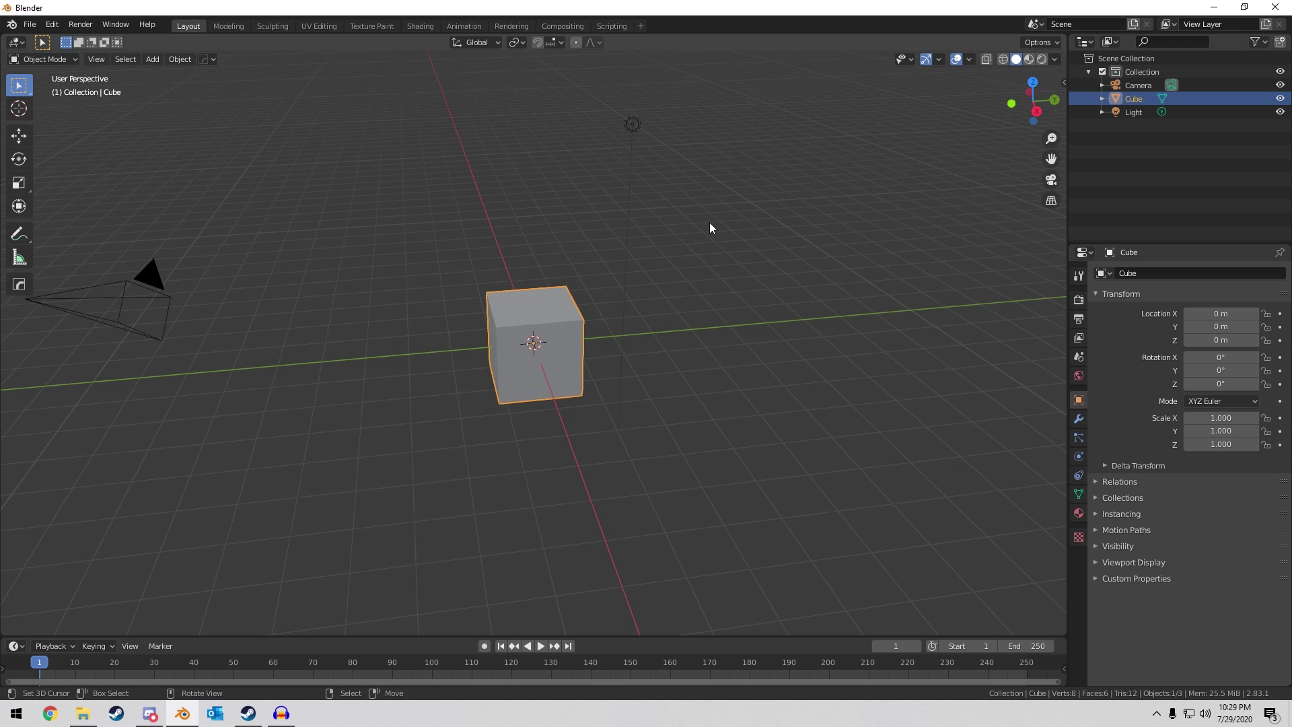
# Delete the default cube, light and camera from the scene.
pyautogui.press('x')
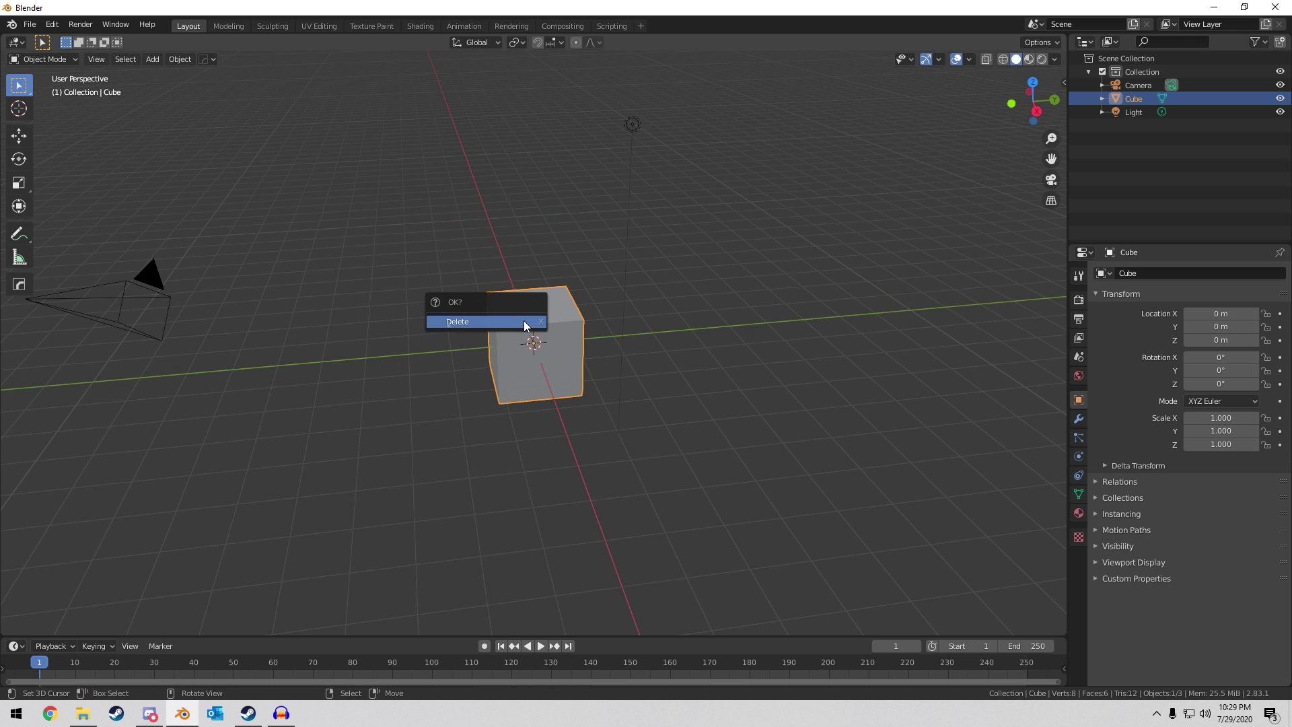
pyautogui.press('Delete')
pyautogui.click(632, 127)
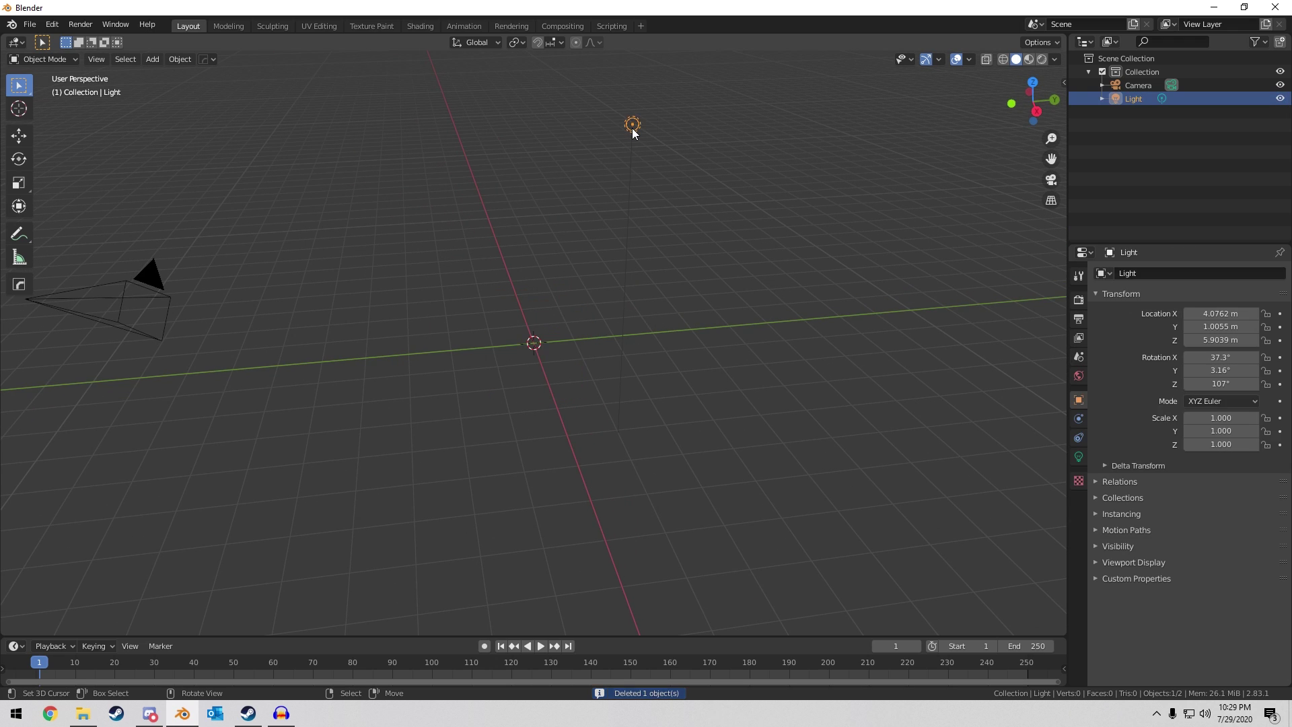
pyautogui.press('Delete')
pyautogui.click(136, 277)
pyautogui.press('Delete')
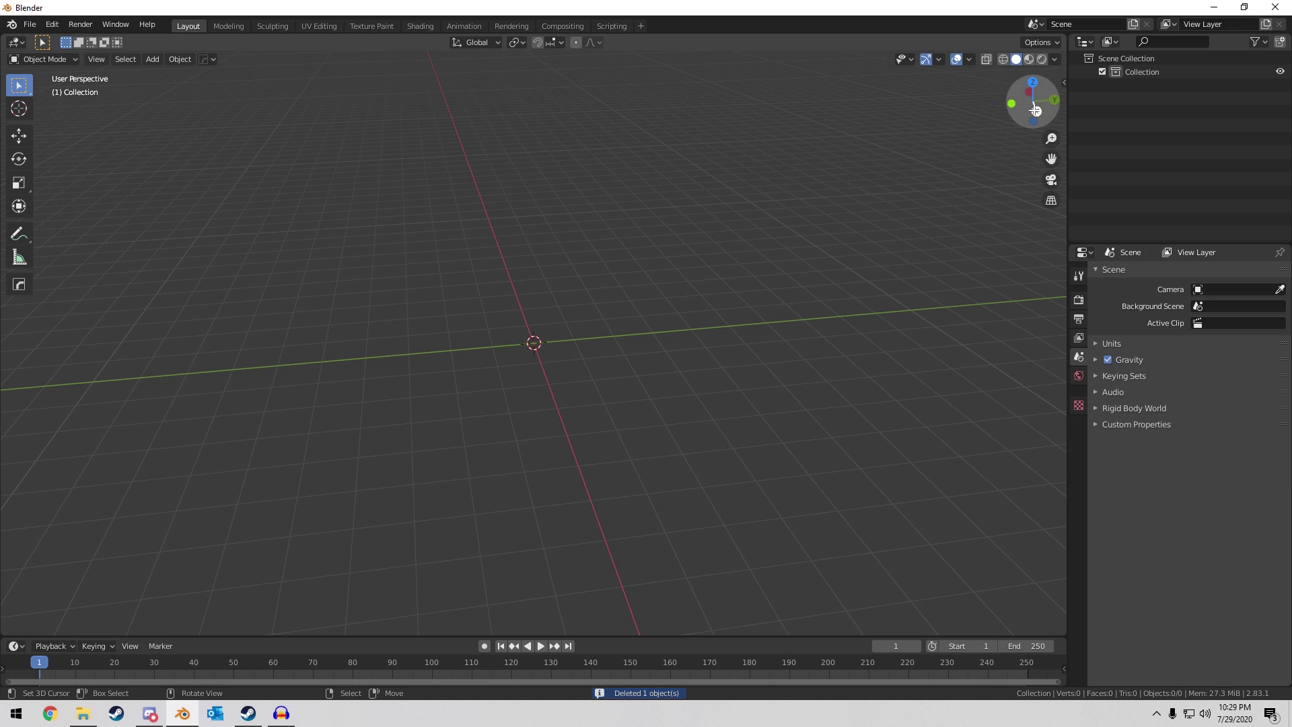
# Enable Screencast Keys for the 3D viewport and hide the sidebar again.
pyautogui.press('n')
pyautogui.click(1059, 168)
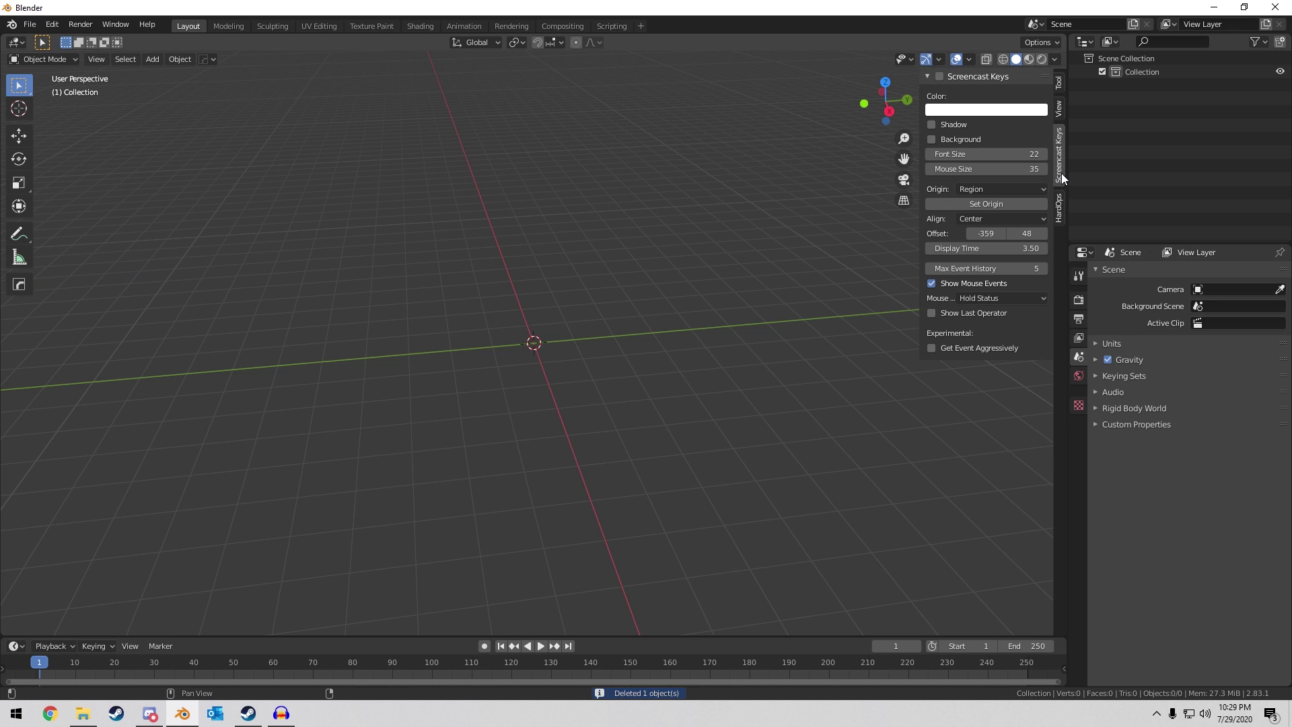
pyautogui.click(939, 77)
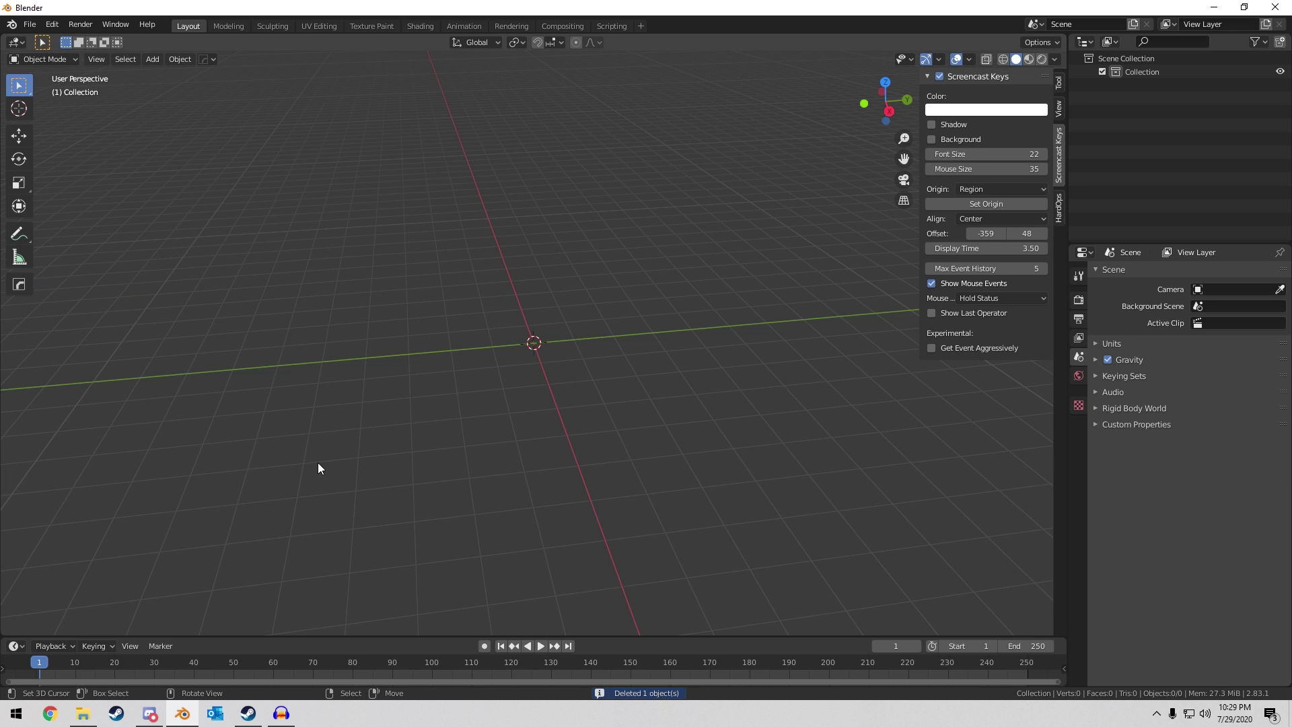
pyautogui.press('n')
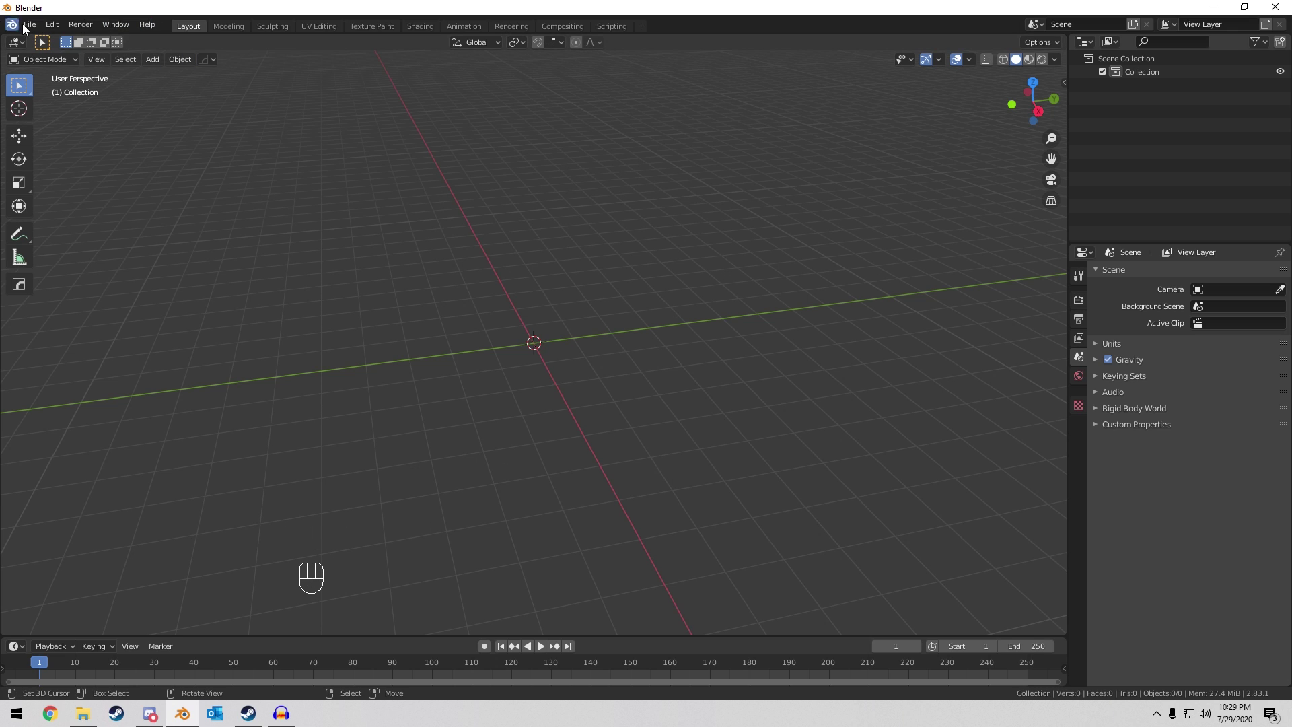
# Open the add-on preferences and search the add-ons for "node".
pyautogui.click(50, 25)
pyautogui.click(96, 215)
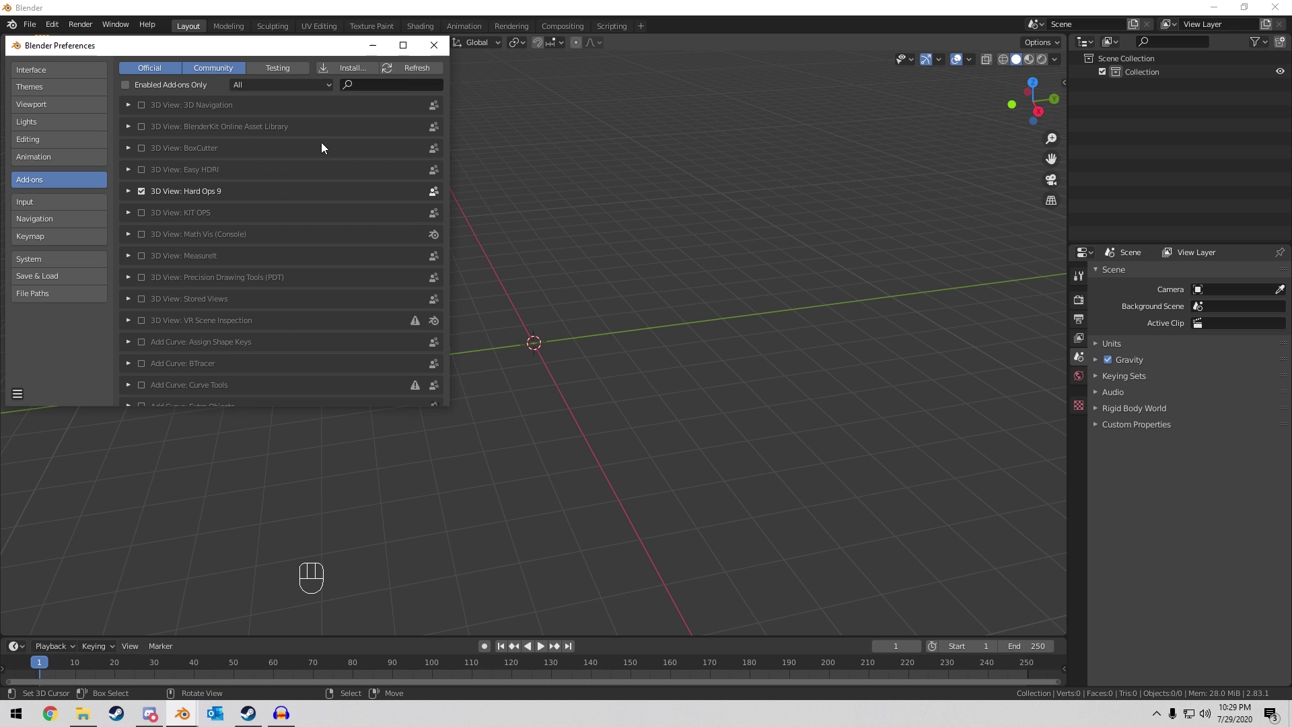
pyautogui.click(378, 87)
pyautogui.write('node')
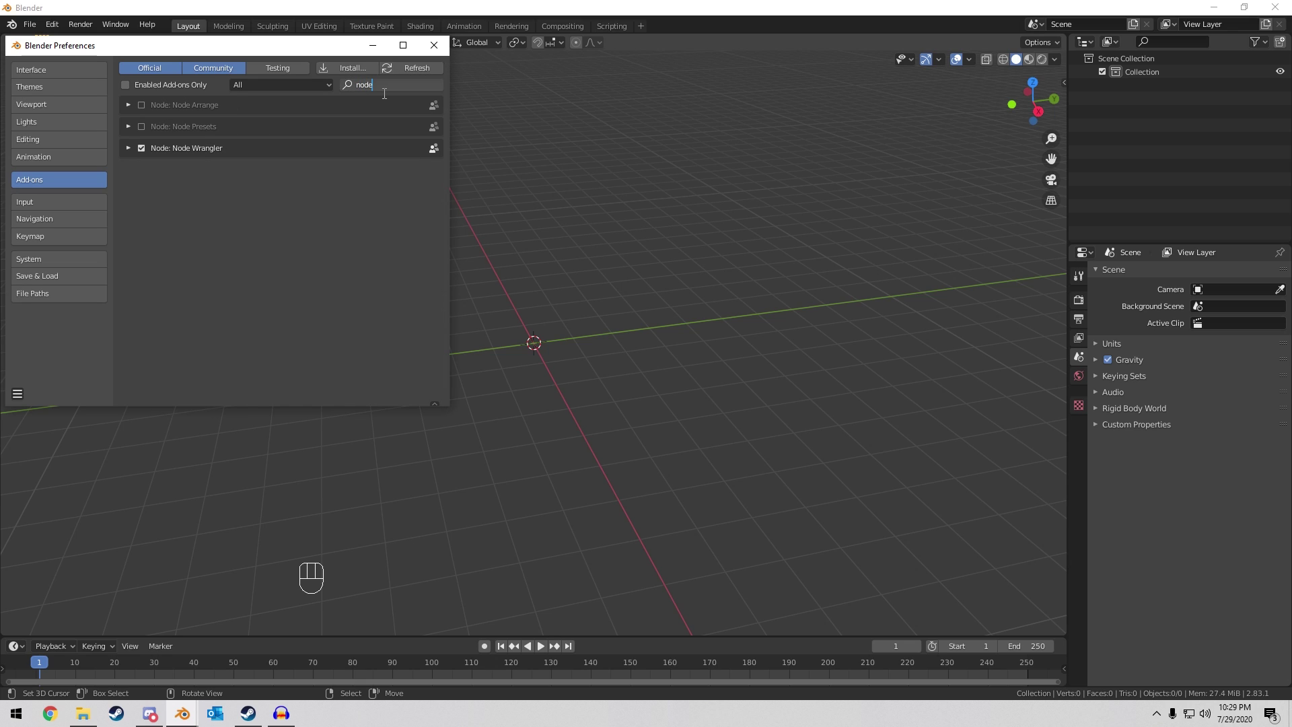
# Search the add-ons for "loop" instead, and clear the search to list all add-ons.
pyautogui.press('BackSpace')
pyautogui.press('BackSpace')
pyautogui.press('BackSpace')
pyautogui.press('BackSpace')
pyautogui.write('loop')
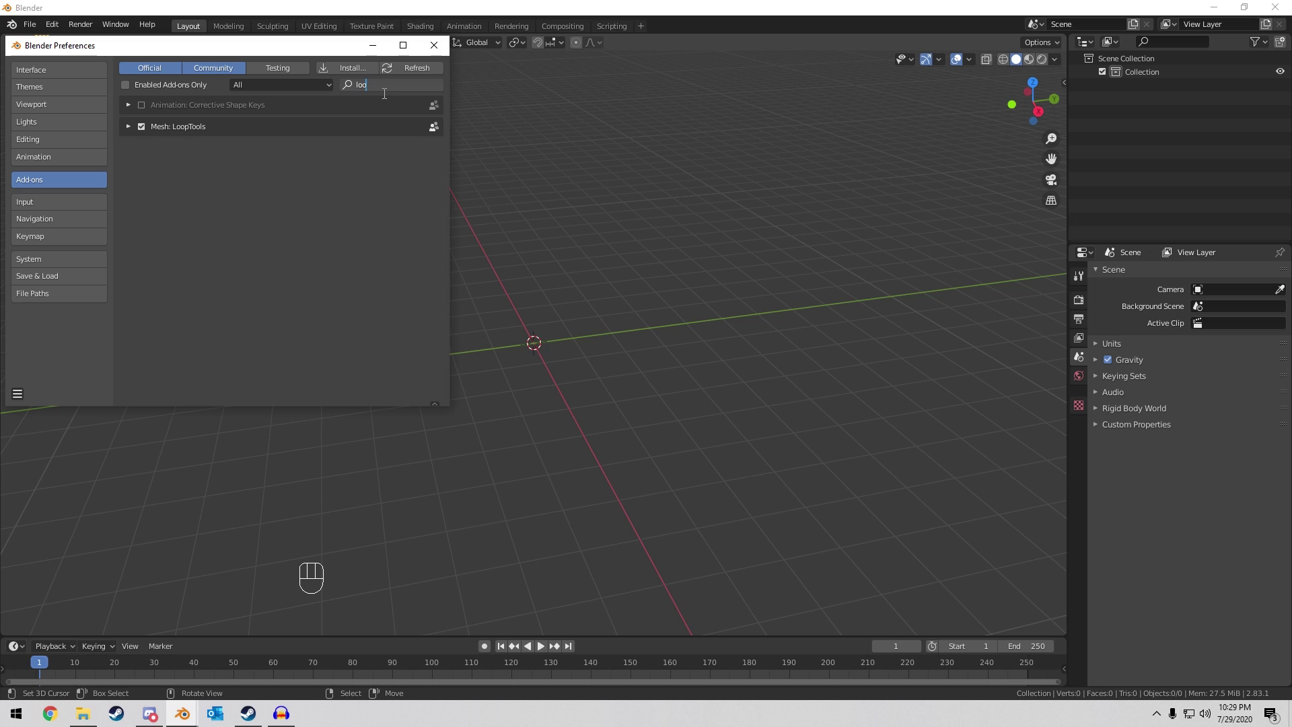
pyautogui.press('BackSpace')
pyautogui.press('BackSpace')
pyautogui.press('BackSpace')
pyautogui.press('BackSpace')
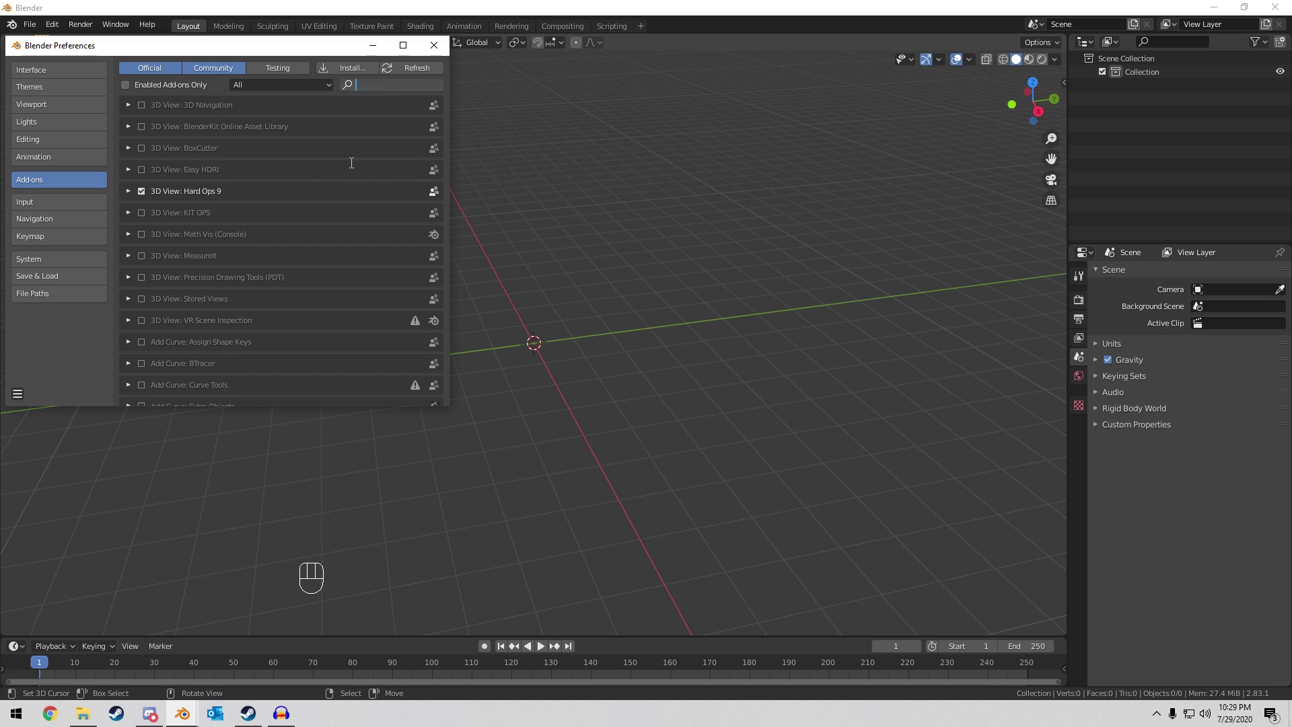
# Find the Import Images as Planes add-on, expand its details for review, and close the preferences.
pyautogui.click(141, 193)
pyautogui.click(140, 192)
pyautogui.scroll(-16, 385, 180)
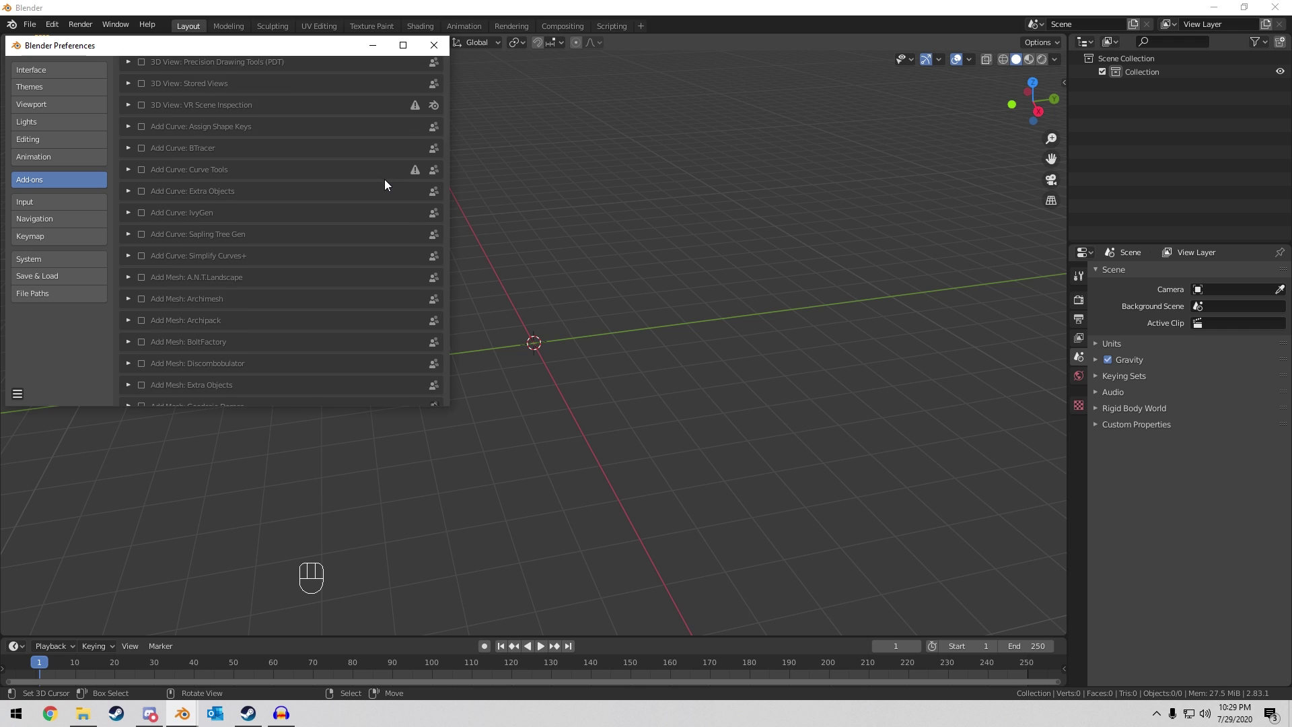
pyautogui.scroll(-10, 385, 168)
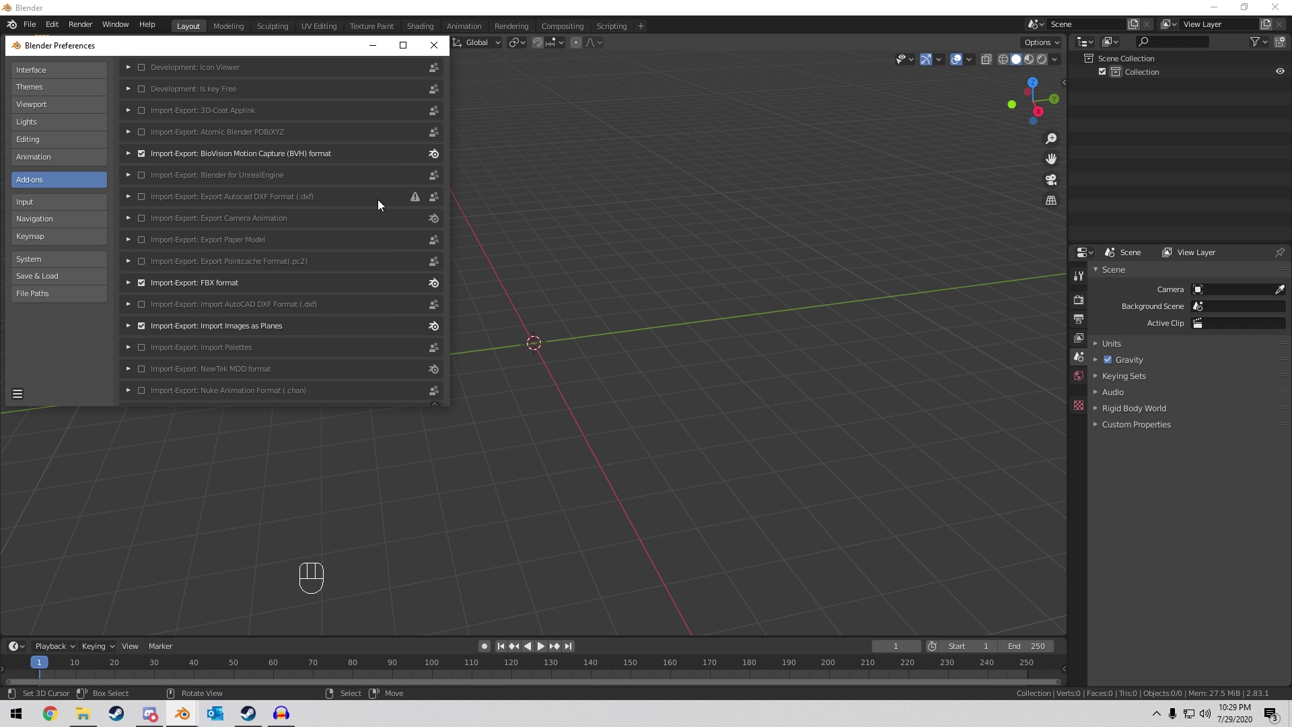
pyautogui.click(128, 325)
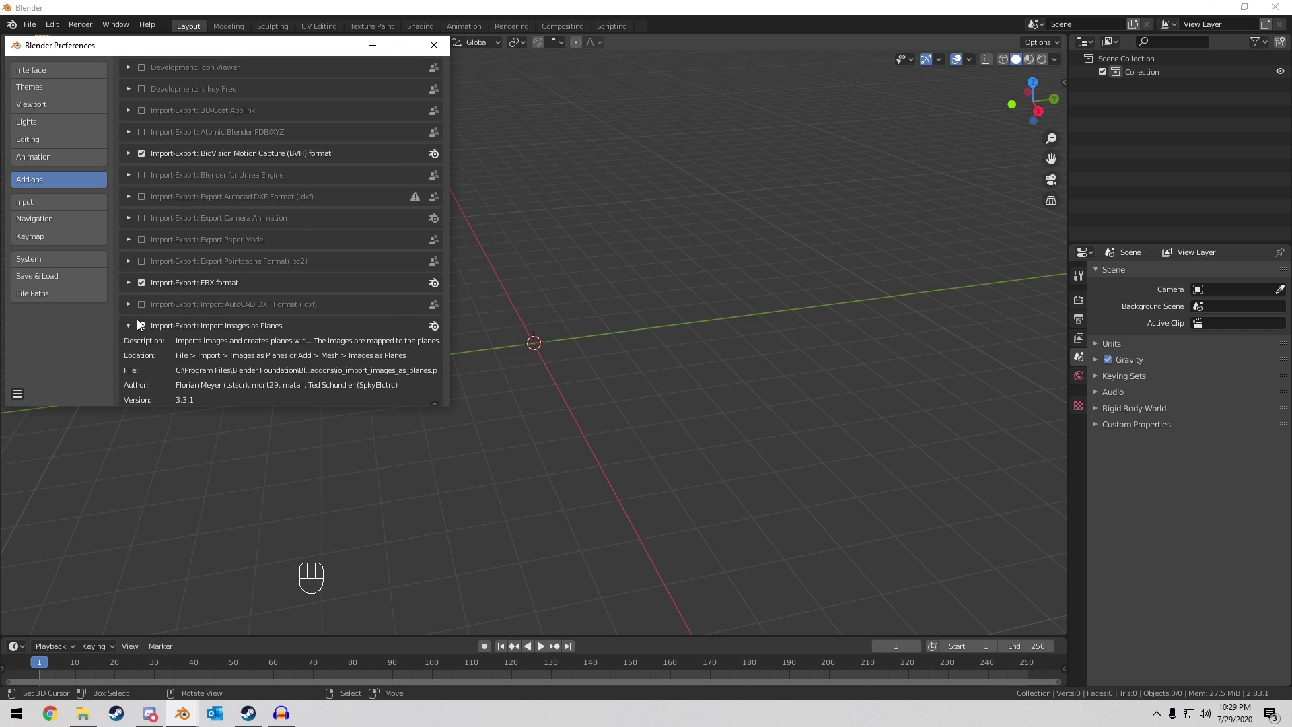
pyautogui.scroll(-1, 136, 319)
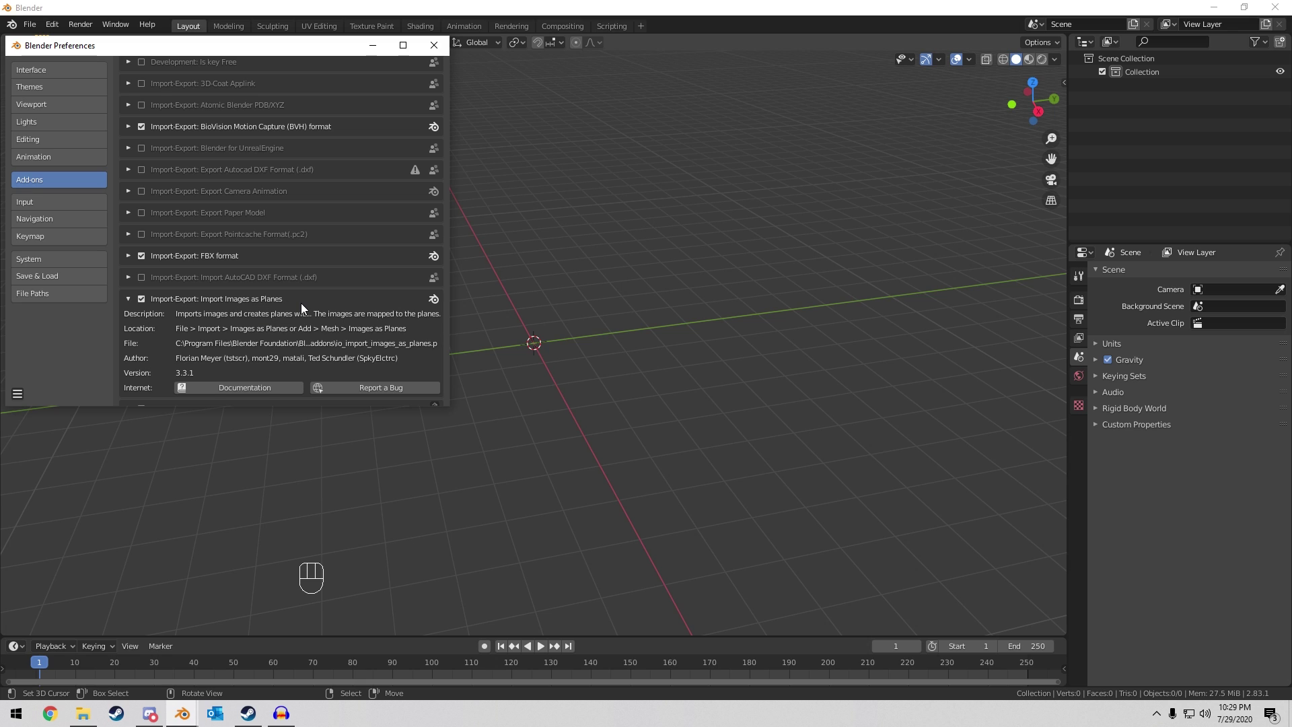
pyautogui.scroll(-2, 301, 303)
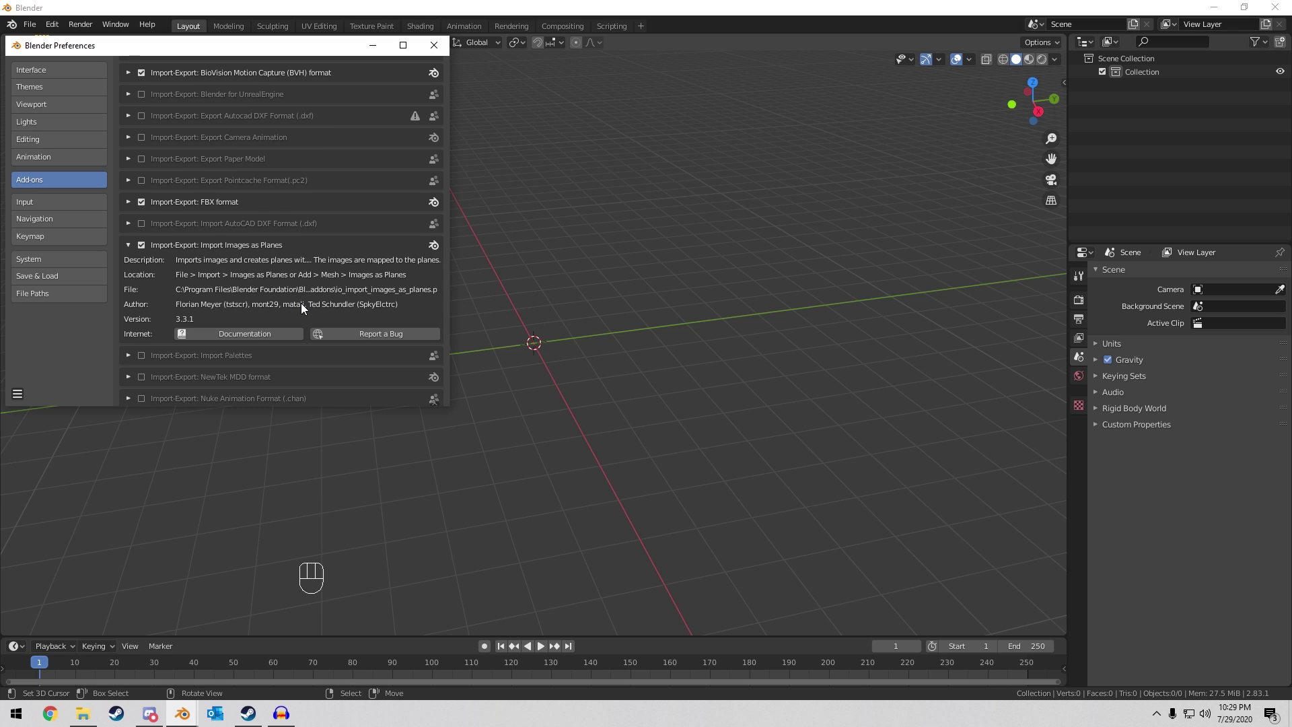
pyautogui.click(437, 47)
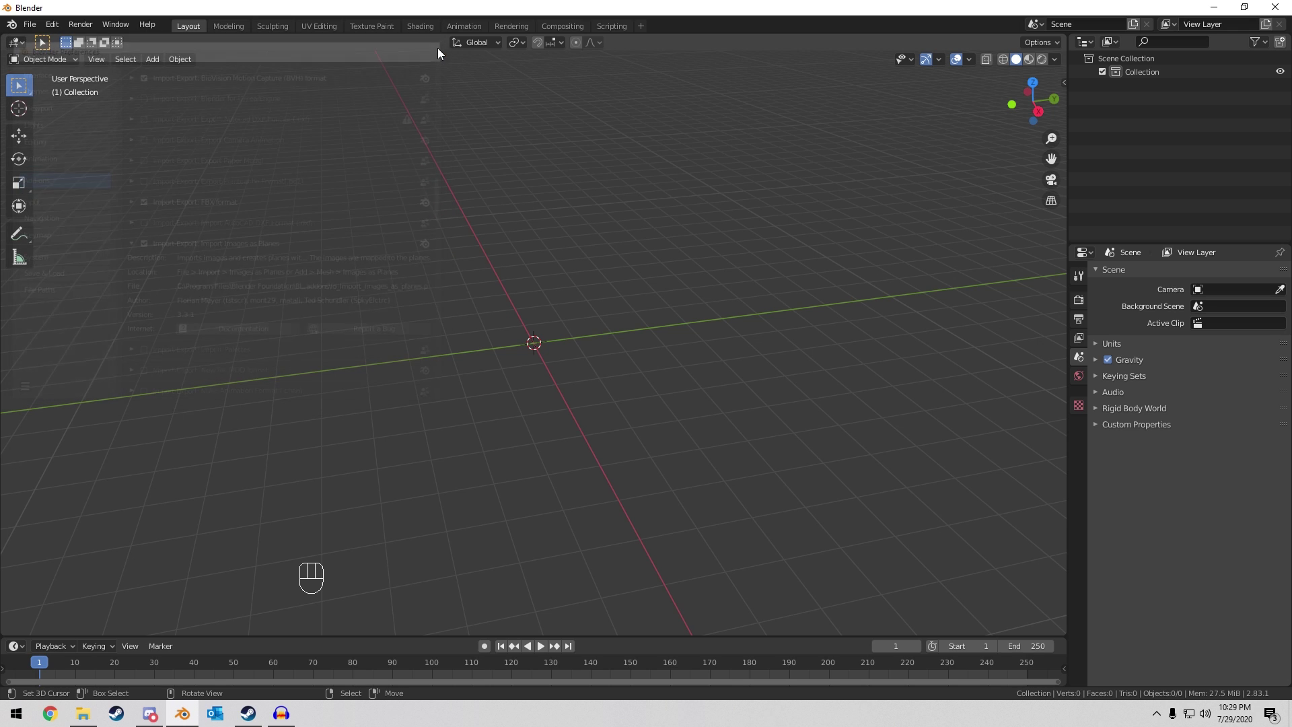
# Bring the KatanaCourse folder window into view, select ReferenceImage.png, and return to Blender.
pyautogui.moveTo(594, 276); pyautogui.dragTo(651, 288, button='middle')
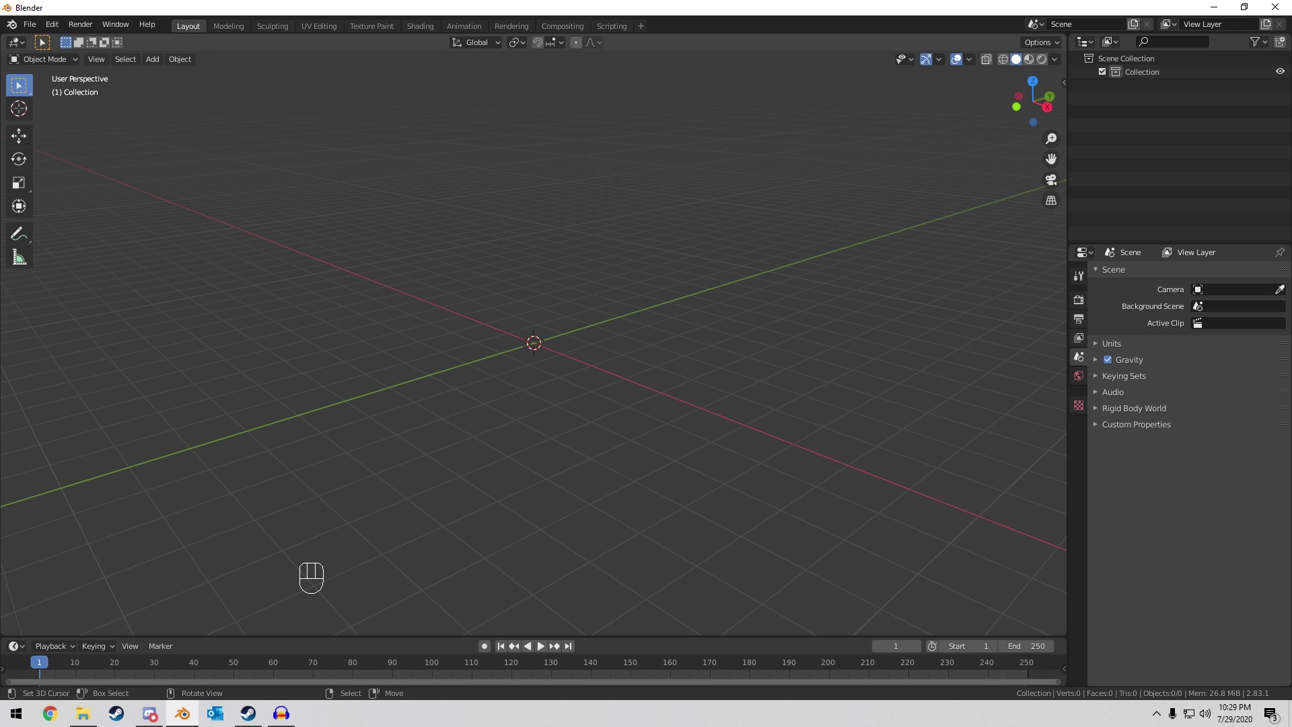
pyautogui.moveTo(0, 76); pyautogui.dragTo(0, 90)
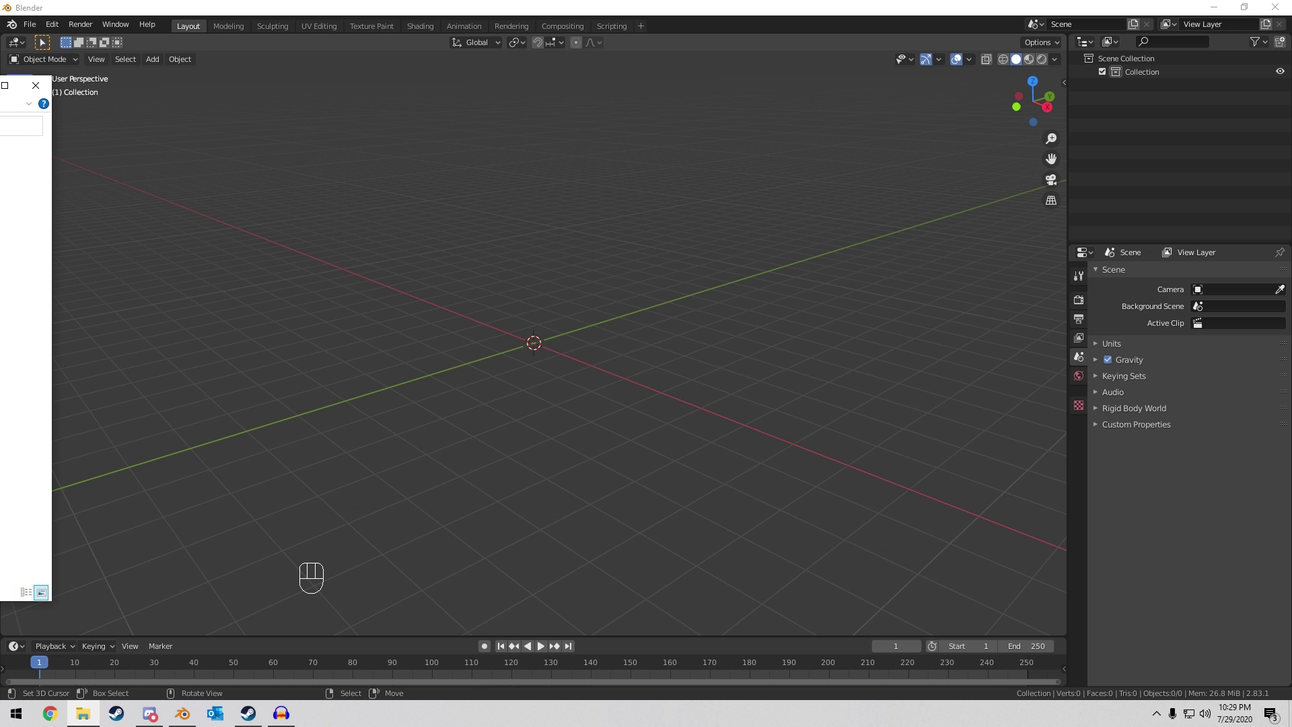
pyautogui.moveTo(20, 85); pyautogui.dragTo(619, 128)
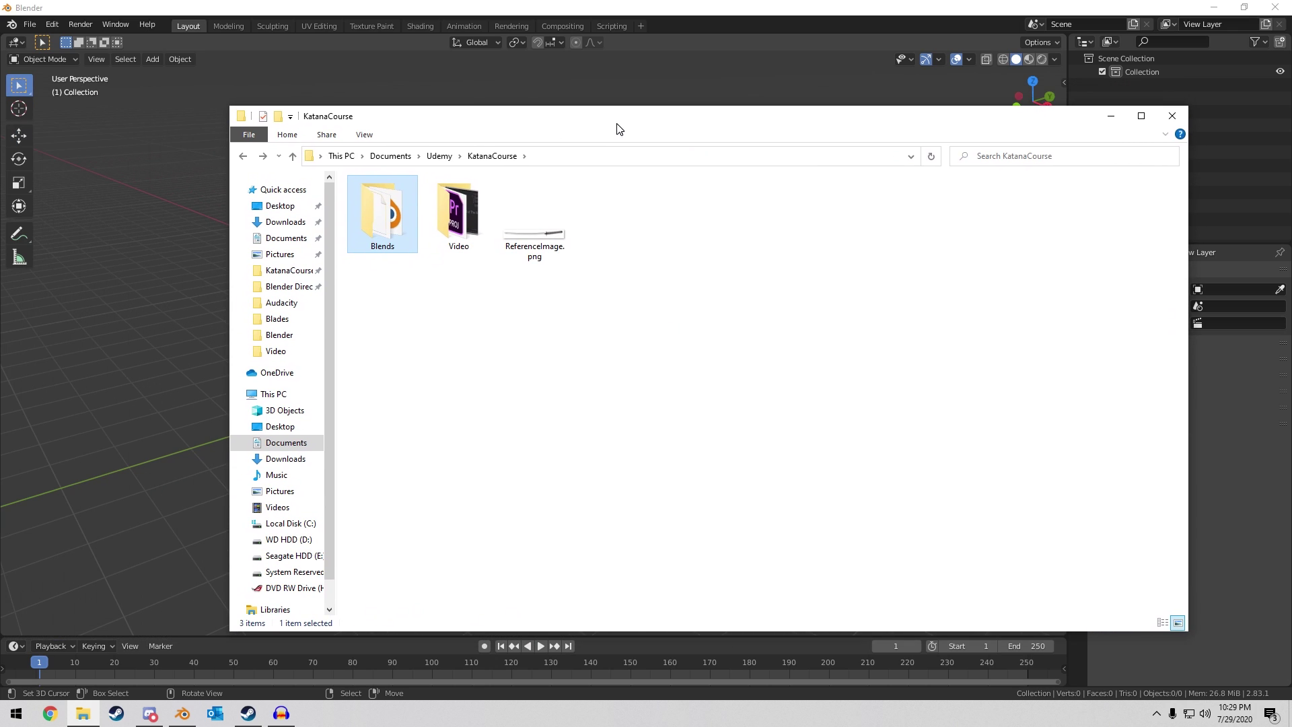
pyautogui.moveTo(528, 216); pyautogui.dragTo(562, 241)
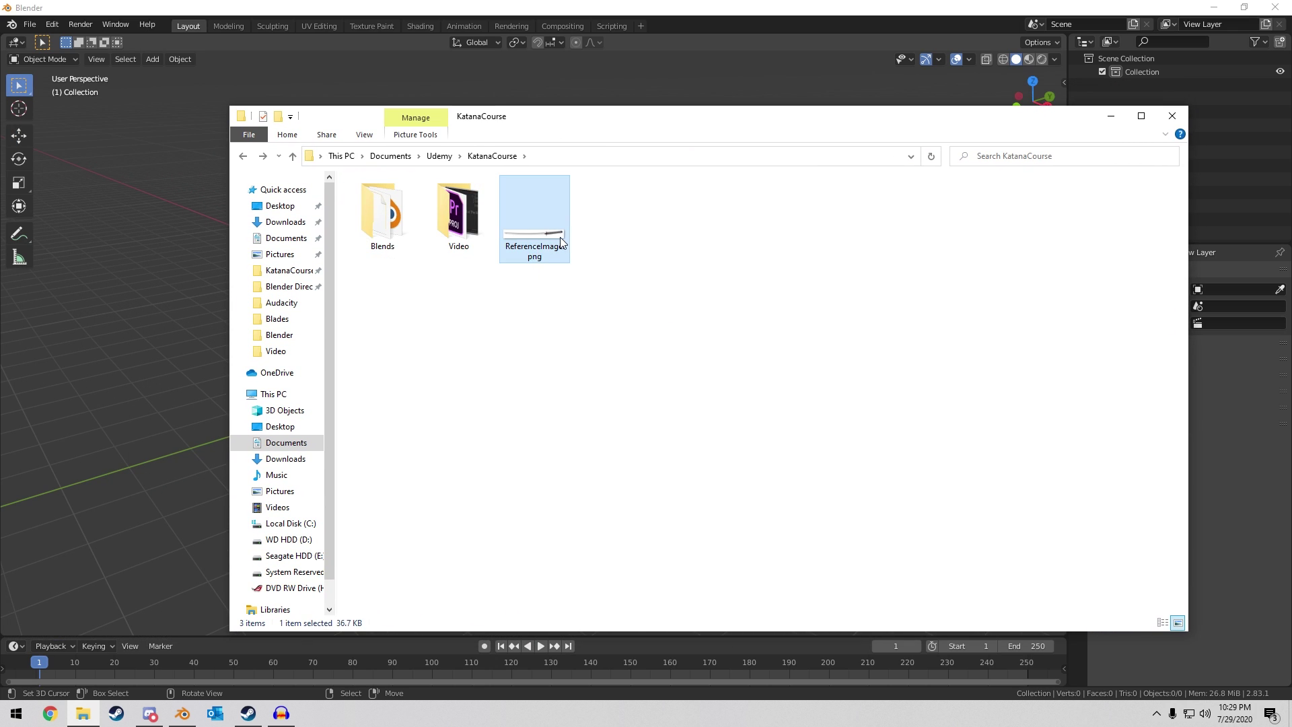
pyautogui.click(598, 84)
# Switch to the front orthographic view and bring ReferenceImage.png from the KatanaCourse folder into the scene as a reference.
pyautogui.moveTo(601, 154); pyautogui.dragTo(641, 156, button='middle')
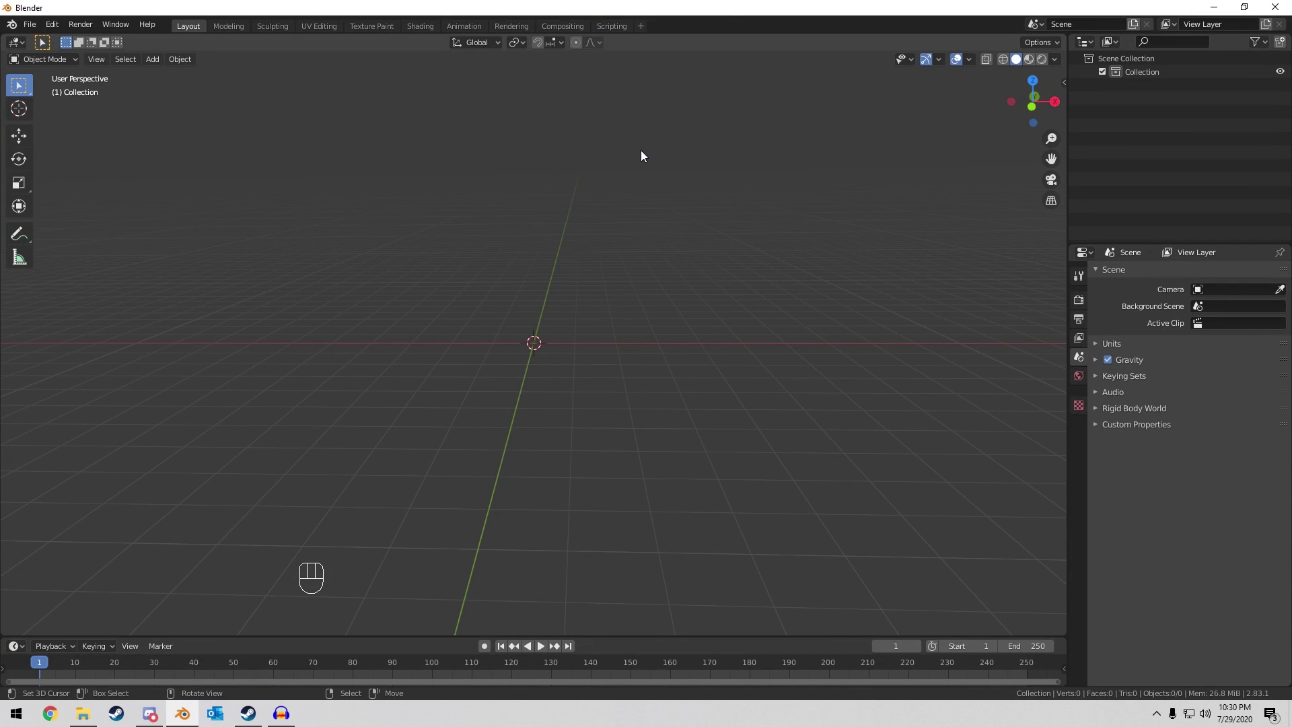
pyautogui.press('KP_1')
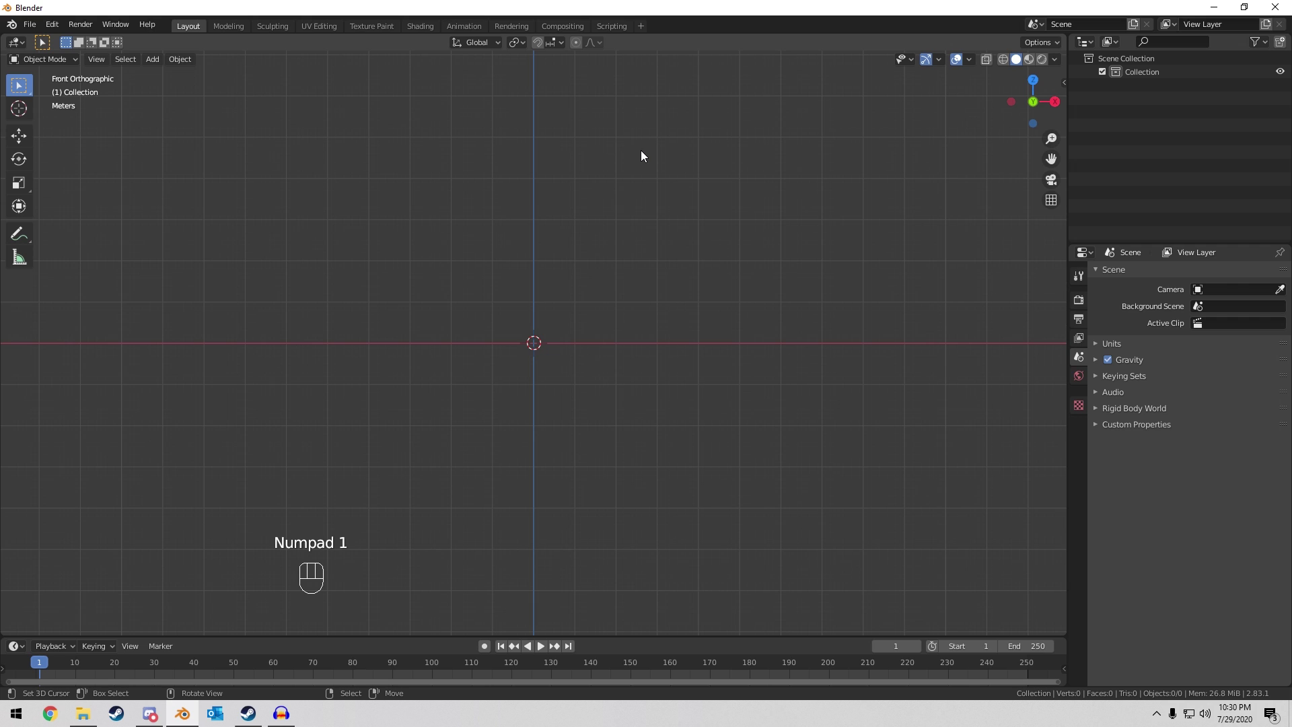
pyautogui.click(83, 713)
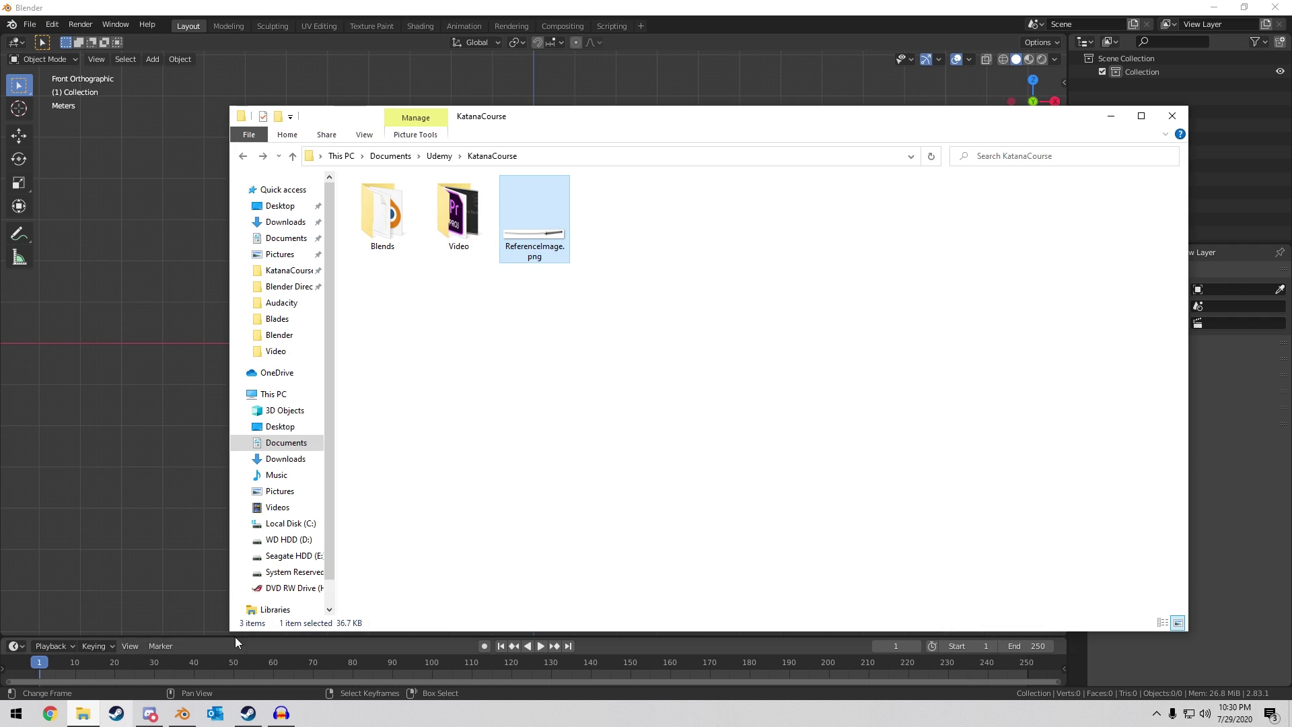
pyautogui.moveTo(553, 241); pyautogui.dragTo(159, 302)
pyautogui.click(465, 8)
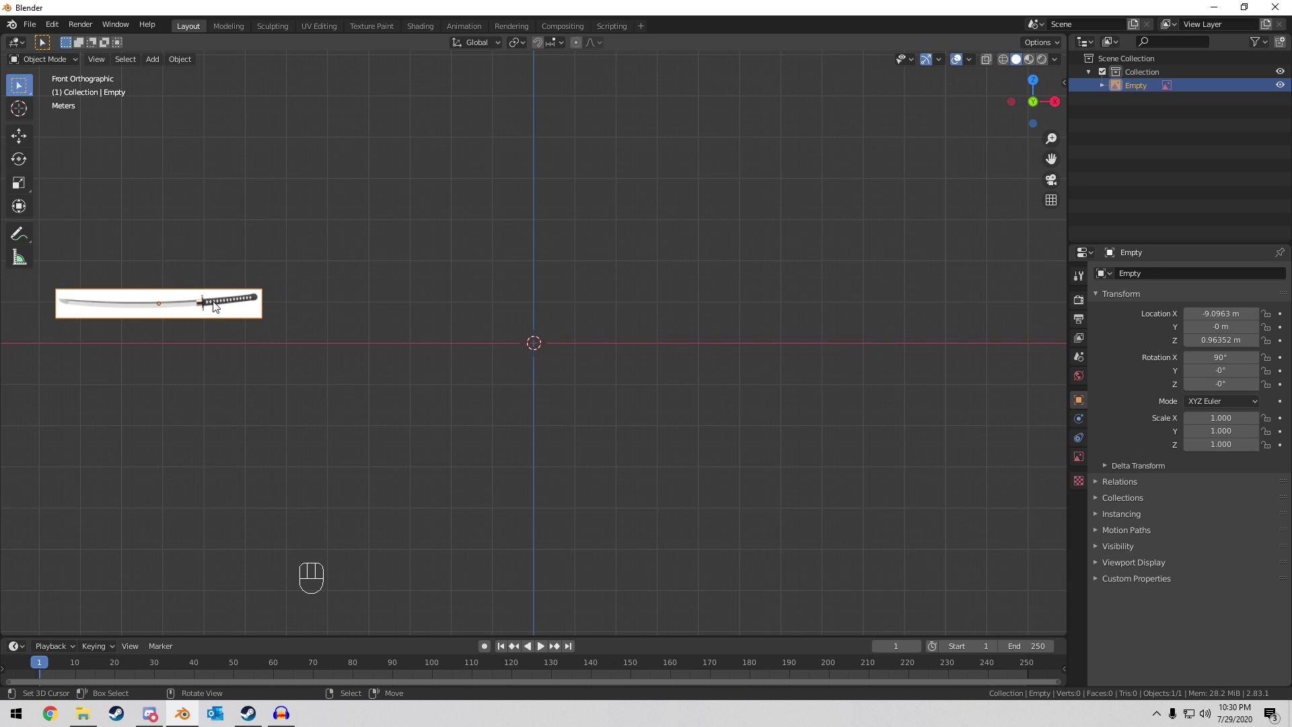
# Set the reference image's X, Y and Z location to 0 m.
pyautogui.press('n')
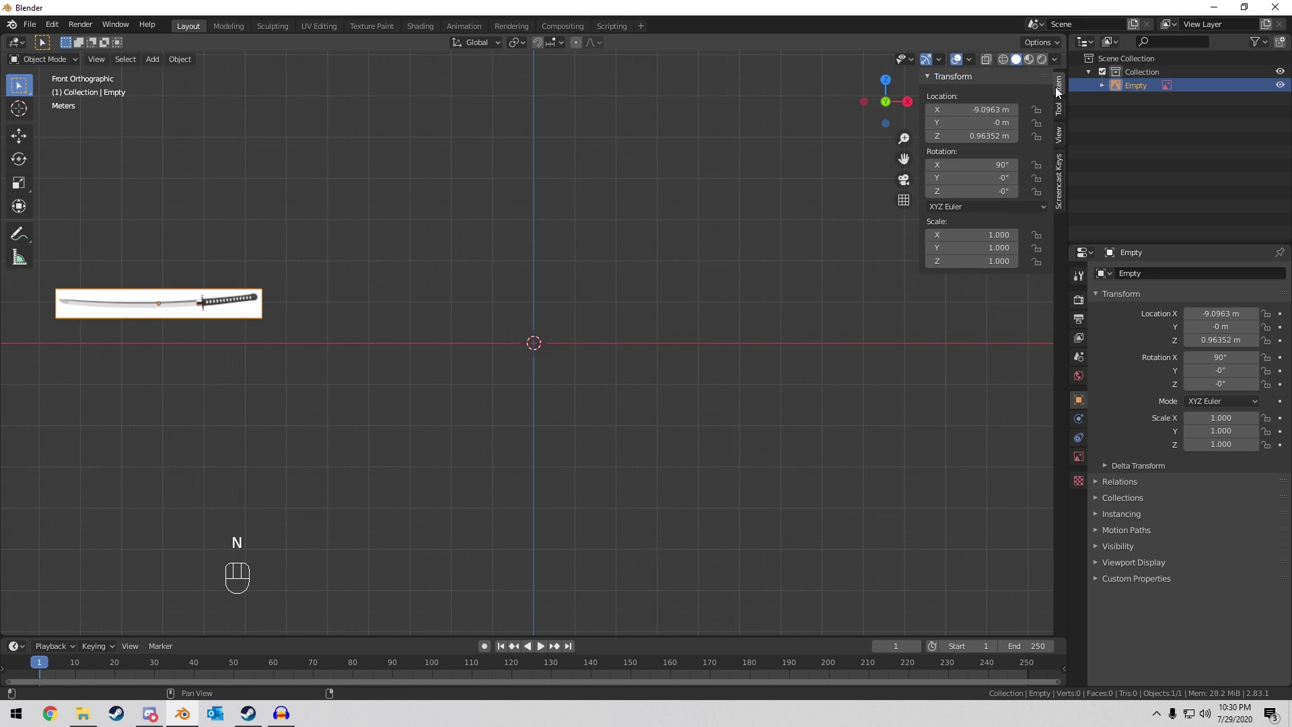
pyautogui.click(982, 110)
pyautogui.write('0')
pyautogui.press('Tab')
pyautogui.press('Tab')
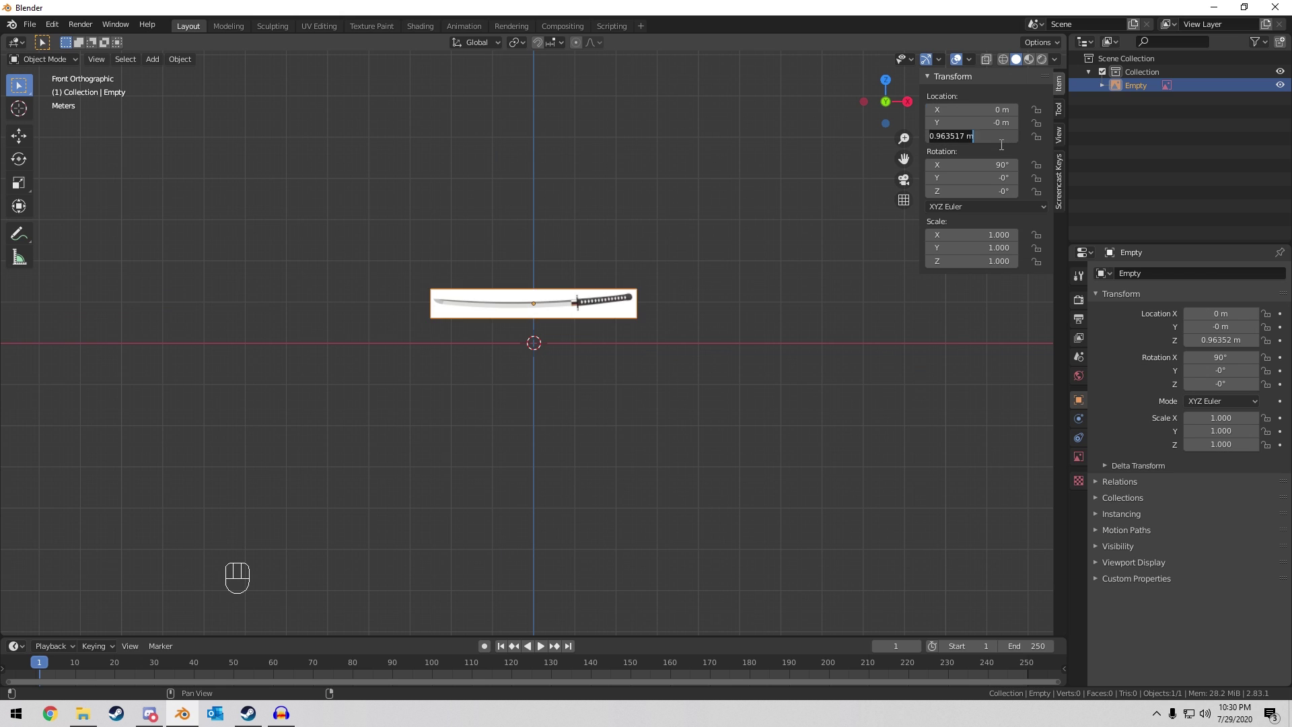
pyautogui.write('0')
pyautogui.press('Return')
pyautogui.click(972, 122)
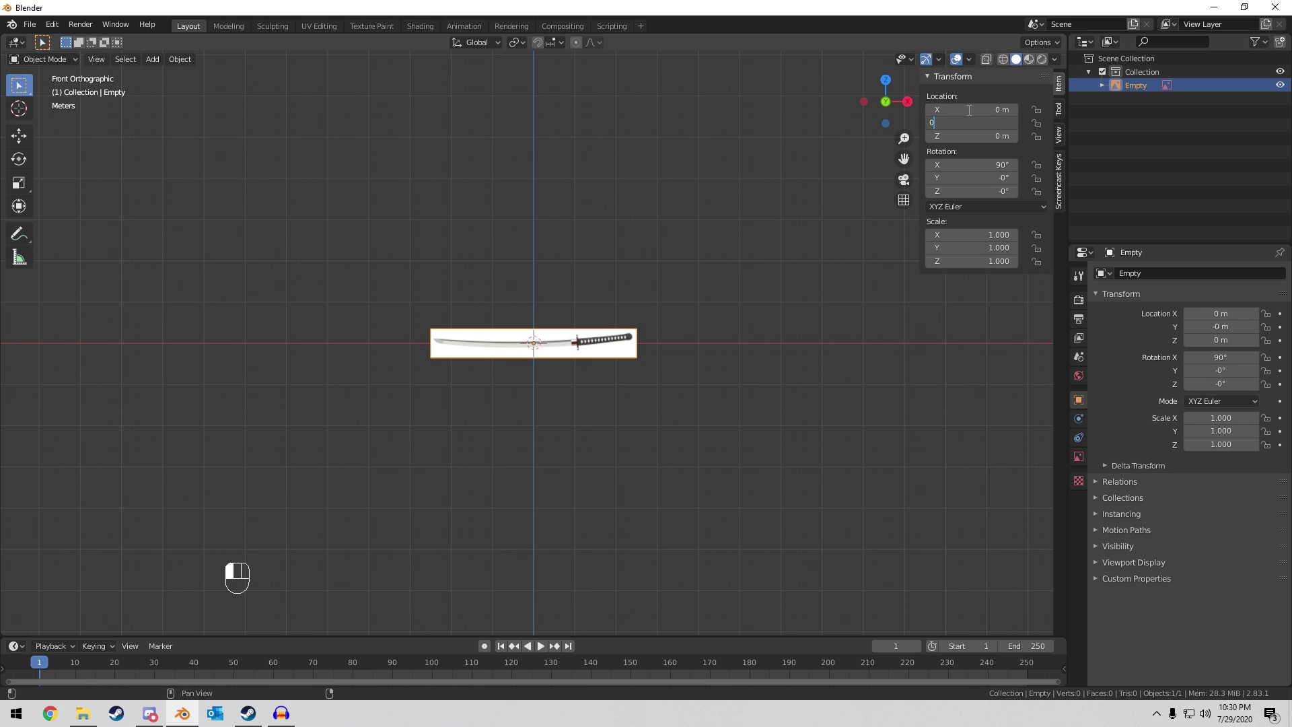
pyautogui.press('Return')
# Move the reference image back along the global Y axis by about 11 m.
pyautogui.moveTo(651, 195); pyautogui.dragTo(689, 233, button='middle')
pyautogui.press('g')
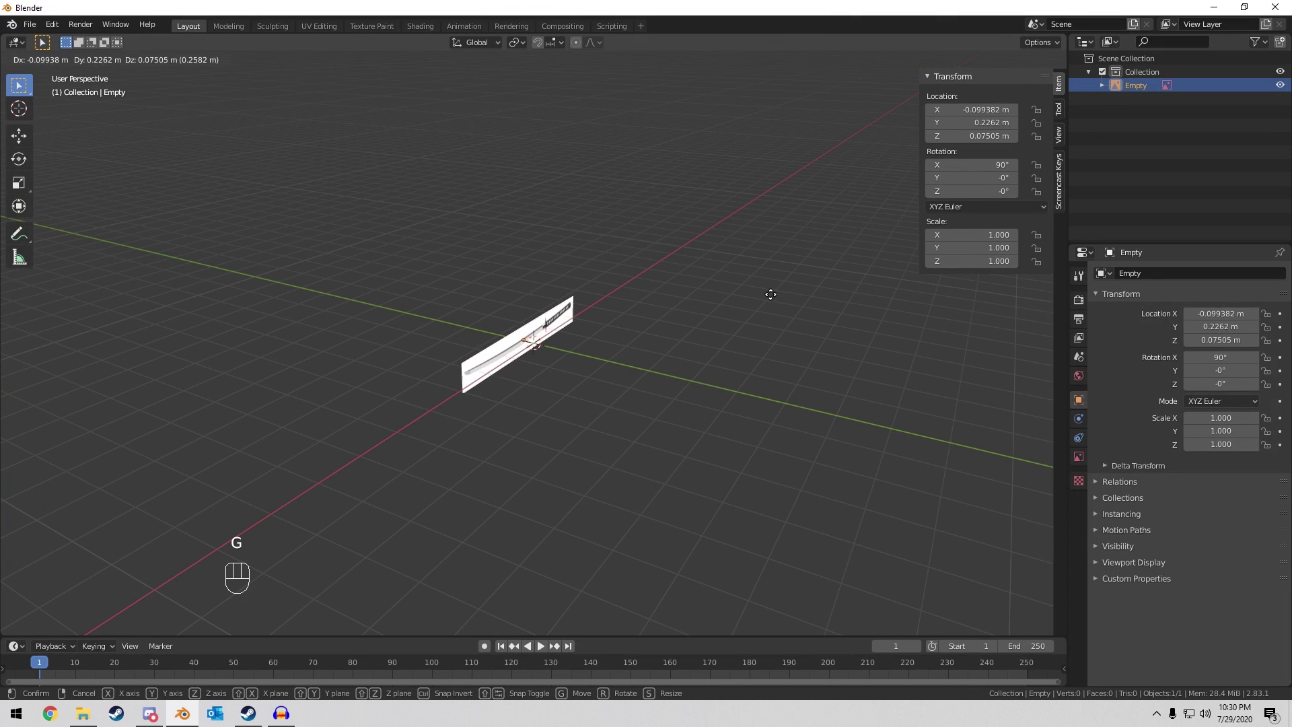
pyautogui.press('y')
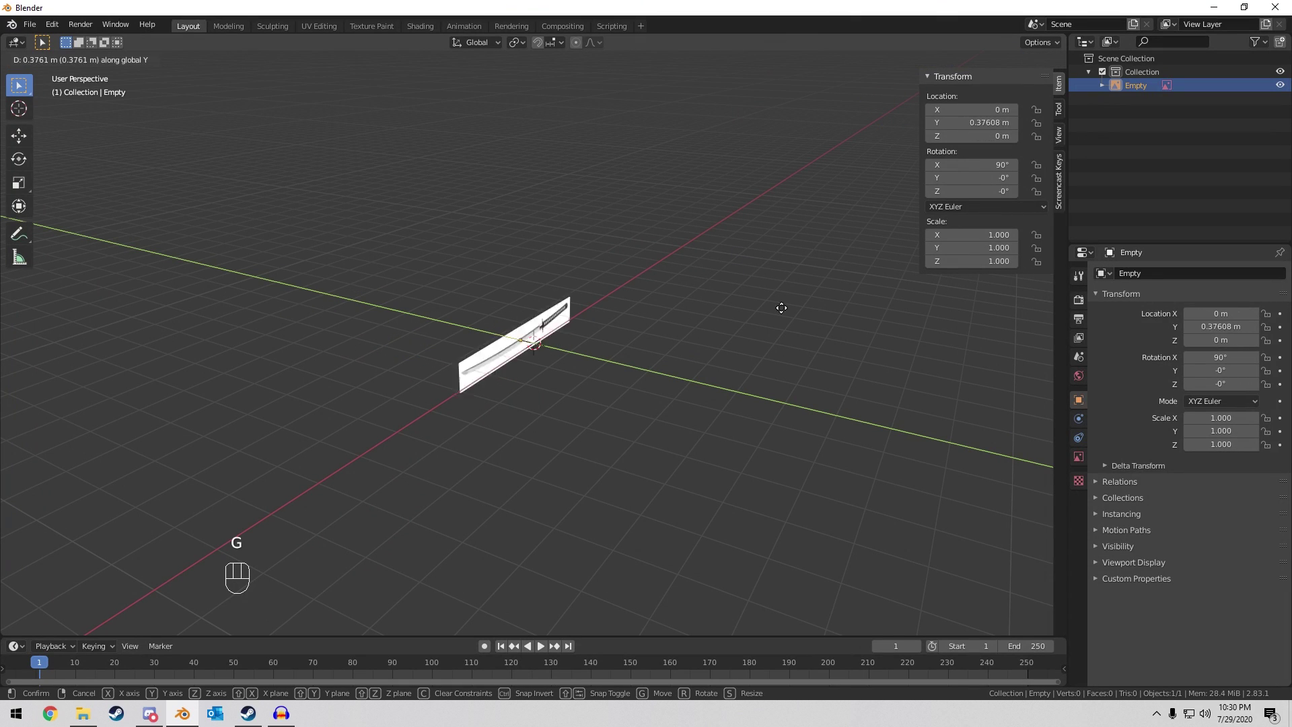
pyautogui.click(462, 280)
pyautogui.moveTo(682, 231); pyautogui.dragTo(747, 187, button='middle')
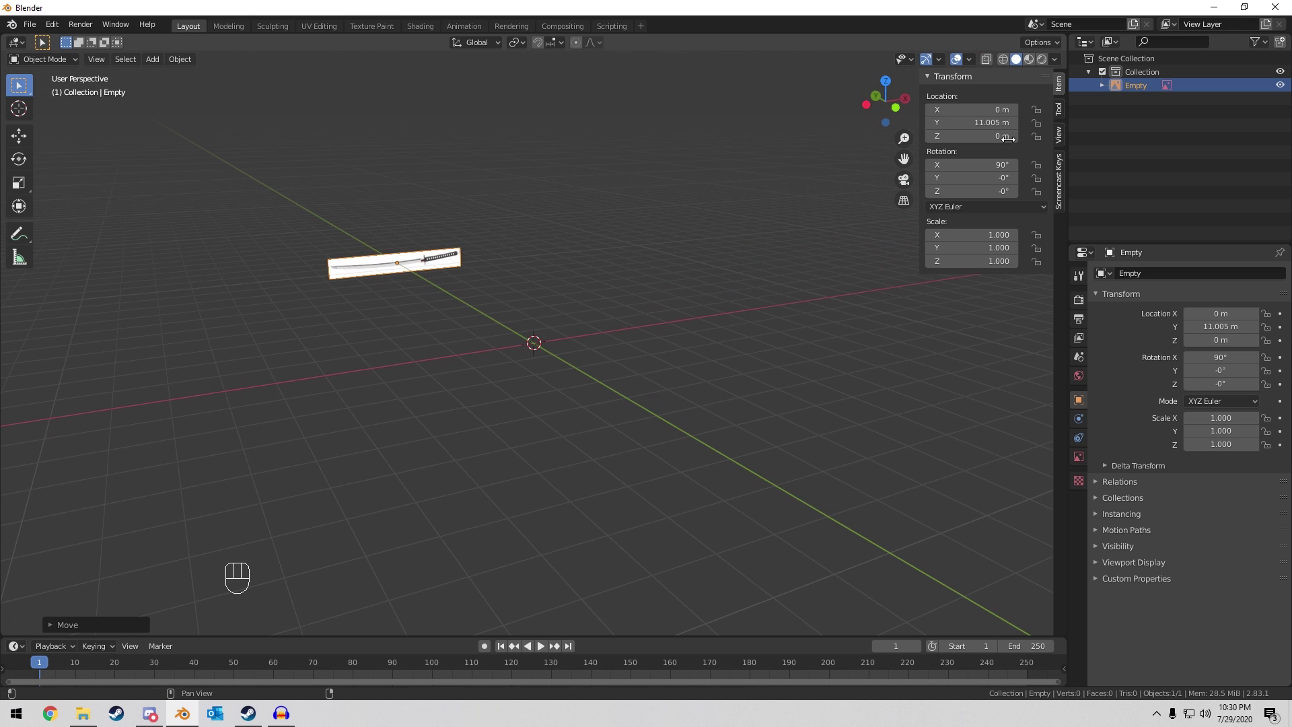
pyautogui.moveTo(662, 154); pyautogui.dragTo(636, 151, button='middle')
# Save the scene as KatanaCourse.blend in the KatanaCourse Blends folder.
pyautogui.hotkey('ctrl', 's')
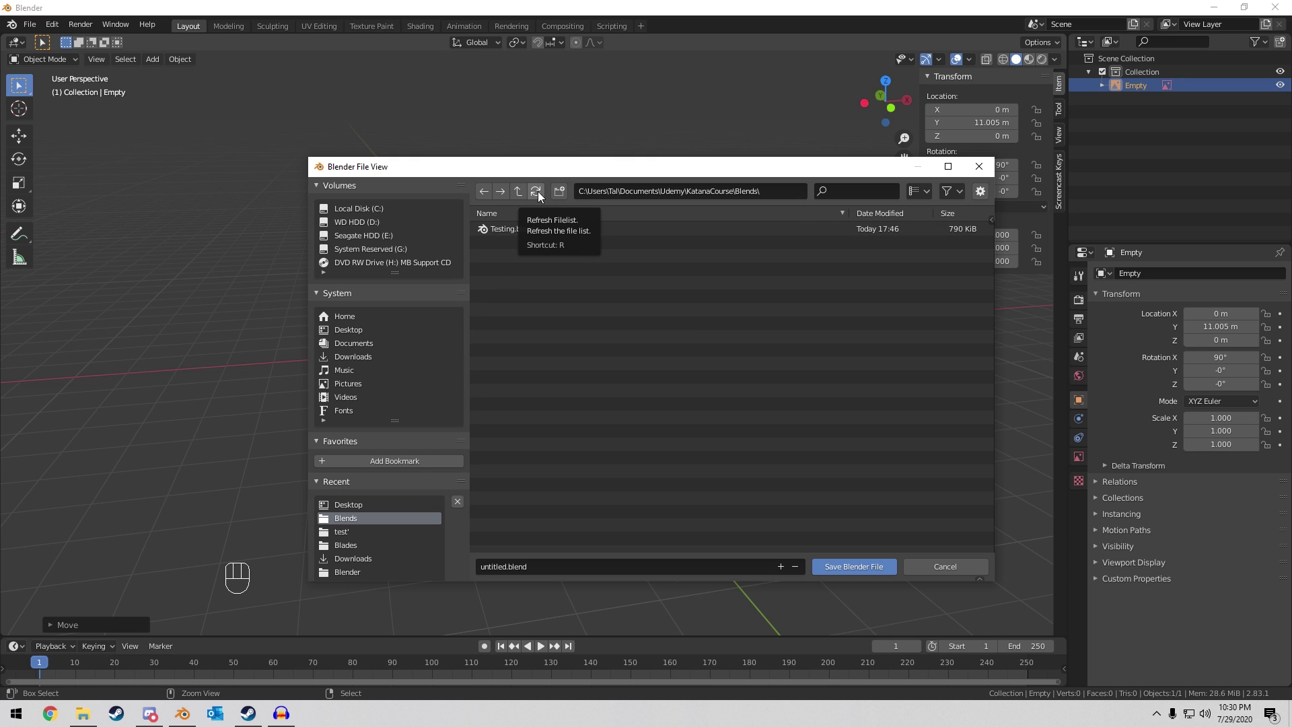
pyautogui.click(517, 568)
pyautogui.moveTo(505, 569); pyautogui.dragTo(452, 569)
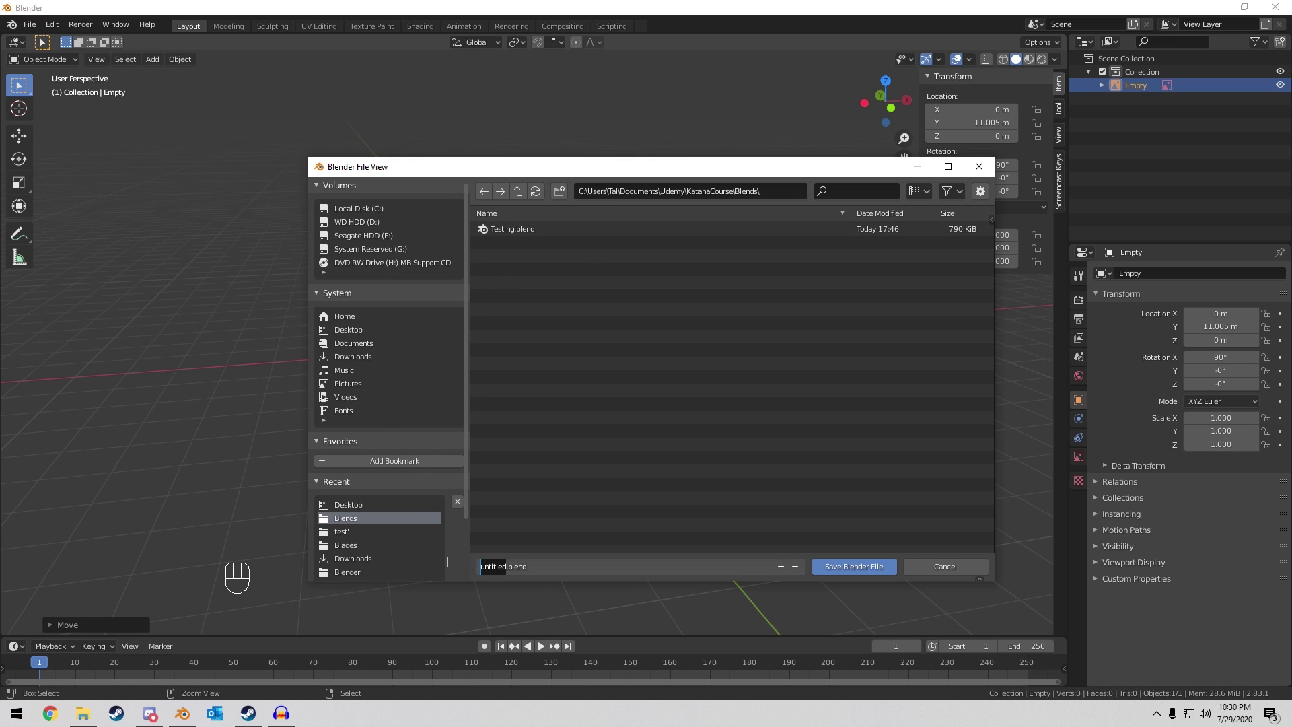
pyautogui.write('KatanaCourse')
pyautogui.click(853, 567)
pyautogui.moveTo(853, 569); pyautogui.dragTo(744, 356, button='middle')
pyautogui.hotkey('ctrl', 's')
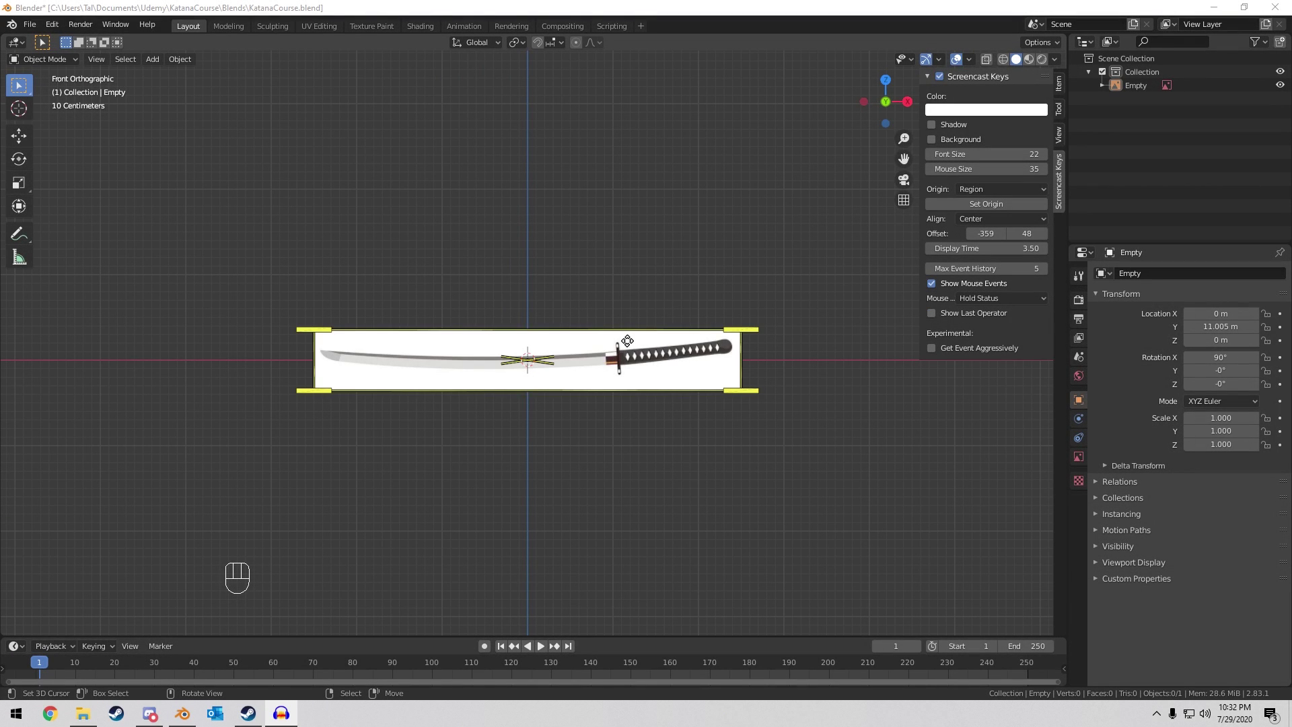
# Rename the reference empty as ReferenceImage and move it out of Collection into the Scene Collection.
pyautogui.scroll(4, 629, 334)
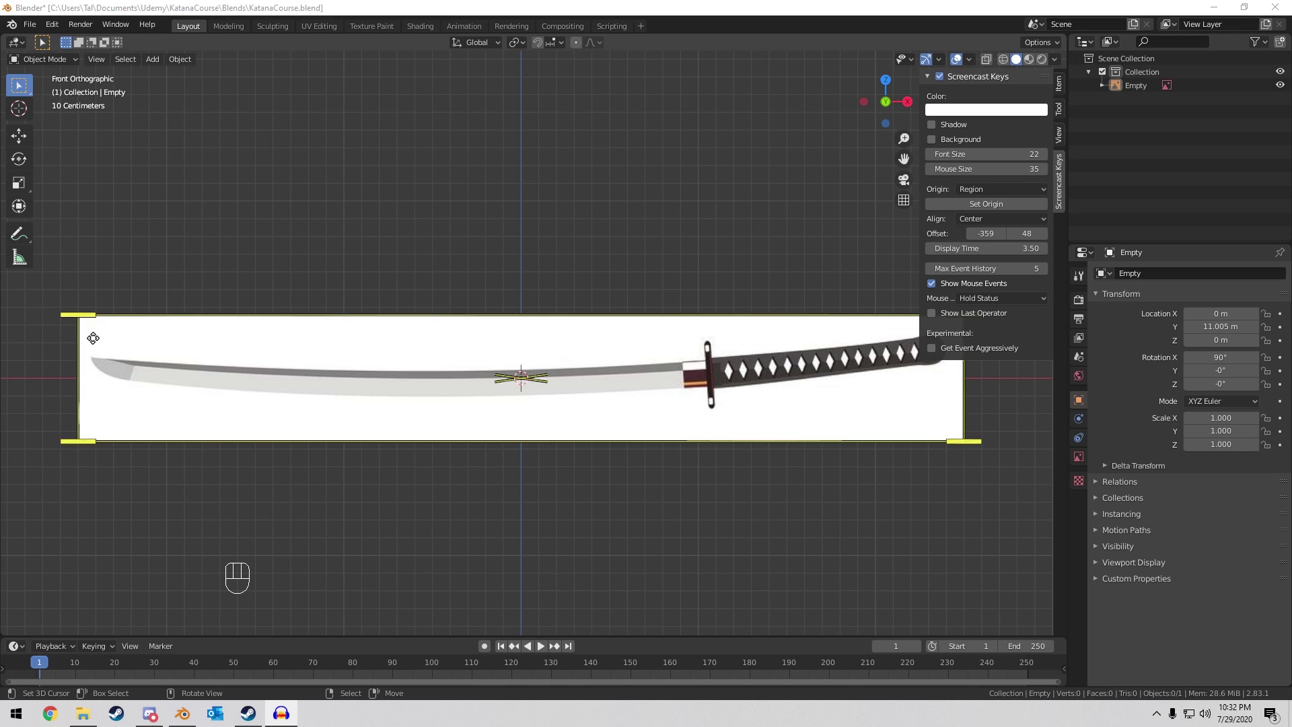
pyautogui.doubleClick(1131, 84)
pyautogui.press('shift')
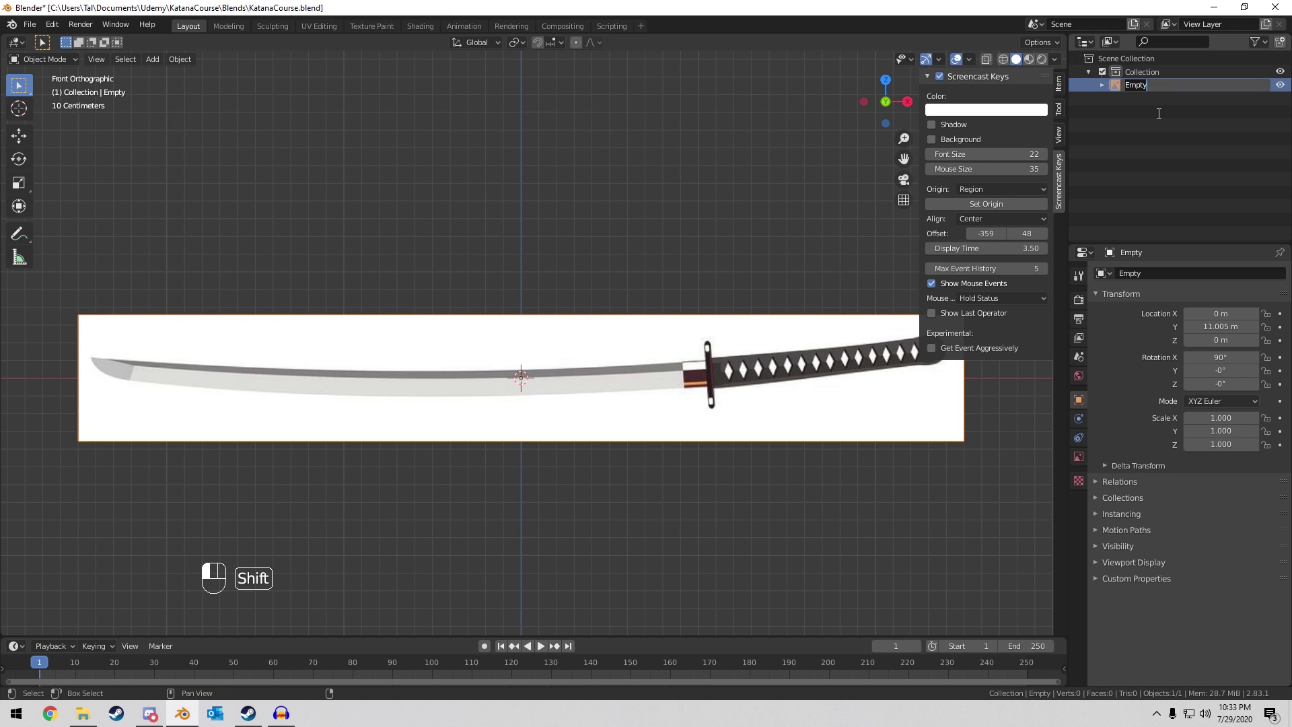
pyautogui.write('Referen')
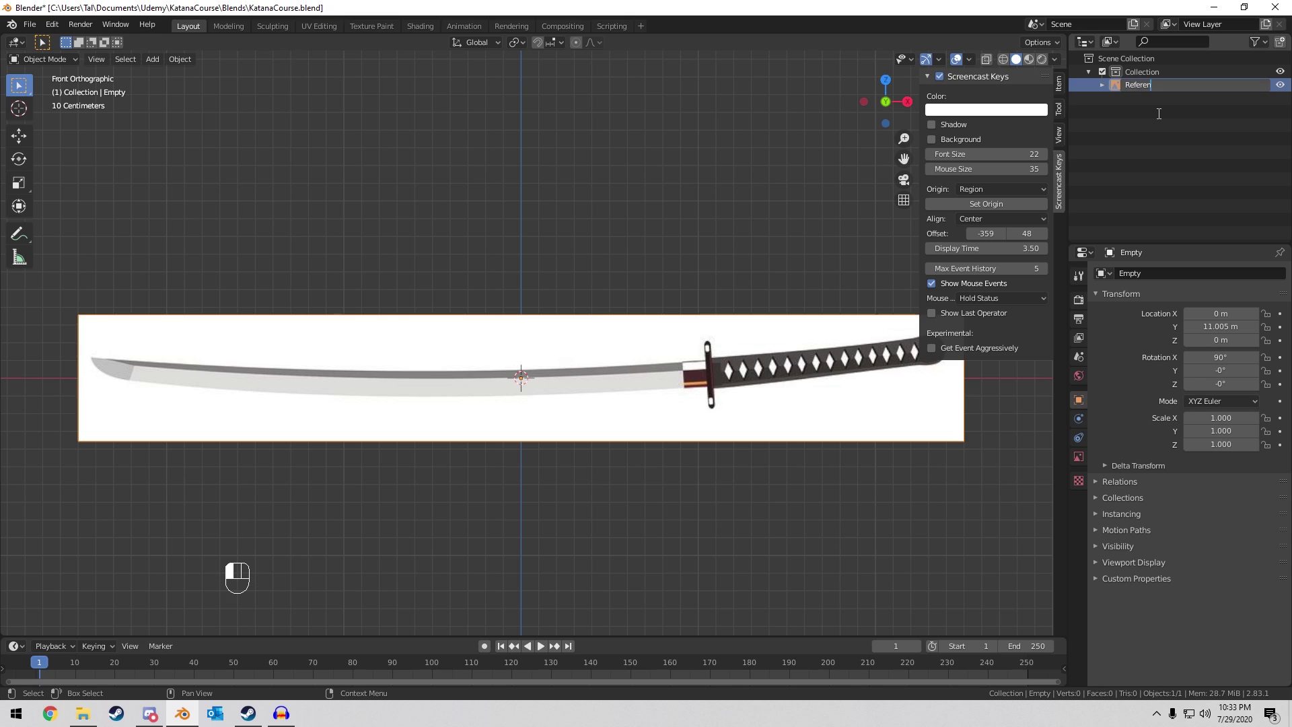
pyautogui.write('ceImage')
pyautogui.press('Return')
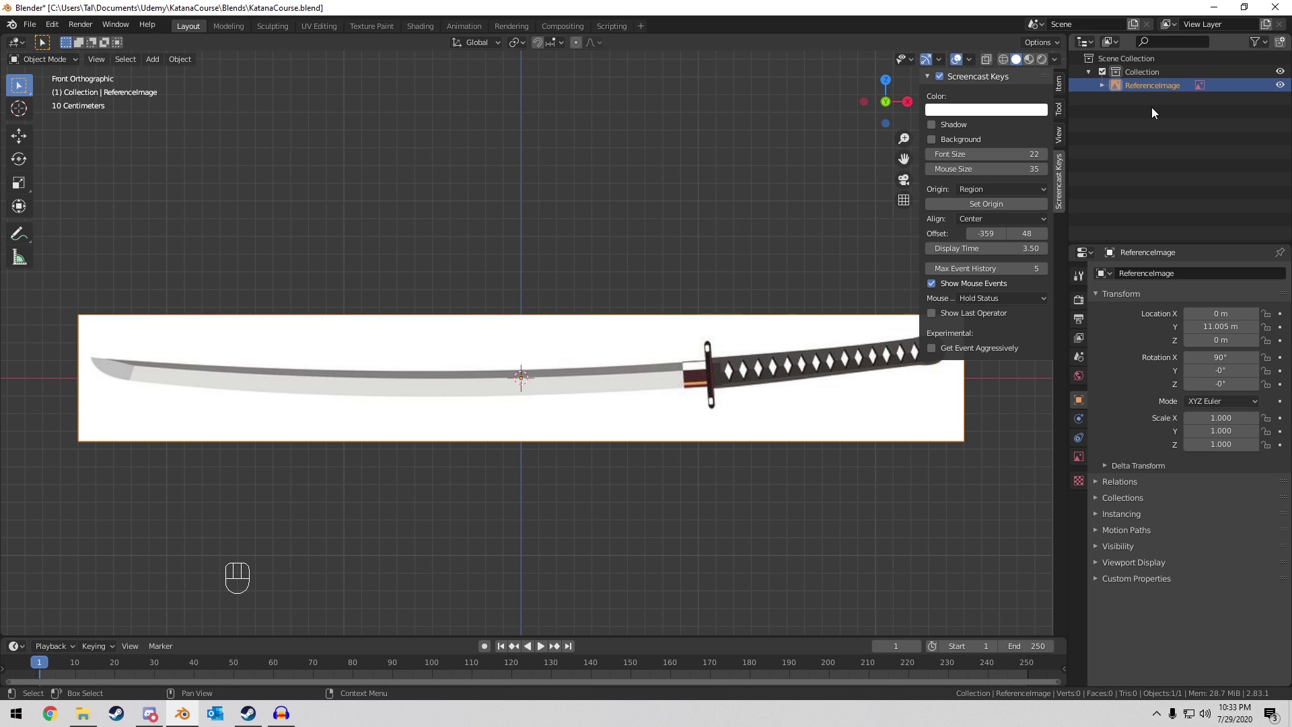
pyautogui.moveTo(1151, 88); pyautogui.dragTo(1149, 61)
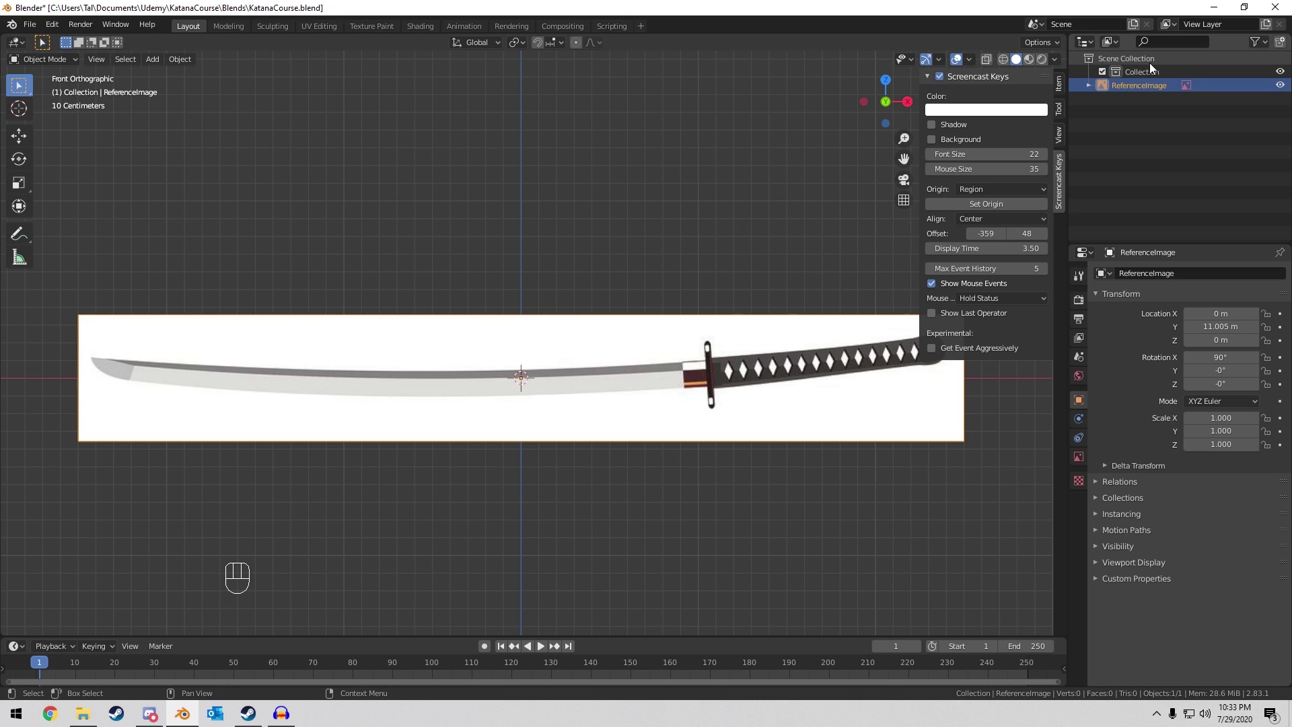
# Rename the collection as Katana.
pyautogui.click(1143, 68)
pyautogui.press('F2')
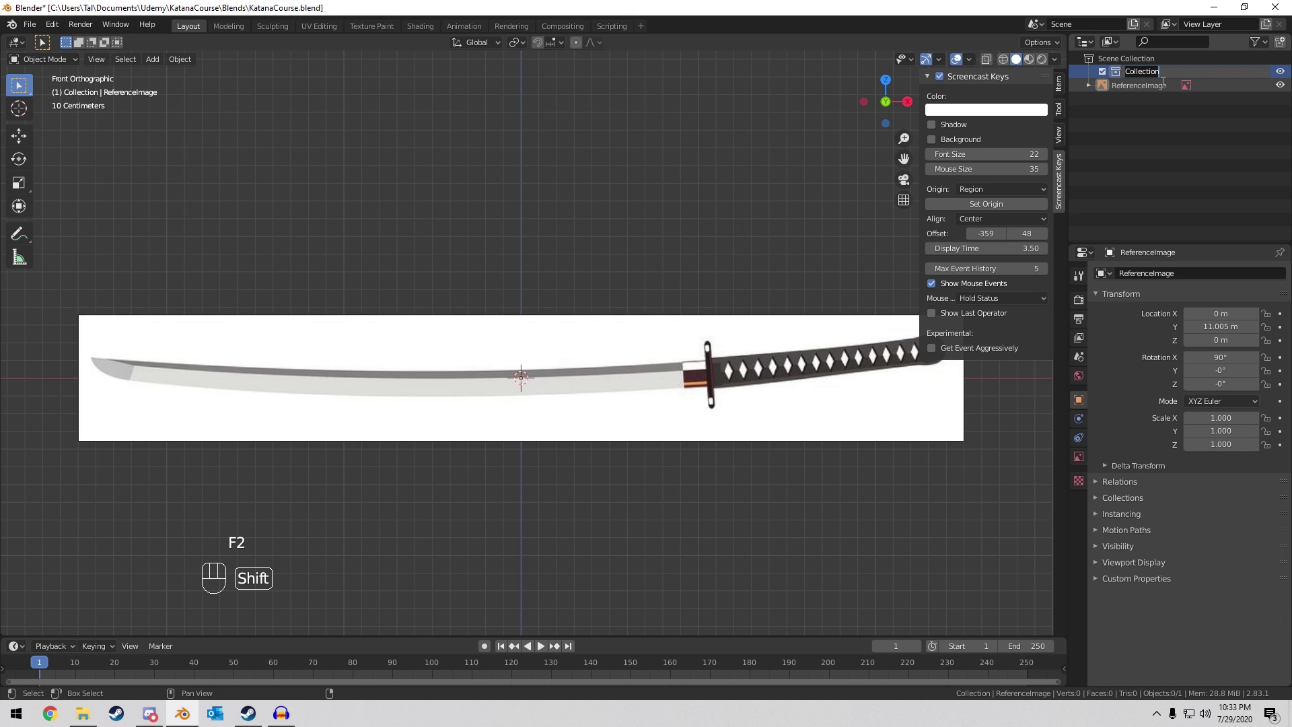
pyautogui.write('Kat')
pyautogui.write('na')
pyautogui.press('BackSpace')
pyautogui.press('BackSpace')
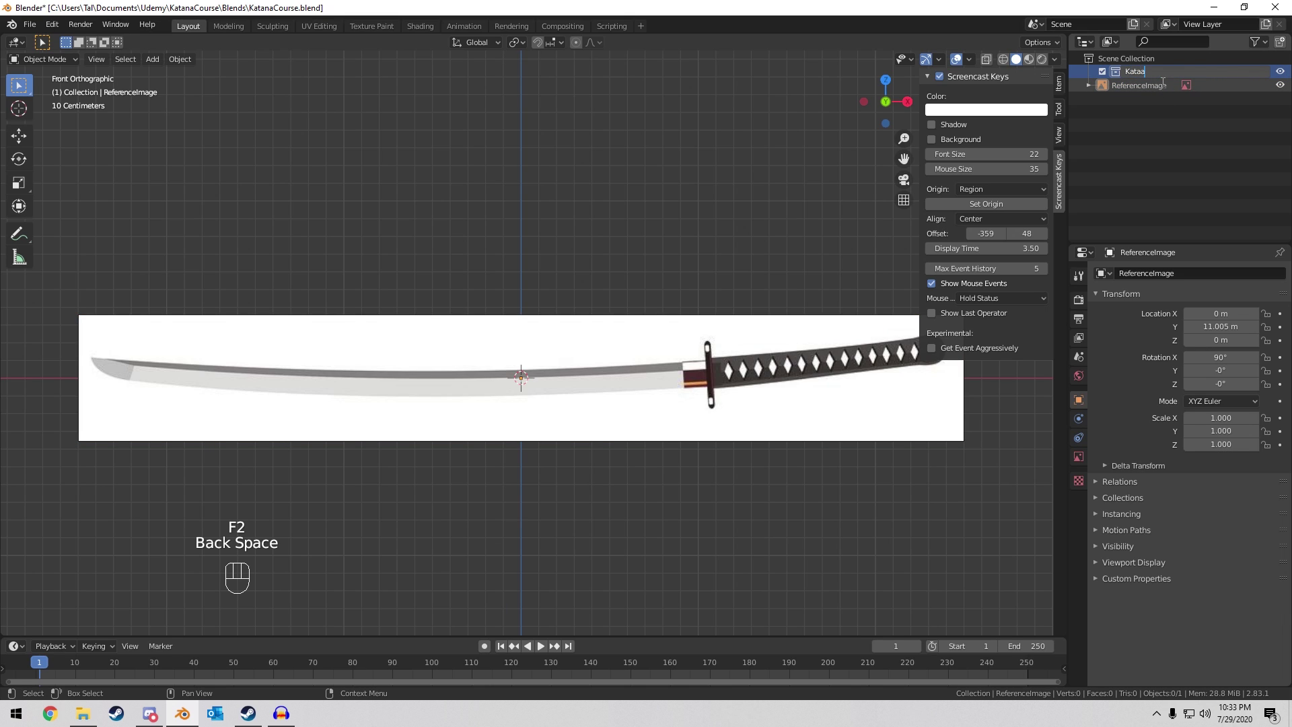
pyautogui.write('ana')
pyautogui.press('Return')
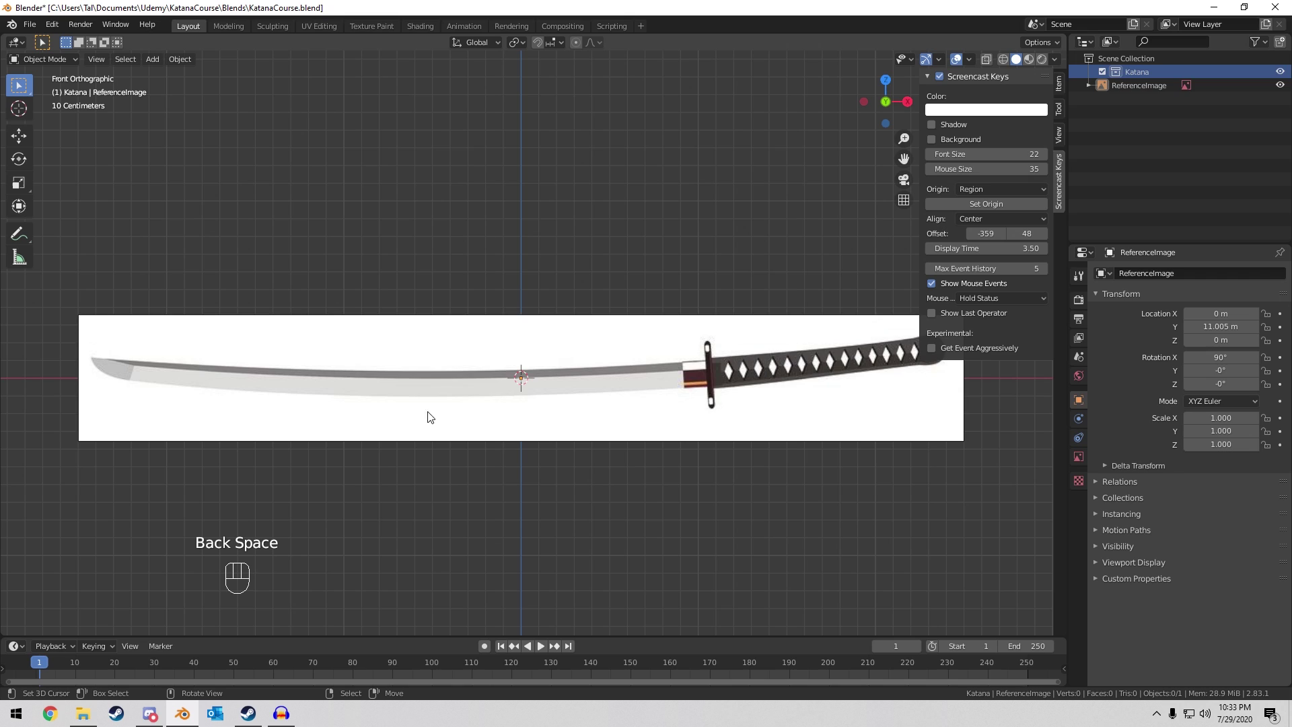
# Rotate the reference image 90° in the front view so the katana stands upright with its tip up.
pyautogui.click(648, 377)
pyautogui.write('r')
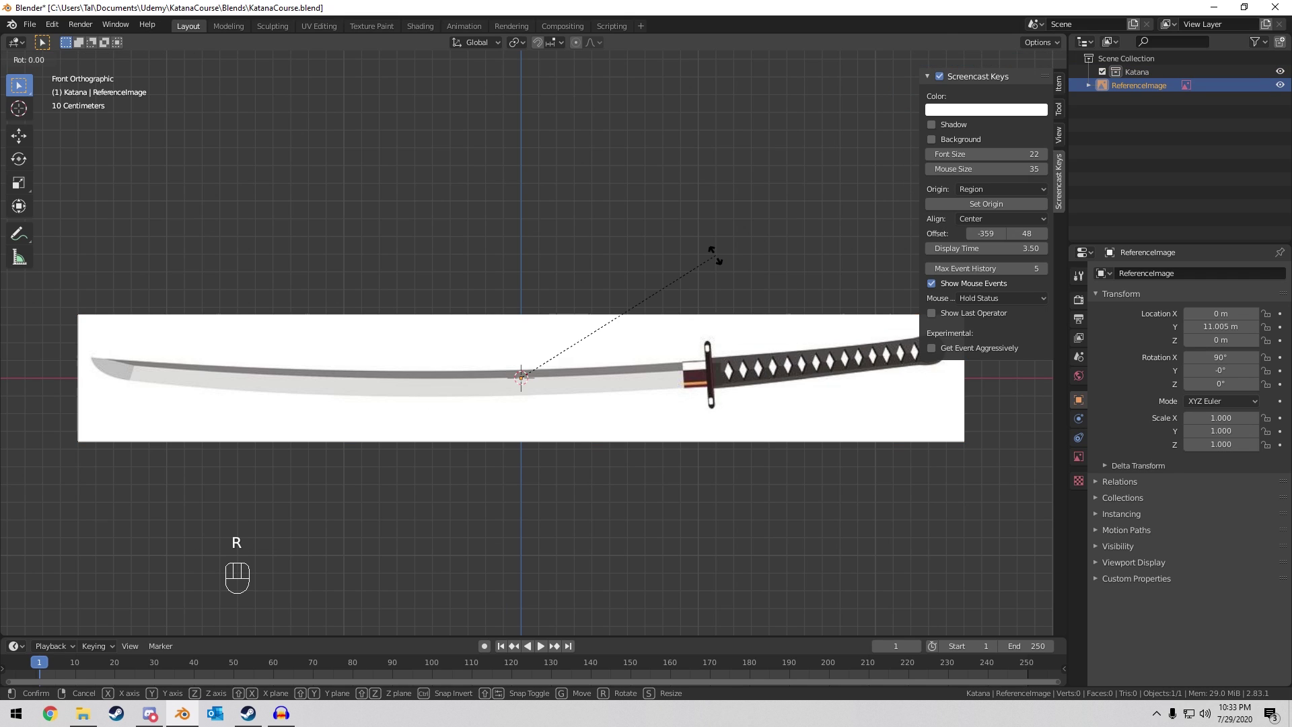
pyautogui.write('90')
pyautogui.click(716, 255)
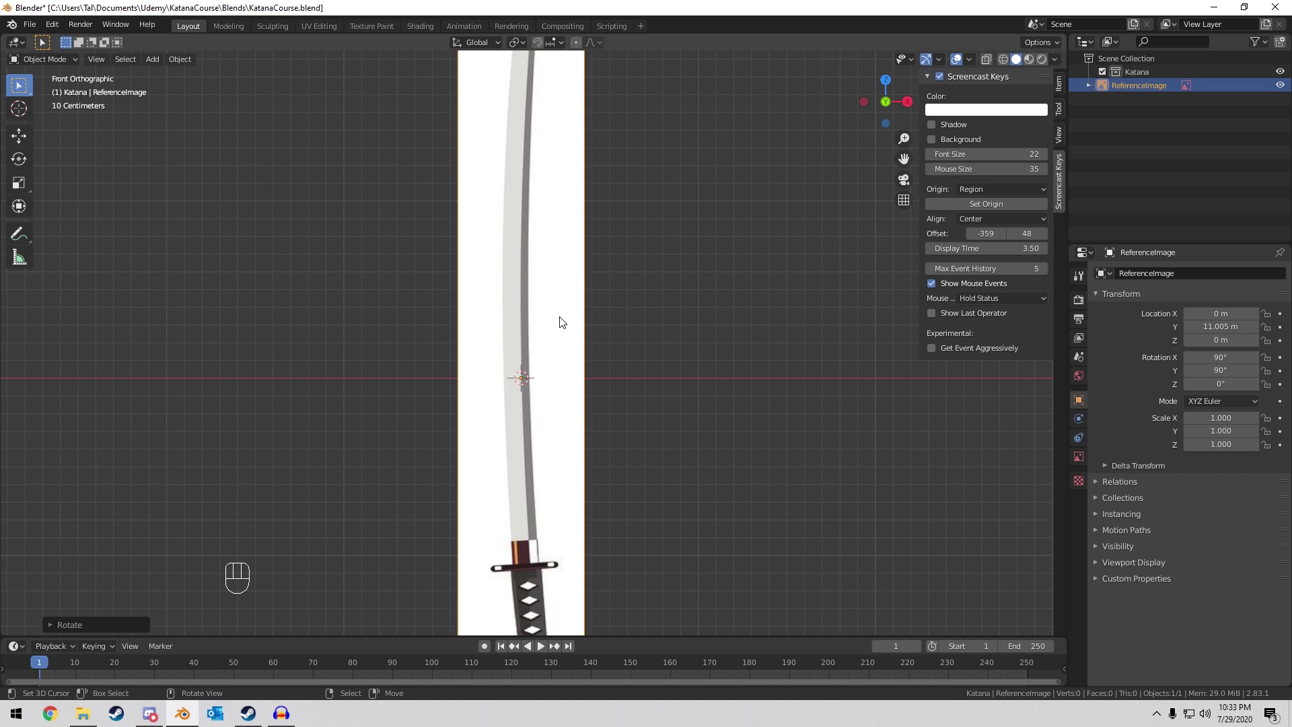
pyautogui.scroll(-5, 635, 225)
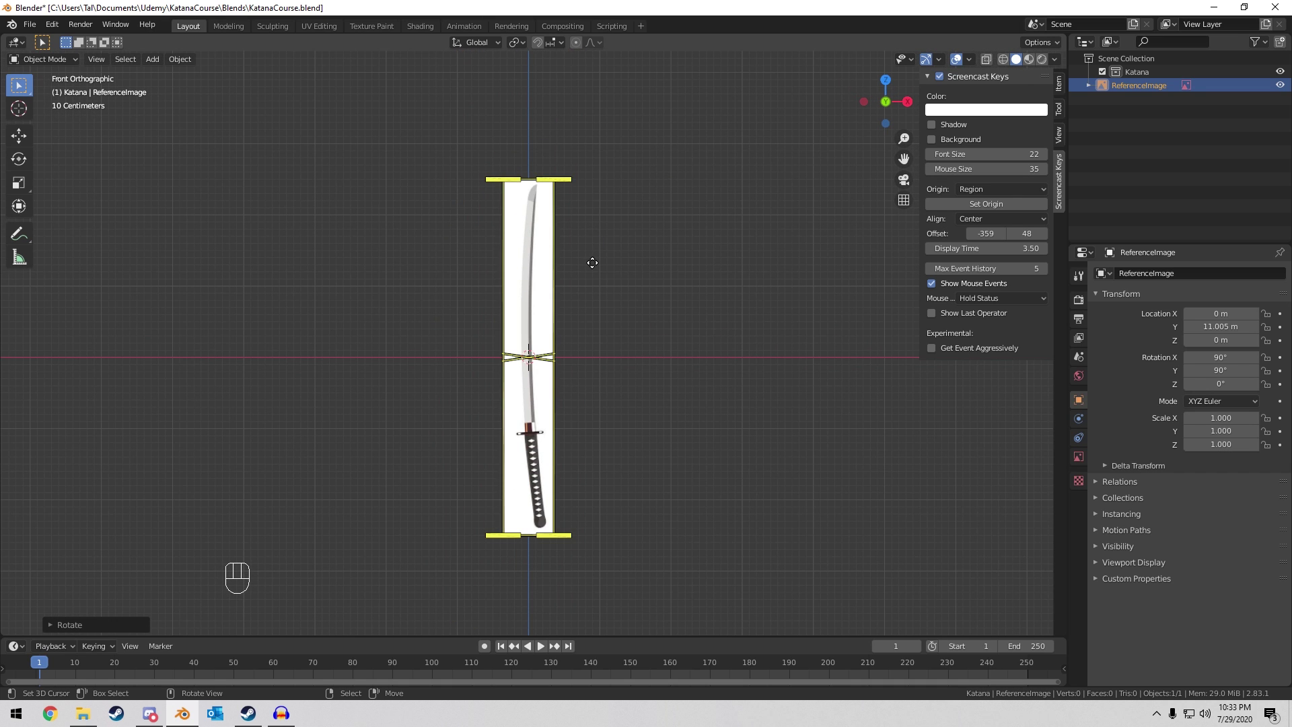
# Move the reference image up along the global Z axis by about 0.91 m, bringing the blade's base to the origin.
pyautogui.scroll(6, 592, 262)
pyautogui.press('g')
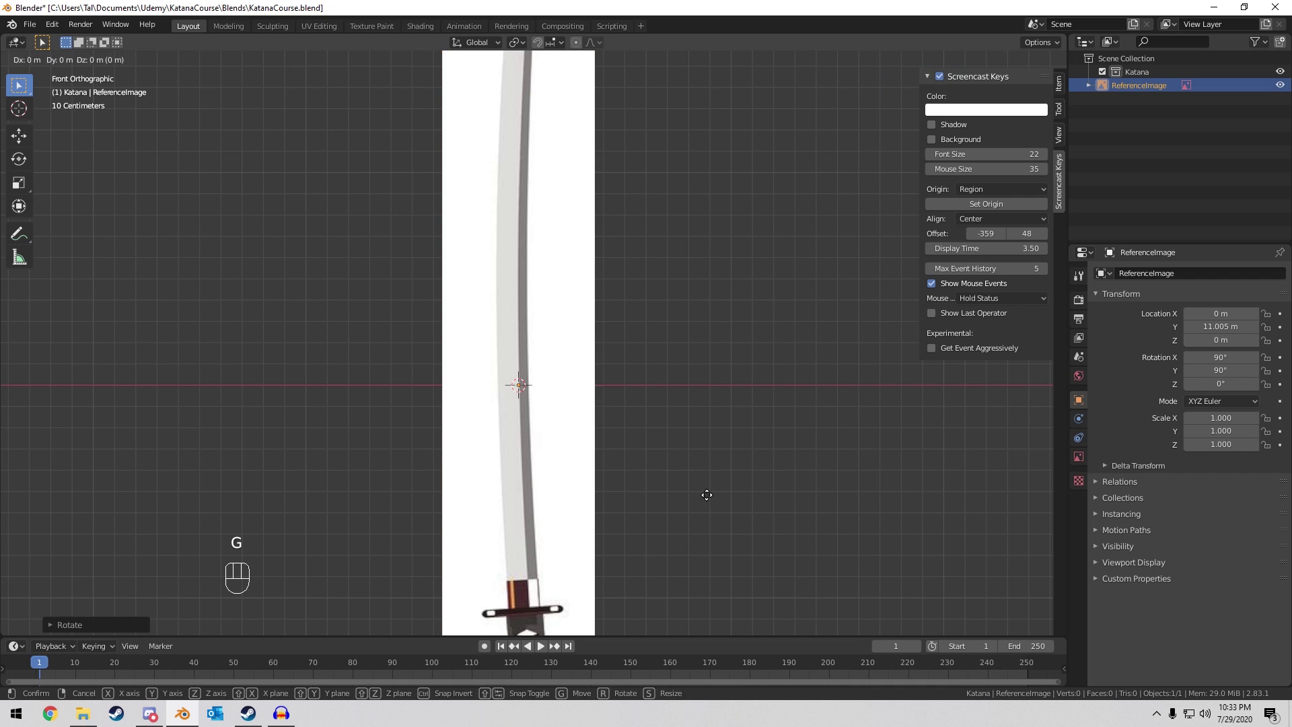
pyautogui.press('z')
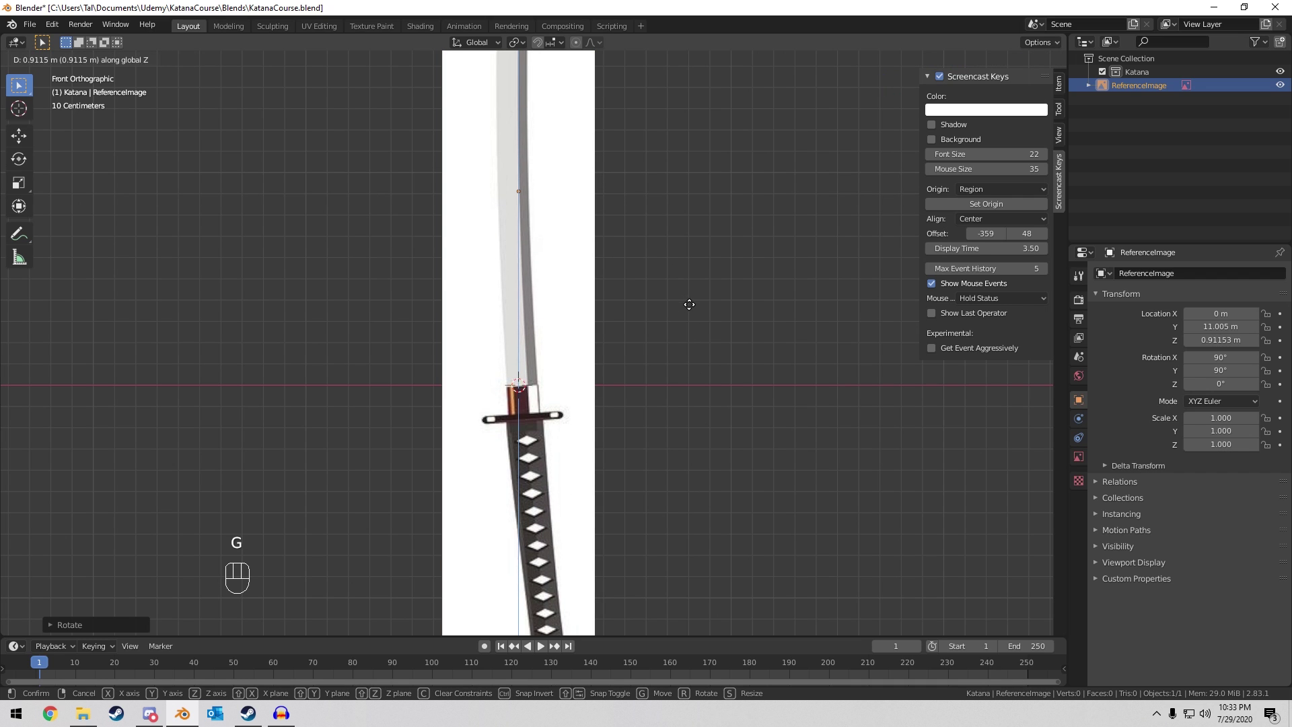
pyautogui.click(686, 304)
# Tilt the reference image by about 1.8° to straighten the blade's base and shift it about 0.013 m along the X axis.
pyautogui.scroll(4, 660, 272)
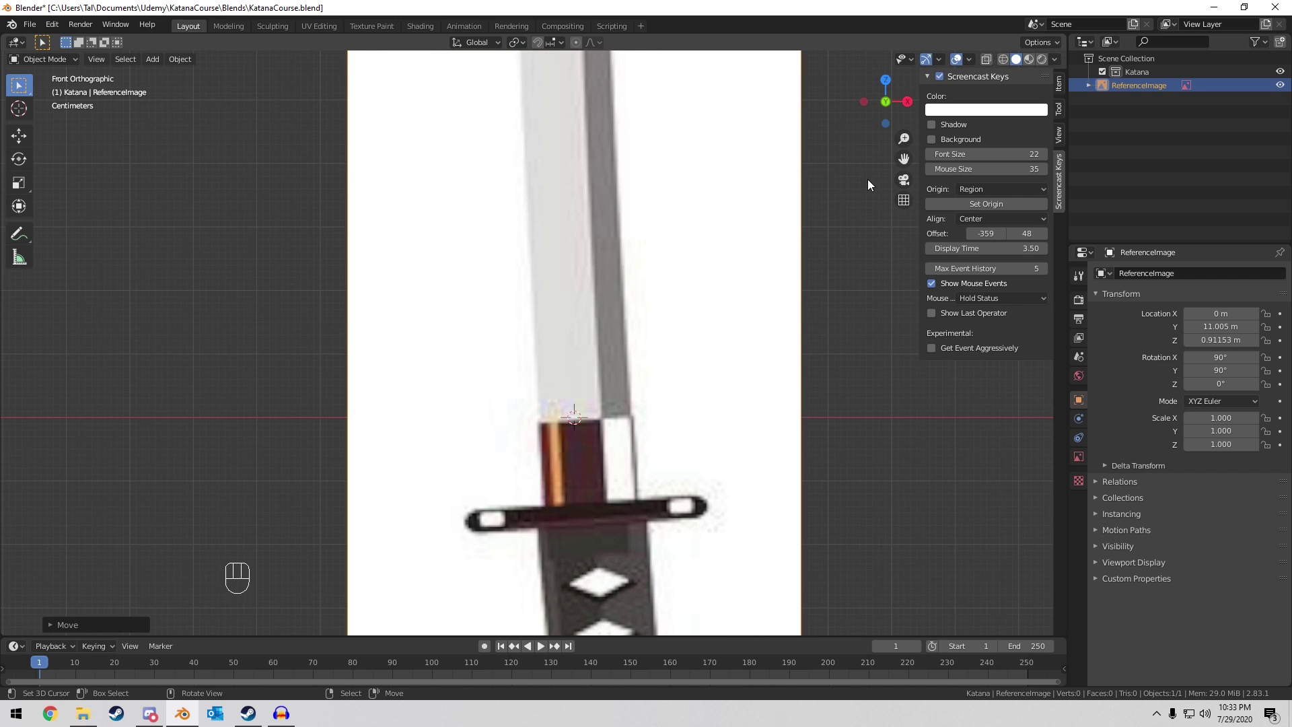
pyautogui.press('r')
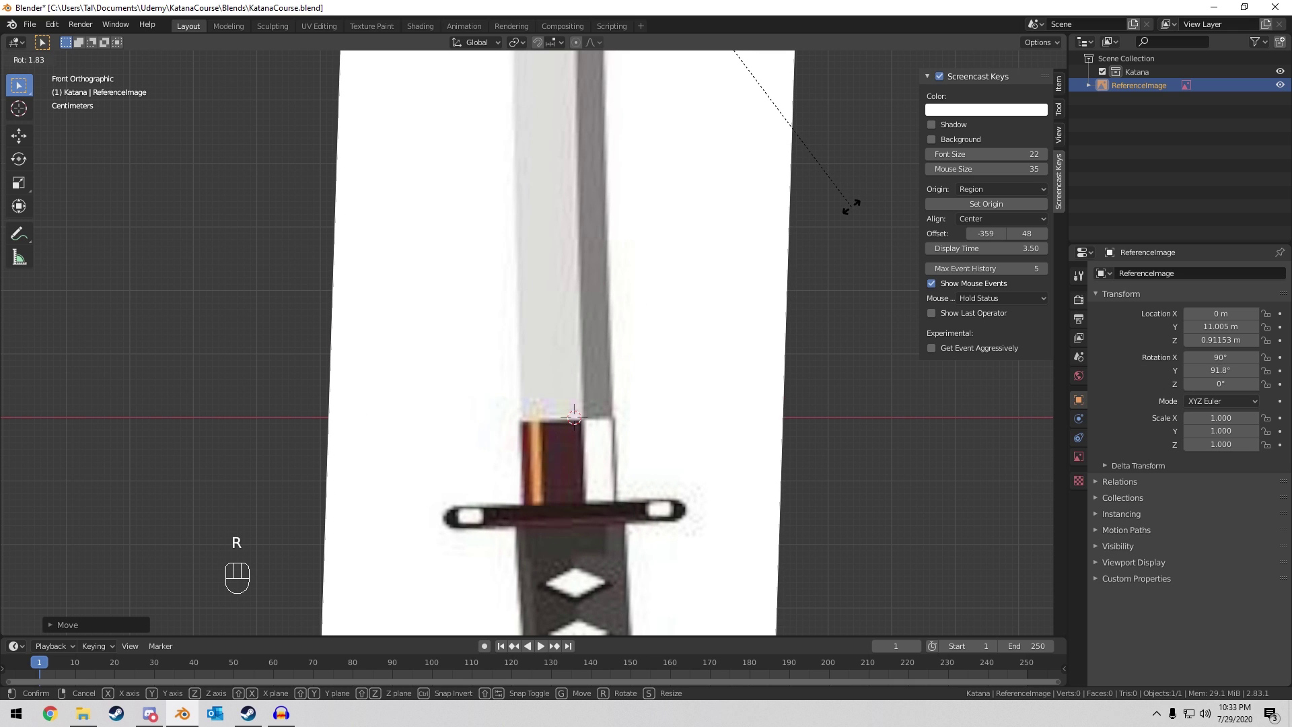
pyautogui.click(850, 207)
pyautogui.press('g')
pyautogui.press('x')
pyautogui.click(861, 210)
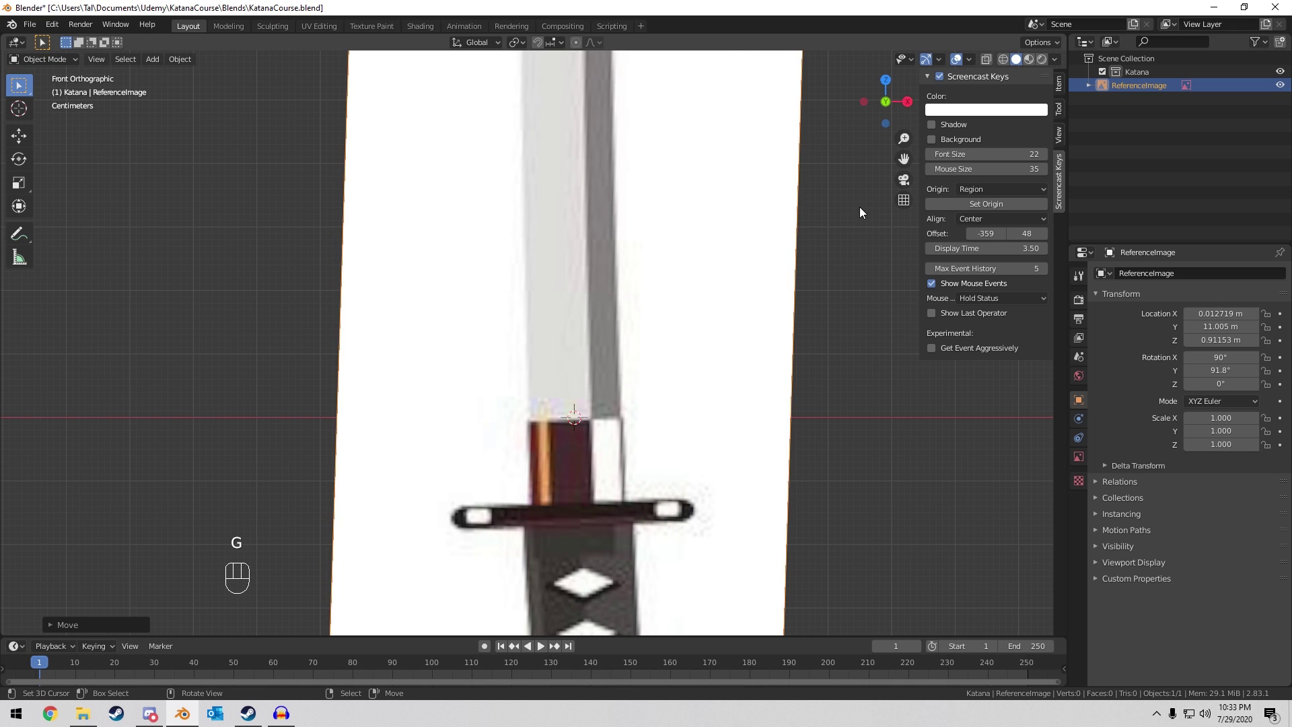
# Deselect everything, reset the 3D cursor to the world origin and return to the front view.
pyautogui.scroll(-5, 719, 152)
pyautogui.press('a')
pyautogui.press('a')
pyautogui.press('a')
pyautogui.moveTo(732, 217); pyautogui.dragTo(722, 245, button='middle')
pyautogui.press('KP_1')
pyautogui.scroll(6, 733, 246)
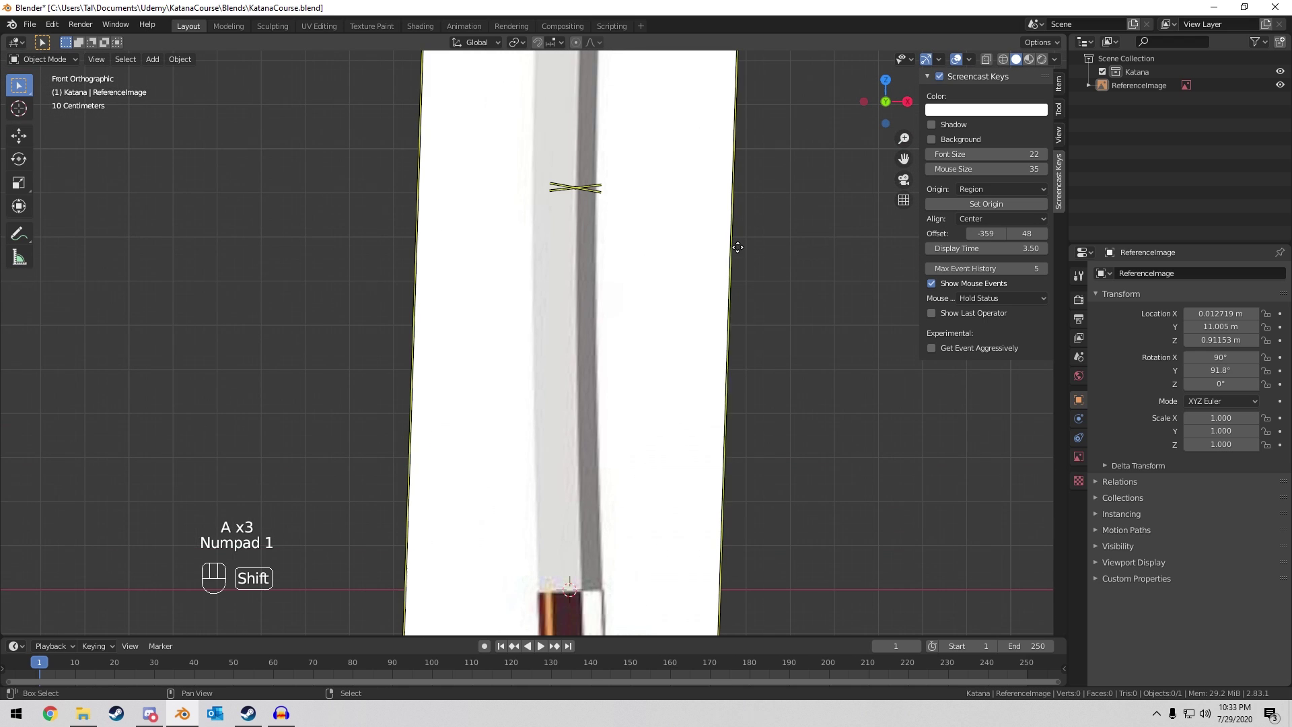
pyautogui.hotkey('shift', 'a')
pyautogui.keyDown('shift'); pyautogui.moveTo(680, 429); pyautogui.dragTo(615, 254, button='middle'); pyautogui.keyUp('shift')
pyautogui.moveTo(615, 254); pyautogui.dragTo(654, 320, button='middle')
pyautogui.hotkey('shift', 'c')
pyautogui.keyDown('shift'); pyautogui.moveTo(637, 519); pyautogui.dragTo(532, 282, button='middle'); pyautogui.keyUp('shift')
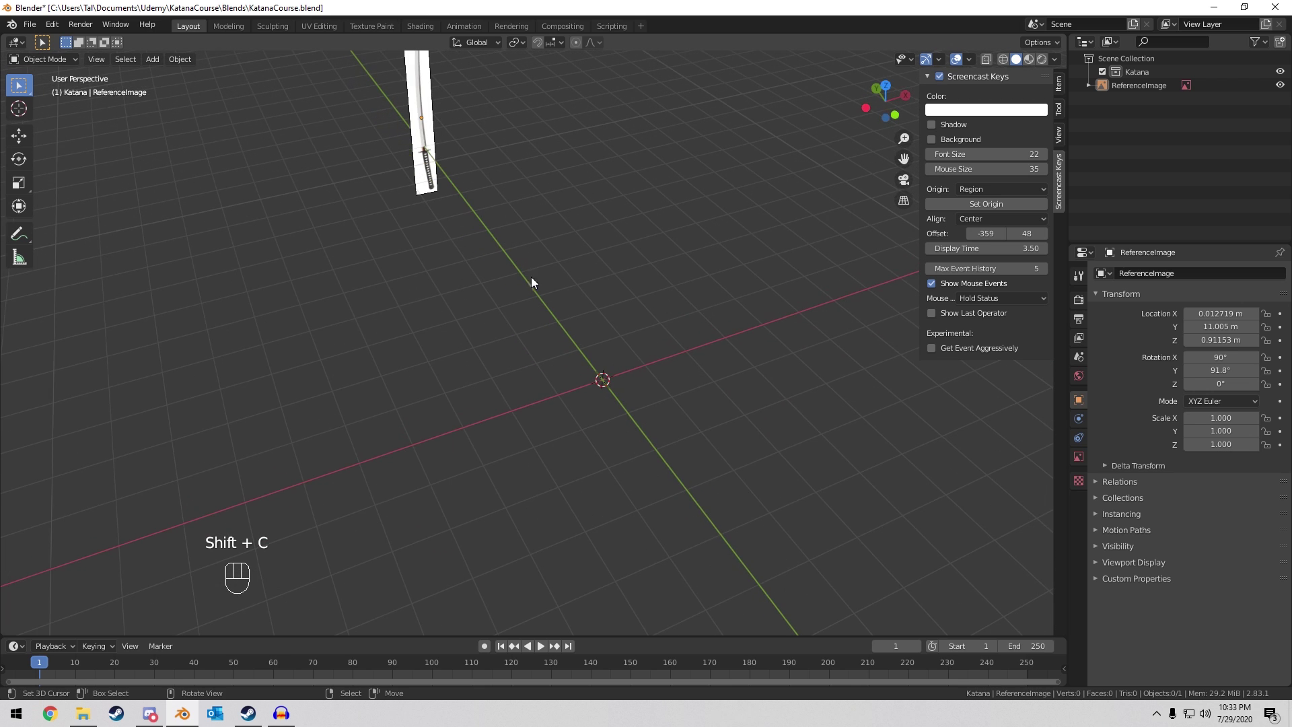
pyautogui.keyDown('shift'); pyautogui.moveTo(638, 333); pyautogui.dragTo(601, 298, button='middle'); pyautogui.keyUp('shift')
pyautogui.press('KP_1')
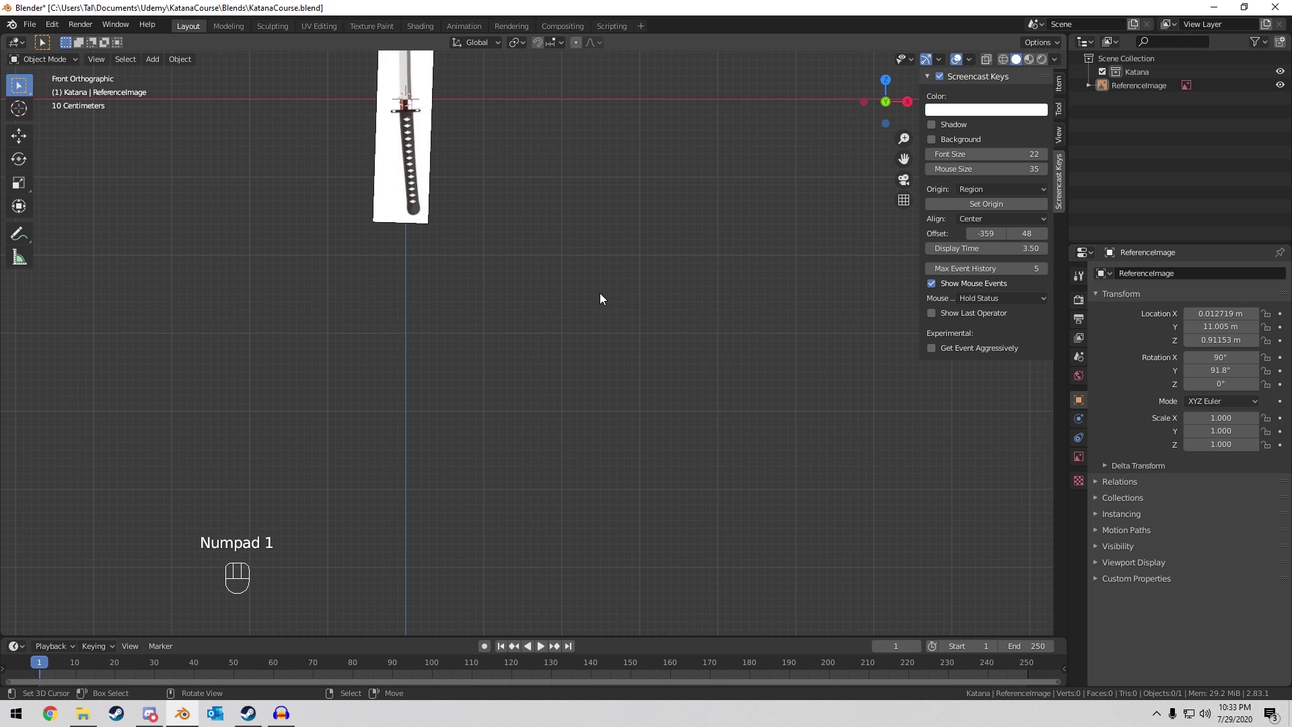
# Add a mesh plane at the world origin and rotate it 90° about the global X axis.
pyautogui.keyDown('shift'); pyautogui.moveTo(585, 254); pyautogui.dragTo(693, 486, button='middle'); pyautogui.keyUp('shift')
pyautogui.scroll(4, 482, 226)
pyautogui.scroll(2, 482, 226)
pyautogui.hotkey('shift', 'a')
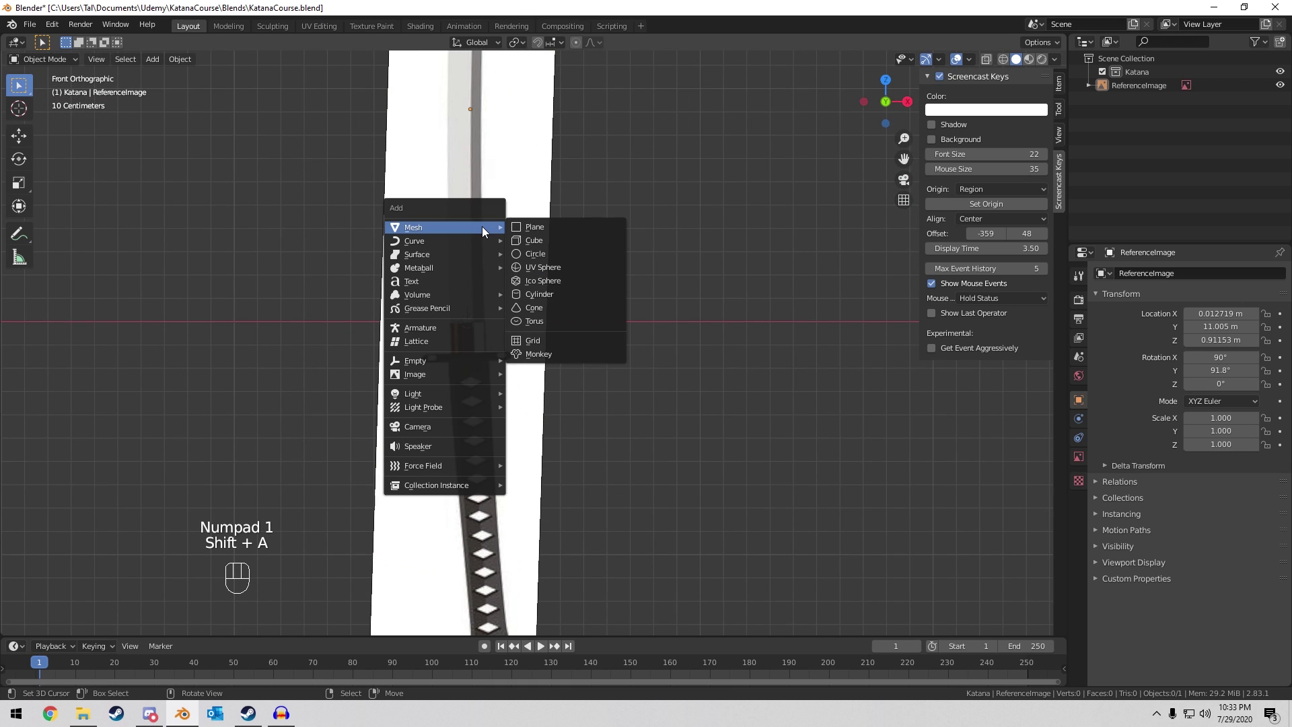
pyautogui.click(539, 224)
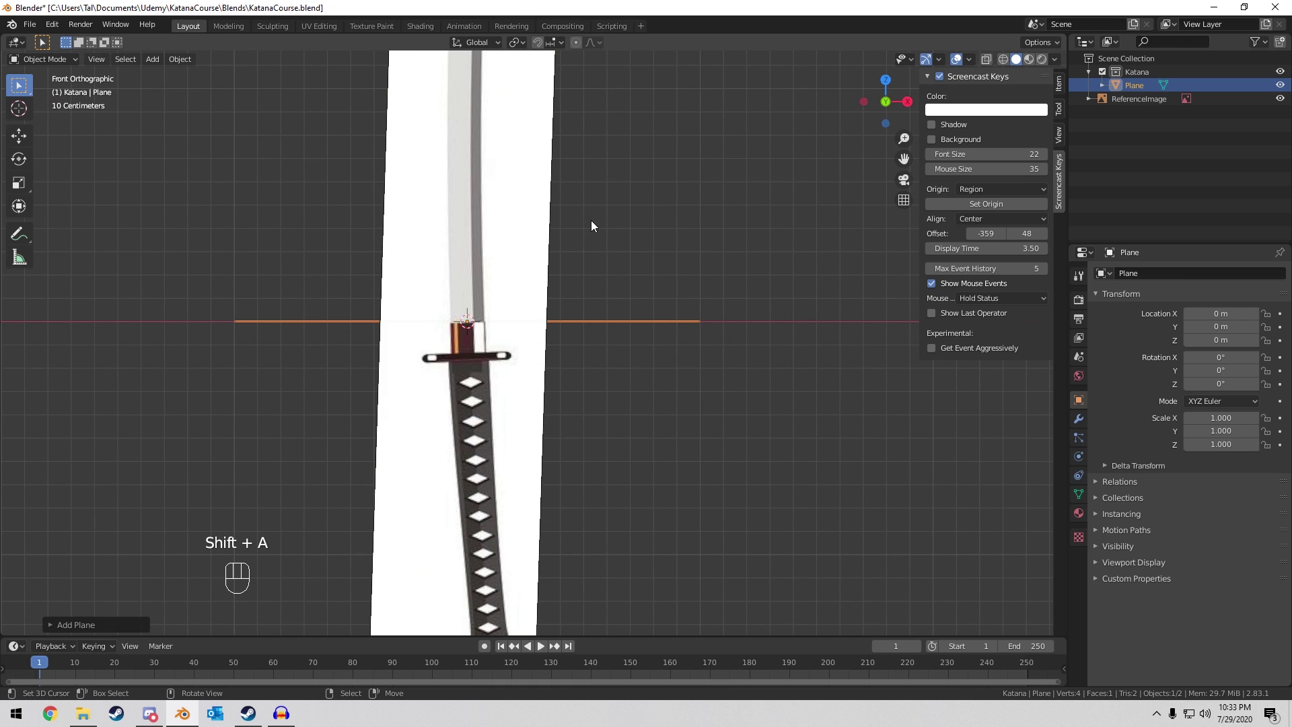
pyautogui.write('r90')
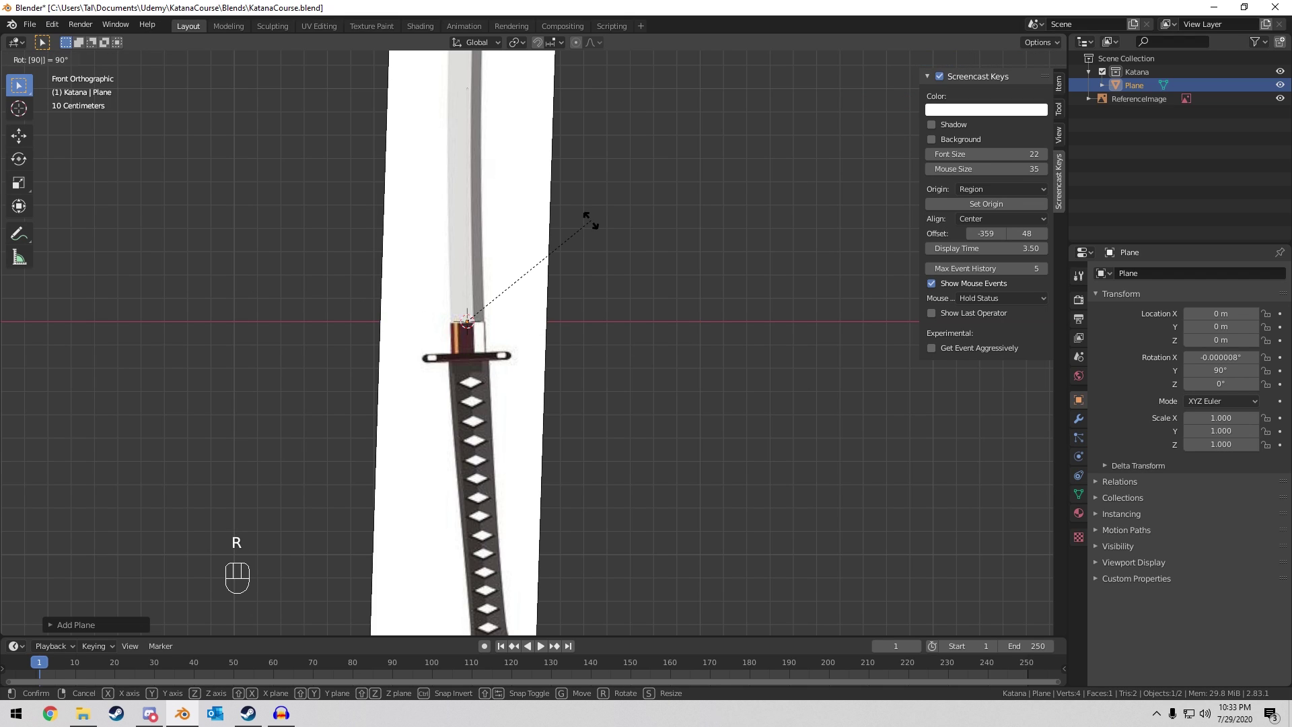
pyautogui.write('x')
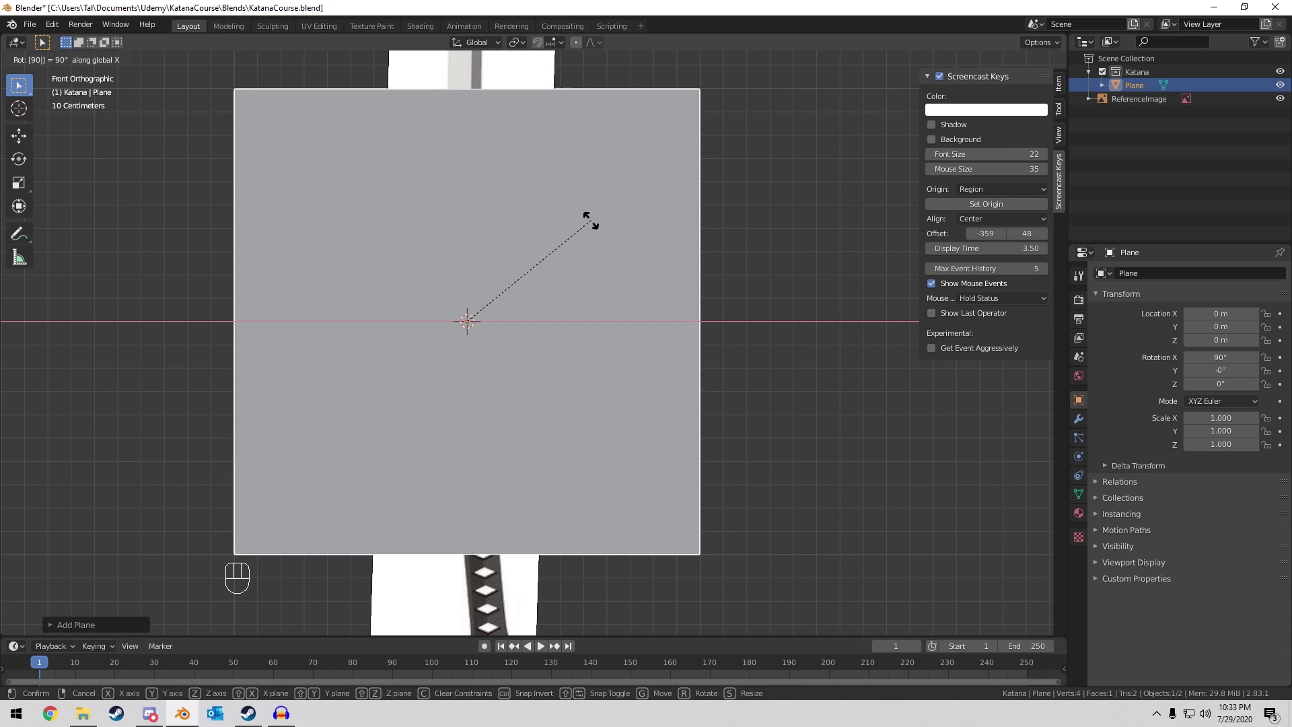
pyautogui.press('Return')
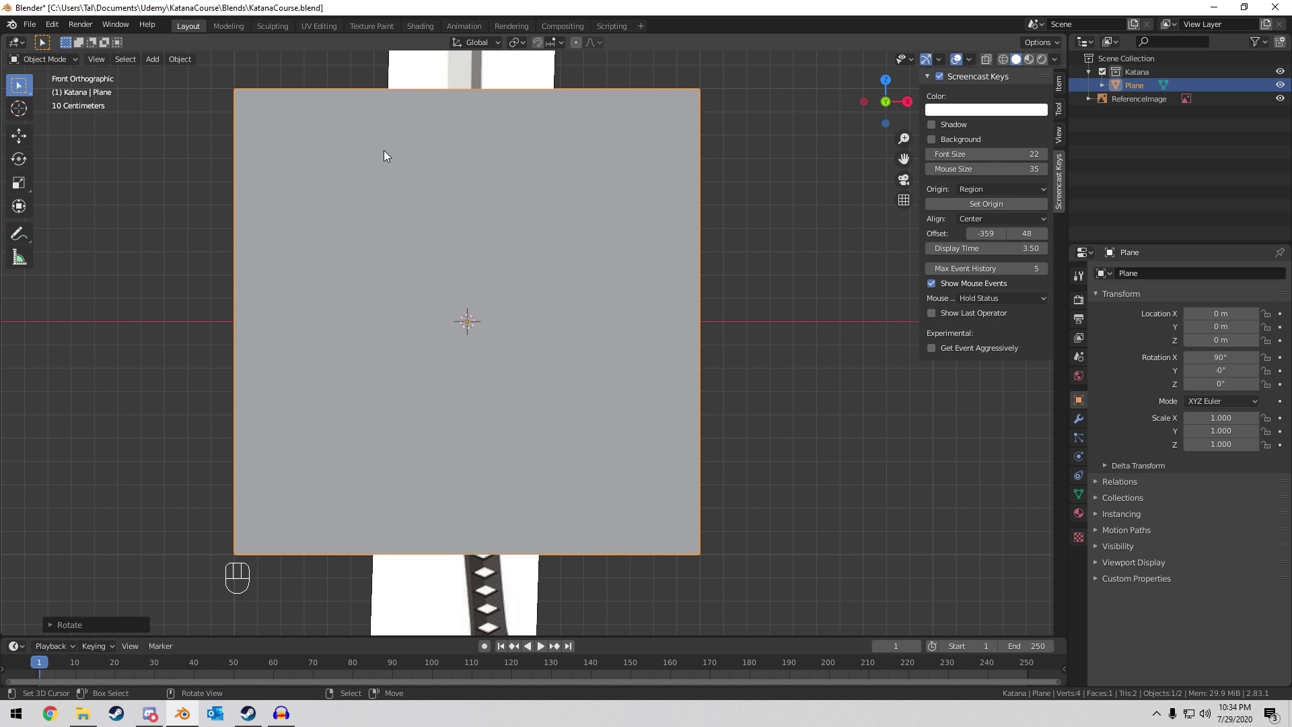
# Scale the plane's geometry down in Edit Mode to roughly the blade's width.
pyautogui.keyDown('shift'); pyautogui.moveTo(648, 242); pyautogui.dragTo(716, 305, button='middle'); pyautogui.keyUp('shift')
pyautogui.press('Tab')
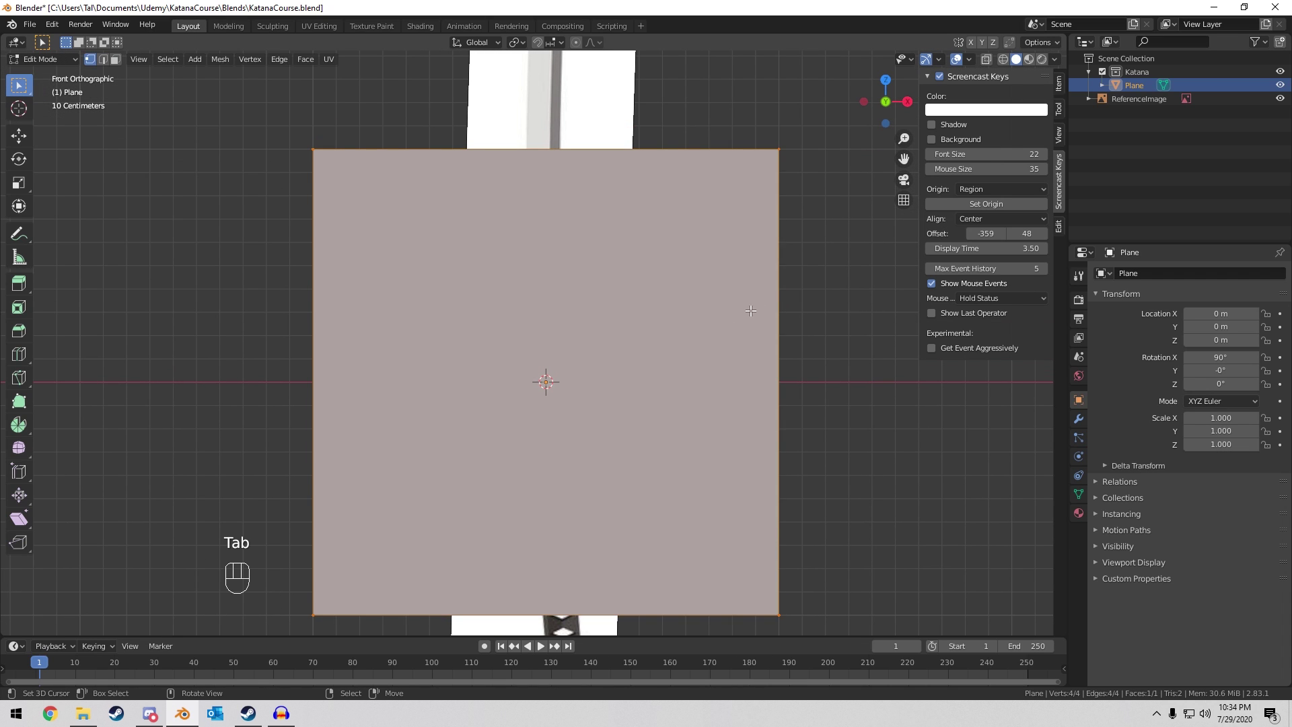
pyautogui.press('s')
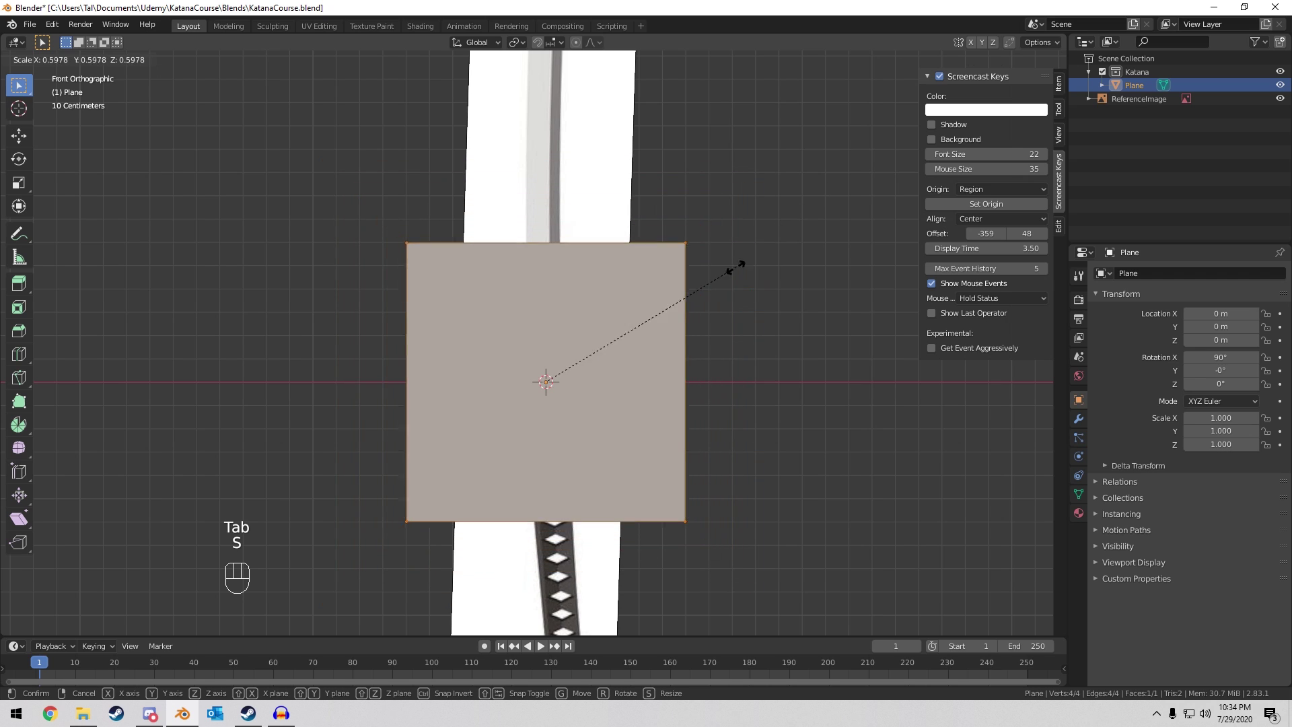
pyautogui.click(578, 376)
pyautogui.scroll(8, 578, 376)
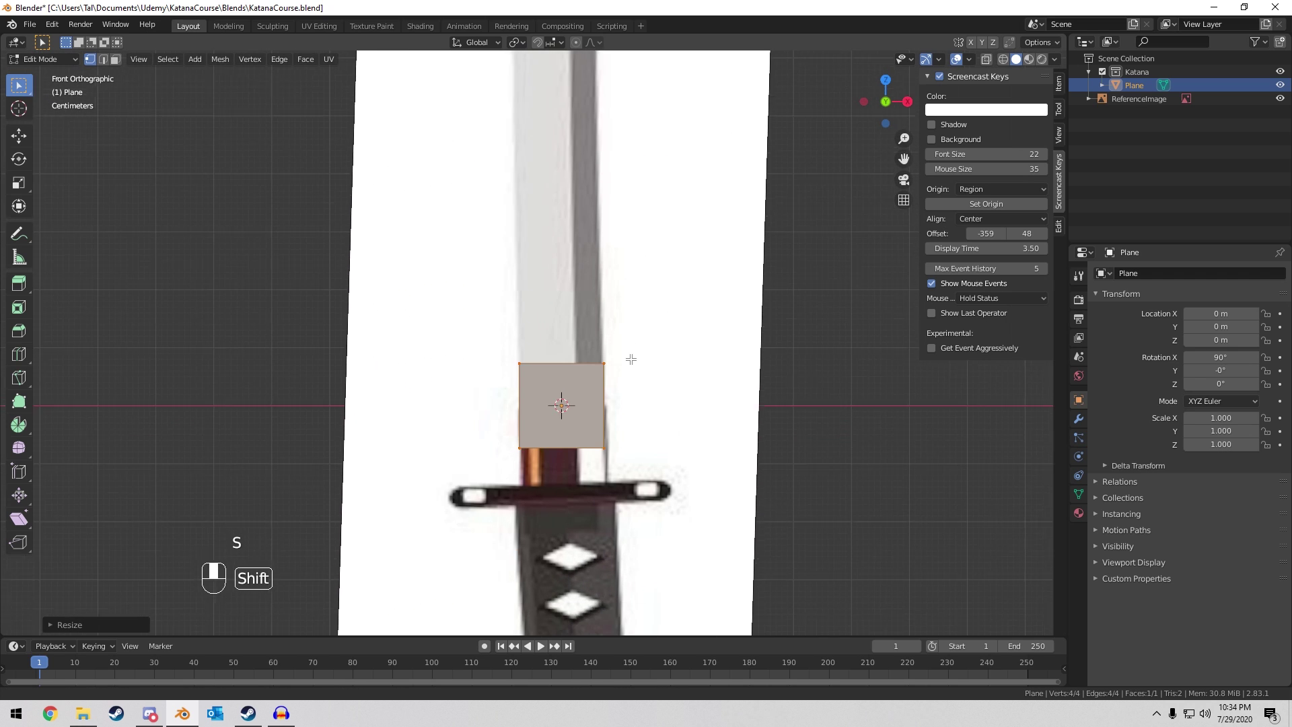
# Switch to wireframe shading and move the plane's geometry up about 0.075 m along Z so its lower edge meets the blade's base.
pyautogui.press('z')
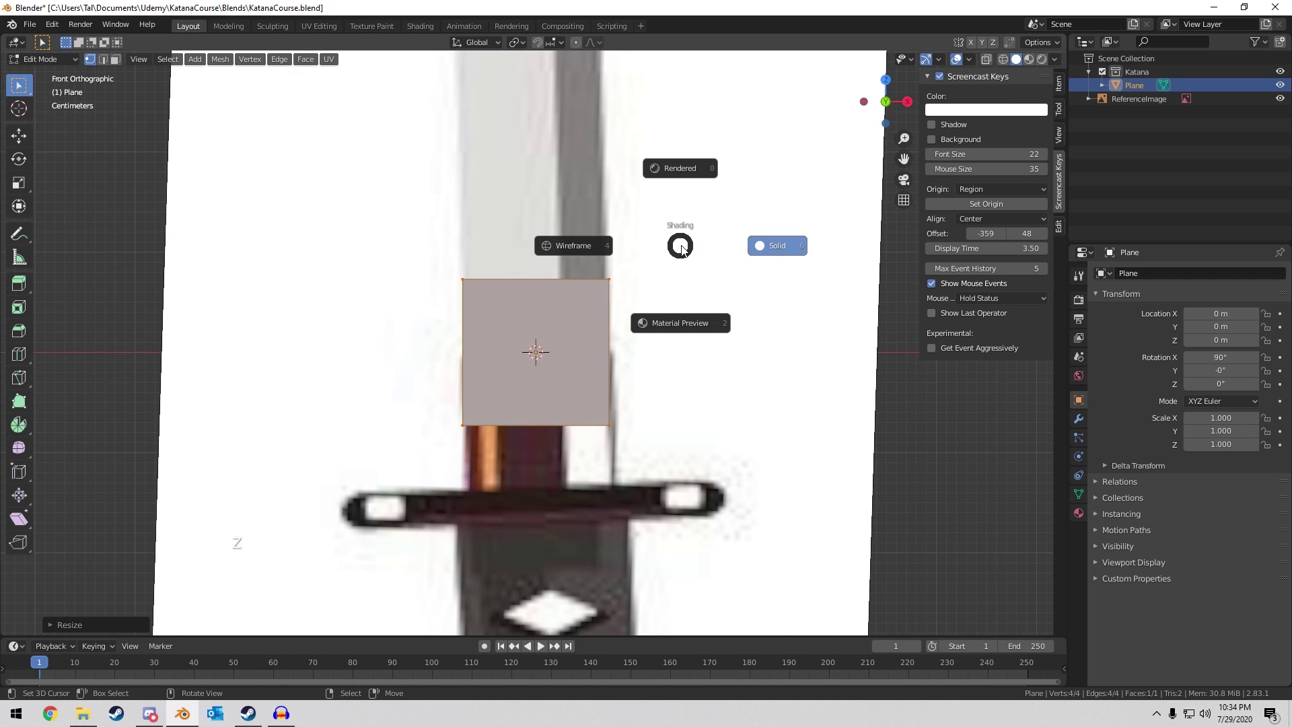
pyautogui.click(585, 244)
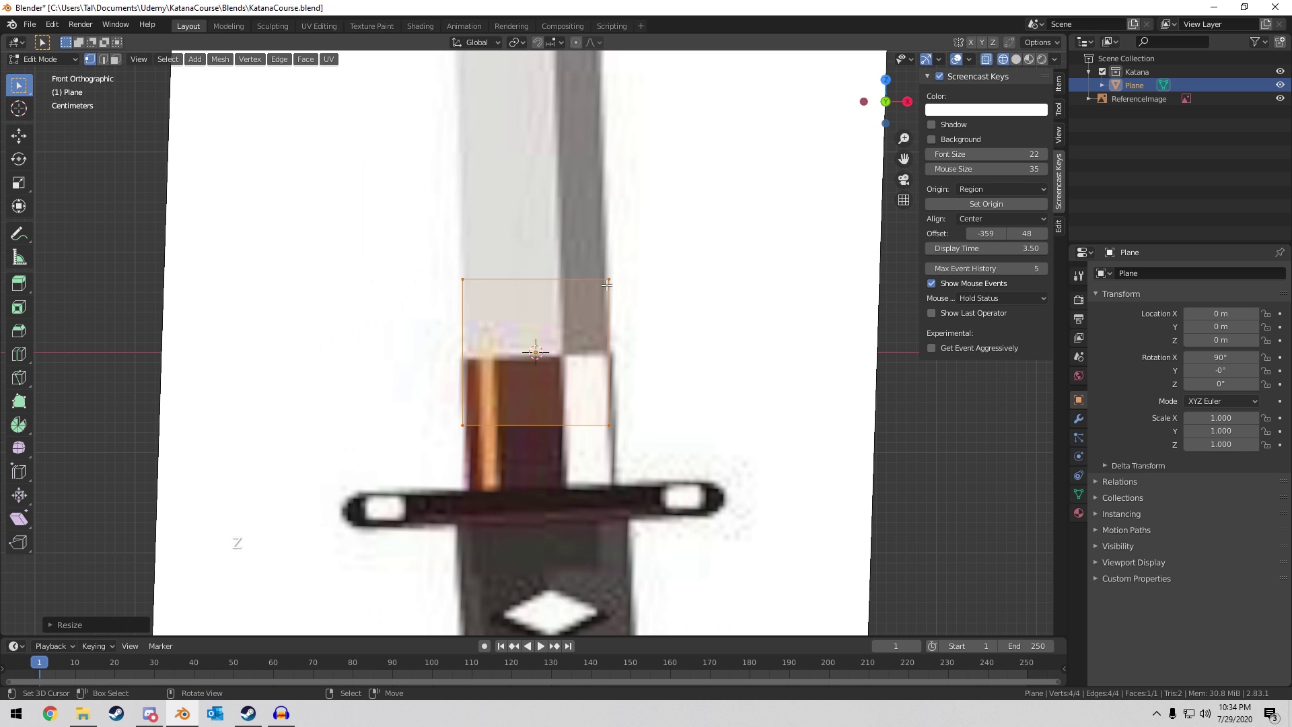
pyautogui.press('g')
pyautogui.press('z')
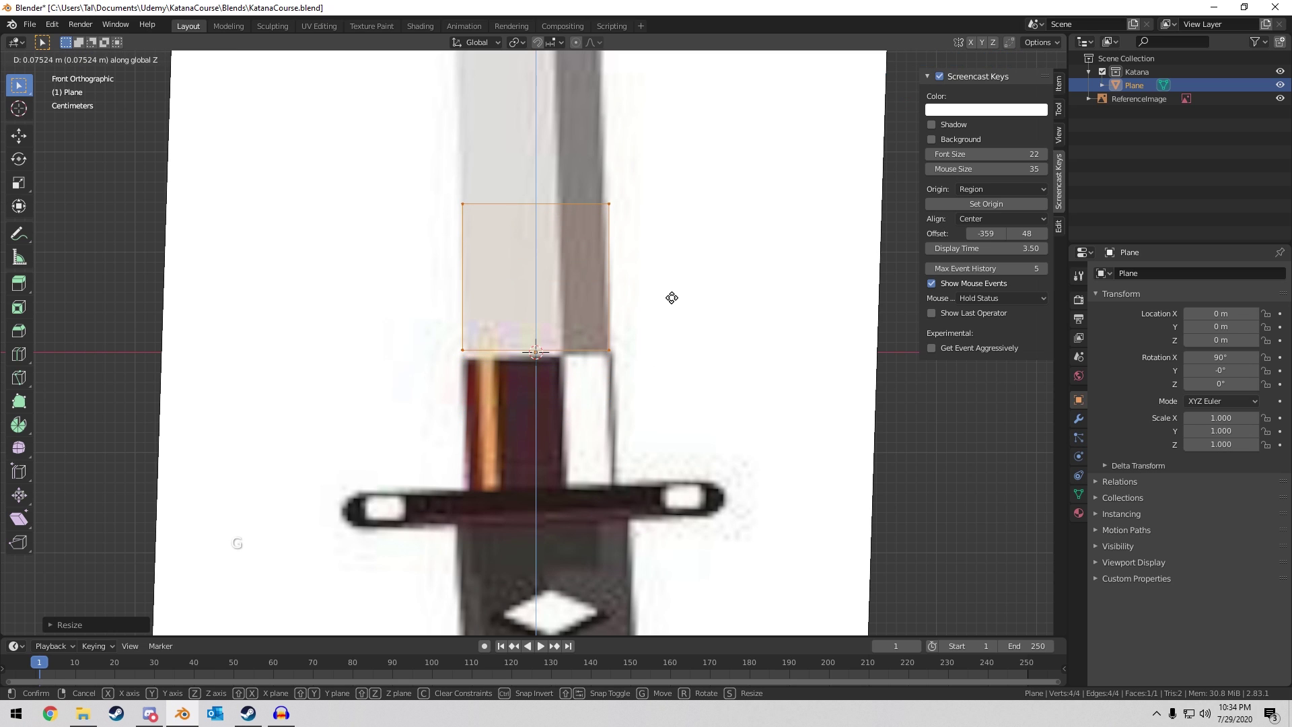
pyautogui.click(671, 297)
pyautogui.scroll(2, 676, 235)
pyautogui.keyDown('shift'); pyautogui.moveTo(684, 199); pyautogui.dragTo(713, 304, button='middle'); pyautogui.keyUp('shift')
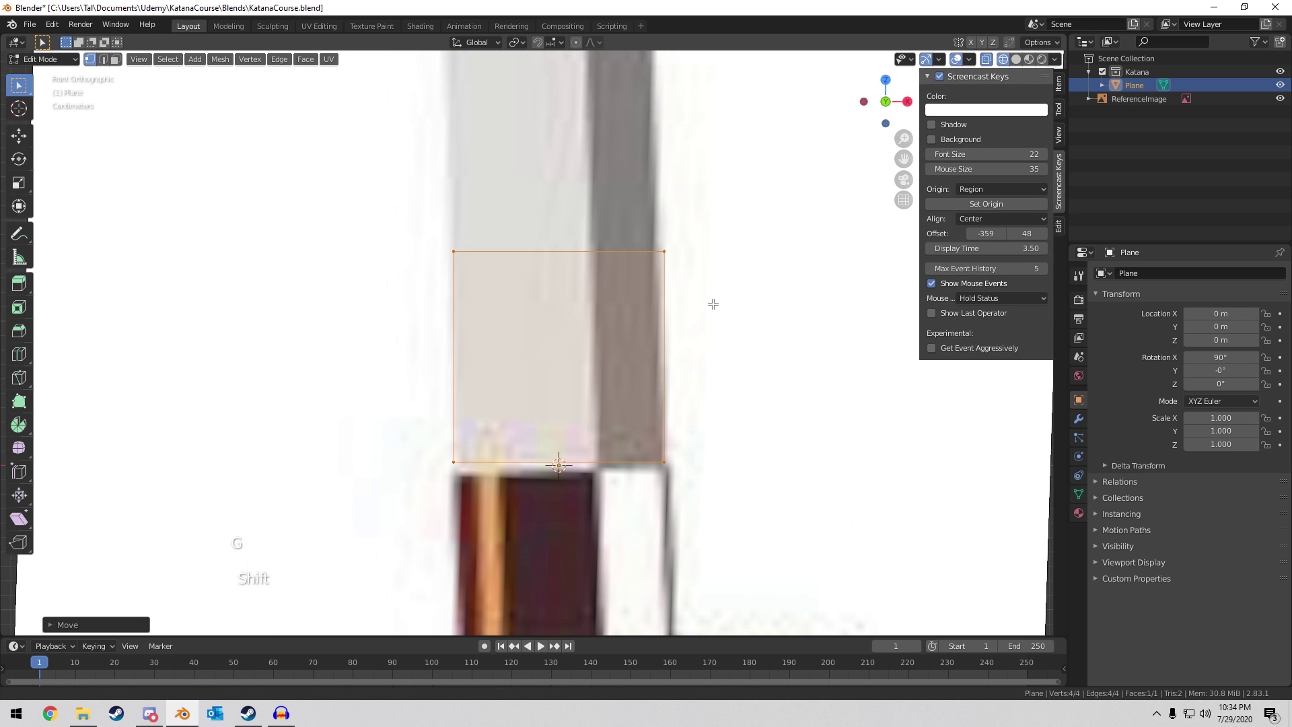
pyautogui.scroll(-5, 713, 304)
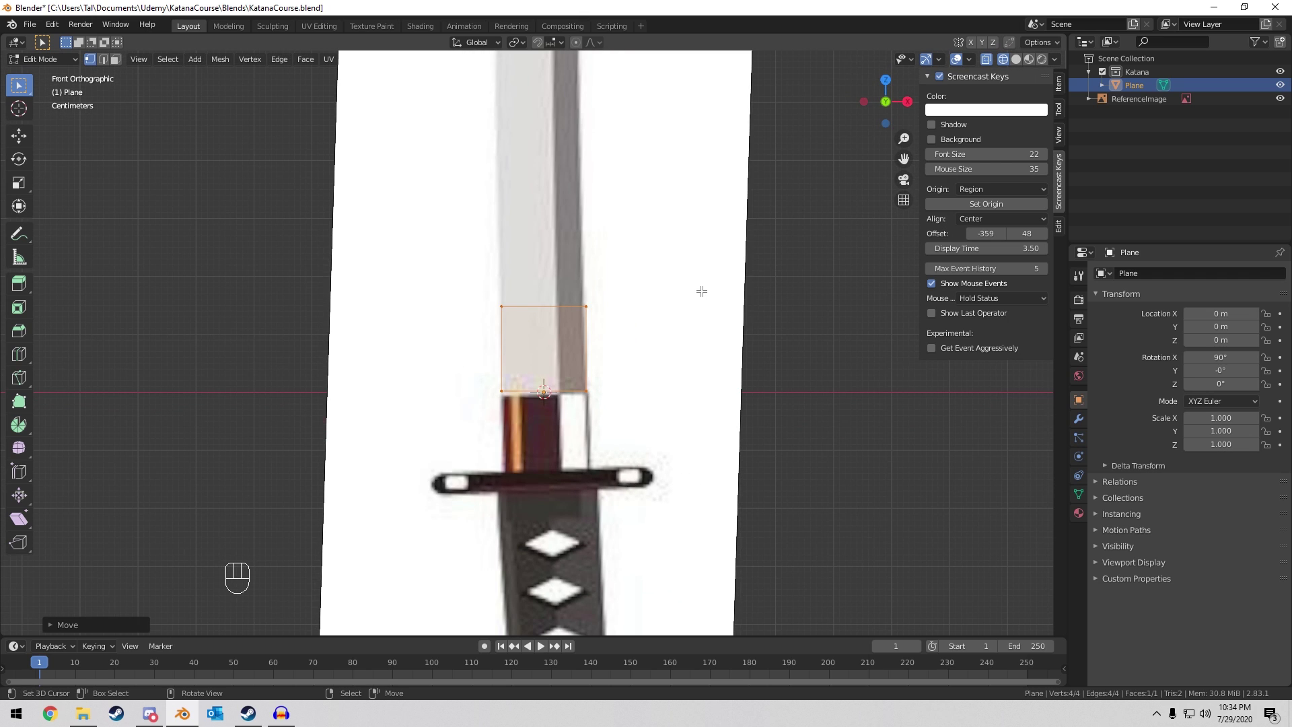
# Select the plane's two upper vertices and move them up about 0.44 m along Z over the blade.
pyautogui.press('a')
pyautogui.press('a')
pyautogui.press('a')
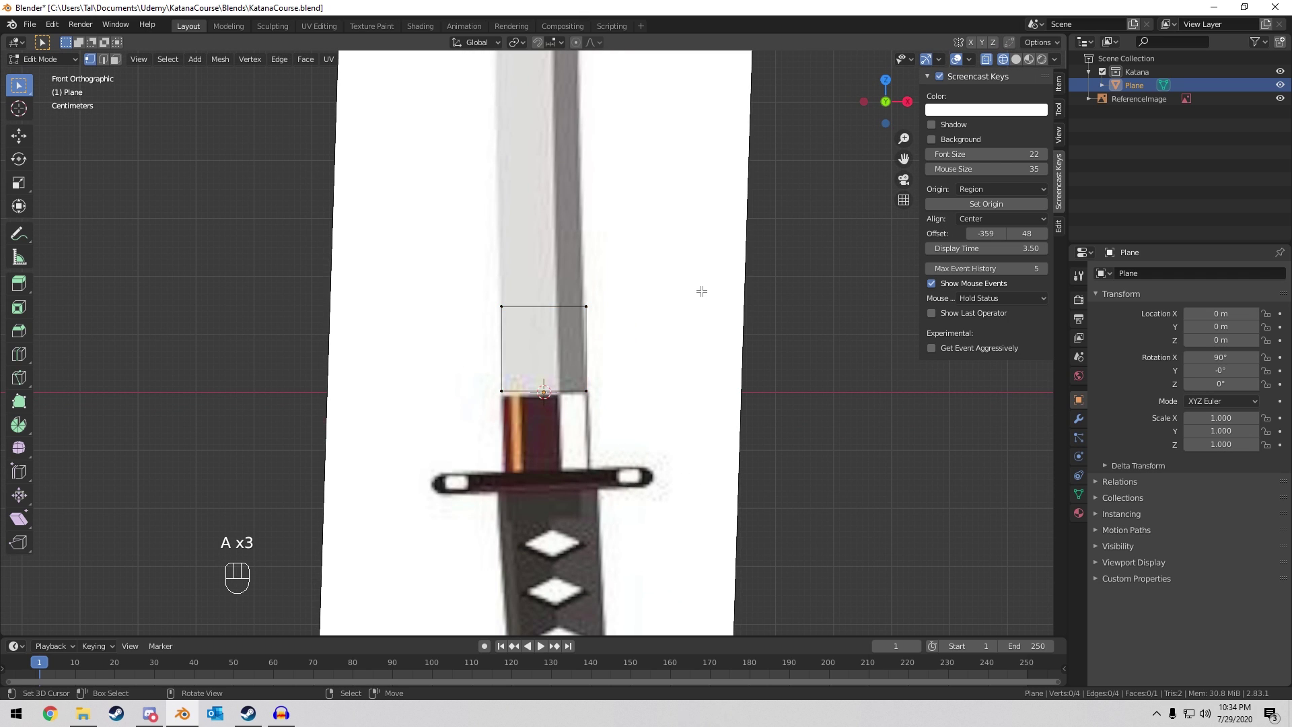
pyautogui.press('c')
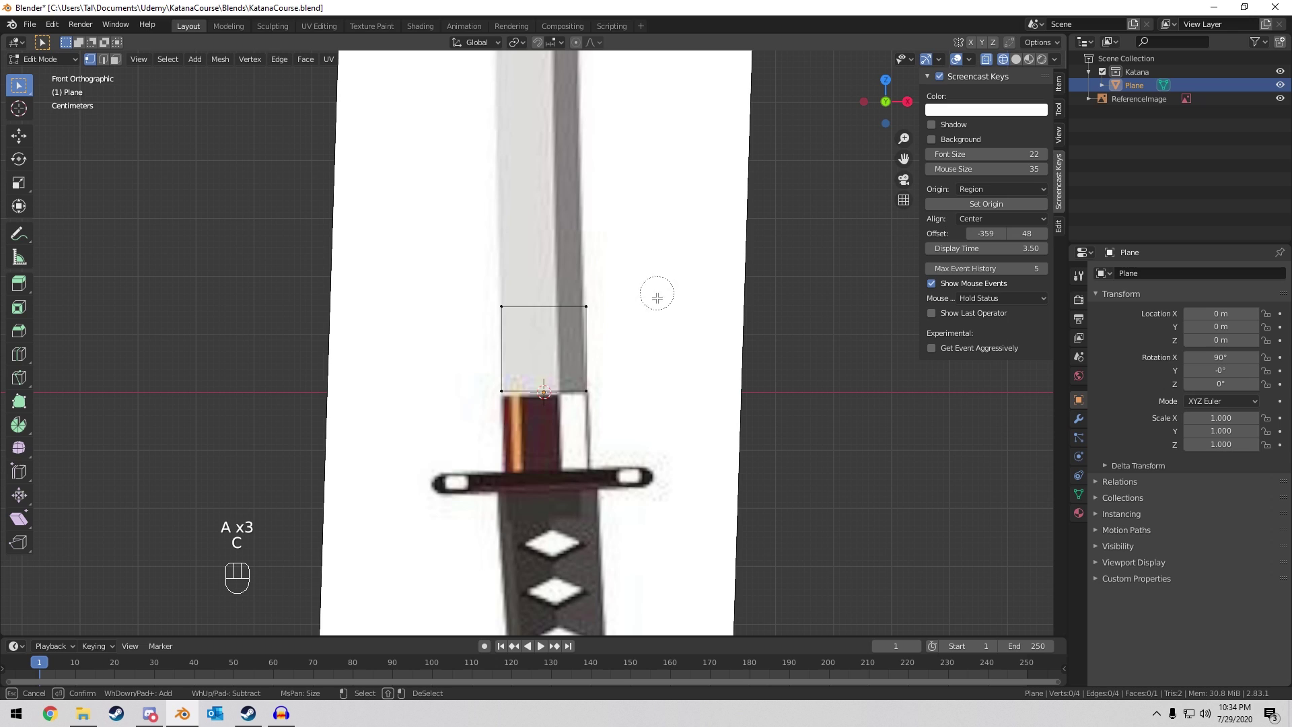
pyautogui.moveTo(646, 295)
pyautogui.mouseDown()
pyautogui.moveTo(588, 291)
pyautogui.moveTo(478, 314)
pyautogui.mouseUp()
pyautogui.rightClick(614, 278)
pyautogui.scroll(-4, 632, 261)
pyautogui.keyDown('shift'); pyautogui.moveTo(627, 262); pyautogui.dragTo(613, 332, button='middle'); pyautogui.keyUp('shift')
pyautogui.press('g')
pyautogui.press('z')
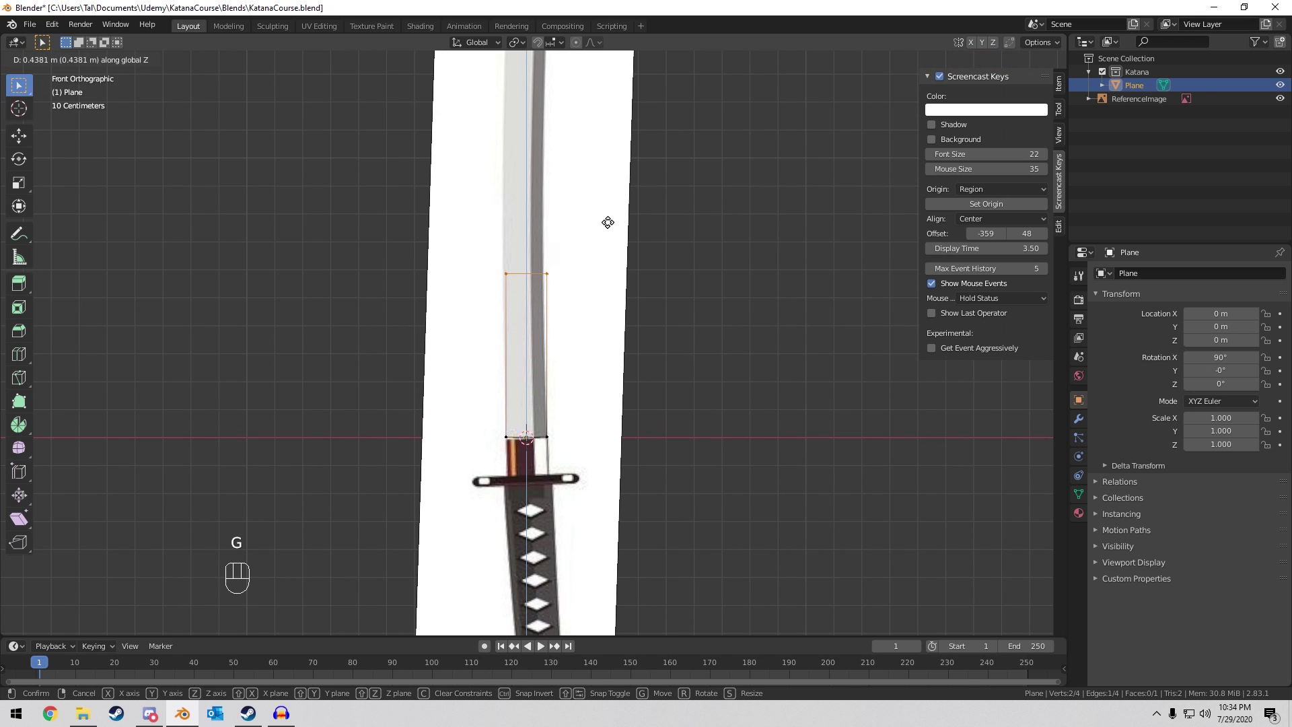
pyautogui.click(607, 222)
# Shift the plane's upper edge slightly in the negative X direction to match the blade's outline.
pyautogui.press('g')
pyautogui.press('x')
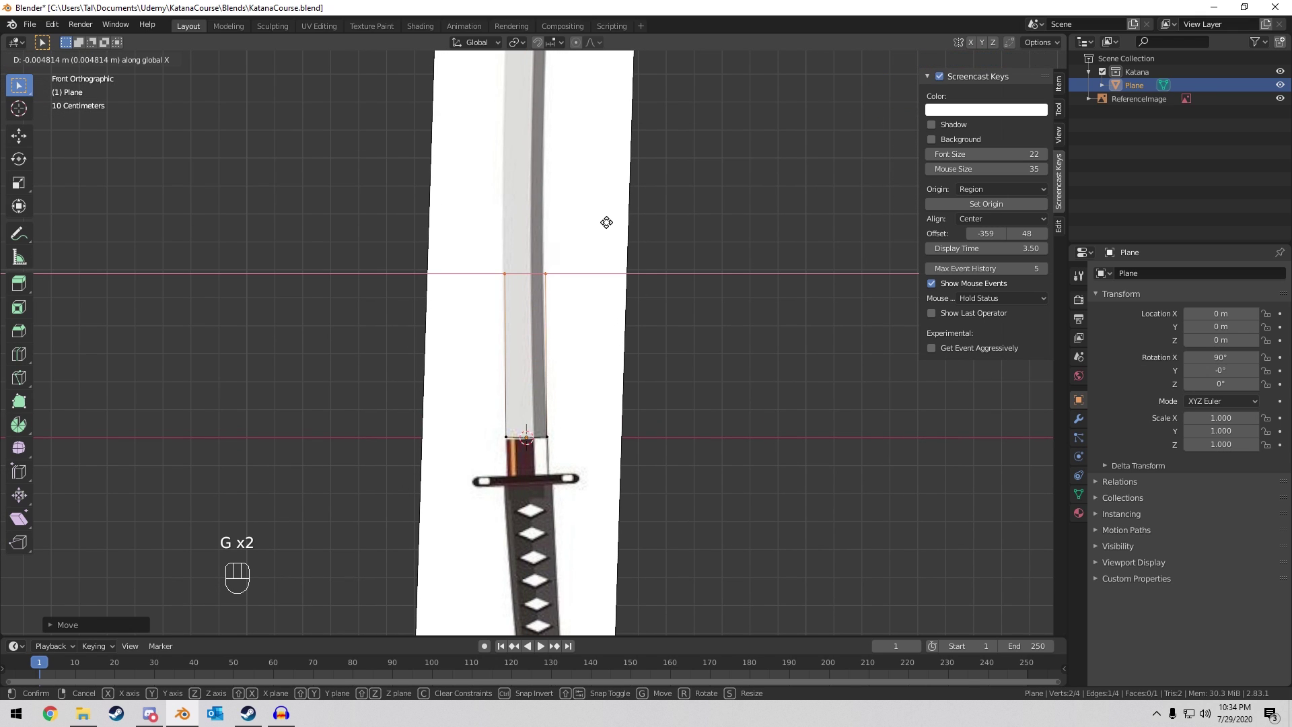
pyautogui.click(604, 222)
# Extrude the upper edge into a second segment up the blade and nudge it onto the reference outline.
pyautogui.scroll(4, 606, 221)
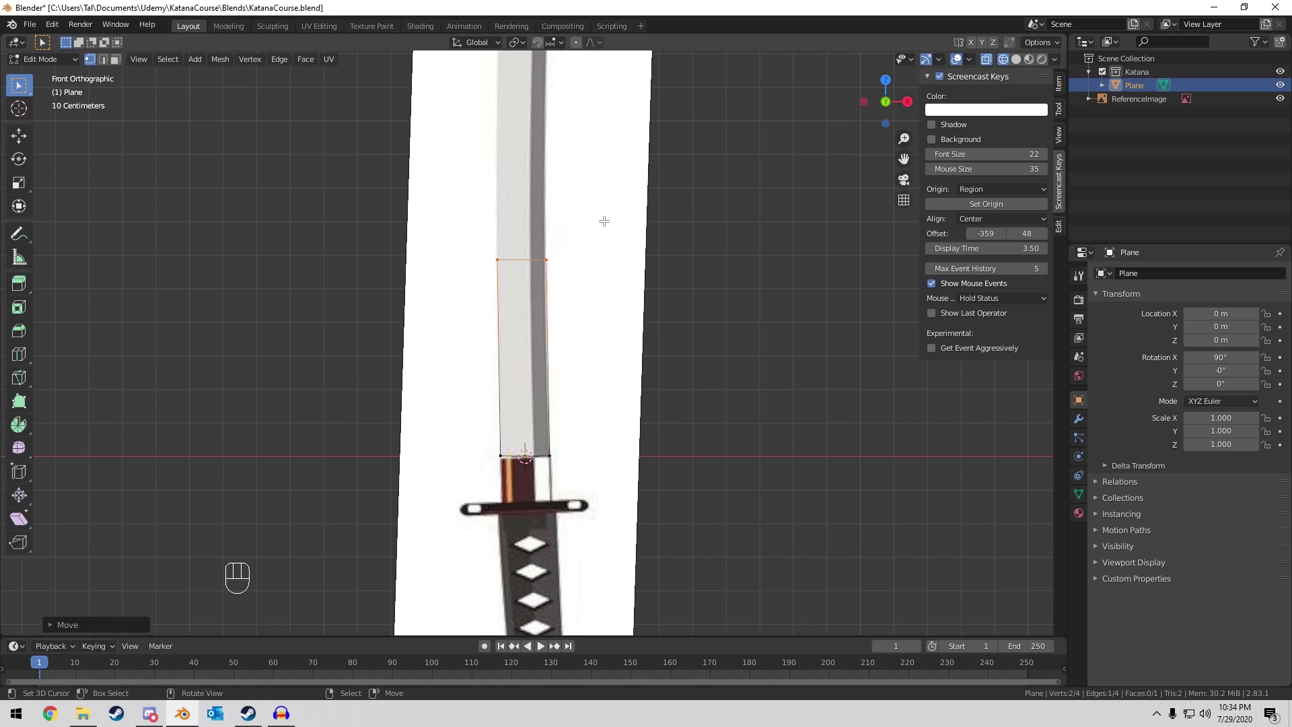
pyautogui.keyDown('shift'); pyautogui.moveTo(679, 145); pyautogui.dragTo(686, 290, button='middle'); pyautogui.keyUp('shift')
pyautogui.scroll(-10, 686, 290)
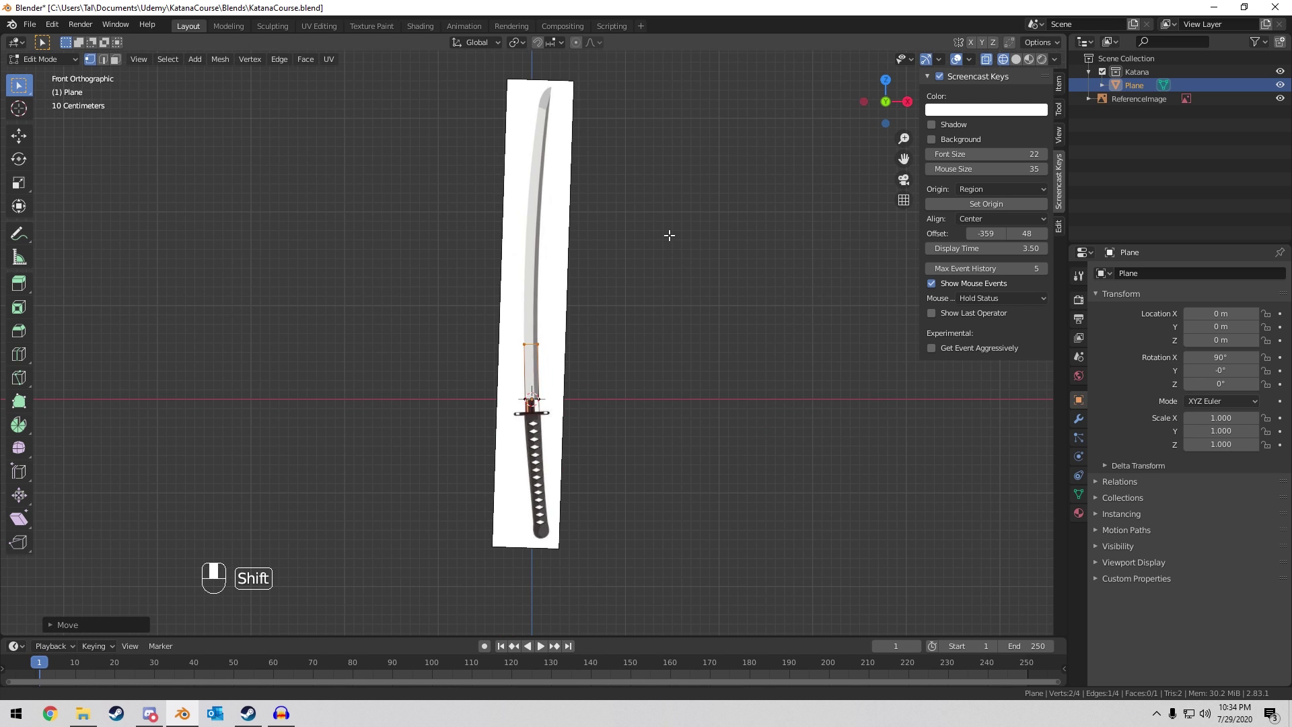
pyautogui.scroll(2, 655, 252)
pyautogui.scroll(2, 654, 252)
pyautogui.keyDown('shift'); pyautogui.moveTo(609, 390); pyautogui.dragTo(533, 326, button='middle'); pyautogui.keyUp('shift')
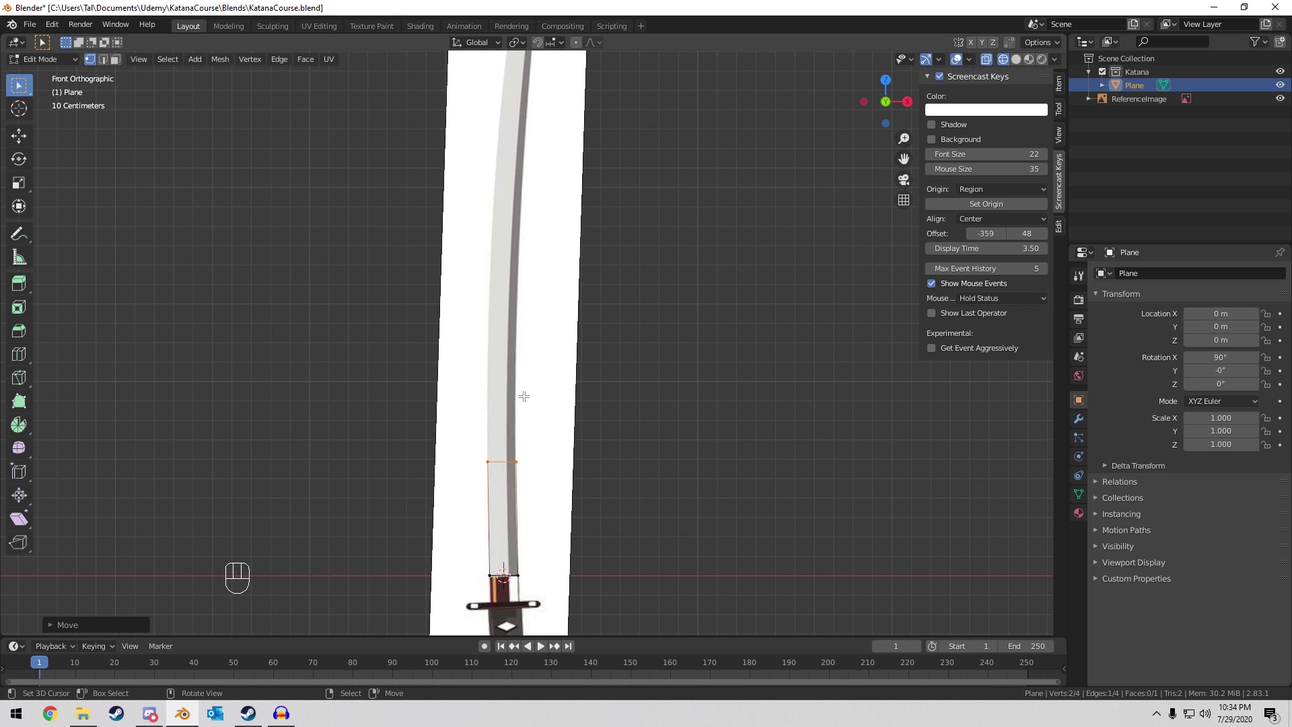
pyautogui.press('e')
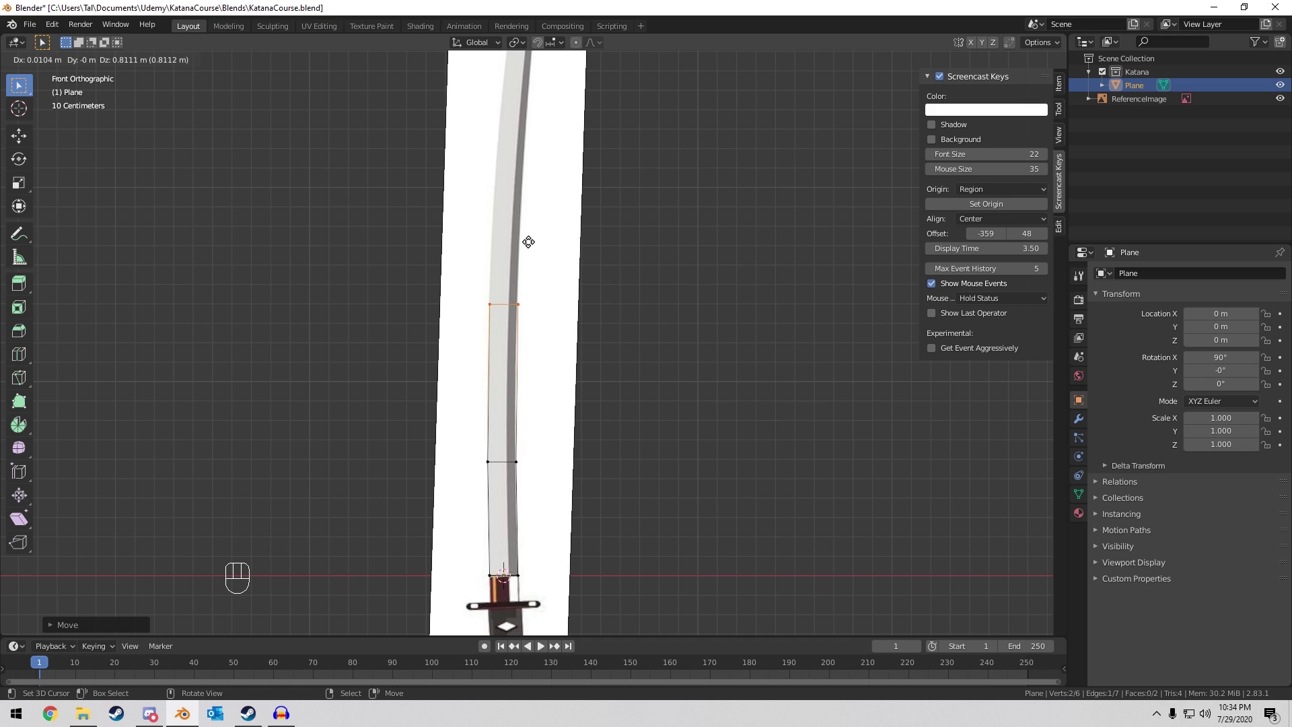
pyautogui.click(526, 287)
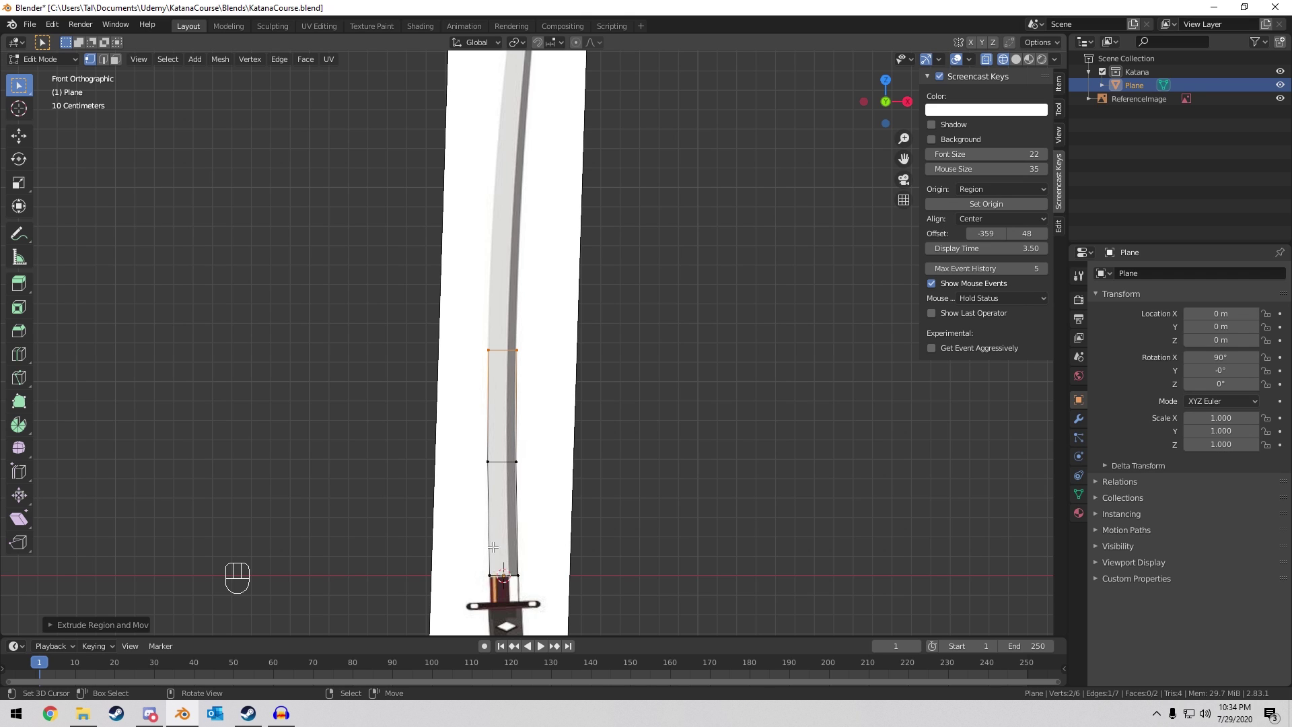
pyautogui.scroll(4, 518, 296)
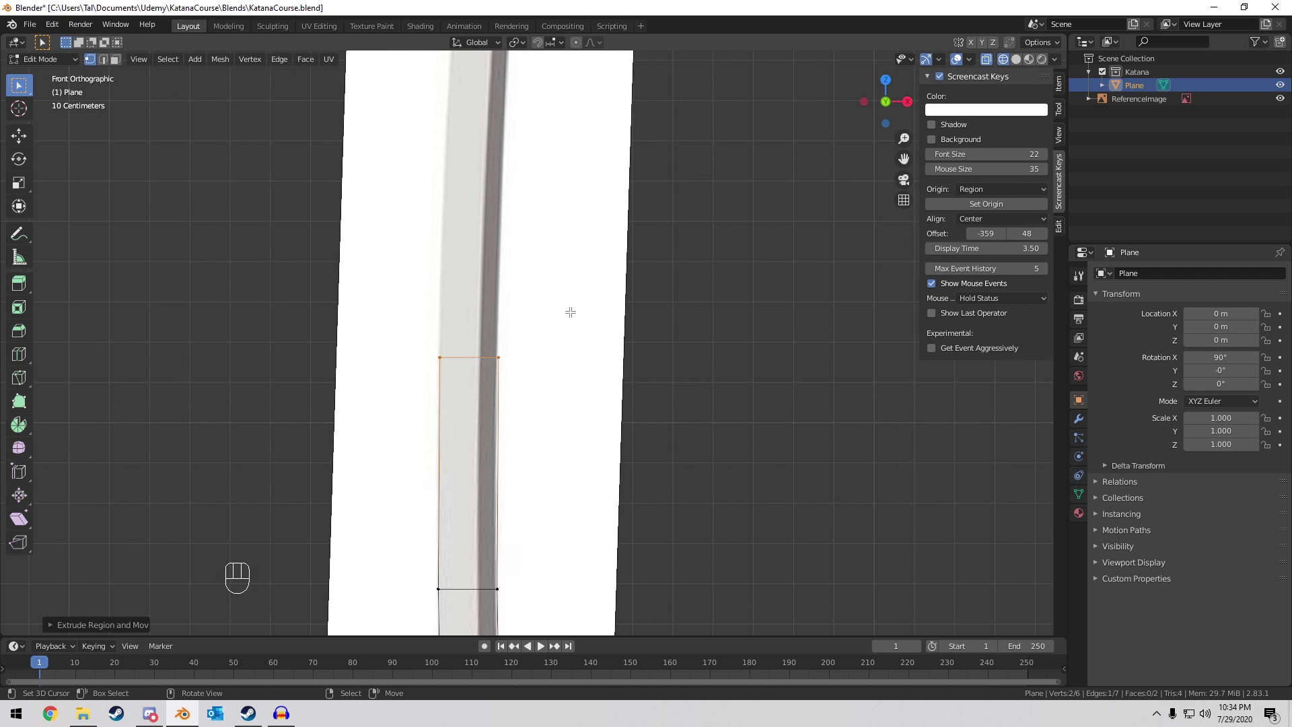
pyautogui.press('g')
pyautogui.click(546, 323)
# Extrude the top edge about 0.57 m further up the blade as a third segment.
pyautogui.scroll(-2, 543, 313)
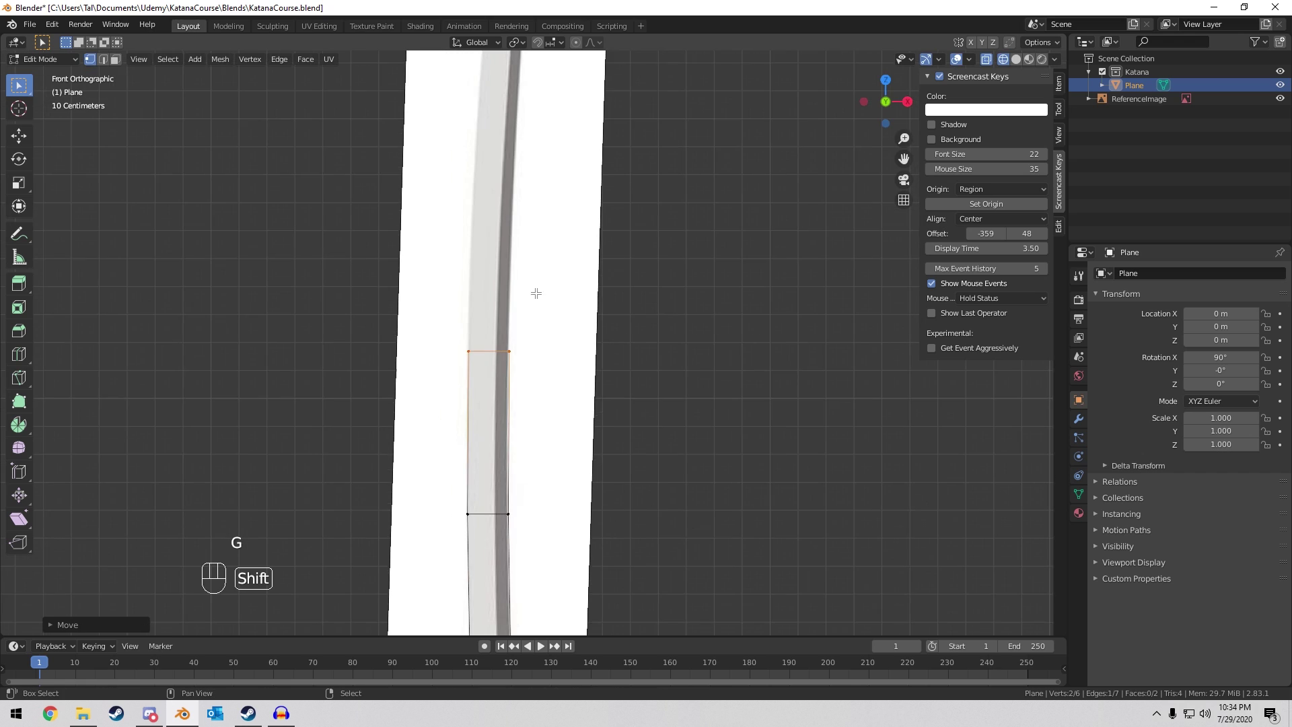
pyautogui.keyDown('shift'); pyautogui.moveTo(543, 275); pyautogui.dragTo(563, 397, button='middle'); pyautogui.keyUp('shift')
pyautogui.press('e')
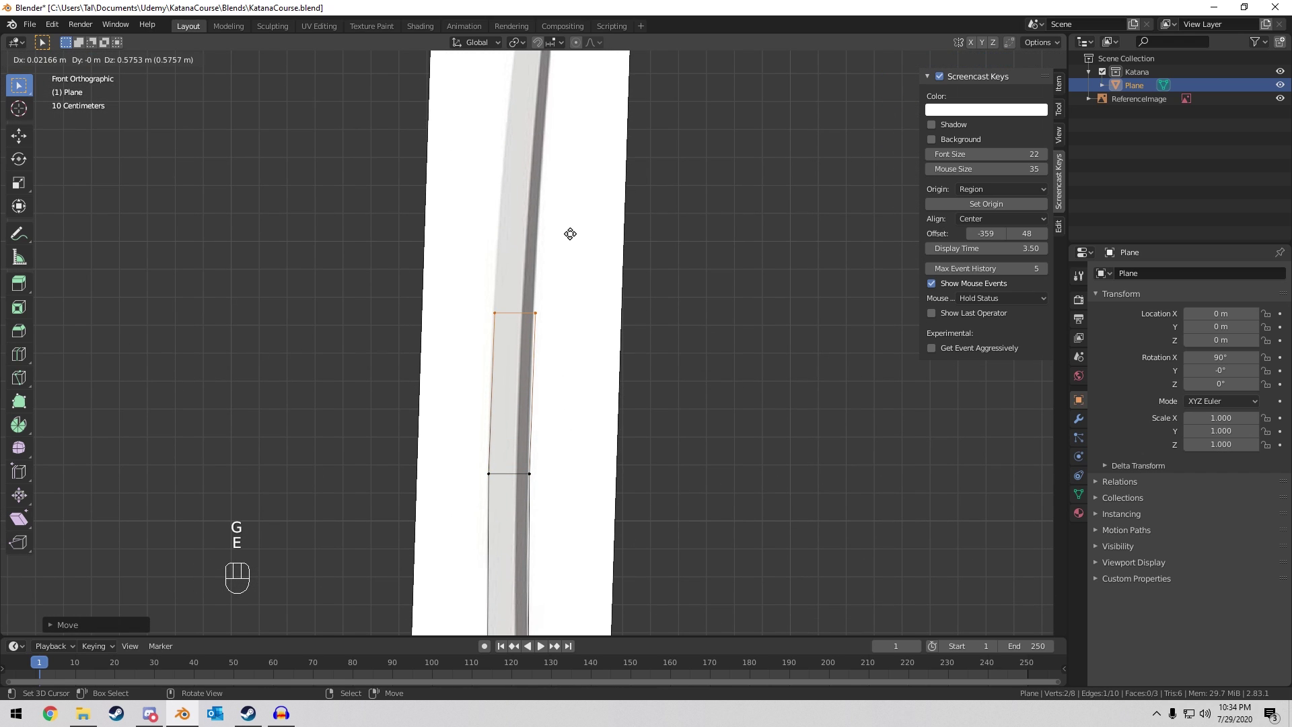
pyautogui.click(565, 240)
# Rotate the top edge slightly to follow the blade's curve and extrude a fourth segment from it.
pyautogui.scroll(-4, 562, 269)
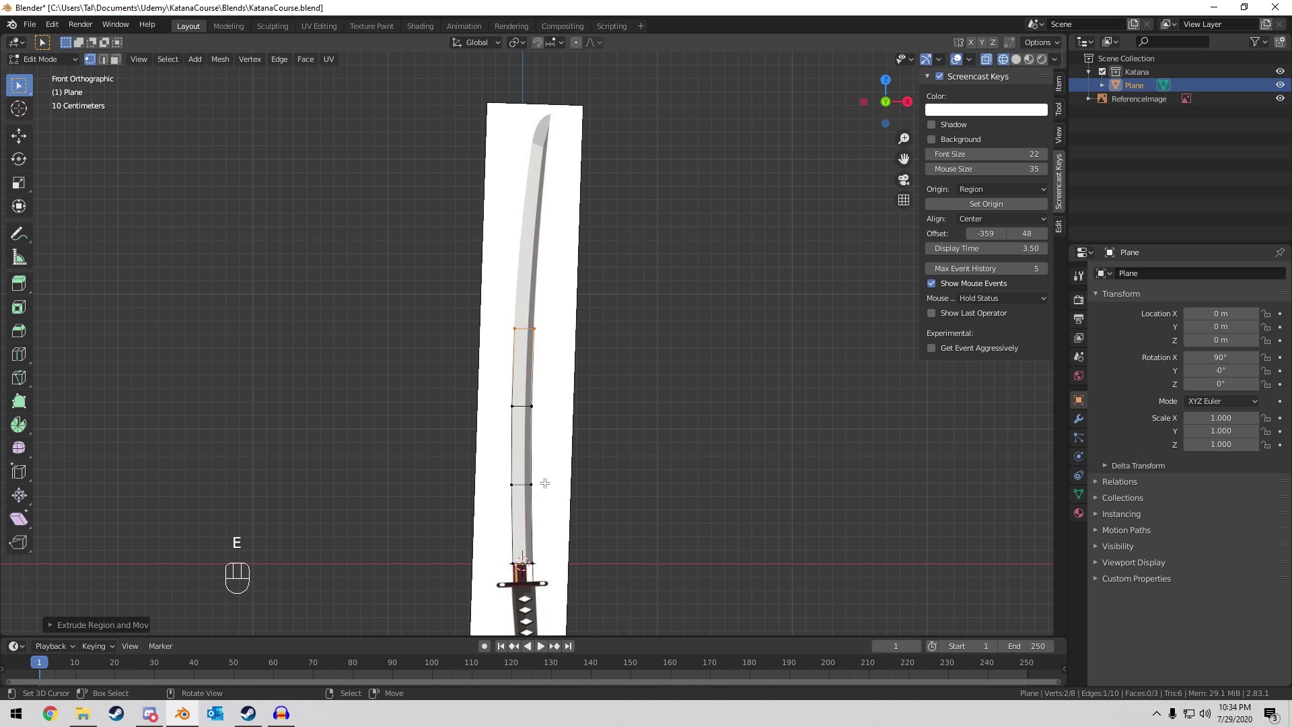
pyautogui.scroll(4, 552, 408)
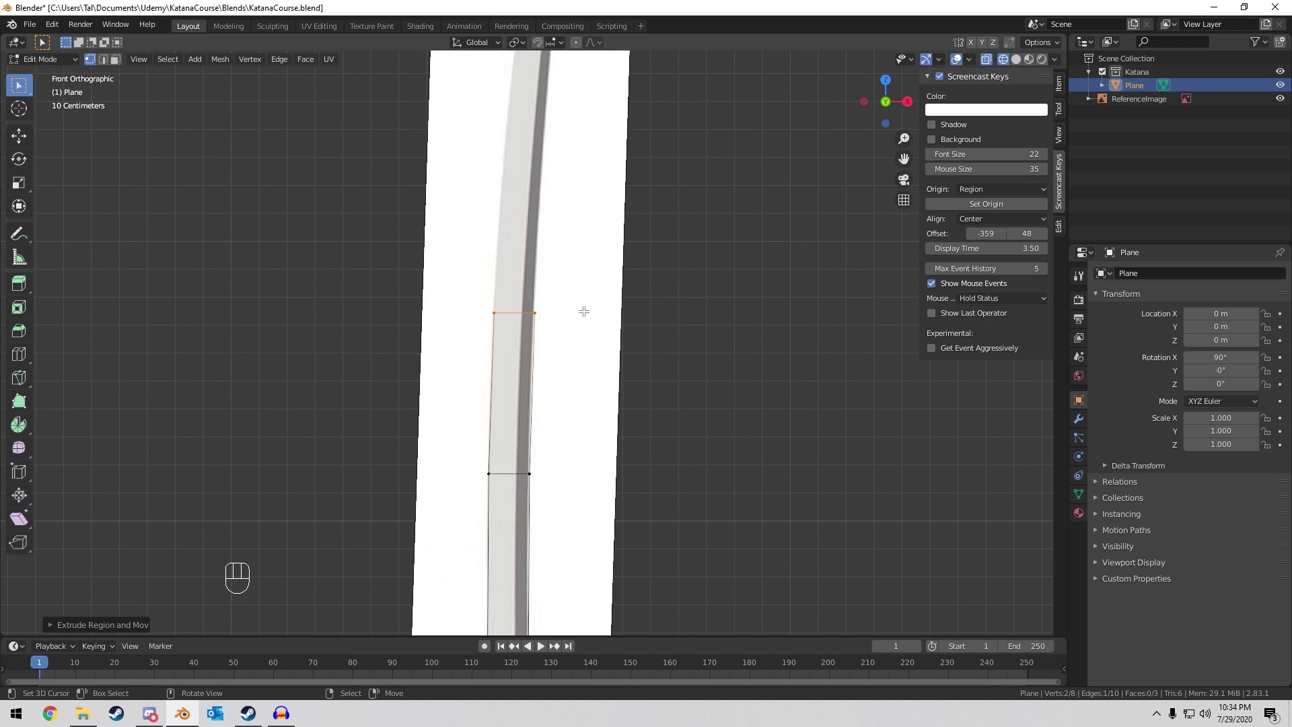
pyautogui.press('r')
pyautogui.click(601, 287)
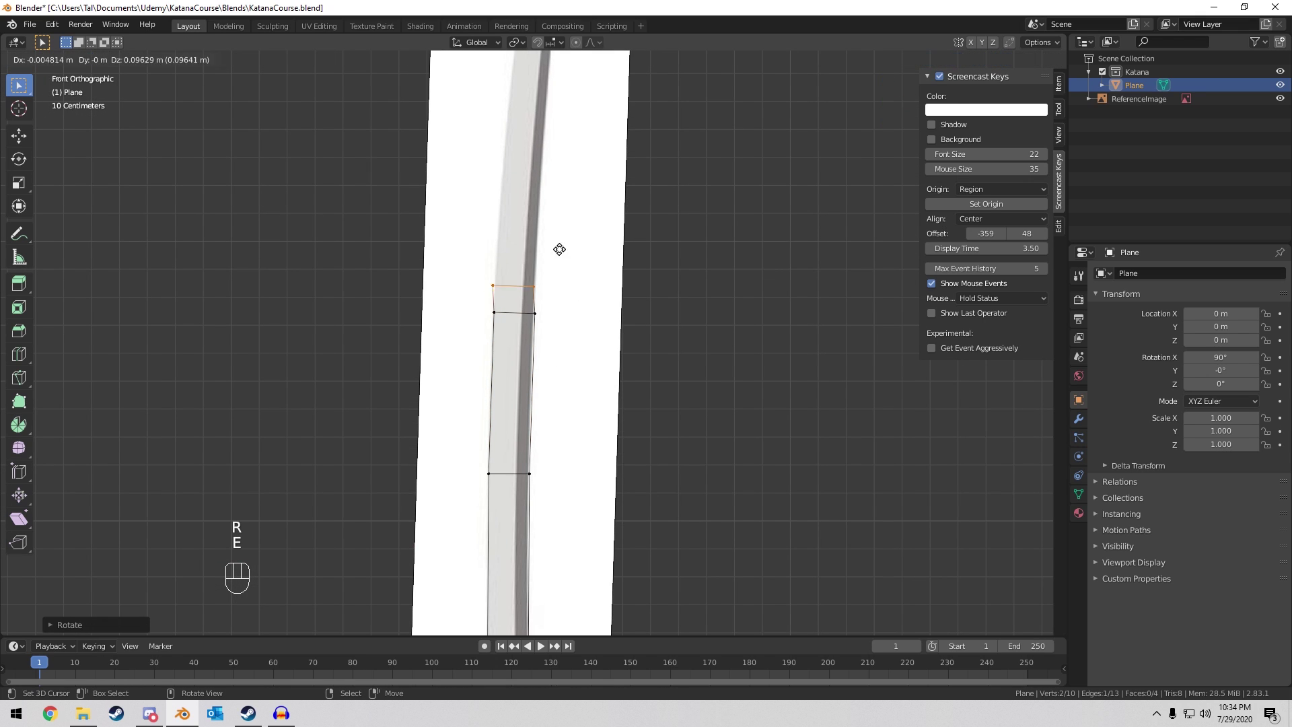
pyautogui.press('e')
pyautogui.click(568, 141)
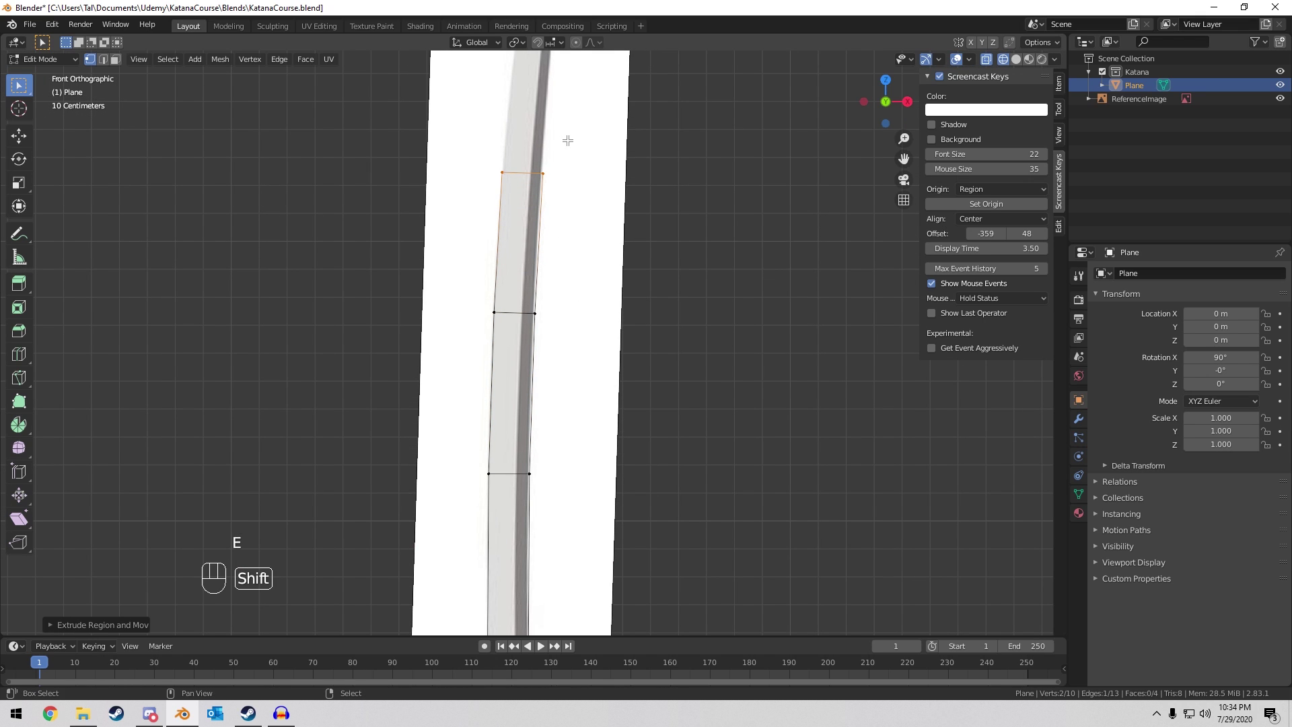
# Select only the right-hand vertex of the top edge and move it inward along X onto the blade's outline.
pyautogui.keyDown('shift'); pyautogui.moveTo(568, 140); pyautogui.dragTo(576, 294, button='middle'); pyautogui.keyUp('shift')
pyautogui.scroll(2, 594, 327)
pyautogui.press('a')
pyautogui.press('a')
pyautogui.press('a')
pyautogui.press('c')
pyautogui.click(571, 323)
pyautogui.rightClick(580, 326)
pyautogui.scroll(4, 622, 318)
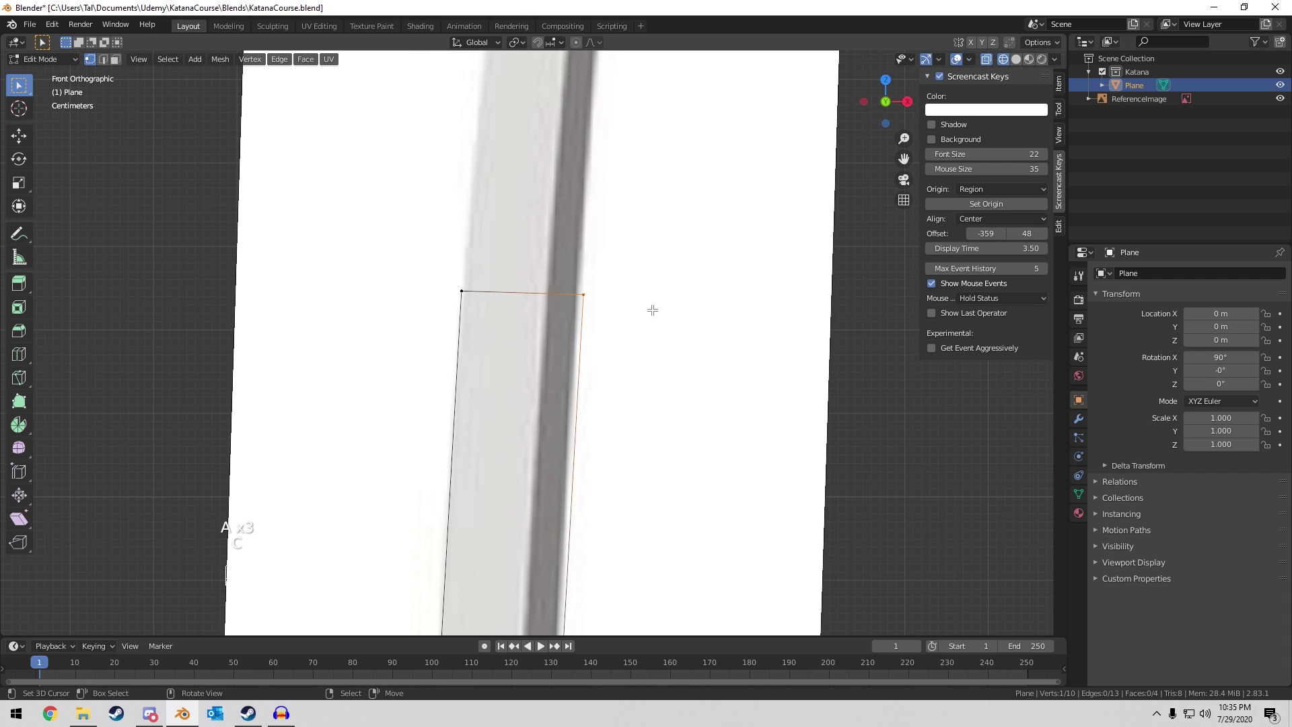
pyautogui.press('g')
pyautogui.middleClick(652, 310)
pyautogui.click(649, 310)
# Select the right-hand vertex one row below the top edge and move it inward along X to fit the blade.
pyautogui.scroll(-3, 639, 337)
pyautogui.keyDown('shift'); pyautogui.moveTo(618, 435); pyautogui.dragTo(646, 339, button='middle'); pyautogui.keyUp('shift')
pyautogui.press('a')
pyautogui.press('a')
pyautogui.press('a')
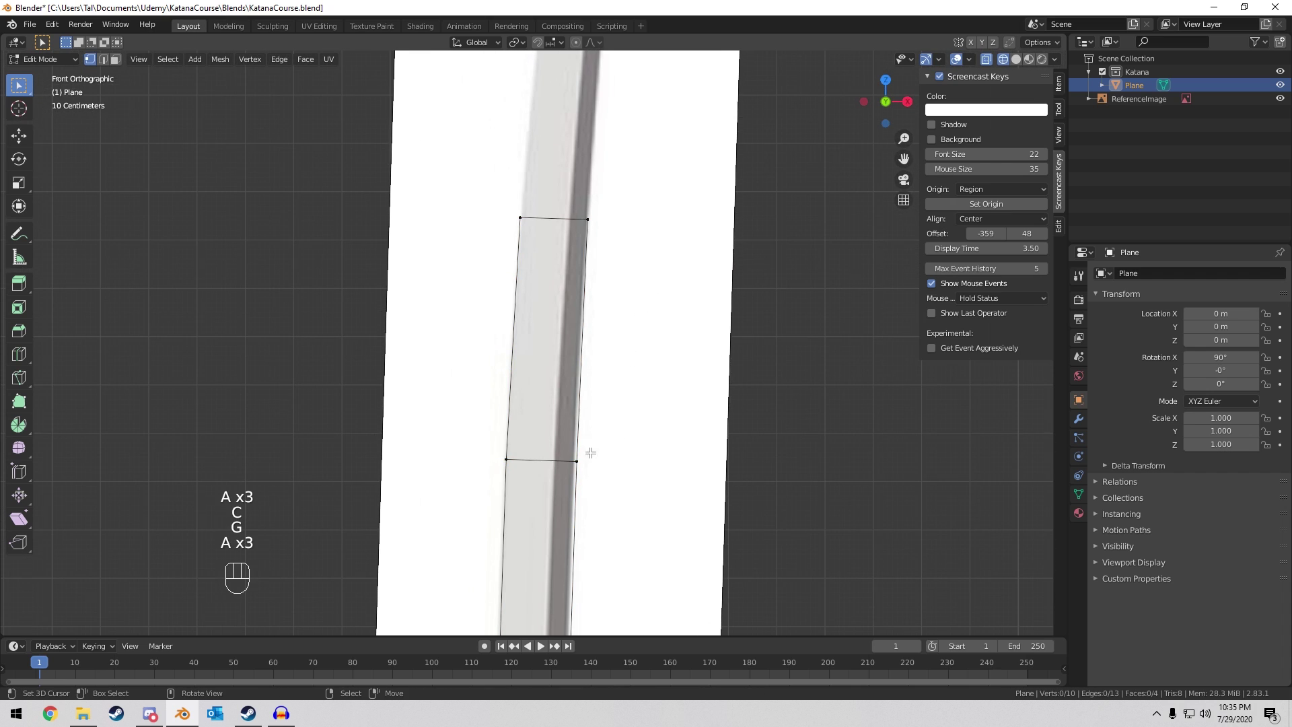
pyautogui.press('c')
pyautogui.click(580, 458)
pyautogui.press('g')
pyautogui.middleClick(667, 451)
pyautogui.click(665, 451)
# Select both vertices of the top edge and extrude a fifth segment along the blade's curve.
pyautogui.press('a')
pyautogui.press('a')
pyautogui.press('a')
pyautogui.press('c')
pyautogui.moveTo(522, 219); pyautogui.dragTo(586, 221)
pyautogui.rightClick(659, 226)
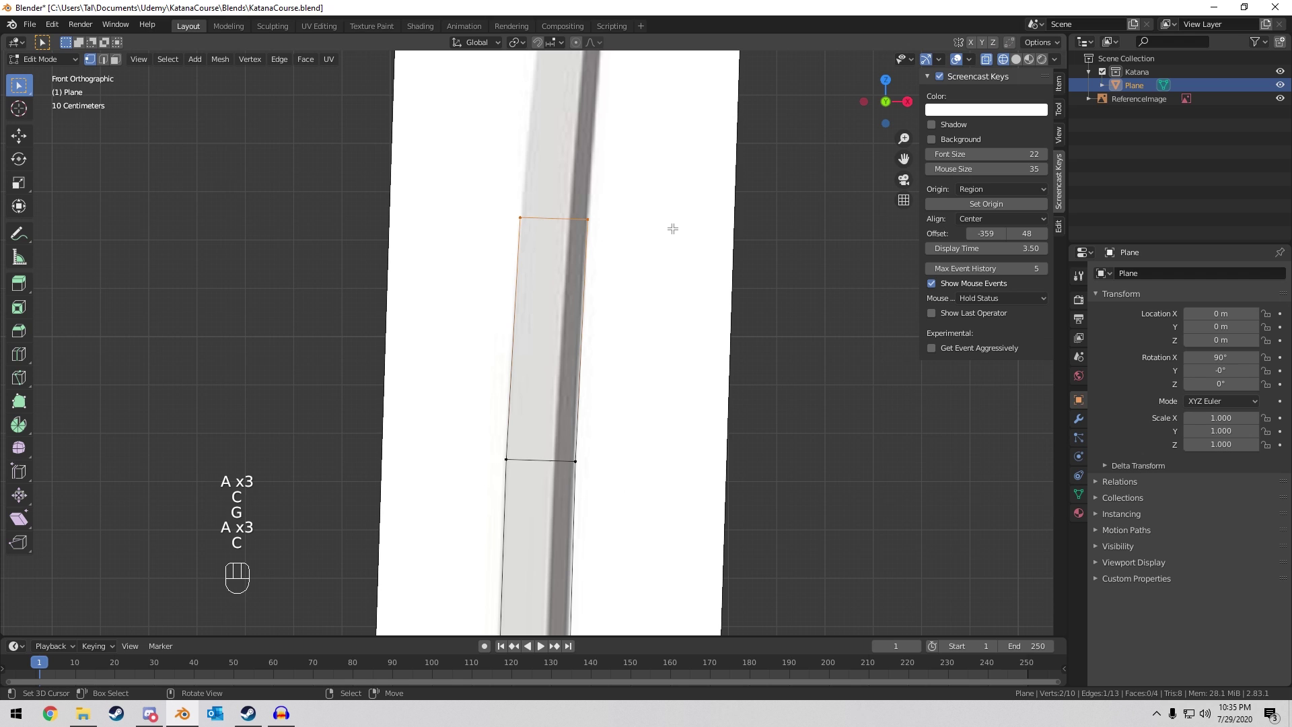
pyautogui.keyDown('shift'); pyautogui.moveTo(649, 200); pyautogui.dragTo(555, 623, button='middle'); pyautogui.keyUp('shift')
pyautogui.scroll(-2, 525, 486)
pyautogui.keyDown('shift'); pyautogui.moveTo(525, 486); pyautogui.dragTo(538, 440, button='middle'); pyautogui.keyUp('shift')
pyautogui.press('e')
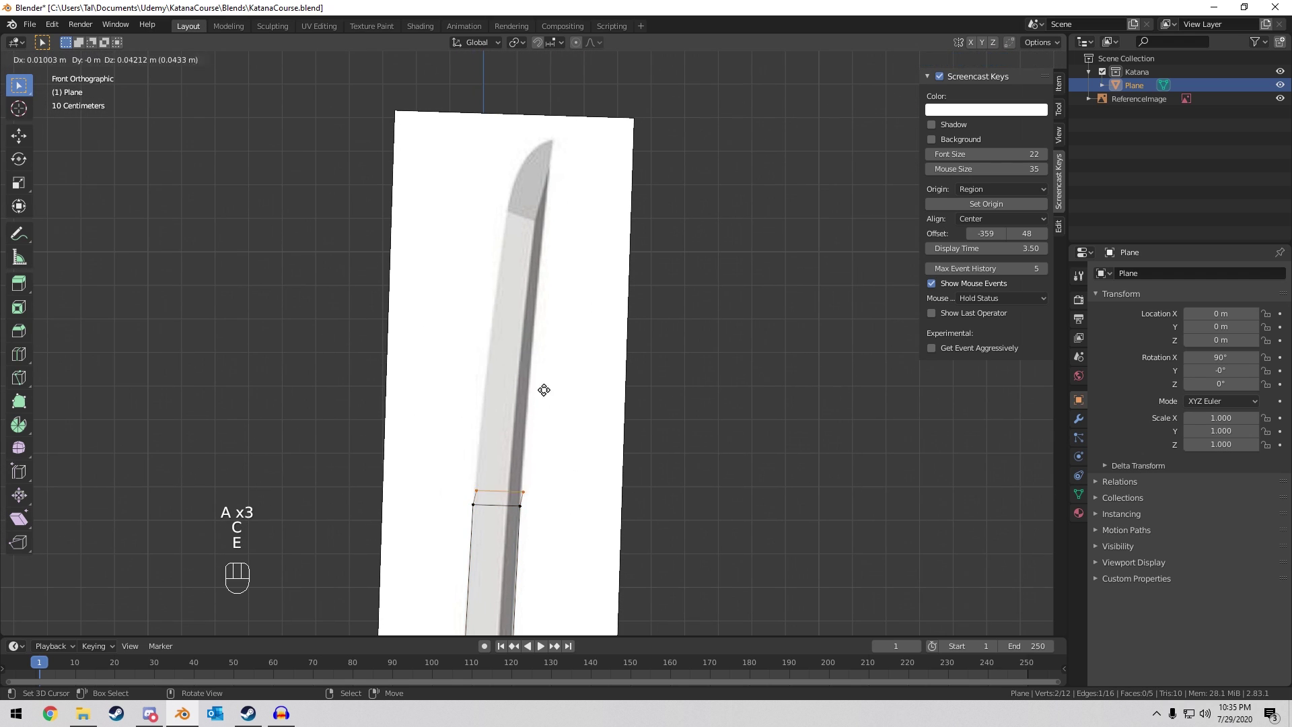
pyautogui.click(557, 273)
# Narrow the fifth segment's upper end by moving its right-hand vertex inward along X to the blade's edge.
pyautogui.press('a')
pyautogui.press('a')
pyautogui.press('a')
pyautogui.press('c')
pyautogui.click(542, 368)
pyautogui.rightClick(545, 370)
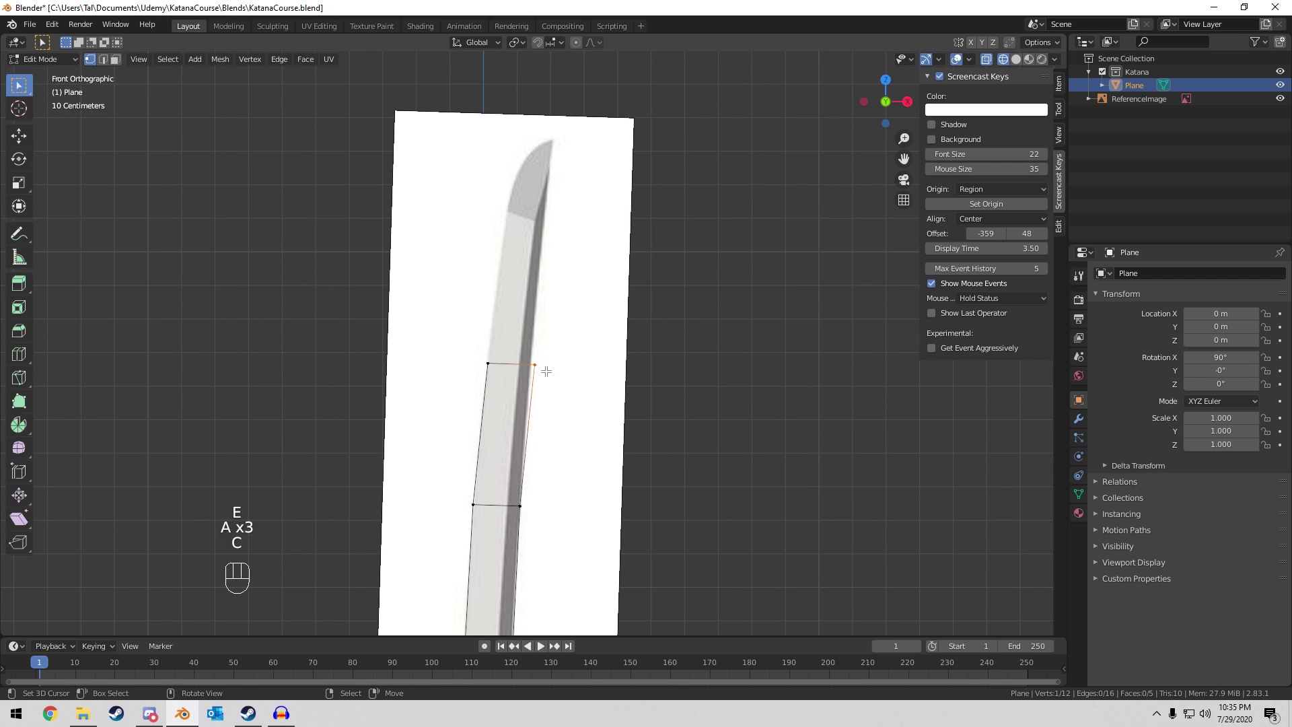
pyautogui.press('g')
pyautogui.middleClick(577, 377)
pyautogui.click(576, 377)
# Select the whole top edge and extrude a sixth segment up to the base of the blade's tip.
pyautogui.press('a')
pyautogui.press('a')
pyautogui.press('a')
pyautogui.press('c')
pyautogui.moveTo(487, 365); pyautogui.dragTo(539, 368)
pyautogui.rightClick(569, 377)
pyautogui.press('e')
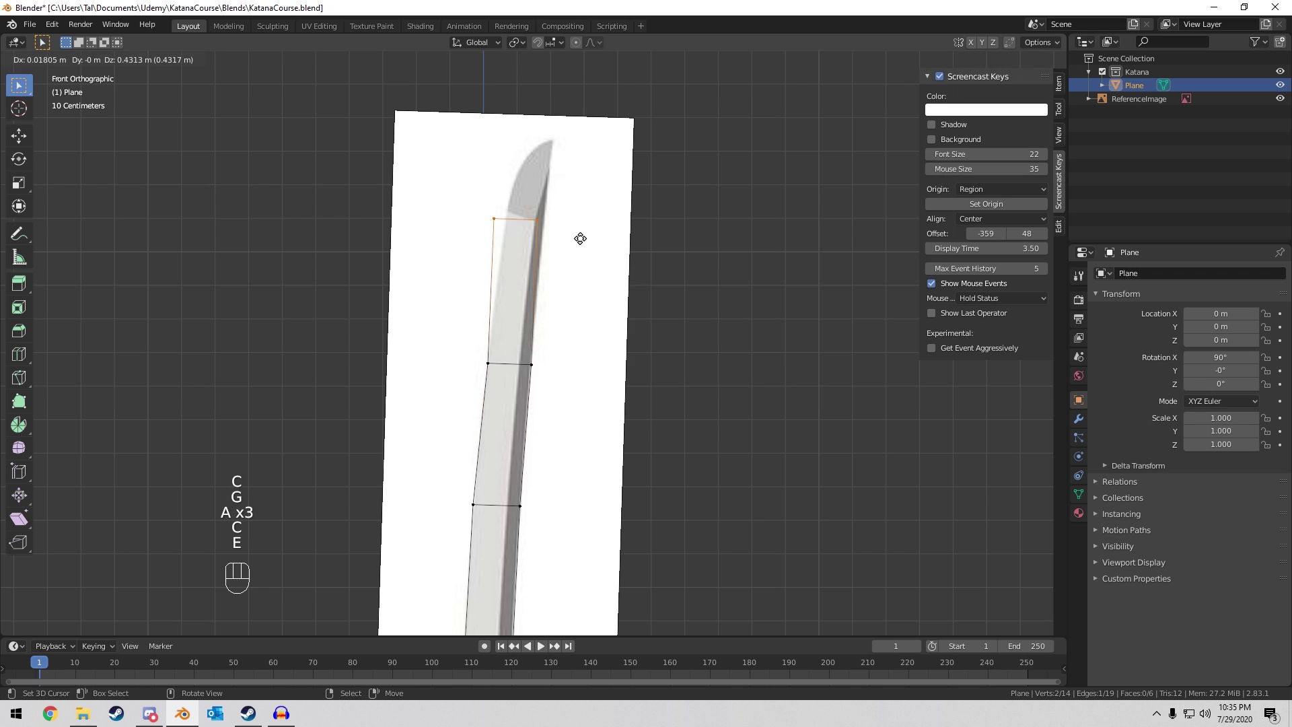
pyautogui.click(565, 238)
# Move the left-hand vertex of the newest top edge onto the blade's outline at the base of the tip.
pyautogui.press('a')
pyautogui.press('a')
pyautogui.press('a')
pyautogui.press('c')
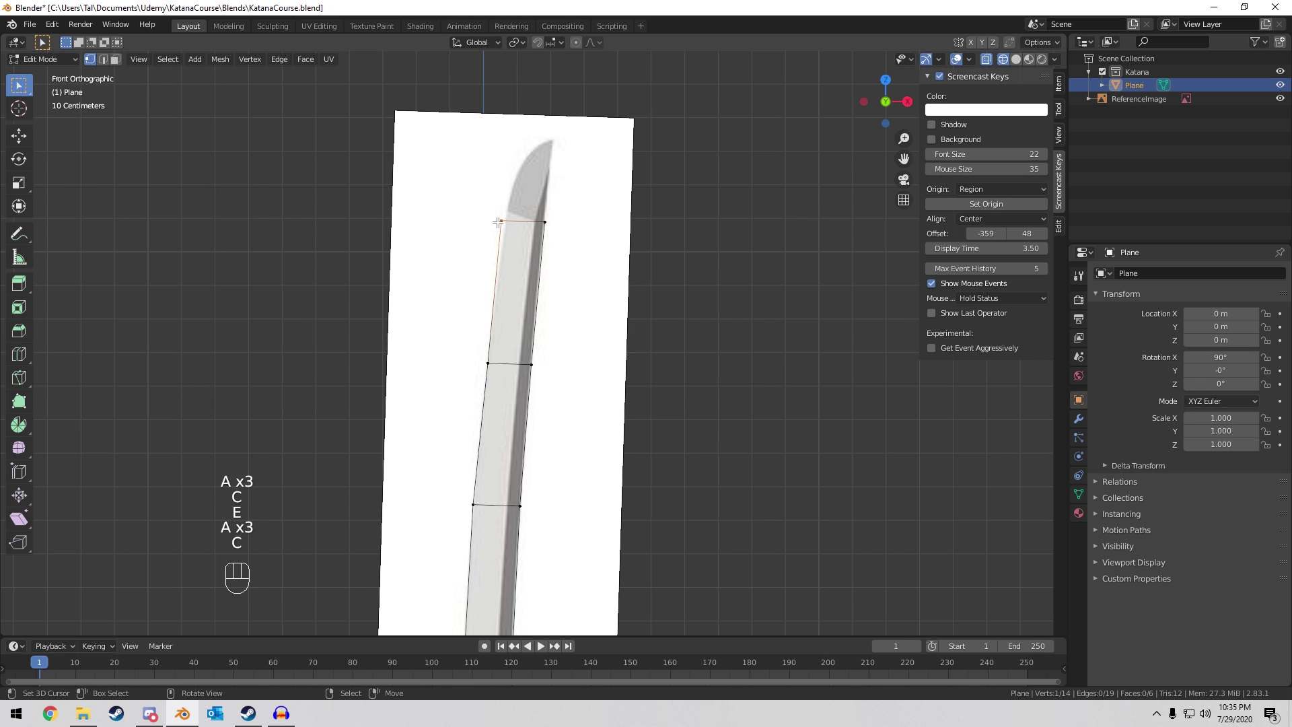
pyautogui.click(502, 221)
pyautogui.press('g')
pyautogui.click(505, 220)
# Add a lengthwise loop cut along the blade and slide it by -0.3333 onto the border of the dark bevel.
pyautogui.scroll(-5, 509, 269)
pyautogui.keyDown('shift'); pyautogui.moveTo(509, 323); pyautogui.dragTo(524, 180, button='middle'); pyautogui.keyUp('shift')
pyautogui.scroll(3, 514, 495)
pyautogui.keyDown('shift'); pyautogui.moveTo(517, 532); pyautogui.dragTo(524, 326, button='middle'); pyautogui.keyUp('shift')
pyautogui.scroll(2, 525, 327)
pyautogui.keyDown('shift'); pyautogui.moveTo(538, 382); pyautogui.dragTo(531, 279, button='middle'); pyautogui.keyUp('shift')
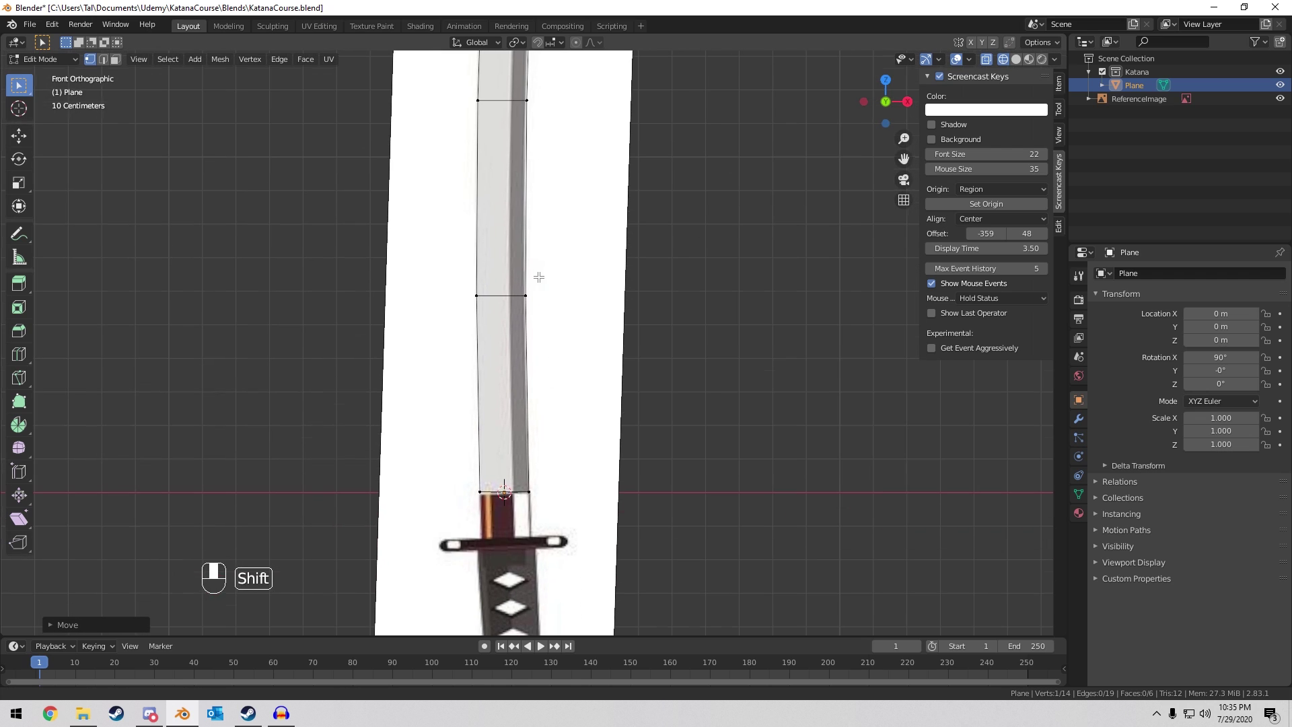
pyautogui.hotkey('ctrl', 'r')
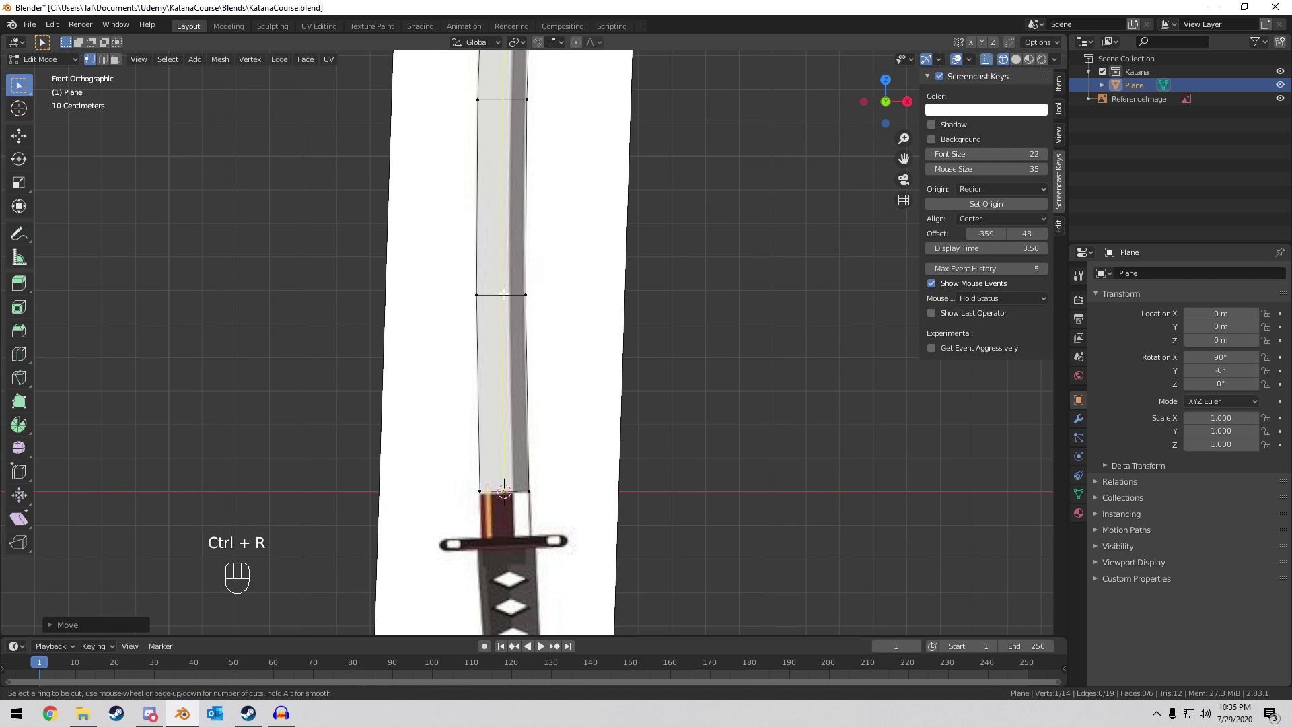
pyautogui.click(504, 294)
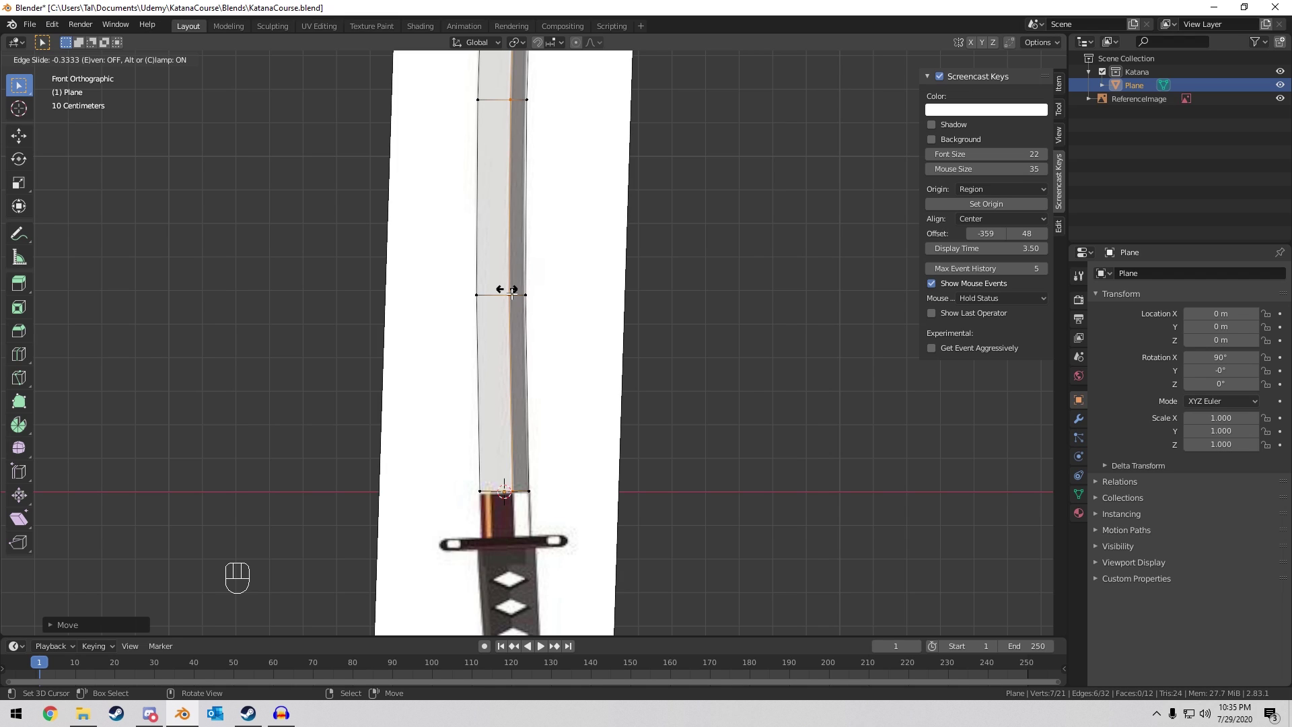
pyautogui.click(512, 294)
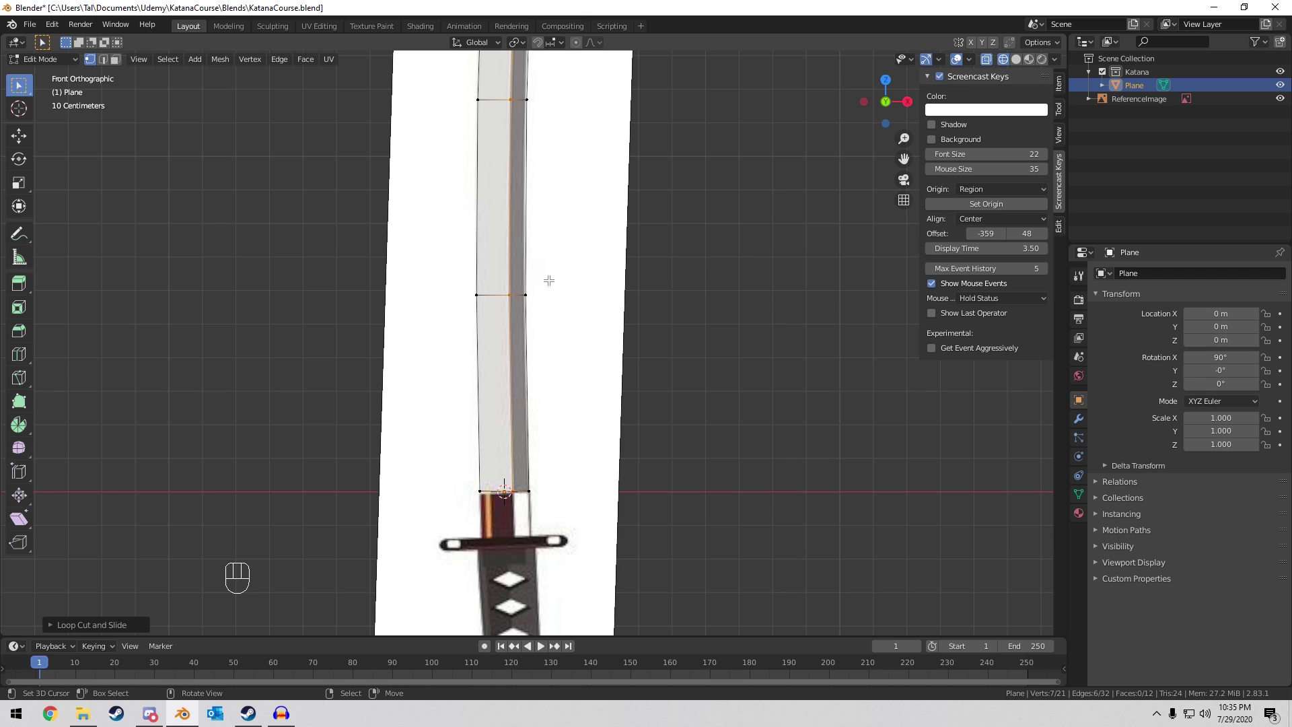
# Add a second lengthwise loop cut in the light part of the blade, sliding it about 0.66 towards the outer left edge.
pyautogui.scroll(5, 549, 280)
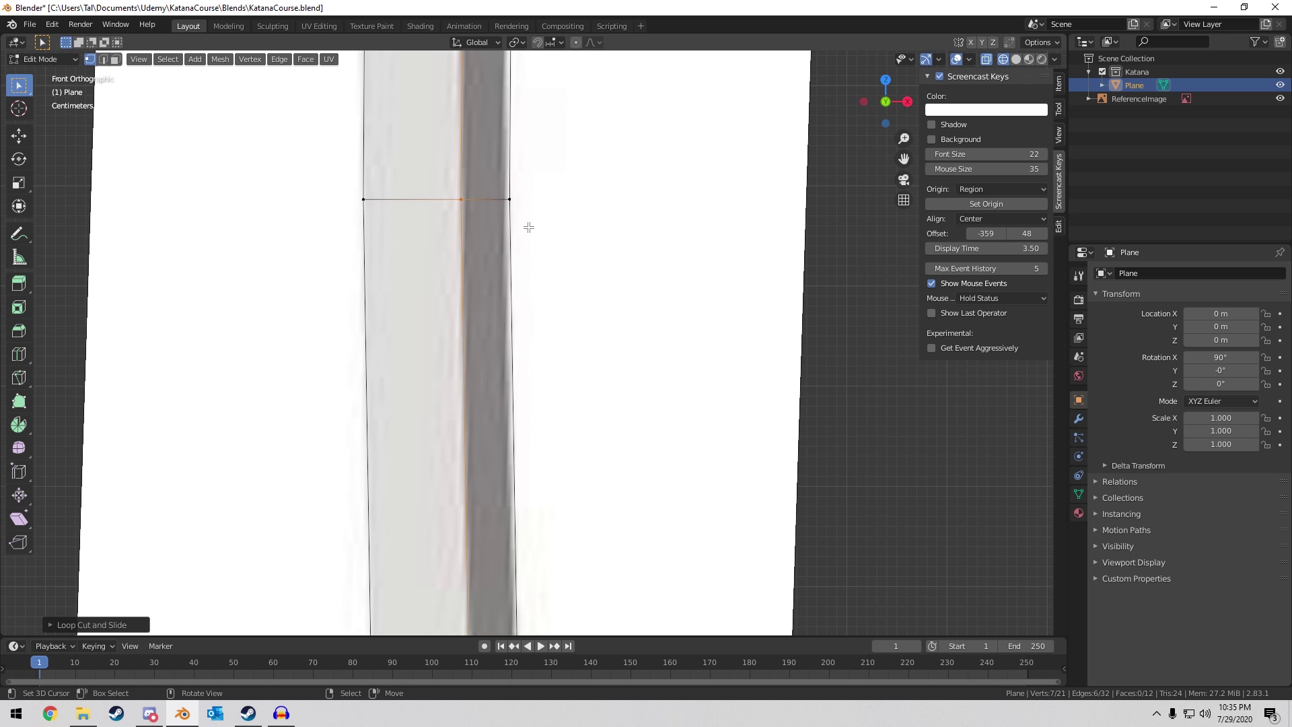
pyautogui.scroll(-9, 514, 268)
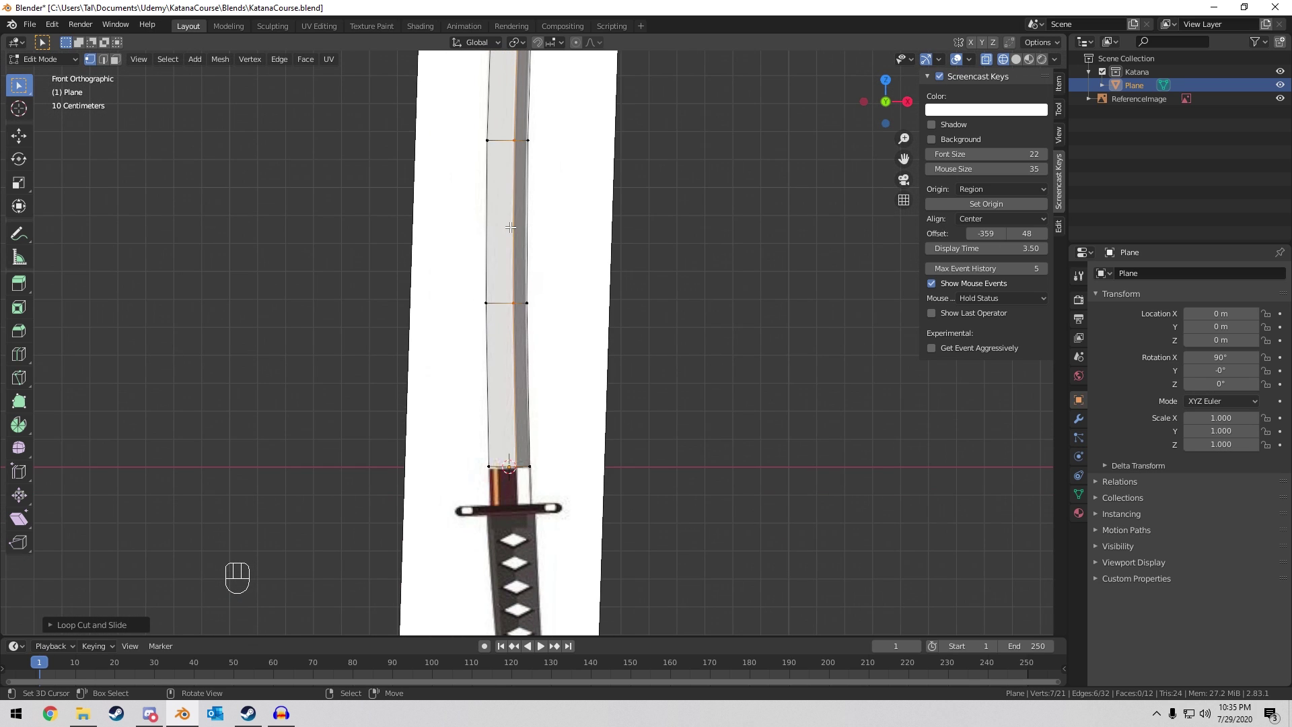
pyautogui.keyDown('shift'); pyautogui.moveTo(557, 169); pyautogui.dragTo(580, 276, button='middle'); pyautogui.keyUp('shift')
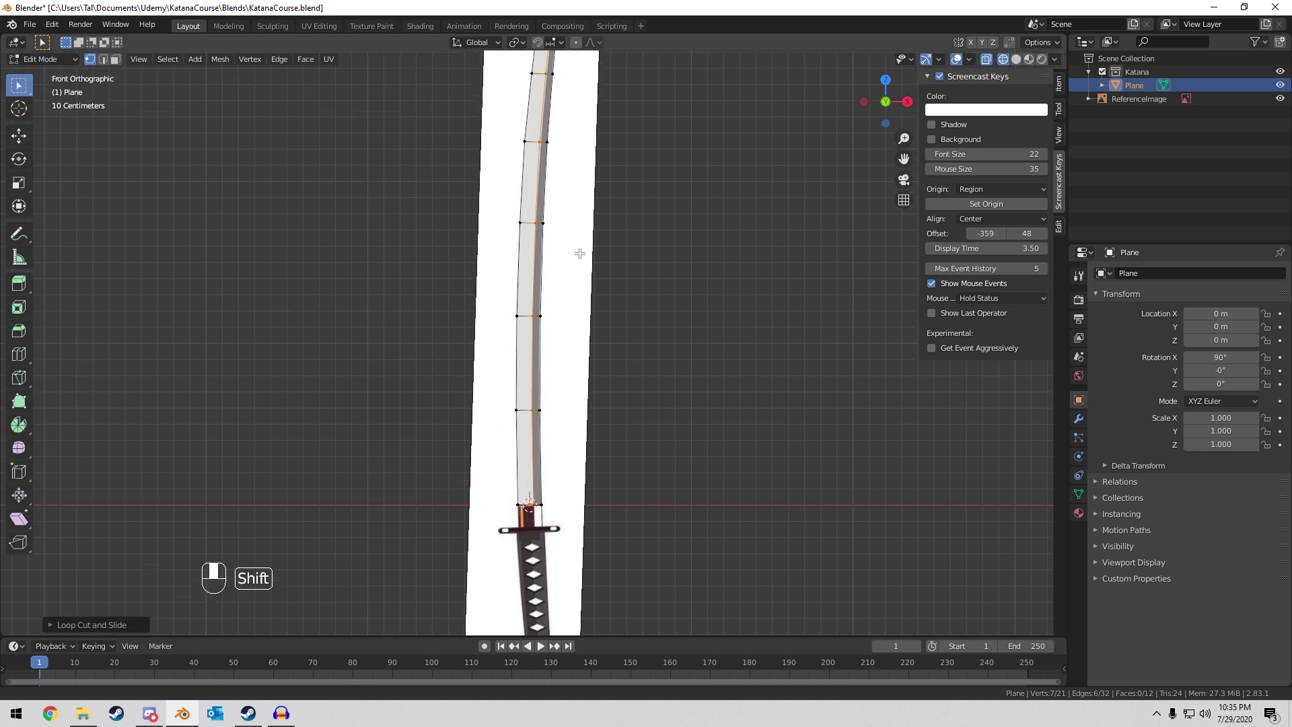
pyautogui.scroll(8, 551, 309)
pyautogui.keyDown('shift'); pyautogui.moveTo(533, 395); pyautogui.dragTo(609, 609, button='middle'); pyautogui.keyUp('shift')
pyautogui.hotkey('ctrl', 'r')
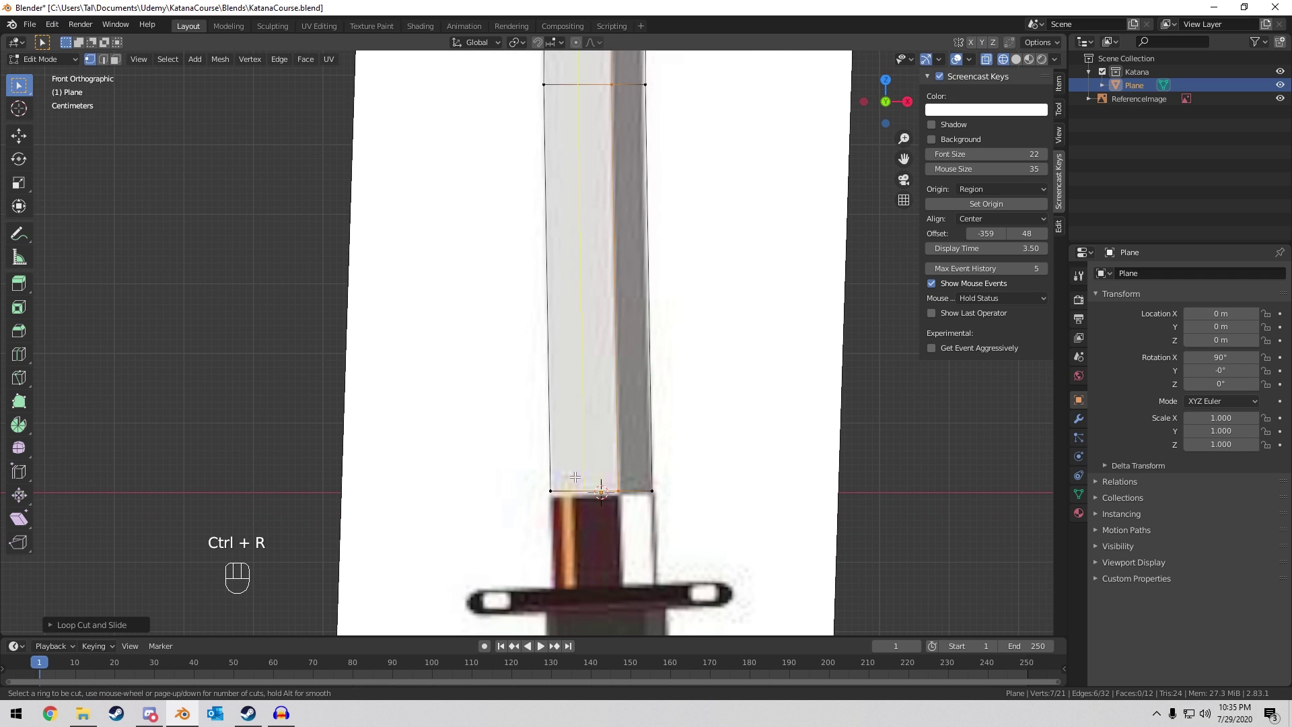
pyautogui.click(579, 479)
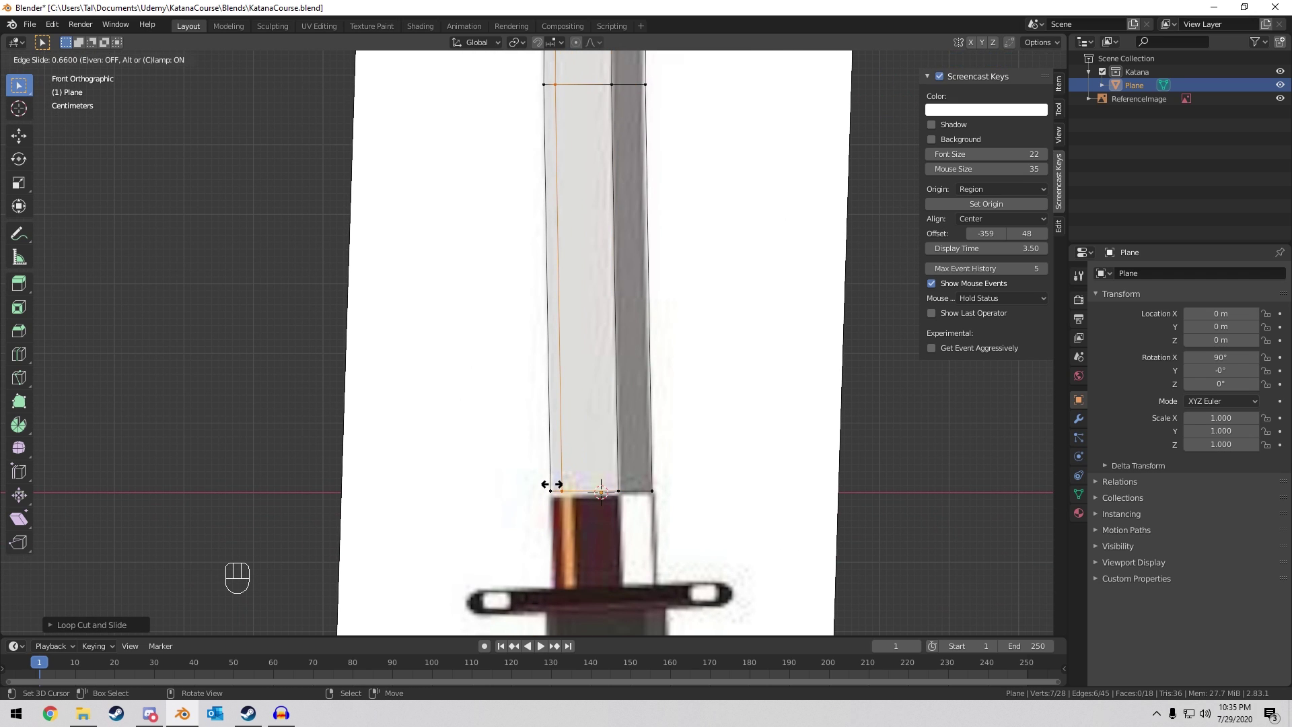
pyautogui.click(552, 483)
# Select the lengthwise edge loop beside the blade's outer left edge and move it about -0.007 m along Y.
pyautogui.scroll(-5, 561, 383)
pyautogui.moveTo(561, 384); pyautogui.dragTo(563, 316, button='middle')
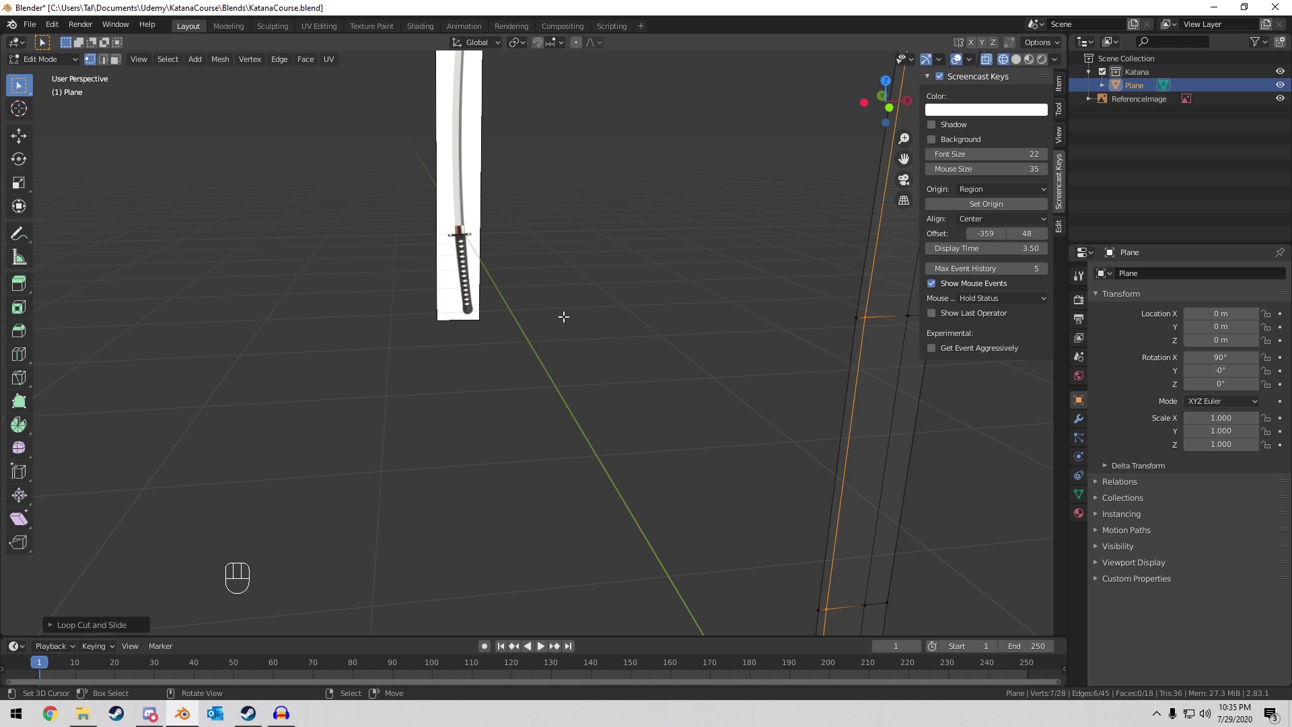
pyautogui.press('KP_Decimal')
pyautogui.moveTo(564, 316); pyautogui.dragTo(565, 283, button='middle')
pyautogui.keyDown('shift'); pyautogui.moveTo(586, 211); pyautogui.dragTo(678, 234, button='middle'); pyautogui.keyUp('shift')
pyautogui.scroll(4, 555, 406)
pyautogui.scroll(1, 568, 309)
pyautogui.scroll(2, 569, 277)
pyautogui.press('KP_7')
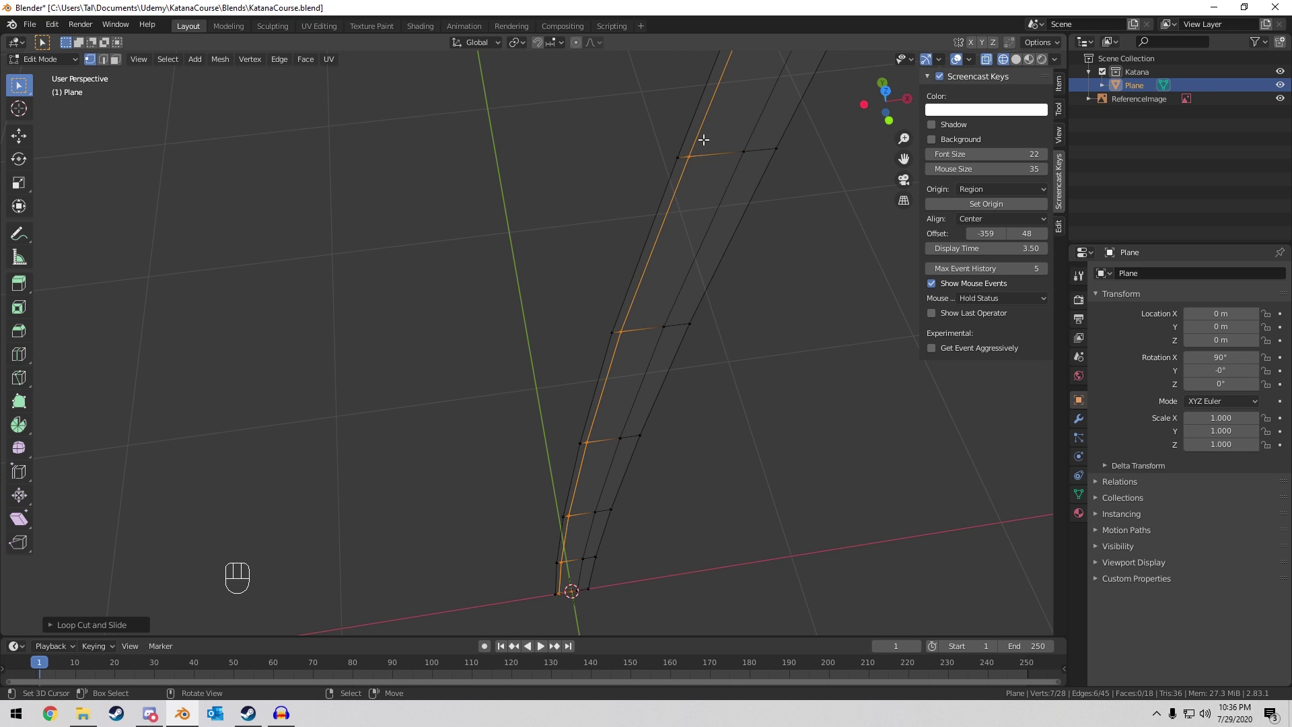
pyautogui.moveTo(701, 142); pyautogui.dragTo(653, 248, button='middle')
pyautogui.keyDown('alt'); pyautogui.click(625, 248); pyautogui.keyUp('alt')
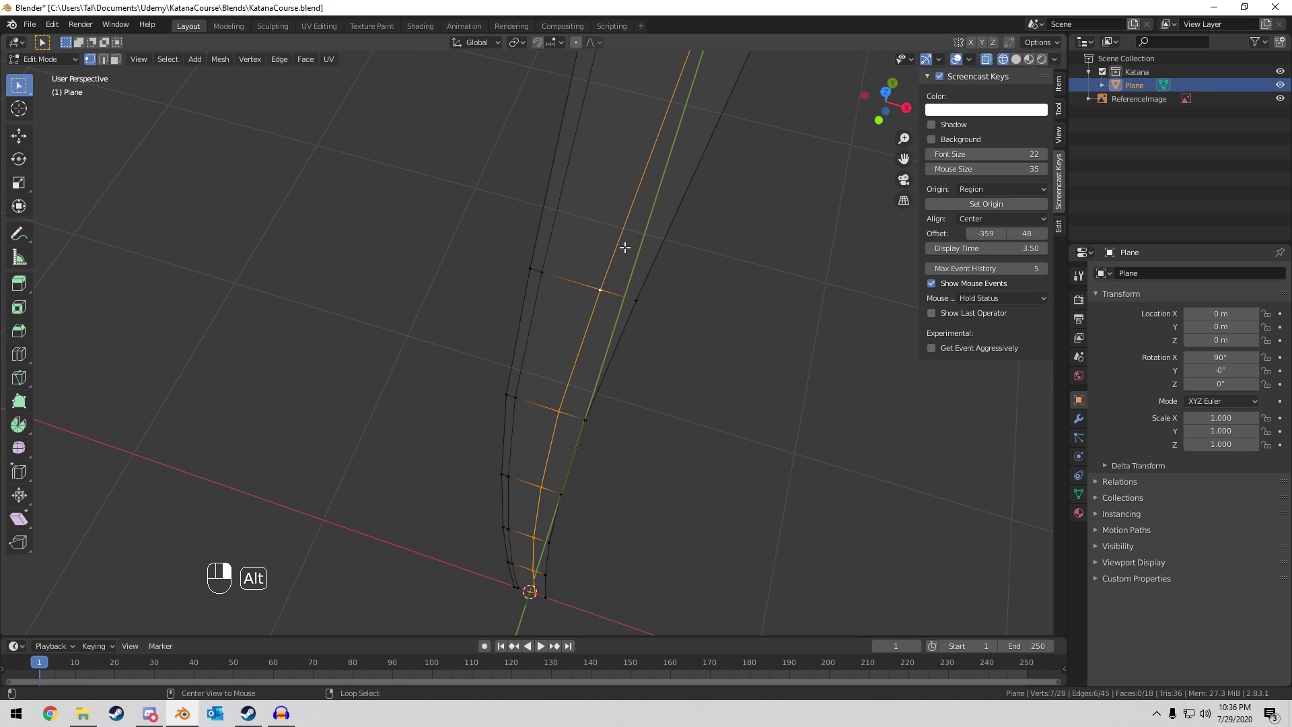
pyautogui.keyDown('alt'); pyautogui.click(553, 242); pyautogui.keyUp('alt')
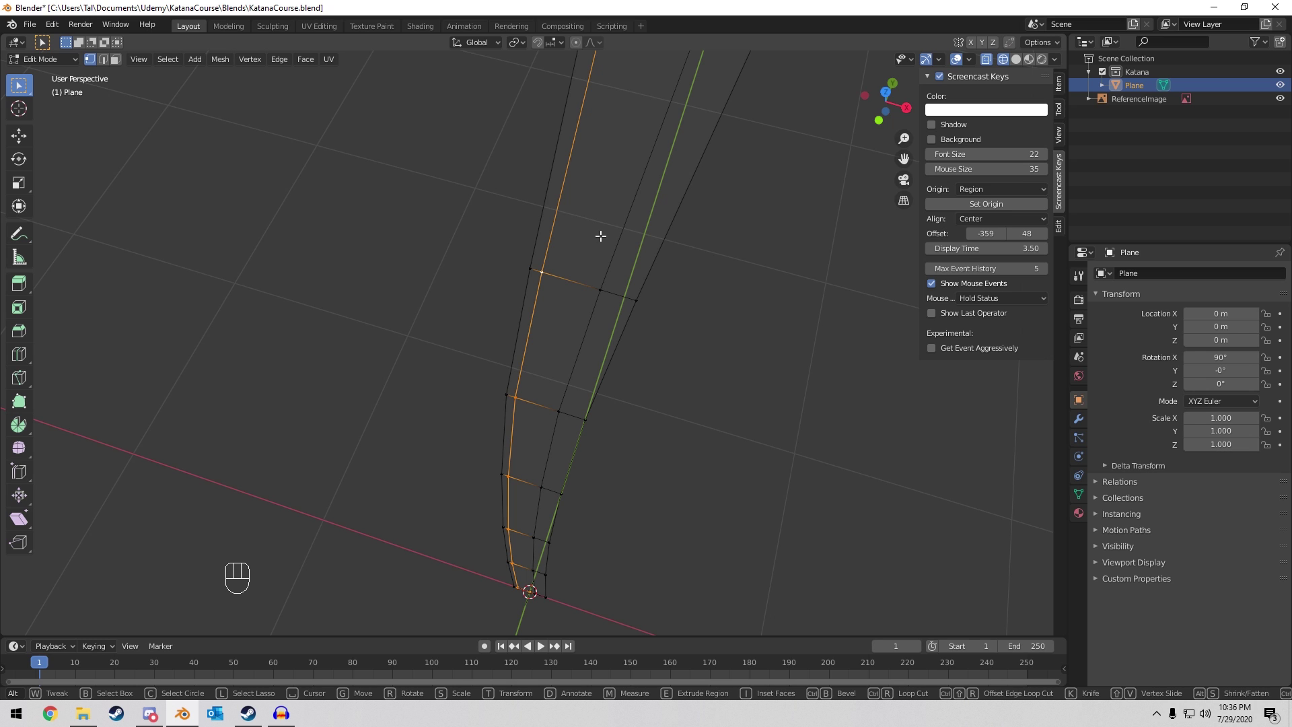
pyautogui.press('KP_7')
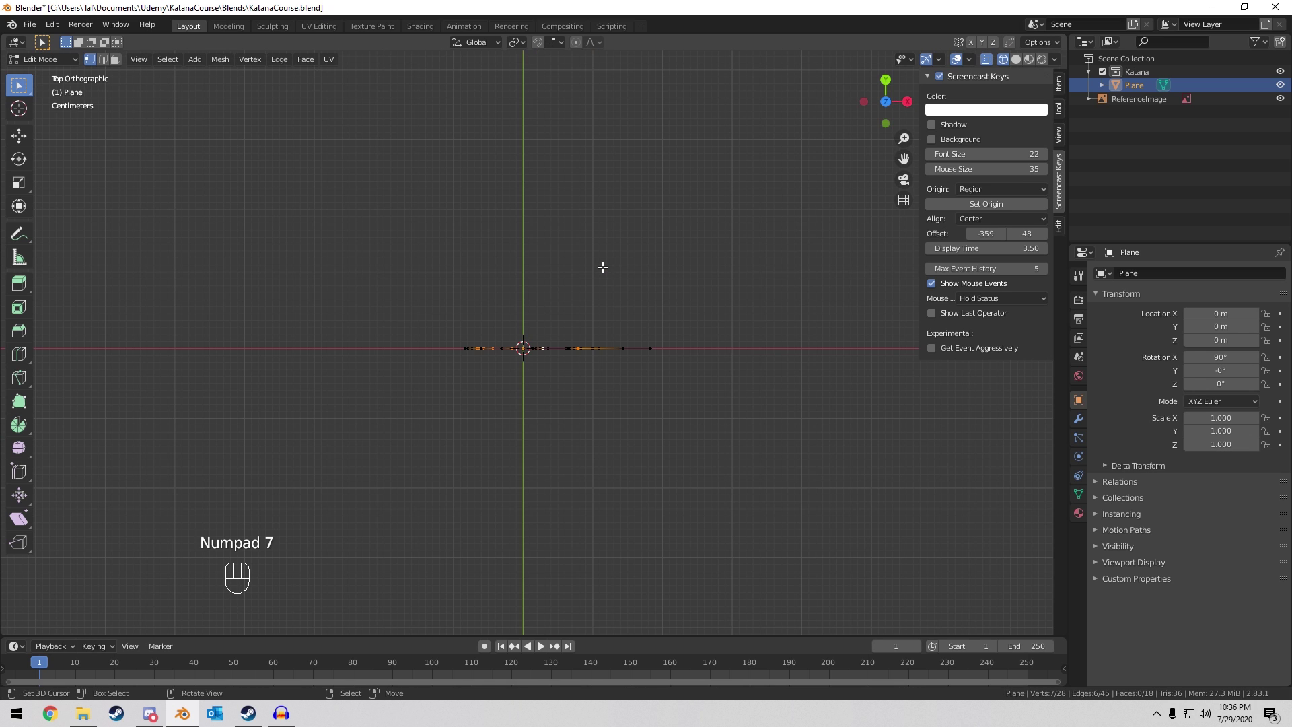
pyautogui.press('g')
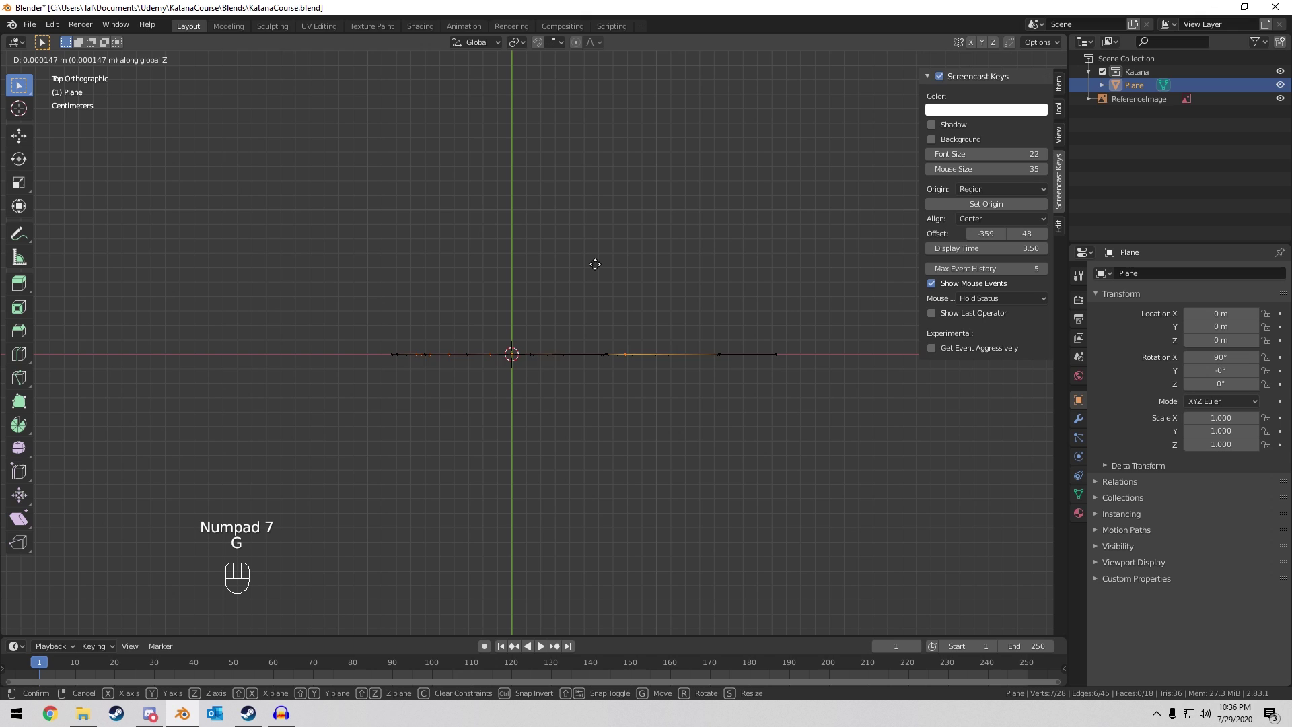
pyautogui.press('y')
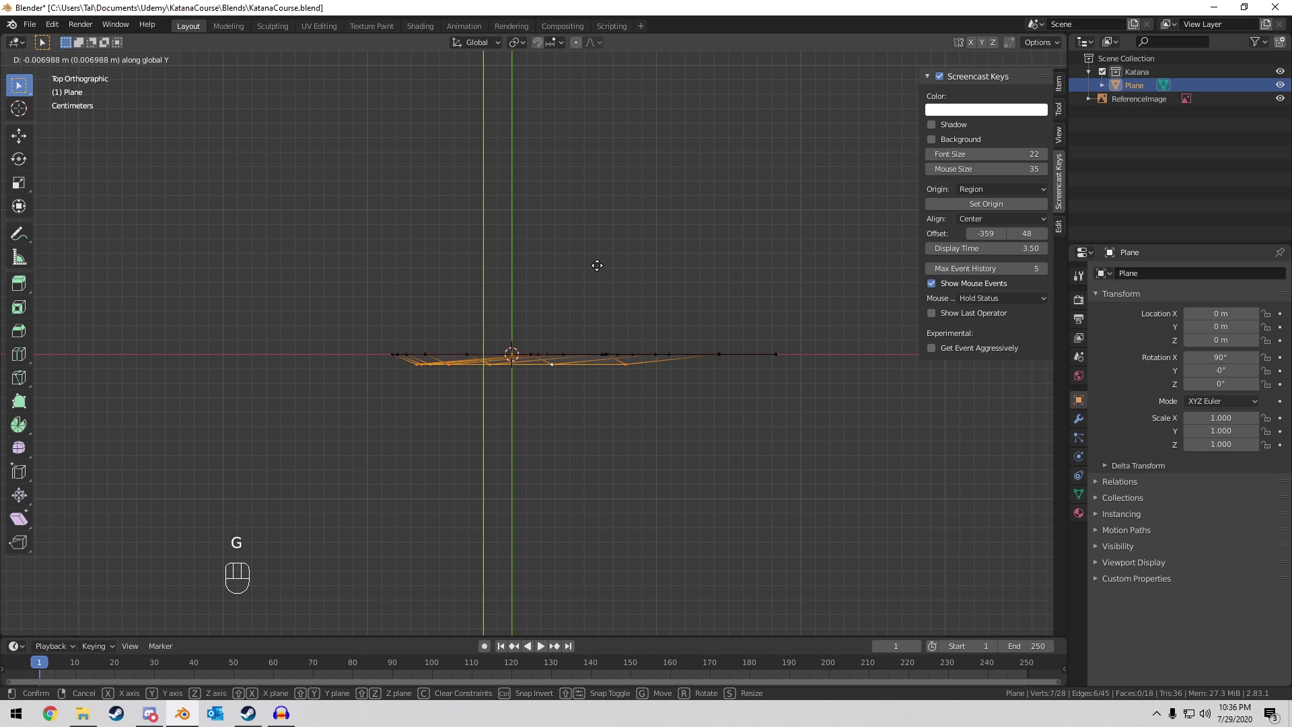
pyautogui.click(598, 264)
# Move the lengthwise edge loop at the border of the dark bevel along negative Y, farther out than the first loop.
pyautogui.moveTo(611, 300); pyautogui.dragTo(646, 293, button='middle')
pyautogui.press('KP_7')
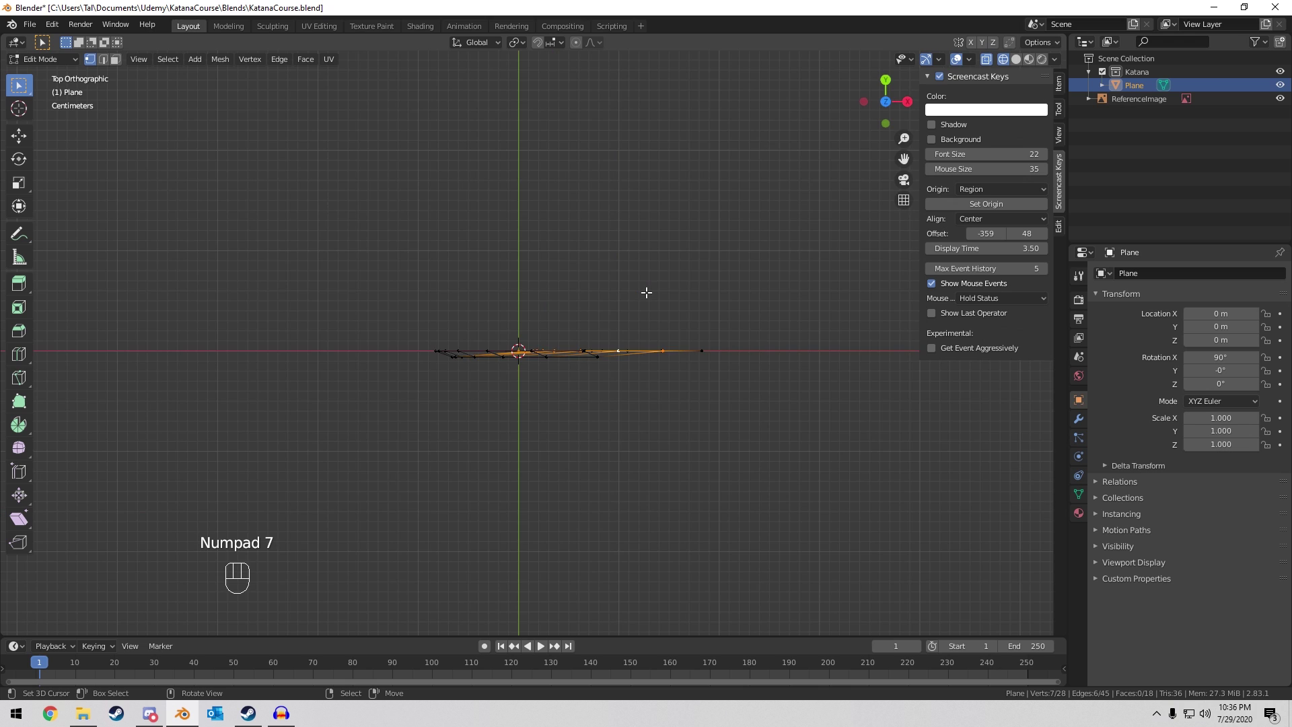
pyautogui.press('g')
pyautogui.press('y')
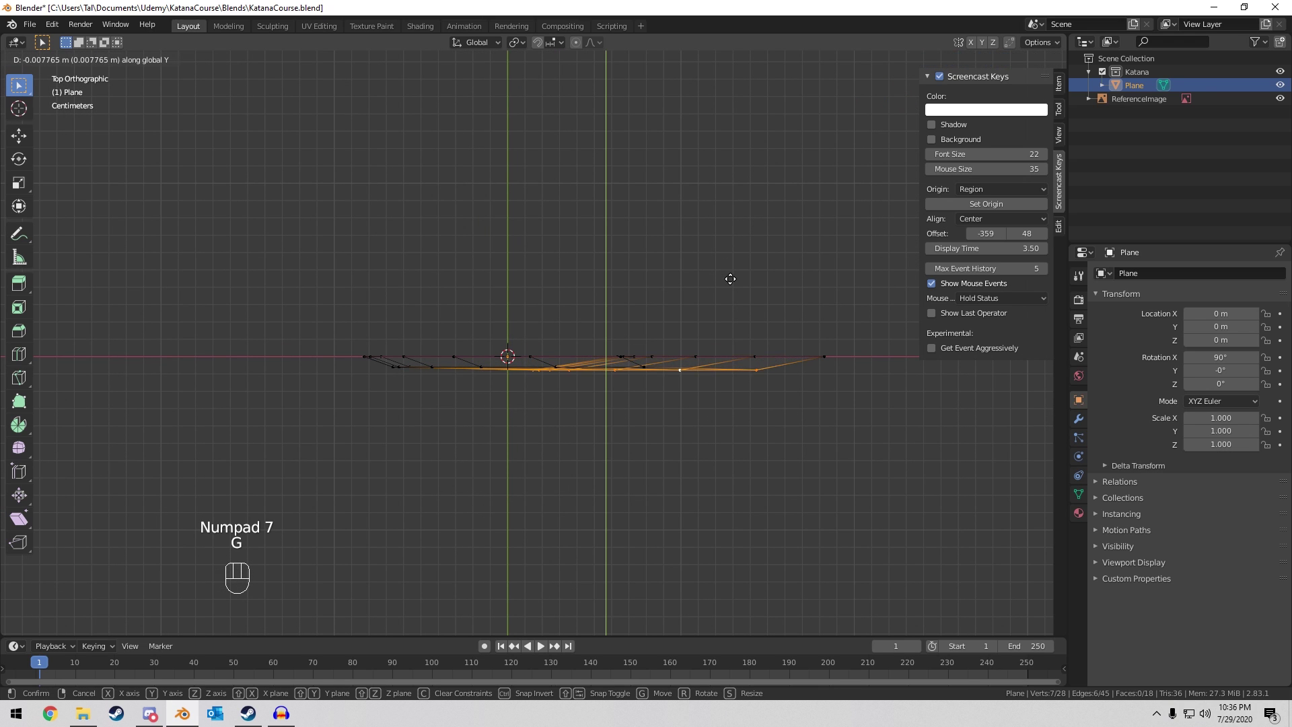
pyautogui.click(741, 288)
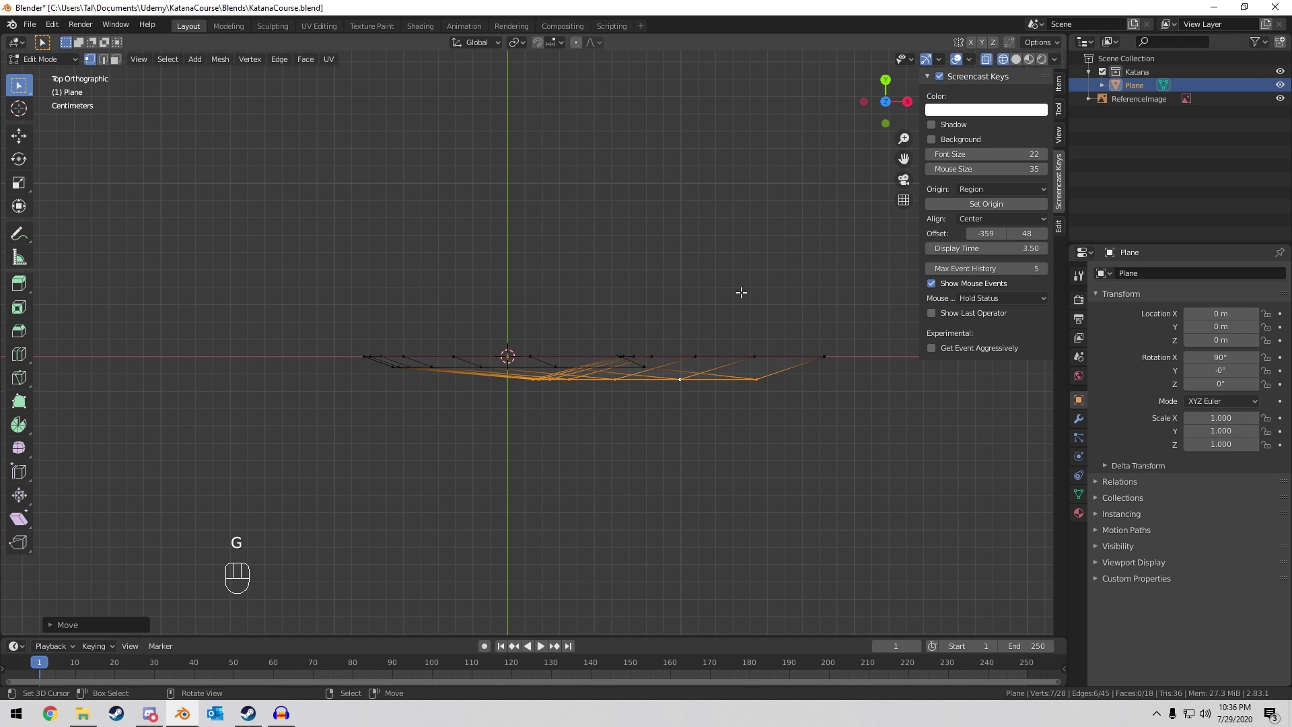
# Select the edge loop along the blade's outer right side and move it along negative Y, slightly short of the bevel loop's depth.
pyautogui.moveTo(751, 351); pyautogui.dragTo(637, 291, button='middle')
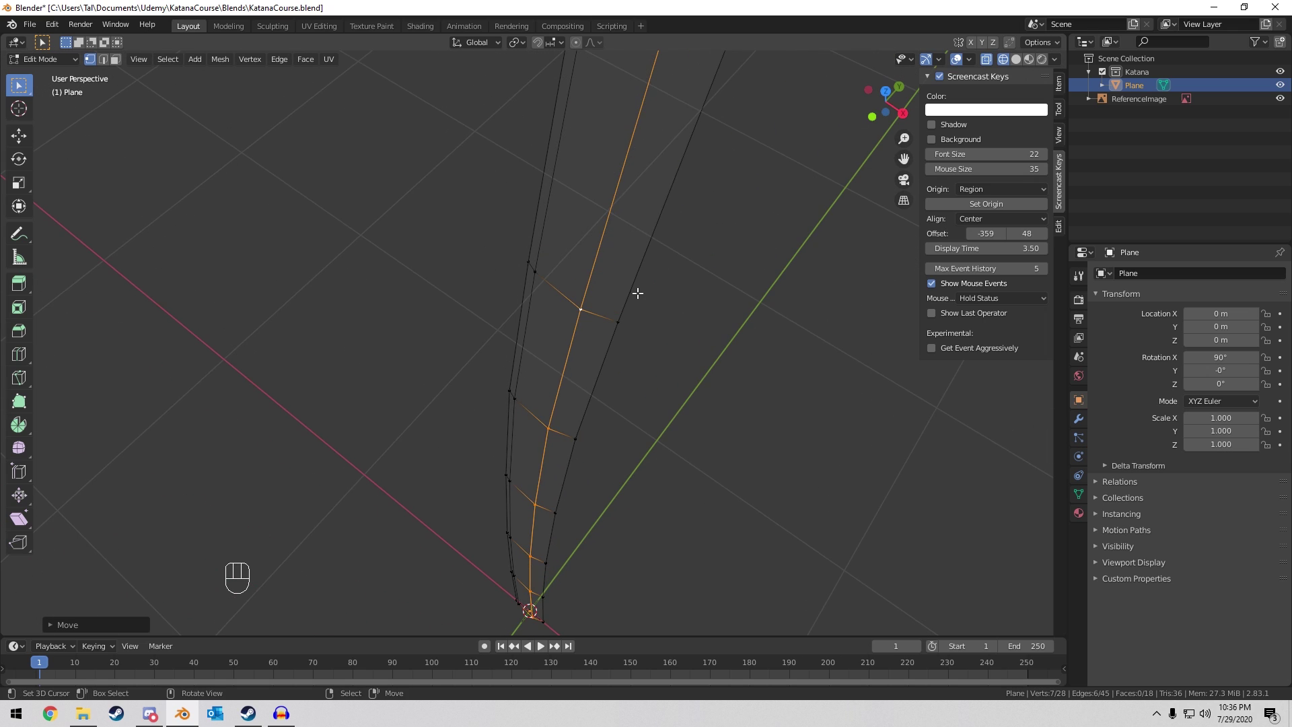
pyautogui.press('KP_7')
pyautogui.scroll(3, 637, 292)
pyautogui.press('g')
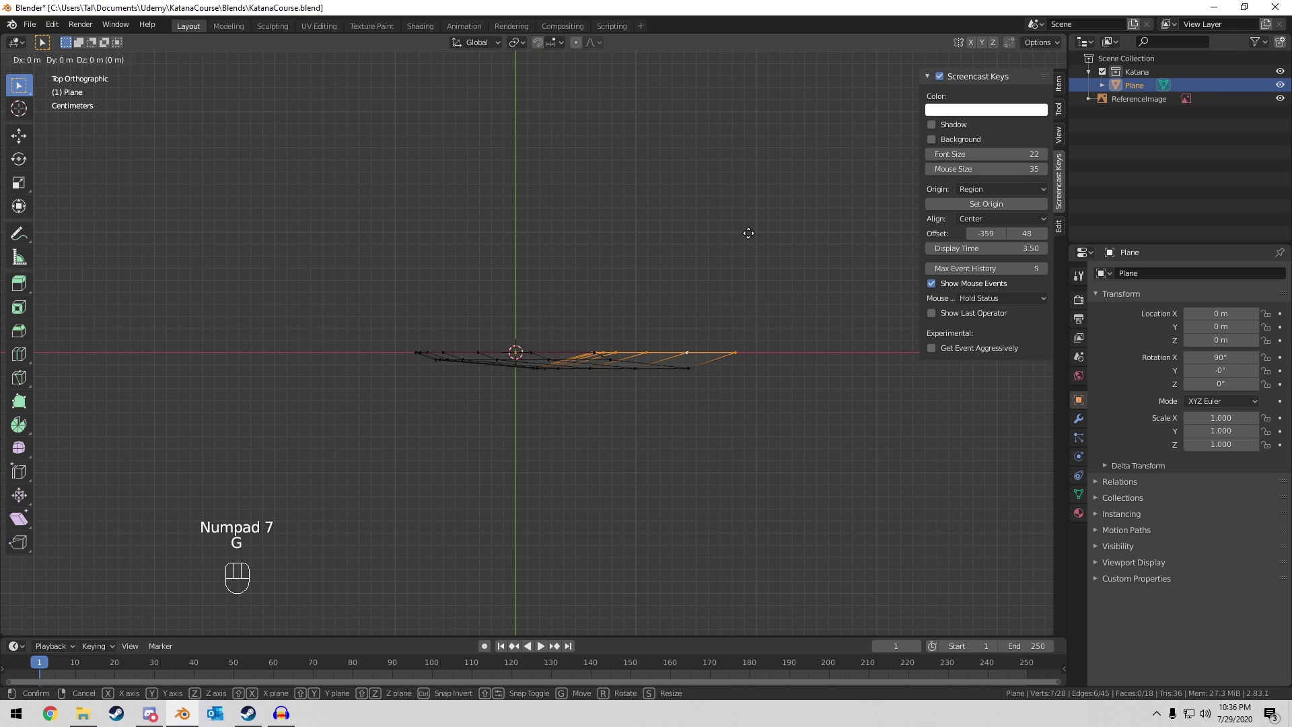
pyautogui.press('y')
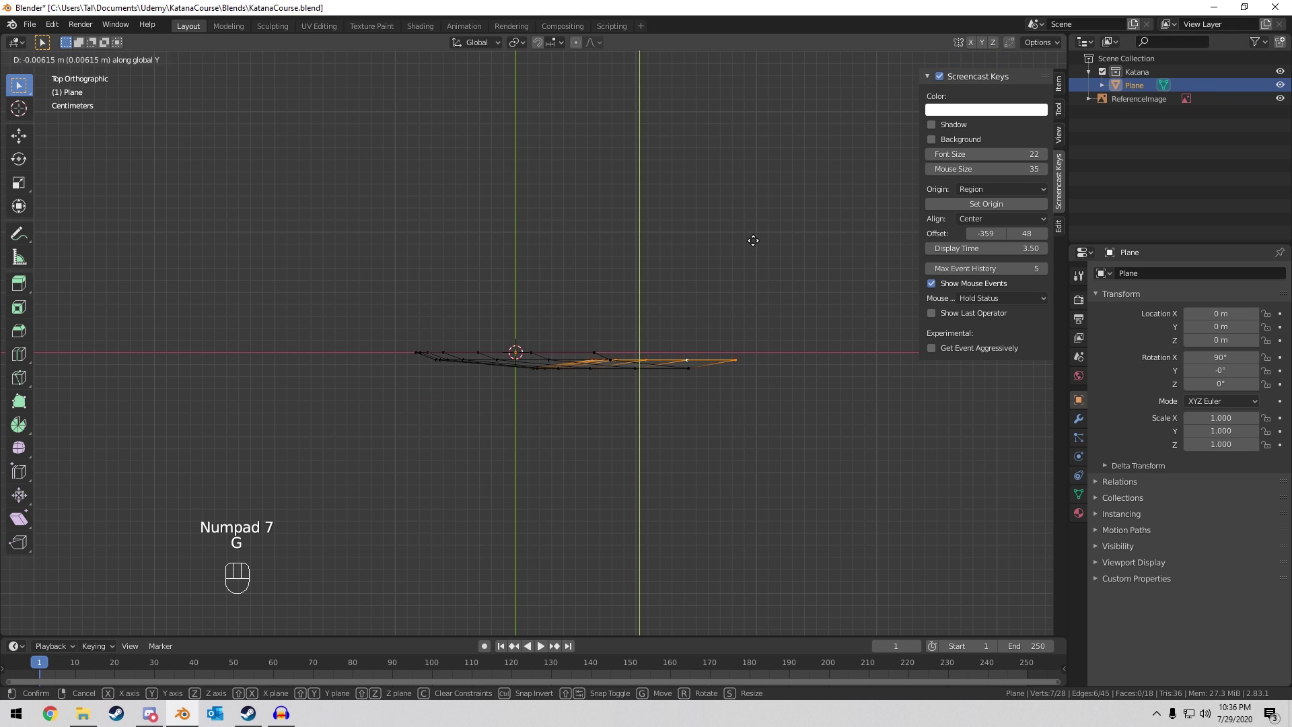
pyautogui.click(748, 243)
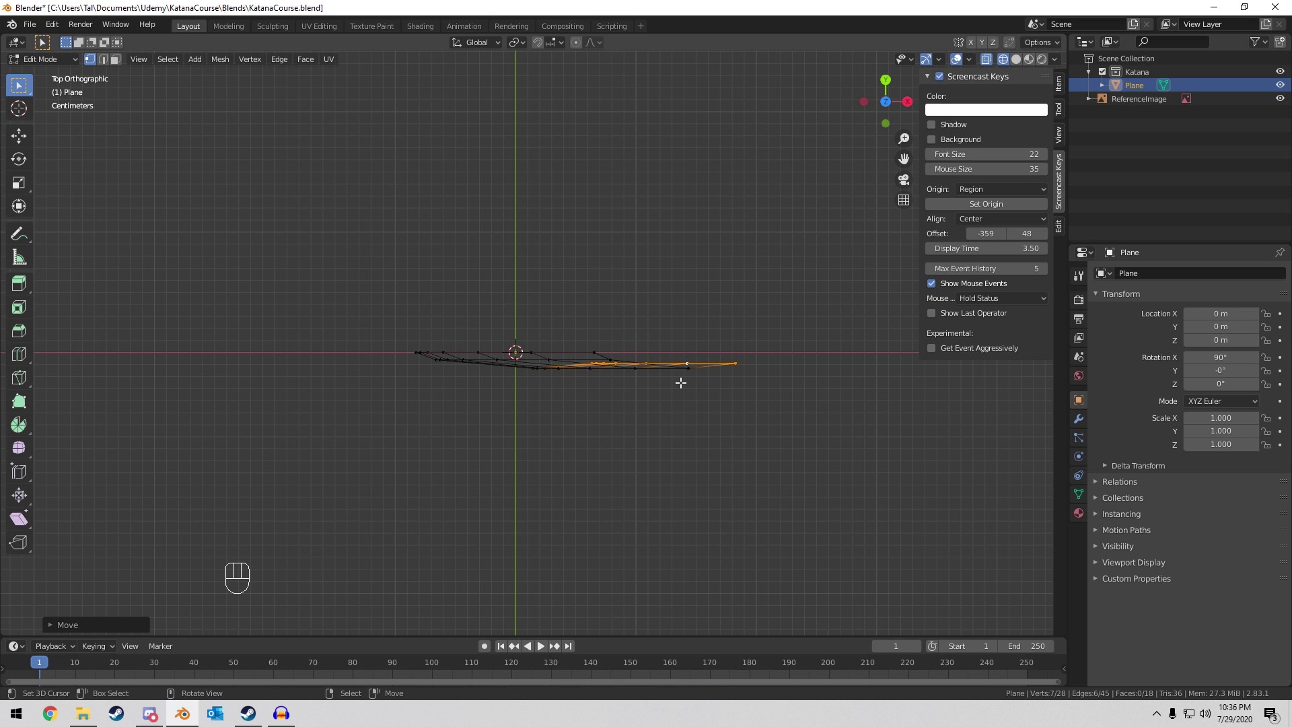
# Switch the view to solid shading and leave Edit Mode to inspect the blade's faceted surface.
pyautogui.scroll(3, 700, 377)
pyautogui.keyDown('shift'); pyautogui.moveTo(762, 395); pyautogui.dragTo(512, 292, button='middle'); pyautogui.keyUp('shift')
pyautogui.press('z')
pyautogui.press('Tab')
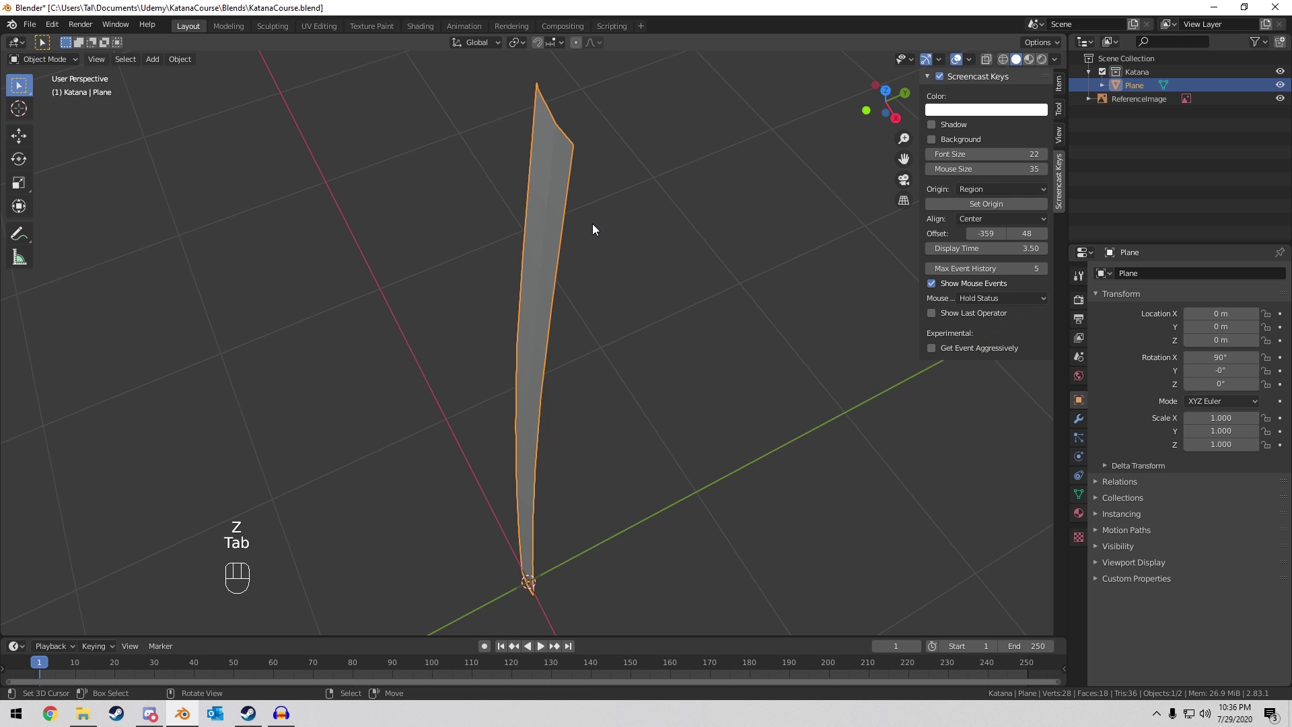
pyautogui.moveTo(598, 288); pyautogui.dragTo(641, 277, button='middle')
pyautogui.scroll(2, 641, 277)
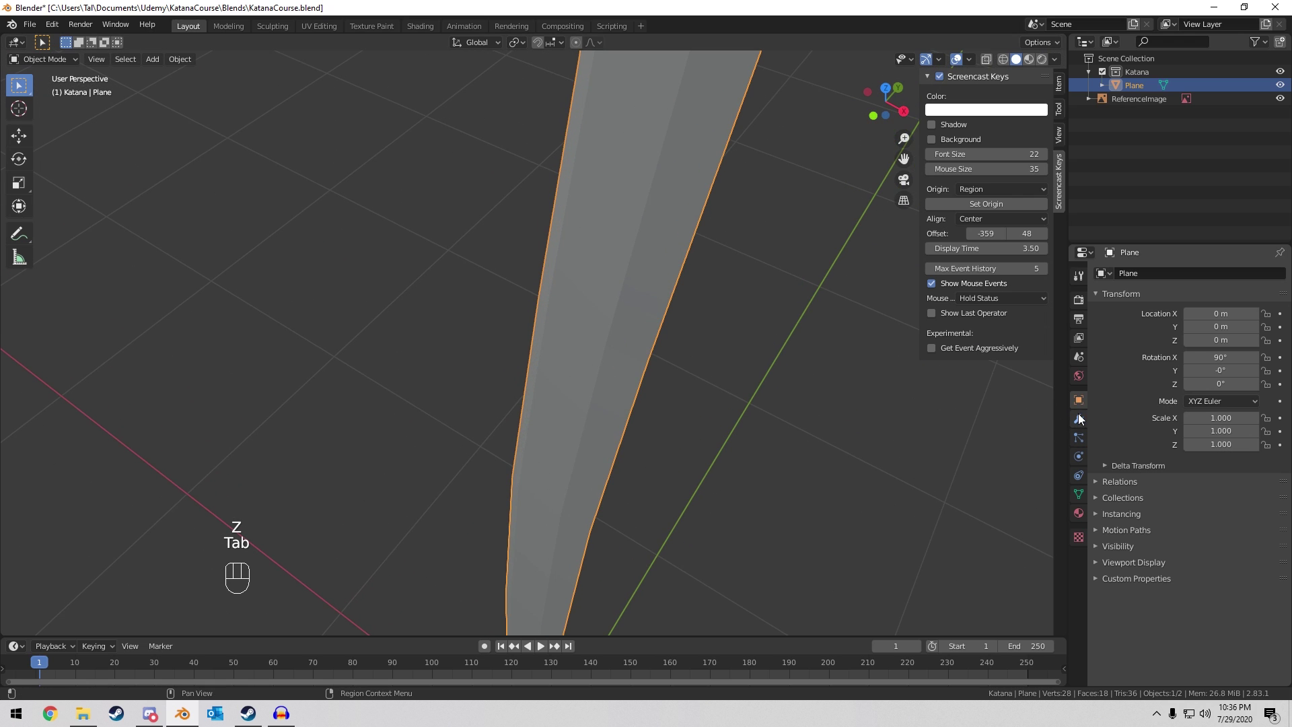
# Add a Mirror modifier to the blade, turning the X axis off and the Z axis on.
pyautogui.click(1078, 419)
pyautogui.click(1156, 274)
pyautogui.click(1011, 407)
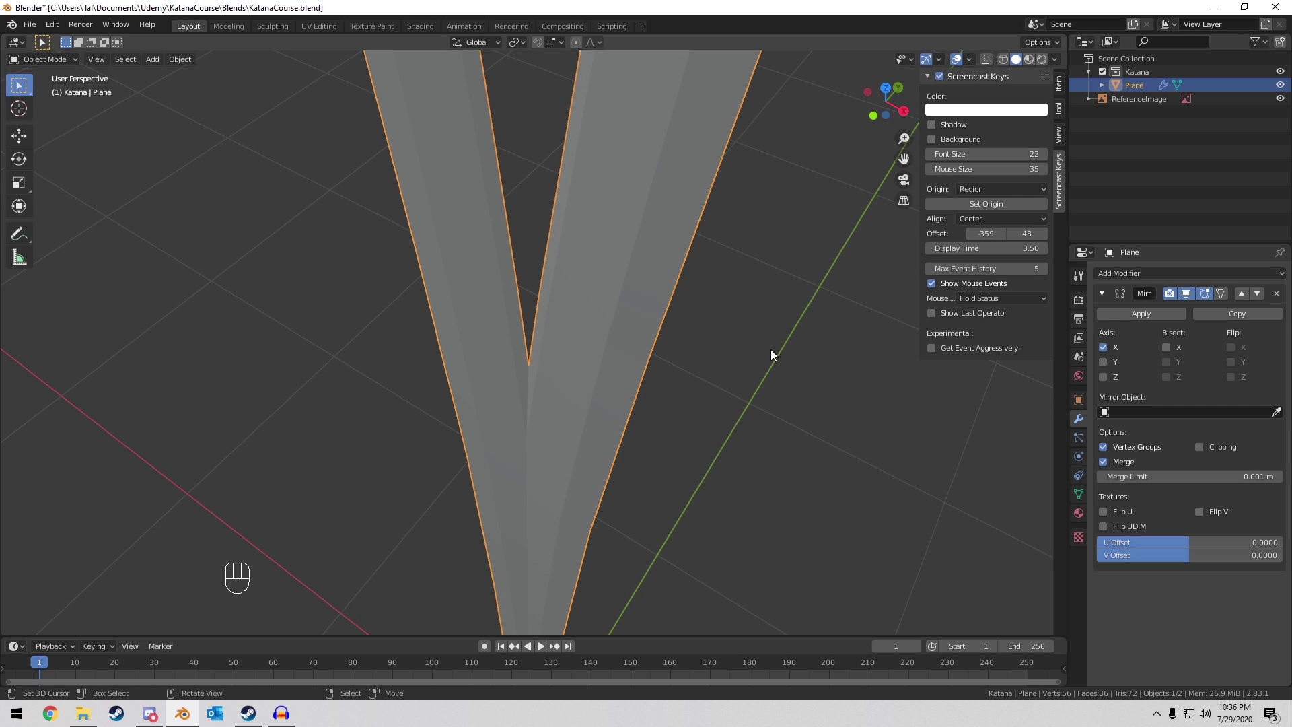
pyautogui.click(1105, 348)
pyautogui.click(1104, 378)
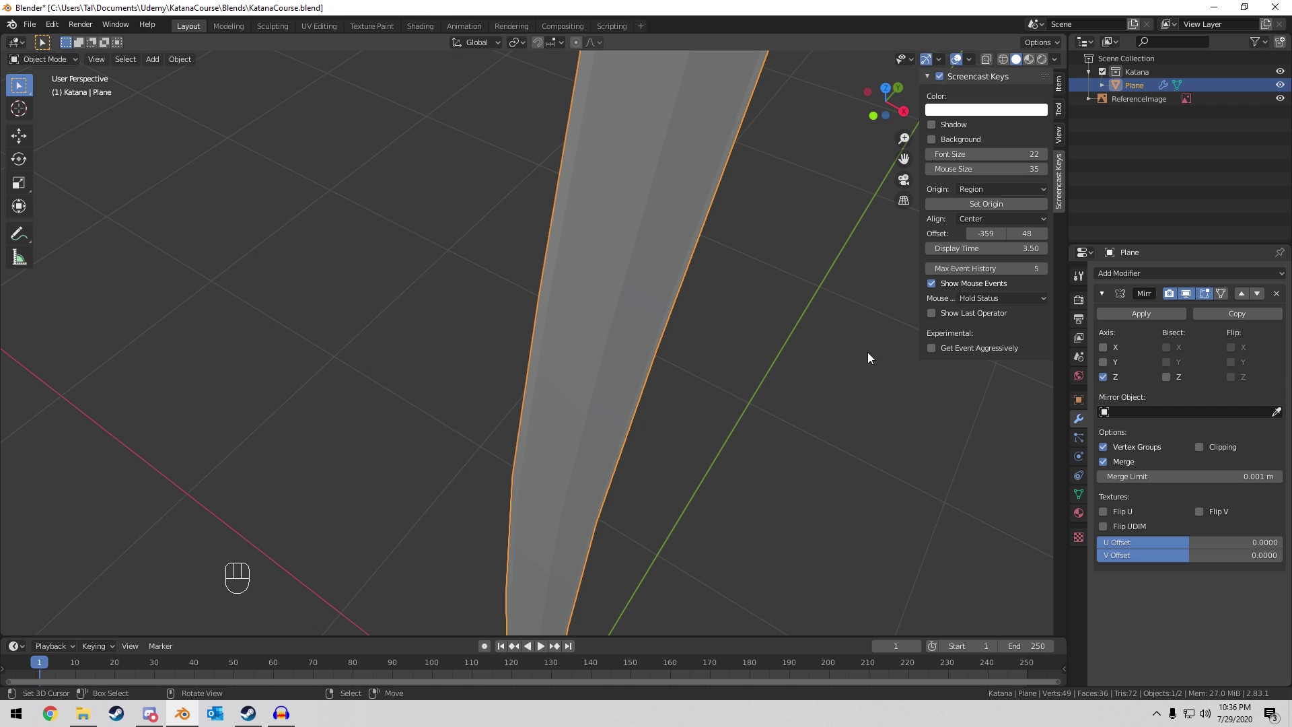
pyautogui.moveTo(867, 353); pyautogui.dragTo(595, 148, button='middle')
pyautogui.scroll(-3, 705, 296)
# In Edit Mode and front view, select the two left-hand vertices of the blade's top edge at the tip's base.
pyautogui.press('Tab')
pyautogui.press('Tab')
pyautogui.press('KP_1')
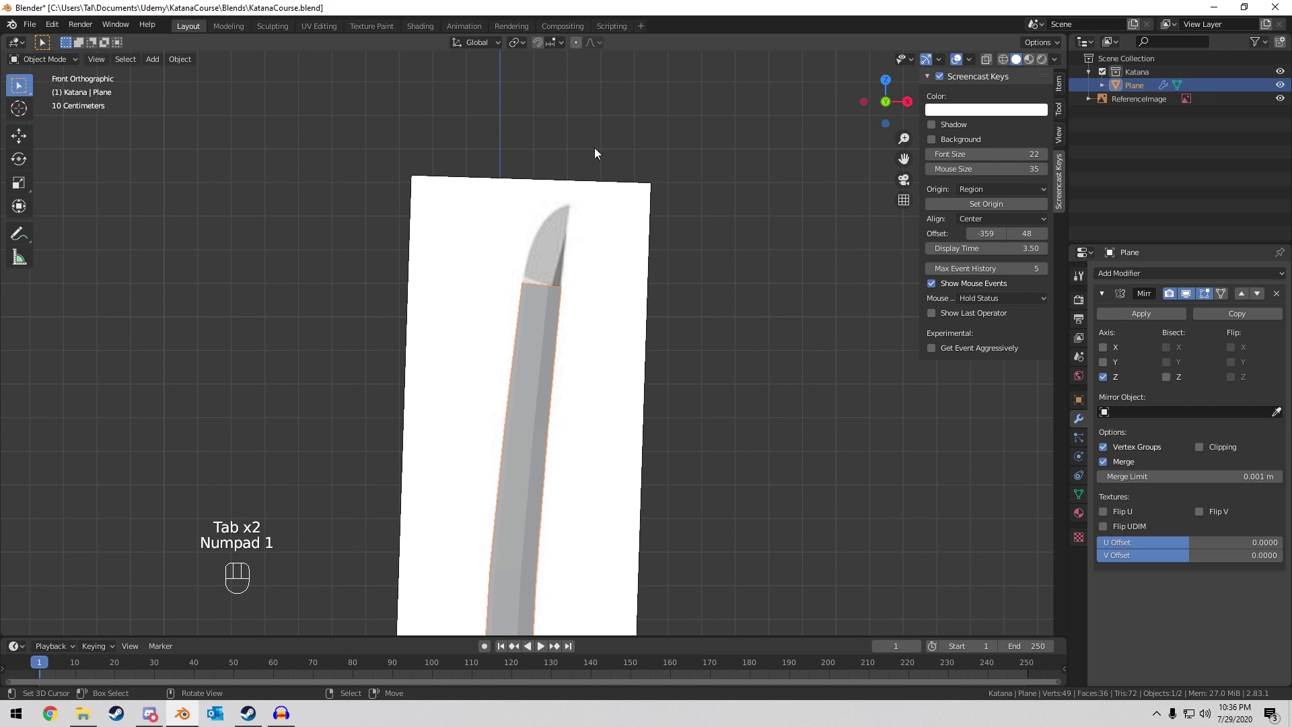
pyautogui.scroll(8, 553, 153)
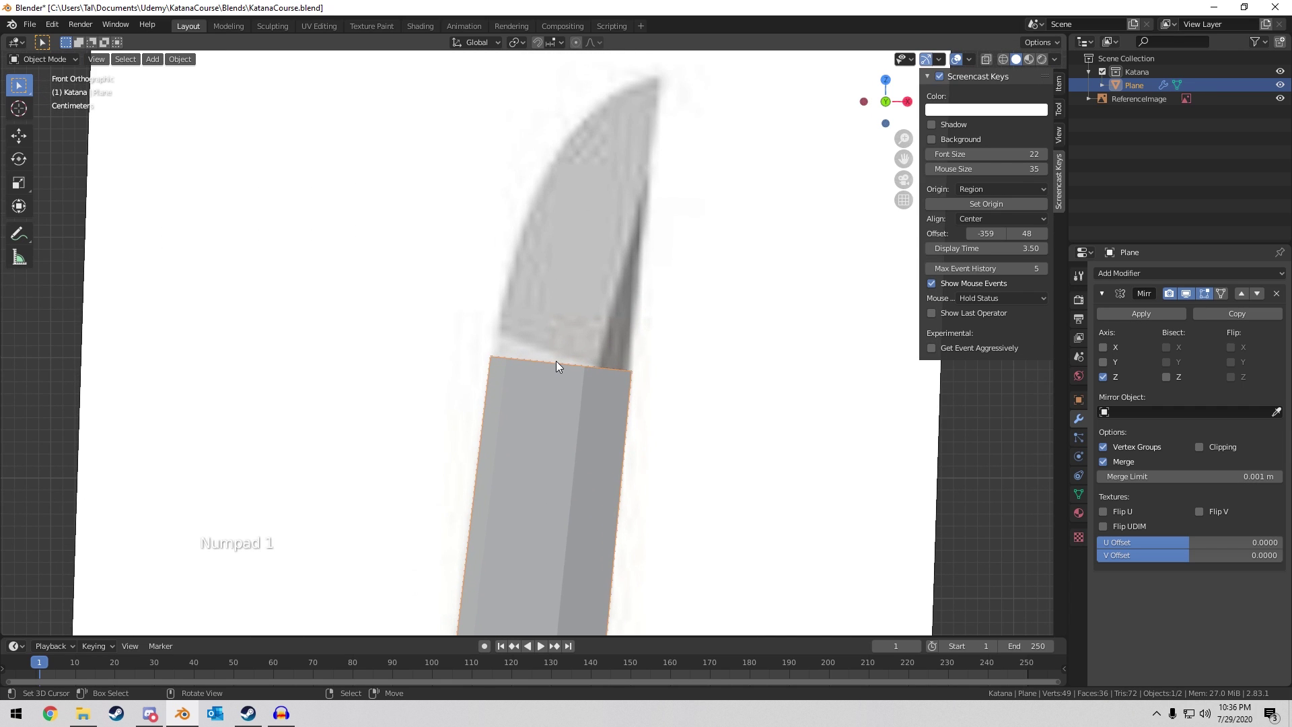
pyautogui.press('Tab')
pyautogui.scroll(1, 561, 365)
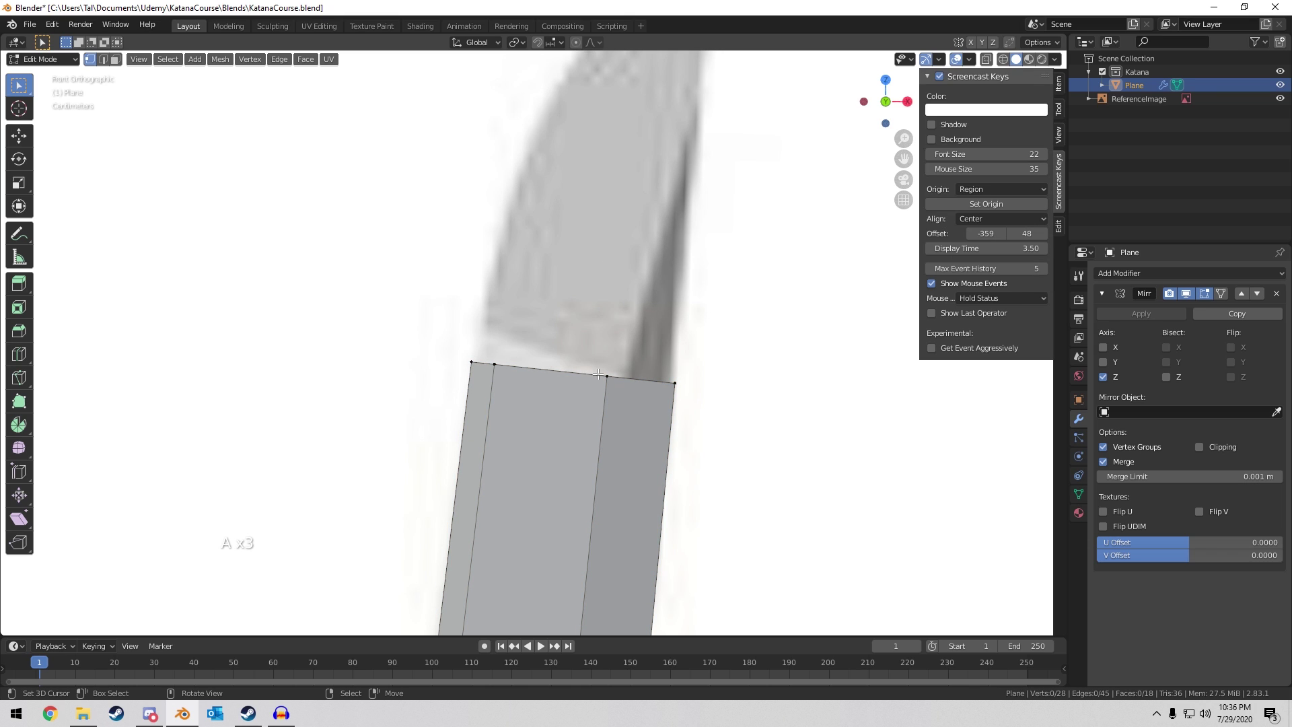
pyautogui.press('c')
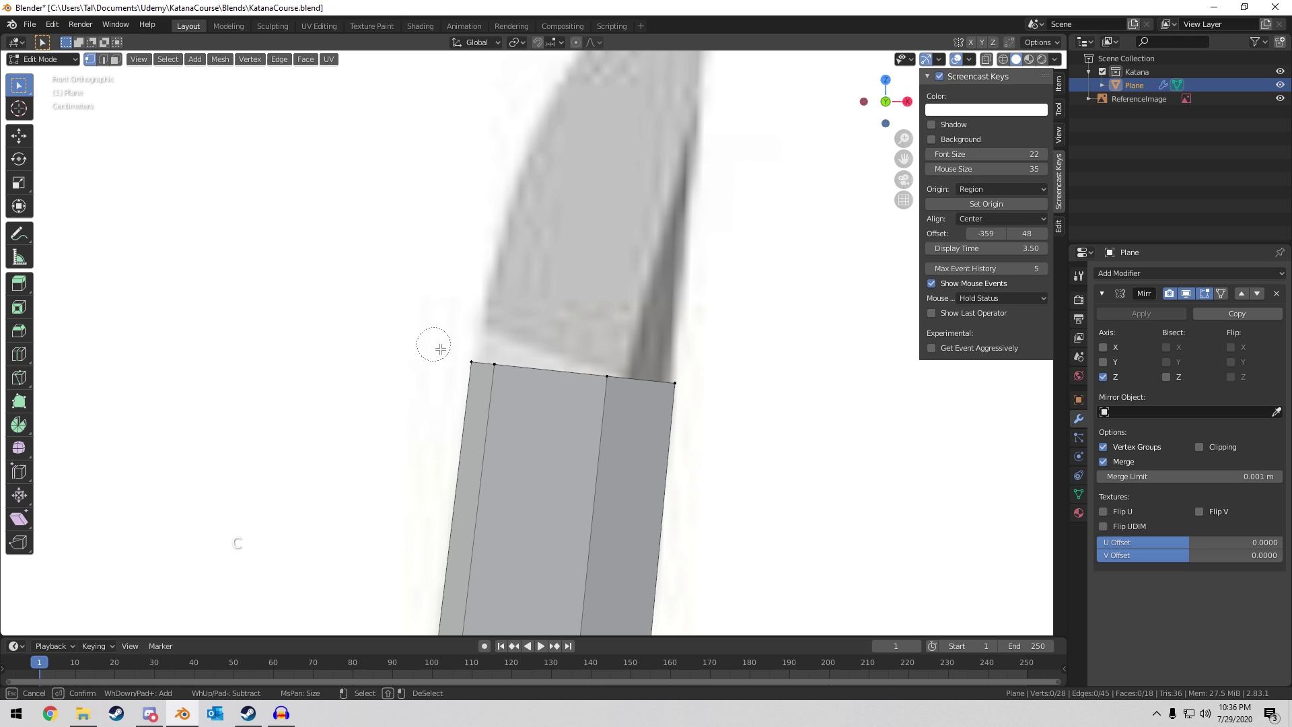
pyautogui.press('Escape')
pyautogui.keyDown('shift'); pyautogui.moveTo(489, 362); pyautogui.dragTo(445, 443, button='middle'); pyautogui.keyUp('shift')
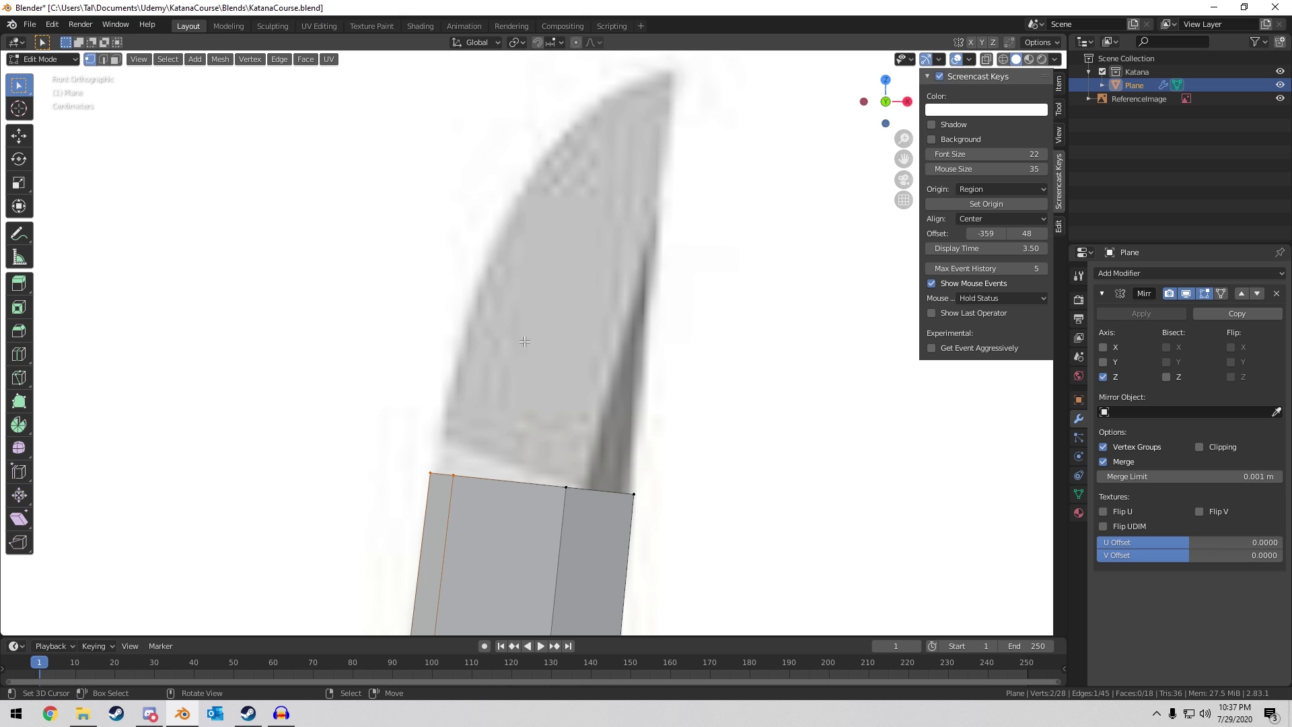
# Try extruding the selected edge to successive cursor positions as a bent strip looping over the blade tip.
pyautogui.keyDown('shift'); pyautogui.moveTo(525, 309); pyautogui.dragTo(547, 267, button='middle'); pyautogui.keyUp('shift')
pyautogui.scroll(2, 508, 296)
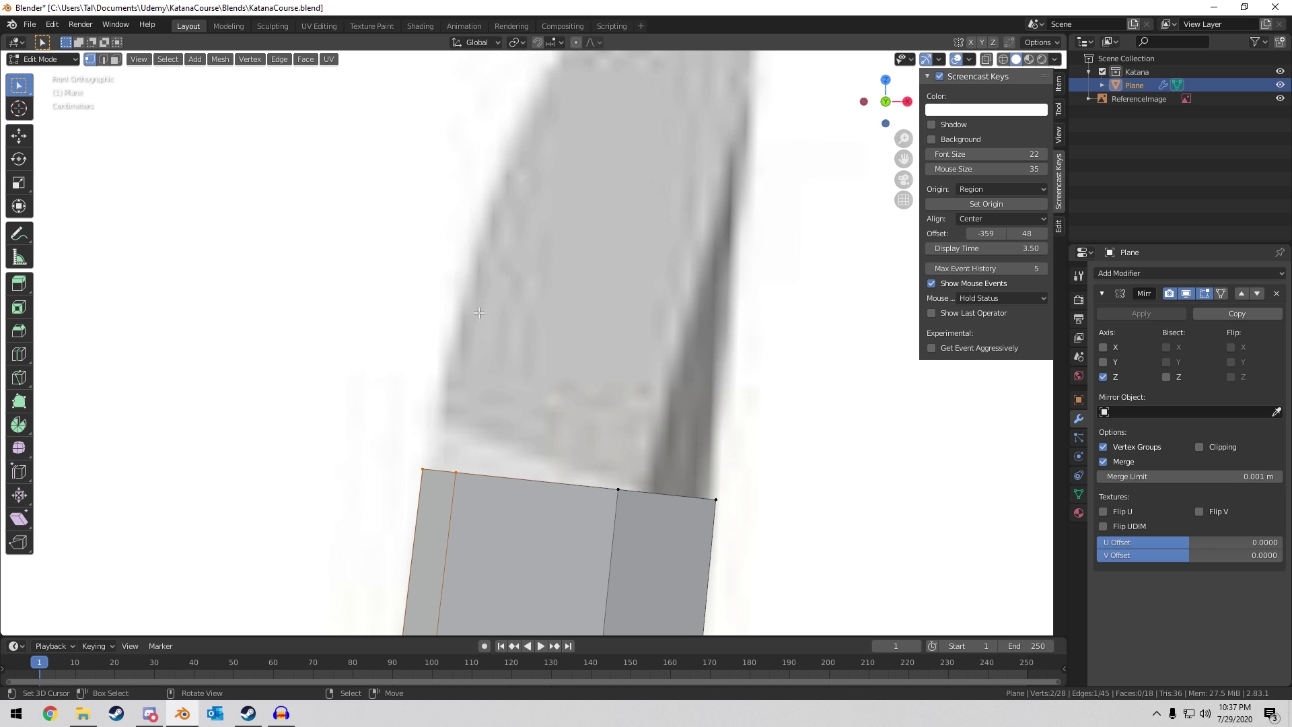
pyautogui.keyDown('ctrl'); pyautogui.rightClick(464, 348); pyautogui.keyUp('ctrl')
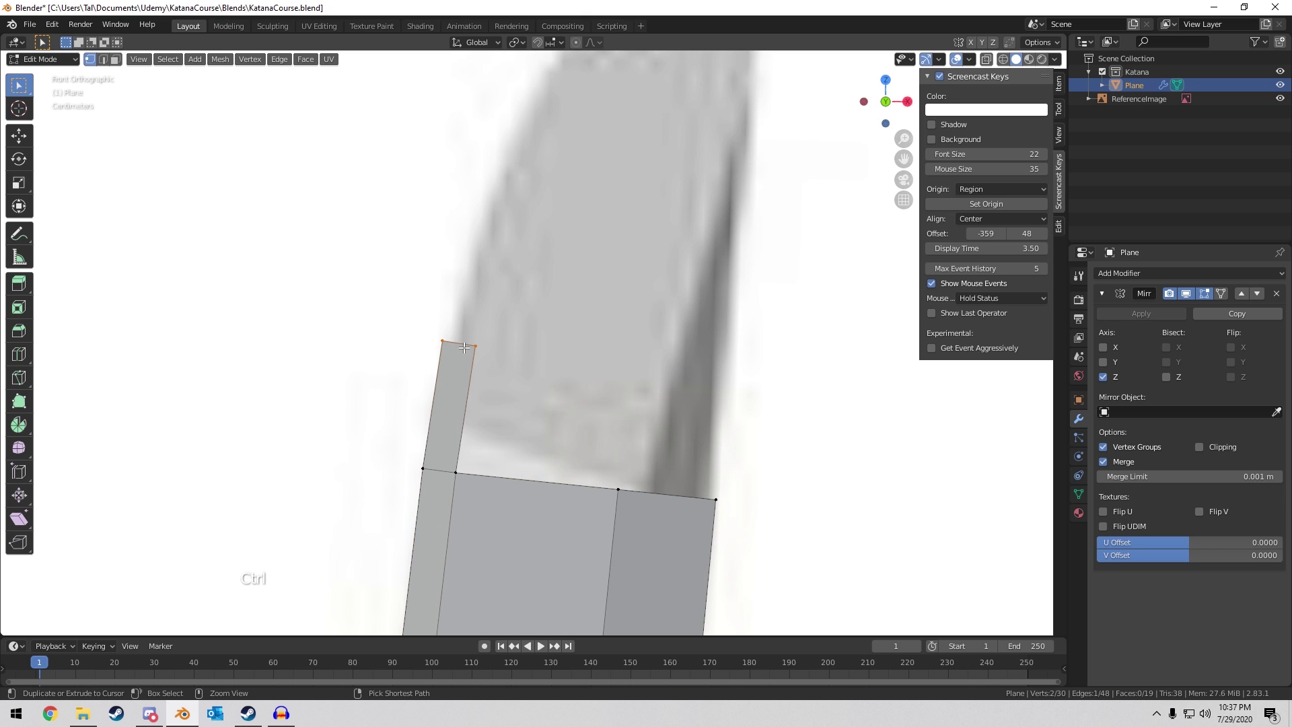
pyautogui.keyDown('ctrl'); pyautogui.rightClick(538, 193); pyautogui.keyUp('ctrl')
pyautogui.keyDown('ctrl'); pyautogui.rightClick(724, 223); pyautogui.keyUp('ctrl')
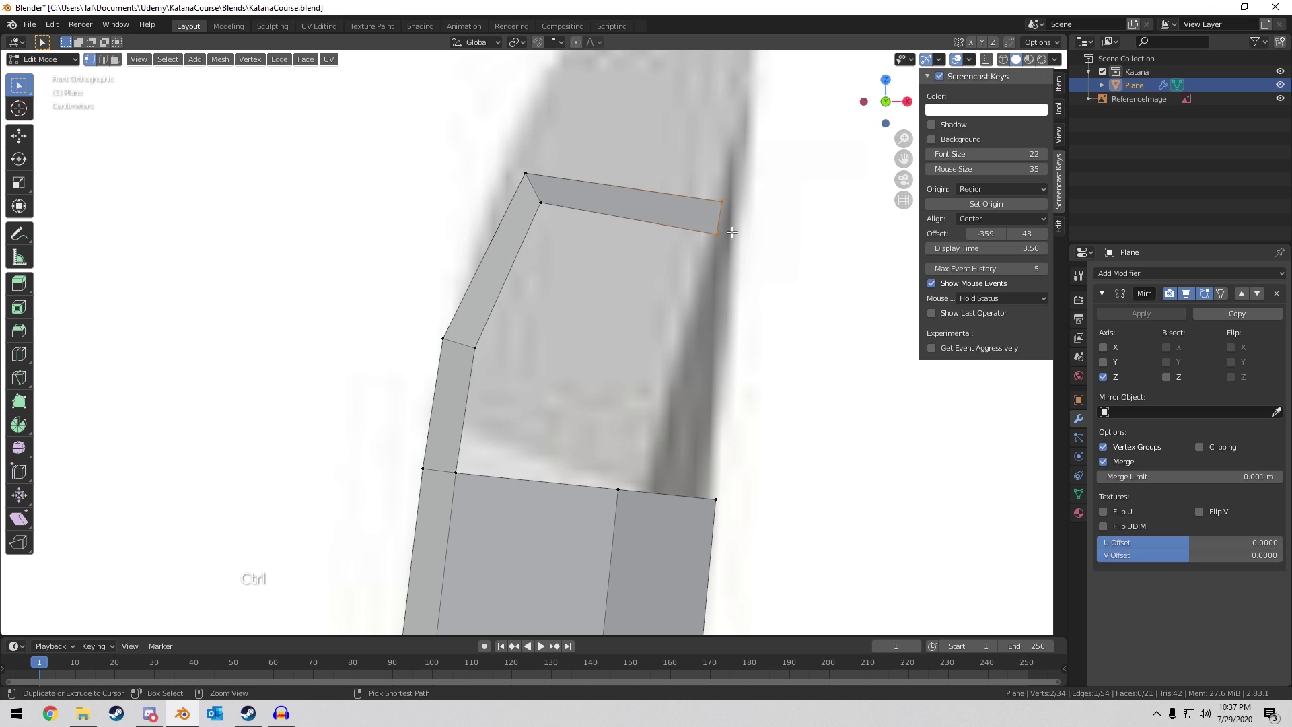
pyautogui.keyDown('ctrl'); pyautogui.rightClick(762, 354); pyautogui.keyUp('ctrl')
pyautogui.keyDown('ctrl'); pyautogui.rightClick(676, 397); pyautogui.keyUp('ctrl')
pyautogui.keyDown('ctrl'); pyautogui.rightClick(557, 406); pyautogui.keyUp('ctrl')
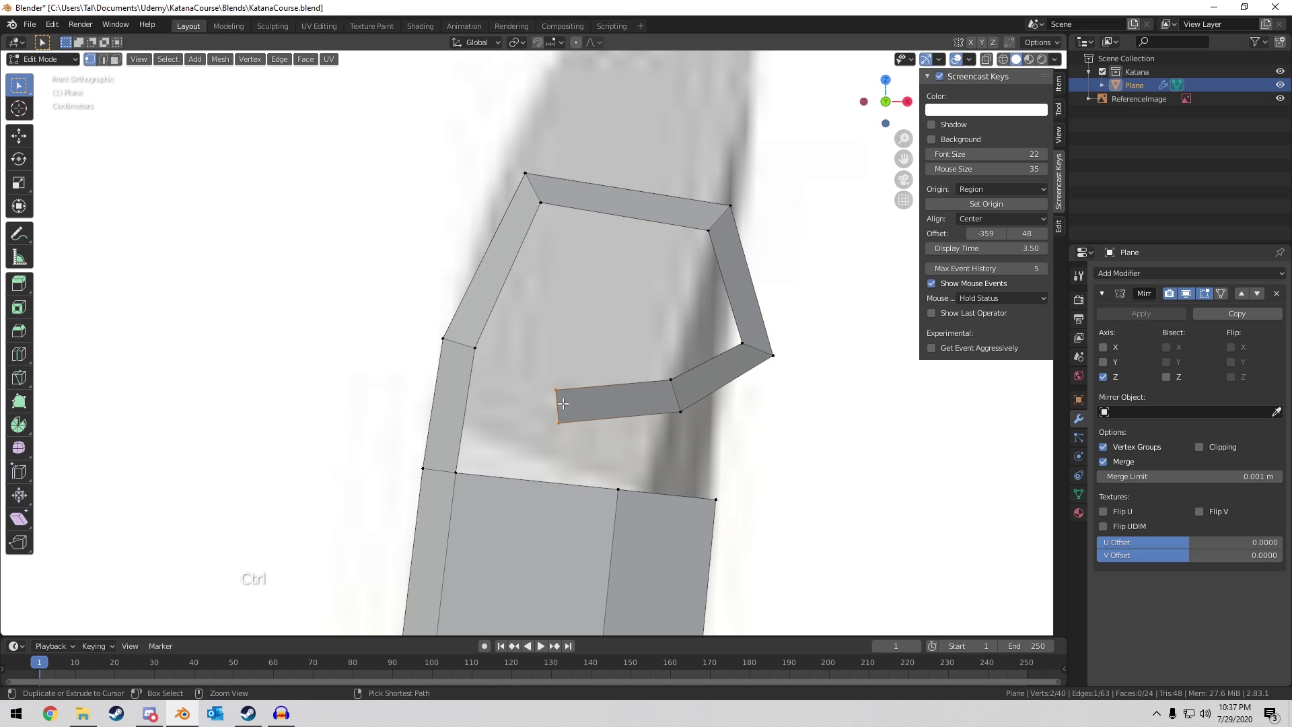
pyautogui.keyDown('ctrl'); pyautogui.rightClick(550, 311); pyautogui.keyUp('ctrl')
pyautogui.keyDown('ctrl'); pyautogui.rightClick(582, 264); pyautogui.keyUp('ctrl')
# Undo all the trial strip extrusions back to the two selected vertices at the tip's base.
pyautogui.hotkey('ctrl', 'z')
pyautogui.hotkey('ctrl', 'z')
pyautogui.hotkey('ctrl', 'z')
pyautogui.hotkey('ctrl', 'z')
pyautogui.hotkey('ctrl', 'z')
pyautogui.hotkey('ctrl', 'z')
pyautogui.hotkey('ctrl', 'z')
pyautogui.hotkey('ctrl', 'z')
pyautogui.hotkey('ctrl', 'z')
pyautogui.hotkey('ctrl', 'z')
pyautogui.hotkey('ctrl', 'z')
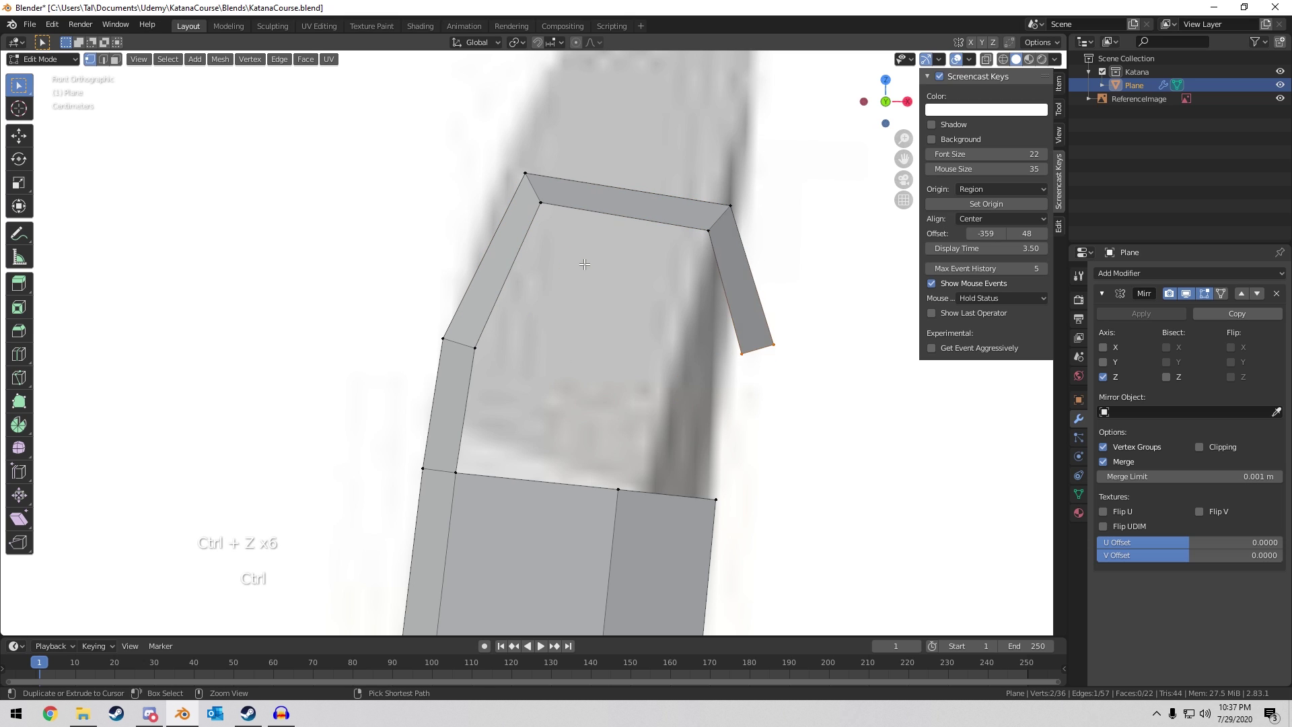
pyautogui.hotkey('ctrl', 'z')
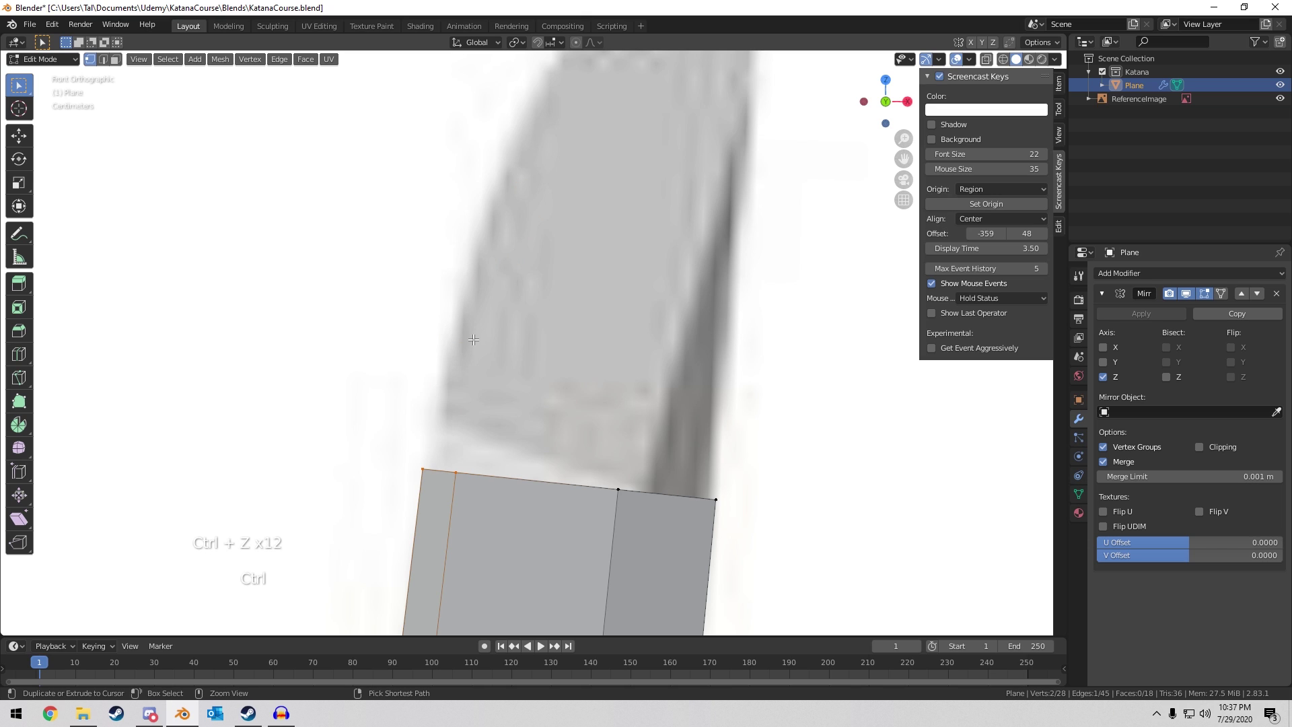
pyautogui.hotkey('ctrl', 'z')
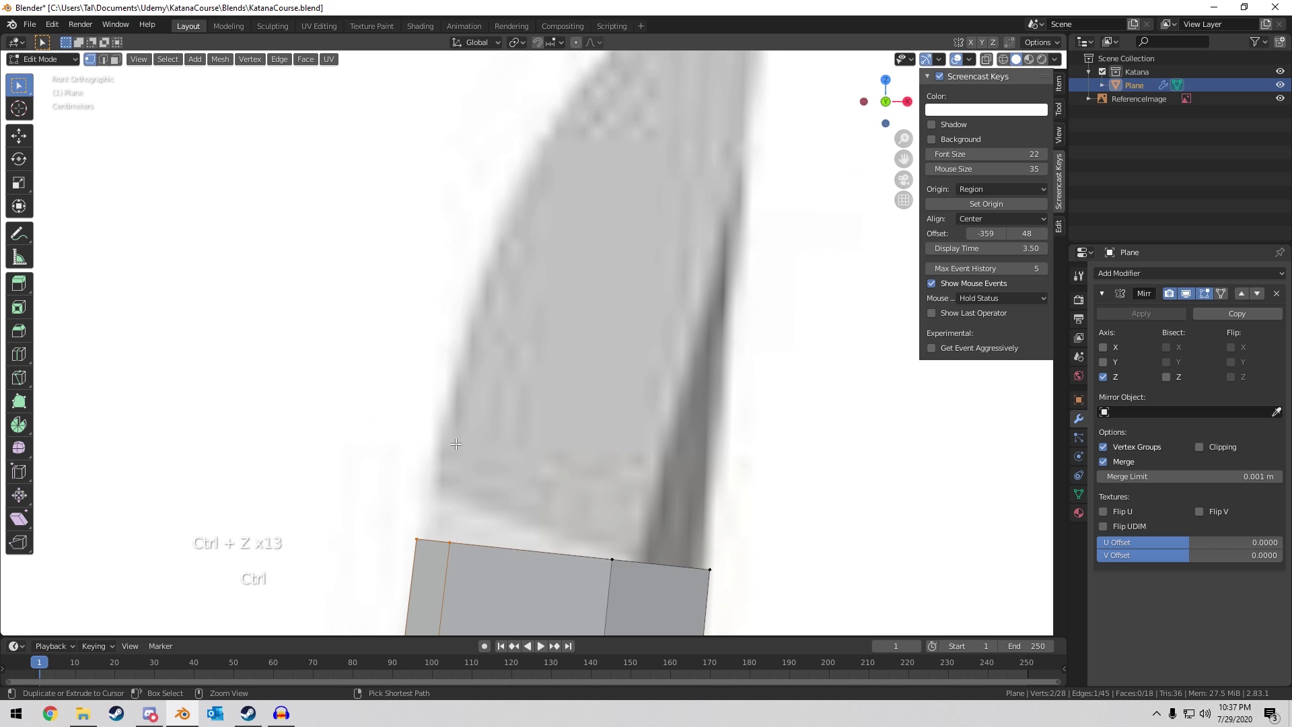
# Extrude the two selected vertices in successive segments along the reference's curved cutting edge up to the blade's point.
pyautogui.keyDown('ctrl'); pyautogui.rightClick(457, 428); pyautogui.keyUp('ctrl')
pyautogui.keyDown('shift'); pyautogui.moveTo(472, 344); pyautogui.dragTo(454, 391, button='middle'); pyautogui.keyUp('shift')
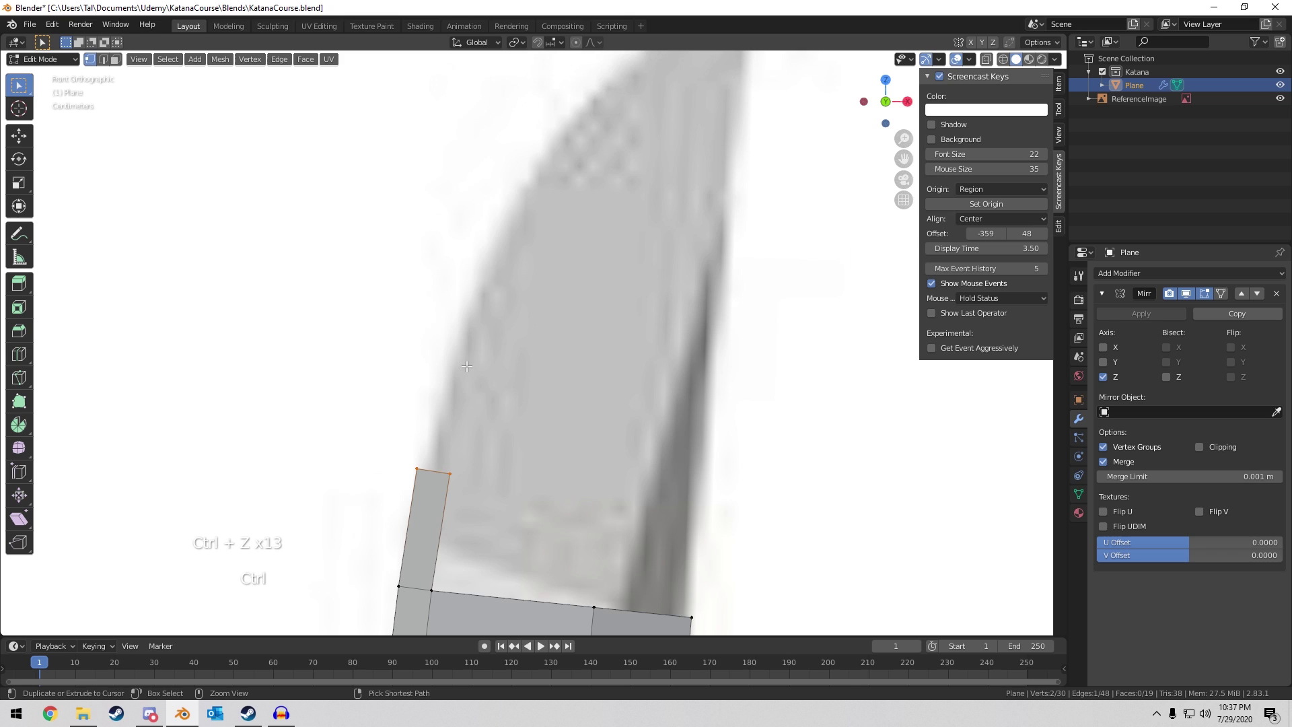
pyautogui.scroll(-1, 467, 366)
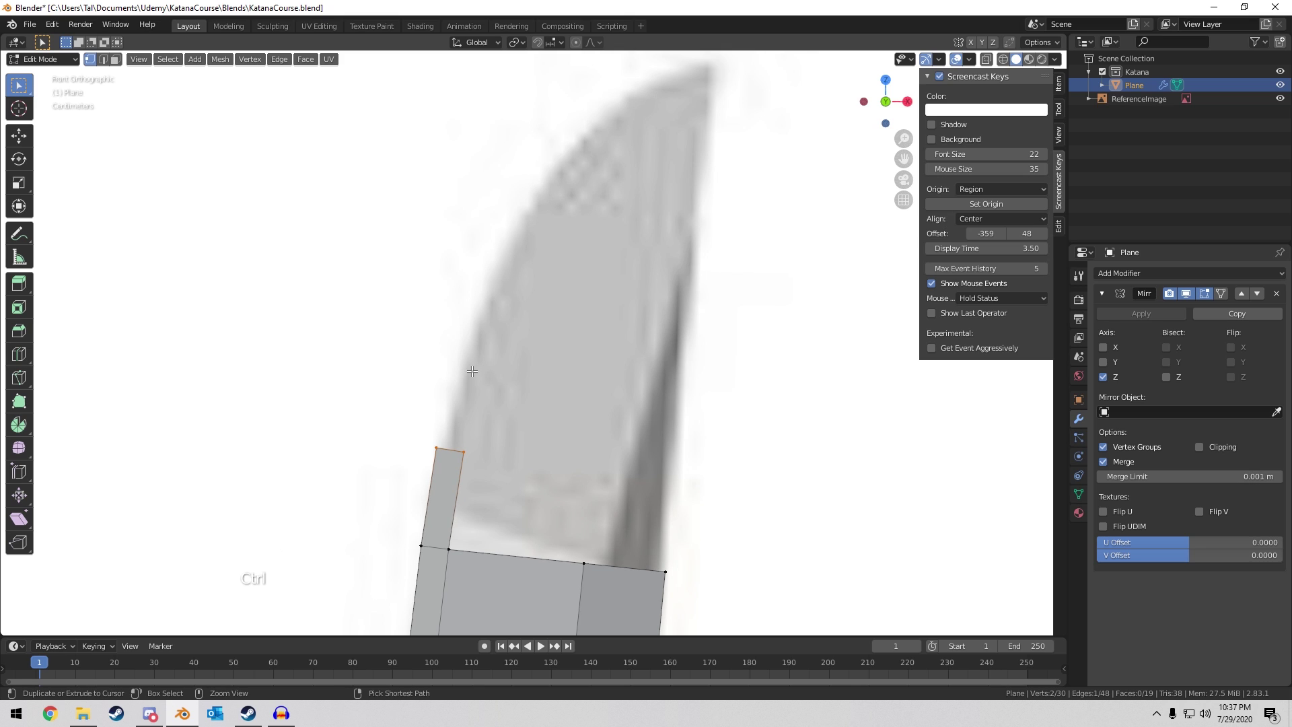
pyautogui.keyDown('ctrl'); pyautogui.rightClick(472, 371); pyautogui.keyUp('ctrl')
pyautogui.keyDown('ctrl'); pyautogui.rightClick(496, 295); pyautogui.keyUp('ctrl')
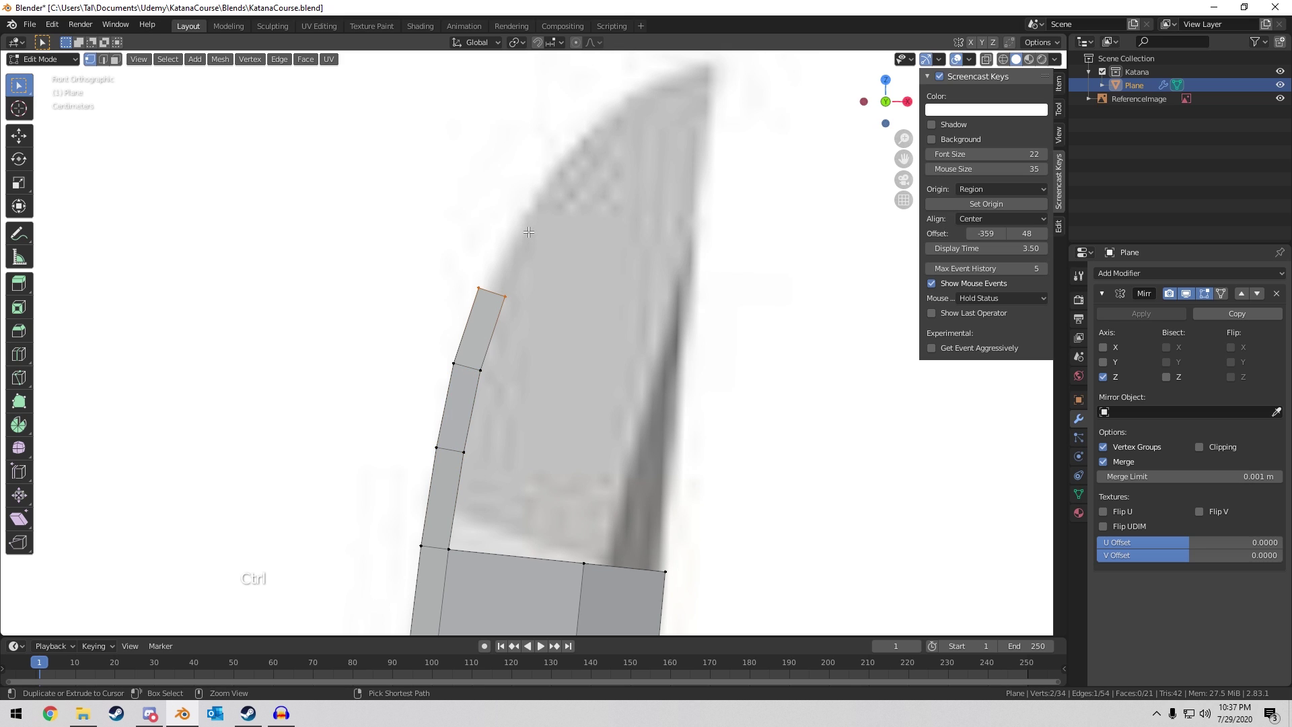
pyautogui.keyDown('ctrl'); pyautogui.rightClick(526, 231); pyautogui.keyUp('ctrl')
pyautogui.keyDown('ctrl'); pyautogui.rightClick(566, 163); pyautogui.keyUp('ctrl')
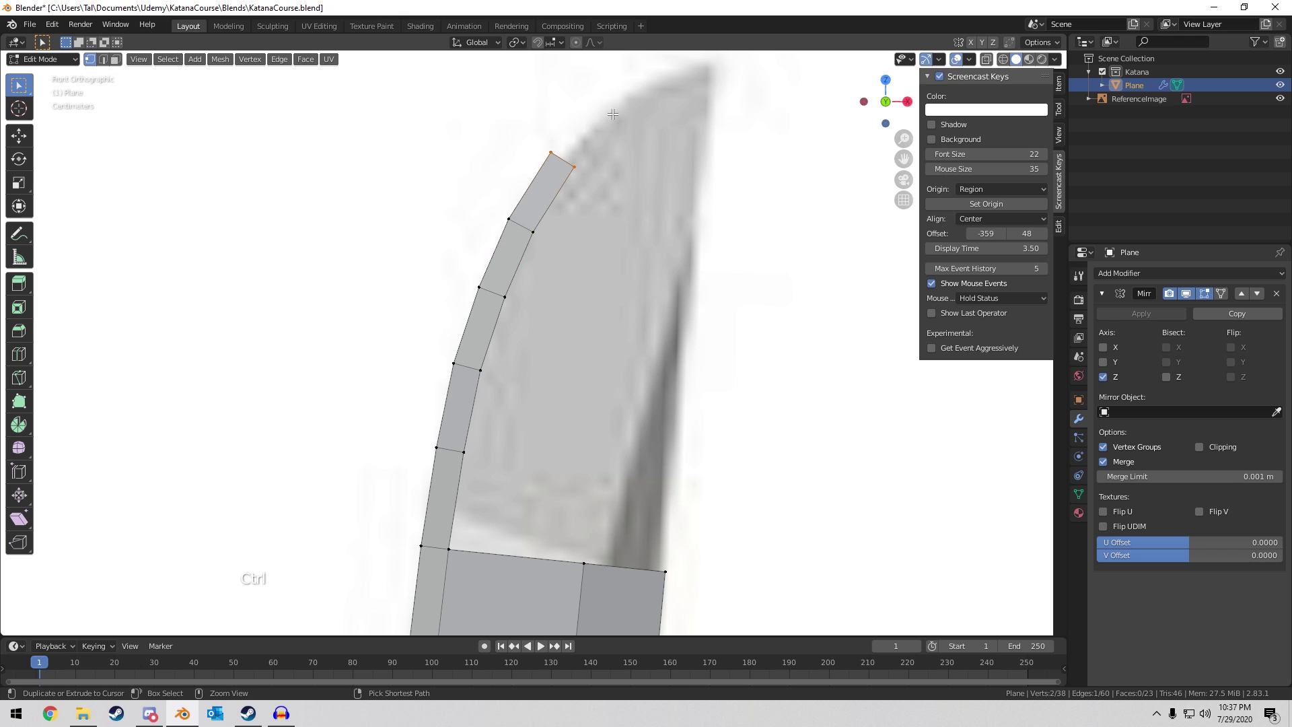
pyautogui.keyDown('ctrl'); pyautogui.rightClick(614, 114); pyautogui.keyUp('ctrl')
pyautogui.keyDown('ctrl'); pyautogui.rightClick(662, 88); pyautogui.keyUp('ctrl')
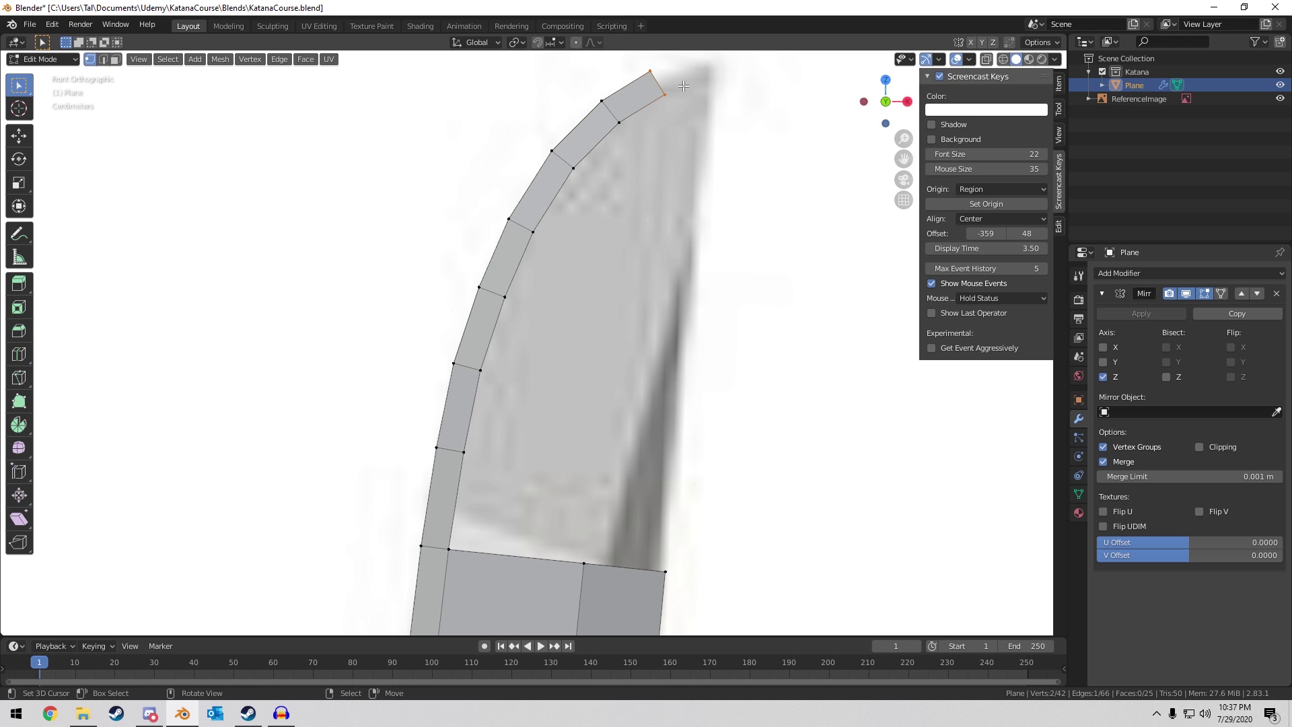
pyautogui.keyDown('shift'); pyautogui.moveTo(716, 73); pyautogui.dragTo(678, 113, button='middle'); pyautogui.keyUp('shift')
pyautogui.keyDown('ctrl'); pyautogui.rightClick(676, 115); pyautogui.keyUp('ctrl')
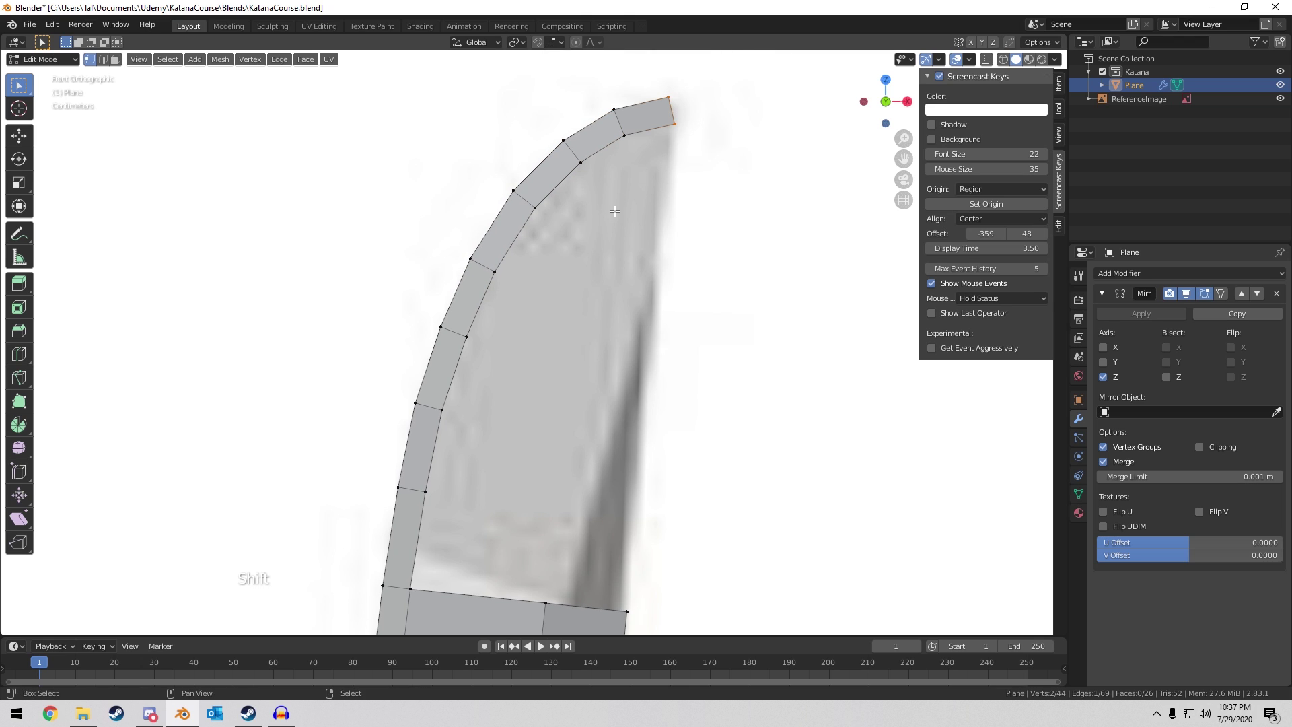
# Edge-slide the four lower cross edges of the tip strip slightly toward the blade's base to even out their spacing.
pyautogui.keyDown('shift'); pyautogui.moveTo(508, 429); pyautogui.dragTo(547, 391, button='middle'); pyautogui.keyUp('shift')
pyautogui.press('2')
pyautogui.press('g')
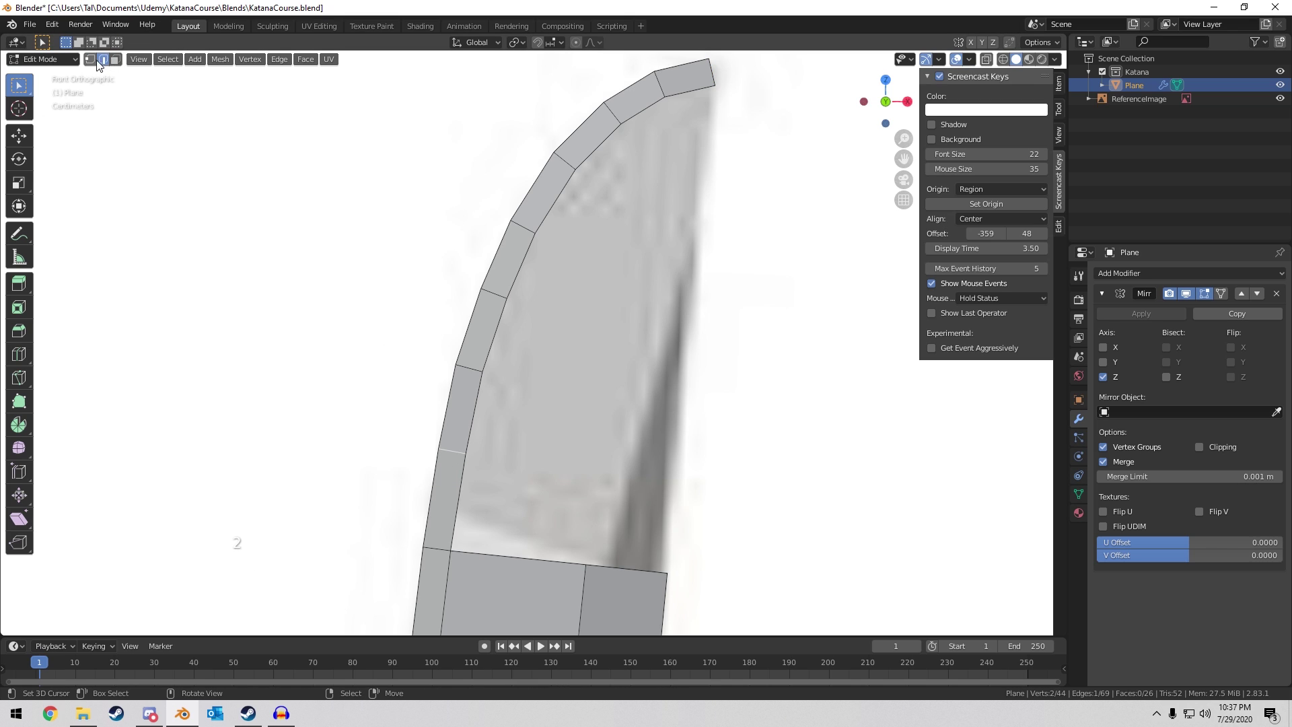
pyautogui.press('g')
pyautogui.press('g')
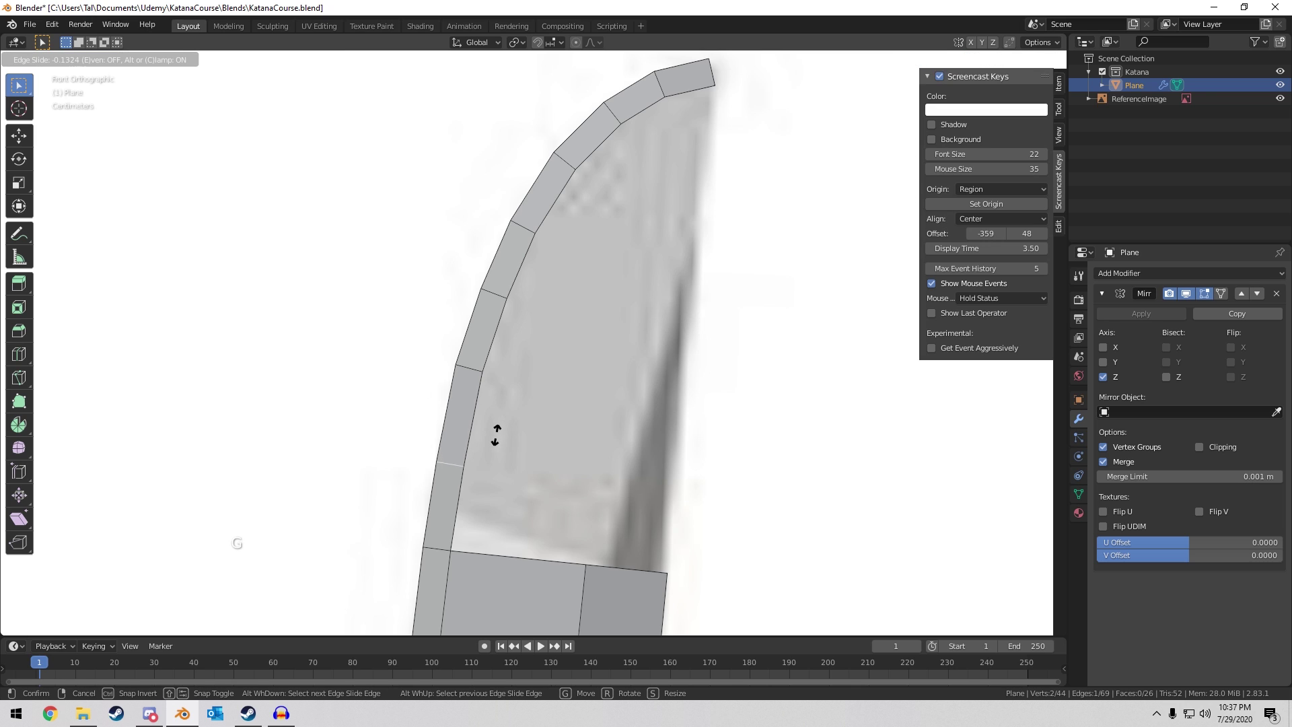
pyautogui.click(493, 444)
pyautogui.press('g')
pyautogui.press('g')
pyautogui.click(527, 355)
pyautogui.press('g')
pyautogui.press('g')
pyautogui.click(513, 271)
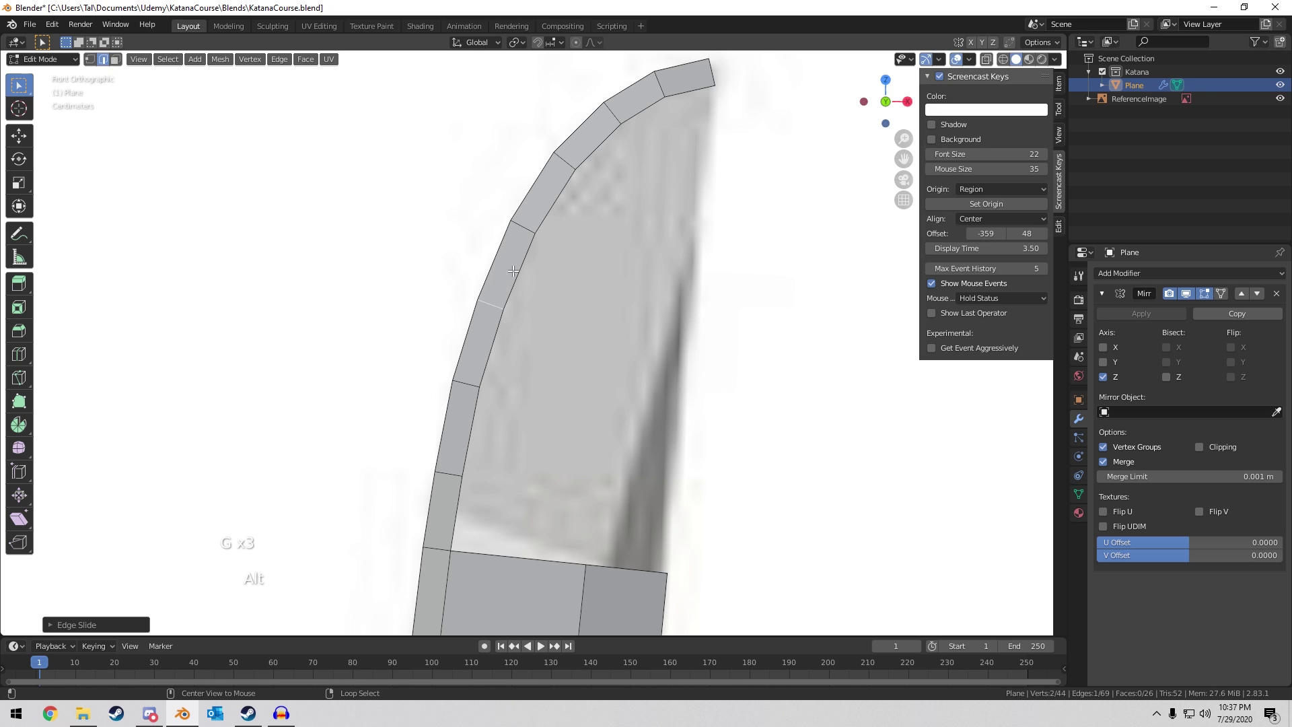
pyautogui.press('g')
pyautogui.press('g')
pyautogui.click(518, 232)
pyautogui.keyDown('alt'); pyautogui.rightClick(576, 149); pyautogui.keyUp('alt')
pyautogui.press('g')
pyautogui.press('g')
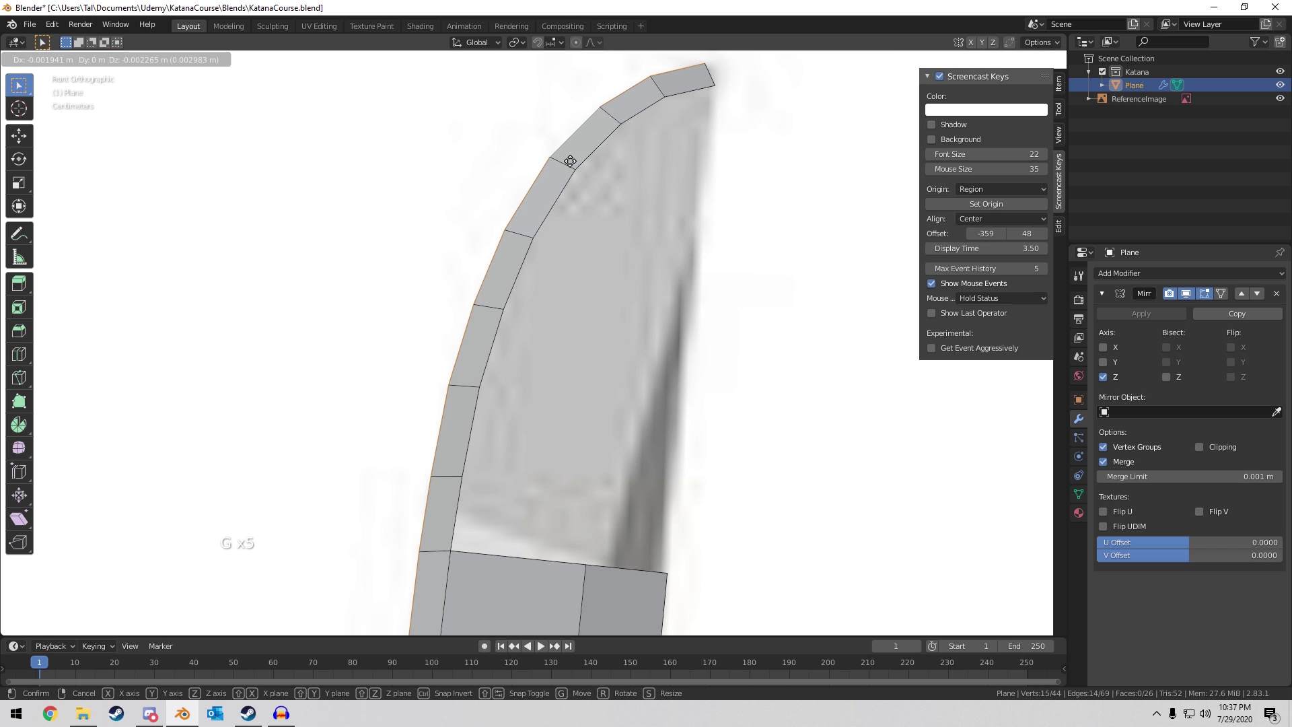
pyautogui.rightClick(568, 163)
# Edge-slide the three upper cross edges of the tip strip slightly back along the curve.
pyautogui.click(568, 163)
pyautogui.press('g')
pyautogui.press('g')
pyautogui.click(618, 120)
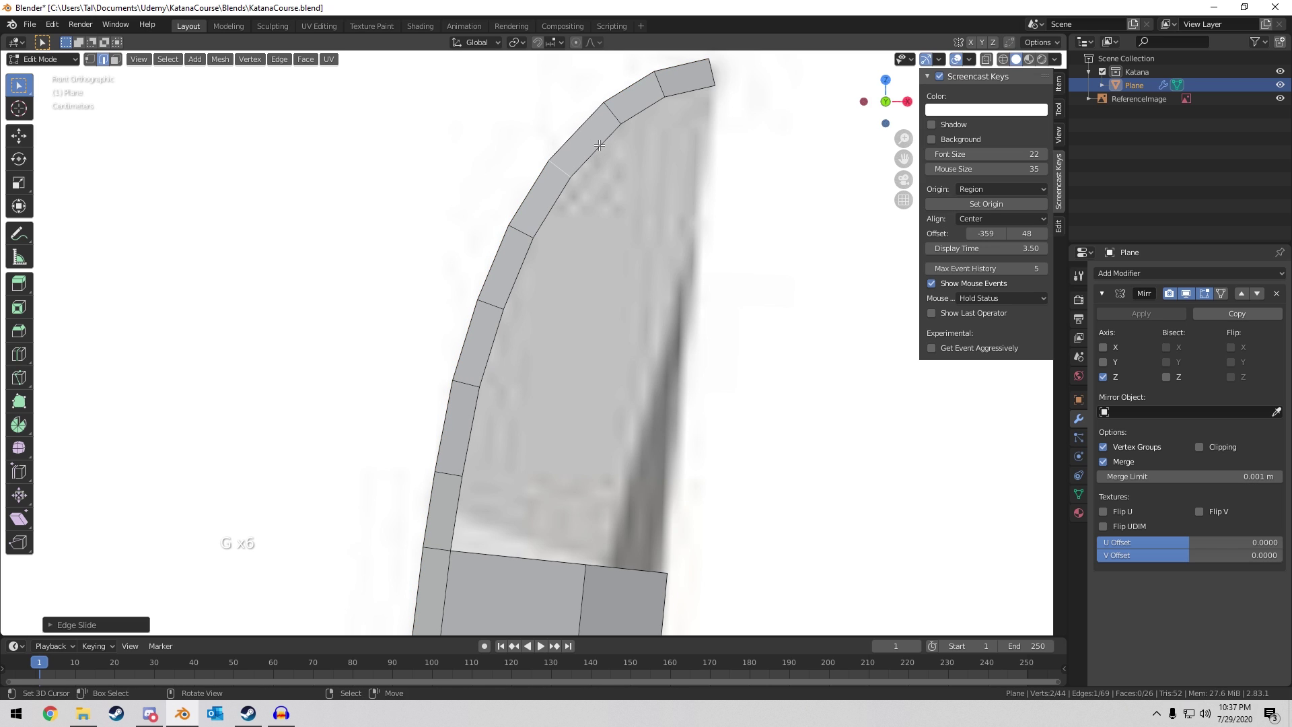
pyautogui.press('g')
pyautogui.press('g')
pyautogui.click(603, 122)
pyautogui.click(658, 84)
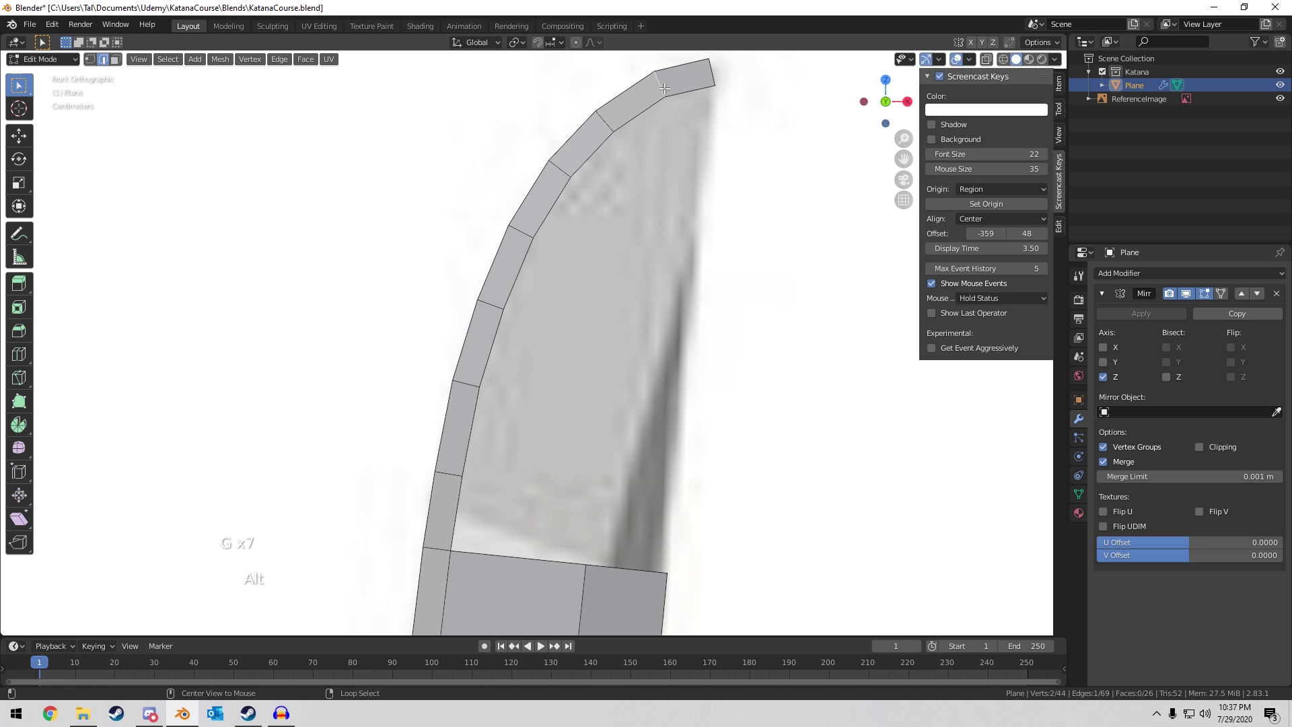
pyautogui.press('g')
pyautogui.press('g')
pyautogui.click(652, 88)
# Select the two end vertices at the blade's point and rotate them to line up with the reference's straight back edge.
pyautogui.keyDown('shift'); pyautogui.moveTo(729, 76); pyautogui.dragTo(583, 250, button='middle'); pyautogui.keyUp('shift')
pyautogui.scroll(2, 580, 269)
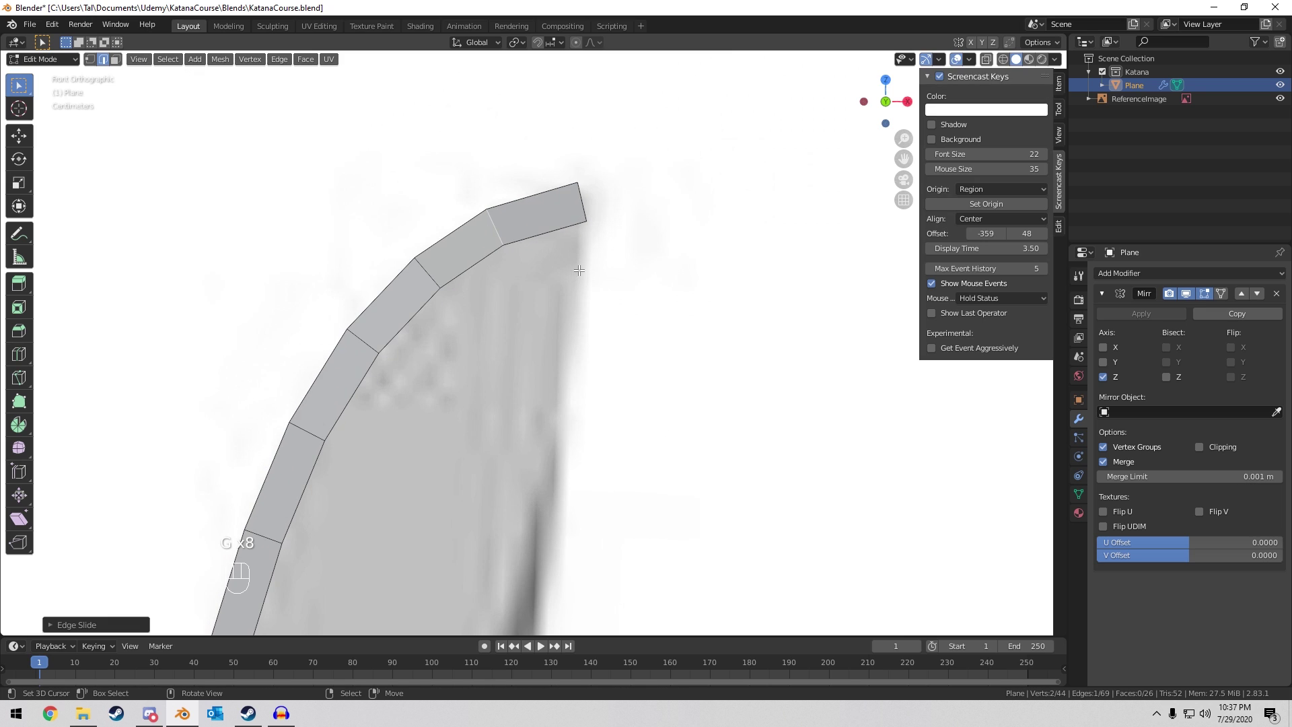
pyautogui.press('1')
pyautogui.press('a')
pyautogui.press('c')
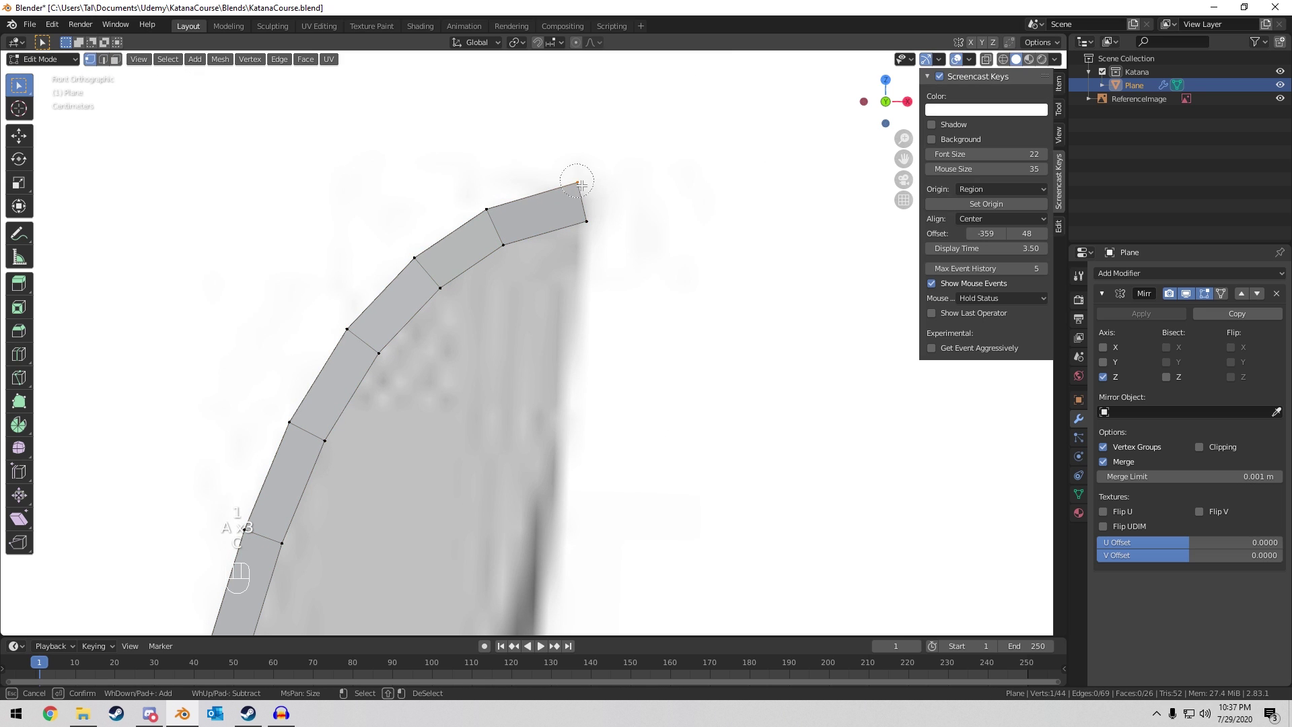
pyautogui.moveTo(587, 179); pyautogui.dragTo(593, 236)
pyautogui.rightClick(603, 232)
pyautogui.press('r')
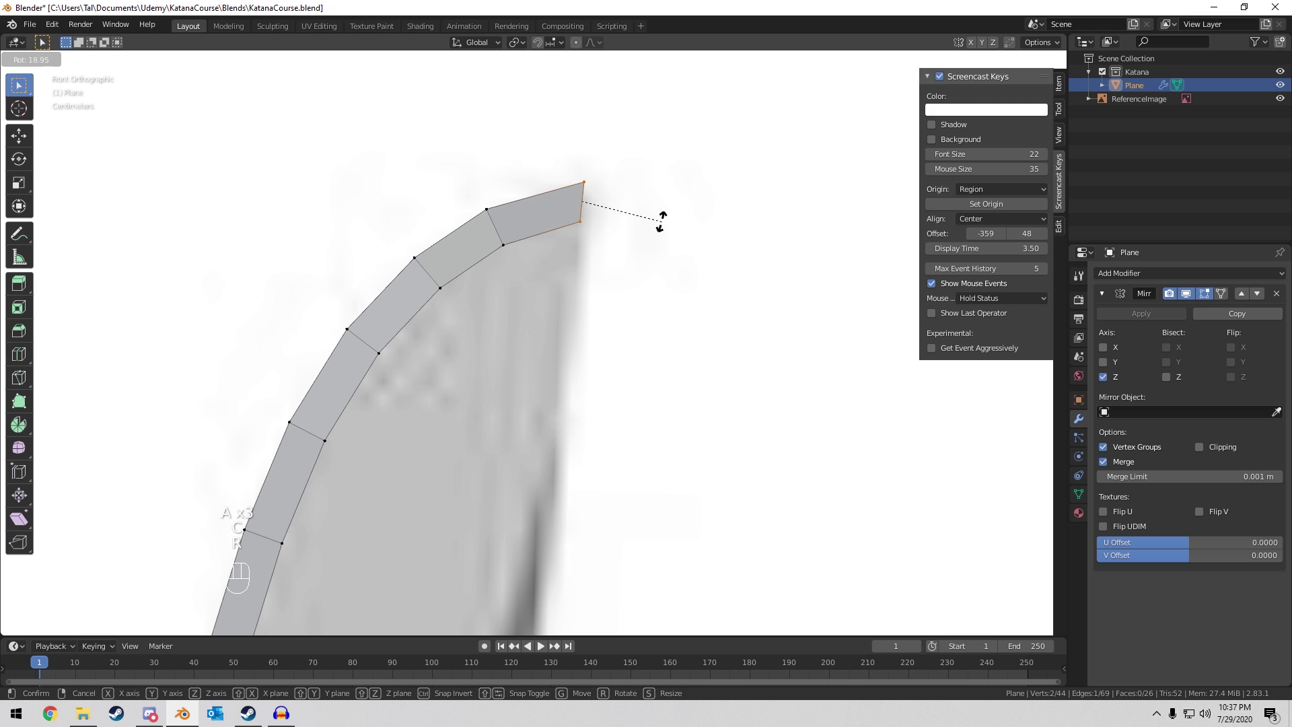
pyautogui.click(668, 224)
# Try filling the tip with one face between the blade's open top edges and the strip's last inner edge.
pyautogui.scroll(-6, 666, 226)
pyautogui.keyDown('shift'); pyautogui.moveTo(554, 346); pyautogui.dragTo(428, 384, button='middle'); pyautogui.keyUp('shift')
pyautogui.press('Tab')
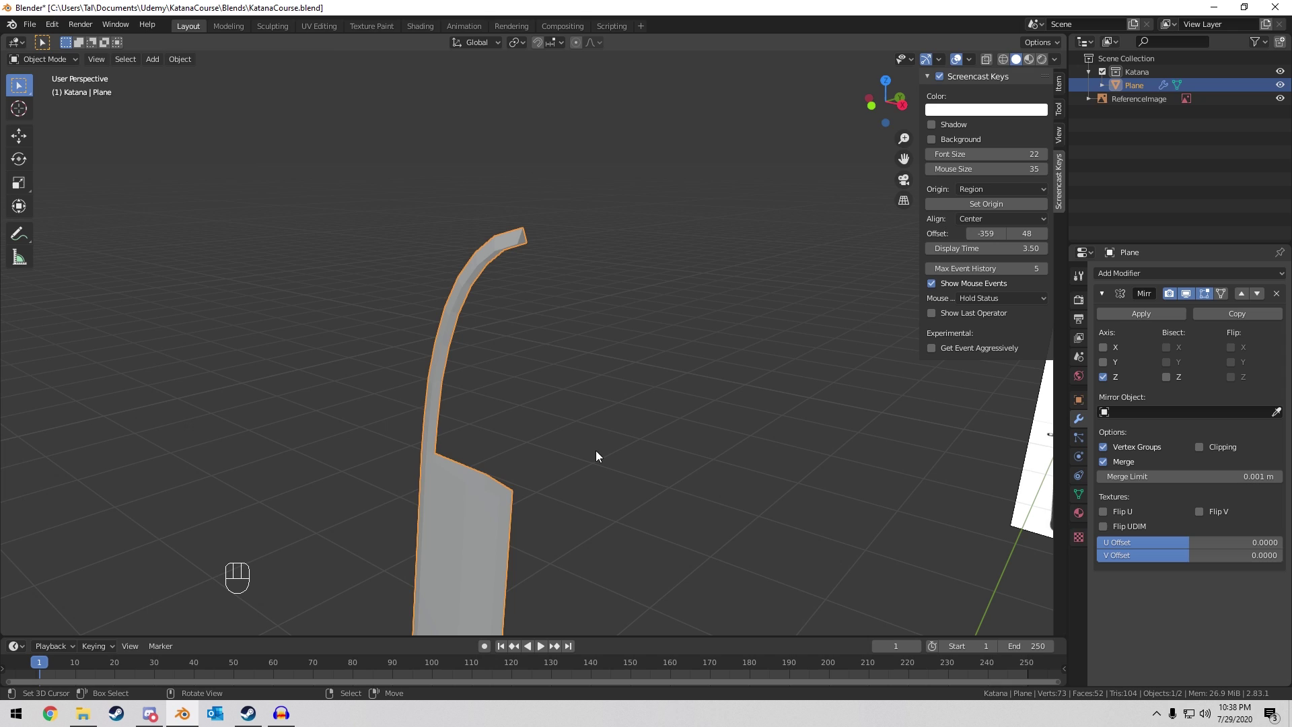
pyautogui.press('Tab')
pyautogui.press('2')
pyautogui.keyDown('shift'); pyautogui.click(488, 492); pyautogui.keyUp('shift')
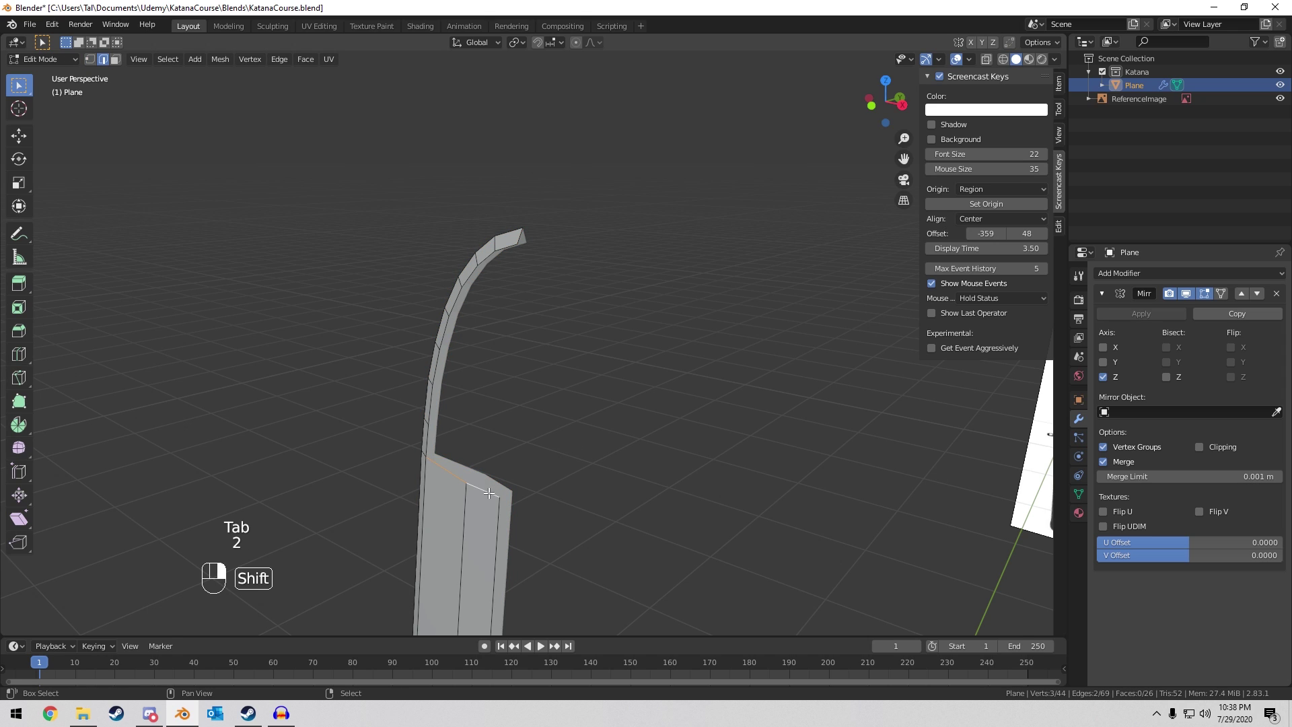
pyautogui.keyDown('shift'); pyautogui.click(508, 249); pyautogui.keyUp('shift')
pyautogui.press('f')
pyautogui.moveTo(508, 249); pyautogui.dragTo(726, 188, button='middle')
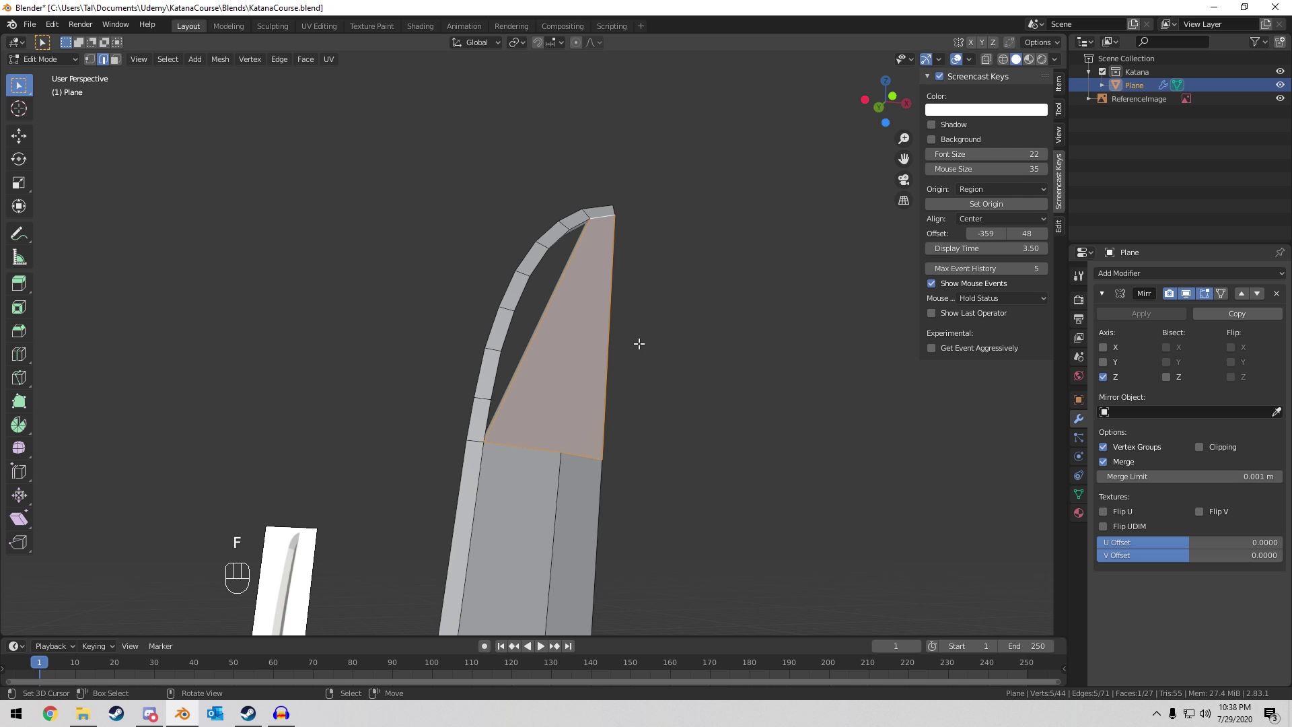
pyautogui.hotkey('ctrl', 'z')
# Connect the middle ridge vertex at the tip's base to the strip's inner end vertex with a new edge.
pyautogui.moveTo(639, 344); pyautogui.dragTo(478, 541, button='middle')
pyautogui.press('1')
pyautogui.click(474, 550)
pyautogui.moveTo(563, 217); pyautogui.dragTo(570, 304, button='middle')
pyautogui.keyDown('shift'); pyautogui.click(544, 260); pyautogui.keyUp('shift')
pyautogui.press('f')
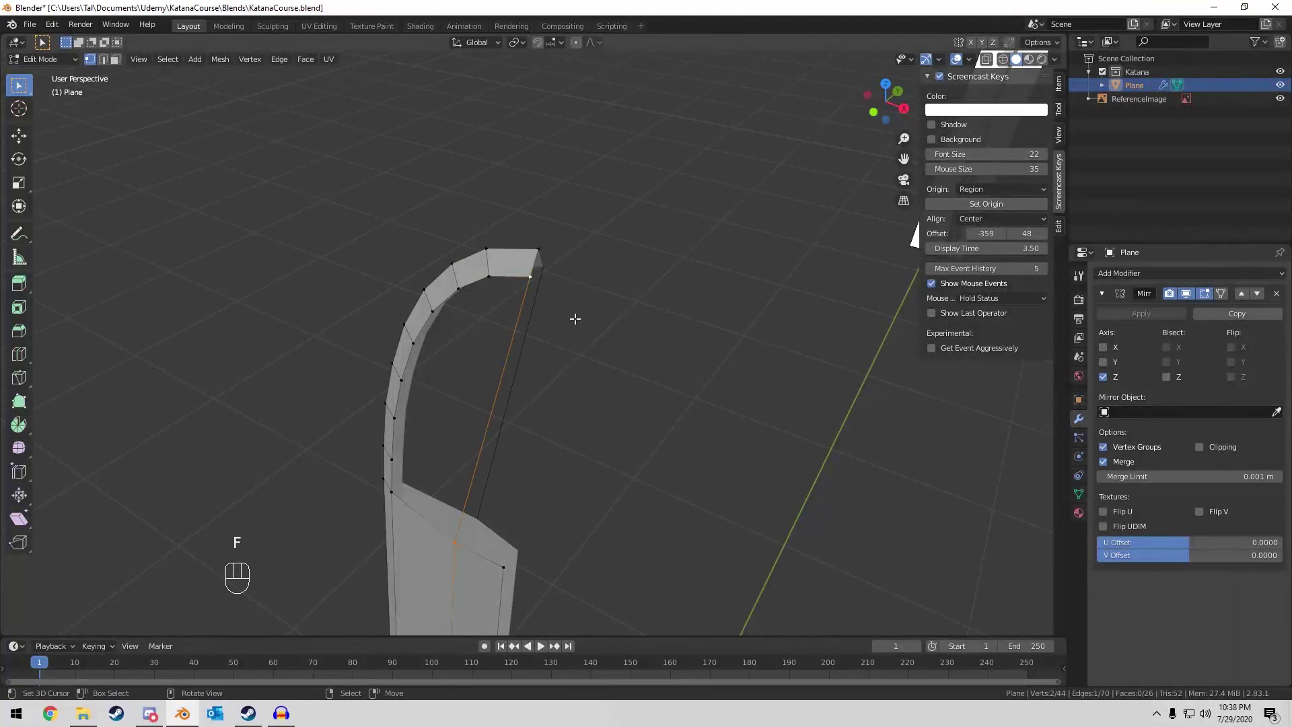
pyautogui.keyDown('shift'); pyautogui.moveTo(516, 424); pyautogui.dragTo(556, 361, button='middle'); pyautogui.keyUp('shift')
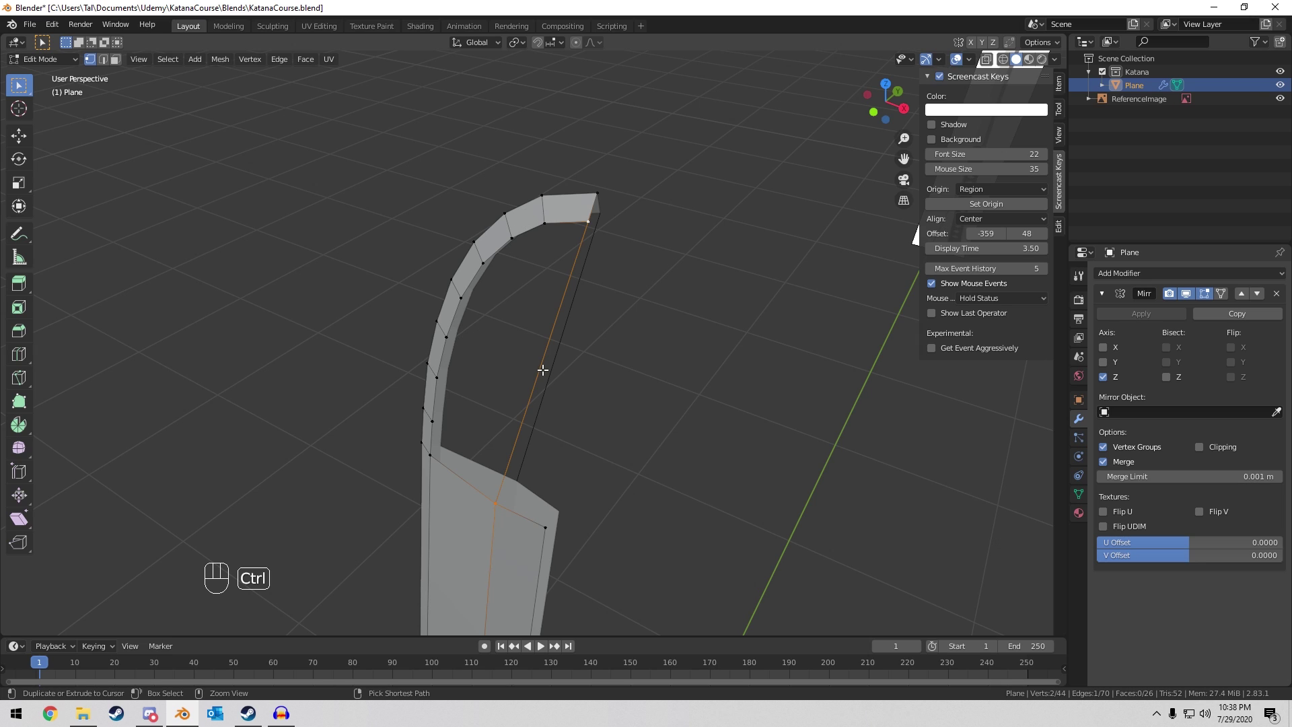
# Divide the new ridge edge with seven evenly spaced loop cuts.
pyautogui.hotkey('ctrl', 'r')
pyautogui.scroll(1, 543, 370)
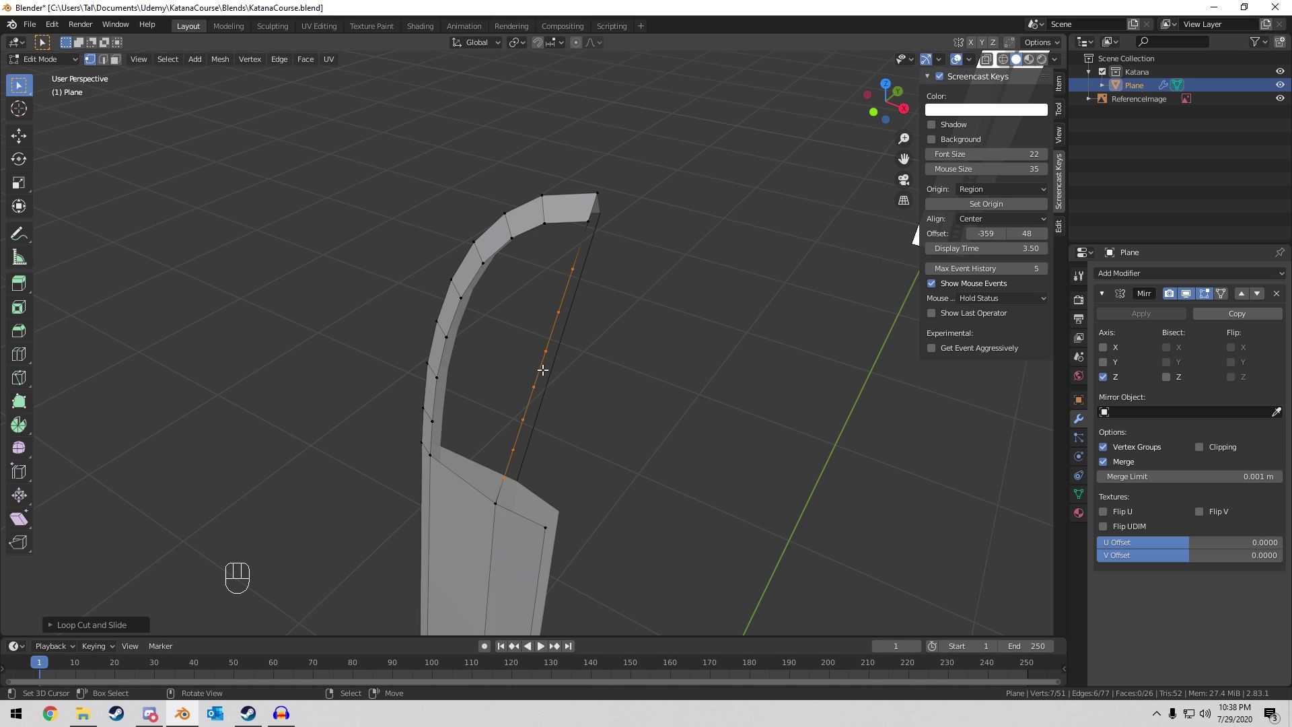
pyautogui.click(542, 370)
pyautogui.moveTo(546, 367); pyautogui.dragTo(585, 326, button='middle')
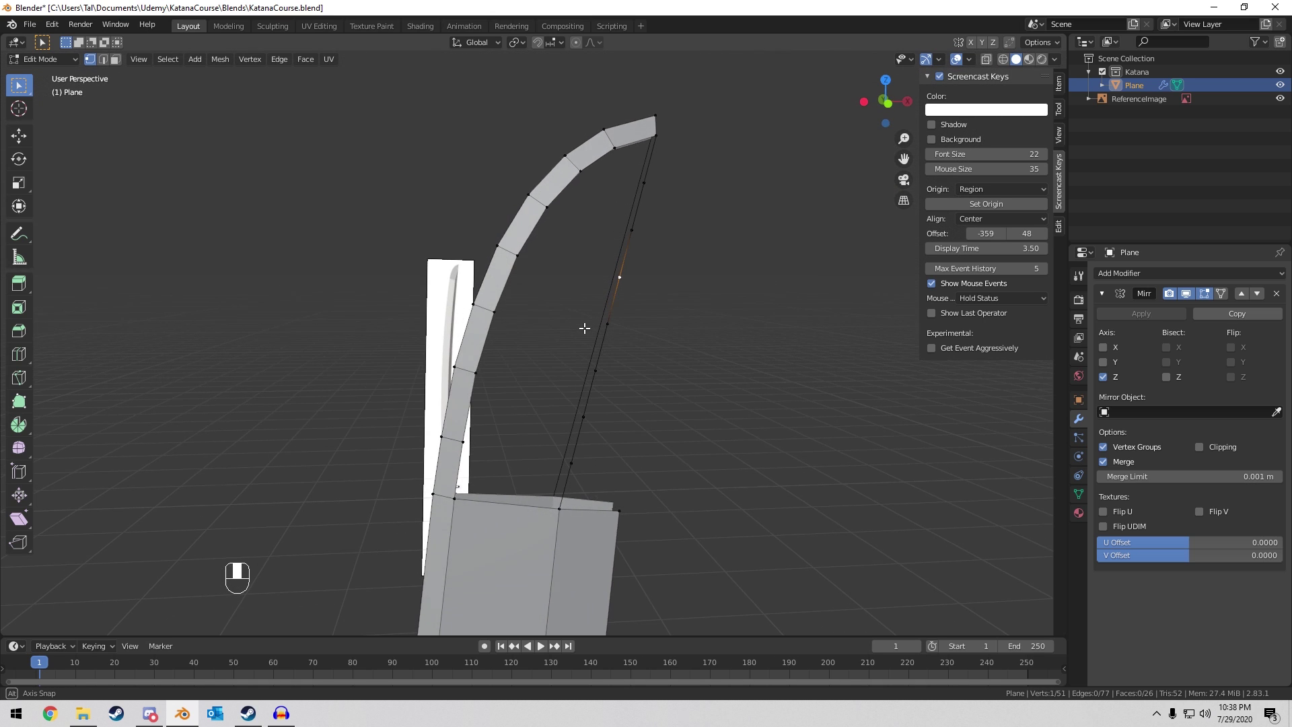
# Fill the gap between the strip's inner curve and the divided ridge edge with a row of faces.
pyautogui.press('2')
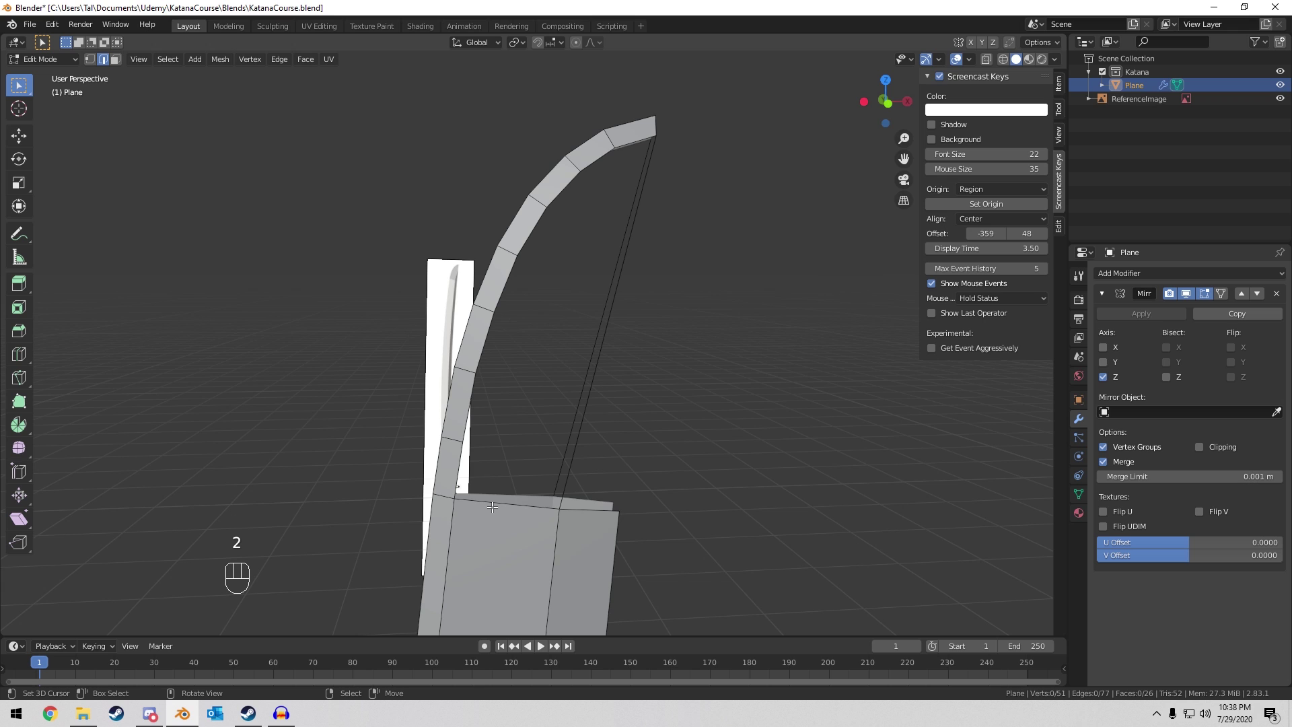
pyautogui.moveTo(593, 417); pyautogui.dragTo(498, 479, button='middle')
pyautogui.press('f')
pyautogui.press('f')
pyautogui.press('f')
pyautogui.press('f')
pyautogui.press('f')
pyautogui.press('f')
pyautogui.press('f')
pyautogui.press('f')
pyautogui.press('f')
pyautogui.press('f')
pyautogui.press('f')
# Connect the blade's rear top corner to the strip's inner end vertex and divide that edge with seven loop cuts.
pyautogui.press('1')
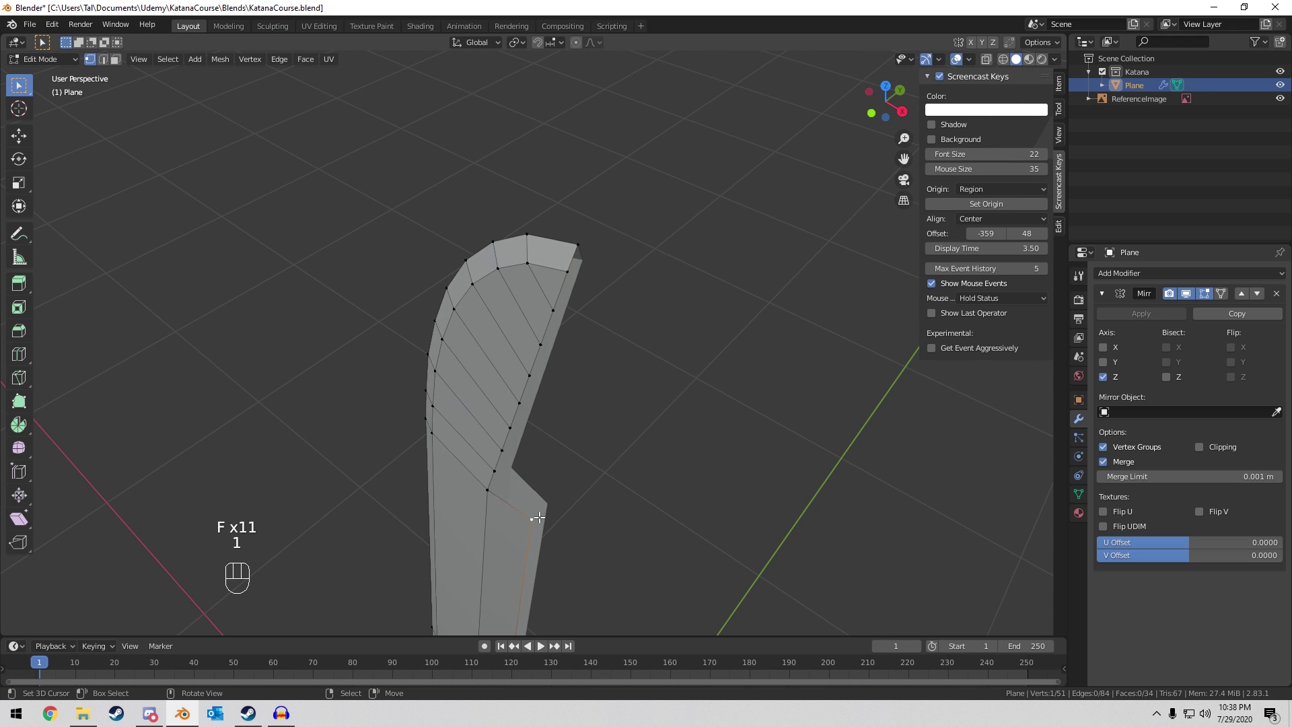
pyautogui.keyDown('shift'); pyautogui.click(592, 331); pyautogui.keyUp('shift')
pyautogui.moveTo(597, 377); pyautogui.dragTo(562, 366, button='middle')
pyautogui.press('f')
pyautogui.hotkey('ctrl', 'r')
pyautogui.click(528, 394)
pyautogui.rightClick(527, 394)
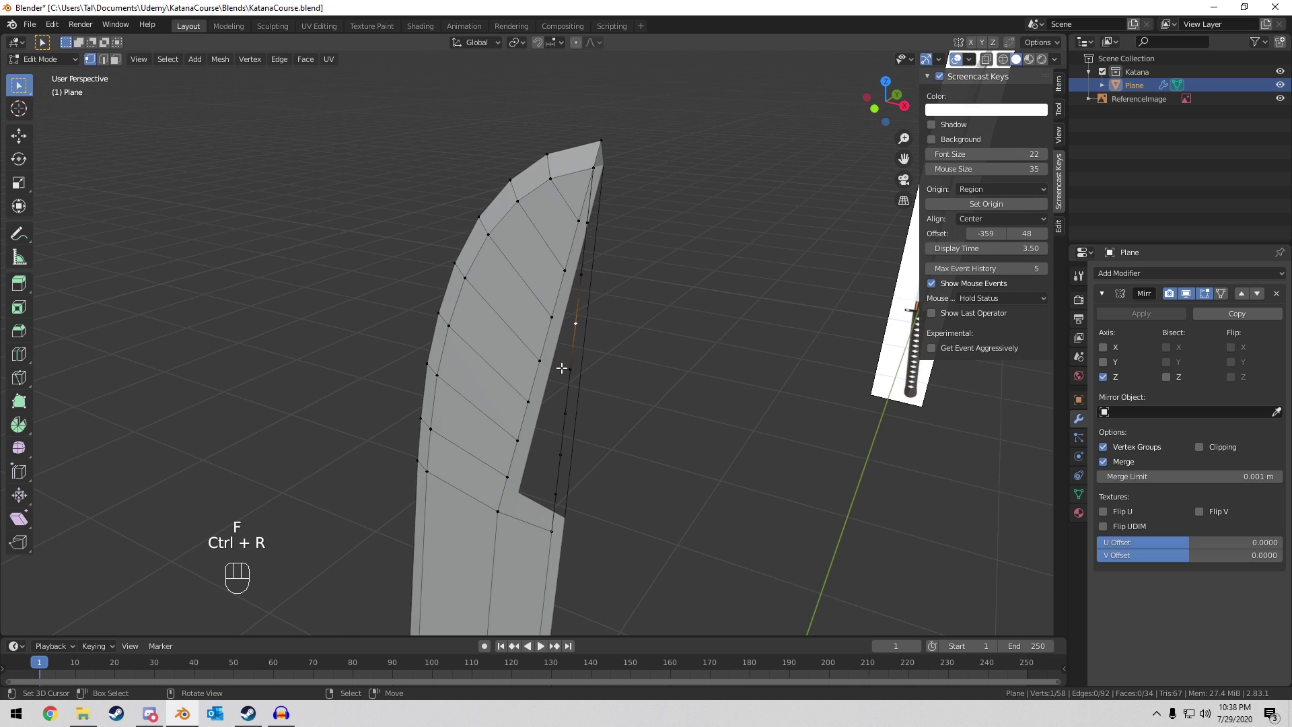
# Fill the remaining gap between the ridge and the divided back edge with a row of faces up to the point.
pyautogui.press('2')
pyautogui.rightClick(536, 524)
pyautogui.press('f')
pyautogui.press('f')
pyautogui.press('f')
pyautogui.press('f')
pyautogui.press('f')
pyautogui.press('f')
pyautogui.press('f')
pyautogui.press('f')
pyautogui.press('f')
pyautogui.press('f')
pyautogui.press('f')
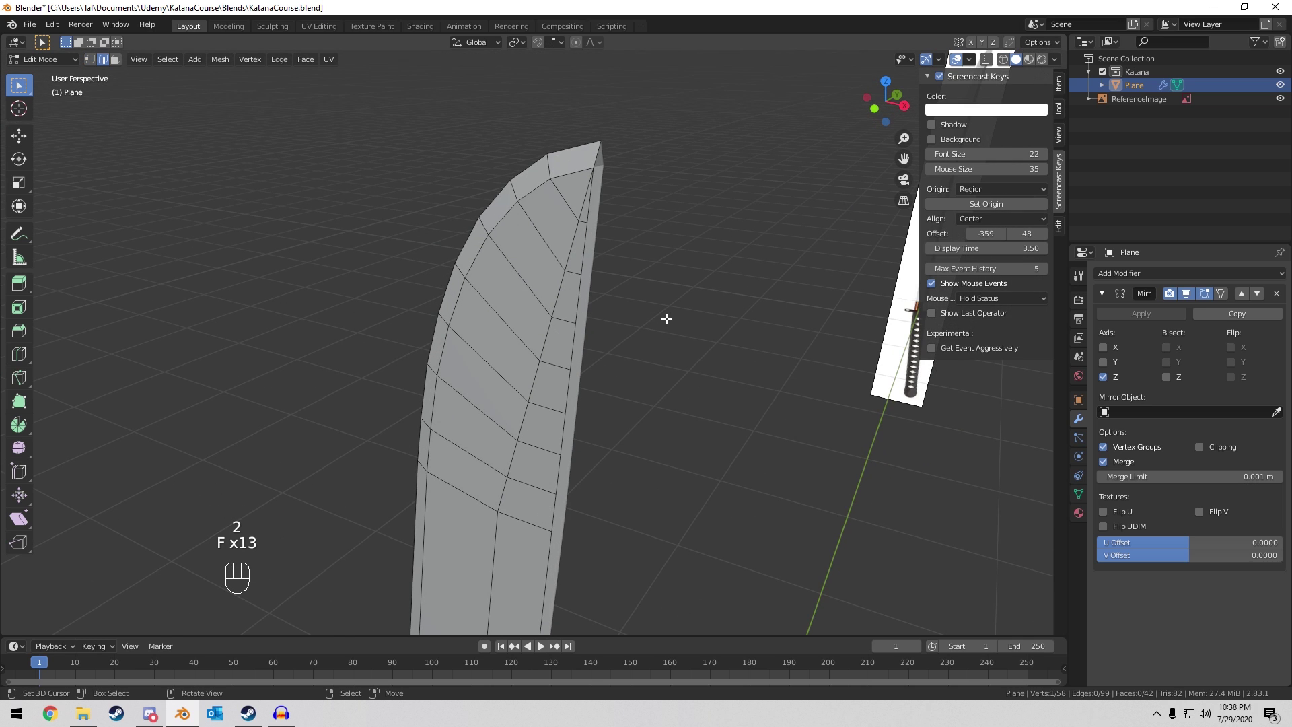
# Examine the filled blade tip and its mirrored half in Object Mode and Edit Mode.
pyautogui.press('Tab')
pyautogui.moveTo(654, 343); pyautogui.dragTo(517, 242, button='middle')
pyautogui.press('Tab')
pyautogui.press('a')
pyautogui.press('a')
pyautogui.press('a')
pyautogui.press('Tab')
pyautogui.press('Tab')
# Select the edge loop along the blade's open back and enable Clipping in the Mirror modifier.
pyautogui.press('2')
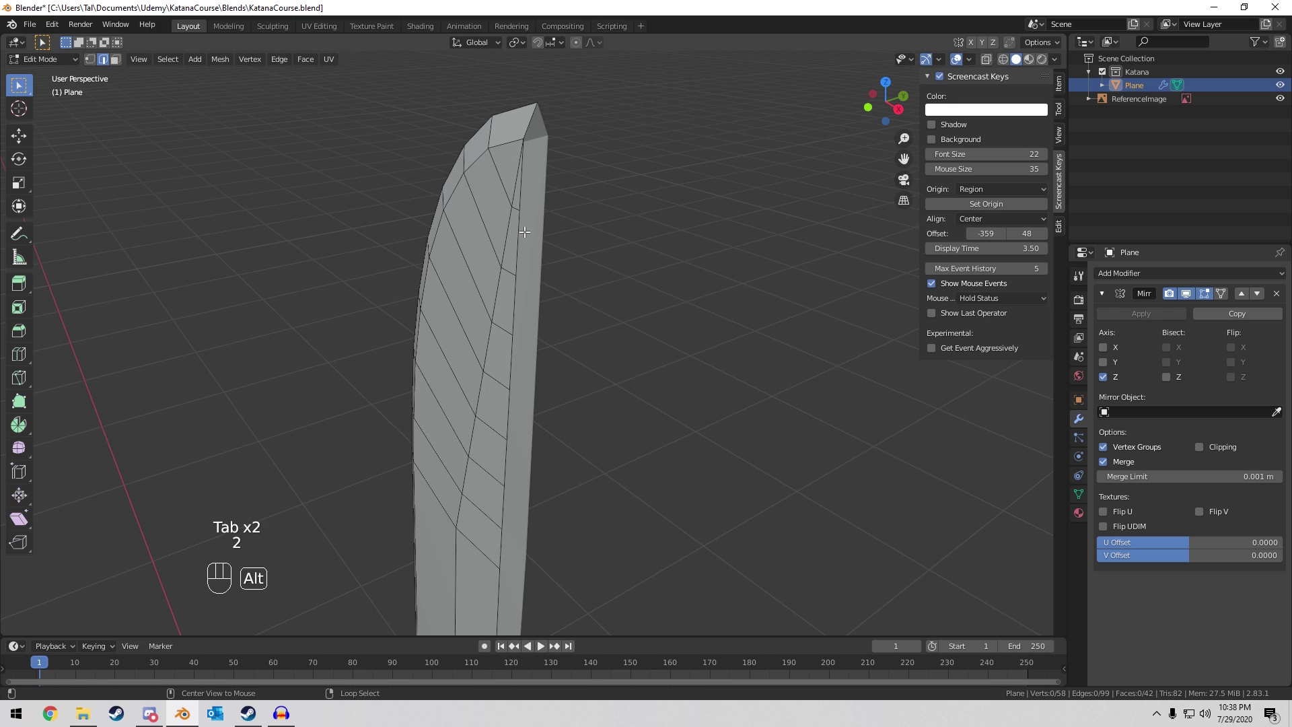
pyautogui.keyDown('alt'); pyautogui.click(531, 130); pyautogui.keyUp('alt')
pyautogui.scroll(-3, 539, 202)
pyautogui.keyDown('shift'); pyautogui.moveTo(586, 296); pyautogui.dragTo(639, 333, button='middle'); pyautogui.keyUp('shift')
pyautogui.scroll(4, 602, 446)
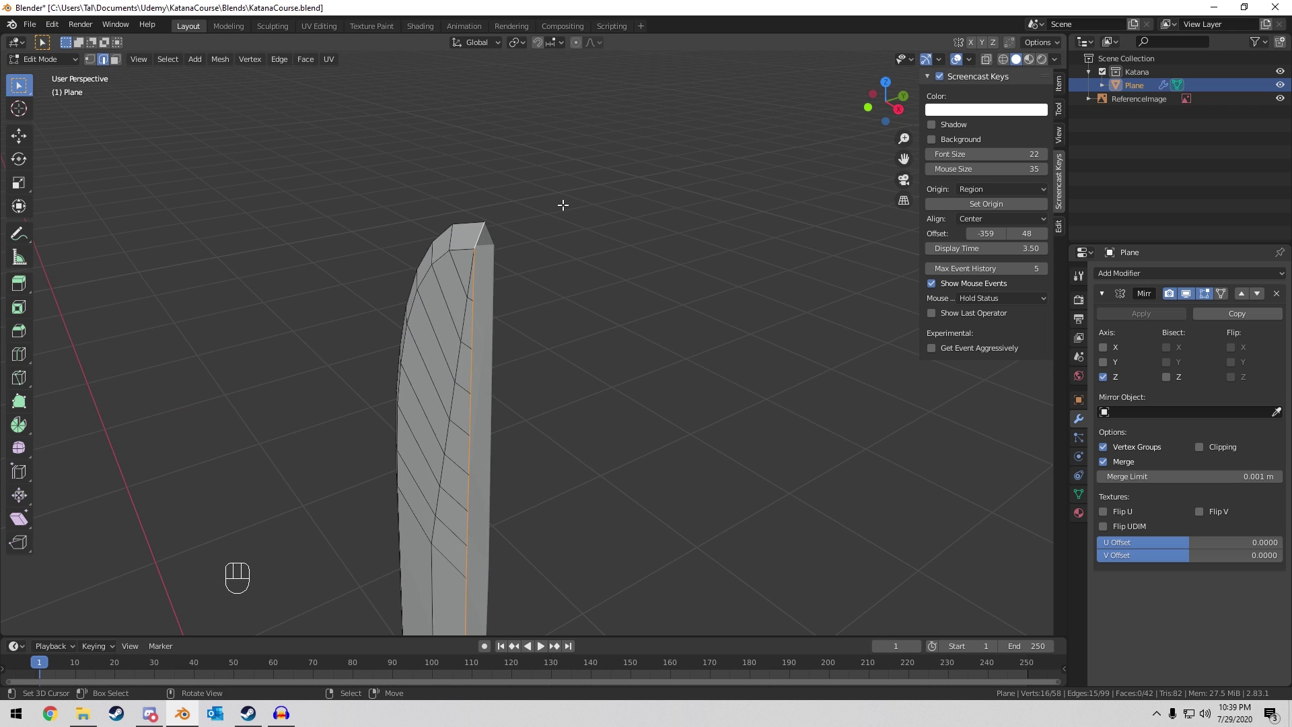
pyautogui.click(1198, 445)
pyautogui.moveTo(577, 281); pyautogui.dragTo(545, 276, button='middle')
pyautogui.scroll(4, 545, 277)
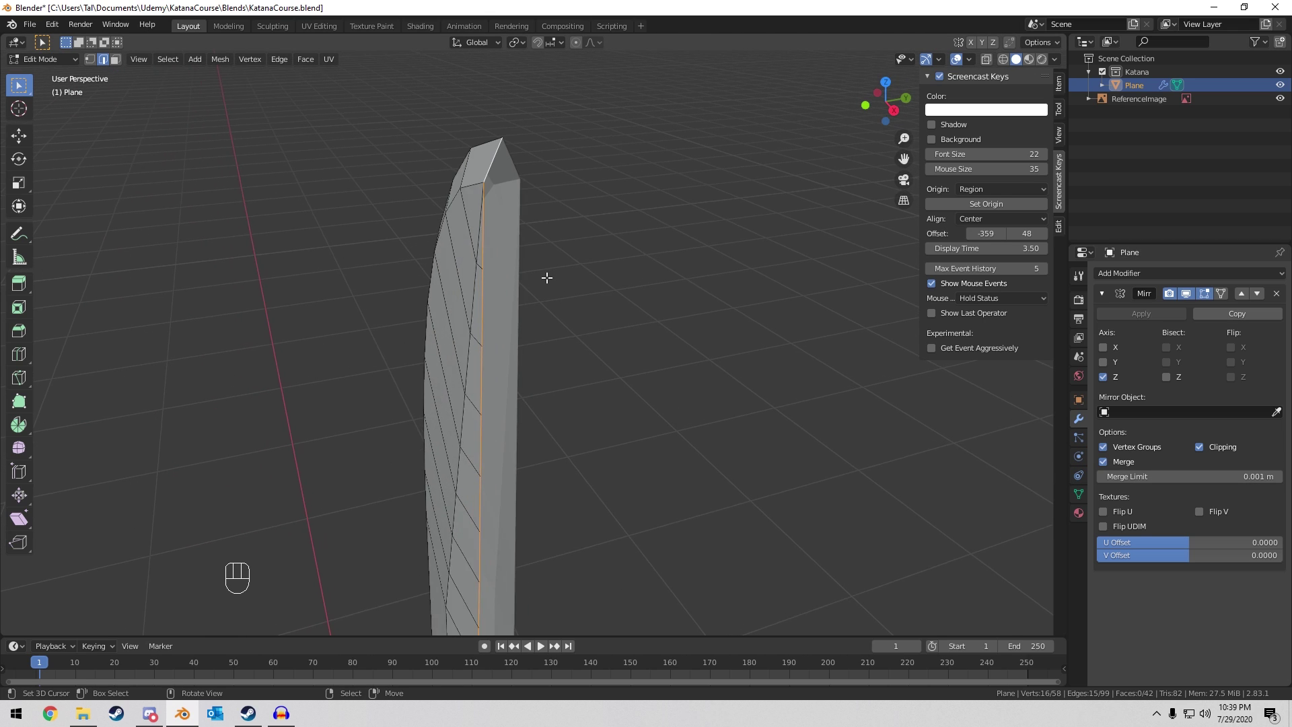
# Try moving the entire blade mesh to test the Mirror modifier's Clipping option.
pyautogui.press('a')
pyautogui.press('a')
pyautogui.press('a')
pyautogui.press('a')
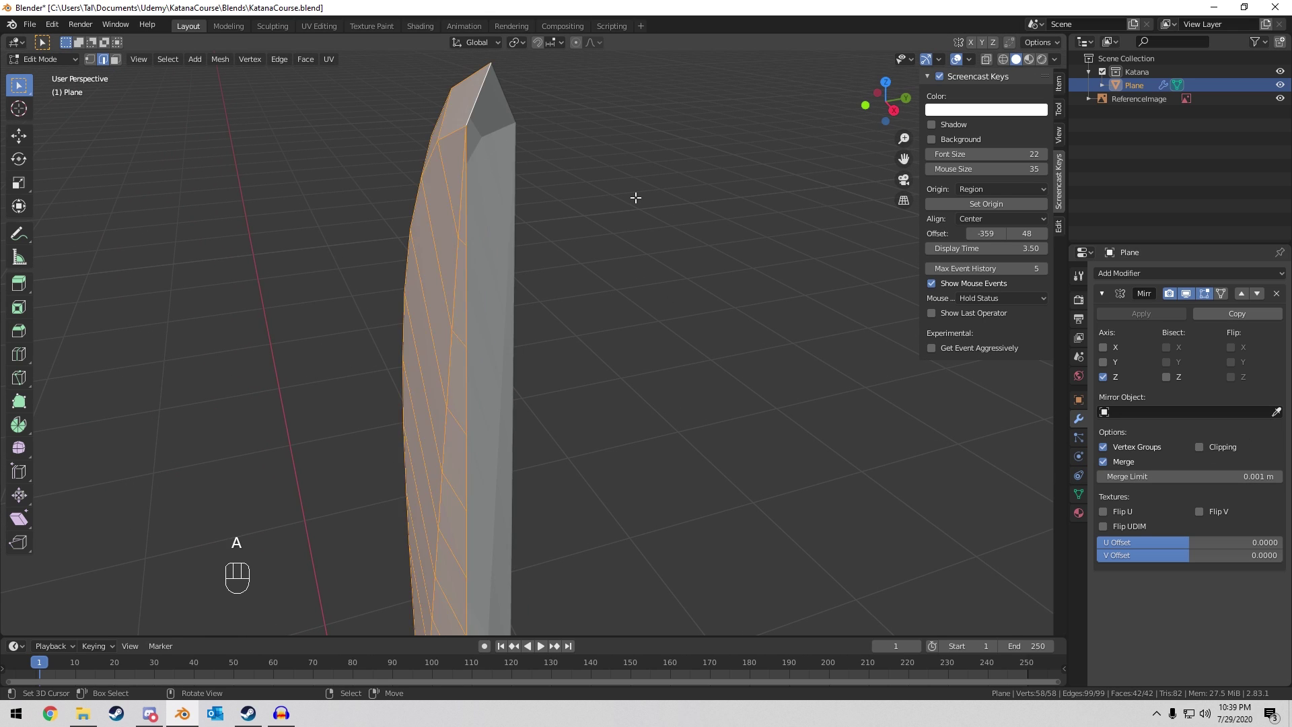
pyautogui.press('g')
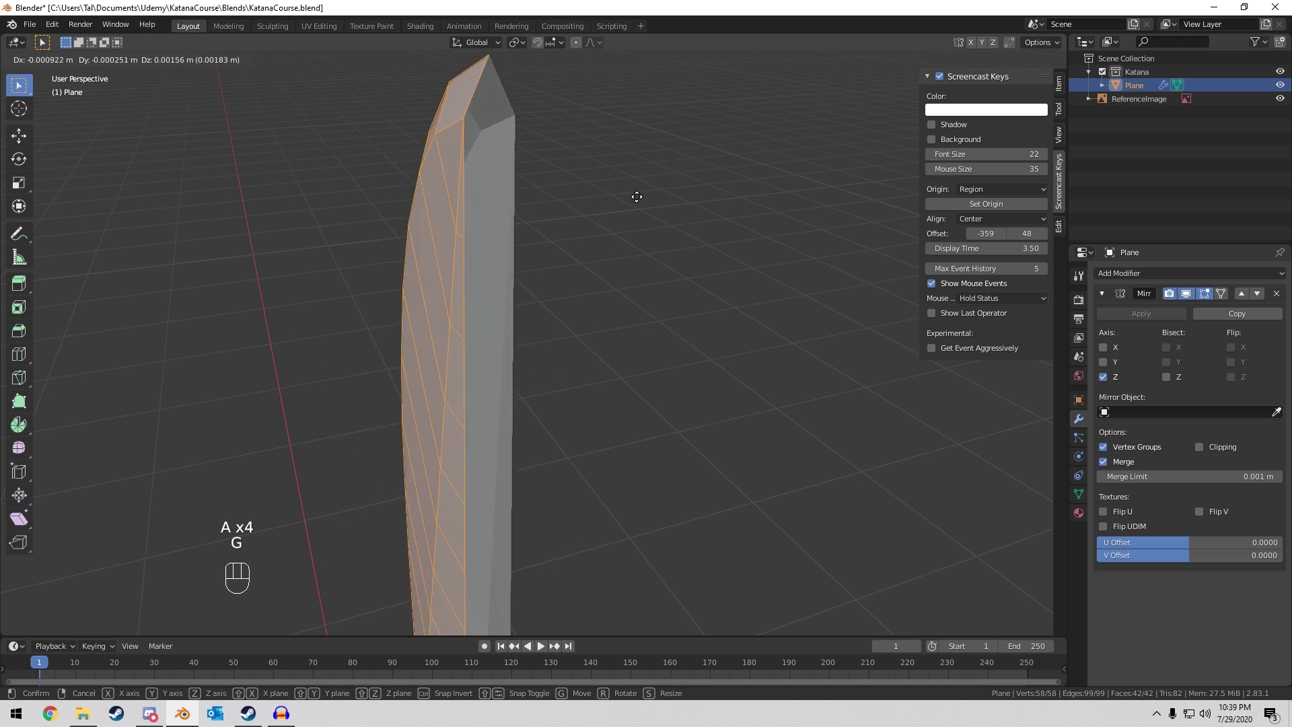
pyautogui.rightClick(616, 210)
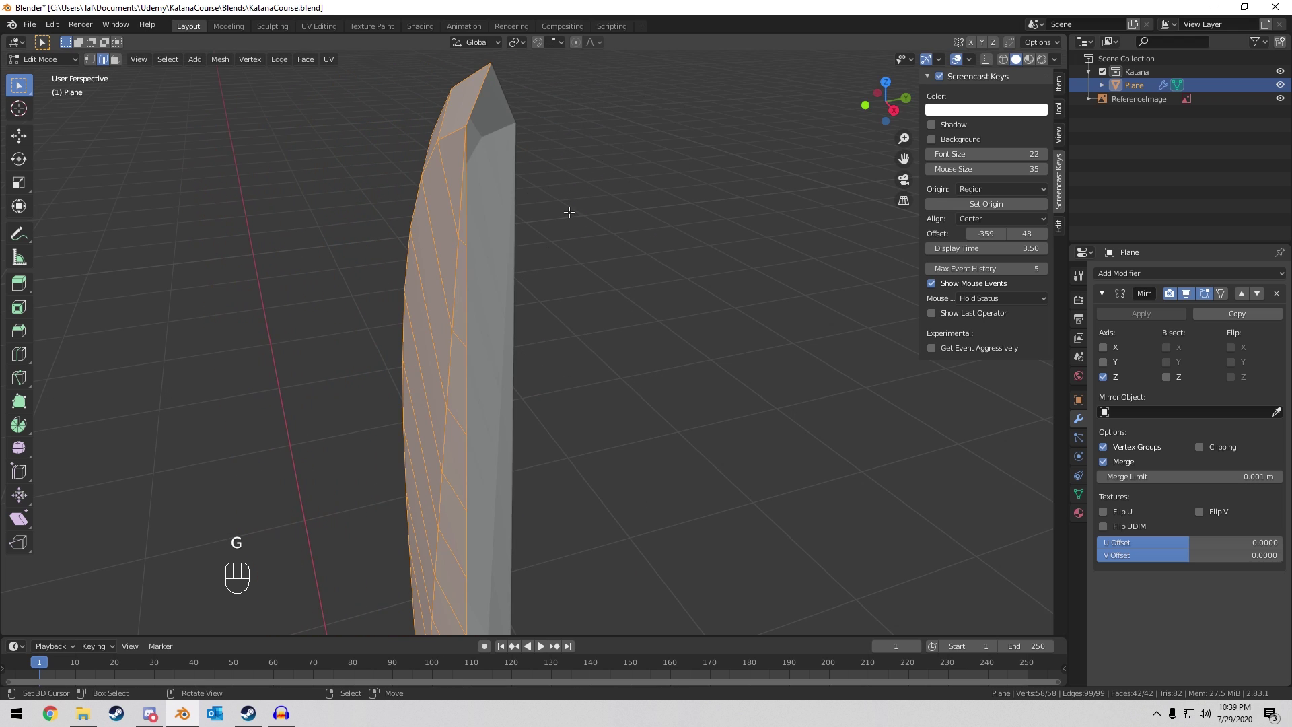
pyautogui.click(1200, 448)
pyautogui.press('g')
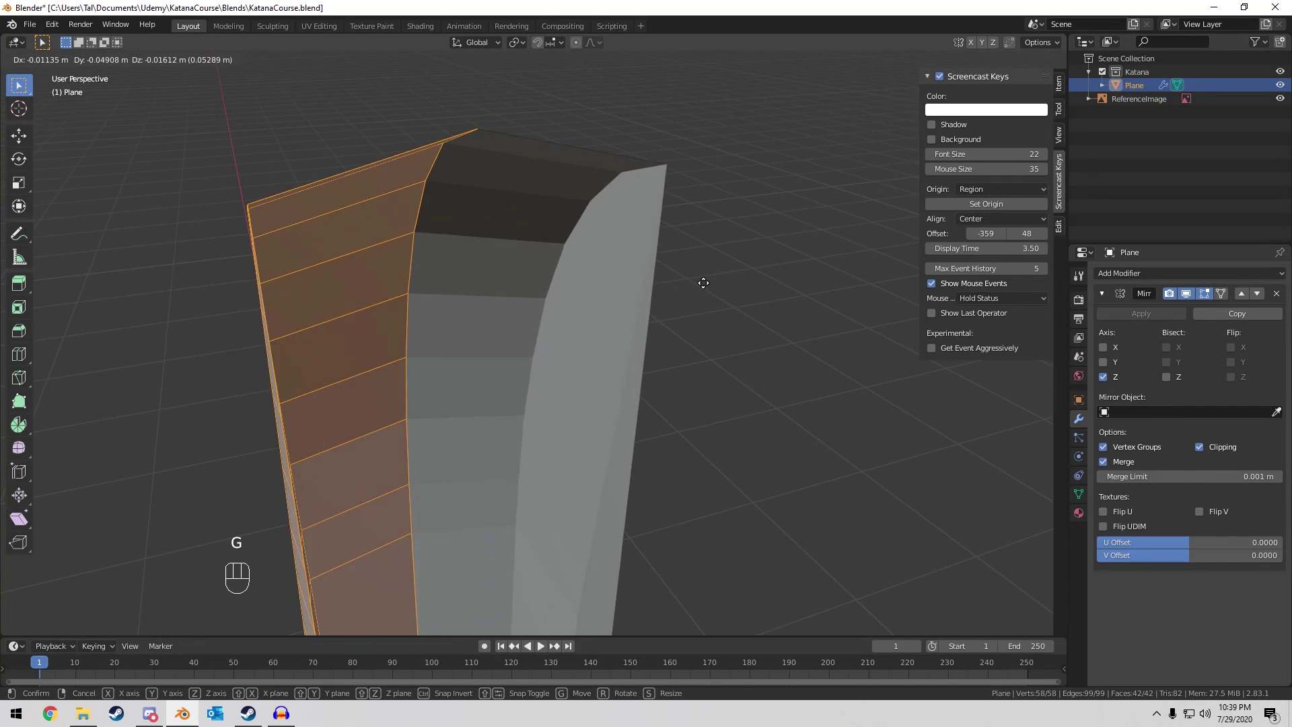
pyautogui.rightClick(693, 288)
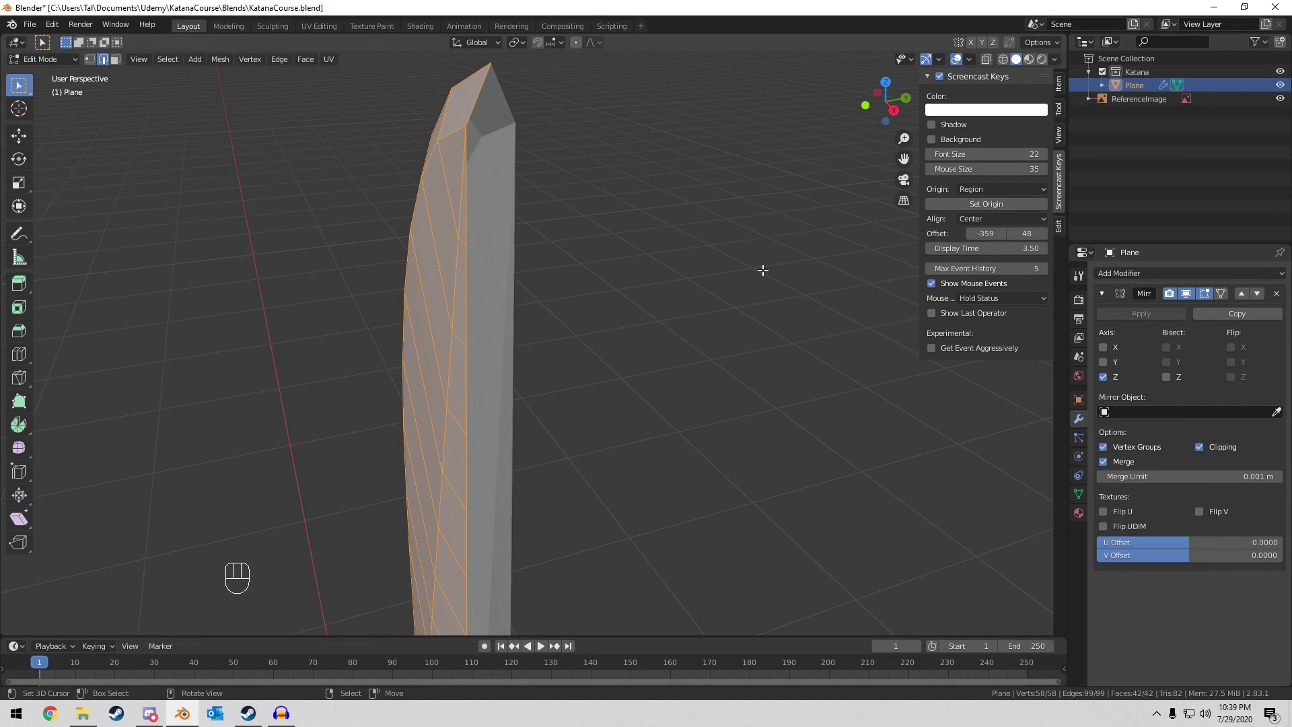
# Extrude the edge loop along the blade's open back in Y to the mirror plane, closing the gap between both halves.
pyautogui.keyDown('alt'); pyautogui.click(489, 125); pyautogui.keyUp('alt')
pyautogui.press('e')
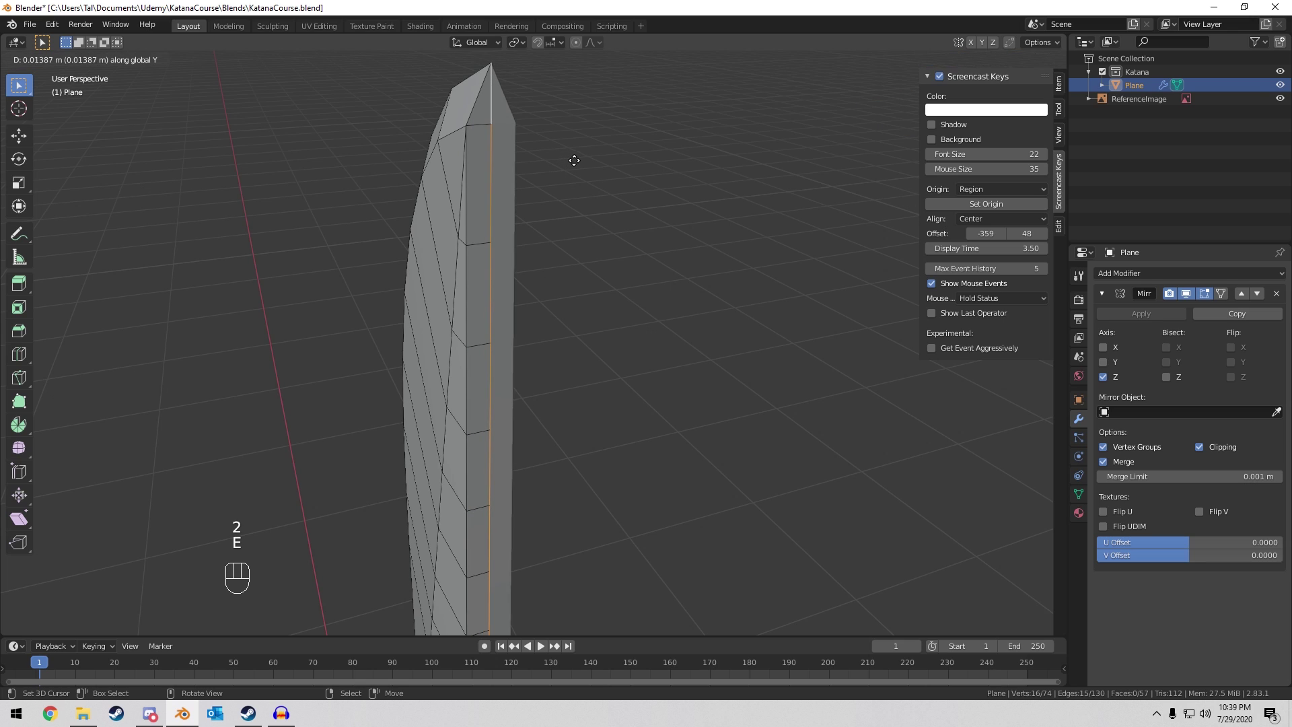
pyautogui.click(629, 152)
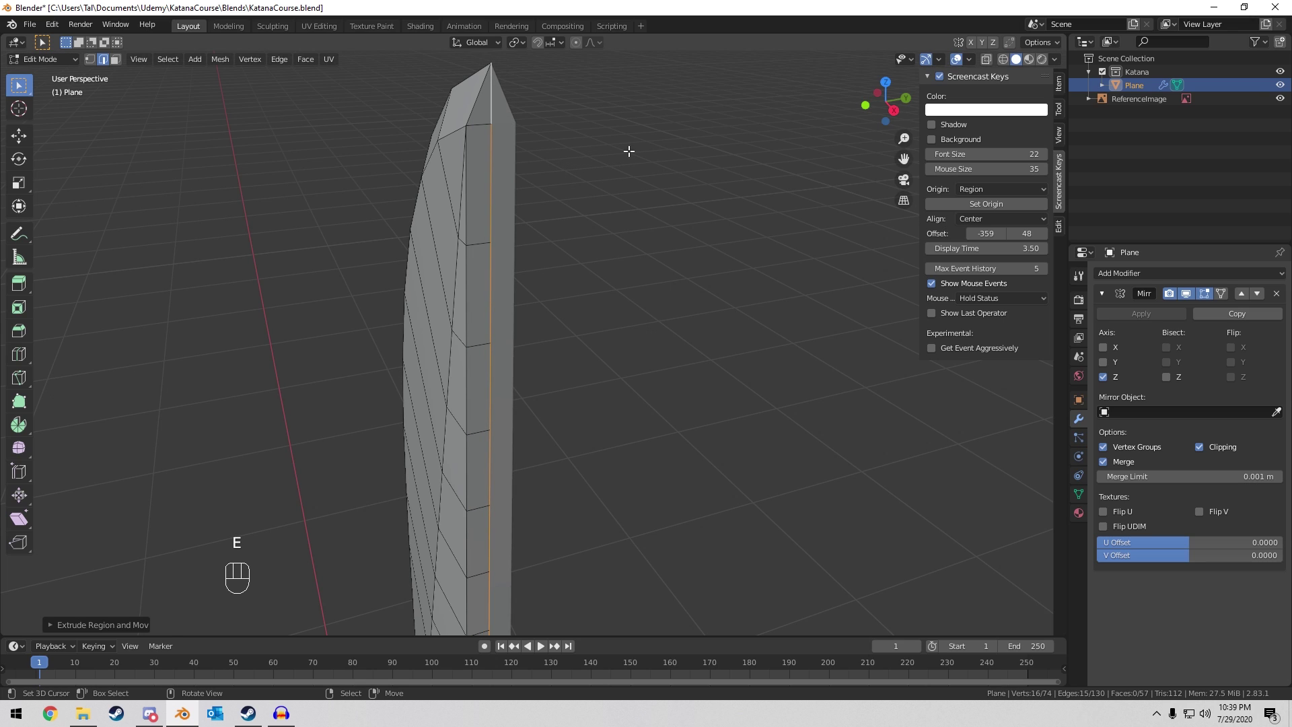
# Select the whole blade mesh and run Merge by Distance to remove duplicate vertices, finishing in Object Mode.
pyautogui.press('a')
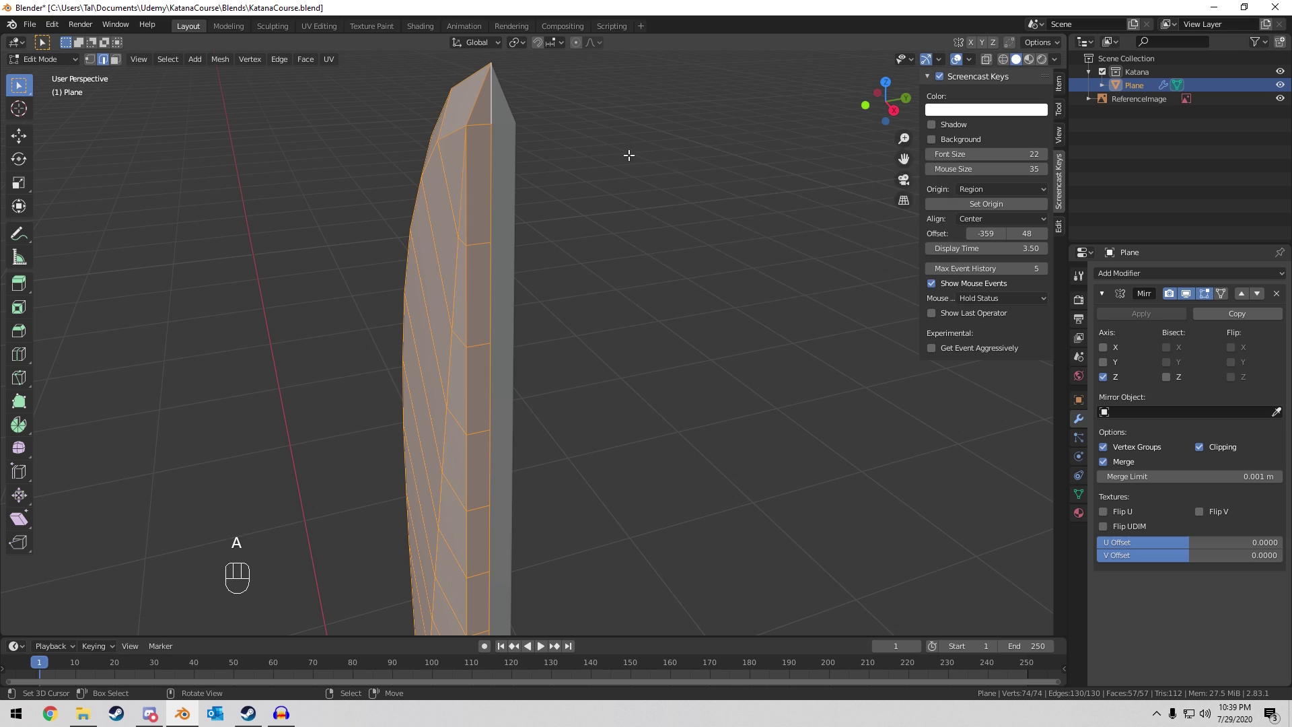
pyautogui.press('space')
pyautogui.write('merge')
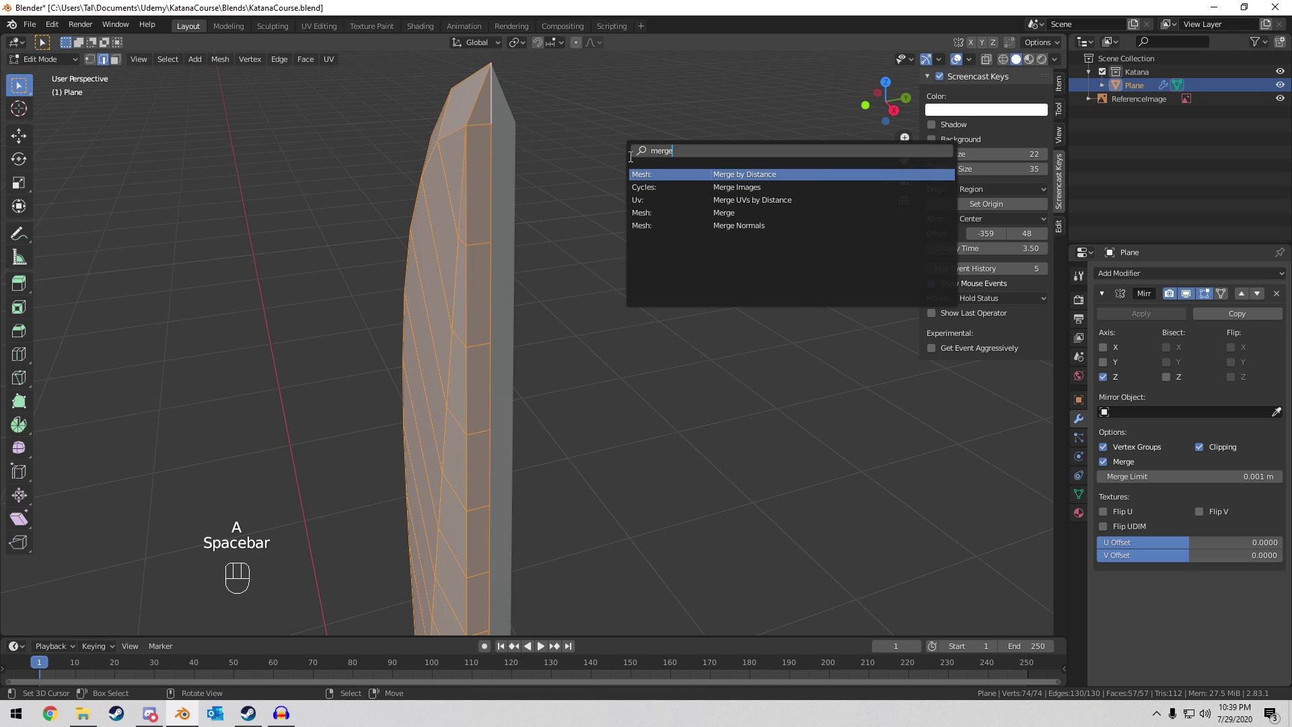
pyautogui.press('Return')
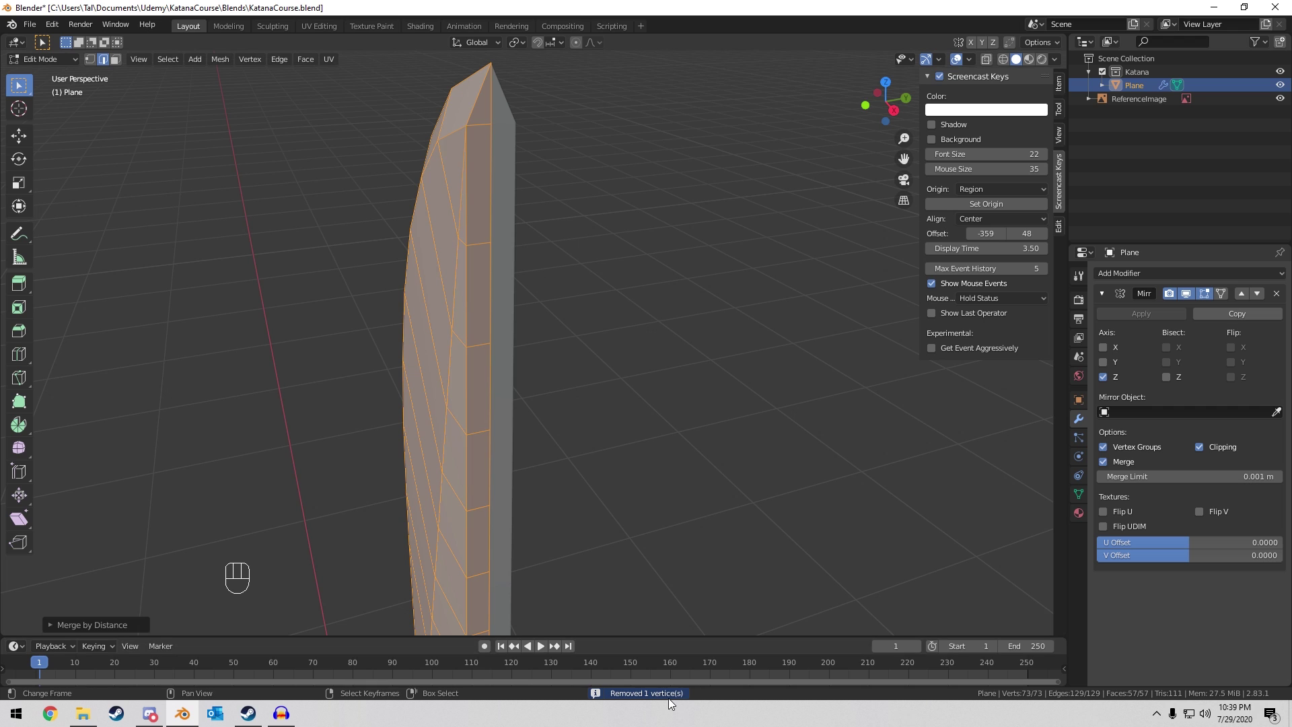
pyautogui.press('Tab')
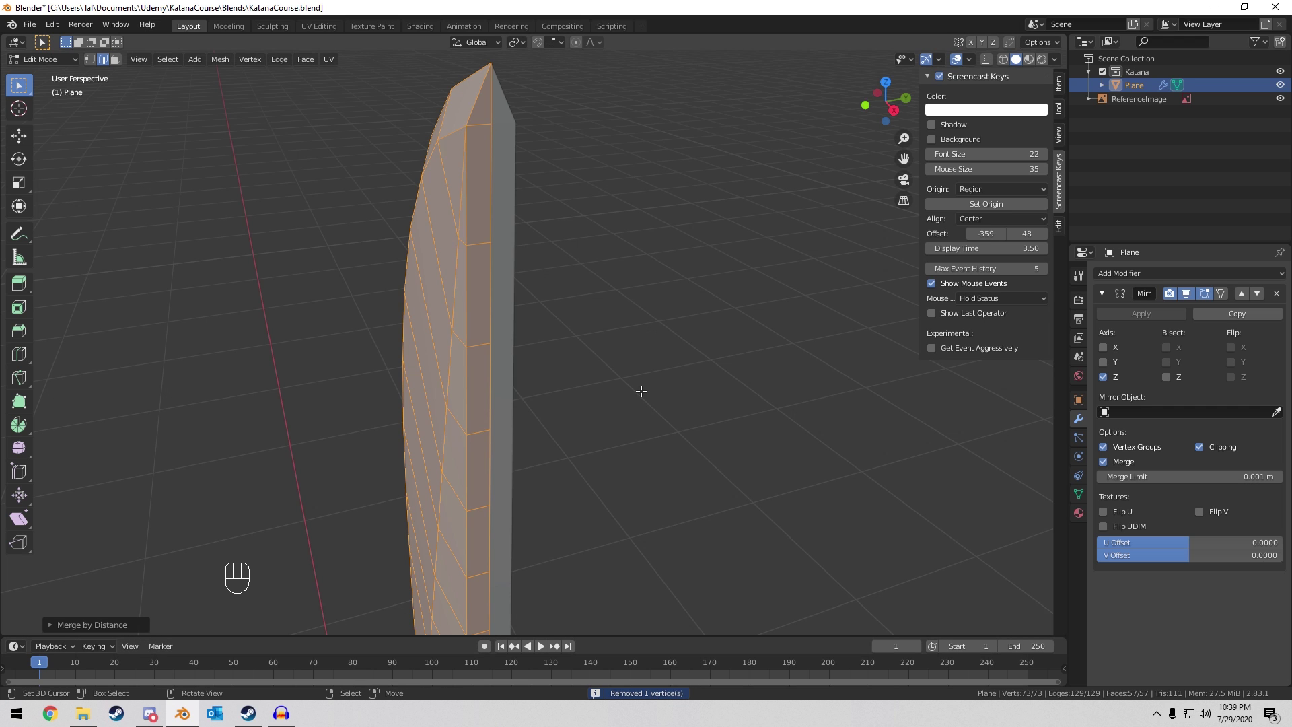
# Examine the lower end of the blade in vertex select mode and frame a vertex at its base up close.
pyautogui.moveTo(640, 390); pyautogui.dragTo(565, 165, button='middle')
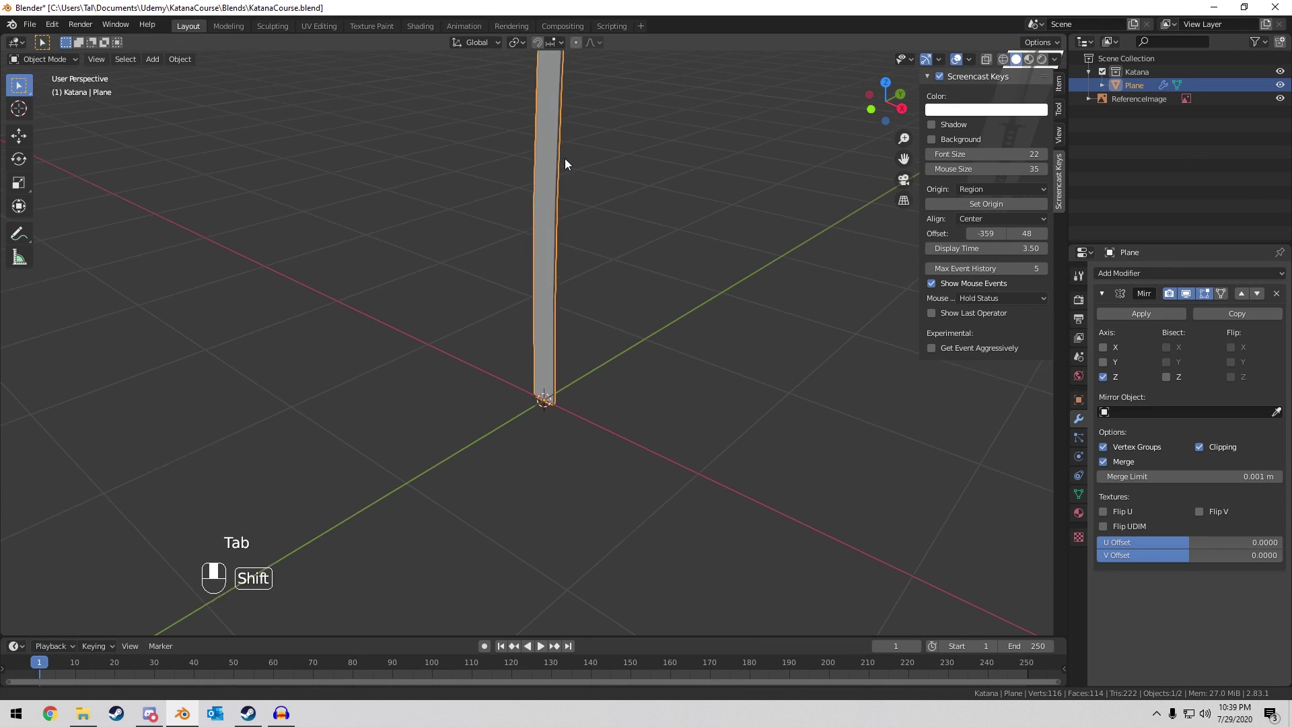
pyautogui.press('Tab')
pyautogui.press('1')
pyautogui.click(551, 404)
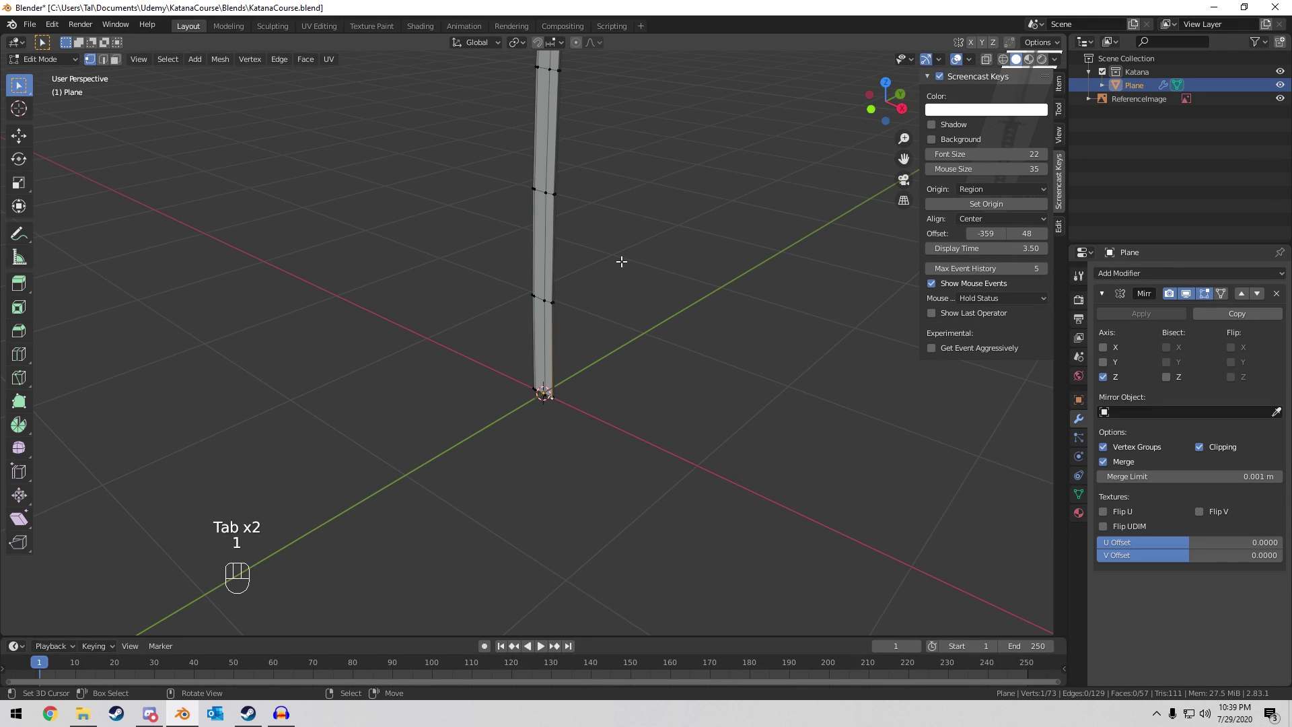
pyautogui.moveTo(621, 261); pyautogui.dragTo(660, 433, button='middle')
pyautogui.scroll(-4, 666, 265)
pyautogui.scroll(-2, 661, 433)
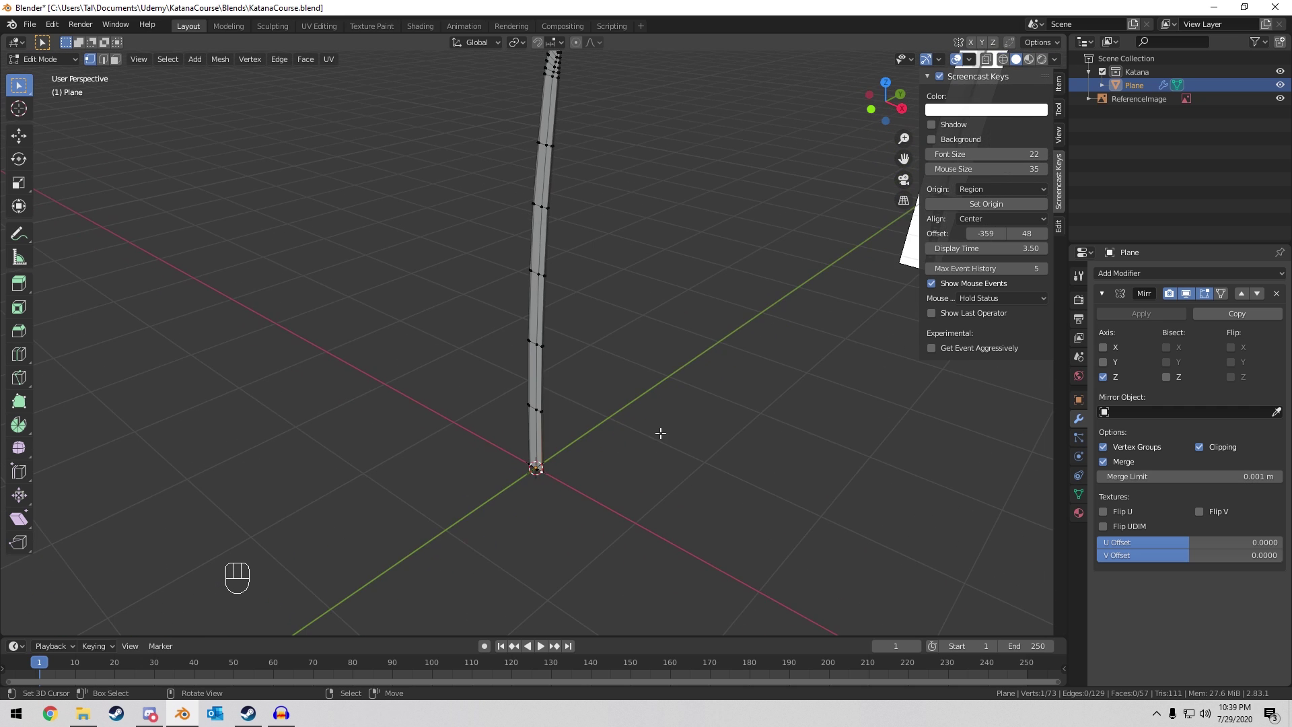
pyautogui.scroll(3, 653, 413)
pyautogui.scroll(-2, 643, 395)
pyautogui.scroll(2, 643, 396)
pyautogui.keyDown('shift'); pyautogui.moveTo(593, 477); pyautogui.dragTo(601, 444, button='middle'); pyautogui.keyUp('shift')
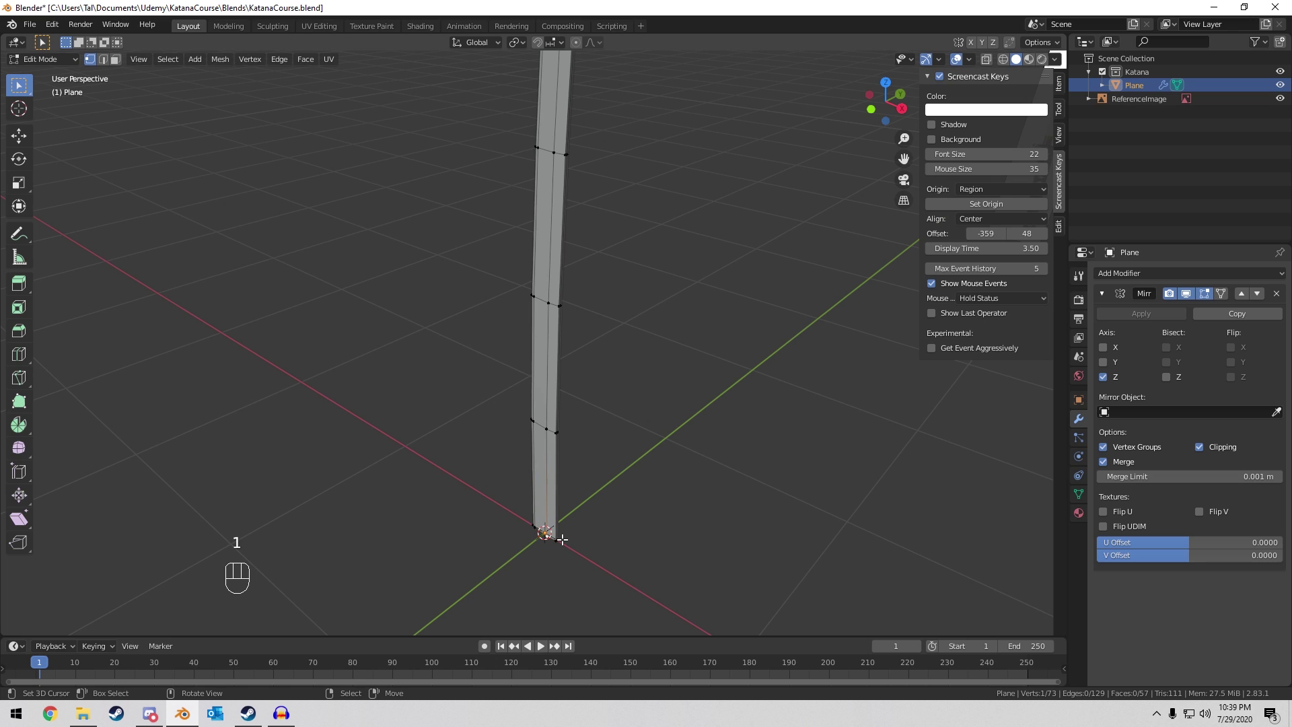
pyautogui.press('KP_Decimal')
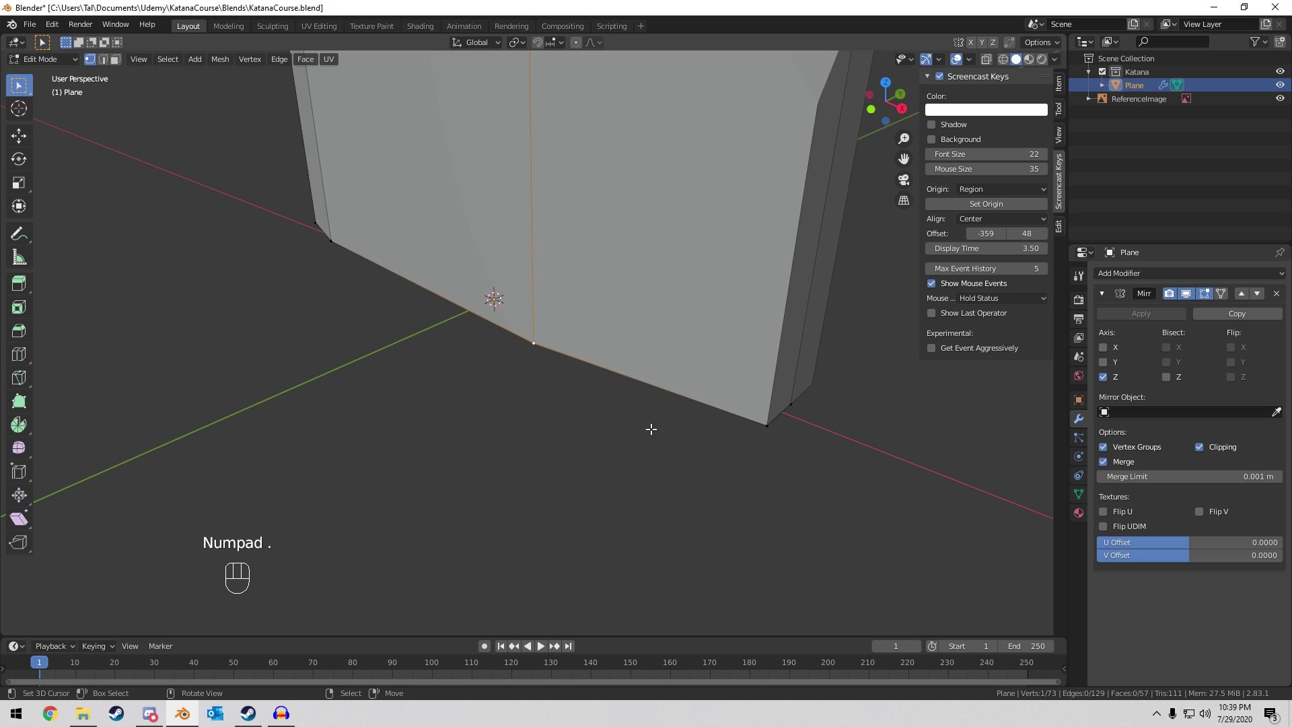
# Try filling the open edge loop at the blade's base with a single face.
pyautogui.moveTo(650, 429); pyautogui.dragTo(478, 370, button='middle')
pyautogui.press('2')
pyautogui.keyDown('alt'); pyautogui.click(579, 356); pyautogui.keyUp('alt')
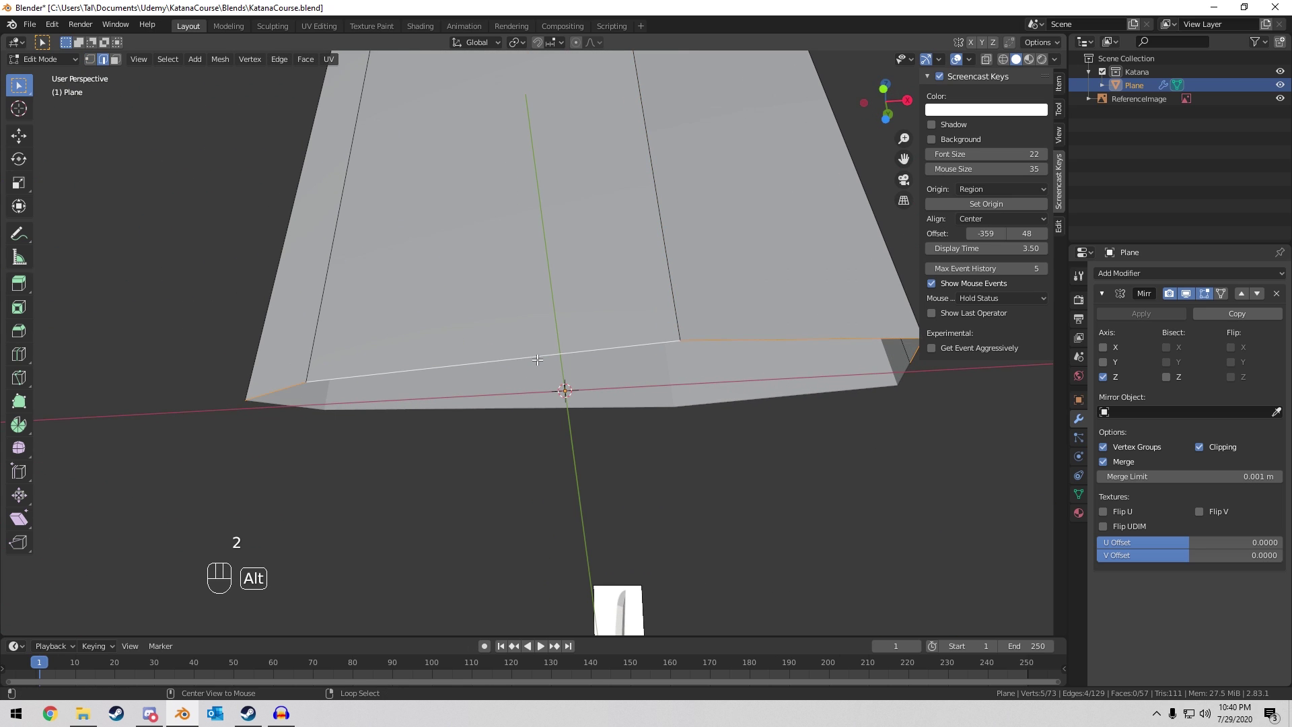
pyautogui.press('f')
pyautogui.moveTo(579, 356); pyautogui.dragTo(666, 354, button='middle')
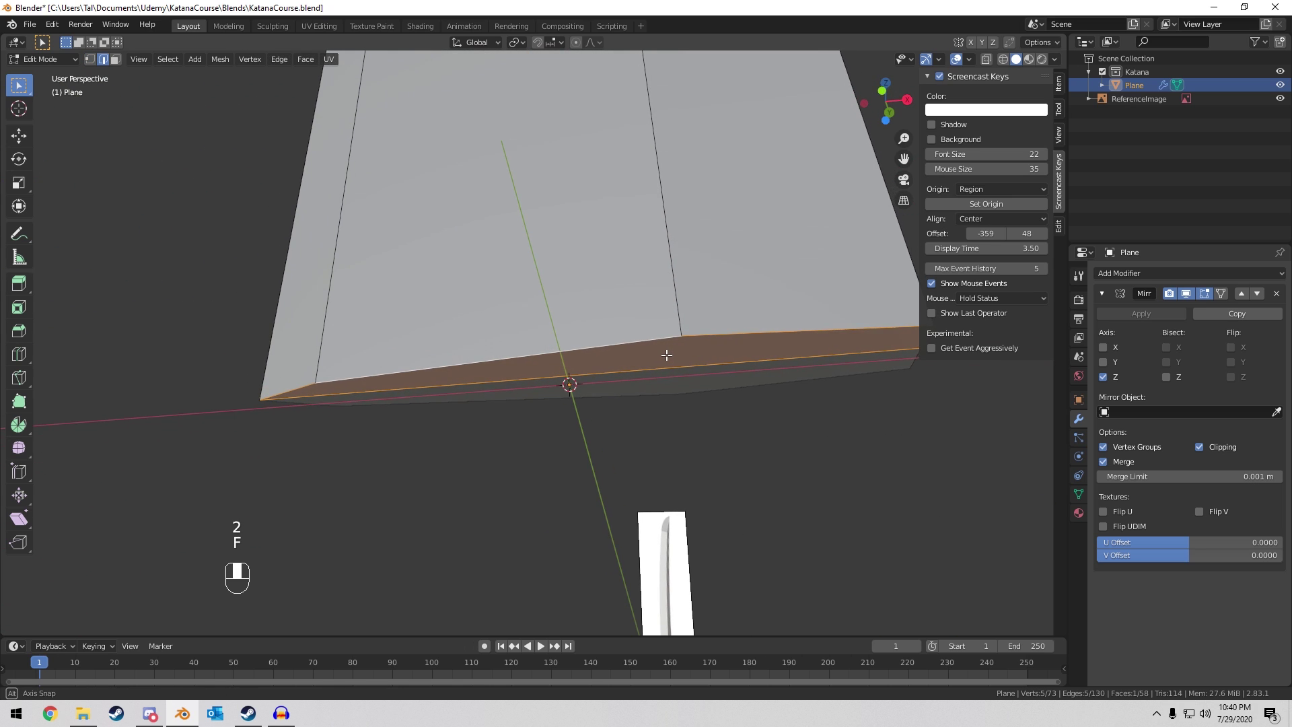
pyautogui.hotkey('ctrl', 'z')
# Extrude the middle ridge vertex at the blade's base along Y to the mirror plane.
pyautogui.press('1')
pyautogui.click(314, 385)
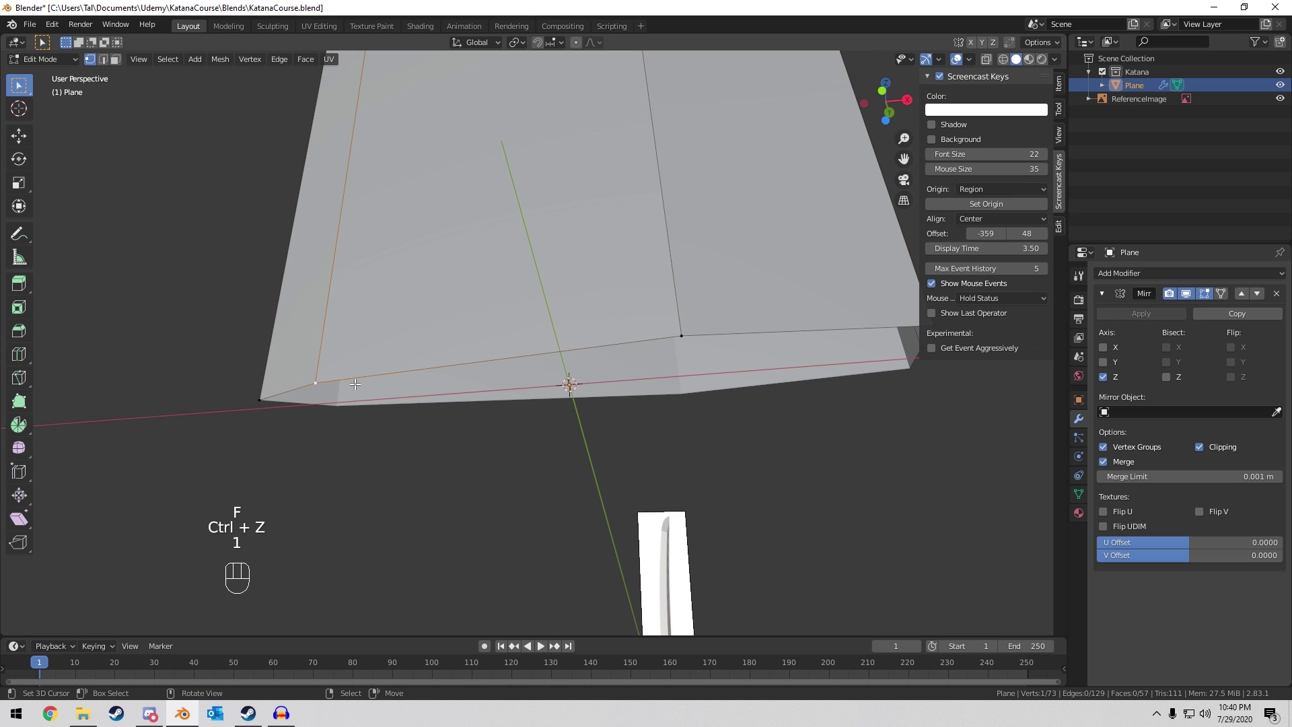
pyautogui.moveTo(314, 385); pyautogui.dragTo(512, 340, button='middle')
pyautogui.press('e')
pyautogui.press('y')
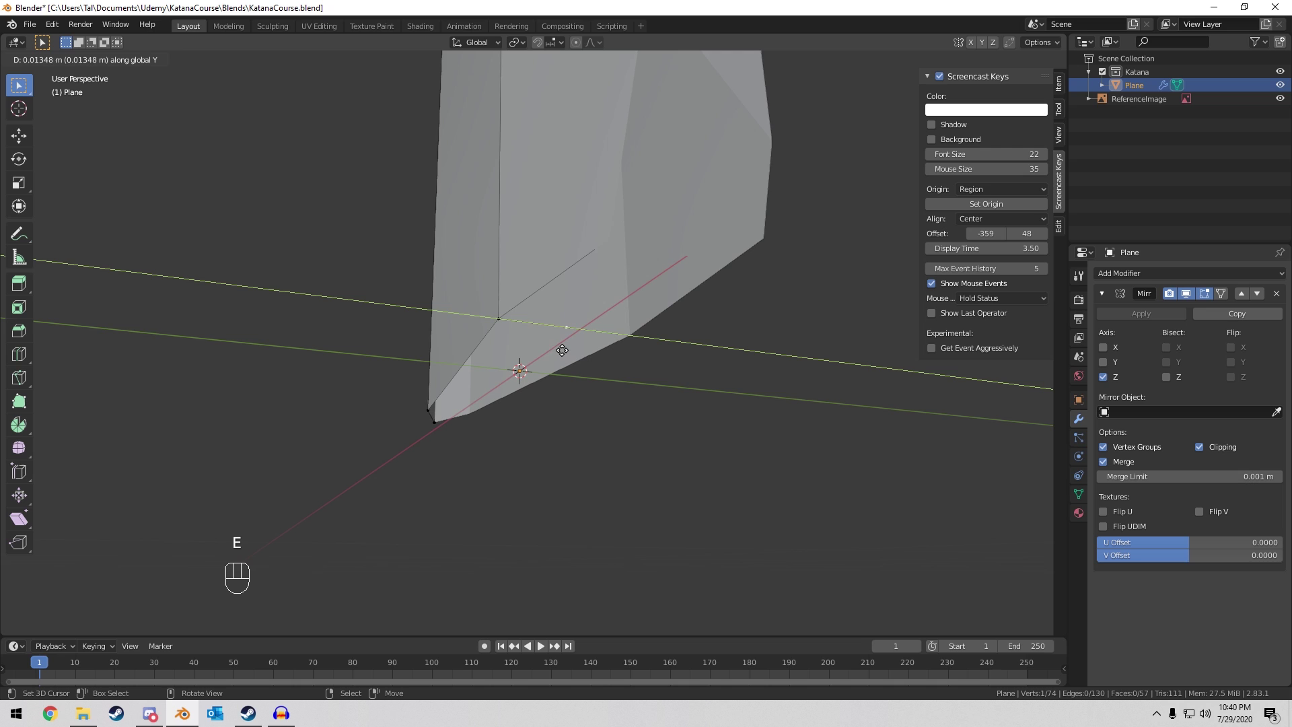
pyautogui.click(593, 351)
# Fill the blade's open base with two faces, one on each side of the newly extruded edge, and return to Object Mode.
pyautogui.moveTo(576, 303); pyautogui.dragTo(650, 295, button='middle')
pyautogui.press('2')
pyautogui.rightClick(875, 267)
pyautogui.moveTo(874, 269); pyautogui.dragTo(660, 319, button='middle')
pyautogui.keyDown('shift'); pyautogui.rightClick(545, 343); pyautogui.keyUp('shift')
pyautogui.press('f')
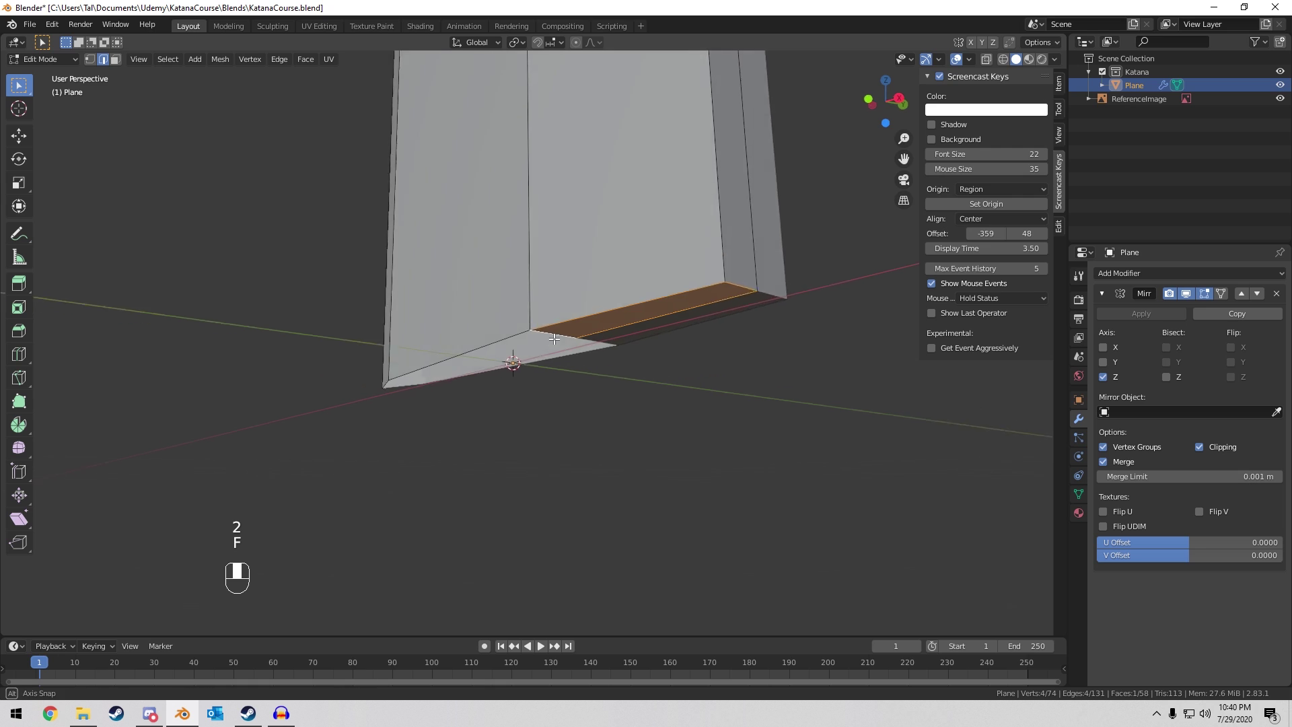
pyautogui.moveTo(544, 343); pyautogui.dragTo(583, 321, button='middle')
pyautogui.rightClick(582, 322)
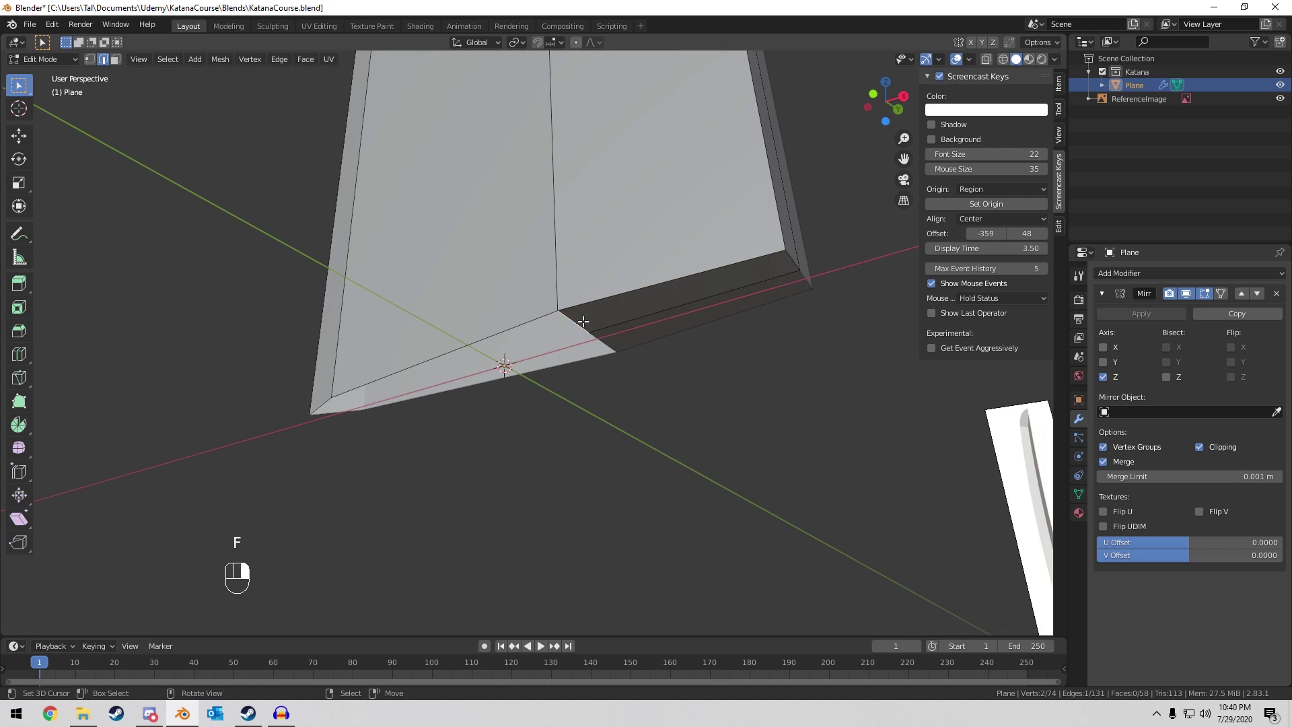
pyautogui.keyDown('shift'); pyautogui.rightClick(321, 411); pyautogui.keyUp('shift')
pyautogui.press('f')
pyautogui.moveTo(321, 411); pyautogui.dragTo(621, 372, button='middle')
pyautogui.press('Tab')
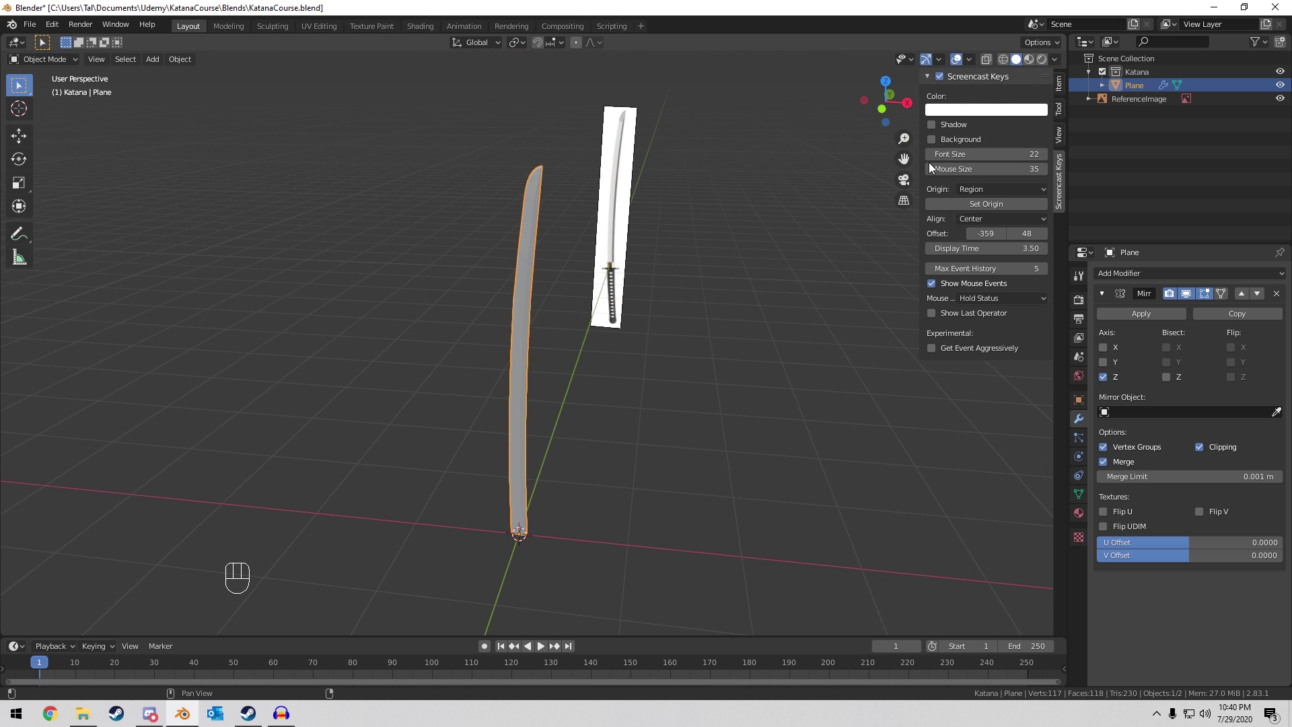
# Rename the Plane object as Blade.
pyautogui.press('F2')
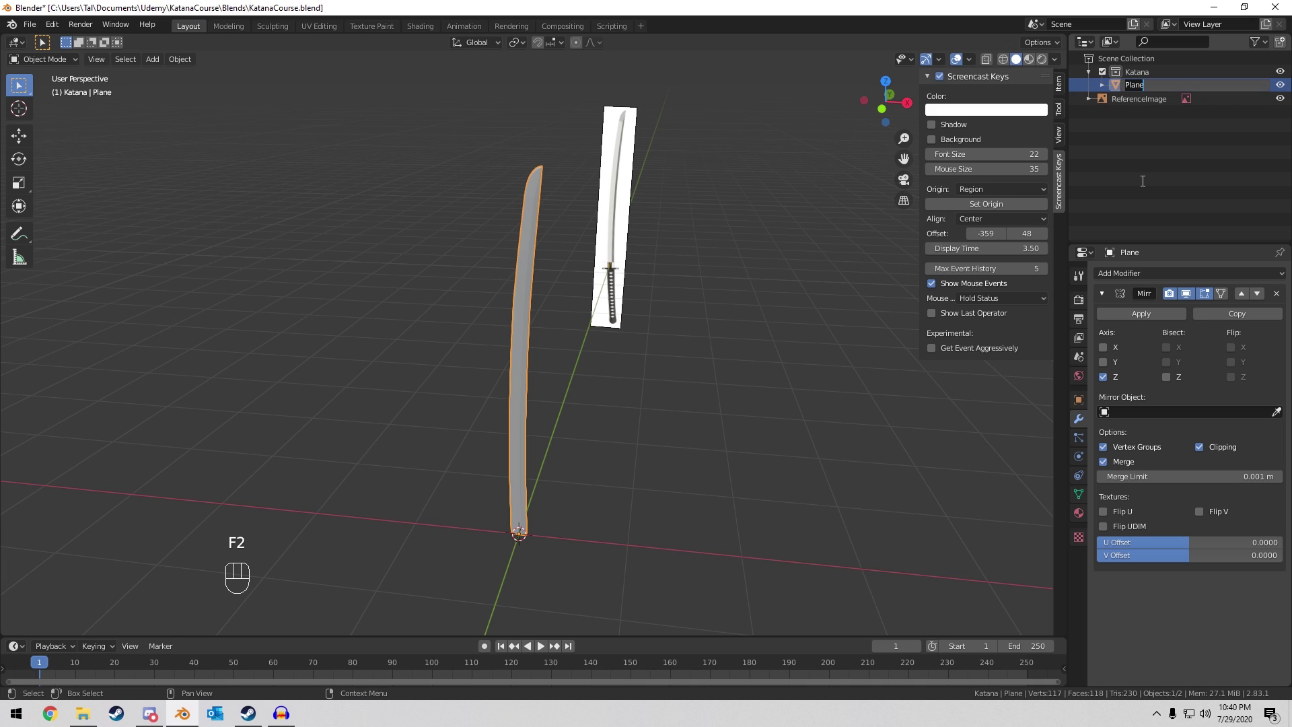
pyautogui.press('shift')
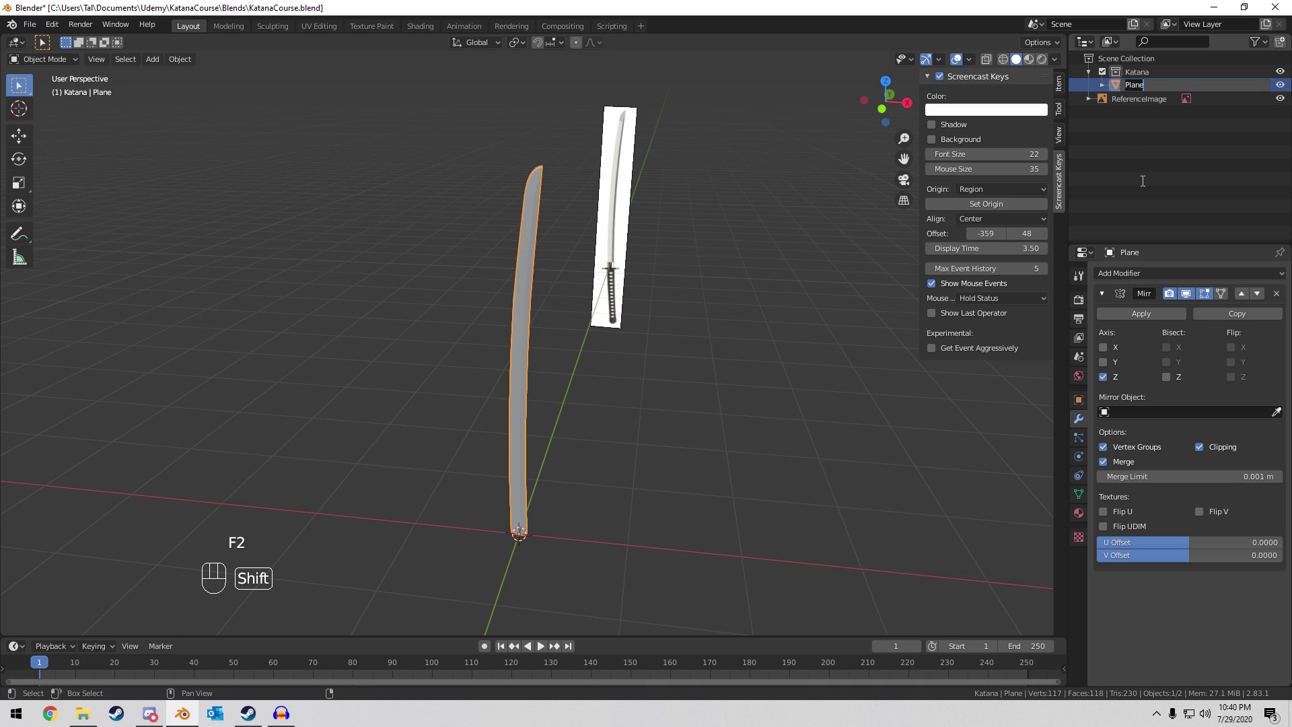
pyautogui.write('Blaad')
pyautogui.press('BackSpace')
pyautogui.press('BackSpace')
pyautogui.write('de')
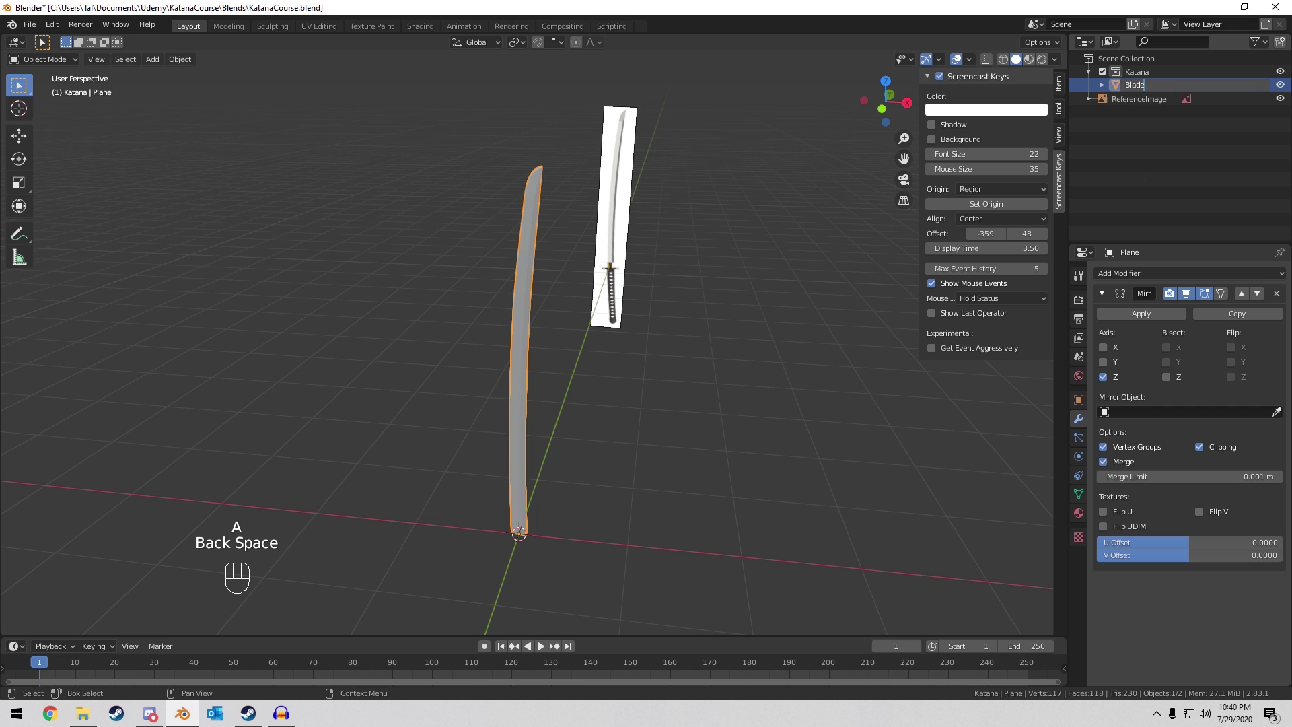
pyautogui.press('Return')
# Examine the blade tip against the reference image in front view, in both Object Mode and Edit Mode.
pyautogui.moveTo(683, 264); pyautogui.dragTo(663, 386, button='middle')
pyautogui.press('a')
pyautogui.press('a')
pyautogui.scroll(4, 680, 233)
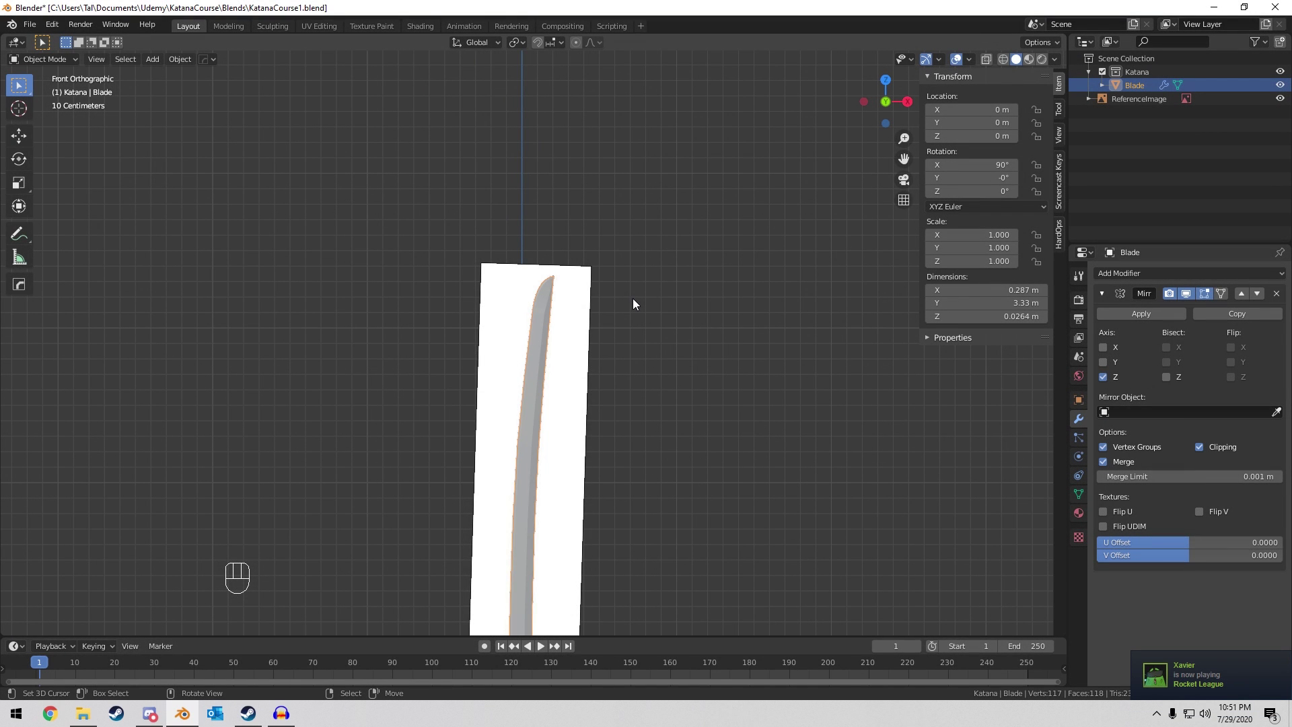
pyautogui.scroll(4, 632, 304)
pyautogui.keyDown('shift'); pyautogui.moveTo(648, 240); pyautogui.dragTo(603, 358, button='middle'); pyautogui.keyUp('shift')
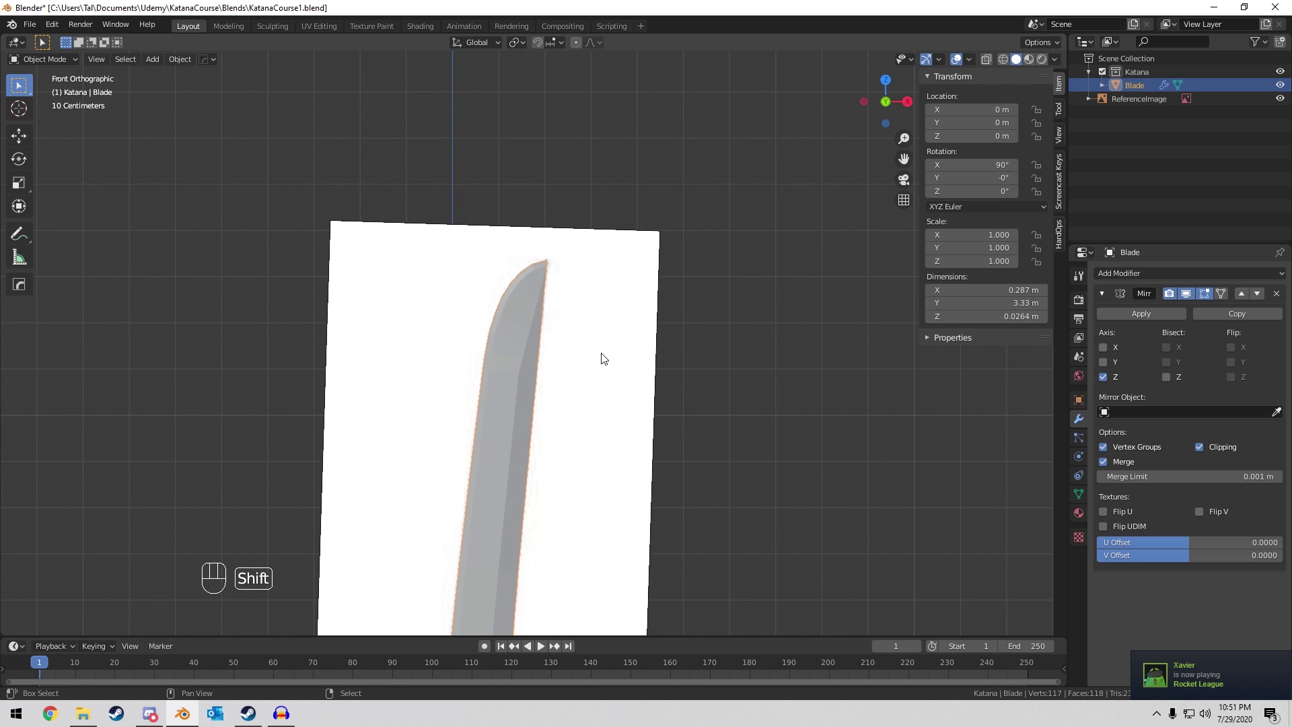
pyautogui.press('Tab')
pyautogui.scroll(4, 571, 297)
pyautogui.press('Tab')
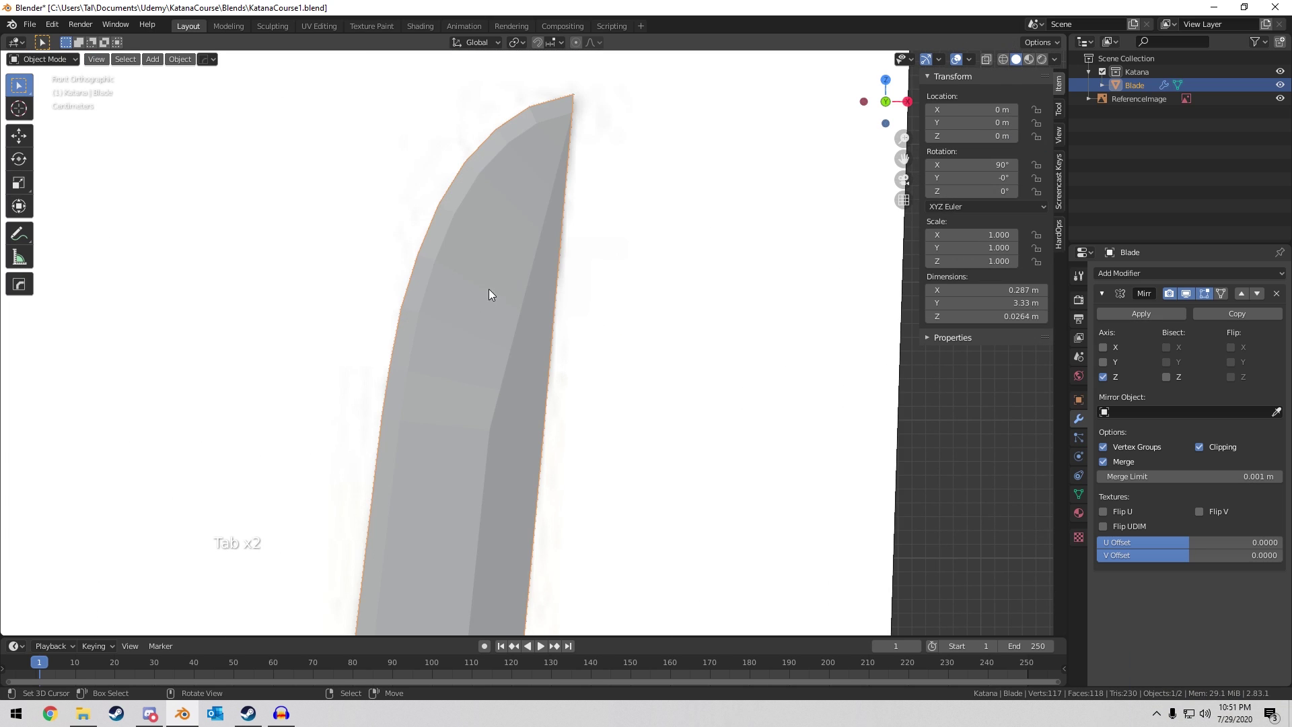
pyautogui.press('Tab')
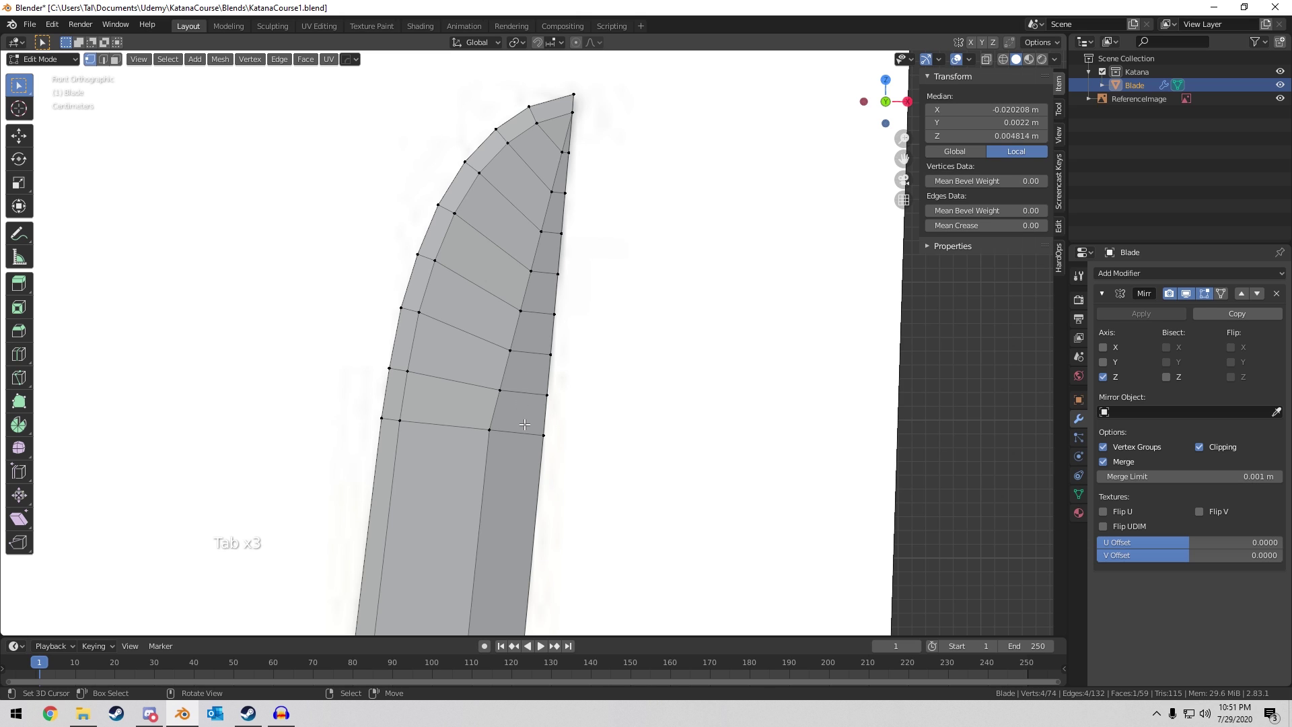
# Slide the two ridge vertices just above the start of the tip away from the back edge to continue the ridge line.
pyautogui.click(490, 429)
pyautogui.scroll(3, 483, 412)
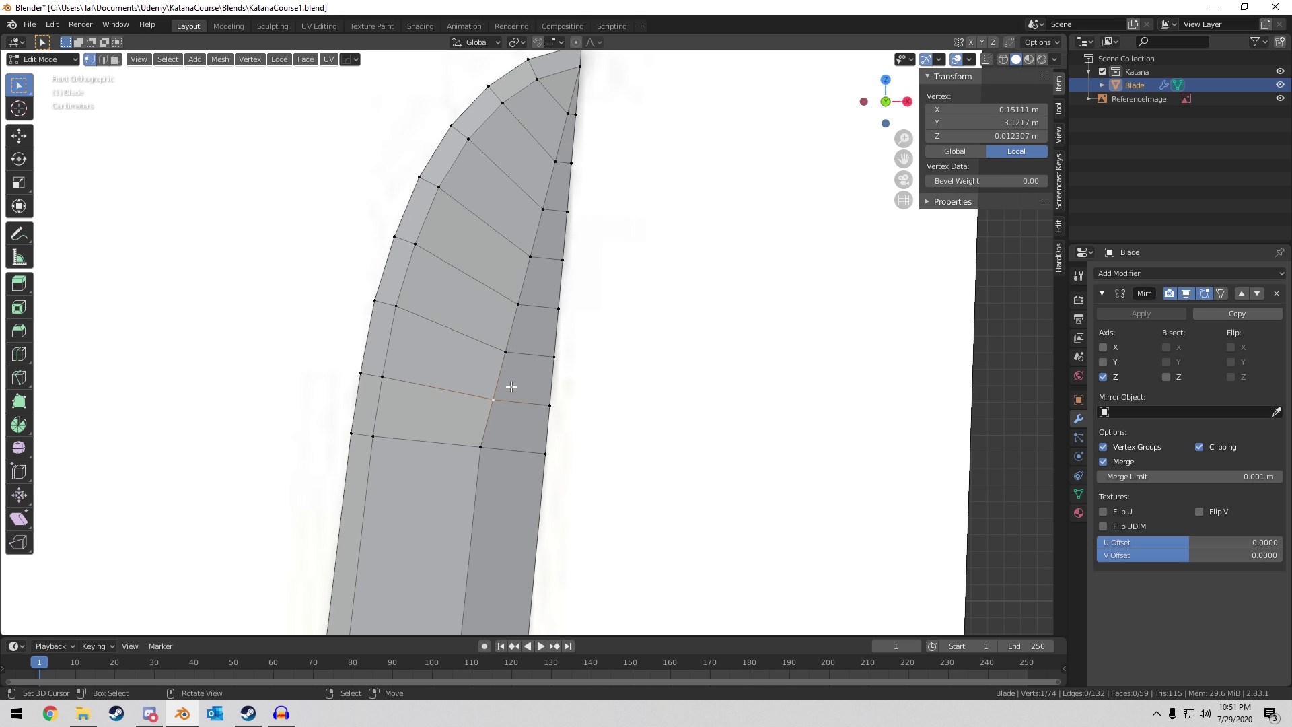
pyautogui.keyDown('shift'); pyautogui.moveTo(483, 412); pyautogui.dragTo(561, 294, button='middle'); pyautogui.keyUp('shift')
pyautogui.scroll(1, 562, 294)
pyautogui.press('g')
pyautogui.press('g')
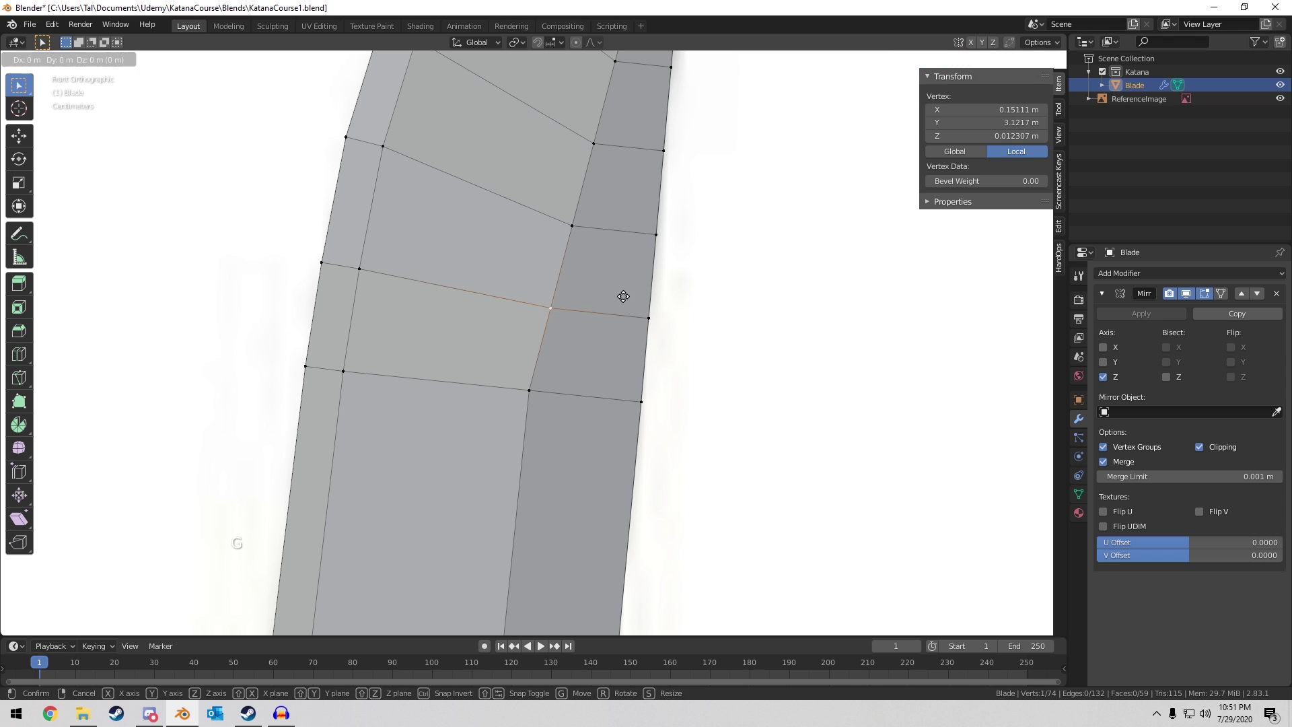
pyautogui.click(609, 291)
pyautogui.click(571, 227)
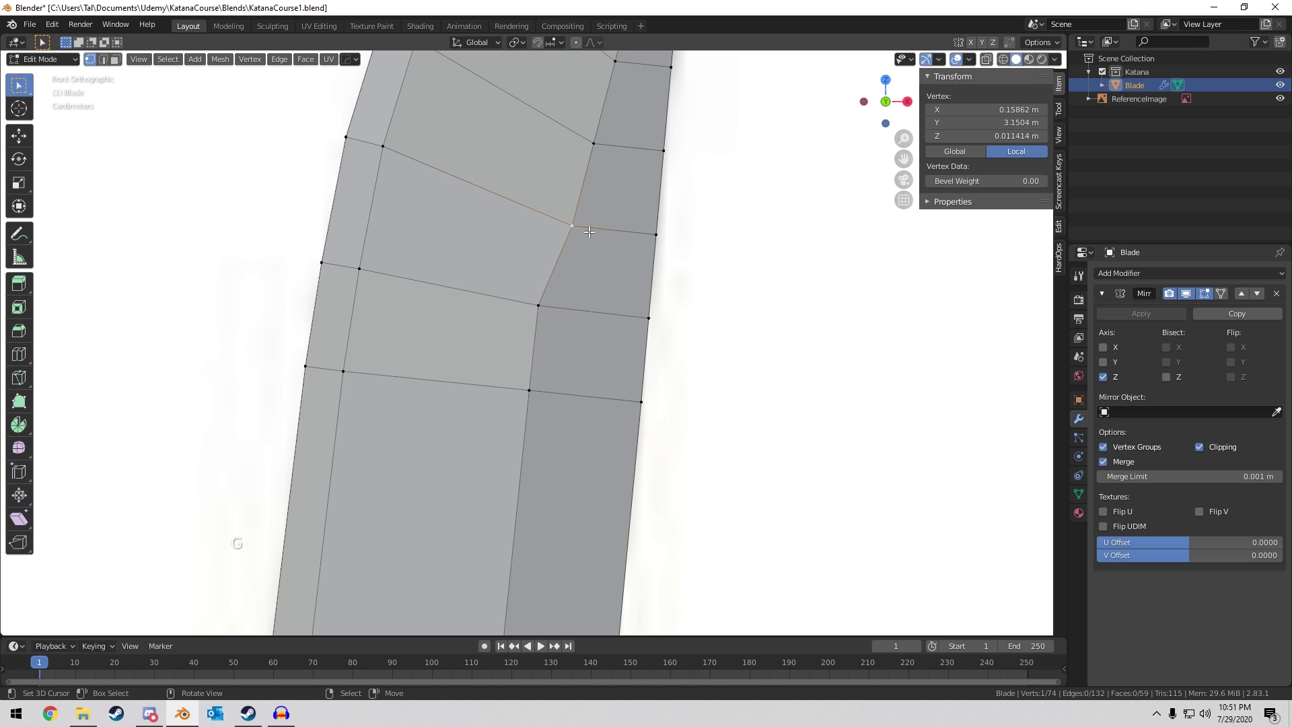
pyautogui.press('g')
pyautogui.press('g')
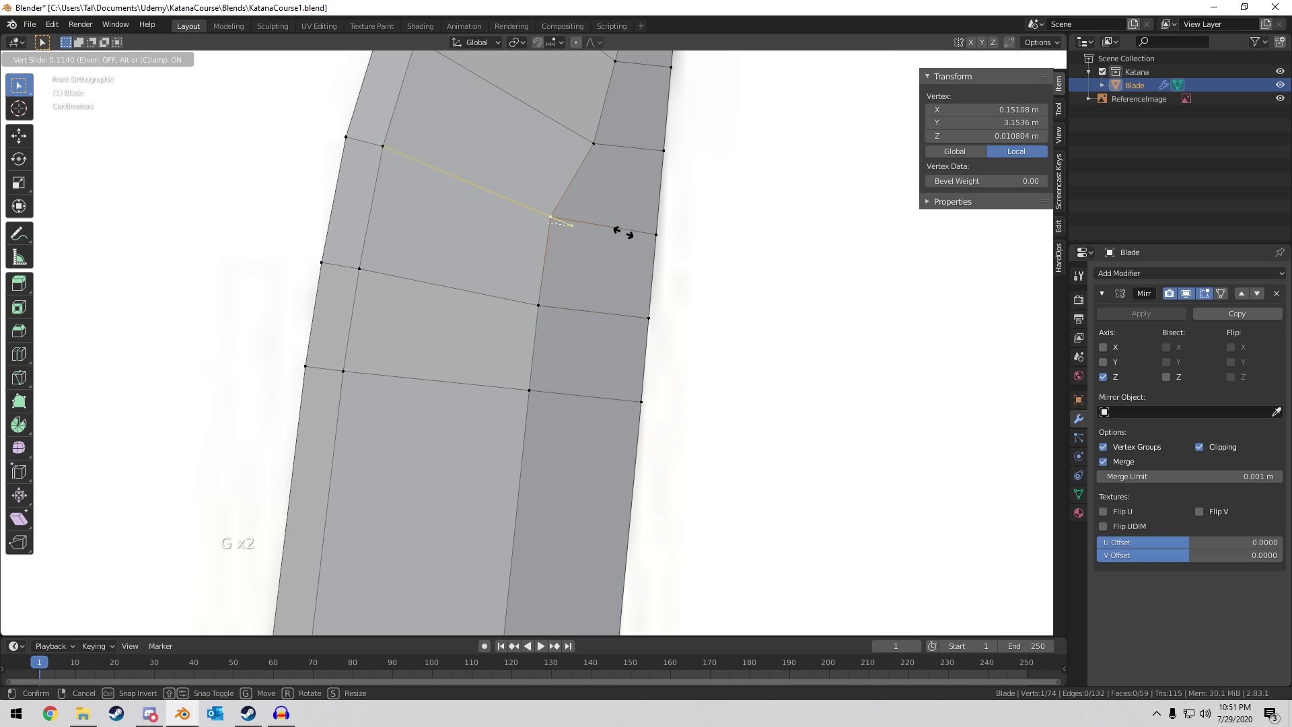
pyautogui.click(621, 229)
# Slide the next three ridge vertices up the tip away from the back edge, forming an even curve.
pyautogui.keyDown('shift'); pyautogui.moveTo(621, 229); pyautogui.dragTo(574, 399, button='middle'); pyautogui.keyUp('shift')
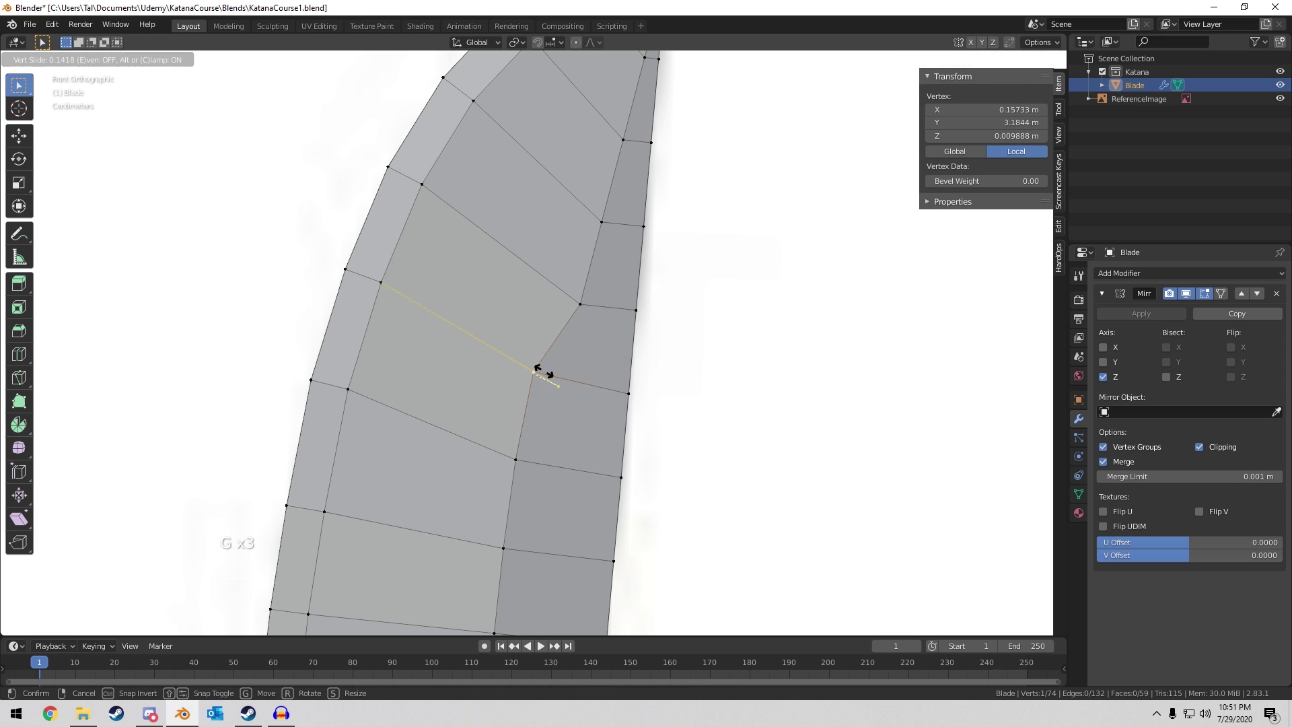
pyautogui.click(540, 368)
pyautogui.click(581, 316)
pyautogui.press('g')
pyautogui.press('g')
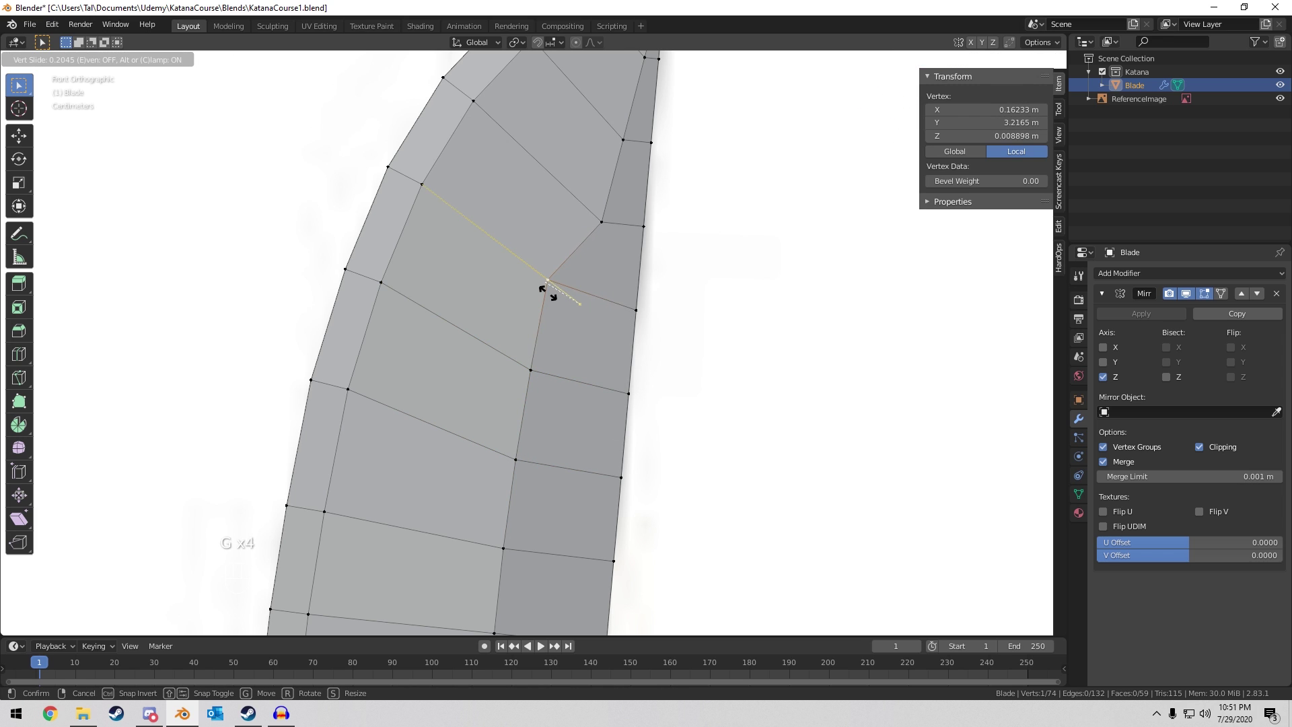
pyautogui.click(549, 293)
pyautogui.rightClick(609, 229)
pyautogui.press('g')
pyautogui.press('g')
pyautogui.click(579, 205)
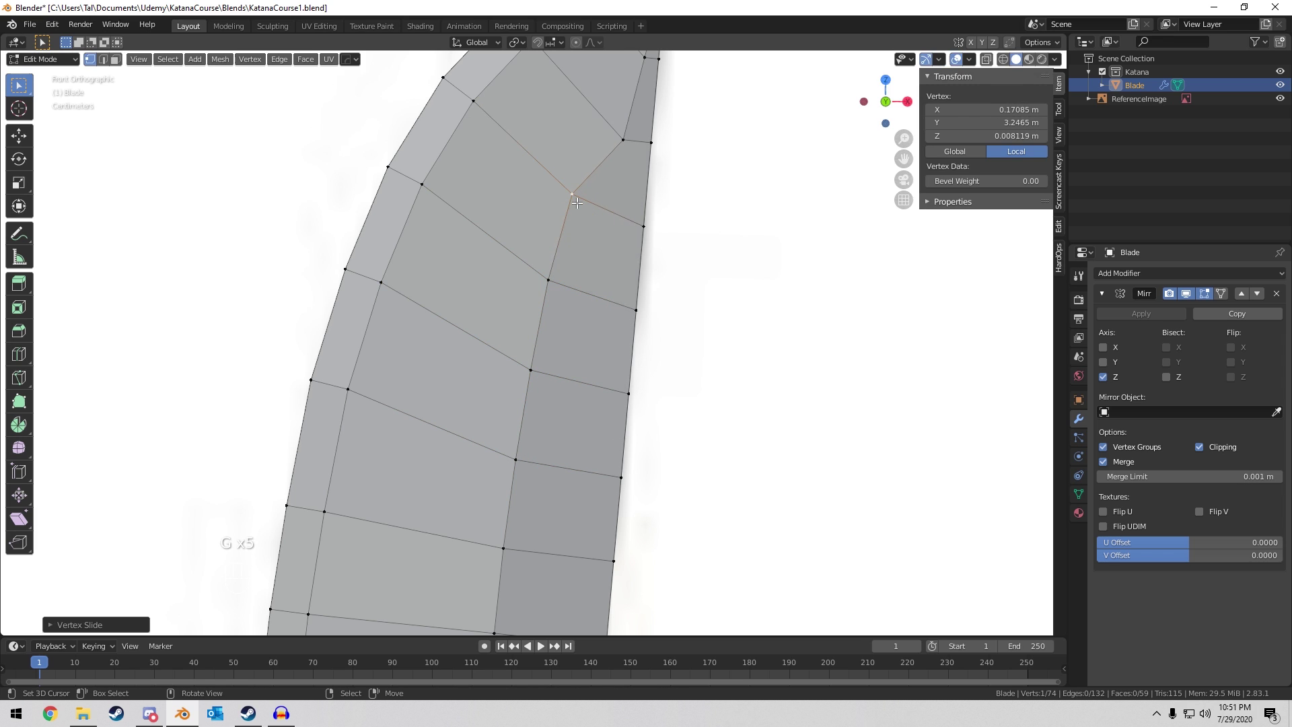
# Slide the last two ridge vertices below the point away from the back edge, completing the ridge's smooth curve.
pyautogui.rightClick(629, 155)
pyautogui.press('g')
pyautogui.press('g')
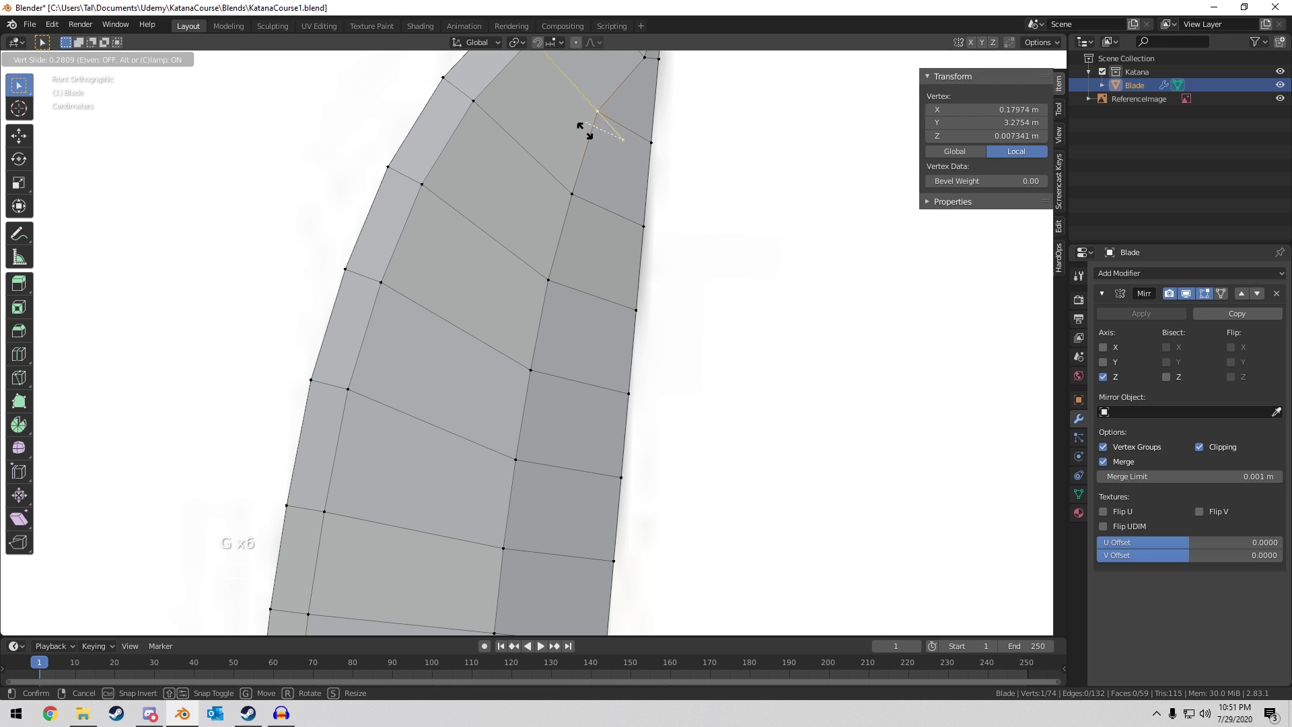
pyautogui.click(586, 132)
pyautogui.keyDown('shift'); pyautogui.moveTo(587, 133); pyautogui.dragTo(492, 454, button='middle'); pyautogui.keyUp('shift')
pyautogui.rightClick(543, 392)
pyautogui.press('g')
pyautogui.press('g')
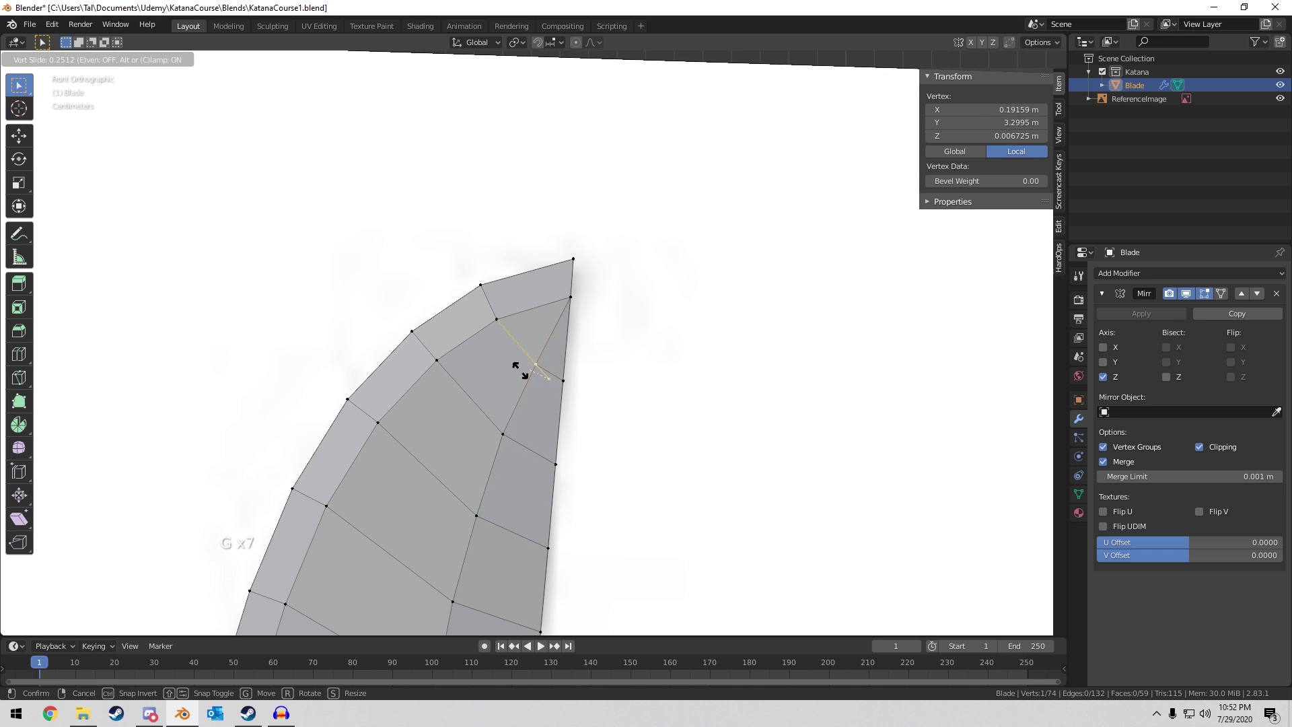
pyautogui.click(520, 371)
# Examine the adjusted tip ridge in Object Mode and Edit Mode with all vertices deselected.
pyautogui.scroll(-7, 528, 380)
pyautogui.keyDown('shift'); pyautogui.moveTo(574, 506); pyautogui.dragTo(569, 338, button='middle'); pyautogui.keyUp('shift')
pyautogui.scroll(5, 574, 457)
pyautogui.press('Tab')
pyautogui.scroll(-3, 557, 423)
pyautogui.press('Tab')
pyautogui.press('a')
pyautogui.press('a')
pyautogui.press('a')
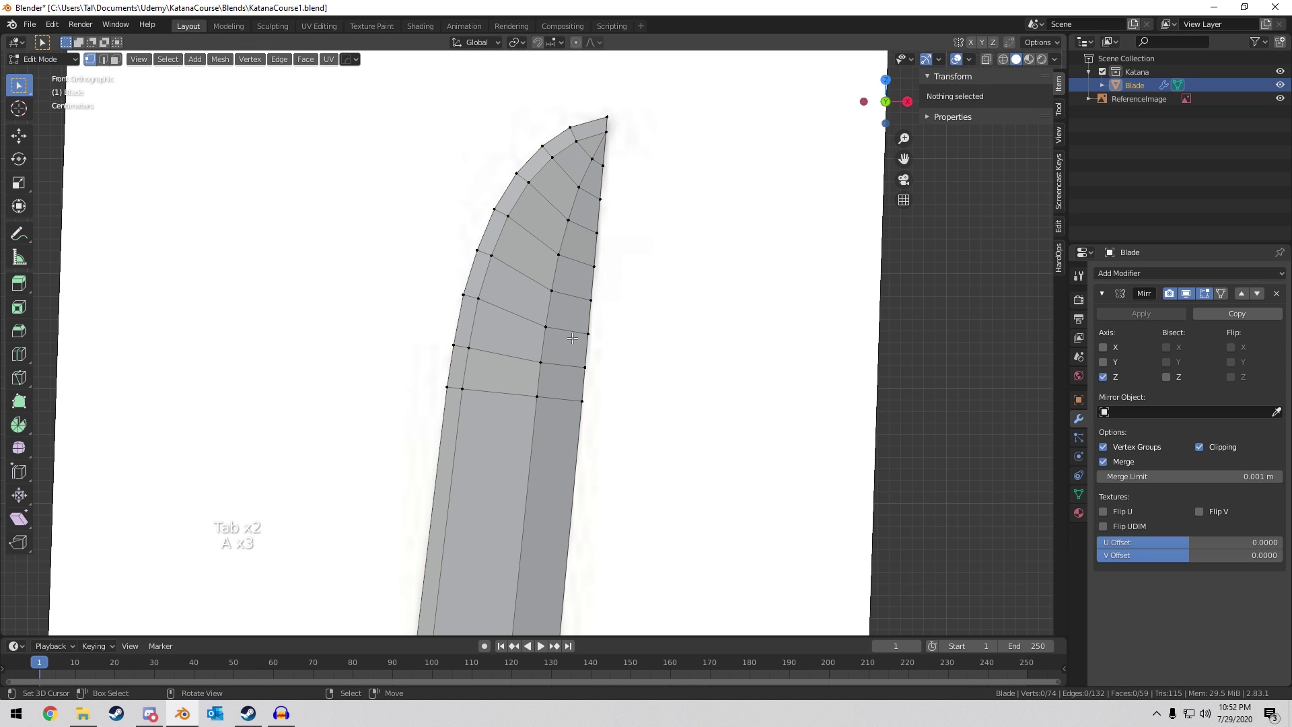
# Add a Bevel modifier to the blade in Object Mode and turn off its Clamp Overlap option.
pyautogui.press('Tab')
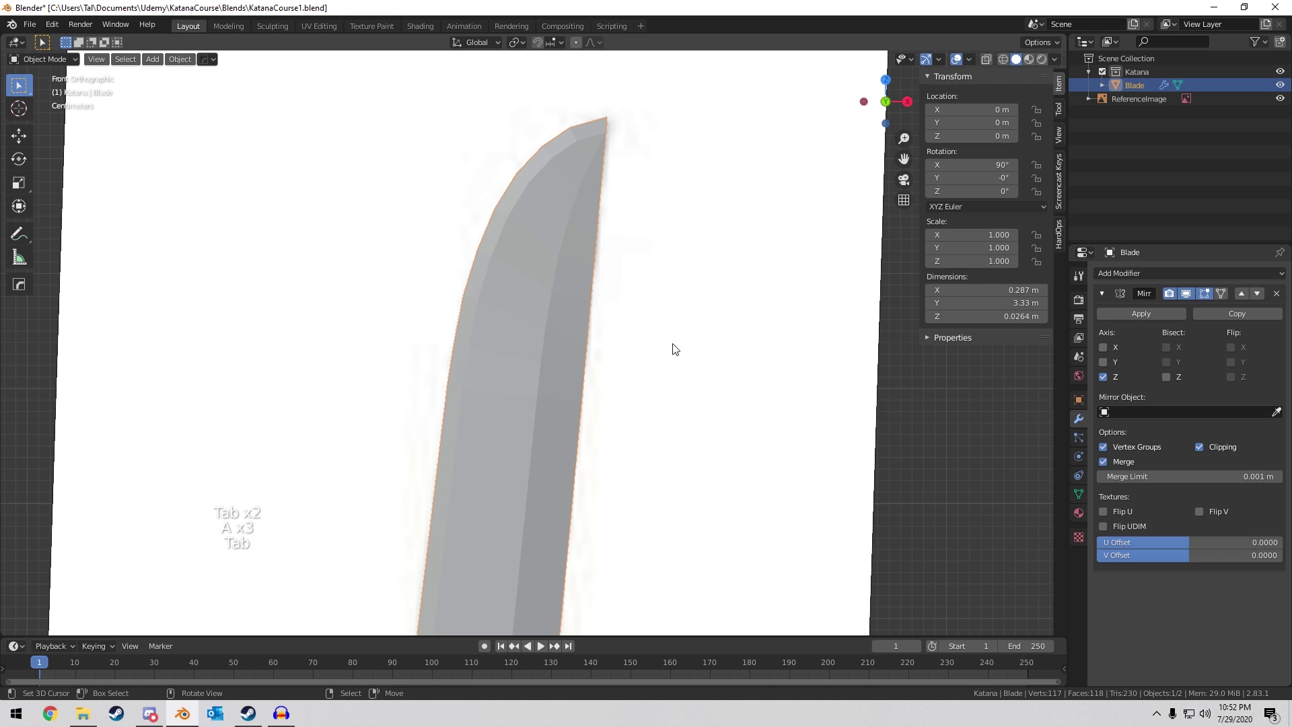
pyautogui.click(1160, 273)
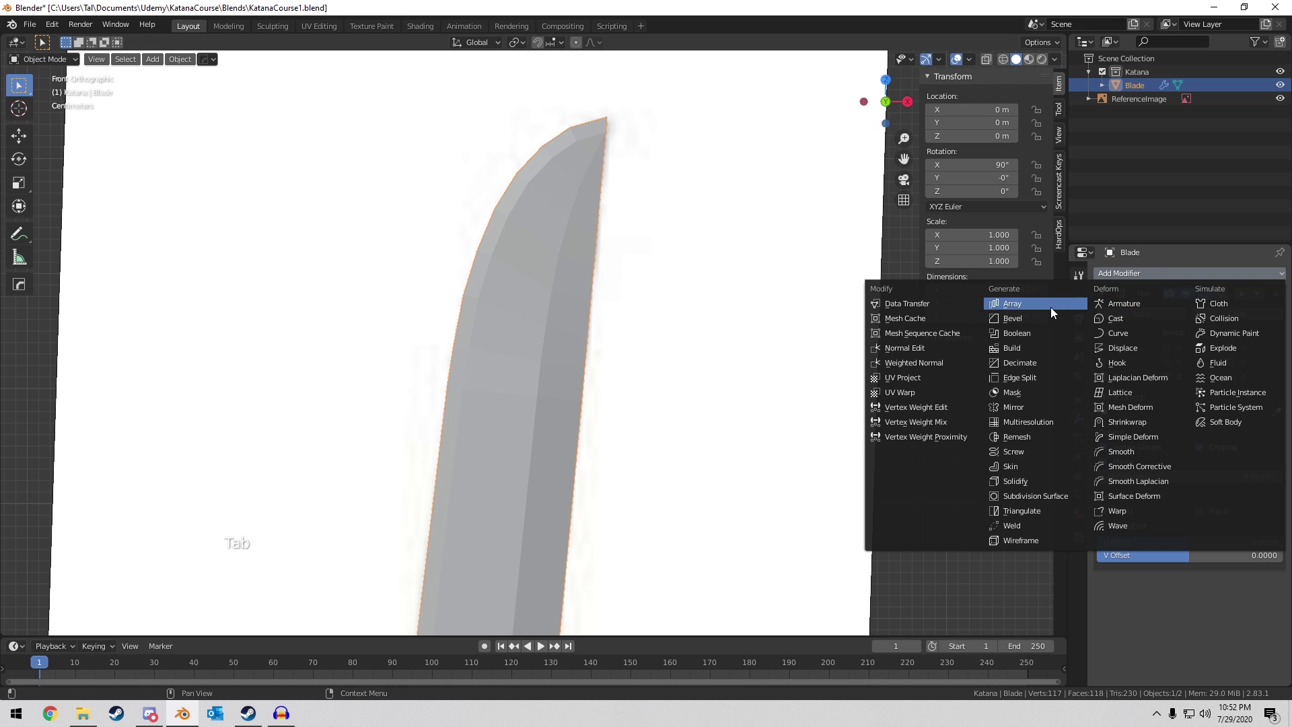
pyautogui.click(1013, 318)
pyautogui.scroll(1, 731, 188)
pyautogui.scroll(-5, 1184, 504)
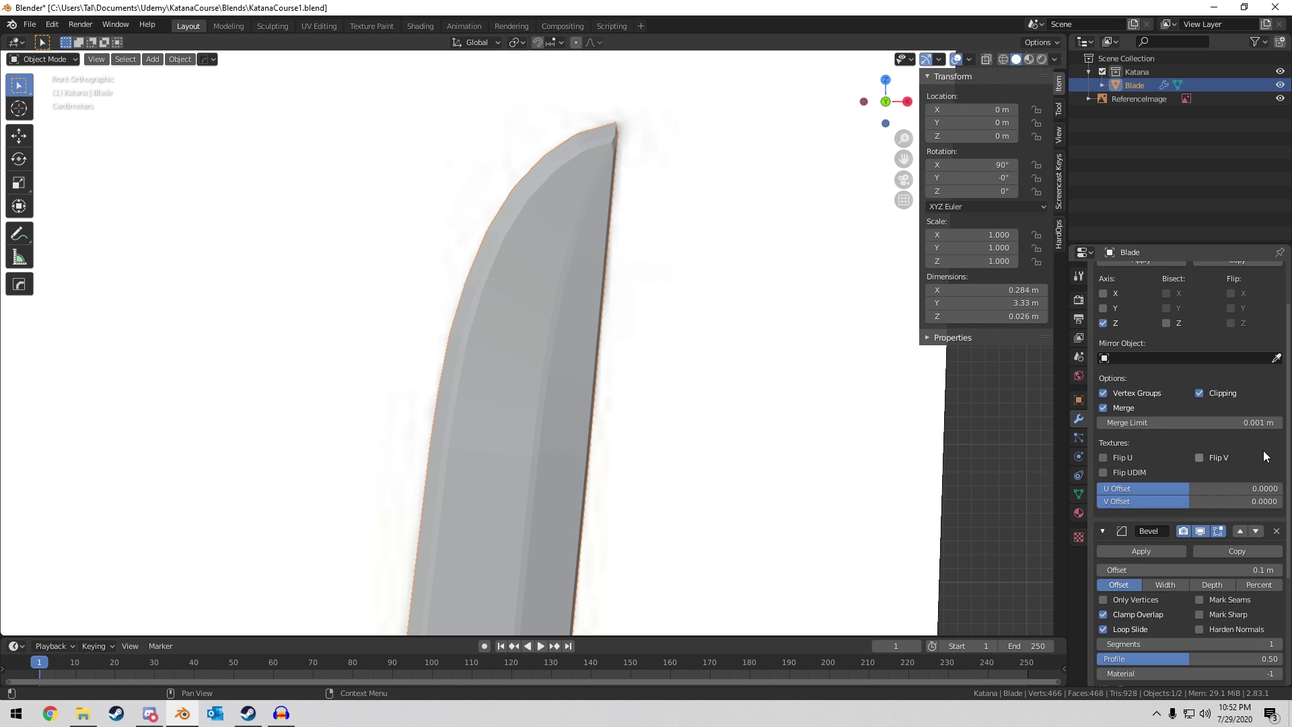
pyautogui.click(1148, 531)
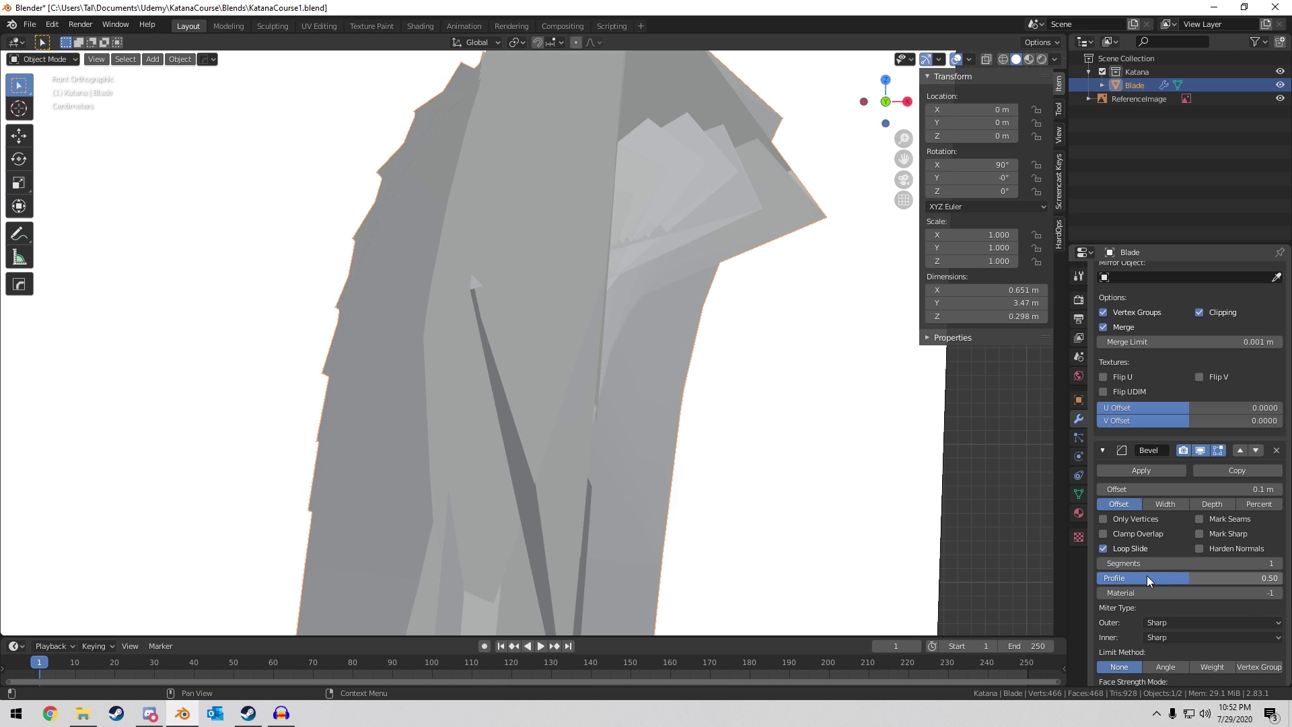
# Set the Bevel modifier's offset to 0.002 m, segments to 3 and profile to 0.70.
pyautogui.click(1201, 494)
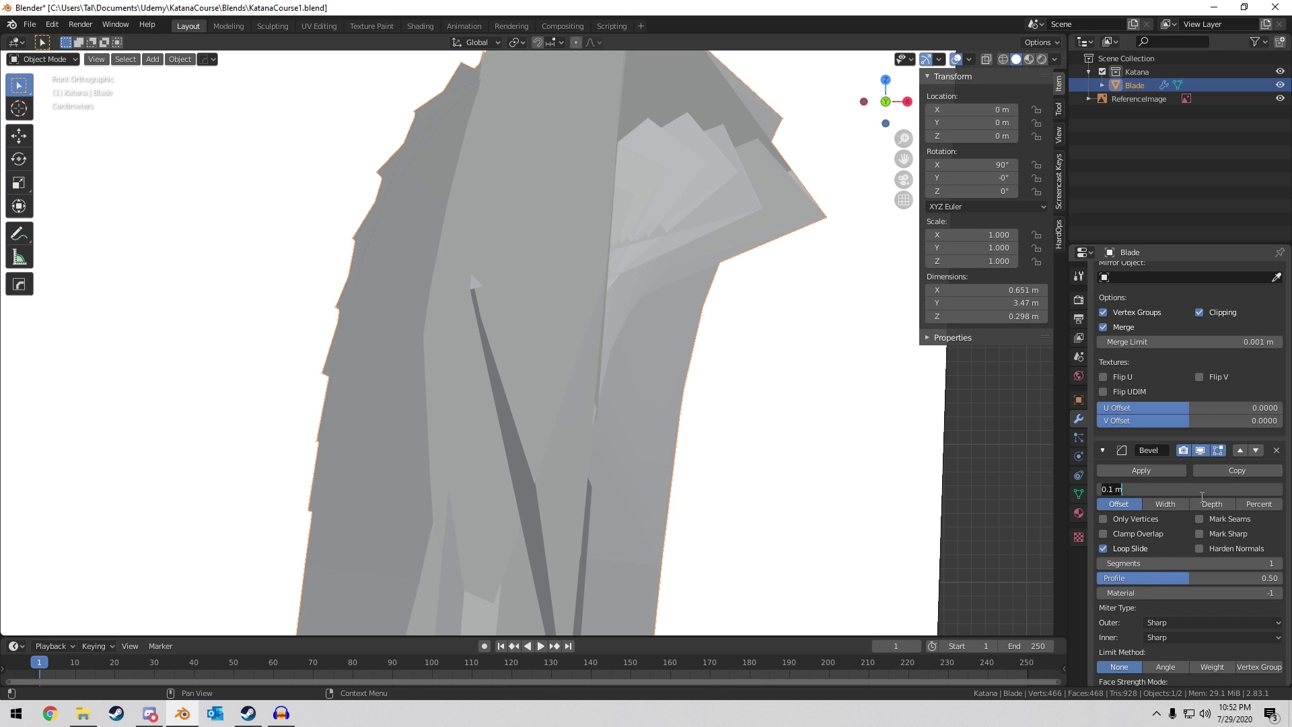
pyautogui.press('Return')
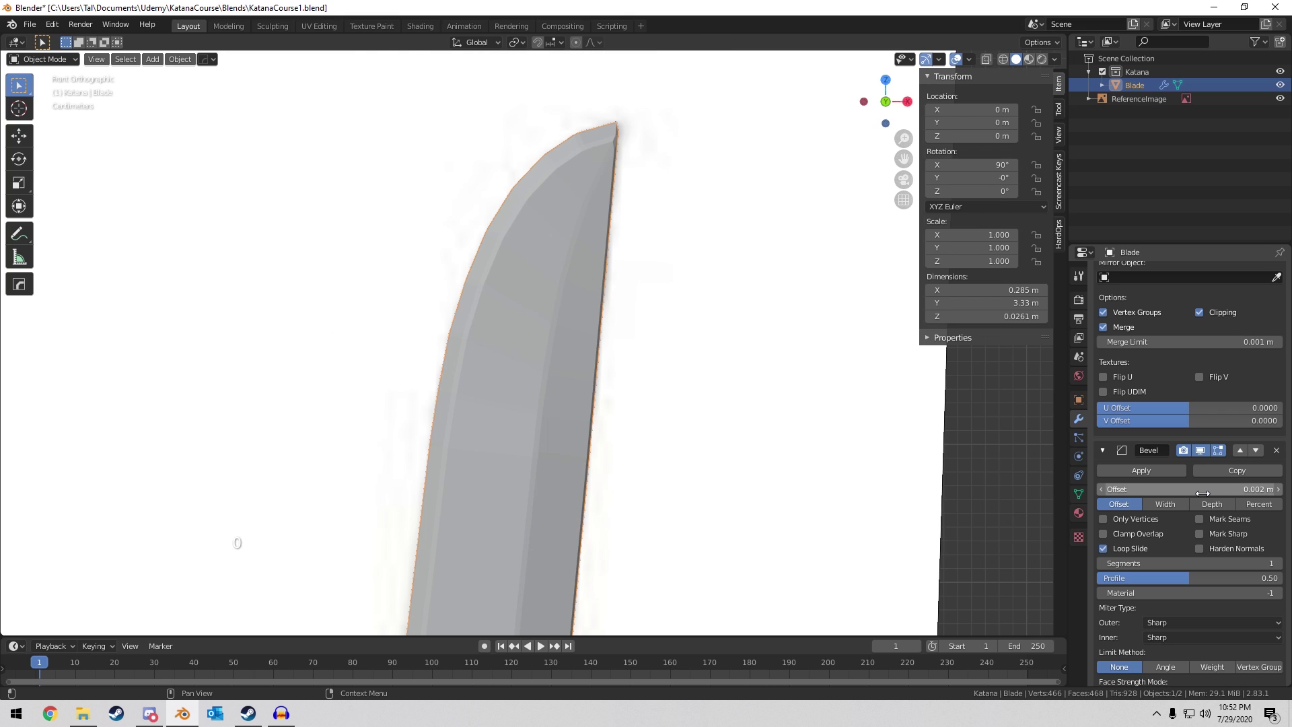
pyautogui.moveTo(1229, 568); pyautogui.dragTo(1255, 567)
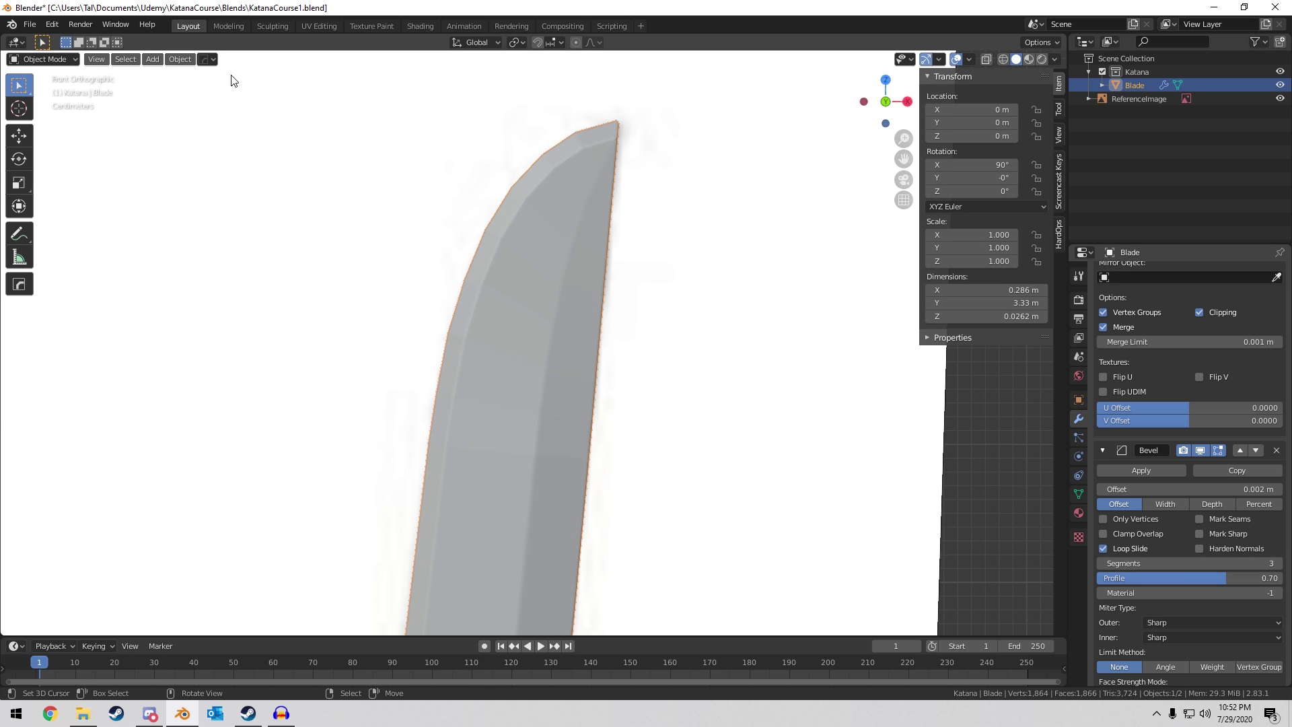
# Shade the blade smooth and set the Bevel modifier's limit method to Weight.
pyautogui.click(180, 59)
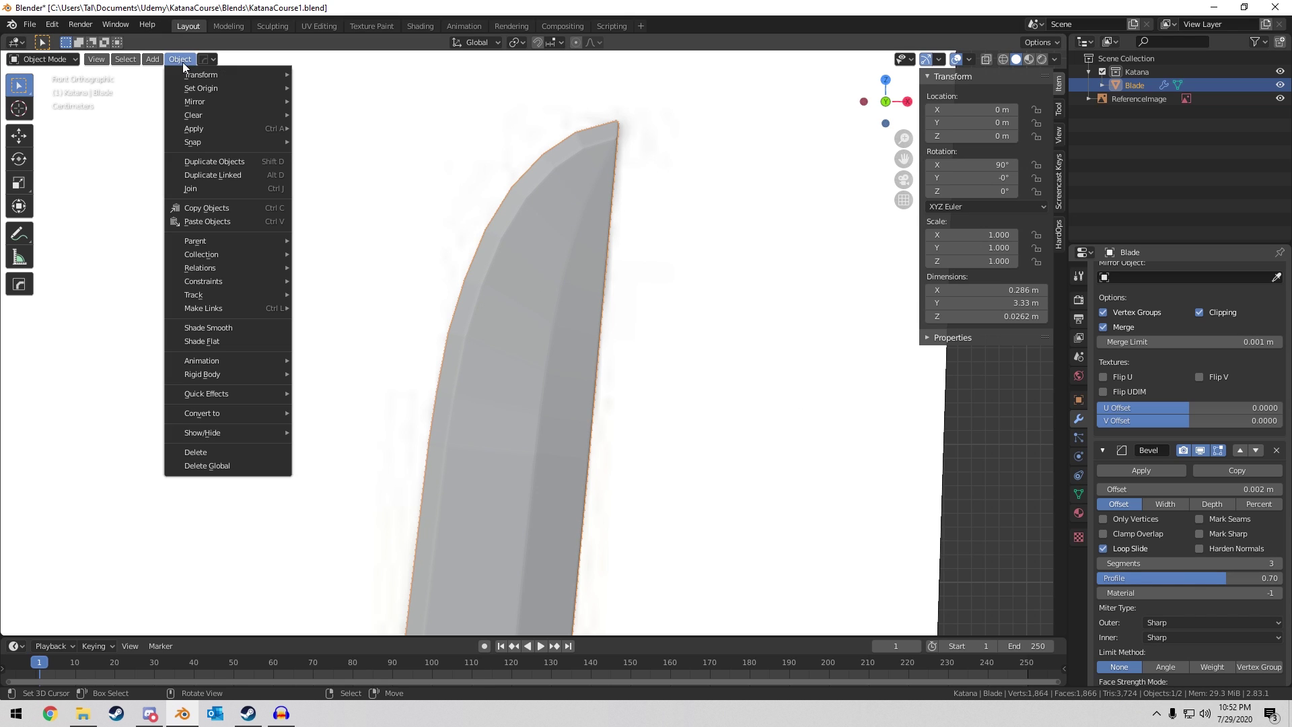
pyautogui.click(229, 330)
pyautogui.moveTo(498, 224); pyautogui.dragTo(516, 244, button='middle')
pyautogui.scroll(-3, 1144, 518)
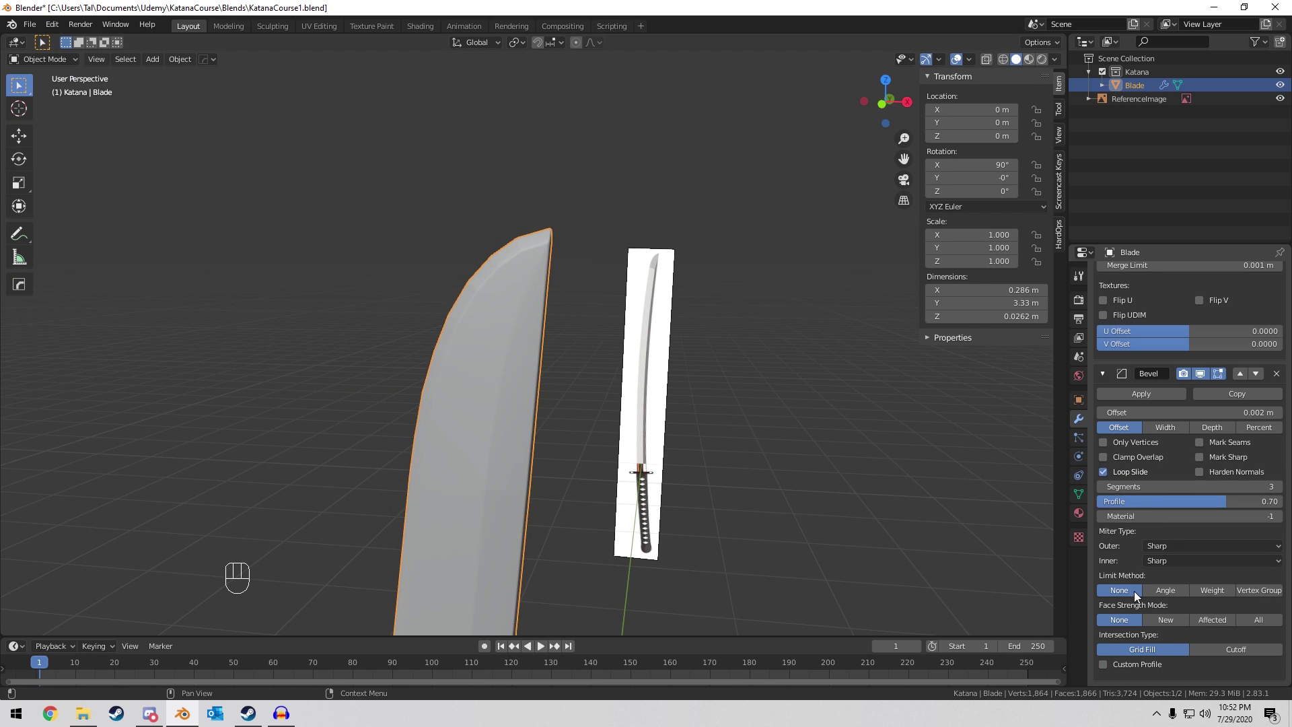
pyautogui.click(1210, 590)
pyautogui.keyDown('shift'); pyautogui.moveTo(565, 325); pyautogui.dragTo(580, 385, button='middle'); pyautogui.keyUp('shift')
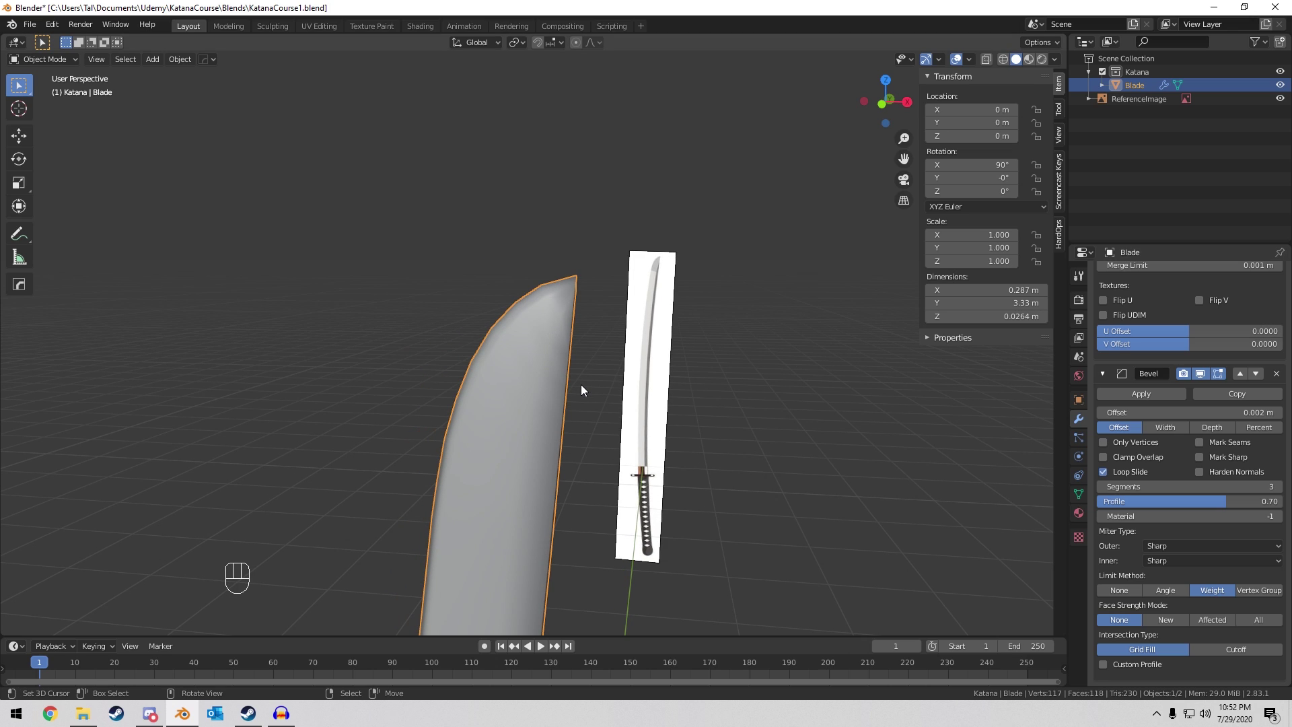
# Select the long edge loop bordering the blade's back in Edit Mode and set its mean bevel weight to 1.00.
pyautogui.press('Tab')
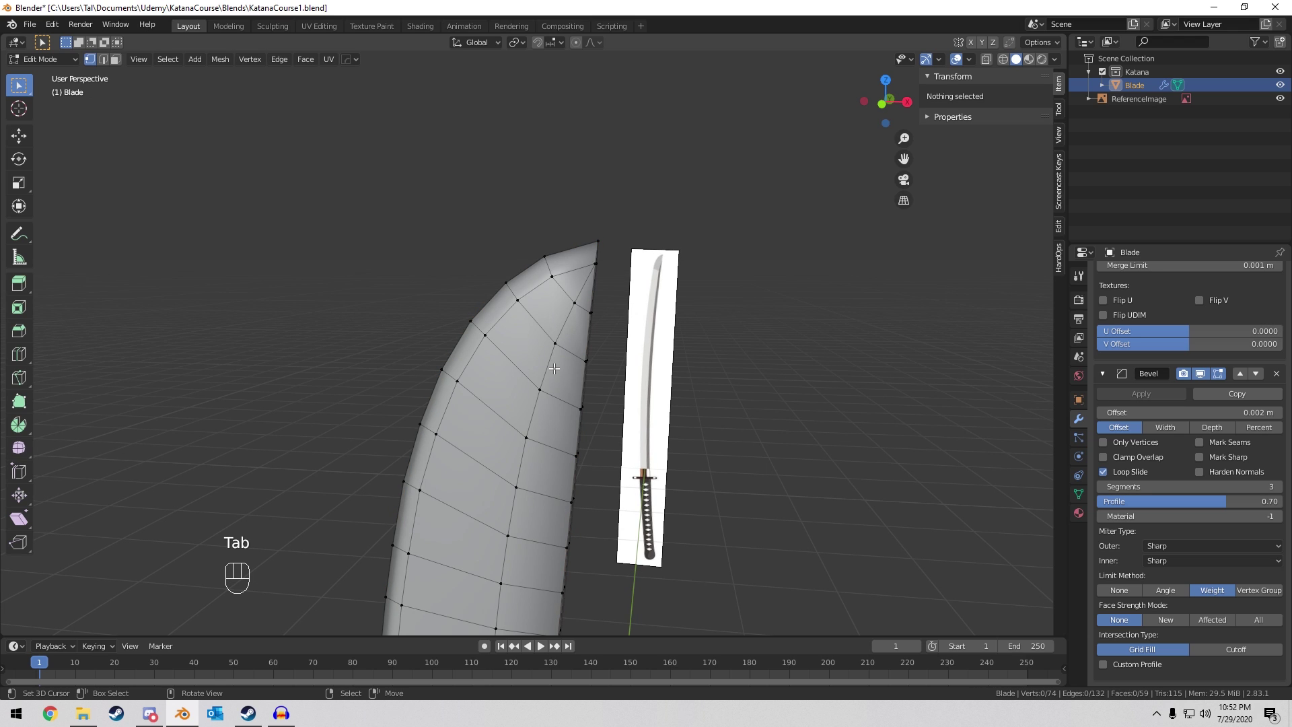
pyautogui.moveTo(553, 369); pyautogui.dragTo(424, 364, button='middle')
pyautogui.press('1')
pyautogui.click(369, 331)
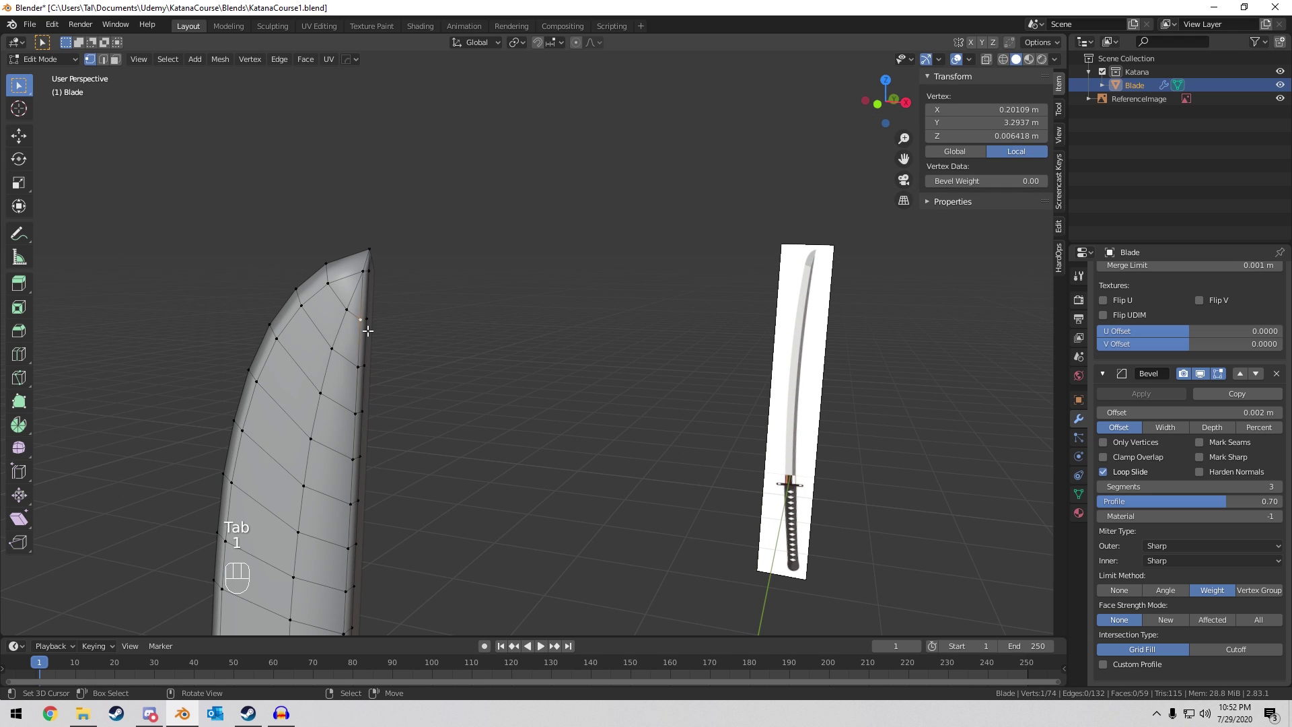
pyautogui.press('KP_Decimal')
pyautogui.moveTo(765, 290); pyautogui.dragTo(548, 320, button='middle')
pyautogui.press('2')
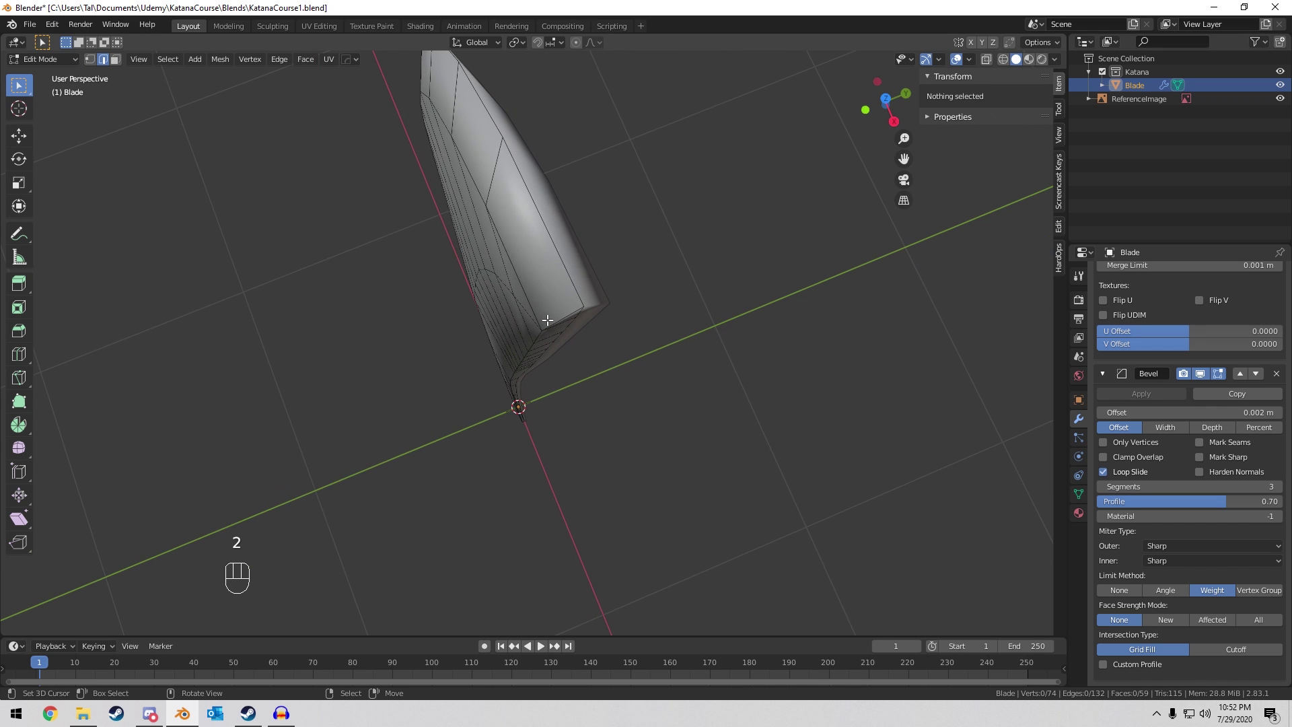
pyautogui.moveTo(503, 443); pyautogui.dragTo(540, 318, button='middle')
pyautogui.keyDown('alt'); pyautogui.click(546, 302); pyautogui.keyUp('alt')
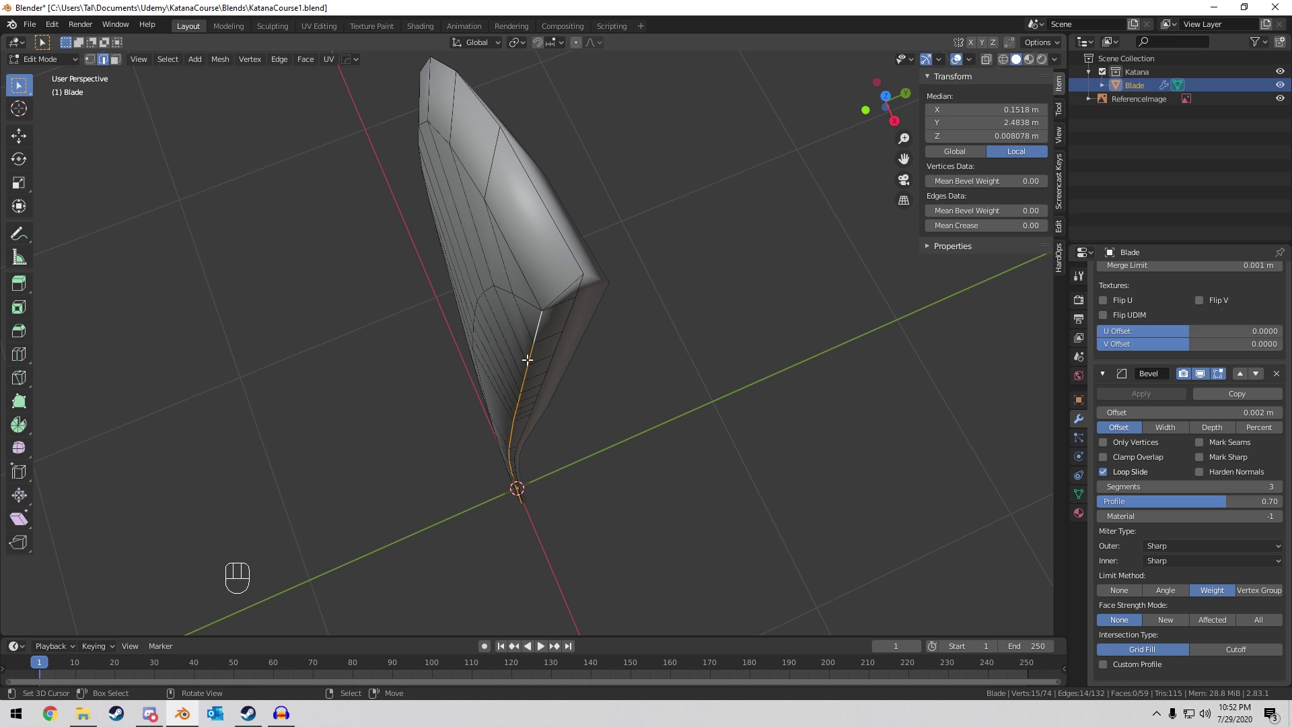
pyautogui.scroll(5, 591, 363)
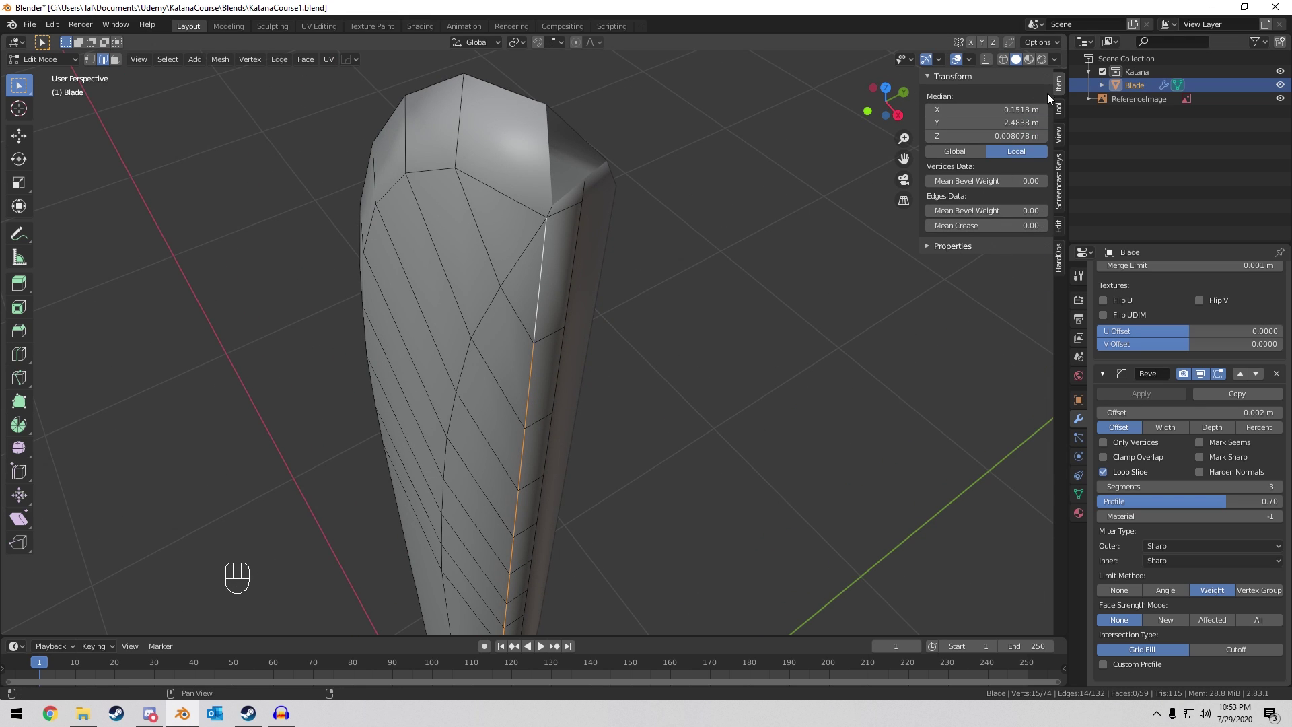
pyautogui.press('n')
pyautogui.press('n')
pyautogui.press('n')
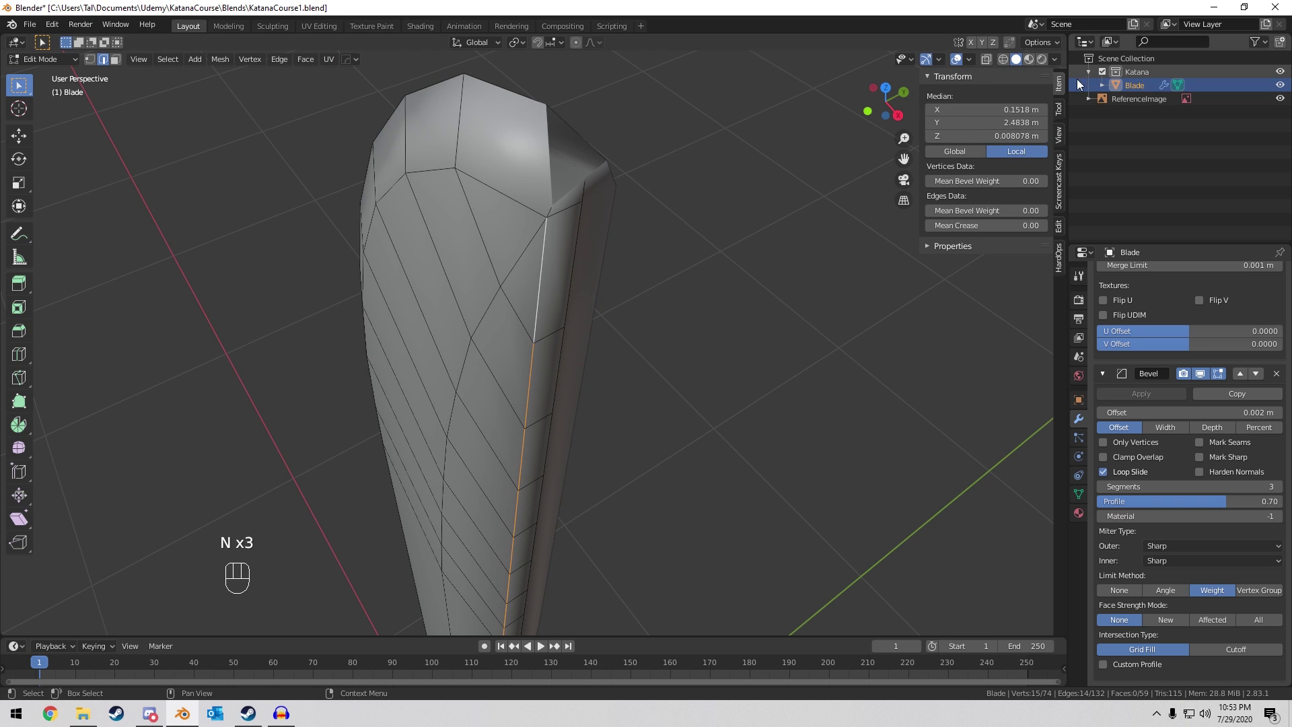
pyautogui.moveTo(1013, 211); pyautogui.dragTo(1063, 210)
# Set the bevel weight to 1.00 on the short edge continuing from the back's border to the blade's point.
pyautogui.moveTo(675, 200); pyautogui.dragTo(620, 150, button='middle')
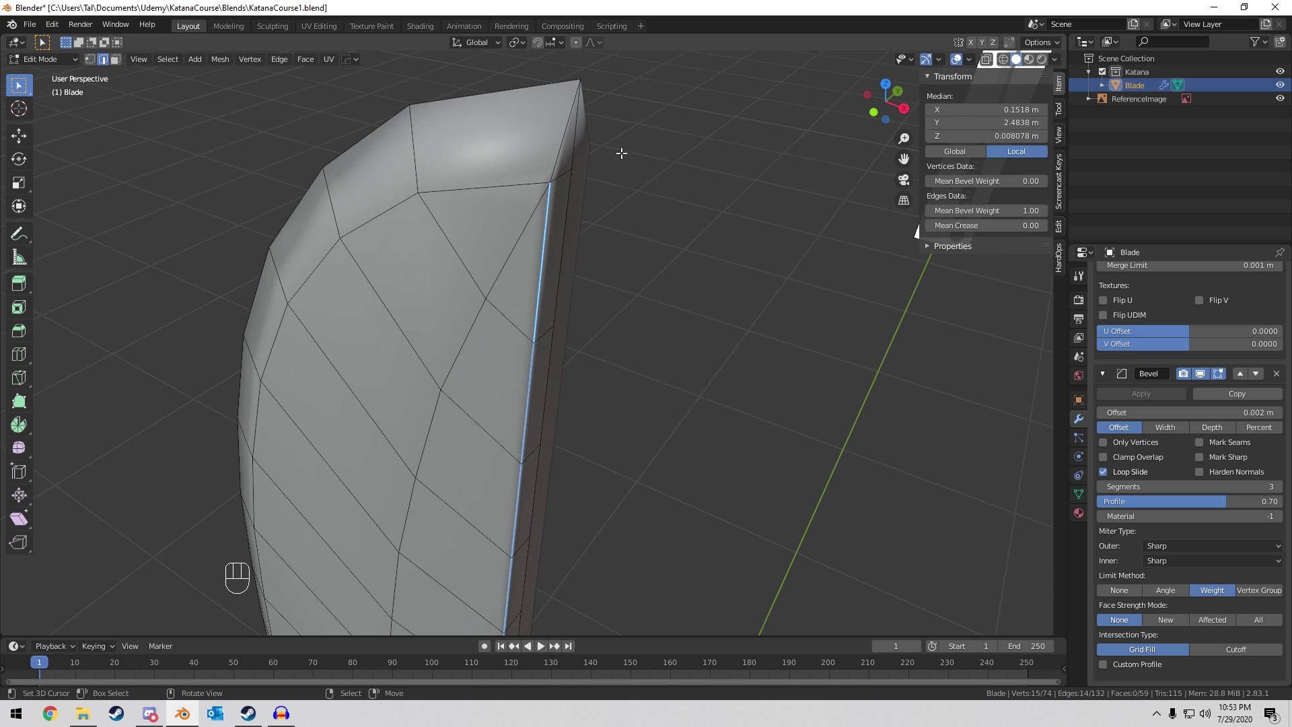
pyautogui.click(562, 155)
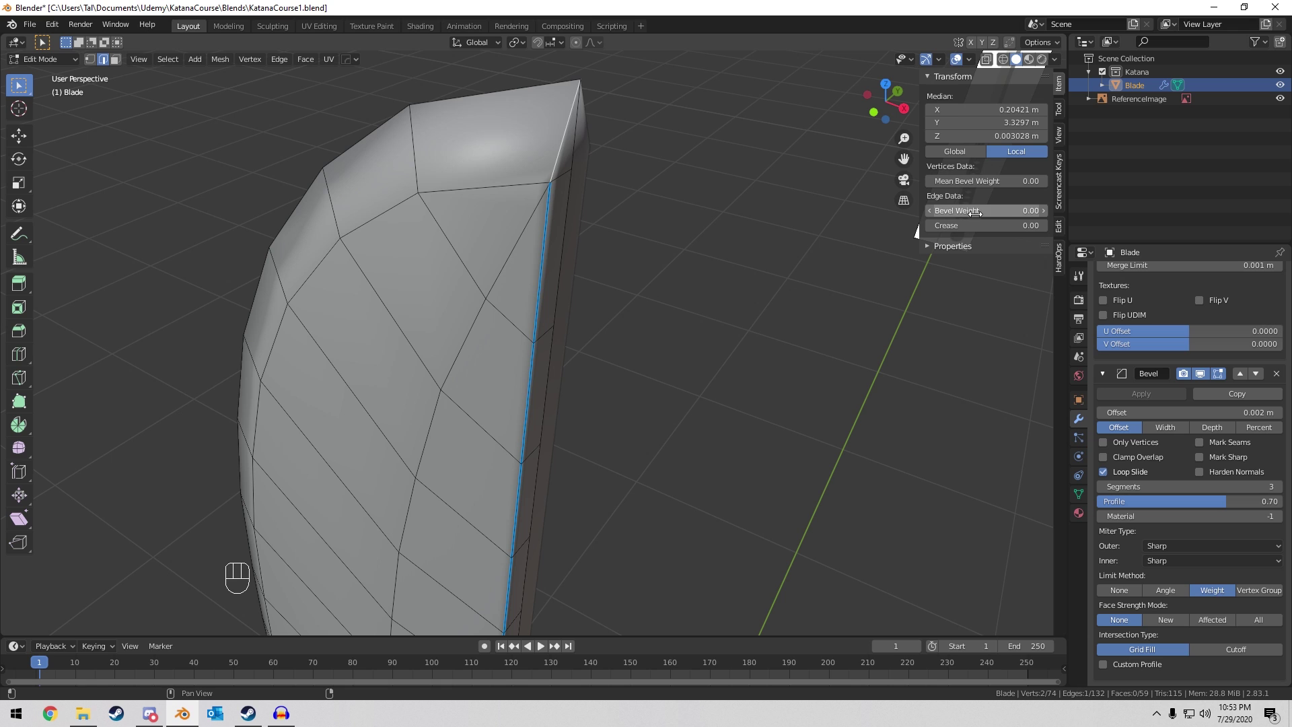
pyautogui.moveTo(1013, 210); pyautogui.dragTo(1049, 211)
# Set the mean bevel weight to 1.00 on the ridge line's edge loop and on the loop beside the cutting edge.
pyautogui.keyDown('alt'); pyautogui.click(513, 239); pyautogui.keyUp('alt')
pyautogui.moveTo(513, 238); pyautogui.dragTo(483, 315, button='middle')
pyautogui.moveTo(1002, 211); pyautogui.dragTo(1049, 211)
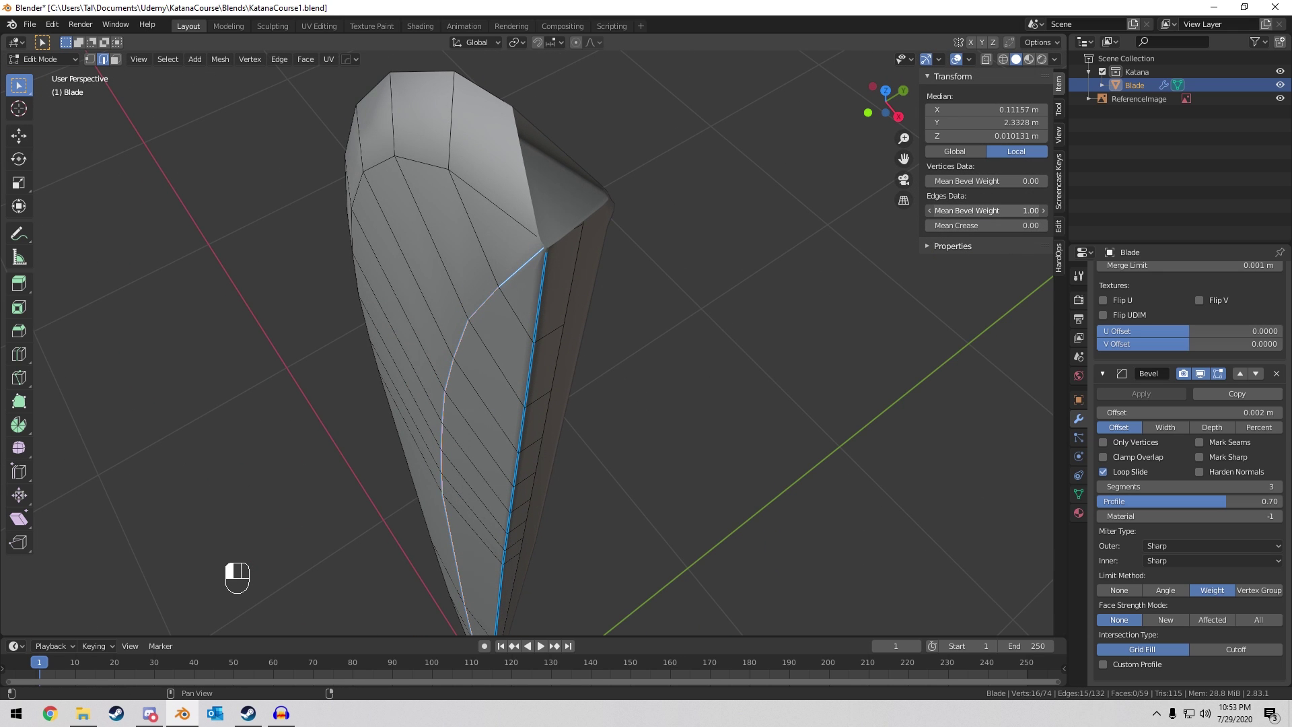
pyautogui.moveTo(372, 267); pyautogui.dragTo(418, 202, button='middle')
pyautogui.keyDown('alt'); pyautogui.click(419, 205); pyautogui.keyUp('alt')
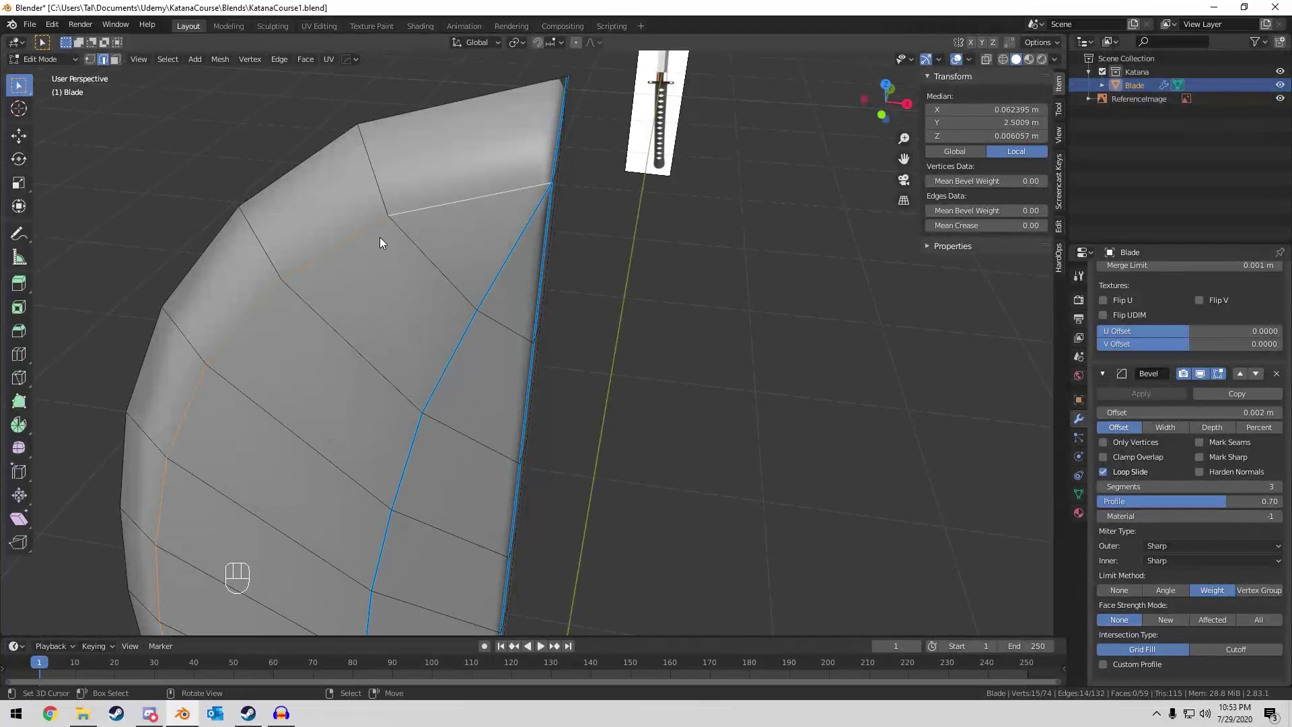
pyautogui.moveTo(1002, 211); pyautogui.dragTo(1050, 210)
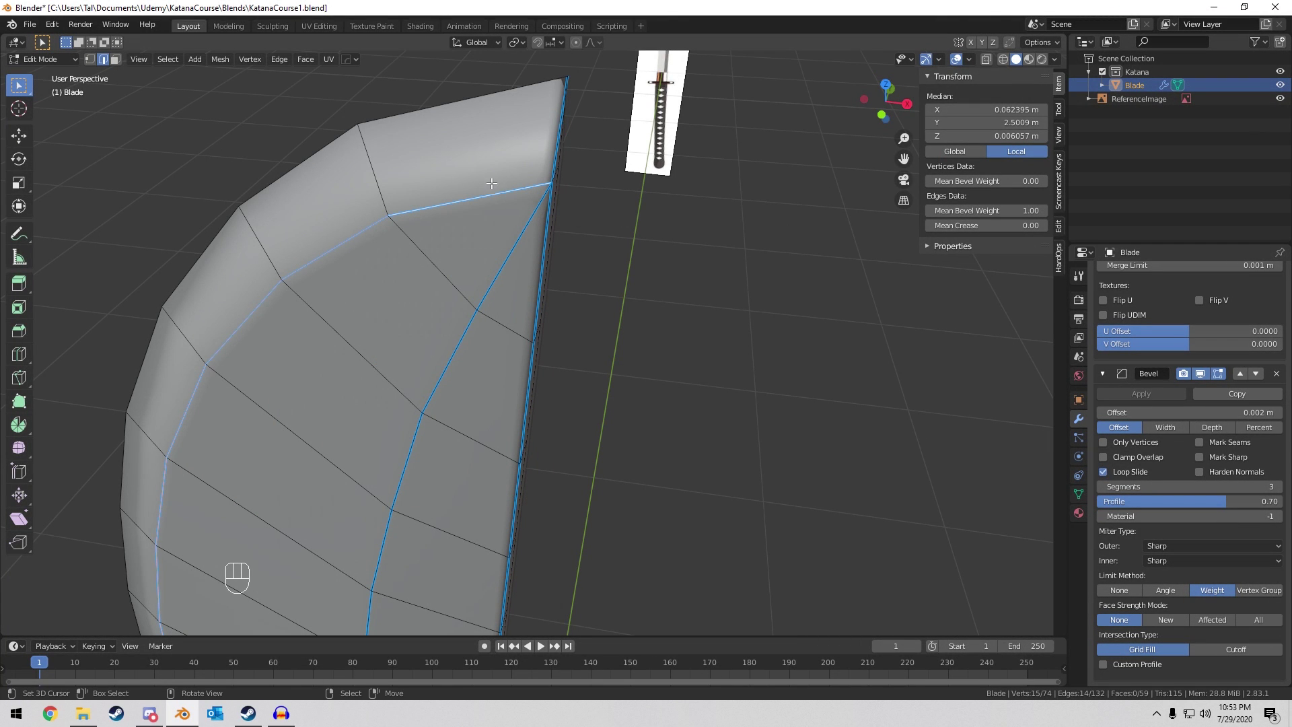
# Select the four edges along the blade's base outline, set their mean bevel weight to 1.00, and return to Object Mode.
pyautogui.scroll(-3, 504, 260)
pyautogui.keyDown('shift'); pyautogui.moveTo(504, 260); pyautogui.dragTo(628, 485, button='middle'); pyautogui.keyUp('shift')
pyautogui.press('1')
pyautogui.click(557, 563)
pyautogui.press('KP_Decimal')
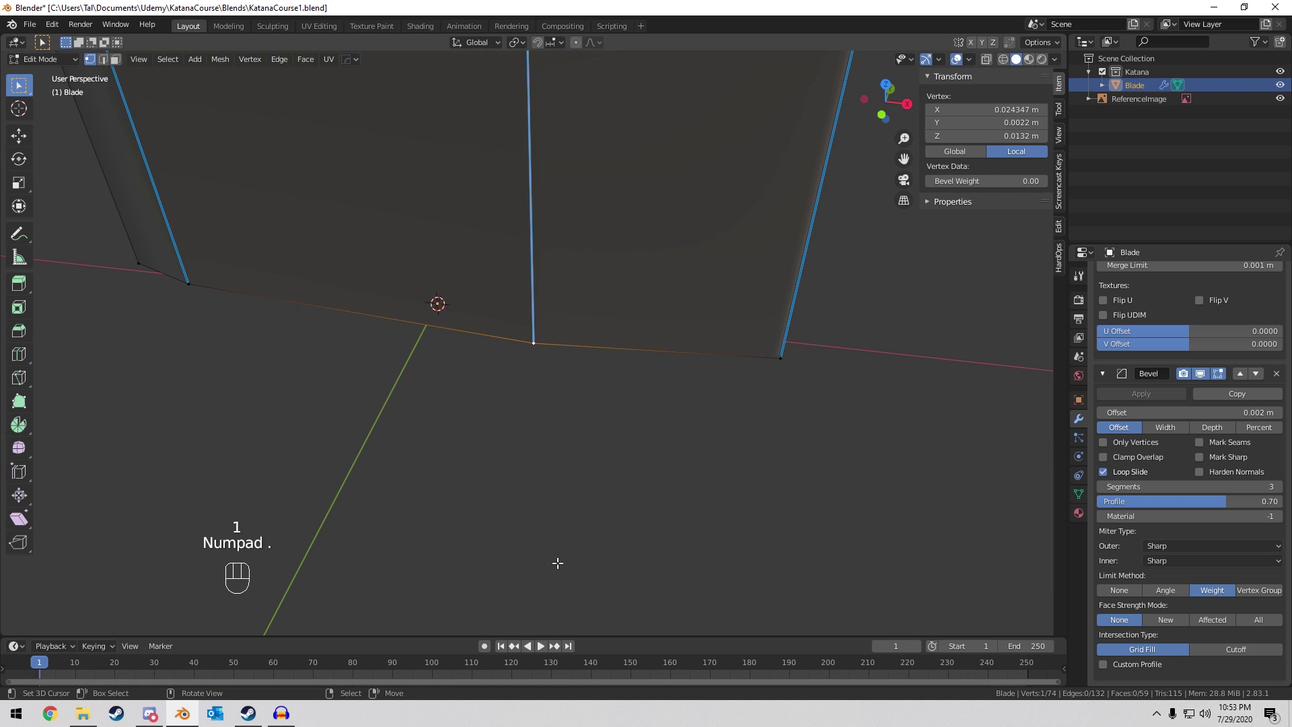
pyautogui.press('2')
pyautogui.moveTo(721, 361); pyautogui.dragTo(419, 495, button='middle')
pyautogui.click(661, 340)
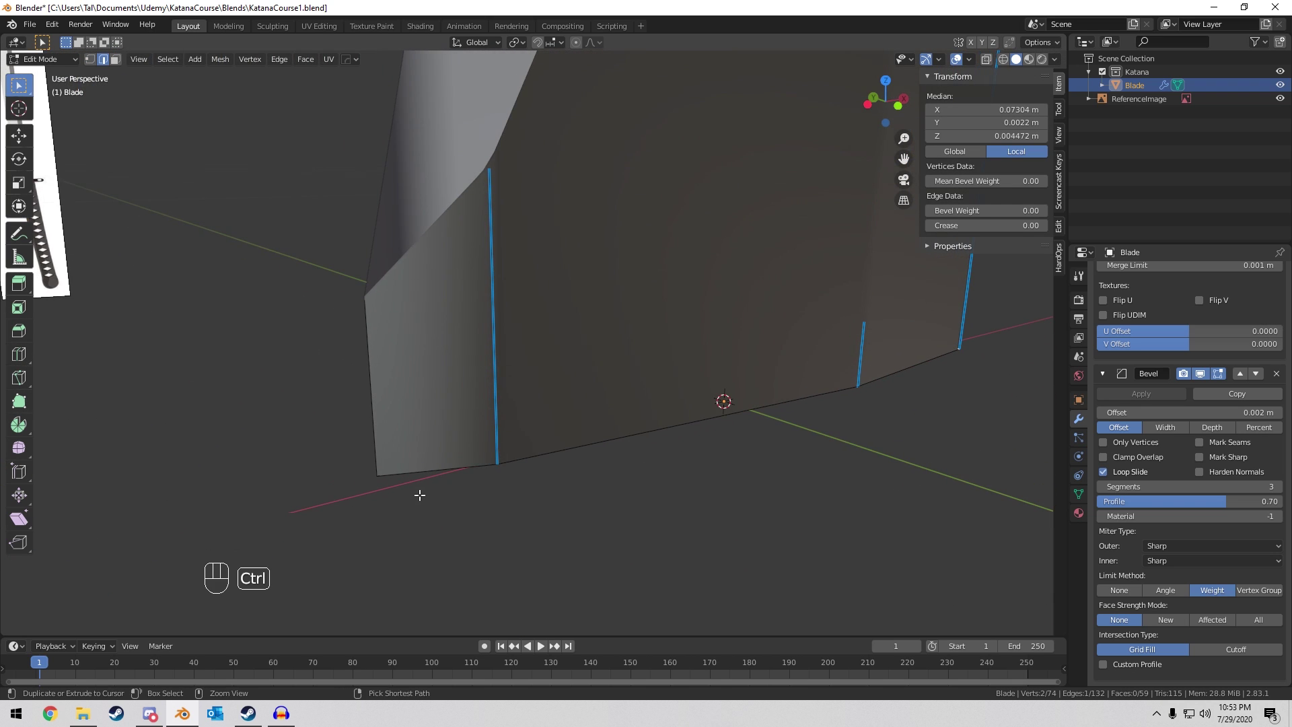
pyautogui.keyDown('ctrl'); pyautogui.click(458, 477); pyautogui.keyUp('ctrl')
pyautogui.moveTo(695, 377); pyautogui.dragTo(730, 426, button='middle')
pyautogui.scroll(2, 730, 425)
pyautogui.moveTo(958, 210); pyautogui.dragTo(975, 211)
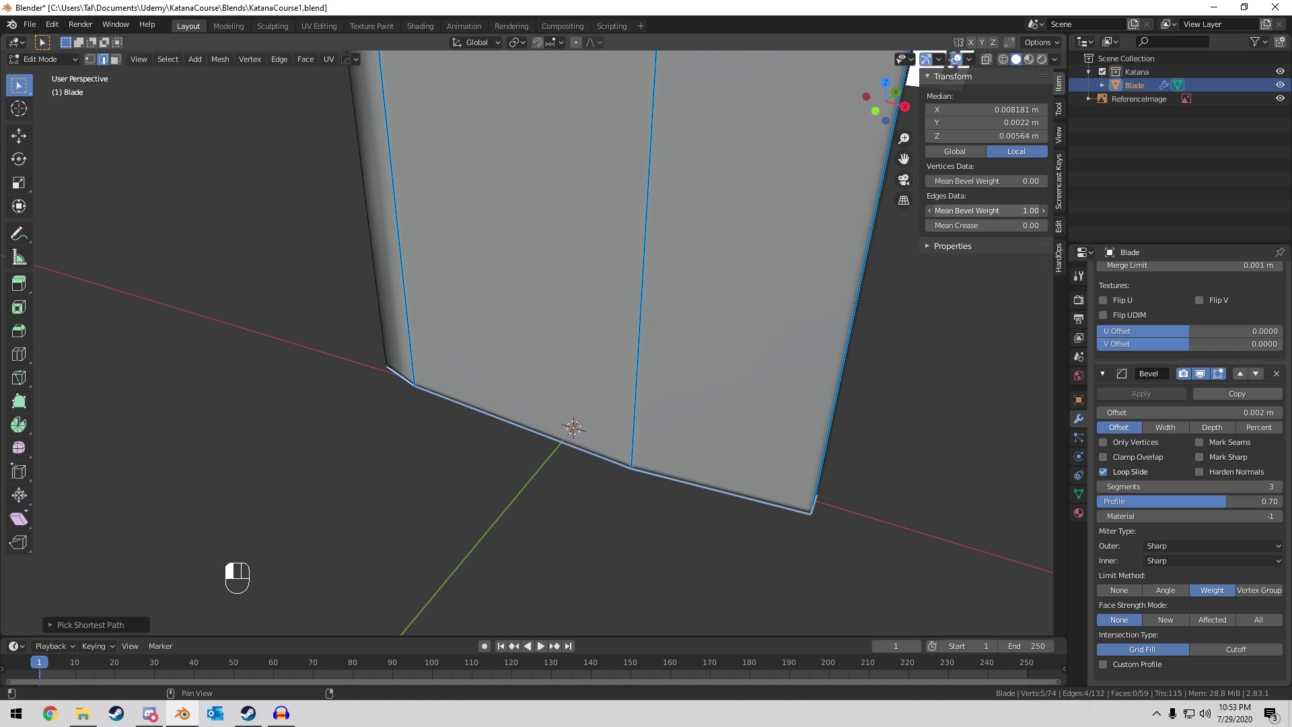
pyautogui.moveTo(591, 384); pyautogui.dragTo(658, 328, button='middle')
pyautogui.press('Tab')
# Add a Subdivision Surface modifier with two subdivision levels to the blade.
pyautogui.scroll(3, 626, 215)
pyautogui.scroll(3, 606, 337)
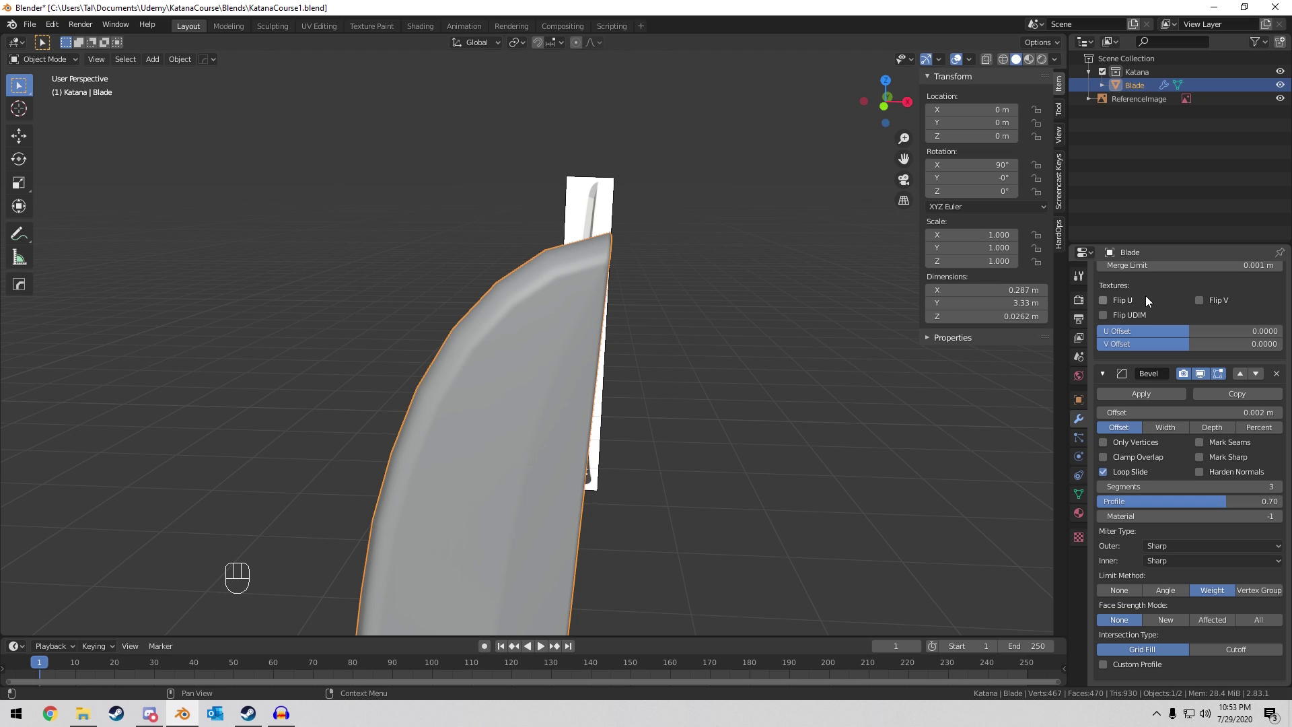
pyautogui.scroll(8, 1141, 343)
pyautogui.click(1160, 272)
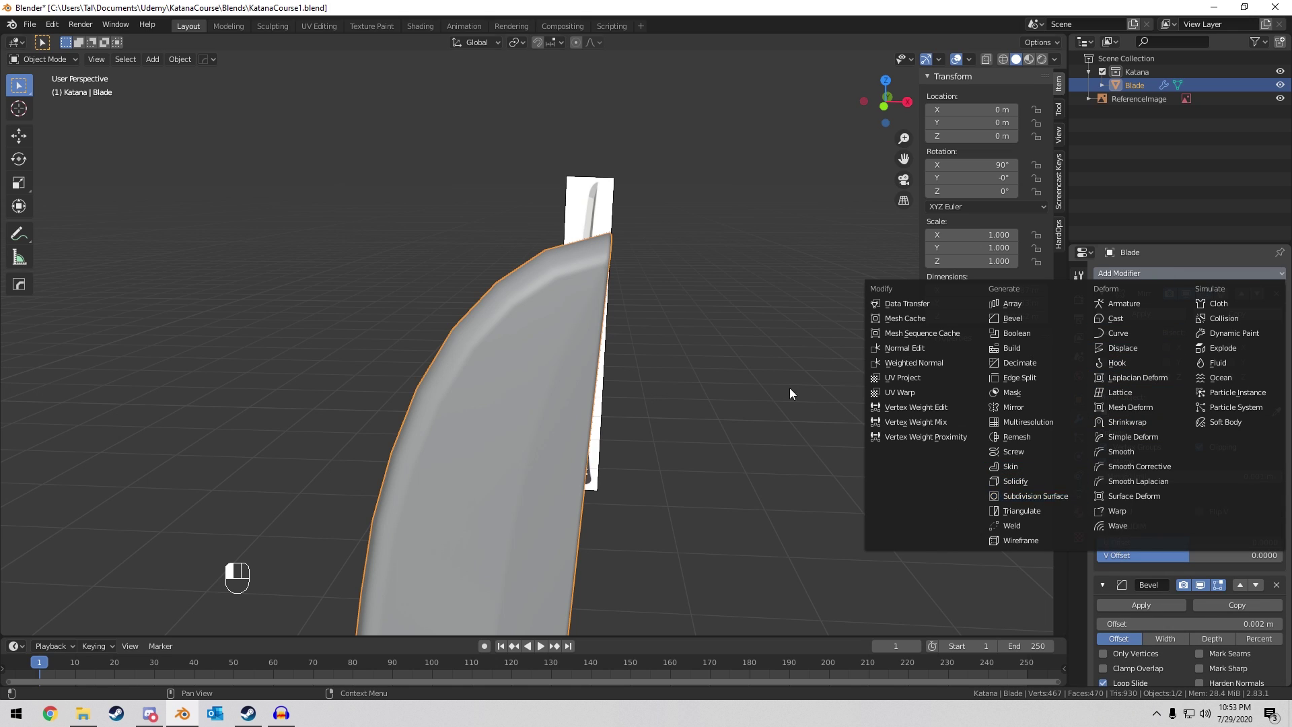
pyautogui.click(559, 349)
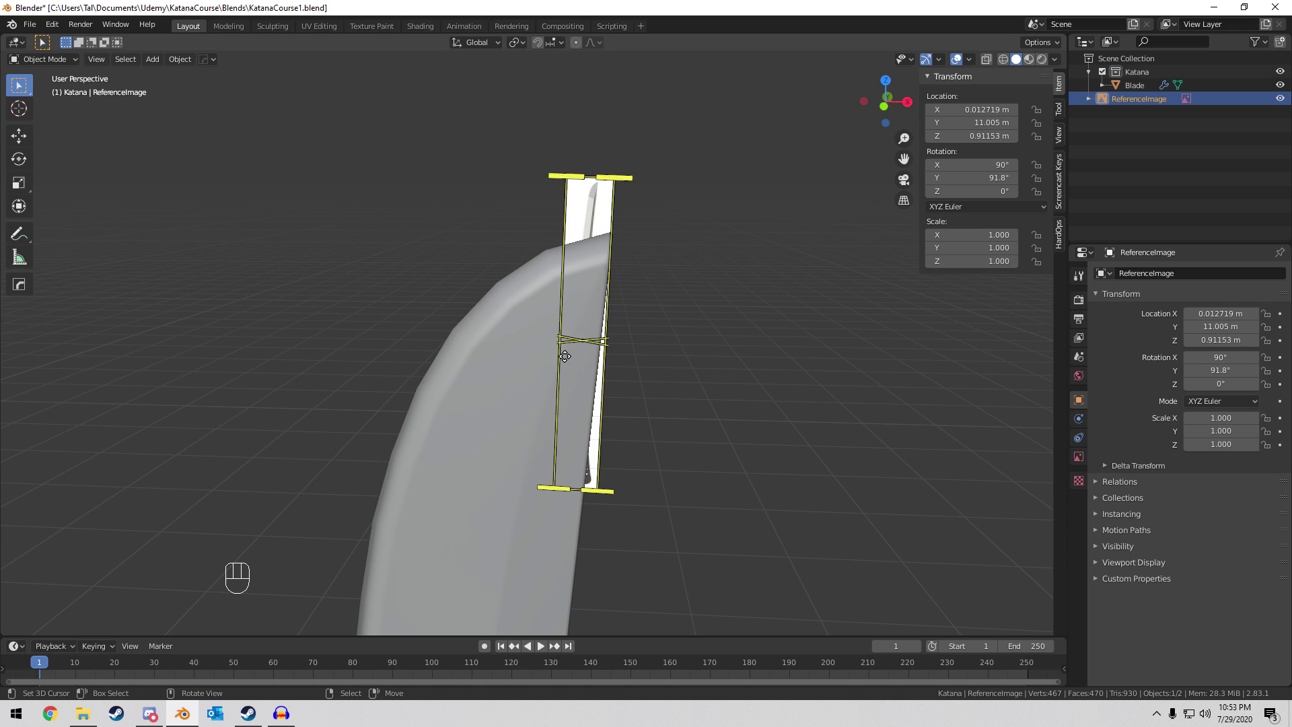
pyautogui.click(516, 360)
pyautogui.hotkey('ctrl', '2')
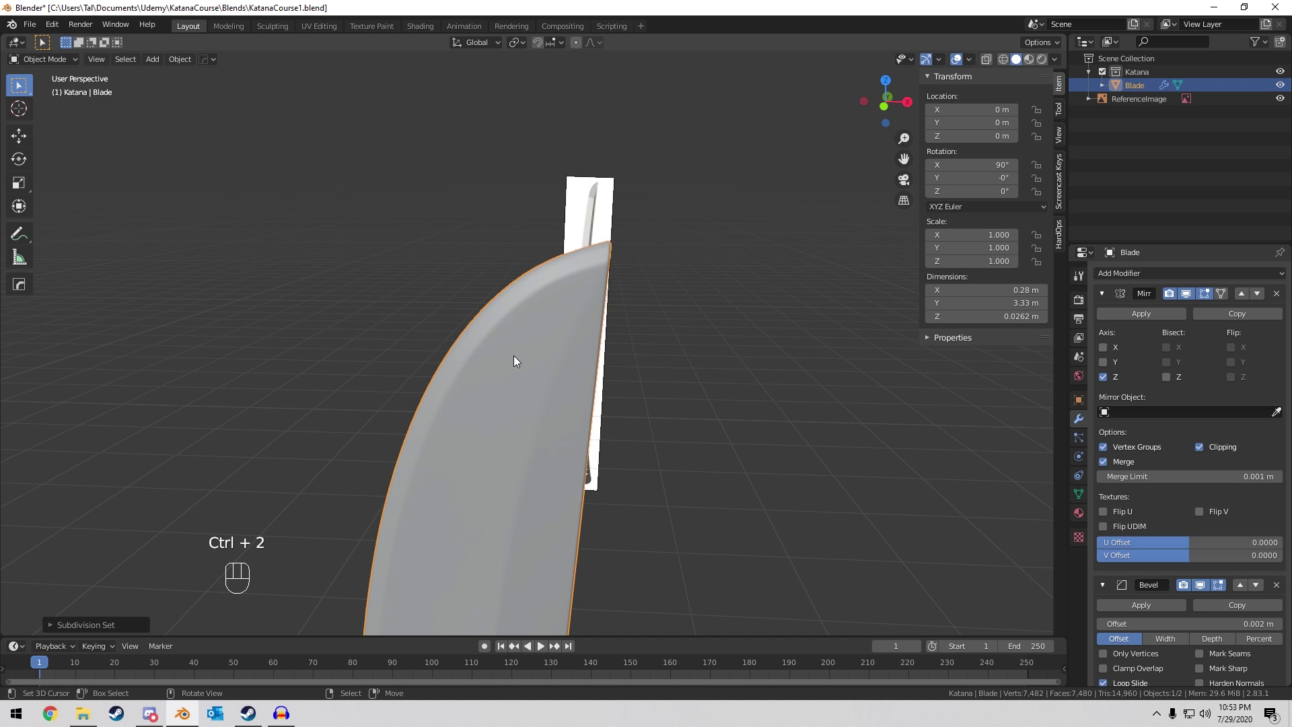
# Move the Subdivision Surface modifier above the Bevel modifier in the blade's modifier stack.
pyautogui.press('Tab')
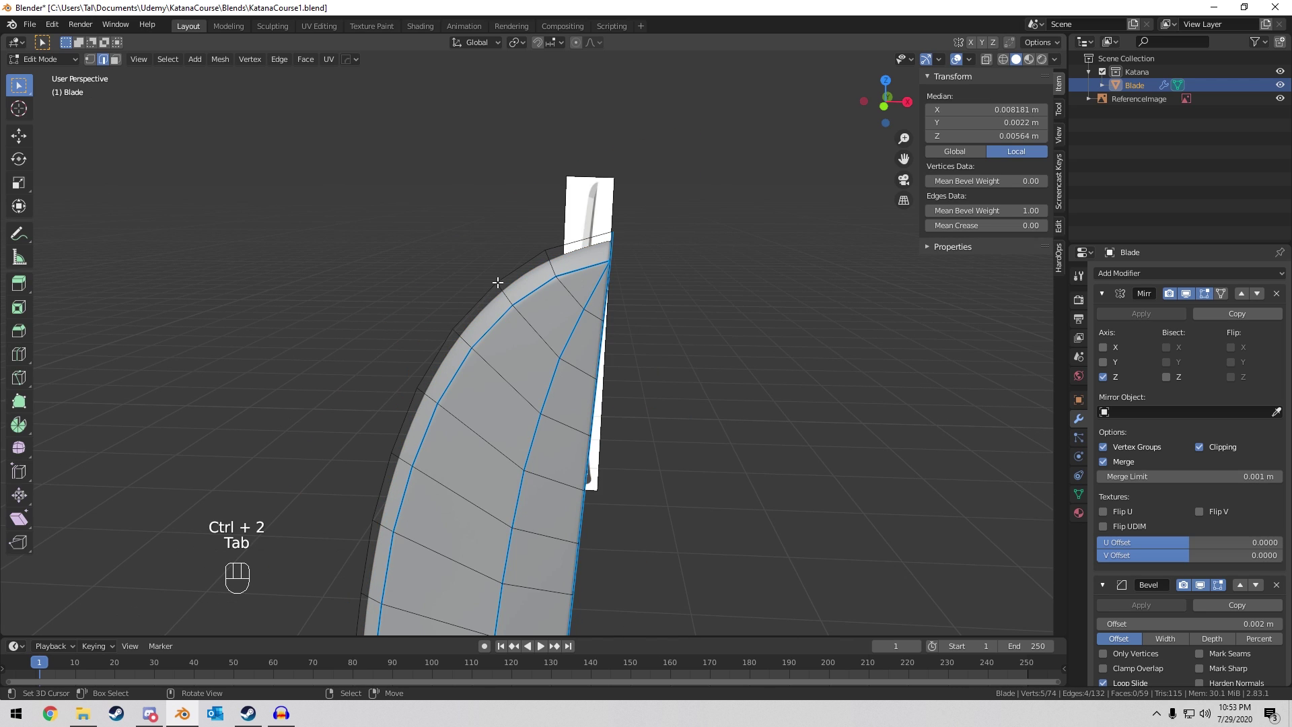
pyautogui.press('2')
pyautogui.scroll(-10, 1116, 442)
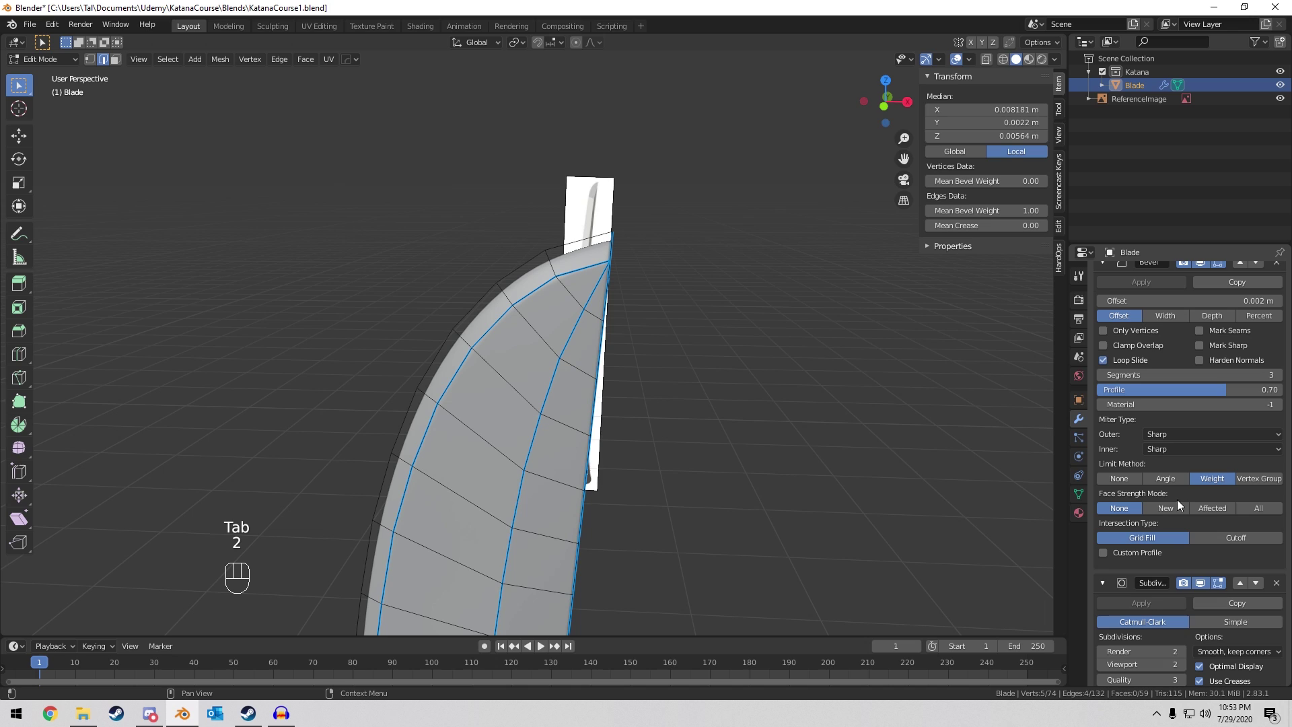
pyautogui.click(1240, 583)
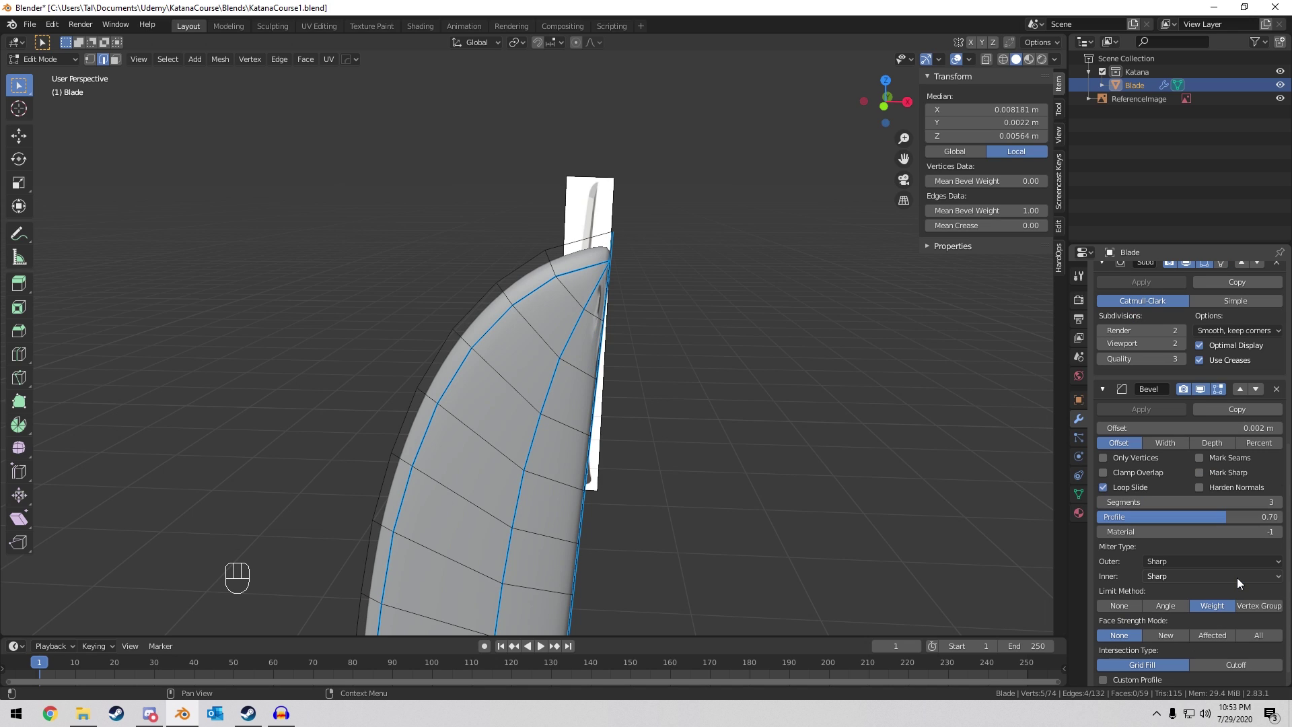
pyautogui.press('Tab')
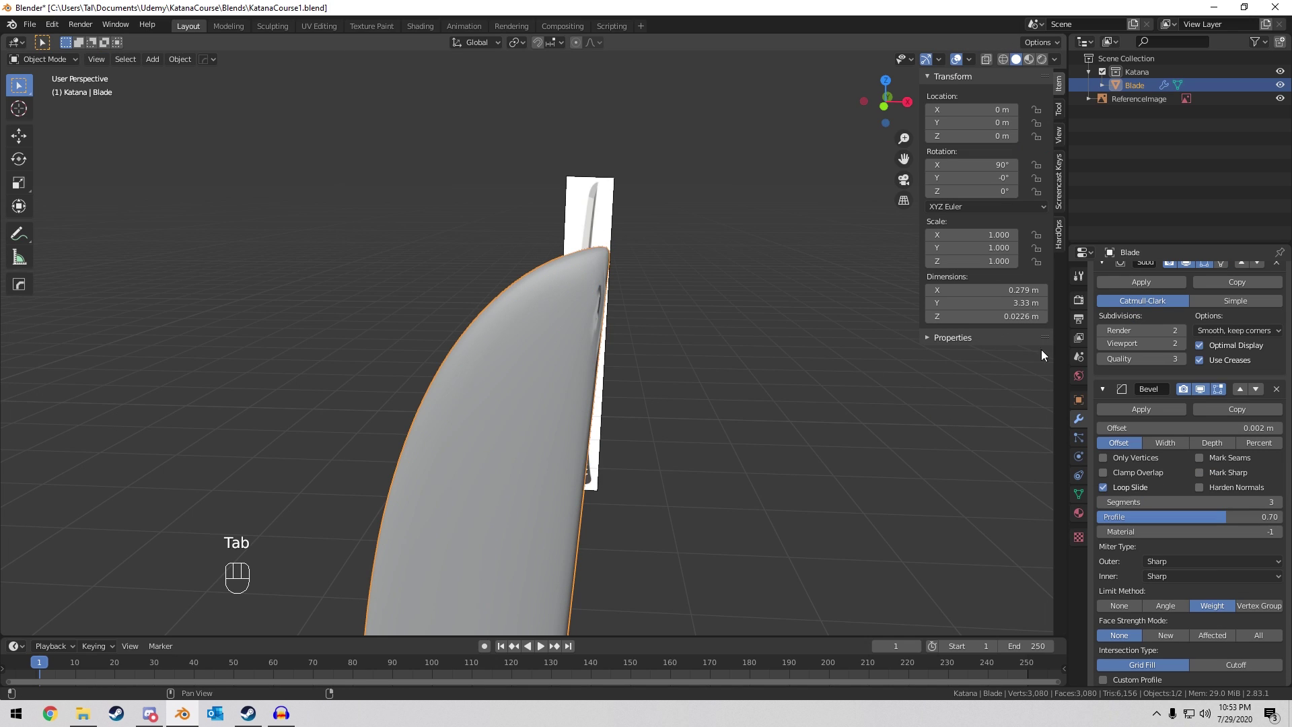
# Turn off Optimal Display for the Subdivision Surface modifier and view the blade's full mesh in wireframe shading.
pyautogui.scroll(4, 1206, 387)
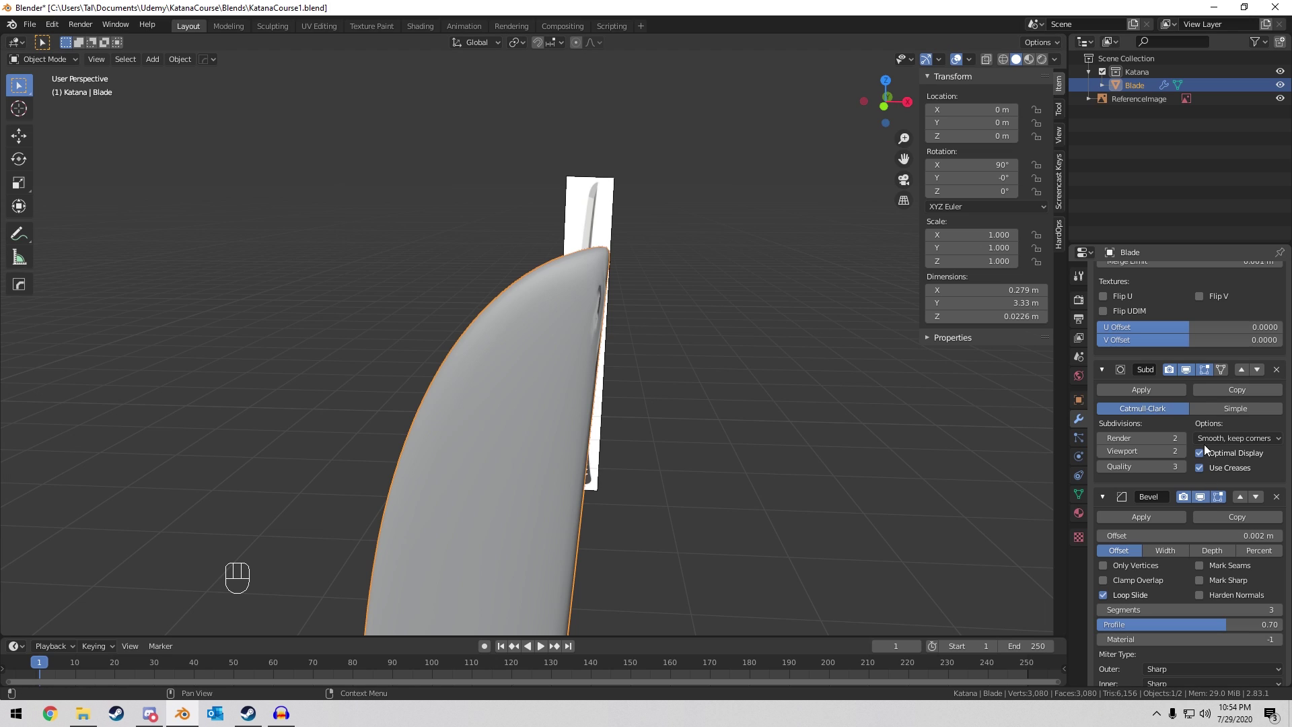
pyautogui.press('Tab')
pyautogui.press('Tab')
pyautogui.click(1199, 452)
pyautogui.press('z')
pyautogui.click(486, 340)
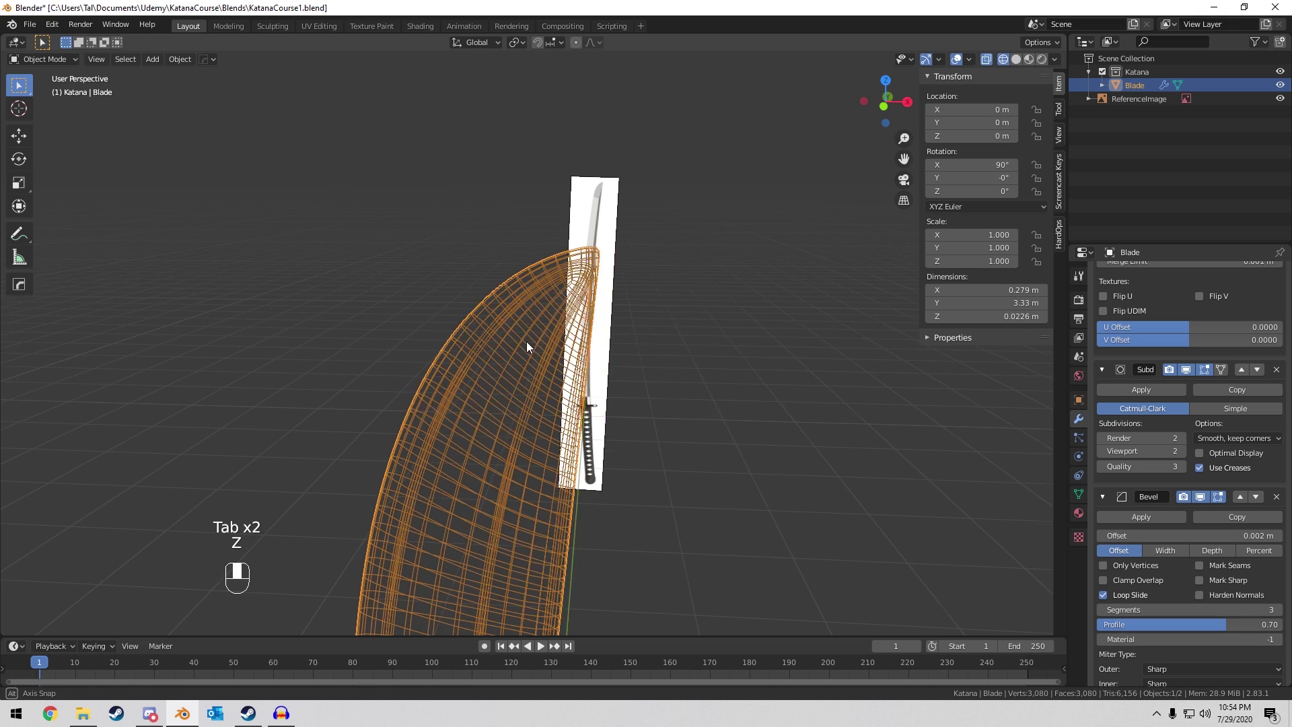
pyautogui.moveTo(526, 341); pyautogui.dragTo(382, 256, button='middle')
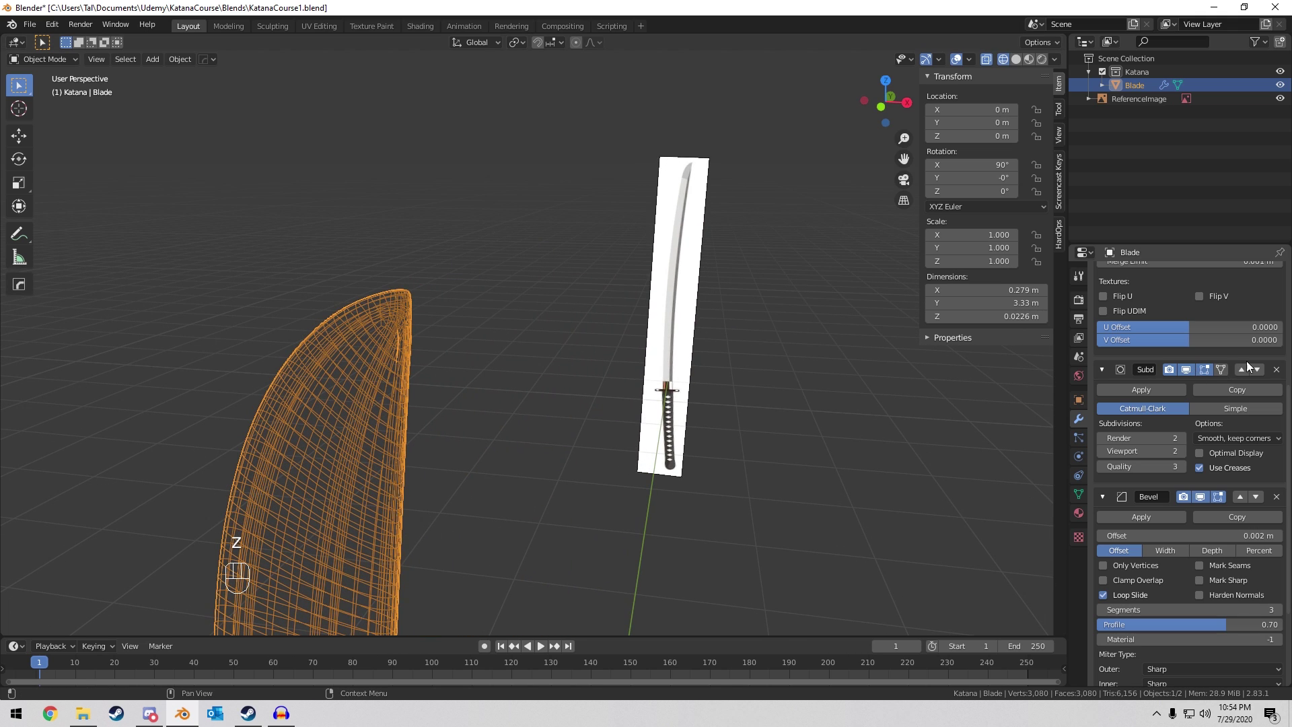
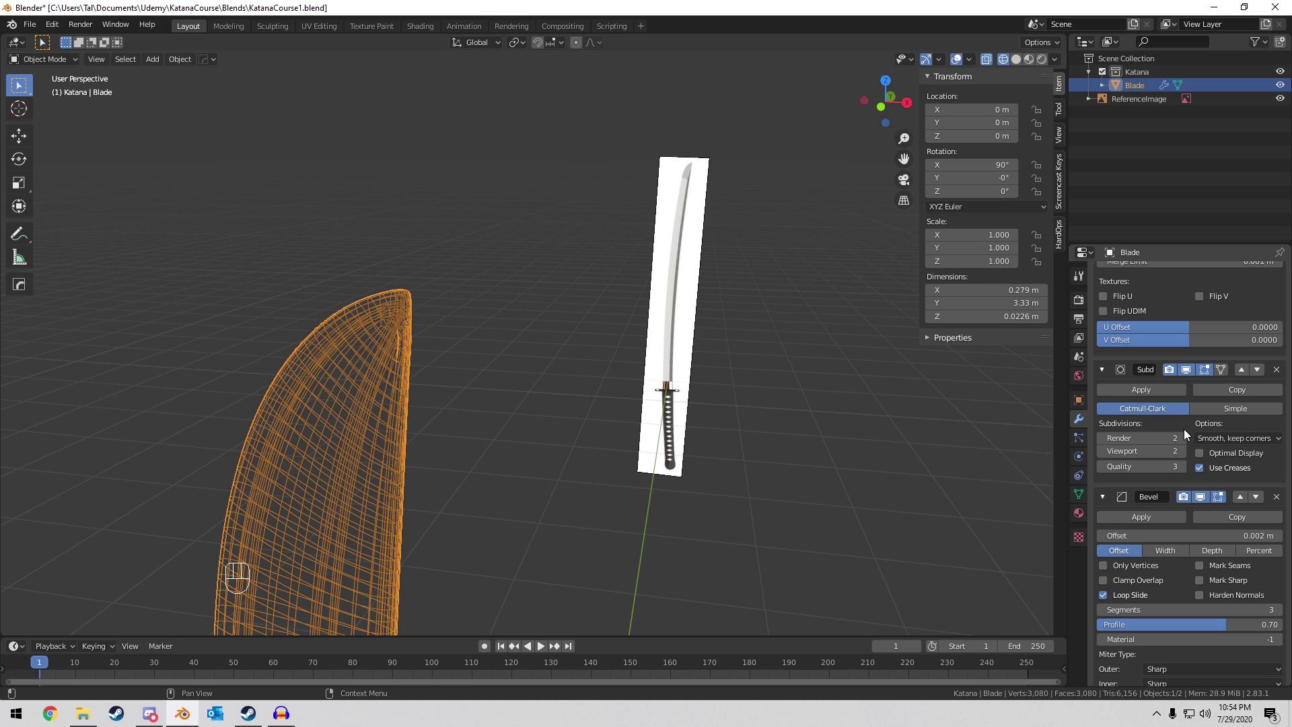
# Move the Subdivision Surface modifier back below the Bevel modifier and return the viewport to solid shading.
pyautogui.click(1257, 369)
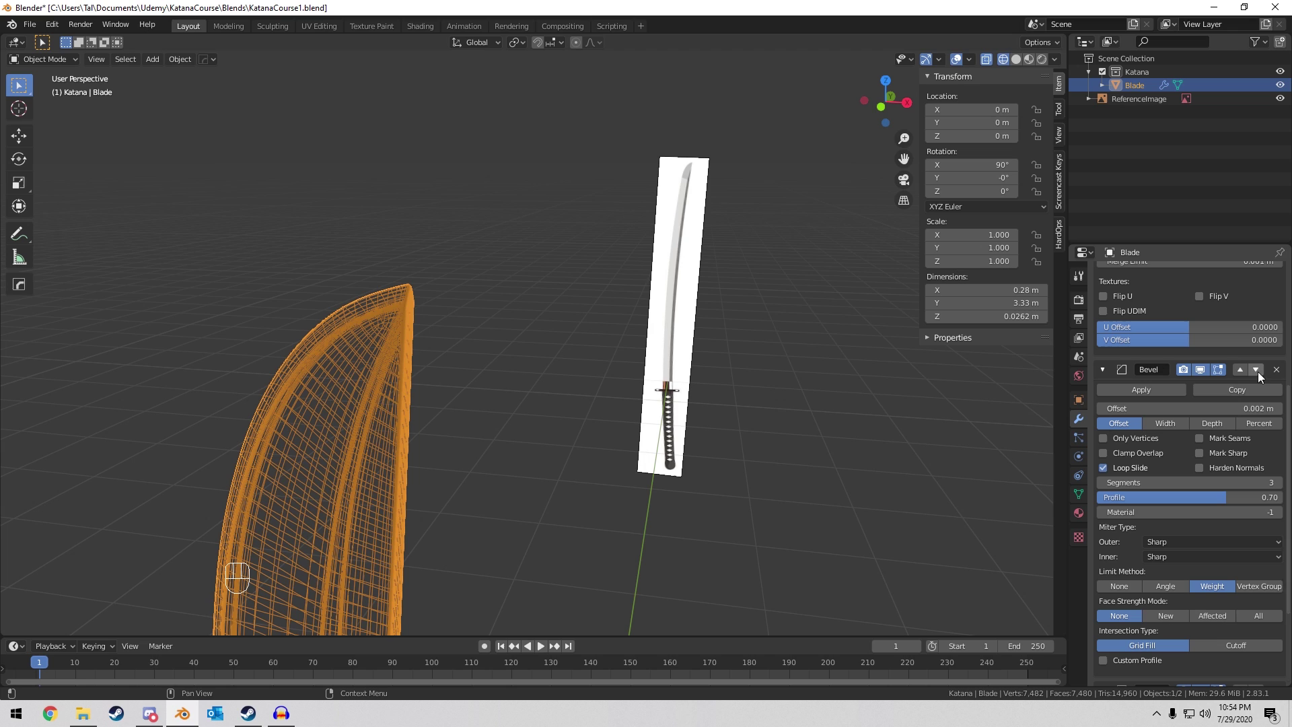
pyautogui.moveTo(471, 350); pyautogui.dragTo(494, 300, button='middle')
pyautogui.press('Tab')
pyautogui.press('z')
pyautogui.press('Tab')
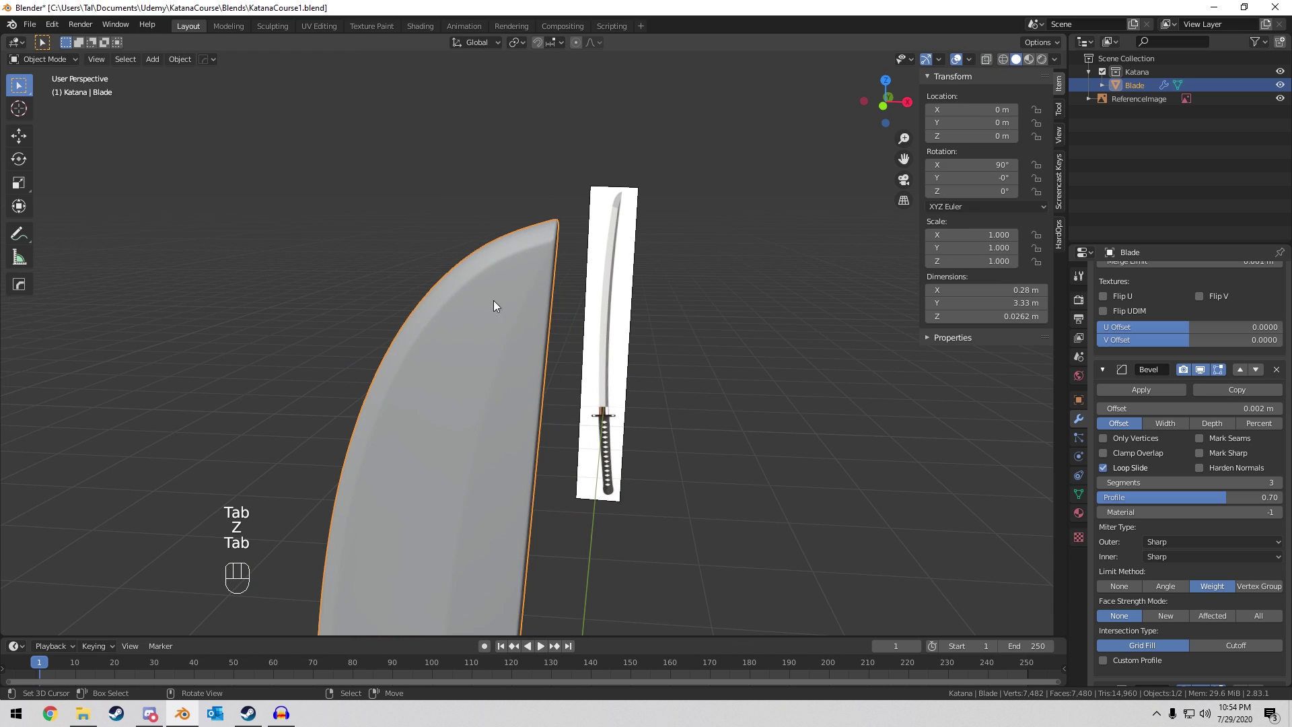
# Select the edge loop along the blade's outer outline, set its mean crease to 1.00, and return to Object Mode.
pyautogui.press('Tab')
pyautogui.press('Tab')
pyautogui.press('2')
pyautogui.keyDown('alt'); pyautogui.click(481, 234); pyautogui.keyUp('alt')
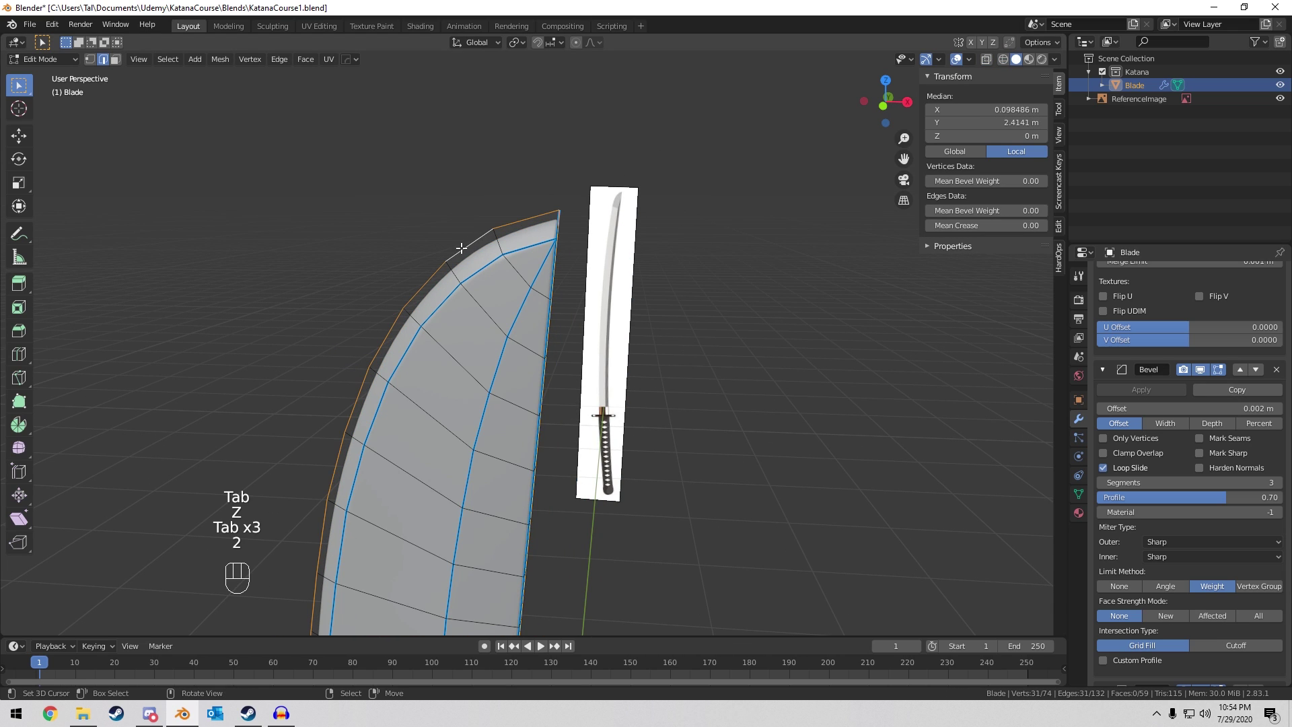
pyautogui.keyDown('shift'); pyautogui.moveTo(463, 248); pyautogui.dragTo(281, 290, button='middle'); pyautogui.keyUp('shift')
pyautogui.scroll(3, 281, 290)
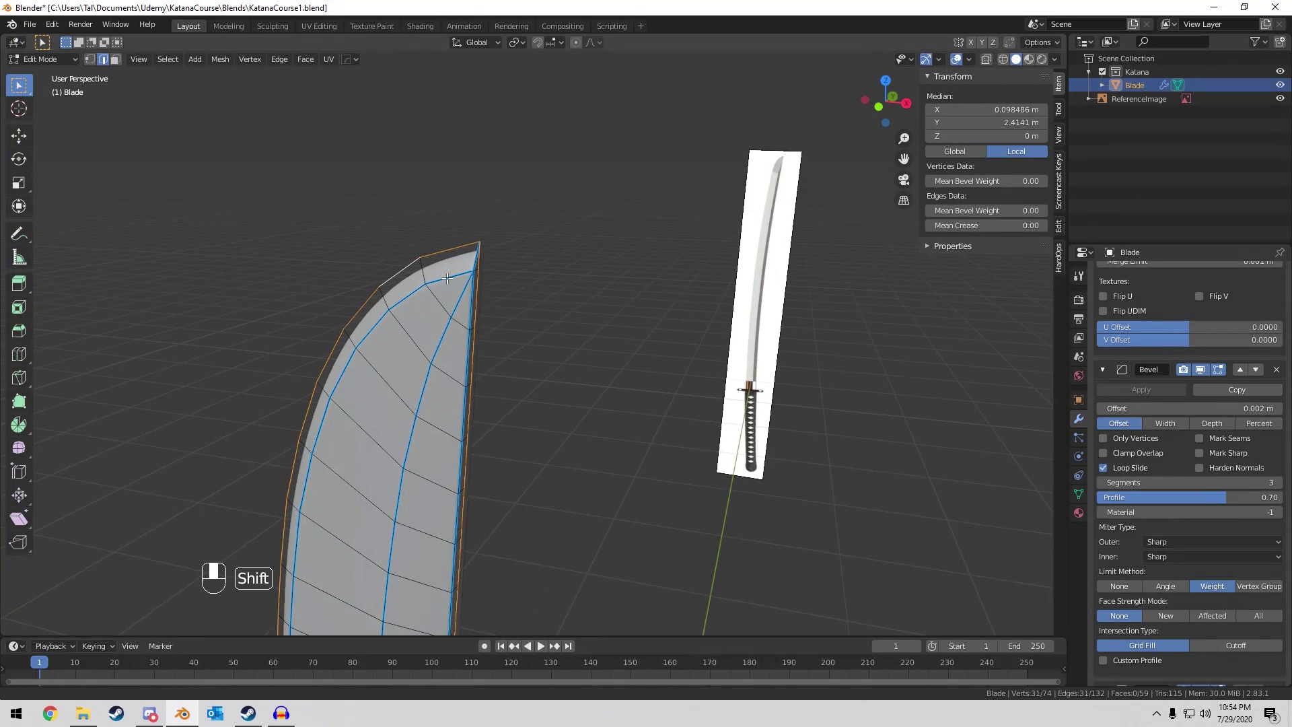
pyautogui.moveTo(986, 225); pyautogui.dragTo(1016, 225)
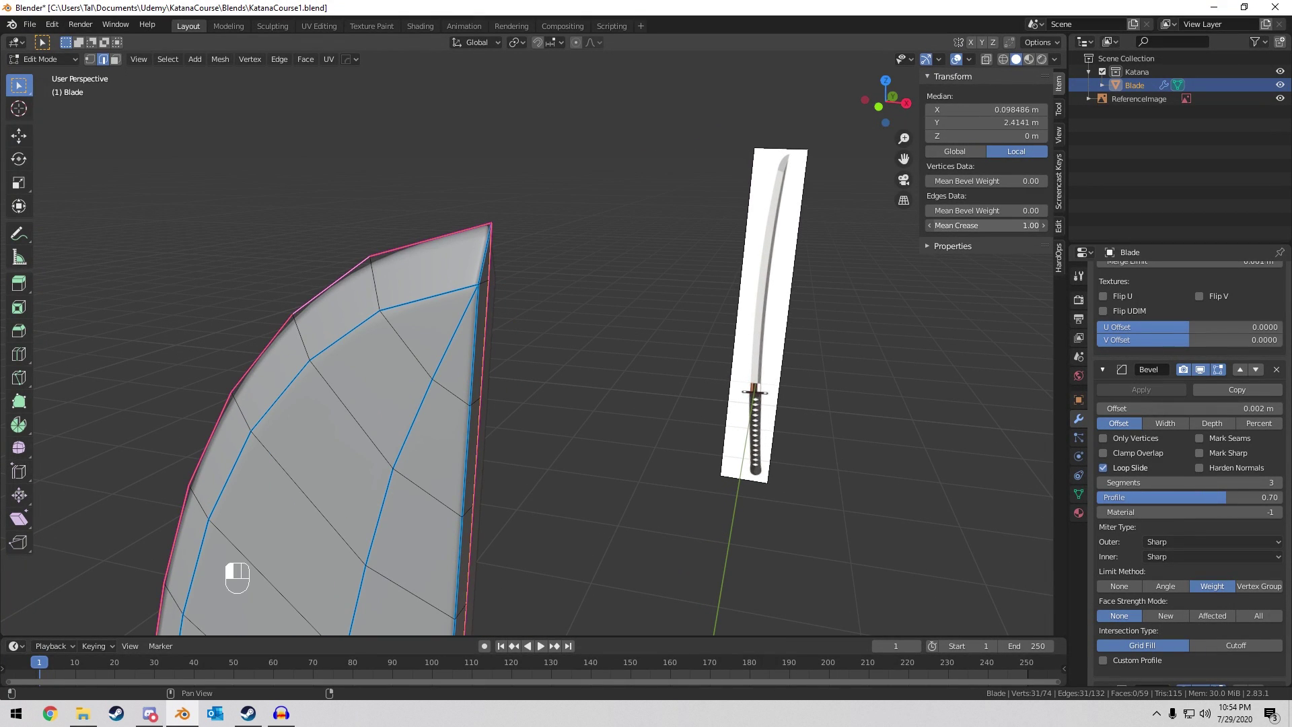
pyautogui.press('Tab')
pyautogui.scroll(-3, 405, 299)
pyautogui.scroll(5, 405, 299)
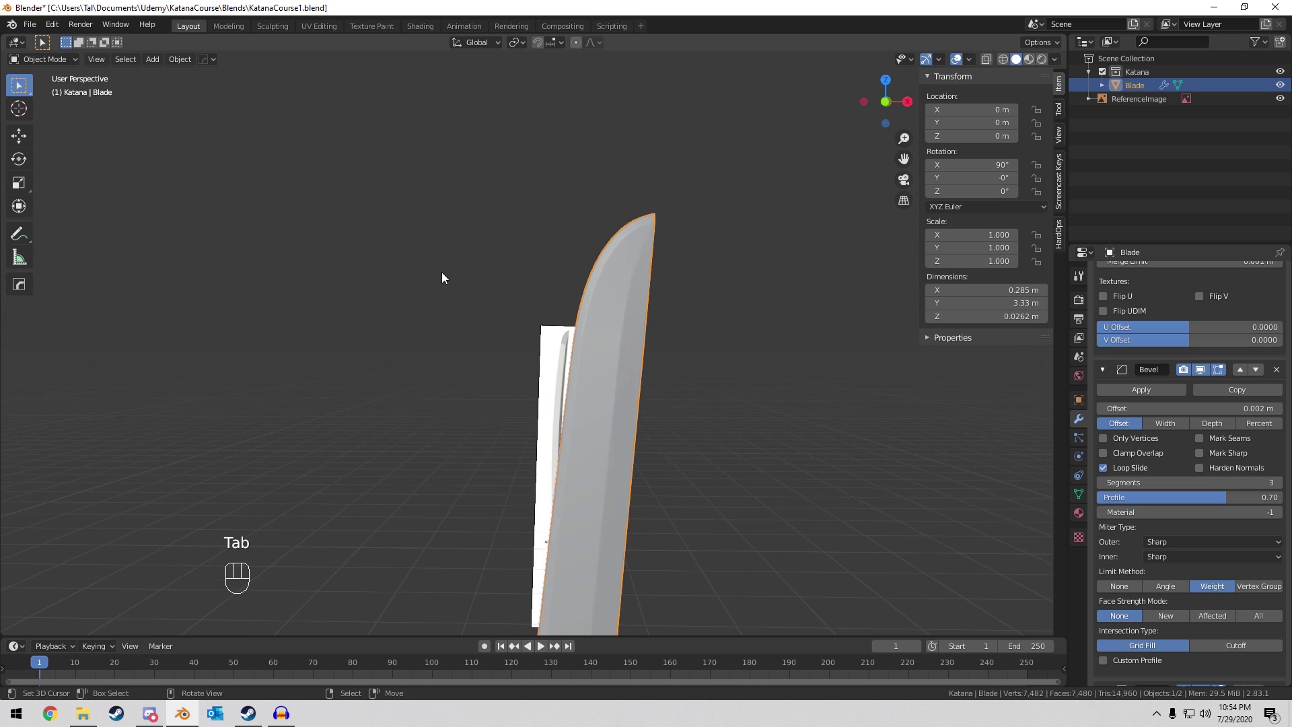
# Inspect the creased blade tip up close, comparing its edit mesh with the smoothed surface in Object Mode.
pyautogui.keyDown('shift'); pyautogui.moveTo(627, 255); pyautogui.dragTo(543, 361, button='middle'); pyautogui.keyUp('shift')
pyautogui.press('Tab')
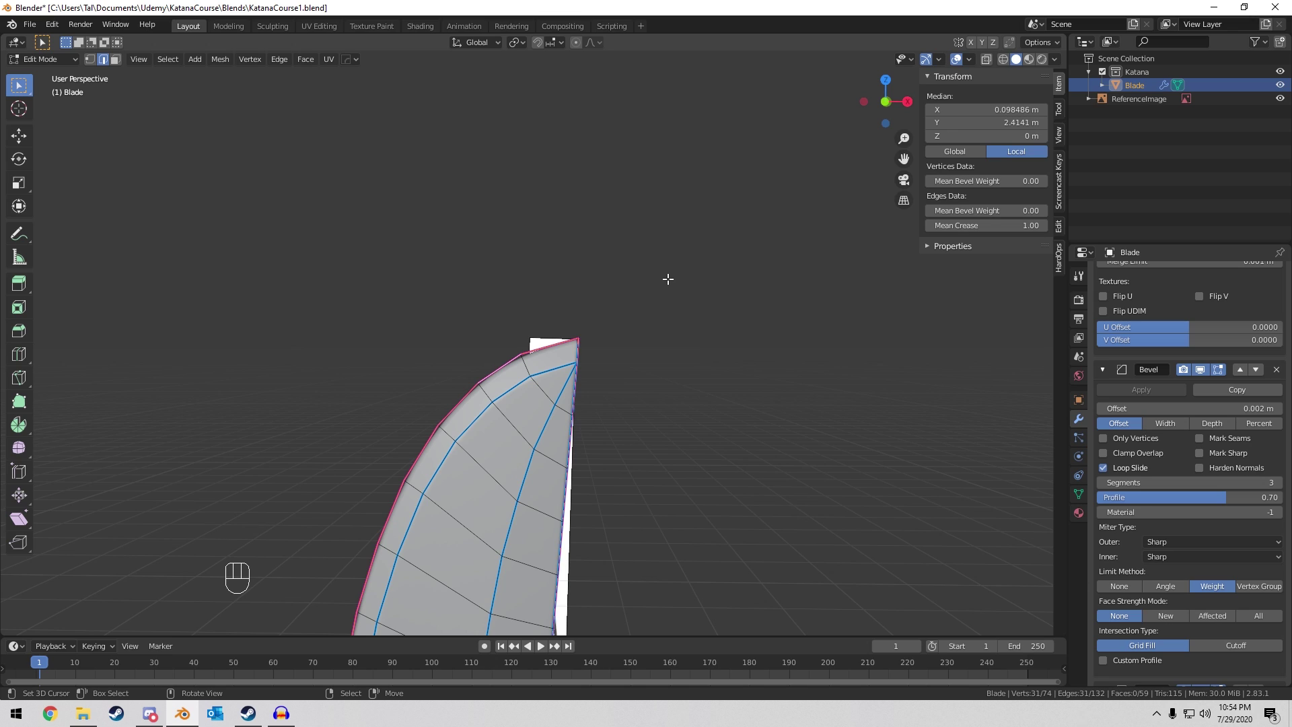
pyautogui.press('Tab')
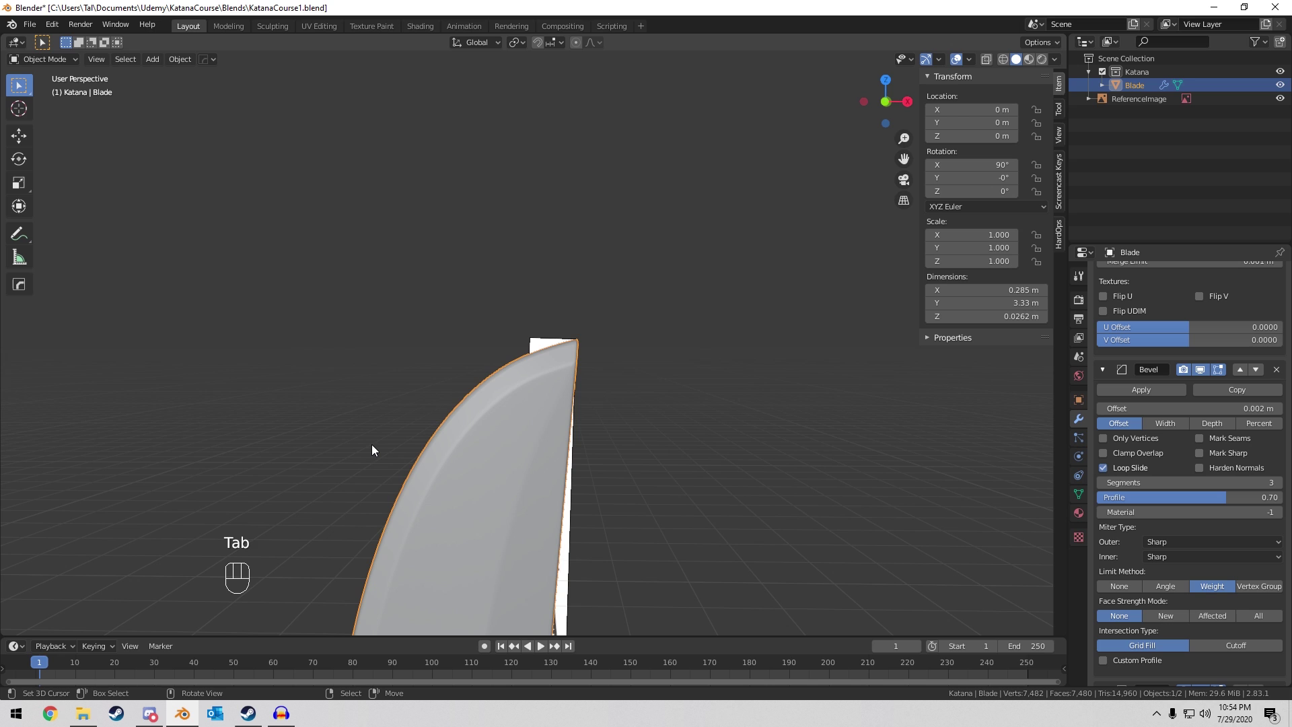
pyautogui.press('Tab')
pyautogui.press('1')
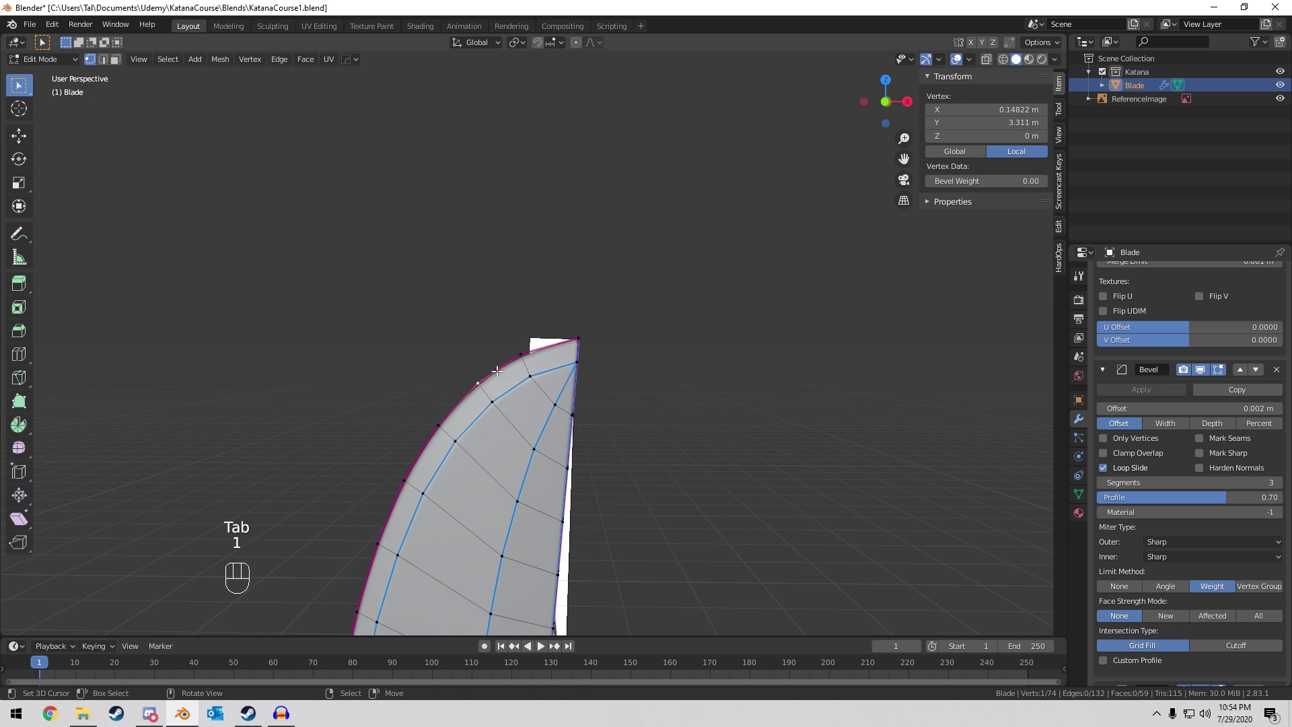
pyautogui.press('KP_Decimal')
pyautogui.scroll(-7, 328, 396)
pyautogui.moveTo(644, 314)
pyautogui.mouseDown(button='middle')
pyautogui.moveTo(603, 392)
pyautogui.moveTo(612, 445)
pyautogui.moveTo(563, 391)
pyautogui.moveTo(419, 374)
pyautogui.moveTo(364, 334)
pyautogui.moveTo(620, 340)
pyautogui.moveTo(652, 329)
pyautogui.moveTo(680, 274)
pyautogui.moveTo(668, 361)
pyautogui.moveTo(660, 317)
pyautogui.mouseUp(button='middle')
pyautogui.press('Tab')
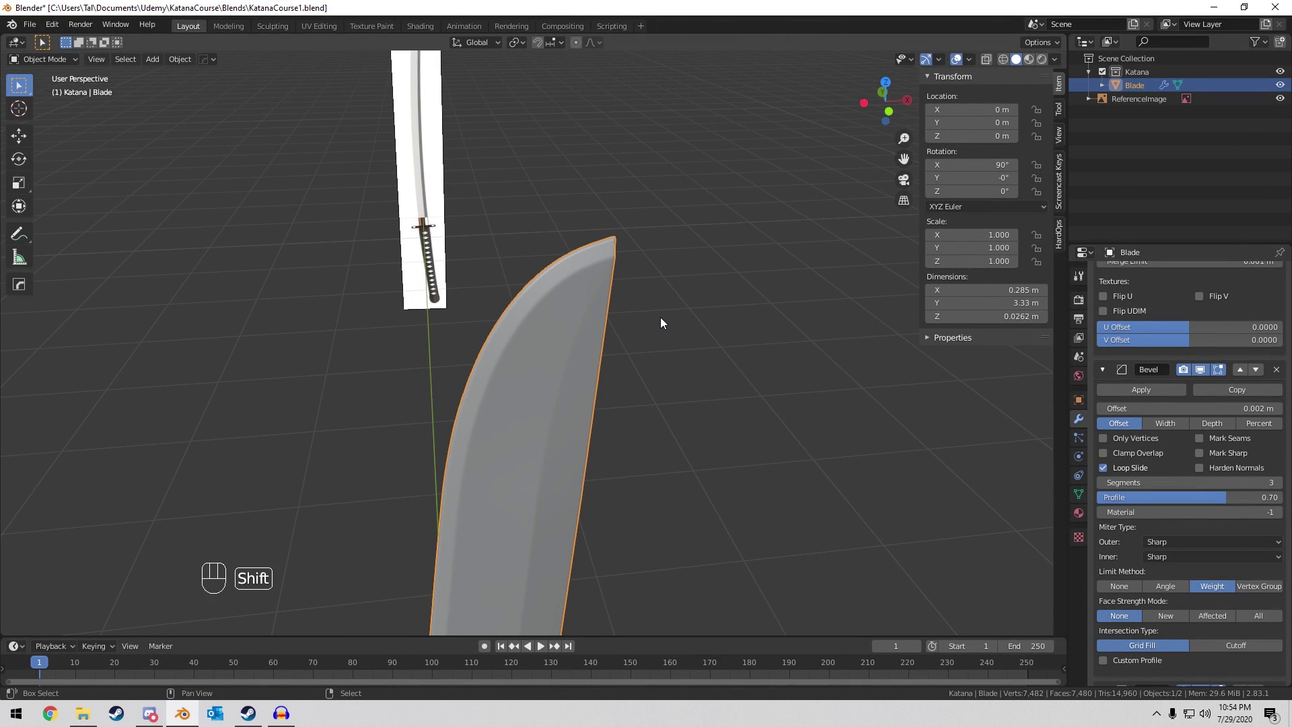
# Duplicate the blade in place and rename the original Blade_LowPoly.
pyautogui.hotkey('shift', 'd')
pyautogui.rightClick(755, 269)
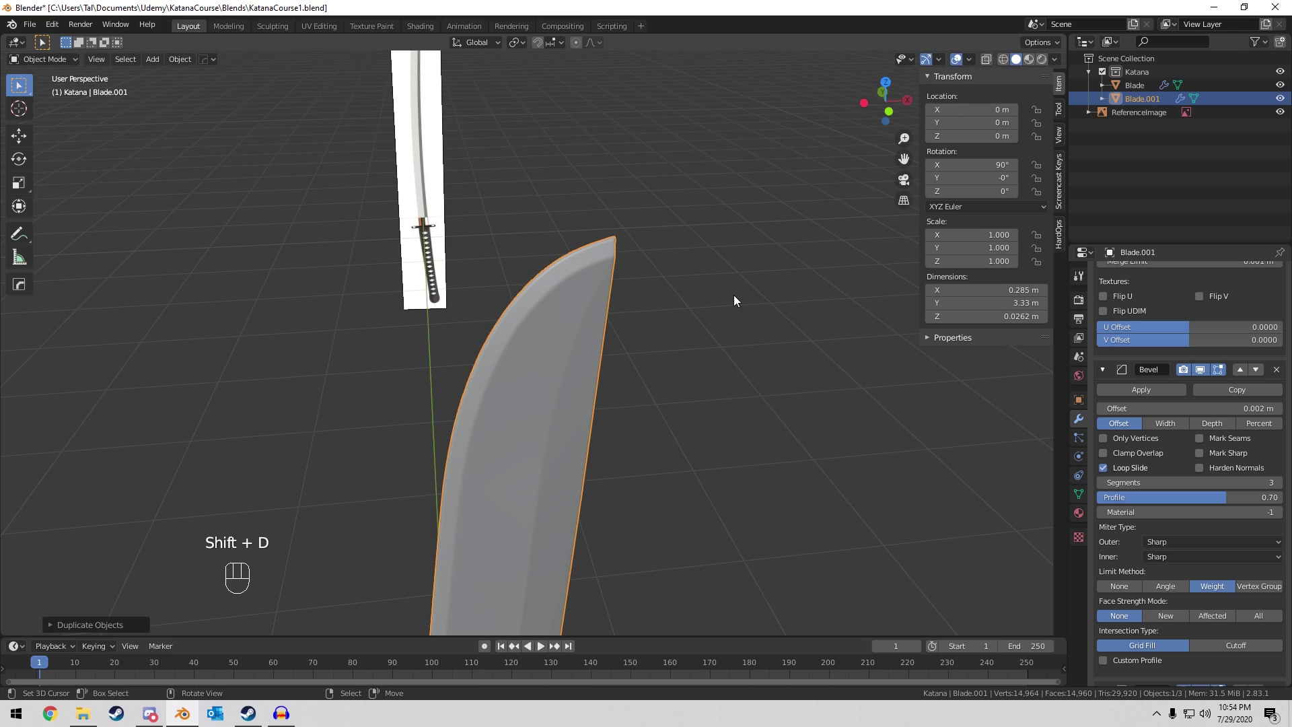
pyautogui.click(1137, 83)
pyautogui.press('F2')
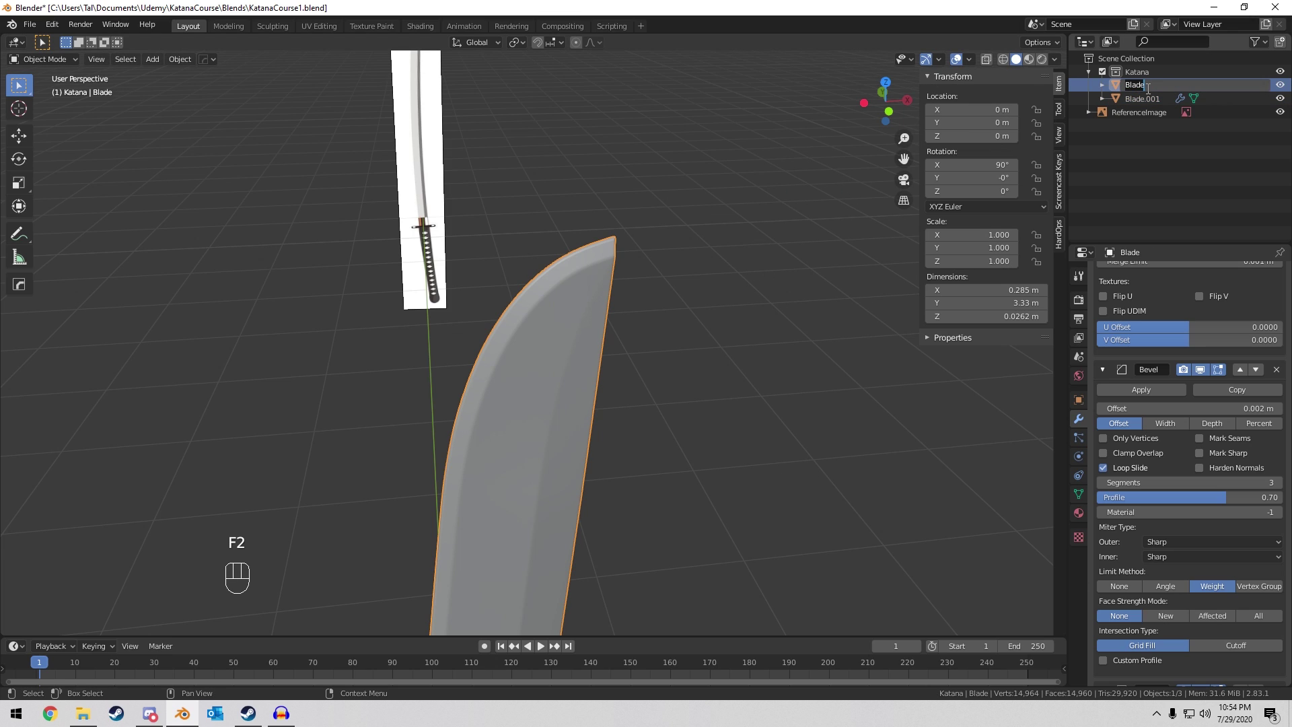
pyautogui.write('_Low')
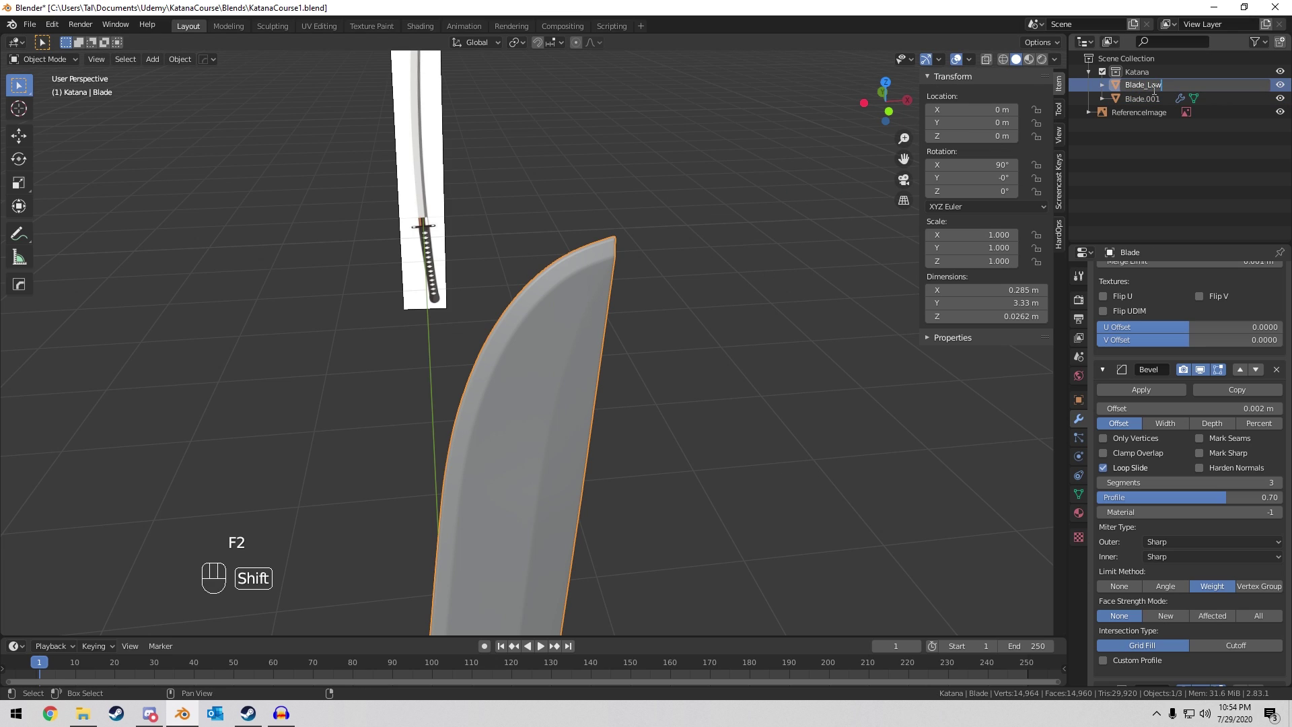
pyautogui.write('Poly')
pyautogui.press('Return')
# Rename the duplicated blade Blade_HighPoly and hide it from the viewport.
pyautogui.click(1155, 86)
pyautogui.press('F2')
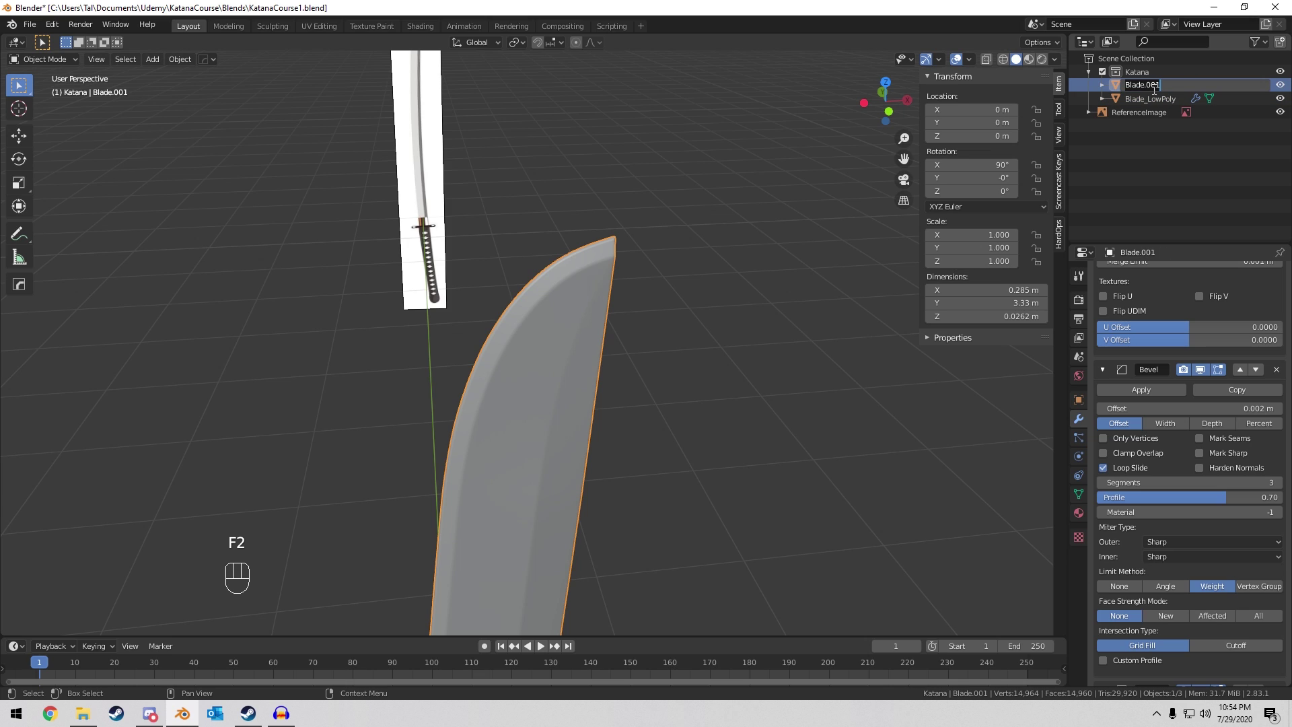
pyautogui.write('Blade_HighPoly')
pyautogui.press('Return')
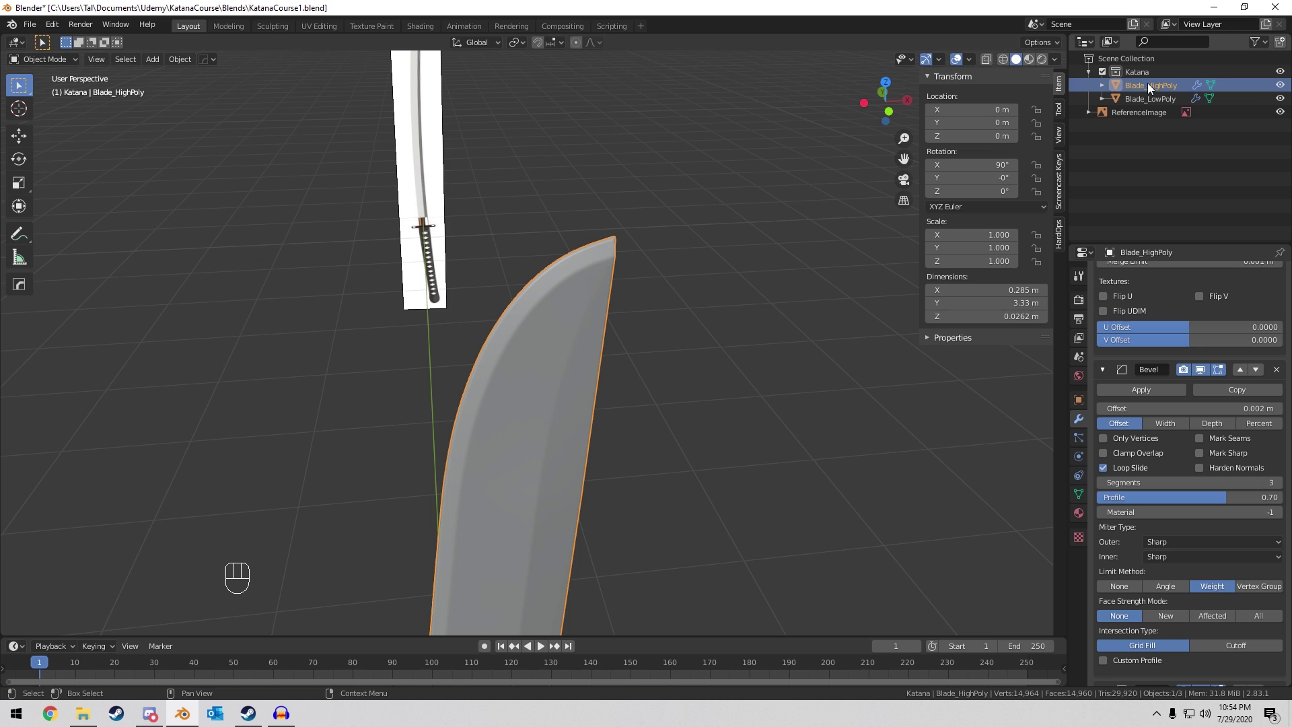
pyautogui.click(1279, 85)
# Remove the Bevel and Subdivision Surface modifiers from Blade_LowPoly and save the file.
pyautogui.click(572, 329)
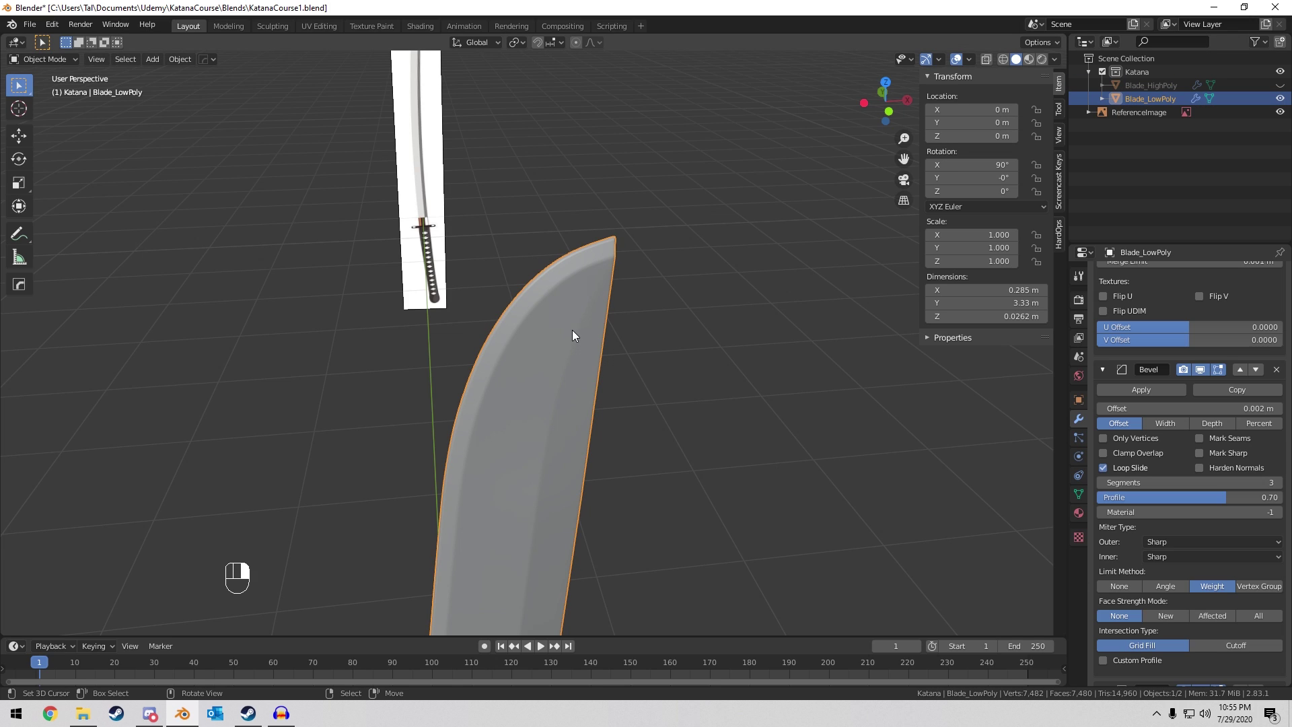
pyautogui.scroll(4, 1211, 379)
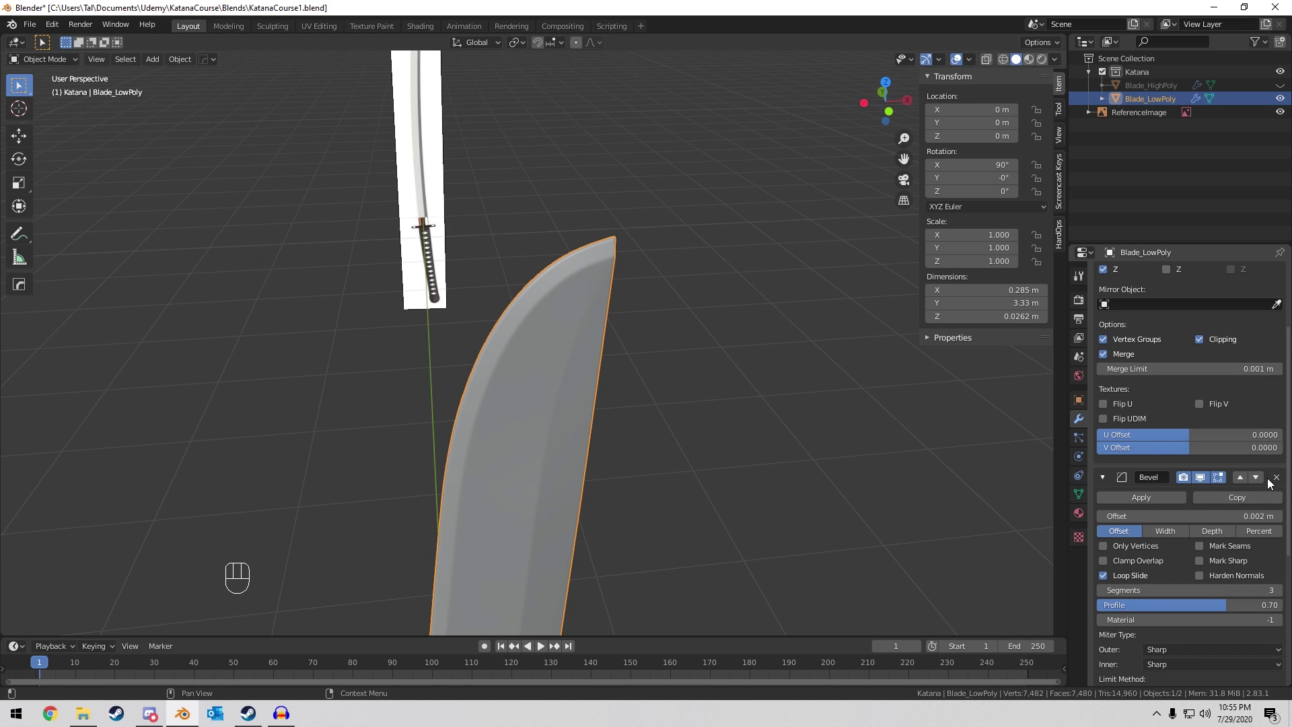
pyautogui.click(1276, 478)
pyautogui.click(1277, 567)
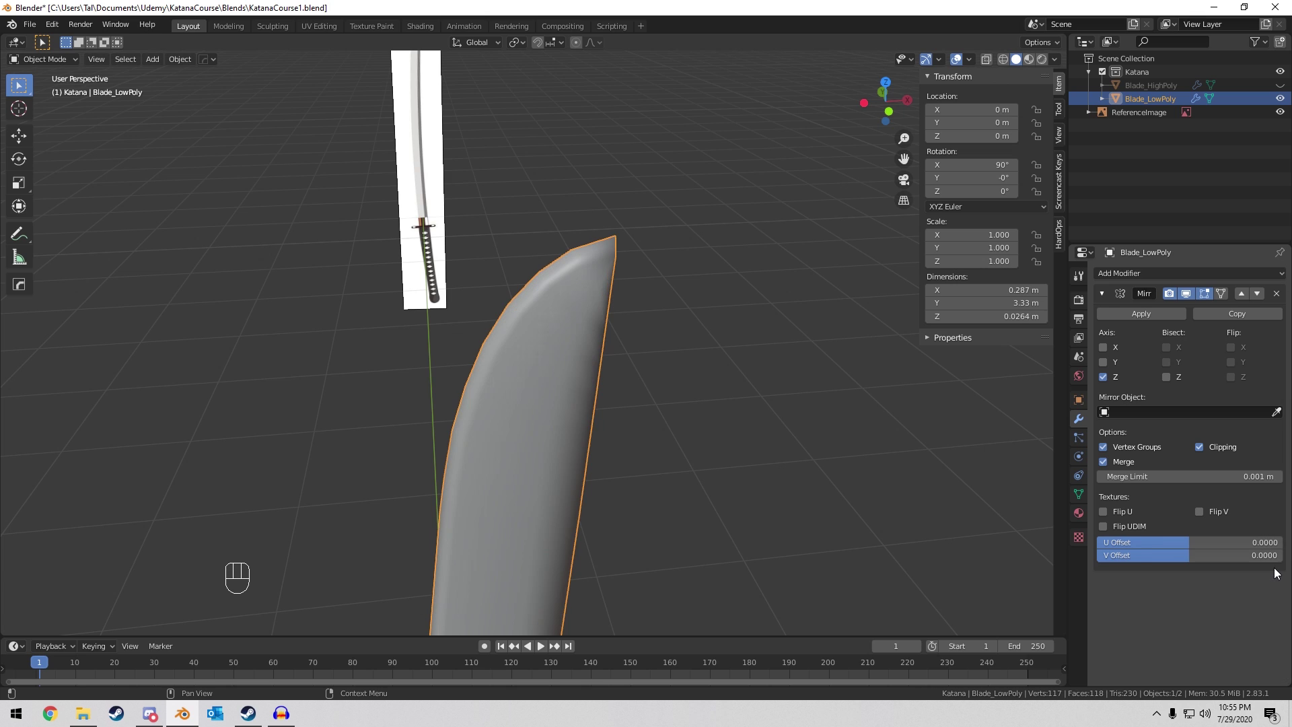
pyautogui.moveTo(713, 307); pyautogui.dragTo(623, 316, button='middle')
pyautogui.hotkey('ctrl', 's')
# Check the Blade_LowPoly mesh near the tip, then hide it and make Blade_HighPoly visible.
pyautogui.press('Tab')
pyautogui.scroll(2, 623, 316)
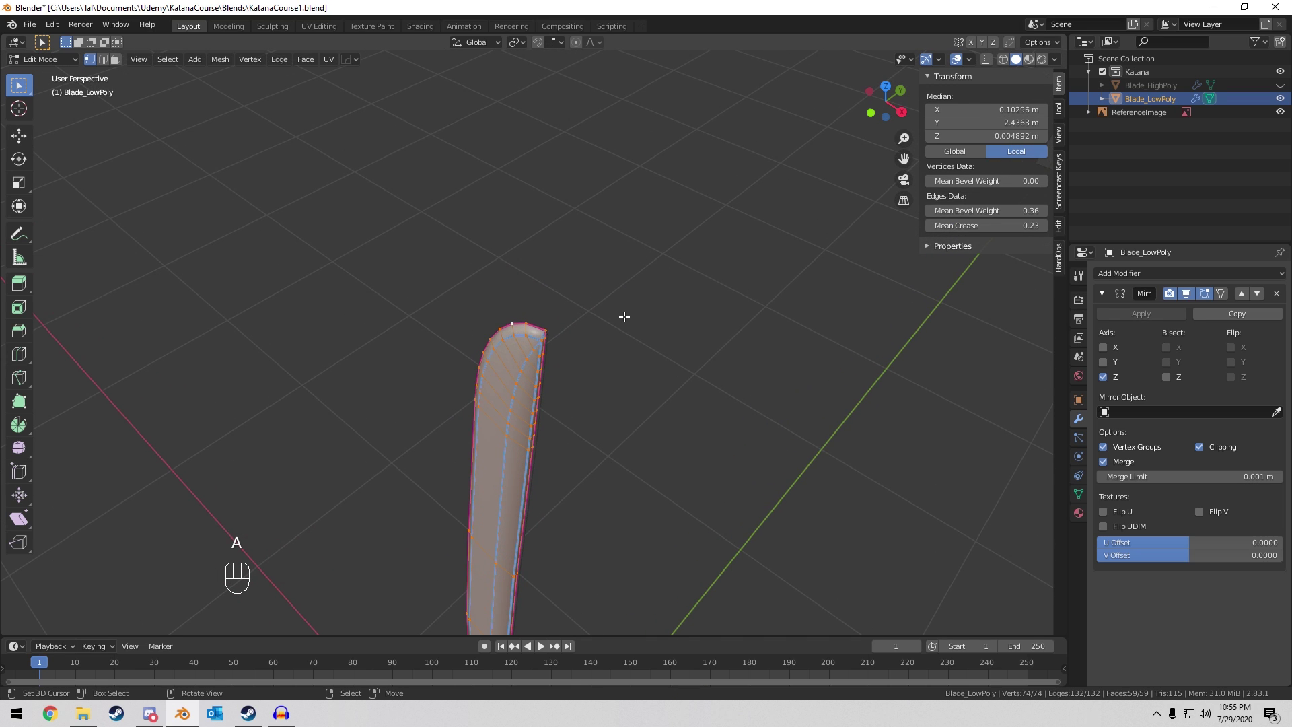
pyautogui.scroll(3, 624, 316)
pyautogui.press('Tab')
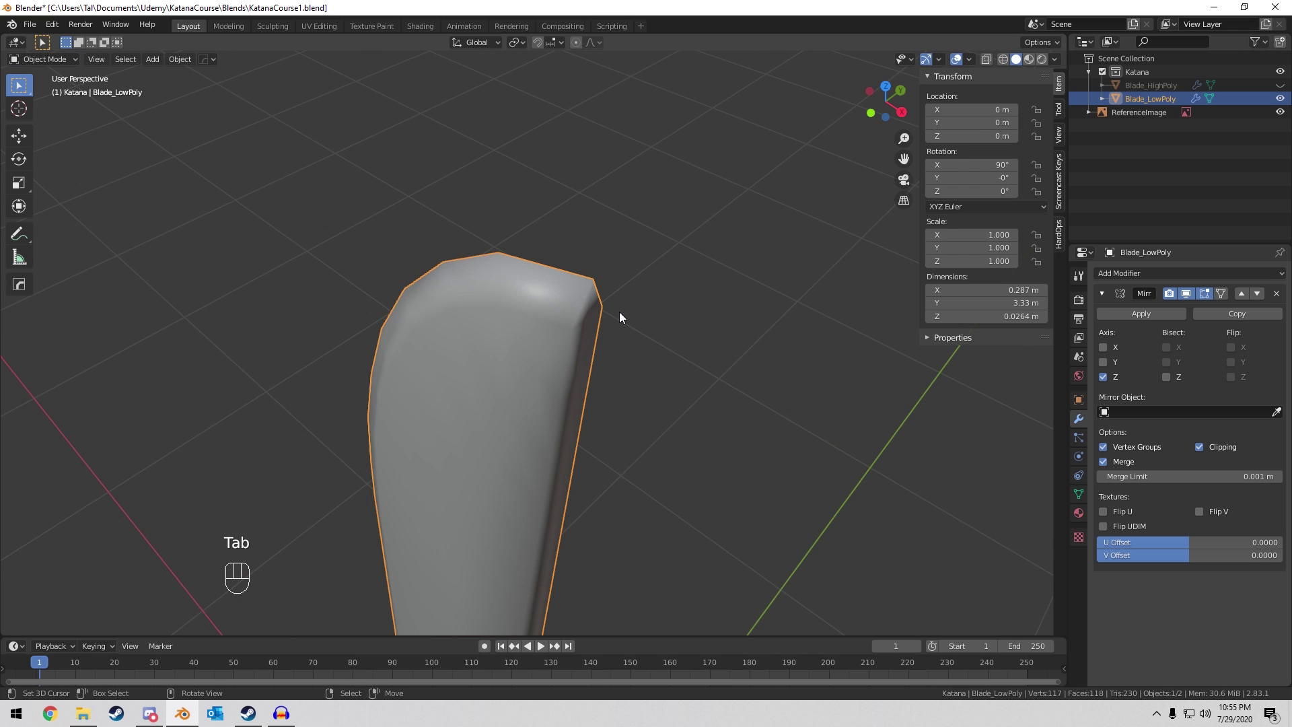
pyautogui.click(1281, 98)
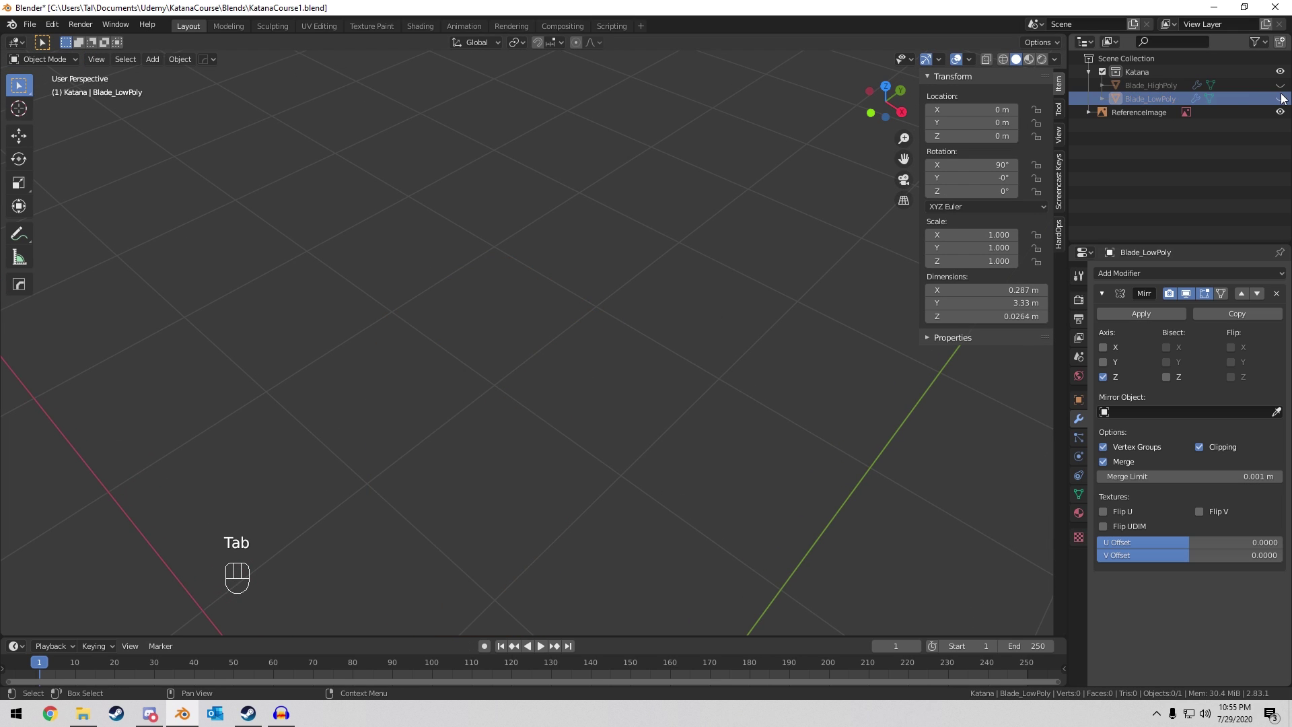
pyautogui.click(1280, 85)
# Examine Blade_HighPoly against the reference image in front wireframe view, then look over the whole blade in solid shading.
pyautogui.moveTo(454, 325)
pyautogui.mouseDown(button='middle')
pyautogui.moveTo(481, 449)
pyautogui.moveTo(563, 291)
pyautogui.moveTo(567, 257)
pyautogui.mouseUp(button='middle')
pyautogui.click(483, 447)
pyautogui.press('KP_1')
pyautogui.scroll(-7, 482, 447)
pyautogui.keyDown('shift'); pyautogui.moveTo(578, 374); pyautogui.dragTo(582, 276, button='middle'); pyautogui.keyUp('shift')
pyautogui.press('z')
pyautogui.click(414, 298)
pyautogui.scroll(7, 479, 311)
pyautogui.press('a')
pyautogui.press('a')
pyautogui.press('a')
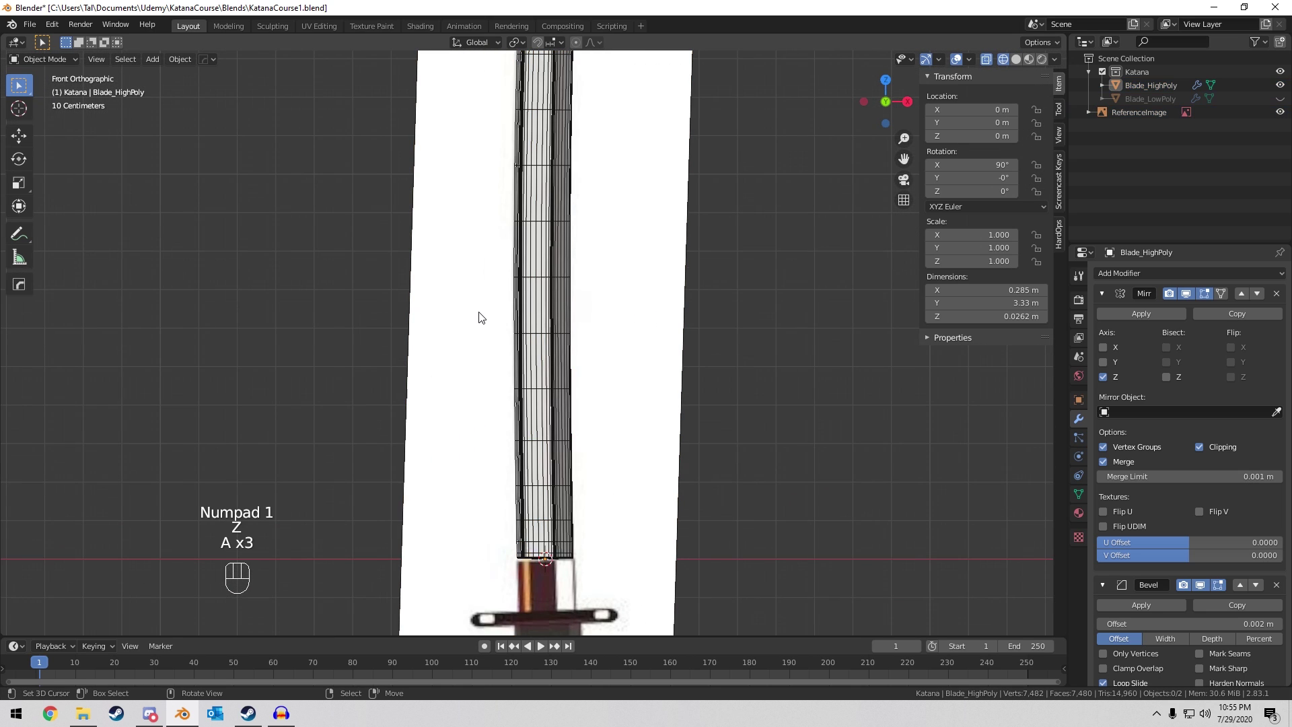
pyautogui.scroll(3, 638, 251)
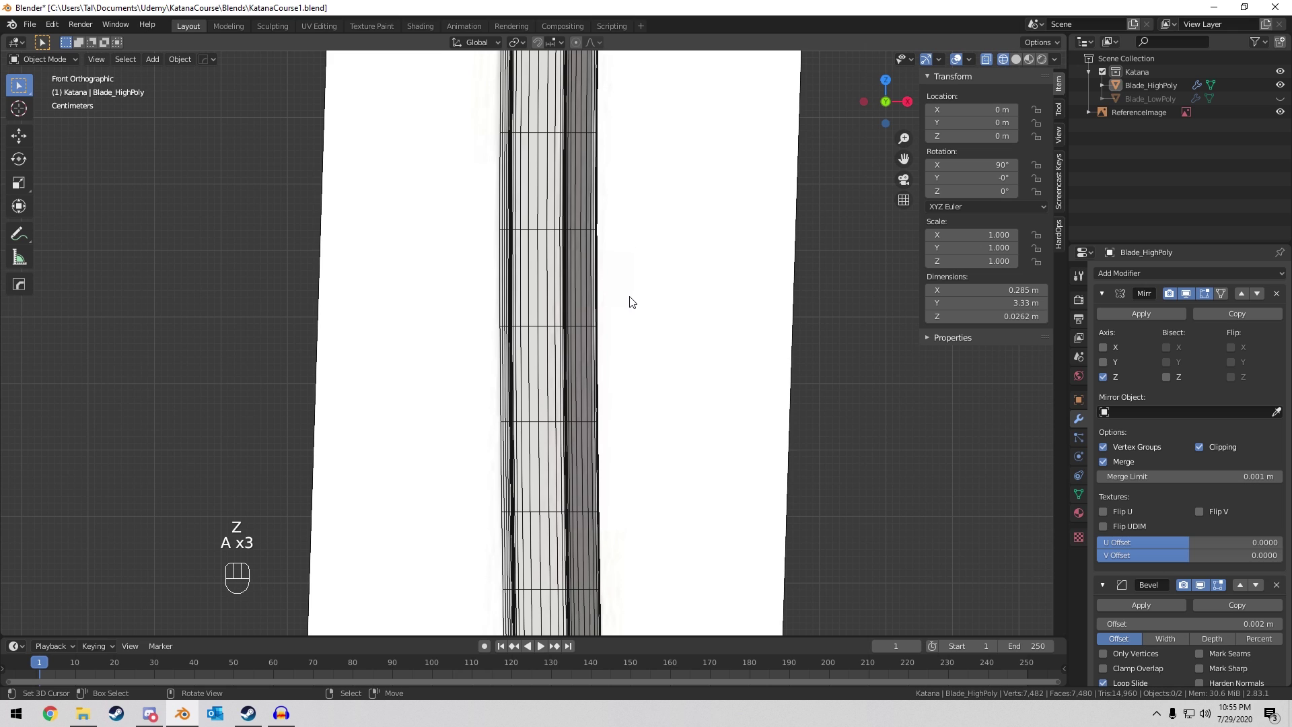
pyautogui.press('z')
pyautogui.click(834, 324)
pyautogui.scroll(-6, 673, 362)
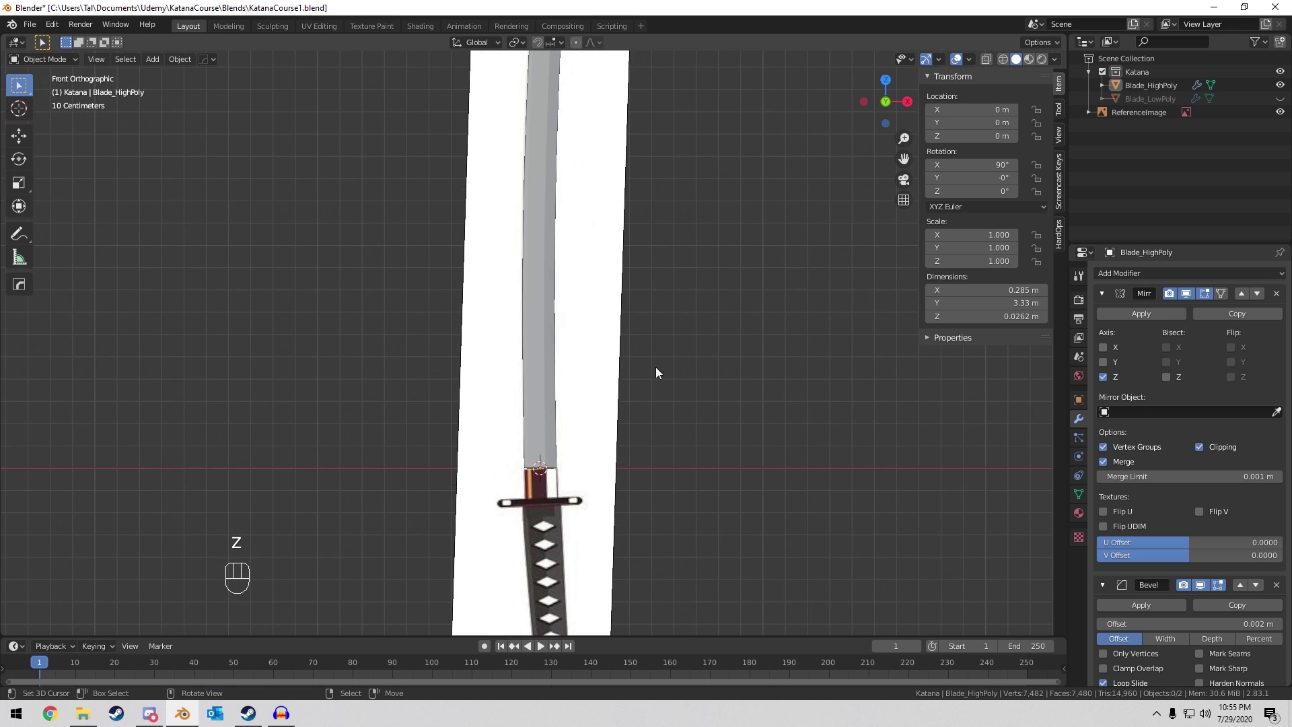
pyautogui.moveTo(655, 366); pyautogui.dragTo(603, 403, button='middle')
pyautogui.rightClick(541, 461)
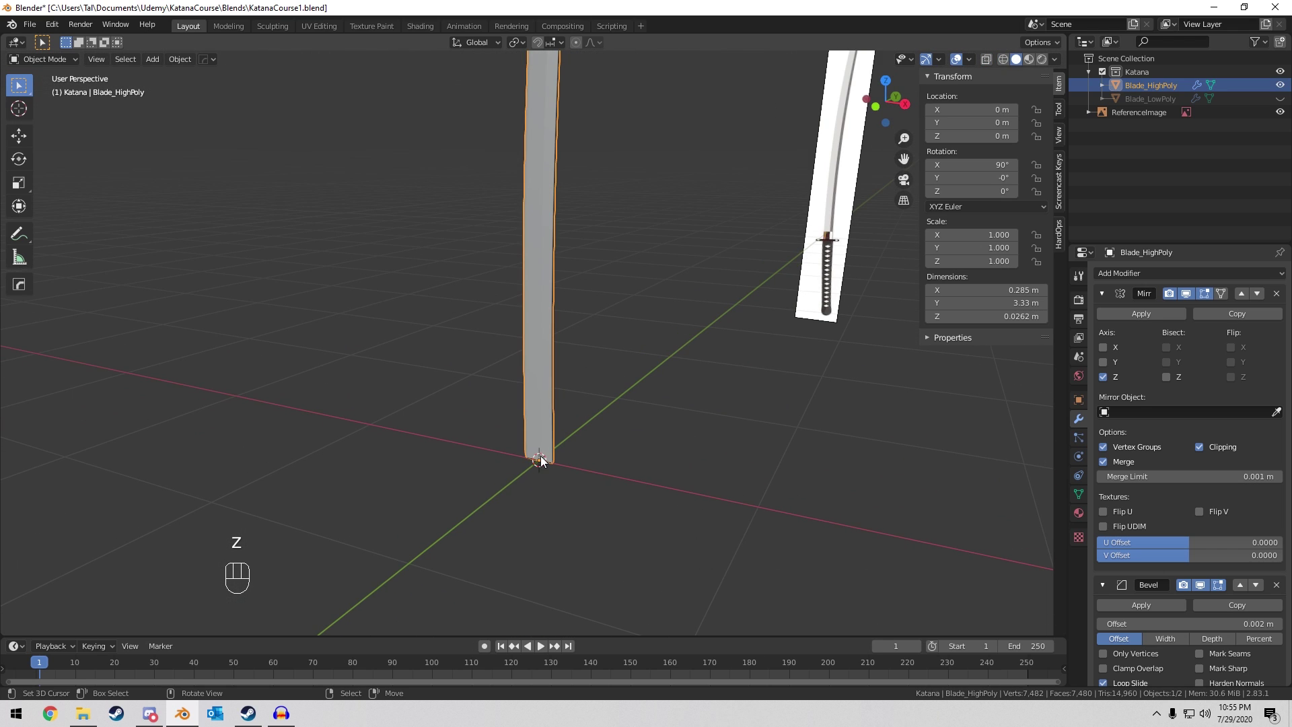
pyautogui.press('KP_Decimal')
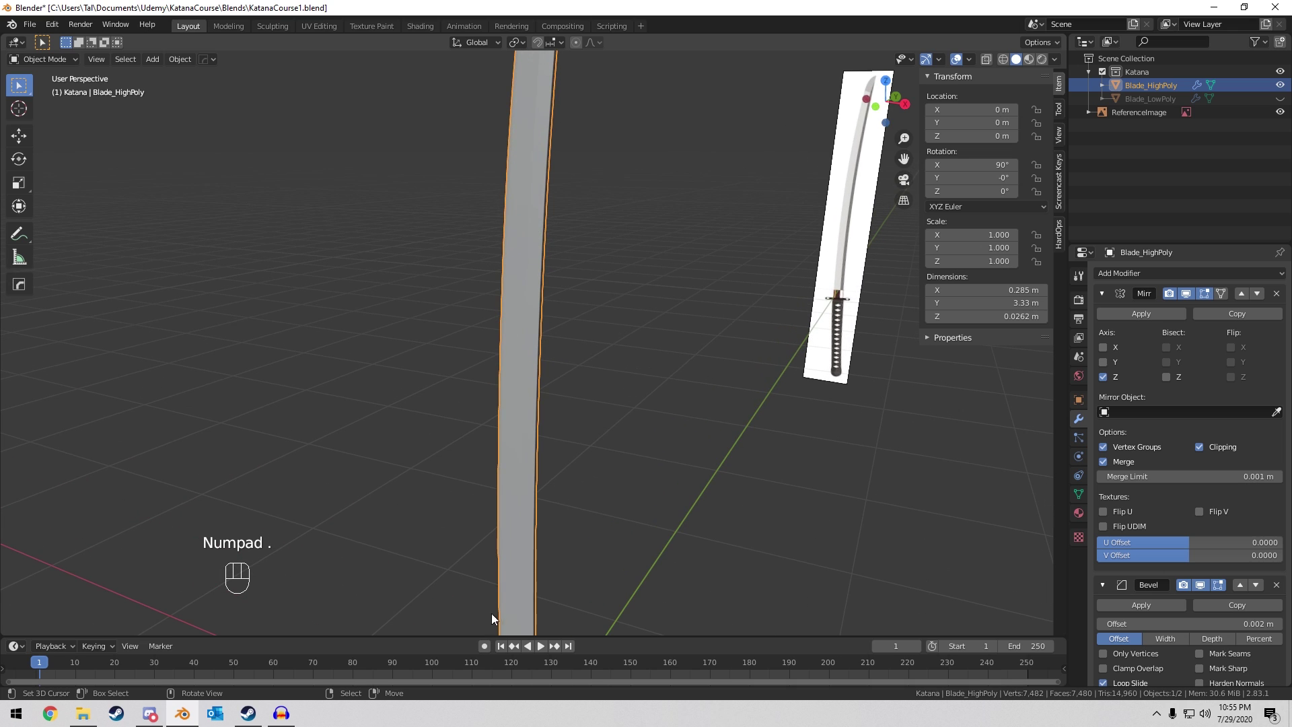
pyautogui.scroll(-2, 547, 182)
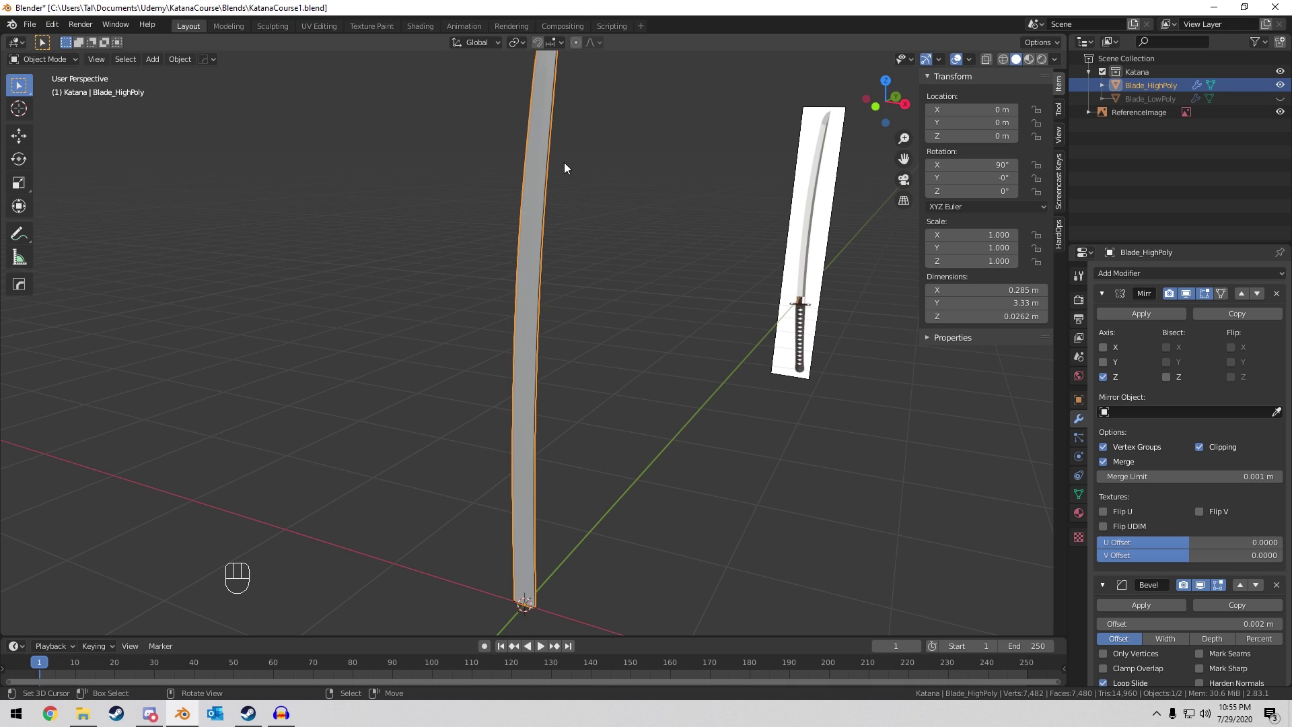
pyautogui.moveTo(565, 163); pyautogui.dragTo(598, 246, button='middle')
# Reset the 3D cursor to the world origin in front view and add a mesh circle with 12 vertices.
pyautogui.press('KP_1')
pyautogui.scroll(-3, 590, 164)
pyautogui.hotkey('shift', 'c')
pyautogui.scroll(8, 565, 329)
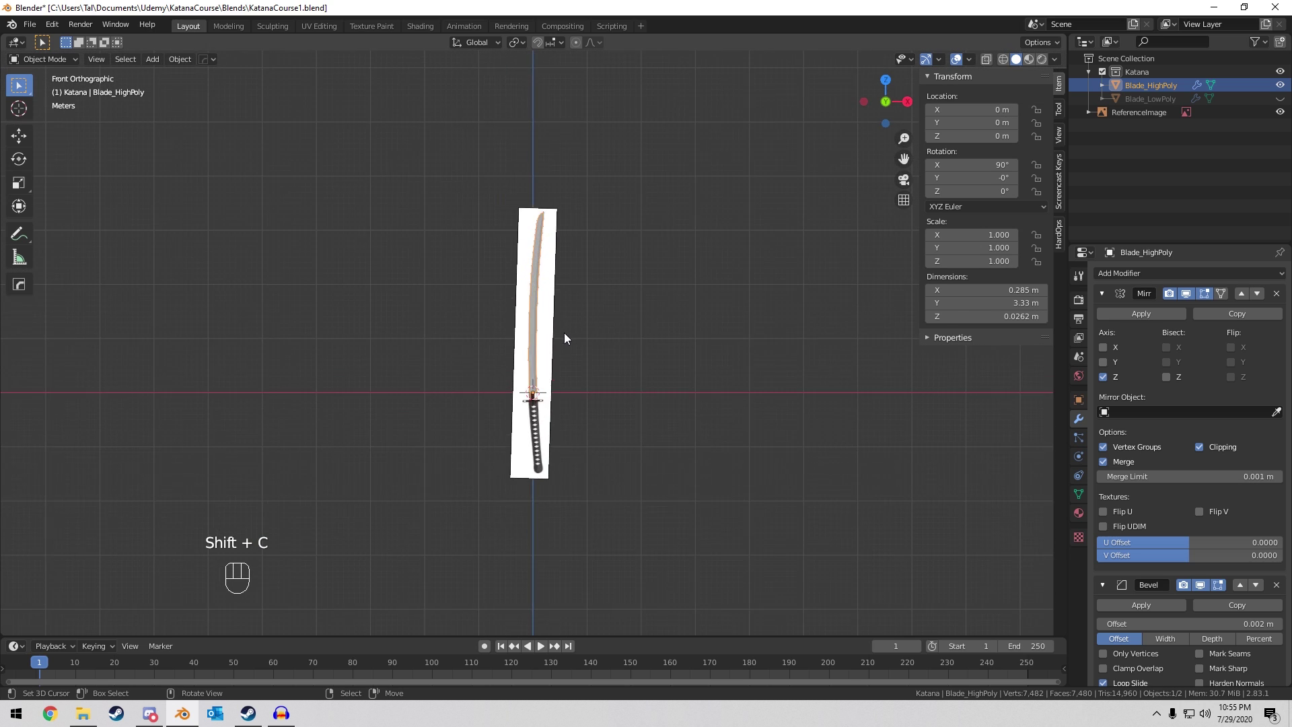
pyautogui.hotkey('shift', 'a')
pyautogui.moveTo(564, 332)
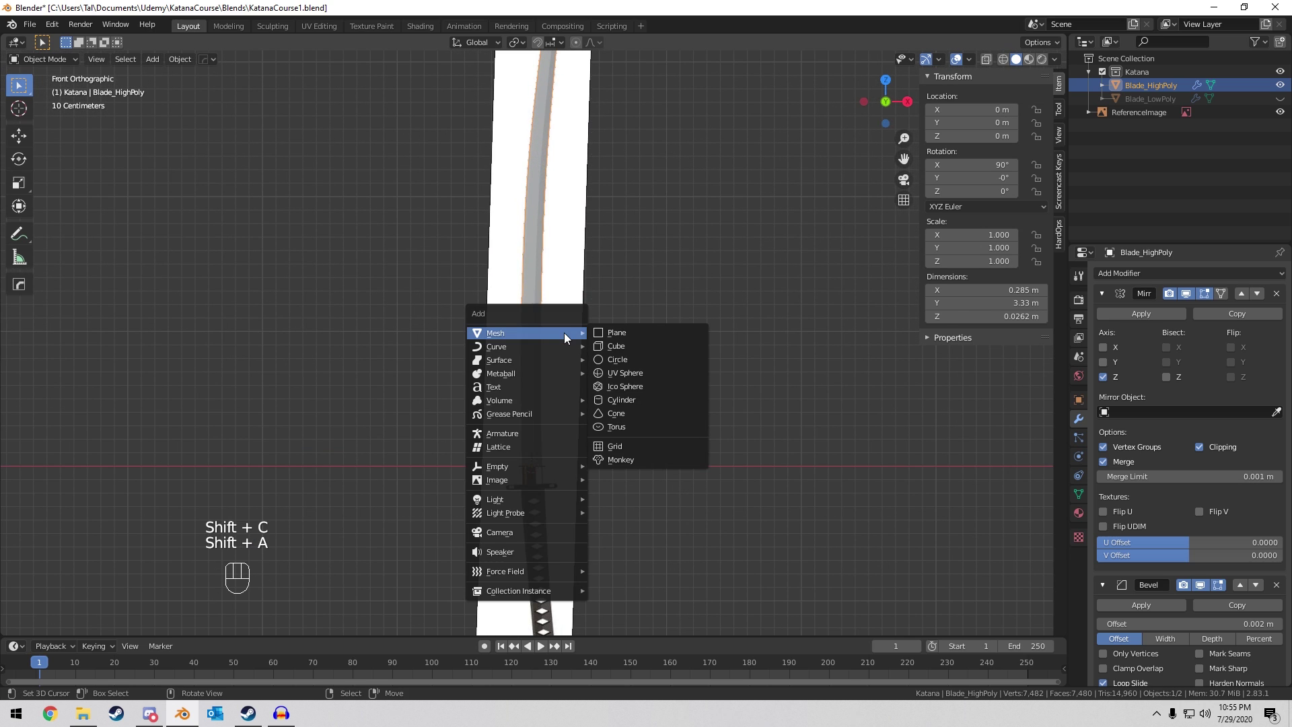
pyautogui.click(664, 363)
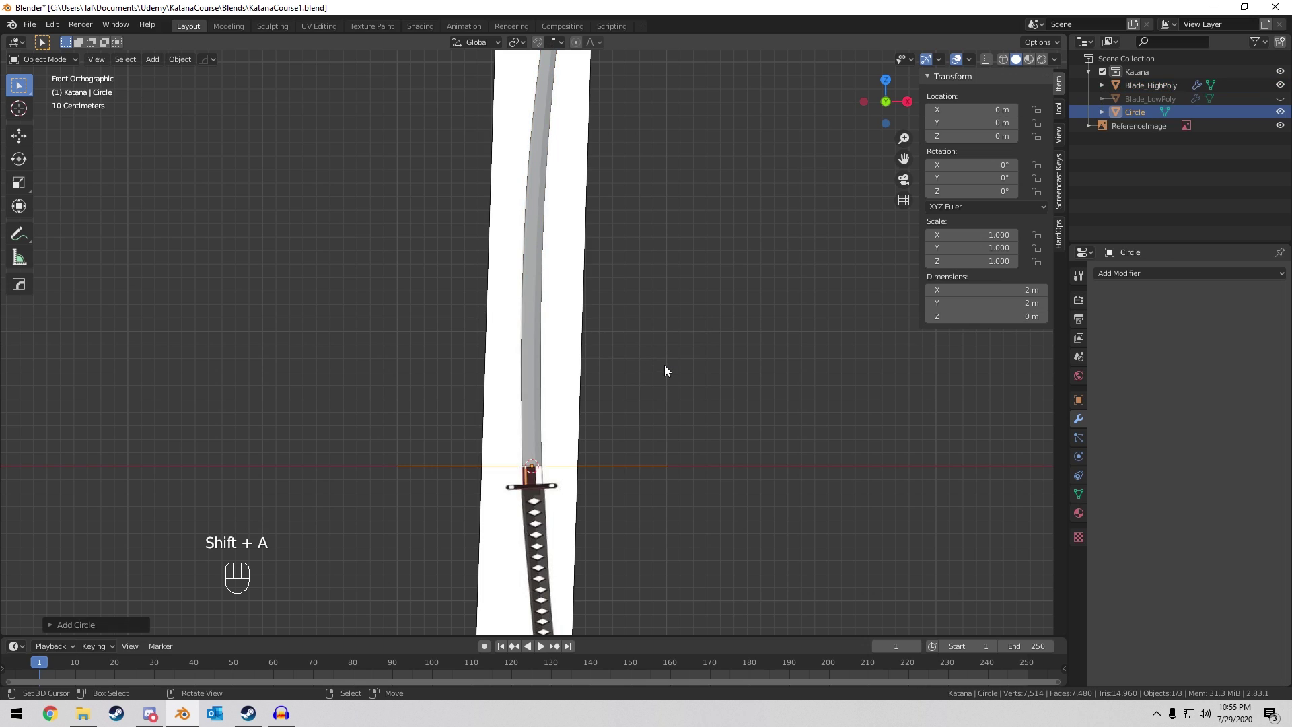
pyautogui.click(51, 623)
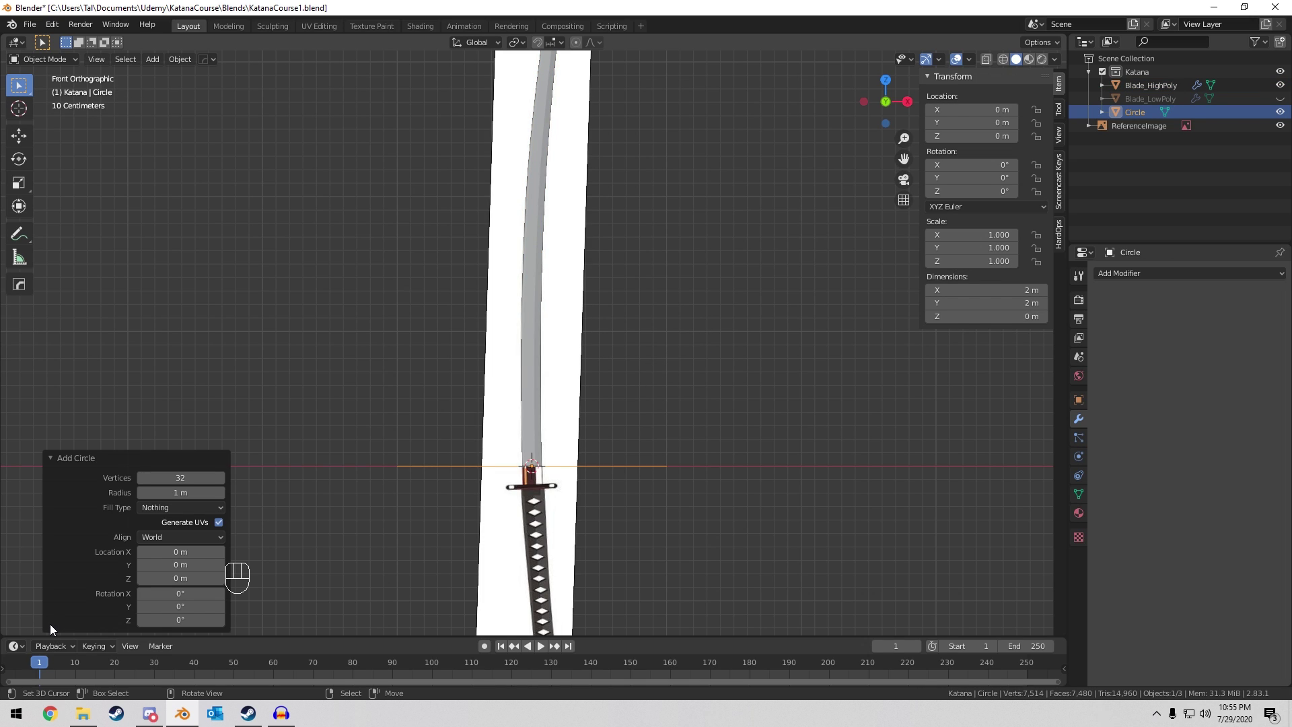
pyautogui.click(187, 477)
pyautogui.write('12')
pyautogui.press('Return')
# Rotate the circle 90° about the X axis to face the front view, and then by another 15° in that view.
pyautogui.keyDown('shift'); pyautogui.moveTo(705, 332); pyautogui.dragTo(703, 365, button='middle'); pyautogui.keyUp('shift')
pyautogui.write('r90')
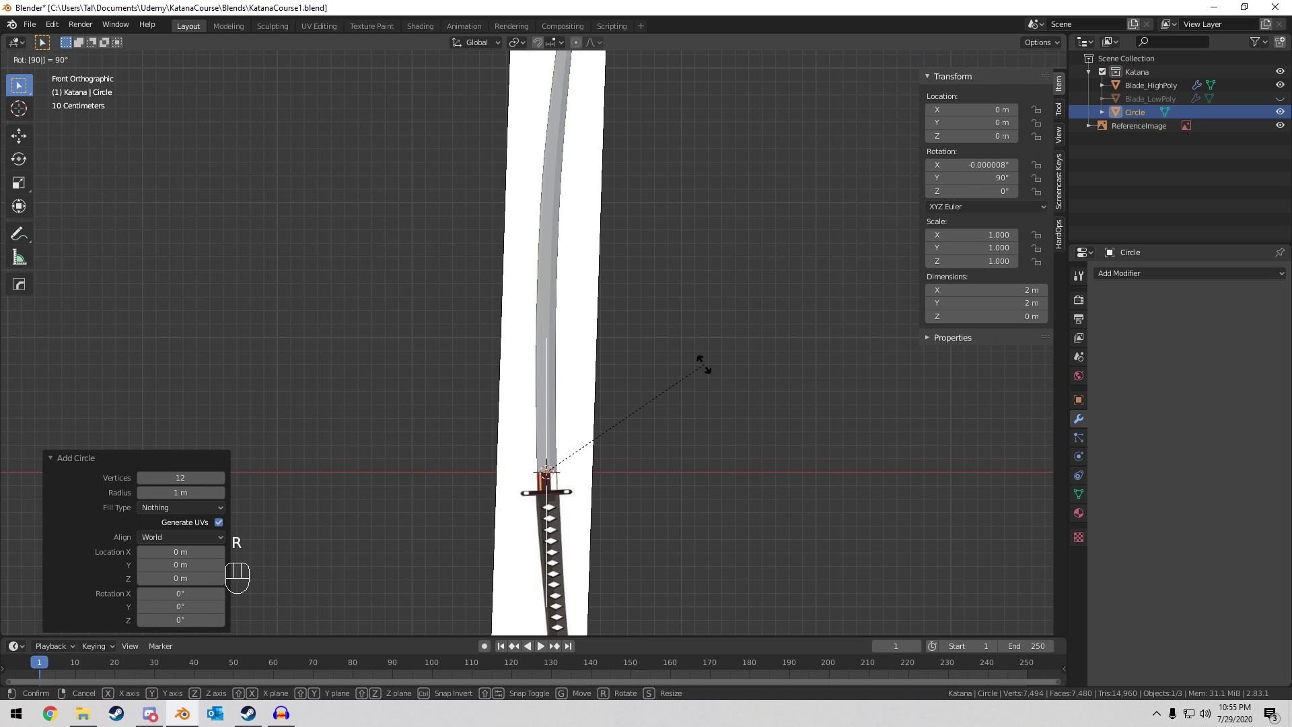
pyautogui.write('x')
pyautogui.press('Return')
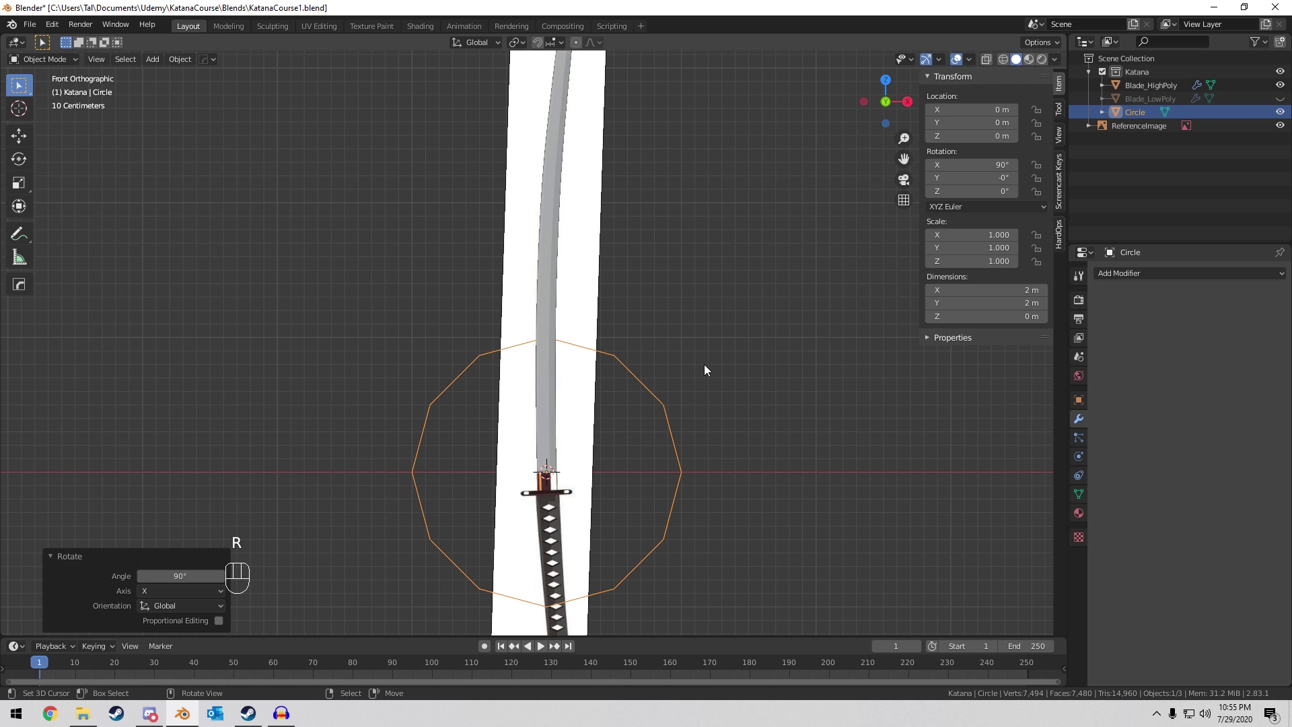
pyautogui.write('r15')
pyautogui.press('Return')
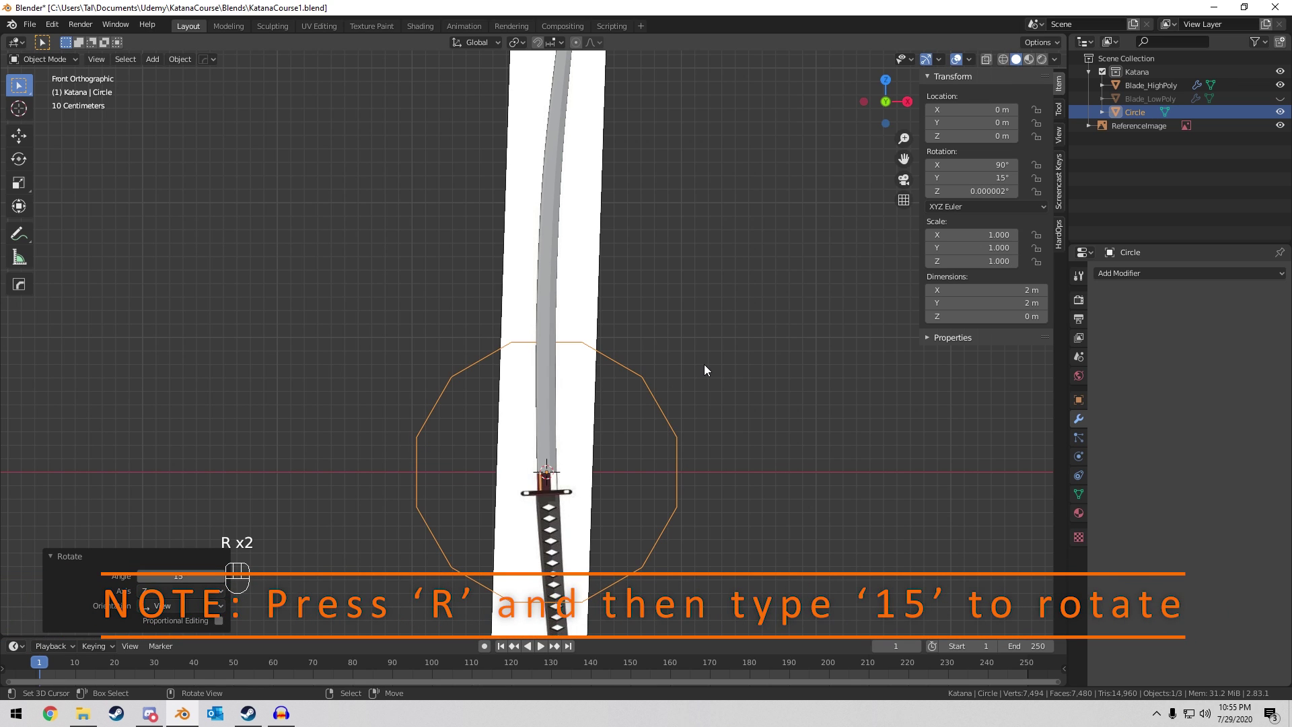
# Examine the circle's flat upper edge and vertices against the blade in front wireframe view, then return to solid shading.
pyautogui.scroll(6, 703, 365)
pyautogui.scroll(-6, 580, 323)
pyautogui.scroll(6, 536, 330)
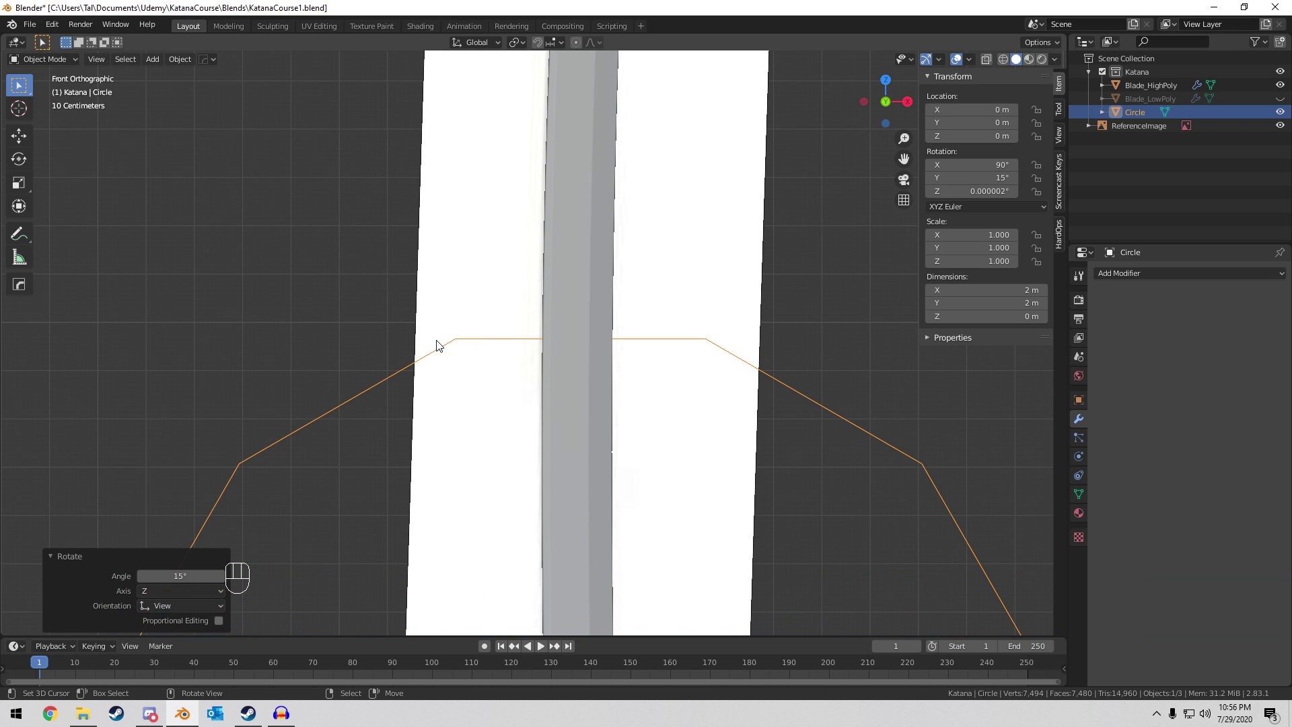
pyautogui.press('z')
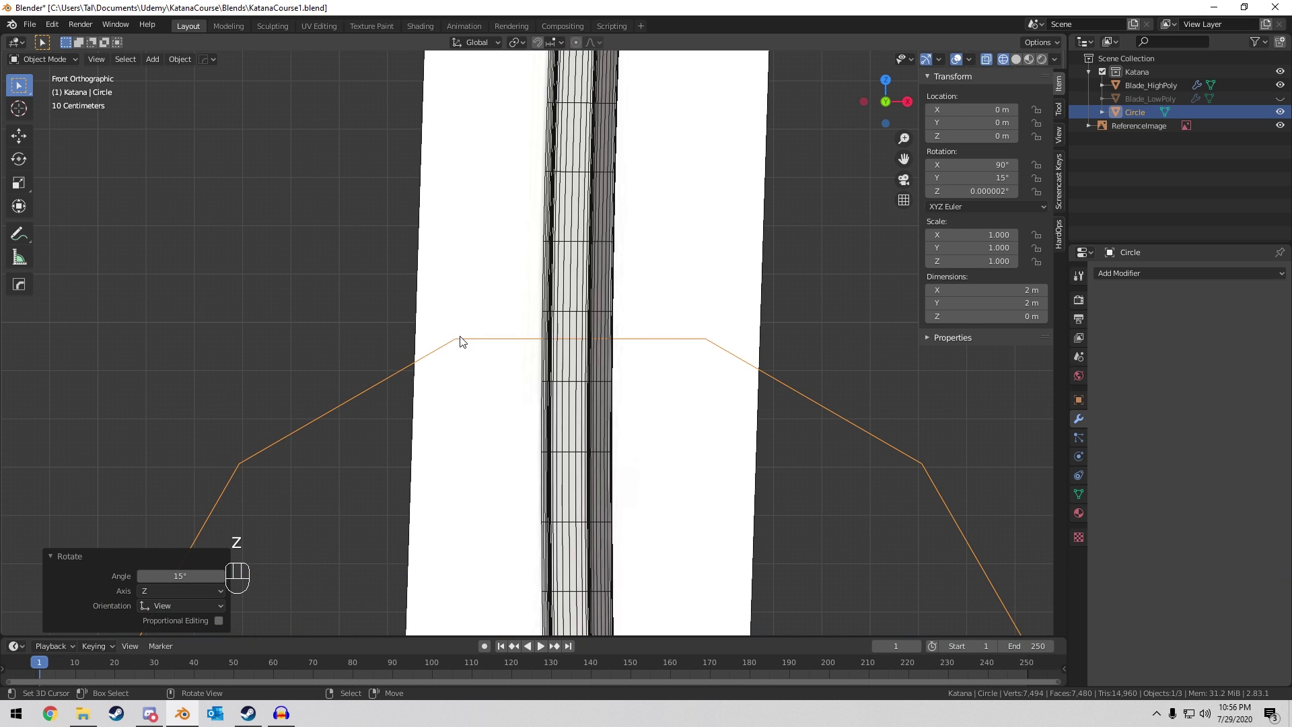
pyautogui.scroll(3, 501, 340)
pyautogui.press('Tab')
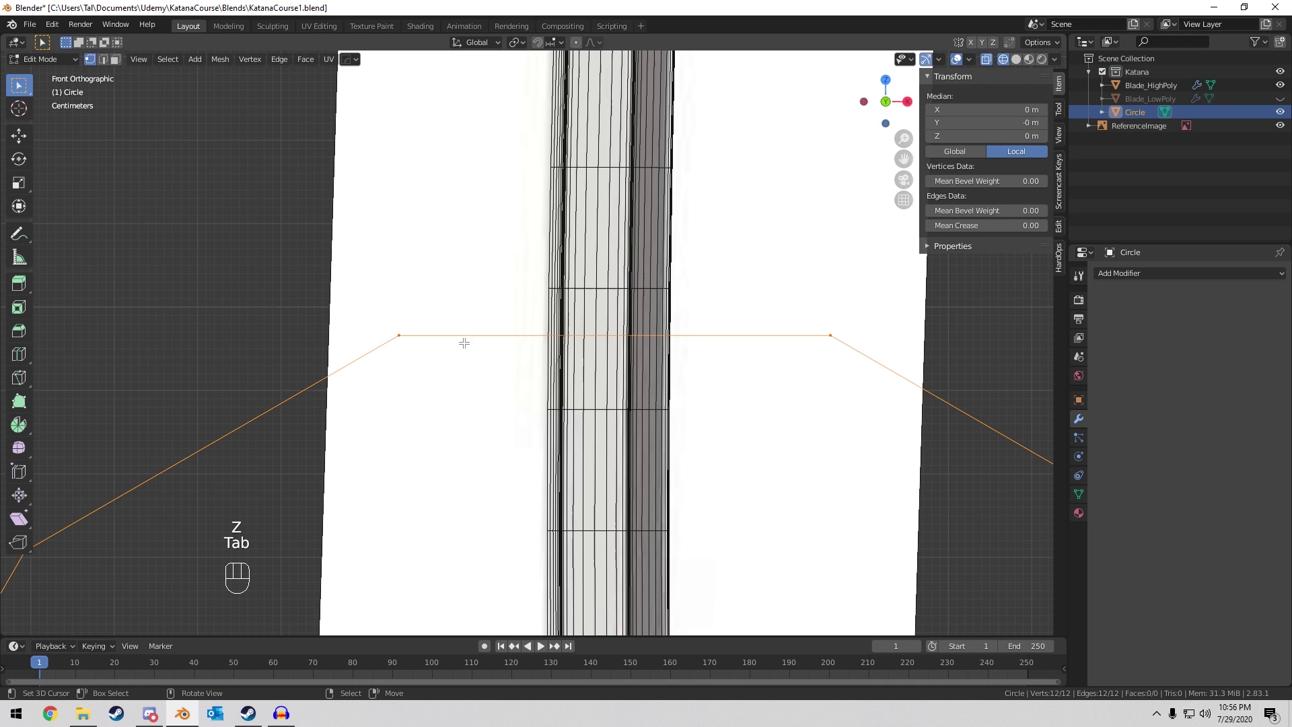
pyautogui.scroll(-8, 623, 317)
pyautogui.press('Tab')
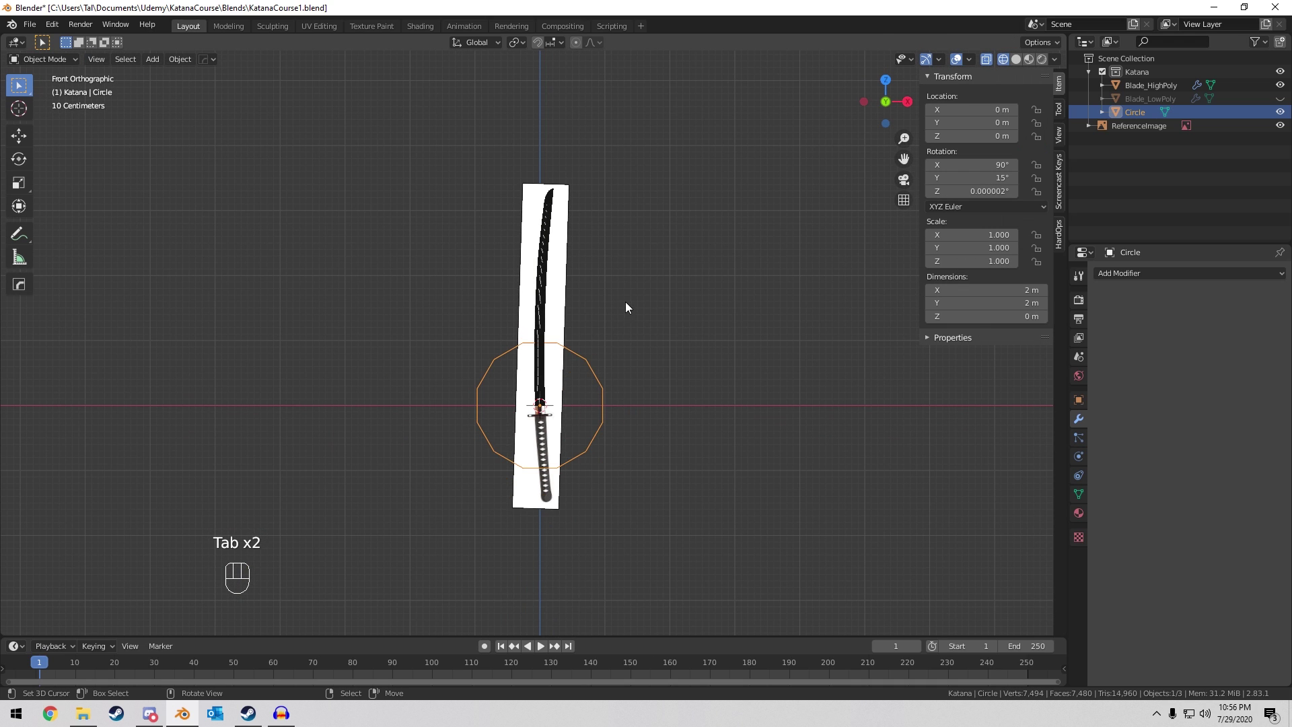
pyautogui.keyDown('shift'); pyautogui.moveTo(625, 301); pyautogui.dragTo(622, 386, button='middle'); pyautogui.keyUp('shift')
pyautogui.press('z')
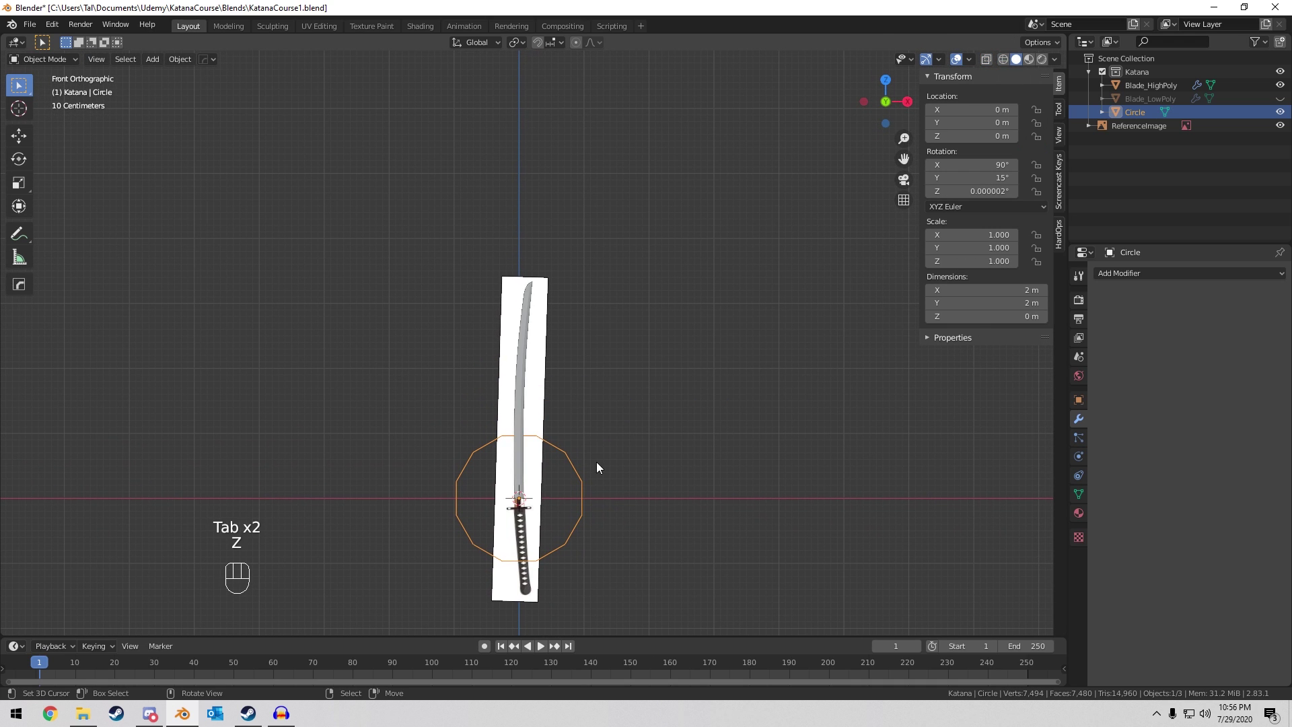
# Move the circle to the blade's base near its right edge and scale it to about 0.114 m across.
pyautogui.press('g')
pyautogui.click(619, 454)
pyautogui.scroll(4, 680, 444)
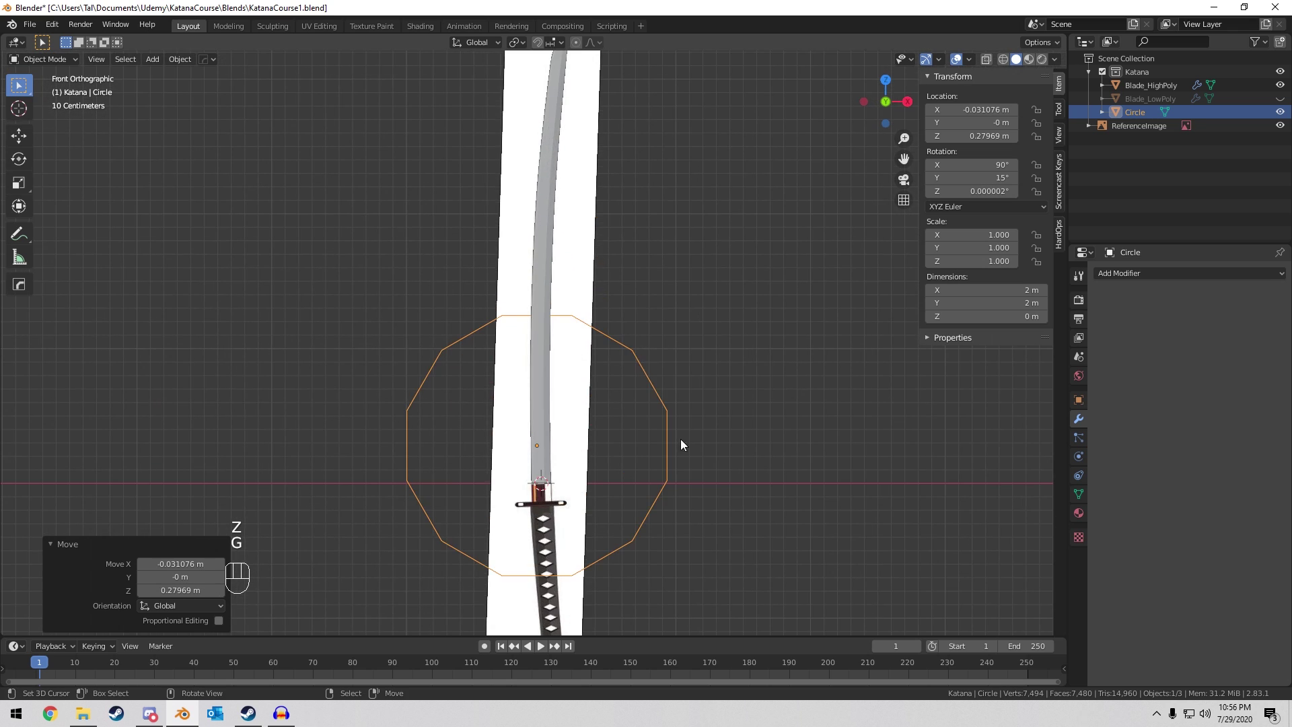
pyautogui.scroll(6, 681, 439)
pyautogui.press('g')
pyautogui.click(722, 386)
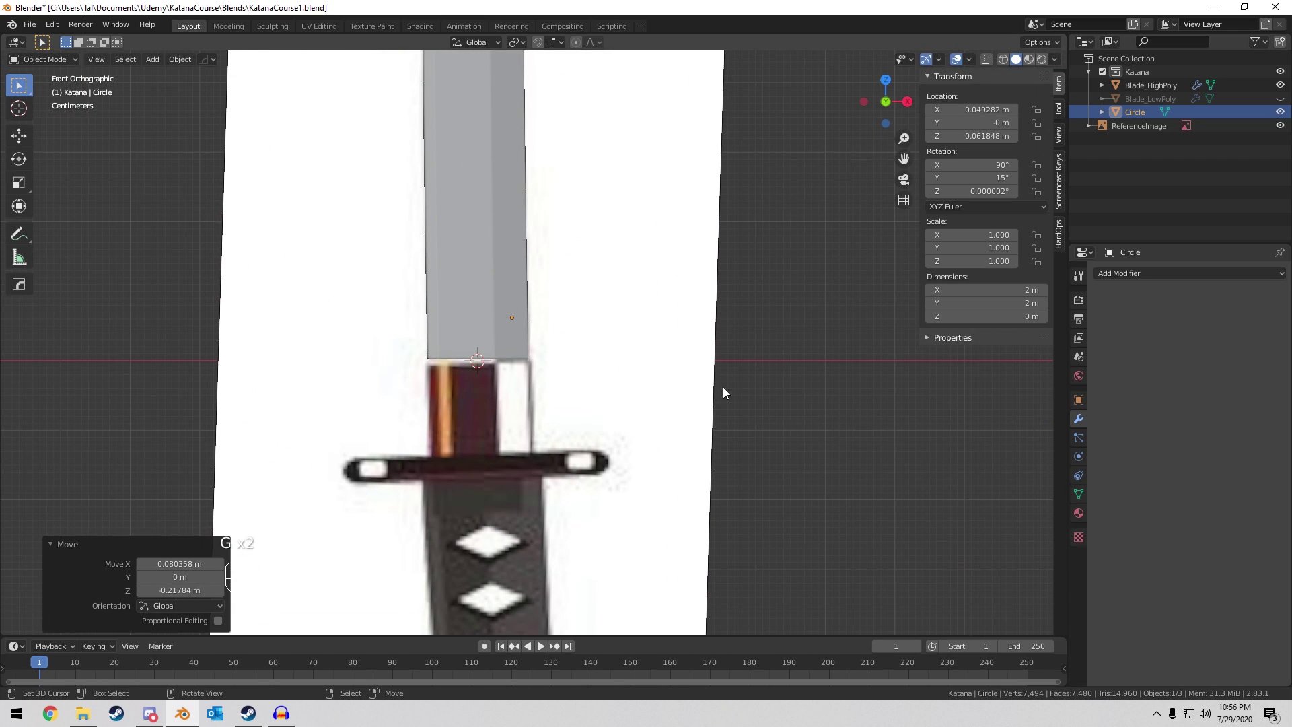
pyautogui.press('s')
pyautogui.click(522, 305)
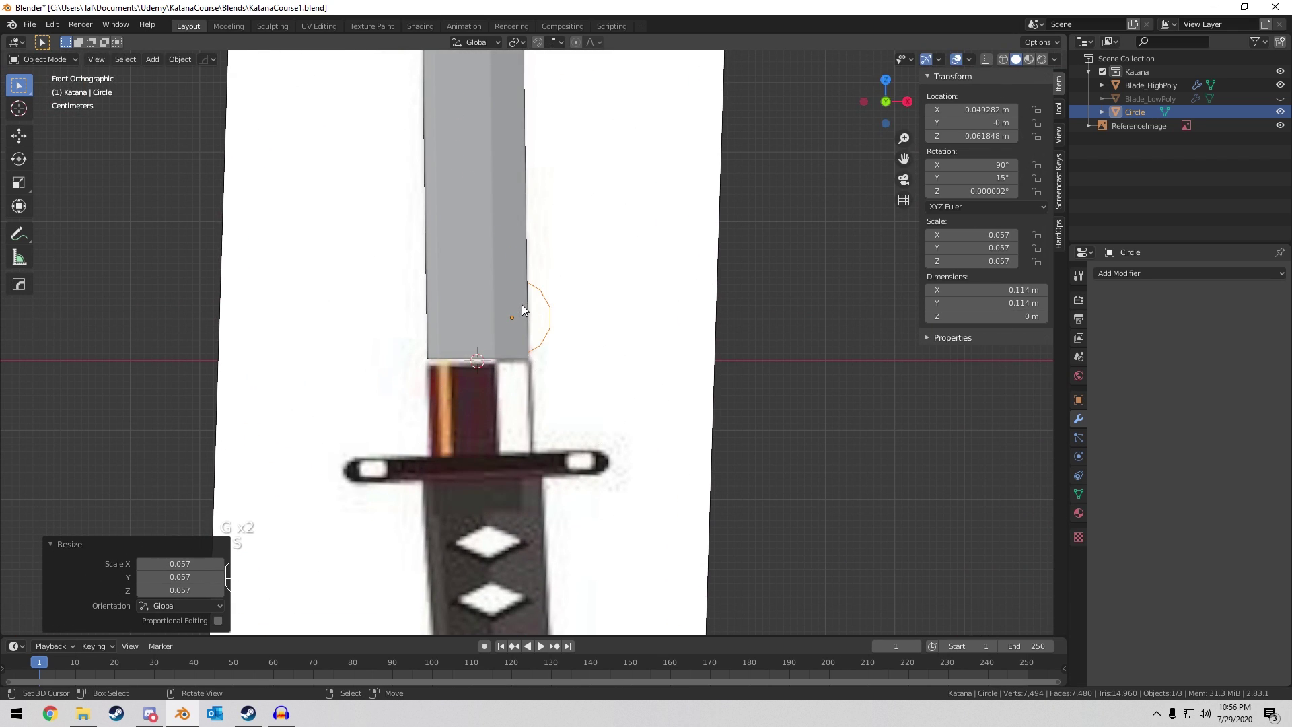
# Move the circle about -0.023 m along Y so it sits just in front of the blade surface.
pyautogui.scroll(1, 637, 243)
pyautogui.scroll(-8, 632, 240)
pyautogui.moveTo(631, 240); pyautogui.dragTo(559, 268, button='middle')
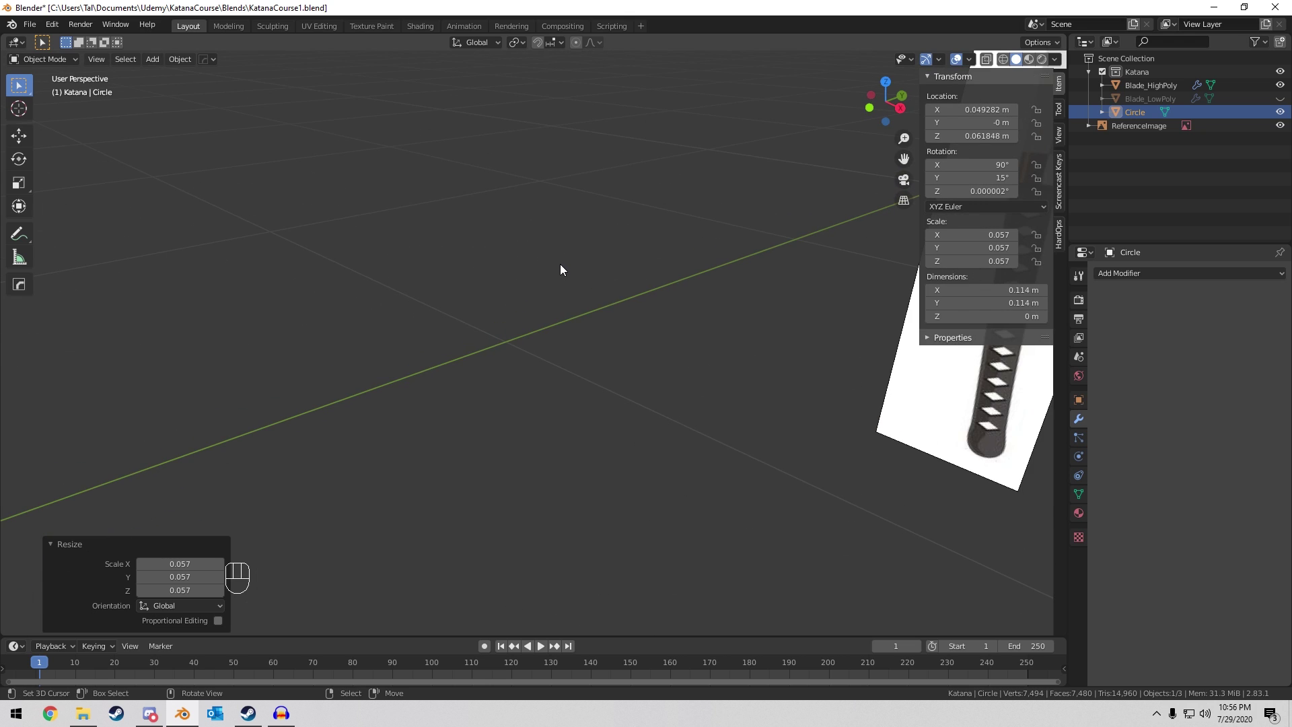
pyautogui.press('KP_Decimal')
pyautogui.press('g')
pyautogui.press('y')
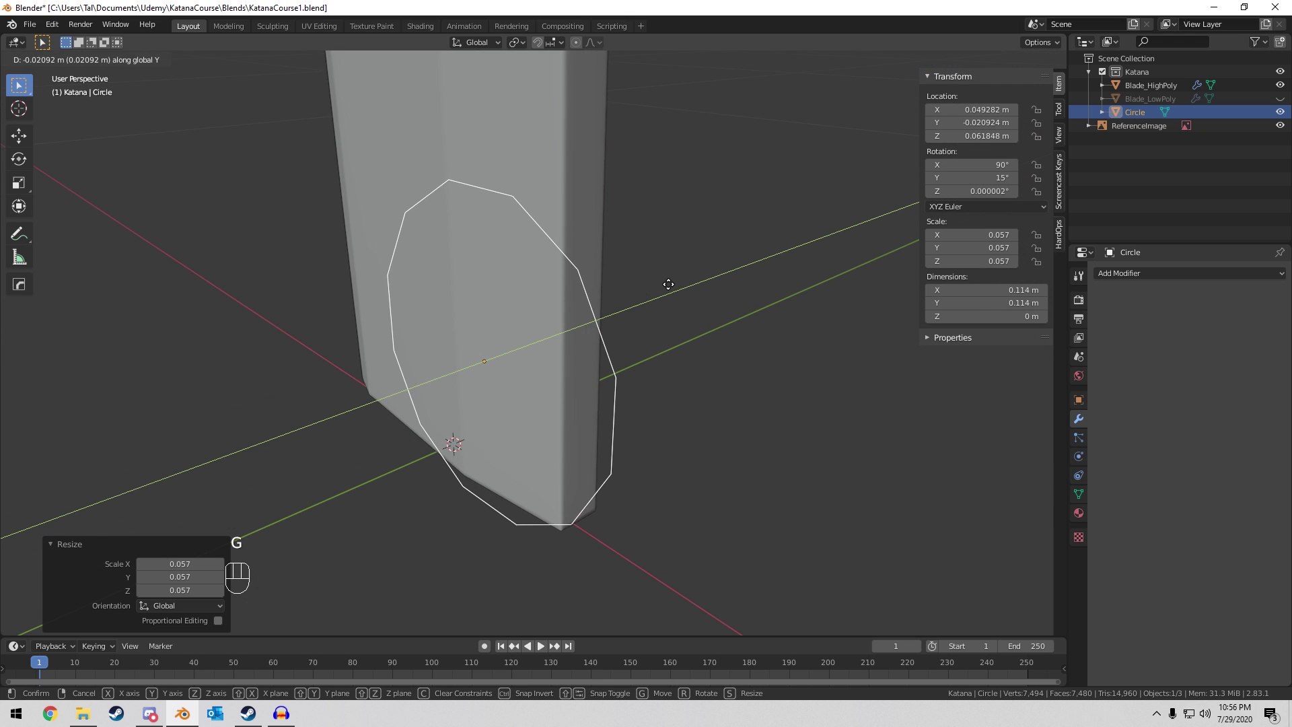
pyautogui.click(659, 284)
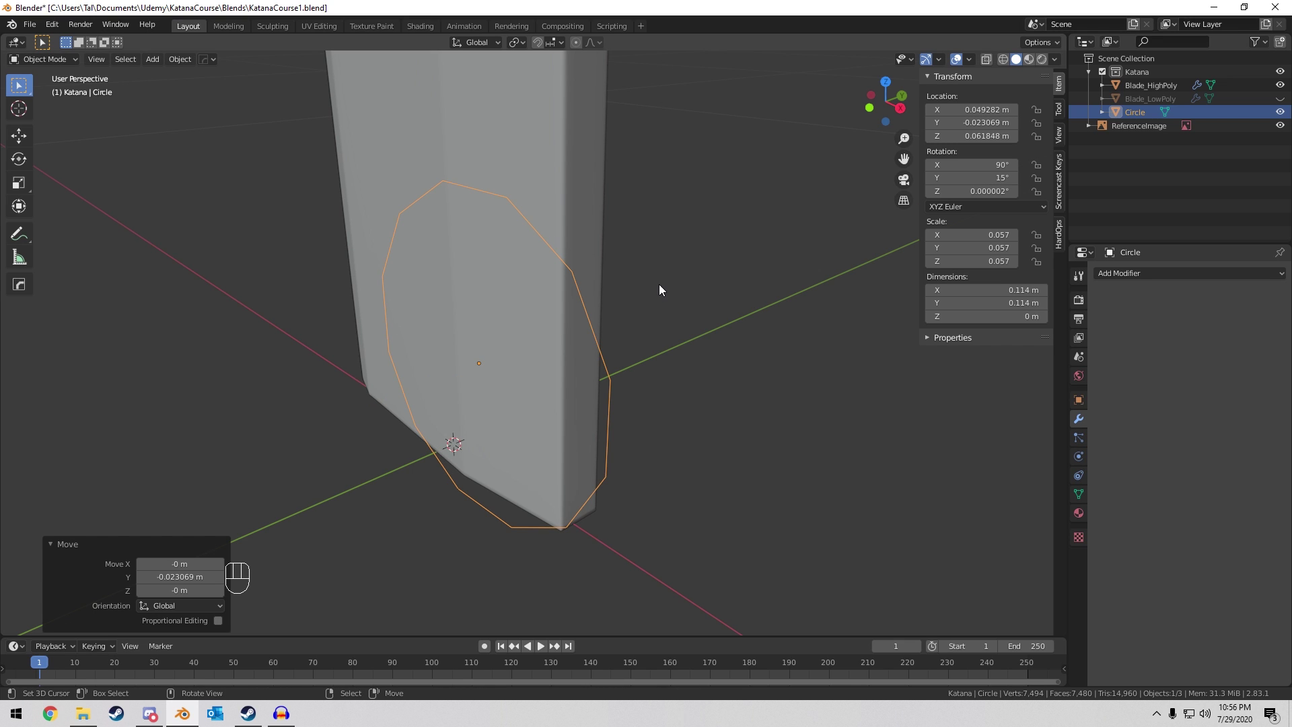
# Scale the circle down within the blade's darker band in front view and lower it about 0.019 m along Z.
pyautogui.press('s')
pyautogui.click(661, 293)
pyautogui.press('KP_1')
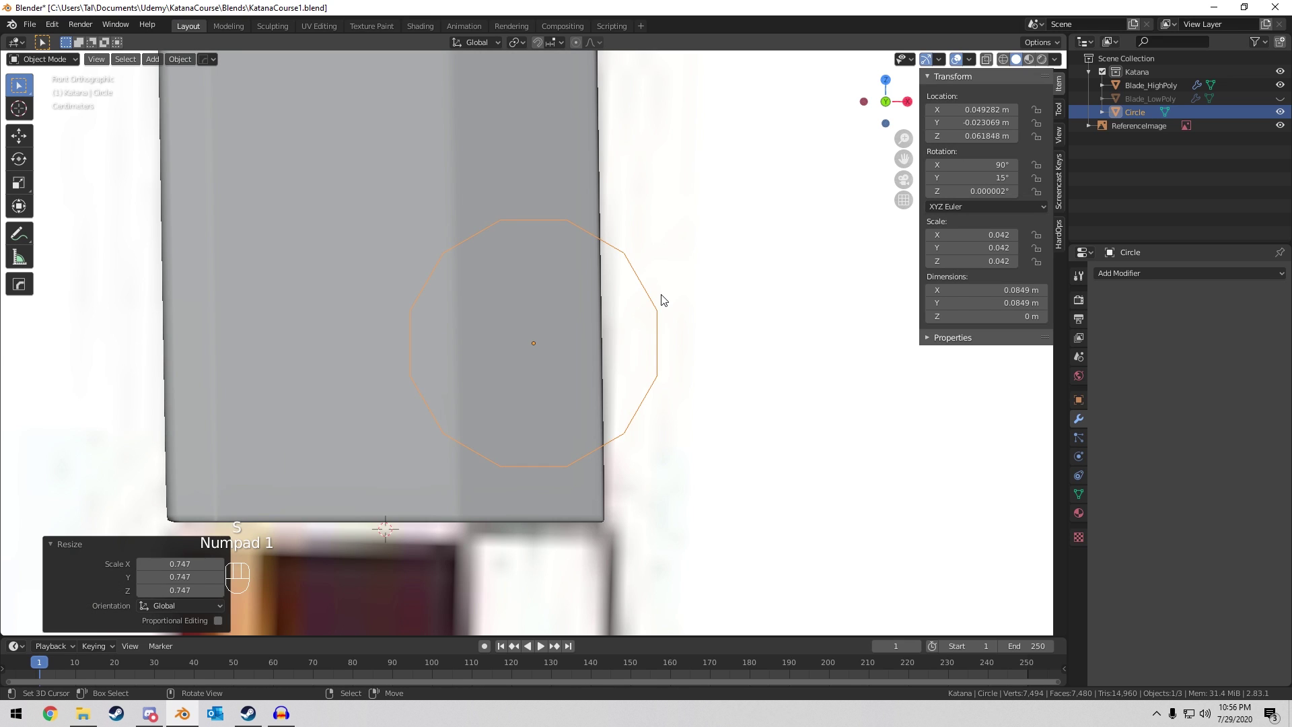
pyautogui.press('s')
pyautogui.click(656, 270)
pyautogui.keyDown('shift'); pyautogui.moveTo(660, 300); pyautogui.dragTo(648, 167, button='middle'); pyautogui.keyUp('shift')
pyautogui.press('g')
pyautogui.press('z')
pyautogui.click(652, 300)
# Scale the circle to about 0.032 m across and lower it slightly toward the blade's bottom corner.
pyautogui.press('s')
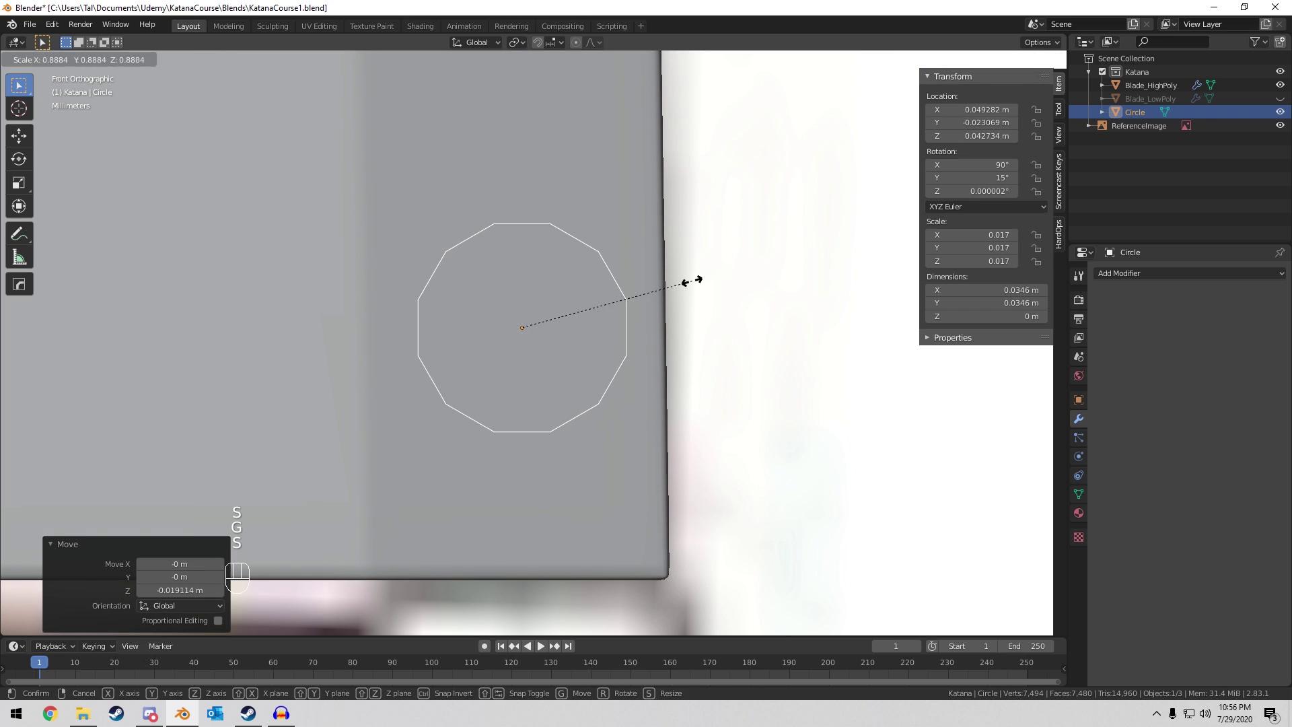
pyautogui.click(688, 286)
pyautogui.press('g')
pyautogui.press('z')
pyautogui.press('s')
pyautogui.click(680, 321)
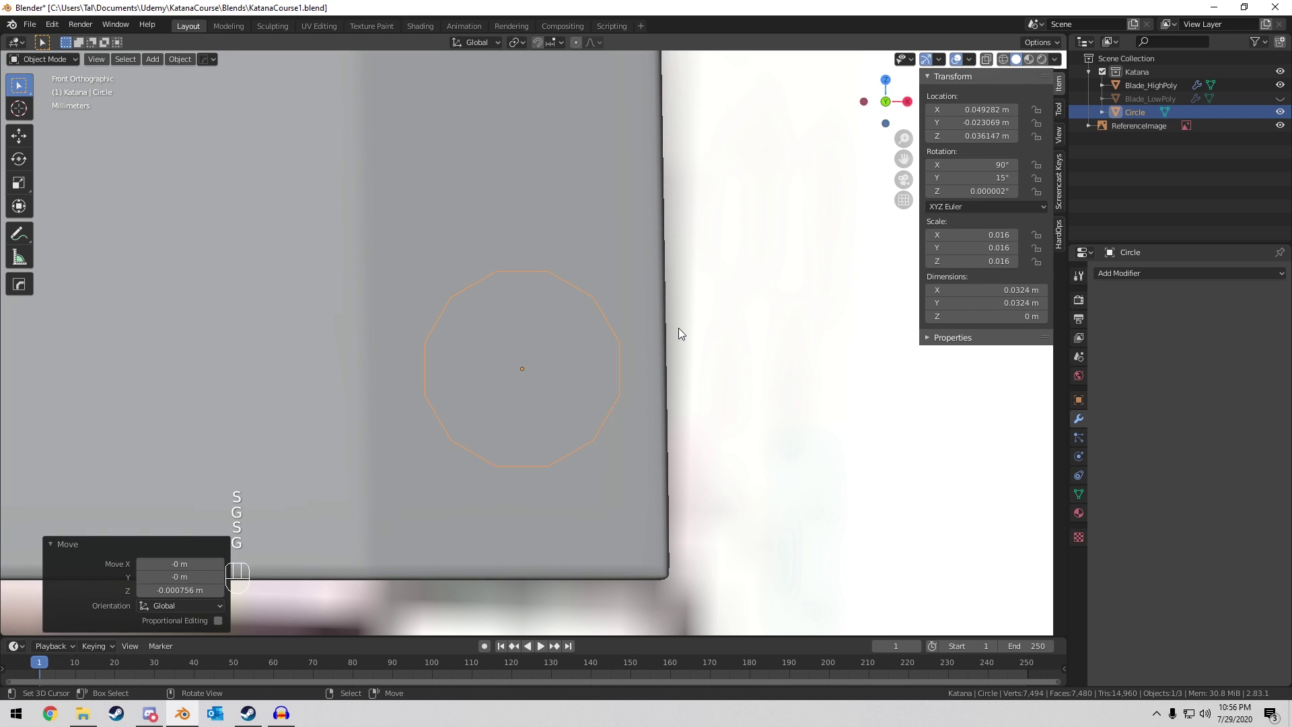
# Delete the upper six vertices of the circle, keeping only the lower half arc.
pyautogui.press('Tab')
pyautogui.press('a')
pyautogui.press('a')
pyautogui.press('a')
pyautogui.press('c')
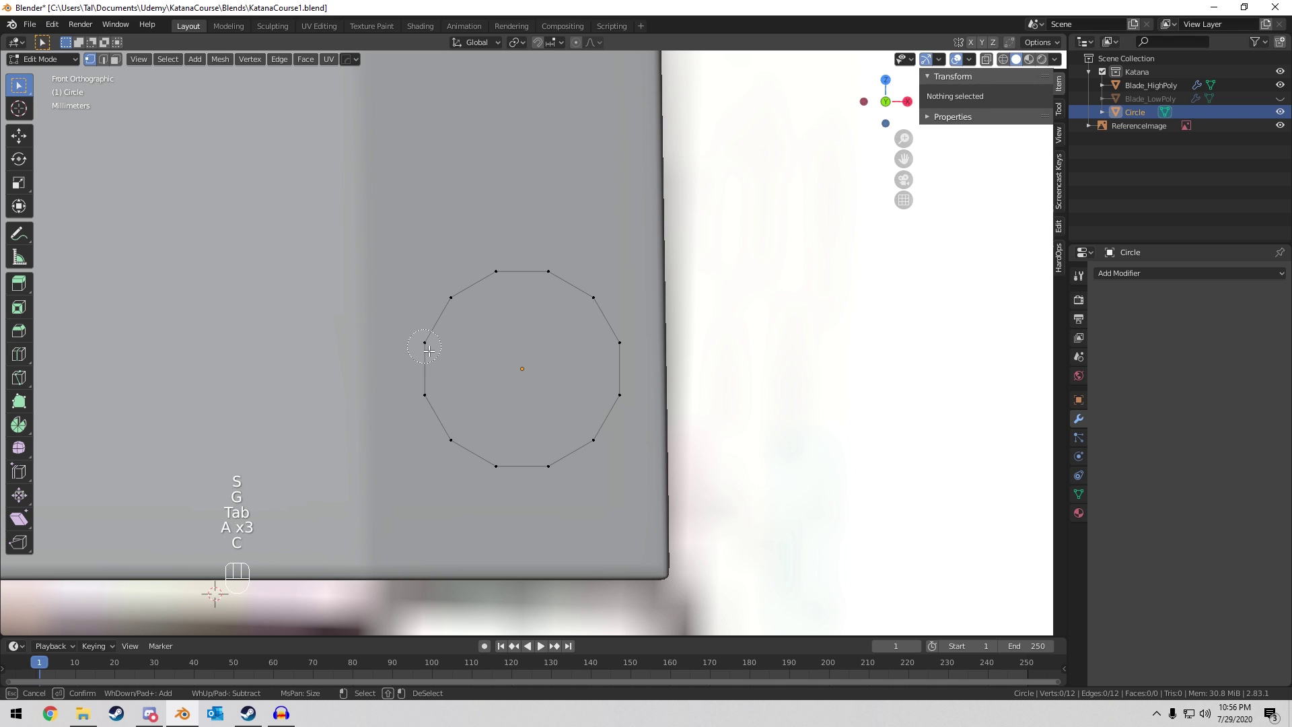
pyautogui.moveTo(428, 350)
pyautogui.mouseDown()
pyautogui.moveTo(453, 288)
pyautogui.moveTo(508, 272)
pyautogui.mouseUp()
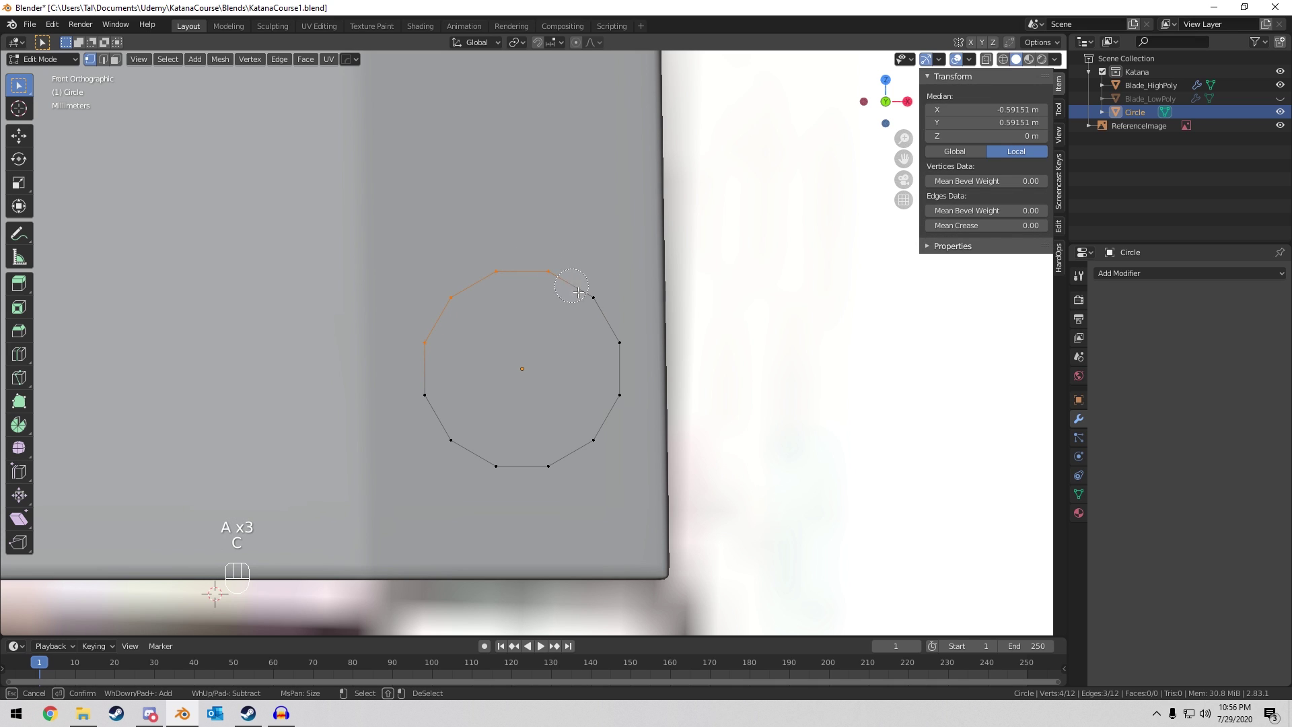
pyautogui.rightClick(624, 345)
pyautogui.press('x')
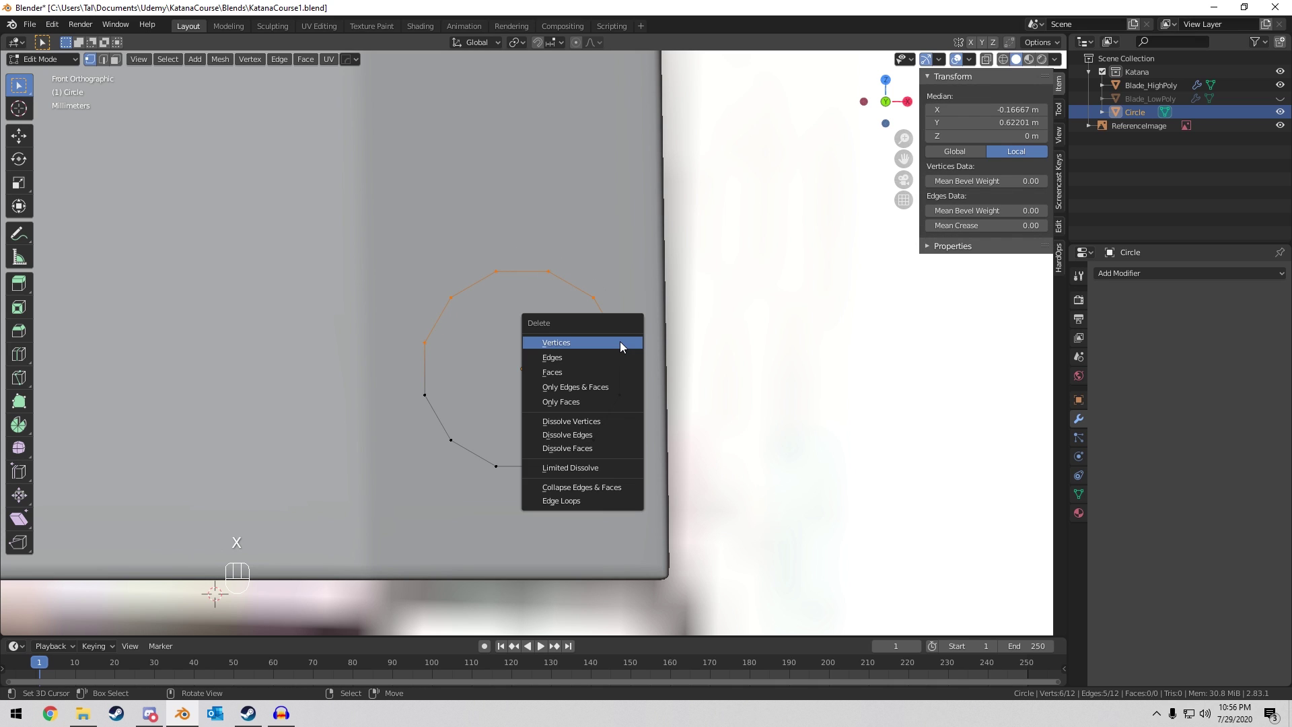
pyautogui.click(619, 341)
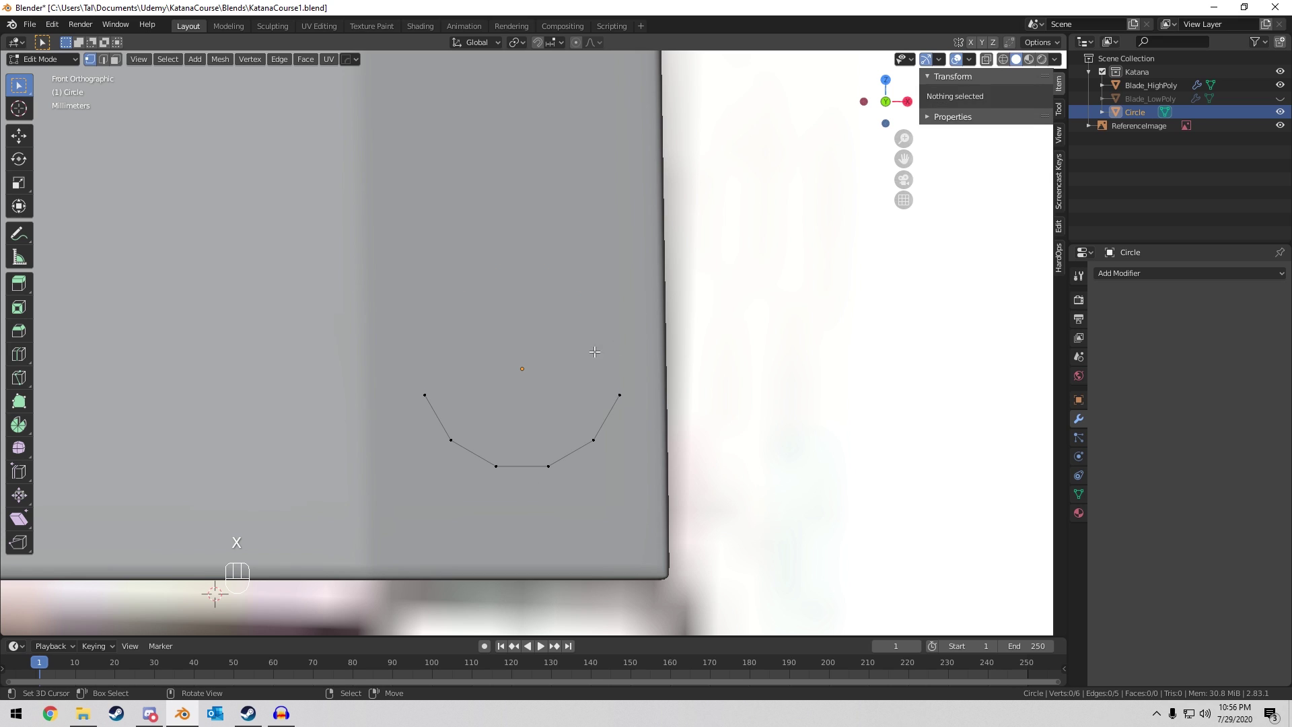
# Duplicate the lower arc about 0.017 m up along Z and flip the copy by scaling it -1 along Z.
pyautogui.doubleClick(445, 419)
pyautogui.hotkey('shift', 'd')
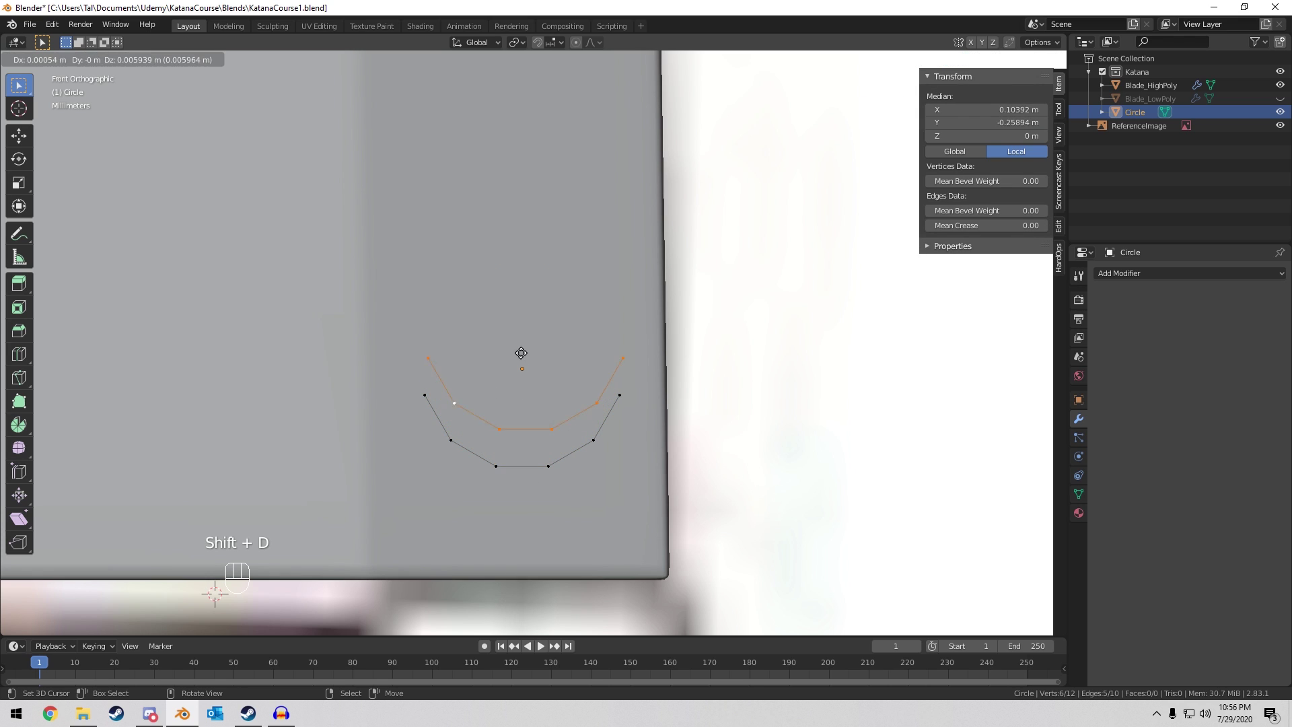
pyautogui.press('z')
pyautogui.click(518, 286)
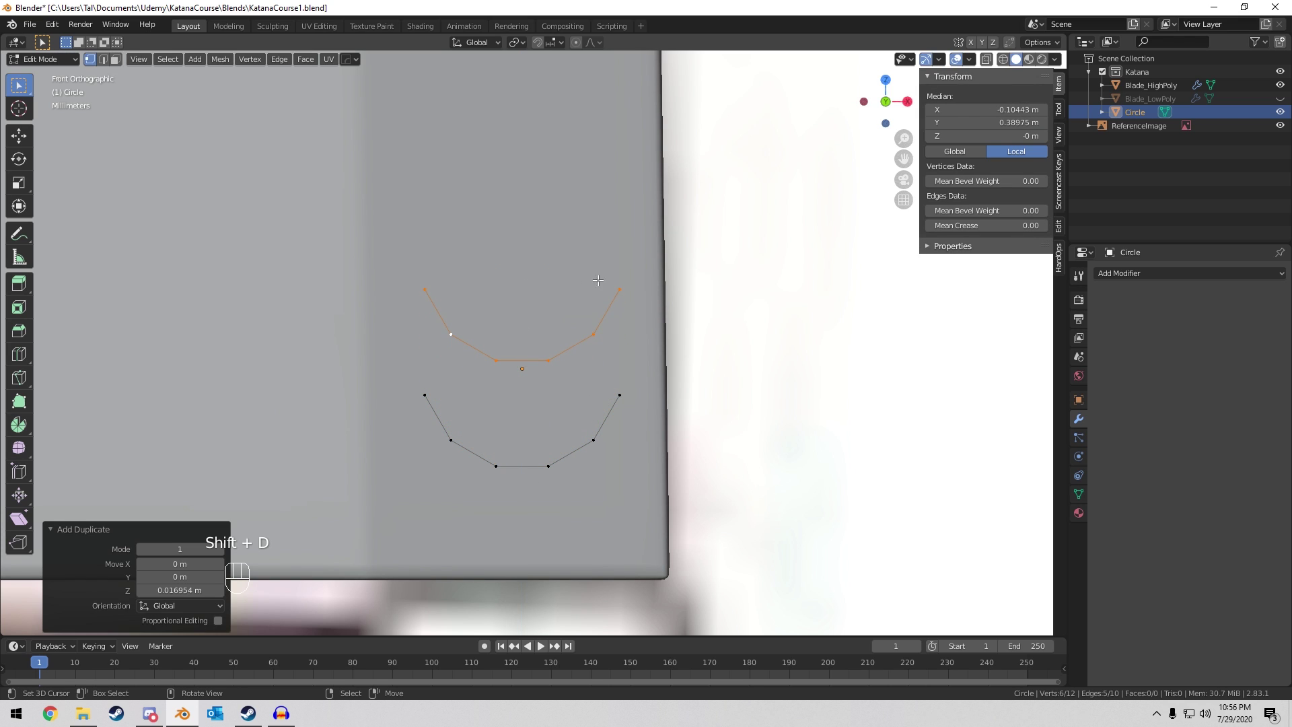
pyautogui.press('s')
pyautogui.press('z')
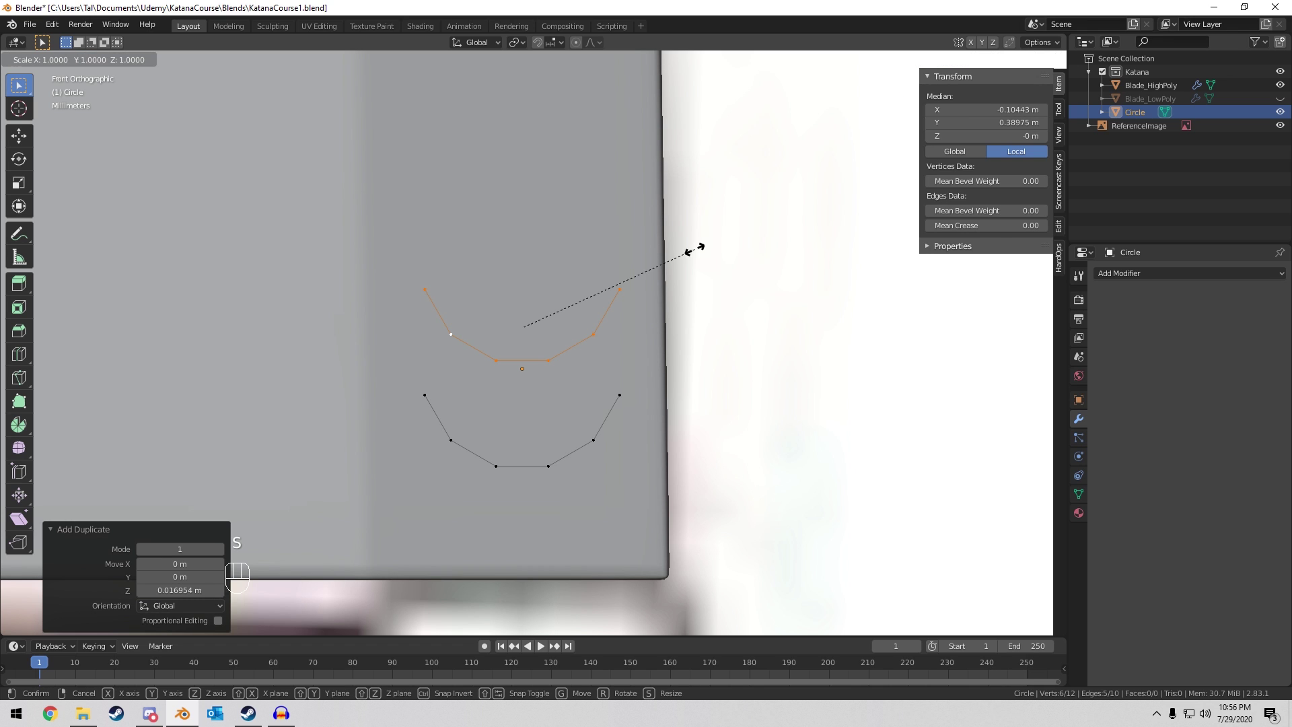
pyautogui.write('-1')
pyautogui.press('Return')
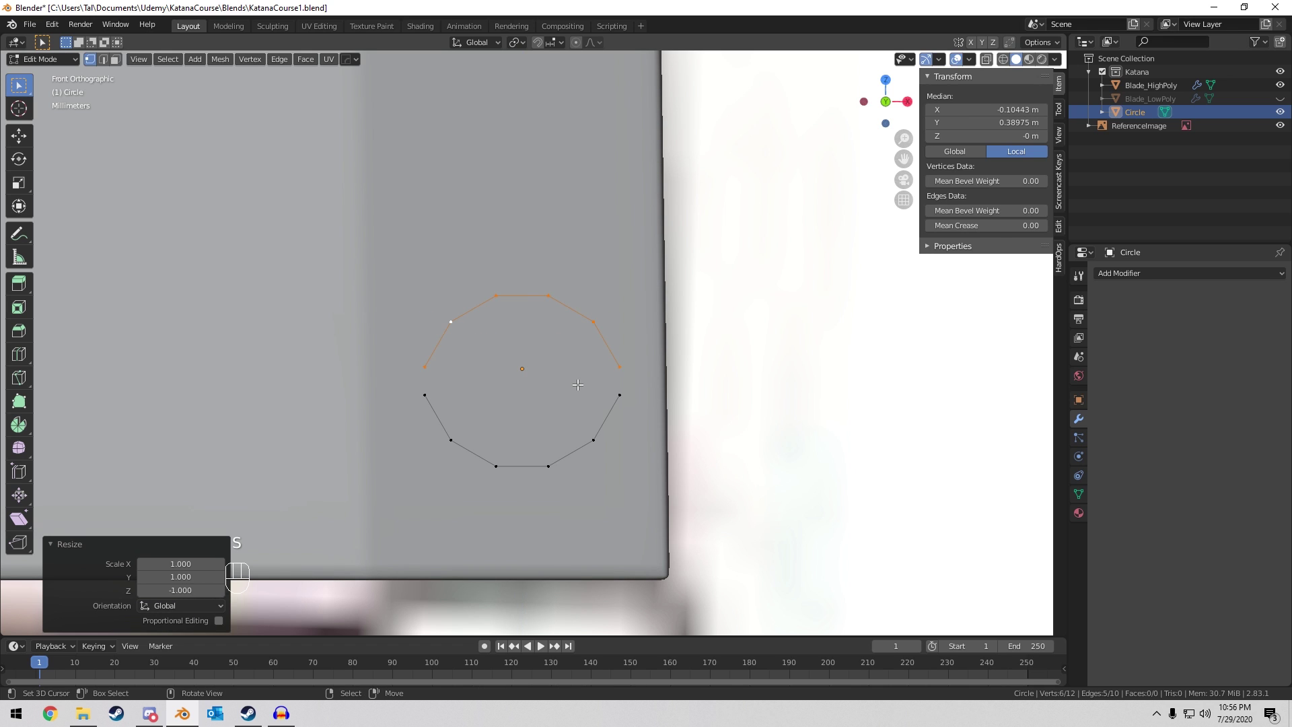
# Move the flipped arc about 3 m up the blade into the darker band just below the tip.
pyautogui.scroll(-6, 578, 384)
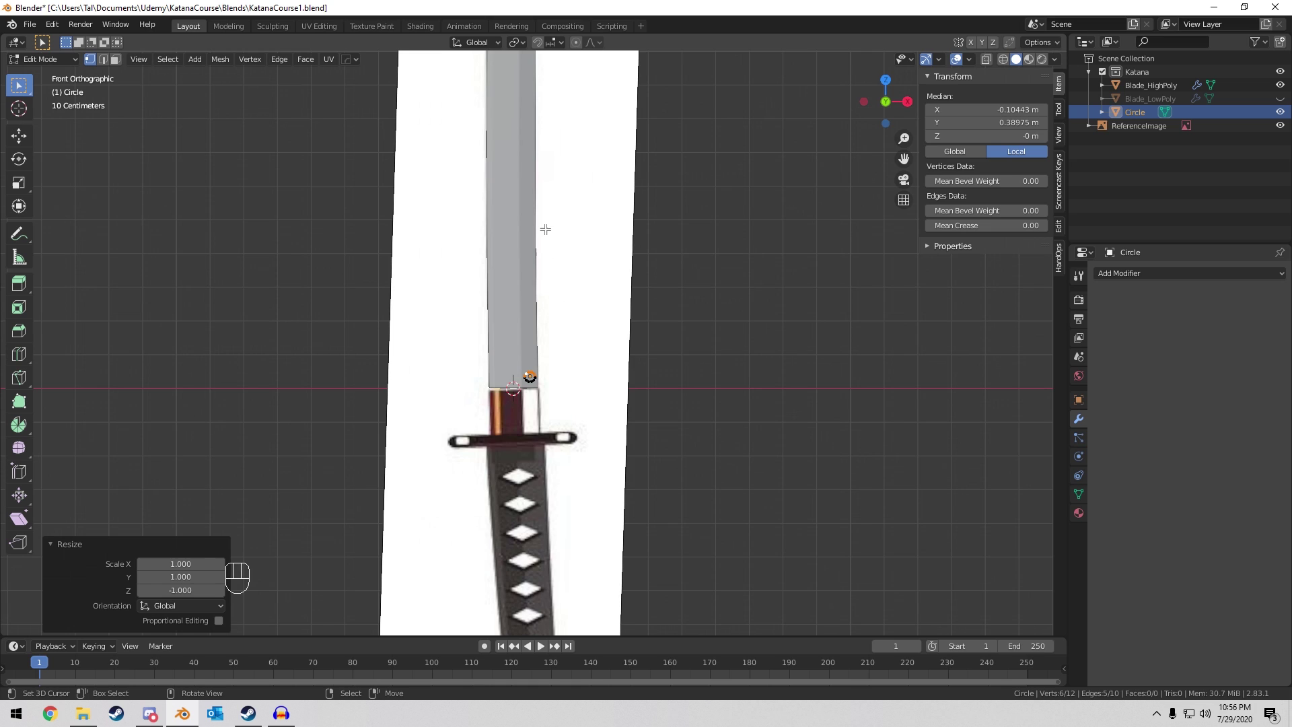
pyautogui.scroll(-2, 611, 276)
pyautogui.scroll(5, 591, 349)
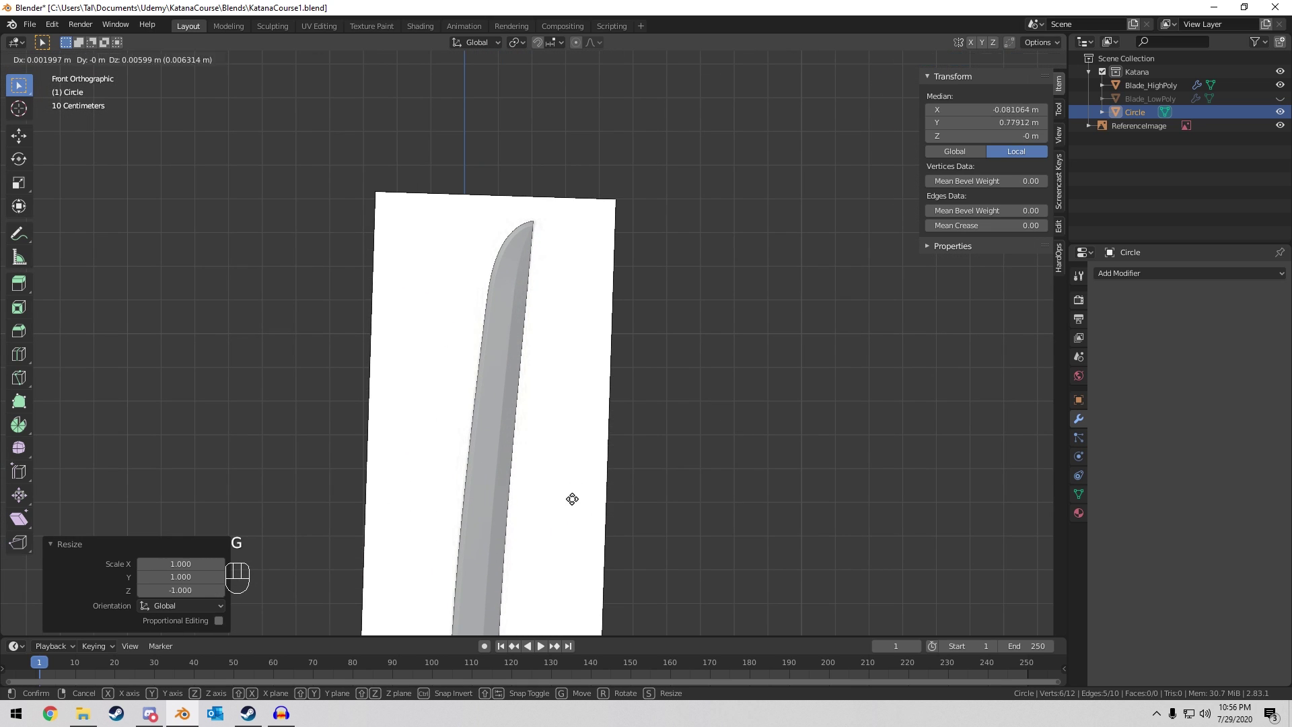
pyautogui.press('g')
pyautogui.click(606, 74)
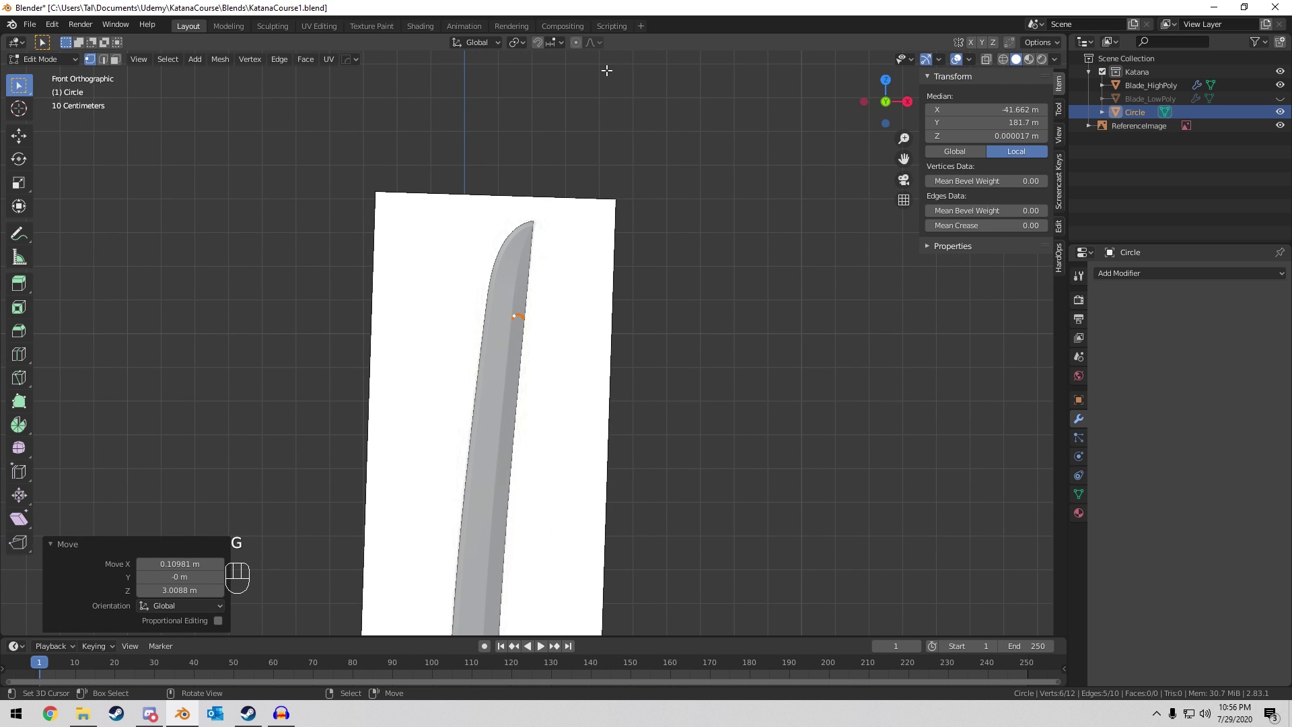
pyautogui.scroll(2, 577, 182)
pyautogui.hotkey('shift', 'z')
pyautogui.scroll(4, 469, 191)
pyautogui.hotkey('shift', 'z')
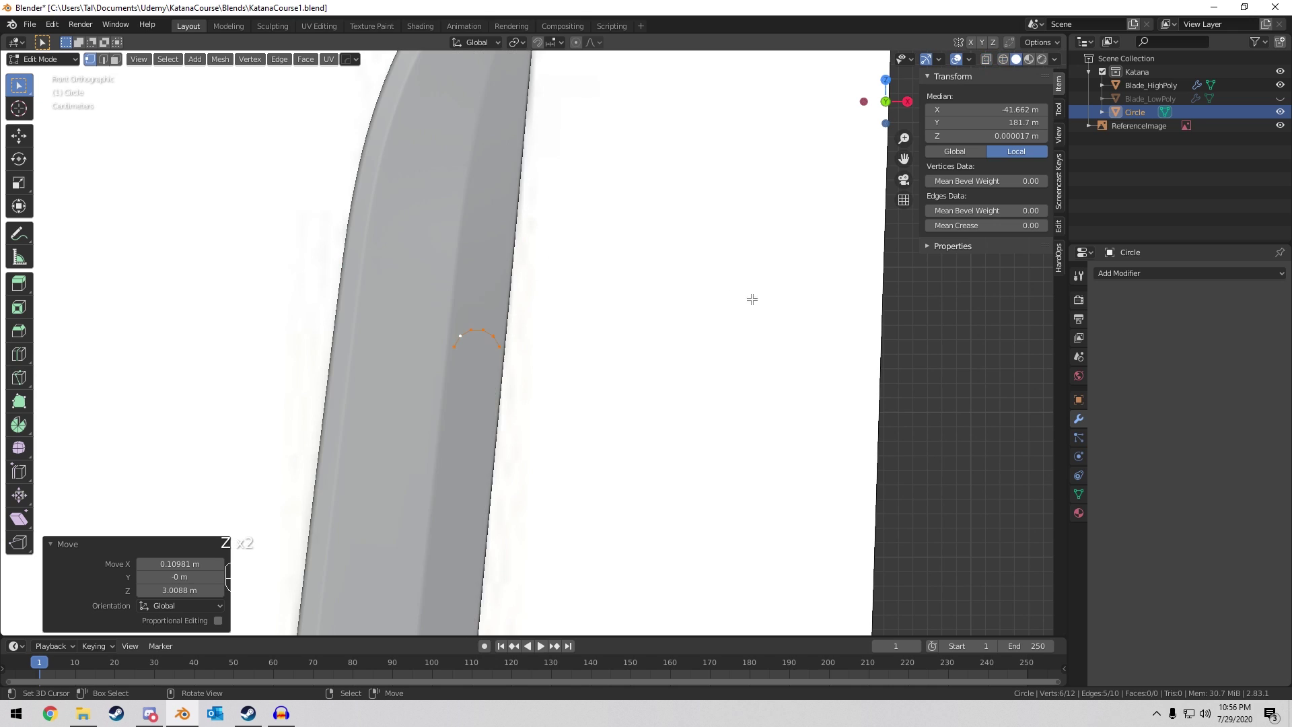
pyautogui.press('g')
pyautogui.rightClick(510, 283)
pyautogui.scroll(2, 504, 254)
pyautogui.keyDown('shift'); pyautogui.moveTo(505, 254); pyautogui.dragTo(686, 251, button='middle'); pyautogui.keyUp('shift')
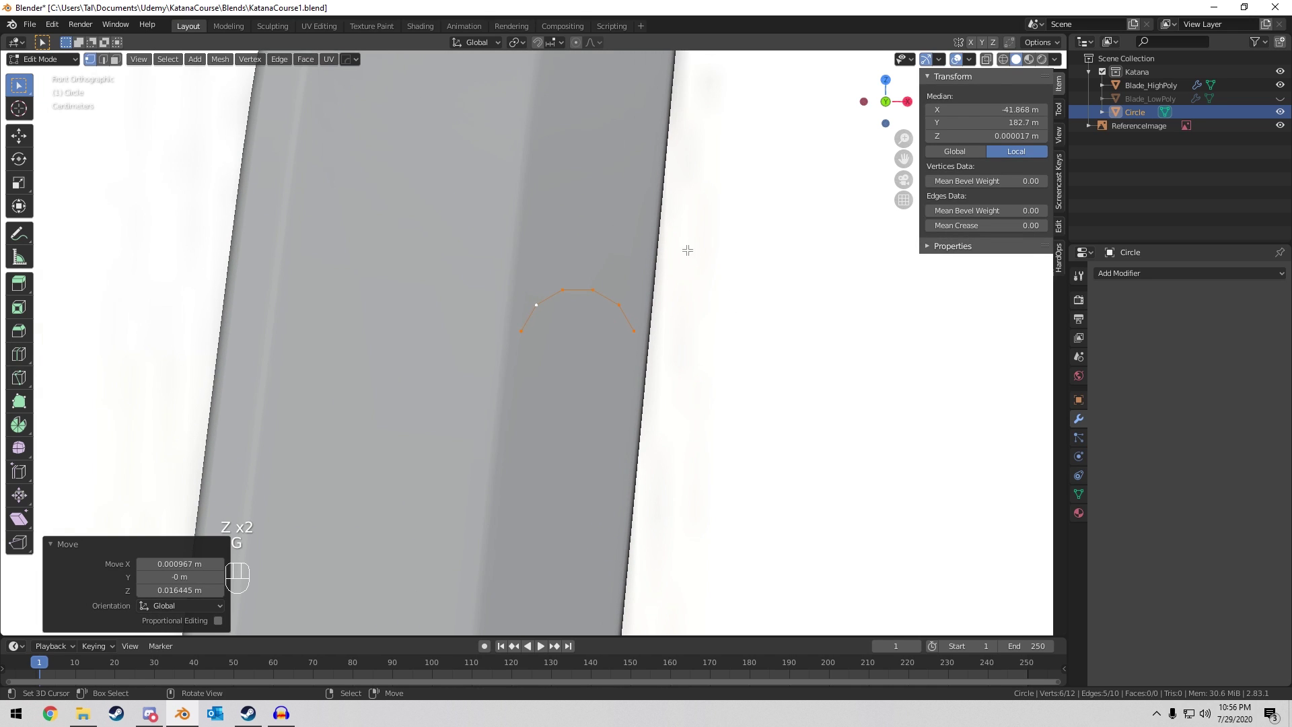
# Rotate the upper arc to match the blade's slant and nudge it along X to fit the darker band.
pyautogui.press('r')
pyautogui.click(723, 250)
pyautogui.press('g')
pyautogui.click(727, 251)
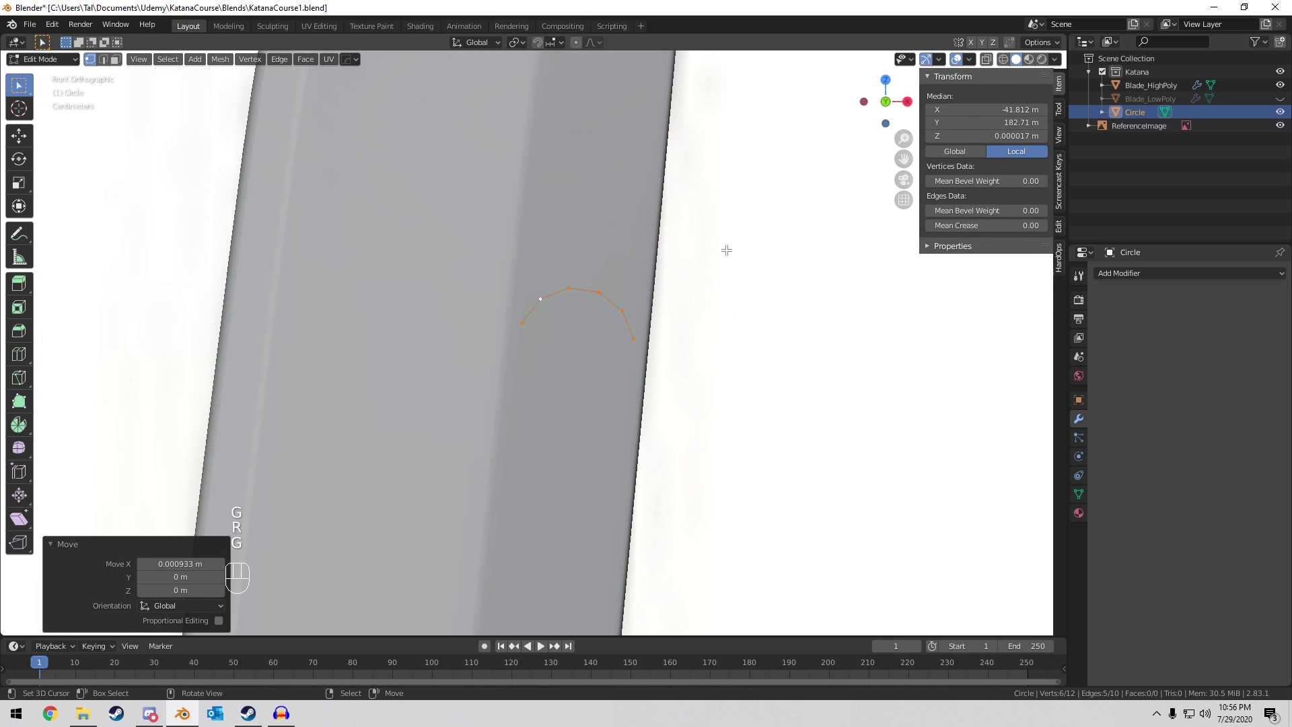
pyautogui.press('g')
pyautogui.click(725, 252)
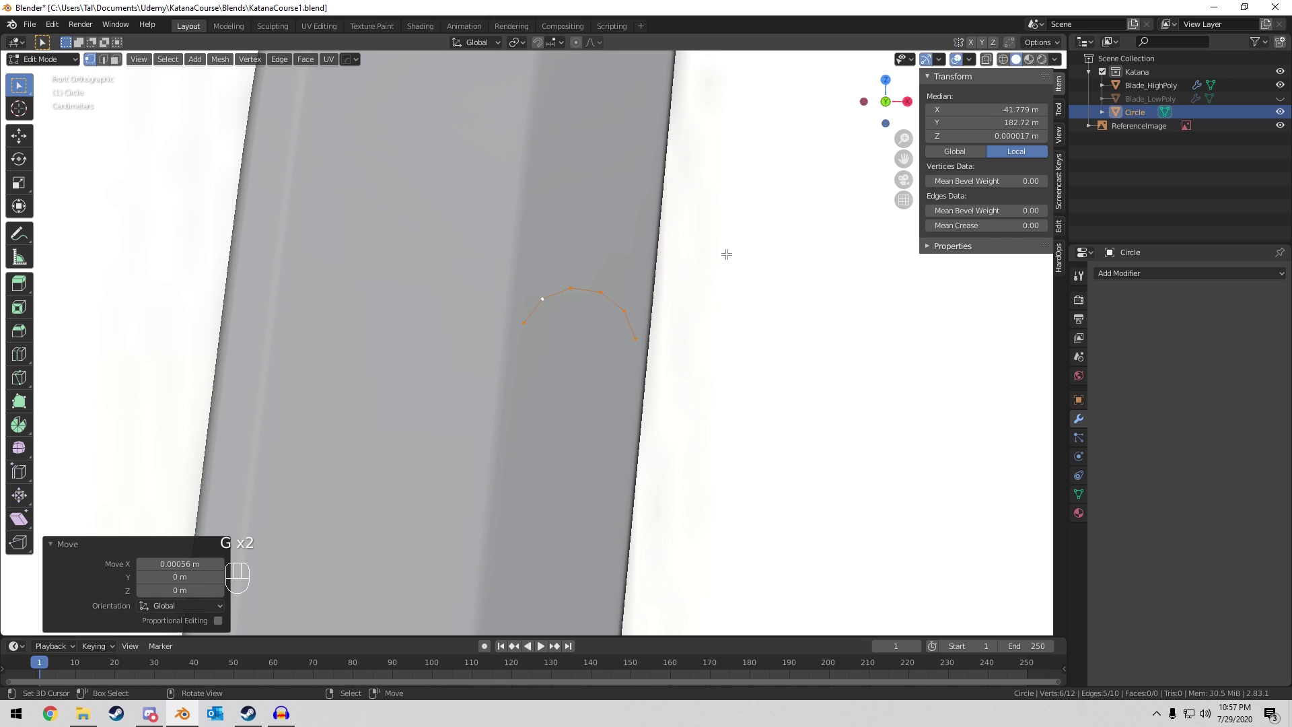
pyautogui.press('r')
pyautogui.click(693, 258)
pyautogui.scroll(-2, 676, 281)
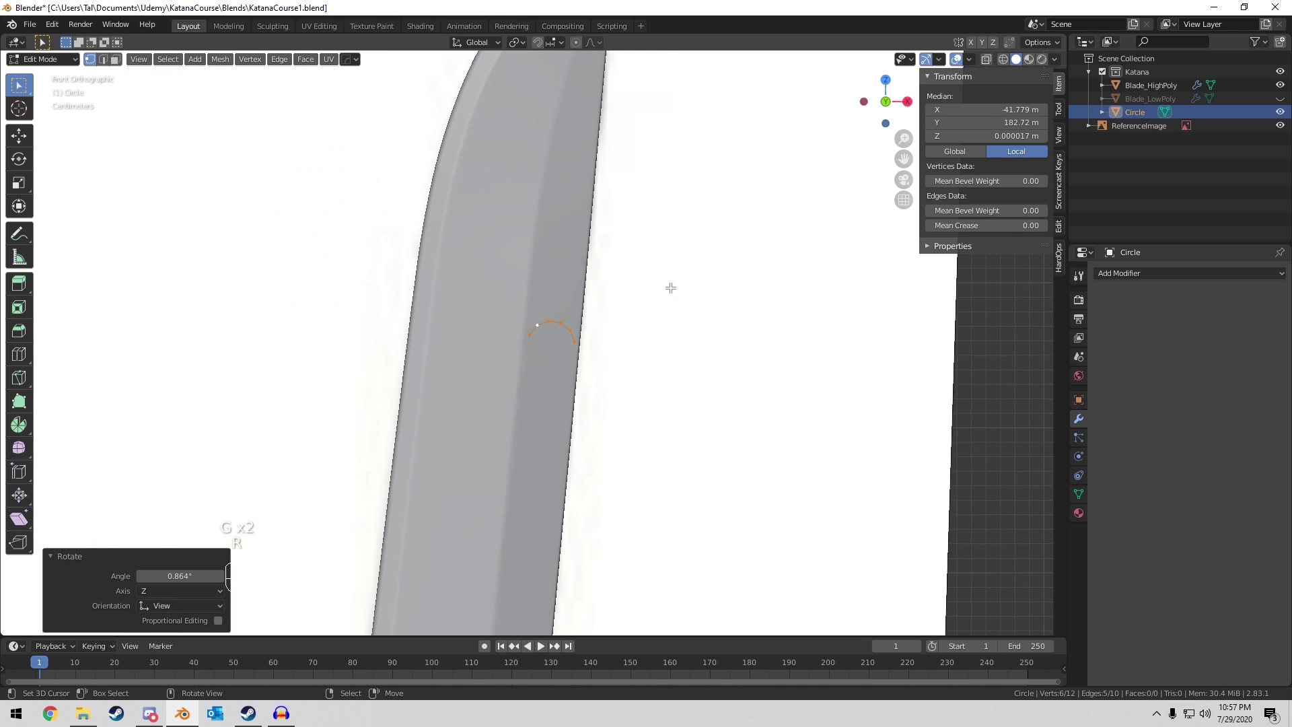
# Add a Shrinkwrap modifier to the arcs object with Blade_HighPoly as its target.
pyautogui.moveTo(672, 288); pyautogui.dragTo(565, 415, button='middle')
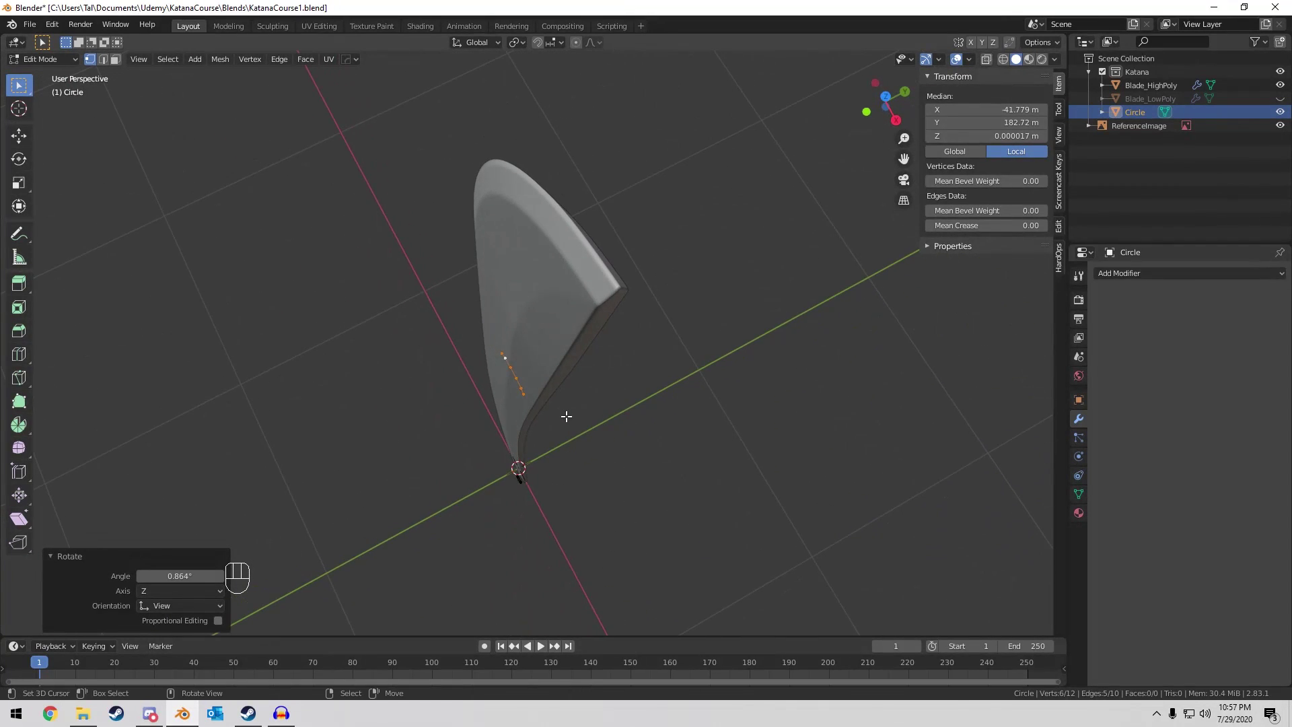
pyautogui.press('Tab')
pyautogui.scroll(4, 534, 342)
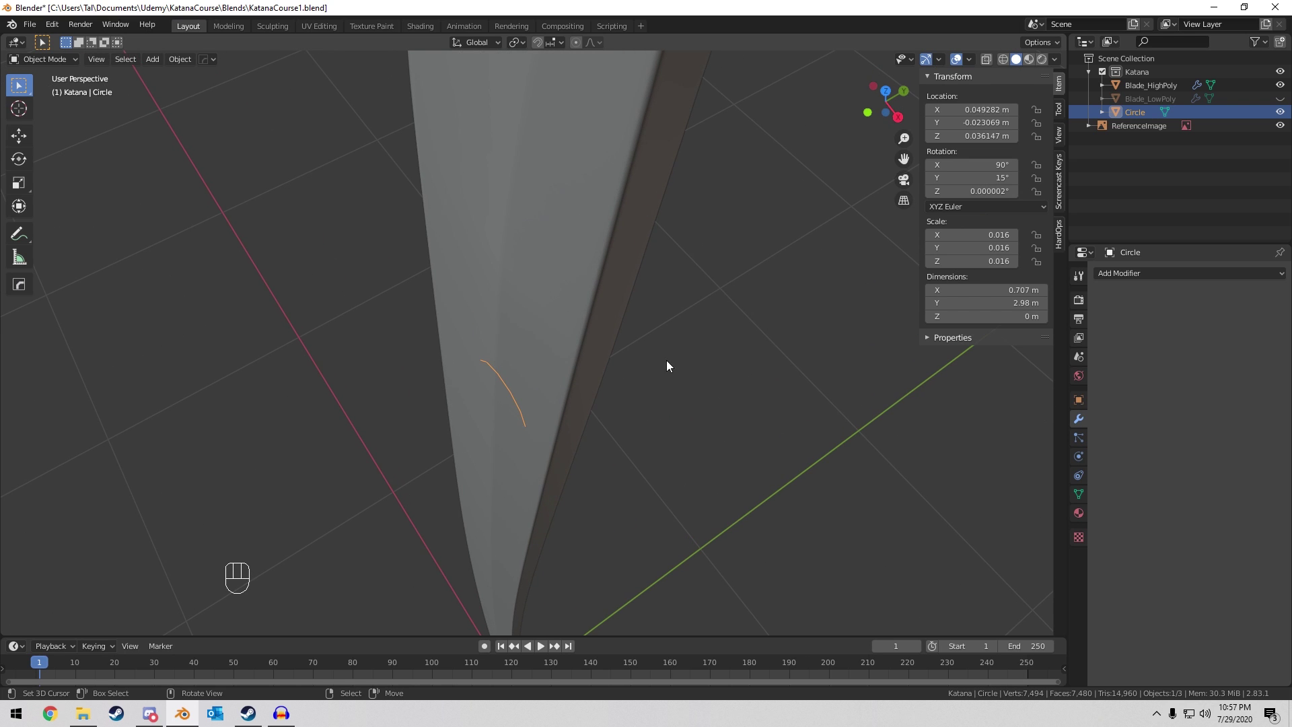
pyautogui.click(1138, 275)
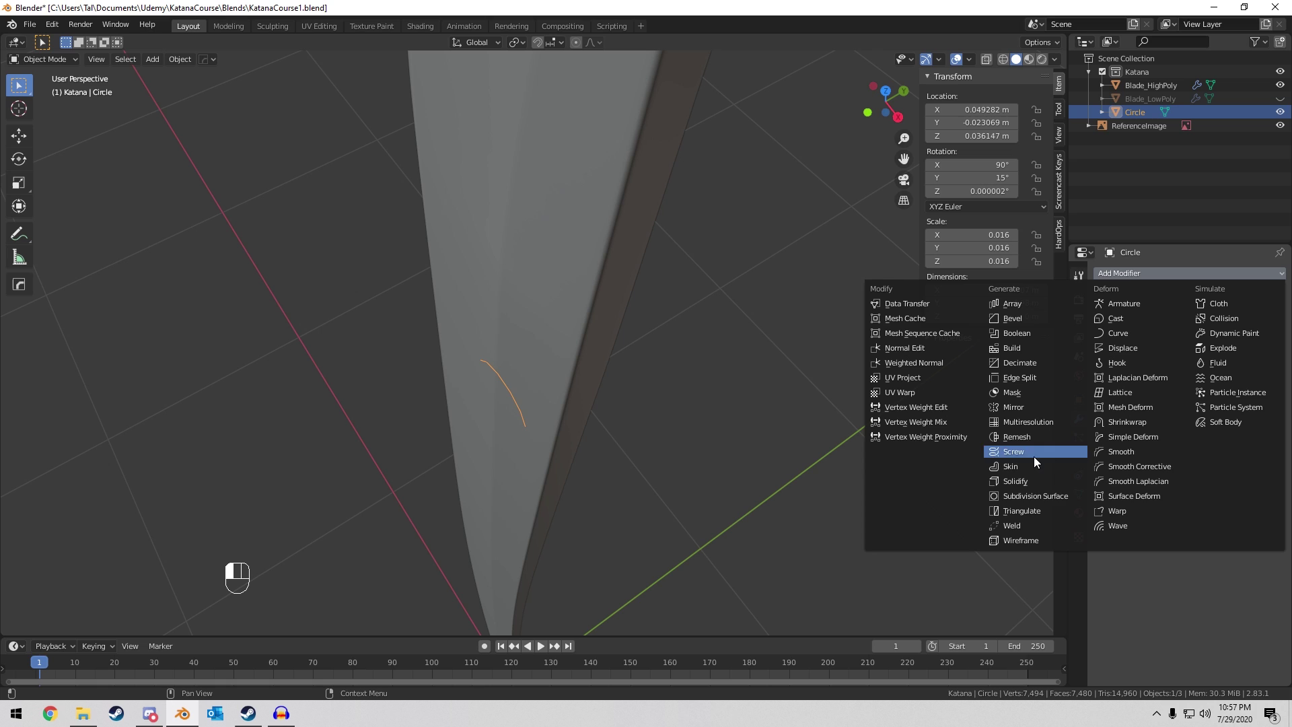
pyautogui.click(1149, 429)
pyautogui.moveTo(546, 278); pyautogui.dragTo(620, 306, button='middle')
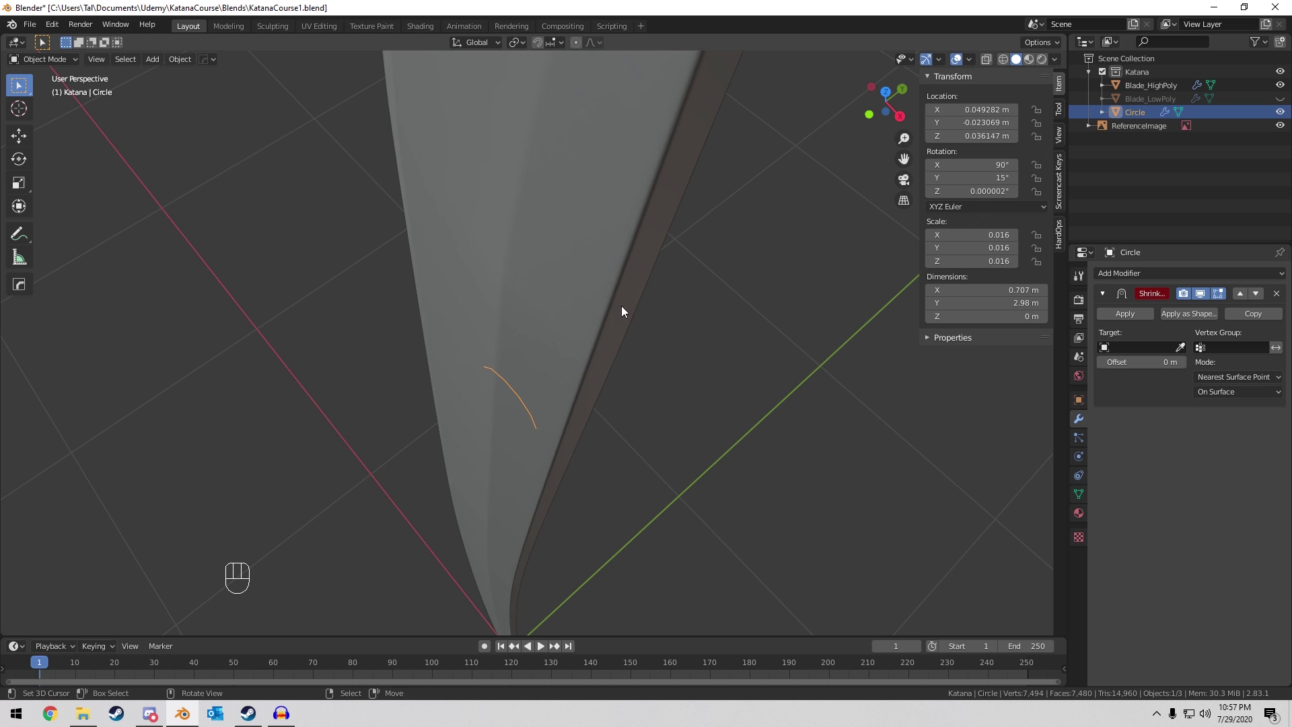
pyautogui.click(1180, 347)
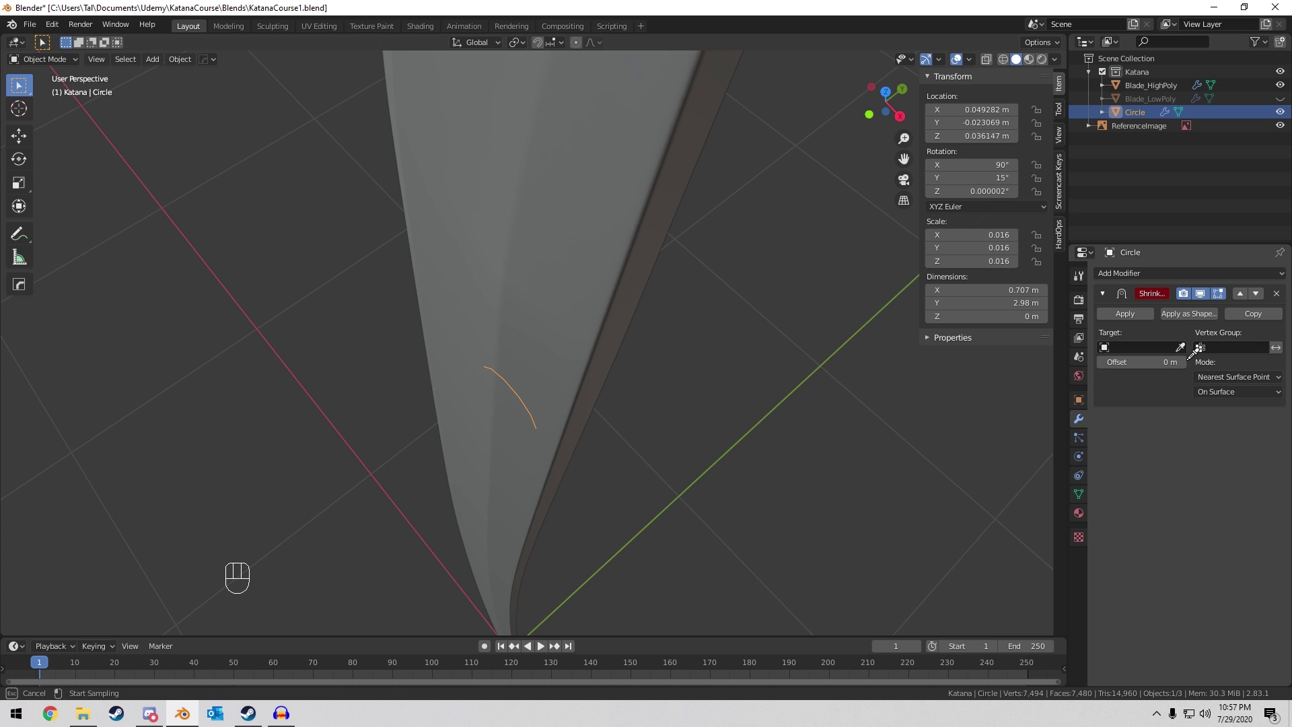
pyautogui.click(537, 343)
pyautogui.moveTo(550, 349); pyautogui.dragTo(568, 378, button='middle')
# Shift the upper arc about 0.0013 m along X within the blade's darker band.
pyautogui.press('Tab')
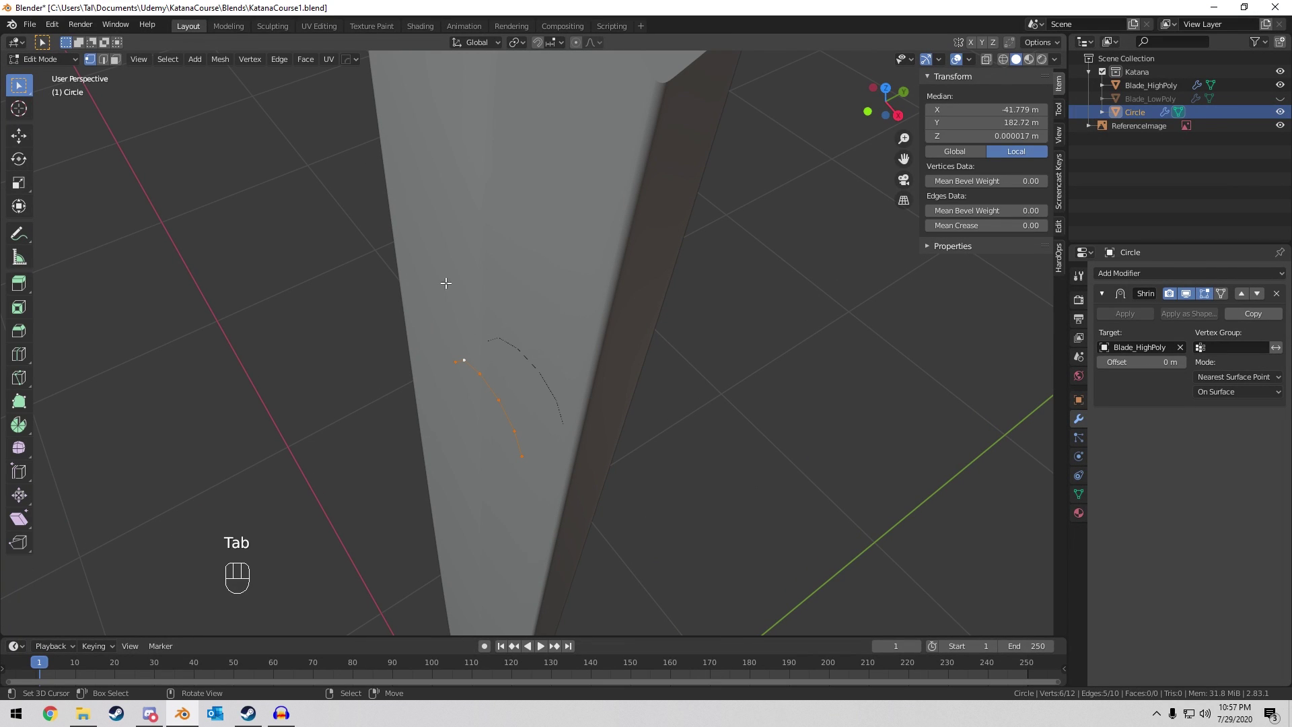
pyautogui.scroll(-5, 568, 349)
pyautogui.keyDown('shift'); pyautogui.moveTo(569, 350); pyautogui.dragTo(609, 285, button='middle'); pyautogui.keyUp('shift')
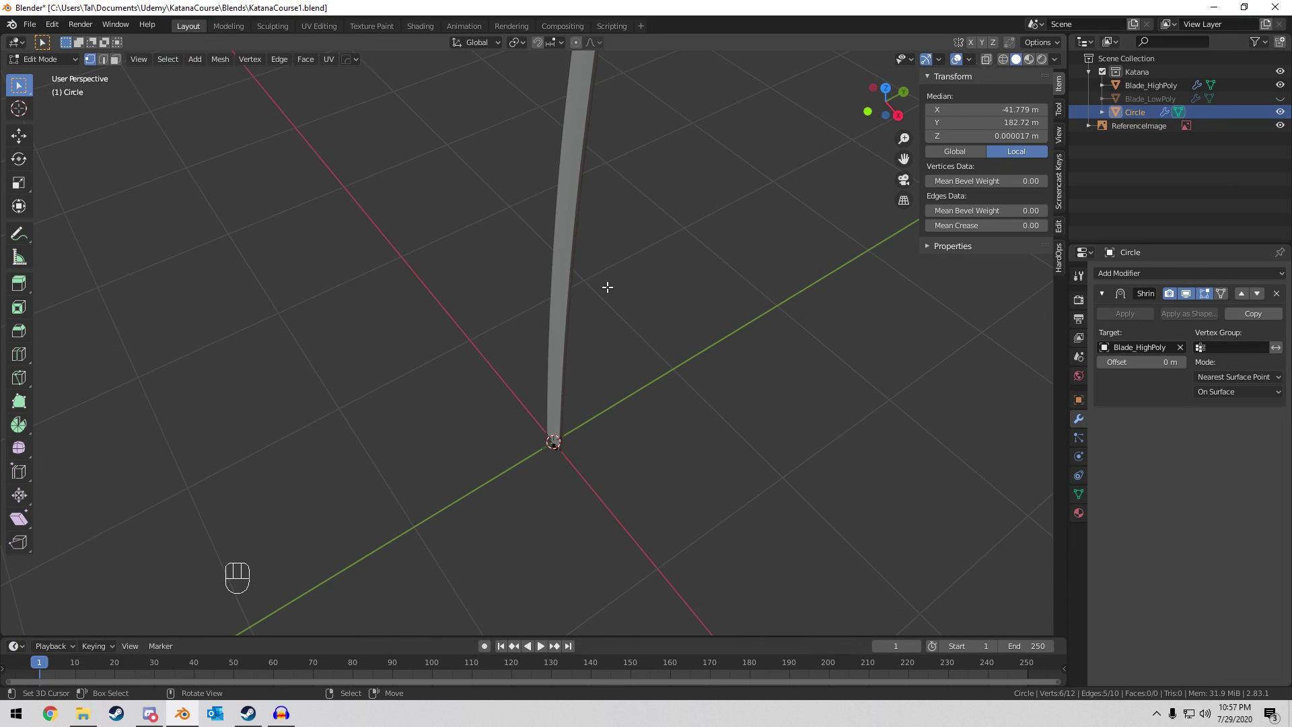
pyautogui.press('Tab')
pyautogui.press('Tab')
pyautogui.press('KP_1')
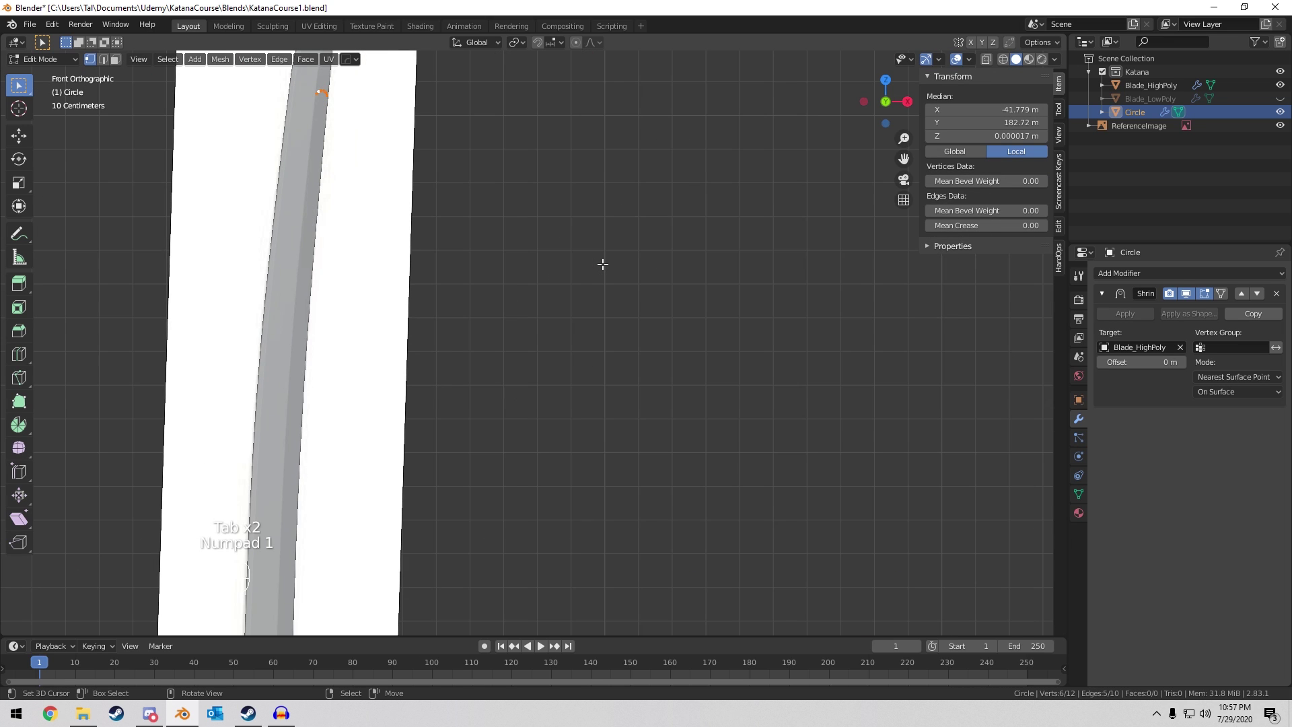
pyautogui.keyDown('shift'); pyautogui.moveTo(519, 231); pyautogui.dragTo(692, 409, button='middle'); pyautogui.keyUp('shift')
pyautogui.scroll(6, 692, 410)
pyautogui.keyDown('shift'); pyautogui.moveTo(536, 164); pyautogui.dragTo(685, 352, button='middle'); pyautogui.keyUp('shift')
pyautogui.scroll(5, 683, 375)
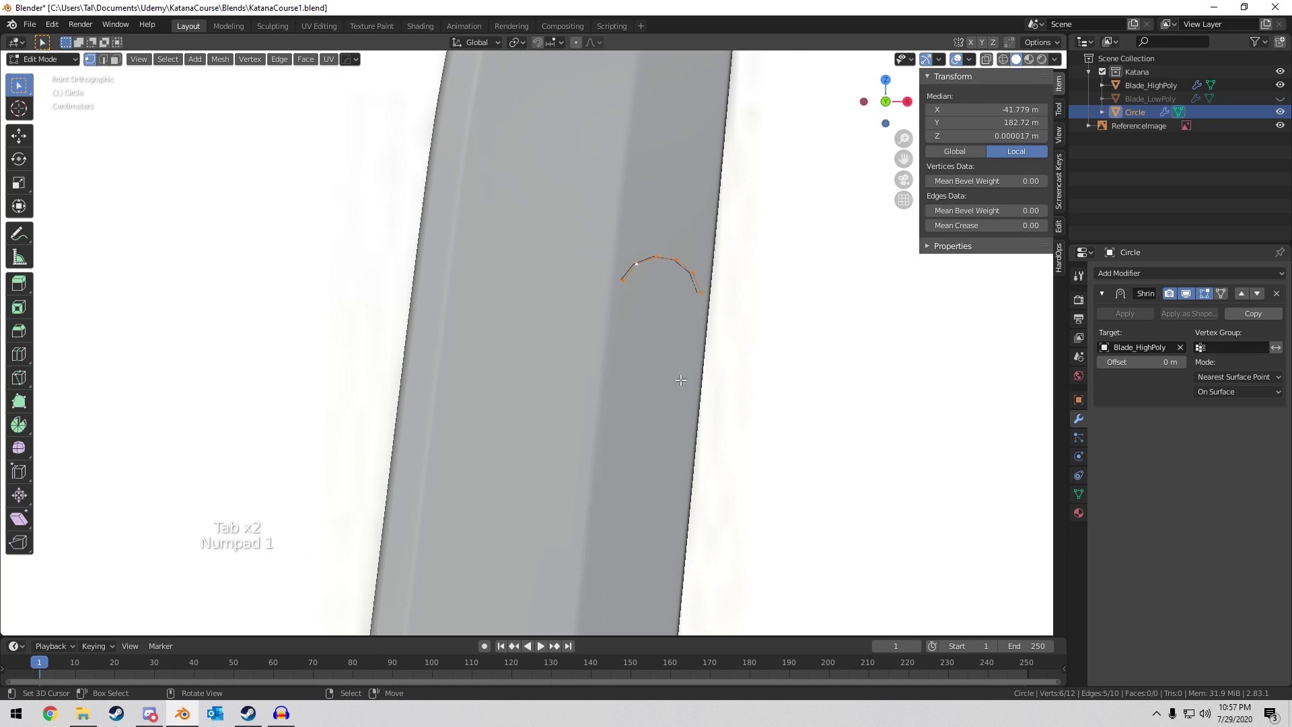
pyautogui.keyDown('shift'); pyautogui.moveTo(763, 301); pyautogui.dragTo(718, 333, button='middle'); pyautogui.keyUp('shift')
pyautogui.scroll(4, 719, 333)
pyautogui.keyDown('shift'); pyautogui.moveTo(784, 366); pyautogui.dragTo(656, 389, button='middle'); pyautogui.keyUp('shift')
pyautogui.press('g')
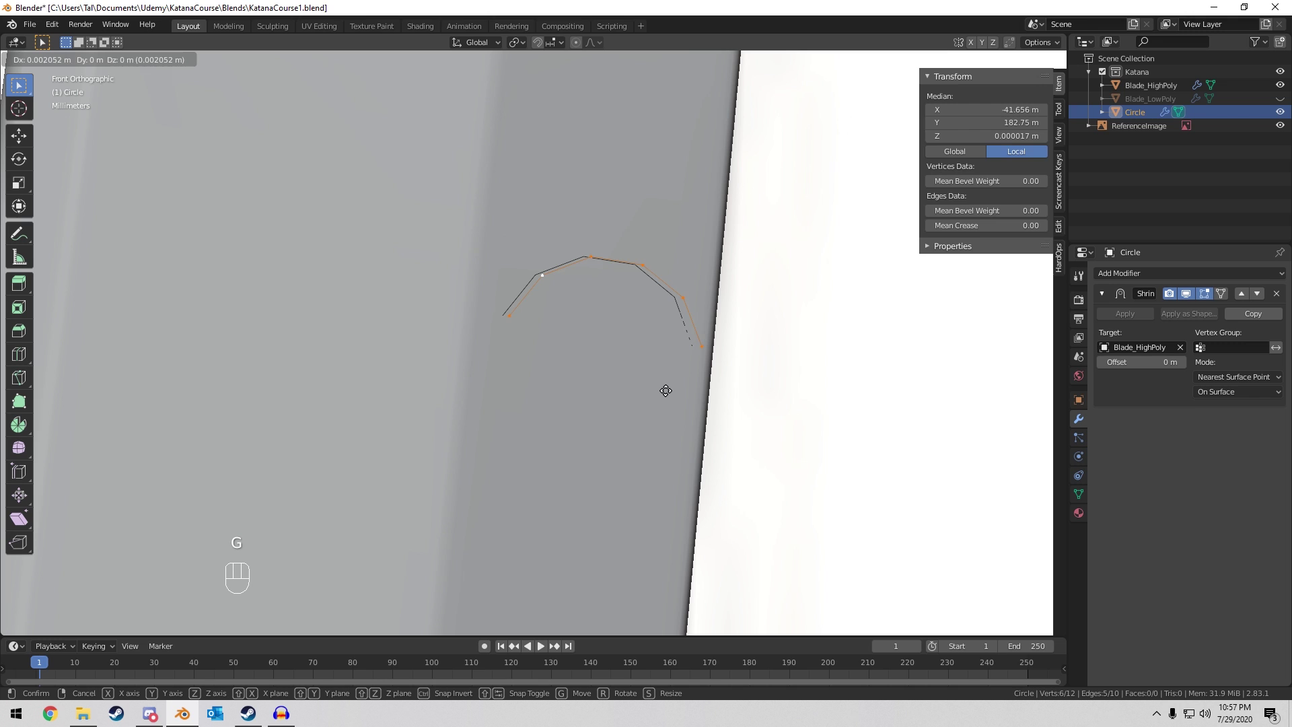
pyautogui.click(663, 390)
# Check the lower arc near the blade's base and apply the arcs' Shrinkwrap modifier in object mode.
pyautogui.scroll(-6, 663, 390)
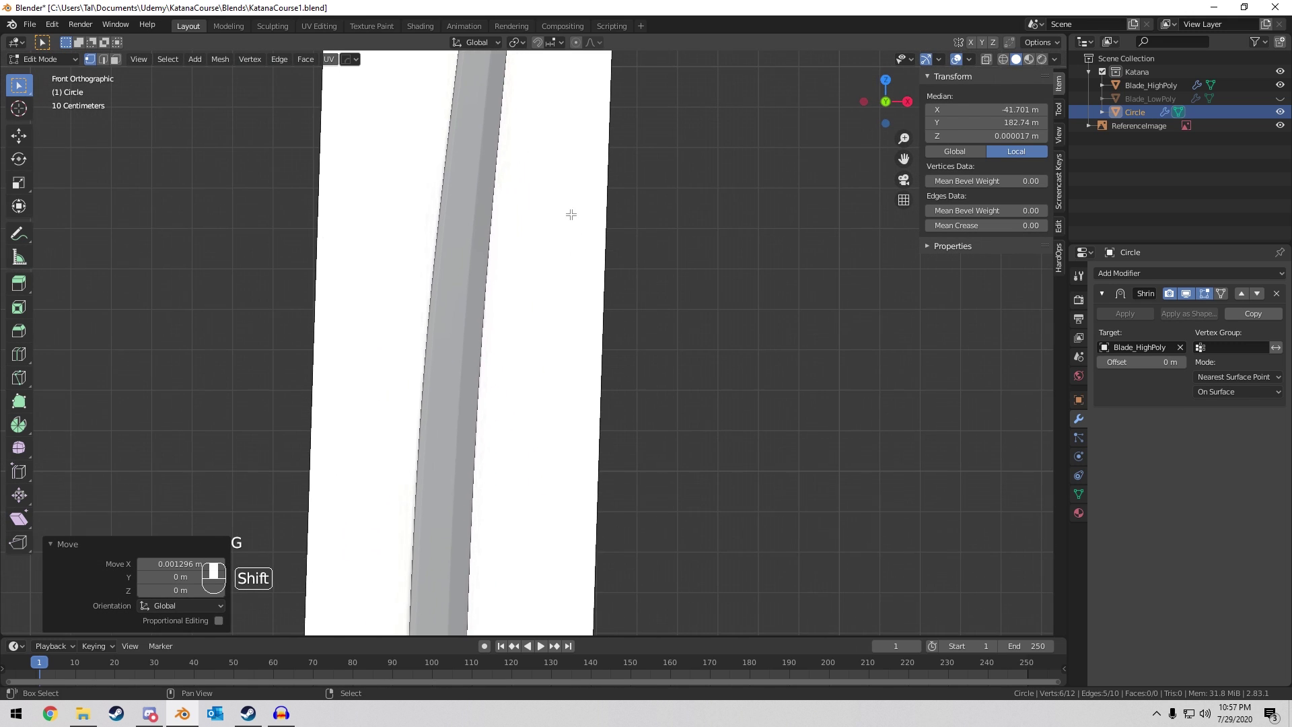
pyautogui.keyDown('shift'); pyautogui.moveTo(571, 211); pyautogui.dragTo(683, 225, button='middle'); pyautogui.keyUp('shift')
pyautogui.keyDown('shift'); pyautogui.moveTo(626, 518); pyautogui.dragTo(659, 246, button='middle'); pyautogui.keyUp('shift')
pyautogui.rightClick(537, 372)
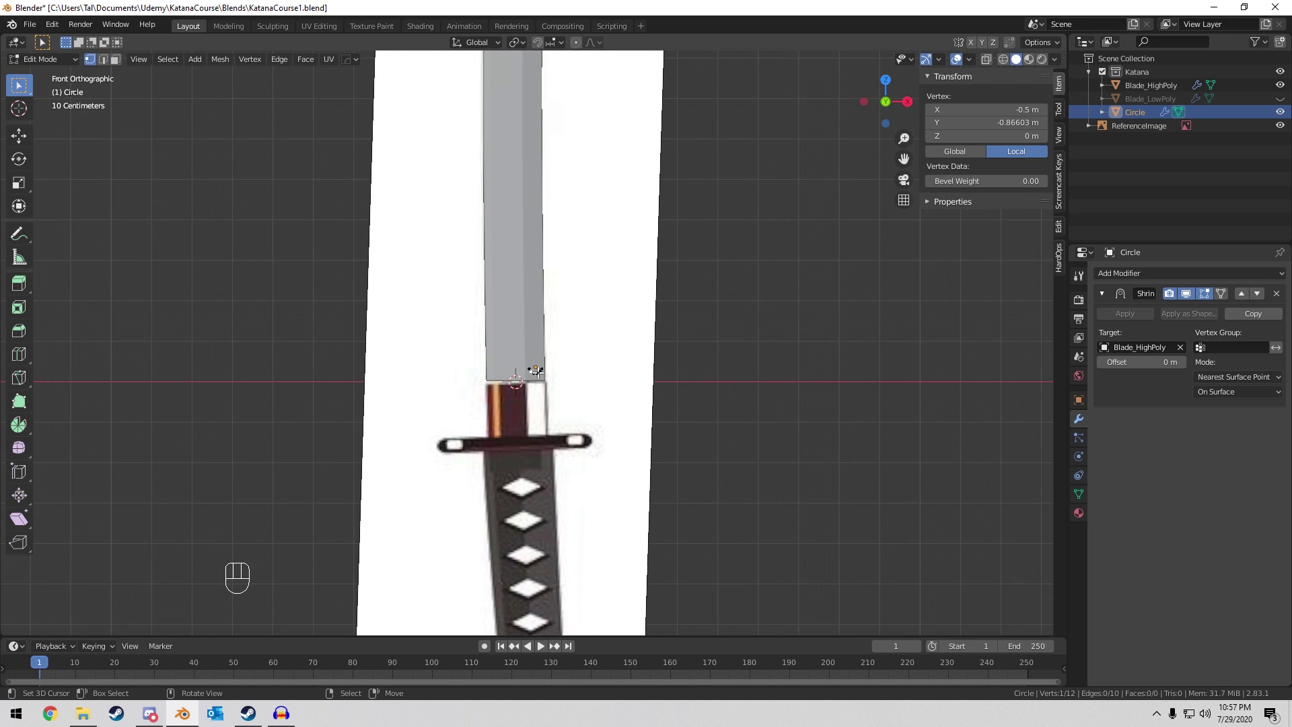
pyautogui.press('KP_Decimal')
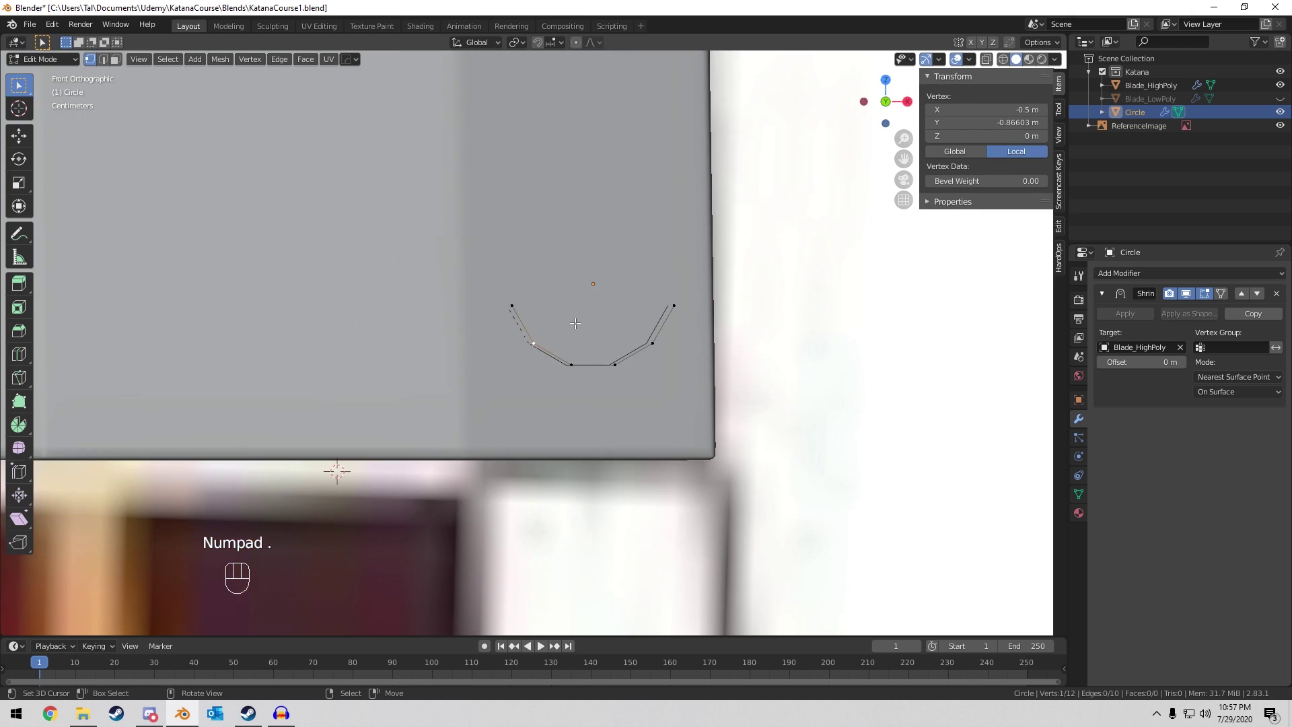
pyautogui.press('Tab')
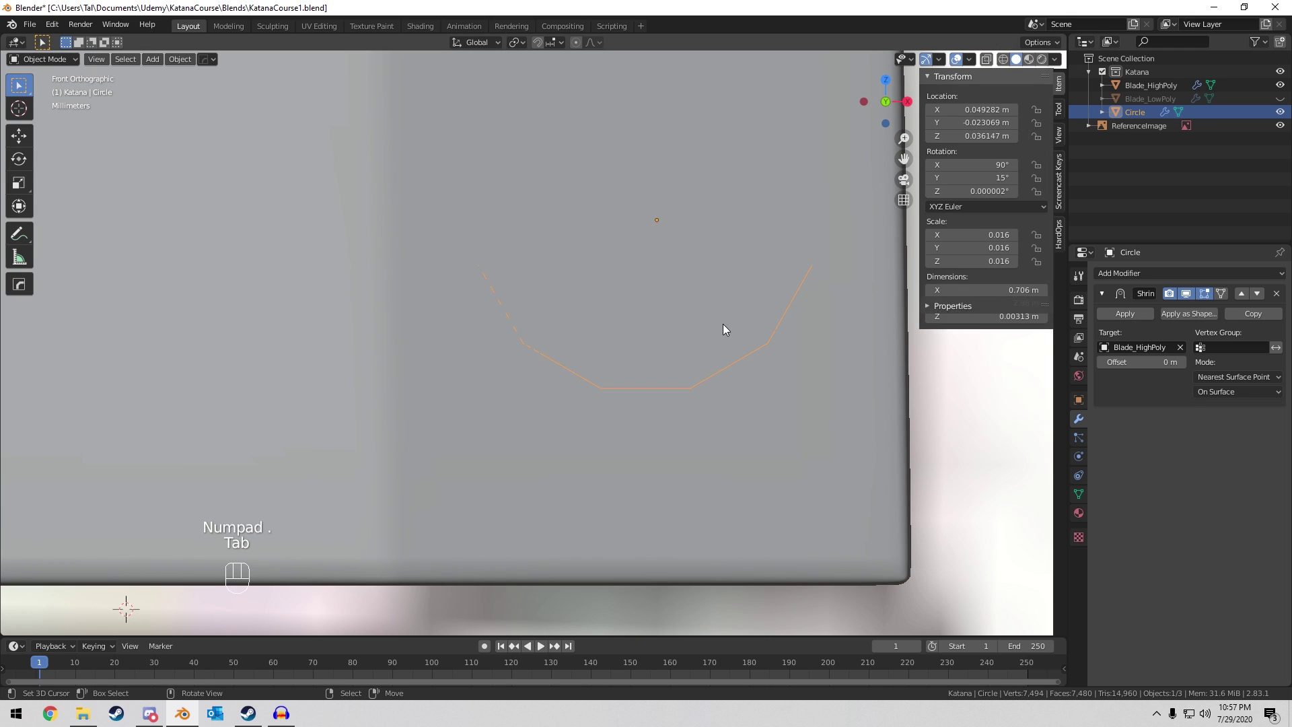
pyautogui.click(1125, 314)
pyautogui.scroll(-8, 501, 276)
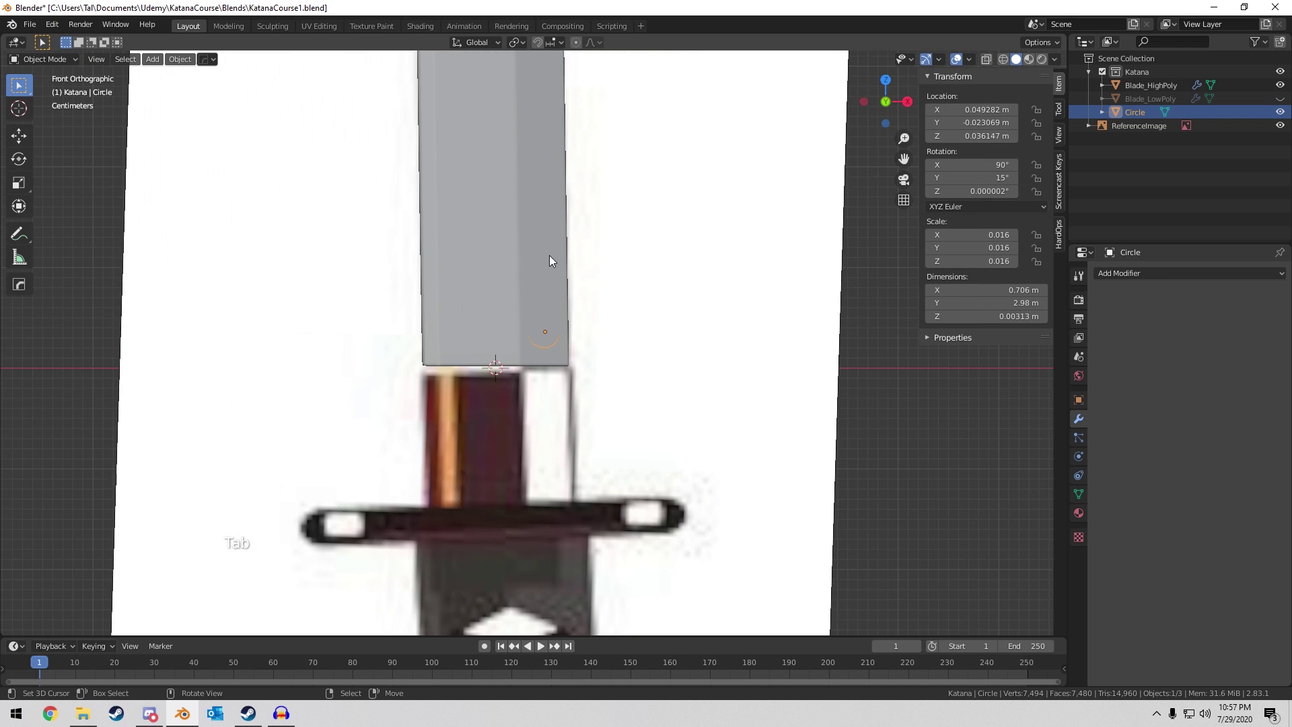
# Join the arcs object into Blade_HighPoly, keeping the blade as the active object.
pyautogui.moveTo(549, 255); pyautogui.dragTo(589, 294, button='middle')
pyautogui.scroll(5, 592, 289)
pyautogui.keyDown('shift'); pyautogui.moveTo(902, 159); pyautogui.dragTo(845, 211, button='middle'); pyautogui.keyUp('shift')
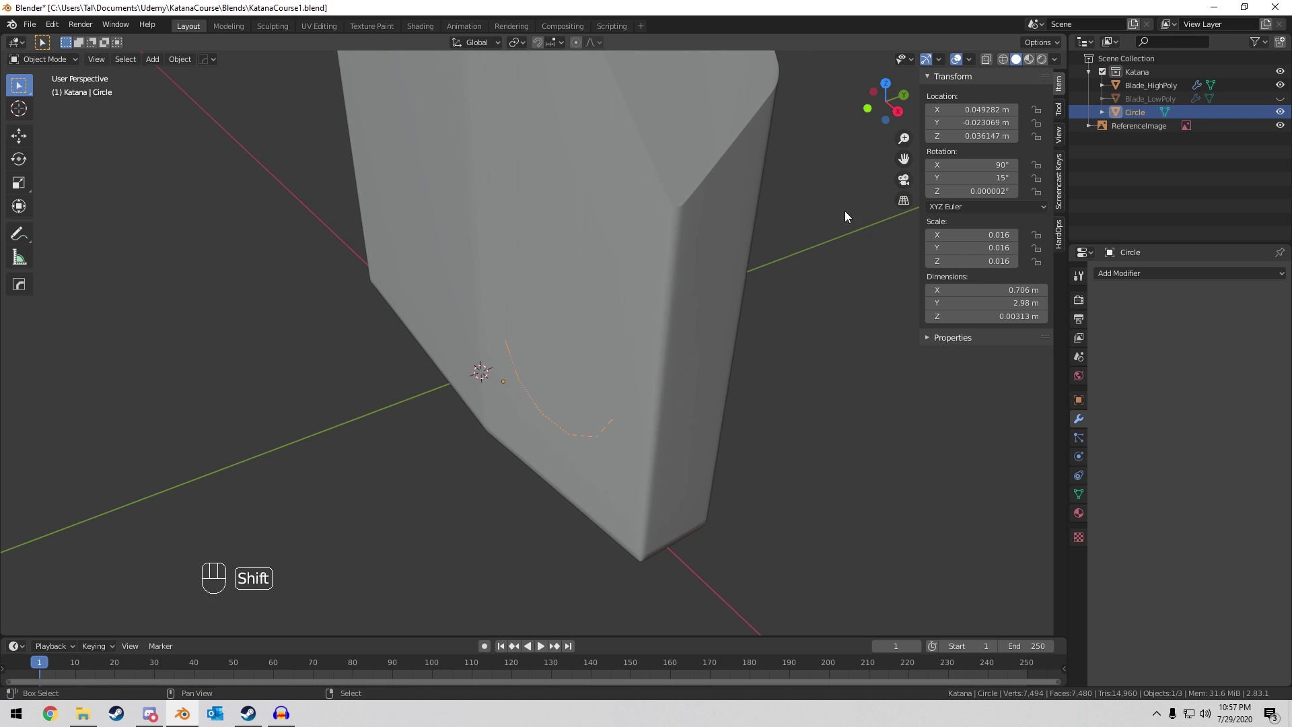
pyautogui.scroll(-3, 643, 329)
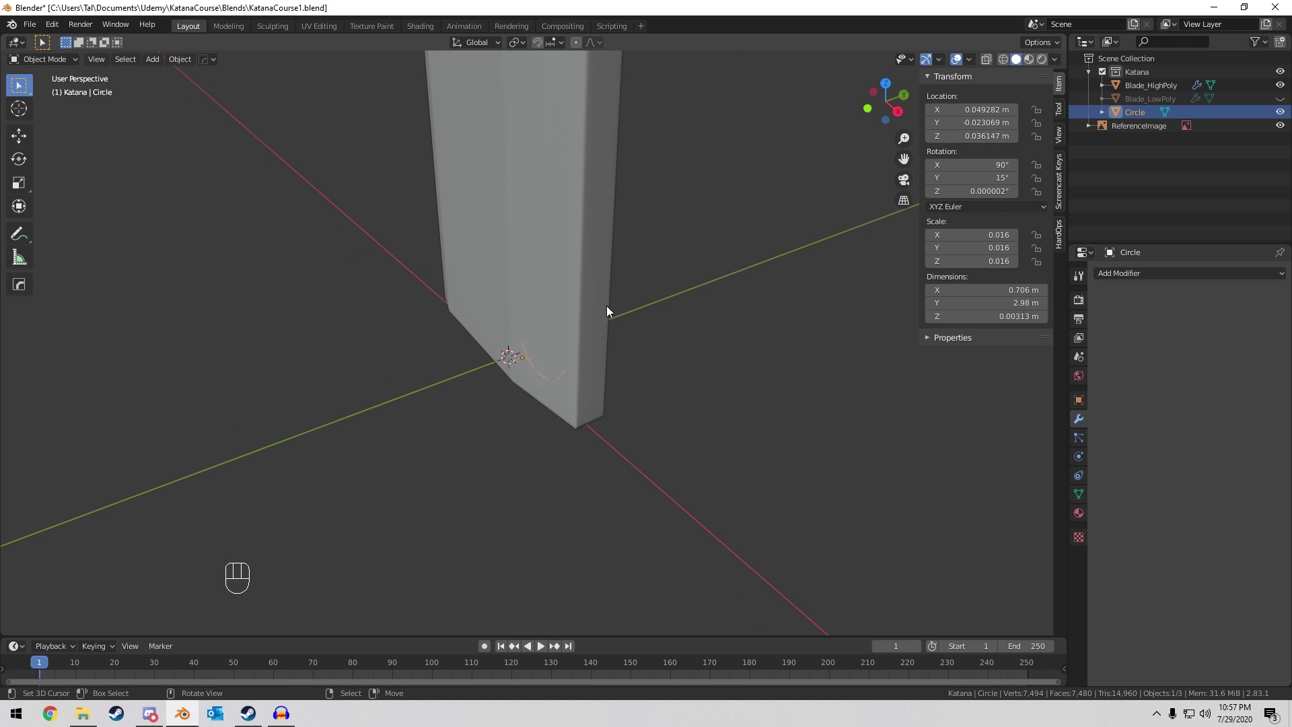
pyautogui.keyDown('shift'); pyautogui.click(562, 264); pyautogui.keyUp('shift')
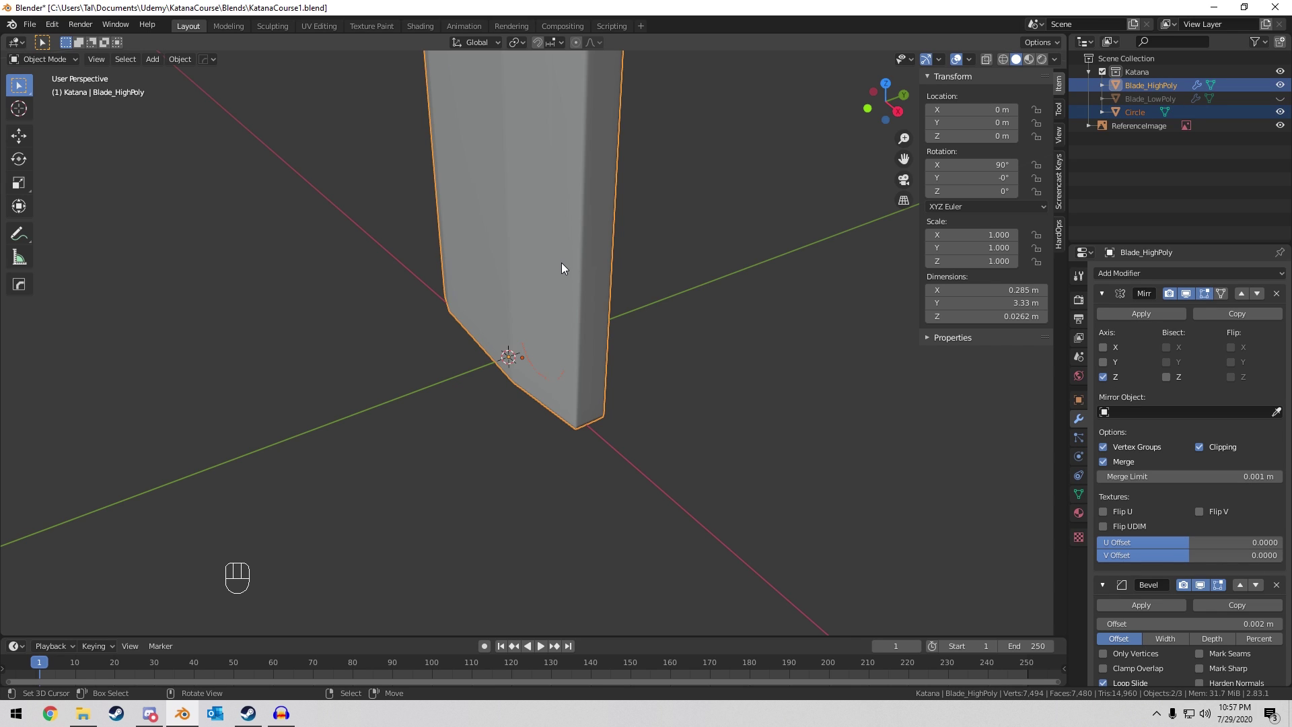
pyautogui.press('ctrl')
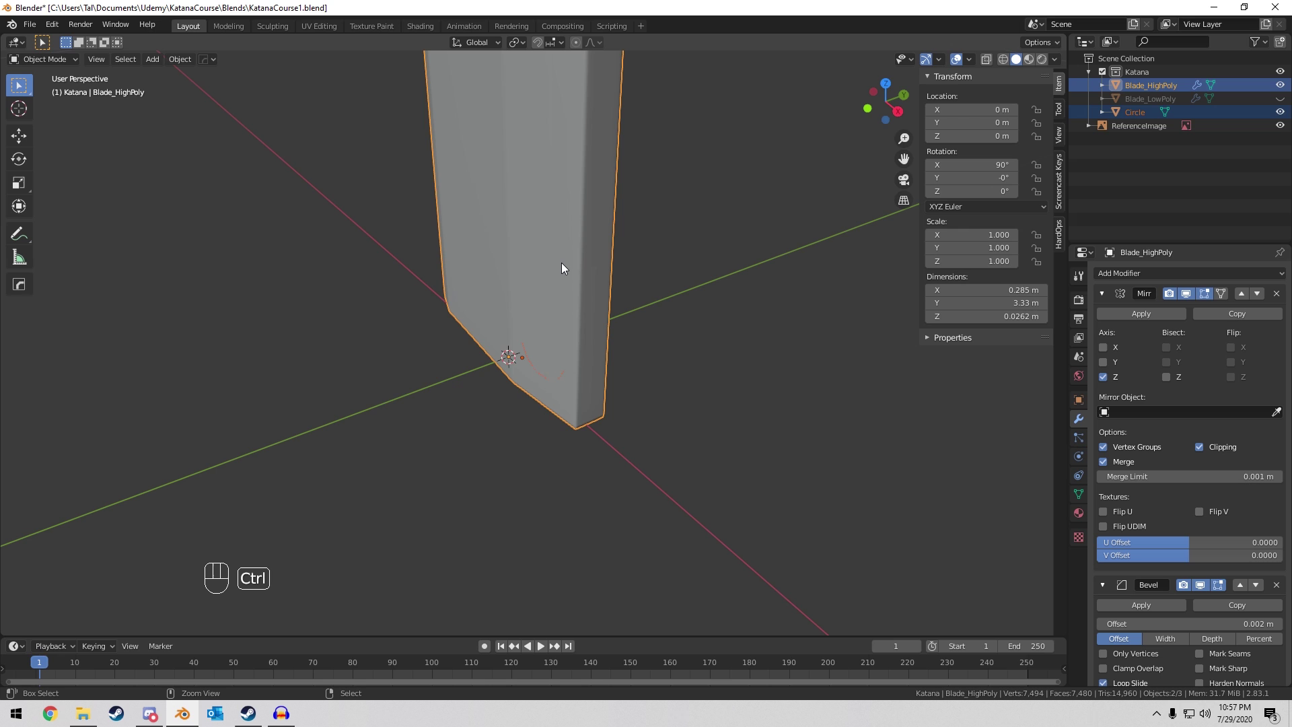
pyautogui.hotkey('ctrl', 'j')
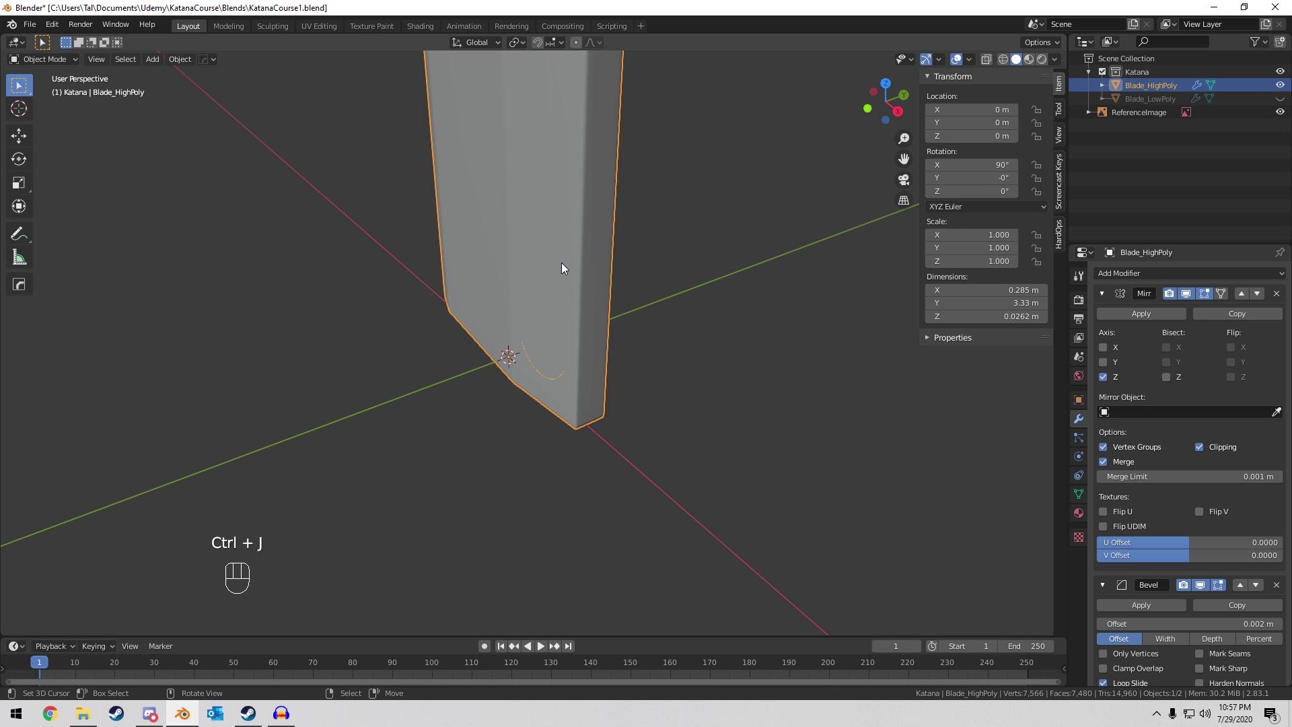
# Enter edit mode on the joined blade and examine how the lower arc sits on the surface near the base.
pyautogui.scroll(3, 561, 262)
pyautogui.moveTo(560, 267); pyautogui.dragTo(623, 222, button='middle')
pyautogui.press('Tab')
pyautogui.scroll(-3, 619, 236)
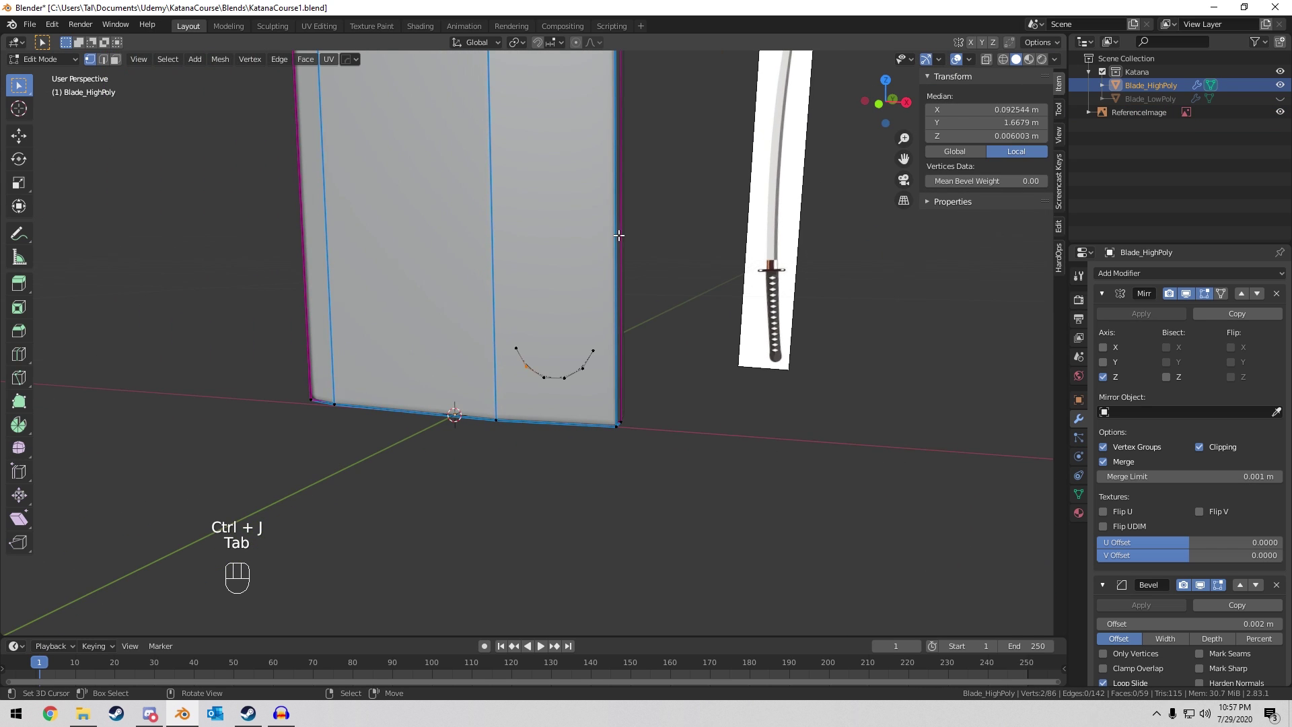
pyautogui.moveTo(619, 281)
pyautogui.mouseDown(button='middle')
pyautogui.moveTo(522, 397)
pyautogui.moveTo(536, 355)
pyautogui.moveTo(619, 296)
pyautogui.mouseUp(button='middle')
pyautogui.scroll(6, 619, 297)
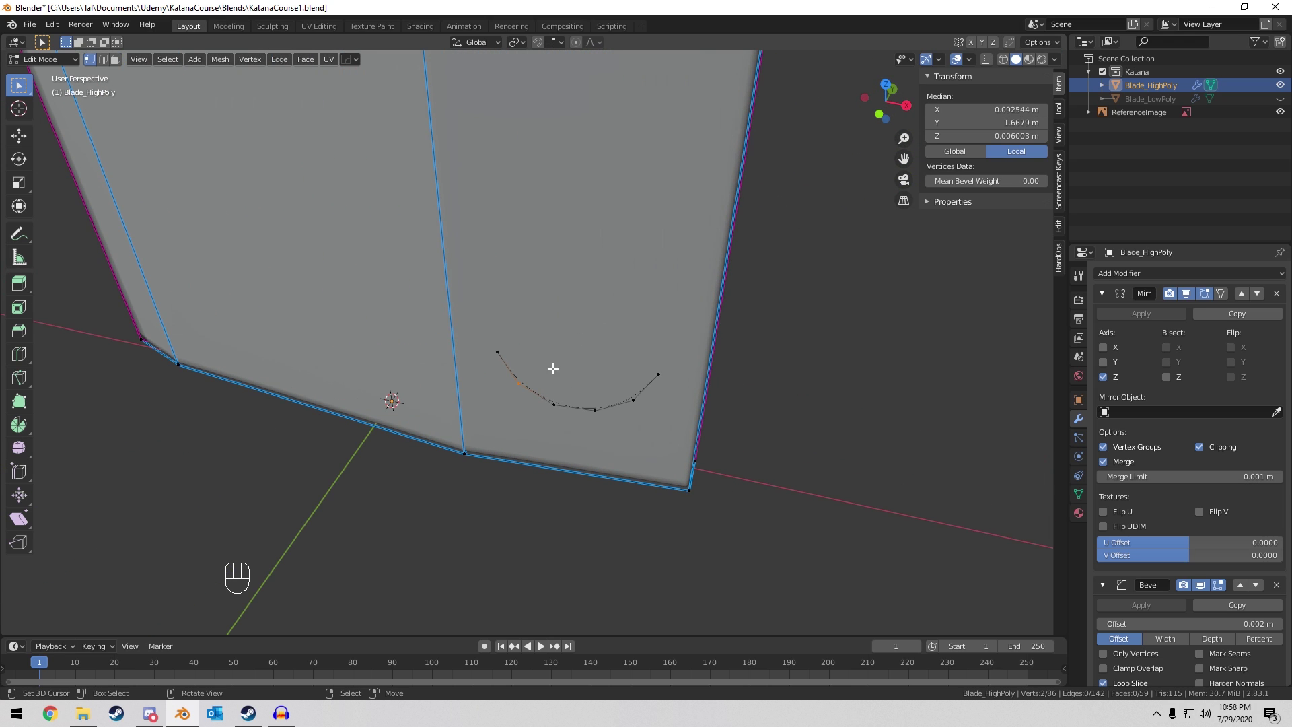
pyautogui.moveTo(684, 331); pyautogui.dragTo(605, 311, button='middle')
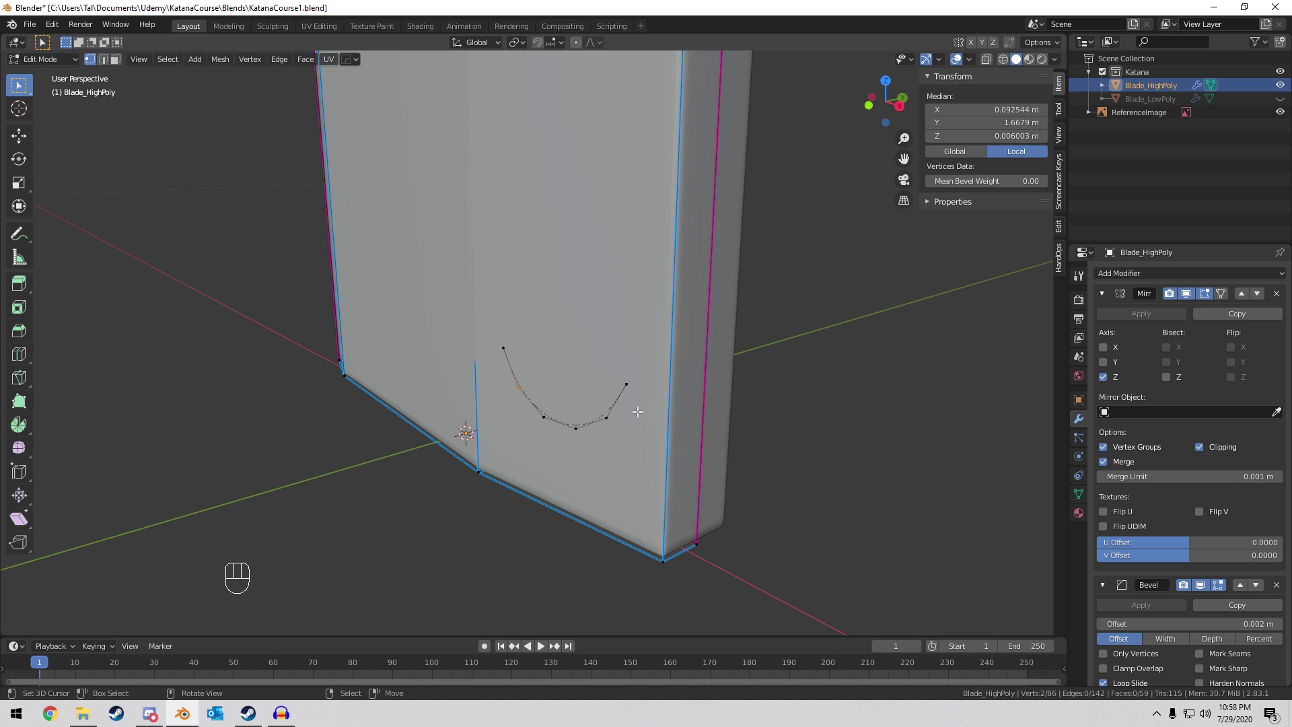
pyautogui.scroll(-6, 637, 411)
pyautogui.moveTo(591, 344); pyautogui.dragTo(637, 211, button='middle')
pyautogui.scroll(6, 567, 308)
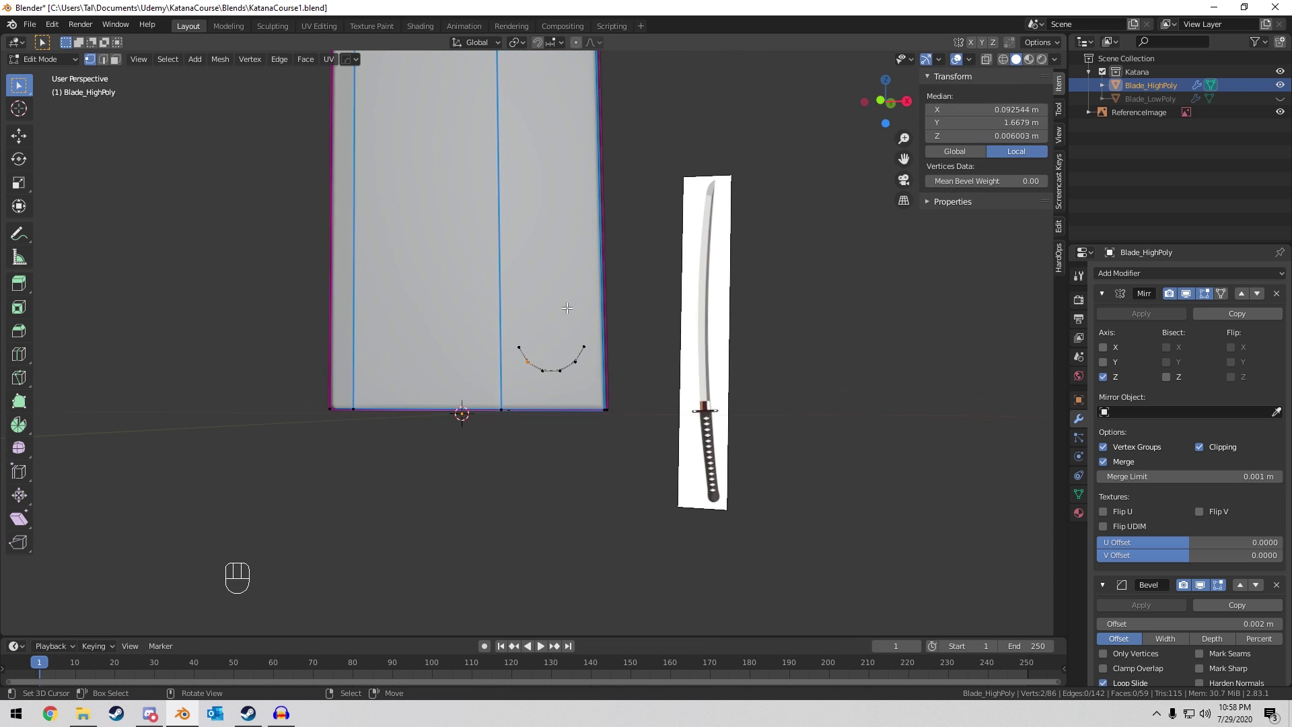
# Connect the lower arc's end nearest the blade's centre to the matching end of the upper arc with a long edge.
pyautogui.click(523, 349)
pyautogui.moveTo(522, 350); pyautogui.dragTo(639, 108, button='middle')
pyautogui.keyDown('shift'); pyautogui.moveTo(654, 148); pyautogui.dragTo(649, 548, button='middle'); pyautogui.keyUp('shift')
pyautogui.keyDown('shift'); pyautogui.moveTo(659, 218); pyautogui.dragTo(654, 351, button='middle'); pyautogui.keyUp('shift')
pyautogui.scroll(3, 654, 352)
pyautogui.scroll(3, 653, 350)
pyautogui.keyDown('shift'); pyautogui.click(656, 282); pyautogui.keyUp('shift')
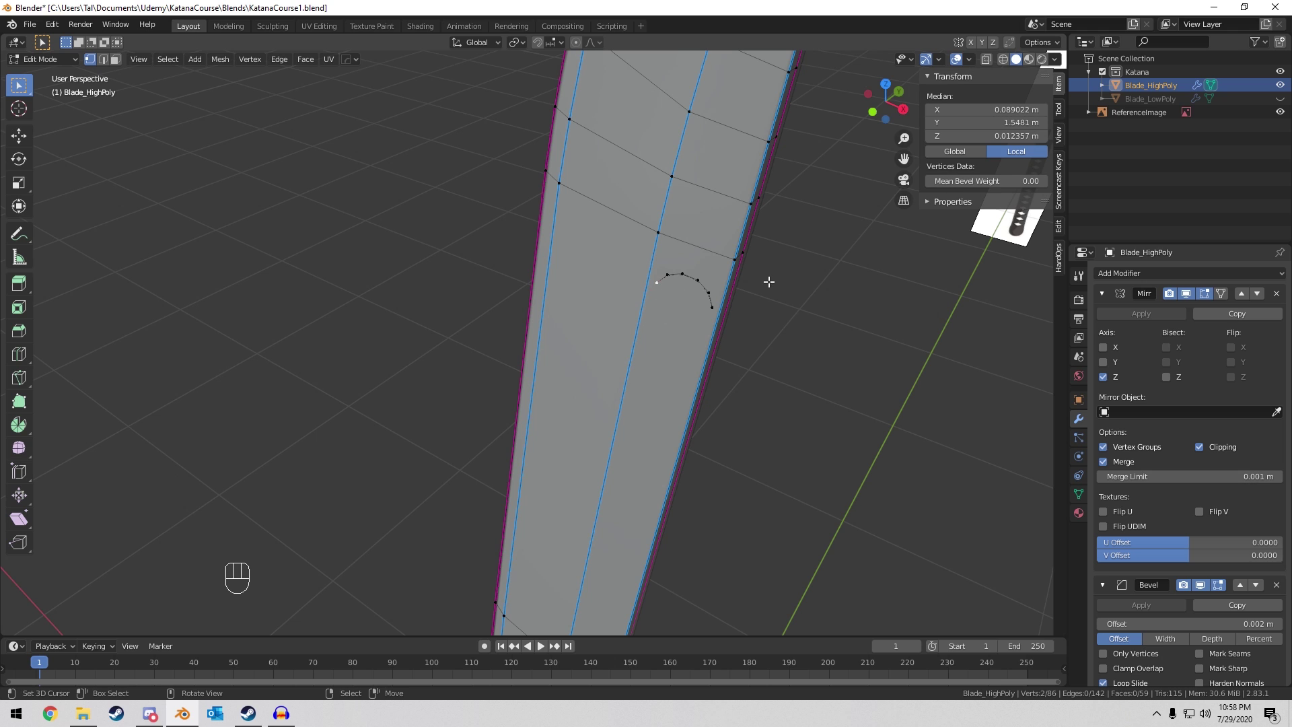
pyautogui.press('f')
# Connect the remaining outer ends of the upper and lower arcs with a second long edge.
pyautogui.rightClick(711, 309)
pyautogui.scroll(-10, 599, 496)
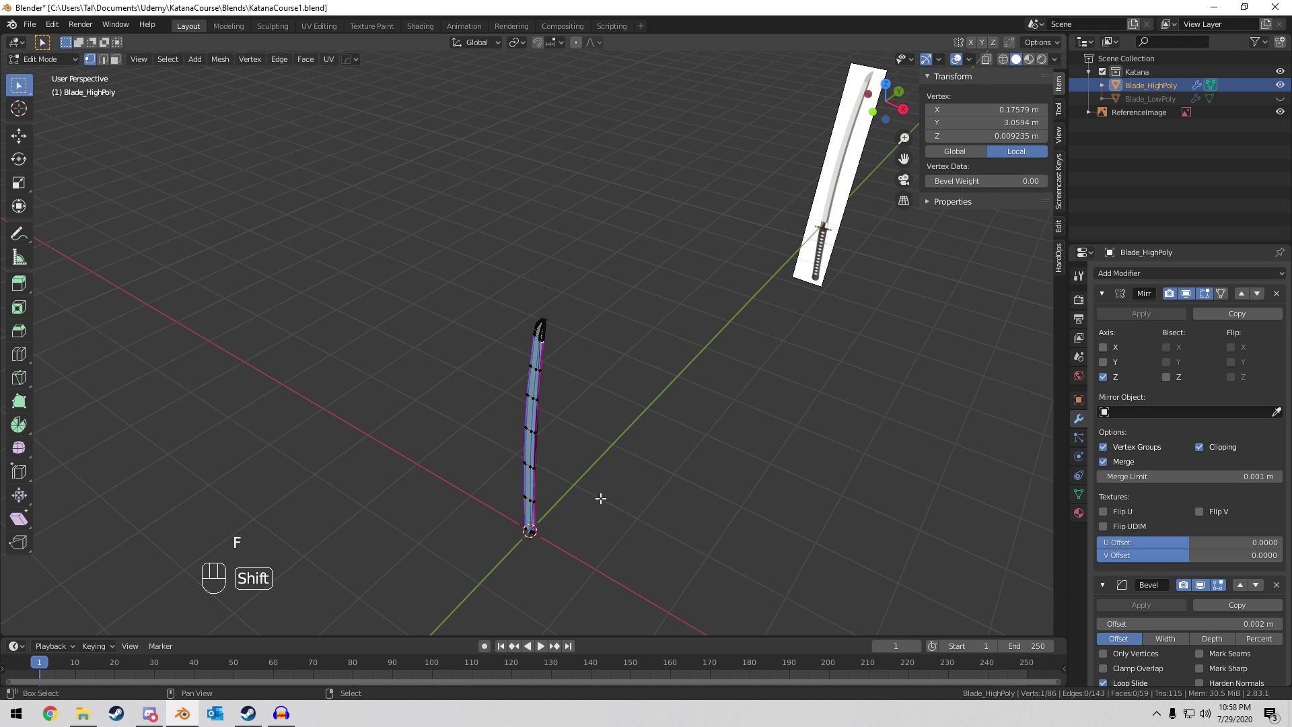
pyautogui.keyDown('shift'); pyautogui.moveTo(600, 496); pyautogui.dragTo(616, 362, button='middle'); pyautogui.keyUp('shift')
pyautogui.scroll(4, 616, 362)
pyautogui.scroll(2, 616, 362)
pyautogui.keyDown('shift'); pyautogui.moveTo(605, 458); pyautogui.dragTo(622, 353, button='middle'); pyautogui.keyUp('shift')
pyautogui.scroll(3, 731, 343)
pyautogui.keyDown('shift'); pyautogui.moveTo(731, 343); pyautogui.dragTo(571, 357, button='middle'); pyautogui.keyUp('shift')
pyautogui.keyDown('shift'); pyautogui.rightClick(601, 353); pyautogui.keyUp('shift')
pyautogui.press('f')
# Inspect how the two straight connecting edges run compared with the blade's curvature from base to tip.
pyautogui.scroll(-7, 645, 249)
pyautogui.scroll(10, 644, 250)
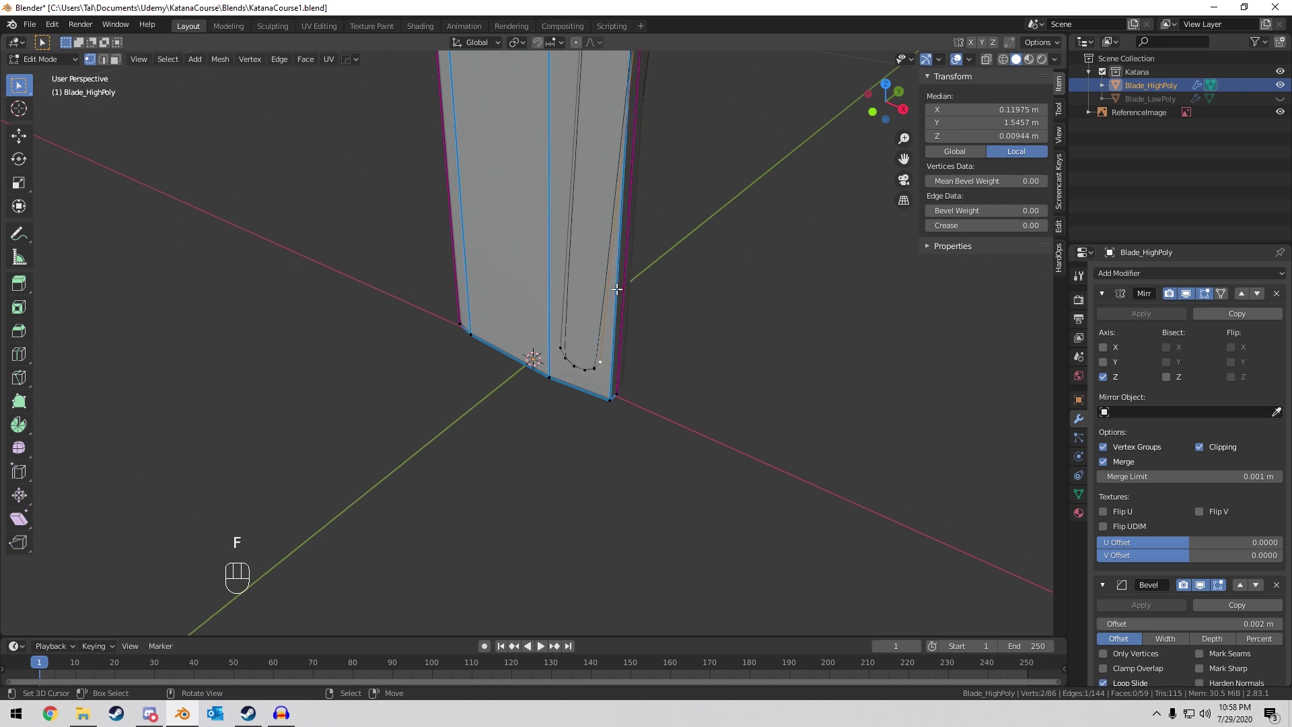
pyautogui.moveTo(617, 292); pyautogui.dragTo(684, 349, button='middle')
pyautogui.scroll(-4, 682, 229)
pyautogui.scroll(-4, 681, 229)
pyautogui.keyDown('shift'); pyautogui.moveTo(662, 209); pyautogui.dragTo(539, 350, button='middle'); pyautogui.keyUp('shift')
pyautogui.scroll(-4, 574, 274)
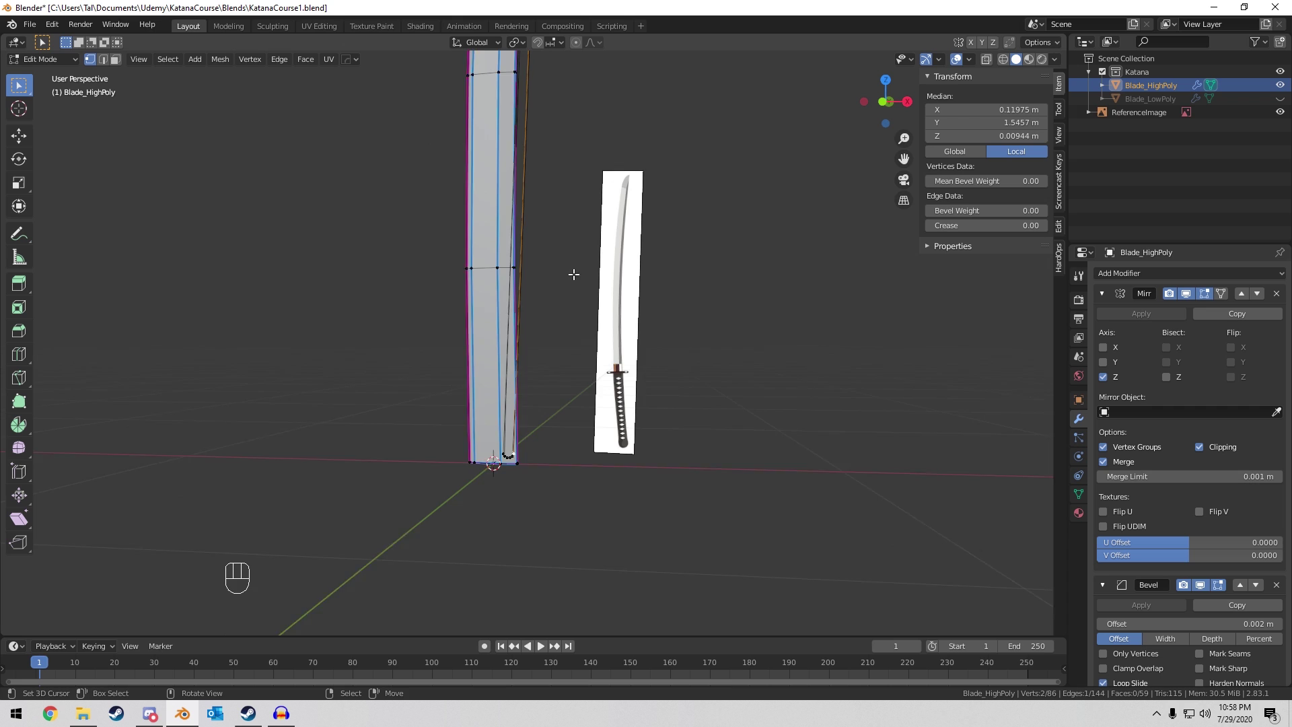
pyautogui.keyDown('shift'); pyautogui.moveTo(577, 246); pyautogui.dragTo(603, 495, button='middle'); pyautogui.keyUp('shift')
pyautogui.keyDown('shift'); pyautogui.moveTo(599, 214); pyautogui.dragTo(631, 297, button='middle'); pyautogui.keyUp('shift')
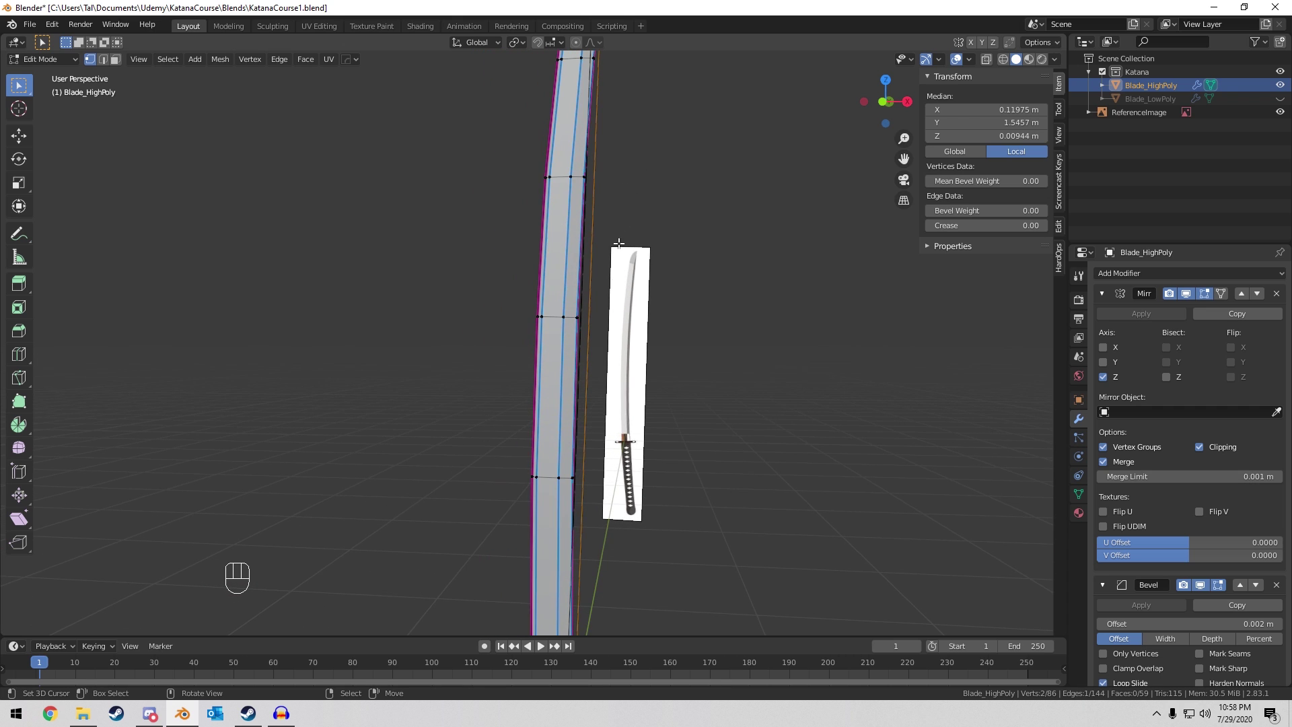
pyautogui.moveTo(605, 250); pyautogui.dragTo(595, 392, button='middle')
pyautogui.scroll(-1, 623, 262)
pyautogui.keyDown('shift'); pyautogui.moveTo(623, 260); pyautogui.dragTo(599, 279, button='middle'); pyautogui.keyUp('shift')
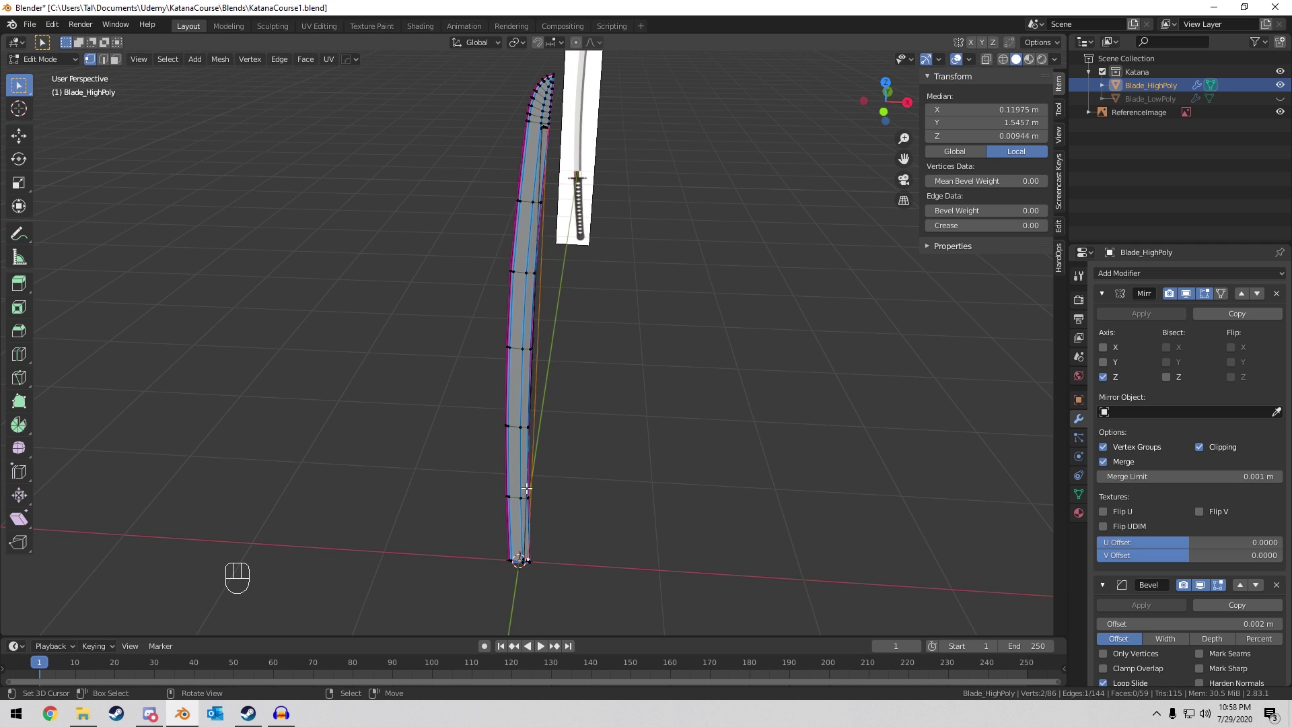
pyautogui.keyDown('shift'); pyautogui.moveTo(524, 505); pyautogui.dragTo(534, 452, button='middle'); pyautogui.keyUp('shift')
pyautogui.scroll(3, 537, 444)
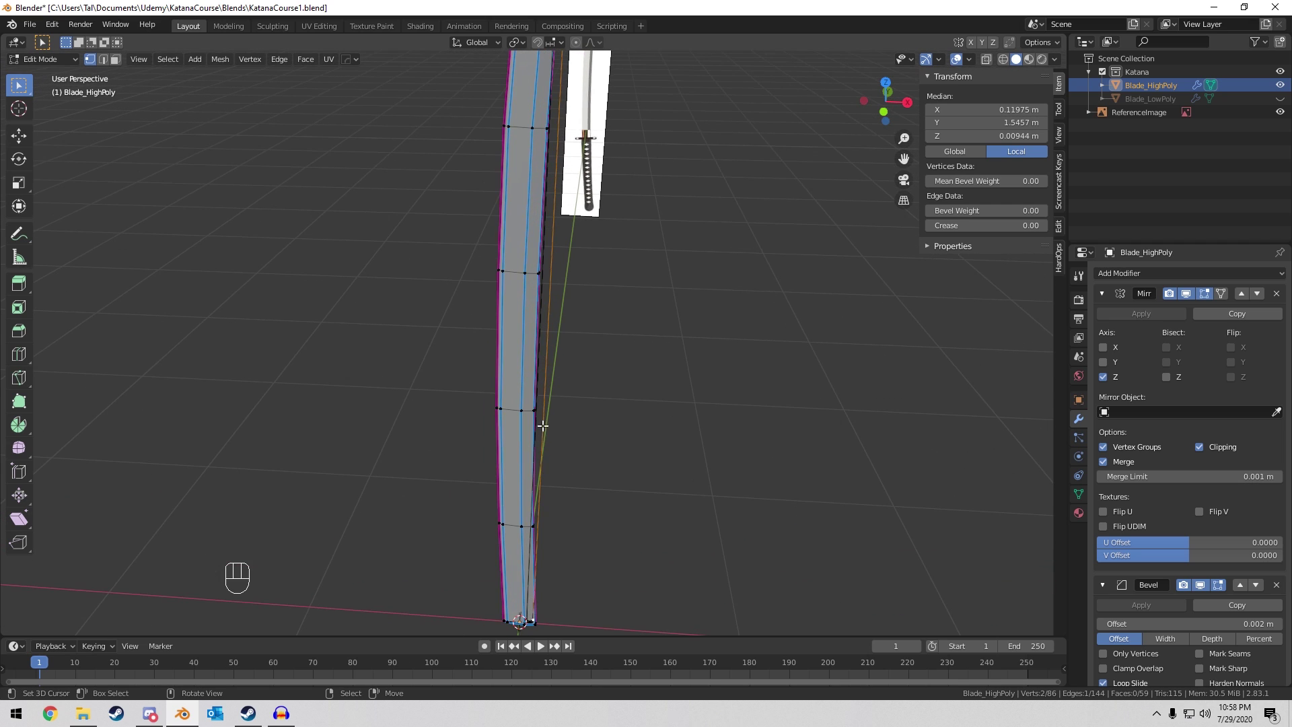
# Cut the outer long connecting edge with five evenly spaced vertices using Loop Cut.
pyautogui.moveTo(572, 340); pyautogui.dragTo(588, 277, button='middle')
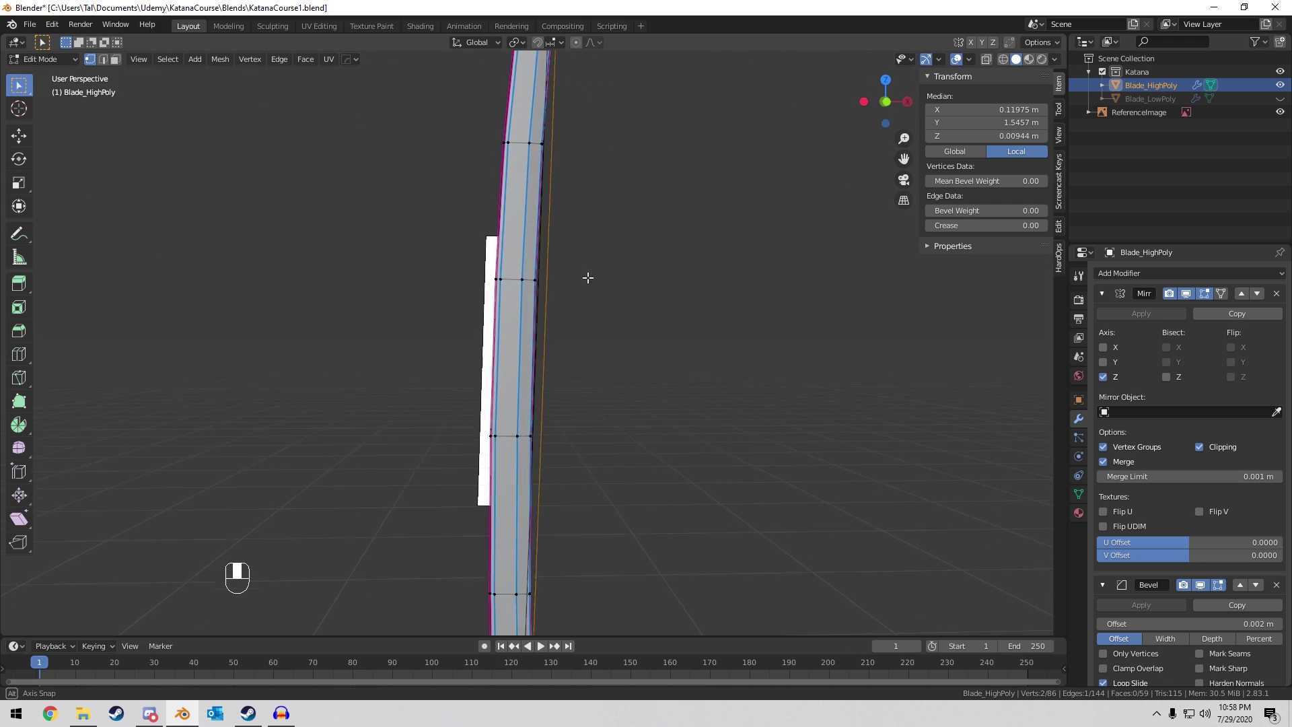
pyautogui.scroll(2, 588, 297)
pyautogui.hotkey('ctrl', 'r')
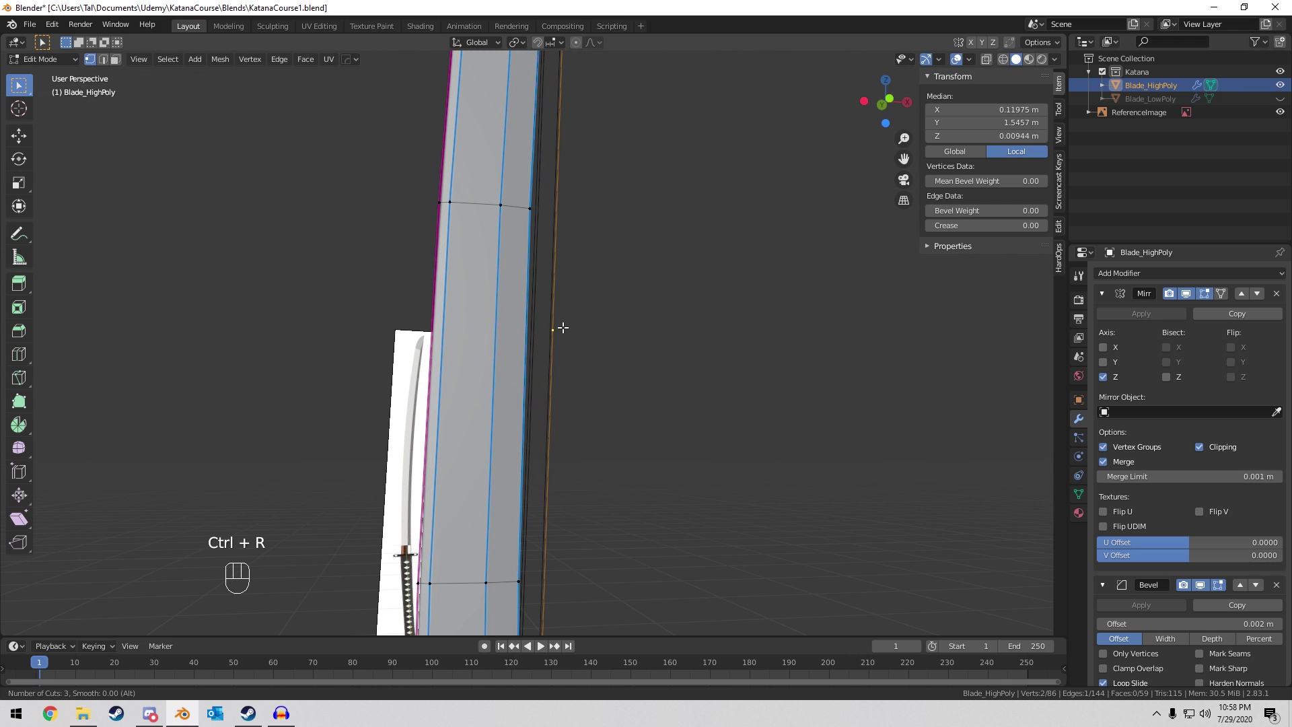
pyautogui.click(563, 328)
pyautogui.click(564, 327)
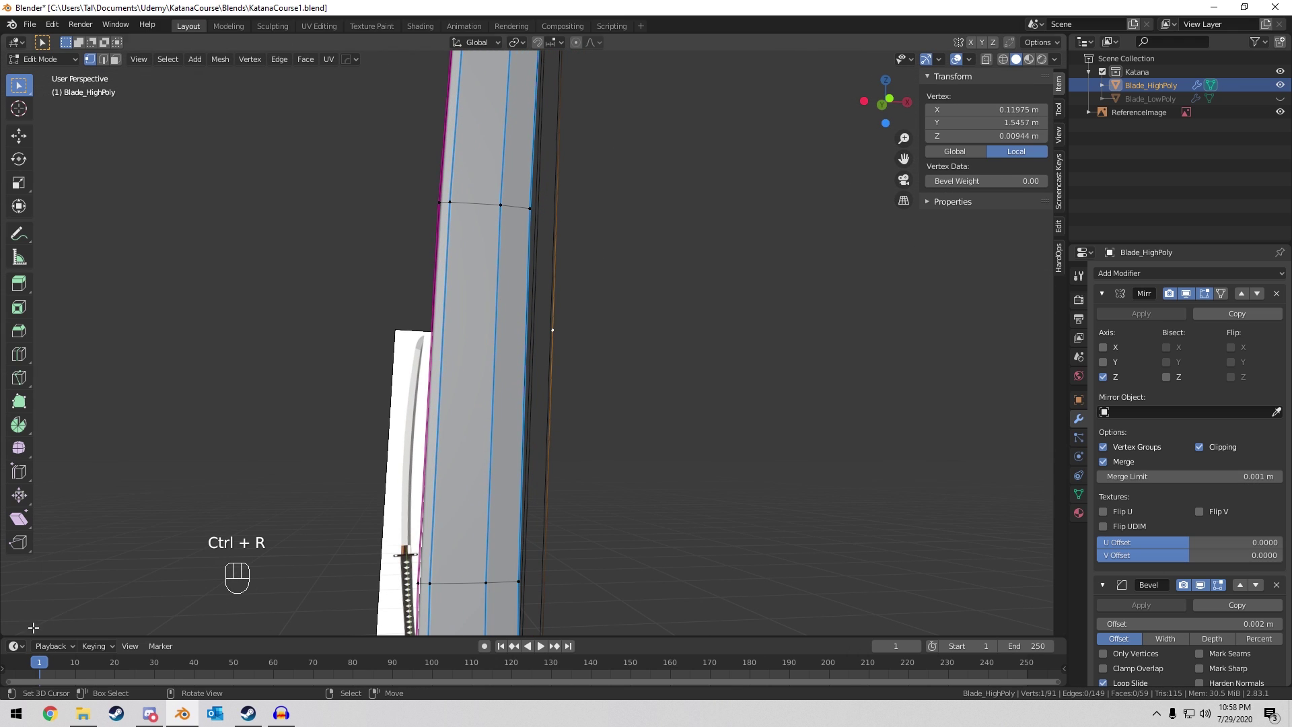
# Cut the other long connecting edge with five evenly spaced vertices using Loop Cut and return to vertex selection.
pyautogui.moveTo(603, 377); pyautogui.dragTo(578, 335, button='middle')
pyautogui.press('2')
pyautogui.click(564, 333)
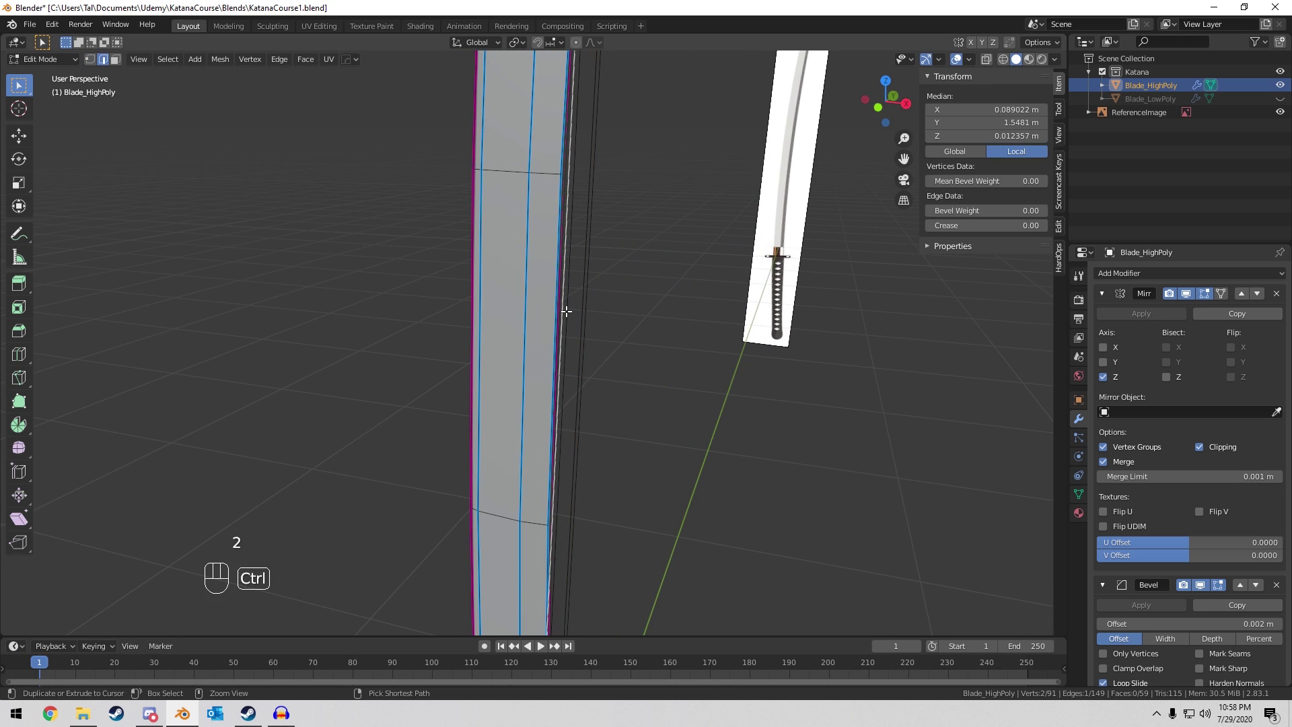
pyautogui.hotkey('ctrl', 'r')
pyautogui.scroll(1, 567, 307)
pyautogui.click(567, 307)
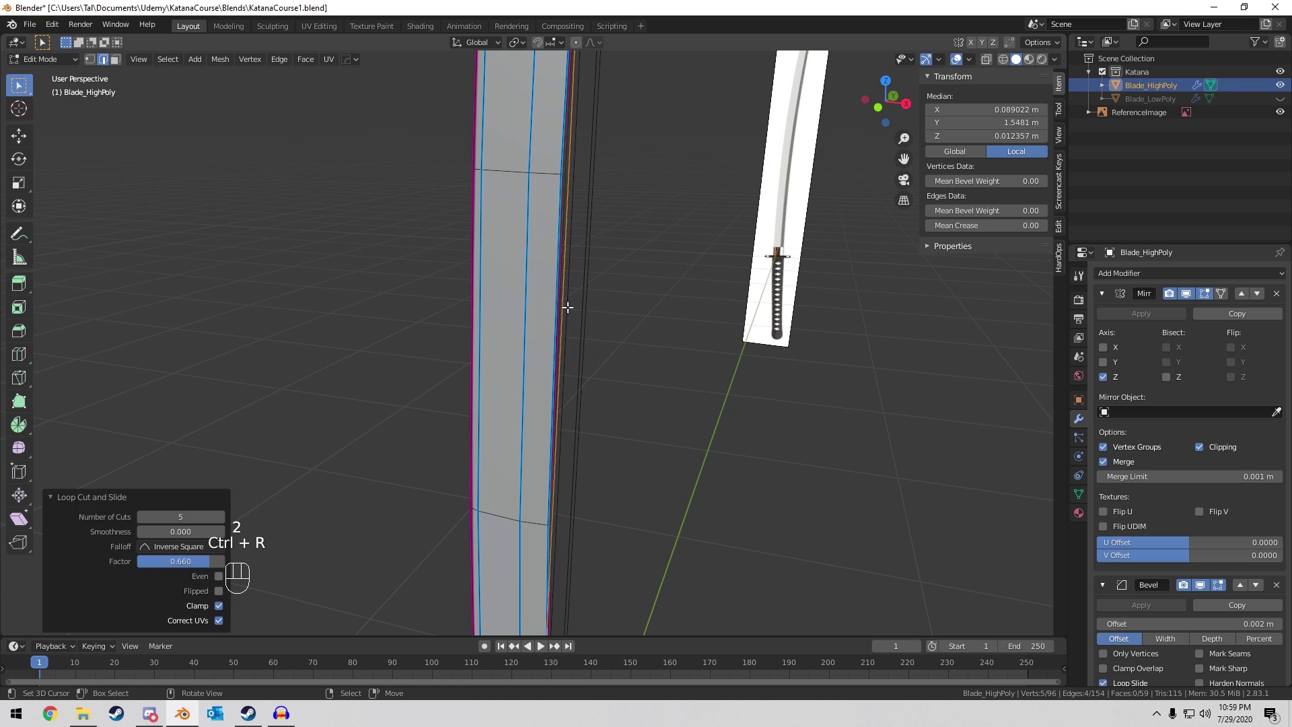
pyautogui.rightClick(567, 306)
pyautogui.press('1')
pyautogui.scroll(-4, 604, 315)
pyautogui.scroll(-3, 604, 314)
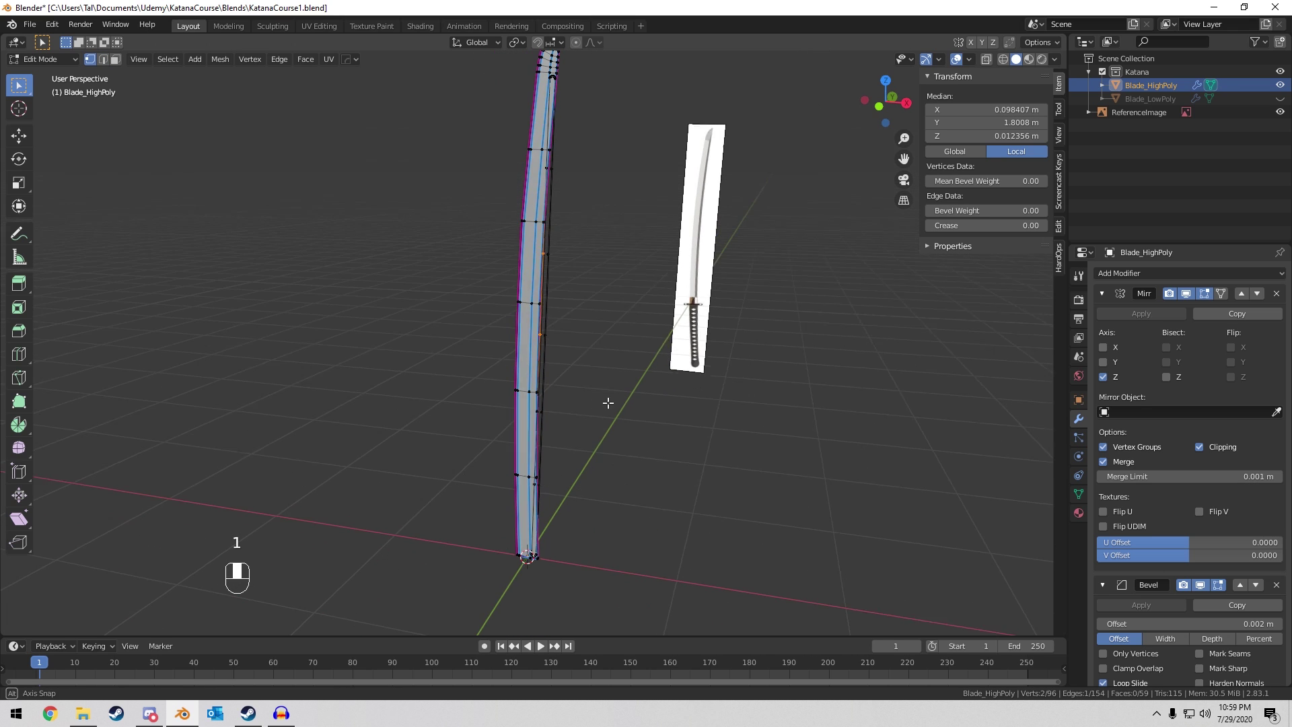
# In front view, move the lowest pair of cut outline vertices about -0.029 m in X and 0.051 m in Z onto the blade's nearest cross edge.
pyautogui.press('KP_1')
pyautogui.scroll(3, 587, 475)
pyautogui.keyDown('shift'); pyautogui.moveTo(575, 516); pyautogui.dragTo(601, 131, button='middle'); pyautogui.keyUp('shift')
pyautogui.press('a')
pyautogui.press('a')
pyautogui.press('a')
pyautogui.scroll(6, 637, 312)
pyautogui.press('c')
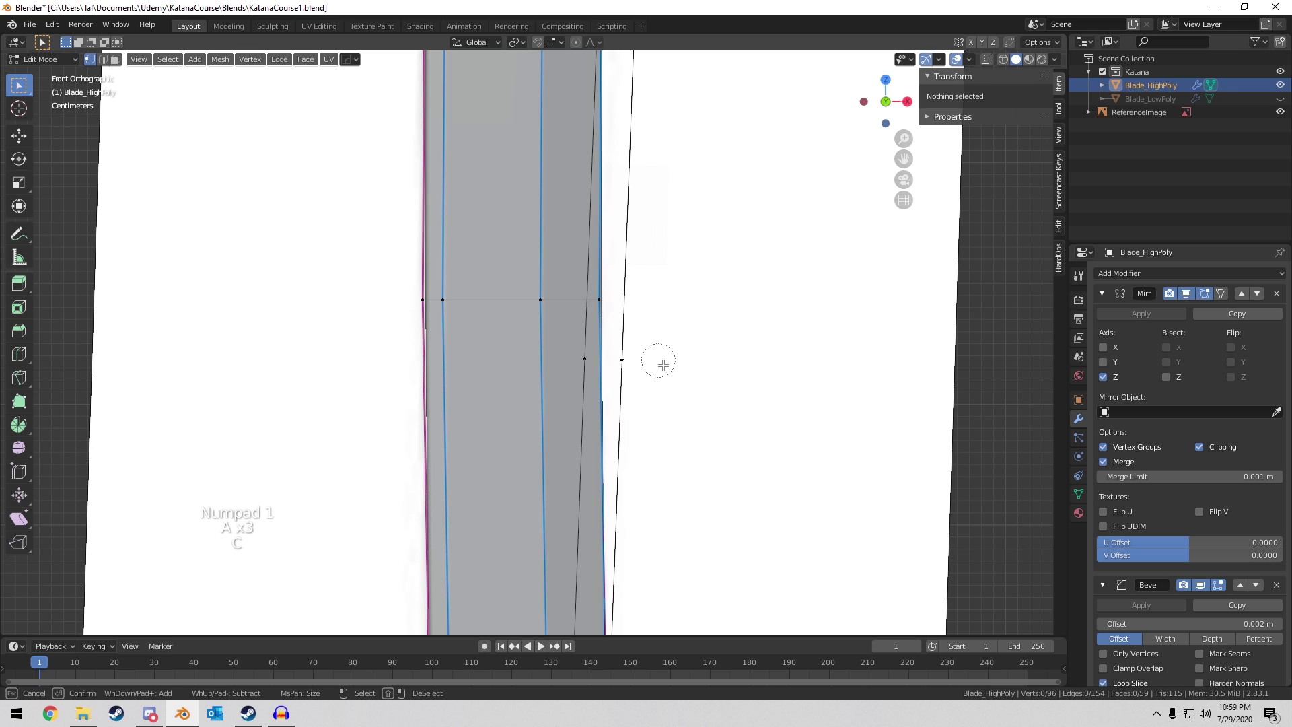
pyautogui.moveTo(661, 364); pyautogui.dragTo(563, 356)
pyautogui.rightClick(562, 355)
pyautogui.scroll(-6, 663, 354)
pyautogui.scroll(7, 663, 354)
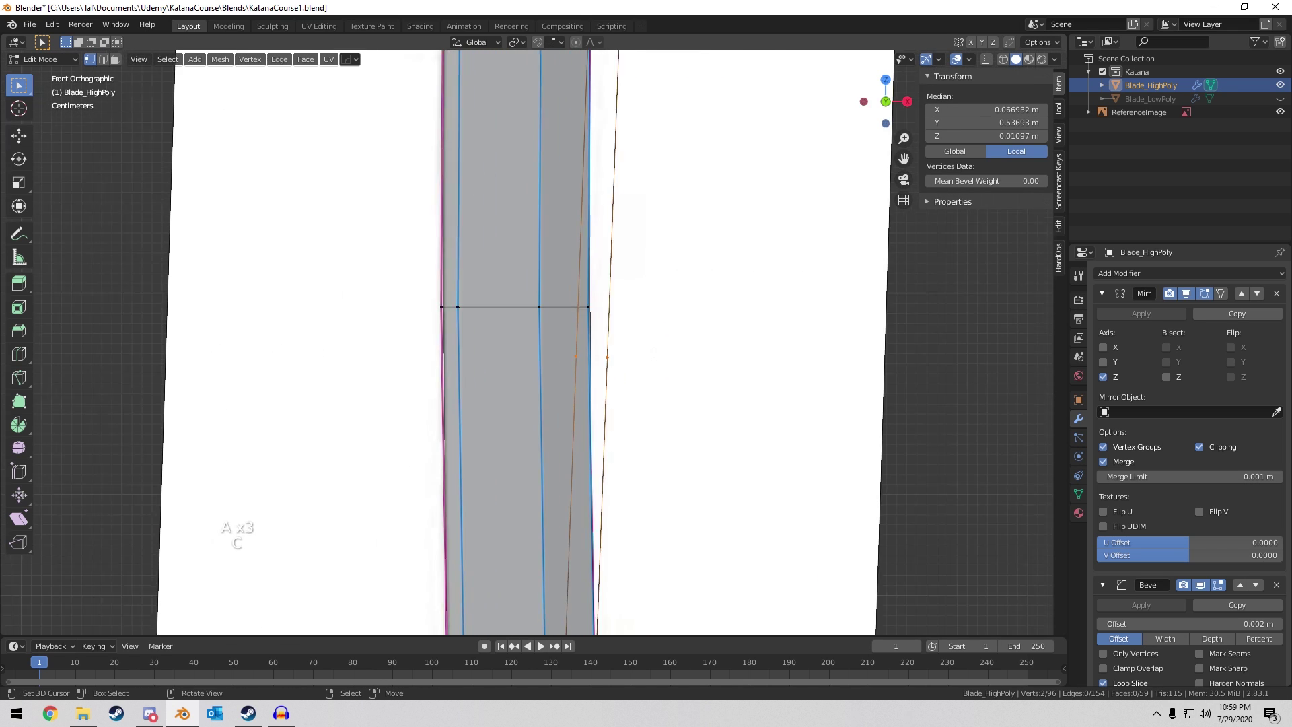
pyautogui.press('g')
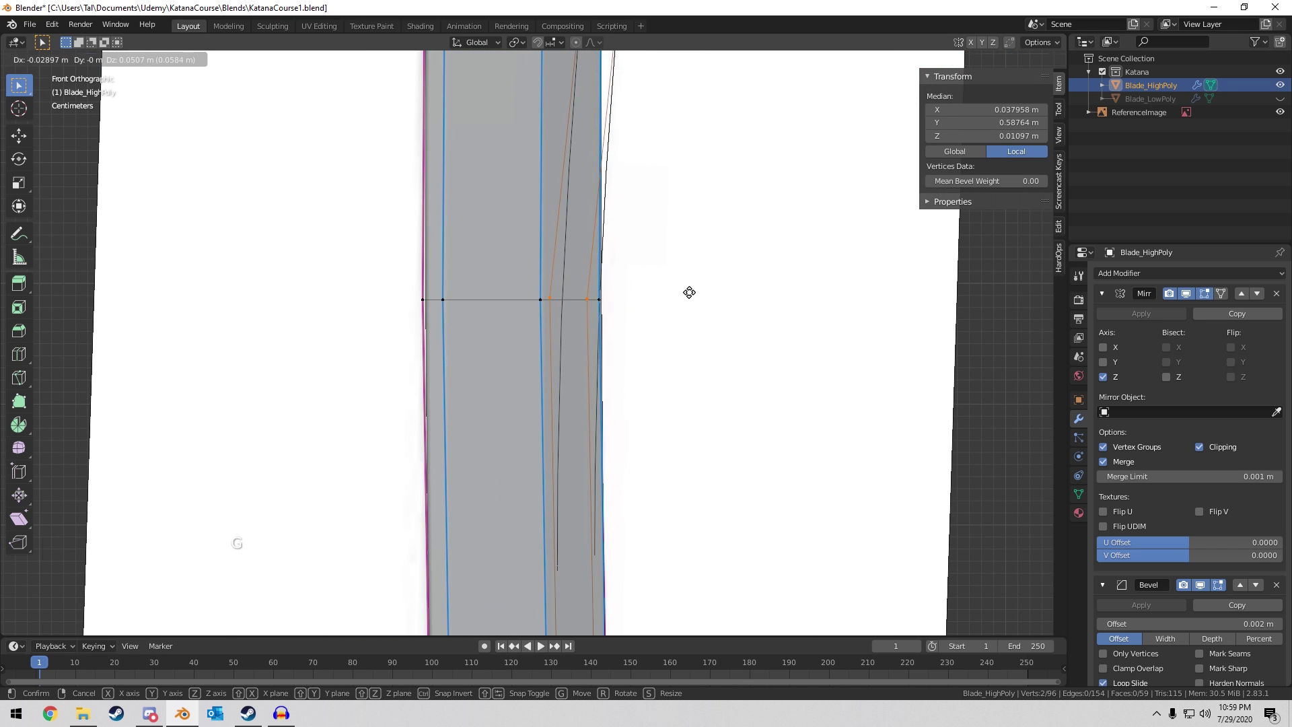
pyautogui.click(690, 292)
# Rotate the lowest vertex pair in line with the cross edge and nudge it about 0.003 m in X and -0.002 m in Z.
pyautogui.press('r')
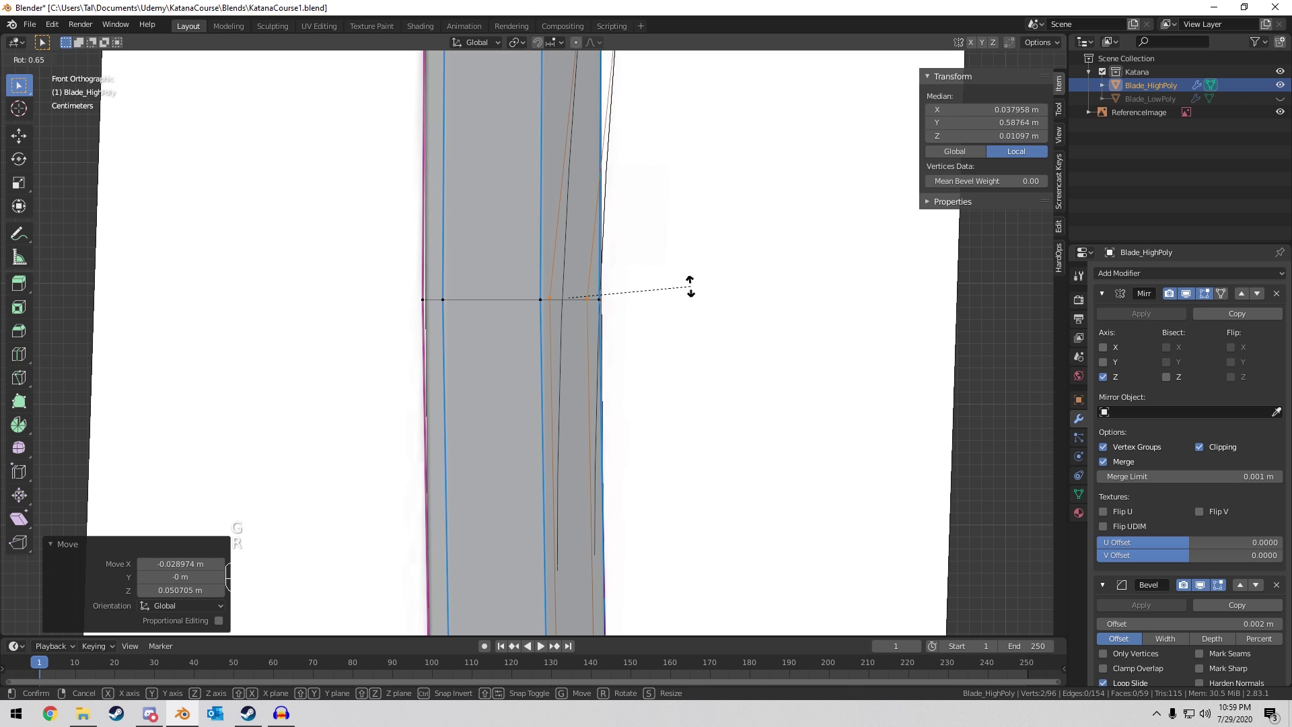
pyautogui.click(689, 286)
pyautogui.press('g')
pyautogui.rightClick(699, 293)
pyautogui.press('r')
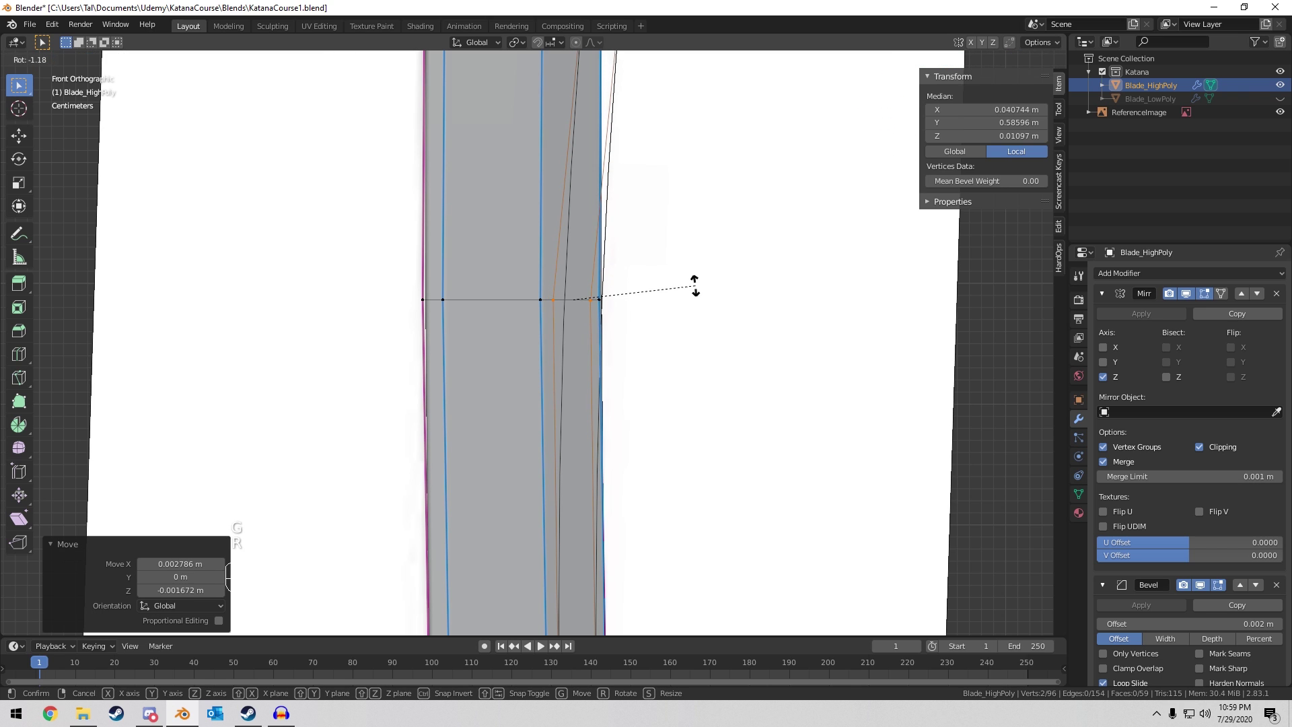
pyautogui.click(693, 277)
# Move the second pair of outline vertices from the base up and inward onto the blade's next cross edge.
pyautogui.scroll(-5, 593, 287)
pyautogui.keyDown('shift'); pyautogui.moveTo(593, 287); pyautogui.dragTo(603, 404, button='middle'); pyautogui.keyUp('shift')
pyautogui.press('a')
pyautogui.press('a')
pyautogui.press('a')
pyautogui.press('c')
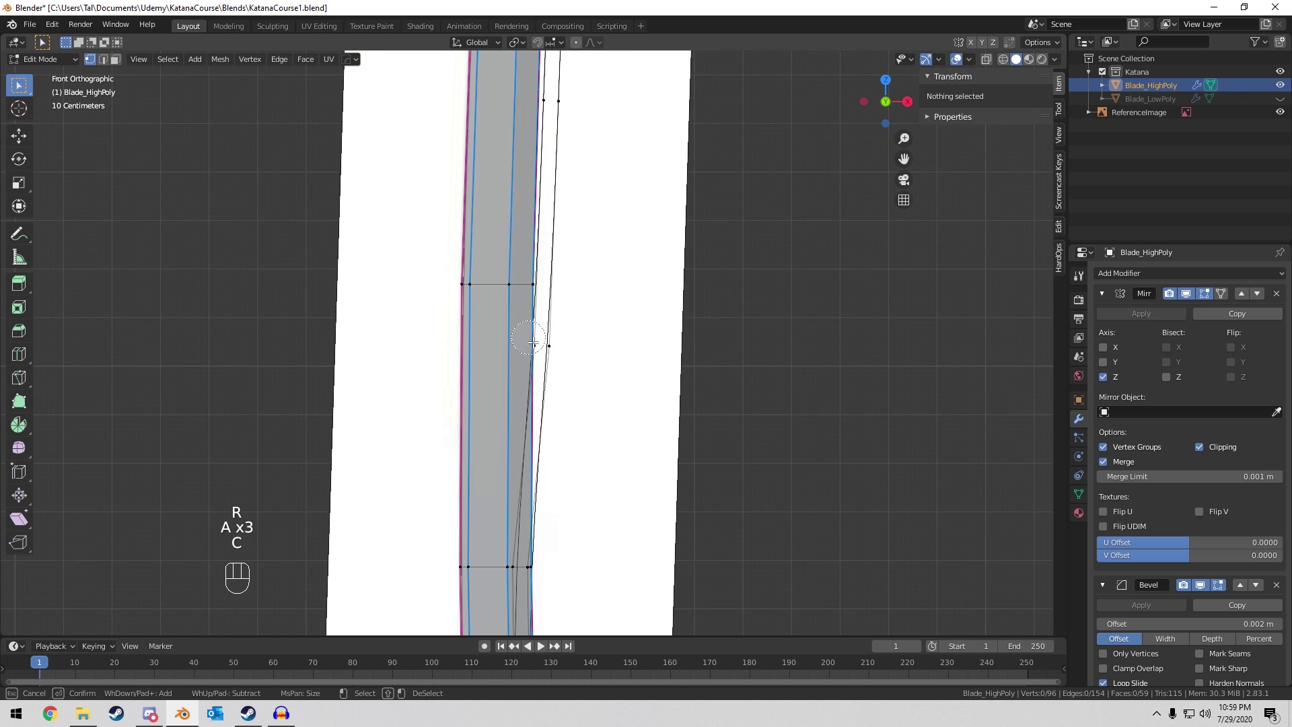
pyautogui.click(583, 309)
pyautogui.keyDown('shift'); pyautogui.moveTo(583, 309); pyautogui.dragTo(607, 425, button='middle'); pyautogui.keyUp('shift')
pyautogui.scroll(3, 608, 424)
pyautogui.press('g')
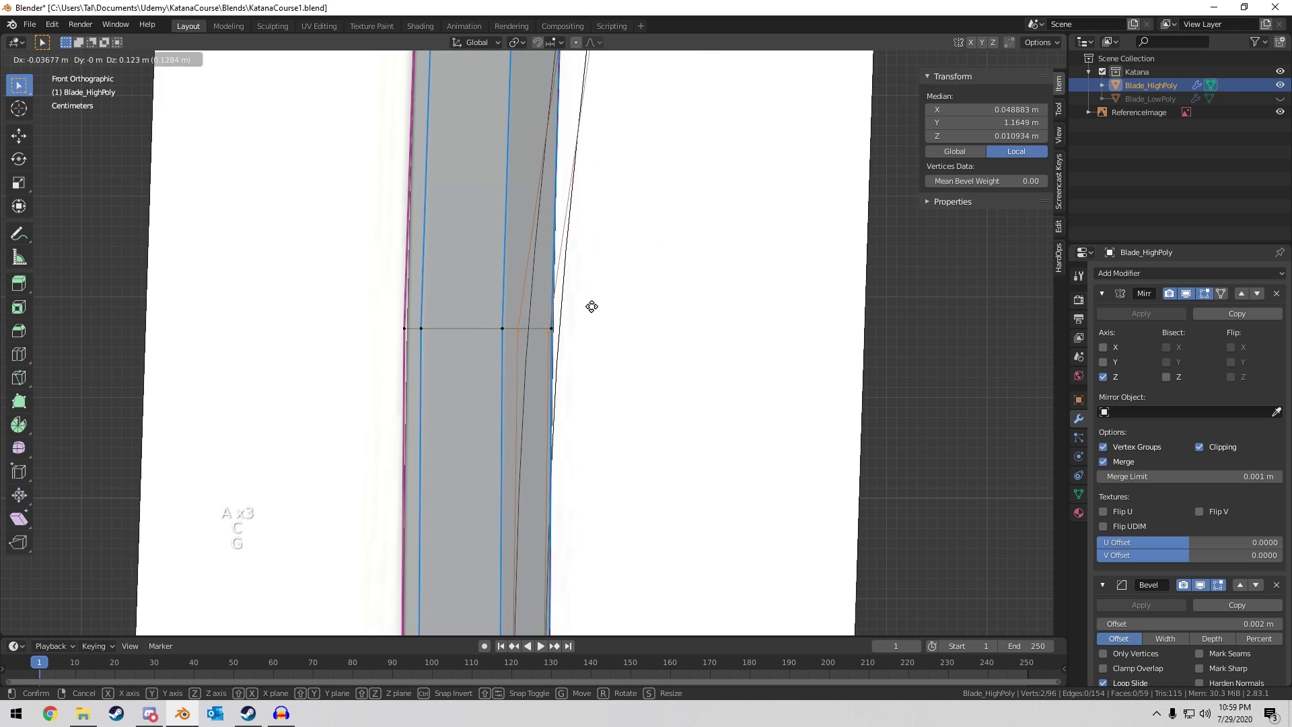
pyautogui.click(585, 300)
# Rotate the second vertex pair level with its cross edge and nudge it about 0.0015 m in both X and Z.
pyautogui.scroll(4, 585, 300)
pyautogui.press('r')
pyautogui.click(647, 275)
pyautogui.press('r')
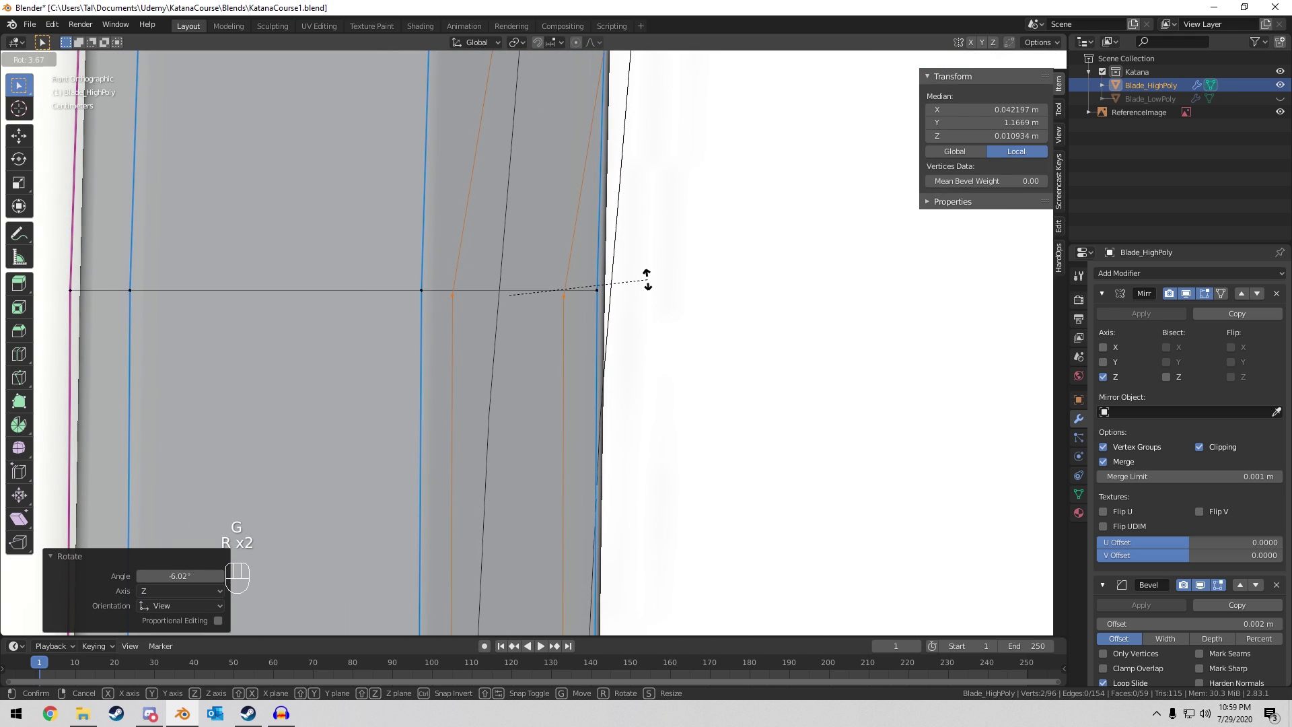
pyautogui.click(656, 280)
pyautogui.press('g')
pyautogui.press('r')
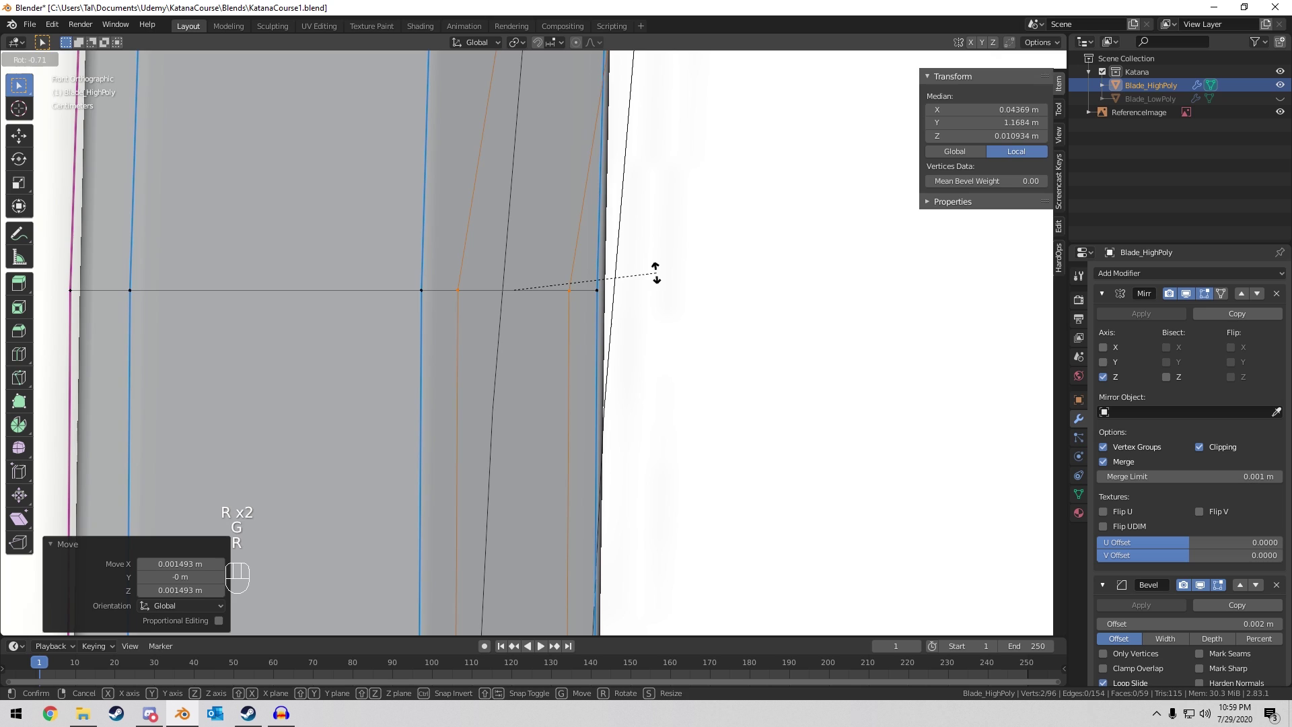
pyautogui.click(658, 269)
# Move the third pair of outline vertices up and inward onto the blade's third cross edge.
pyautogui.scroll(-5, 654, 251)
pyautogui.scroll(-3, 653, 251)
pyautogui.click(519, 426)
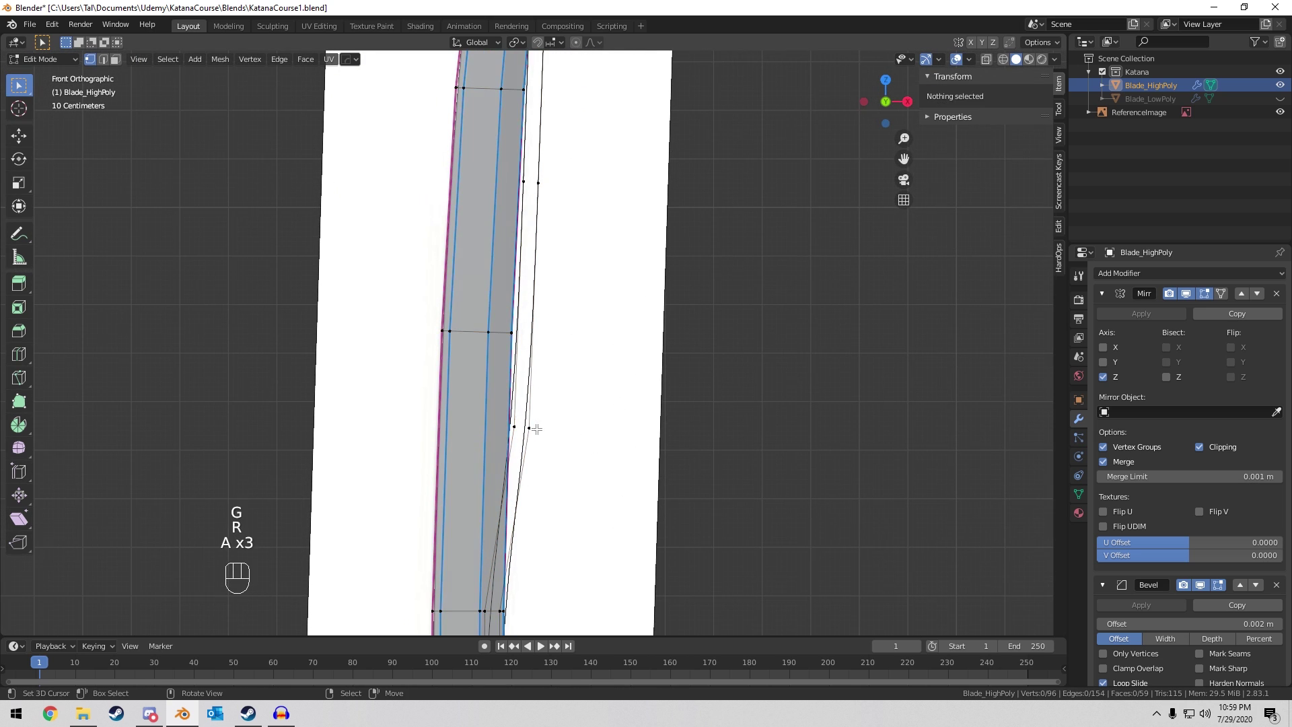
pyautogui.scroll(4, 529, 429)
pyautogui.press('g')
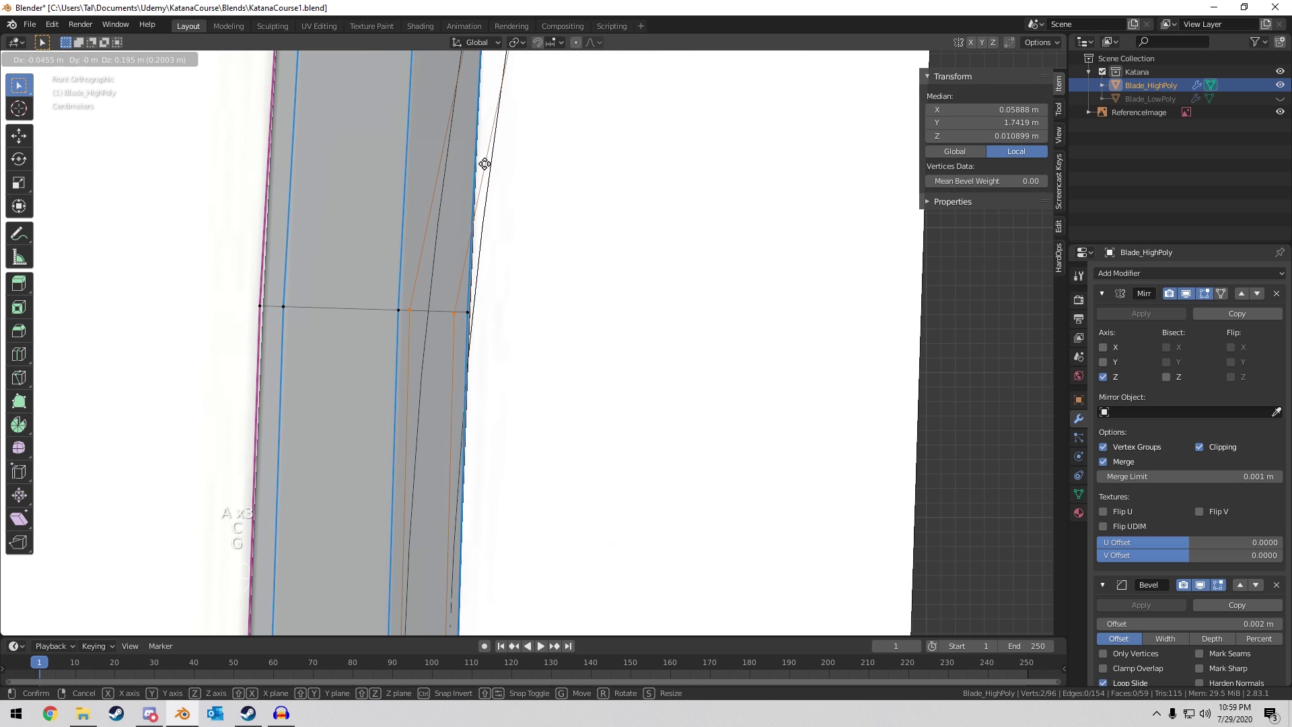
pyautogui.click(485, 164)
# Rotate the third vertex pair to follow its cross edge and shift it about 0.0014 m in X.
pyautogui.press('r')
pyautogui.click(533, 169)
pyautogui.press('g')
pyautogui.click(537, 171)
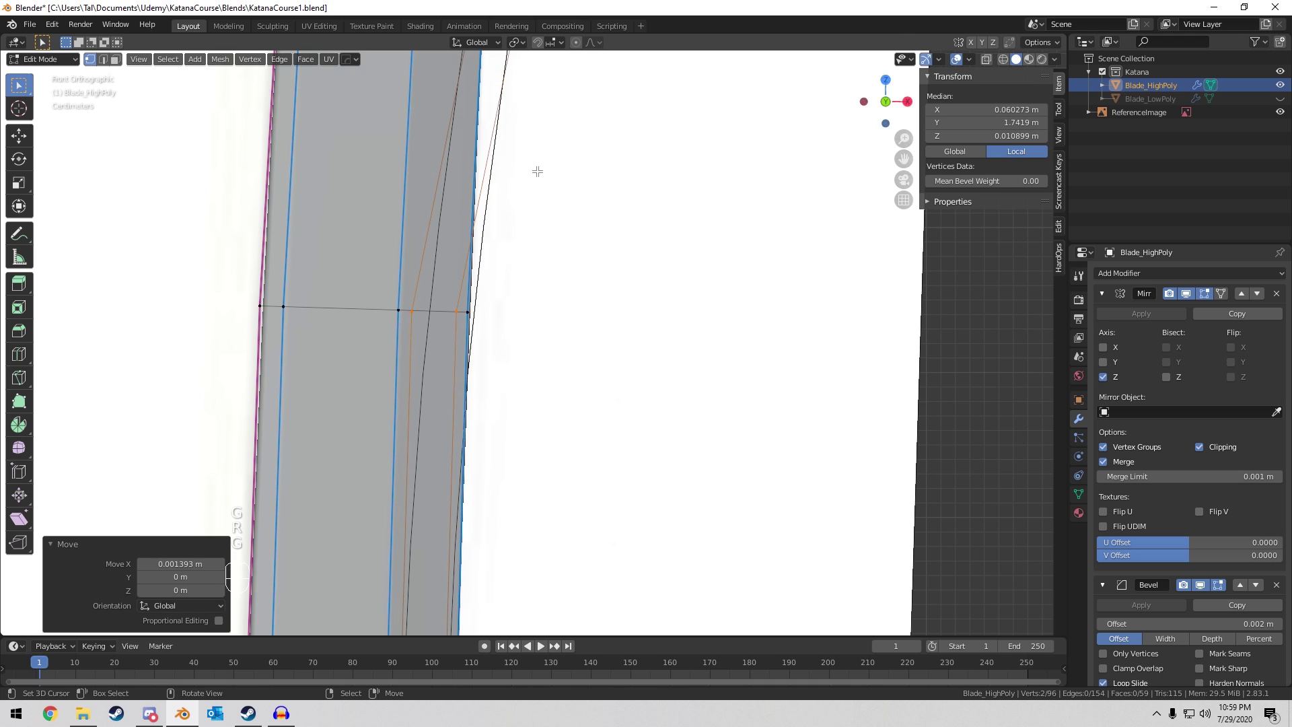
pyautogui.press('r')
pyautogui.click(537, 171)
# Move the fourth pair of outline vertices about -0.038 m in X and 0.193 m in Z onto the blade's fourth cross edge.
pyautogui.scroll(-5, 542, 174)
pyautogui.press('a')
pyautogui.press('a')
pyautogui.press('a')
pyautogui.keyDown('shift'); pyautogui.moveTo(542, 174); pyautogui.dragTo(597, 442, button='middle'); pyautogui.keyUp('shift')
pyautogui.press('c')
pyautogui.click(567, 337)
pyautogui.rightClick(583, 343)
pyautogui.scroll(3, 609, 441)
pyautogui.press('g')
pyautogui.click(580, 237)
pyautogui.scroll(5, 606, 222)
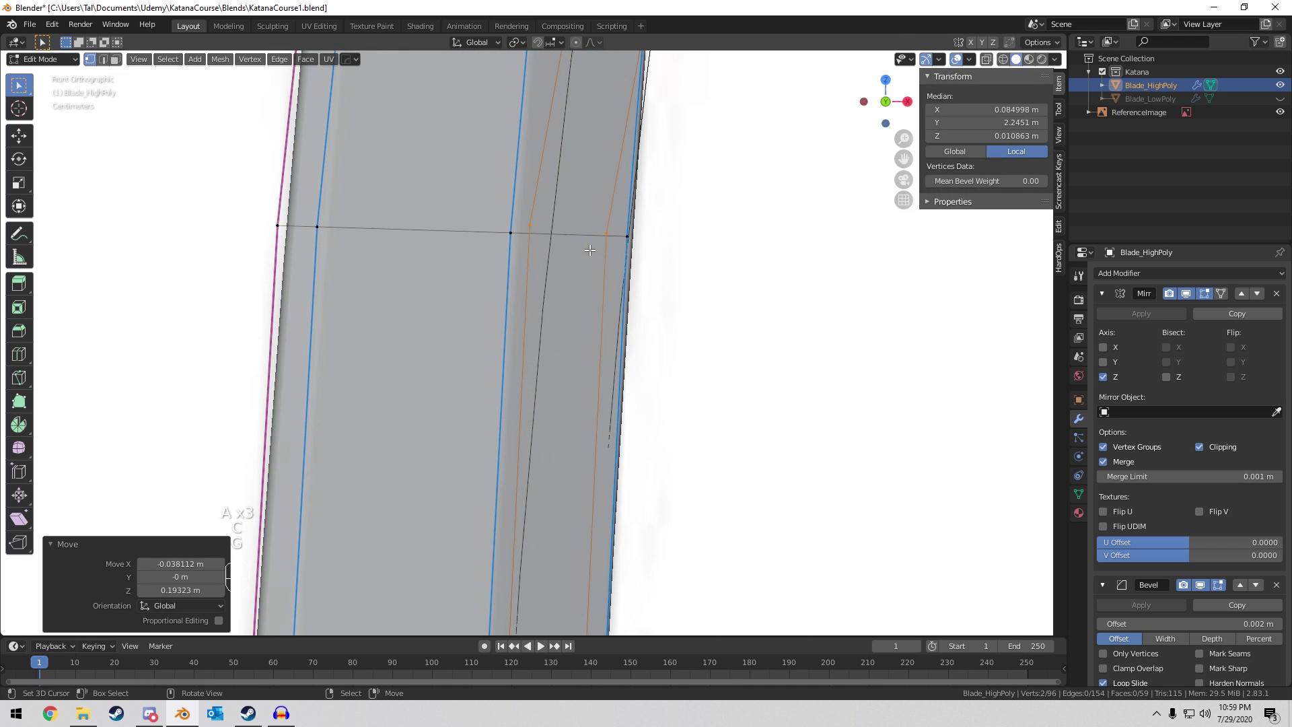
# Rotate the fourth vertex pair about -3.33° and nudge it slightly into line with the cross edge.
pyautogui.press('r')
pyautogui.click(675, 215)
pyautogui.press('g')
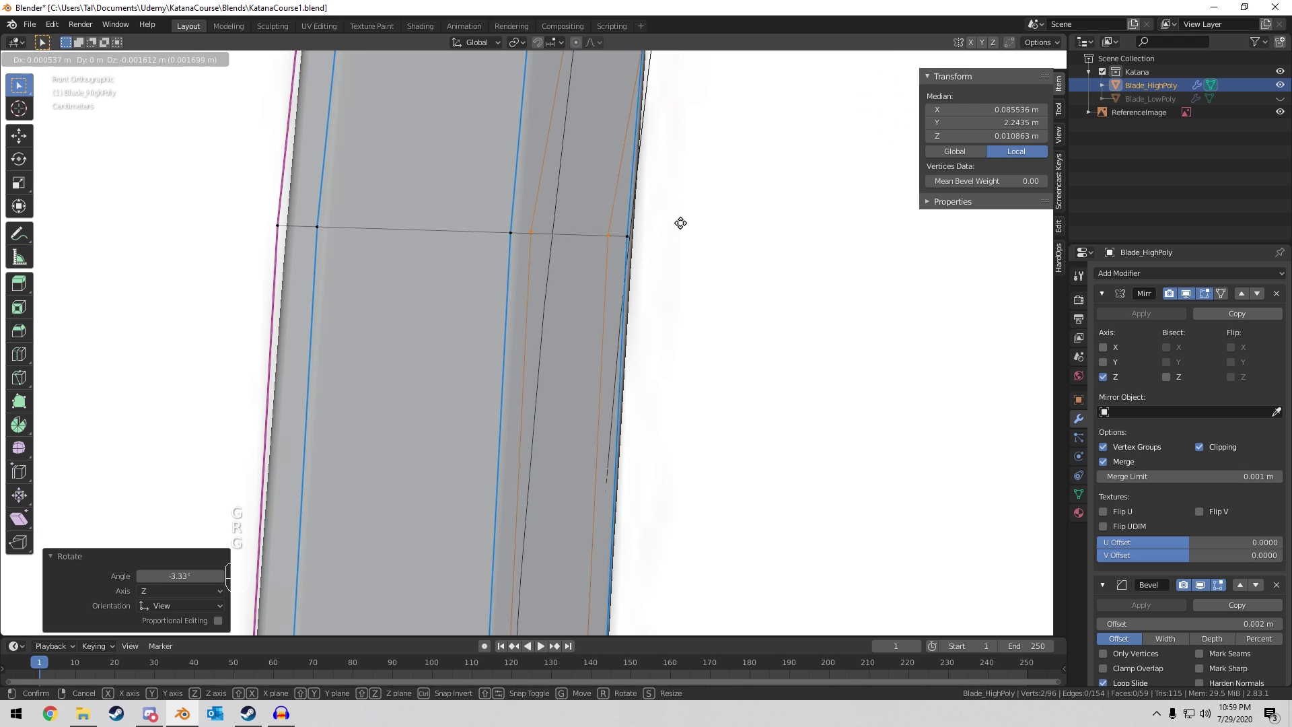
pyautogui.click(683, 212)
# Move the fifth outline vertex pair about -0.021 m in X and 0.108 m in Z onto its cross edge and rotate it about -6.48°.
pyautogui.scroll(-4, 673, 283)
pyautogui.press('a')
pyautogui.press('a')
pyautogui.press('a')
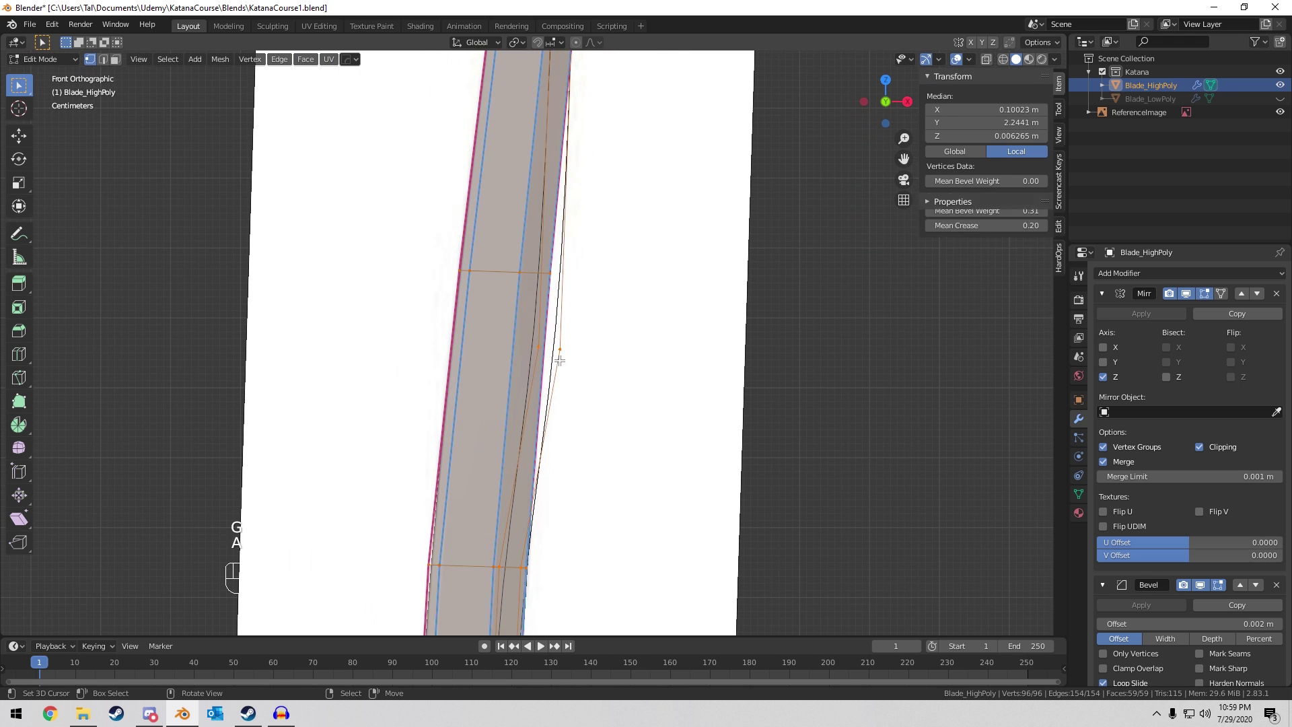
pyautogui.press('c')
pyautogui.click(554, 357)
pyautogui.rightClick(590, 364)
pyautogui.scroll(5, 650, 262)
pyautogui.press('g')
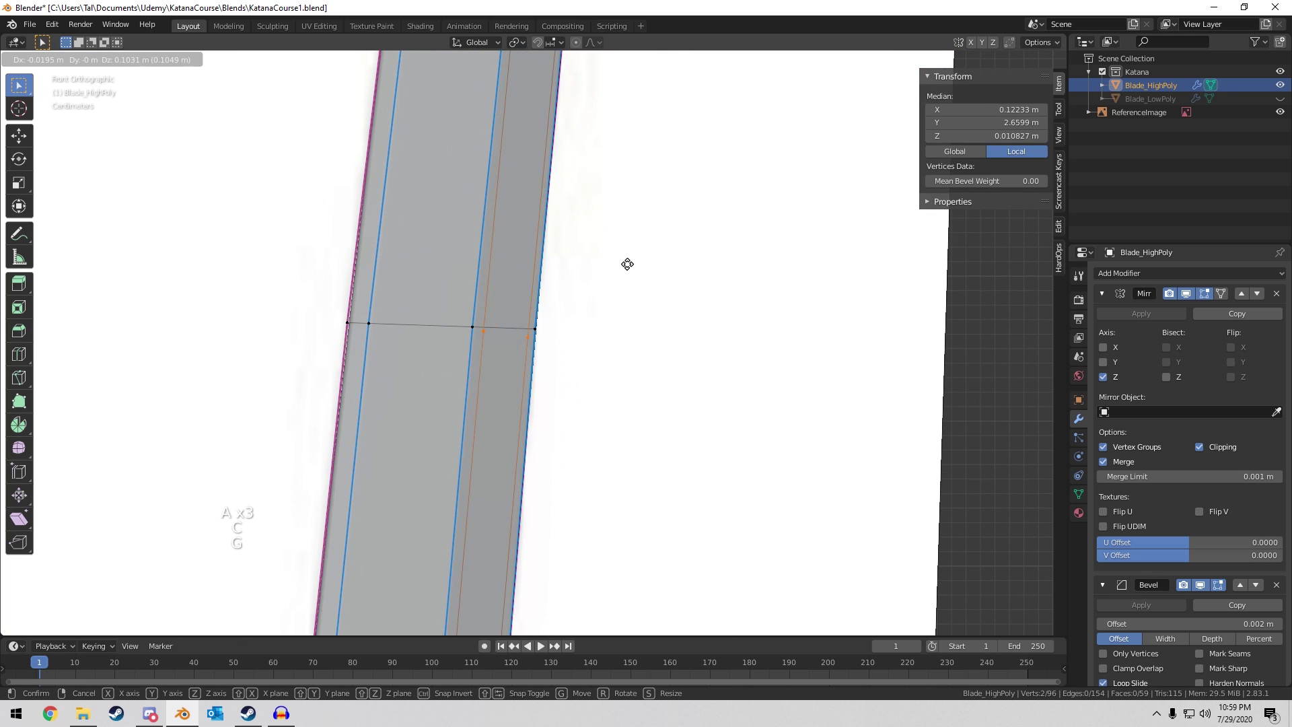
pyautogui.click(625, 258)
pyautogui.press('r')
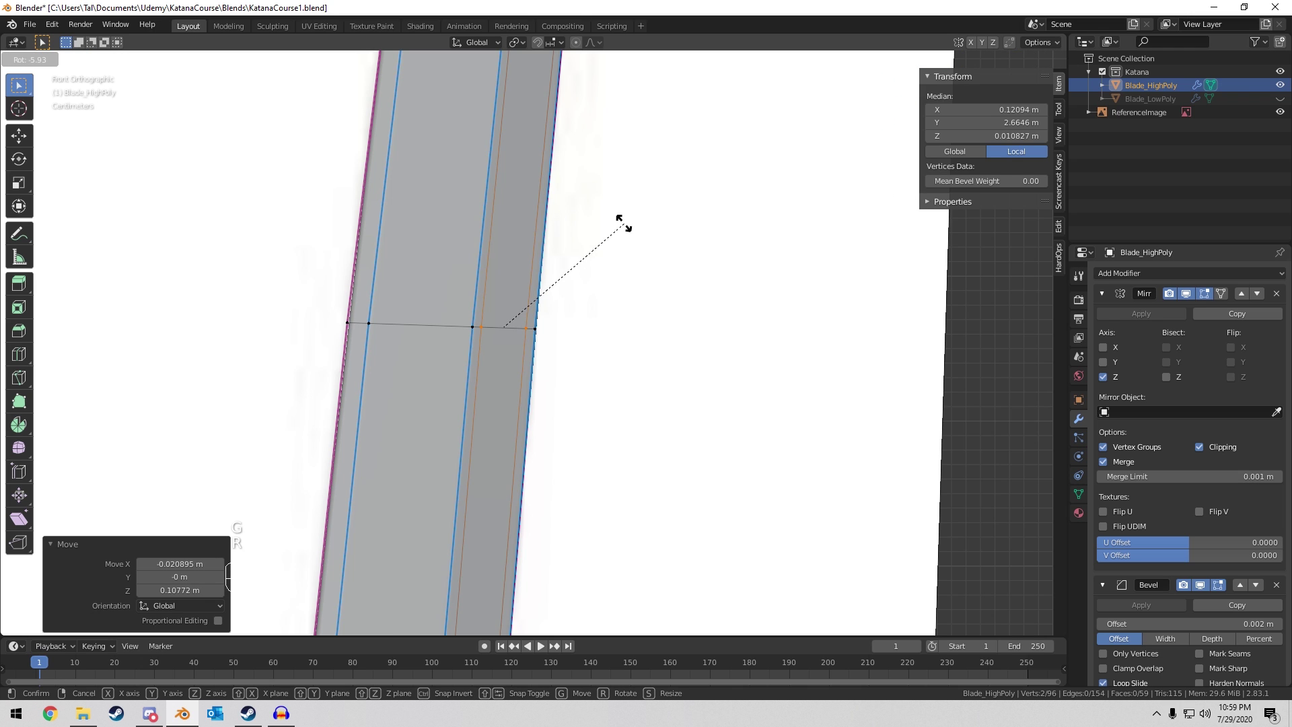
pyautogui.click(625, 224)
pyautogui.scroll(-5, 623, 202)
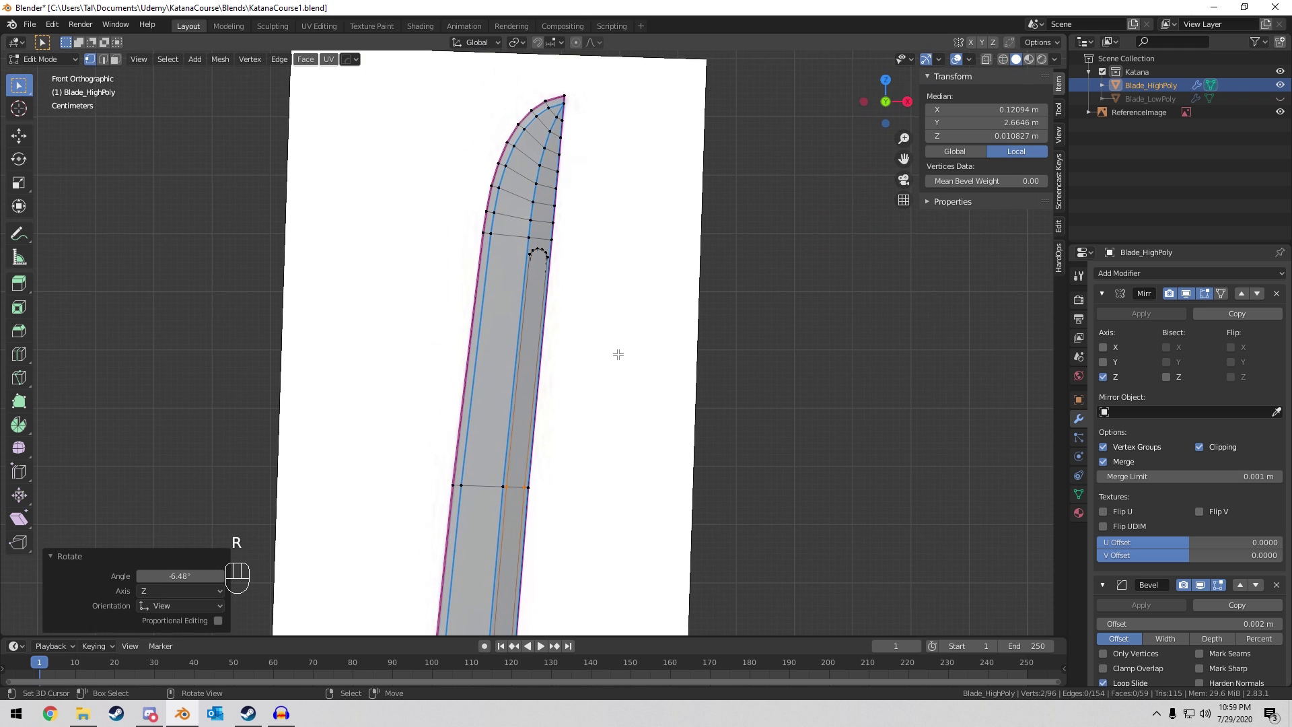
# Add two evenly spaced loop cuts along the narrow strip beside the blade's back edge, running through the rounded groove end.
pyautogui.moveTo(619, 355); pyautogui.dragTo(511, 424, button='middle')
pyautogui.scroll(5, 528, 416)
pyautogui.keyDown('shift'); pyautogui.moveTo(706, 354); pyautogui.dragTo(666, 341, button='middle'); pyautogui.keyUp('shift')
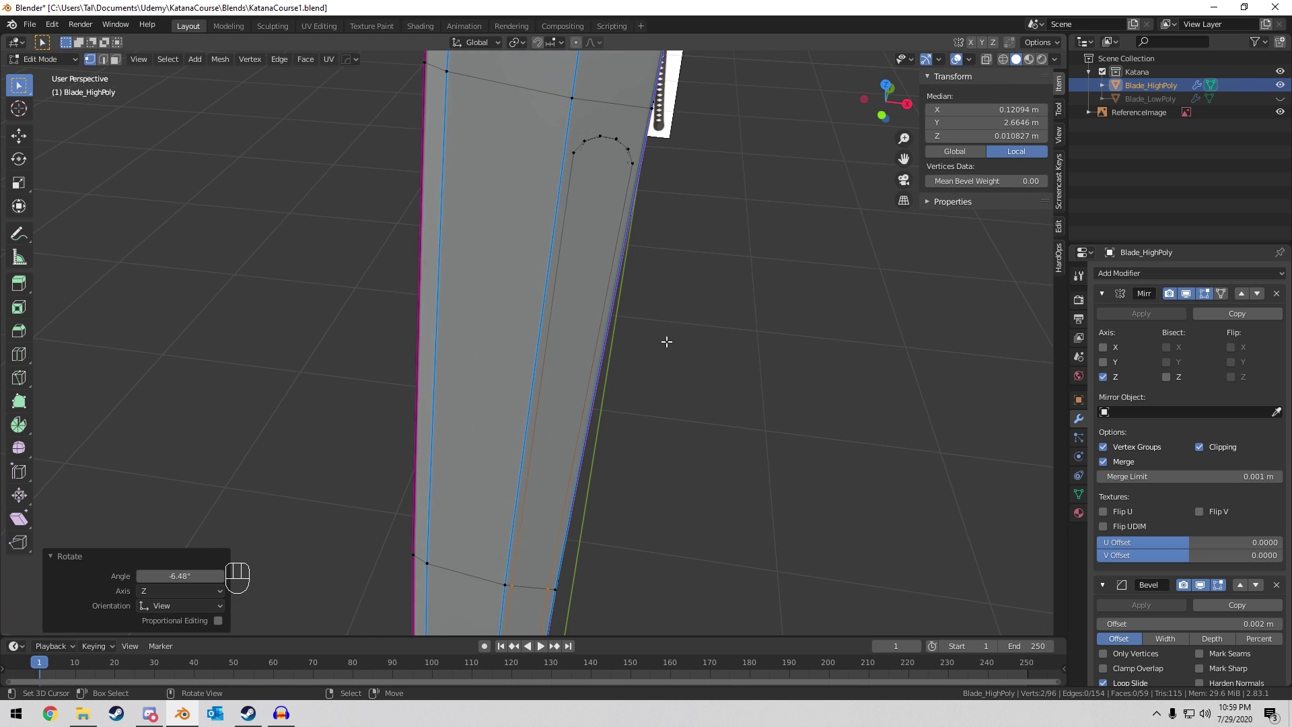
pyautogui.press('KP_1')
pyautogui.scroll(2, 695, 262)
pyautogui.keyDown('shift'); pyautogui.moveTo(695, 262); pyautogui.dragTo(609, 378, button='middle'); pyautogui.keyUp('shift')
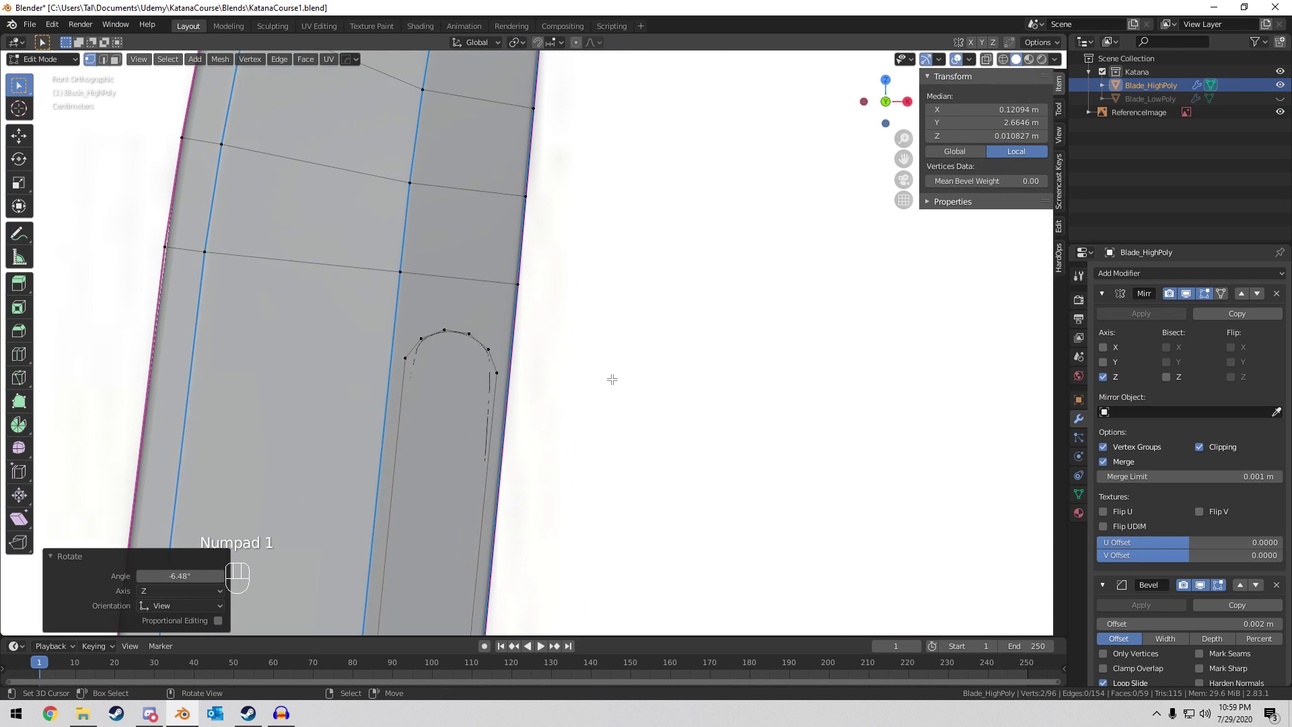
pyautogui.scroll(1, 470, 334)
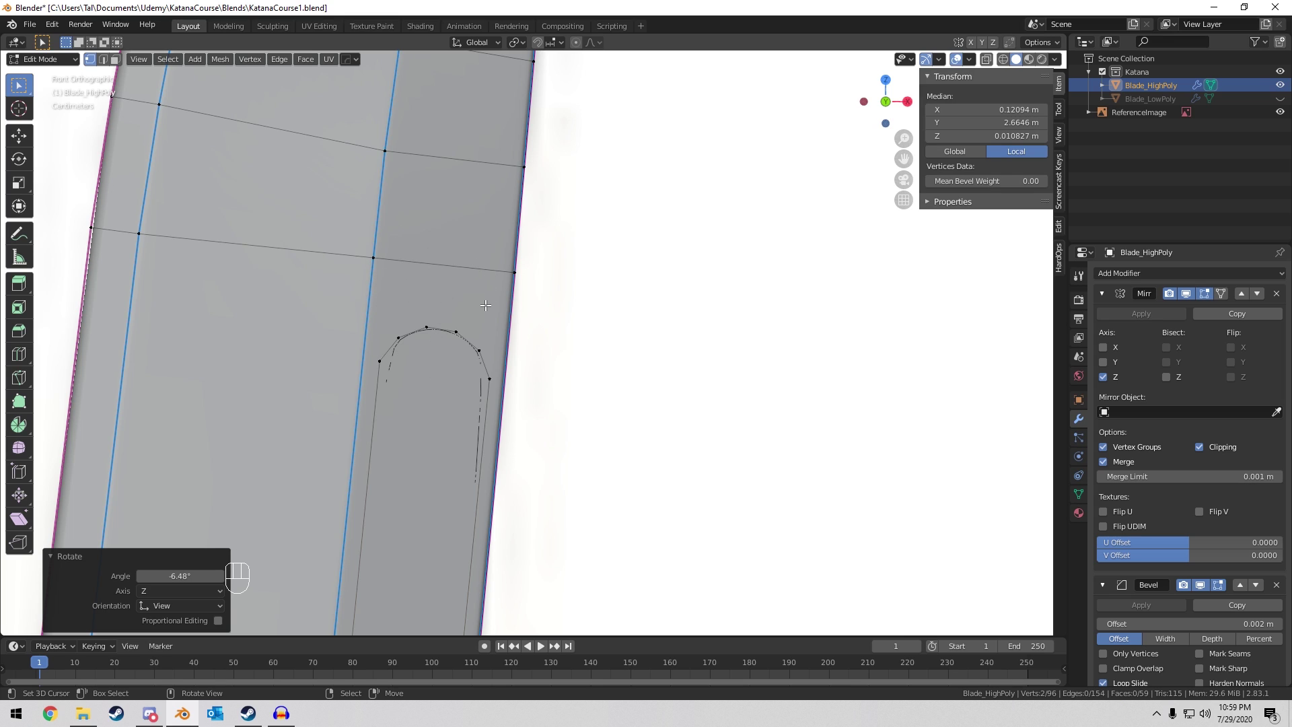
pyautogui.scroll(-6, 486, 305)
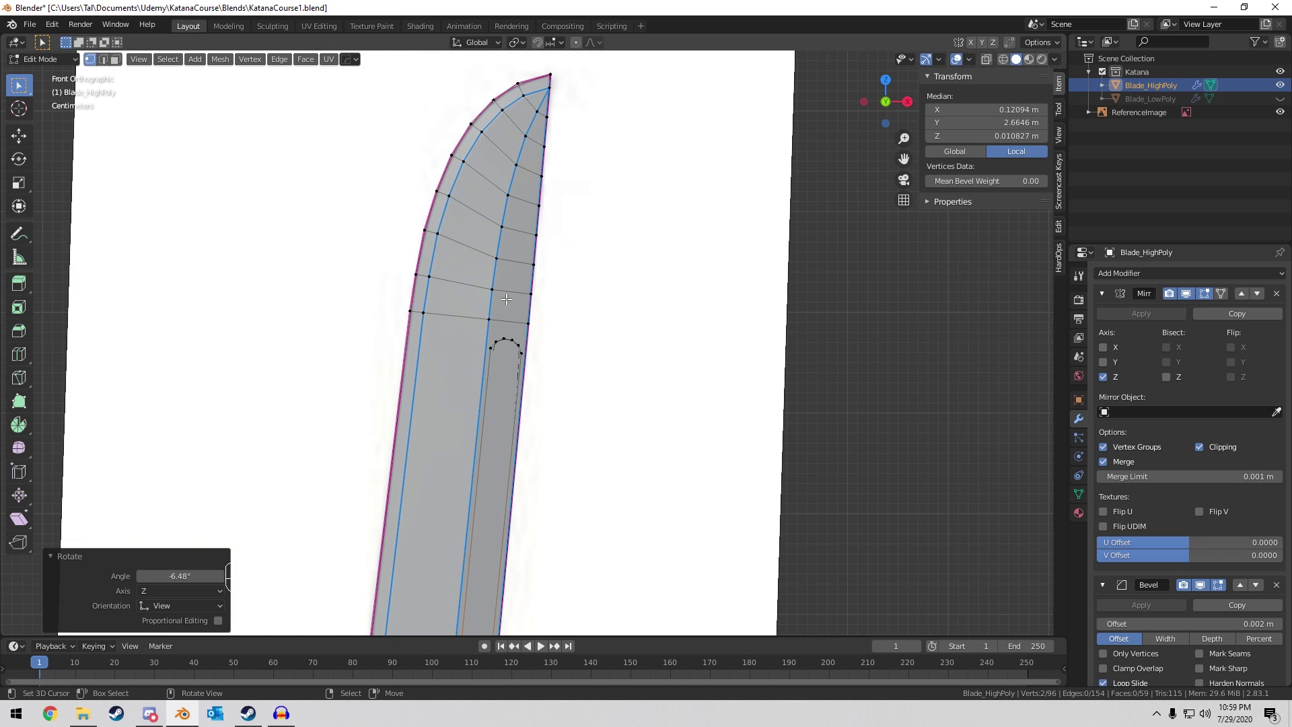
pyautogui.scroll(4, 506, 298)
pyautogui.hotkey('ctrl', 'r')
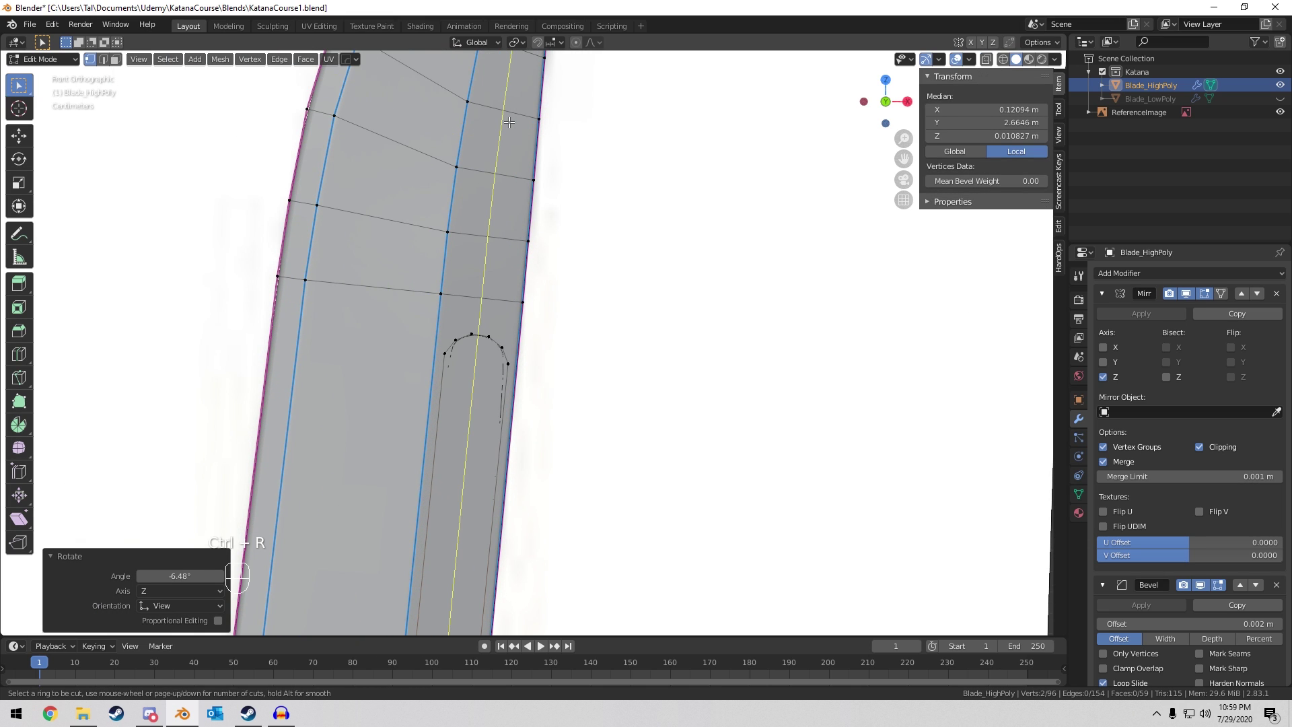
pyautogui.scroll(1, 508, 122)
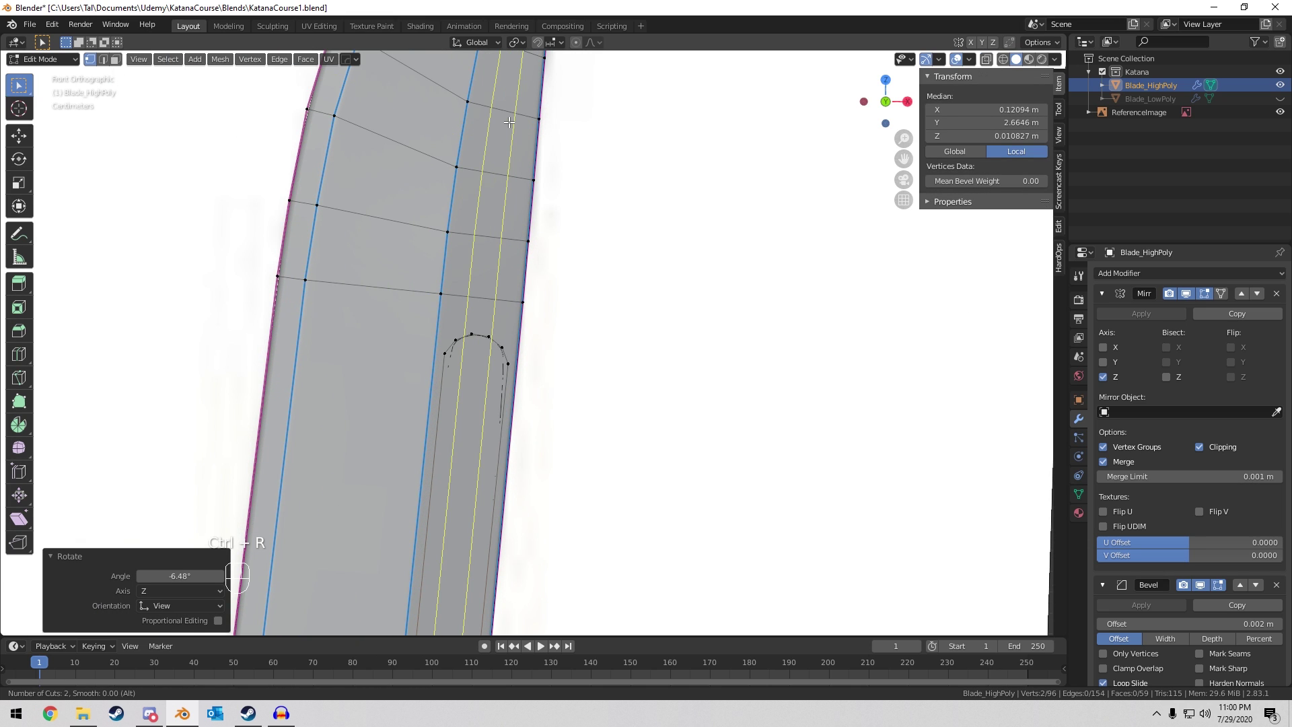
pyautogui.click(509, 121)
pyautogui.rightClick(508, 121)
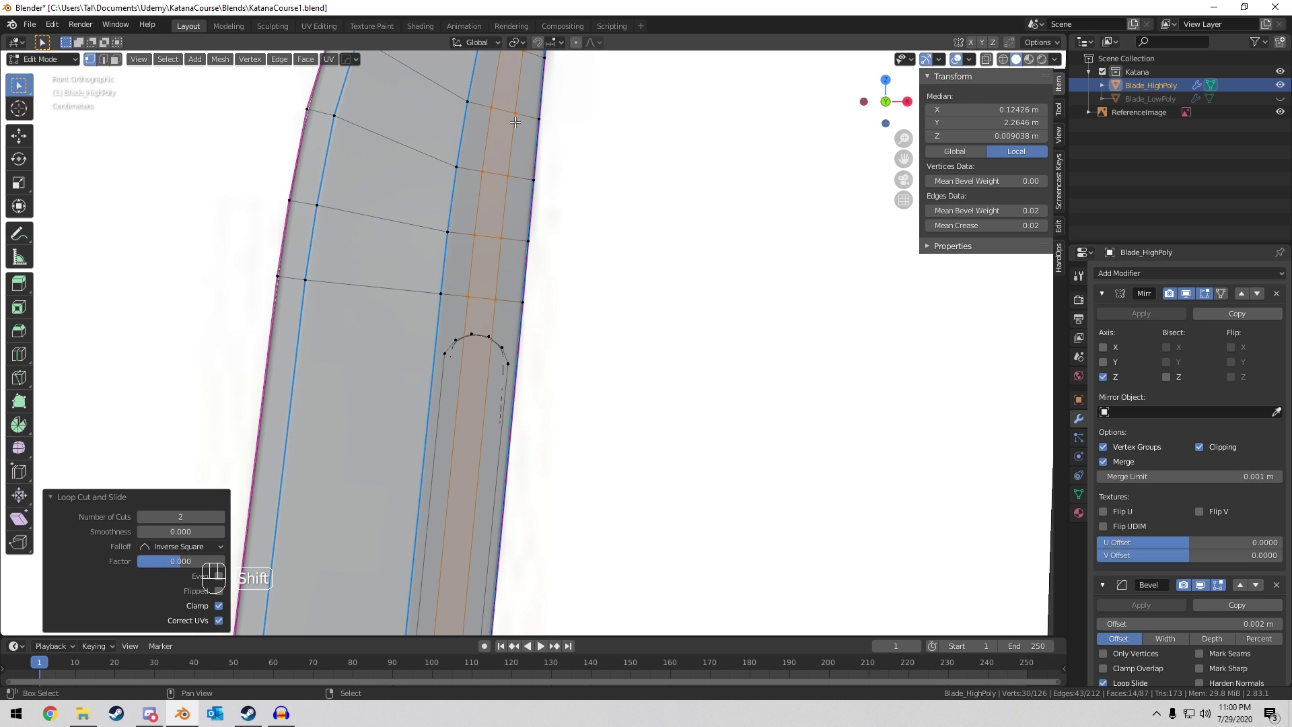
# Merge the end vertices of the two new loops near the blade tip at their center.
pyautogui.keyDown('shift'); pyautogui.moveTo(515, 121); pyautogui.dragTo(553, 380, button='middle'); pyautogui.keyUp('shift')
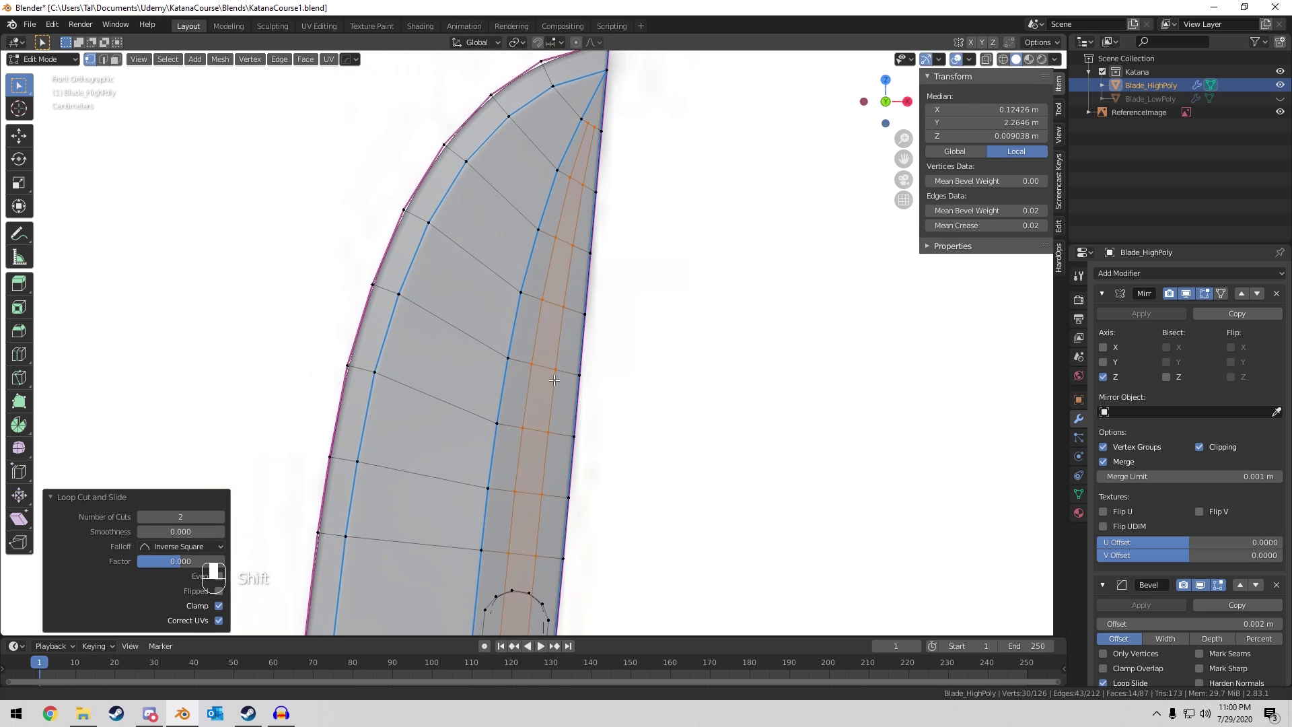
pyautogui.scroll(-1, 554, 380)
pyautogui.scroll(4, 532, 269)
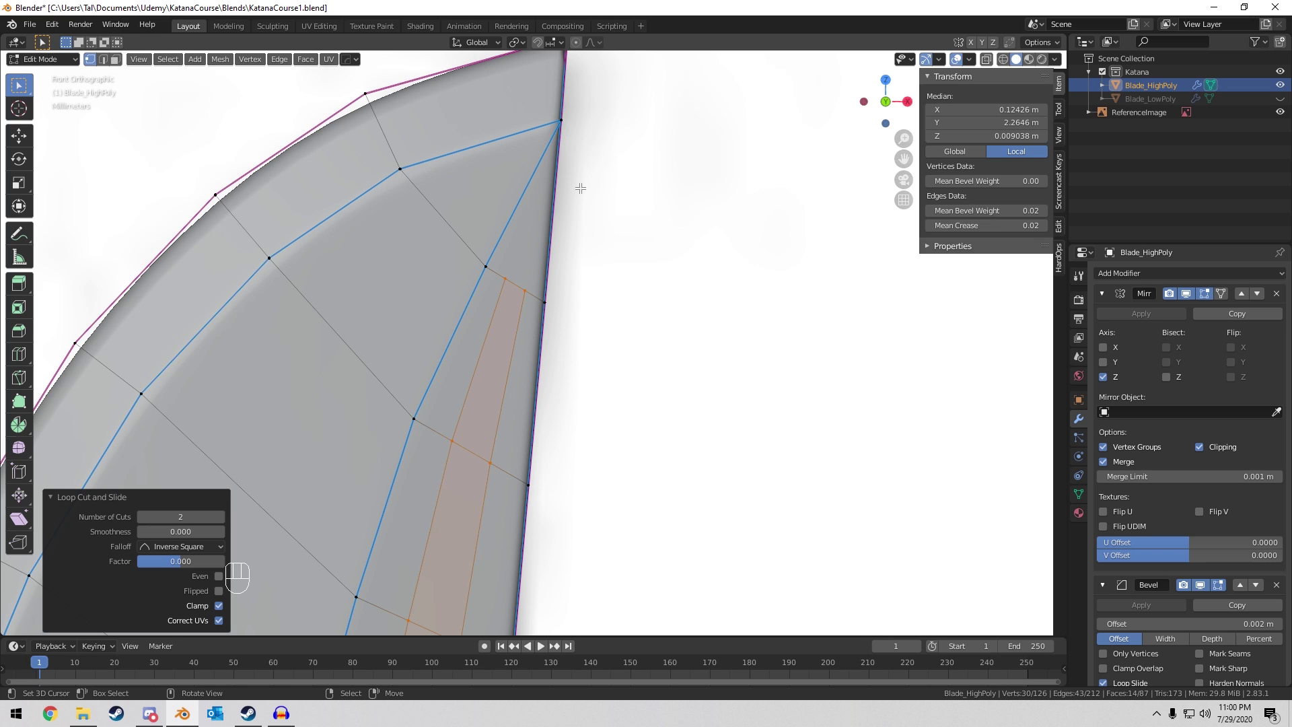
pyautogui.click(506, 287)
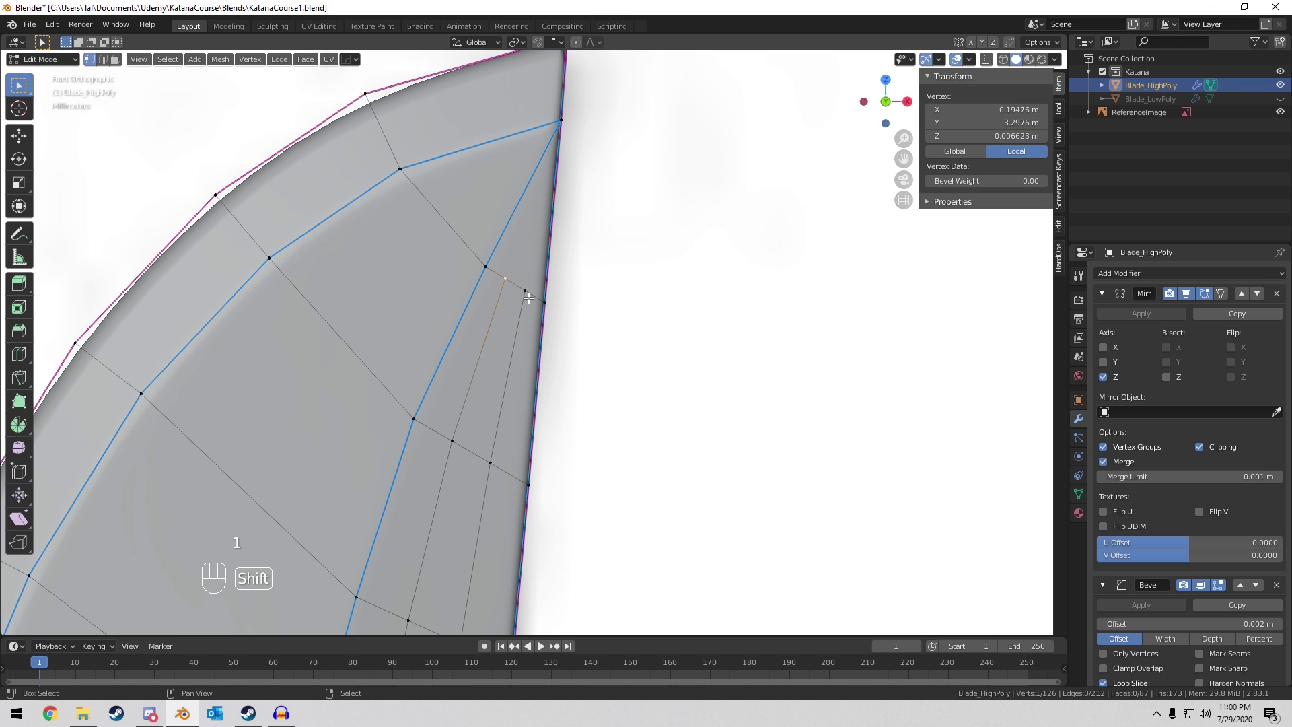
pyautogui.keyDown('shift'); pyautogui.click(528, 298); pyautogui.keyUp('shift')
pyautogui.press('m')
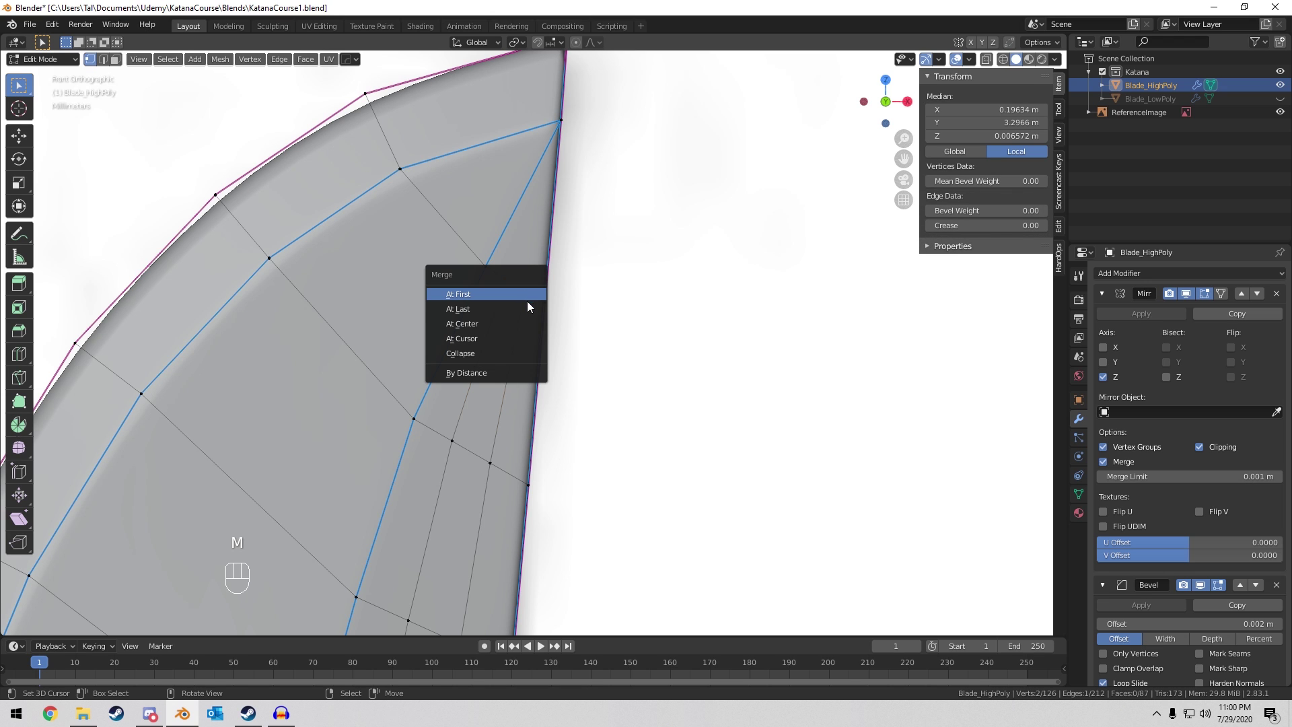
pyautogui.click(528, 324)
pyautogui.scroll(-4, 551, 301)
pyautogui.moveTo(551, 301); pyautogui.dragTo(552, 371, button='middle')
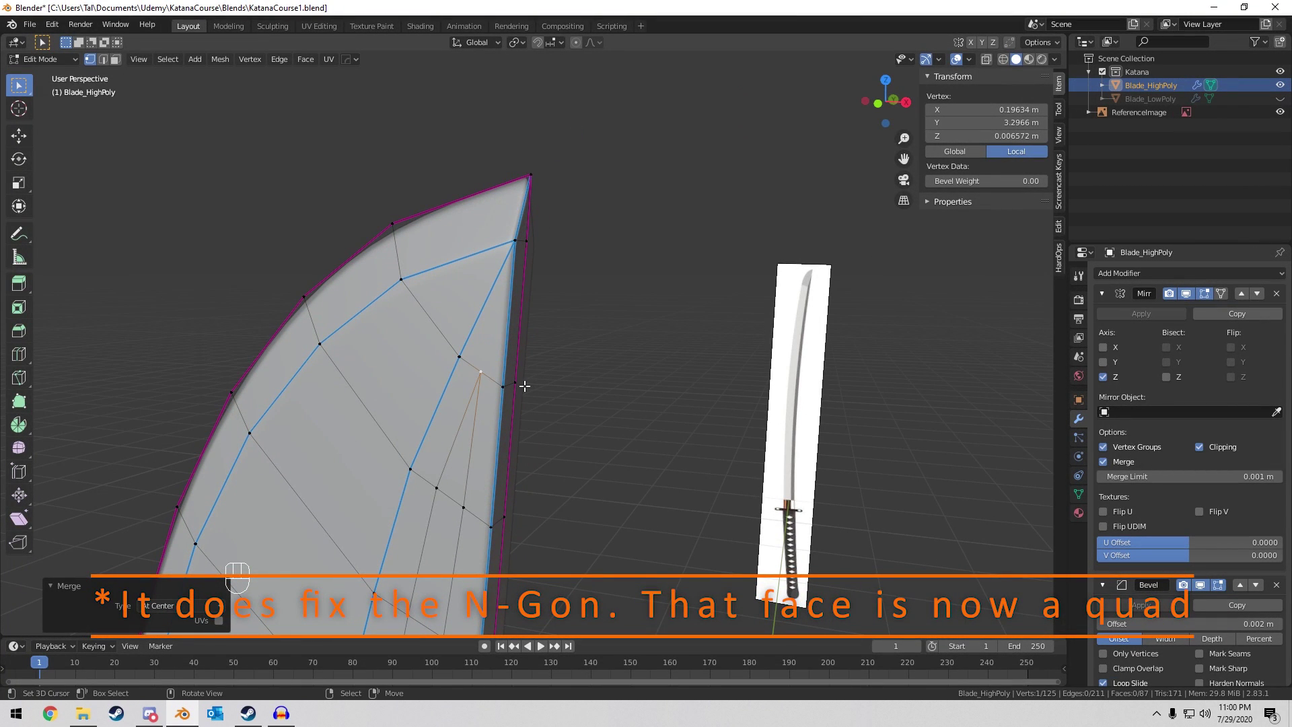
pyautogui.moveTo(504, 329)
pyautogui.mouseDown(button='middle')
pyautogui.moveTo(620, 349)
pyautogui.moveTo(537, 275)
pyautogui.moveTo(556, 343)
pyautogui.moveTo(621, 409)
pyautogui.moveTo(577, 447)
pyautogui.moveTo(626, 301)
pyautogui.moveTo(592, 527)
pyautogui.moveTo(630, 290)
pyautogui.moveTo(514, 350)
pyautogui.mouseUp(button='middle')
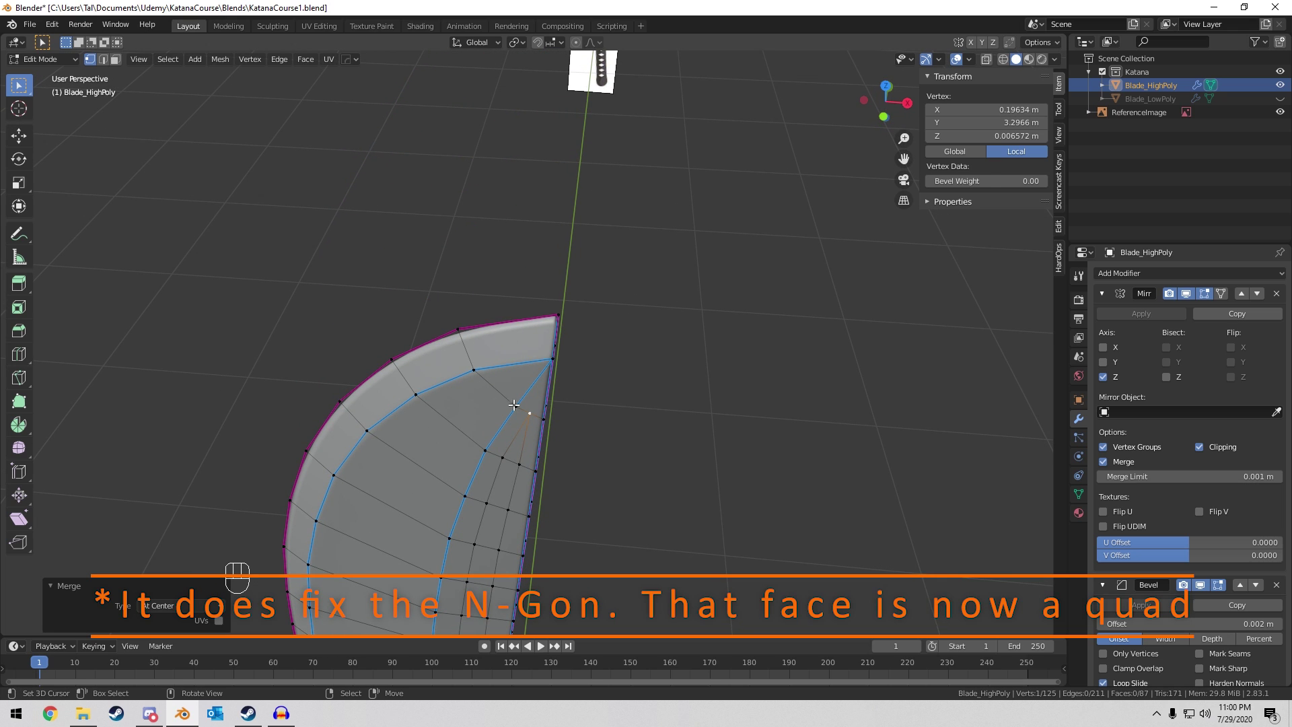
pyautogui.scroll(-5, 556, 404)
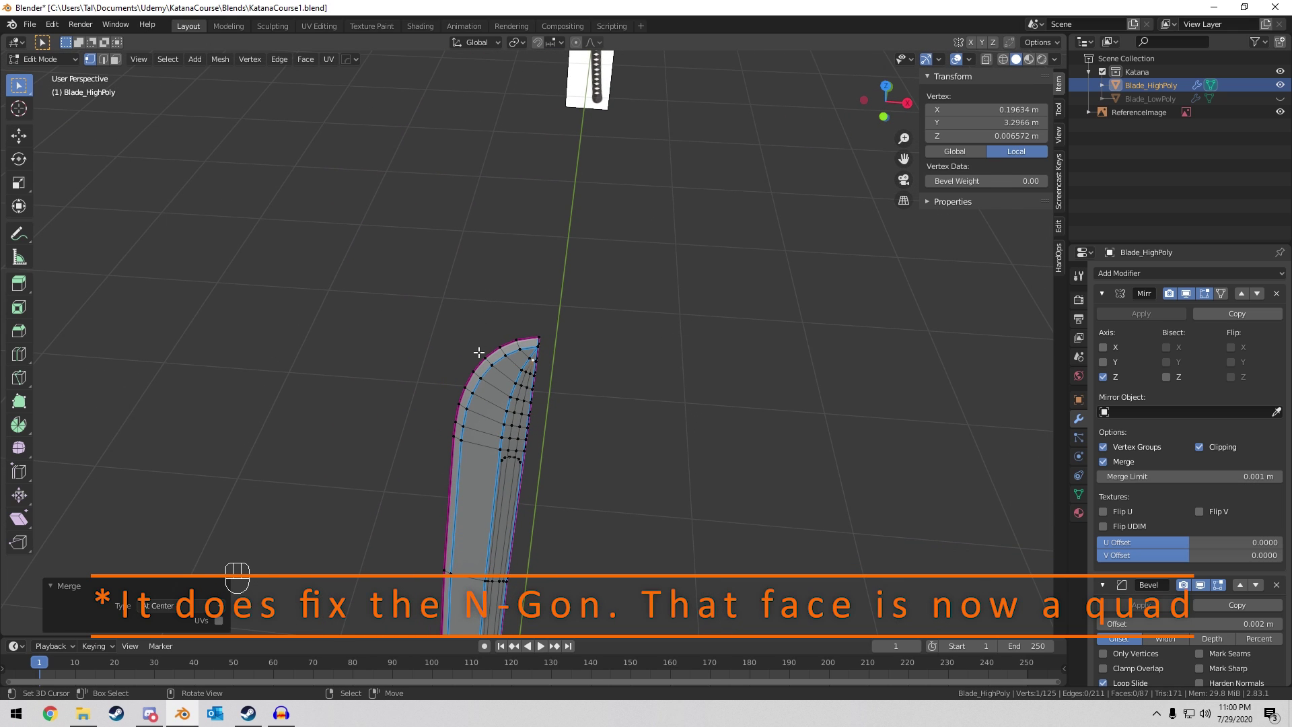
pyautogui.scroll(3, 586, 358)
pyautogui.keyDown('shift'); pyautogui.scroll(-4, 577, 268); pyautogui.keyUp('shift')
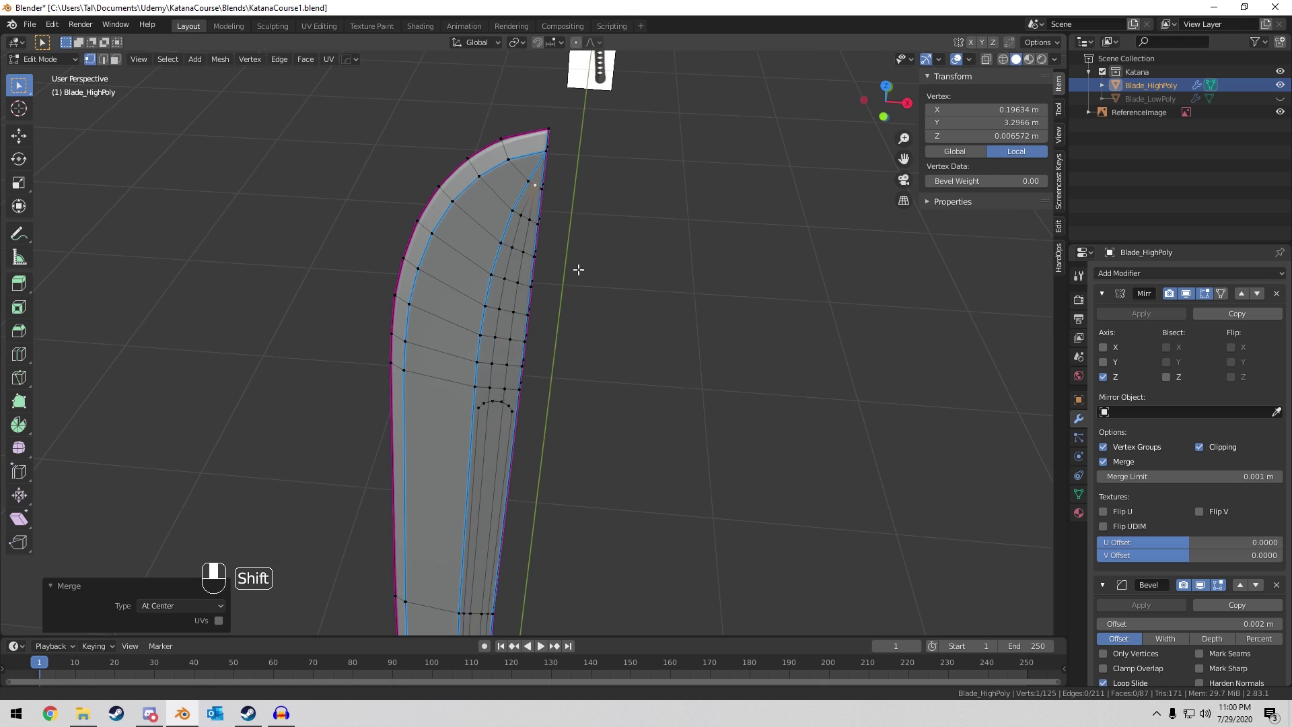
# Edge-slide the inner lengthwise loop, excluding its tip vertices, toward the blade's ridge line by a factor of about 0.743.
pyautogui.press('2')
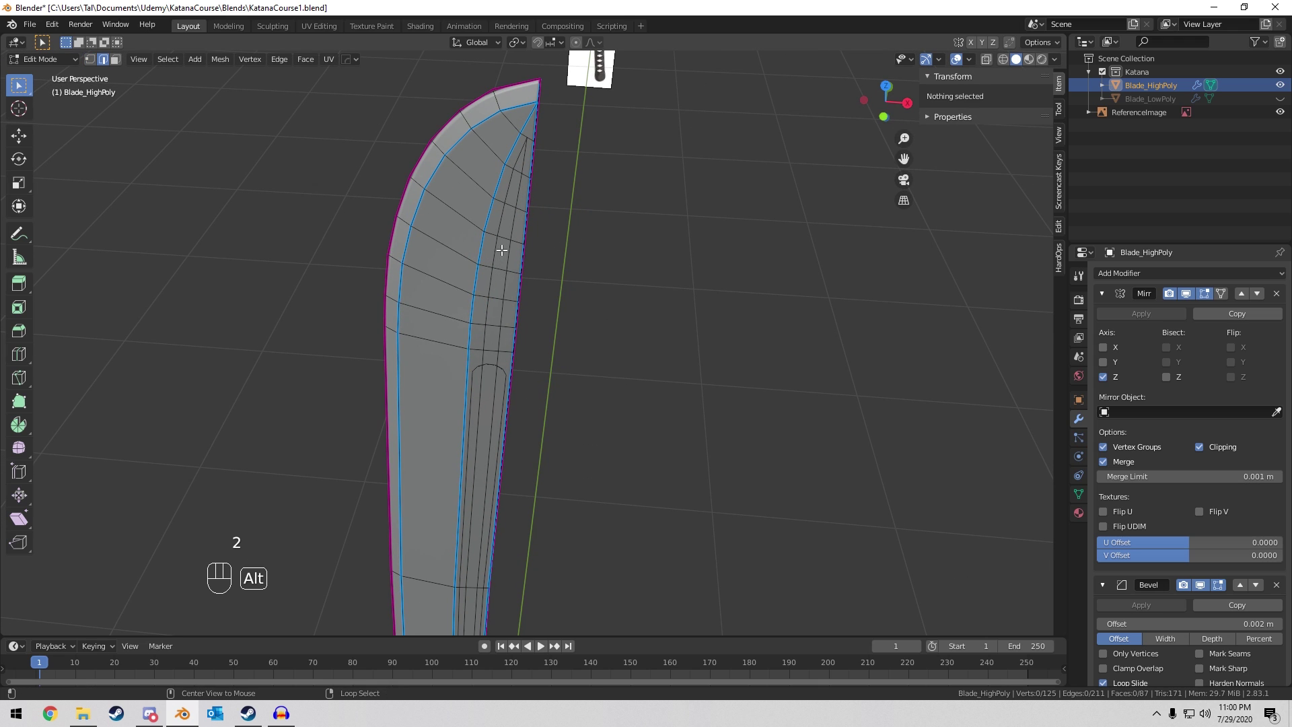
pyautogui.keyDown('alt'); pyautogui.click(502, 250); pyautogui.keyUp('alt')
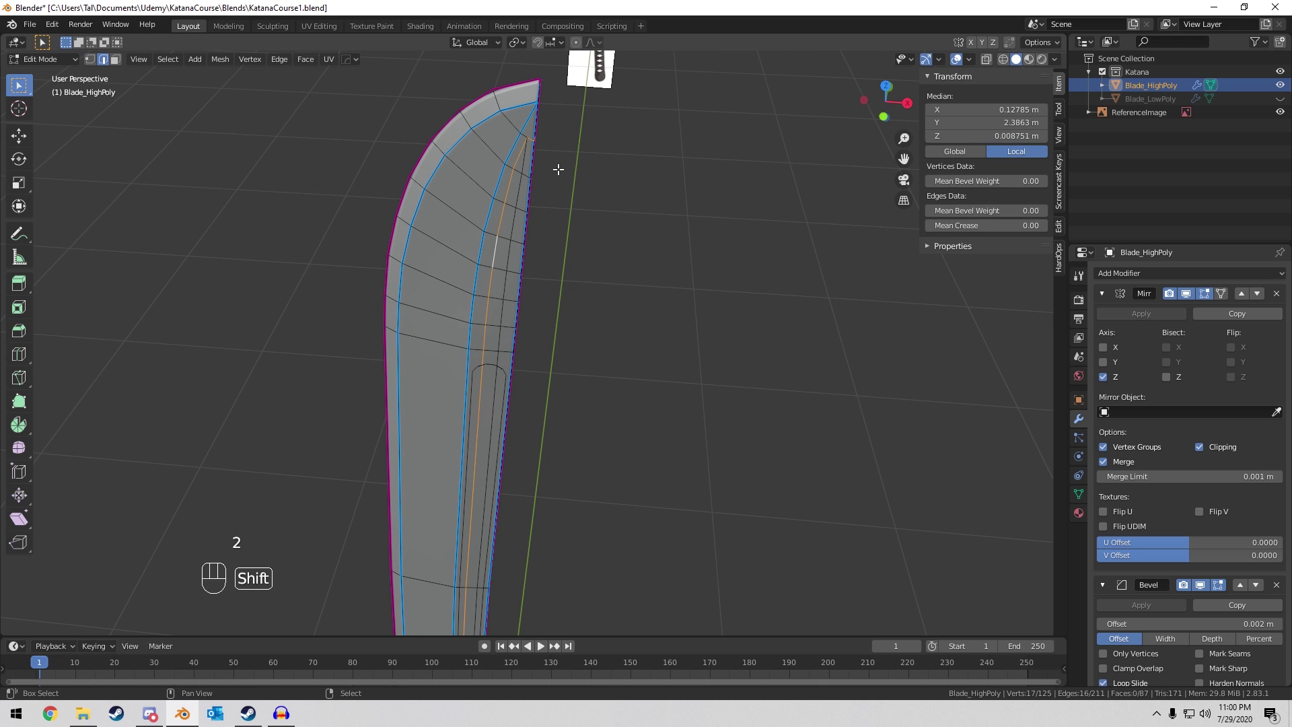
pyautogui.moveTo(558, 170); pyautogui.dragTo(526, 308, button='middle')
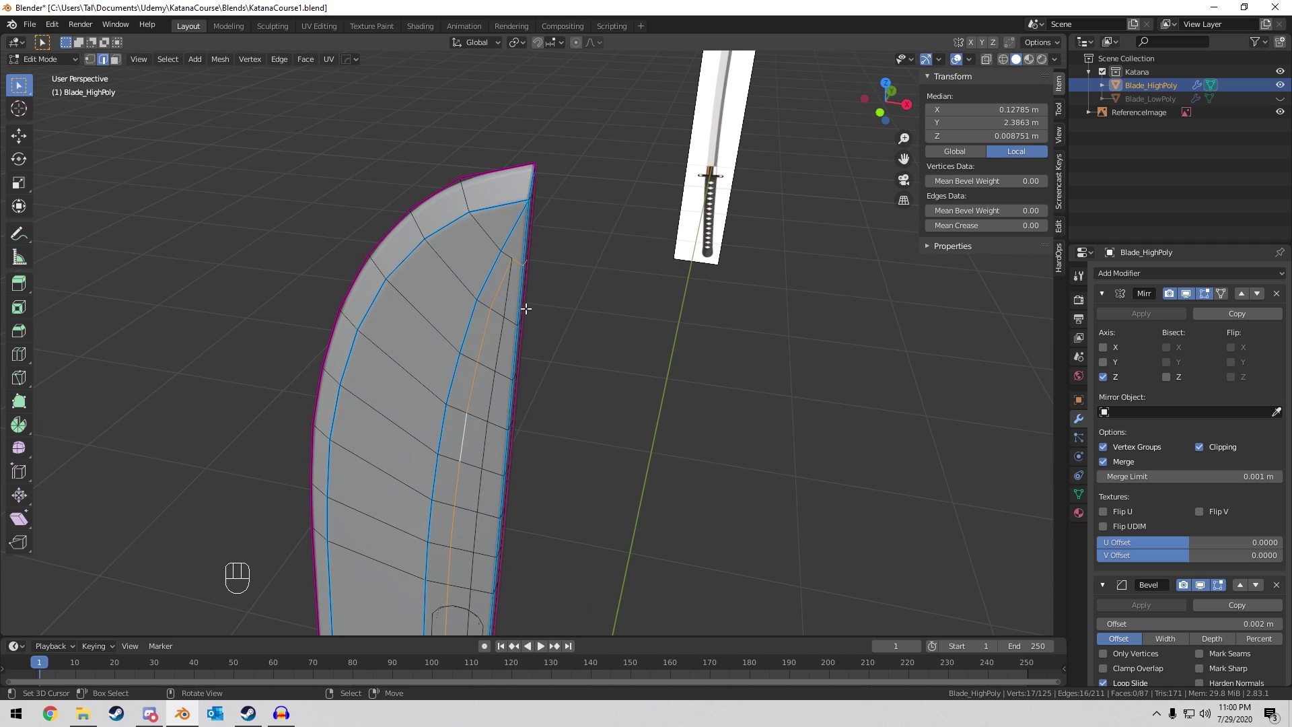
pyautogui.press('1')
pyautogui.moveTo(589, 248); pyautogui.dragTo(557, 242, button='middle')
pyautogui.press('c')
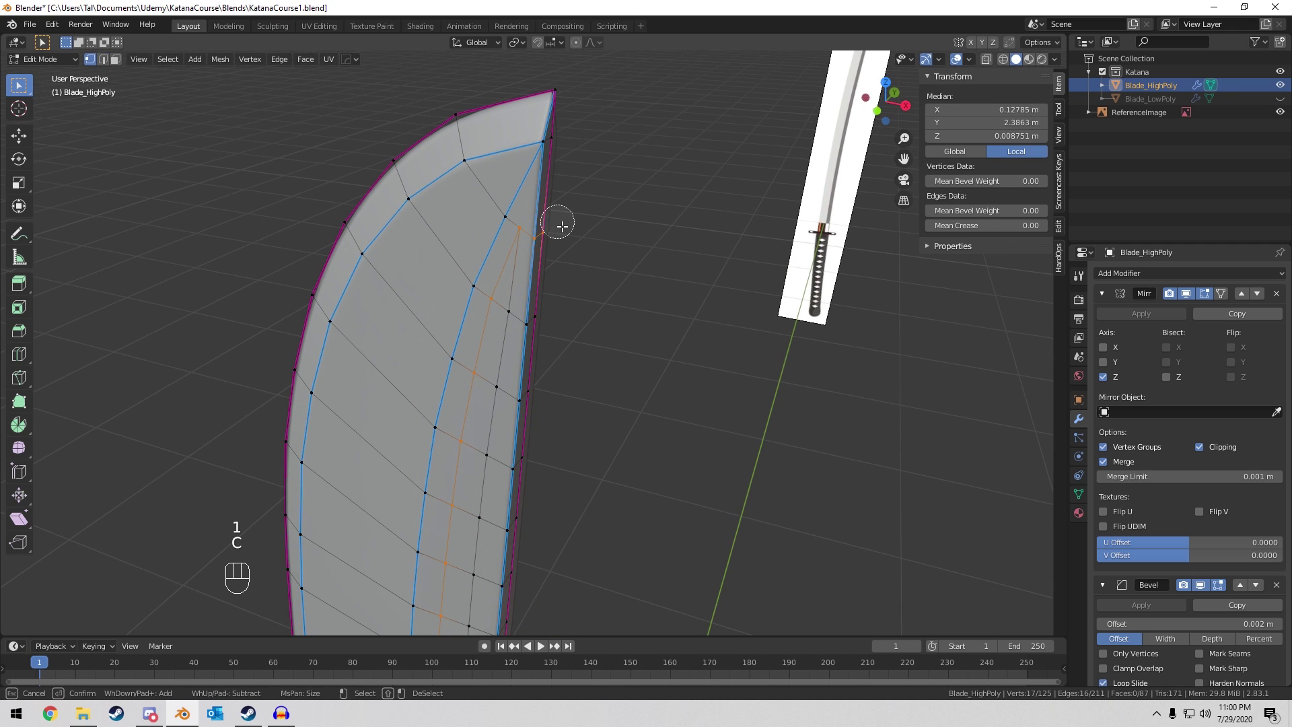
pyautogui.rightClick(524, 228)
pyautogui.press('KP_1')
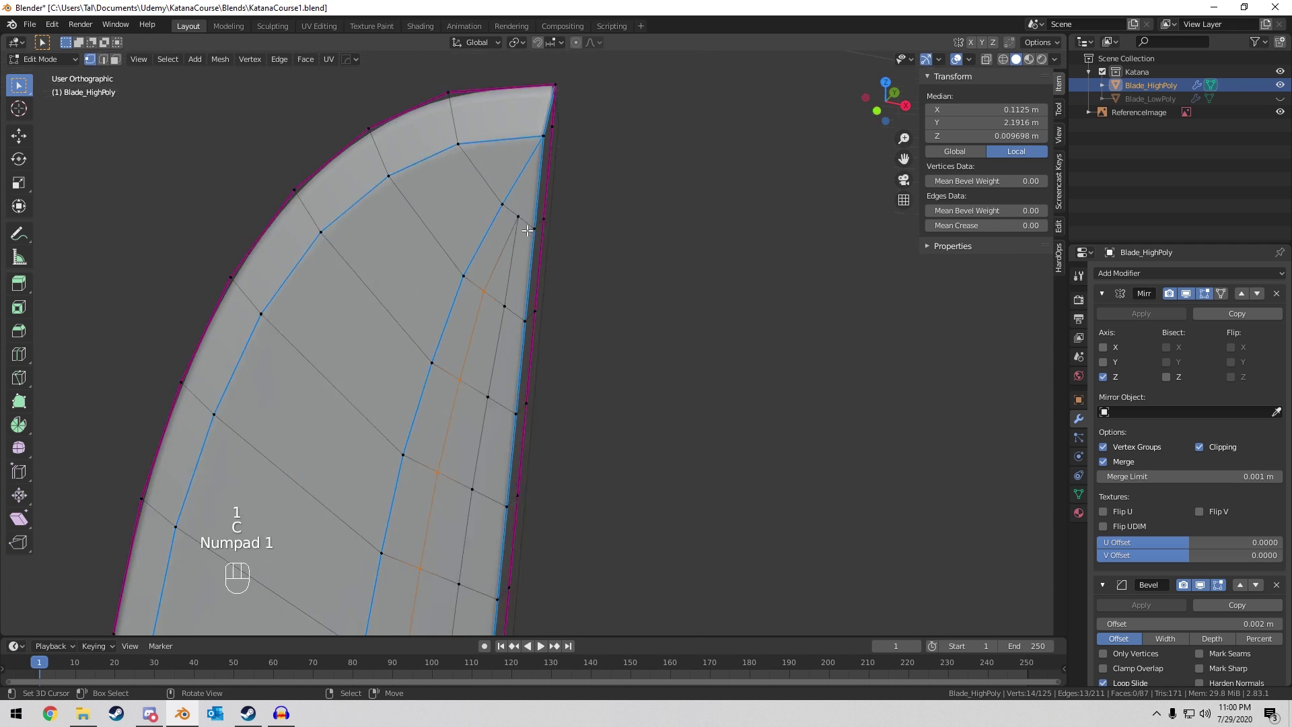
pyautogui.keyDown('shift'); pyautogui.moveTo(525, 228); pyautogui.dragTo(547, 465, button='middle'); pyautogui.keyUp('shift')
pyautogui.scroll(6, 547, 464)
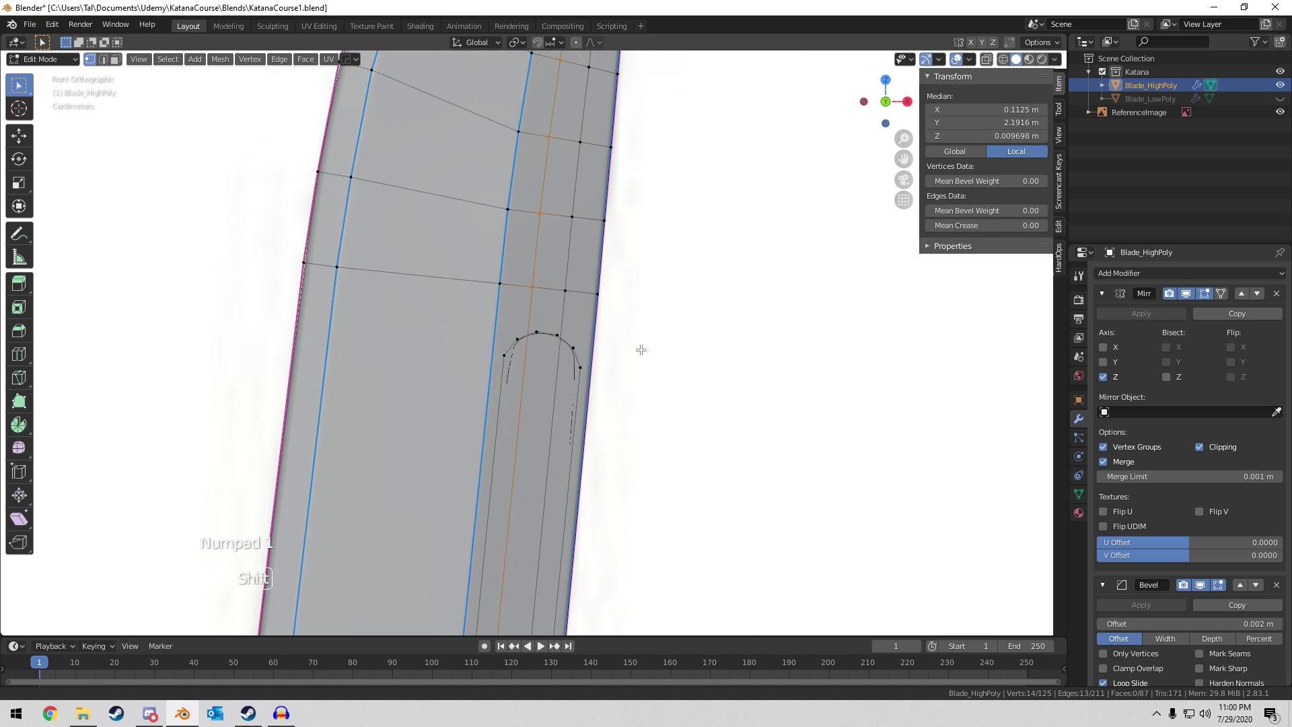
pyautogui.press('g')
pyautogui.press('g')
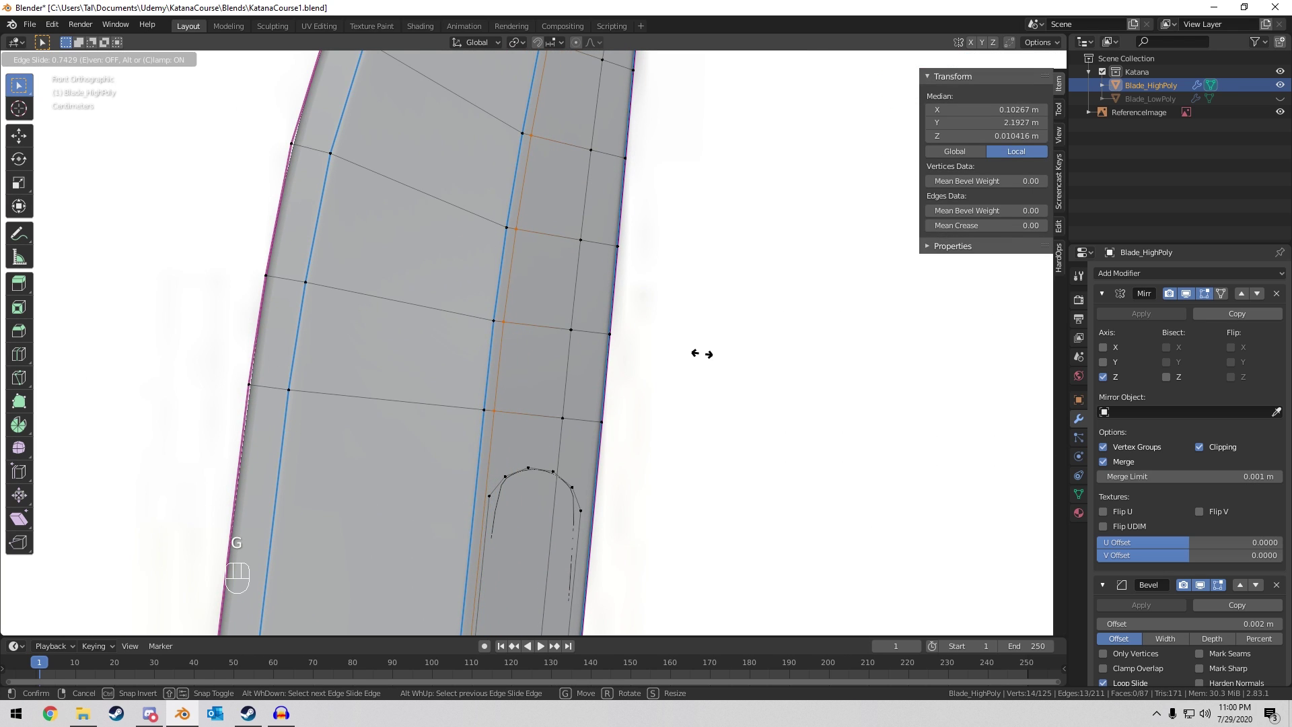
pyautogui.click(702, 353)
pyautogui.scroll(2, 521, 471)
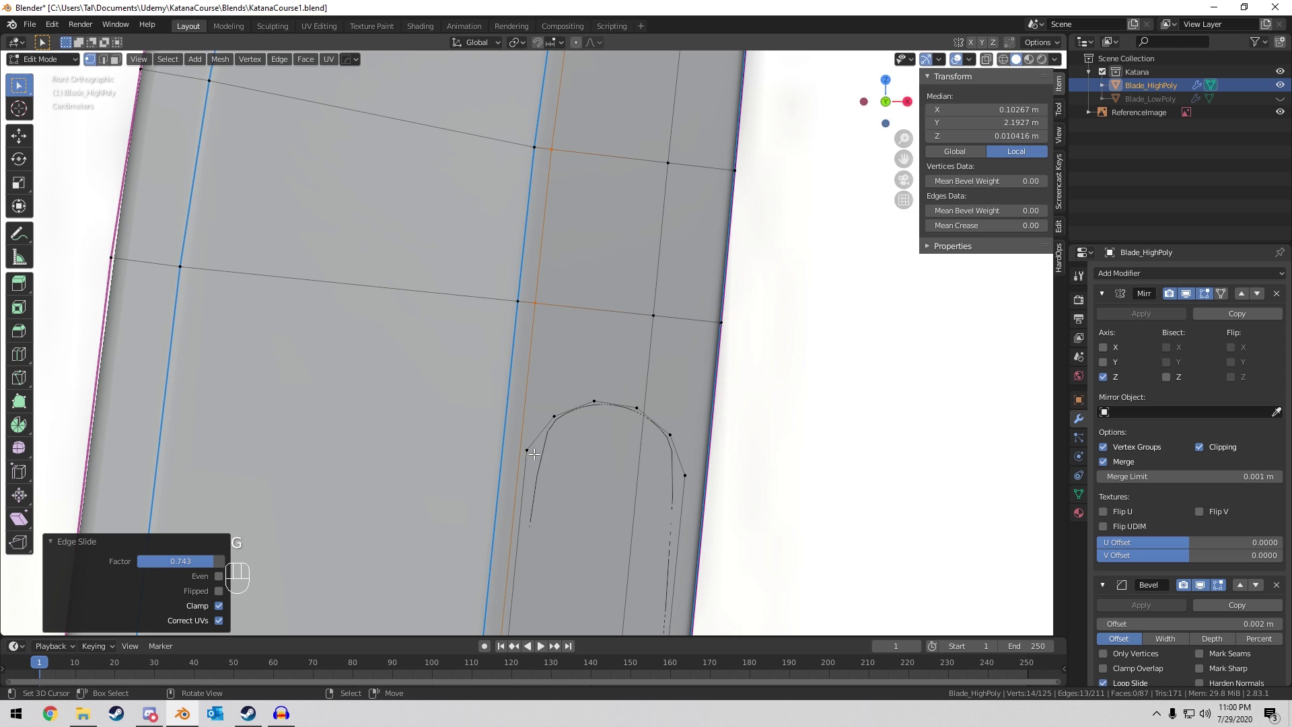
# Edge-slide the outer lengthwise loop, excluding its tip vertices, toward the blade's back edge by a factor of about -0.797.
pyautogui.press('2')
pyautogui.scroll(-4, 650, 210)
pyautogui.keyDown('alt'); pyautogui.click(603, 230); pyautogui.keyUp('alt')
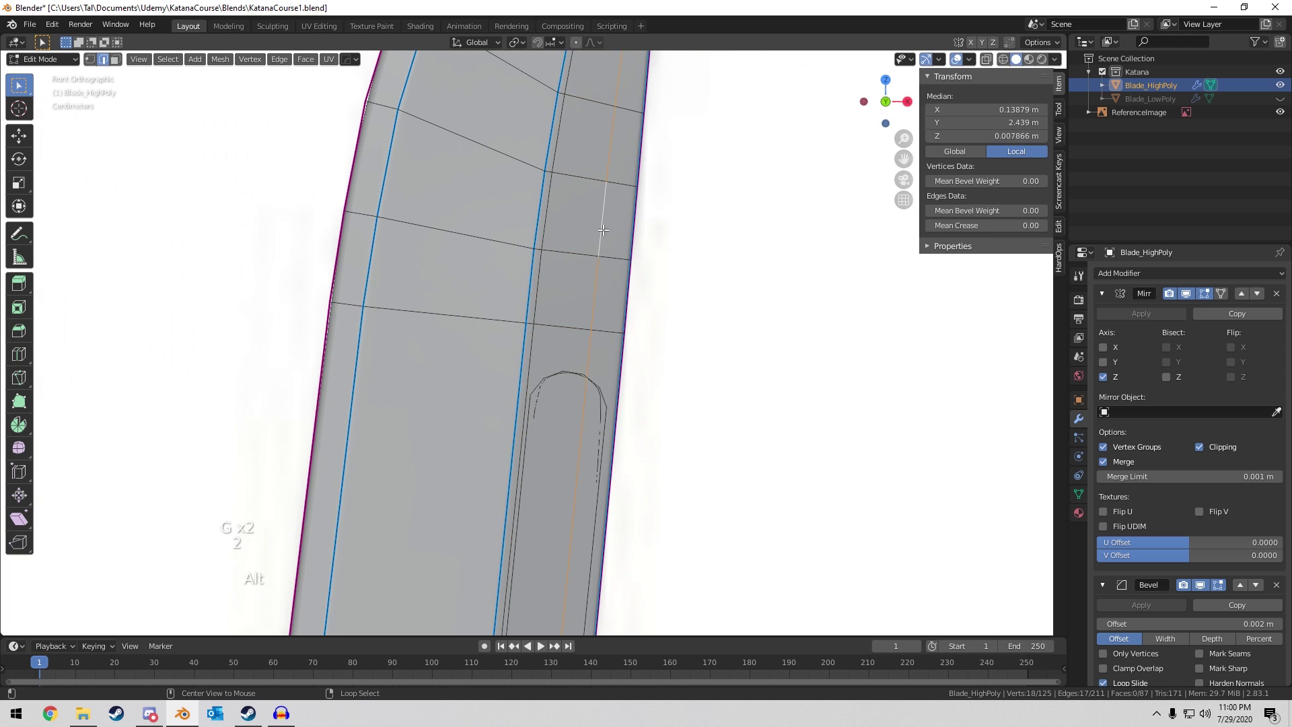
pyautogui.scroll(-5, 603, 229)
pyautogui.press('1')
pyautogui.scroll(1, 598, 317)
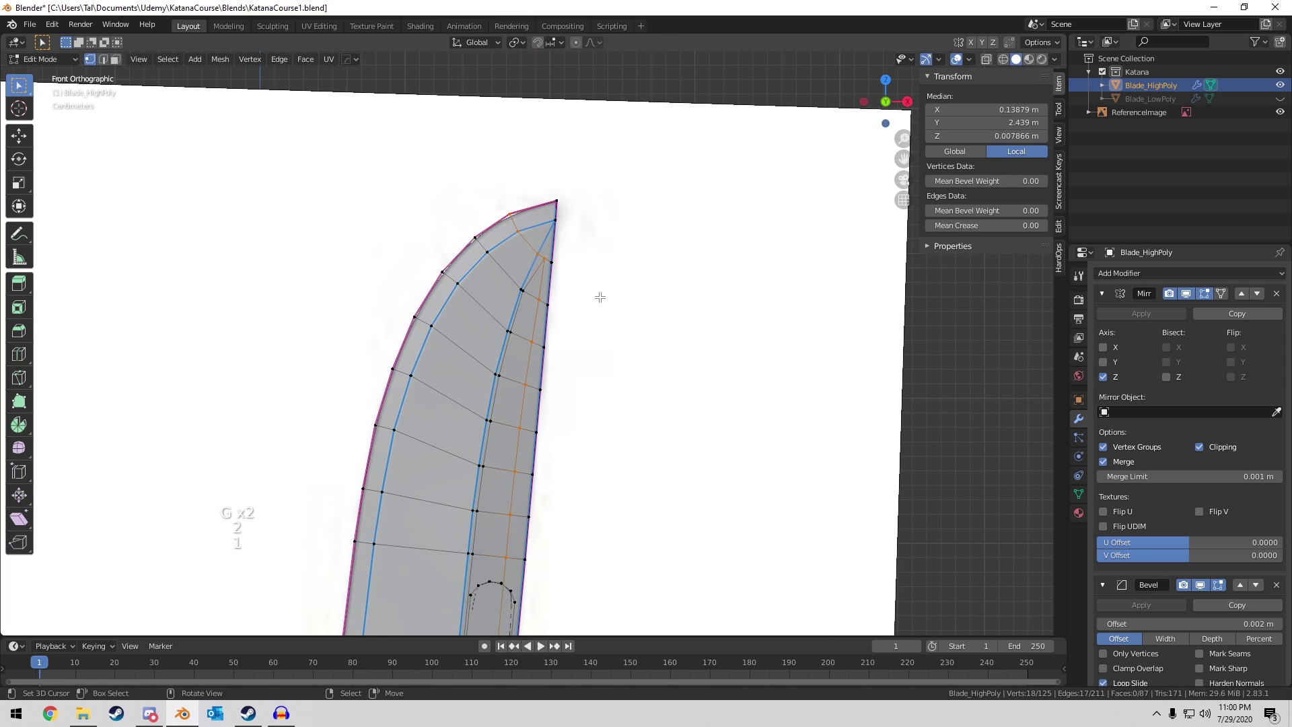
pyautogui.press('c')
pyautogui.rightClick(562, 267)
pyautogui.moveTo(561, 267); pyautogui.dragTo(573, 164, button='middle')
pyautogui.press('KP_1')
pyautogui.scroll(5, 516, 361)
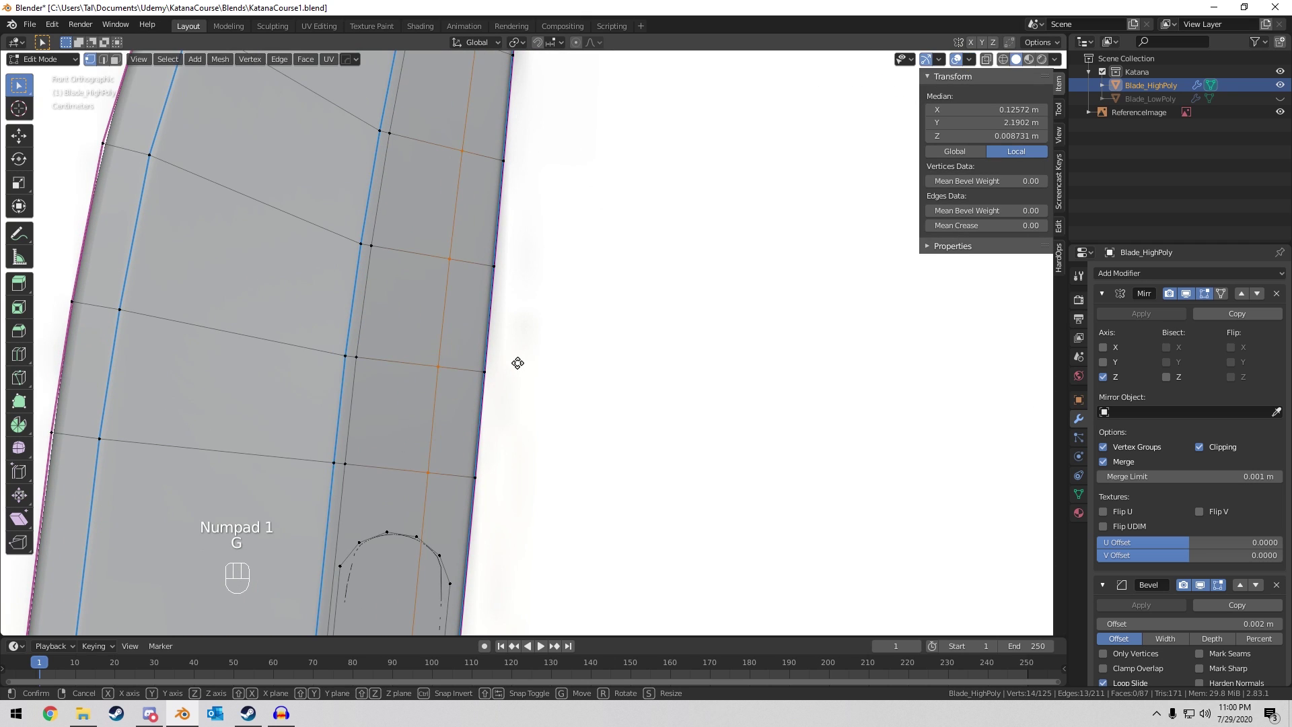
pyautogui.press('g')
pyautogui.press('g')
pyautogui.click(563, 362)
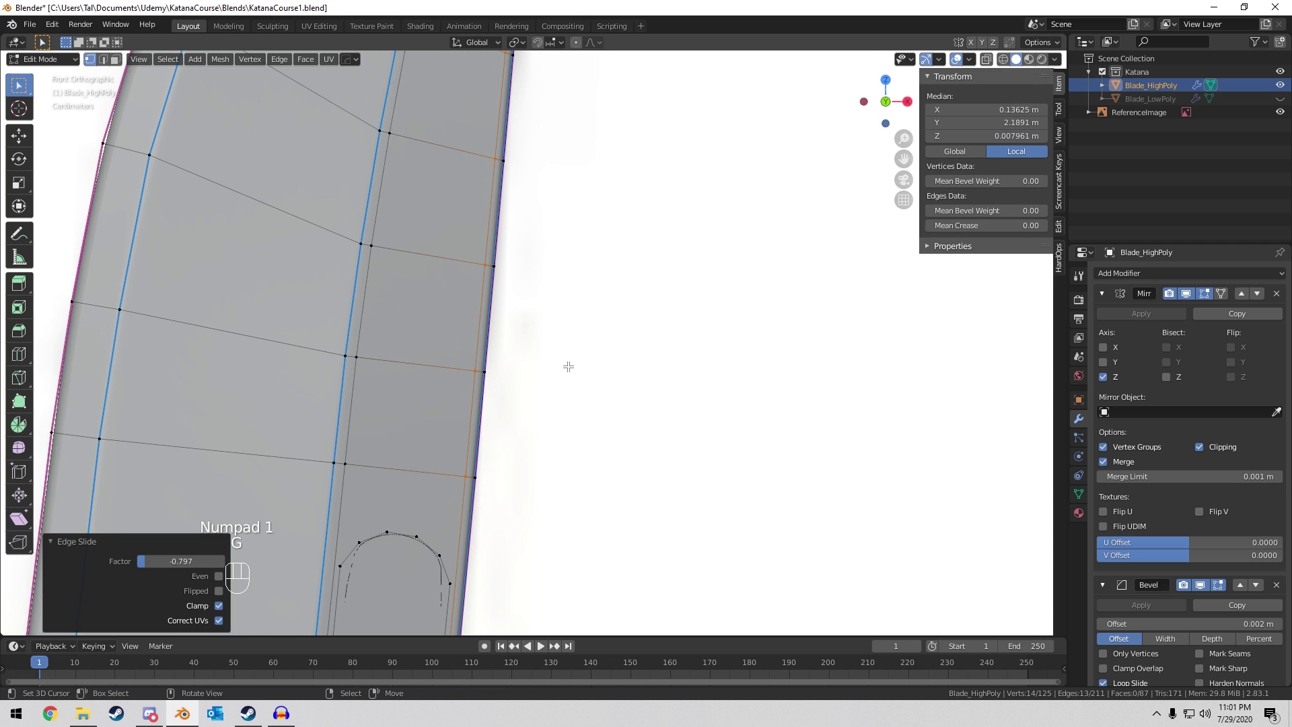
# Add one loop cut across the blade at a factor of about 0.845, and edge-slide it by about 0.094 to the base of the groove's arc.
pyautogui.keyDown('shift'); pyautogui.moveTo(565, 366); pyautogui.dragTo(599, 263, button='middle'); pyautogui.keyUp('shift')
pyautogui.scroll(-8, 511, 316)
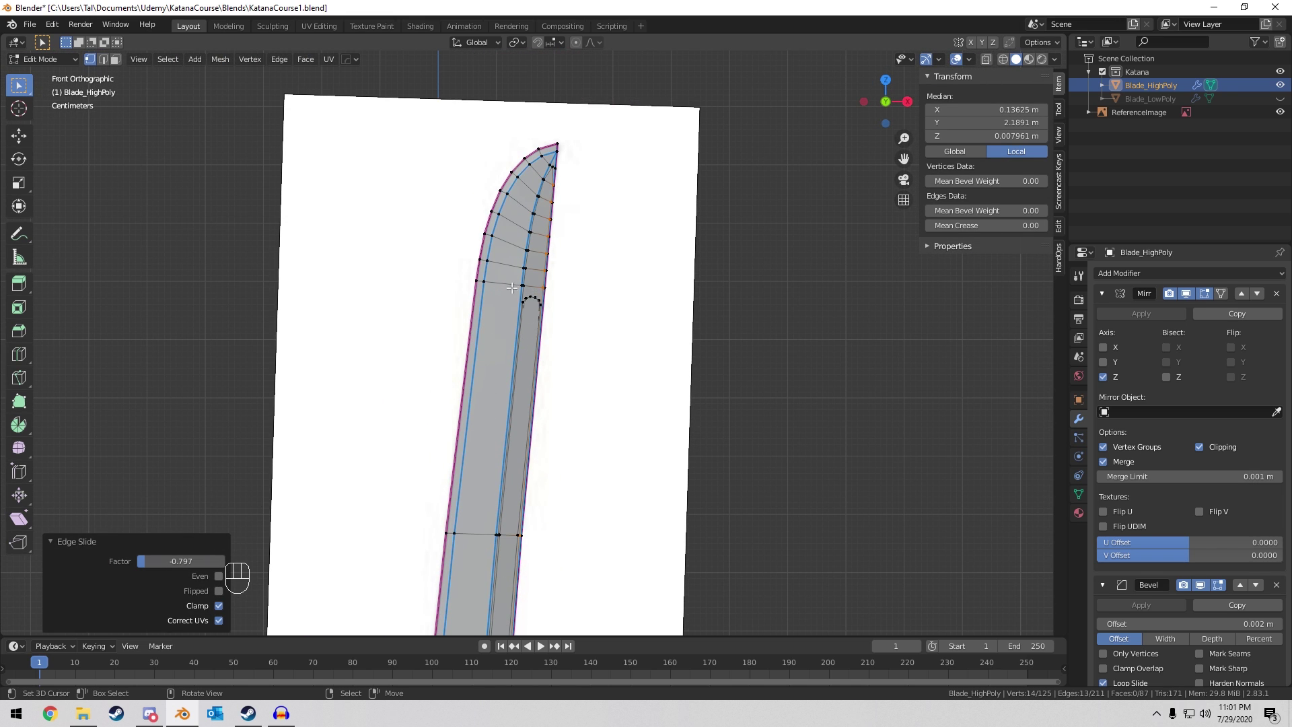
pyautogui.hotkey('ctrl', 'r')
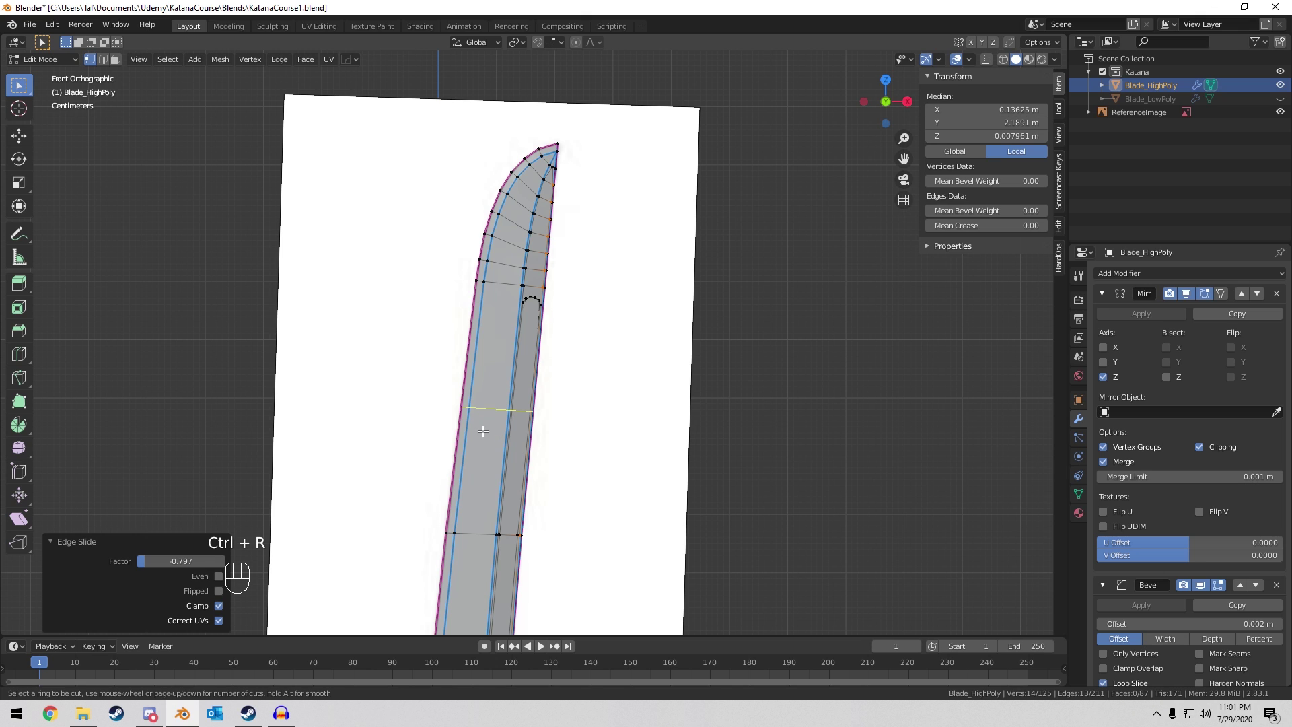
pyautogui.click(482, 431)
pyautogui.click(477, 322)
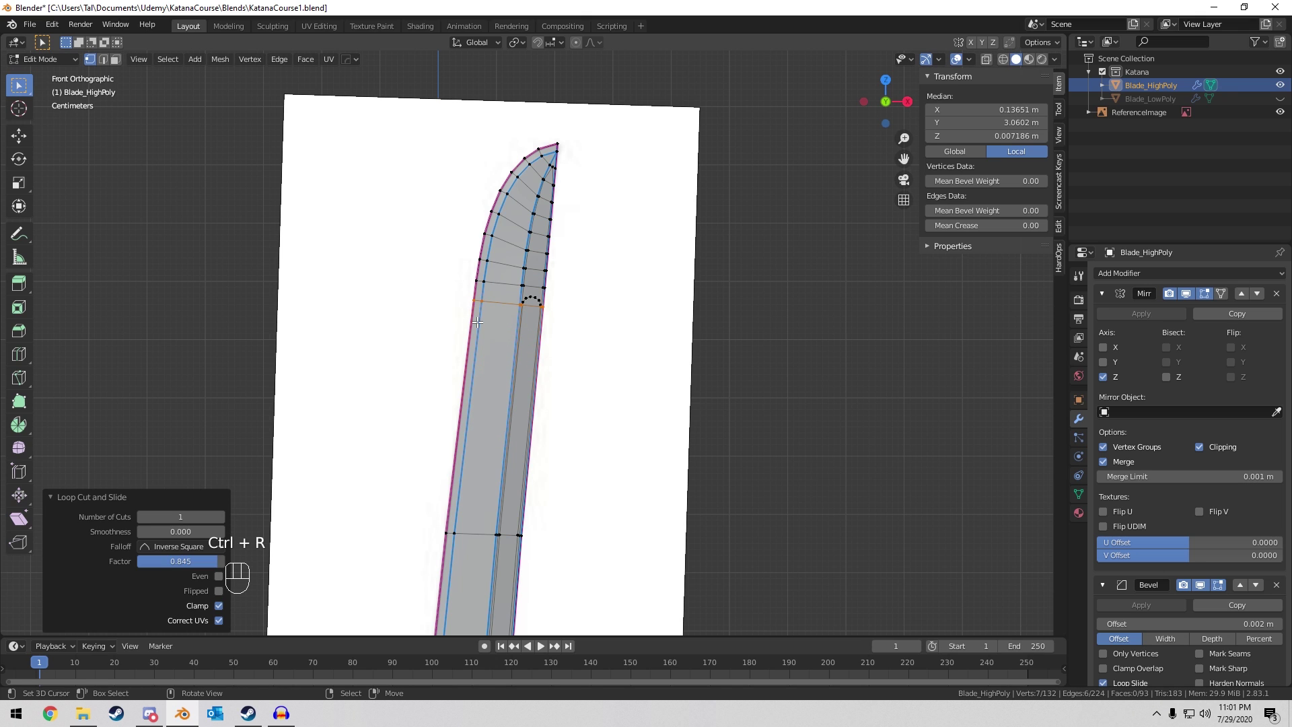
pyautogui.scroll(8, 477, 322)
pyautogui.press('g')
pyautogui.press('g')
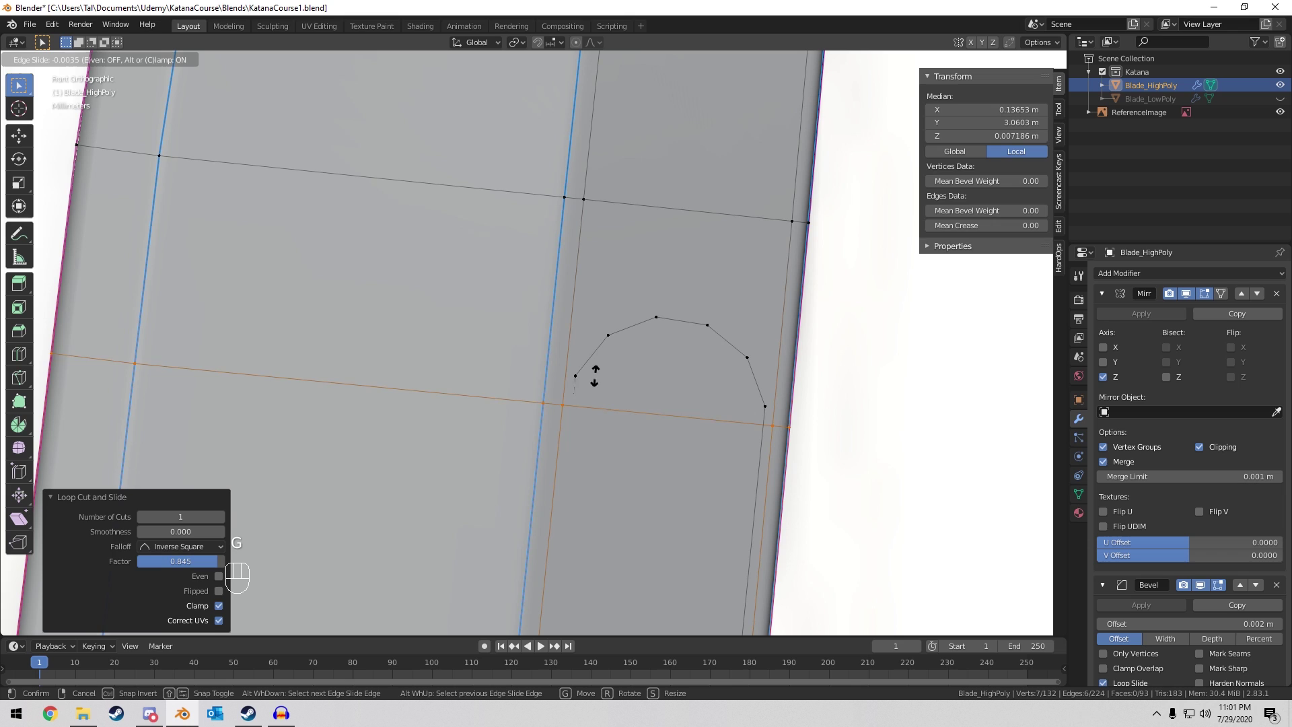
pyautogui.click(589, 257)
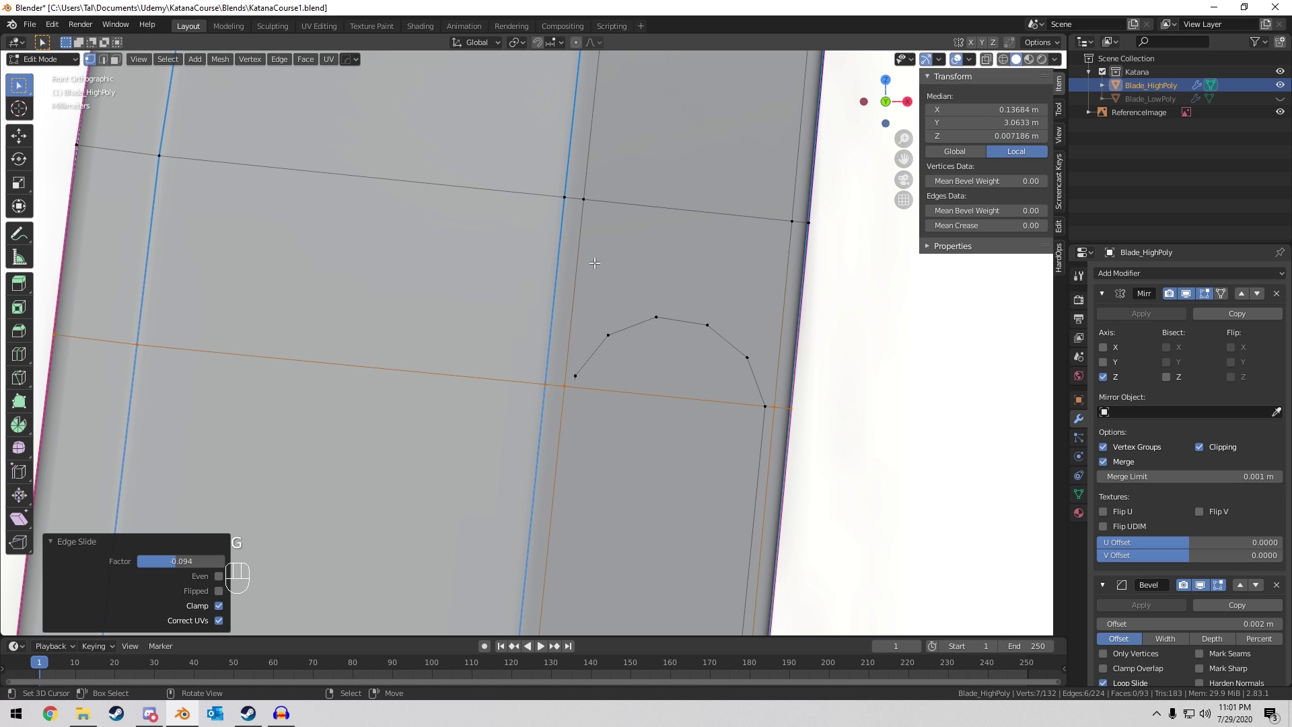
# Add two more crosswise loop cuts, one just above the groove's arc at about -0.047 and one through the arc at about -0.234.
pyautogui.hotkey('ctrl', 'r')
pyautogui.click(552, 265)
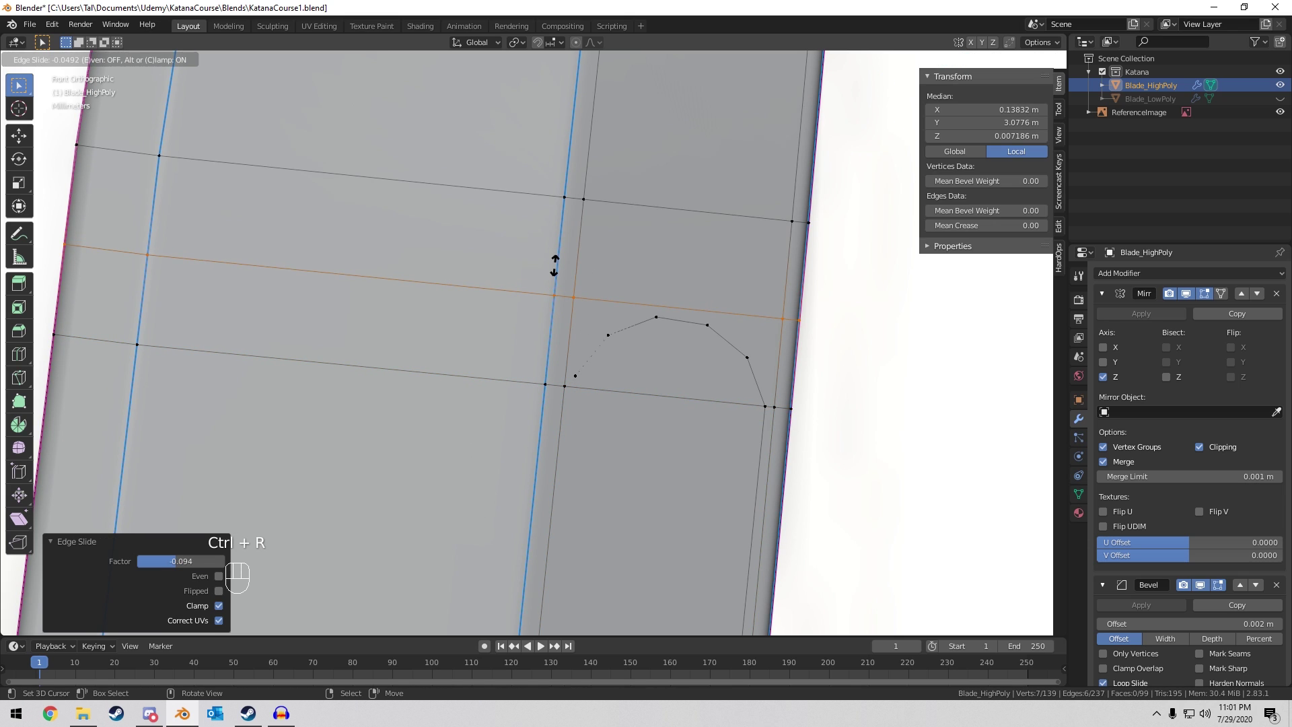
pyautogui.click(555, 265)
pyautogui.hotkey('ctrl', 'r')
pyautogui.click(549, 324)
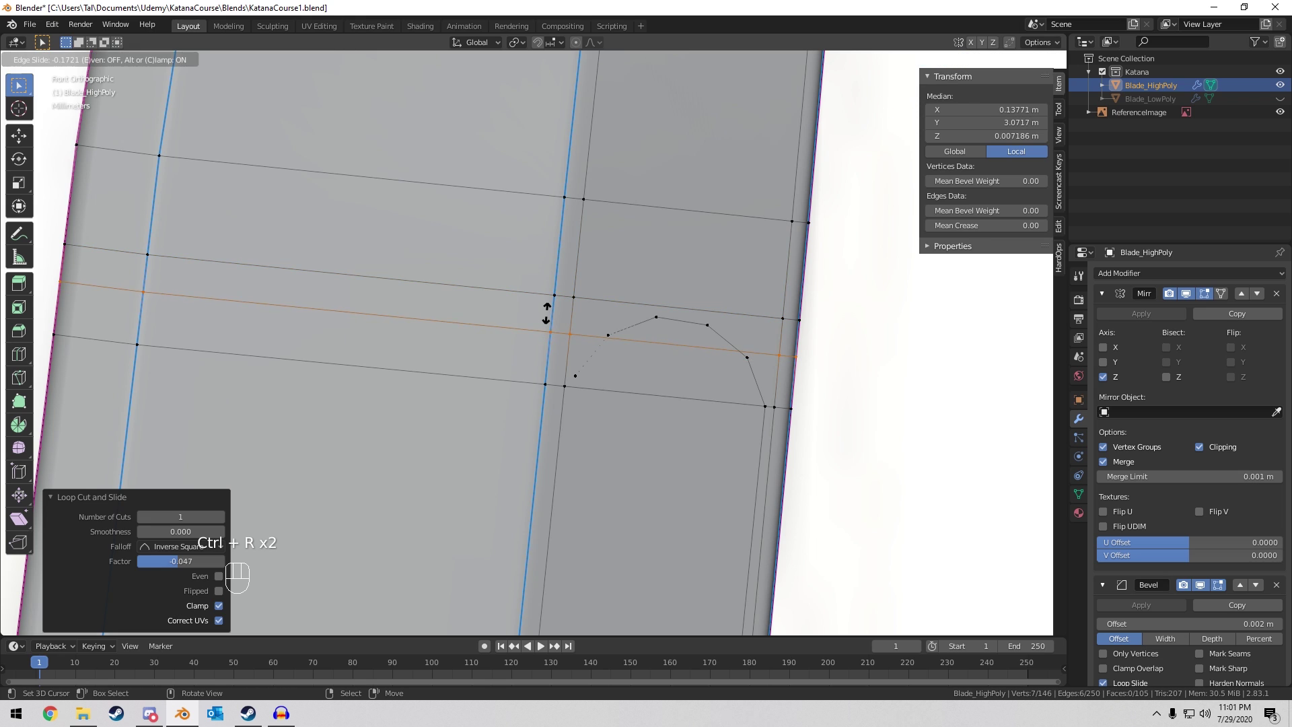
pyautogui.click(547, 310)
pyautogui.scroll(-14, 553, 316)
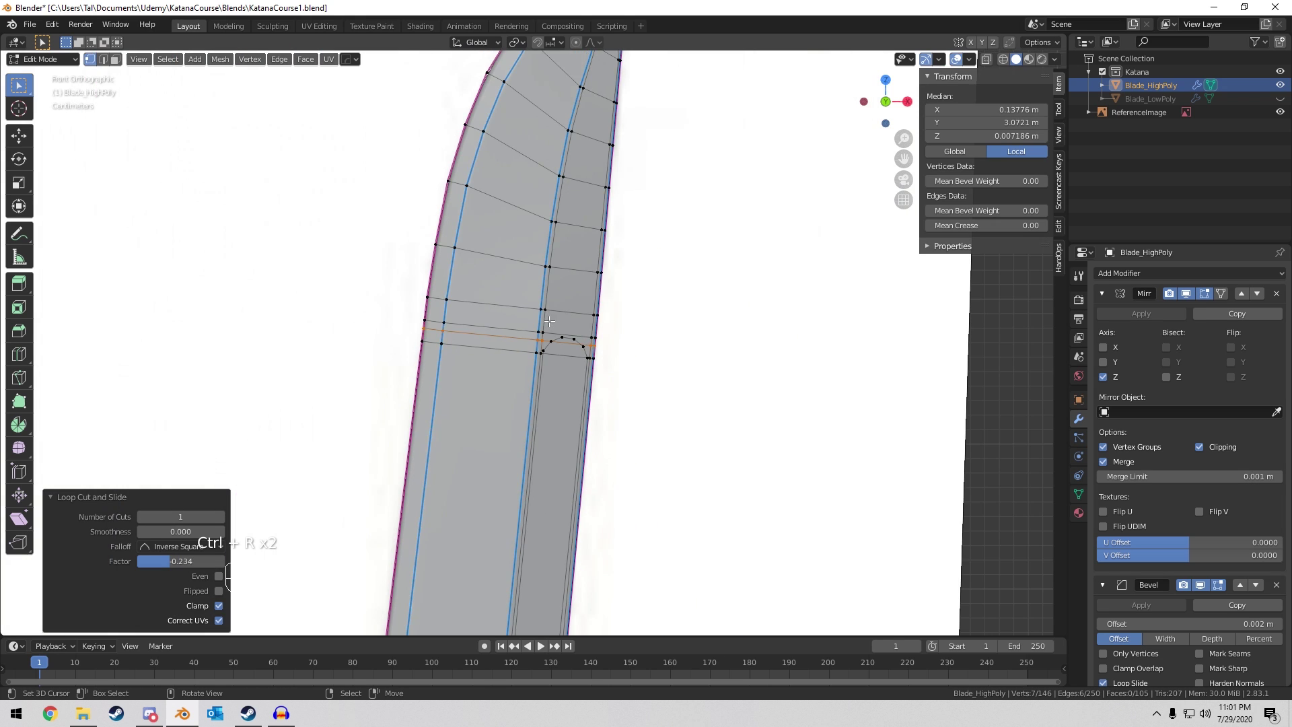
# Add one crosswise loop cut near the blade's handle end, at a factor of about 0.892, beside the start of the groove's lower arc.
pyautogui.keyDown('shift'); pyautogui.moveTo(559, 386); pyautogui.dragTo(553, 106, button='middle'); pyautogui.keyUp('shift')
pyautogui.keyDown('shift'); pyautogui.moveTo(594, 578); pyautogui.dragTo(644, 107, button='middle'); pyautogui.keyUp('shift')
pyautogui.keyDown('shift'); pyautogui.moveTo(632, 524); pyautogui.dragTo(630, 202, button='middle'); pyautogui.keyUp('shift')
pyautogui.keyDown('shift'); pyautogui.moveTo(562, 511); pyautogui.dragTo(633, 203, button='middle'); pyautogui.keyUp('shift')
pyautogui.scroll(5, 633, 202)
pyautogui.scroll(-2, 632, 202)
pyautogui.hotkey('ctrl', 'r')
pyautogui.click(587, 269)
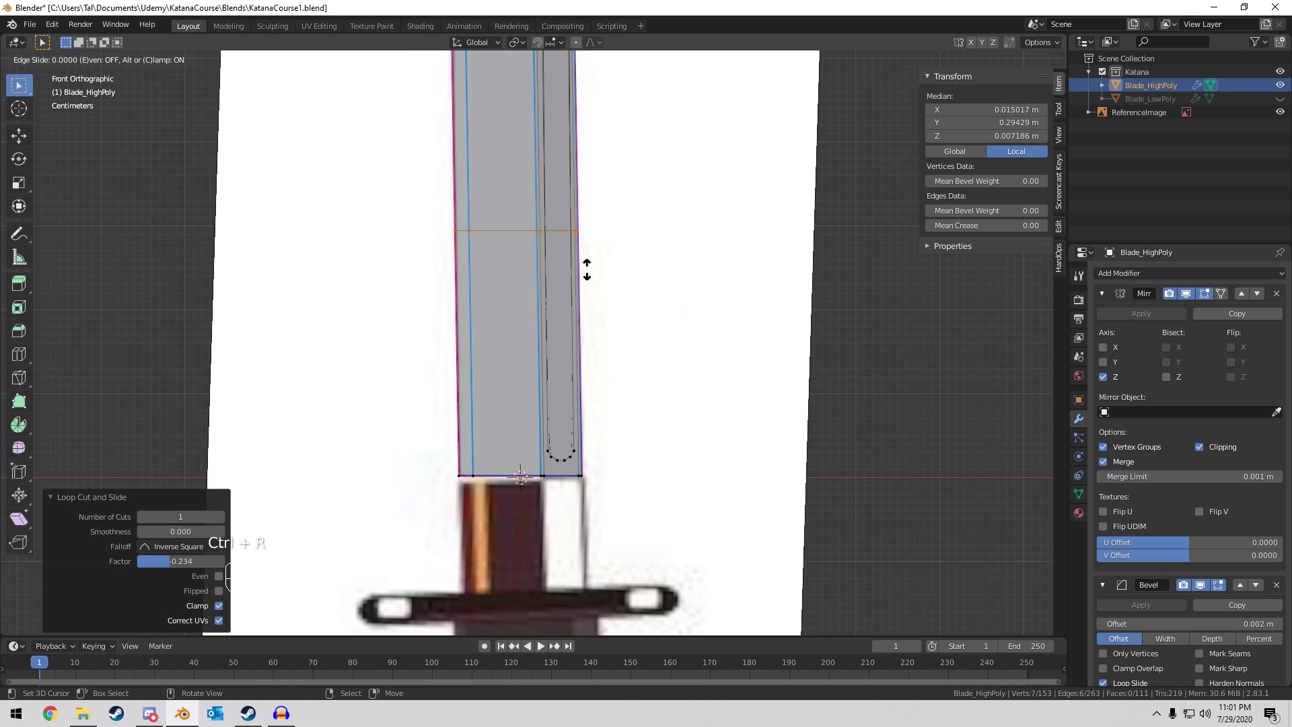
pyautogui.click(613, 471)
# Add two more crosswise loop cuts, one just beyond the lower arc at about 0.046 and one through the arc at about -0.135.
pyautogui.scroll(7, 562, 444)
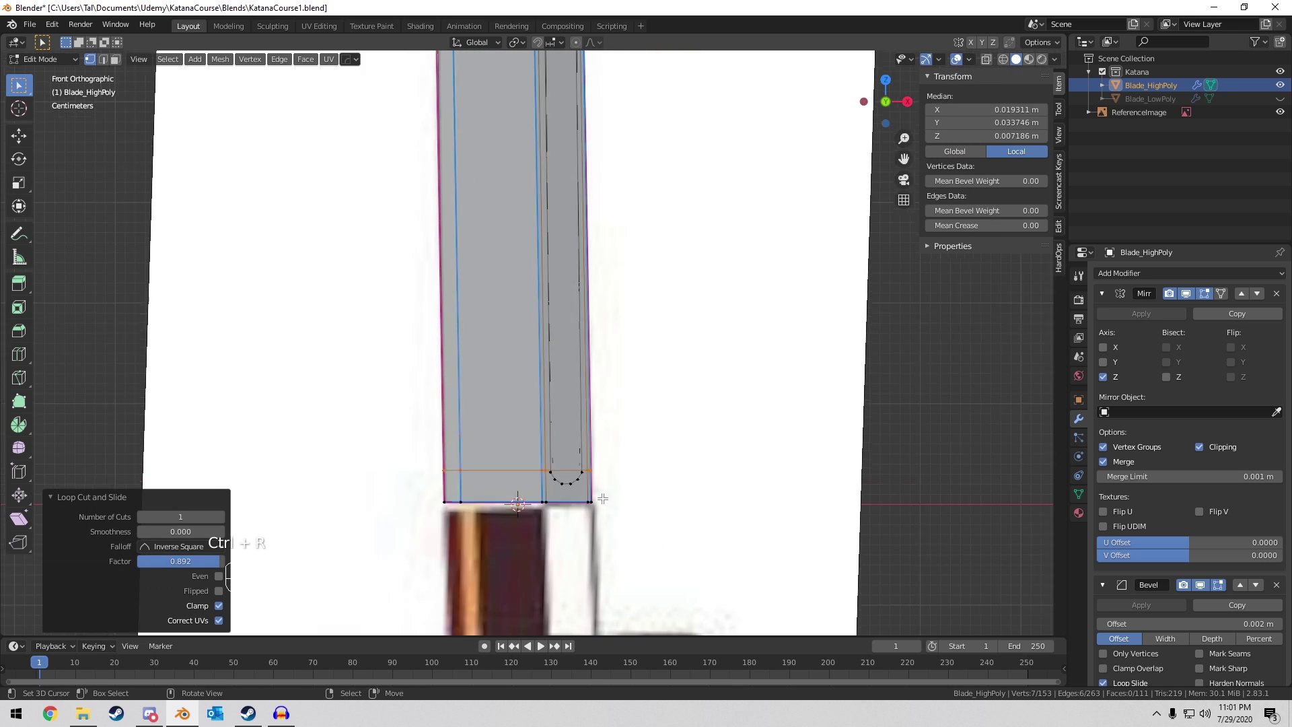
pyautogui.hotkey('ctrl', 'r')
pyautogui.click(632, 506)
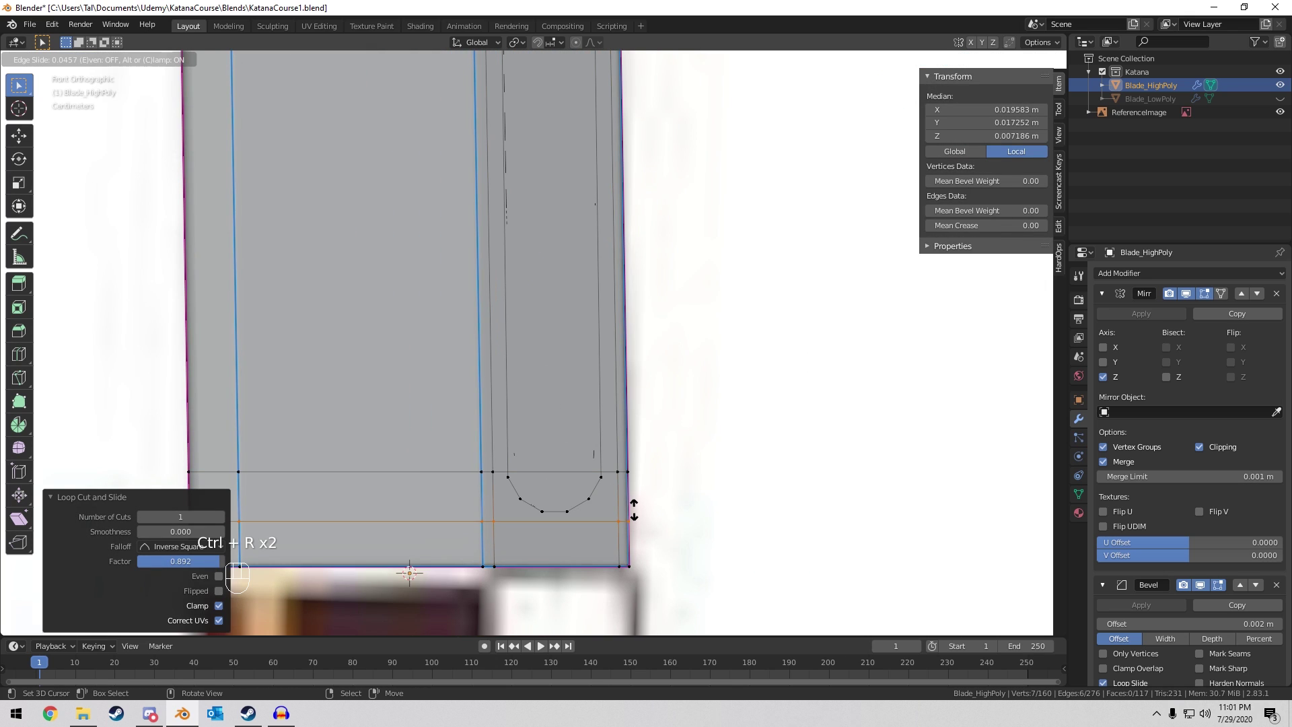
pyautogui.click(632, 505)
pyautogui.hotkey('ctrl', 'r')
pyautogui.click(630, 506)
pyautogui.click(632, 506)
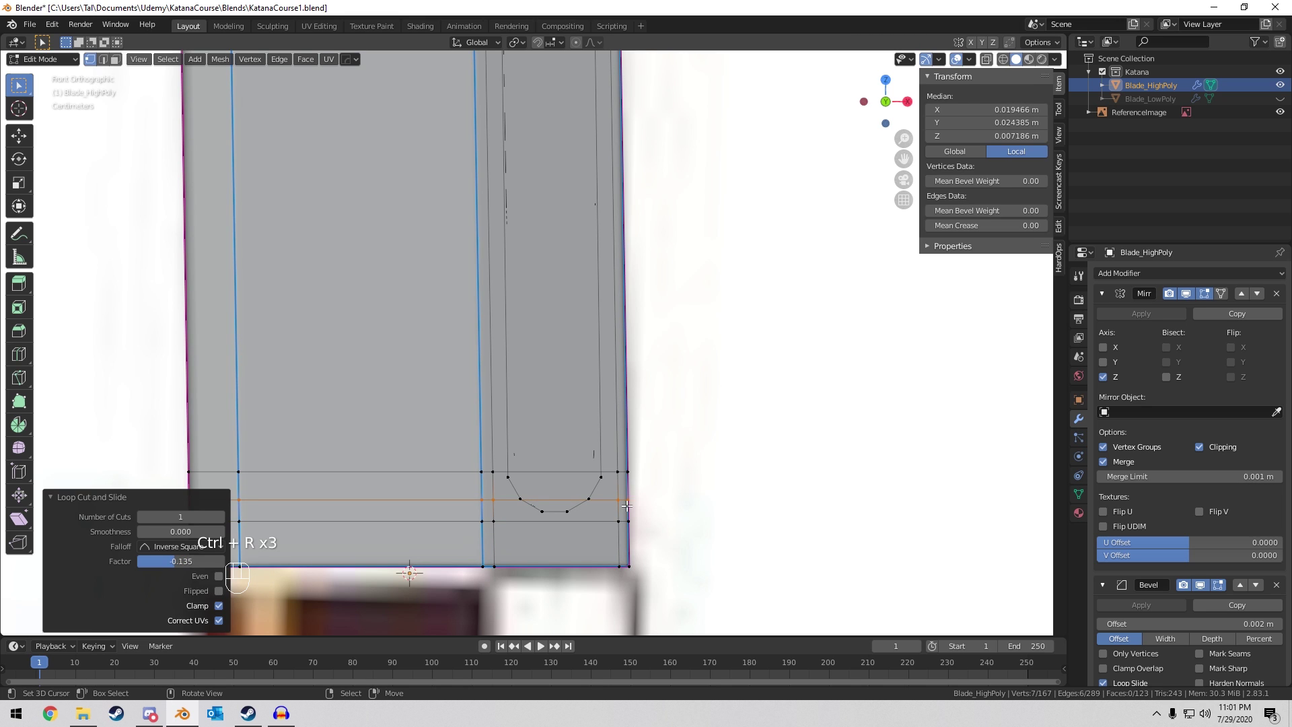
# Delete the strip of faces covering the groove outline, from just below its lower arc to just above its upper arc.
pyautogui.scroll(-2, 592, 488)
pyautogui.press('3')
pyautogui.scroll(3, 528, 463)
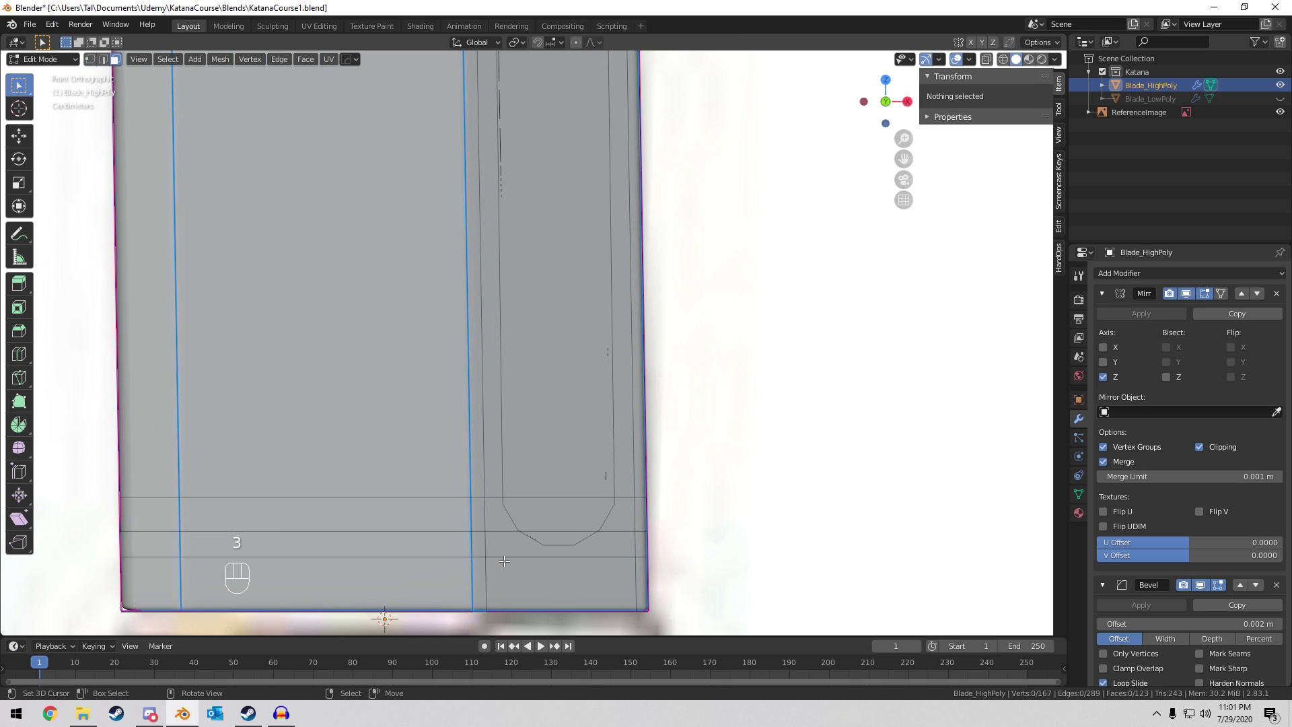
pyautogui.click(512, 545)
pyautogui.scroll(-4, 522, 413)
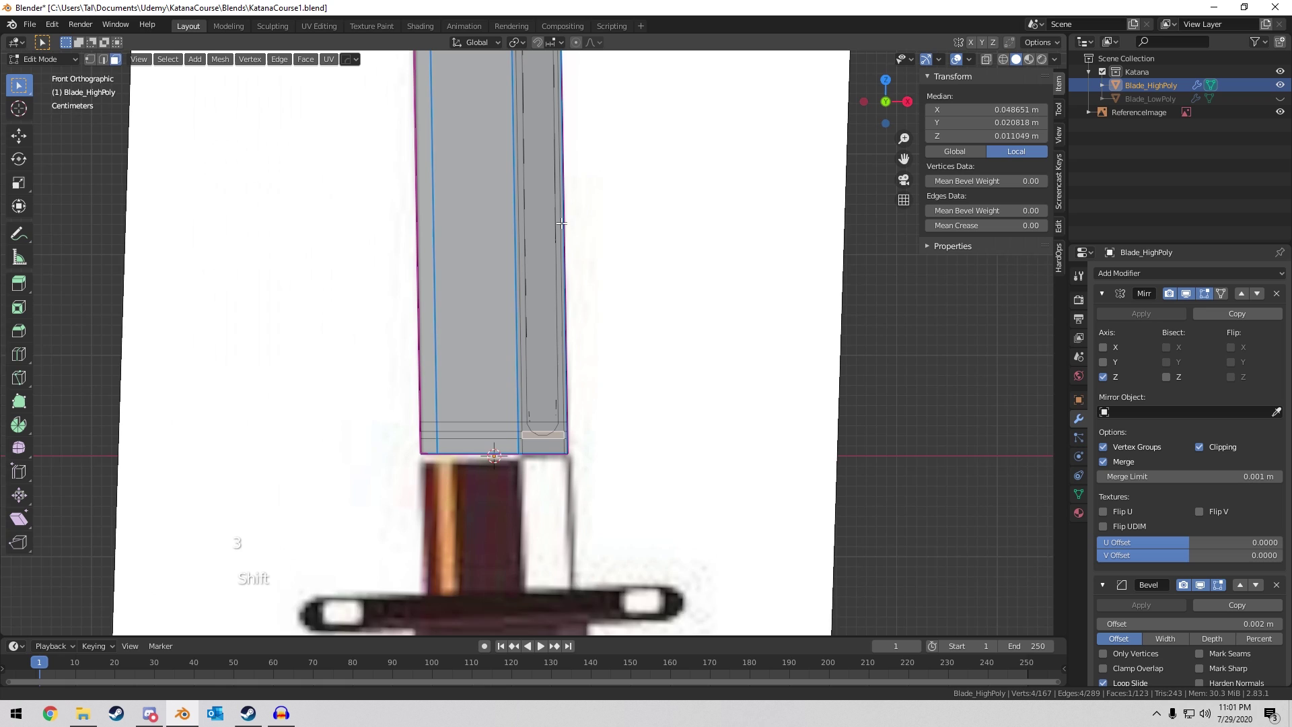
pyautogui.scroll(5, 510, 292)
pyautogui.scroll(4, 510, 292)
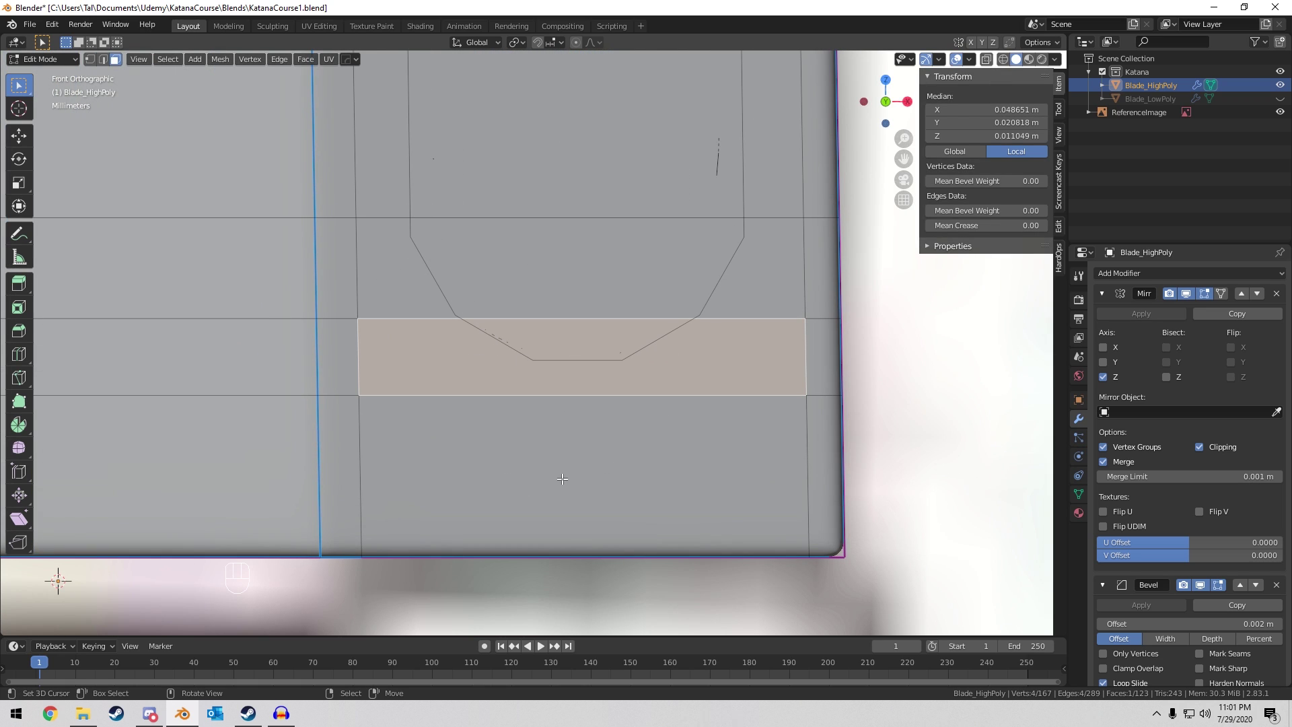
pyautogui.scroll(-12, 443, 317)
pyautogui.keyDown('shift'); pyautogui.moveTo(571, 196); pyautogui.dragTo(570, 386, button='middle'); pyautogui.keyUp('shift')
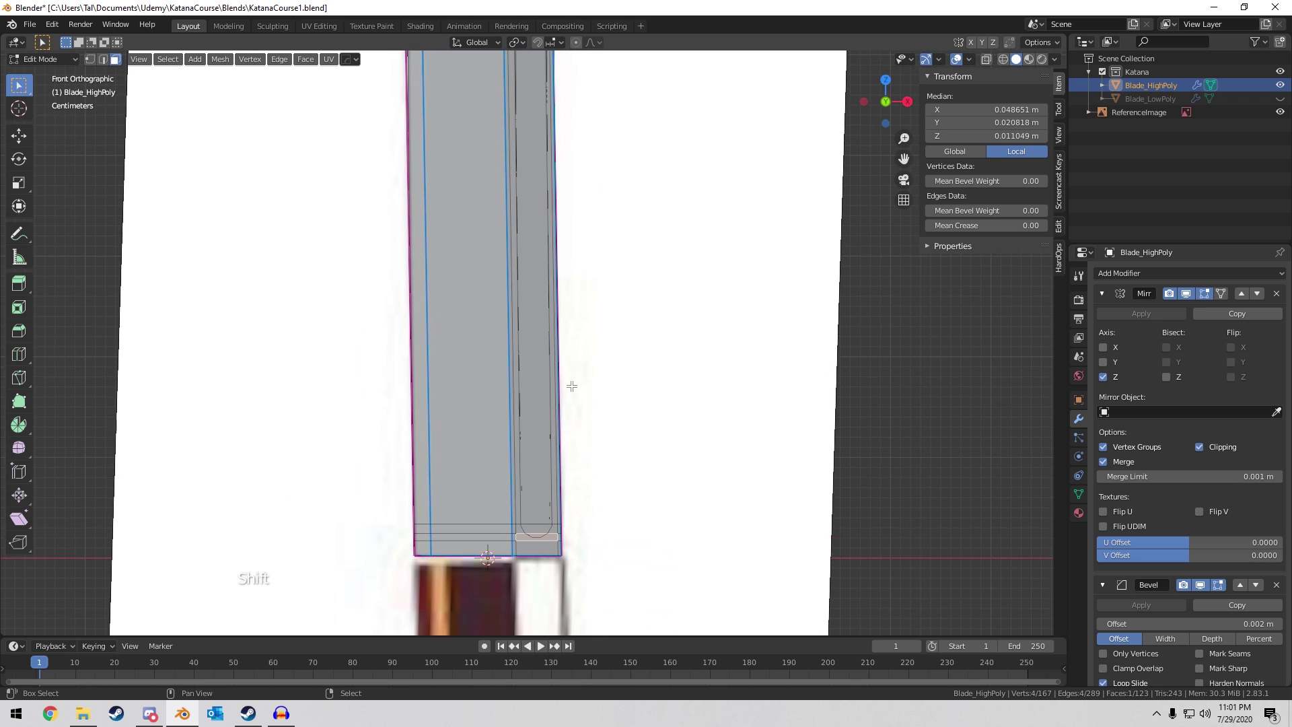
pyautogui.scroll(-11, 575, 296)
pyautogui.keyDown('shift'); pyautogui.moveTo(579, 179); pyautogui.dragTo(531, 427, button='middle'); pyautogui.keyUp('shift')
pyautogui.scroll(15, 531, 427)
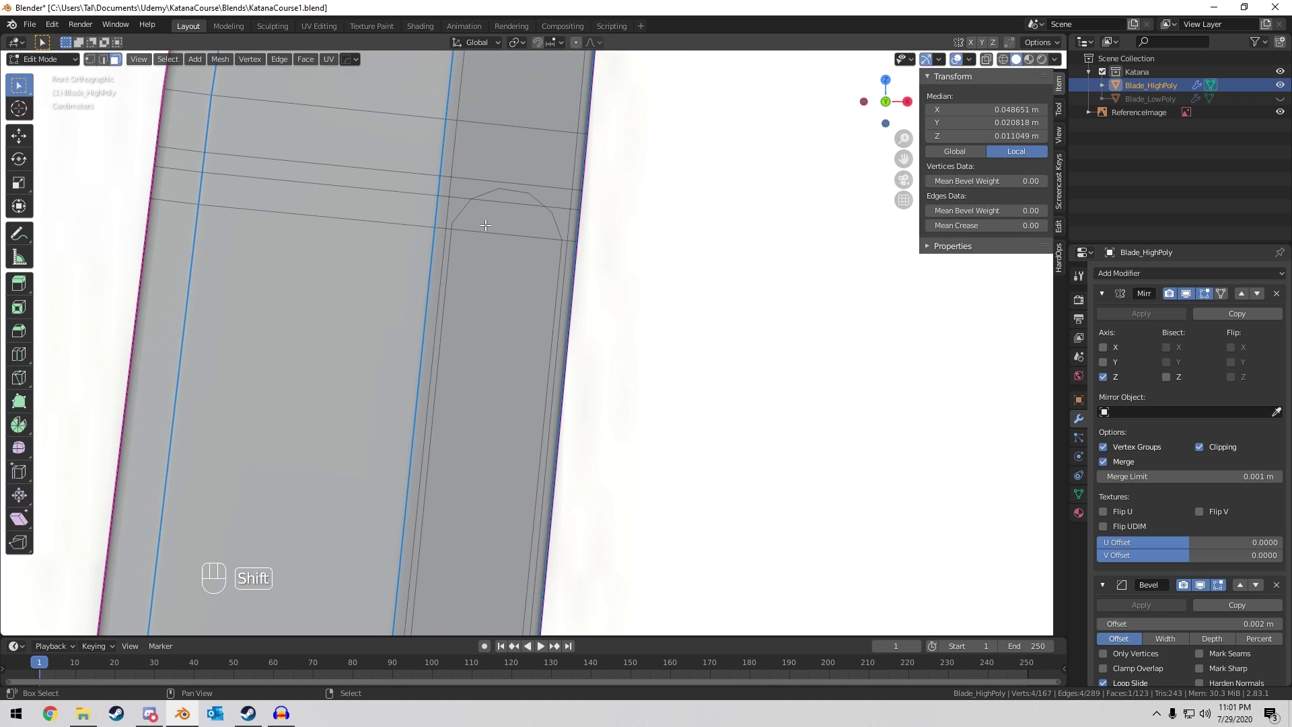
pyautogui.keyDown('shift'); pyautogui.moveTo(486, 225); pyautogui.dragTo(593, 350, button='middle'); pyautogui.keyUp('shift')
pyautogui.scroll(4, 595, 346)
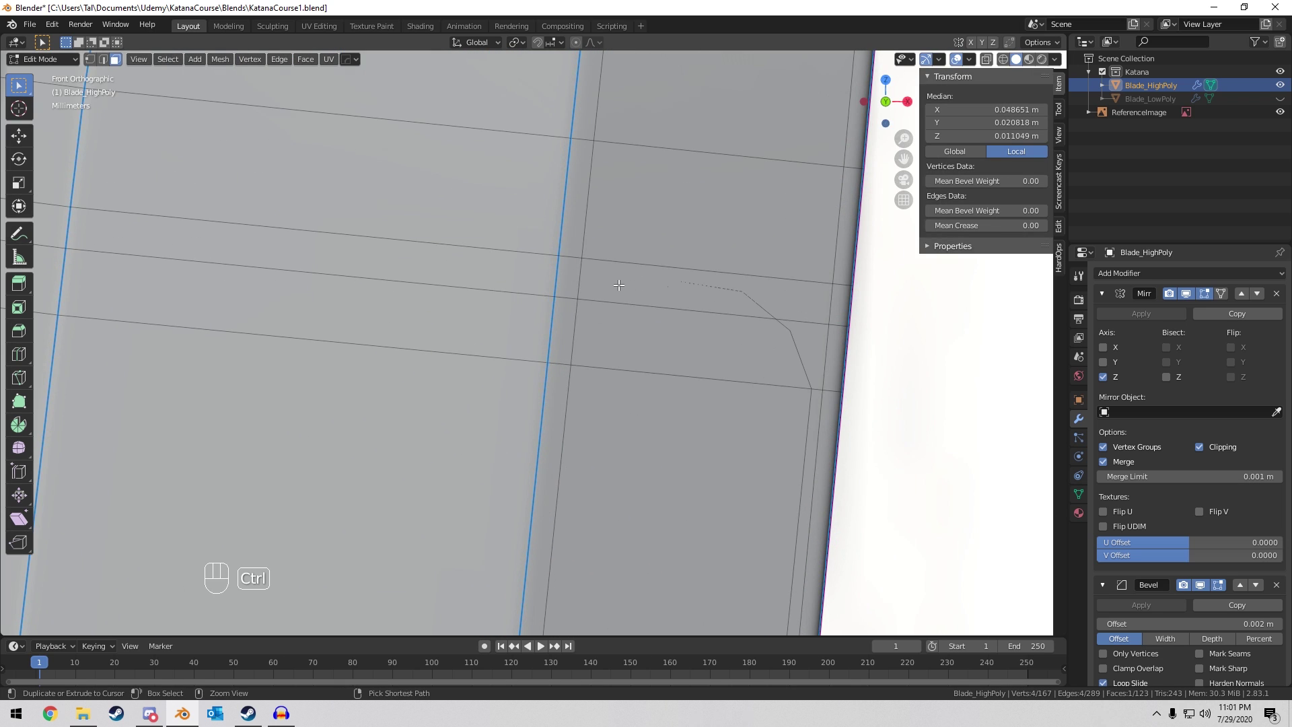
pyautogui.keyDown('ctrl'); pyautogui.rightClick(613, 281); pyautogui.keyUp('ctrl')
pyautogui.scroll(-5, 613, 280)
pyautogui.press('x')
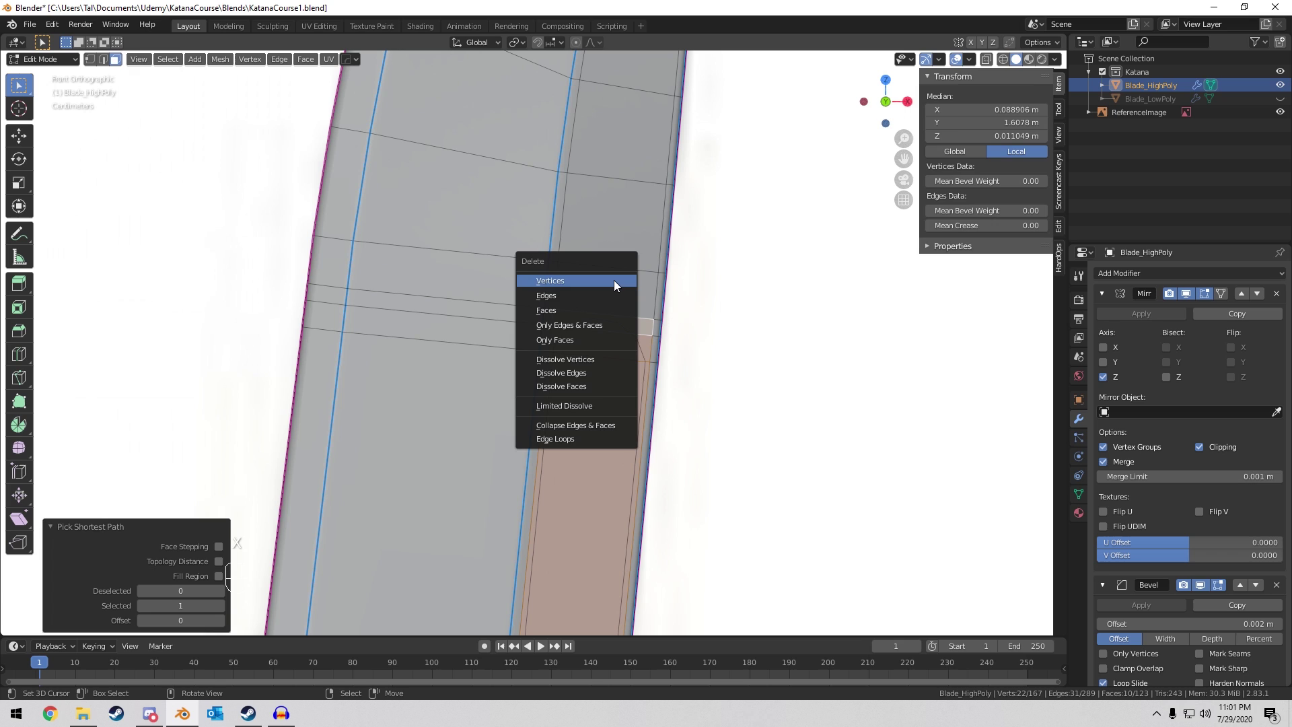
pyautogui.click(583, 309)
# Connect the hole's two upper corner vertices to the two top vertices of the groove's arc with new edges.
pyautogui.scroll(1, 618, 323)
pyautogui.keyDown('shift'); pyautogui.moveTo(611, 318); pyautogui.dragTo(536, 318, button='middle'); pyautogui.keyUp('shift')
pyautogui.scroll(1, 488, 305)
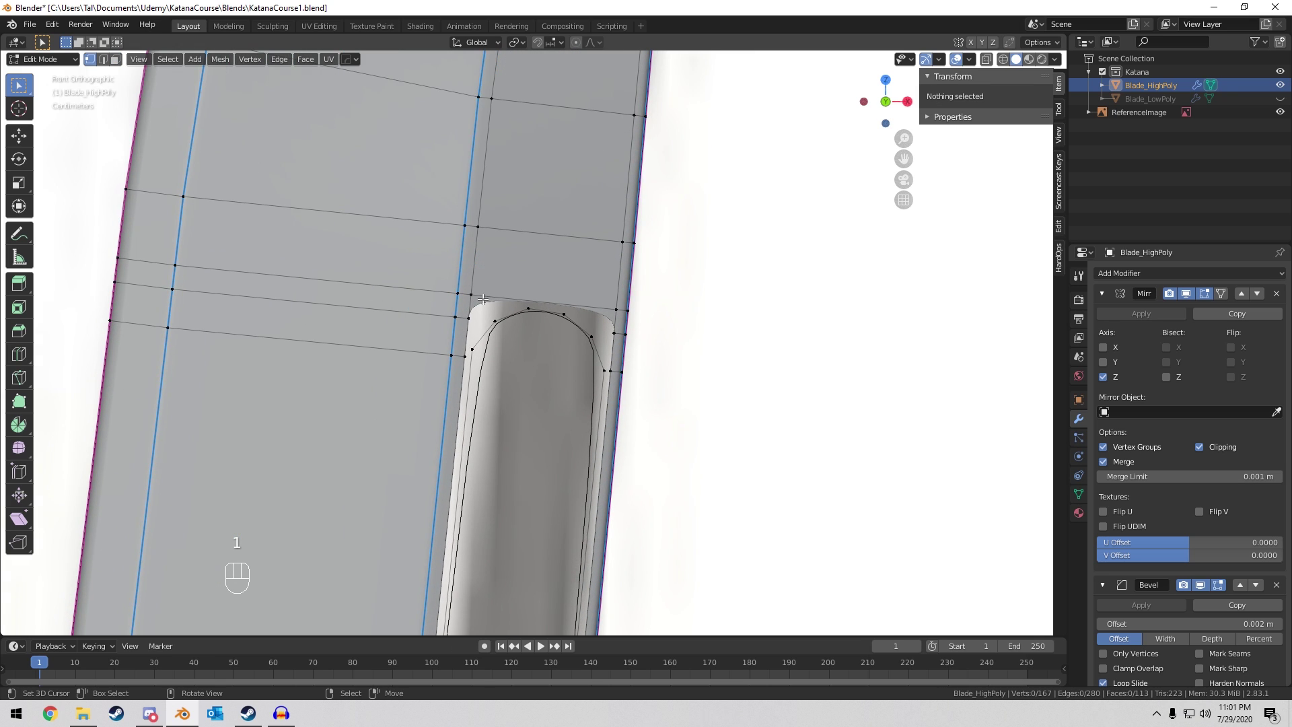
pyautogui.click(471, 295)
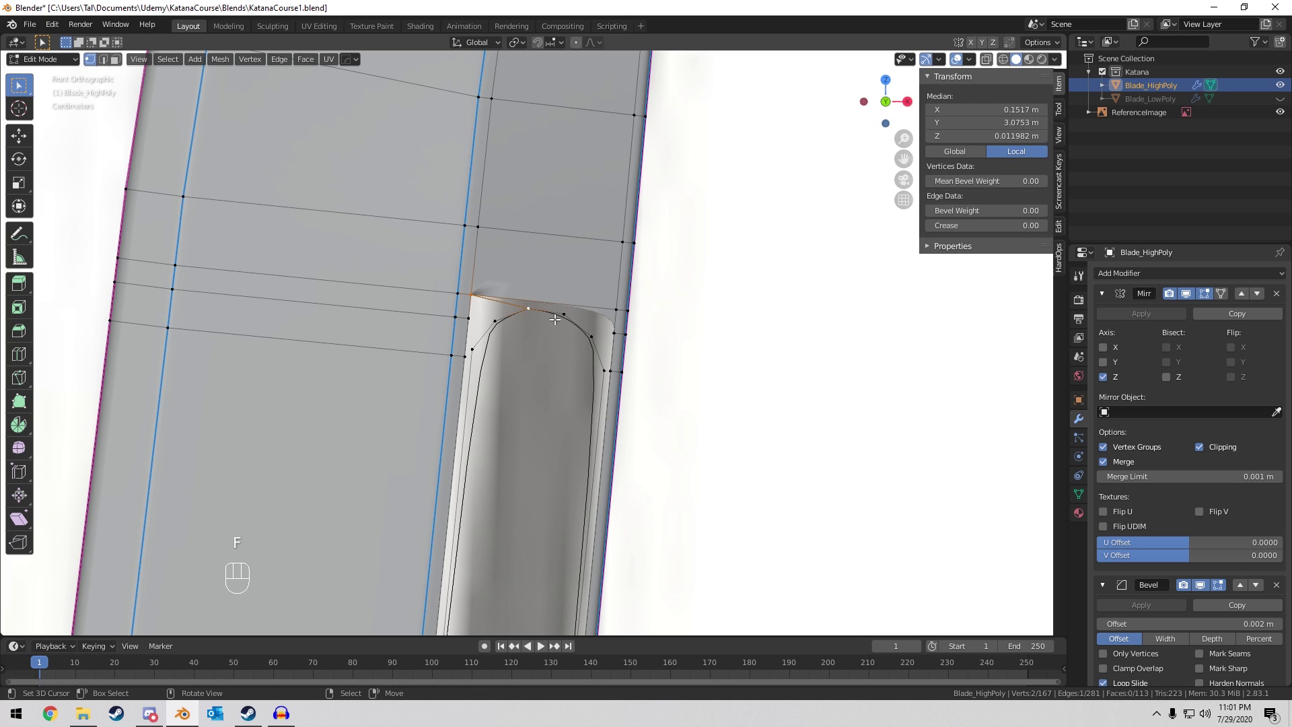
pyautogui.keyDown('shift'); pyautogui.click(620, 313); pyautogui.keyUp('shift')
pyautogui.press('f')
pyautogui.press('f')
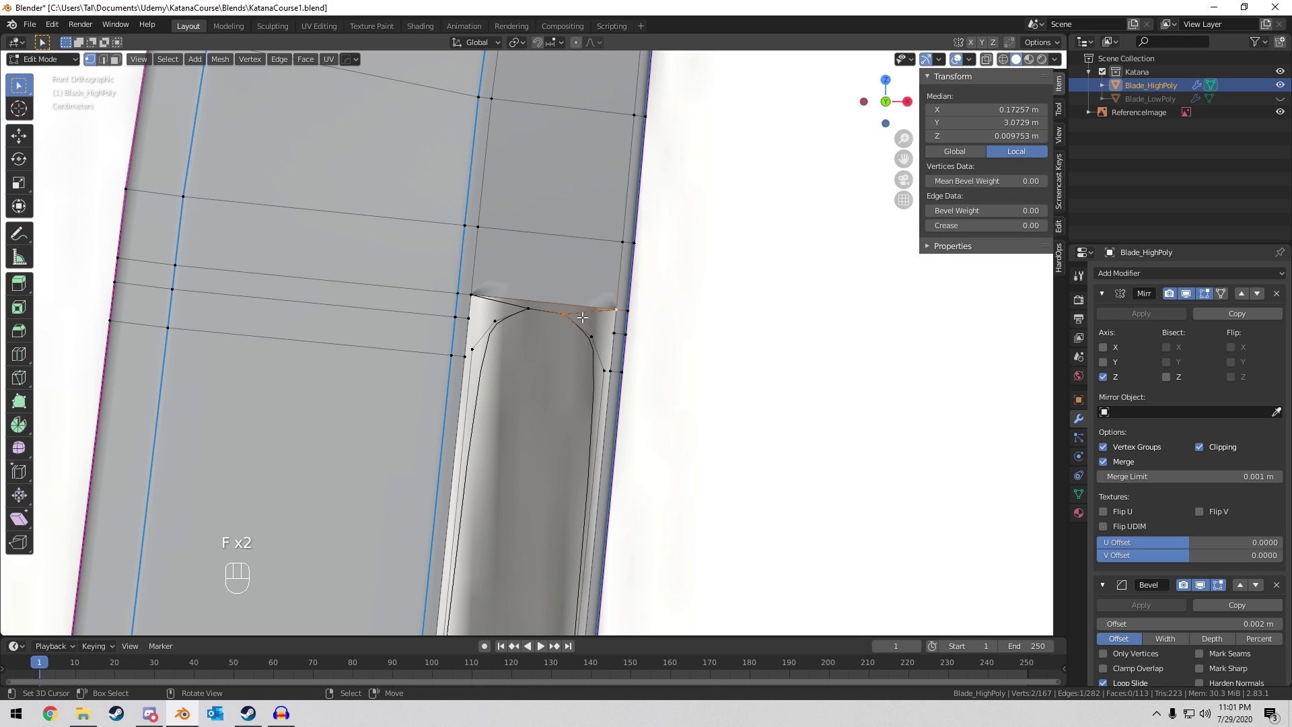
# Fill the gap between the groove outline and the surrounding blade mesh with faces, starting with the one above the upper arc.
pyautogui.press('2')
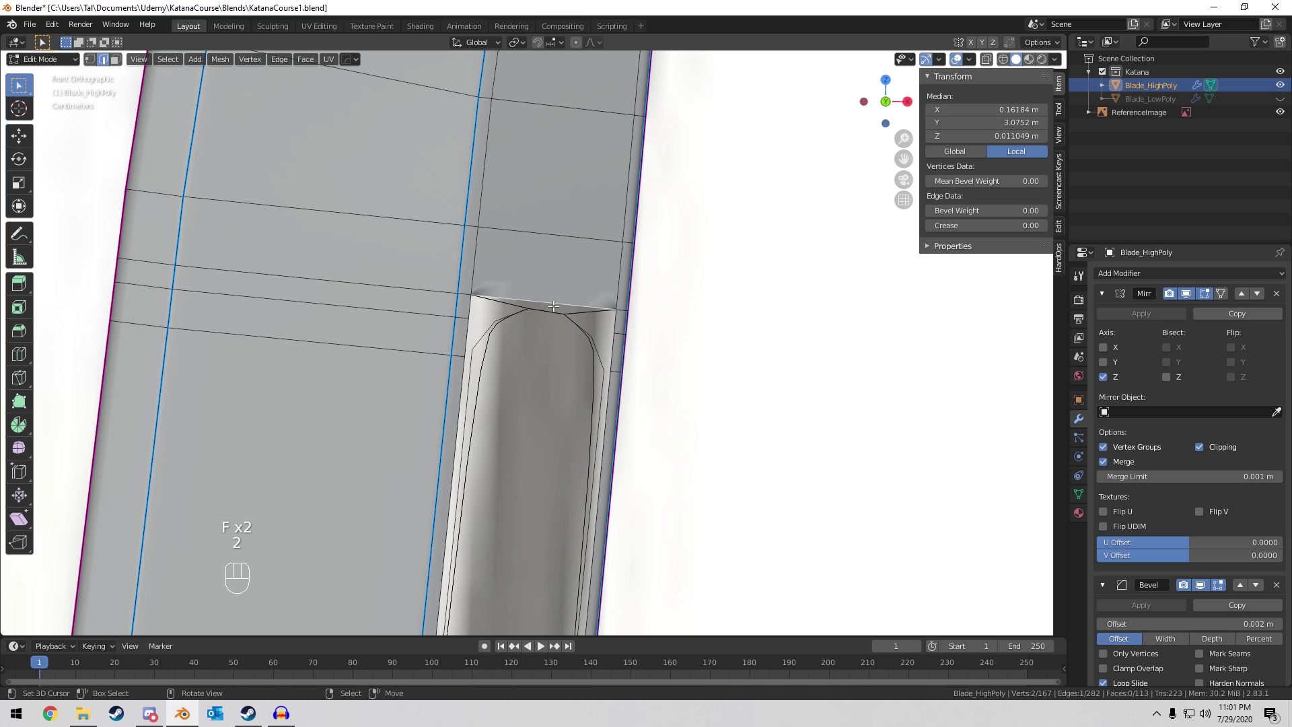
pyautogui.press('shift')
pyautogui.press('f')
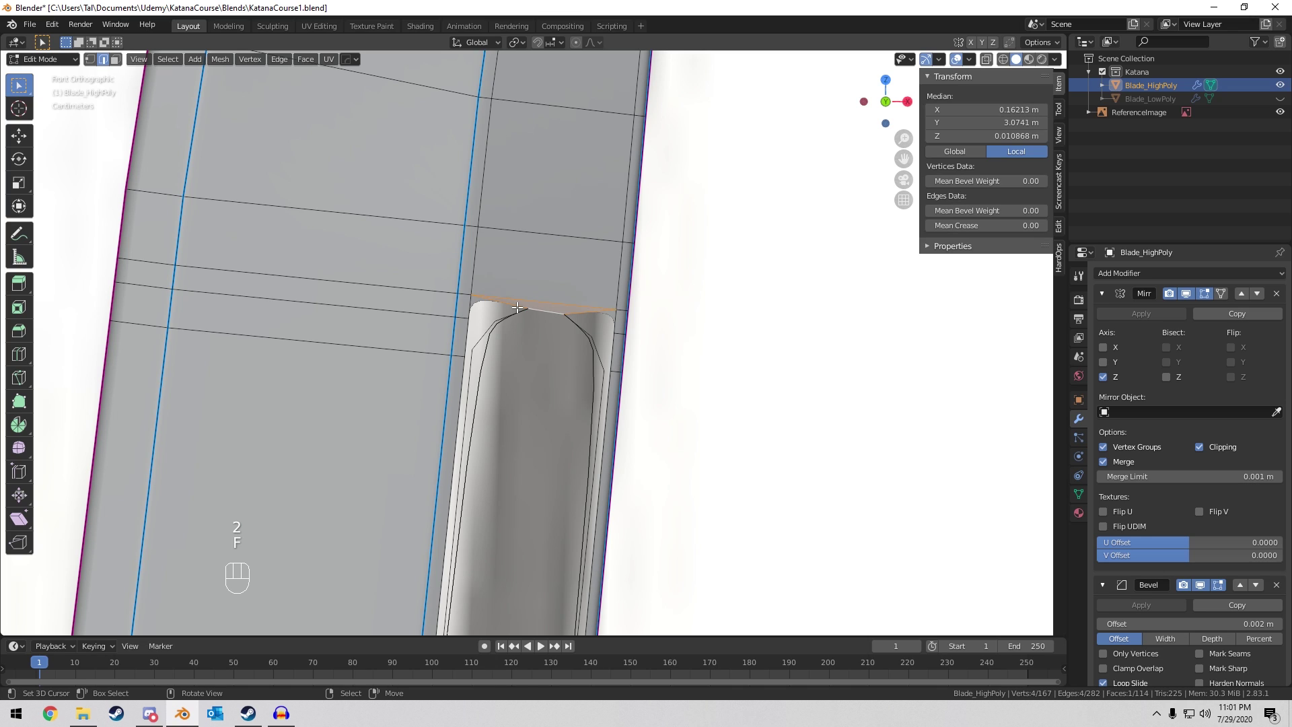
pyautogui.press('f')
pyautogui.press('f')
pyautogui.press('f')
pyautogui.press('f')
pyautogui.press('f')
pyautogui.press('f')
pyautogui.press('f')
pyautogui.press('f')
pyautogui.press('f')
pyautogui.press('f')
pyautogui.press('f')
pyautogui.press('f')
pyautogui.press('f')
pyautogui.press('f')
pyautogui.press('f')
pyautogui.press('f')
pyautogui.press('f')
pyautogui.press('f')
pyautogui.press('f')
pyautogui.press('f')
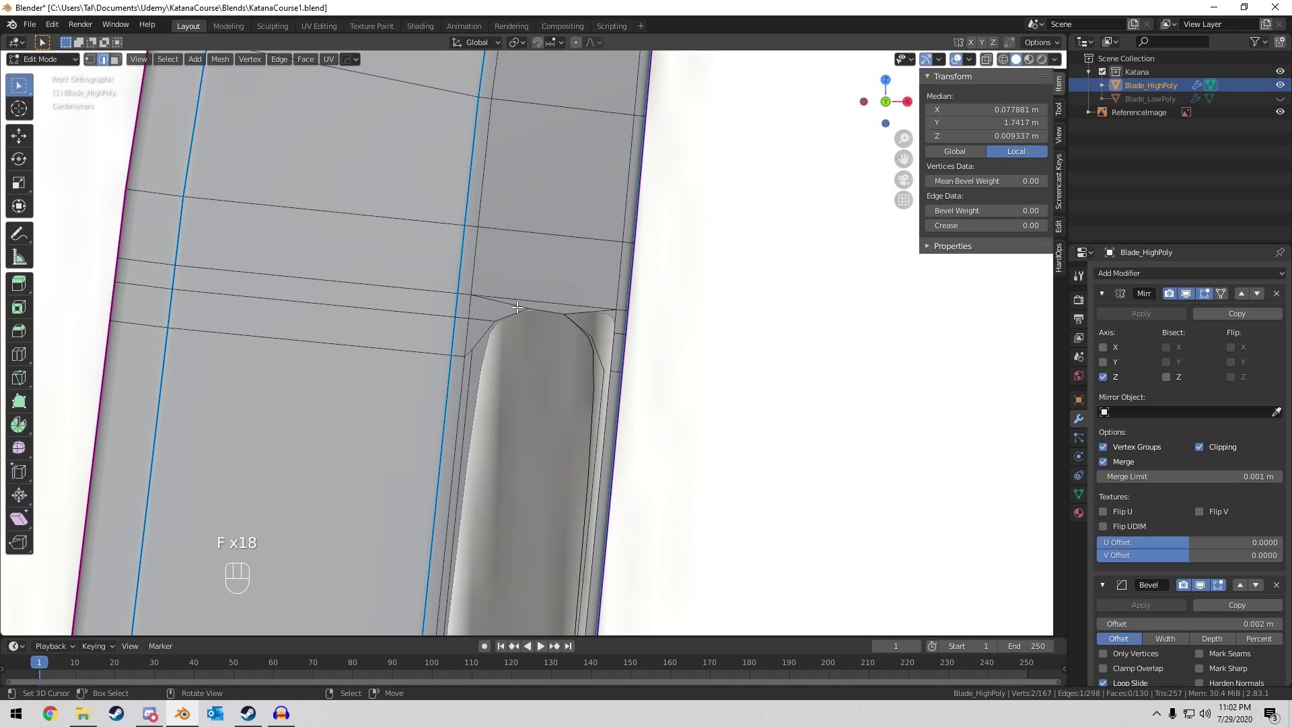
# Select the whole groove outline edge loop and fill its opening with a single face.
pyautogui.scroll(-10, 518, 308)
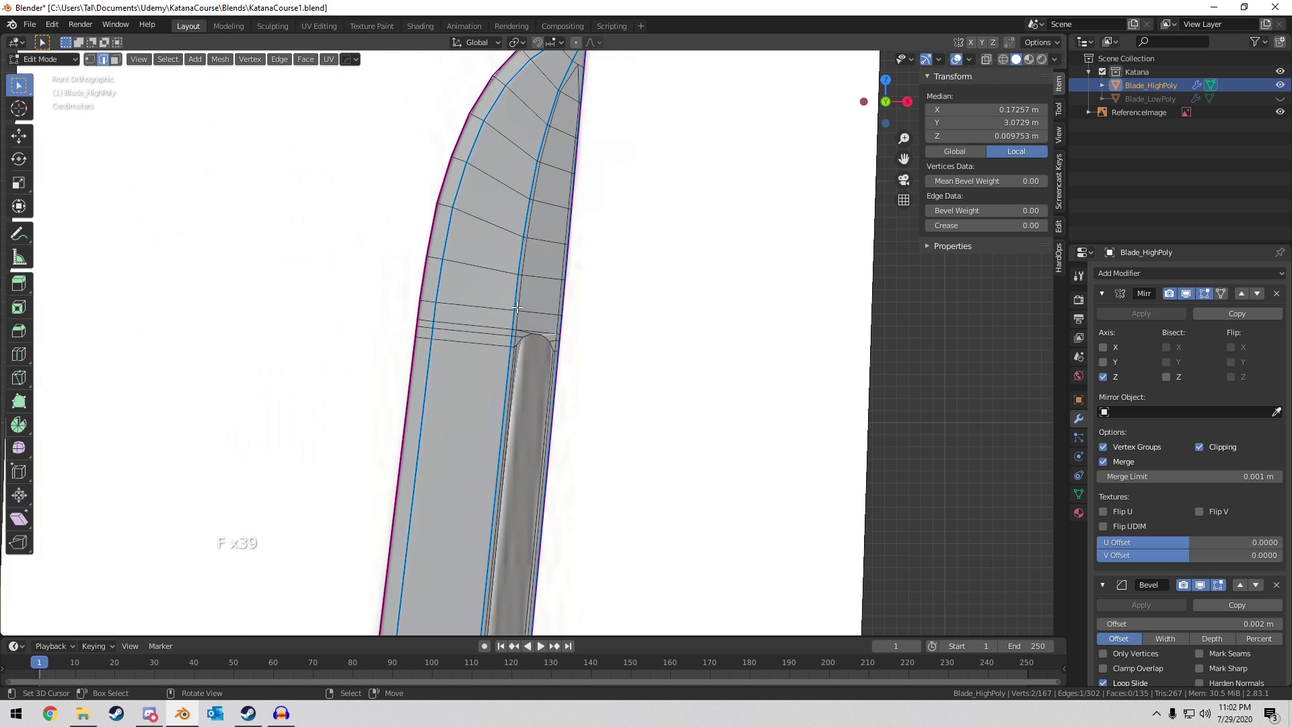
pyautogui.scroll(8, 559, 299)
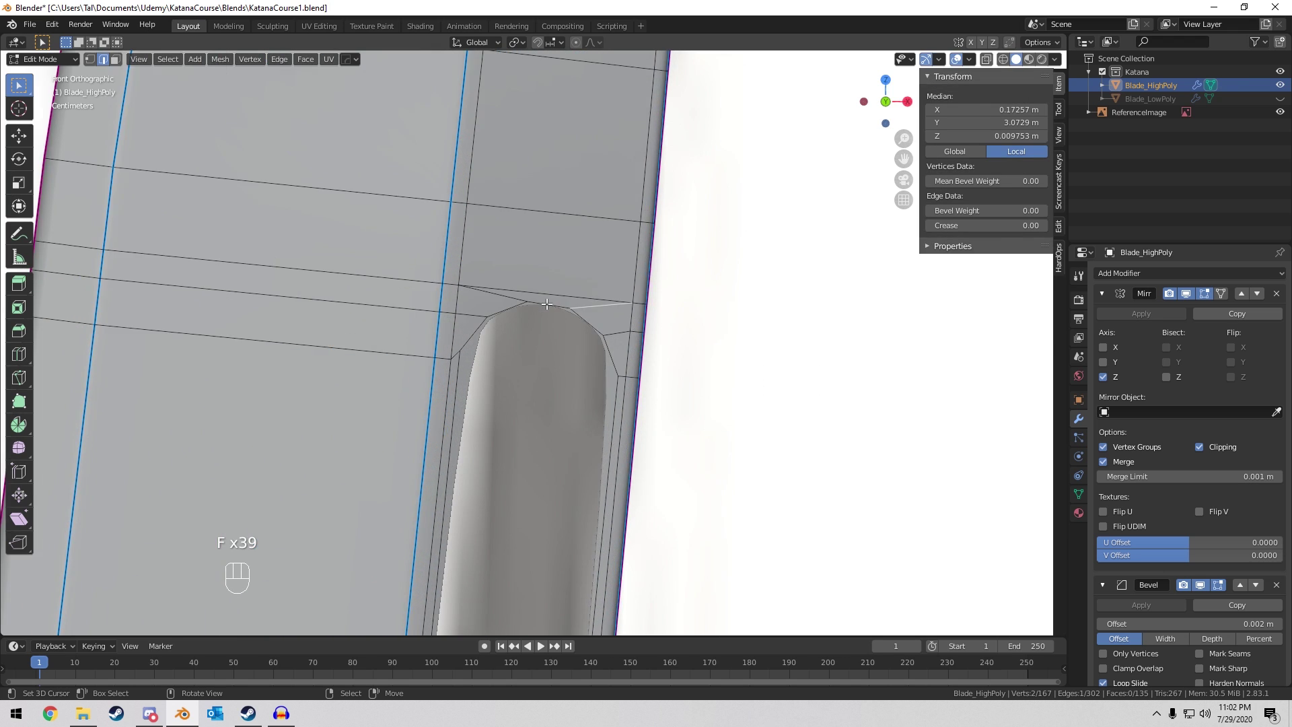
pyautogui.press('Tab')
pyautogui.moveTo(538, 323); pyautogui.dragTo(471, 356, button='middle')
pyautogui.press('Tab')
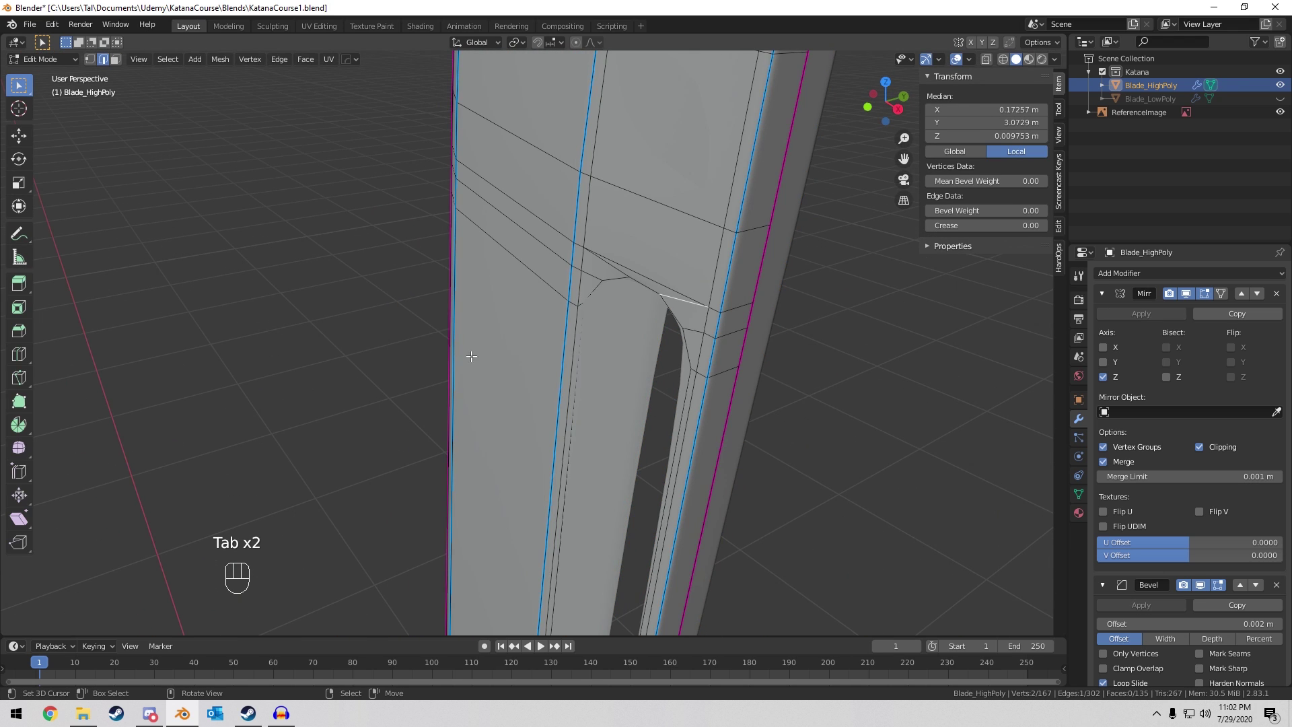
pyautogui.keyDown('alt'); pyautogui.click(609, 287); pyautogui.keyUp('alt')
pyautogui.moveTo(609, 288)
pyautogui.mouseDown(button='middle')
pyautogui.moveTo(589, 315)
pyautogui.moveTo(623, 285)
pyautogui.mouseUp(button='middle')
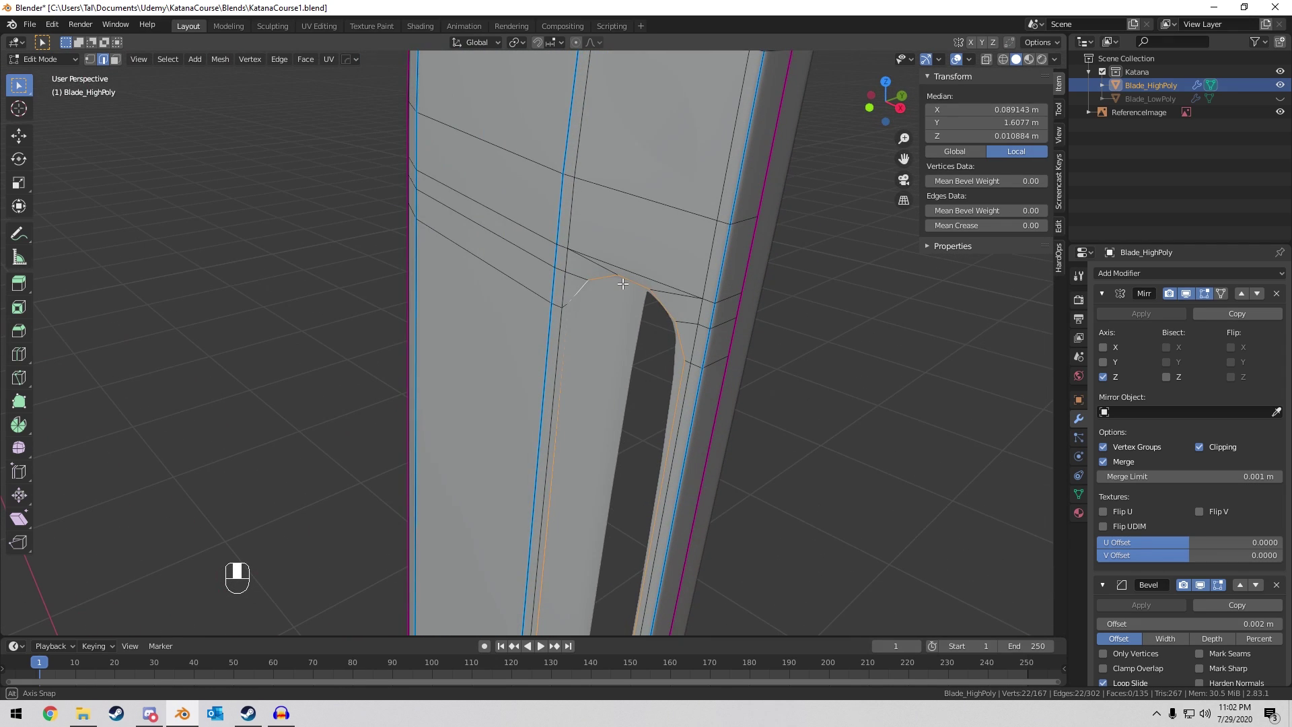
pyautogui.moveTo(573, 352); pyautogui.dragTo(799, 259, button='middle')
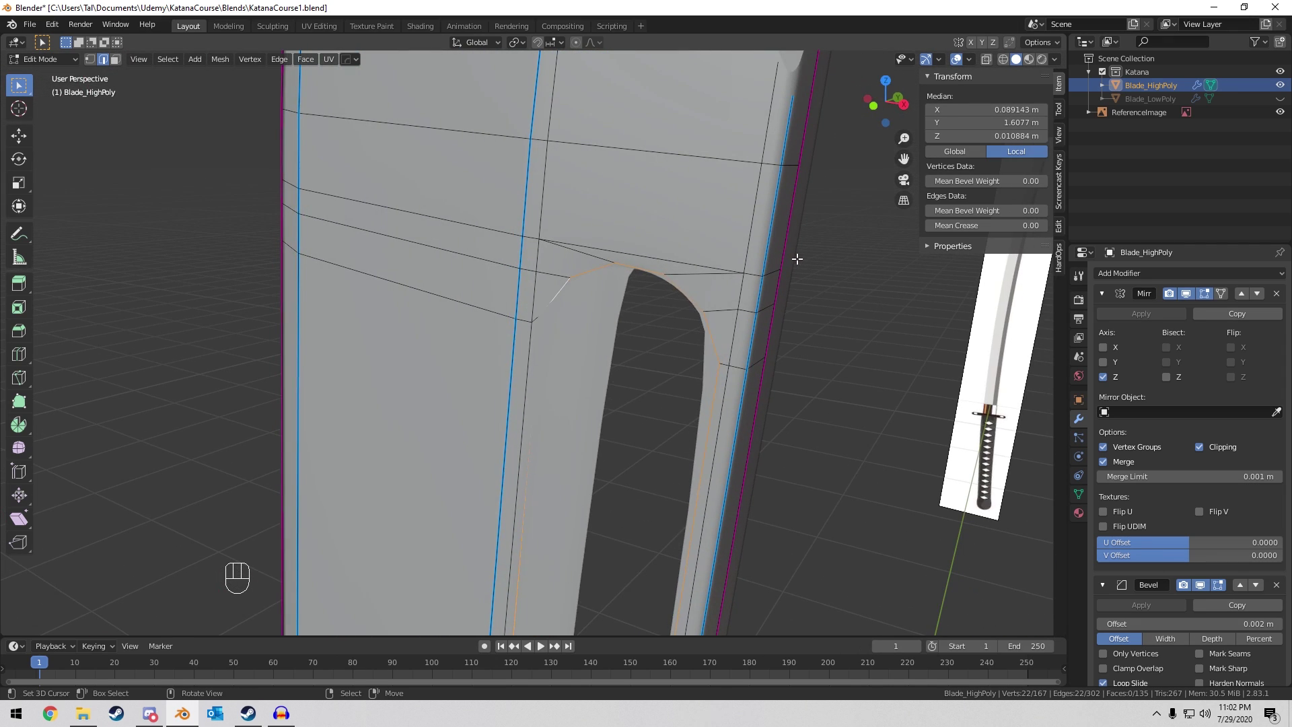
pyautogui.press('f')
# Inset the groove face twice in wireframe front view, with thicknesses of about 0.001813 m and 0.001679 m.
pyautogui.press('z')
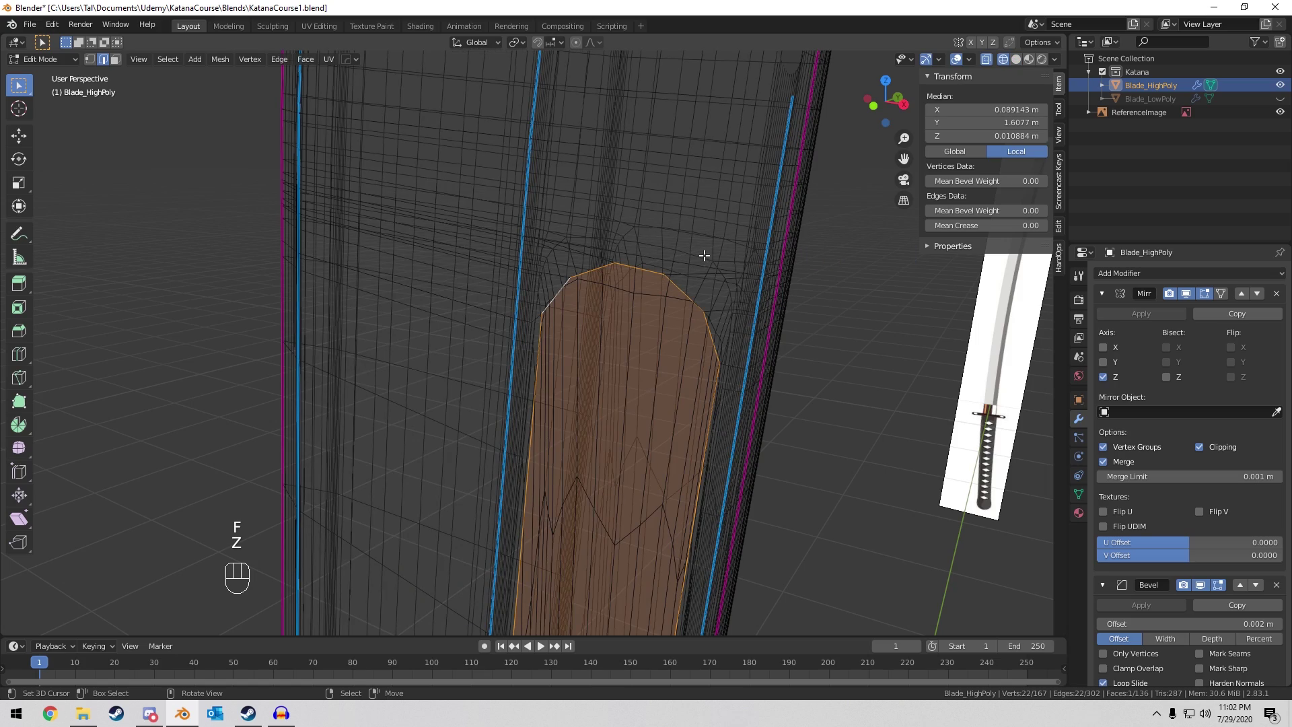
pyautogui.moveTo(704, 256)
pyautogui.mouseDown(button='middle')
pyautogui.moveTo(758, 245)
pyautogui.moveTo(770, 265)
pyautogui.moveTo(709, 296)
pyautogui.mouseUp(button='middle')
pyautogui.press('z')
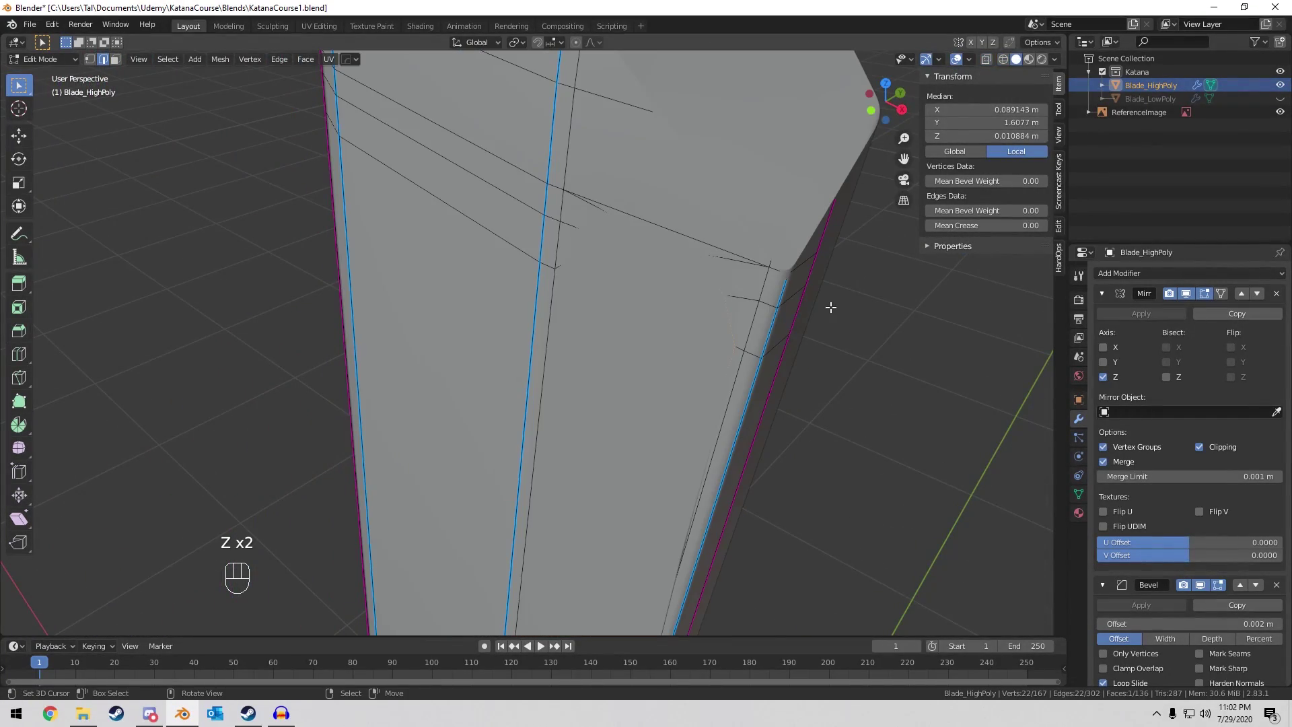
pyautogui.press('z')
pyautogui.press('KP_1')
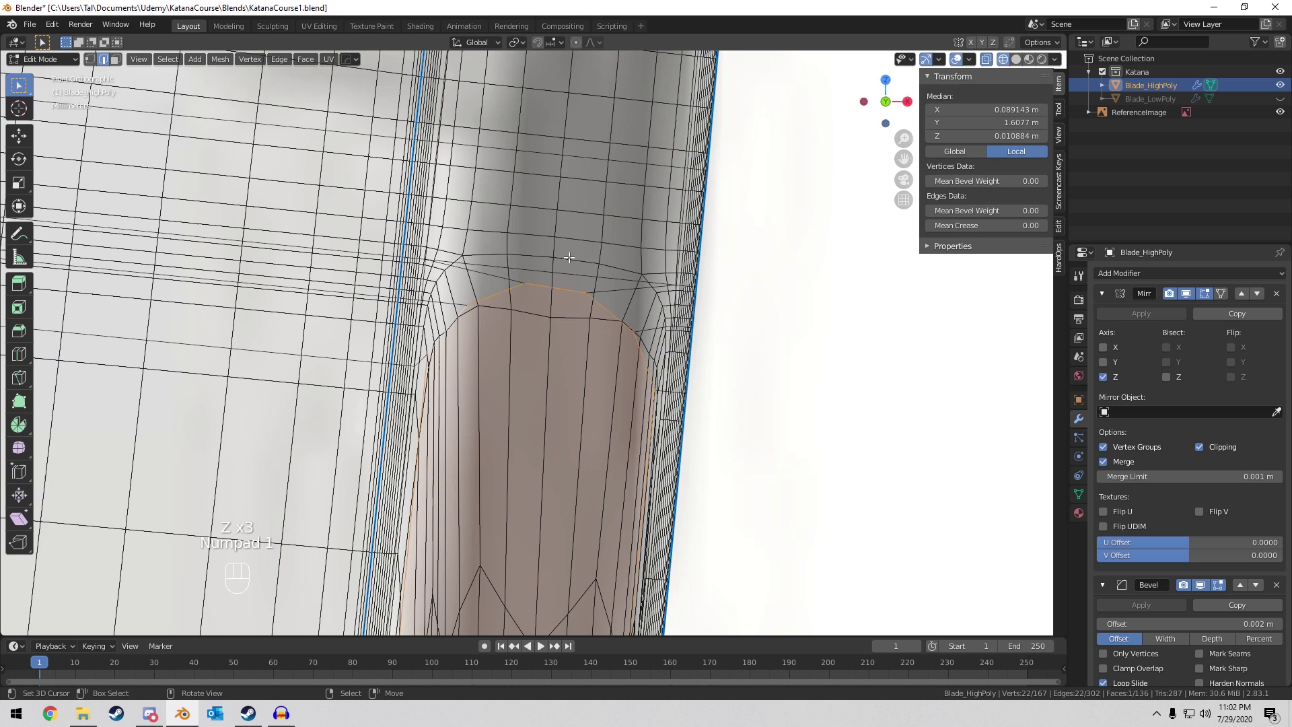
pyautogui.press('i')
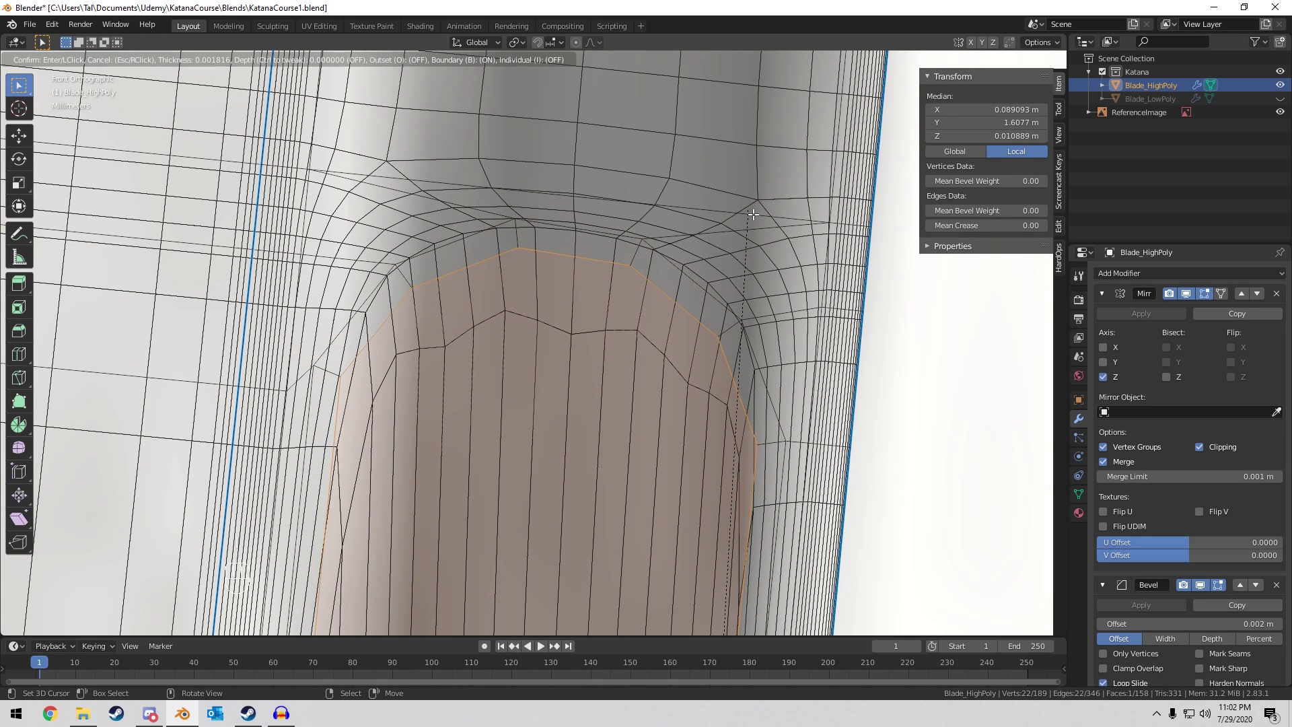
pyautogui.click(754, 214)
pyautogui.press('i')
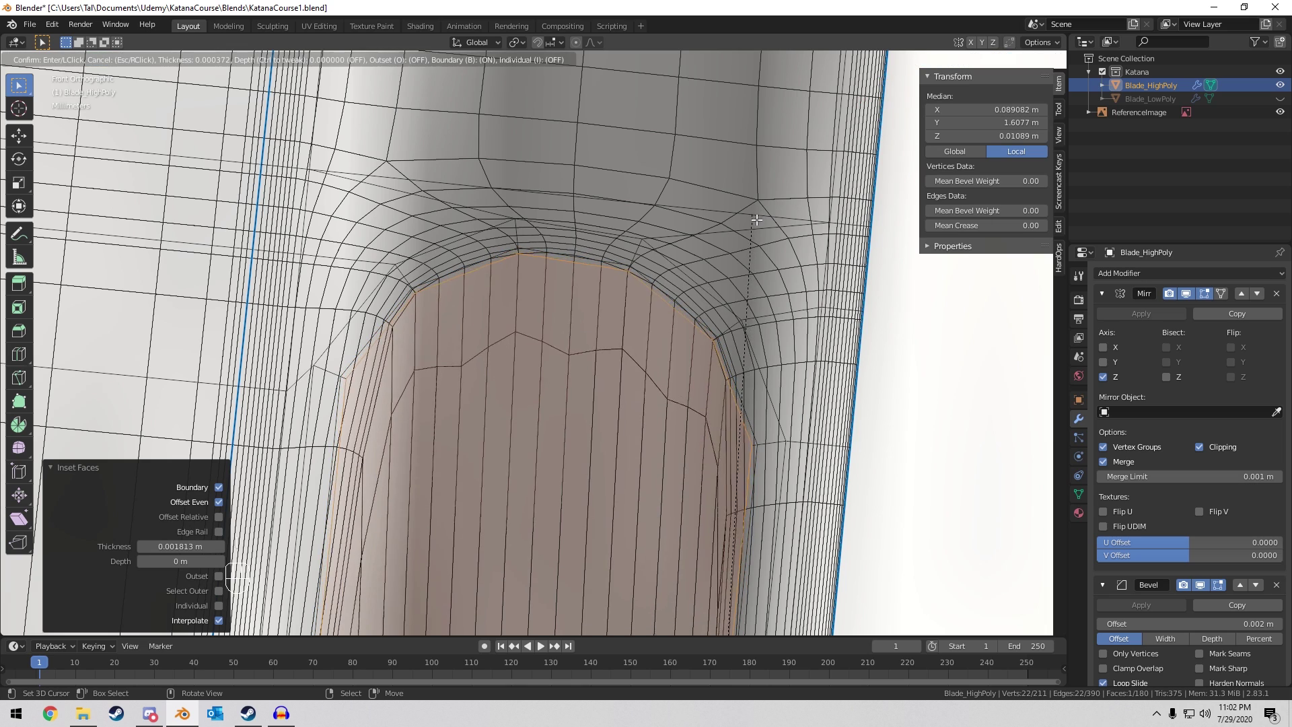
pyautogui.click(731, 238)
# Try to sink the inset groove face about 0.007 m into the blade along Y, and undo the move.
pyautogui.scroll(-6, 731, 238)
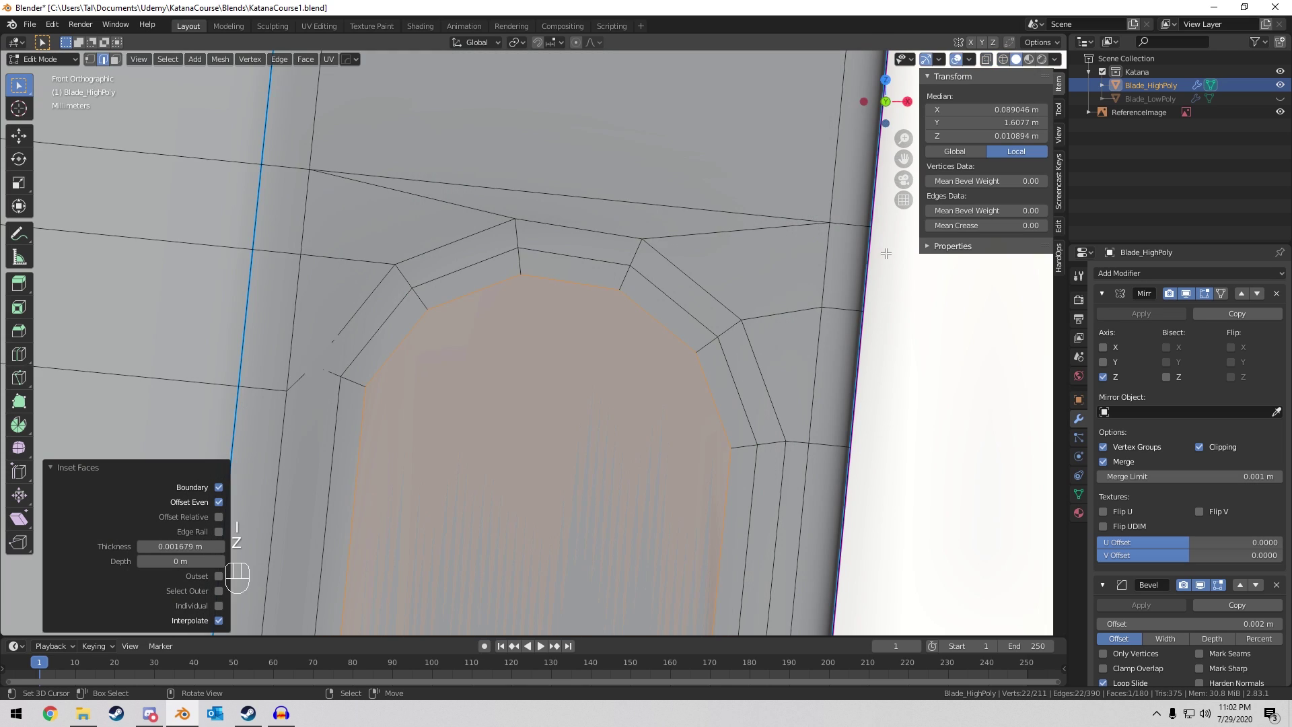
pyautogui.moveTo(781, 253); pyautogui.dragTo(646, 357, button='middle')
pyautogui.press('g')
pyautogui.press('x')
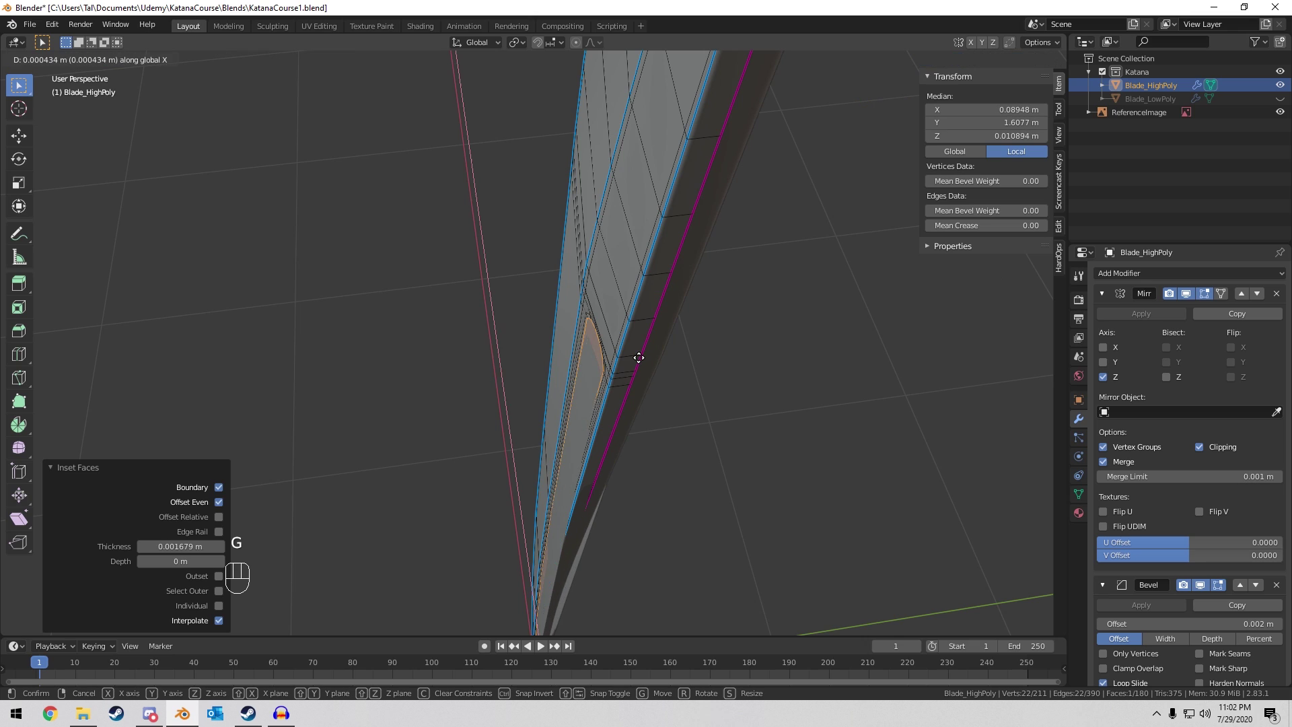
pyautogui.press('y')
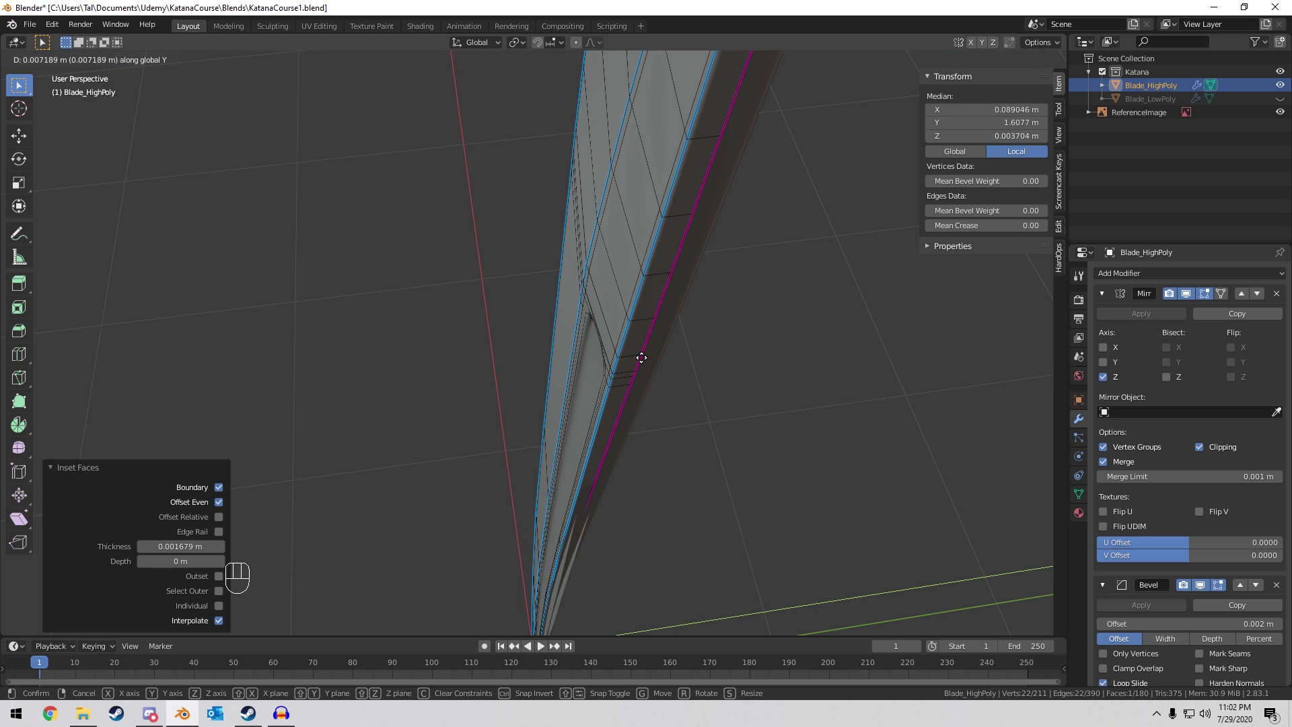
pyautogui.click(642, 357)
pyautogui.keyDown('ctrl'); pyautogui.moveTo(634, 355); pyautogui.dragTo(466, 285, button='middle'); pyautogui.keyUp('ctrl')
pyautogui.hotkey('ctrl', 'z')
# Try to sink the groove face 0.003768 m along Y and start another inset, and undo the move.
pyautogui.press('g')
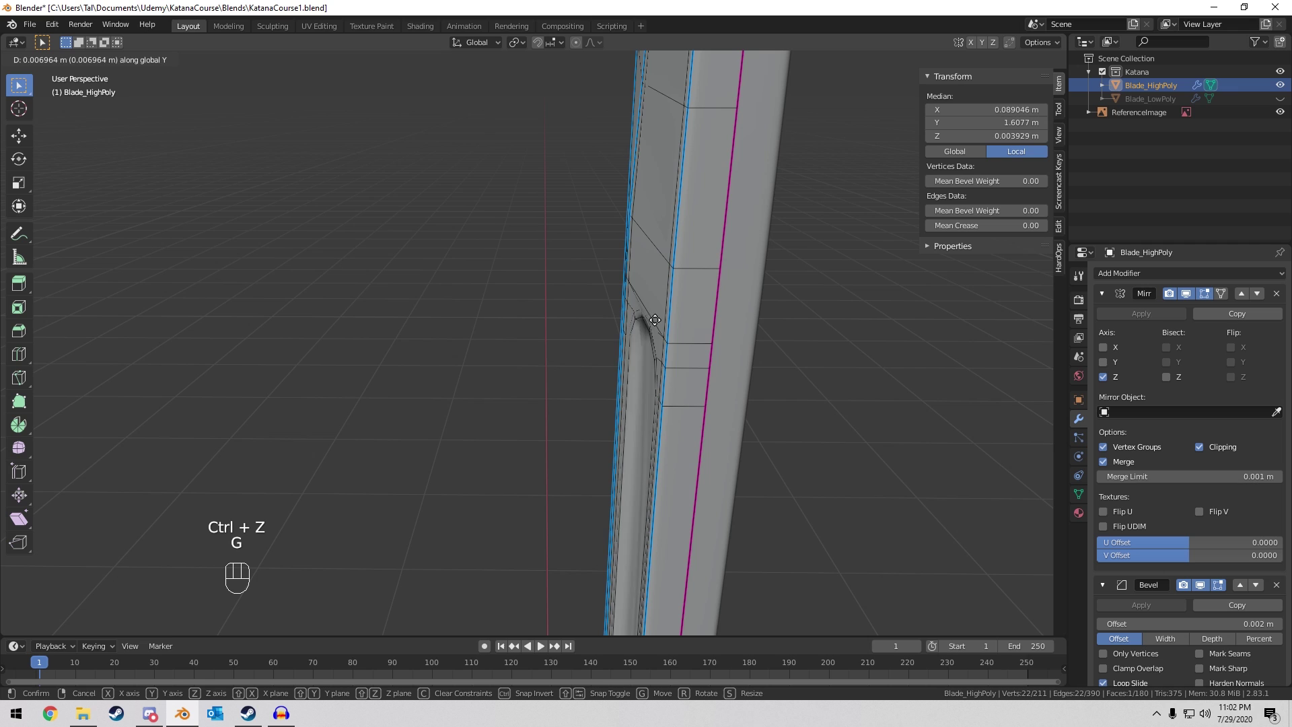
pyautogui.click(652, 321)
pyautogui.press('KP_Decimal')
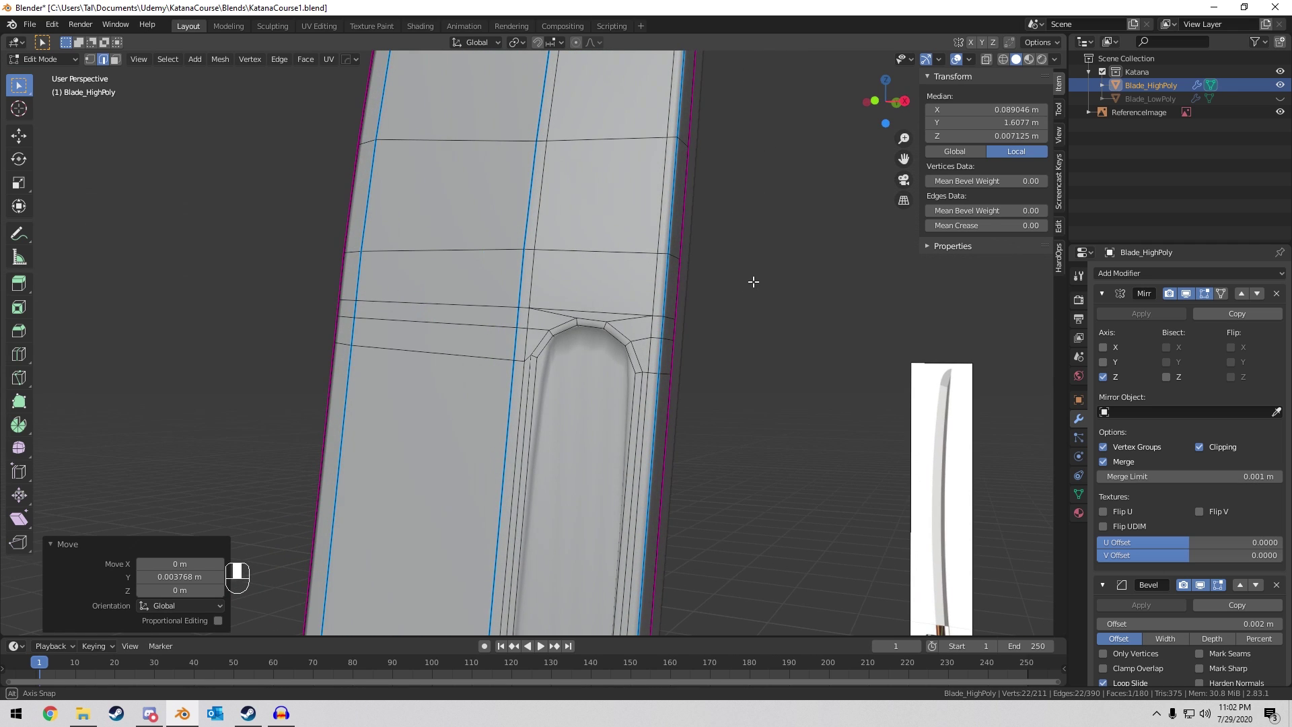
pyautogui.press('i')
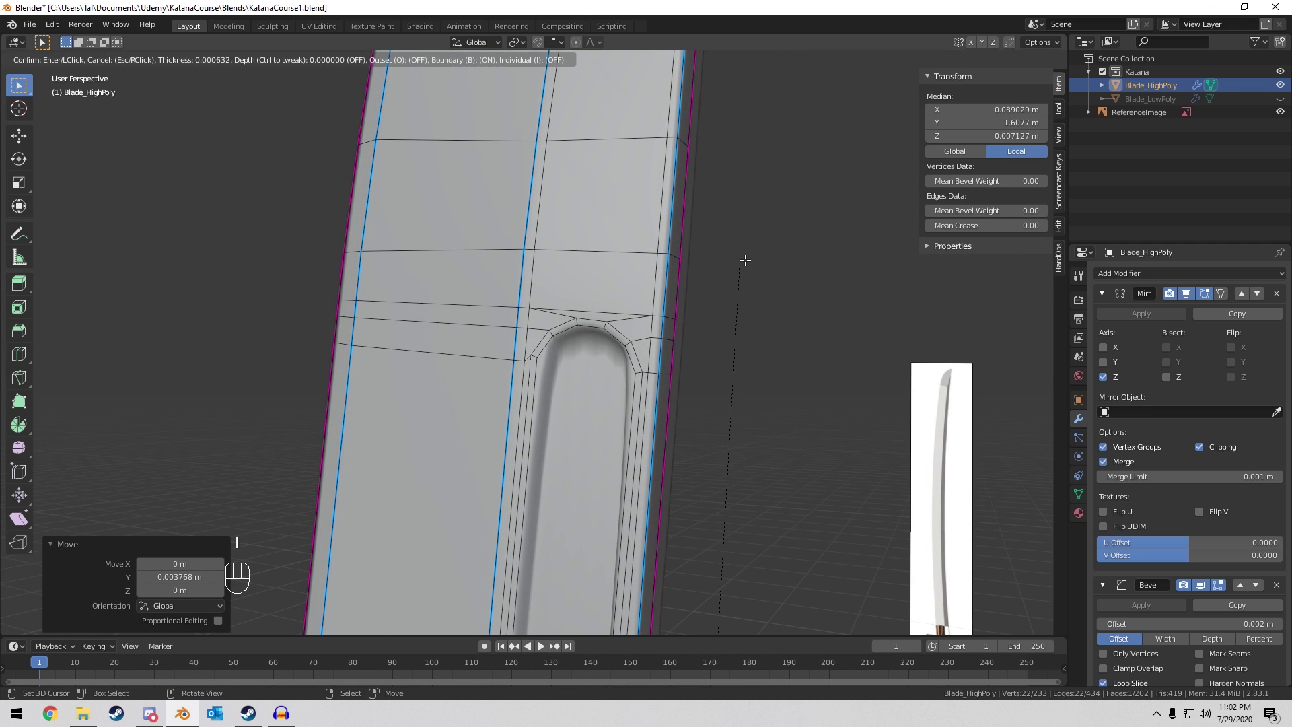
pyautogui.press('Escape')
pyautogui.press('KP_1')
pyautogui.hotkey('ctrl', 'z')
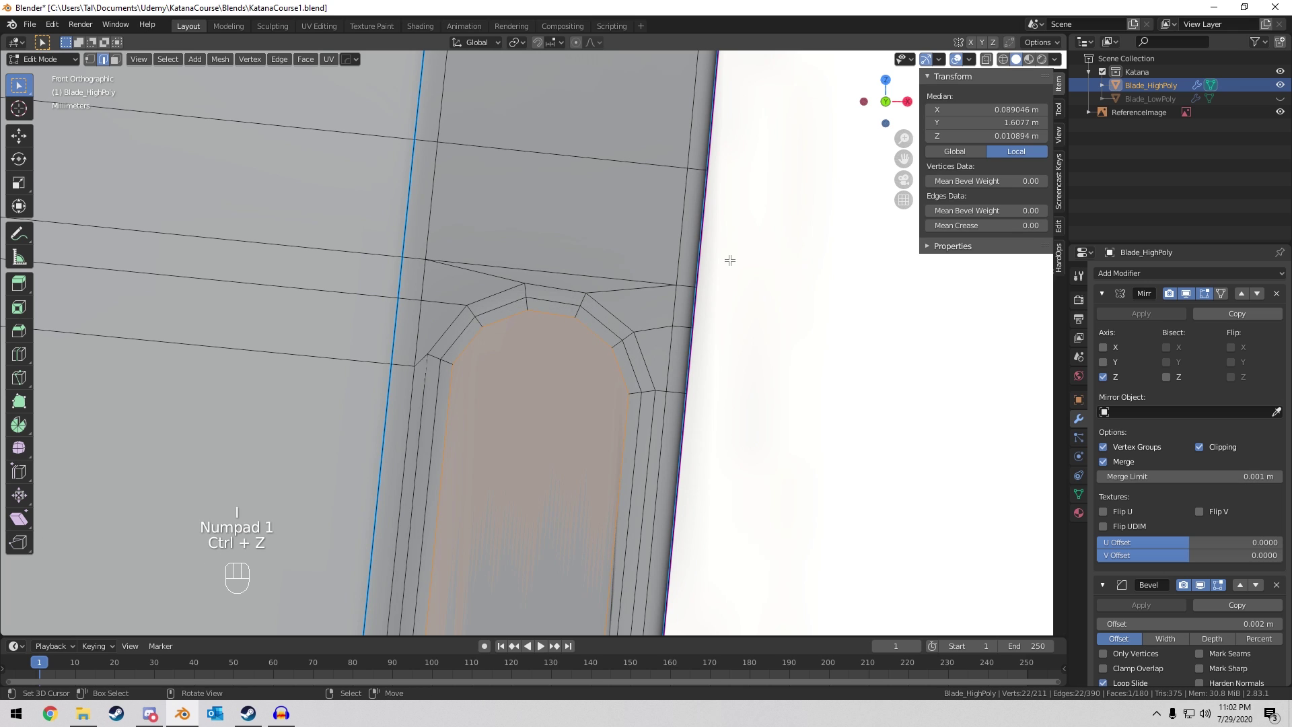
# Sink the inset groove face 0.001537 m along Y, and inset it slightly once more in wireframe front view.
pyautogui.moveTo(732, 260); pyautogui.dragTo(614, 311, button='middle')
pyautogui.press('g')
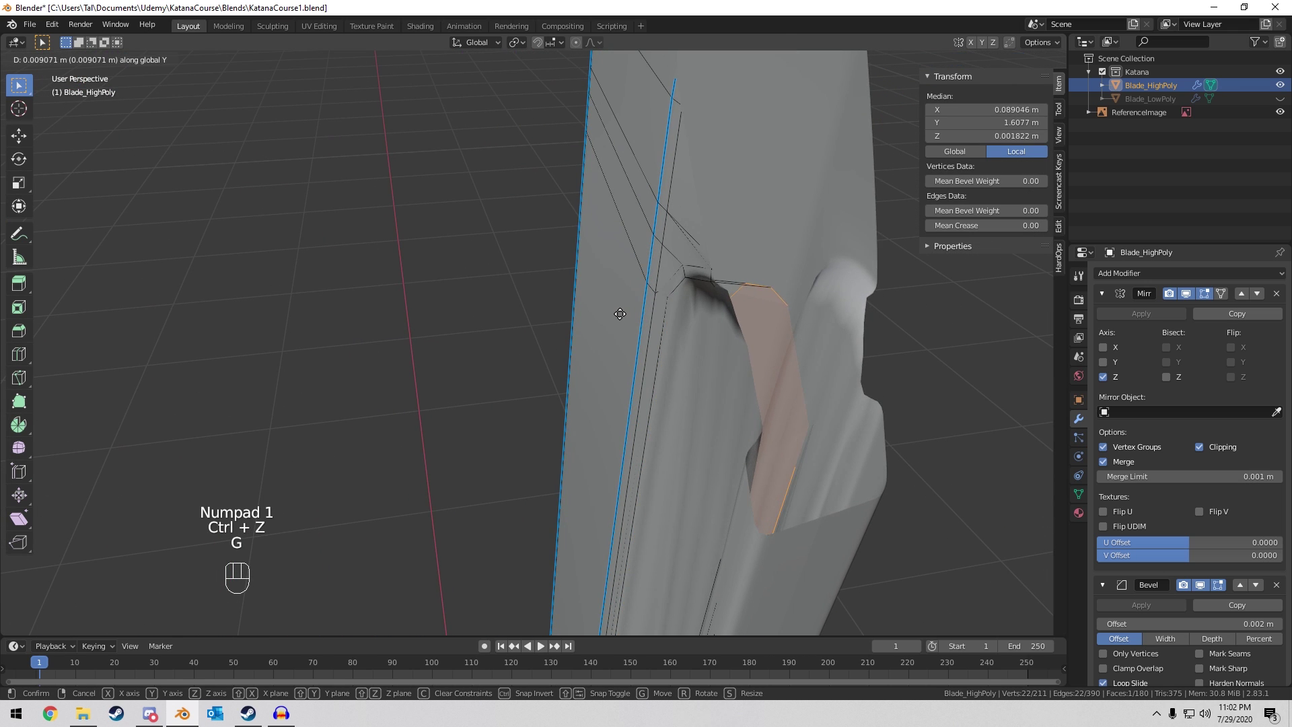
pyautogui.click(614, 313)
pyautogui.press('KP_1')
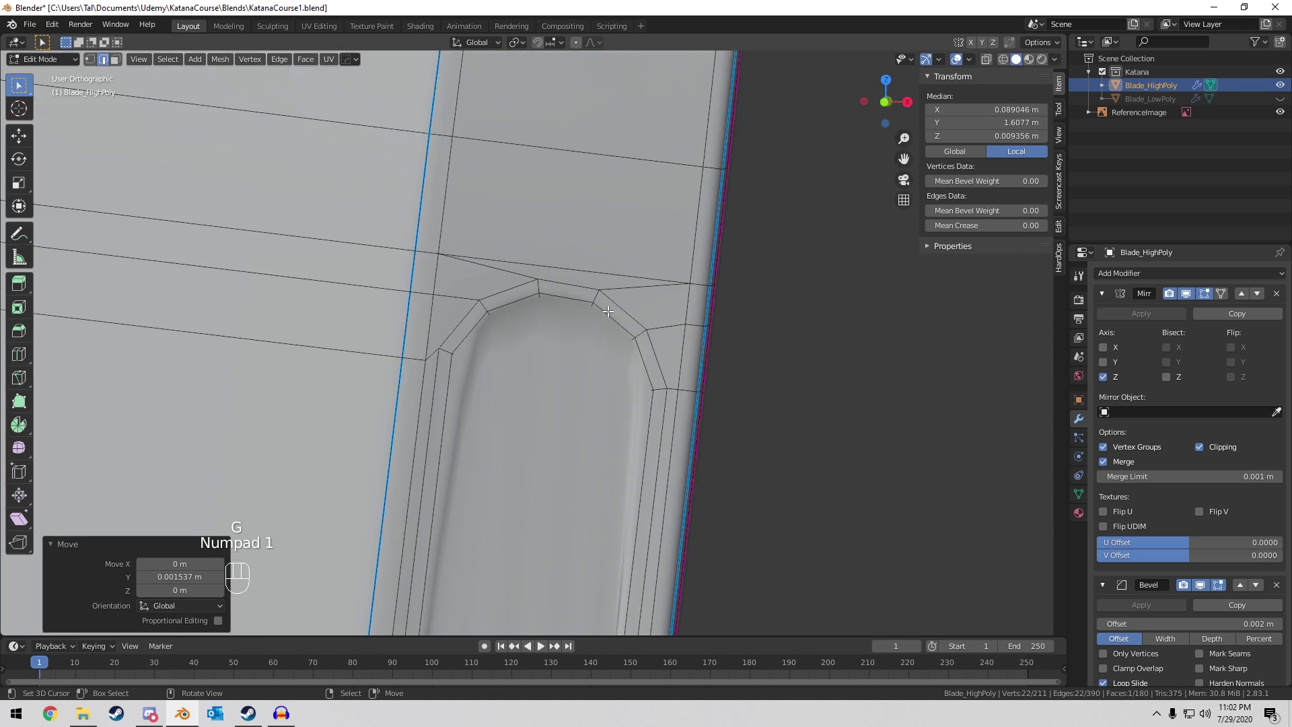
pyautogui.press('z')
pyautogui.scroll(2, 627, 272)
pyautogui.press('i')
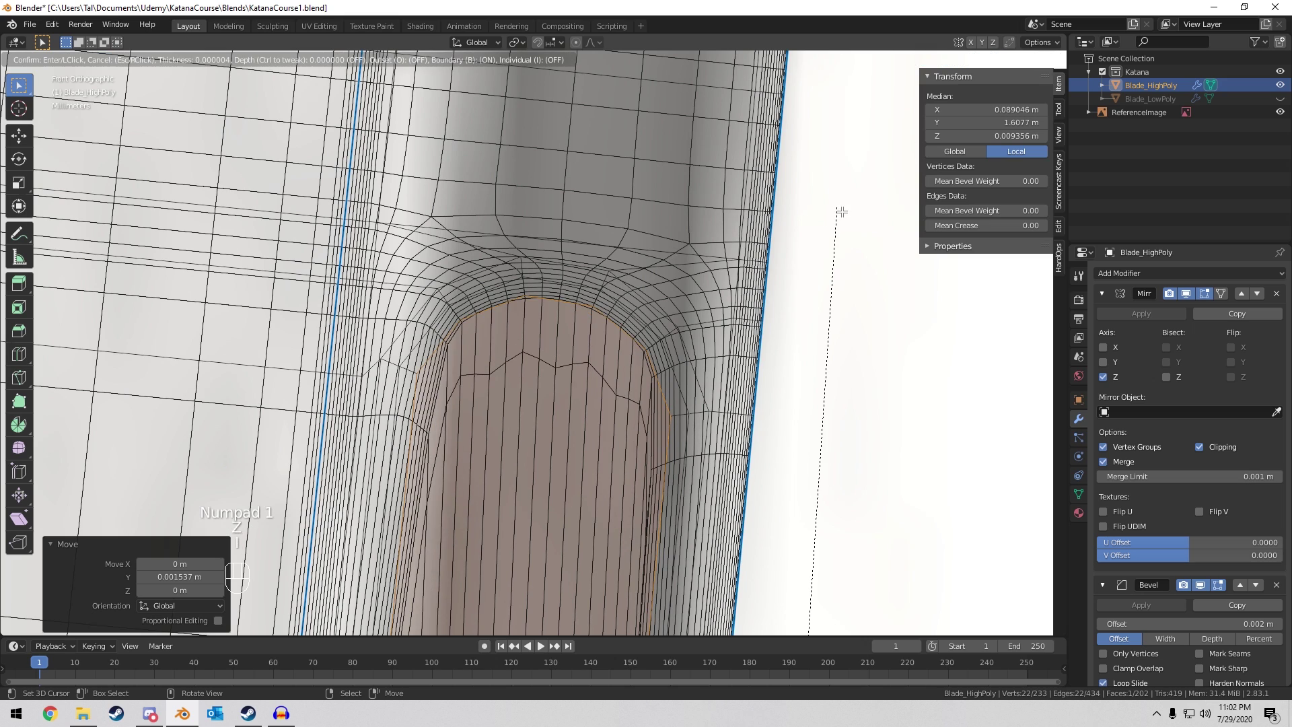
pyautogui.click(815, 234)
# Inspect the rounded end of the recessed groove in Object Mode with solid shading.
pyautogui.press('Tab')
pyautogui.press('z')
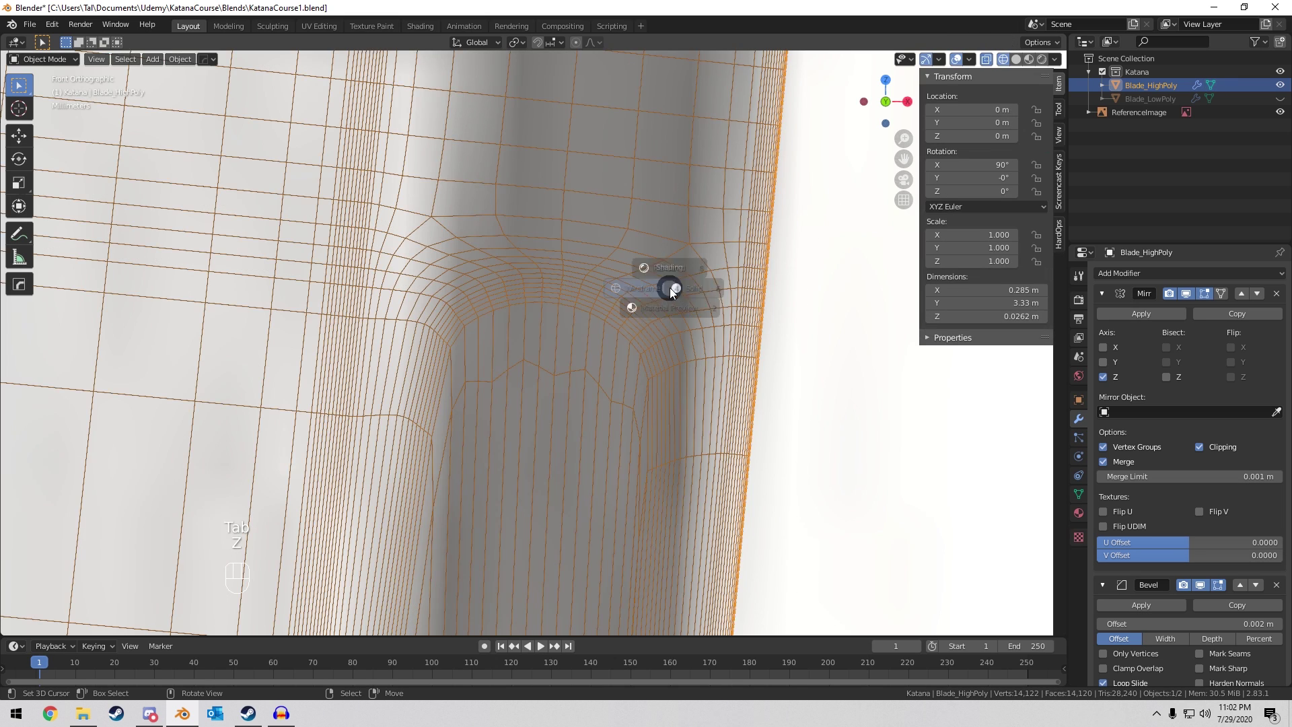
pyautogui.click(714, 315)
pyautogui.press('Tab')
pyautogui.moveTo(715, 315)
pyautogui.mouseDown(button='middle')
pyautogui.moveTo(692, 341)
pyautogui.moveTo(651, 329)
pyautogui.mouseUp(button='middle')
pyautogui.press('Tab')
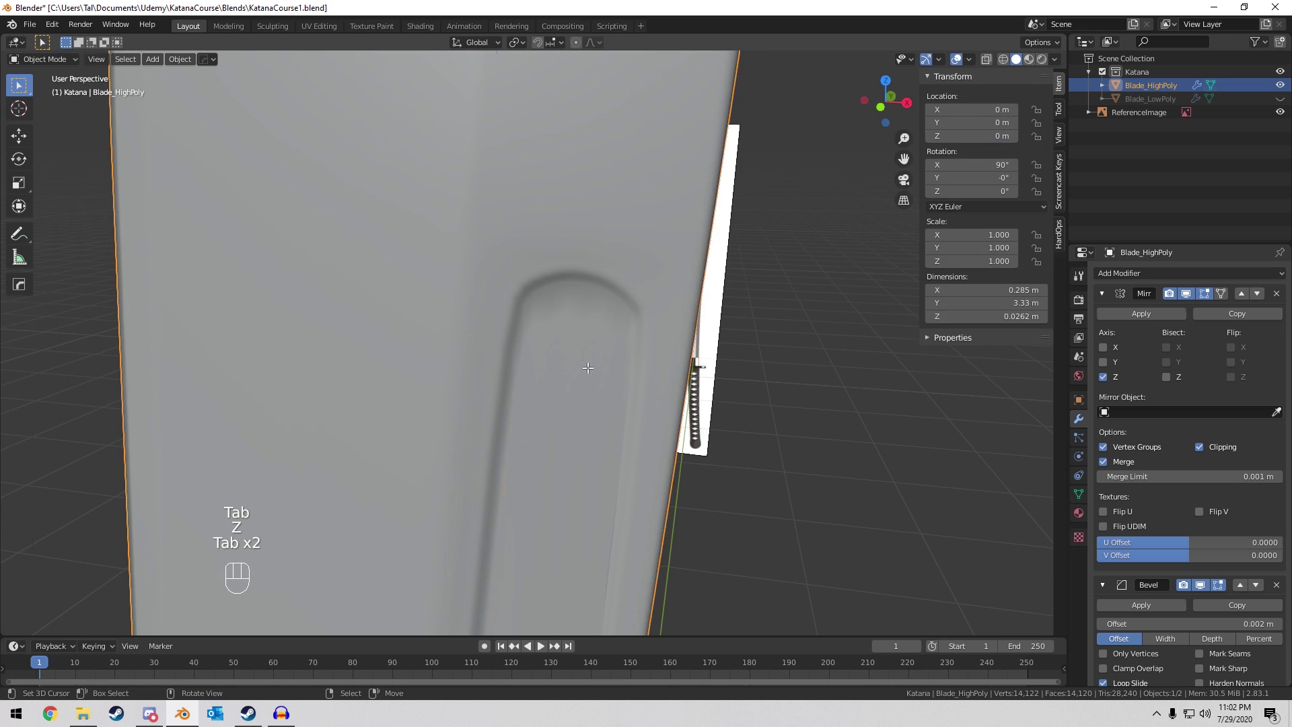
pyautogui.press('Tab')
pyautogui.press('Tab')
# Delete the innermost face of the recessed groove in face select mode with wireframe shading.
pyautogui.press('3')
pyautogui.press('z')
pyautogui.click(409, 414)
pyautogui.press('x')
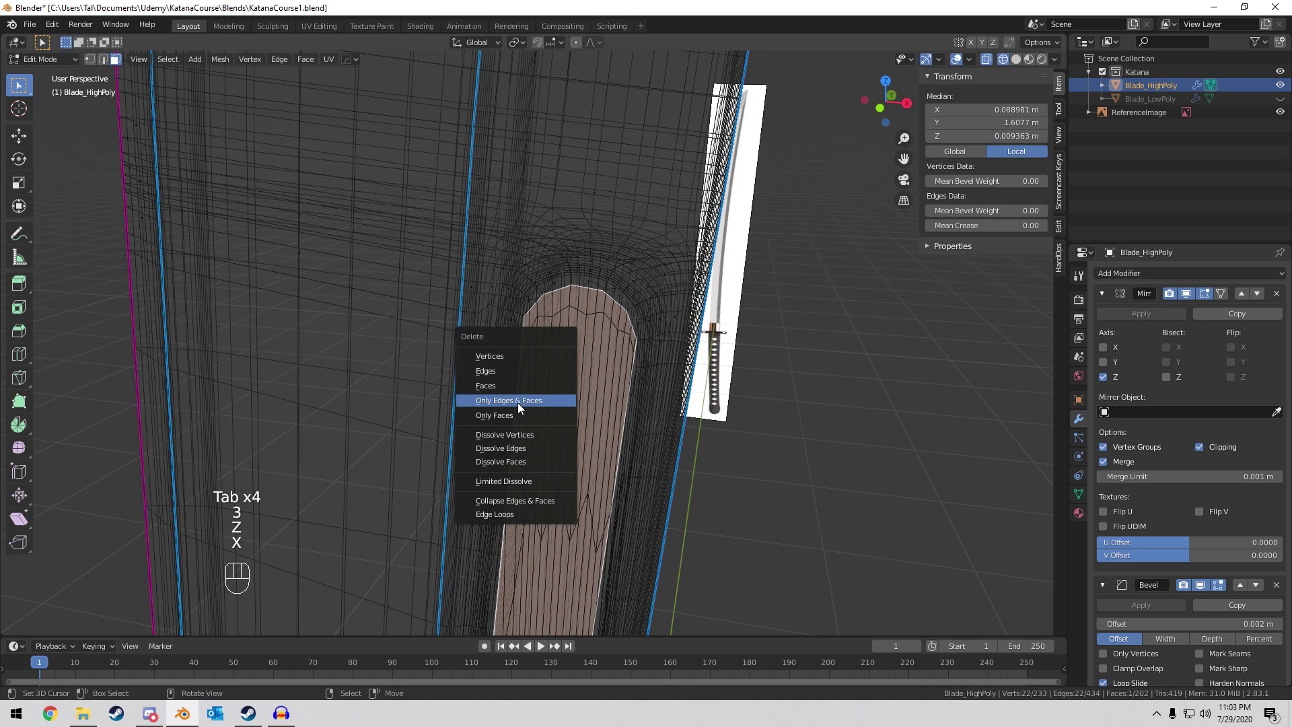
pyautogui.click(518, 402)
# Fill the groove's opening with a continuous run of faces, starting from an edge at its rounded end.
pyautogui.moveTo(525, 386)
pyautogui.mouseDown(button='middle')
pyautogui.moveTo(576, 324)
pyautogui.moveTo(527, 300)
pyautogui.mouseUp(button='middle')
pyautogui.press('Tab')
pyautogui.press('Tab')
pyautogui.press('z')
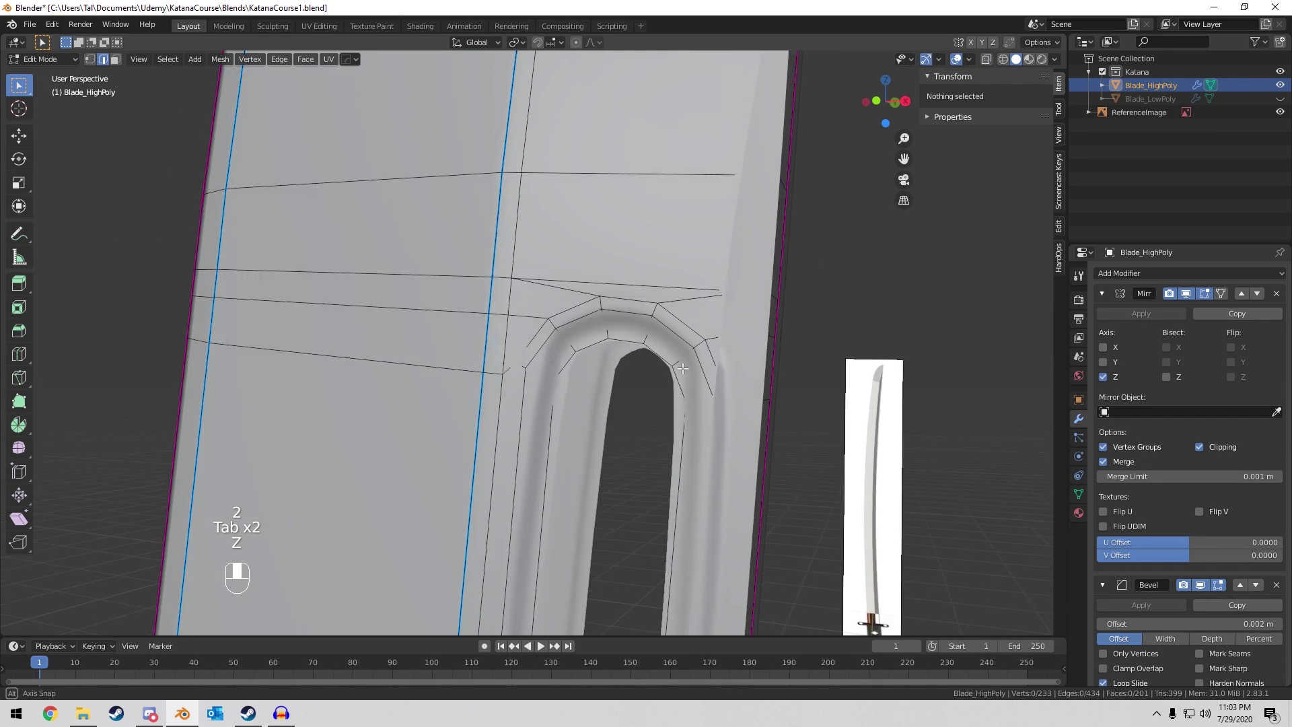
pyautogui.scroll(-4, 682, 369)
pyautogui.press('2')
pyautogui.click(632, 336)
pyautogui.press('f')
pyautogui.press('f')
pyautogui.press('f')
pyautogui.press('f')
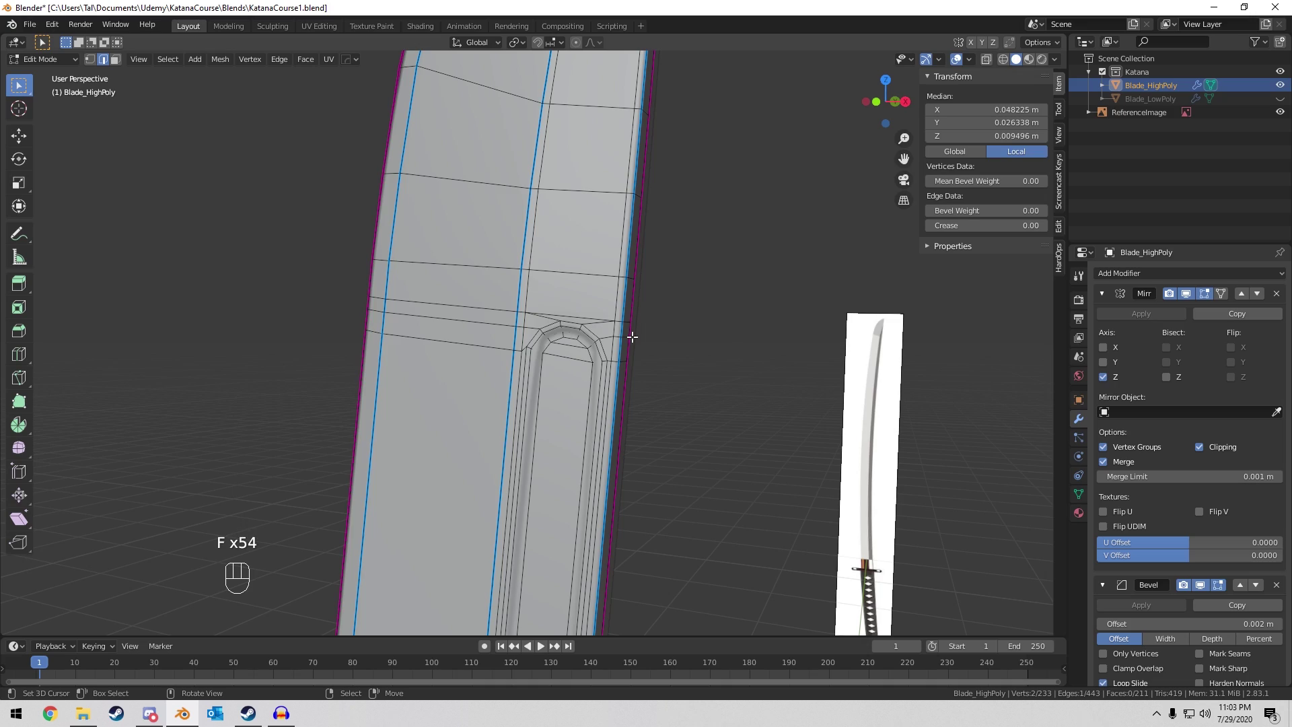
pyautogui.moveTo(632, 336); pyautogui.dragTo(602, 460, button='middle')
pyautogui.press('f')
# Inspect the filled groove in Object Mode from its rounded end down to the blade's base.
pyautogui.press('Tab')
pyautogui.moveTo(615, 376); pyautogui.dragTo(597, 288, button='middle')
pyautogui.press('Tab')
pyautogui.press('Tab')
pyautogui.scroll(-5, 650, 295)
pyautogui.scroll(-4, 584, 337)
pyautogui.keyDown('shift'); pyautogui.moveTo(580, 352); pyautogui.dragTo(553, 236, button='middle'); pyautogui.keyUp('shift')
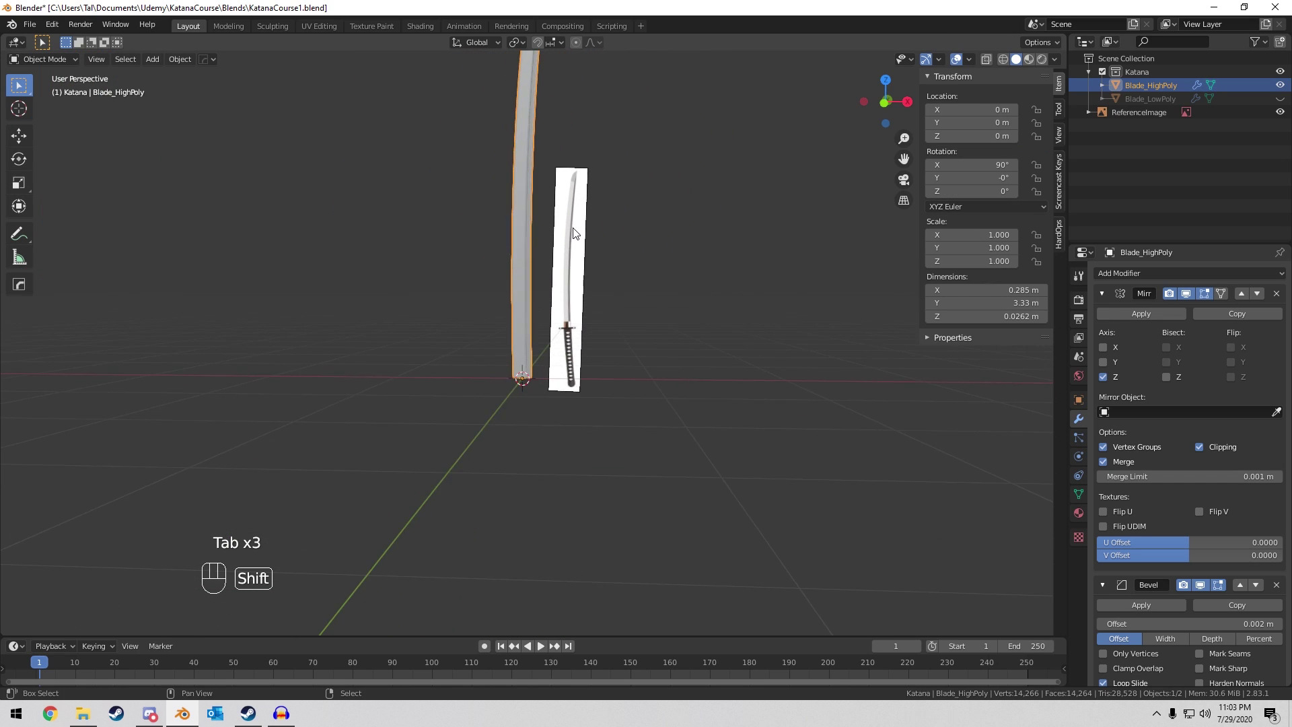
pyautogui.scroll(6, 625, 389)
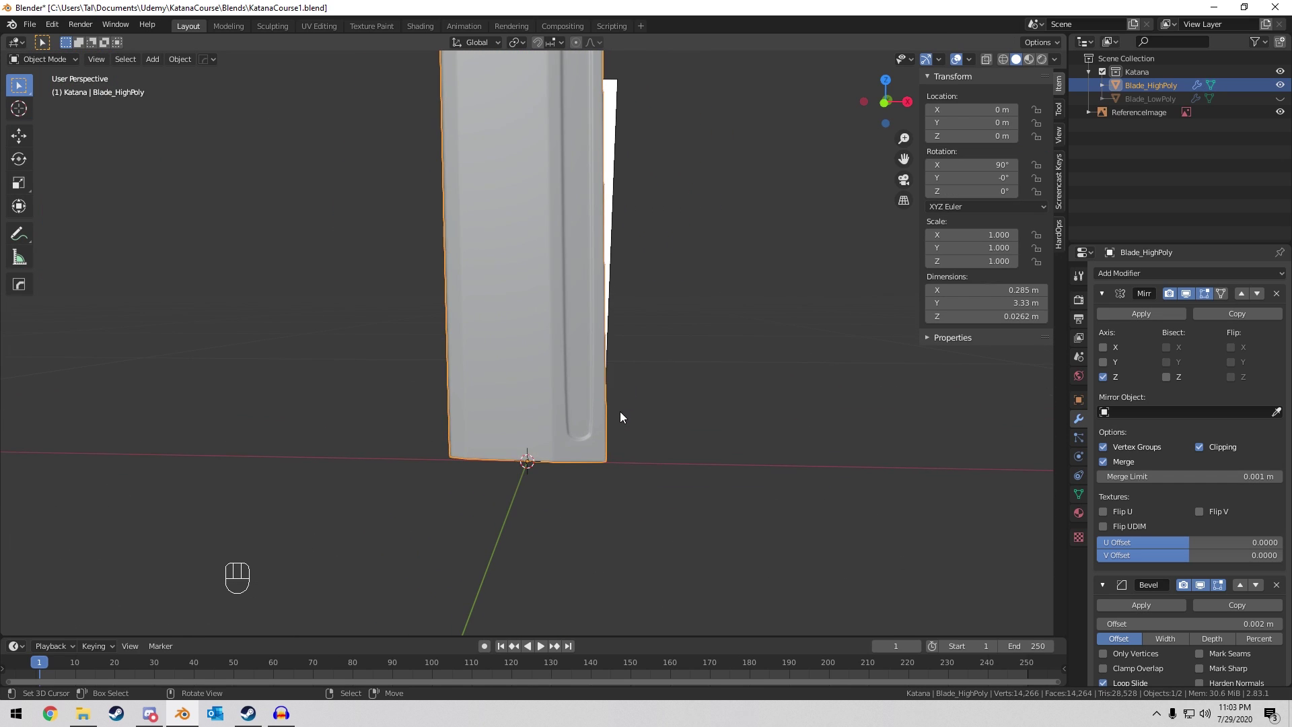
pyautogui.moveTo(627, 402)
pyautogui.mouseDown(button='middle')
pyautogui.moveTo(607, 269)
pyautogui.moveTo(555, 565)
pyautogui.mouseUp(button='middle')
pyautogui.moveTo(603, 269)
pyautogui.keyDown('shift'); pyautogui.mouseDown(button='middle')
pyautogui.moveTo(595, 387)
pyautogui.moveTo(578, 426)
pyautogui.mouseUp(button='middle'); pyautogui.keyUp('shift')
pyautogui.moveTo(598, 289)
pyautogui.mouseDown(button='middle')
pyautogui.moveTo(552, 372)
pyautogui.moveTo(605, 296)
pyautogui.mouseUp(button='middle')
# Deselect everything and examine the whole high-poly blade with its groove from several angles.
pyautogui.press('Tab')
pyautogui.press('a')
pyautogui.press('a')
pyautogui.press('a')
pyautogui.keyDown('shift'); pyautogui.moveTo(617, 411); pyautogui.dragTo(613, 259, button='middle'); pyautogui.keyUp('shift')
pyautogui.scroll(6, 613, 259)
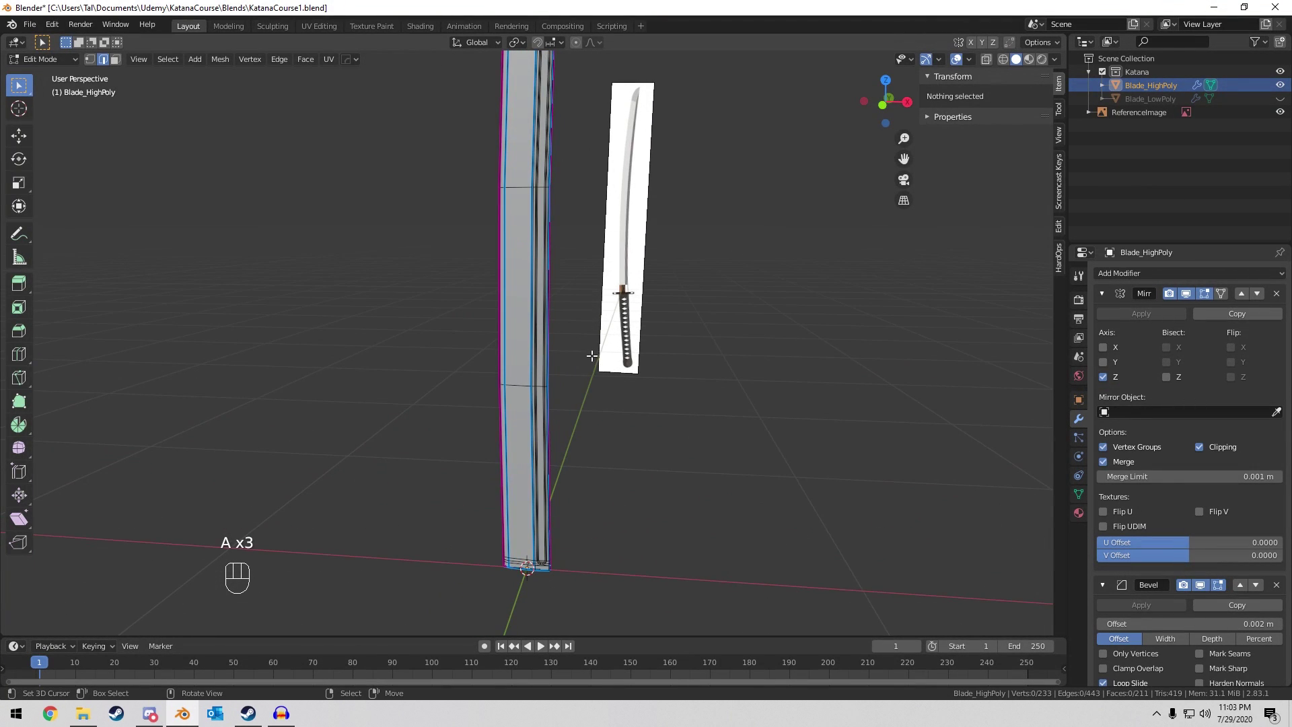
pyautogui.press('Tab')
pyautogui.scroll(2, 589, 358)
pyautogui.press('a')
pyautogui.press('a')
pyautogui.press('a')
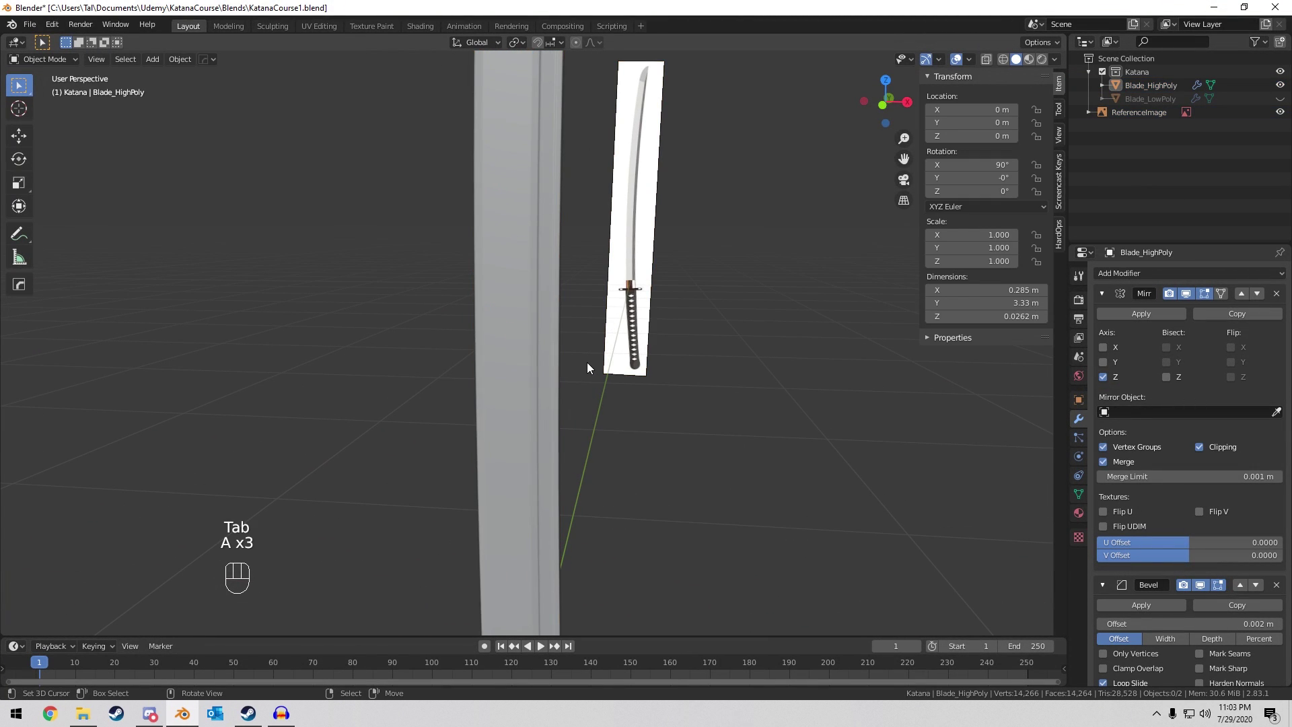
pyautogui.moveTo(586, 362); pyautogui.dragTo(556, 413, button='middle')
pyautogui.moveTo(716, 347); pyautogui.dragTo(838, 322, button='middle')
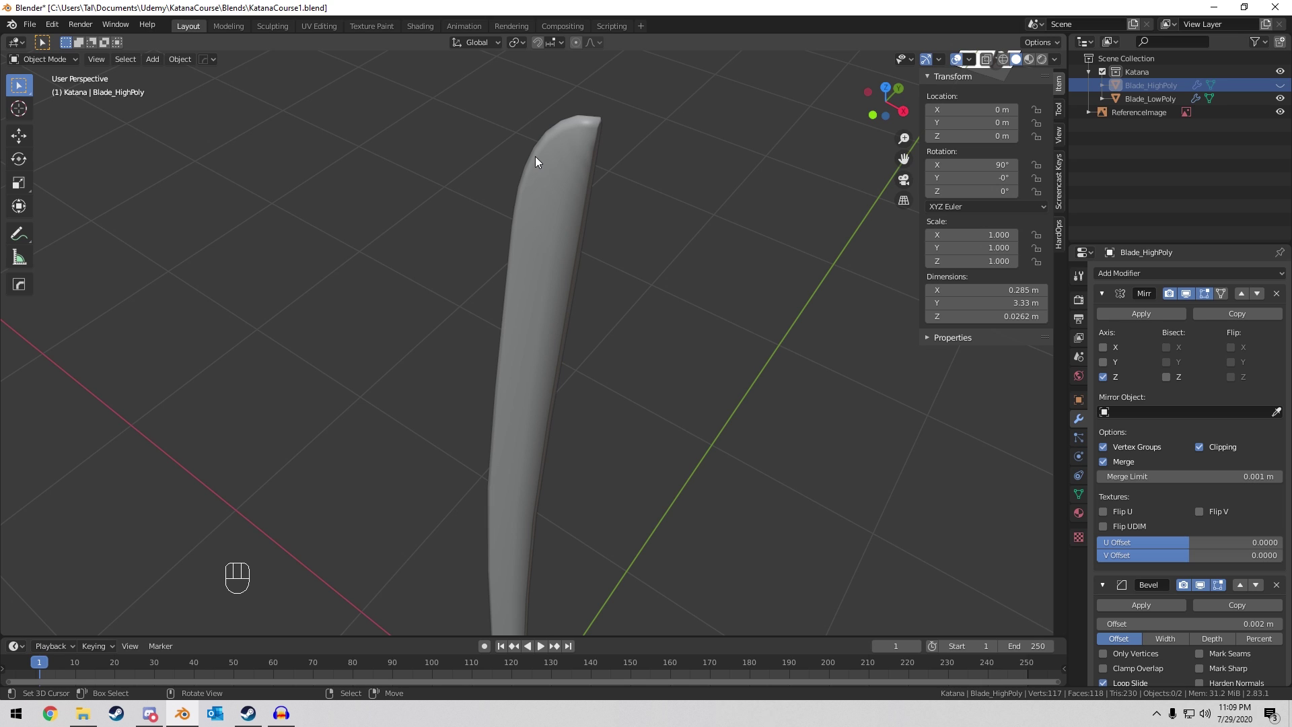
# Select the low-poly blade's centre vertex path along the spine, from just below the tip to the base.
pyautogui.click(535, 161)
pyautogui.moveTo(568, 152); pyautogui.dragTo(616, 243, button='middle')
pyautogui.press('Tab')
pyautogui.click(574, 240)
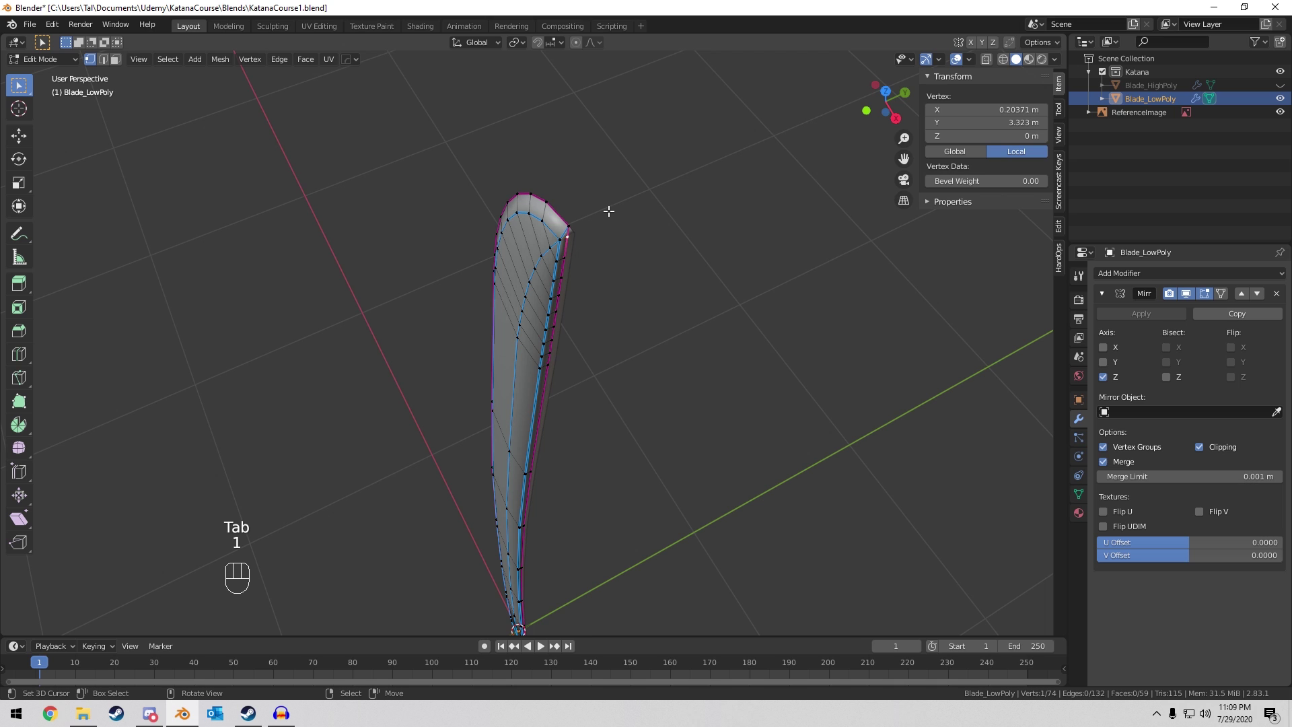
pyautogui.press('KP_Decimal')
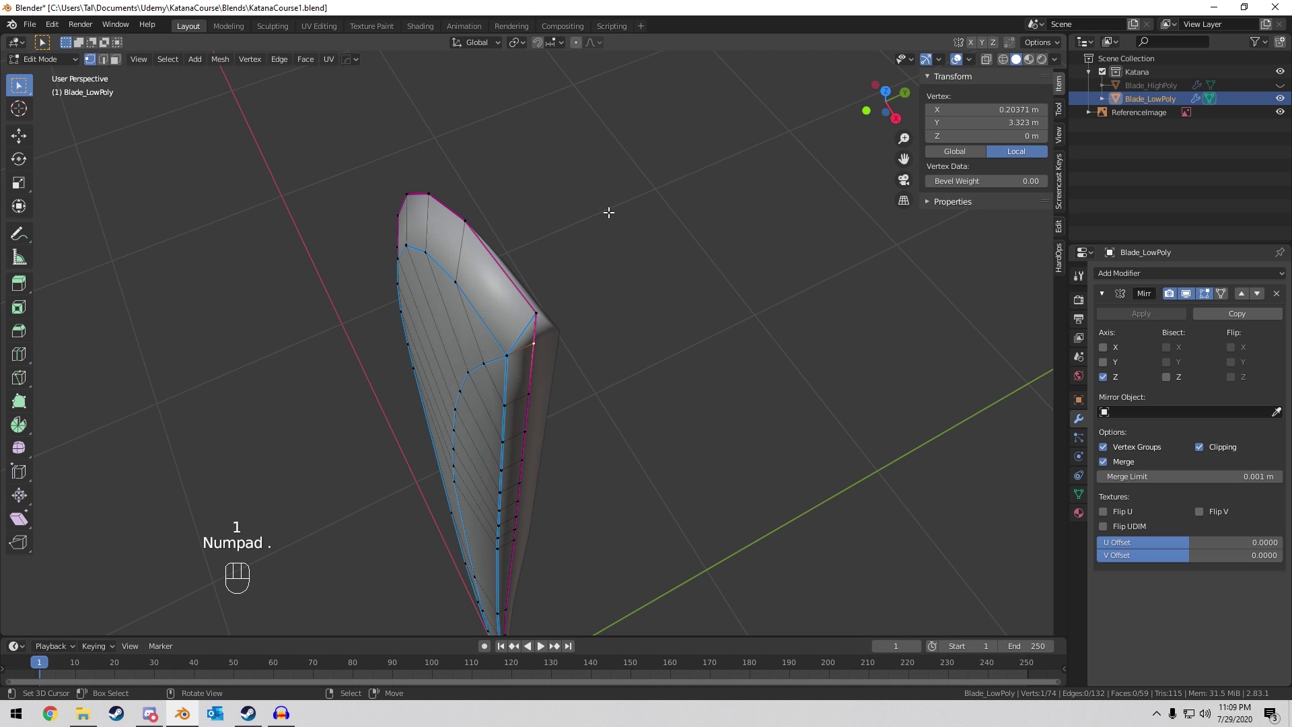
pyautogui.moveTo(555, 345); pyautogui.dragTo(582, 392, button='middle')
pyautogui.keyDown('ctrl'); pyautogui.click(516, 599); pyautogui.keyUp('ctrl')
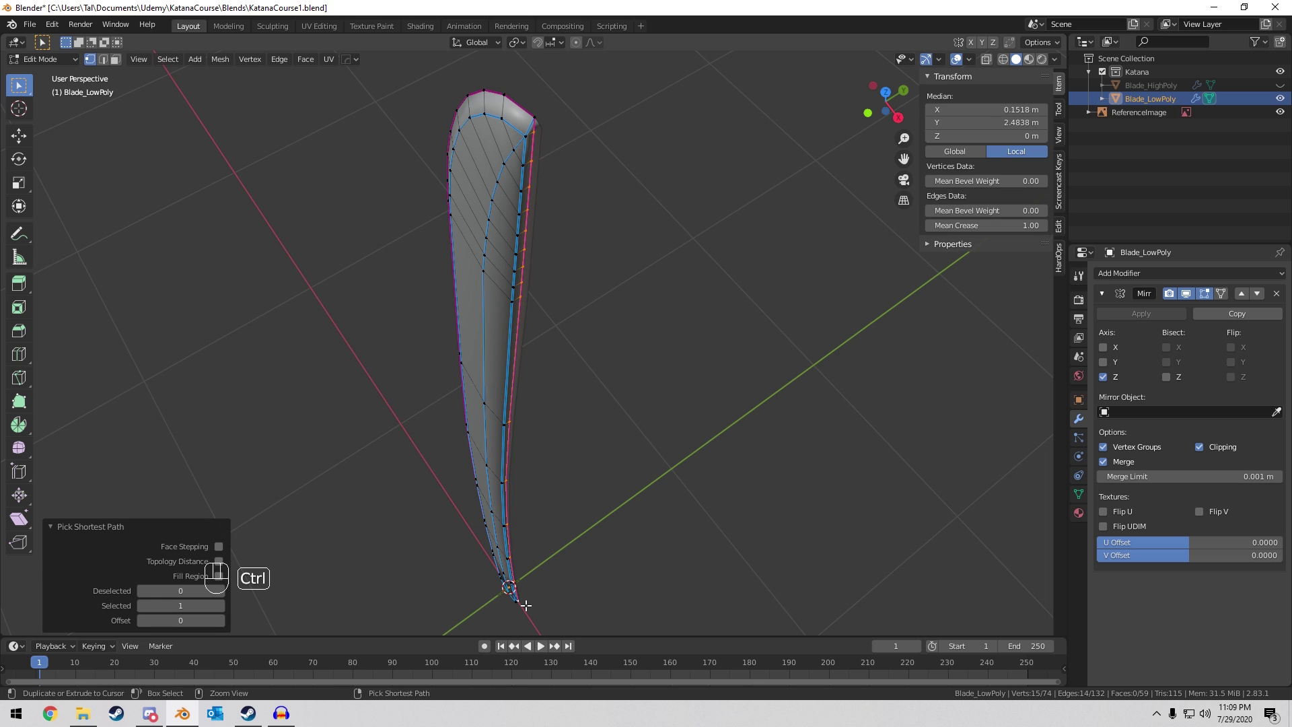
# Try to shift the low-poly spine path about 0.007 m along X and move the tip vertex to match, and undo the changes.
pyautogui.moveTo(599, 316); pyautogui.dragTo(646, 302, button='middle')
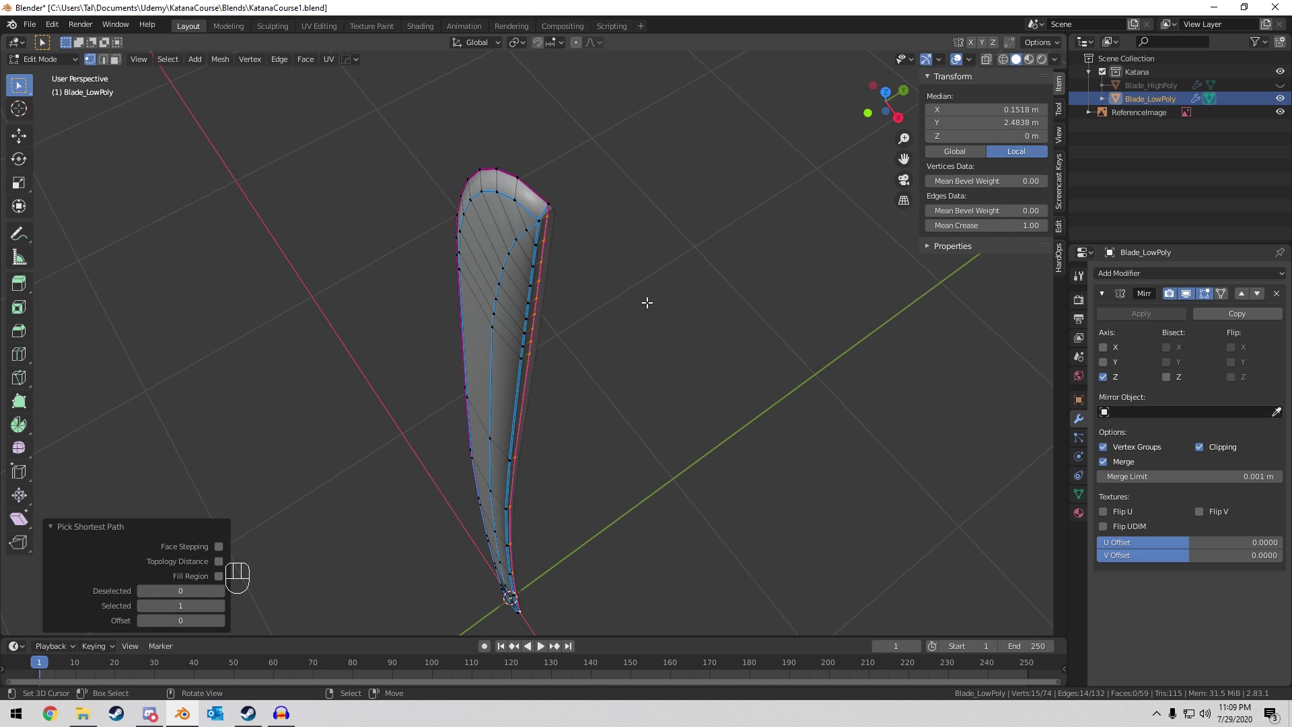
pyautogui.press('KP_1')
pyautogui.scroll(4, 645, 300)
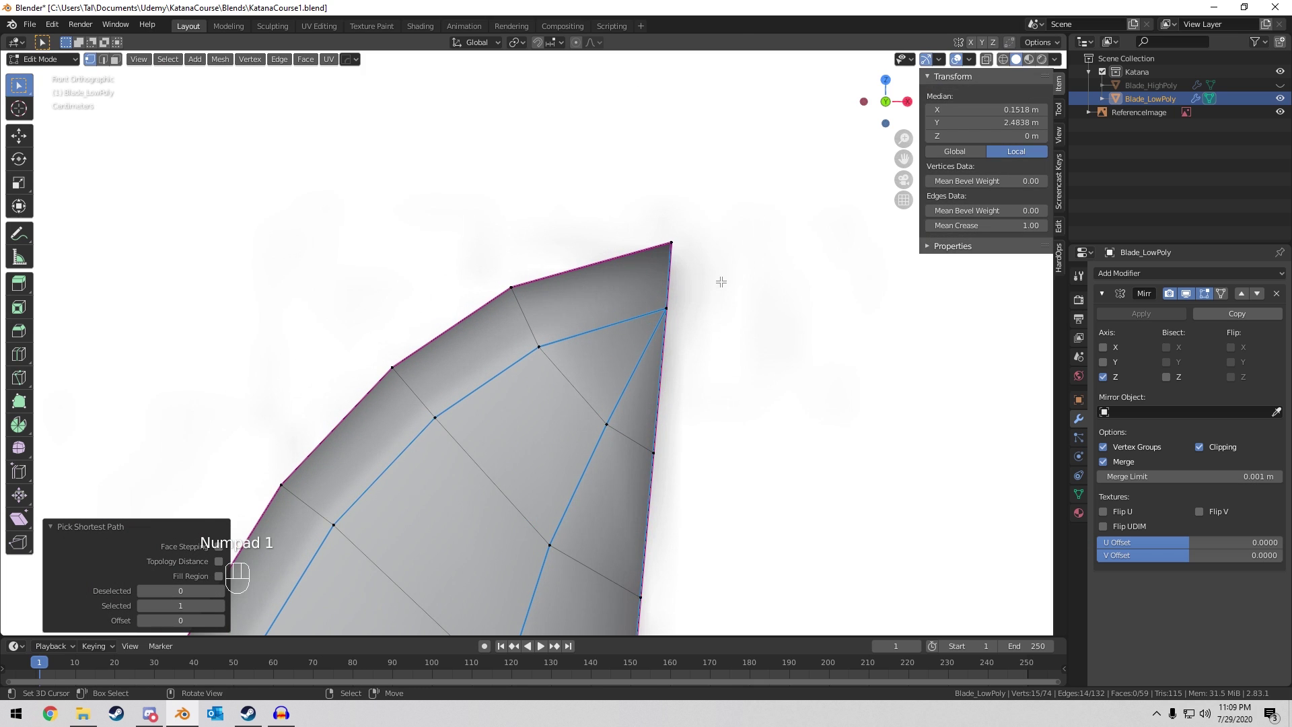
pyautogui.press('g')
pyautogui.press('x')
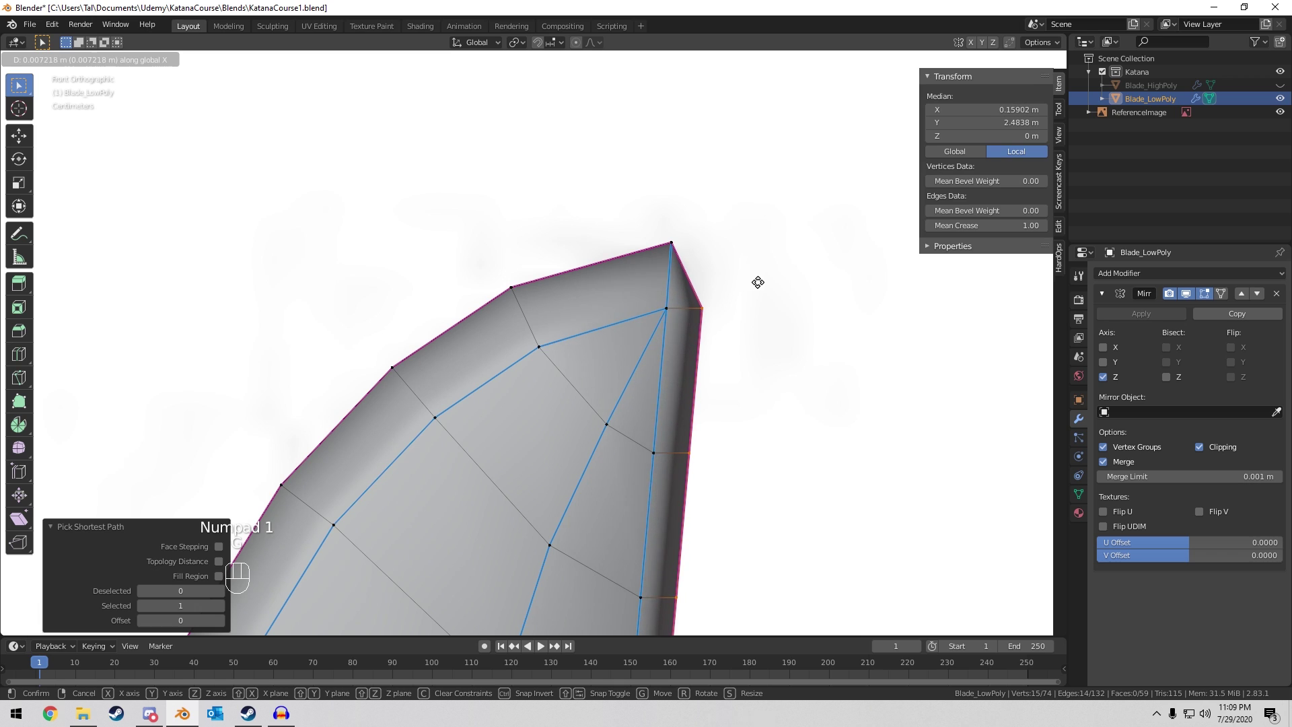
pyautogui.click(759, 282)
pyautogui.keyDown('shift'); pyautogui.moveTo(759, 281); pyautogui.dragTo(627, 301, button='middle'); pyautogui.keyUp('shift')
pyautogui.rightClick(560, 265)
pyautogui.press('g')
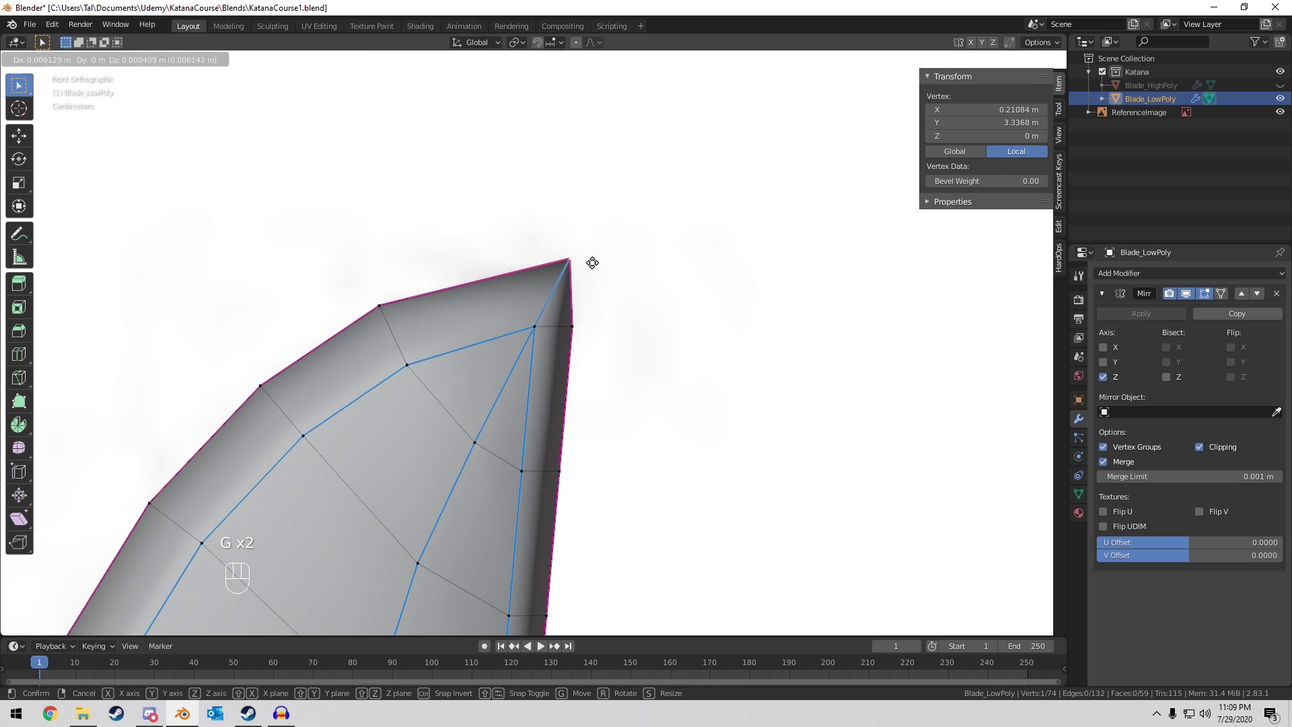
pyautogui.press('x')
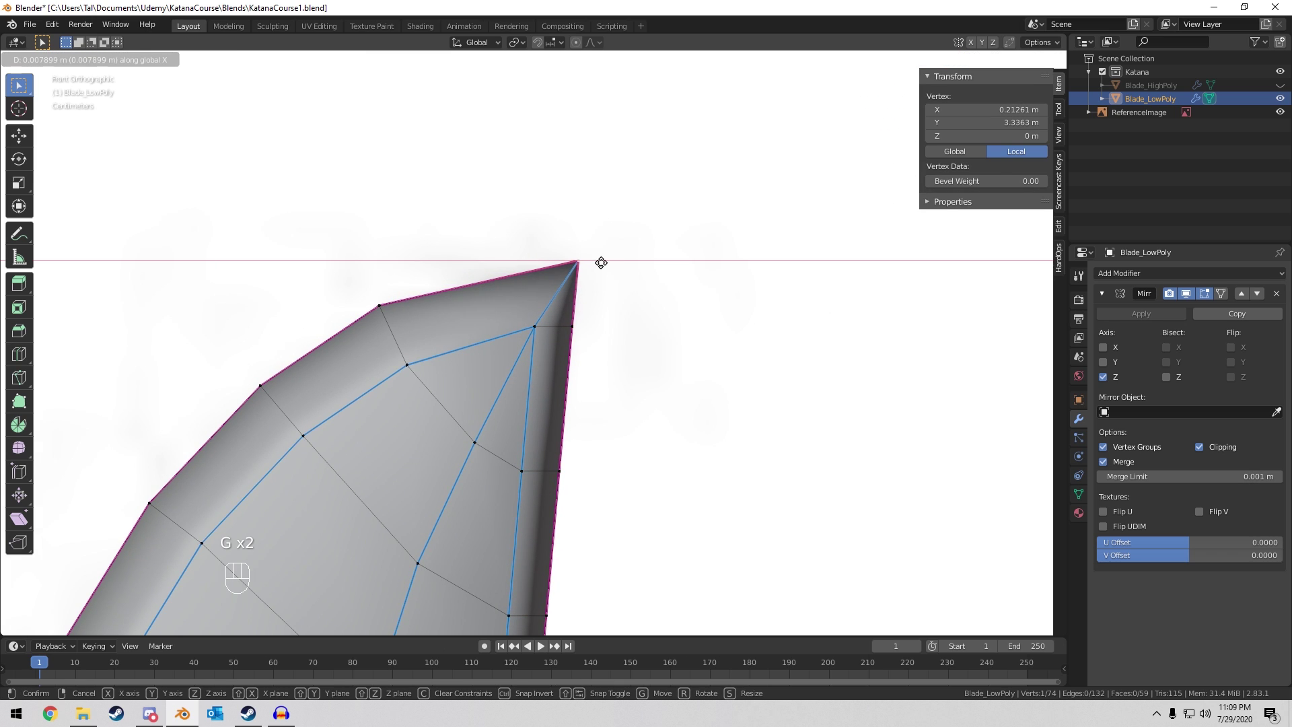
pyautogui.rightClick(600, 263)
pyautogui.hotkey('ctrl', 'z')
pyautogui.hotkey('ctrl', 'z')
pyautogui.hotkey('ctrl', 'z')
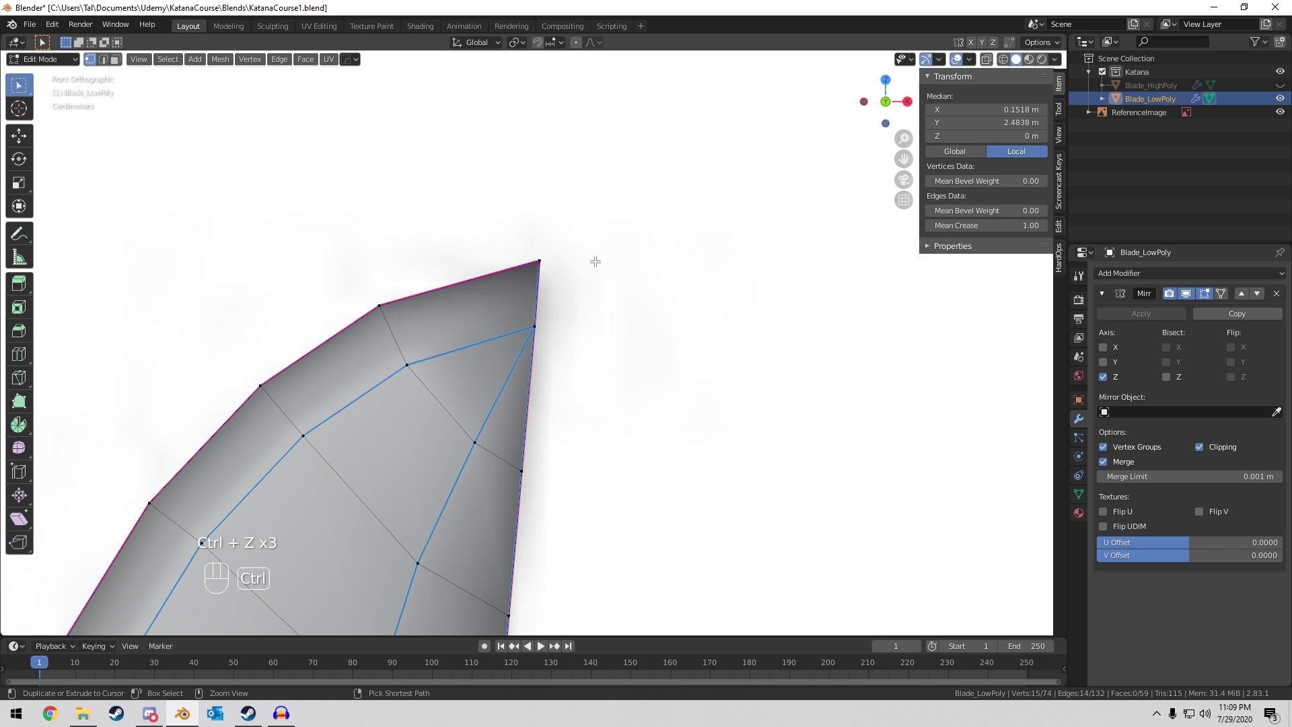
# Extend the low-poly spine selection to include the tip vertex.
pyautogui.moveTo(594, 263); pyautogui.dragTo(479, 320, button='middle')
pyautogui.keyDown('shift'); pyautogui.moveTo(710, 306); pyautogui.dragTo(643, 301, button='middle'); pyautogui.keyUp('shift')
pyautogui.keyDown('ctrl'); pyautogui.click(642, 296); pyautogui.keyUp('ctrl')
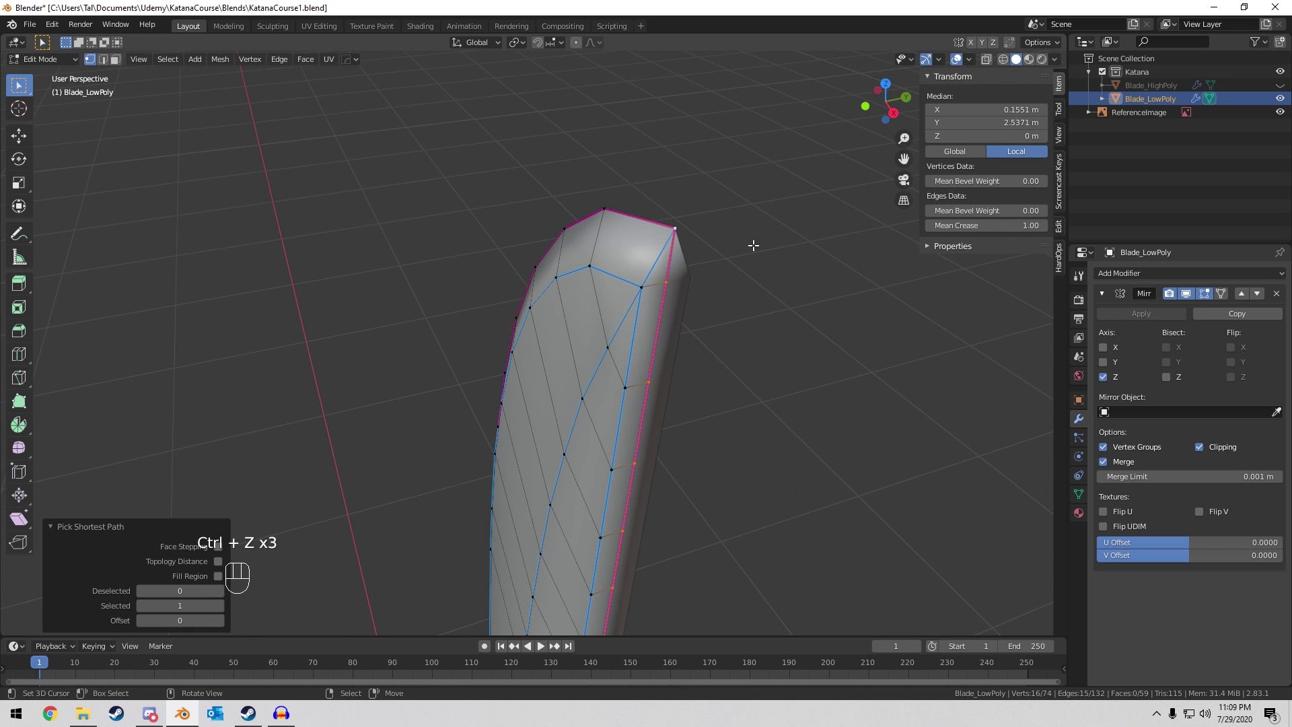
# Try to move the spine path with the tip vertex 0.006265 m along X, and undo the move.
pyautogui.press('KP_1')
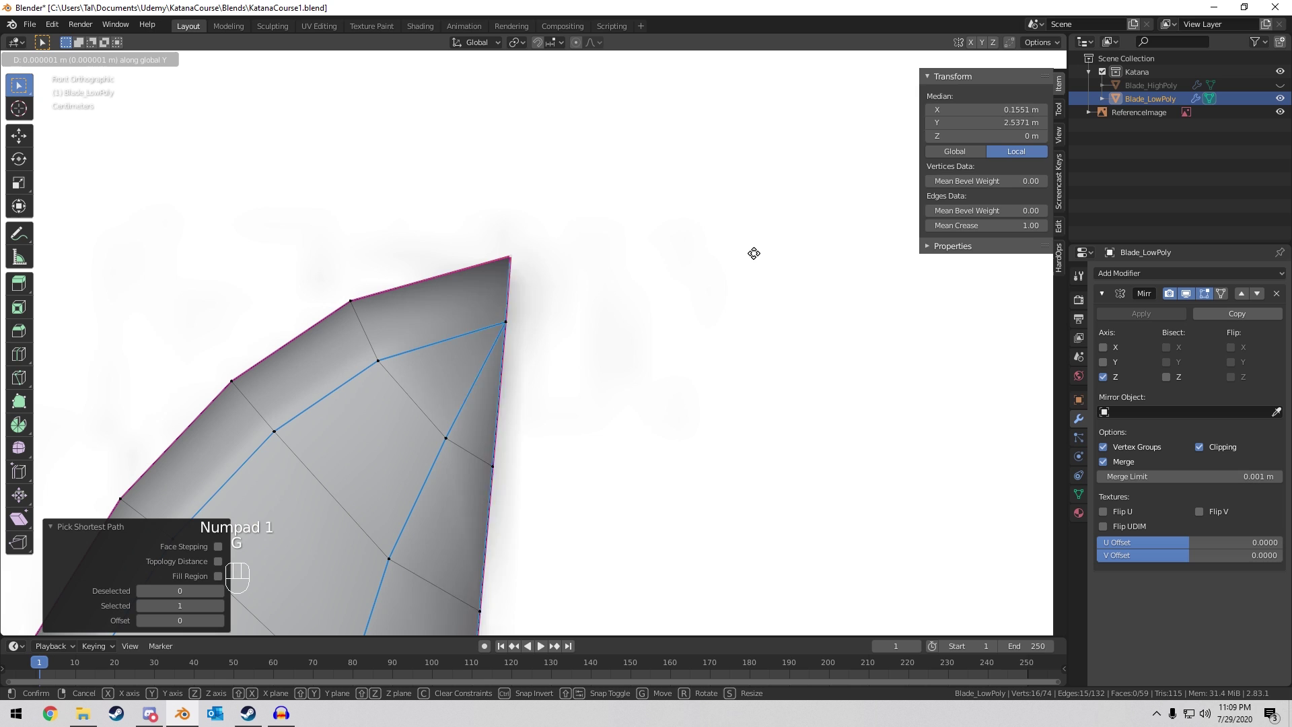
pyautogui.press('g')
pyautogui.press('x')
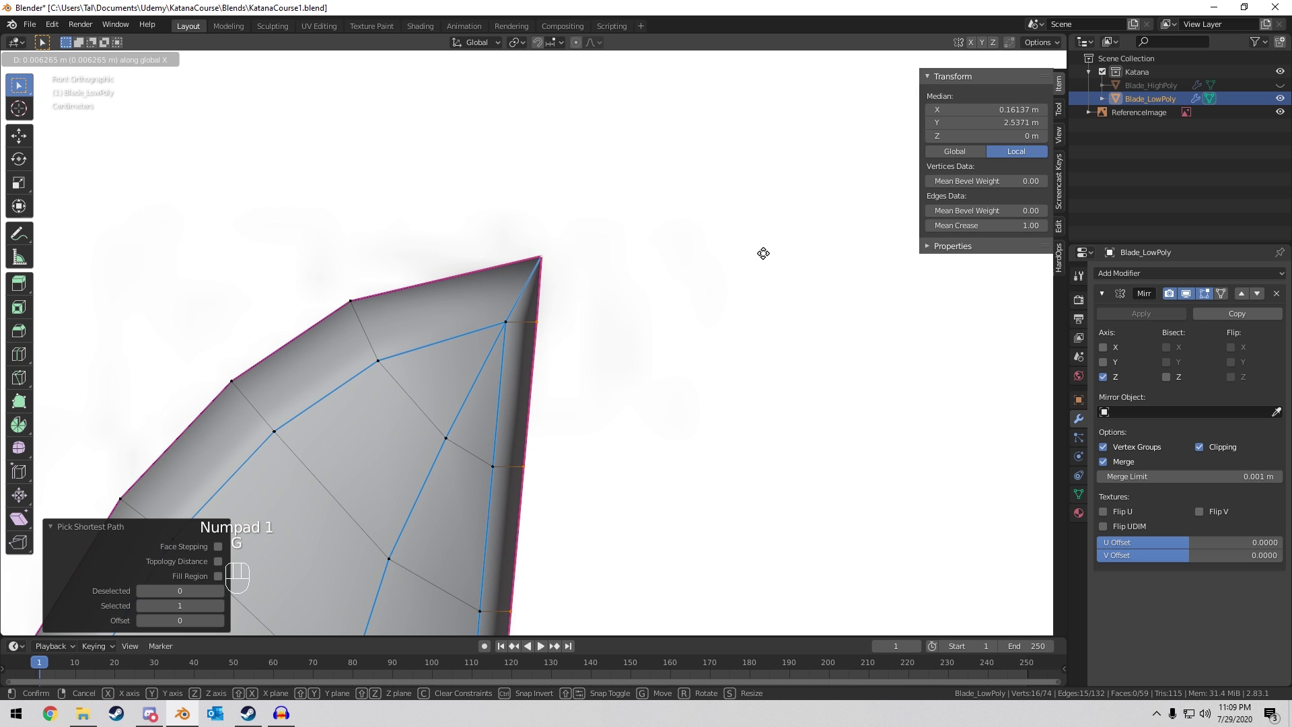
pyautogui.click(762, 253)
pyautogui.moveTo(761, 253); pyautogui.dragTo(727, 309, button='middle')
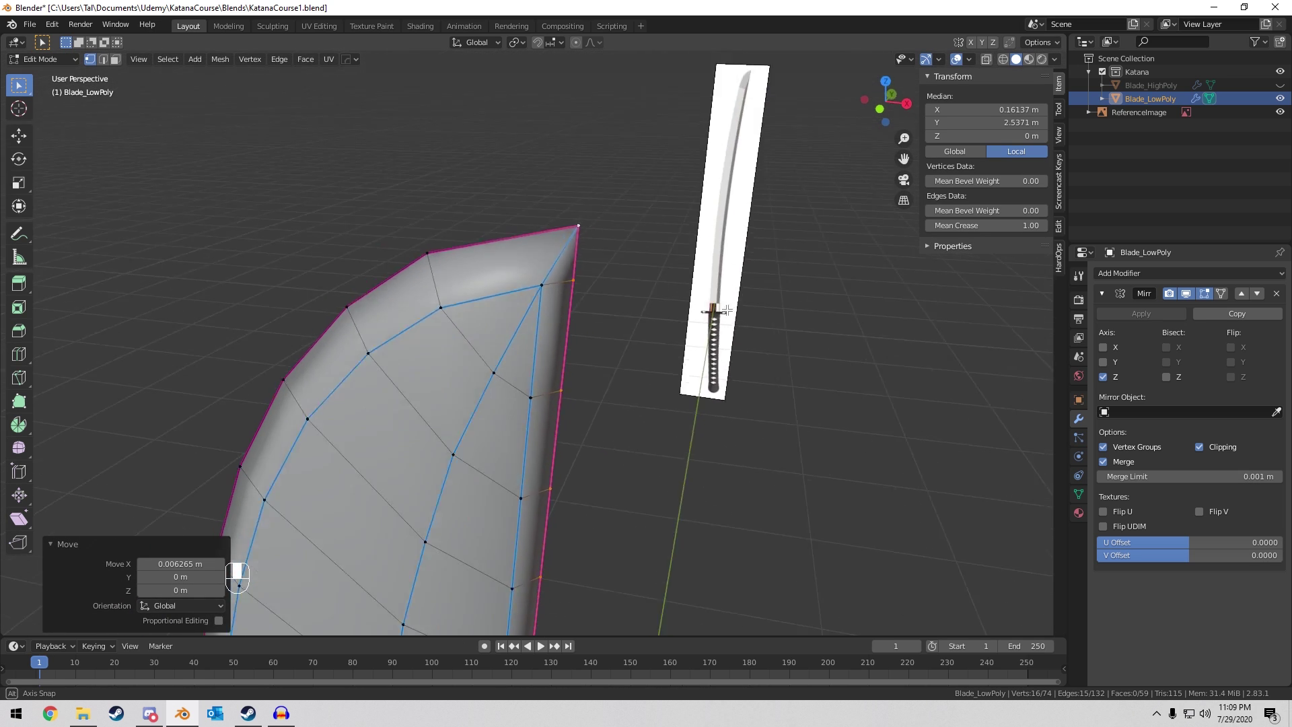
pyautogui.hotkey('ctrl', 'z')
# Move the selected low-poly spine path and tip vertex exactly 0.005 m along X.
pyautogui.press('KP_1')
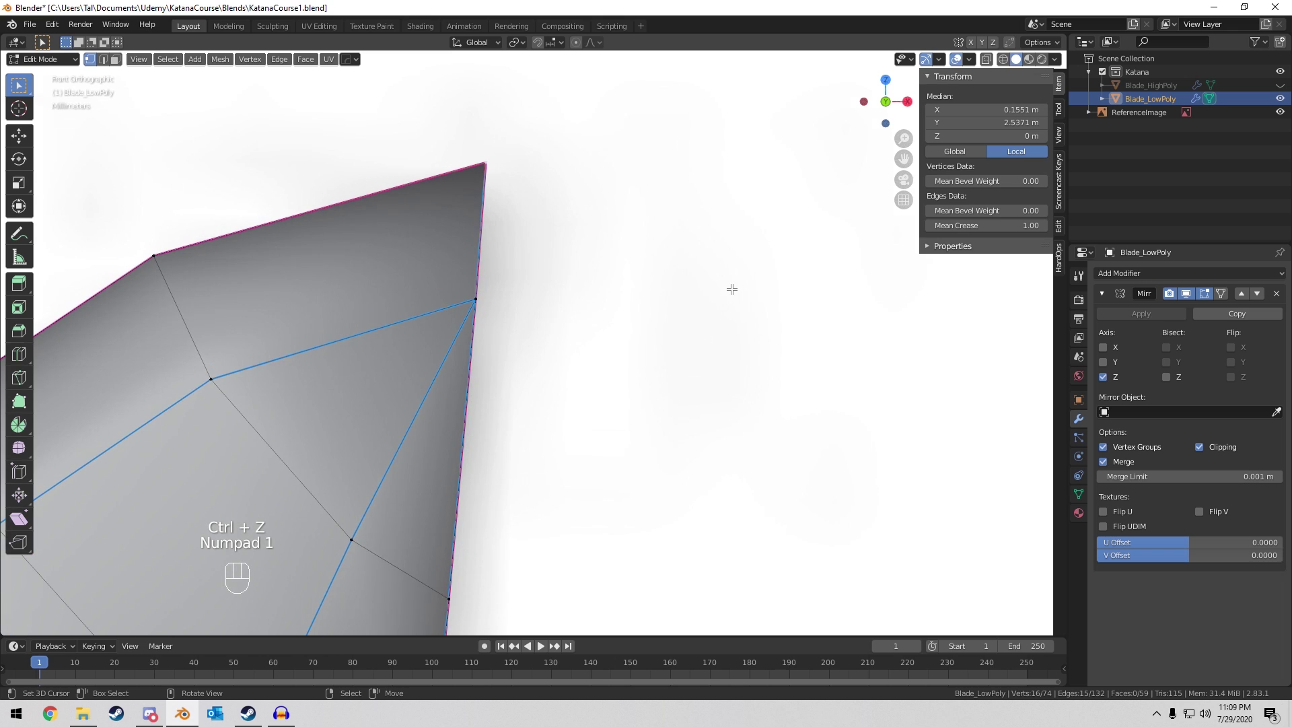
pyautogui.keyDown('shift'); pyautogui.moveTo(576, 198); pyautogui.dragTo(579, 297, button='middle'); pyautogui.keyUp('shift')
pyautogui.press('g')
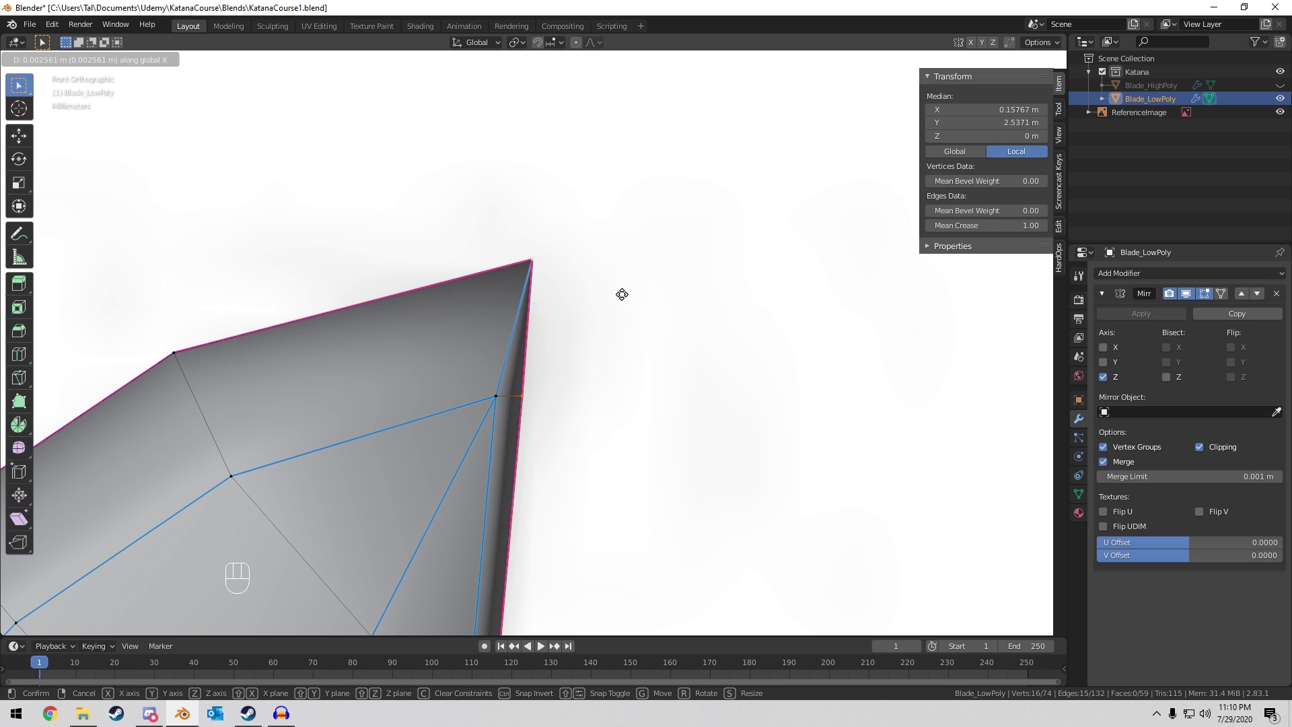
pyautogui.write('005')
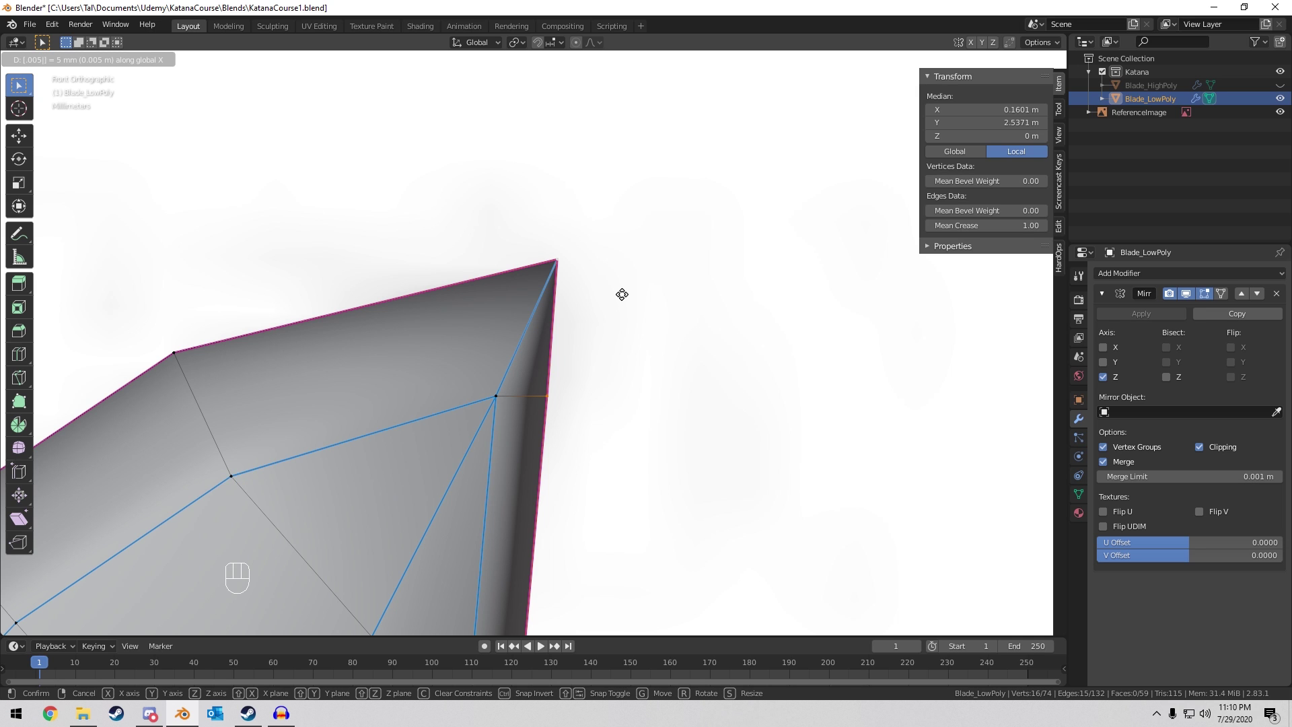
pyautogui.click(622, 294)
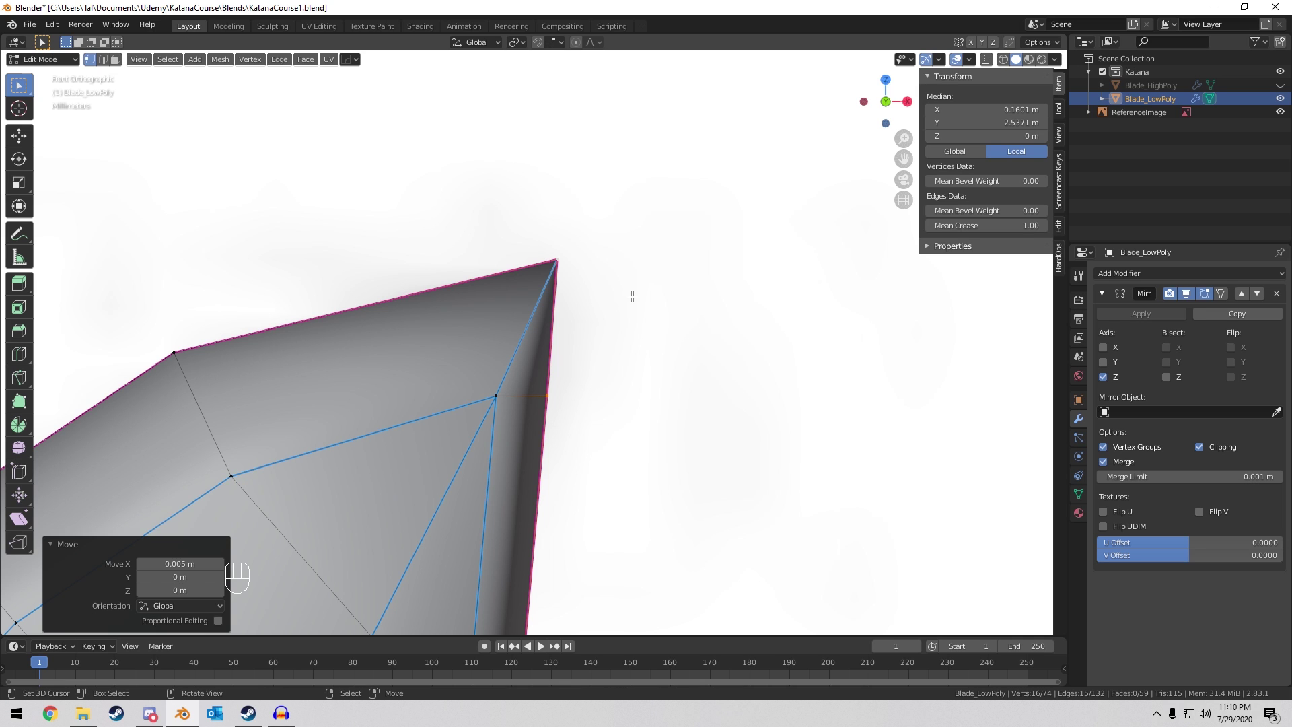
# Leave Edit Mode, hide the low-poly blade, and show and select the high-poly blade.
pyautogui.scroll(-4, 633, 297)
pyautogui.moveTo(629, 300); pyautogui.dragTo(533, 404, button='middle')
pyautogui.keyDown('shift'); pyautogui.moveTo(609, 343); pyautogui.dragTo(588, 285, button='middle'); pyautogui.keyUp('shift')
pyautogui.scroll(3, 538, 358)
pyautogui.scroll(-3, 547, 358)
pyautogui.press('Tab')
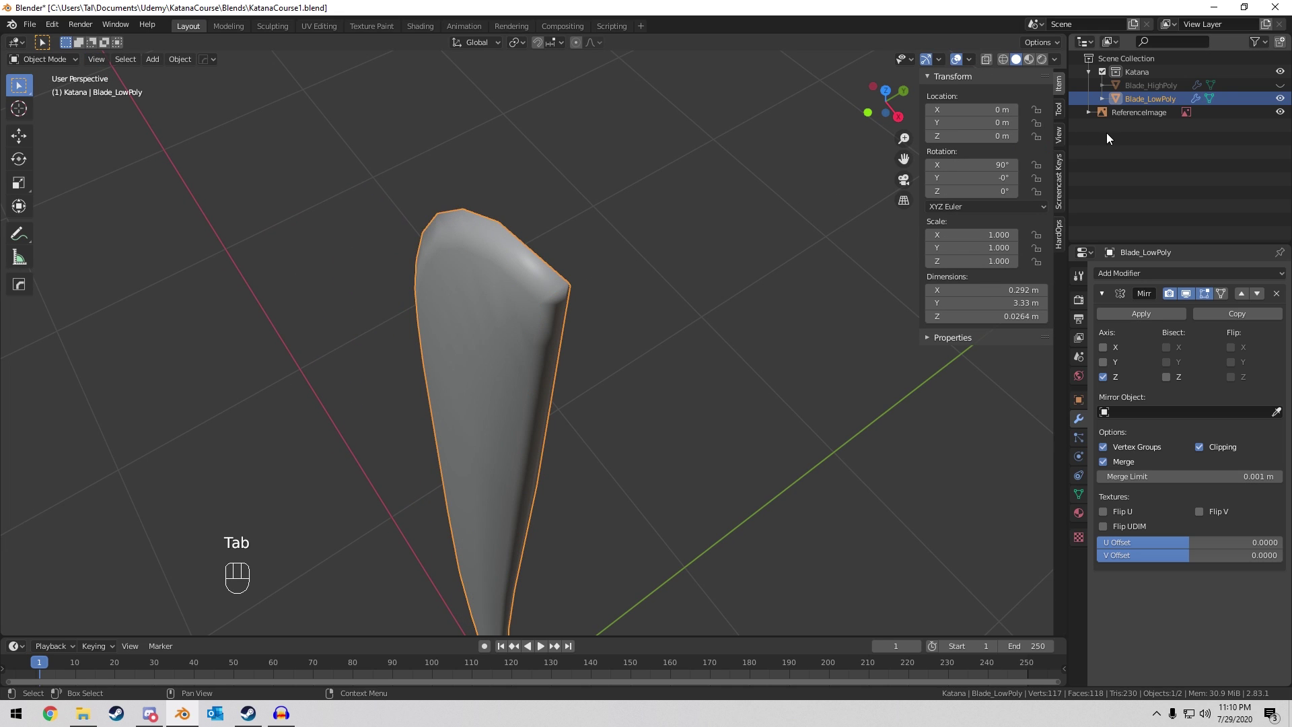
pyautogui.click(1280, 98)
pyautogui.click(1280, 84)
pyautogui.click(562, 281)
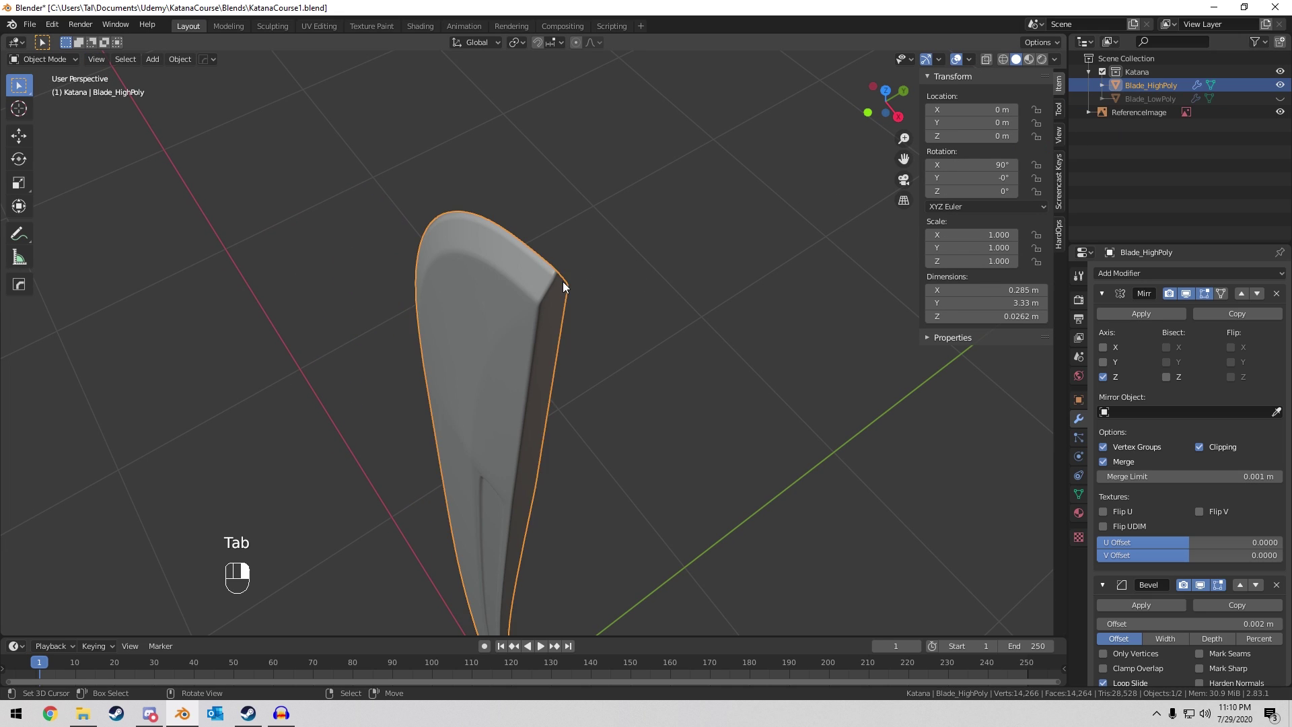
# Enter Edit Mode on the high-poly blade and select the shortest vertex path from the tip down the spine to the base.
pyautogui.press('Tab')
pyautogui.moveTo(563, 276); pyautogui.dragTo(574, 395, button='middle')
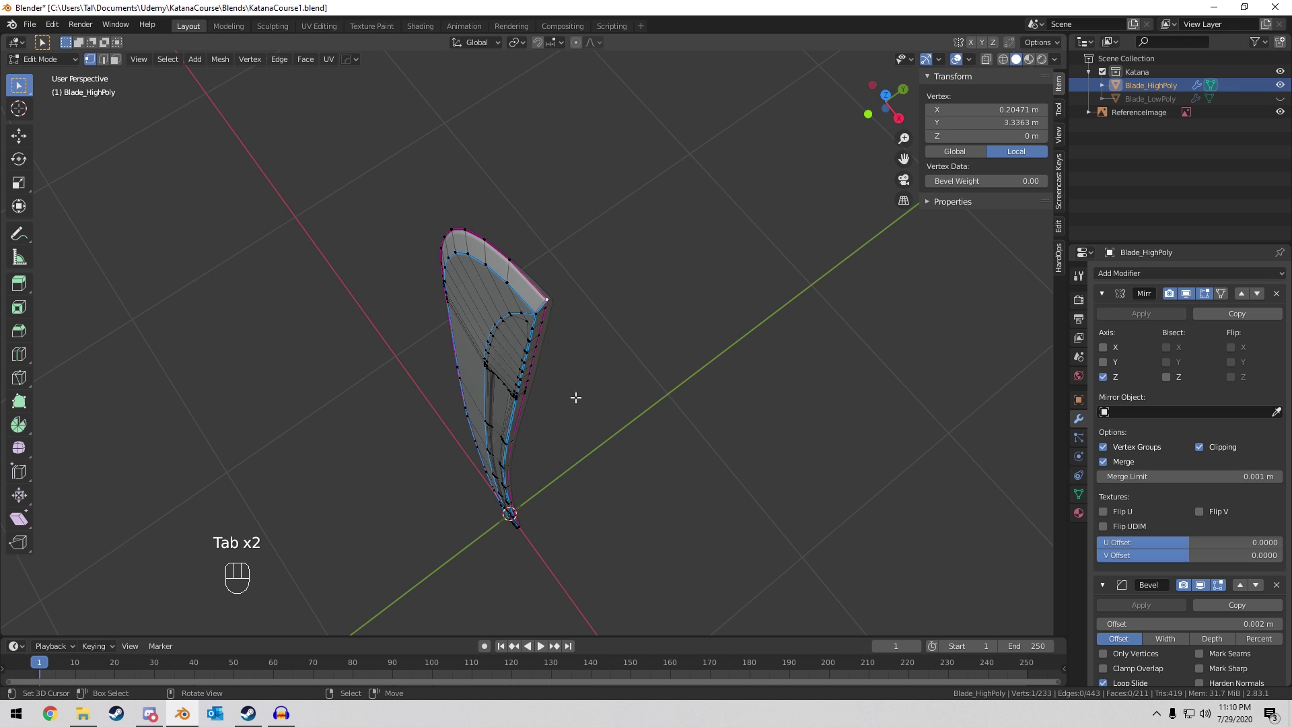
pyautogui.keyDown('ctrl'); pyautogui.click(525, 532); pyautogui.keyUp('ctrl')
# Move the selected high-poly spine path exactly 0.005 m along X and return to Object Mode.
pyautogui.press('KP_1')
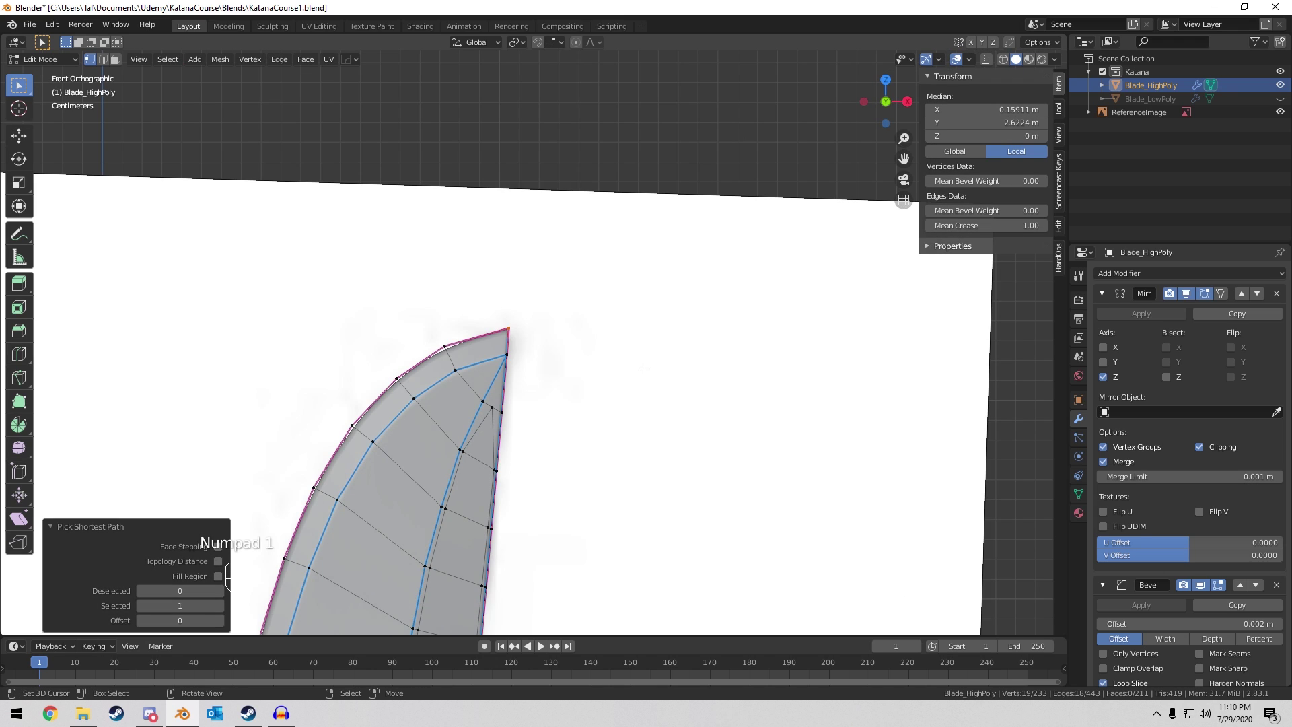
pyautogui.scroll(3, 644, 369)
pyautogui.press('g')
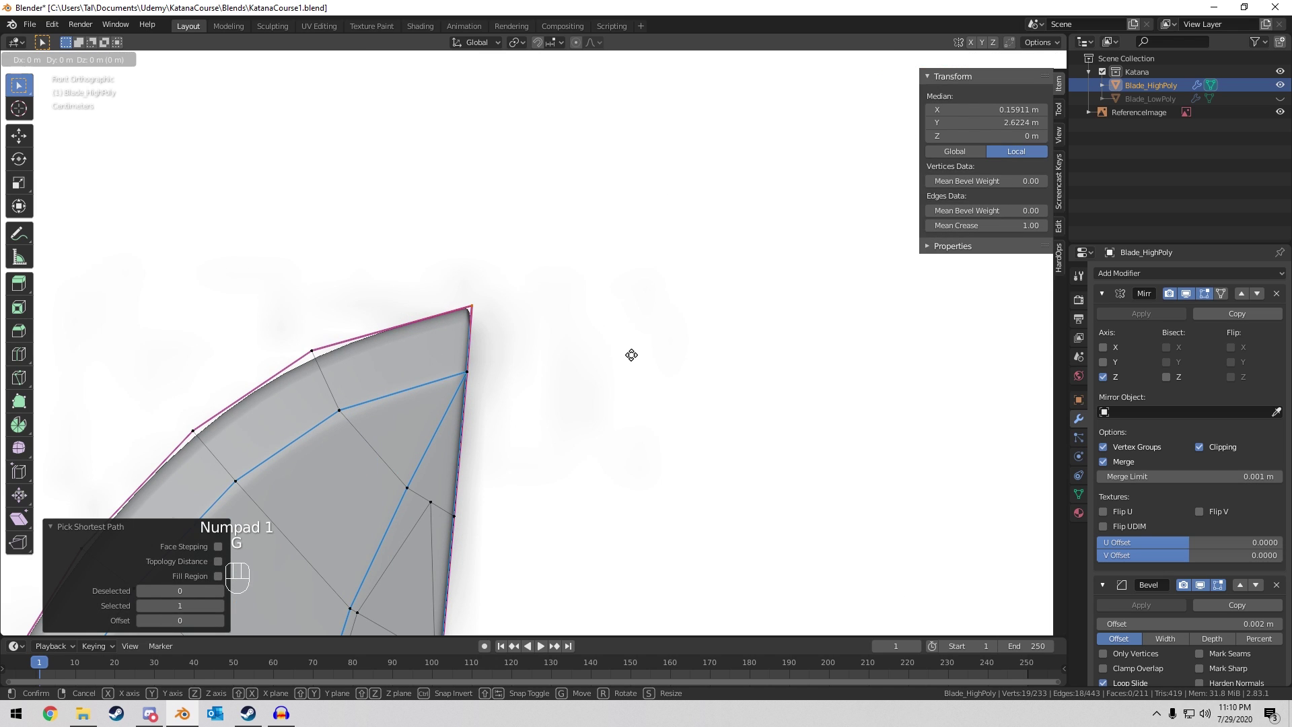
pyautogui.write('.')
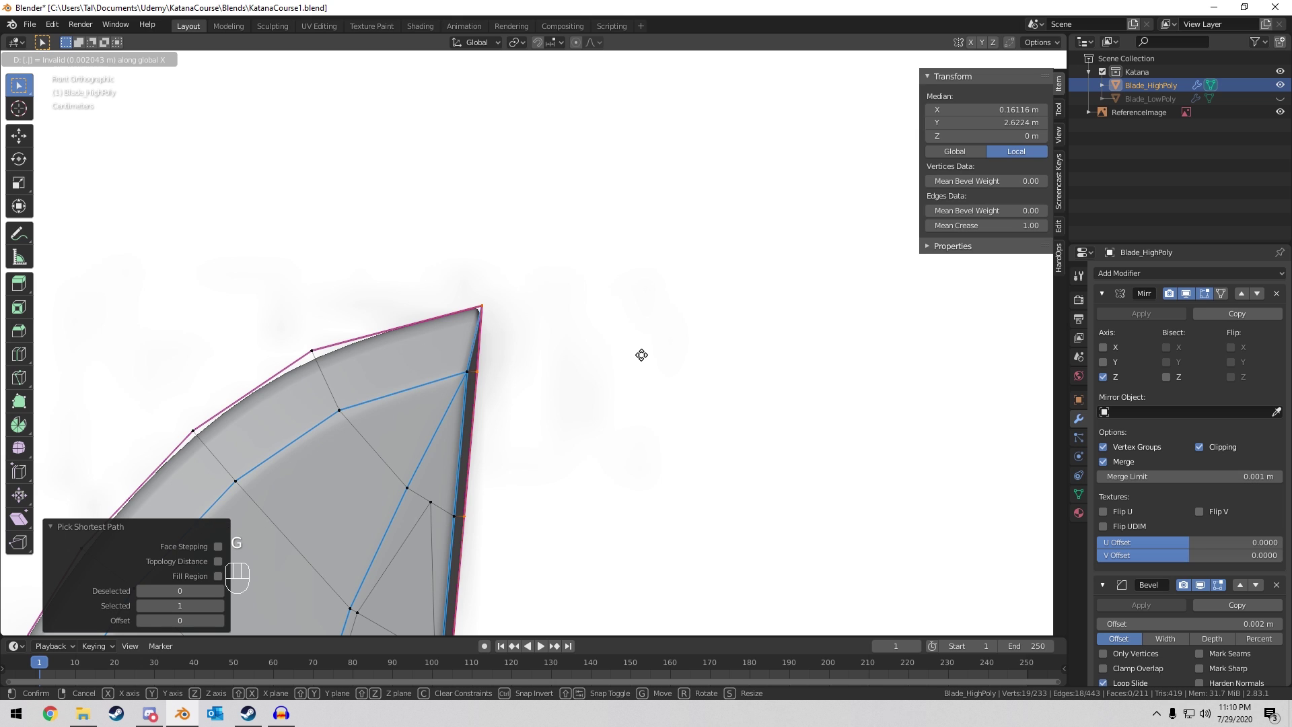
pyautogui.write('005')
pyautogui.press('Return')
pyautogui.press('Tab')
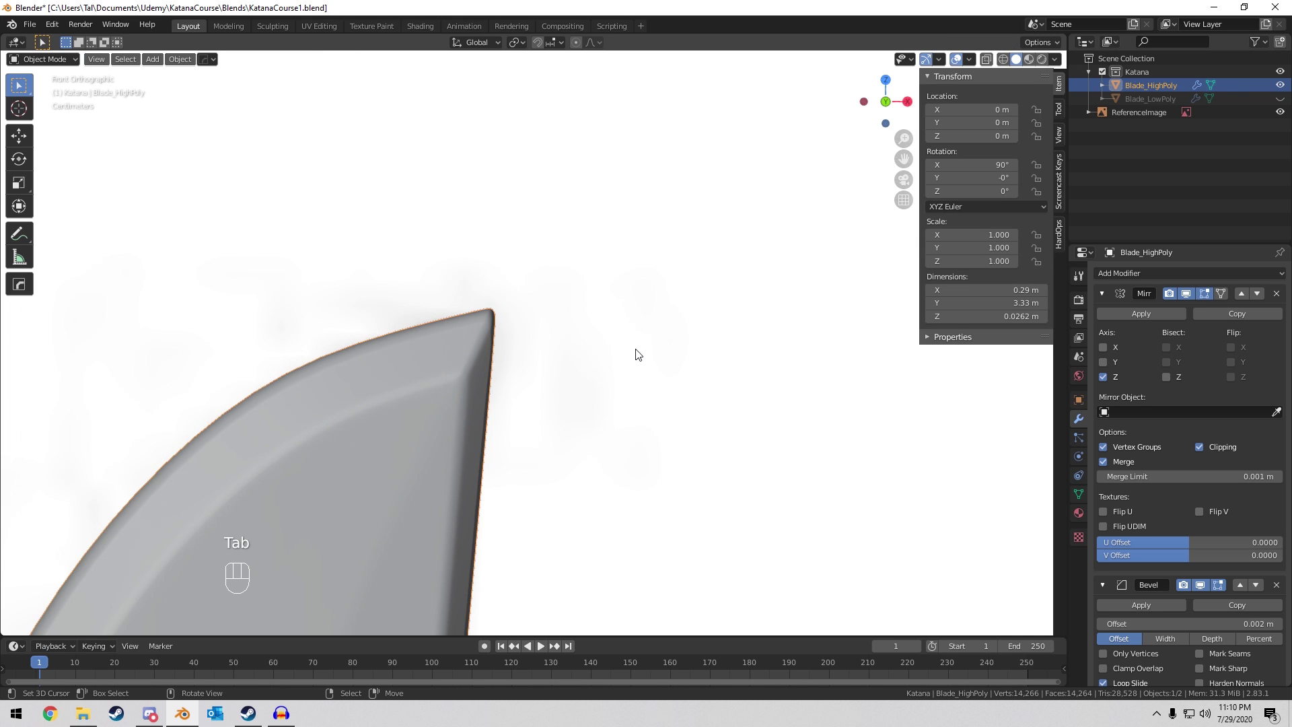
pyautogui.moveTo(638, 355); pyautogui.dragTo(565, 508, button='middle')
pyautogui.moveTo(552, 347); pyautogui.dragTo(556, 266, button='middle')
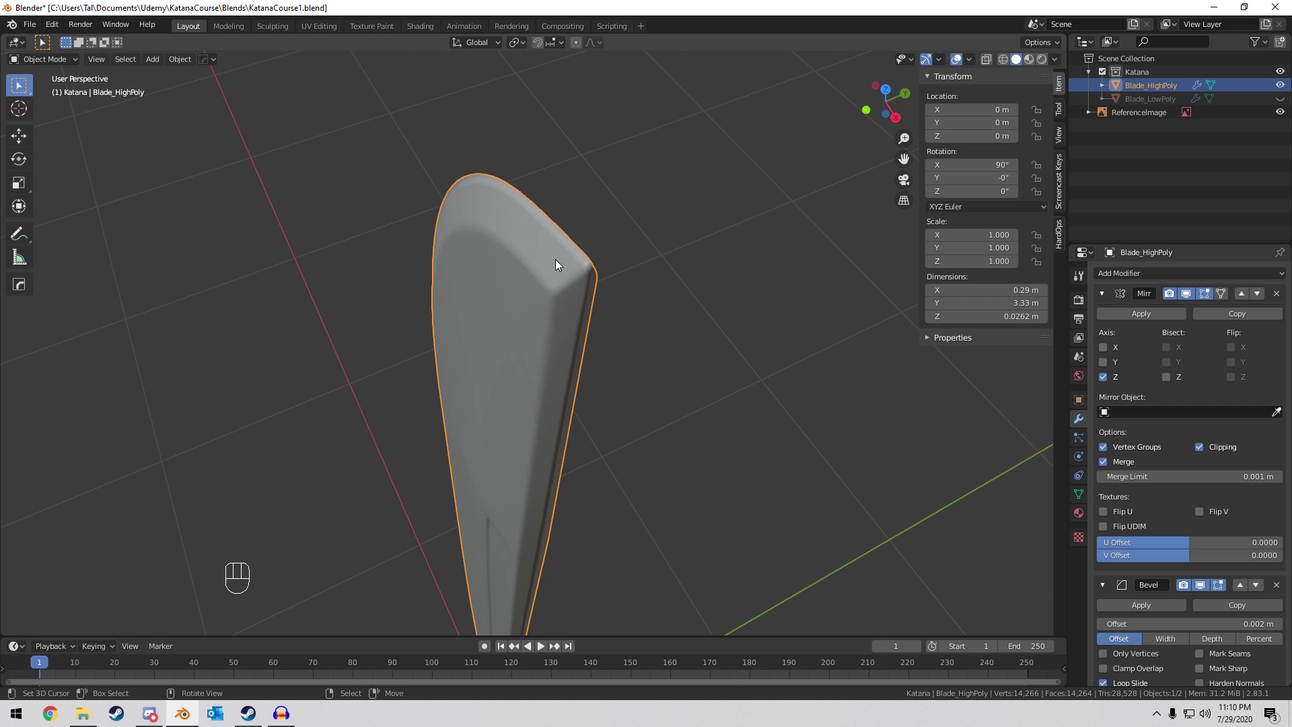
pyautogui.scroll(-1, 548, 353)
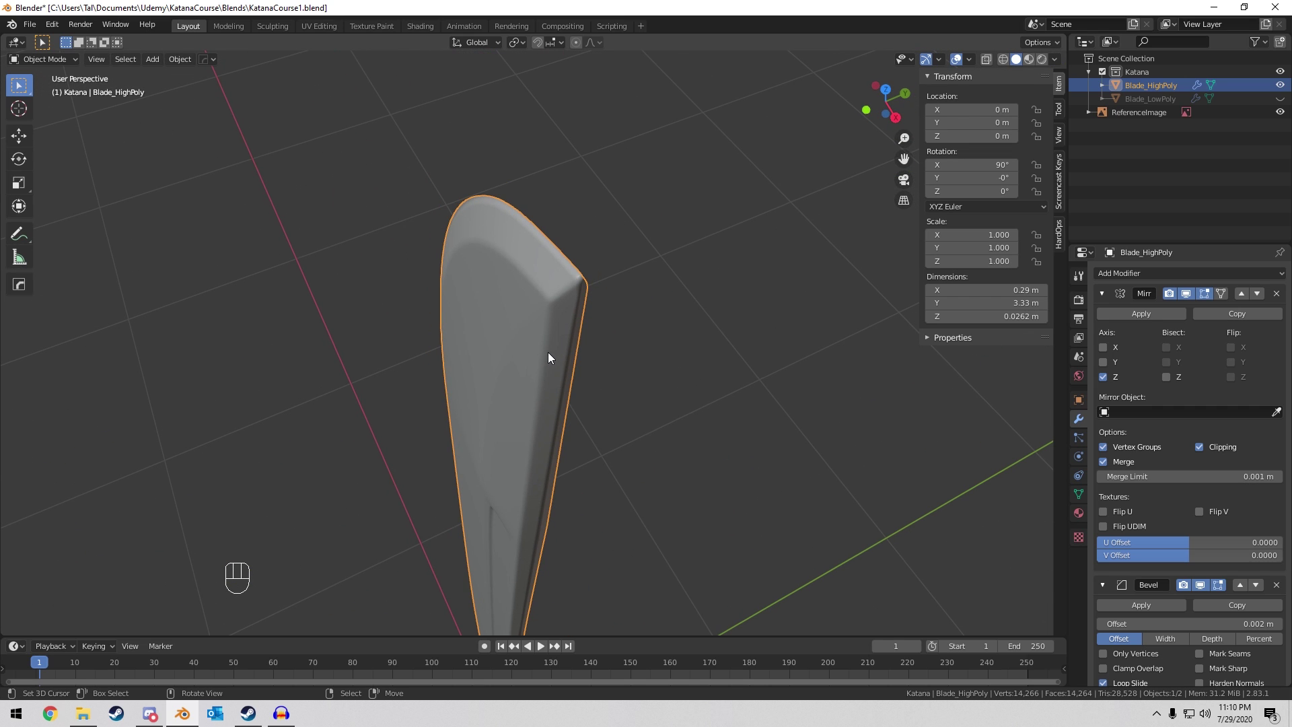
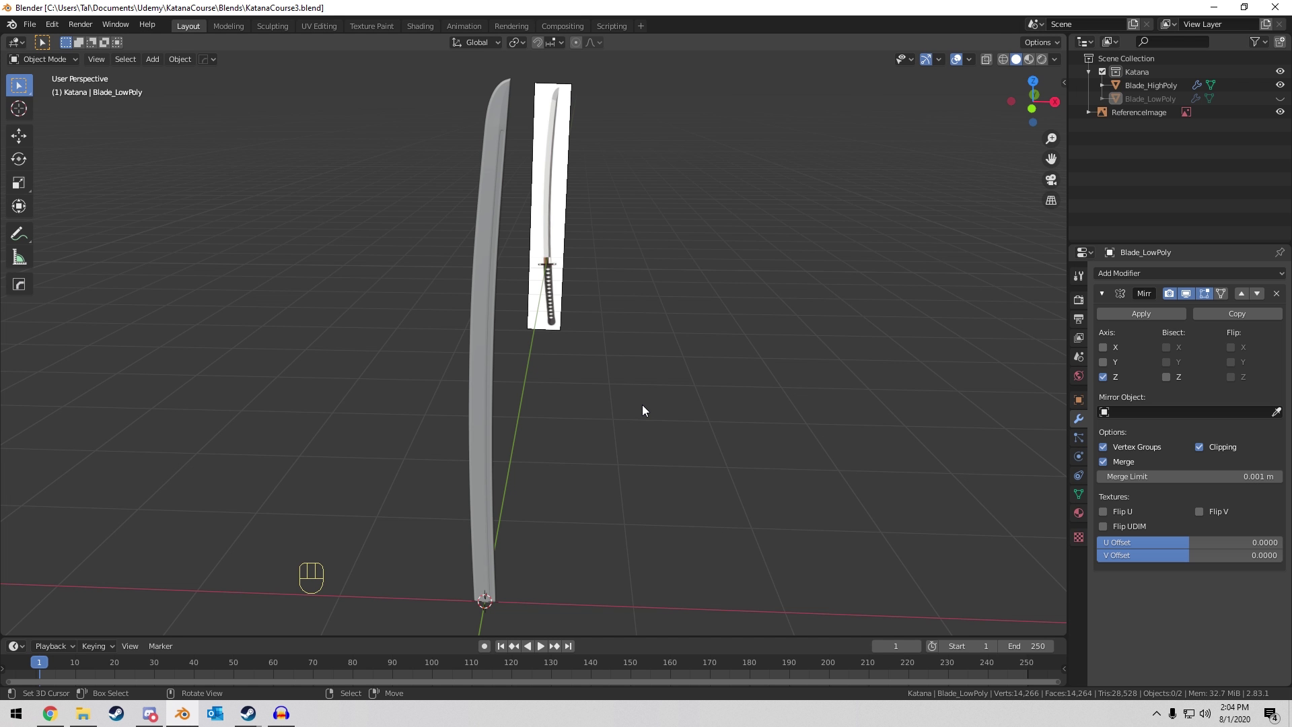
# Reset the 3D cursor to the world origin and add a cube mesh at the base of the blade.
pyautogui.press('KP_1')
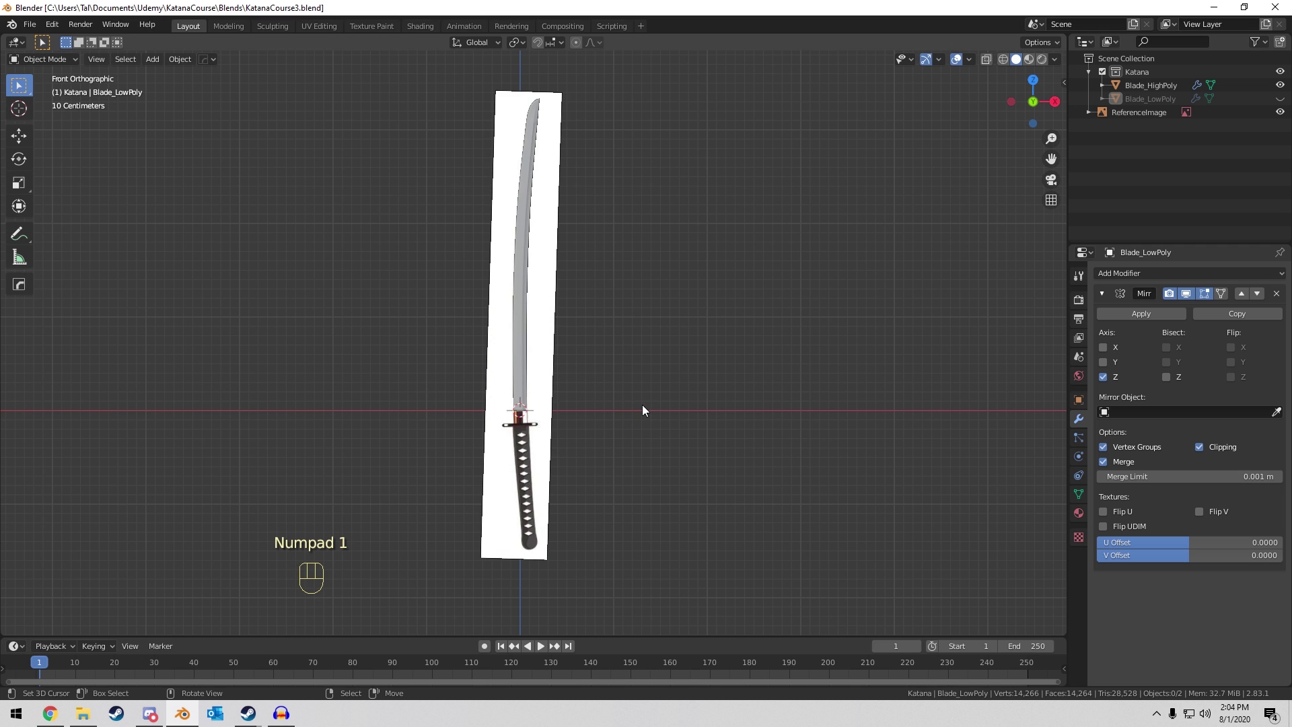
pyautogui.hotkey('shift', 'c')
pyautogui.keyDown('shift'); pyautogui.moveTo(549, 421); pyautogui.dragTo(676, 335, button='middle'); pyautogui.keyUp('shift')
pyautogui.scroll(6, 692, 343)
pyautogui.scroll(3, 676, 335)
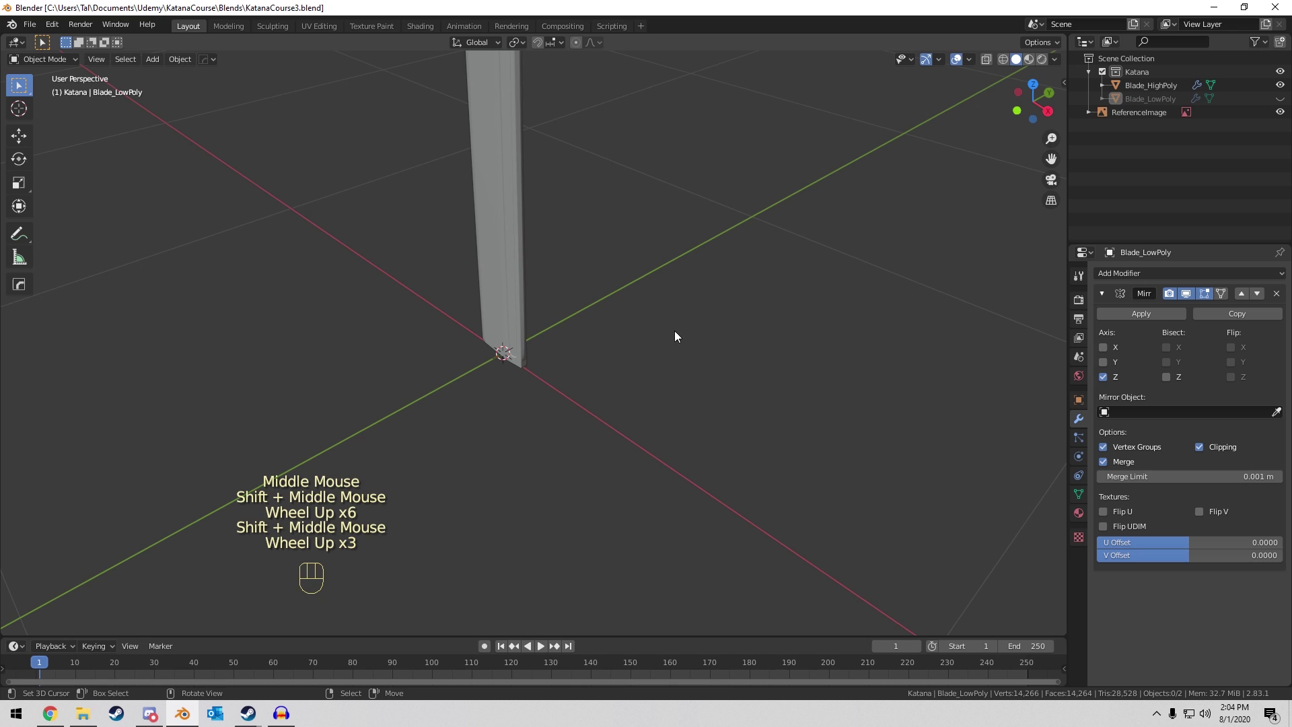
pyautogui.hotkey('shift', 'a')
pyautogui.moveTo(619, 340)
pyautogui.moveTo(560, 328)
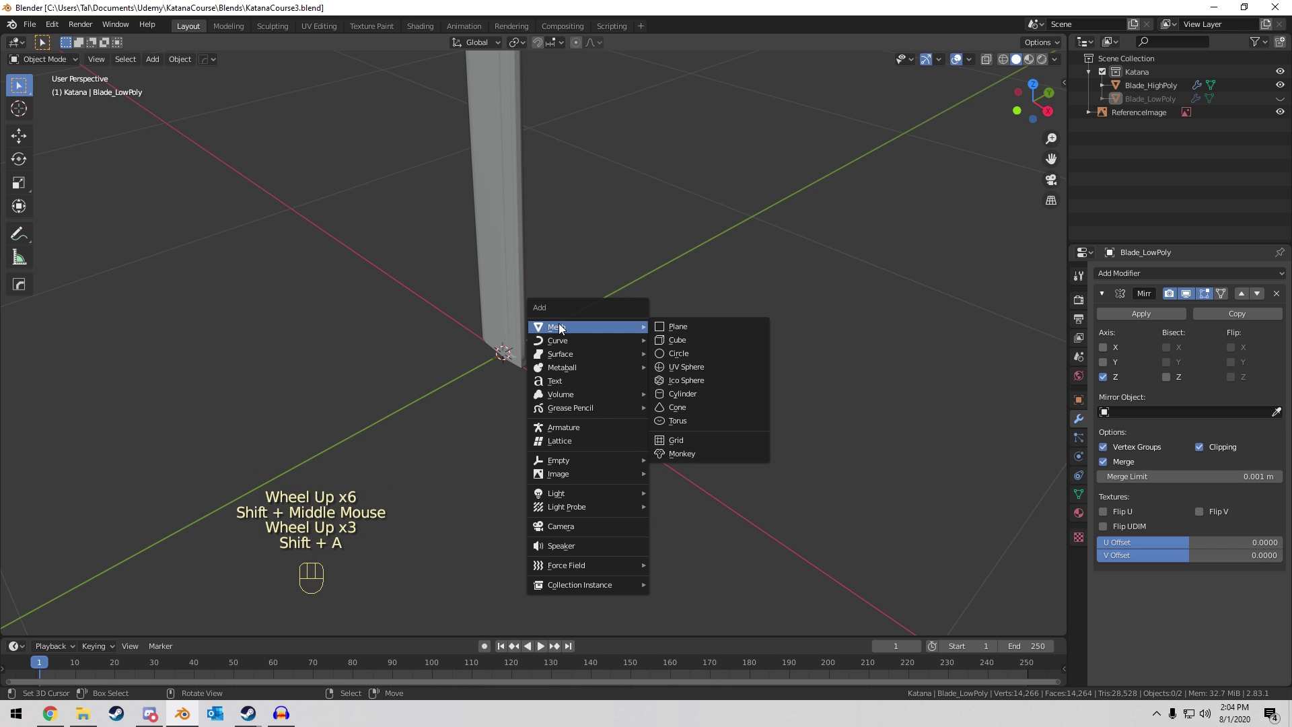
pyautogui.click(673, 339)
# Scale the new cube down uniformly by a factor of 0.25.
pyautogui.scroll(-9, 679, 310)
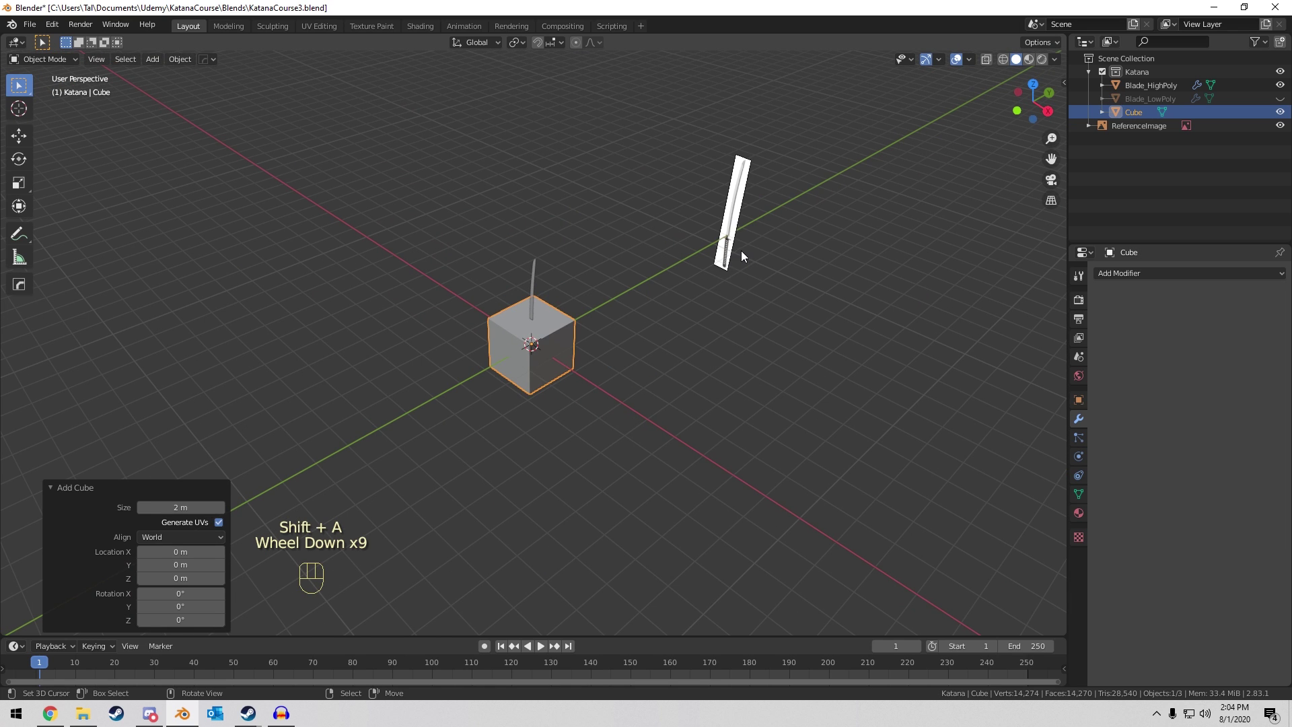
pyautogui.press('KP_1')
pyautogui.press('z')
pyautogui.keyDown('shift'); pyautogui.moveTo(730, 264); pyautogui.dragTo(571, 315, button='middle'); pyautogui.keyUp('shift')
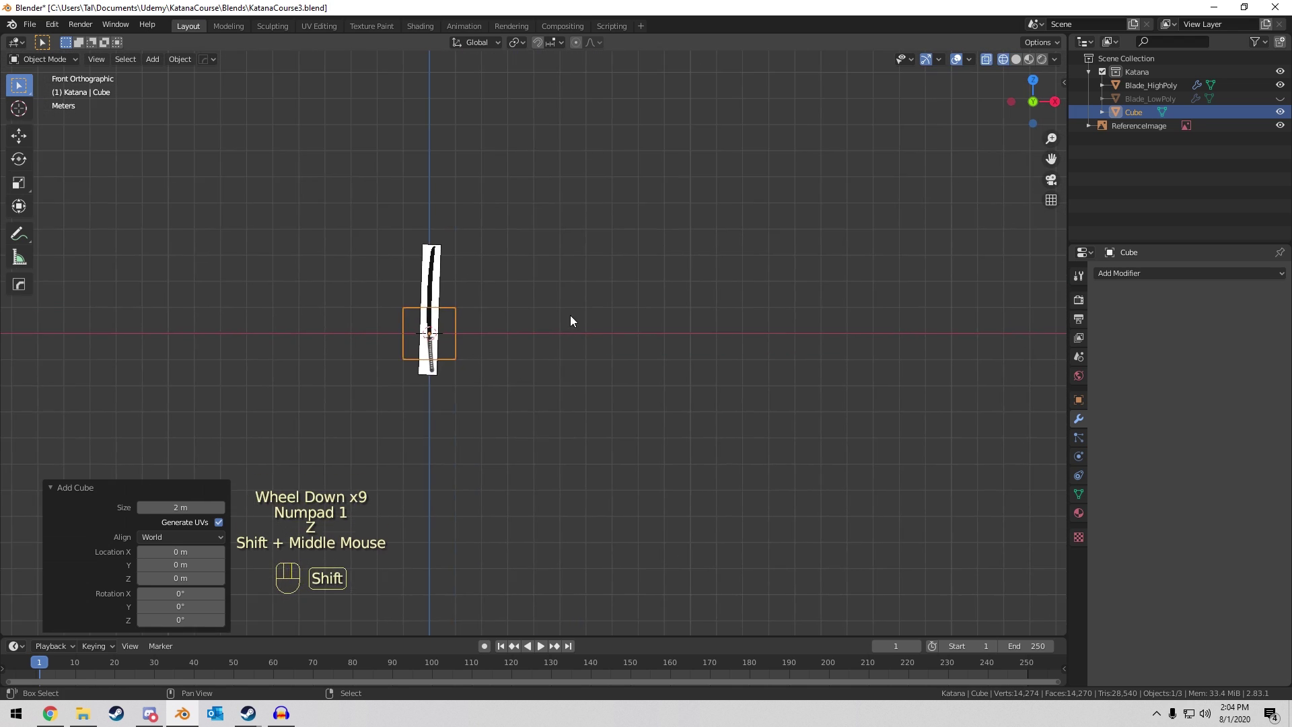
pyautogui.keyDown('shift'); pyautogui.scroll(1, 570, 315); pyautogui.keyUp('shift')
pyautogui.scroll(5, 558, 316)
pyautogui.keyDown('shift'); pyautogui.scroll(-1, 512, 320); pyautogui.keyUp('shift')
pyautogui.keyDown('shift'); pyautogui.moveTo(467, 323); pyautogui.dragTo(621, 329, button='middle'); pyautogui.keyUp('shift')
pyautogui.scroll(9, 357, 295)
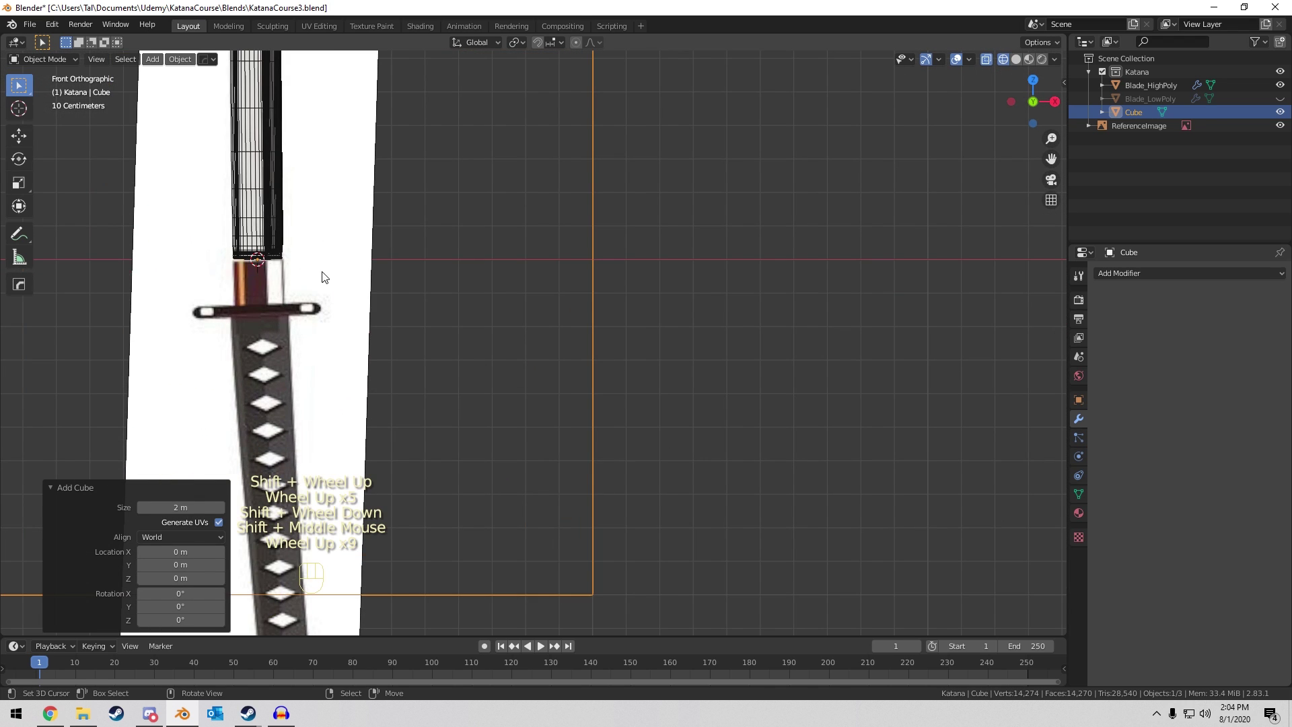
pyautogui.moveTo(325, 275); pyautogui.dragTo(355, 313, button='middle')
pyautogui.press('KP_Decimal')
pyautogui.press('z')
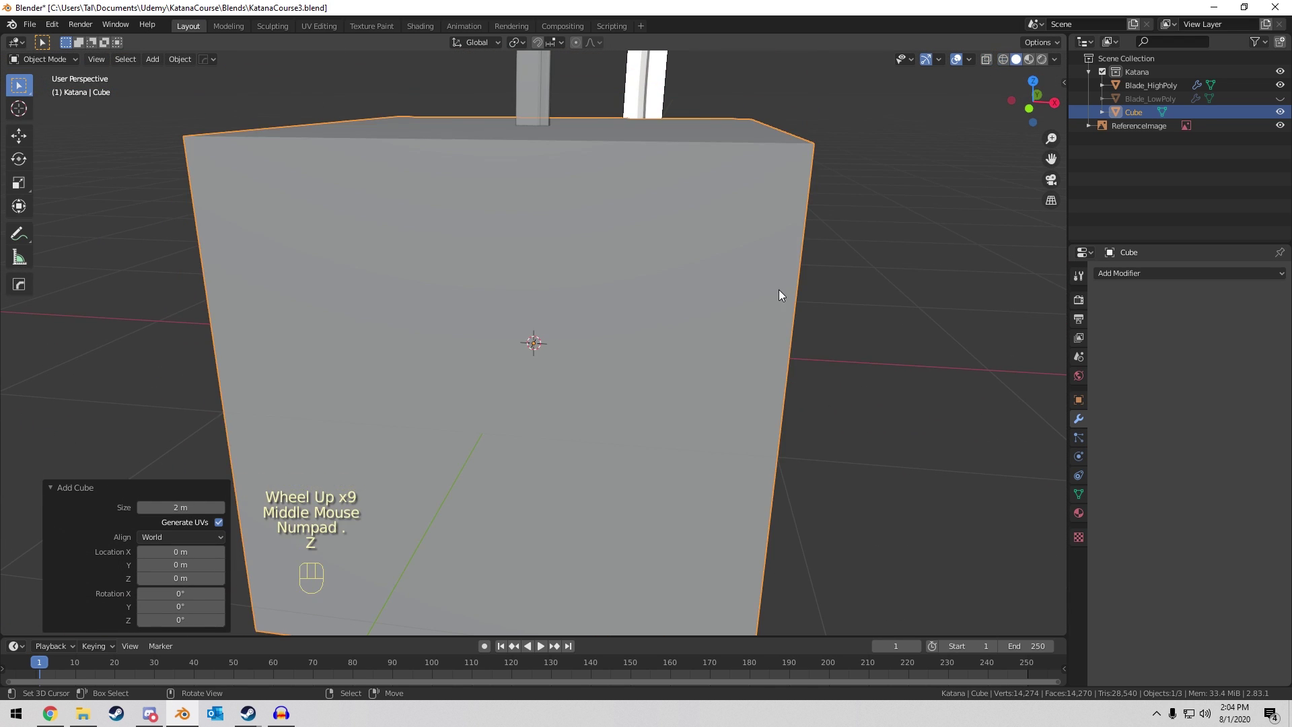
pyautogui.moveTo(952, 150); pyautogui.dragTo(899, 178, button='middle')
pyautogui.press('s')
pyautogui.click(626, 304)
# Scale the cube uniformly by 0.35 to just wider than the blade, and lower it about 0.062 m along Z.
pyautogui.press('KP_1')
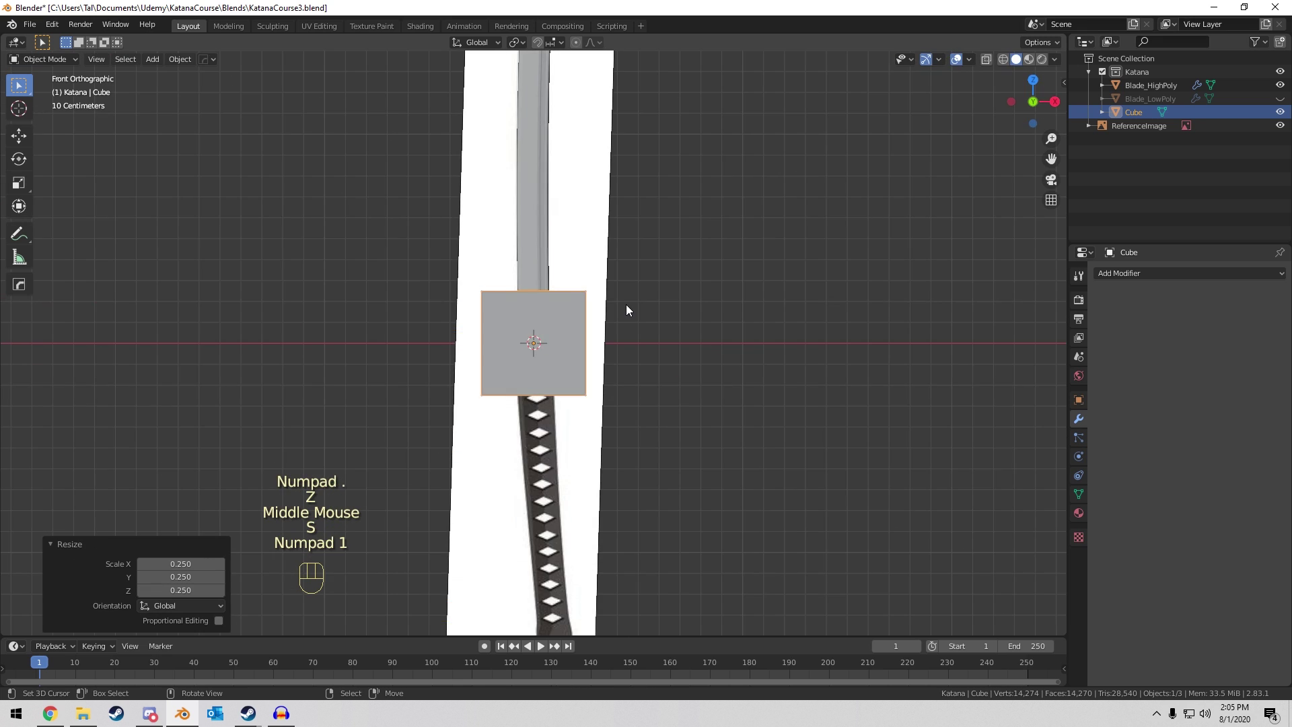
pyautogui.scroll(8, 626, 304)
pyautogui.press('s')
pyautogui.click(595, 273)
pyautogui.press('z')
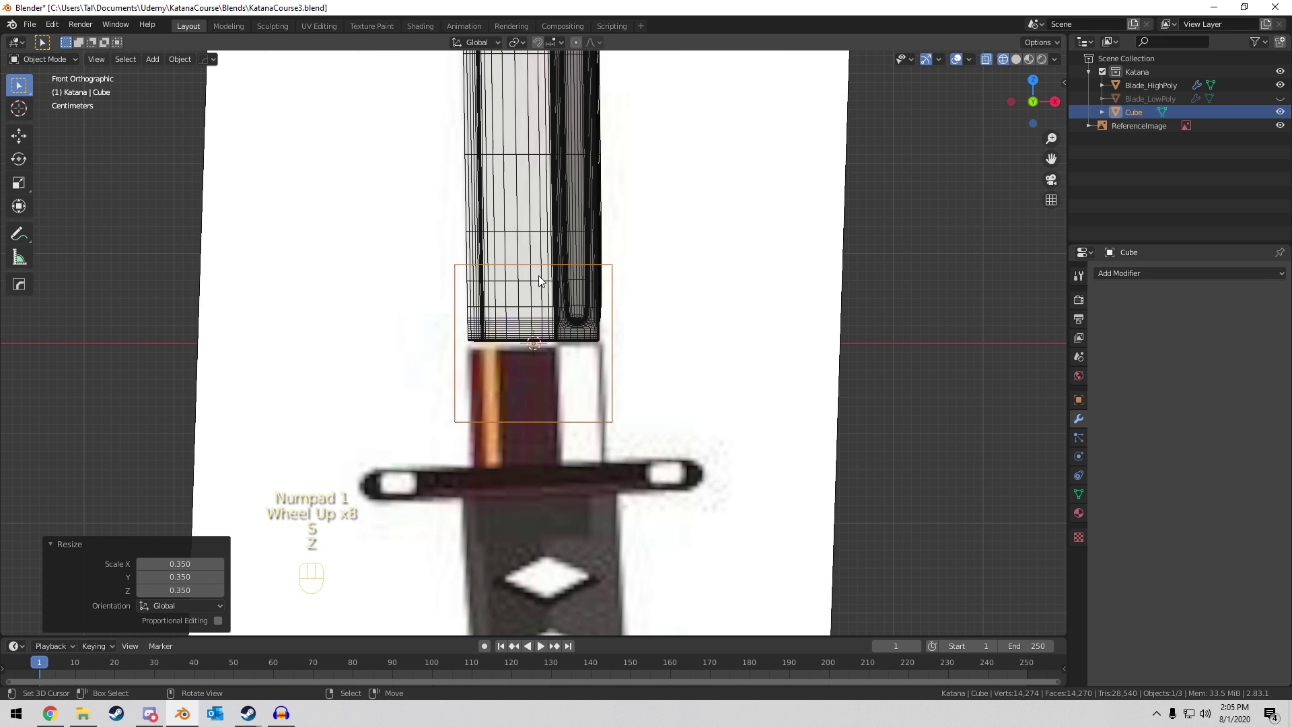
pyautogui.press('g')
pyautogui.press('z')
pyautogui.click(720, 310)
# Flatten the cube along Y by a factor of about 0.245 and lower it about 0.016 m along Z.
pyautogui.moveTo(859, 317); pyautogui.dragTo(738, 357, button='middle')
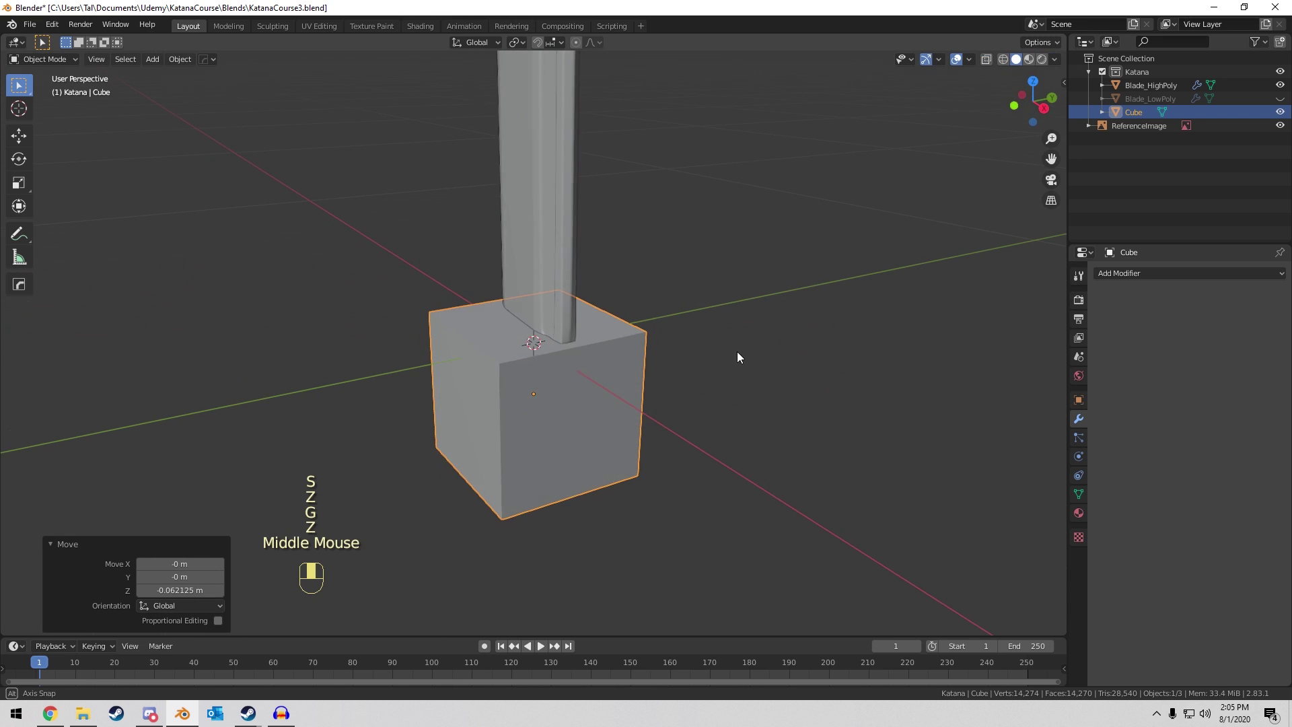
pyautogui.press('s')
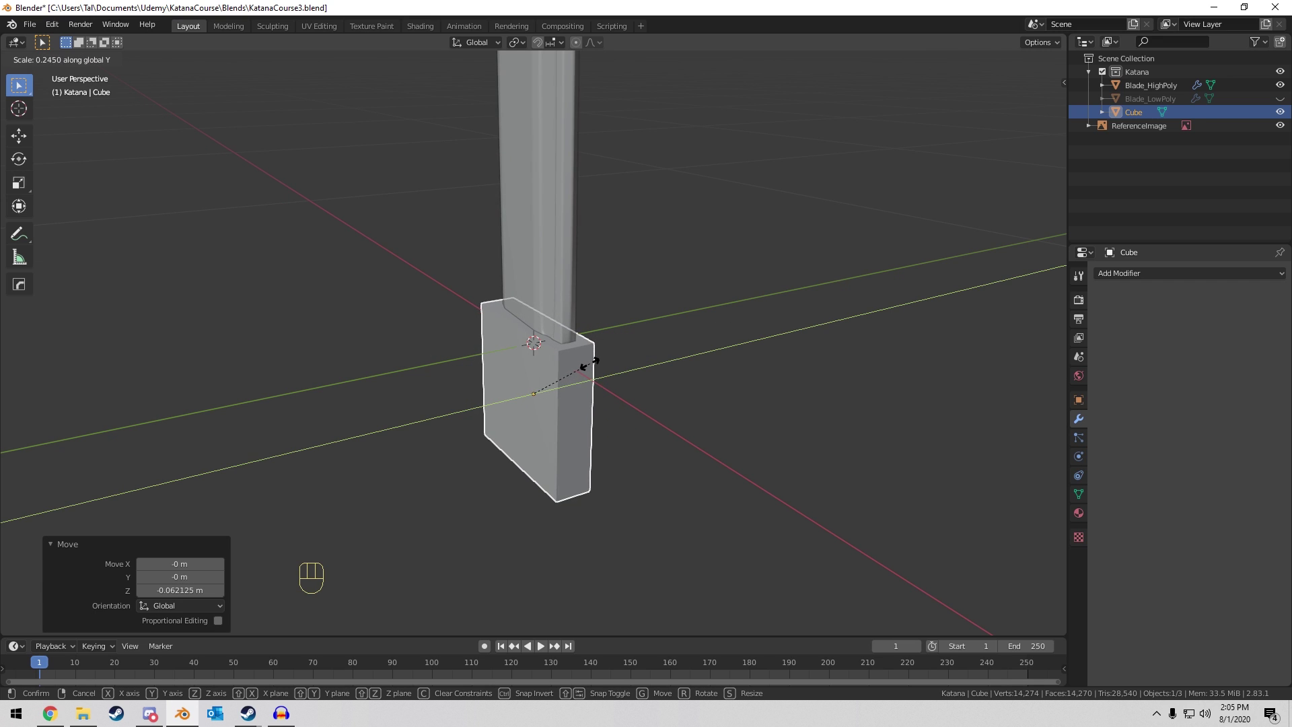
pyautogui.click(590, 364)
pyautogui.moveTo(591, 366); pyautogui.dragTo(648, 335, button='middle')
pyautogui.press('g')
pyautogui.press('z')
pyautogui.click(648, 346)
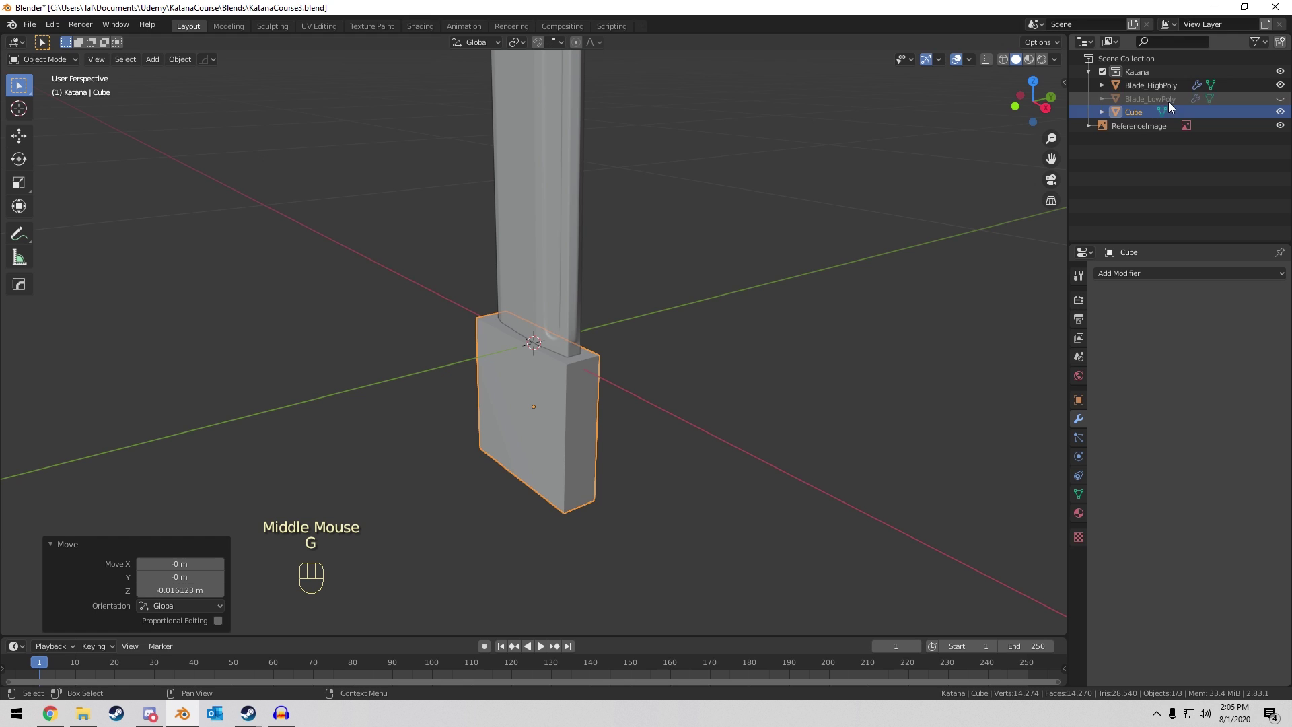
# Hide the high-poly blade and show the low-poly blade above the cube.
pyautogui.click(1280, 85)
pyautogui.click(1280, 98)
pyautogui.scroll(3, 678, 289)
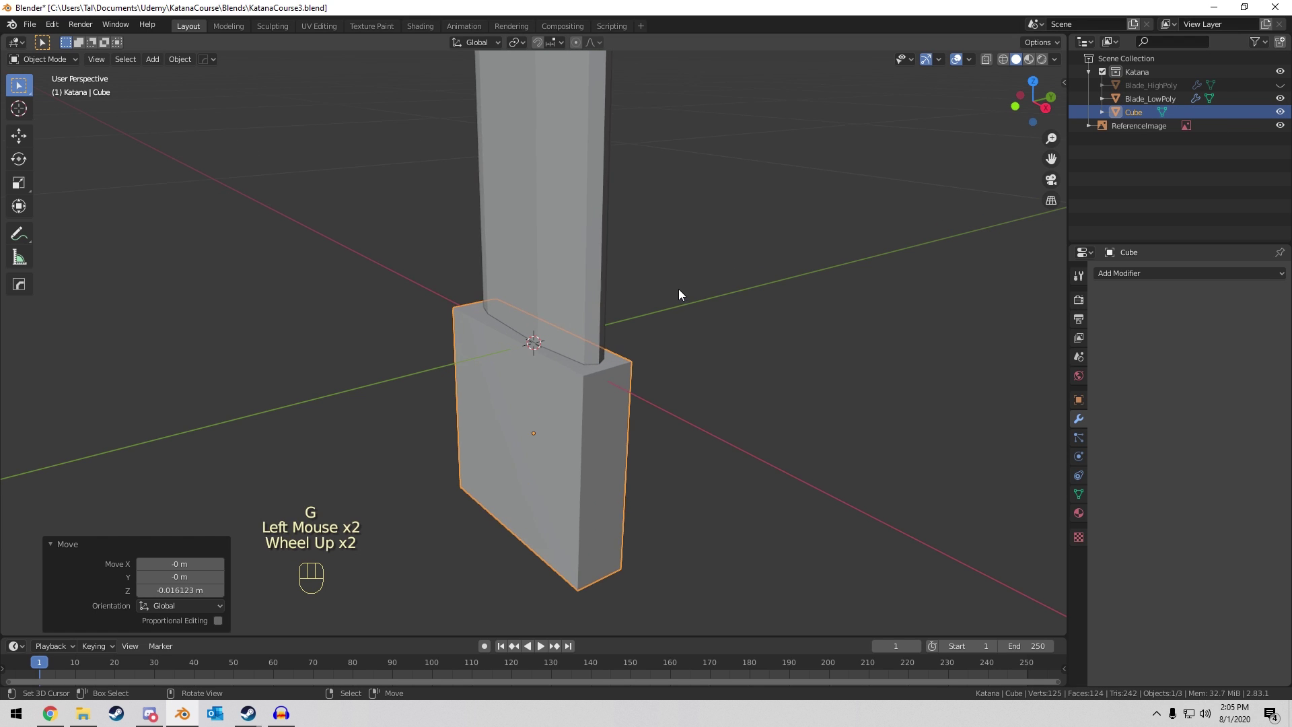
# Shorten the cube along Z by a factor of about 0.59 and raise it about 0.04 m to meet the low-poly blade's base.
pyautogui.moveTo(678, 289); pyautogui.dragTo(666, 293, button='middle')
pyautogui.scroll(1, 664, 295)
pyautogui.press('s')
pyautogui.press('z')
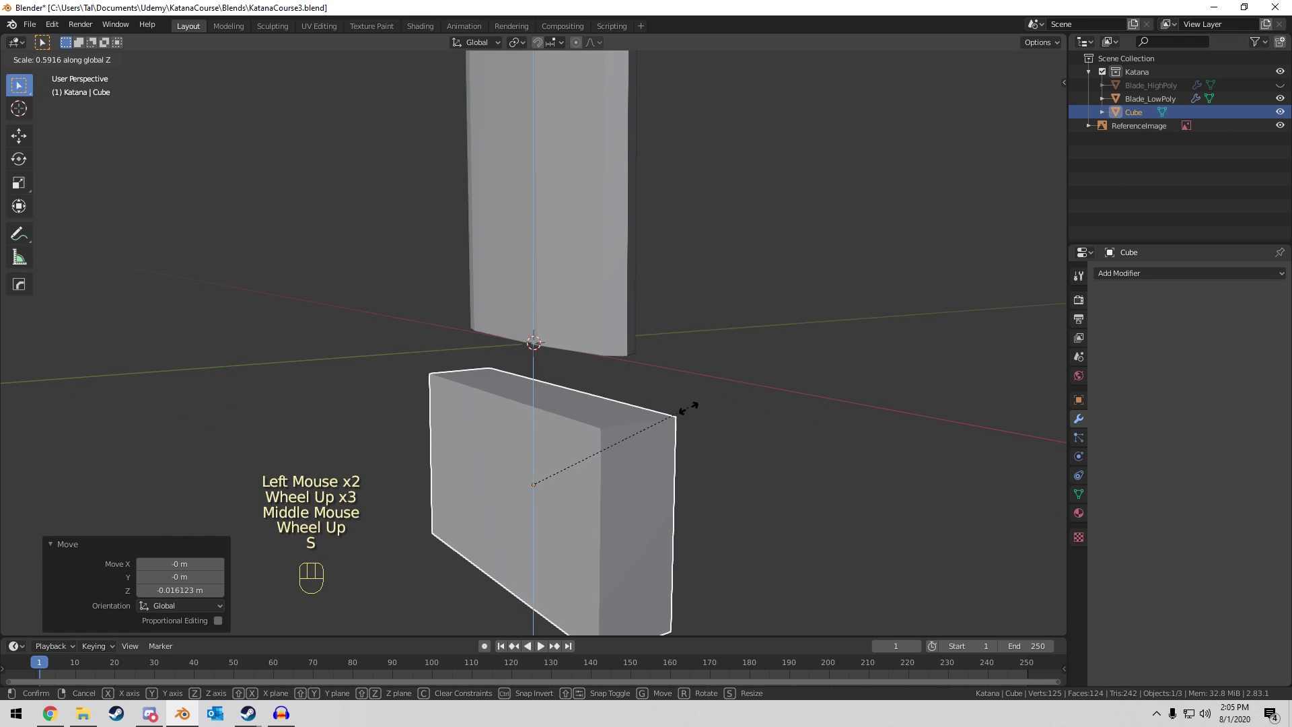
pyautogui.click(683, 422)
pyautogui.press('g')
pyautogui.press('z')
pyautogui.click(663, 344)
# Stretch the cube along Z by 1.588 and lower it about 0.026 m to span from the blade's base to the reference guard.
pyautogui.press('KP_1')
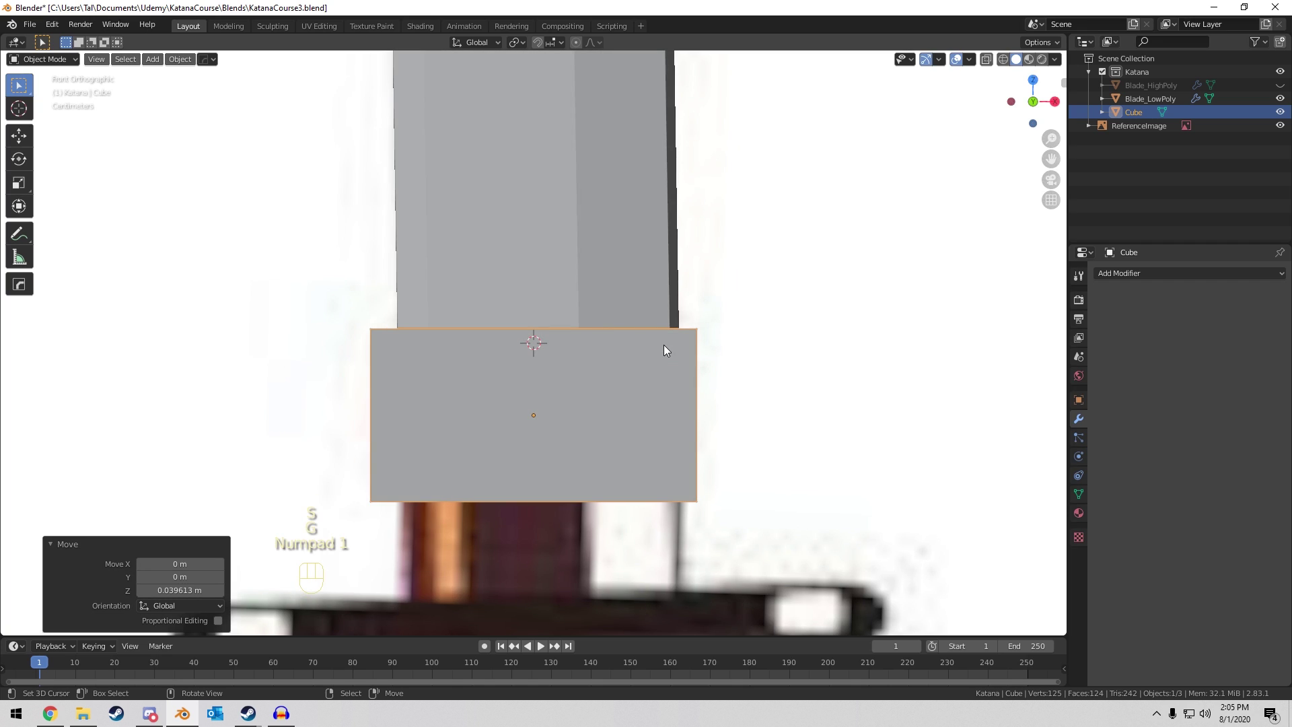
pyautogui.press('s')
pyautogui.press('z')
pyautogui.click(857, 105)
pyautogui.press('g')
pyautogui.press('z')
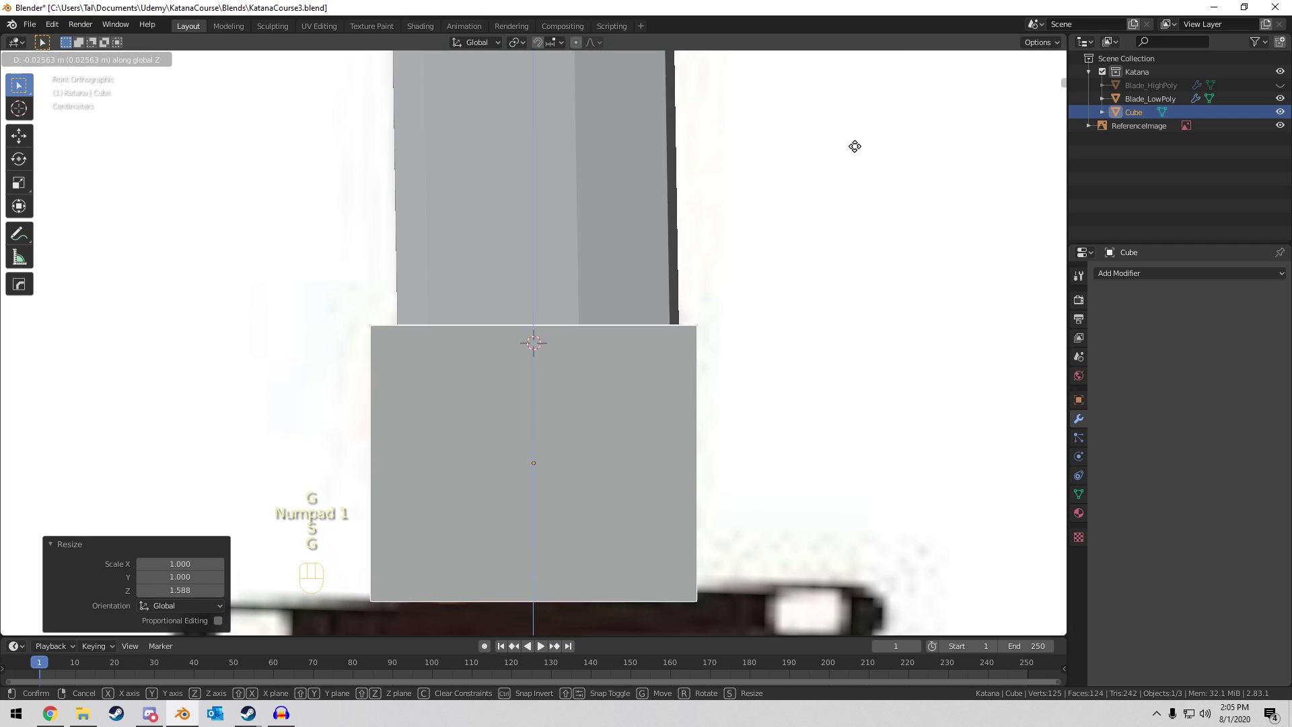
pyautogui.click(854, 147)
pyautogui.press('z')
pyautogui.press('z')
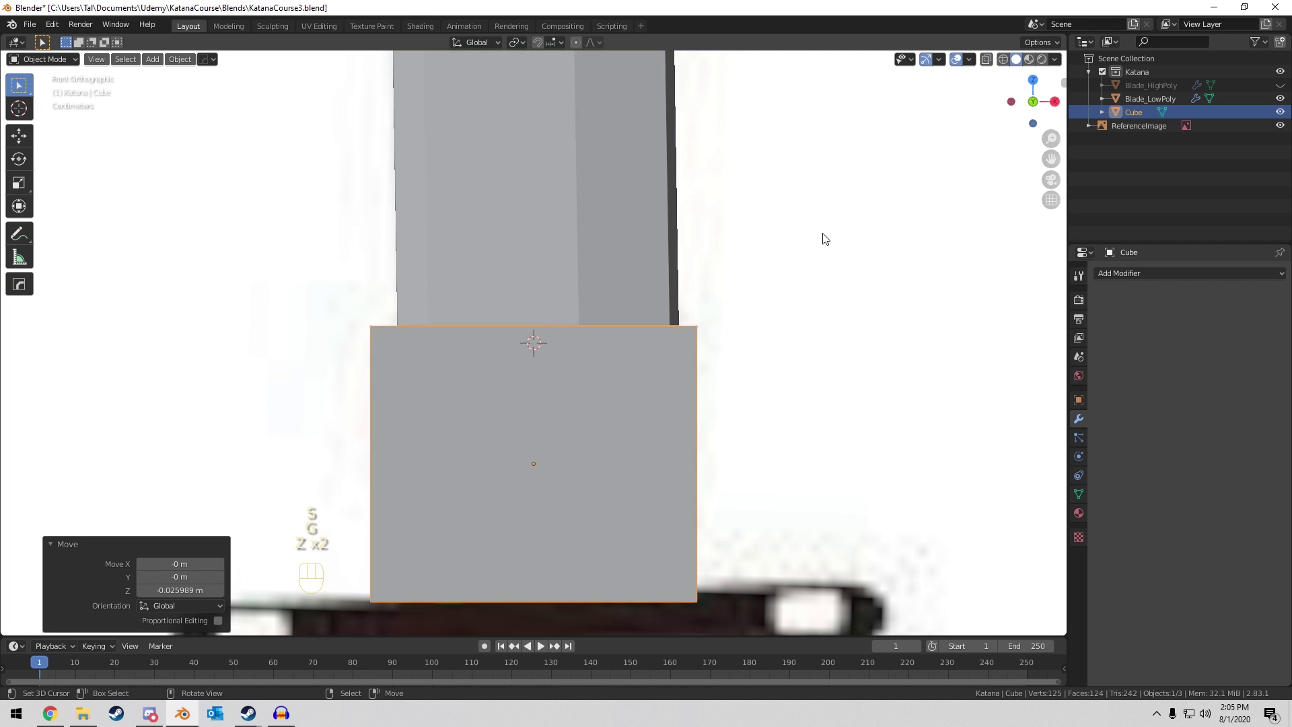
# Thin the cube along Y by a factor of 0.884.
pyautogui.moveTo(825, 239)
pyautogui.mouseDown(button='middle')
pyautogui.moveTo(698, 276)
pyautogui.moveTo(821, 260)
pyautogui.mouseUp(button='middle')
pyautogui.press('s')
pyautogui.press('y')
pyautogui.click(805, 271)
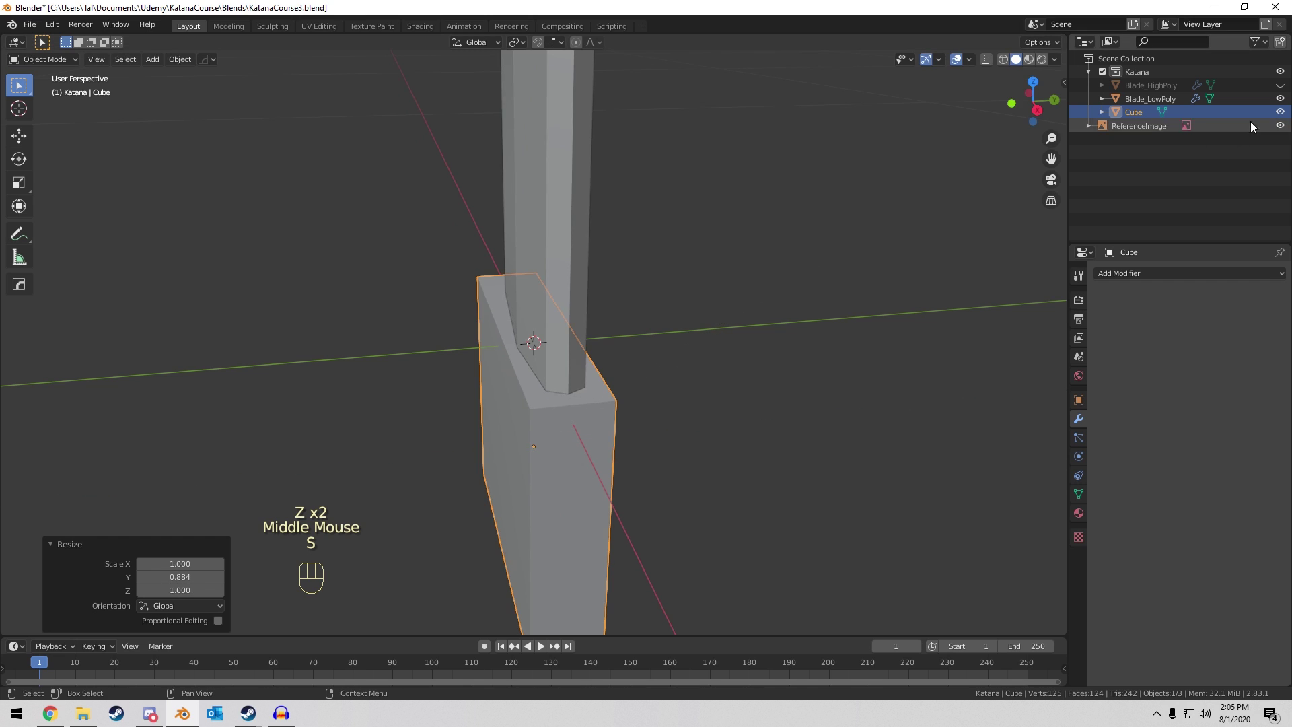
# Hide the low-poly blade, show the high-poly blade, and enter Edit Mode on it at its base.
pyautogui.click(1280, 99)
pyautogui.click(1279, 86)
pyautogui.moveTo(701, 226); pyautogui.dragTo(623, 248, button='middle')
pyautogui.scroll(1, 605, 254)
pyautogui.rightClick(635, 272)
pyautogui.press('Tab')
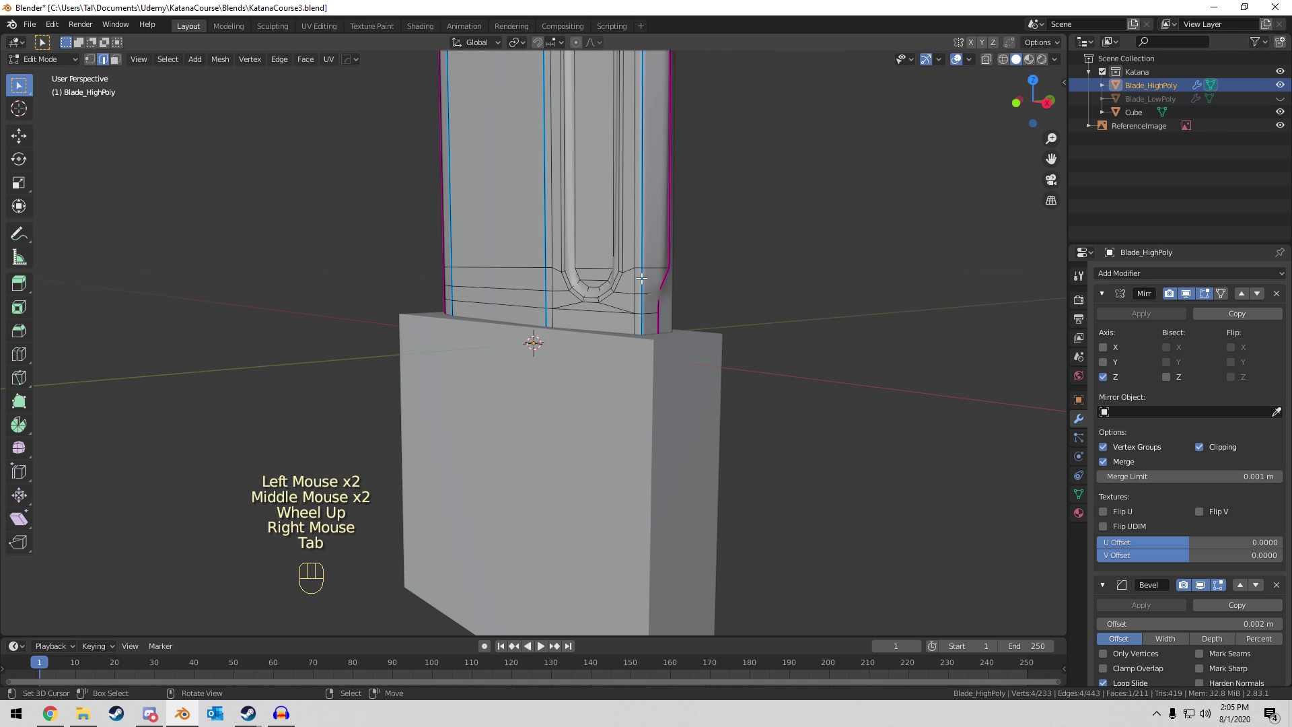
pyautogui.scroll(1, 699, 276)
pyautogui.scroll(1, 697, 280)
pyautogui.keyDown('shift'); pyautogui.moveTo(698, 280); pyautogui.dragTo(692, 303, button='middle'); pyautogui.keyUp('shift')
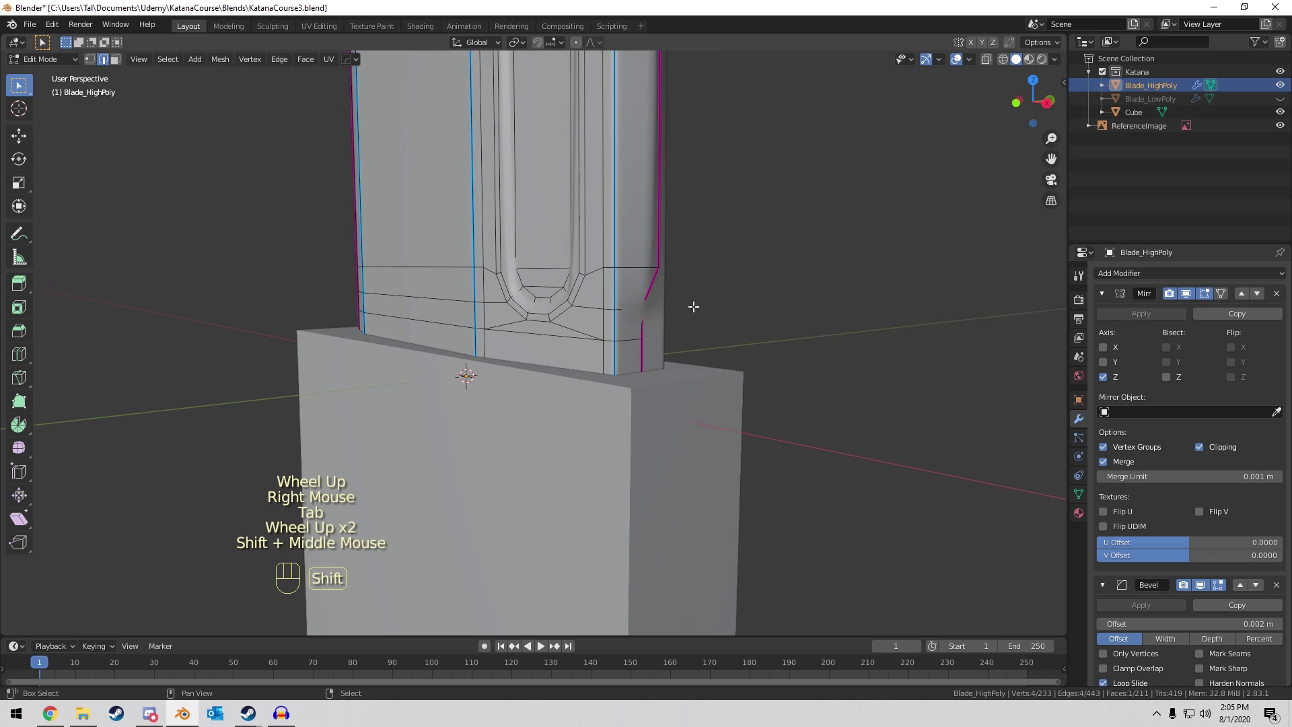
# Hide the cube and compare the high-poly blade's base with the low-poly version by swapping their visibility.
pyautogui.click(1280, 112)
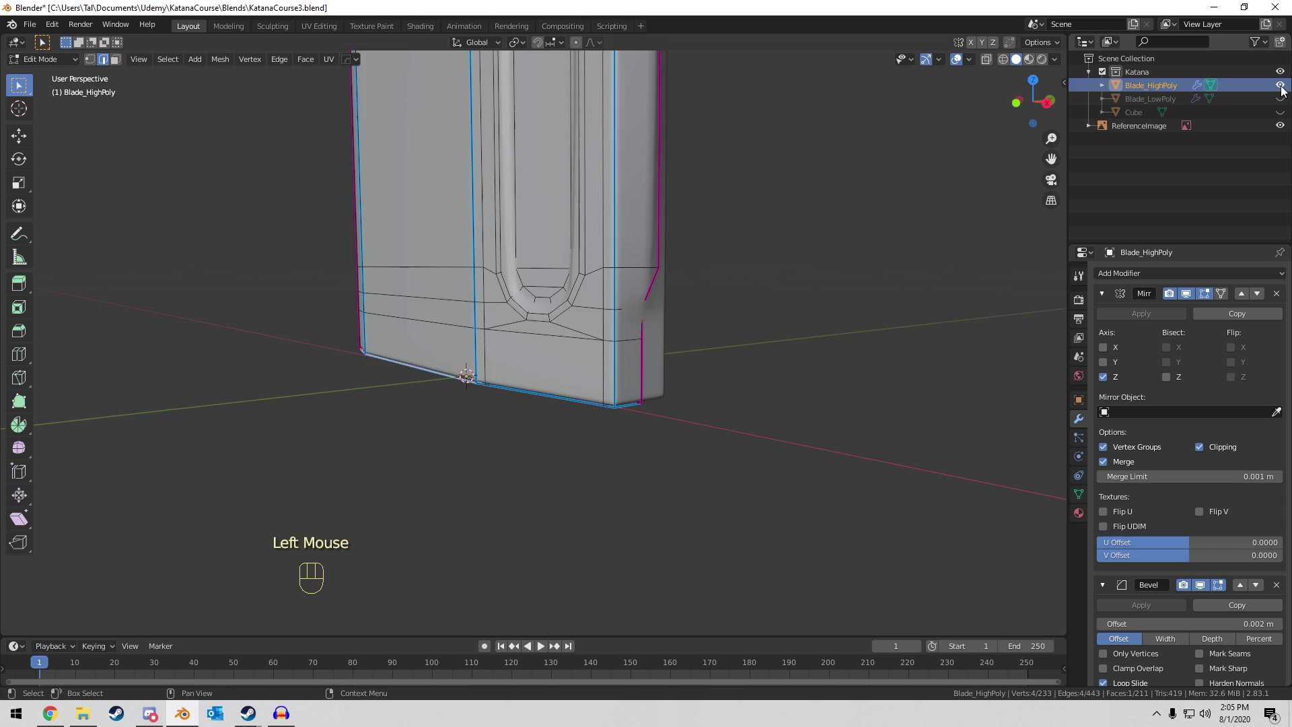
pyautogui.click(1279, 86)
pyautogui.click(1280, 99)
pyautogui.click(1280, 99)
pyautogui.click(1280, 86)
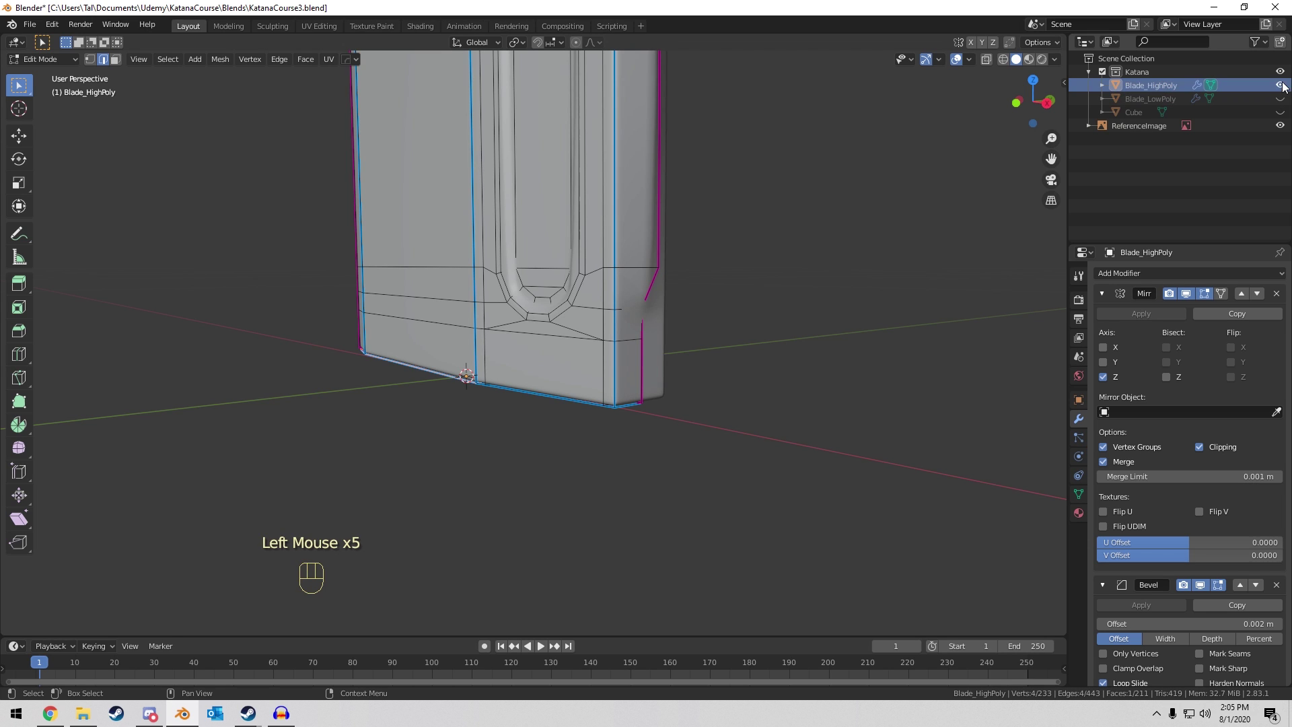
# Select the three indented spine vertices at the base of the high-poly blade, using vertex selection and wireframe shading.
pyautogui.press('1')
pyautogui.rightClick(651, 315)
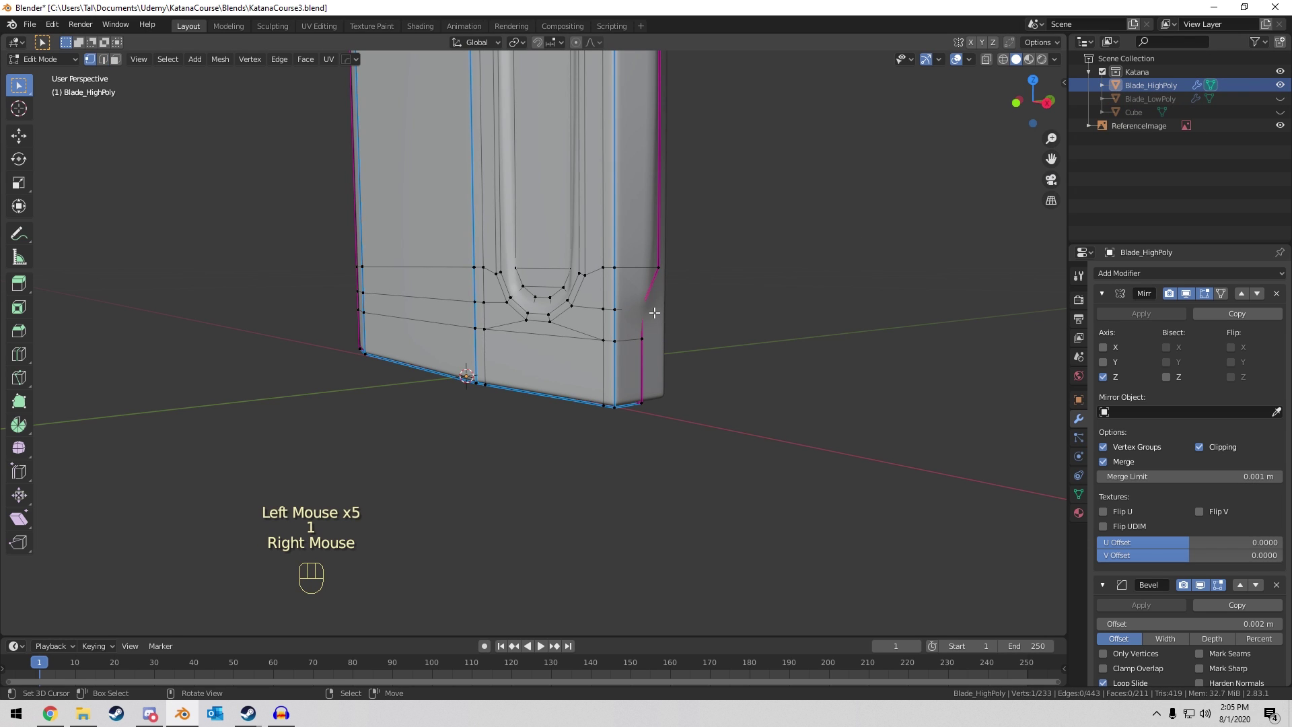
pyautogui.press('z')
pyautogui.keyDown('shift'); pyautogui.rightClick(646, 336); pyautogui.keyUp('shift')
pyautogui.moveTo(650, 404); pyautogui.dragTo(576, 123, button='middle')
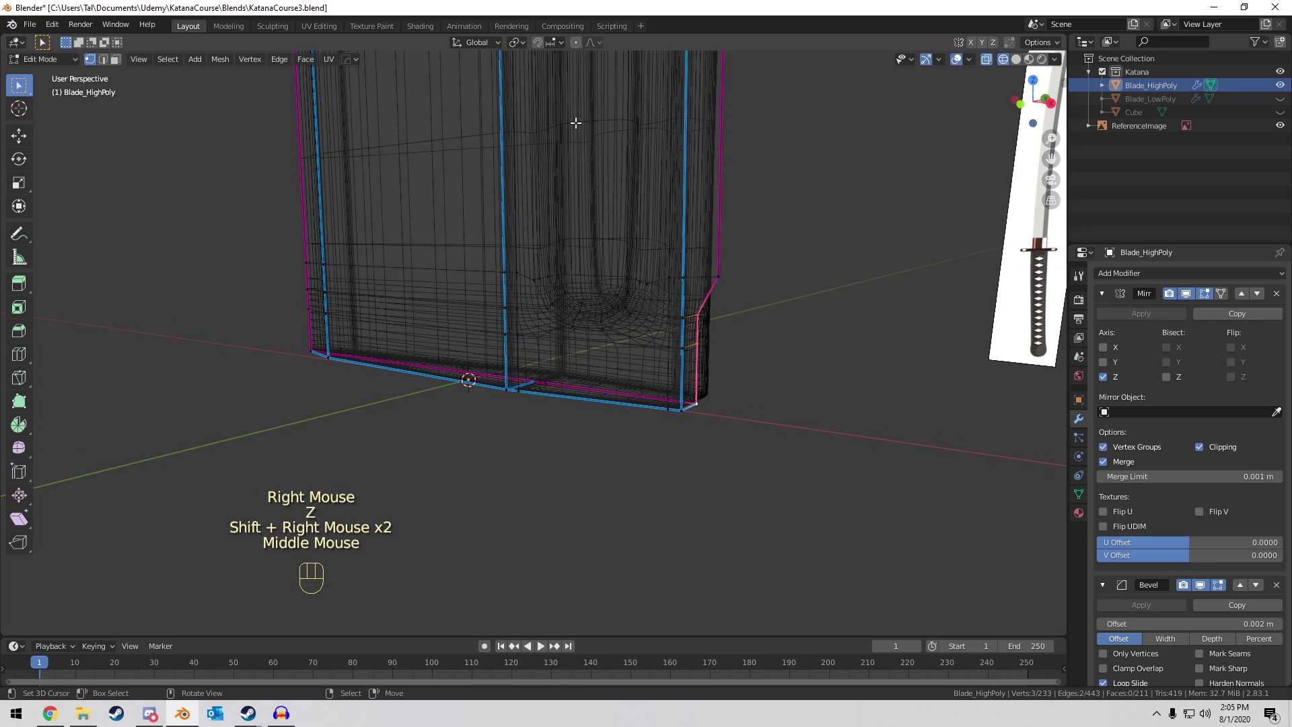
# Enable snapping and set the snap target to Vertex.
pyautogui.click(536, 42)
pyautogui.click(552, 42)
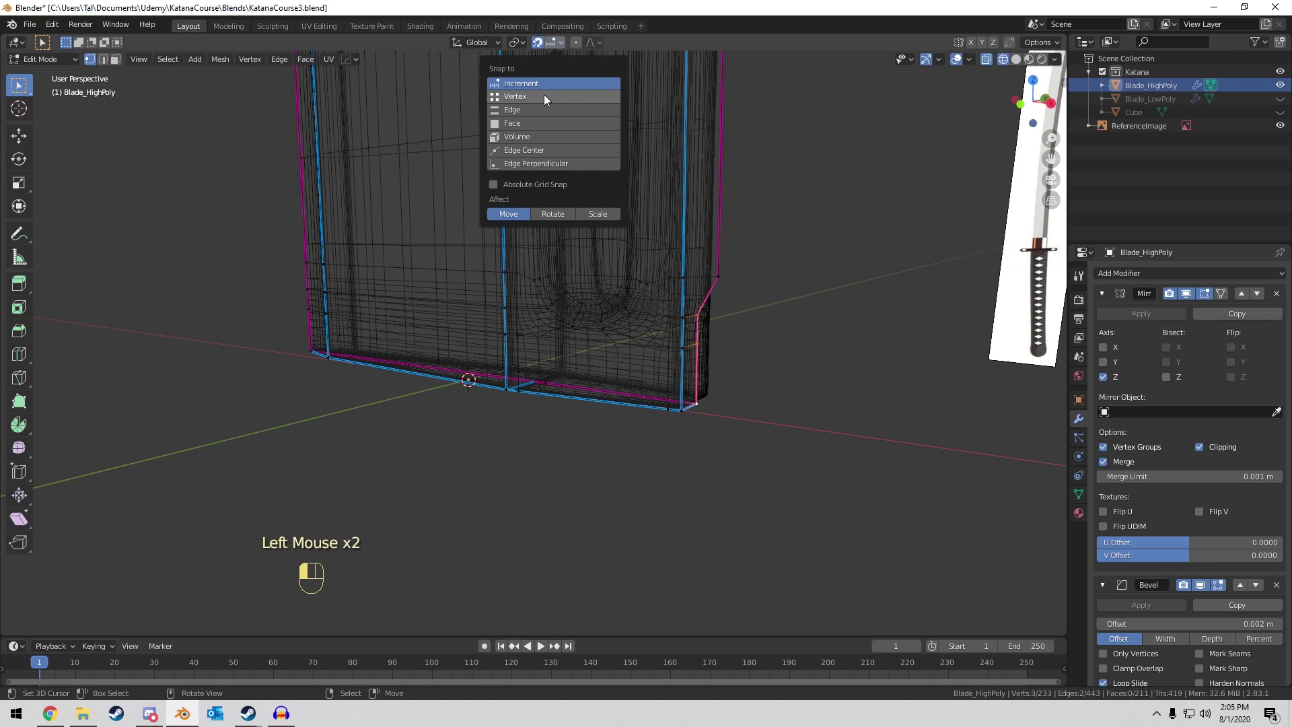
pyautogui.click(543, 96)
# Snap the selected base vertices along X to the spine vertex above them, and return to Object Mode with solid shading.
pyautogui.moveTo(800, 249); pyautogui.dragTo(827, 253, button='middle')
pyautogui.press('g')
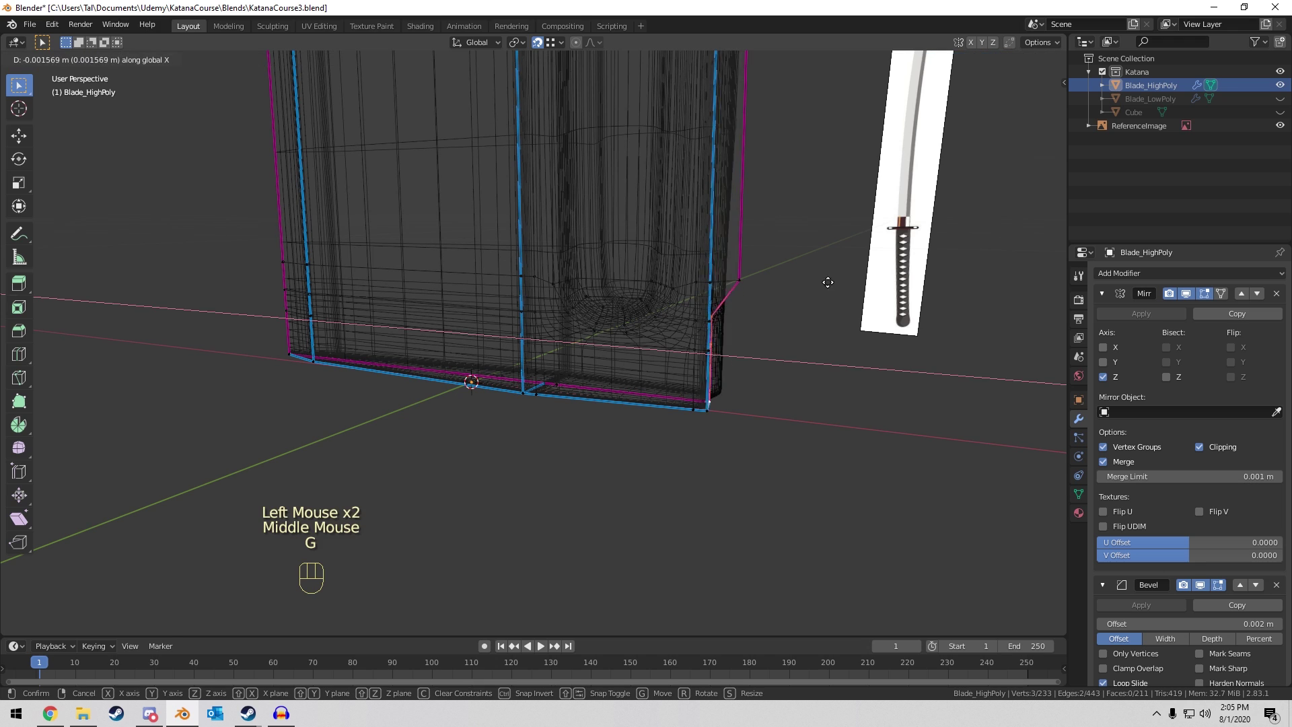
pyautogui.click(749, 281)
pyautogui.press('Tab')
pyautogui.press('z')
pyautogui.moveTo(773, 284)
pyautogui.mouseDown(button='middle')
pyautogui.moveTo(787, 288)
pyautogui.moveTo(721, 265)
pyautogui.moveTo(727, 245)
pyautogui.moveTo(727, 277)
pyautogui.moveTo(549, 54)
pyautogui.mouseUp(button='middle')
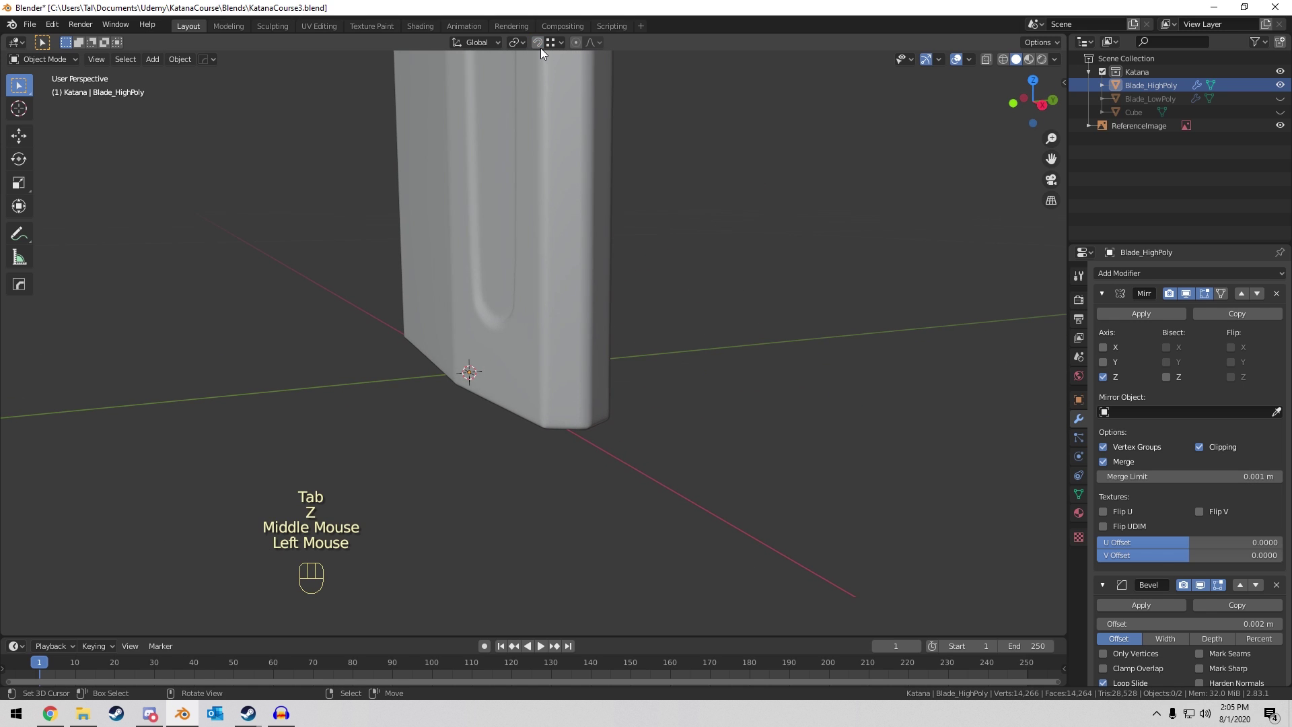
# Hide the high-poly blade and show the low-poly blade and the cube around its base.
pyautogui.moveTo(587, 264); pyautogui.dragTo(626, 237, button='middle')
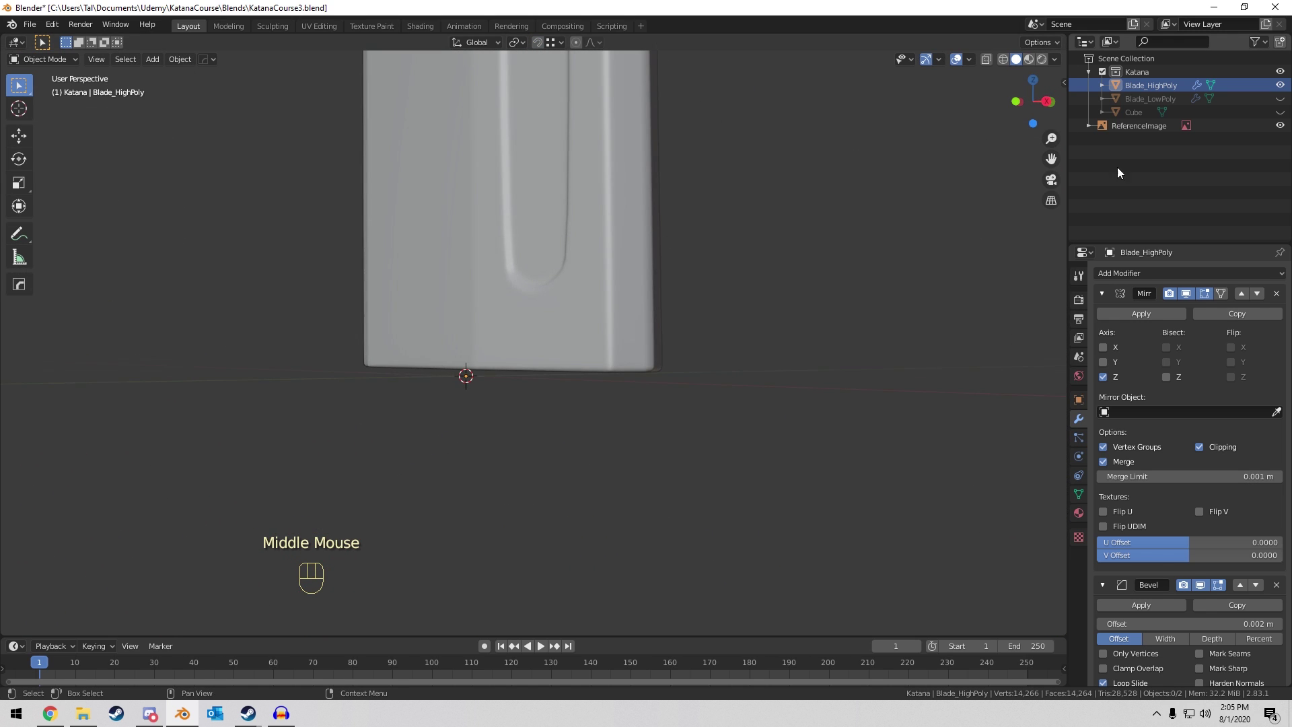
pyautogui.click(1279, 85)
pyautogui.click(1280, 98)
pyautogui.click(1279, 112)
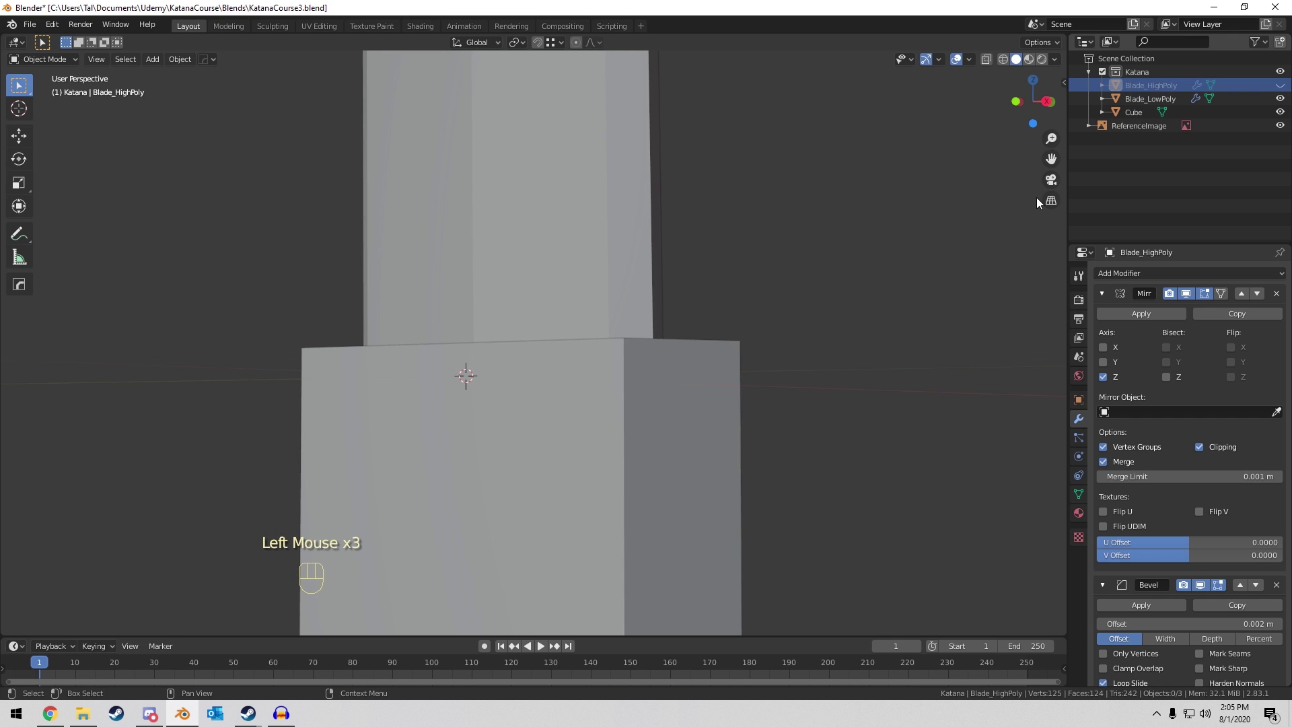
pyautogui.moveTo(1036, 196); pyautogui.dragTo(790, 299, button='middle')
# Rename the cube as RainGuard_LowPoly.
pyautogui.tripleClick(1133, 112)
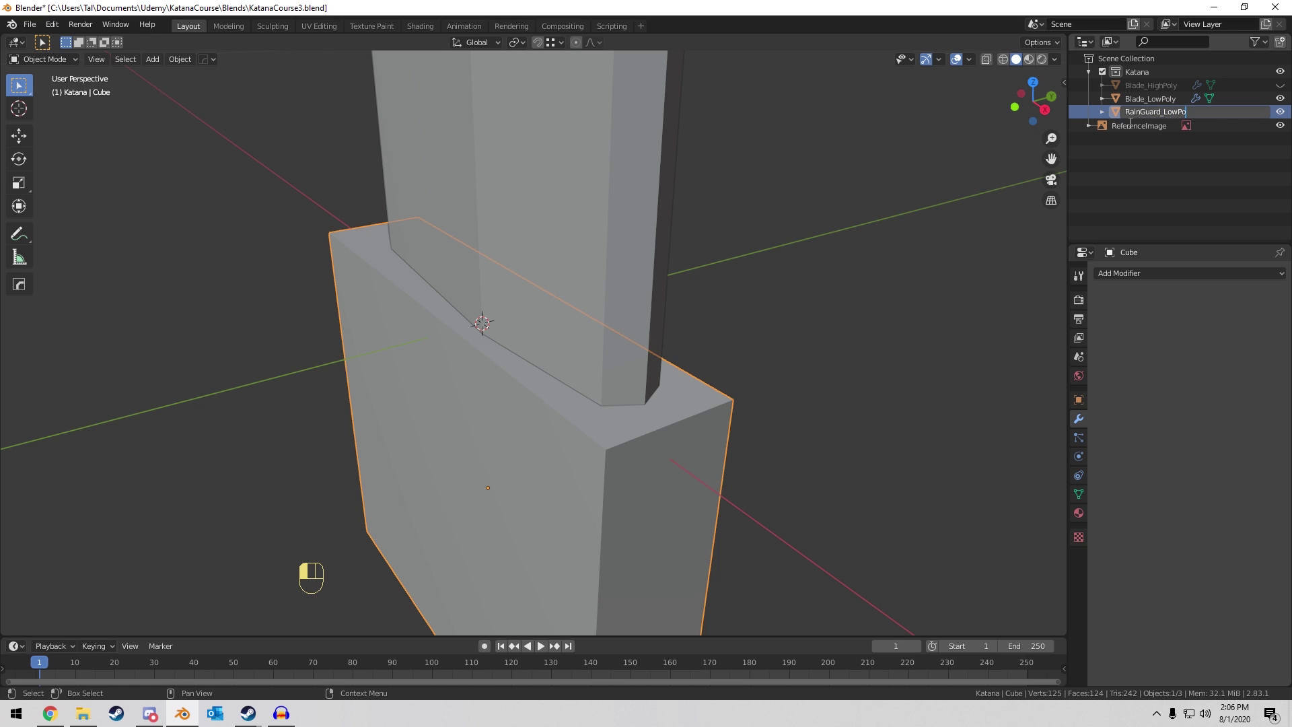
pyautogui.moveTo(571, 410); pyautogui.dragTo(572, 401, button='middle')
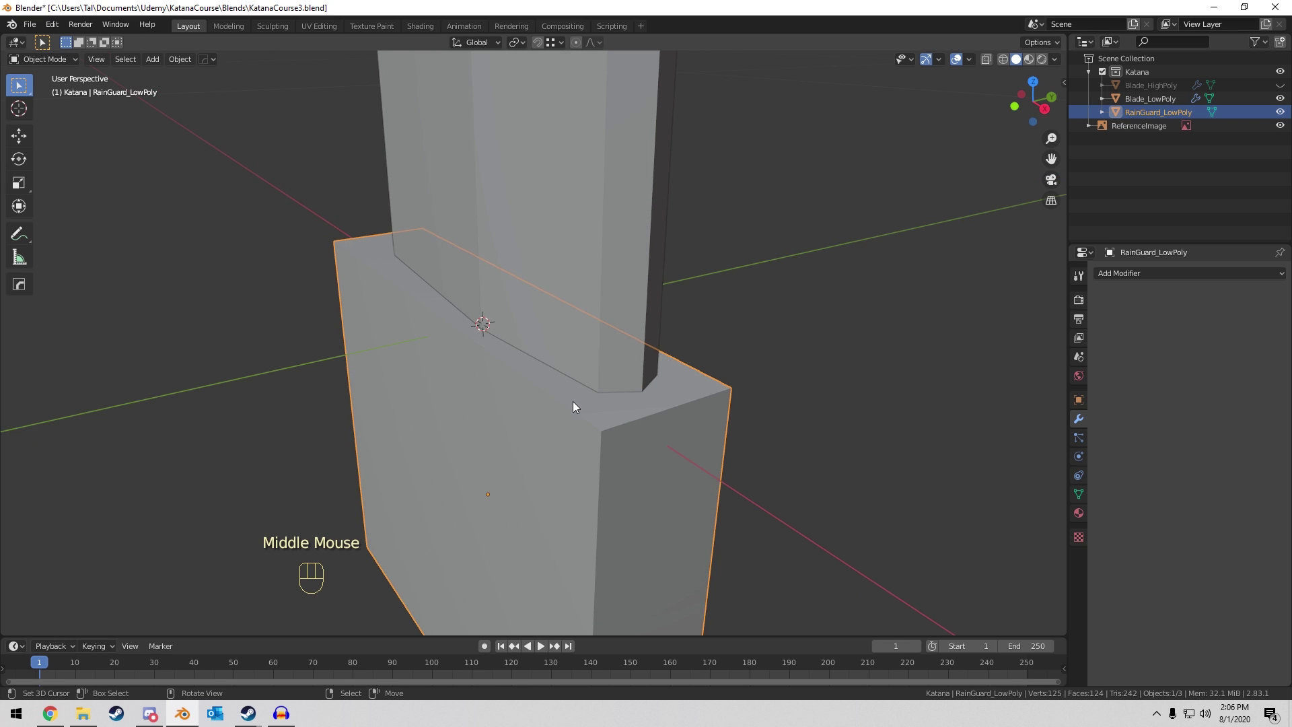
pyautogui.rightClick(572, 401)
pyautogui.rightClick(686, 397)
pyautogui.moveTo(675, 410)
pyautogui.mouseDown(button='middle')
pyautogui.moveTo(718, 358)
pyautogui.moveTo(676, 336)
pyautogui.moveTo(661, 412)
pyautogui.mouseUp(button='middle')
# Add a vertical loop cut to the rain guard in line with the blade's ridge and scale it along Y by about 1.32.
pyautogui.press('Tab')
pyautogui.scroll(-2, 676, 337)
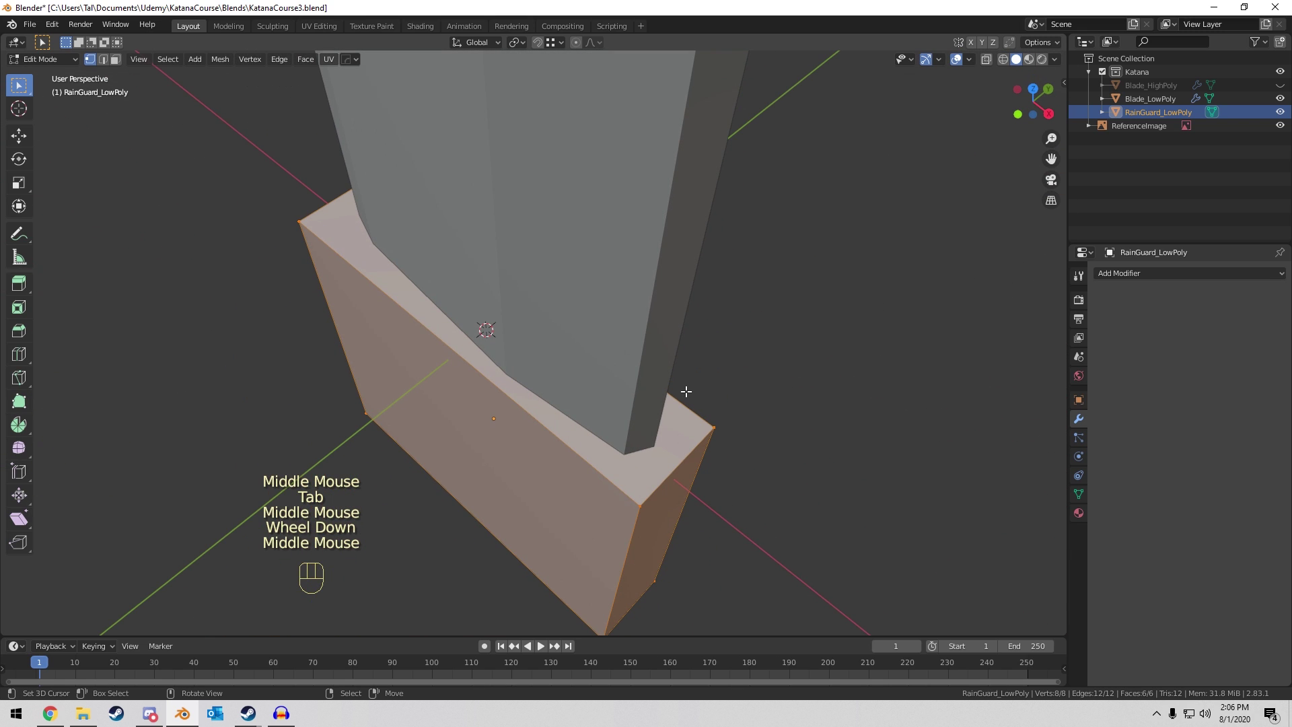
pyautogui.press('KP_1')
pyautogui.hotkey('ctrl', 'r')
pyautogui.click(517, 297)
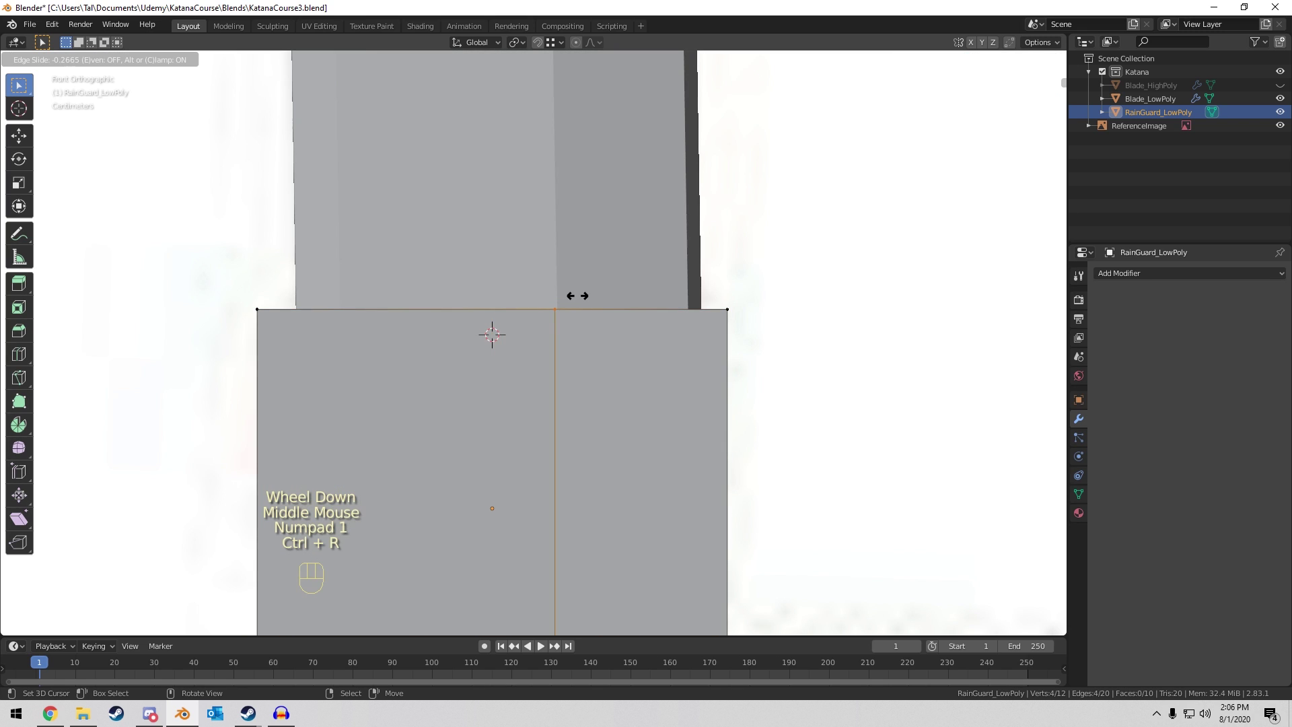
pyautogui.click(580, 295)
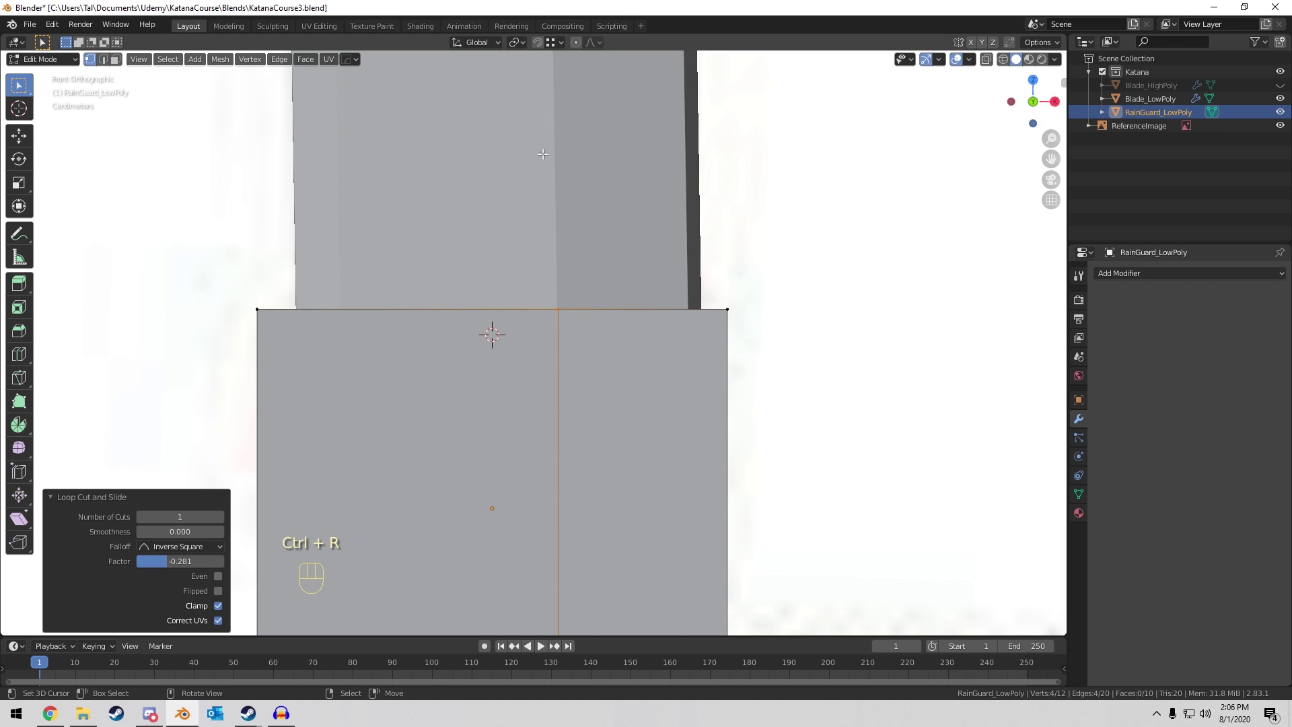
pyautogui.moveTo(580, 295); pyautogui.dragTo(799, 294, button='middle')
pyautogui.press('s')
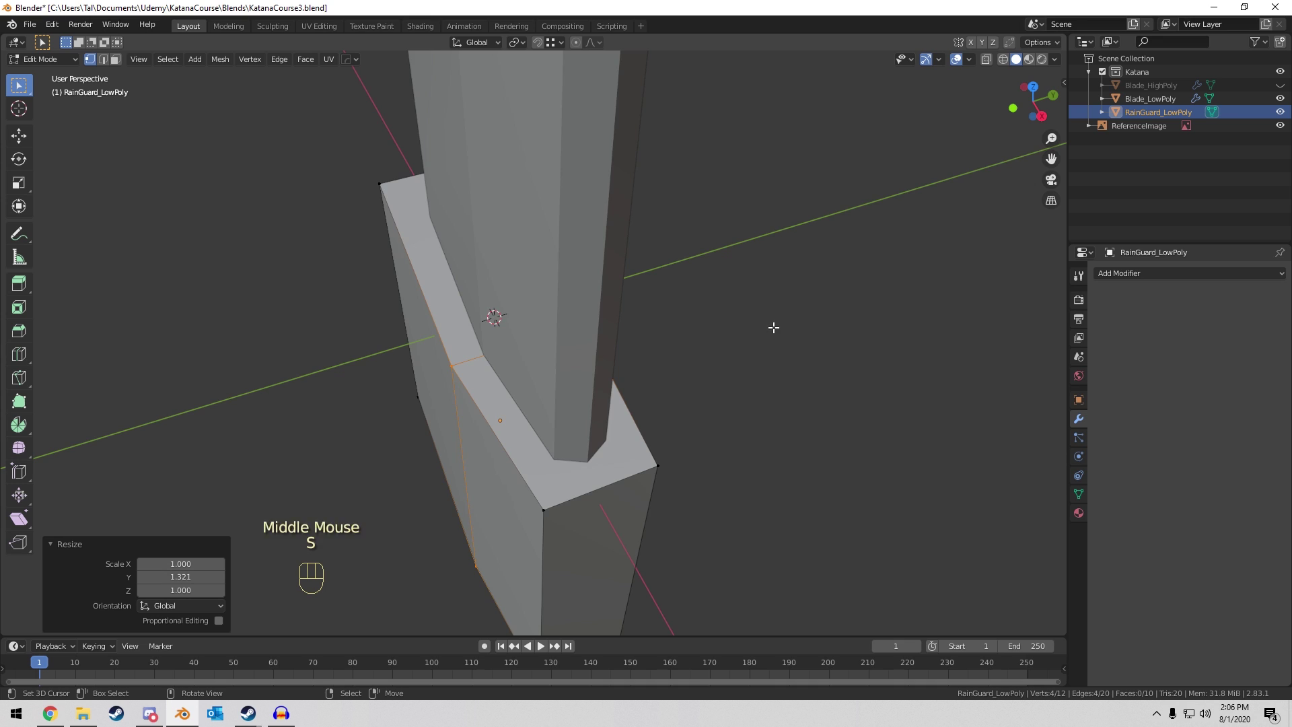
# Select the two vertical edges at the rain guard's spine end and scale them to about 0.65 along Y.
pyautogui.scroll(-2, 573, 498)
pyautogui.rightClick(572, 502)
pyautogui.keyDown('shift'); pyautogui.click(601, 495); pyautogui.keyUp('shift')
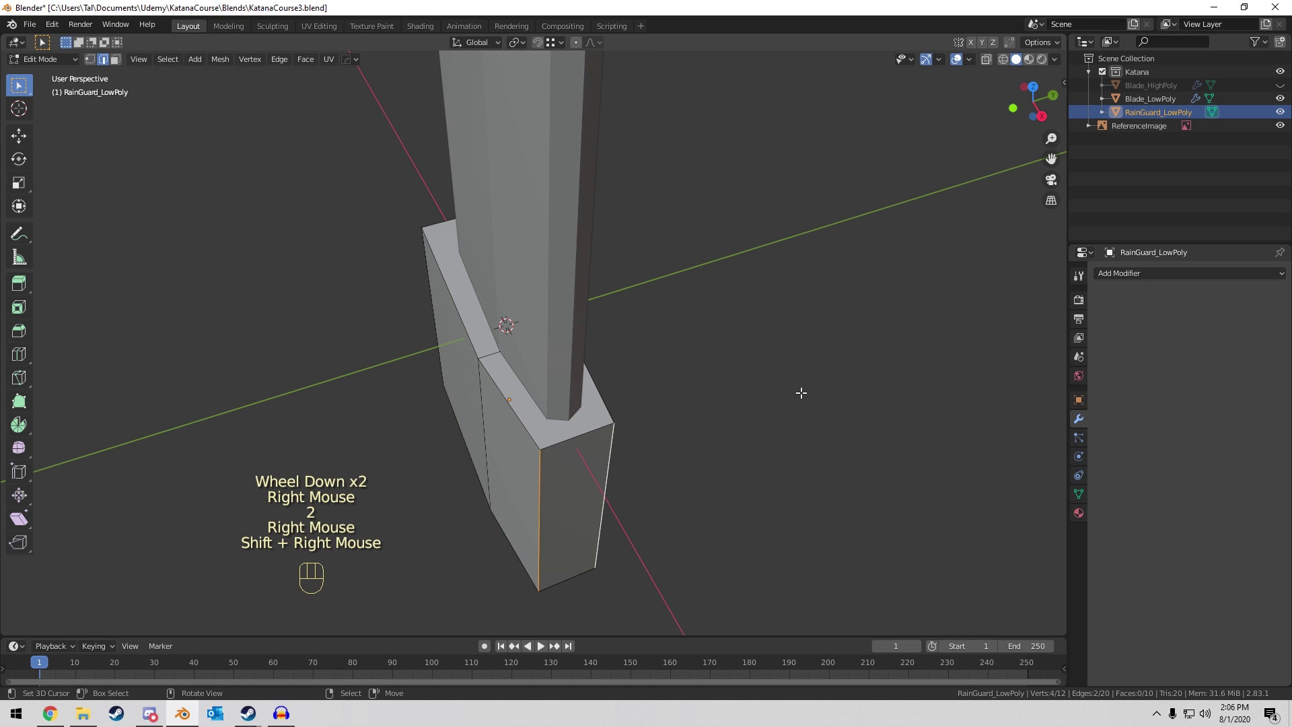
pyautogui.press('s')
pyautogui.moveTo(764, 401); pyautogui.dragTo(752, 377, button='middle')
pyautogui.click(709, 421)
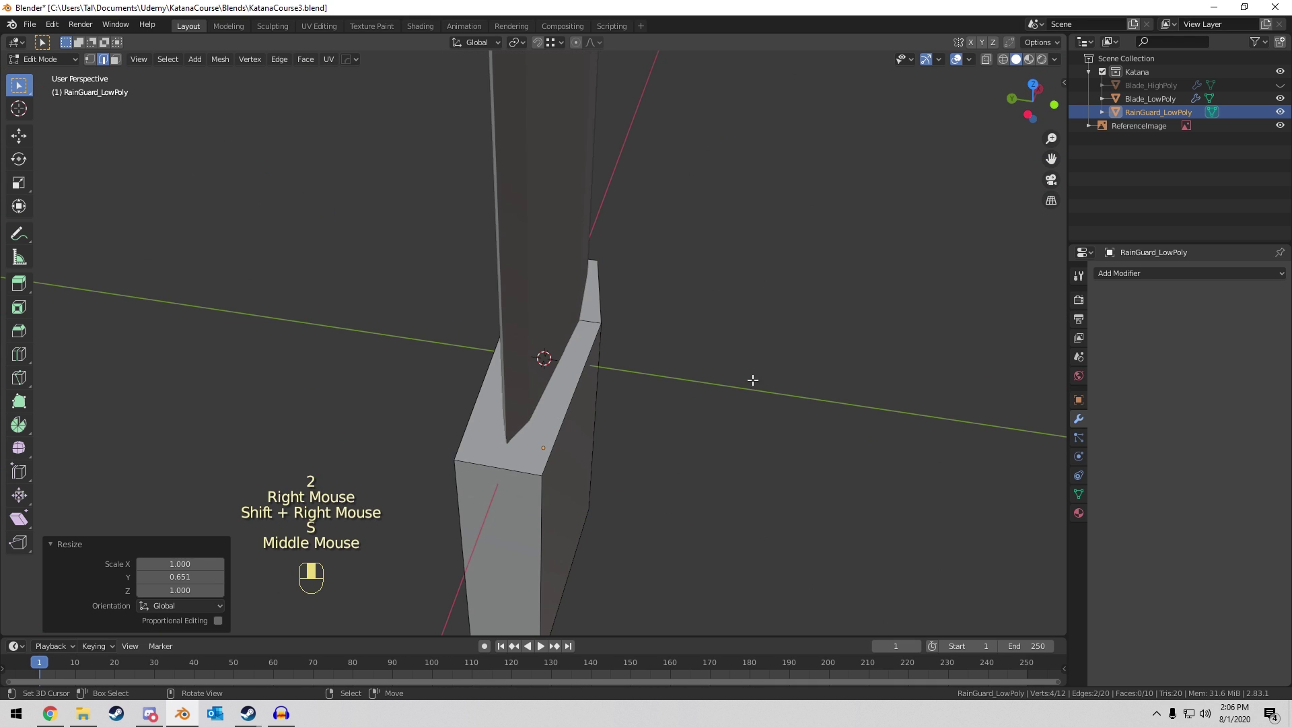
# Narrow the rain guard's cutting-edge end by scaling its two vertical edges to about 0.41 along Y.
pyautogui.rightClick(529, 519)
pyautogui.keyDown('shift'); pyautogui.rightClick(471, 538); pyautogui.keyUp('shift')
pyautogui.press('s')
pyautogui.moveTo(816, 427); pyautogui.dragTo(562, 438, button='middle')
pyautogui.click(609, 457)
# Add a vertical loop cut on the cutting-edge side of the rain guard and move it about 0.08 m along X toward the ridge.
pyautogui.hotkey('ctrl', 'r')
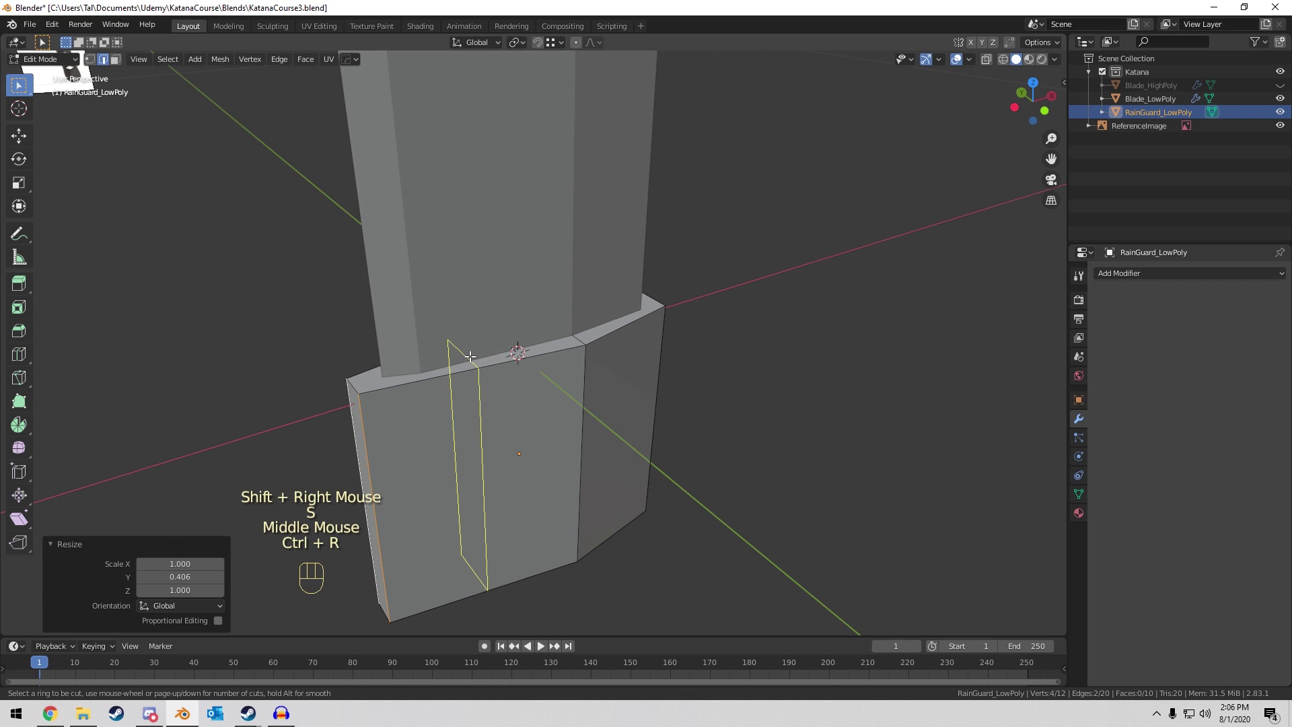
pyautogui.click(457, 364)
pyautogui.click(391, 384)
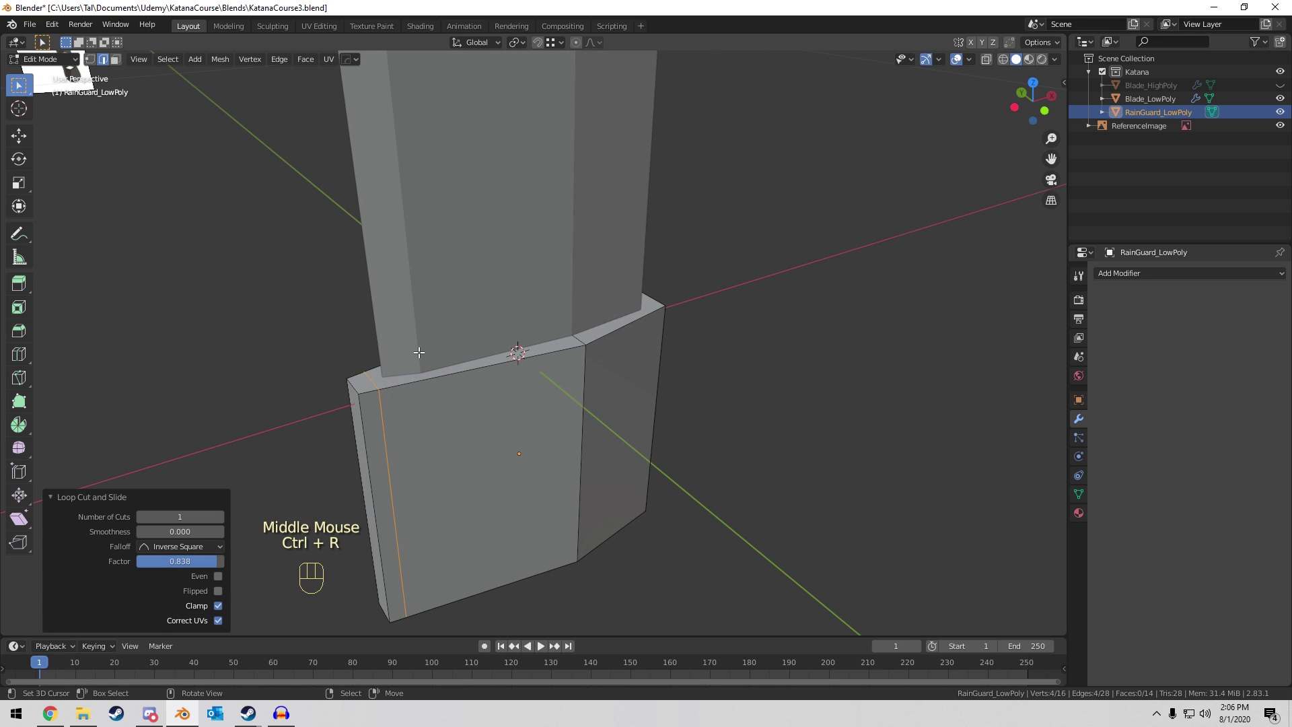
pyautogui.press('g')
pyautogui.press('g')
pyautogui.rightClick(501, 328)
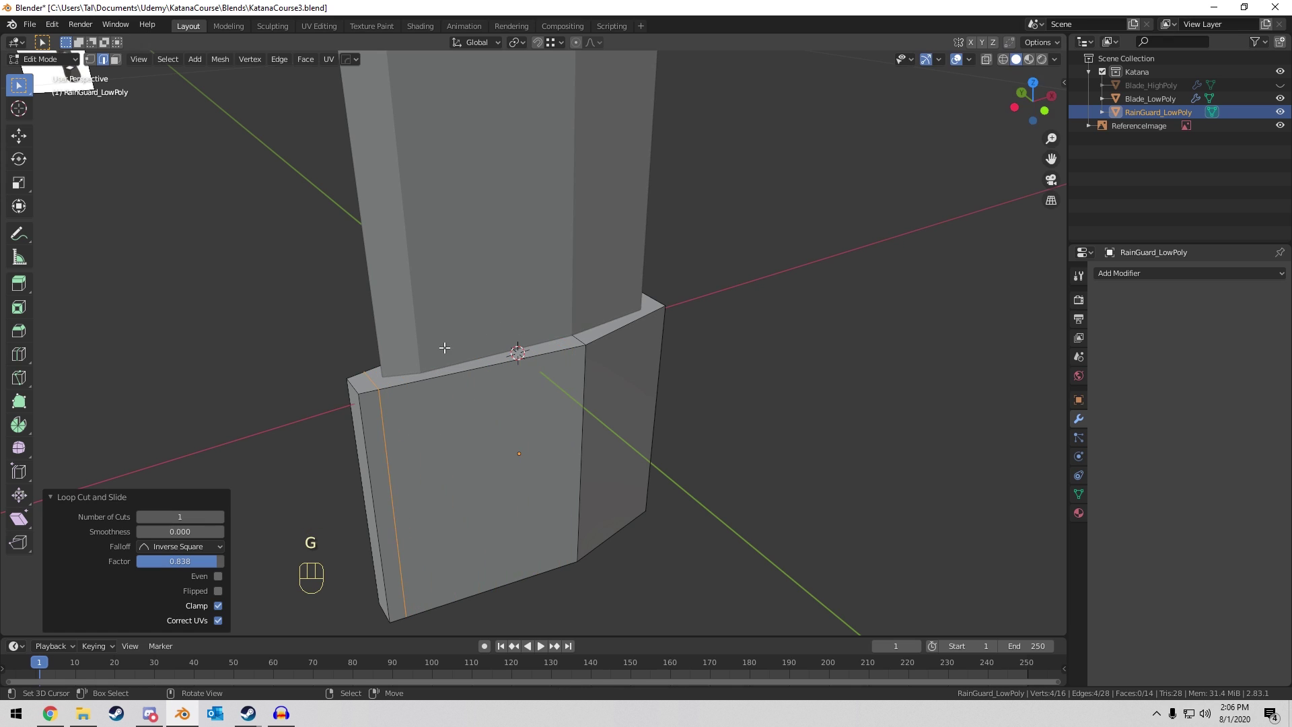
pyautogui.press('g')
pyautogui.press('x')
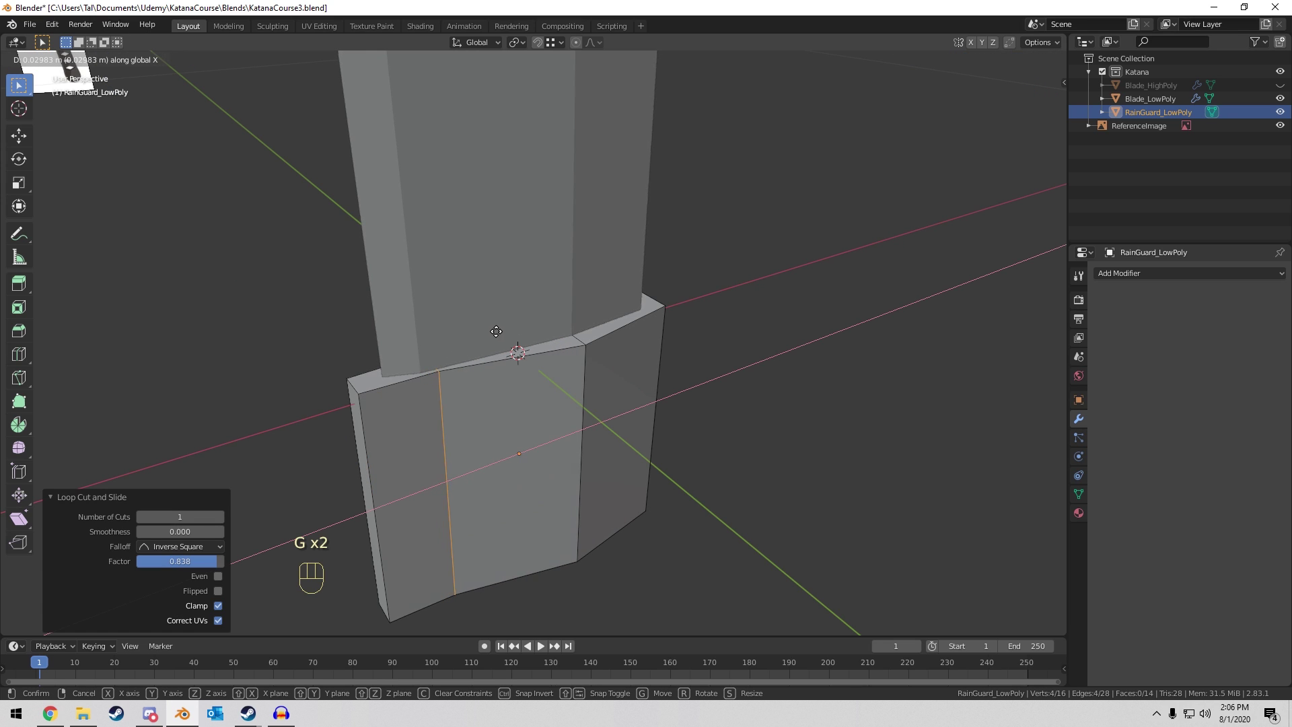
pyautogui.click(580, 309)
# Scale the new cutting-edge-side loop and bevel it with two segments to form a curved transition to the ridge.
pyautogui.hotkey('ctrl', 'b')
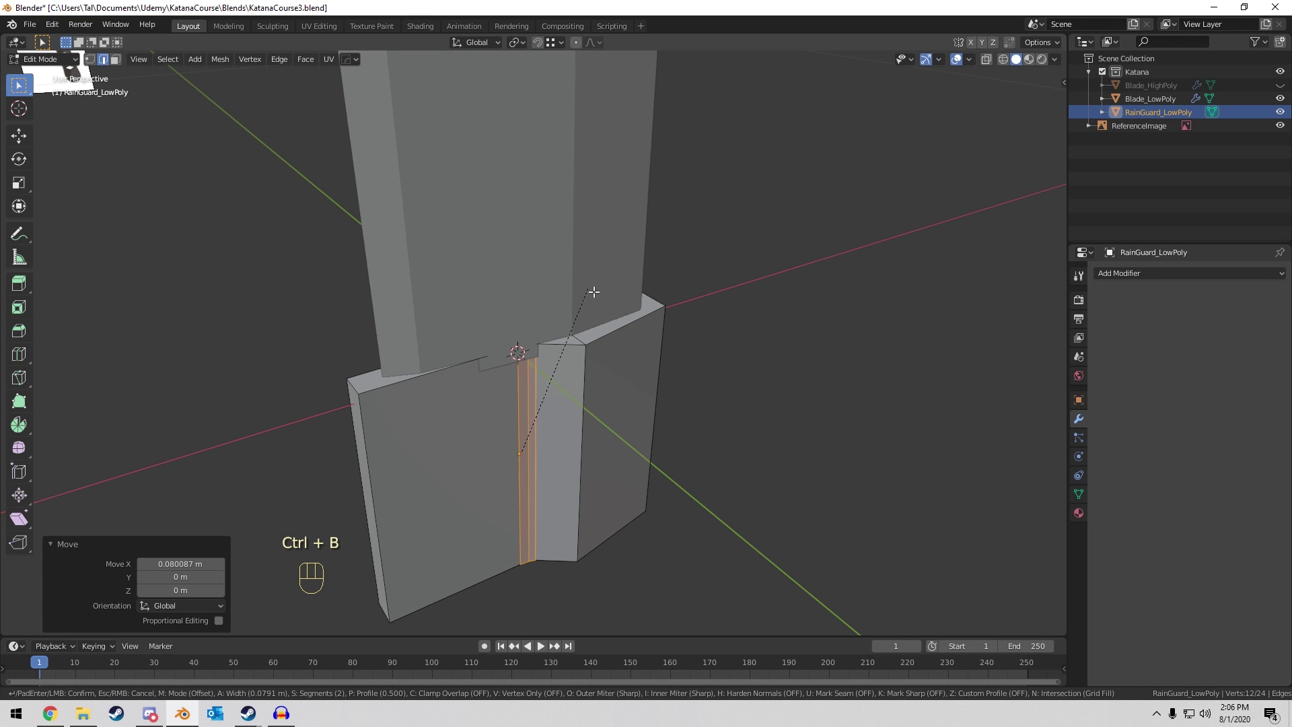
pyautogui.rightClick(614, 280)
pyautogui.moveTo(614, 280); pyautogui.dragTo(747, 277, button='middle')
pyautogui.press('s')
pyautogui.press('x')
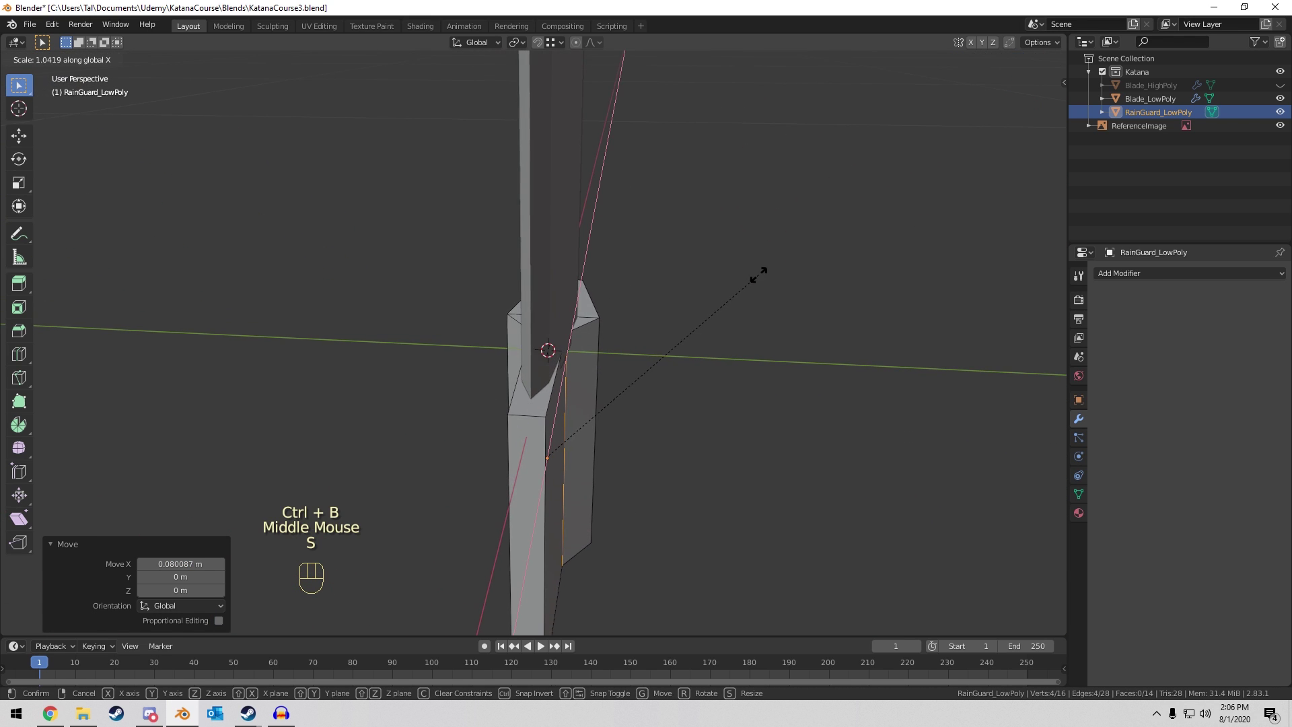
pyautogui.click(888, 251)
pyautogui.hotkey('ctrl', 'b')
pyautogui.moveTo(835, 268); pyautogui.dragTo(506, 383, button='middle')
pyautogui.click(802, 252)
pyautogui.press('Tab')
pyautogui.press('Tab')
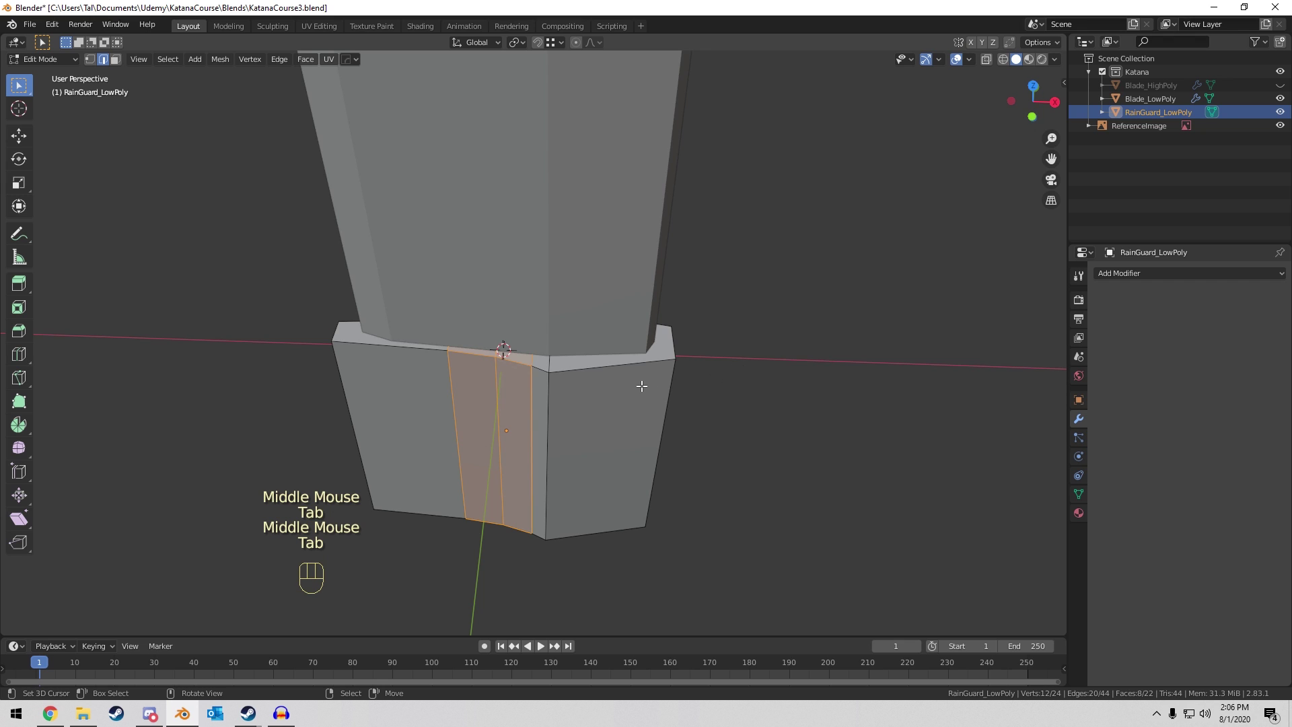
# Add a vertical loop cut on the rain guard's spine side, moving it about -0.042 m and then 0.009 m along X.
pyautogui.hotkey('ctrl', 'r')
pyautogui.click(639, 343)
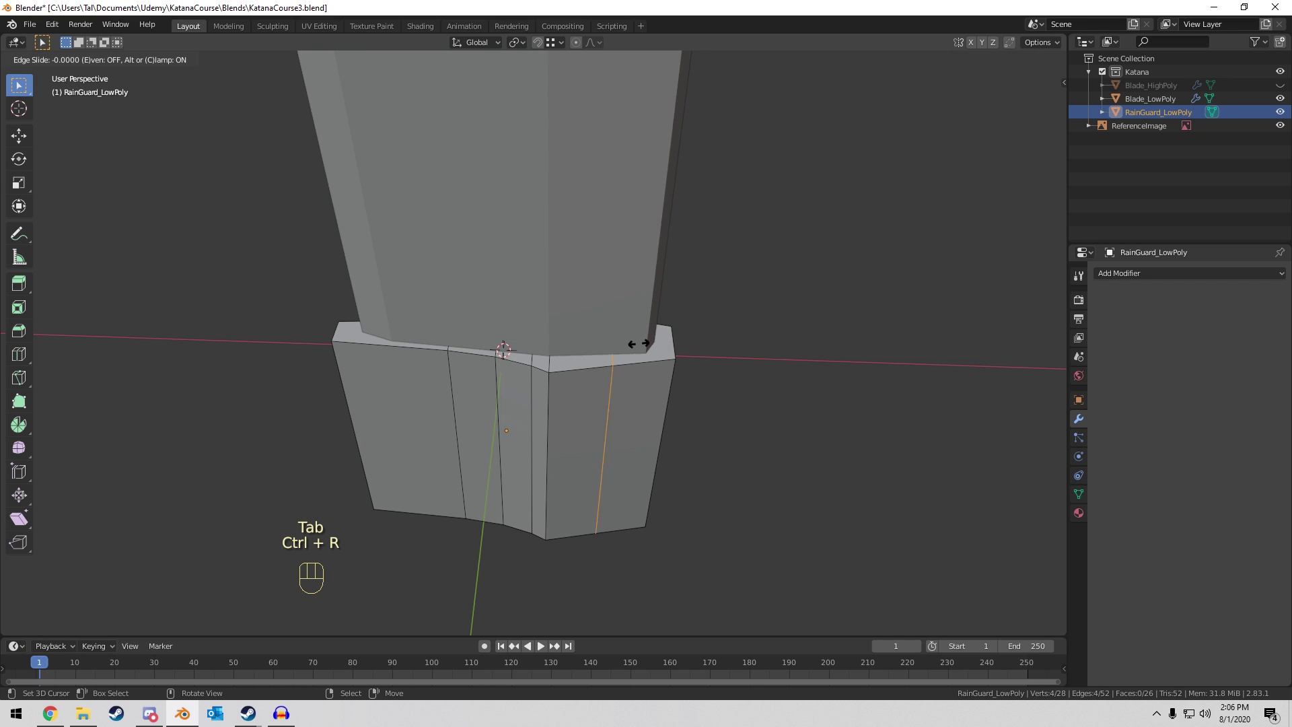
pyautogui.click(672, 335)
pyautogui.press('g')
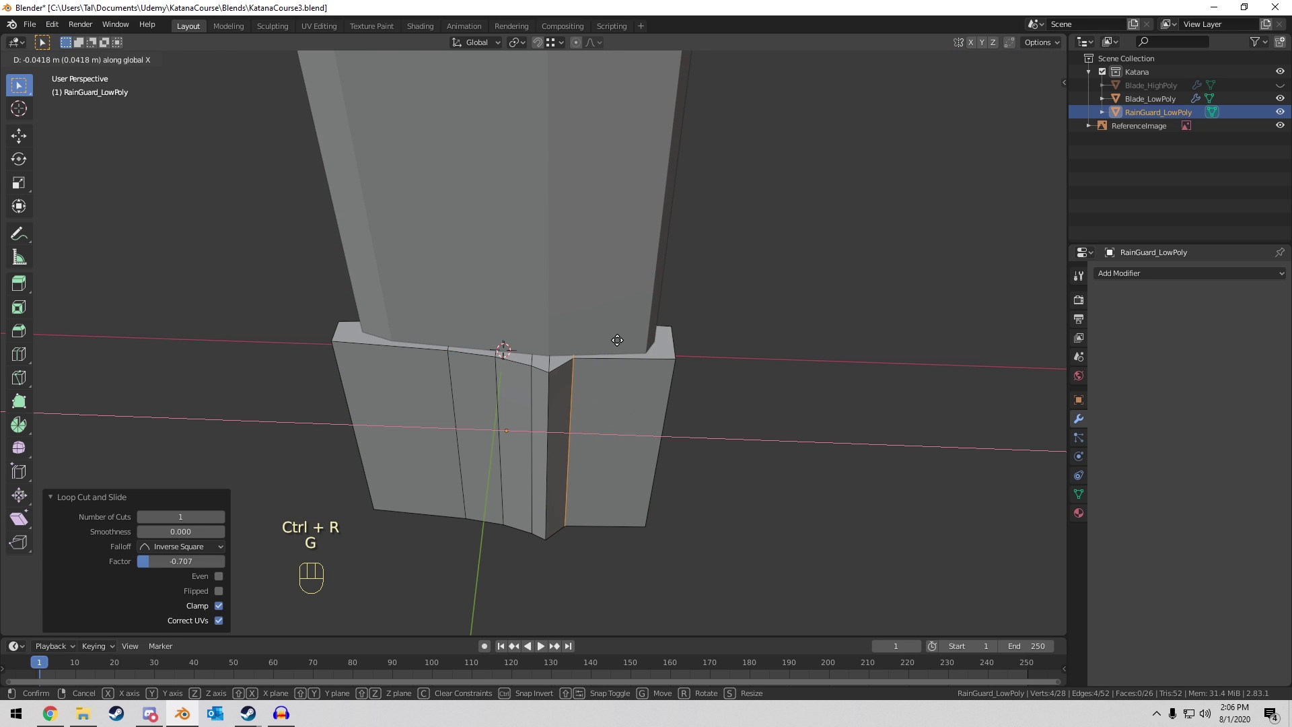
pyautogui.click(615, 339)
pyautogui.moveTo(615, 339); pyautogui.dragTo(646, 323, button='middle')
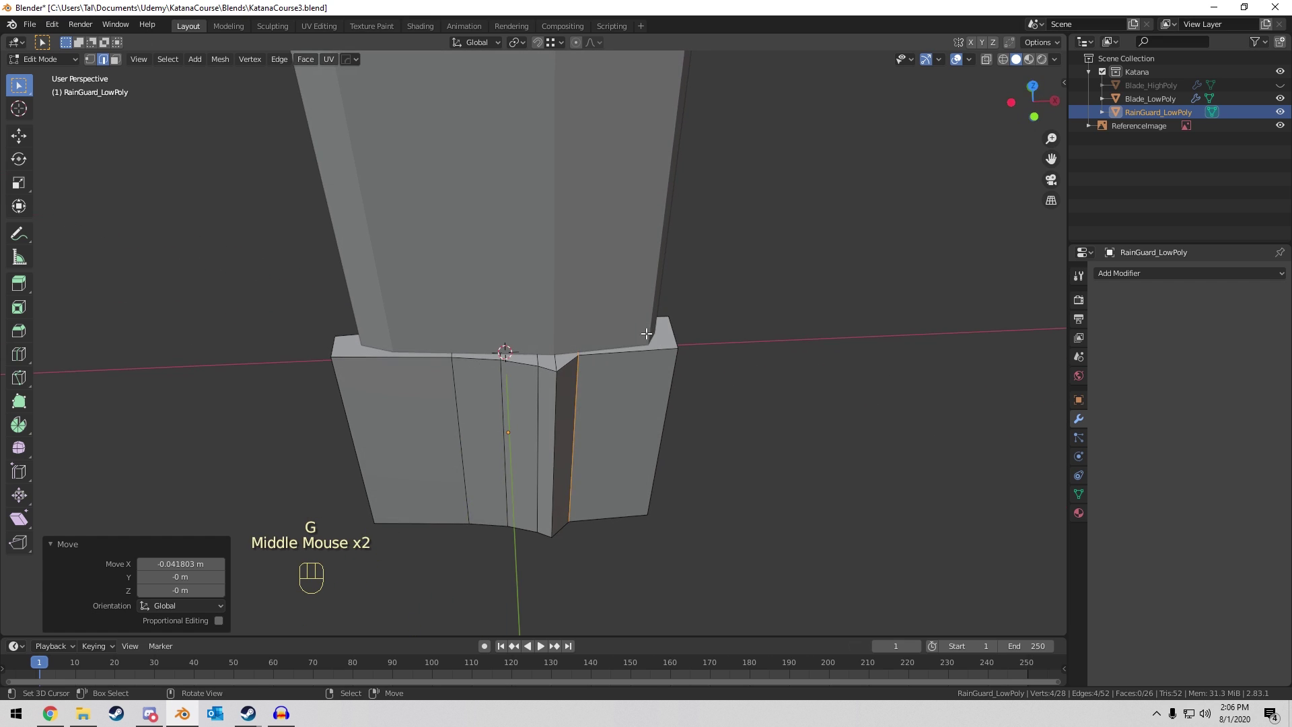
pyautogui.press('g')
pyautogui.keyDown('ctrl'); pyautogui.click(675, 306); pyautogui.keyUp('ctrl')
# Bevel the spine-side loop with two segments and inspect the rain guard's shape in Object Mode.
pyautogui.hotkey('ctrl', 'b')
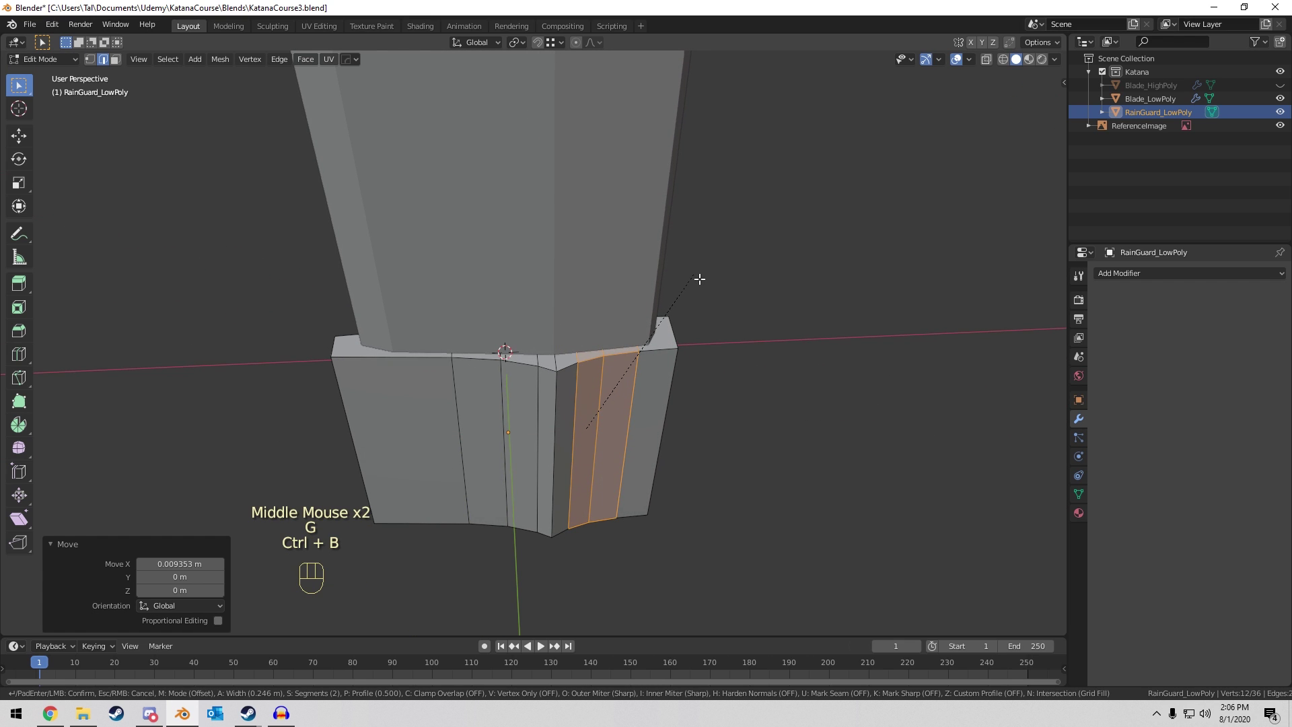
pyautogui.press('Tab')
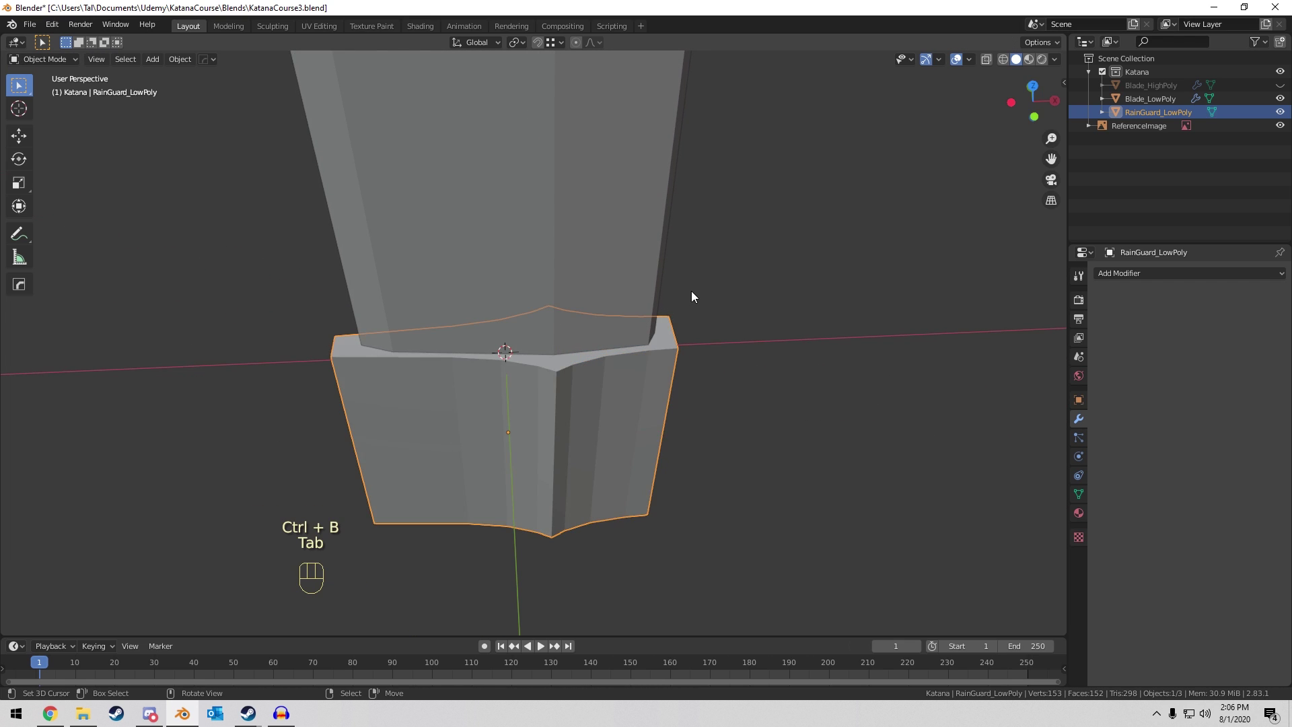
pyautogui.scroll(-2, 679, 303)
pyautogui.moveTo(670, 311); pyautogui.dragTo(607, 220, button='middle')
pyautogui.moveTo(598, 309); pyautogui.dragTo(485, 410, button='middle')
pyautogui.scroll(3, 485, 409)
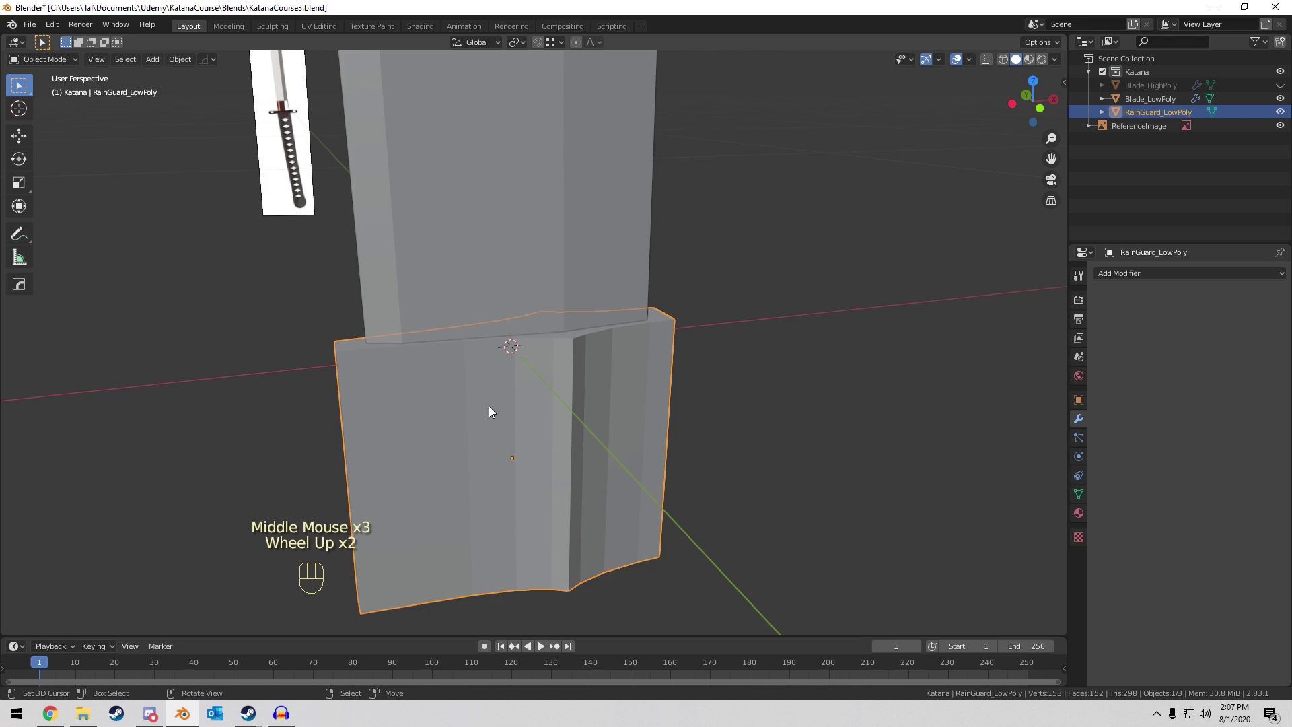
# Try smooth shading on the rain guard and return it to flat shading.
pyautogui.click(180, 59)
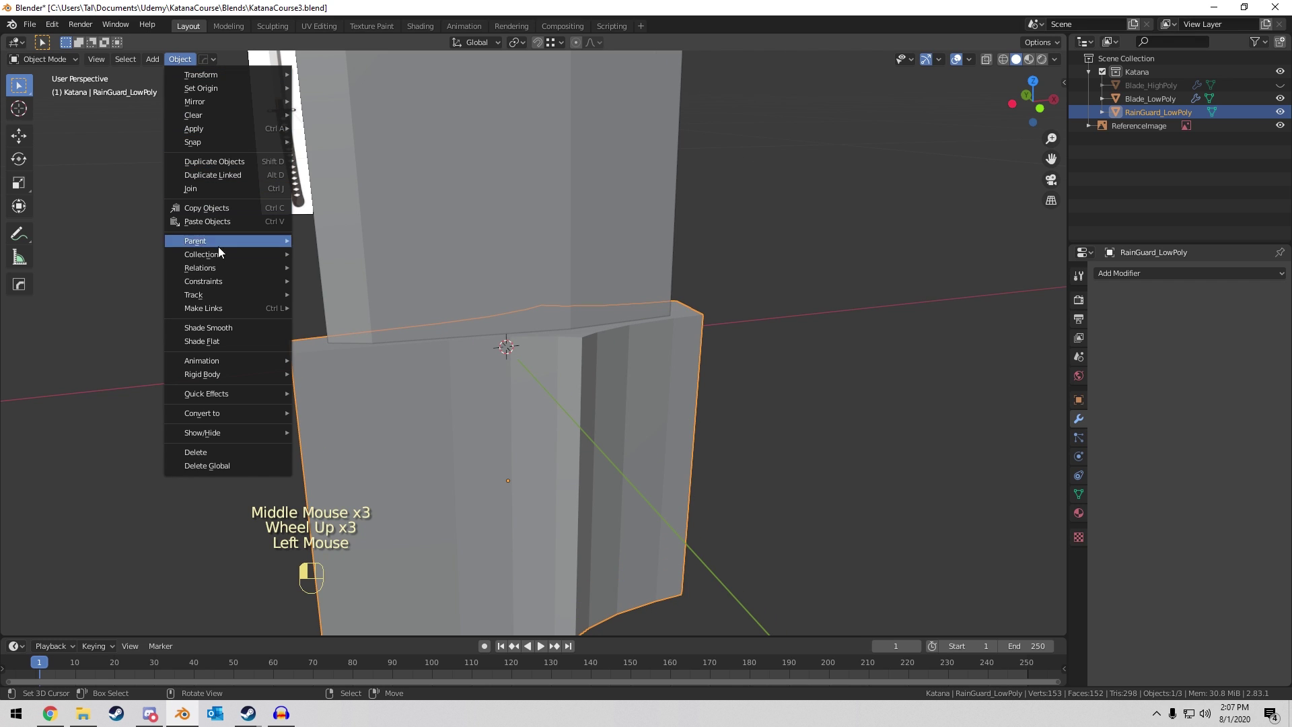
pyautogui.click(223, 328)
pyautogui.click(180, 60)
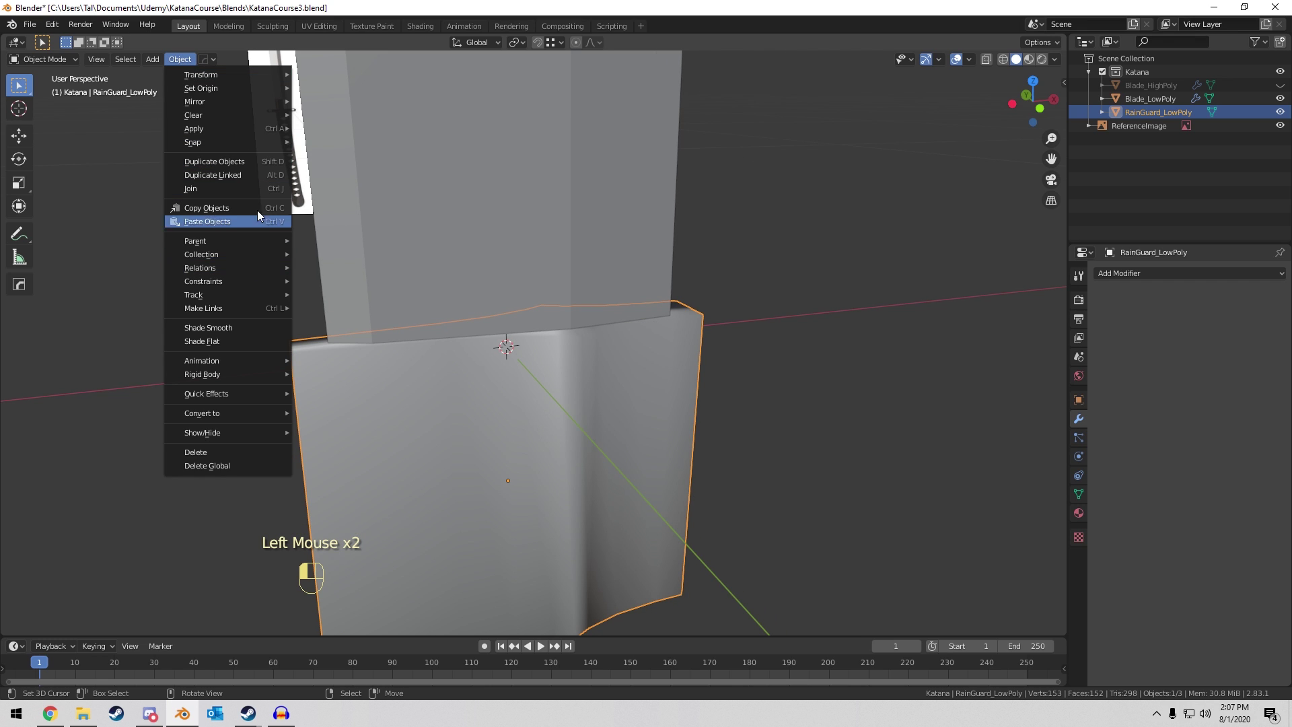
pyautogui.click(245, 340)
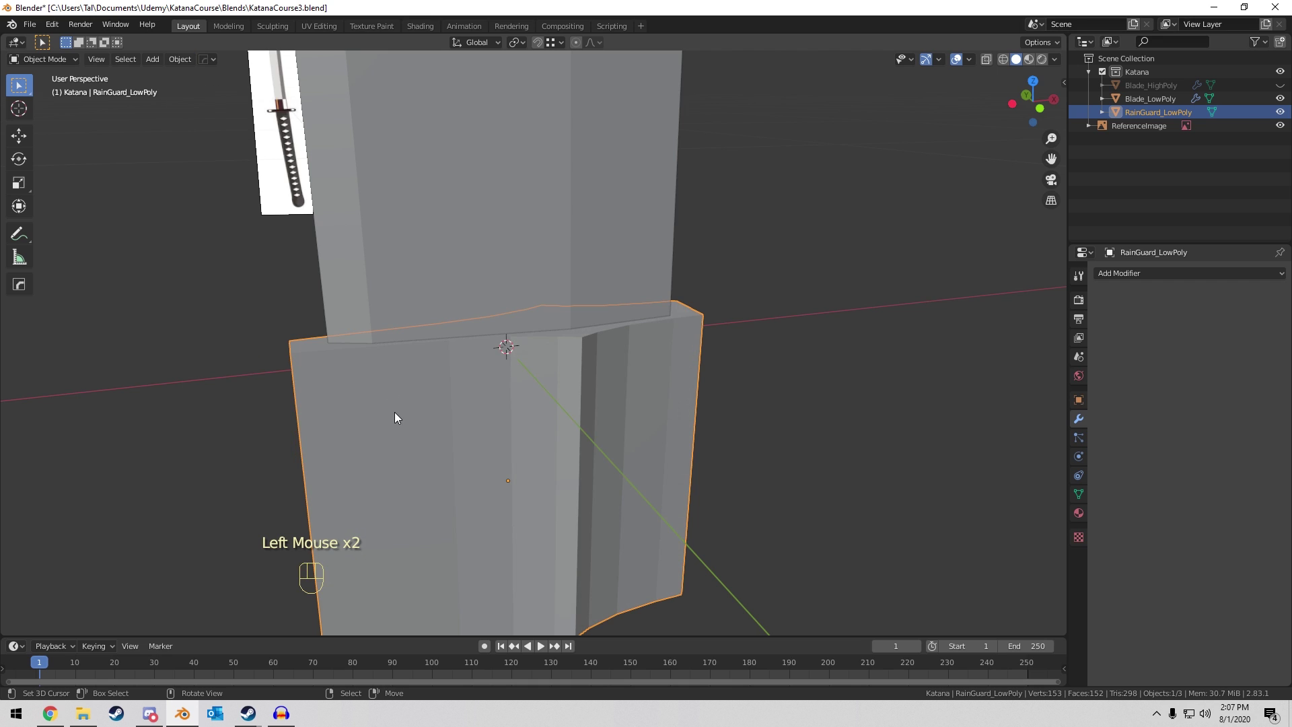
# Select the end face on the rain guard's cutting-edge side and move it about 0.0115 m along X toward the blade.
pyautogui.rightClick(394, 413)
pyautogui.press('Tab')
pyautogui.moveTo(410, 418); pyautogui.dragTo(445, 447, button='middle')
pyautogui.keyDown('shift'); pyautogui.moveTo(445, 447); pyautogui.dragTo(553, 416, button='middle'); pyautogui.keyUp('shift')
pyautogui.press('3')
pyautogui.rightClick(418, 438)
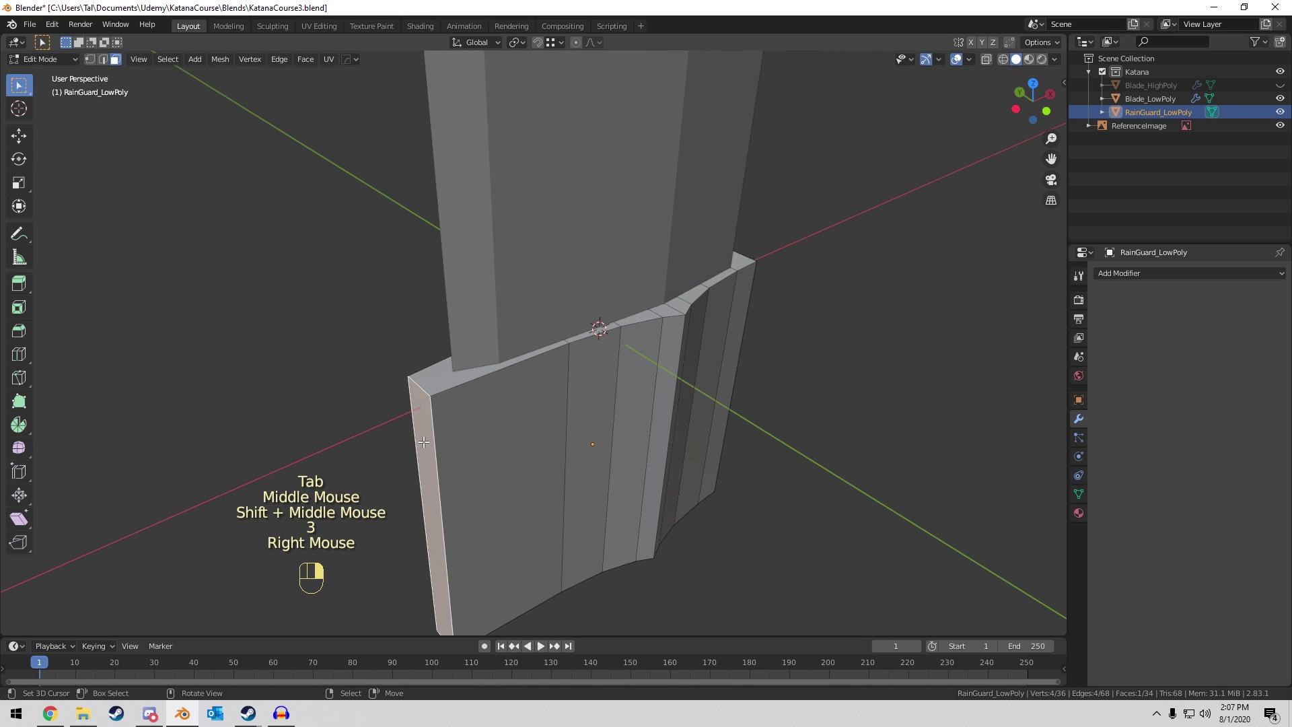
pyautogui.press('g')
pyautogui.click(451, 436)
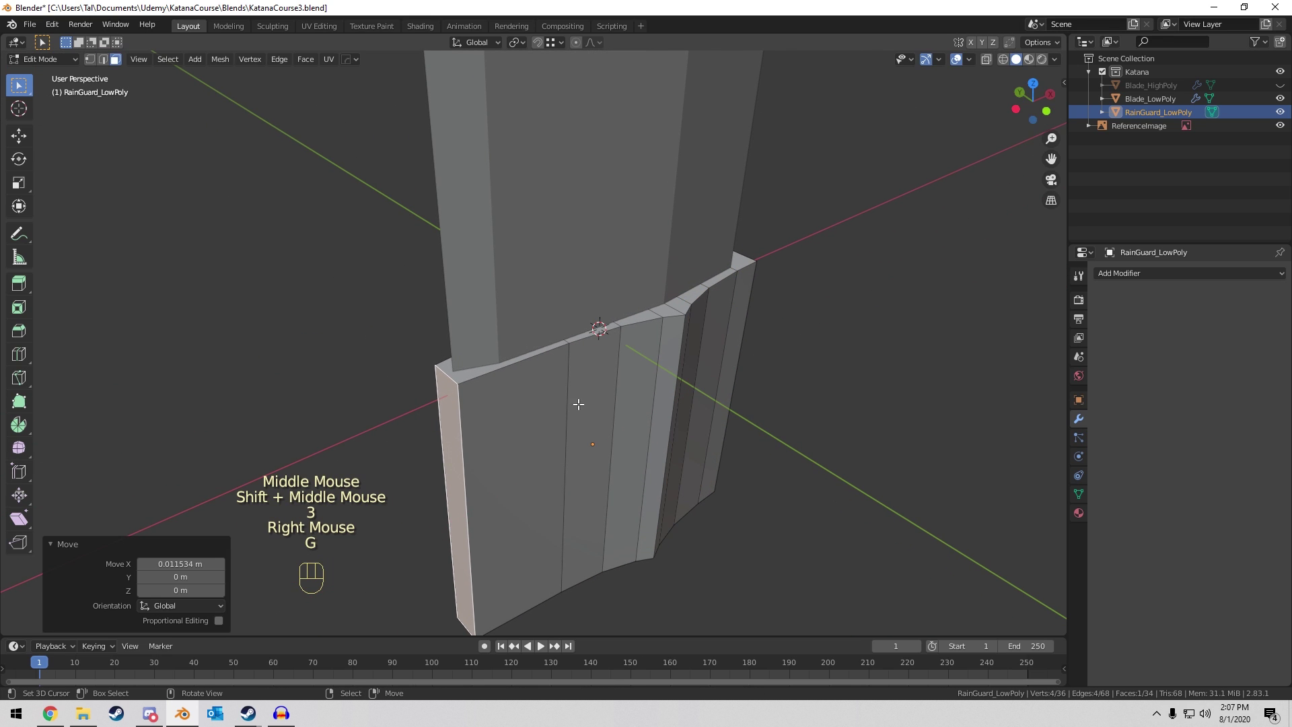
# Move the rain guard's spine-end face about -0.0035 m along X toward the blade.
pyautogui.moveTo(697, 376); pyautogui.dragTo(704, 403, button='middle')
pyautogui.rightClick(614, 538)
pyautogui.press('g')
pyautogui.click(740, 450)
pyautogui.scroll(-3, 736, 438)
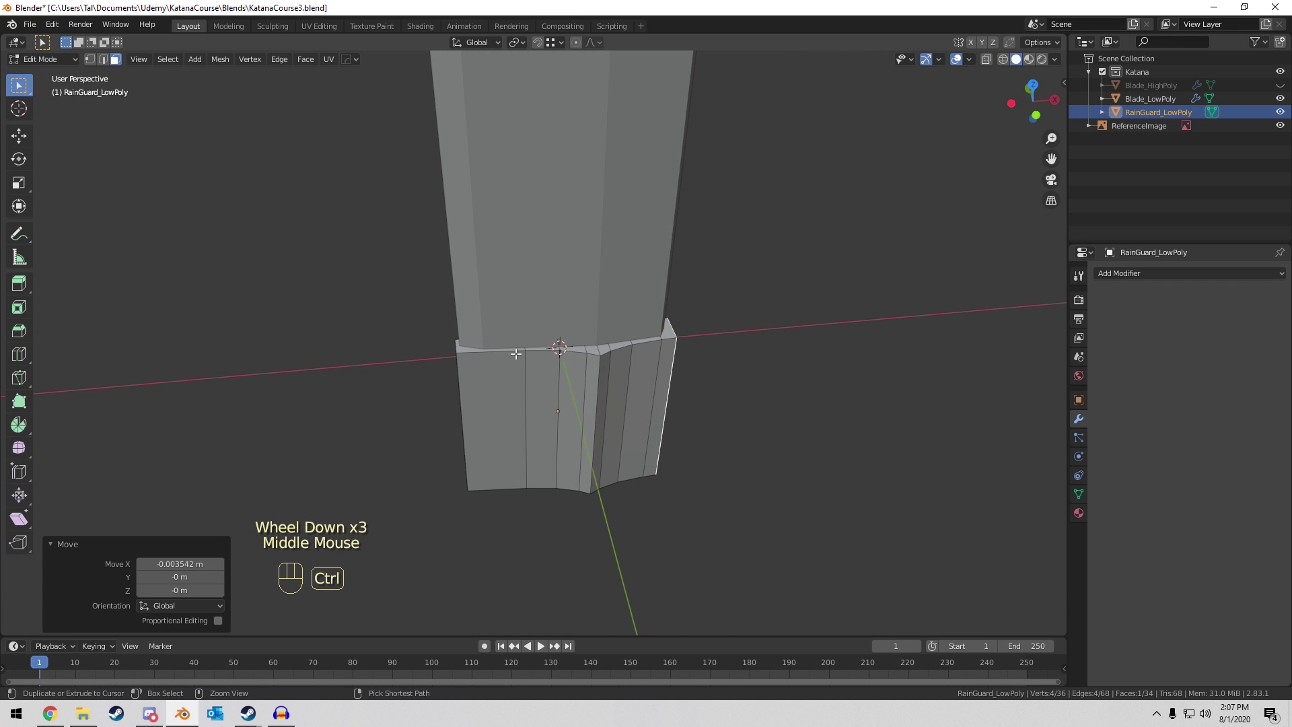
# Return to Object Mode, switch to the front view and reset the 3D cursor to the world origin.
pyautogui.press('Tab')
pyautogui.scroll(-2, 606, 330)
pyautogui.moveTo(609, 330); pyautogui.dragTo(566, 235, button='middle')
pyautogui.press('KP_1')
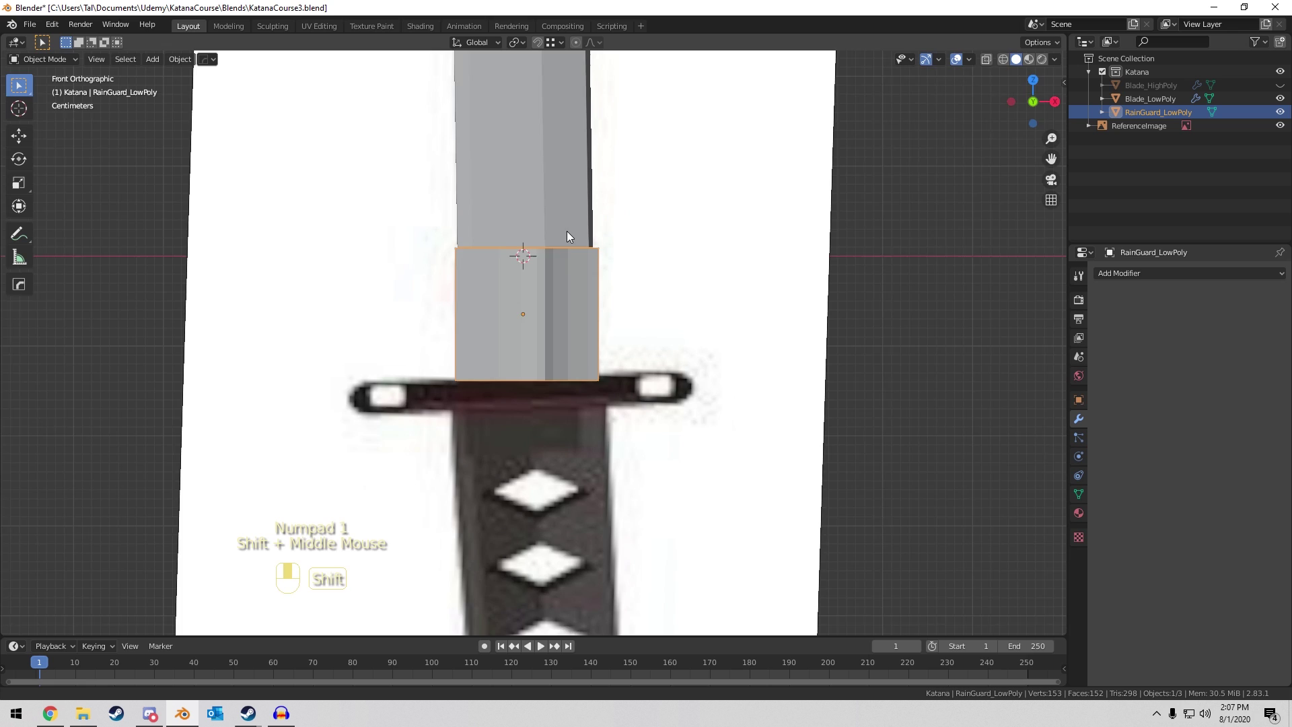
pyautogui.scroll(4, 564, 226)
pyautogui.hotkey('shift', 'c')
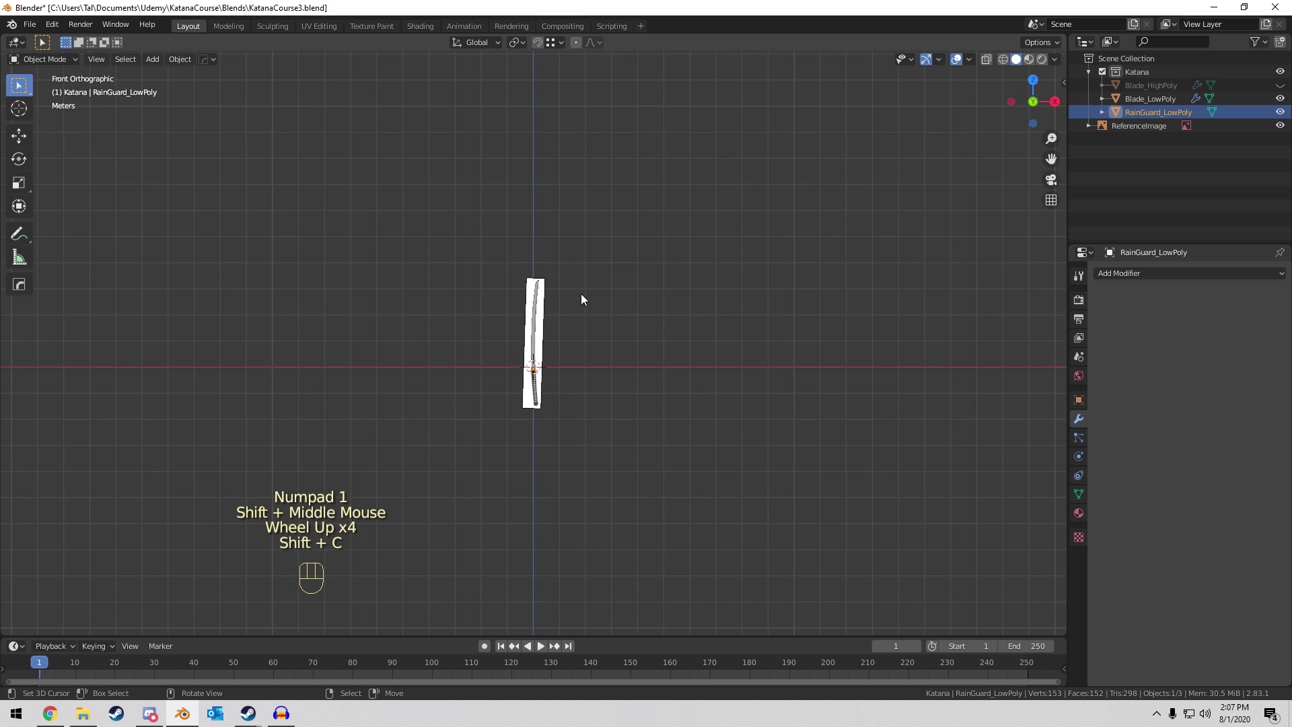
# Add a cylinder mesh with 24 vertices, 1 m radius and 2 m depth at the world origin.
pyautogui.scroll(6, 636, 408)
pyautogui.scroll(6, 660, 264)
pyautogui.keyDown('shift'); pyautogui.moveTo(636, 408); pyautogui.dragTo(683, 310, button='middle'); pyautogui.keyUp('shift')
pyautogui.scroll(4, 684, 317)
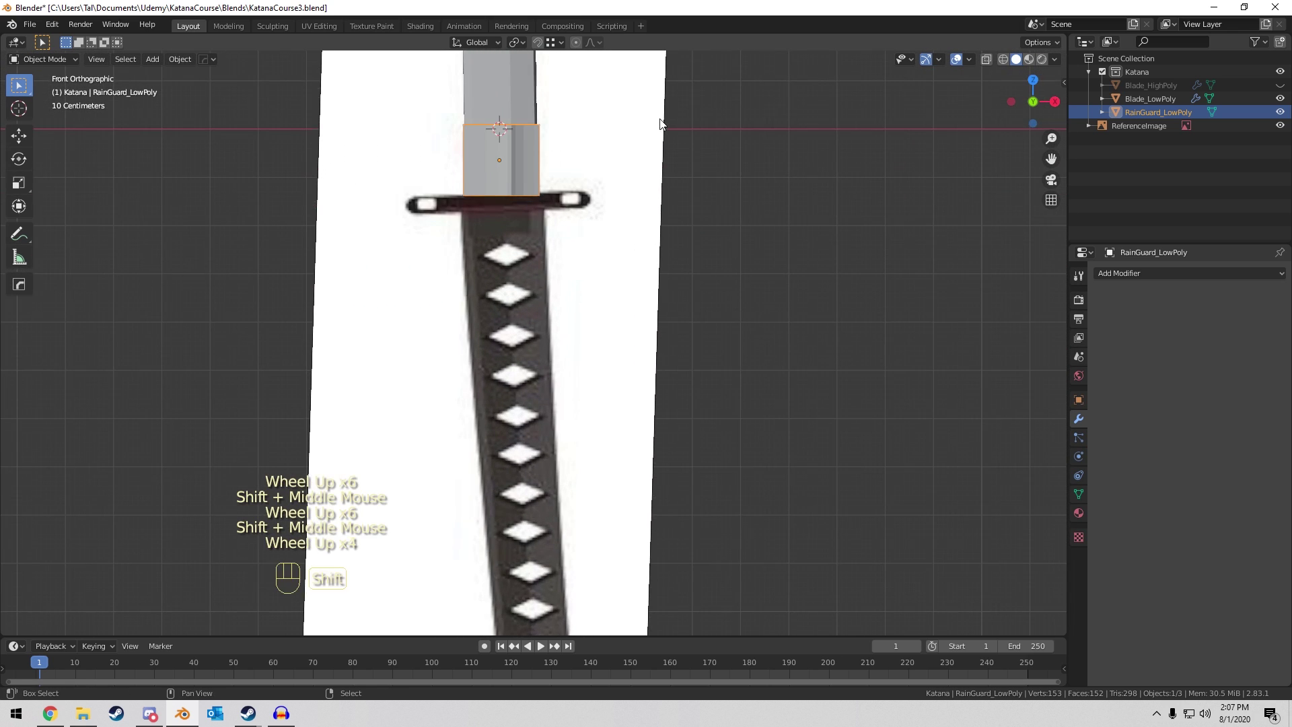
pyautogui.keyDown('shift'); pyautogui.moveTo(660, 122); pyautogui.dragTo(675, 367, button='middle'); pyautogui.keyUp('shift')
pyautogui.keyDown('shift'); pyautogui.scroll(1, 674, 367); pyautogui.keyUp('shift')
pyautogui.scroll(5, 675, 366)
pyautogui.hotkey('shift', 'a')
pyautogui.moveTo(669, 369)
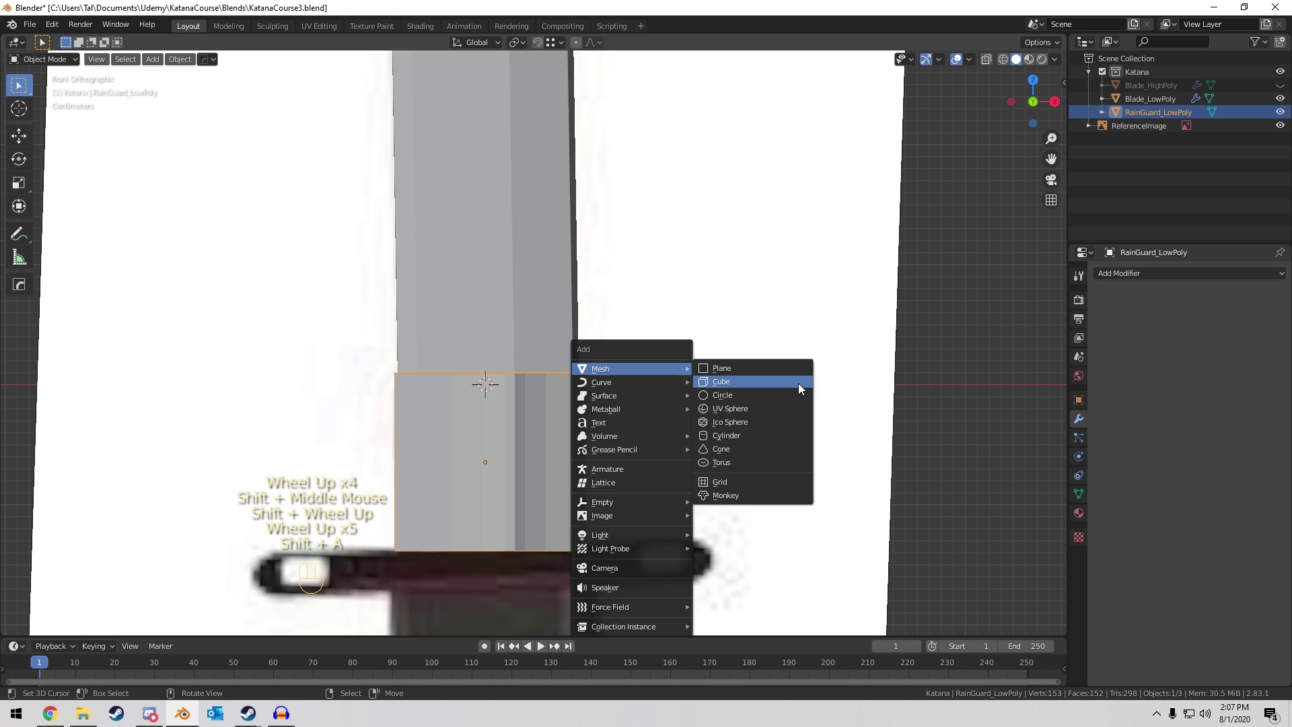
pyautogui.click(761, 436)
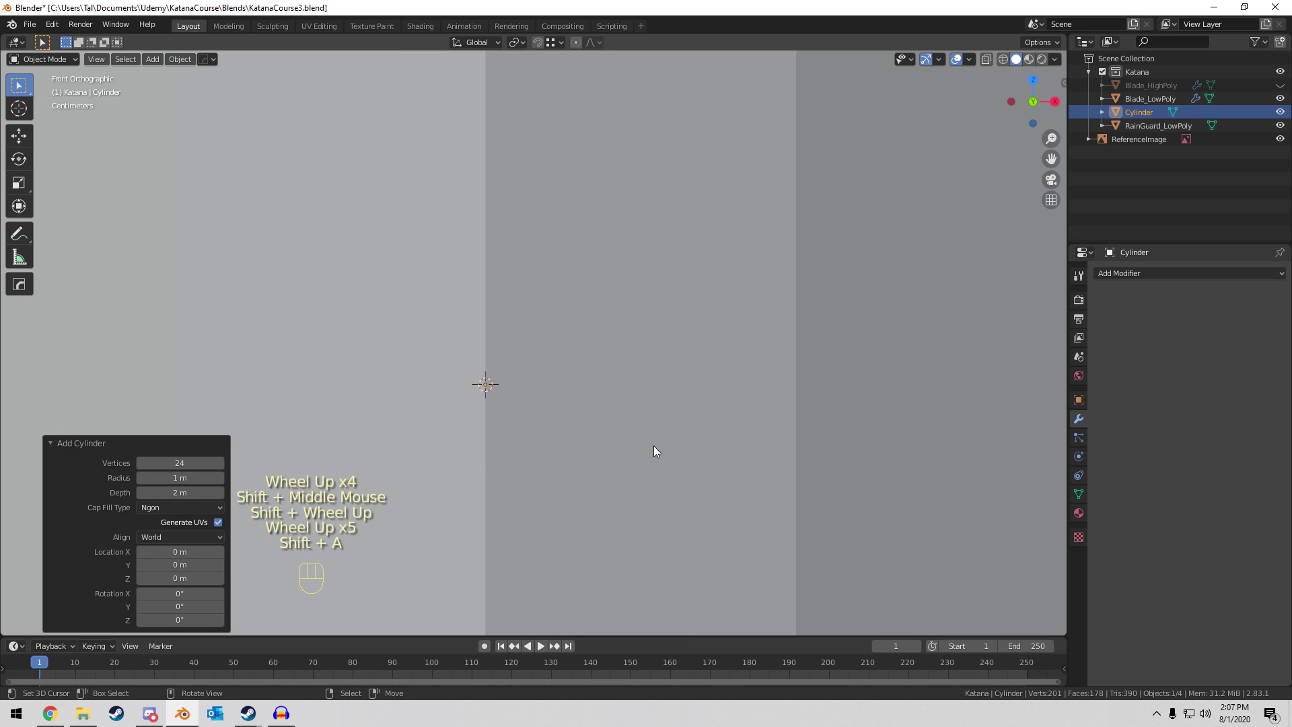
pyautogui.click(66, 443)
# Flatten the cylinder along Z, then move and scale it to match the hand guard in the reference image.
pyautogui.scroll(-8, 785, 212)
pyautogui.press('s')
pyautogui.press('z')
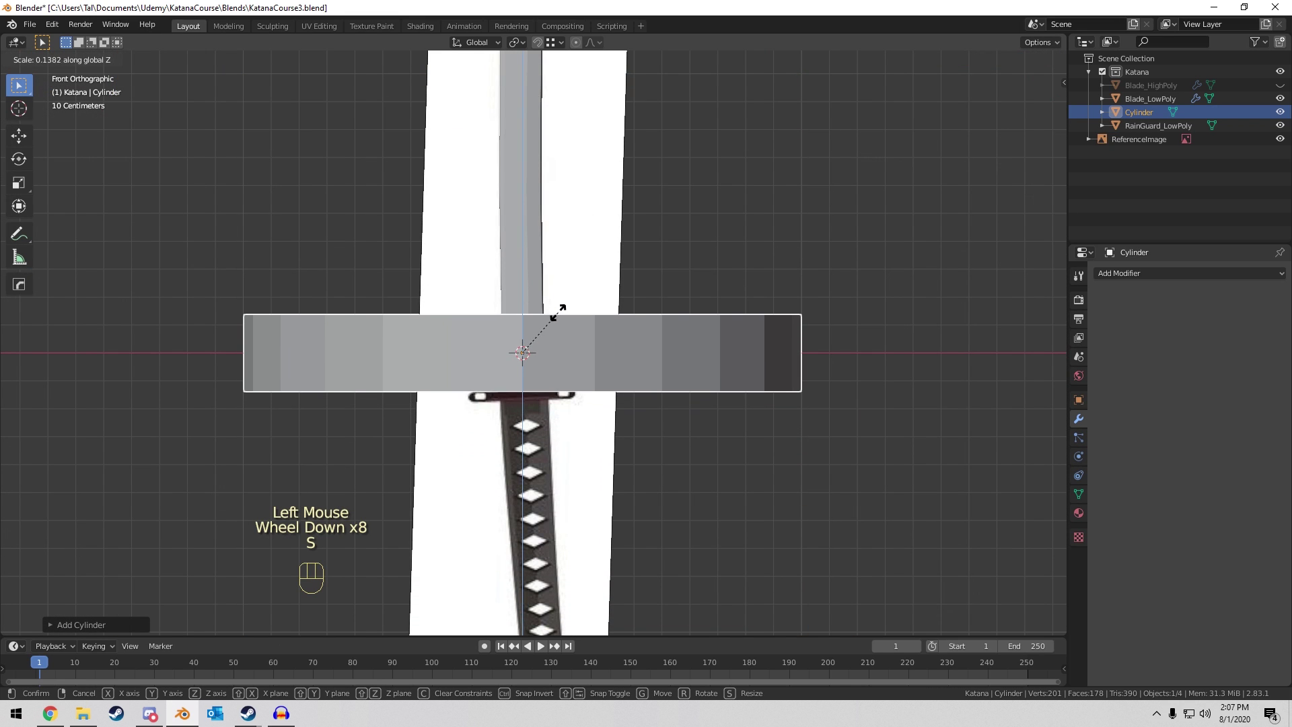
pyautogui.click(538, 335)
pyautogui.press('g')
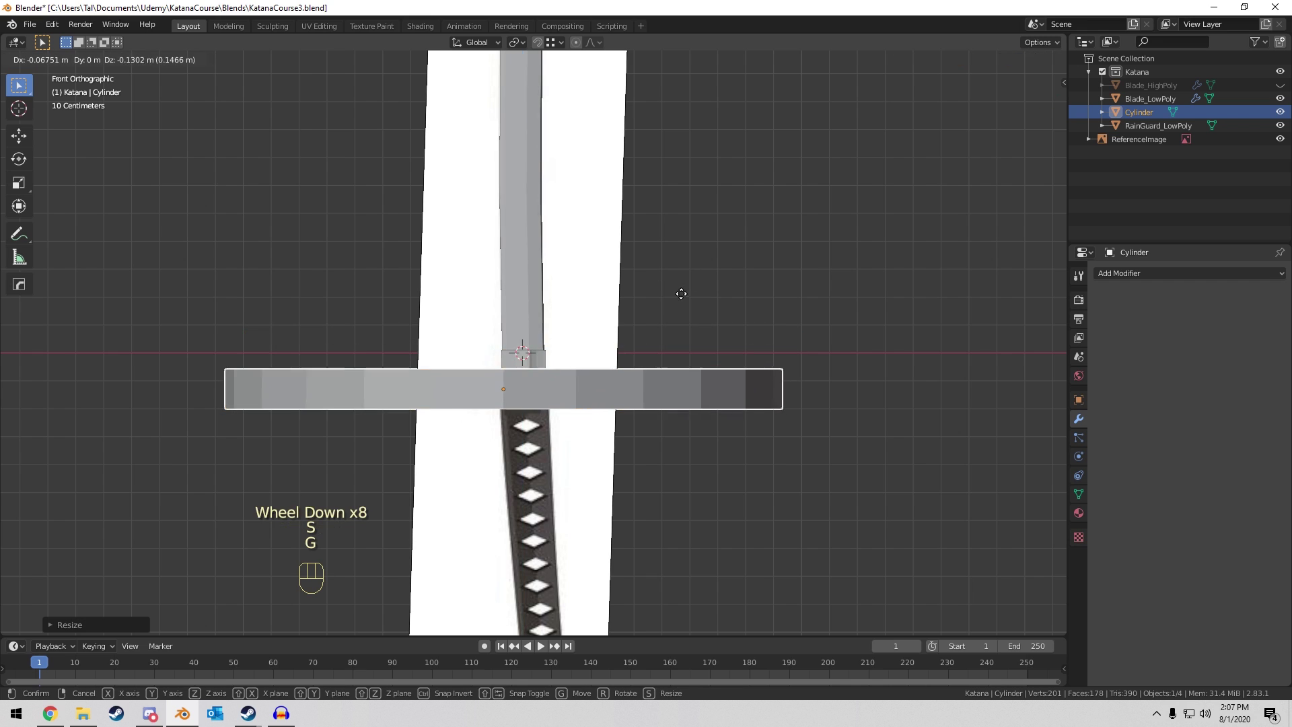
pyautogui.click(689, 301)
pyautogui.press('s')
pyautogui.click(611, 344)
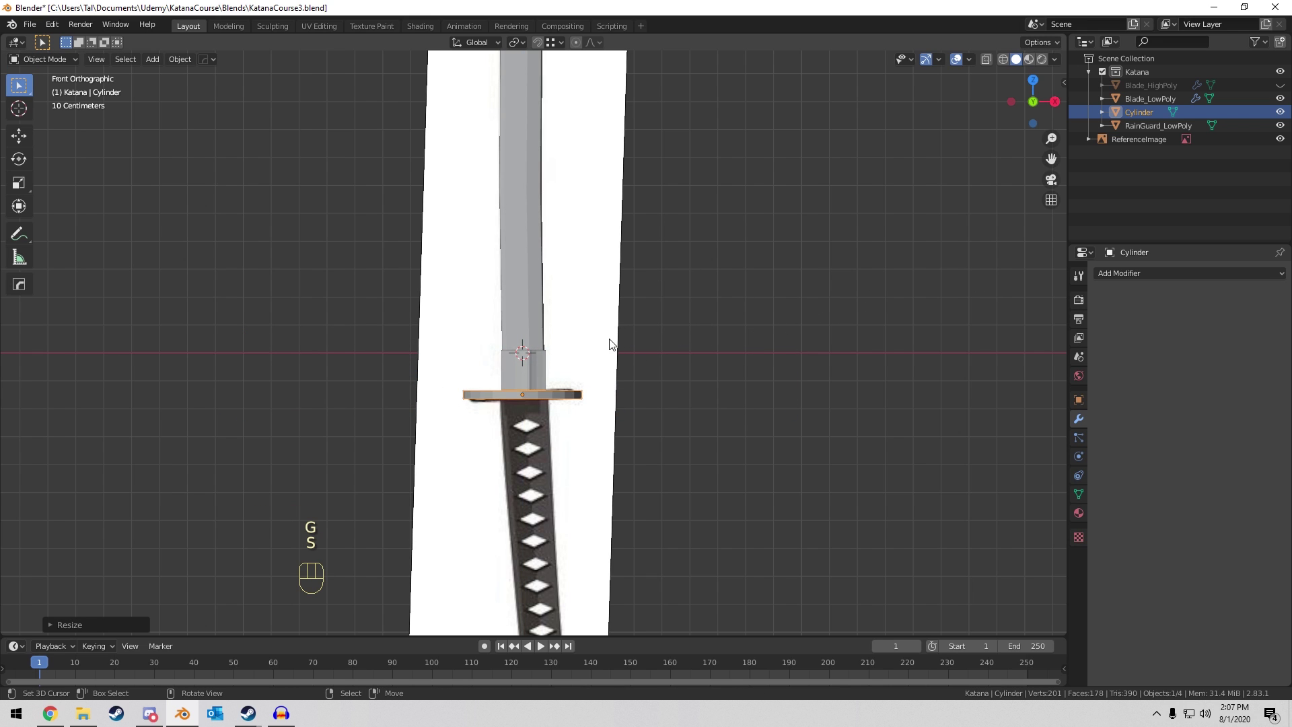
# Thin the guard disc along Z and position it vertically against the rain guard's lower end.
pyautogui.scroll(5, 610, 344)
pyautogui.keyDown('shift'); pyautogui.scroll(1, 698, 249); pyautogui.keyUp('shift')
pyautogui.keyDown('shift'); pyautogui.moveTo(648, 345); pyautogui.dragTo(679, 291, button='middle'); pyautogui.keyUp('shift')
pyautogui.scroll(2, 697, 249)
pyautogui.scroll(-3, 679, 291)
pyautogui.scroll(-2, 679, 291)
pyautogui.press('KP_Decimal')
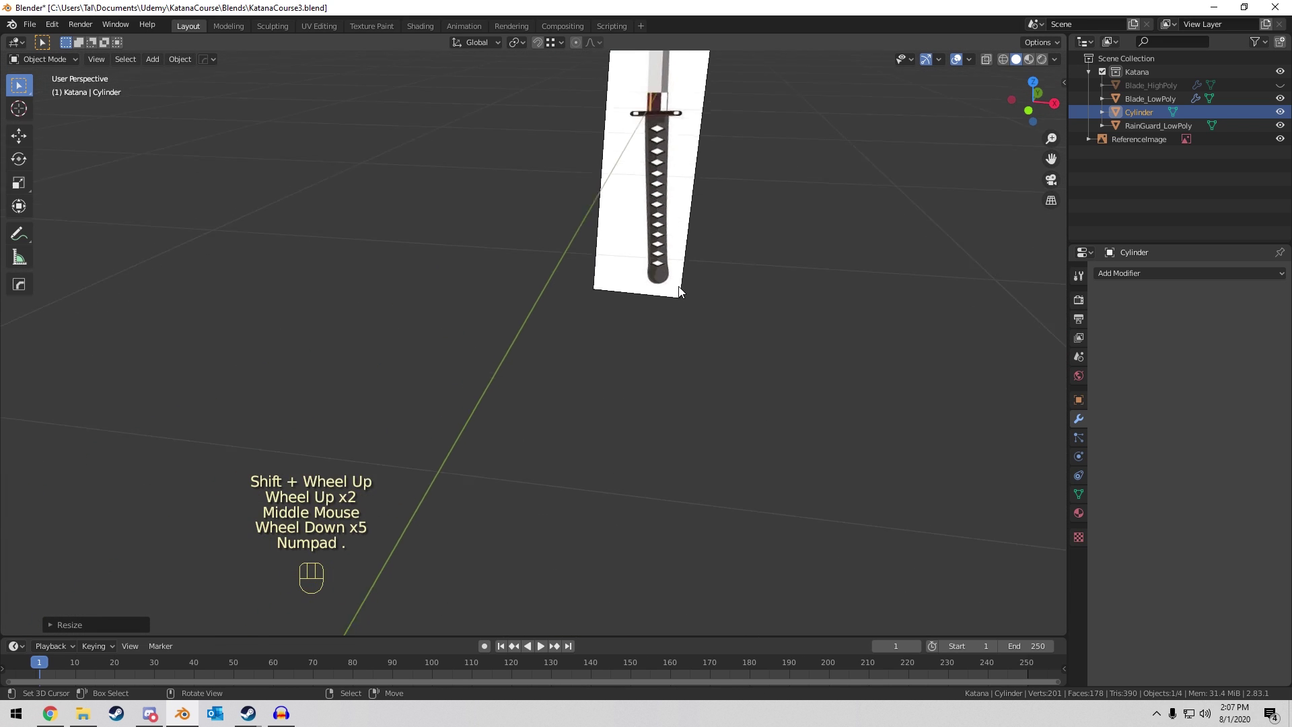
pyautogui.moveTo(760, 269); pyautogui.dragTo(739, 249, button='middle')
pyautogui.press('g')
pyautogui.click(739, 245)
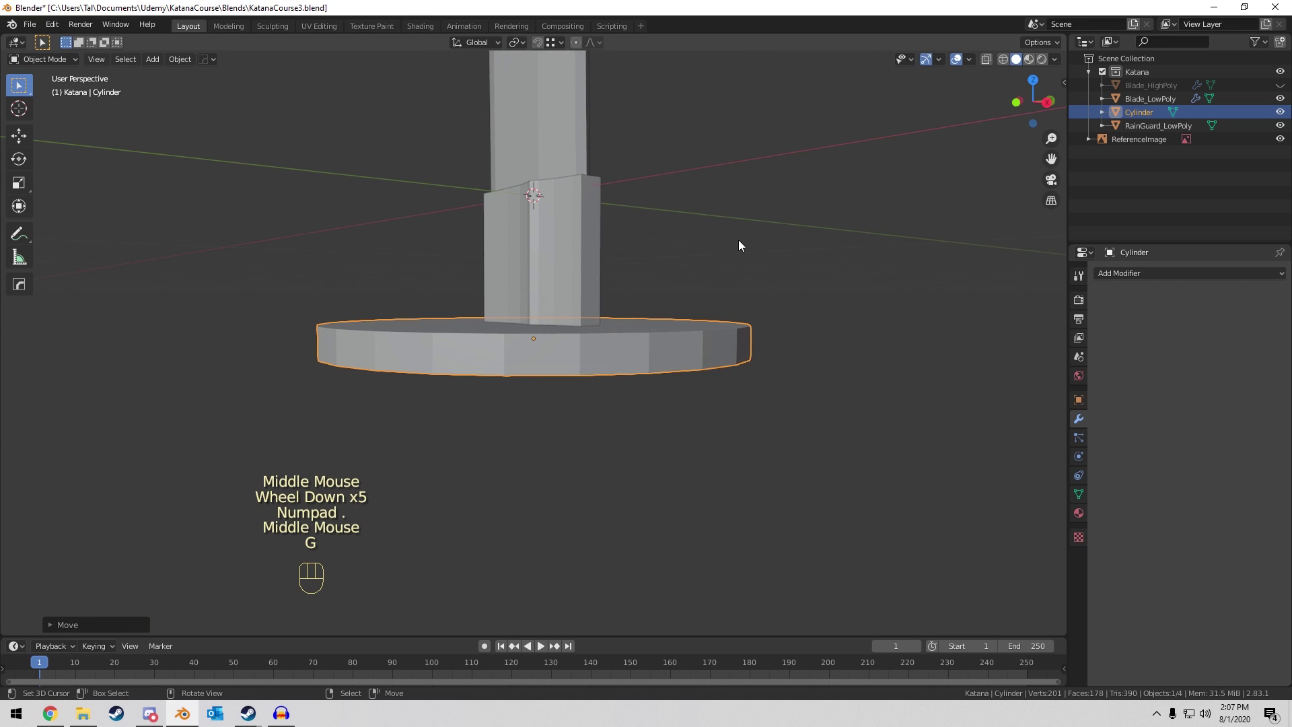
pyautogui.press('KP_1')
pyautogui.scroll(2, 765, 231)
pyautogui.press('s')
pyautogui.press('z')
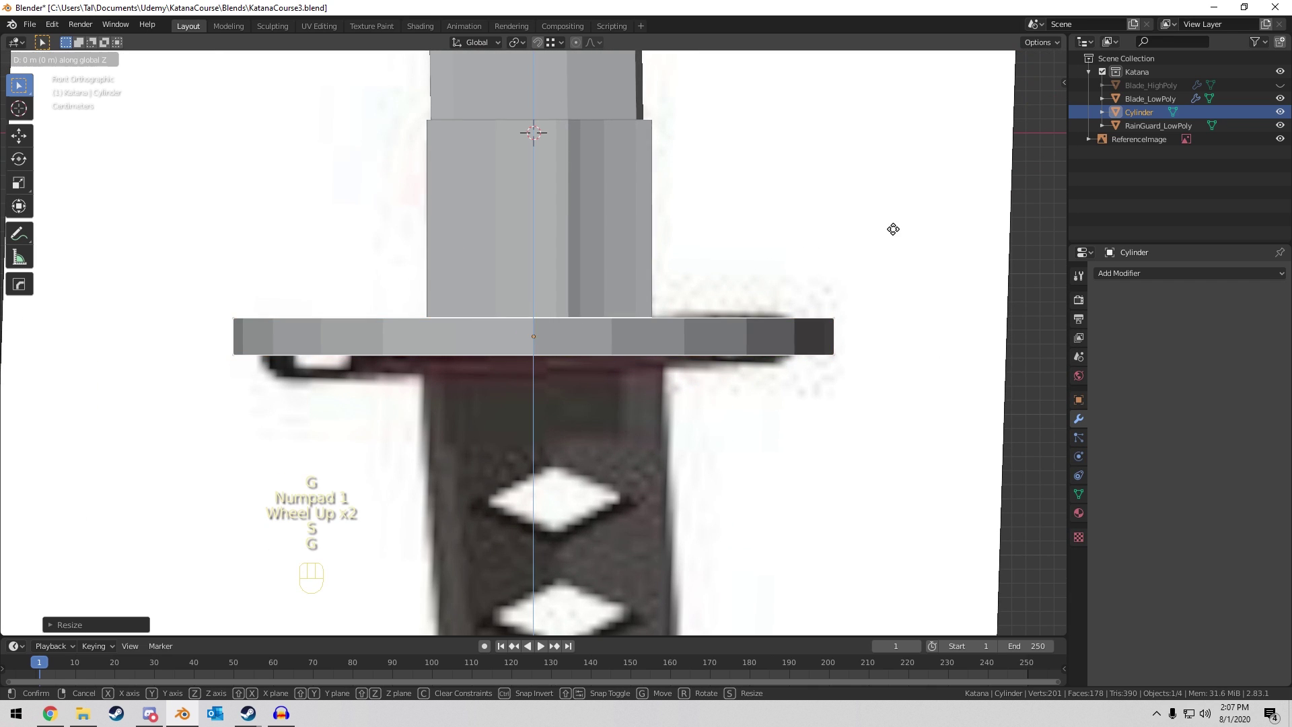
pyautogui.click(892, 236)
# Add one centred horizontal loop cut around the guard disc's rim.
pyautogui.scroll(-1, 874, 239)
pyautogui.moveTo(868, 240); pyautogui.dragTo(801, 349, button='middle')
pyautogui.press('Tab')
pyautogui.hotkey('ctrl', 'r')
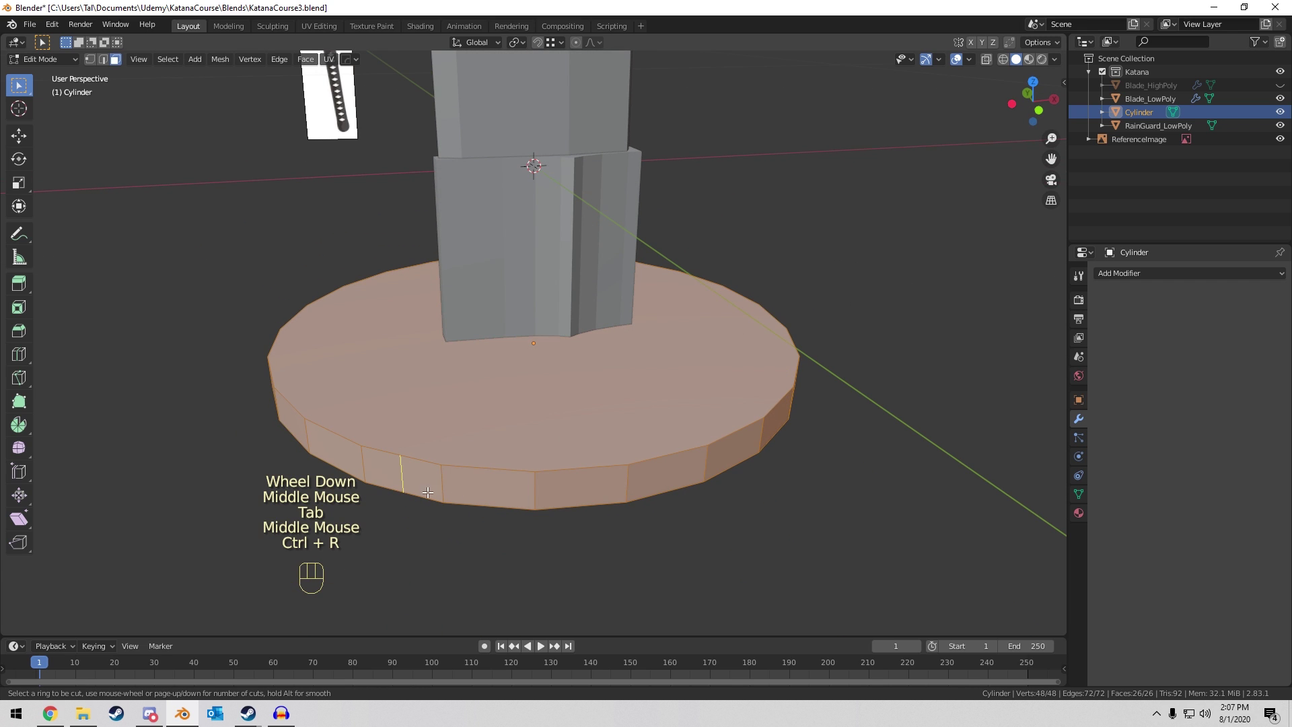
pyautogui.click(452, 490)
pyautogui.rightClick(452, 489)
# Delete the guard disc's vertices below the centre loop, selecting them in wireframe from the front view.
pyautogui.press('KP_1')
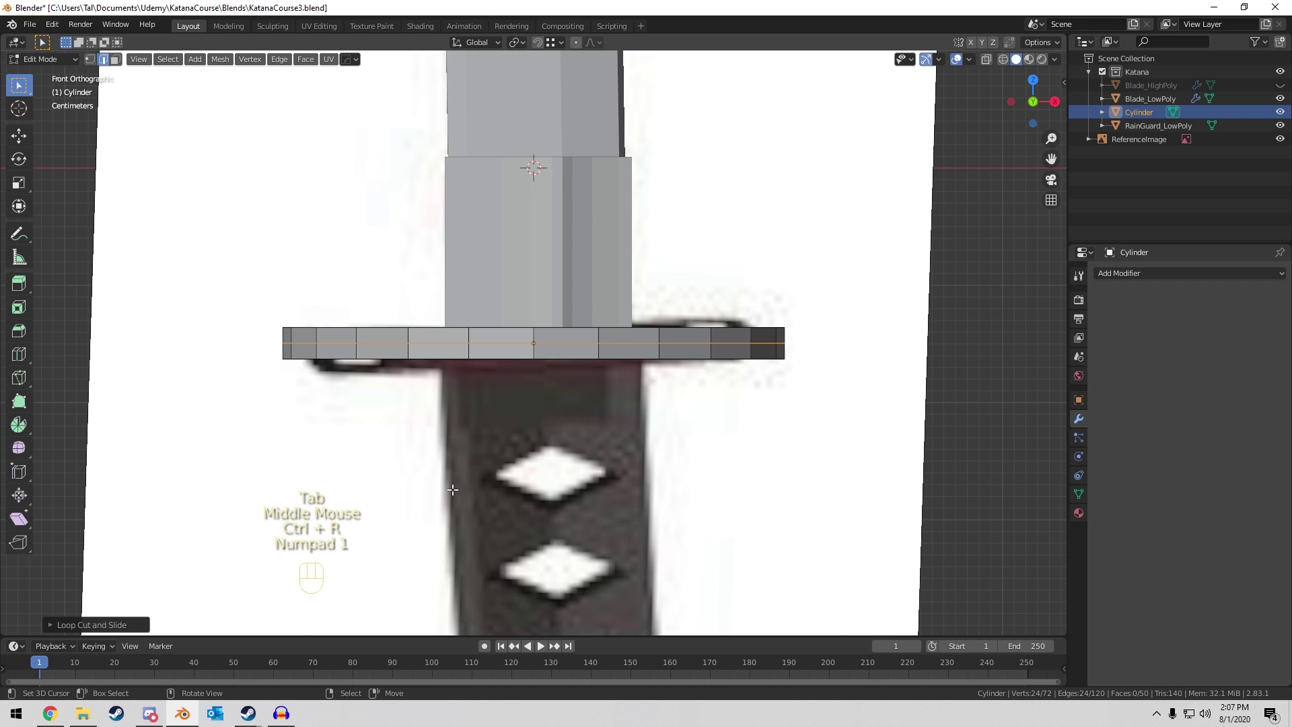
pyautogui.press('1')
pyautogui.press('z')
pyautogui.press('a')
pyautogui.press('a')
pyautogui.press('a')
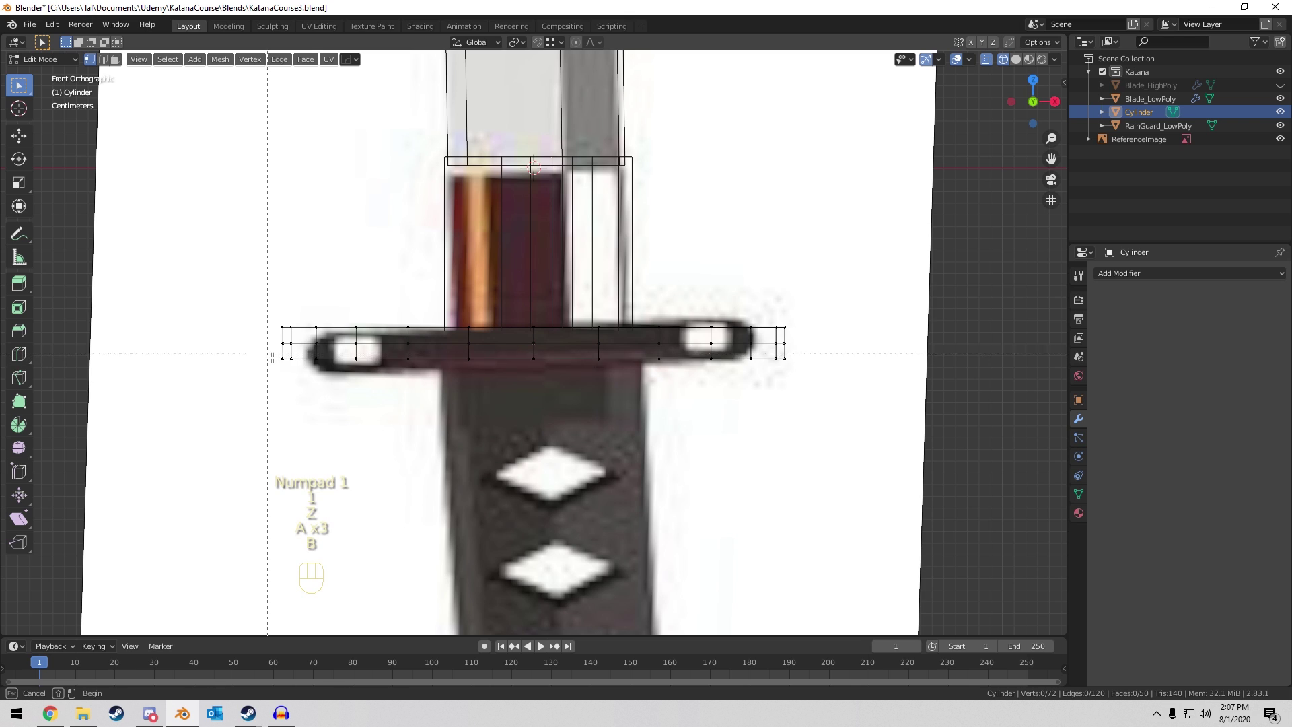
pyautogui.moveTo(272, 357); pyautogui.dragTo(865, 389)
pyautogui.press('x')
pyautogui.click(845, 360)
# Return to Object Mode and add a Mirror modifier to the guard on the Z axis only, with Clipping enabled.
pyautogui.press('Tab')
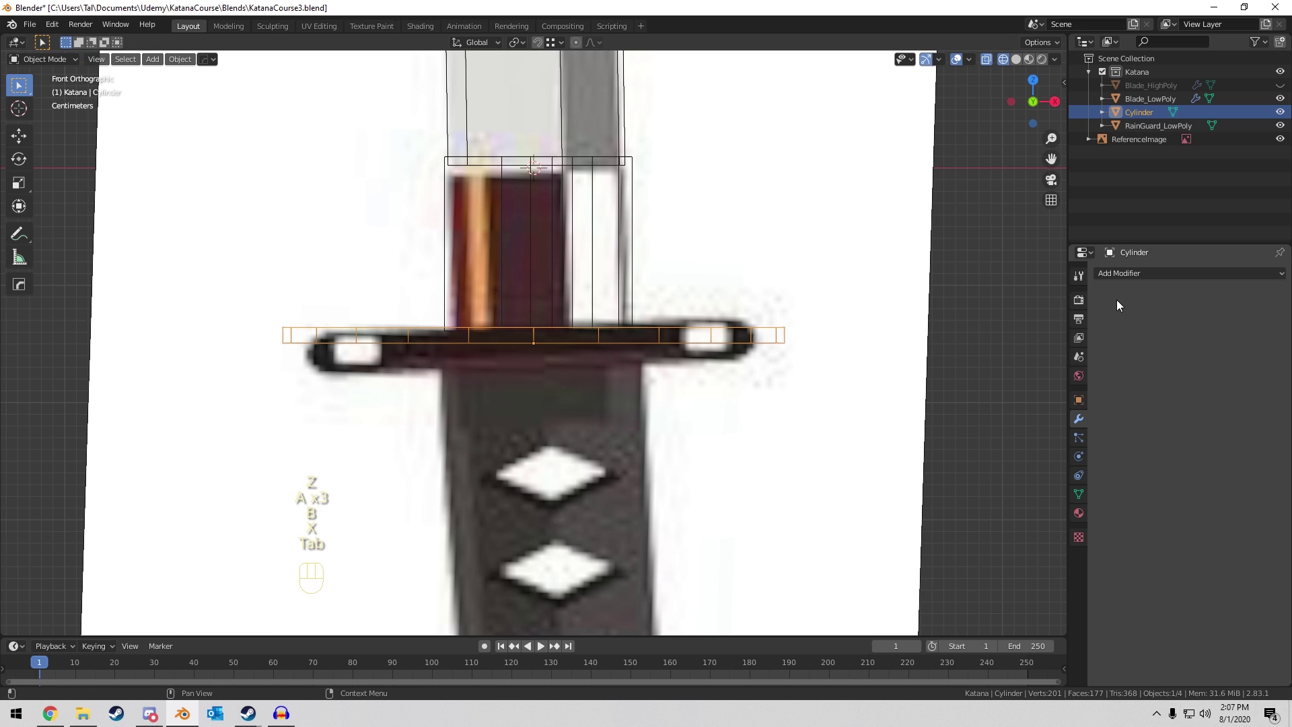
pyautogui.click(1122, 273)
pyautogui.click(1045, 406)
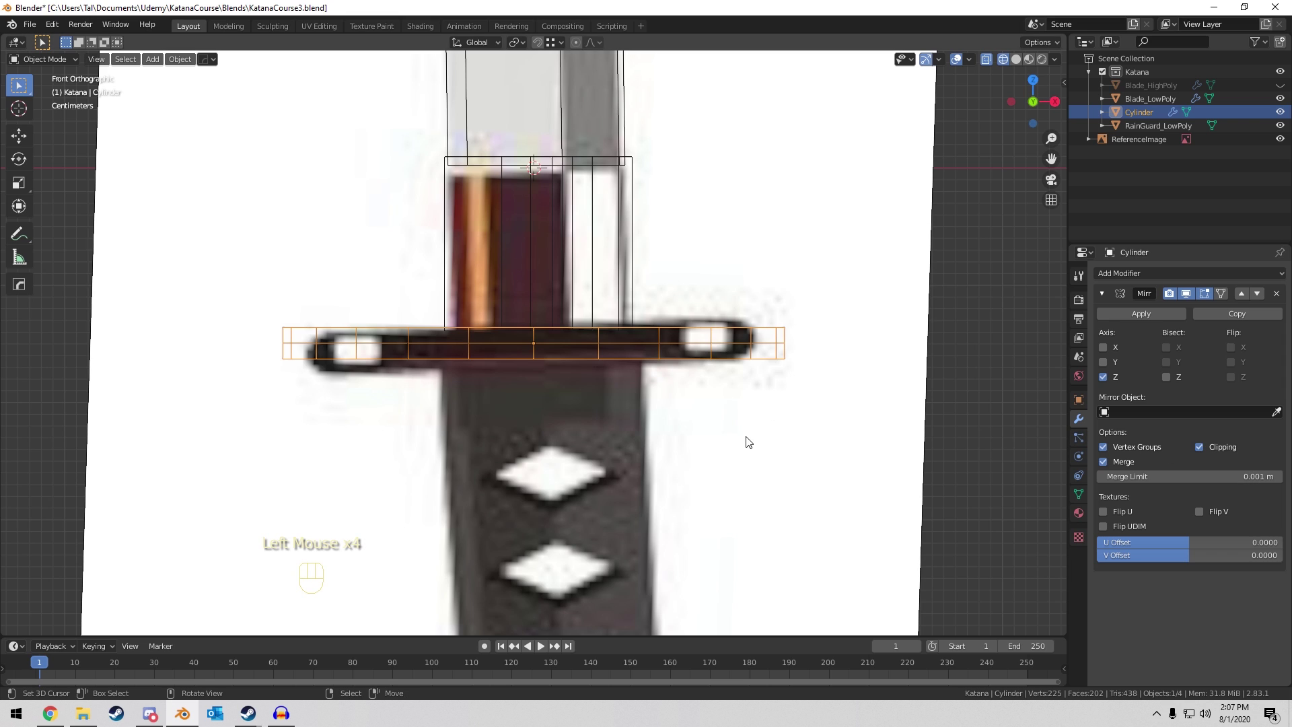
# Inset the guard's upper face toward the blade in solid shading and face select mode.
pyautogui.moveTo(744, 438); pyautogui.dragTo(728, 422, button='middle')
pyautogui.press('Tab')
pyautogui.press('z')
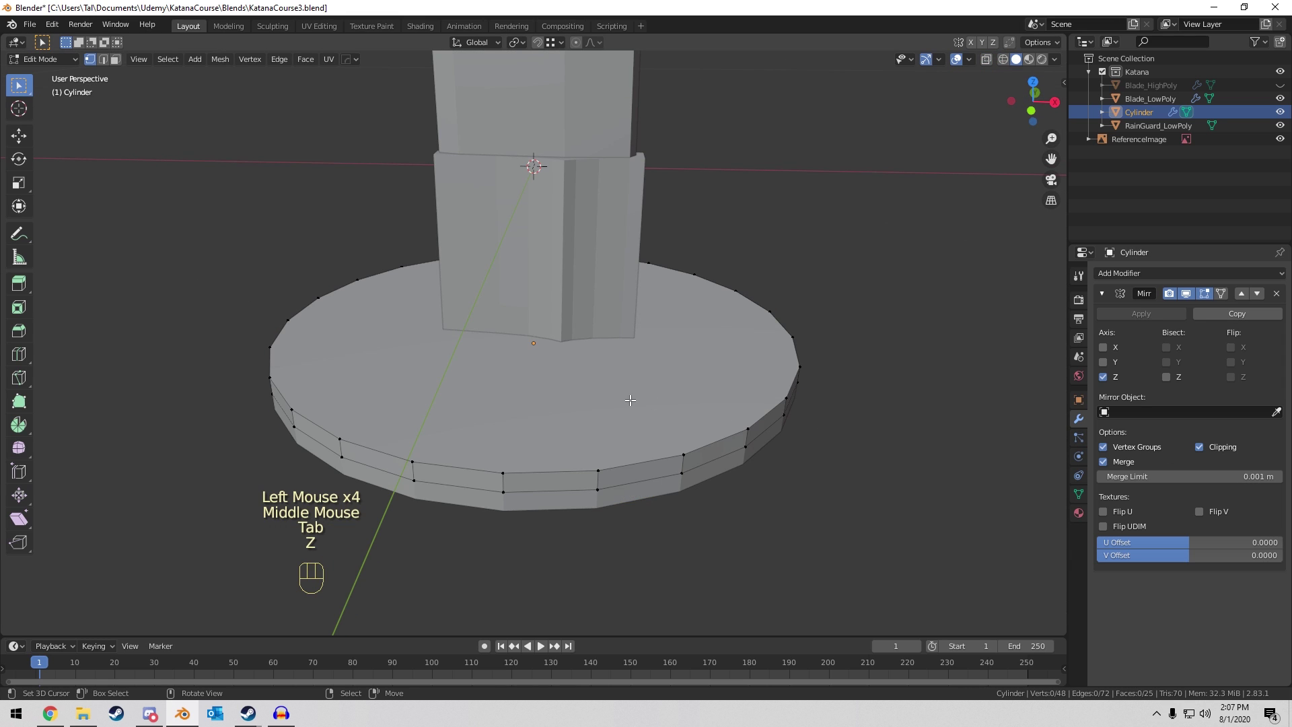
pyautogui.press('3')
pyautogui.press('3')
pyautogui.rightClick(630, 400)
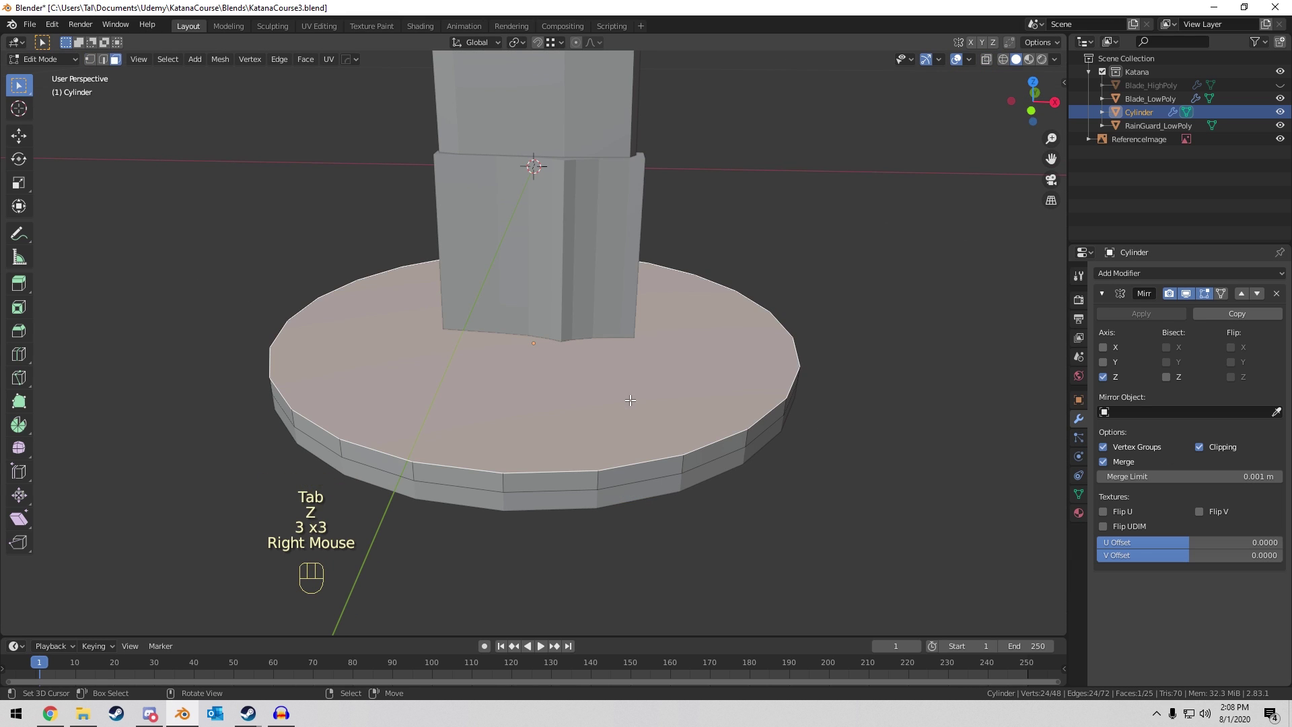
pyautogui.press('i')
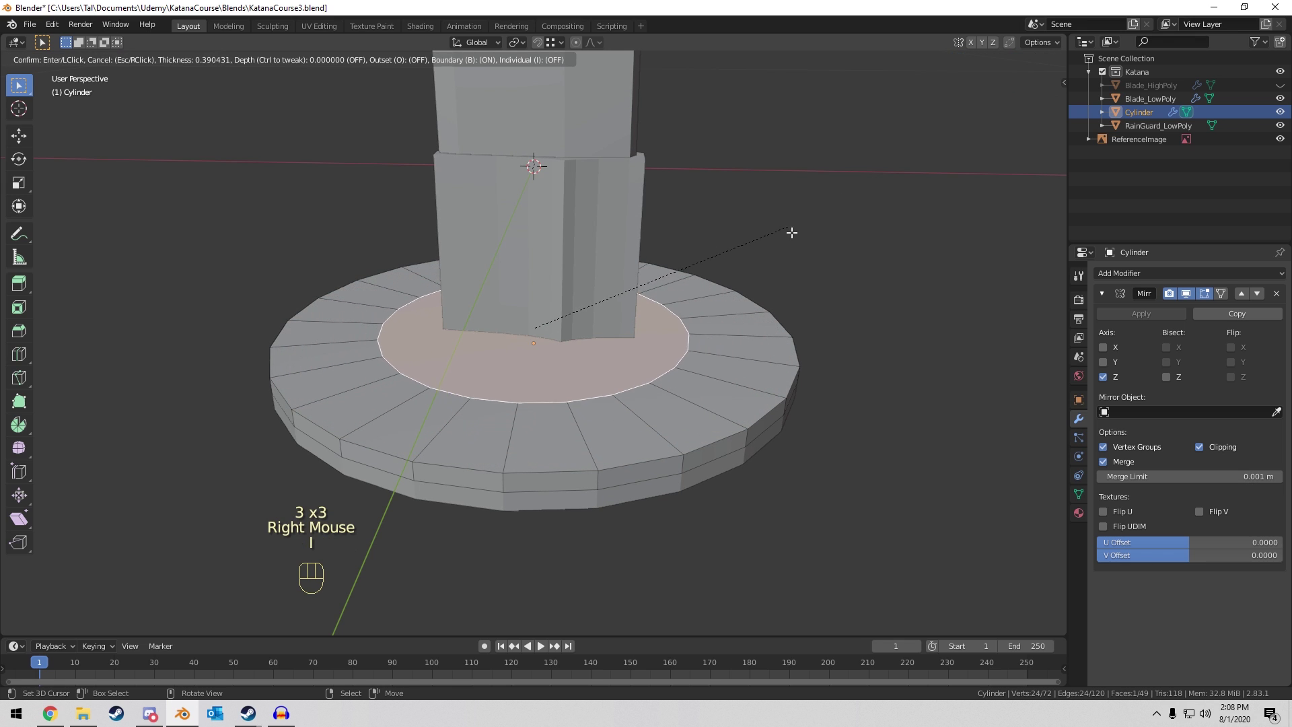
pyautogui.click(760, 255)
# Scale the inset face up slightly so it surrounds the base of the rain guard.
pyautogui.moveTo(759, 259); pyautogui.dragTo(732, 307, button='middle')
pyautogui.press('s')
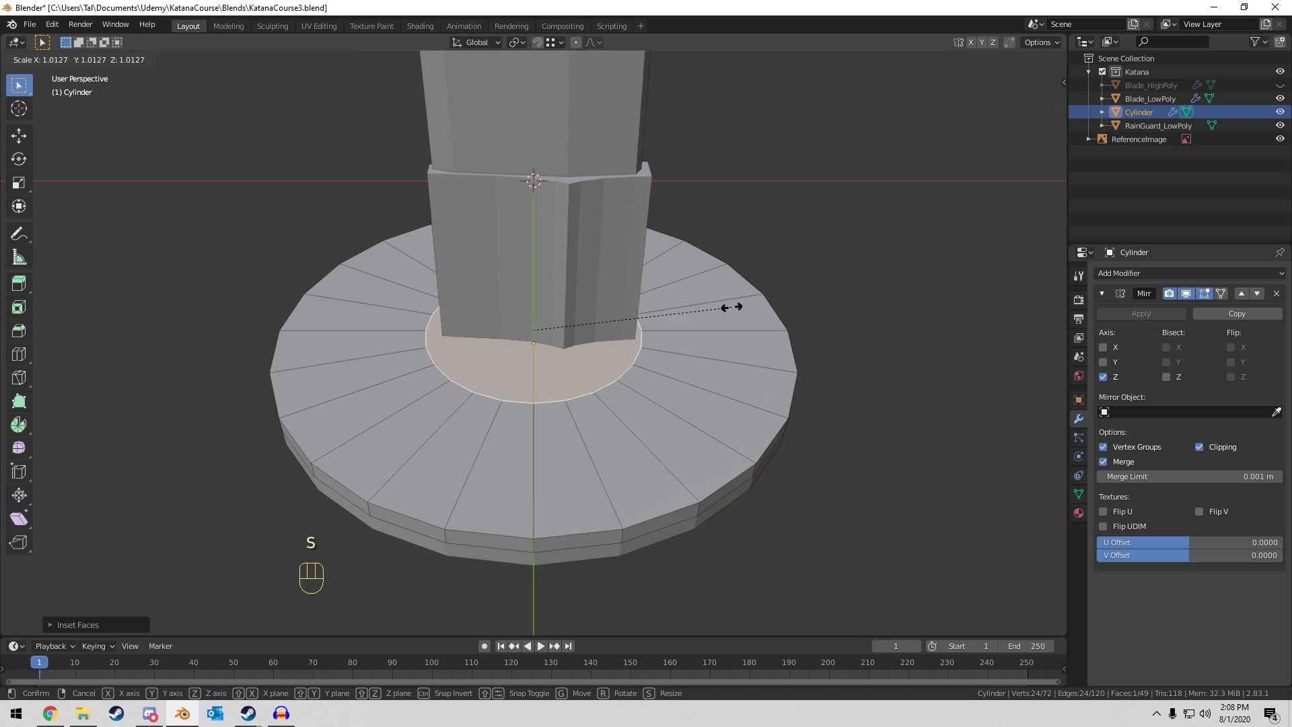
pyautogui.click(735, 300)
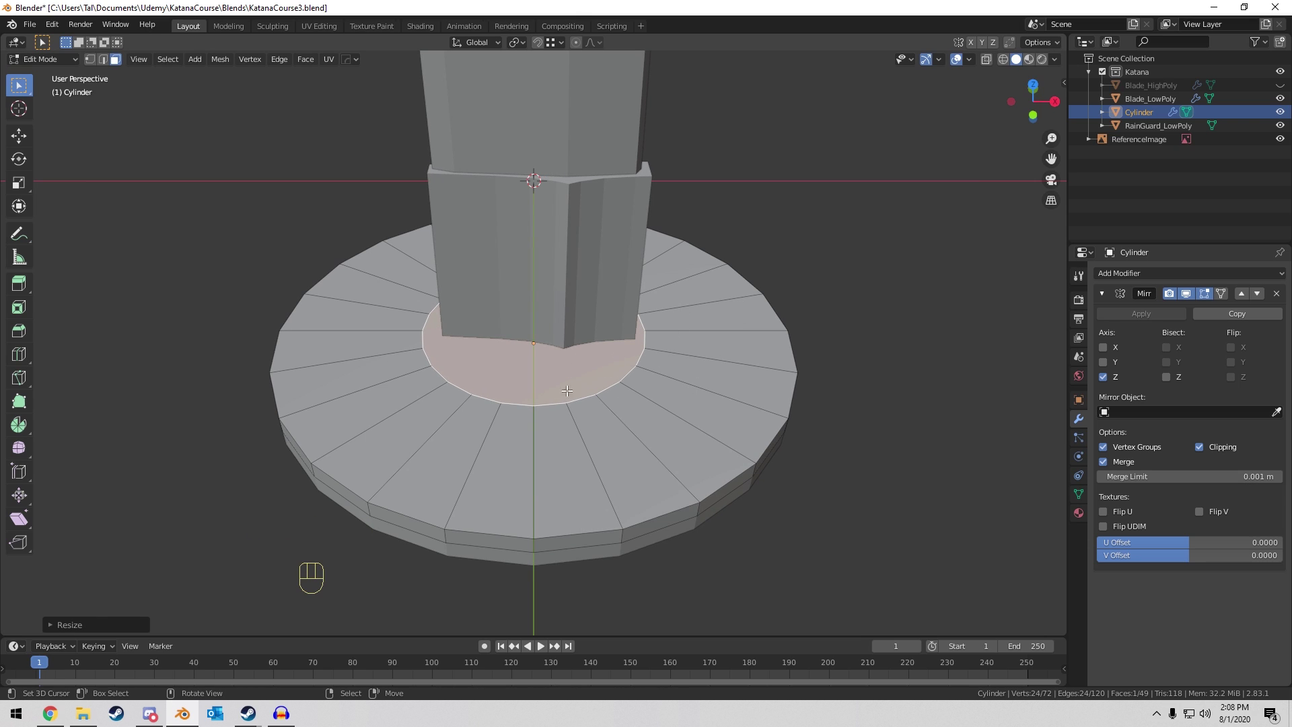
pyautogui.press('s')
pyautogui.click(708, 304)
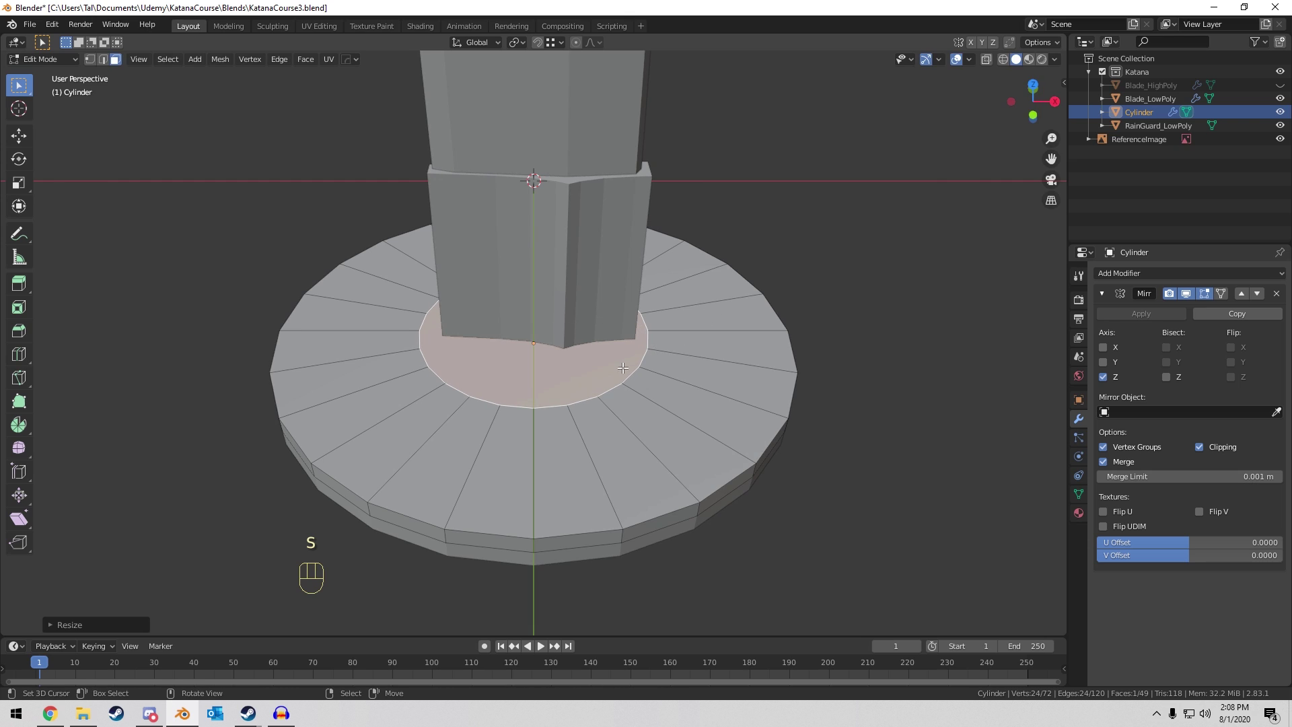
# Add four evenly spaced, unshifted loop cuts to the ring between the inset face and the guard's rim.
pyautogui.hotkey('ctrl', 'r')
pyautogui.scroll(3, 357, 285)
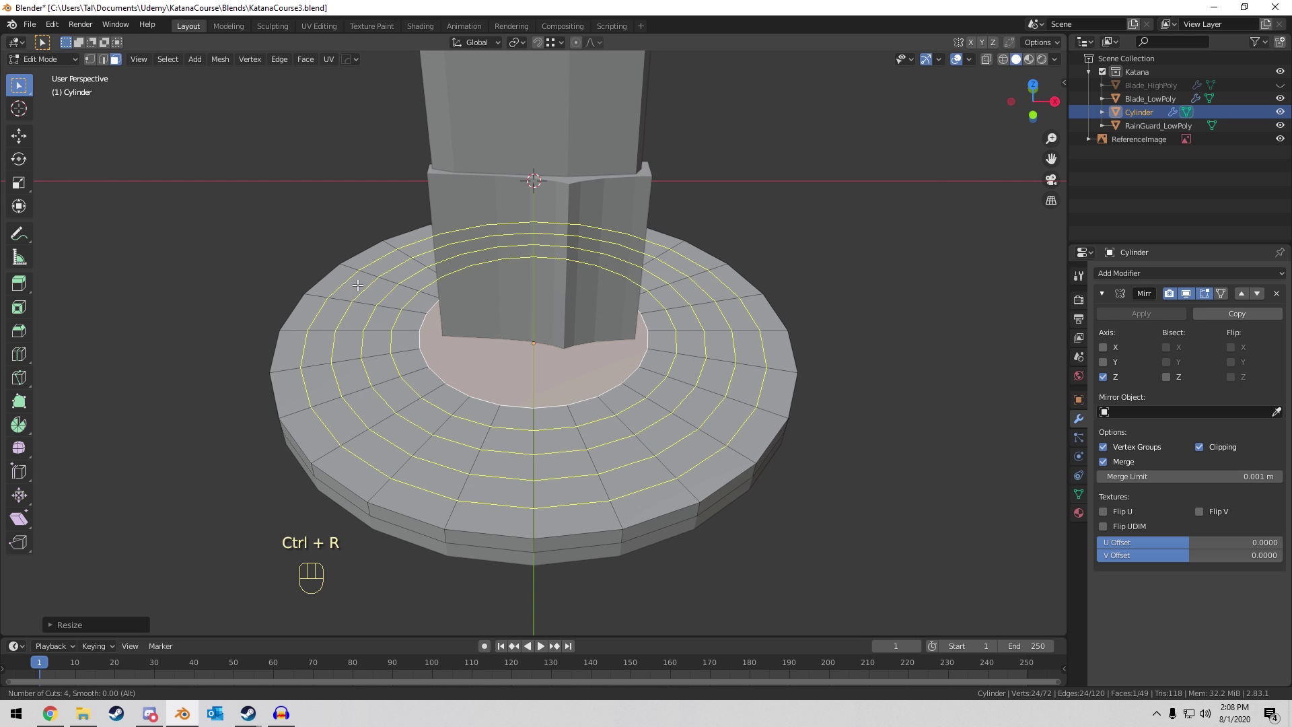
pyautogui.click(358, 285)
pyautogui.rightClick(357, 285)
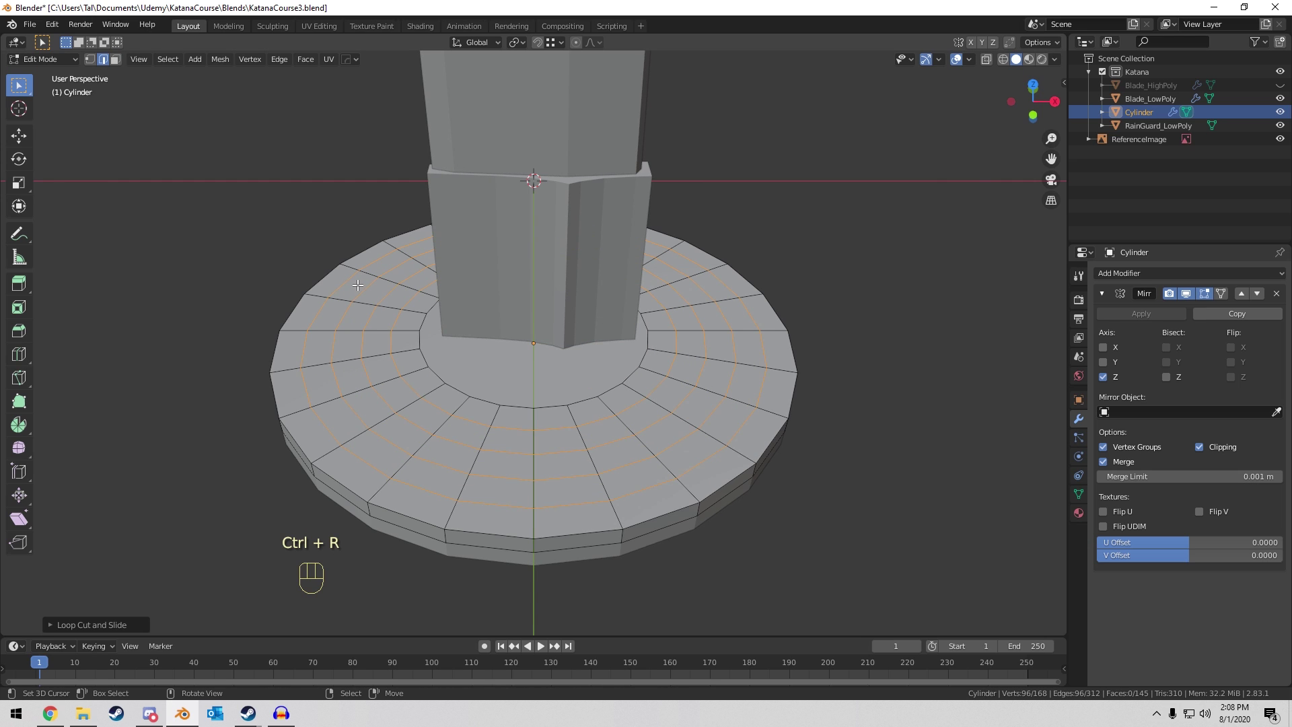
# Select the inner face of the guard and enable Proportional Editing.
pyautogui.press('3')
pyautogui.rightClick(506, 371)
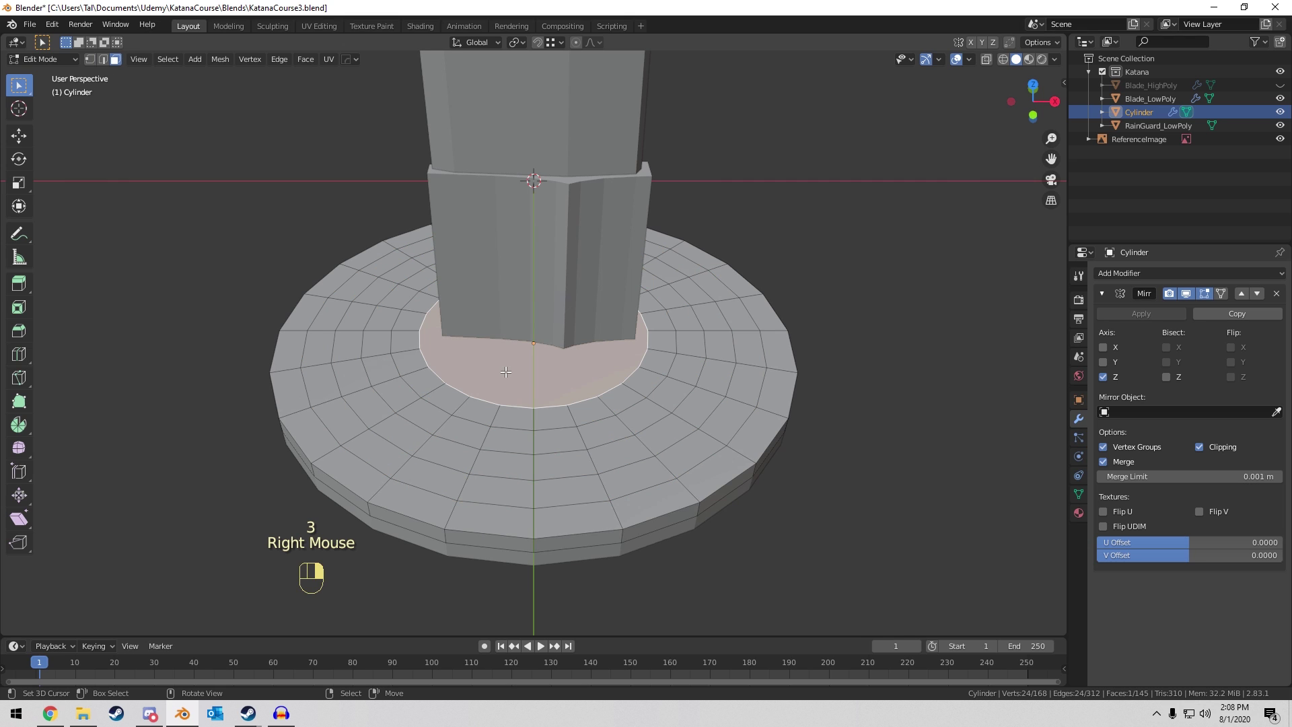
pyautogui.click(575, 42)
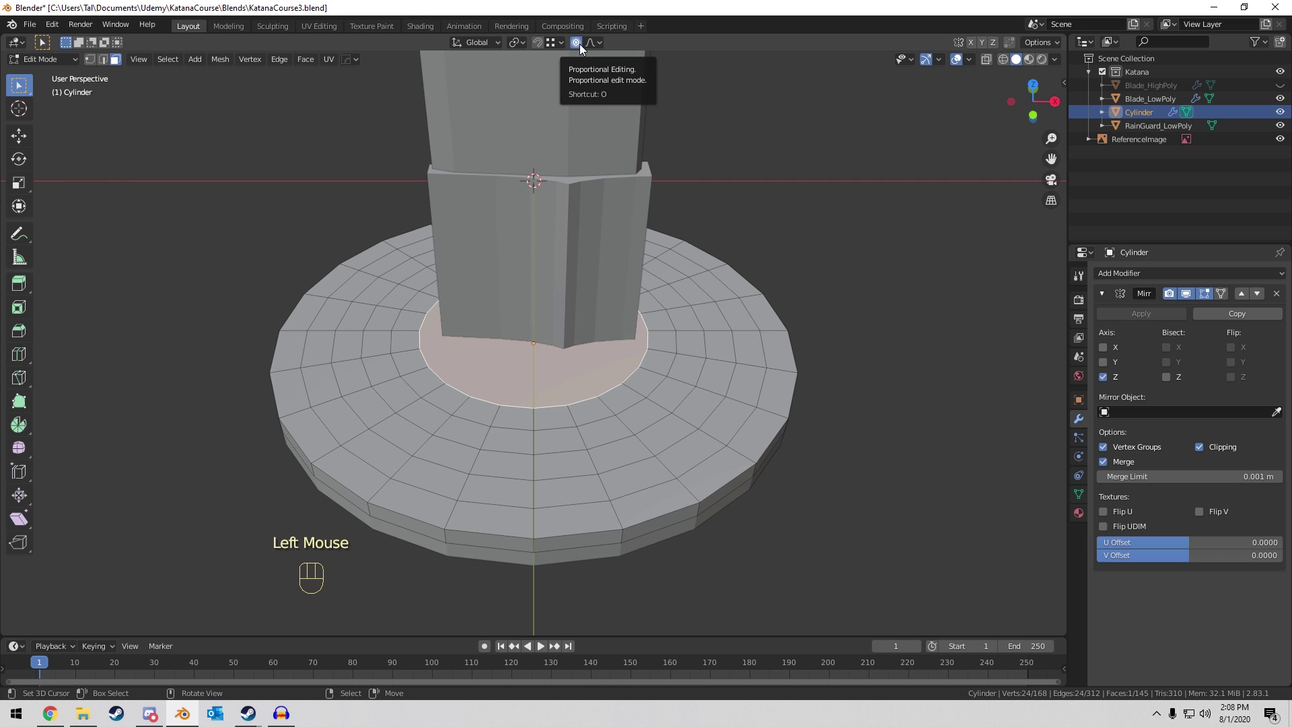
pyautogui.moveTo(747, 236); pyautogui.dragTo(766, 239, button='middle')
pyautogui.press('r')
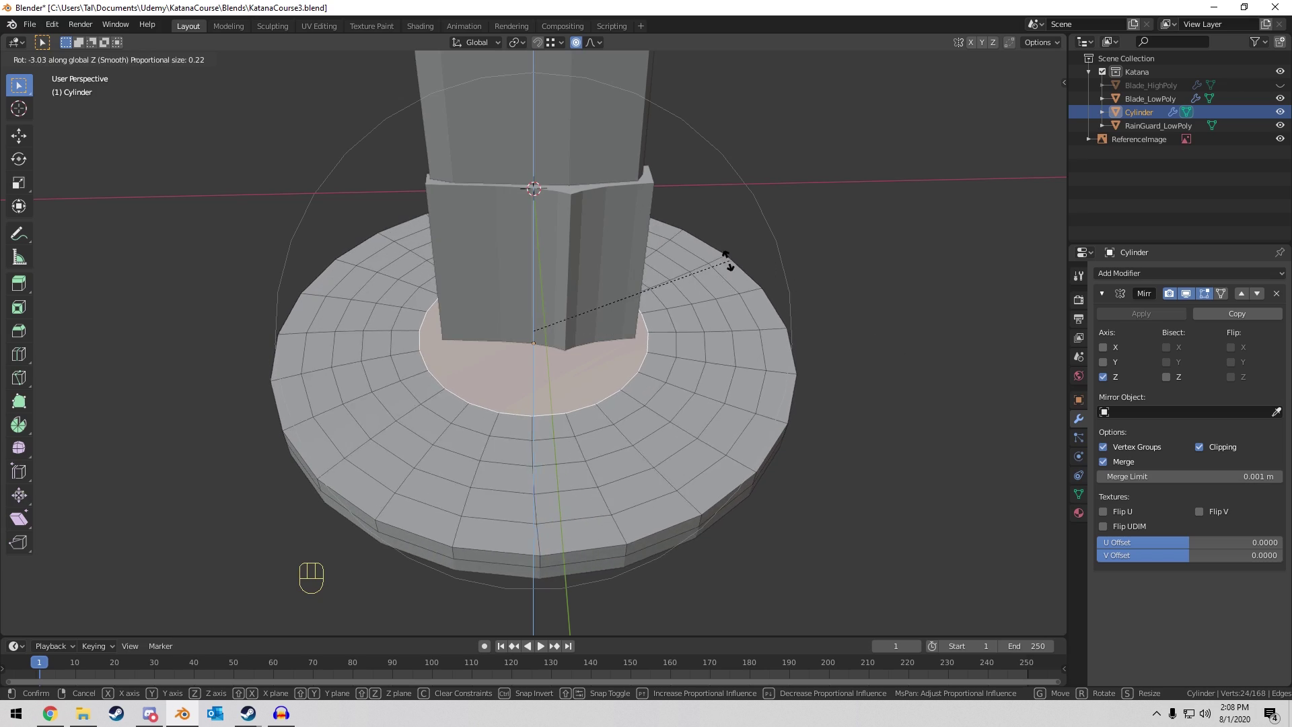
pyautogui.scroll(-6, 727, 259)
pyautogui.scroll(6, 411, 222)
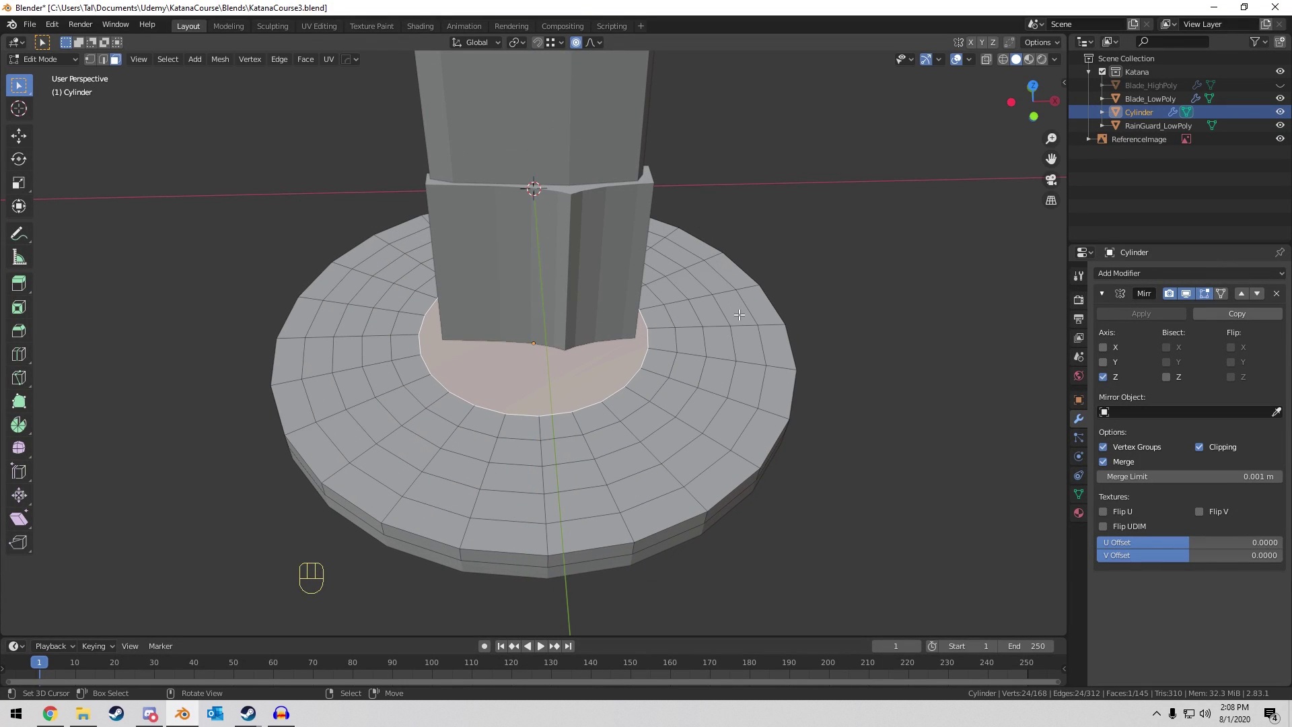
# Rotate the inner face around Z with smooth proportional falloff of about 0.24 to swirl the surrounding ring's faces.
pyautogui.press('r')
pyautogui.scroll(-3, 718, 274)
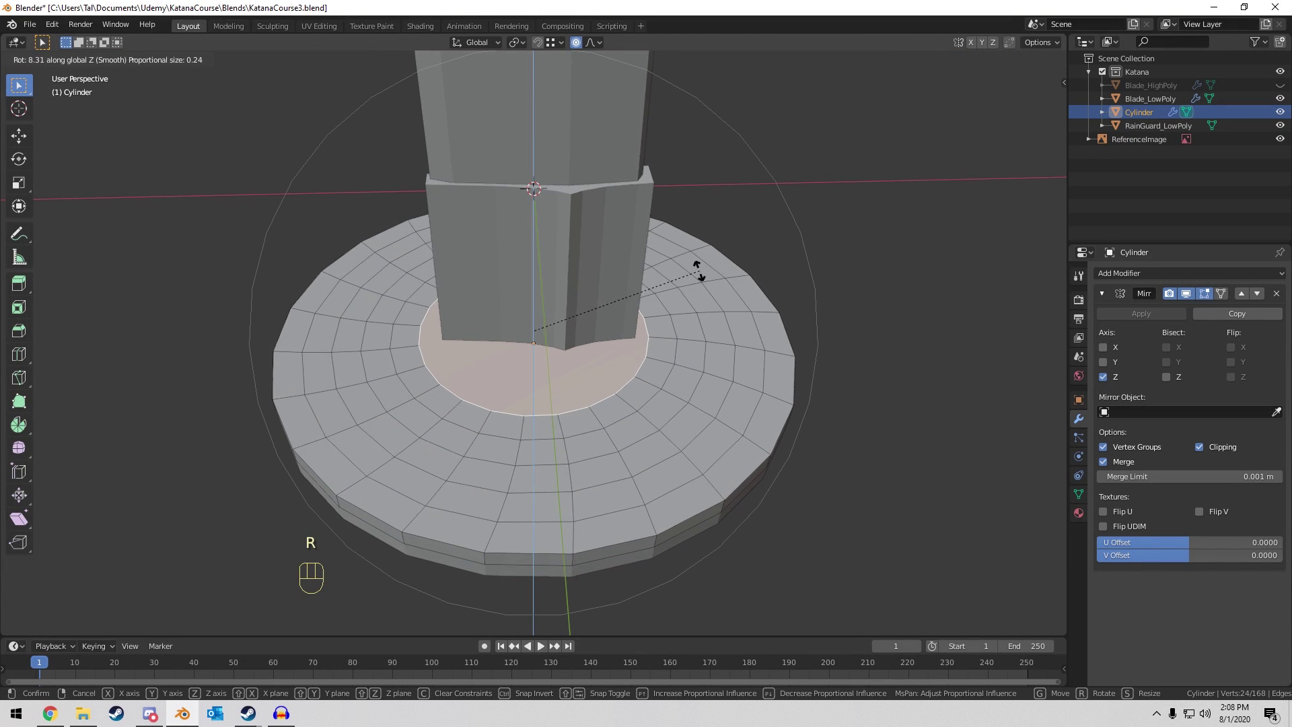
pyautogui.click(665, 243)
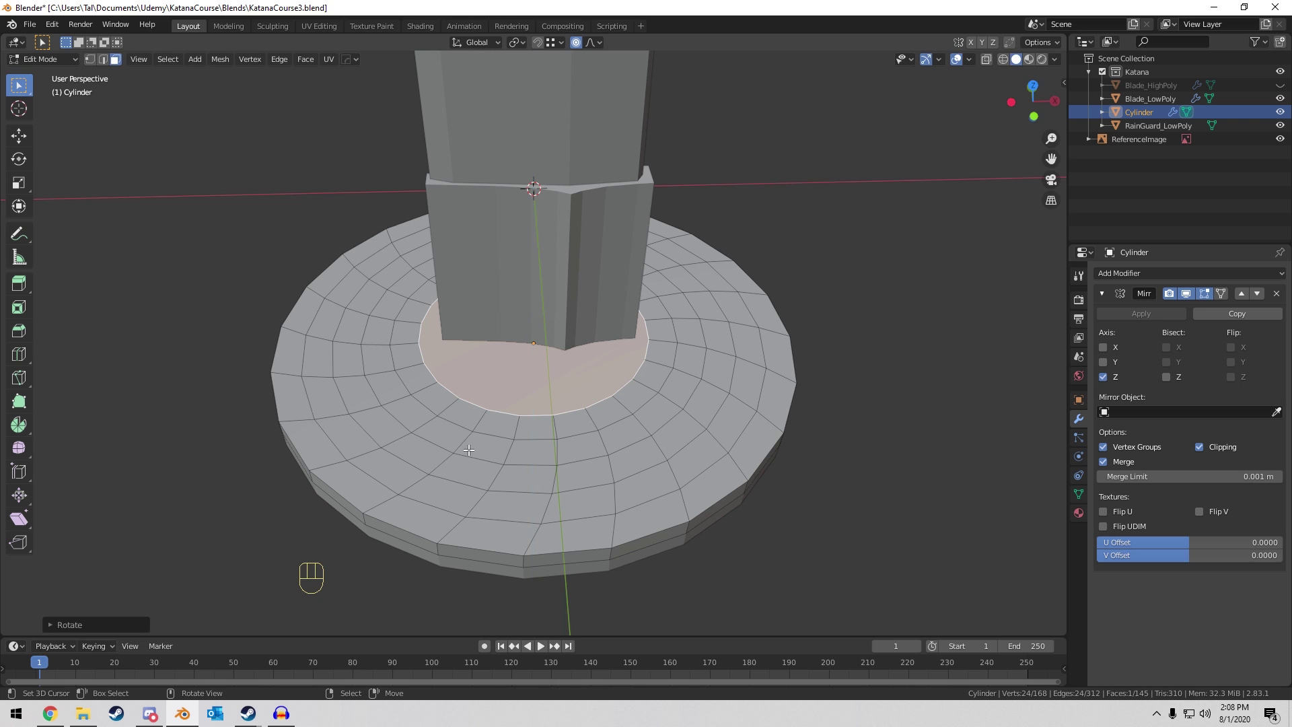
# Select every other curved five-face strip around the guard's ring, from the inner circle to the rim.
pyautogui.rightClick(440, 412)
pyautogui.moveTo(360, 434); pyautogui.dragTo(475, 457, button='middle')
pyautogui.keyDown('ctrl'); pyautogui.rightClick(367, 481); pyautogui.keyUp('ctrl')
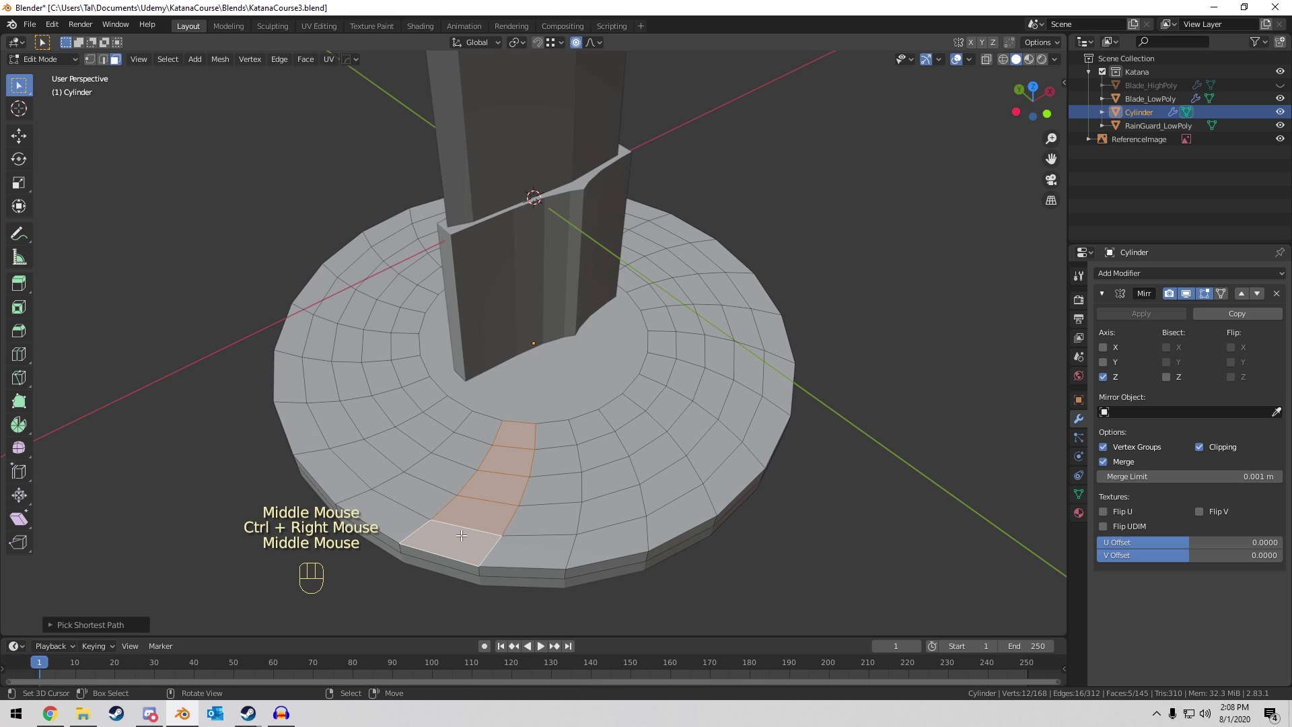
pyautogui.moveTo(467, 530); pyautogui.dragTo(526, 538, button='middle')
pyautogui.keyDown('shift'); pyautogui.rightClick(518, 447); pyautogui.keyUp('shift')
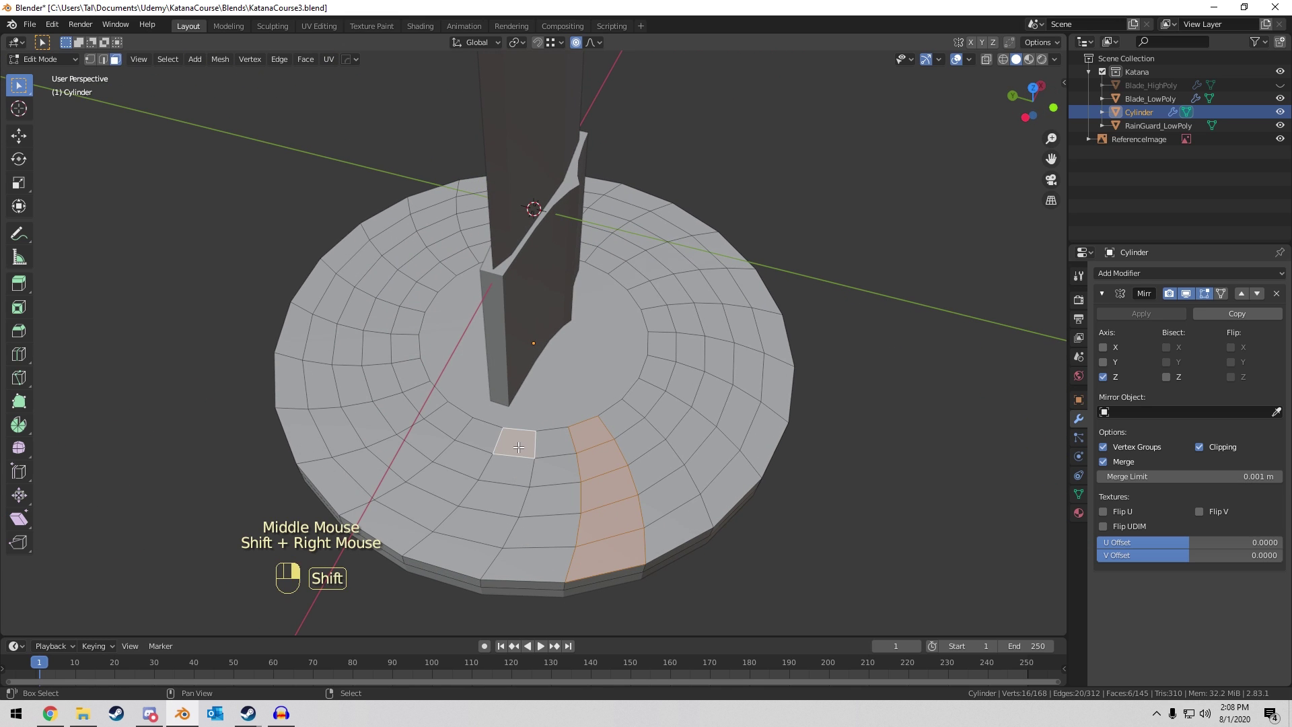
pyautogui.keyDown('ctrl'); pyautogui.rightClick(458, 552); pyautogui.keyUp('ctrl')
pyautogui.moveTo(448, 442); pyautogui.dragTo(470, 427, button='middle')
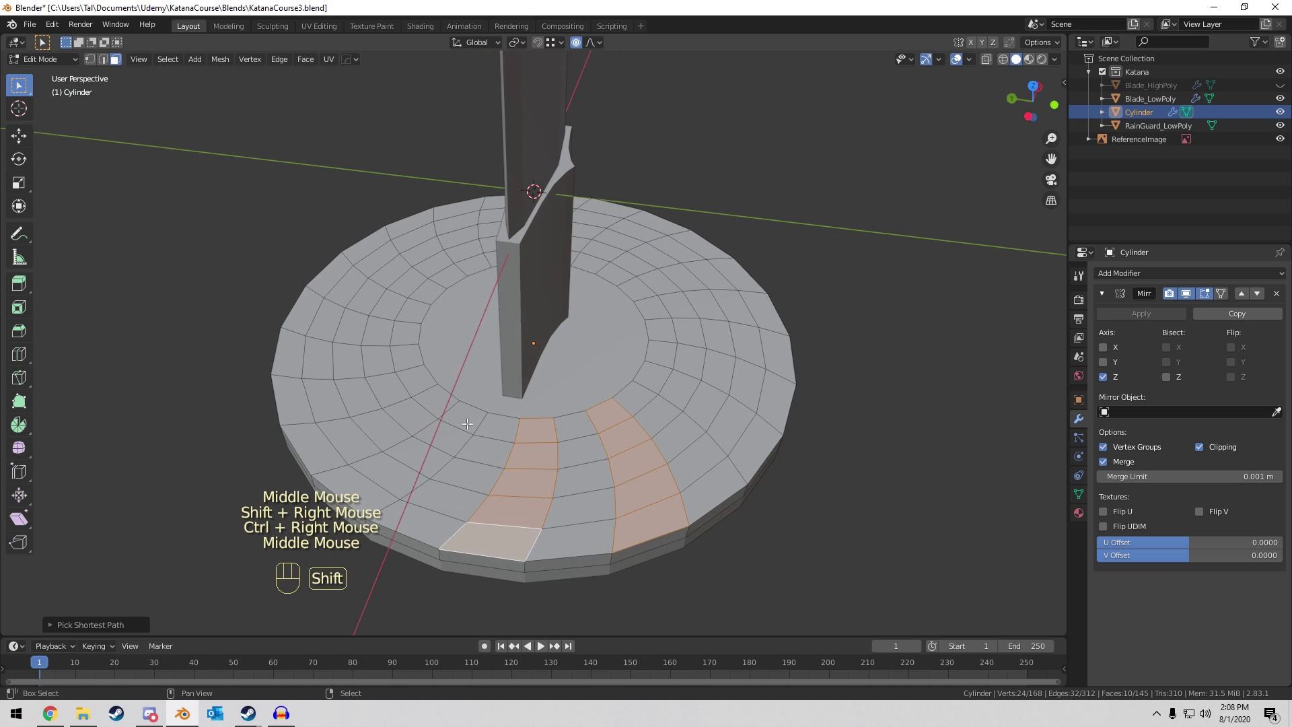
pyautogui.keyDown('shift'); pyautogui.rightClick(469, 422); pyautogui.keyUp('shift')
pyautogui.keyDown('ctrl'); pyautogui.rightClick(369, 493); pyautogui.keyUp('ctrl')
pyautogui.moveTo(369, 493); pyautogui.dragTo(445, 414, button='middle')
pyautogui.keyDown('shift'); pyautogui.rightClick(444, 413); pyautogui.keyUp('shift')
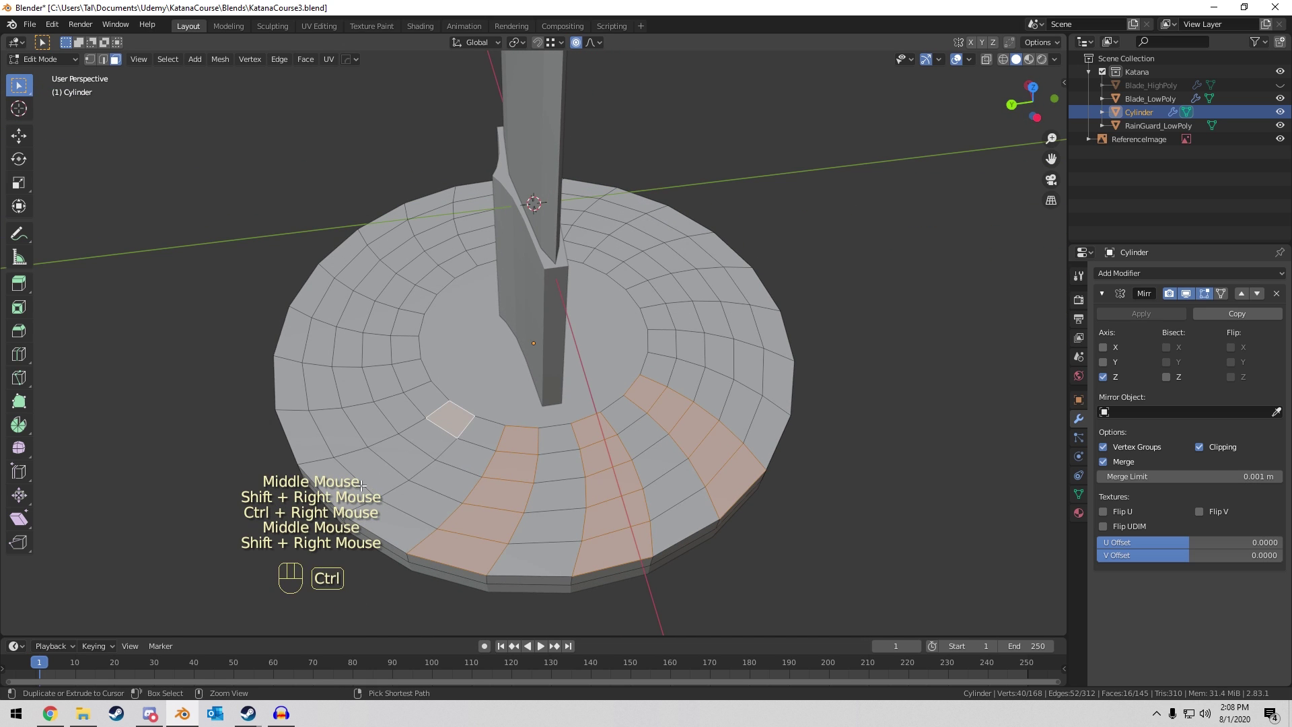
pyautogui.keyDown('ctrl'); pyautogui.rightClick(431, 532); pyautogui.keyUp('ctrl')
pyautogui.moveTo(431, 531); pyautogui.dragTo(445, 477, button='middle')
pyautogui.keyDown('shift'); pyautogui.rightClick(452, 419); pyautogui.keyUp('shift')
pyautogui.keyDown('ctrl'); pyautogui.rightClick(353, 500); pyautogui.keyUp('ctrl')
pyautogui.moveTo(357, 497); pyautogui.dragTo(404, 464, button='middle')
pyautogui.keyDown('shift'); pyautogui.rightClick(434, 412); pyautogui.keyUp('shift')
pyautogui.keyDown('ctrl'); pyautogui.rightClick(350, 481); pyautogui.keyUp('ctrl')
pyautogui.keyDown('shift'); pyautogui.rightClick(471, 420); pyautogui.keyUp('shift')
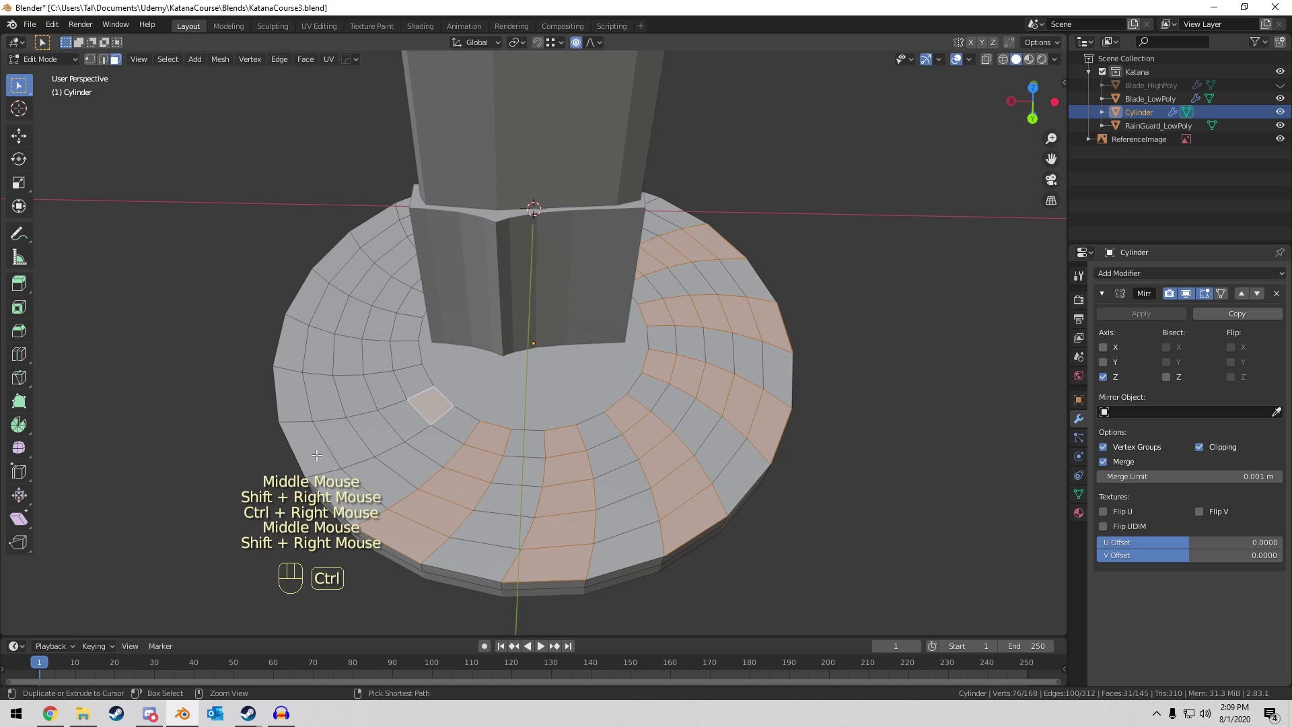
pyautogui.keyDown('ctrl'); pyautogui.rightClick(444, 545); pyautogui.keyUp('ctrl')
pyautogui.moveTo(444, 545); pyautogui.dragTo(422, 454, button='middle')
pyautogui.keyDown('shift'); pyautogui.rightClick(421, 454); pyautogui.keyUp('shift')
pyautogui.keyDown('ctrl'); pyautogui.rightClick(357, 495); pyautogui.keyUp('ctrl')
pyautogui.moveTo(356, 494); pyautogui.dragTo(471, 425, button='middle')
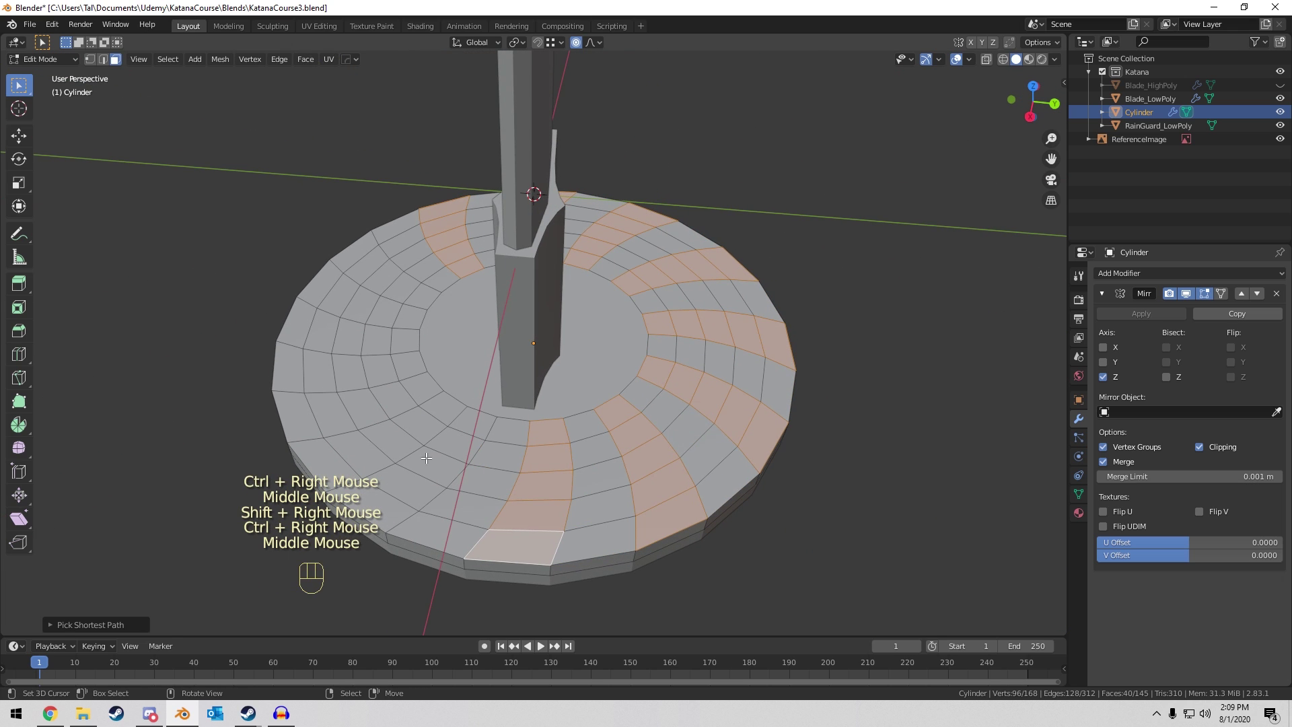
pyautogui.keyDown('shift'); pyautogui.rightClick(473, 423); pyautogui.keyUp('shift')
pyautogui.keyDown('ctrl'); pyautogui.rightClick(403, 501); pyautogui.keyUp('ctrl')
pyautogui.keyDown('shift'); pyautogui.rightClick(418, 375); pyautogui.keyUp('shift')
pyautogui.keyDown('ctrl'); pyautogui.rightClick(296, 413); pyautogui.keyUp('ctrl')
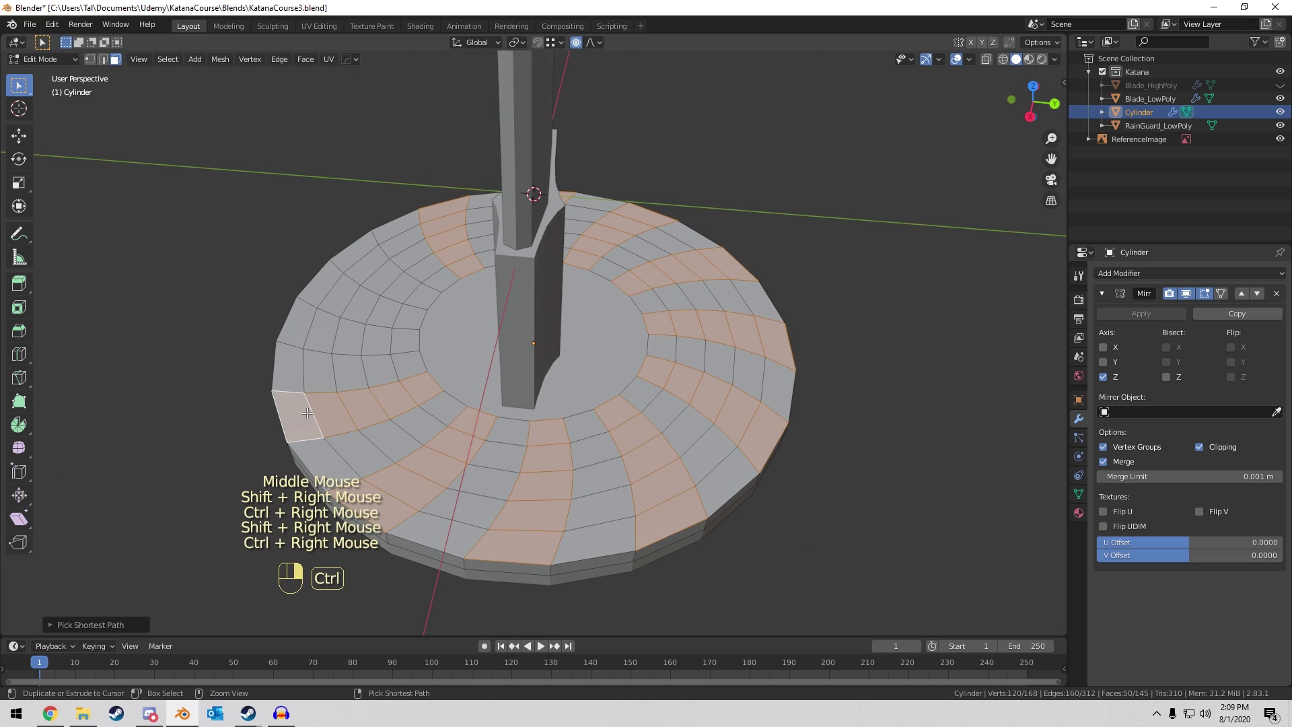
pyautogui.keyDown('shift'); pyautogui.rightClick(407, 344); pyautogui.keyUp('shift')
pyautogui.keyDown('ctrl'); pyautogui.rightClick(290, 330); pyautogui.keyUp('ctrl')
pyautogui.keyDown('shift'); pyautogui.rightClick(424, 293); pyautogui.keyUp('shift')
pyautogui.keyDown('ctrl'); pyautogui.rightClick(380, 238); pyautogui.keyUp('ctrl')
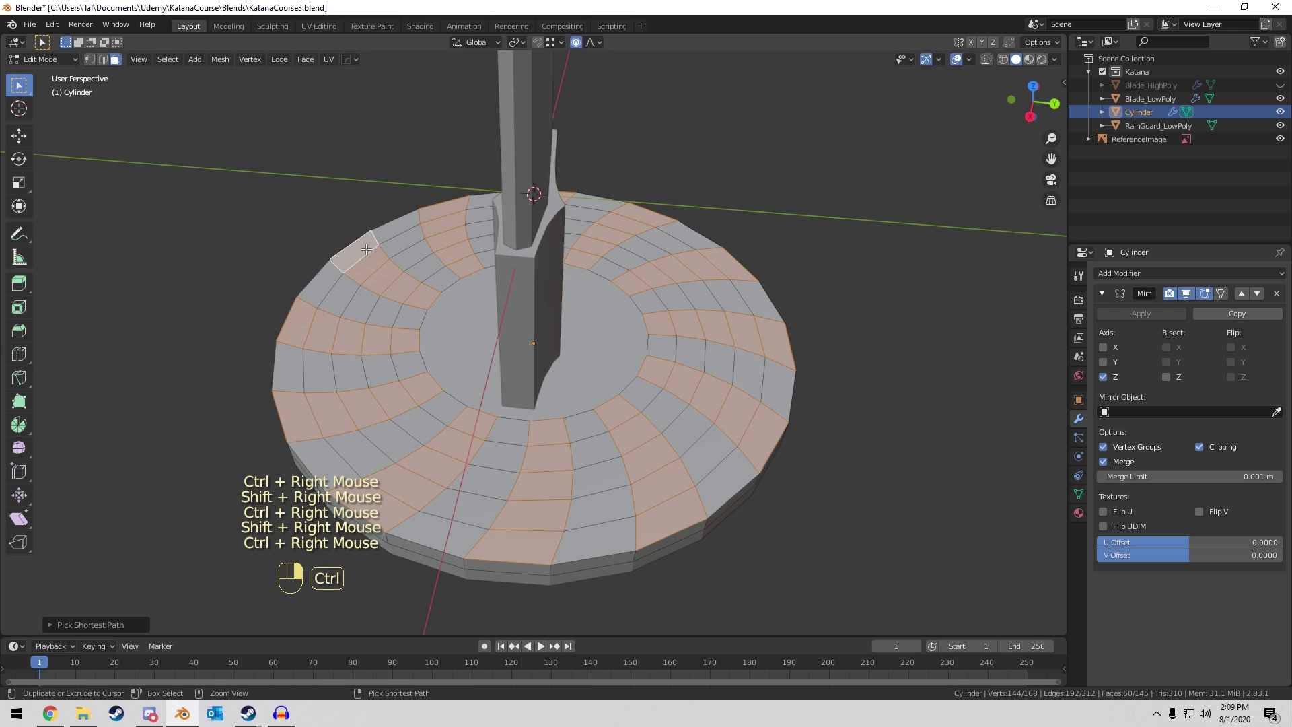
# Extrude the selected strips inward by about -0.024 m along local Z to form recessed swirl grooves.
pyautogui.moveTo(381, 239); pyautogui.dragTo(504, 269, button='middle')
pyautogui.press('e')
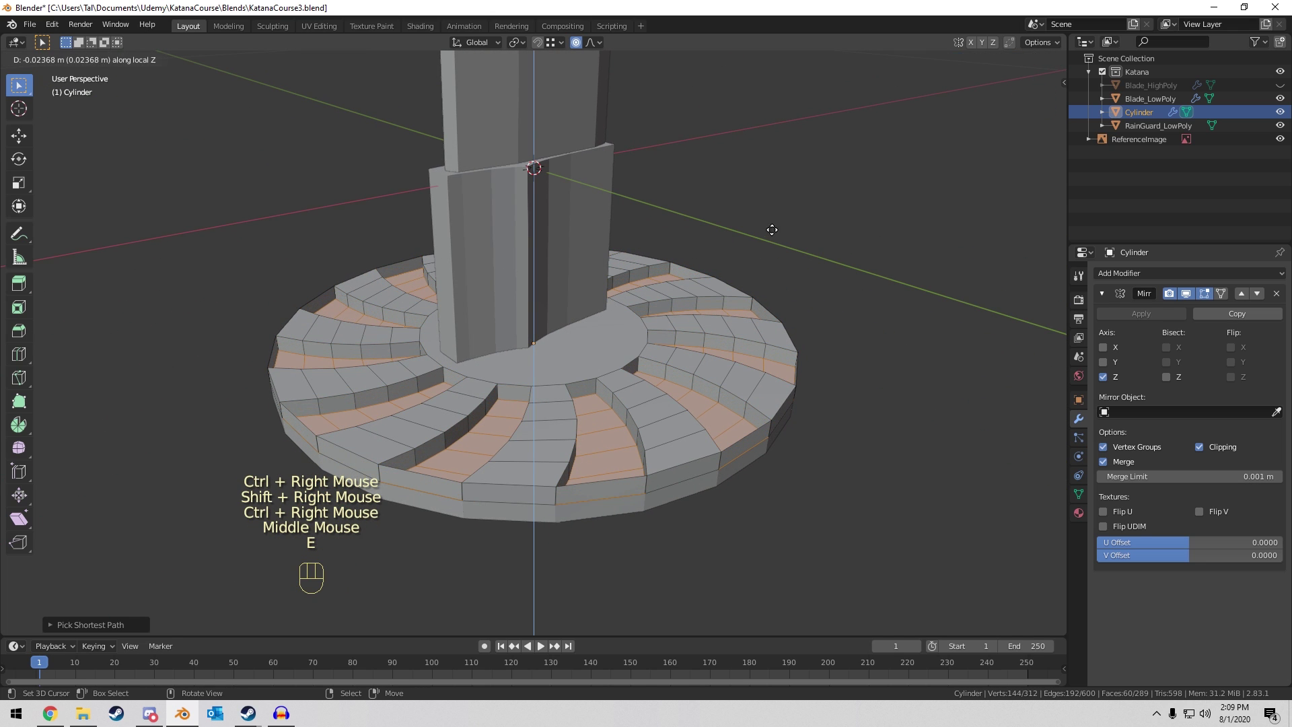
pyautogui.click(753, 300)
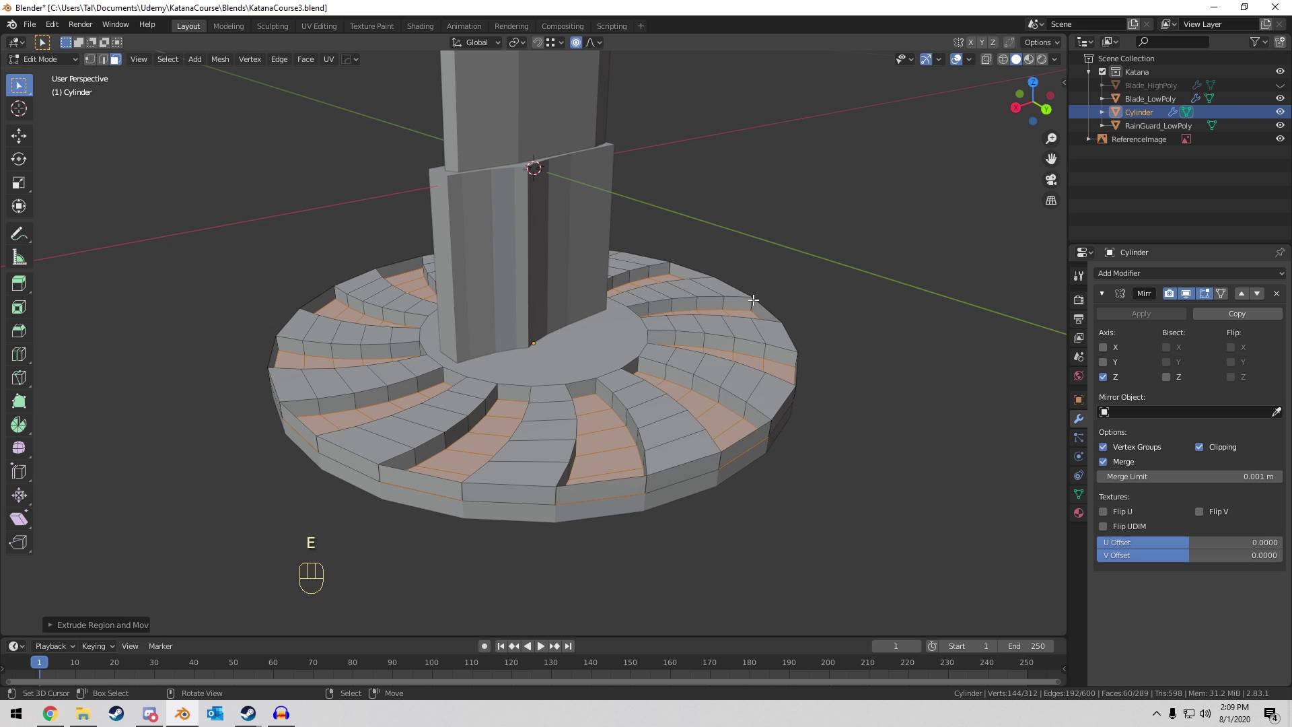
# Delete the recessed faces of the swirl grooves to open cutouts through the guard.
pyautogui.press('x')
pyautogui.click(753, 299)
pyautogui.hotkey('ctrl', 'z')
pyautogui.press('x')
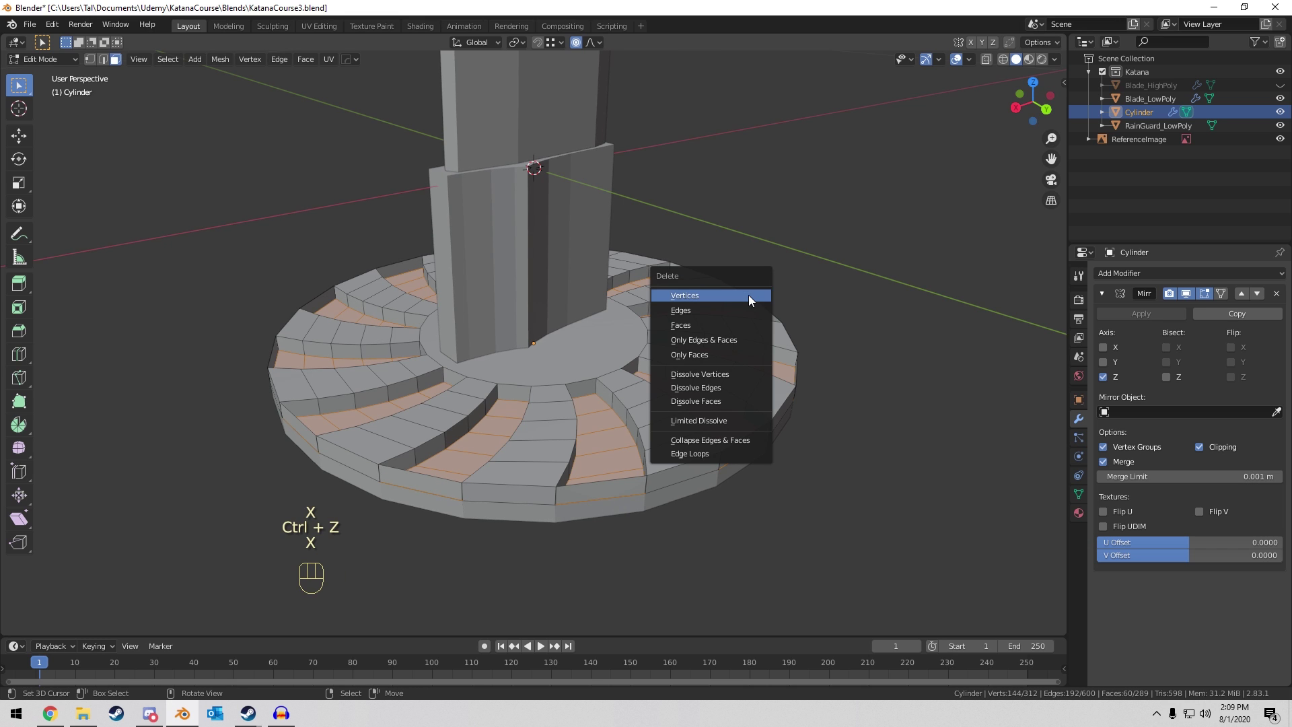
pyautogui.click(729, 326)
pyautogui.moveTo(729, 325); pyautogui.dragTo(508, 467, button='middle')
# Select the full loop of outer side faces around the guard's rim.
pyautogui.press('3')
pyautogui.keyDown('alt'); pyautogui.rightClick(507, 467); pyautogui.keyUp('alt')
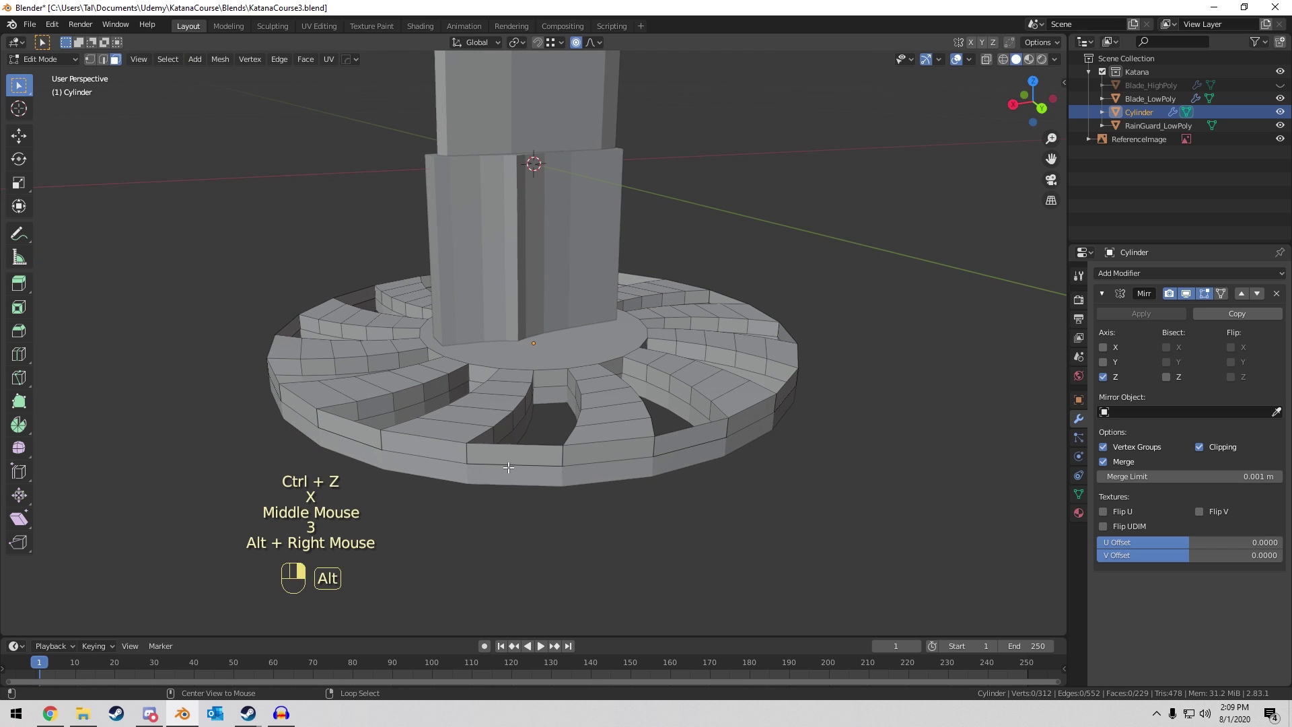
pyautogui.keyDown('alt'); pyautogui.rightClick(513, 463); pyautogui.keyUp('alt')
pyautogui.keyDown('alt'); pyautogui.rightClick(340, 431); pyautogui.keyUp('alt')
pyautogui.keyDown('alt'); pyautogui.rightClick(343, 430); pyautogui.keyUp('alt')
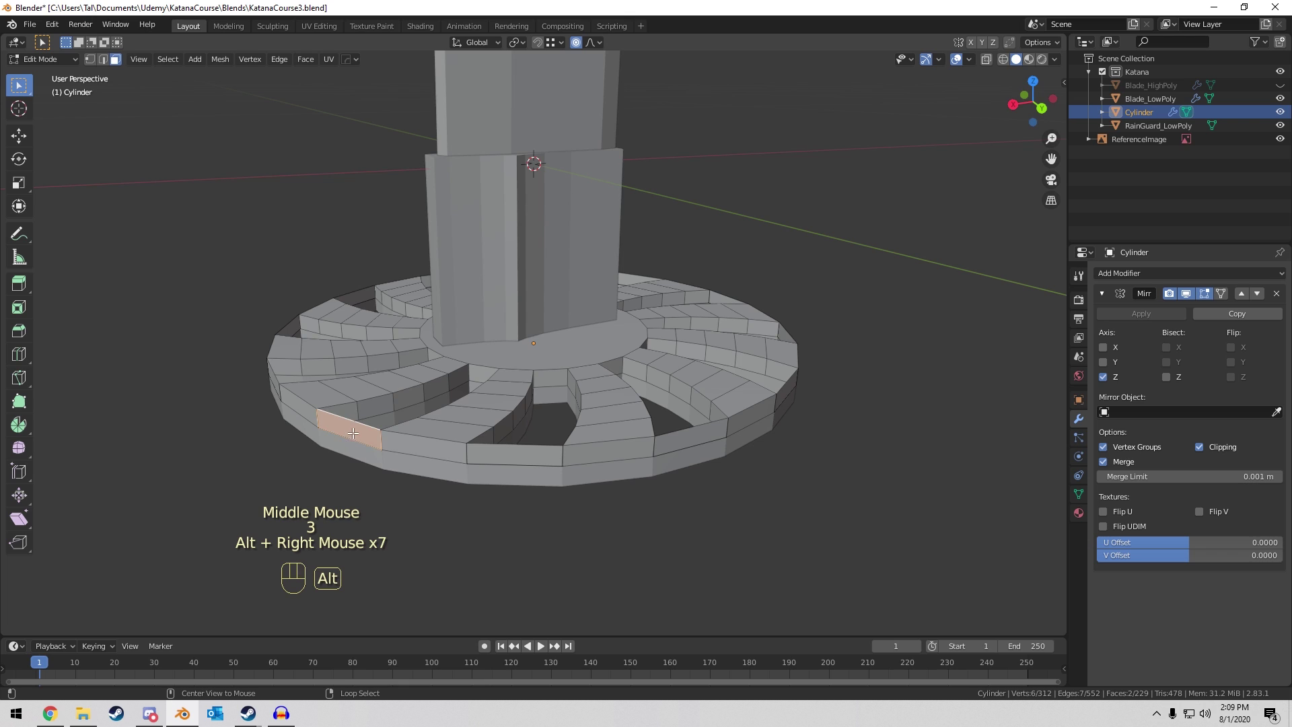
pyautogui.keyDown('alt'); pyautogui.rightClick(349, 430); pyautogui.keyUp('alt')
pyautogui.keyDown('alt'); pyautogui.rightClick(404, 438); pyautogui.keyUp('alt')
pyautogui.keyDown('alt'); pyautogui.rightClick(458, 444); pyautogui.keyUp('alt')
pyautogui.keyDown('alt'); pyautogui.rightClick(511, 458); pyautogui.keyUp('alt')
pyautogui.keyDown('alt'); pyautogui.rightClick(552, 461); pyautogui.keyUp('alt')
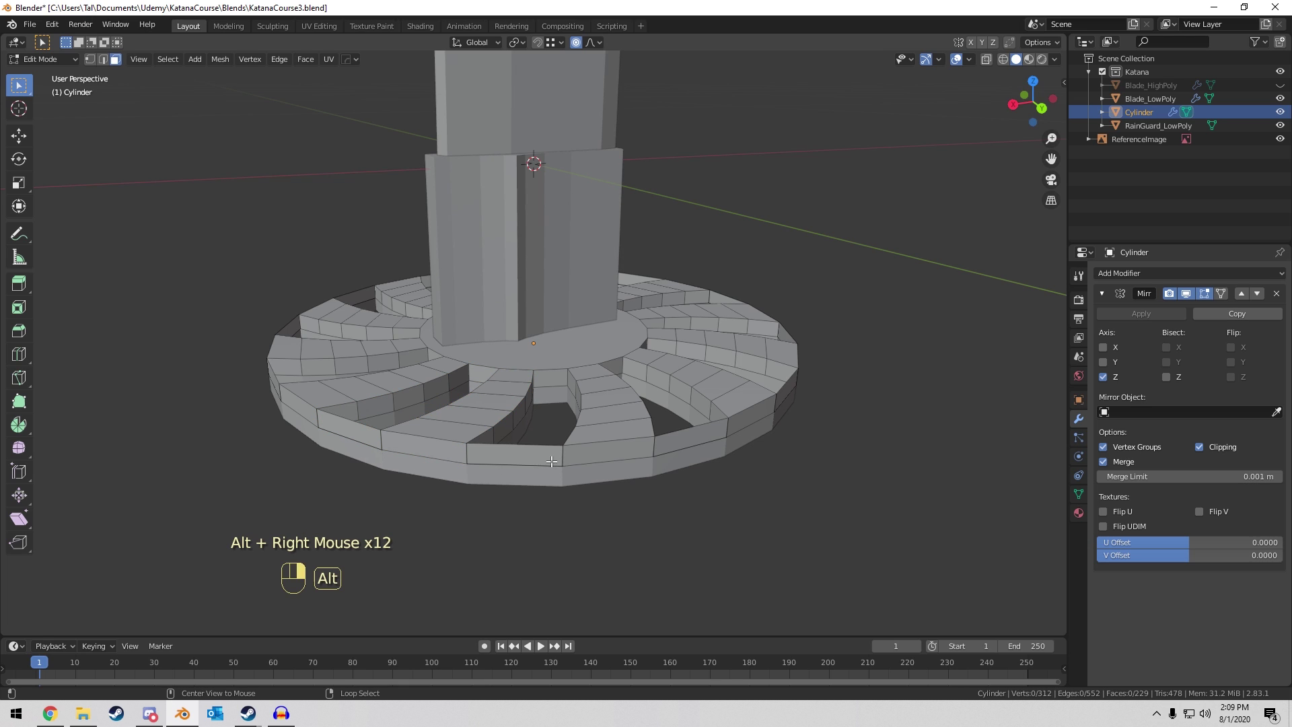
pyautogui.moveTo(676, 446); pyautogui.dragTo(653, 357, button='middle')
pyautogui.keyDown('alt'); pyautogui.rightClick(679, 441); pyautogui.keyUp('alt')
pyautogui.keyDown('alt'); pyautogui.rightClick(680, 441); pyautogui.keyUp('alt')
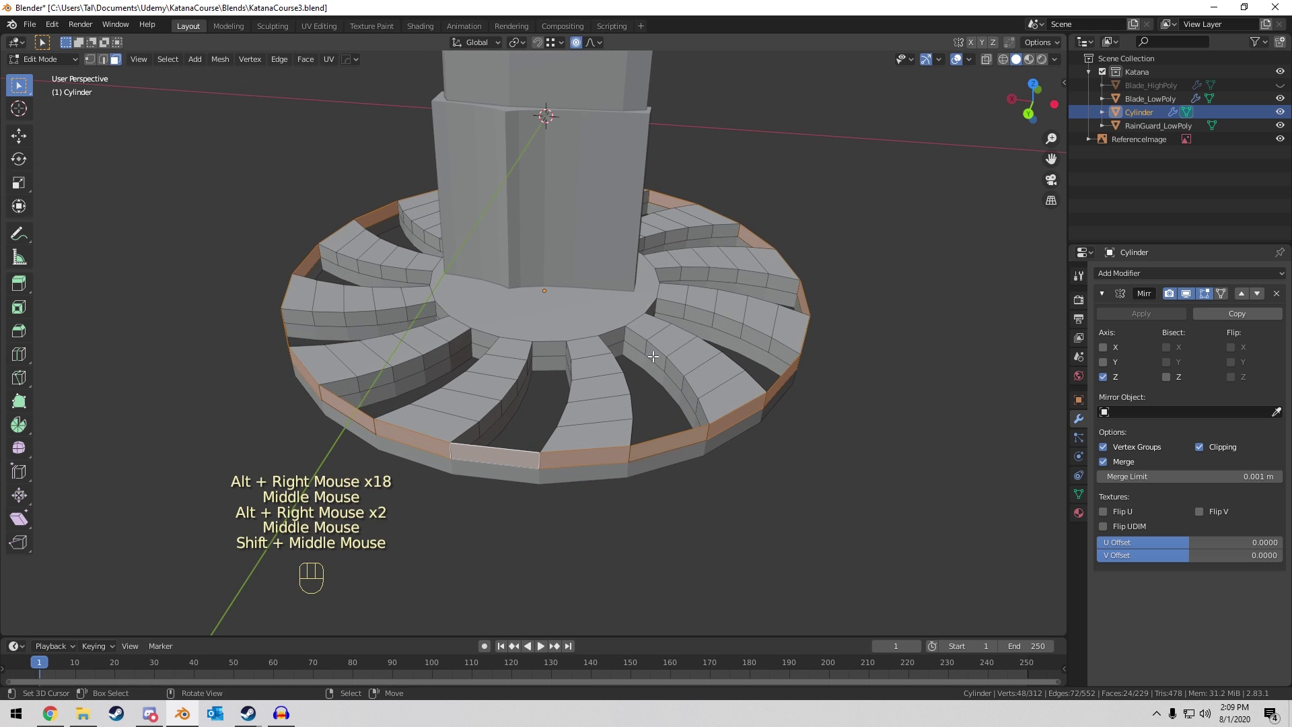
# Extrude the rim faces, disable Proportional Editing, and fatten them outward along their normals to form a solid outer ring.
pyautogui.scroll(-2, 577, 382)
pyautogui.moveTo(577, 382); pyautogui.dragTo(729, 290, button='middle')
pyautogui.scroll(2, 700, 350)
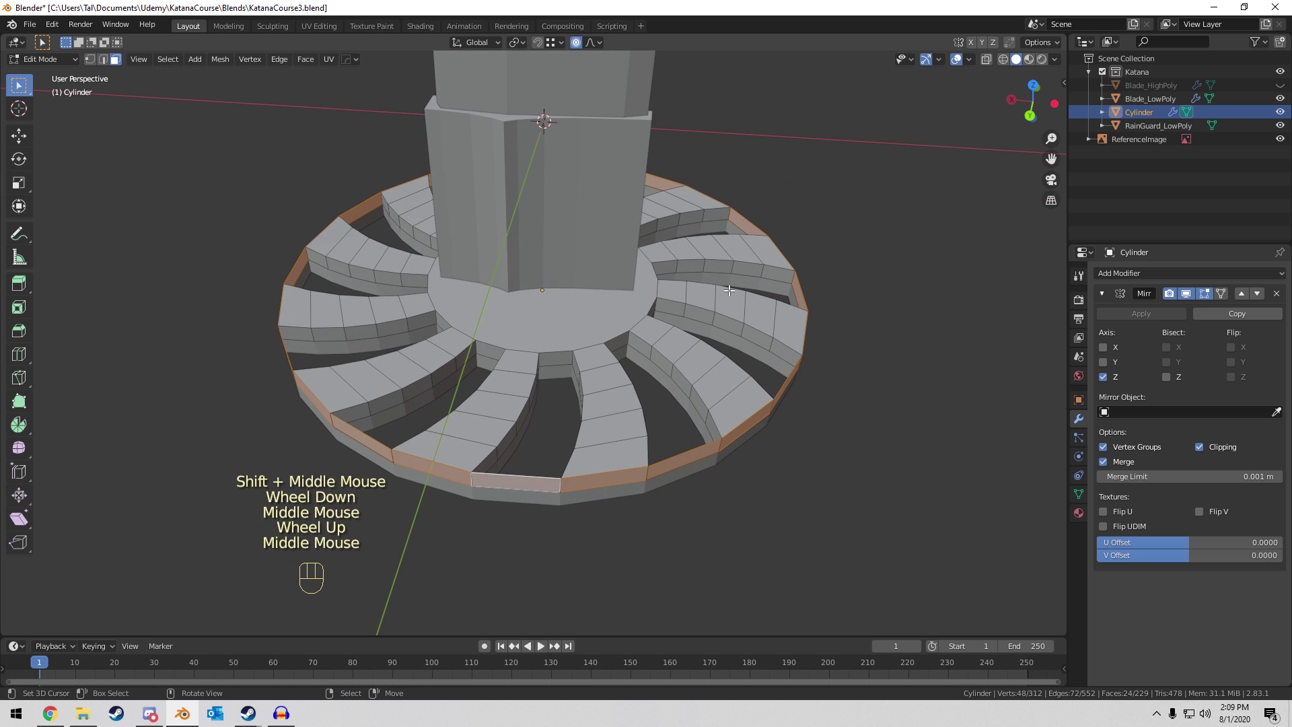
pyautogui.press('e')
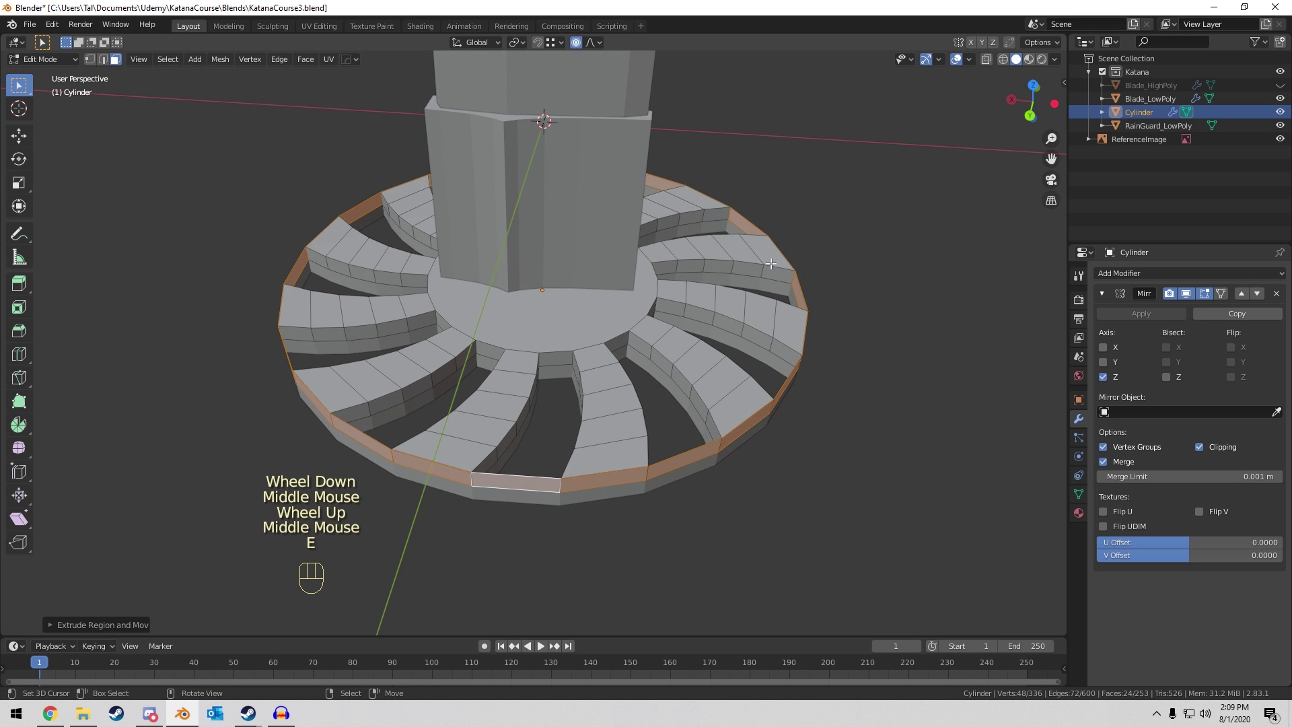
pyautogui.hotkey('alt', 's')
pyautogui.press('Escape')
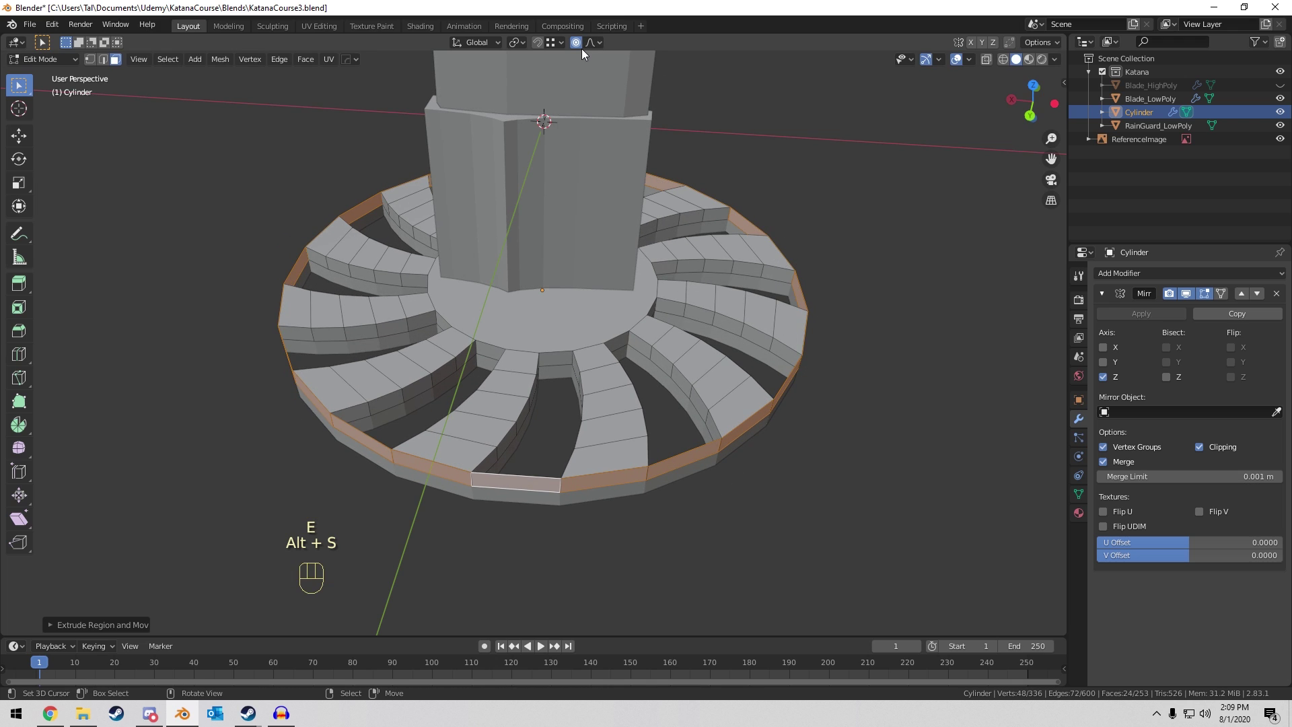
pyautogui.click(578, 44)
pyautogui.hotkey('alt', 's')
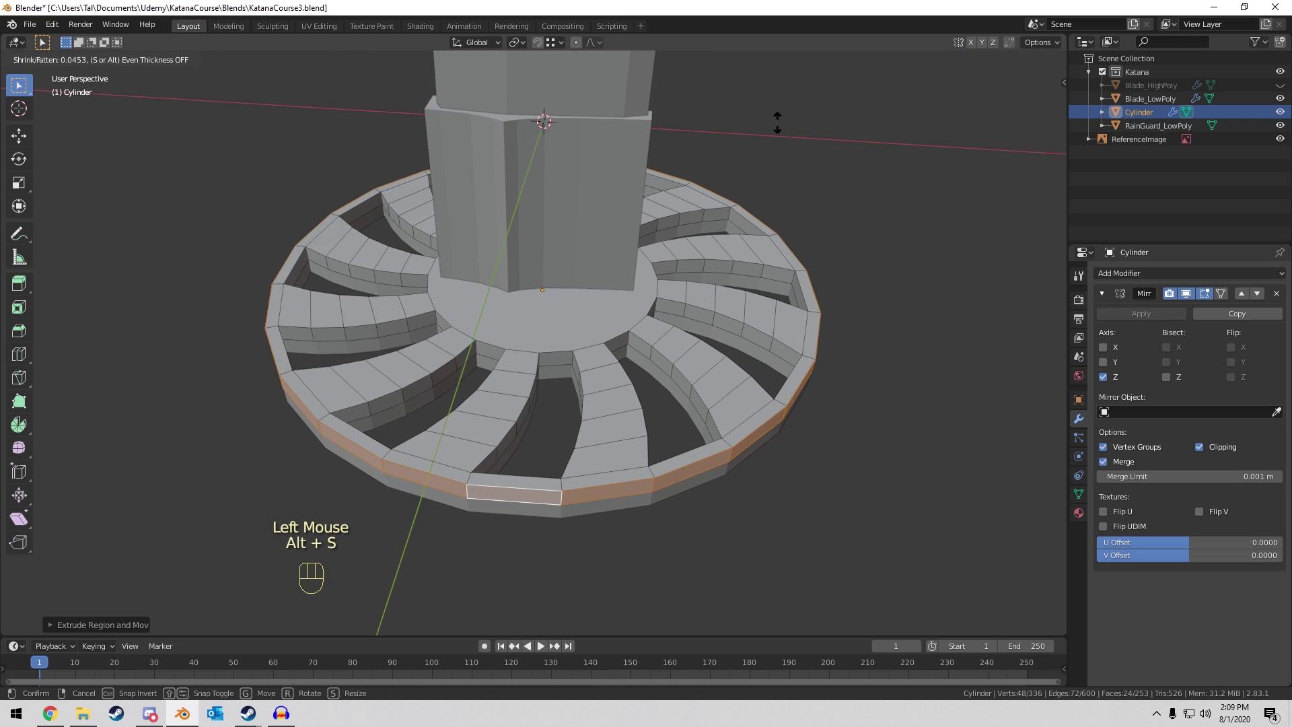
pyautogui.click(807, 115)
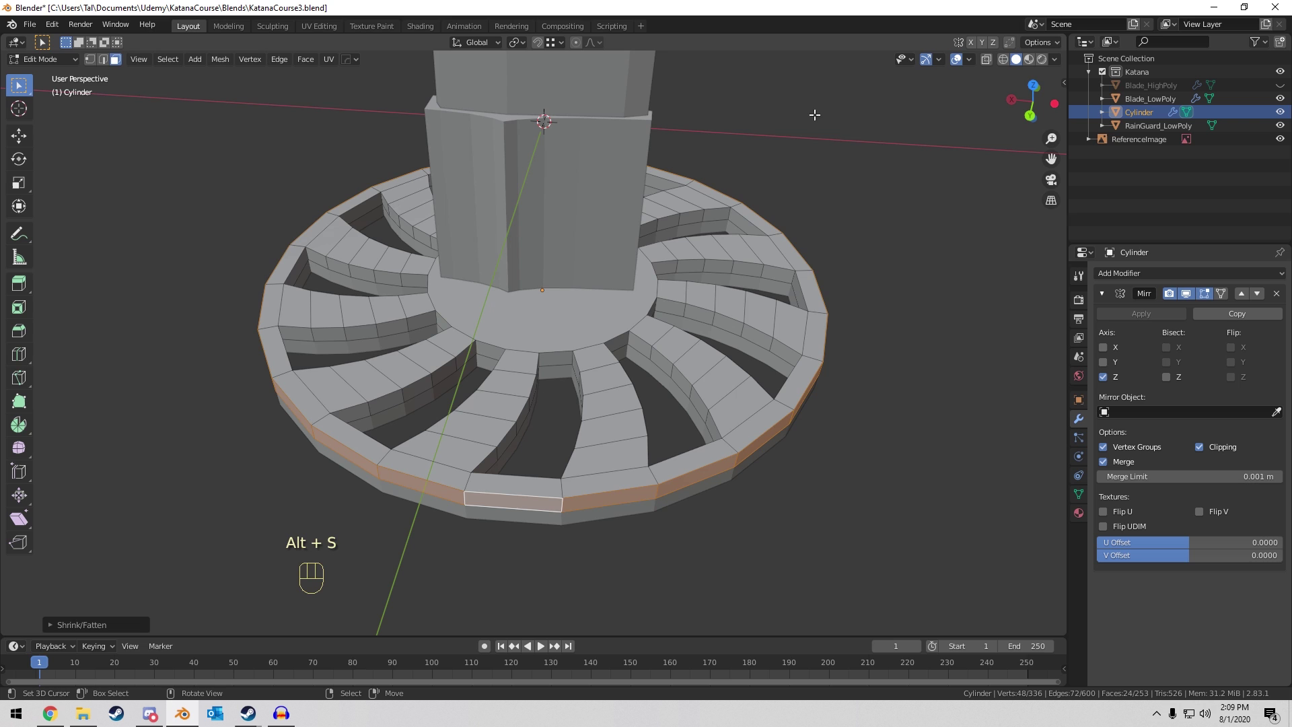
# Select the edge loop around the middle of the outer rim and fatten it outward by about 0.022 m.
pyautogui.press('2')
pyautogui.keyDown('alt'); pyautogui.click(476, 500); pyautogui.keyUp('alt')
pyautogui.moveTo(476, 500); pyautogui.dragTo(782, 231, button='middle')
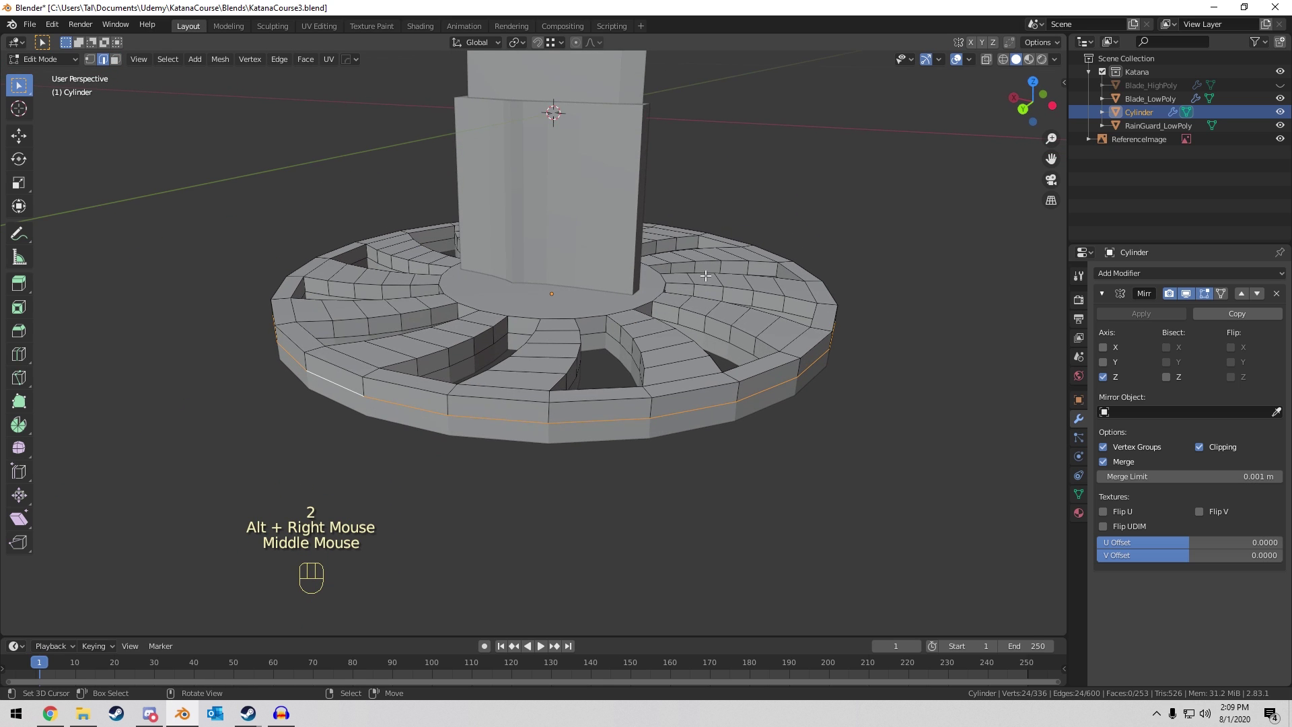
pyautogui.hotkey('alt', 's')
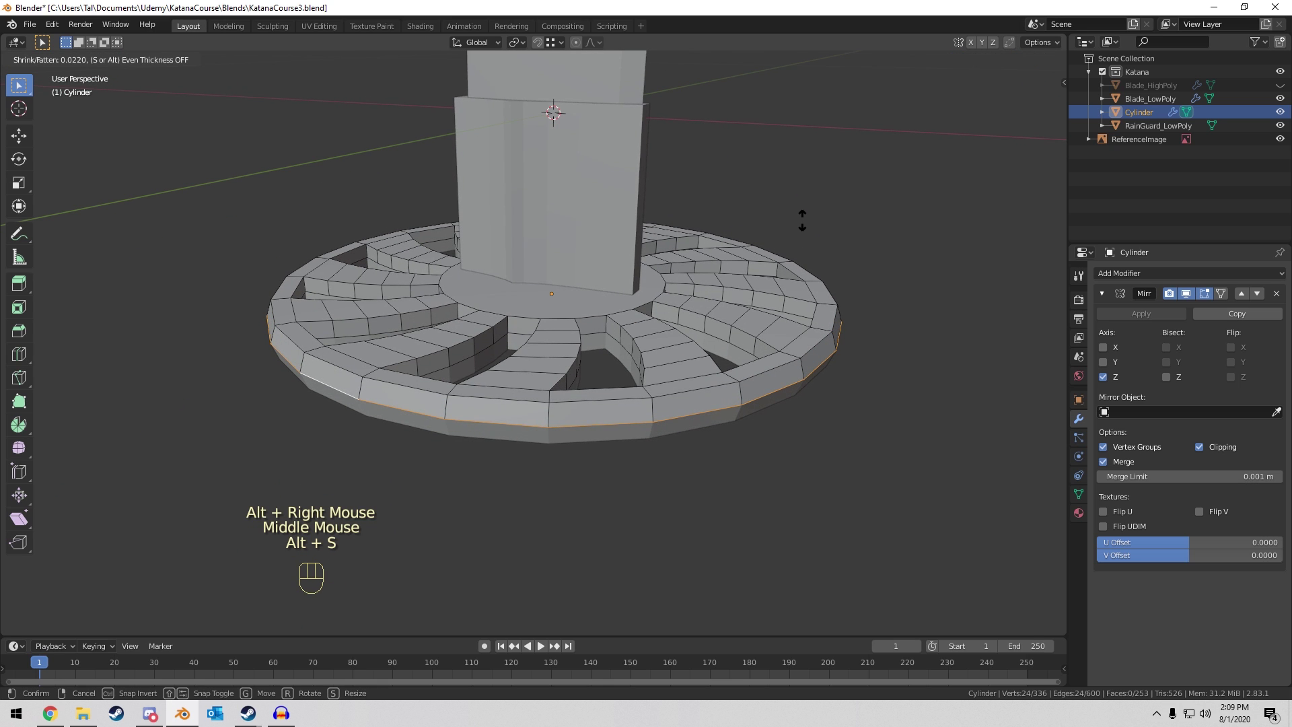
pyautogui.click(801, 222)
# Return to Object Mode and rename the guard object as CrossGuard_LowPoly.
pyautogui.press('Tab')
pyautogui.moveTo(773, 231); pyautogui.dragTo(875, 255, button='middle')
pyautogui.tripleClick(1141, 113)
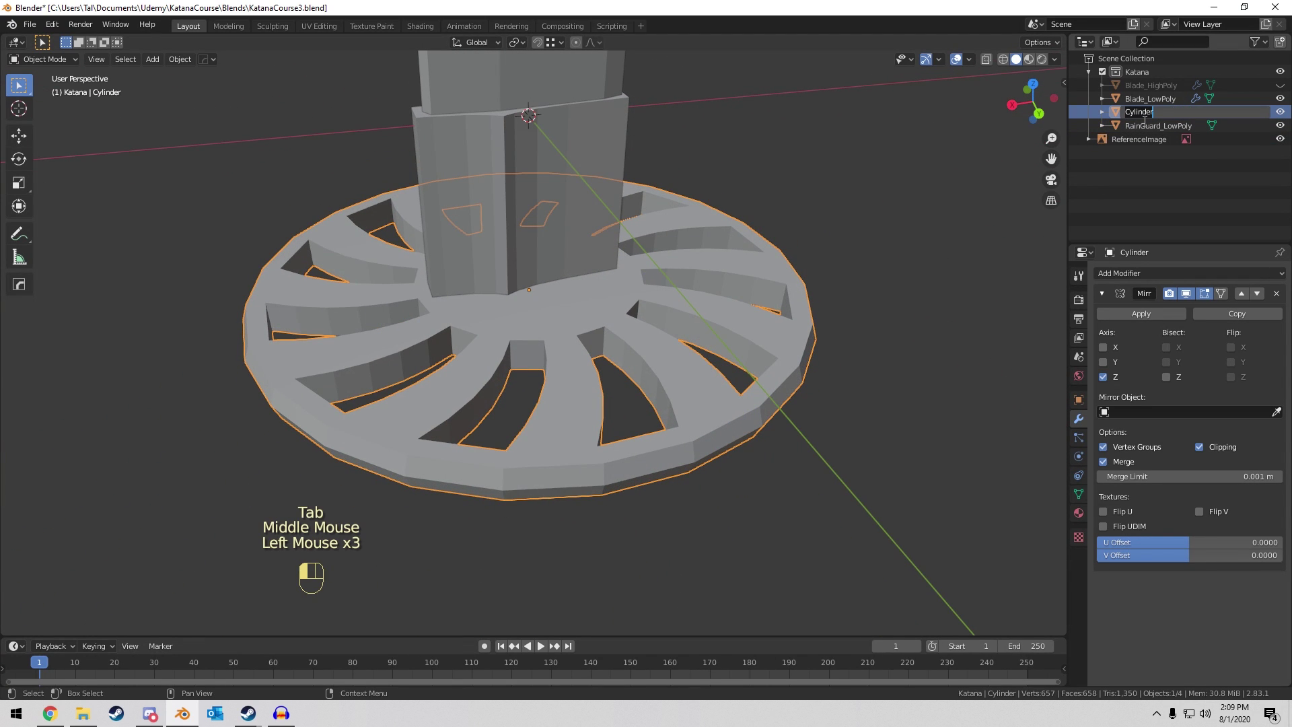
pyautogui.write('Cross')
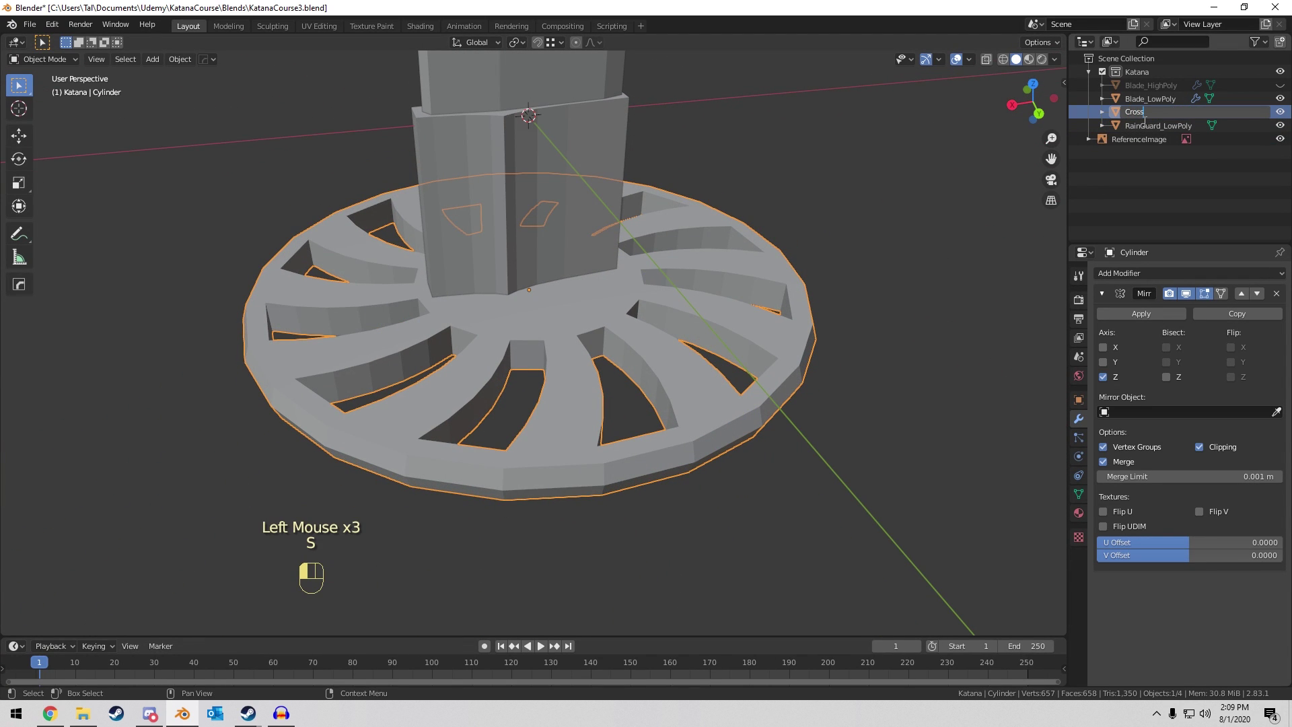
pyautogui.write('Guard_L')
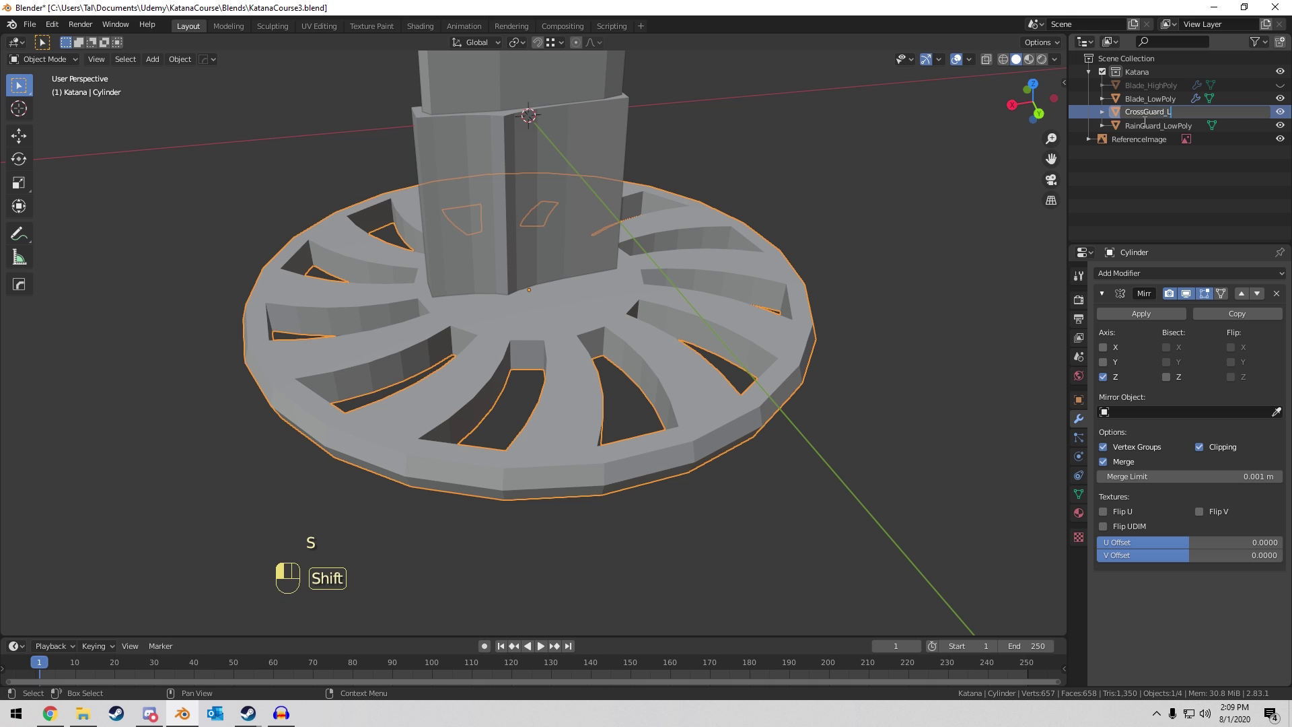
pyautogui.write('owPoly')
pyautogui.press('Return')
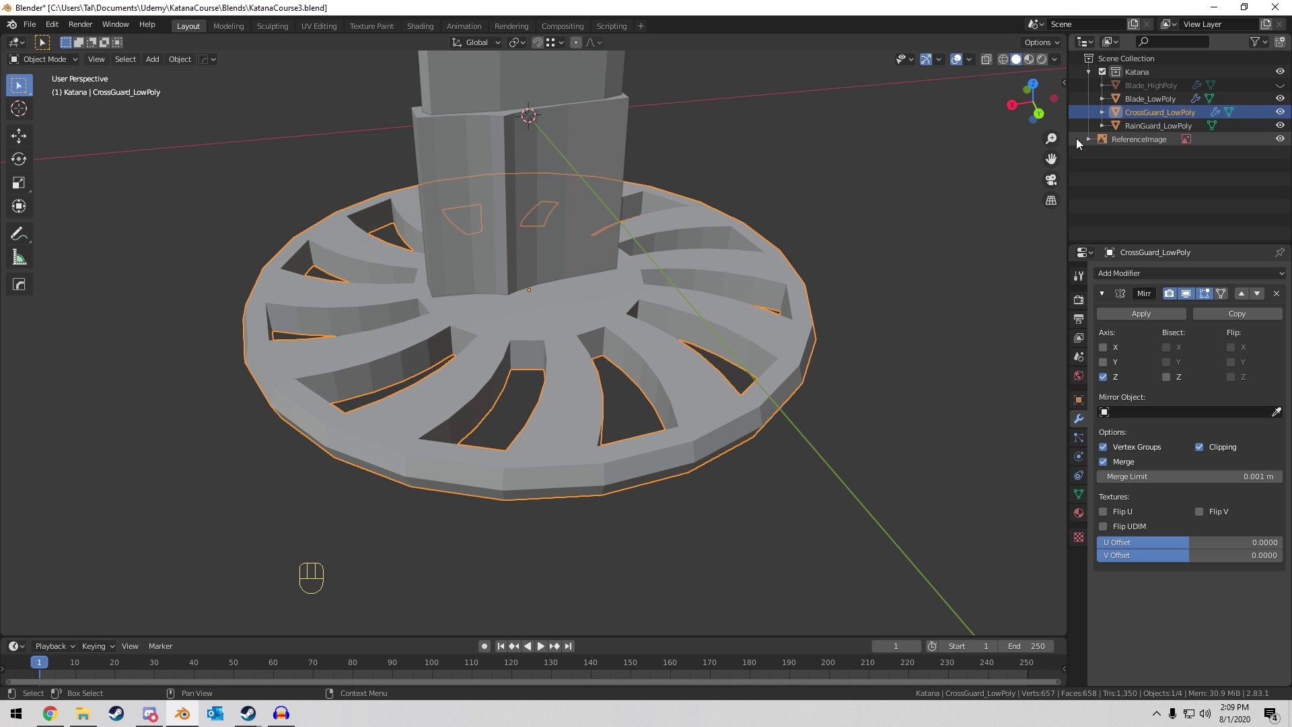
# Deselect everything and examine the cross guard against the blade from several angles and distances.
pyautogui.moveTo(807, 262); pyautogui.dragTo(906, 276, button='middle')
pyautogui.press('a')
pyautogui.press('a')
pyautogui.press('a')
pyautogui.scroll(-5, 614, 269)
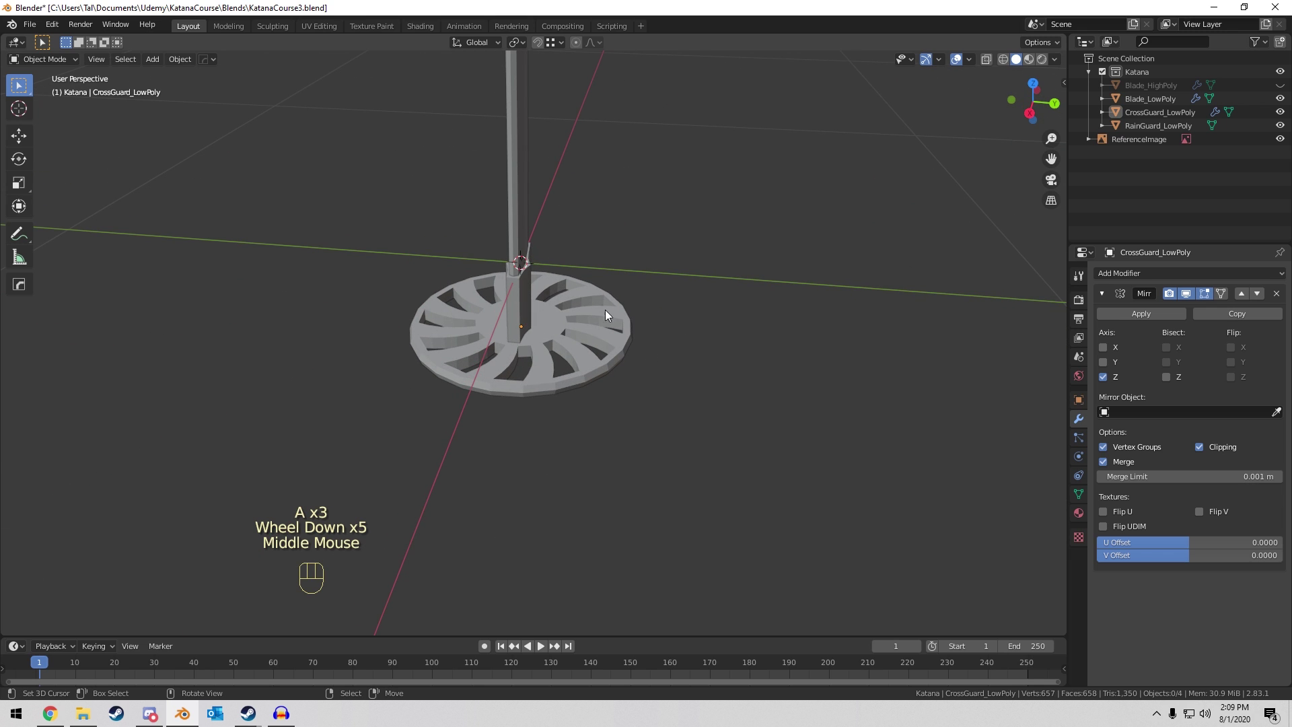
pyautogui.moveTo(604, 309); pyautogui.dragTo(439, 301, button='middle')
pyautogui.scroll(5, 439, 301)
pyautogui.scroll(-2, 483, 297)
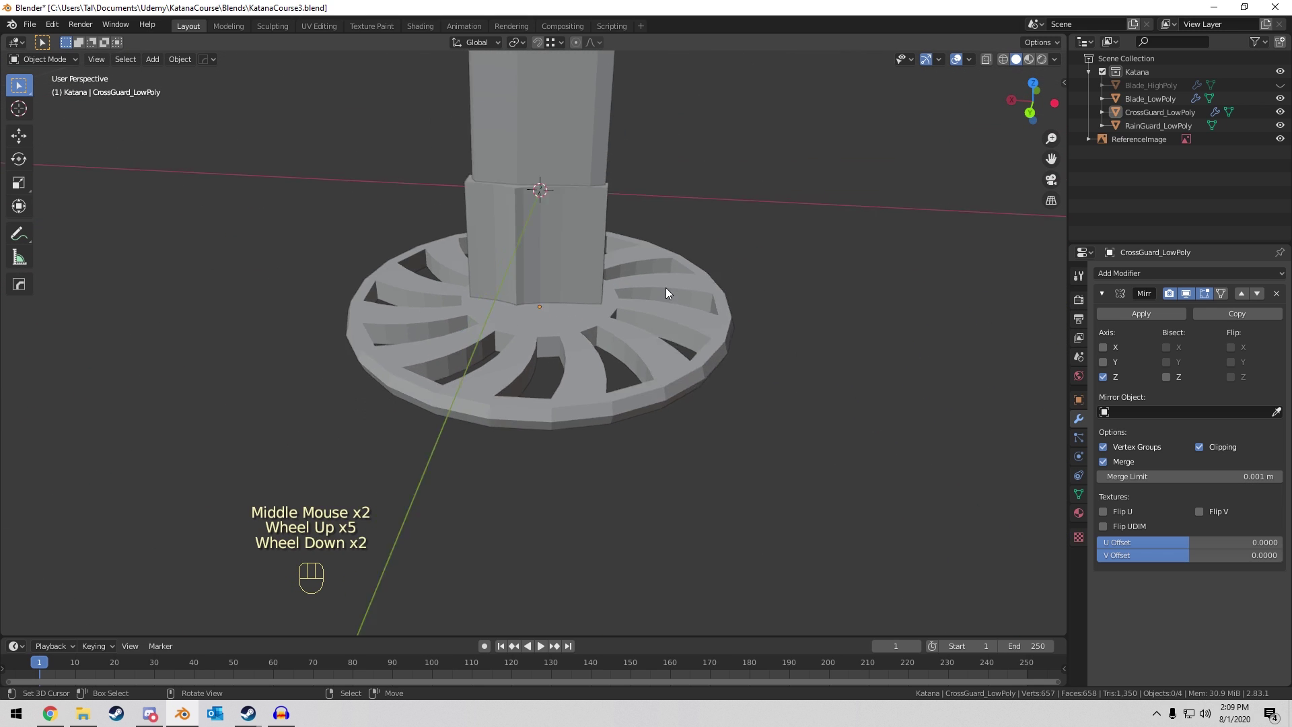
pyautogui.scroll(-2, 666, 293)
pyautogui.moveTo(666, 292); pyautogui.dragTo(676, 262, button='middle')
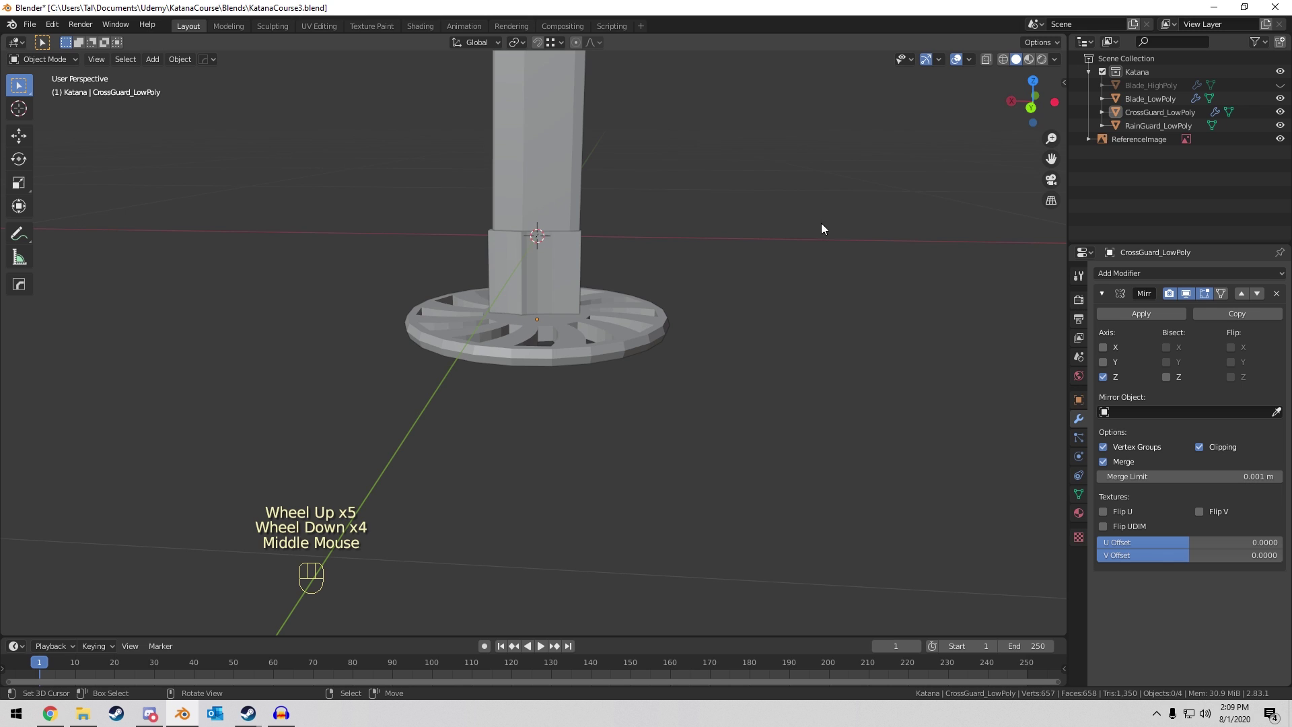
# Add a 24-vertex cylinder with 1 m radius and 2 m depth at the world origin, working in front view.
pyautogui.press('KP_1')
pyautogui.scroll(2, 813, 227)
pyautogui.hotkey('shift', 'a')
pyautogui.moveTo(736, 240)
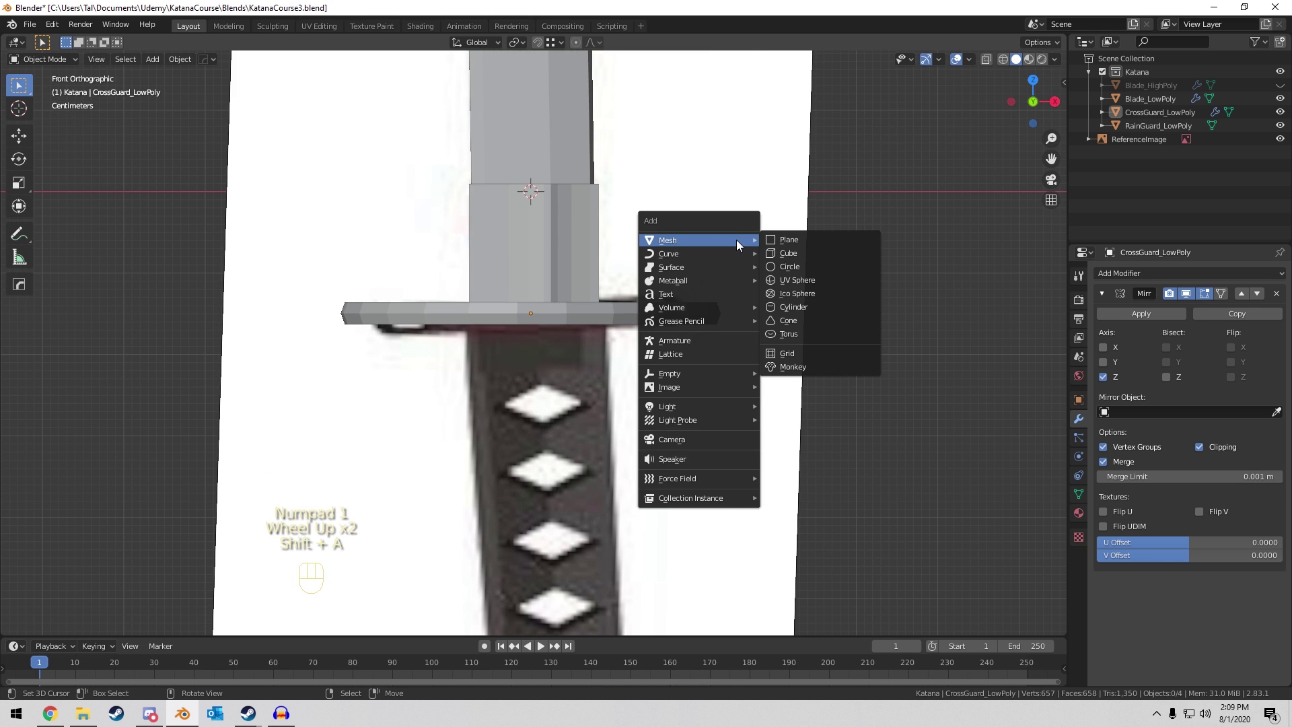
pyautogui.hotkey('shift', 'c')
pyautogui.scroll(12, 648, 362)
pyautogui.keyDown('shift'); pyautogui.moveTo(649, 362); pyautogui.dragTo(534, 283, button='middle'); pyautogui.keyUp('shift')
pyautogui.scroll(4, 552, 230)
pyautogui.hotkey('shift', 'a')
pyautogui.moveTo(538, 279)
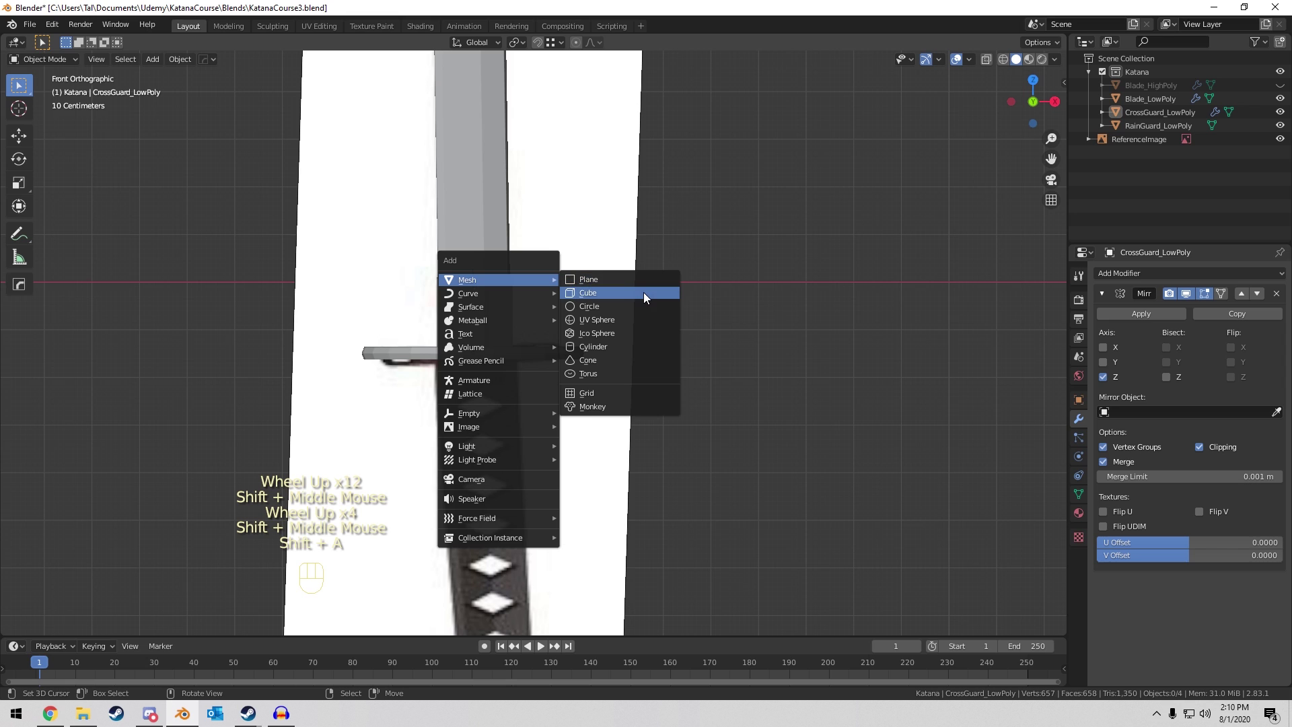
pyautogui.click(631, 348)
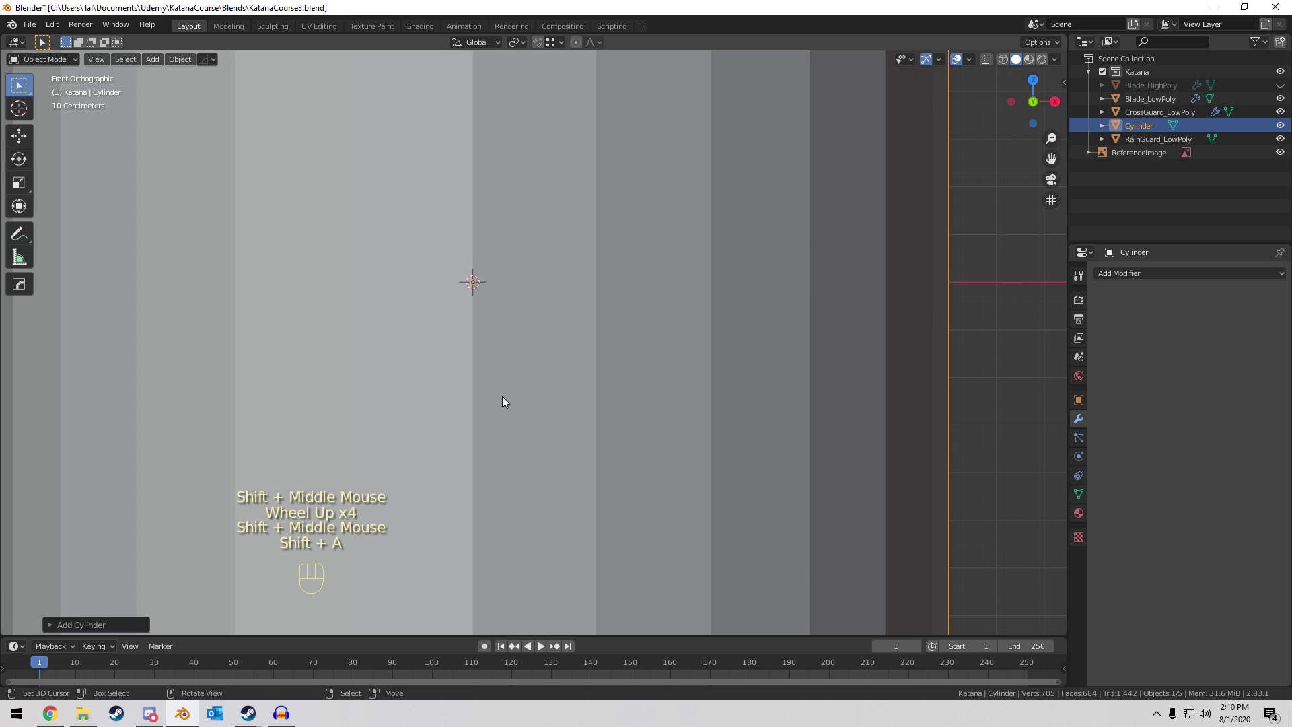
pyautogui.click(49, 624)
pyautogui.scroll(-8, 708, 250)
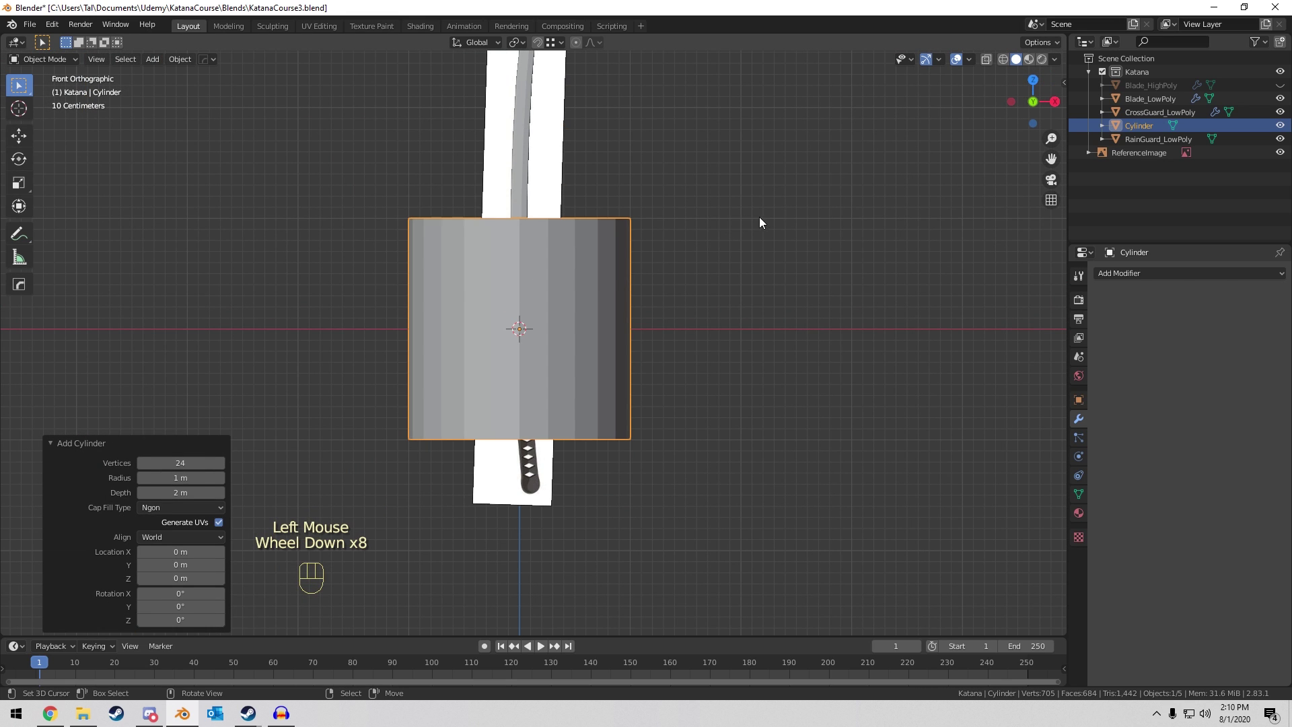
# Move the cylinder down along Z and scale it uniformly to the handle's width, placing it just under the cross guard.
pyautogui.press('g')
pyautogui.press('s')
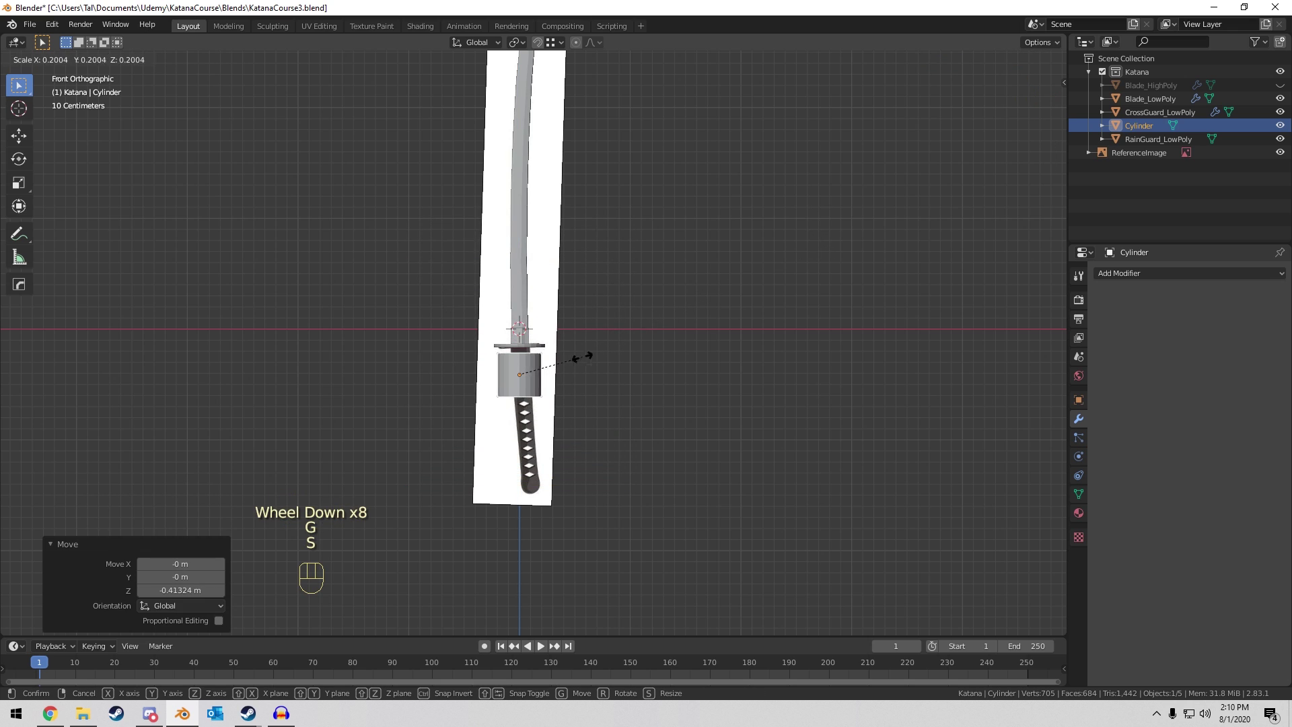
pyautogui.click(543, 364)
pyautogui.scroll(5, 572, 378)
pyautogui.press('g')
pyautogui.click(590, 365)
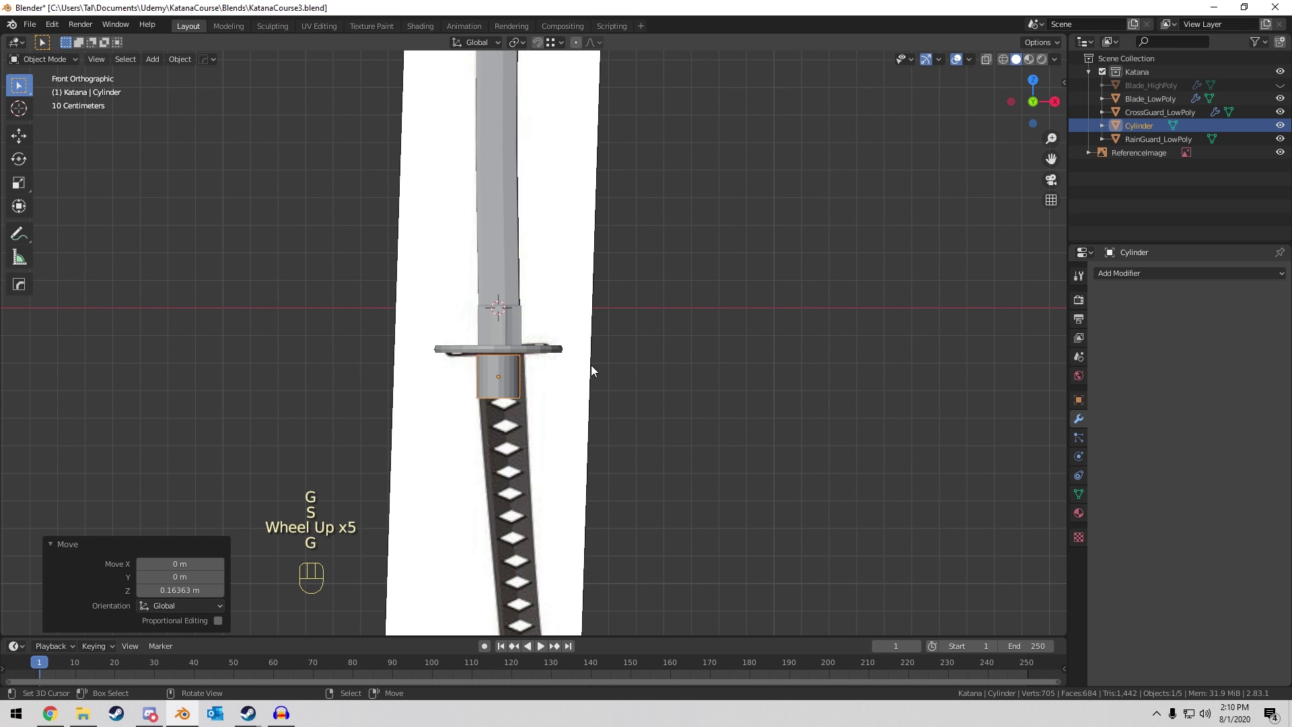
# Move the cylinder's bottom face down about 1.15 m along Z toward the end of the reference handle.
pyautogui.moveTo(591, 365); pyautogui.dragTo(579, 370, button='middle')
pyautogui.press('Tab')
pyautogui.scroll(-5, 577, 367)
pyautogui.press('KP_Decimal')
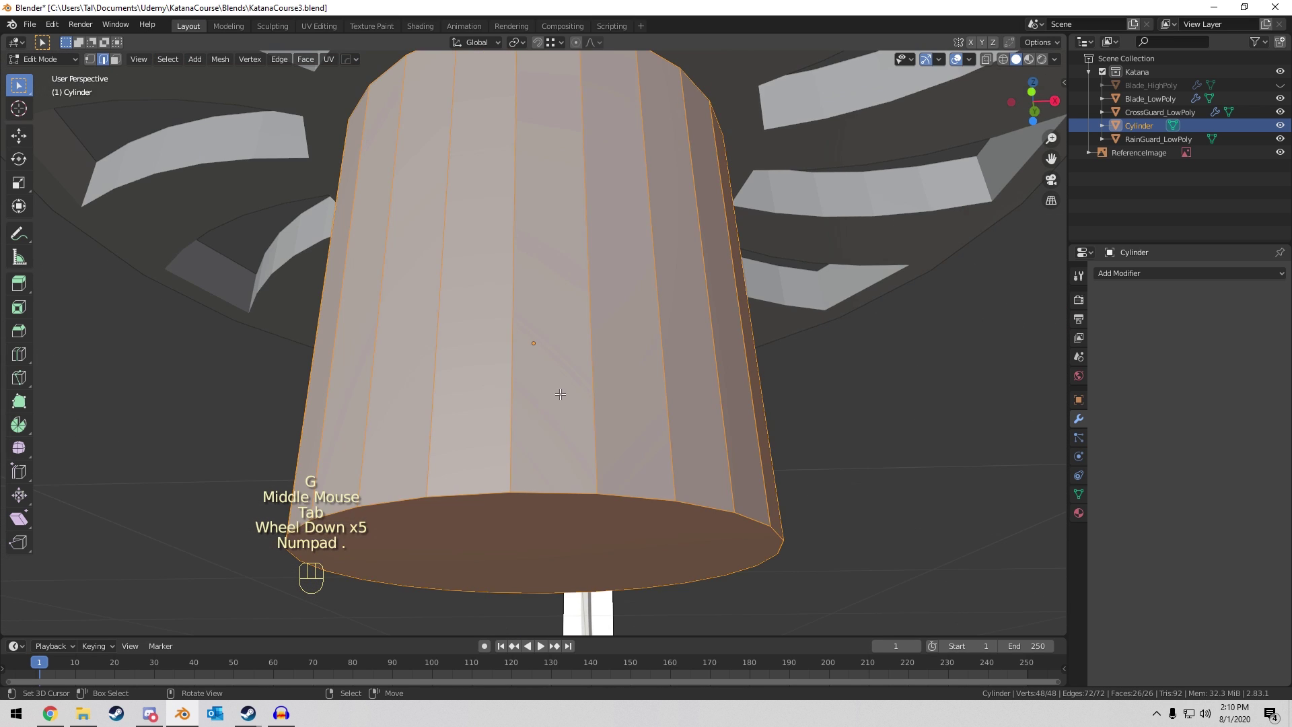
pyautogui.press('3')
pyautogui.rightClick(565, 541)
pyautogui.press('KP_1')
pyautogui.scroll(-16, 635, 447)
pyautogui.press('g')
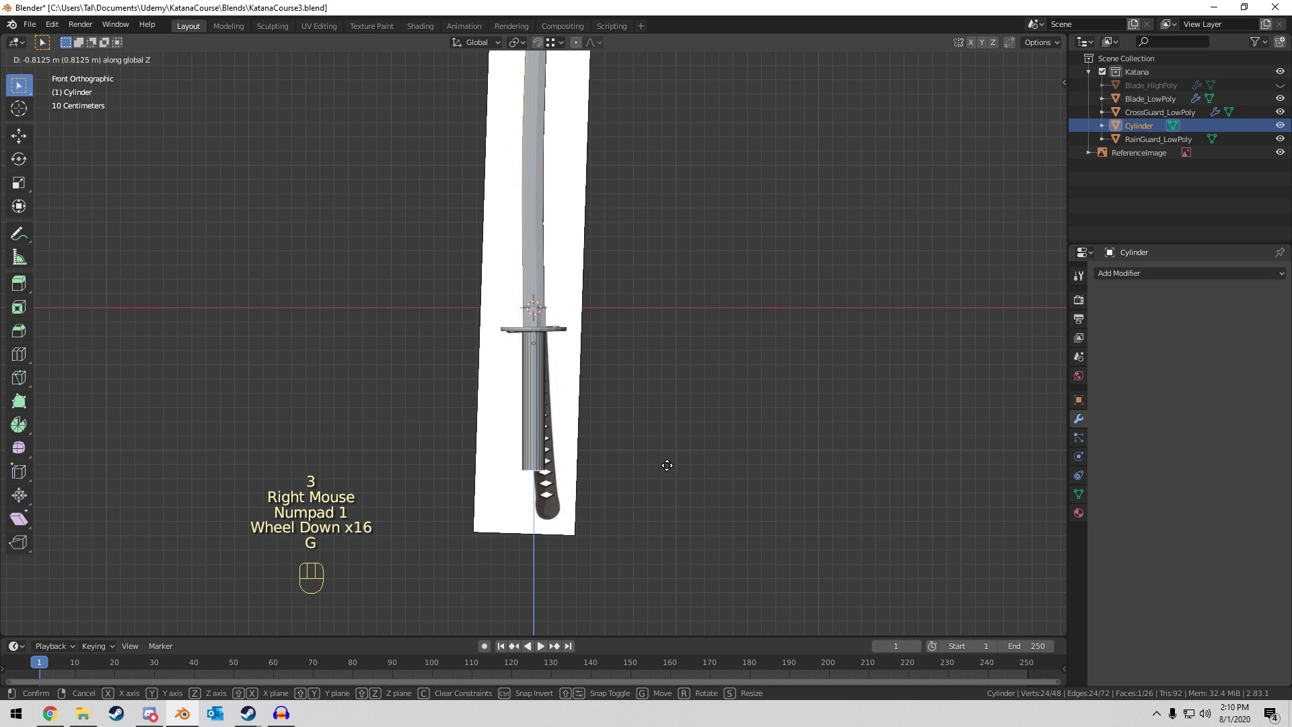
pyautogui.press('z')
pyautogui.click(665, 509)
pyautogui.scroll(9, 690, 401)
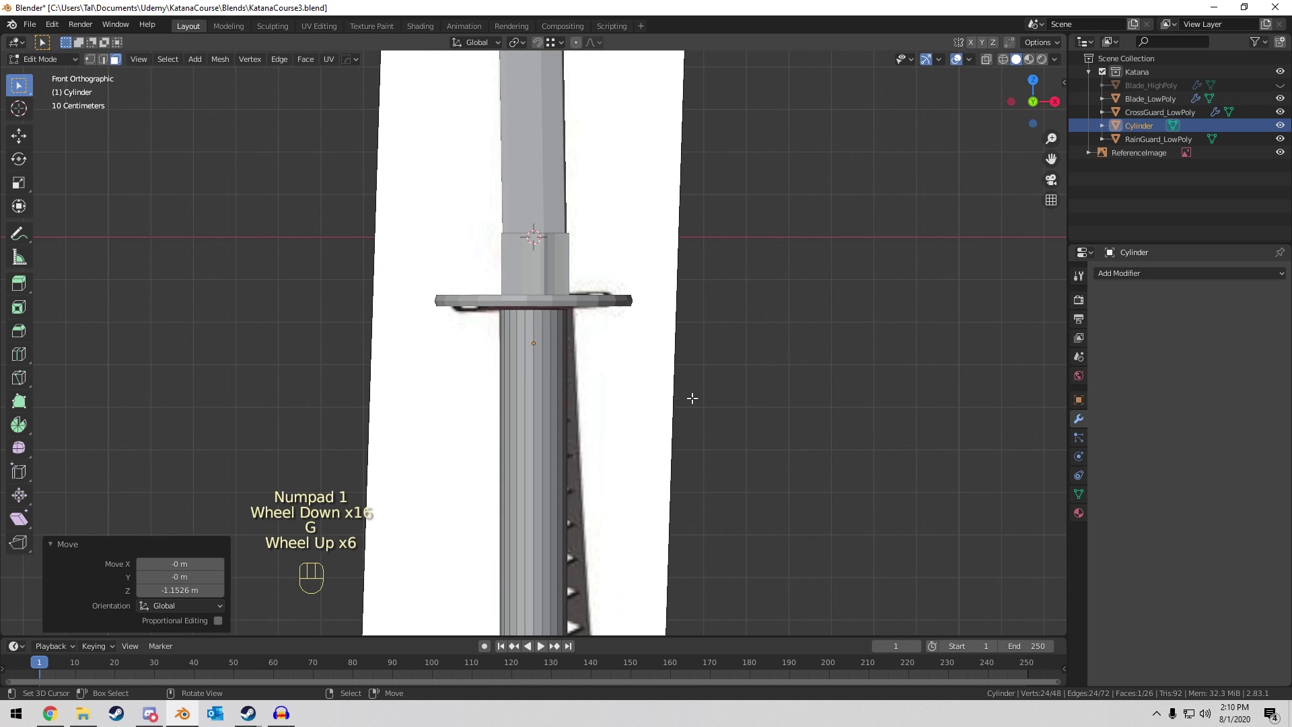
# Raise the cylinder's top face about 0.008 m along Z to meet the underside of the cross guard.
pyautogui.scroll(-11, 666, 360)
pyautogui.scroll(14, 571, 323)
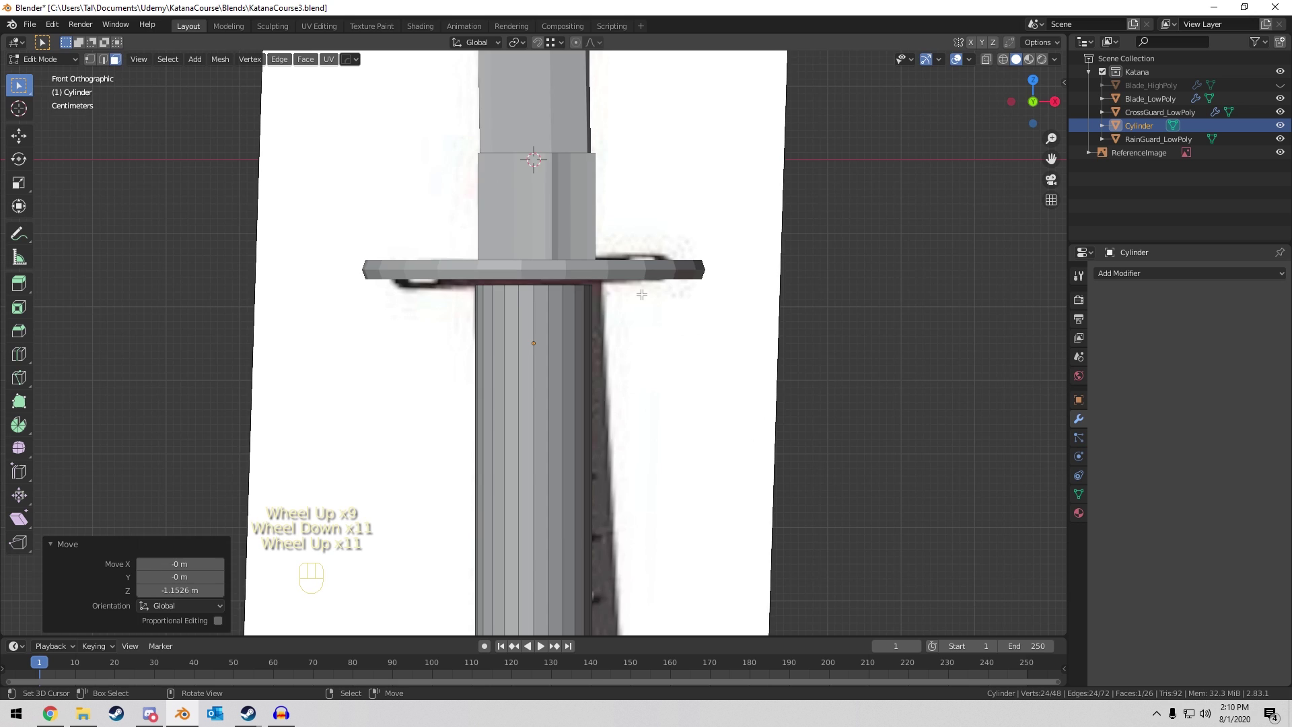
pyautogui.moveTo(585, 310); pyautogui.dragTo(579, 263, button='middle')
pyautogui.press('3')
pyautogui.rightClick(563, 274)
pyautogui.scroll(-1, 579, 262)
pyautogui.press('g')
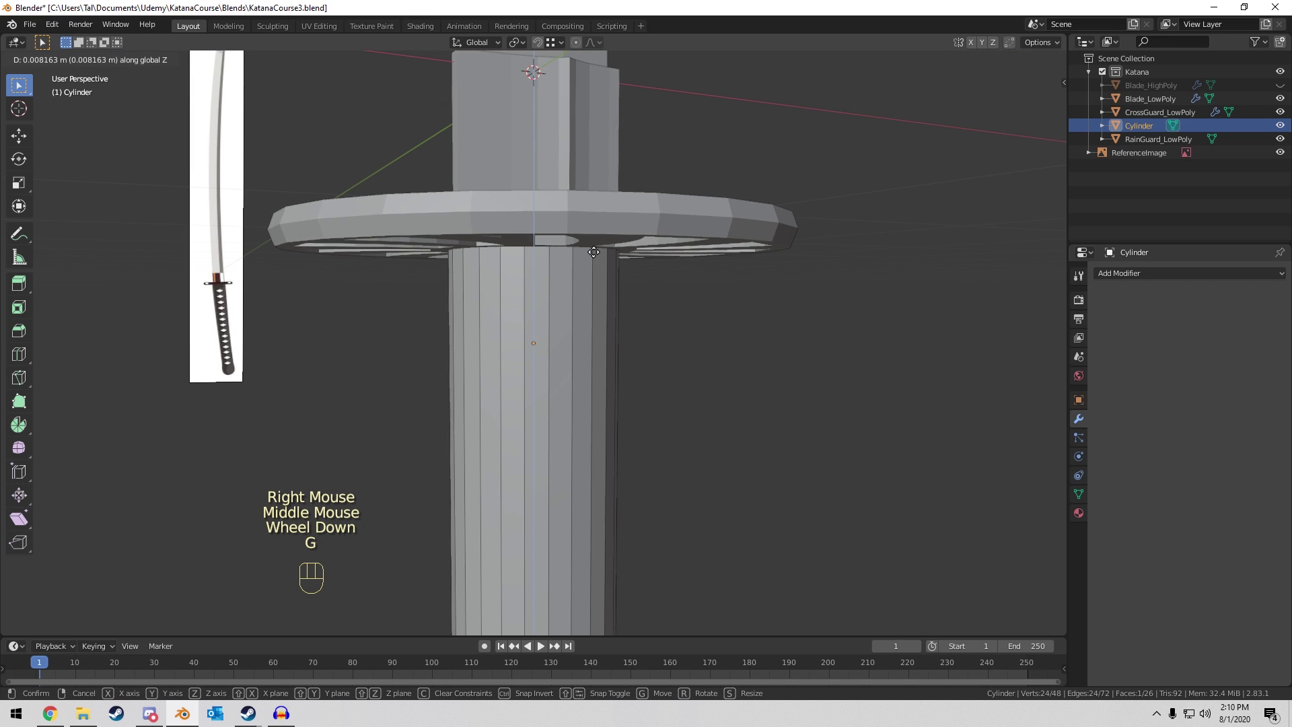
pyautogui.click(592, 252)
# Return to Object Mode and flatten the handle cylinder by scaling it to about 0.667 along Y.
pyautogui.scroll(-2, 592, 251)
pyautogui.moveTo(593, 251); pyautogui.dragTo(533, 329, button='middle')
pyautogui.press('Tab')
pyautogui.scroll(-5, 540, 242)
pyautogui.scroll(4, 556, 280)
pyautogui.scroll(1, 556, 280)
pyautogui.moveTo(556, 280); pyautogui.dragTo(734, 242, button='middle')
pyautogui.press('s')
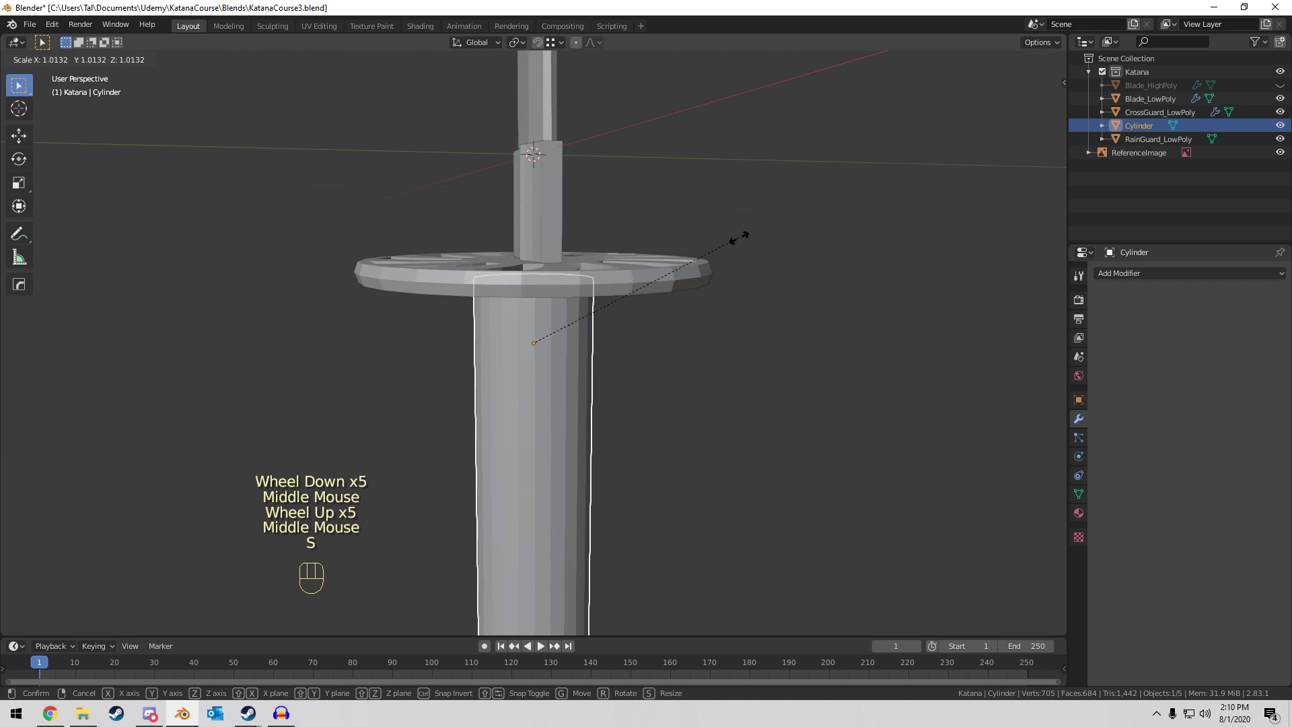
pyautogui.press('y')
pyautogui.click(672, 277)
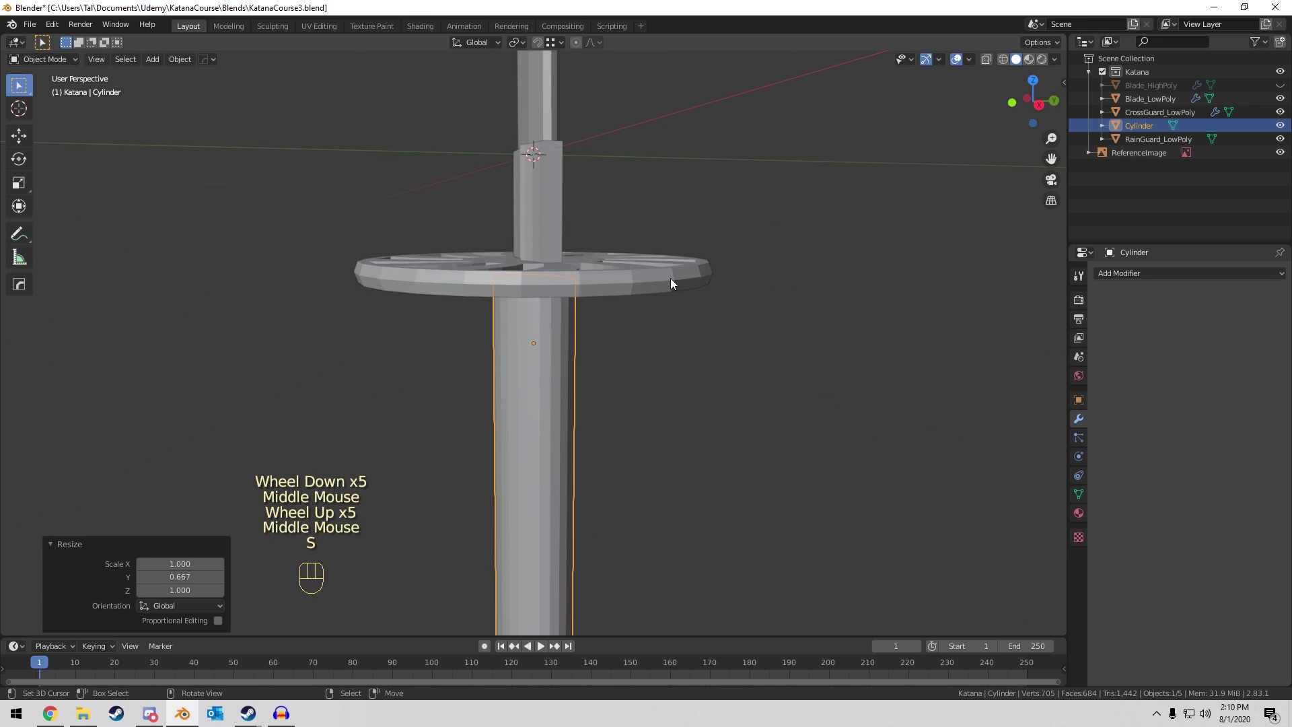
# Thin the handle cylinder further by scaling it to about 0.856 along Y.
pyautogui.scroll(1, 670, 277)
pyautogui.moveTo(670, 277); pyautogui.dragTo(676, 266, button='middle')
pyautogui.scroll(3, 752, 227)
pyautogui.press('s')
pyautogui.press('y')
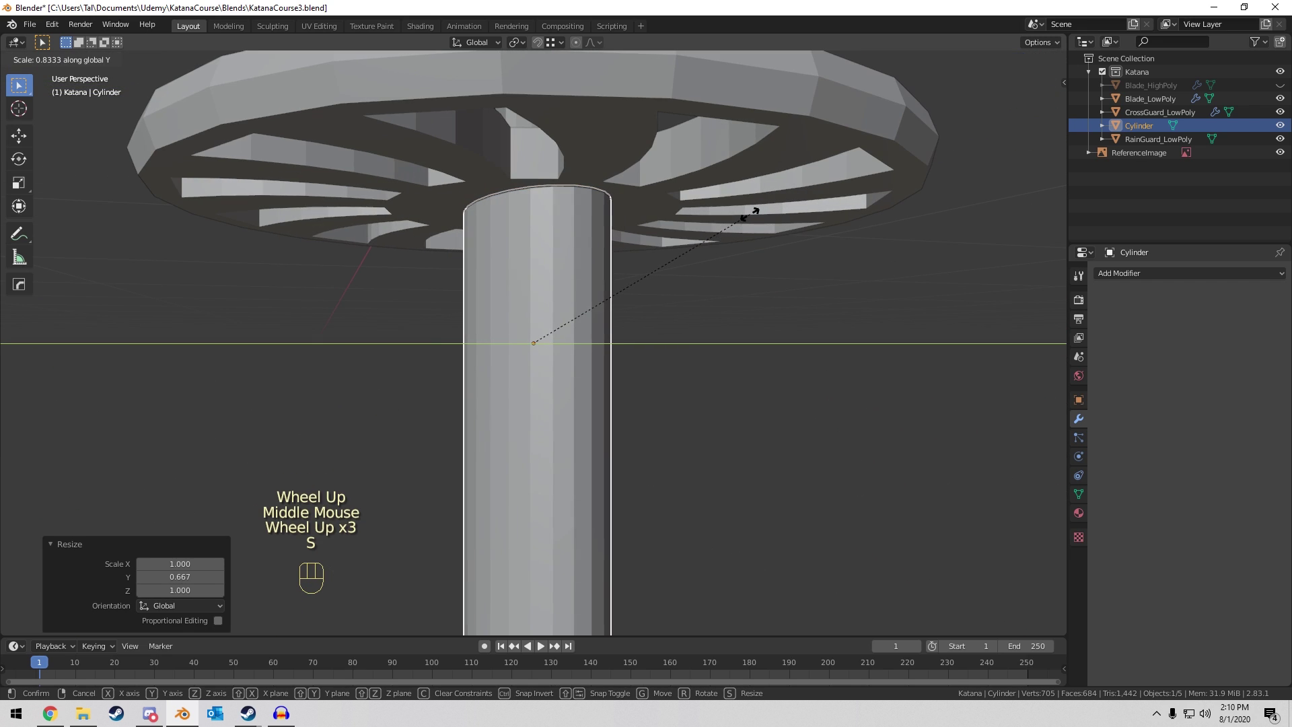
pyautogui.click(754, 214)
pyautogui.scroll(-3, 753, 214)
pyautogui.moveTo(754, 214); pyautogui.dragTo(555, 220, button='middle')
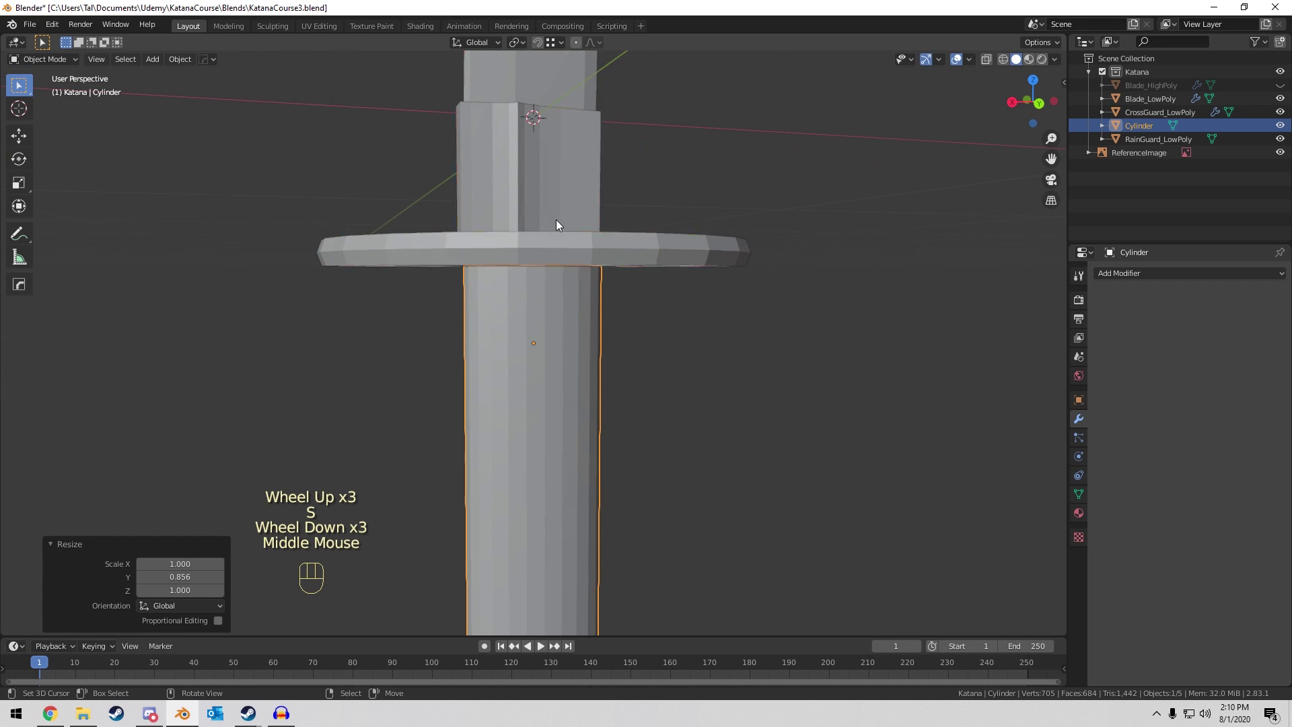
# Shade the handle cylinder smooth and deselect all objects.
pyautogui.press('a')
pyautogui.press('a')
pyautogui.press('a')
pyautogui.scroll(-5, 656, 358)
pyautogui.rightClick(523, 406)
pyautogui.click(180, 59)
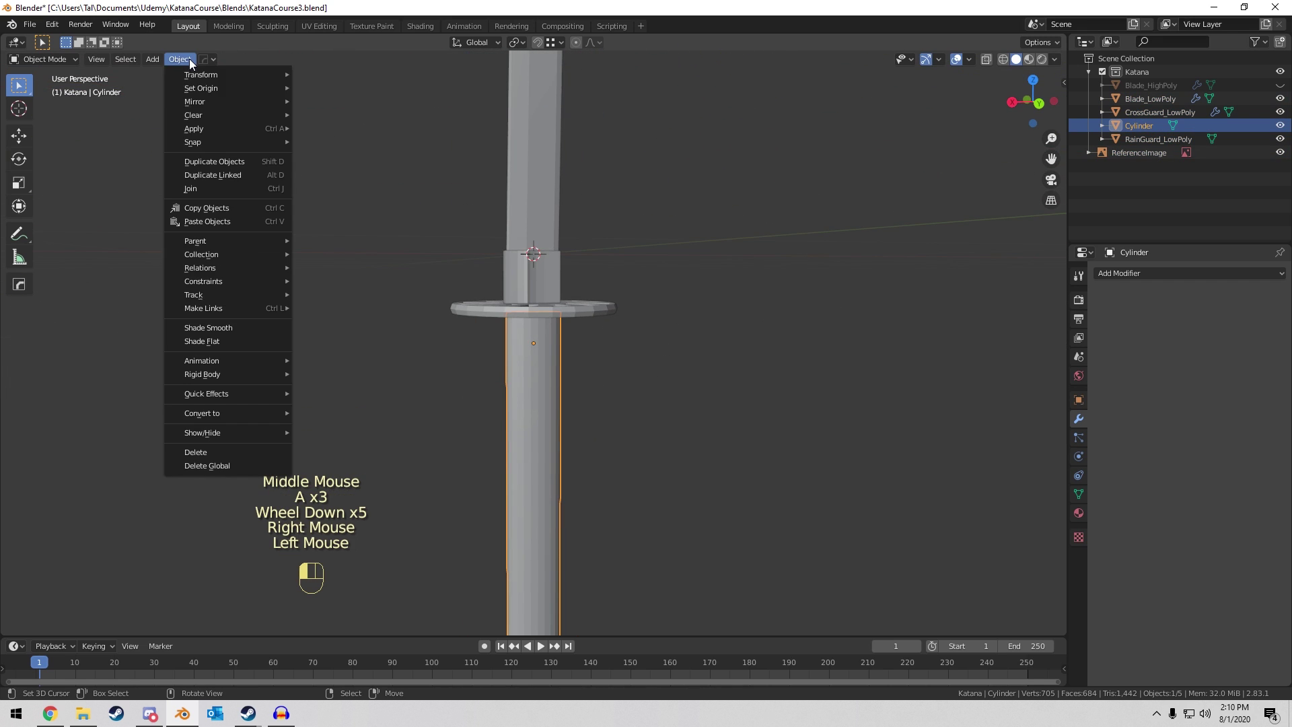
pyautogui.press('a')
pyautogui.moveTo(592, 350); pyautogui.dragTo(606, 282, button='middle')
pyautogui.press('a')
pyautogui.press('a')
# Rename the handle cylinder as Guard_LowPoly.
pyautogui.scroll(-6, 561, 343)
pyautogui.moveTo(606, 283); pyautogui.dragTo(610, 353, button='middle')
pyautogui.scroll(9, 703, 216)
pyautogui.scroll(-6, 805, 265)
pyautogui.scroll(6, 737, 408)
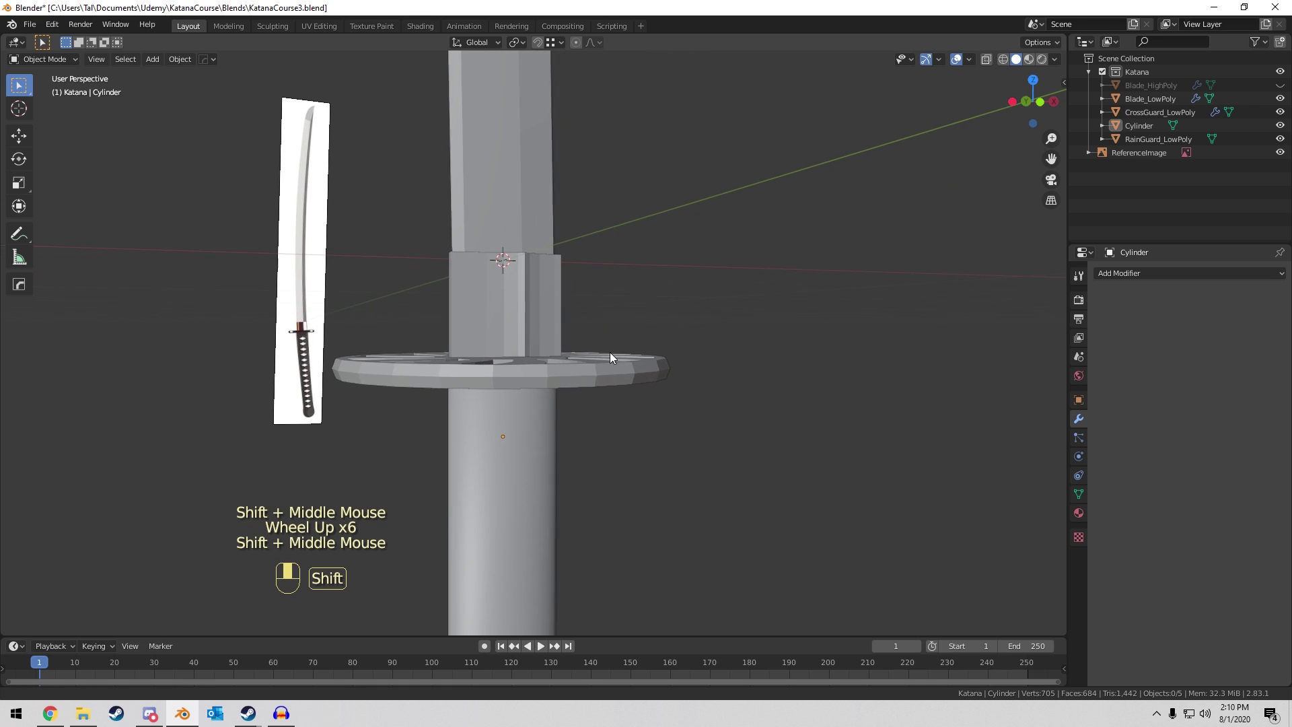
pyautogui.click(1144, 125)
pyautogui.doubleClick(1149, 126)
pyautogui.write('Guard')
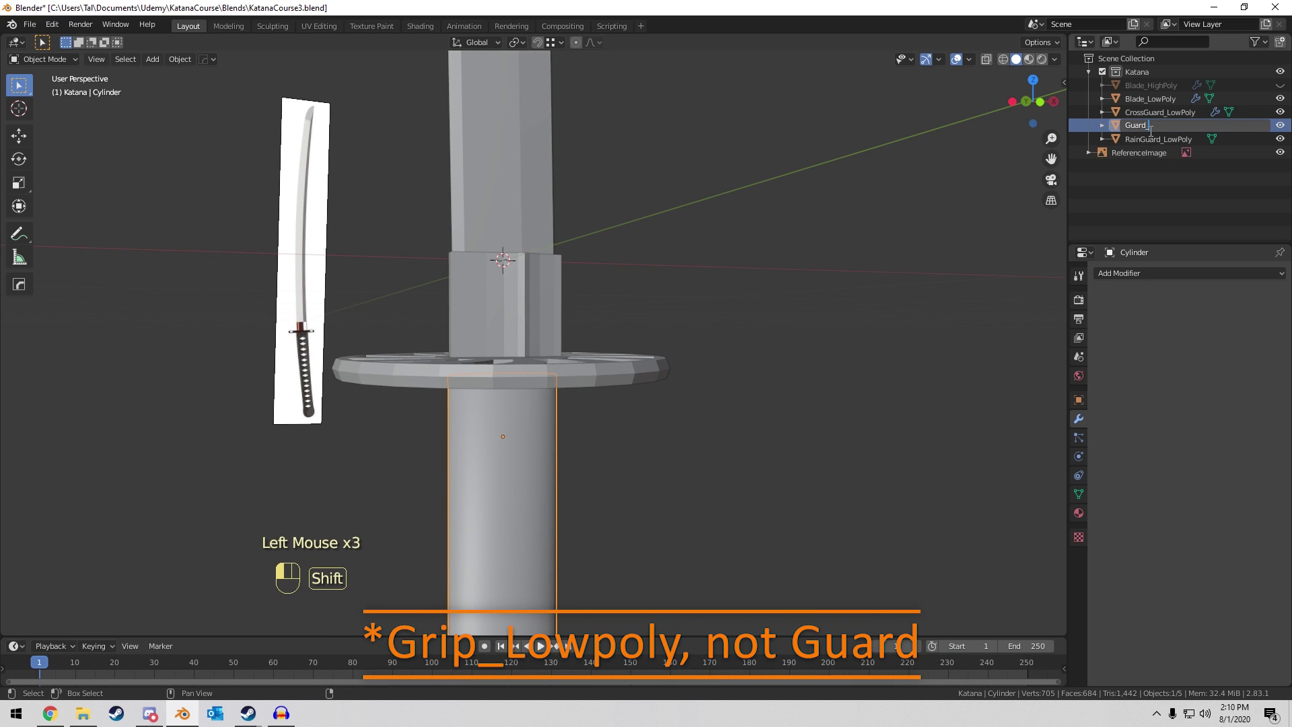
pyautogui.write('_Lo')
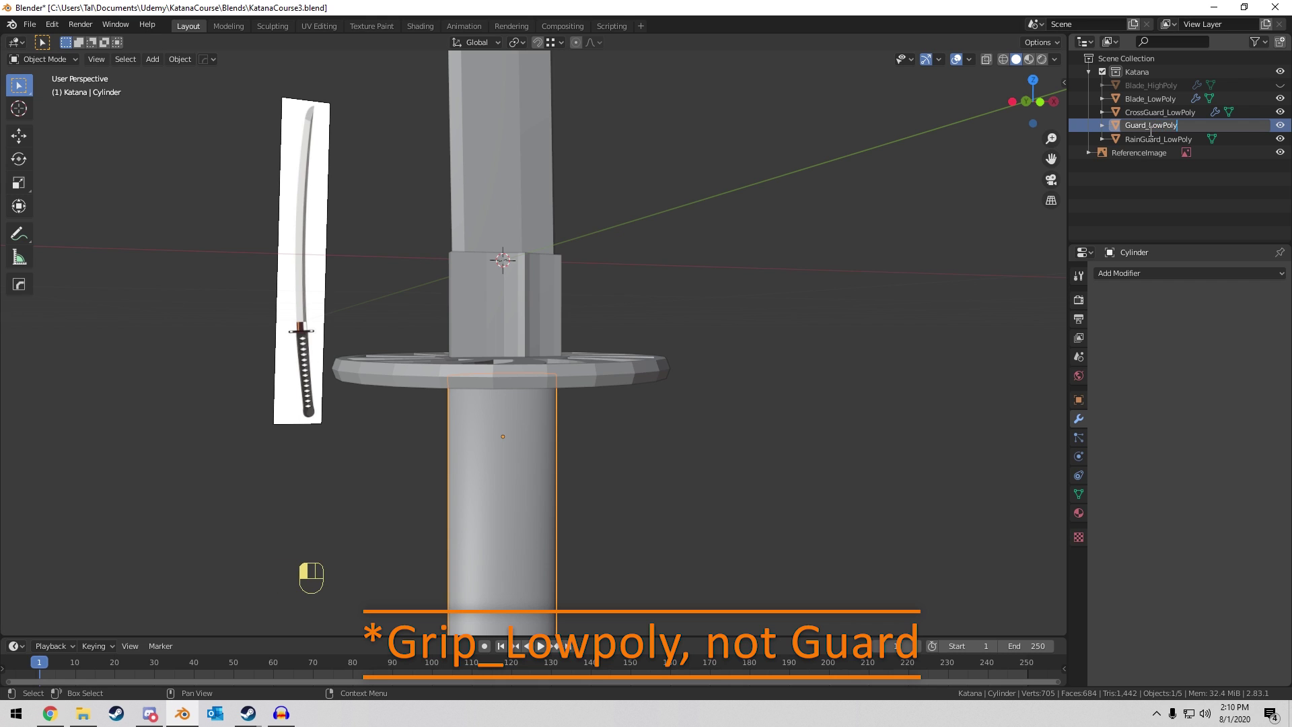
pyautogui.write('wPoly')
pyautogui.press('Return')
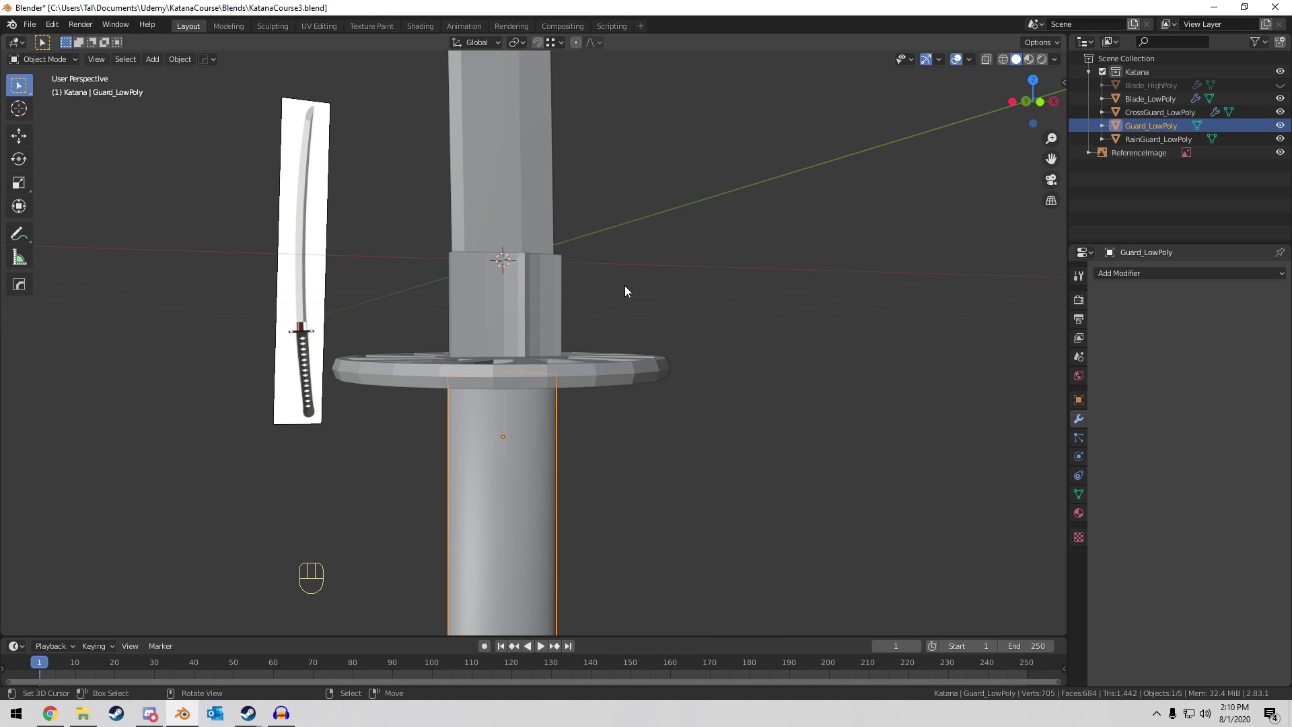
# Examine the handle, cross guard, rain guard and blade base from several angles.
pyautogui.scroll(-7, 688, 270)
pyautogui.keyDown('shift'); pyautogui.moveTo(689, 270); pyautogui.dragTo(705, 247, button='middle'); pyautogui.keyUp('shift')
pyautogui.scroll(6, 700, 252)
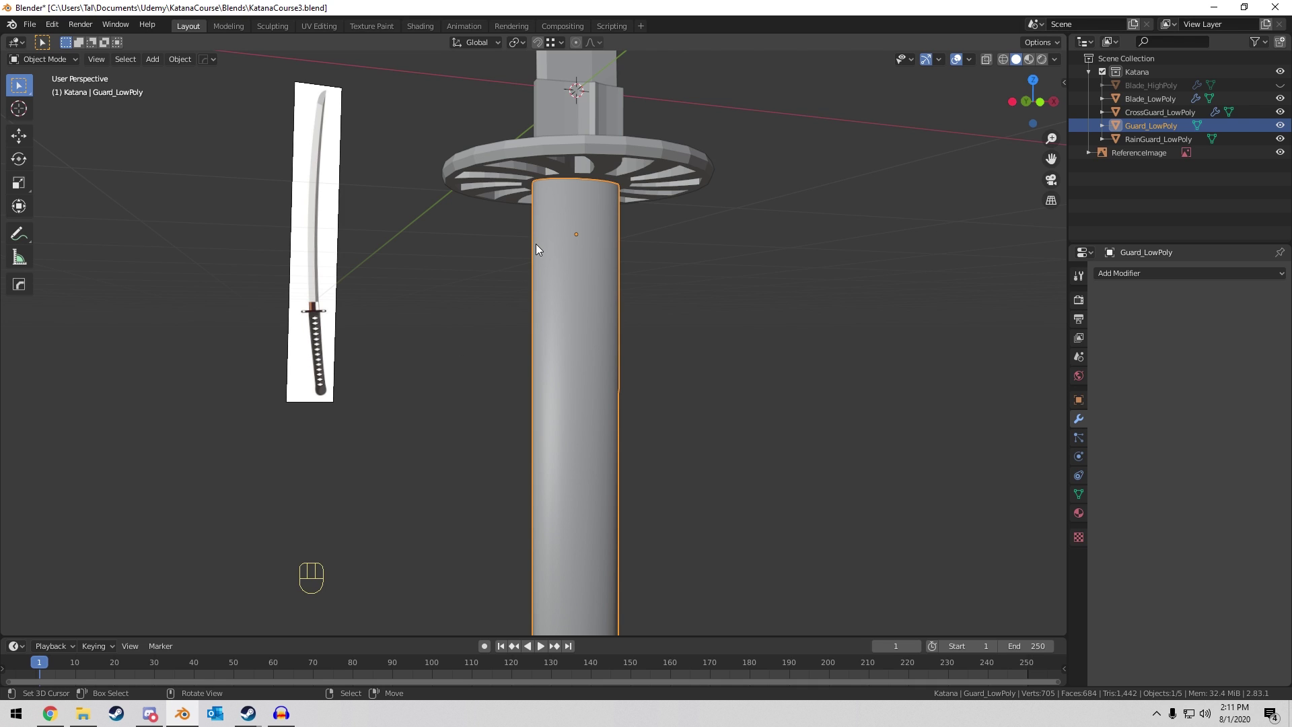
pyautogui.moveTo(537, 249); pyautogui.dragTo(568, 408, button='middle')
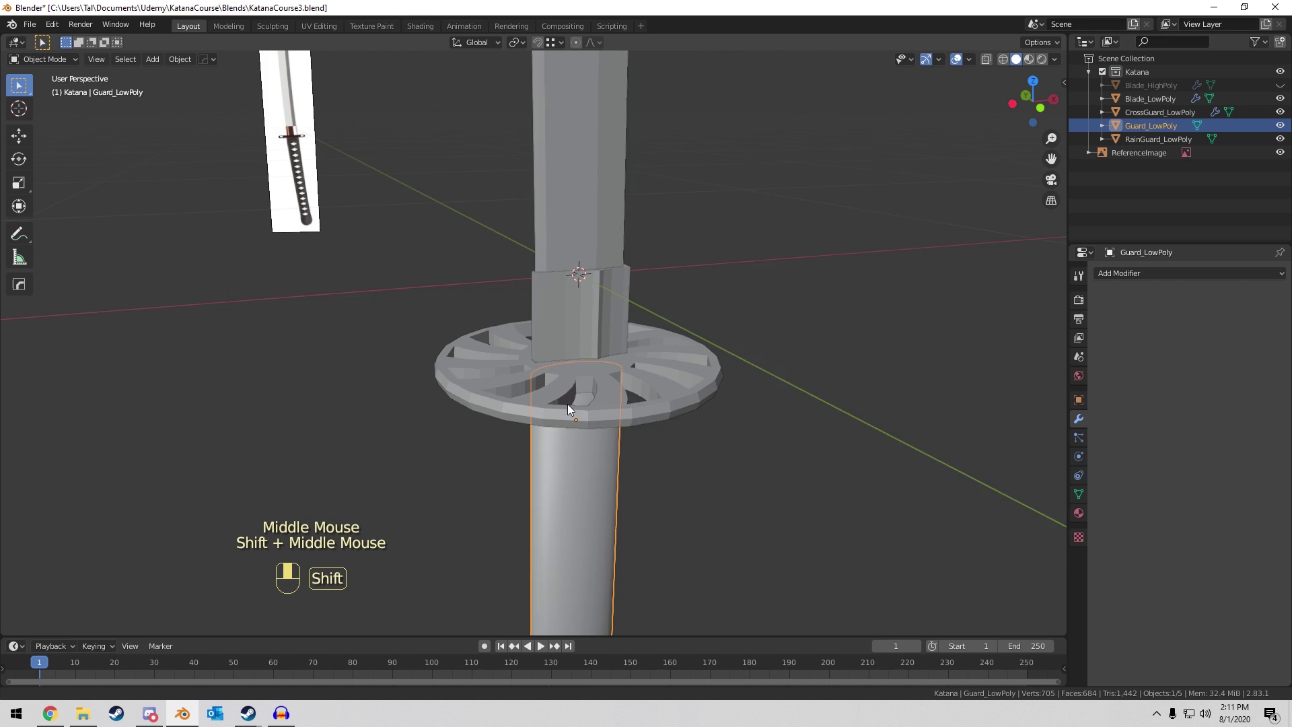
pyautogui.scroll(5, 572, 391)
pyautogui.scroll(-4, 449, 364)
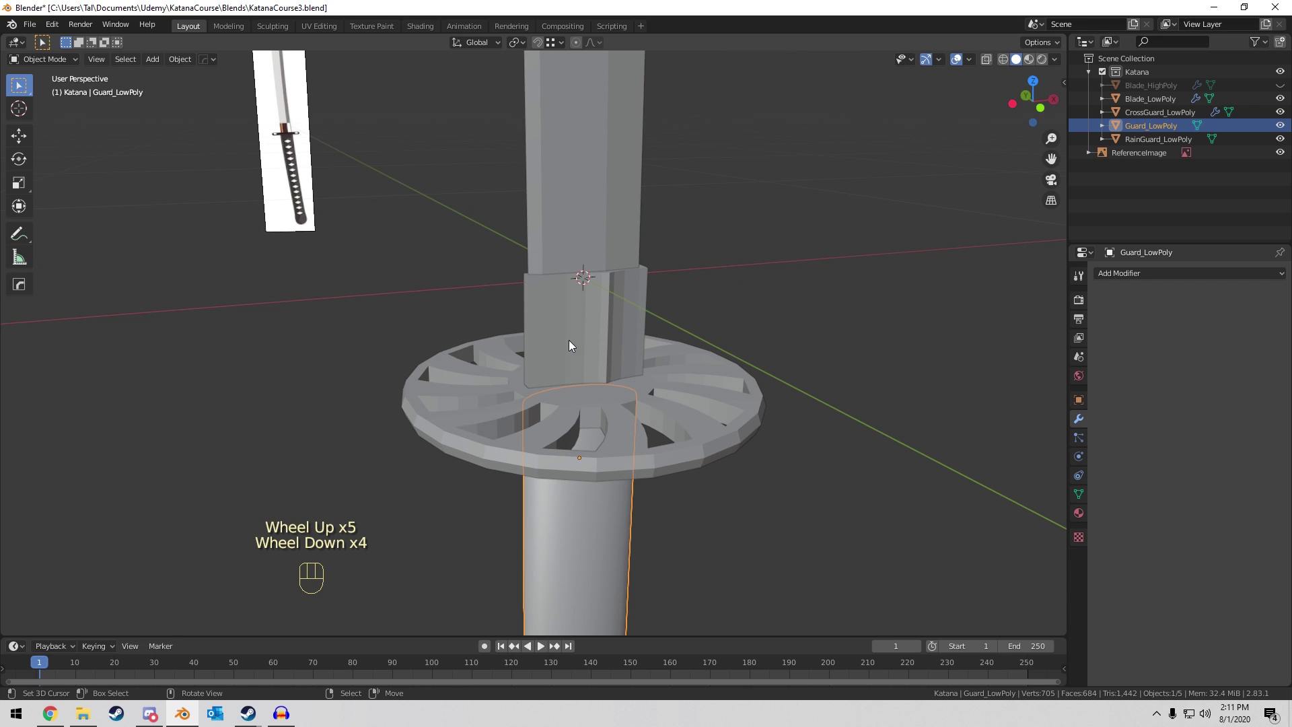
pyautogui.rightClick(453, 421)
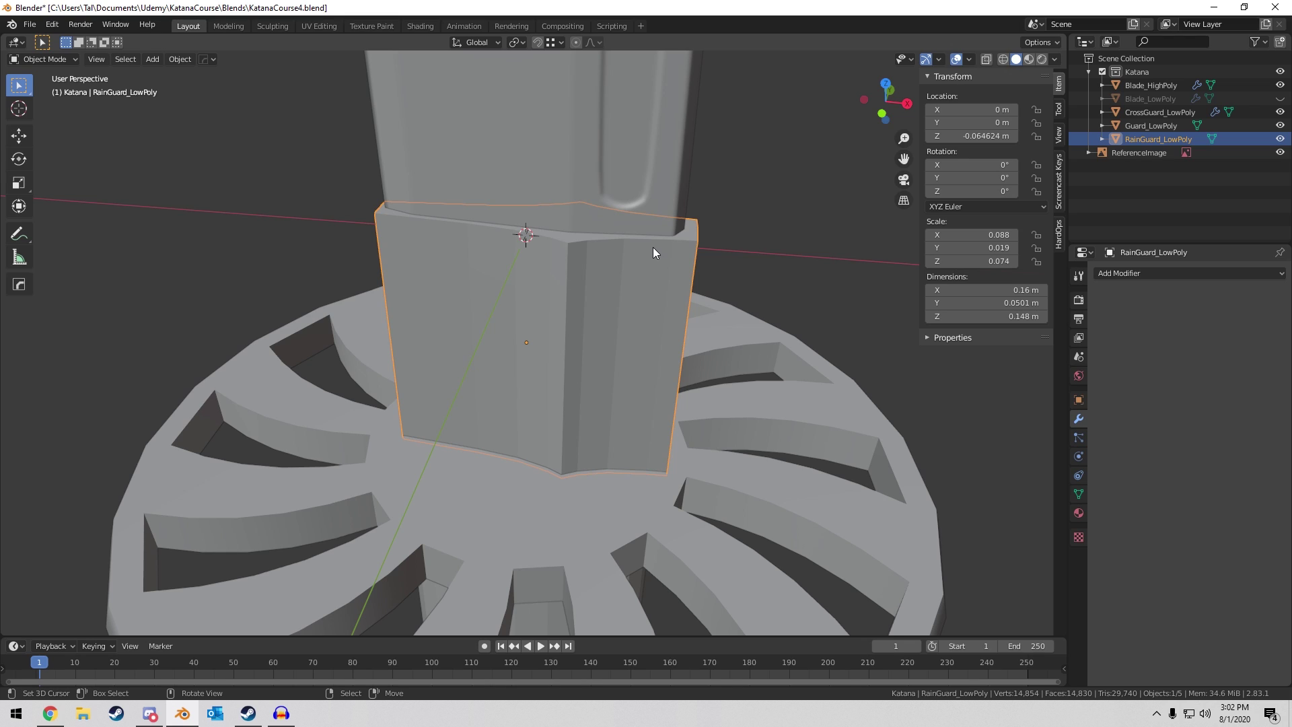
pyautogui.scroll(-5, 652, 248)
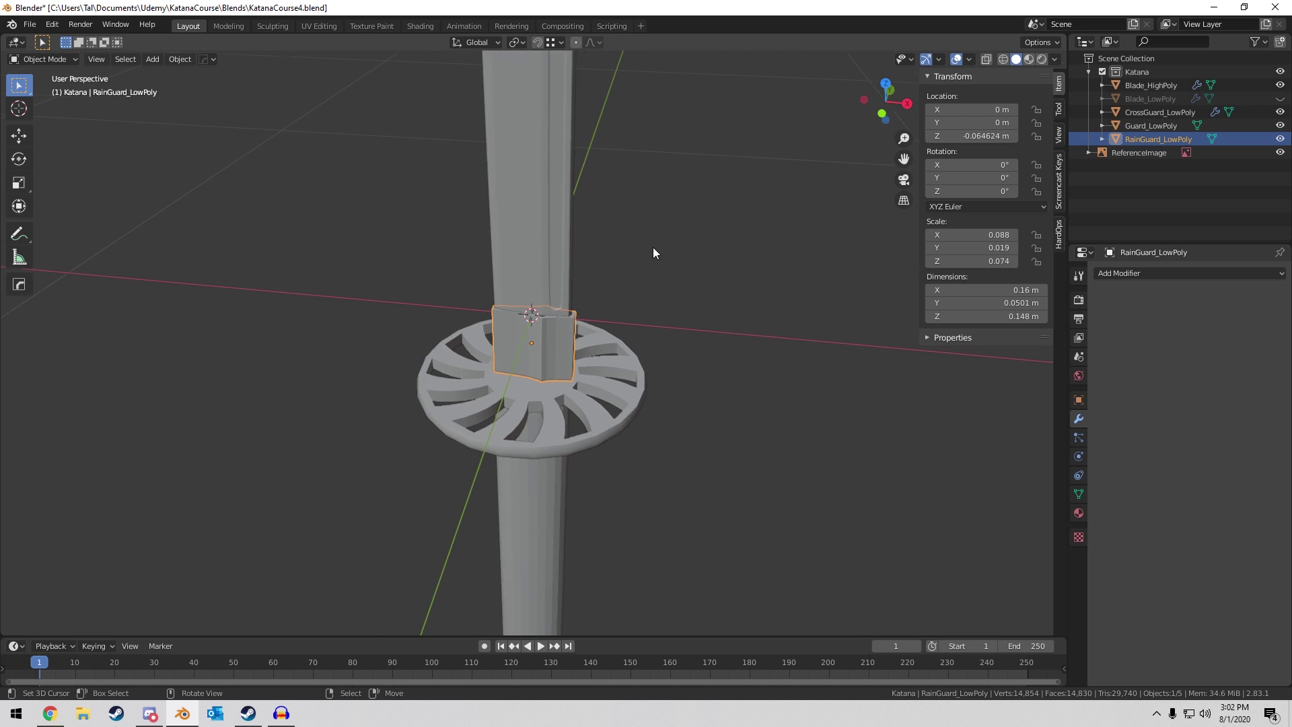
pyautogui.moveTo(644, 264); pyautogui.dragTo(659, 230, button='middle')
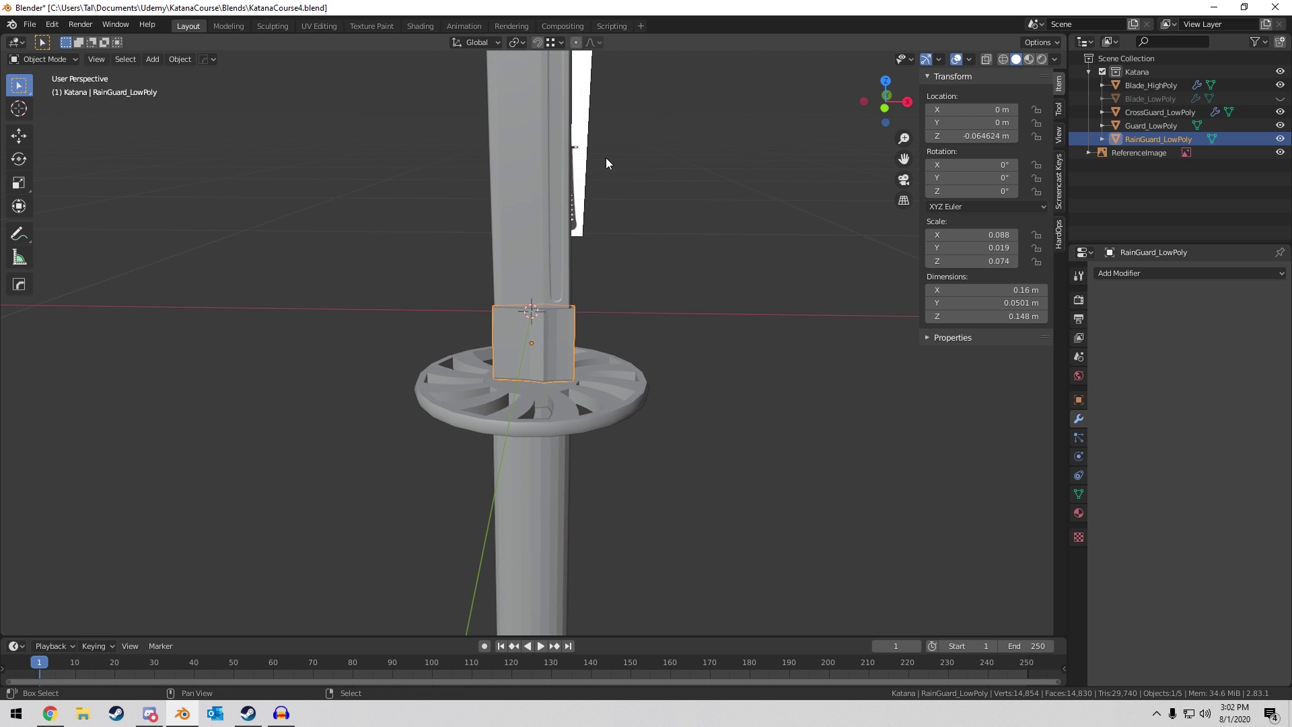
pyautogui.keyDown('shift'); pyautogui.moveTo(606, 157); pyautogui.dragTo(641, 599, button='middle'); pyautogui.keyUp('shift')
pyautogui.scroll(-2, 656, 330)
pyautogui.click(542, 303)
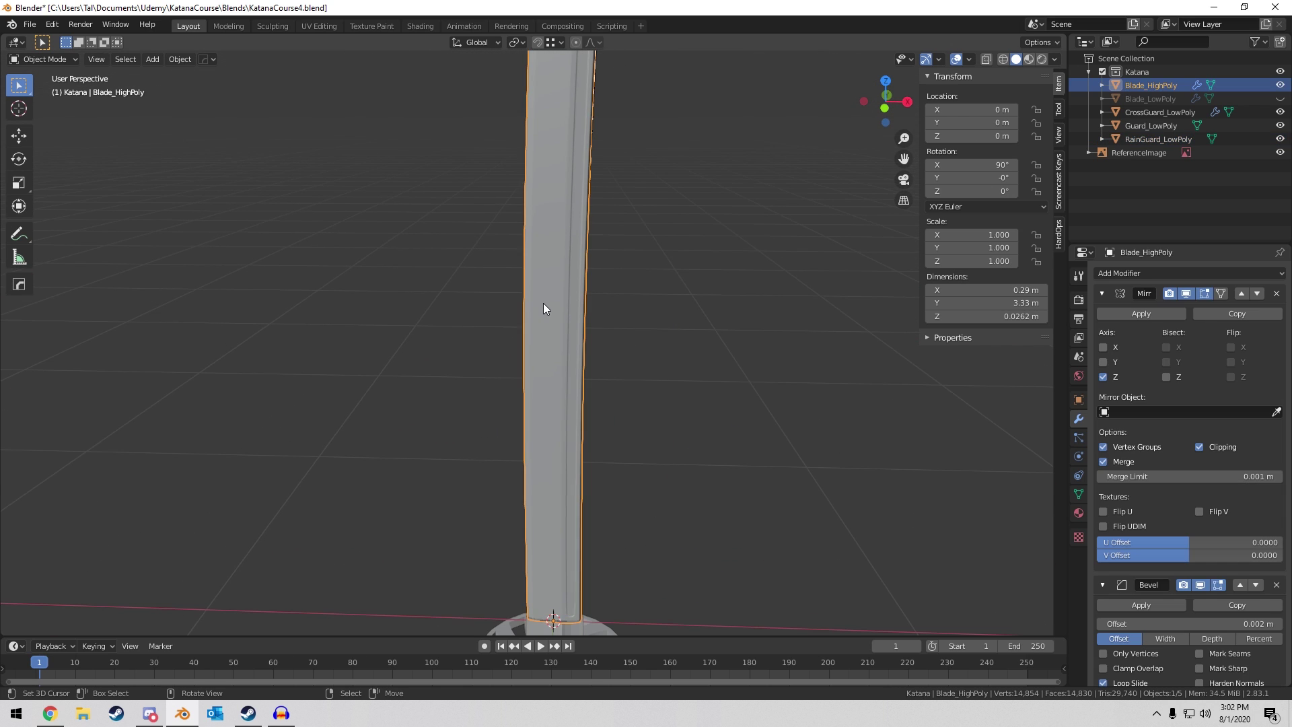
pyautogui.moveTo(675, 340); pyautogui.dragTo(656, 253, button='middle')
pyautogui.hotkey('ctrl', 'a')
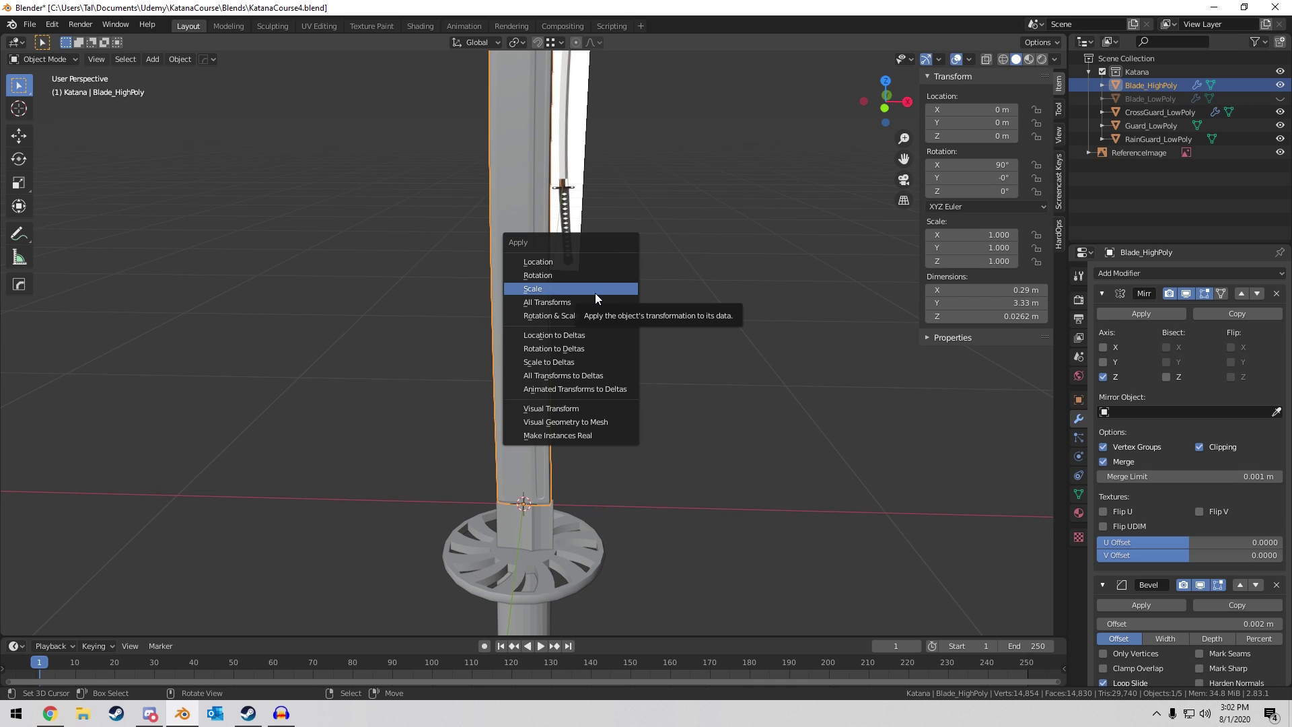
pyautogui.scroll(-3, 693, 496)
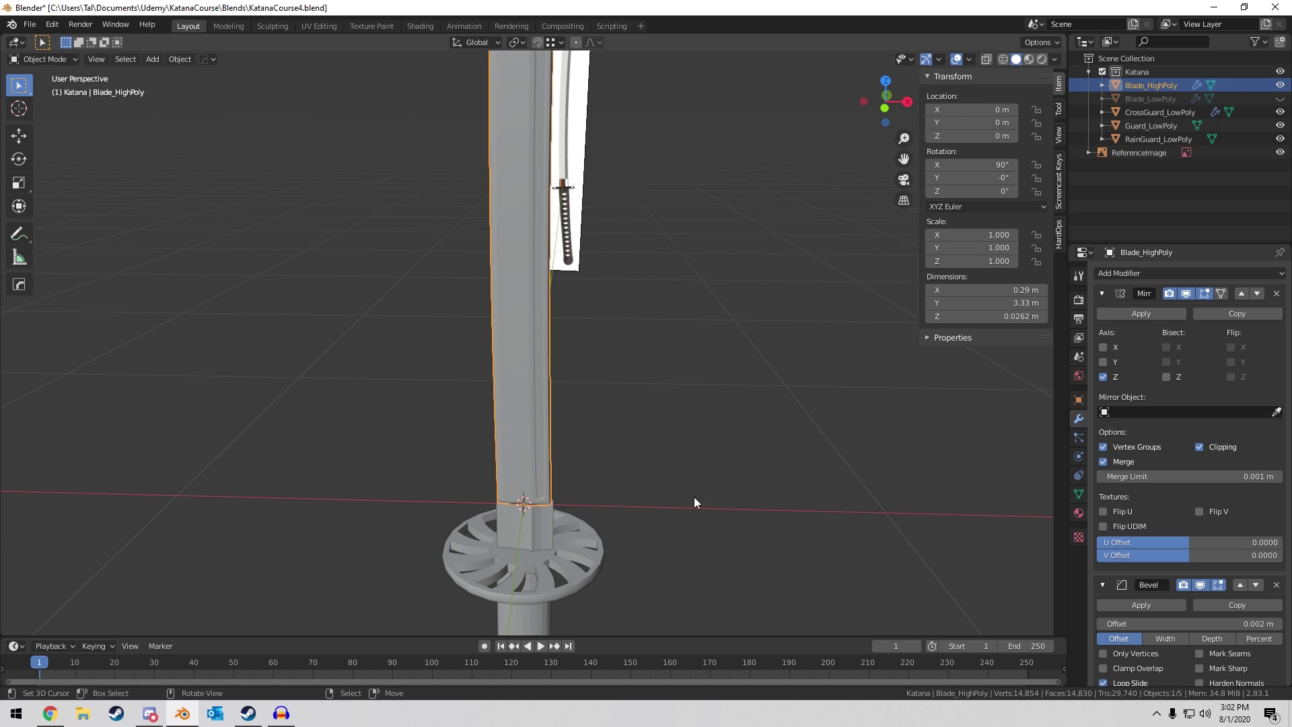
pyautogui.moveTo(579, 493); pyautogui.dragTo(501, 429, button='middle')
# Select the low-poly rain guard, frame it and isolate it in Local View.
pyautogui.click(515, 404)
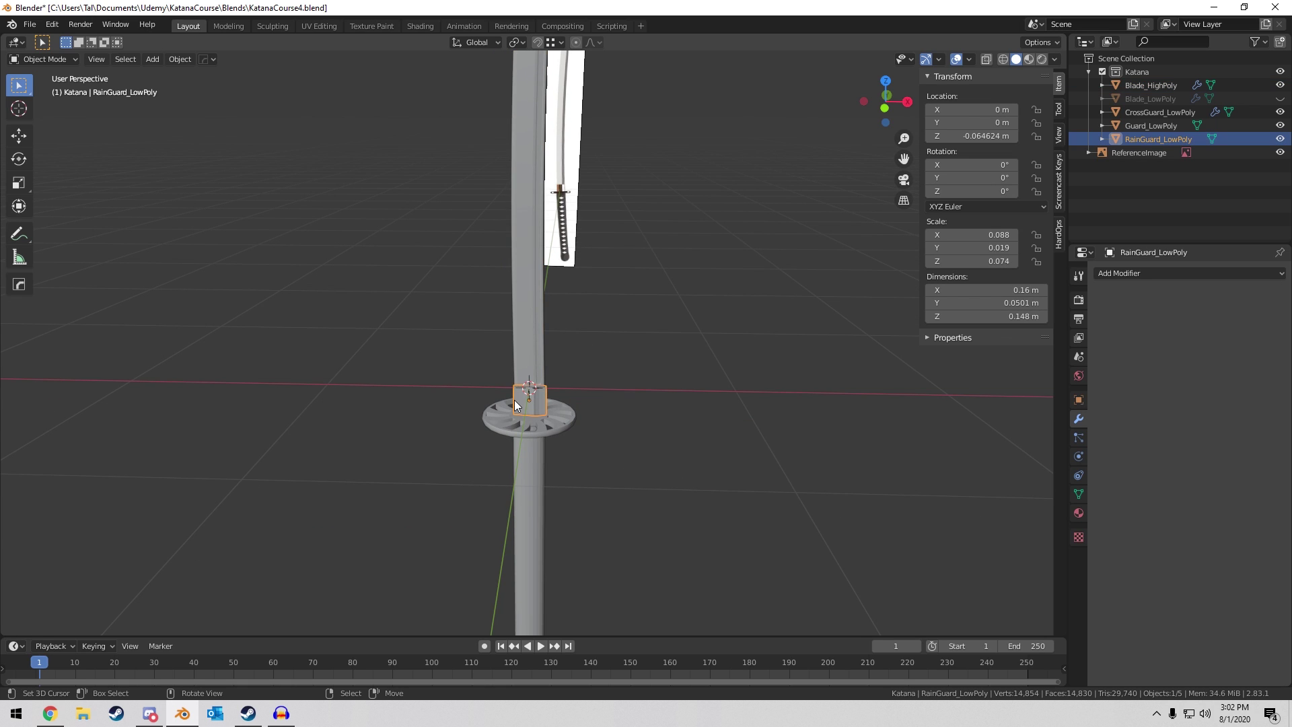
pyautogui.scroll(4, 515, 401)
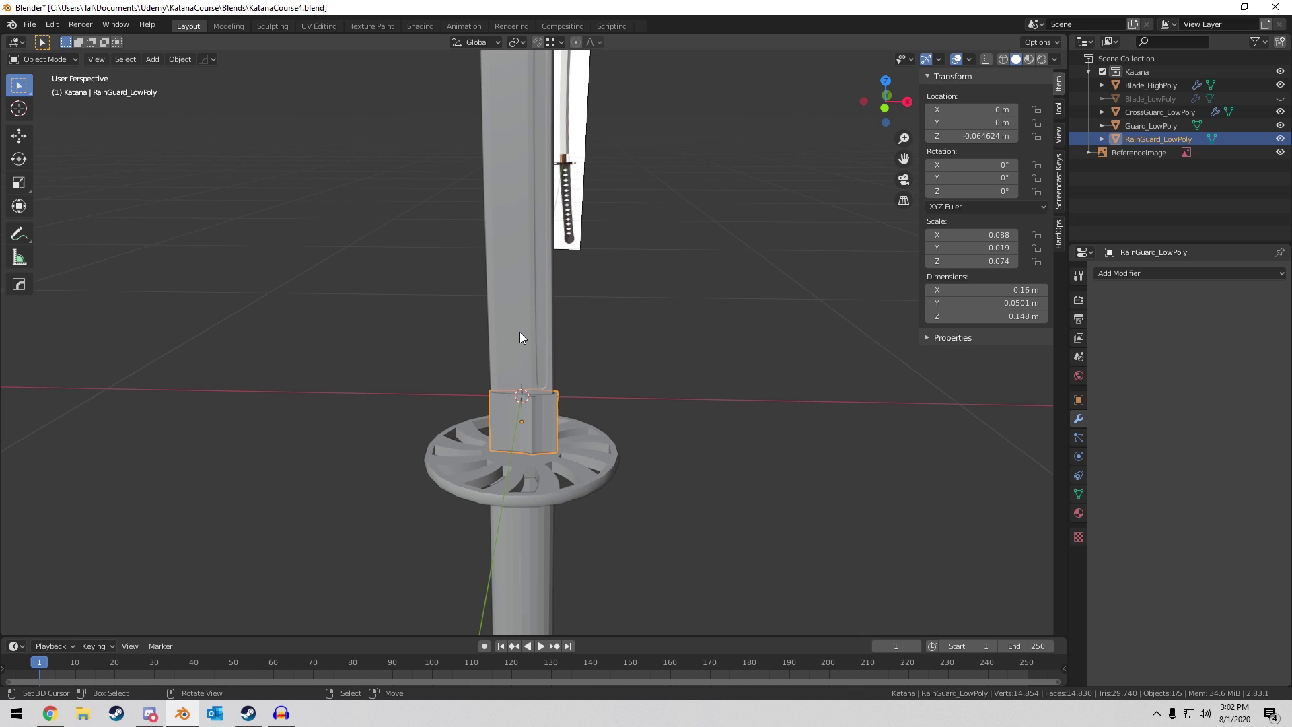
pyautogui.press('KP_Decimal')
pyautogui.scroll(-1, 519, 332)
pyautogui.moveTo(610, 363); pyautogui.dragTo(590, 398, button='middle')
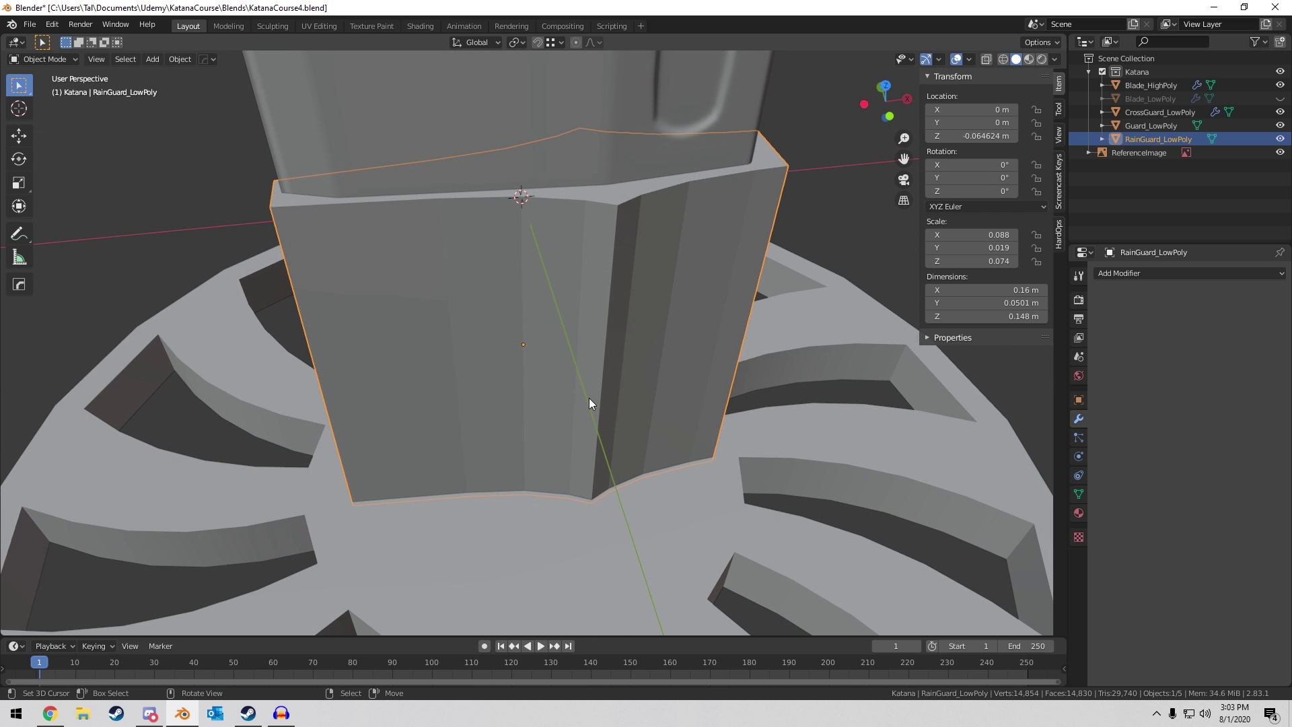
pyautogui.press('KP_Divide')
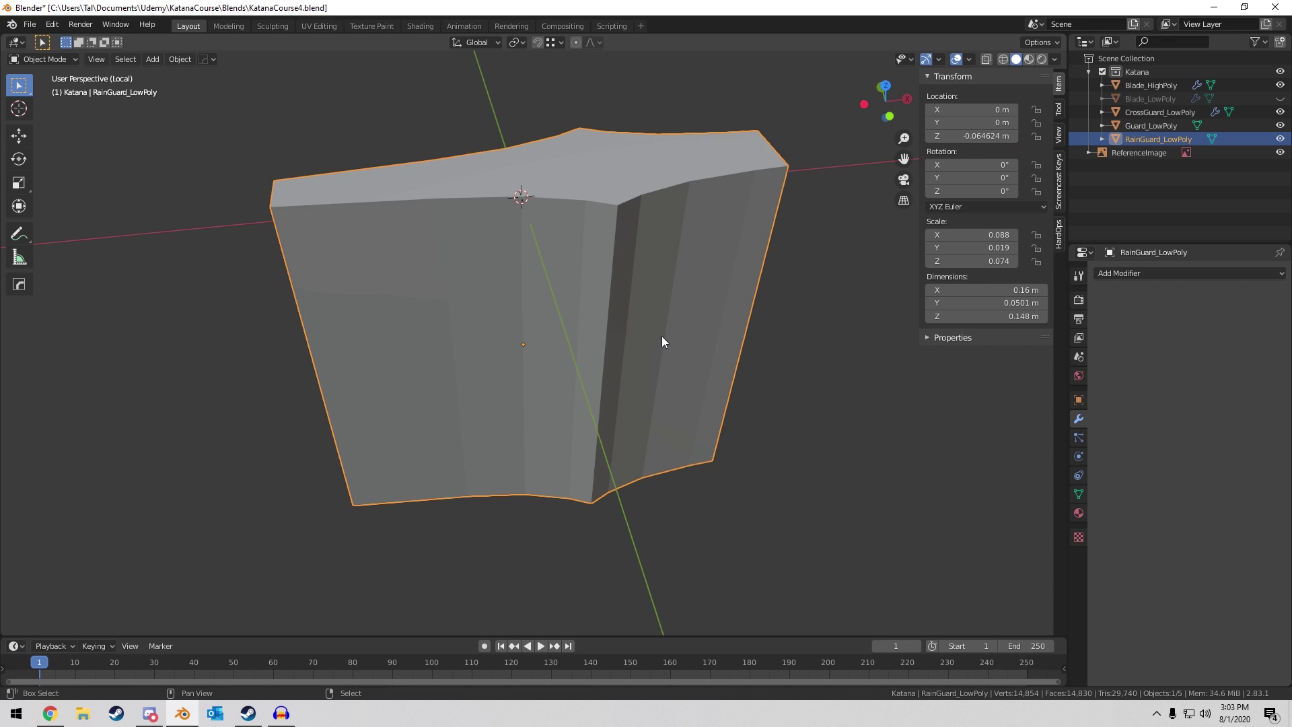
# Duplicate the rain guard in place and hide the original RainGuard_LowPoly.
pyautogui.hotkey('shift', 'd')
pyautogui.rightClick(729, 262)
pyautogui.click(1279, 139)
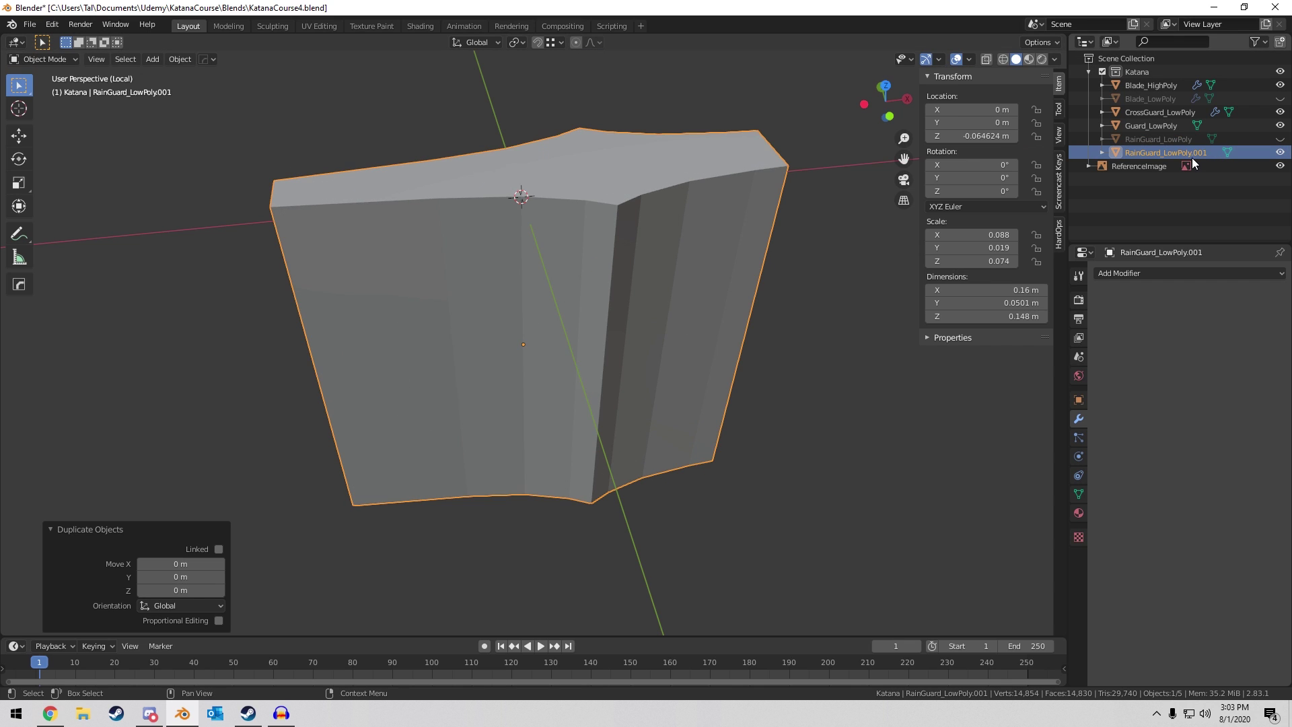
# Rename the duplicated rain guard as RainGuard_HighPoly.
pyautogui.doubleClick(1201, 153)
pyautogui.press('Delete')
pyautogui.press('Delete')
pyautogui.press('Delete')
pyautogui.press('Delete')
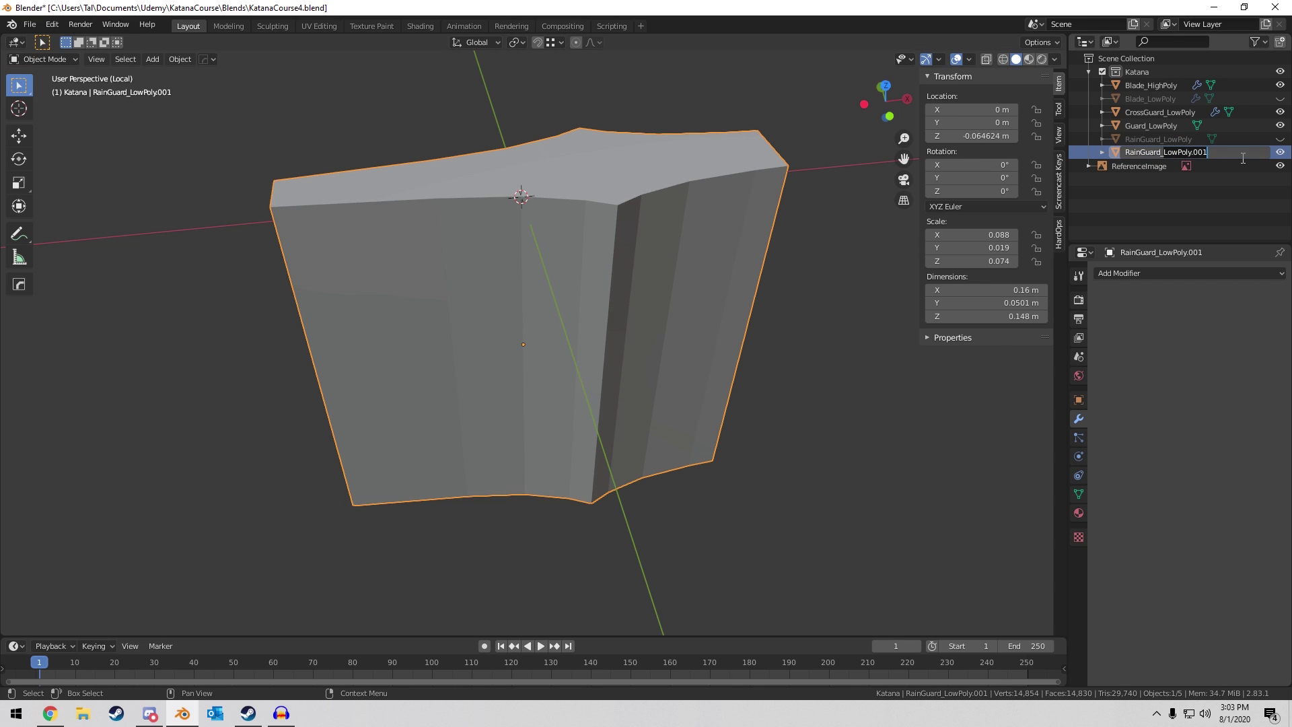
pyautogui.write('HighPoly')
pyautogui.press('Return')
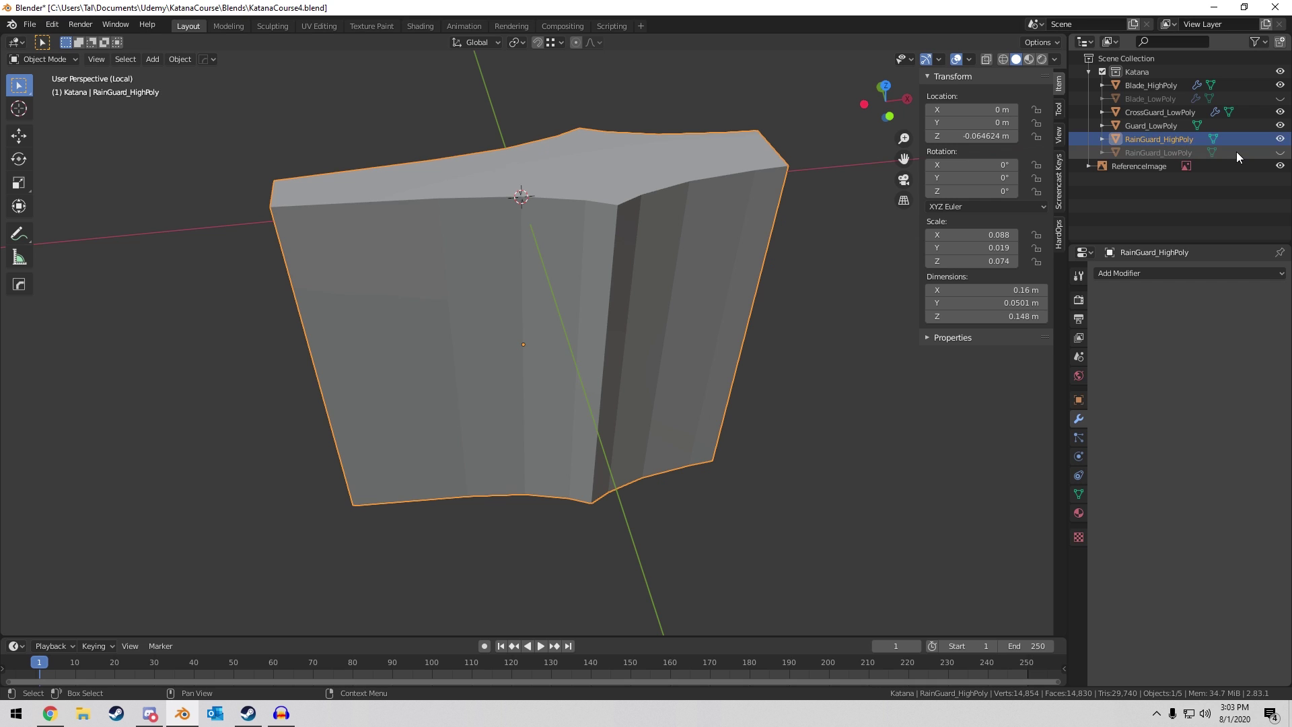
# Shade the high-poly rain guard smooth and enable Auto Smooth for its normals with a 30° angle.
pyautogui.moveTo(600, 235); pyautogui.dragTo(656, 212, button='middle')
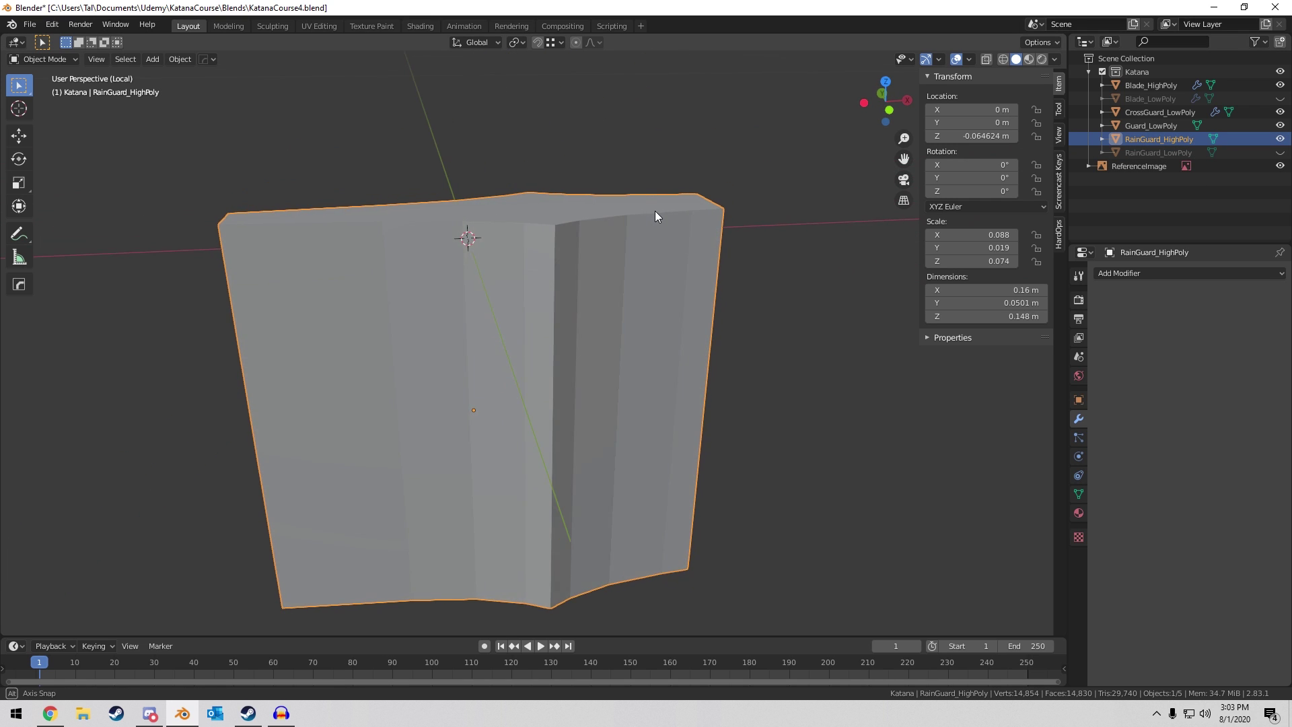
pyautogui.scroll(2, 656, 212)
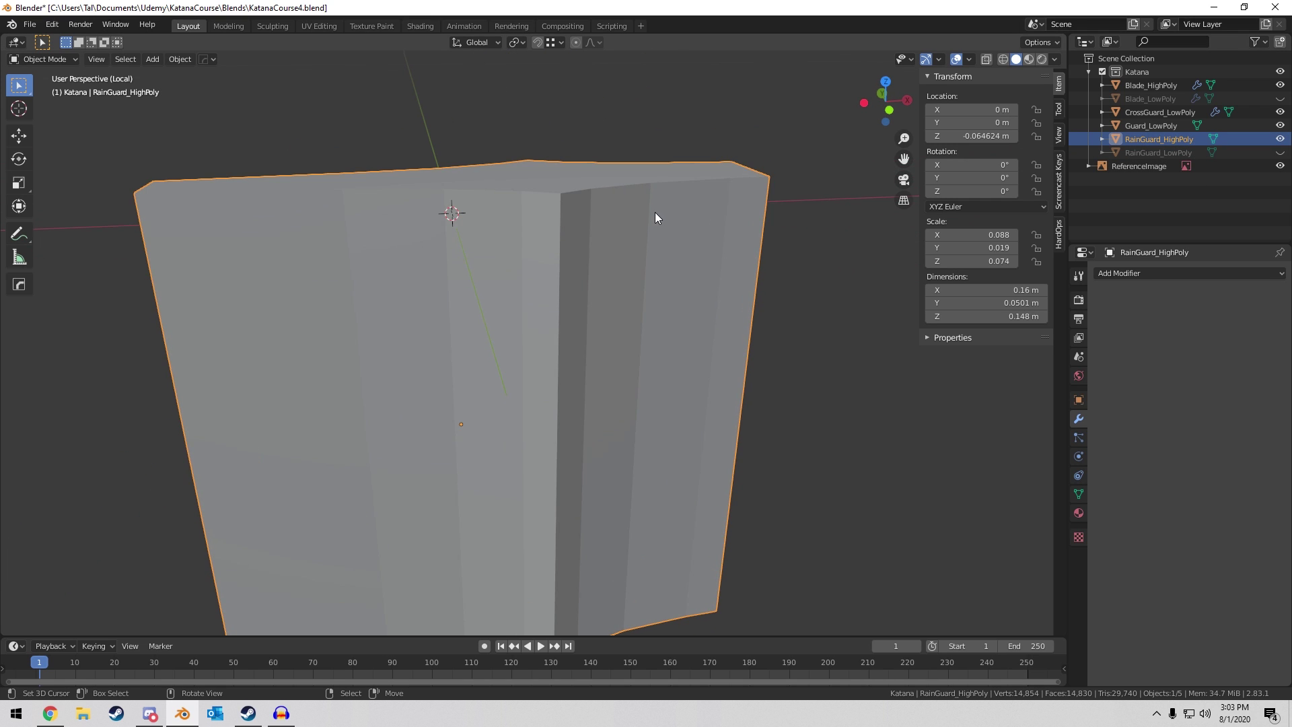
pyautogui.click(179, 60)
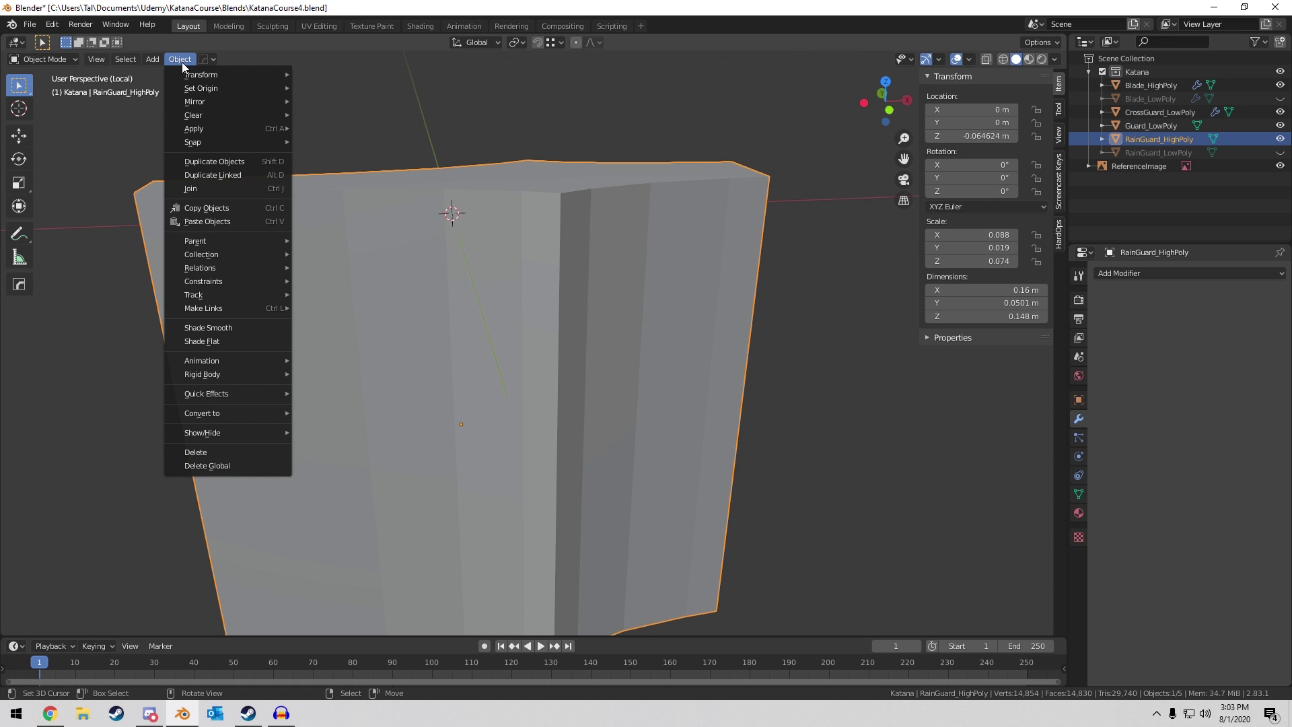
pyautogui.click(240, 327)
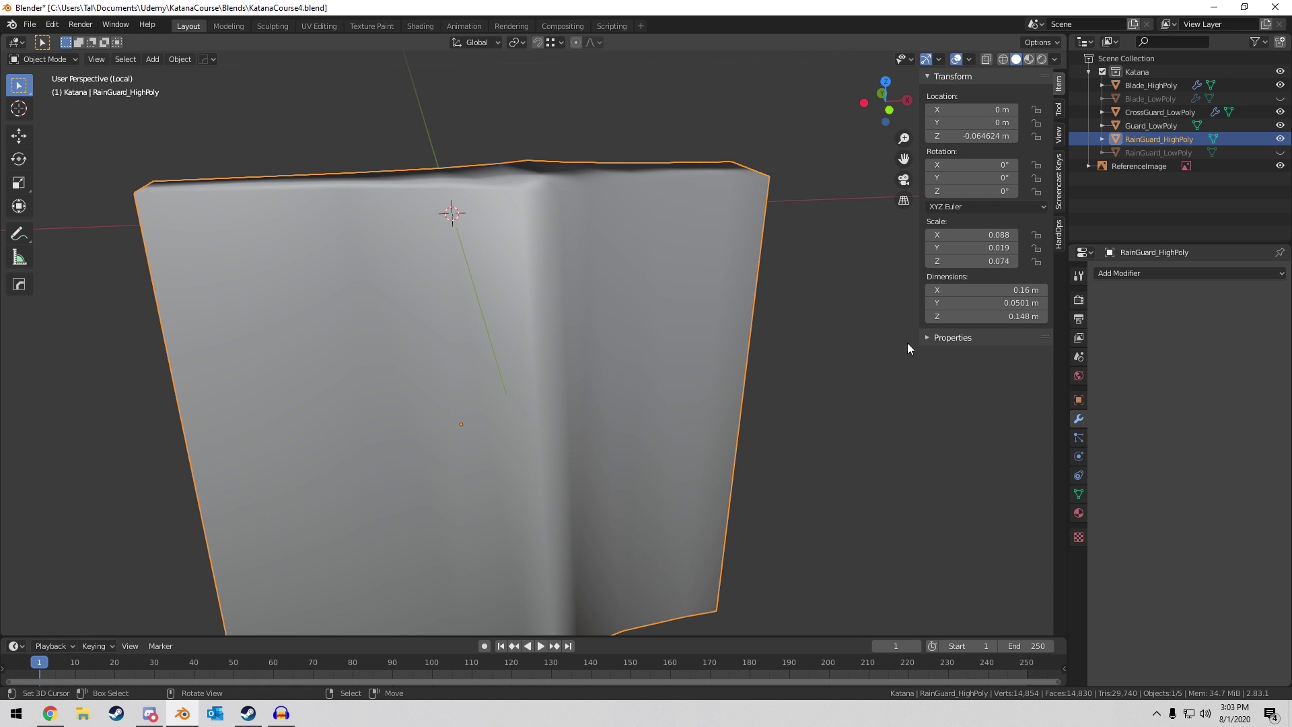
pyautogui.click(1079, 494)
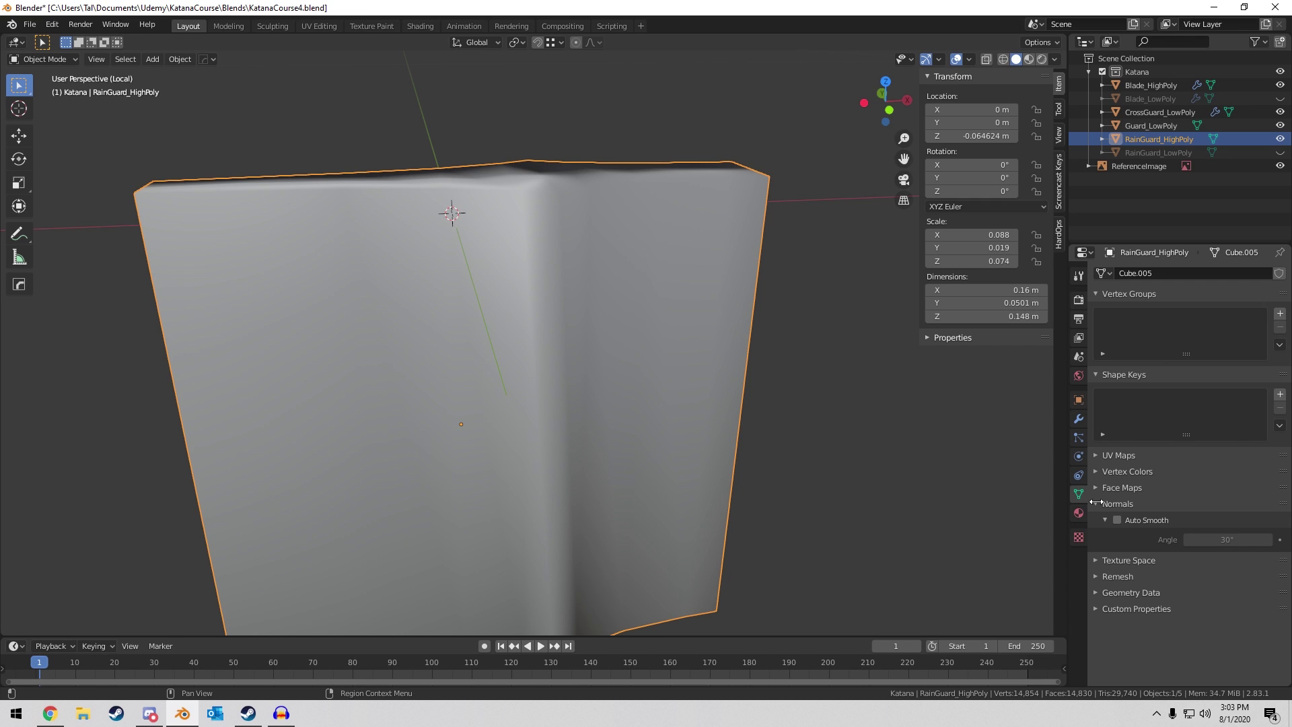
pyautogui.click(1117, 519)
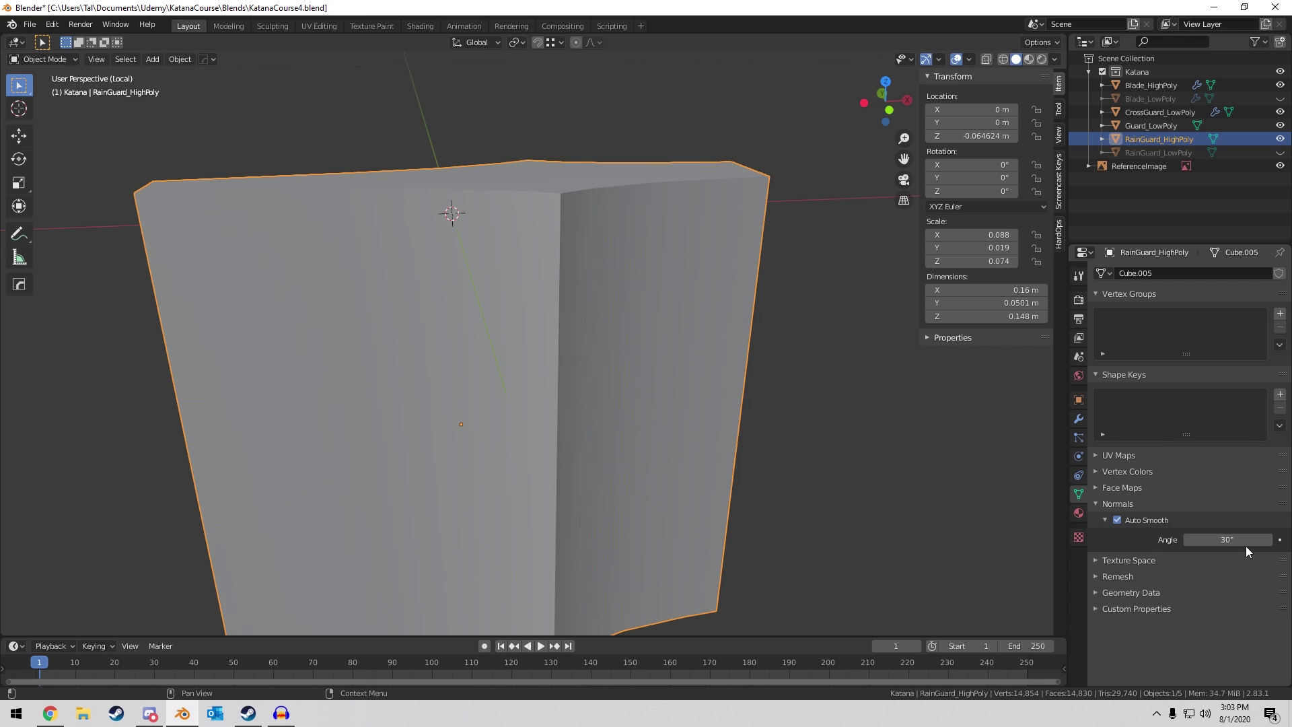
pyautogui.click(1248, 543)
pyautogui.press('Return')
# Add a Bevel modifier to the high-poly rain guard with an offset of 0.002 m.
pyautogui.click(1078, 419)
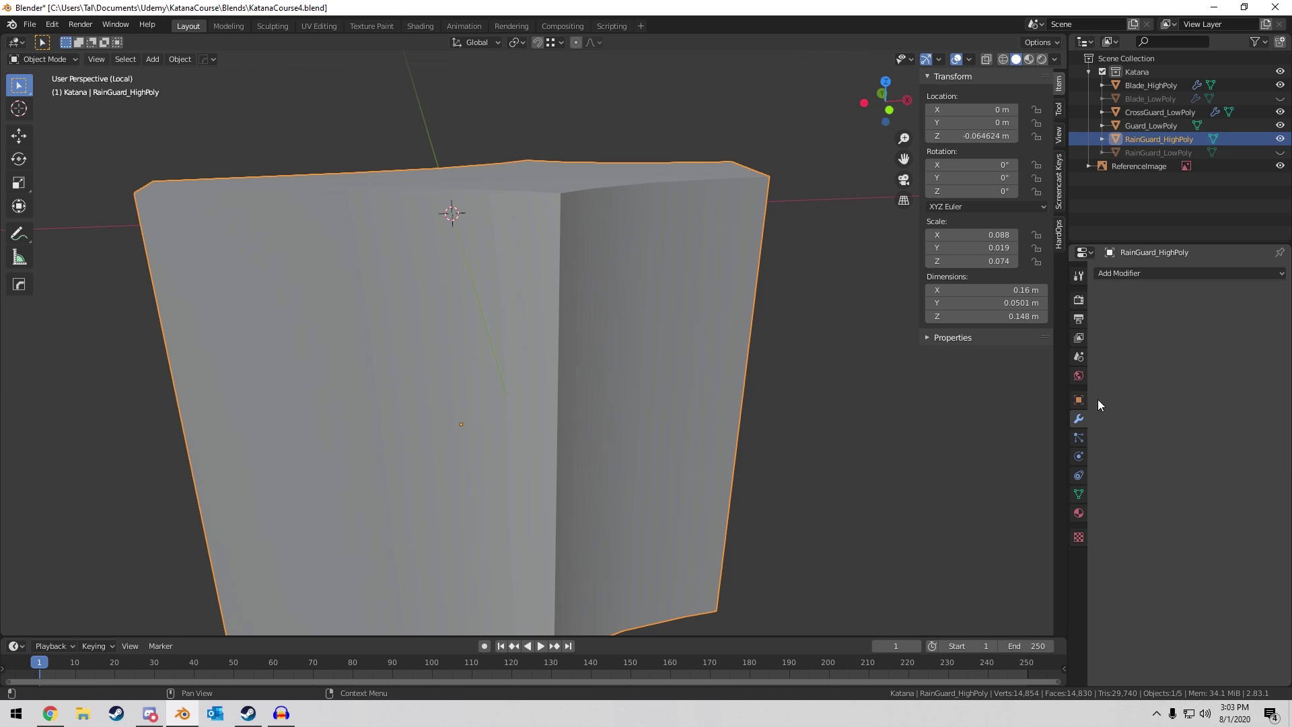
pyautogui.click(1148, 273)
pyautogui.click(1080, 317)
pyautogui.moveTo(782, 281); pyautogui.dragTo(850, 367, button='middle')
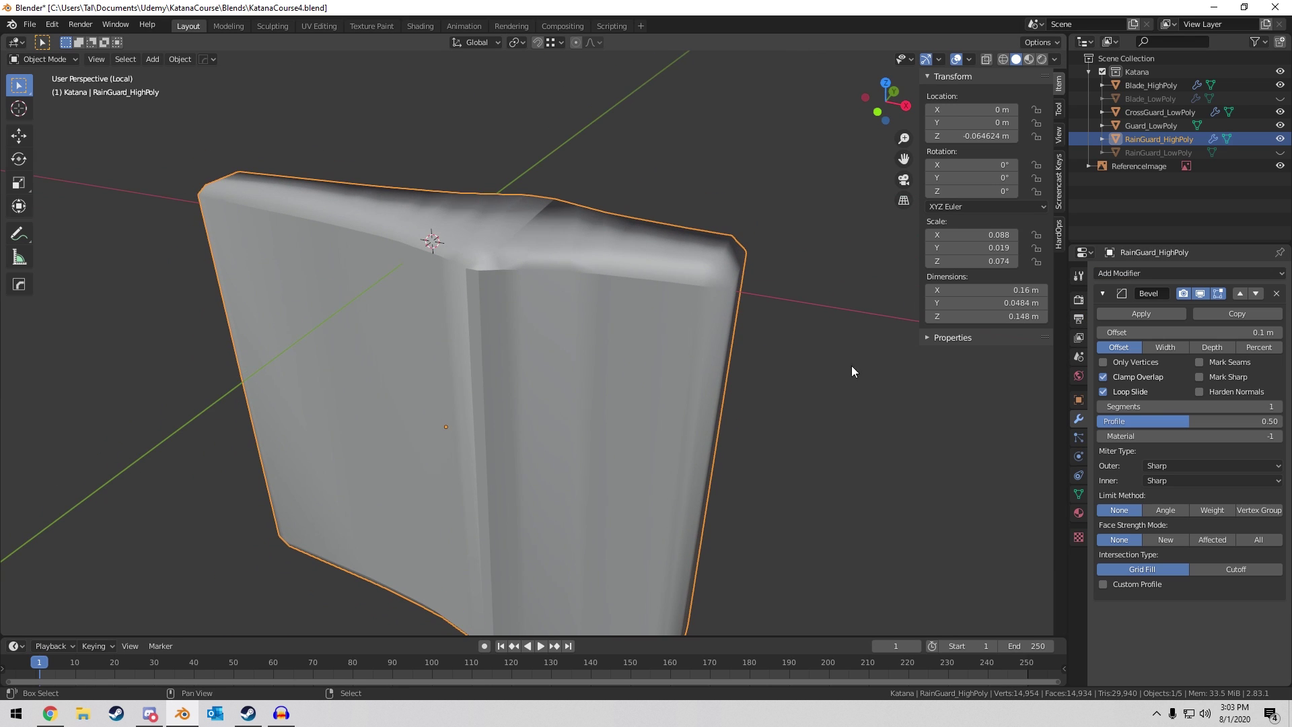
pyautogui.doubleClick(1258, 334)
pyautogui.press('BackSpace')
pyautogui.write('.002')
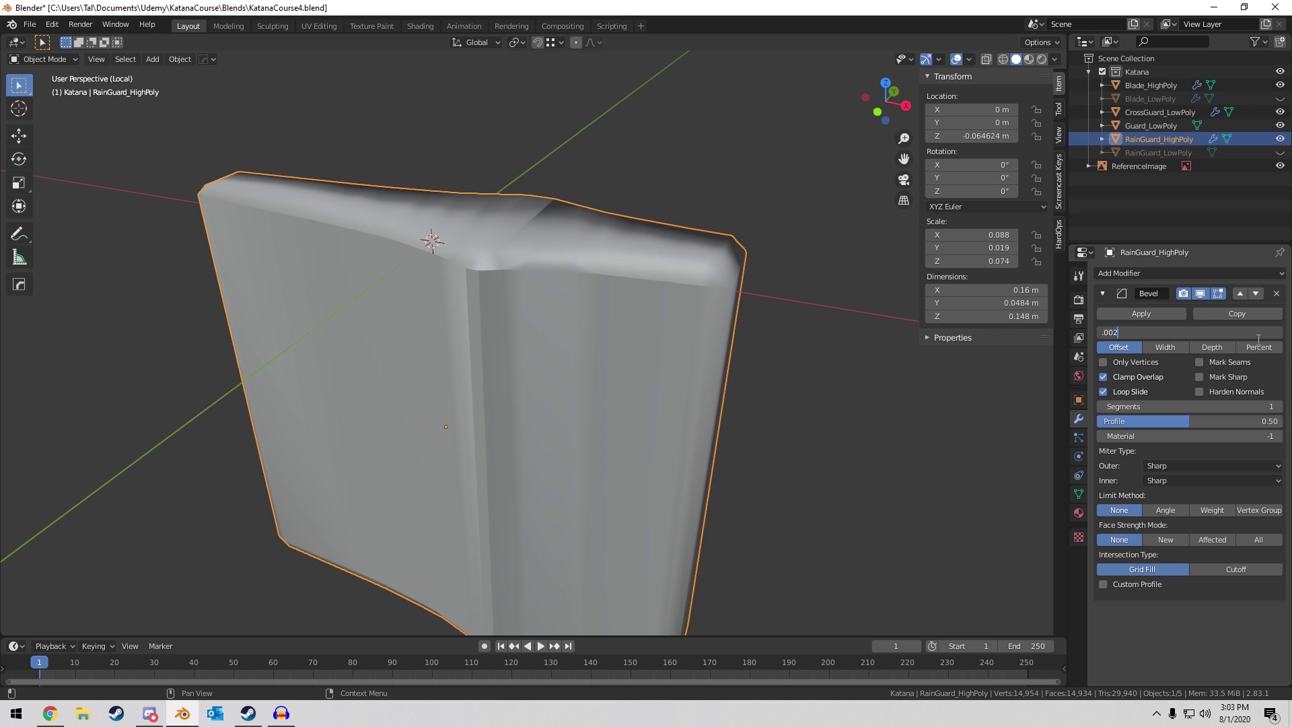
pyautogui.press('Return')
# Give the rain guard's bevel 3 segments and a 0.7 profile, with Clamp Overlap turned off.
pyautogui.keyDown('ctrl'); pyautogui.scroll(2, 1239, 408); pyautogui.keyUp('ctrl')
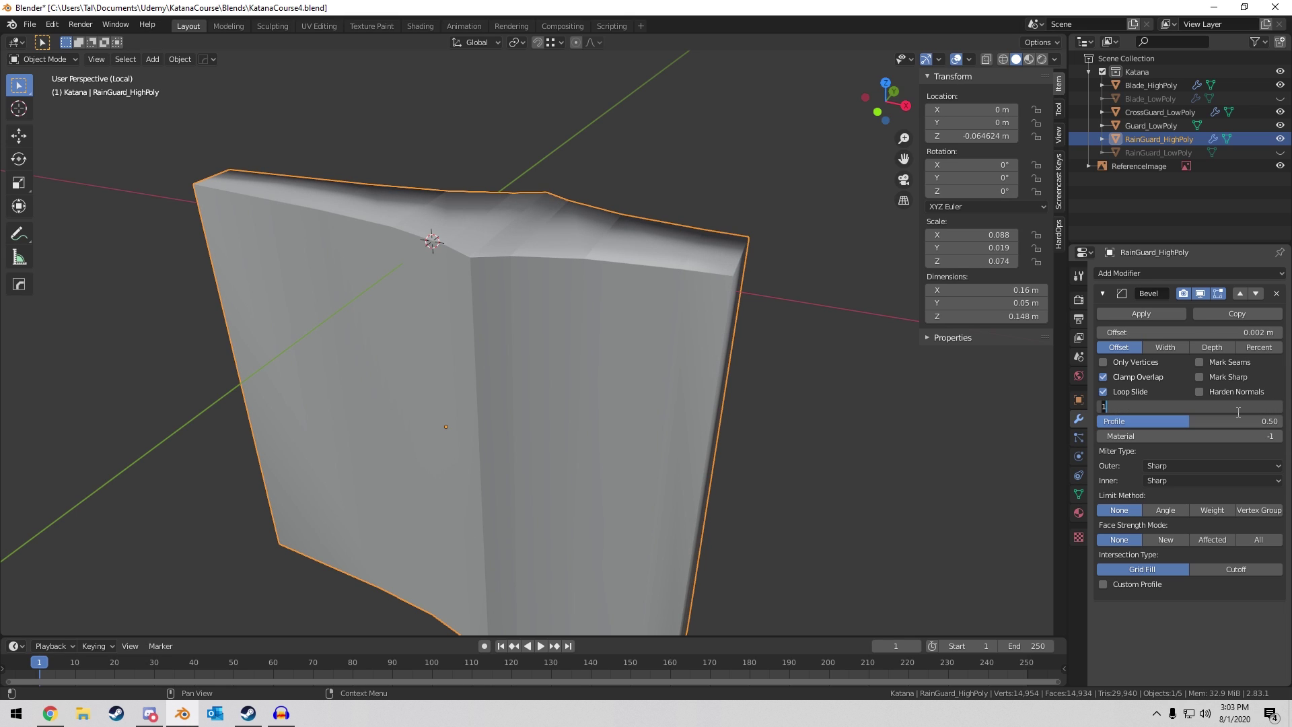
pyautogui.click(1120, 376)
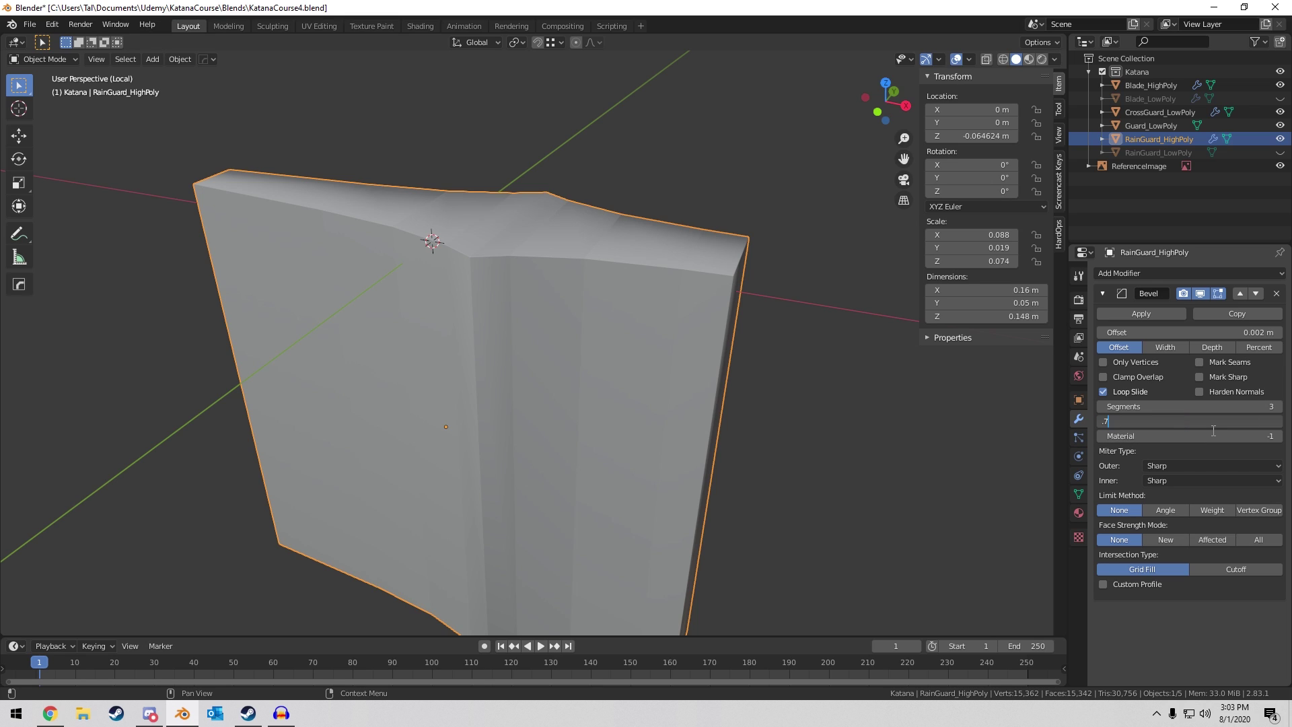
pyautogui.keyDown('ctrl'); pyautogui.scroll(2, 1206, 424); pyautogui.keyUp('ctrl')
# Set the rain guard bevel's outer miter to Arc and its limit method to Angle.
pyautogui.click(1211, 463)
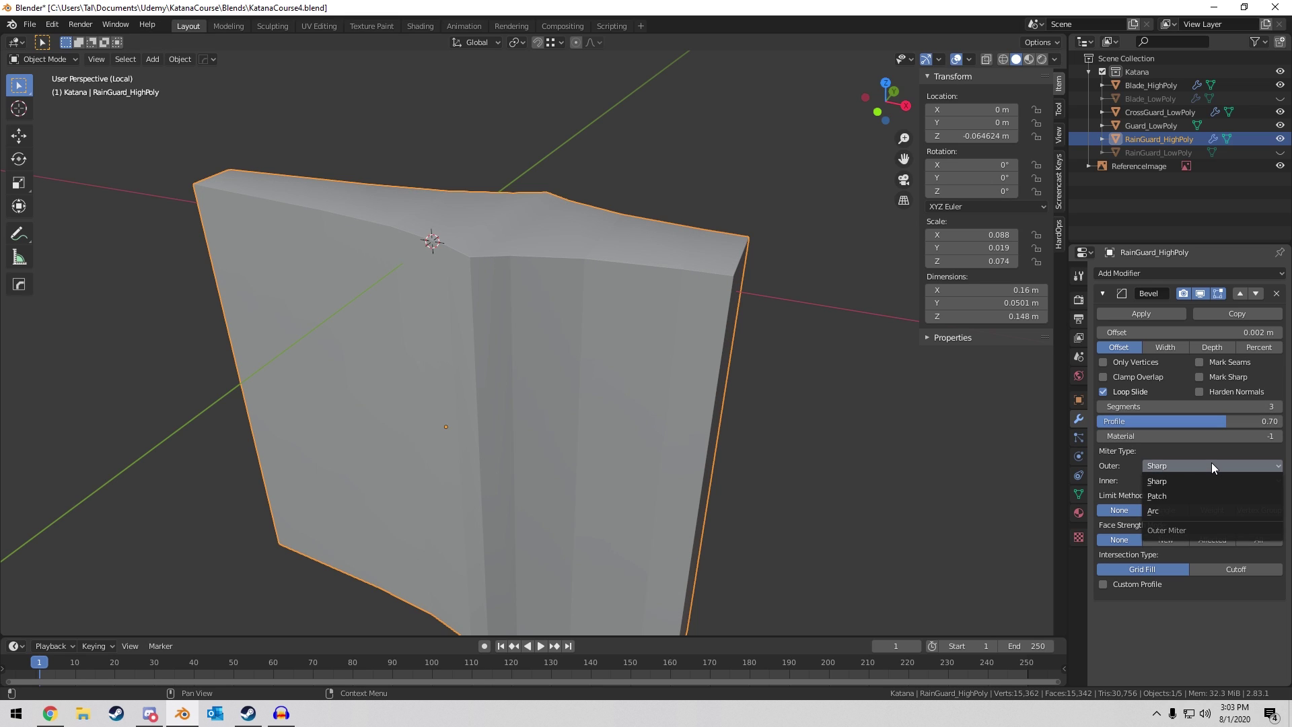
pyautogui.click(1188, 510)
pyautogui.click(1170, 511)
# Apply location, rotation and scale to the high-poly rain guard.
pyautogui.moveTo(874, 361); pyautogui.dragTo(663, 298, button='middle')
pyautogui.scroll(-3, 658, 306)
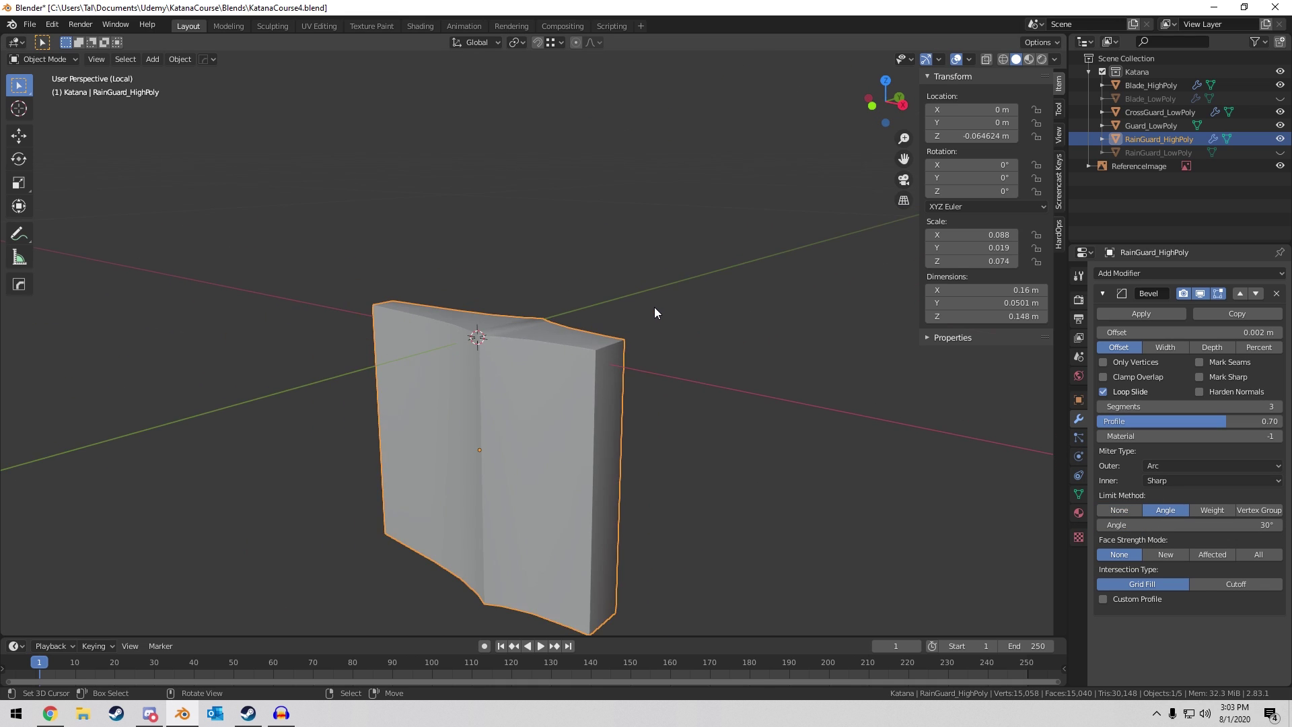
pyautogui.scroll(3, 605, 313)
pyautogui.hotkey('ctrl', 'a')
pyautogui.click(568, 320)
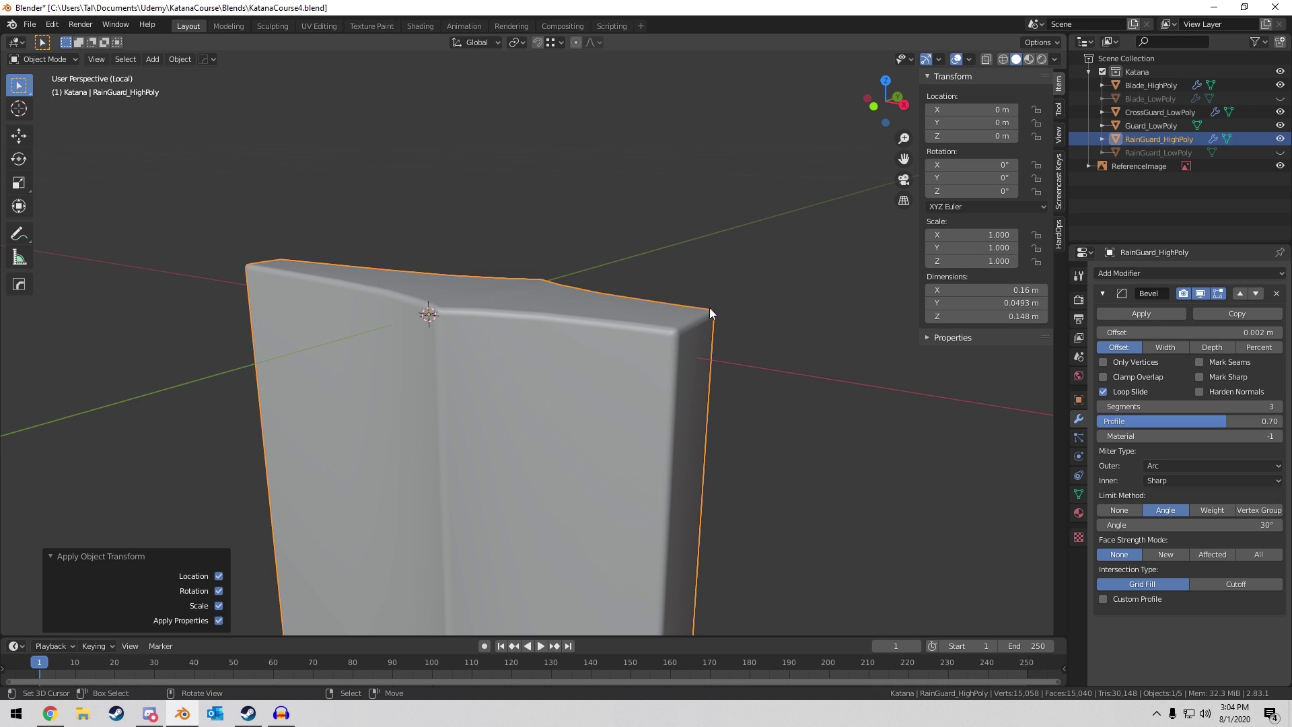
# Exit local view, clear the selection and examine the bevelled rain guard's edges against the blade and guard from several angles.
pyautogui.moveTo(709, 308); pyautogui.dragTo(690, 361, button='middle')
pyautogui.press('KP_Divide')
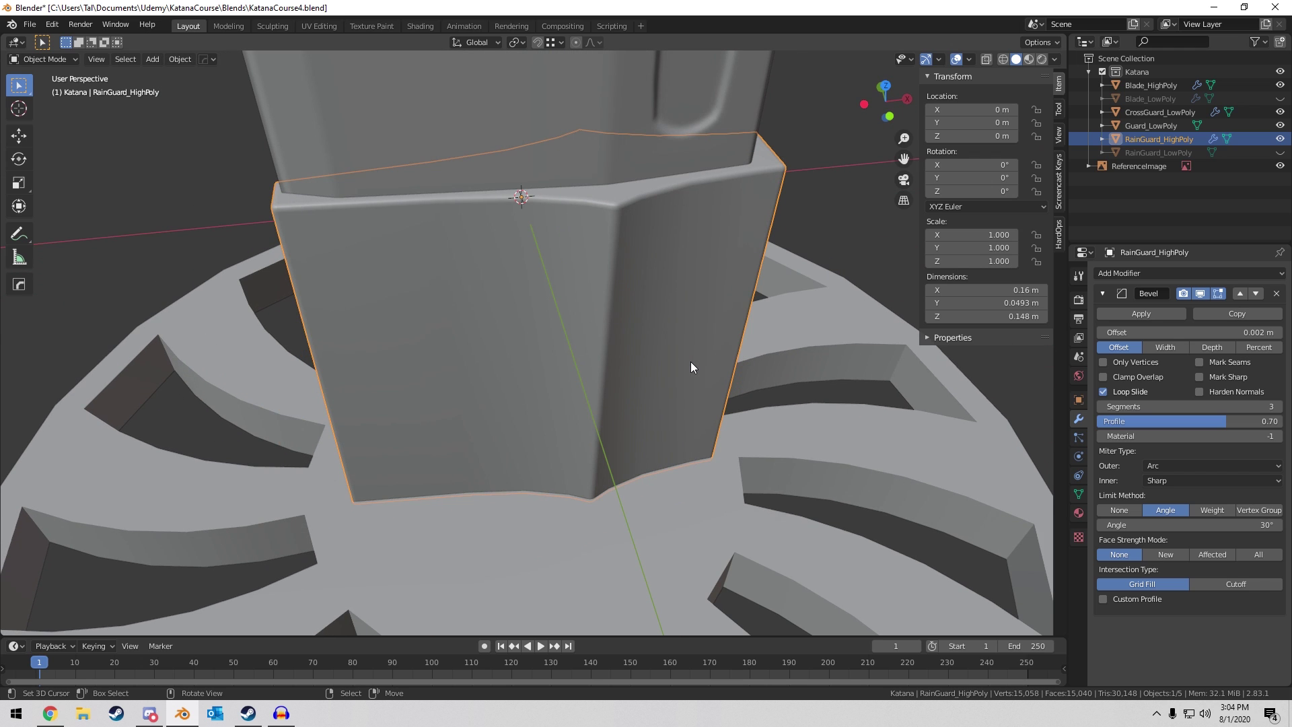
pyautogui.hotkey('alt', 'a')
pyautogui.moveTo(675, 213); pyautogui.dragTo(546, 294, button='middle')
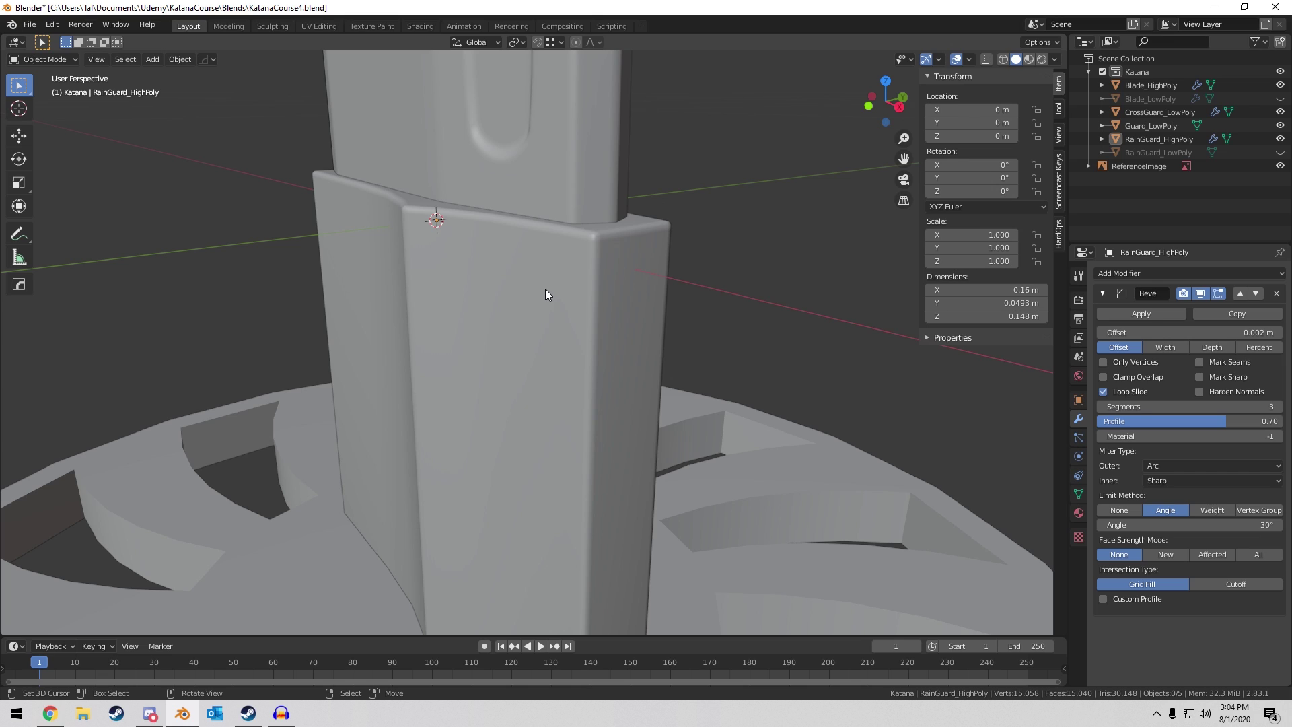
pyautogui.scroll(-4, 545, 289)
pyautogui.moveTo(545, 289); pyautogui.dragTo(542, 261, button='middle')
pyautogui.scroll(5, 647, 342)
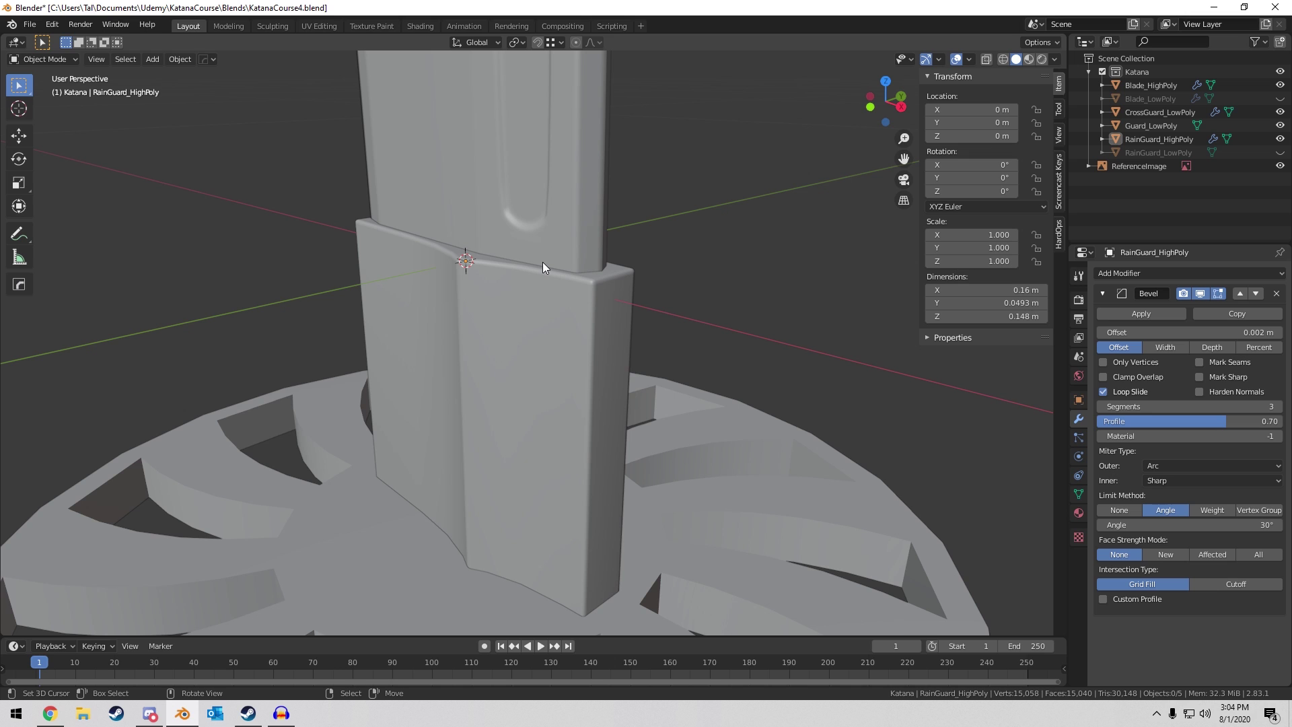
pyautogui.moveTo(542, 261); pyautogui.dragTo(584, 242, button='middle')
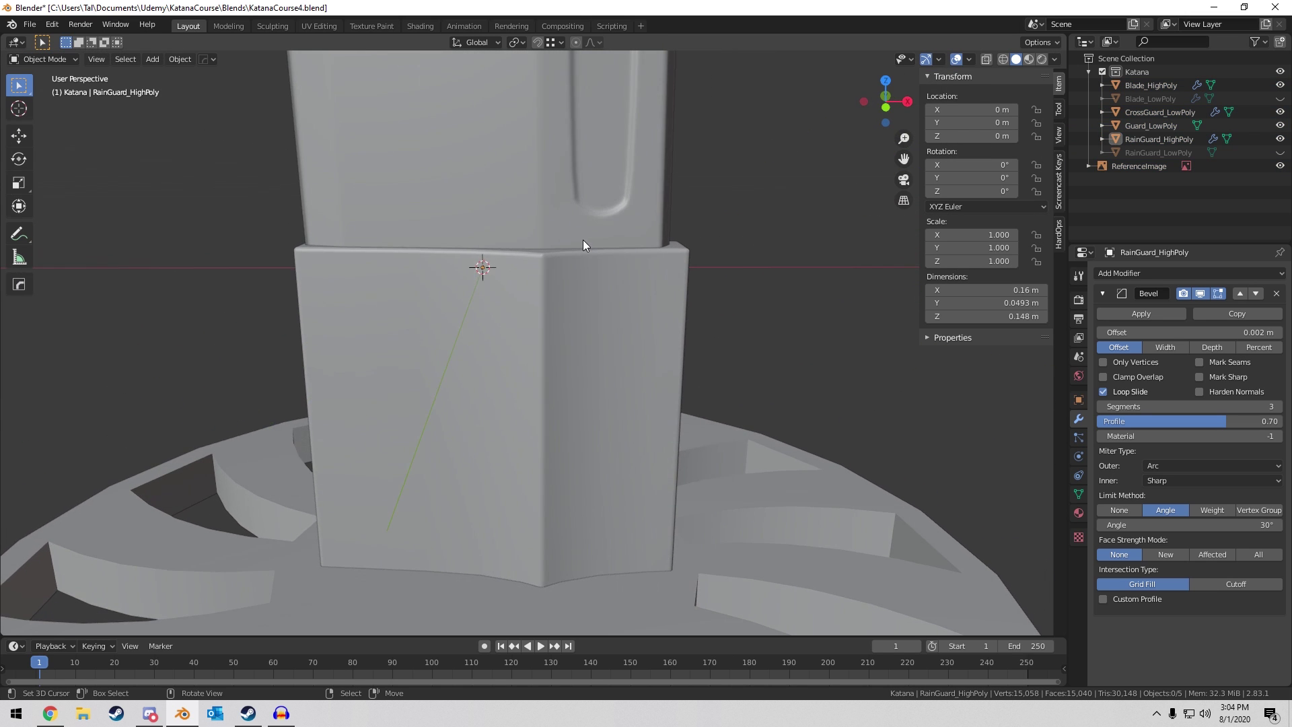
pyautogui.scroll(3, 646, 245)
pyautogui.scroll(-10, 608, 262)
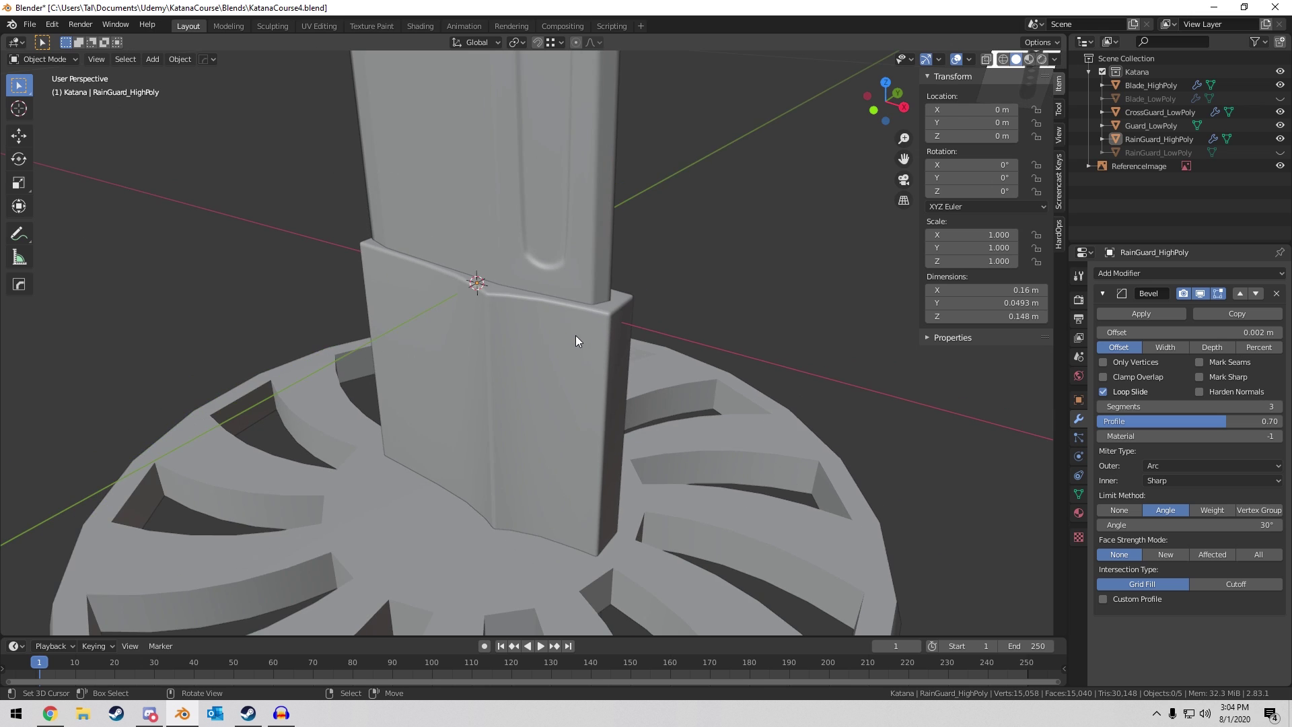
pyautogui.moveTo(577, 337); pyautogui.dragTo(695, 249, button='middle')
pyautogui.scroll(5, 604, 295)
# Add a level 2 Subdivision Surface modifier to the high-poly rain guard.
pyautogui.click(604, 296)
pyautogui.scroll(2, 695, 249)
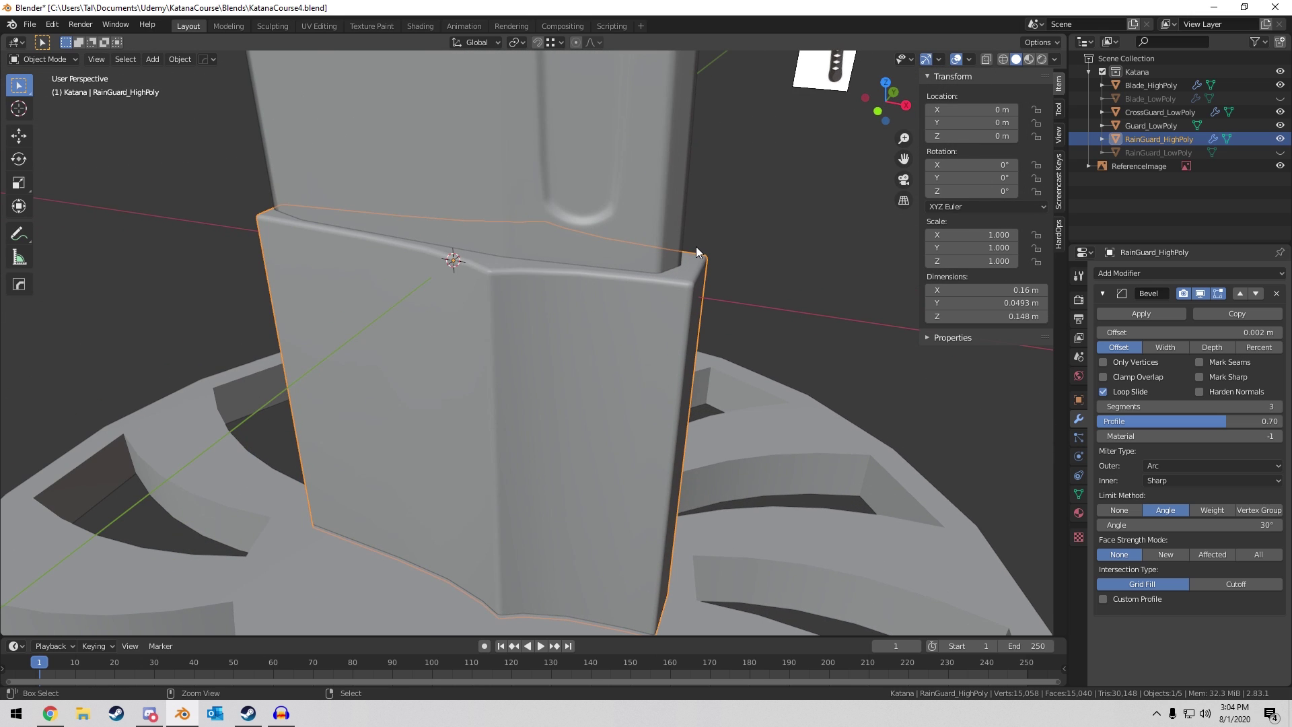
pyautogui.hotkey('ctrl', '2')
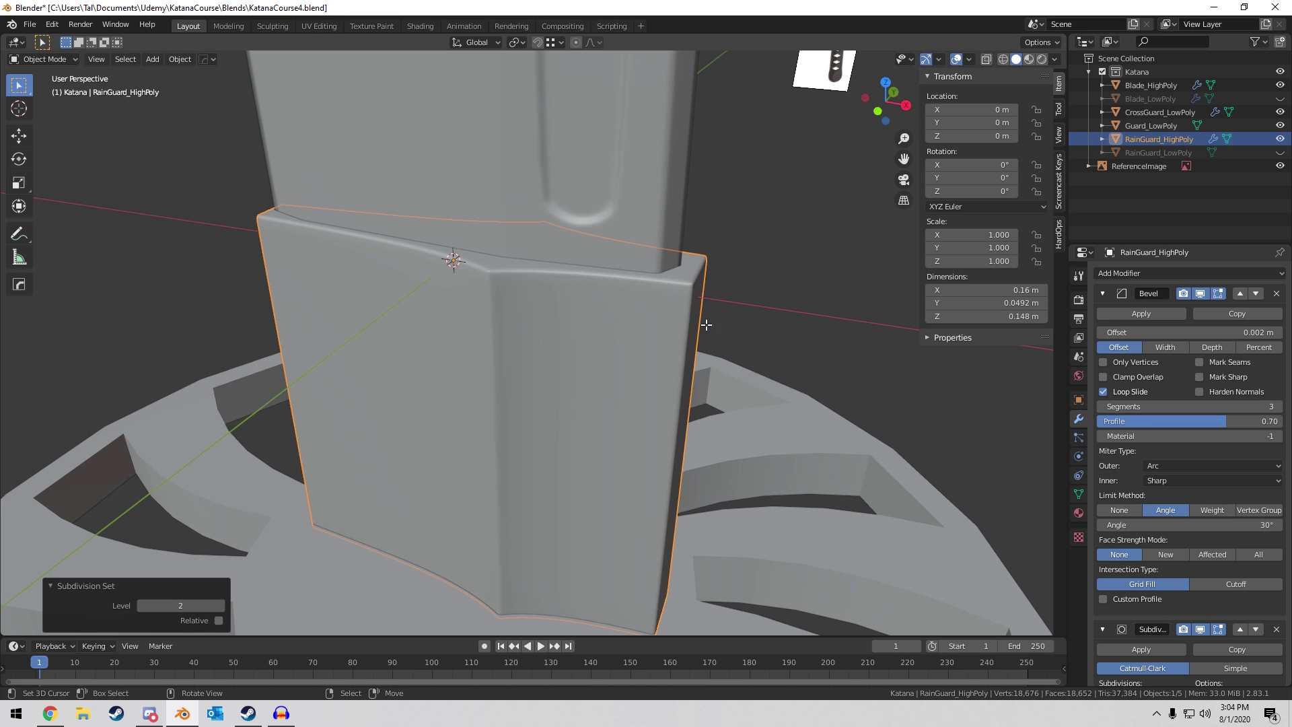
# Add a loop cut near the rain guard's upper rim at factor -0.832 and bevel it into a band with an offset of about 0.003 m.
pyautogui.press('Tab')
pyautogui.moveTo(696, 252); pyautogui.dragTo(629, 341, button='middle')
pyautogui.hotkey('ctrl', 'r')
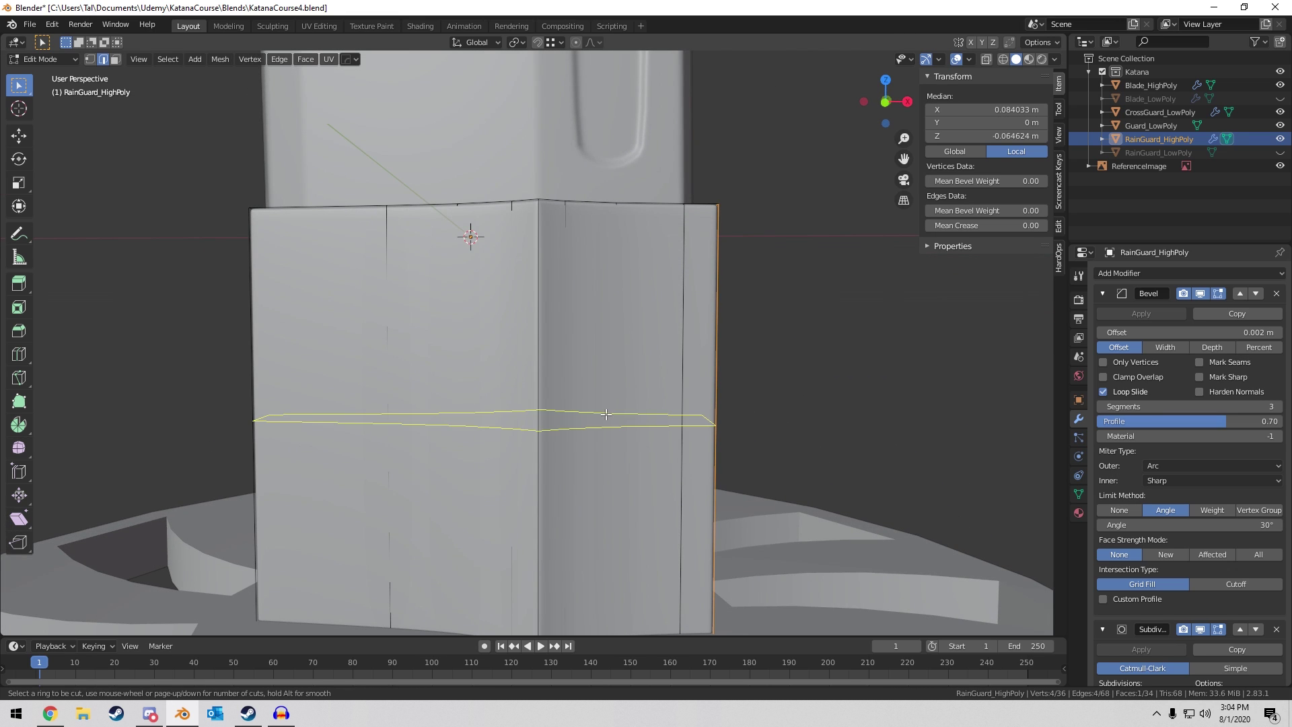
pyautogui.click(668, 421)
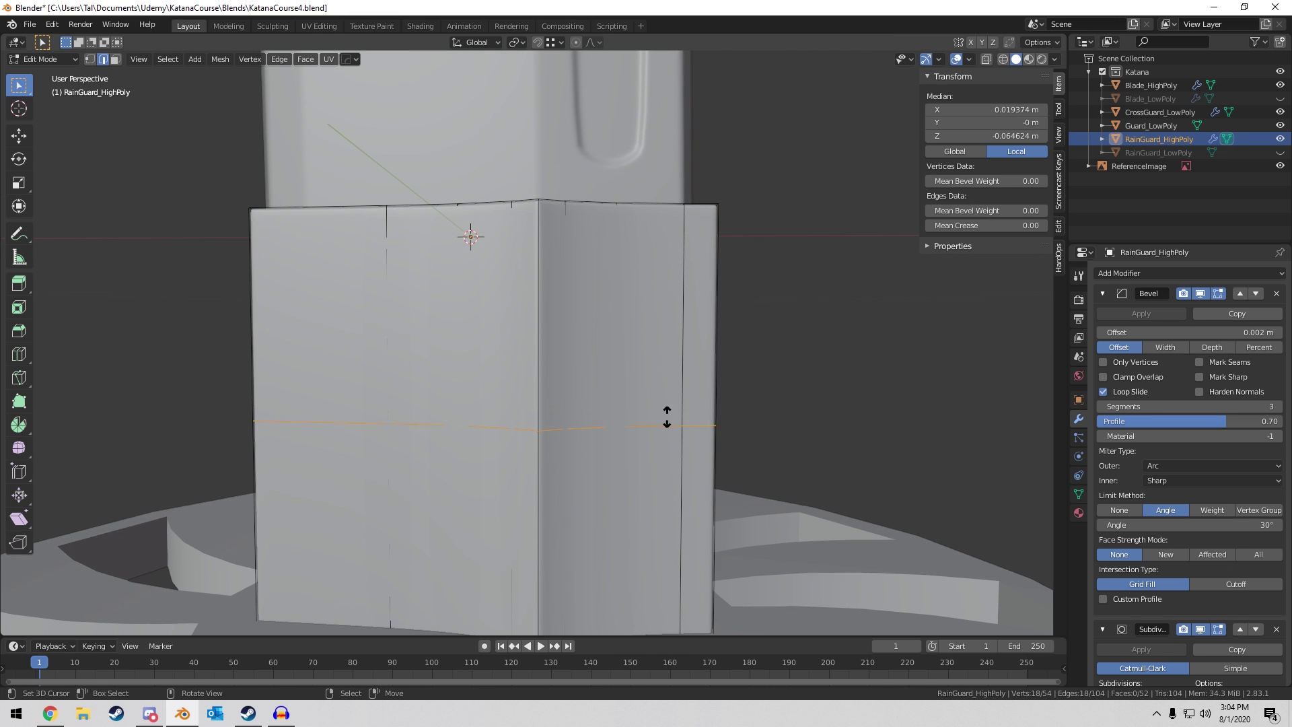
pyautogui.click(697, 230)
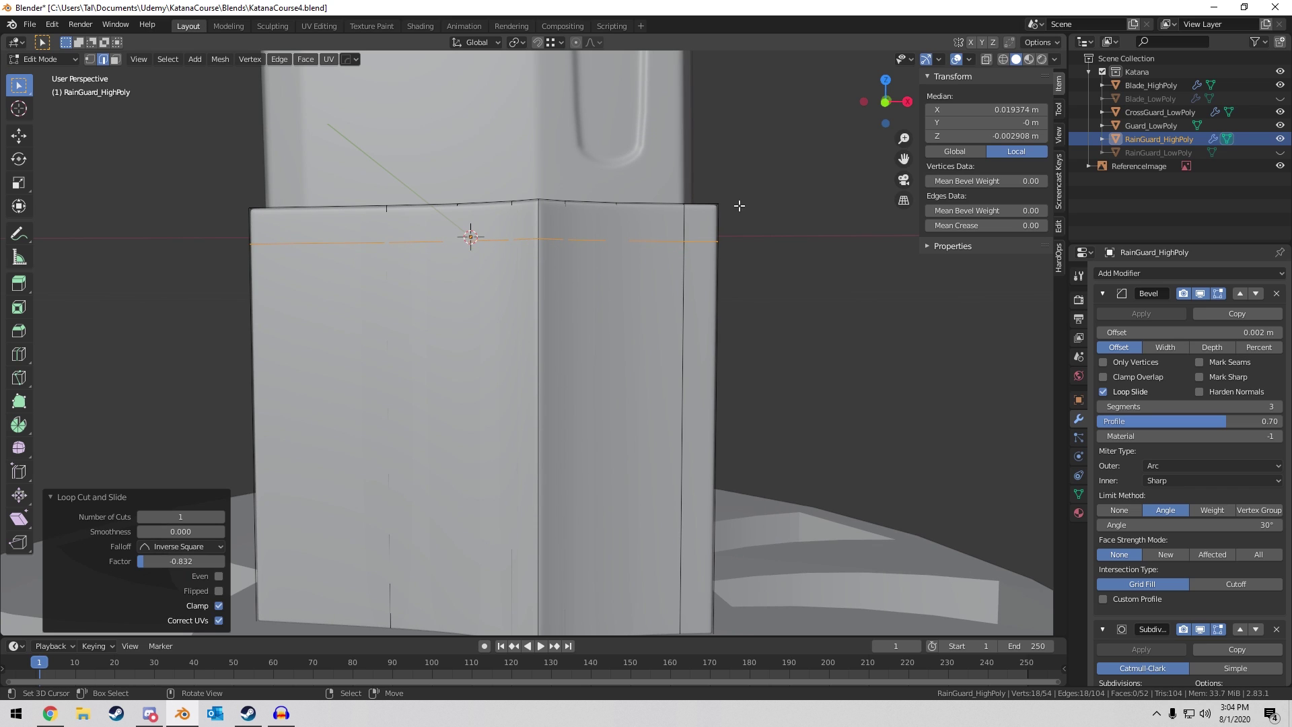
pyautogui.moveTo(740, 204); pyautogui.dragTo(729, 209, button='middle')
pyautogui.hotkey('ctrl', 'b')
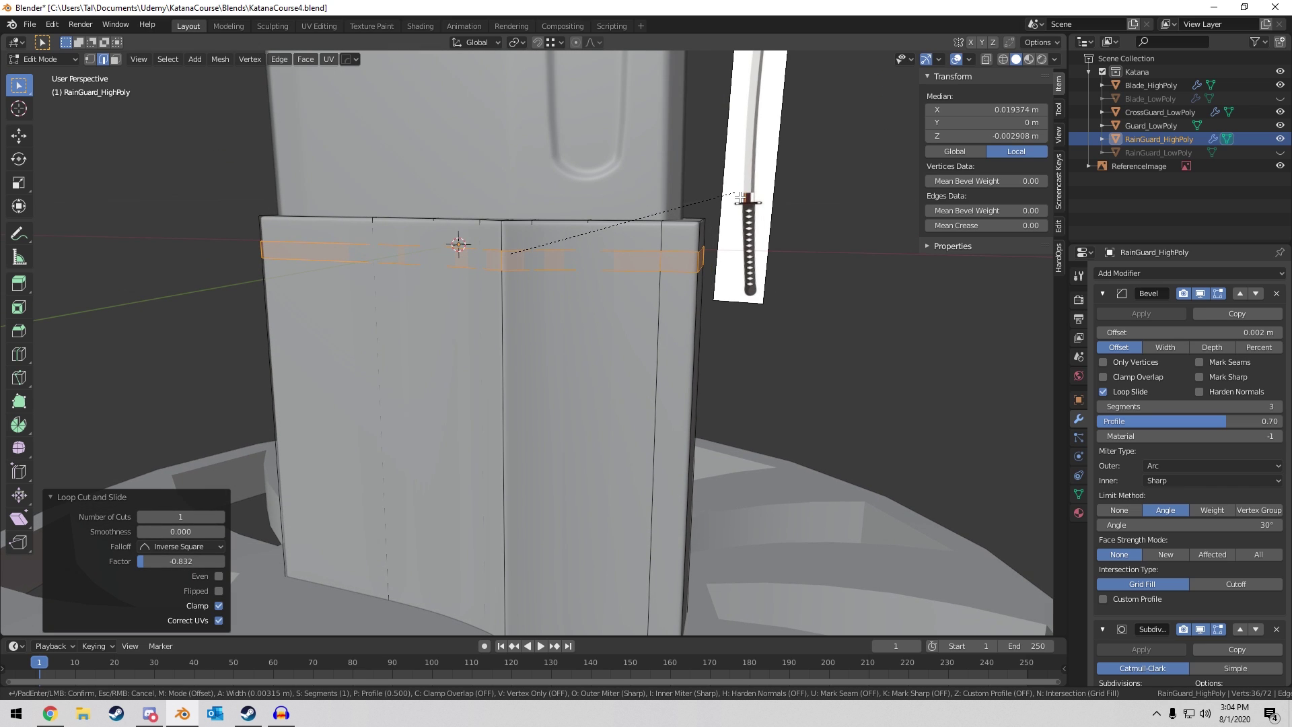
pyautogui.click(740, 199)
# Extrude the band's faces in place and shrink them inward along their normals to form a groove around the rain guard.
pyautogui.moveTo(740, 200); pyautogui.dragTo(821, 196, button='middle')
pyautogui.scroll(-2, 744, 223)
pyautogui.press('e')
pyautogui.rightClick(743, 222)
pyautogui.hotkey('alt', 's')
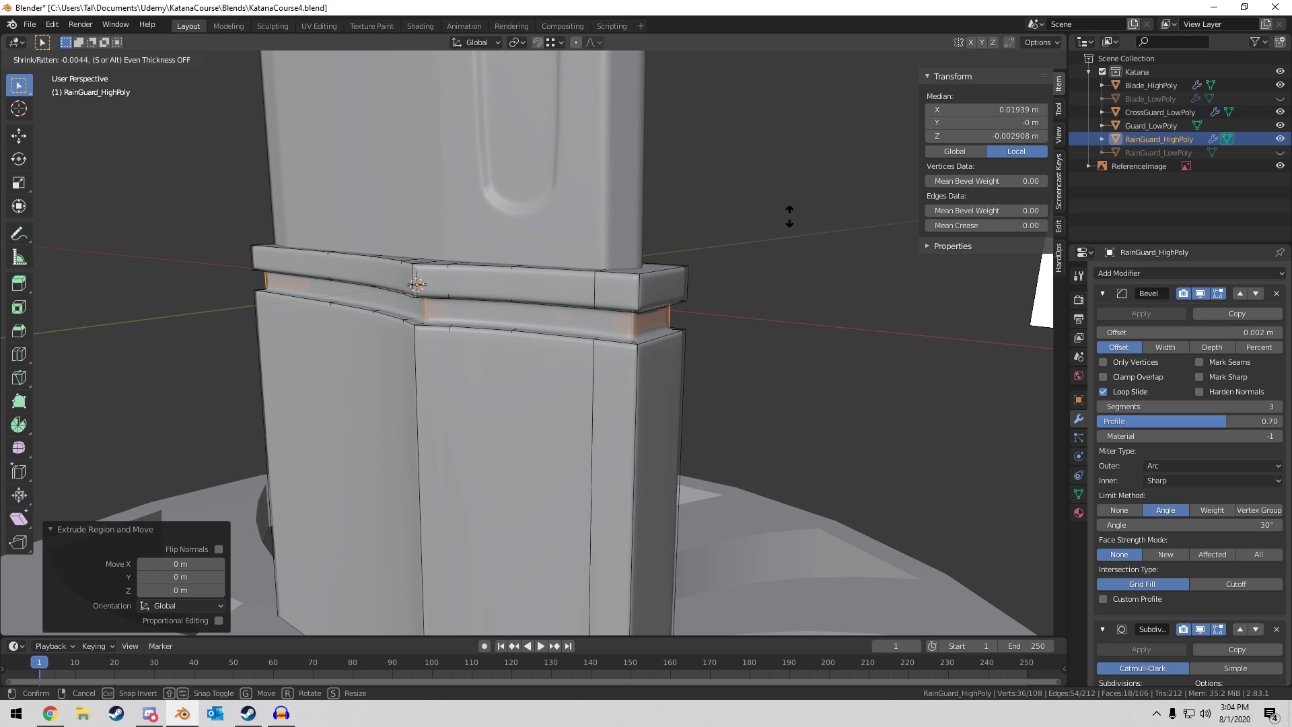
pyautogui.click(796, 210)
# Inspect the groove's corner up close and try a Bevel modifier offset of 0.006 m.
pyautogui.moveTo(778, 233); pyautogui.dragTo(748, 278, button='middle')
pyautogui.scroll(3, 747, 278)
pyautogui.scroll(-3, 746, 277)
pyautogui.press('1')
pyautogui.rightClick(598, 321)
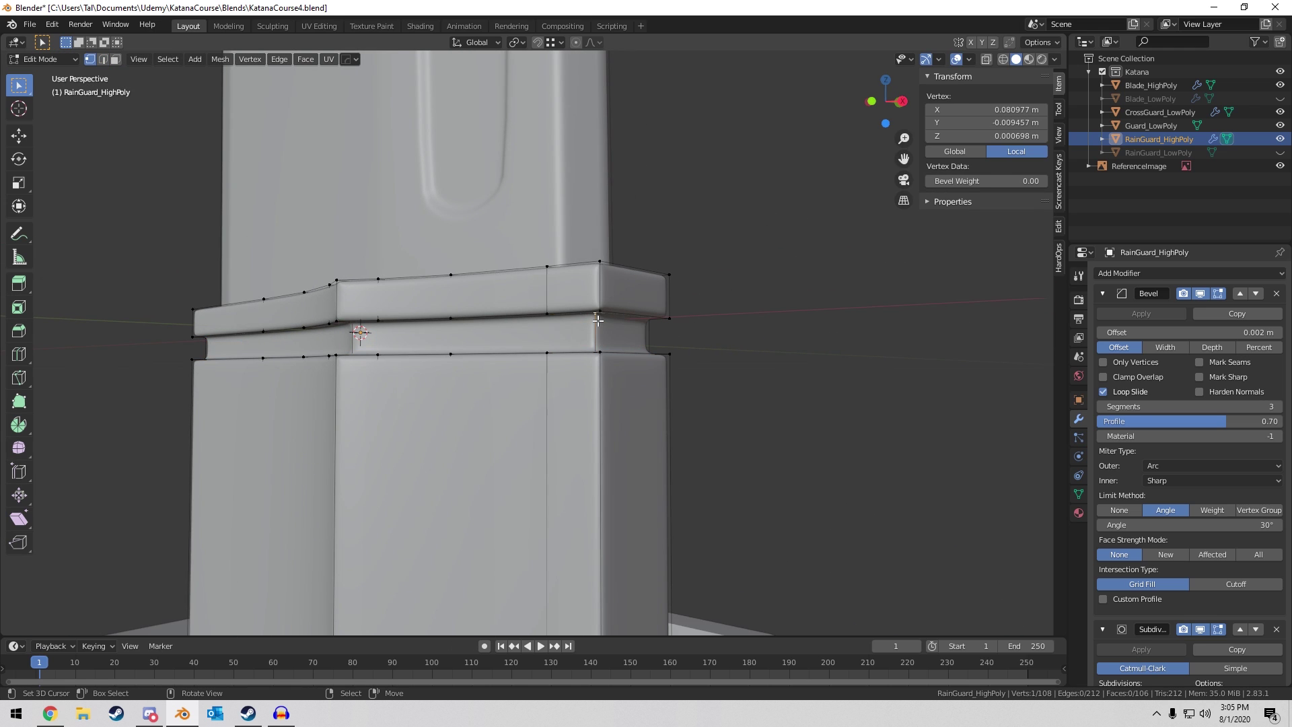
pyautogui.press('KP_Decimal')
pyautogui.moveTo(598, 321); pyautogui.dragTo(698, 254, button='middle')
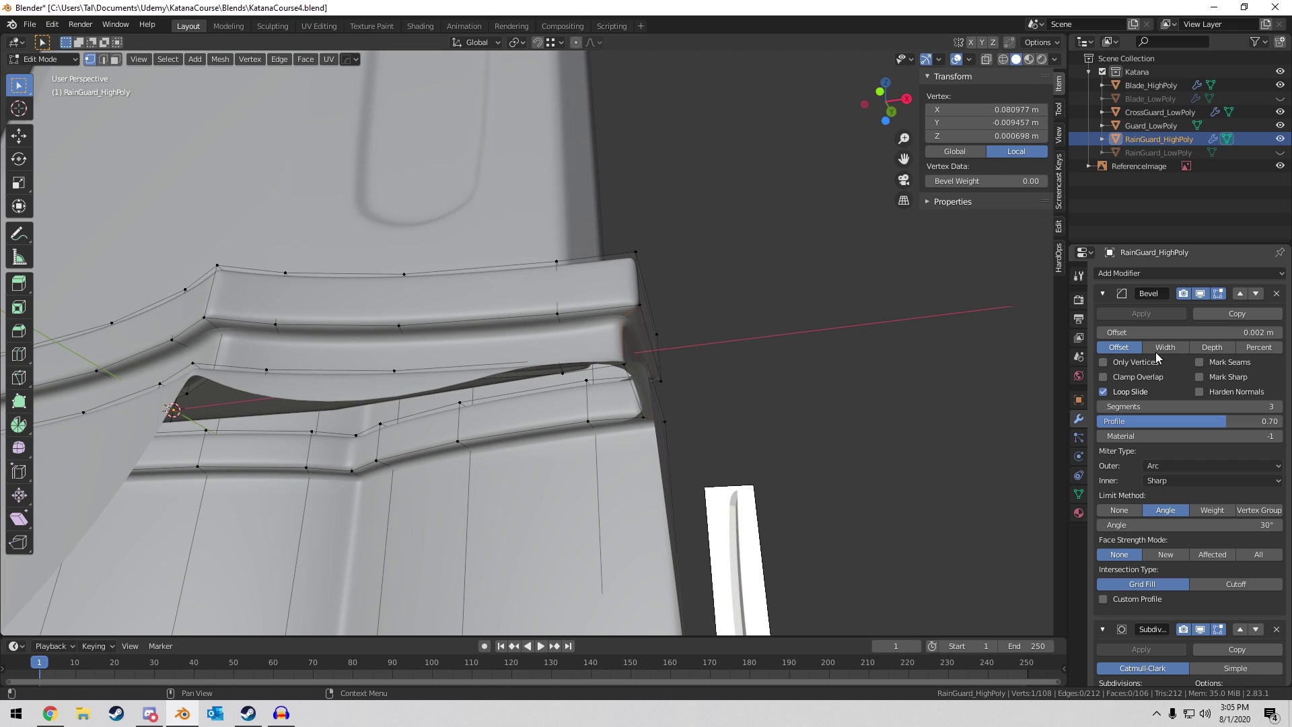
pyautogui.click(1242, 332)
pyautogui.moveTo(1123, 335); pyautogui.dragTo(1114, 334)
pyautogui.write('6')
pyautogui.press('Return')
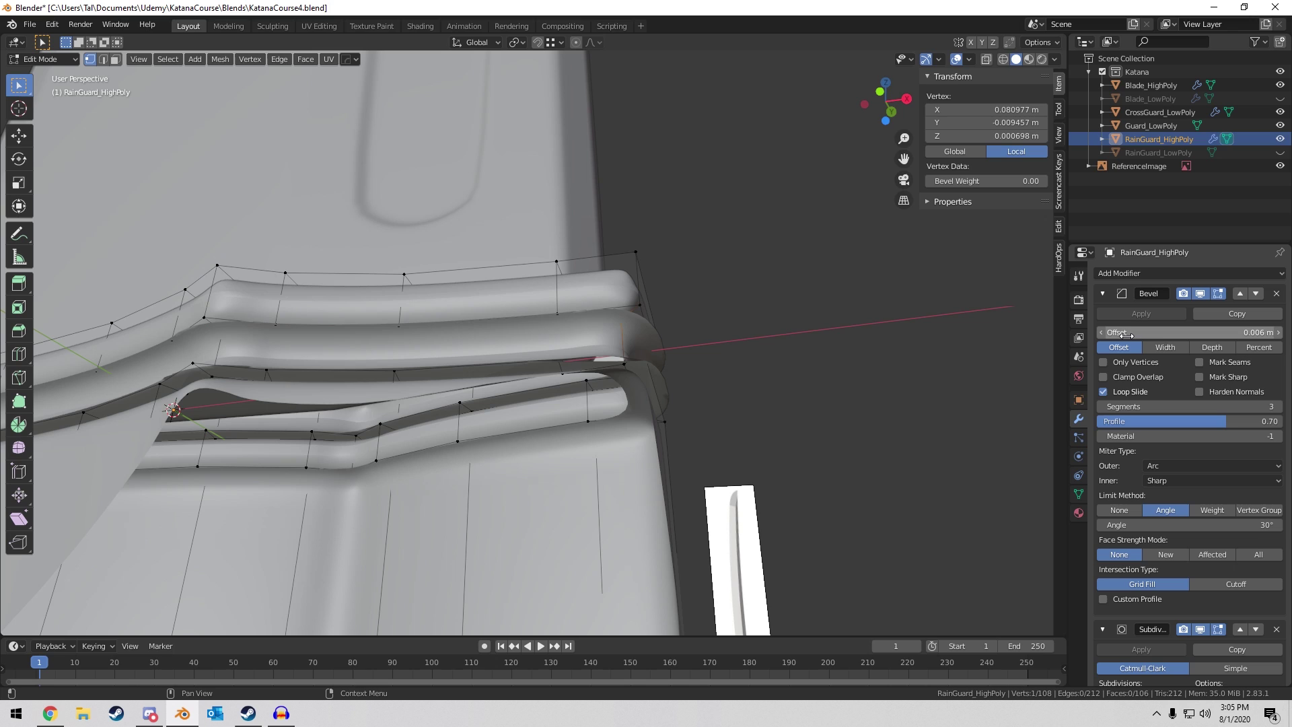
# Try a Bevel modifier offset of 0.001 m and check the groove's edges in Object Mode.
pyautogui.click(1126, 333)
pyautogui.moveTo(1124, 335); pyautogui.dragTo(1118, 335)
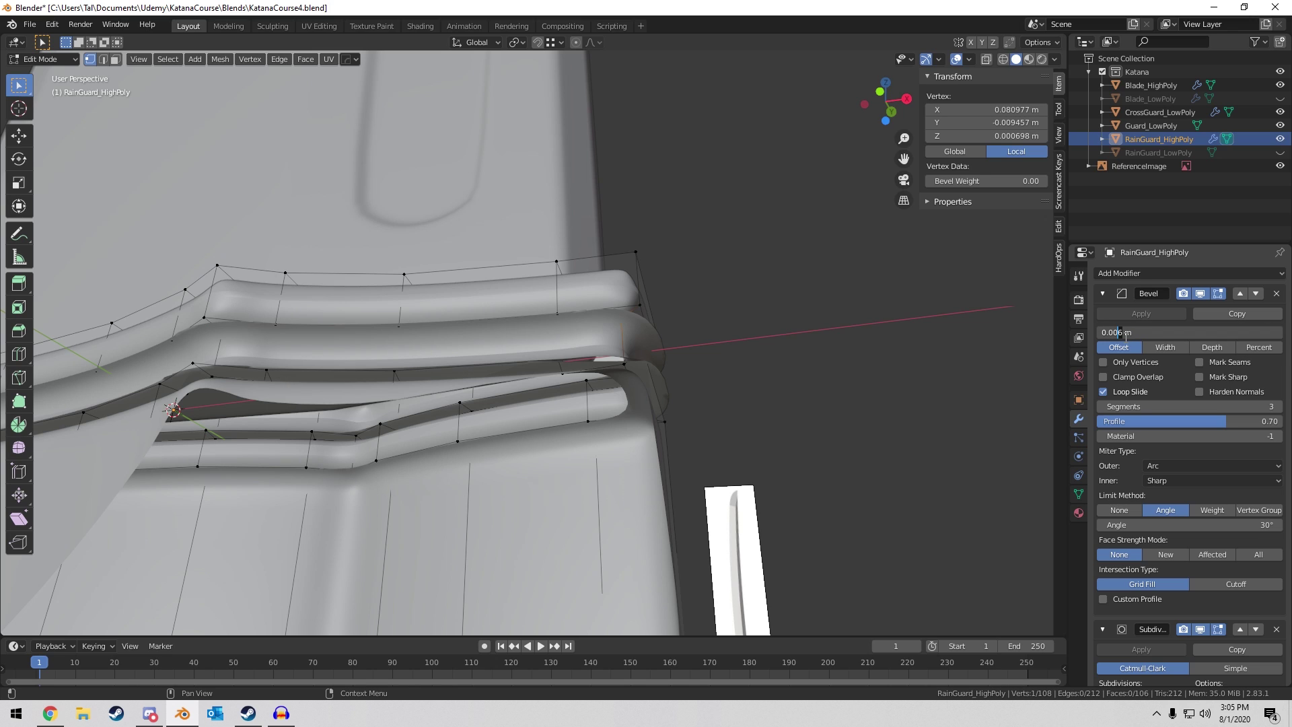
pyautogui.write('1')
pyautogui.press('Return')
pyautogui.press('Tab')
pyautogui.moveTo(699, 330); pyautogui.dragTo(715, 331, button='middle')
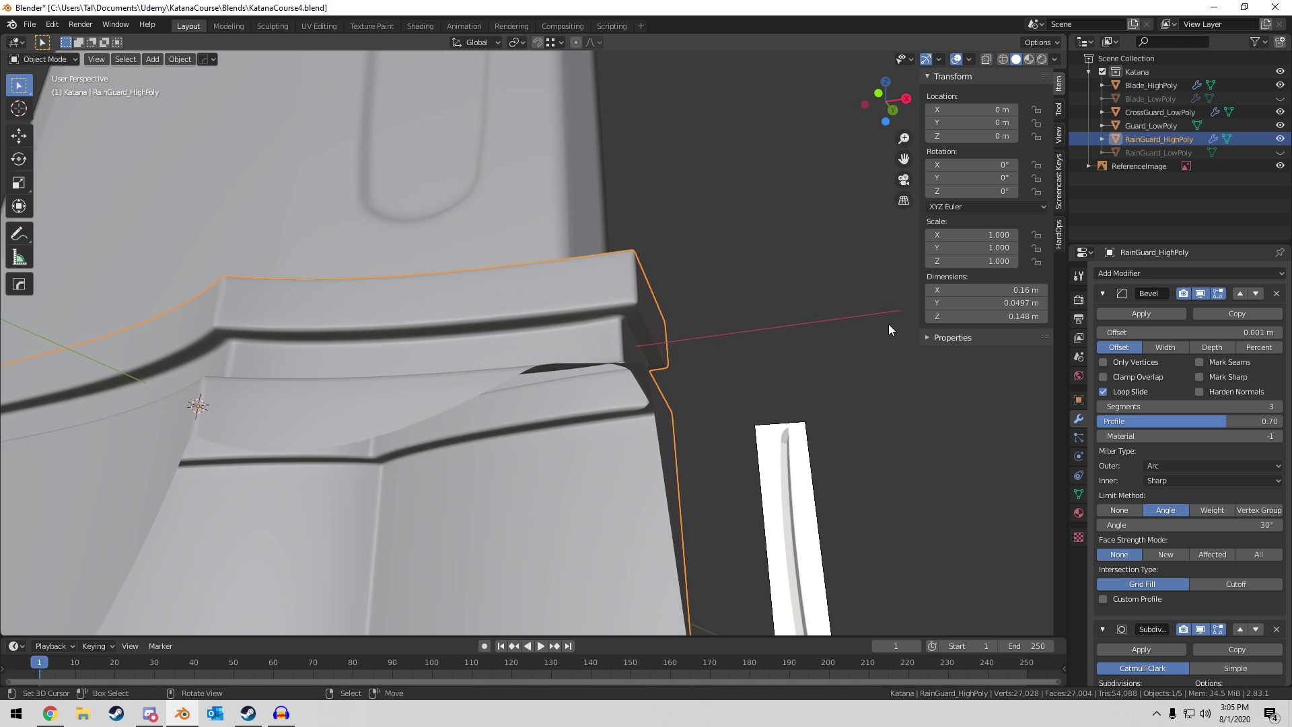
pyautogui.moveTo(888, 329); pyautogui.dragTo(605, 326, button='middle')
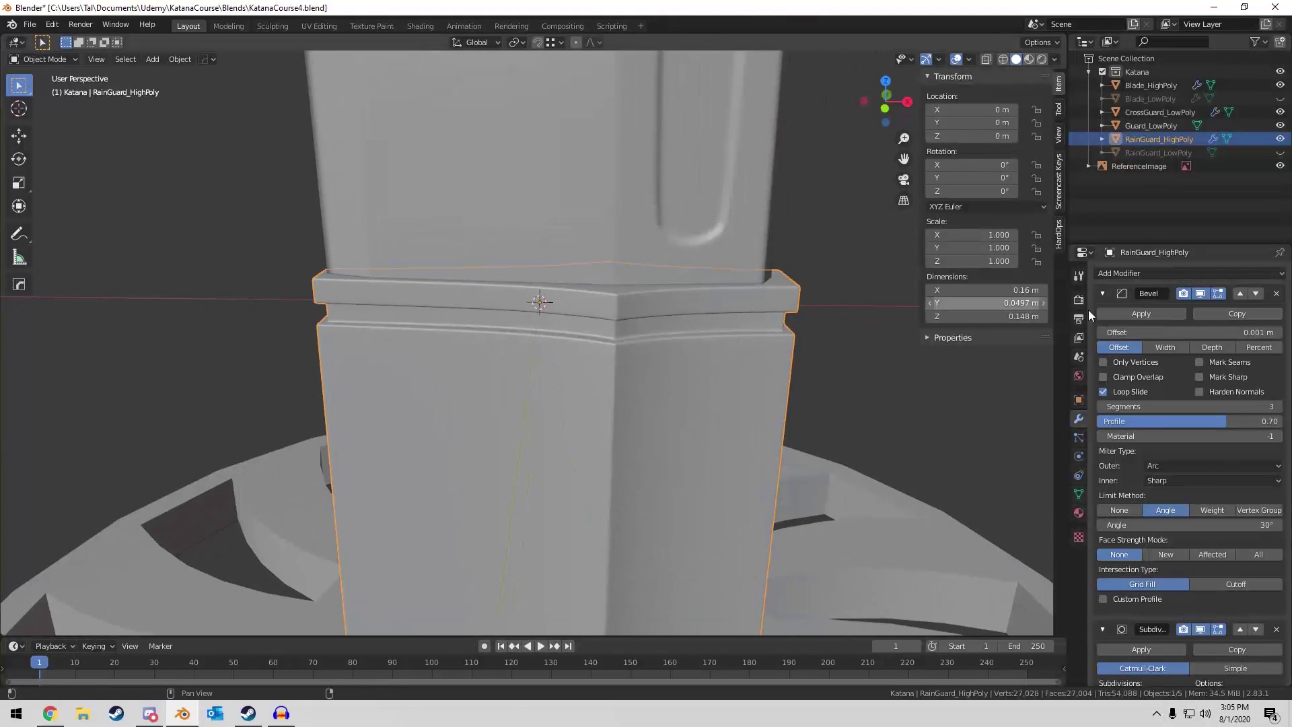
# Set the rain guard's Bevel modifier offset to 0.002 m.
pyautogui.click(1223, 333)
pyautogui.write('/2')
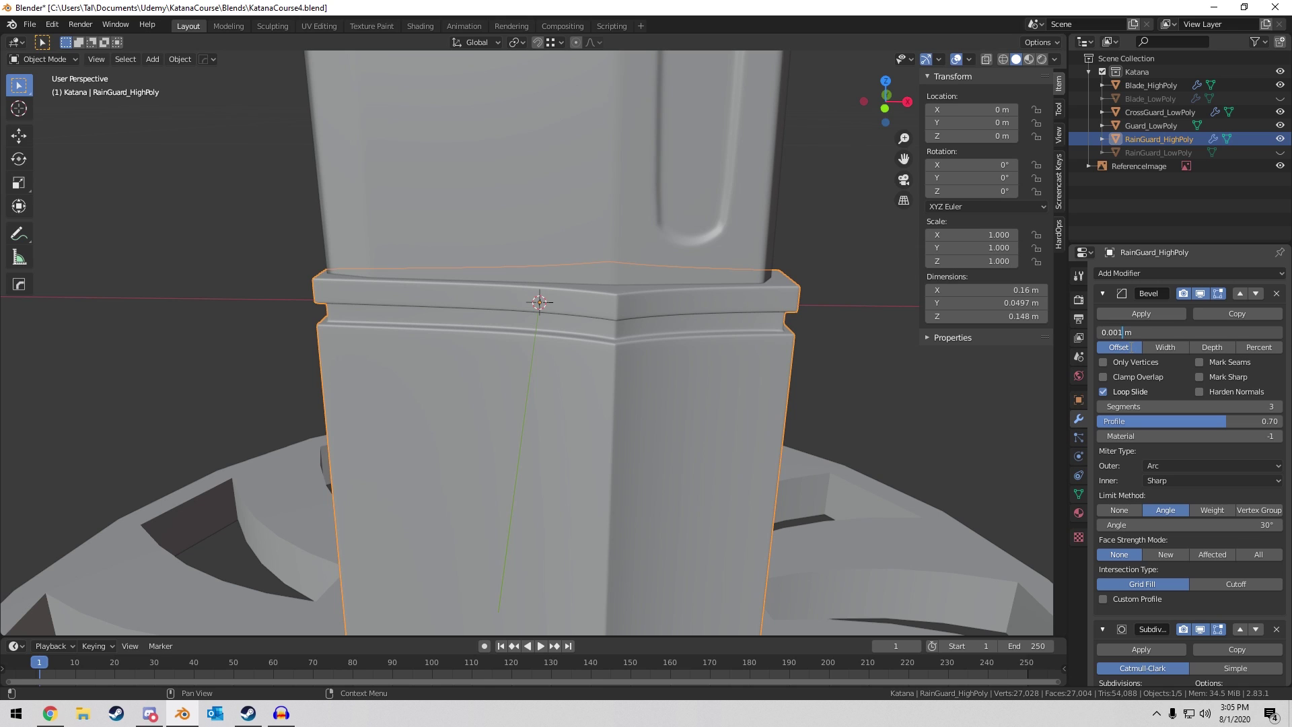
pyautogui.press('Return')
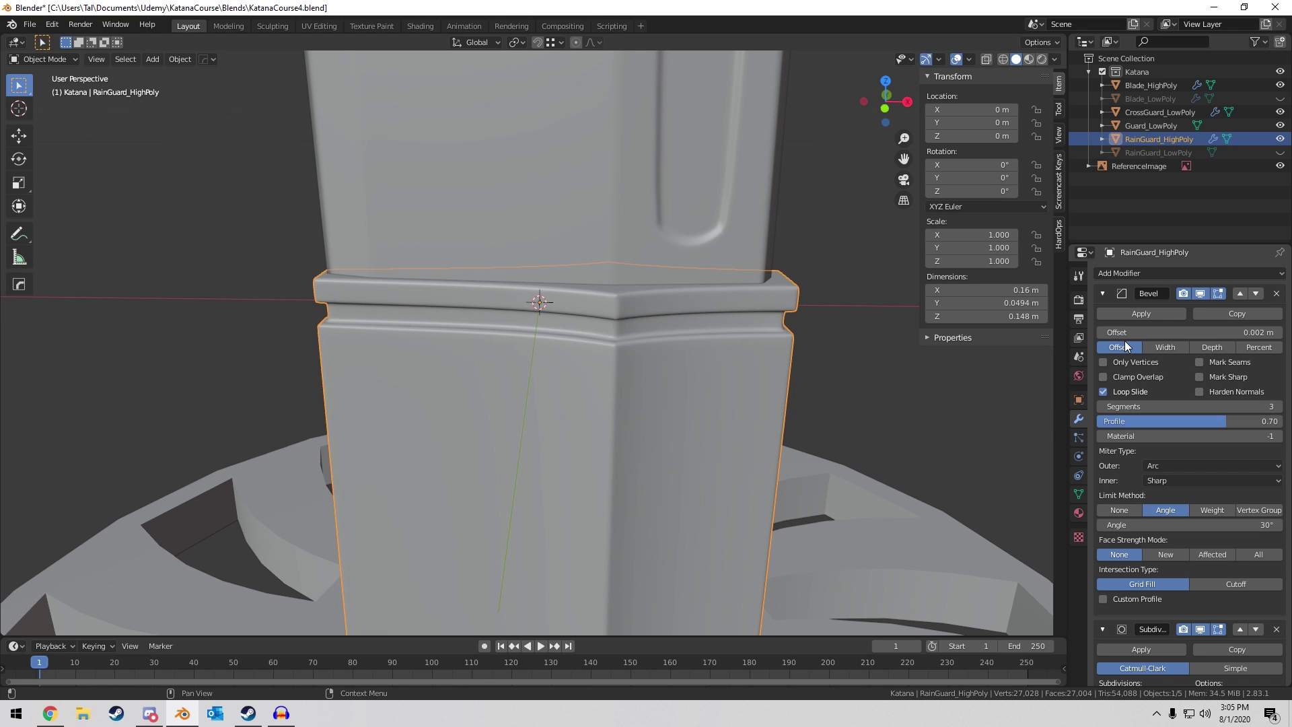
# Deepen the groove by selecting its ring of inner faces and applying Shrink/Fatten, then return to Object Mode and deselect the rain guard.
pyautogui.moveTo(592, 323); pyautogui.dragTo(526, 300, button='middle')
pyautogui.press('Tab')
pyautogui.press('3')
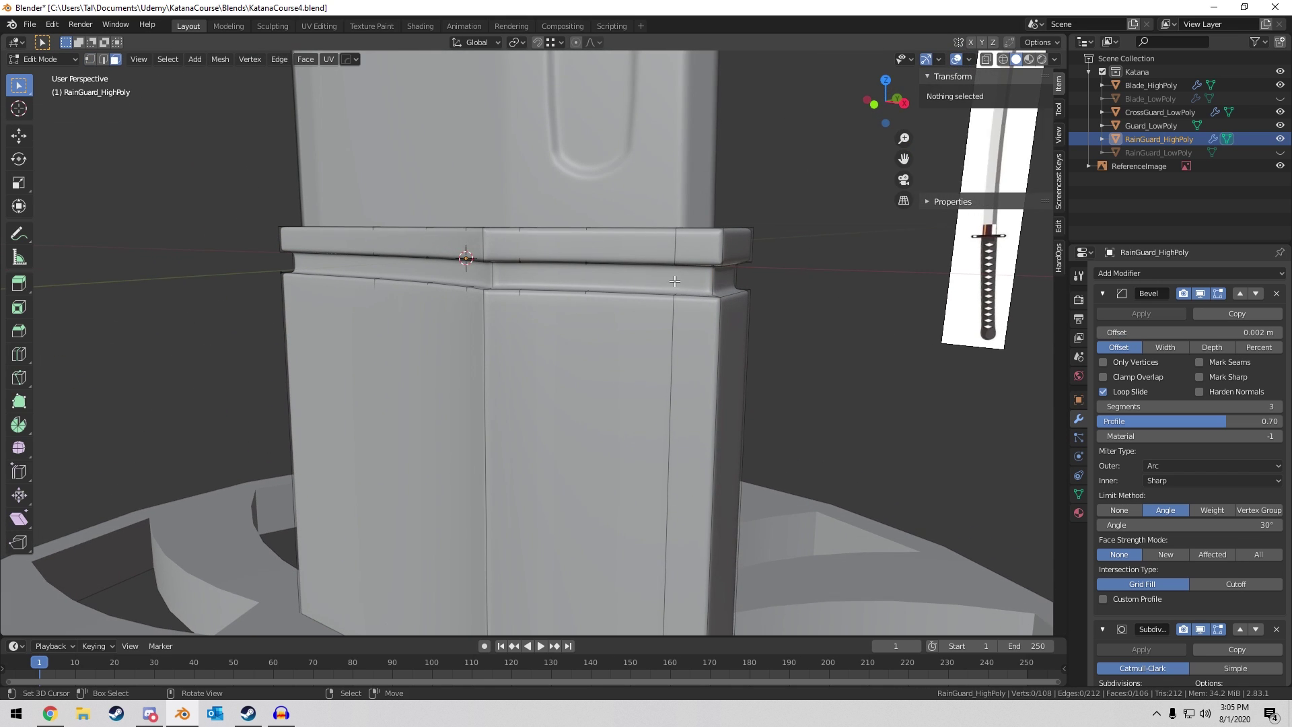
pyautogui.keyDown('alt'); pyautogui.click(706, 278); pyautogui.keyUp('alt')
pyautogui.moveTo(830, 200); pyautogui.dragTo(850, 230, button='middle')
pyautogui.hotkey('alt', 's')
pyautogui.click(833, 182)
pyautogui.press('Tab')
pyautogui.click(851, 230)
pyautogui.scroll(-3, 851, 230)
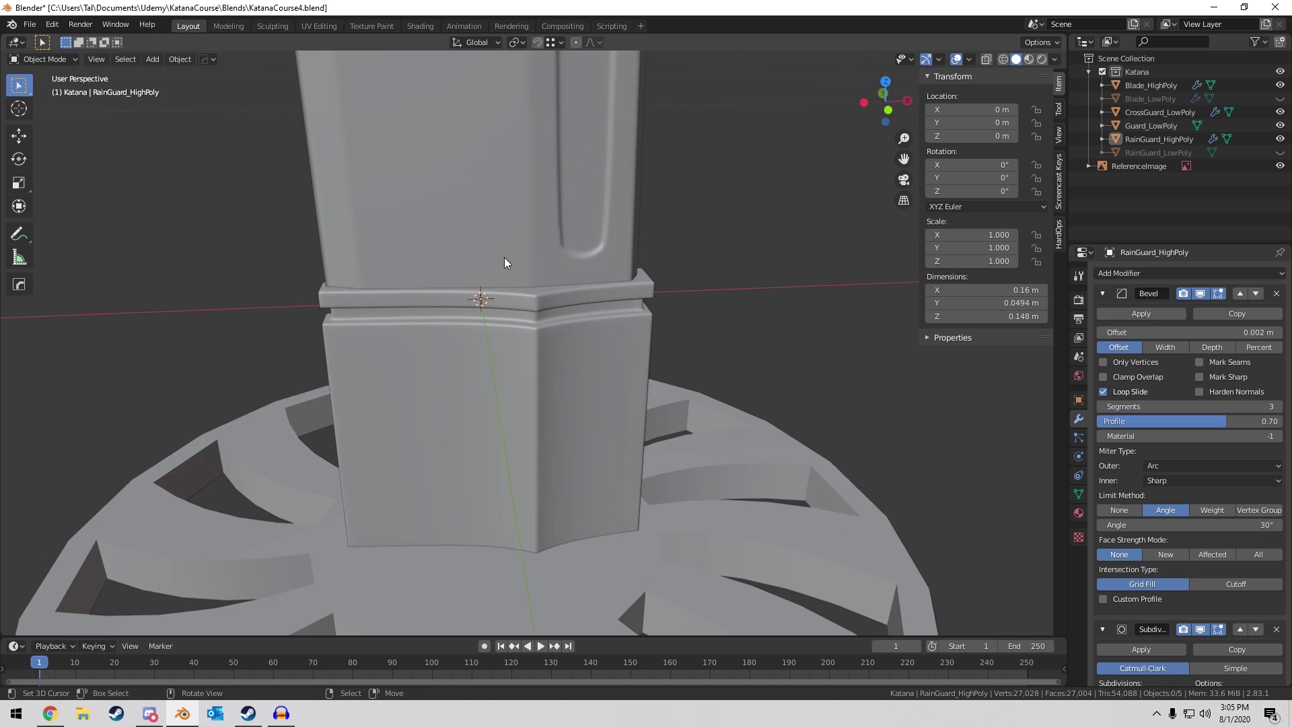
pyautogui.moveTo(503, 257); pyautogui.dragTo(360, 243, button='middle')
pyautogui.scroll(3, 643, 240)
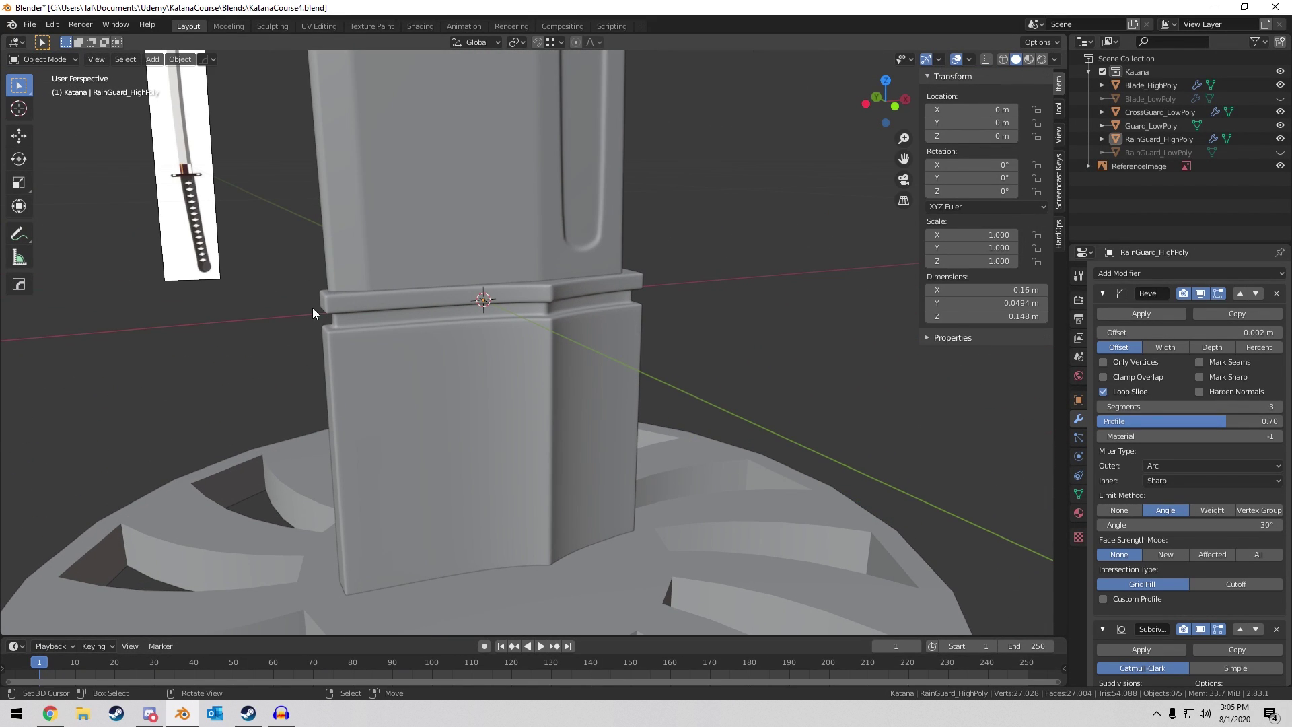
pyautogui.scroll(-3, 537, 284)
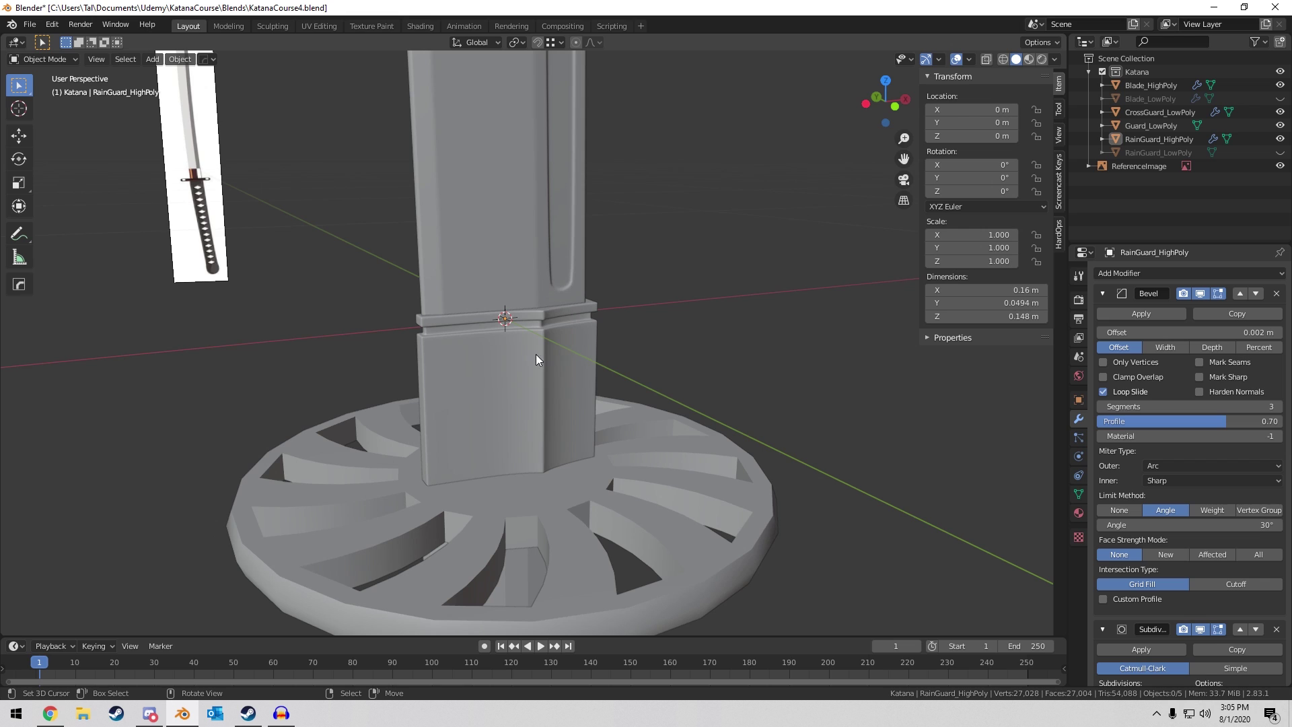
# Try adding a centred loop cut around the rain guard below the groove and bevelling it into a band with a 0.00474 m offset.
pyautogui.scroll(1, 442, 312)
pyautogui.rightClick(455, 346)
pyautogui.press('Tab')
pyautogui.moveTo(456, 349); pyautogui.dragTo(374, 386, button='middle')
pyautogui.hotkey('ctrl', 'r')
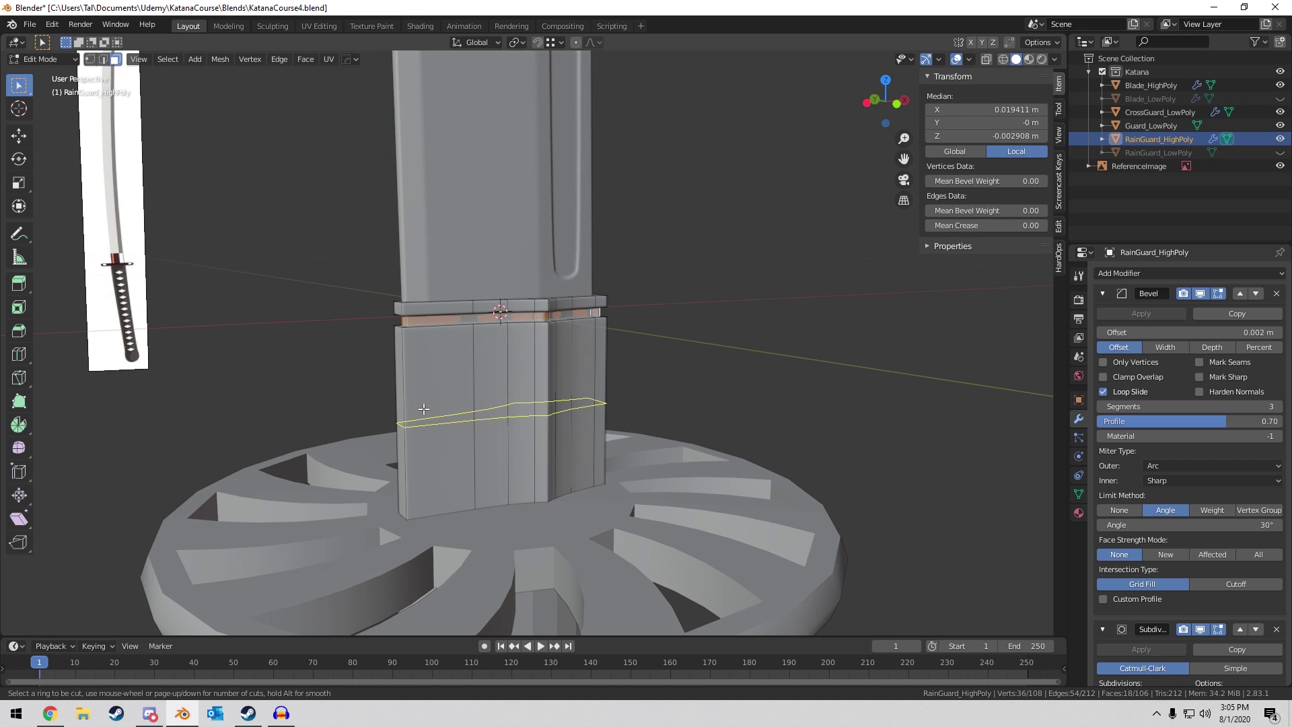
pyautogui.click(424, 409)
pyautogui.rightClick(424, 409)
pyautogui.hotkey('ctrl', 'b')
pyautogui.click(644, 317)
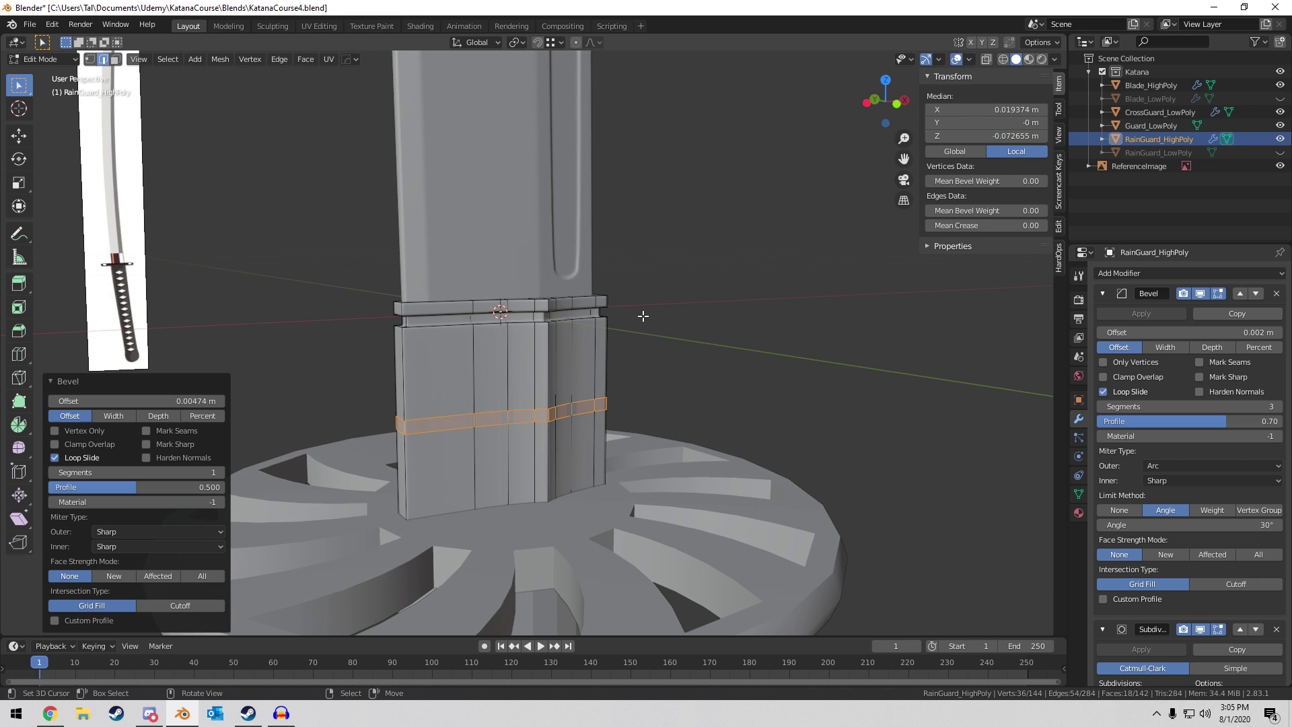
# Try recessing the lower band into a second groove by extruding its faces in place and shrinking them inward.
pyautogui.press('e')
pyautogui.rightClick(731, 309)
pyautogui.hotkey('alt', 's')
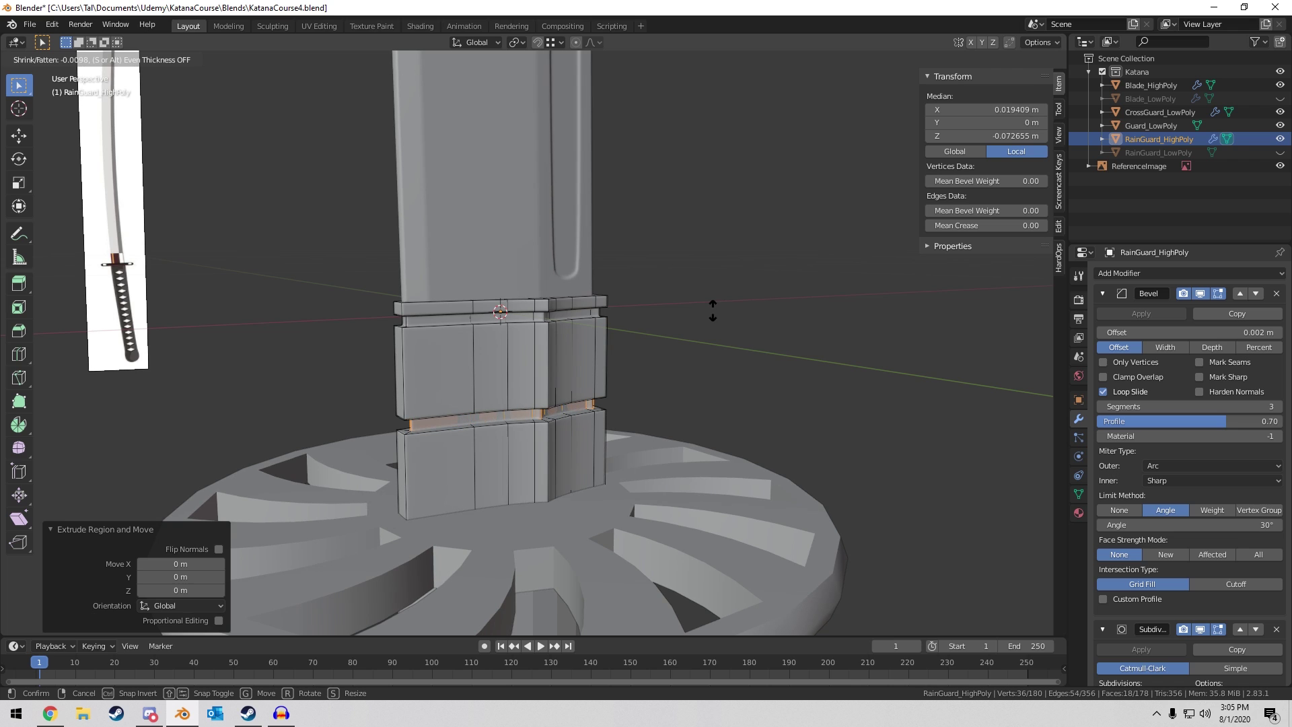
pyautogui.click(715, 314)
pyautogui.press('Tab')
pyautogui.moveTo(715, 313); pyautogui.dragTo(578, 332, button='middle')
# Undo the second groove and its loop cut, leave Edit Mode and clear the selection.
pyautogui.press('Tab')
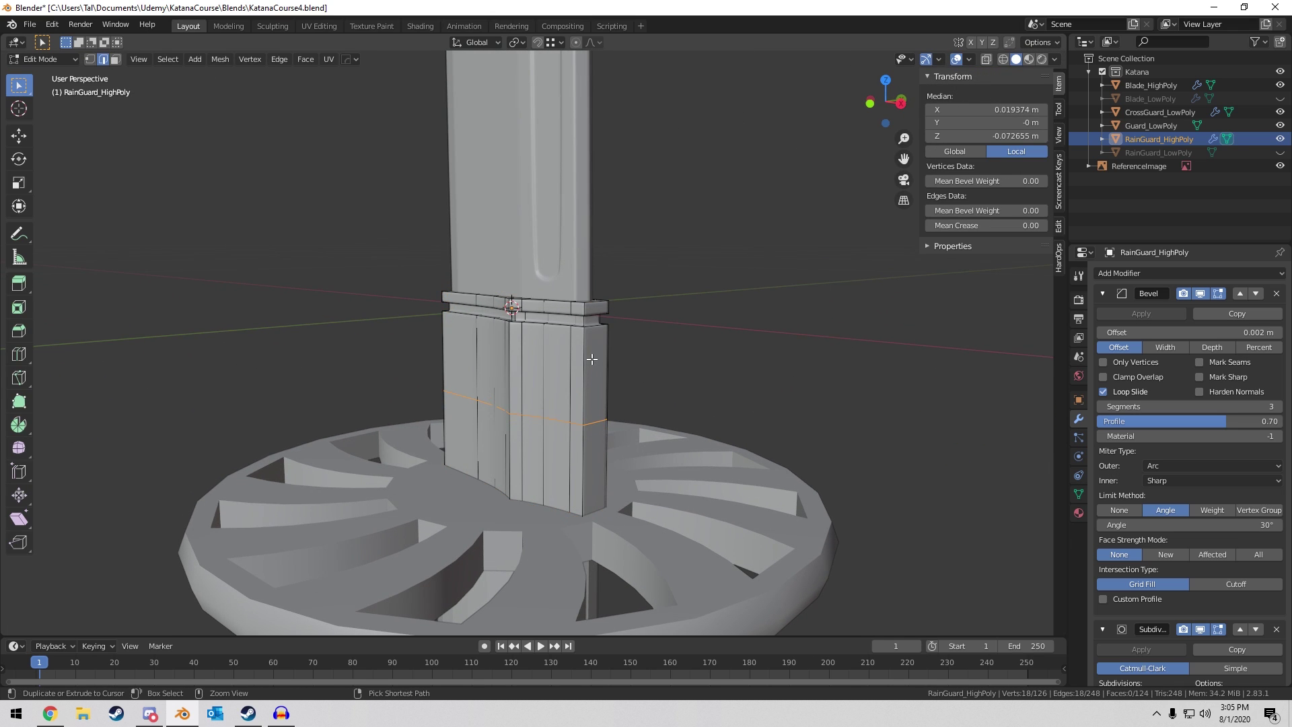
pyautogui.hotkey('ctrl', 'z')
pyautogui.press('Tab')
pyautogui.press('a')
pyautogui.press('a')
# Save the katana file.
pyautogui.scroll(-5, 562, 323)
pyautogui.moveTo(542, 318); pyautogui.dragTo(565, 294, button='middle')
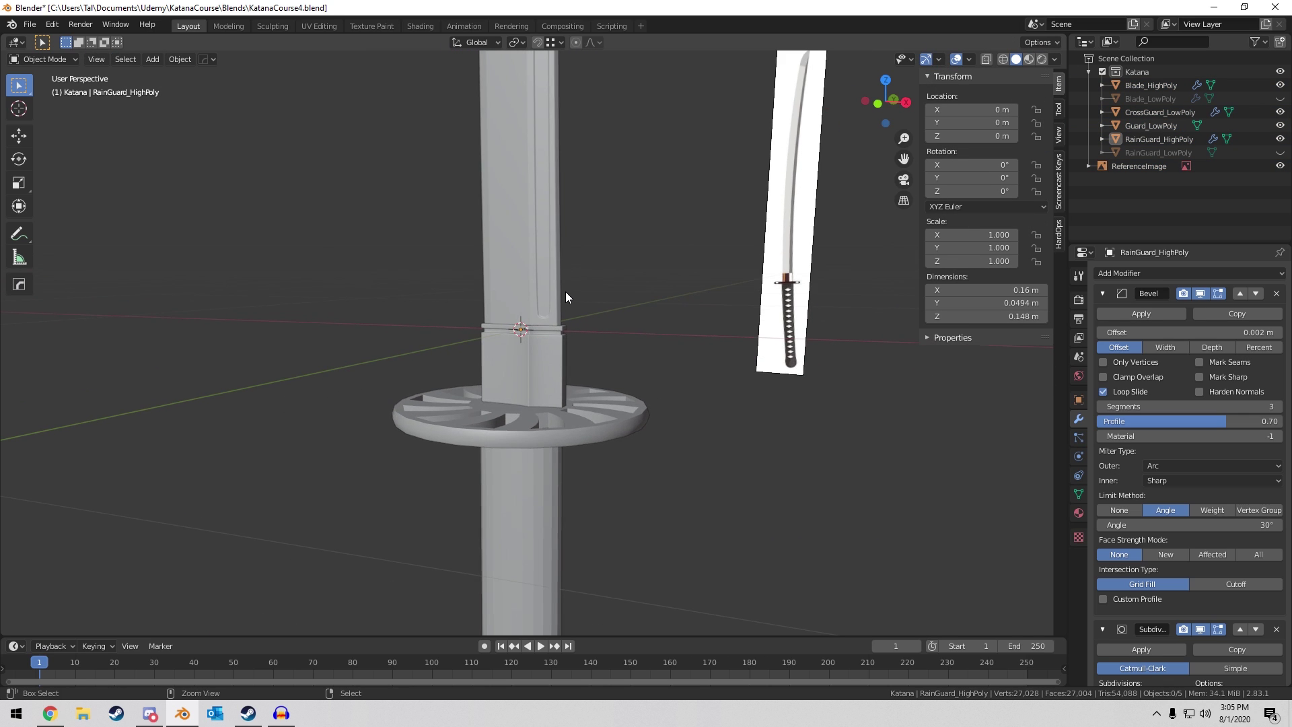
pyautogui.scroll(4, 565, 297)
pyautogui.hotkey('ctrl', 's')
# Examine the grooved rain guard, the round guard and the blade from several angles and distances.
pyautogui.moveTo(612, 257); pyautogui.dragTo(736, 323, button='middle')
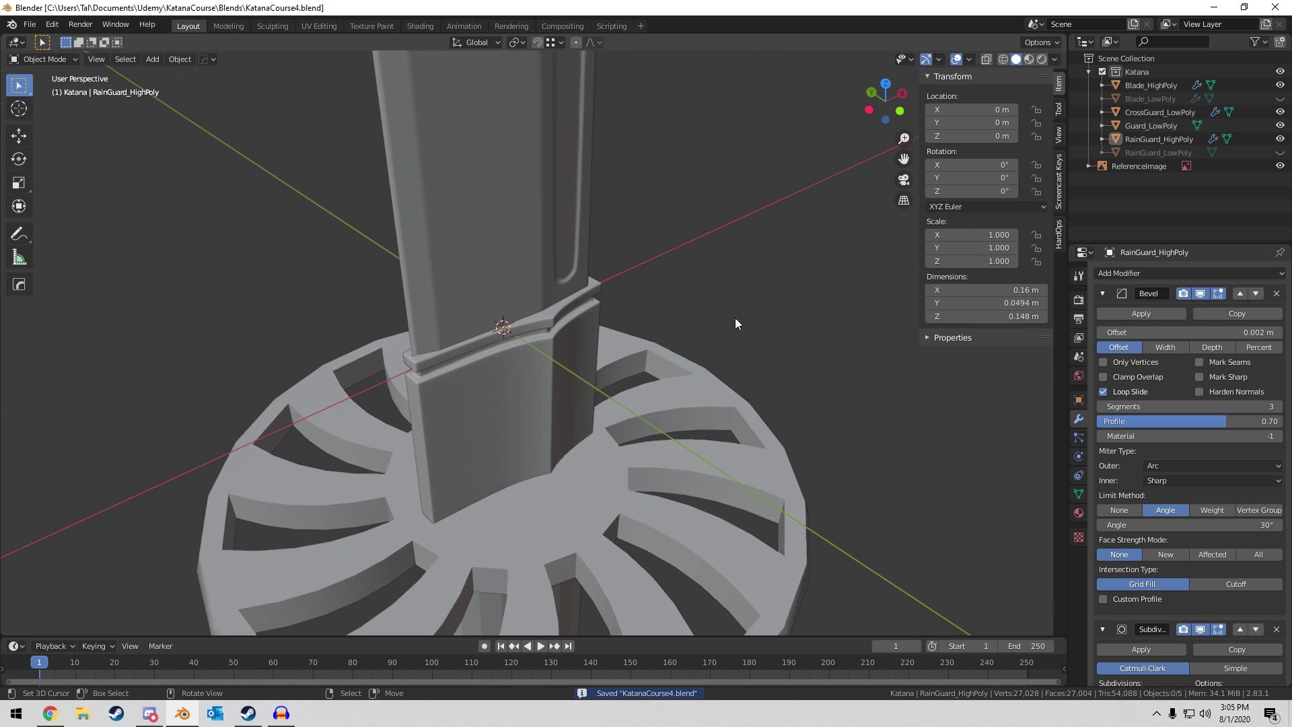
pyautogui.moveTo(666, 349); pyautogui.dragTo(506, 294, button='middle')
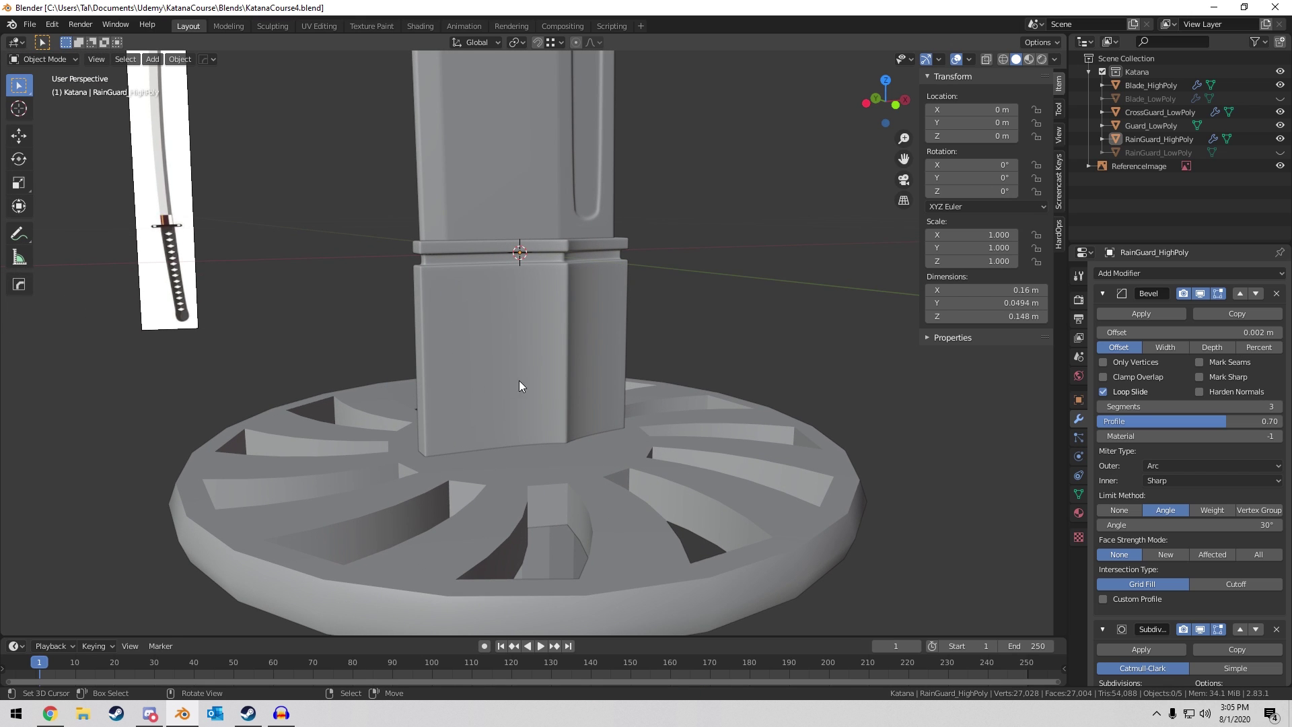
pyautogui.moveTo(454, 325); pyautogui.dragTo(318, 344, button='middle')
pyautogui.moveTo(229, 334); pyautogui.dragTo(510, 316, button='middle')
pyautogui.scroll(-4, 481, 338)
pyautogui.scroll(3, 601, 298)
pyautogui.moveTo(602, 297); pyautogui.dragTo(557, 315, button='middle')
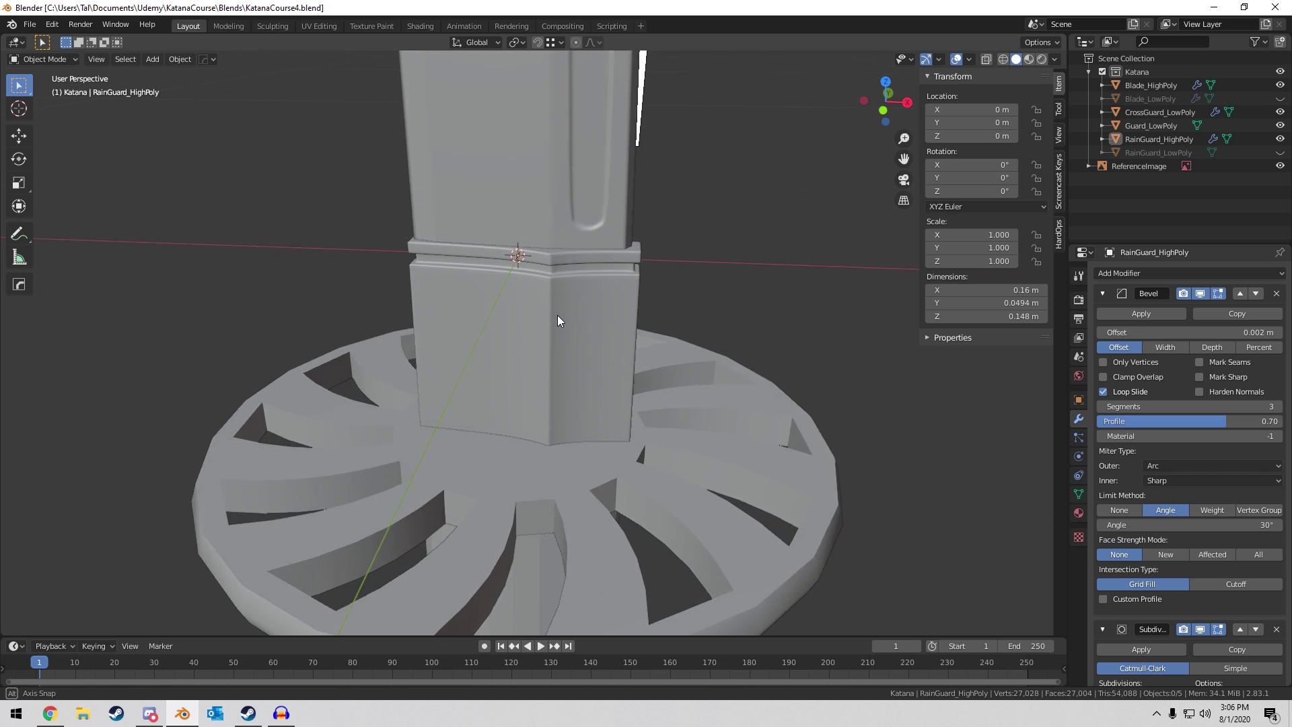
pyautogui.scroll(-3, 560, 310)
pyautogui.keyDown('shift'); pyautogui.moveTo(598, 224); pyautogui.dragTo(603, 336, button='middle'); pyautogui.keyUp('shift')
pyautogui.scroll(-2, 599, 301)
pyautogui.keyDown('shift'); pyautogui.moveTo(586, 277); pyautogui.dragTo(559, 396, button='middle'); pyautogui.keyUp('shift')
pyautogui.scroll(-3, 559, 309)
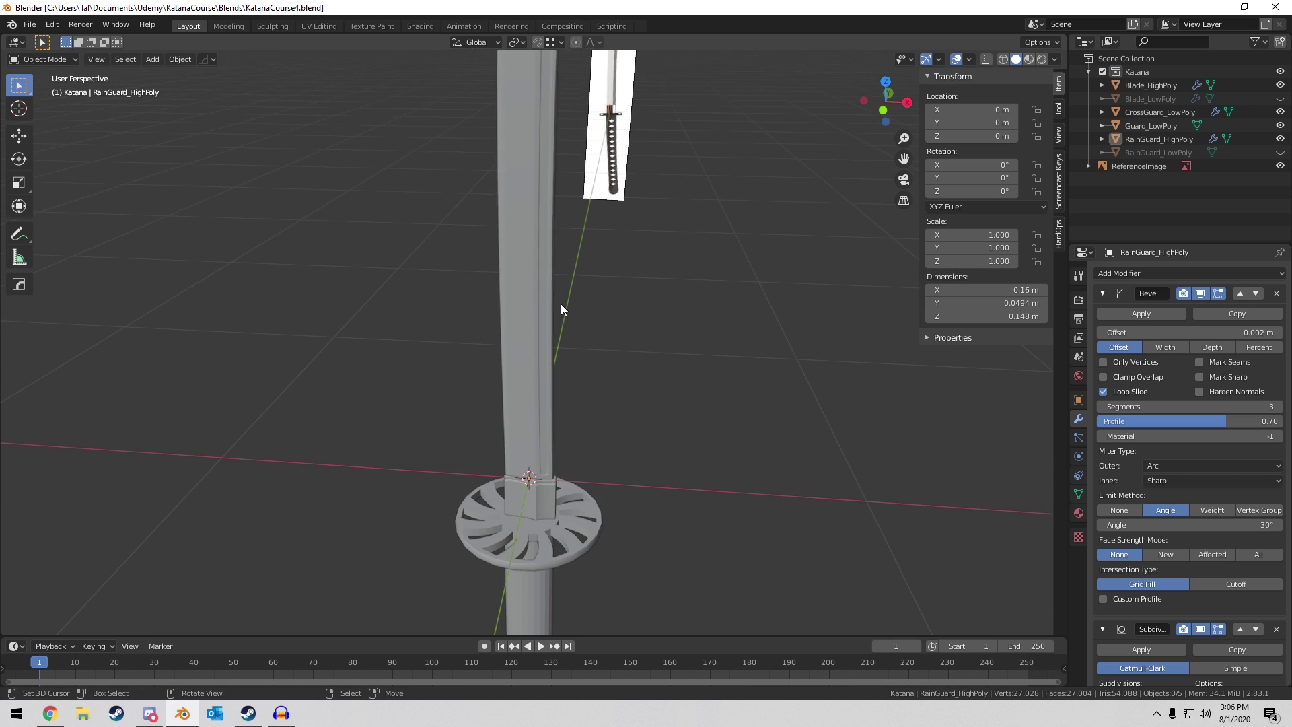
pyautogui.moveTo(560, 310); pyautogui.dragTo(602, 294, button='middle')
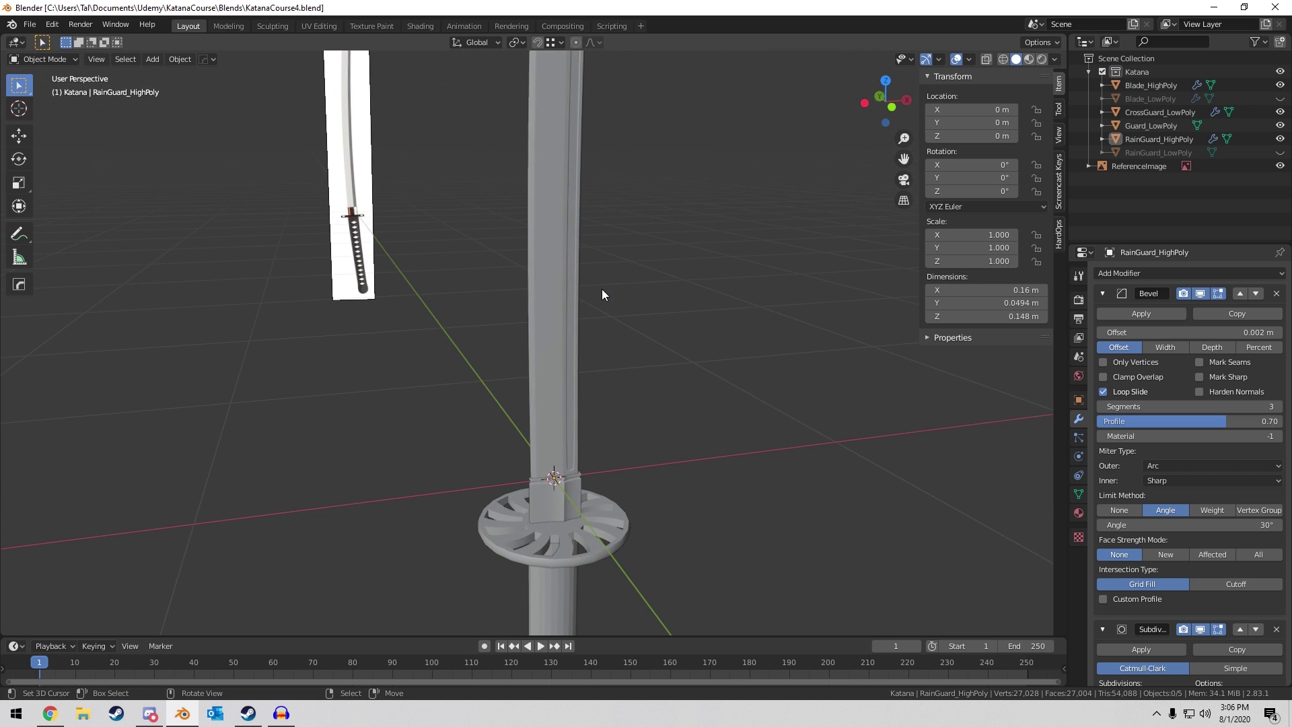
# Enable Auto Smooth on the high-poly blade and set its angle to 45°.
pyautogui.click(569, 345)
pyautogui.click(1078, 494)
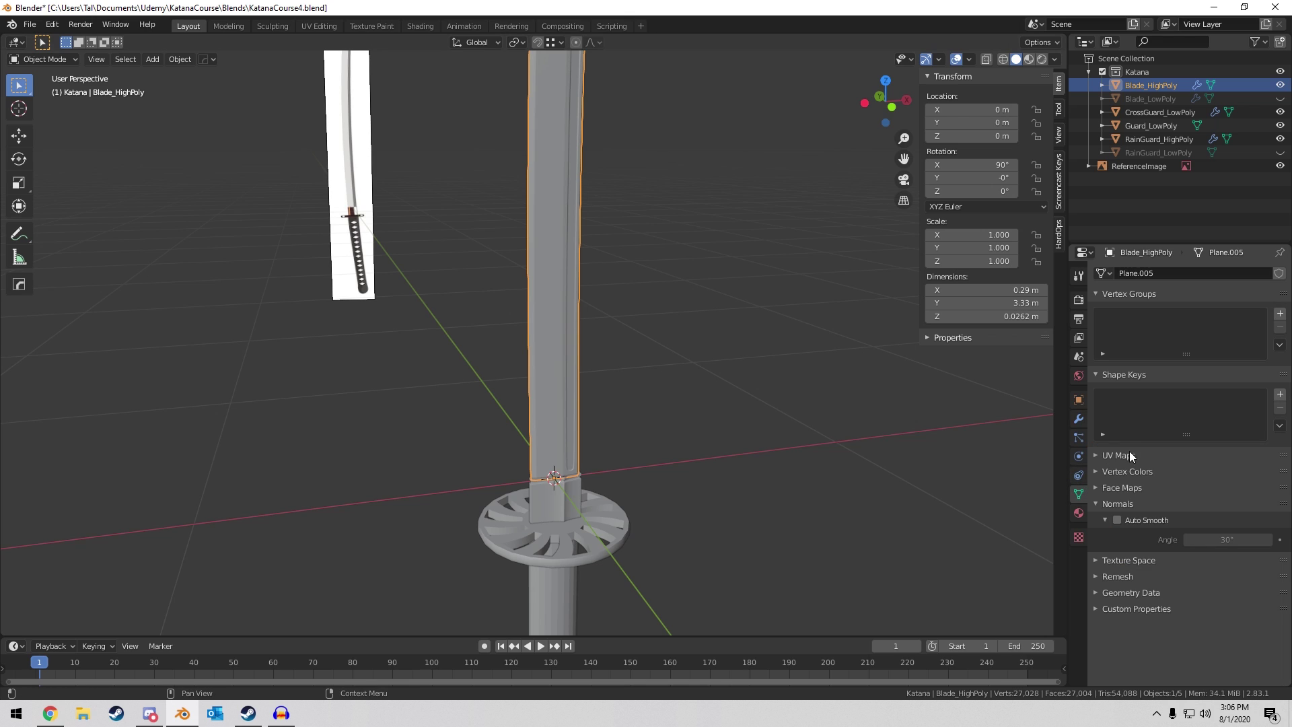
pyautogui.click(1116, 519)
pyautogui.scroll(4, 678, 364)
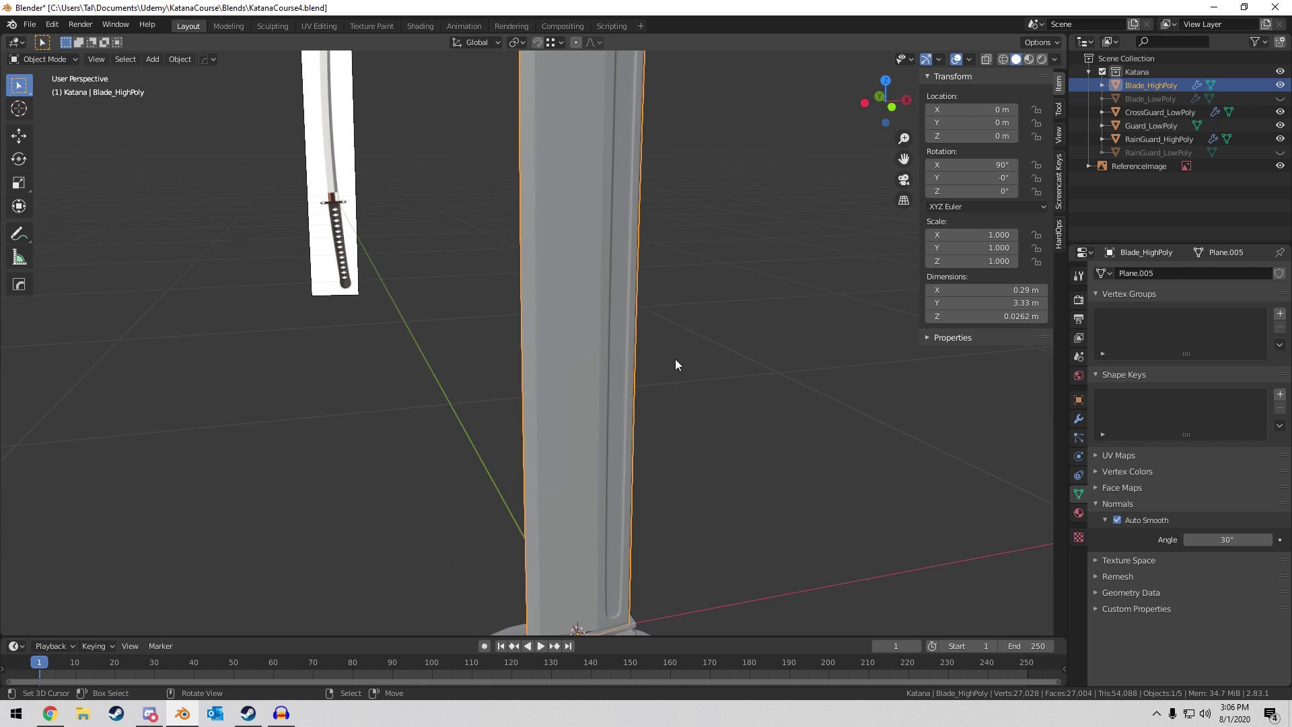
pyautogui.click(1204, 542)
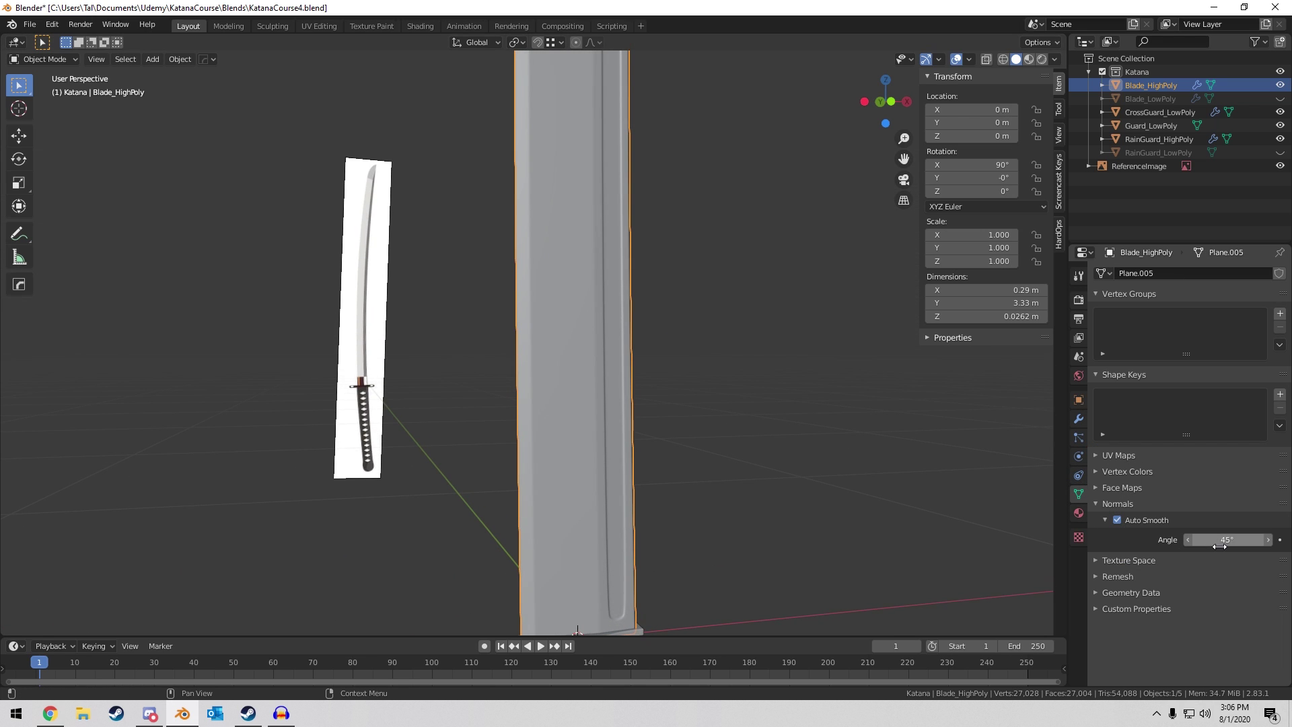
# Compare the blade tip's shading with Auto Smooth off and on, leave it enabled and clear the selection.
pyautogui.scroll(-5, 656, 210)
pyautogui.keyDown('shift'); pyautogui.moveTo(659, 216); pyautogui.dragTo(681, 552, button='middle'); pyautogui.keyUp('shift')
pyautogui.keyDown('shift'); pyautogui.moveTo(662, 74); pyautogui.dragTo(558, 414, button='middle'); pyautogui.keyUp('shift')
pyautogui.scroll(3, 642, 406)
pyautogui.scroll(3, 646, 377)
pyautogui.moveTo(797, 433); pyautogui.dragTo(816, 452, button='middle')
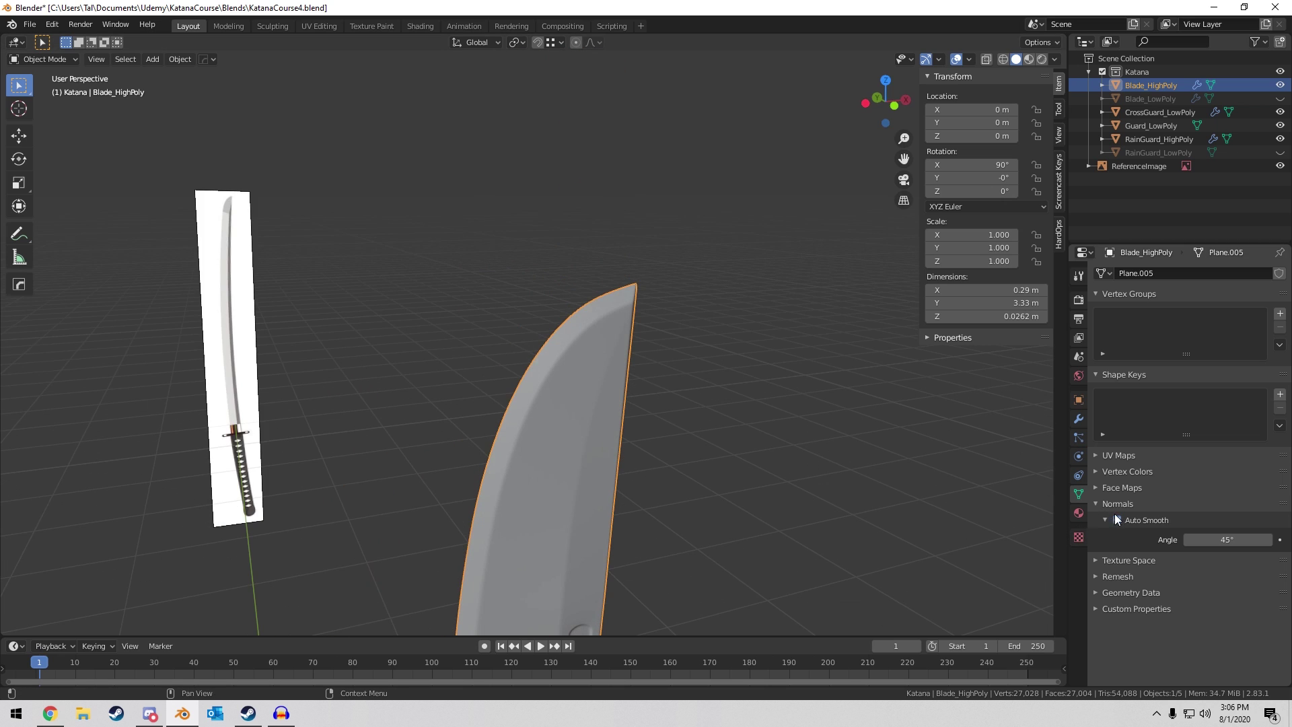
pyautogui.click(1118, 520)
pyautogui.click(1120, 522)
pyautogui.click(1120, 522)
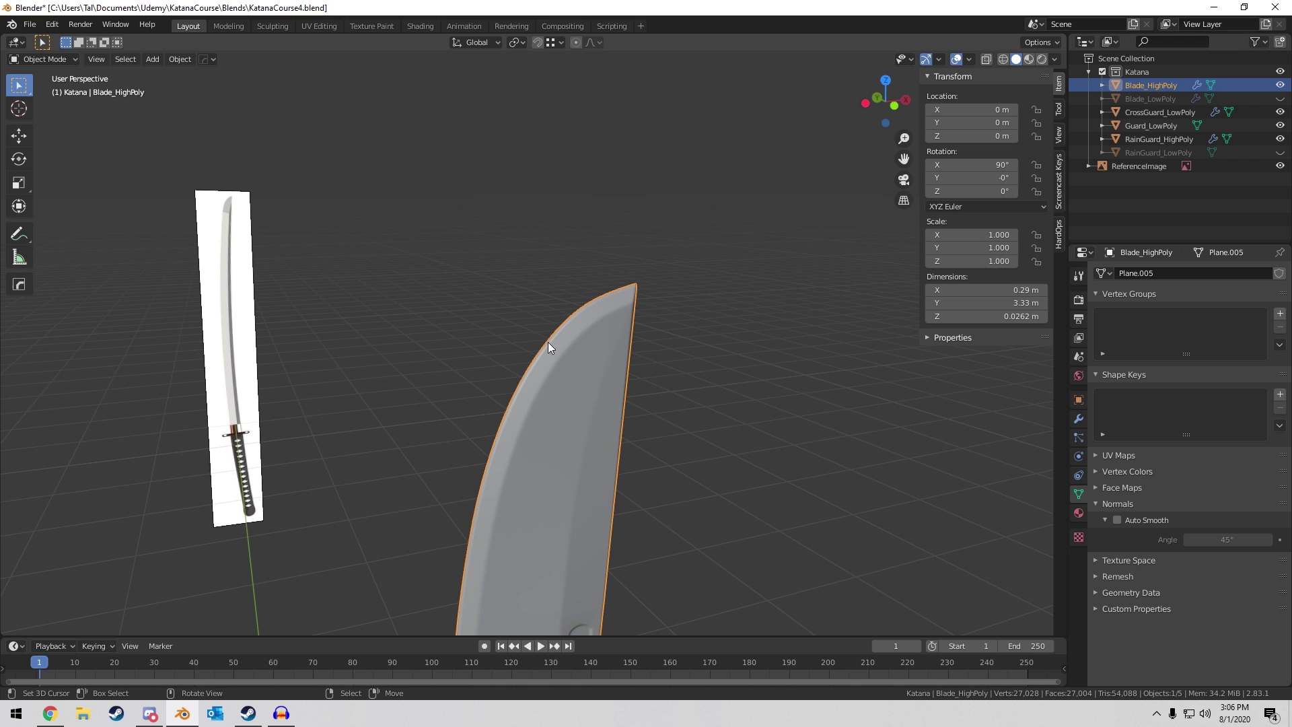
pyautogui.moveTo(572, 345); pyautogui.dragTo(601, 325, button='middle')
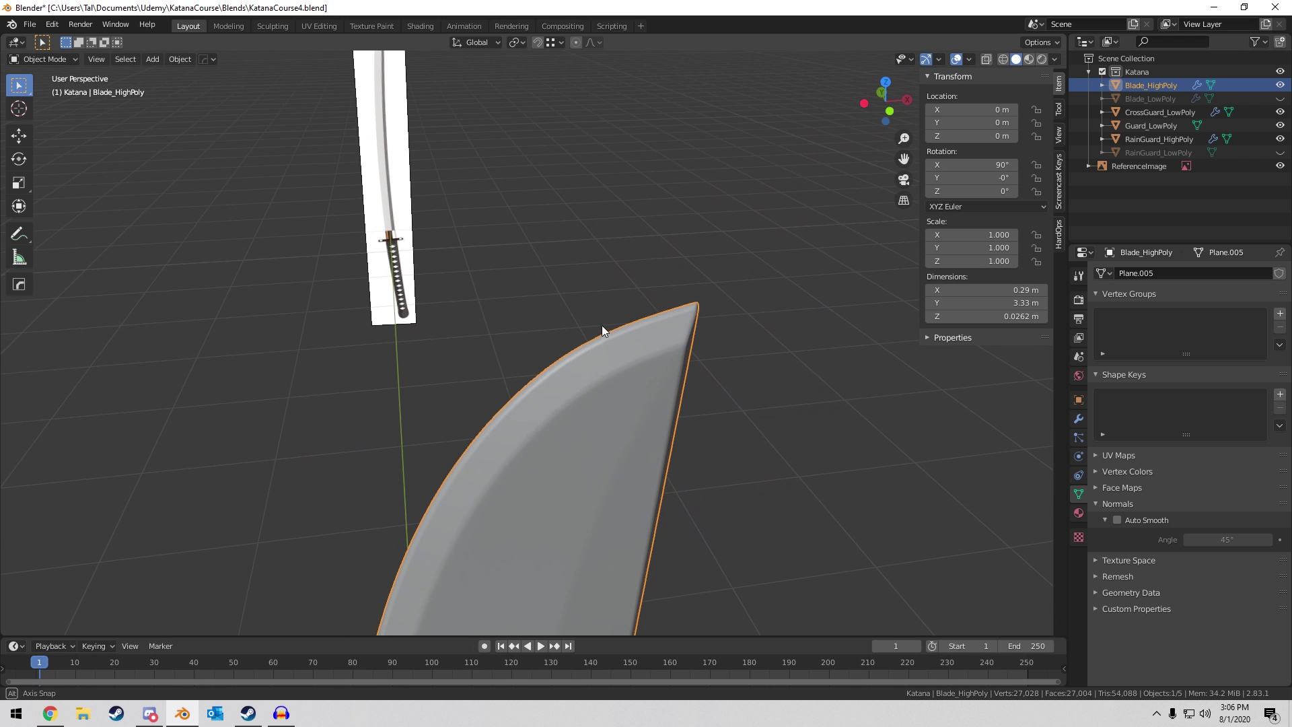
pyautogui.click(1117, 520)
pyautogui.moveTo(841, 437); pyautogui.dragTo(1044, 482, button='middle')
pyautogui.moveTo(600, 397); pyautogui.dragTo(665, 355, button='middle')
pyautogui.hotkey('alt', 'a')
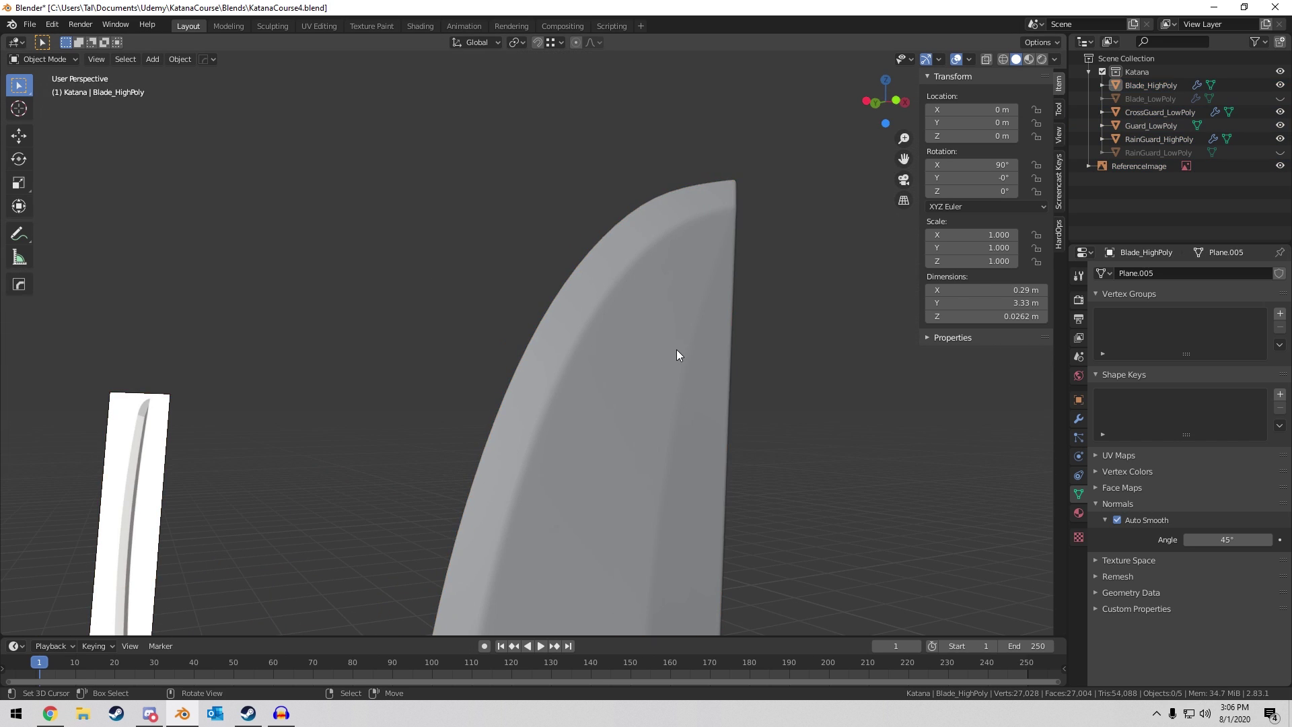
# Select the round cross guard, frame it up close and save the katana file.
pyautogui.scroll(-5, 676, 349)
pyautogui.scroll(-7, 639, 242)
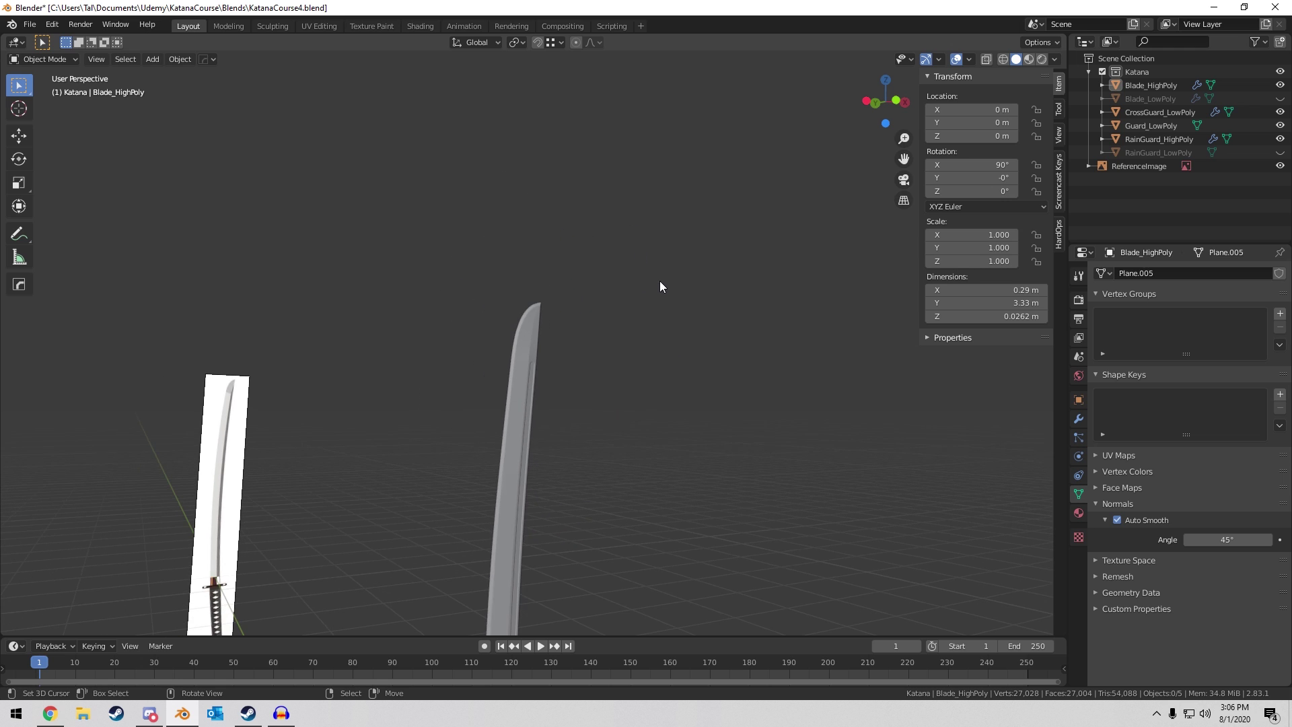
pyautogui.keyDown('shift'); pyautogui.moveTo(675, 428); pyautogui.dragTo(696, 94, button='middle'); pyautogui.keyUp('shift')
pyautogui.keyDown('shift'); pyautogui.moveTo(688, 417); pyautogui.dragTo(691, 370, button='middle'); pyautogui.keyUp('shift')
pyautogui.moveTo(656, 436); pyautogui.dragTo(639, 346, button='middle')
pyautogui.click(581, 409)
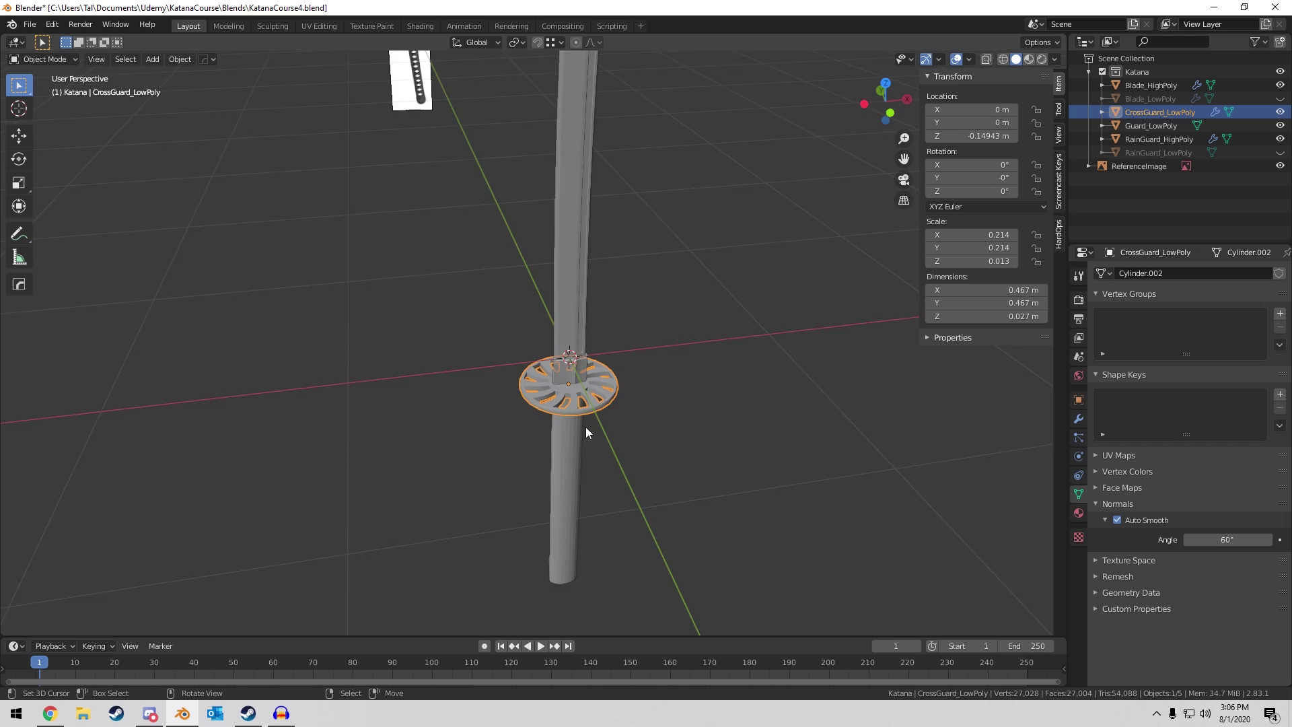
pyautogui.press('KP_Decimal')
pyautogui.hotkey('ctrl', 's')
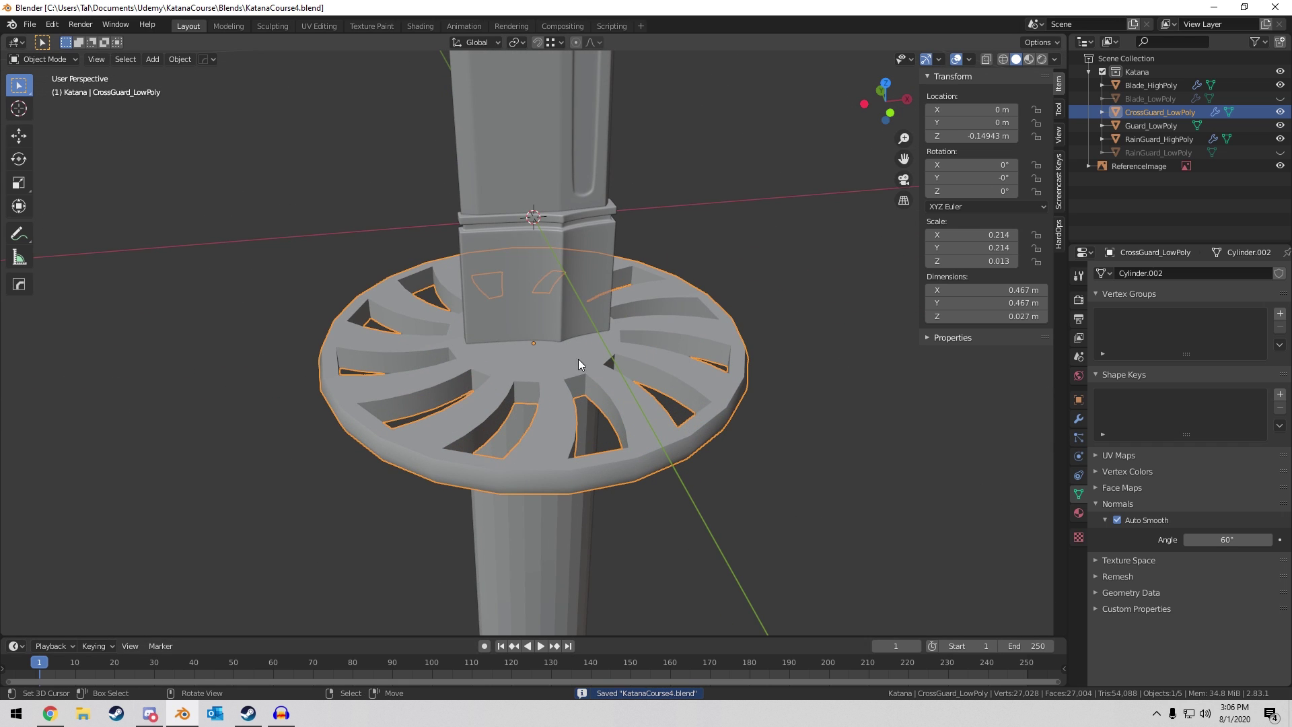
pyautogui.scroll(3, 577, 341)
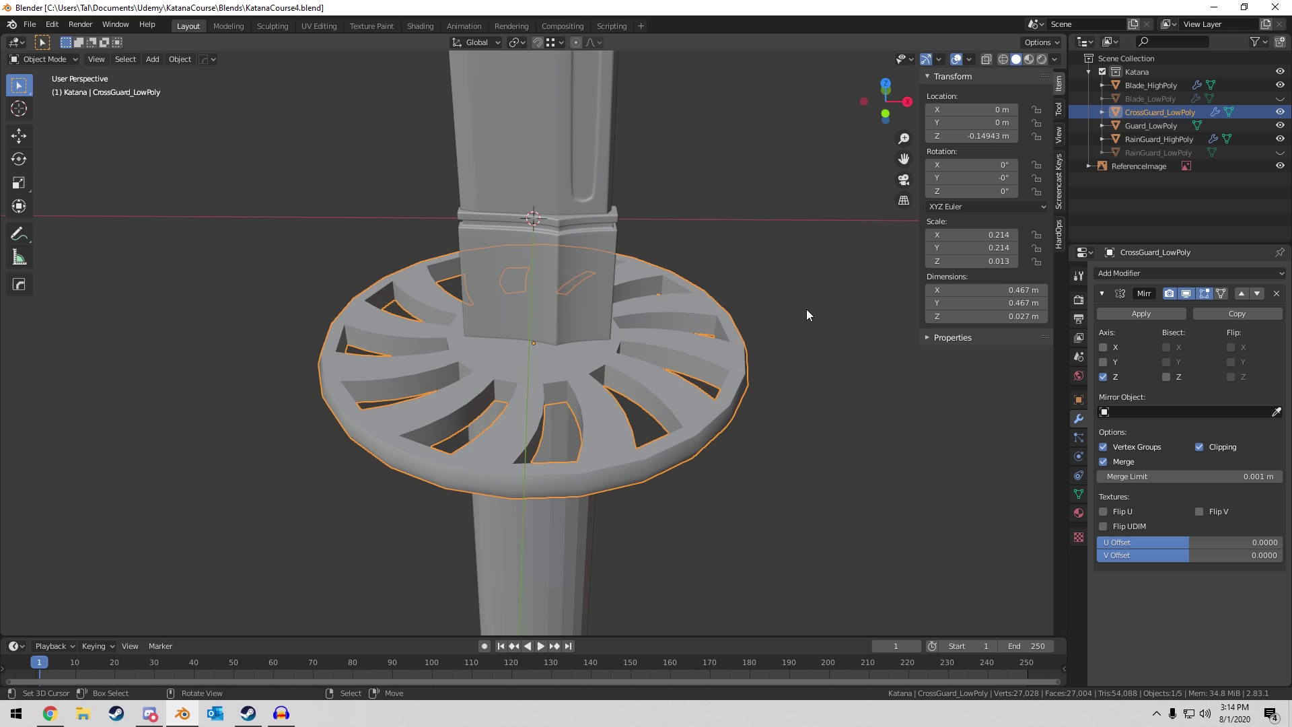
# Add a Bevel modifier to the round cross guard.
pyautogui.moveTo(806, 308); pyautogui.dragTo(567, 304, button='middle')
pyautogui.rightClick(566, 304)
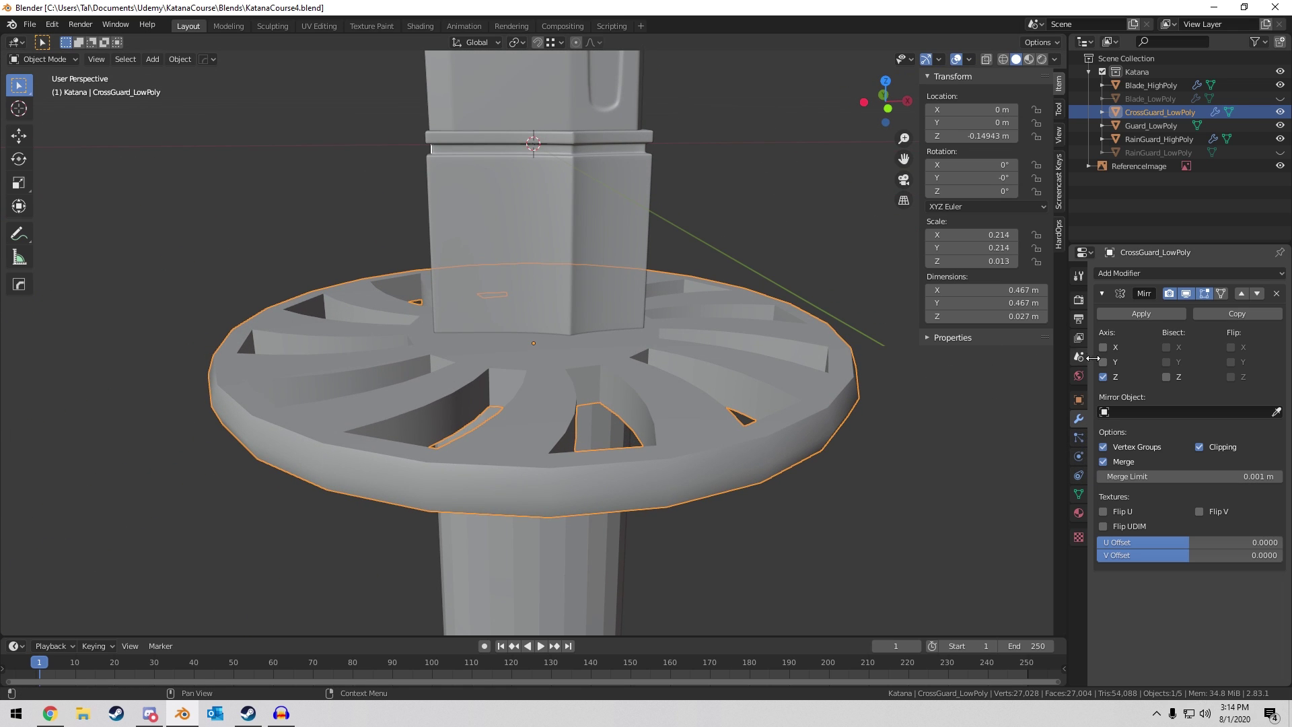
pyautogui.click(1151, 273)
pyautogui.click(1046, 318)
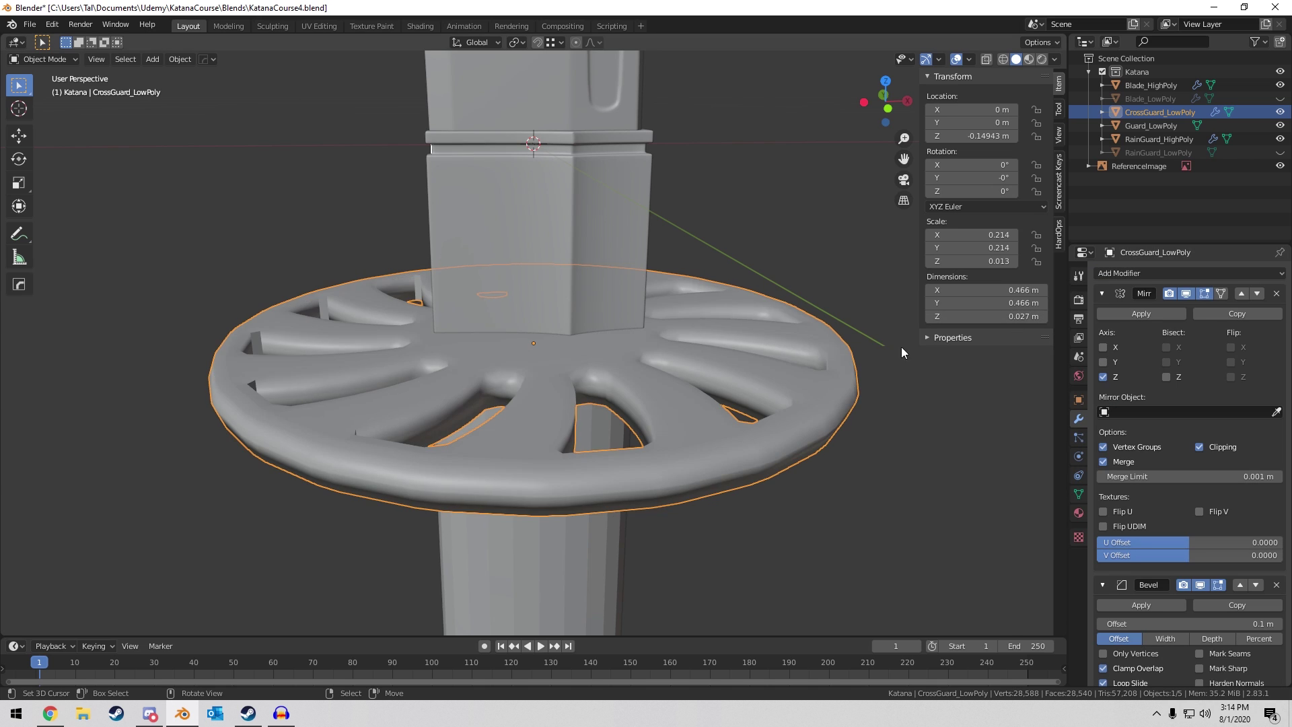
# Set the cross guard's bevel to a 0.002 m offset and 3 segments, with Clamp Overlap disabled.
pyautogui.scroll(2, 828, 351)
pyautogui.scroll(-2, 1205, 592)
pyautogui.doubleClick(1214, 570)
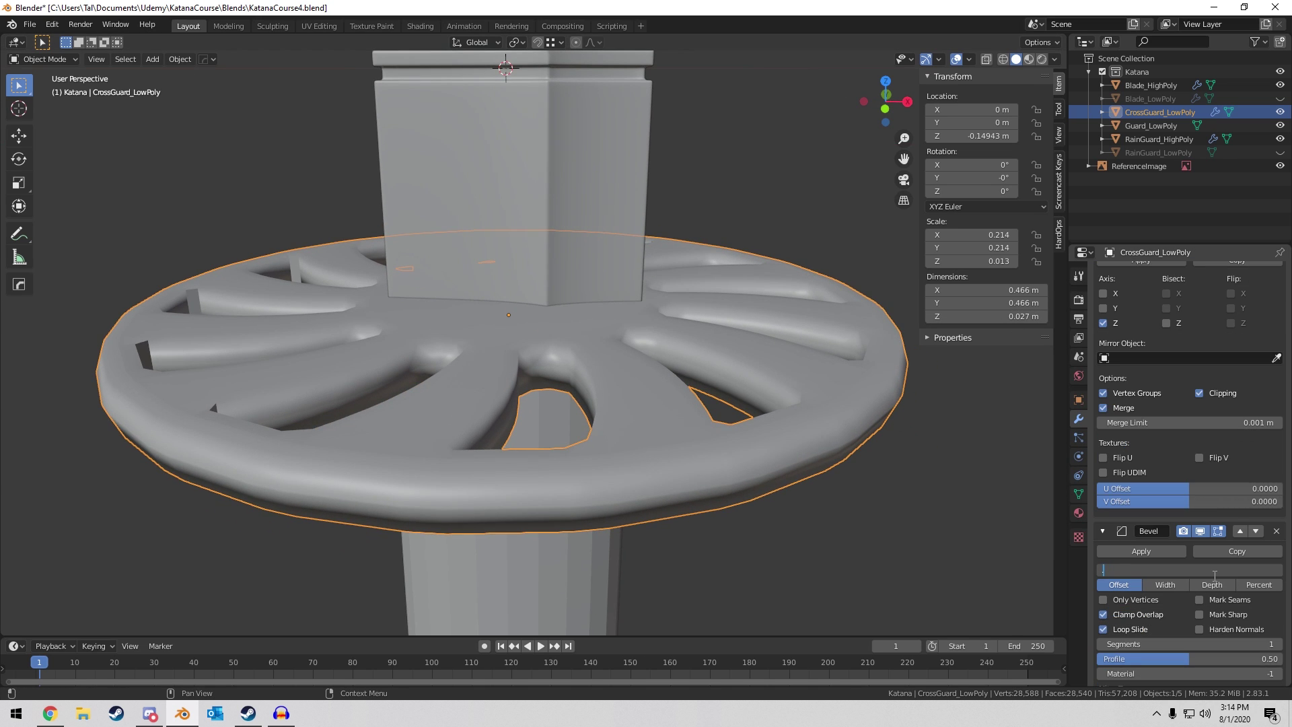
pyautogui.press('Return')
pyautogui.scroll(-3, 1211, 572)
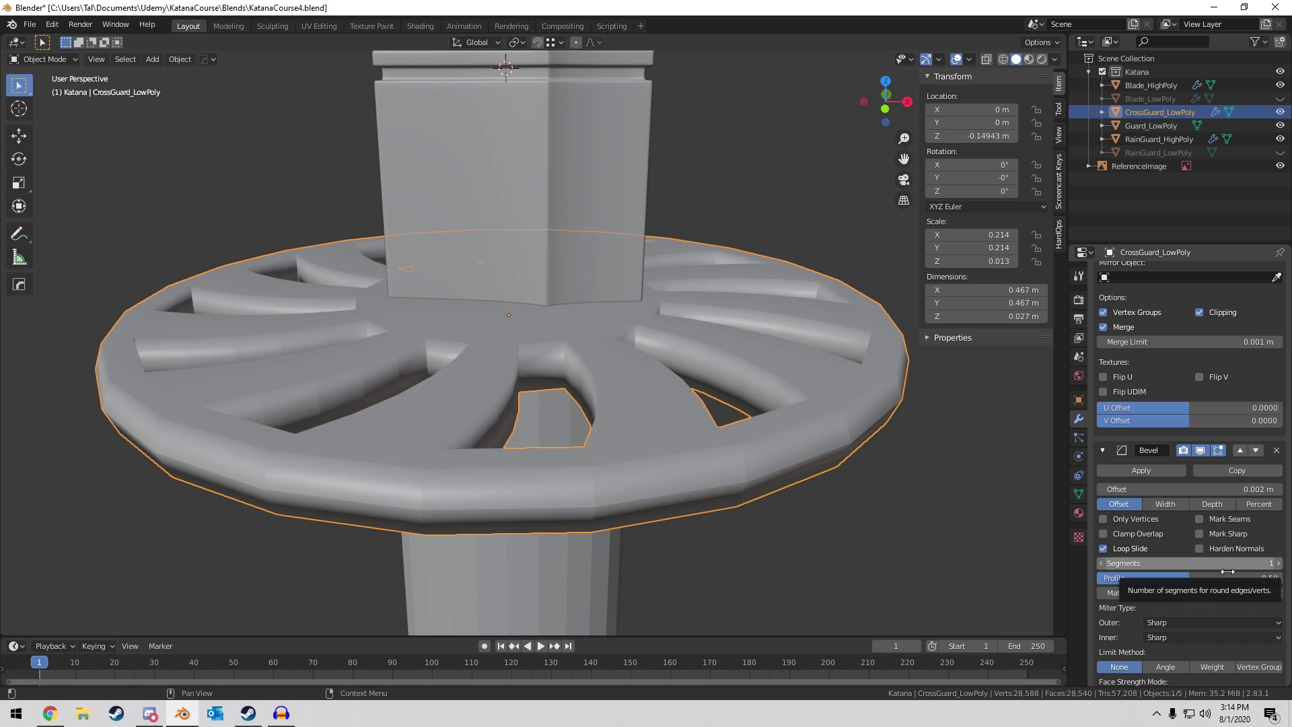
pyautogui.click(1227, 569)
pyautogui.write('3')
pyautogui.press('Return')
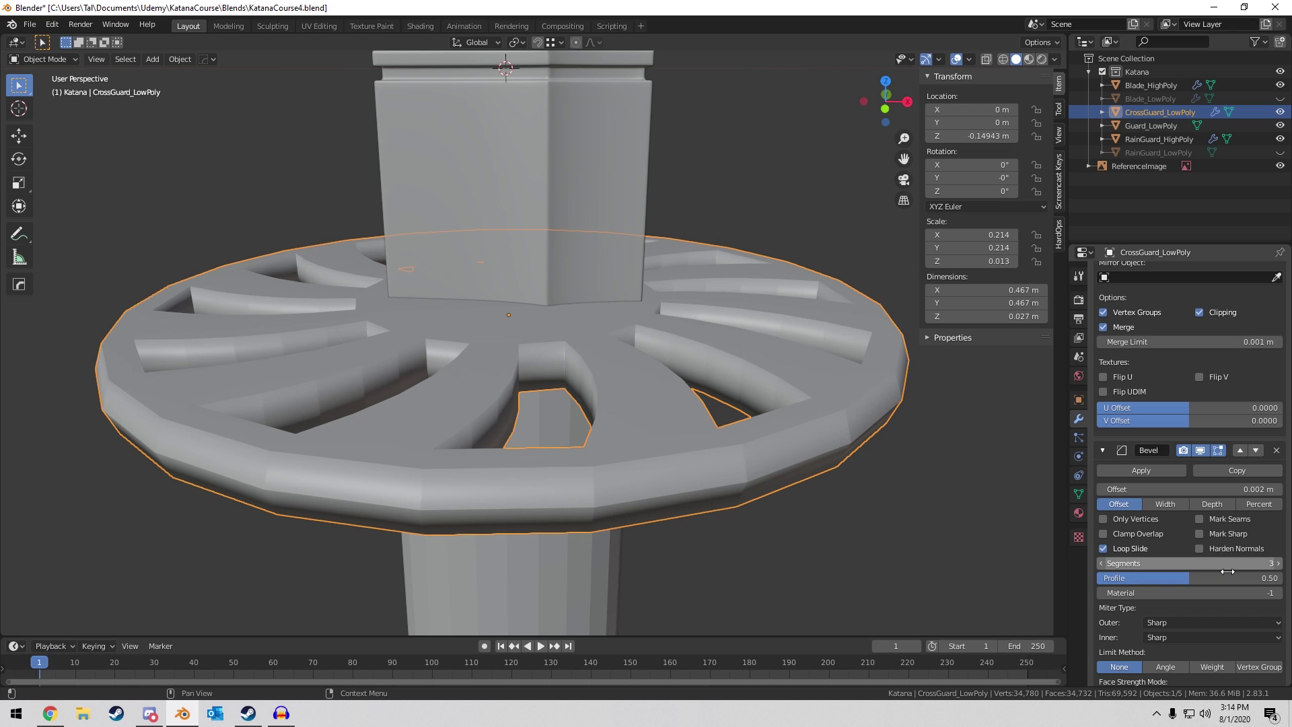
# Set the bevel's outer miter to Arc and its limit method to Angle.
pyautogui.scroll(-3, 1220, 568)
pyautogui.click(1215, 546)
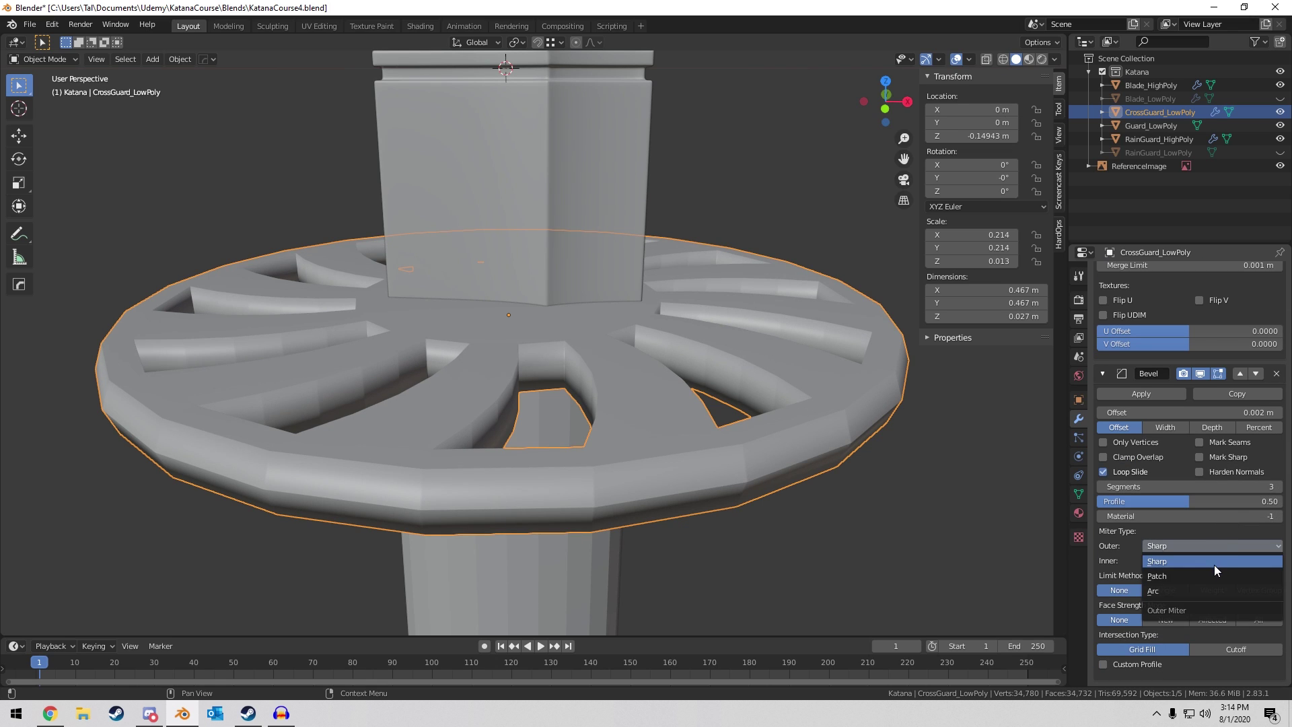
pyautogui.click(1201, 589)
pyautogui.click(1177, 590)
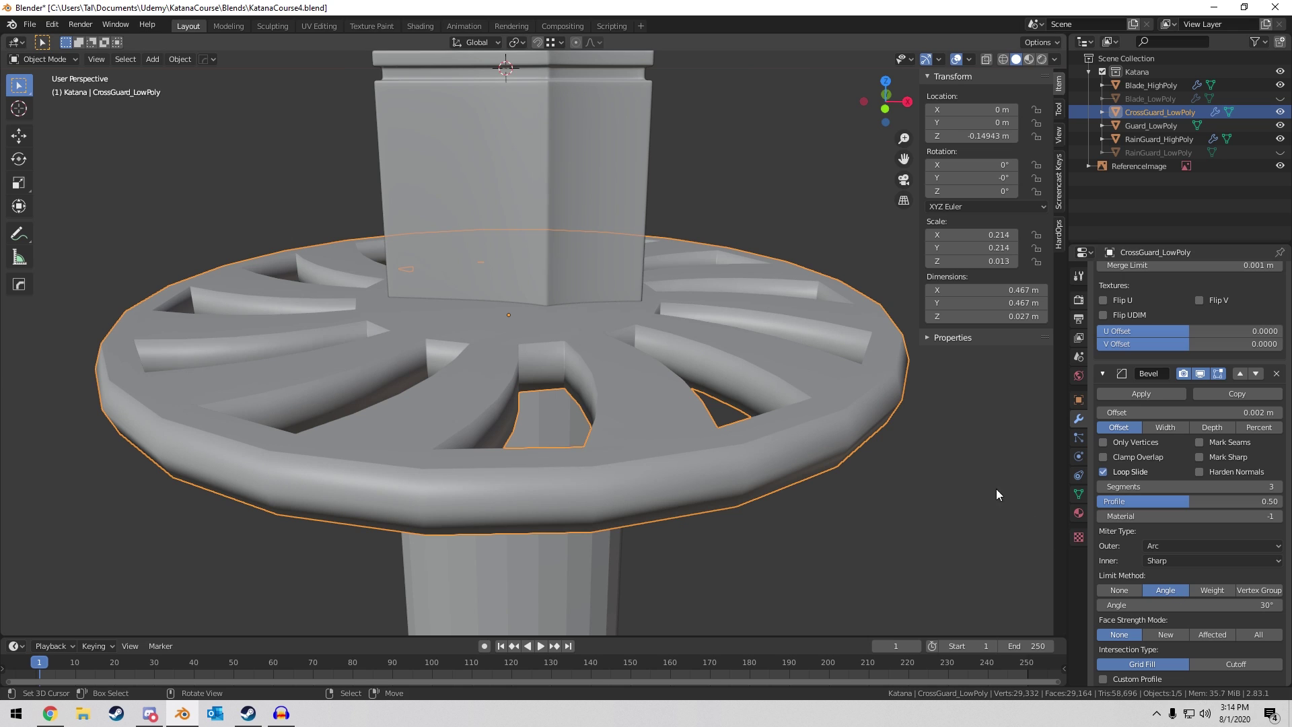
# Try applying location, rotation and scale to the cross guard, and undo it after checking the mirrored result.
pyautogui.scroll(-2, 905, 438)
pyautogui.moveTo(906, 439); pyautogui.dragTo(664, 330, button='middle')
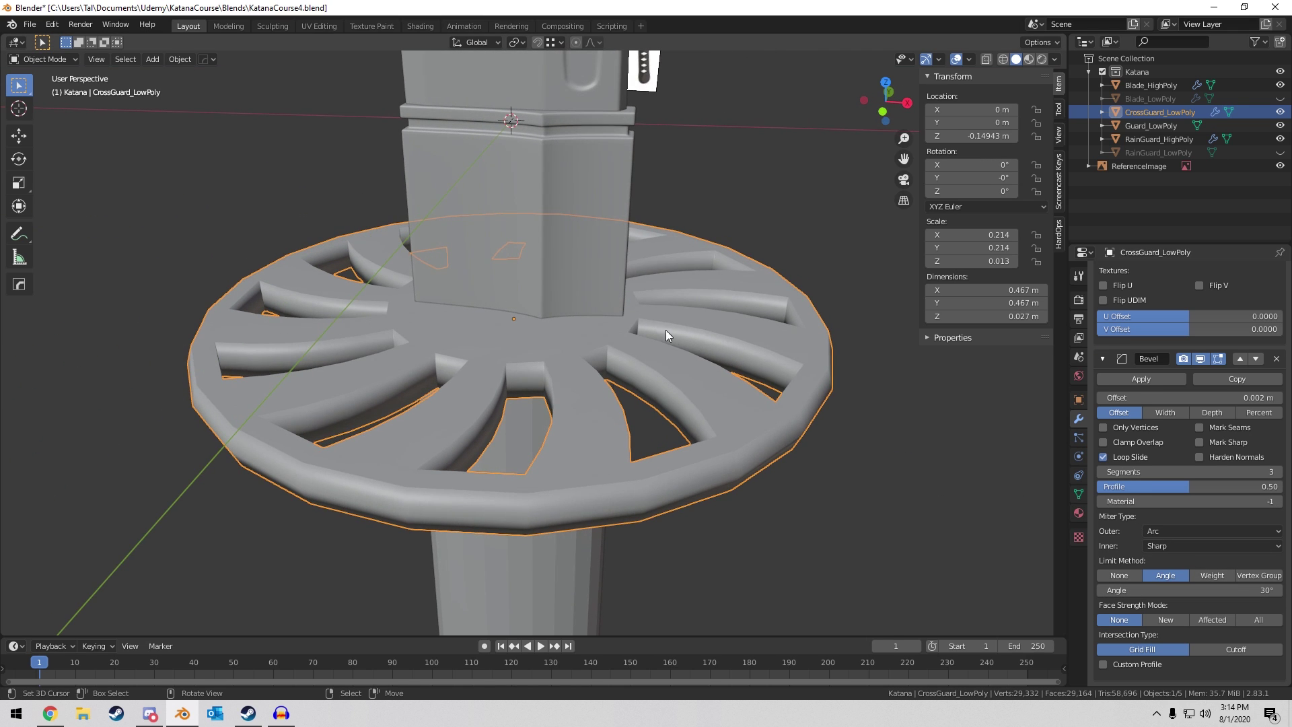
pyautogui.hotkey('ctrl', 'a')
pyautogui.click(682, 357)
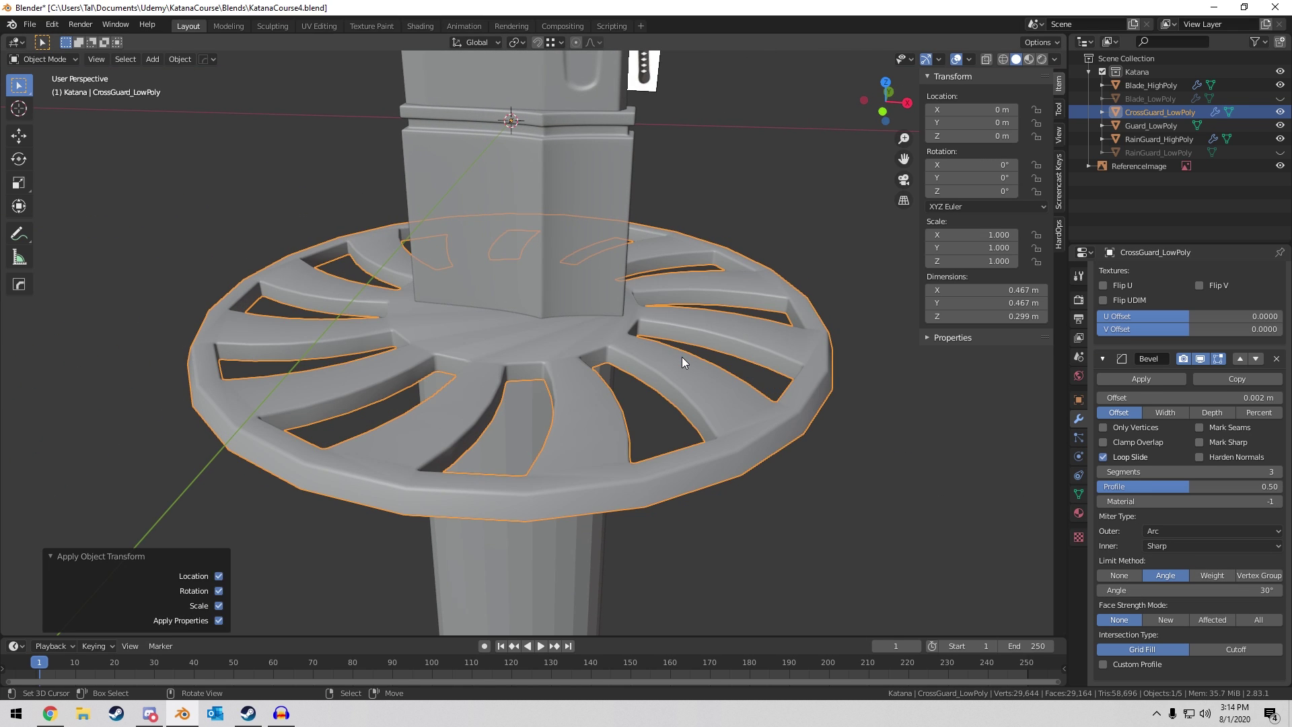
pyautogui.scroll(3, 713, 367)
pyautogui.moveTo(695, 338); pyautogui.dragTo(624, 248, button='middle')
pyautogui.scroll(-4, 692, 333)
pyautogui.scroll(-5, 640, 298)
pyautogui.scroll(2, 641, 297)
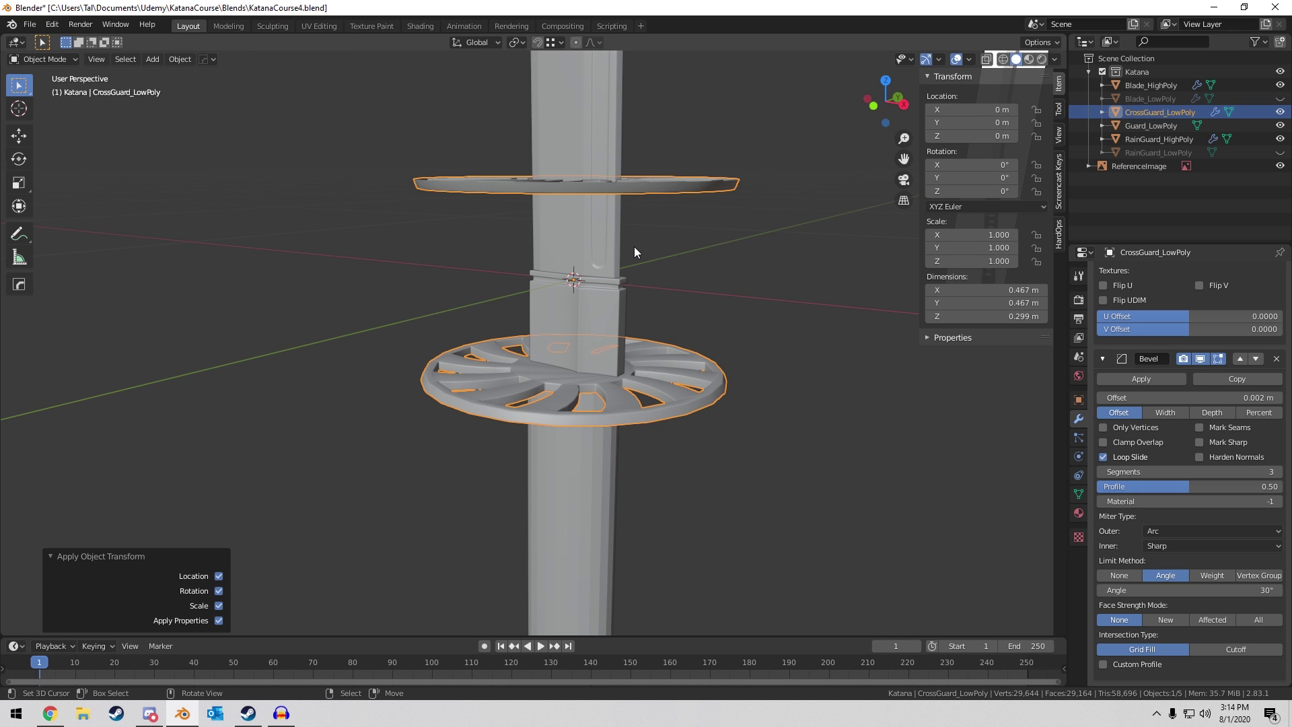
pyautogui.moveTo(634, 246); pyautogui.dragTo(570, 269, button='middle')
pyautogui.moveTo(612, 387); pyautogui.dragTo(604, 334, button='middle')
pyautogui.hotkey('ctrl', 'z')
# Apply only the scale of the cross guard.
pyautogui.hotkey('ctrl', 'a')
pyautogui.click(652, 311)
# Inset the cross guard's central face by about 0.007 m, merge the inner face to a single point and leave Edit Mode.
pyautogui.scroll(4, 604, 334)
pyautogui.press('Tab')
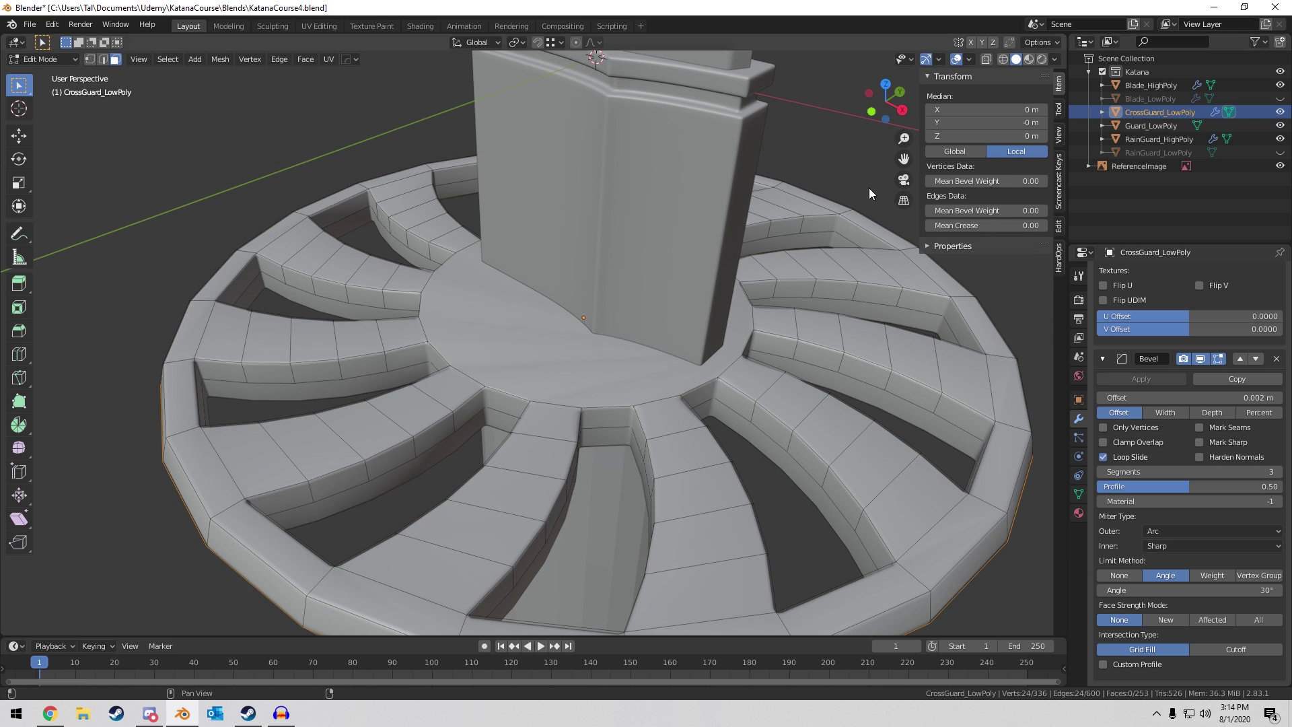
pyautogui.click(531, 312)
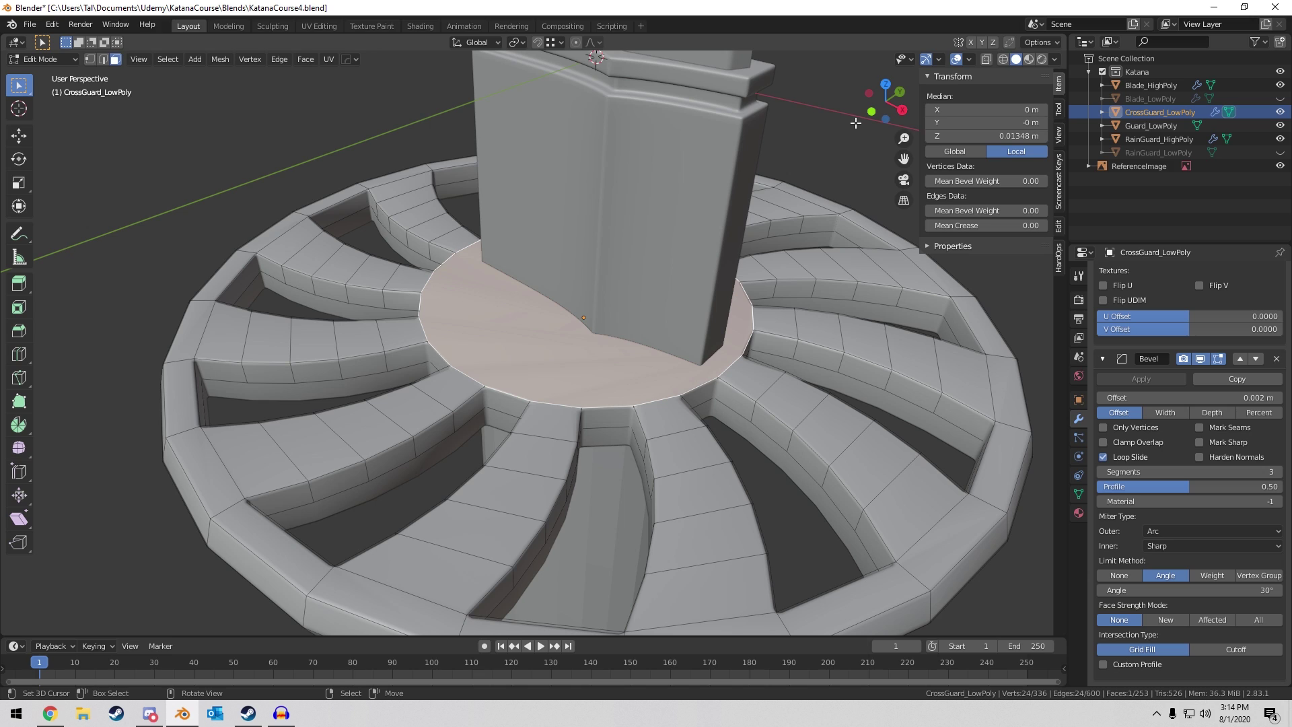
pyautogui.press('i')
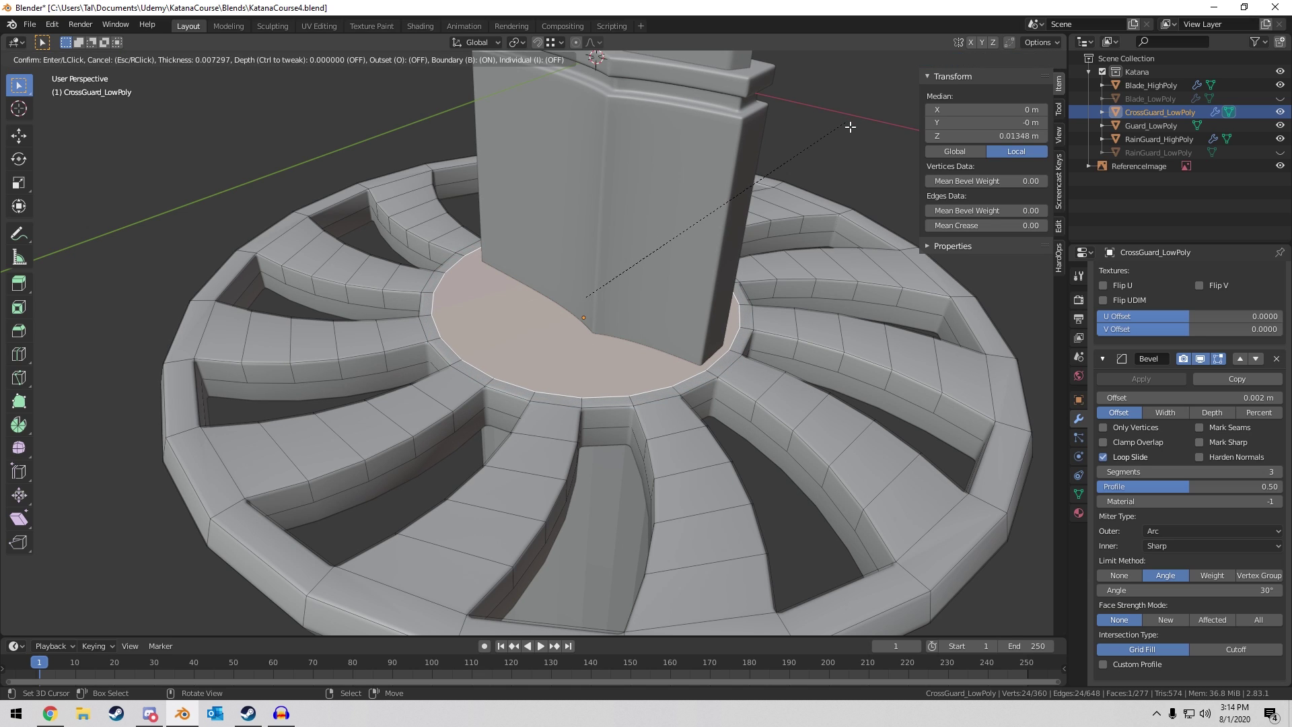
pyautogui.click(850, 127)
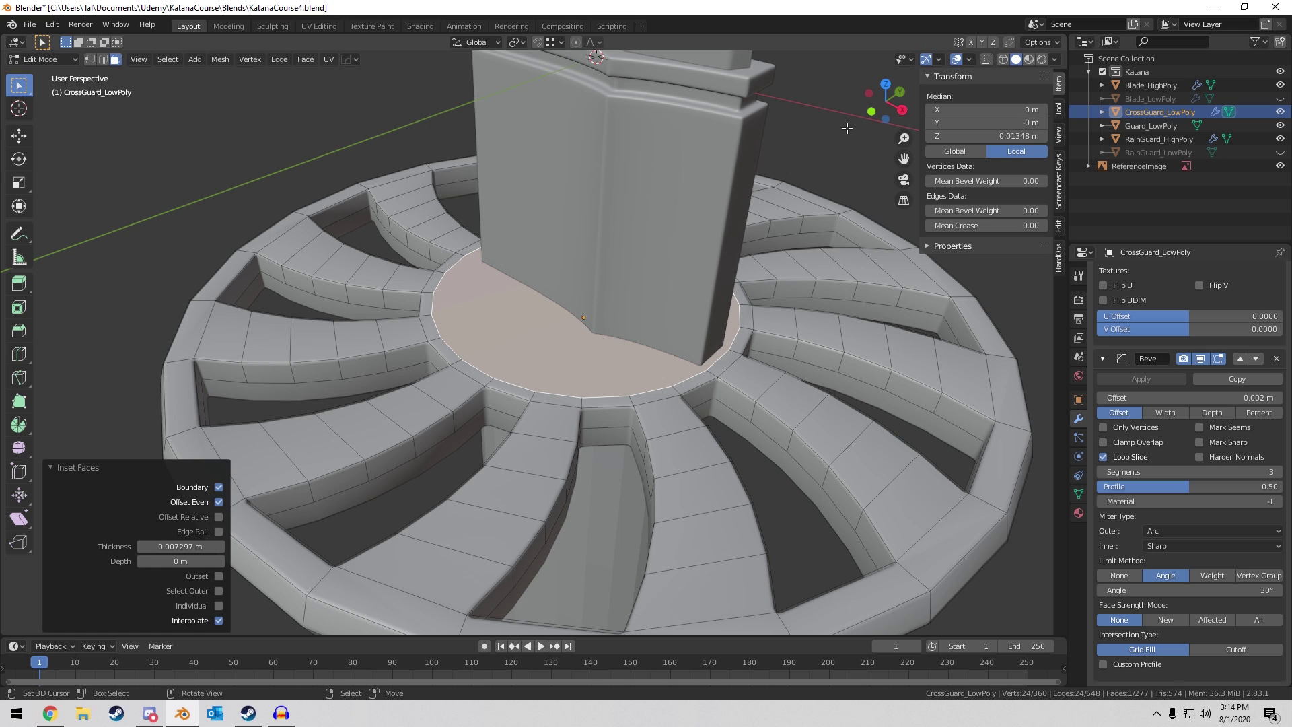
pyautogui.press('m')
pyautogui.click(795, 146)
pyautogui.press('Tab')
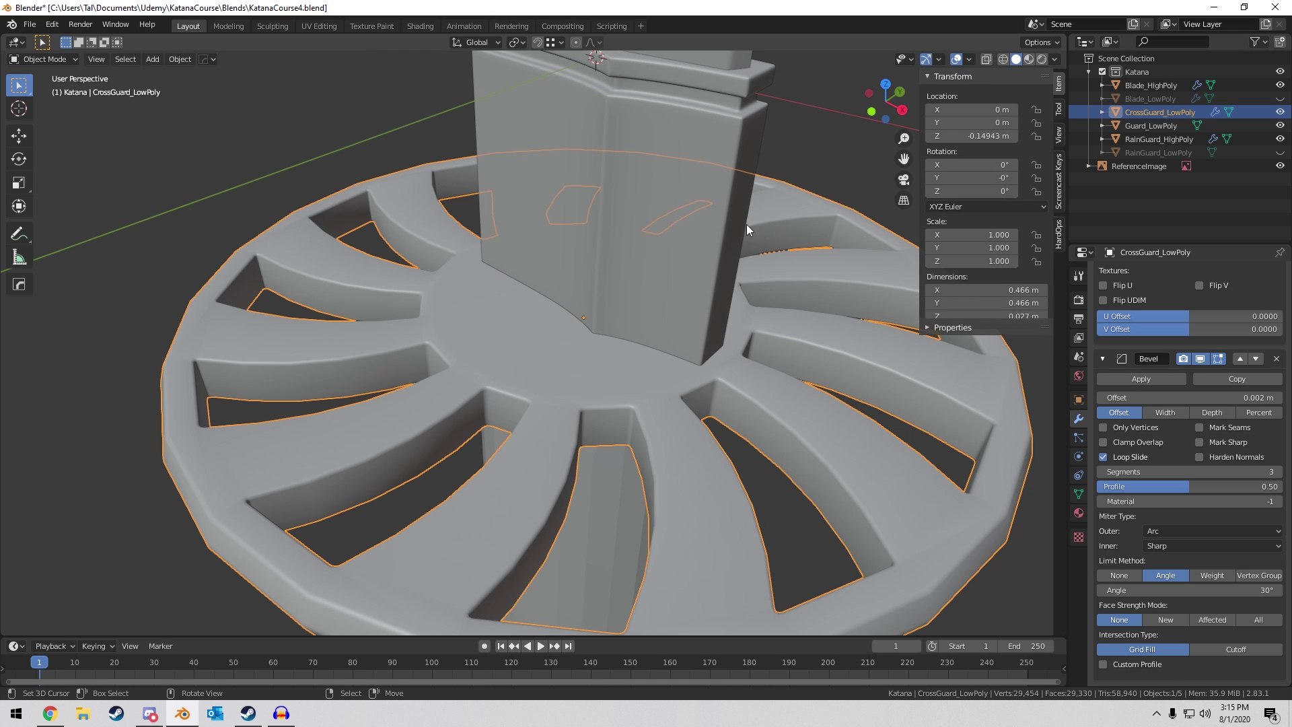
# Add level 3 subdivision to the cross guard and check the smoothed rim and slots.
pyautogui.moveTo(745, 224); pyautogui.dragTo(428, 249, button='middle')
pyautogui.moveTo(498, 272); pyautogui.dragTo(552, 300, button='middle')
pyautogui.rightClick(564, 355)
pyautogui.rightClick(520, 373)
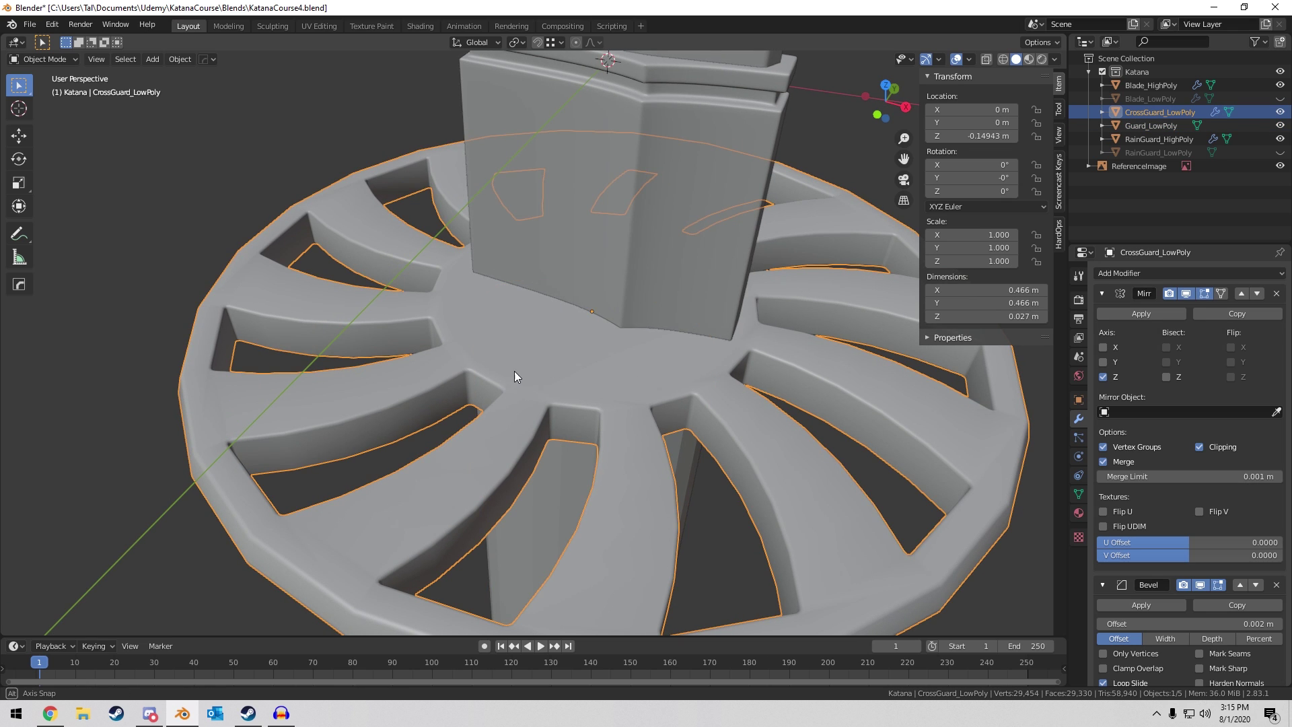
pyautogui.moveTo(515, 370); pyautogui.dragTo(495, 345, button='middle')
pyautogui.hotkey('ctrl', '2')
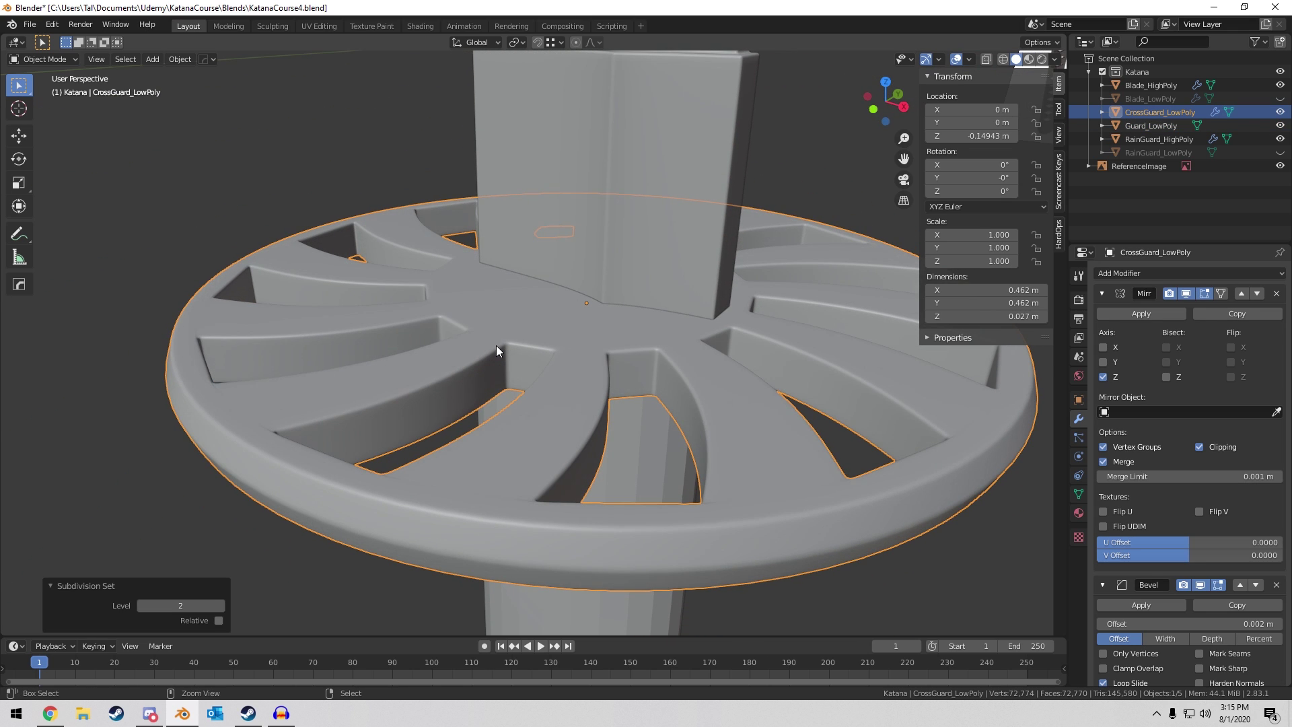
pyautogui.hotkey('ctrl', '3')
pyautogui.scroll(-7, 725, 324)
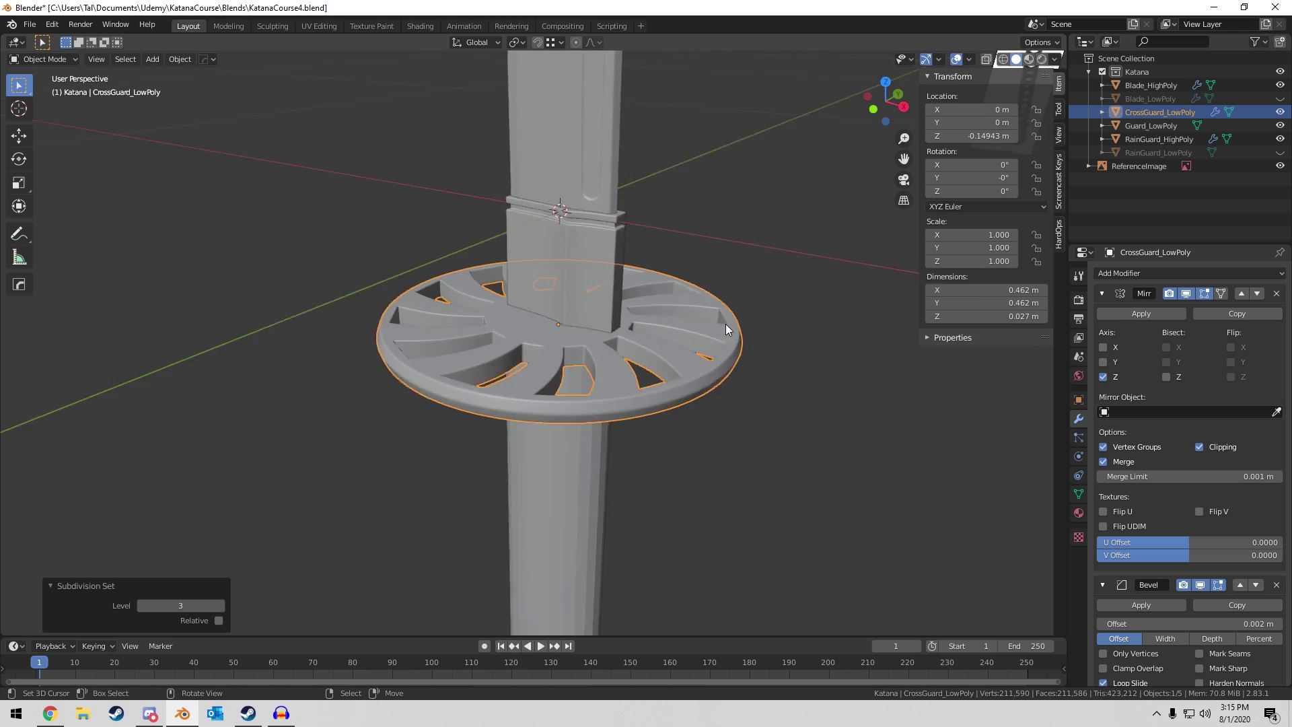
pyautogui.moveTo(725, 324); pyautogui.dragTo(624, 296, button='middle')
pyautogui.scroll(7, 435, 292)
pyautogui.moveTo(436, 293); pyautogui.dragTo(544, 349, button='middle')
pyautogui.scroll(-4, 544, 348)
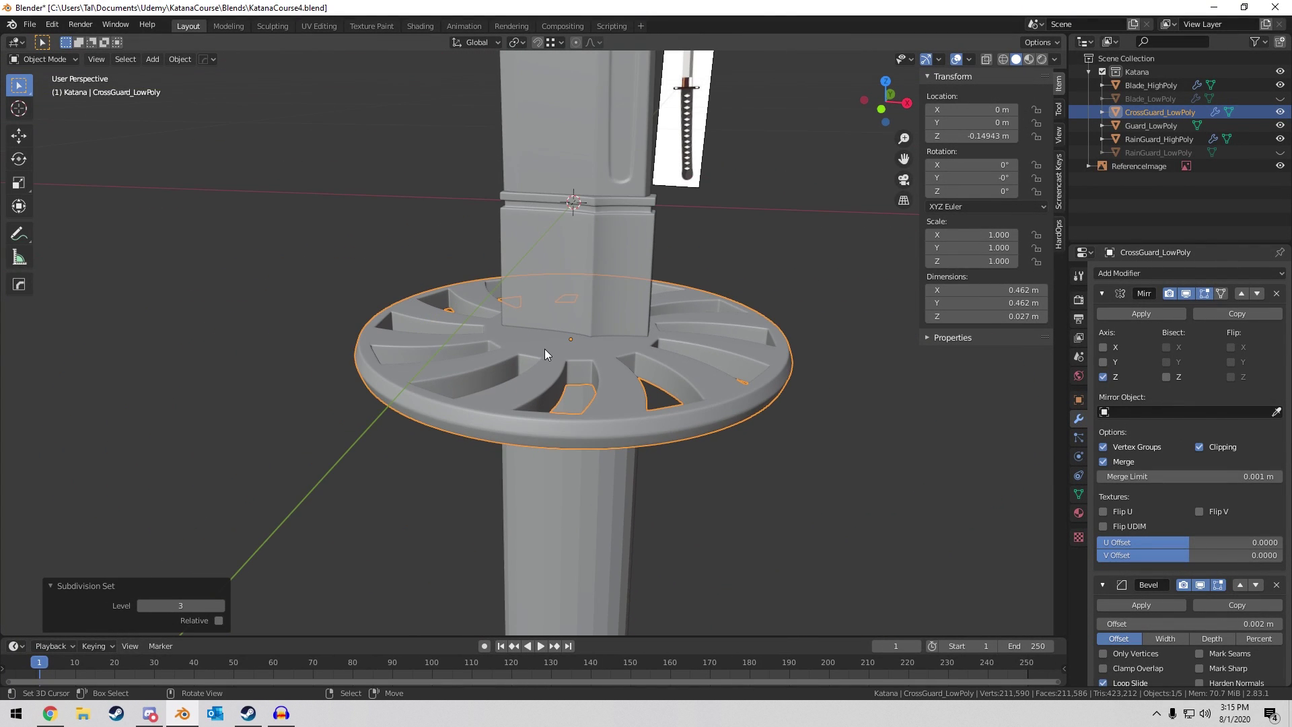
# Try thinning the cross guard by scaling it to about 0.857 along Z and applying the scale.
pyautogui.click(550, 345)
pyautogui.click(477, 345)
pyautogui.scroll(3, 477, 346)
pyautogui.press('s')
pyautogui.press('z')
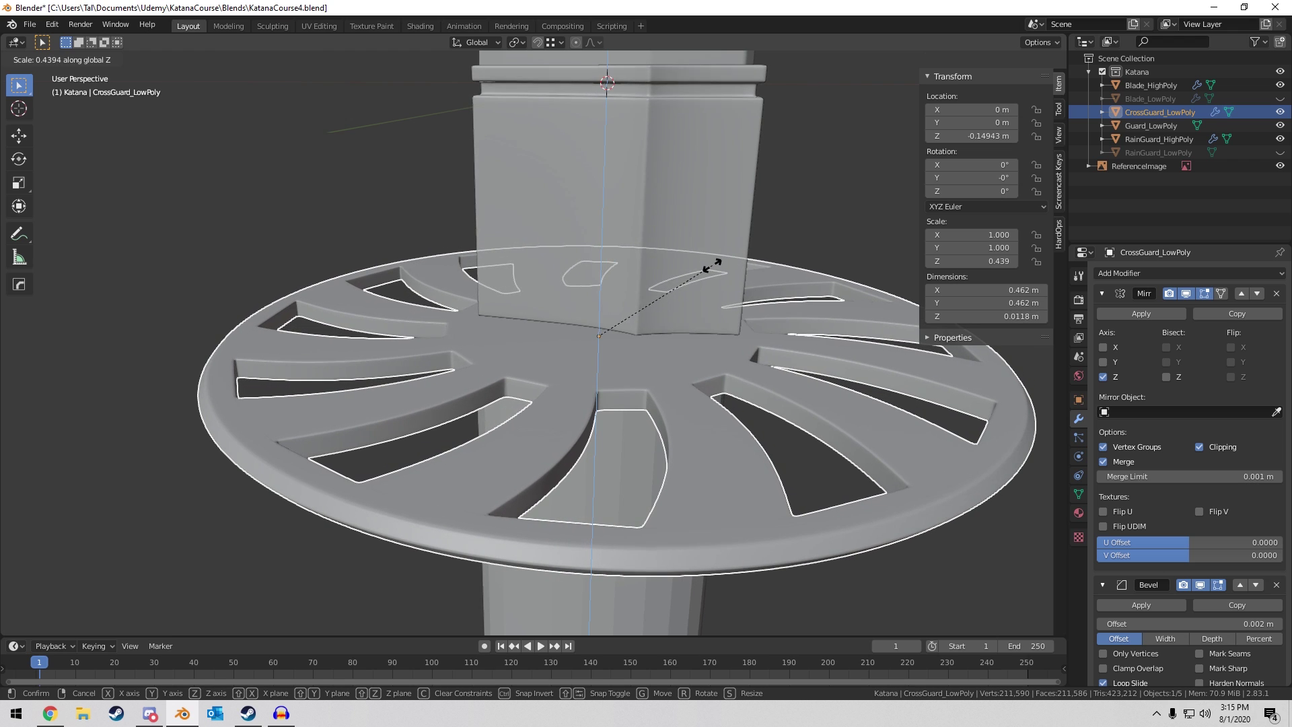
pyautogui.press('Escape')
pyautogui.moveTo(738, 220); pyautogui.dragTo(752, 245, button='middle')
pyautogui.press('s')
pyautogui.press('z')
pyautogui.click(746, 214)
pyautogui.hotkey('ctrl', 'a')
pyautogui.click(752, 245)
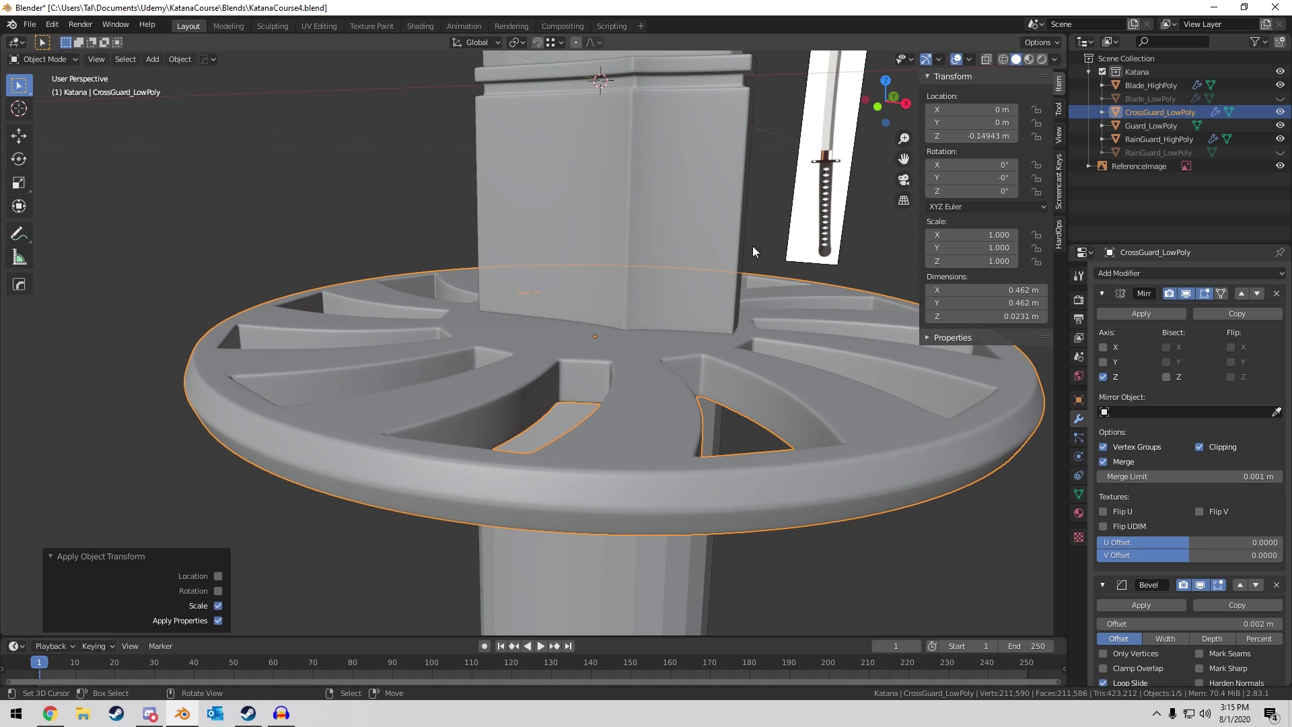
# Undo the applied scale and clear the cross guard's scale to restore its original thickness.
pyautogui.scroll(-3, 688, 272)
pyautogui.moveTo(688, 272)
pyautogui.mouseDown(button='middle')
pyautogui.moveTo(592, 244)
pyautogui.moveTo(707, 269)
pyautogui.mouseUp(button='middle')
pyautogui.hotkey('ctrl', 'z')
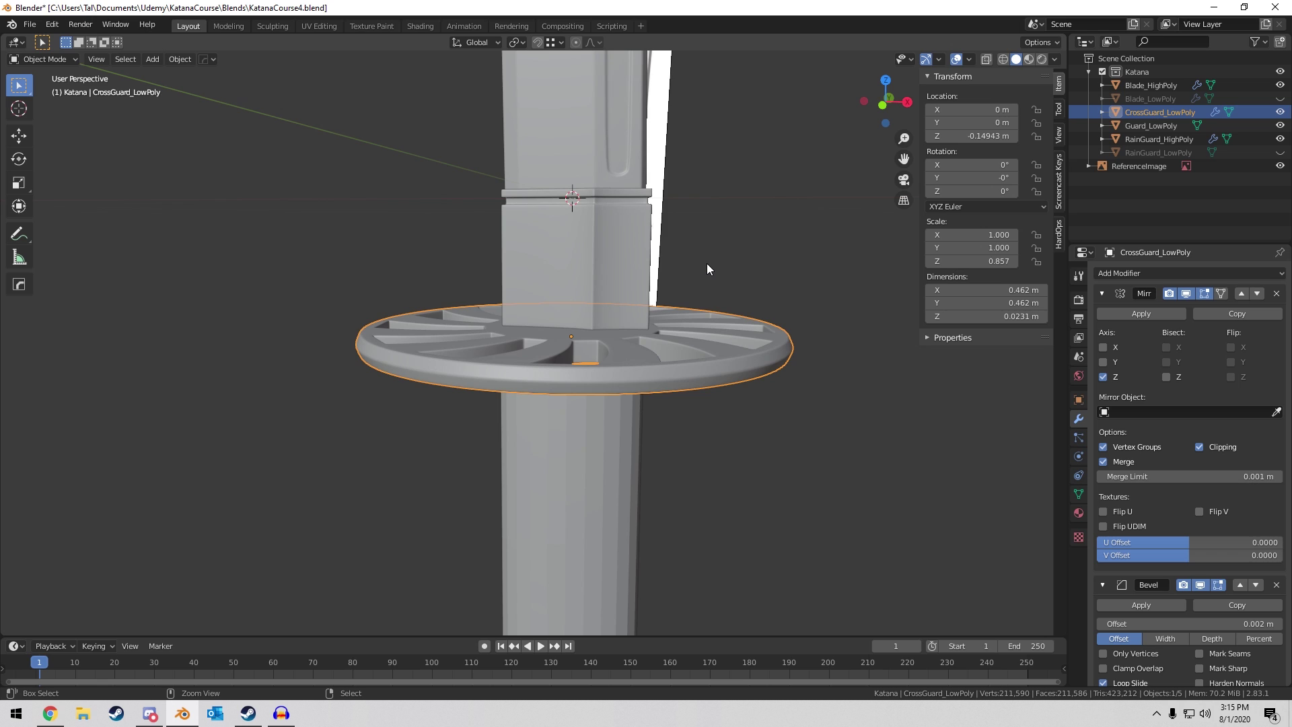
pyautogui.hotkey('alt', 's')
# Save the katana file with the bevelled and subdivided cross guard.
pyautogui.scroll(2, 740, 268)
pyautogui.moveTo(740, 268); pyautogui.dragTo(712, 278, button='middle')
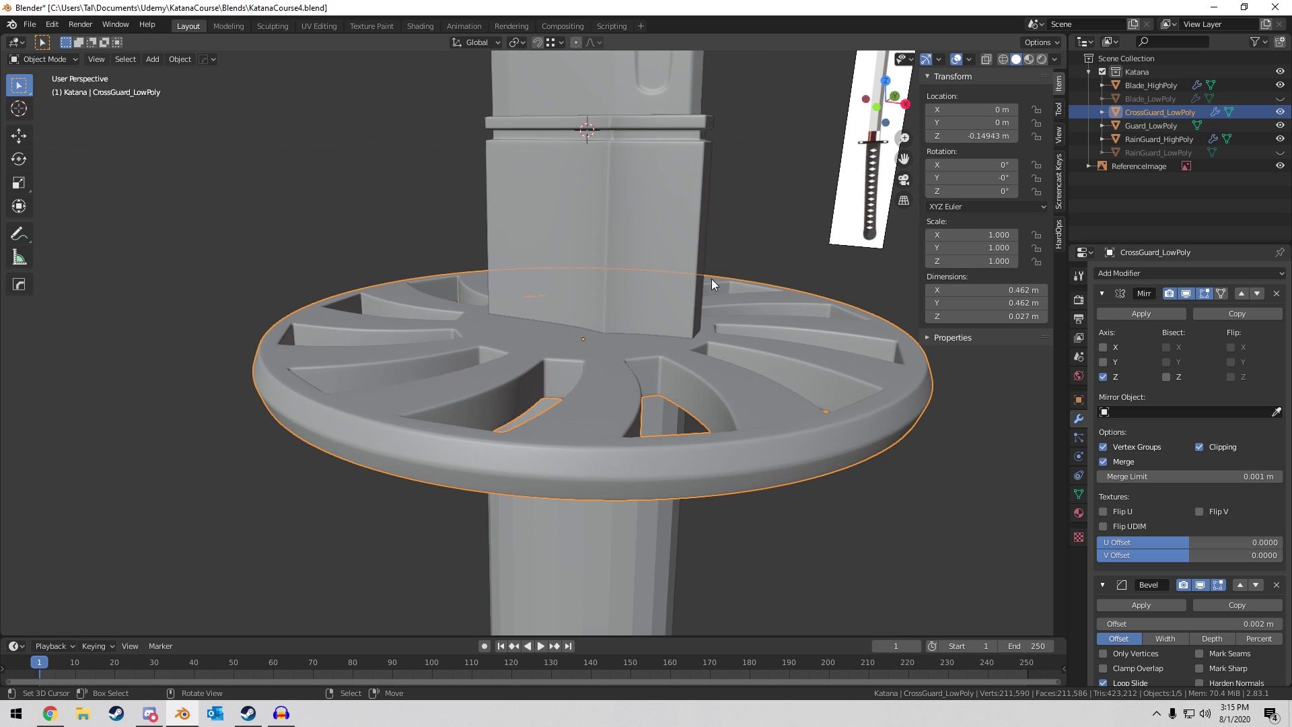
pyautogui.hotkey('ctrl', 's')
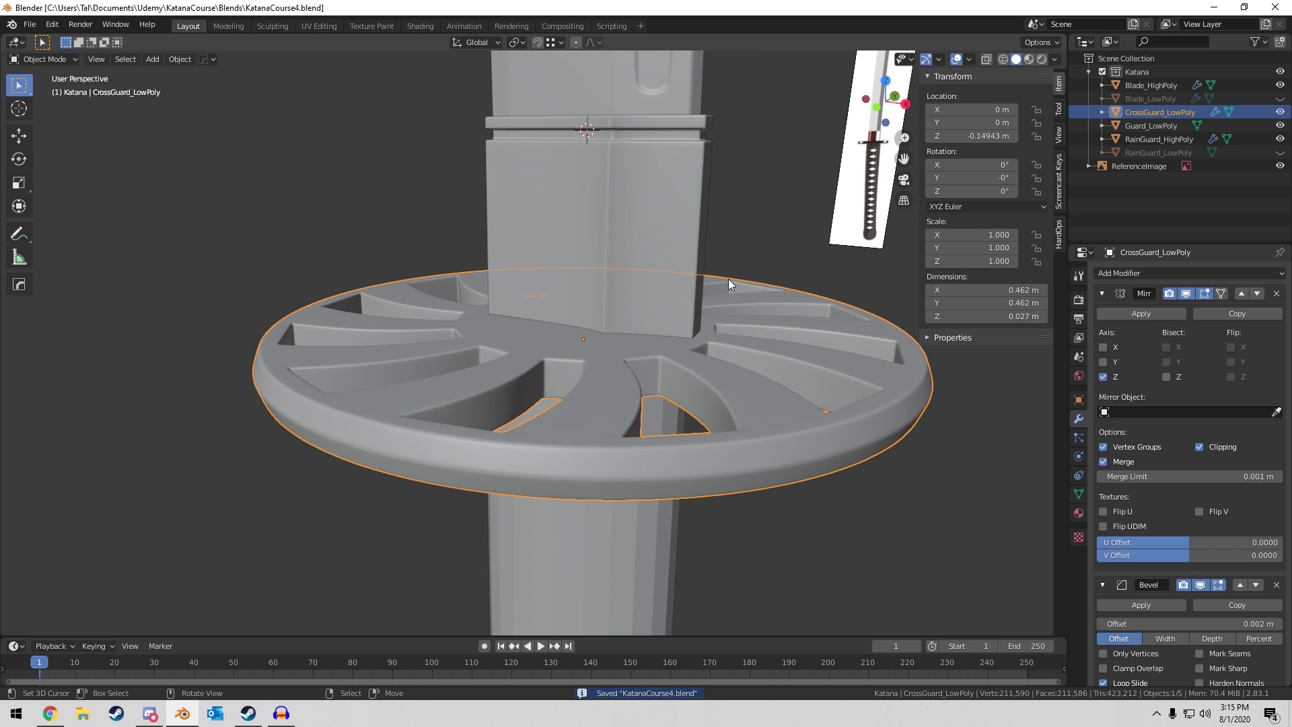
# Duplicate the cross guard in place and name one copy CrossGuard_HighPoly, keeping the other as CrossGuard_LowPoly.
pyautogui.moveTo(700, 336); pyautogui.dragTo(717, 374, button='middle')
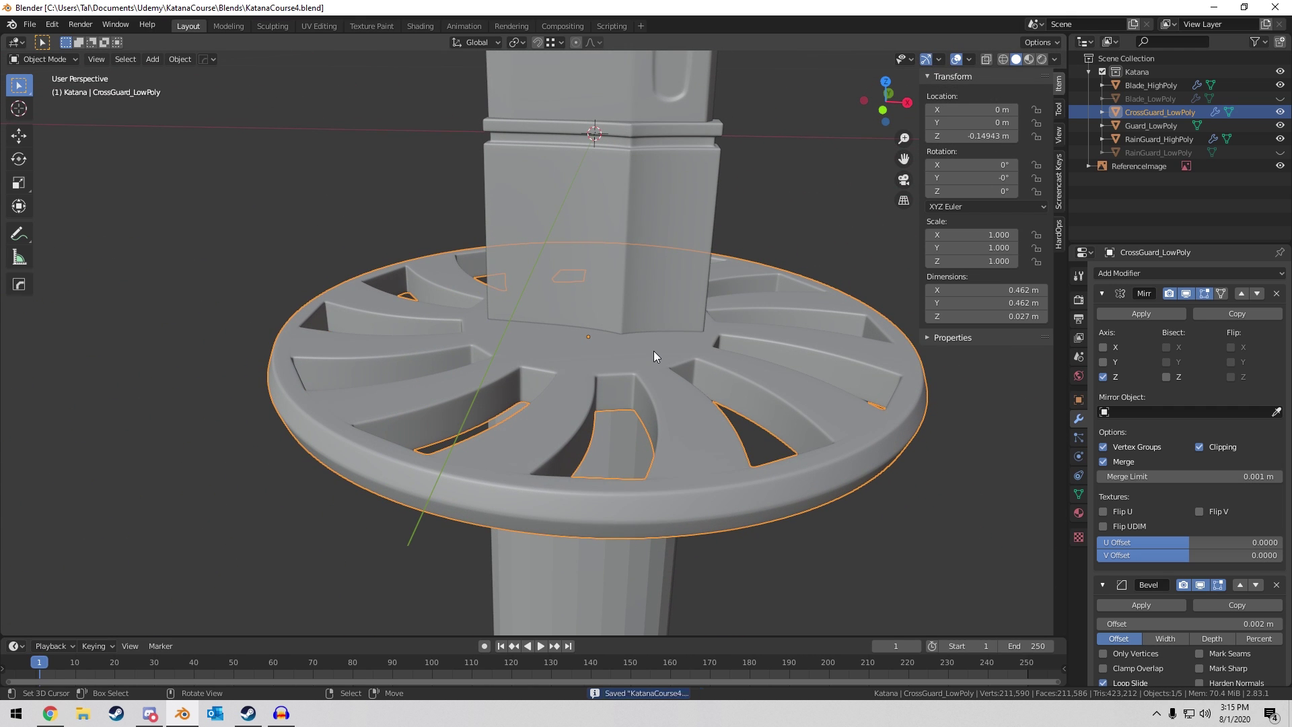
pyautogui.moveTo(653, 350); pyautogui.dragTo(694, 288, button='middle')
pyautogui.hotkey('shift', 'd')
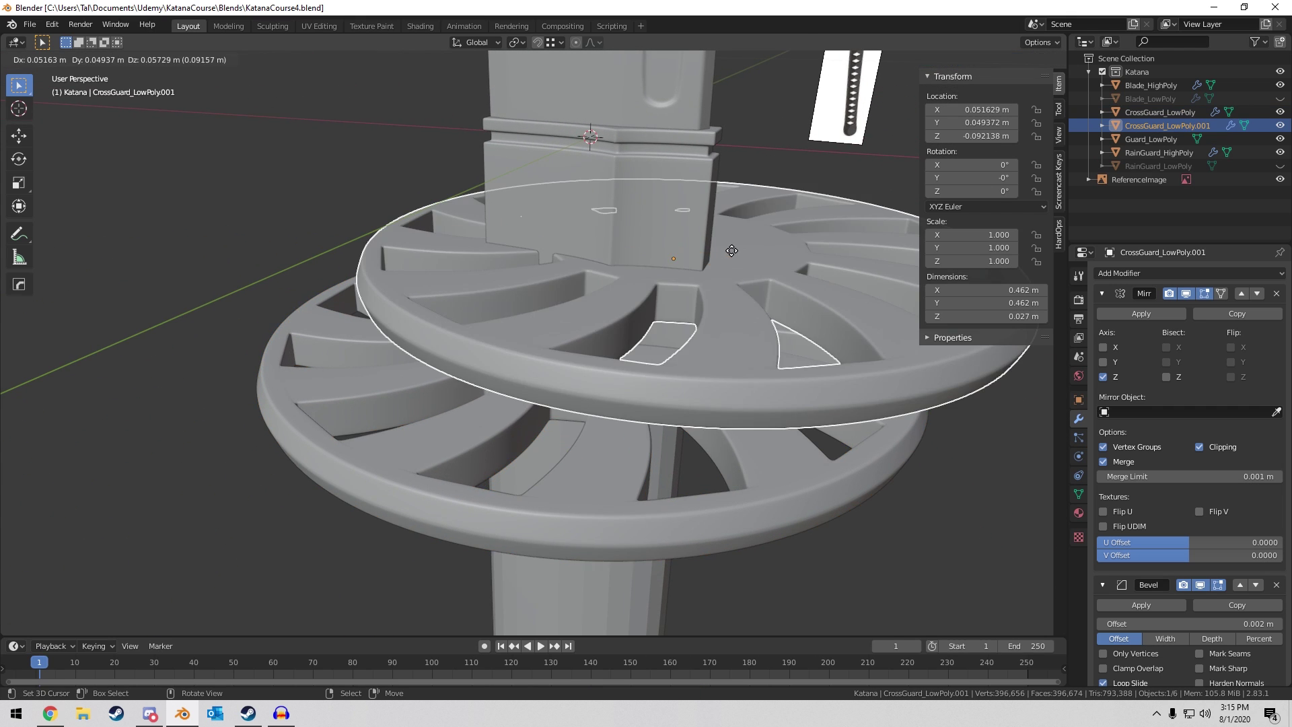
pyautogui.press('Escape')
pyautogui.doubleClick(1174, 129)
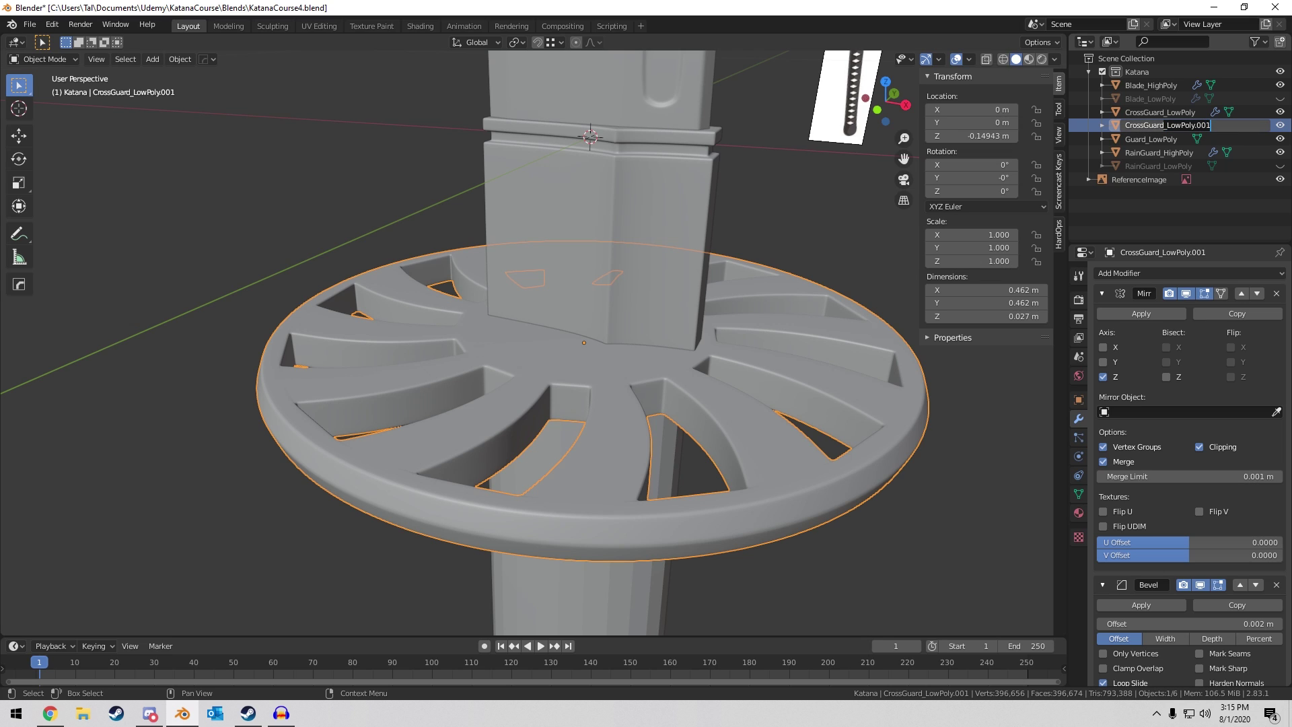
pyautogui.write('CrossGuard_HighPoly')
pyautogui.press('Return')
# Remove the bevel and subdivision modifiers from CrossGuard_LowPoly, then hide it so only CrossGuard_HighPoly is displayed.
pyautogui.click(1287, 126)
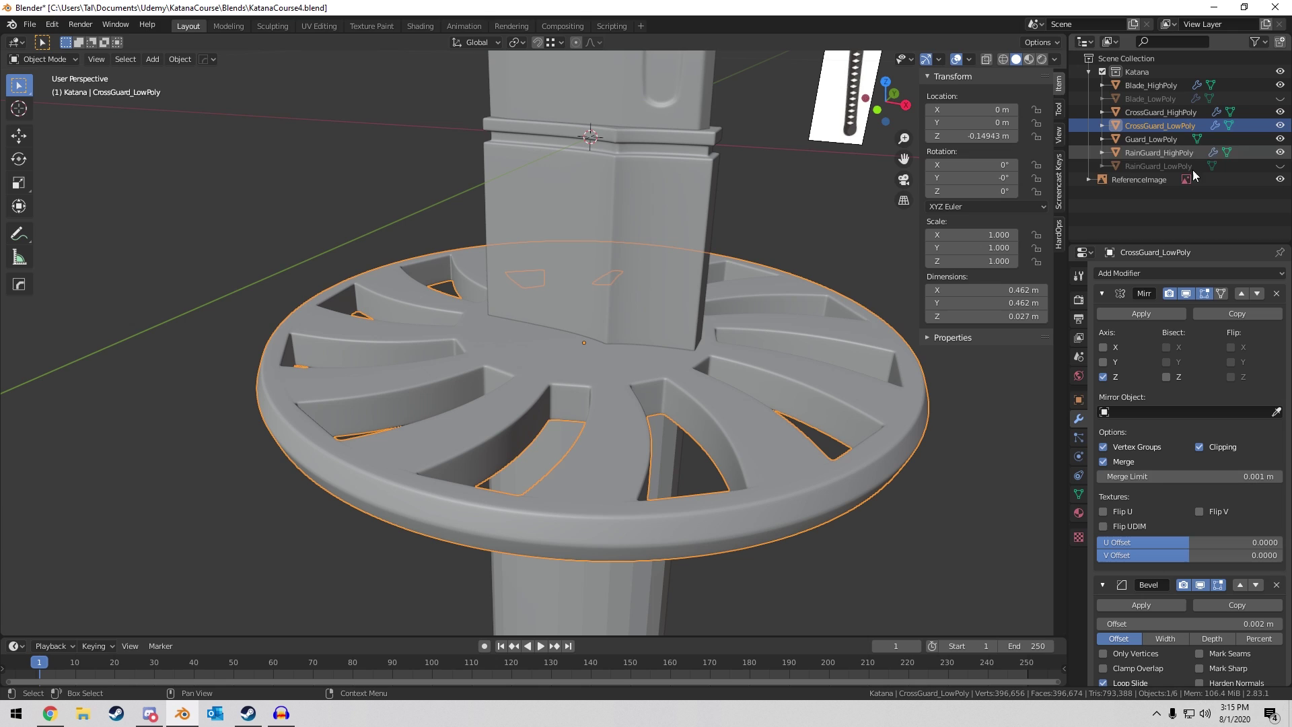
pyautogui.click(1276, 585)
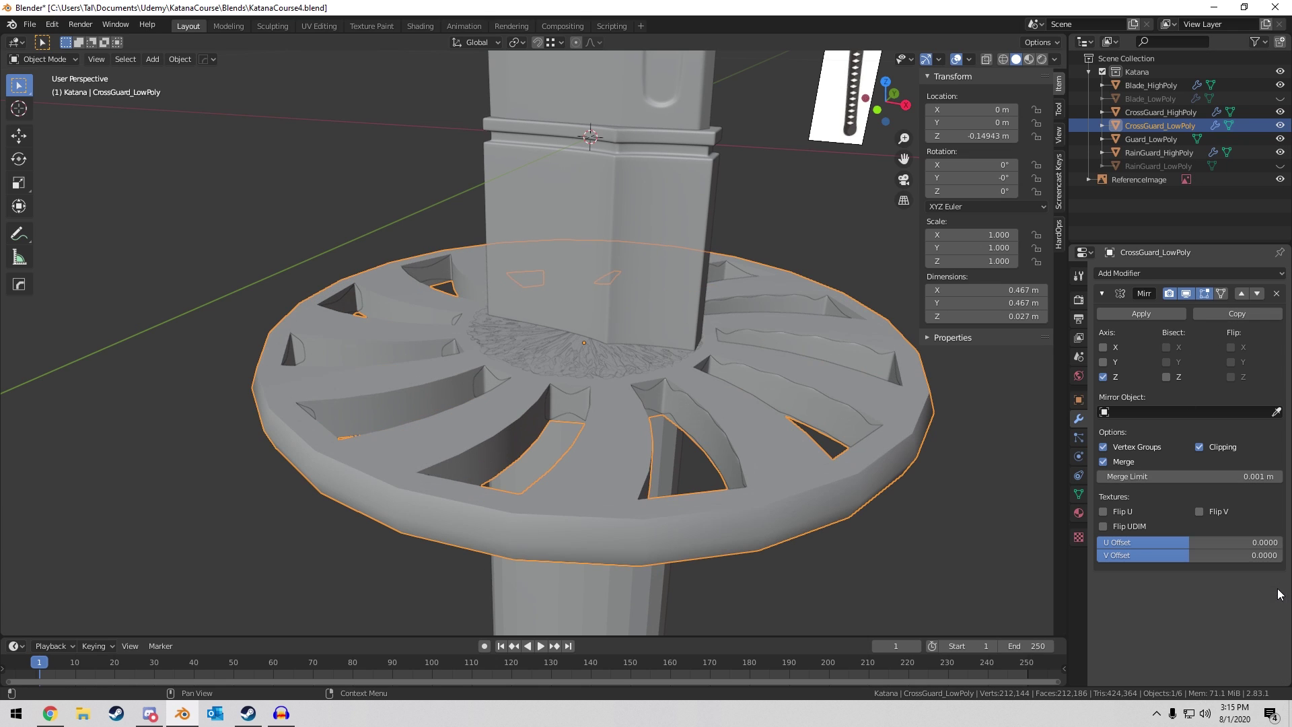
pyautogui.click(1280, 112)
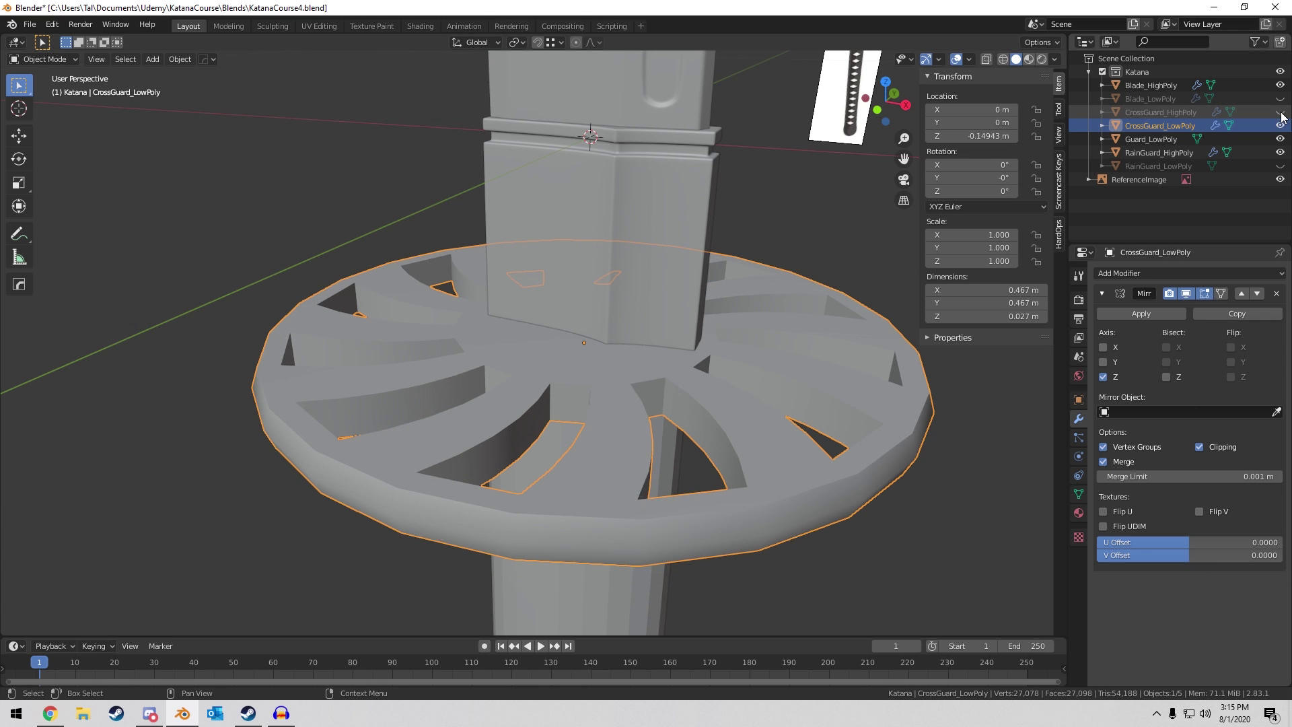
pyautogui.click(1280, 112)
pyautogui.click(1281, 125)
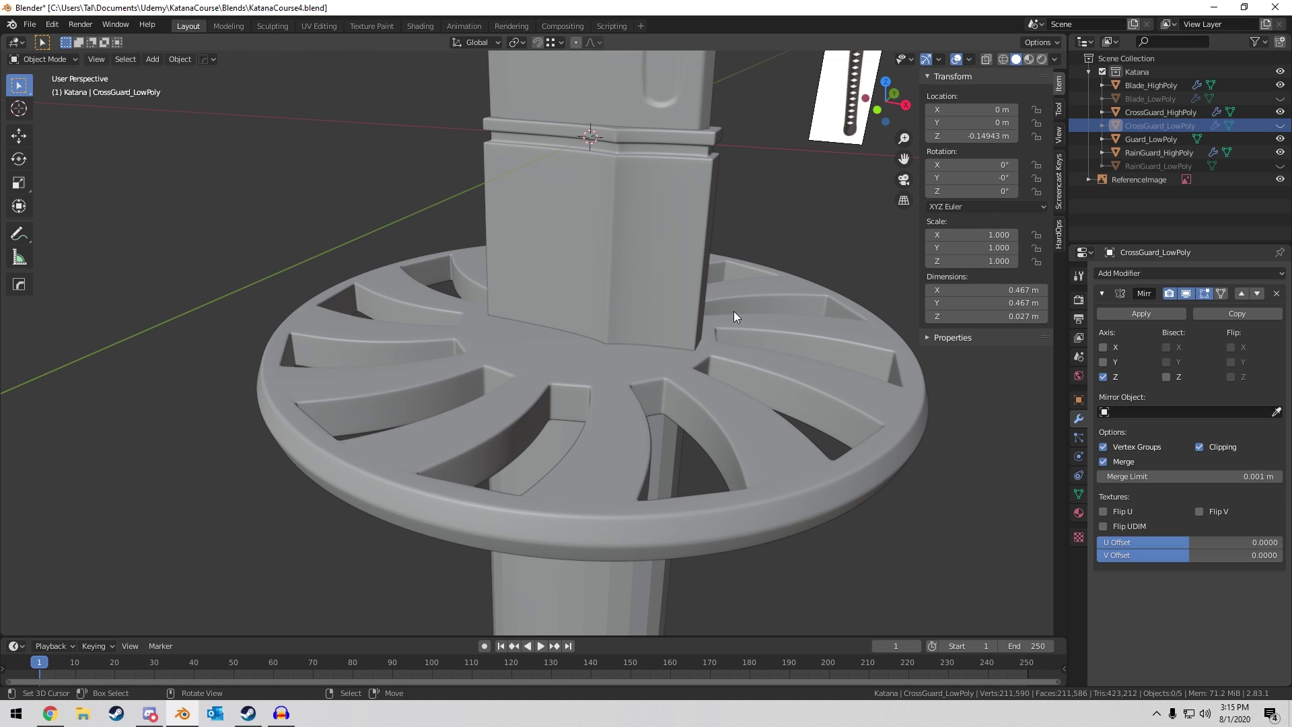
# Check the mesh of CrossGuard_HighPoly in Edit Mode from above and below, and save the file.
pyautogui.click(558, 367)
pyautogui.press('Tab')
pyautogui.scroll(3, 602, 432)
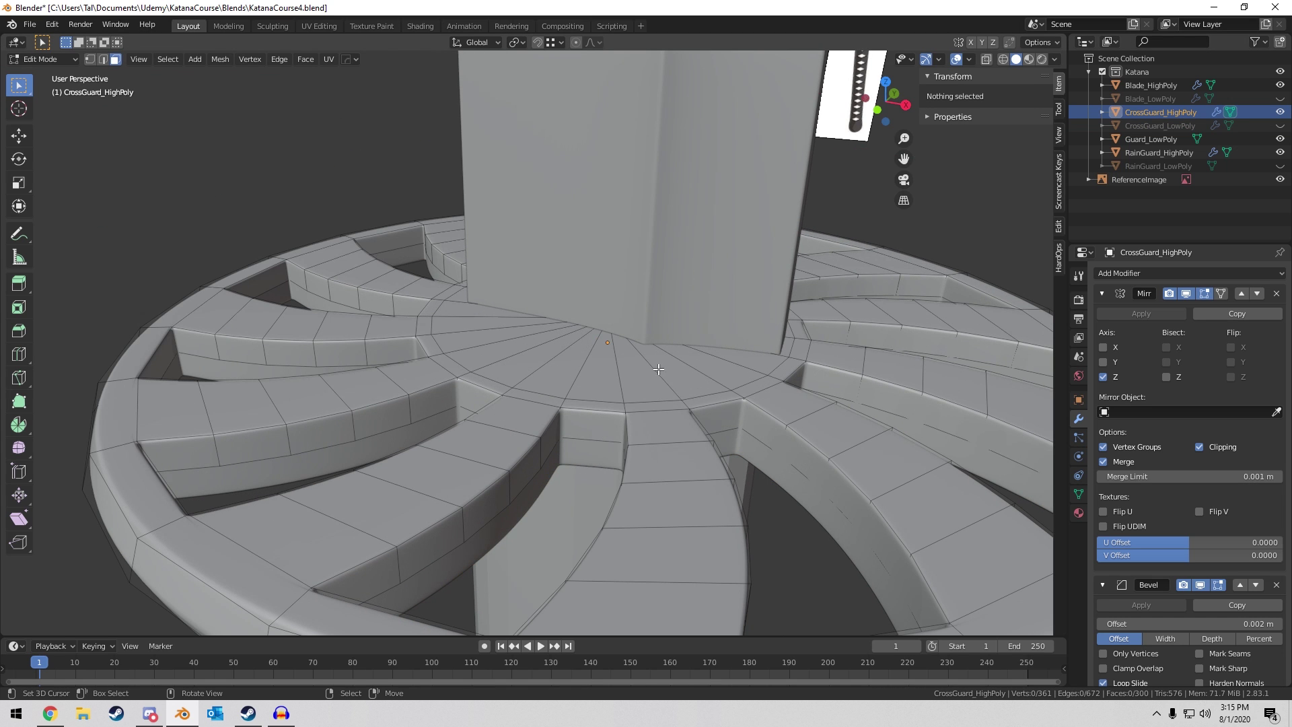
pyautogui.scroll(-5, 658, 368)
pyautogui.moveTo(658, 368); pyautogui.dragTo(498, 219, button='middle')
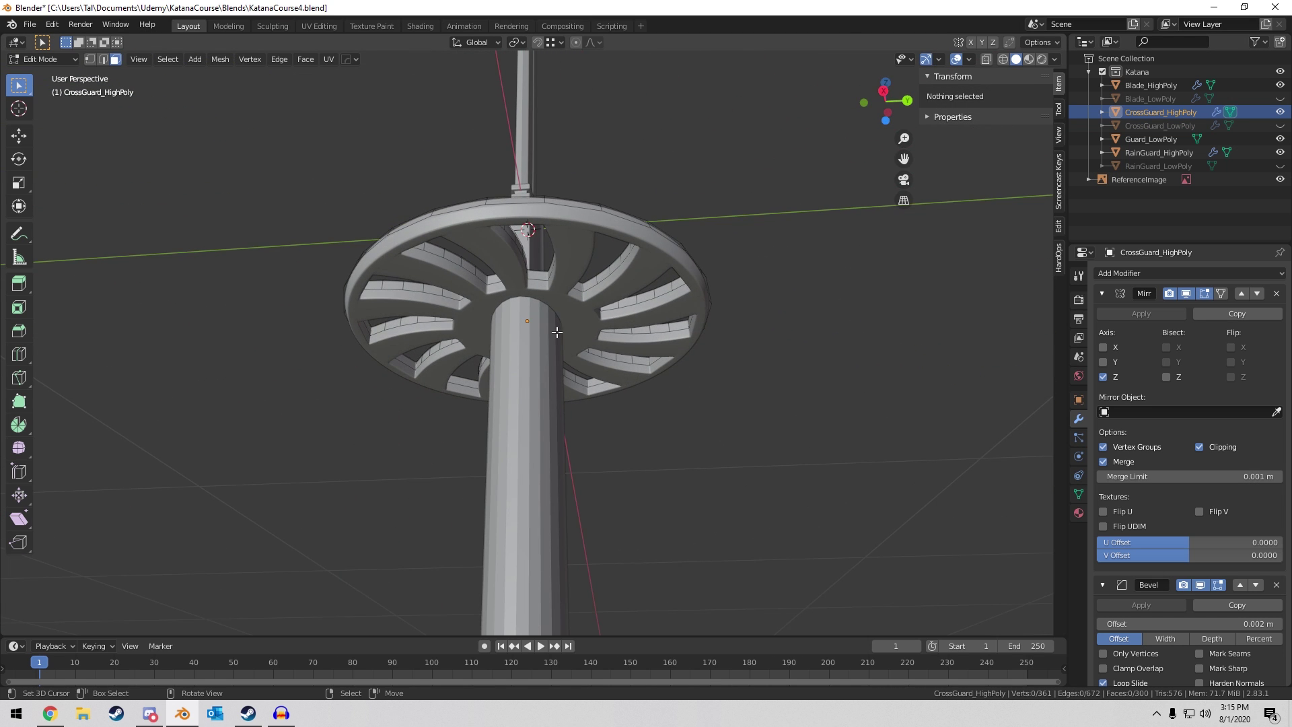
pyautogui.press('Tab')
pyautogui.moveTo(551, 272); pyautogui.dragTo(620, 356, button='middle')
pyautogui.hotkey('ctrl', 's')
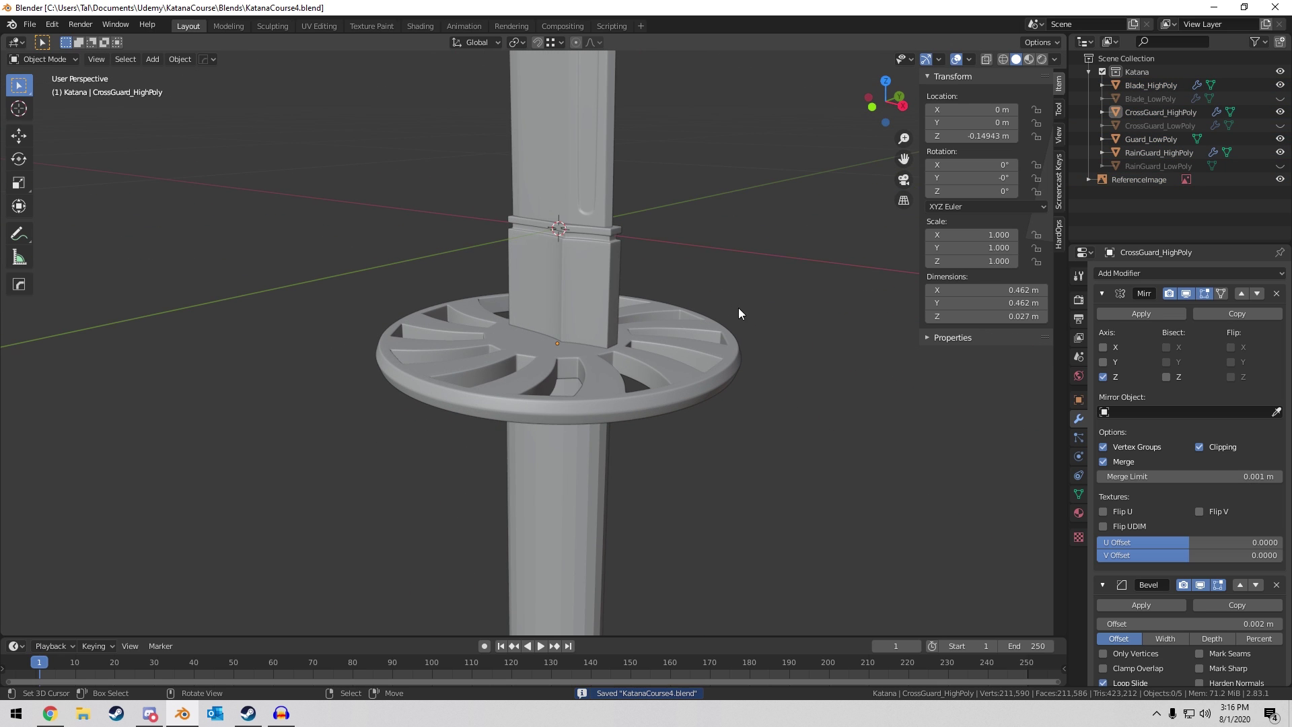
# Examine the cross guard from above and below, including where it meets the blade collar and the grip.
pyautogui.scroll(-2, 726, 304)
pyautogui.moveTo(710, 298); pyautogui.dragTo(664, 325, button='middle')
pyautogui.scroll(4, 730, 293)
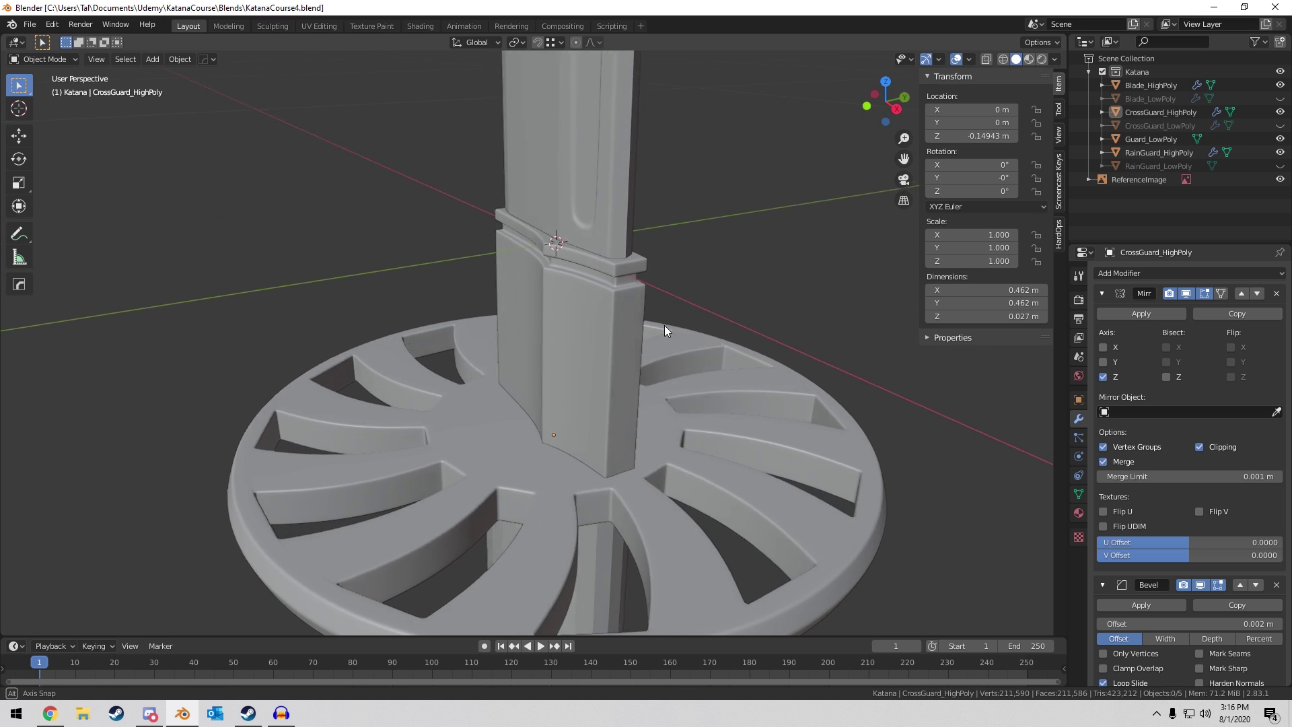
pyautogui.scroll(-4, 664, 325)
pyautogui.moveTo(609, 430); pyautogui.dragTo(678, 309, button='middle')
pyautogui.scroll(4, 678, 309)
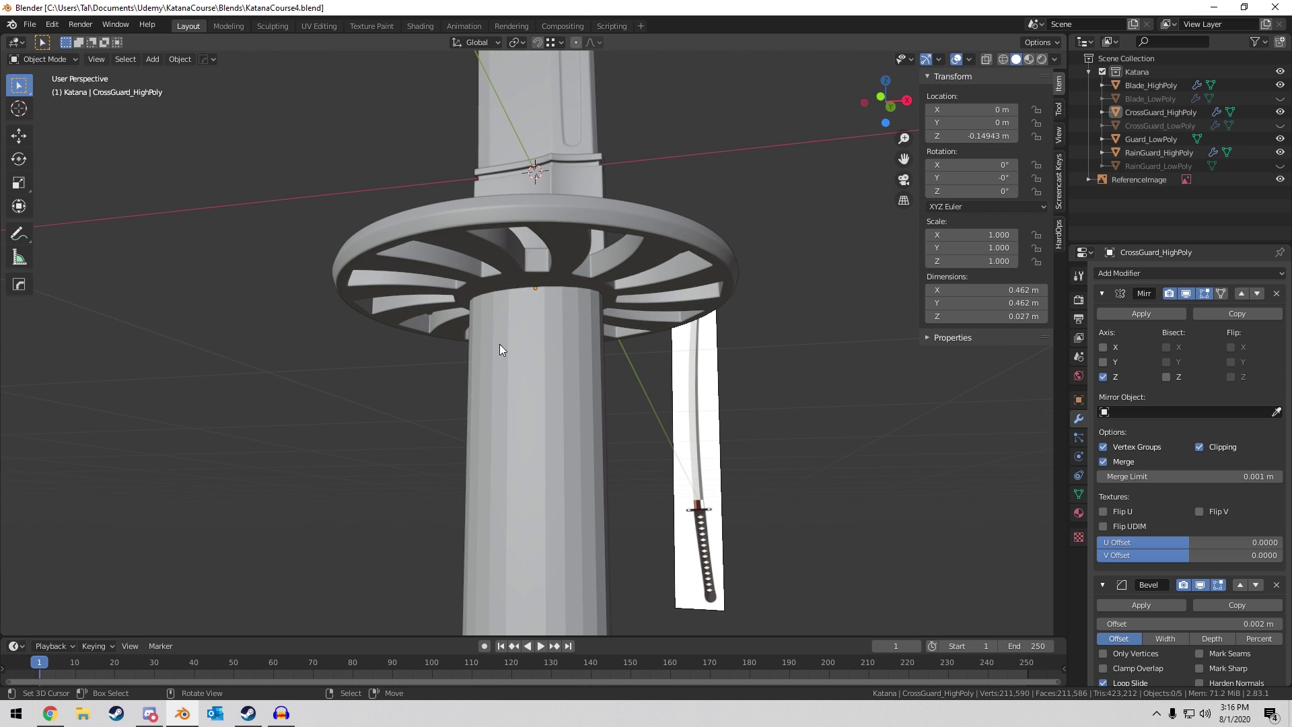
pyautogui.scroll(2, 592, 338)
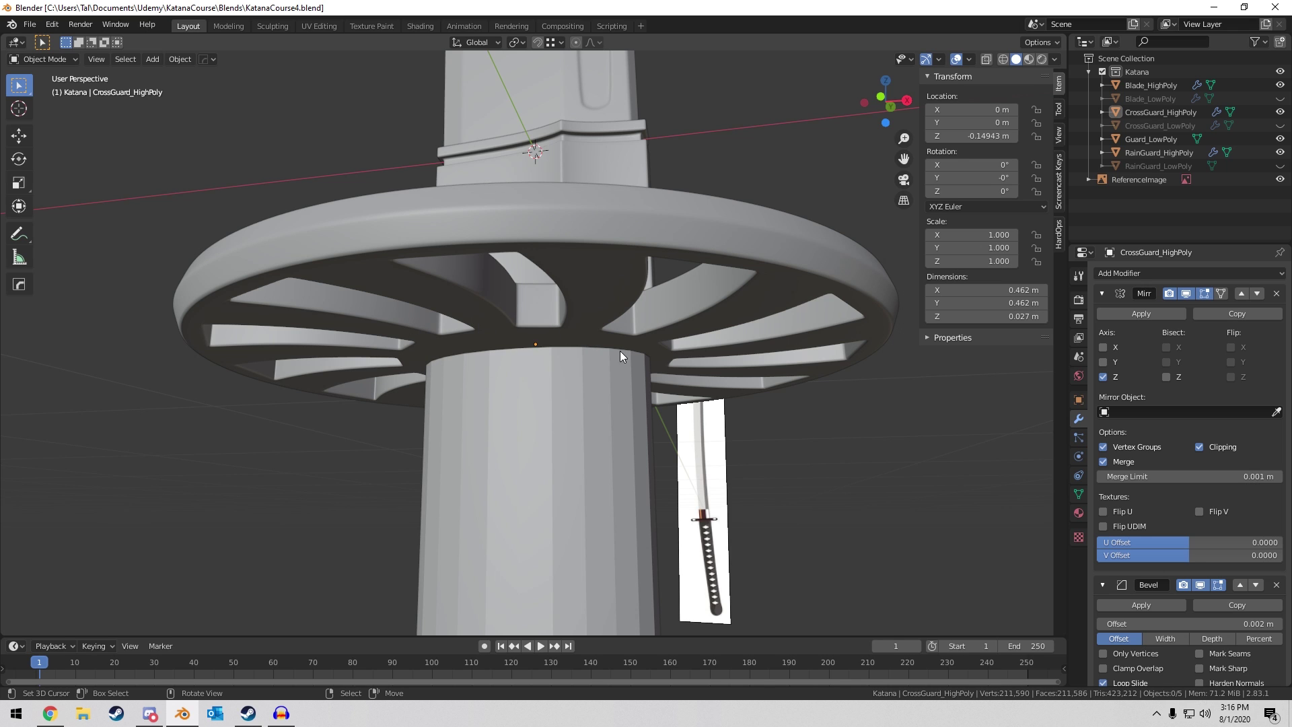
pyautogui.moveTo(613, 367); pyautogui.dragTo(611, 318, button='middle')
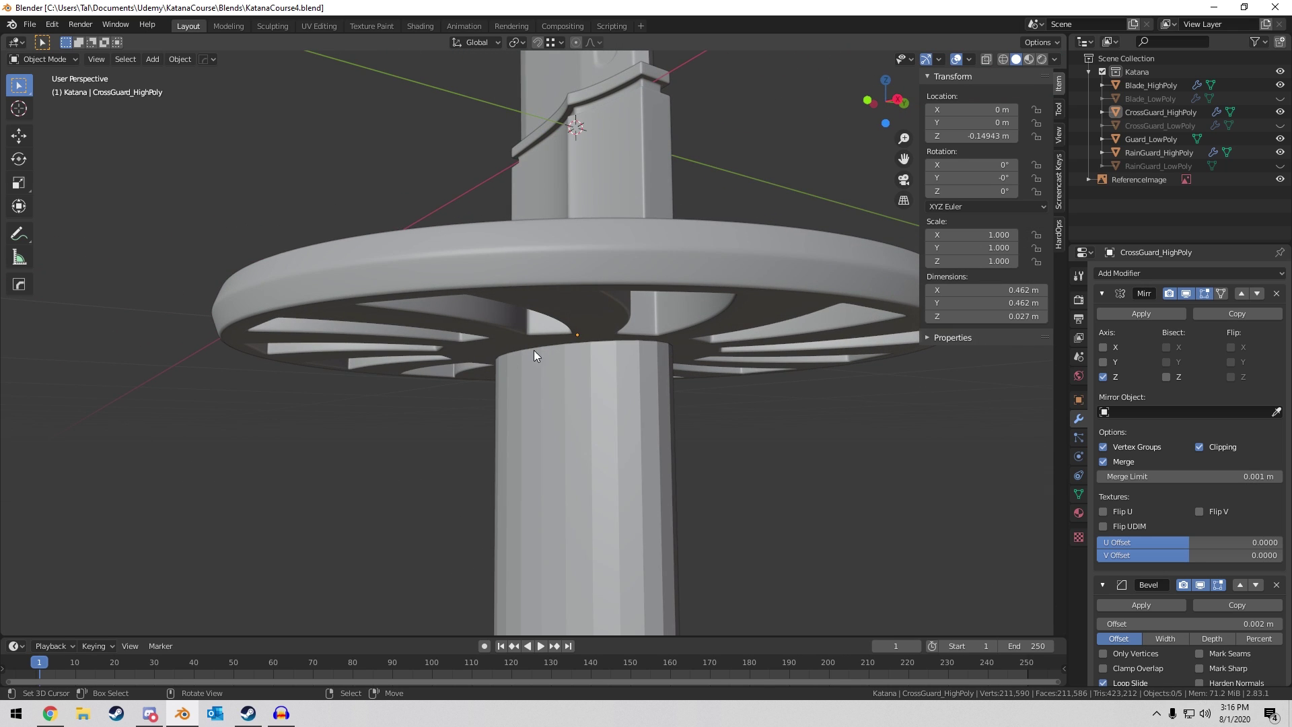
pyautogui.moveTo(534, 349); pyautogui.dragTo(705, 349, button='middle')
pyautogui.scroll(-5, 705, 349)
pyautogui.moveTo(712, 249); pyautogui.dragTo(715, 366, button='middle')
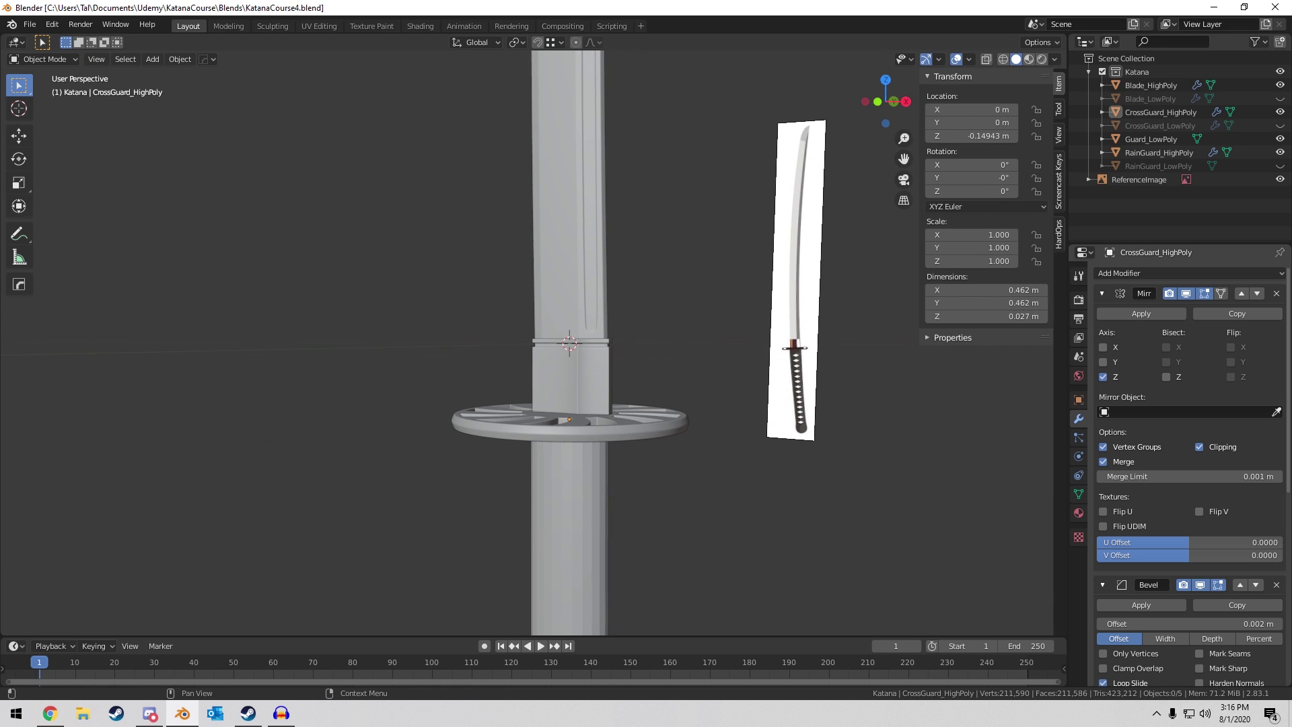
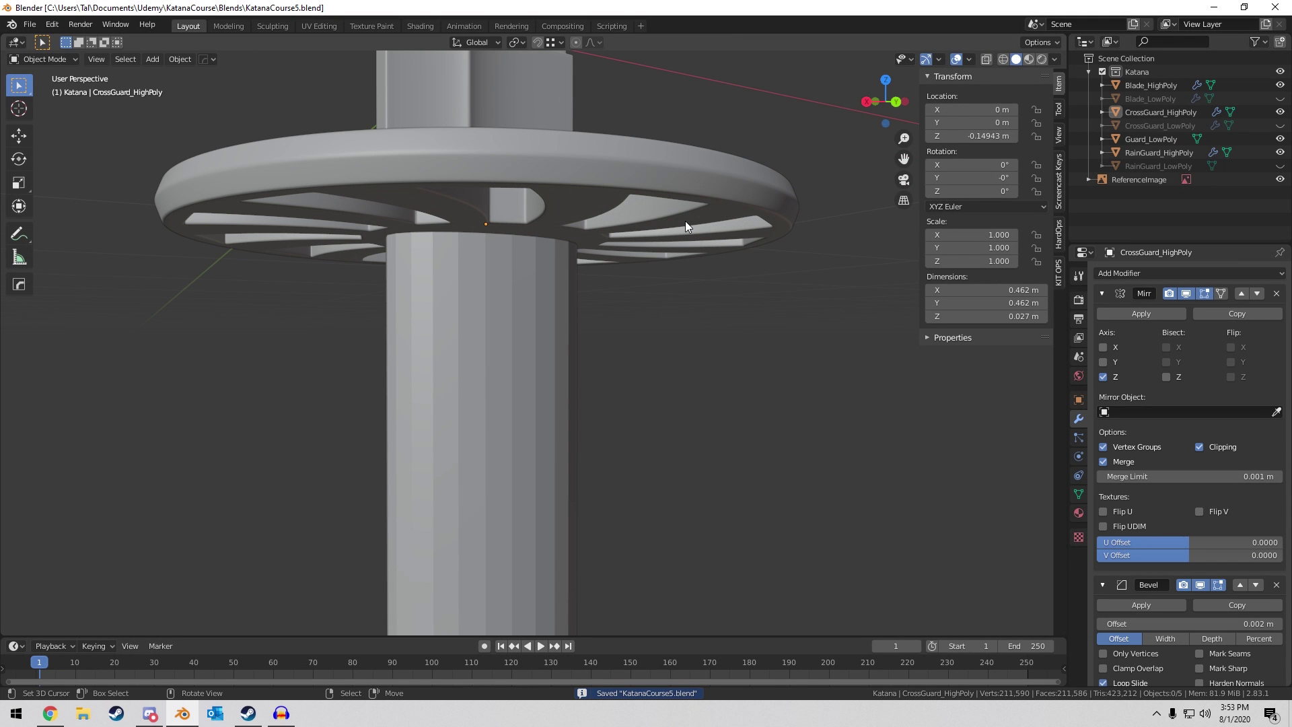
# Rename the handle object Guard_LowPoly to Grip_LowPoly.
pyautogui.scroll(-5, 685, 220)
pyautogui.keyDown('shift'); pyautogui.moveTo(616, 374); pyautogui.dragTo(616, 297, button='middle'); pyautogui.keyUp('shift')
pyautogui.scroll(-5, 614, 138)
pyautogui.scroll(6, 611, 288)
pyautogui.click(595, 300)
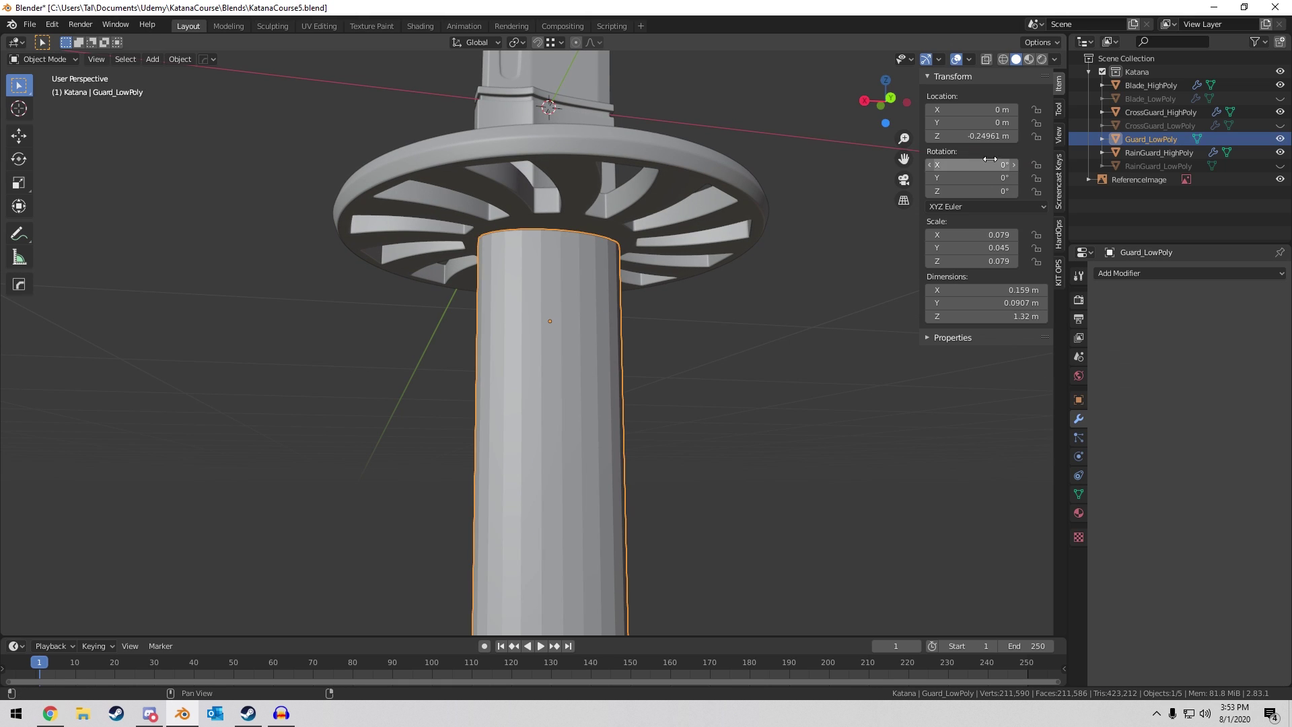
pyautogui.doubleClick(1152, 138)
pyautogui.click(1148, 142)
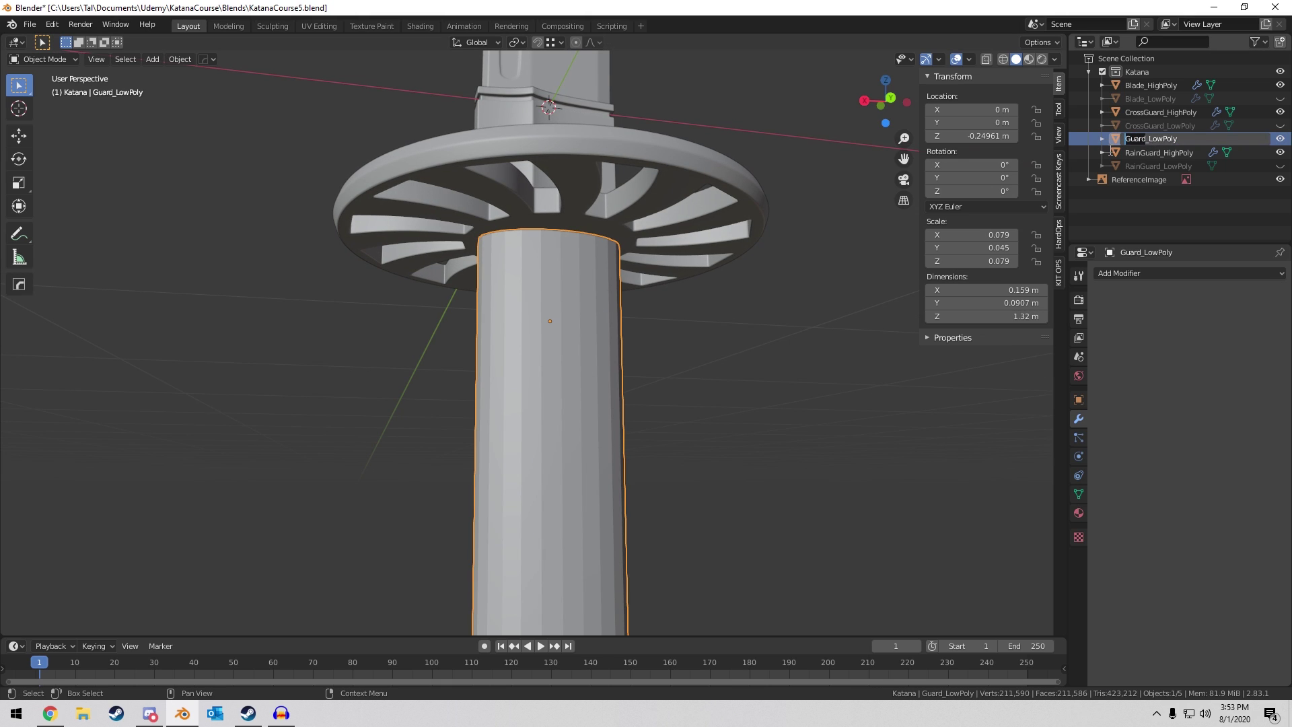
pyautogui.press('Return')
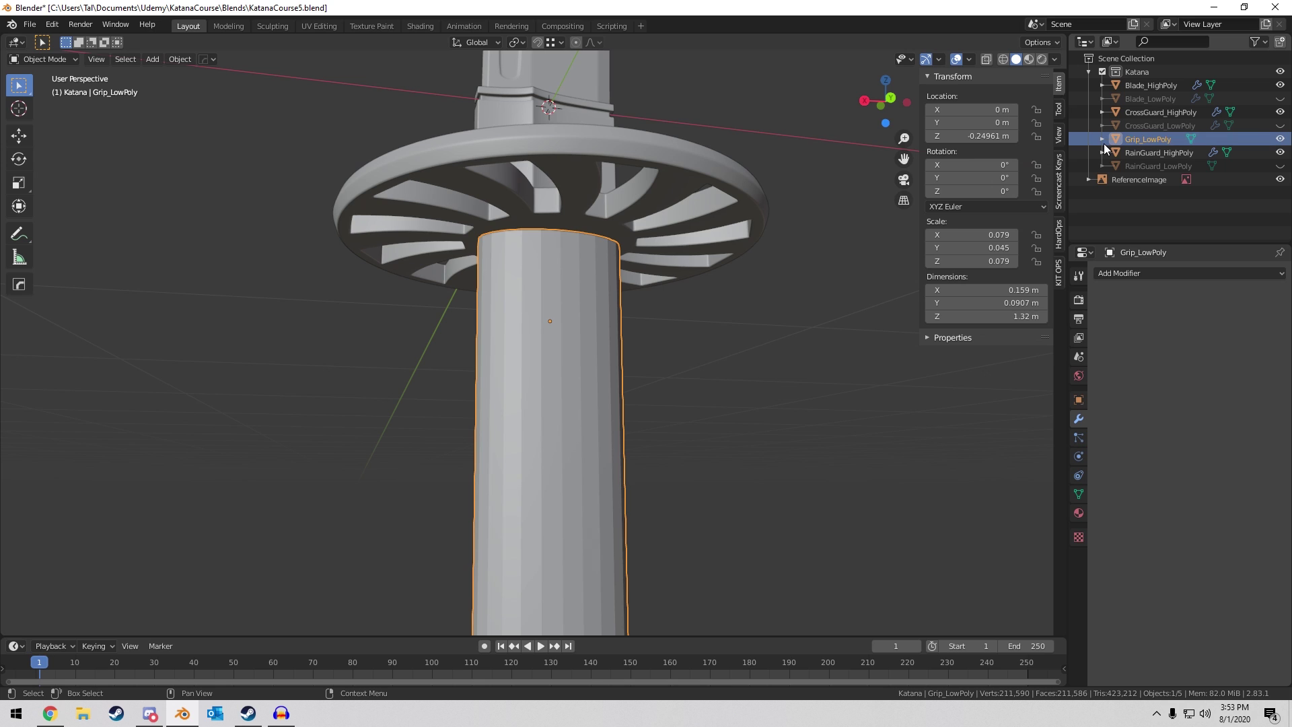
# Compare the straight grip with the curved handle in the reference image, using the front view and wireframe shading.
pyautogui.moveTo(631, 362); pyautogui.dragTo(682, 420, button='middle')
pyautogui.press('KP_1')
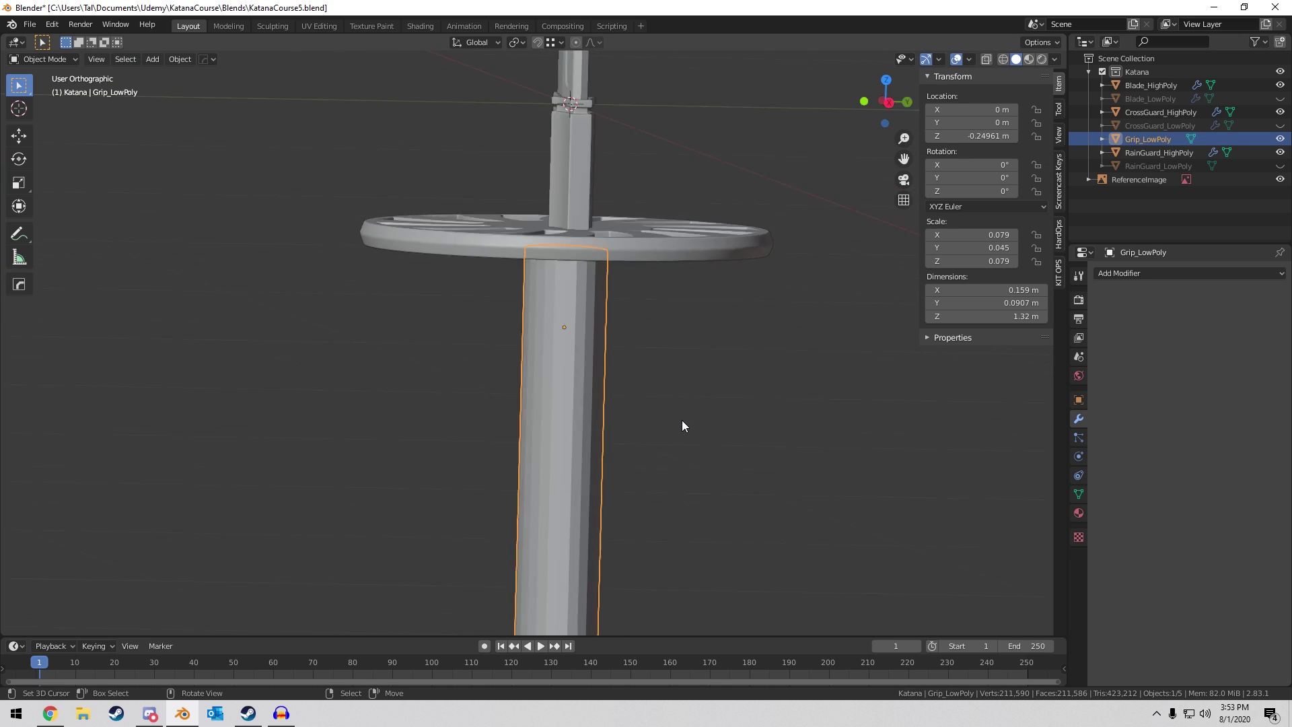
pyautogui.scroll(-6, 676, 420)
pyautogui.scroll(7, 643, 323)
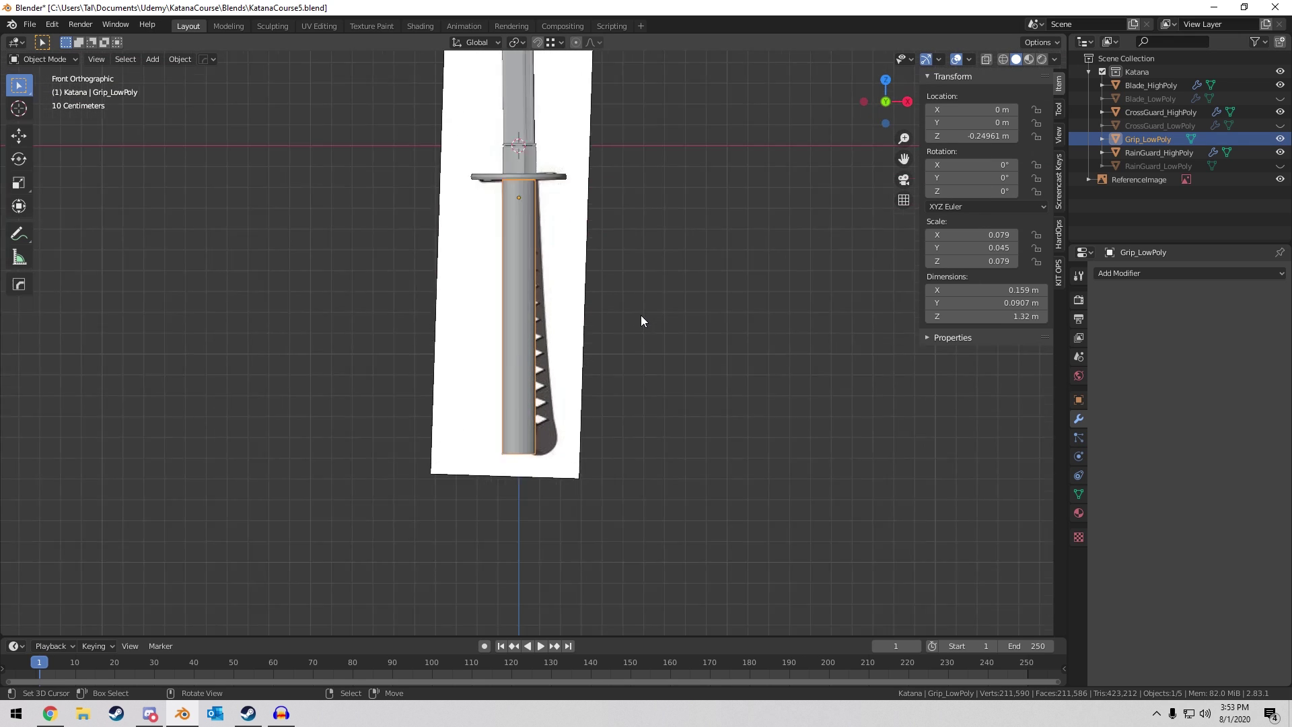
pyautogui.moveTo(629, 244)
pyautogui.keyDown('shift'); pyautogui.mouseDown(button='middle')
pyautogui.moveTo(670, 347)
pyautogui.moveTo(640, 332)
pyautogui.mouseUp(button='middle'); pyautogui.keyUp('shift')
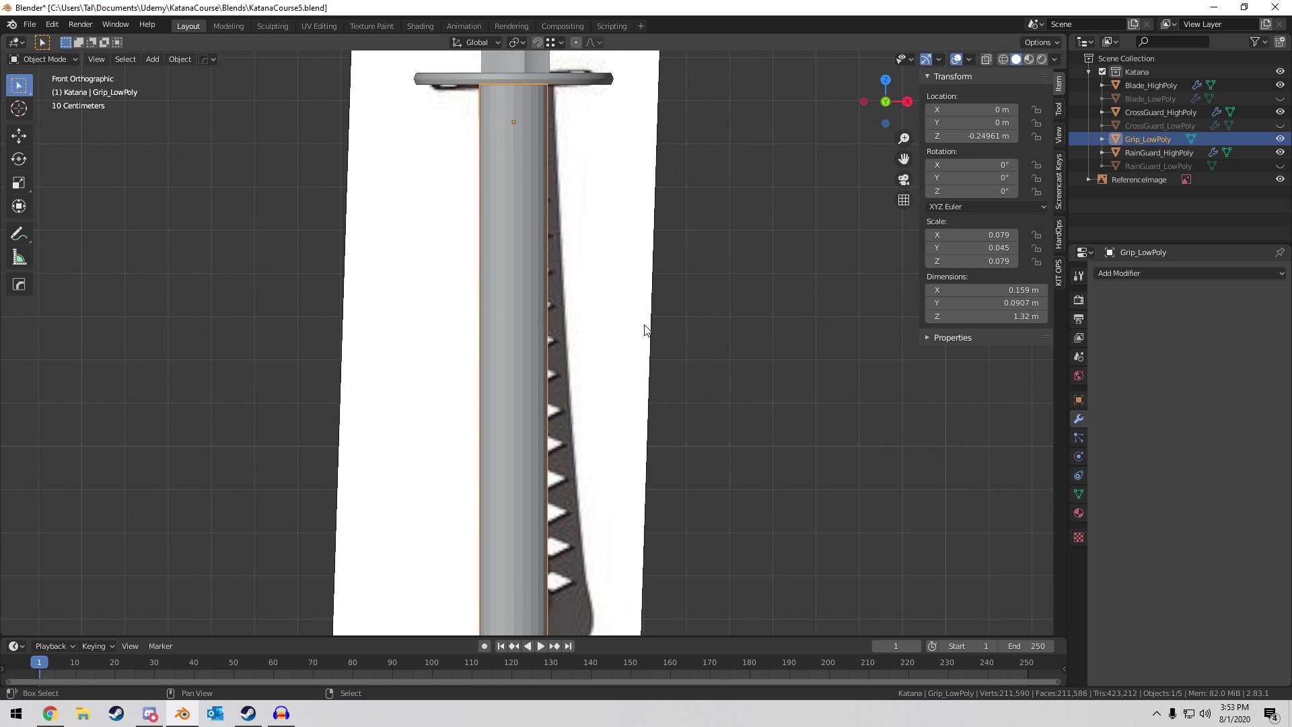
pyautogui.hotkey('shift', 'z')
pyautogui.scroll(5, 507, 314)
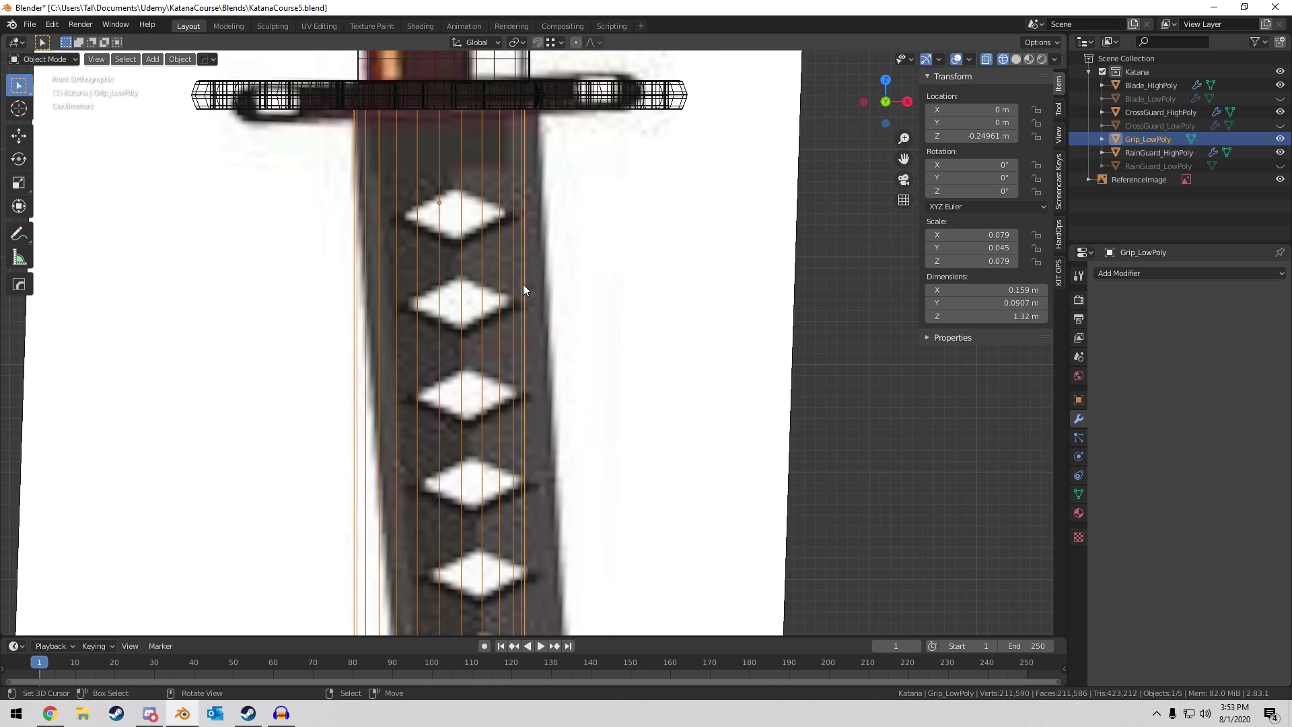
pyautogui.scroll(-3, 415, 322)
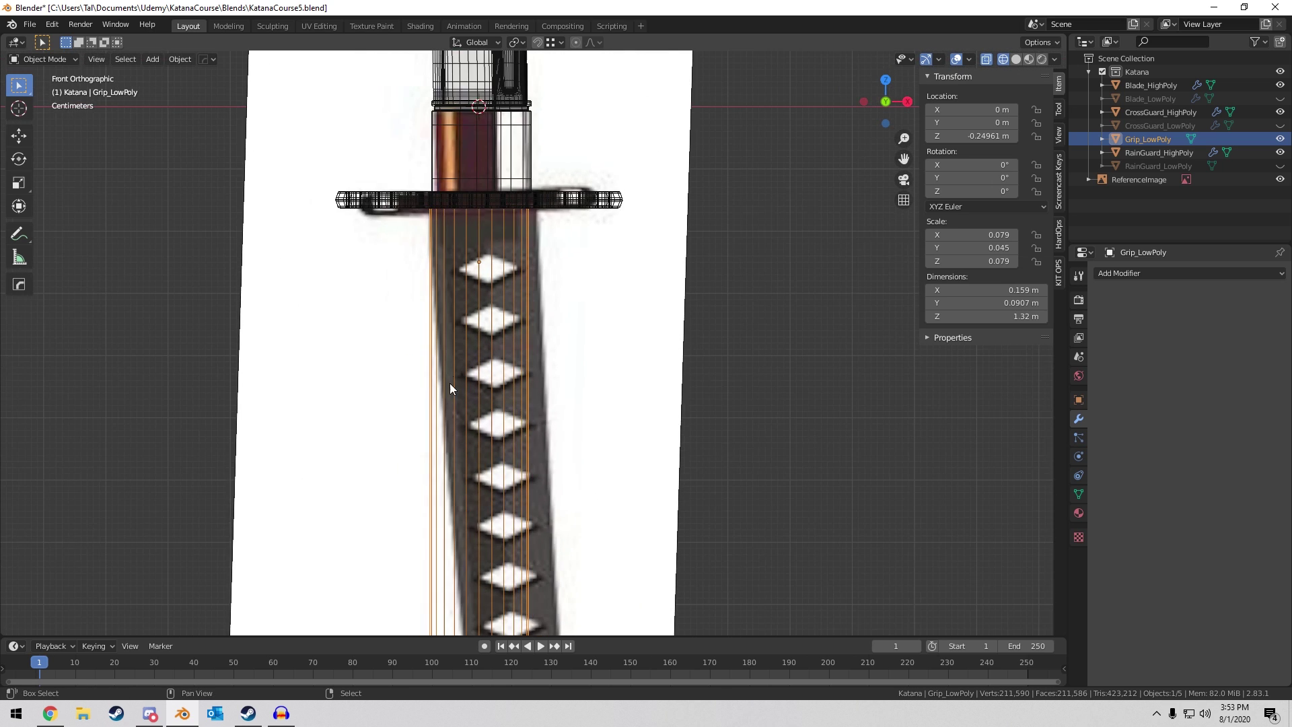
pyautogui.keyDown('shift'); pyautogui.moveTo(449, 382); pyautogui.dragTo(415, 331, button='middle'); pyautogui.keyUp('shift')
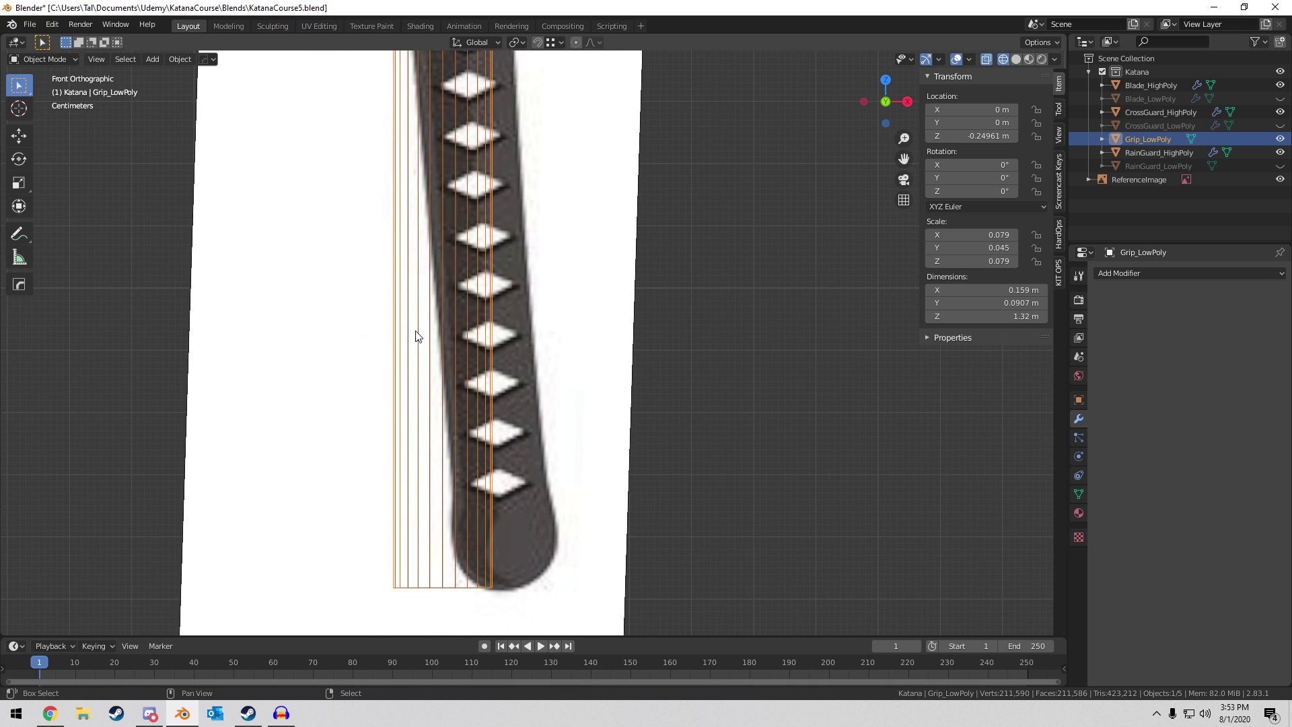
pyautogui.keyDown('shift'); pyautogui.moveTo(526, 216); pyautogui.dragTo(540, 519, button='middle'); pyautogui.keyUp('shift')
pyautogui.keyDown('shift'); pyautogui.moveTo(478, 345); pyautogui.dragTo(479, 428, button='middle'); pyautogui.keyUp('shift')
pyautogui.hotkey('shift', 'z')
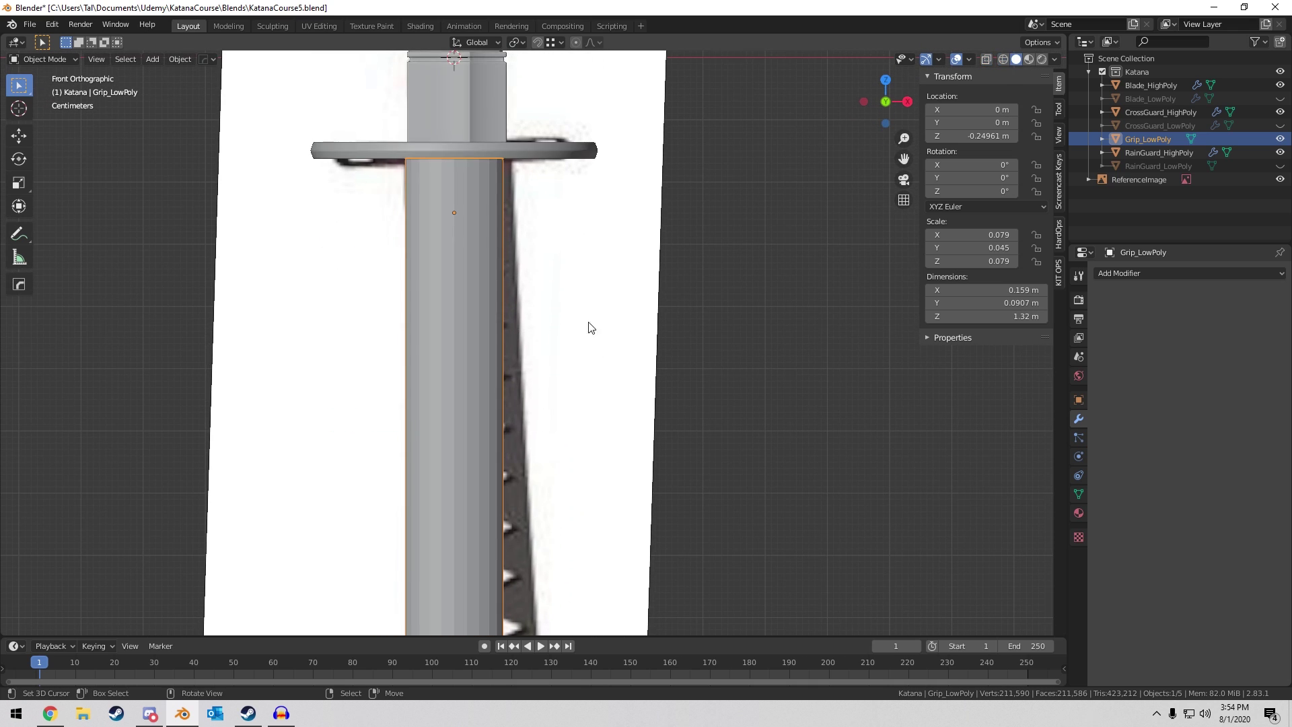
pyautogui.scroll(2, 643, 349)
pyautogui.moveTo(560, 211)
pyautogui.keyDown('shift'); pyautogui.mouseDown(button='middle')
pyautogui.moveTo(643, 350)
pyautogui.moveTo(598, 321)
pyautogui.mouseUp(button='middle'); pyautogui.keyUp('shift')
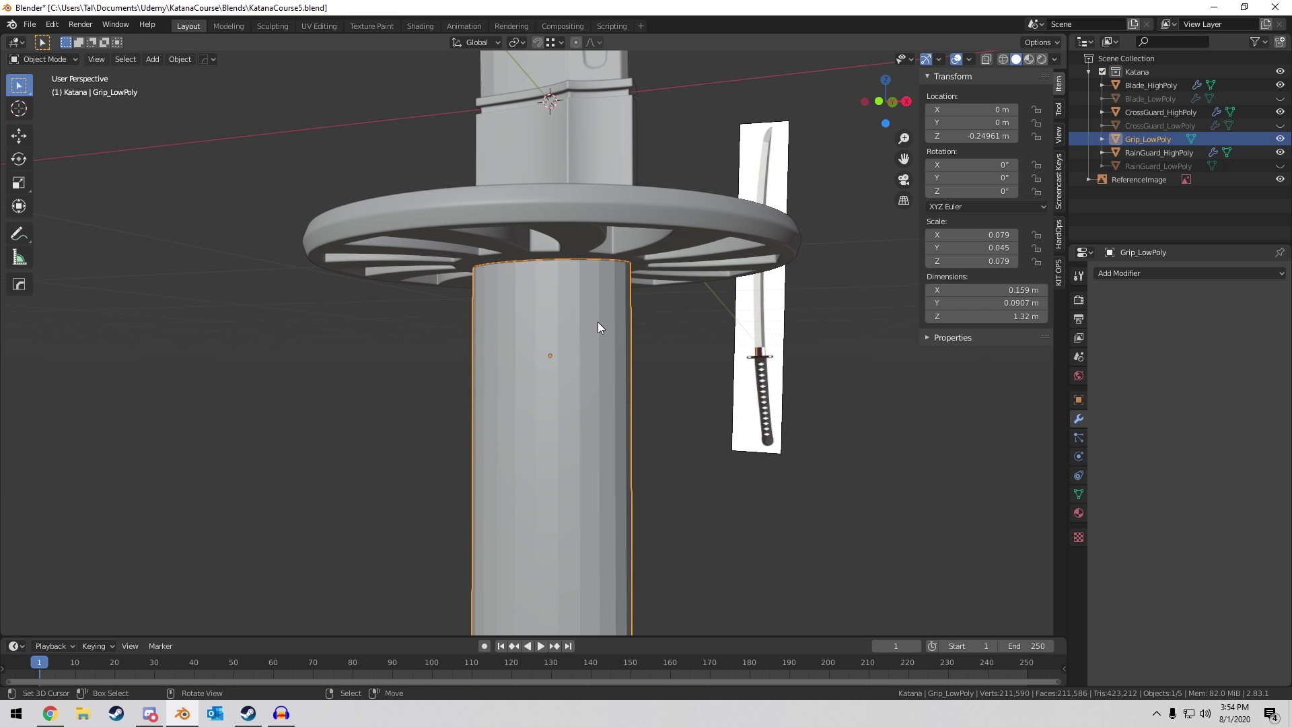
# Isolate the grip, then duplicate its top face in place and separate the copy into its own object.
pyautogui.press('KP_Divide')
pyautogui.moveTo(598, 322); pyautogui.dragTo(628, 370, button='middle')
pyautogui.press('Tab')
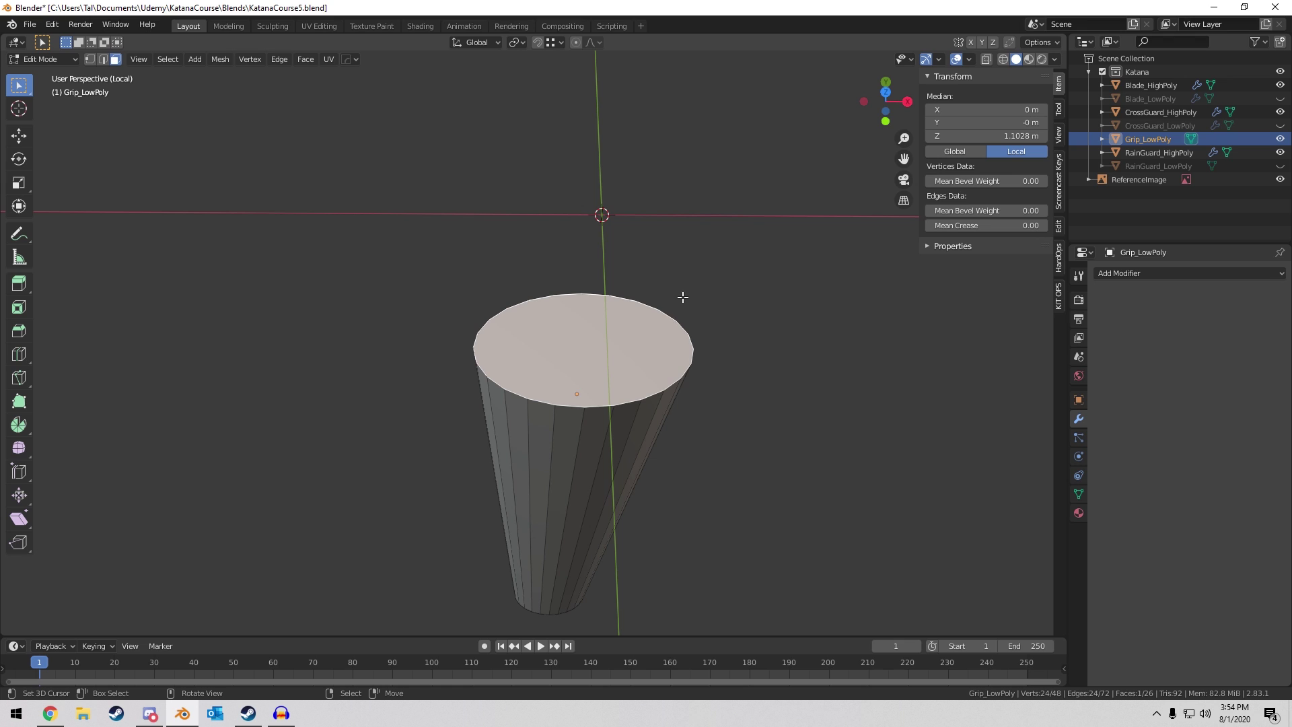
pyautogui.moveTo(682, 296); pyautogui.dragTo(657, 271, button='middle')
pyautogui.press('e')
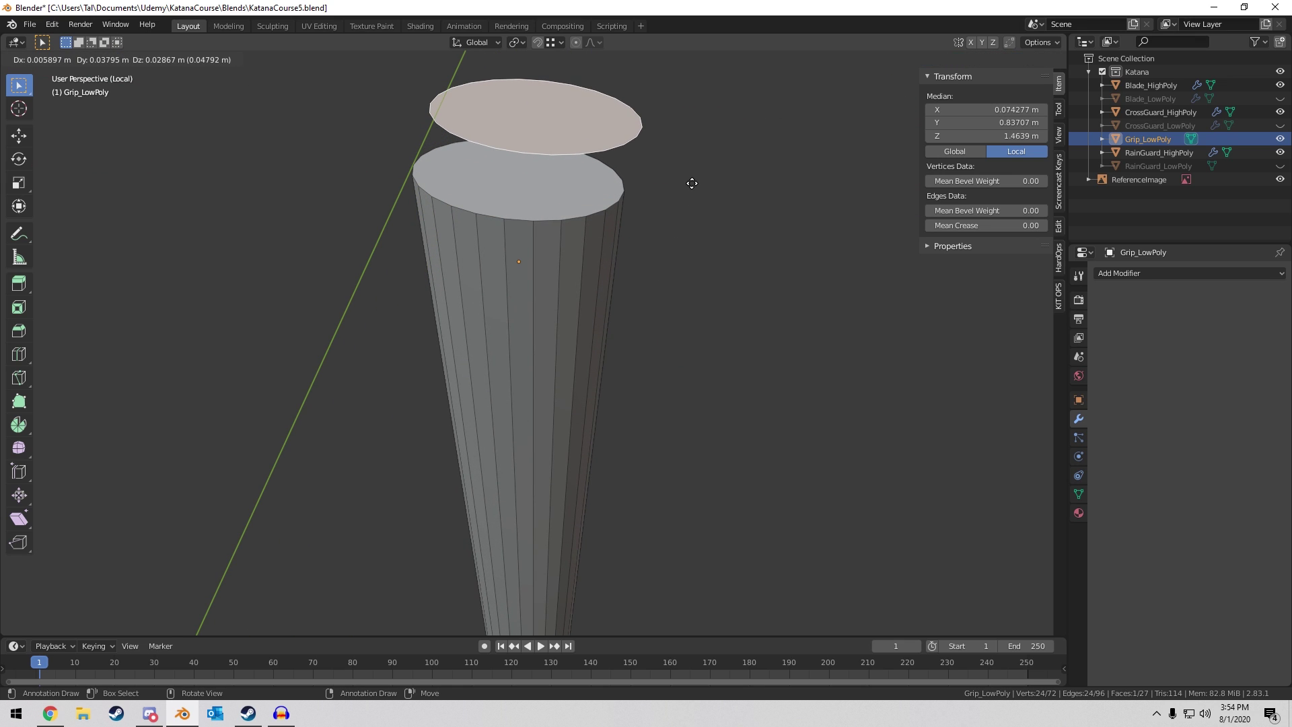
pyautogui.rightClick(692, 183)
pyautogui.press('p')
pyautogui.click(686, 179)
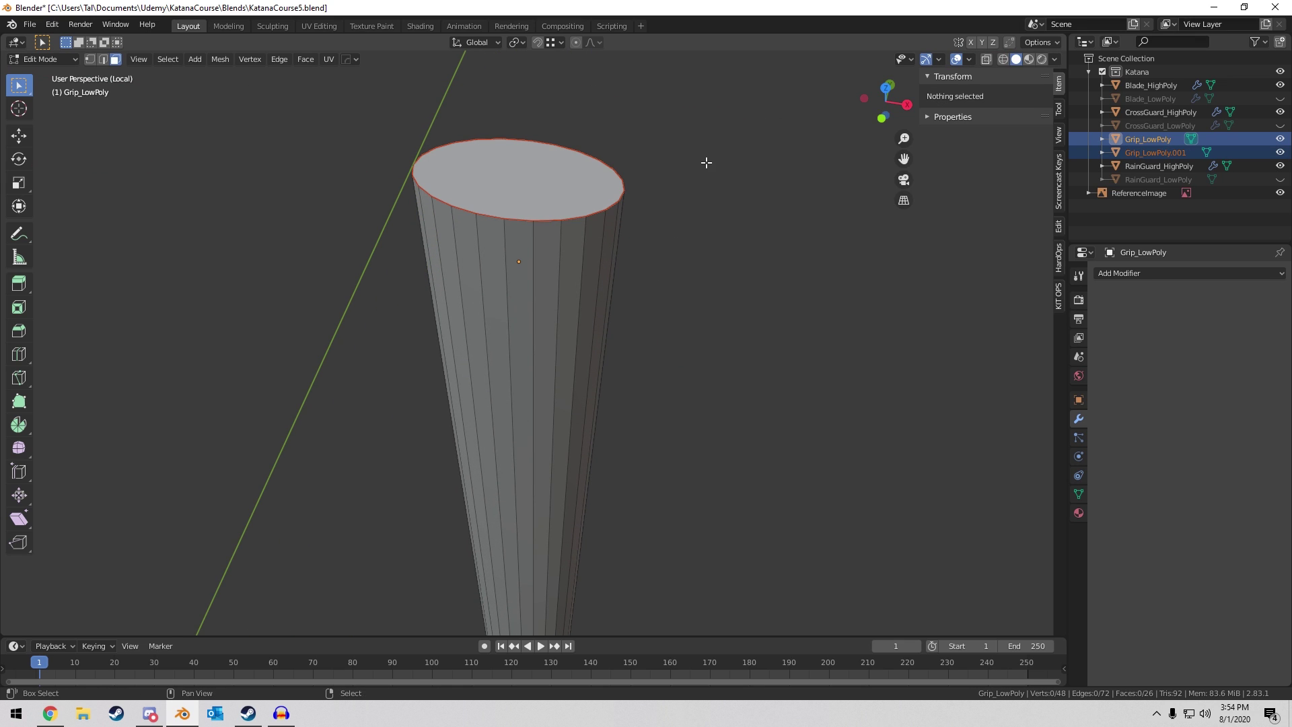
# Rename the separated top-face object to ItoWrap_LowPoly.
pyautogui.keyDown('shift'); pyautogui.moveTo(706, 162); pyautogui.dragTo(688, 286, button='middle'); pyautogui.keyUp('shift')
pyautogui.click(1156, 142)
pyautogui.doubleClick(1153, 150)
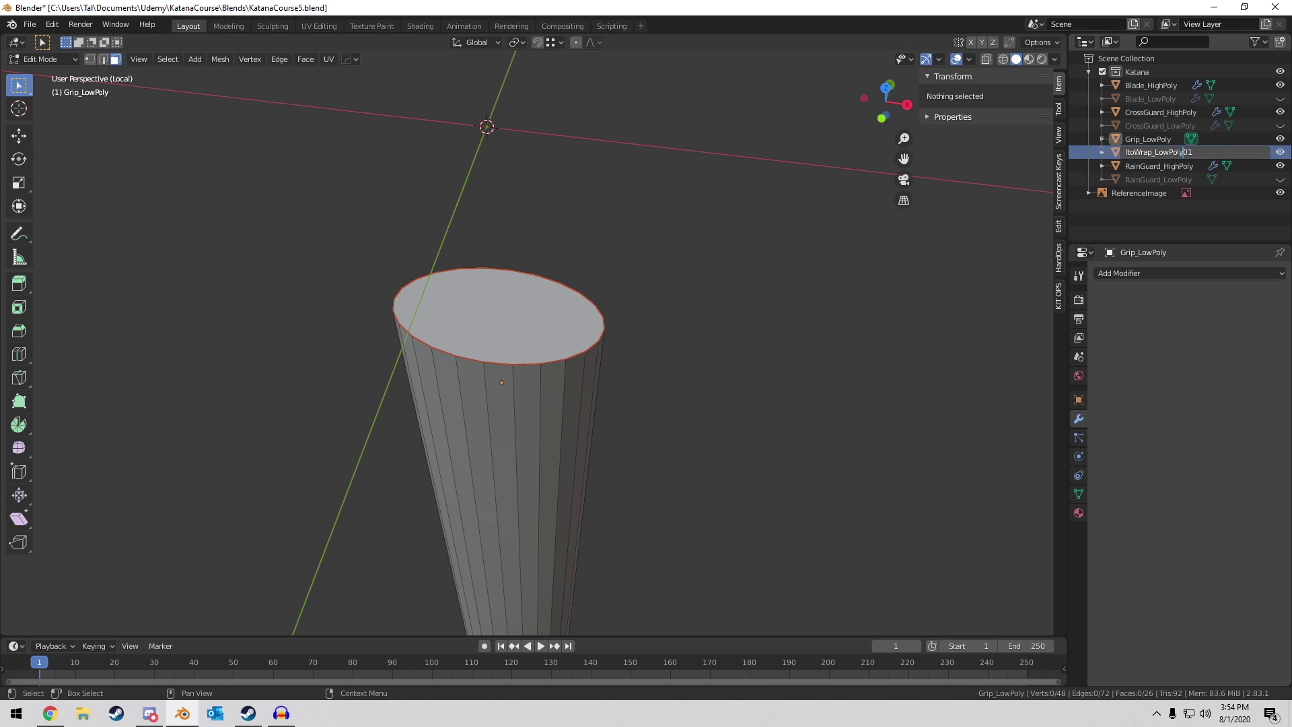
pyautogui.press('Delete')
pyautogui.press('Delete')
pyautogui.press('Return')
# Switch editing from the grip to ItoWrap_LowPoly, opening its mesh in Edit Mode with a top wireframe view.
pyautogui.moveTo(634, 297); pyautogui.dragTo(639, 274, button='middle')
pyautogui.rightClick(571, 213)
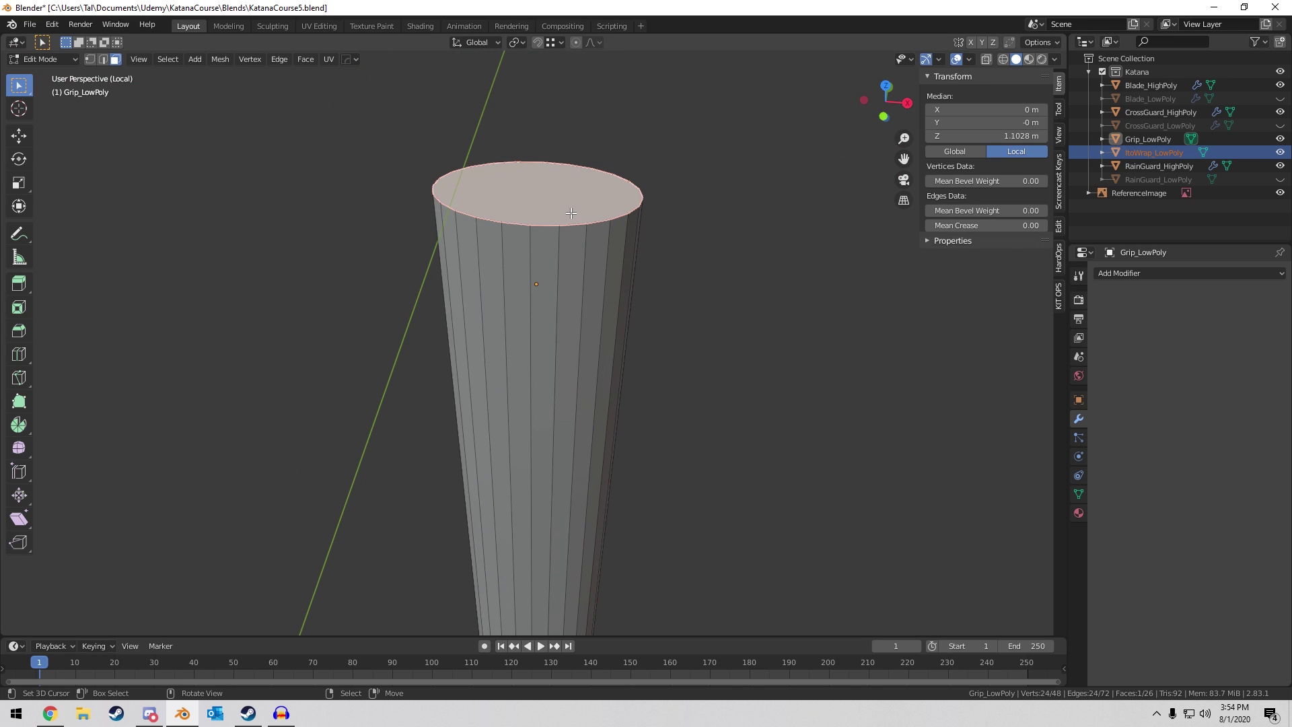
pyautogui.press('Tab')
pyautogui.rightClick(549, 197)
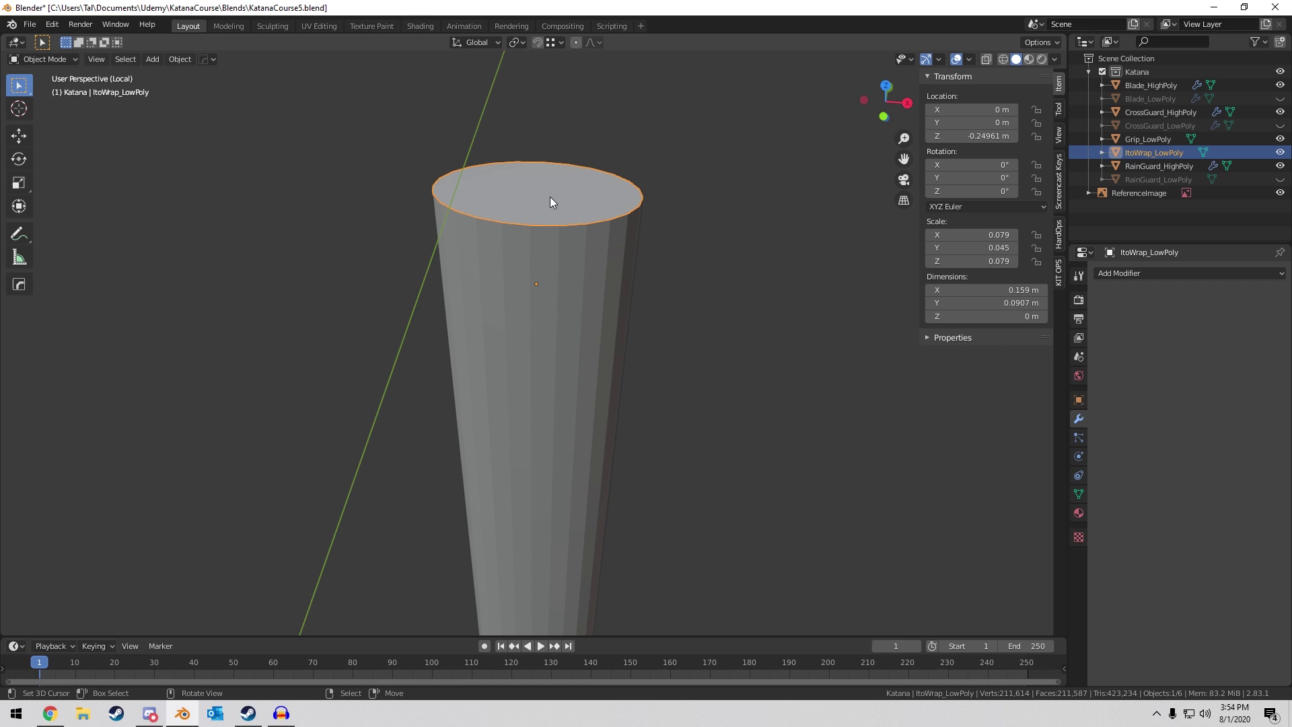
pyautogui.keyDown('shift'); pyautogui.moveTo(664, 75); pyautogui.dragTo(650, 98, button='middle'); pyautogui.keyUp('shift')
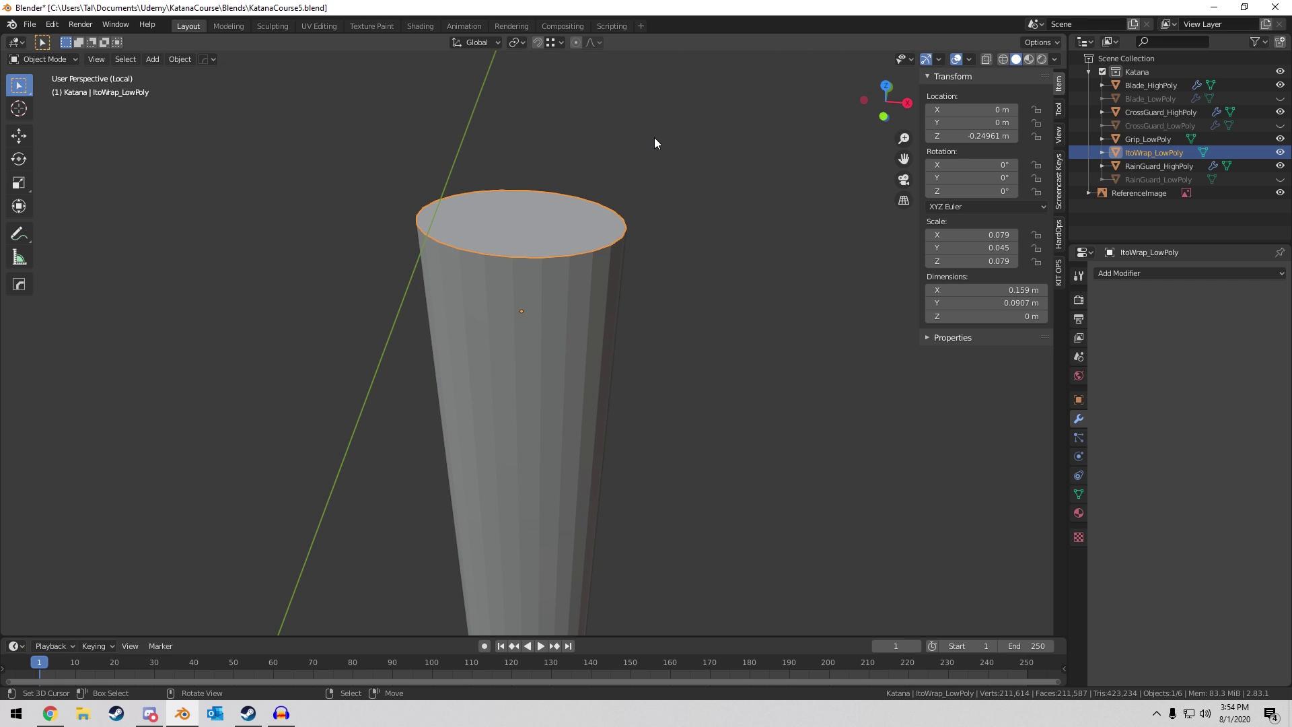
pyautogui.press('KP_7')
pyautogui.keyDown('shift'); pyautogui.moveTo(578, 433); pyautogui.dragTo(573, 256, button='middle'); pyautogui.keyUp('shift')
pyautogui.press('z')
pyautogui.press('Tab')
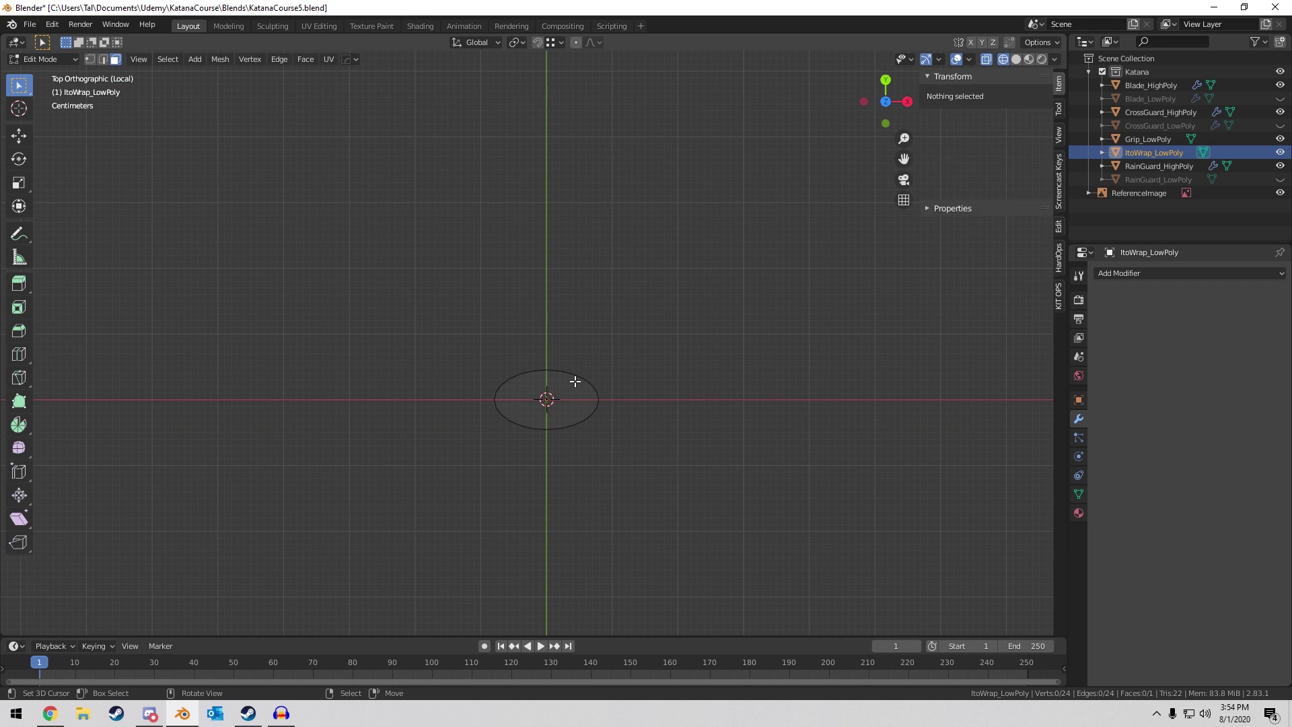
# Delete the vertices on the positive Y side of the wrap's outline, and return to solid shading in Object Mode.
pyautogui.press('1')
pyautogui.scroll(5, 575, 381)
pyautogui.keyDown('shift'); pyautogui.moveTo(571, 428); pyautogui.dragTo(560, 386, button='middle'); pyautogui.keyUp('shift')
pyautogui.moveTo(362, 321); pyautogui.dragTo(756, 430)
pyautogui.press('x')
pyautogui.click(752, 421)
pyautogui.press('z')
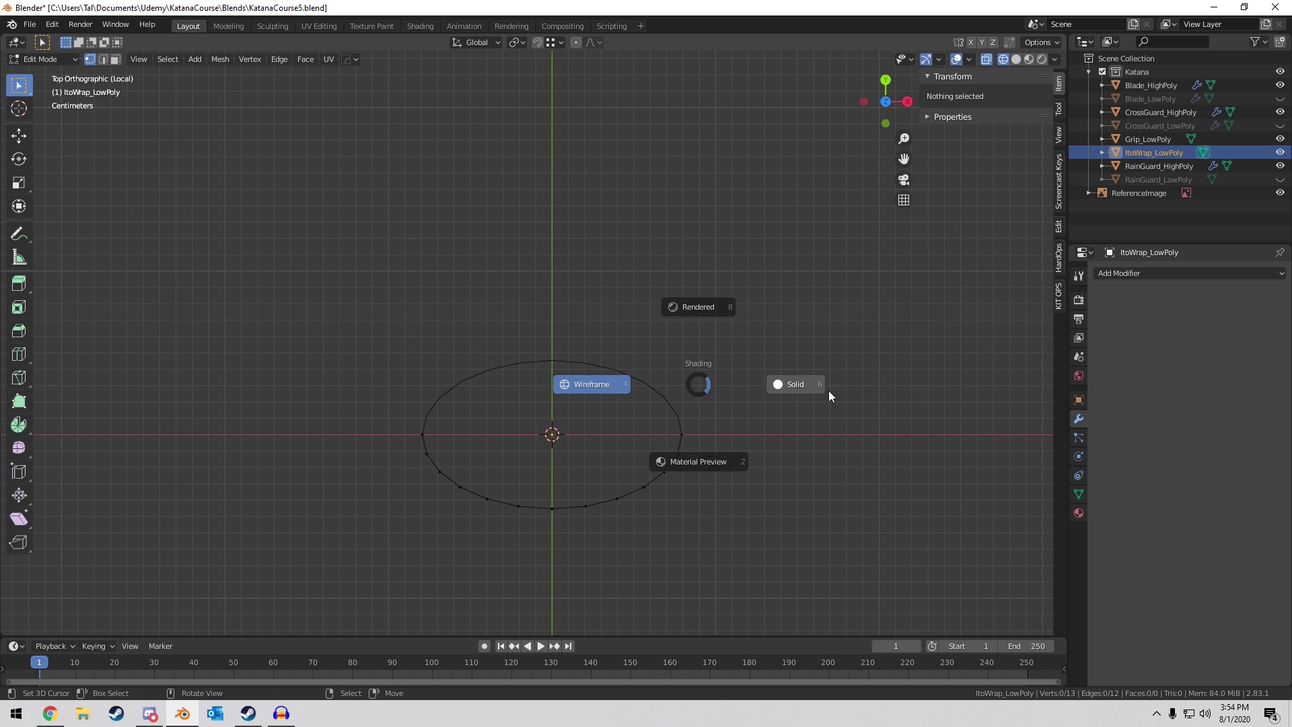
pyautogui.click(831, 392)
pyautogui.press('Tab')
pyautogui.moveTo(746, 393)
pyautogui.mouseDown(button='middle')
pyautogui.moveTo(725, 335)
pyautogui.moveTo(686, 288)
pyautogui.mouseUp(button='middle')
pyautogui.scroll(-2, 693, 283)
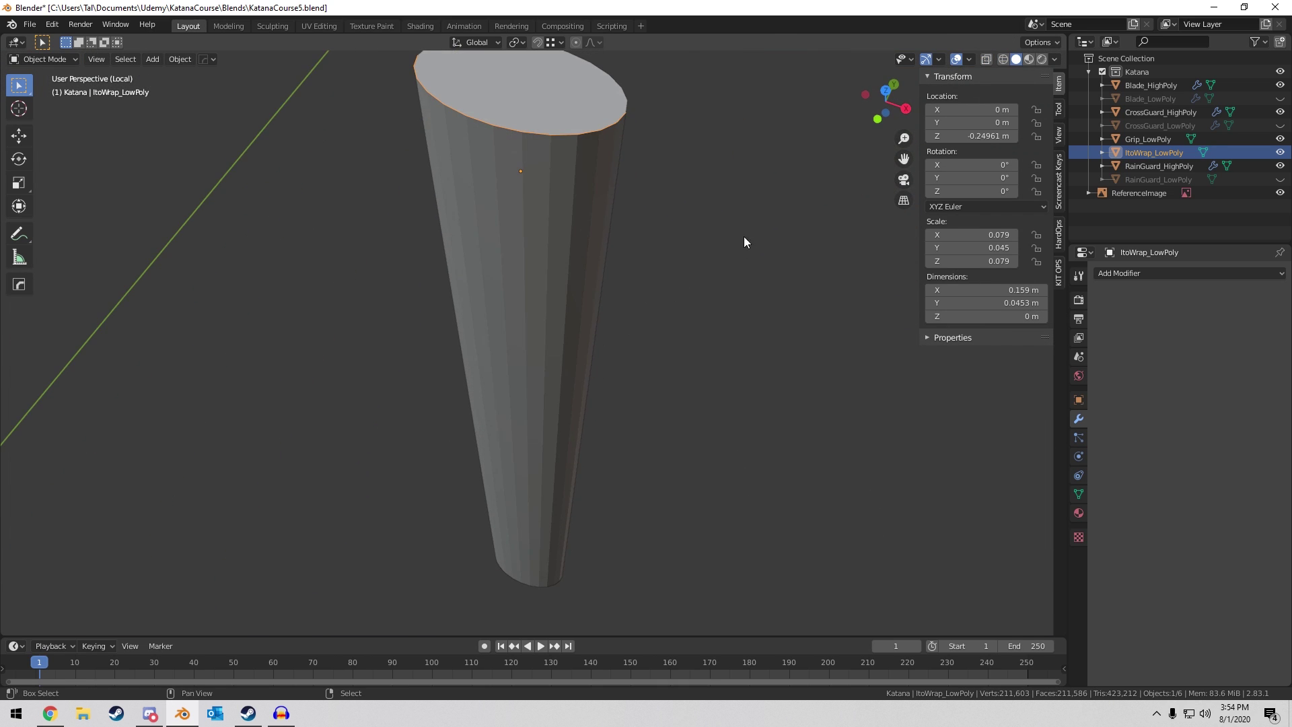
# Turn on the Screencast Keys overlay and return to the object's transform properties.
pyautogui.keyDown('shift'); pyautogui.moveTo(744, 236); pyautogui.dragTo(746, 316, button='middle'); pyautogui.keyUp('shift')
pyautogui.click(1061, 188)
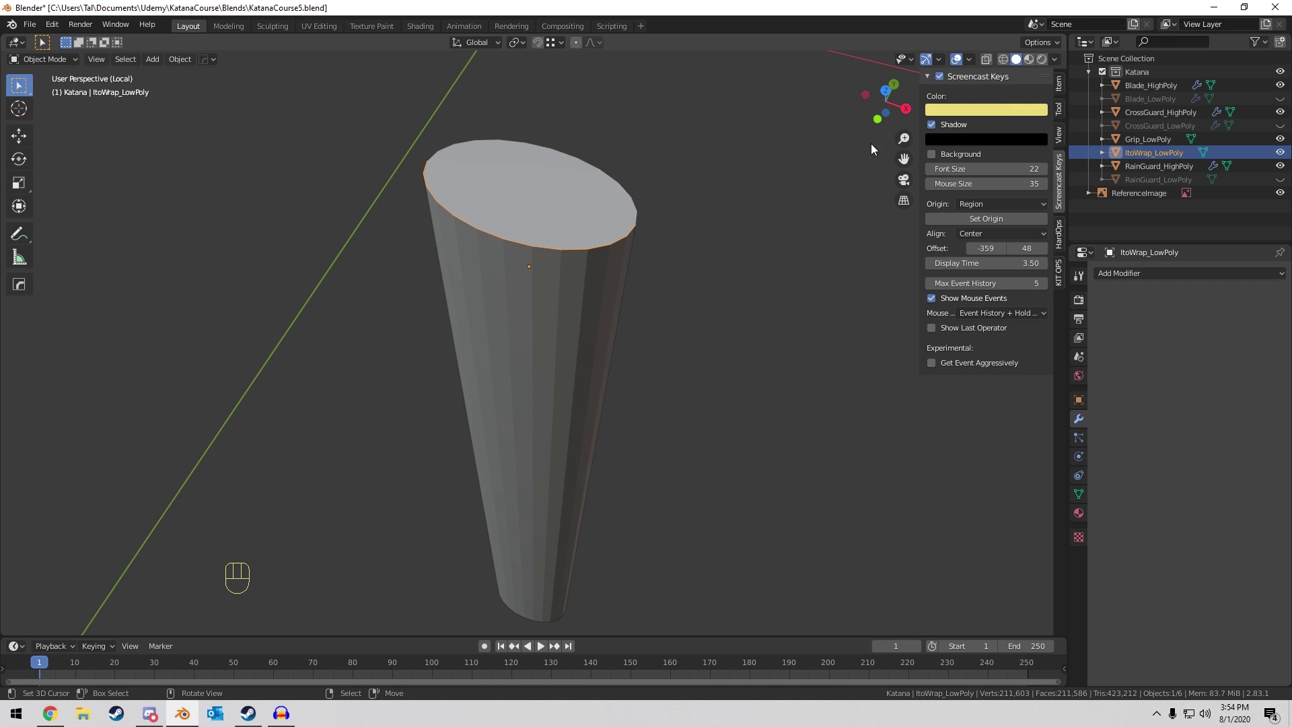
pyautogui.keyDown('shift'); pyautogui.moveTo(871, 144); pyautogui.dragTo(974, 87, button='middle'); pyautogui.keyUp('shift')
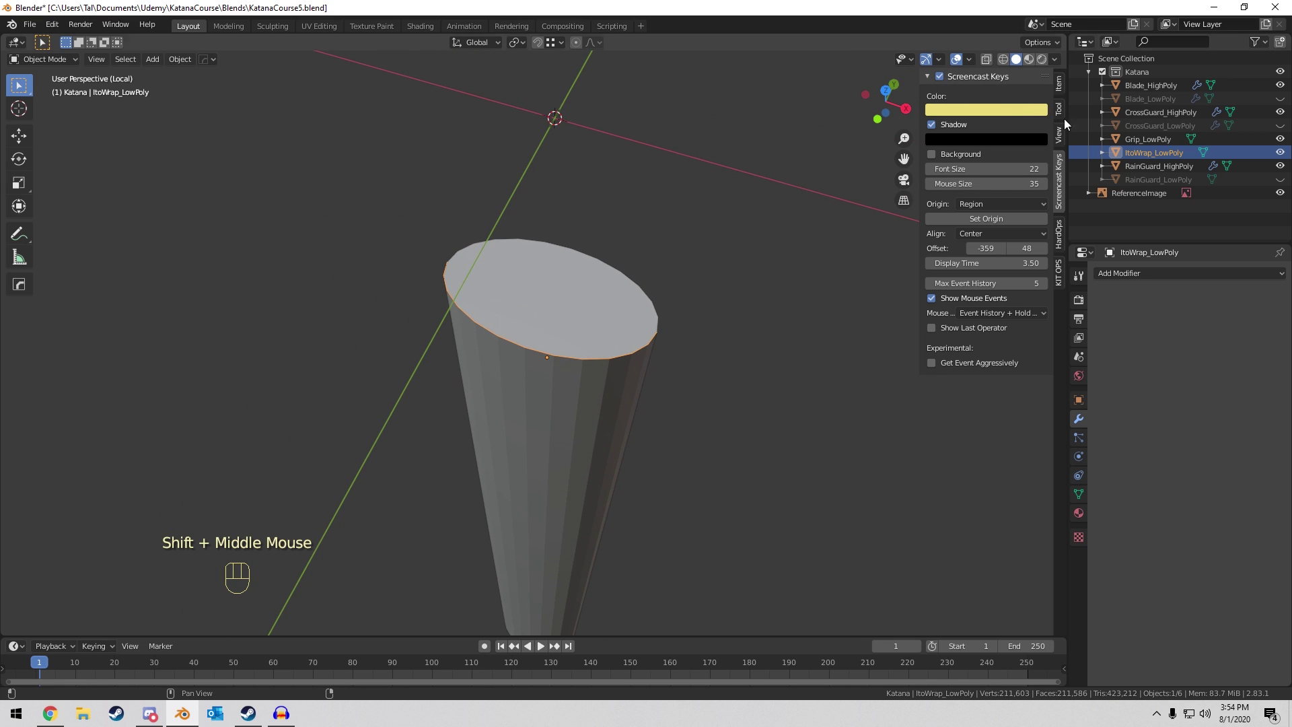
pyautogui.click(1059, 84)
# Move the ItoWrap_LowPoly outline about 0.24 m down the grip along the Z axis in Object Mode.
pyautogui.scroll(1, 572, 276)
pyautogui.press('Tab')
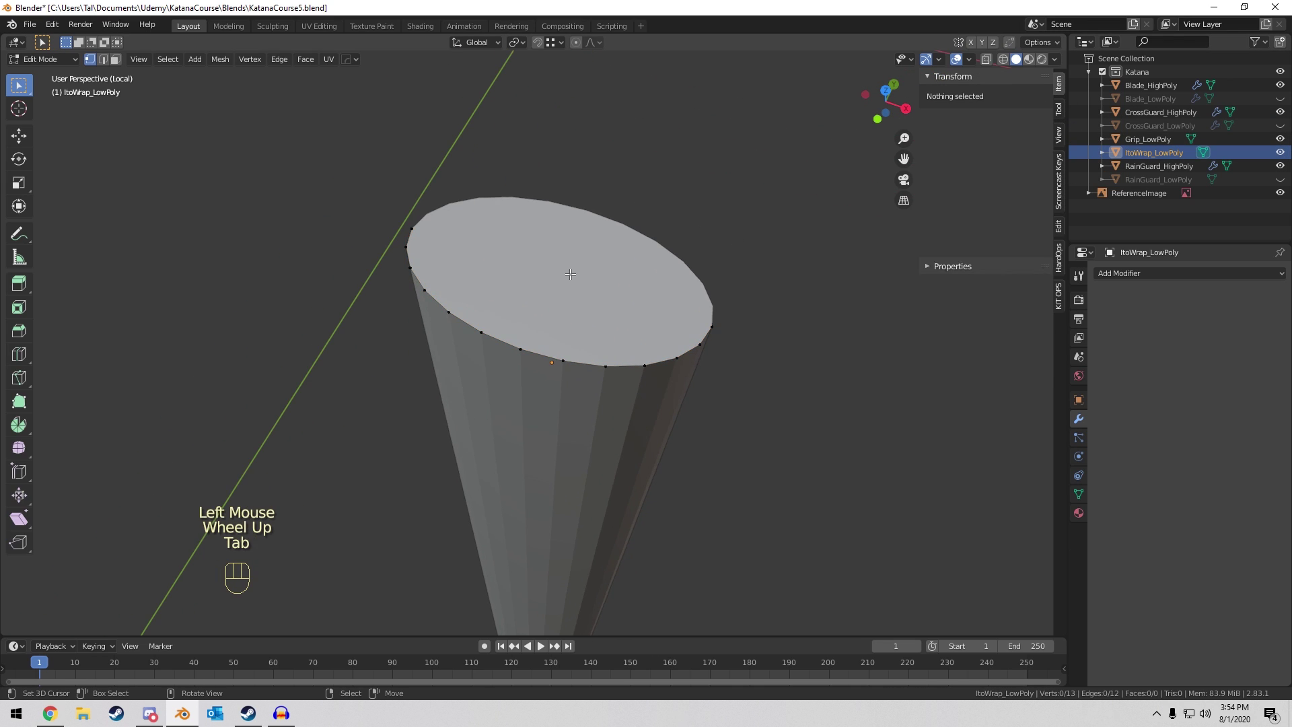
pyautogui.moveTo(570, 274); pyautogui.dragTo(601, 199, button='middle')
pyautogui.press('a')
pyautogui.press('Tab')
pyautogui.scroll(-4, 600, 240)
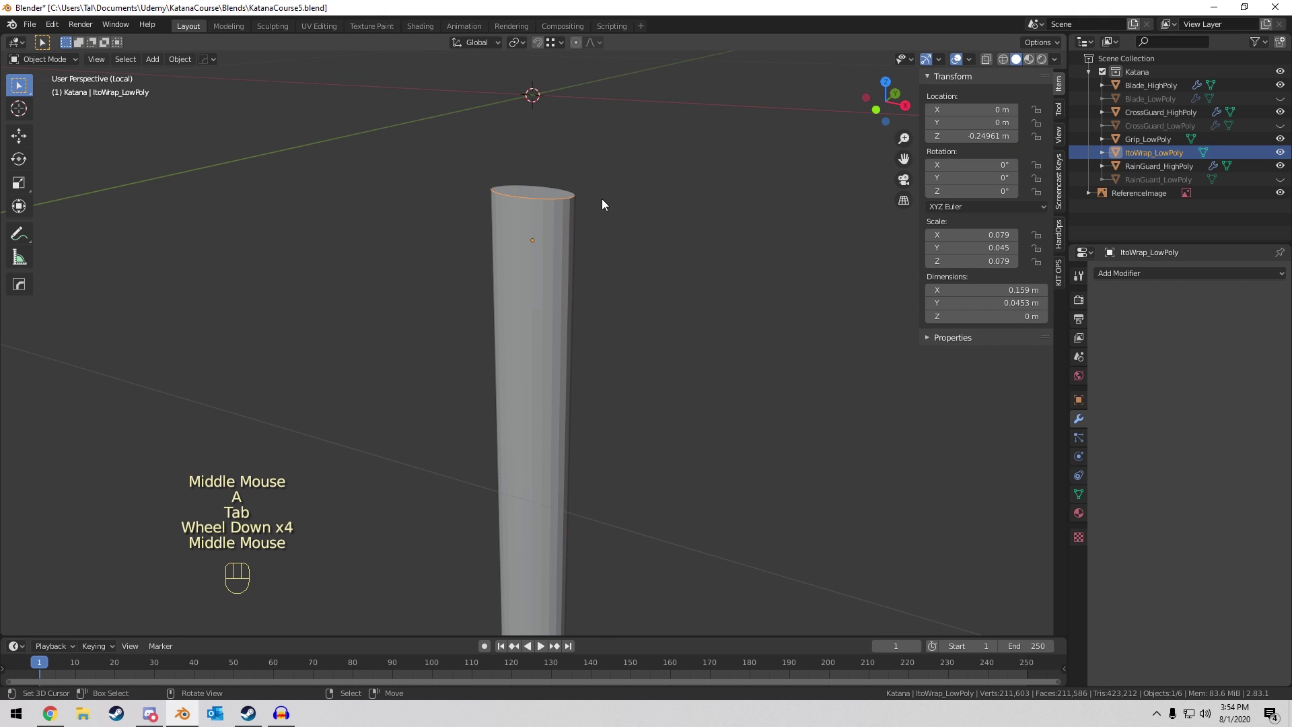
pyautogui.press('g')
pyautogui.press('z')
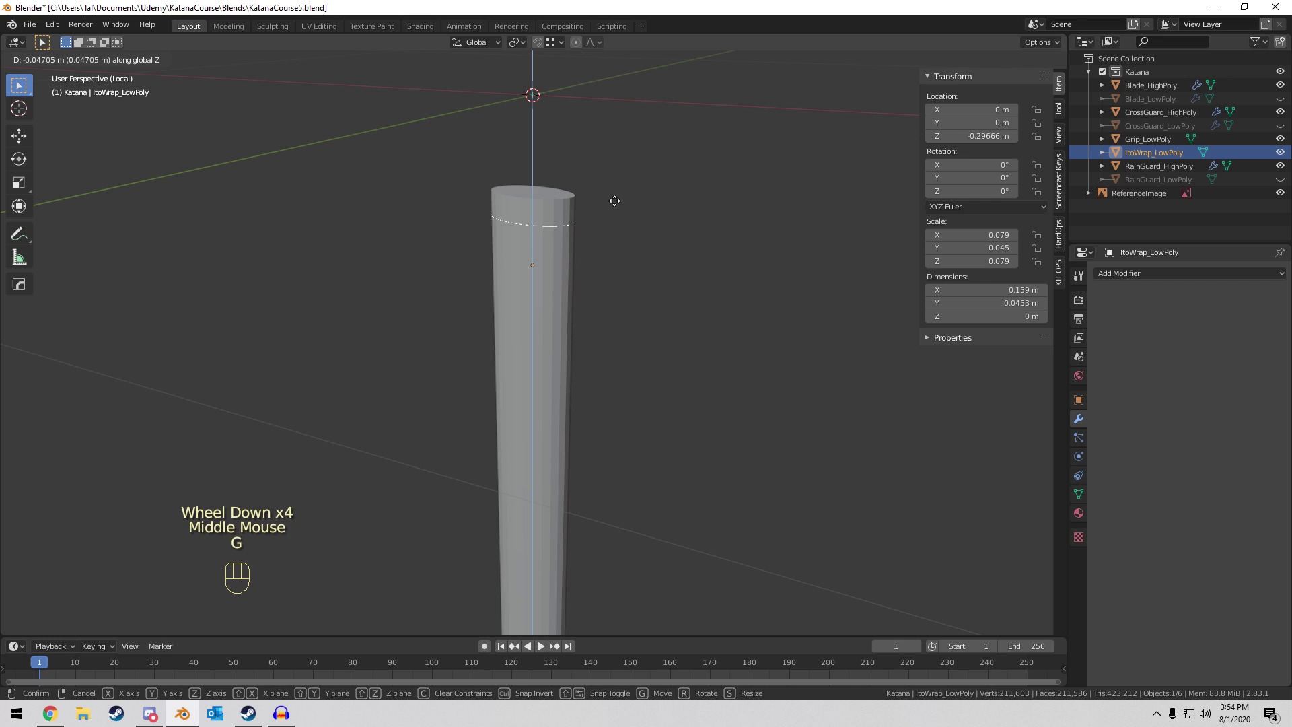
pyautogui.click(617, 291)
# Add a Mirror modifier to ItoWrap_LowPoly.
pyautogui.press('KP_1')
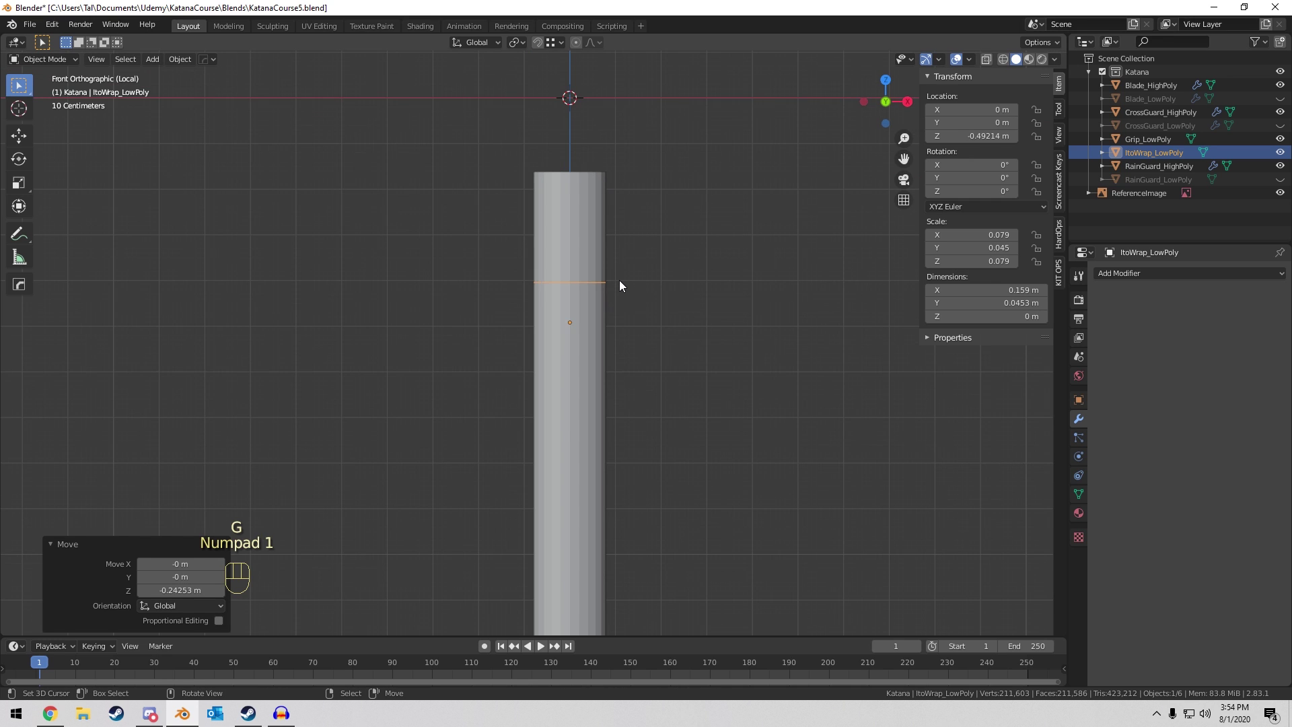
pyautogui.scroll(4, 619, 280)
pyautogui.keyDown('shift'); pyautogui.moveTo(639, 164); pyautogui.dragTo(565, 323, button='middle'); pyautogui.keyUp('shift')
pyautogui.scroll(3, 565, 323)
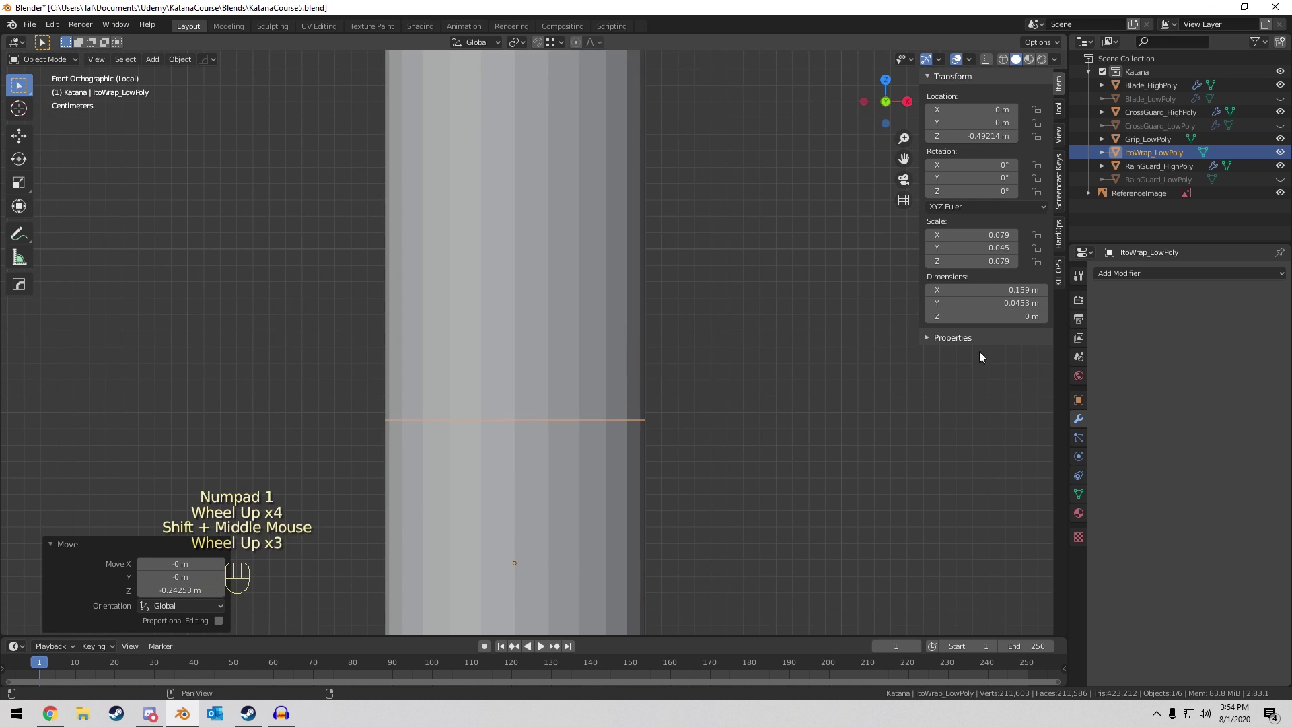
pyautogui.click(1137, 273)
pyautogui.click(1090, 372)
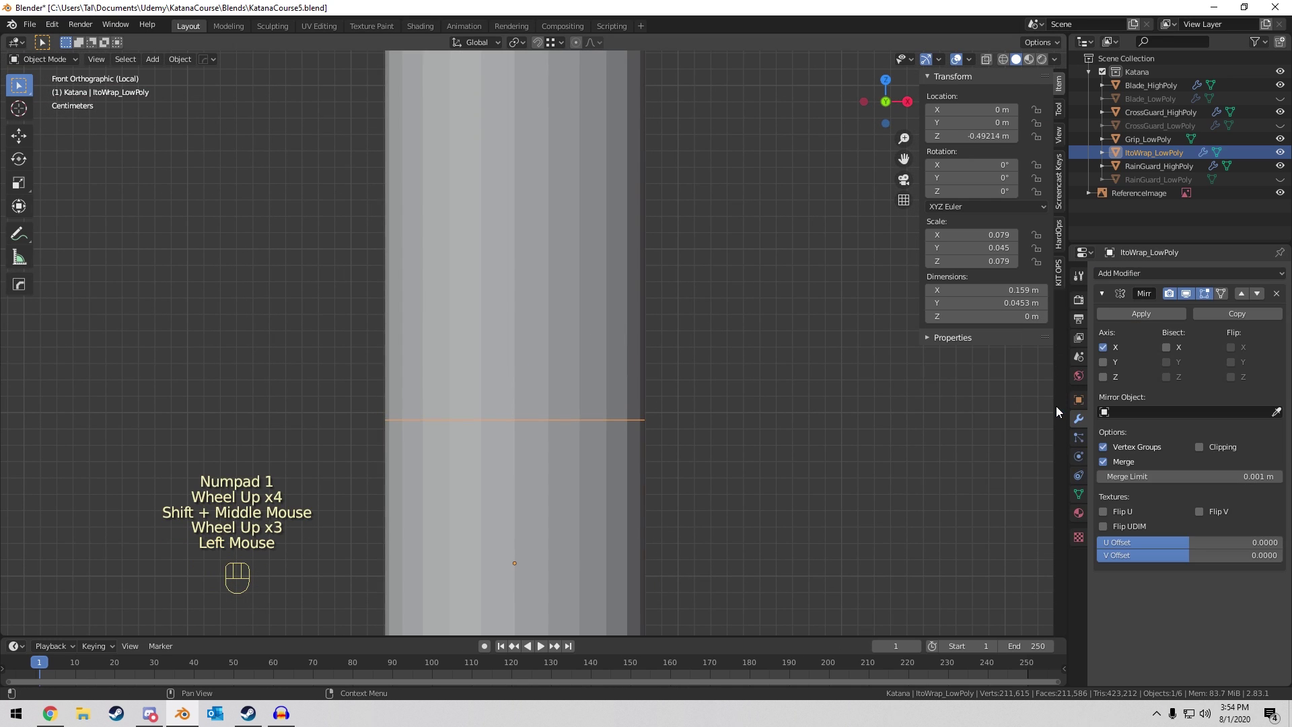
# Set the Mirror modifier to mirror on the Y axis only and enable Clipping.
pyautogui.click(1103, 348)
pyautogui.click(1102, 377)
pyautogui.moveTo(874, 370)
pyautogui.mouseDown(button='middle')
pyautogui.moveTo(797, 368)
pyautogui.moveTo(875, 376)
pyautogui.mouseUp(button='middle')
pyautogui.scroll(-1, 764, 390)
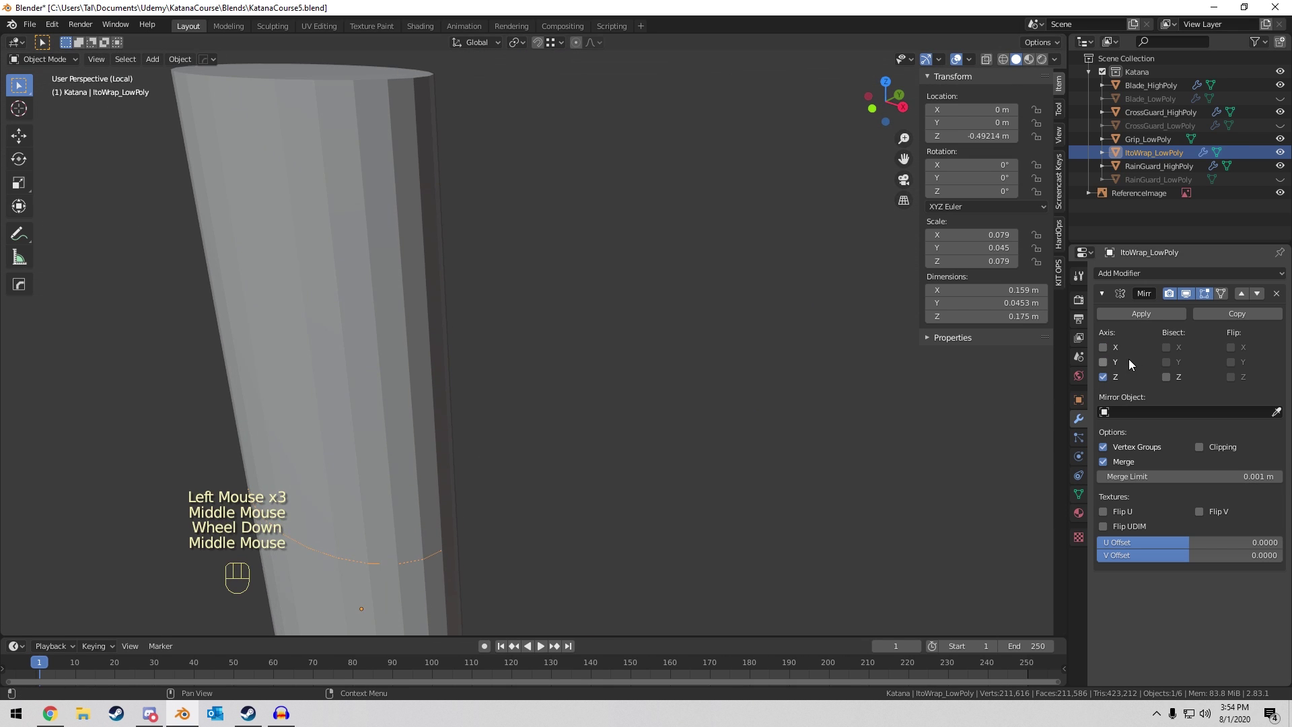
pyautogui.click(1103, 377)
pyautogui.click(1102, 362)
pyautogui.keyDown('shift'); pyautogui.moveTo(637, 449); pyautogui.dragTo(730, 449, button='middle'); pyautogui.keyUp('shift')
pyautogui.click(1199, 447)
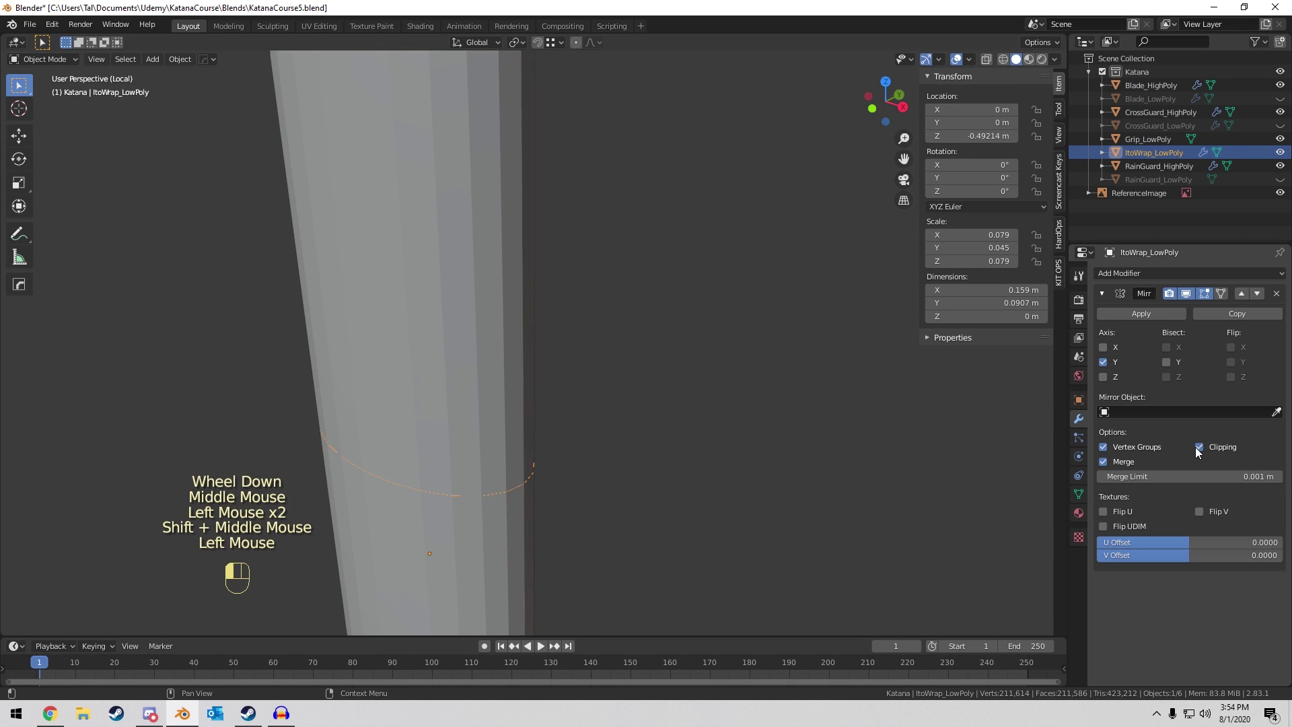
# Extrude the whole outline about 0.032 m down along Z, and lower the new edge about 0.015 m further.
pyautogui.keyDown('shift'); pyautogui.moveTo(512, 403); pyautogui.dragTo(669, 249, button='middle'); pyautogui.keyUp('shift')
pyautogui.press('Tab')
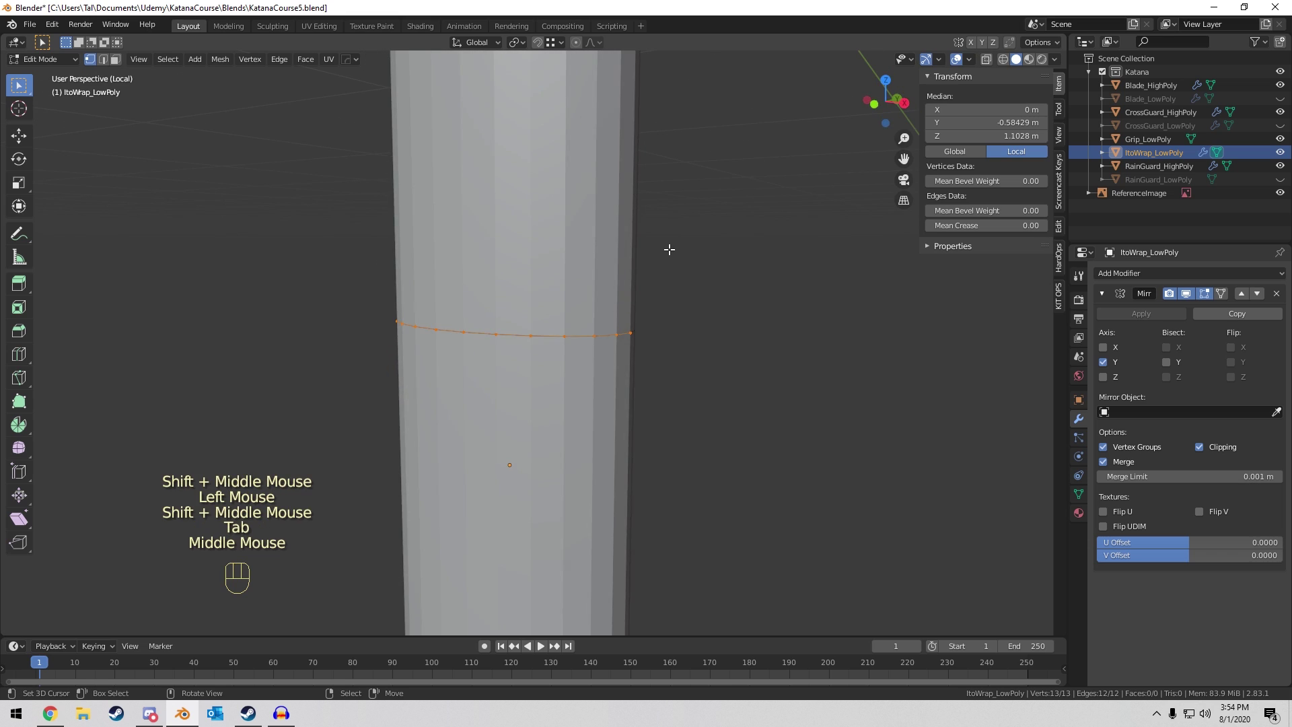
pyautogui.press('e')
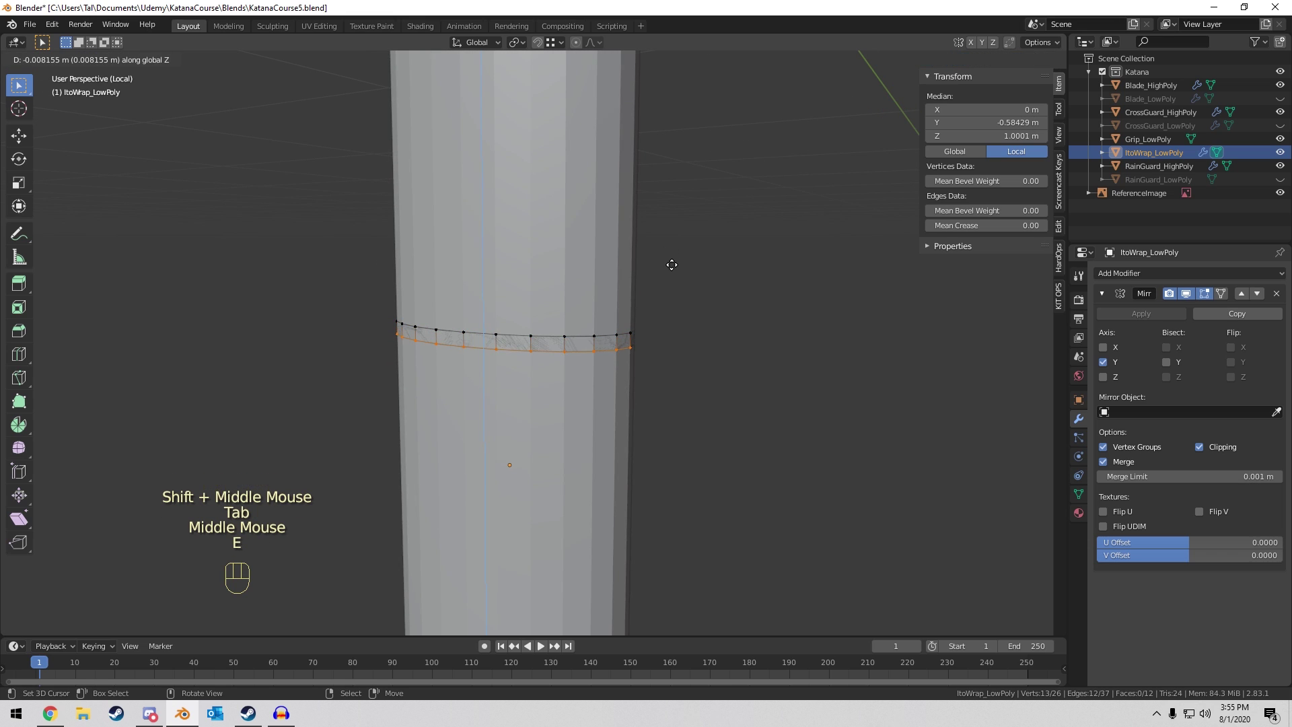
pyautogui.click(662, 303)
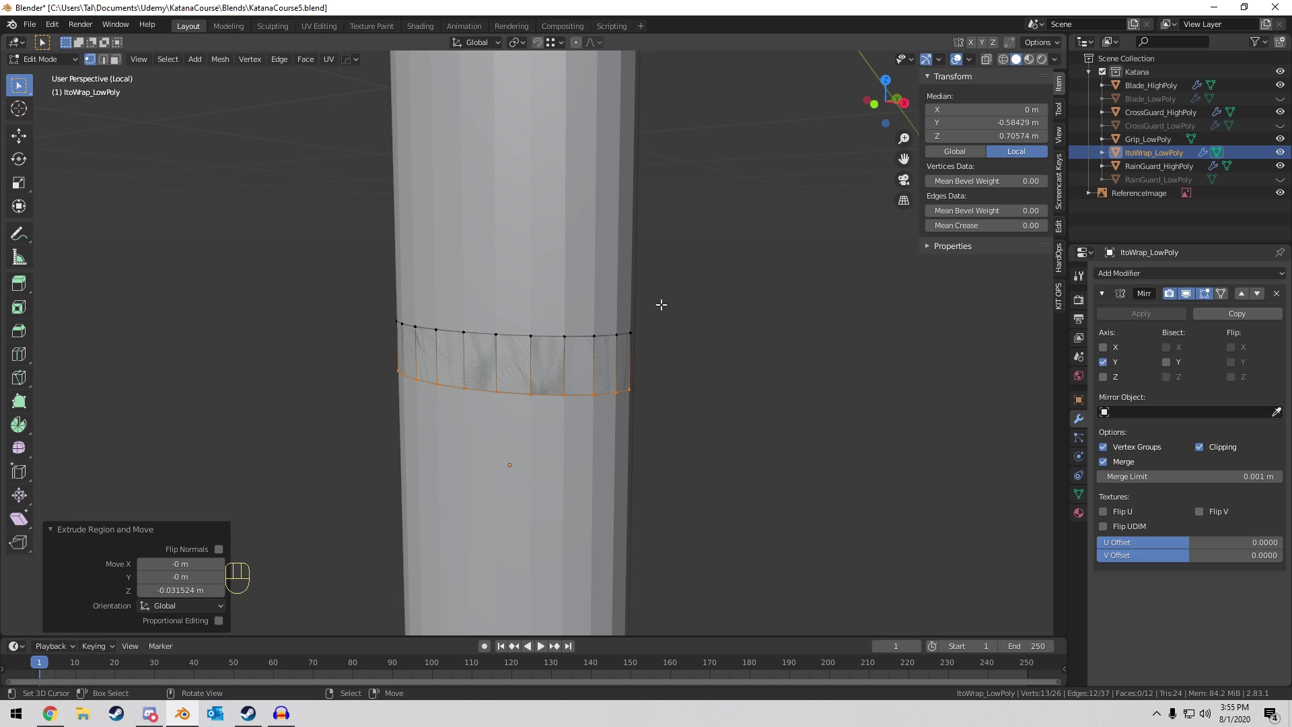
pyautogui.press('g')
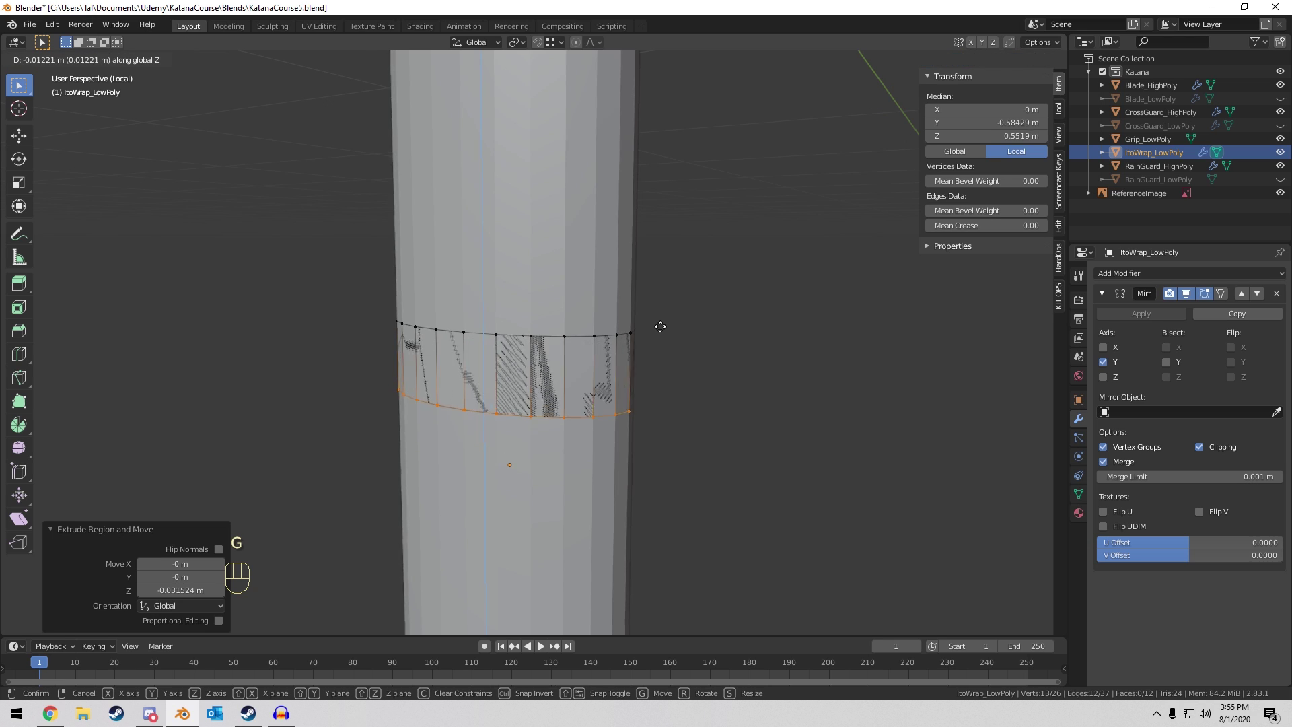
pyautogui.click(661, 330)
# Pinch the band's centre in front view by scaling its two middle vertices along Z to roughly half, using smooth proportional editing.
pyautogui.press('KP_1')
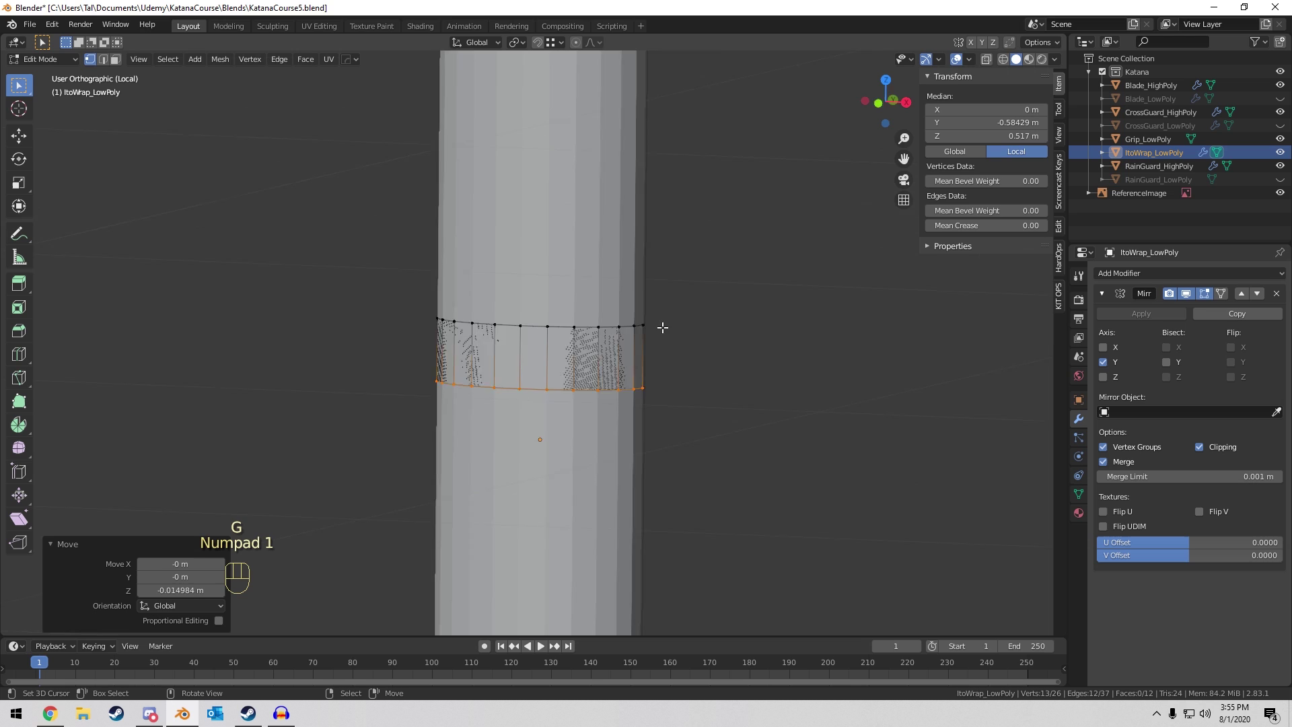
pyautogui.scroll(4, 662, 327)
pyautogui.keyDown('shift'); pyautogui.moveTo(662, 328); pyautogui.dragTo(711, 267, button='middle'); pyautogui.keyUp('shift')
pyautogui.press('1')
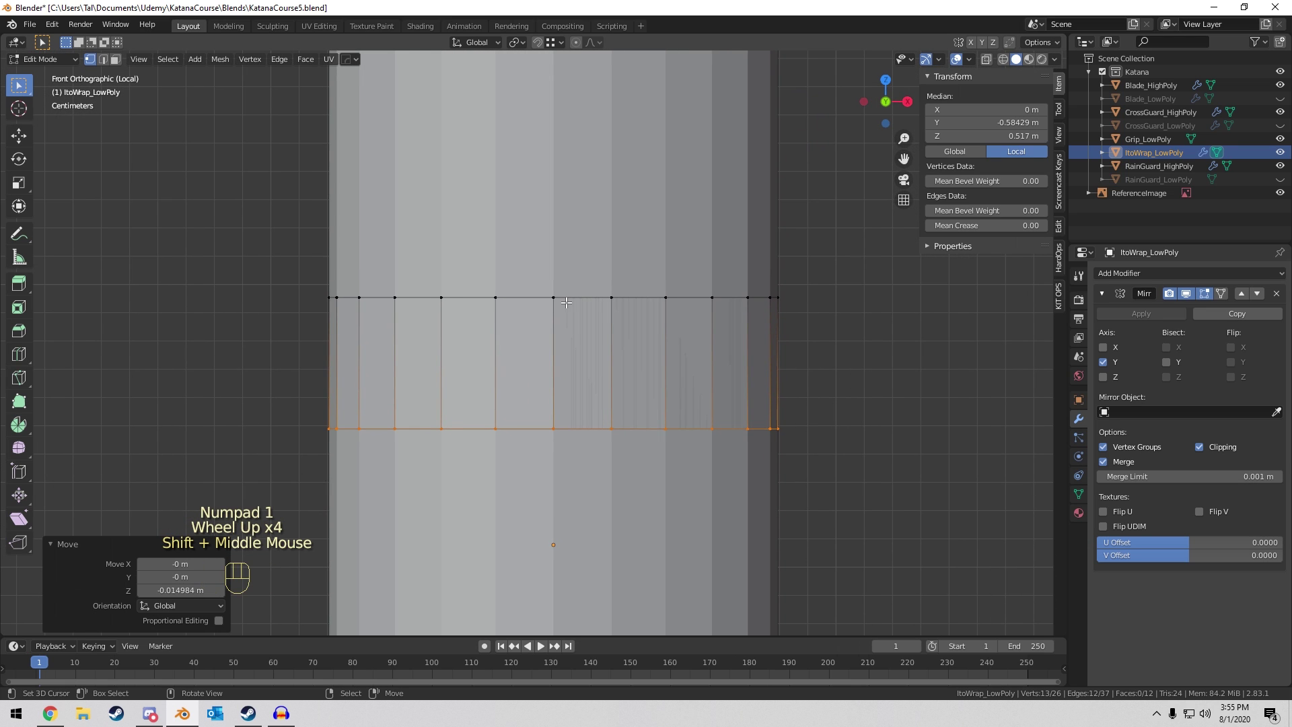
pyautogui.rightClick(559, 322)
pyautogui.keyDown('shift'); pyautogui.rightClick(557, 429); pyautogui.keyUp('shift')
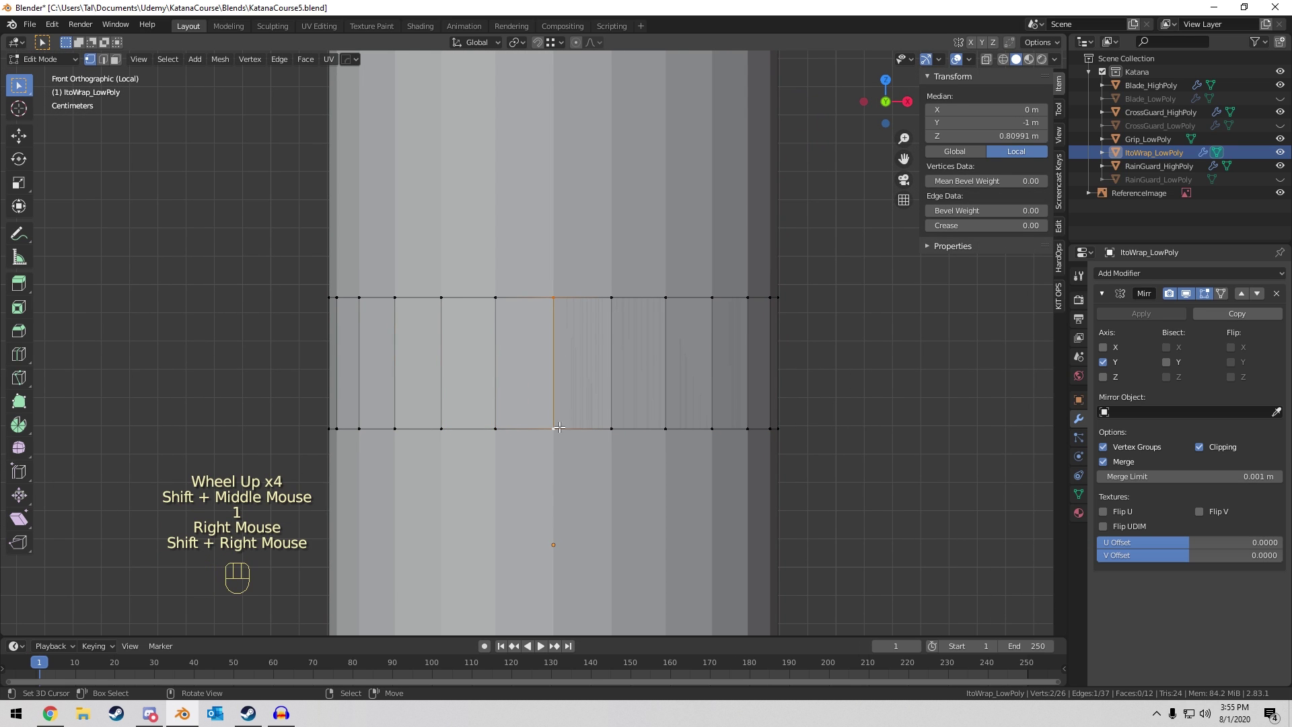
pyautogui.click(576, 43)
pyautogui.press('s')
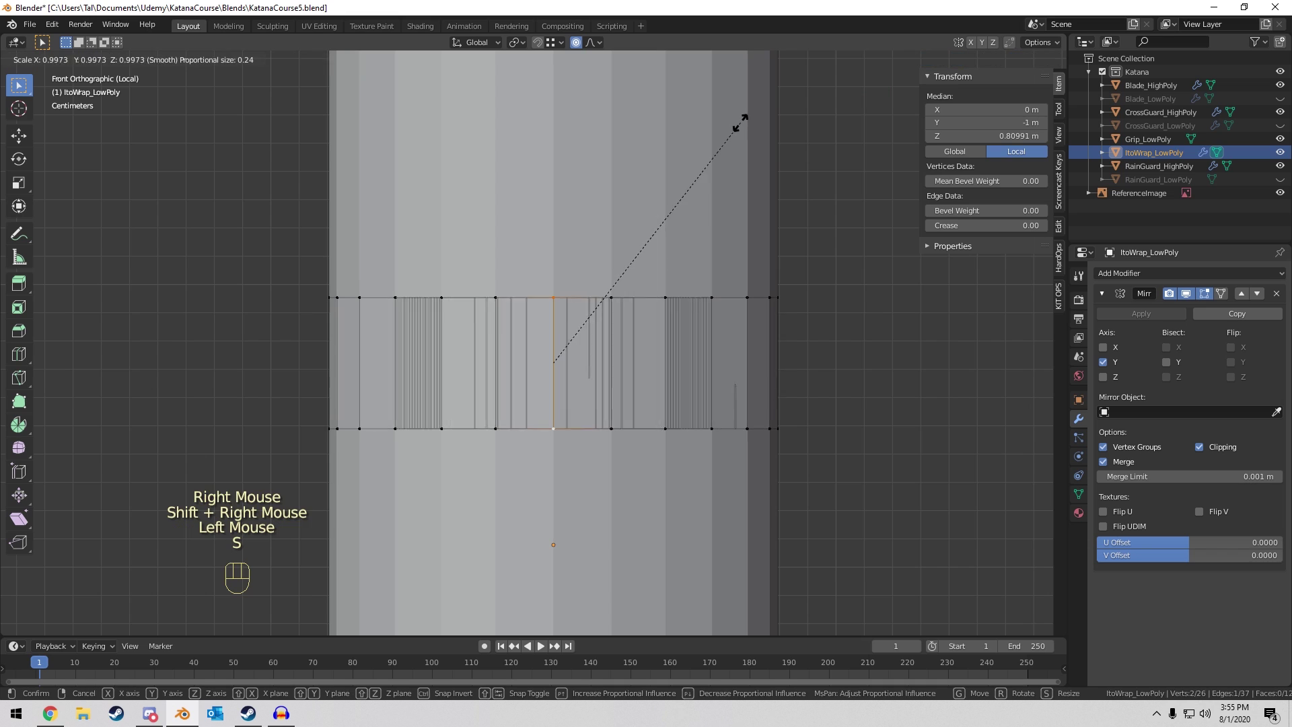
pyautogui.scroll(3, 704, 151)
pyautogui.scroll(7, 703, 151)
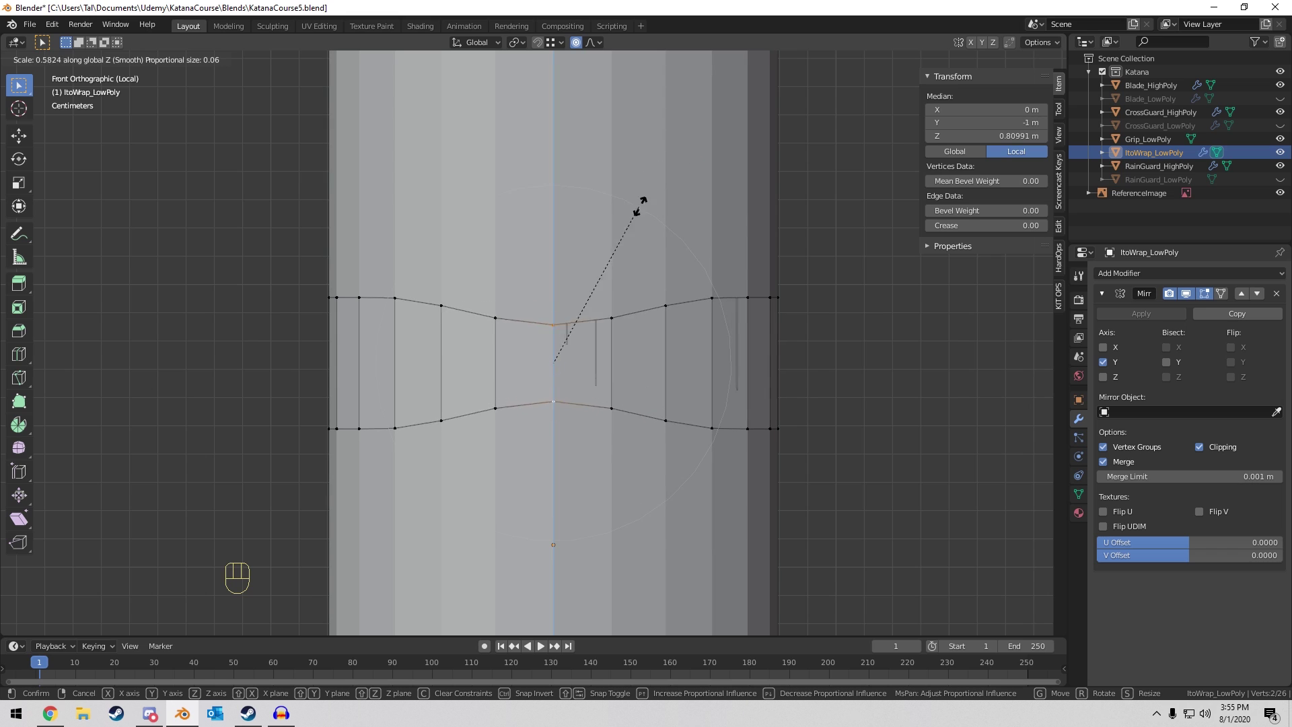
pyautogui.click(633, 227)
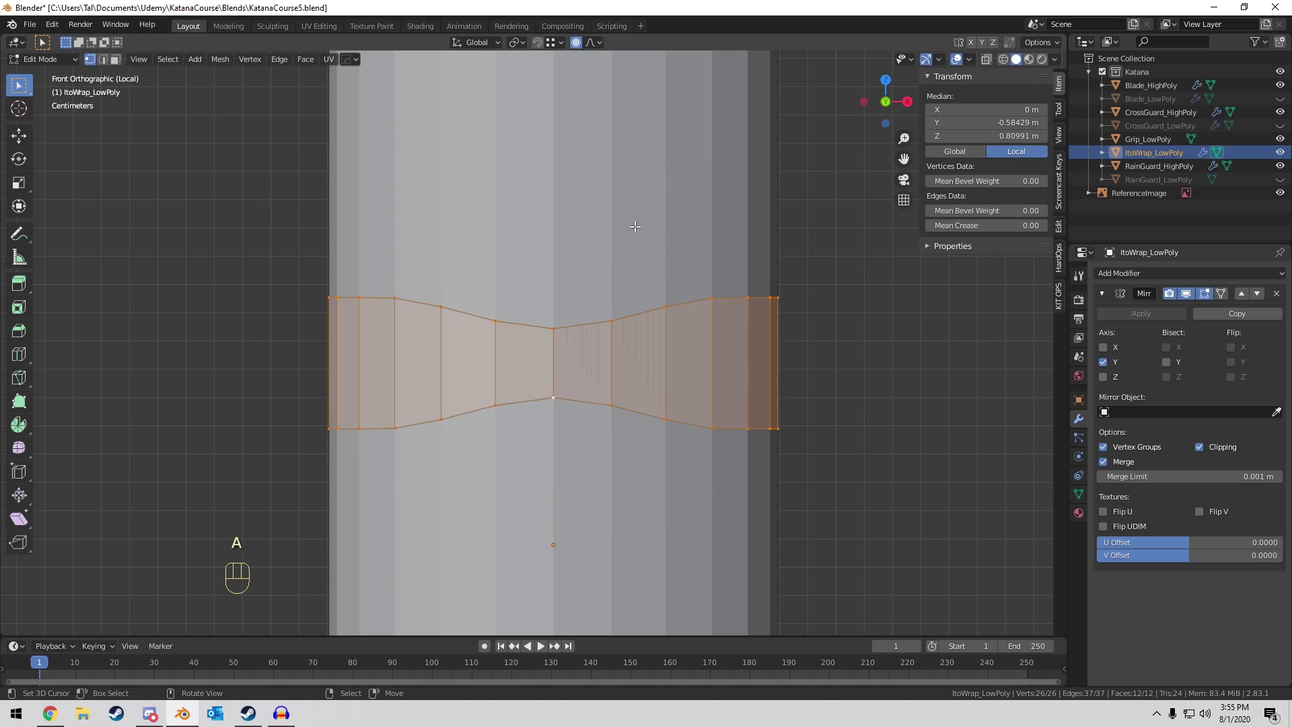
# Scale all of the band's vertices up along Z to make the whole strip taller.
pyautogui.press('a')
pyautogui.press('s')
pyautogui.click(648, 153)
# Scale the two middle vertices along Z to about 0.75 with a proportional size of about 0.08.
pyautogui.rightClick(572, 313)
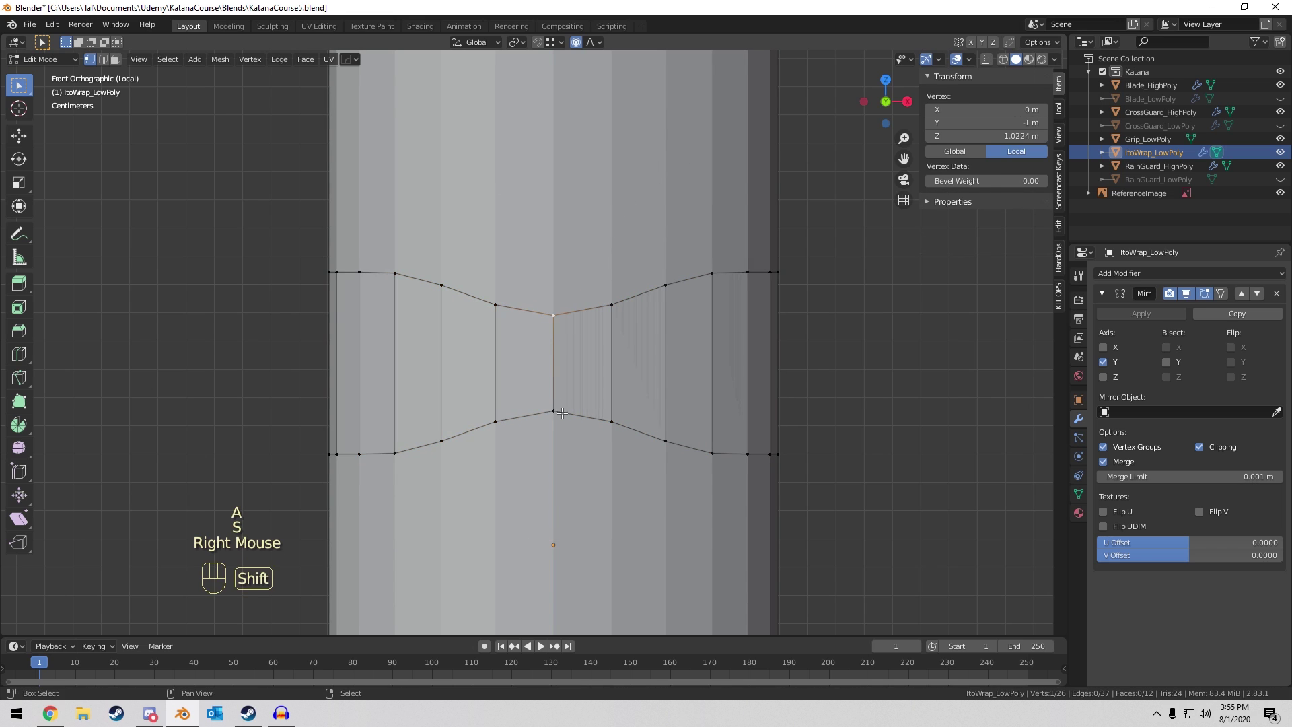
pyautogui.keyDown('shift'); pyautogui.rightClick(553, 411); pyautogui.keyUp('shift')
pyautogui.press('s')
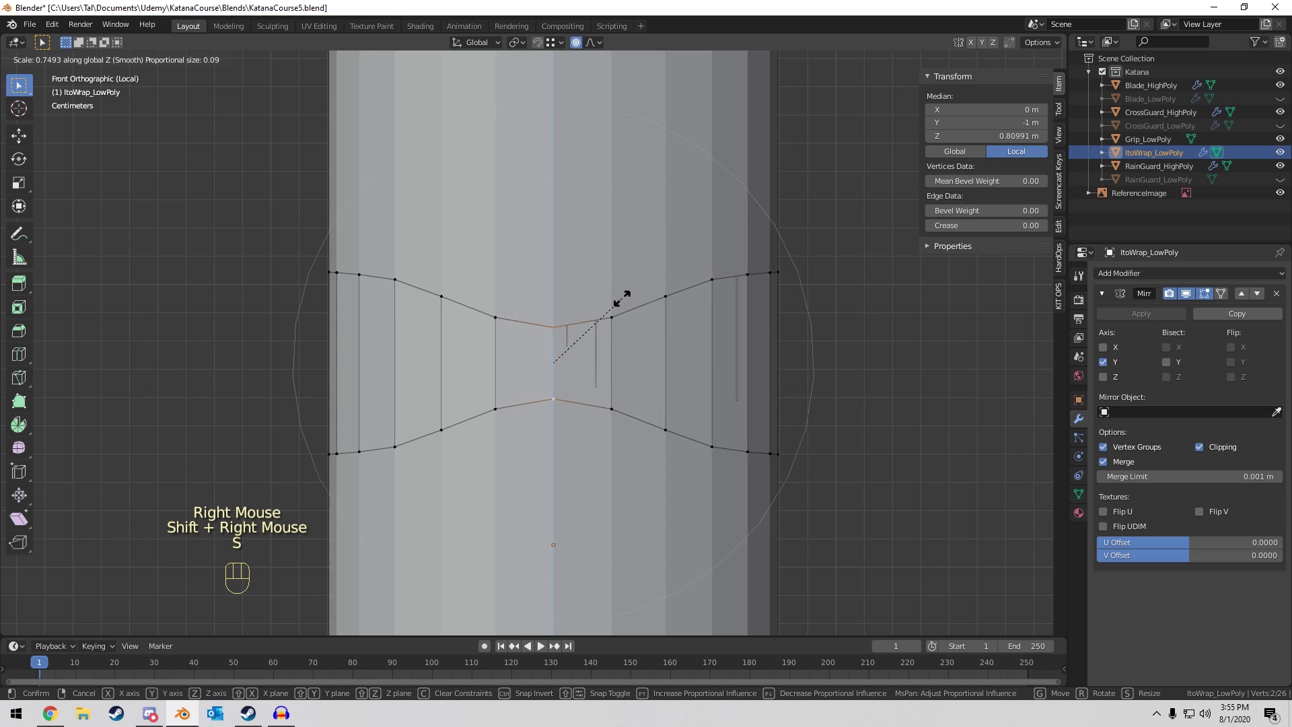
pyautogui.scroll(1, 624, 295)
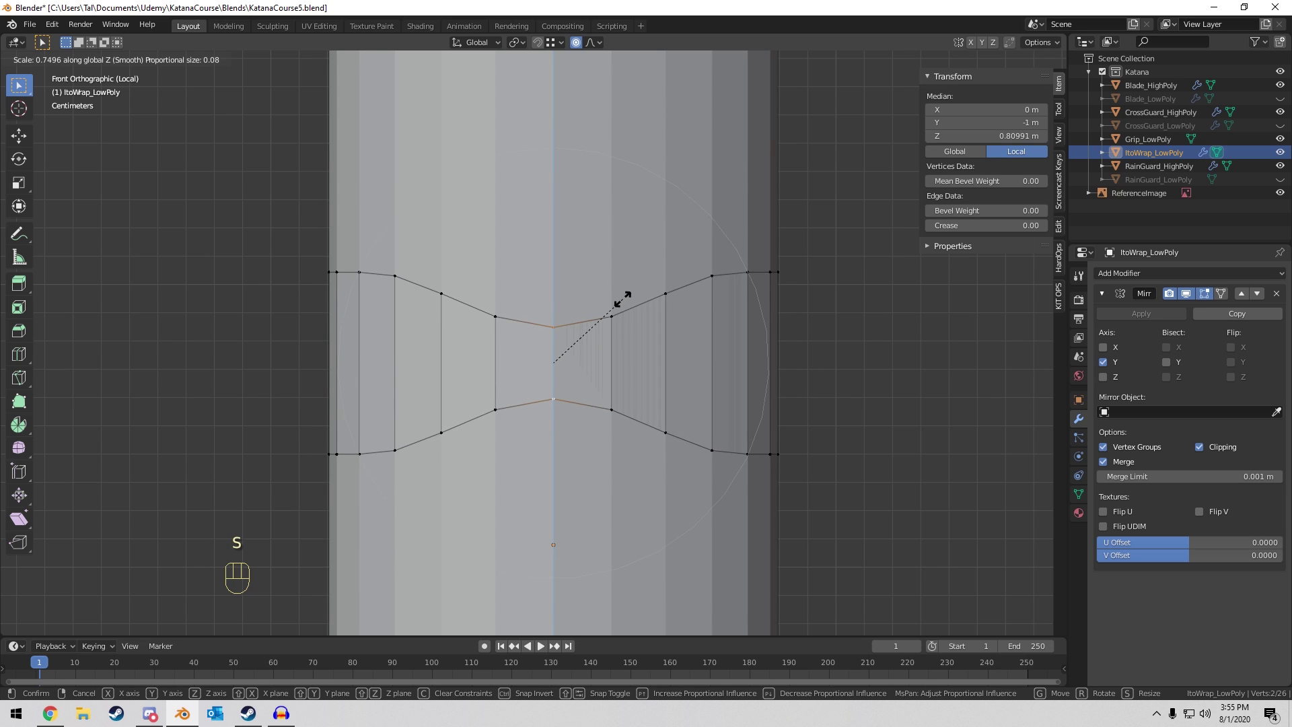
pyautogui.click(622, 300)
# Return to Object Mode and add a Solidify modifier to the wrap band.
pyautogui.moveTo(622, 299); pyautogui.dragTo(633, 215, button='middle')
pyautogui.scroll(-4, 606, 263)
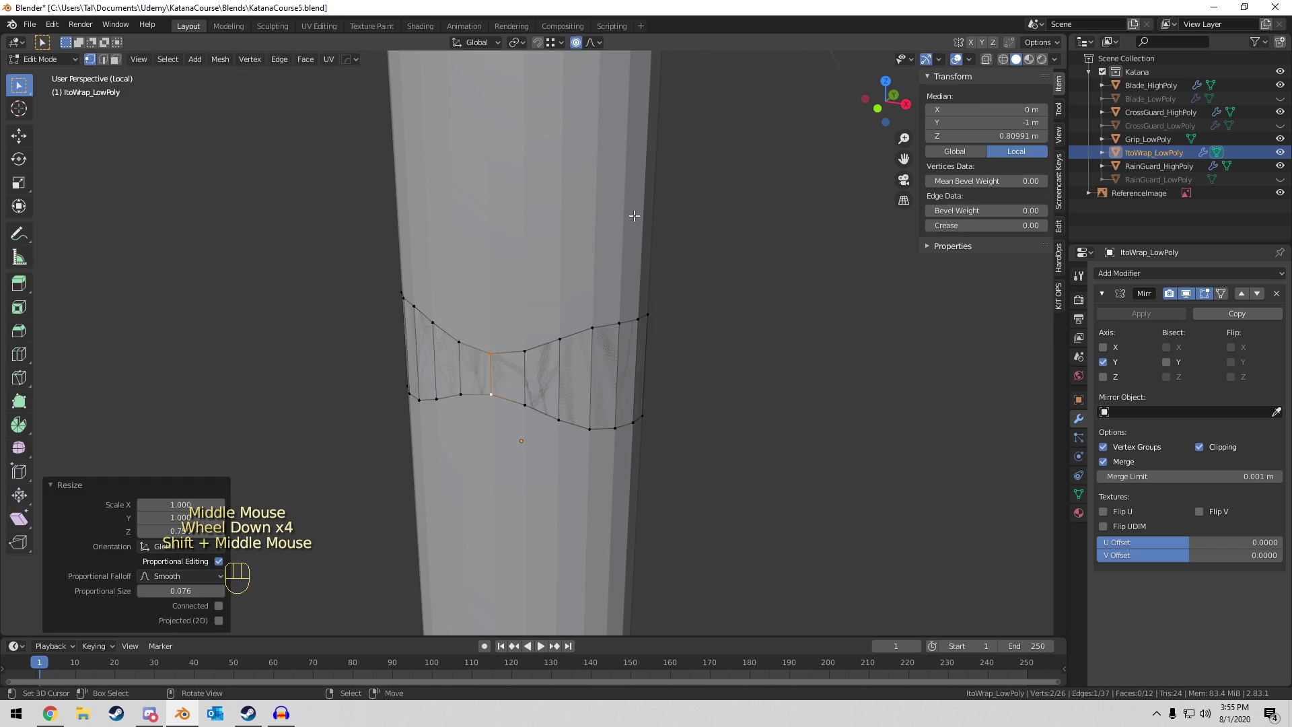
pyautogui.press('Tab')
pyautogui.scroll(1, 636, 222)
pyautogui.click(1134, 276)
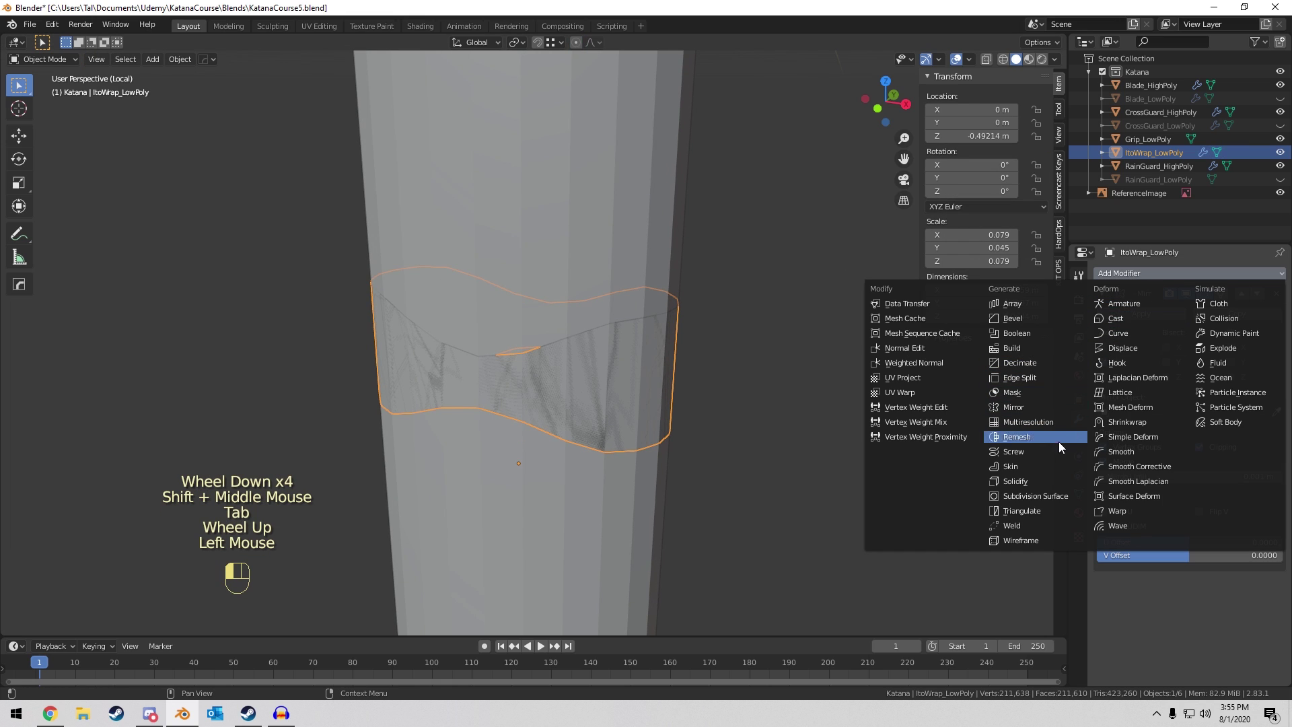
pyautogui.click(1052, 482)
# Set the Solidify modifier's thickness to 0.05 m.
pyautogui.scroll(-3, 1184, 481)
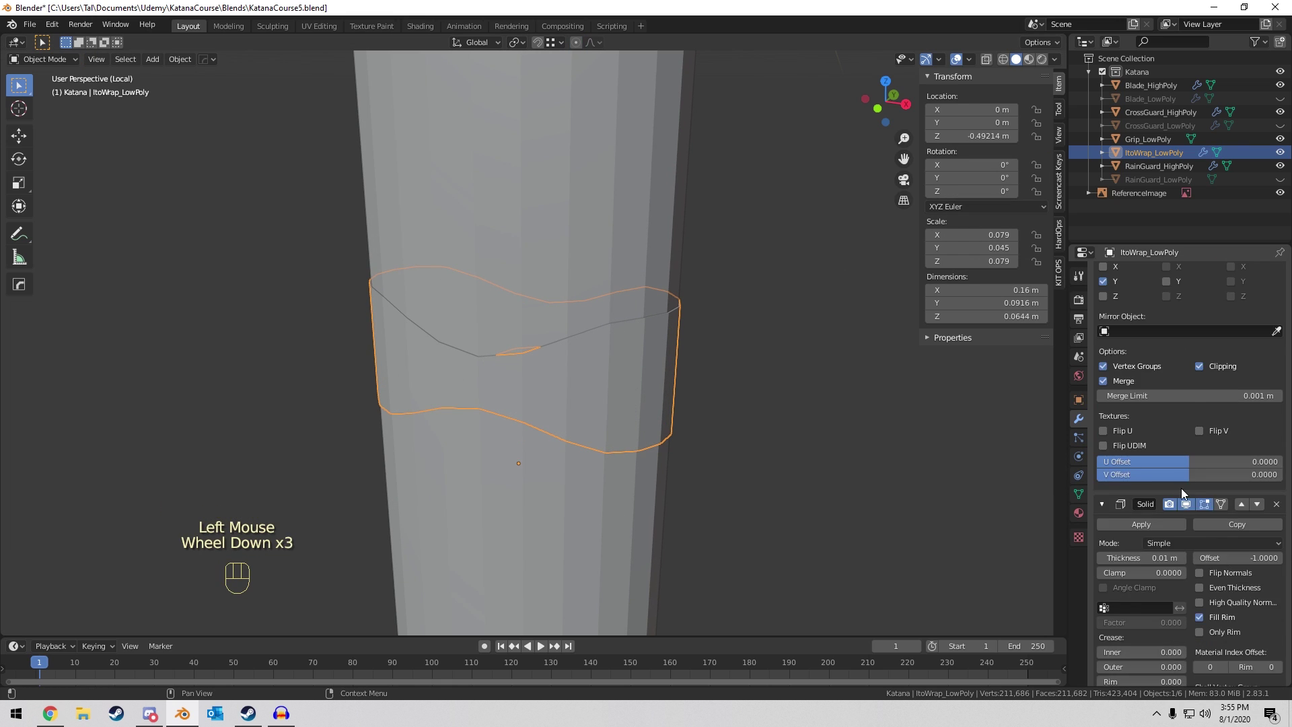
pyautogui.scroll(-3, 1181, 487)
pyautogui.click(1144, 492)
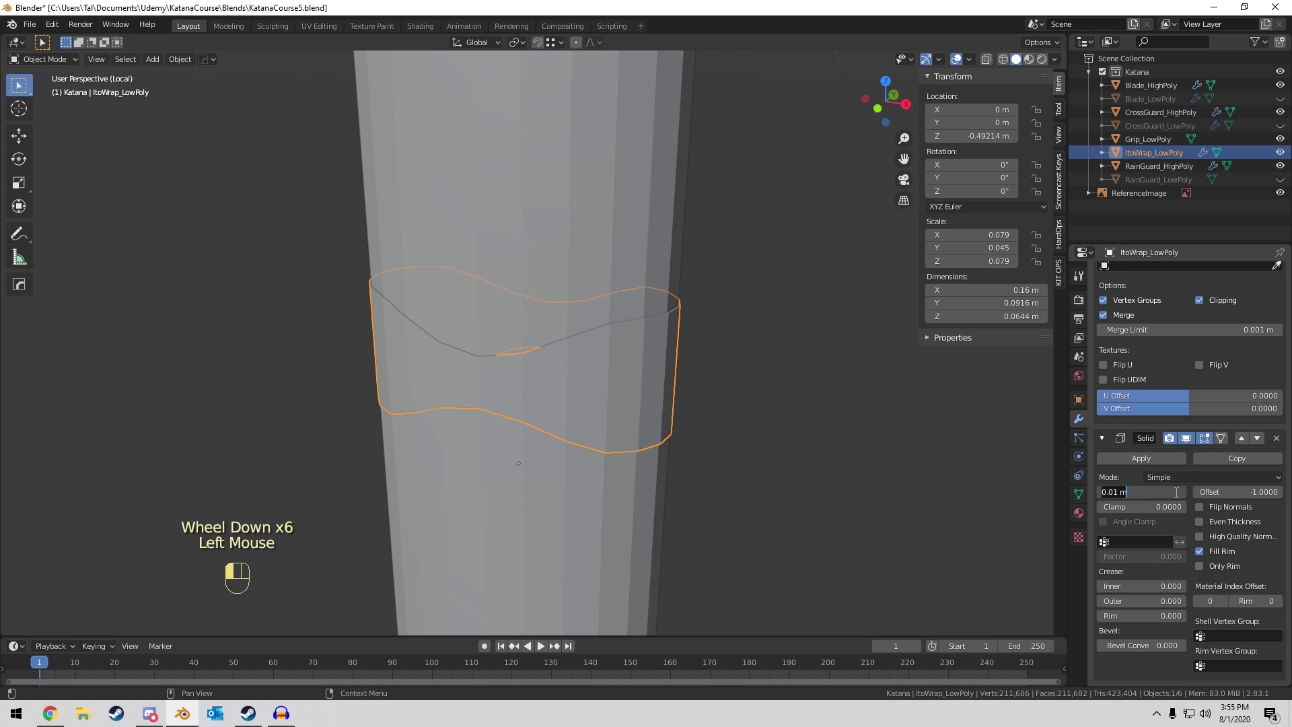
pyautogui.press('Left')
pyautogui.press('Right')
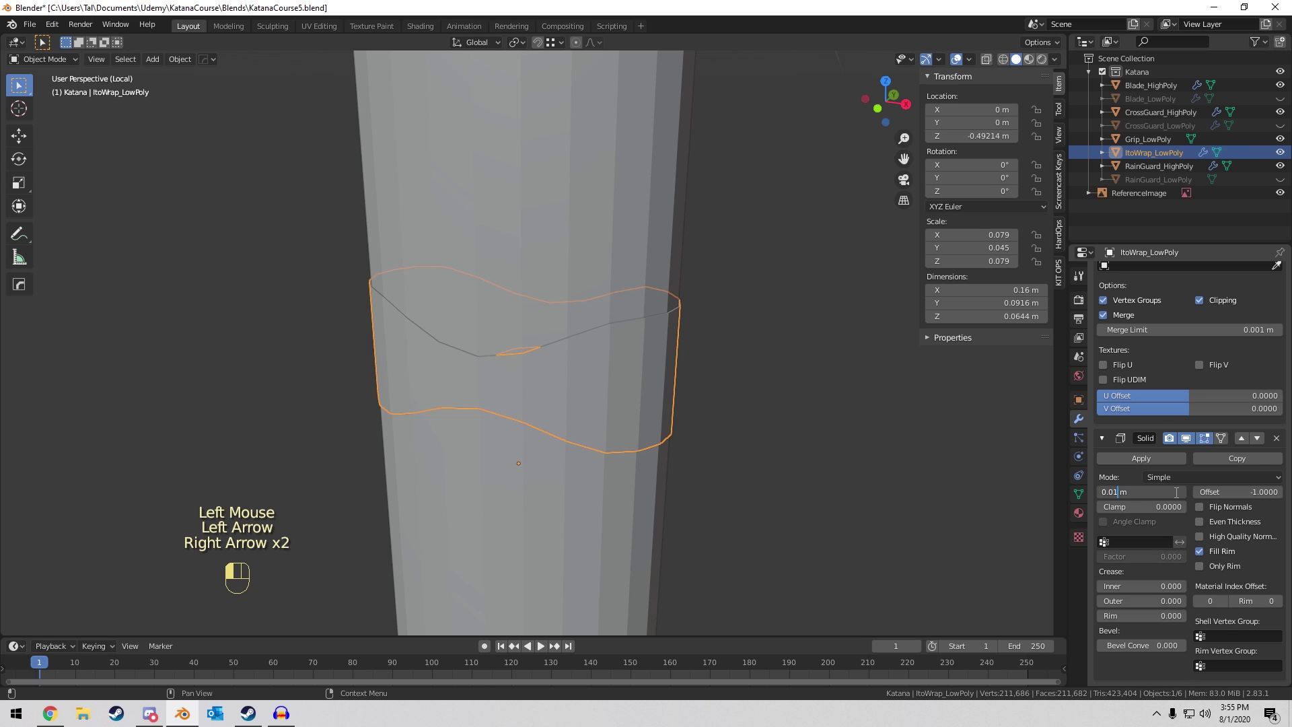
pyautogui.press('Return')
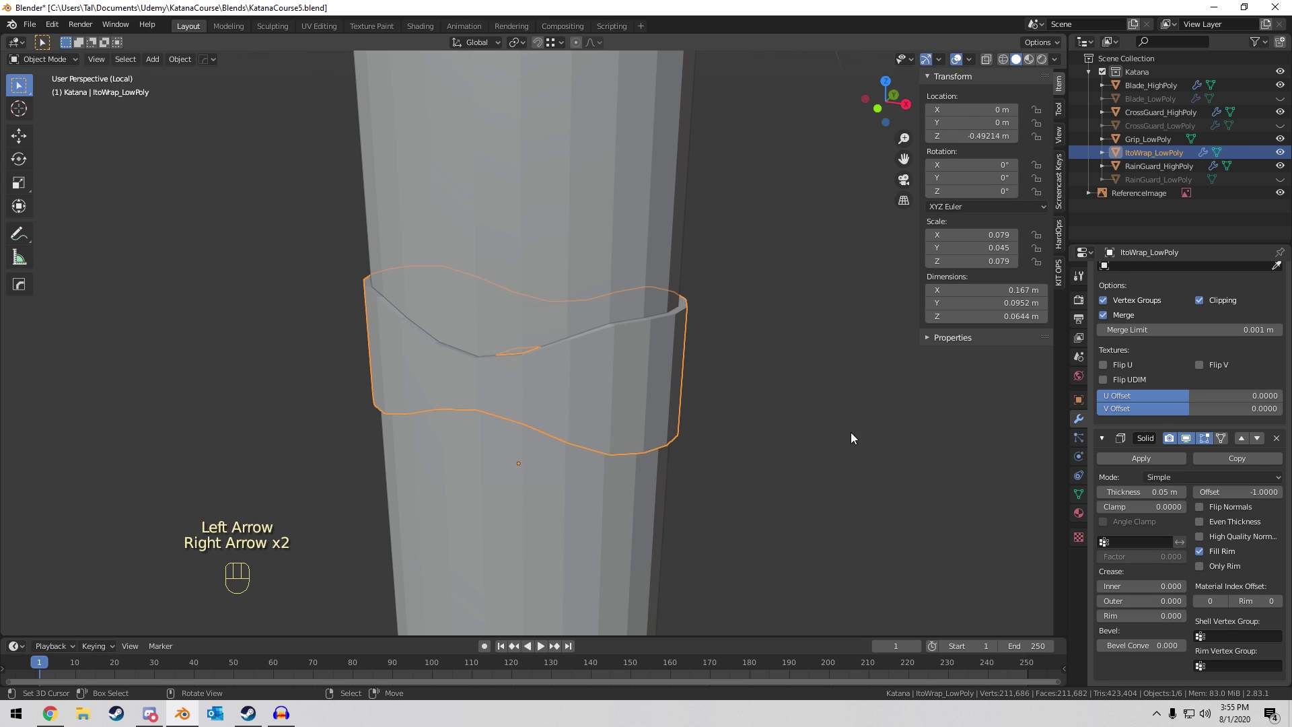
# Shade the wrap band smooth and add a Subdivision Surface modifier at level 2.
pyautogui.scroll(2, 808, 417)
pyautogui.moveTo(773, 404)
pyautogui.mouseDown(button='middle')
pyautogui.moveTo(623, 359)
pyautogui.moveTo(651, 374)
pyautogui.moveTo(632, 366)
pyautogui.moveTo(647, 328)
pyautogui.mouseUp(button='middle')
pyautogui.click(180, 59)
pyautogui.click(208, 328)
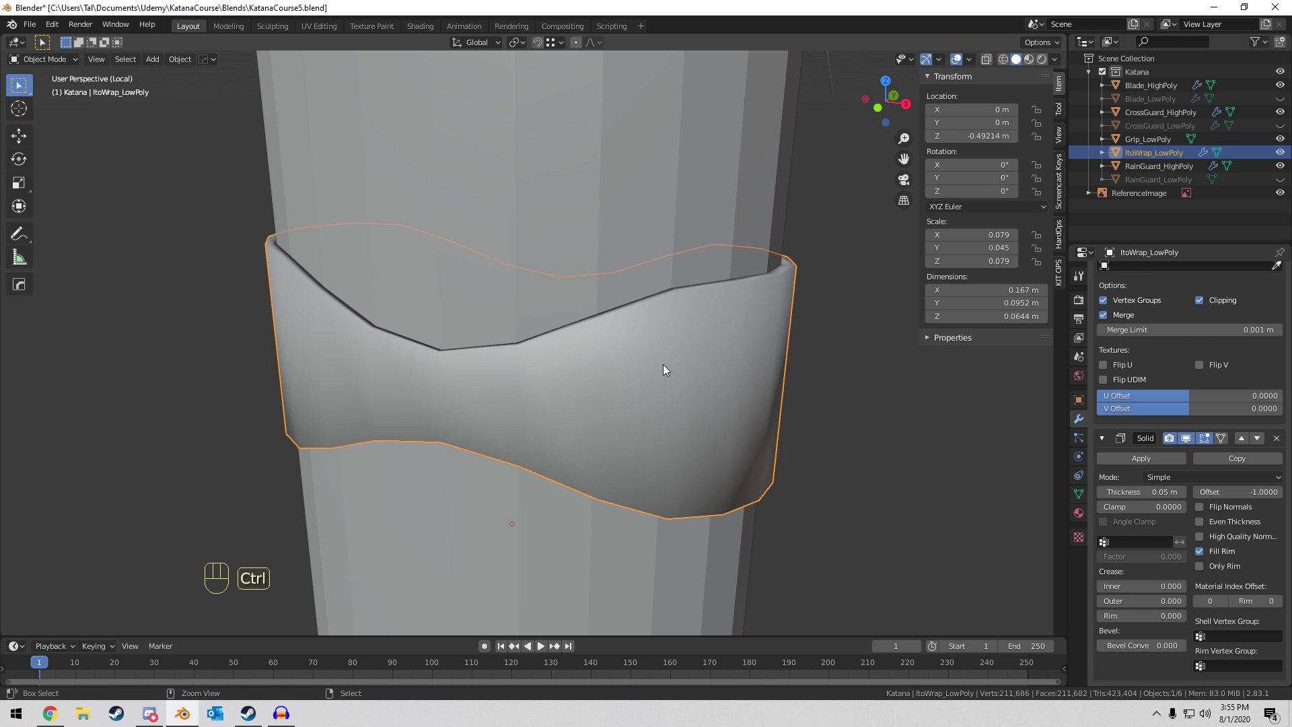
pyautogui.hotkey('ctrl', '2')
pyautogui.moveTo(663, 366)
pyautogui.mouseDown(button='middle')
pyautogui.moveTo(611, 330)
pyautogui.moveTo(644, 361)
pyautogui.mouseUp(button='middle')
pyautogui.press('Tab')
pyautogui.press('Tab')
# Increase the Solidify thickness to about 0.096 m and set its offset to about -0.22.
pyautogui.click(1152, 501)
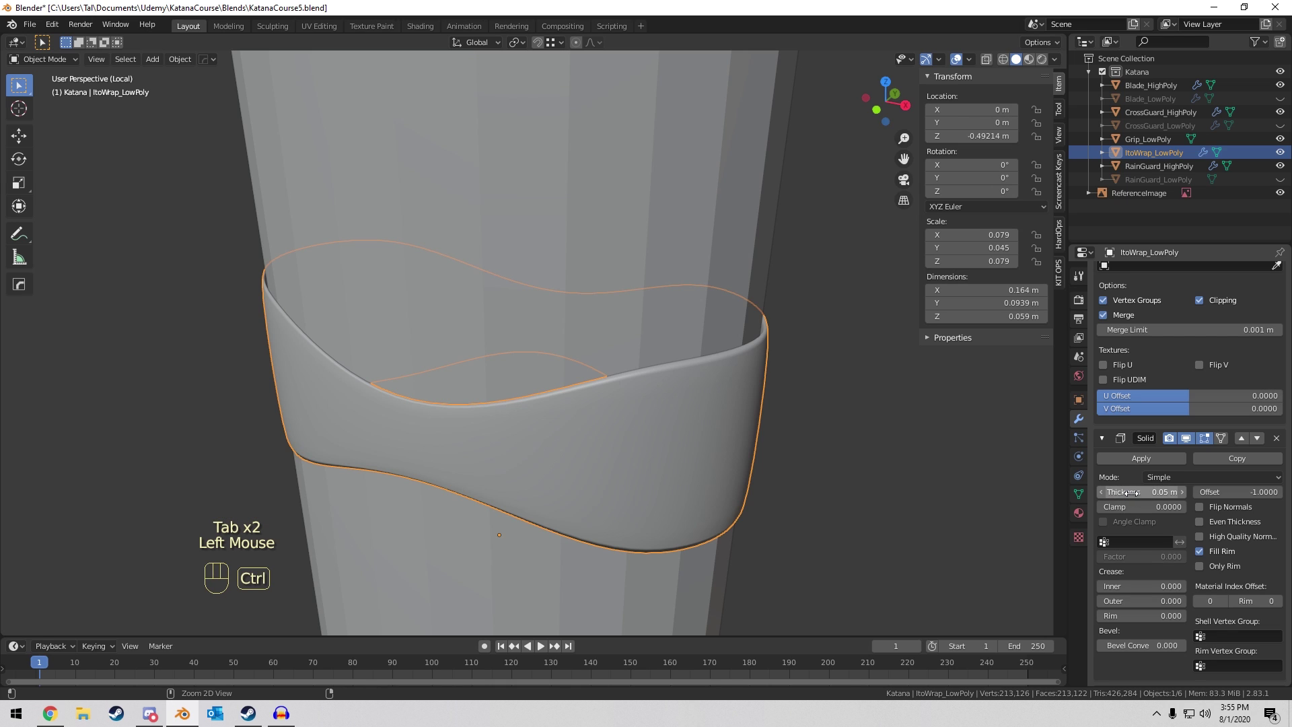
pyautogui.keyDown('ctrl'); pyautogui.click(1127, 493); pyautogui.keyUp('ctrl')
pyautogui.moveTo(1128, 487); pyautogui.dragTo(1201, 494)
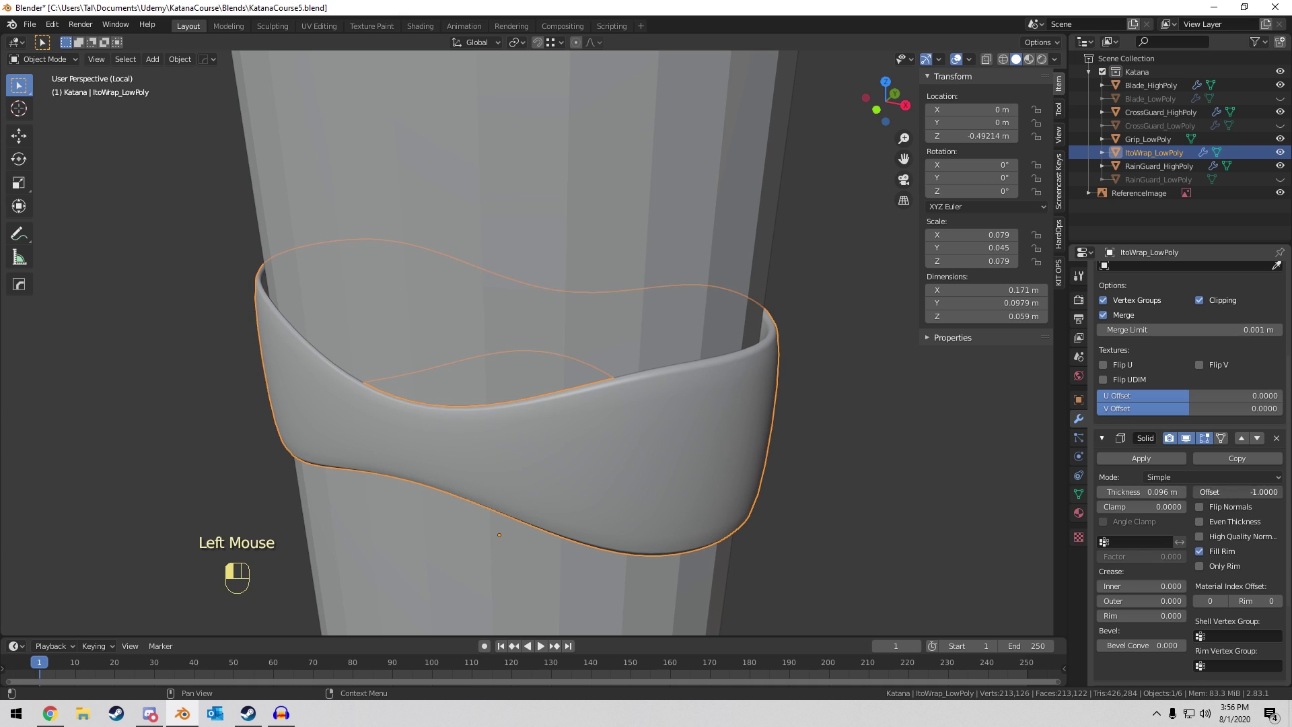
pyautogui.write('0')
pyautogui.press('Return')
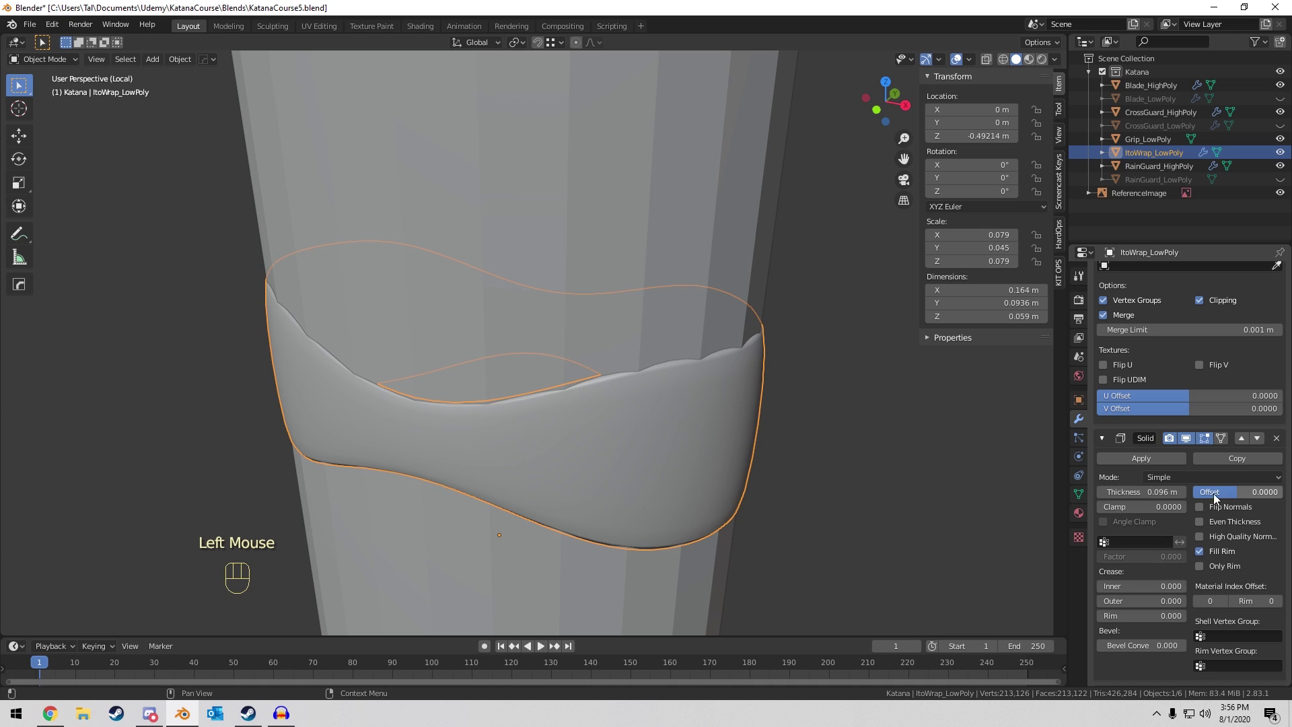
pyautogui.moveTo(1237, 492); pyautogui.dragTo(1211, 492)
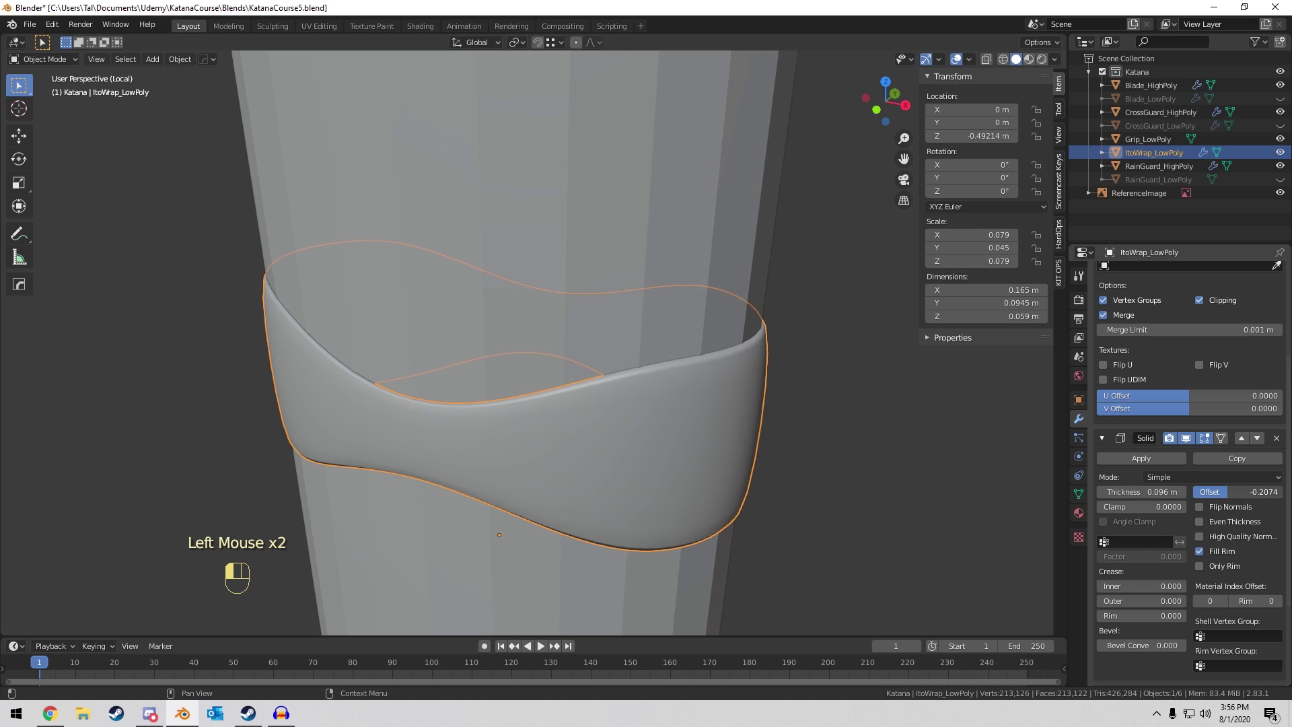
# Thicken the band to about 0.178 m in the Solidify modifier and reopen its mesh in Edit Mode from the front.
pyautogui.moveTo(841, 418); pyautogui.dragTo(780, 410, button='middle')
pyautogui.moveTo(1160, 490); pyautogui.dragTo(1188, 490)
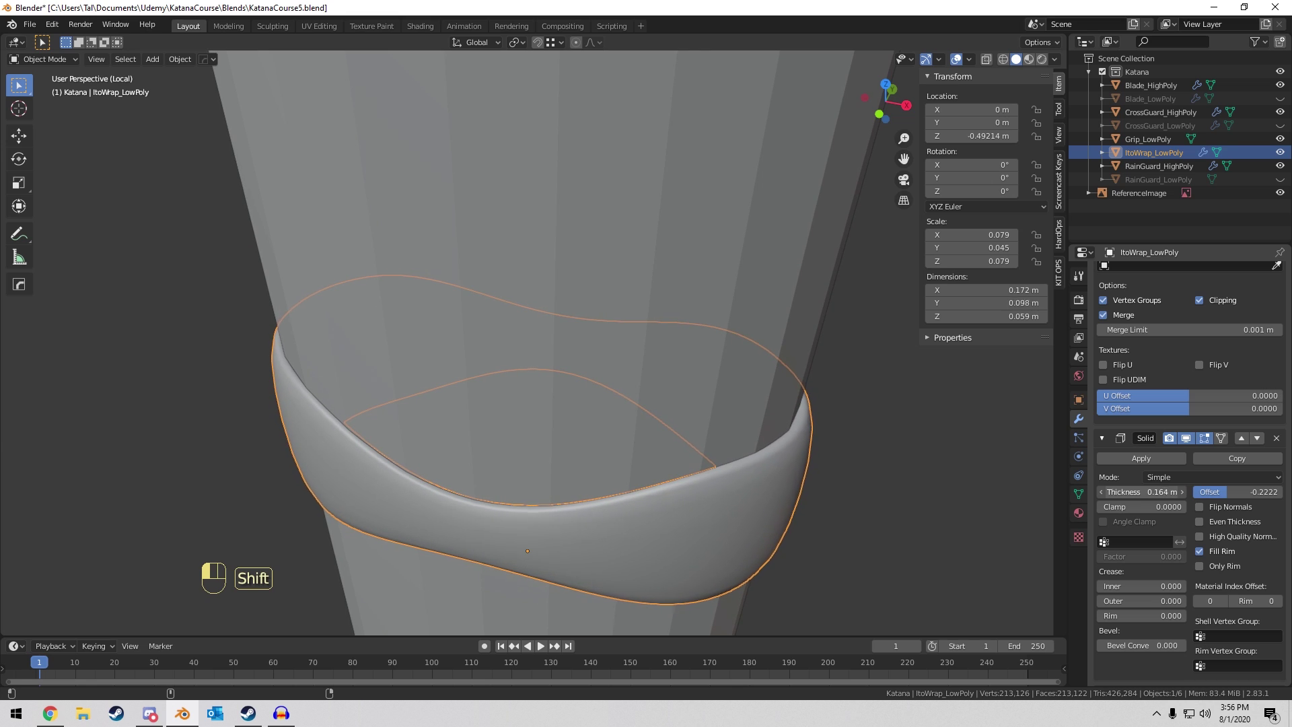
pyautogui.keyDown('shift'); pyautogui.moveTo(826, 407); pyautogui.dragTo(793, 388, button='middle'); pyautogui.keyUp('shift')
pyautogui.scroll(-2, 677, 312)
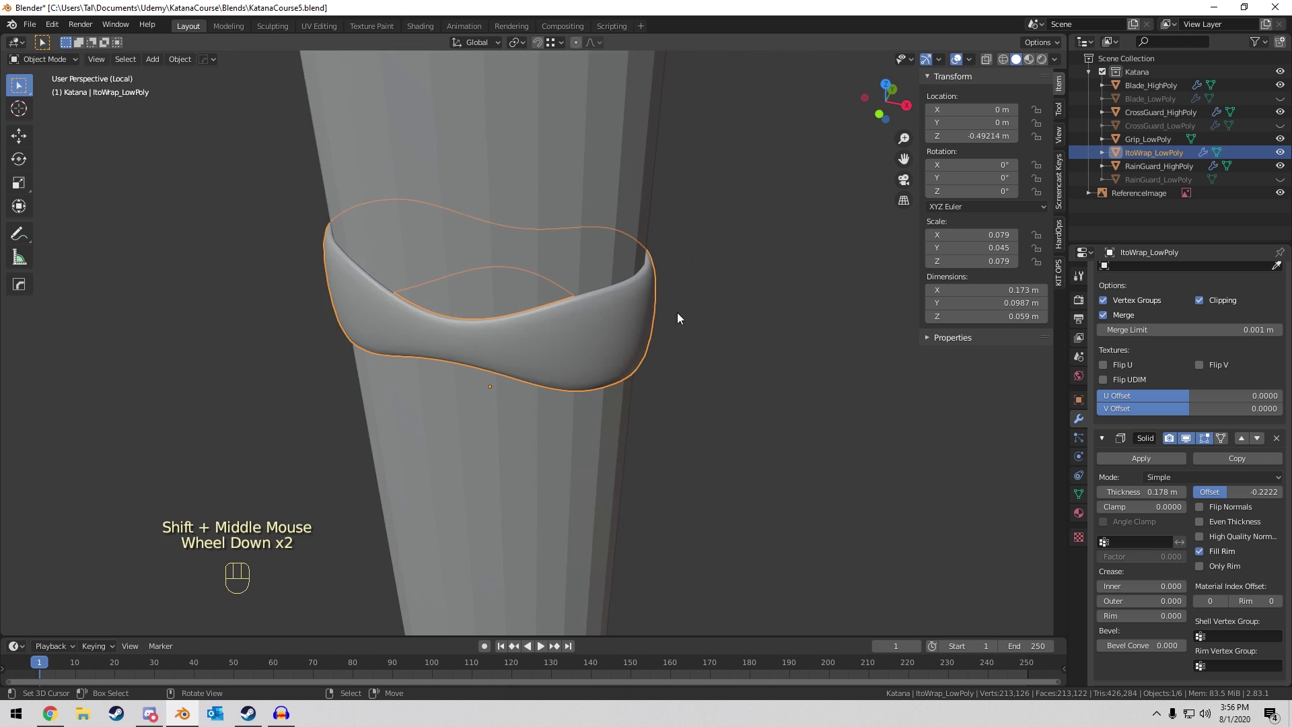
pyautogui.moveTo(676, 312); pyautogui.dragTo(760, 389, button='middle')
pyautogui.scroll(2, 769, 364)
pyautogui.press('Tab')
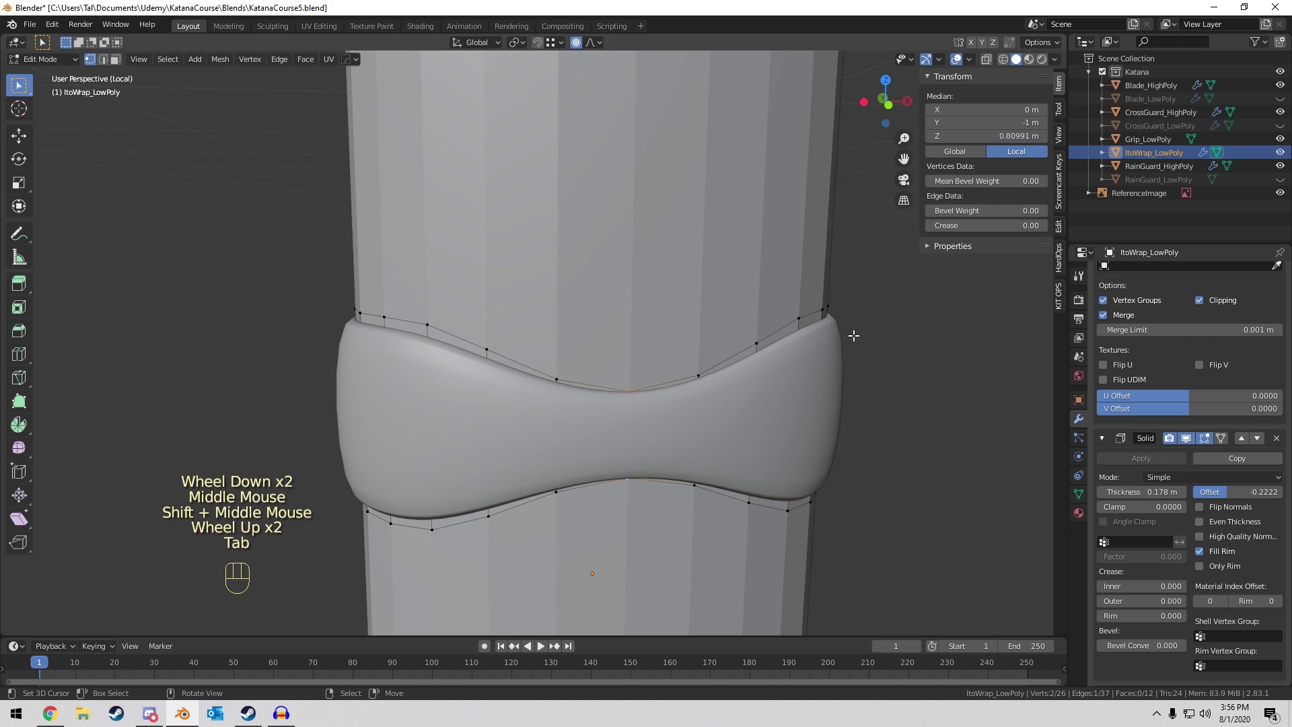
# Turn off proportional editing and scale the whole band mesh along Z by about 1.2.
pyautogui.press('a')
pyautogui.press('s')
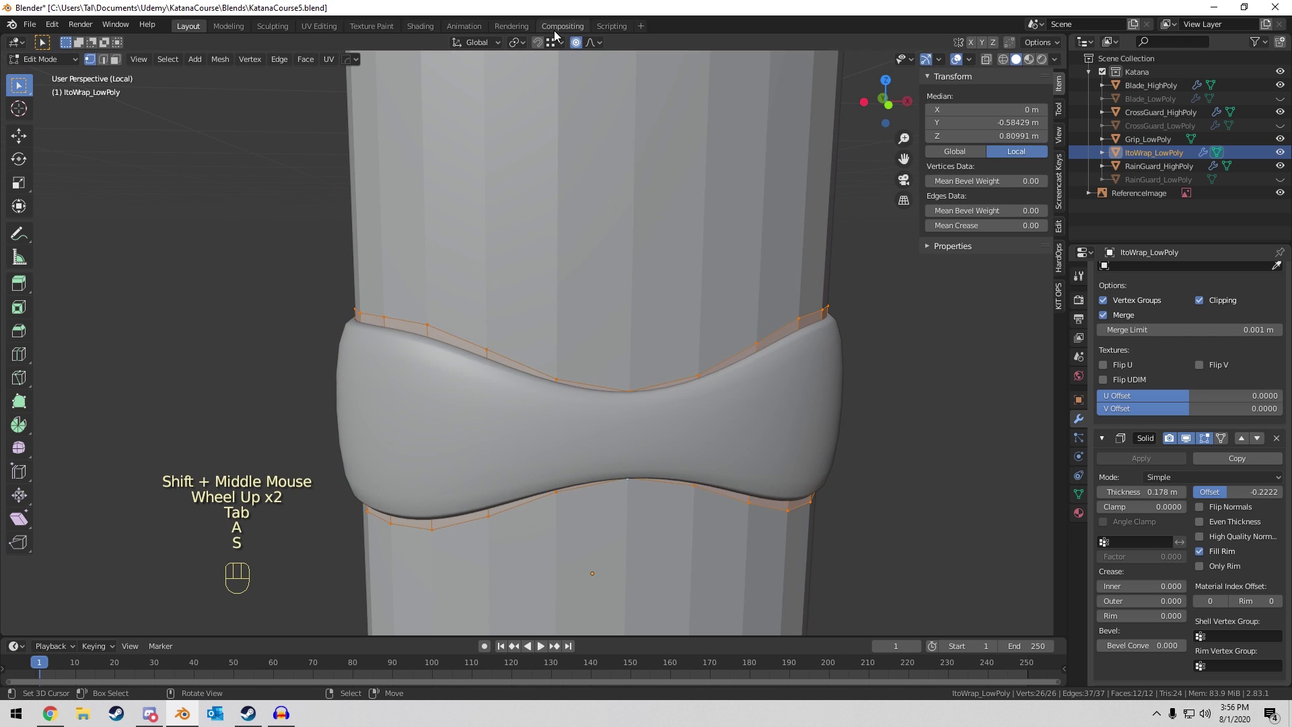
pyautogui.click(835, 216)
pyautogui.press('s')
pyautogui.click(725, 210)
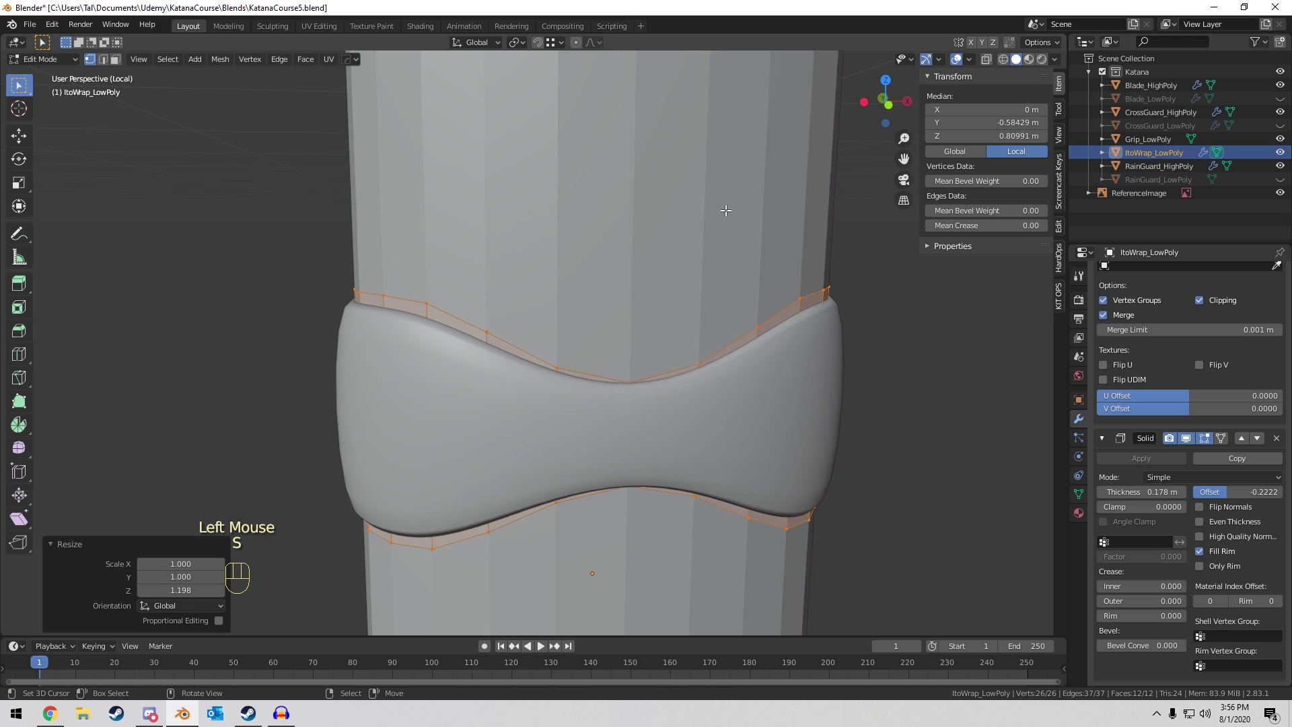
# Add one loop cut near the band's upper edge and one near its lower edge, and return to Object Mode.
pyautogui.hotkey('ctrl', 'r')
pyautogui.click(414, 349)
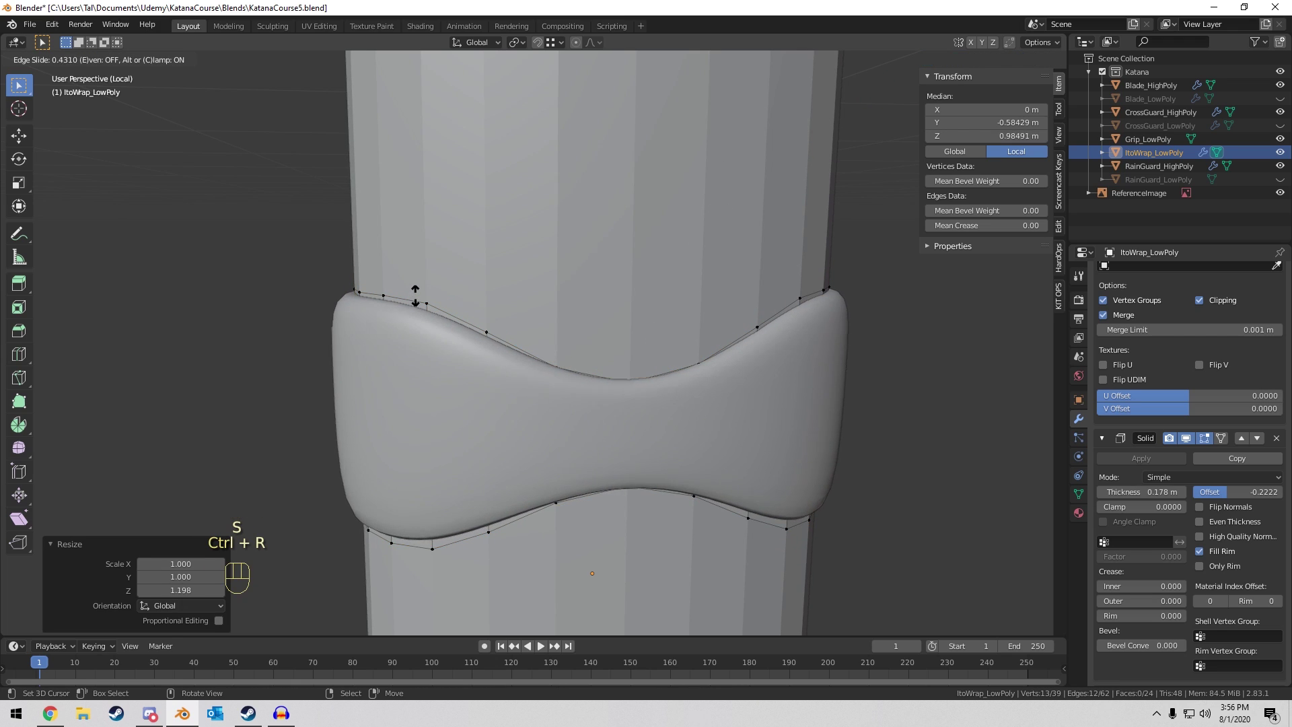
pyautogui.click(414, 248)
pyautogui.hotkey('ctrl', 'r')
pyautogui.click(403, 456)
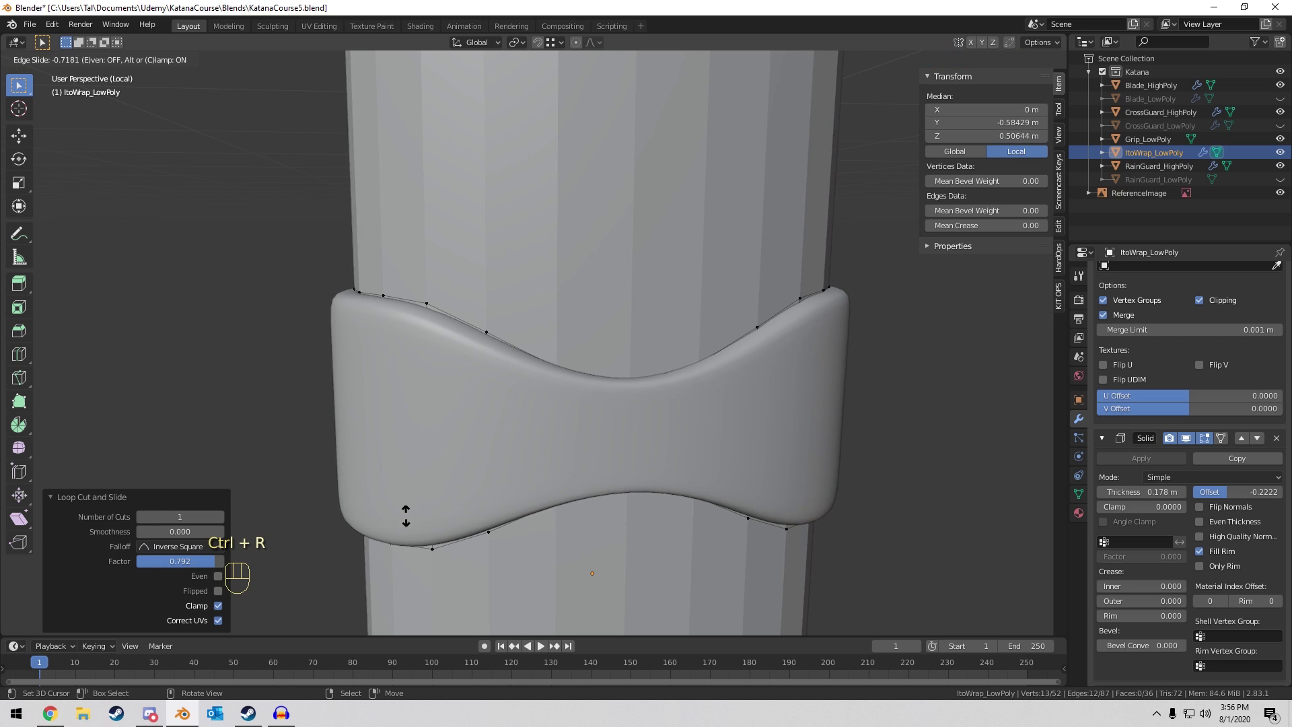
pyautogui.click(404, 526)
pyautogui.press('Tab')
pyautogui.scroll(-6, 508, 339)
pyautogui.moveTo(508, 339); pyautogui.dragTo(475, 310, button='middle')
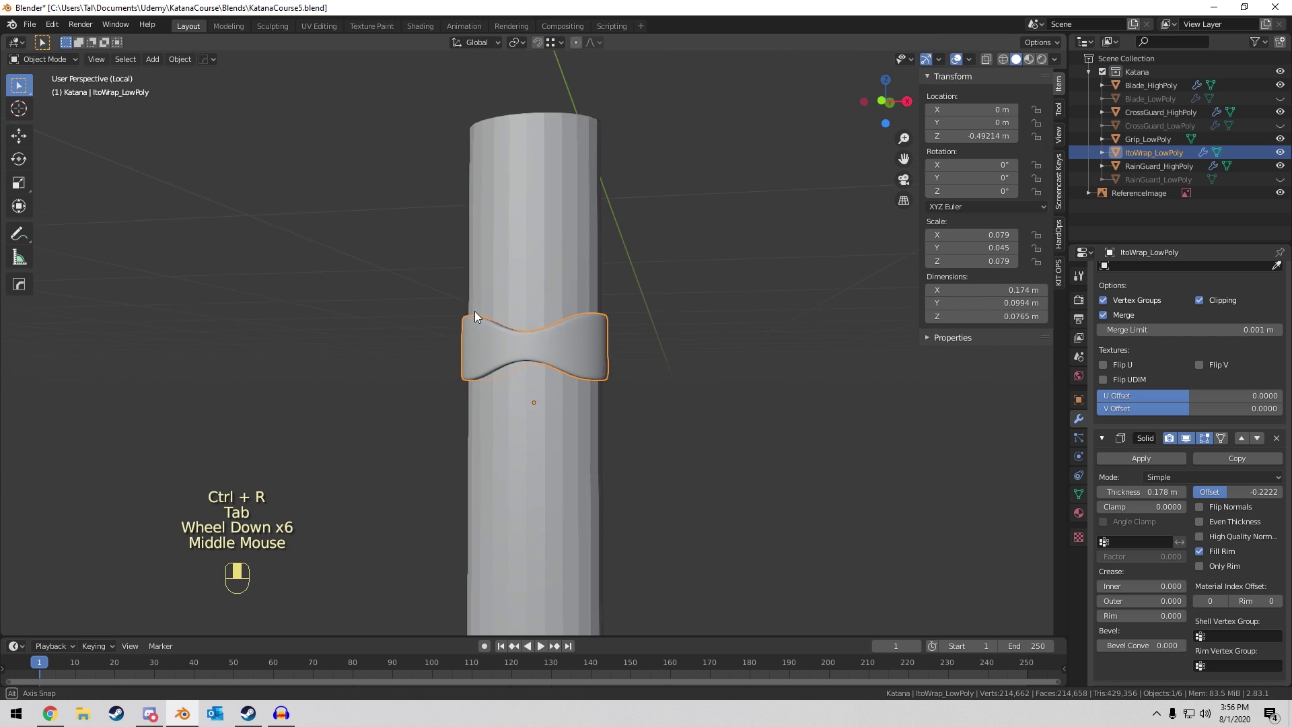
# Add an Array modifier to the wrap band in front view.
pyautogui.press('KP_1')
pyautogui.scroll(2, 639, 323)
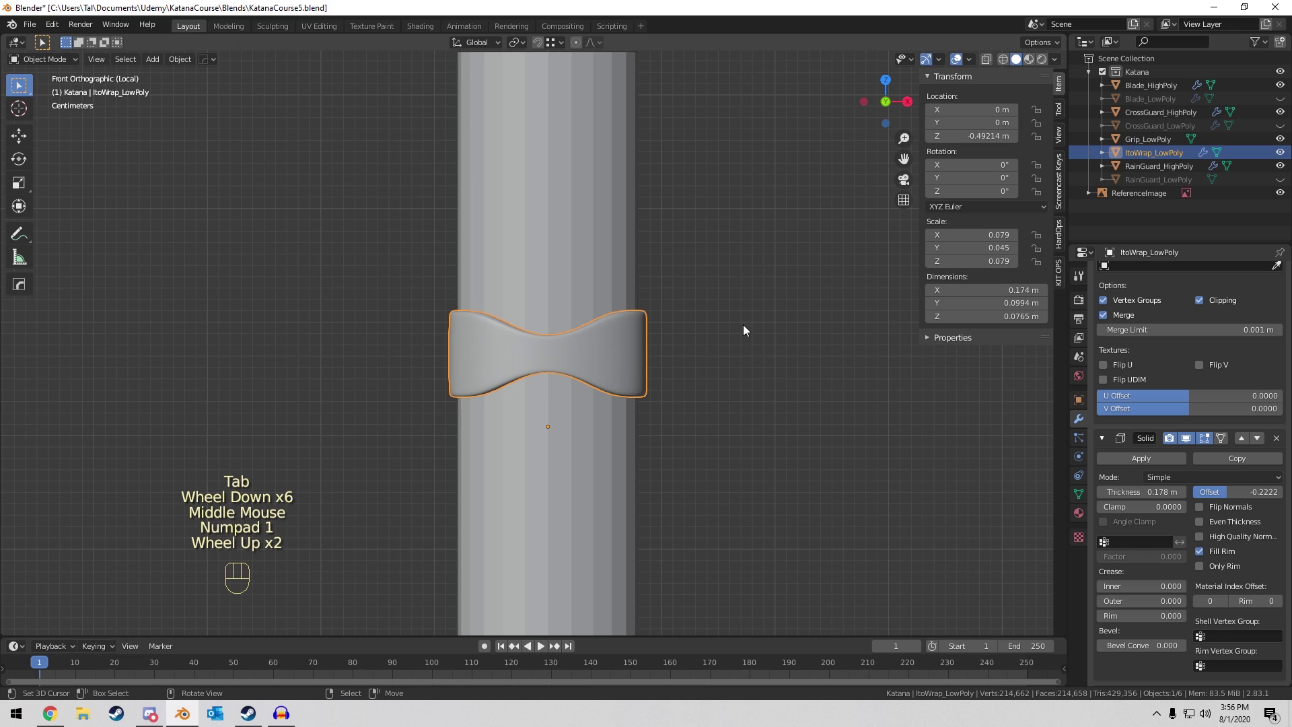
pyautogui.scroll(-6, 1150, 357)
pyautogui.scroll(10, 1157, 404)
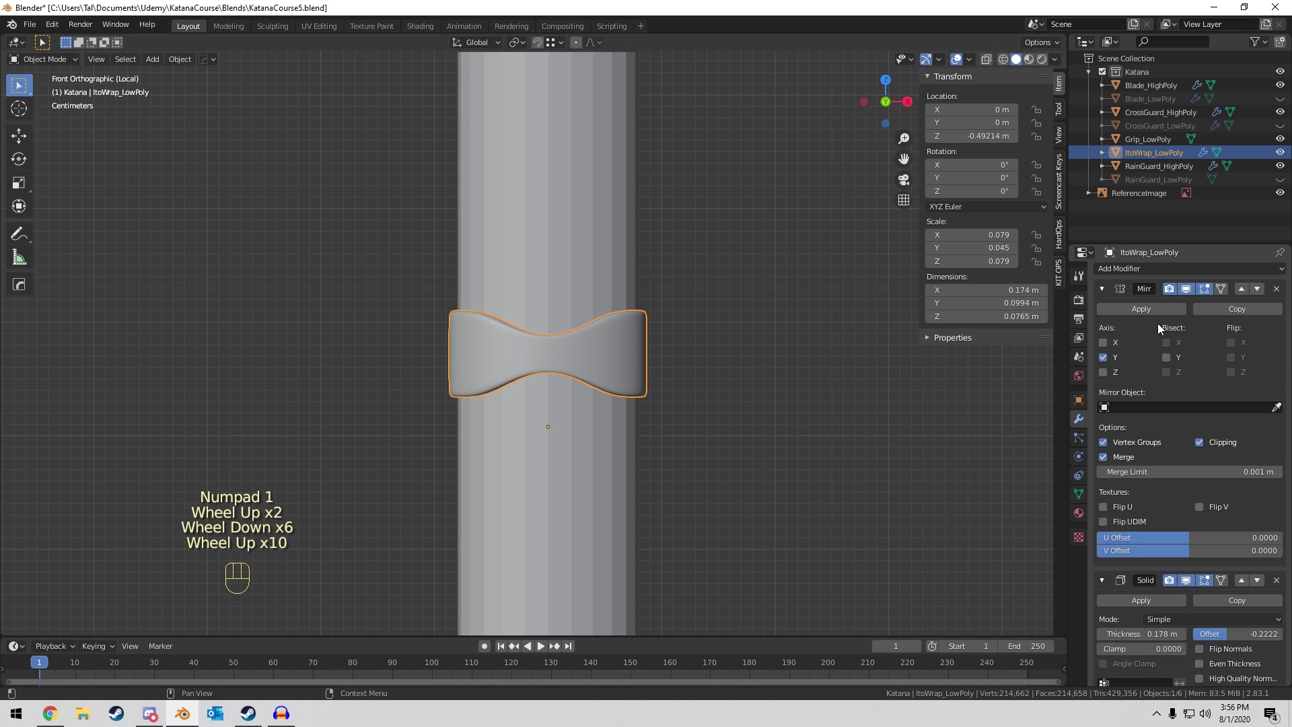
pyautogui.click(1141, 267)
pyautogui.click(1013, 402)
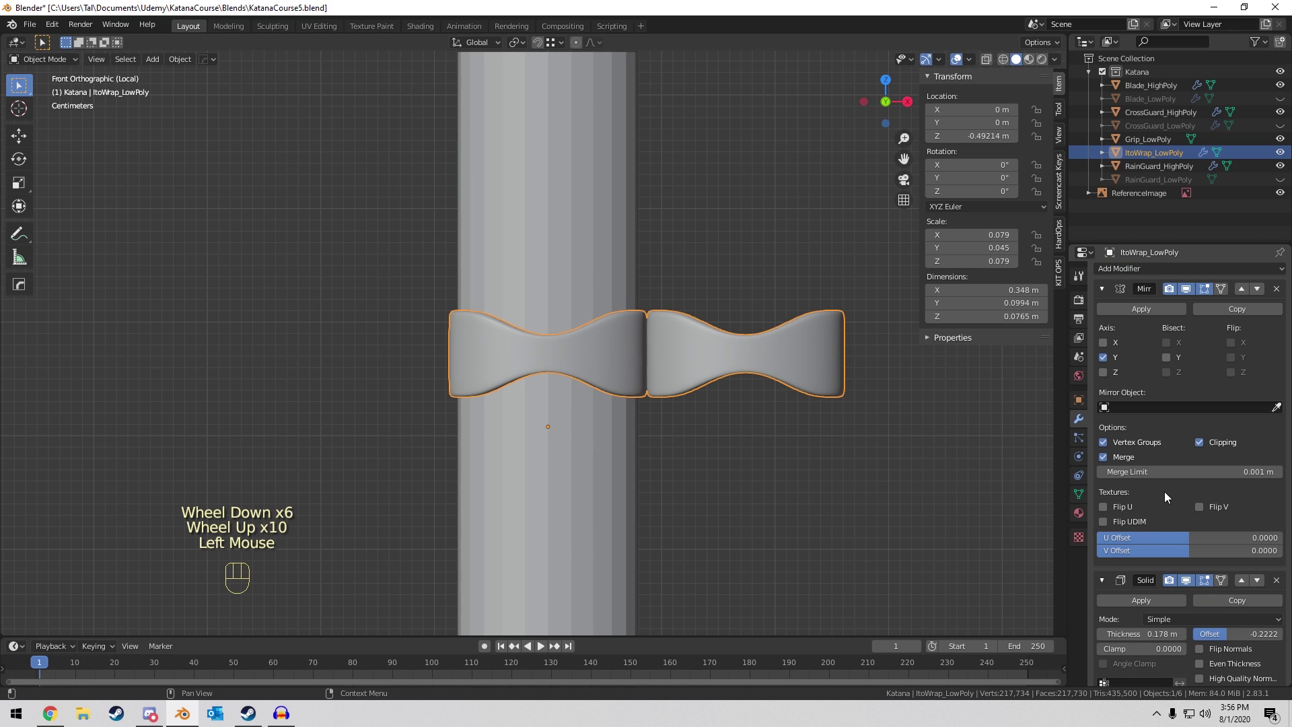
# Set the Array modifier's relative offset to 0 on X and -1 on Z so the copy stacks below.
pyautogui.scroll(-4, 1160, 532)
pyautogui.scroll(-17, 1160, 535)
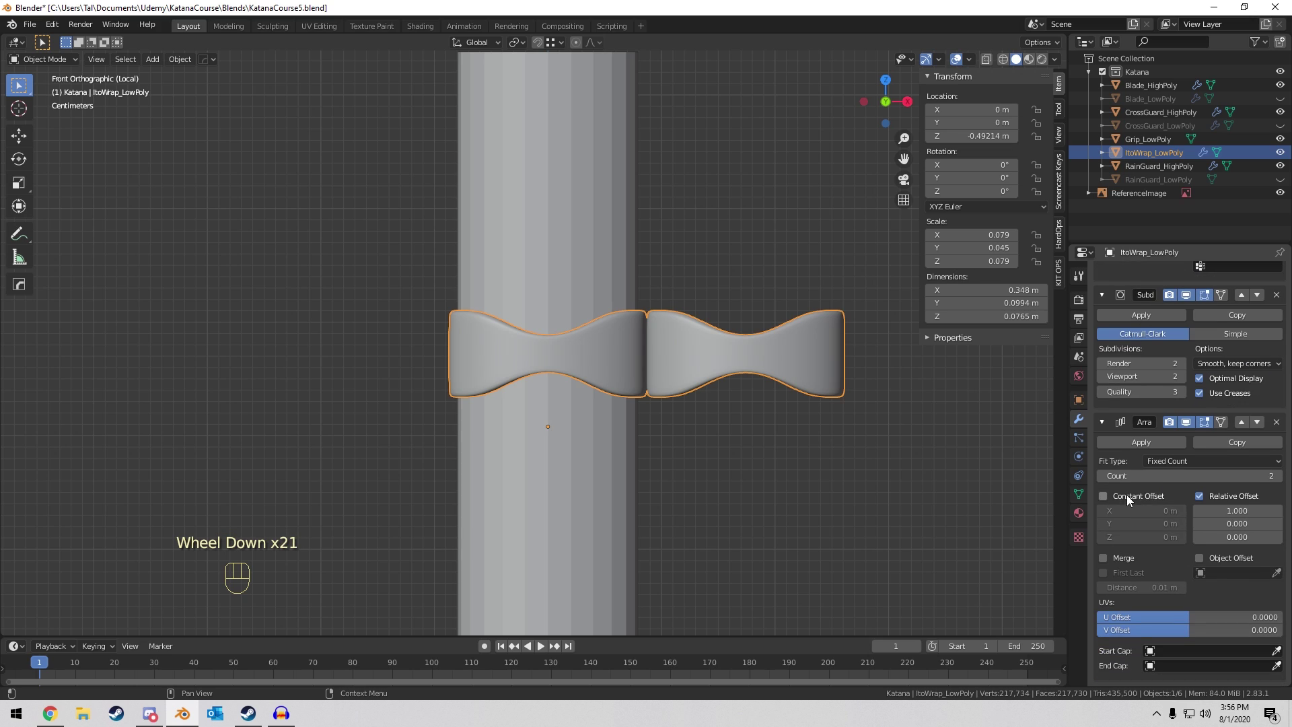
pyautogui.moveTo(1236, 536); pyautogui.dragTo(1258, 537)
pyautogui.doubleClick(1245, 537)
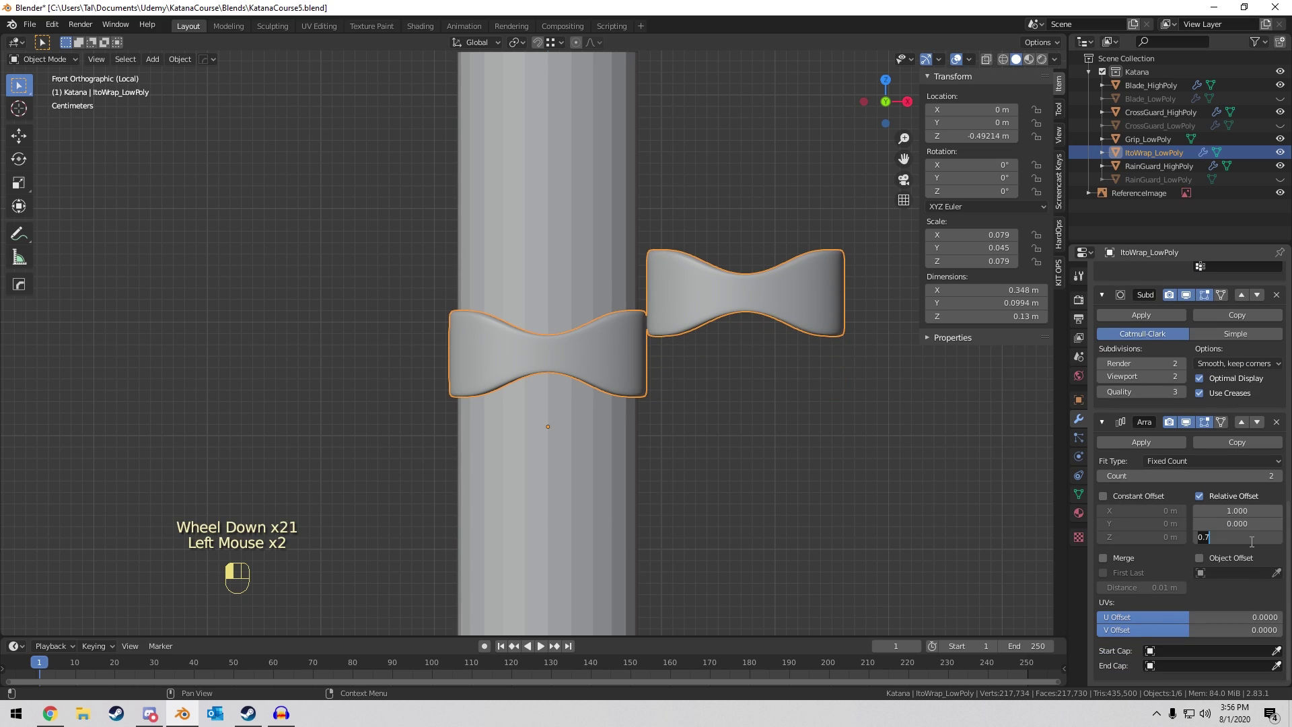
pyautogui.write('-1')
pyautogui.press('Return')
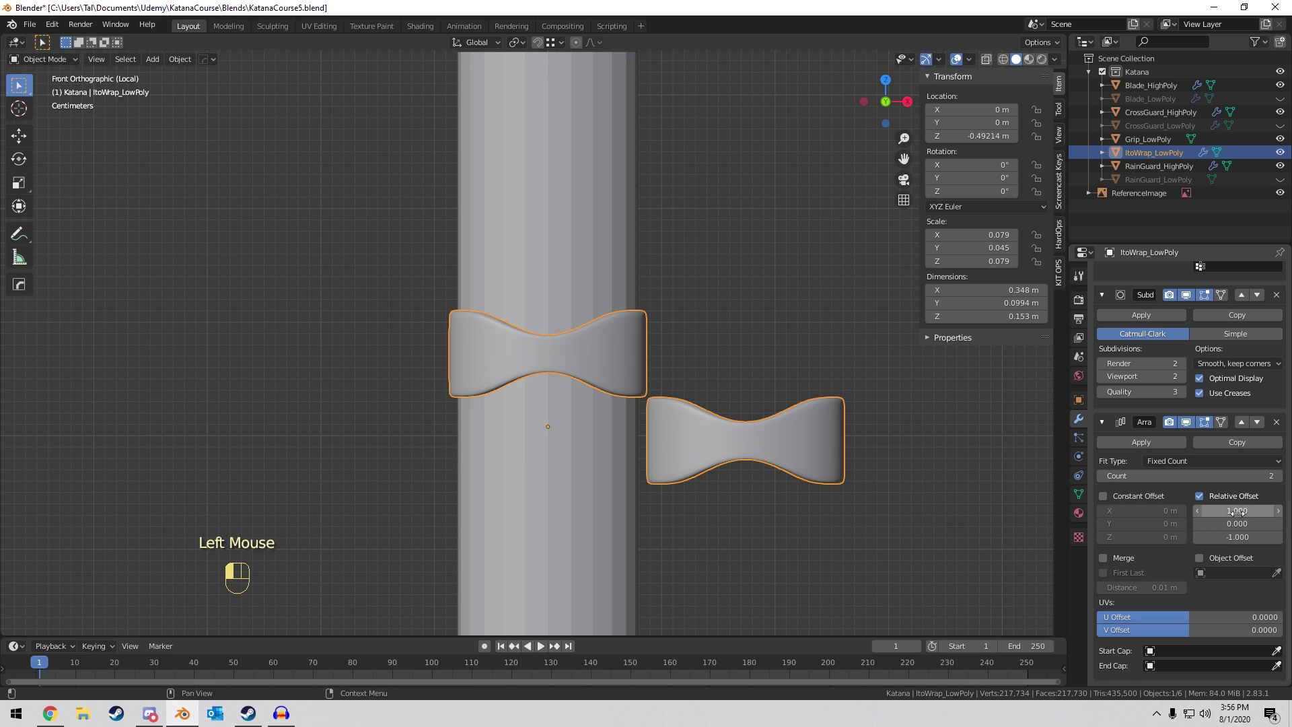
pyautogui.click(1245, 511)
pyautogui.write('0')
pyautogui.press('Return')
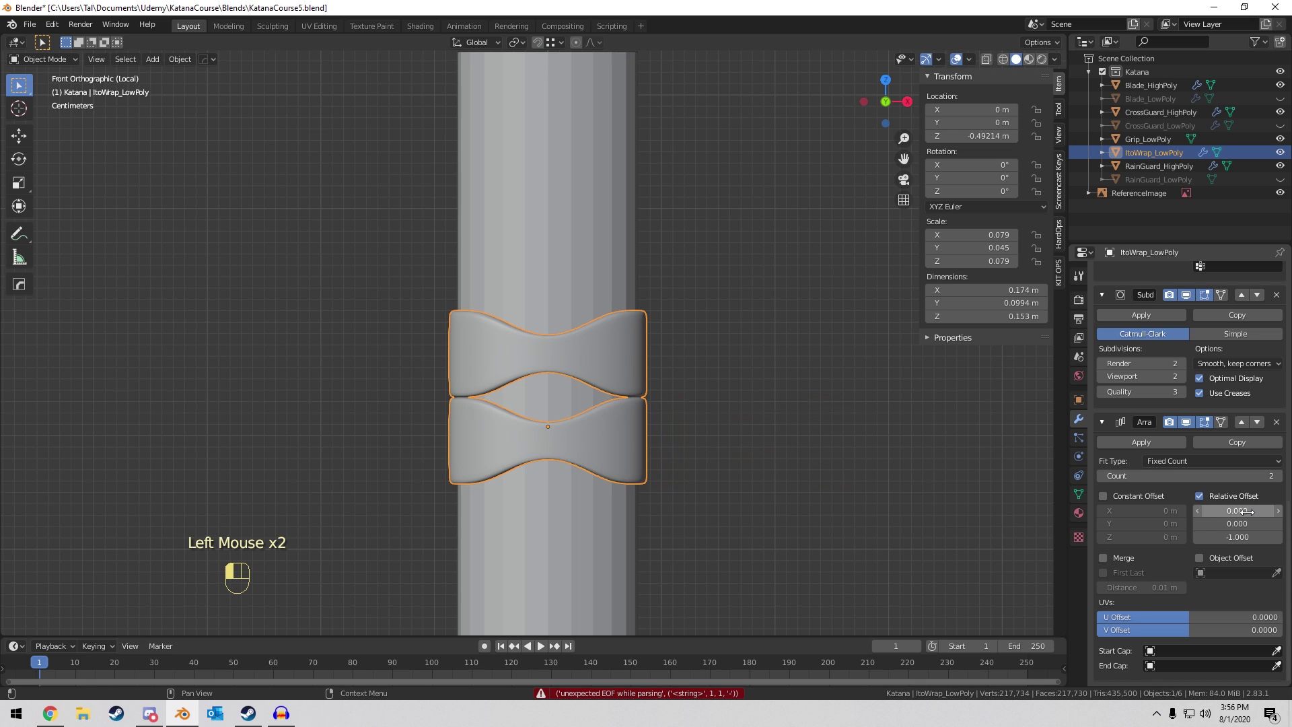
# Move the arrayed wrap up along Z by about 0.144 m, closer to the grip's upper end.
pyautogui.scroll(-3, 688, 324)
pyautogui.press('g')
pyautogui.keyDown('shift'); pyautogui.moveTo(687, 324); pyautogui.dragTo(660, 274, button='middle'); pyautogui.keyUp('shift')
pyautogui.press('z')
pyautogui.click(682, 300)
pyautogui.keyDown('shift'); pyautogui.scroll(-1, 681, 305); pyautogui.keyUp('shift')
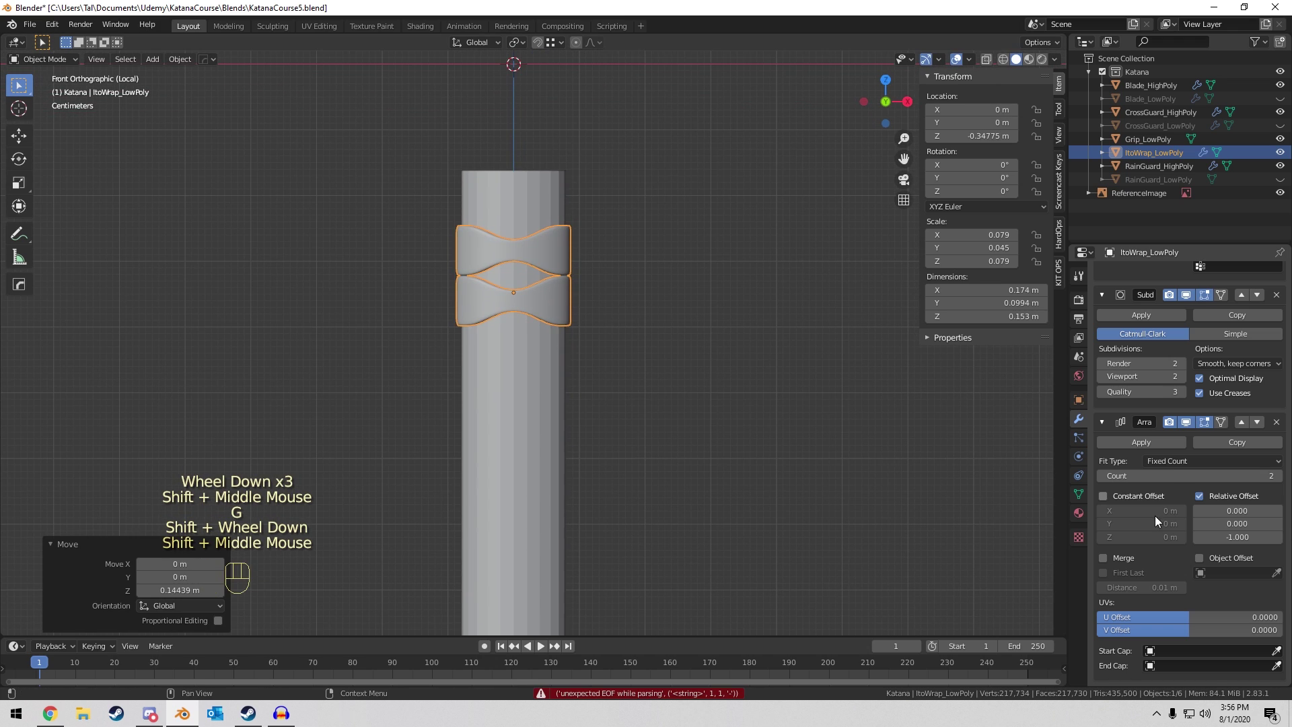
# Increase the Array modifier's count to 16 so the bands run down the grip.
pyautogui.scroll(-2, 1265, 481)
pyautogui.click(1277, 476)
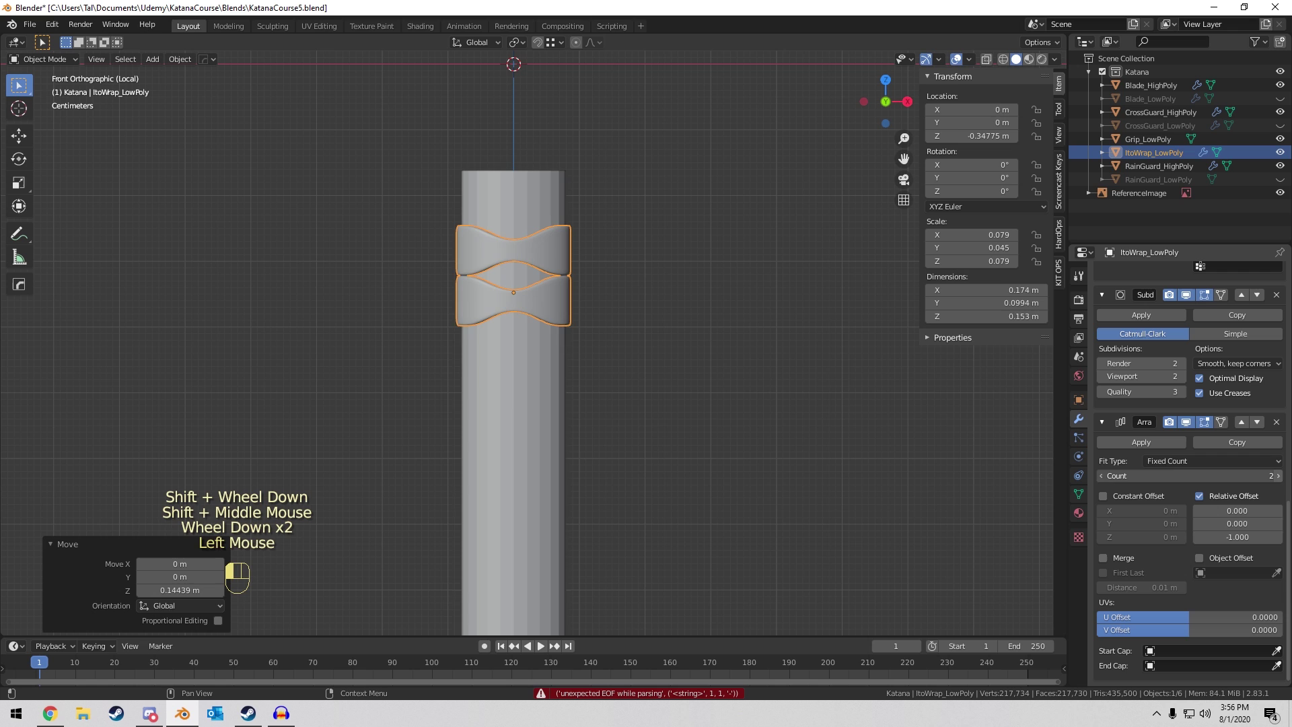
pyautogui.click(1277, 475)
pyautogui.click(1277, 475)
pyautogui.click(1277, 476)
pyautogui.click(1277, 476)
pyautogui.click(1277, 475)
pyautogui.click(1276, 479)
pyautogui.click(1276, 479)
pyautogui.click(1276, 479)
pyautogui.scroll(-4, 758, 436)
pyautogui.keyDown('shift'); pyautogui.moveTo(757, 436); pyautogui.dragTo(717, 538, button='middle'); pyautogui.keyUp('shift')
pyautogui.click(1277, 476)
pyautogui.click(1277, 476)
pyautogui.click(1277, 475)
pyautogui.click(1277, 476)
pyautogui.doubleClick(1277, 476)
pyautogui.click(1277, 475)
# Examine the stacked wrap bands along the grip and the openings between neighbouring bands.
pyautogui.scroll(3, 583, 348)
pyautogui.scroll(4, 583, 347)
pyautogui.keyDown('shift'); pyautogui.moveTo(582, 347); pyautogui.dragTo(547, 313, button='middle'); pyautogui.keyUp('shift')
pyautogui.scroll(2, 534, 364)
pyautogui.scroll(-5, 490, 362)
pyautogui.scroll(2, 567, 312)
pyautogui.scroll(3, 567, 312)
pyautogui.moveTo(436, 302); pyautogui.dragTo(427, 331, button='middle')
pyautogui.scroll(2, 646, 310)
pyautogui.press('Tab')
pyautogui.scroll(3, 434, 327)
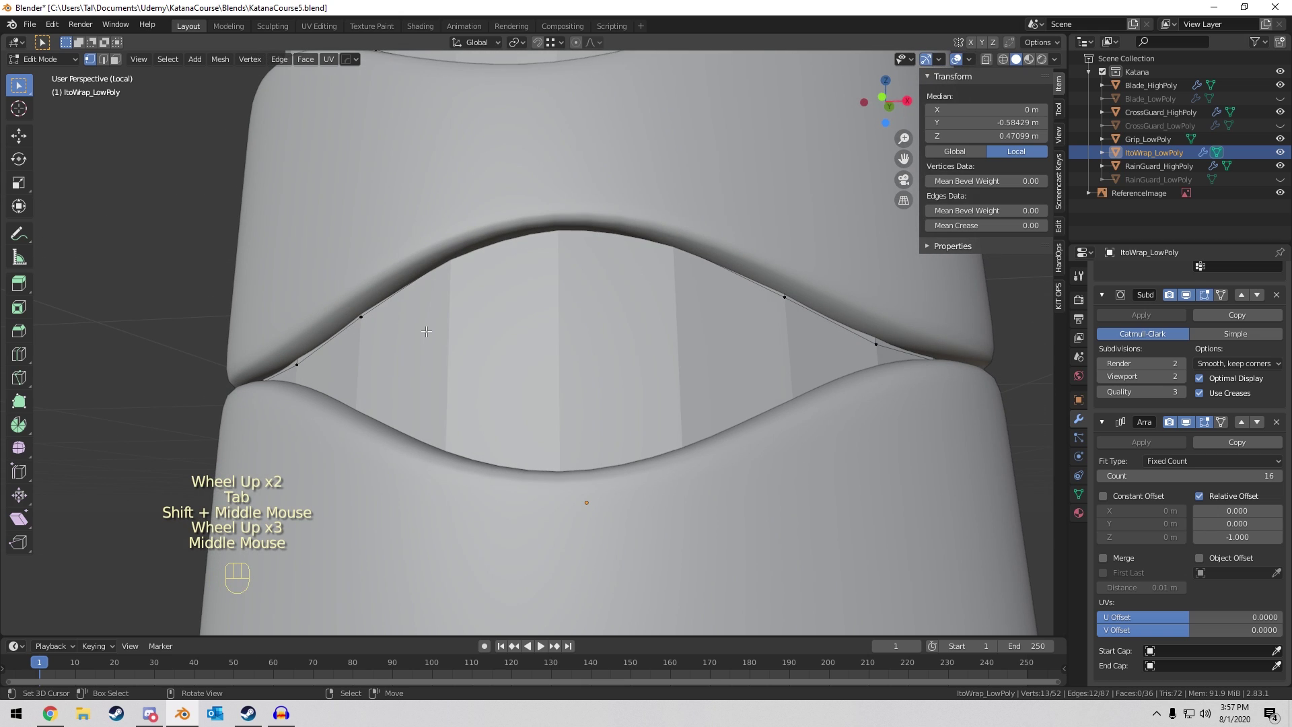
pyautogui.press('2')
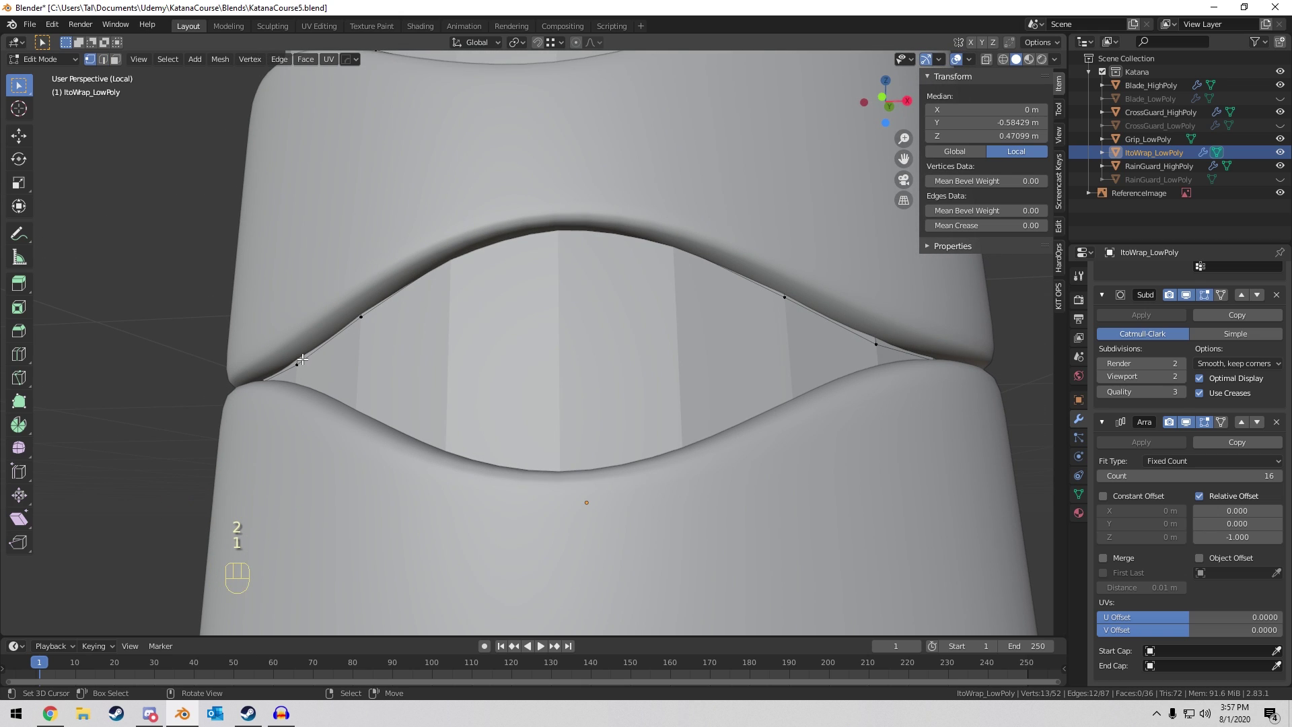
pyautogui.scroll(-3, 525, 232)
pyautogui.moveTo(526, 232); pyautogui.dragTo(515, 303, button='middle')
pyautogui.rightClick(516, 304)
pyautogui.press('z')
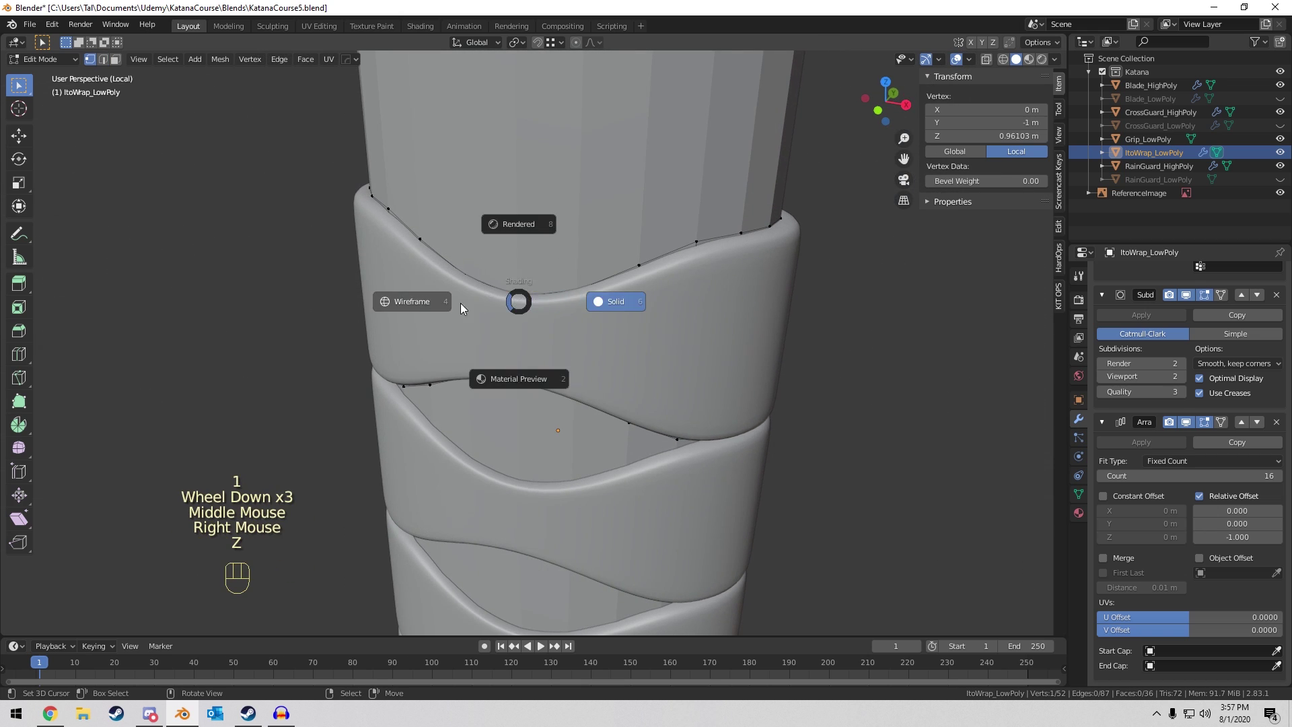
pyautogui.press('a')
pyautogui.press('a')
pyautogui.press('a')
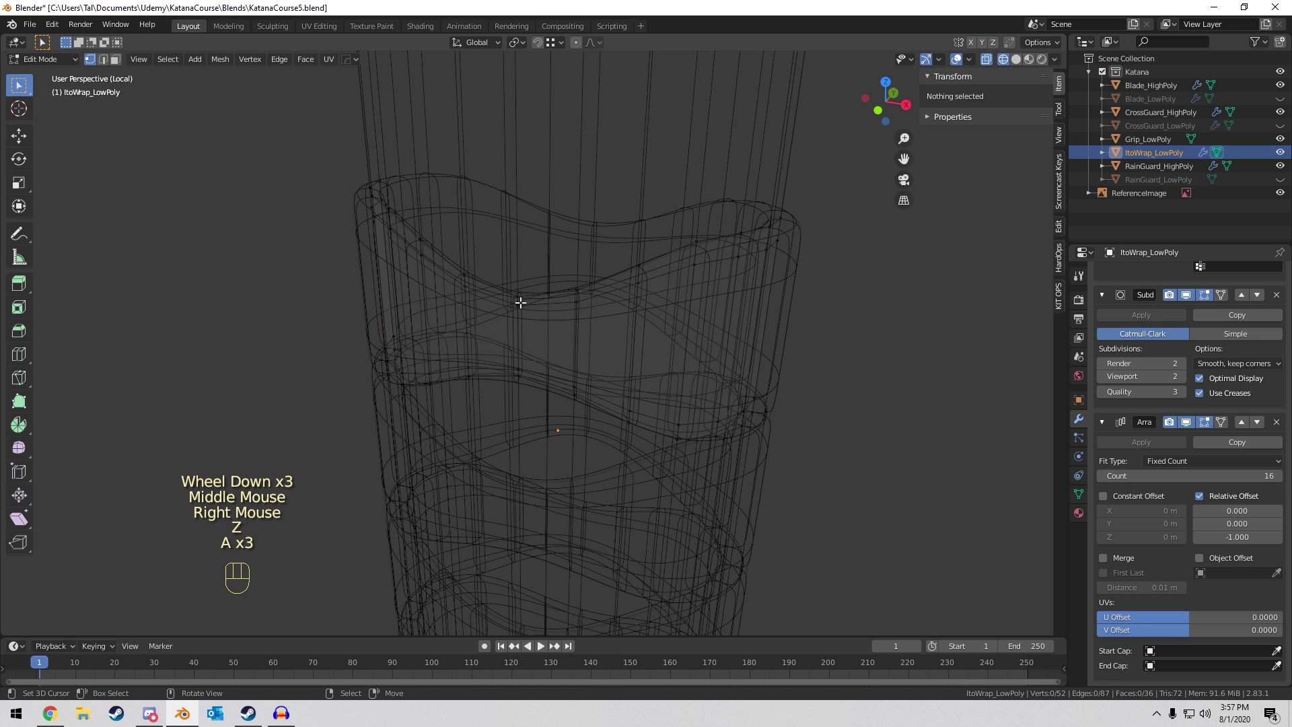
pyautogui.keyDown('alt'); pyautogui.rightClick(522, 310); pyautogui.keyUp('alt')
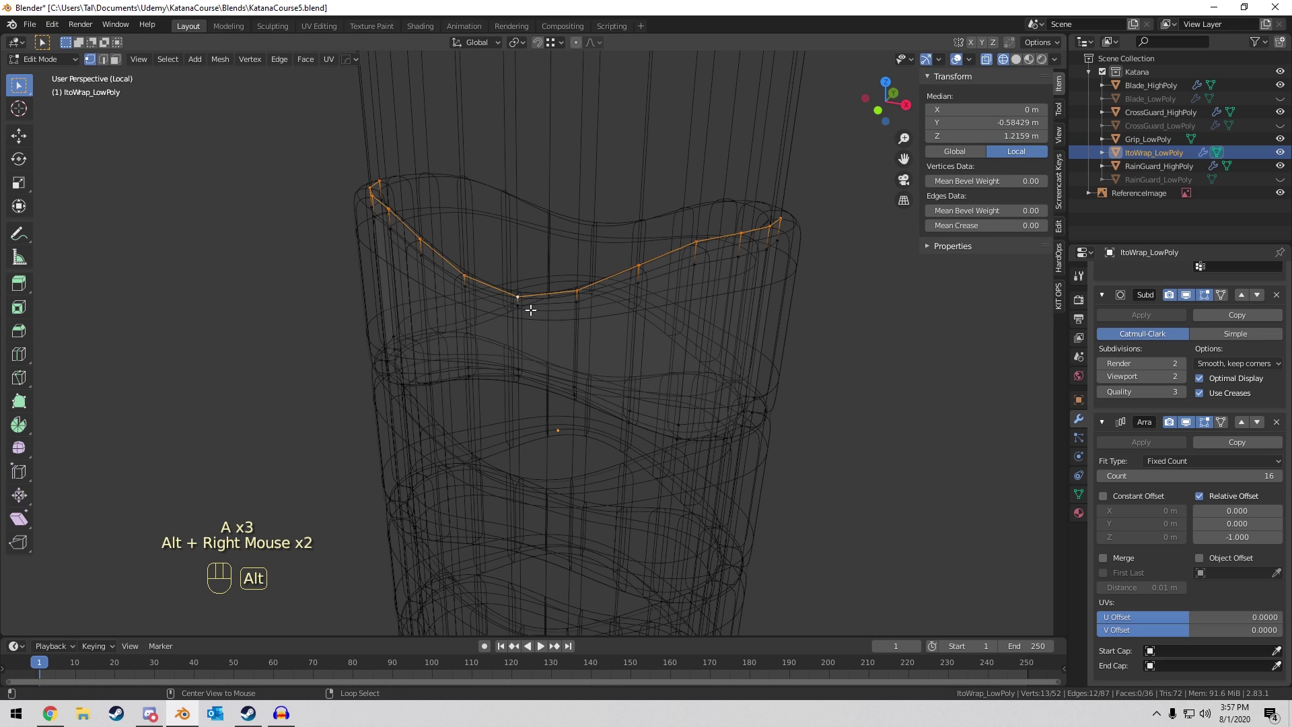
pyautogui.keyDown('alt'); pyautogui.keyDown('shift'); pyautogui.rightClick(530, 310); pyautogui.keyUp('shift'); pyautogui.keyUp('alt')
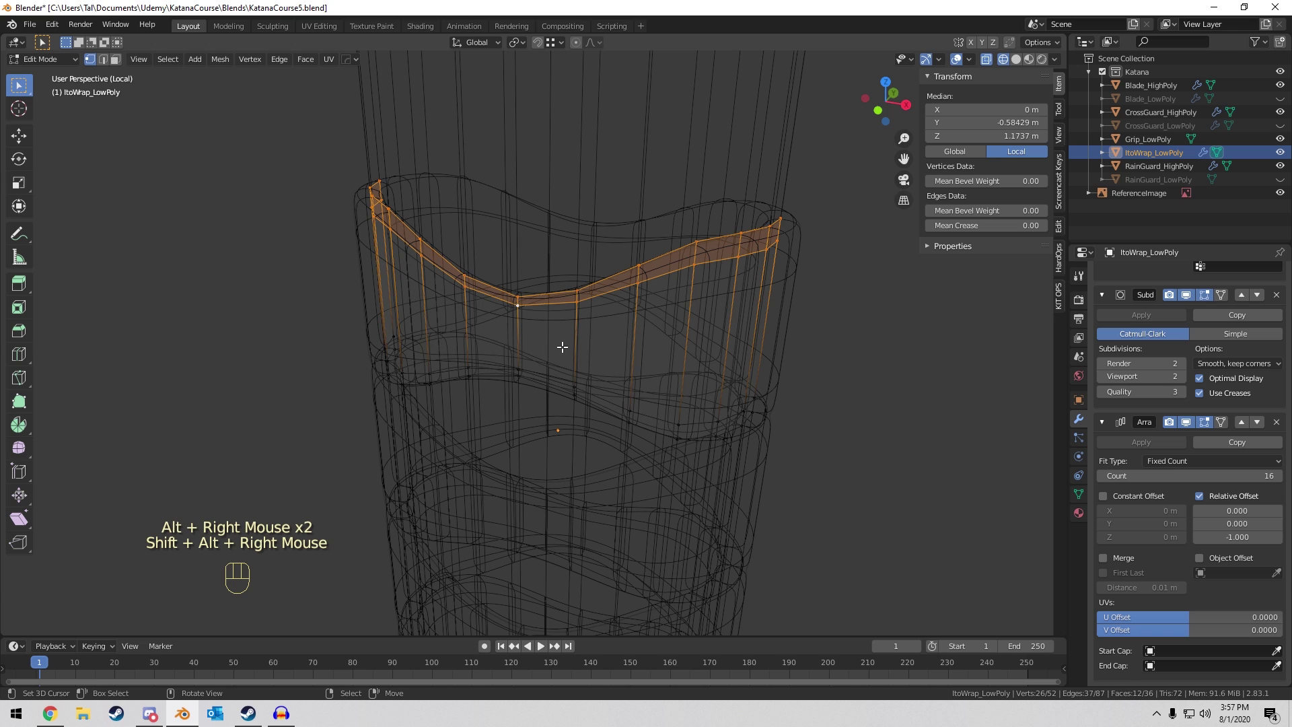
pyautogui.press('a')
pyautogui.press('a')
pyautogui.press('a')
pyautogui.press('Tab')
pyautogui.press('z')
pyautogui.moveTo(709, 354); pyautogui.dragTo(803, 348, button='middle')
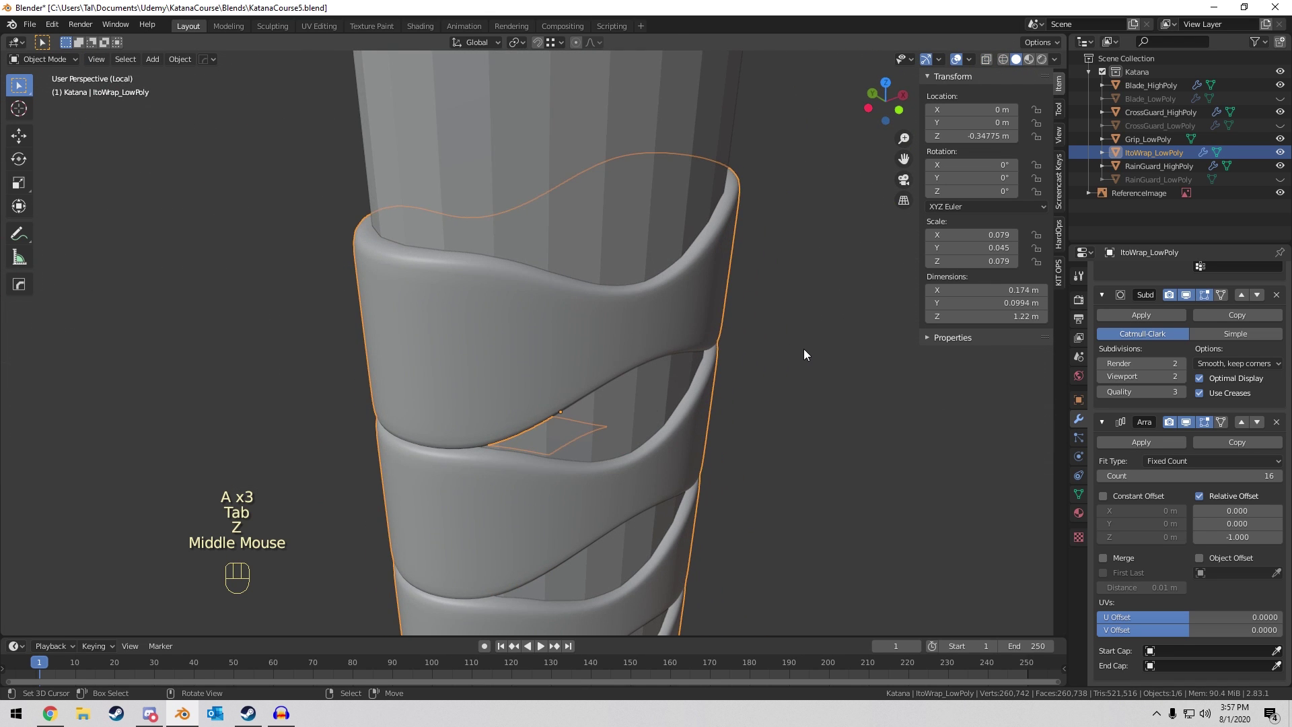
# Try to scale the band's two lower edge loops along Z in Edit Mode from the front view.
pyautogui.press('KP_1')
pyautogui.press('Tab')
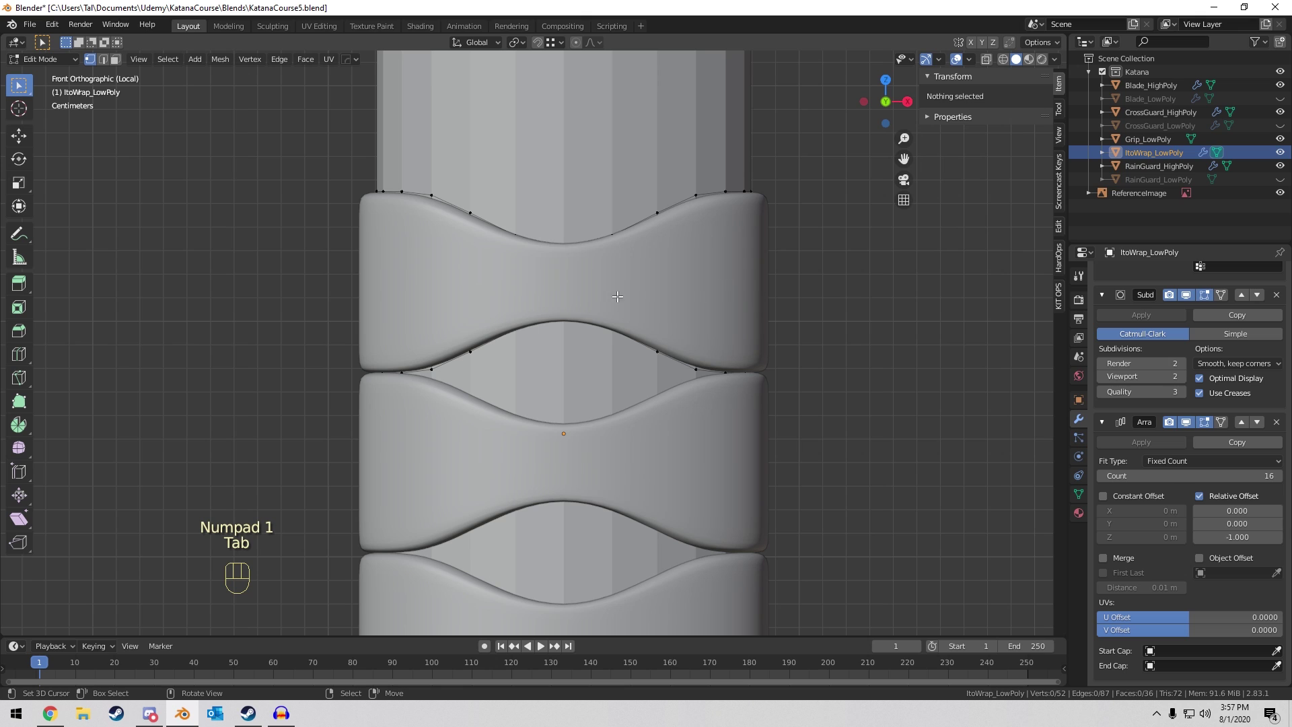
pyautogui.keyDown('alt'); pyautogui.rightClick(470, 356); pyautogui.keyUp('alt')
pyautogui.press('z')
pyautogui.keyDown('alt'); pyautogui.keyDown('shift'); pyautogui.rightClick(485, 340); pyautogui.keyUp('shift'); pyautogui.keyUp('alt')
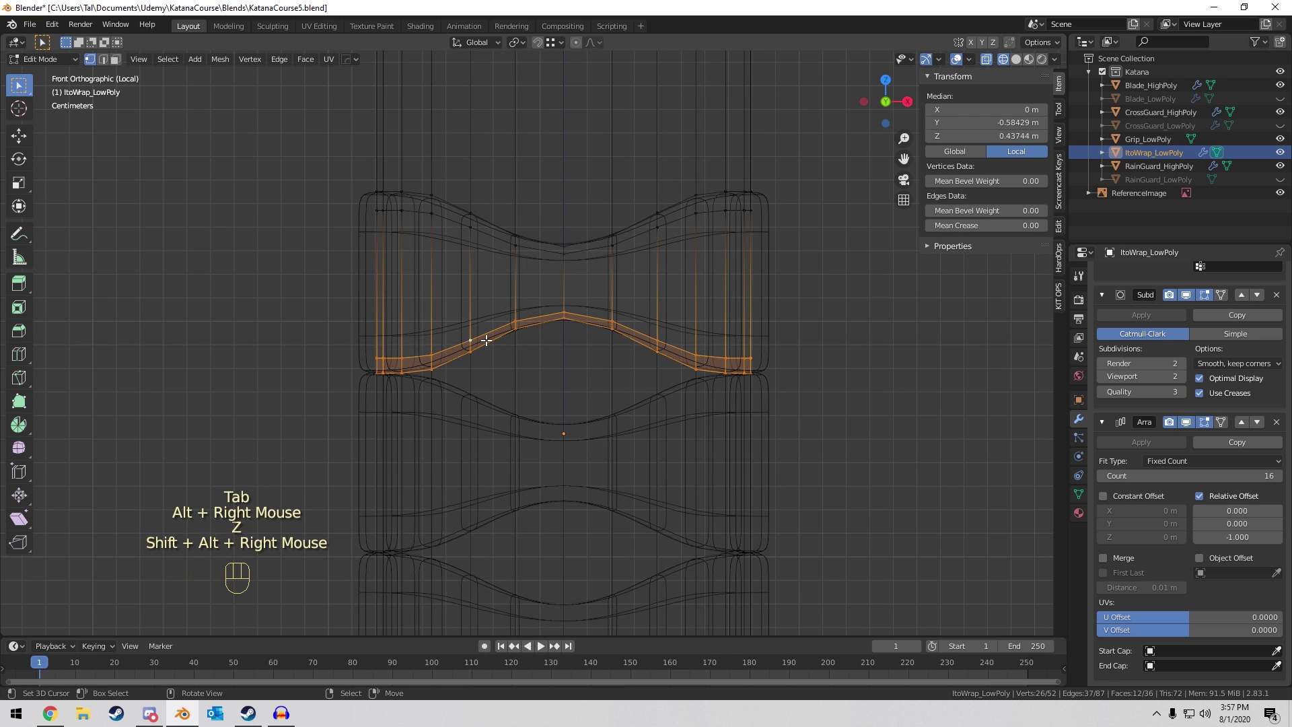
pyautogui.press('z')
pyautogui.press('s')
pyautogui.press('z')
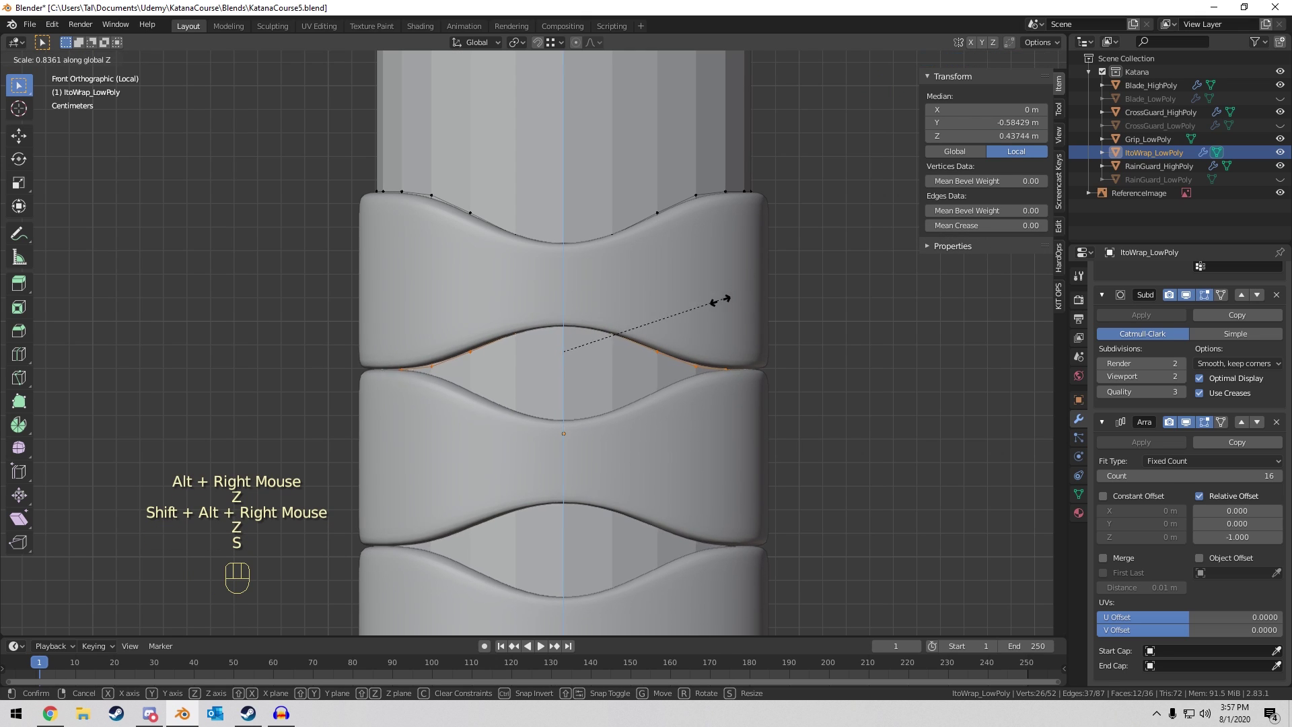
pyautogui.rightClick(669, 318)
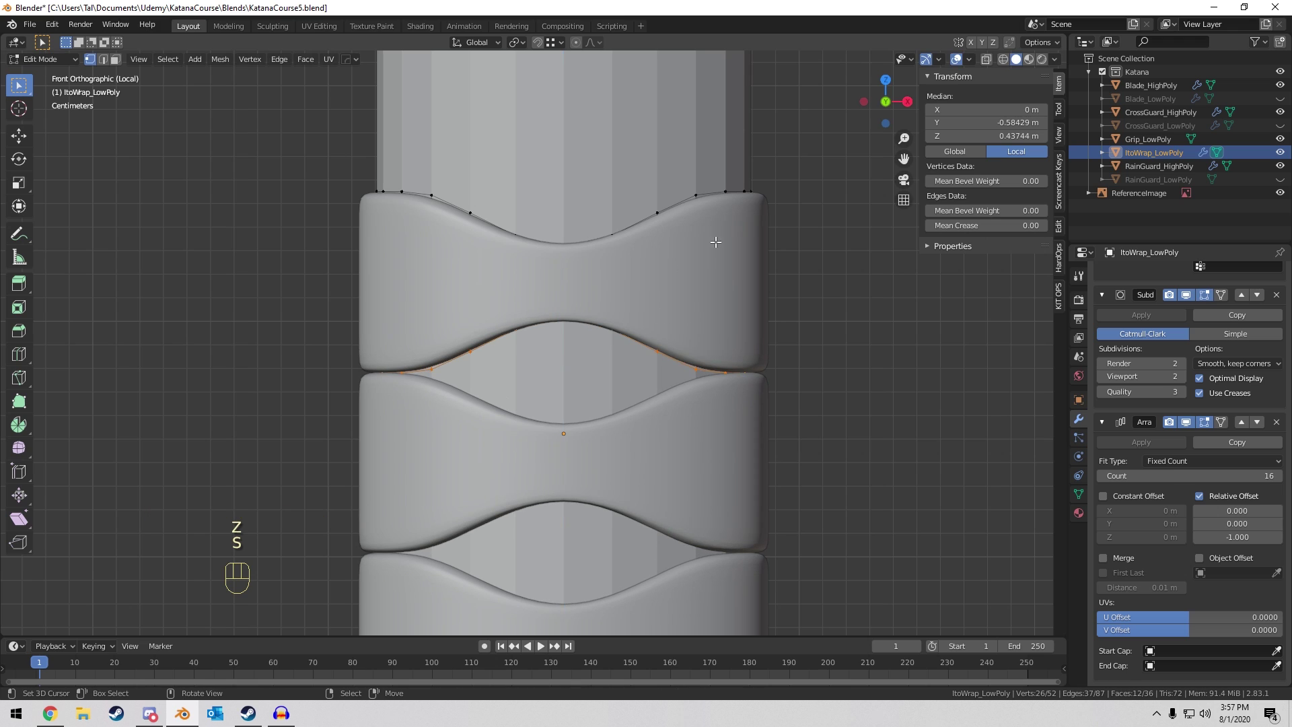
pyautogui.press('s')
pyautogui.press('z')
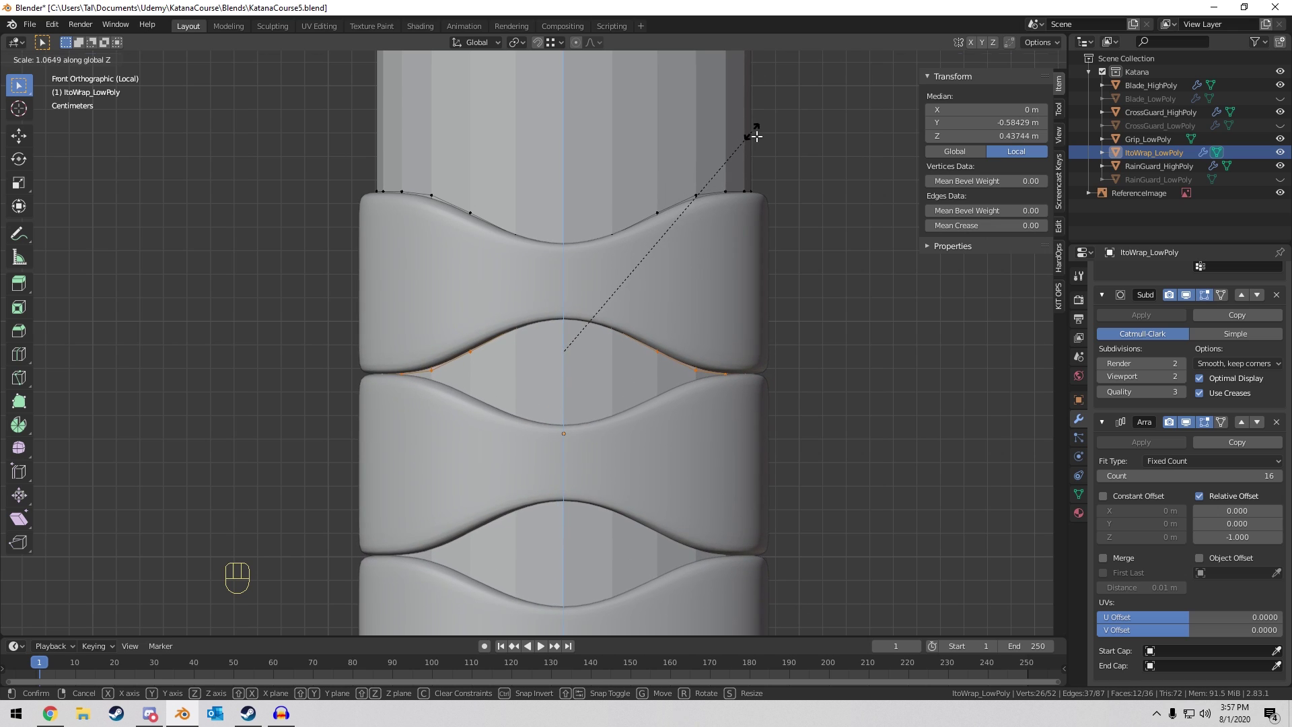
pyautogui.rightClick(727, 162)
# Try to stretch the entire band mesh along Z.
pyautogui.scroll(-1, 725, 163)
pyautogui.scroll(-1, 580, 276)
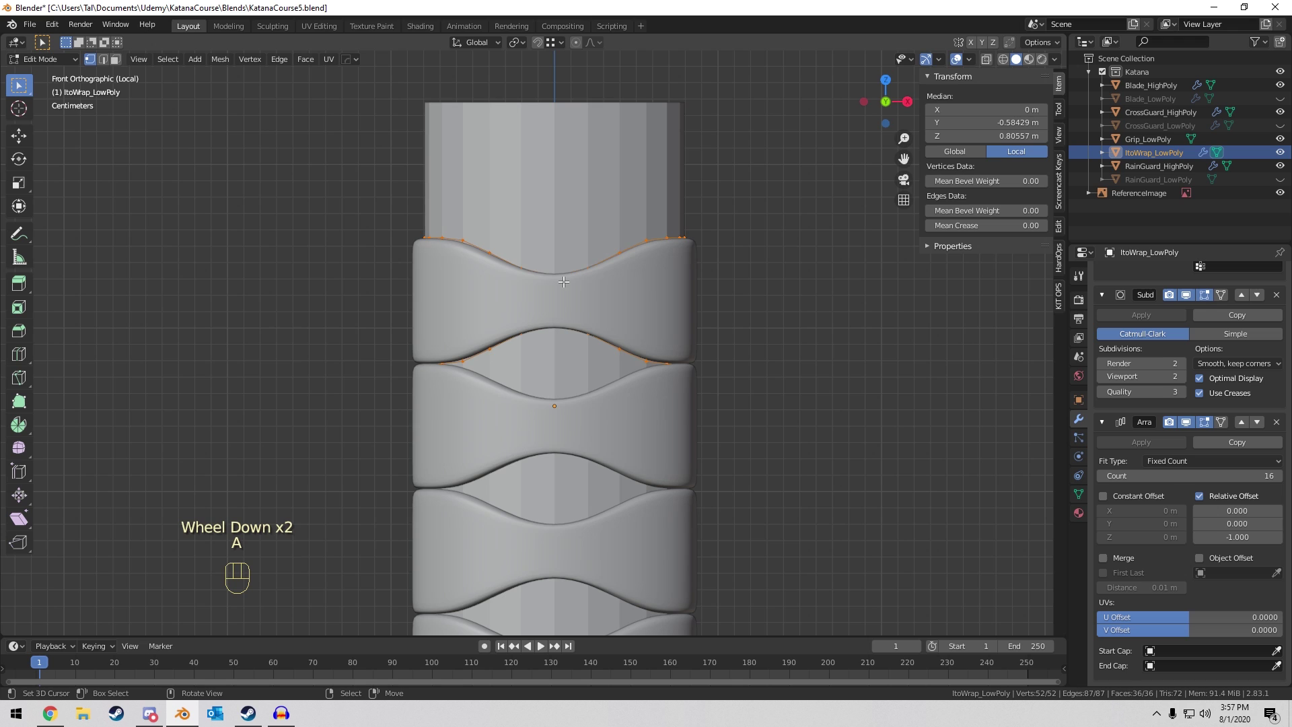
pyautogui.press('s')
pyautogui.press('z')
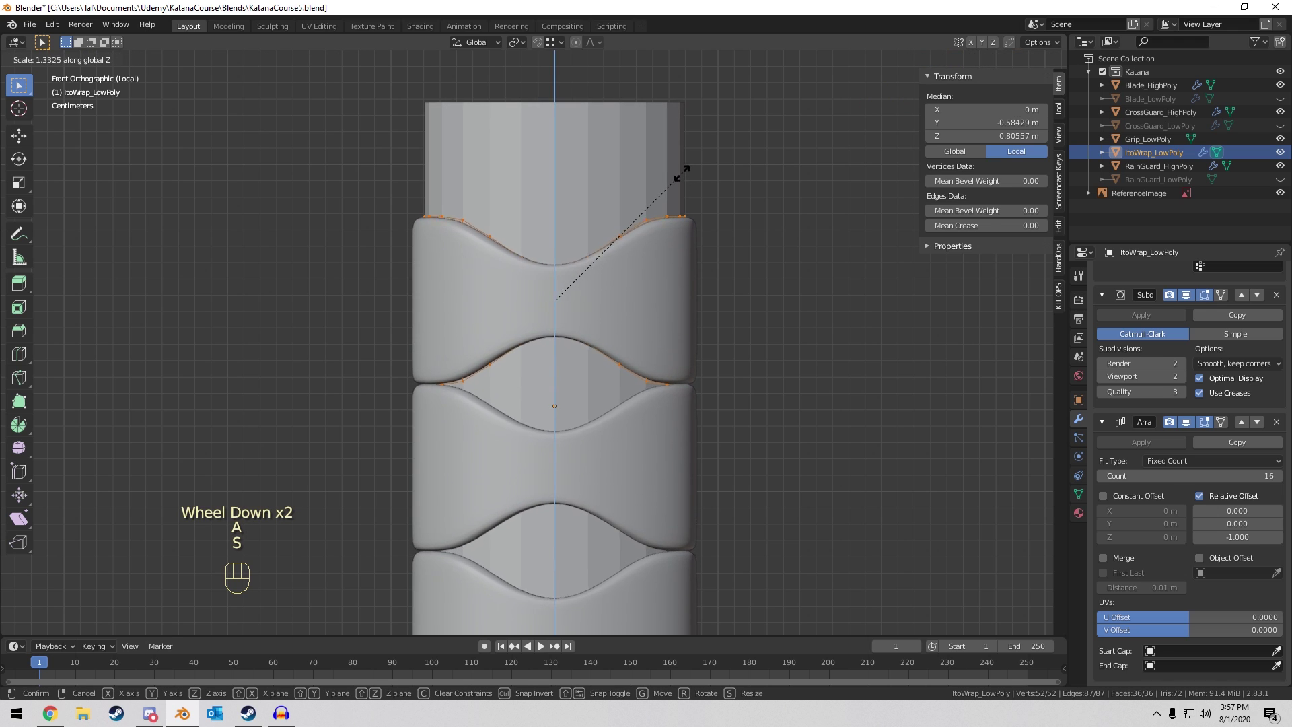
pyautogui.rightClick(663, 195)
# Try to narrow the band's middle by scaling its centre vertices along Z with proportional editing, and return to Object Mode.
pyautogui.keyDown('shift'); pyautogui.moveTo(663, 196); pyautogui.dragTo(650, 289, button='middle'); pyautogui.keyUp('shift')
pyautogui.scroll(4, 651, 289)
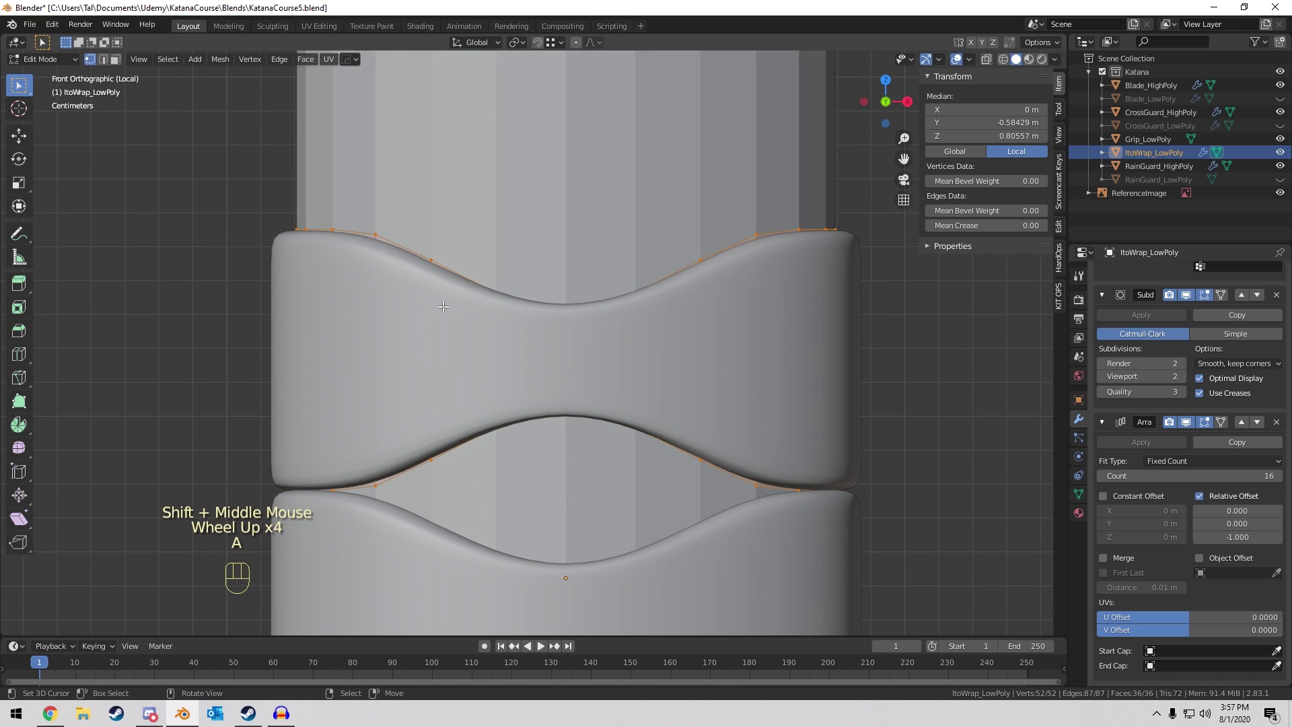
pyautogui.press('z')
pyautogui.click(412, 308)
pyautogui.press('a')
pyautogui.press('a')
pyautogui.press('c')
pyautogui.moveTo(565, 310)
pyautogui.mouseDown()
pyautogui.moveTo(572, 381)
pyautogui.moveTo(592, 407)
pyautogui.mouseUp()
pyautogui.press('z')
pyautogui.click(663, 407)
pyautogui.click(580, 42)
pyautogui.press('s')
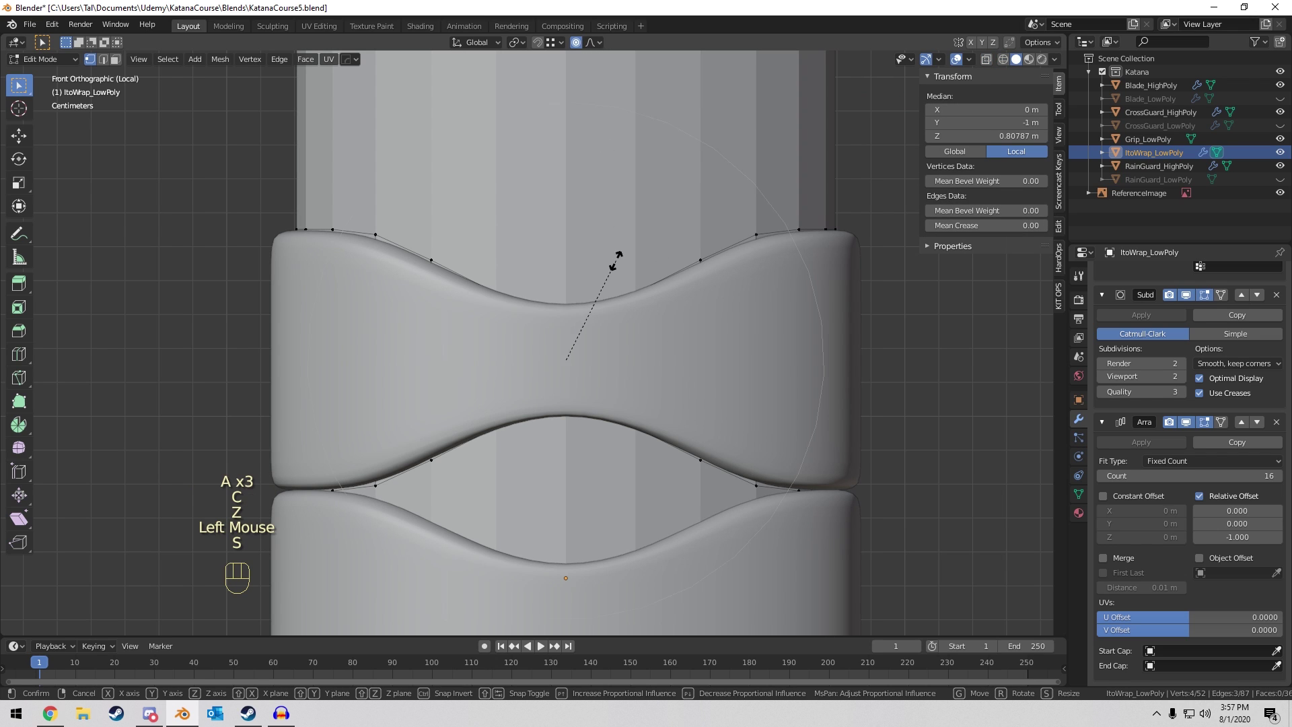
pyautogui.press('z')
pyautogui.scroll(7, 603, 220)
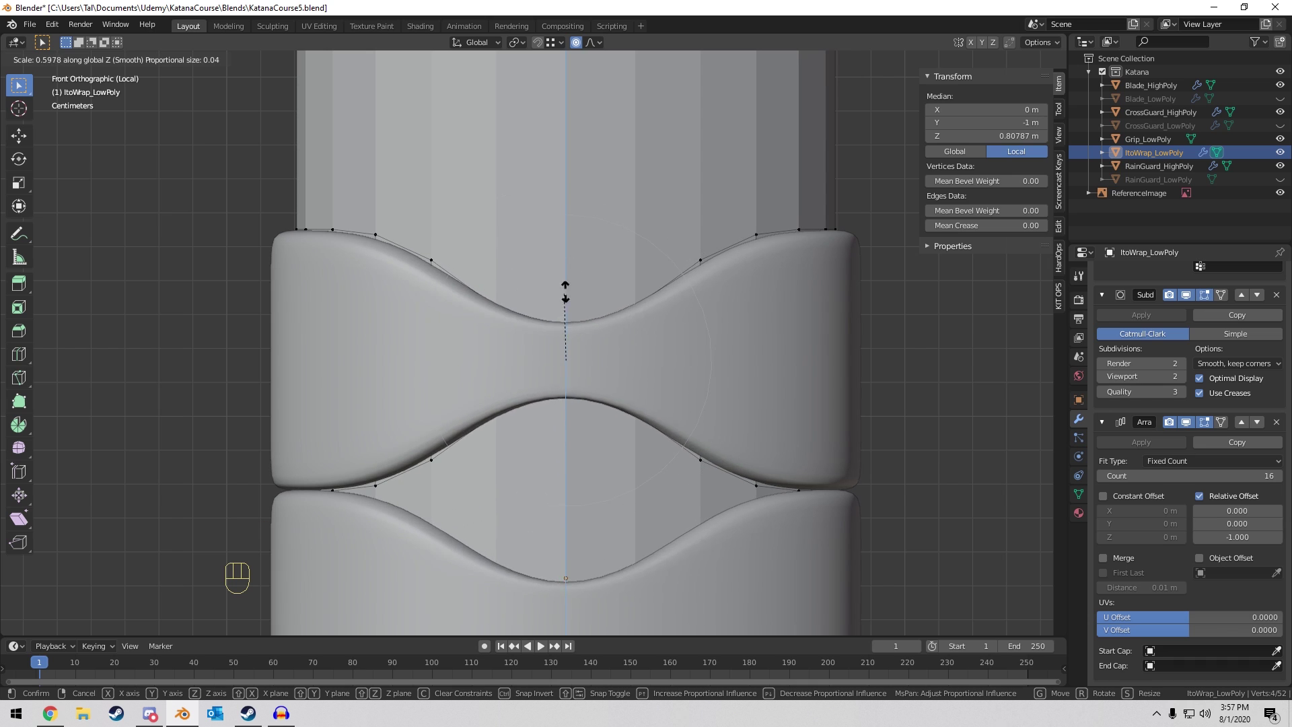
pyautogui.click(574, 246)
pyautogui.scroll(-6, 574, 246)
pyautogui.keyDown('shift'); pyautogui.moveTo(573, 246); pyautogui.dragTo(611, 329, button='middle'); pyautogui.keyUp('shift')
pyautogui.scroll(-4, 614, 190)
pyautogui.press('Tab')
# Move the arrayed wrap up along Z by about 0.042 m toward the grip's upper end and deselect everything.
pyautogui.scroll(-3, 610, 196)
pyautogui.scroll(-3, 610, 191)
pyautogui.scroll(6, 610, 192)
pyautogui.scroll(5, 610, 329)
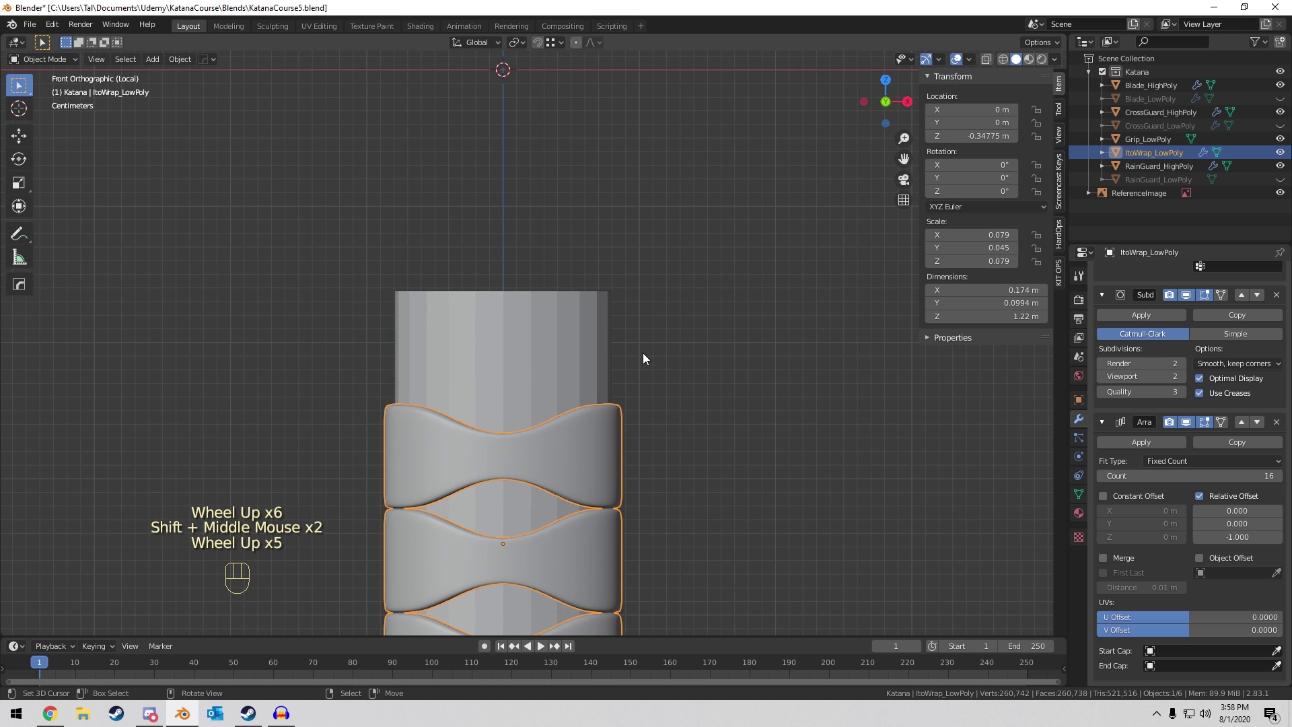
pyautogui.press('g')
pyautogui.click(650, 296)
pyautogui.press('a')
pyautogui.press('a')
pyautogui.press('a')
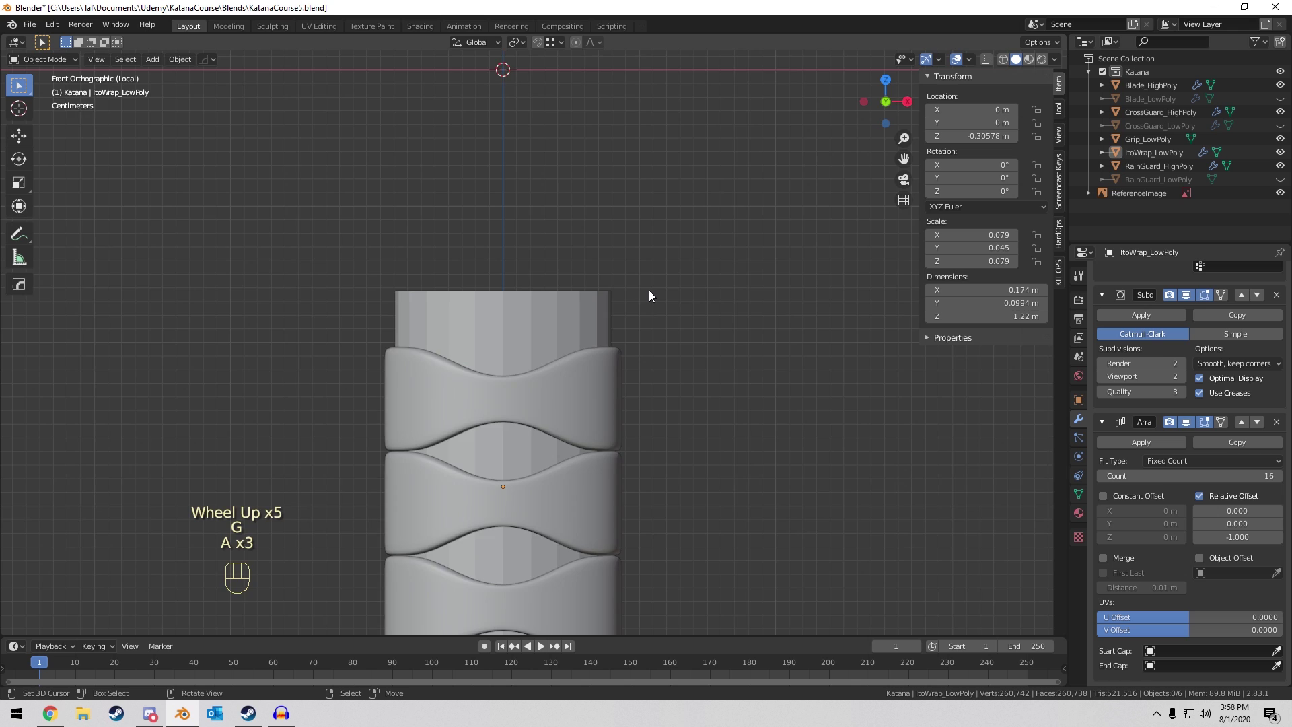
# Save the file KatanaCourse5.blend.
pyautogui.scroll(-5, 649, 296)
pyautogui.moveTo(648, 296); pyautogui.dragTo(598, 207, button='middle')
pyautogui.scroll(-4, 597, 208)
pyautogui.hotkey('ctrl', 's')
pyautogui.keyDown('shift'); pyautogui.moveTo(587, 258); pyautogui.dragTo(594, 260, button='middle'); pyautogui.keyUp('shift')
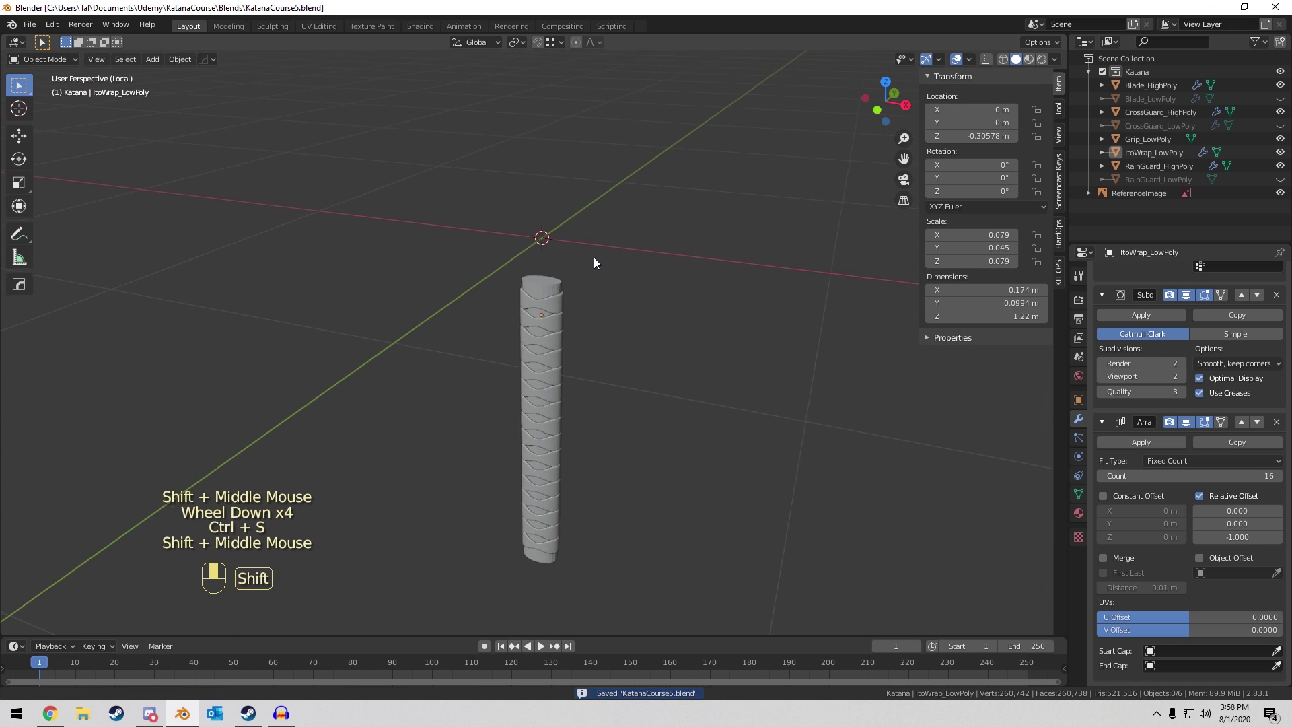
pyautogui.scroll(5, 559, 317)
pyautogui.keyDown('shift'); pyautogui.moveTo(560, 317); pyautogui.dragTo(523, 265, button='middle'); pyautogui.keyUp('shift')
pyautogui.scroll(5, 605, 335)
pyautogui.scroll(-1, 617, 334)
pyautogui.scroll(-9, 595, 241)
pyautogui.scroll(3, 409, 213)
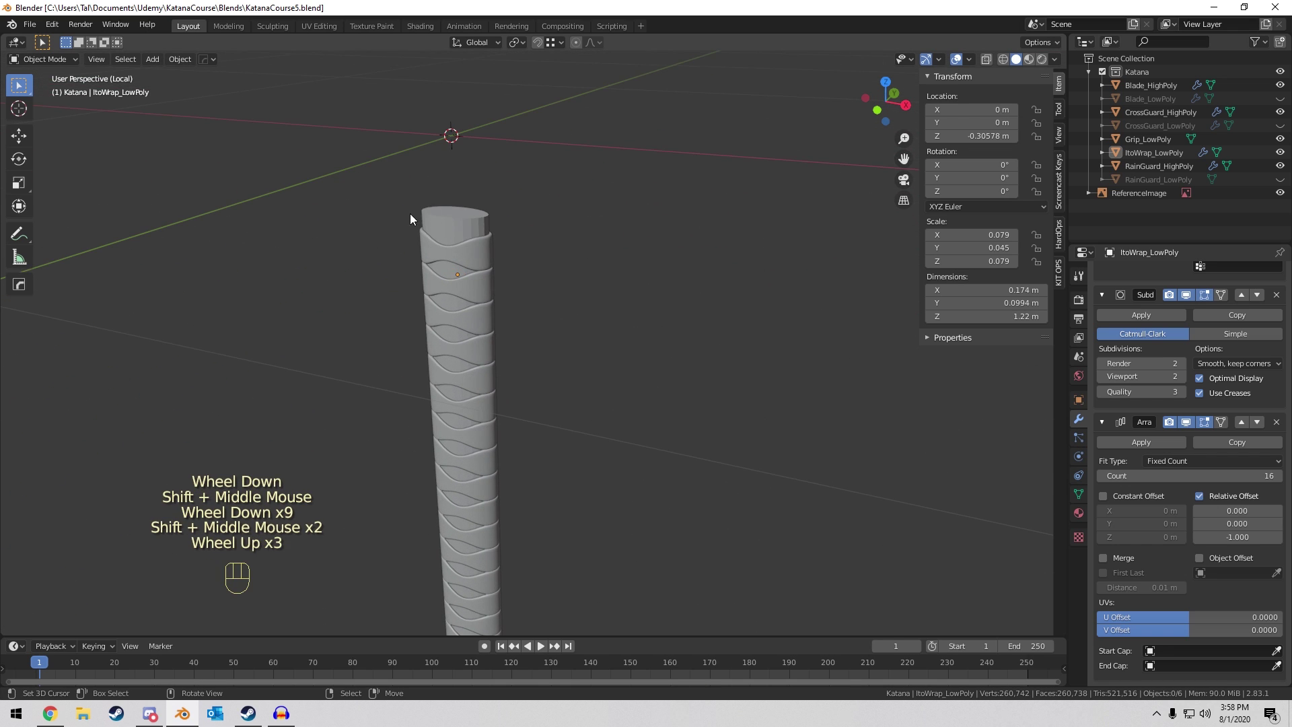
# Duplicate the arrayed Ito wrap in place and rename the copy ItoWrapEnd_LowPoly.
pyautogui.keyDown('shift'); pyautogui.moveTo(465, 223); pyautogui.dragTo(550, 507, button='middle'); pyautogui.keyUp('shift')
pyautogui.moveTo(557, 343); pyautogui.dragTo(609, 276, button='middle')
pyautogui.keyDown('shift'); pyautogui.moveTo(609, 276); pyautogui.dragTo(574, 409, button='middle'); pyautogui.keyUp('shift')
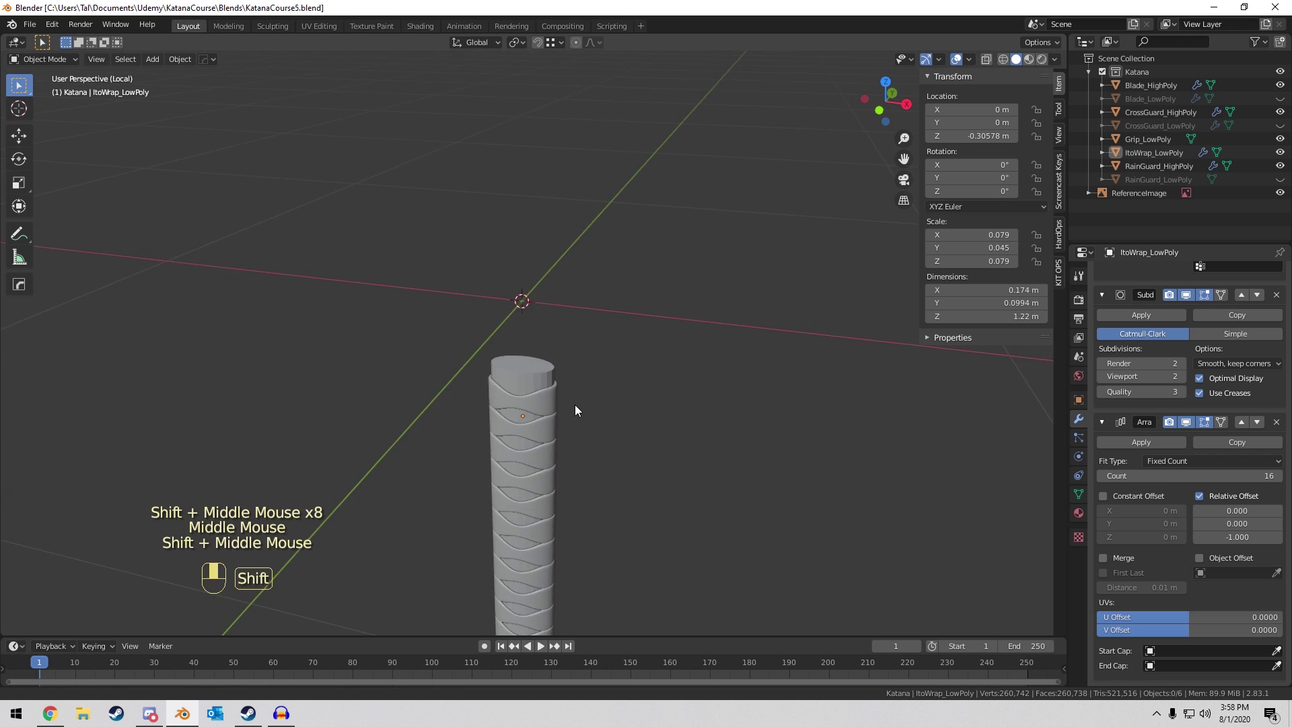
pyautogui.scroll(6, 546, 490)
pyautogui.keyDown('shift'); pyautogui.moveTo(546, 491); pyautogui.dragTo(546, 413, button='middle'); pyautogui.keyUp('shift')
pyautogui.rightClick(548, 413)
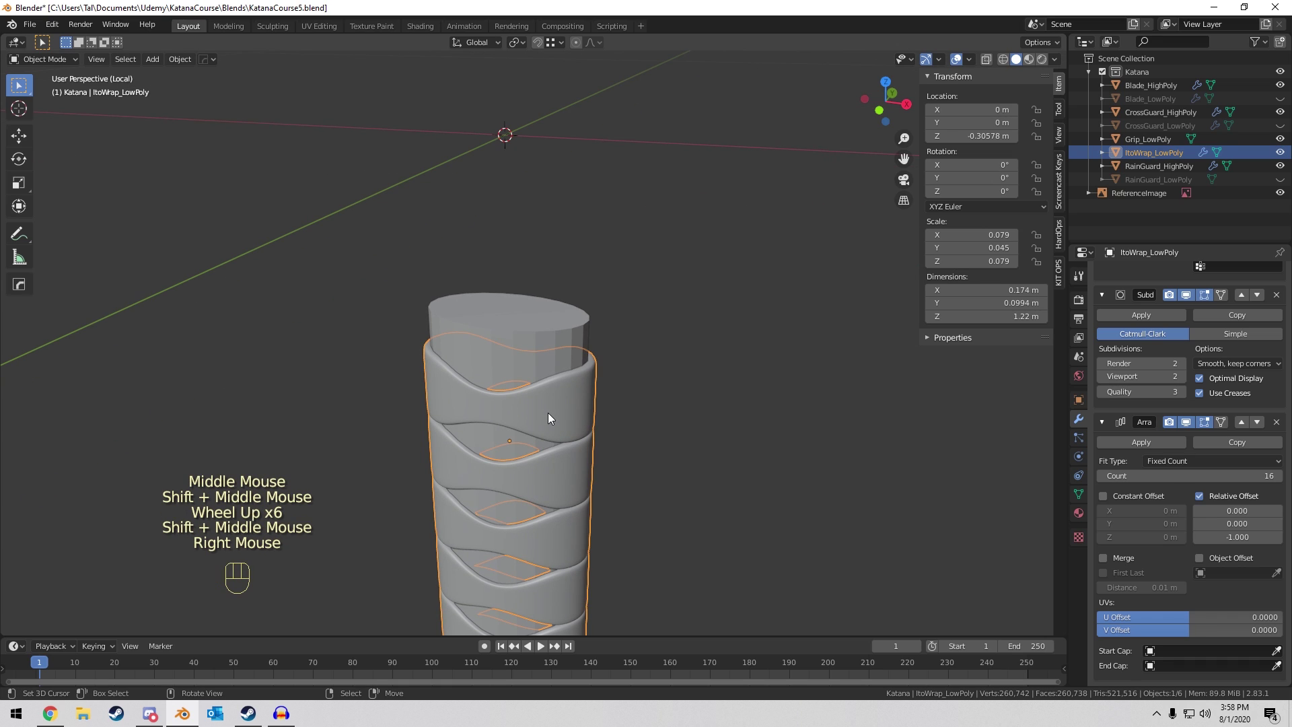
pyautogui.hotkey('shift', 'd')
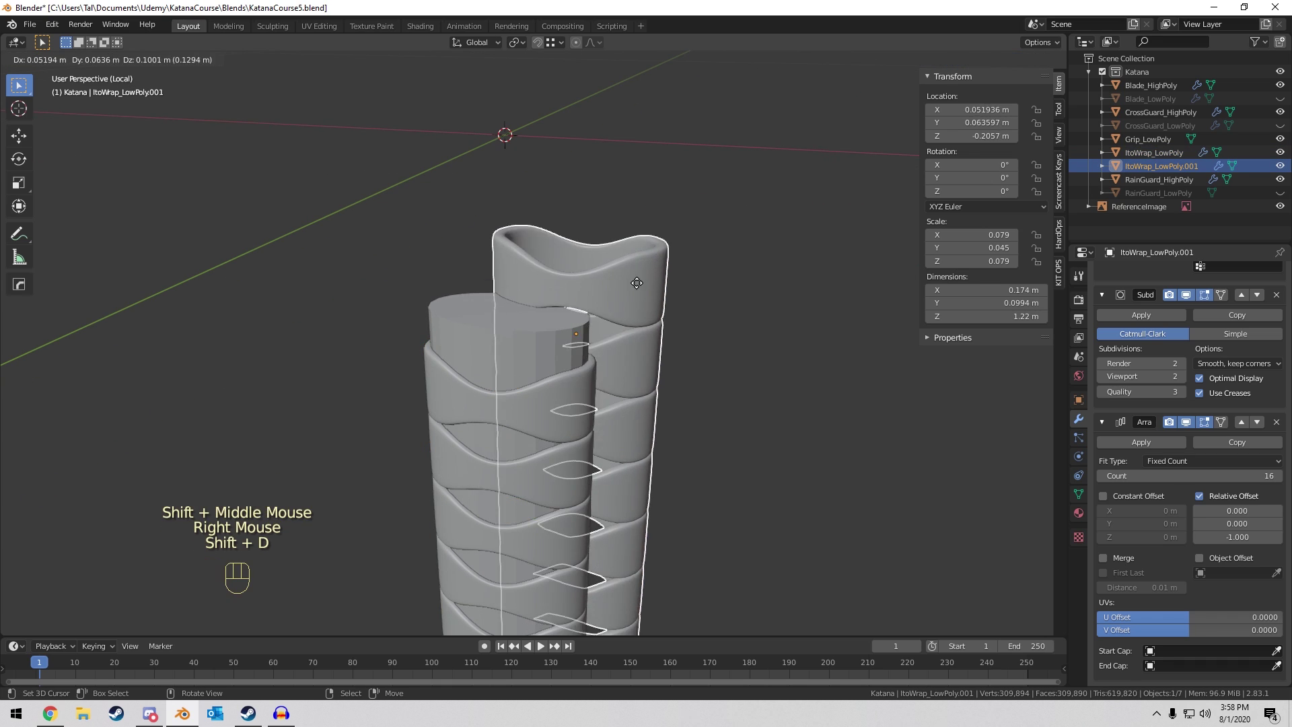
pyautogui.rightClick(615, 322)
pyautogui.doubleClick(1170, 168)
pyautogui.click(1156, 167)
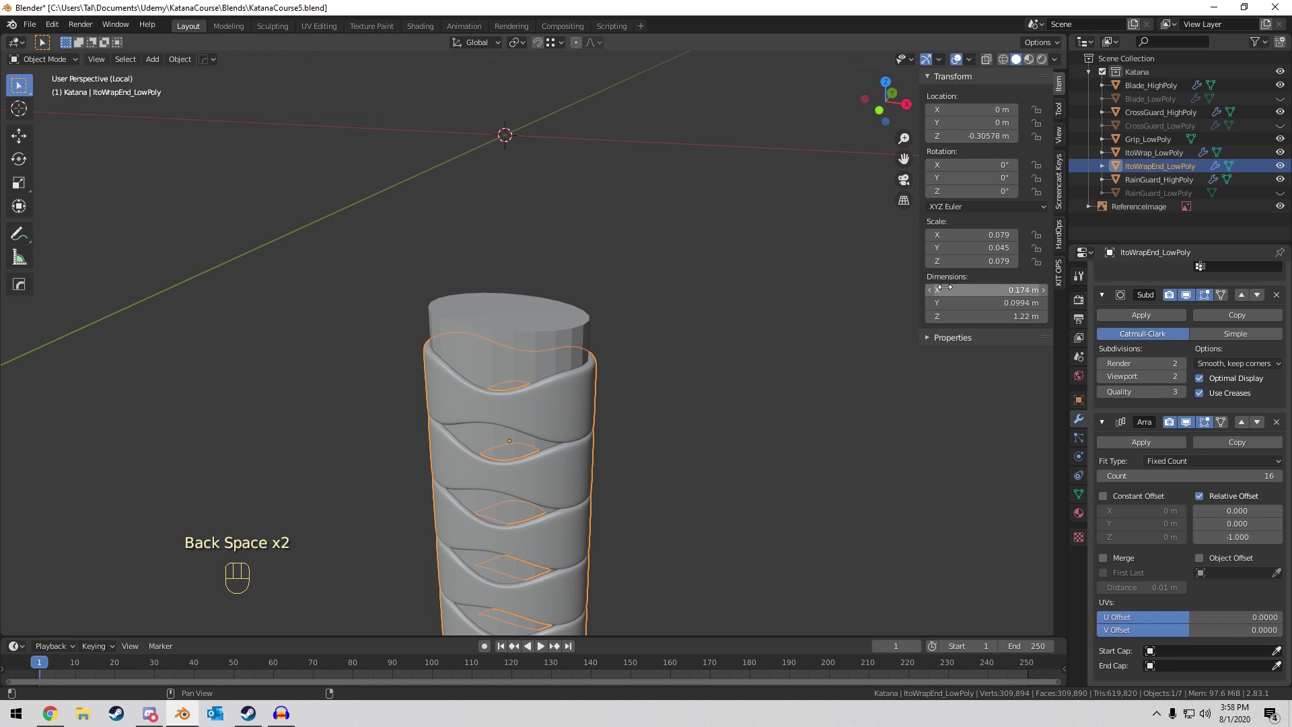
# Hide the original ItoWrap_LowPoly and remove the Array modifier from ItoWrapEnd_LowPoly, leaving its other modifiers in place.
pyautogui.keyDown('shift'); pyautogui.moveTo(774, 306); pyautogui.dragTo(767, 285, button='middle'); pyautogui.keyUp('shift')
pyautogui.scroll(3, 596, 330)
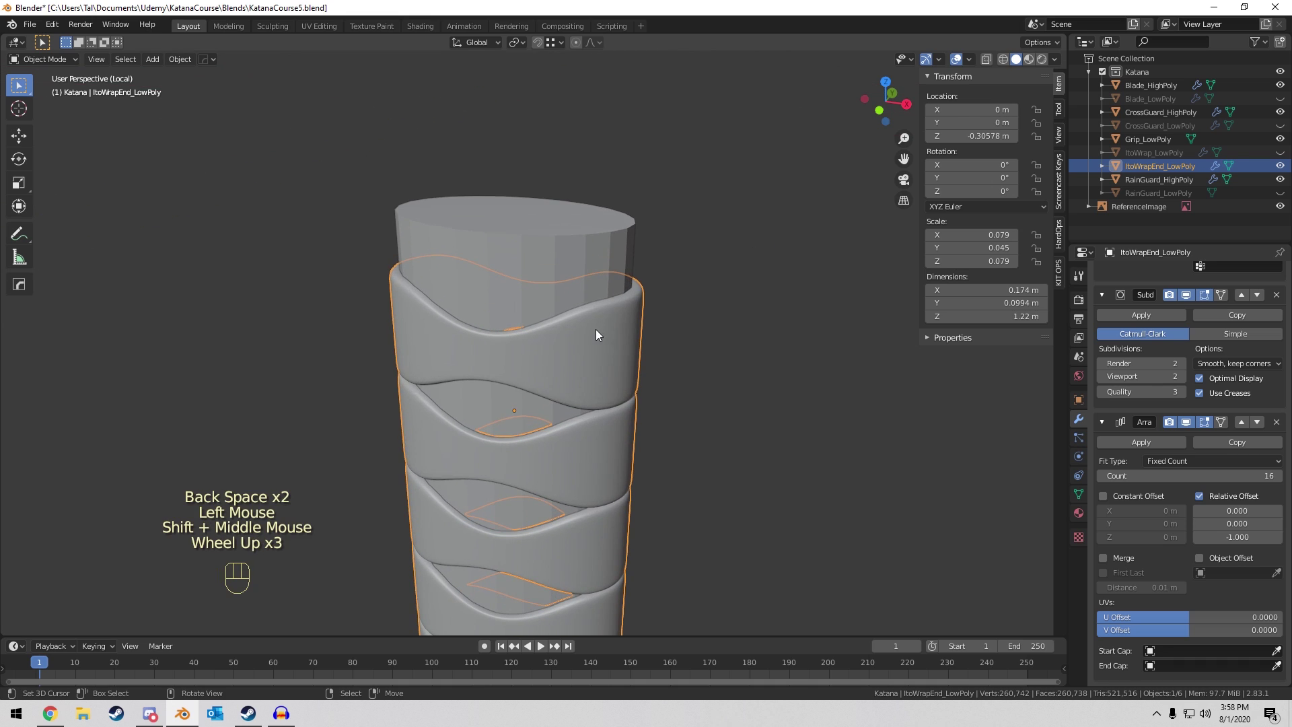
pyautogui.scroll(-17, 1226, 370)
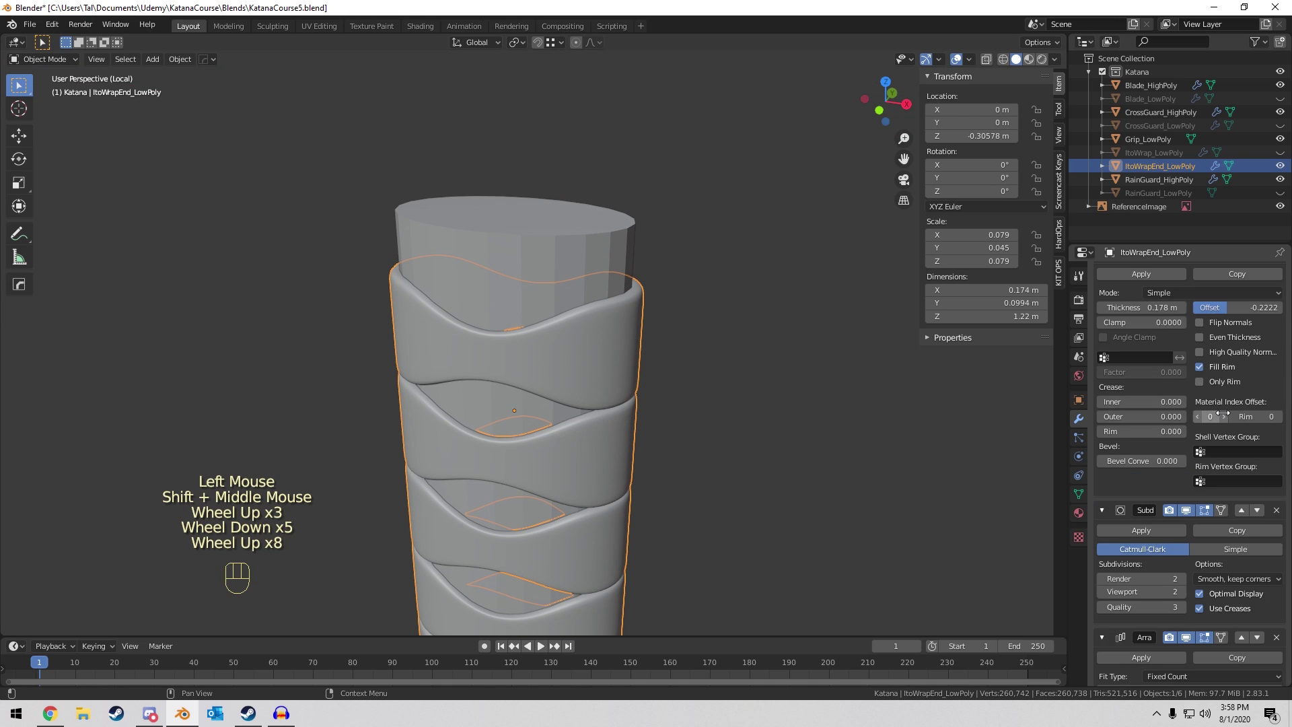
pyautogui.scroll(7, 1216, 388)
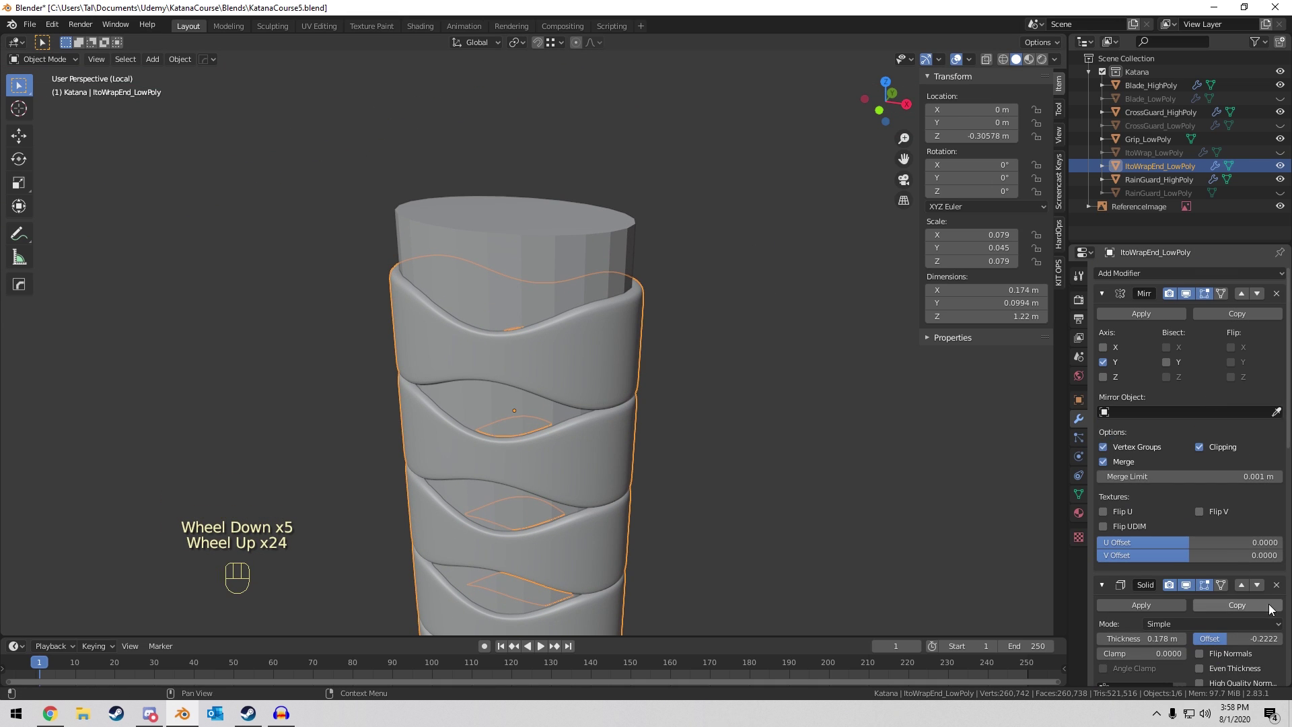
pyautogui.click(1278, 585)
pyautogui.hotkey('ctrl', 'z')
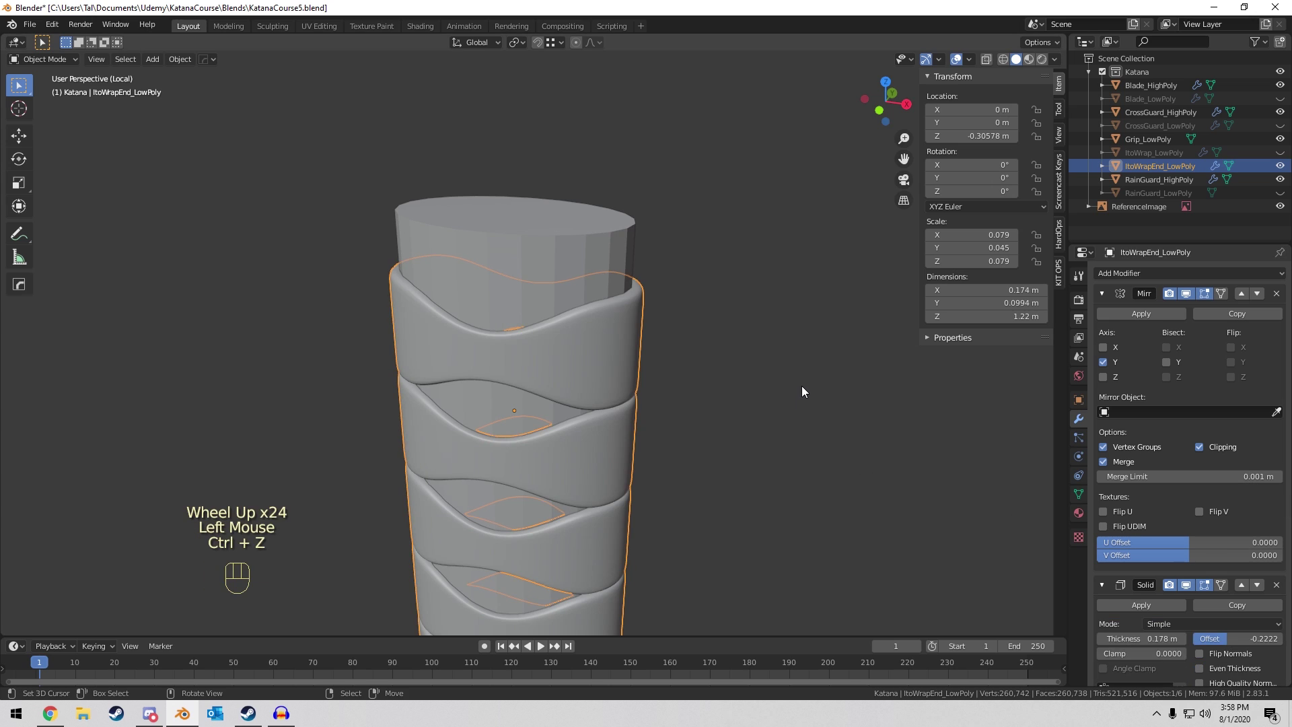
pyautogui.scroll(-8, 1230, 559)
pyautogui.scroll(-5, 1234, 559)
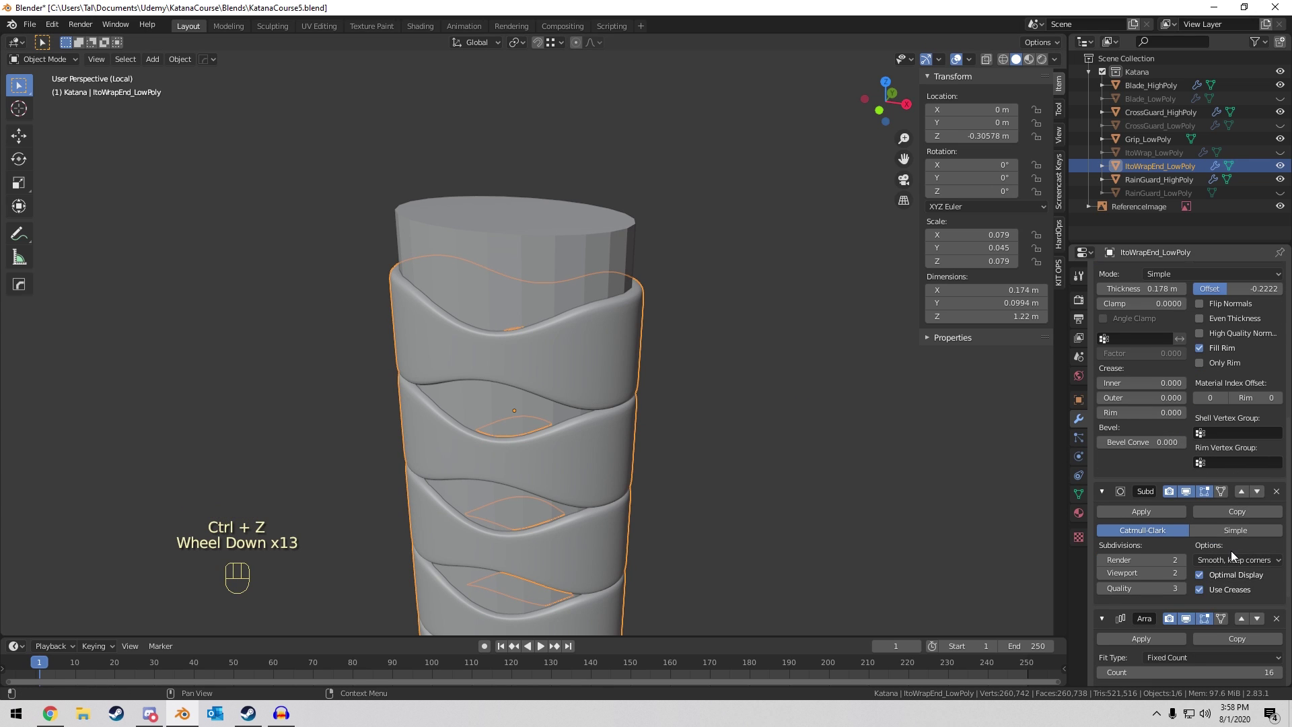
pyautogui.scroll(-4, 1230, 550)
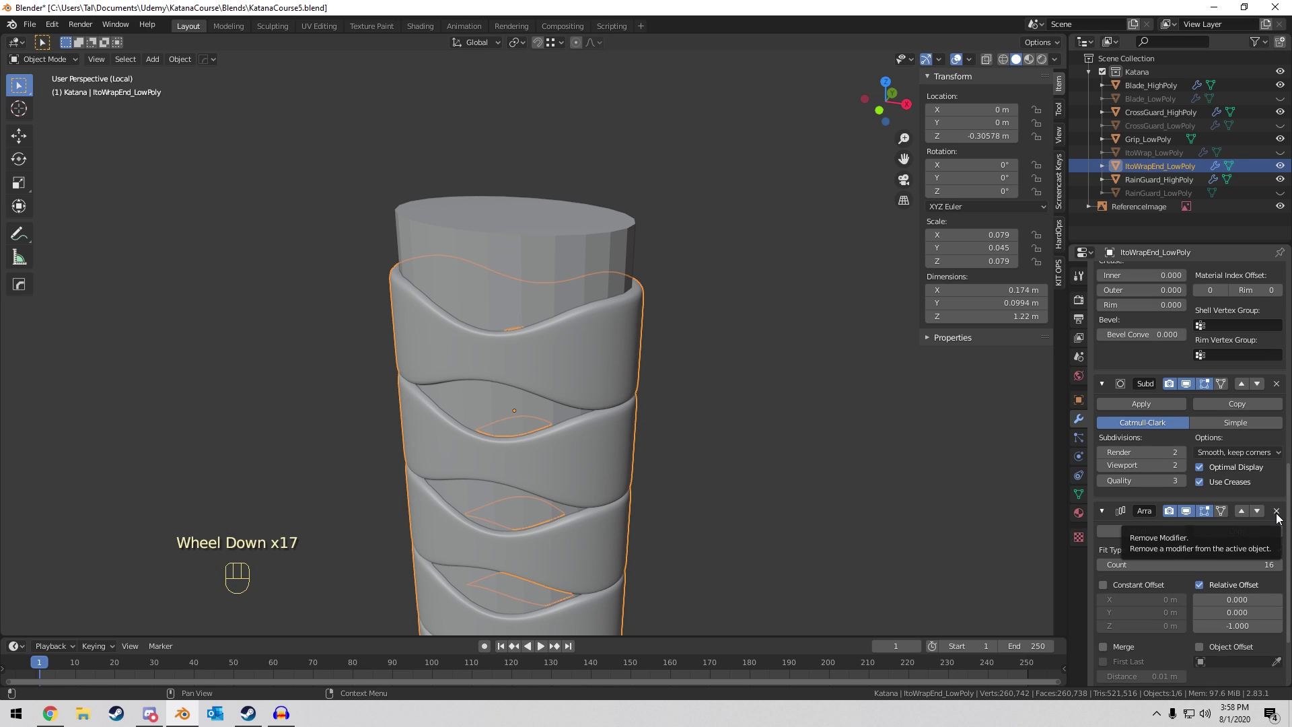
pyautogui.click(1276, 511)
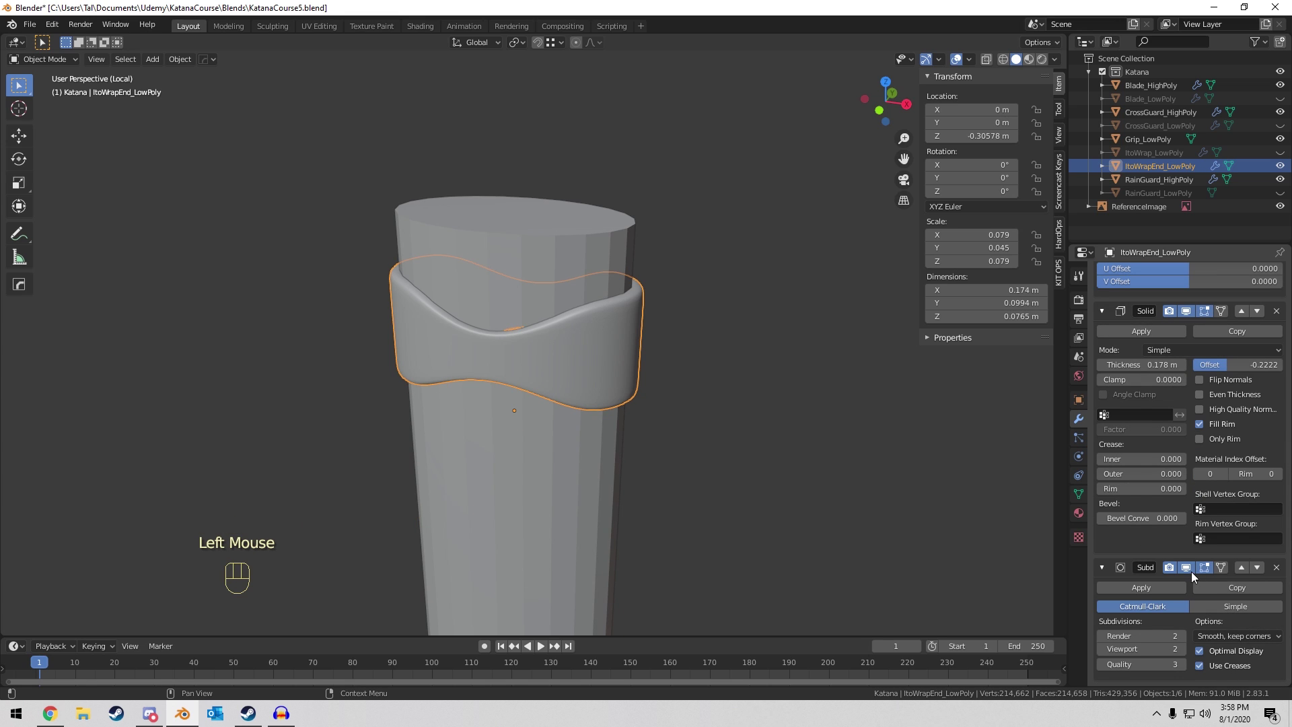
# Turn off viewport display of the end band's Subdivision and Solidify modifiers.
pyautogui.click(1187, 568)
pyautogui.scroll(4, 1205, 544)
pyautogui.click(1186, 417)
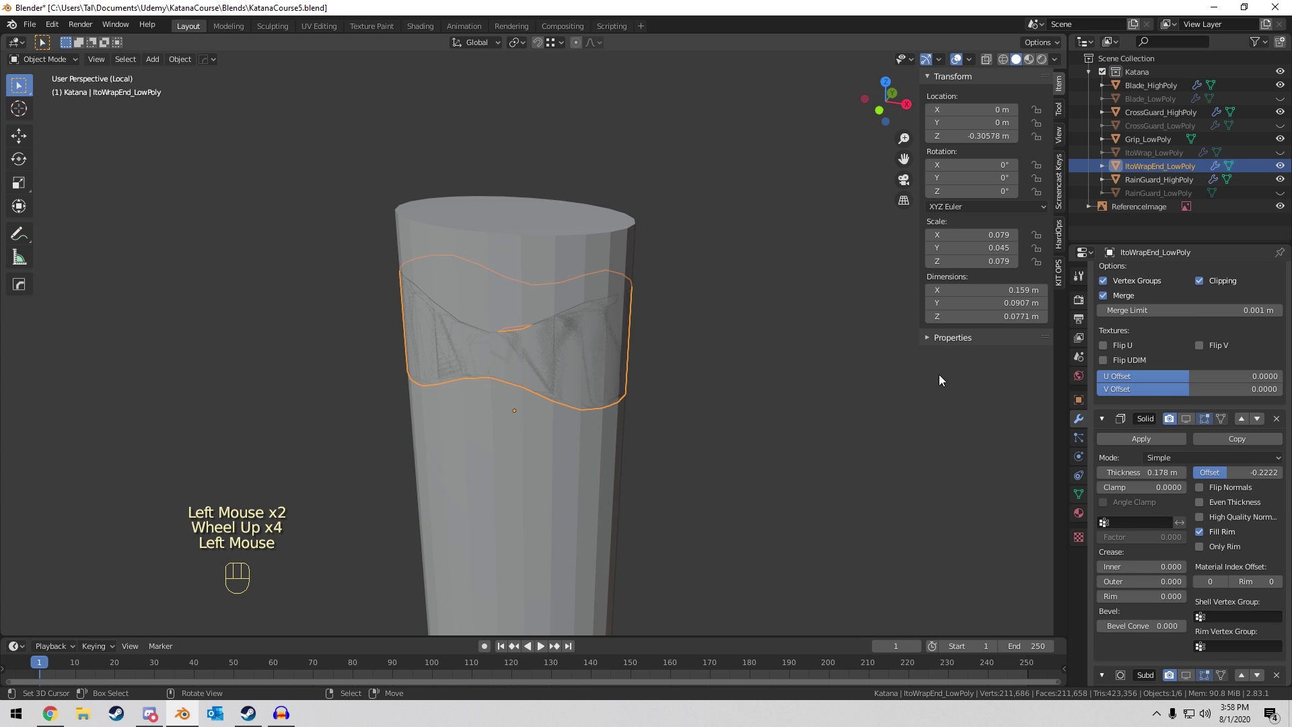
pyautogui.scroll(3, 669, 297)
# In Edit Mode with proportional editing off, flatten the end band's two upper edge loops by scaling each to 0 along Z.
pyautogui.press('Tab')
pyautogui.moveTo(668, 298); pyautogui.dragTo(725, 272, button='middle')
pyautogui.keyDown('alt'); pyautogui.rightClick(438, 412); pyautogui.keyUp('alt')
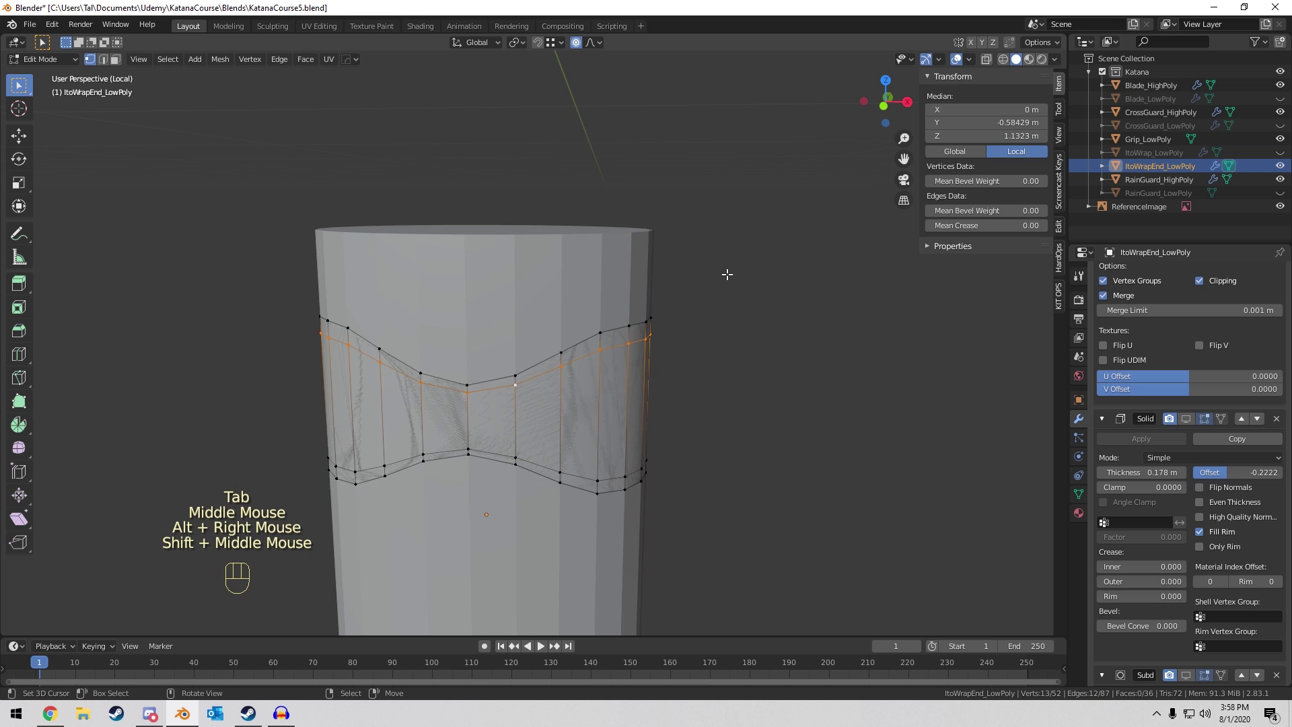
pyautogui.press('s')
pyautogui.click(727, 274)
pyautogui.hotkey('ctrl', 'z')
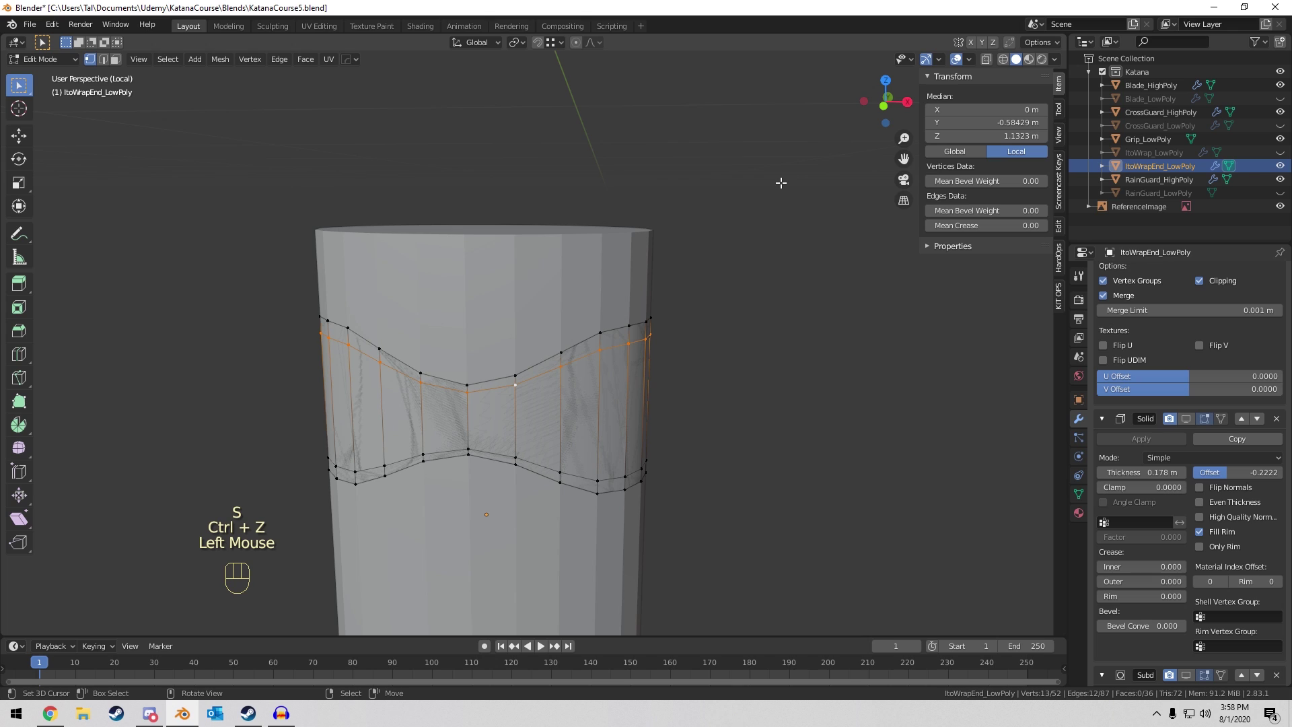
pyautogui.press('s')
pyautogui.press('z')
pyautogui.press('0')
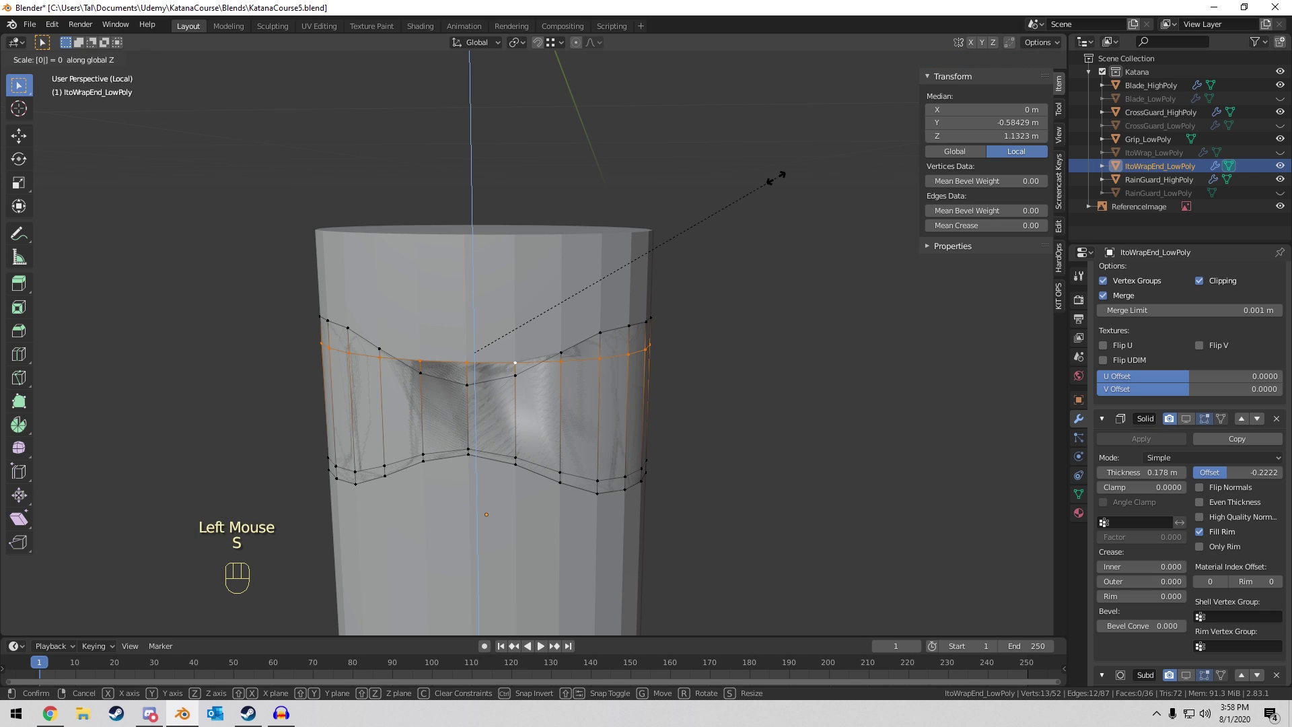
pyautogui.click(781, 182)
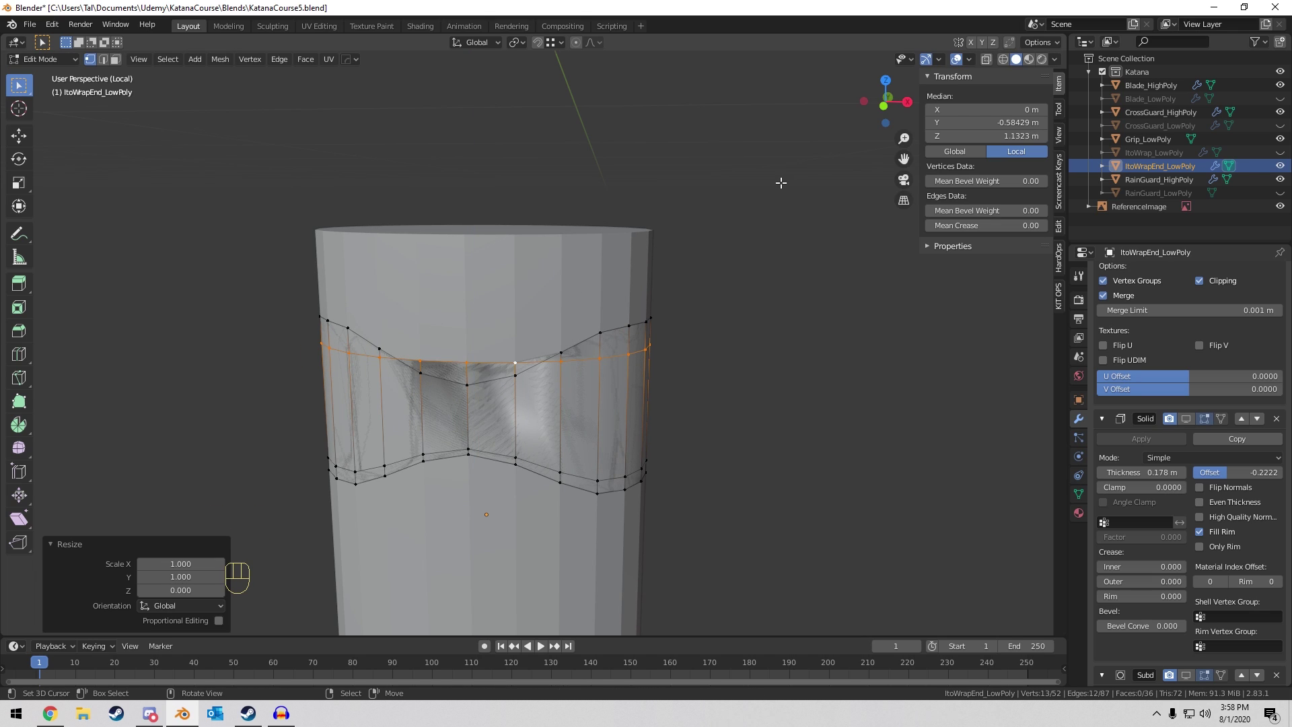
pyautogui.scroll(4, 780, 182)
pyautogui.keyDown('alt'); pyautogui.rightClick(655, 327); pyautogui.keyUp('alt')
pyautogui.press('s')
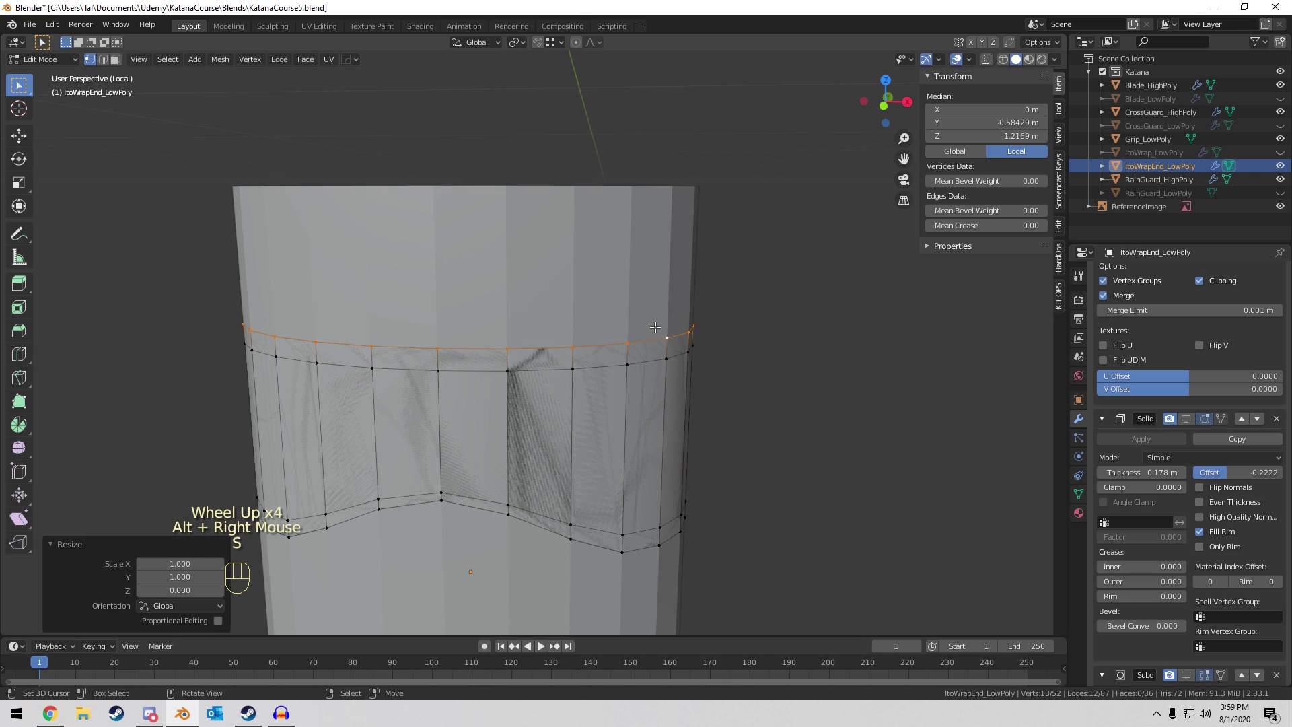
# Flatten the end band's two lower edge loops by scaling each to 0 along Z, and return to Object Mode.
pyautogui.keyDown('alt'); pyautogui.rightClick(472, 492); pyautogui.keyUp('alt')
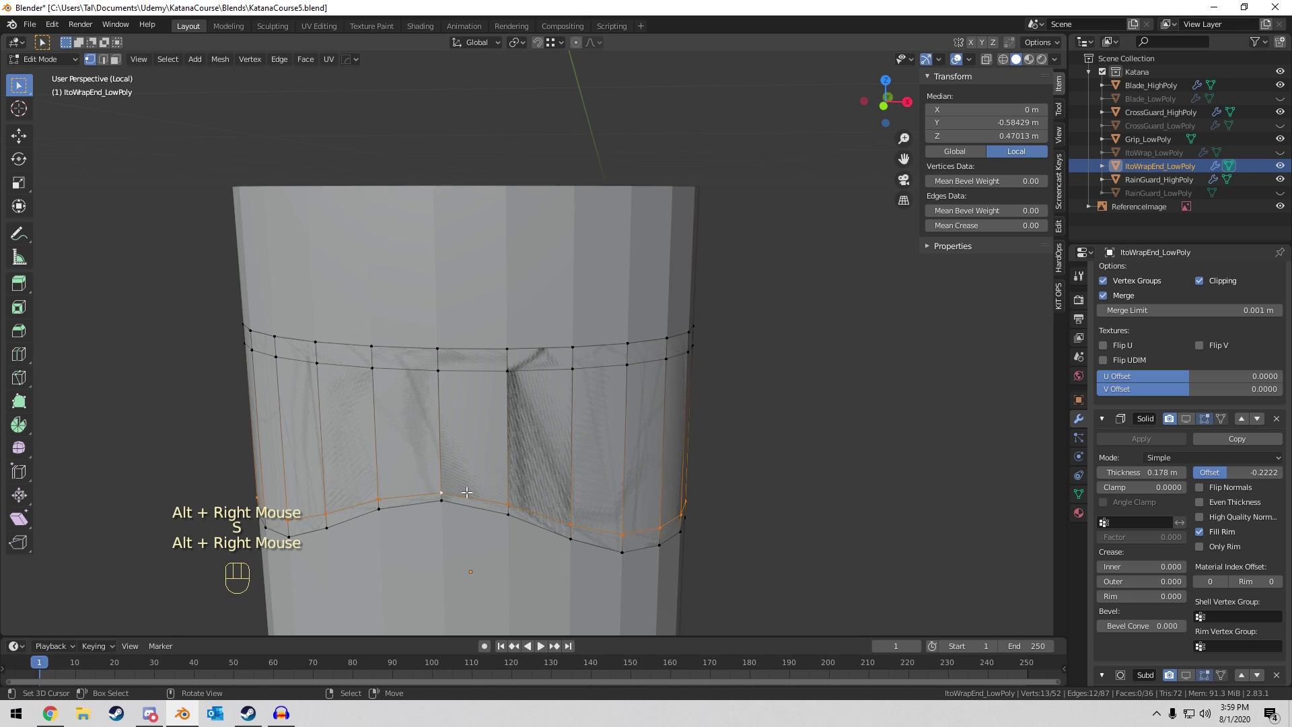
pyautogui.press('s')
pyautogui.press('z')
pyautogui.press('0')
pyautogui.click(467, 493)
pyautogui.keyDown('alt'); pyautogui.rightClick(591, 542); pyautogui.keyUp('alt')
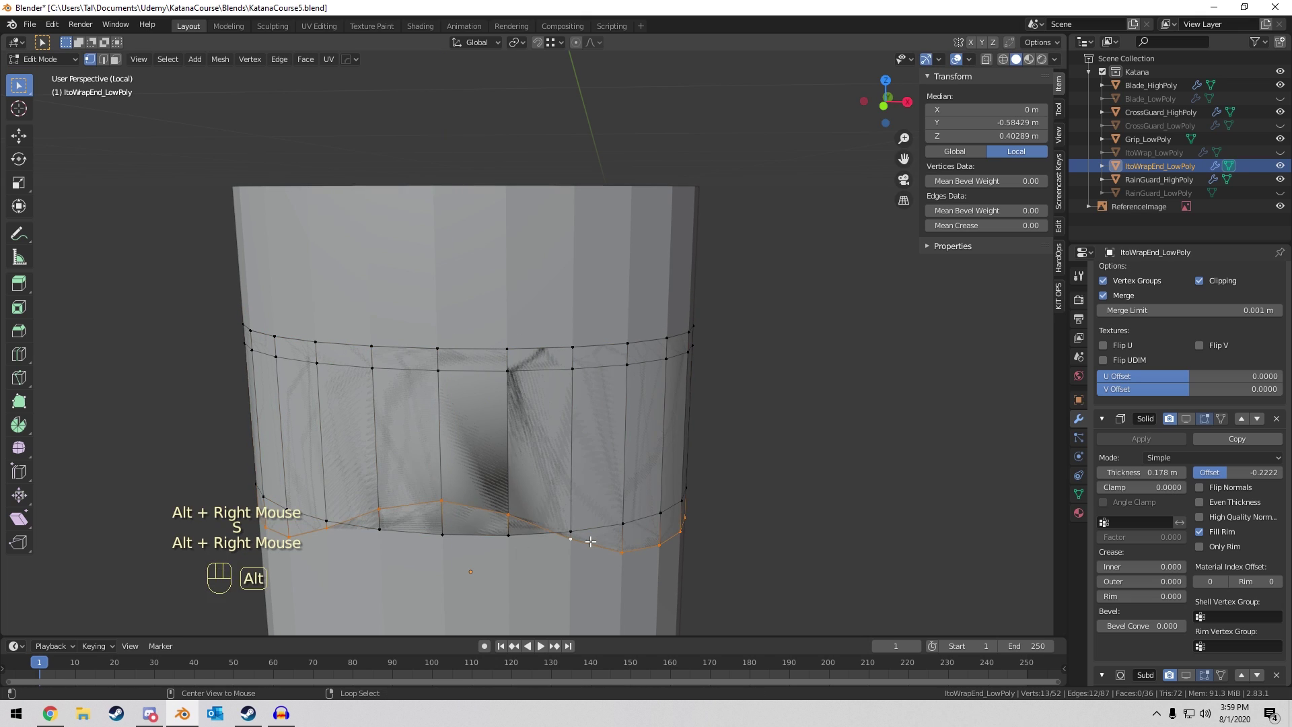
pyautogui.press('s')
pyautogui.press('z')
pyautogui.press('0')
pyautogui.click(585, 538)
pyautogui.press('Tab')
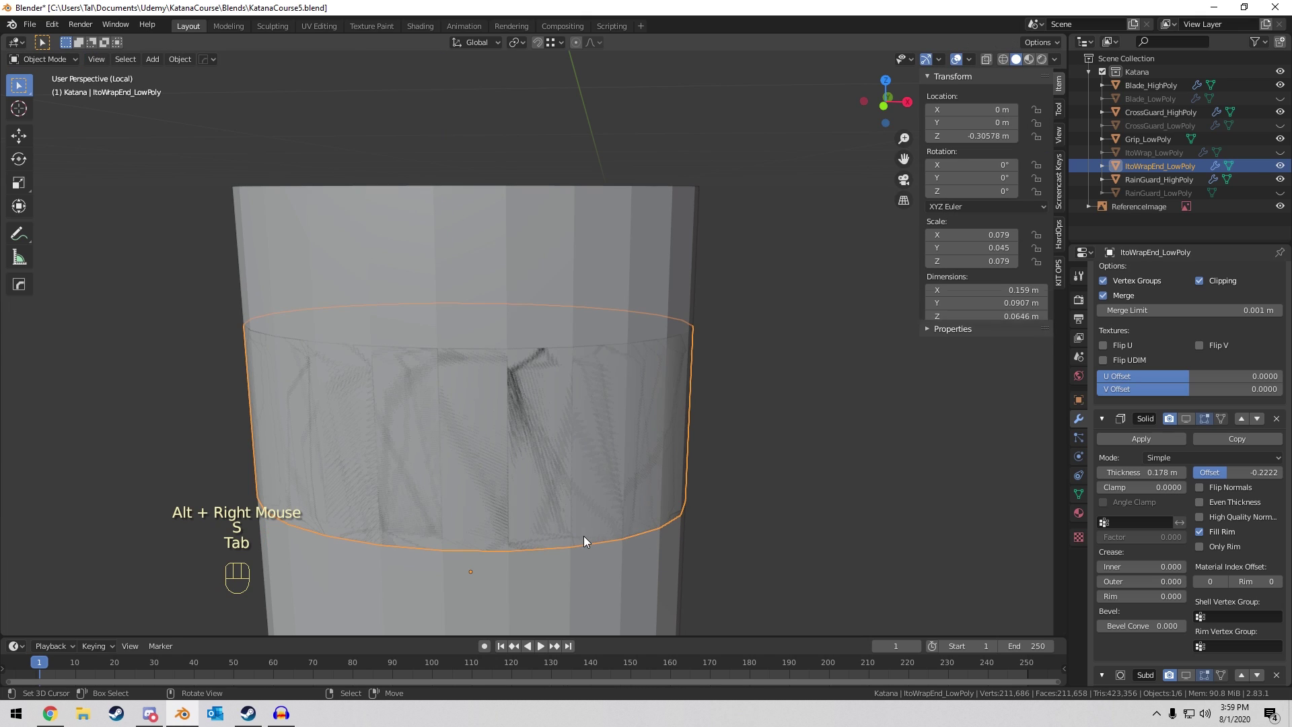
# Turn viewport display of the end band's Solidify and Subdivision modifiers back on.
pyautogui.click(1085, 377)
pyautogui.scroll(-4, 1184, 491)
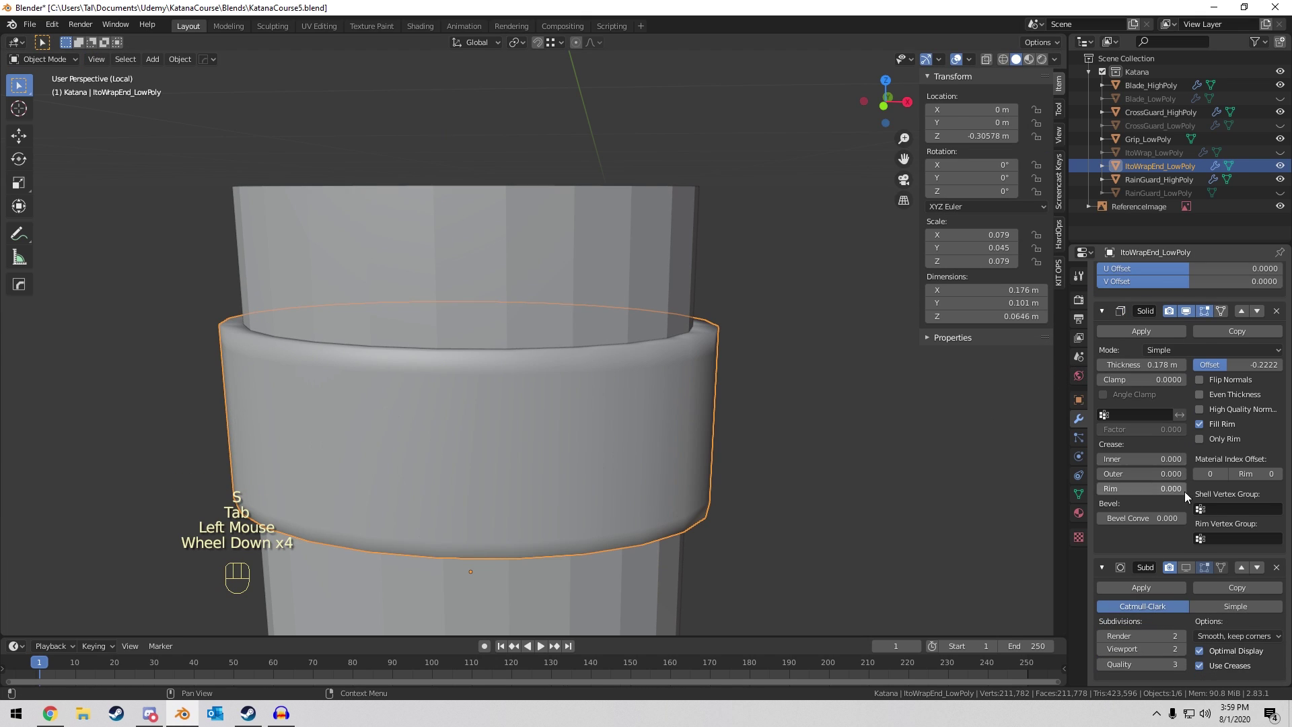
pyautogui.click(1191, 567)
pyautogui.scroll(-3, 696, 405)
pyautogui.scroll(2, 1184, 296)
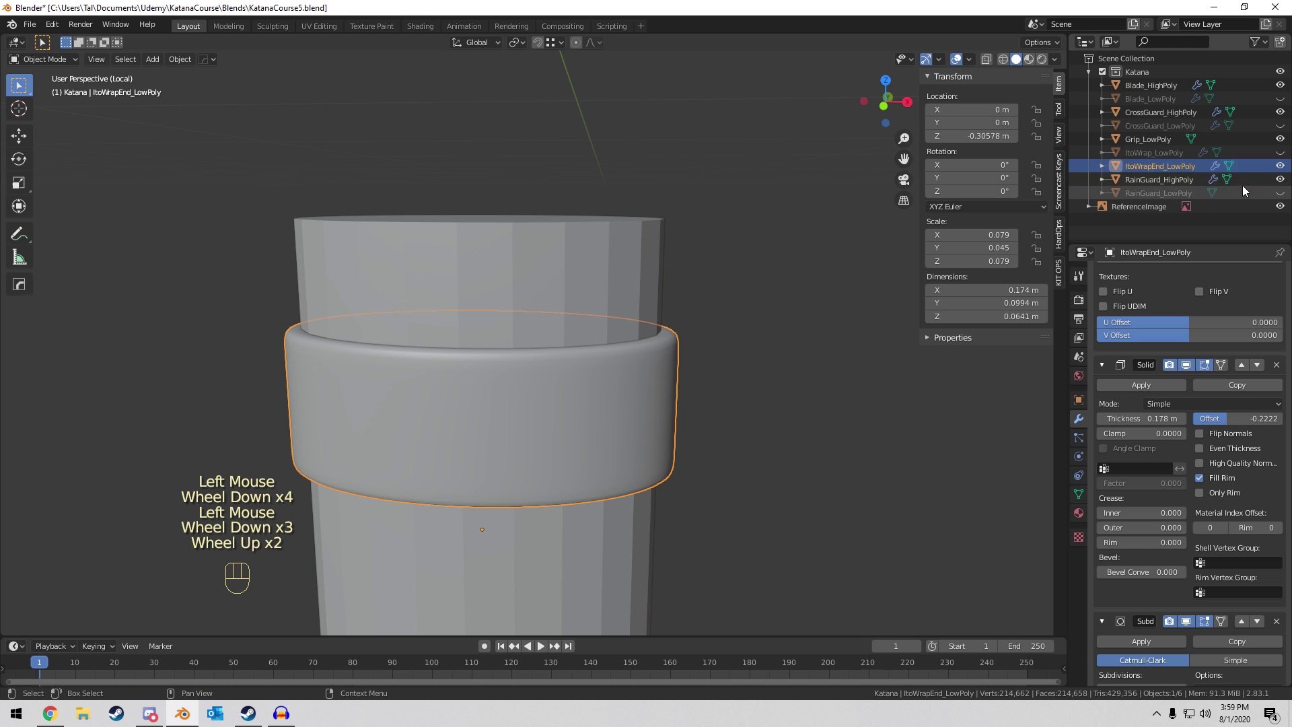
# Unhide ItoWrap_LowPoly and move the end band up along Z by about 0.068 m, above the arrayed wrap.
pyautogui.click(1280, 152)
pyautogui.rightClick(461, 358)
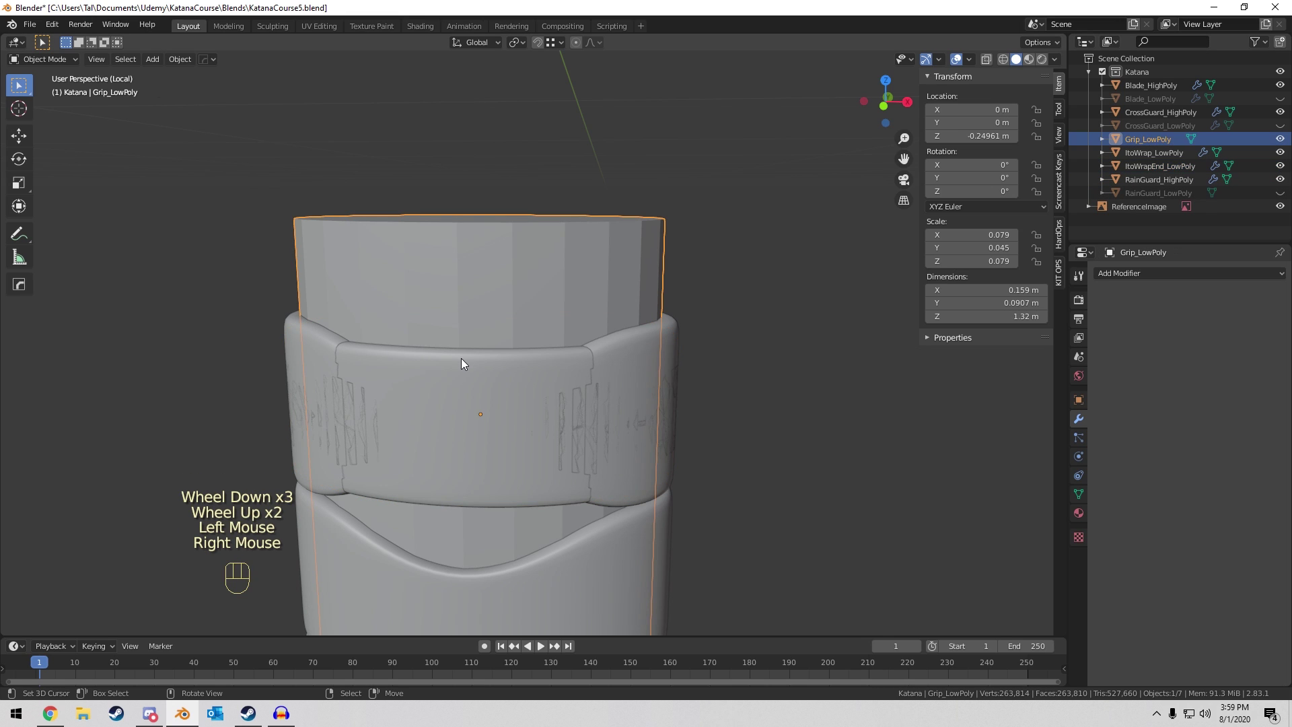
pyautogui.rightClick(471, 358)
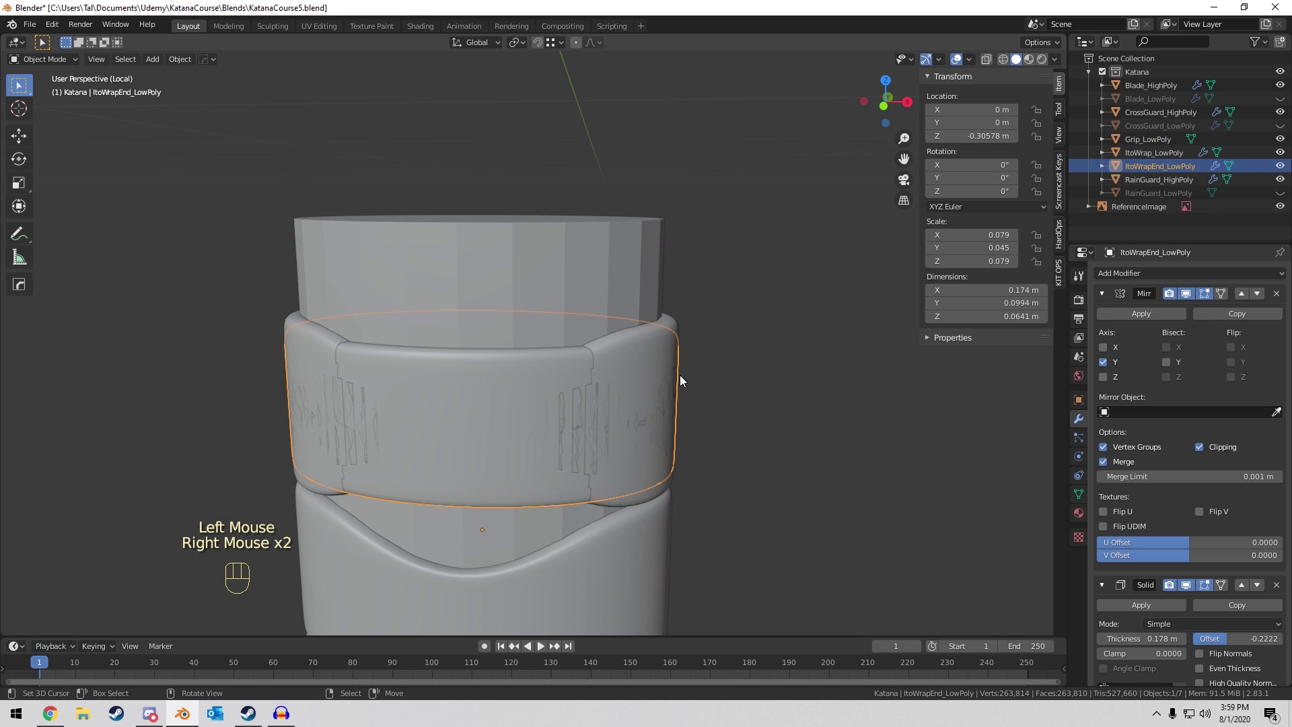
pyautogui.press('g')
pyautogui.press('z')
pyautogui.click(694, 234)
# Fine-tune the end band's height by about 0.0008 m along Z so it sits against the topmost wrap.
pyautogui.moveTo(539, 209); pyautogui.dragTo(439, 255, button='middle')
pyautogui.keyDown('shift'); pyautogui.scroll(1, 668, 233); pyautogui.keyUp('shift')
pyautogui.scroll(2, 669, 233)
pyautogui.press('g')
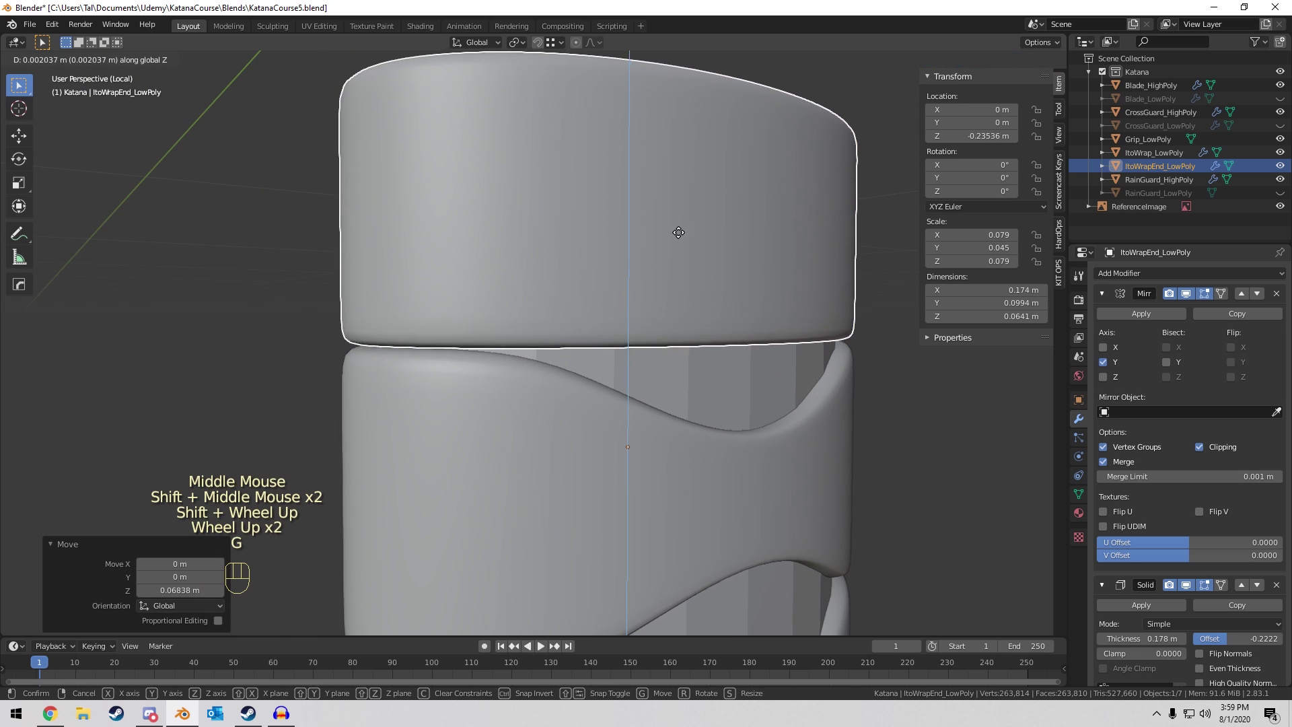
pyautogui.click(676, 231)
pyautogui.scroll(-7, 712, 195)
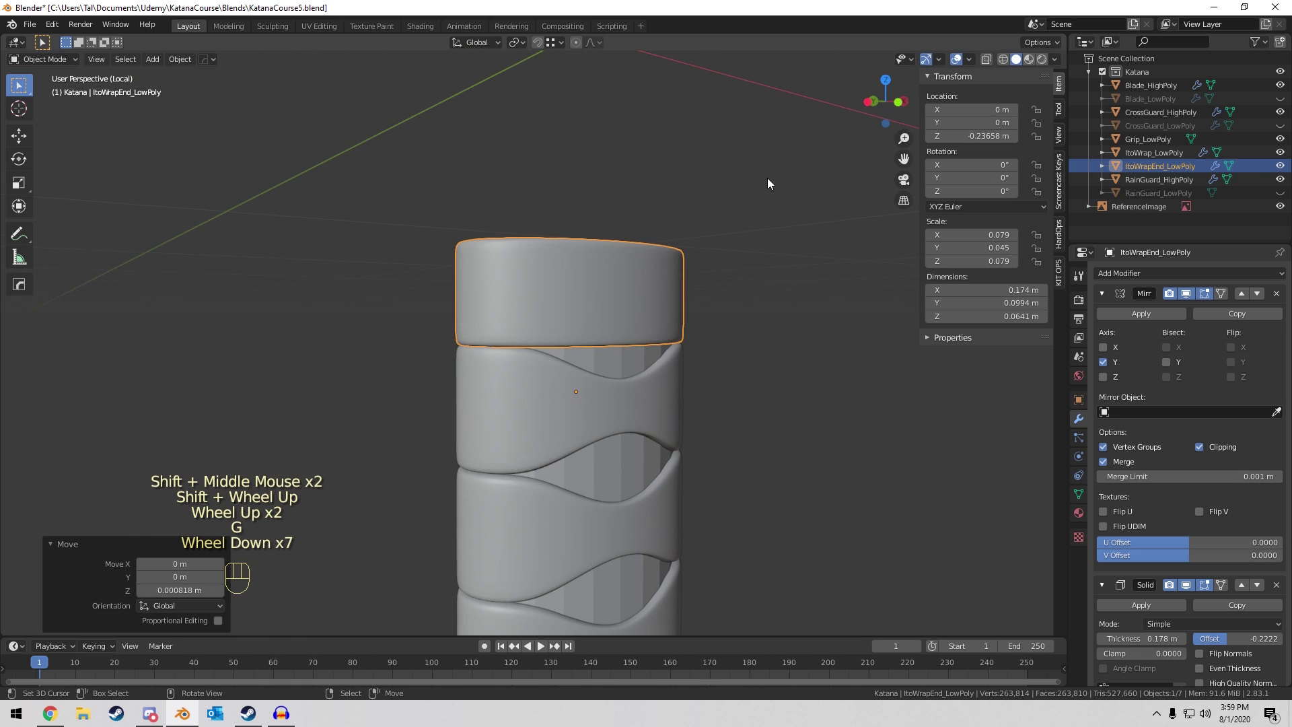
# In Edit Mode, duplicate the whole end band mesh and move the copy about 1.274 m down along Z to the grip's lower end.
pyautogui.scroll(-9, 707, 203)
pyautogui.press('Tab')
pyautogui.scroll(-4, 704, 216)
pyautogui.press('a')
pyautogui.keyDown('shift'); pyautogui.moveTo(701, 242); pyautogui.dragTo(668, 232, button='middle'); pyautogui.keyUp('shift')
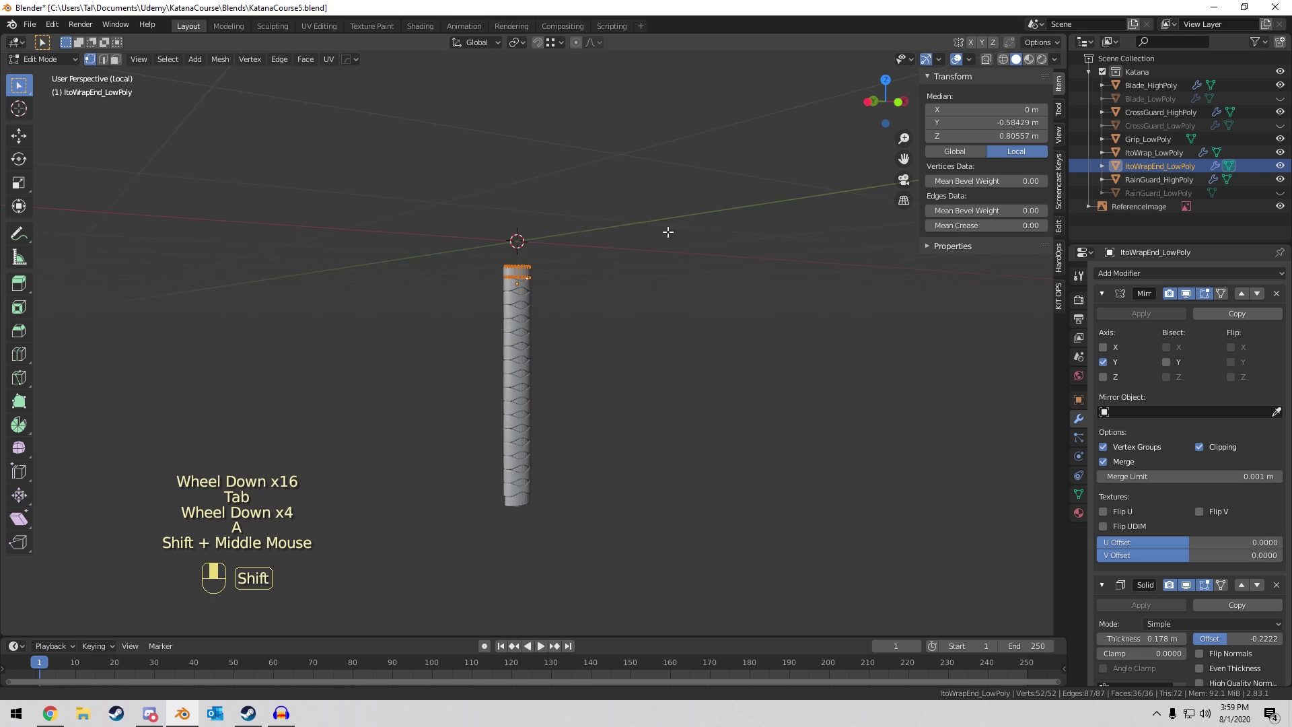
pyautogui.scroll(3, 651, 193)
pyautogui.hotkey('shift', 'd')
pyautogui.press('z')
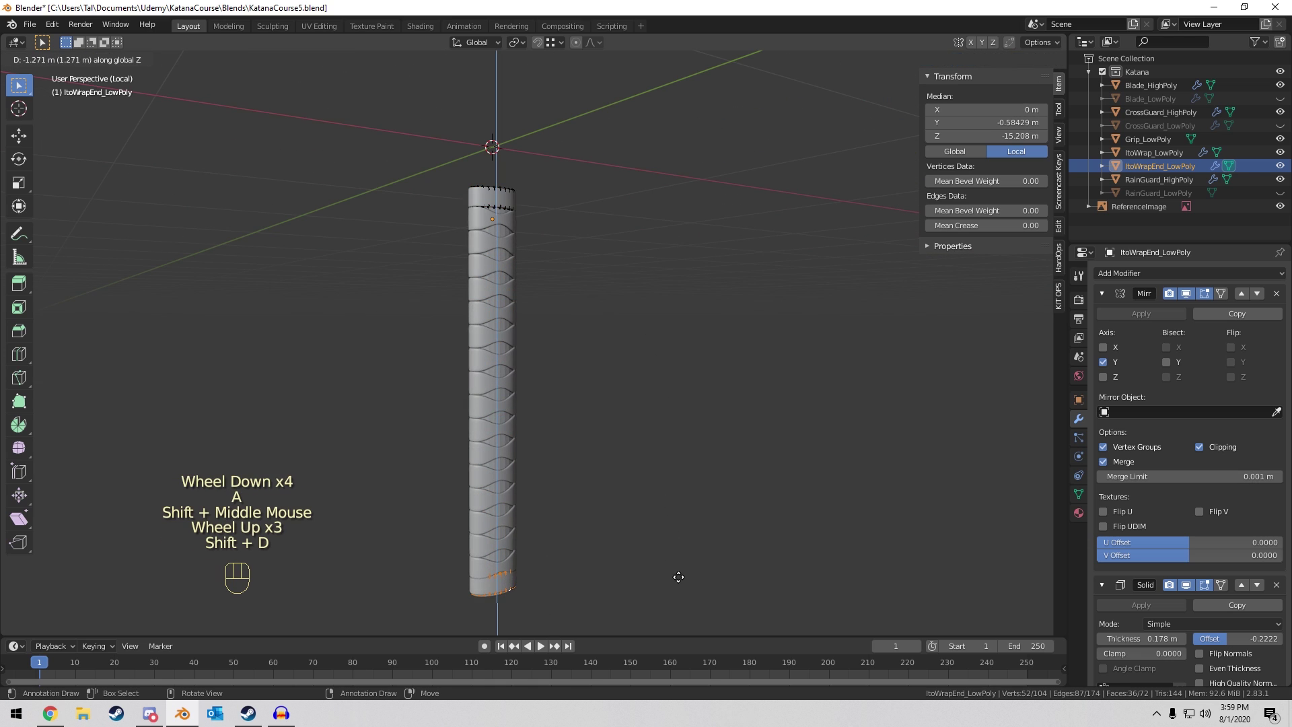
pyautogui.click(679, 575)
# Lower the duplicated band by about 0.014 m along Z to clear the last wrap, return to Object Mode and deselect everything.
pyautogui.press('KP_Decimal')
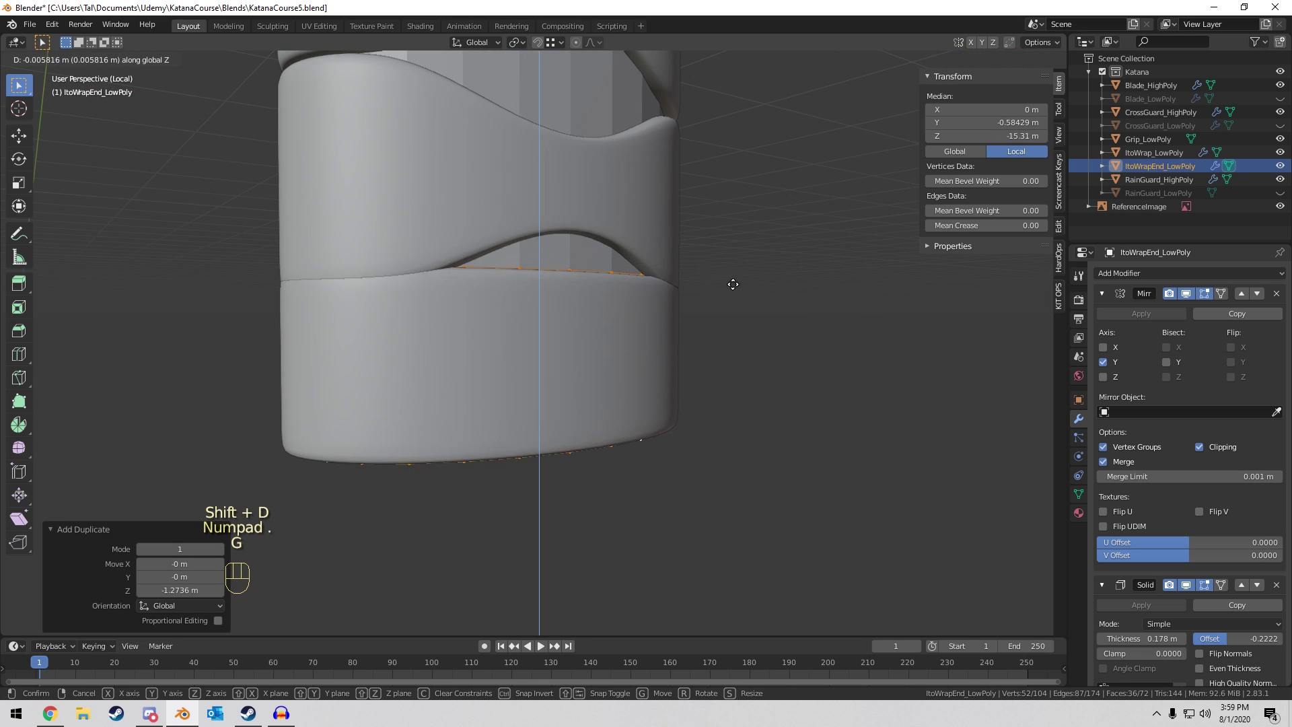
pyautogui.press('g')
pyautogui.press('z')
pyautogui.rightClick(742, 304)
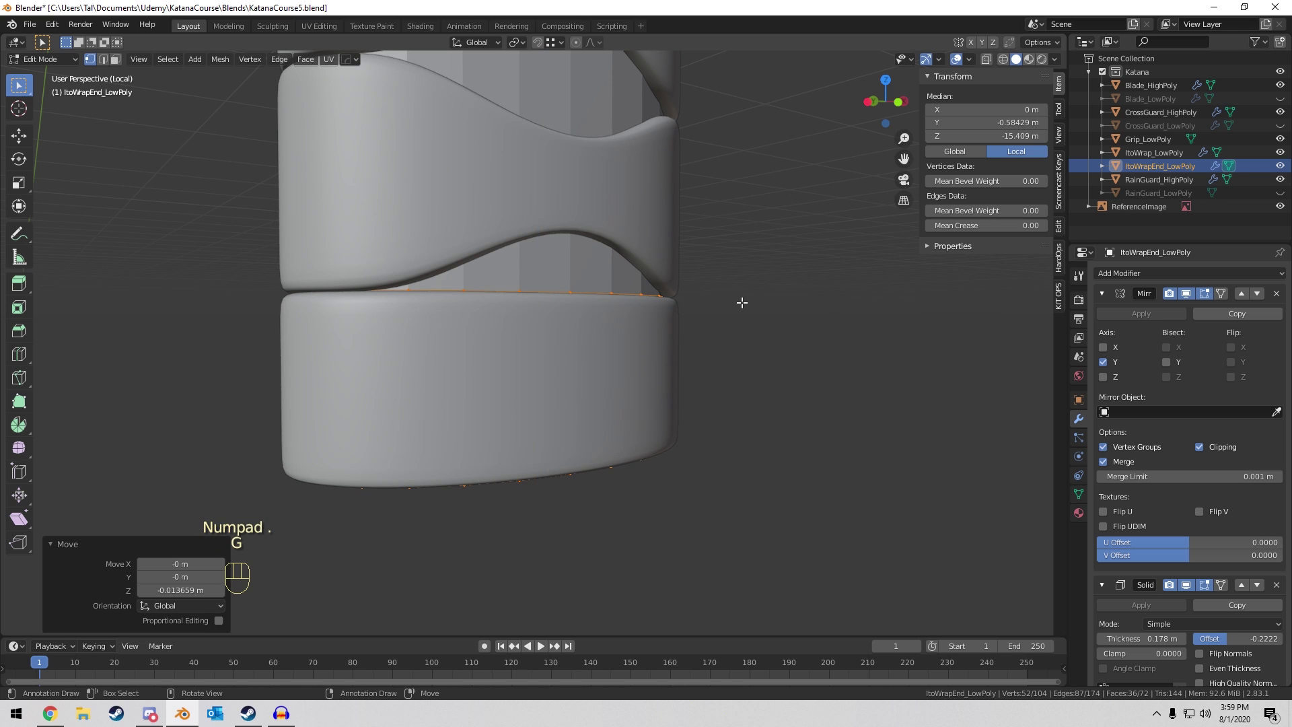
pyautogui.press('a')
pyautogui.press('a')
pyautogui.press('a')
pyautogui.press('Tab')
pyautogui.moveTo(742, 302); pyautogui.dragTo(570, 411, button='middle')
pyautogui.press('a')
pyautogui.press('a')
pyautogui.press('a')
# Raise the top end face of Grip_LowPoly by about 0.021 m along Z to fill the upper end band.
pyautogui.scroll(-1, 607, 309)
pyautogui.scroll(-12, 608, 309)
pyautogui.scroll(5, 660, 407)
pyautogui.scroll(2, 533, 355)
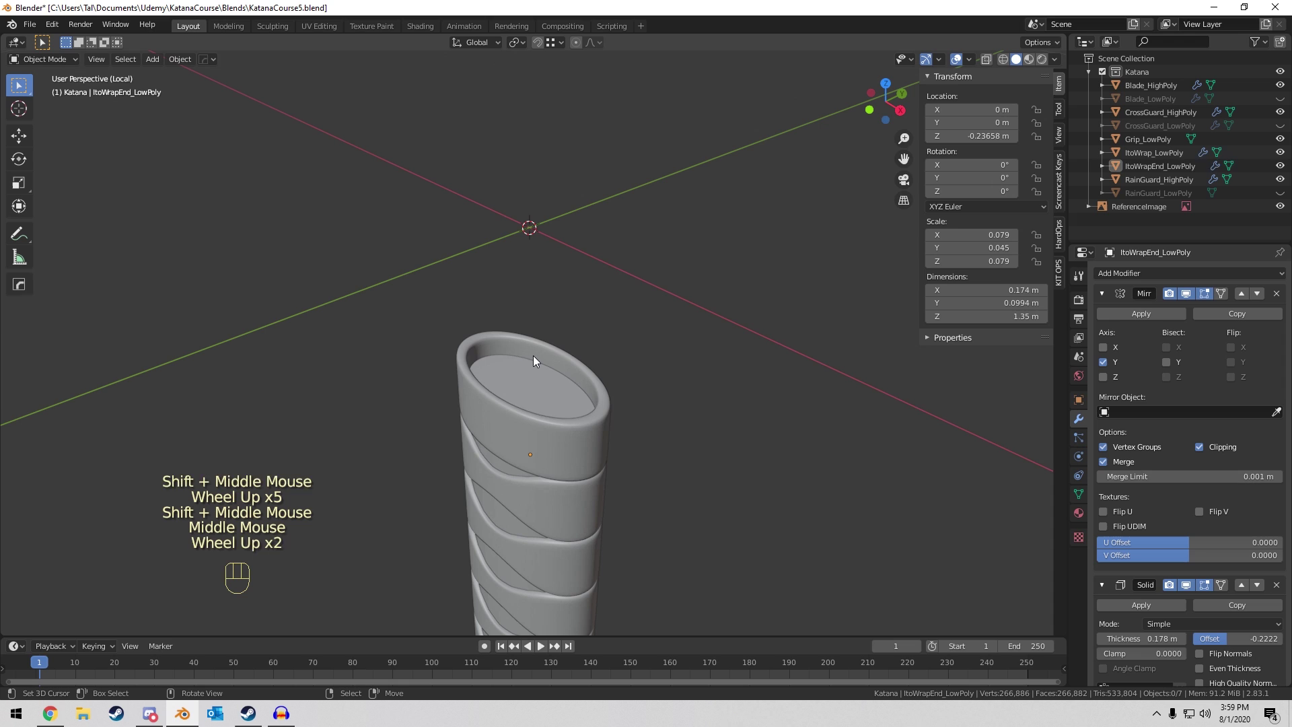
pyautogui.rightClick(535, 374)
pyautogui.rightClick(534, 374)
pyautogui.press('Tab')
pyautogui.press('3')
pyautogui.rightClick(557, 378)
pyautogui.press('g')
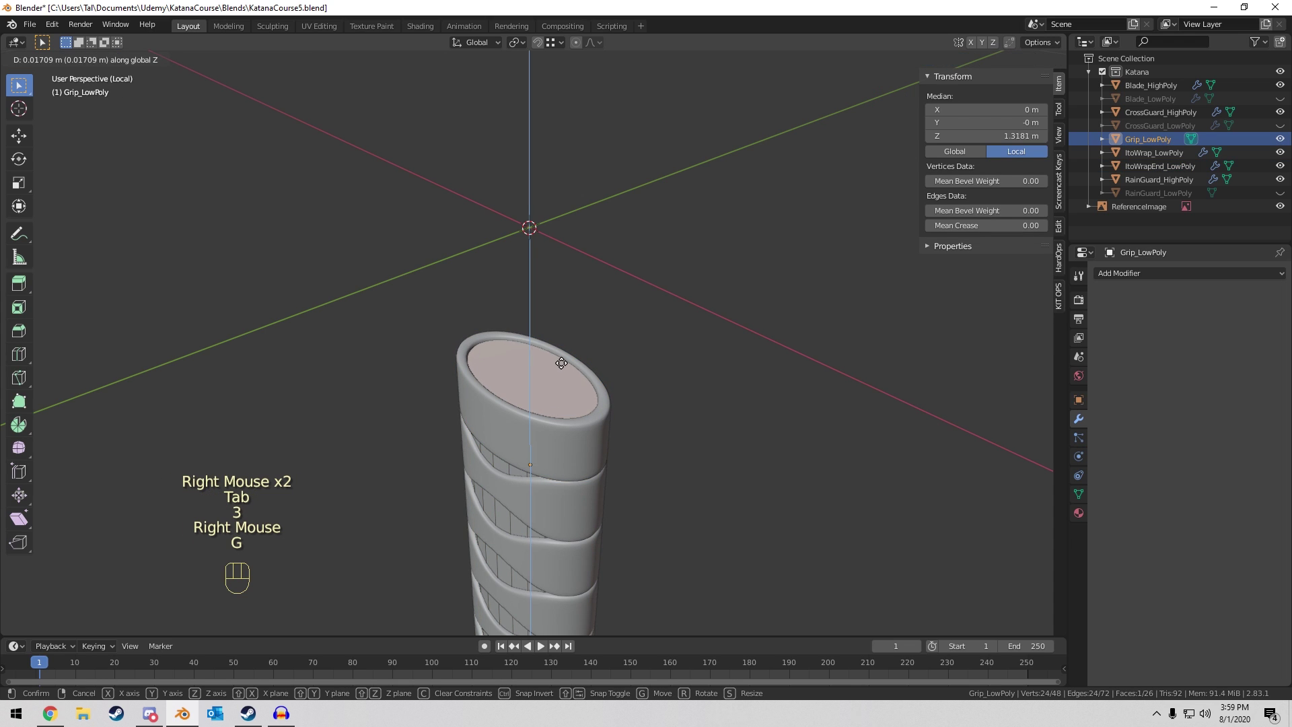
pyautogui.click(565, 360)
# Lower the bottom end face of Grip_LowPoly by about 0.009 m along Z inside the lower end band.
pyautogui.scroll(-7, 562, 438)
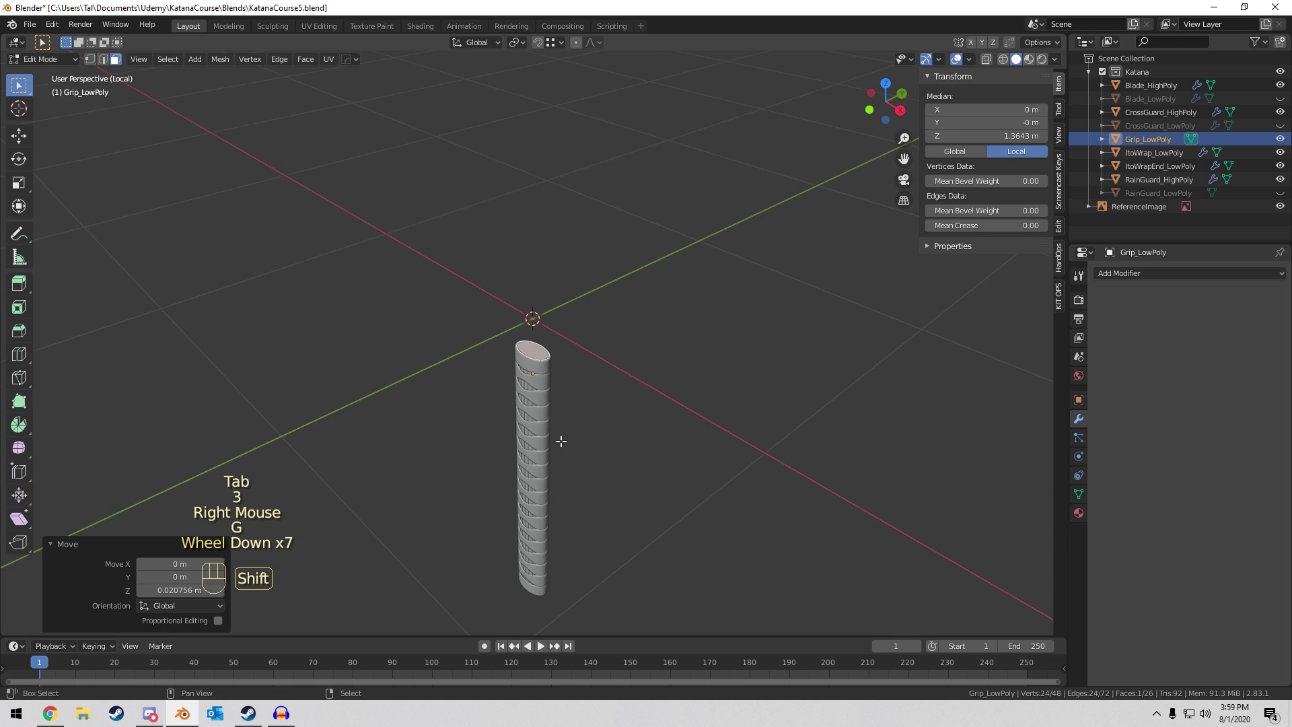
pyautogui.keyDown('shift'); pyautogui.moveTo(563, 438); pyautogui.dragTo(569, 377, button='middle'); pyautogui.keyUp('shift')
pyautogui.moveTo(568, 377); pyautogui.dragTo(500, 389, button='middle')
pyautogui.keyDown('shift'); pyautogui.scroll(2, 565, 340); pyautogui.keyUp('shift')
pyautogui.scroll(5, 559, 335)
pyautogui.rightClick(497, 376)
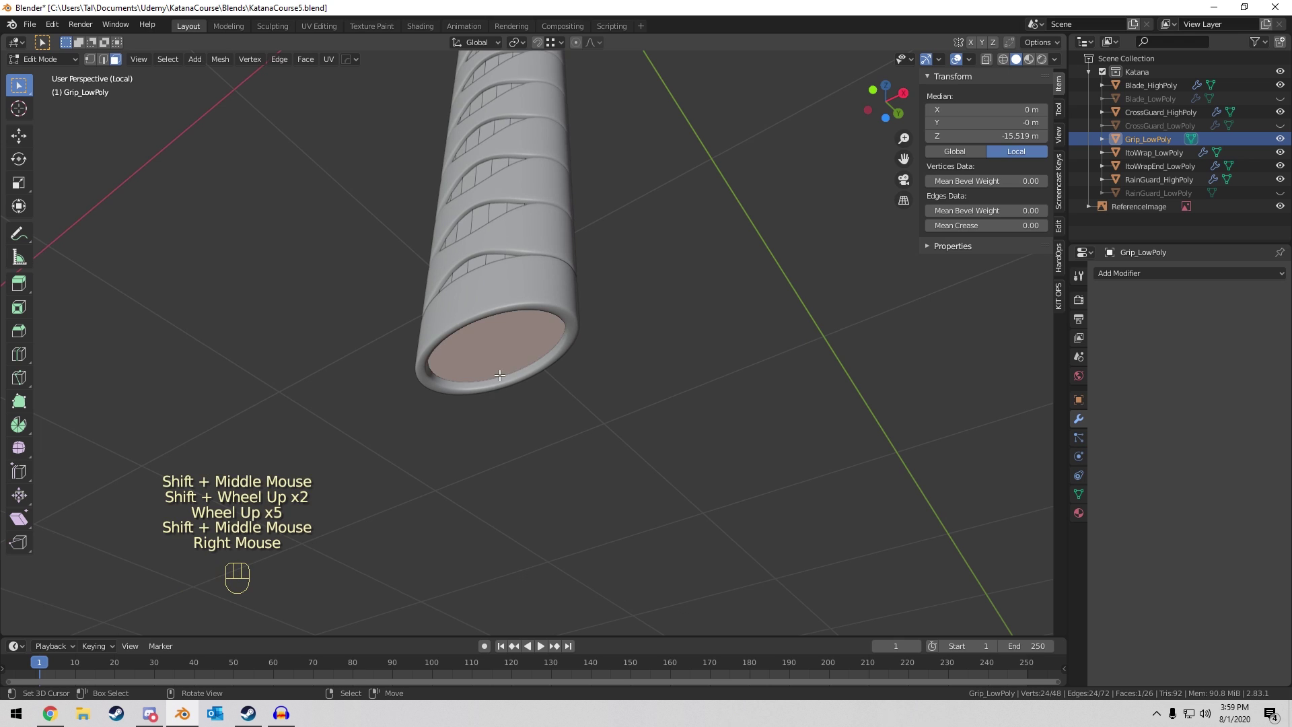
pyautogui.scroll(2, 695, 245)
pyautogui.press('g')
pyautogui.press('z')
pyautogui.click(695, 262)
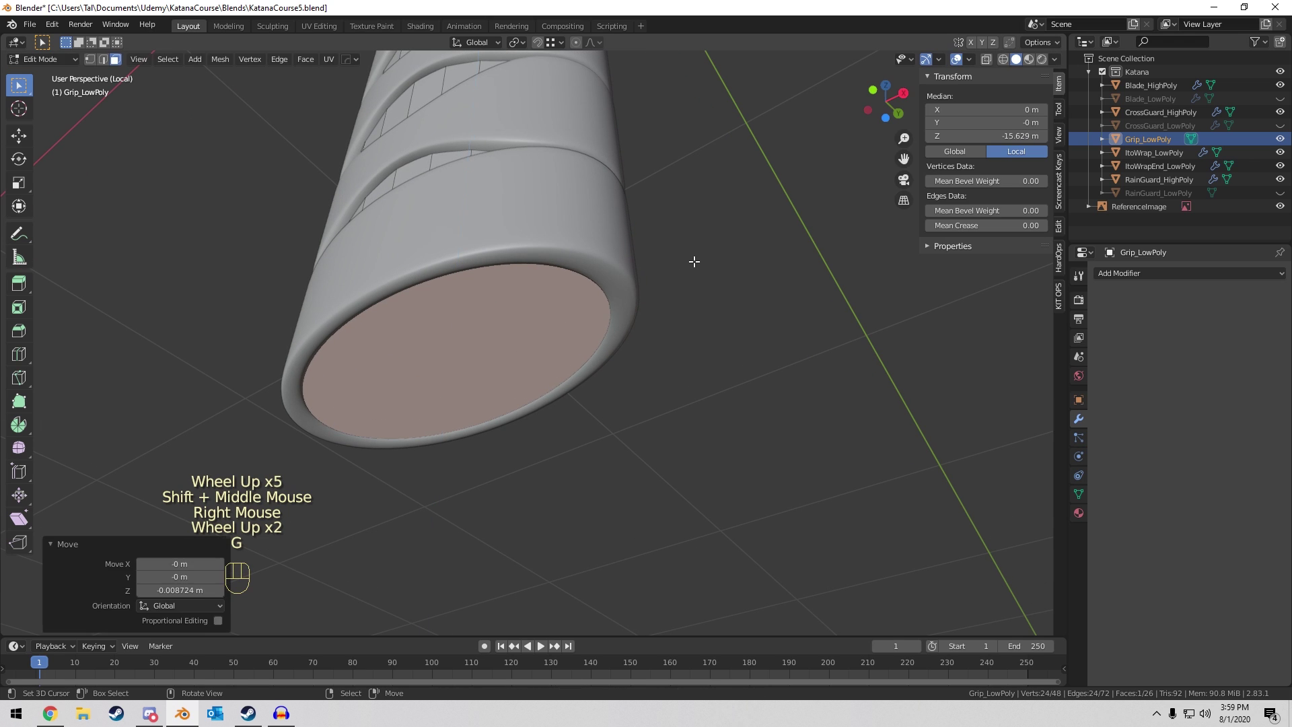
# Return to Object Mode with nothing selected and save the file.
pyautogui.press('Tab')
pyautogui.press('a')
pyautogui.press('a')
pyautogui.press('a')
pyautogui.scroll(-5, 640, 235)
pyautogui.moveTo(637, 219); pyautogui.dragTo(678, 372, button='middle')
pyautogui.hotkey('ctrl', 's')
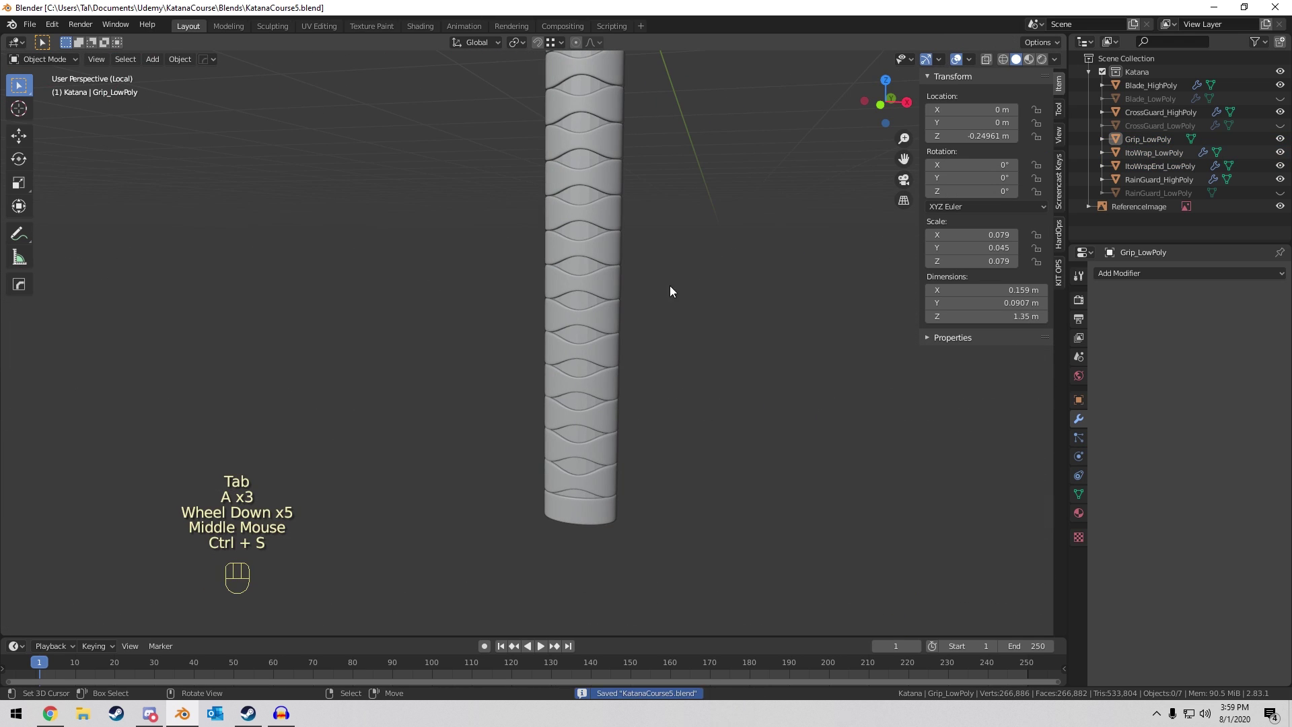
pyautogui.scroll(-5, 656, 222)
pyautogui.moveTo(651, 202); pyautogui.dragTo(633, 269, button='middle')
pyautogui.keyDown('shift'); pyautogui.moveTo(633, 270); pyautogui.dragTo(482, 333, button='middle'); pyautogui.keyUp('shift')
pyautogui.keyDown('shift'); pyautogui.scroll(1, 592, 343); pyautogui.keyUp('shift')
pyautogui.scroll(5, 545, 349)
pyautogui.scroll(1, 559, 310)
pyautogui.scroll(-4, 558, 310)
pyautogui.scroll(4, 524, 297)
pyautogui.rightClick(539, 312)
pyautogui.scroll(1, 539, 313)
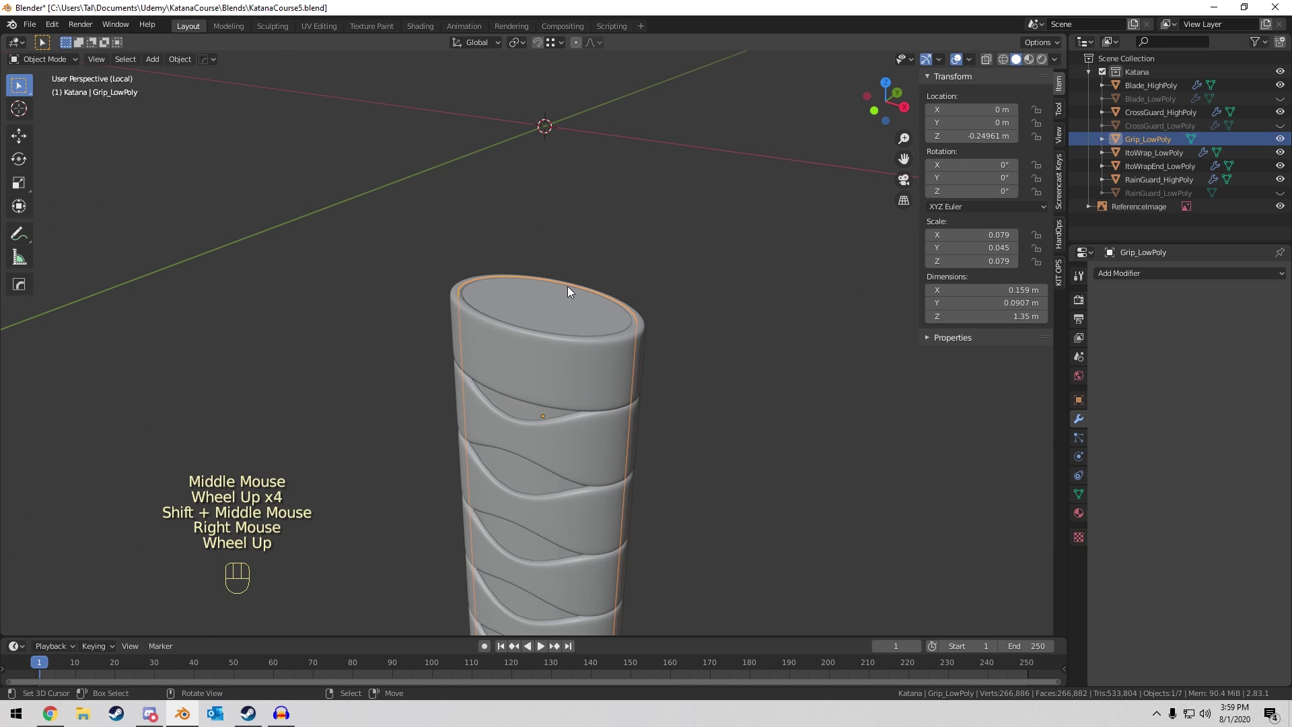
pyautogui.click(180, 59)
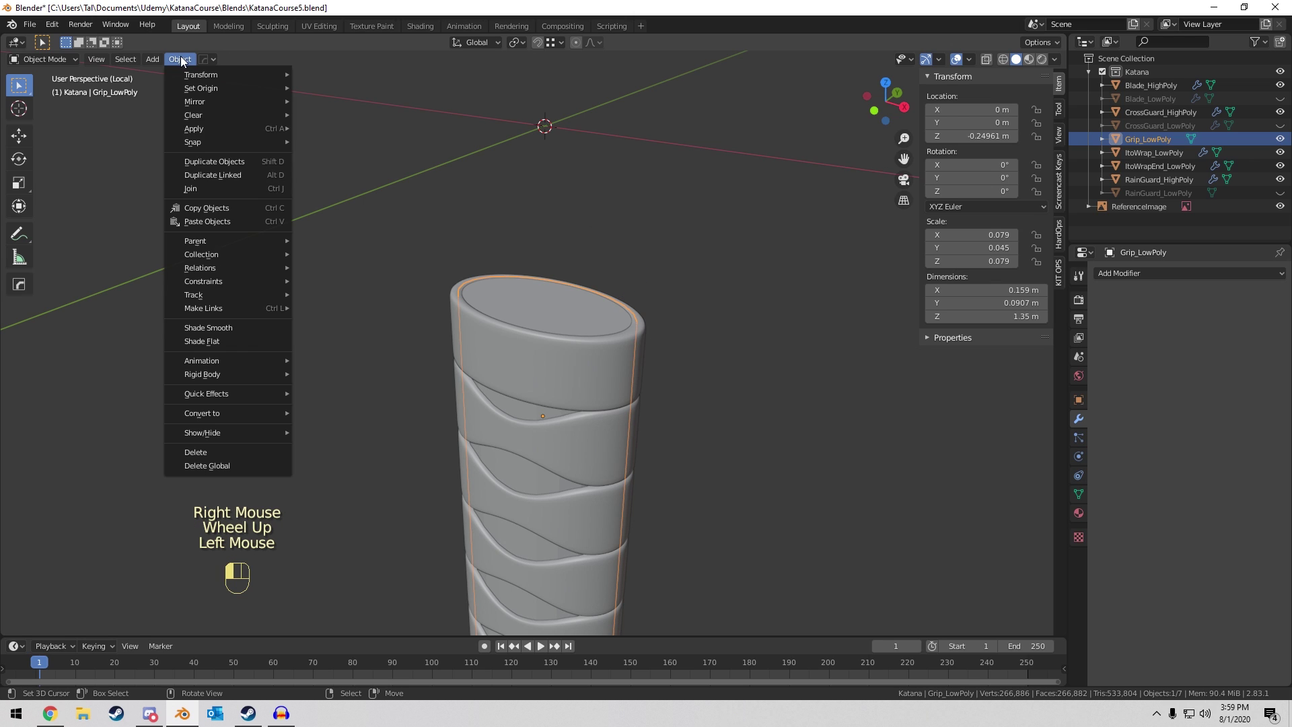
pyautogui.hotkey('shift', 'd')
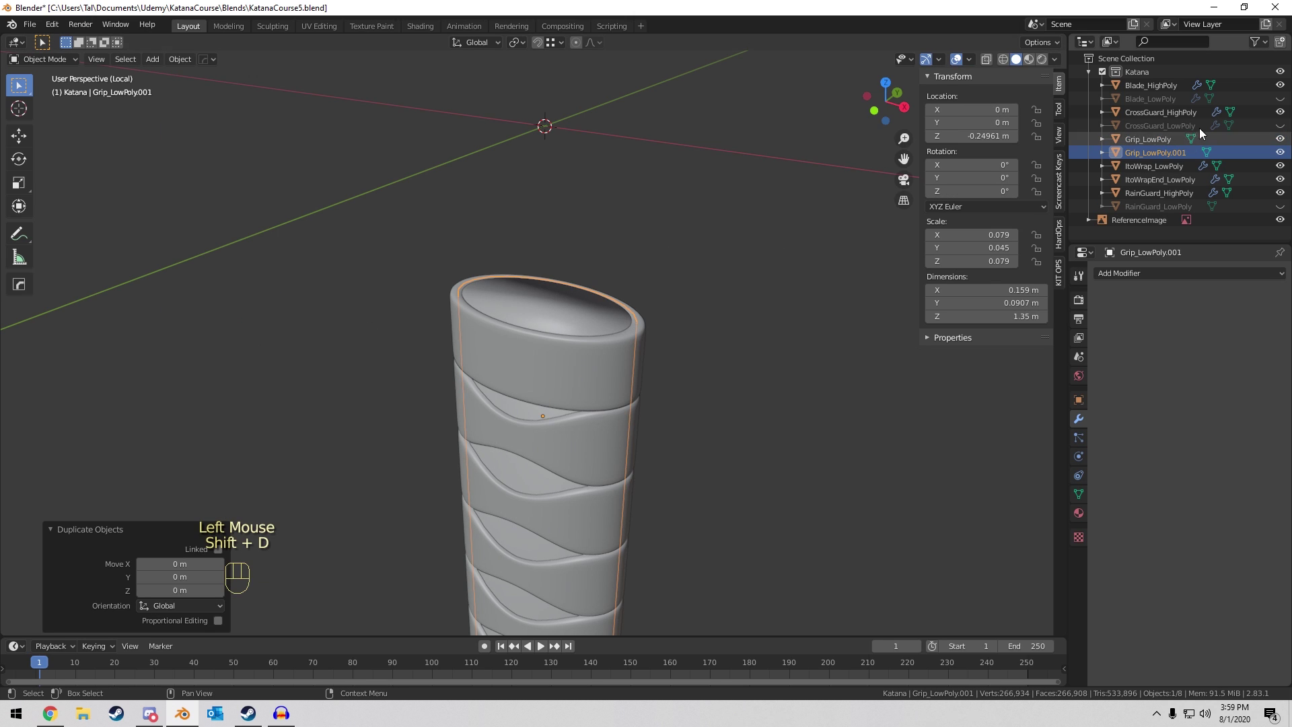
pyautogui.doubleClick(1152, 154)
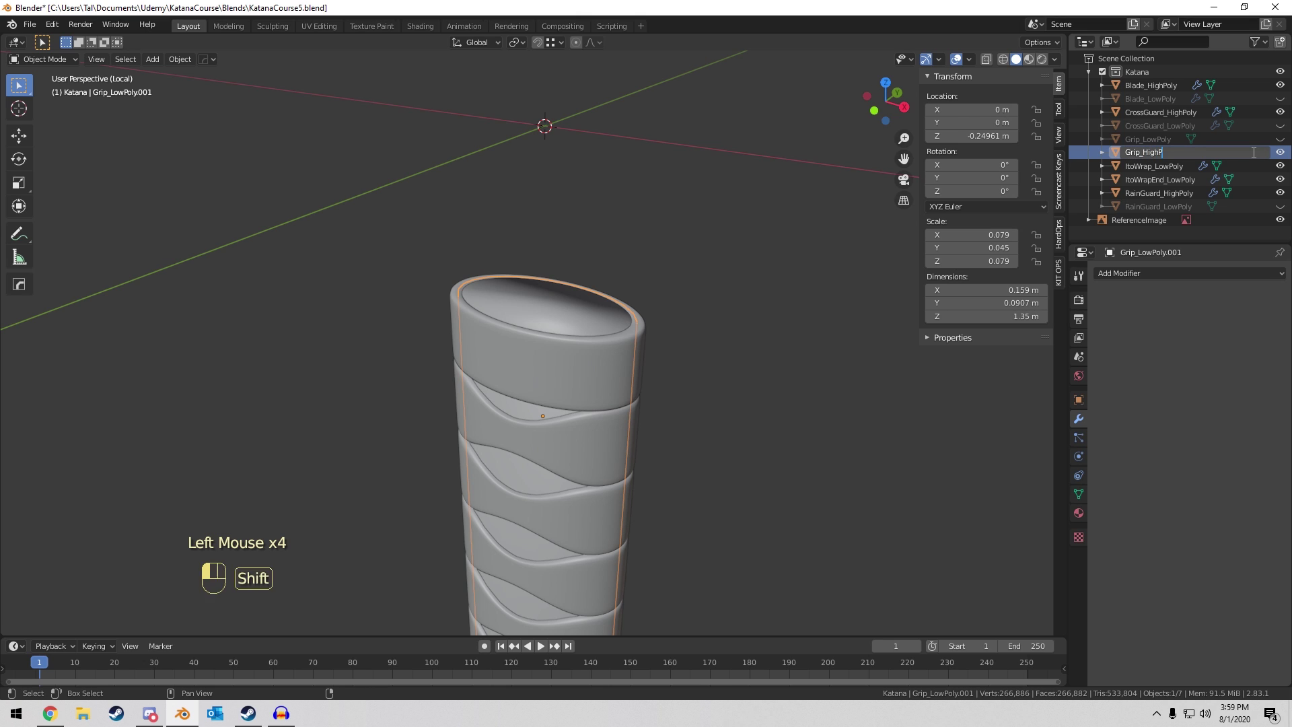
pyautogui.press('x')
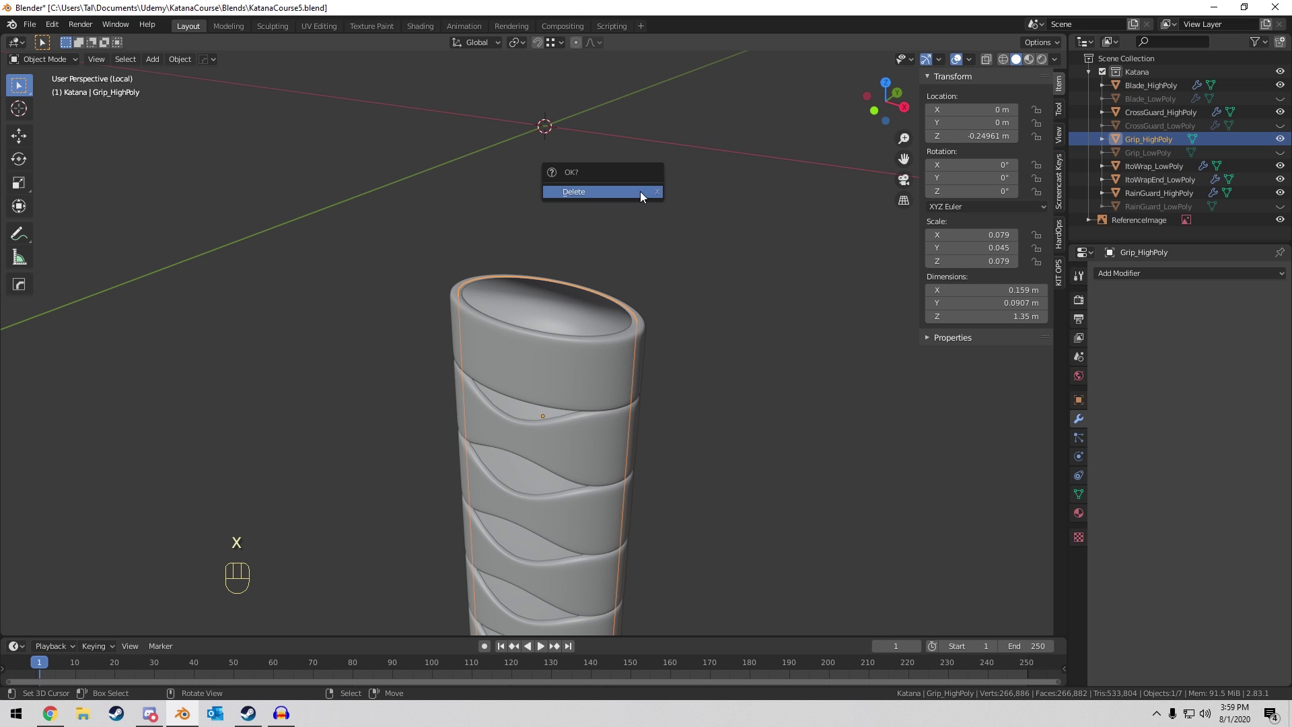
pyautogui.click(639, 191)
pyautogui.click(1276, 139)
# Put Grip_LowPoly in Edit Mode with face selection.
pyautogui.rightClick(592, 316)
pyautogui.press('Tab')
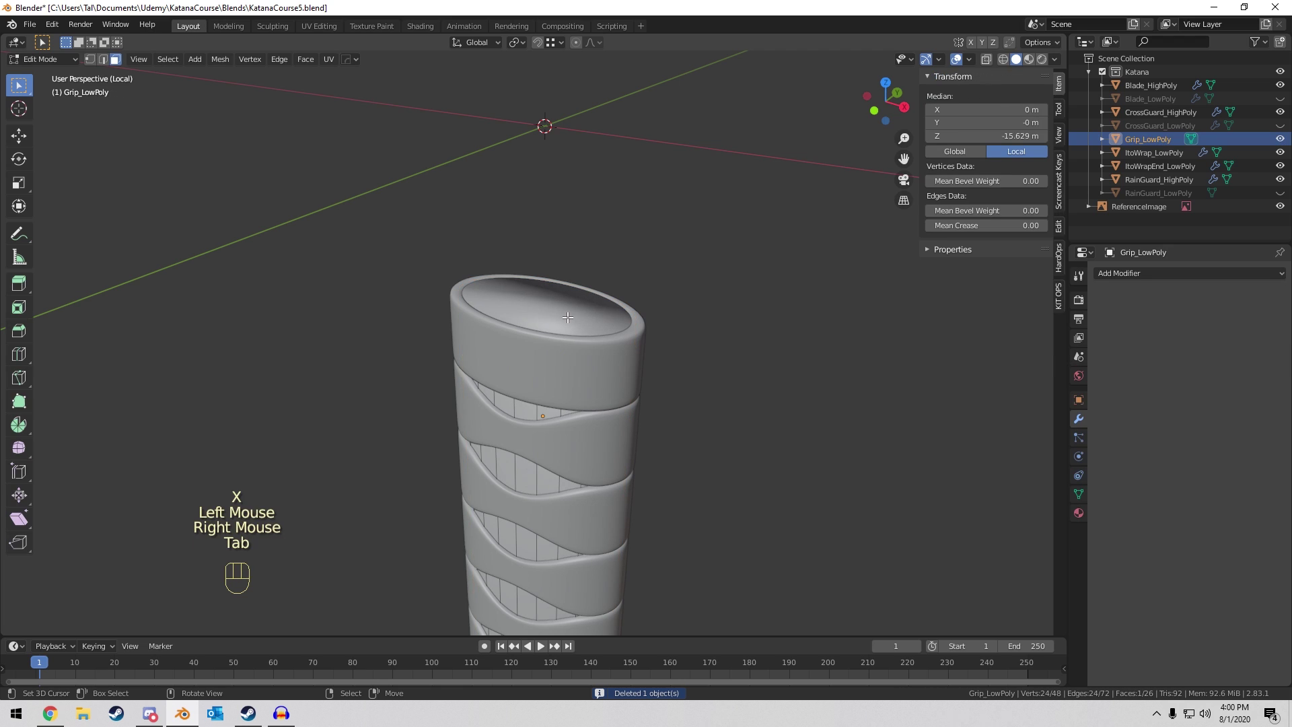
pyautogui.press('3')
pyautogui.rightClick(564, 316)
pyautogui.moveTo(666, 226); pyautogui.dragTo(673, 228, button='middle')
pyautogui.scroll(-3, 673, 228)
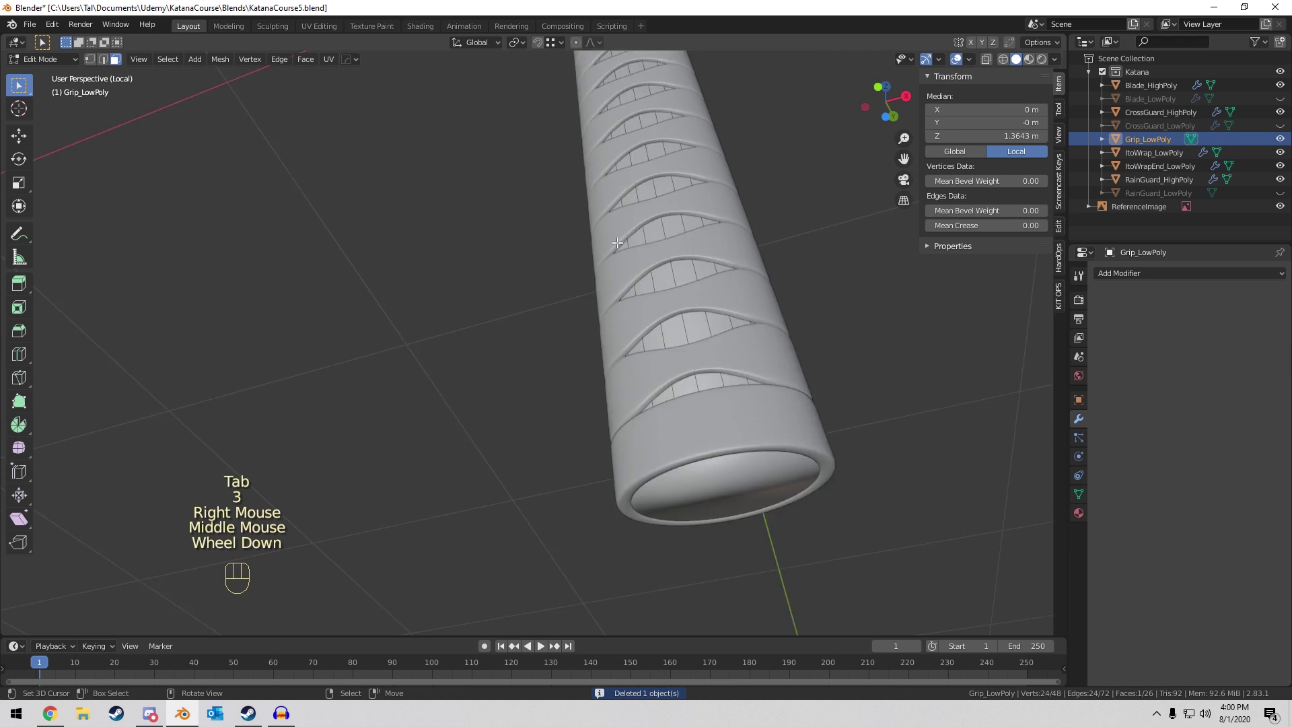
pyautogui.scroll(1, 673, 229)
pyautogui.keyDown('shift'); pyautogui.rightClick(652, 434); pyautogui.keyUp('shift')
pyautogui.press('i')
pyautogui.rightClick(817, 198)
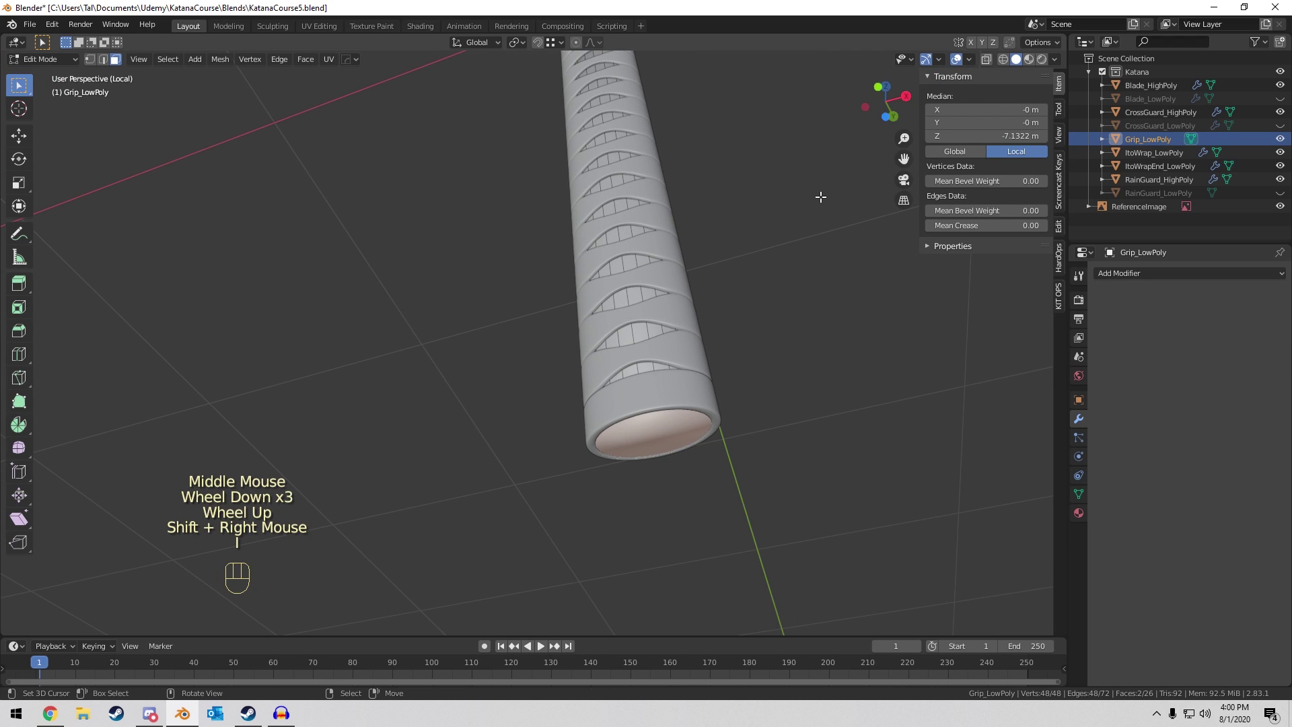
pyautogui.hotkey('ctrl', 'z')
# Inset the top and bottom end faces of Grip_LowPoly together twice, the first time by about 0.21 m.
pyautogui.rightClick(652, 434)
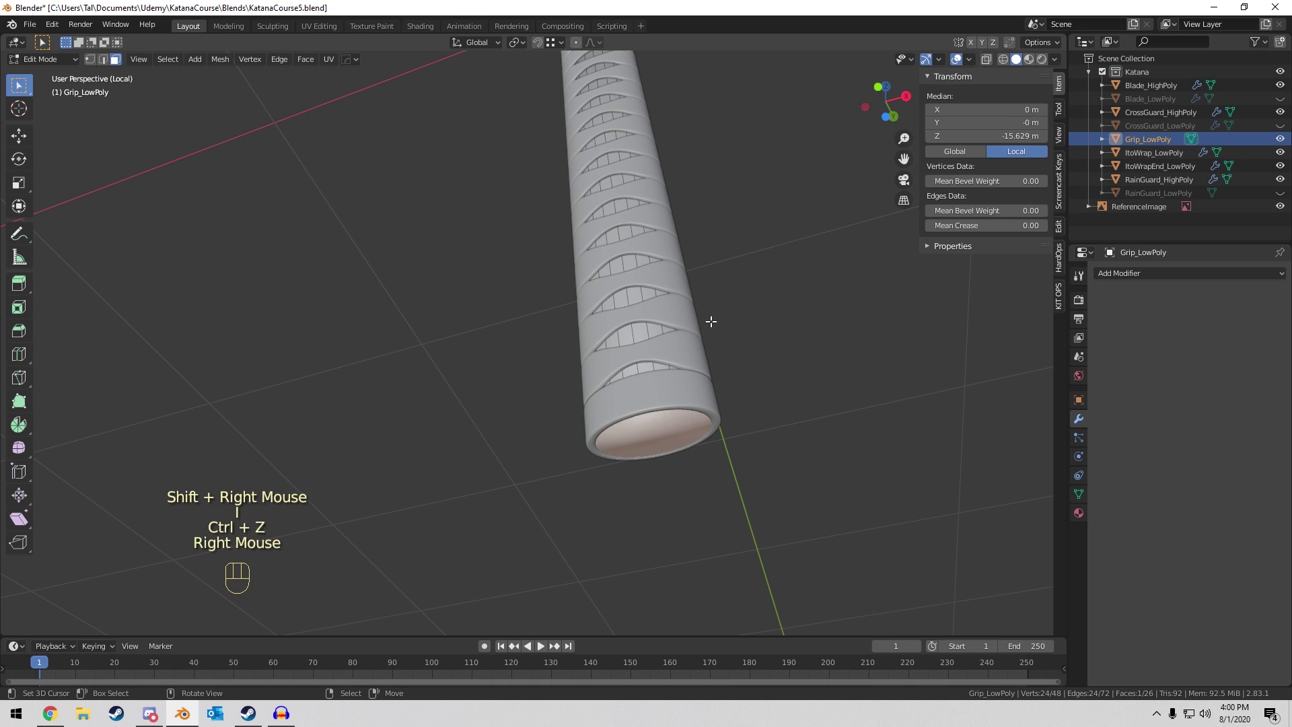
pyautogui.moveTo(727, 188); pyautogui.dragTo(710, 320, button='middle')
pyautogui.keyDown('shift'); pyautogui.rightClick(542, 366); pyautogui.keyUp('shift')
pyautogui.scroll(1, 696, 280)
pyautogui.press('i')
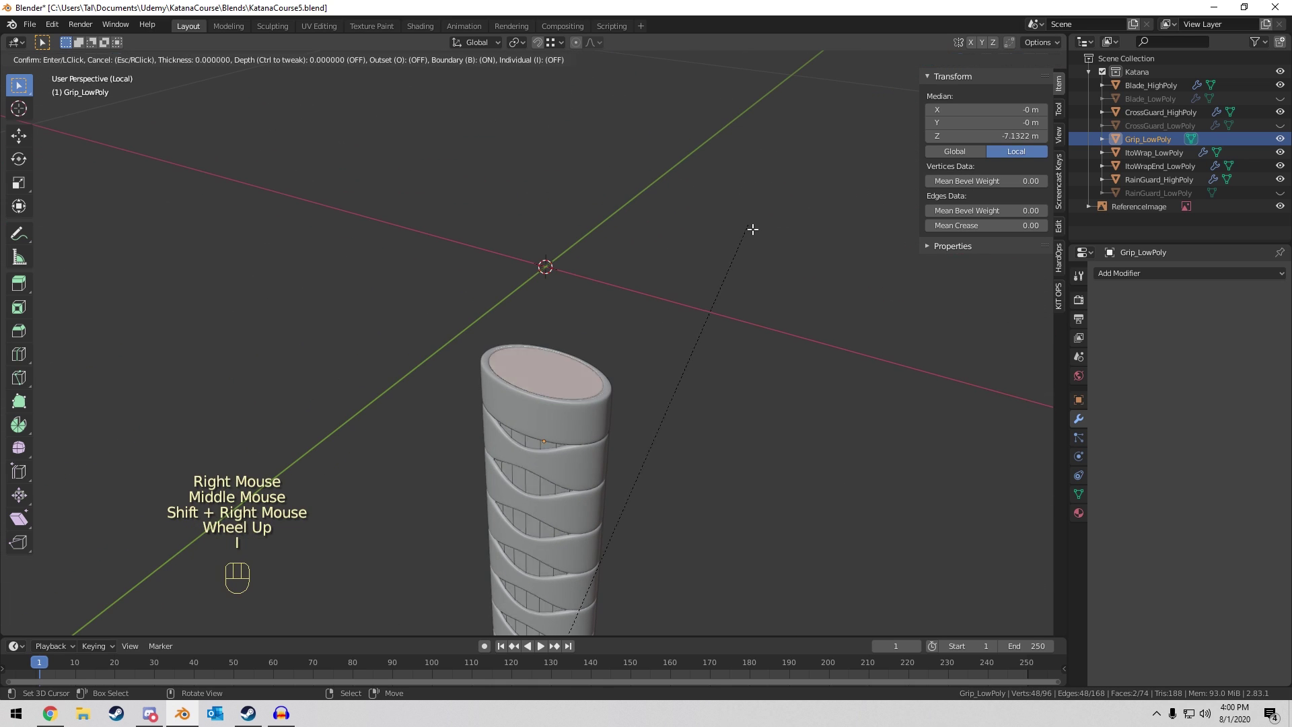
pyautogui.click(744, 234)
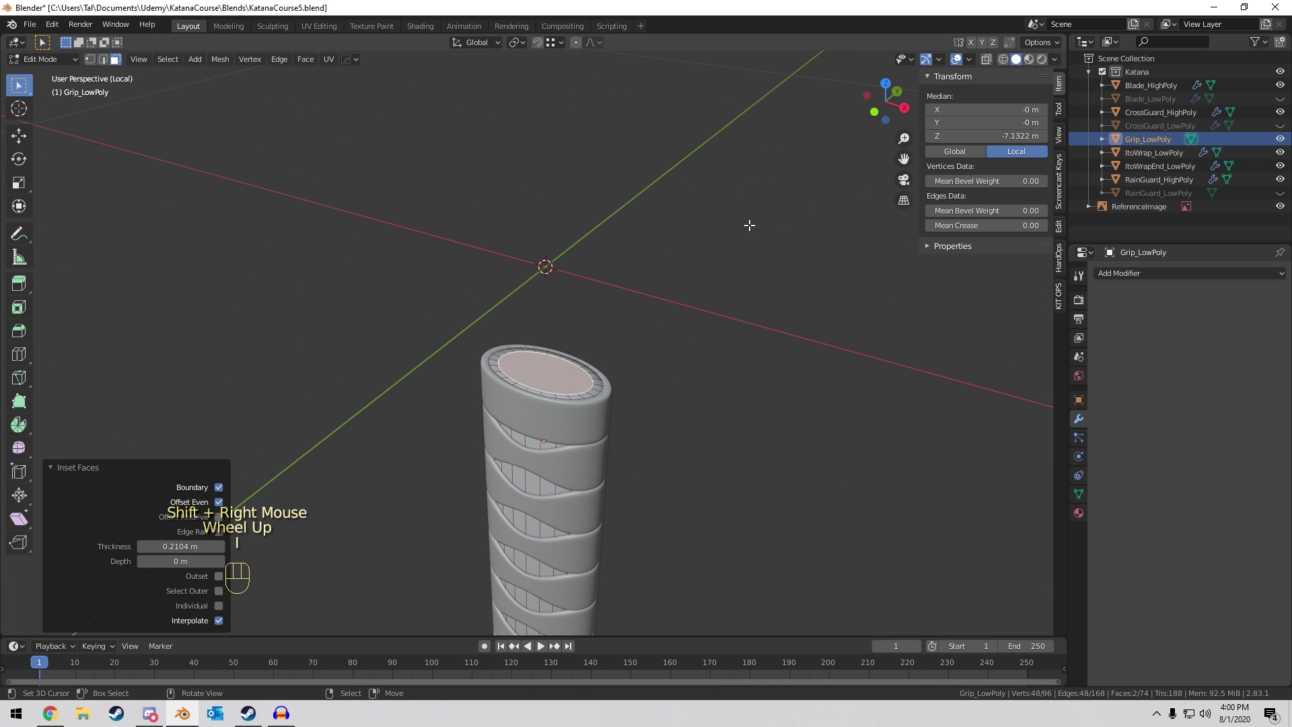
pyautogui.press('i')
pyautogui.click(744, 232)
# Merge the innermost face on the top end of Grip_LowPoly into a single vertex at its center.
pyautogui.rightClick(559, 355)
pyautogui.scroll(1, 559, 355)
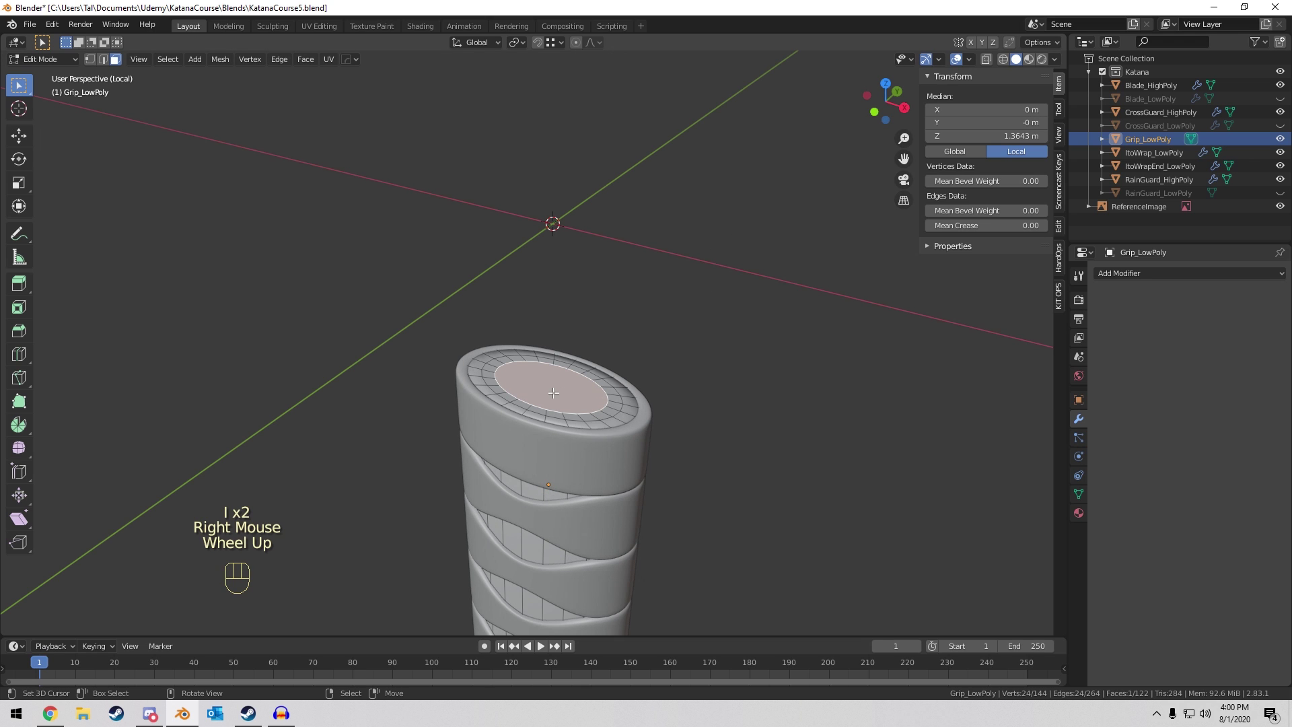
pyautogui.press('m')
pyautogui.click(612, 331)
# Merge the innermost face on the bottom end of Grip_LowPoly at its center and return to Object Mode.
pyautogui.moveTo(612, 331); pyautogui.dragTo(594, 239, button='middle')
pyautogui.scroll(-4, 599, 211)
pyautogui.scroll(1, 600, 210)
pyautogui.scroll(1, 595, 239)
pyautogui.rightClick(586, 426)
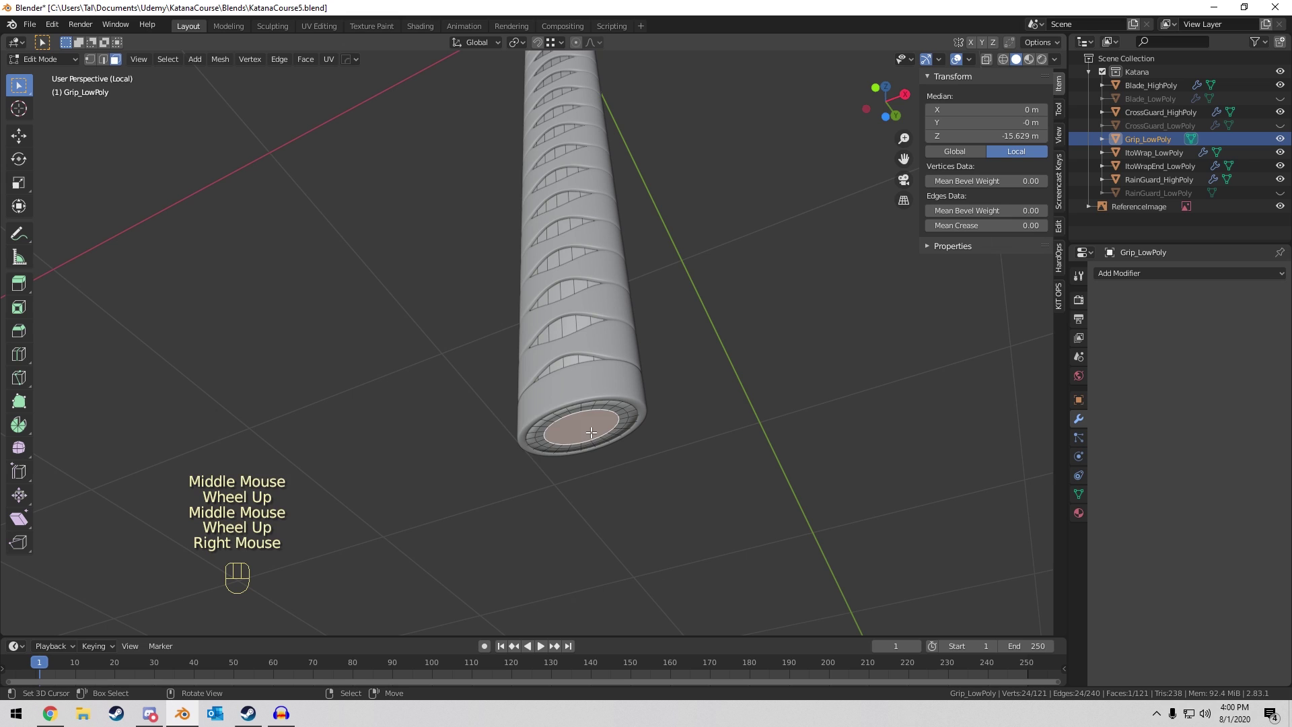
pyautogui.press('m')
pyautogui.click(586, 426)
pyautogui.press('Tab')
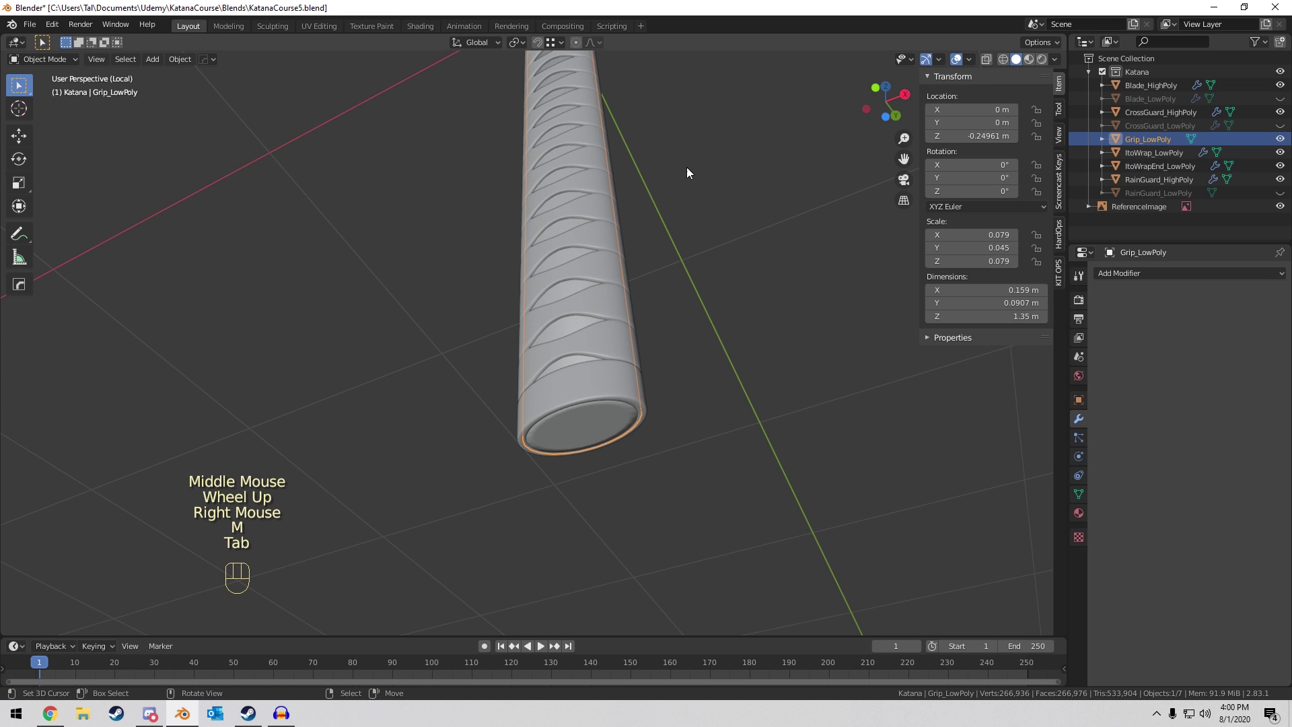
# Duplicate Grip_LowPoly in place, hide the original and rename the copy Grip_HighPoly.
pyautogui.scroll(-1, 687, 172)
pyautogui.moveTo(680, 168); pyautogui.dragTo(680, 168, button='middle')
pyautogui.scroll(1, 700, 169)
pyautogui.hotkey('shift', 'd')
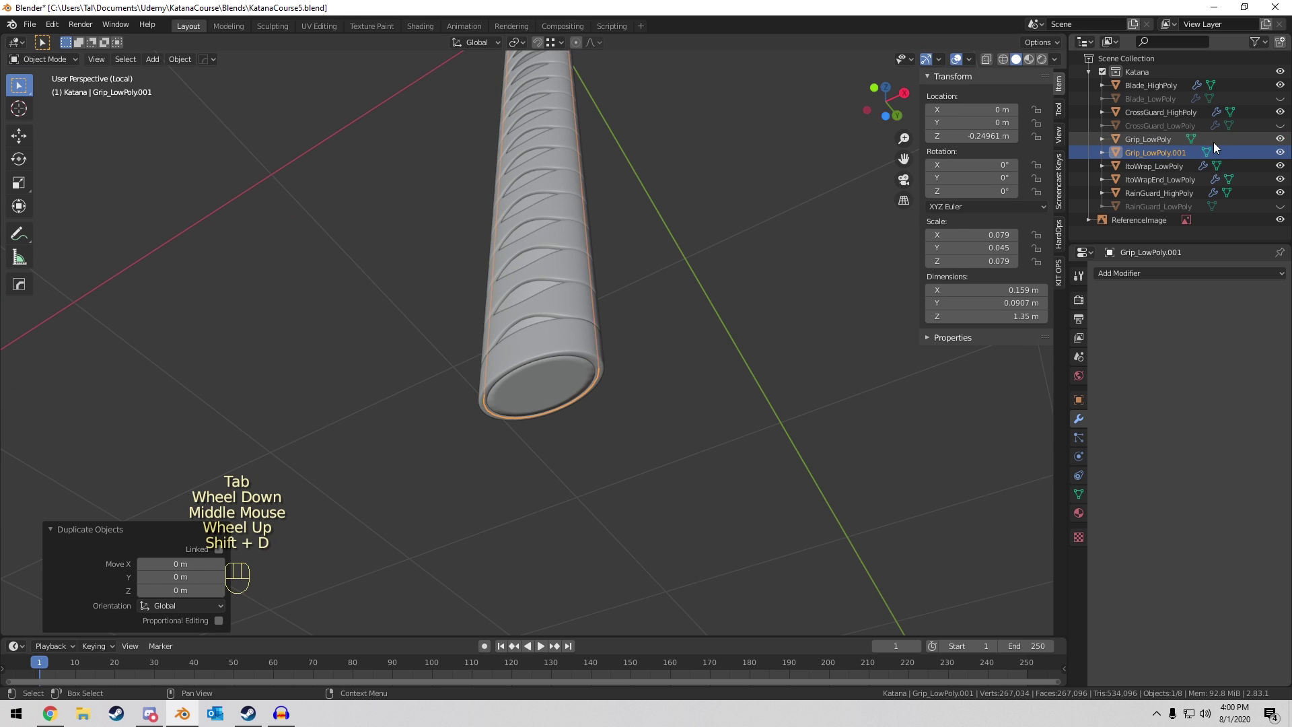
pyautogui.click(1280, 138)
pyautogui.doubleClick(1154, 152)
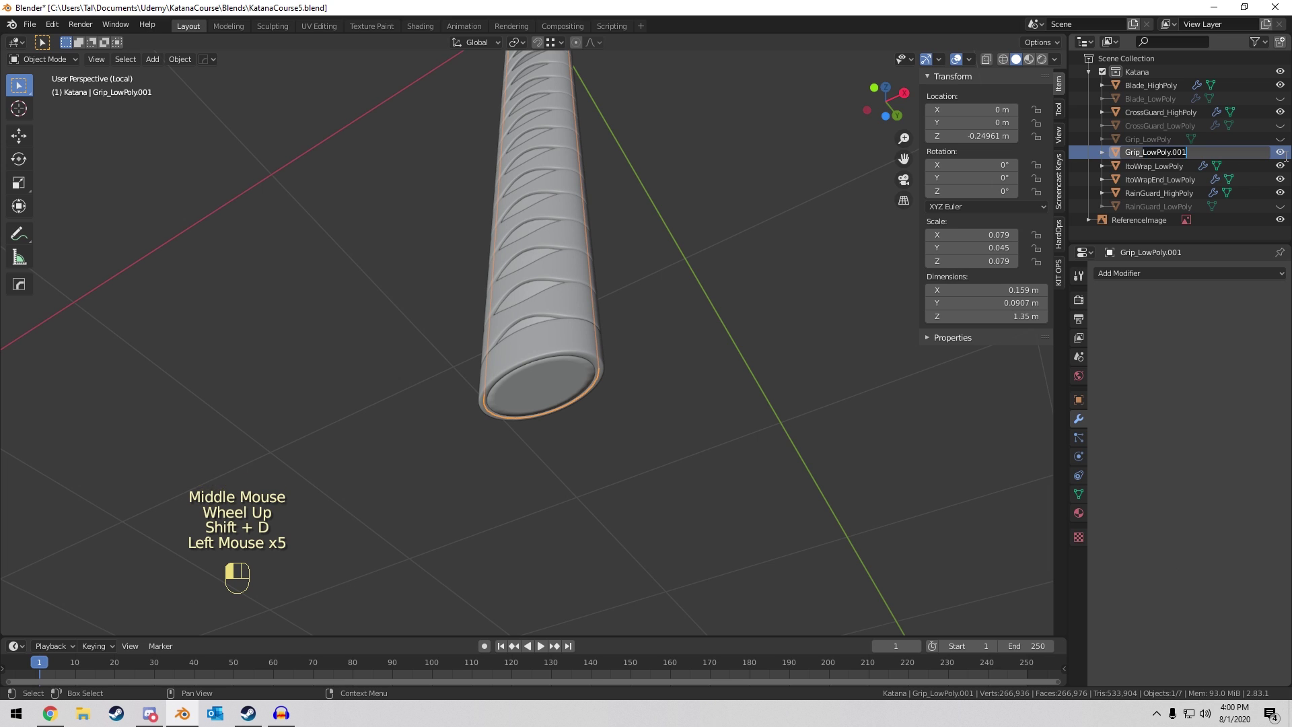
pyautogui.write('Grip_HighPoly')
pyautogui.press('Return')
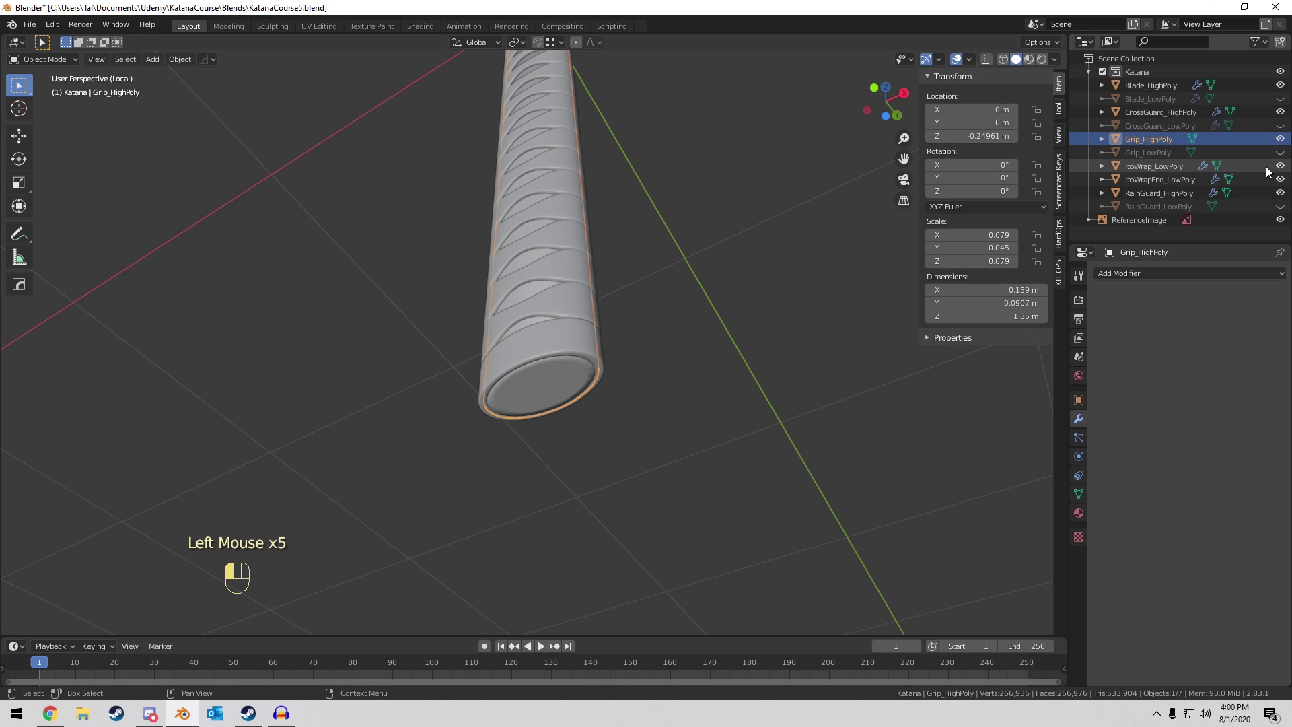
# Add a Subdivision Surface modifier with 2 viewport levels to Grip_HighPoly.
pyautogui.scroll(2, 683, 357)
pyautogui.moveTo(675, 297)
pyautogui.mouseDown(button='middle')
pyautogui.moveTo(682, 358)
pyautogui.moveTo(663, 311)
pyautogui.mouseUp(button='middle')
pyautogui.scroll(1, 664, 337)
pyautogui.hotkey('ctrl', '2')
# In Edit Mode, add a loop cut around Grip_HighPoly and slide it all the way to the top end, factor -1.000.
pyautogui.press('Tab')
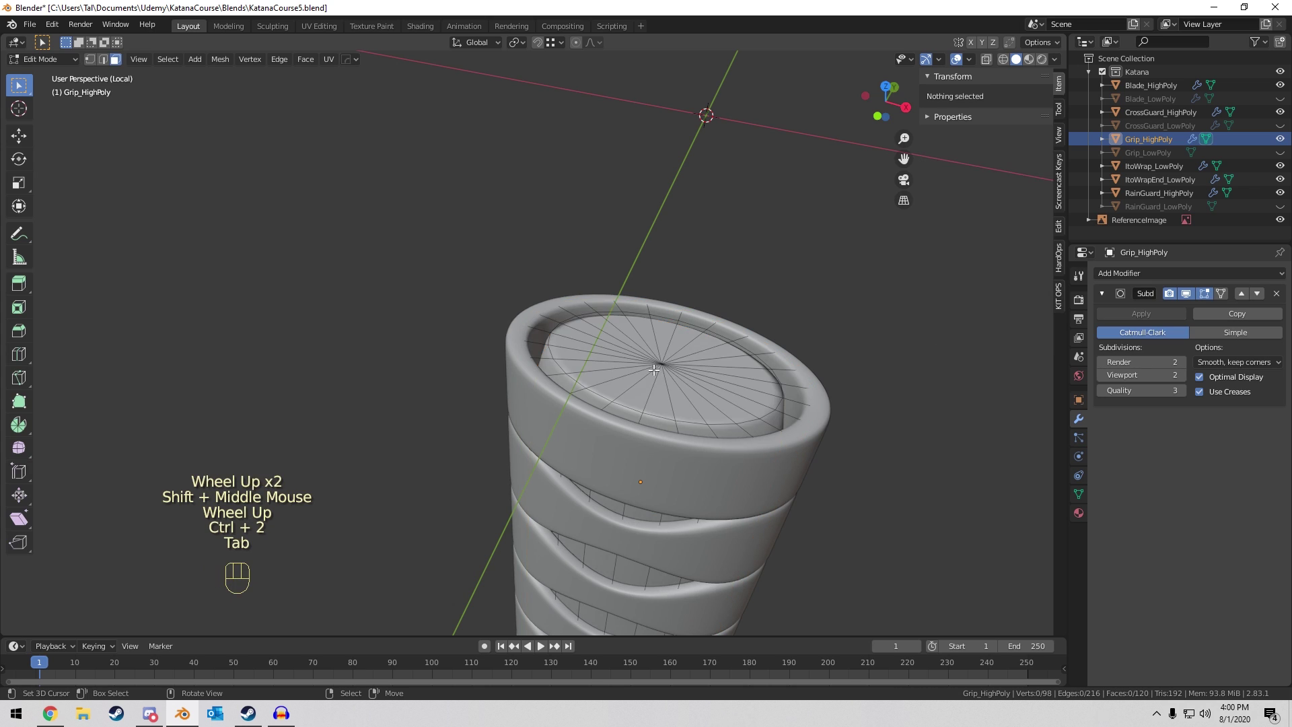
pyautogui.scroll(-2, 664, 363)
pyautogui.hotkey('ctrl', 'r')
pyautogui.click(549, 434)
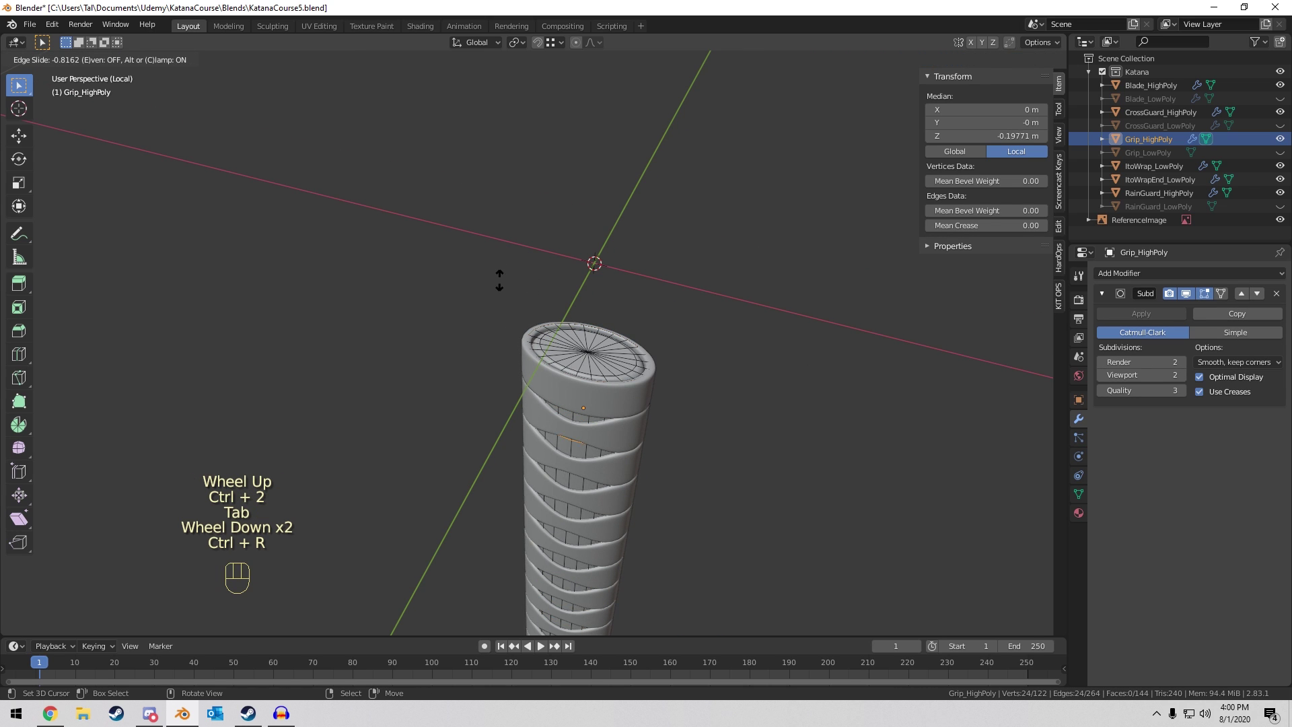
pyautogui.click(500, 242)
# Add a second loop cut around Grip_HighPoly, slid to the bottom end, and return to Object Mode with nothing selected.
pyautogui.scroll(-3, 527, 265)
pyautogui.moveTo(500, 242); pyautogui.dragTo(526, 296, button='middle')
pyautogui.keyDown('shift'); pyautogui.scroll(1, 526, 289); pyautogui.keyUp('shift')
pyautogui.scroll(1, 527, 290)
pyautogui.scroll(1, 526, 296)
pyautogui.hotkey('ctrl', 'r')
pyautogui.click(539, 243)
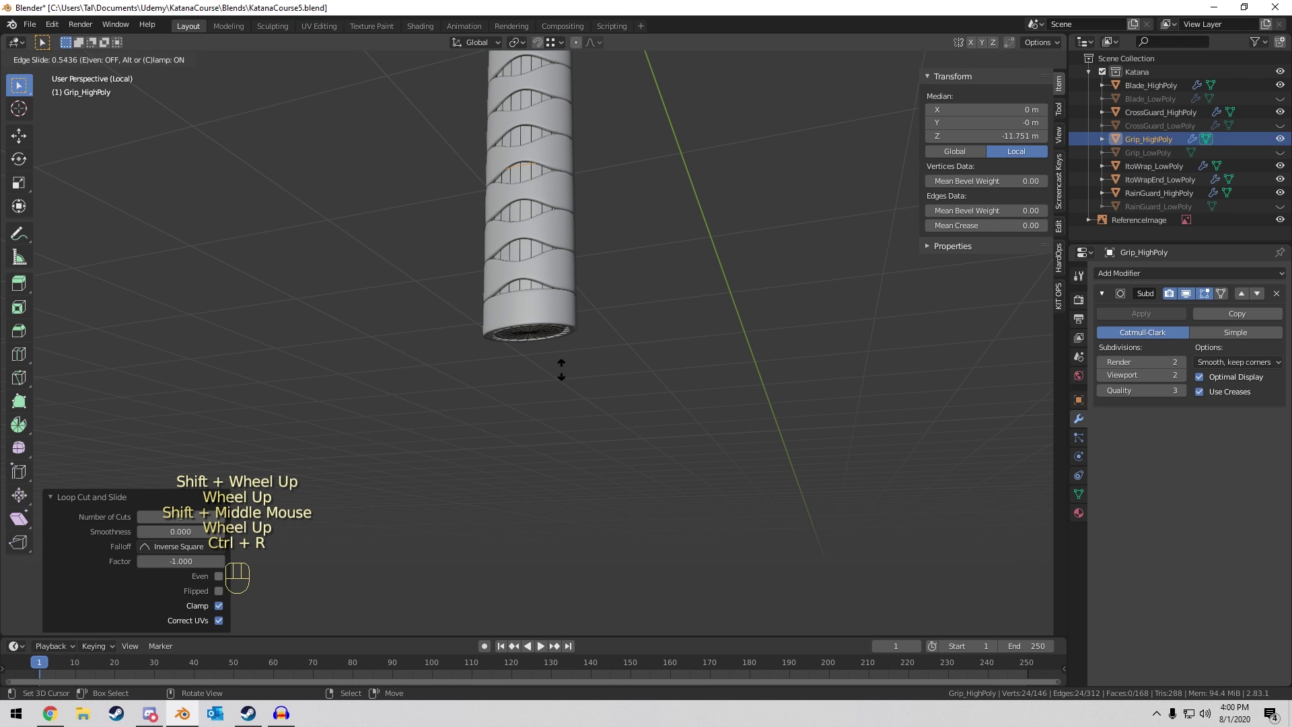
pyautogui.click(554, 490)
pyautogui.press('Tab')
pyautogui.scroll(2, 597, 265)
pyautogui.press('a')
pyautogui.press('a')
pyautogui.press('a')
# Select Grip_HighPoly and apply its scale.
pyautogui.scroll(-3, 597, 265)
pyautogui.moveTo(598, 265); pyautogui.dragTo(647, 281, button='middle')
pyautogui.scroll(2, 558, 289)
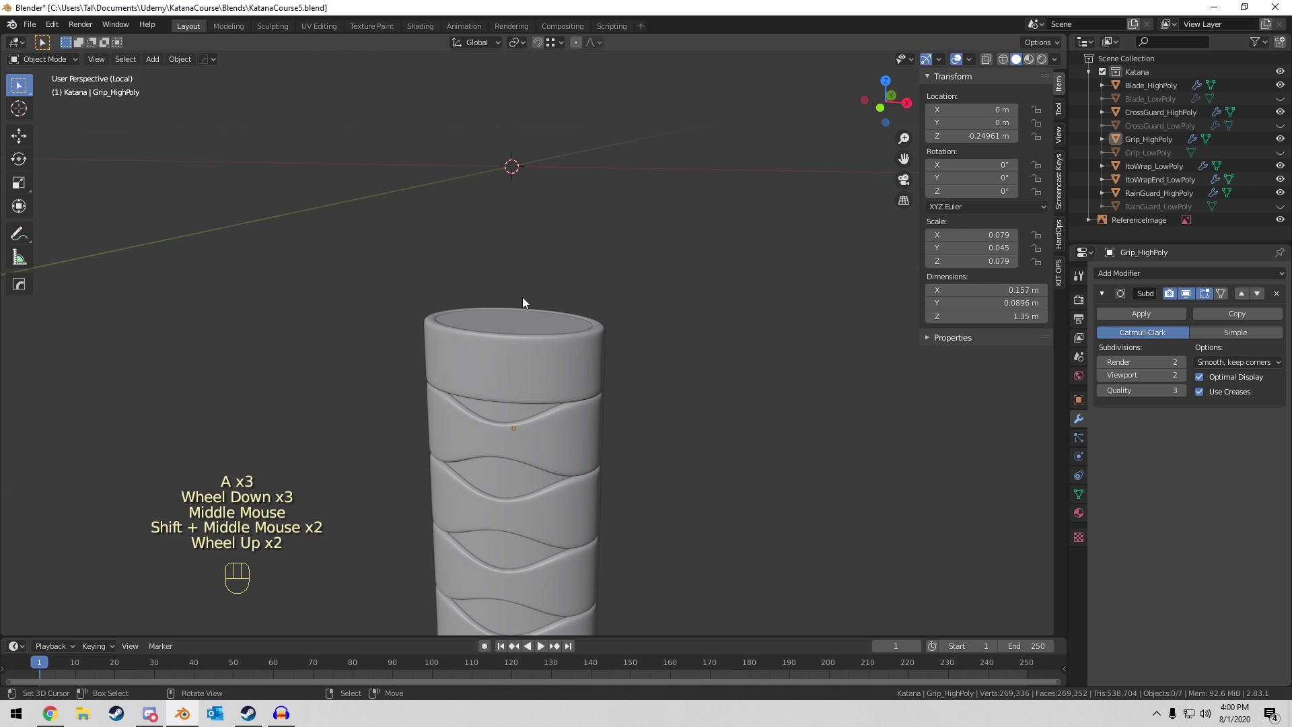
pyautogui.rightClick(524, 320)
pyautogui.keyDown('shift'); pyautogui.moveTo(522, 317); pyautogui.dragTo(539, 270, button='middle'); pyautogui.keyUp('shift')
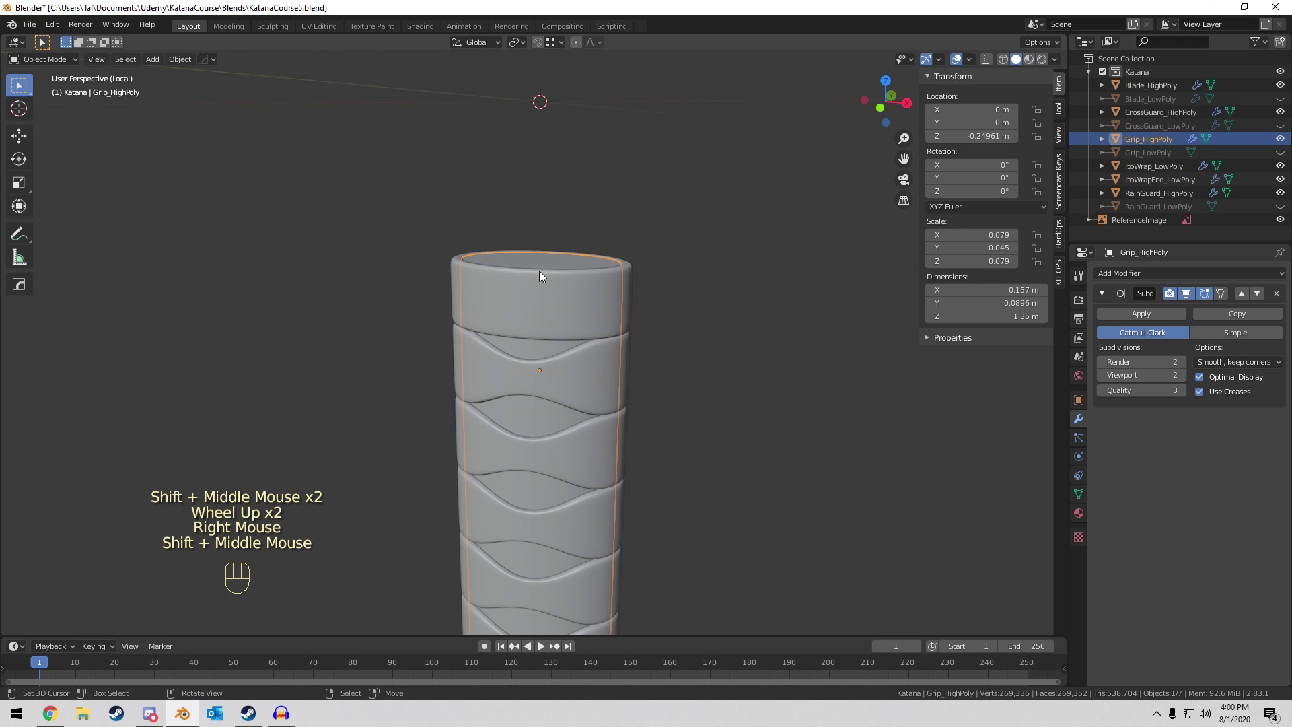
pyautogui.hotkey('ctrl', 'a')
pyautogui.click(539, 270)
# Try to apply the scale of ItoWrapEnd_LowPoly.
pyautogui.rightClick(547, 301)
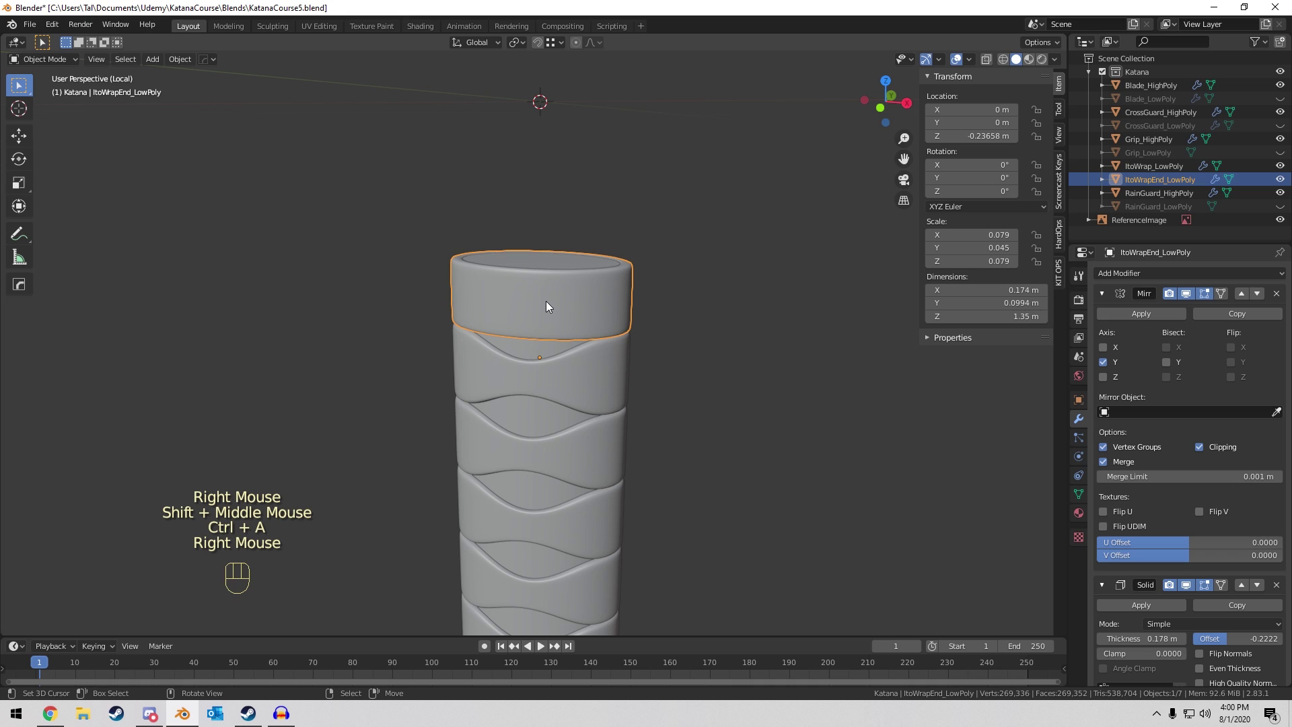
pyautogui.hotkey('ctrl', 'a')
pyautogui.click(546, 301)
pyautogui.hotkey('ctrl', 'z')
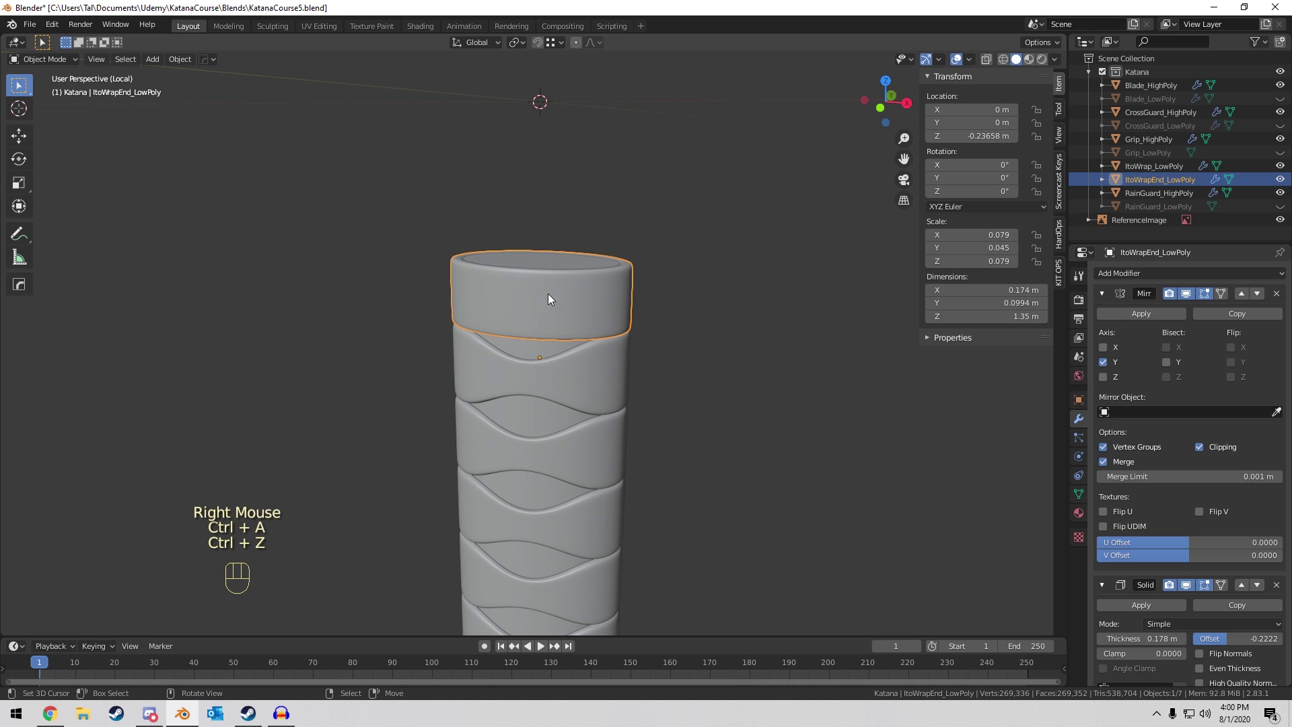
# Turn off the Solidify modifier's viewport display on ItoWrapEnd_LowPoly and apply the object's scale.
pyautogui.scroll(2, 592, 249)
pyautogui.scroll(-2, 592, 248)
pyautogui.moveTo(590, 250); pyautogui.dragTo(614, 282, button='middle')
pyautogui.press('KP_Decimal')
pyautogui.scroll(3, 632, 361)
pyautogui.scroll(1, 632, 361)
pyautogui.keyDown('shift'); pyautogui.moveTo(631, 361); pyautogui.dragTo(671, 337, button='middle'); pyautogui.keyUp('shift')
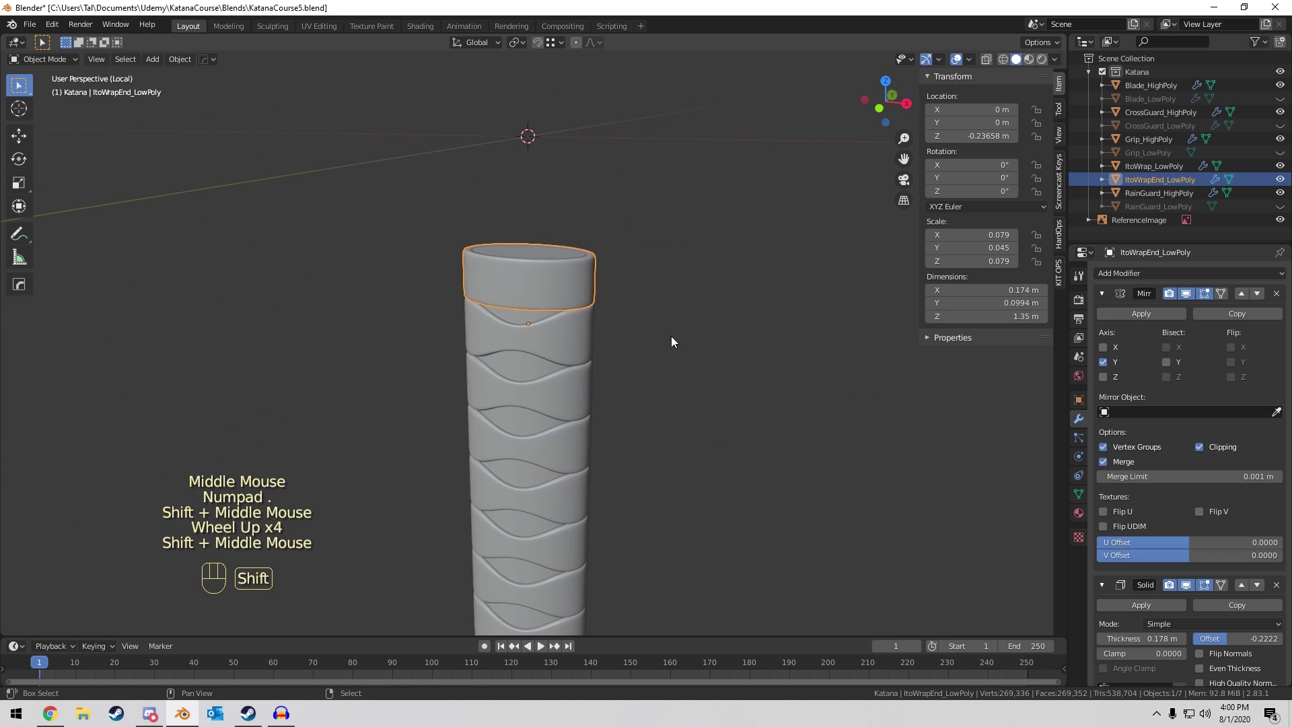
pyautogui.click(1186, 585)
pyautogui.scroll(1, 644, 249)
pyautogui.hotkey('ctrl', 'a')
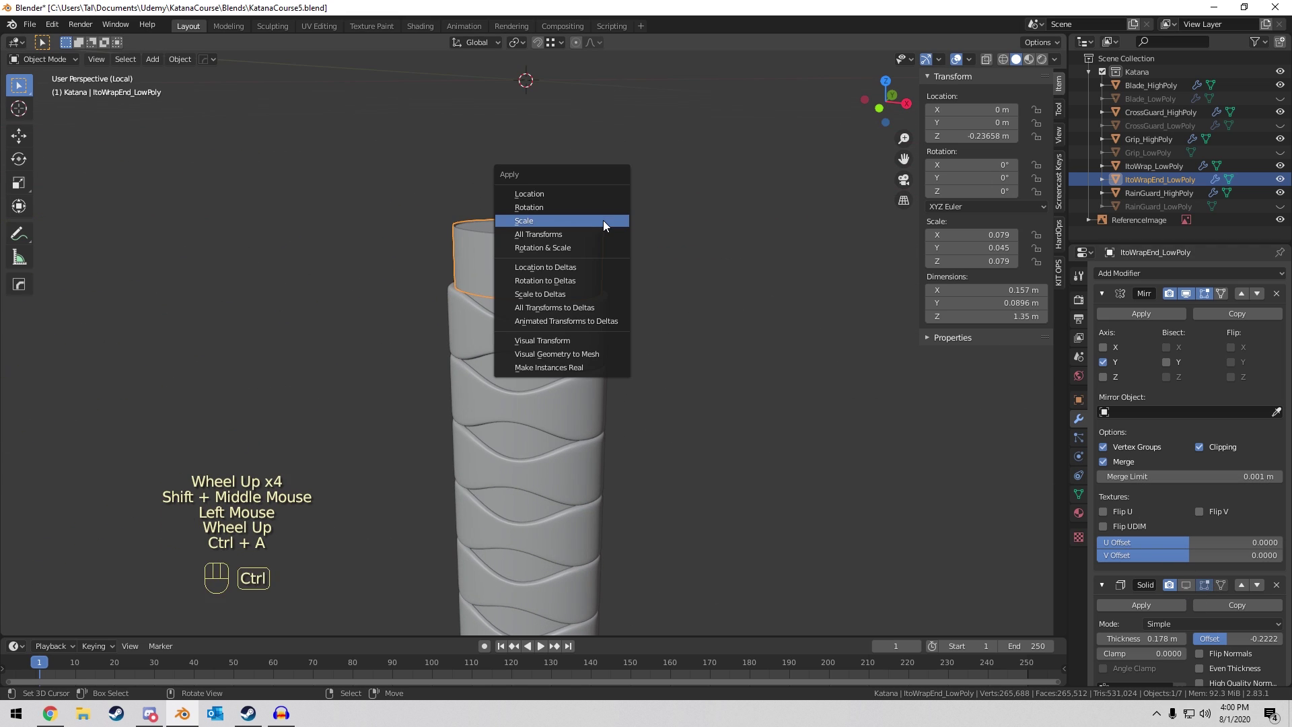
pyautogui.click(603, 220)
# Compare the end band with Solidify shown and hidden, and examine the grip's upper end closely.
pyautogui.click(1184, 586)
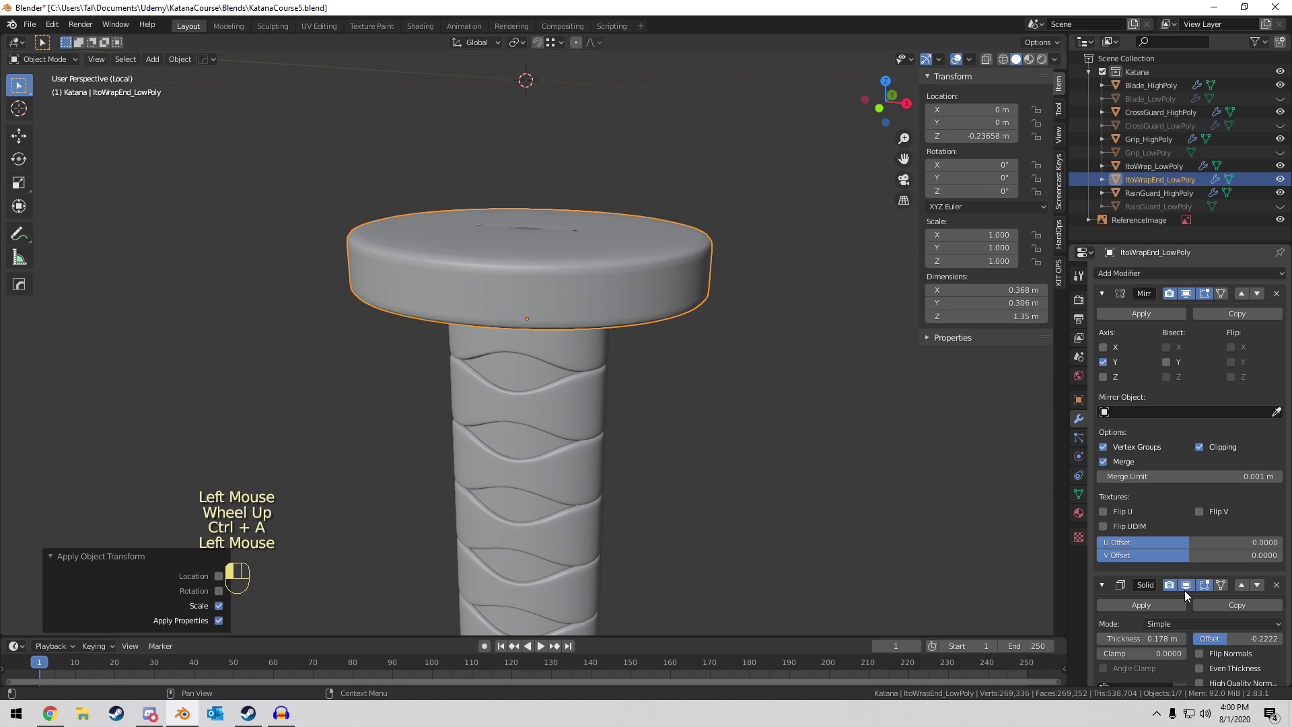
pyautogui.click(1185, 585)
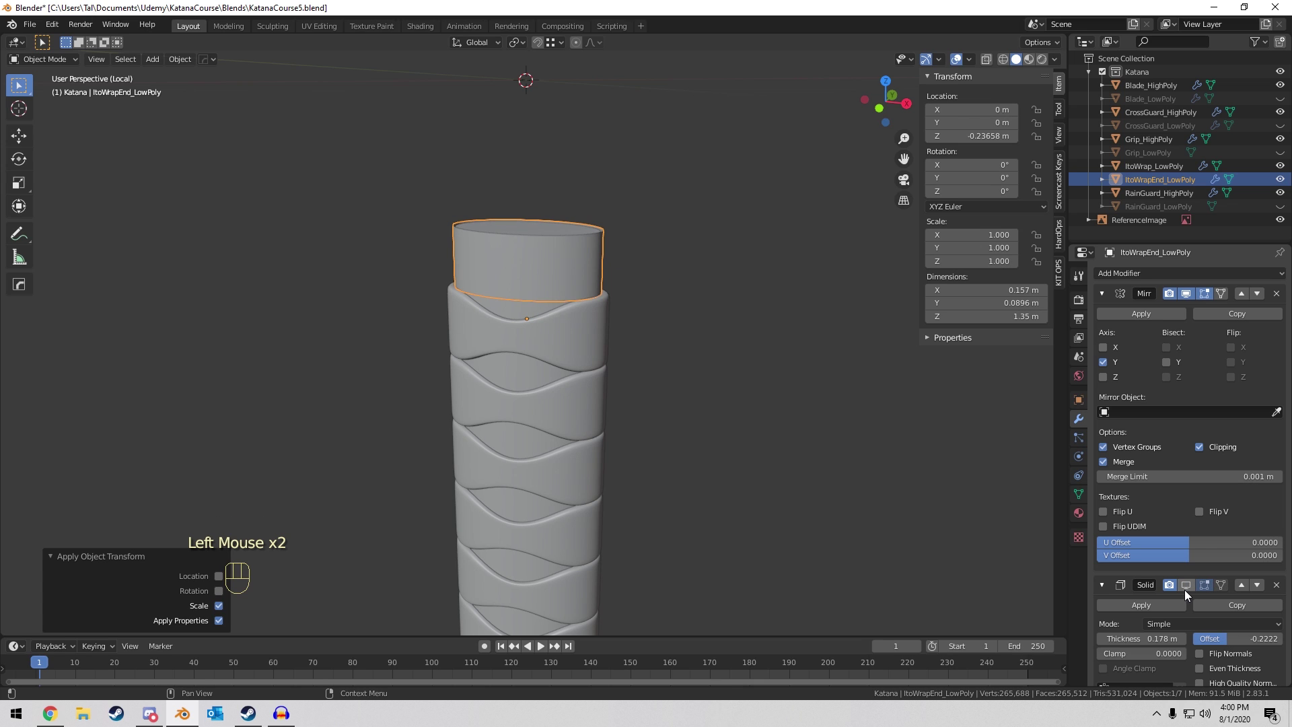
pyautogui.keyDown('shift'); pyautogui.moveTo(753, 303); pyautogui.dragTo(727, 357, button='middle'); pyautogui.keyUp('shift')
pyautogui.scroll(2, 757, 357)
pyautogui.scroll(-4, 636, 337)
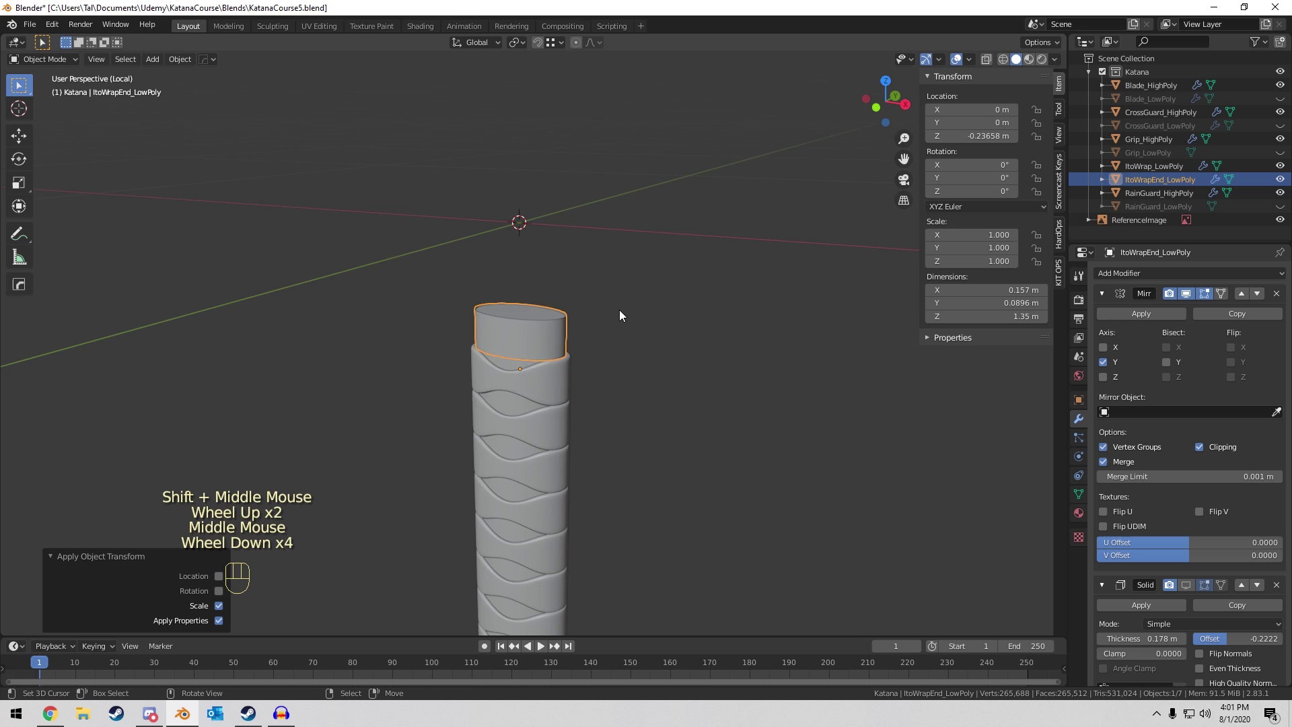
pyautogui.scroll(4, 619, 309)
pyautogui.moveTo(609, 307); pyautogui.dragTo(651, 175, button='middle')
pyautogui.press('KP_Decimal')
pyautogui.keyDown('shift'); pyautogui.scroll(2, 651, 174); pyautogui.keyUp('shift')
pyautogui.scroll(5, 656, 260)
pyautogui.keyDown('shift'); pyautogui.moveTo(656, 260); pyautogui.dragTo(633, 304, button='middle'); pyautogui.keyUp('shift')
pyautogui.keyDown('shift'); pyautogui.scroll(1, 632, 305); pyautogui.keyUp('shift')
pyautogui.scroll(2, 635, 320)
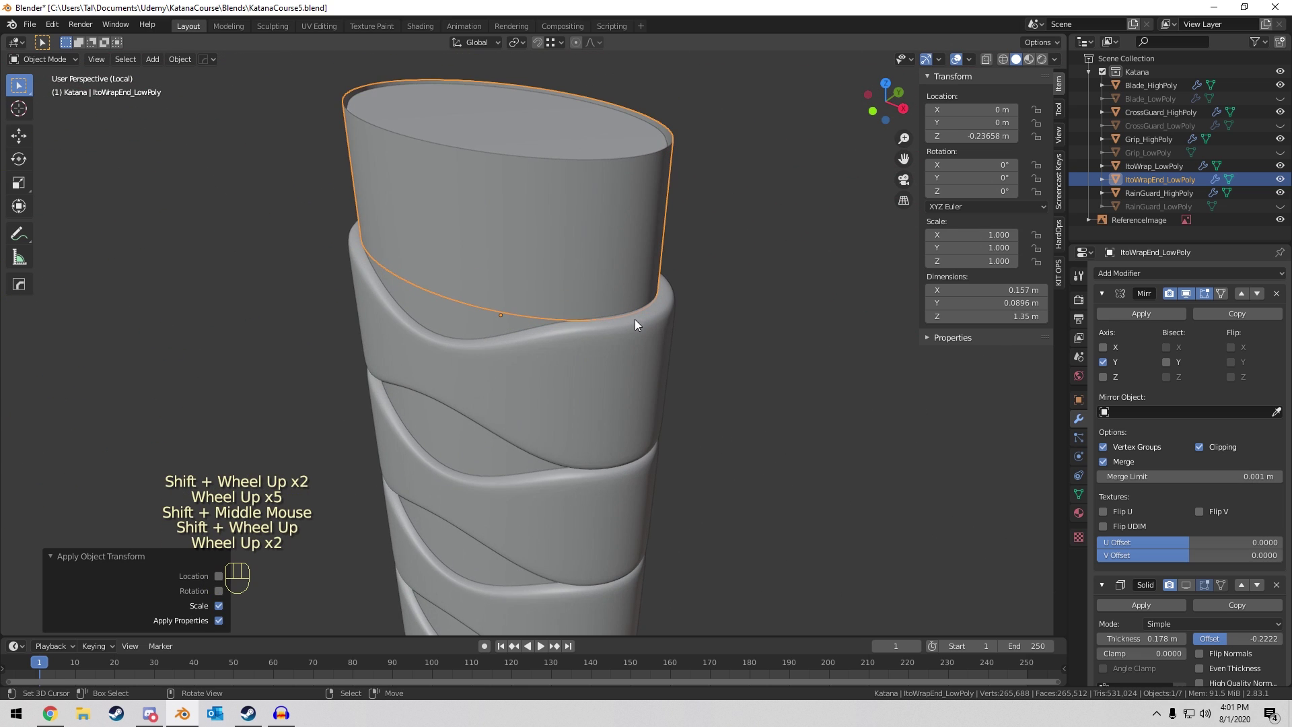
# Remove the Solidify and Subdivision modifiers from ItoWrap_LowPoly and turn off its Array modifier's viewport display.
pyautogui.rightClick(612, 352)
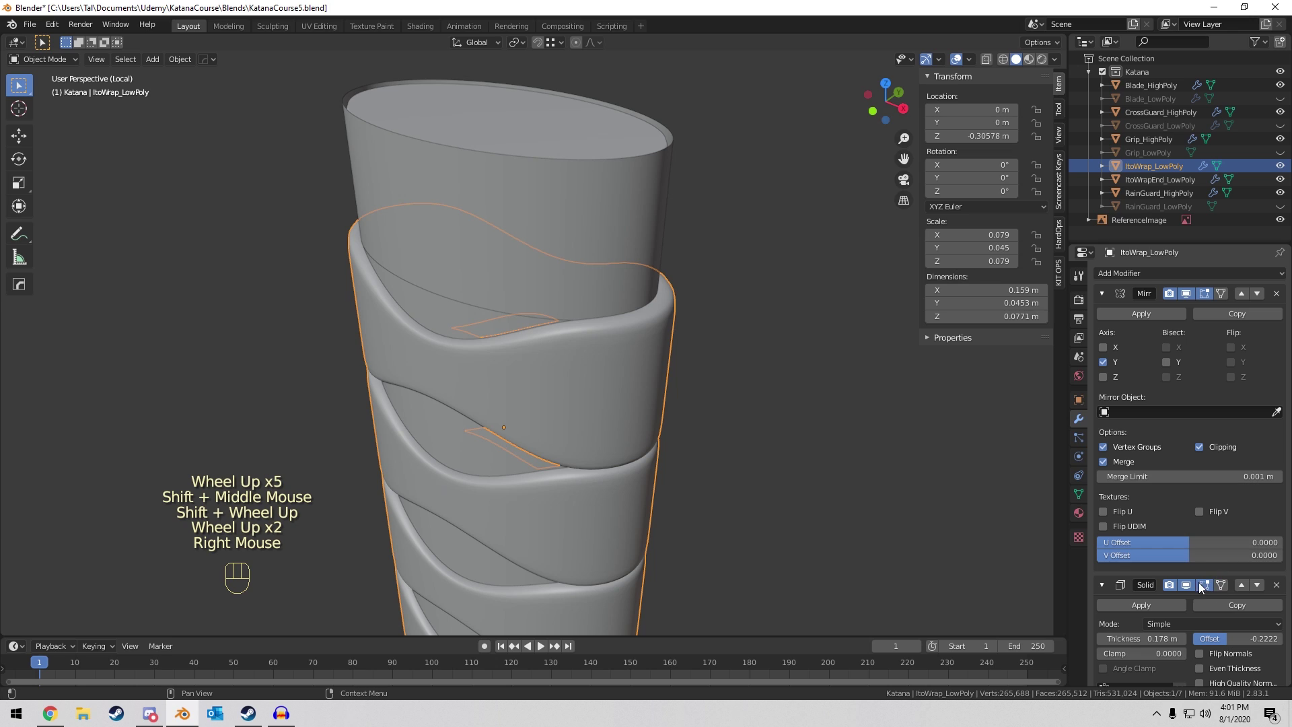
pyautogui.click(1276, 586)
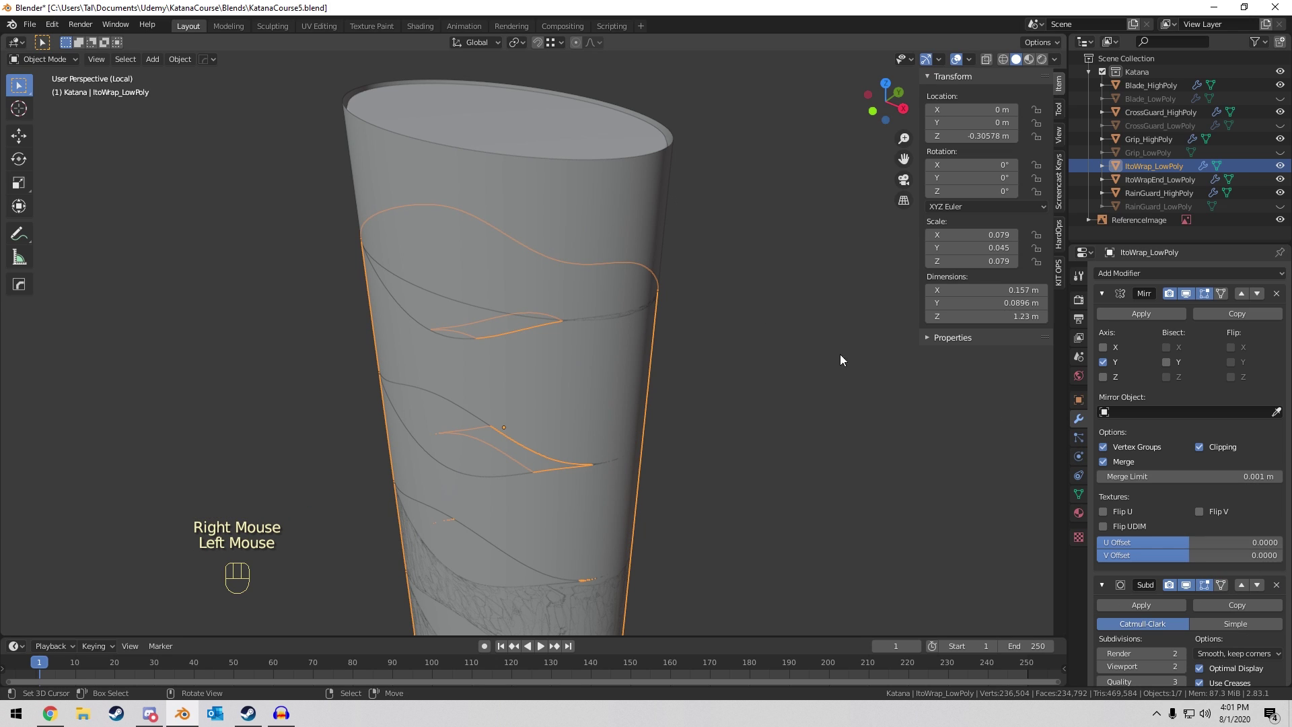
pyautogui.click(1276, 584)
pyautogui.click(1185, 584)
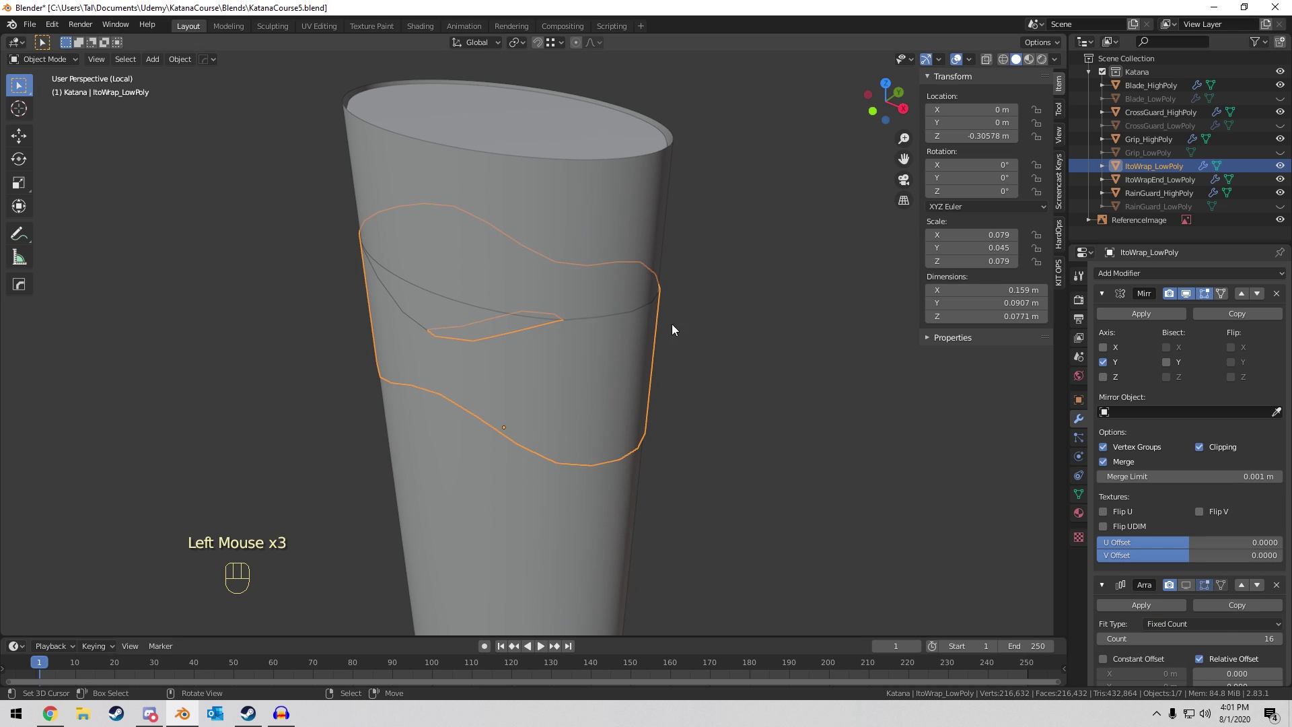
# Remove the Solidify and Subdivision modifiers from ItoWrapEnd_LowPoly, keeping only its Mirror modifier.
pyautogui.rightClick(672, 324)
pyautogui.click(1275, 586)
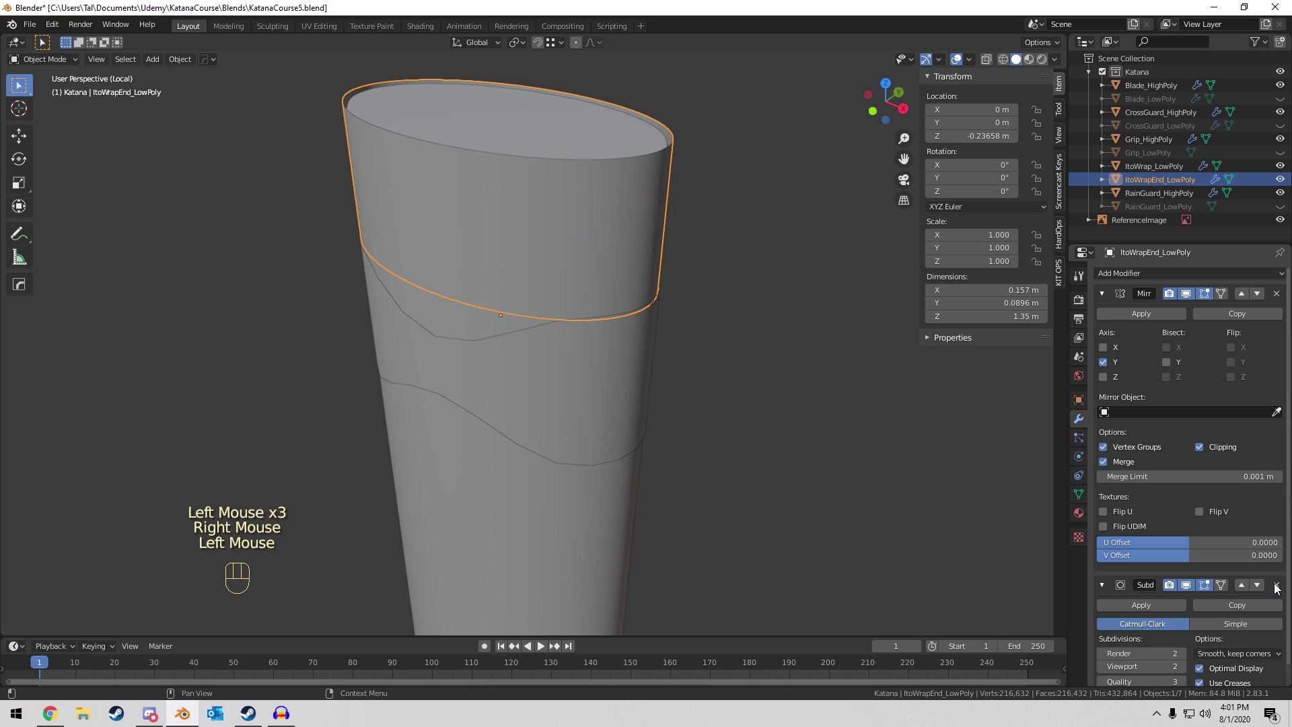
pyautogui.click(1276, 585)
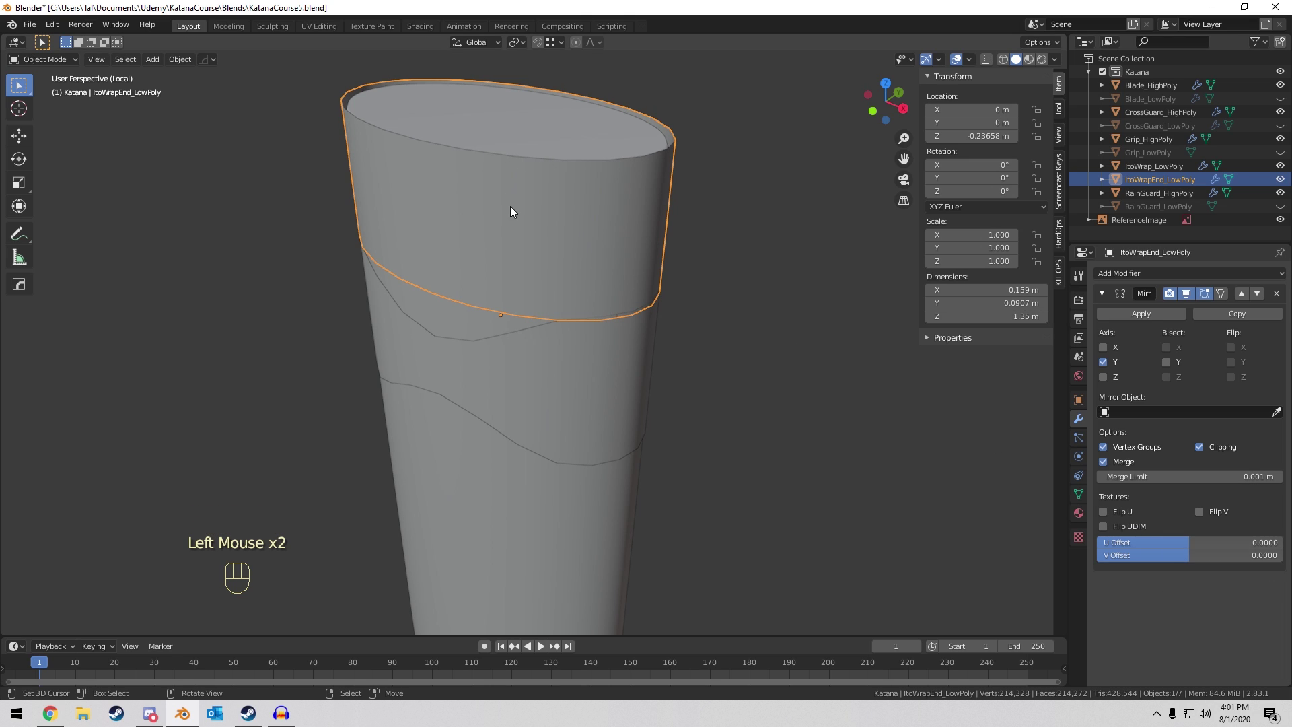
pyautogui.scroll(-3, 514, 210)
pyautogui.scroll(2, 517, 215)
# Apply the scale of ItoWrap_LowPoly.
pyautogui.rightClick(567, 373)
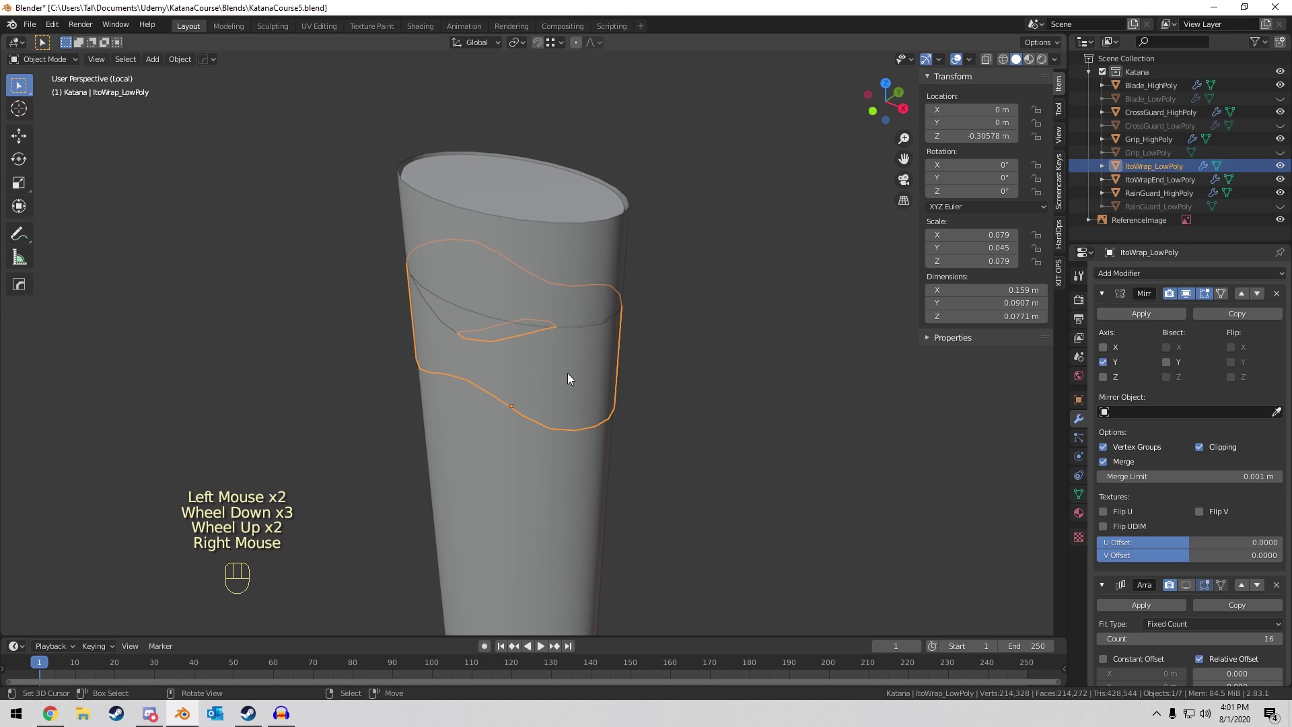
pyautogui.hotkey('ctrl', 'a')
pyautogui.click(567, 372)
# Add a fresh Solidify modifier and a level 2 Subdivision Surface modifier to ItoWrapEnd_LowPoly.
pyautogui.rightClick(556, 262)
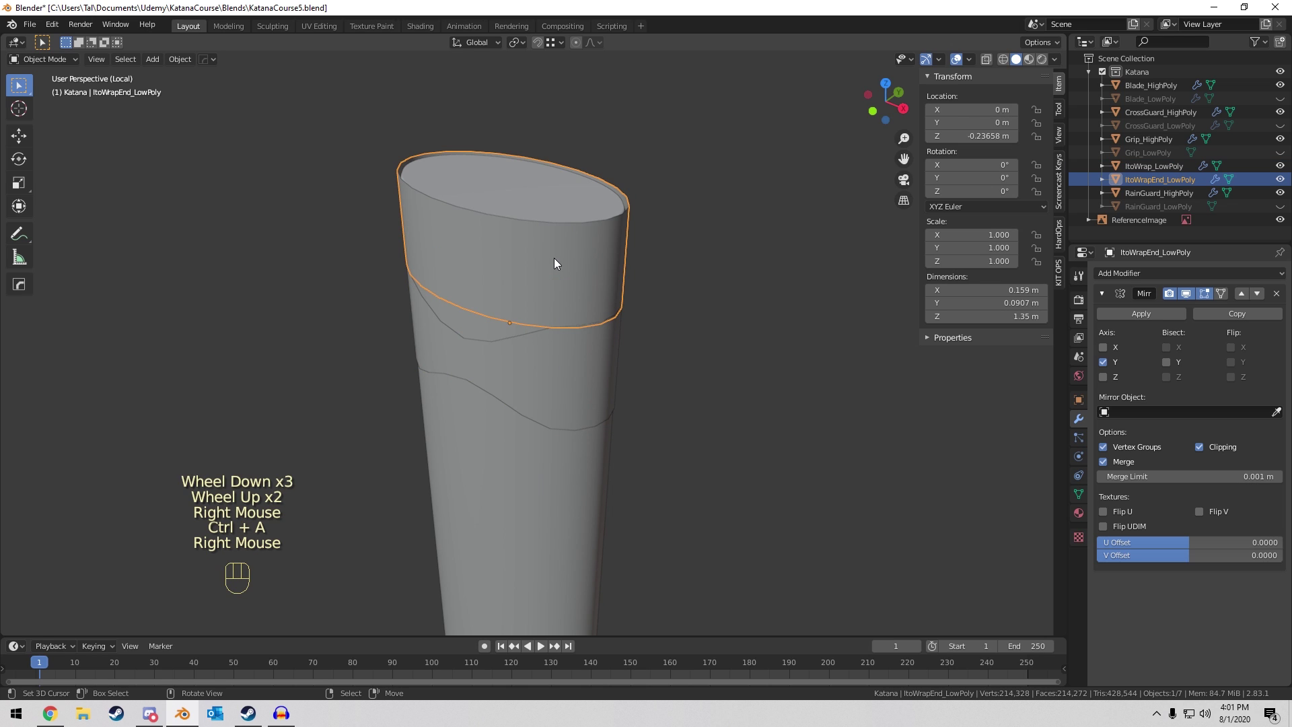
pyautogui.keyDown('shift'); pyautogui.moveTo(839, 251); pyautogui.dragTo(835, 329, button='middle'); pyautogui.keyUp('shift')
pyautogui.click(1130, 274)
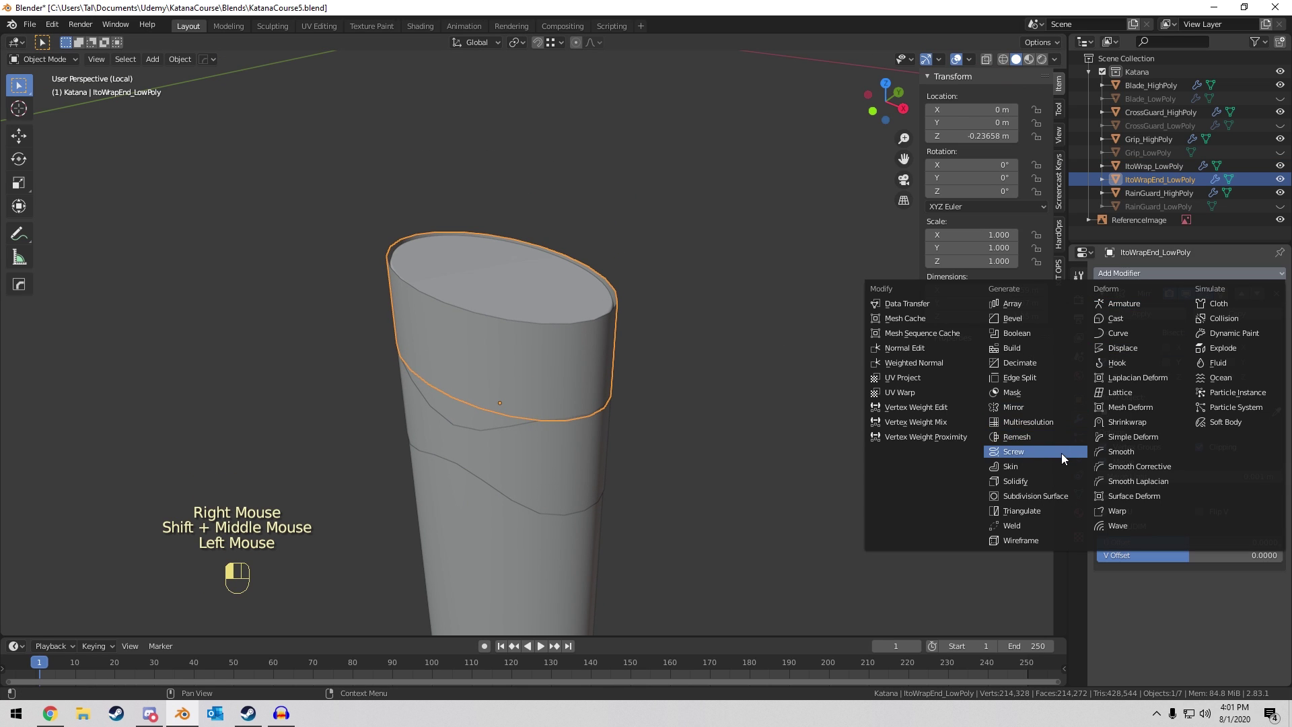
pyautogui.click(1061, 479)
pyautogui.scroll(1, 861, 346)
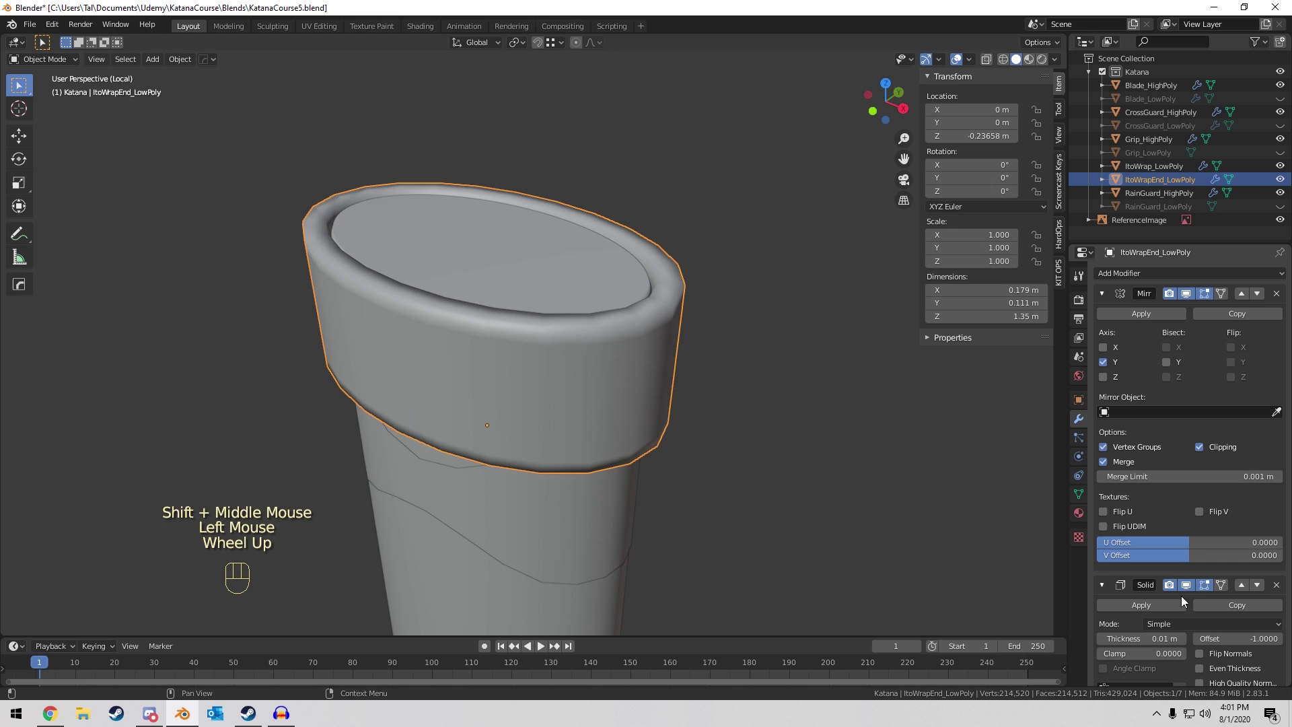
pyautogui.moveTo(774, 377)
pyautogui.keyDown('shift'); pyautogui.mouseDown(button='middle')
pyautogui.moveTo(788, 415)
pyautogui.moveTo(773, 384)
pyautogui.mouseUp(button='middle'); pyautogui.keyUp('shift')
pyautogui.scroll(1, 789, 414)
pyautogui.hotkey('ctrl', '2')
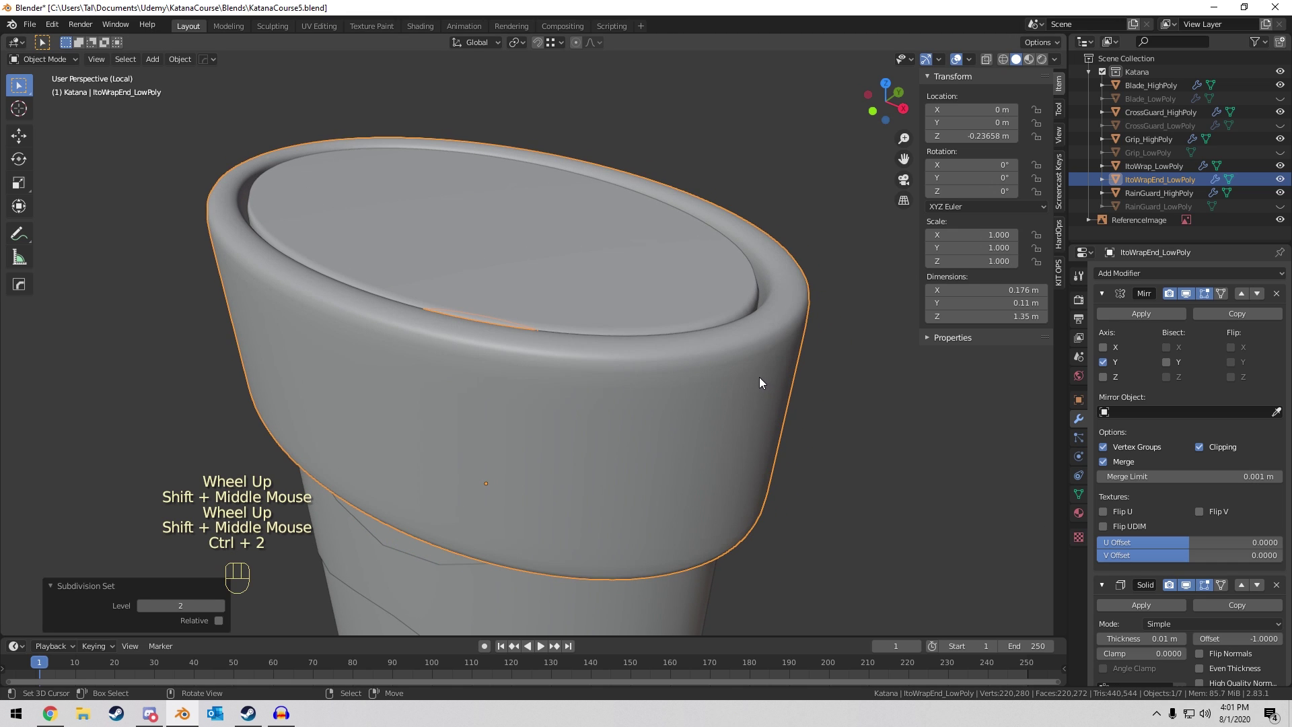
pyautogui.rightClick(747, 370)
pyautogui.rightClick(747, 370)
# Set the end band's Solidify thickness to 0.007 m and its offset to about -0.17.
pyautogui.scroll(-3, 1226, 550)
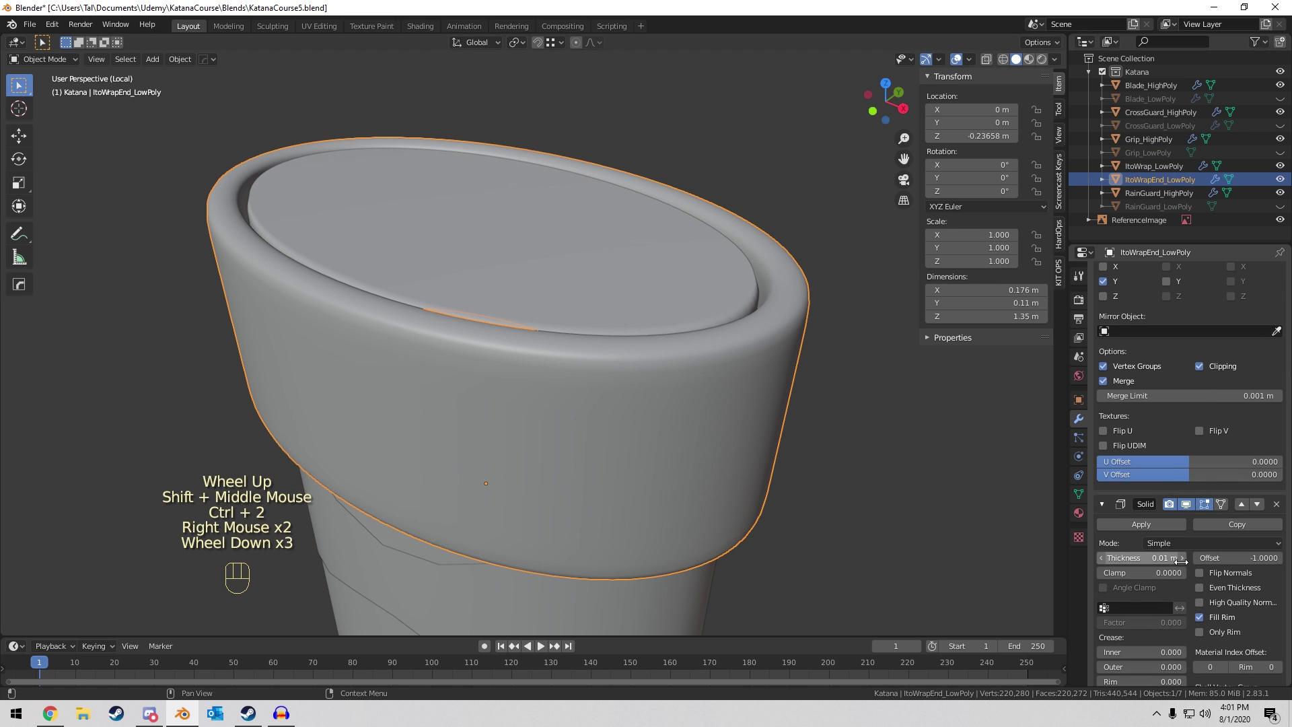
pyautogui.moveTo(1176, 560)
pyautogui.mouseDown()
pyautogui.moveTo(1195, 560)
pyautogui.moveTo(1177, 561)
pyautogui.mouseUp()
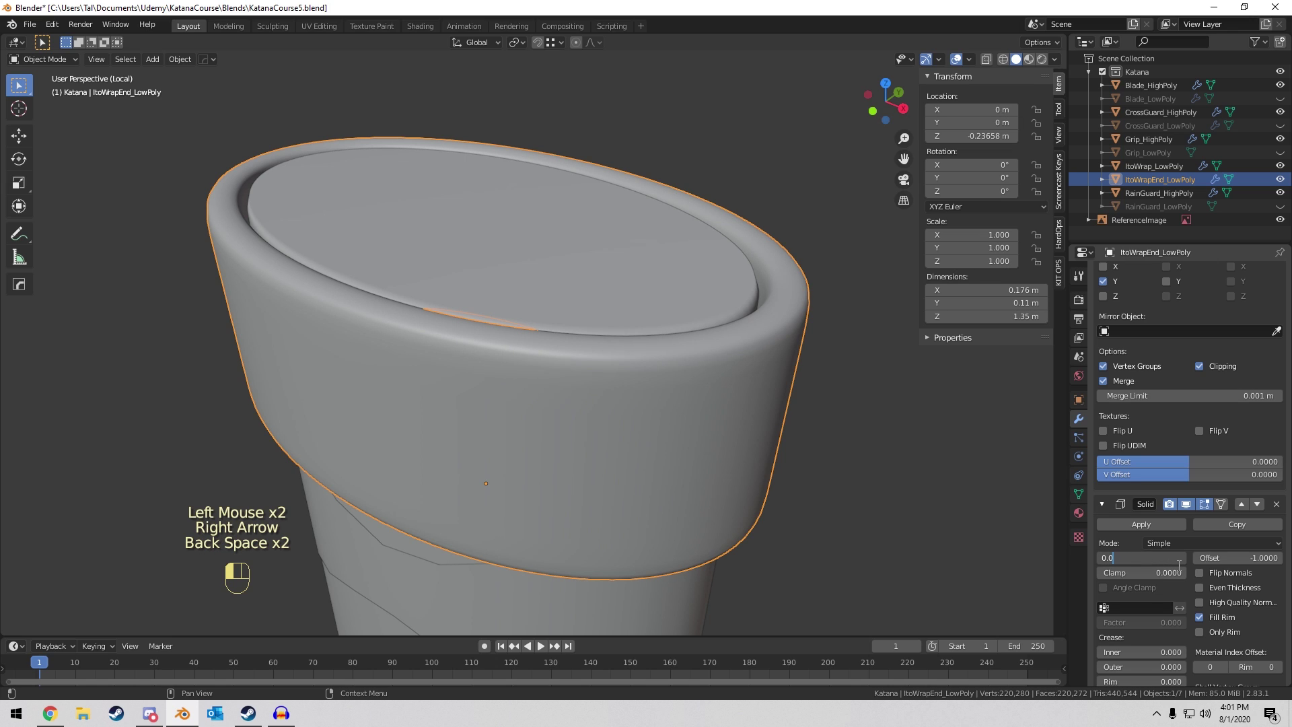
pyautogui.press('Return')
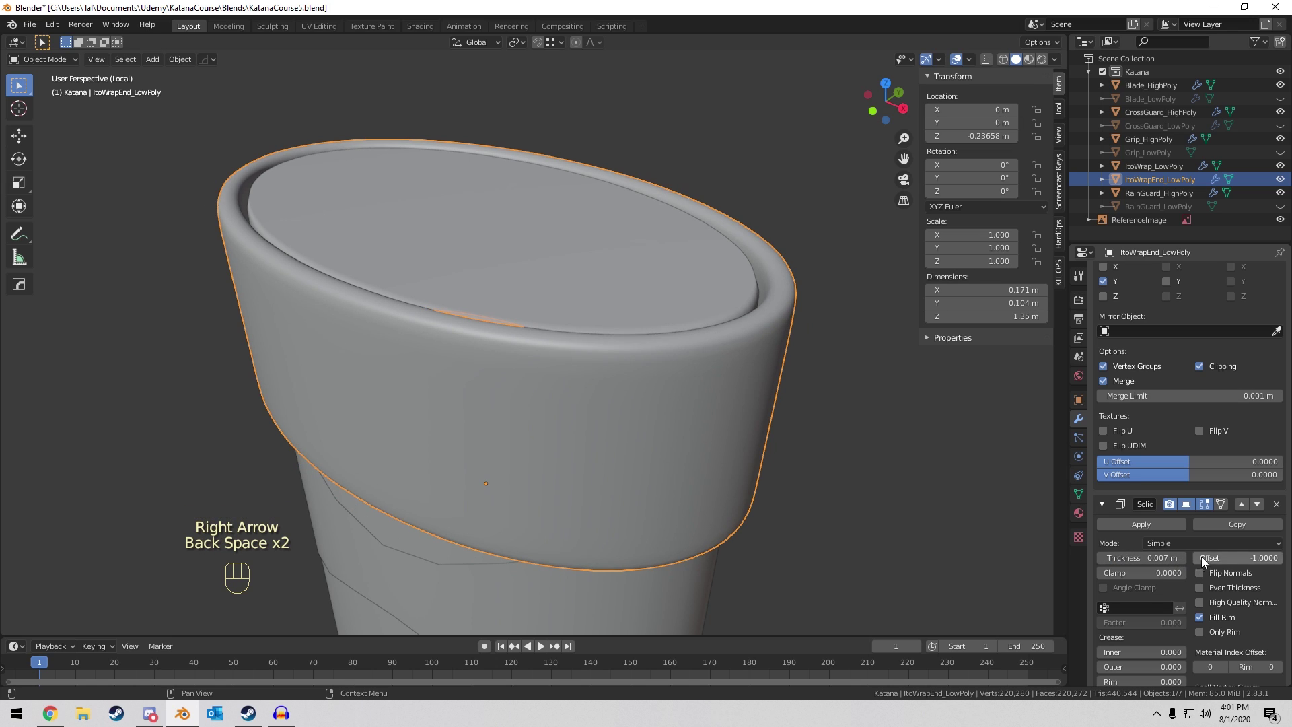
pyautogui.moveTo(1204, 562); pyautogui.dragTo(1231, 563)
pyautogui.keyDown('shift'); pyautogui.moveTo(578, 417); pyautogui.dragTo(568, 253, button='middle'); pyautogui.keyUp('shift')
pyautogui.scroll(-2, 605, 269)
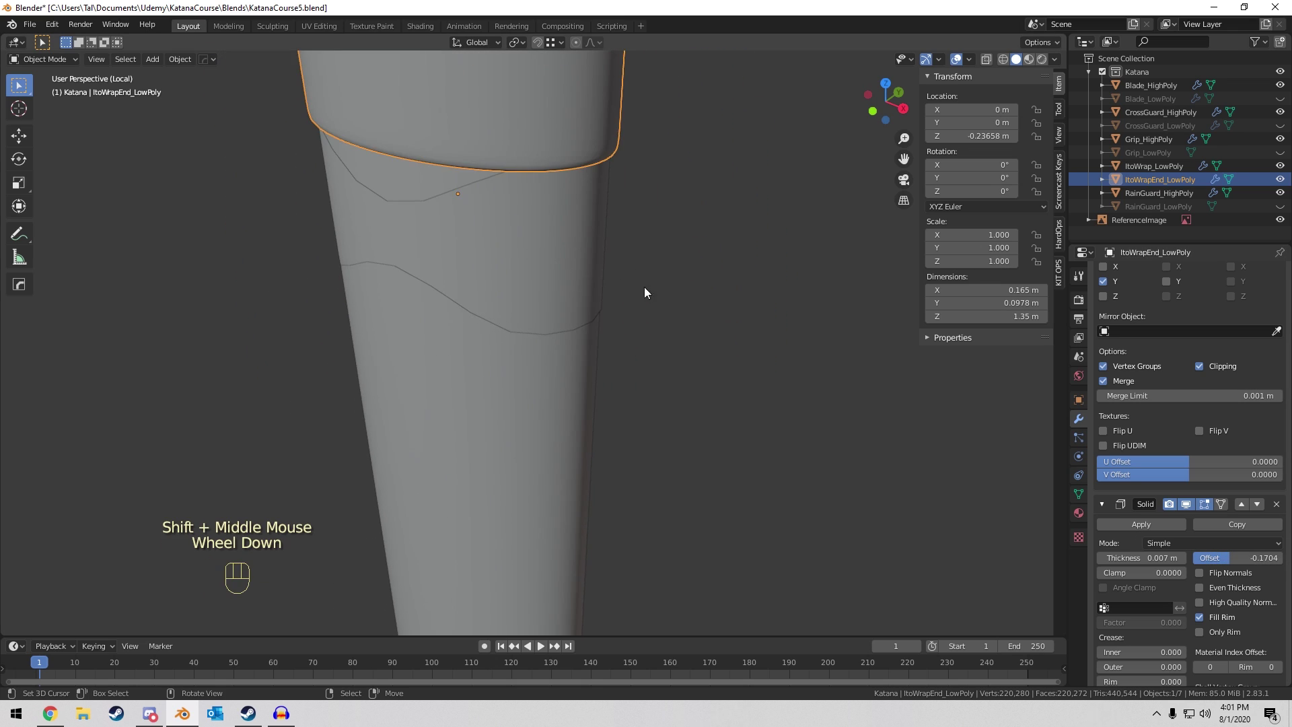
pyautogui.keyDown('shift'); pyautogui.moveTo(644, 287); pyautogui.dragTo(747, 376, button='middle'); pyautogui.keyUp('shift')
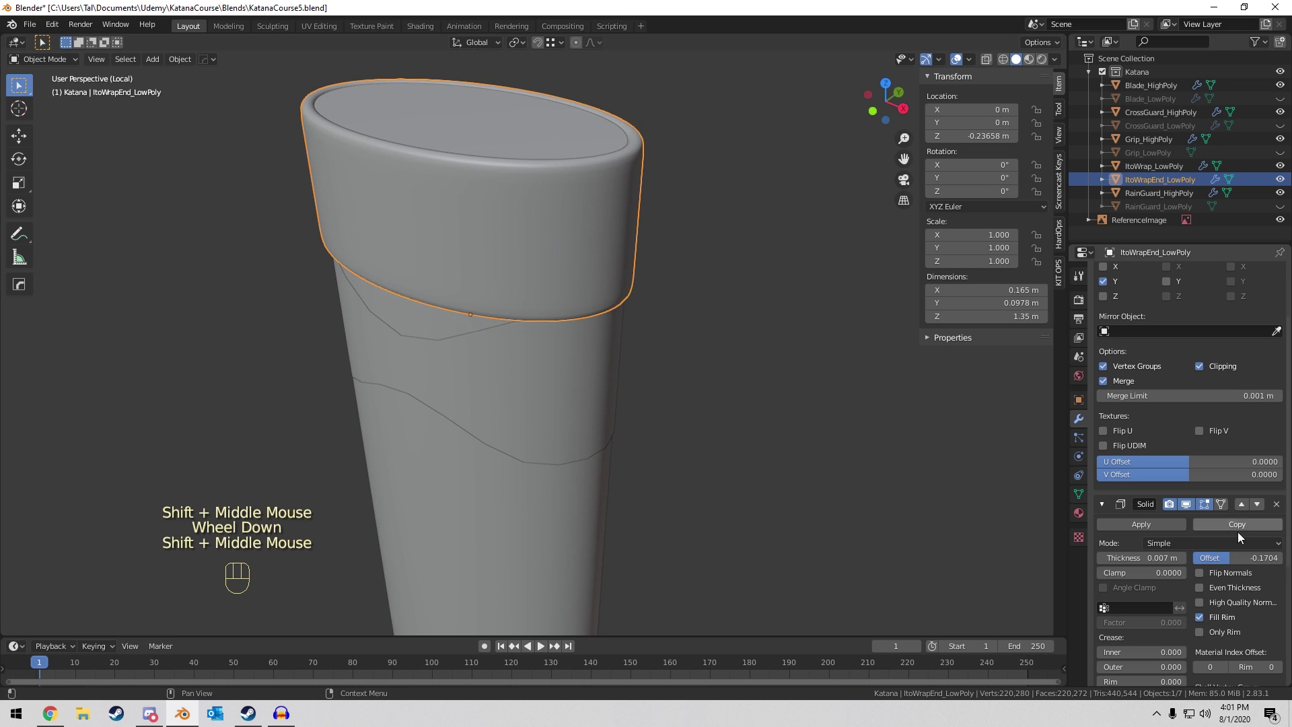
# Add a Solidify modifier to ItoWrap_LowPoly and place it above the Array modifier in the stack.
pyautogui.rightClick(559, 394)
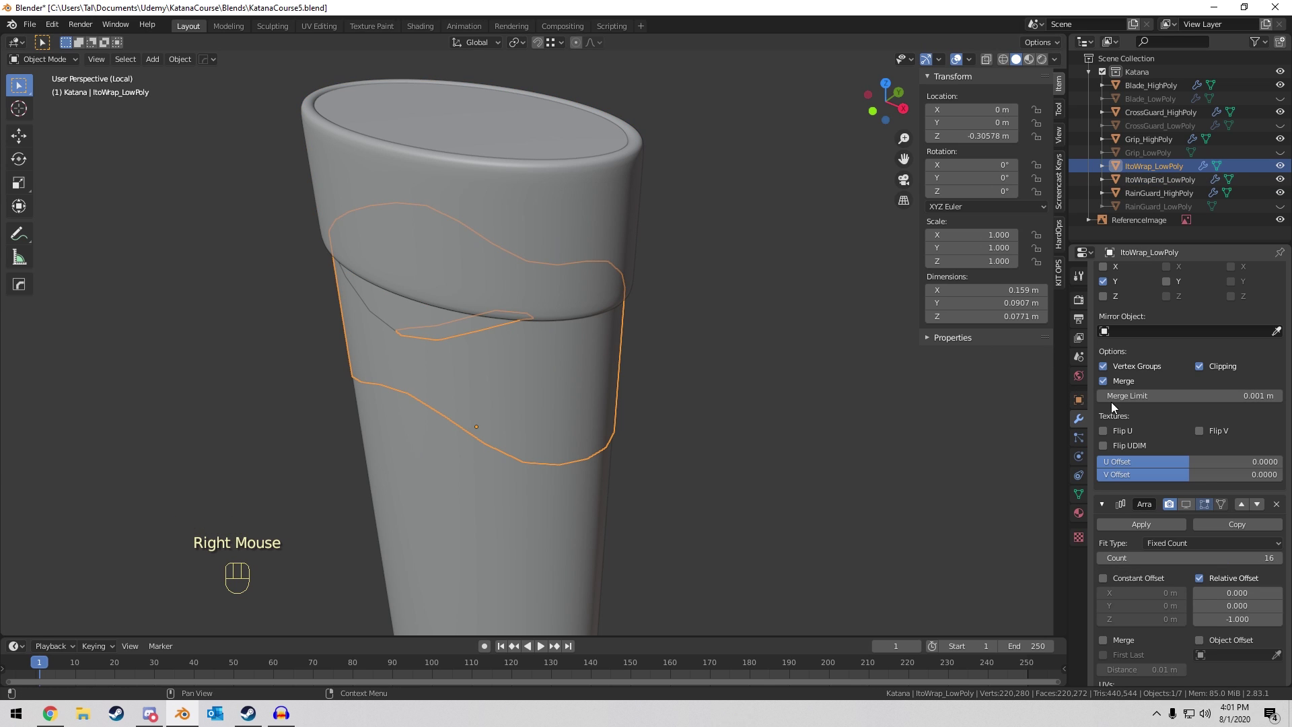
pyautogui.scroll(4, 1112, 402)
pyautogui.click(1143, 273)
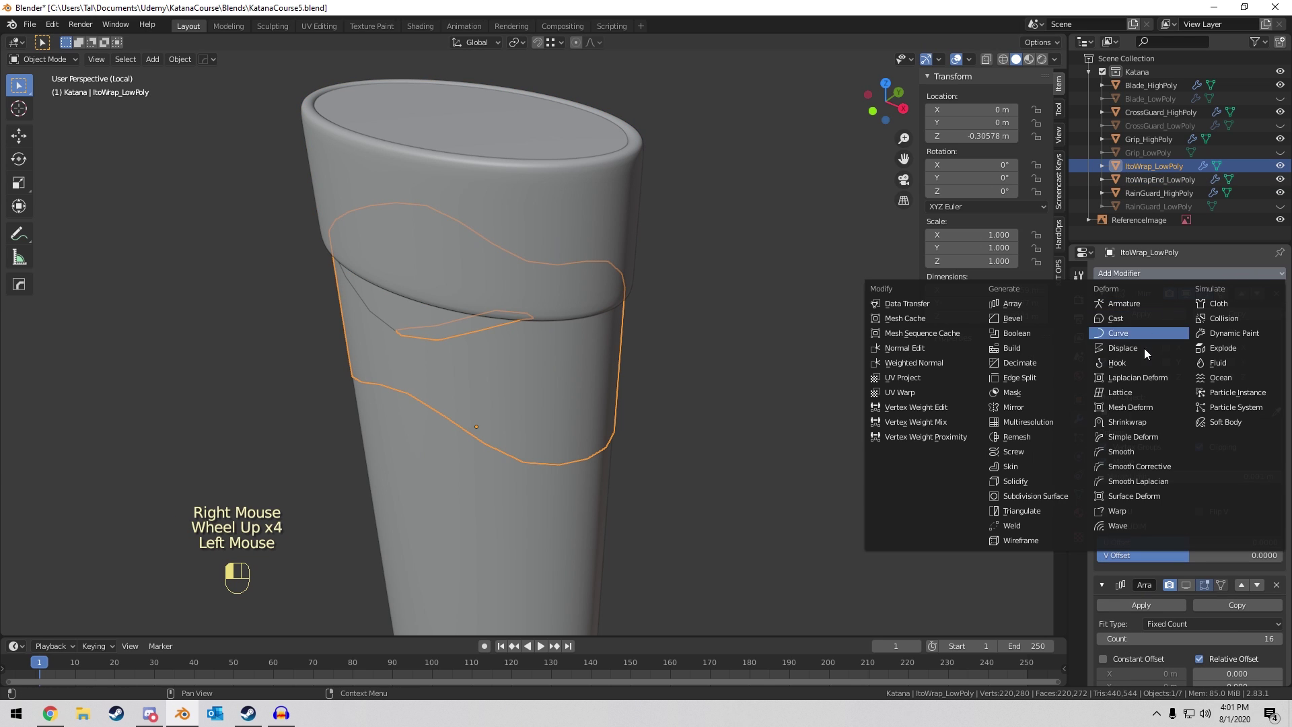
pyautogui.click(1063, 482)
pyautogui.scroll(-6, 1206, 498)
pyautogui.click(1257, 422)
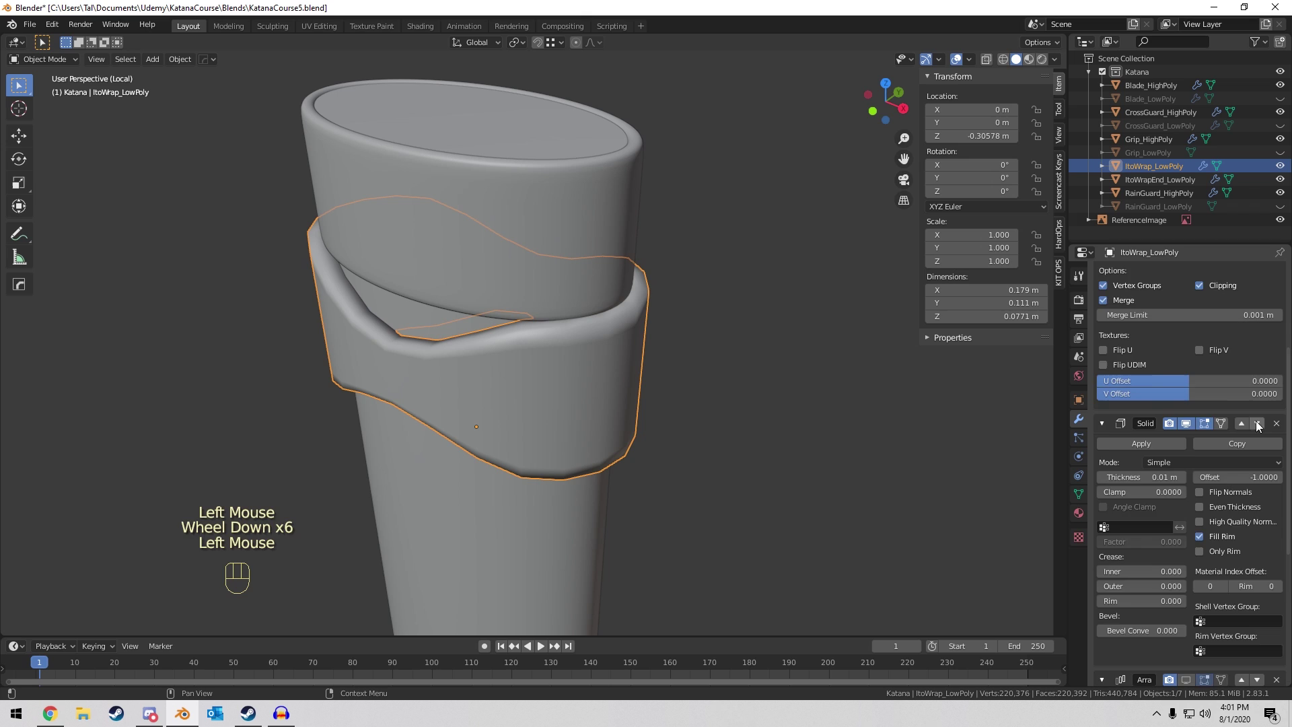
pyautogui.scroll(-4, 1176, 406)
# Copy the end band's Solidify thickness of 0.007 m to the Solidify modifier of ItoWrap_LowPoly.
pyautogui.rightClick(576, 288)
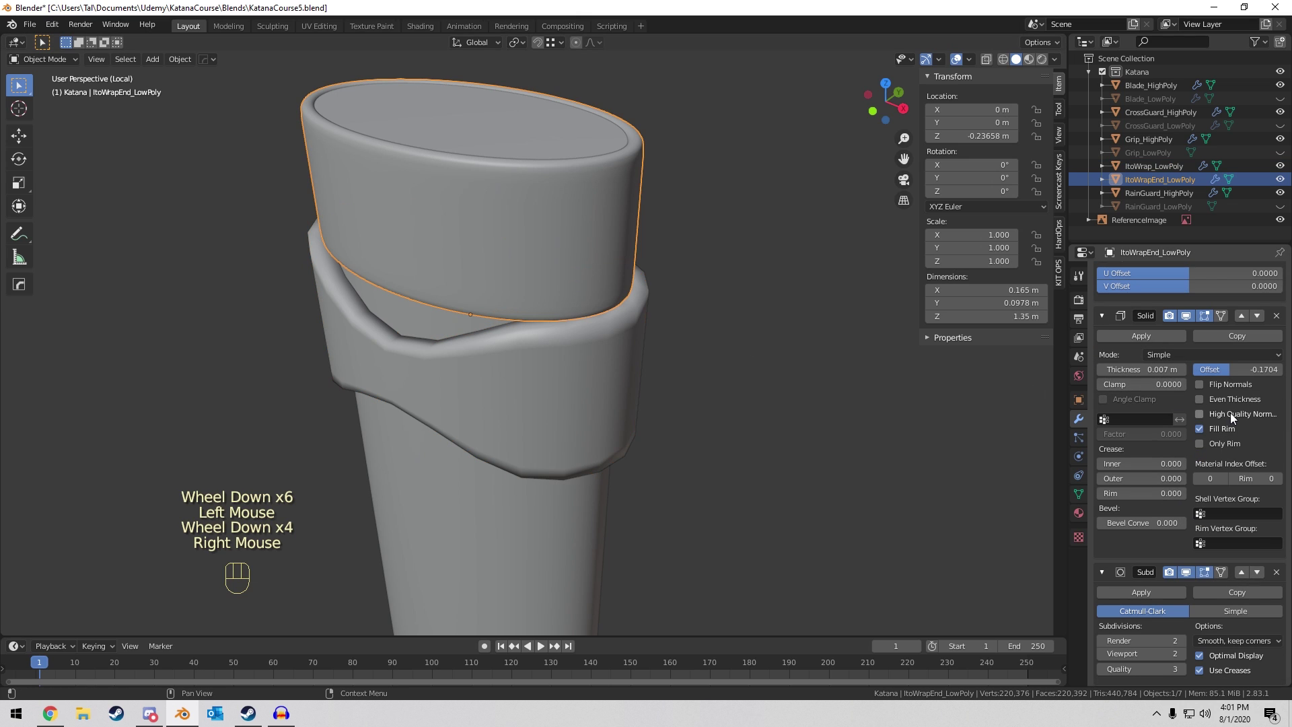
pyautogui.click(1167, 370)
pyautogui.rightClick(560, 398)
pyautogui.rightClick(560, 397)
pyautogui.click(1173, 372)
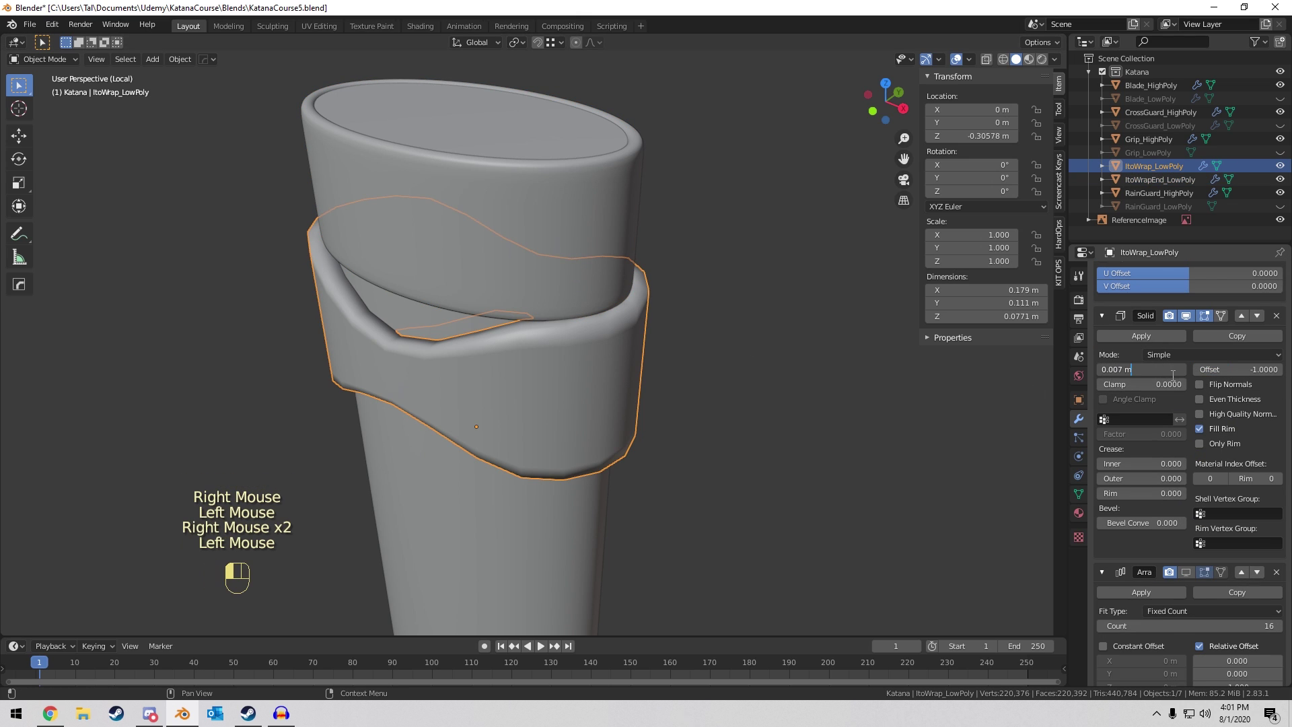
pyautogui.press('Return')
# Copy the end band's Solidify offset of -0.1704 to the Solidify modifier of ItoWrap_LowPoly.
pyautogui.rightClick(605, 175)
pyautogui.moveTo(1208, 369); pyautogui.dragTo(1231, 372)
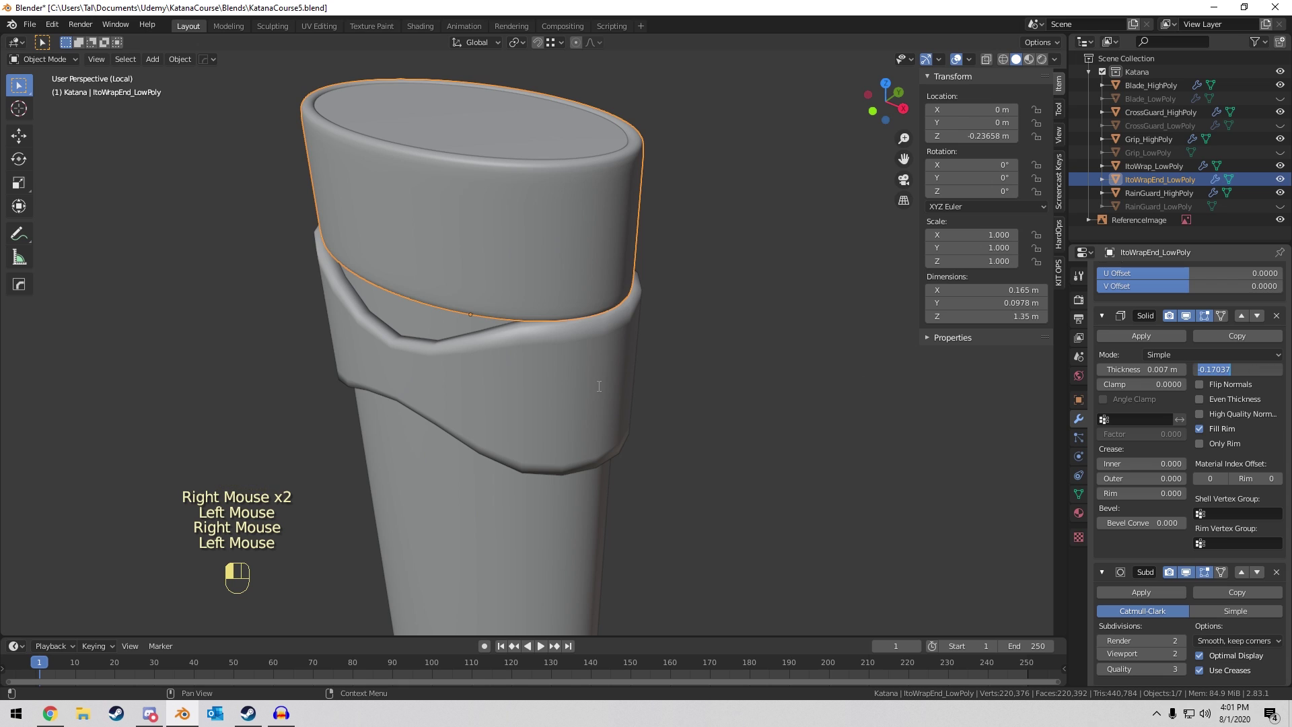
pyautogui.rightClick(599, 386)
pyautogui.rightClick(598, 386)
pyautogui.click(1241, 371)
pyautogui.press('Return')
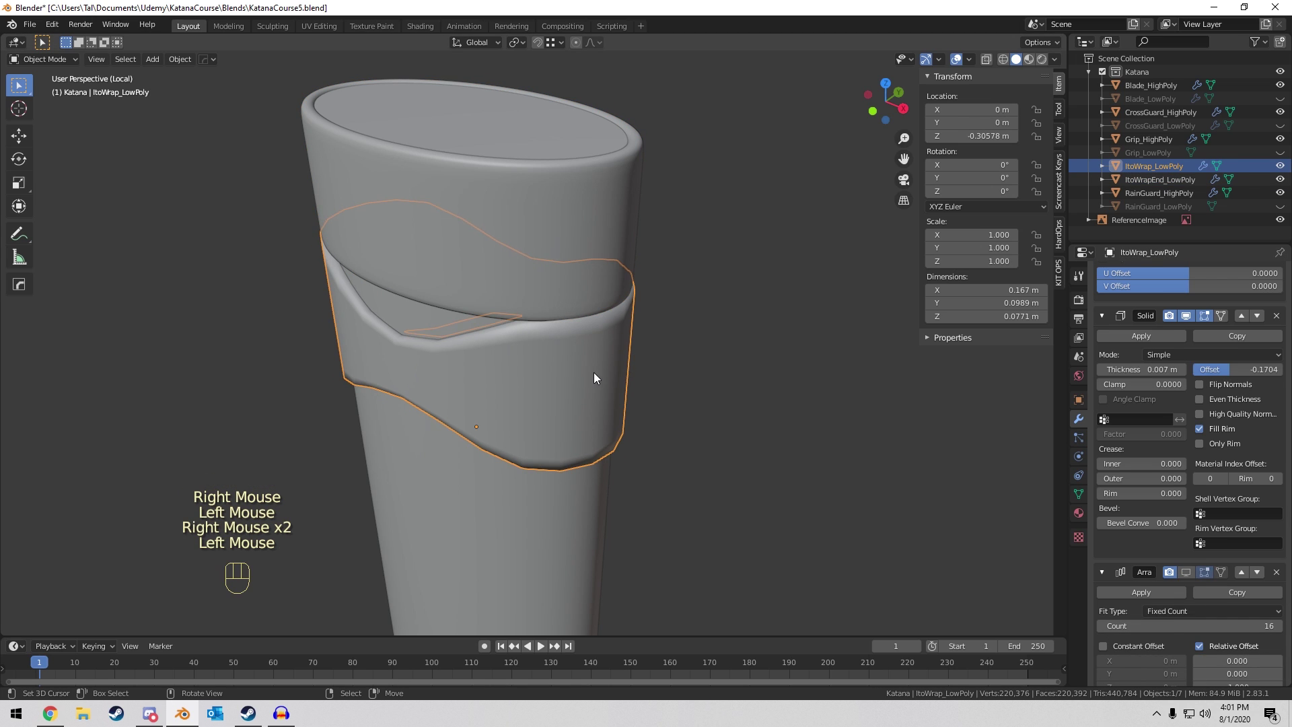
# Add a level 2 Subdivision Surface modifier to ItoWrap_LowPoly and place it above the Array modifier.
pyautogui.rightClick(593, 373)
pyautogui.rightClick(609, 392)
pyautogui.hotkey('ctrl', '2')
pyautogui.scroll(-8, 1194, 486)
pyautogui.scroll(-4, 1271, 530)
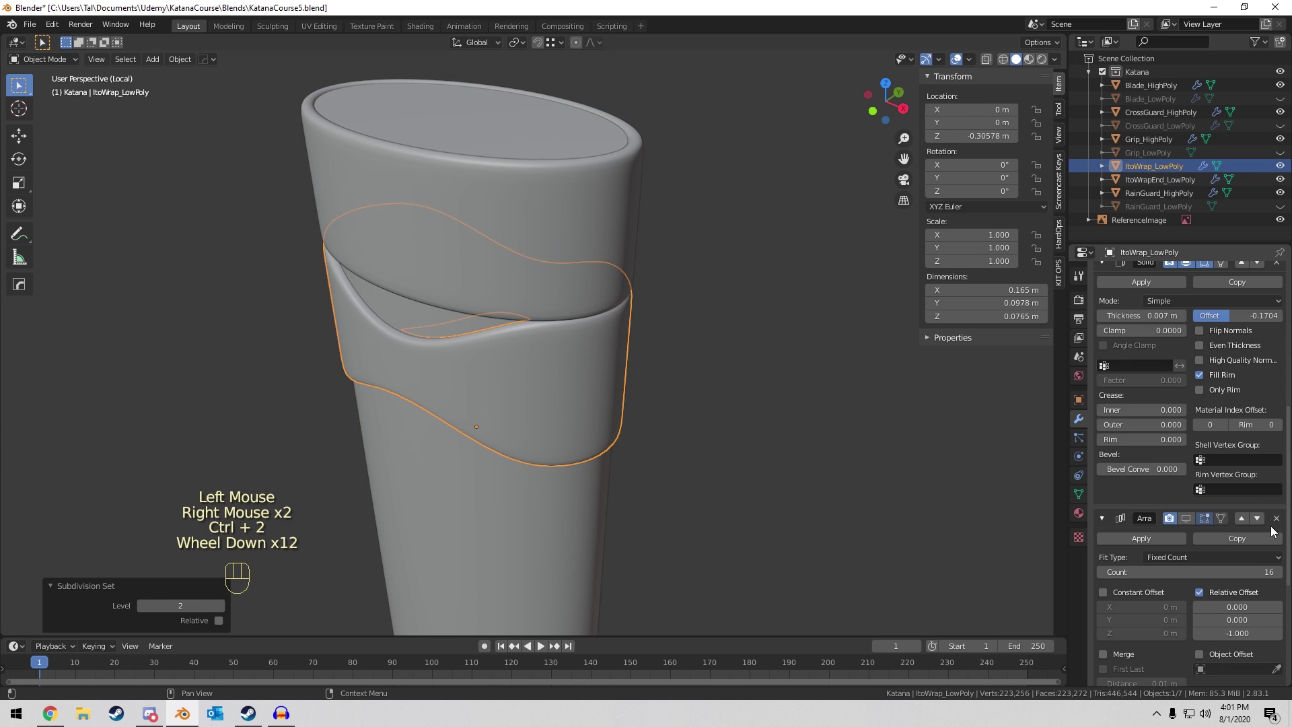
pyautogui.click(1257, 519)
pyautogui.scroll(-2, 559, 321)
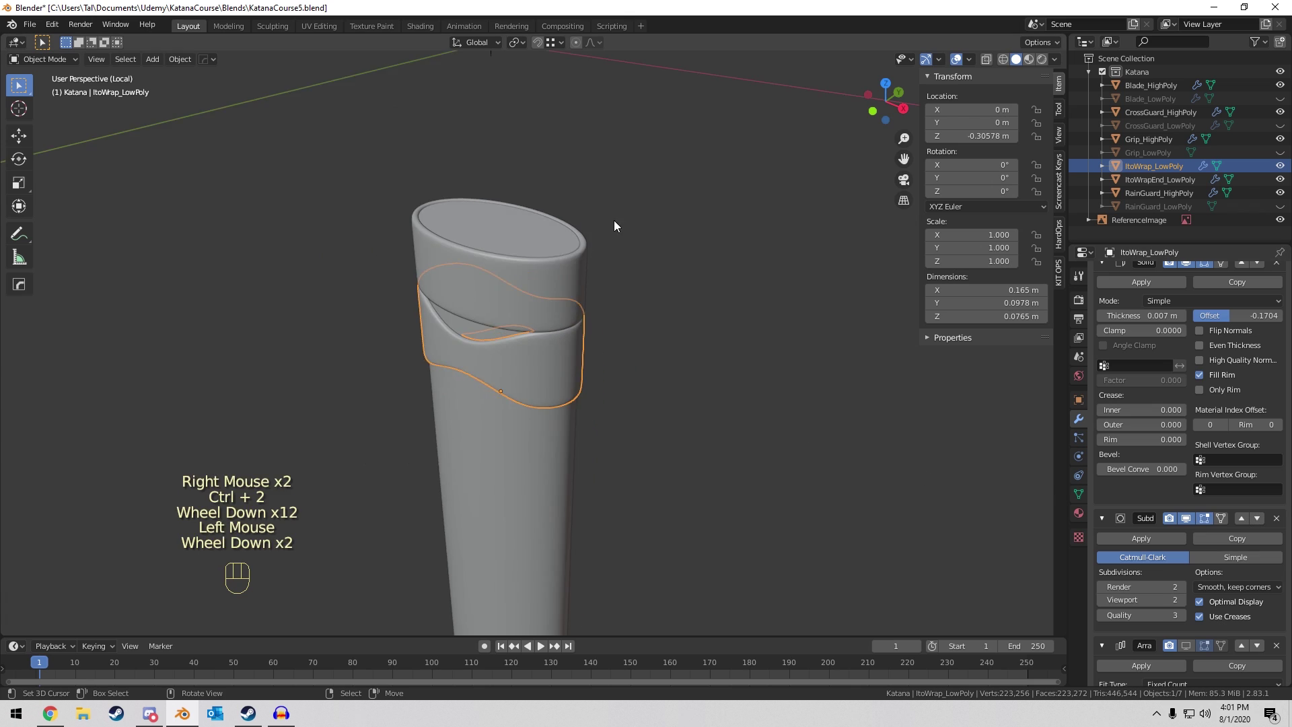
# Turn the Array modifier's viewport display back on for ItoWrap_LowPoly and deselect everything.
pyautogui.moveTo(613, 220); pyautogui.dragTo(635, 244, button='middle')
pyautogui.scroll(-11, 1233, 486)
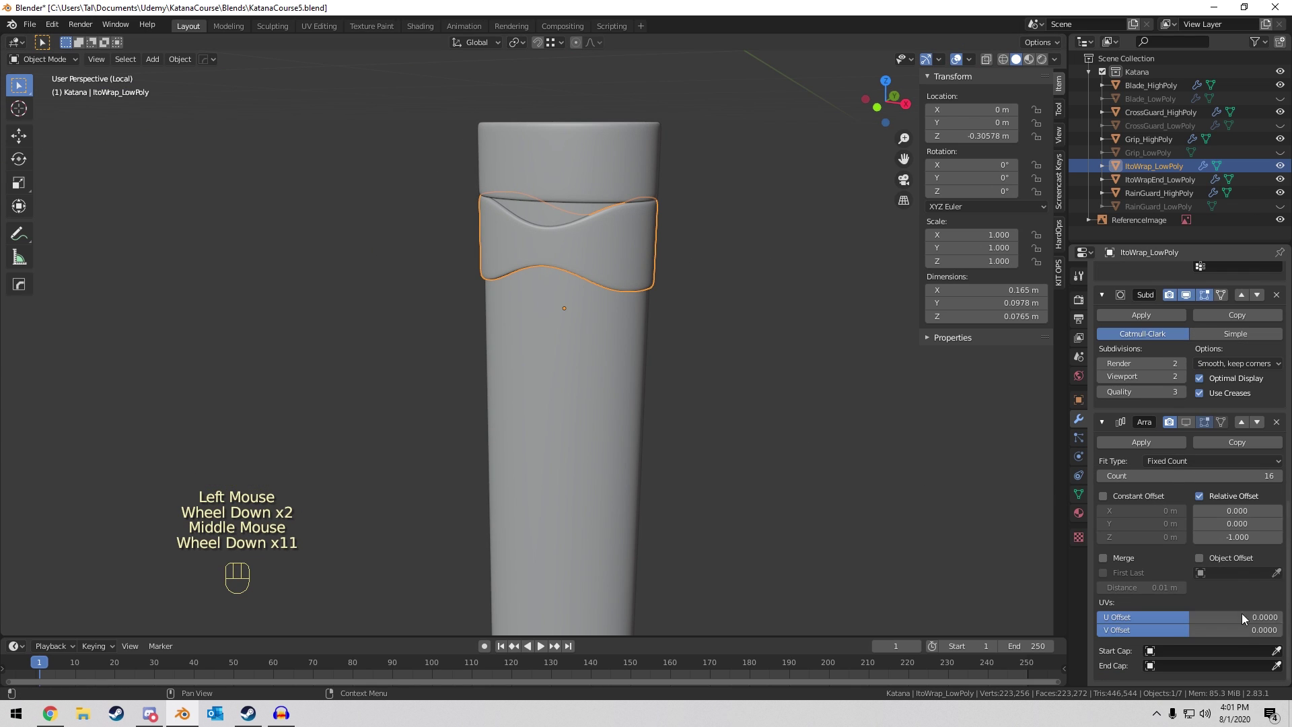
pyautogui.click(1186, 422)
pyautogui.scroll(-4, 712, 324)
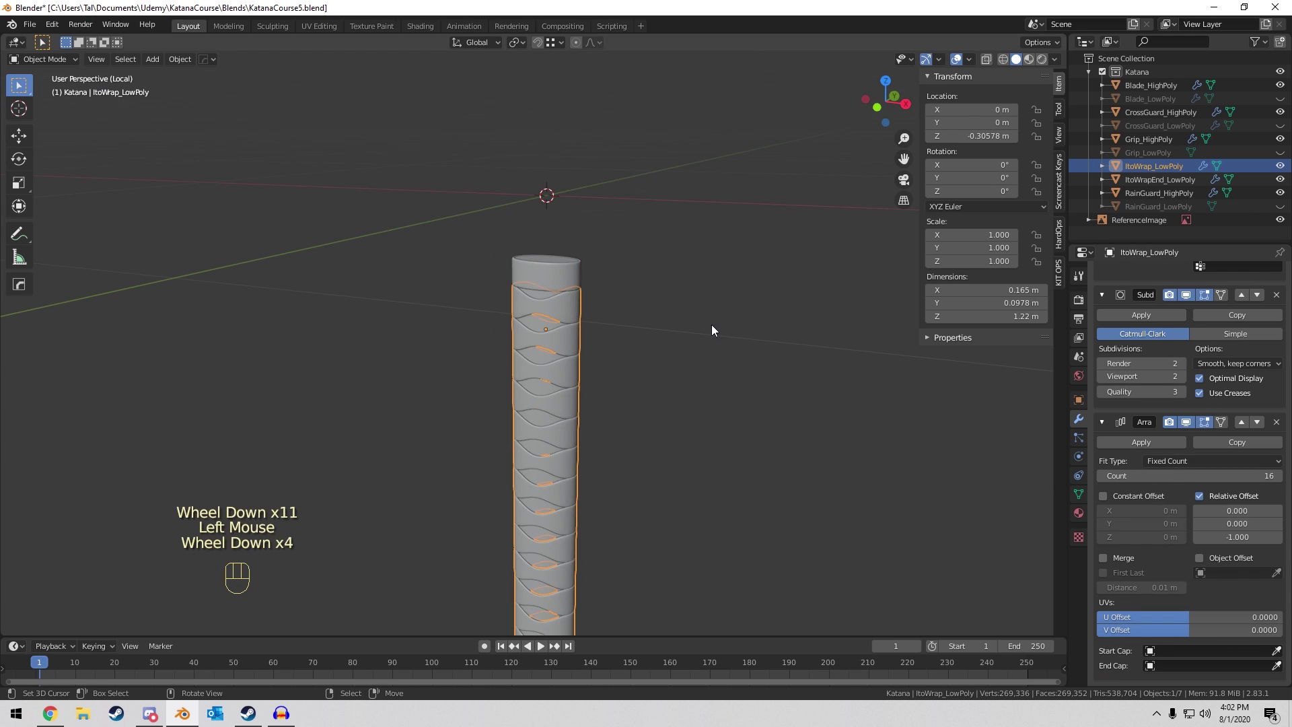
pyautogui.press('a')
pyautogui.press('a')
pyautogui.press('a')
# Examine the repeated wrap along the grip and save the file.
pyautogui.moveTo(701, 414); pyautogui.dragTo(692, 179, button='middle')
pyautogui.scroll(-3, 671, 311)
pyautogui.scroll(2, 671, 277)
pyautogui.scroll(3, 691, 179)
pyautogui.press('a')
pyautogui.press('a')
pyautogui.press('a')
pyautogui.moveTo(709, 133); pyautogui.dragTo(697, 273, button='middle')
pyautogui.hotkey('ctrl', 's')
pyautogui.scroll(-2, 720, 237)
pyautogui.scroll(1, 493, 358)
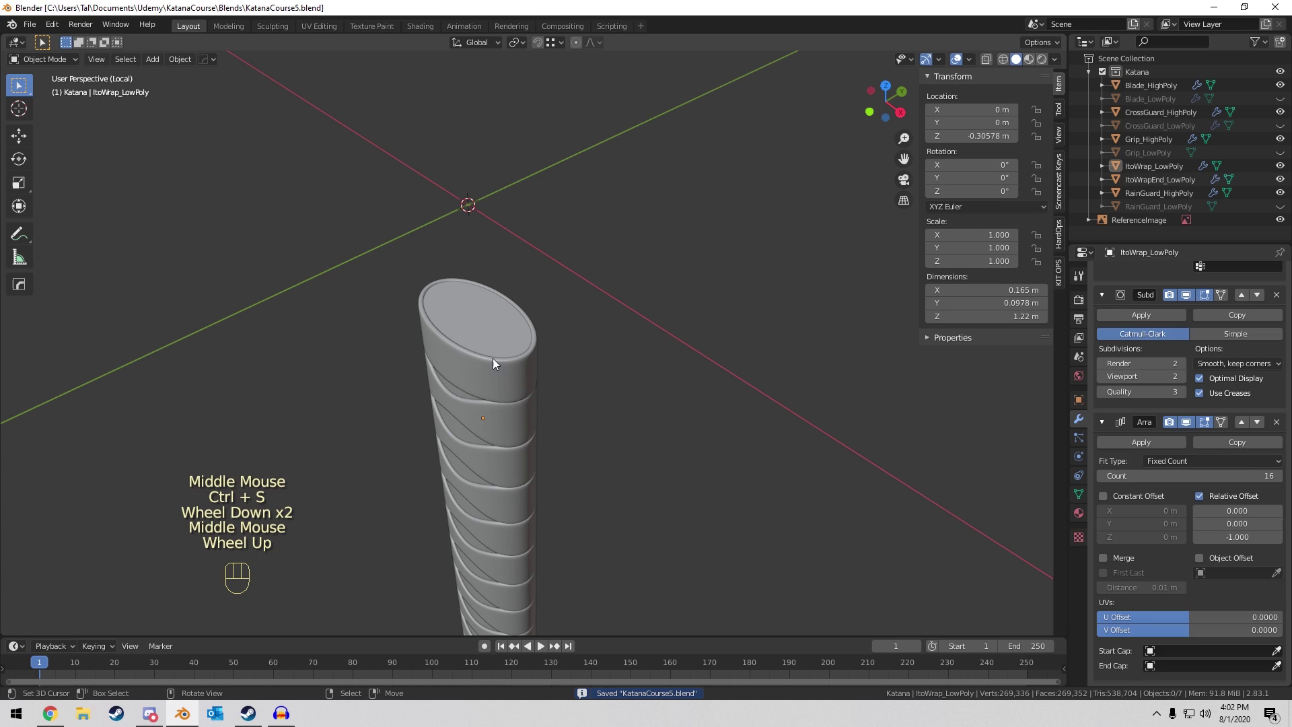
# Open the mesh of ItoWrapEnd_LowPoly for editing in edge select mode with nothing selected.
pyautogui.rightClick(493, 358)
pyautogui.press('Tab')
pyautogui.moveTo(492, 357); pyautogui.dragTo(610, 317, button='middle')
pyautogui.scroll(2, 610, 317)
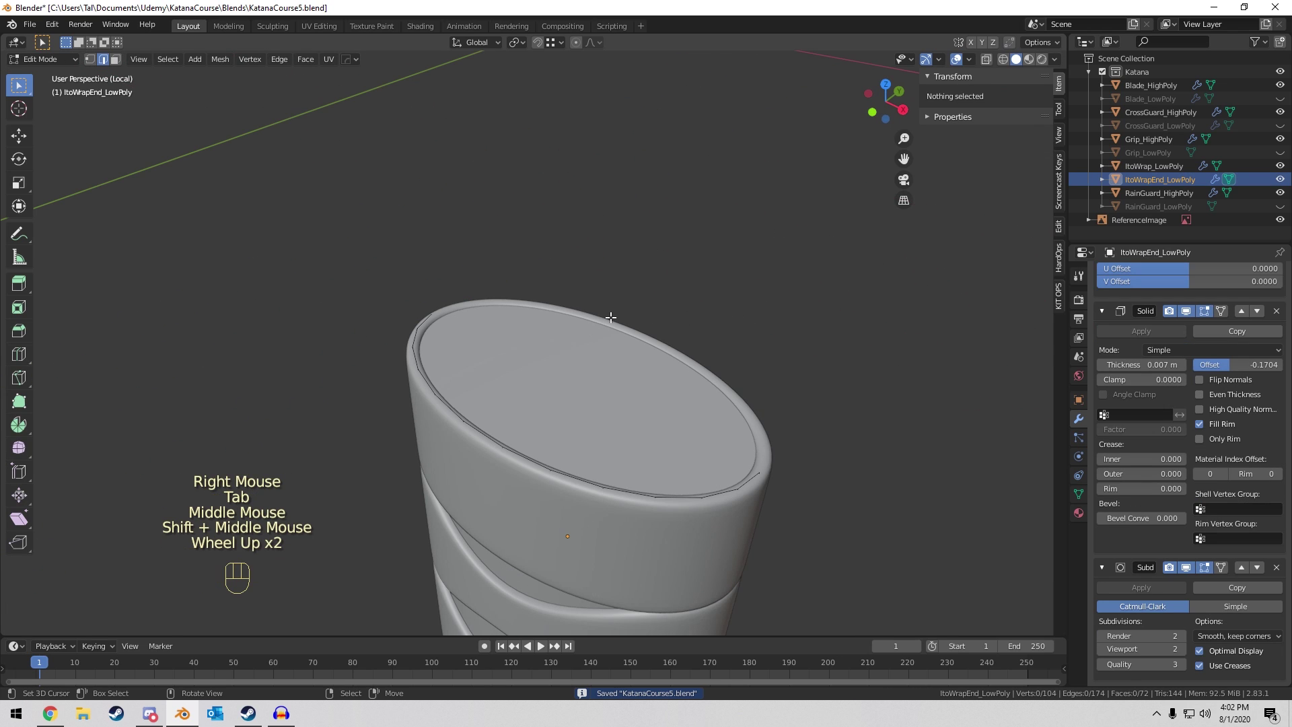
pyautogui.press('2')
pyautogui.press('a')
pyautogui.press('a')
pyautogui.press('a')
pyautogui.press('a')
pyautogui.press('a')
pyautogui.press('2')
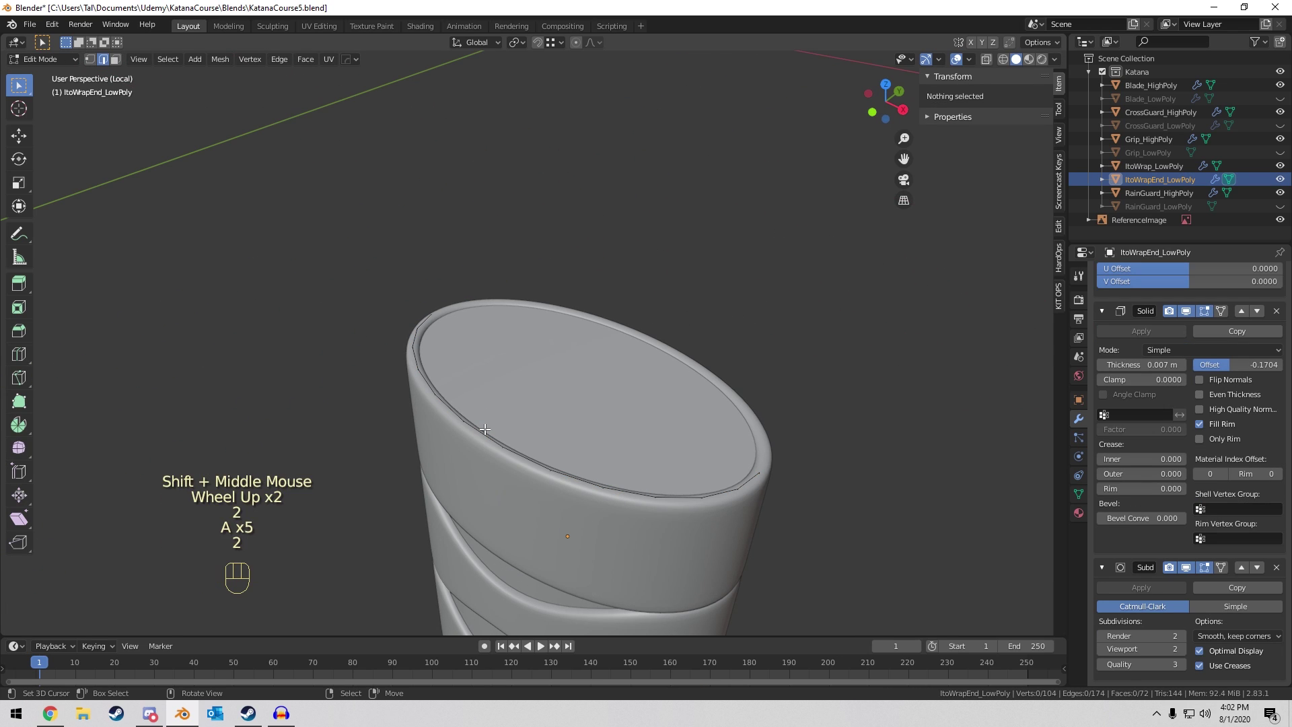
# Select the upper and lower edge loops of the grip's upper end band.
pyautogui.keyDown('alt'); pyautogui.rightClick(483, 431); pyautogui.keyUp('alt')
pyautogui.moveTo(483, 431)
pyautogui.mouseDown(button='middle')
pyautogui.moveTo(480, 414)
pyautogui.moveTo(447, 403)
pyautogui.mouseUp(button='middle')
pyautogui.press('z')
pyautogui.keyDown('alt'); pyautogui.keyDown('shift'); pyautogui.rightClick(462, 289); pyautogui.keyUp('shift'); pyautogui.keyUp('alt')
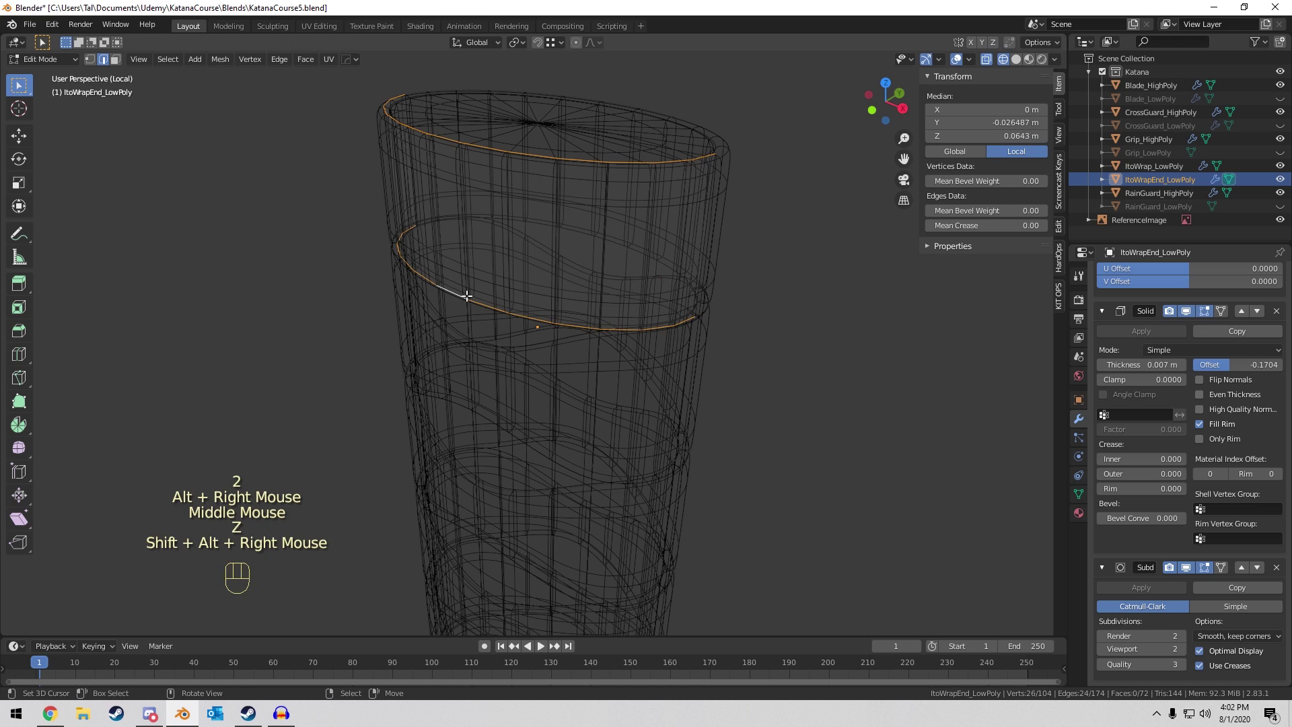
pyautogui.press('z')
pyautogui.keyDown('shift'); pyautogui.moveTo(654, 296); pyautogui.dragTo(734, 173, button='middle'); pyautogui.keyUp('shift')
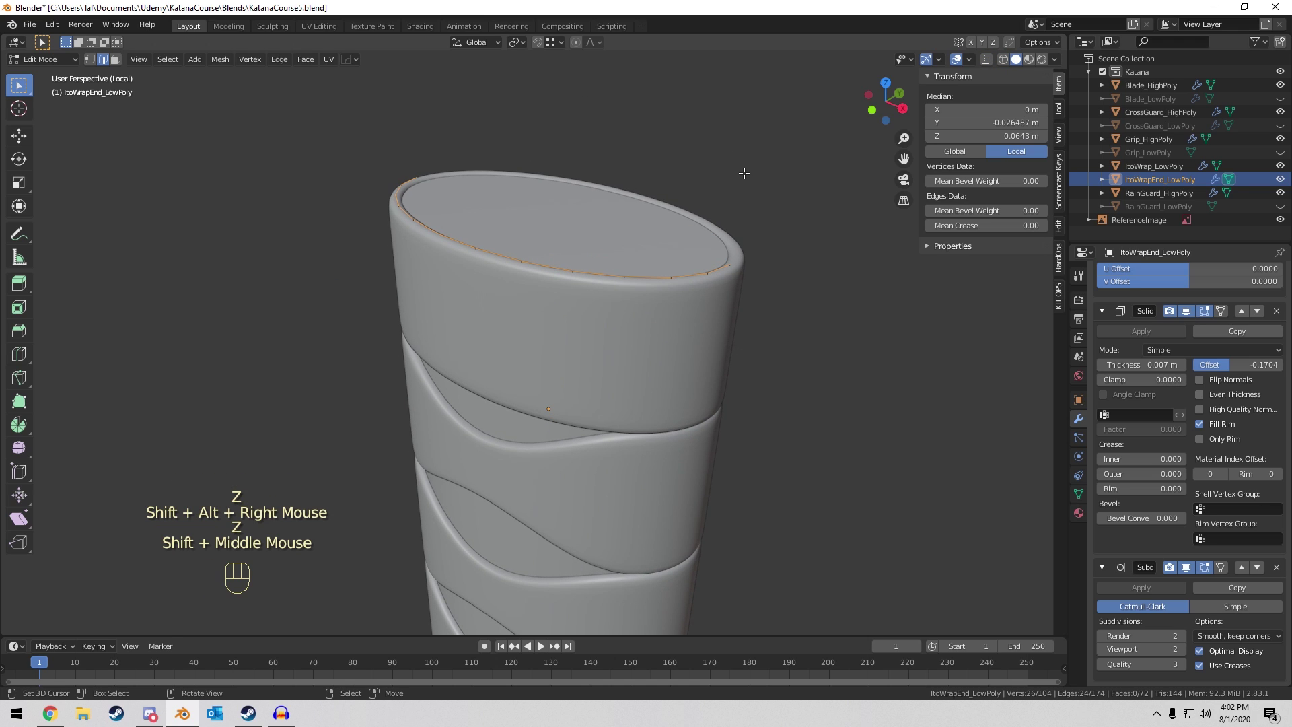
# Select only the grip's upper end band with a box selection in the front wireframe view.
pyautogui.press('a')
pyautogui.press('KP_1')
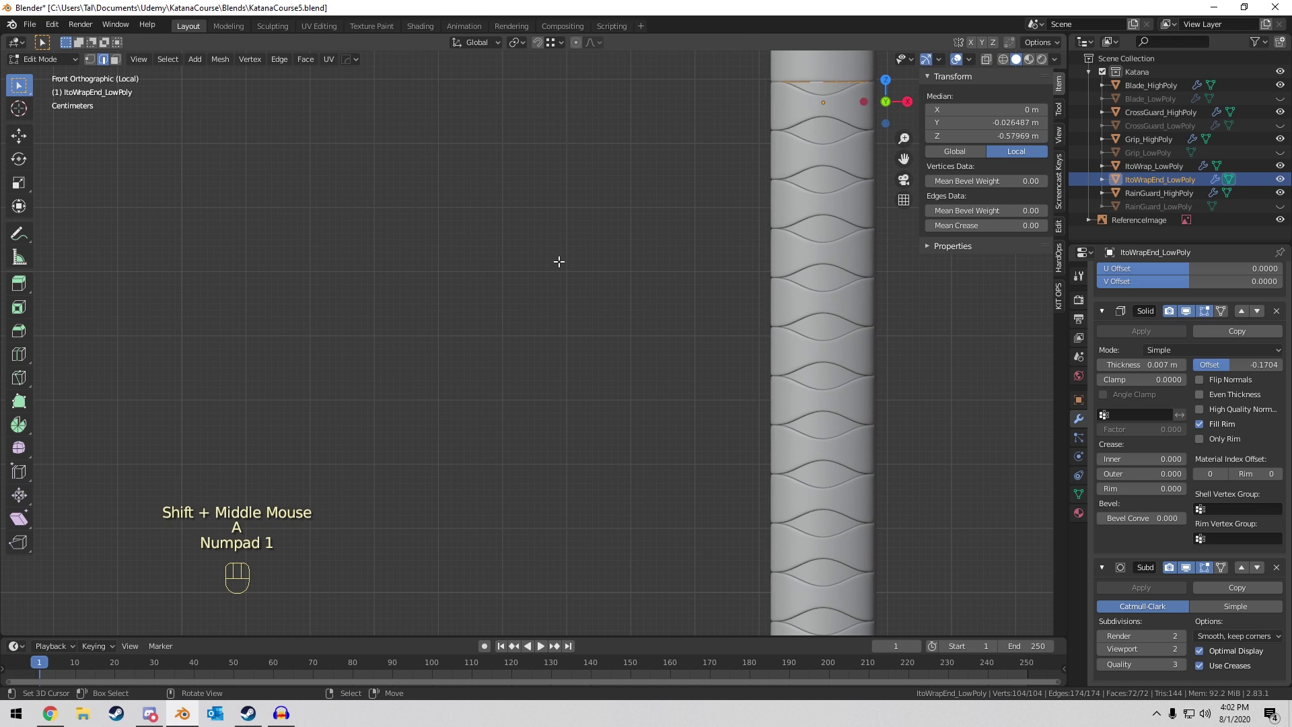
pyautogui.keyDown('shift'); pyautogui.moveTo(556, 262); pyautogui.dragTo(389, 471, button='middle'); pyautogui.keyUp('shift')
pyautogui.scroll(3, 389, 470)
pyautogui.press('a')
pyautogui.press('a')
pyautogui.press('a')
pyautogui.press('z')
pyautogui.keyDown('shift'); pyautogui.moveTo(569, 258); pyautogui.dragTo(547, 335, button='middle'); pyautogui.keyUp('shift')
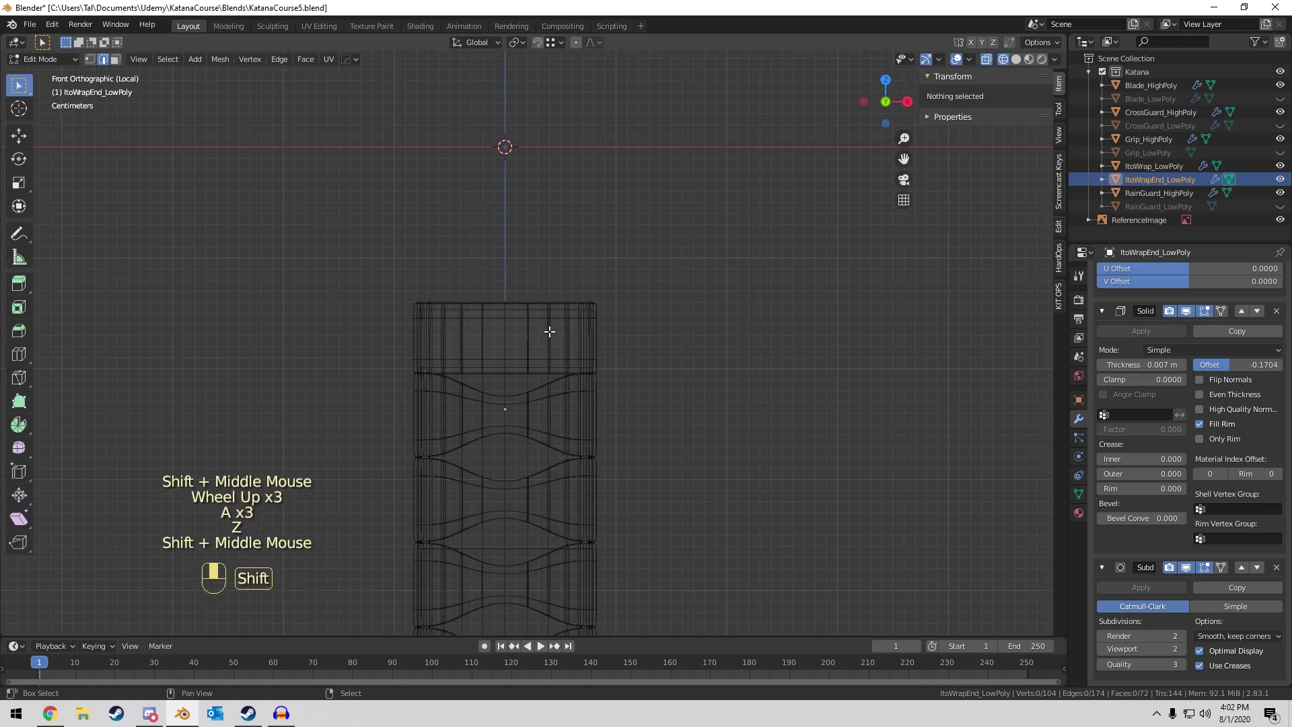
pyautogui.keyDown('shift'); pyautogui.scroll(1, 357, 280); pyautogui.keyUp('shift')
pyautogui.scroll(1, 357, 280)
pyautogui.press('b')
pyautogui.moveTo(337, 259); pyautogui.dragTo(592, 363)
pyautogui.scroll(2, 678, 306)
# Try scaling the upper end band to 0.718 along Z and moving it vertically.
pyautogui.press('s')
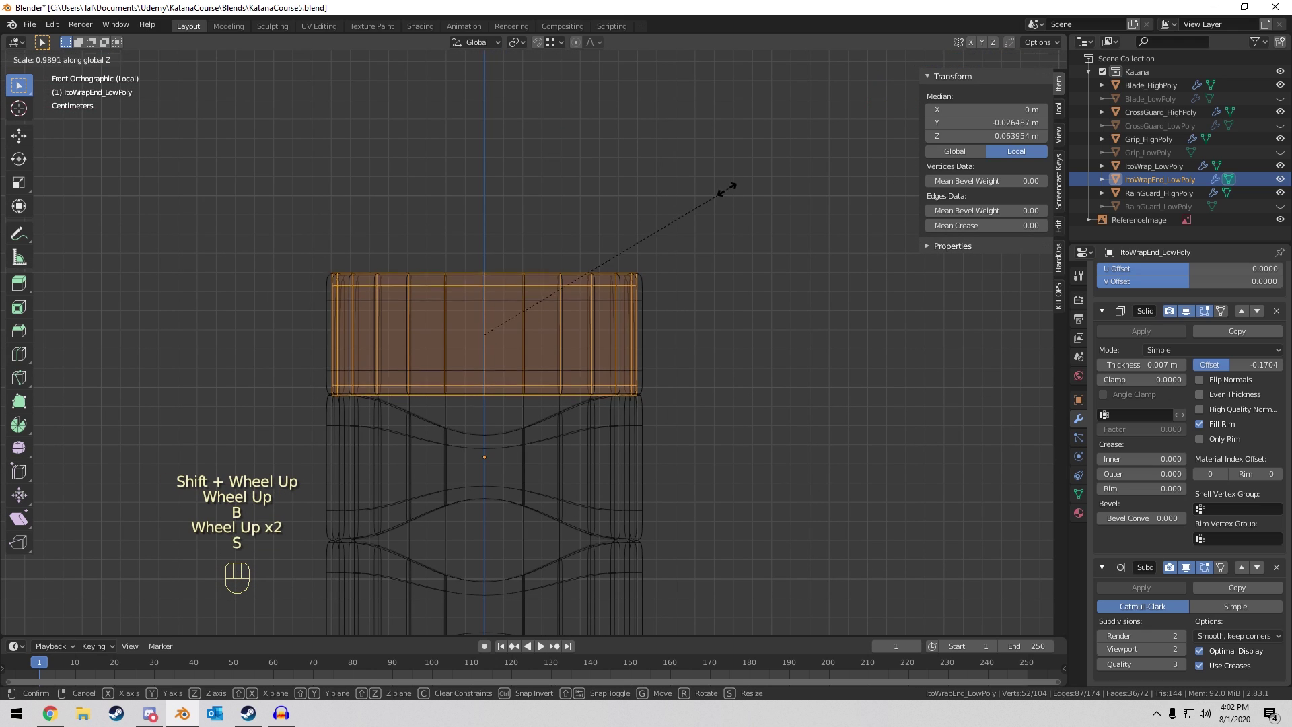
pyautogui.click(678, 260)
pyautogui.press('g')
pyautogui.rightClick(742, 259)
pyautogui.press('z')
pyautogui.press('g')
pyautogui.press('z')
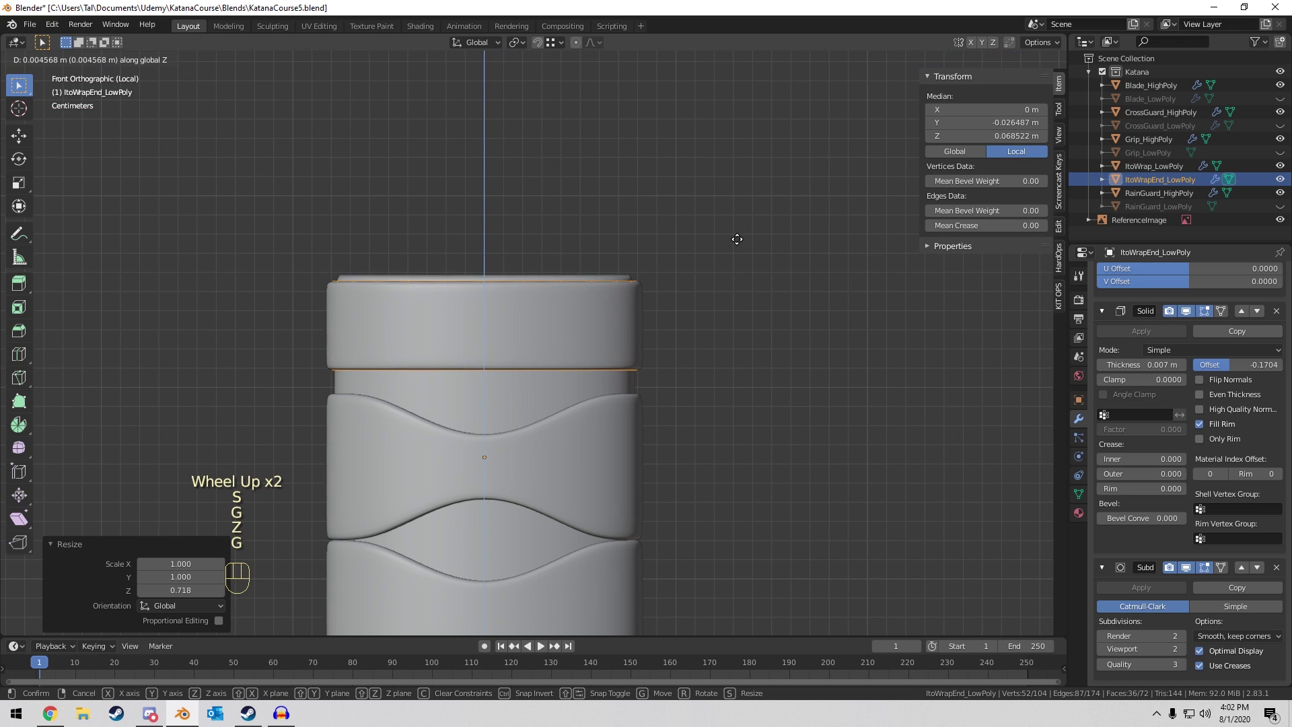
pyautogui.click(740, 263)
# Undo the vertical move and Z scaling of the upper end band.
pyautogui.scroll(4, 712, 240)
pyautogui.keyDown('shift'); pyautogui.moveTo(740, 263); pyautogui.dragTo(813, 418, button='middle'); pyautogui.keyUp('shift')
pyautogui.hotkey('ctrl', 'z')
pyautogui.hotkey('ctrl', 'z')
pyautogui.hotkey('ctrl', 'z')
# Select the vertices along the upper end band's top rim in wireframe vertex select mode.
pyautogui.press('z')
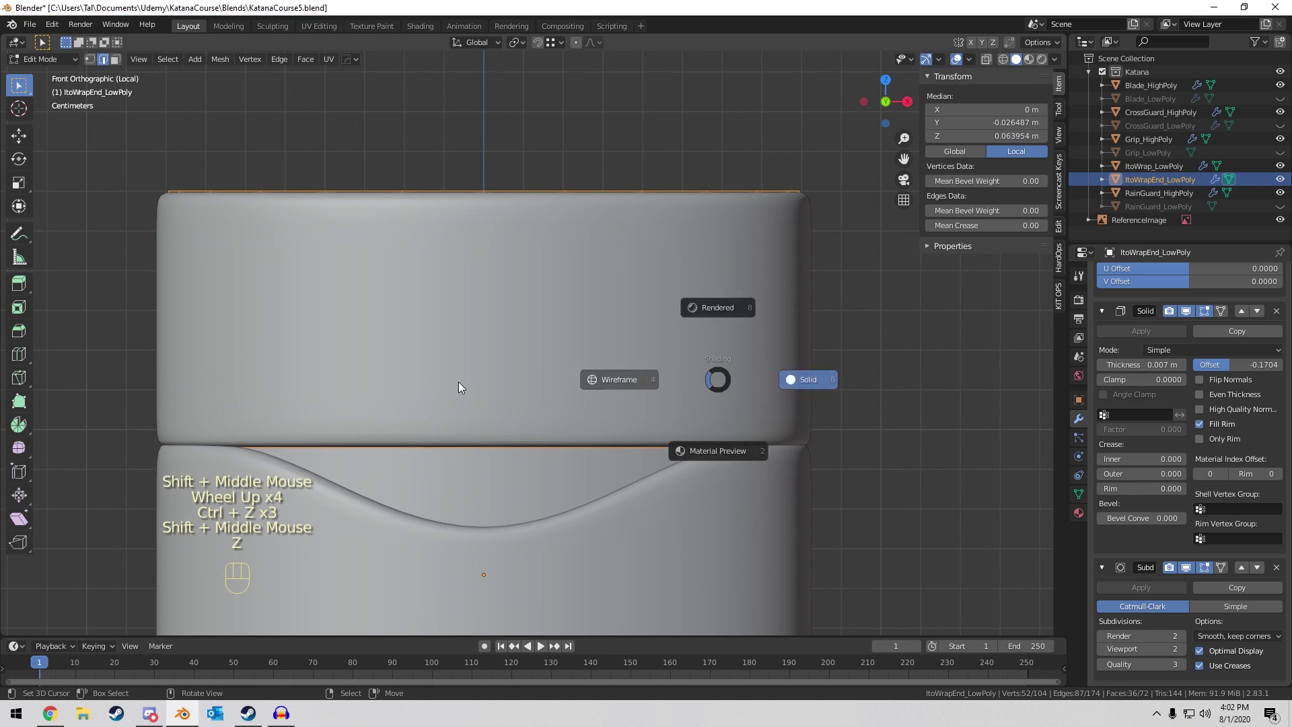
pyautogui.press('1')
pyautogui.press('1')
pyautogui.press('1')
pyautogui.press('a')
pyautogui.press('a')
pyautogui.press('a')
pyautogui.press('b')
pyautogui.moveTo(135, 156); pyautogui.dragTo(845, 268)
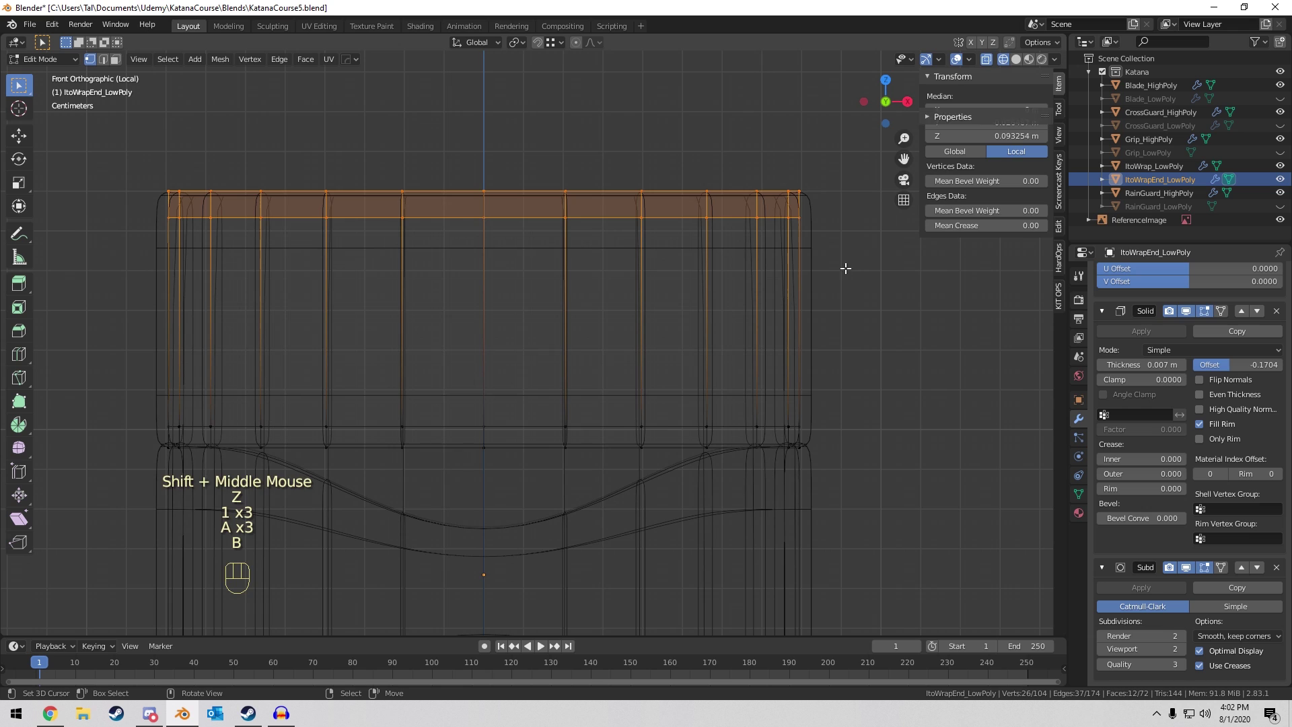
# Lower the upper end band's top rim by about 0.0066 m along Z.
pyautogui.press('z')
pyautogui.press('g')
pyautogui.press('z')
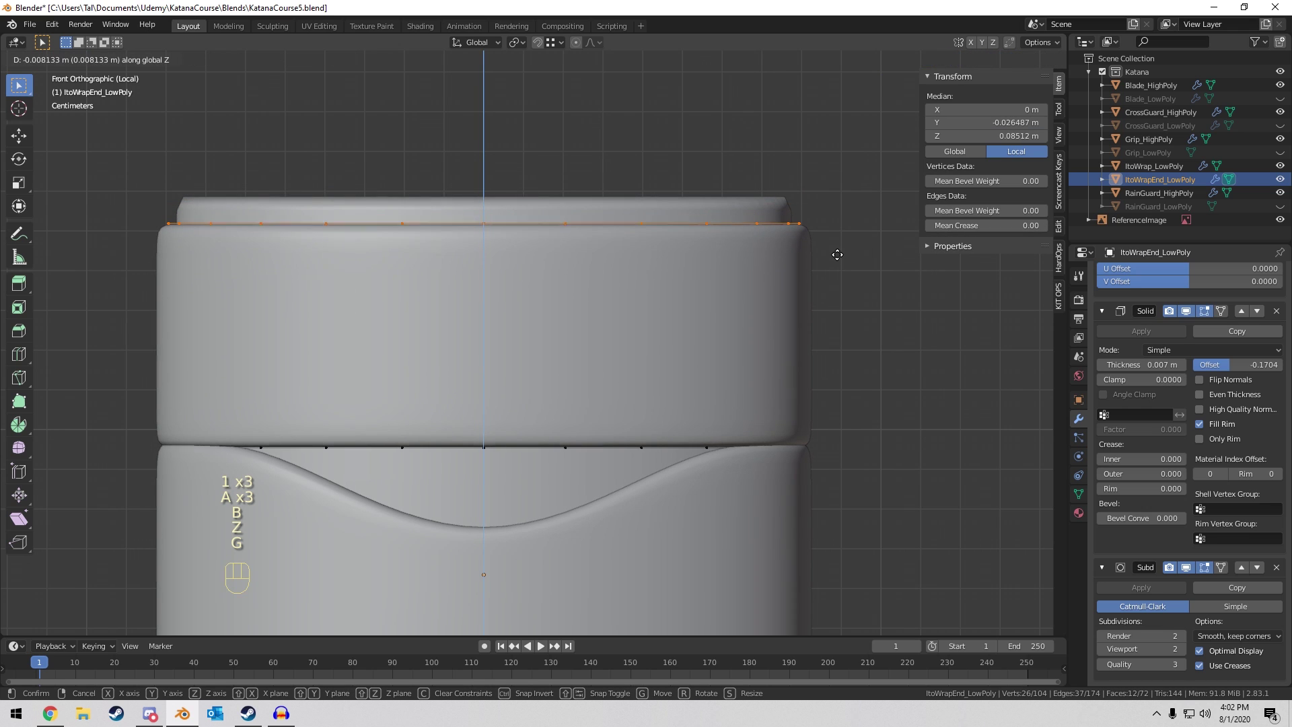
pyautogui.click(837, 251)
# Select the vertices along the lower end band's bottom rim in the front wireframe view.
pyautogui.scroll(-7, 836, 252)
pyautogui.keyDown('shift'); pyautogui.moveTo(837, 252); pyautogui.dragTo(574, 297, button='middle'); pyautogui.keyUp('shift')
pyautogui.scroll(-6, 580, 404)
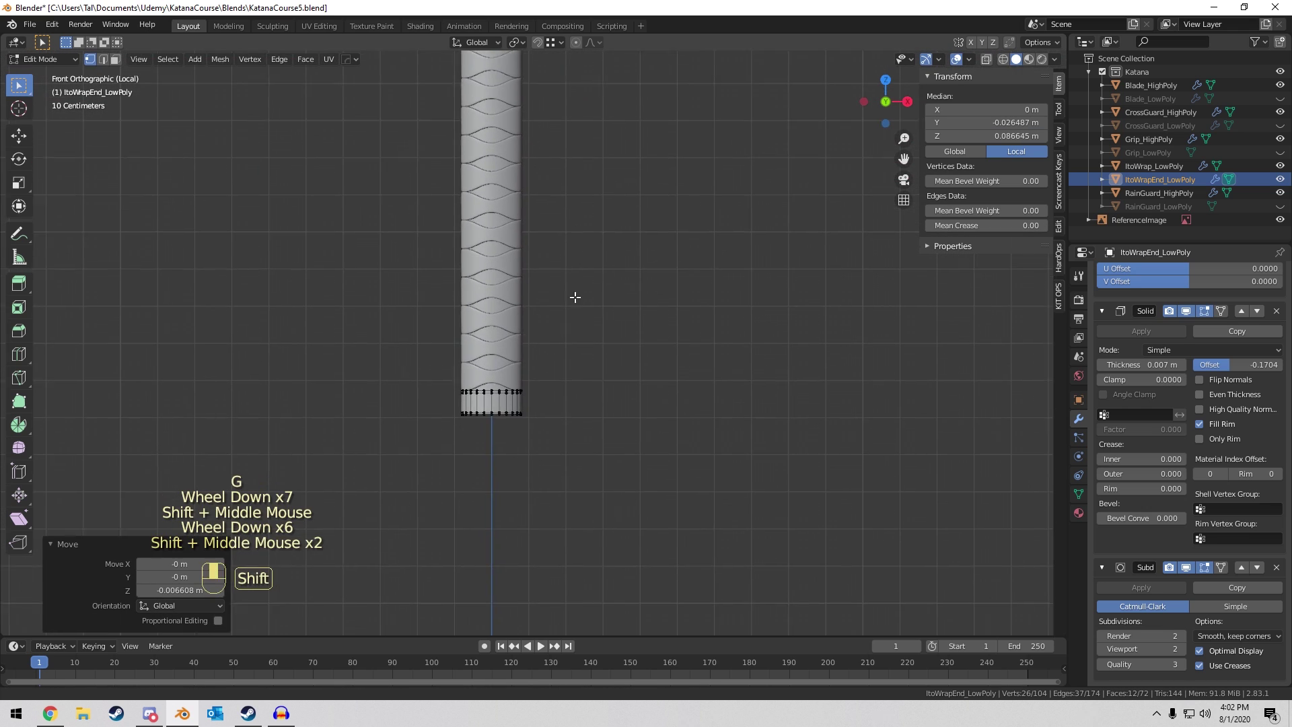
pyautogui.scroll(7, 542, 239)
pyautogui.keyDown('shift'); pyautogui.moveTo(542, 240); pyautogui.dragTo(657, 453, button='middle'); pyautogui.keyUp('shift')
pyautogui.scroll(3, 657, 453)
pyautogui.press('a')
pyautogui.press('a')
pyautogui.press('a')
pyautogui.press('z')
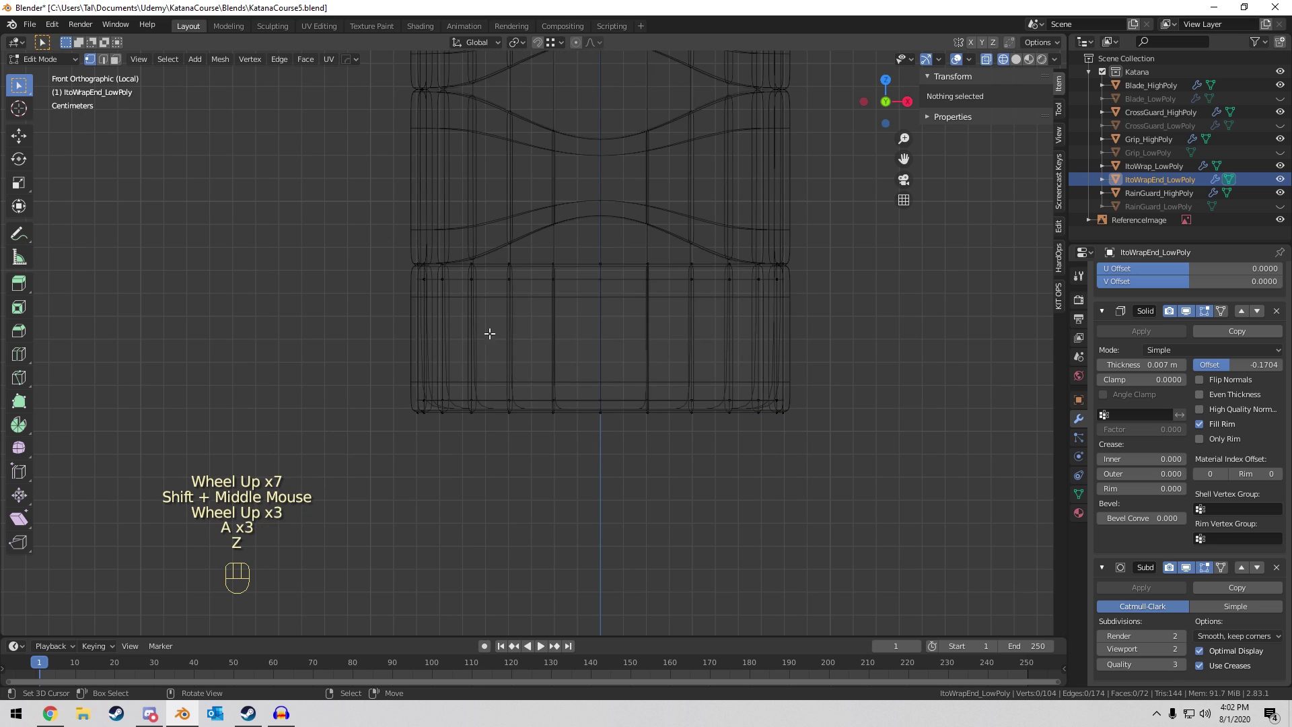
pyautogui.press('a')
pyautogui.press('a')
pyautogui.press('a')
pyautogui.press('c')
pyautogui.moveTo(404, 409); pyautogui.dragTo(849, 405)
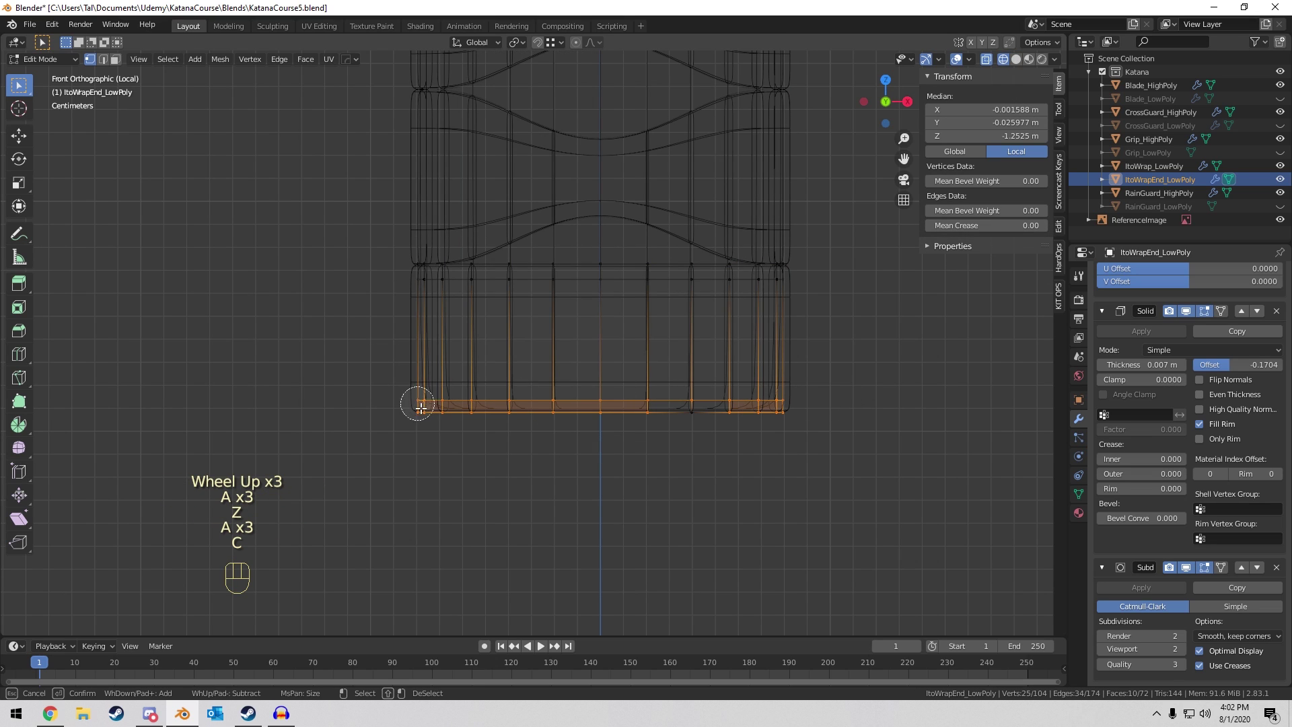
pyautogui.moveTo(402, 402); pyautogui.dragTo(865, 444)
pyautogui.press('b')
# Raise the lower end band's bottom rim along Z, return to solid shading and leave Edit Mode with nothing selected.
pyautogui.press('g')
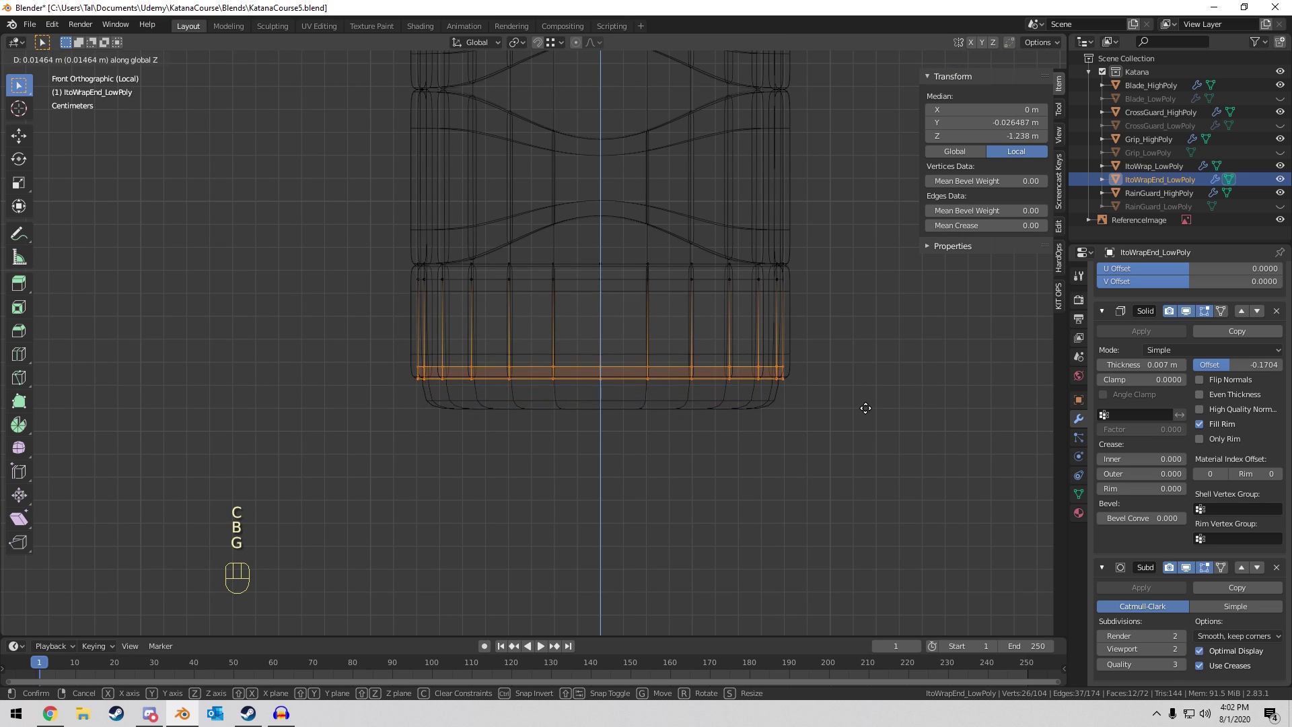
pyautogui.click(861, 404)
pyautogui.press('z')
pyautogui.click(949, 408)
pyautogui.press('Tab')
pyautogui.press('a')
pyautogui.press('a')
pyautogui.press('a')
# Examine the whole wrapped grip and its end bands from a perspective view.
pyautogui.scroll(-3, 827, 296)
pyautogui.scroll(-3, 827, 261)
pyautogui.moveTo(827, 261); pyautogui.dragTo(737, 416, button='middle')
pyautogui.scroll(-4, 793, 237)
pyautogui.scroll(-5, 651, 323)
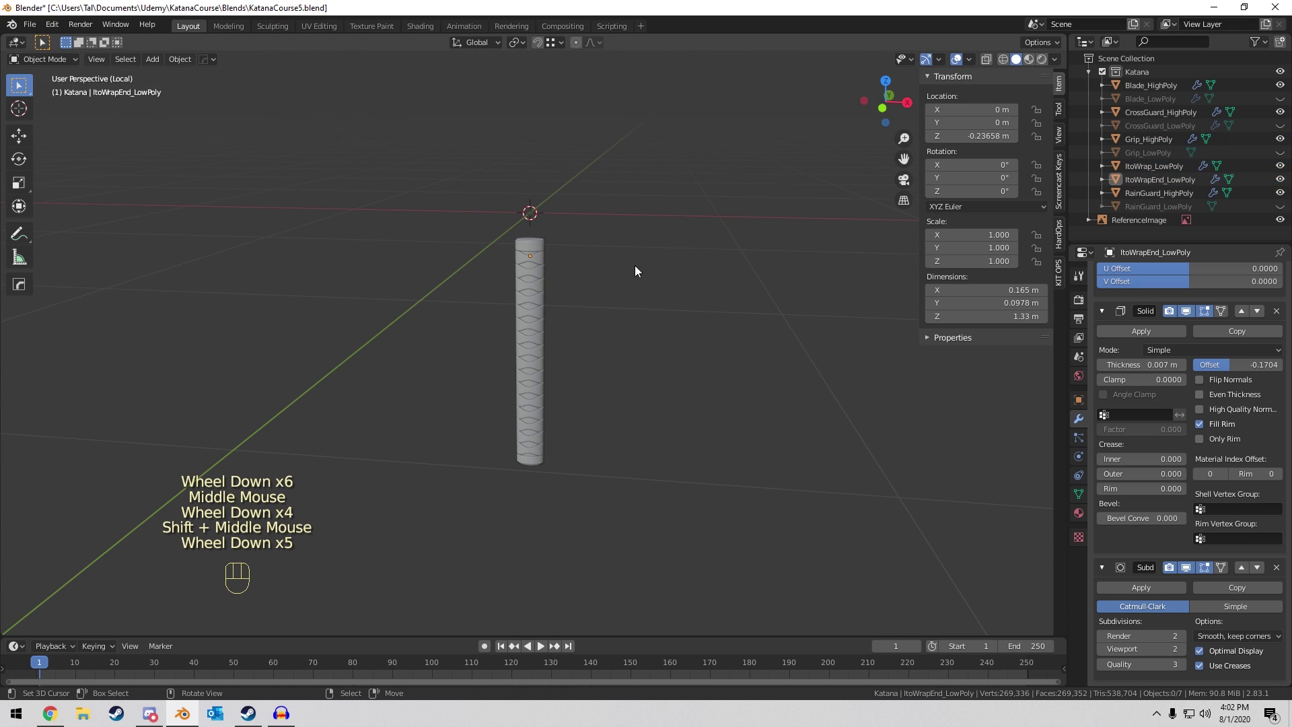
pyautogui.moveTo(634, 269); pyautogui.dragTo(635, 265, button='middle')
pyautogui.scroll(4, 628, 196)
pyautogui.scroll(2, 582, 422)
pyautogui.keyDown('shift'); pyautogui.moveTo(628, 196); pyautogui.dragTo(563, 262, button='middle'); pyautogui.keyUp('shift')
pyautogui.scroll(-5, 516, 427)
# Hide Grip_HighPoly and show Grip_LowPoly.
pyautogui.rightClick(541, 362)
pyautogui.press('KP_Decimal')
pyautogui.scroll(5, 547, 192)
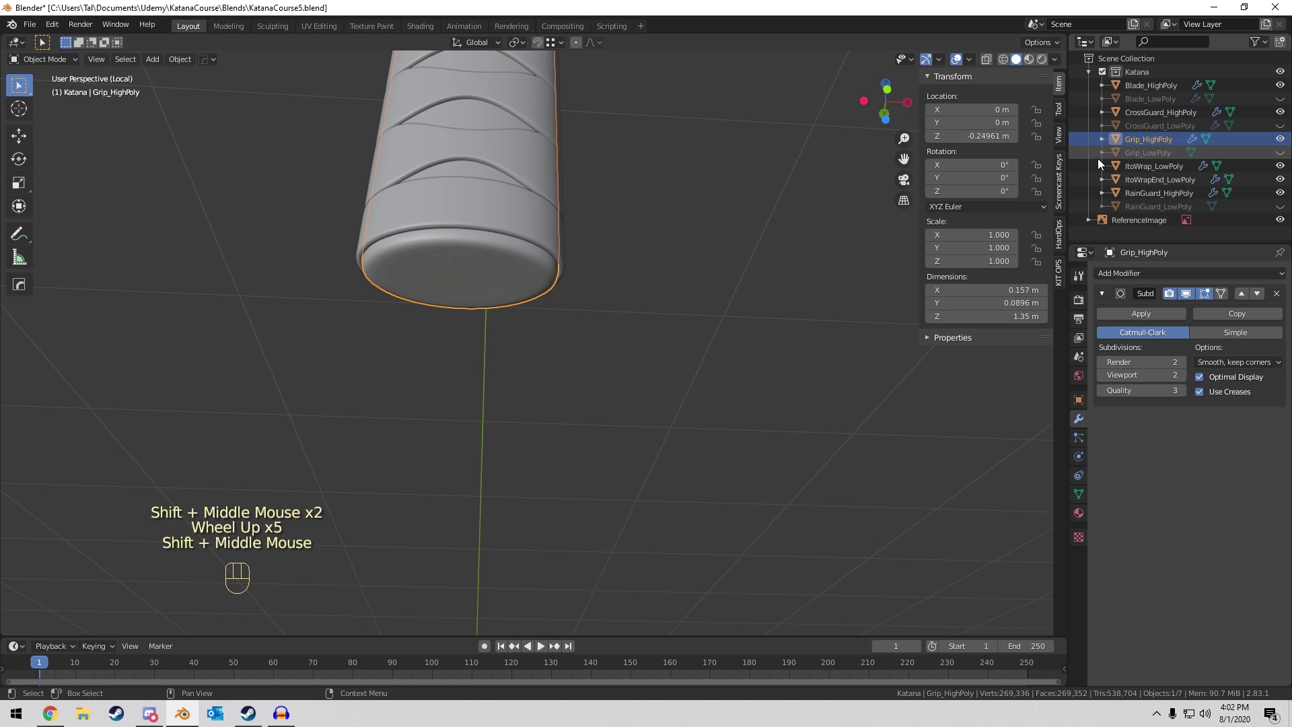
pyautogui.click(1279, 139)
pyautogui.click(1280, 152)
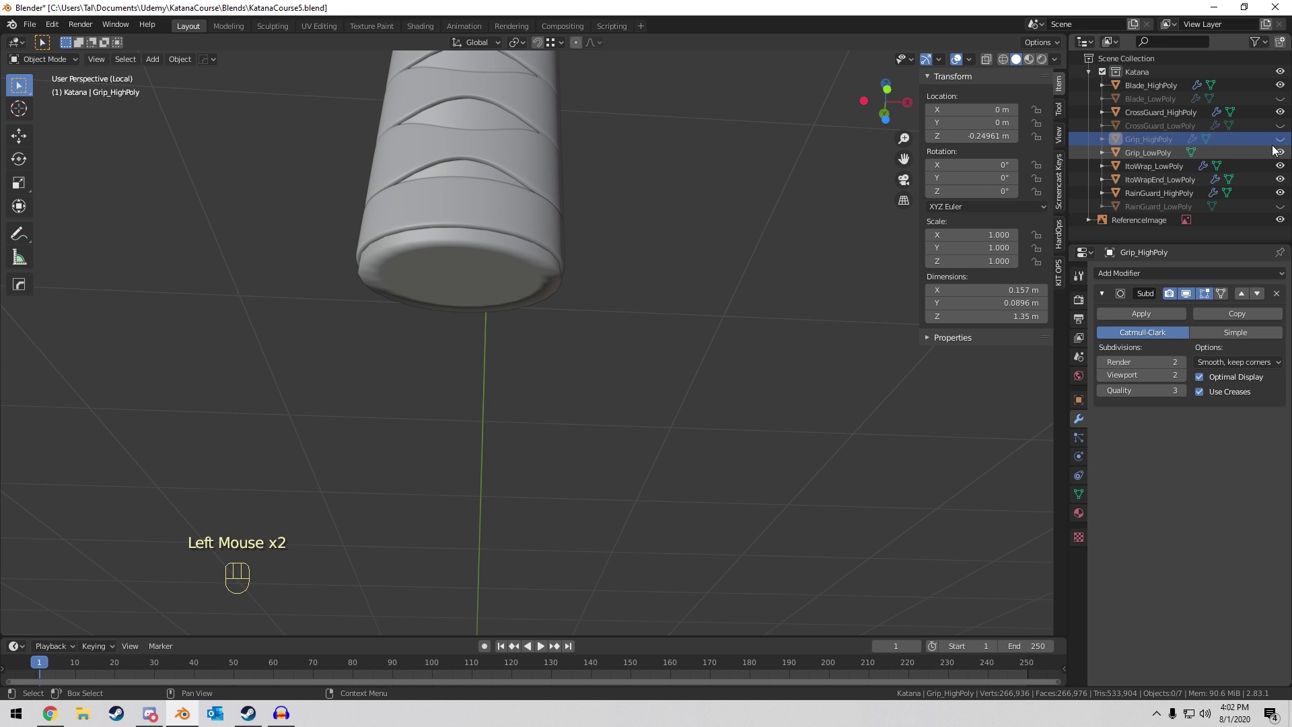
# Isolate Grip_LowPoly and open its mesh for editing in face select mode.
pyautogui.moveTo(505, 272)
pyautogui.keyDown('shift'); pyautogui.mouseDown(button='middle')
pyautogui.moveTo(566, 365)
pyautogui.moveTo(565, 250)
pyautogui.moveTo(579, 216)
pyautogui.moveTo(530, 276)
pyautogui.mouseUp(button='middle'); pyautogui.keyUp('shift')
pyautogui.rightClick(528, 294)
pyautogui.keyDown('shift'); pyautogui.scroll(-1, 528, 294); pyautogui.keyUp('shift')
pyautogui.press('KP_Divide')
pyautogui.press('KP_Divide')
pyautogui.scroll(4, 565, 250)
pyautogui.scroll(3, 530, 275)
pyautogui.press('Tab')
pyautogui.press('3')
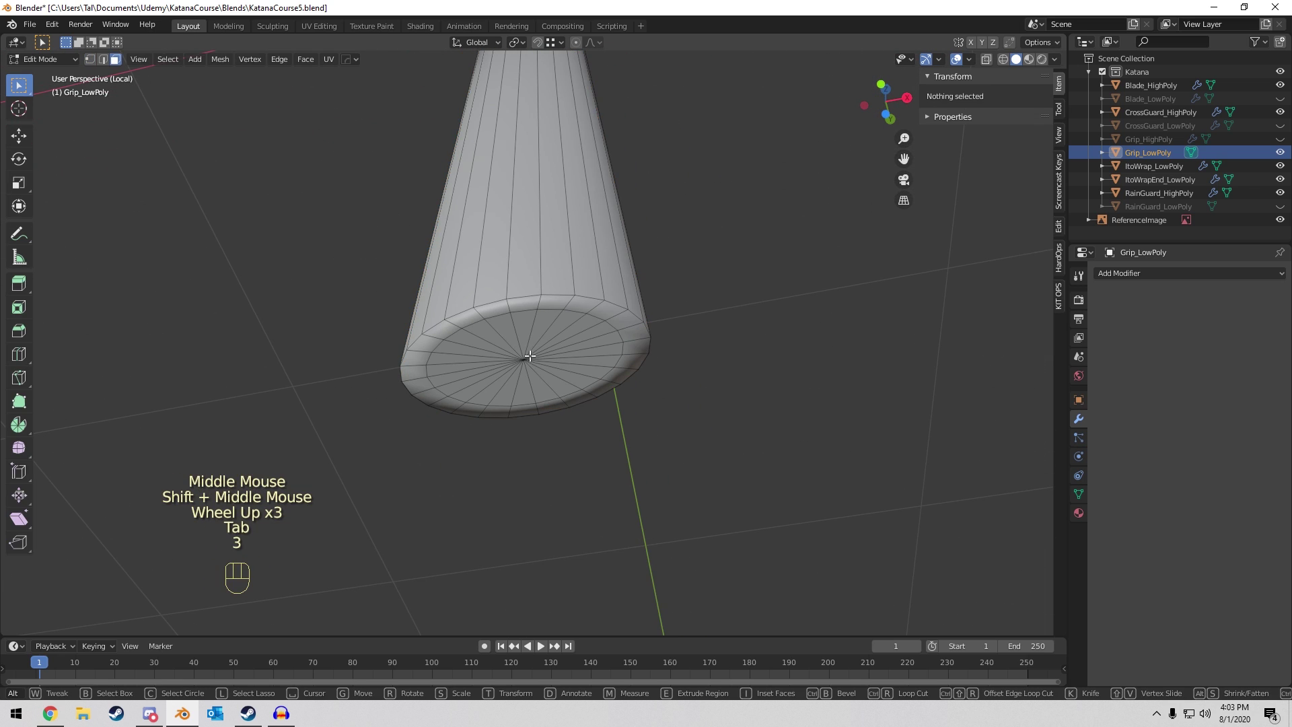
pyautogui.click(539, 360)
pyautogui.press('ctrl+KP_Add')
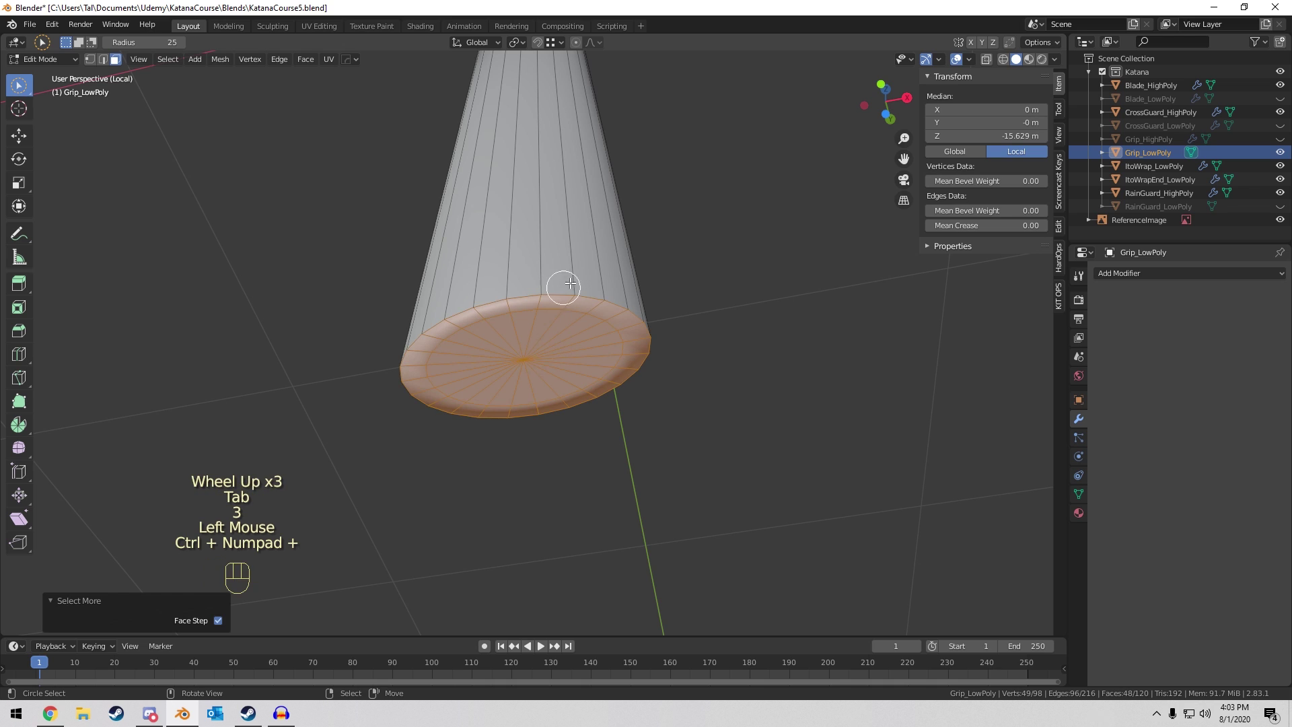
pyautogui.moveTo(570, 283); pyautogui.dragTo(599, 263, button='middle')
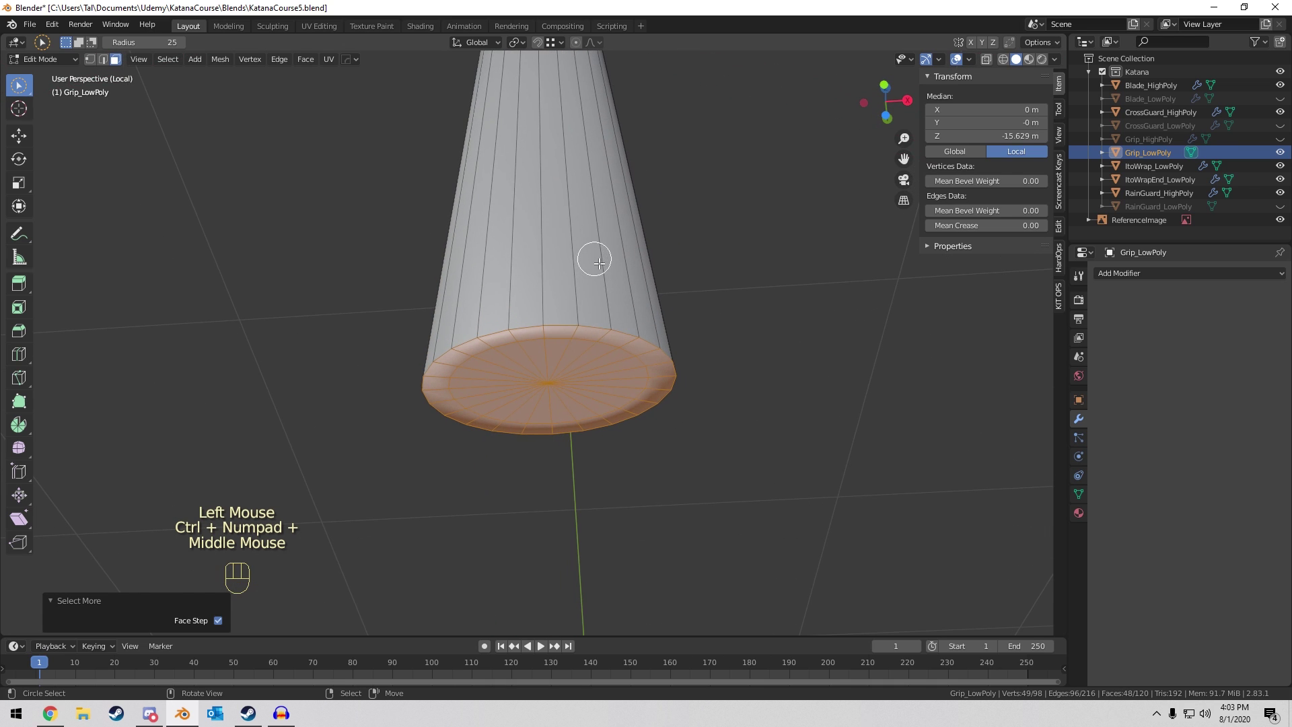
pyautogui.rightClick(658, 294)
pyautogui.press('a')
pyautogui.press('a')
pyautogui.press('a')
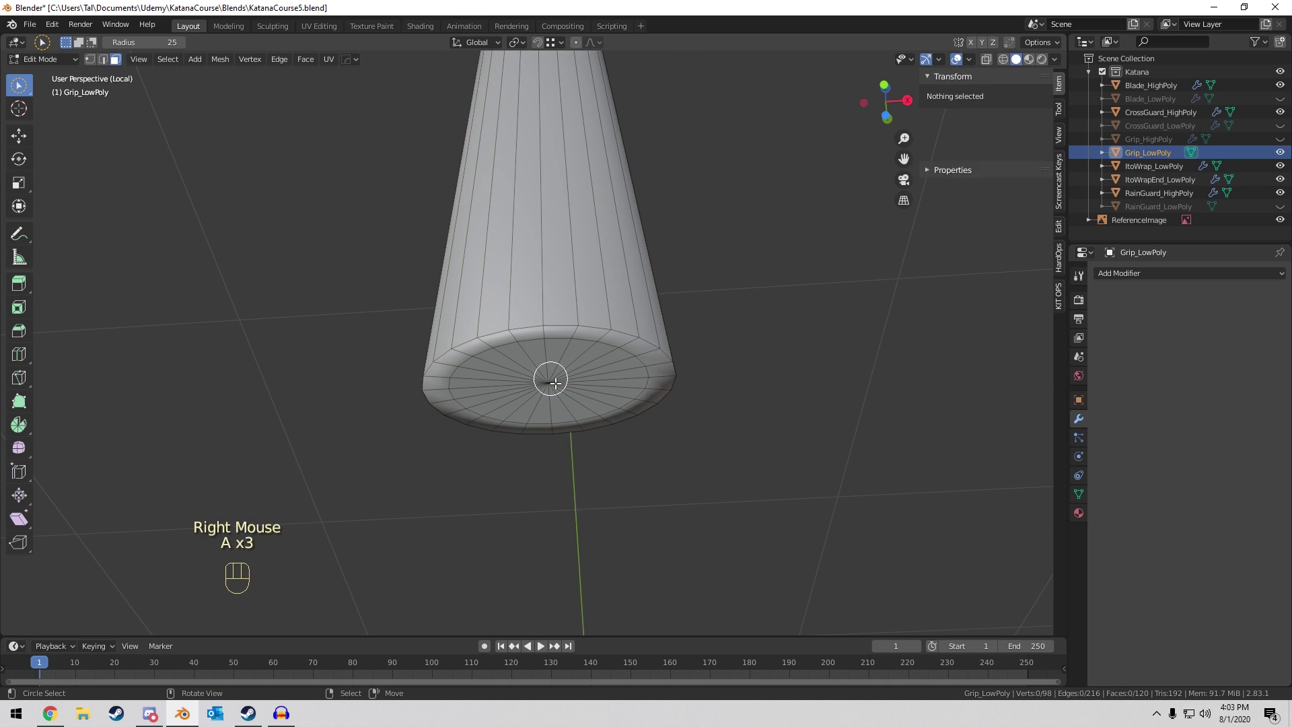
# Select the grip's bottom cap faces, duplicate them in place and separate the copy into its own object.
pyautogui.press('c')
pyautogui.click(555, 383)
pyautogui.press('ctrl+KP_Add')
pyautogui.hotkey('shift', 'd')
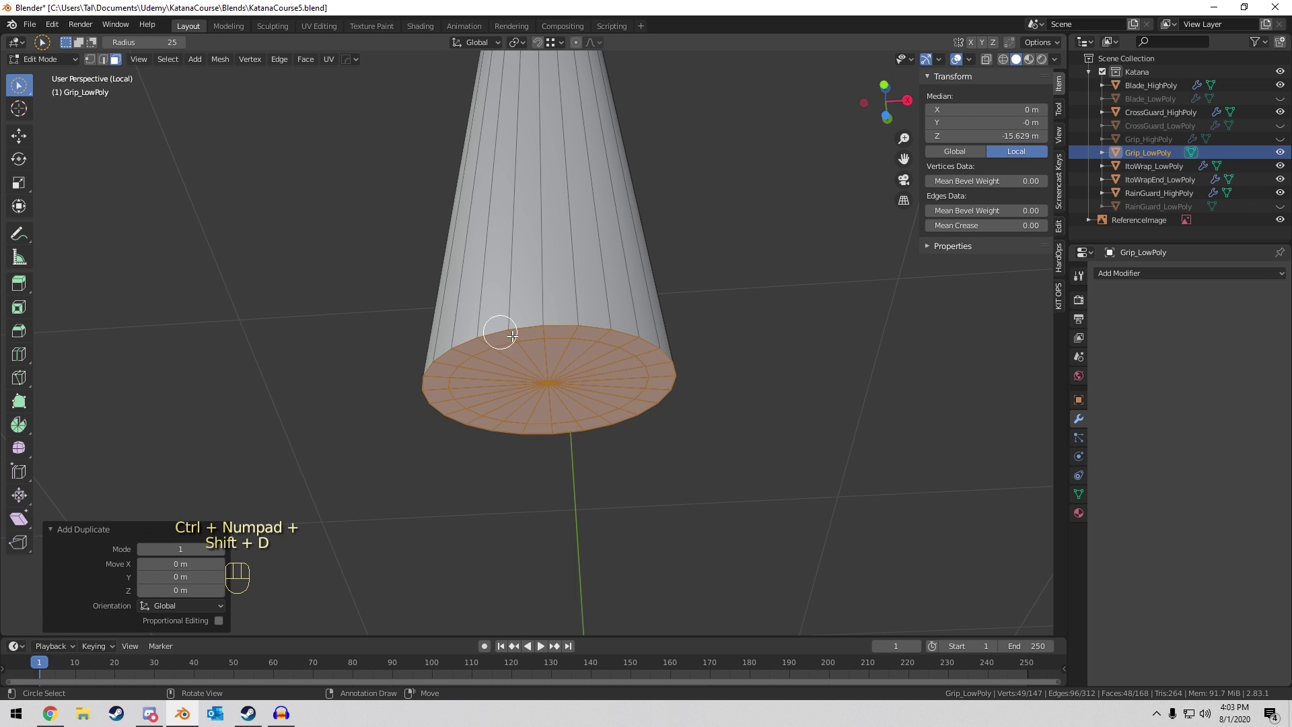
pyautogui.press('p')
pyautogui.click(640, 310)
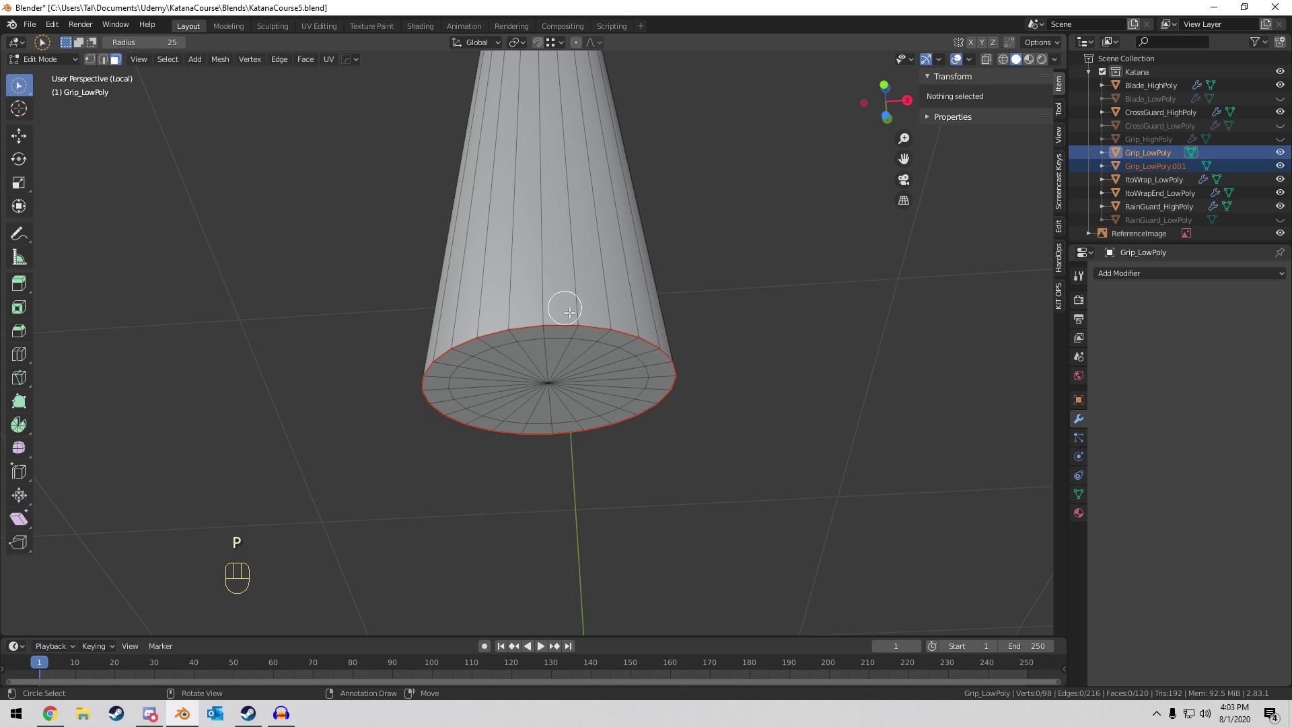
# Switch the active selection tool to Tweak.
pyautogui.scroll(2, 569, 312)
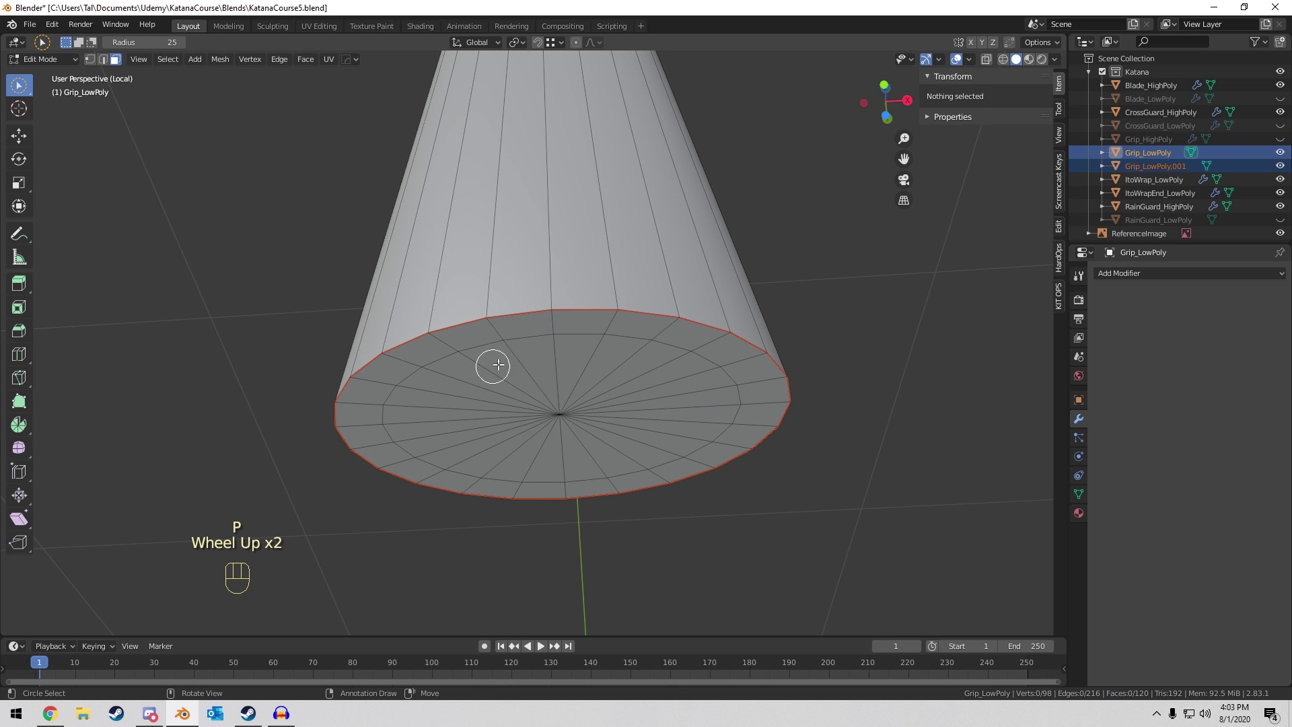
pyautogui.click(18, 88)
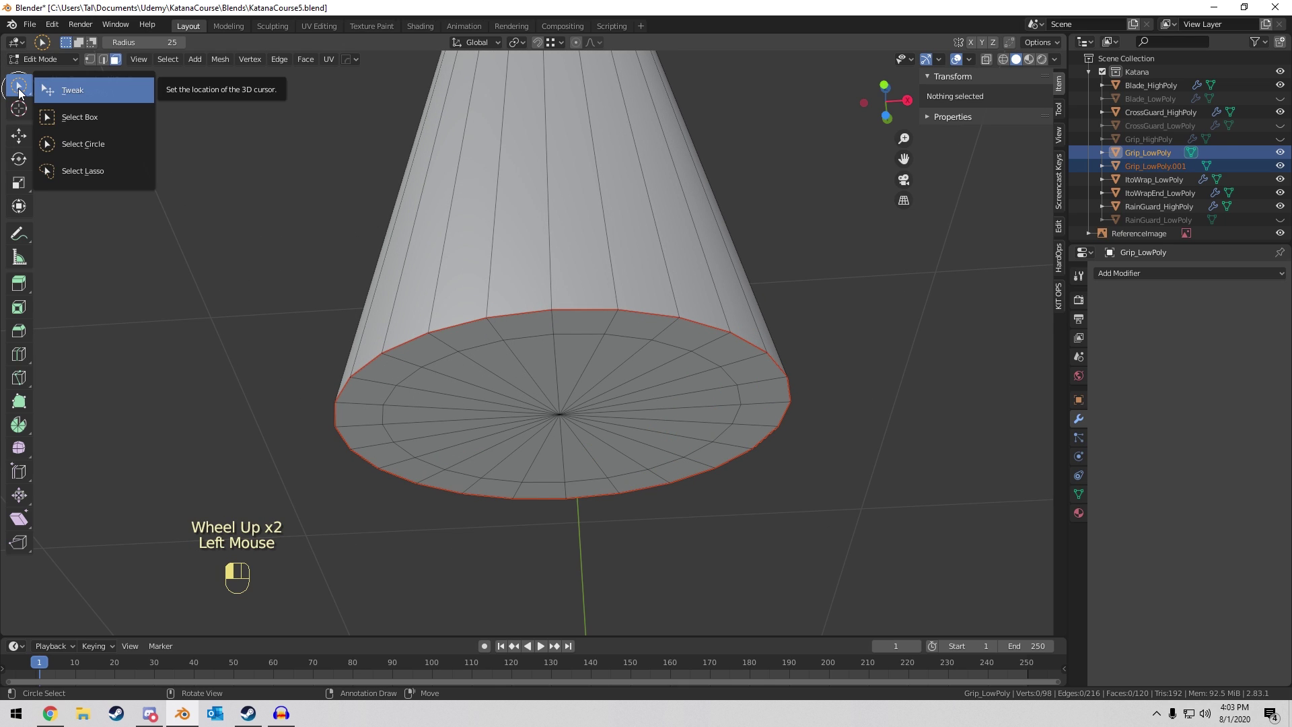
pyautogui.moveTo(18, 91); pyautogui.dragTo(81, 95)
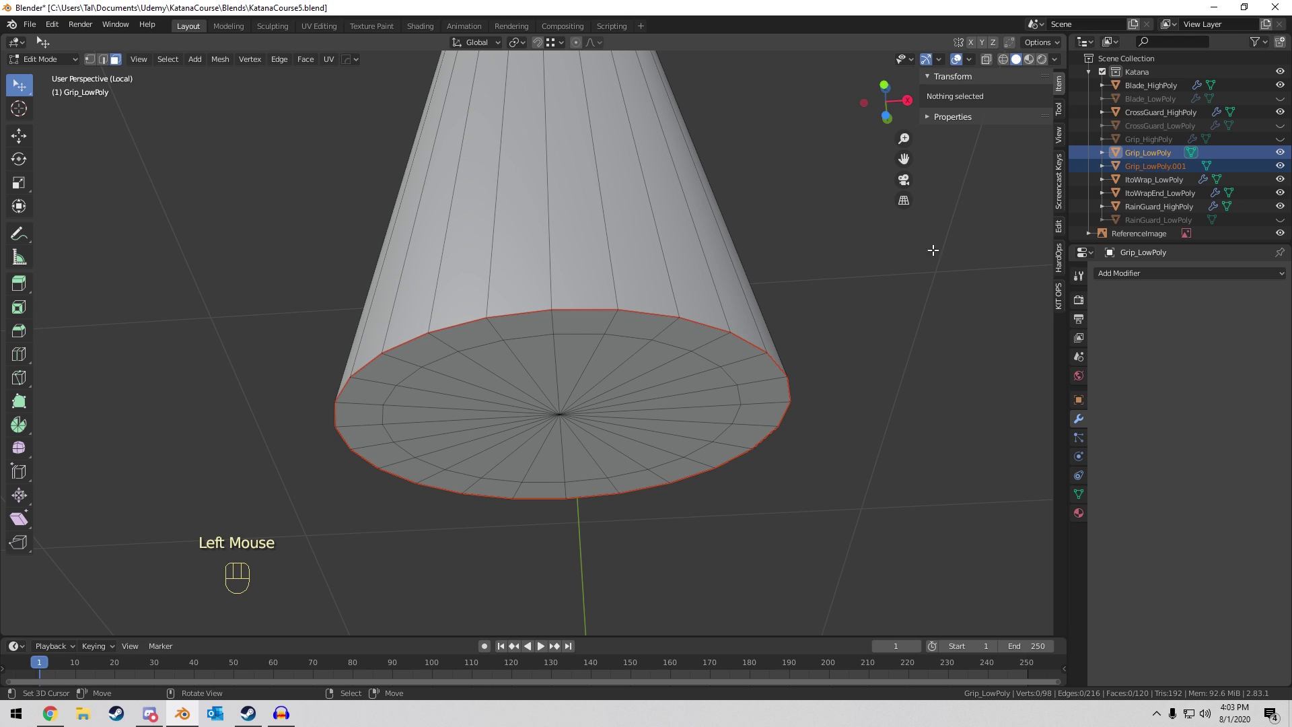
# Rename the separated cap object to Pommel_LowPoly.
pyautogui.click(1164, 165)
pyautogui.doubleClick(1164, 166)
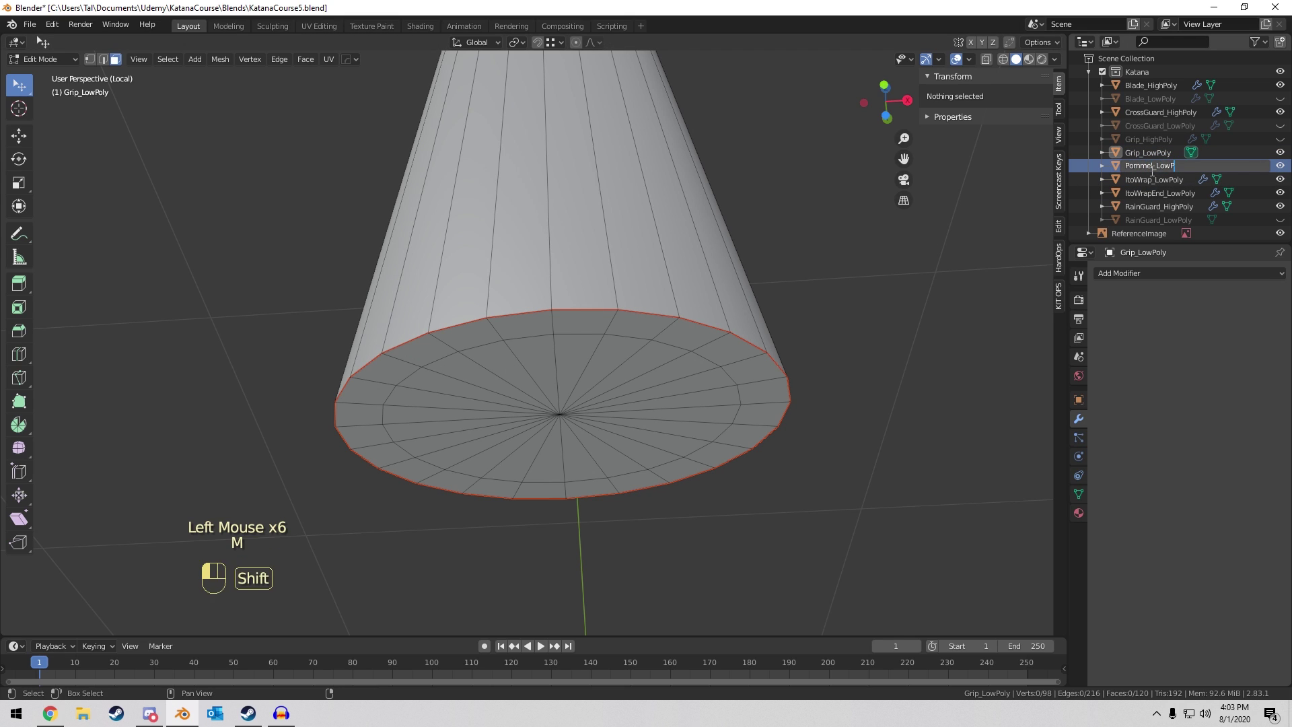
pyautogui.press('Return')
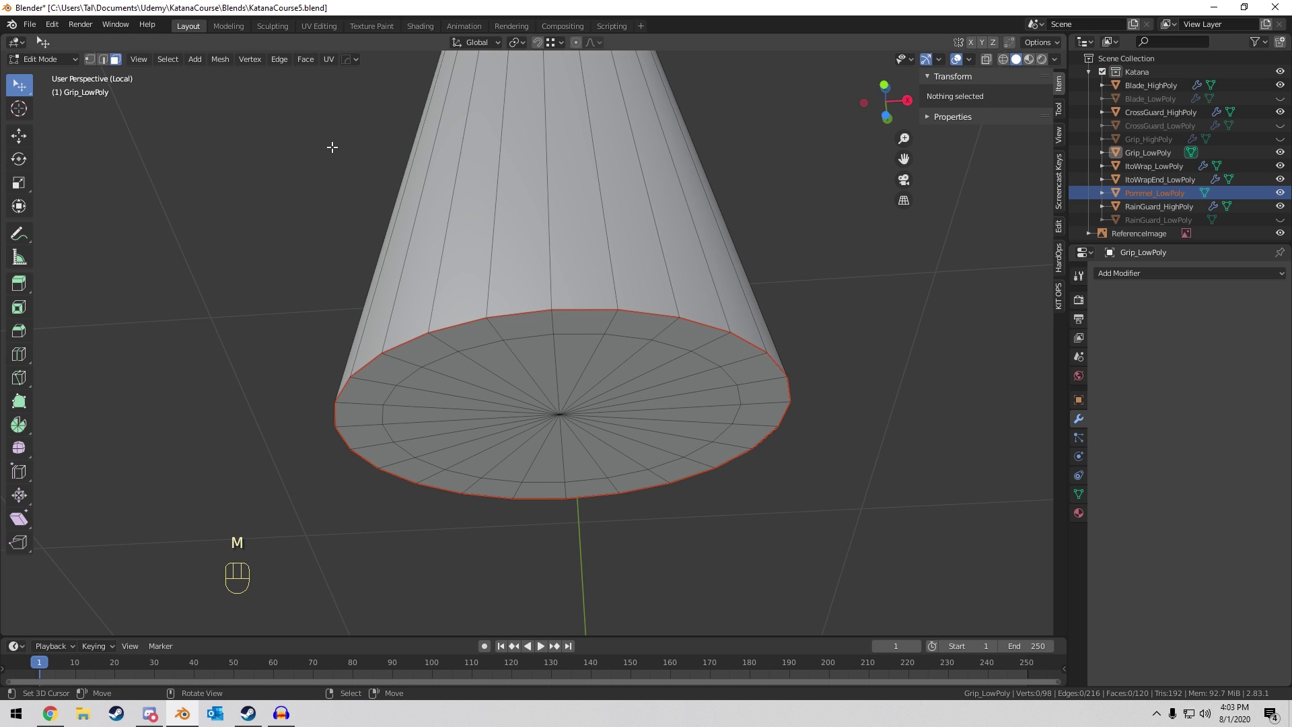
# Return to Object Mode, select the pommel cap, and enter Edit Mode on it with all faces selected.
pyautogui.click(46, 60)
pyautogui.click(48, 74)
pyautogui.rightClick(567, 411)
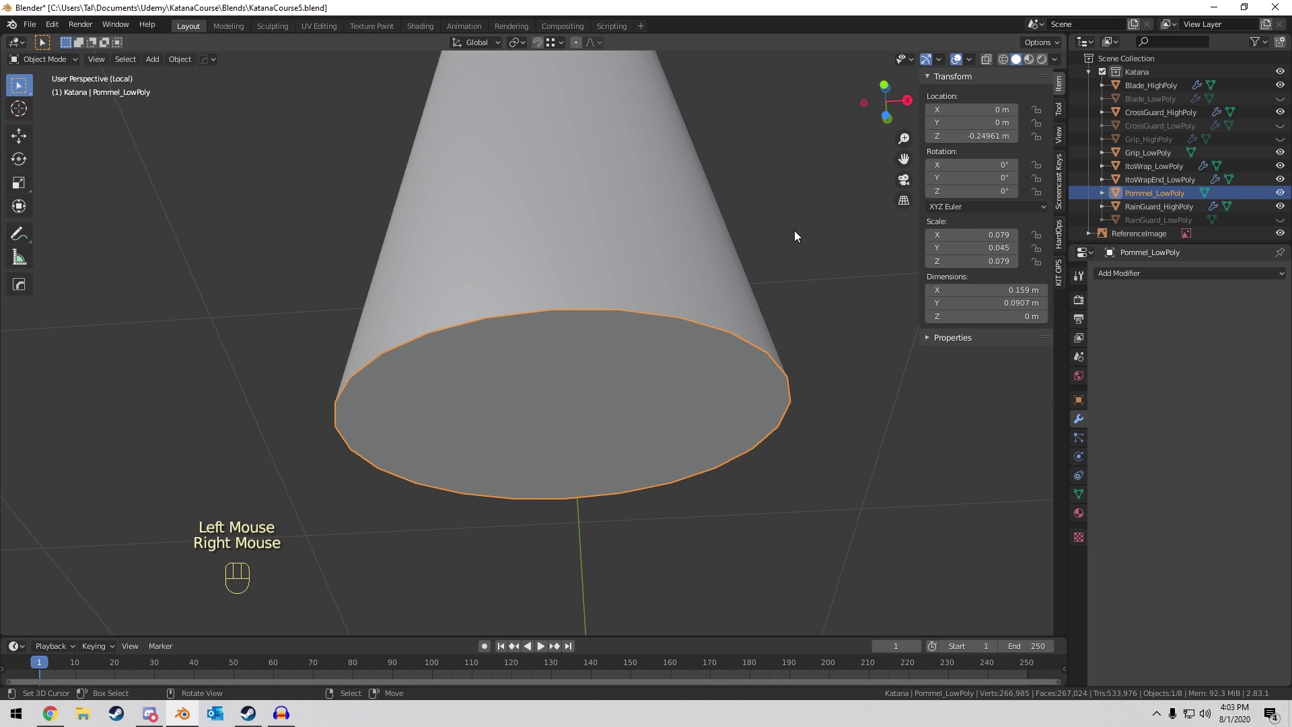
pyautogui.moveTo(794, 230); pyautogui.dragTo(786, 225, button='middle')
pyautogui.keyDown('shift'); pyautogui.moveTo(786, 224); pyautogui.dragTo(777, 219, button='middle'); pyautogui.keyUp('shift')
pyautogui.press('Tab')
pyautogui.scroll(-3, 779, 216)
pyautogui.press('a')
pyautogui.scroll(3, 780, 215)
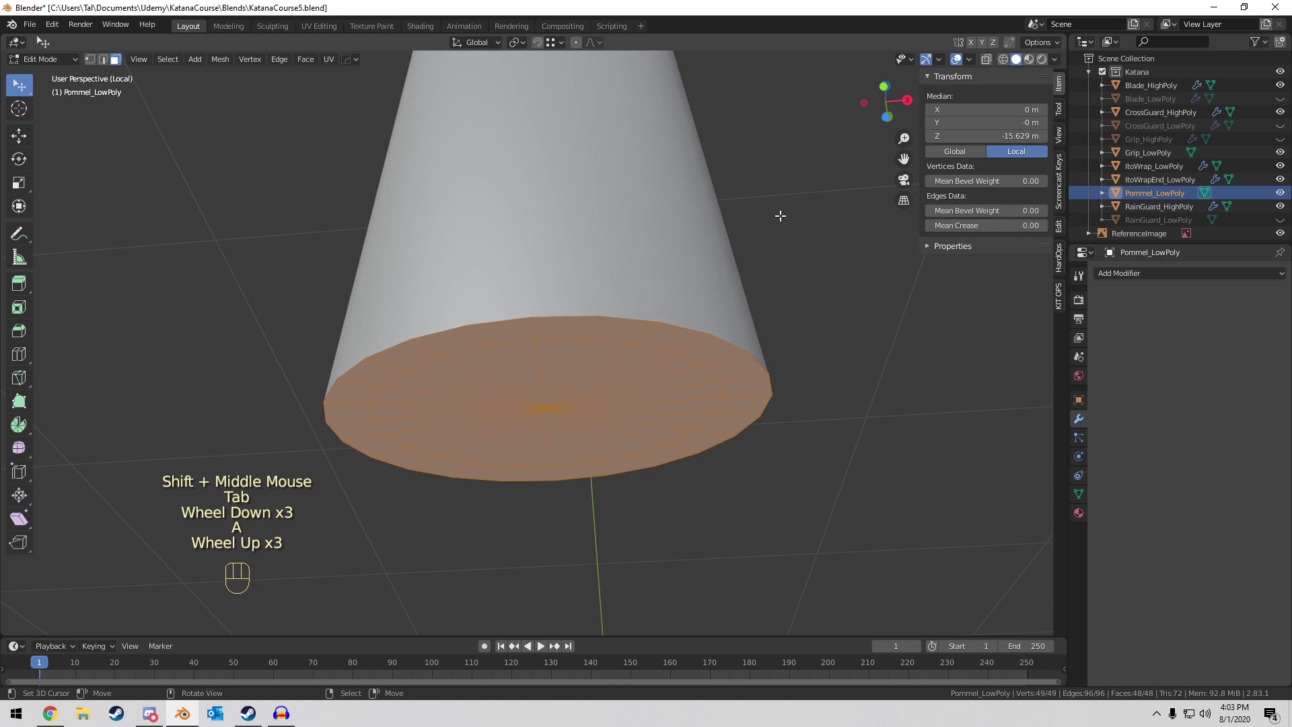
# Duplicate the pommel cap's faces and delete the duplicate.
pyautogui.scroll(-4, 779, 216)
pyautogui.hotkey('shift', 'd')
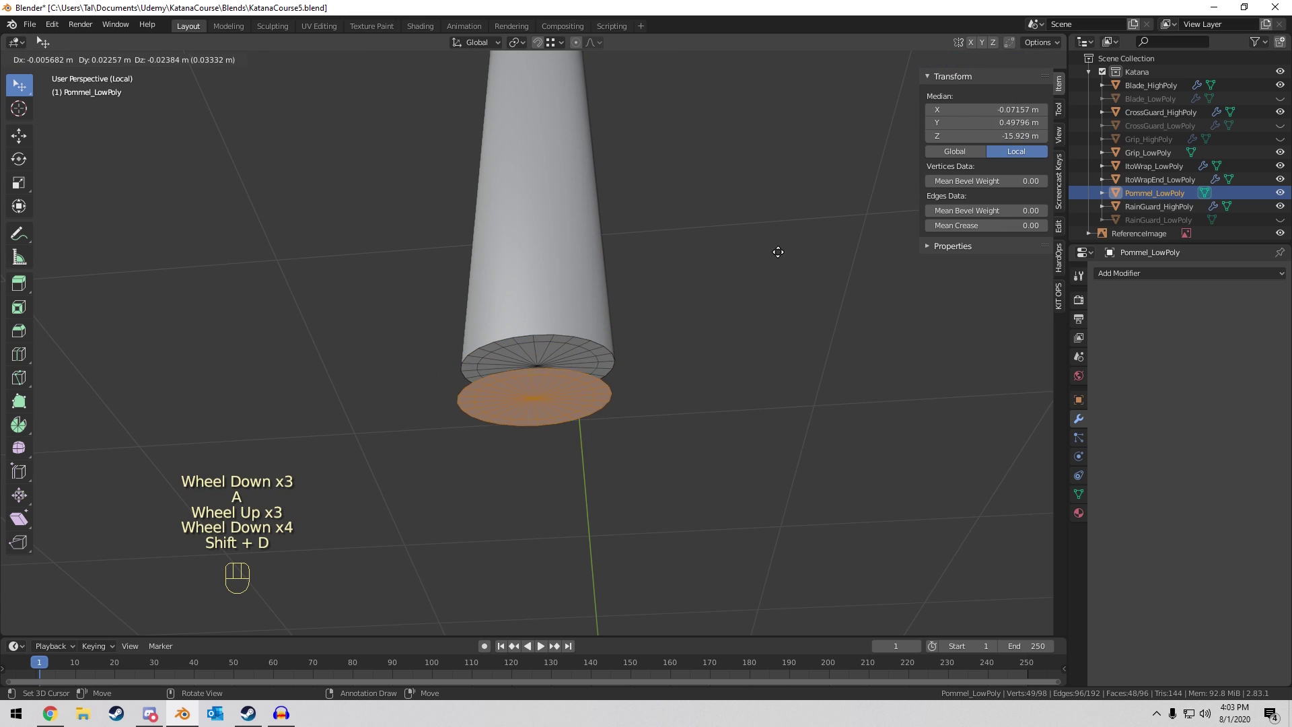
pyautogui.rightClick(775, 263)
pyautogui.press('x')
pyautogui.click(772, 261)
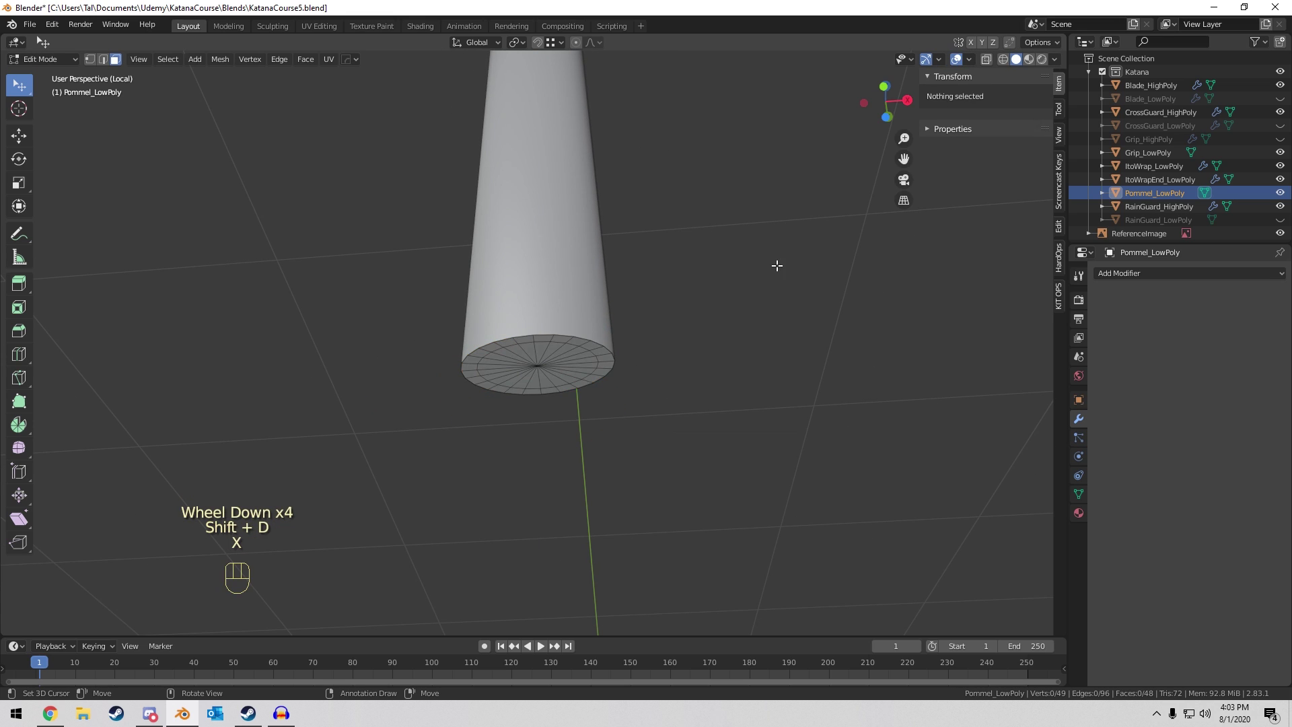
# Try dissolving the inner edge ring of the pommel cap.
pyautogui.scroll(3, 596, 346)
pyautogui.scroll(1, 565, 382)
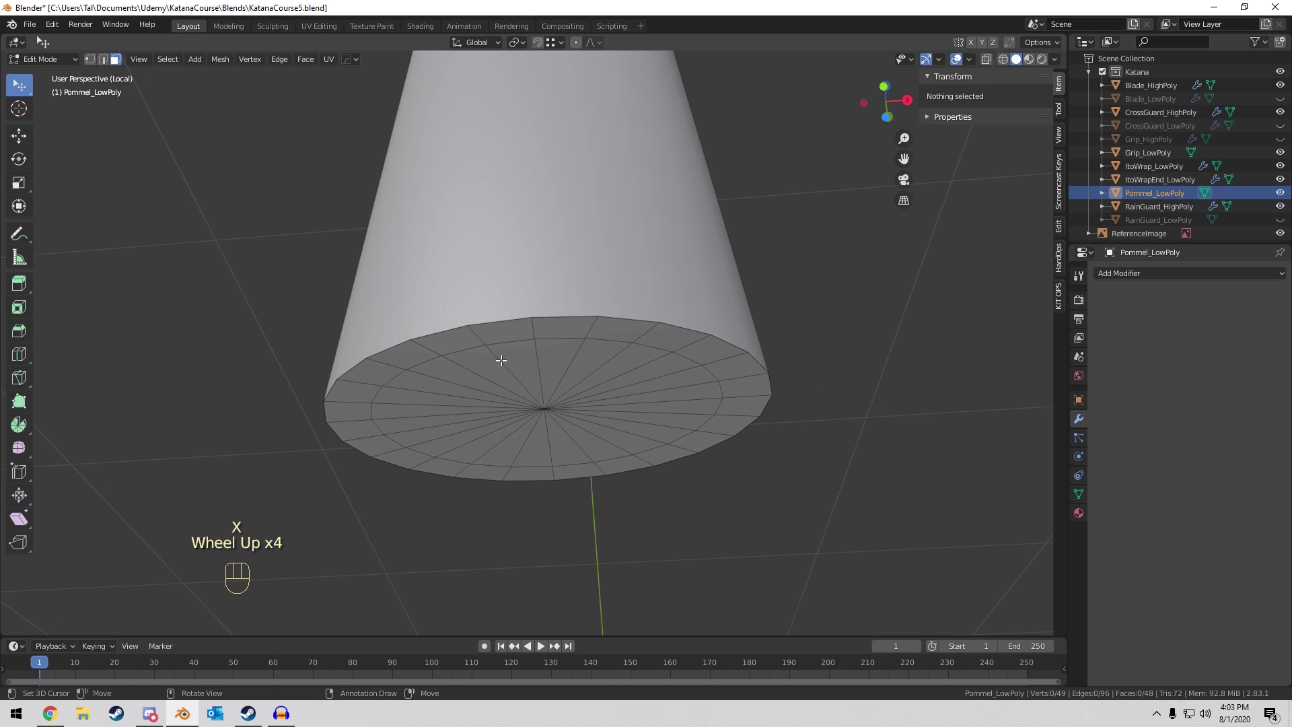
pyautogui.press('2')
pyautogui.keyDown('alt'); pyautogui.rightClick(498, 345); pyautogui.keyUp('alt')
pyautogui.press('x')
pyautogui.click(499, 438)
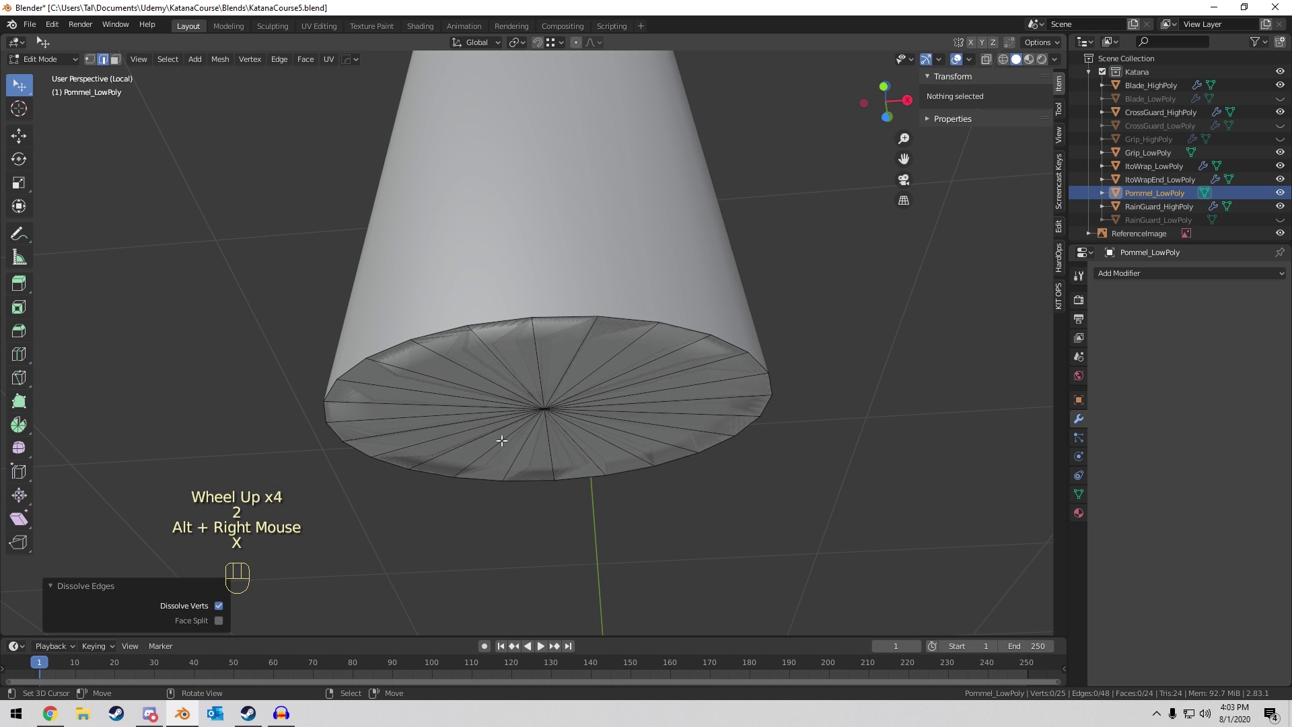
pyautogui.press('Tab')
pyautogui.scroll(-2, 615, 296)
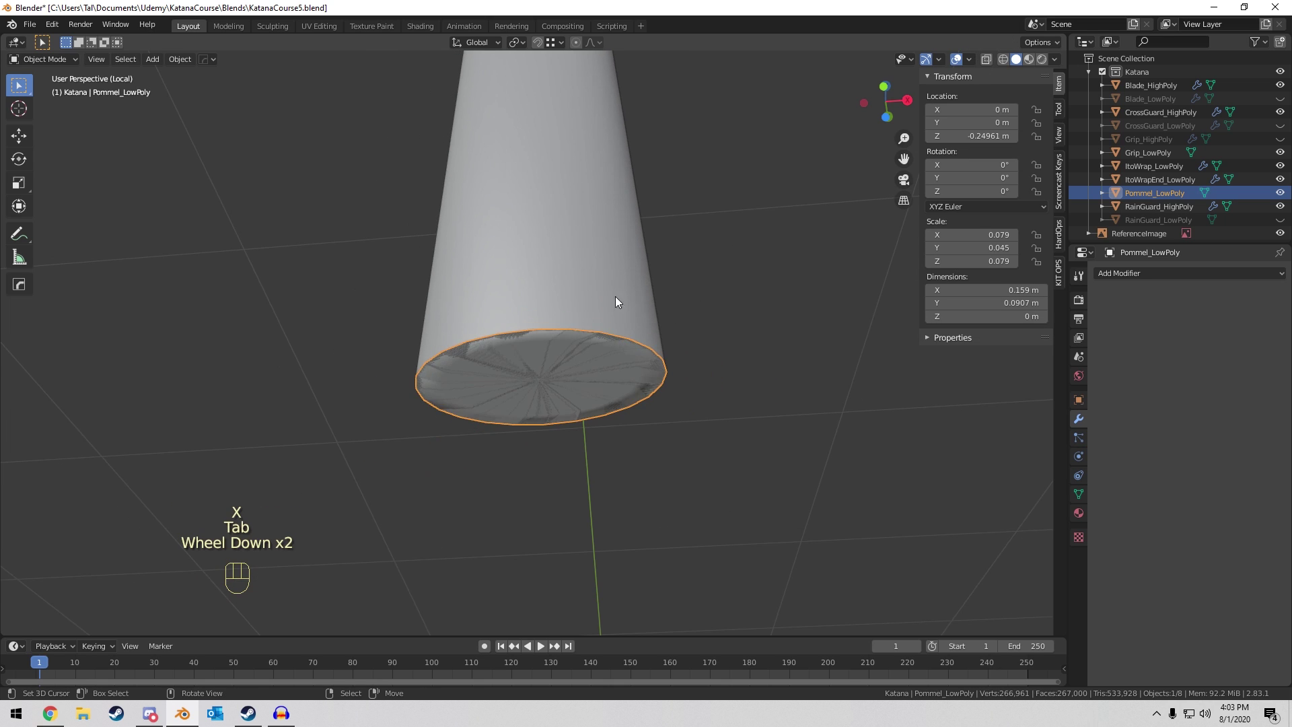
# Undo dissolving the pommel cap's inner edge ring.
pyautogui.keyDown('shift'); pyautogui.moveTo(615, 297); pyautogui.dragTo(638, 290, button='middle'); pyautogui.keyUp('shift')
pyautogui.moveTo(638, 290); pyautogui.dragTo(655, 169, button='middle')
pyautogui.hotkey('ctrl', 'z')
pyautogui.hotkey('ctrl', 'z')
# Extrude the entire pommel cap downward about 0.061 m and return to Object Mode.
pyautogui.moveTo(651, 231); pyautogui.dragTo(642, 191, button='middle')
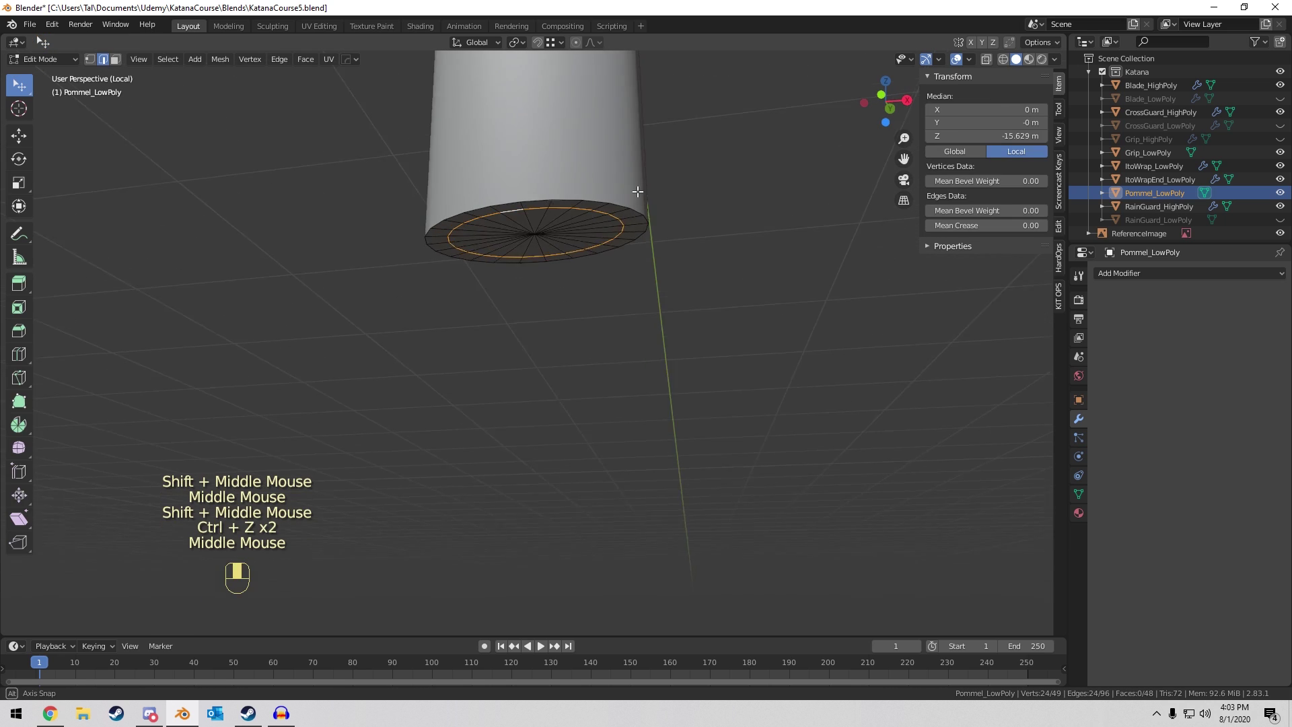
pyautogui.scroll(2, 640, 179)
pyautogui.press('a')
pyautogui.press('e')
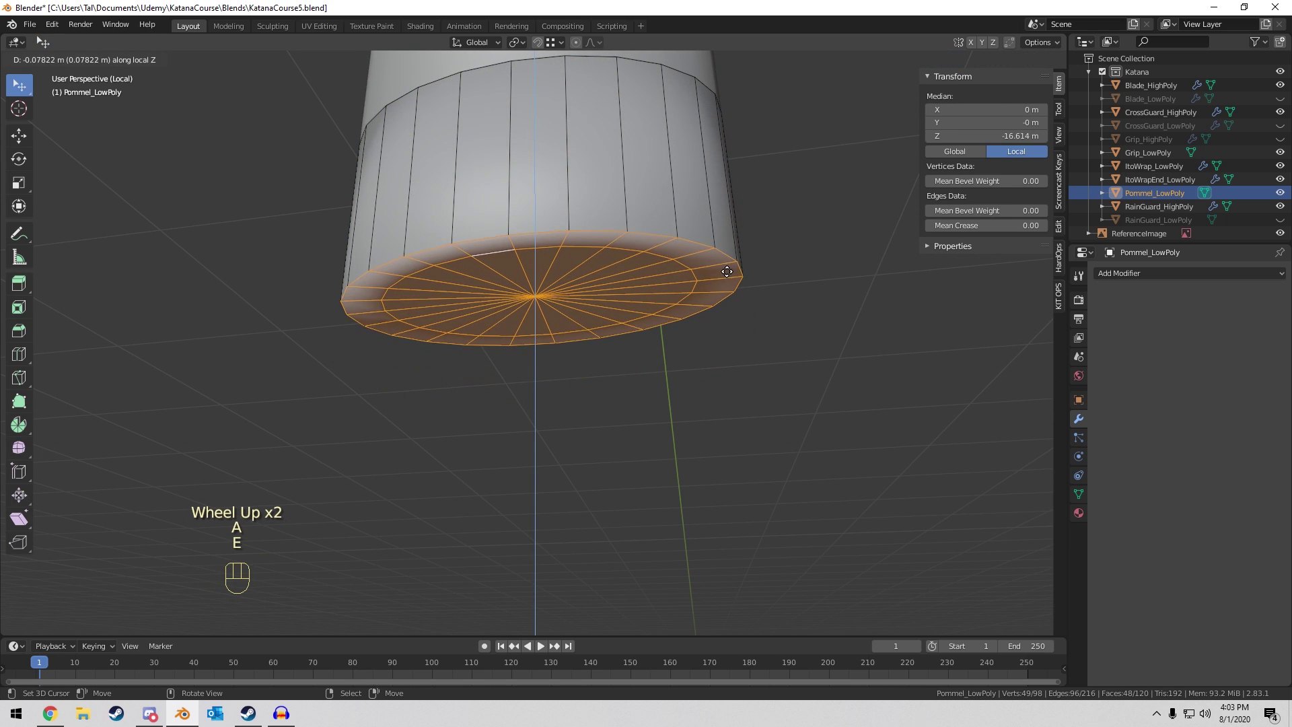
pyautogui.click(728, 234)
pyautogui.press('KP_1')
pyautogui.scroll(3, 794, 278)
pyautogui.keyDown('shift'); pyautogui.moveTo(793, 278); pyautogui.dragTo(777, 279, button='middle'); pyautogui.keyUp('shift')
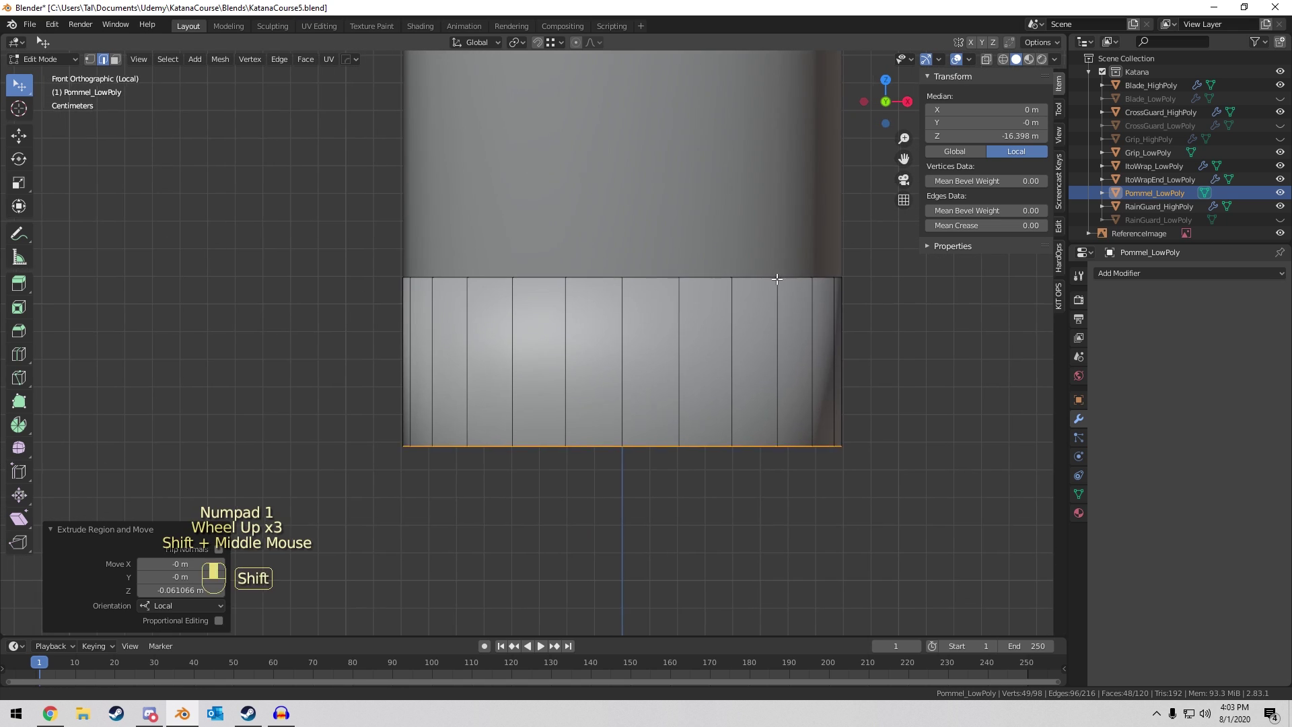
pyautogui.scroll(-3, 775, 278)
pyautogui.press('Tab')
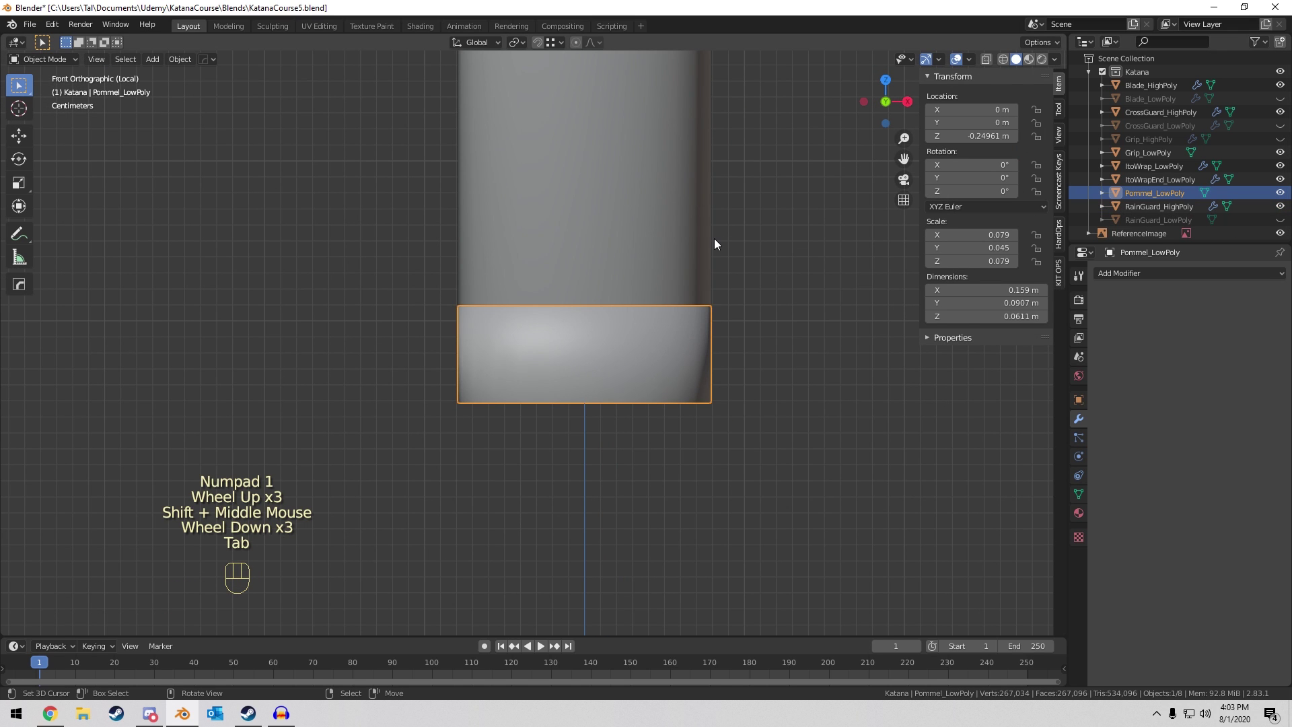
# Compare the pommel block with the full sword and reference image in the front view.
pyautogui.press('KP_Divide')
pyautogui.scroll(-6, 714, 238)
pyautogui.keyDown('shift'); pyautogui.moveTo(677, 381); pyautogui.dragTo(606, 380, button='middle'); pyautogui.keyUp('shift')
pyautogui.press('KP_1')
pyautogui.scroll(2, 624, 248)
pyautogui.press('KP_Divide')
pyautogui.press('KP_Divide')
pyautogui.scroll(1, 494, 458)
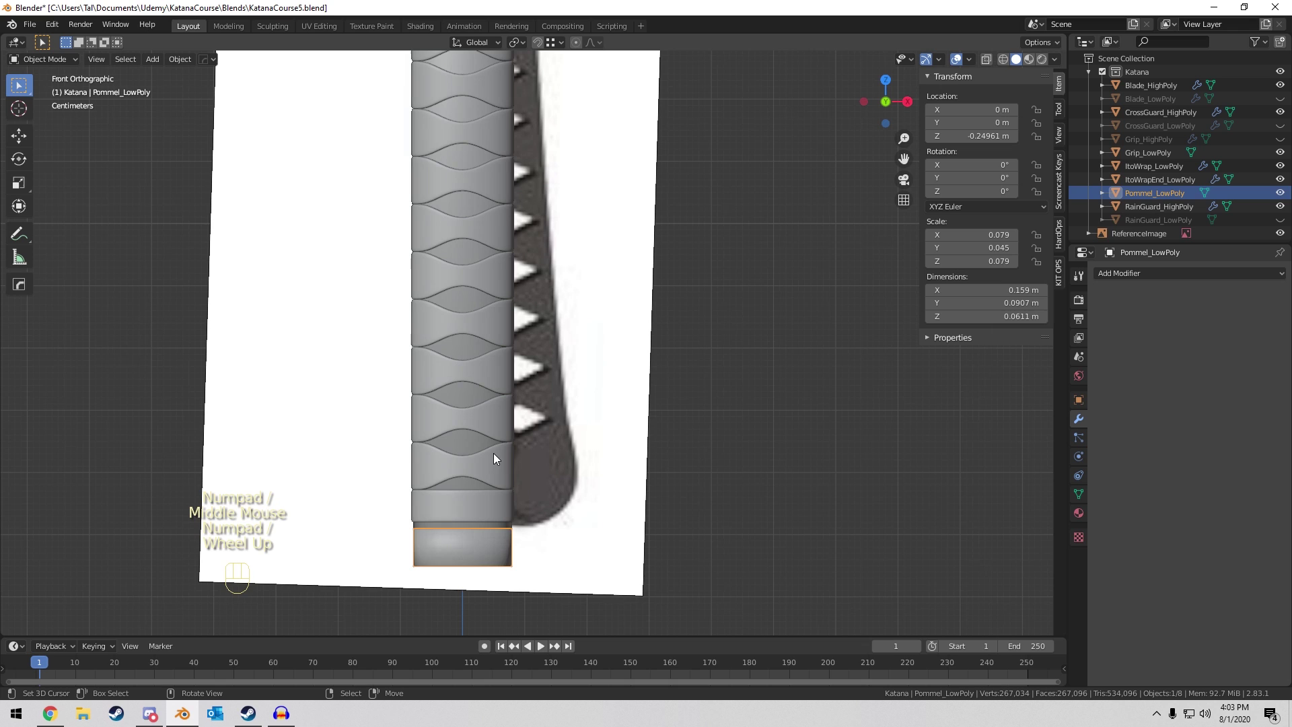
# Isolate Pommel_LowPoly together with Grip_LowPoly in local view.
pyautogui.rightClick(466, 442)
pyautogui.keyDown('shift'); pyautogui.rightClick(482, 574); pyautogui.keyUp('shift')
pyautogui.rightClick(474, 546)
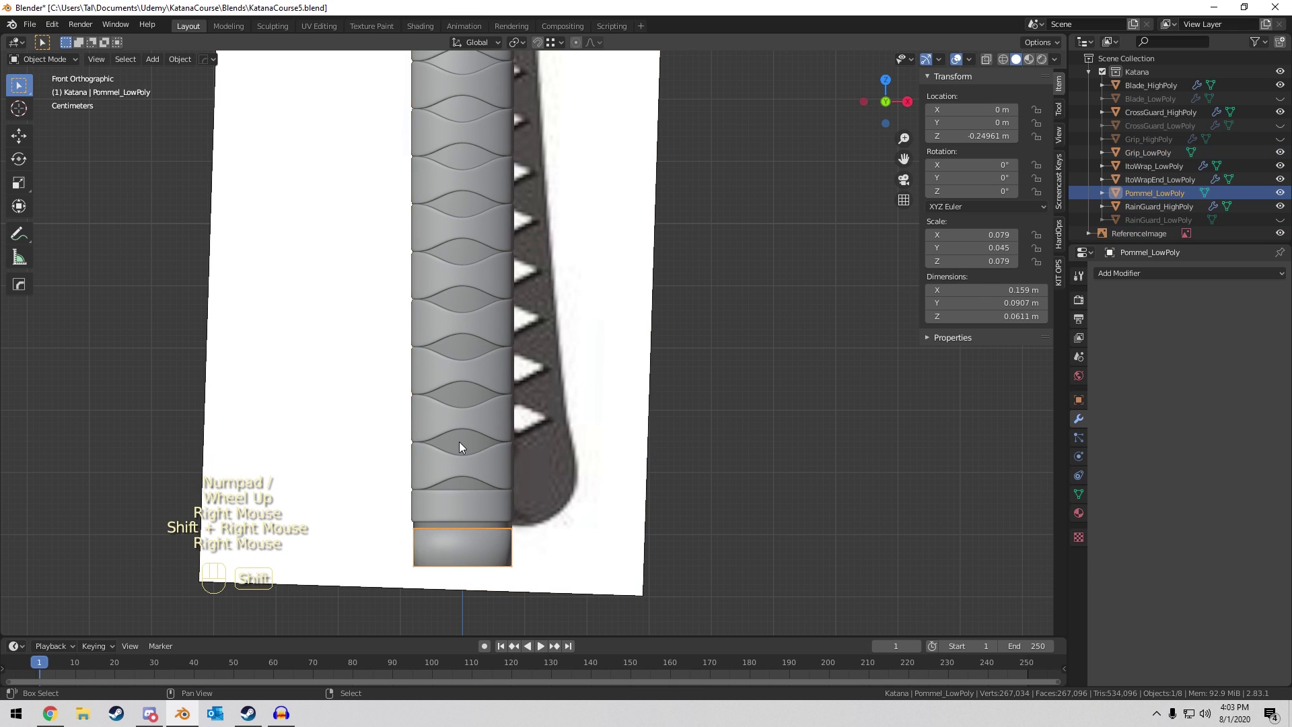
pyautogui.keyDown('shift'); pyautogui.rightClick(459, 442); pyautogui.keyUp('shift')
pyautogui.press('KP_Divide')
pyautogui.scroll(3, 564, 345)
pyautogui.keyDown('shift'); pyautogui.moveTo(459, 442); pyautogui.dragTo(547, 252, button='middle'); pyautogui.keyUp('shift')
pyautogui.scroll(2, 564, 345)
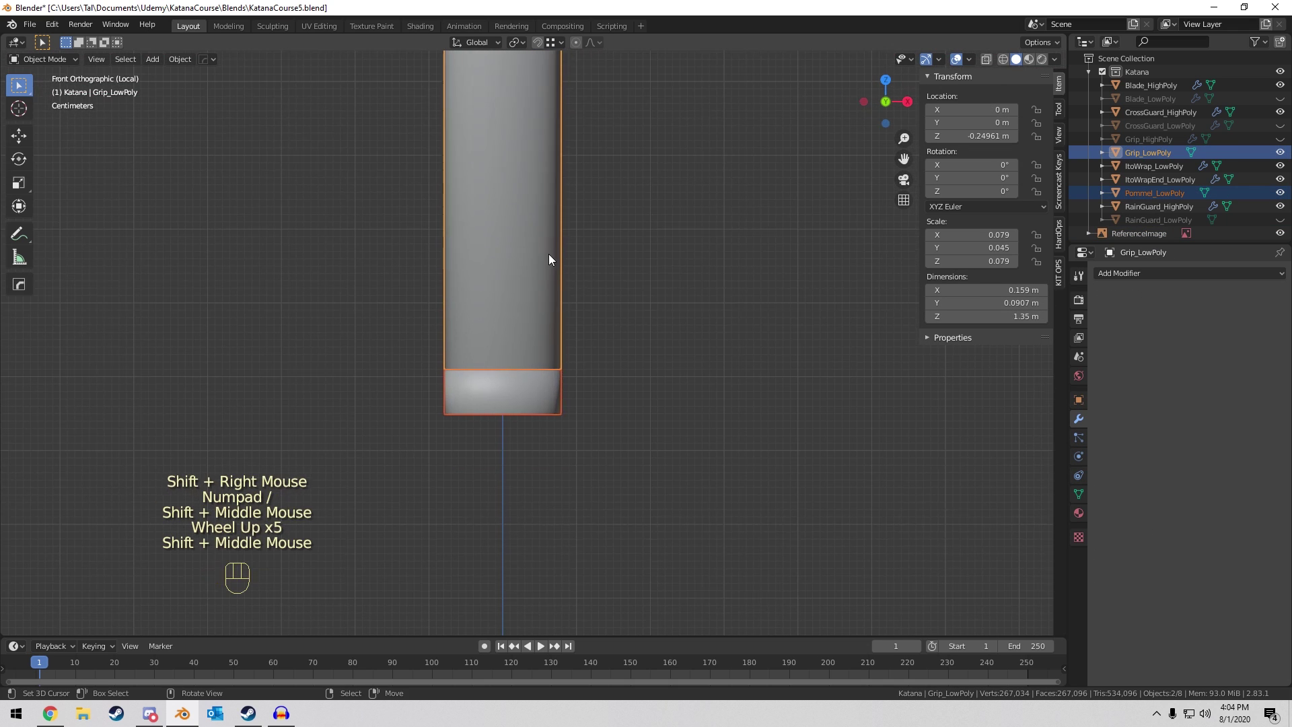
# Try to extrude the pommel's bottom cap about 0.043 m downward and bevel it.
pyautogui.scroll(4, 532, 377)
pyautogui.rightClick(511, 466)
pyautogui.press('Tab')
pyautogui.moveTo(511, 465); pyautogui.dragTo(569, 434, button='middle')
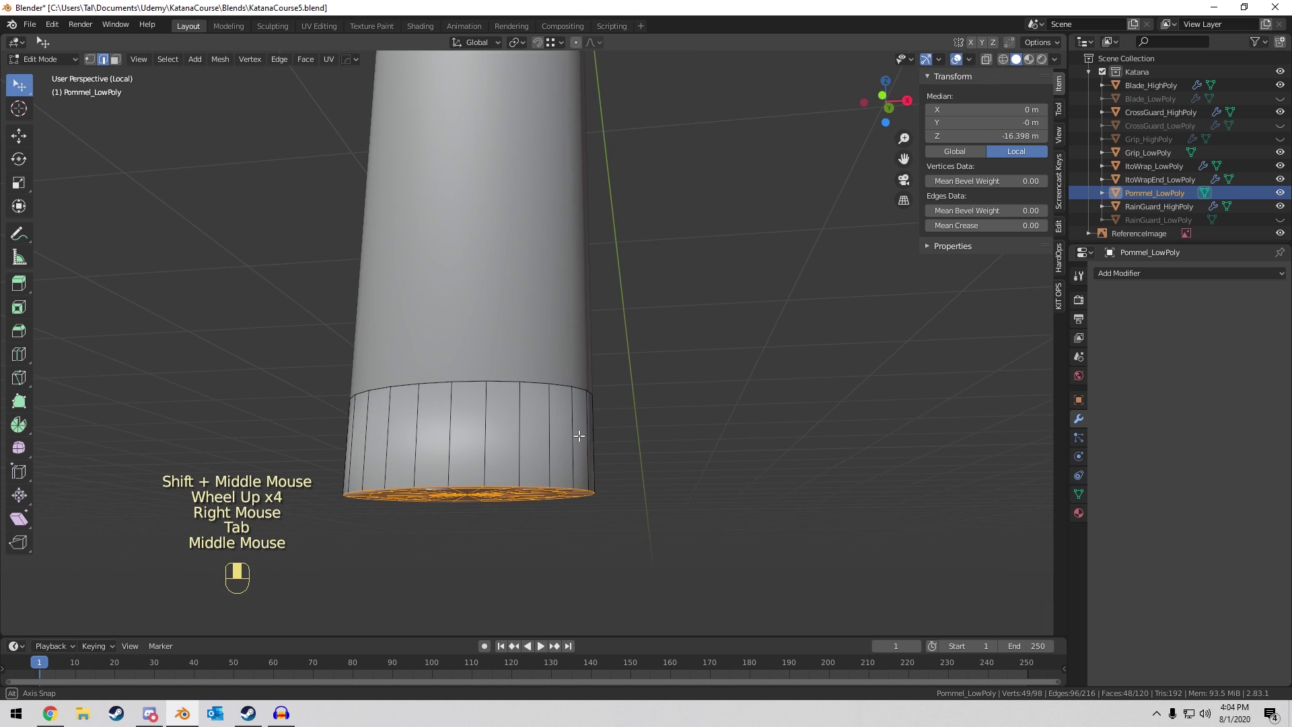
pyautogui.press('e')
pyautogui.hotkey('ctrl', 'b')
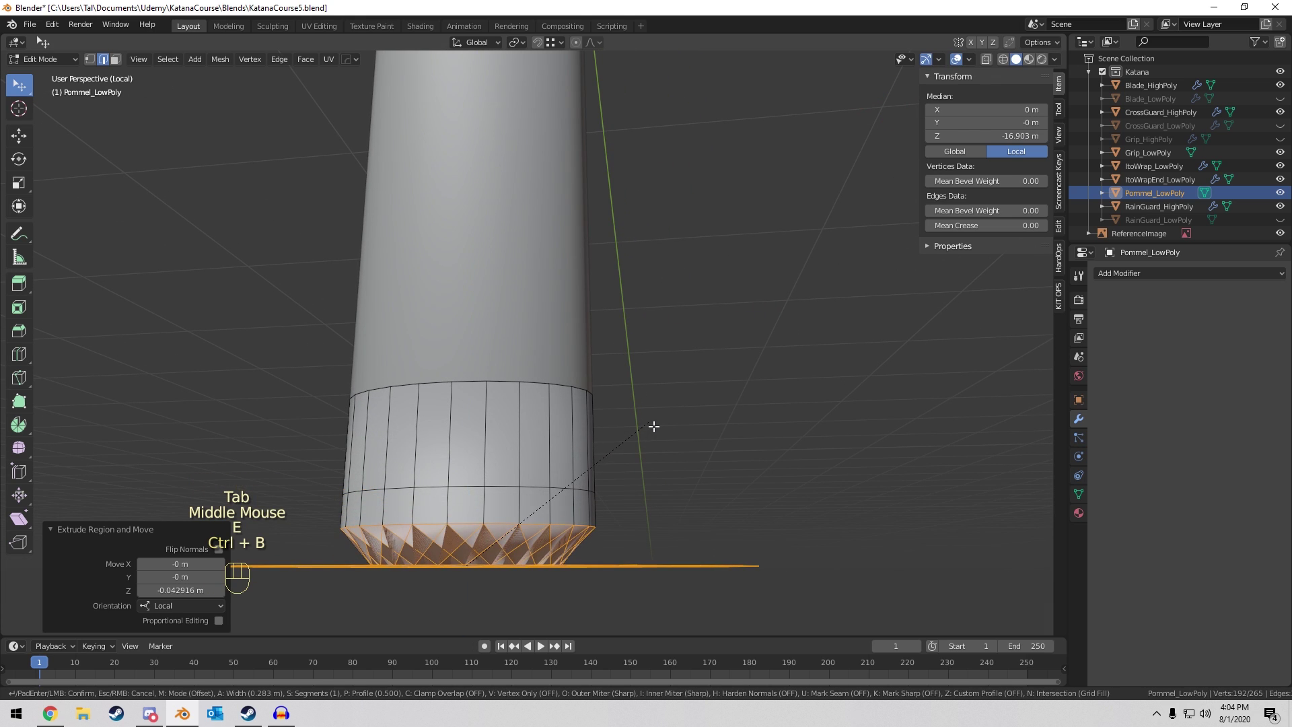
pyautogui.keyDown('shift'); pyautogui.moveTo(653, 425); pyautogui.dragTo(660, 305, button='middle'); pyautogui.keyUp('shift')
pyautogui.hotkey('ctrl', 'z')
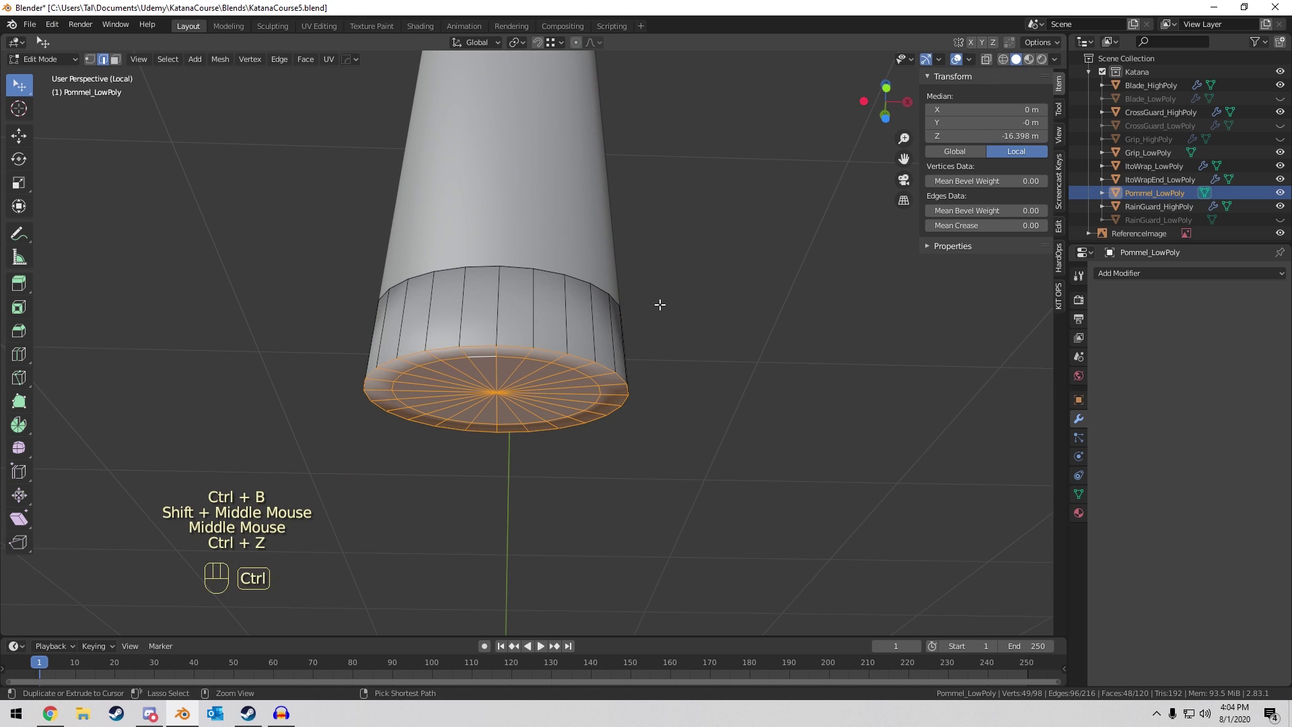
# Dissolve the inner edge ring on the pommel's bottom cap.
pyautogui.scroll(1, 650, 304)
pyautogui.keyDown('alt'); pyautogui.rightClick(466, 373); pyautogui.keyUp('alt')
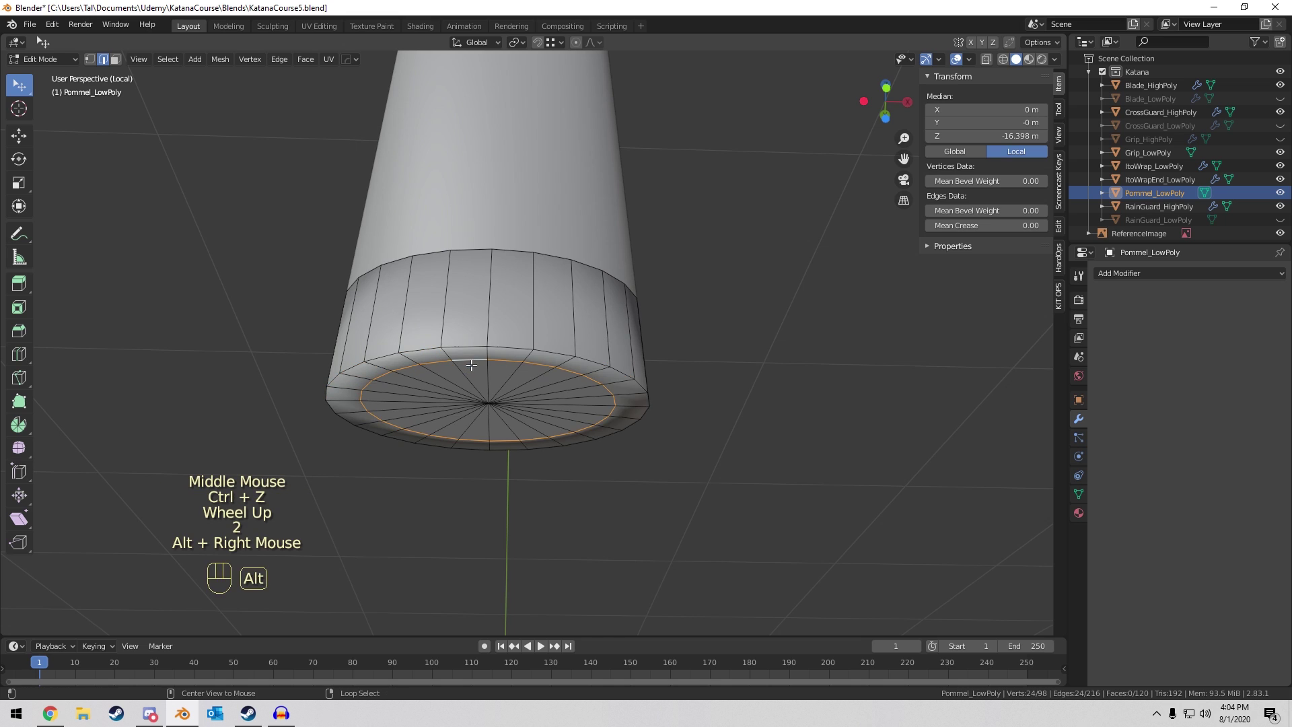
pyautogui.moveTo(471, 370); pyautogui.dragTo(483, 348, button='middle')
pyautogui.press('x')
pyautogui.click(484, 348)
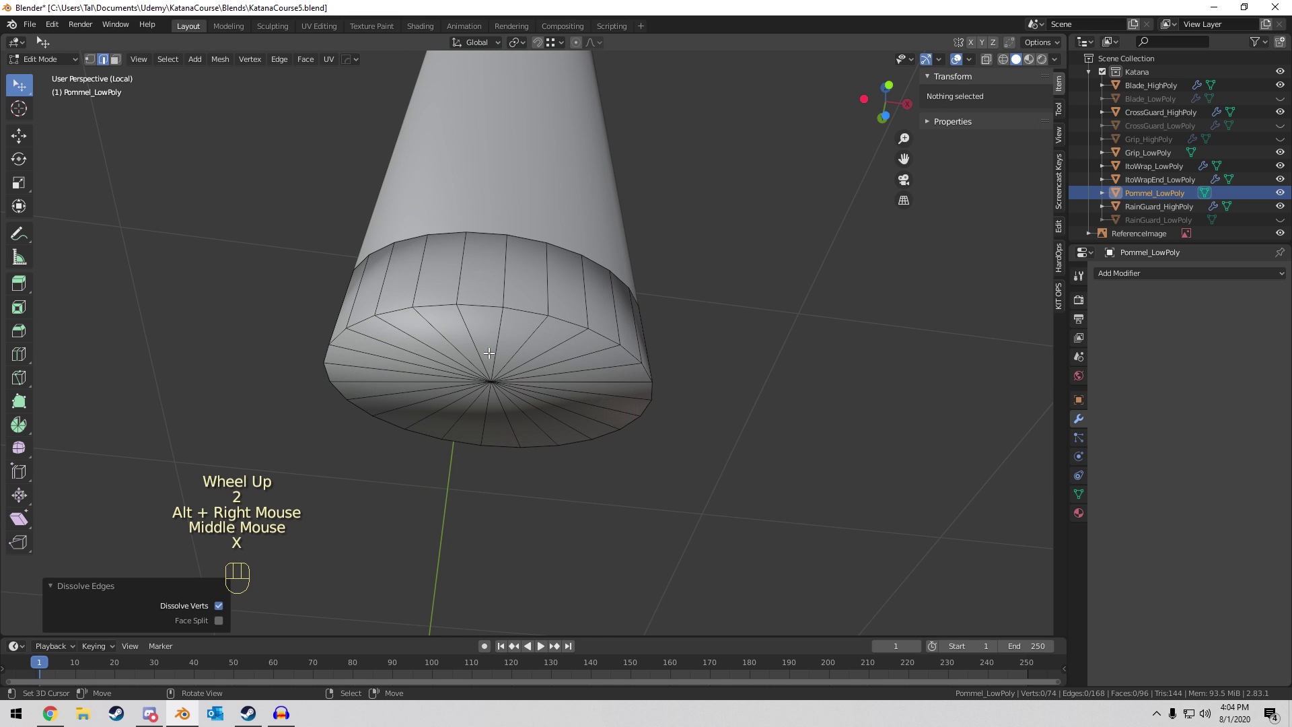
# Delete the centre vertex of the pommel's bottom cap and fill the open rim with a single face.
pyautogui.scroll(1, 489, 353)
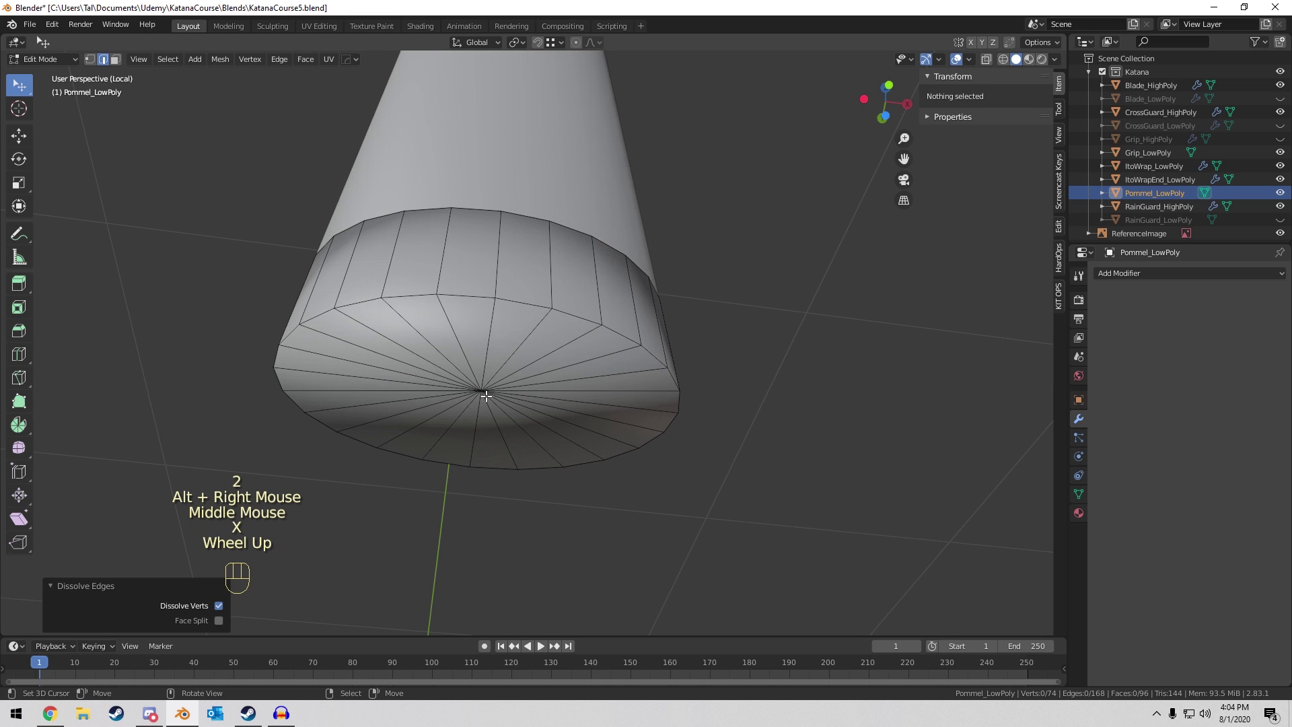
pyautogui.press('1')
pyautogui.rightClick(480, 391)
pyautogui.press('x')
pyautogui.click(465, 301)
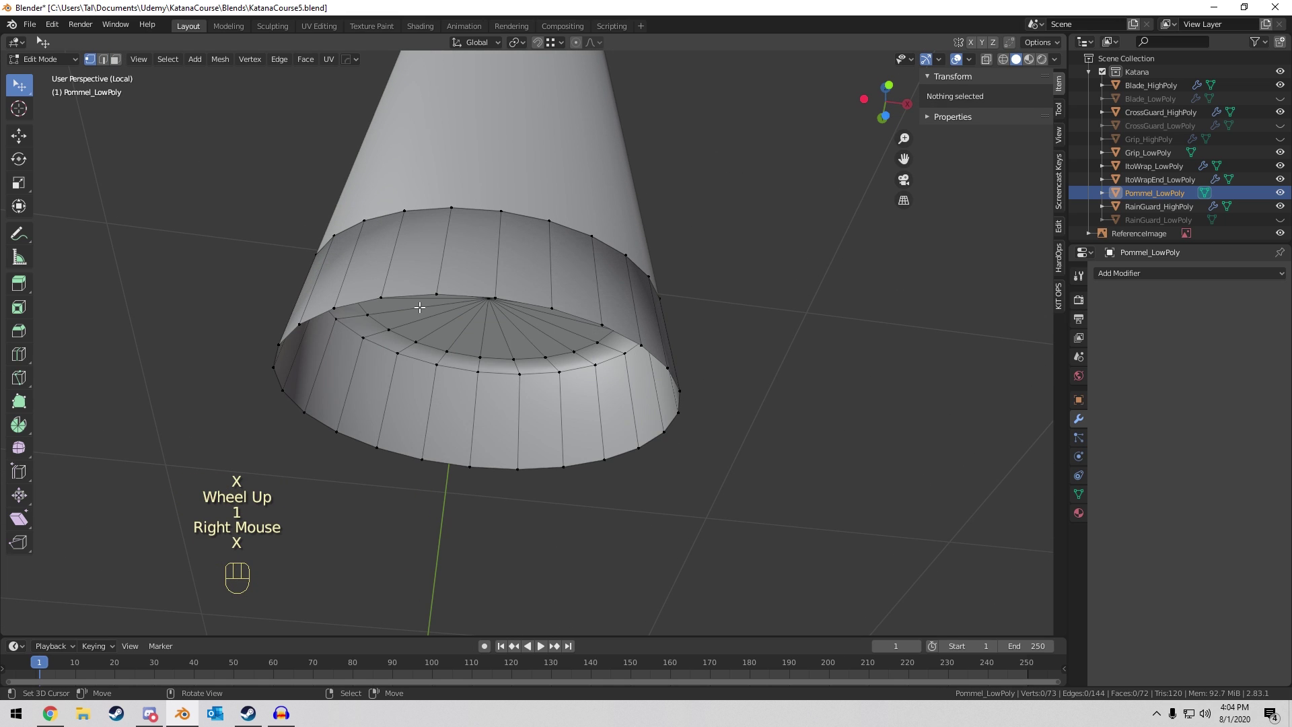
pyautogui.press('2')
pyautogui.keyDown('alt'); pyautogui.rightClick(471, 464); pyautogui.keyUp('alt')
pyautogui.press('f')
pyautogui.scroll(-3, 514, 404)
pyautogui.moveTo(511, 430); pyautogui.dragTo(548, 470, button='middle')
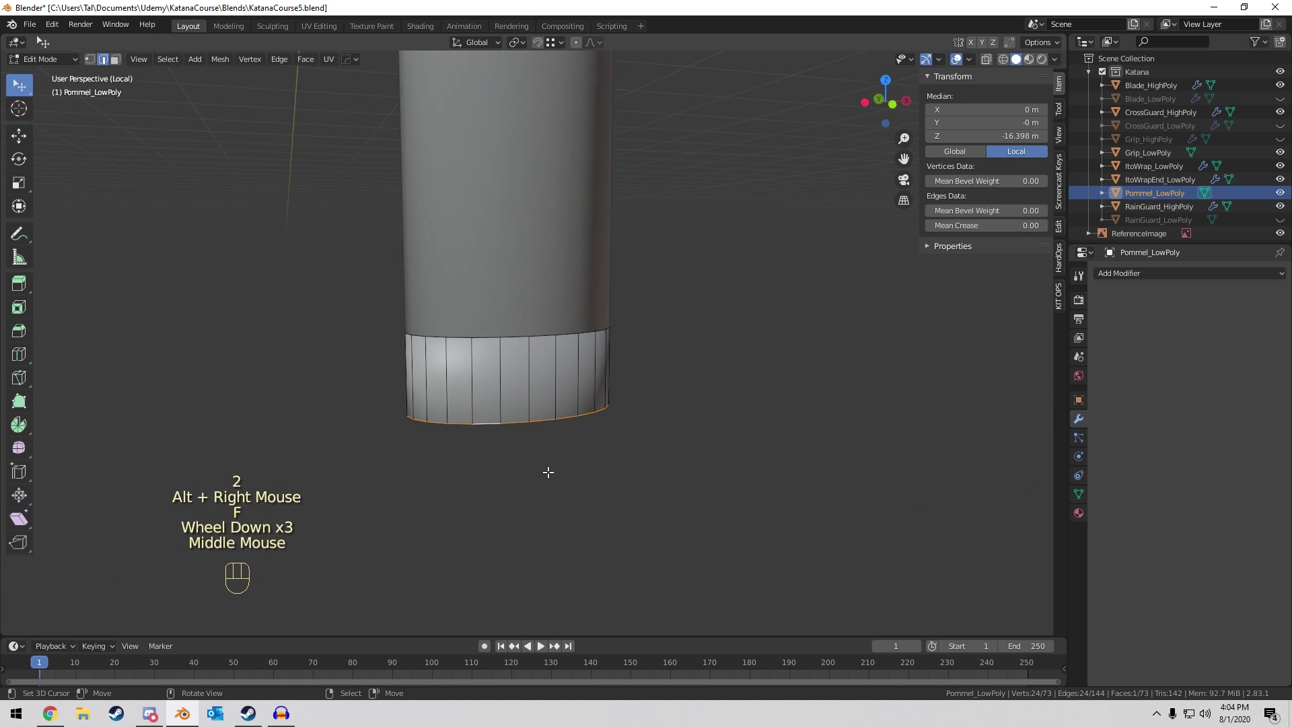
# Isolate Pommel_LowPoly alone in local view and delete the centre vertex of its top cap.
pyautogui.press('Tab')
pyautogui.press('KP_Divide')
pyautogui.press('KP_Divide')
pyautogui.press('KP_Divide')
pyautogui.moveTo(539, 403); pyautogui.dragTo(532, 303, button='middle')
pyautogui.press('Tab')
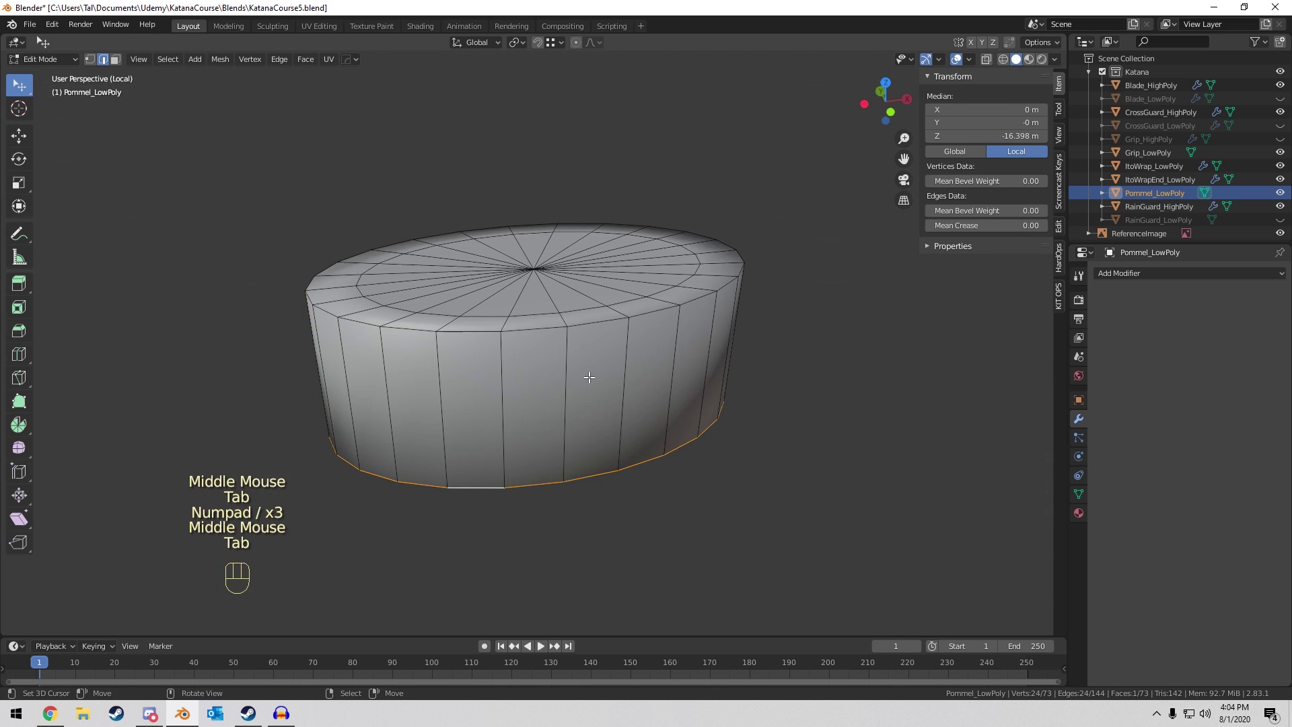
pyautogui.scroll(1, 531, 303)
pyautogui.press('1')
pyautogui.rightClick(536, 276)
pyautogui.press('x')
pyautogui.click(536, 276)
pyautogui.press('2')
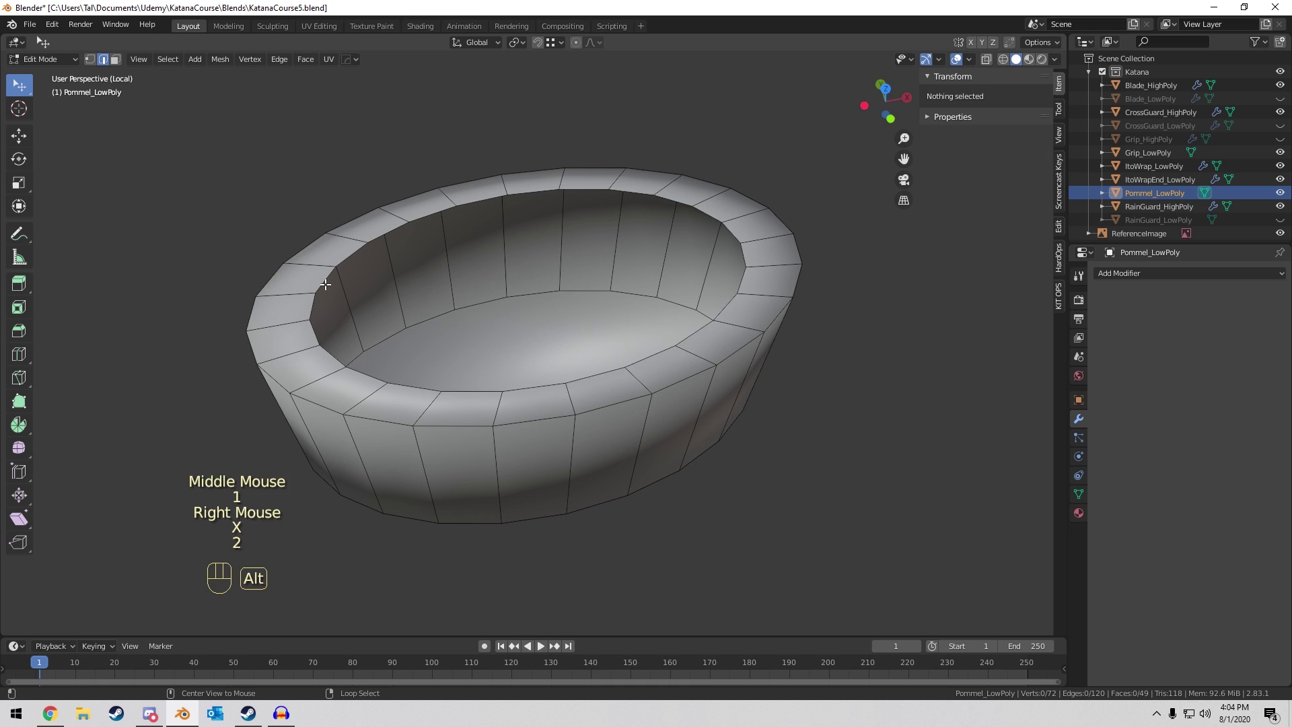
# Delete the inner edge ring of the pommel's top cap and fill the outer rim with a single face.
pyautogui.keyDown('alt'); pyautogui.rightClick(326, 285); pyautogui.keyUp('alt')
pyautogui.press('x')
pyautogui.click(321, 267)
pyautogui.keyDown('alt'); pyautogui.rightClick(310, 253); pyautogui.keyUp('alt')
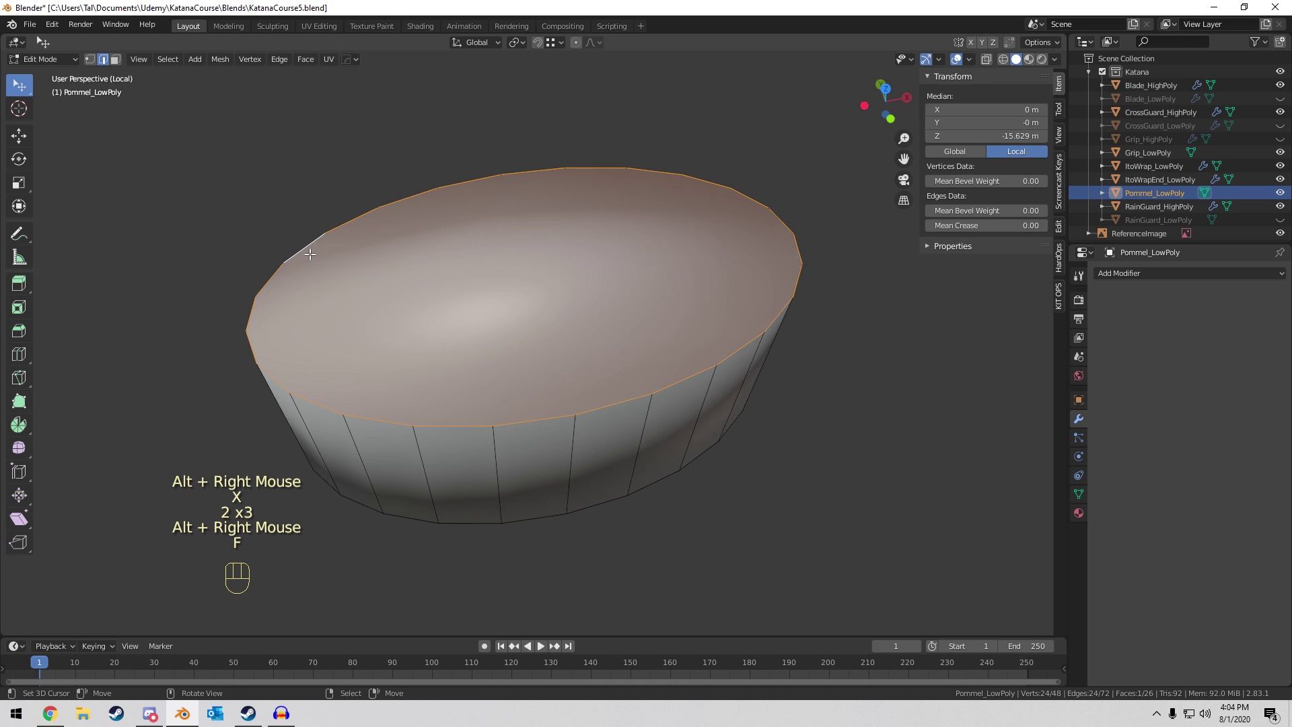
pyautogui.press('f')
pyautogui.scroll(-4, 624, 267)
pyautogui.press('Tab')
pyautogui.moveTo(624, 267); pyautogui.dragTo(600, 245, button='middle')
pyautogui.press('Tab')
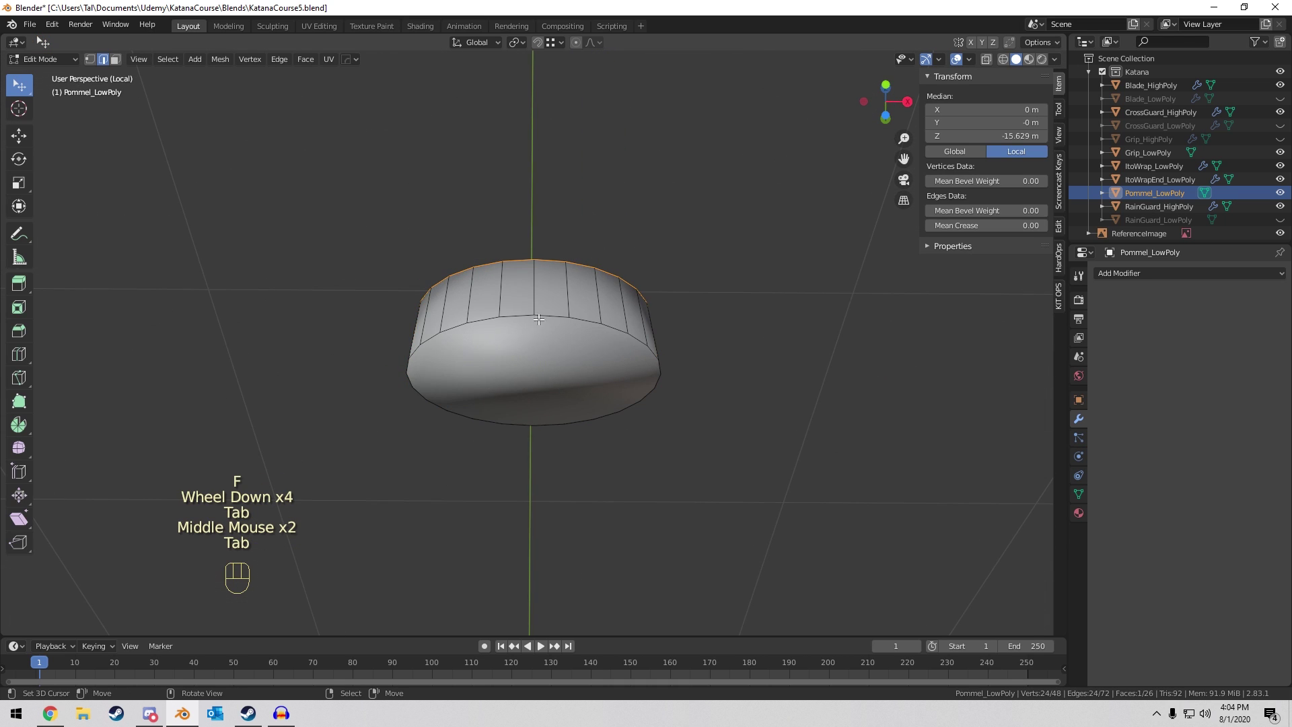
# Select the pommel's bottom face and isolate Pommel_LowPoly together with Grip_LowPoly in a front local view.
pyautogui.moveTo(539, 319)
pyautogui.mouseDown(button='middle')
pyautogui.moveTo(591, 435)
pyautogui.moveTo(534, 305)
pyautogui.mouseUp(button='middle')
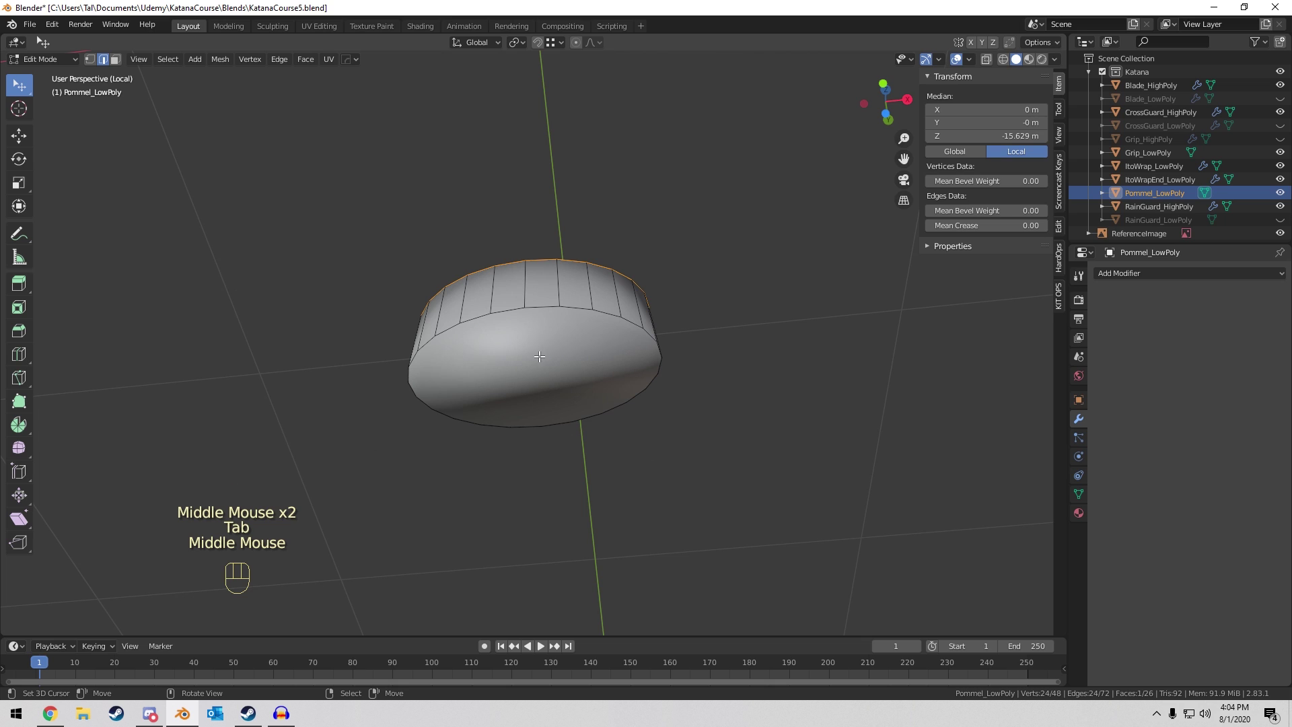
pyautogui.rightClick(520, 322)
pyautogui.press('KP_1')
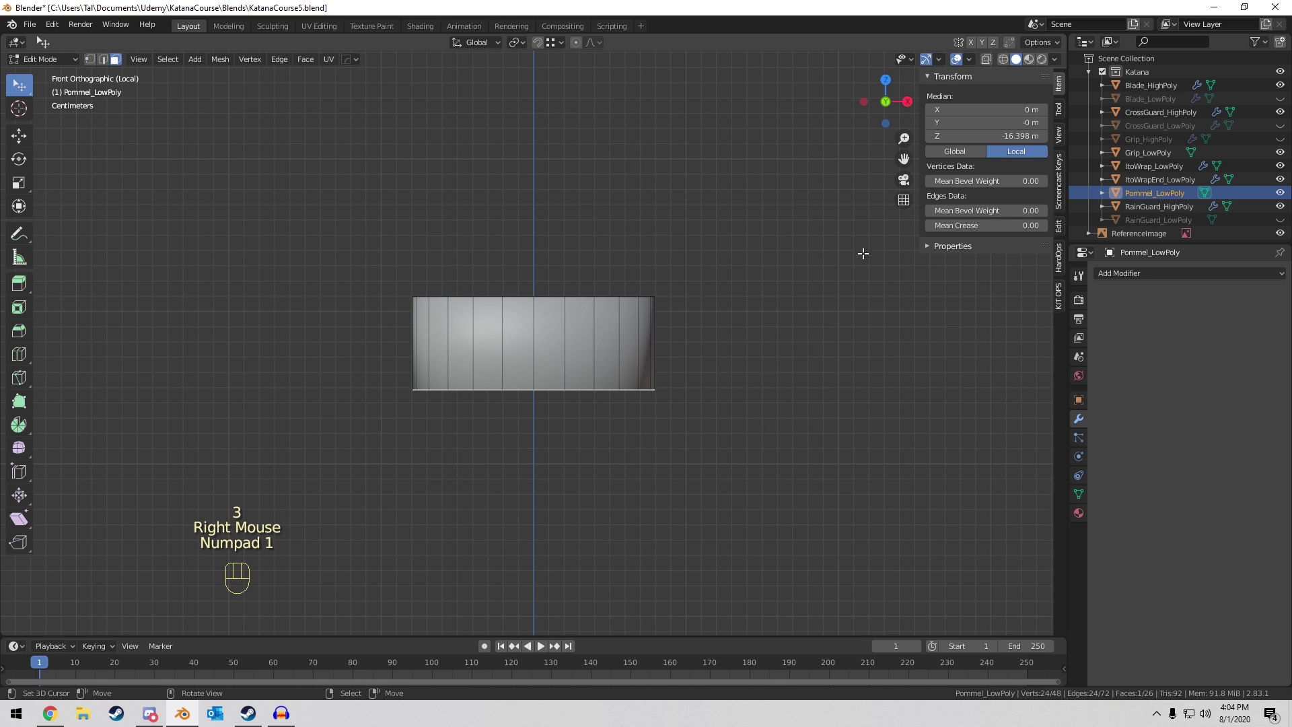
pyautogui.press('KP_Divide')
pyautogui.press('Tab')
pyautogui.rightClick(451, 464)
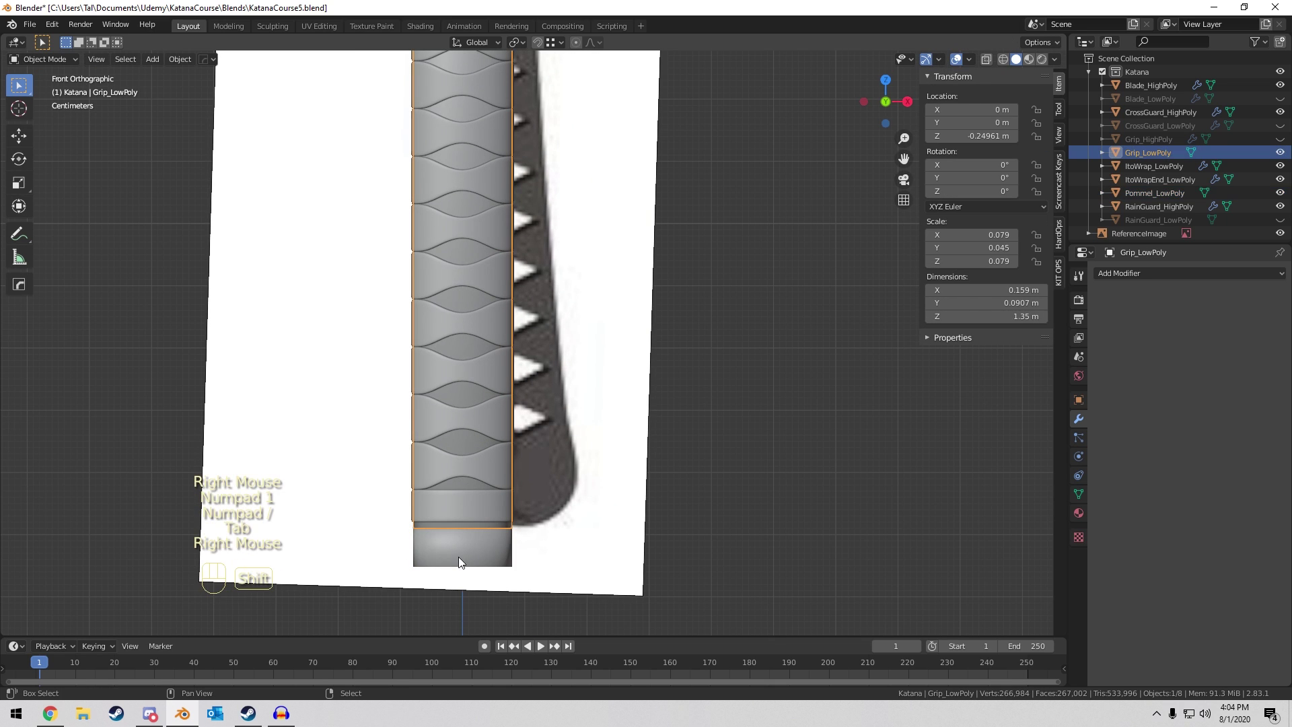
pyautogui.keyDown('shift'); pyautogui.rightClick(458, 553); pyautogui.keyUp('shift')
pyautogui.press('KP_Divide')
pyautogui.scroll(6, 507, 322)
pyautogui.keyDown('shift'); pyautogui.moveTo(457, 549); pyautogui.dragTo(524, 316, button='middle'); pyautogui.keyUp('shift')
# Extrude the pommel's bottom face about 0.061 m downward.
pyautogui.scroll(1, 569, 320)
pyautogui.rightClick(525, 322)
pyautogui.press('Tab')
pyautogui.press('Tab')
pyautogui.press('Tab')
pyautogui.rightClick(524, 321)
pyautogui.press('Tab')
pyautogui.scroll(4, 525, 321)
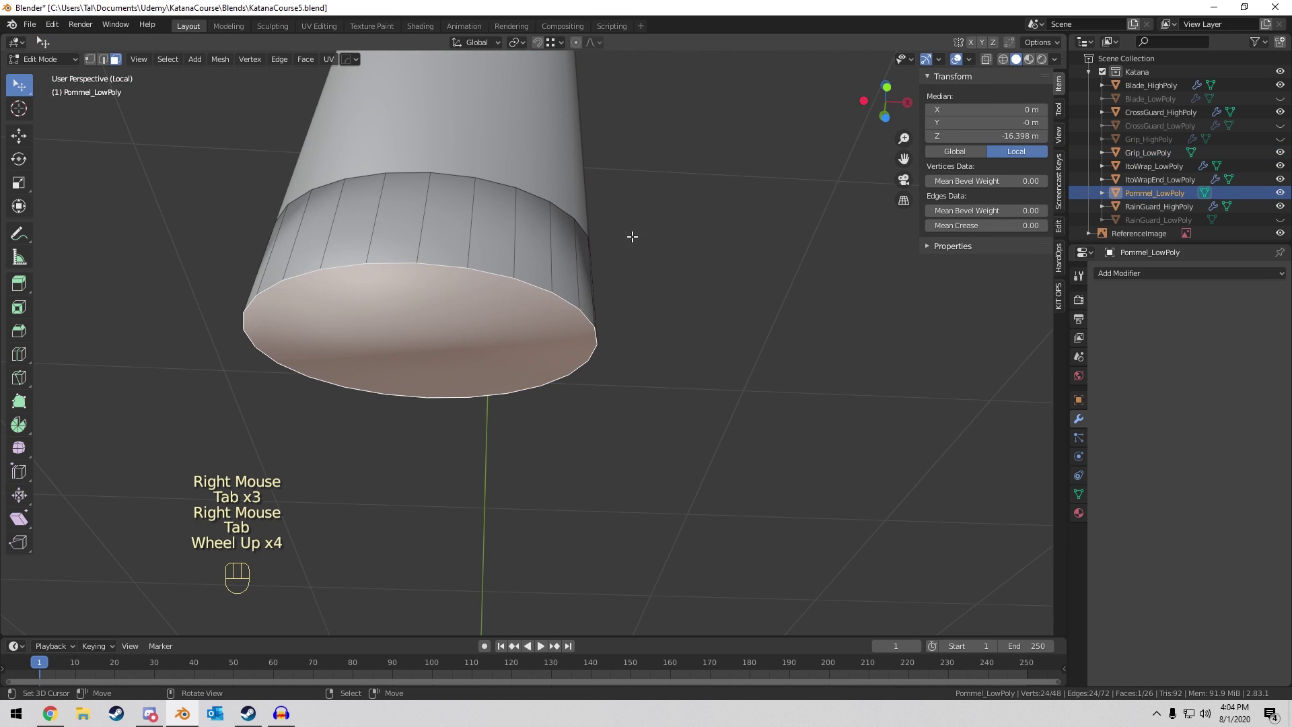
pyautogui.press('KP_1')
pyautogui.press('e')
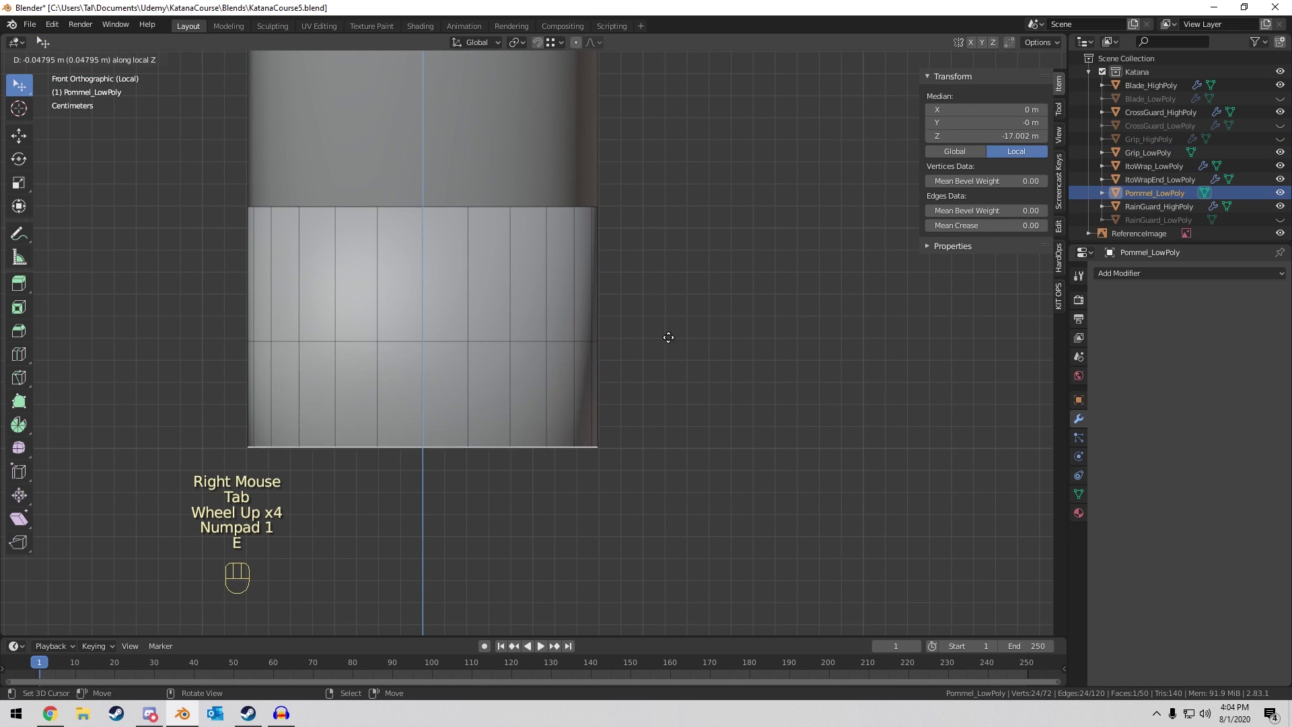
pyautogui.click(663, 338)
# Bevel the pommel's bottom edge with 4 segments and a width of about 0.6 m.
pyautogui.hotkey('ctrl', 'b')
pyautogui.scroll(2, 720, 257)
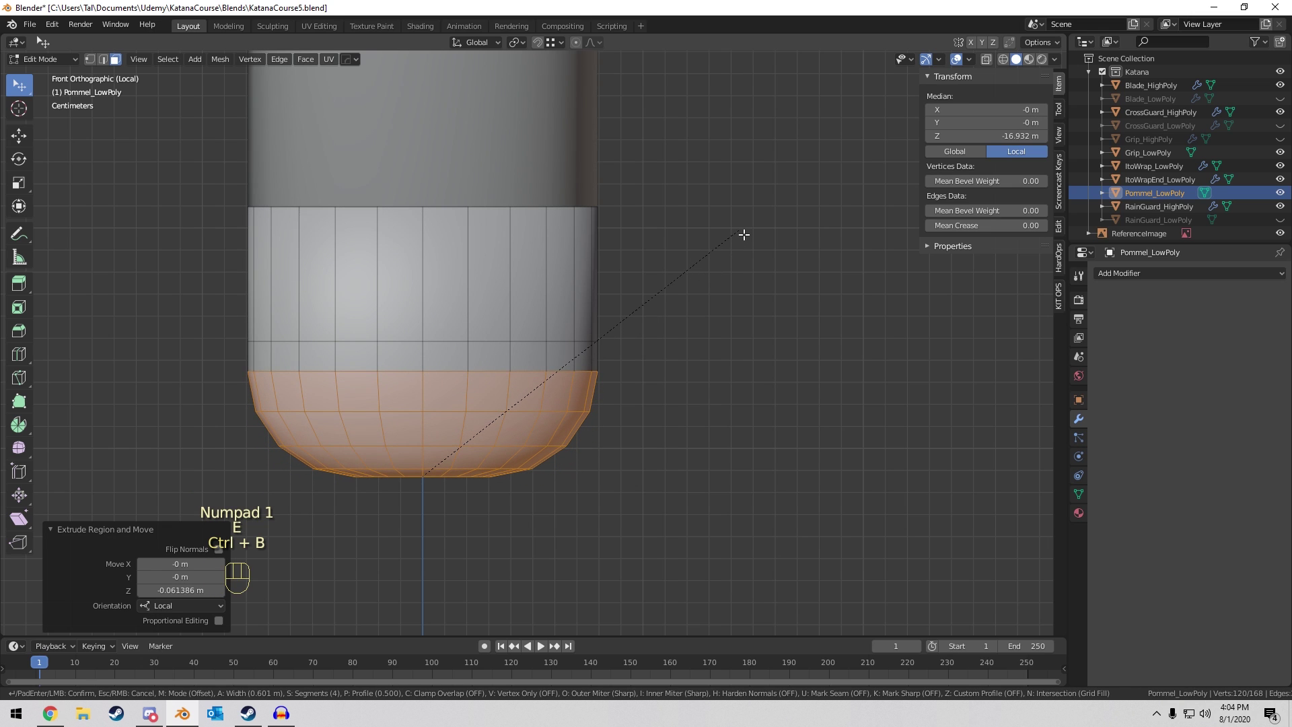
pyautogui.click(744, 234)
pyautogui.moveTo(740, 231); pyautogui.dragTo(552, 330, button='middle')
pyautogui.press('Tab')
pyautogui.scroll(-5, 611, 357)
pyautogui.press('Tab')
pyautogui.scroll(3, 493, 442)
# Try to inset the pommel's rounded bottom face and merge the inner face at its center.
pyautogui.press('3')
pyautogui.rightClick(493, 442)
pyautogui.keyDown('shift'); pyautogui.scroll(-1, 493, 442); pyautogui.keyUp('shift')
pyautogui.scroll(4, 552, 330)
pyautogui.press('x')
pyautogui.press('i')
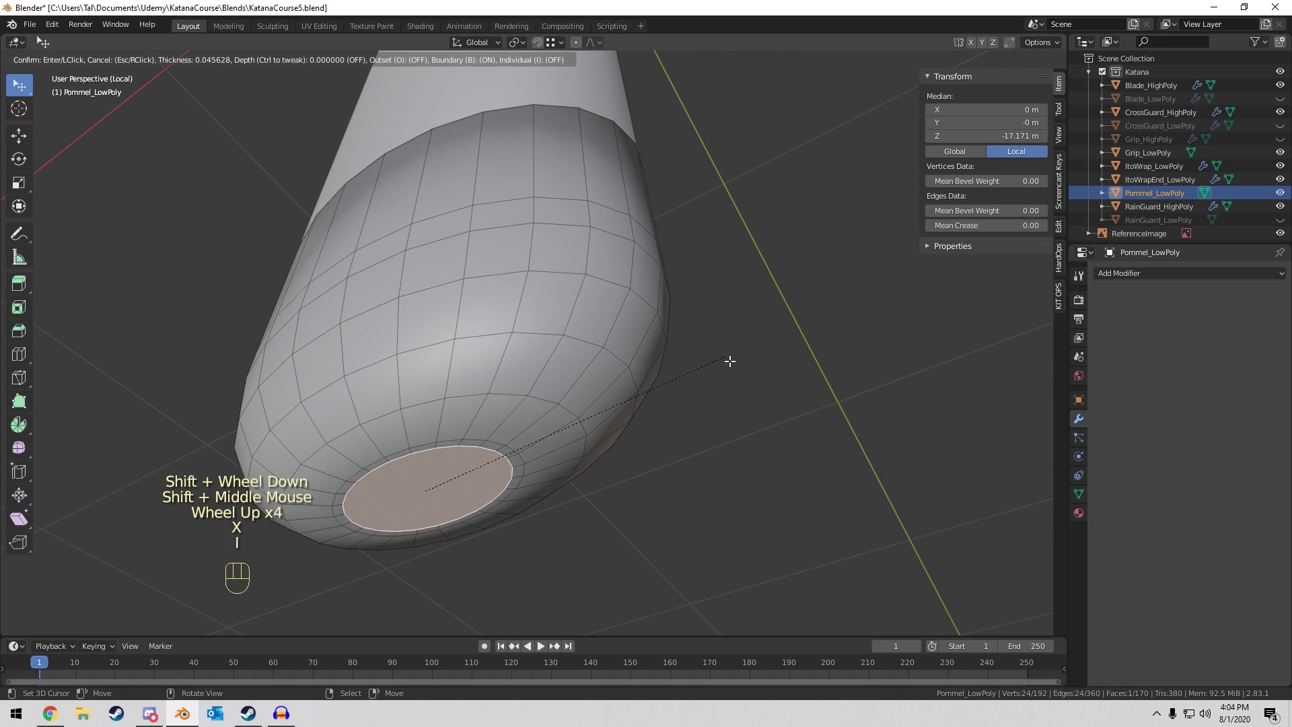
pyautogui.click(720, 360)
pyautogui.press('m')
pyautogui.click(718, 358)
pyautogui.press('Tab')
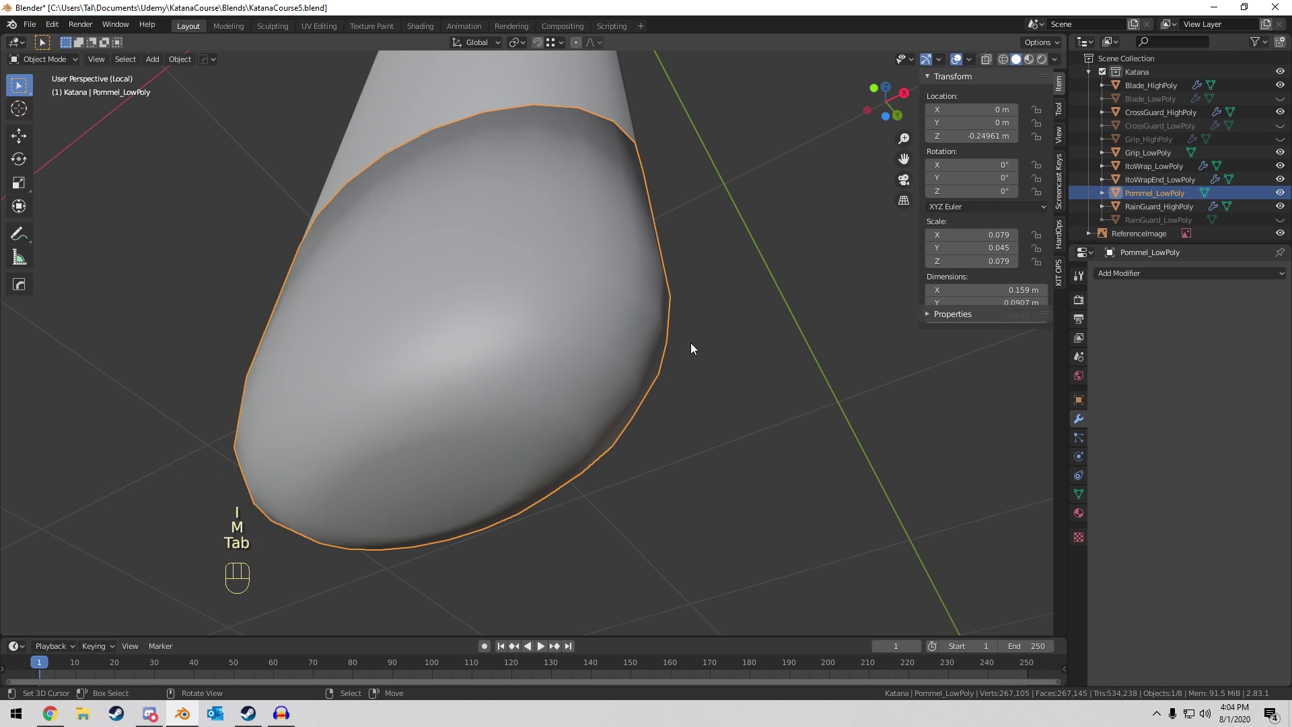
# Undo the merge and inset on the pommel's bottom face.
pyautogui.scroll(-3, 691, 342)
pyautogui.moveTo(690, 342); pyautogui.dragTo(595, 245, button='middle')
pyautogui.hotkey('ctrl', 'z')
pyautogui.hotkey('ctrl', 'z')
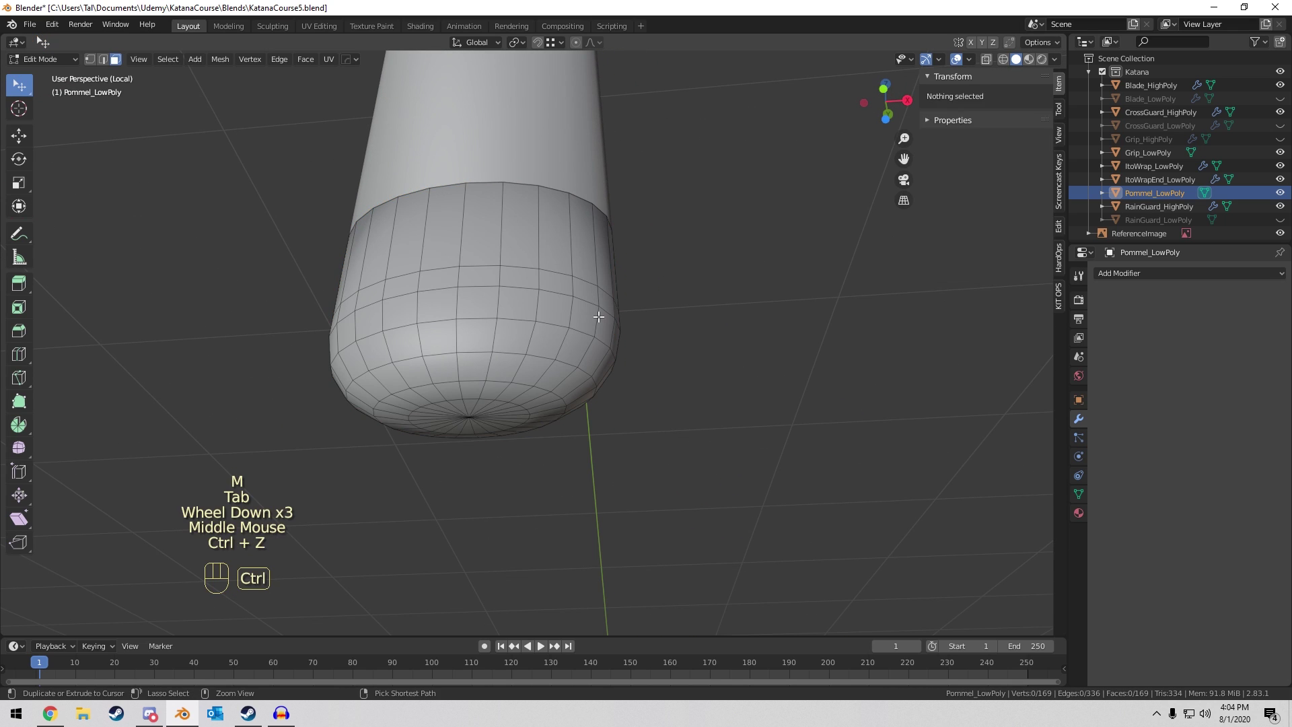
# Inset the pommel's bottom face to add a supporting ring and merge the innermost face at its center.
pyautogui.moveTo(630, 325); pyautogui.dragTo(543, 377, button='middle')
pyautogui.press('i')
pyautogui.click(673, 260)
pyautogui.press('m')
pyautogui.click(673, 262)
pyautogui.press('Tab')
# Try a level 2 Subdivision Surface modifier on the pommel and remove it.
pyautogui.scroll(-3, 632, 269)
pyautogui.scroll(3, 692, 285)
pyautogui.hotkey('ctrl', '2')
pyautogui.click(1272, 294)
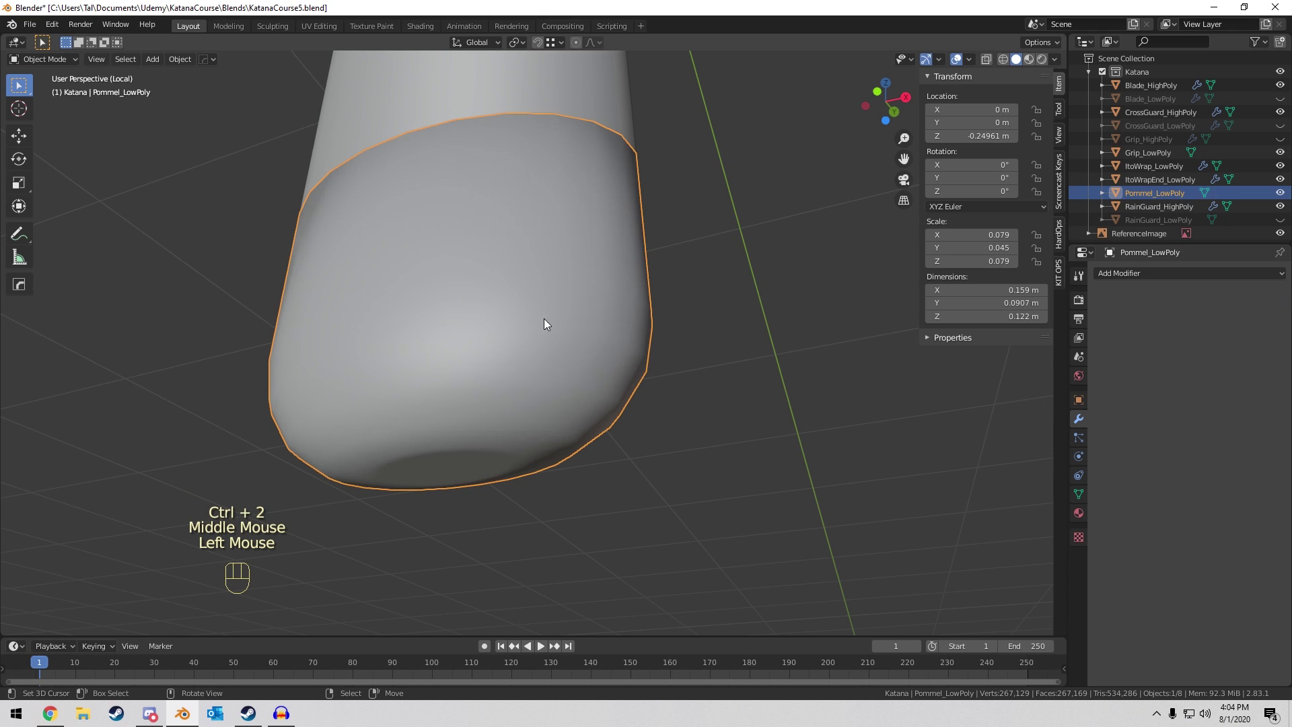
pyautogui.scroll(-3, 430, 265)
pyautogui.moveTo(431, 265); pyautogui.dragTo(552, 377, button='middle')
pyautogui.moveTo(551, 377); pyautogui.dragTo(593, 455, button='middle')
# Isolate Pommel_LowPoly alone in local view and open its mesh for editing with the top face in view.
pyautogui.press('Tab')
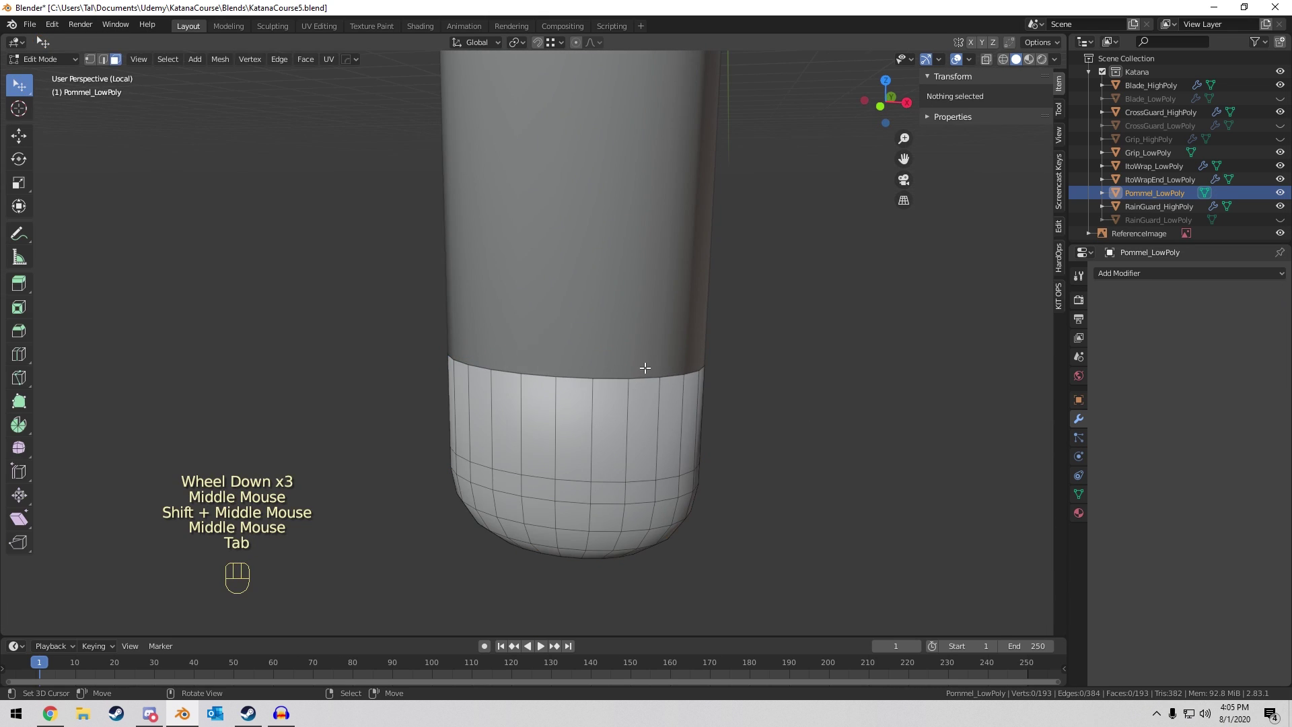
pyautogui.press('Tab')
pyautogui.press('KP_Divide')
pyautogui.press('KP_Divide')
pyautogui.moveTo(640, 368); pyautogui.dragTo(574, 431, button='middle')
pyautogui.press('Tab')
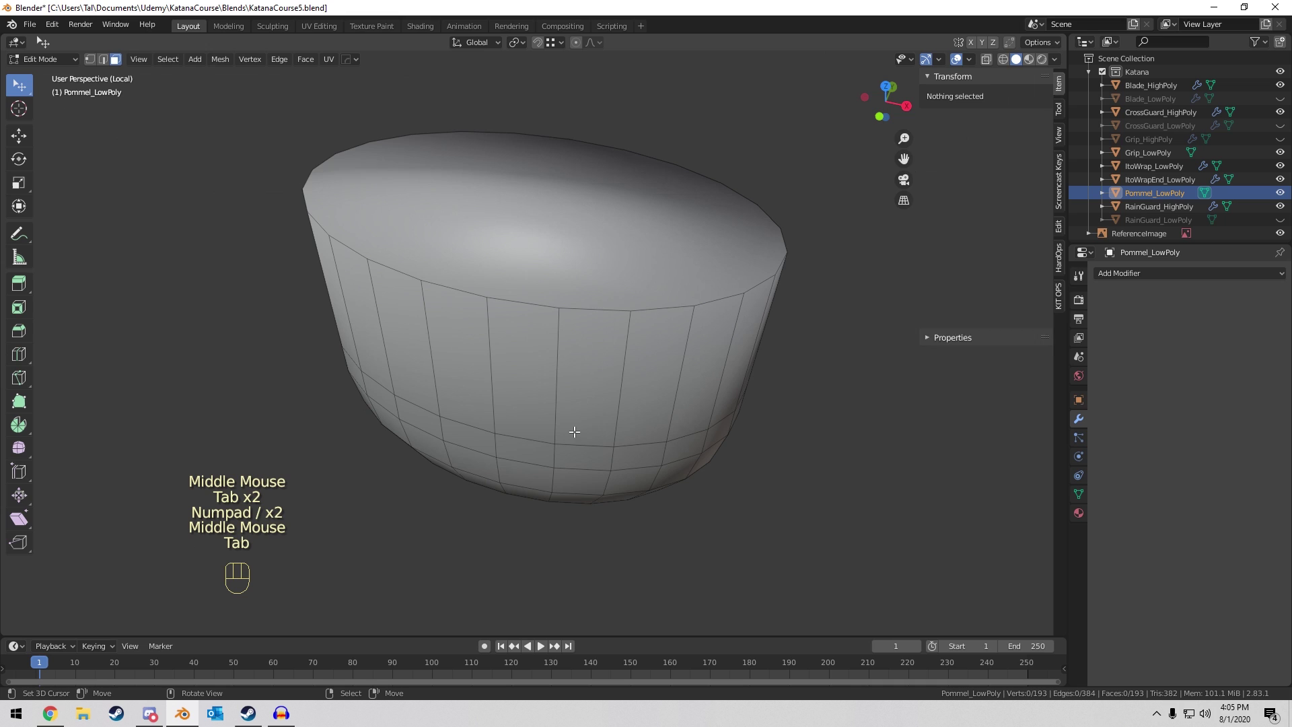
# Inset the pommel's top face twice, the second time by about 0.098 m, and merge the inner face at its center.
pyautogui.press('3')
pyautogui.rightClick(585, 230)
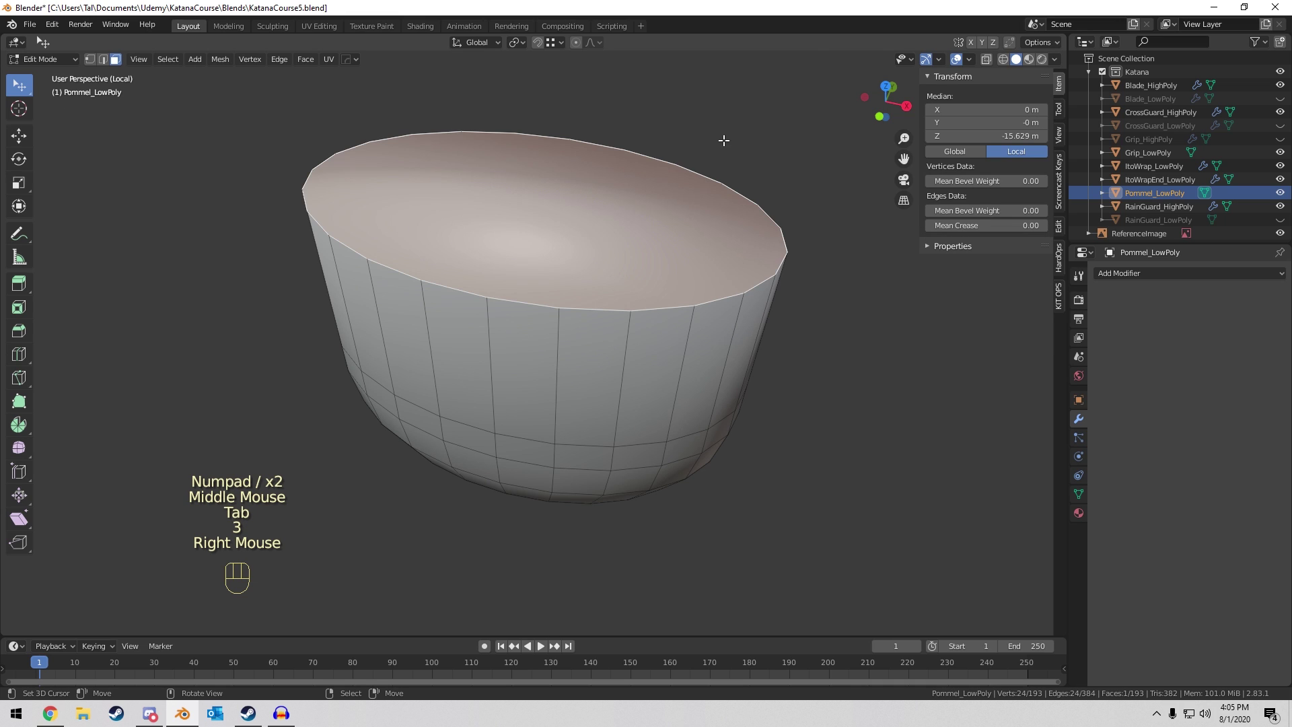
pyautogui.press('i')
pyautogui.press('i')
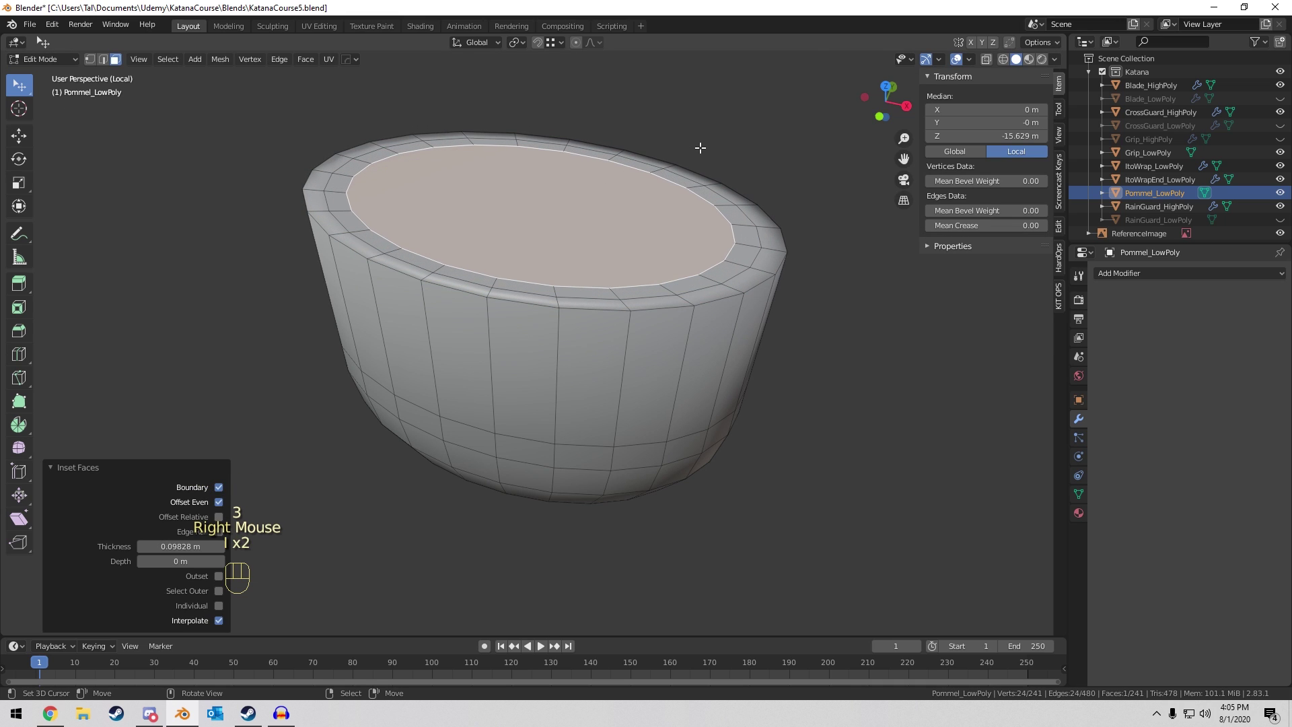
pyautogui.press('m')
pyautogui.press('Tab')
# Compare the rounded pommel with the wrapped grip and the reference image in the front view.
pyautogui.scroll(-3, 591, 209)
pyautogui.scroll(-2, 590, 204)
pyautogui.moveTo(591, 204)
pyautogui.mouseDown(button='middle')
pyautogui.moveTo(611, 159)
pyautogui.moveTo(502, 128)
pyautogui.moveTo(519, 164)
pyautogui.moveTo(570, 204)
pyautogui.mouseUp(button='middle')
pyautogui.press('KP_1')
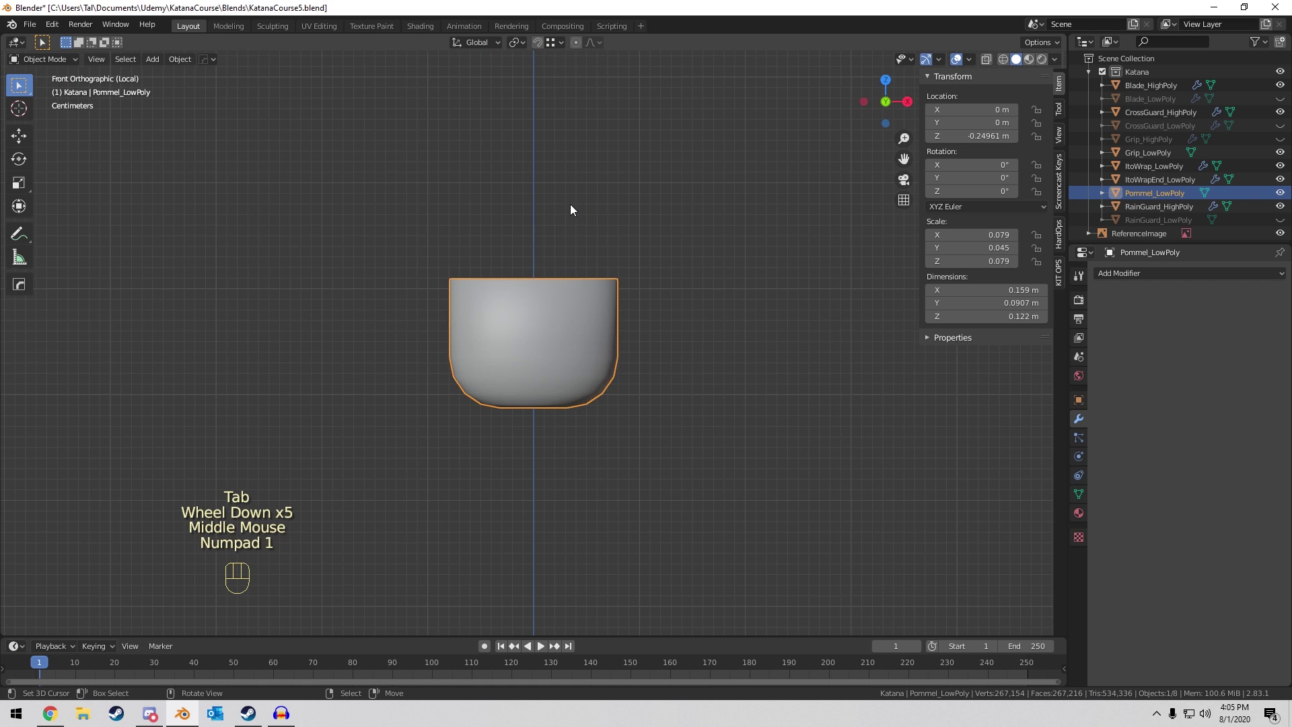
pyautogui.press('KP_Divide')
pyautogui.keyDown('shift'); pyautogui.moveTo(571, 363); pyautogui.dragTo(568, 239, button='middle'); pyautogui.keyUp('shift')
pyautogui.scroll(5, 452, 386)
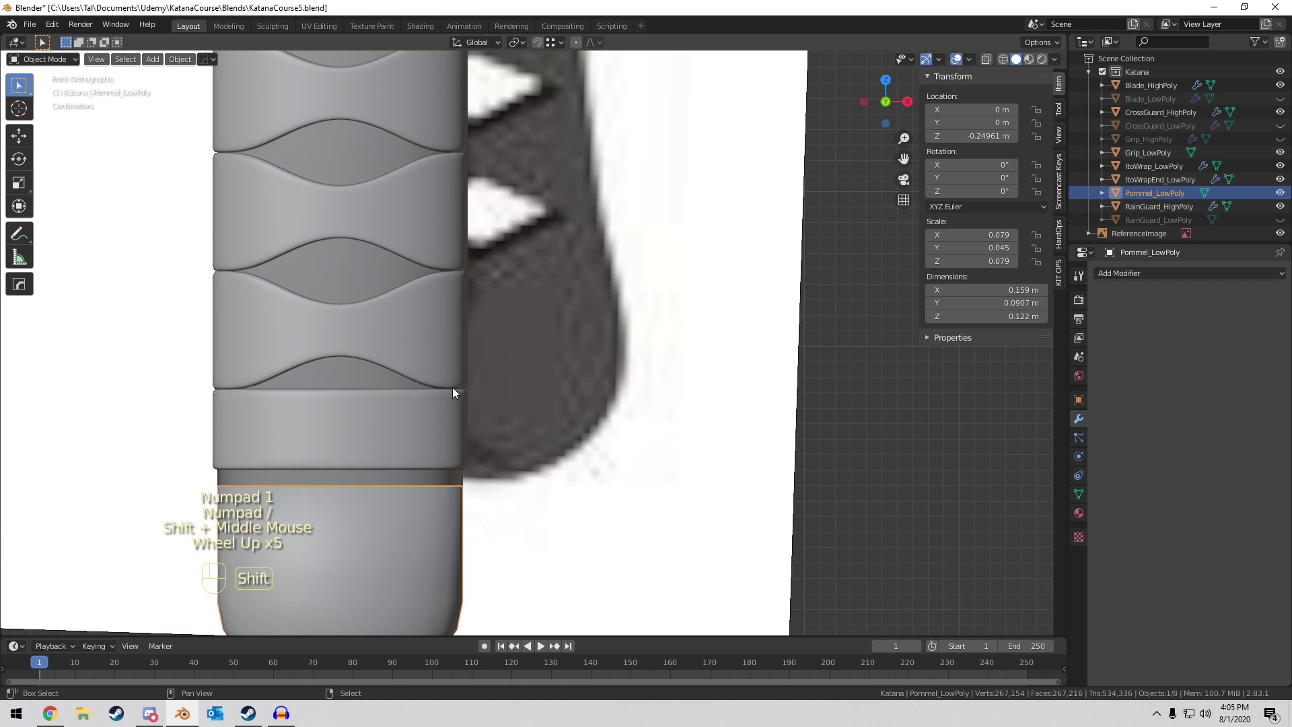
pyautogui.keyDown('shift'); pyautogui.scroll(-1, 452, 386); pyautogui.keyUp('shift')
pyautogui.keyDown('shift'); pyautogui.moveTo(452, 387); pyautogui.dragTo(571, 284, button='middle'); pyautogui.keyUp('shift')
# Examine the pommel and its fit below ItoWrapEnd_LowPoly from several angles.
pyautogui.moveTo(460, 356); pyautogui.dragTo(446, 380, button='middle')
pyautogui.press('KP_Divide')
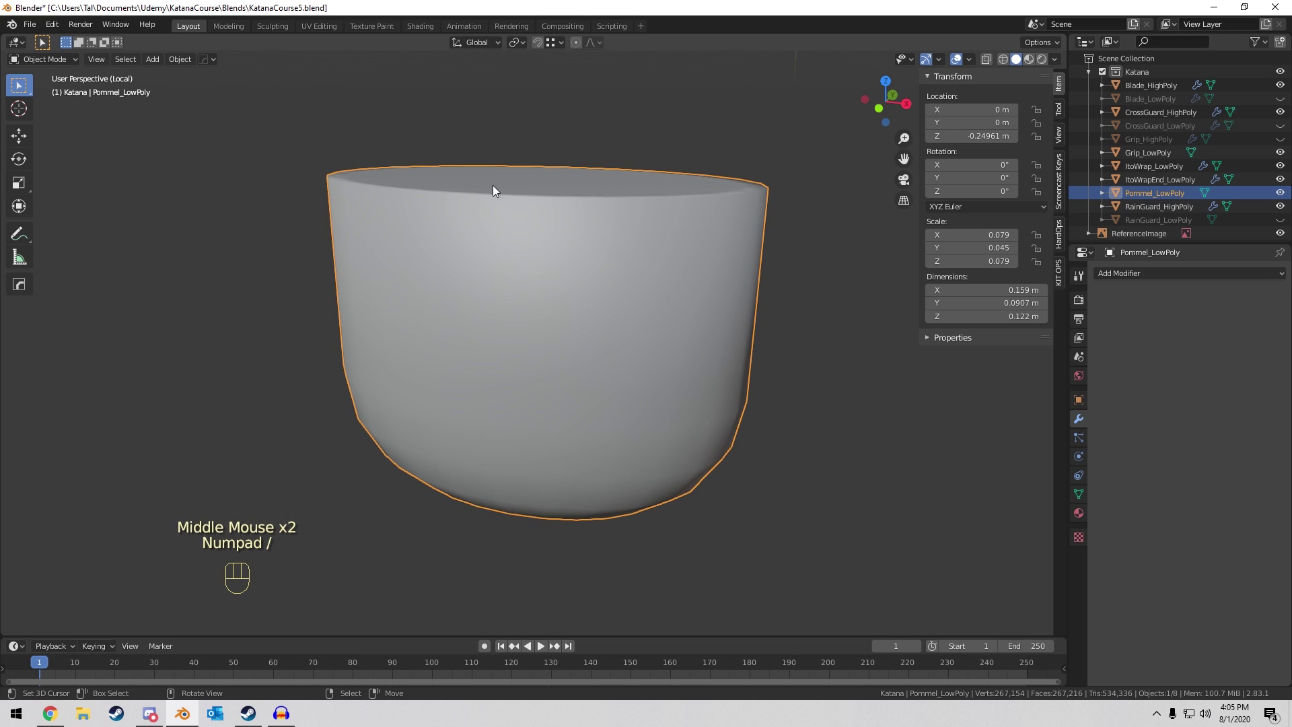
pyautogui.scroll(-2, 510, 273)
pyautogui.press('KP_Divide')
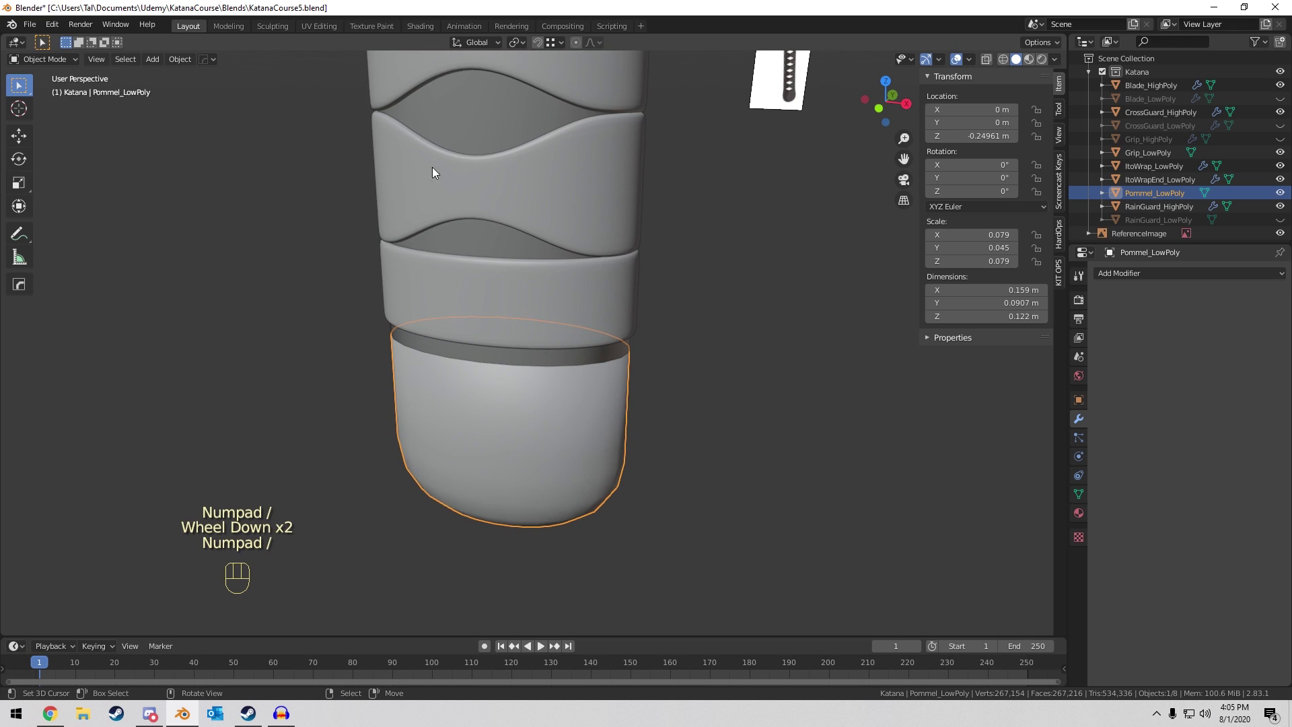
pyautogui.rightClick(552, 314)
pyautogui.moveTo(564, 283); pyautogui.dragTo(611, 204, button='middle')
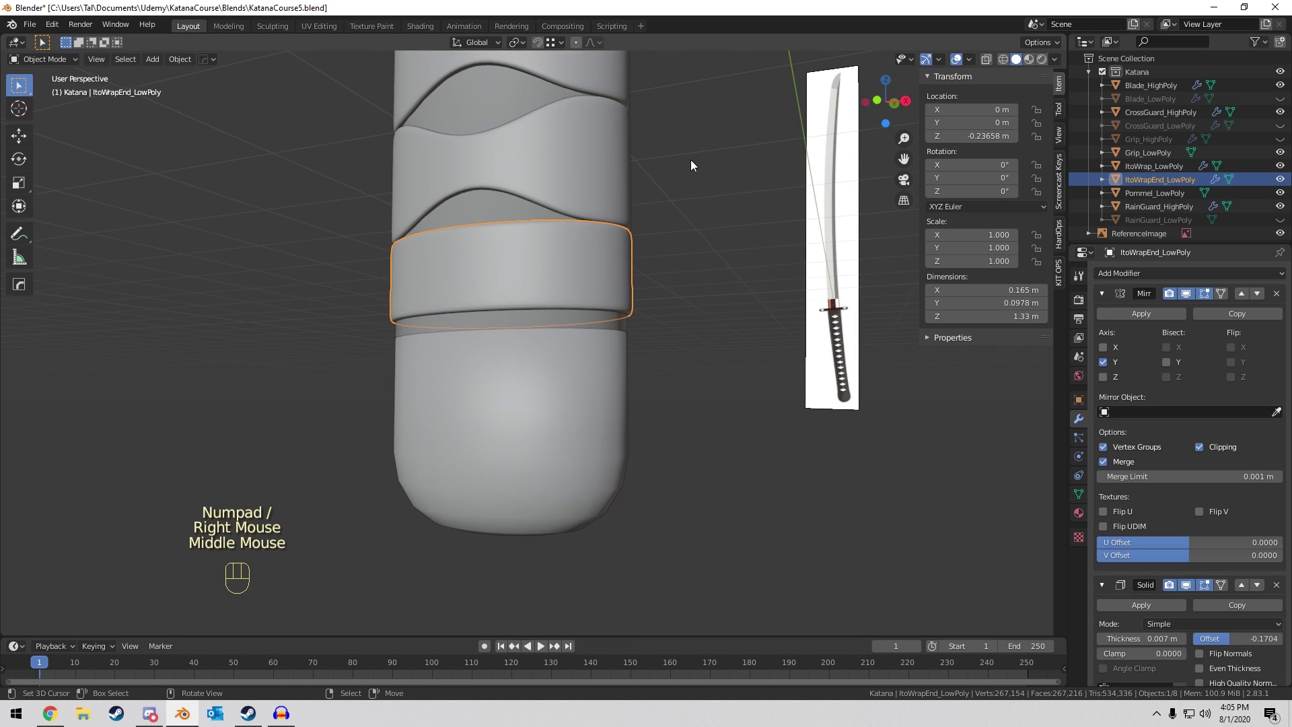
pyautogui.scroll(2, 691, 159)
pyautogui.keyDown('shift'); pyautogui.moveTo(639, 283); pyautogui.dragTo(510, 402, button='middle'); pyautogui.keyUp('shift')
# Set the origin of Pommel_LowPoly to its geometry.
pyautogui.rightClick(510, 401)
pyautogui.moveTo(801, 236); pyautogui.dragTo(751, 265, button='middle')
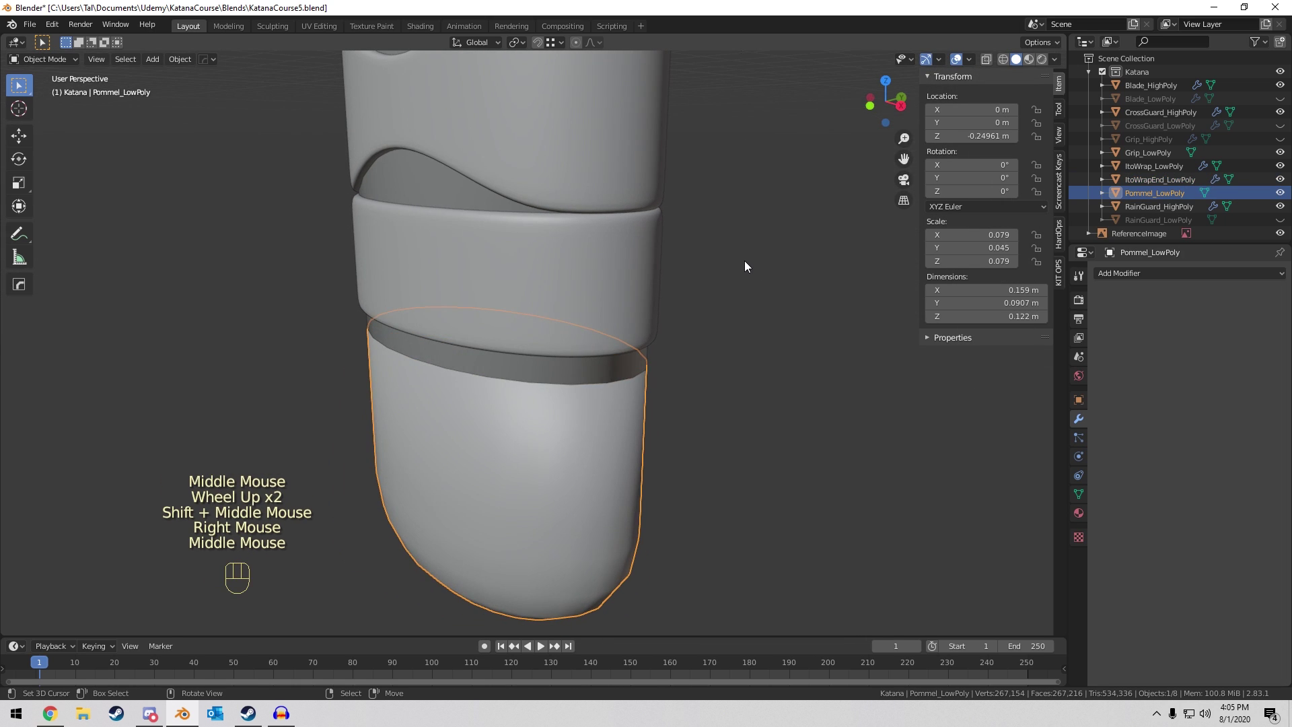
pyautogui.press('s')
pyautogui.rightClick(781, 248)
pyautogui.press('space')
pyautogui.write('set')
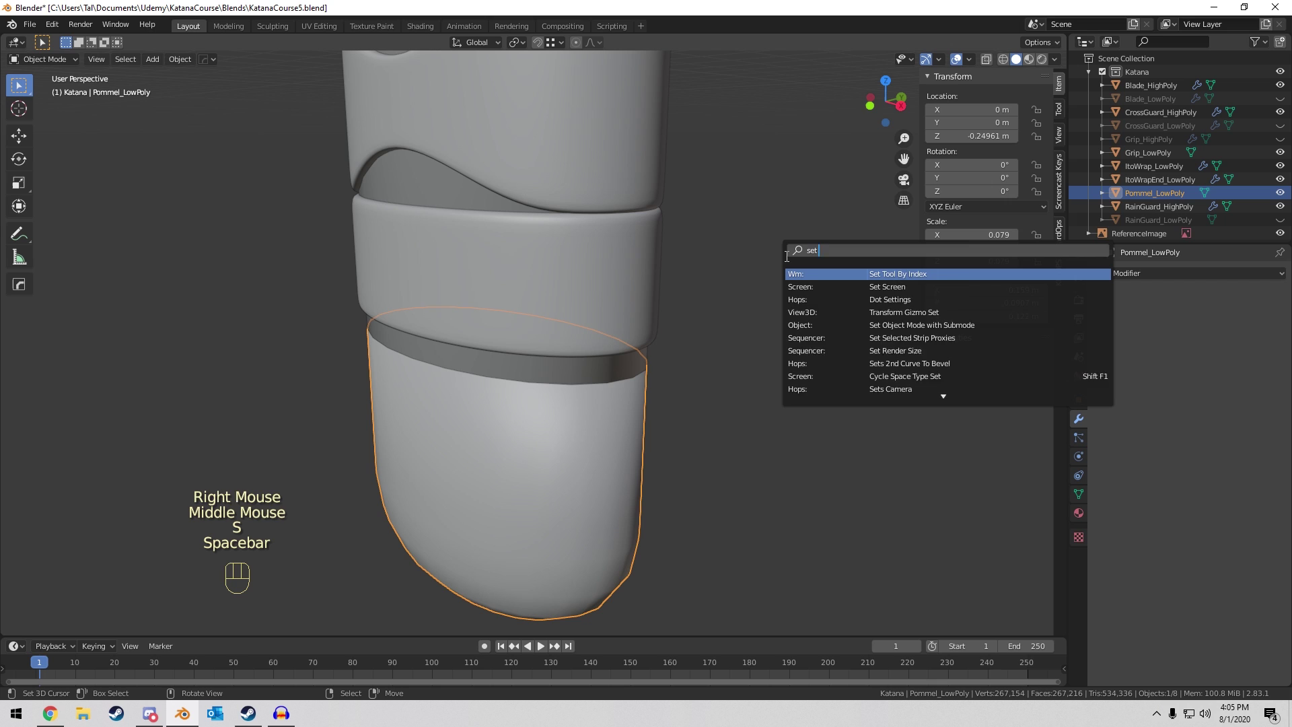
pyautogui.write(' or')
pyautogui.press('Return')
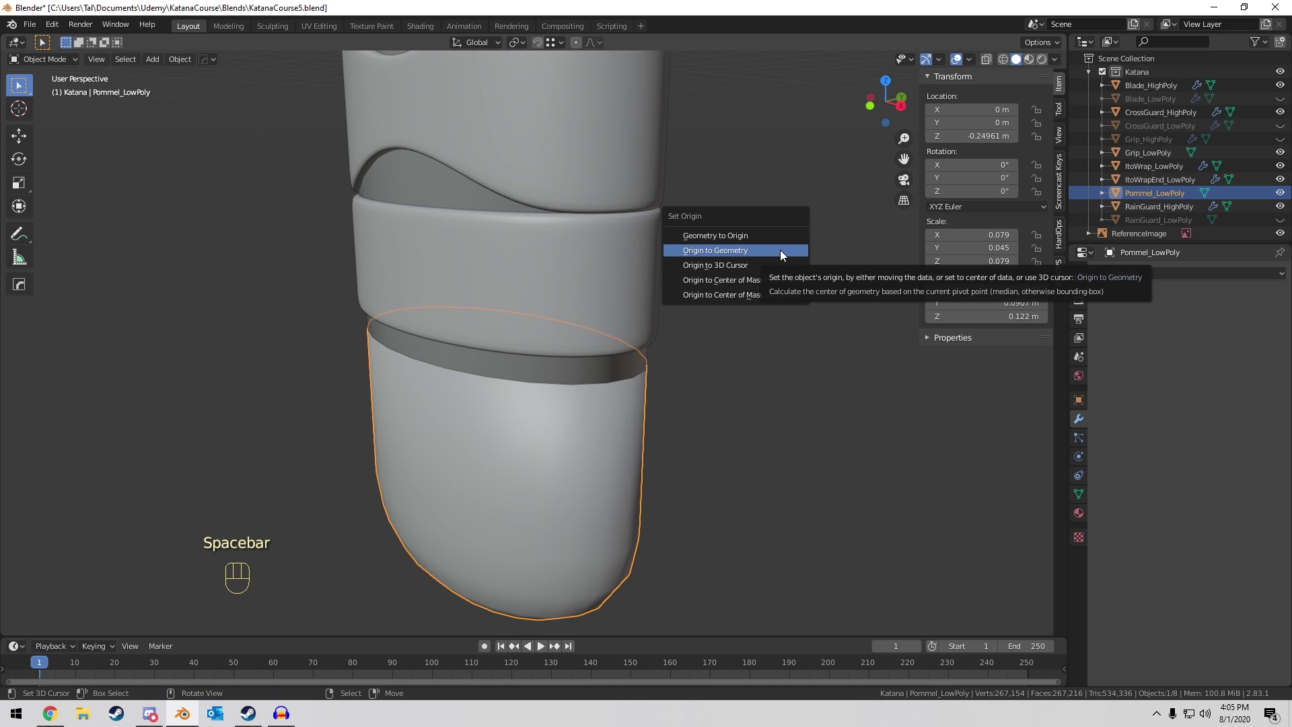
pyautogui.click(780, 249)
pyautogui.scroll(-8, 627, 309)
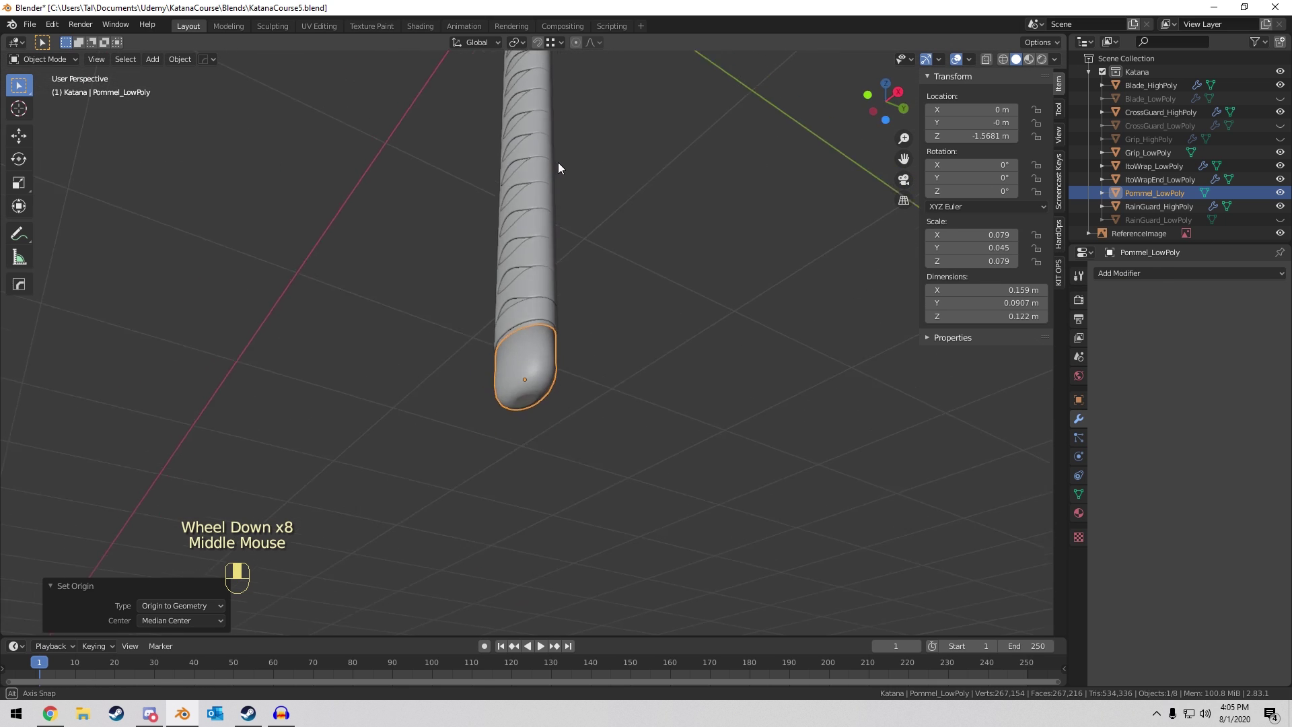
# Scale Pommel_LowPoly by 1.2 along Y and by about 1.1 along X so it is wider than the grip.
pyautogui.moveTo(559, 162); pyautogui.dragTo(577, 256, button='middle')
pyautogui.scroll(7, 640, 323)
pyautogui.middleClick(640, 330)
pyautogui.press('s')
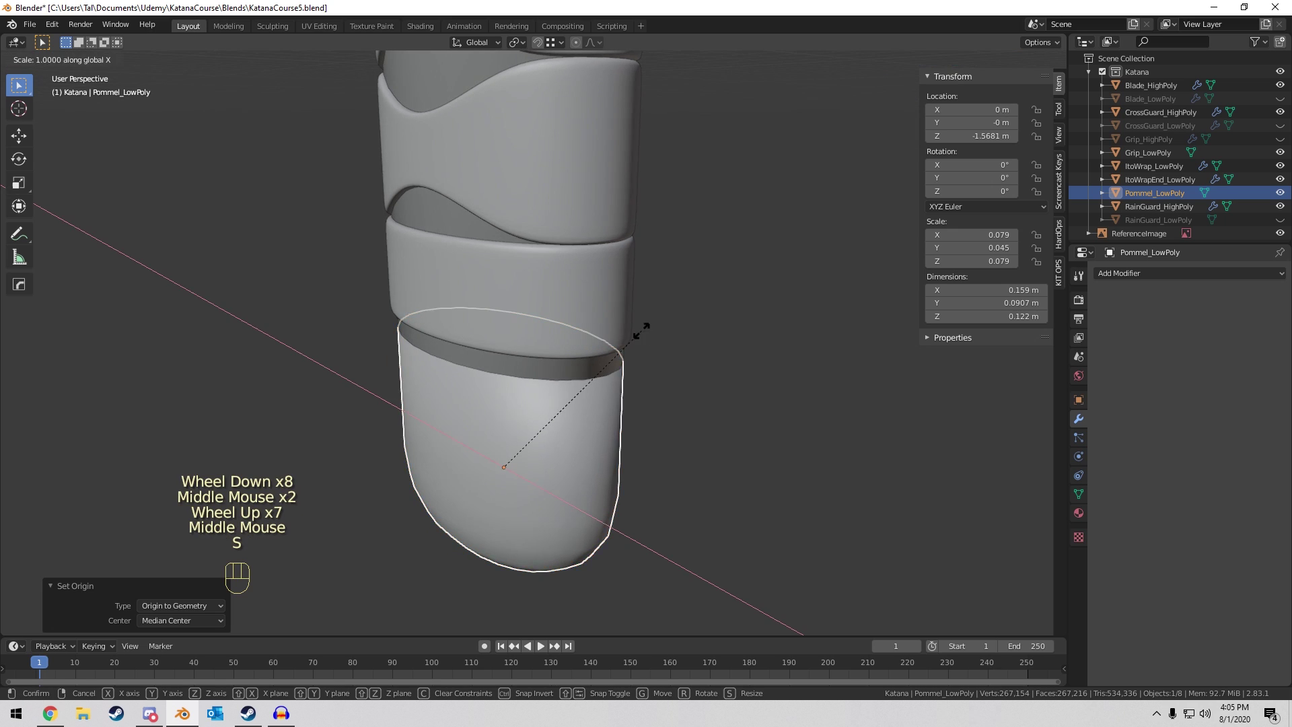
pyautogui.press('y')
pyautogui.click(675, 310)
pyautogui.press('s')
pyautogui.press('x')
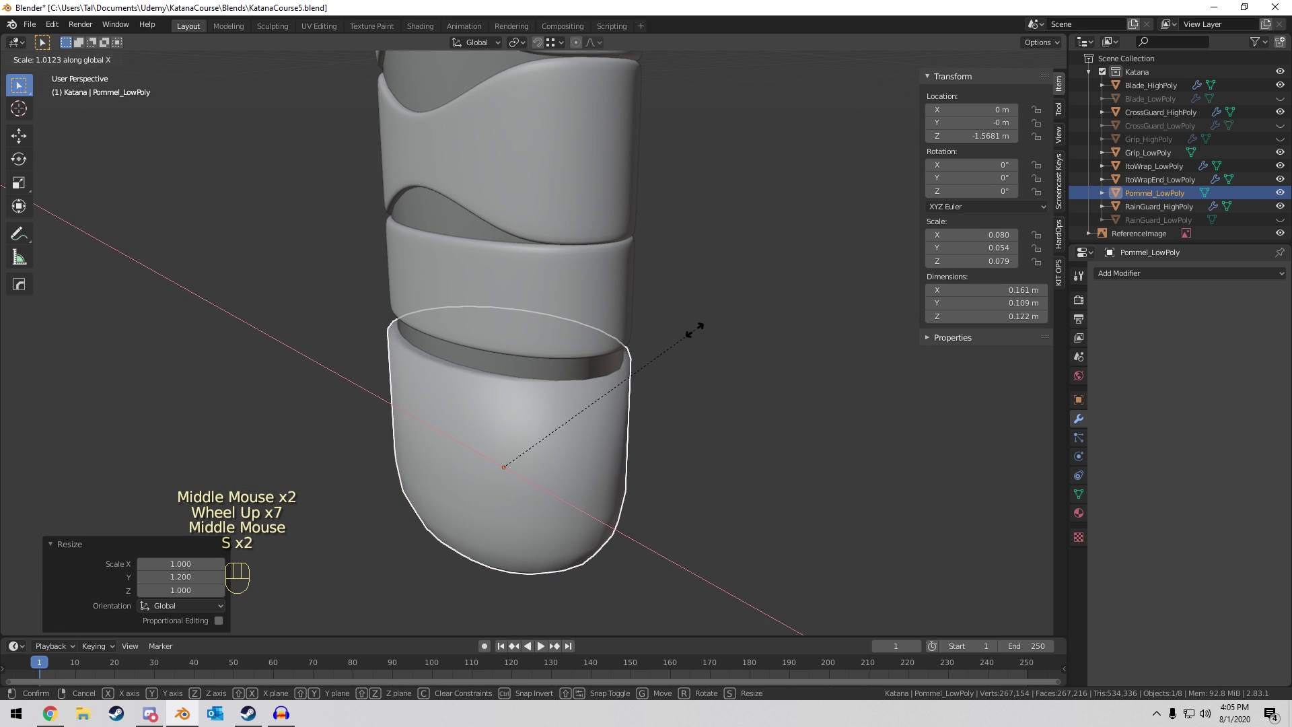
pyautogui.press('x')
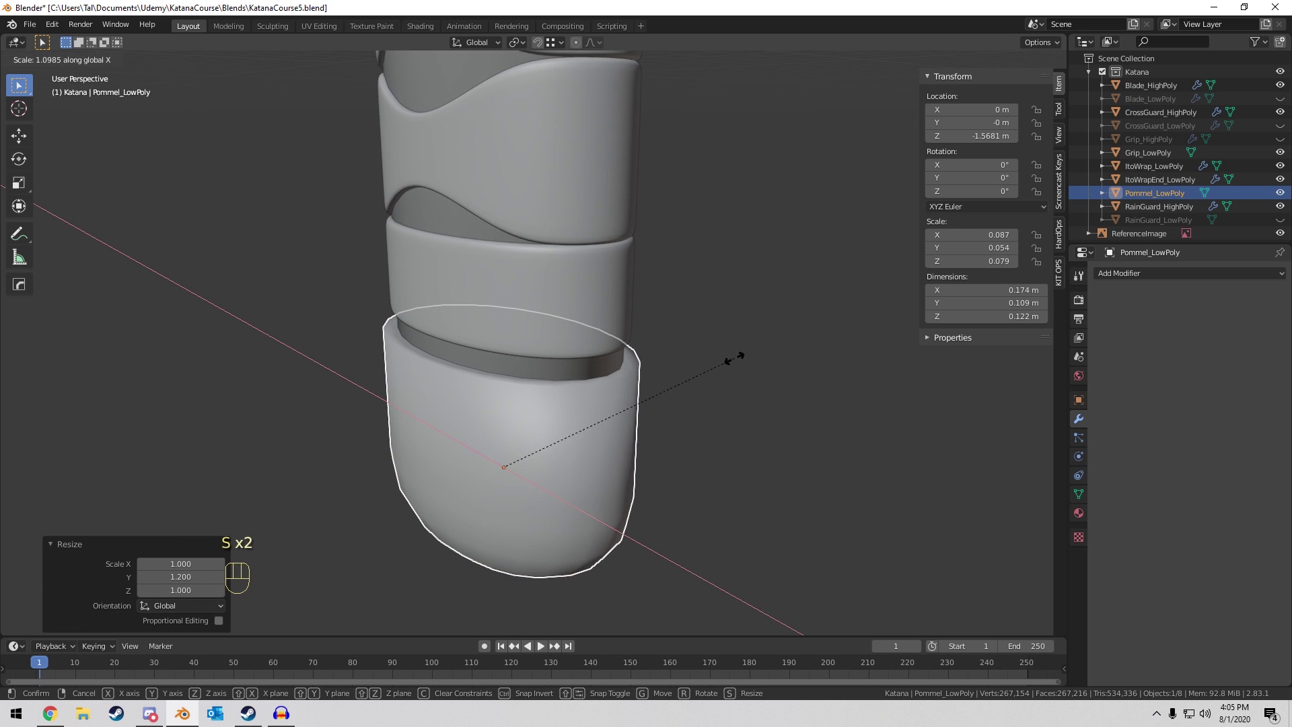
pyautogui.click(735, 357)
# Move ItoWrapEnd_LowPoly about 0.0126 m down along Z to meet the pommel's upper edge, and fine-tune its height.
pyautogui.moveTo(547, 304); pyautogui.dragTo(568, 308, button='middle')
pyautogui.scroll(2, 568, 308)
pyautogui.rightClick(729, 270)
pyautogui.press('g')
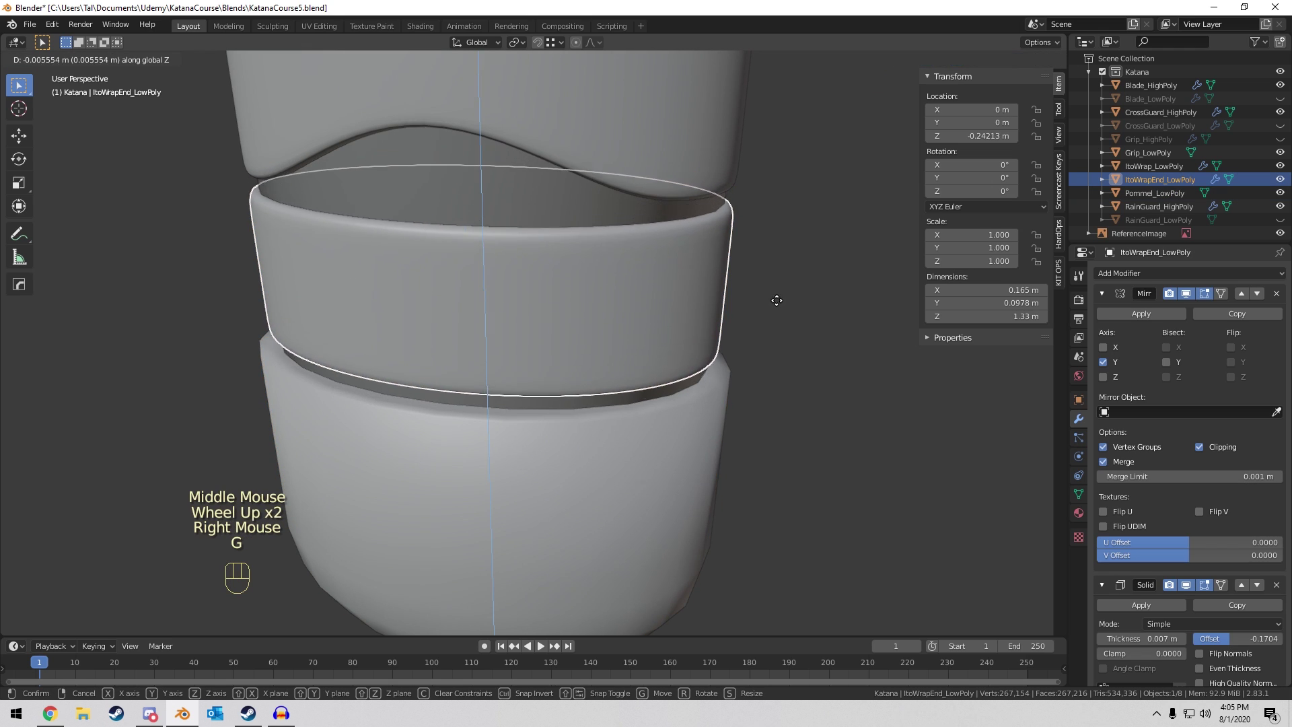
pyautogui.click(780, 336)
pyautogui.moveTo(778, 332); pyautogui.dragTo(680, 257, button='middle')
pyautogui.scroll(1, 674, 275)
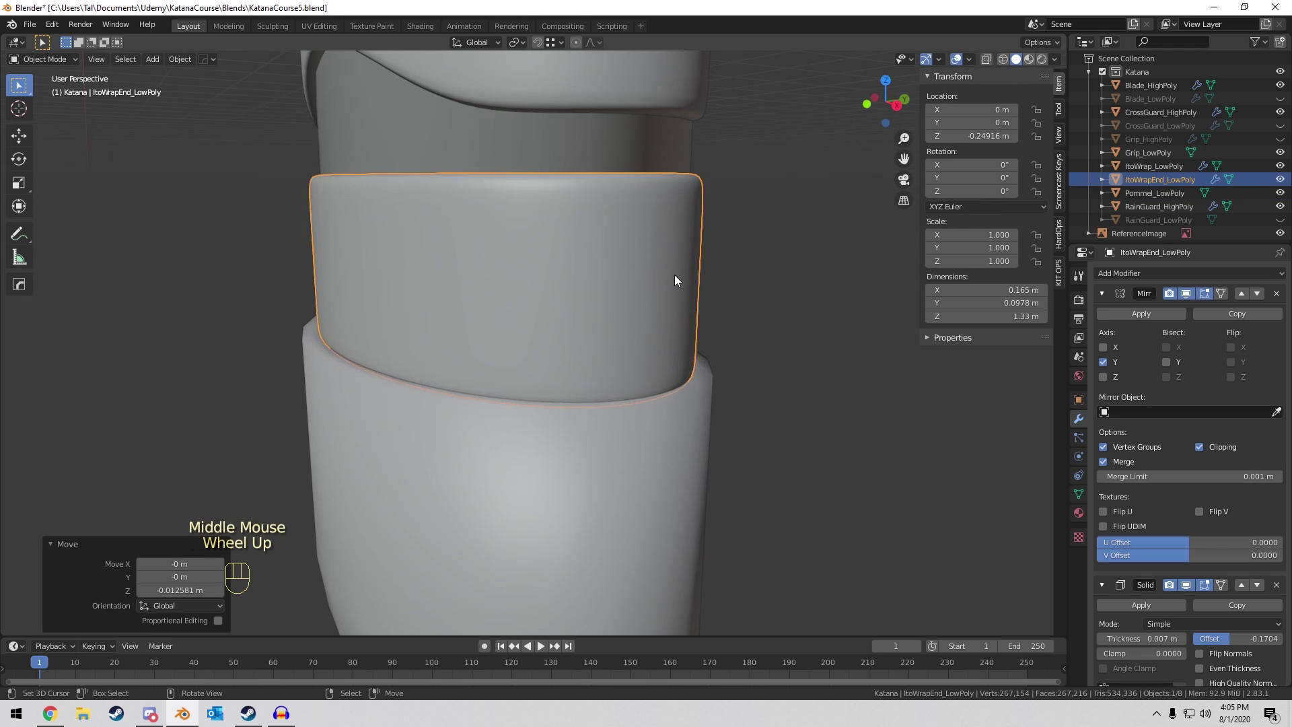
pyautogui.press('g')
pyautogui.press('z')
pyautogui.click(687, 264)
# Scale Pommel_LowPoly down to about 0.96 along X and about 0.98 along Y to fit the wrap end.
pyautogui.rightClick(601, 430)
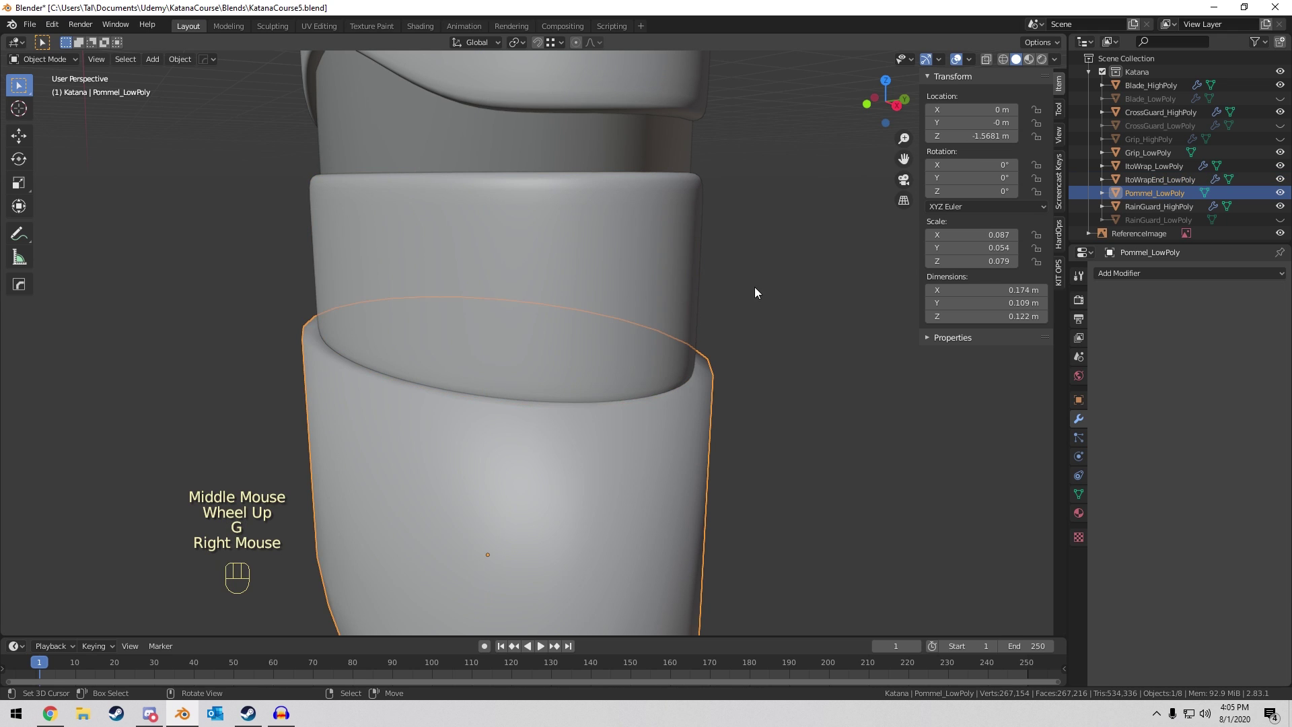
pyautogui.scroll(2, 755, 292)
pyautogui.scroll(-2, 836, 248)
pyautogui.moveTo(764, 274); pyautogui.dragTo(865, 308, button='middle')
pyautogui.press('s')
pyautogui.press('x')
pyautogui.click(828, 276)
pyautogui.press('s')
pyautogui.press('y')
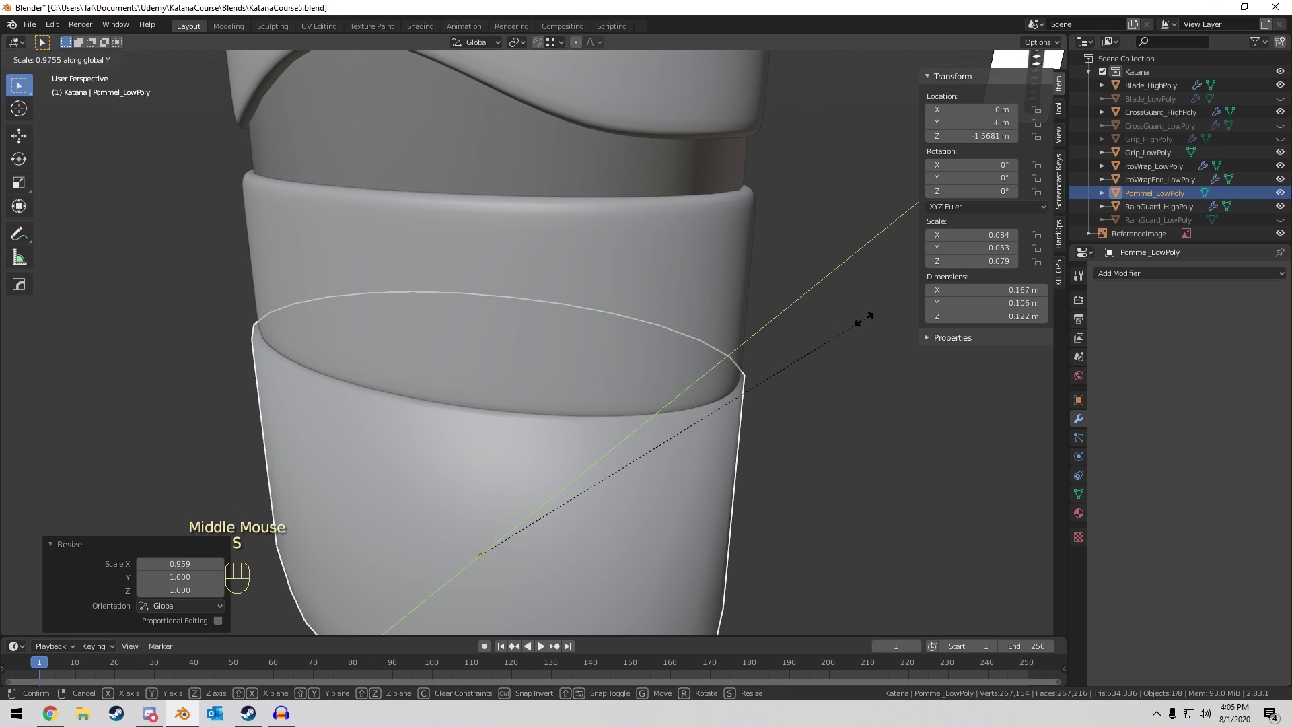
pyautogui.click(864, 320)
# Check the pommel's fit from the side and readjust its scale along Y against the wrap end.
pyautogui.moveTo(626, 259); pyautogui.dragTo(501, 350, button='middle')
pyautogui.press('a')
pyautogui.press('a')
pyautogui.press('a')
pyautogui.scroll(-1, 794, 216)
pyautogui.rightClick(687, 409)
pyautogui.press('s')
pyautogui.press('y')
pyautogui.click(776, 388)
pyautogui.press('a')
pyautogui.press('a')
pyautogui.press('a')
# Move ItoWrap_LowPoly about 0.0127 m down along Z so its lowest wrap meets the wrap end.
pyautogui.scroll(-5, 501, 350)
pyautogui.moveTo(501, 350); pyautogui.dragTo(605, 257, button='middle')
pyautogui.rightClick(603, 257)
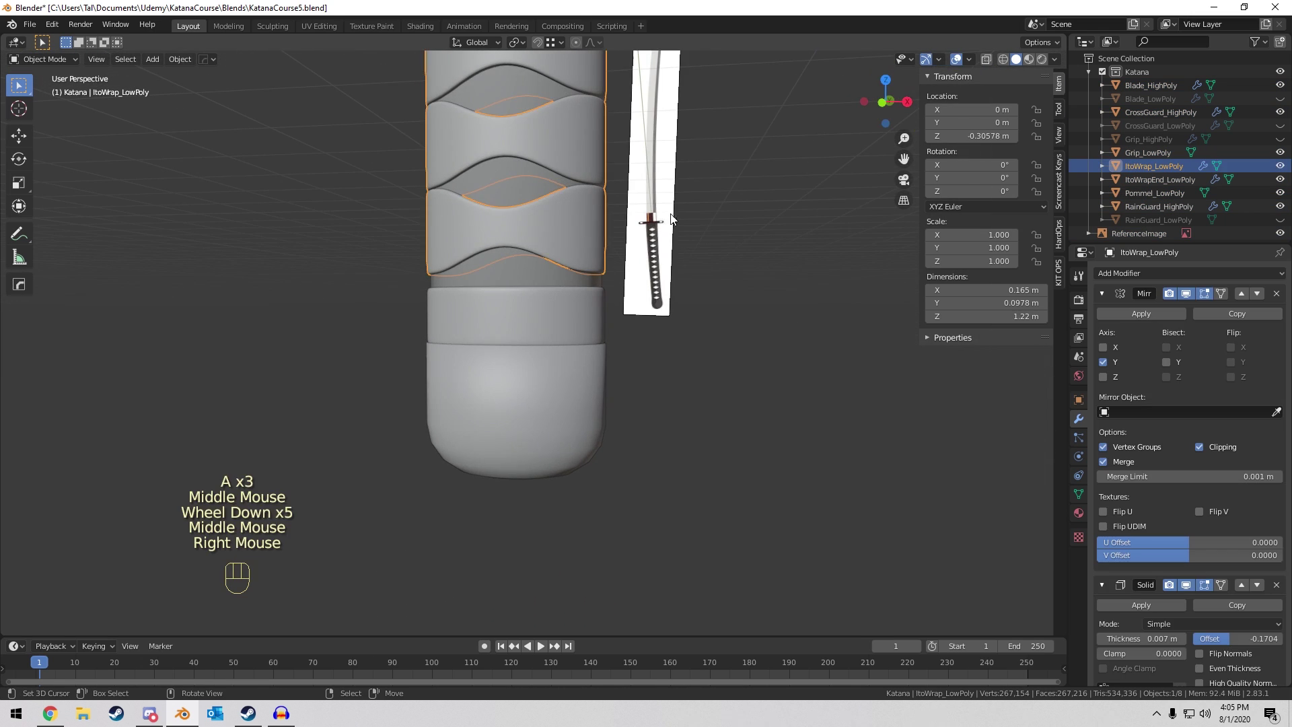
pyautogui.press('g')
pyautogui.press('z')
pyautogui.press('Escape')
pyautogui.keyDown('shift'); pyautogui.moveTo(676, 228); pyautogui.dragTo(761, 267, button='middle'); pyautogui.keyUp('shift')
pyautogui.keyDown('shift'); pyautogui.scroll(1, 761, 267); pyautogui.keyUp('shift')
pyautogui.scroll(4, 761, 267)
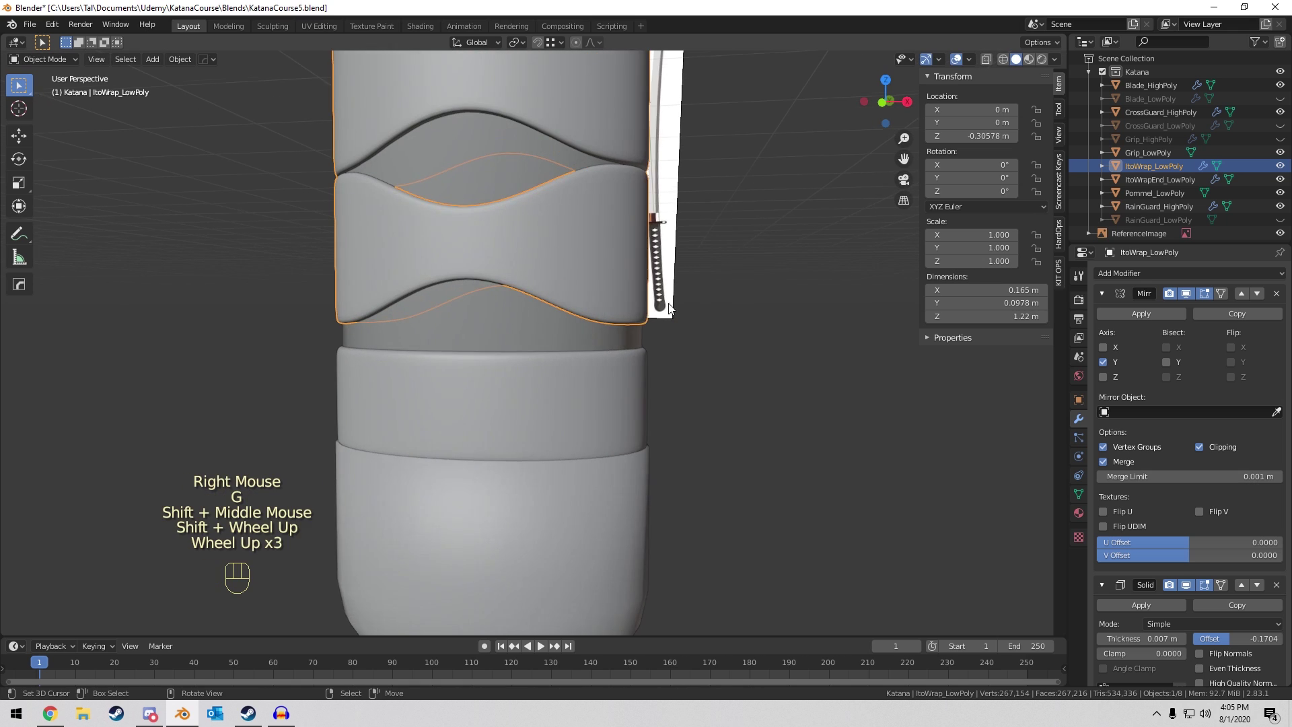
pyautogui.press('g')
pyautogui.press('z')
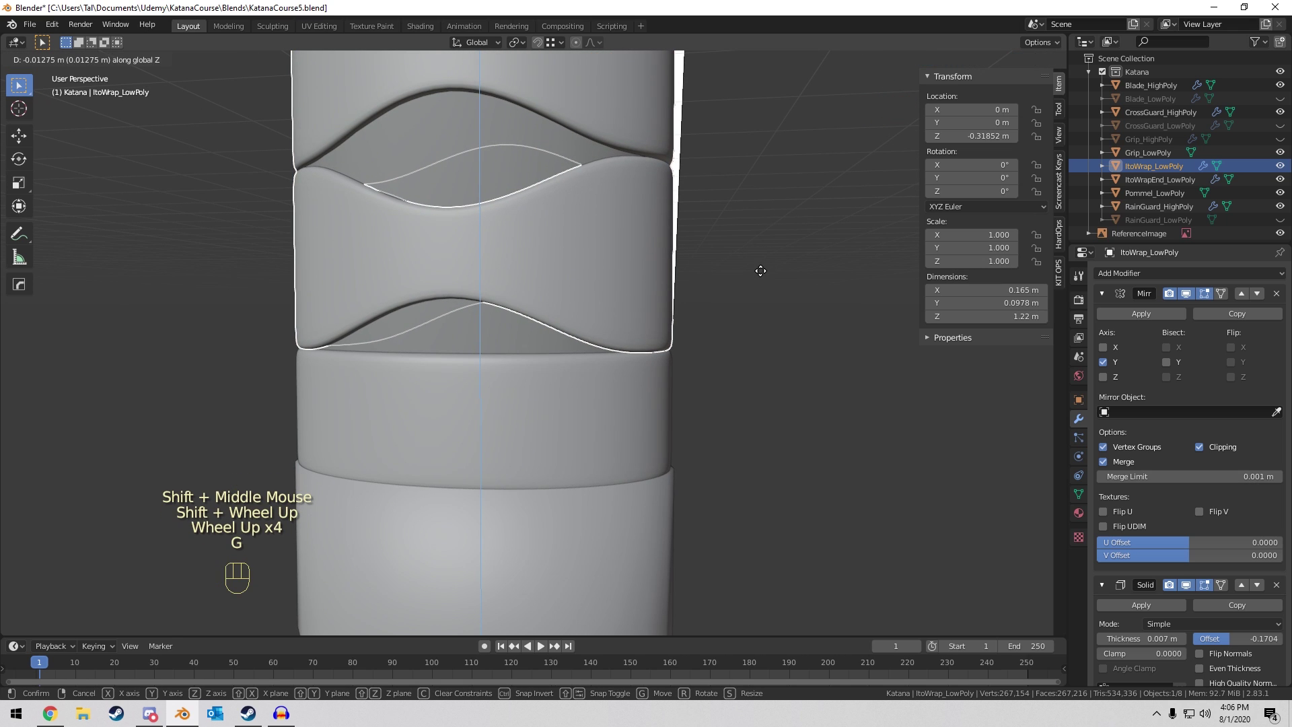
pyautogui.click(758, 267)
# Fine-tune the height of ItoWrap_LowPoly along Z against the wrap end and deselect everything.
pyautogui.scroll(2, 753, 264)
pyautogui.moveTo(754, 265); pyautogui.dragTo(648, 256, button='middle')
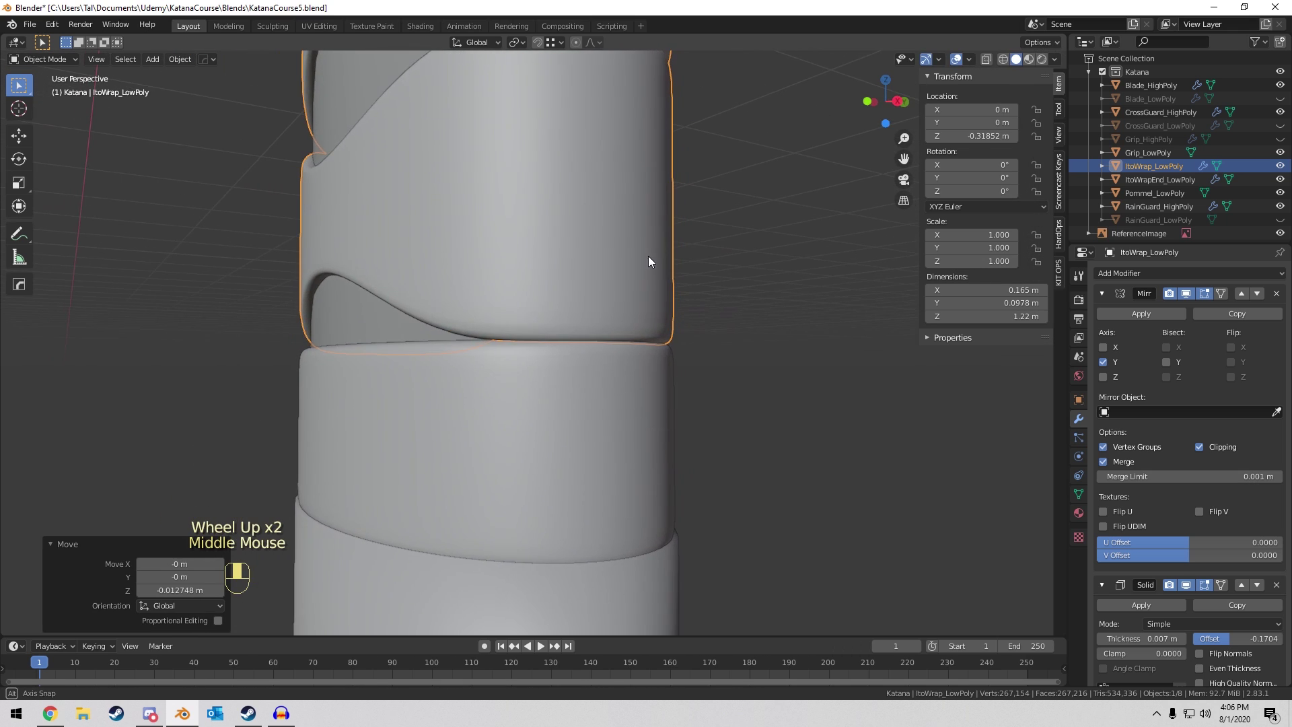
pyautogui.scroll(-1, 647, 255)
pyautogui.press('g')
pyautogui.press('z')
pyautogui.click(800, 236)
pyautogui.press('a')
pyautogui.press('a')
pyautogui.press('a')
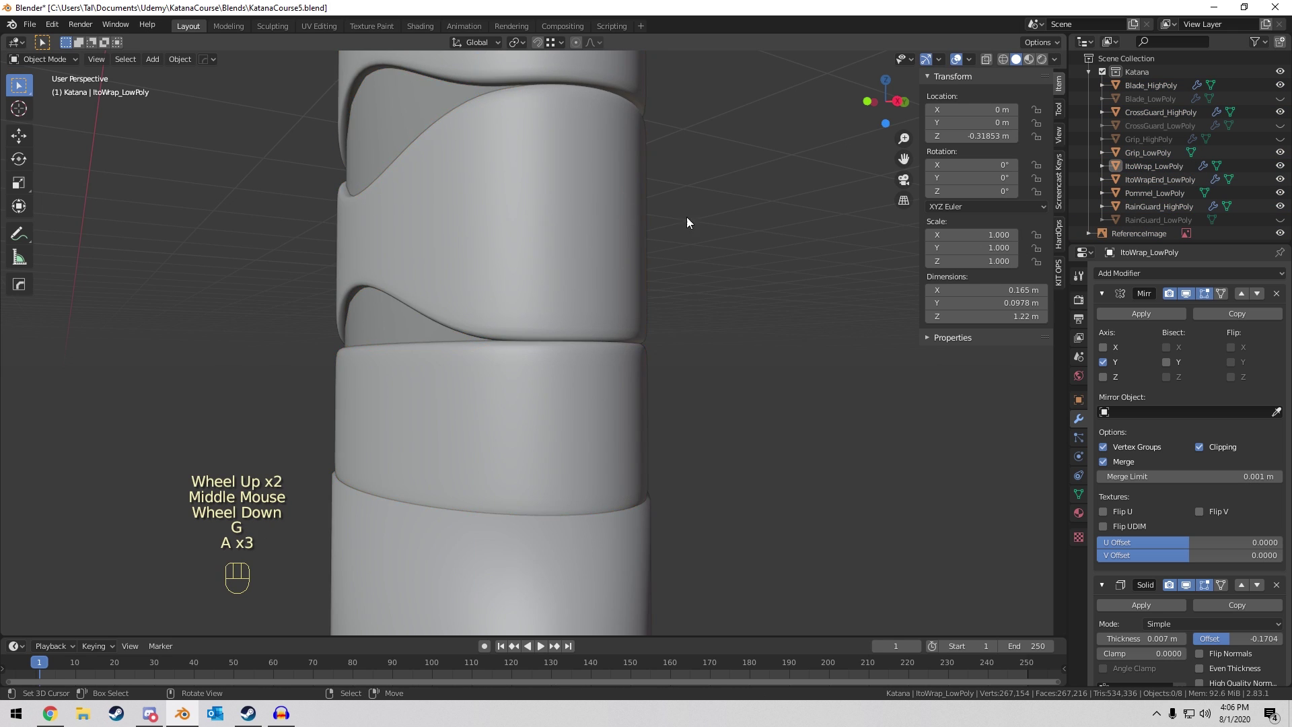
# Examine how the upper end of the wrapped grip meets the underside of the cross guard.
pyautogui.scroll(-13, 591, 150)
pyautogui.keyDown('shift'); pyautogui.moveTo(590, 151); pyautogui.dragTo(612, 269, button='middle'); pyautogui.keyUp('shift')
pyautogui.scroll(6, 574, 280)
pyautogui.scroll(6, 522, 350)
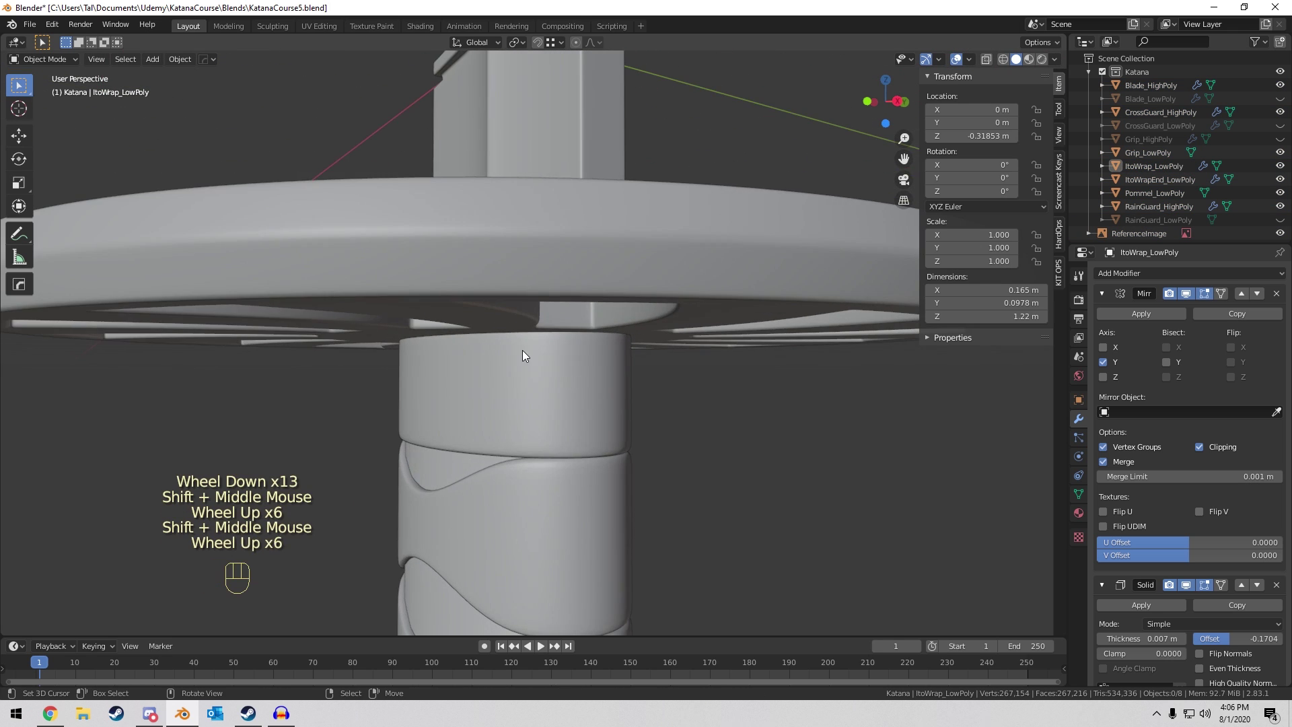
pyautogui.moveTo(522, 350); pyautogui.dragTo(611, 253, button='middle')
pyautogui.scroll(-3, 542, 337)
pyautogui.scroll(-8, 522, 328)
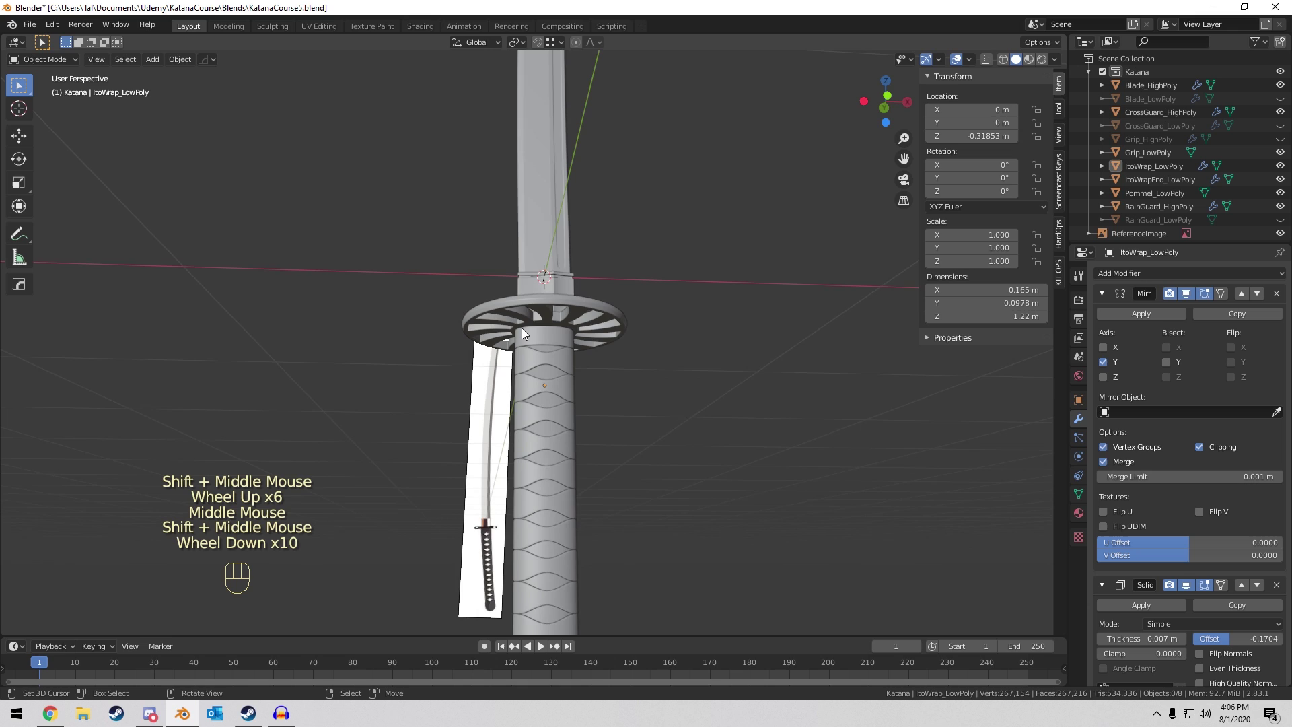
# In the right view, select the grip, both wraps and the pommel, and move them about 0.047 m down along Z.
pyautogui.press('KP_1')
pyautogui.press('KP_3')
pyautogui.keyDown('shift'); pyautogui.moveTo(522, 328); pyautogui.dragTo(488, 179, button='middle'); pyautogui.keyUp('shift')
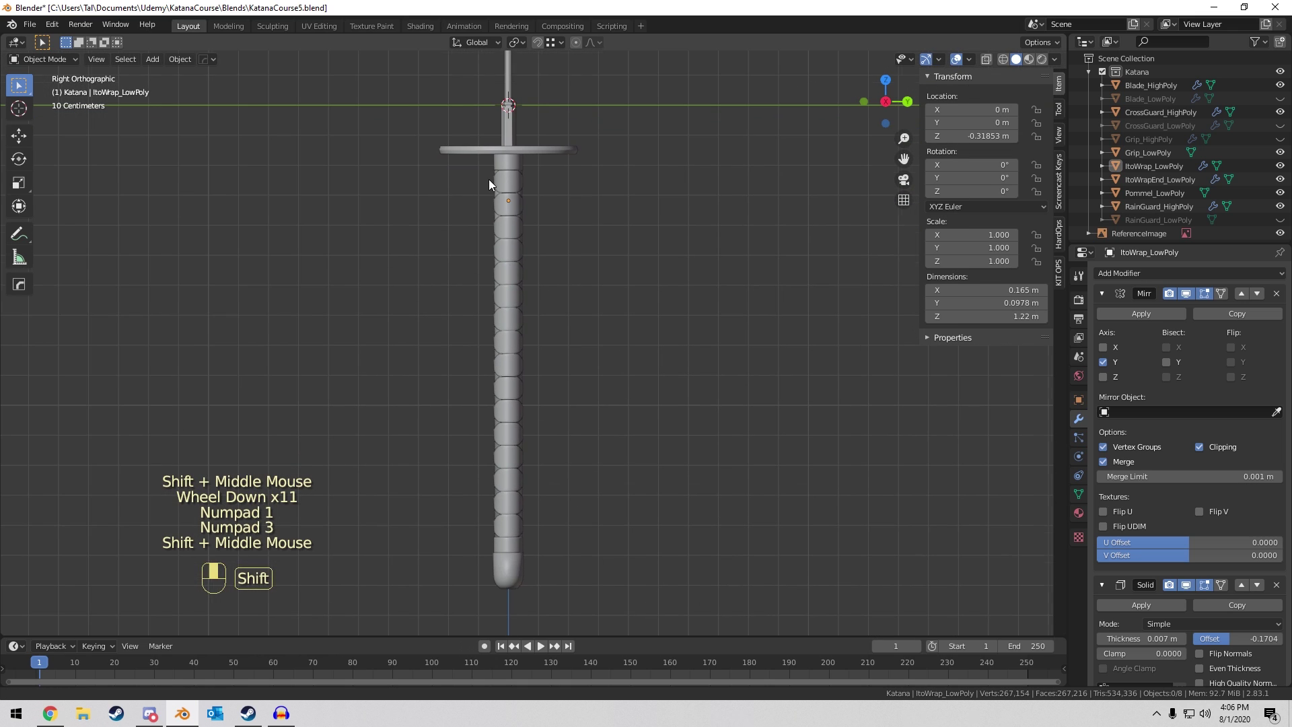
pyautogui.press('b')
pyautogui.moveTo(422, 156); pyautogui.dragTo(629, 592)
pyautogui.press('g')
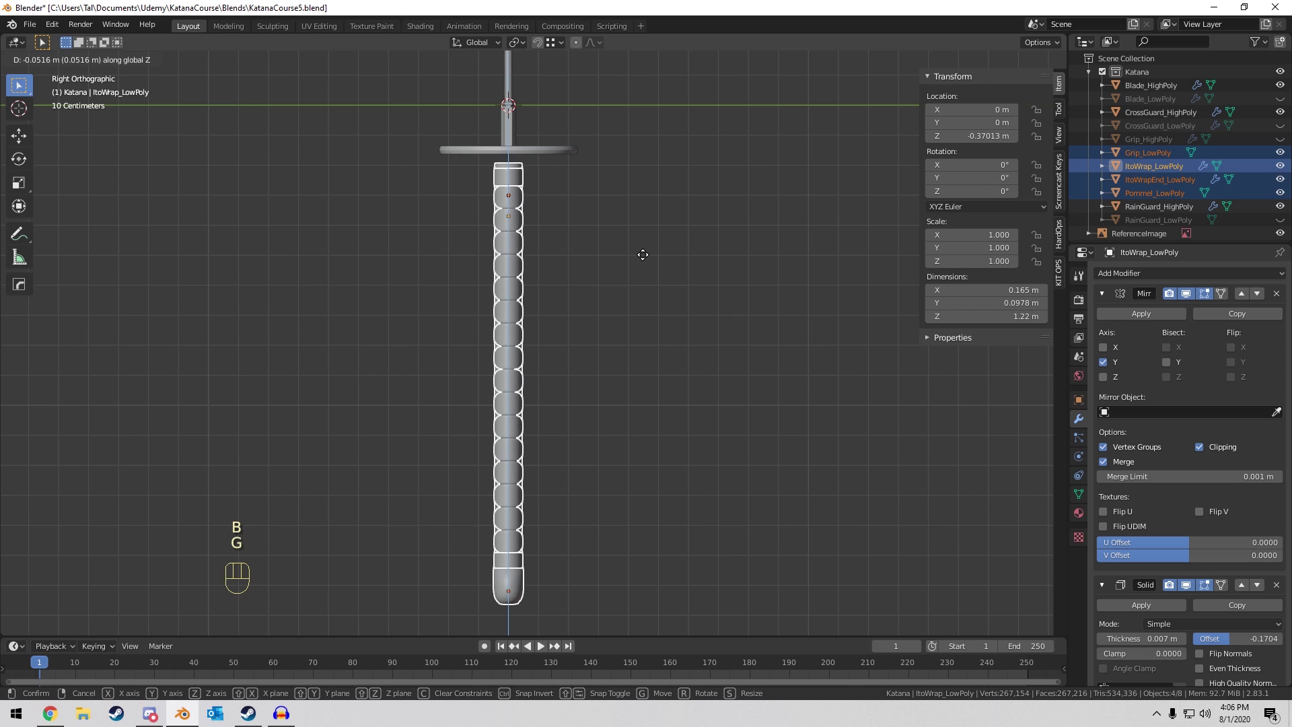
pyautogui.click(642, 254)
pyautogui.press('a')
pyautogui.press('a')
pyautogui.press('a')
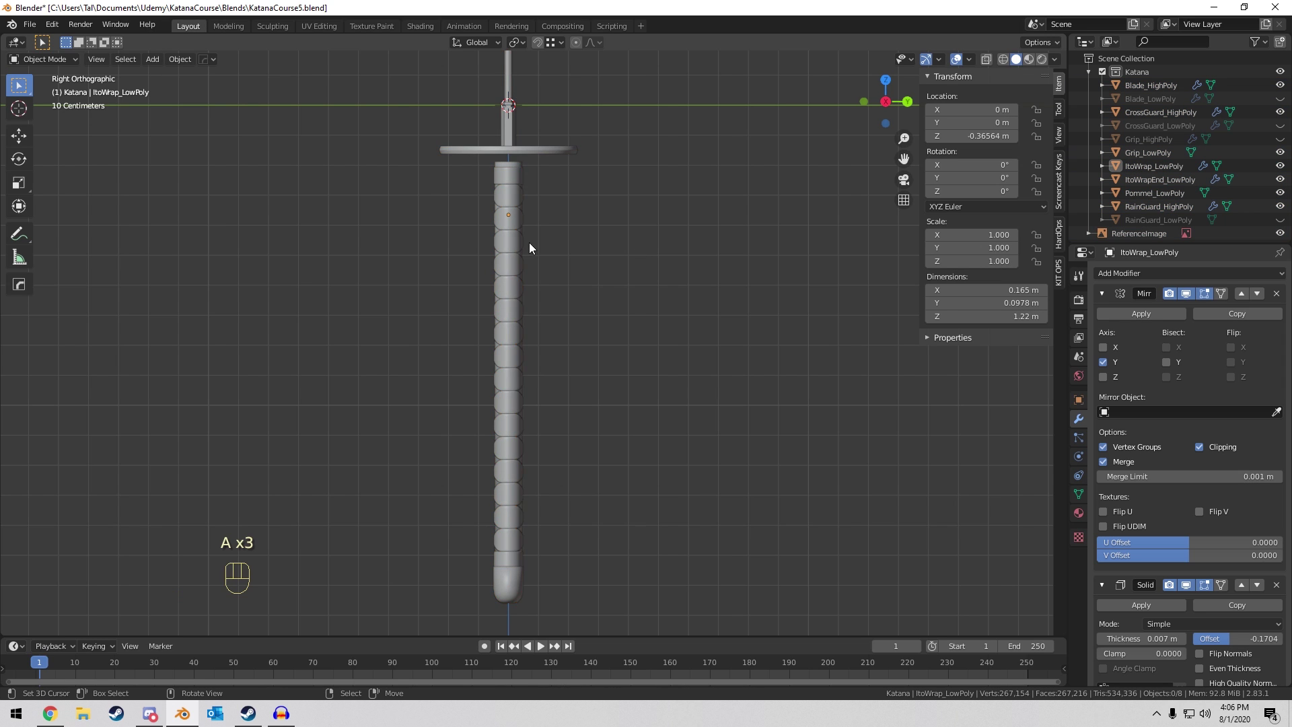
# Isolate Grip_LowPoly in local view and enter Edit Mode at its upper cap.
pyautogui.moveTo(529, 242); pyautogui.dragTo(661, 247, button='middle')
pyautogui.scroll(3, 657, 296)
pyautogui.keyDown('shift'); pyautogui.moveTo(655, 312); pyautogui.dragTo(588, 326, button='middle'); pyautogui.keyUp('shift')
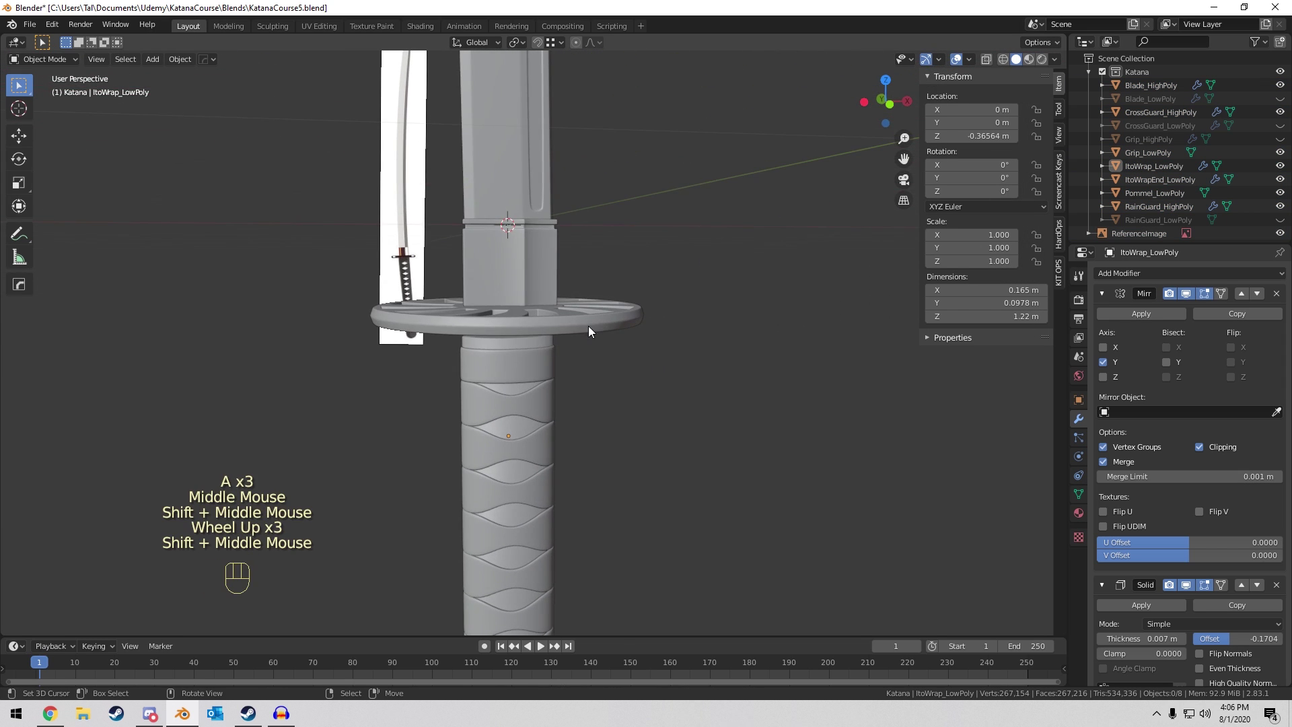
pyautogui.rightClick(523, 347)
pyautogui.press('KP_Divide')
pyautogui.moveTo(635, 220); pyautogui.dragTo(609, 337, button='middle')
pyautogui.keyDown('shift'); pyautogui.scroll(2, 600, 374); pyautogui.keyUp('shift')
pyautogui.keyDown('shift'); pyautogui.moveTo(608, 337); pyautogui.dragTo(579, 400, button='middle'); pyautogui.keyUp('shift')
pyautogui.scroll(2, 600, 374)
pyautogui.press('Tab')
pyautogui.scroll(3, 579, 401)
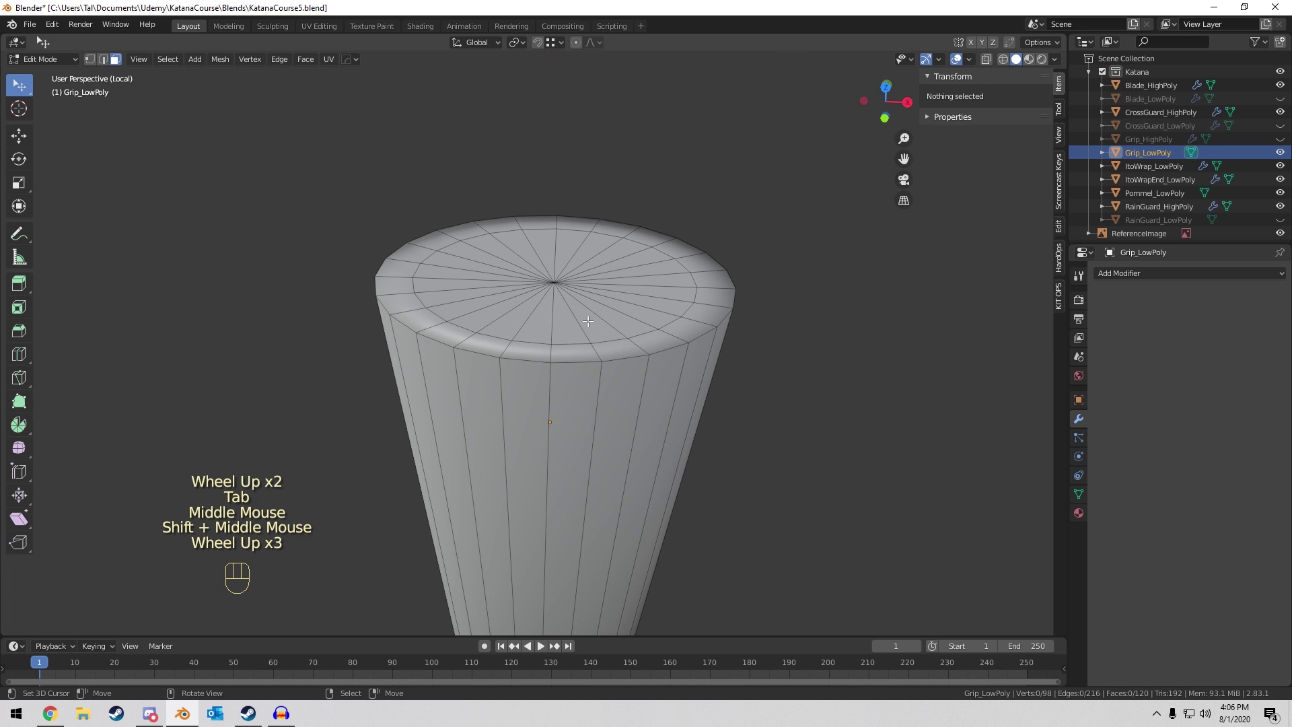
# Select all of the grip's top cap faces, duplicate them in place and separate the copy into its own object.
pyautogui.click(555, 277)
pyautogui.rightClick(555, 277)
pyautogui.press('ctrl+KP_Add')
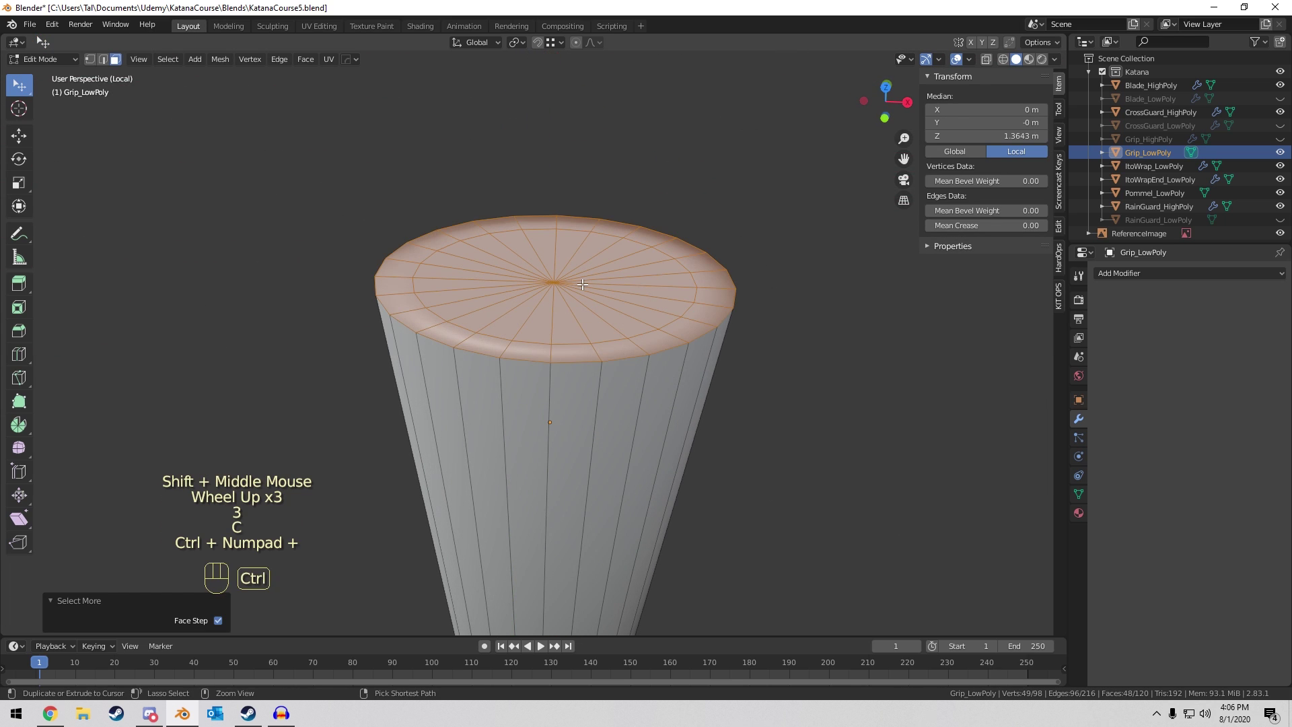
pyautogui.hotkey('shift', 'd')
pyautogui.rightClick(591, 245)
pyautogui.press('p')
pyautogui.click(586, 240)
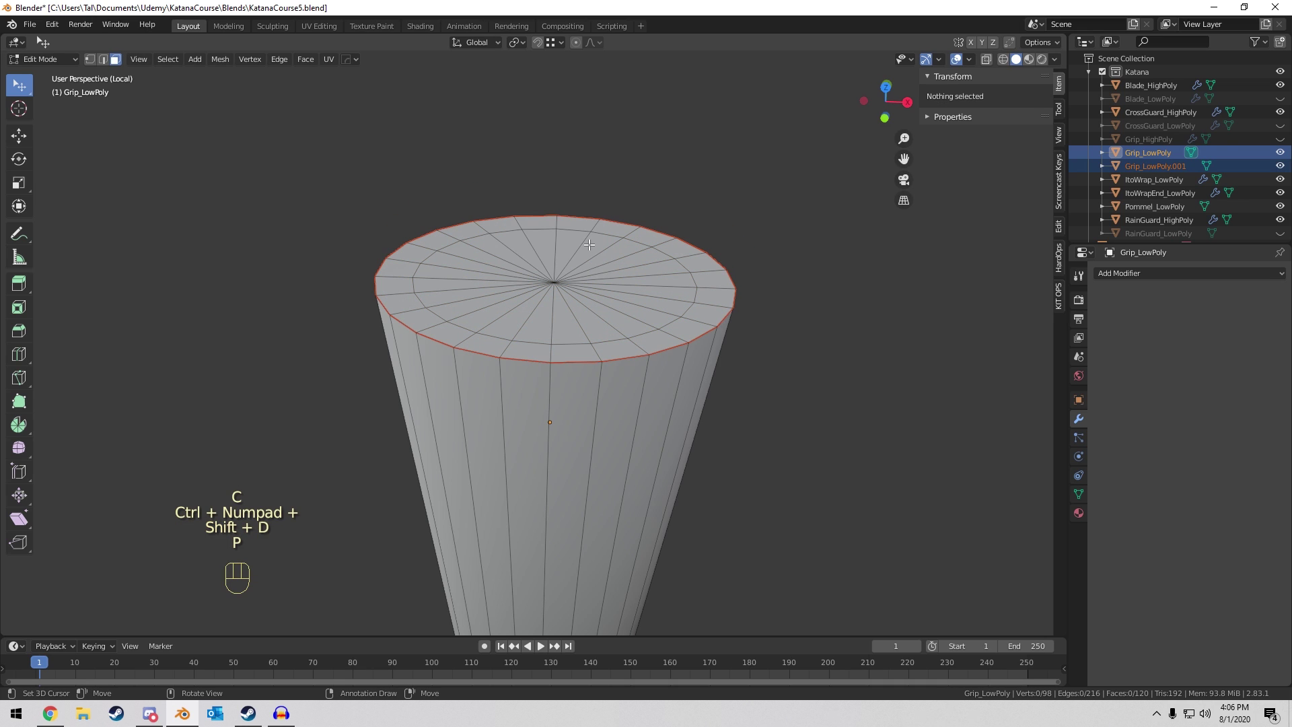
# Return to Object Mode and rename the separated cap object as Connector_LowPoly.
pyautogui.press('Tab')
pyautogui.tripleClick(1145, 165)
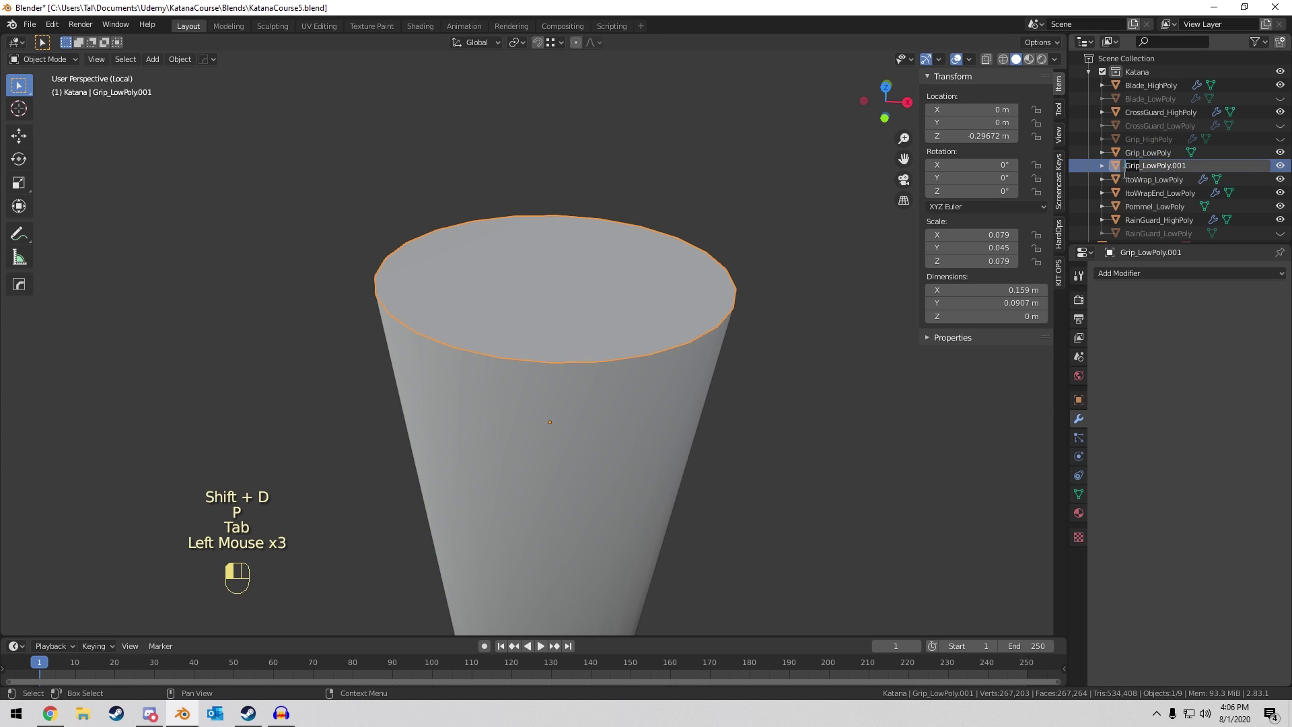
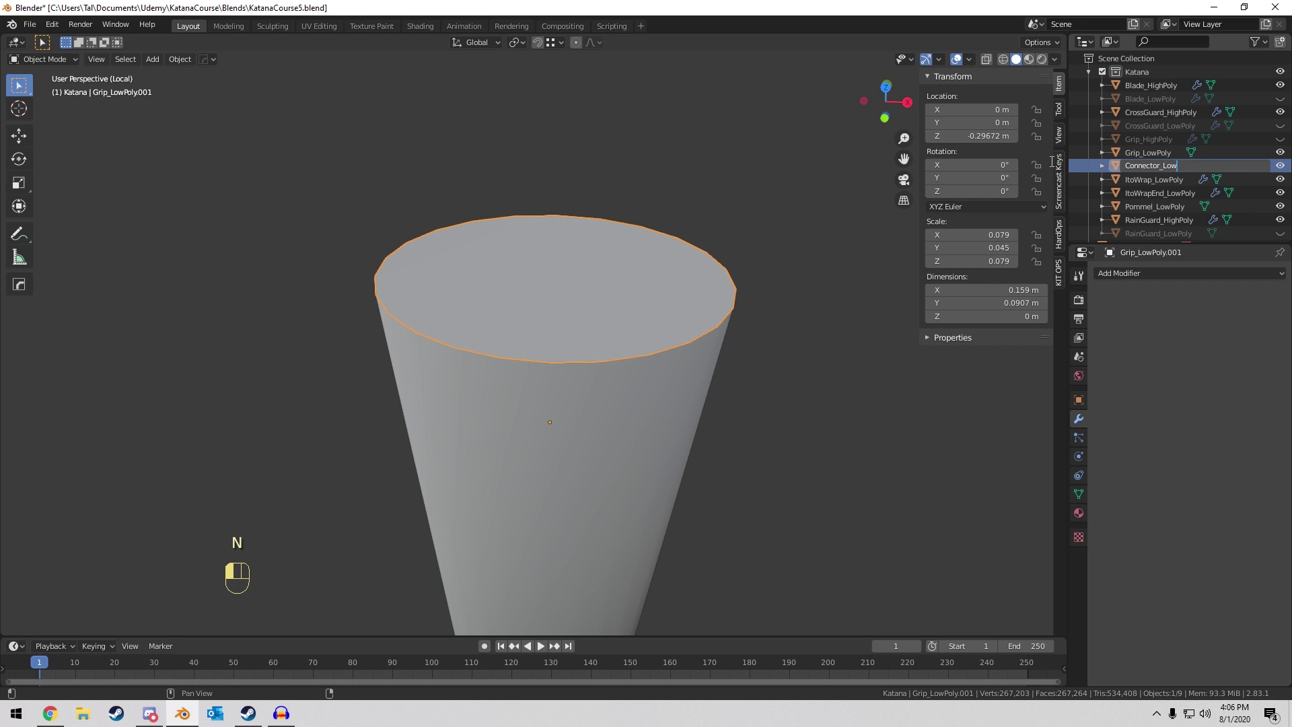
pyautogui.press('Return')
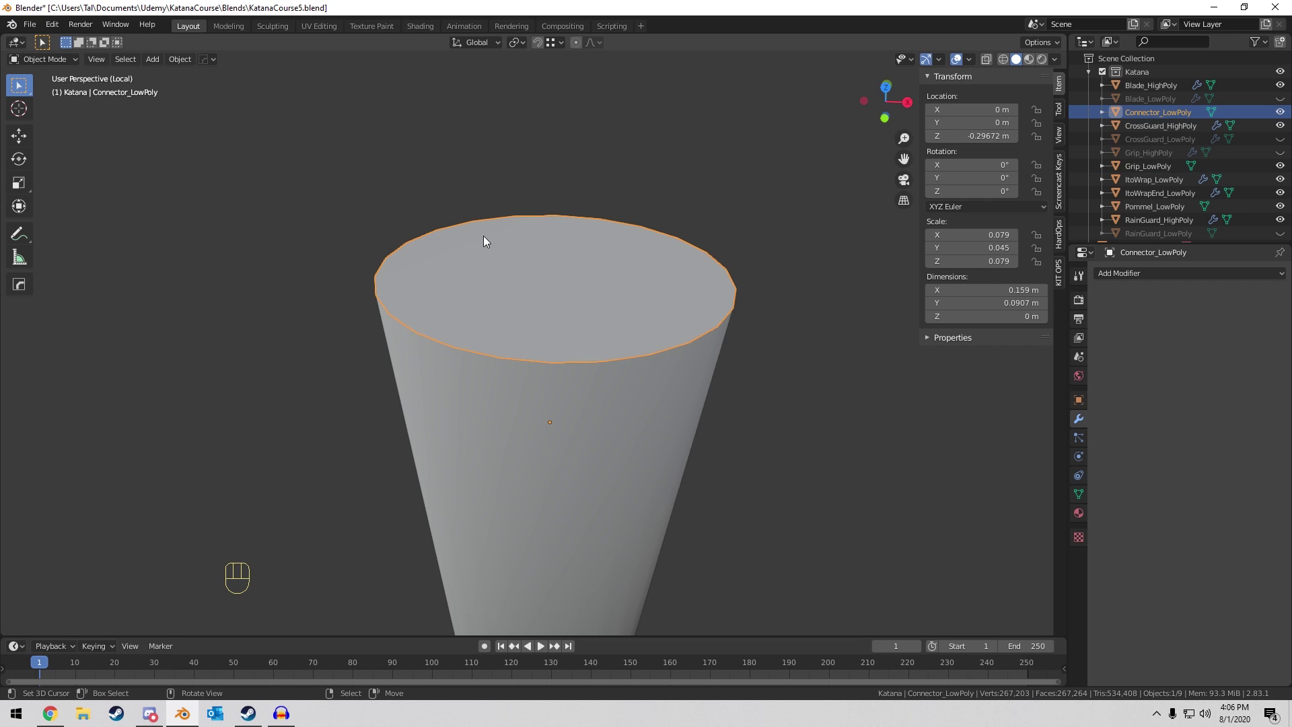
# Set the origin of Connector_LowPoly to its geometry.
pyautogui.moveTo(483, 235); pyautogui.dragTo(464, 289, button='middle')
pyautogui.press('KP_Decimal')
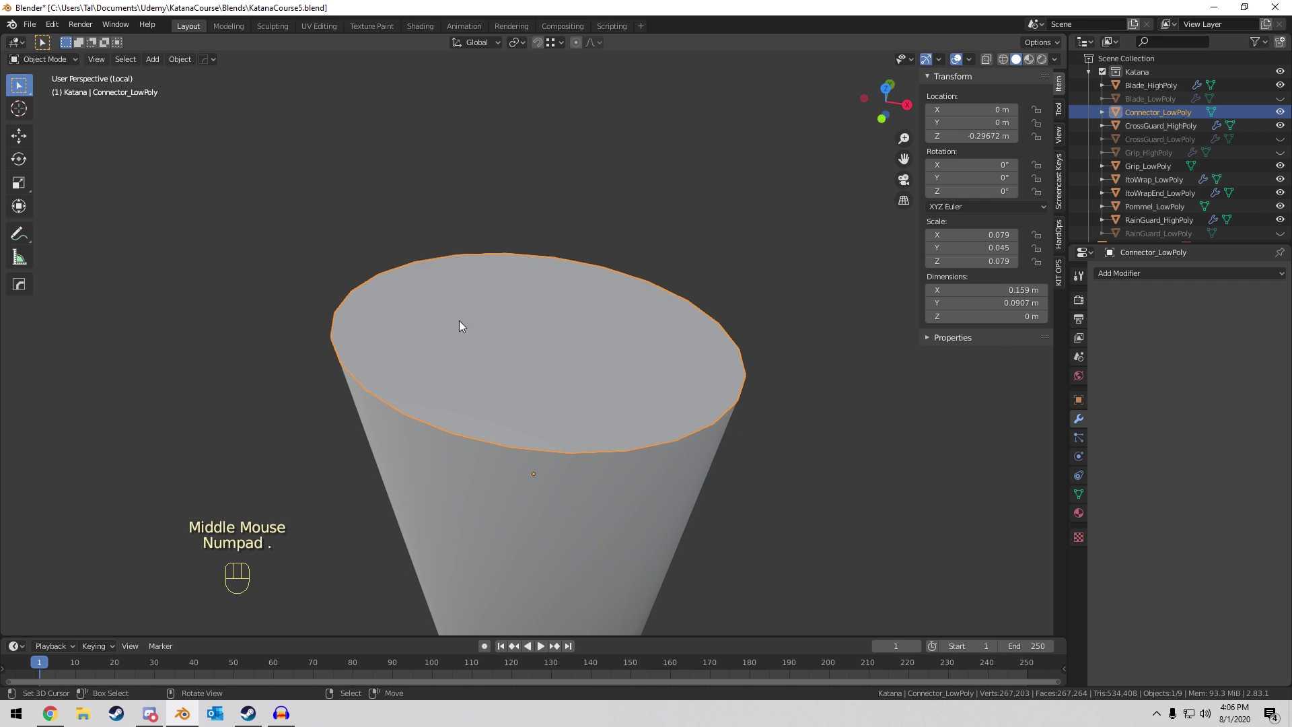
pyautogui.press('space')
pyautogui.write('set or')
pyautogui.press('Down')
pyautogui.press('Return')
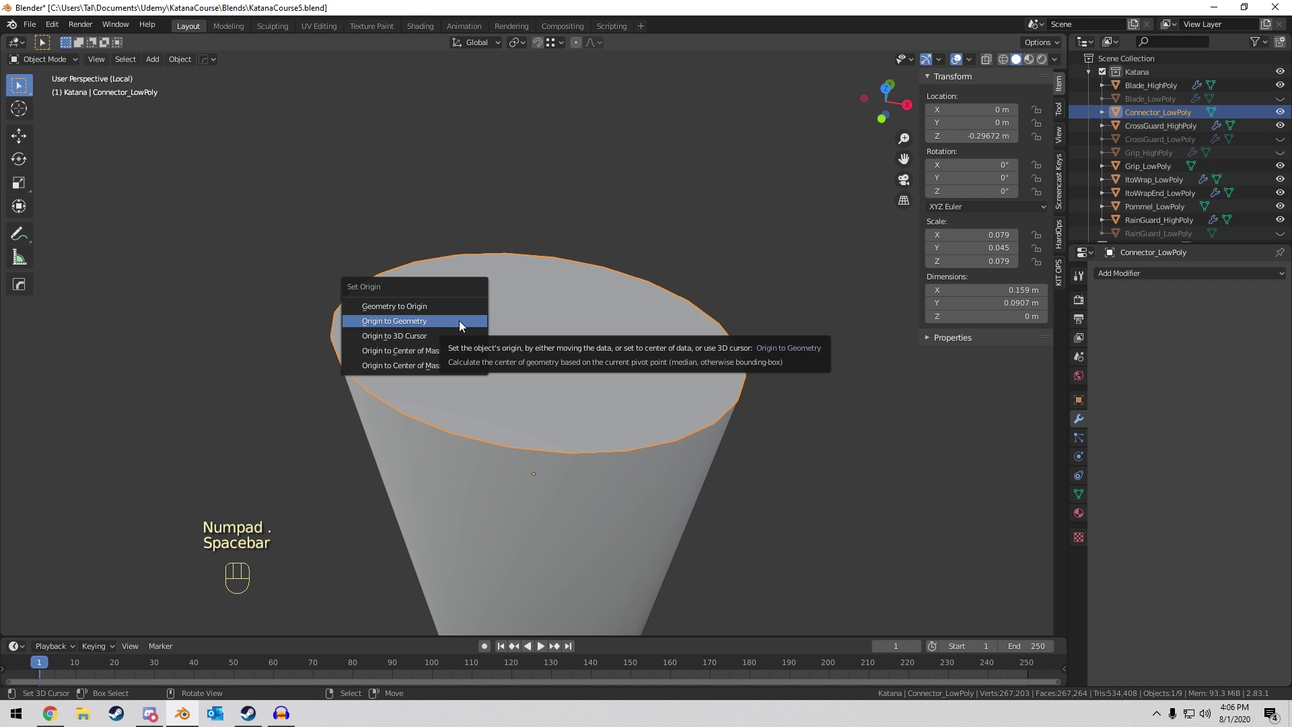
pyautogui.click(459, 321)
pyautogui.scroll(-4, 458, 320)
pyautogui.moveTo(458, 321); pyautogui.dragTo(579, 220, button='middle')
pyautogui.scroll(2, 631, 223)
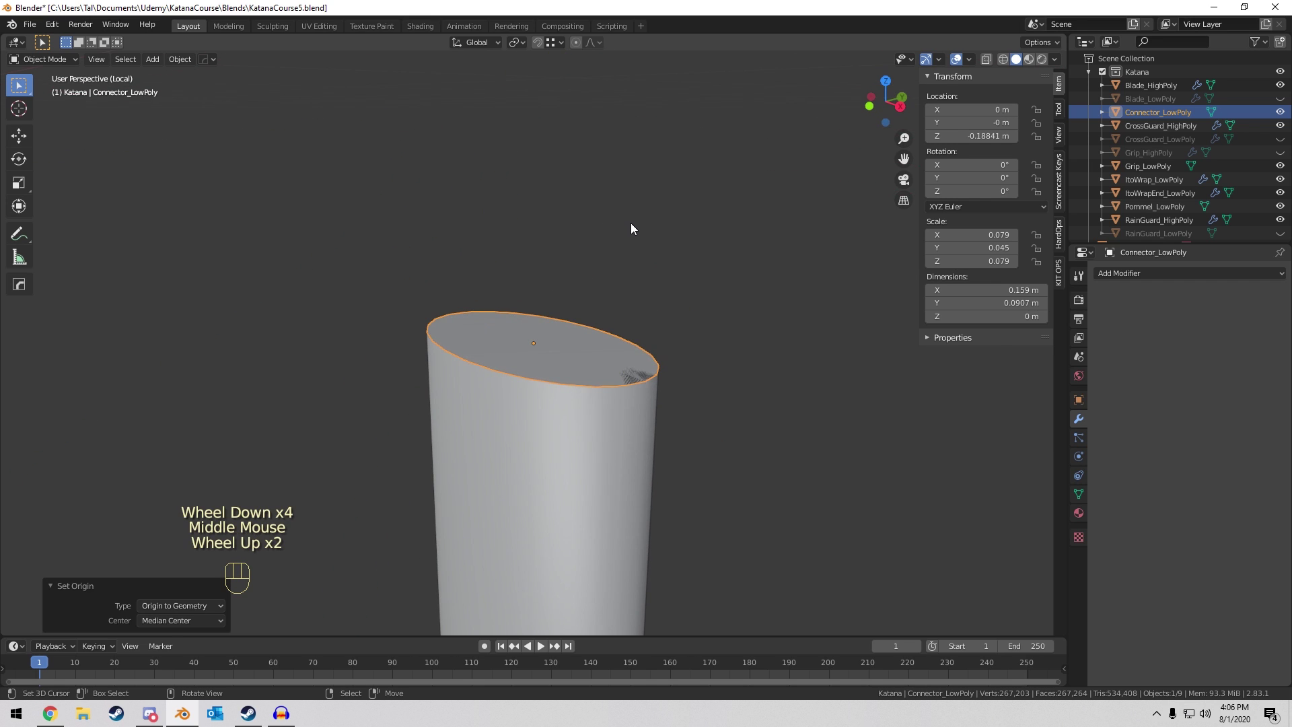
# Isolate Connector_LowPoly in local view and enter Edit Mode with face selection.
pyautogui.press('KP_Divide')
pyautogui.scroll(4, 543, 270)
pyautogui.scroll(1, 514, 259)
pyautogui.moveTo(543, 270); pyautogui.dragTo(599, 374, button='middle')
pyautogui.press('Tab')
pyautogui.press('Tab')
pyautogui.press('KP_Divide')
pyautogui.press('Tab')
pyautogui.scroll(3, 599, 374)
pyautogui.scroll(1, 535, 332)
pyautogui.press('3')
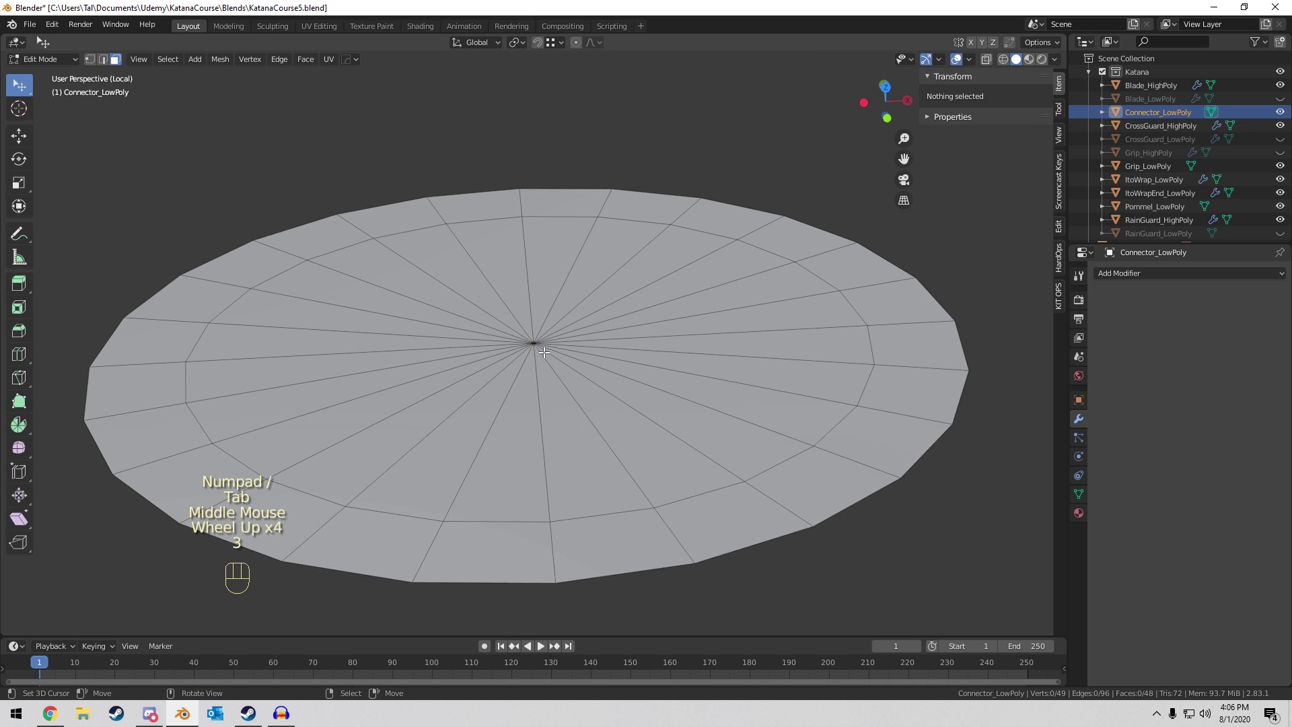
# Delete the connector's inner triangle fan and the vertices of its inner edge loop, keeping only the outer loop.
pyautogui.rightClick(544, 352)
pyautogui.press('x')
pyautogui.click(537, 340)
pyautogui.press('2')
pyautogui.keyDown('alt'); pyautogui.rightClick(316, 263); pyautogui.keyUp('alt')
pyautogui.press('x')
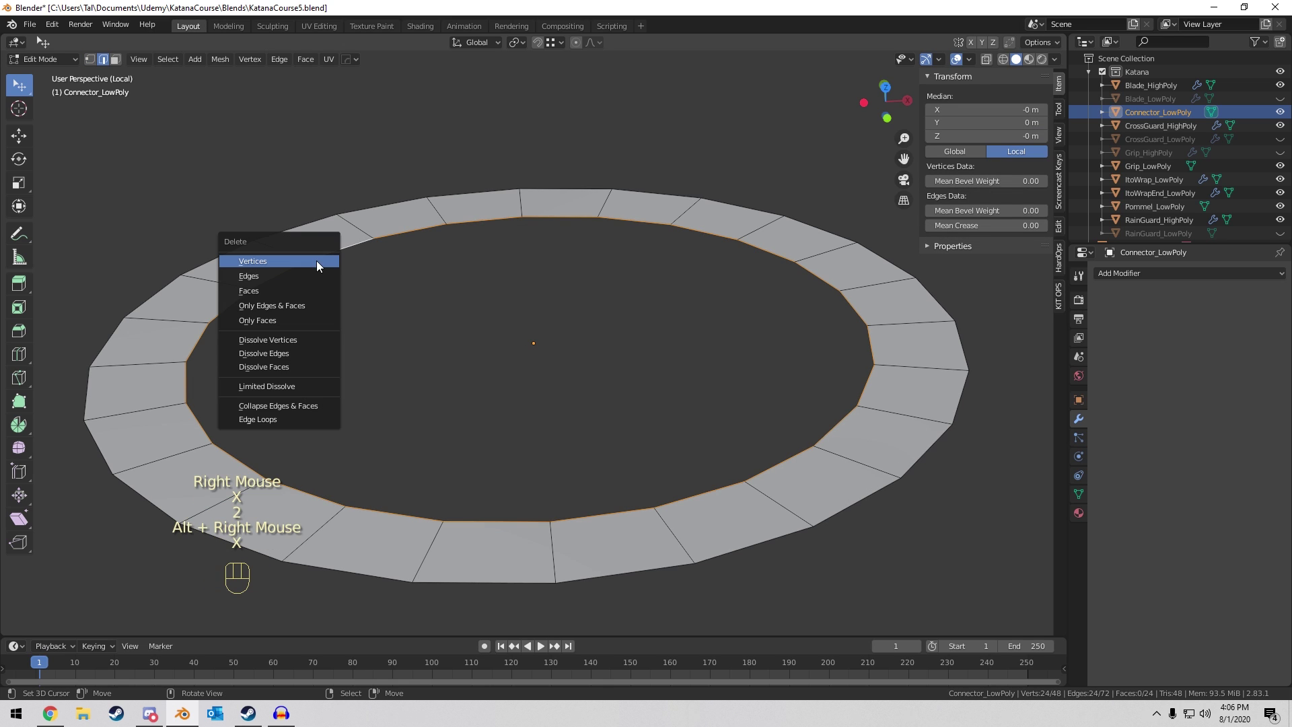
pyautogui.click(316, 260)
# Fill the connector's outer edge loop with a single face and return to Object Mode.
pyautogui.press('2')
pyautogui.keyDown('alt'); pyautogui.rightClick(254, 249); pyautogui.keyUp('alt')
pyautogui.press('f')
pyautogui.press('Tab')
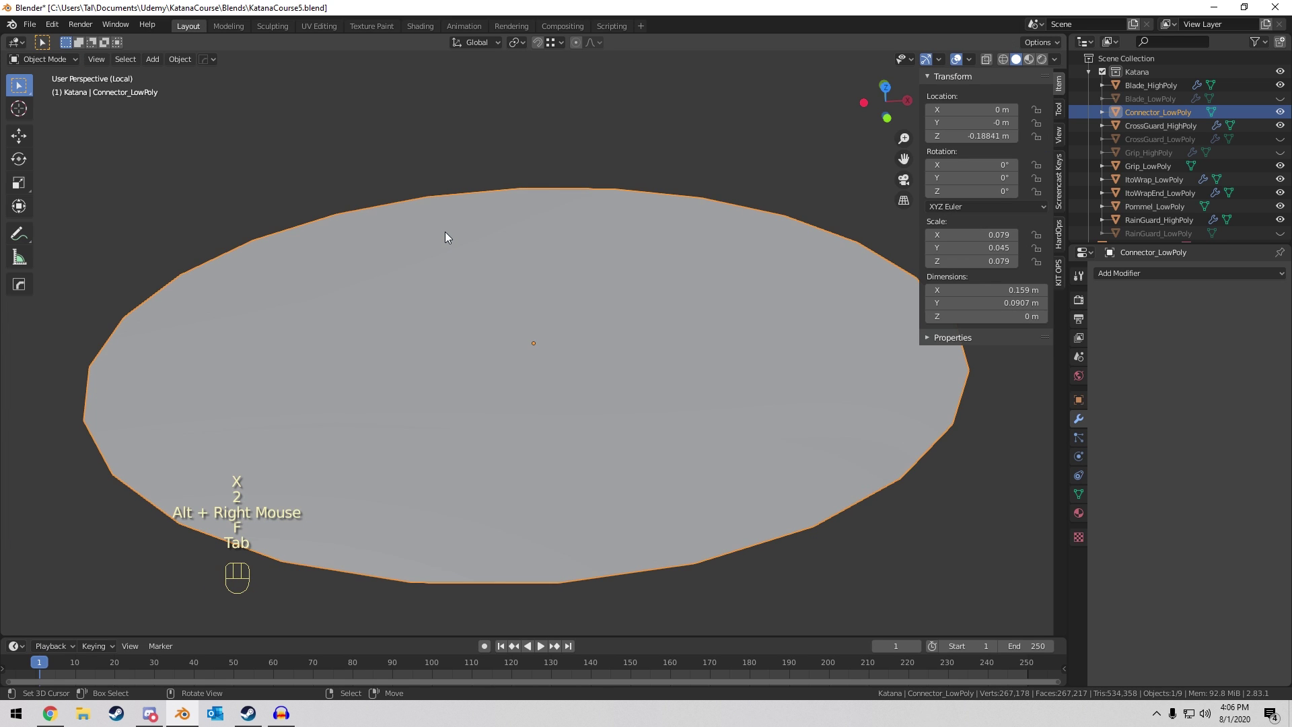
# Leave local view and extrude the connector's face about 0.018 m up toward the cross guard.
pyautogui.press('KP_Divide')
pyautogui.moveTo(449, 230); pyautogui.dragTo(602, 323, button='middle')
pyautogui.press('Tab')
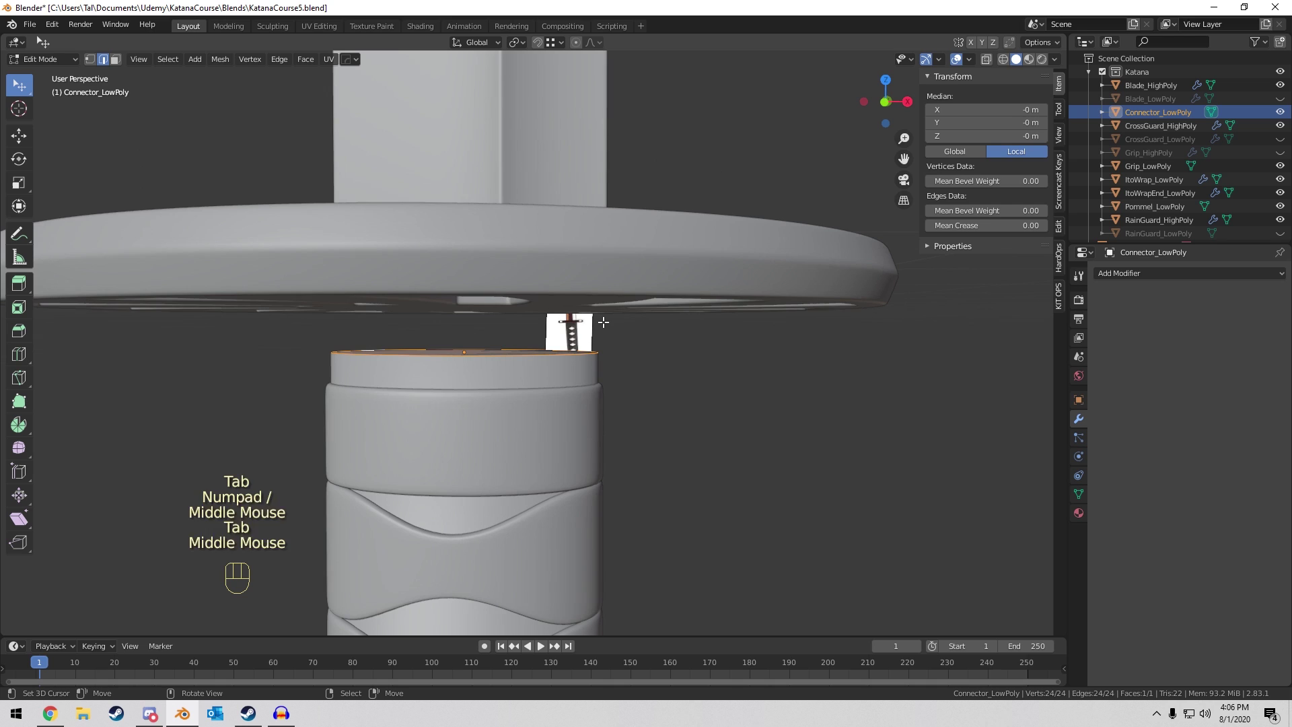
pyautogui.press('e')
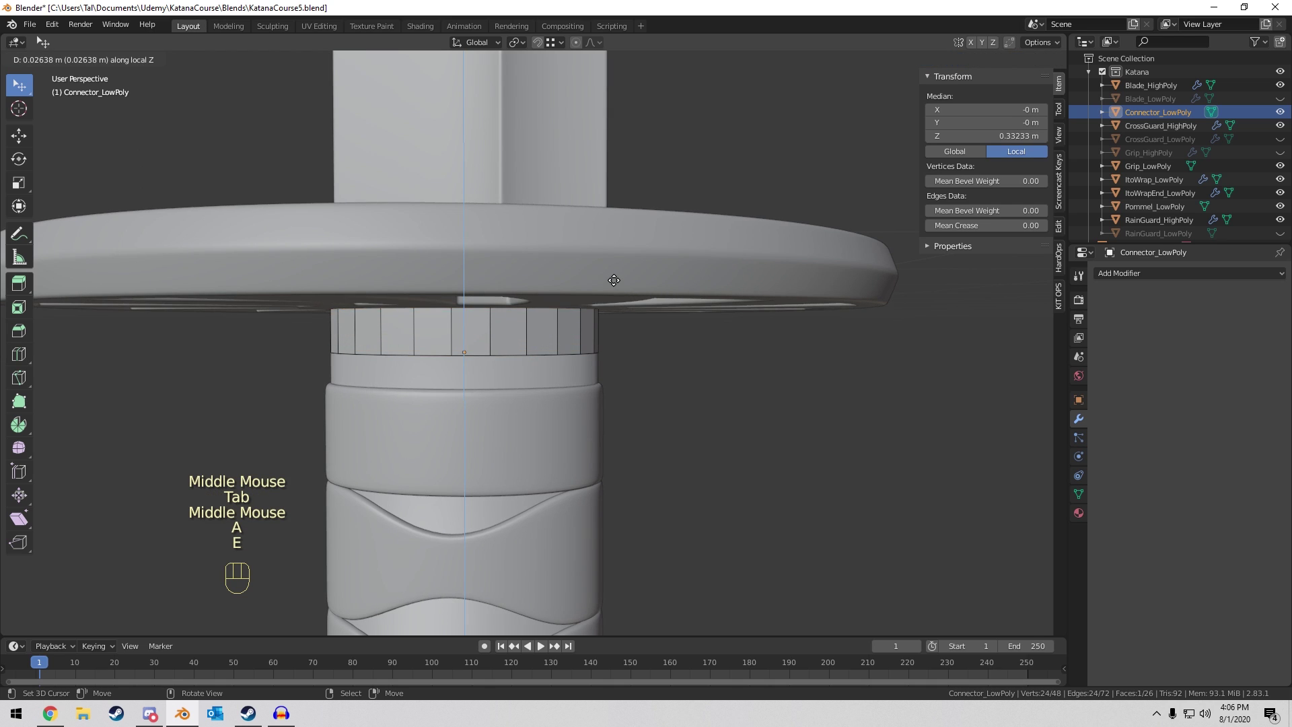
pyautogui.click(615, 293)
pyautogui.scroll(3, 580, 172)
# Enable snapping and move the connector's top face about 0.0075 m up along Z to the cross guard's underside.
pyautogui.click(544, 54)
pyautogui.click(538, 44)
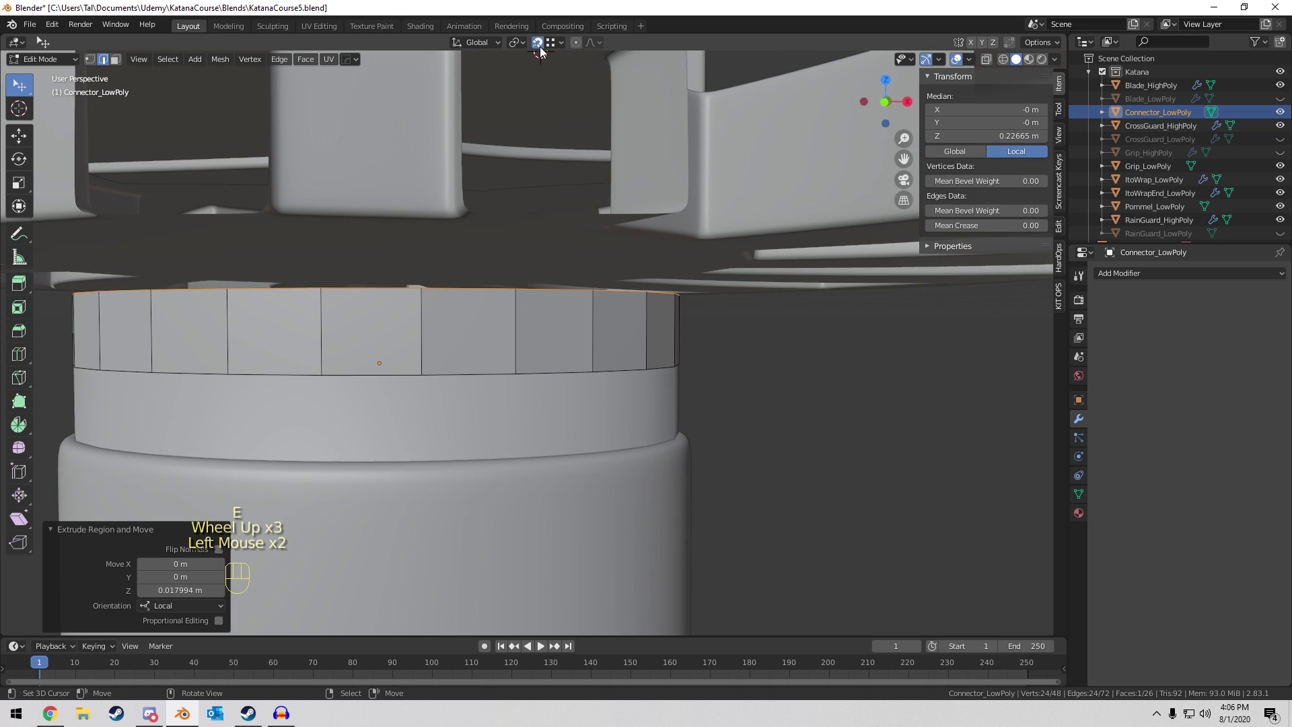
pyautogui.scroll(-3, 537, 195)
pyautogui.moveTo(536, 208)
pyautogui.mouseDown(button='middle')
pyautogui.moveTo(537, 251)
pyautogui.moveTo(541, 230)
pyautogui.mouseUp(button='middle')
pyautogui.press('g')
pyautogui.press('z')
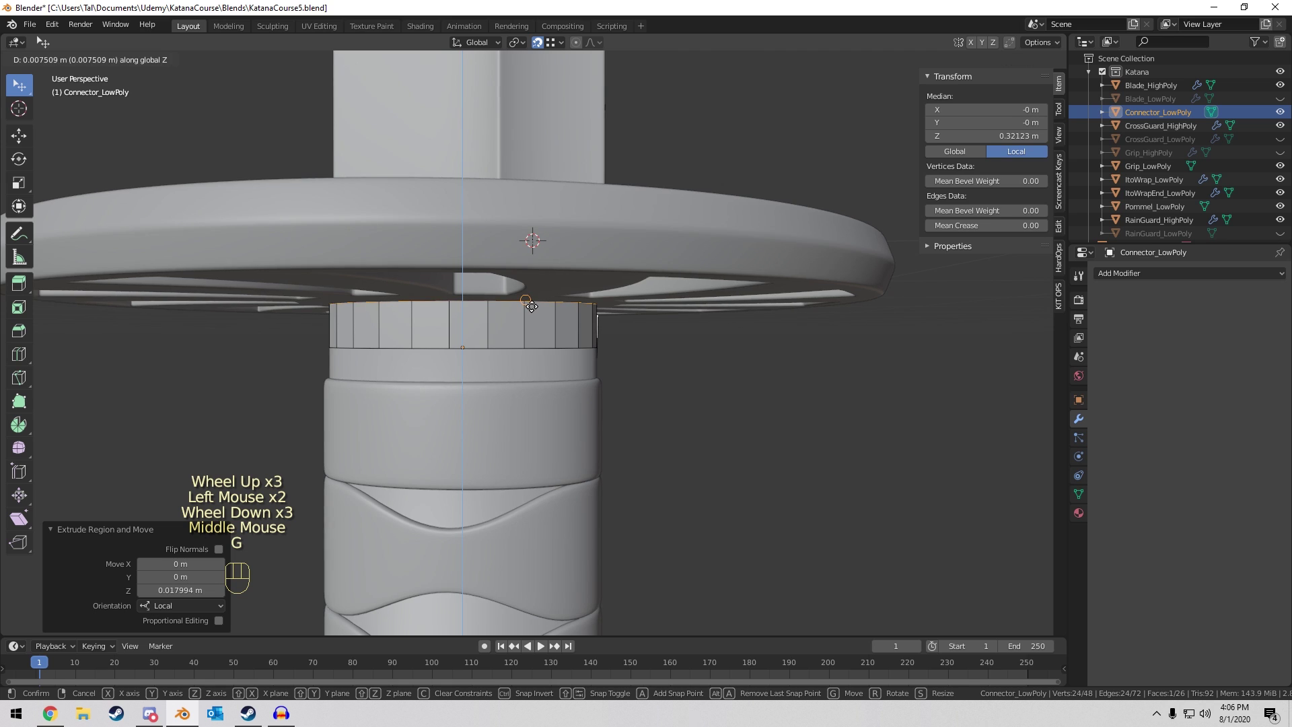
pyautogui.click(532, 307)
pyautogui.press('Tab')
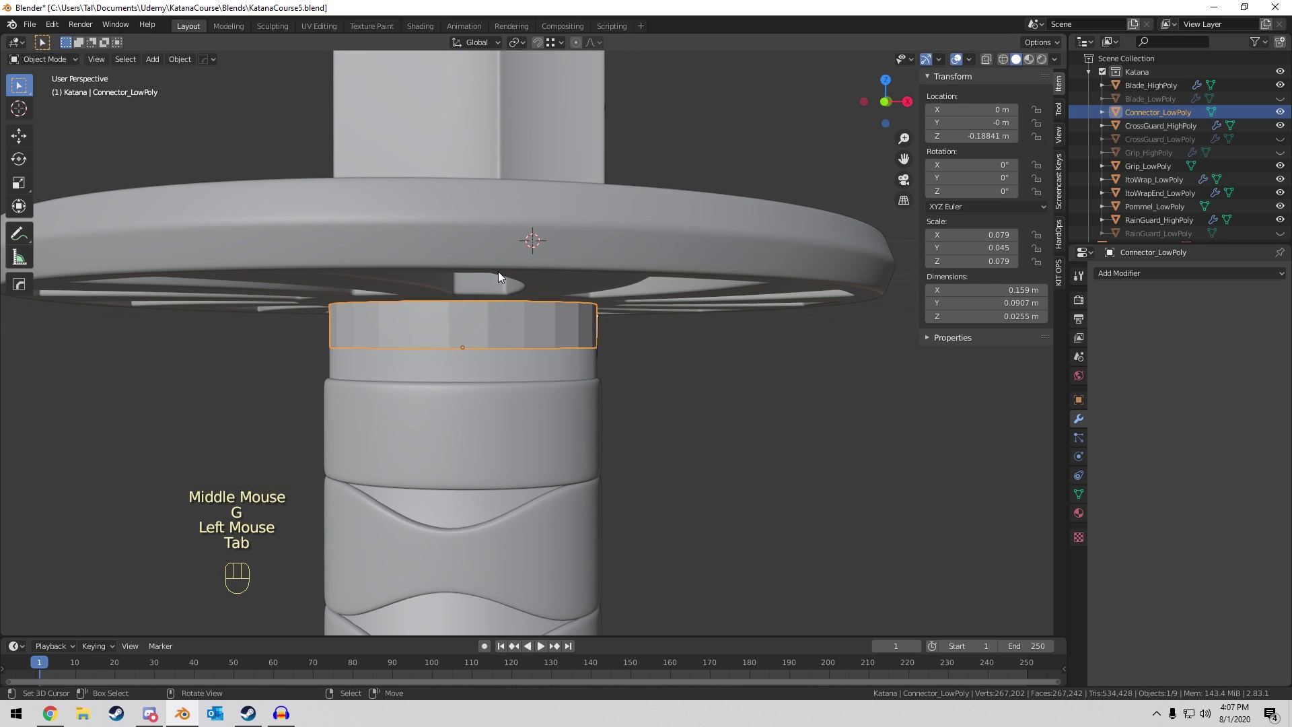
# Apply smooth shading to Connector_LowPoly and deselect everything.
pyautogui.press('z')
pyautogui.press('a')
pyautogui.moveTo(607, 285); pyautogui.dragTo(537, 311, button='middle')
pyautogui.press('a')
pyautogui.press('a')
pyautogui.rightClick(543, 290)
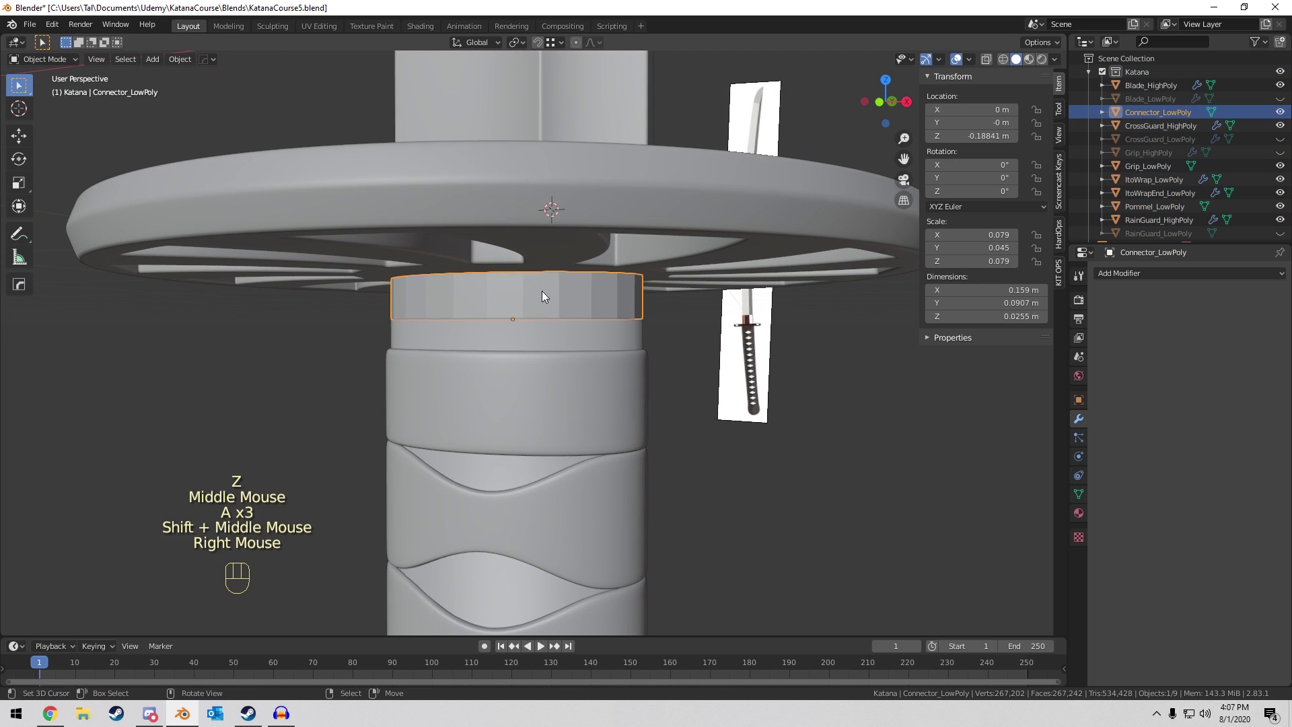
pyautogui.click(183, 59)
pyautogui.press('a')
pyautogui.press('a')
pyautogui.press('a')
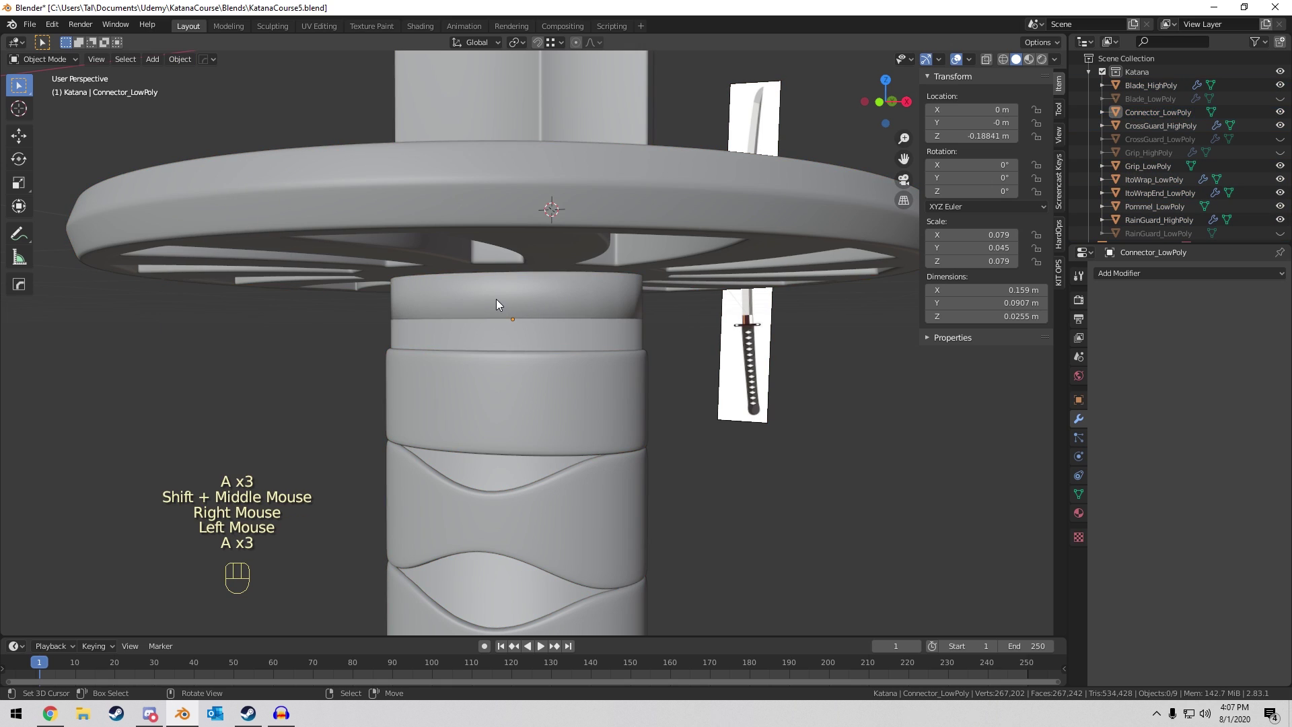
pyautogui.rightClick(498, 299)
pyautogui.moveTo(498, 299); pyautogui.dragTo(458, 289, button='middle')
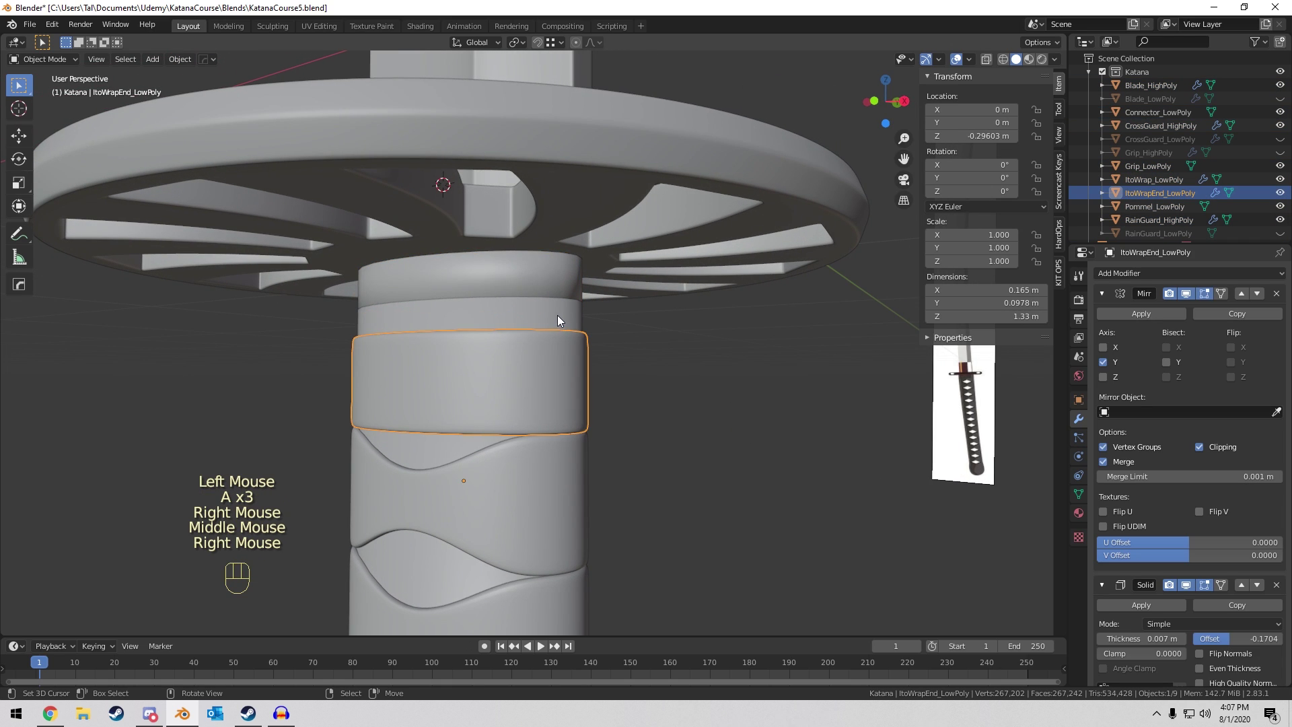
pyautogui.press('g')
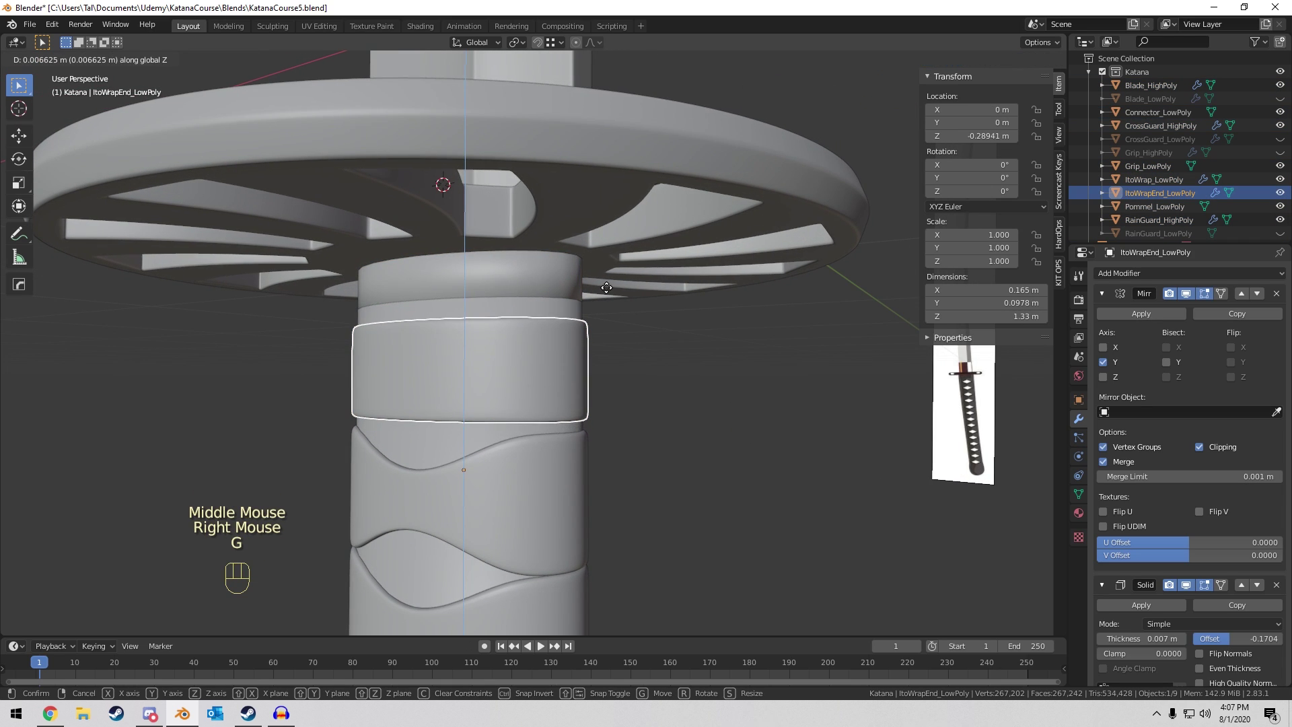
pyautogui.scroll(-6, 596, 283)
pyautogui.scroll(-2, 541, 278)
pyautogui.moveTo(559, 352); pyautogui.dragTo(606, 298, button='middle')
pyautogui.scroll(4, 605, 292)
pyautogui.keyDown('shift'); pyautogui.moveTo(571, 83); pyautogui.dragTo(520, 348, button='middle'); pyautogui.keyUp('shift')
pyautogui.scroll(3, 482, 382)
pyautogui.moveTo(481, 388); pyautogui.dragTo(406, 405, button='middle')
pyautogui.scroll(2, 463, 309)
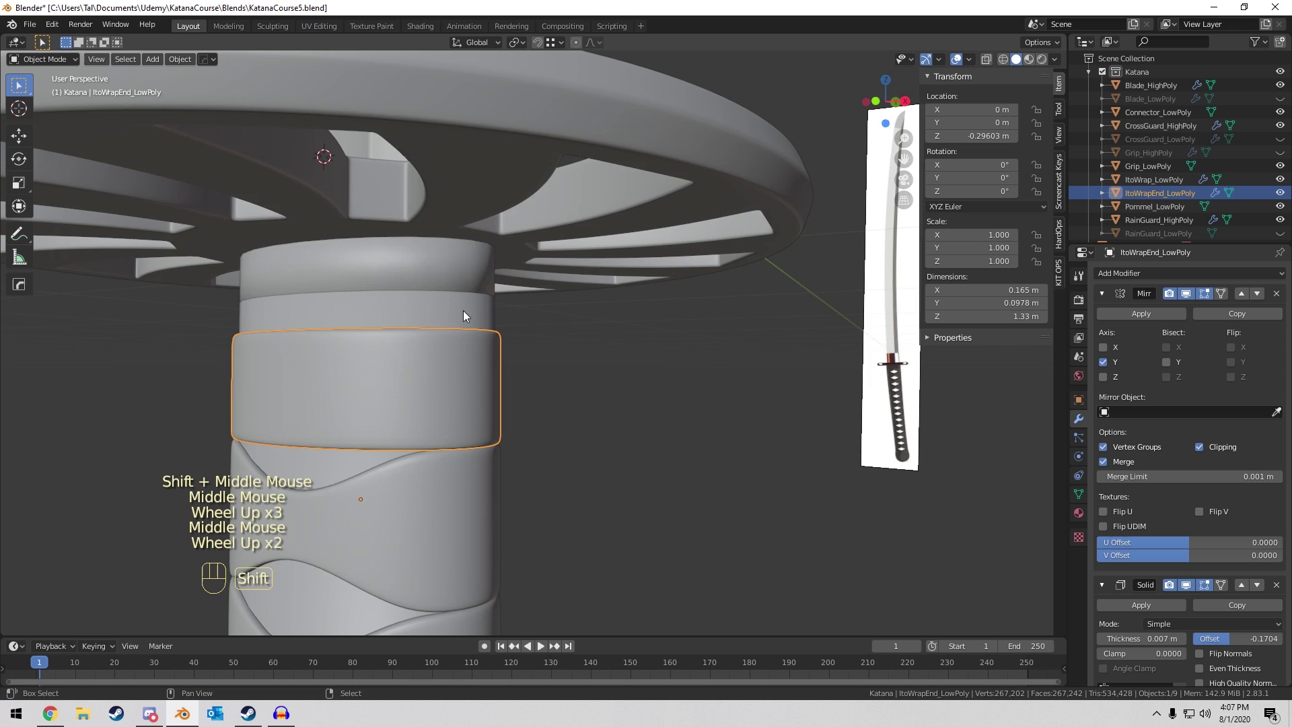
pyautogui.keyDown('shift'); pyautogui.moveTo(463, 310); pyautogui.dragTo(664, 319, button='middle'); pyautogui.keyUp('shift')
pyautogui.keyDown('shift'); pyautogui.scroll(1, 664, 319); pyautogui.keyUp('shift')
pyautogui.scroll(2, 663, 319)
pyautogui.press('g')
pyautogui.press('z')
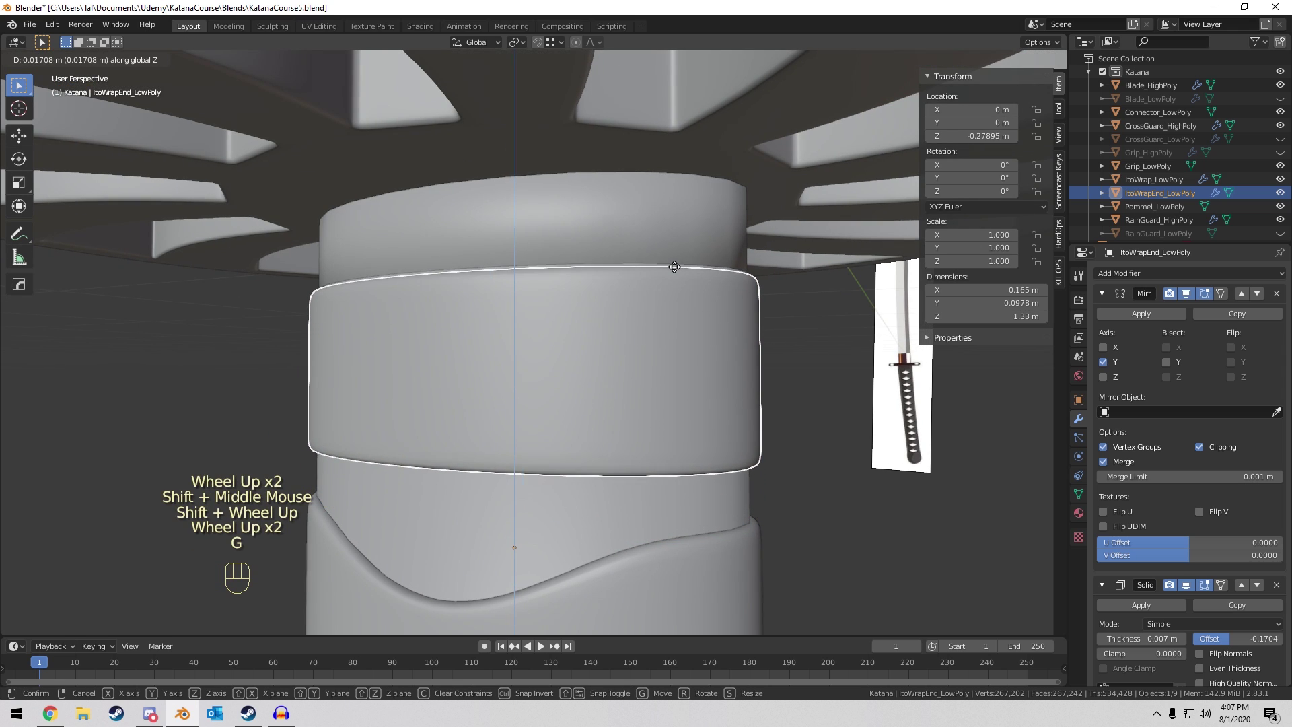
# Move only the upper end band of ItoWrapEnd_LowPoly about 0.0175 m up along Z to the connector's lower edge.
pyautogui.press('Tab')
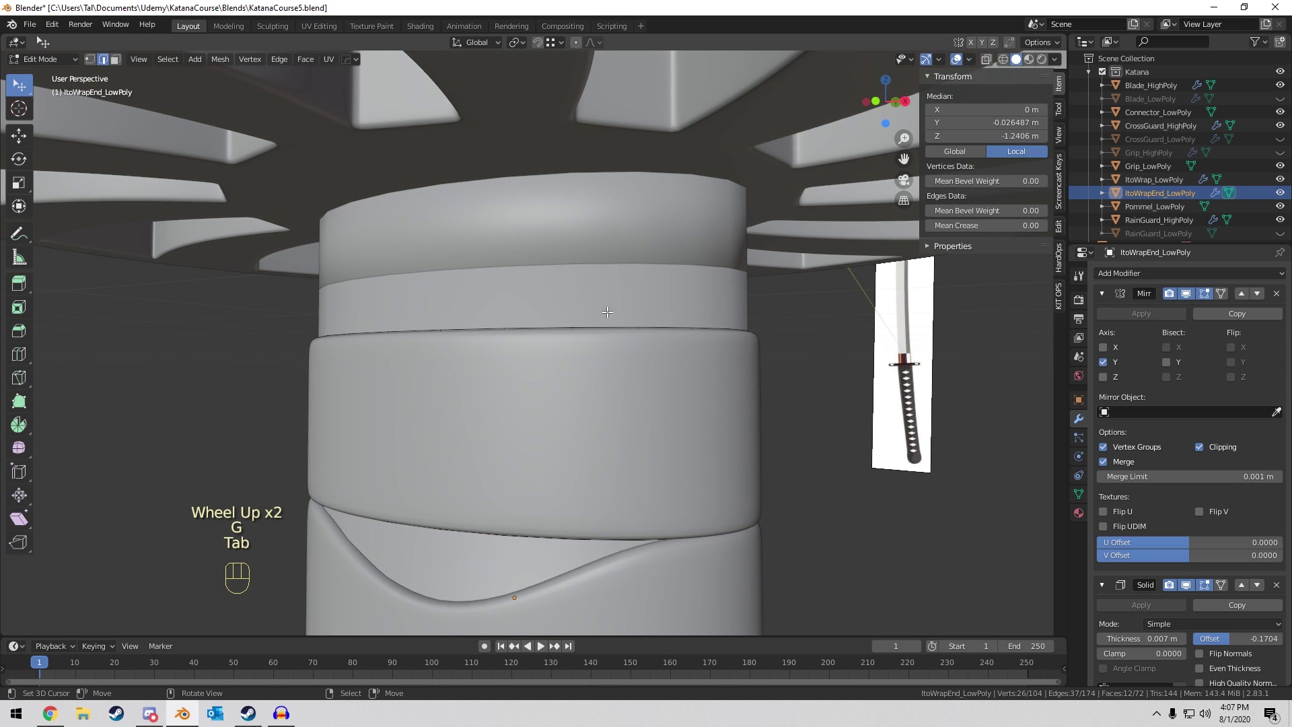
pyautogui.scroll(-4, 607, 312)
pyautogui.press('a')
pyautogui.press('a')
pyautogui.press('a')
pyautogui.press('z')
pyautogui.moveTo(607, 312); pyautogui.dragTo(456, 352, button='middle')
pyautogui.press('a')
pyautogui.press('a')
pyautogui.press('a')
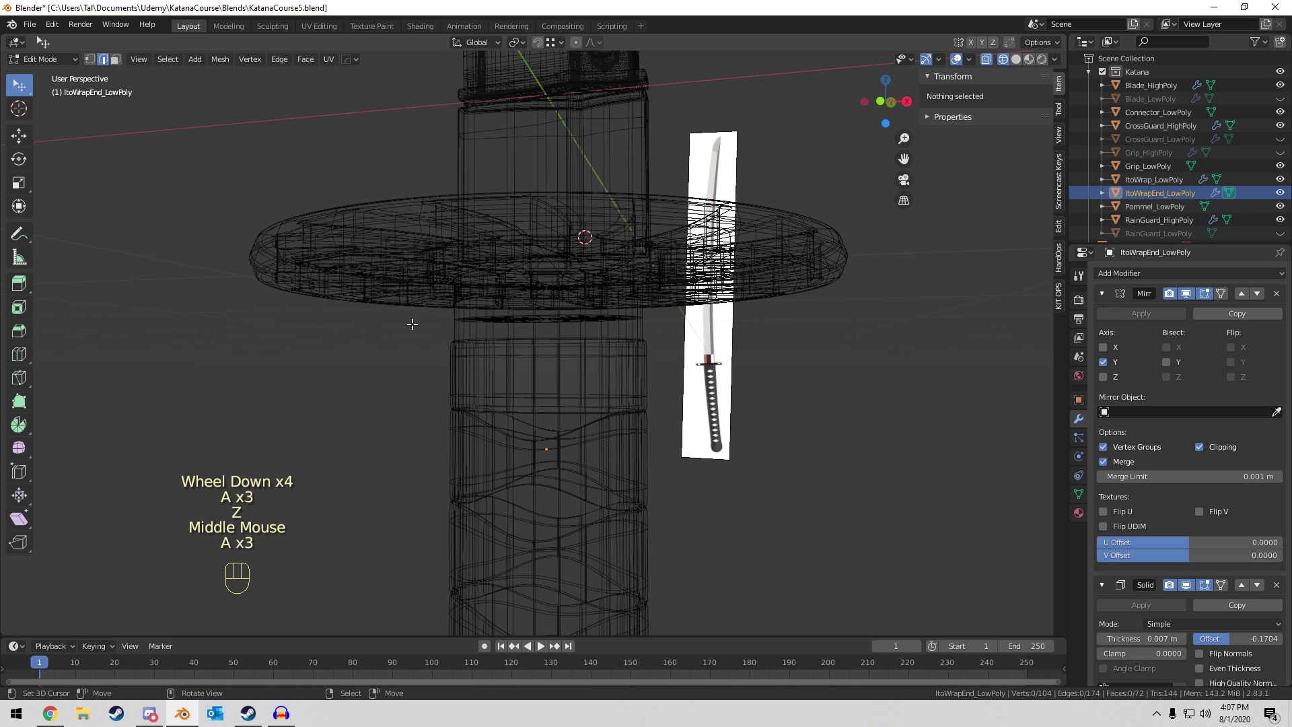
pyautogui.press('b')
pyautogui.moveTo(412, 324); pyautogui.dragTo(713, 425)
pyautogui.press('z')
pyautogui.moveTo(871, 427); pyautogui.dragTo(672, 357, button='middle')
pyautogui.scroll(3, 672, 357)
pyautogui.press('g')
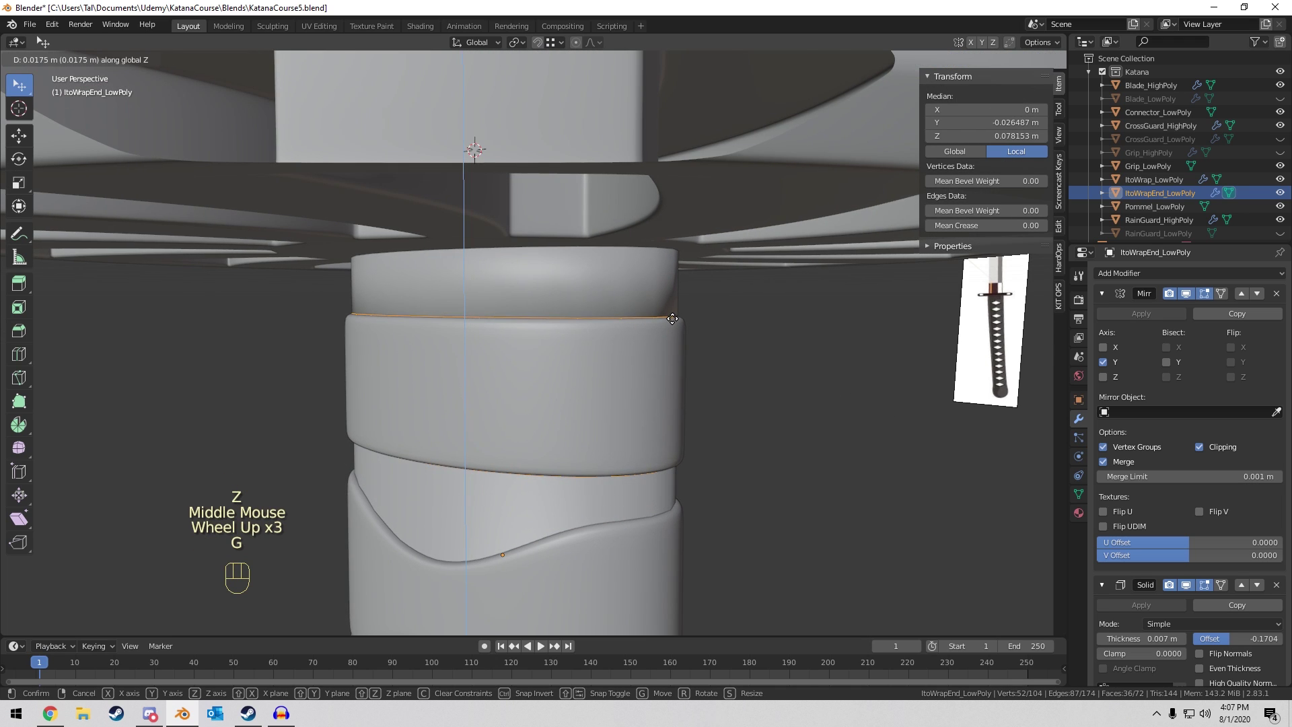
pyautogui.press('Tab')
# Scale the whole Connector_LowPoly mesh about 1.053 along X and about 1.049 along Y.
pyautogui.rightClick(577, 300)
pyautogui.press('Tab')
pyautogui.scroll(1, 696, 256)
pyautogui.press('a')
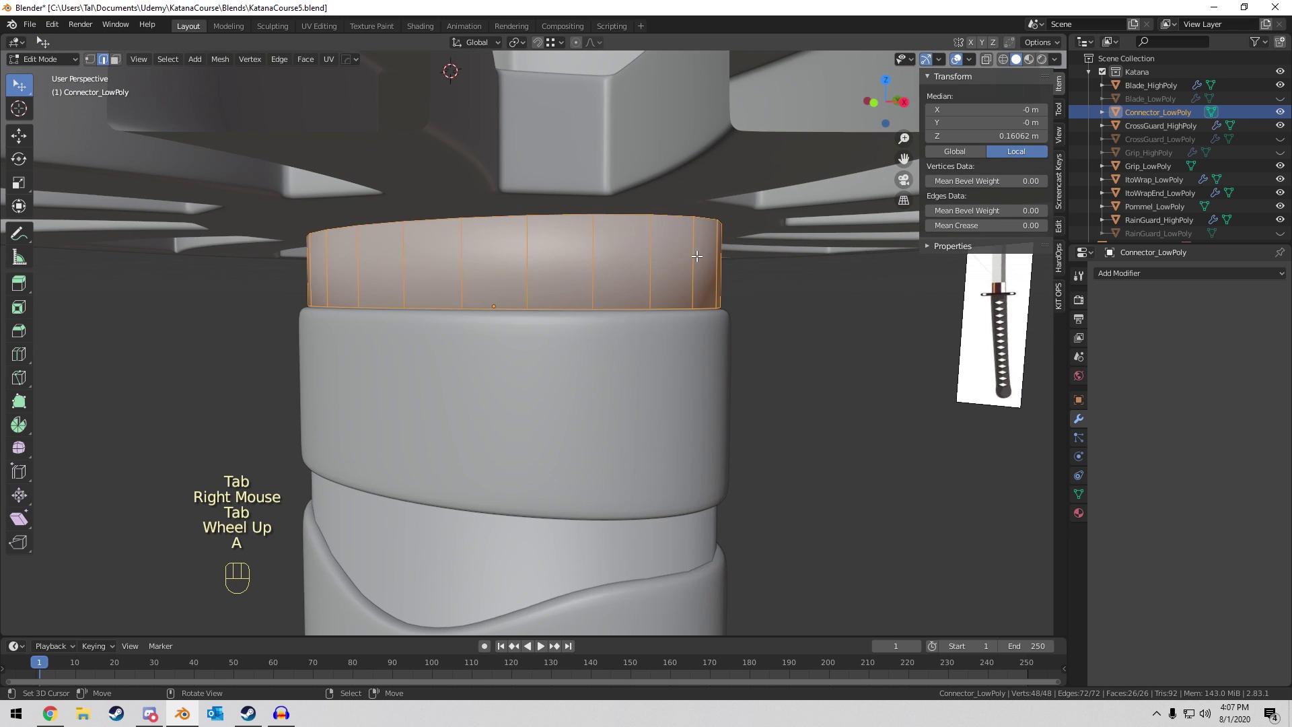
pyautogui.moveTo(725, 239); pyautogui.dragTo(694, 249, button='middle')
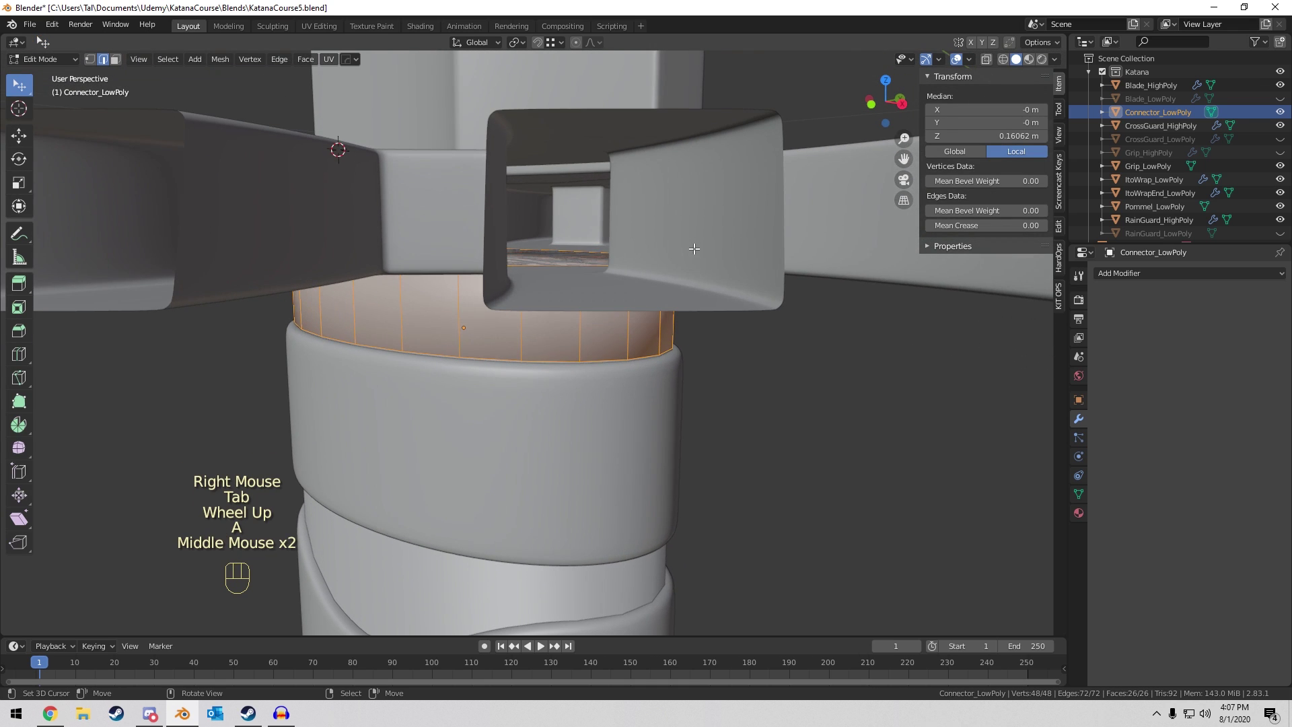
pyautogui.press('s')
pyautogui.press('x')
pyautogui.click(701, 248)
pyautogui.press('s')
pyautogui.press('y')
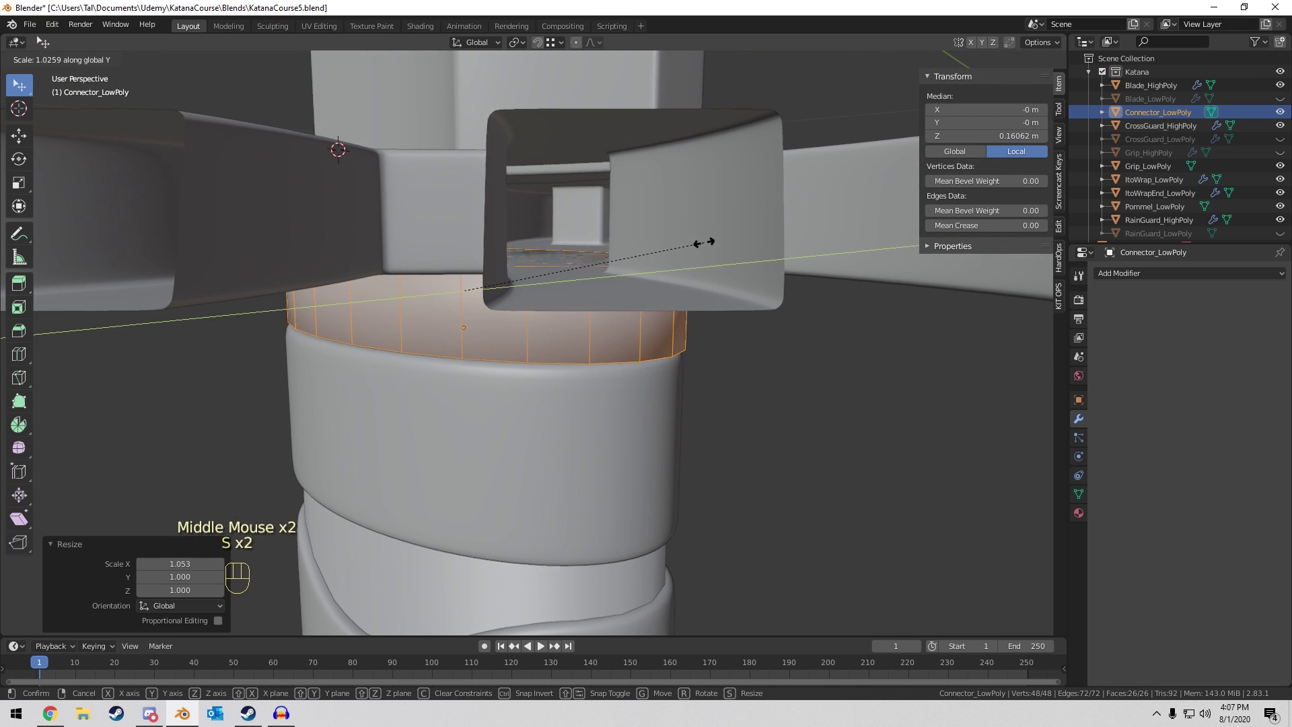
pyautogui.click(708, 235)
pyautogui.moveTo(708, 235); pyautogui.dragTo(705, 246, button='middle')
pyautogui.scroll(2, 705, 247)
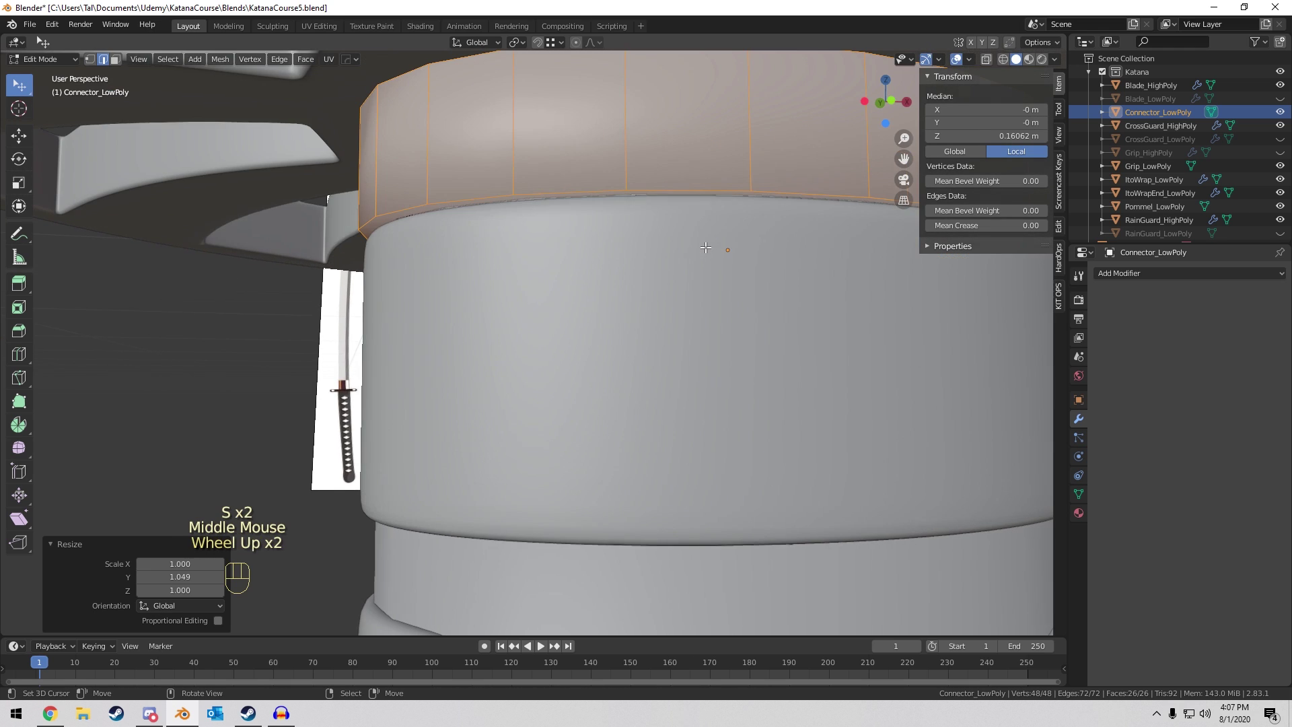
# Scale the connector mesh about 0.98 along X, return to Object Mode and deselect everything.
pyautogui.press('s')
pyautogui.press('x')
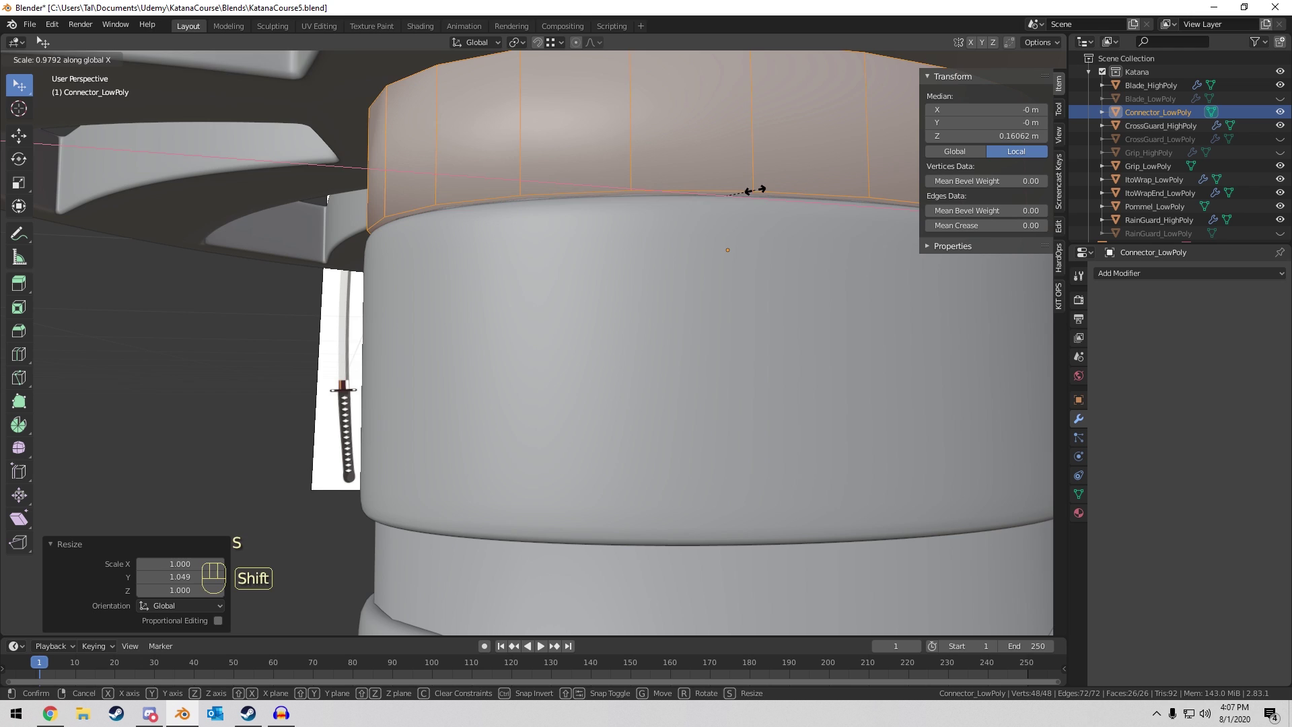
pyautogui.scroll(-3, 754, 191)
pyautogui.moveTo(754, 190); pyautogui.dragTo(599, 197, button='middle')
pyautogui.press('Tab')
pyautogui.press('a')
pyautogui.press('a')
pyautogui.press('a')
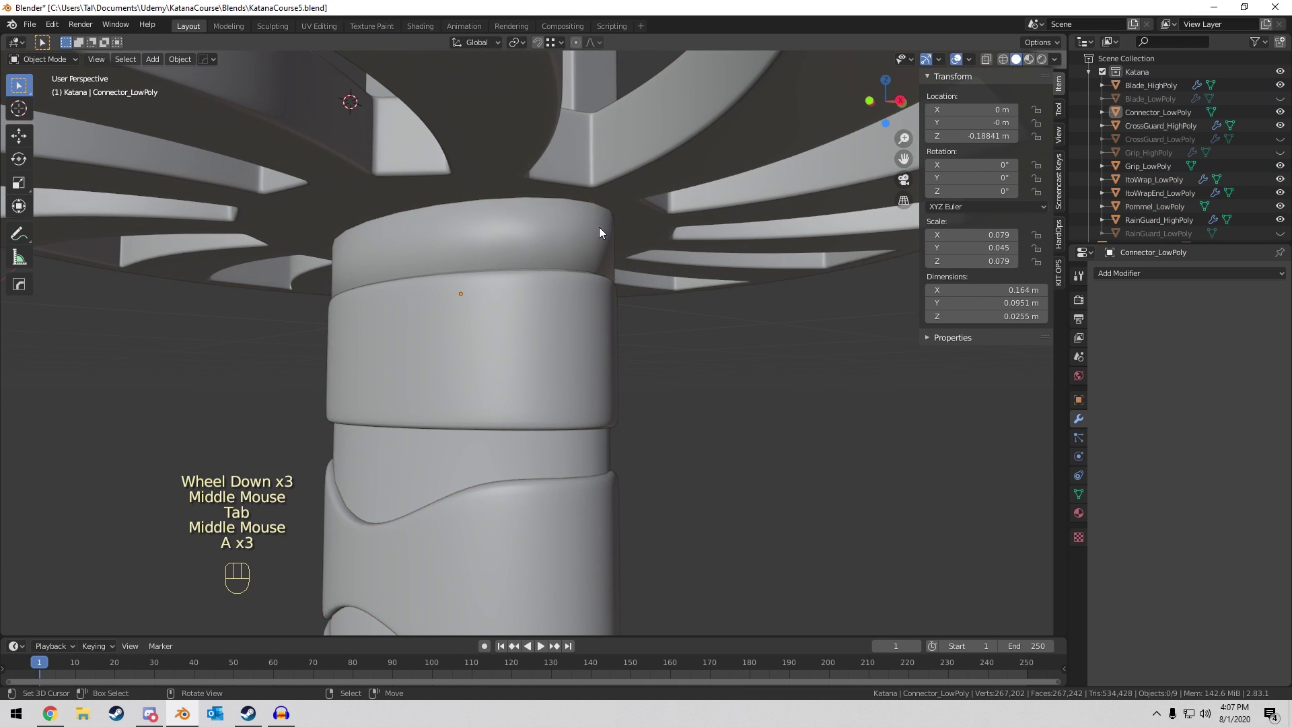
# Scale the entire ItoWrap_LowPoly mesh about 1.19 along Z.
pyautogui.scroll(-8, 598, 232)
pyautogui.keyDown('shift'); pyautogui.moveTo(513, 308); pyautogui.dragTo(659, 306, button='middle'); pyautogui.keyUp('shift')
pyautogui.rightClick(494, 243)
pyautogui.scroll(2, 515, 268)
pyautogui.scroll(-5, 515, 268)
pyautogui.scroll(7, 620, 284)
pyautogui.keyDown('shift'); pyautogui.moveTo(659, 307); pyautogui.dragTo(684, 317, button='middle'); pyautogui.keyUp('shift')
pyautogui.press('Tab')
pyautogui.scroll(-6, 658, 242)
pyautogui.keyDown('shift'); pyautogui.scroll(-1, 657, 242); pyautogui.keyUp('shift')
pyautogui.keyDown('shift'); pyautogui.moveTo(657, 243); pyautogui.dragTo(666, 383, button='middle'); pyautogui.keyUp('shift')
pyautogui.press('a')
pyautogui.press('s')
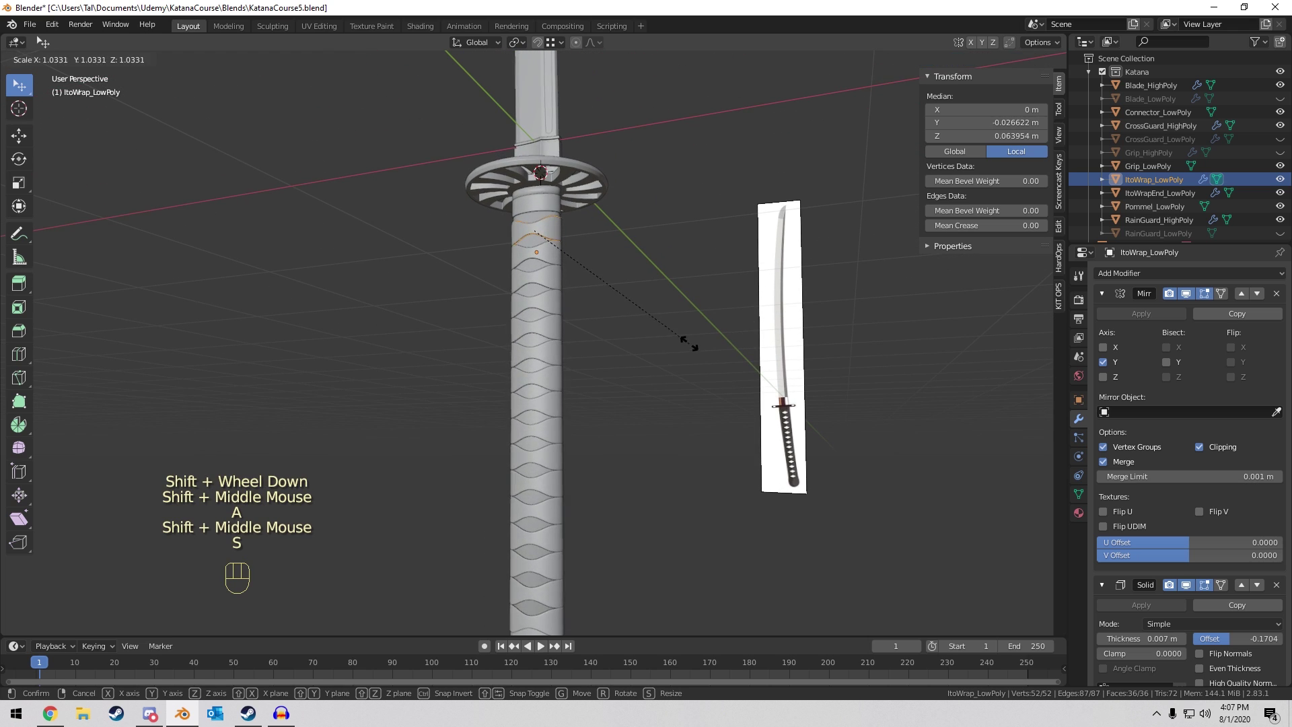
pyautogui.rightClick(701, 320)
pyautogui.keyDown('shift'); pyautogui.moveTo(724, 266); pyautogui.dragTo(718, 377, button='middle'); pyautogui.keyUp('shift')
pyautogui.keyDown('shift'); pyautogui.scroll(1, 718, 374); pyautogui.keyUp('shift')
pyautogui.scroll(5, 718, 370)
pyautogui.press('s')
pyautogui.press('z')
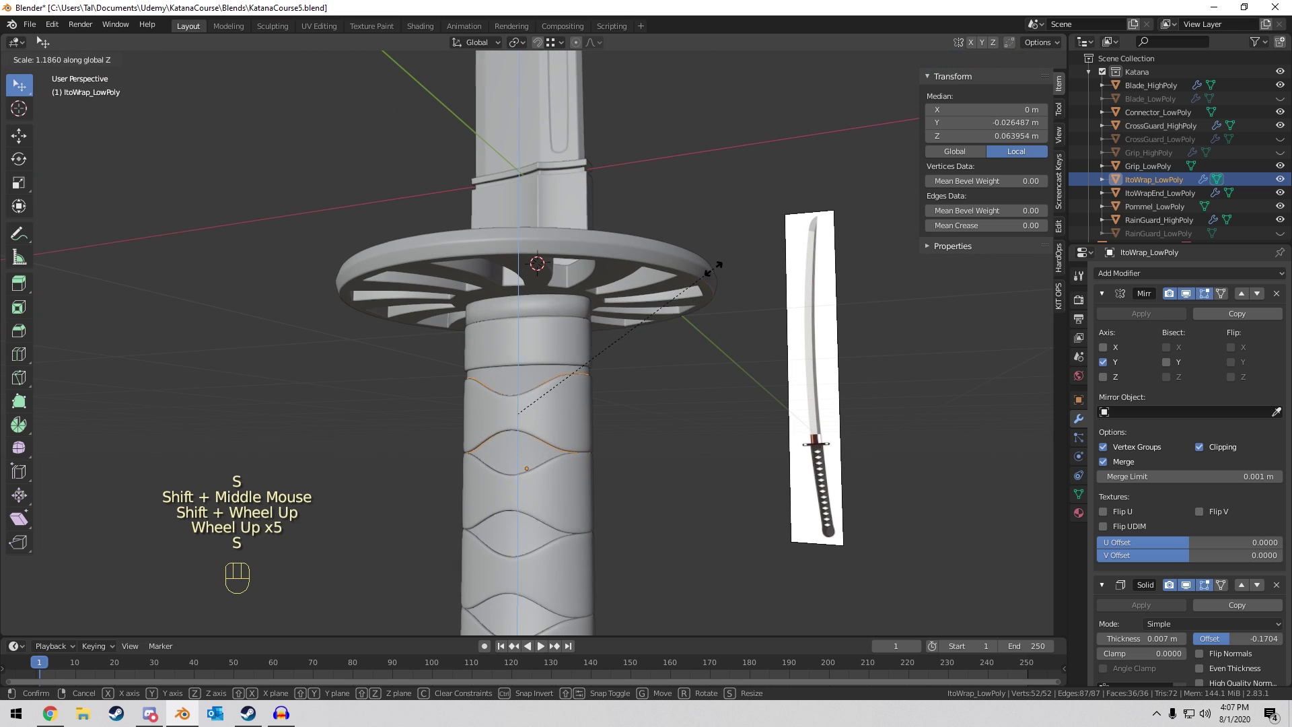
pyautogui.click(714, 269)
# Move the ItoWrap_LowPoly mesh about 0.011 m up along Z toward the upper end band.
pyautogui.press('g')
pyautogui.press('z')
pyautogui.click(717, 261)
# Return to Object Mode and set the ItoWrap_LowPoly Array modifier's count to 14.
pyautogui.scroll(-6, 675, 441)
pyautogui.keyDown('shift'); pyautogui.scroll(-1, 675, 440); pyautogui.keyUp('shift')
pyautogui.keyDown('shift'); pyautogui.scroll(-1, 658, 272); pyautogui.keyUp('shift')
pyautogui.keyDown('shift'); pyautogui.moveTo(675, 440); pyautogui.dragTo(673, 232, button='middle'); pyautogui.keyUp('shift')
pyautogui.press('KP_1')
pyautogui.scroll(4, 660, 271)
pyautogui.scroll(2, 643, 251)
pyautogui.press('Tab')
pyautogui.scroll(-17, 1205, 462)
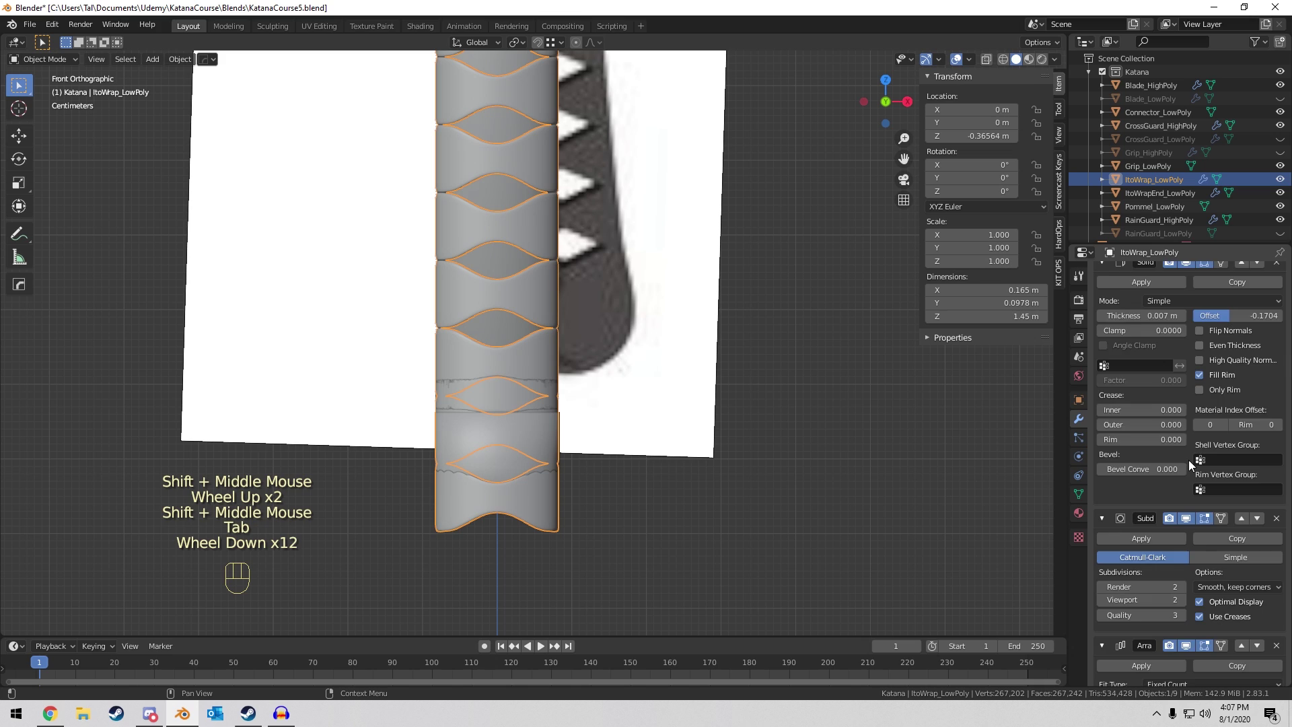
pyautogui.click(1099, 565)
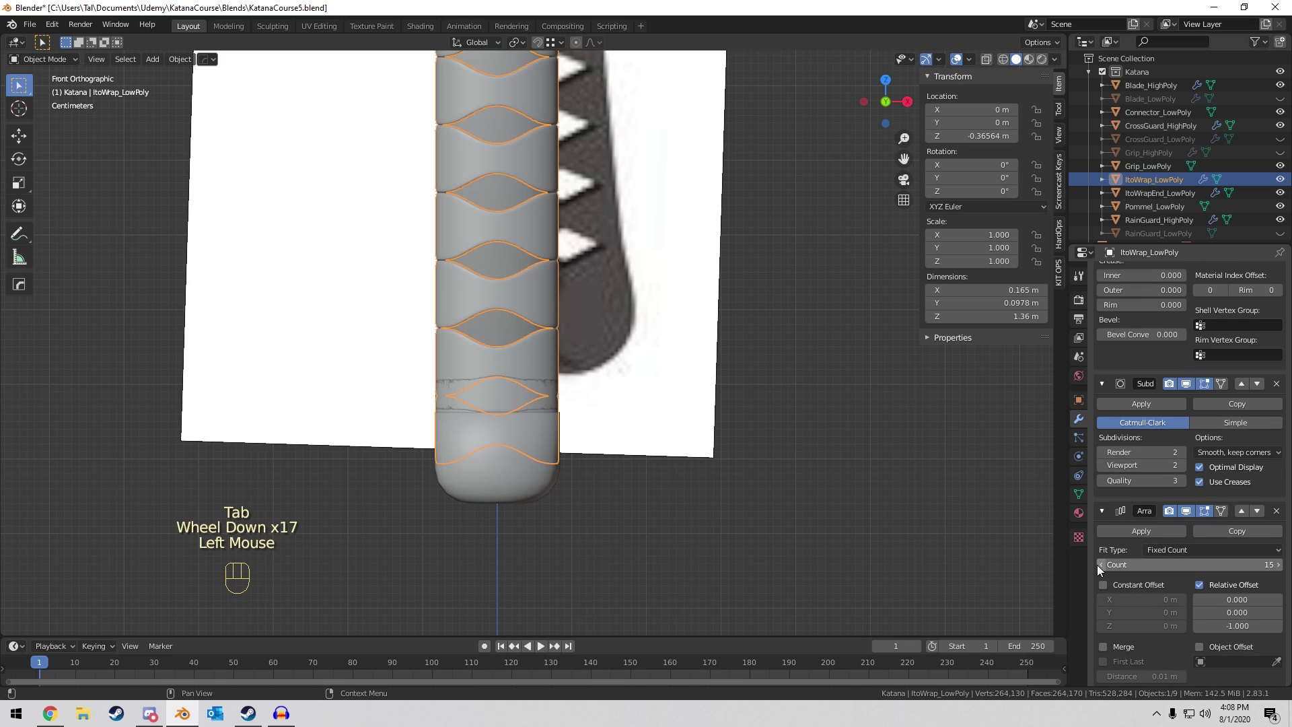
pyautogui.click(1098, 564)
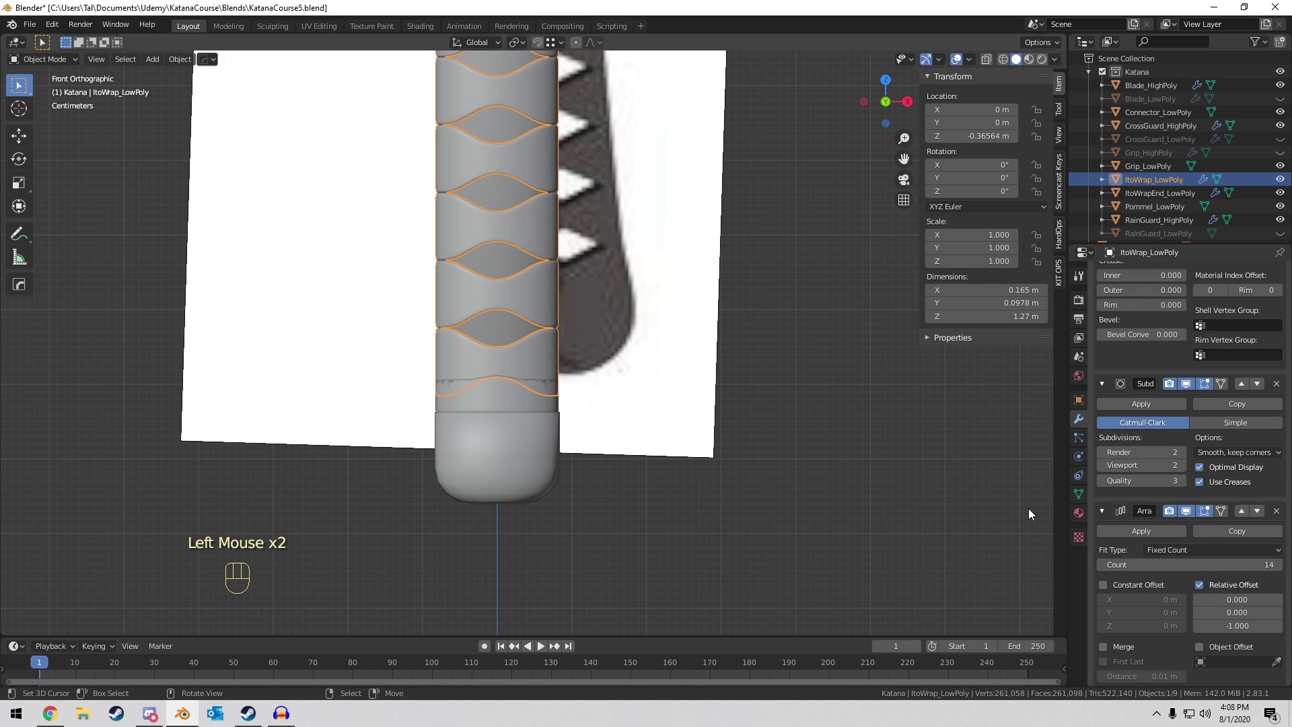
# Scale the ItoWrap_LowPoly mesh by 0.977 along Z so the wraps end at the lower band, and return to Object Mode.
pyautogui.keyDown('shift'); pyautogui.moveTo(747, 256); pyautogui.dragTo(794, 193, button='middle'); pyautogui.keyUp('shift')
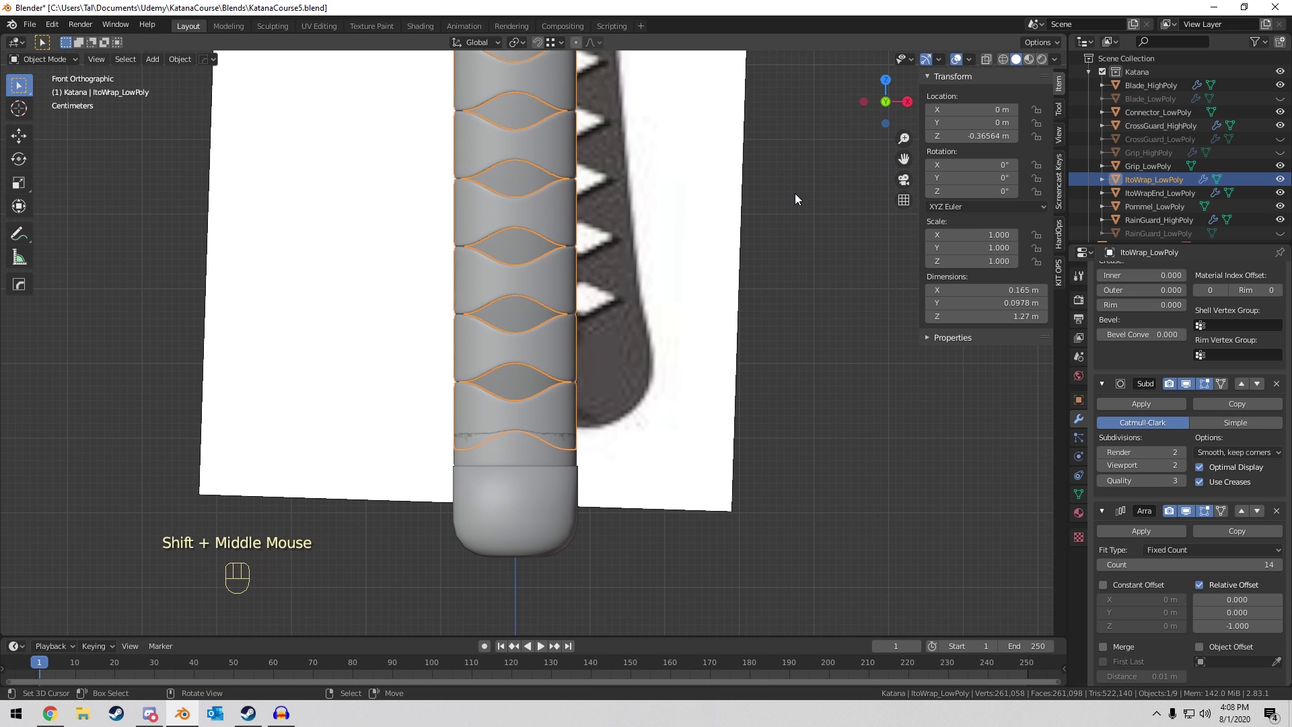
pyautogui.press('Tab')
pyautogui.press('s')
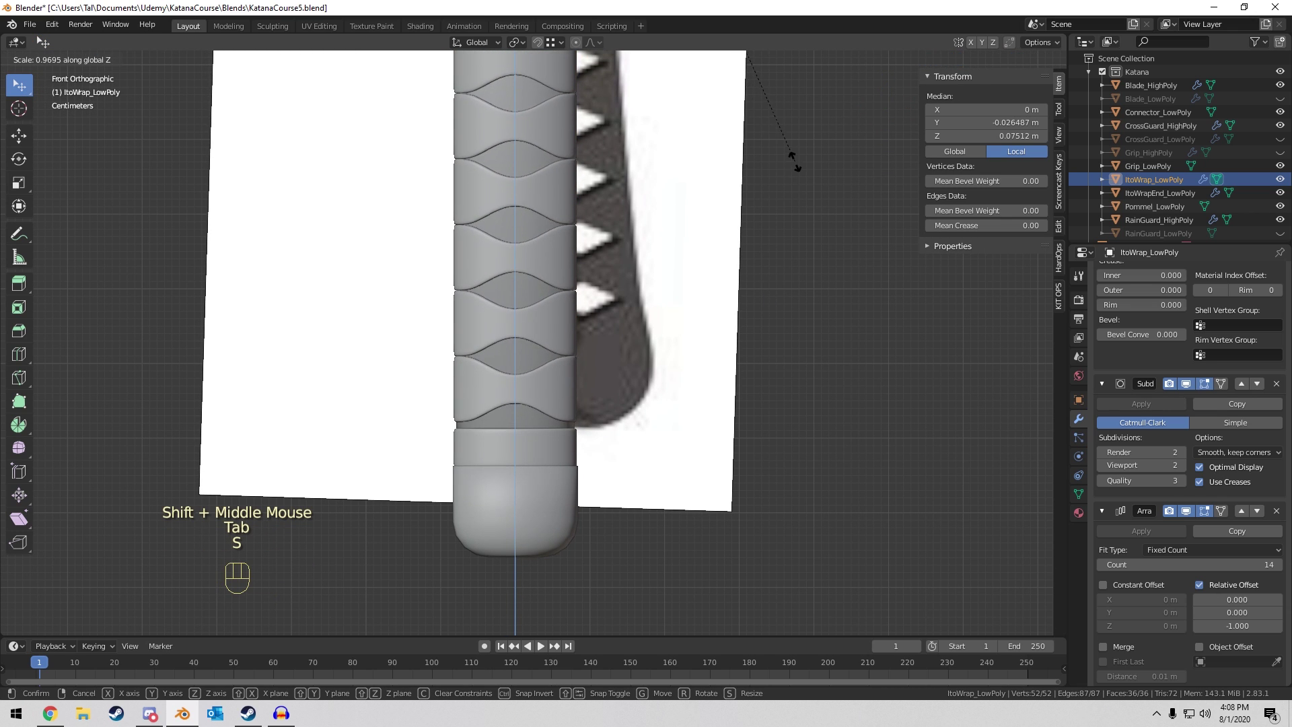
pyautogui.press('z')
pyautogui.click(796, 164)
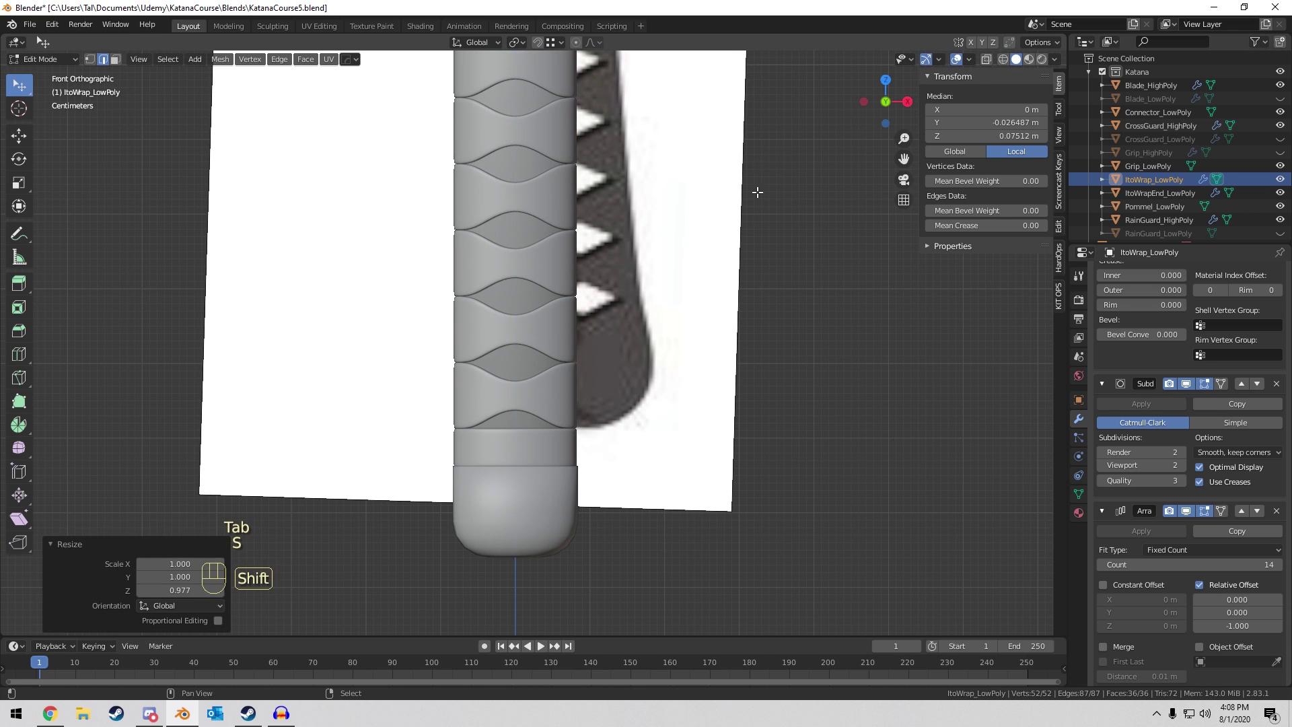
pyautogui.press('Tab')
# Deselect everything and examine the fit of the wraps along the grip up to the cross guard.
pyautogui.scroll(-6, 695, 208)
pyautogui.keyDown('shift'); pyautogui.moveTo(756, 193); pyautogui.dragTo(690, 378, button='middle'); pyautogui.keyUp('shift')
pyautogui.keyDown('shift'); pyautogui.scroll(-1, 697, 222); pyautogui.keyUp('shift')
pyautogui.scroll(6, 713, 363)
pyautogui.press('a')
pyautogui.press('a')
pyautogui.press('a')
pyautogui.scroll(-11, 539, 353)
pyautogui.scroll(7, 740, 337)
pyautogui.scroll(5, 620, 377)
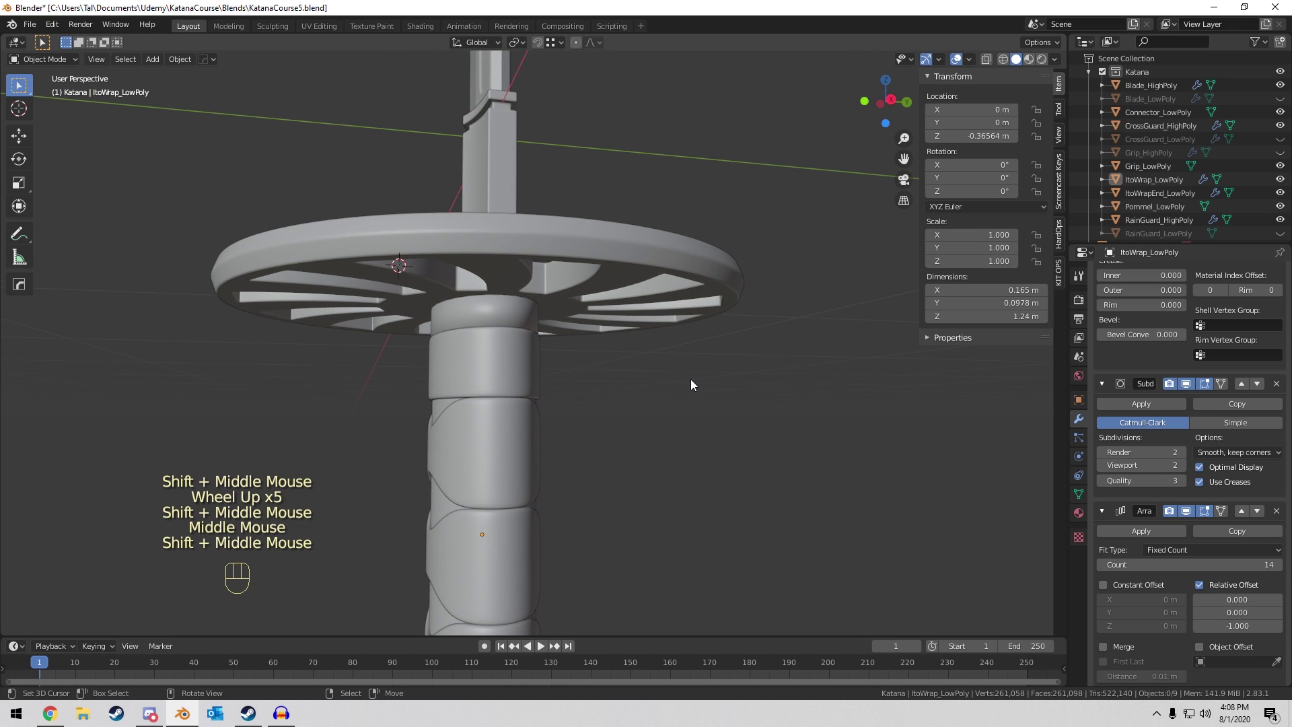
# Select Connector_LowPoly and save the Blender file.
pyautogui.rightClick(504, 311)
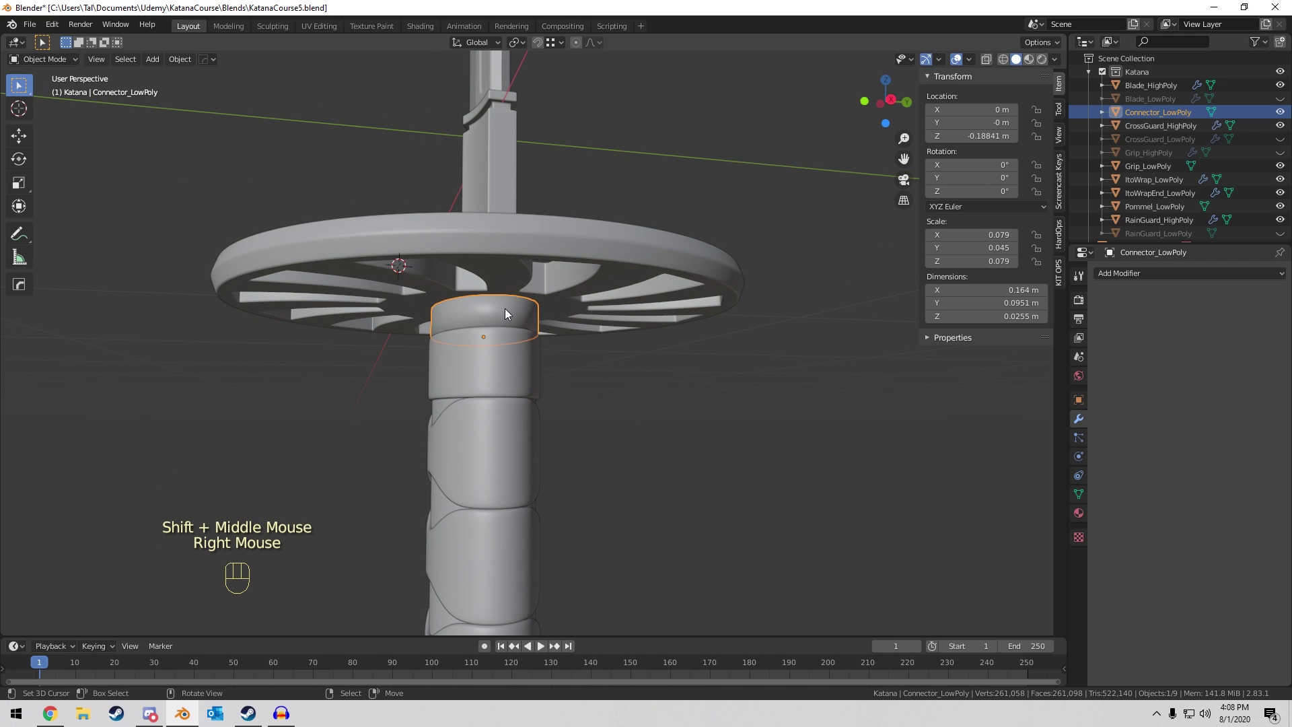
pyautogui.scroll(3, 506, 302)
pyautogui.moveTo(507, 296); pyautogui.dragTo(681, 281, button='middle')
pyautogui.hotkey('ctrl', 's')
pyautogui.hotkey('shift', 'd')
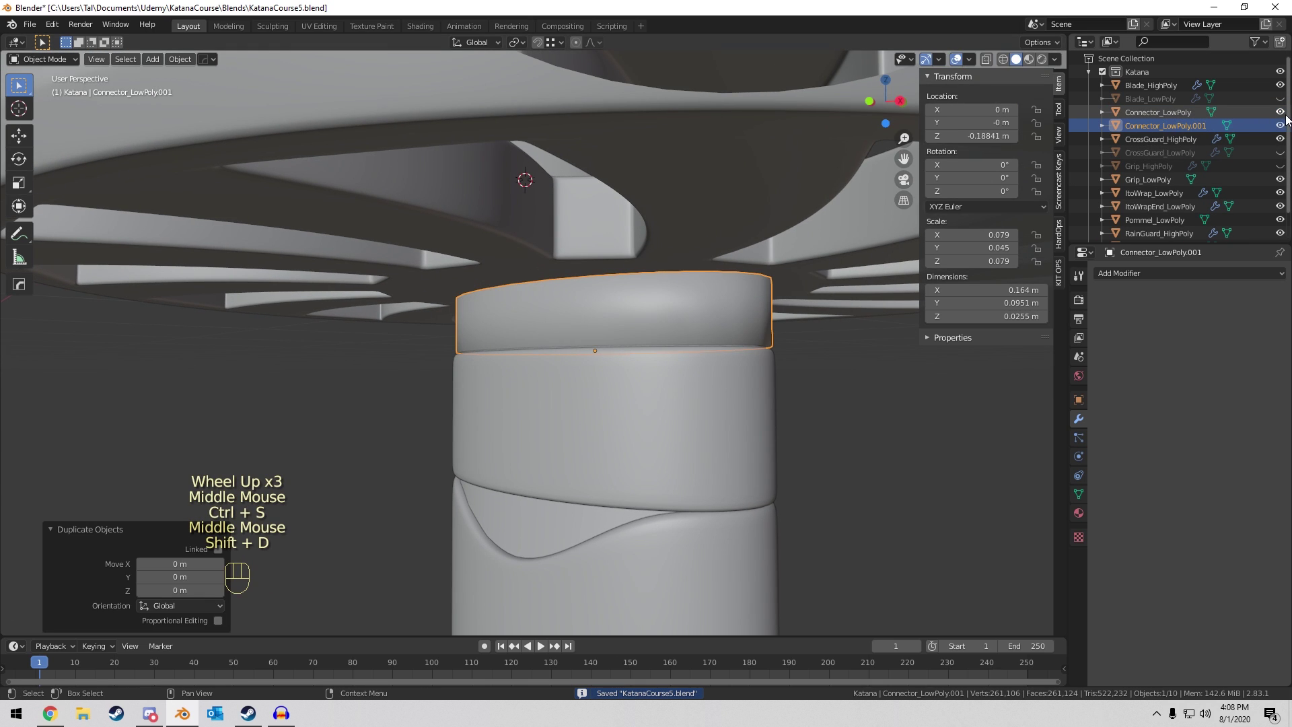
pyautogui.click(1280, 112)
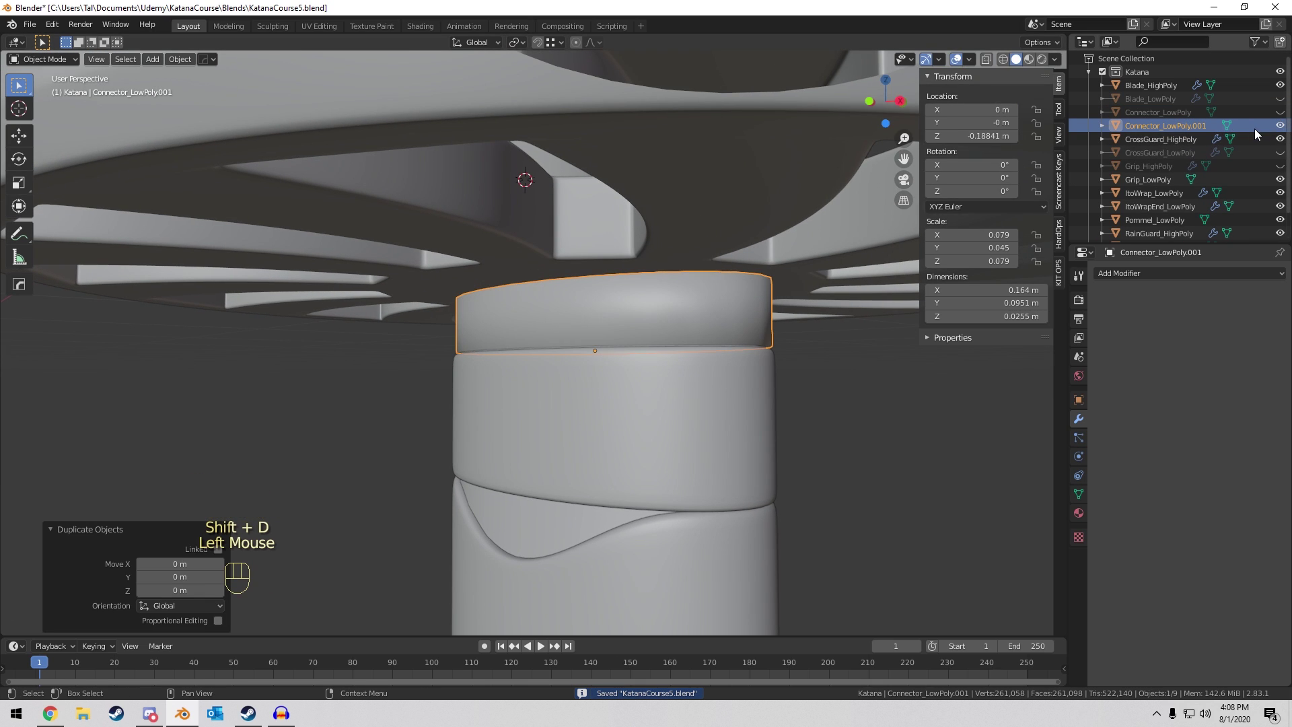
pyautogui.click(1177, 128)
pyautogui.press('x')
pyautogui.click(619, 317)
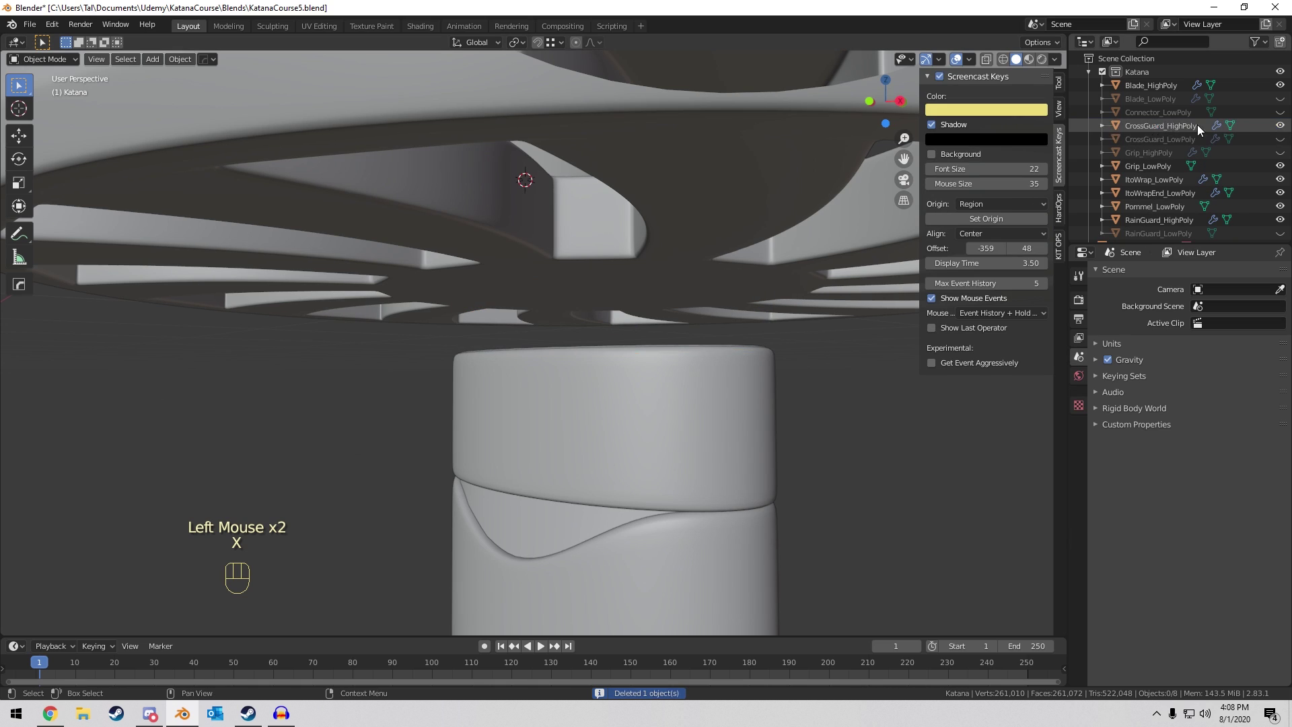
pyautogui.click(1280, 111)
# Isolate Connector_LowPoly in local view, inset its top face twice and merge the inner face at its center.
pyautogui.rightClick(668, 306)
pyautogui.press('KP_Divide')
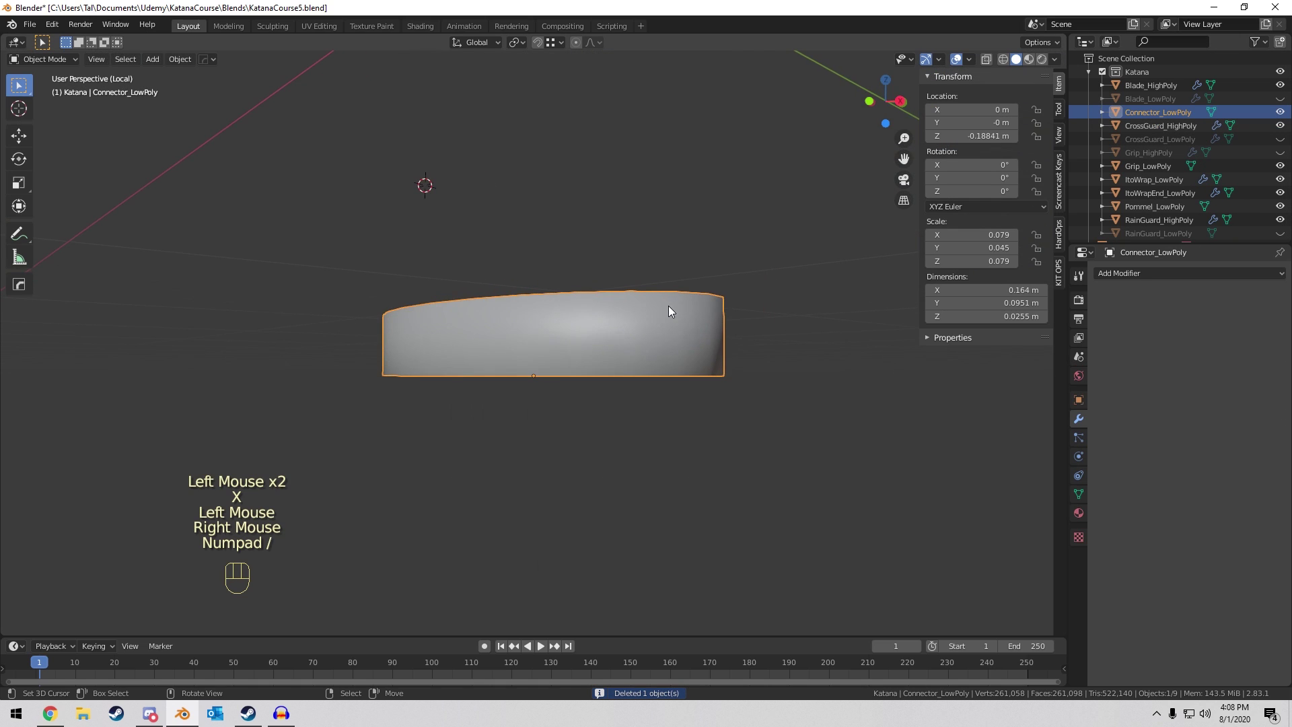
pyautogui.moveTo(668, 305); pyautogui.dragTo(675, 434, button='middle')
pyautogui.press('Tab')
pyautogui.press('3')
pyautogui.rightClick(518, 356)
pyautogui.press('i')
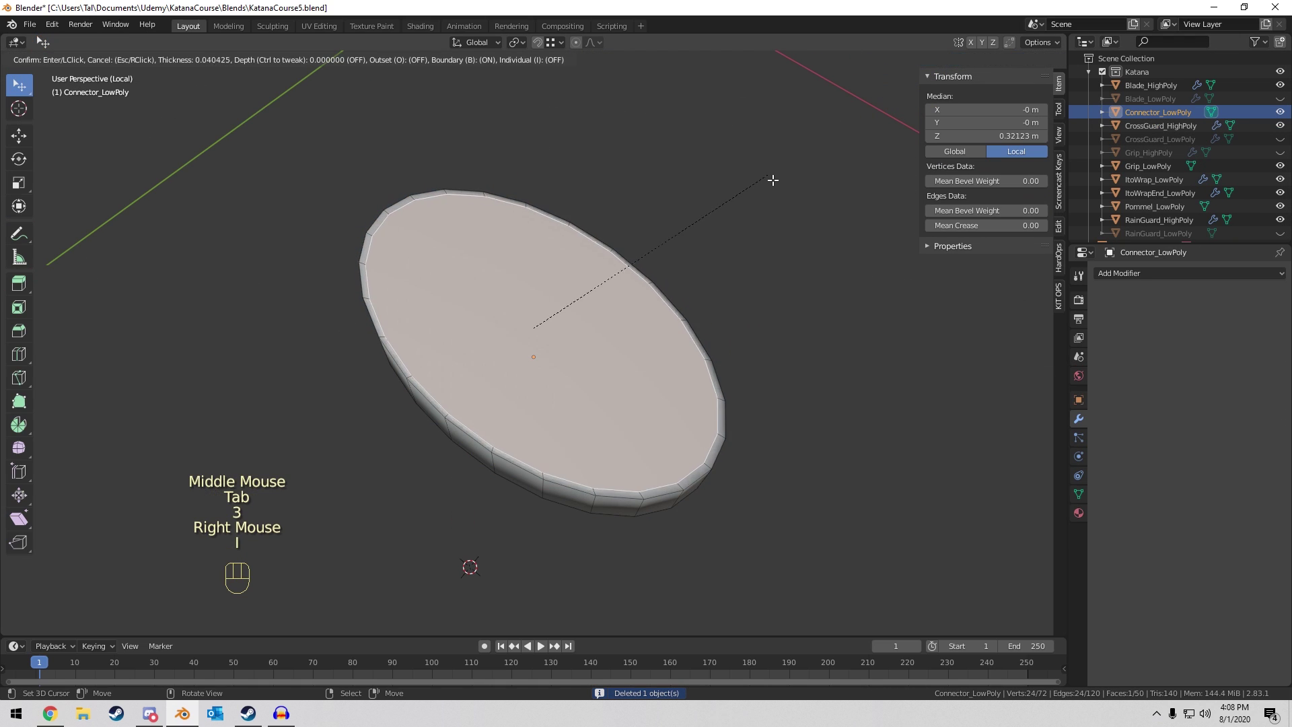
pyautogui.press('i')
pyautogui.press('m')
pyautogui.click(742, 208)
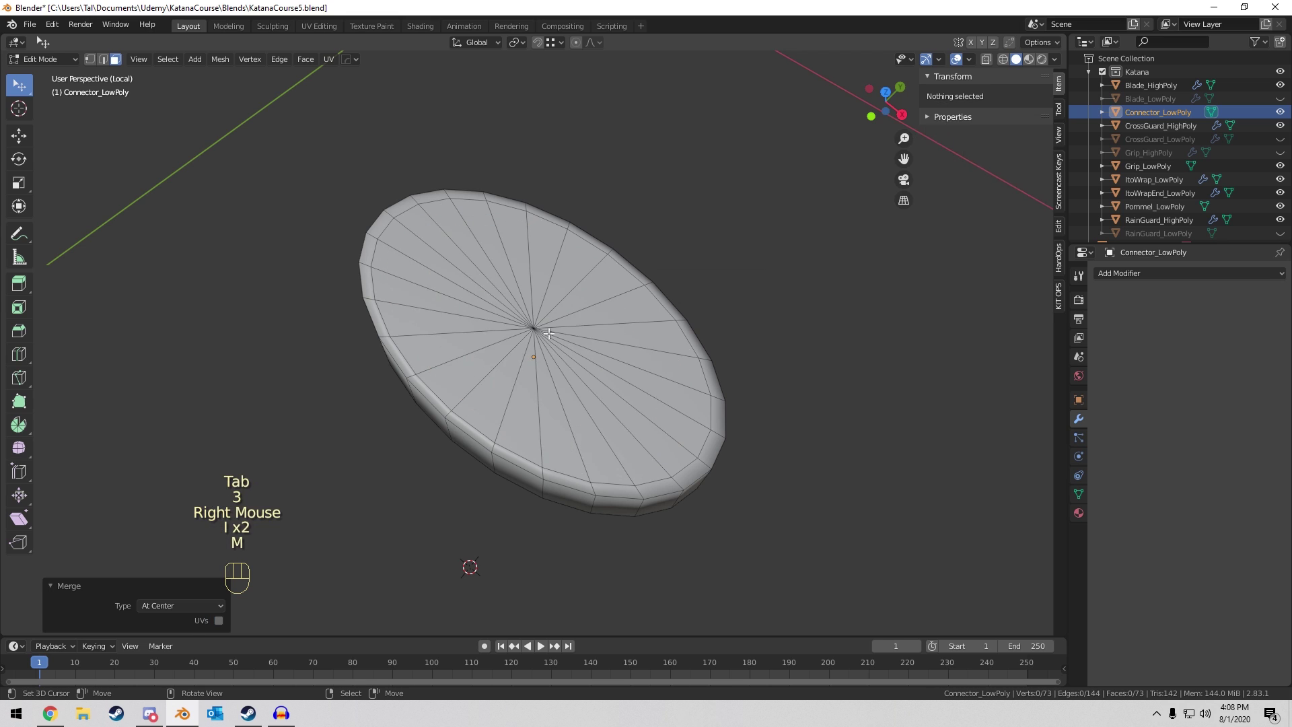
# Inset the connector's bottom face twice, first by about 0.064 m, merge the inner face at center, and return to Object Mode.
pyautogui.moveTo(741, 208); pyautogui.dragTo(568, 369, button='middle')
pyautogui.rightClick(568, 369)
pyautogui.press('i')
pyautogui.press('i')
pyautogui.click(767, 202)
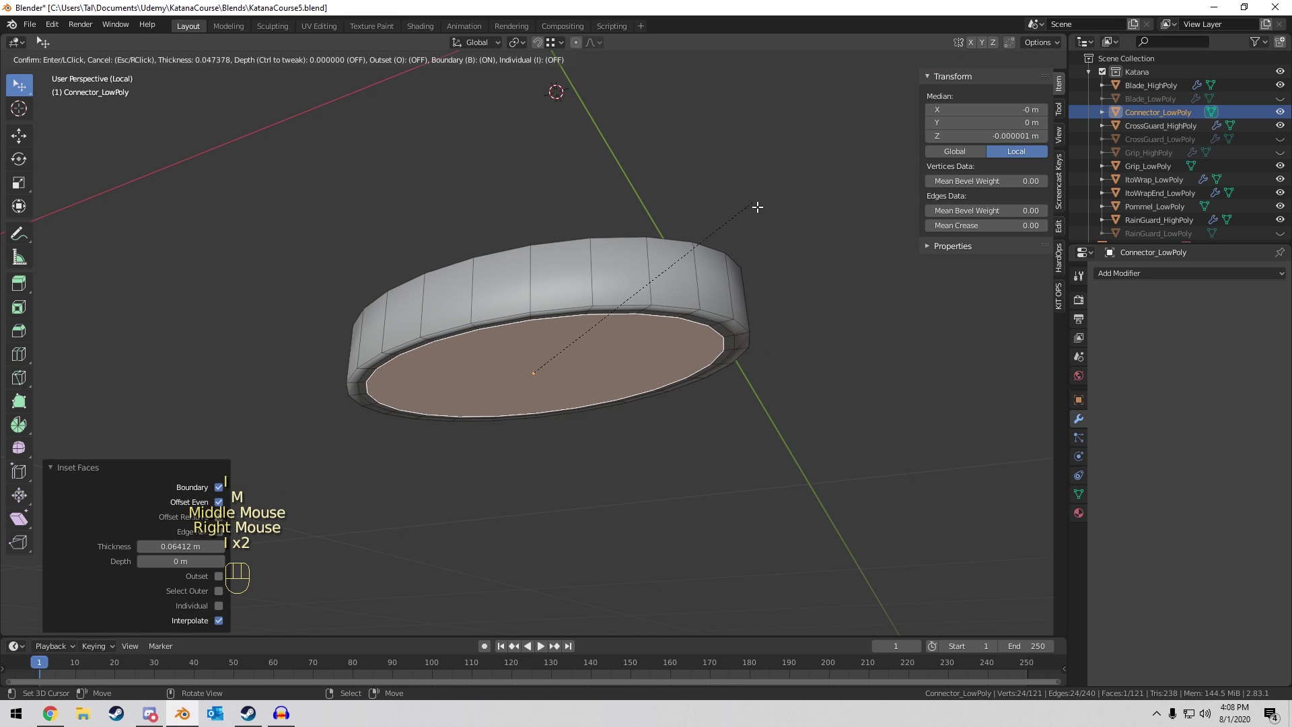
pyautogui.press('m')
pyautogui.click(752, 206)
pyautogui.press('Tab')
pyautogui.moveTo(706, 249); pyautogui.dragTo(711, 338, button='middle')
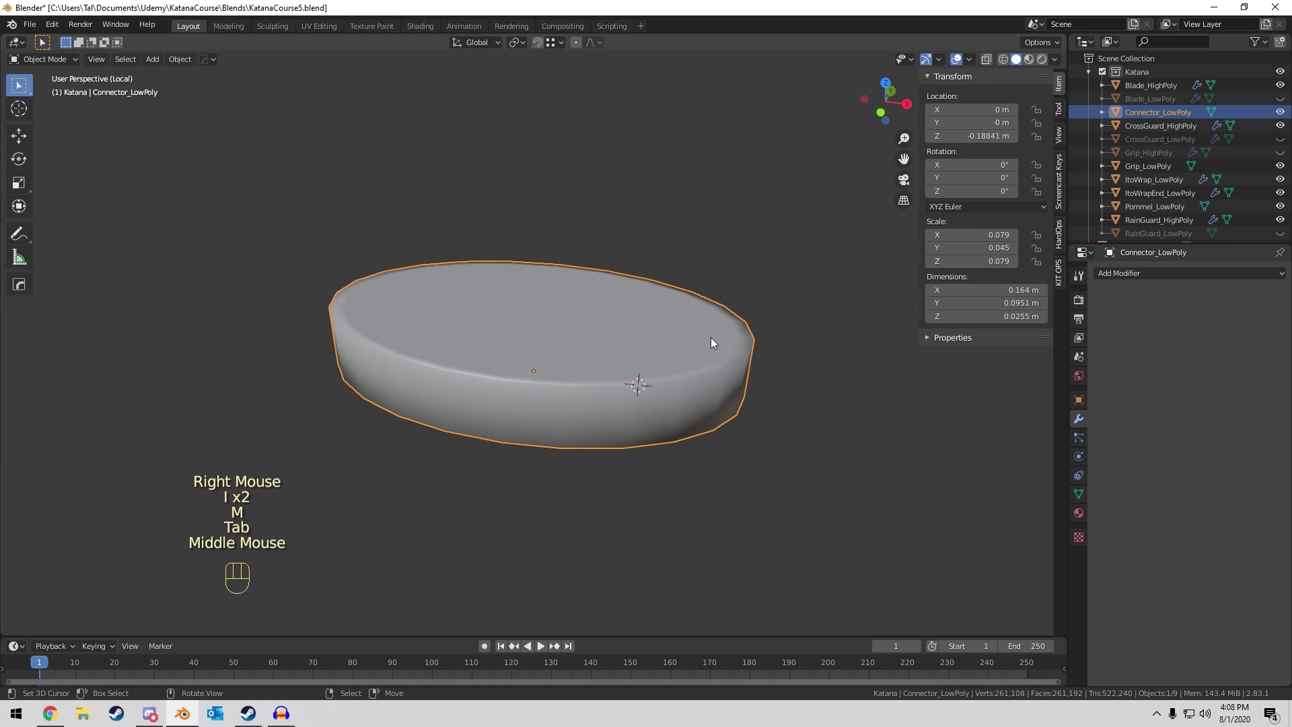
# Duplicate Connector_LowPoly in place, hide the original and rename the copy Connector_HighPoly.
pyautogui.hotkey('shift', 'd')
pyautogui.press('Escape')
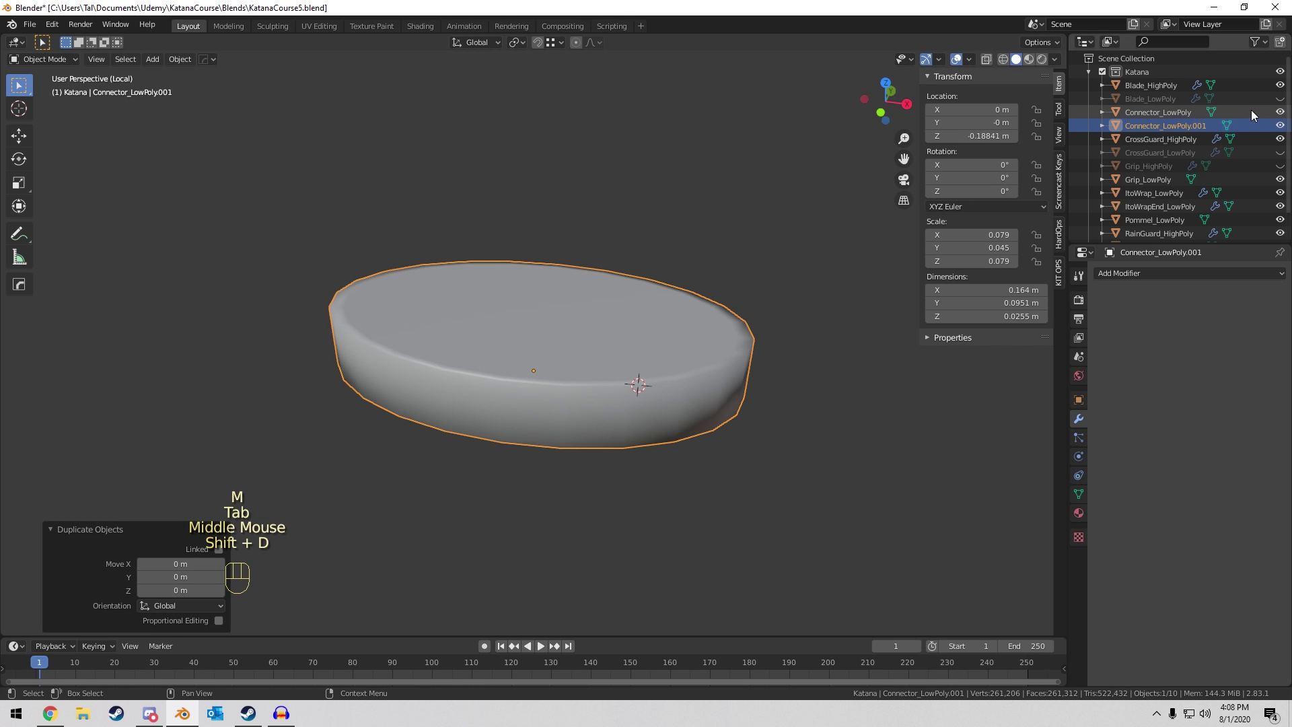
pyautogui.click(1174, 125)
pyautogui.doubleClick(1174, 125)
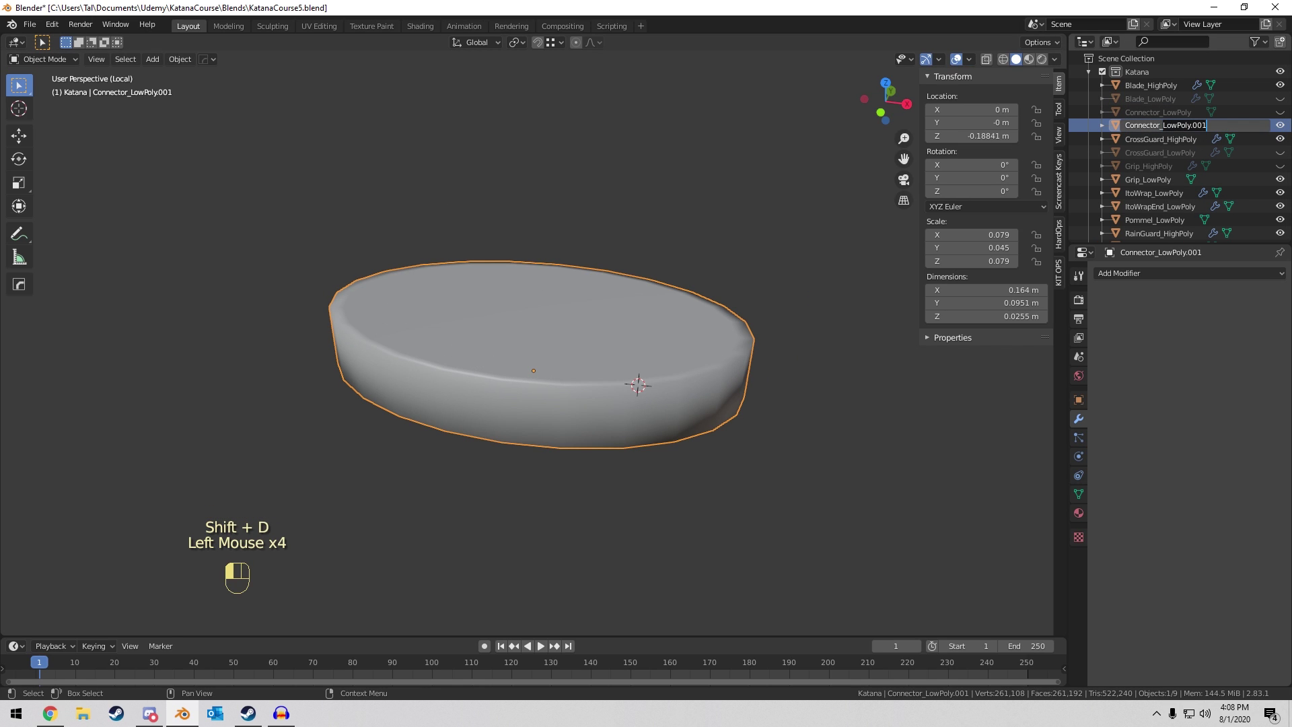
pyautogui.write('Connector_HighPoly')
pyautogui.press('Return')
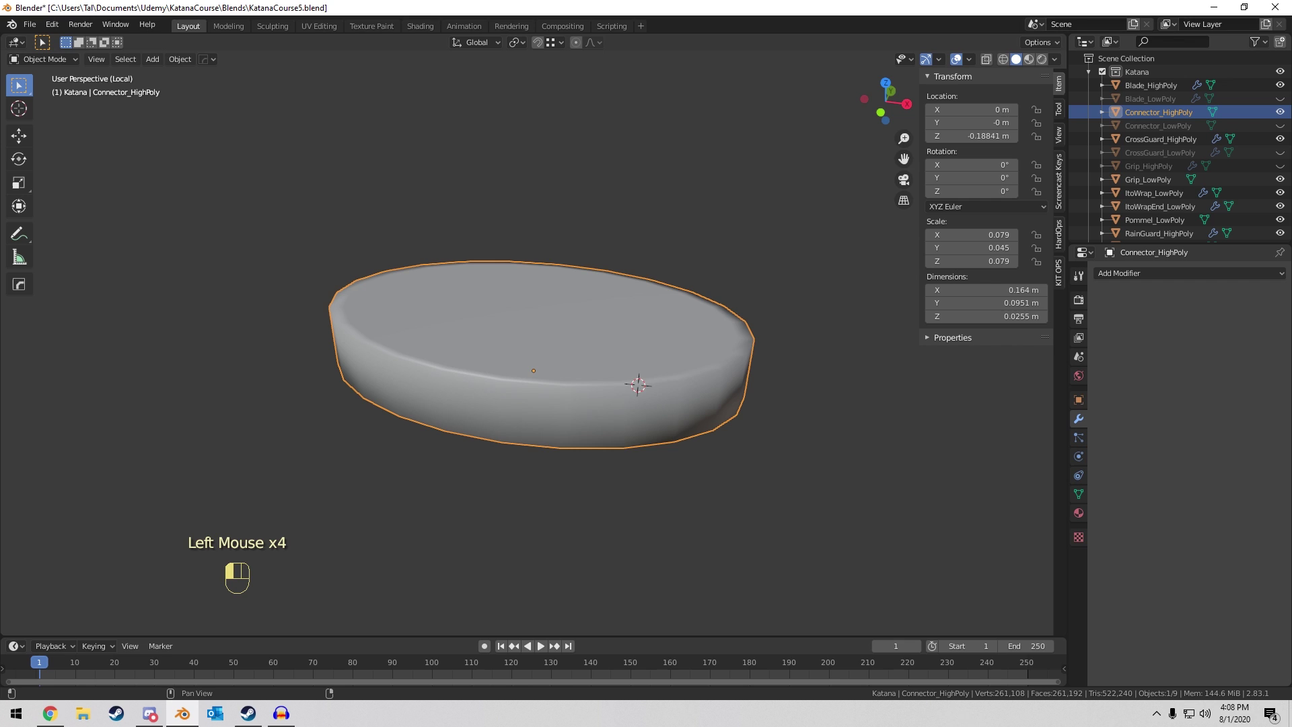
# Add a Bevel modifier to Connector_HighPoly and apply the object's scale.
pyautogui.moveTo(609, 309); pyautogui.dragTo(615, 297, button='middle')
pyautogui.scroll(2, 617, 303)
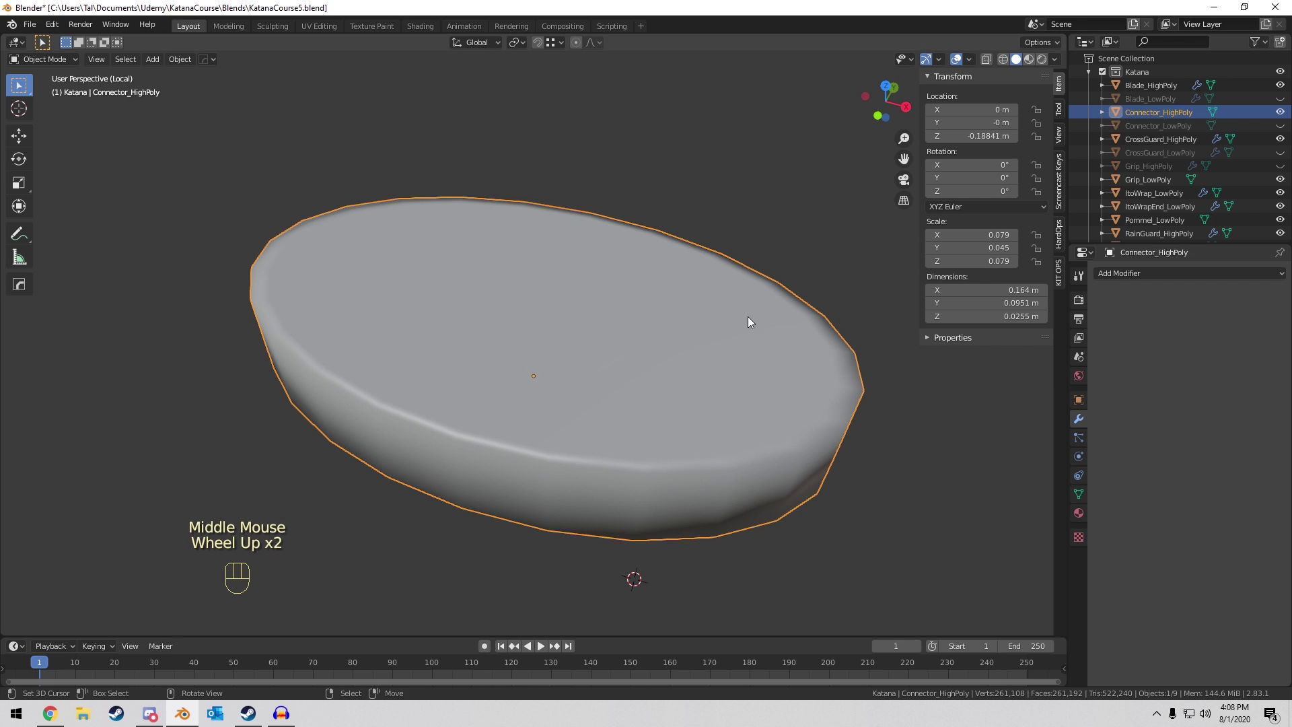
pyautogui.moveTo(748, 316); pyautogui.dragTo(712, 275, button='middle')
pyautogui.scroll(1, 709, 276)
pyautogui.moveTo(538, 276); pyautogui.dragTo(591, 243, button='middle')
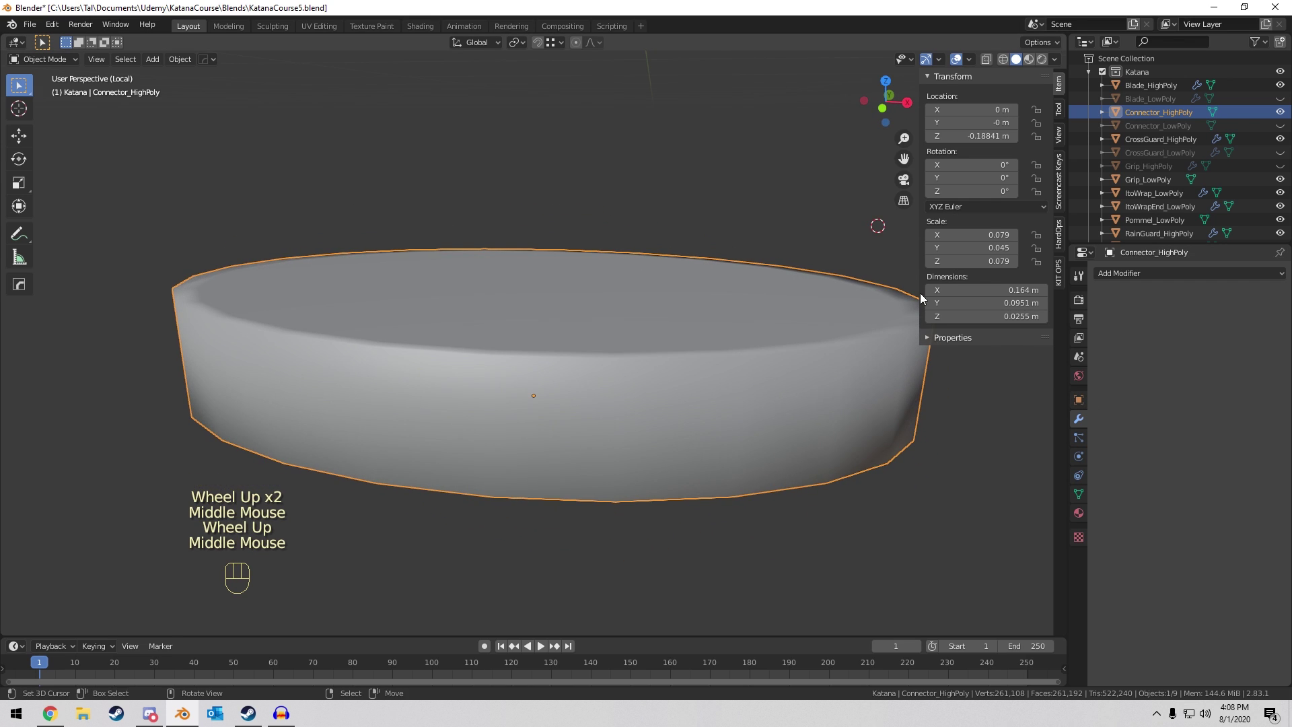
pyautogui.click(1164, 273)
pyautogui.click(1040, 320)
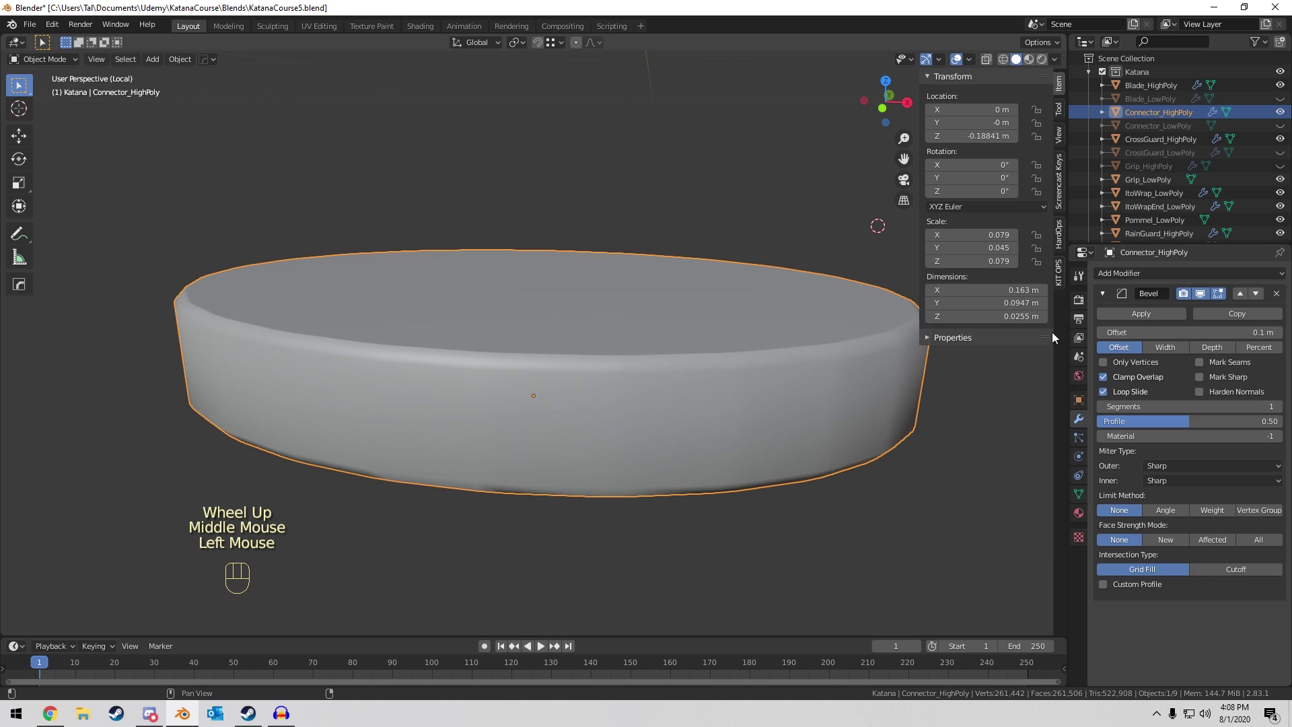
pyautogui.hotkey('ctrl', 'a')
pyautogui.click(712, 289)
# Turn off Clamp Overlap in the connector's Bevel modifier and set its offset to 0.002 m.
pyautogui.click(1106, 376)
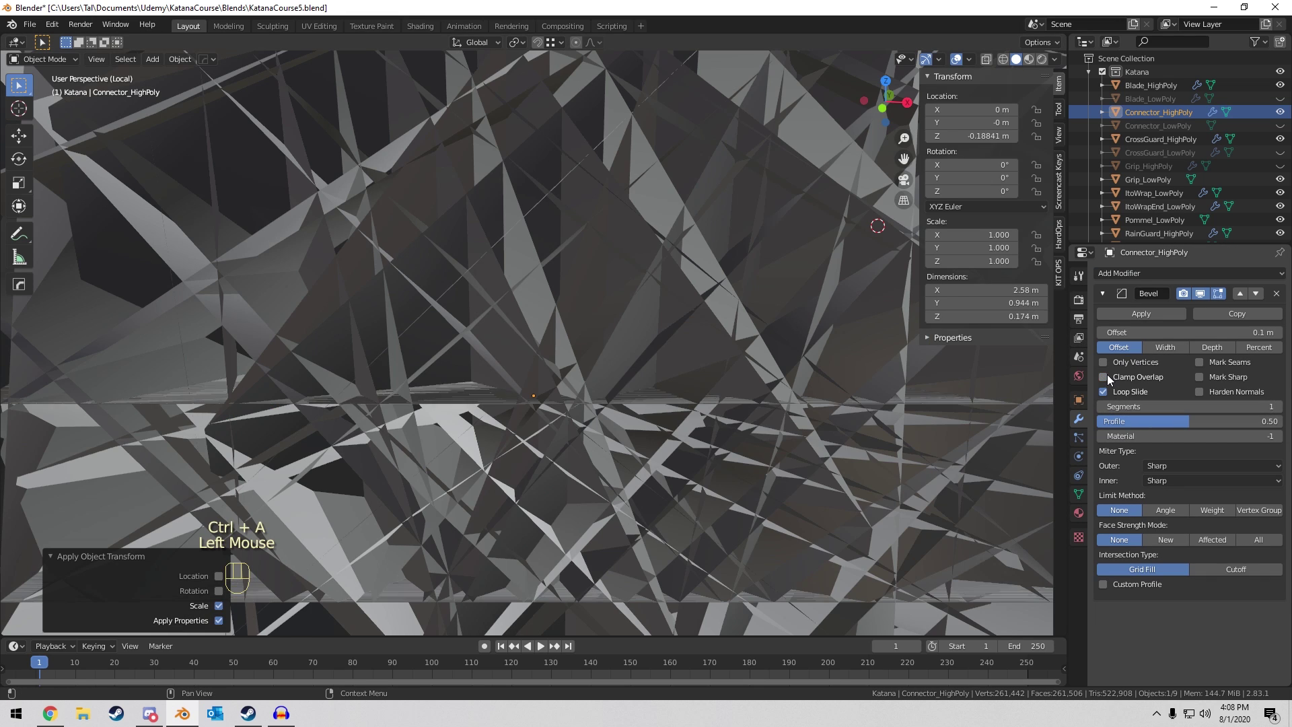
pyautogui.doubleClick(1181, 332)
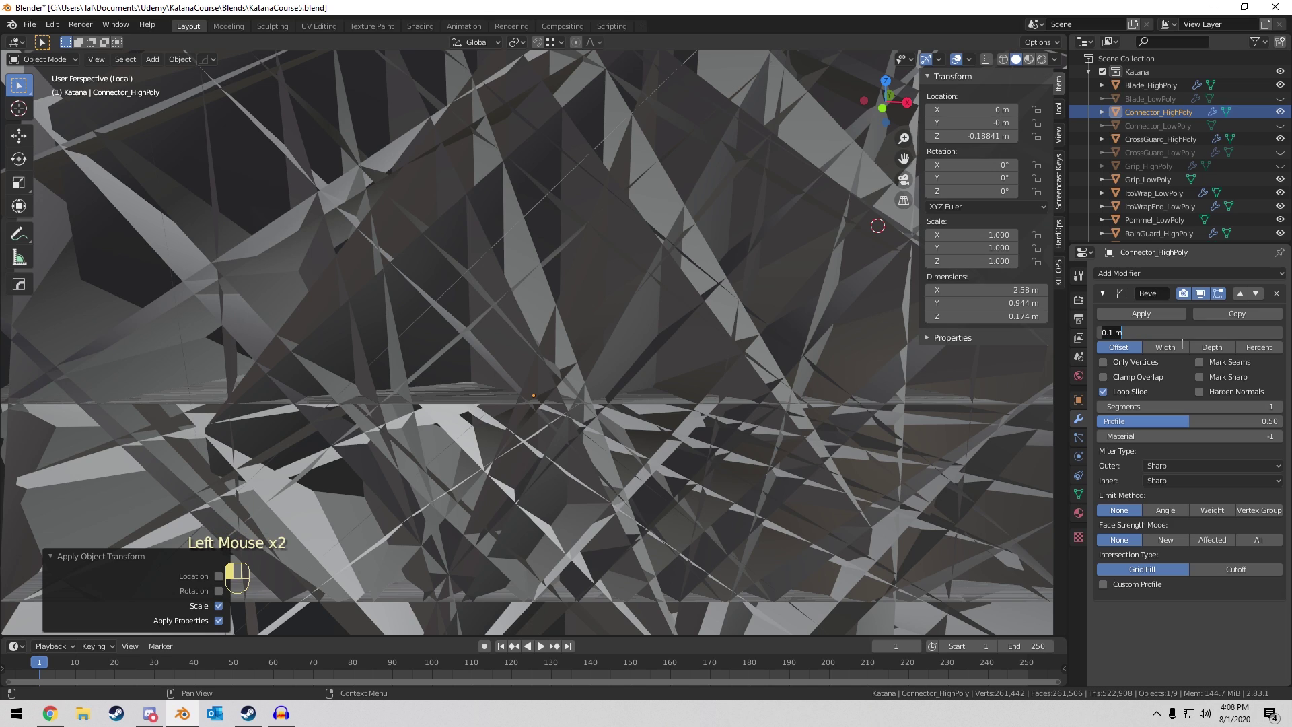
pyautogui.press('Return')
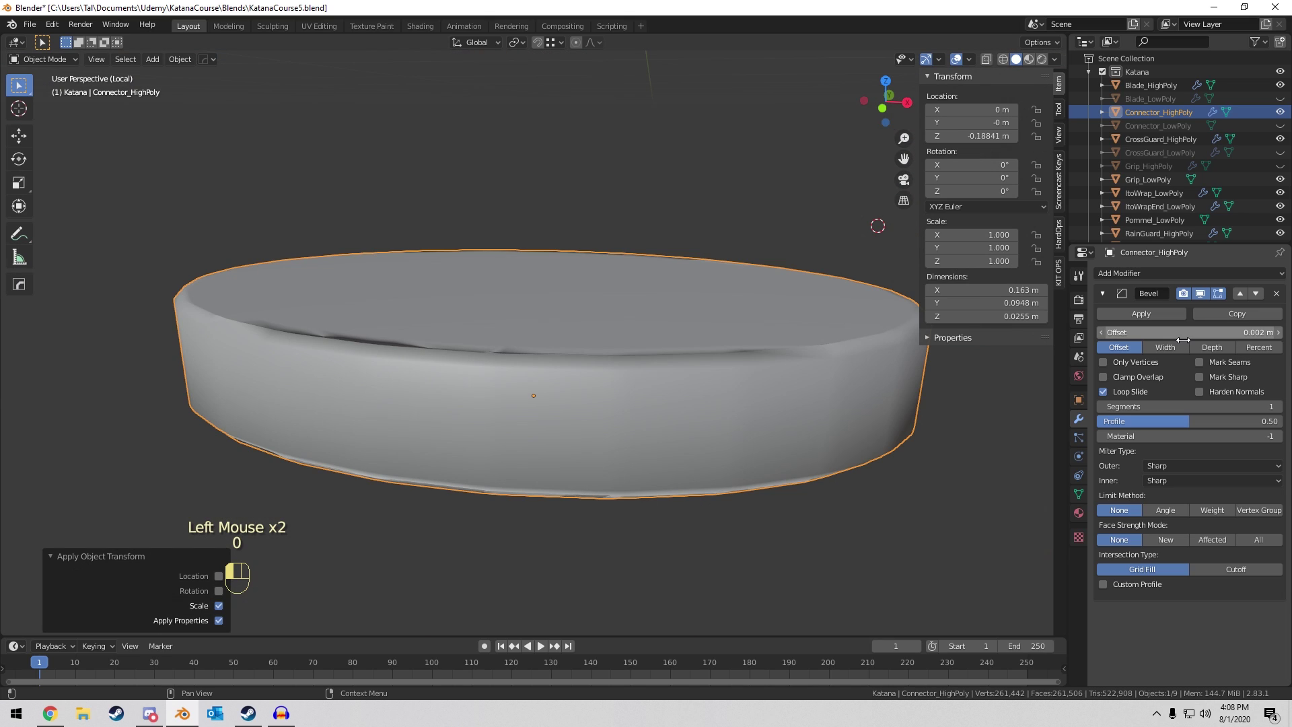
# Open the mesh data properties of Connector_HighPoly.
pyautogui.click(1078, 493)
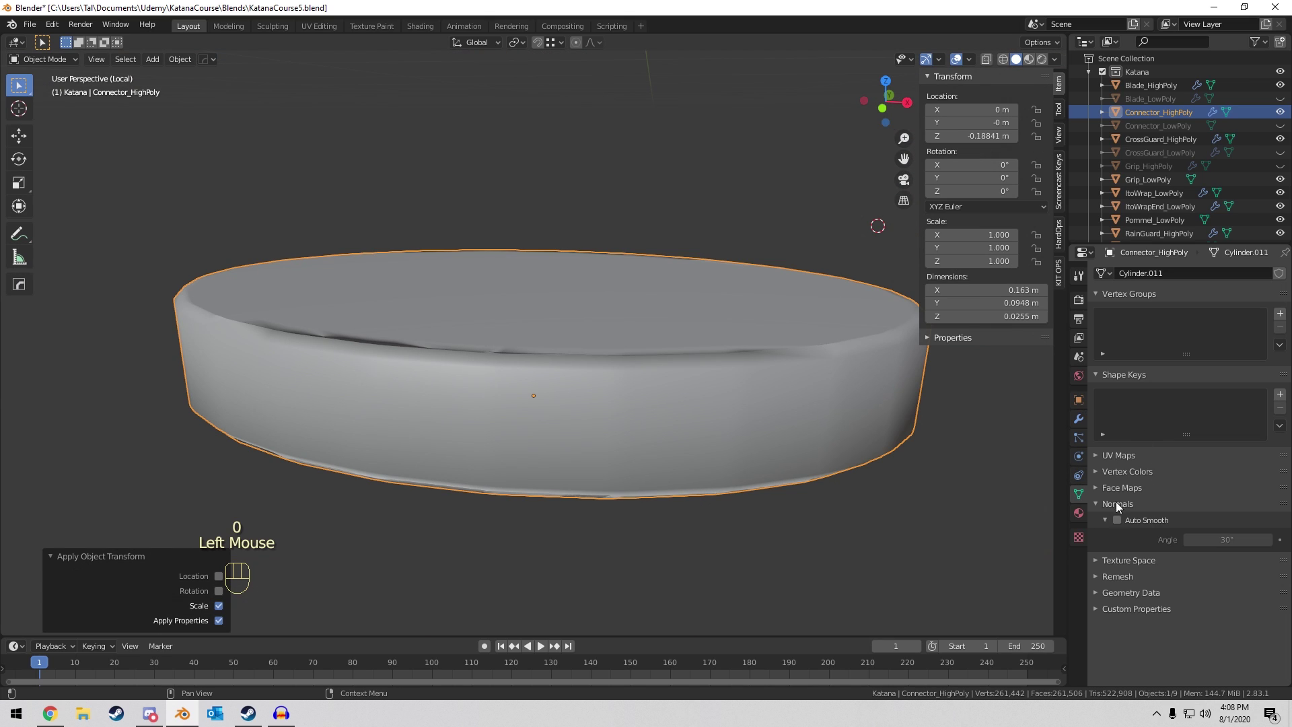
# Enable Auto Smooth on the high-poly connector and set its Bevel modifier to 3 segments, profile 0.7 and Arc outer miter.
pyautogui.click(1116, 518)
pyautogui.click(1077, 419)
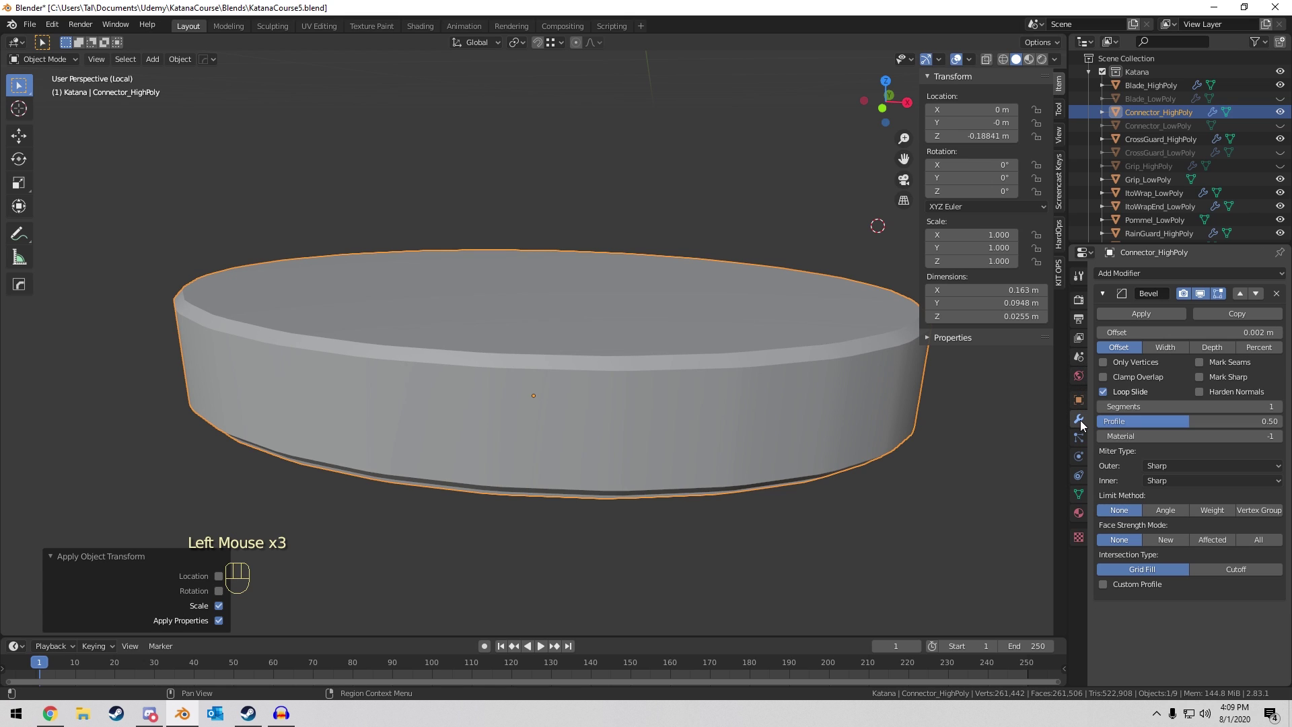
pyautogui.click(1202, 408)
pyautogui.write('3')
pyautogui.press('Return')
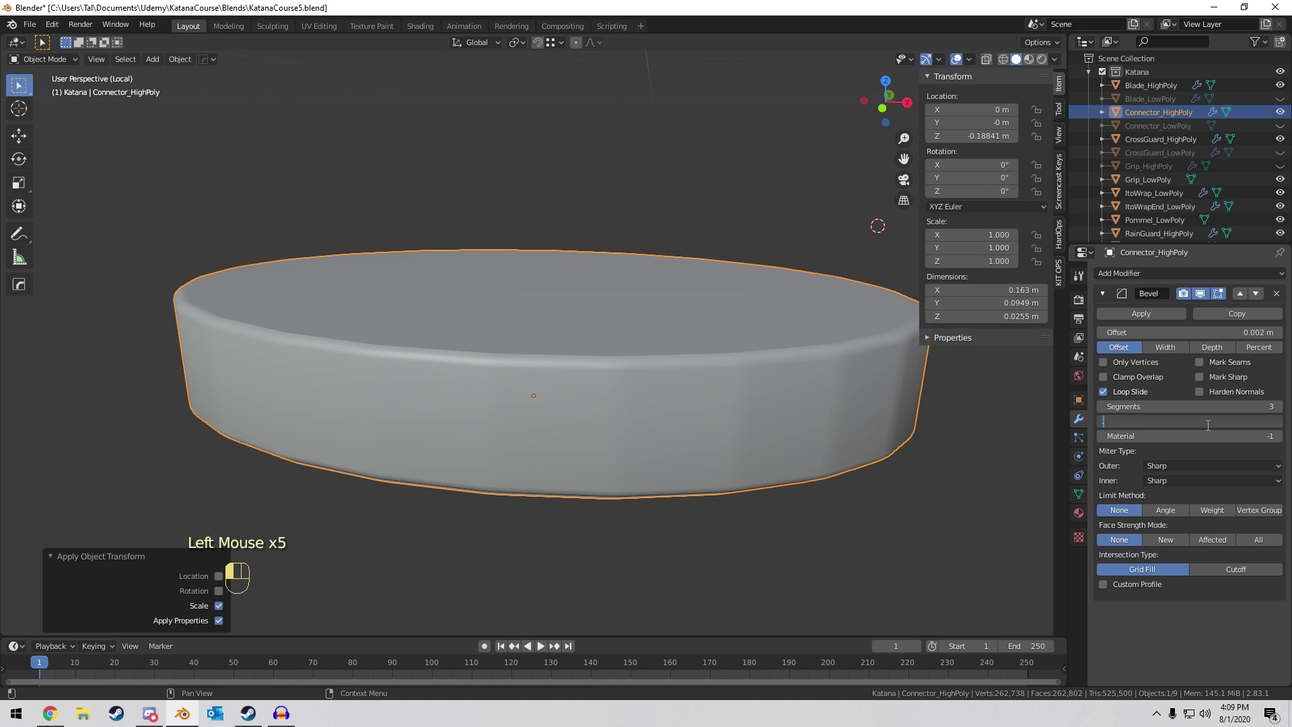
pyautogui.write('0.7')
pyautogui.press('Return')
pyautogui.click(1210, 465)
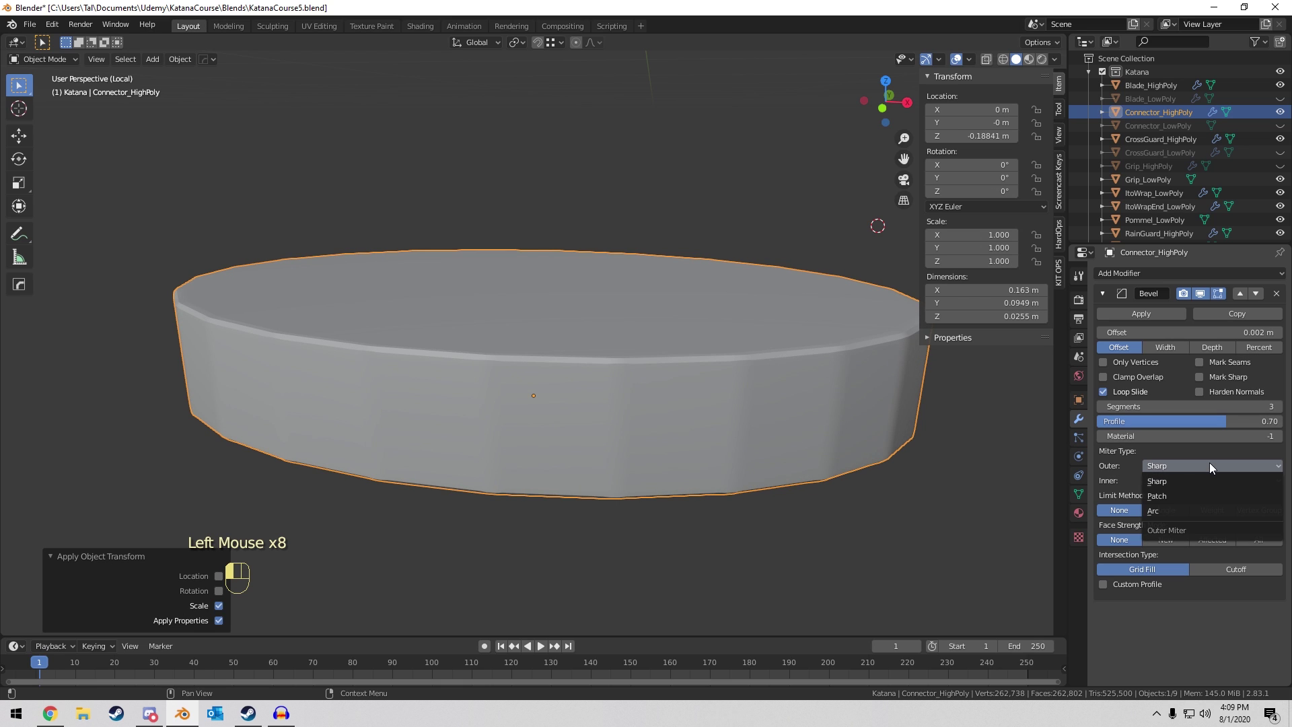
pyautogui.click(1153, 510)
# Add a level 2 Subdivision Surface modifier to the high-poly connector.
pyautogui.moveTo(776, 378); pyautogui.dragTo(683, 385, button='middle')
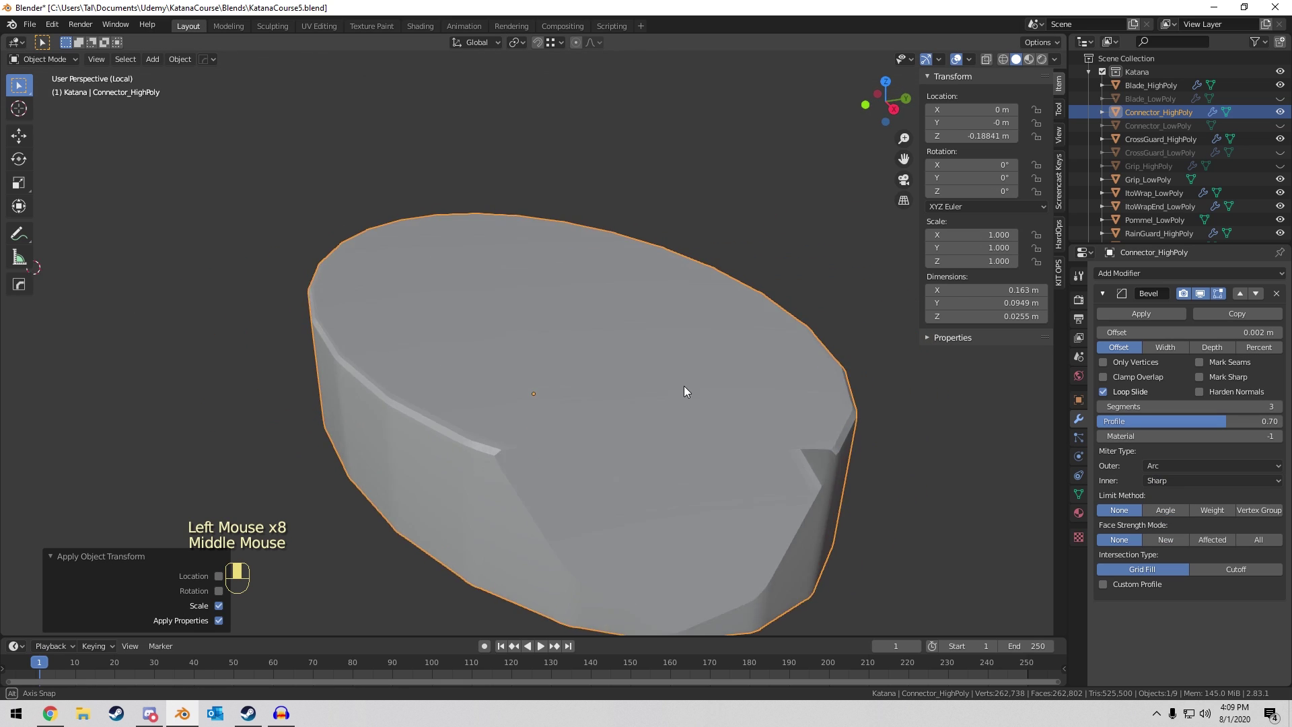
pyautogui.scroll(-4, 716, 374)
pyautogui.hotkey('ctrl', '2')
pyautogui.moveTo(502, 324); pyautogui.dragTo(587, 315, button='middle')
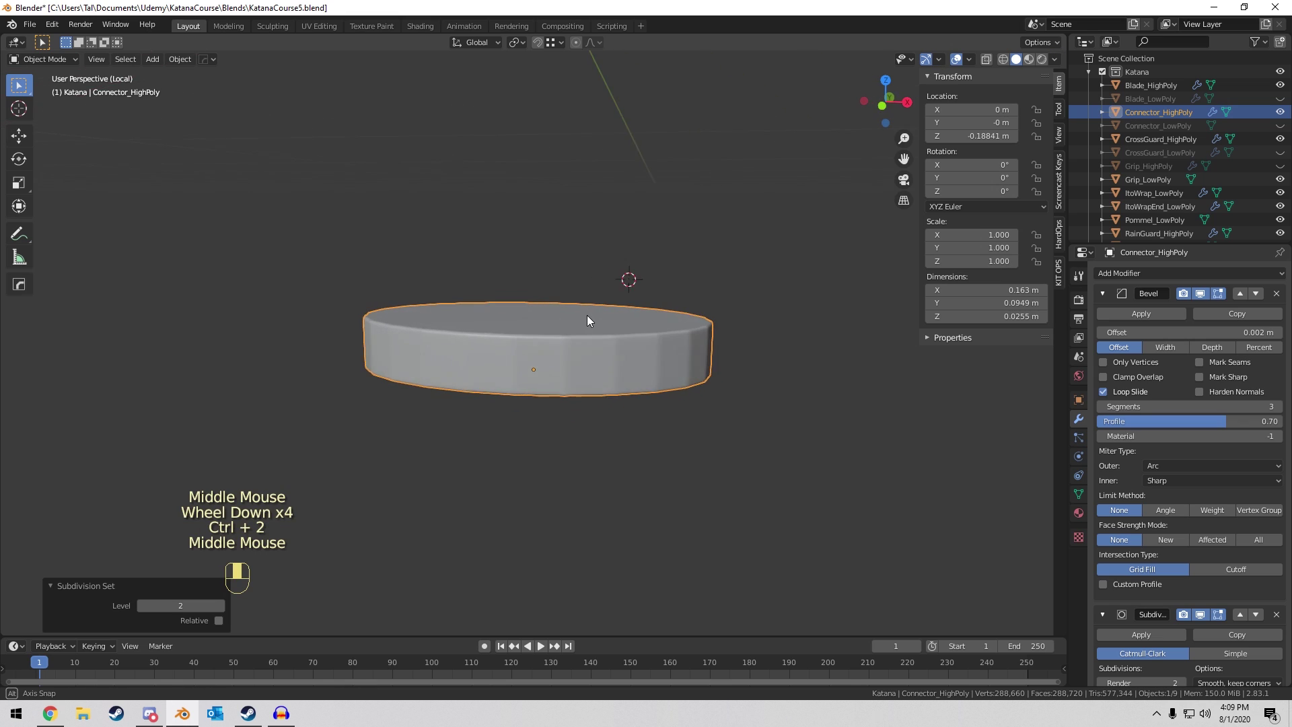
pyautogui.scroll(2, 592, 321)
pyautogui.scroll(-1, 1175, 504)
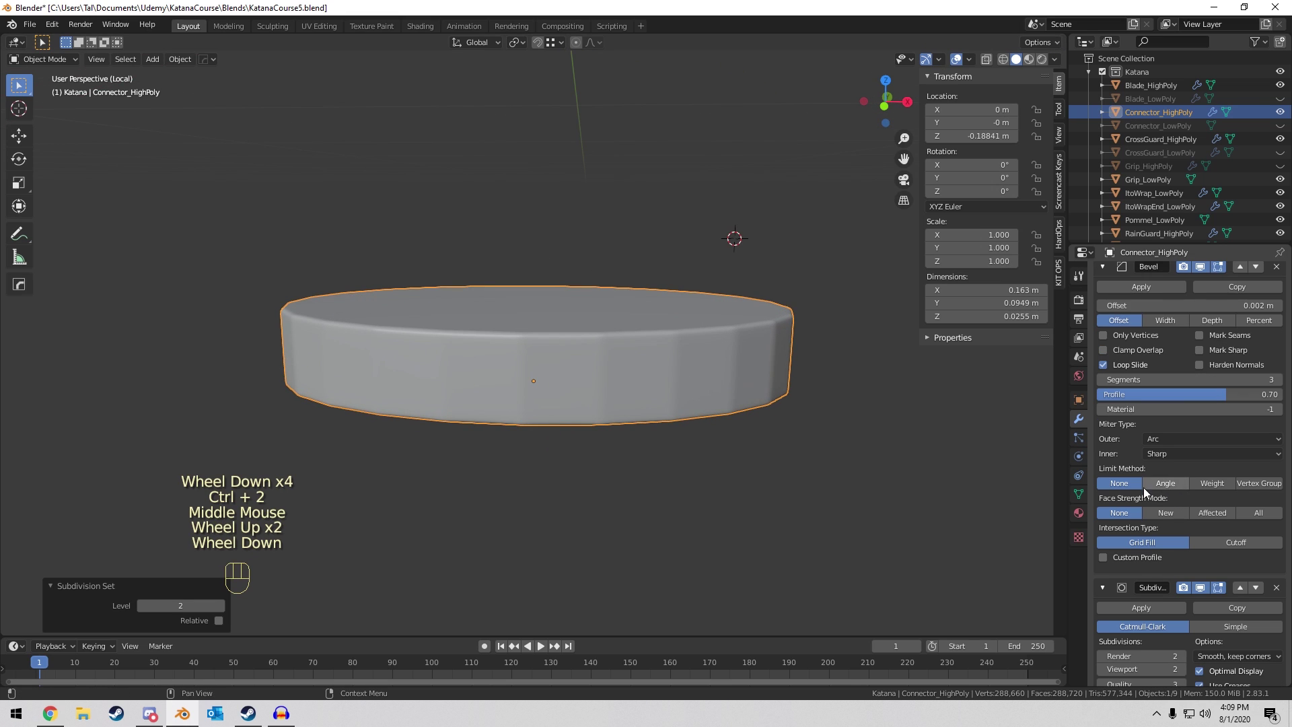
# Compare the Angle and None limit methods of the connector's Bevel modifier and set it to Angle.
pyautogui.click(1166, 485)
pyautogui.moveTo(850, 361); pyautogui.dragTo(761, 361, button='middle')
pyautogui.scroll(2, 762, 362)
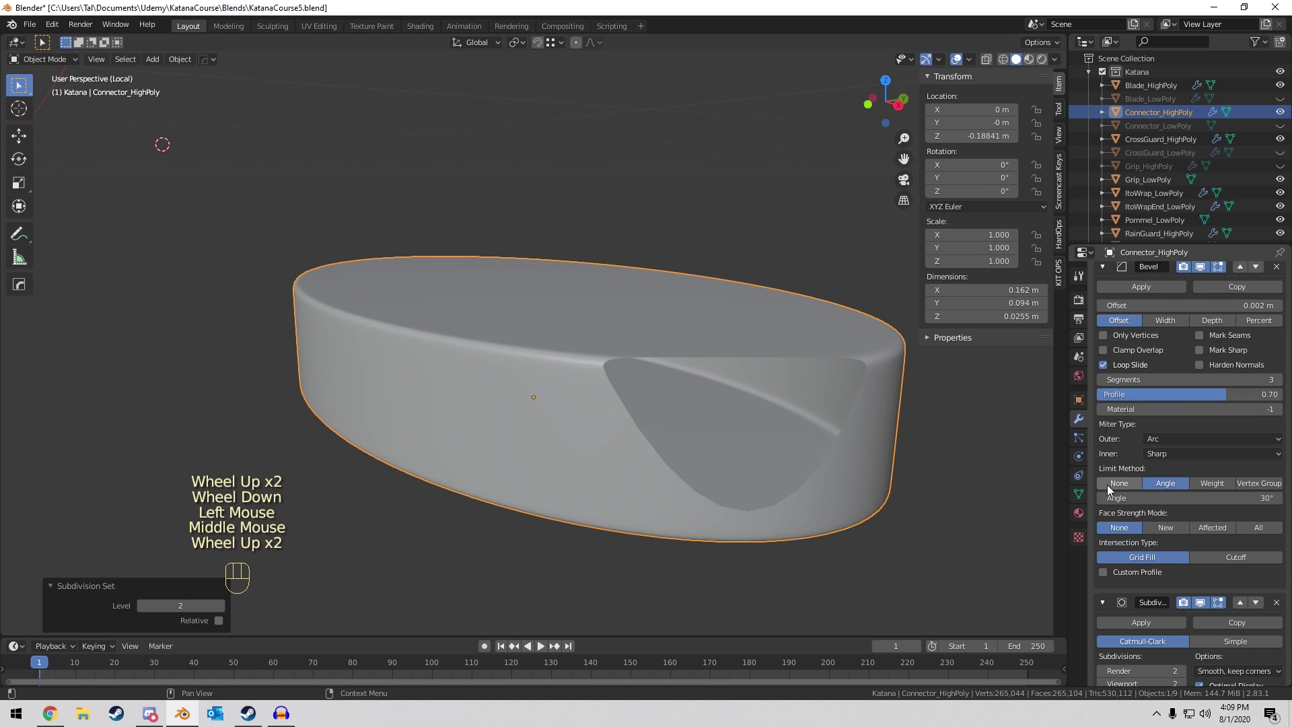
pyautogui.click(1108, 485)
pyautogui.scroll(-2, 606, 357)
pyautogui.moveTo(605, 357); pyautogui.dragTo(418, 334, button='middle')
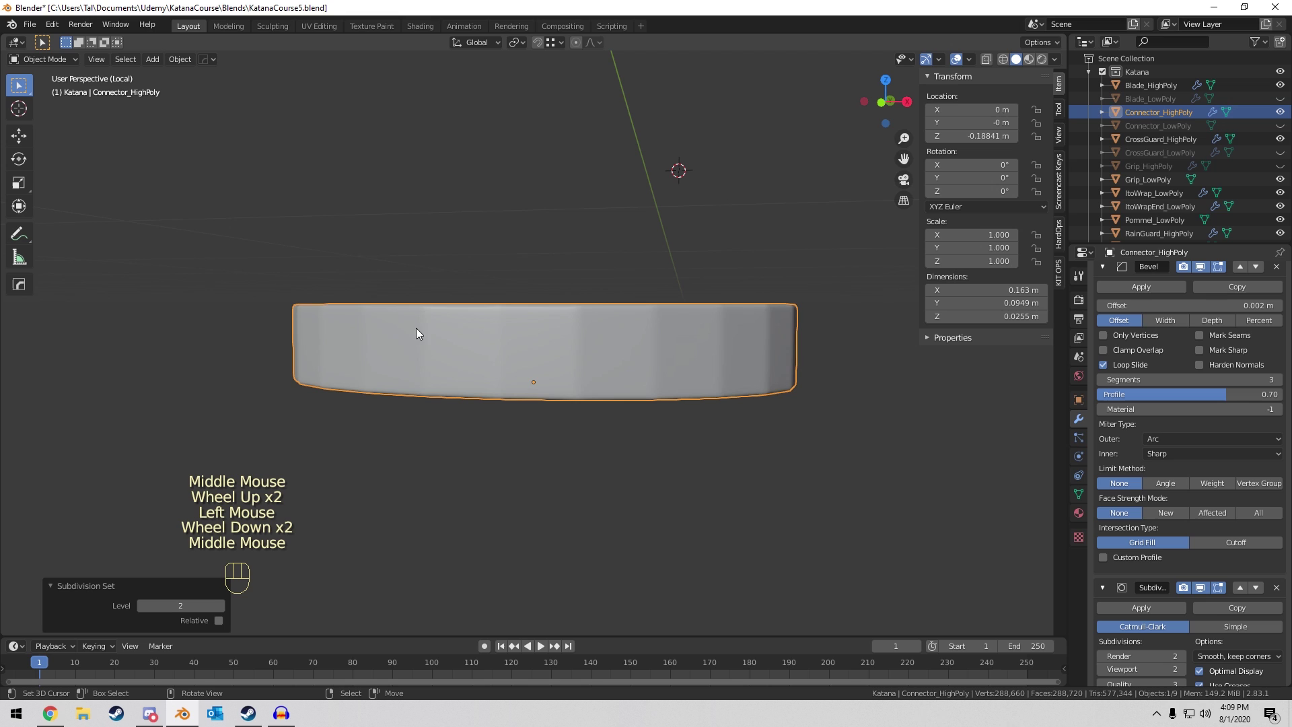
pyautogui.click(1165, 481)
pyautogui.moveTo(758, 316); pyautogui.dragTo(790, 340, button='middle')
pyautogui.scroll(-4, 1173, 507)
# Cut a horizontal edge loop around the middle of the connector and bevel it with an offset of about 0.00385 m.
pyautogui.press('Tab')
pyautogui.hotkey('ctrl', 'r')
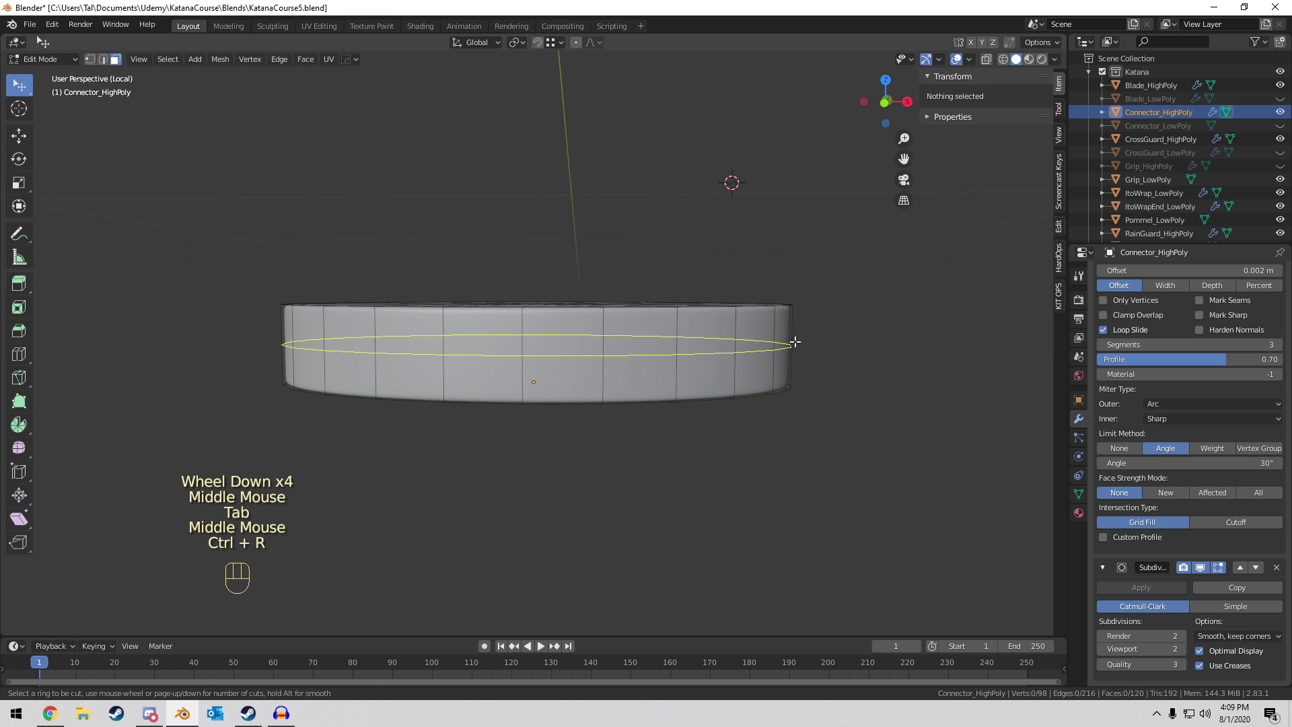
pyautogui.click(795, 342)
pyautogui.hotkey('ctrl', 'b')
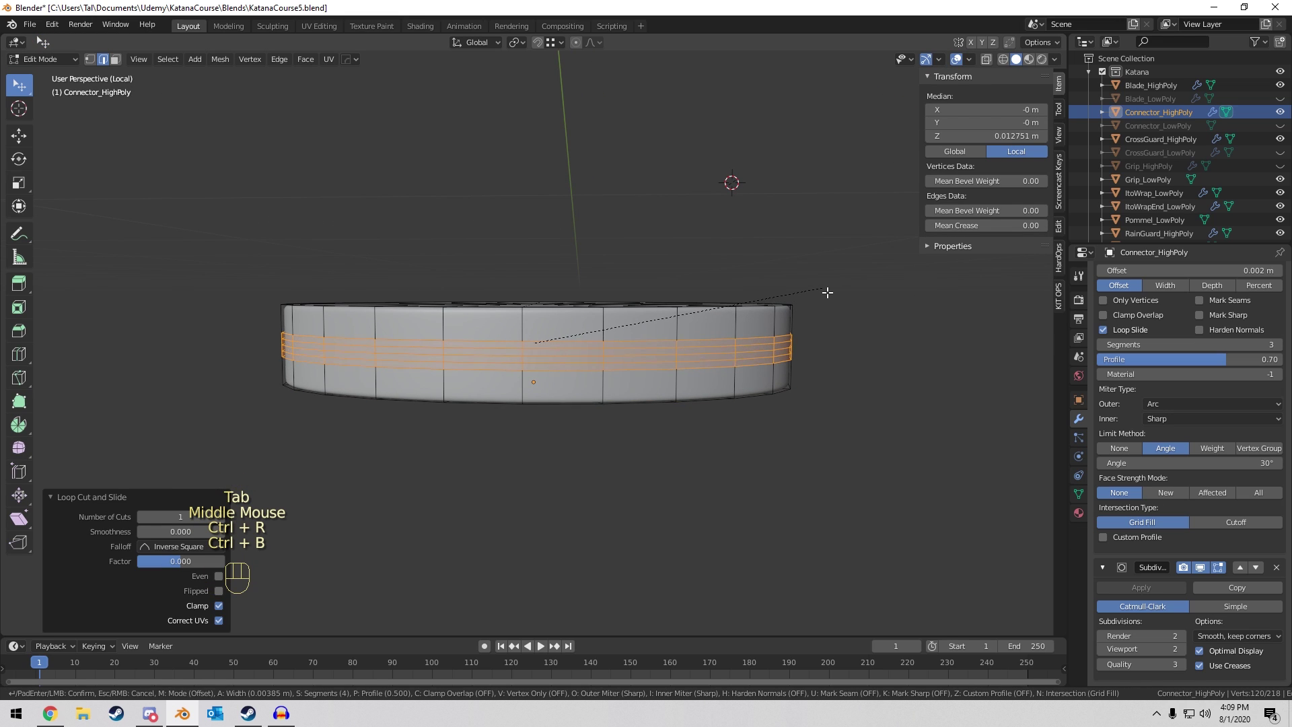
pyautogui.click(826, 292)
# Extrude the connector's middle band and shrink it inward by about 0.0066 to form a groove, returning to Object Mode.
pyautogui.scroll(2, 865, 269)
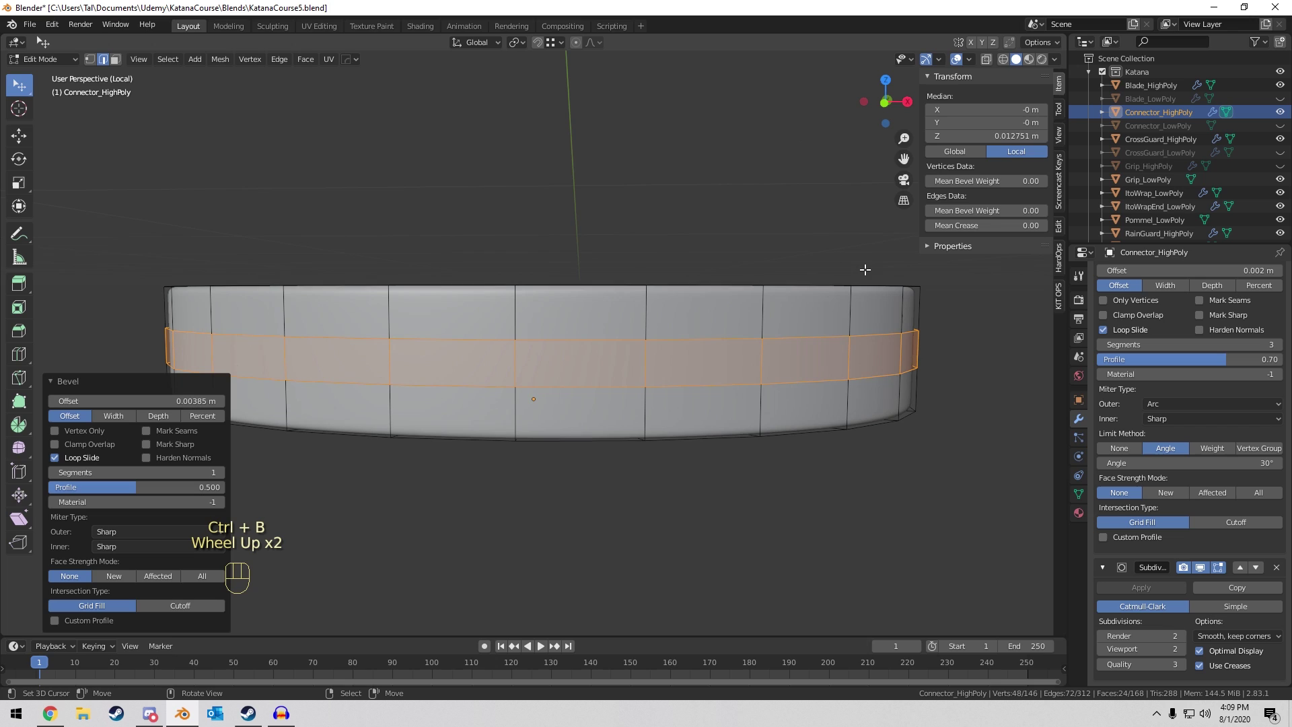
pyautogui.press('e')
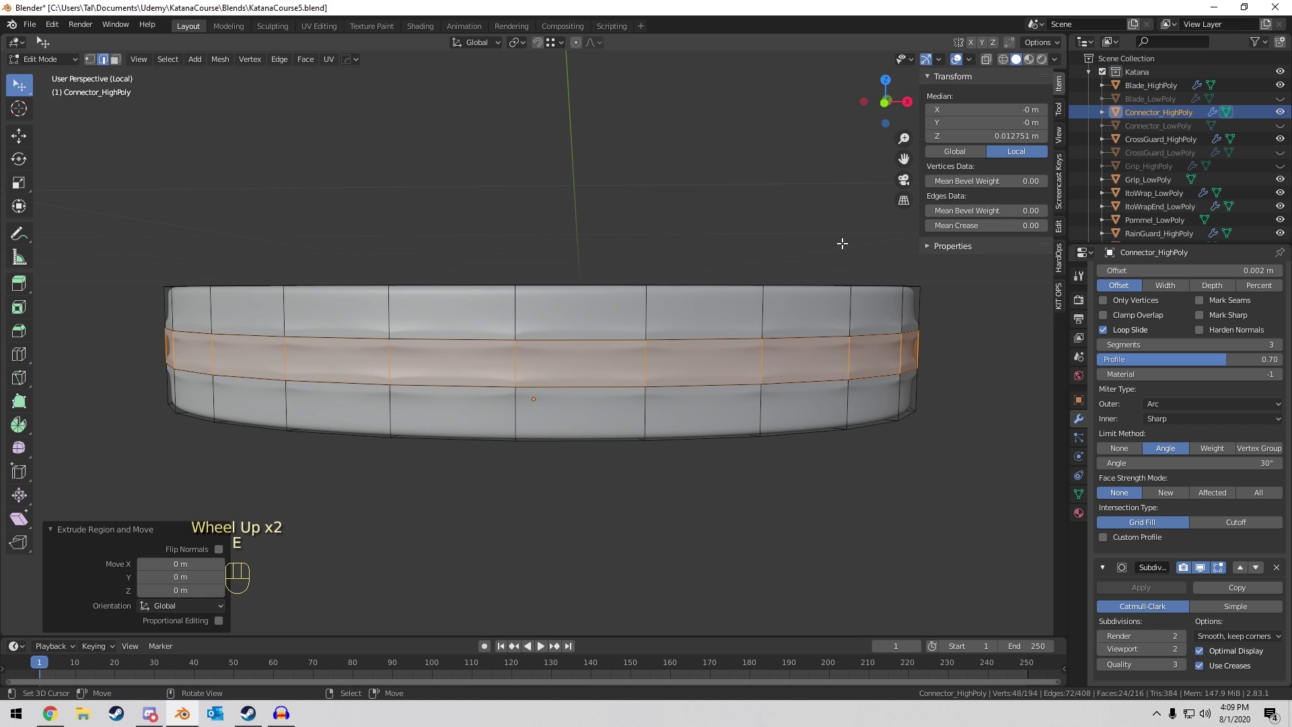
pyautogui.scroll(-1, 842, 243)
pyautogui.hotkey('alt', 's')
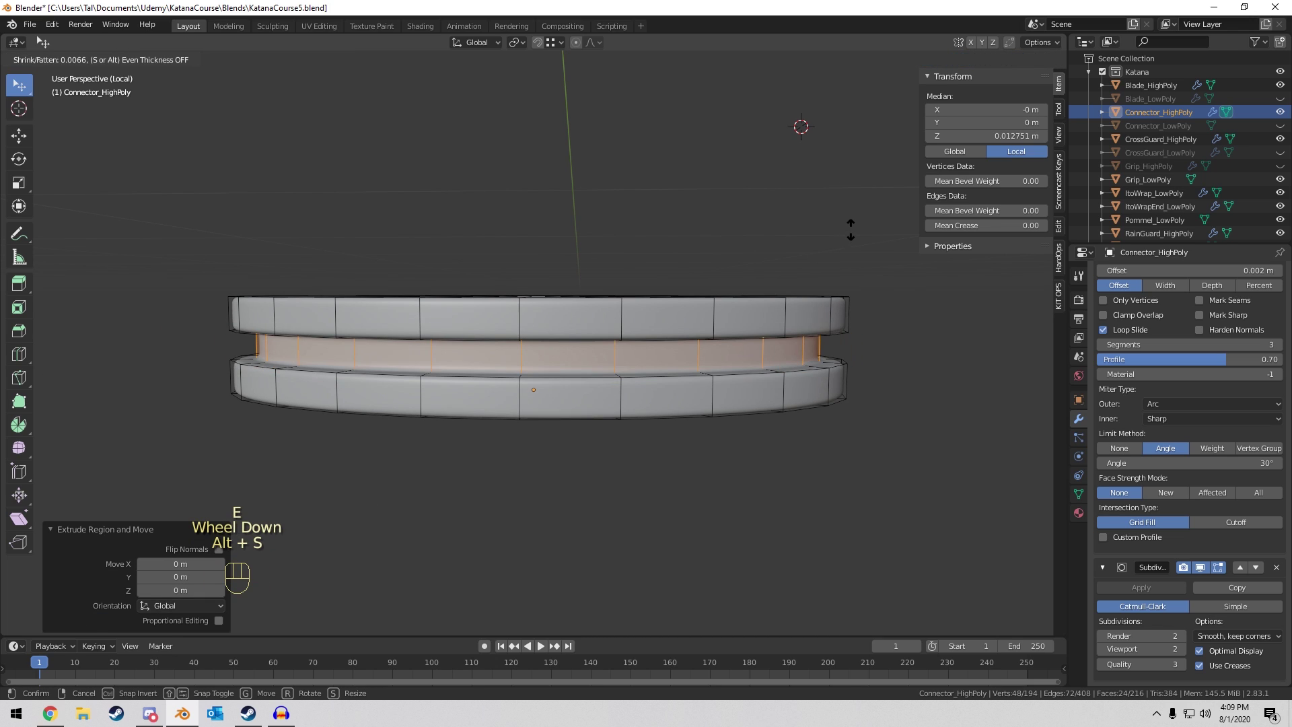
pyautogui.click(848, 233)
pyautogui.press('Tab')
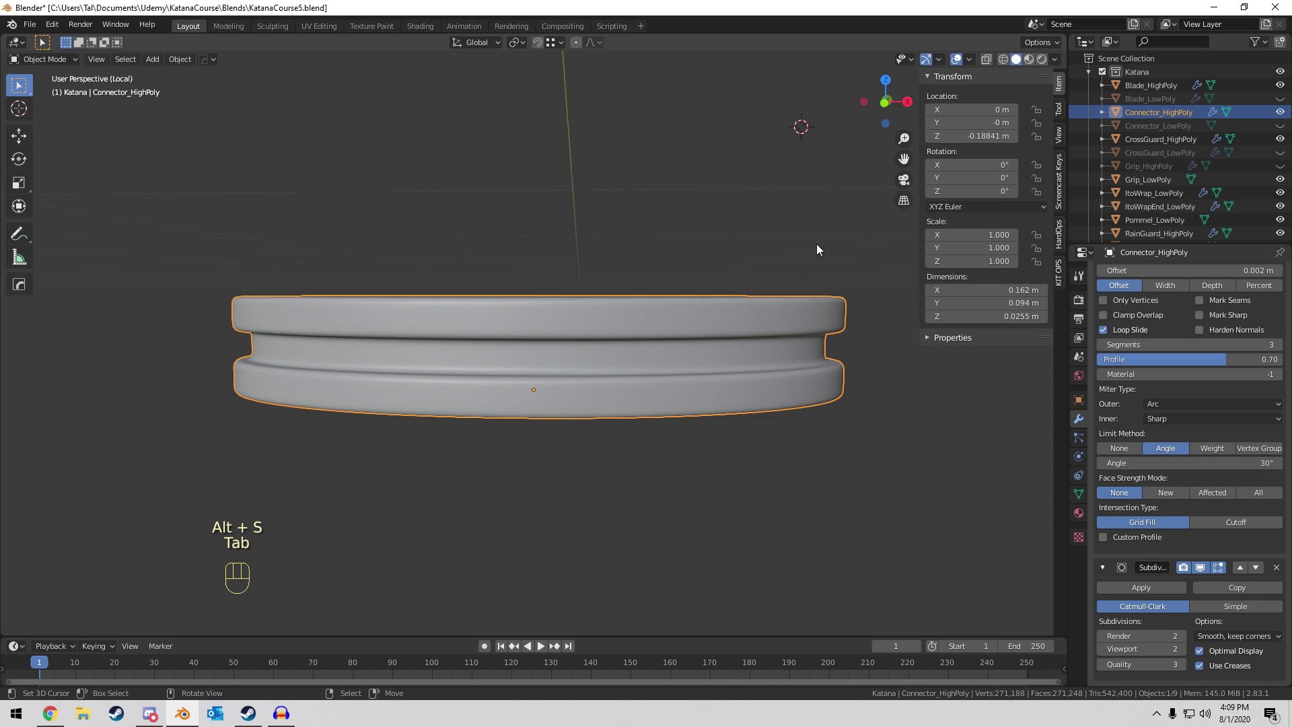
# Bring the whole katana back from the isolated connector view with nothing selected, and save the file.
pyautogui.scroll(1, 800, 221)
pyautogui.moveTo(817, 244)
pyautogui.mouseDown(button='middle')
pyautogui.moveTo(801, 220)
pyautogui.moveTo(709, 236)
pyautogui.moveTo(614, 230)
pyautogui.moveTo(807, 246)
pyautogui.mouseUp(button='middle')
pyautogui.press('KP_Divide')
pyautogui.press('a')
pyautogui.press('a')
pyautogui.press('a')
pyautogui.scroll(-2, 801, 220)
pyautogui.scroll(-4, 817, 243)
pyautogui.scroll(4, 751, 366)
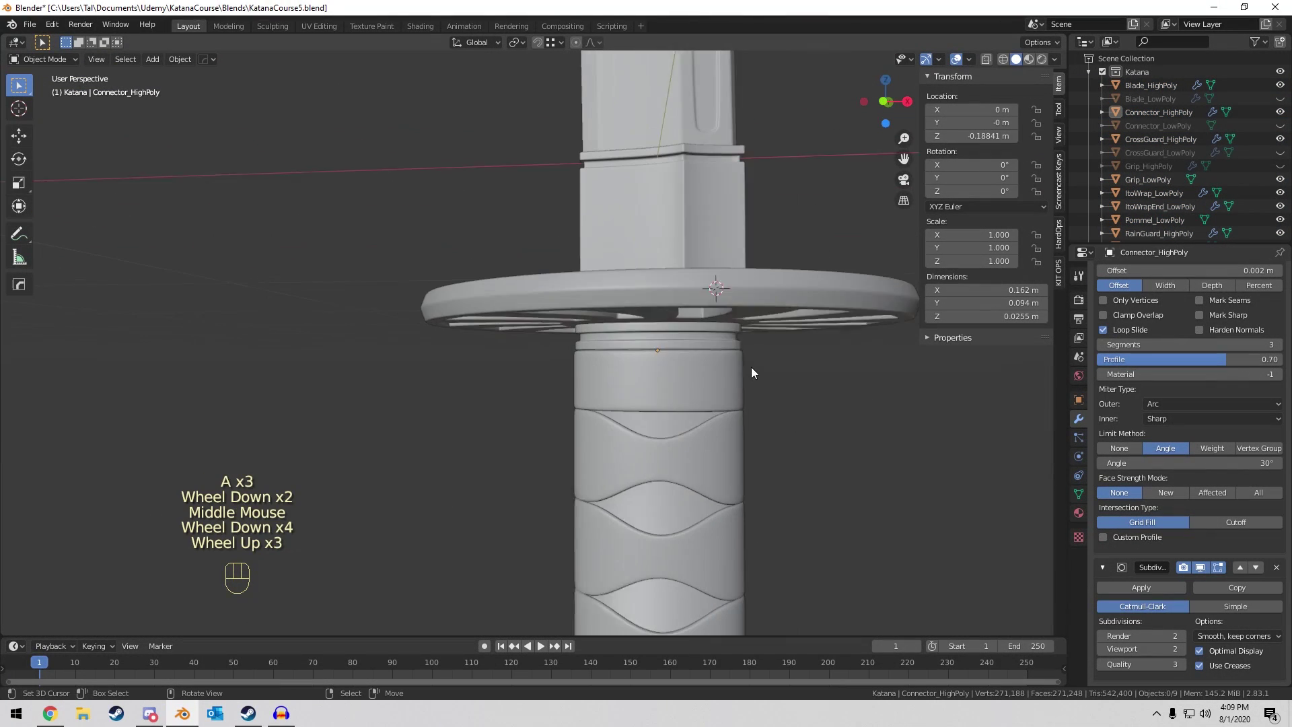
pyautogui.keyDown('shift'); pyautogui.moveTo(751, 366); pyautogui.dragTo(686, 264, button='middle'); pyautogui.keyUp('shift')
pyautogui.hotkey('ctrl', 's')
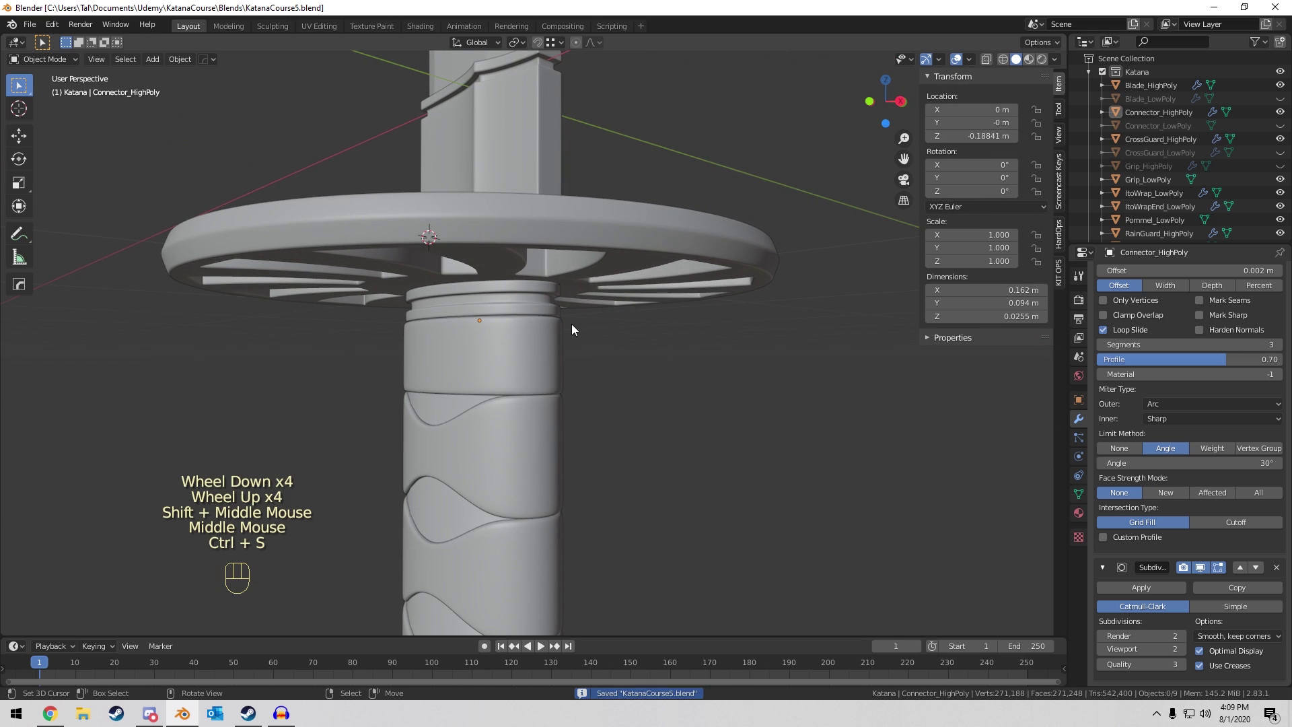
# Examine the katana's handle from the cross guard down to the pommel.
pyautogui.scroll(-6, 571, 324)
pyautogui.scroll(7, 672, 507)
pyautogui.keyDown('shift'); pyautogui.moveTo(599, 455); pyautogui.dragTo(571, 280, button='middle'); pyautogui.keyUp('shift')
pyautogui.scroll(-6, 495, 462)
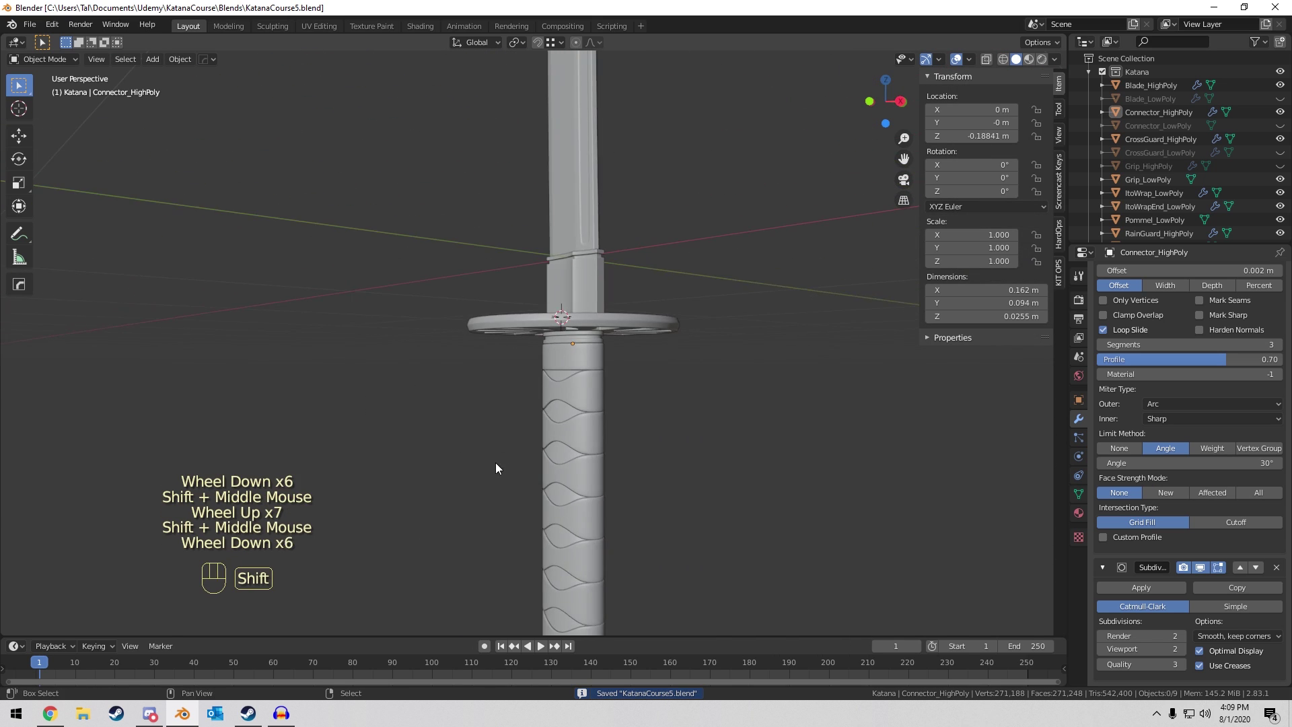
pyautogui.keyDown('shift'); pyautogui.moveTo(496, 462); pyautogui.dragTo(490, 348, button='middle'); pyautogui.keyUp('shift')
pyautogui.keyDown('shift'); pyautogui.moveTo(490, 348); pyautogui.dragTo(640, 205, button='middle'); pyautogui.keyUp('shift')
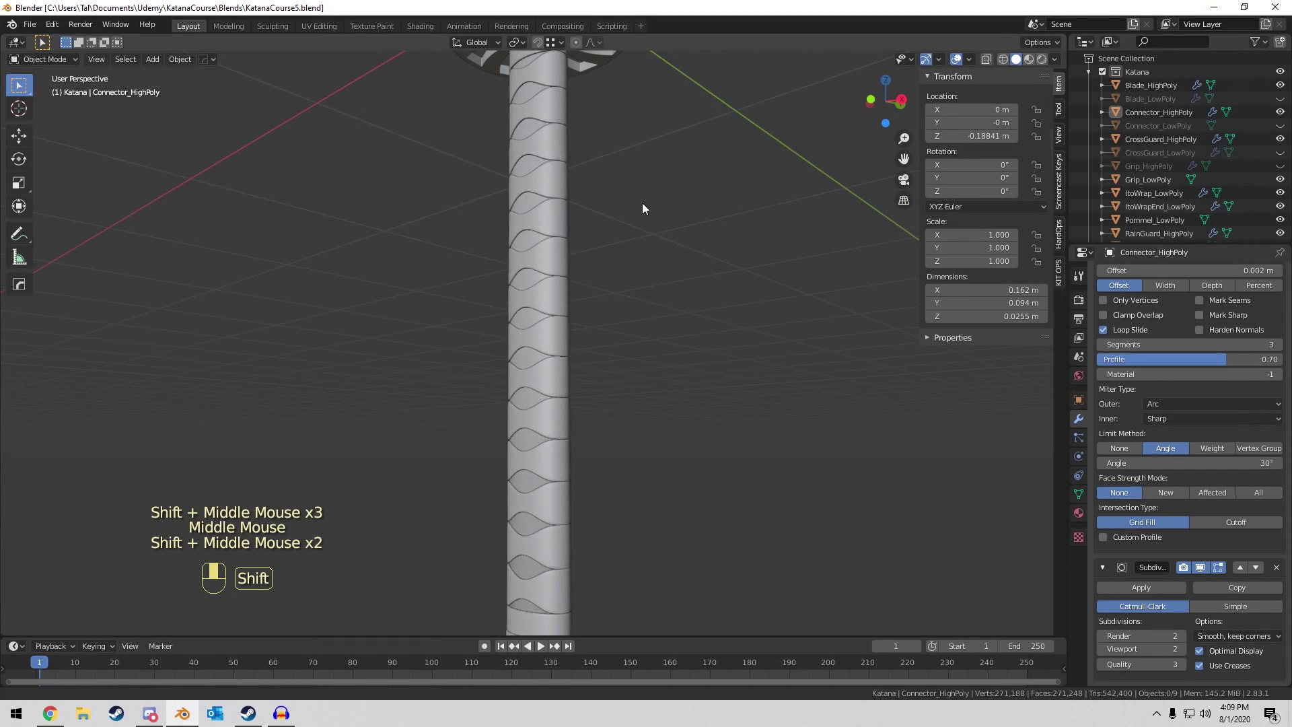
pyautogui.scroll(-1, 660, 386)
pyautogui.keyDown('shift'); pyautogui.moveTo(661, 386); pyautogui.dragTo(631, 185, button='middle'); pyautogui.keyUp('shift')
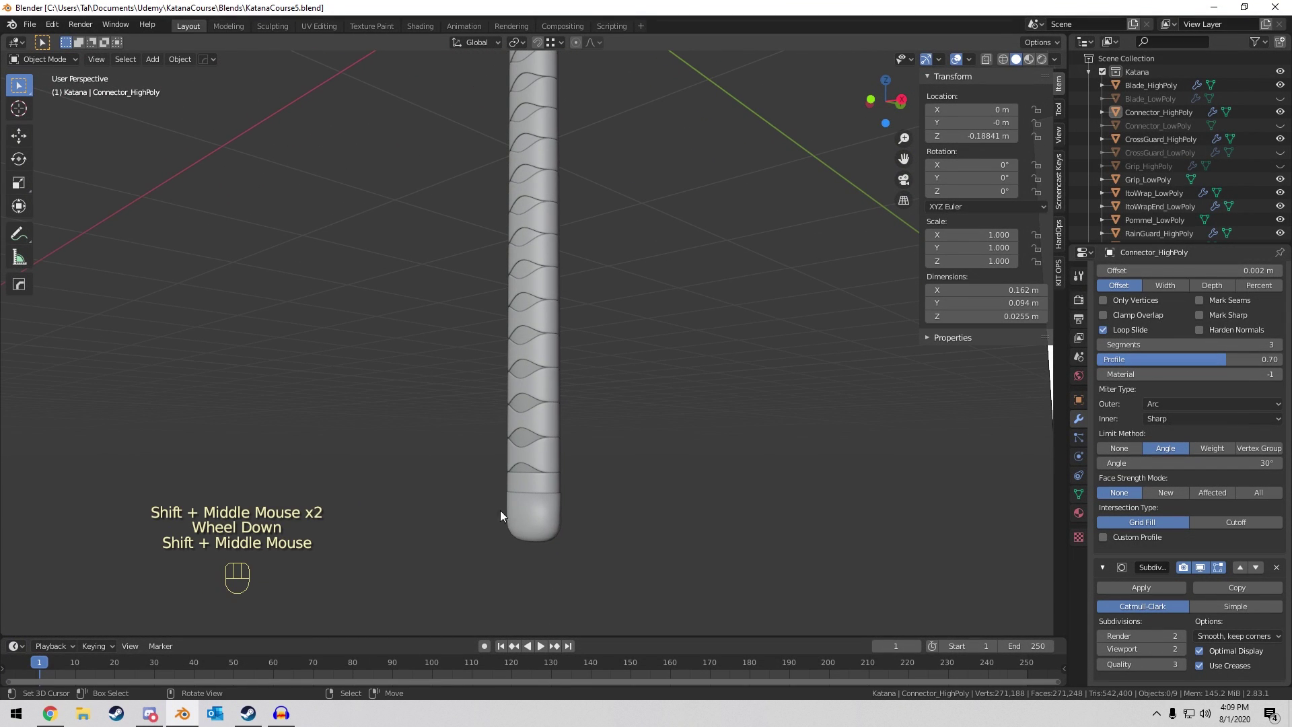
pyautogui.scroll(-3, 443, 221)
pyautogui.keyDown('shift'); pyautogui.moveTo(443, 220); pyautogui.dragTo(571, 309, button='middle'); pyautogui.keyUp('shift')
pyautogui.scroll(2, 547, 302)
pyautogui.scroll(2, 548, 301)
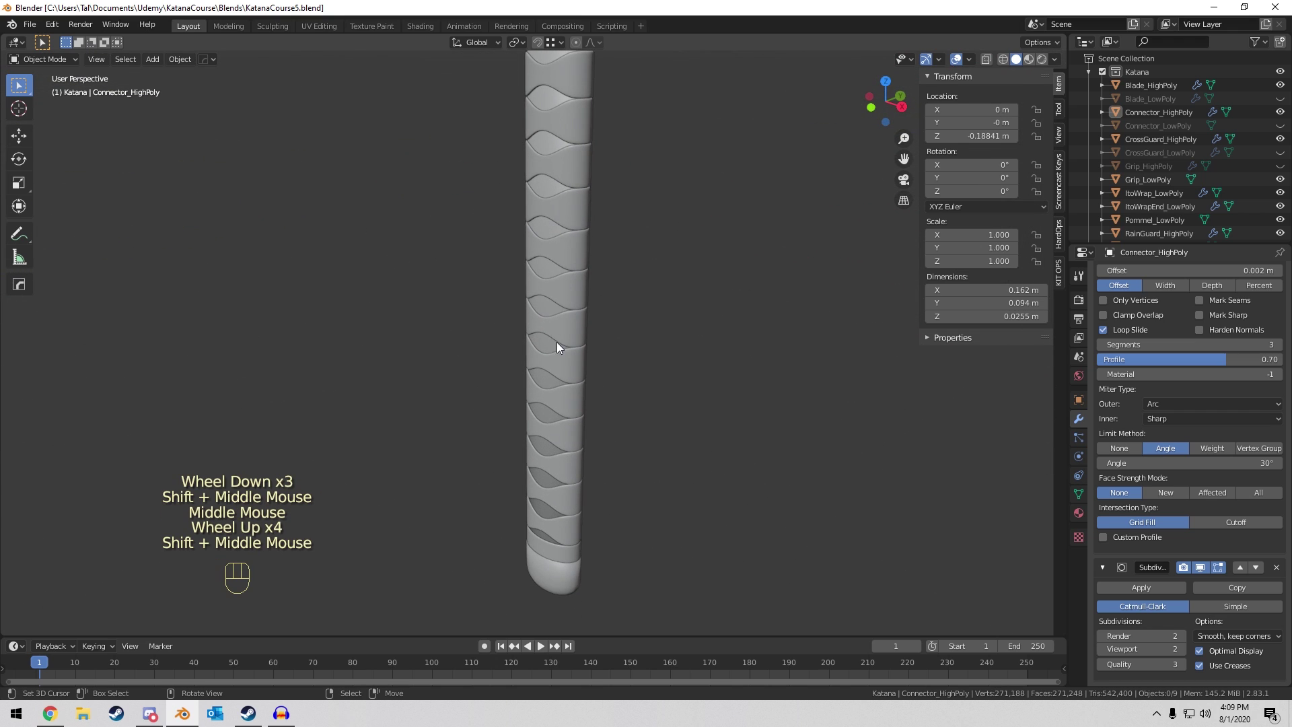
# Select the low-poly pommel and return the 3D cursor to the world origin.
pyautogui.rightClick(551, 571)
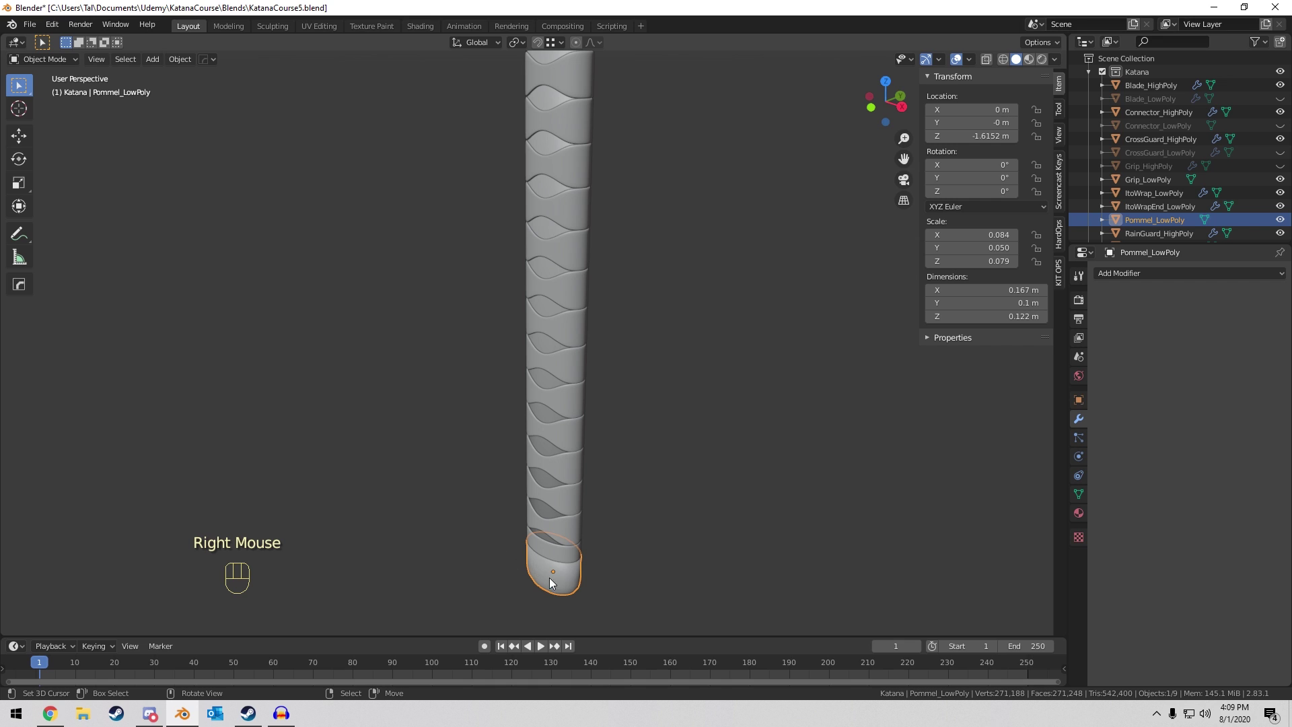
pyautogui.moveTo(549, 578); pyautogui.dragTo(503, 560, button='middle')
pyautogui.moveTo(460, 438); pyautogui.dragTo(612, 296, button='middle')
pyautogui.hotkey('shift', 'c')
pyautogui.scroll(5, 502, 316)
pyautogui.scroll(4, 689, 205)
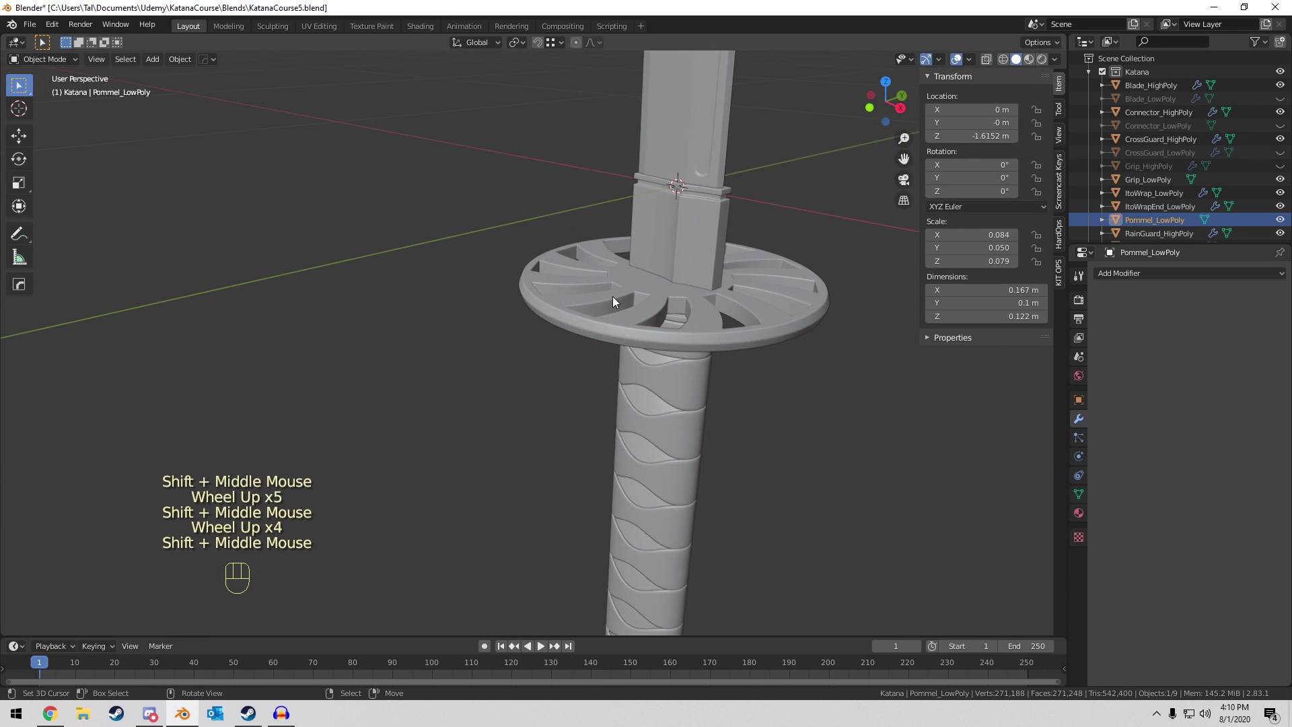
# Frame the cross guard, clear the selection and save the file.
pyautogui.rightClick(612, 296)
pyautogui.press('KP_Decimal')
pyautogui.press('a')
pyautogui.press('a')
pyautogui.press('a')
pyautogui.hotkey('ctrl', 's')
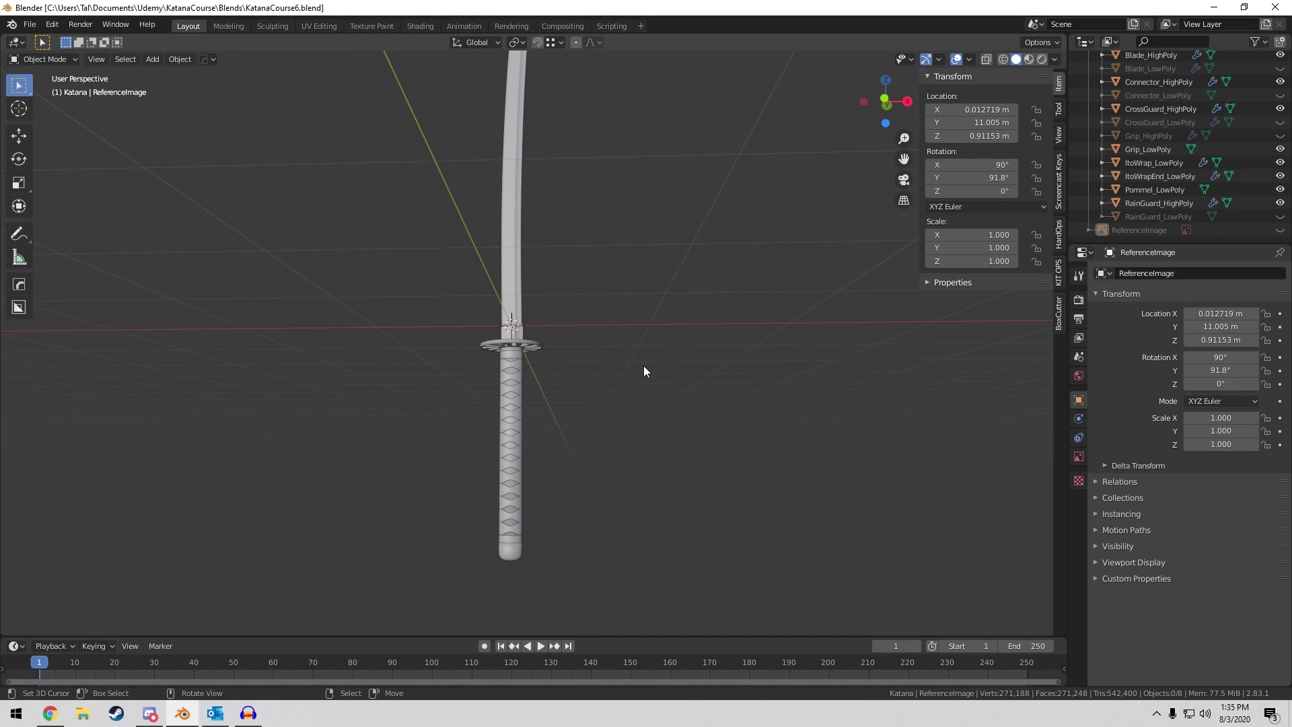
# Examine the assembled katana's handle, cross guard and blade from several angles.
pyautogui.moveTo(643, 365); pyautogui.dragTo(642, 304, button='middle')
pyautogui.scroll(2, 645, 282)
pyautogui.scroll(6, 641, 304)
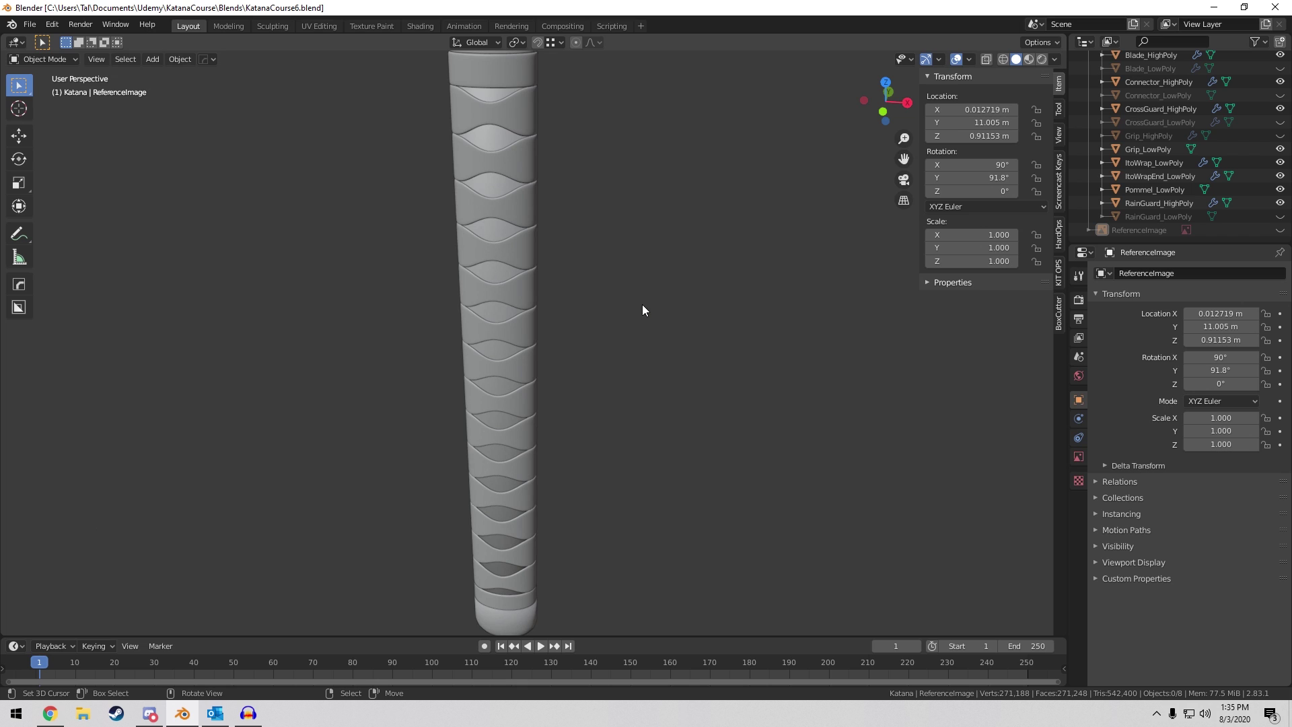
pyautogui.scroll(-2, 642, 304)
pyautogui.scroll(-3, 603, 196)
pyautogui.moveTo(610, 217); pyautogui.dragTo(611, 193, button='middle')
pyautogui.scroll(-1, 592, 201)
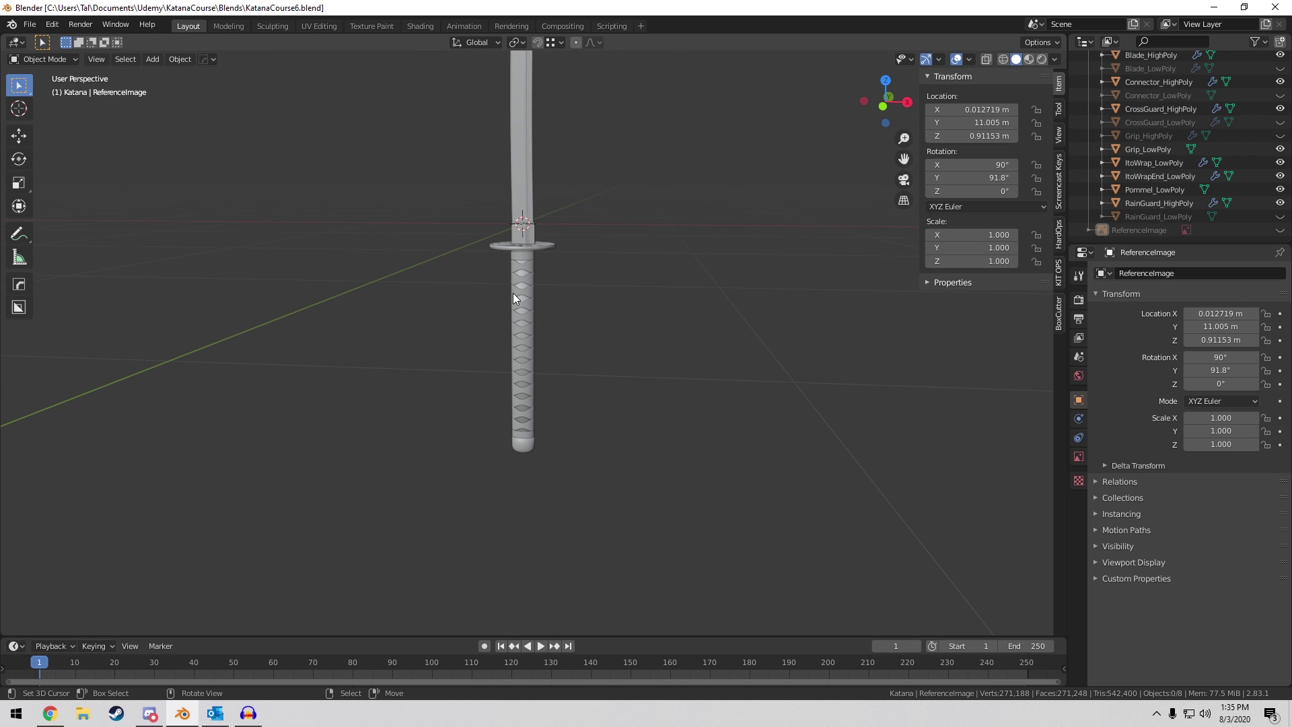
pyautogui.scroll(2, 611, 444)
pyautogui.moveTo(588, 354); pyautogui.dragTo(576, 318, button='middle')
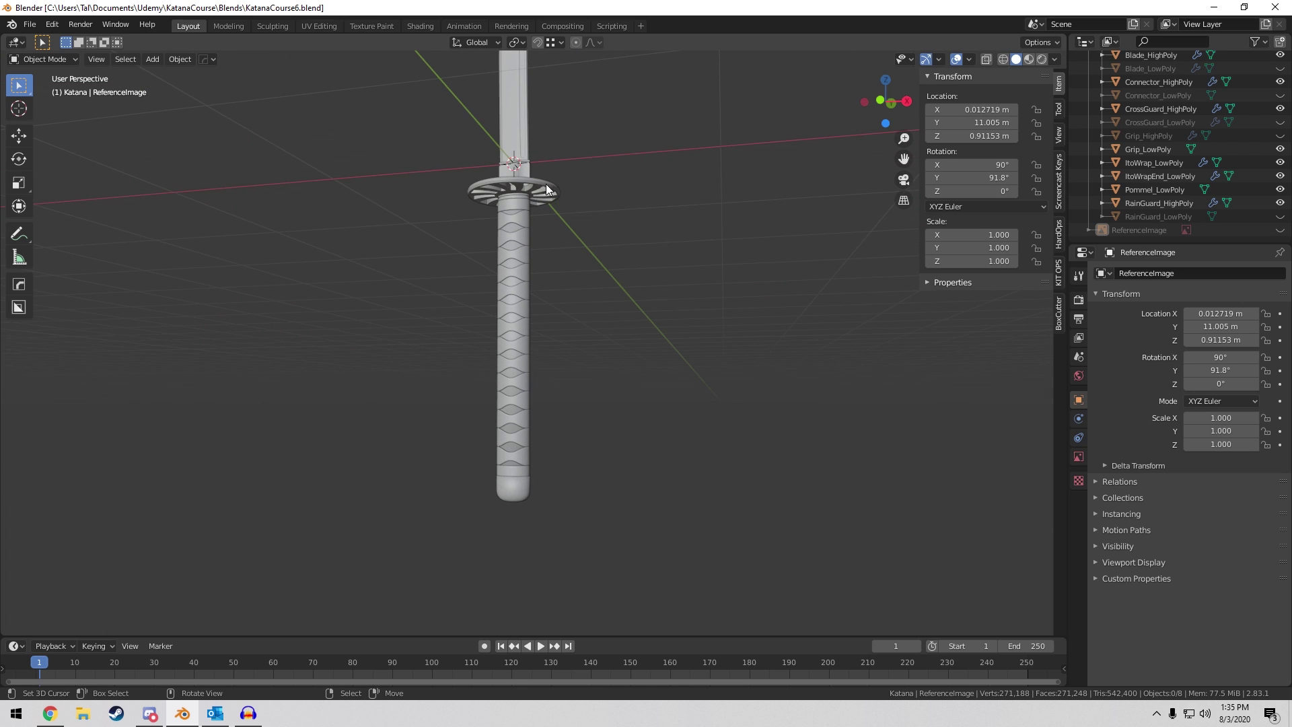
pyautogui.moveTo(587, 200); pyautogui.dragTo(584, 310, button='middle')
pyautogui.scroll(2, 1136, 152)
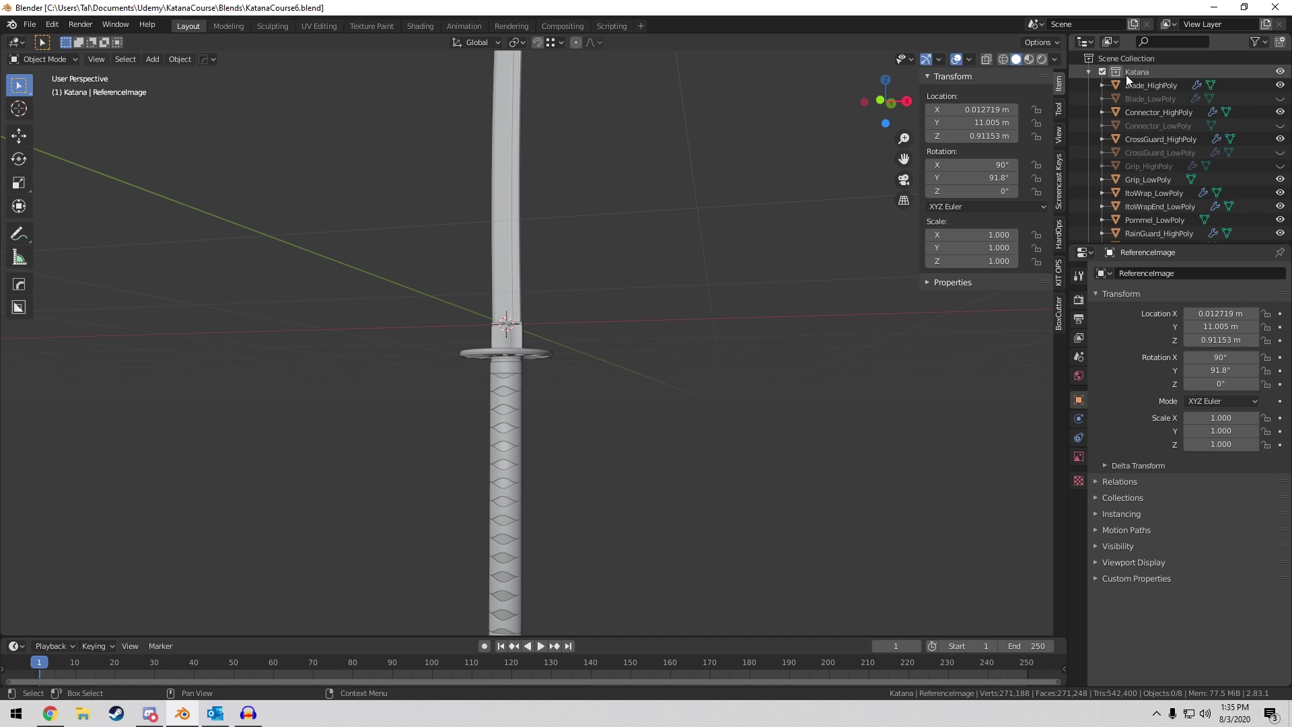
# Create two new collections inside the Katana collection and name them LowPoly and HighPoly.
pyautogui.scroll(-2, 1145, 71)
pyautogui.scroll(-1, 1146, 72)
pyautogui.scroll(2, 1169, 79)
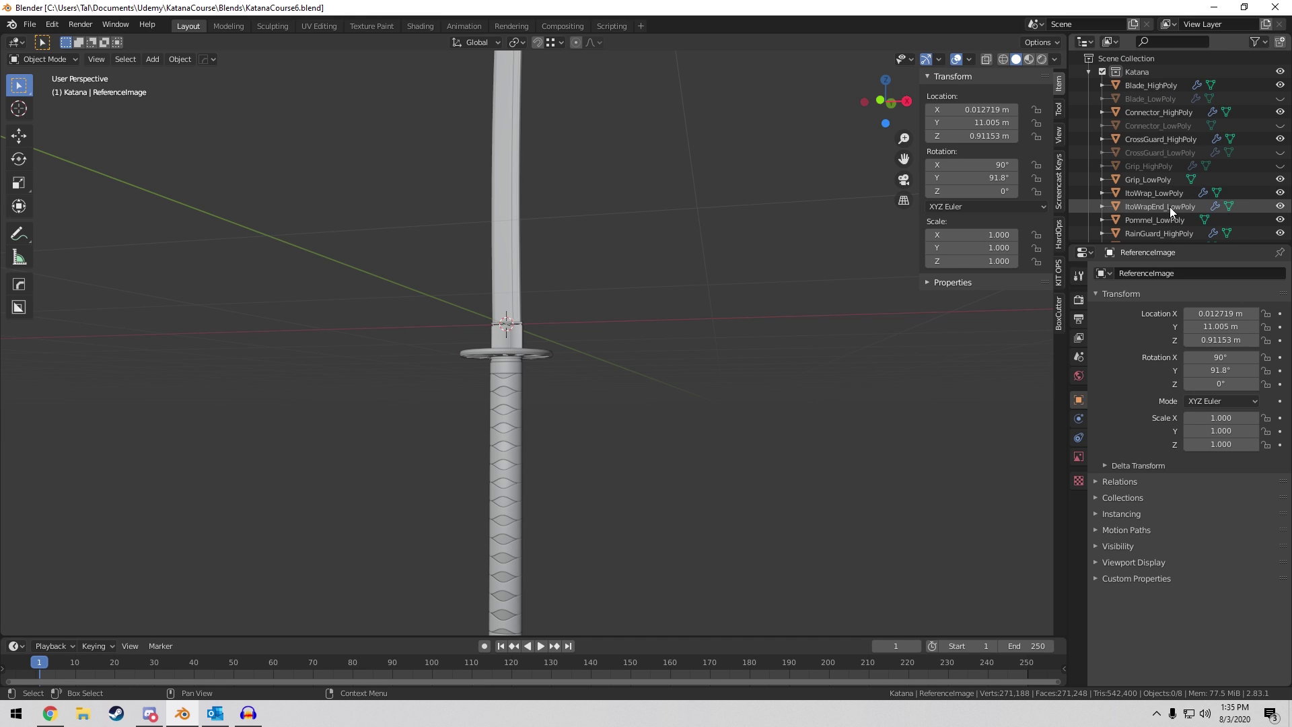
pyautogui.scroll(-2, 1156, 134)
pyautogui.scroll(2, 1157, 128)
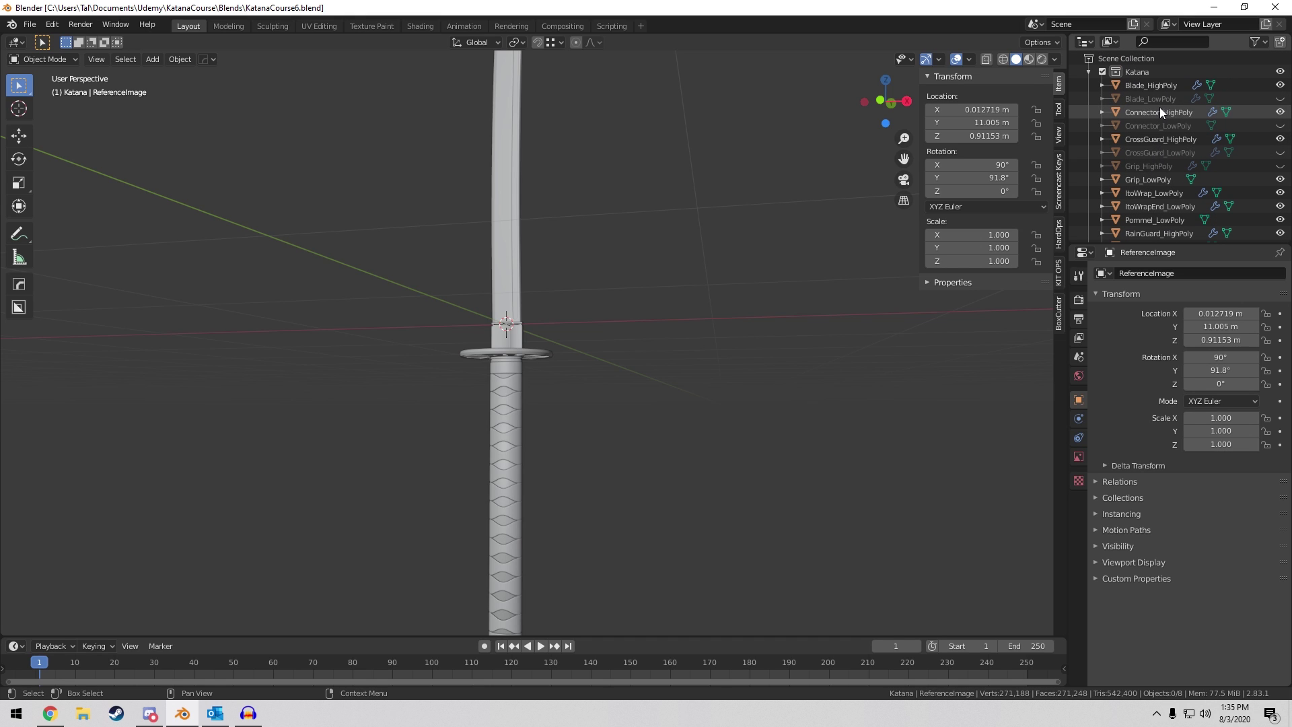
pyautogui.click(1171, 74)
pyautogui.click(1279, 42)
pyautogui.click(1279, 42)
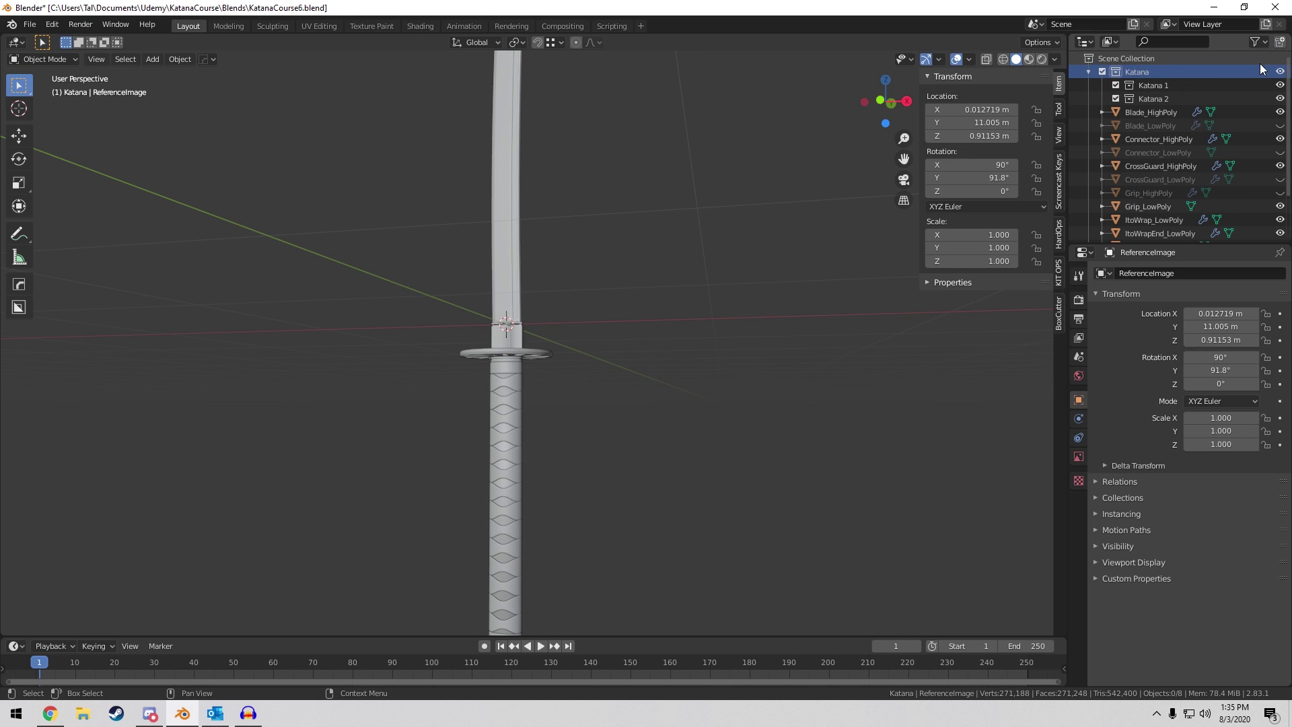
pyautogui.doubleClick(1160, 87)
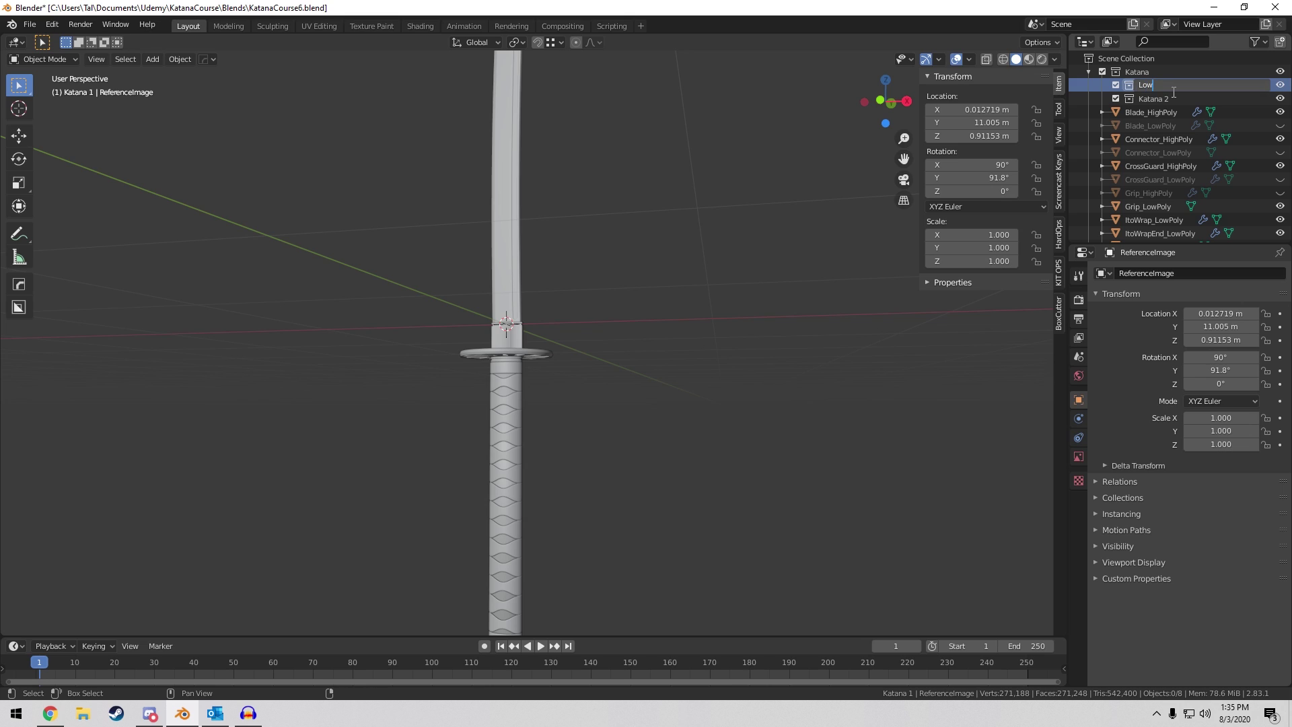
pyautogui.doubleClick(1164, 99)
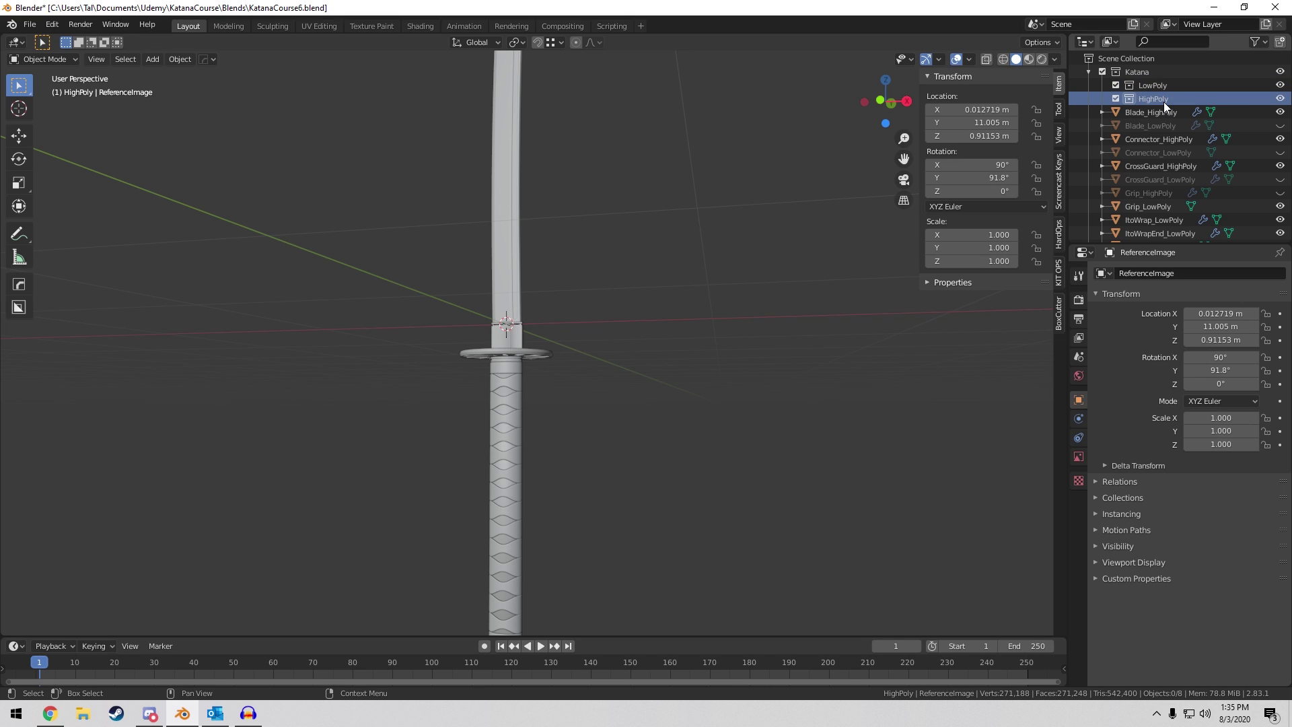
# Select the Blade_HighPoly, Connector_HighPoly and CrossGuard_HighPoly objects together.
pyautogui.click(1167, 112)
pyautogui.keyDown('ctrl'); pyautogui.click(1180, 138); pyautogui.keyUp('ctrl')
pyautogui.keyDown('ctrl'); pyautogui.click(1190, 167); pyautogui.keyUp('ctrl')
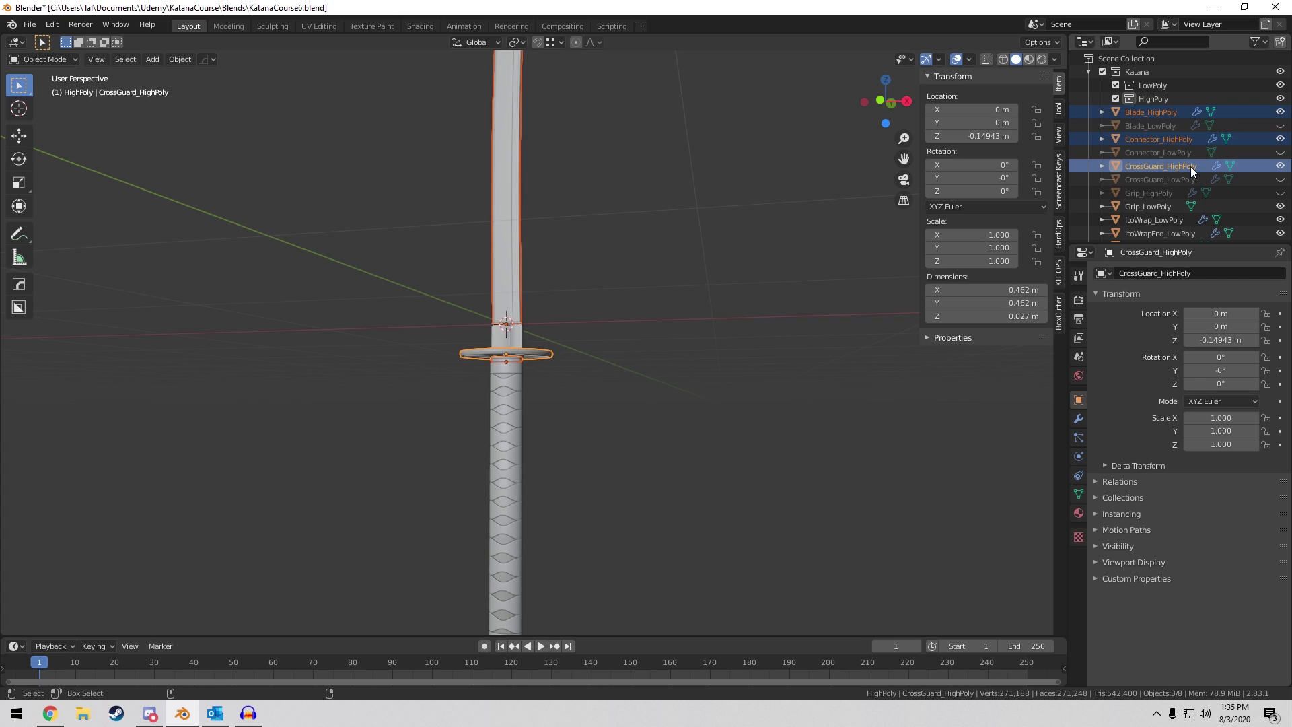
pyautogui.scroll(-2, 1152, 126)
# Turn on the Screencast Keys display.
pyautogui.click(1063, 179)
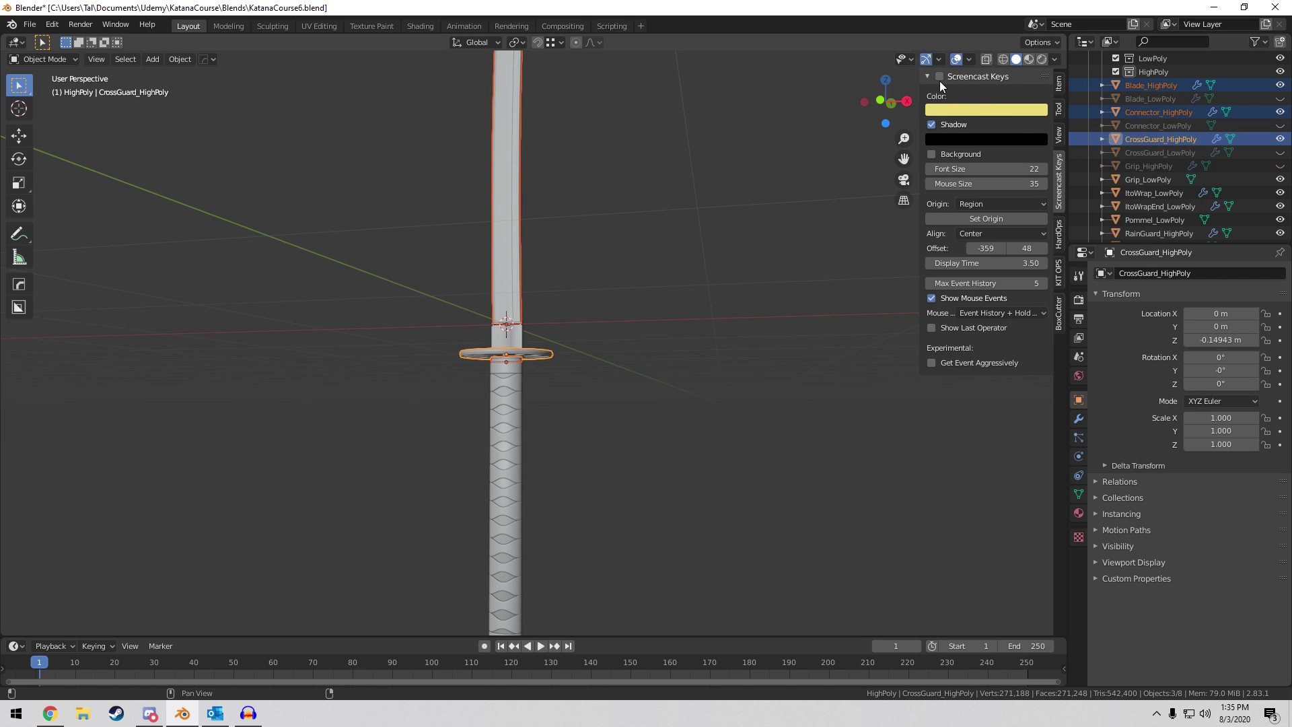
pyautogui.click(1058, 179)
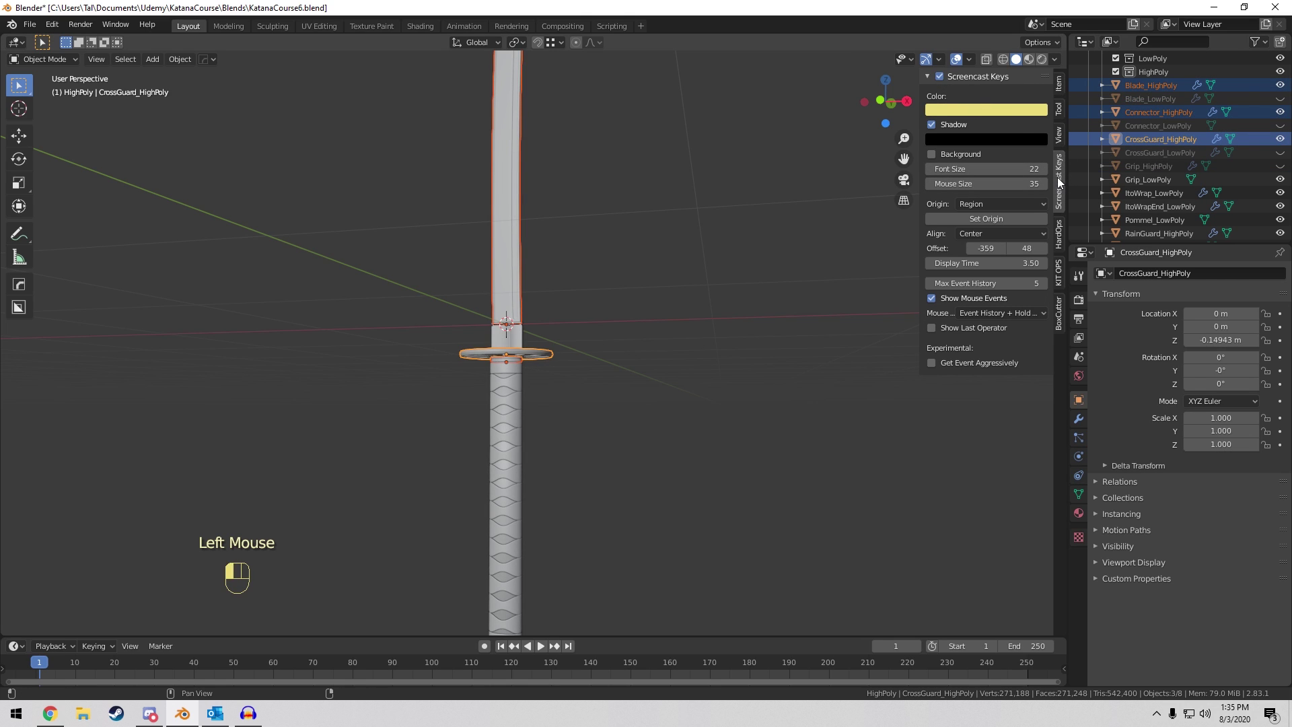
# Add Grip_HighPoly and RainGuard_HighPoly to the selected high-poly objects and move them all into the HighPoly collection.
pyautogui.keyDown('ctrl'); pyautogui.click(1170, 166); pyautogui.keyUp('ctrl')
pyautogui.scroll(-2, 1184, 185)
pyautogui.keyDown('ctrl'); pyautogui.click(1185, 205); pyautogui.keyUp('ctrl')
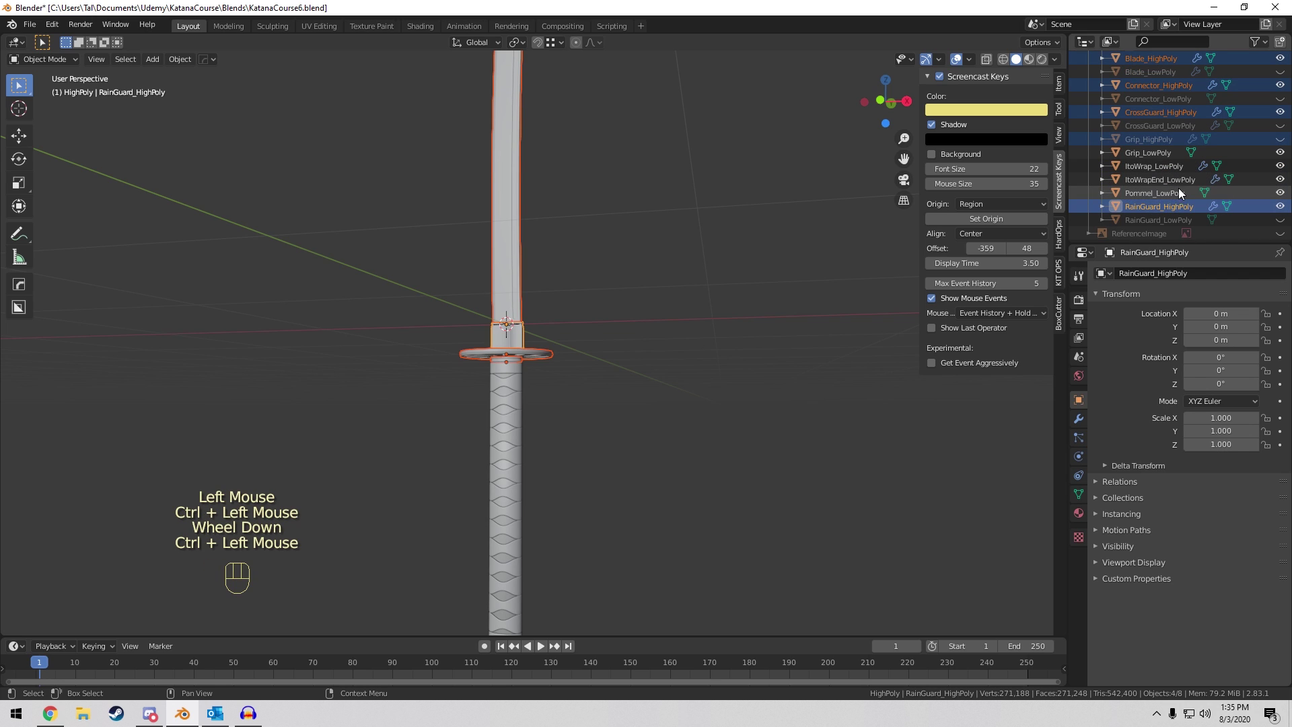
pyautogui.scroll(6, 1181, 176)
pyautogui.click(1166, 103)
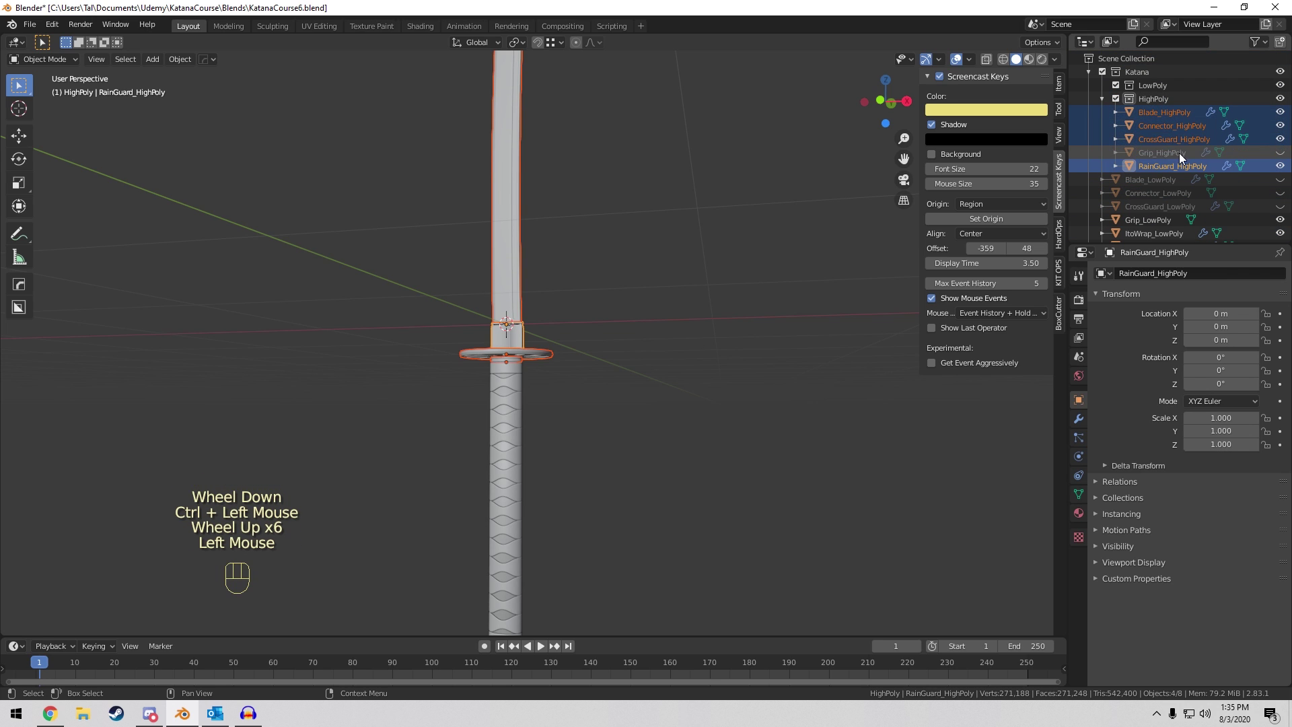
# Select every low-poly object from Blade_LowPoly to RainGuard_LowPoly and move them into the LowPoly collection.
pyautogui.scroll(-2, 1180, 158)
pyautogui.click(1166, 127)
pyautogui.keyDown('shift'); pyautogui.click(1177, 216); pyautogui.keyUp('shift')
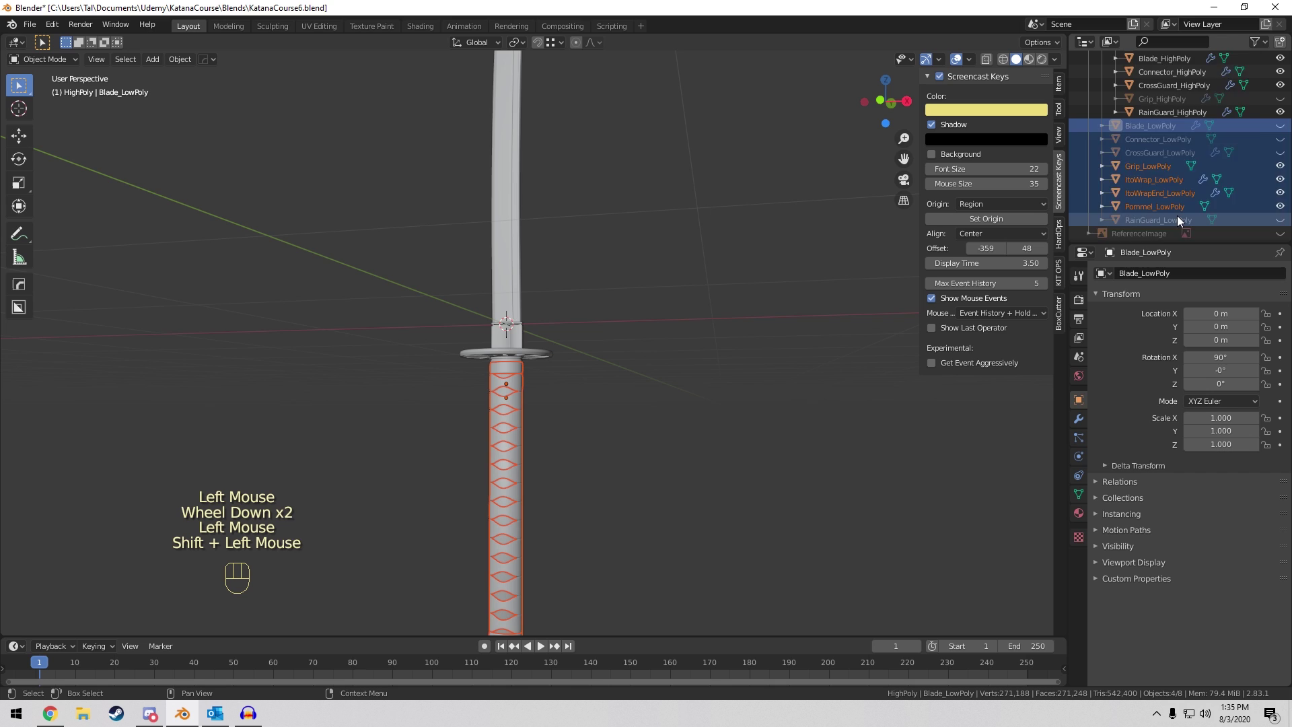
pyautogui.scroll(3, 1178, 181)
pyautogui.click(1156, 99)
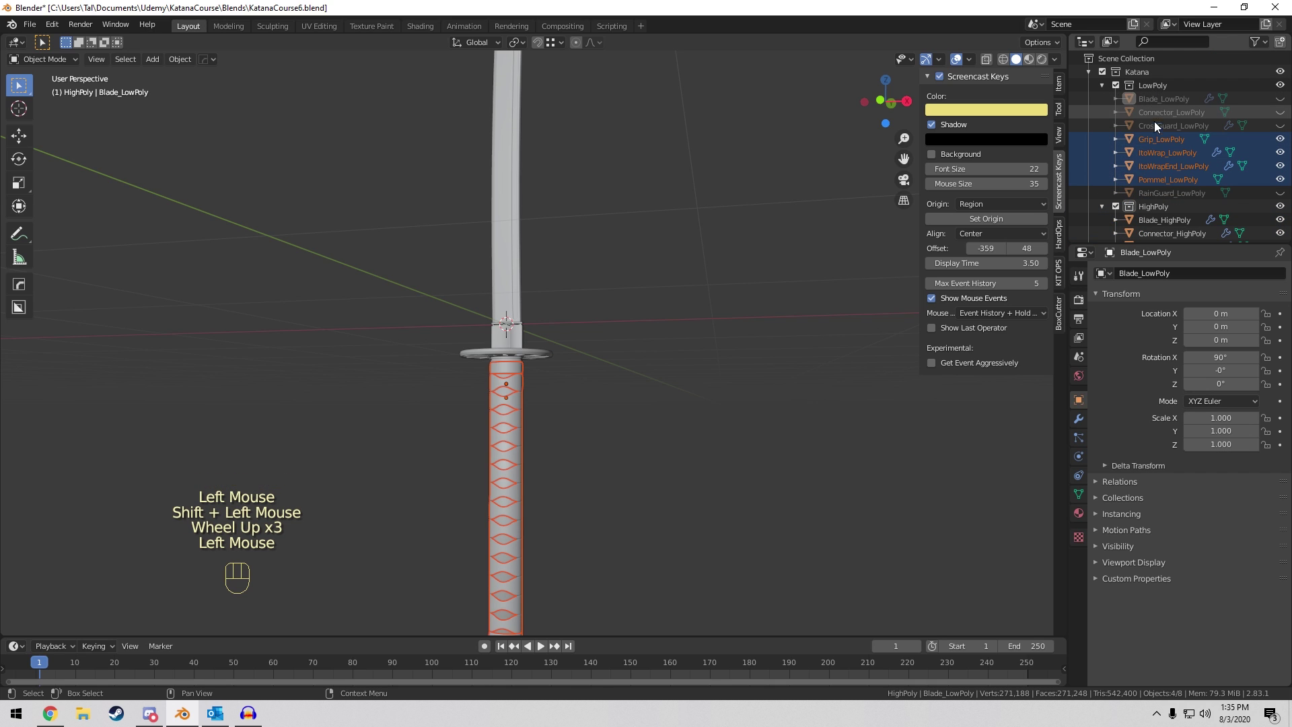
# Hide the high-poly blade, rain guard and cross guard so only the handle parts remain in view.
pyautogui.scroll(-4, 1160, 135)
pyautogui.scroll(-3, 523, 252)
pyautogui.moveTo(523, 252); pyautogui.dragTo(600, 248, button='middle')
pyautogui.scroll(6, 579, 333)
pyautogui.rightClick(522, 247)
pyautogui.scroll(3, 585, 290)
pyautogui.press('h')
pyautogui.rightClick(562, 326)
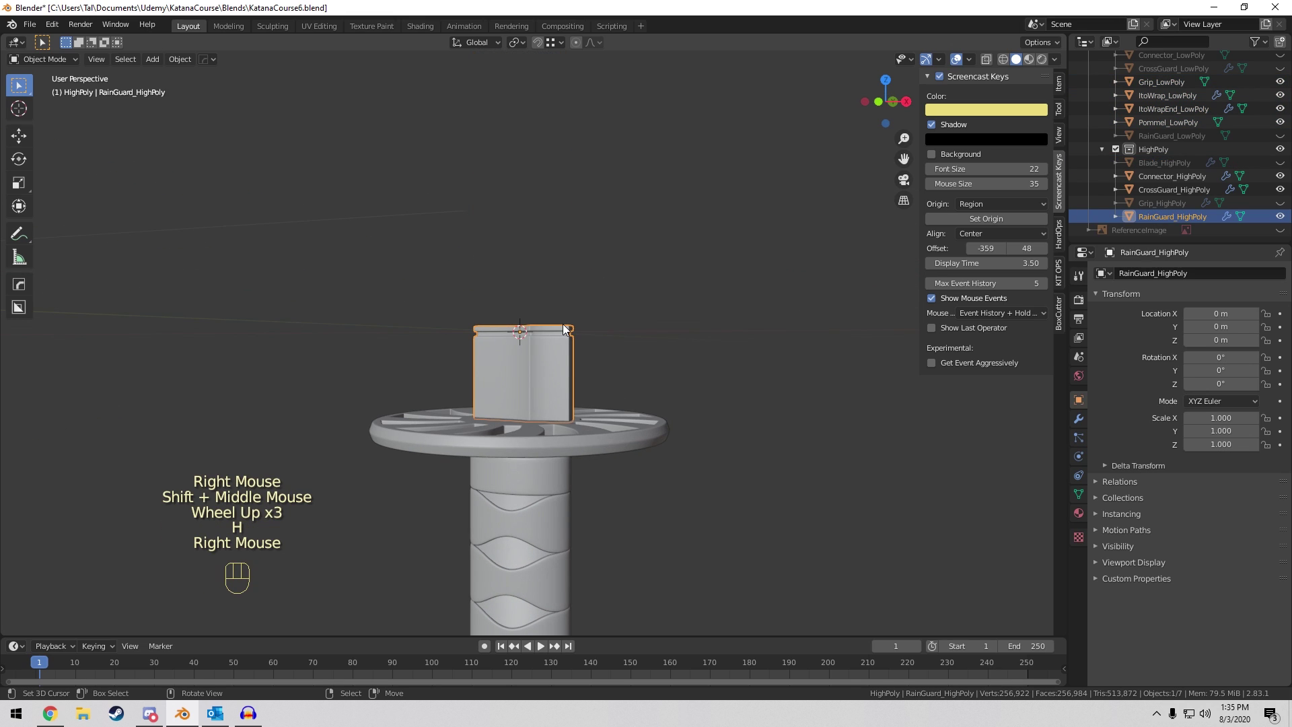
pyautogui.press('h')
pyautogui.rightClick(567, 409)
pyautogui.press('h')
# Examine the wrapped handle along its length, selecting the connector and pommel in turn to identify the parts.
pyautogui.keyDown('shift'); pyautogui.moveTo(575, 418); pyautogui.dragTo(628, 291, button='middle'); pyautogui.keyUp('shift')
pyautogui.press('a')
pyautogui.press('a')
pyautogui.press('a')
pyautogui.keyDown('shift'); pyautogui.moveTo(617, 357); pyautogui.dragTo(605, 265, button='middle'); pyautogui.keyUp('shift')
pyautogui.scroll(3, 606, 265)
pyautogui.scroll(-6, 551, 347)
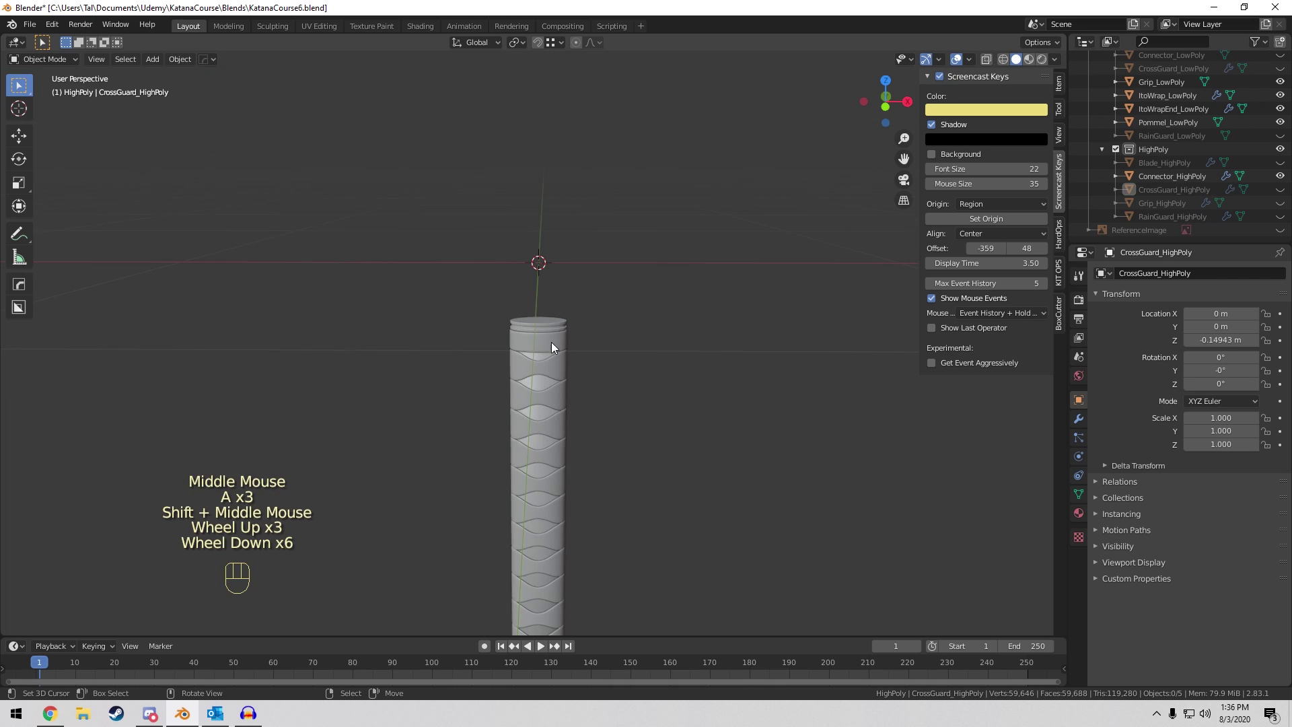
pyautogui.keyDown('shift'); pyautogui.moveTo(551, 346); pyautogui.dragTo(572, 254, button='middle'); pyautogui.keyUp('shift')
pyautogui.rightClick(547, 124)
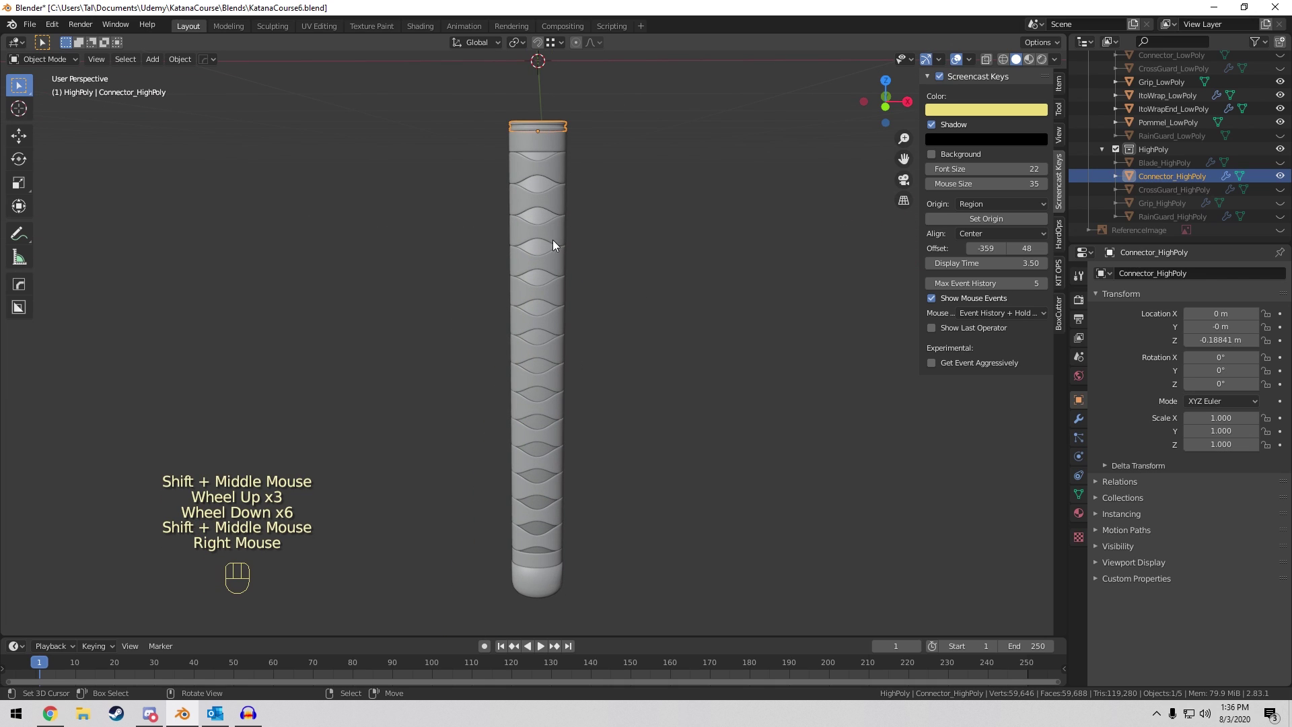
pyautogui.rightClick(543, 585)
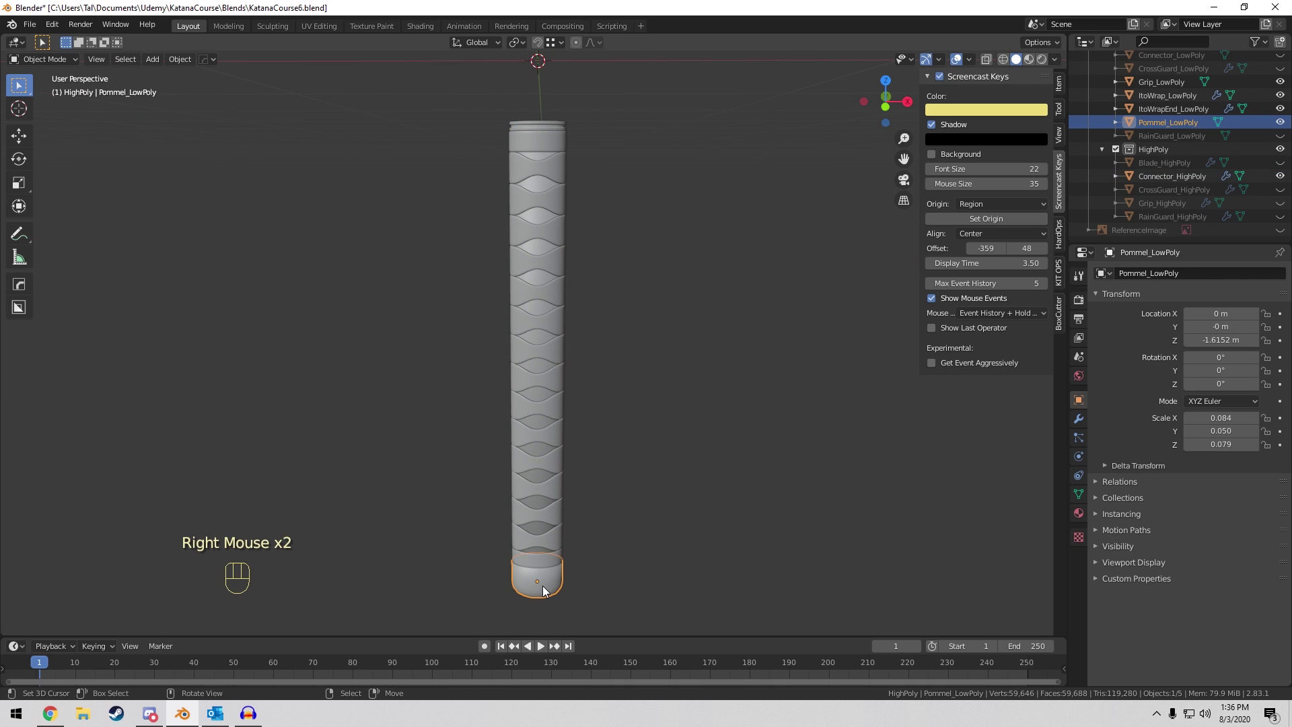
pyautogui.press('a')
pyautogui.press('a')
pyautogui.press('a')
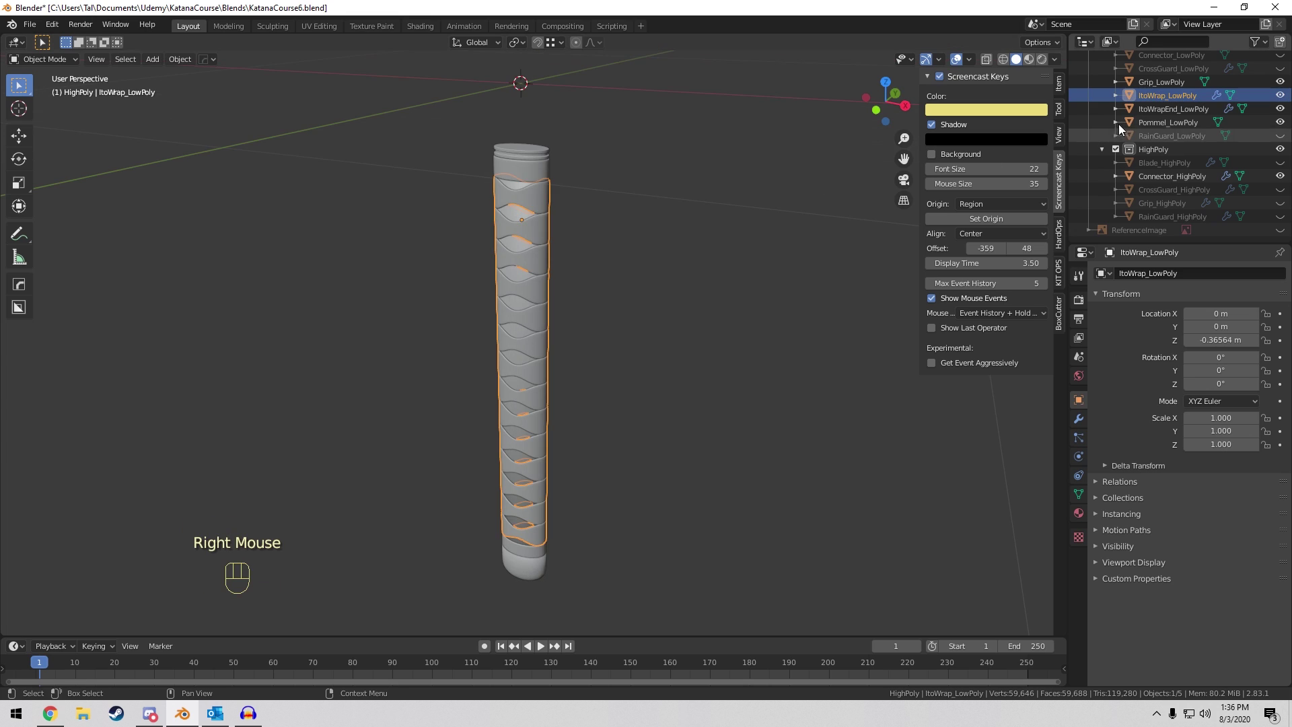
# Isolate Grip_LowPoly and add five evenly spaced, unslid loop cuts along its length.
pyautogui.click(1161, 82)
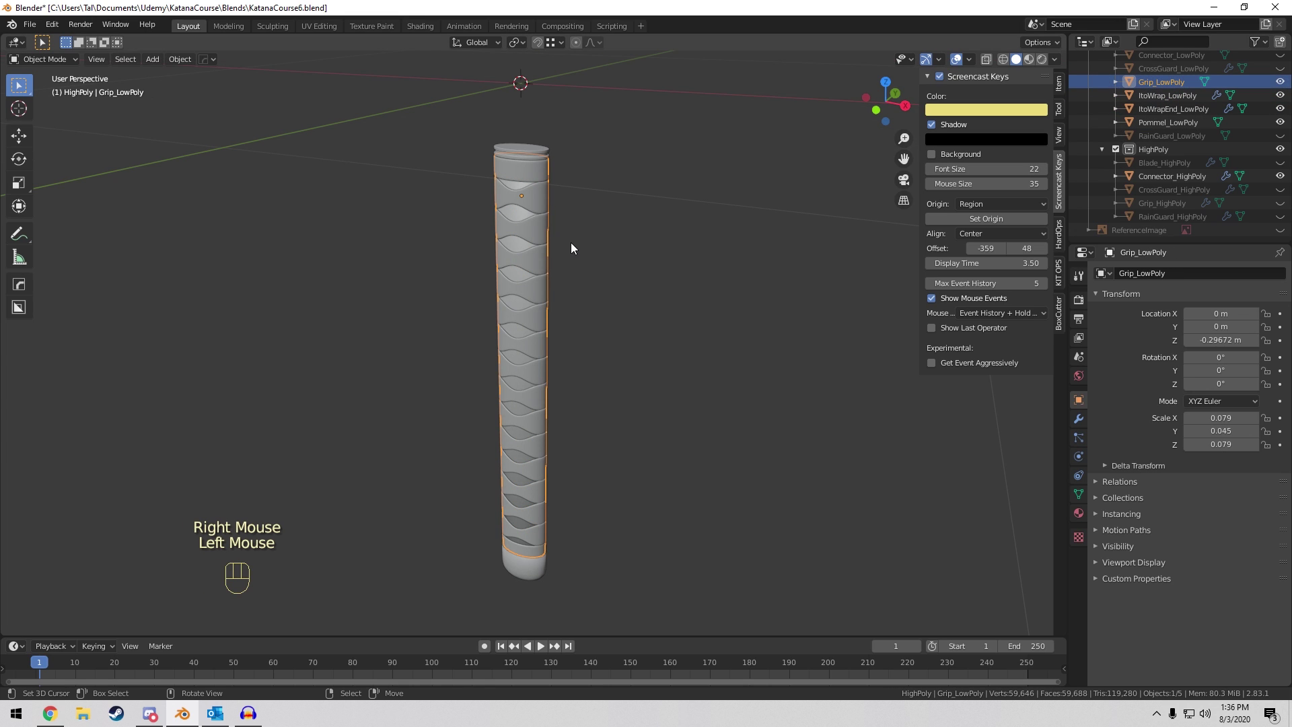
pyautogui.press('KP_Divide')
pyautogui.press('Tab')
pyautogui.moveTo(575, 247); pyautogui.dragTo(594, 191, button='middle')
pyautogui.hotkey('ctrl', 'r')
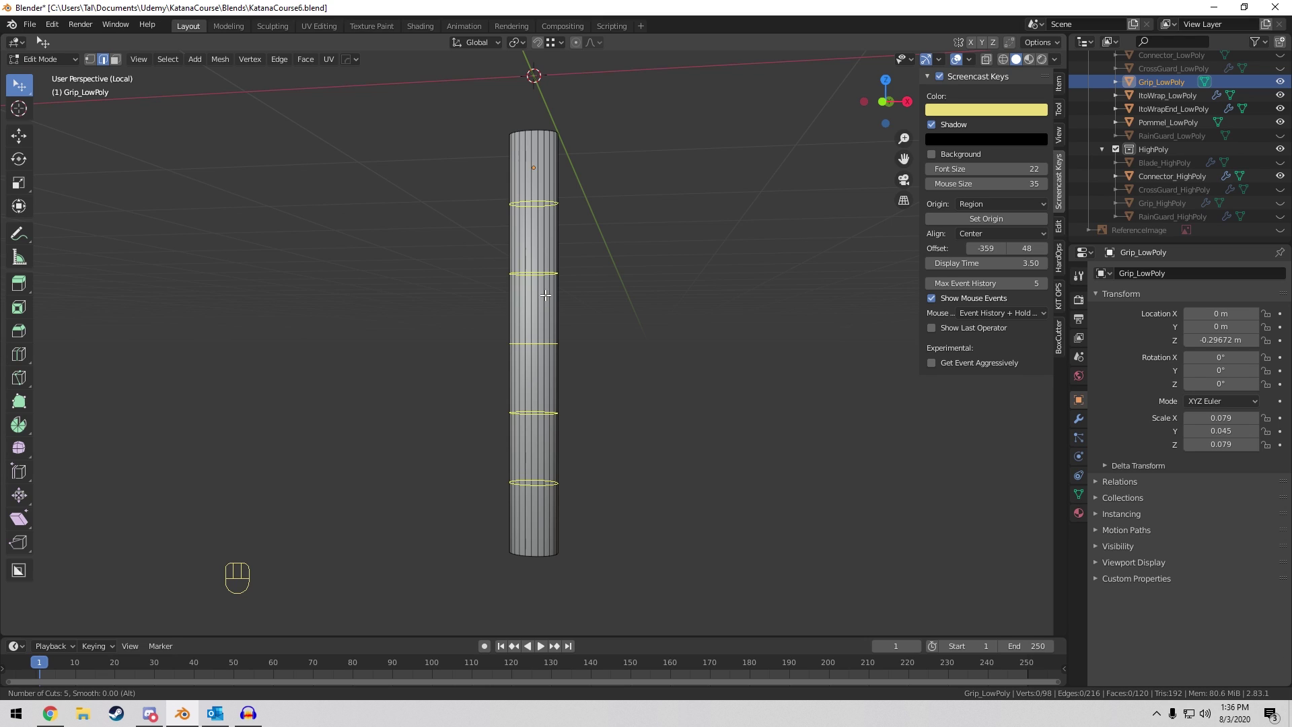
pyautogui.click(545, 295)
pyautogui.rightClick(539, 284)
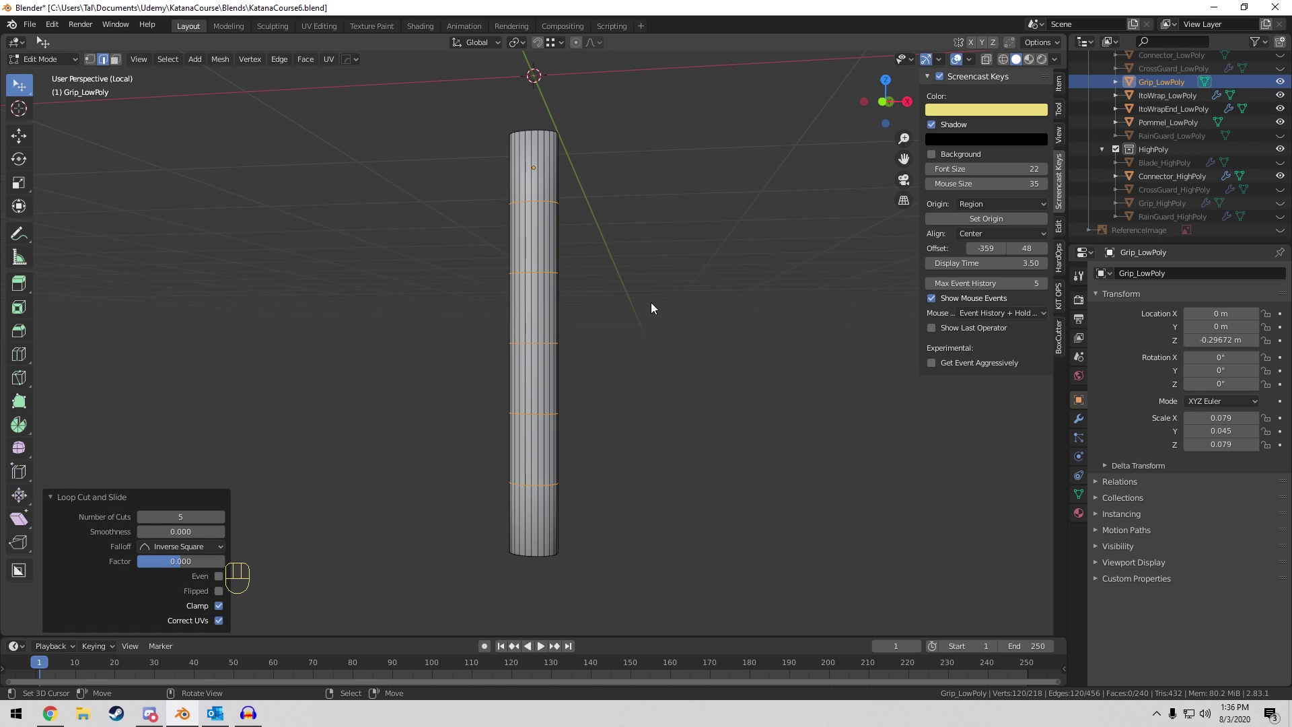
# Show Grip_HighPoly and hide Grip_LowPoly.
pyautogui.press('Tab')
pyautogui.click(1279, 203)
pyautogui.press('Tab')
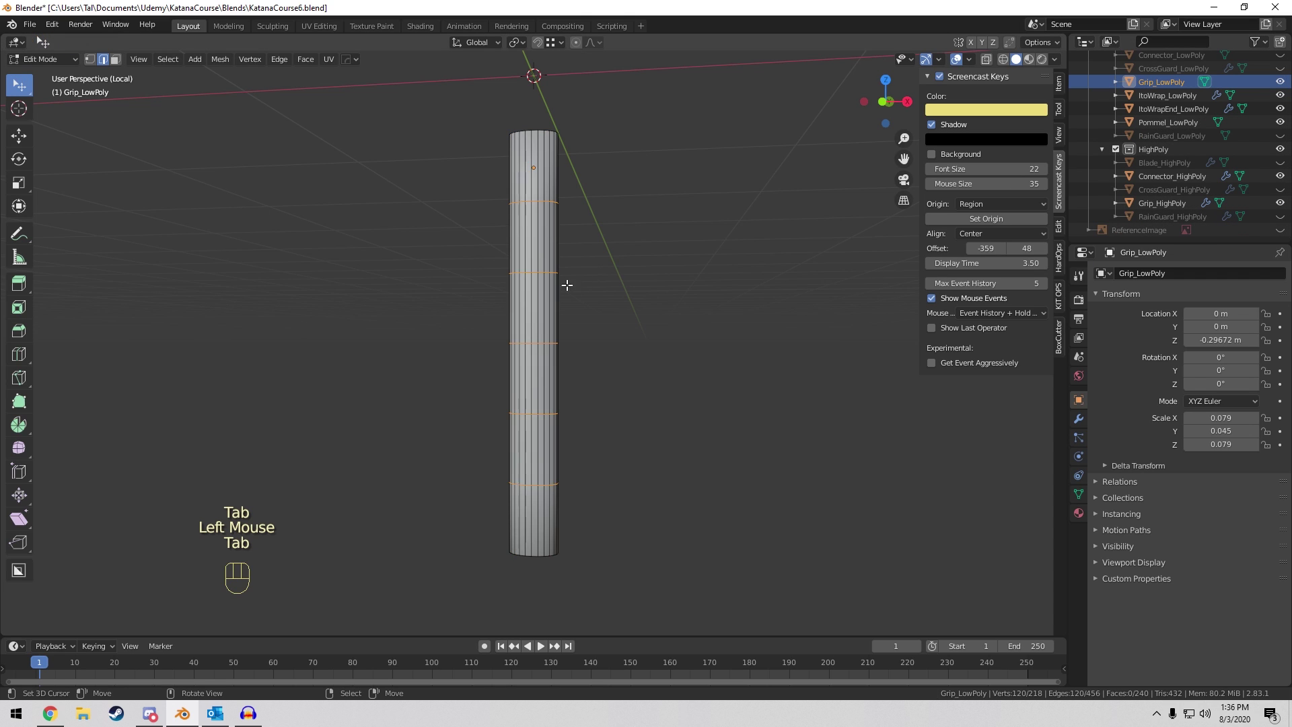
pyautogui.press('Tab')
pyautogui.click(1279, 81)
pyautogui.press('Tab')
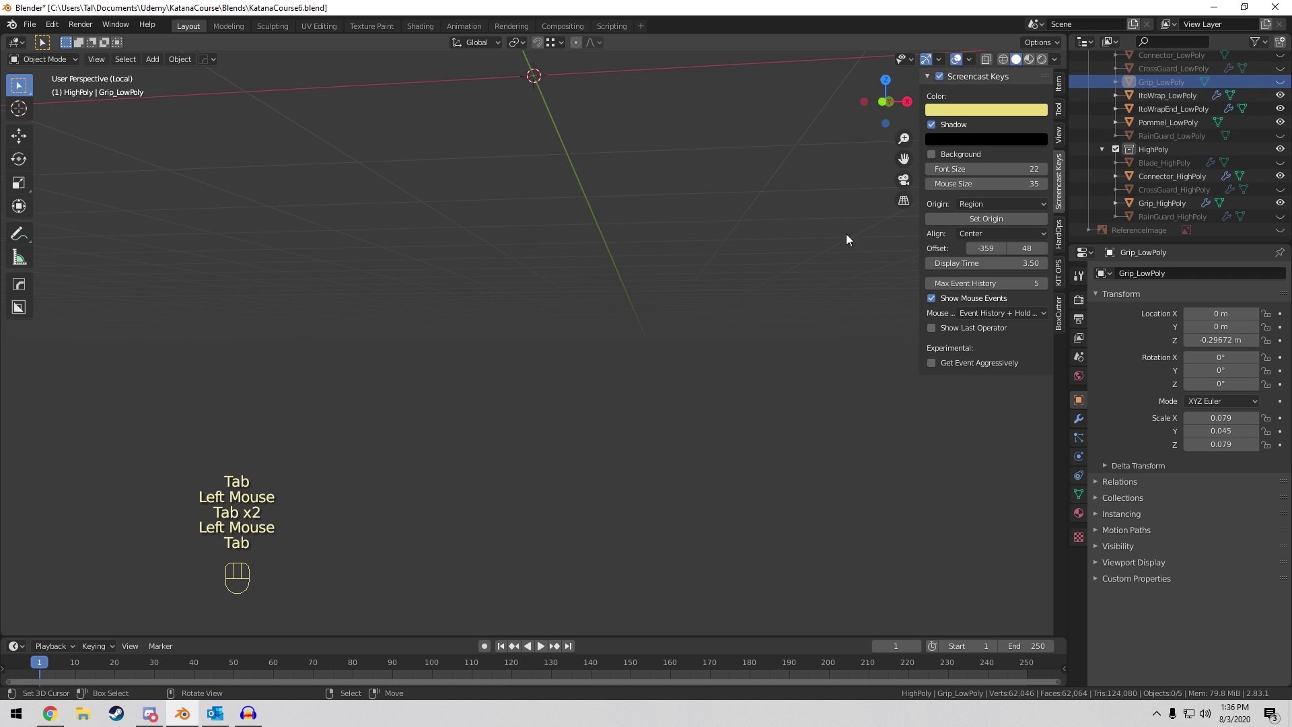
# Isolate Grip_HighPoly and add evenly spaced loop cuts along its length.
pyautogui.click(1165, 202)
pyautogui.press('Tab')
pyautogui.press('Tab')
pyautogui.press('Tab')
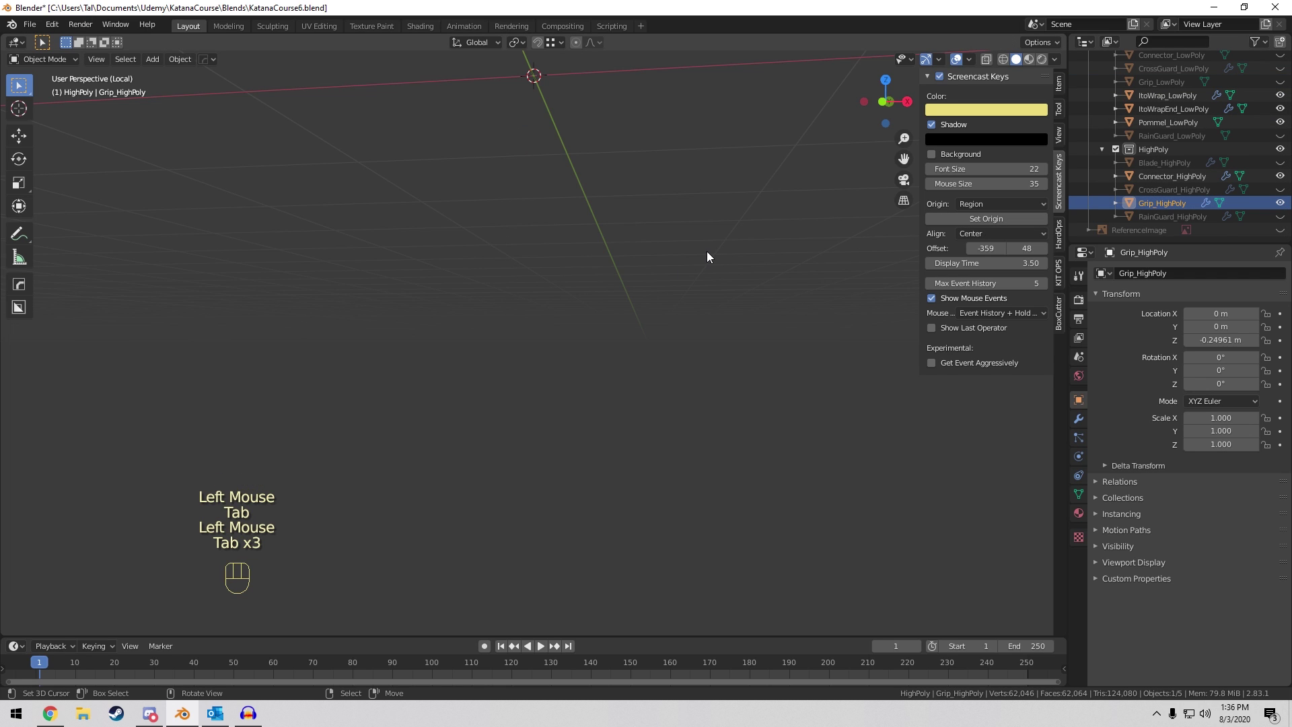
pyautogui.press('KP_Divide')
pyautogui.press('KP_Divide')
pyautogui.press('Tab')
pyautogui.hotkey('ctrl', 'r')
pyautogui.scroll(3, 543, 269)
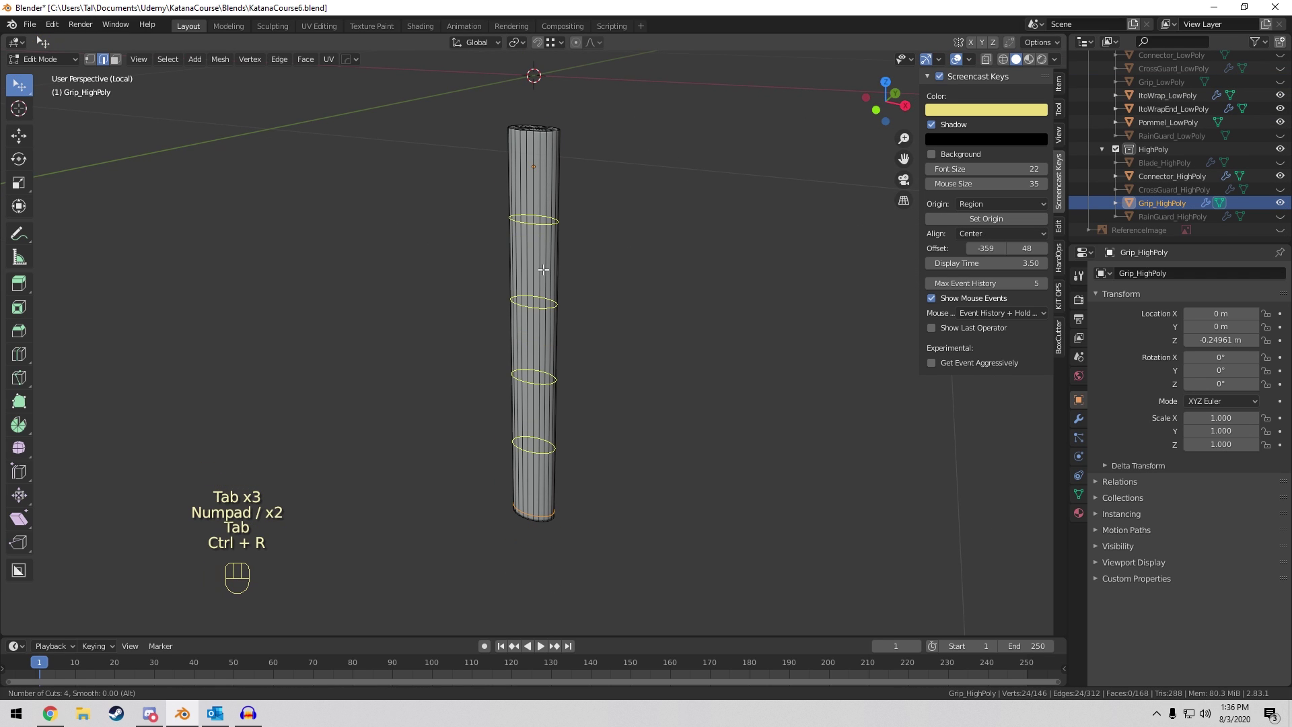
pyautogui.press('Tab')
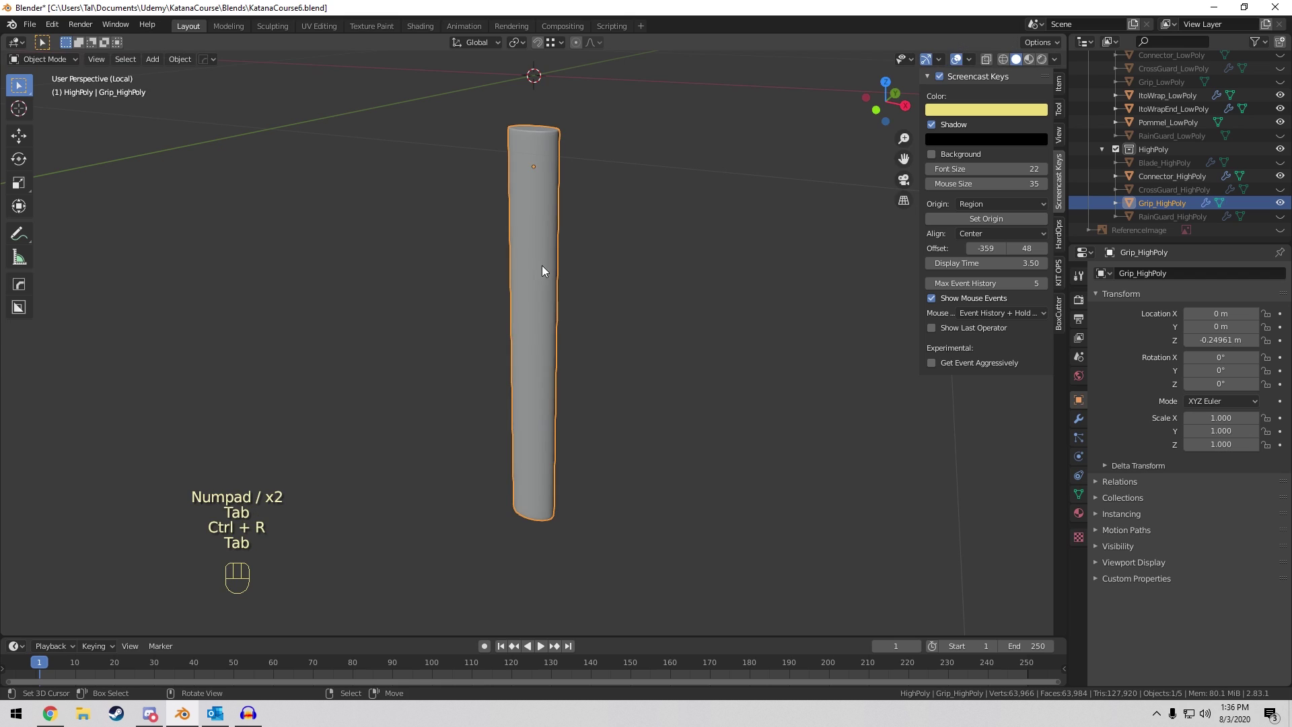
# Leave the isolated view and make Grip_HighPoly, Grip_LowPoly and Connector_LowPoly visible with the rest of the handle.
pyautogui.click(1280, 202)
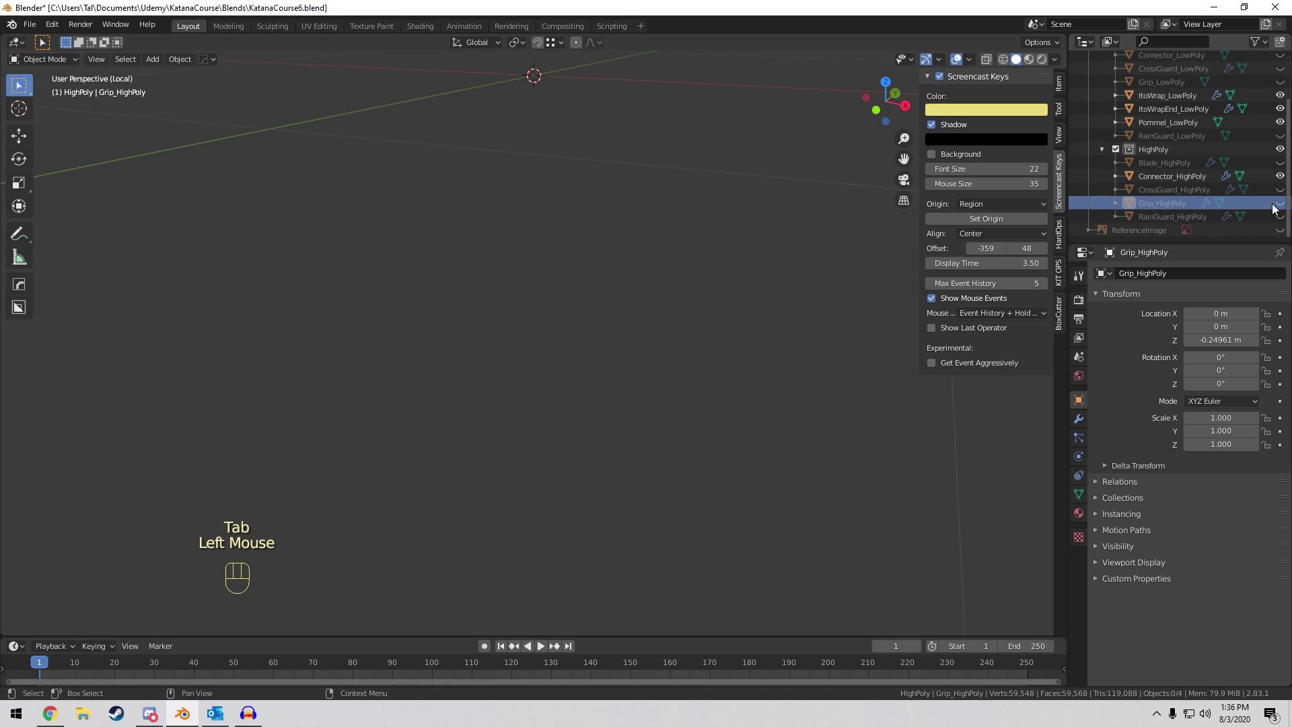
pyautogui.click(1280, 163)
pyautogui.click(1279, 163)
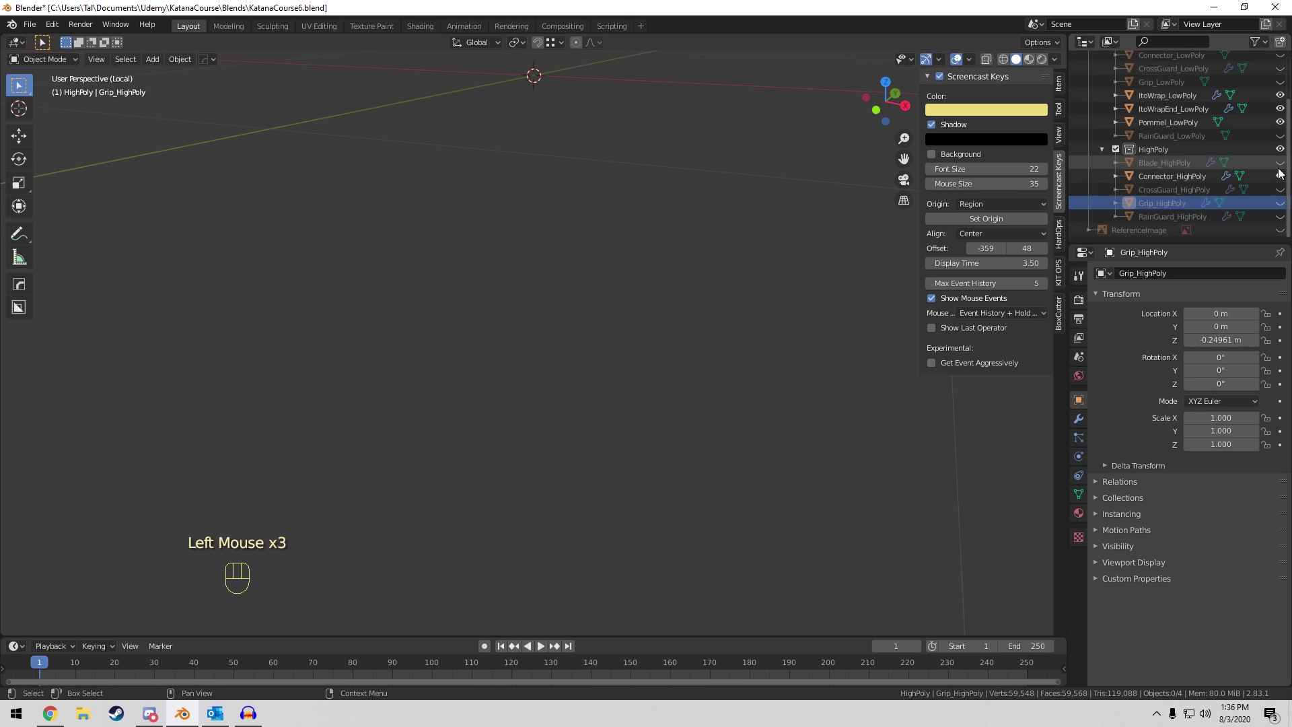
pyautogui.moveTo(430, 216); pyautogui.dragTo(456, 221, button='middle')
pyautogui.press('KP_Divide')
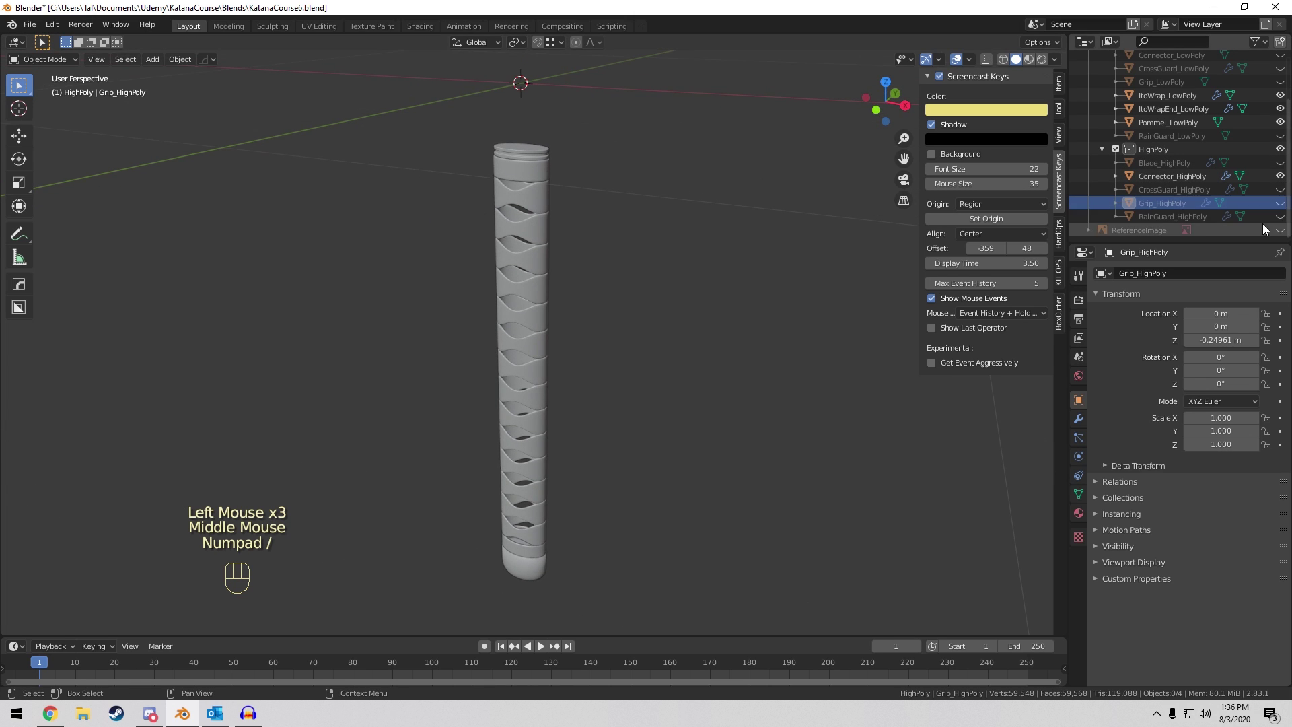
pyautogui.click(1280, 203)
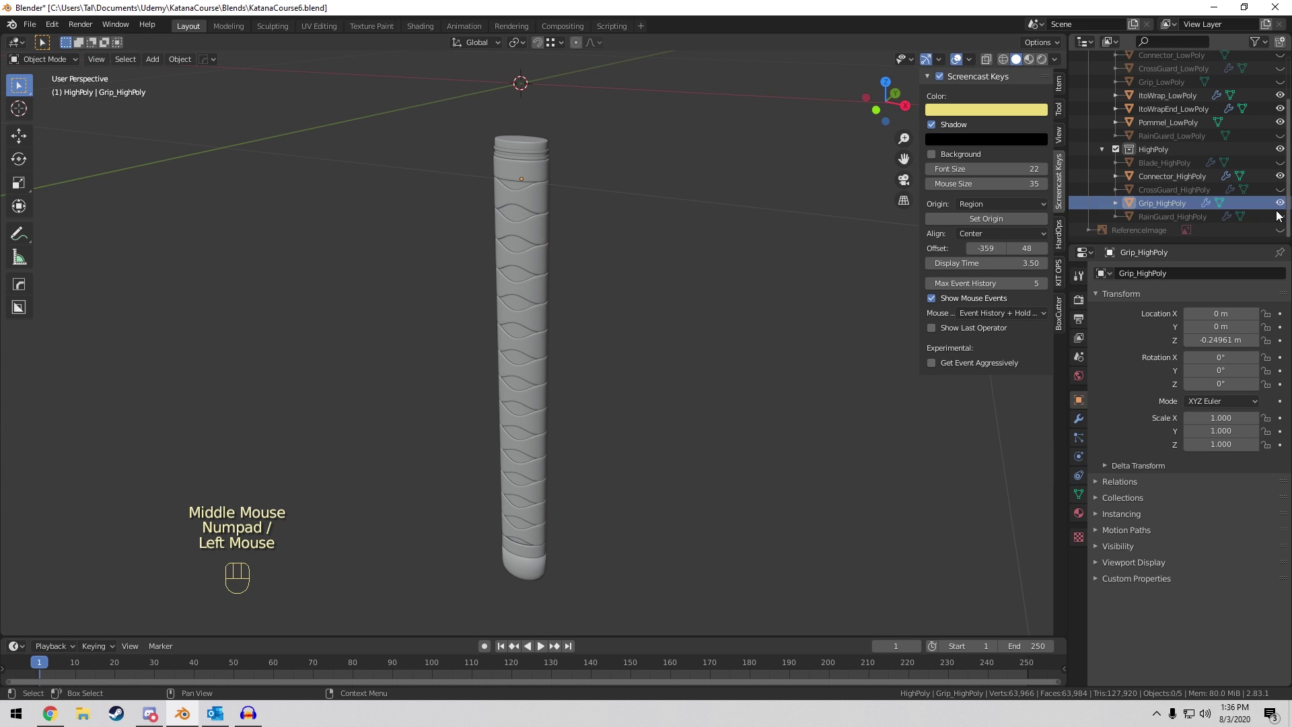
pyautogui.scroll(1, 1262, 176)
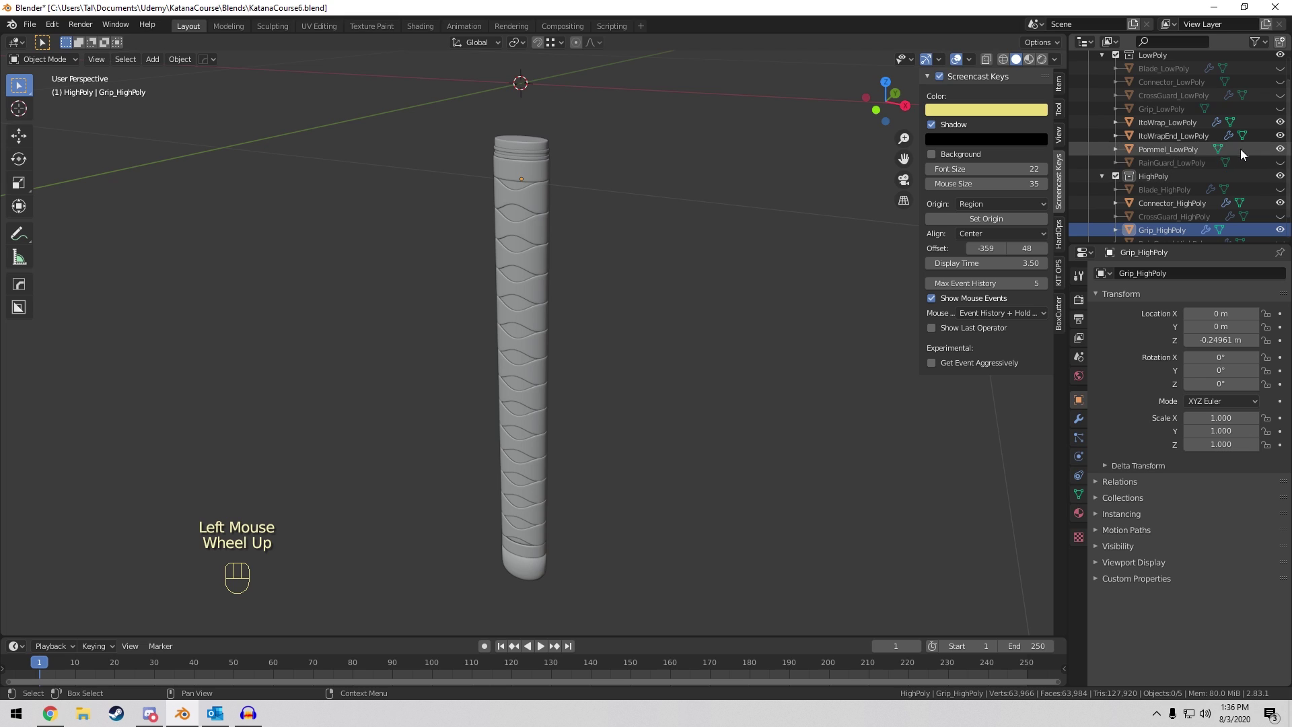
pyautogui.click(1280, 108)
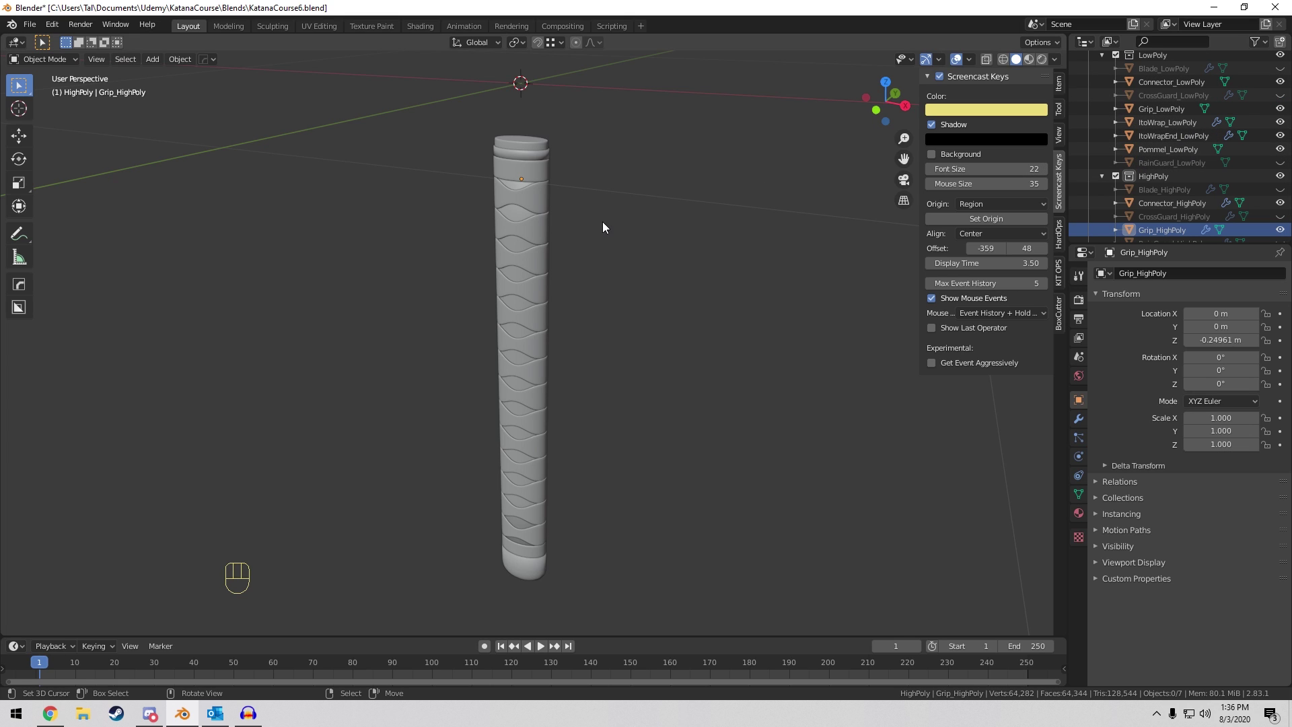
# Deselect everything, reset the 3D cursor to the origin and add a lattice in the front view.
pyautogui.moveTo(602, 220); pyautogui.dragTo(377, 473, button='middle')
pyautogui.scroll(-3, 614, 425)
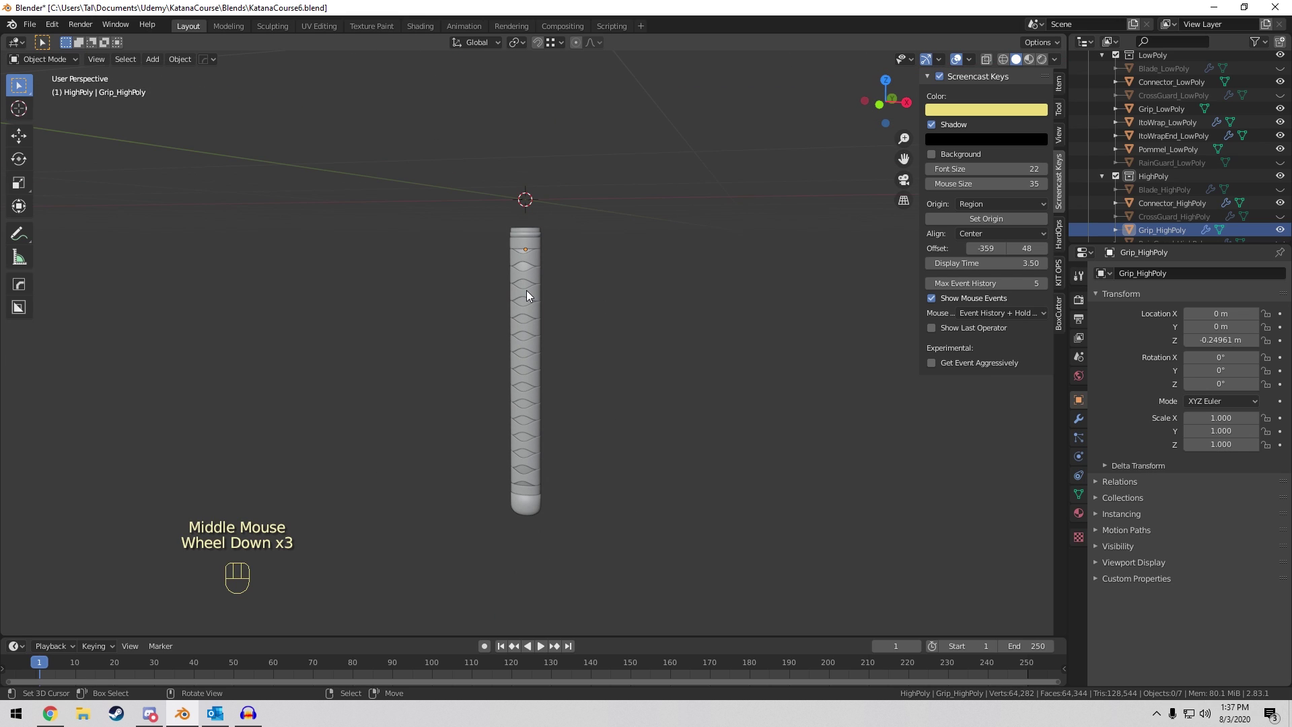
pyautogui.press('KP_1')
pyautogui.press('a')
pyautogui.press('a')
pyautogui.press('a')
pyautogui.scroll(1, 527, 294)
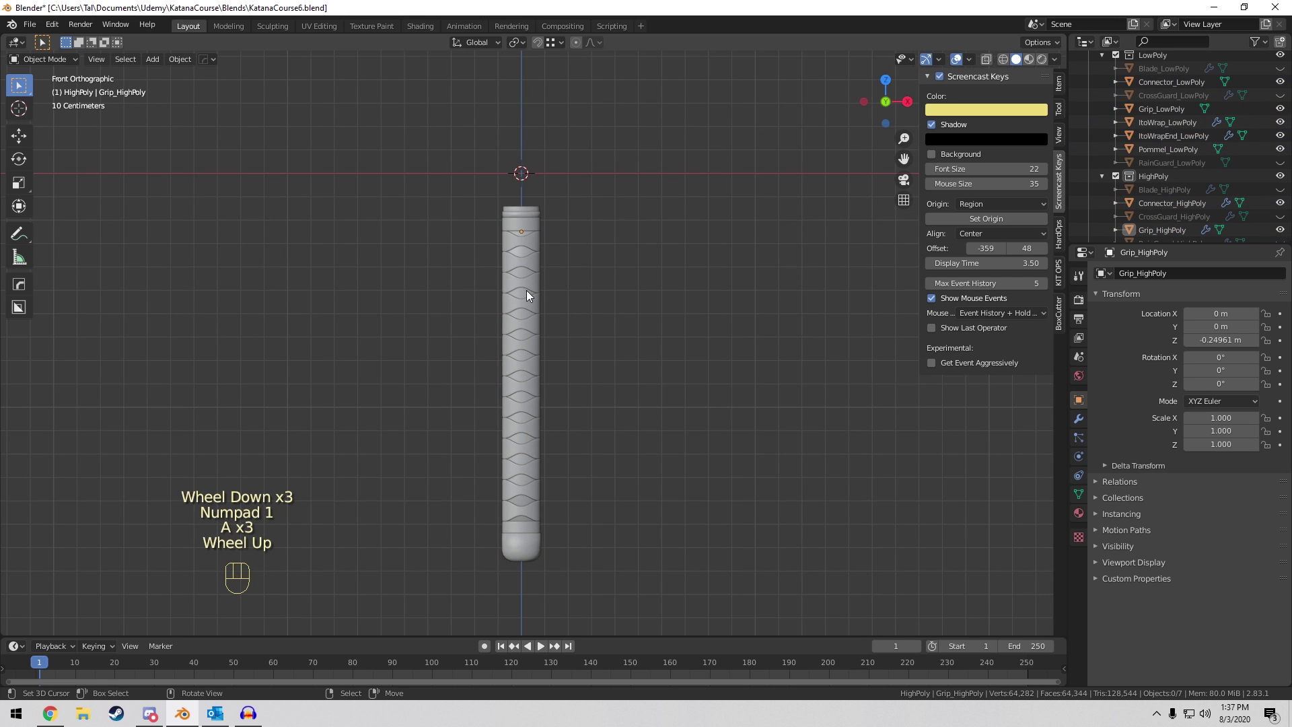
pyautogui.hotkey('shift', 'c')
pyautogui.hotkey('shift', 'a')
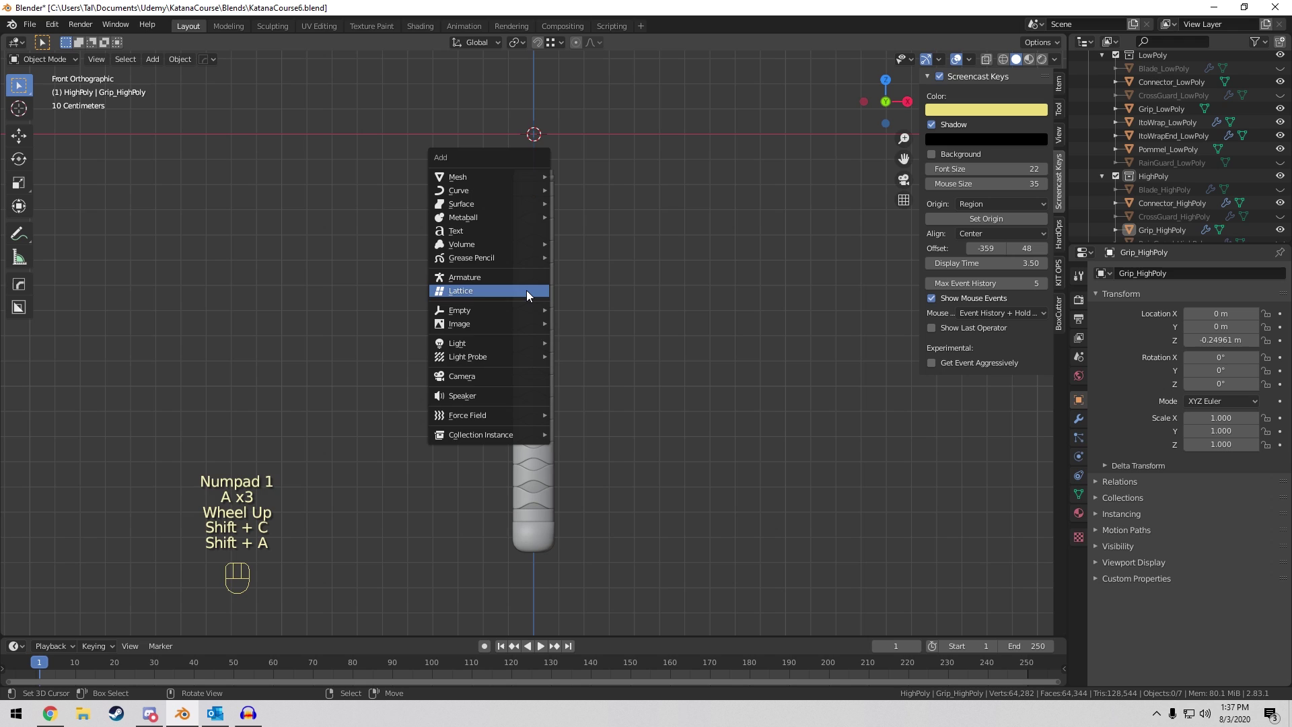
pyautogui.click(534, 292)
# Move the lattice down along Z by about 0.84 m to centre it around the handle.
pyautogui.moveTo(759, 201); pyautogui.dragTo(695, 202, button='middle')
pyautogui.press('g')
pyautogui.press('z')
pyautogui.click(664, 337)
# Stretch the lattice to a Z scale of about 1.6 and shift it to about Z -0.90 m to span the handle.
pyautogui.press('KP_1')
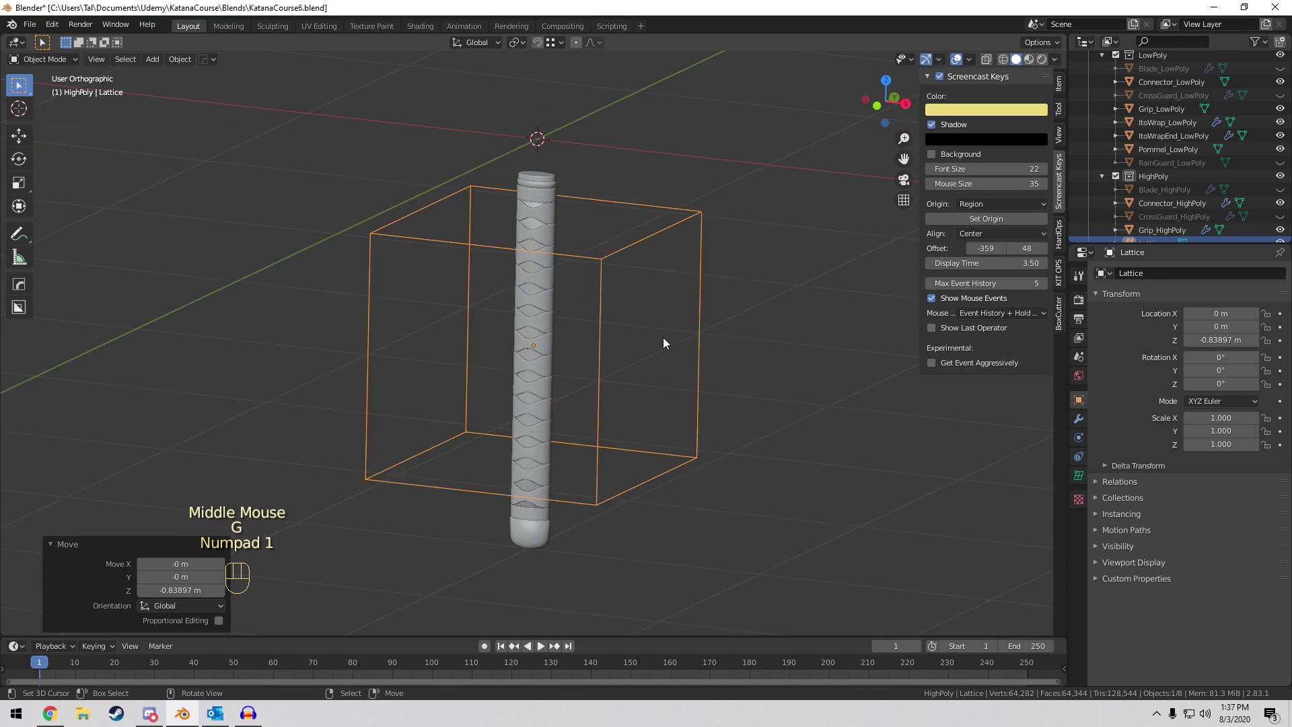
pyautogui.press('s')
pyautogui.press('z')
pyautogui.click(691, 226)
pyautogui.press('g')
pyautogui.press('z')
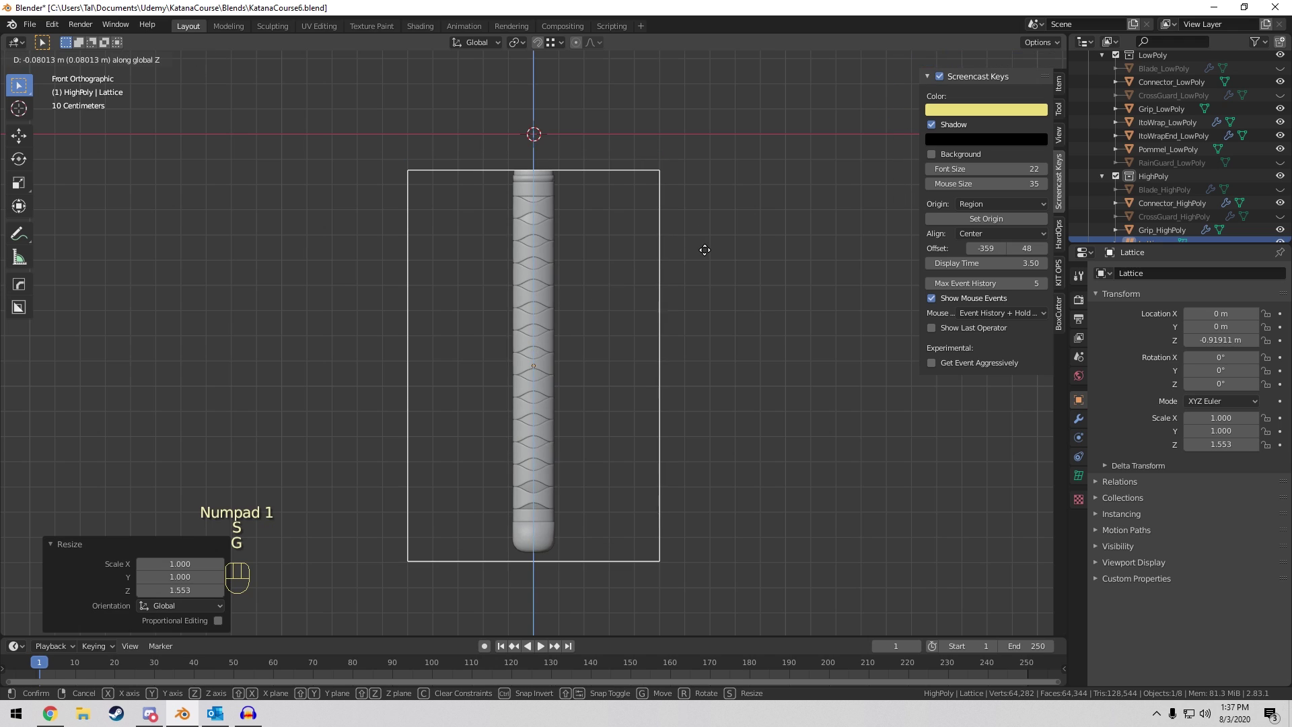
pyautogui.click(700, 245)
pyautogui.press('s')
pyautogui.press('z')
pyautogui.click(702, 232)
pyautogui.press('g')
pyautogui.press('z')
pyautogui.click(703, 230)
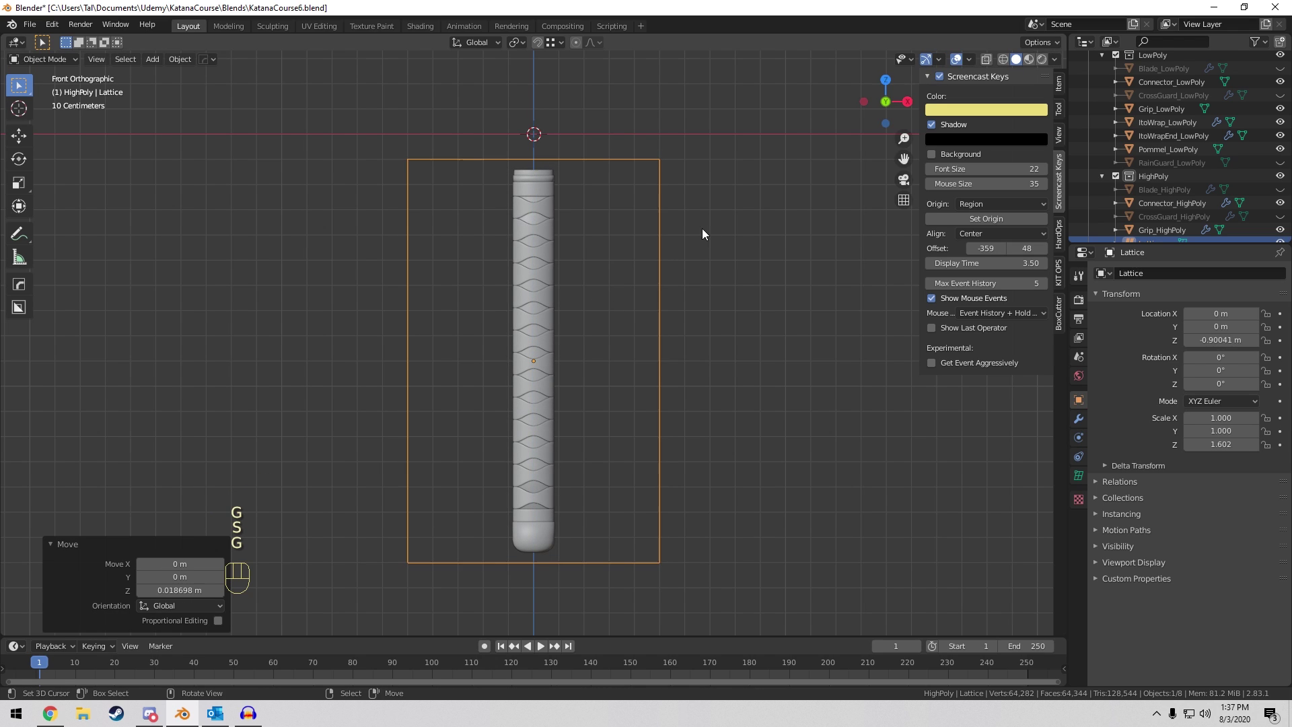
pyautogui.press('s')
pyautogui.press('x')
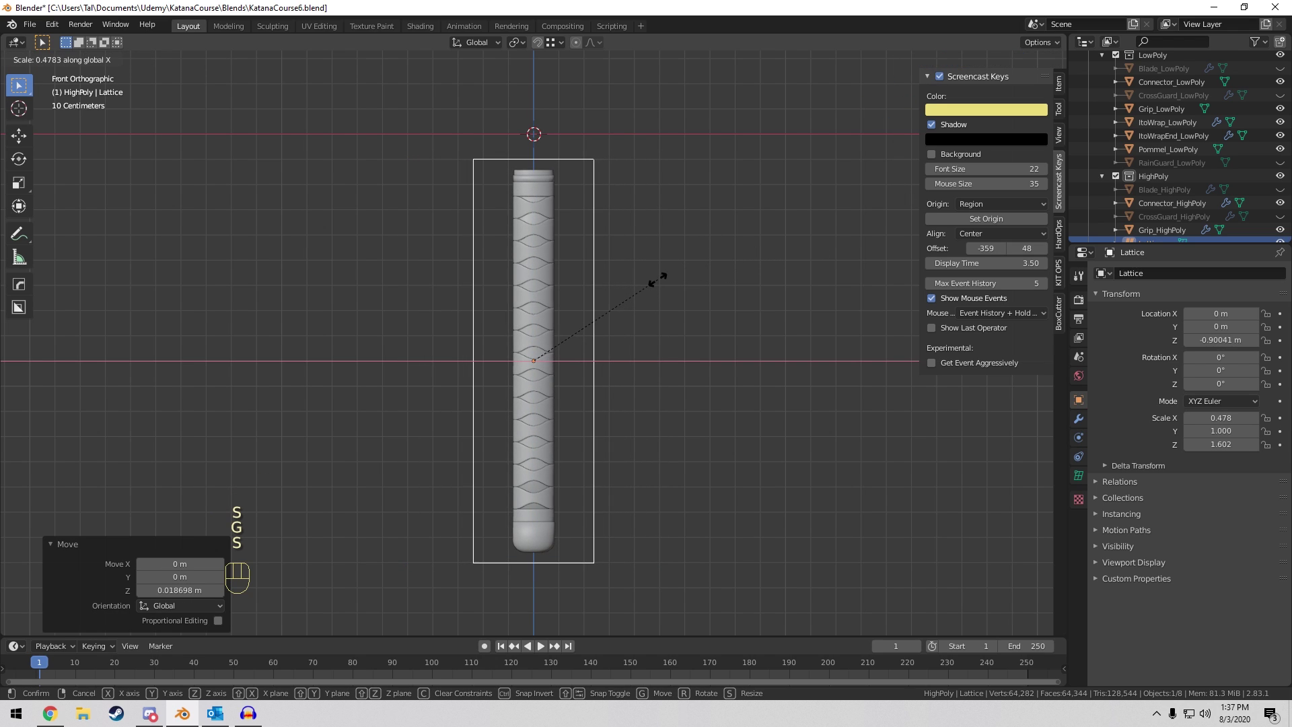
pyautogui.rightClick(658, 279)
# Narrow the lattice along X to a scale of about 0.337.
pyautogui.moveTo(708, 261); pyautogui.dragTo(698, 286, button='middle')
pyautogui.press('s')
pyautogui.press('x')
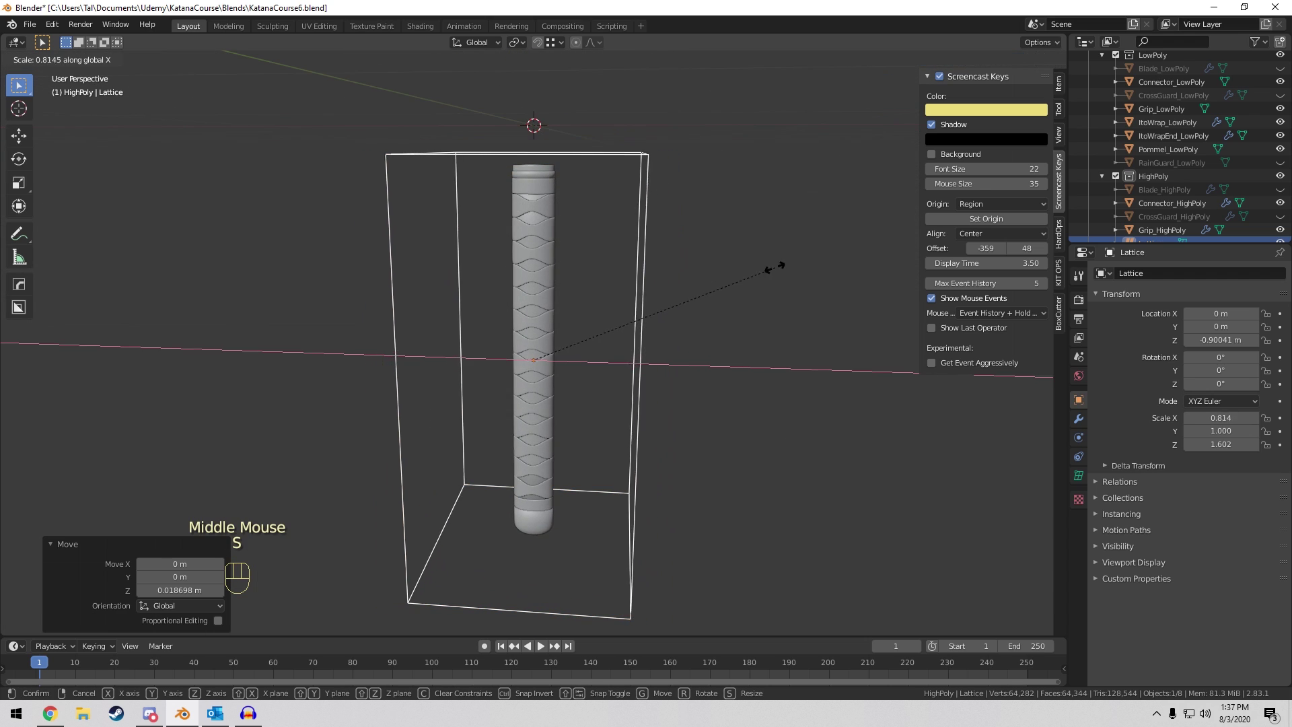
pyautogui.click(707, 207)
# Scale the lattice along Z by about 1.038 and again by about 0.946 so it closely encloses the handle's height.
pyautogui.moveTo(706, 207); pyautogui.dragTo(707, 207, button='middle')
pyautogui.press('s')
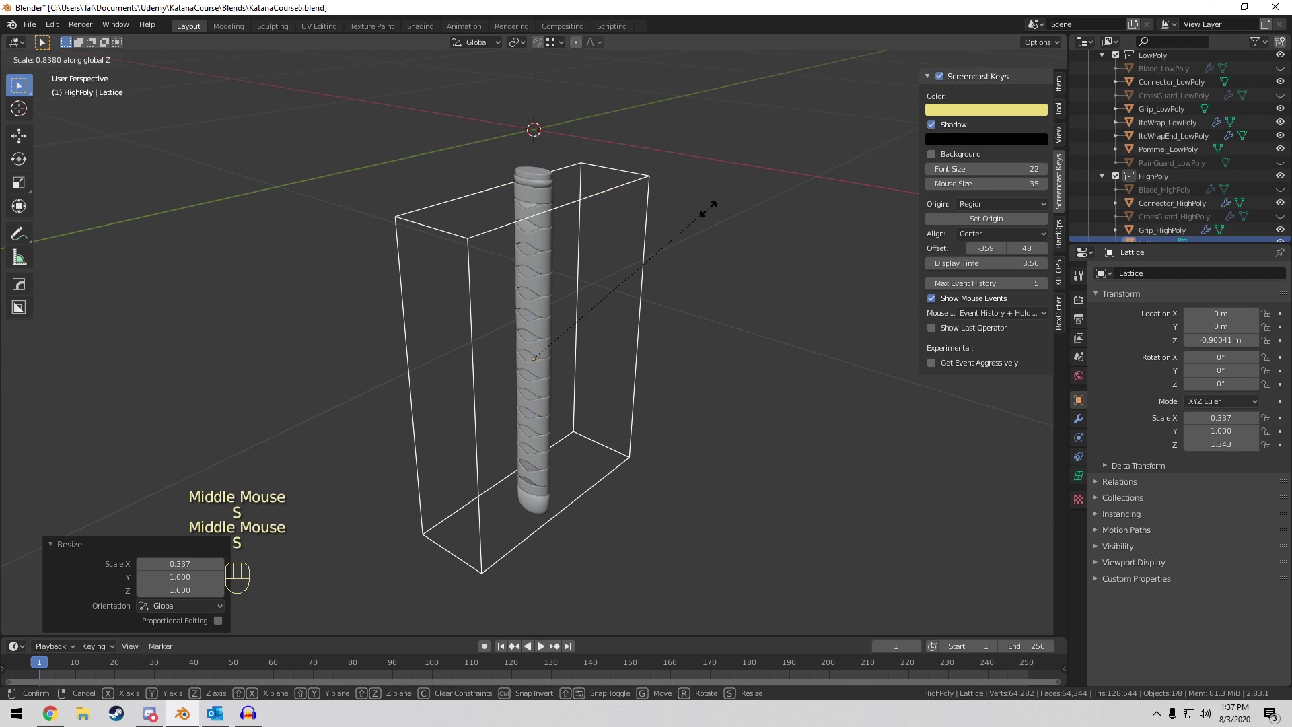
pyautogui.press('z')
pyautogui.click(717, 140)
pyautogui.press('KP_1')
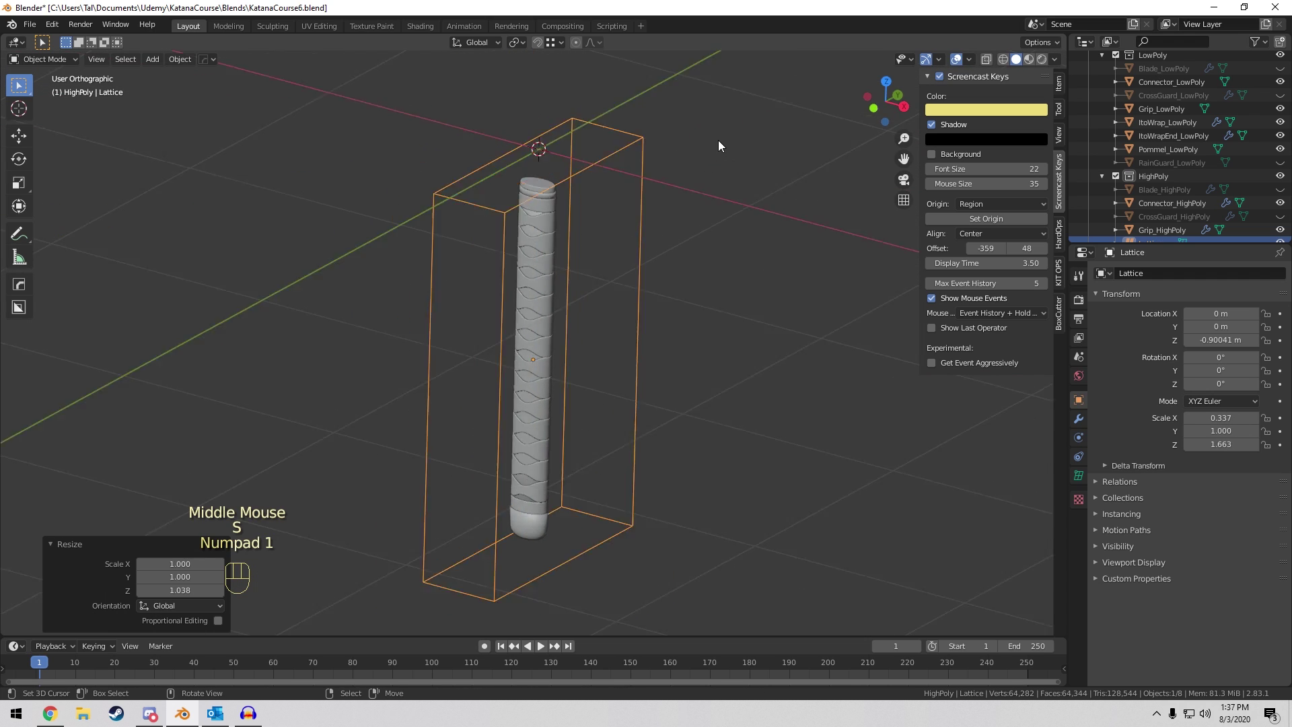
pyautogui.press('s')
pyautogui.press('z')
pyautogui.click(704, 127)
# Set the lattice resolution to U 3, V 3 and W 8.
pyautogui.click(1081, 475)
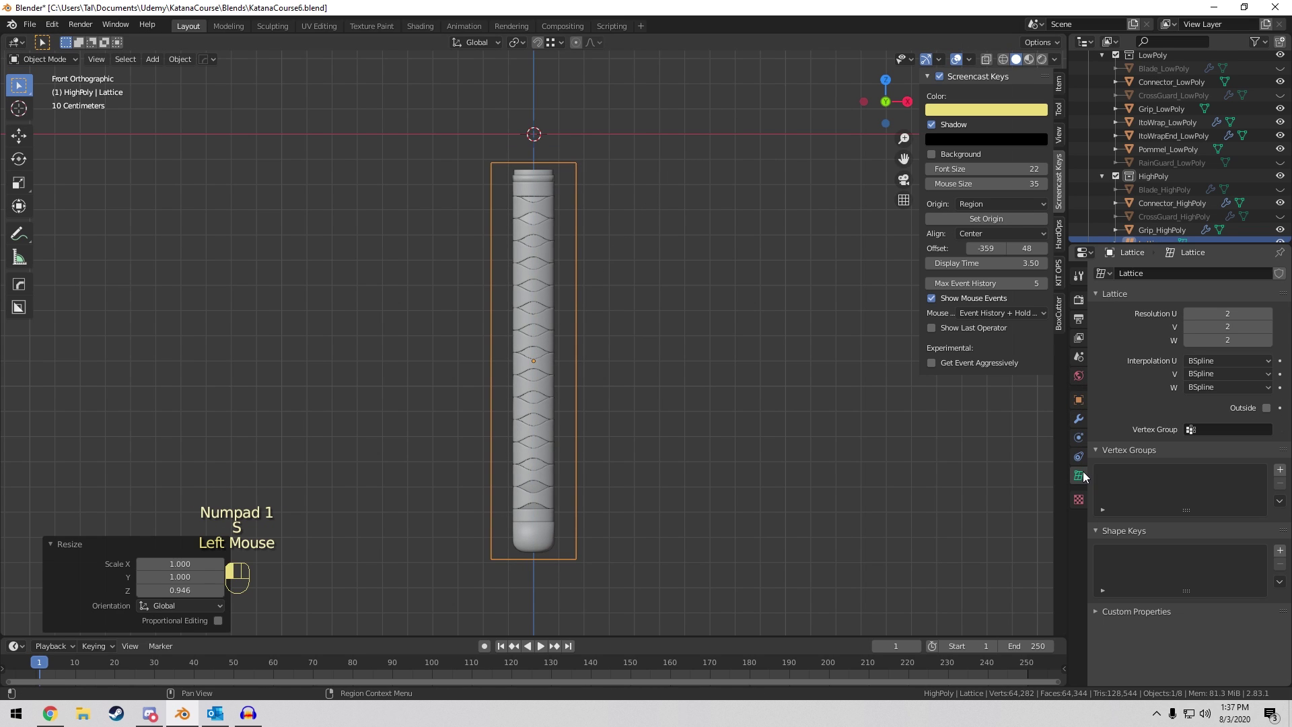
pyautogui.moveTo(825, 366); pyautogui.dragTo(733, 398, button='middle')
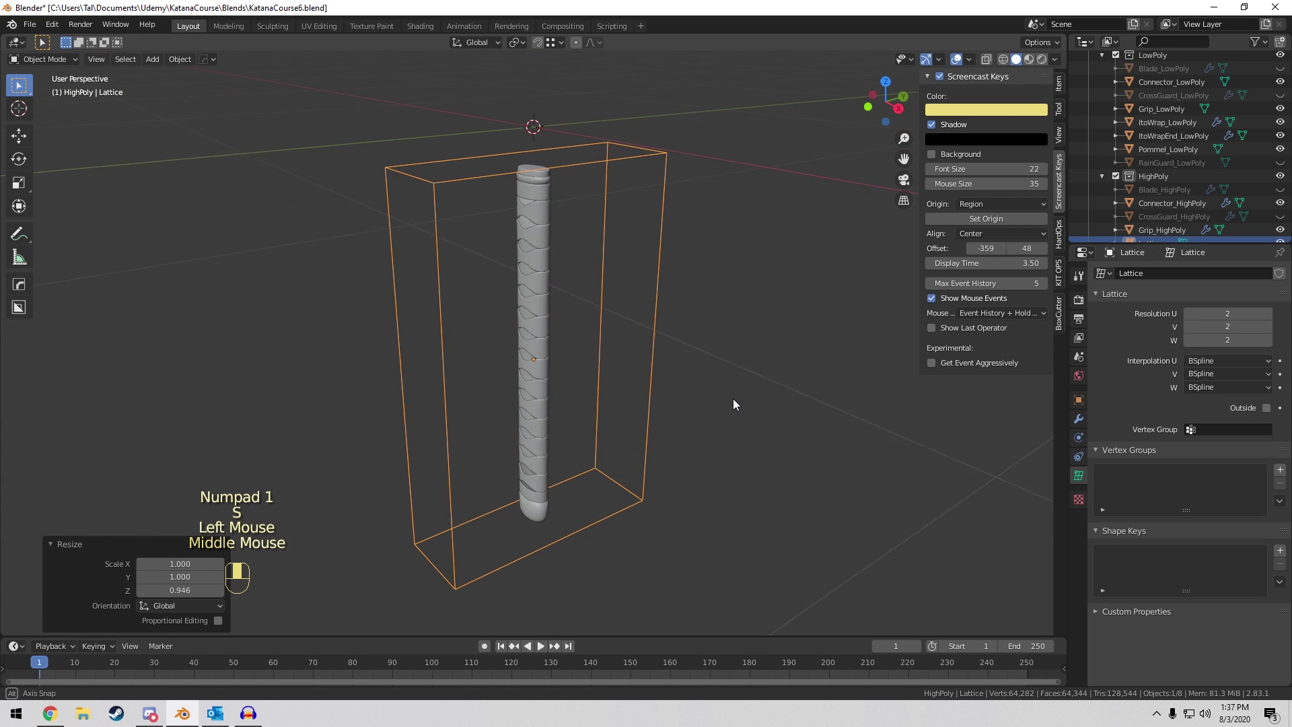
pyautogui.click(1230, 315)
pyautogui.write('3')
pyautogui.doubleClick(1230, 329)
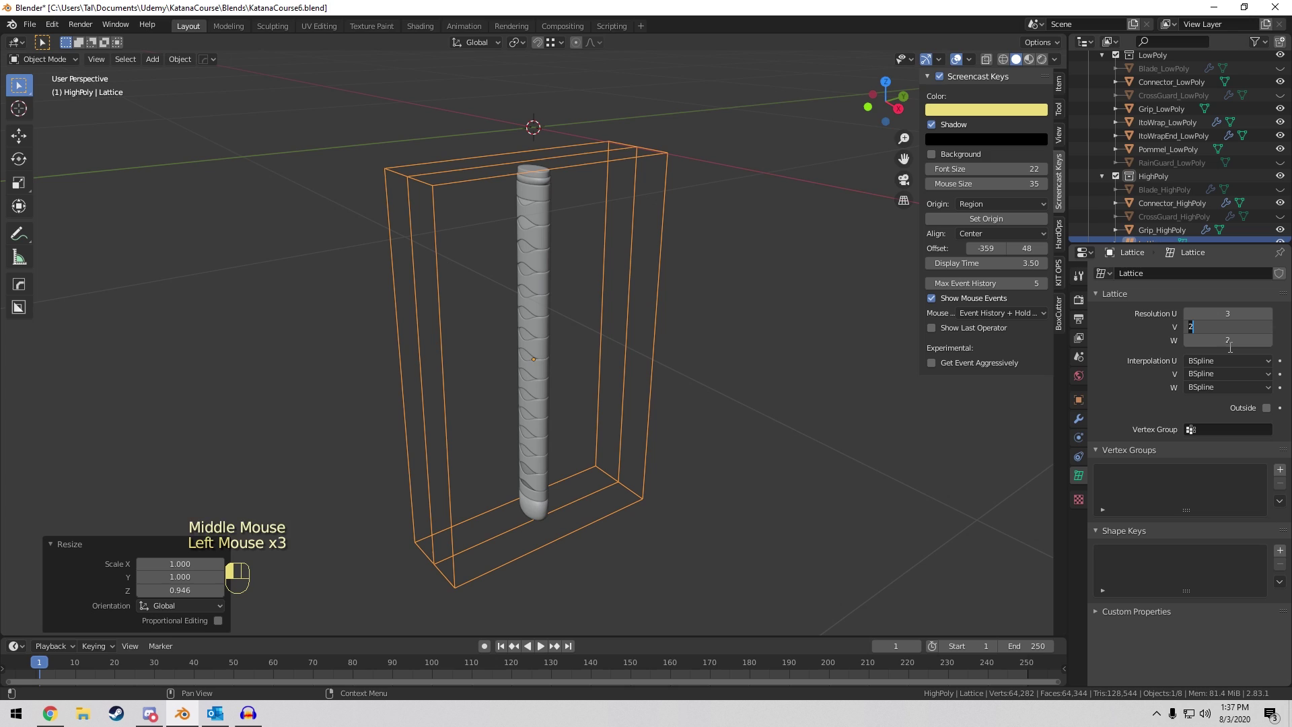
pyautogui.press('Return')
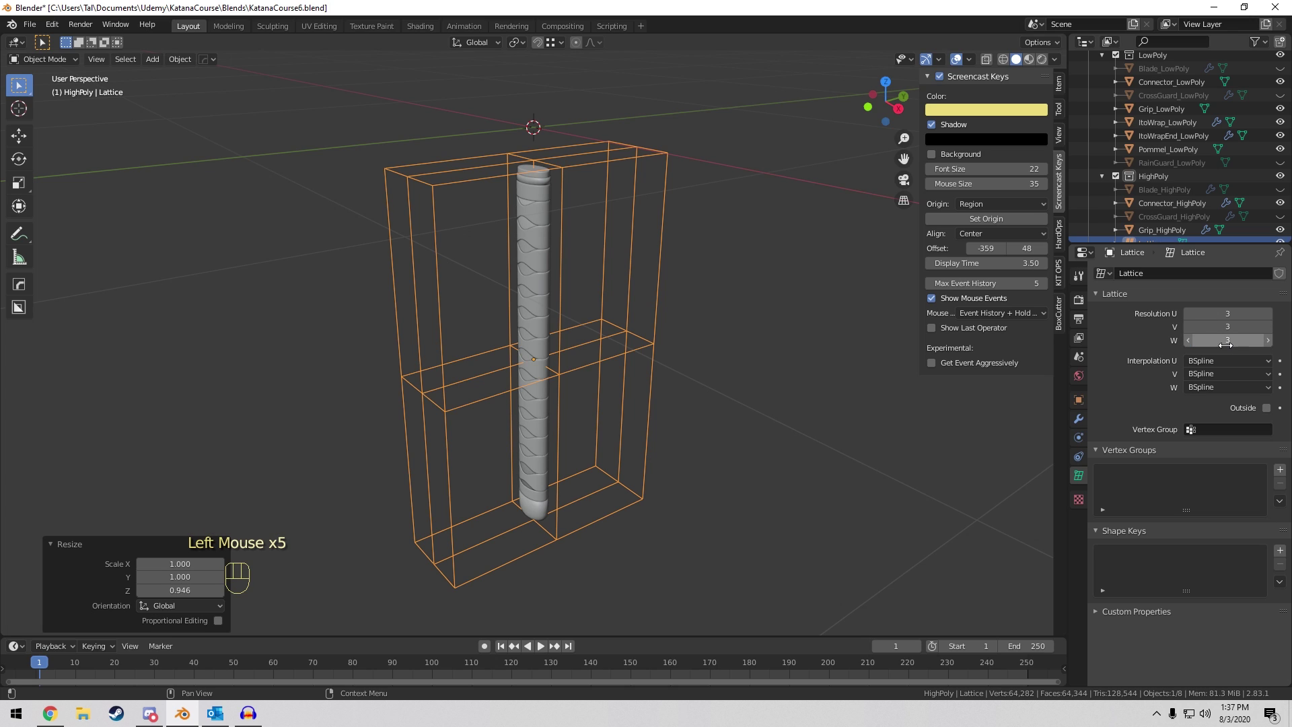
pyautogui.moveTo(1229, 343); pyautogui.dragTo(1270, 339)
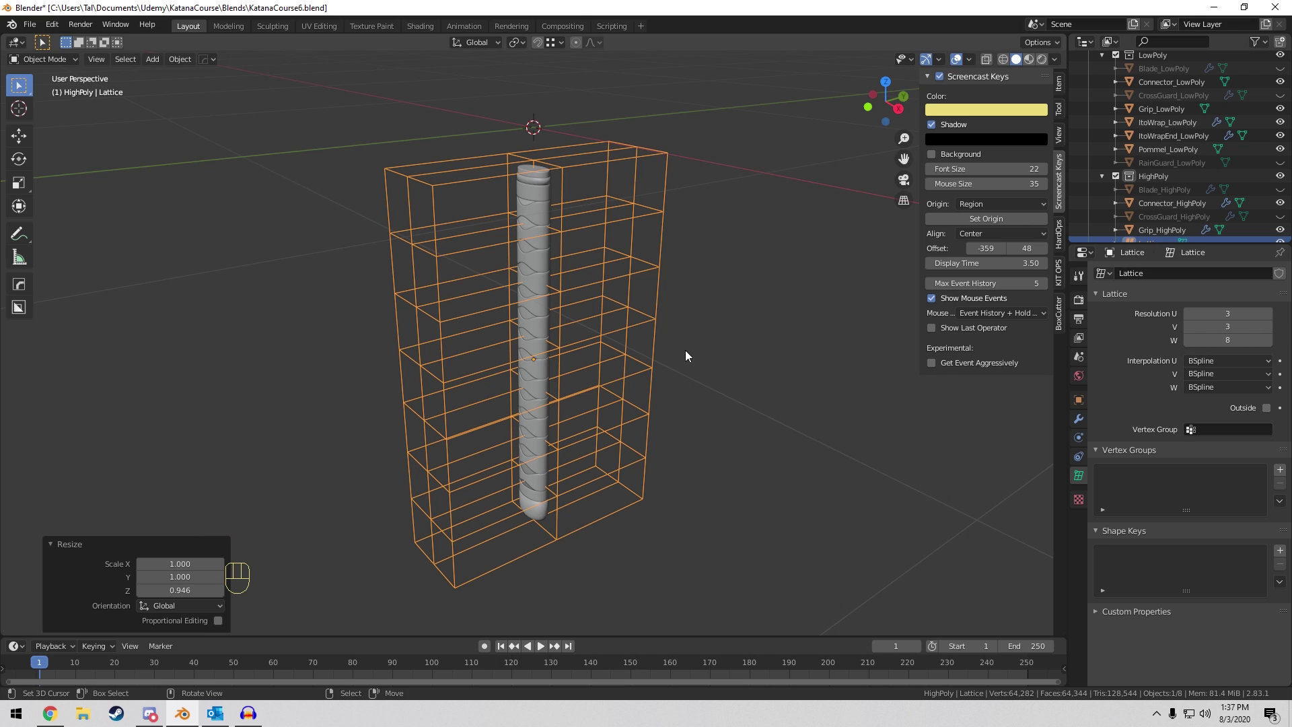
# Parent all visible handle parts to the lattice with Lattice Deform, keeping the lattice as the active object.
pyautogui.moveTo(685, 350); pyautogui.dragTo(744, 314, button='middle')
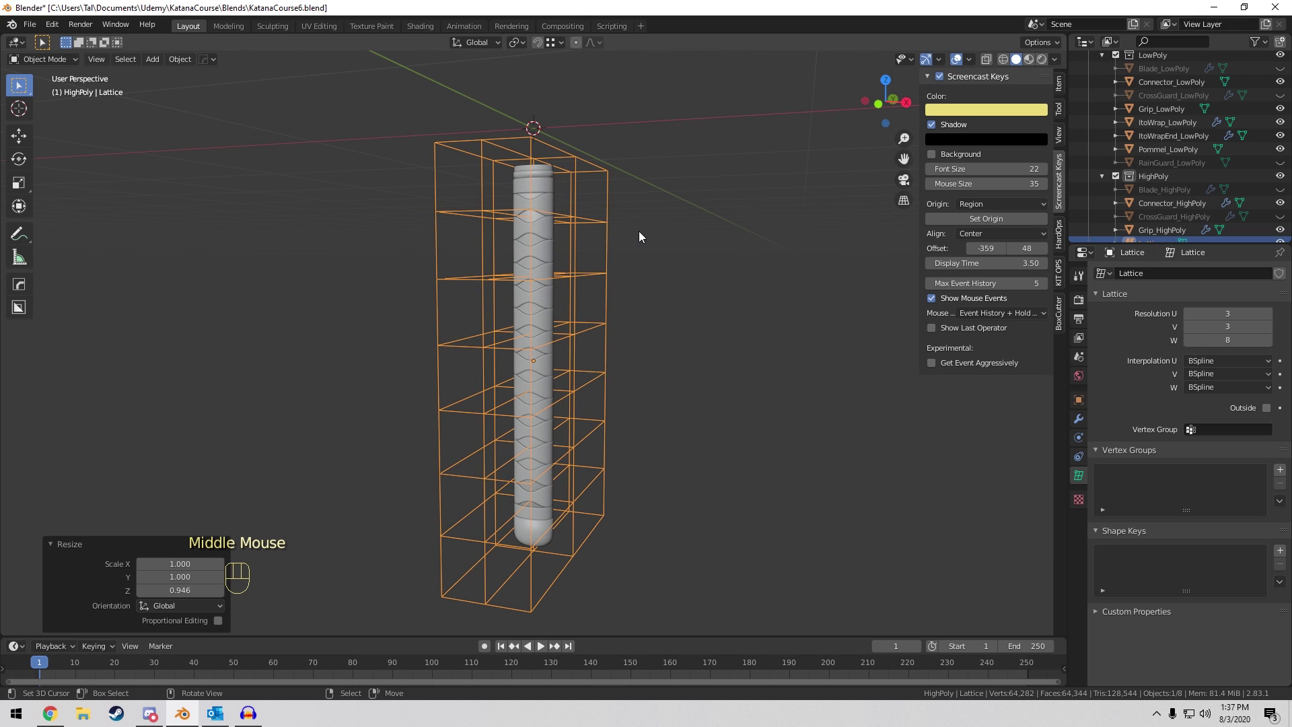
pyautogui.press('a')
pyautogui.press('a')
pyautogui.press('a')
pyautogui.press('b')
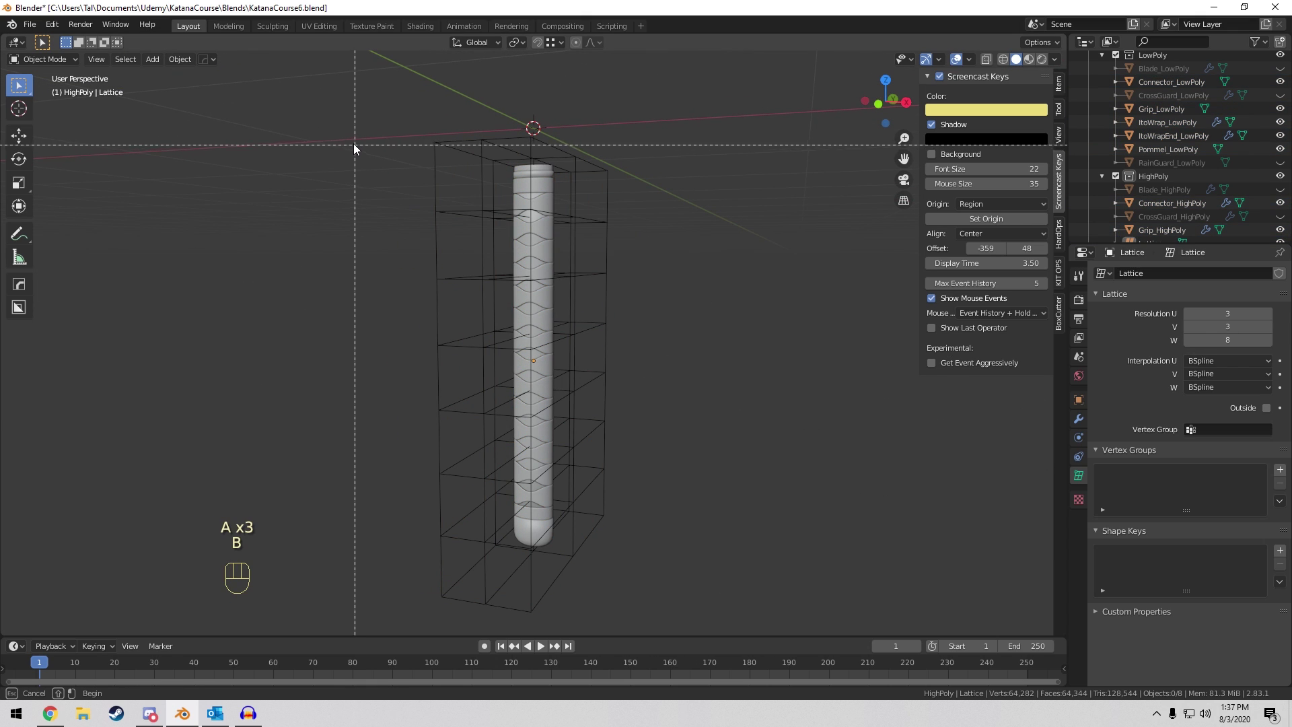
pyautogui.moveTo(341, 135); pyautogui.dragTo(771, 563)
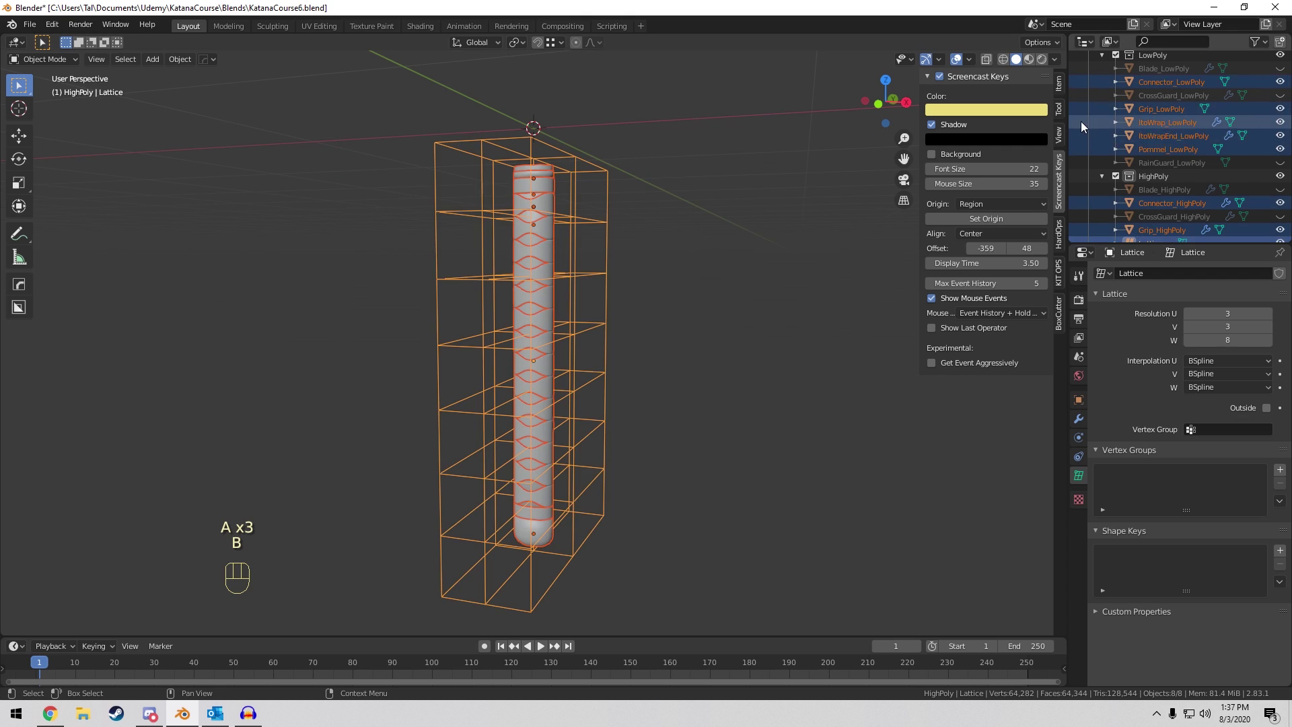
pyautogui.scroll(-6, 1180, 122)
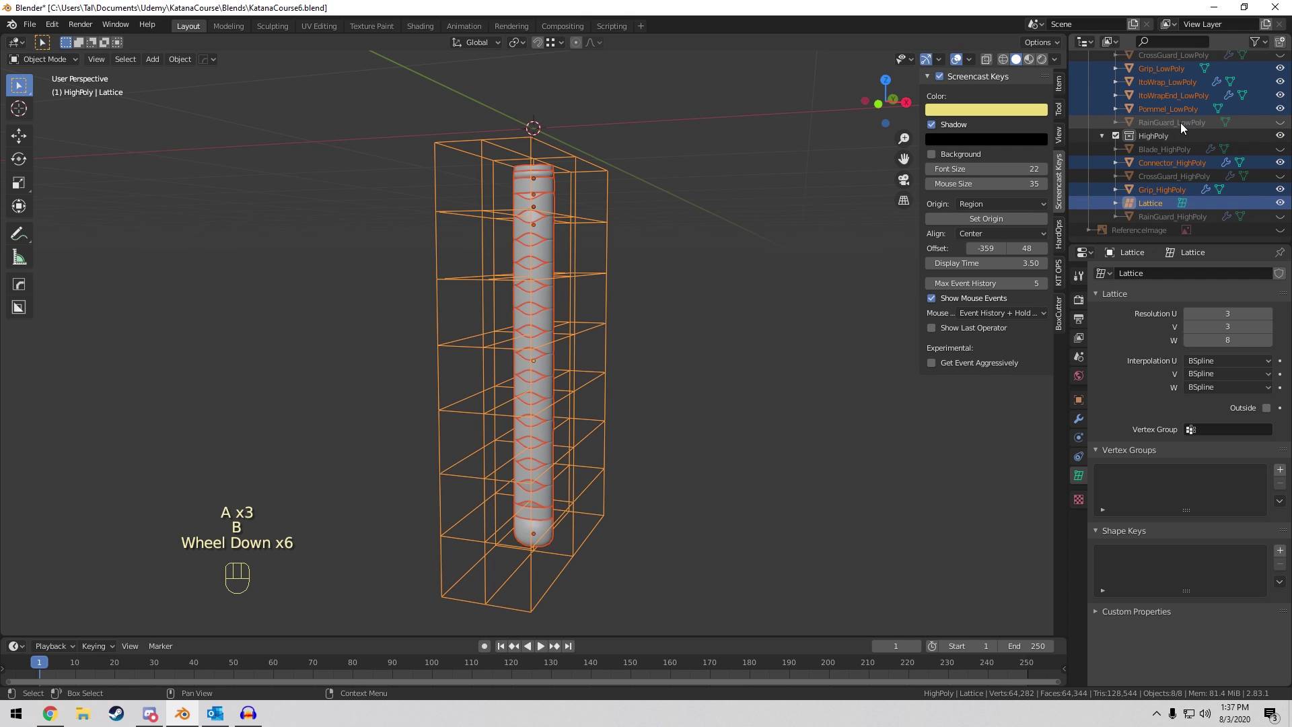
pyautogui.keyDown('shift'); pyautogui.rightClick(575, 193); pyautogui.keyUp('shift')
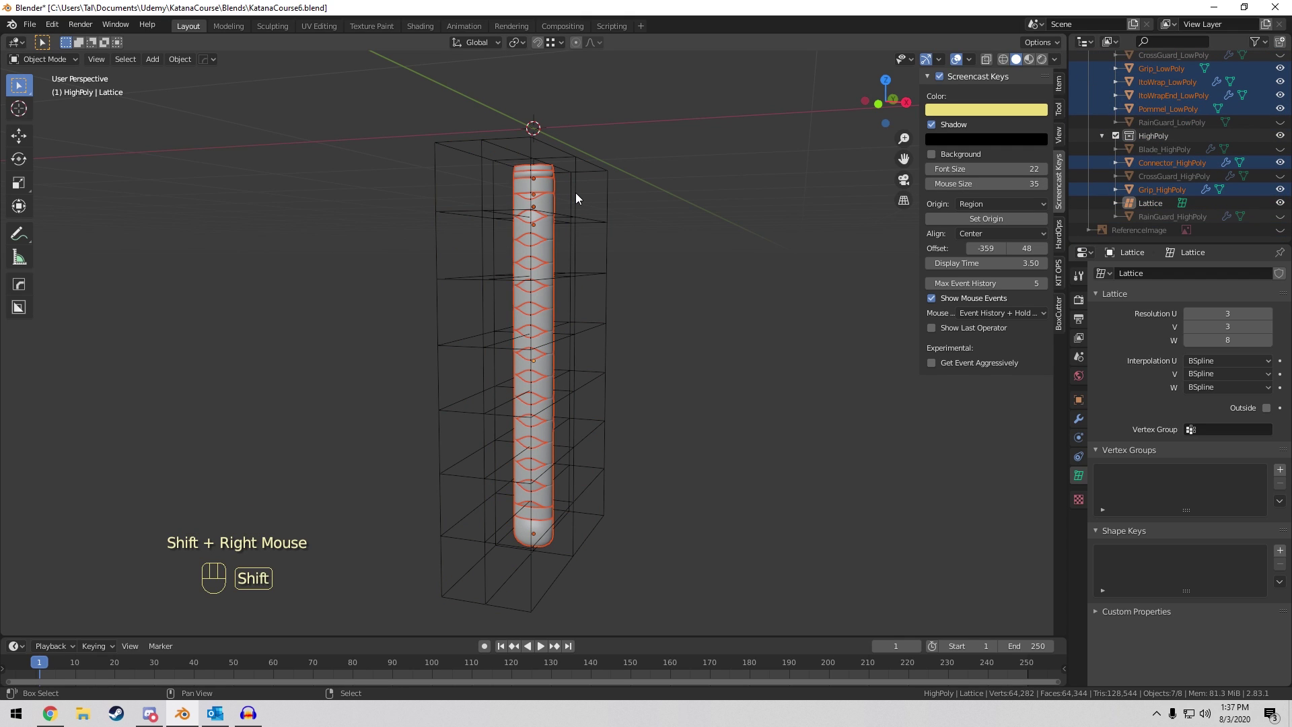
pyautogui.keyDown('shift'); pyautogui.rightClick(575, 193); pyautogui.keyUp('shift')
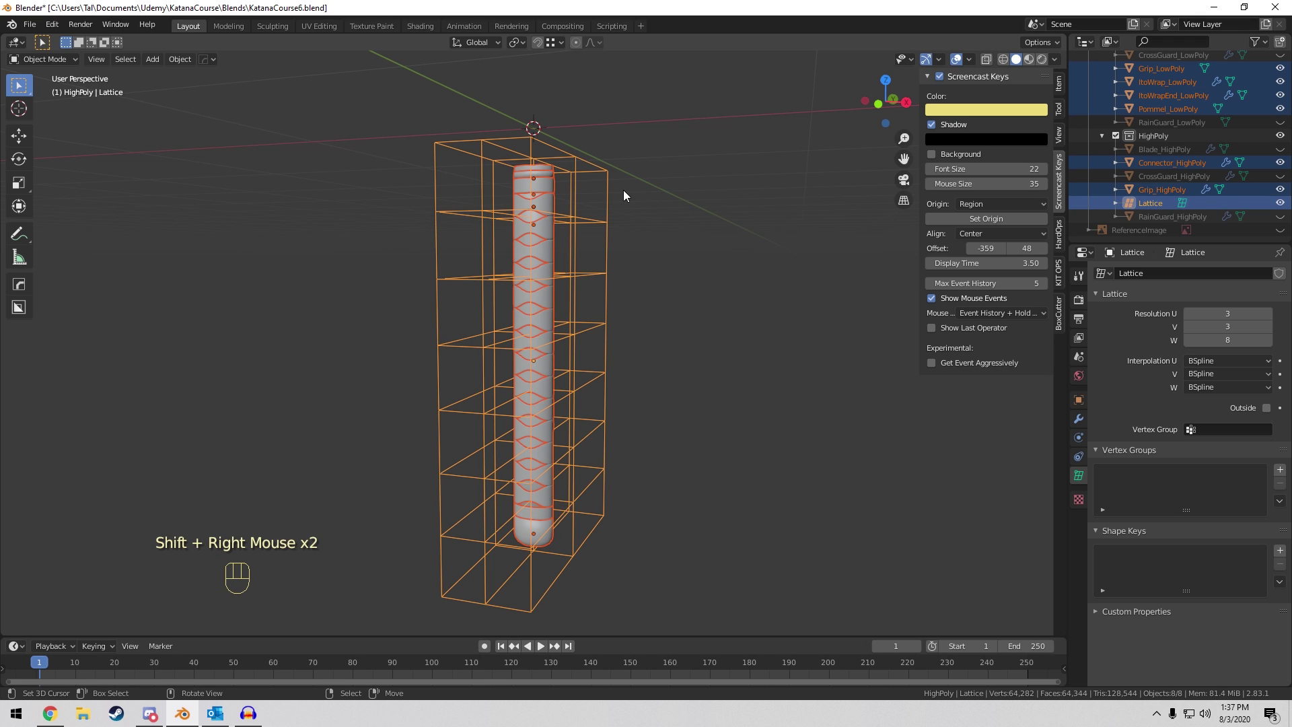
pyautogui.moveTo(623, 190); pyautogui.dragTo(638, 228, button='middle')
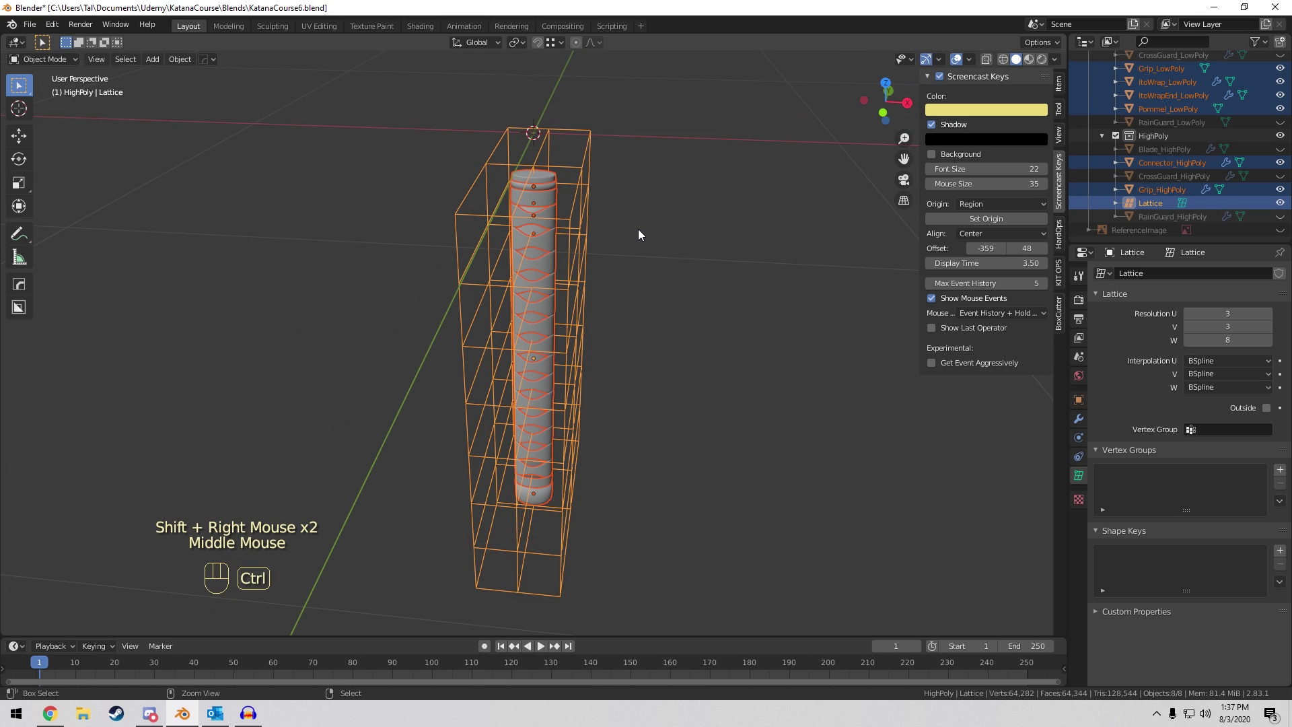
pyautogui.hotkey('ctrl', 'p')
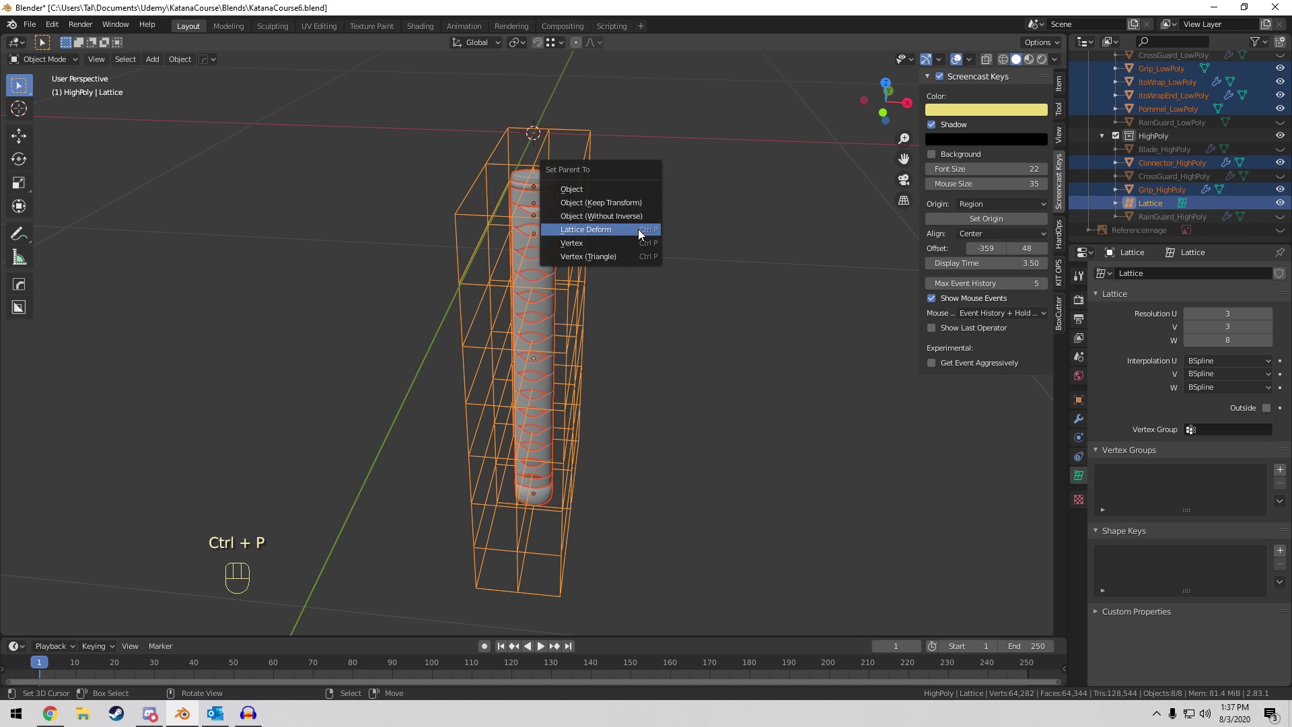
pyautogui.click(638, 229)
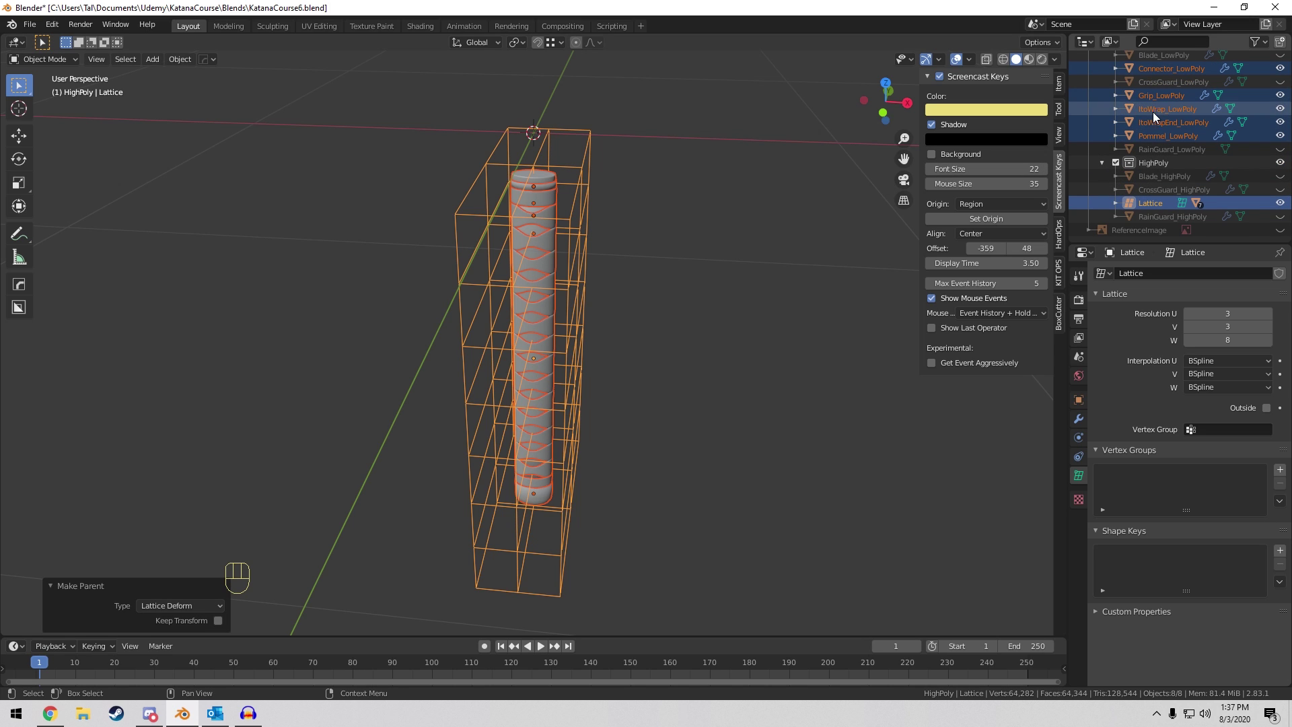
pyautogui.scroll(4, 1158, 117)
pyautogui.scroll(-4, 1137, 201)
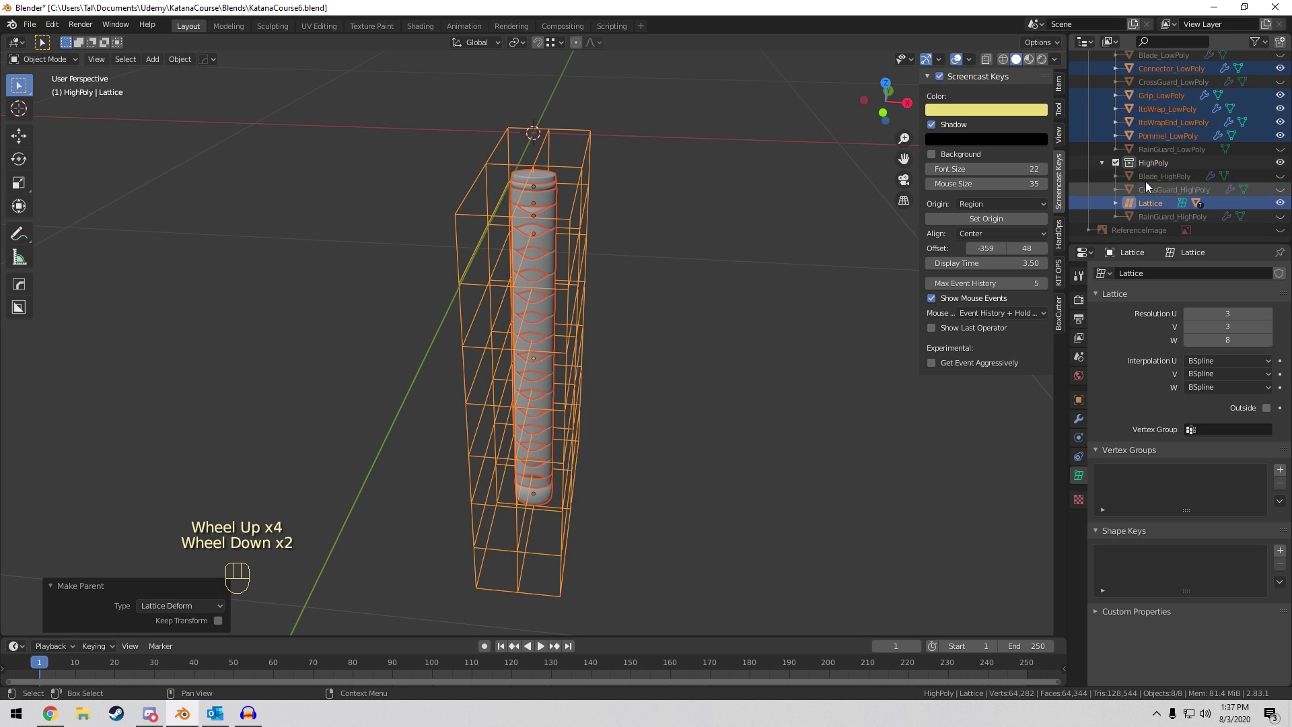
# Put the lattice into Edit Mode in front view with proportional editing enabled, and show the ReferenceImage.
pyautogui.moveTo(766, 357); pyautogui.dragTo(525, 673, button='middle')
pyautogui.rightClick(559, 604)
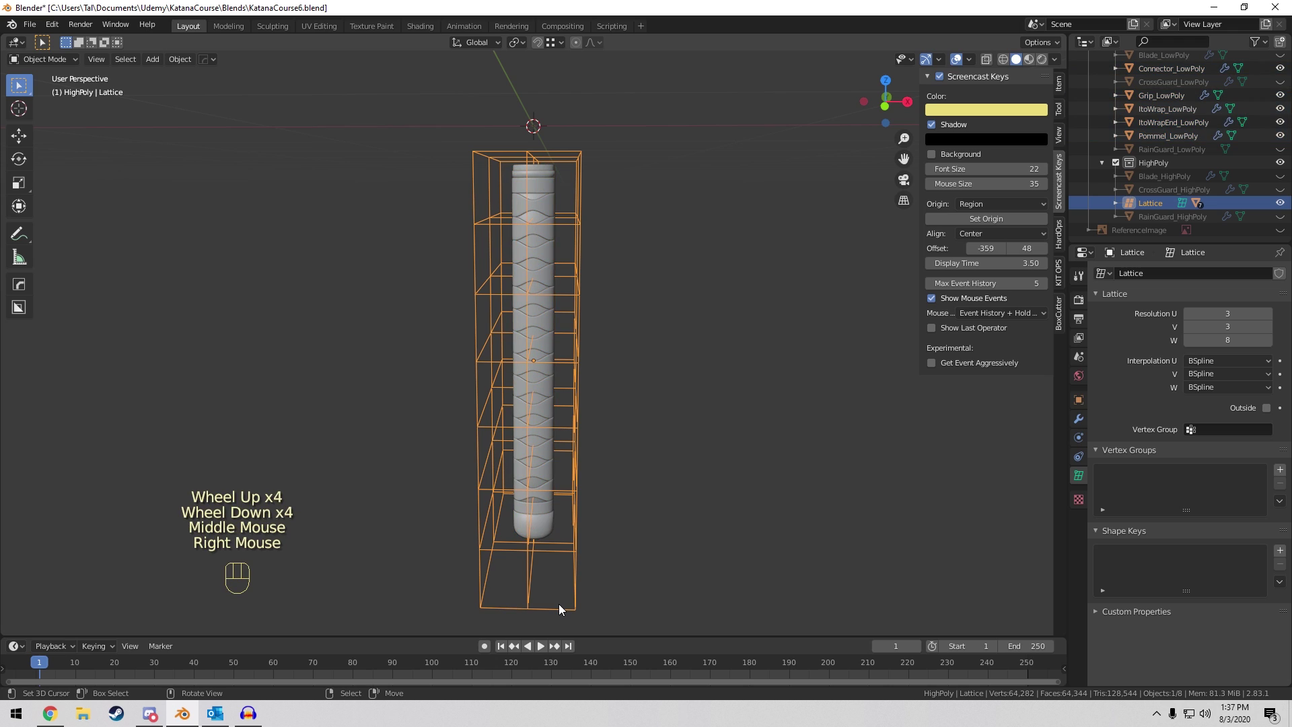
pyautogui.press('KP_1')
pyautogui.press('Tab')
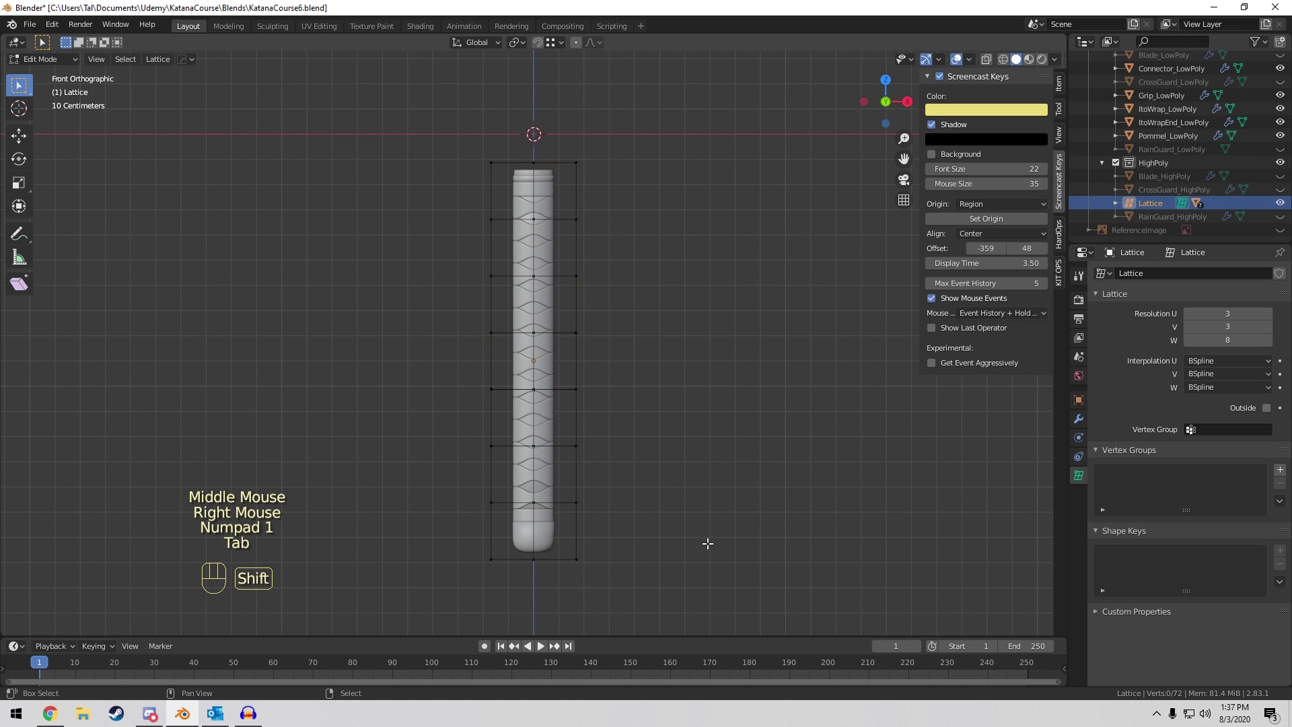
pyautogui.keyDown('shift'); pyautogui.moveTo(707, 542); pyautogui.dragTo(493, 463, button='middle'); pyautogui.keyUp('shift')
pyautogui.click(577, 42)
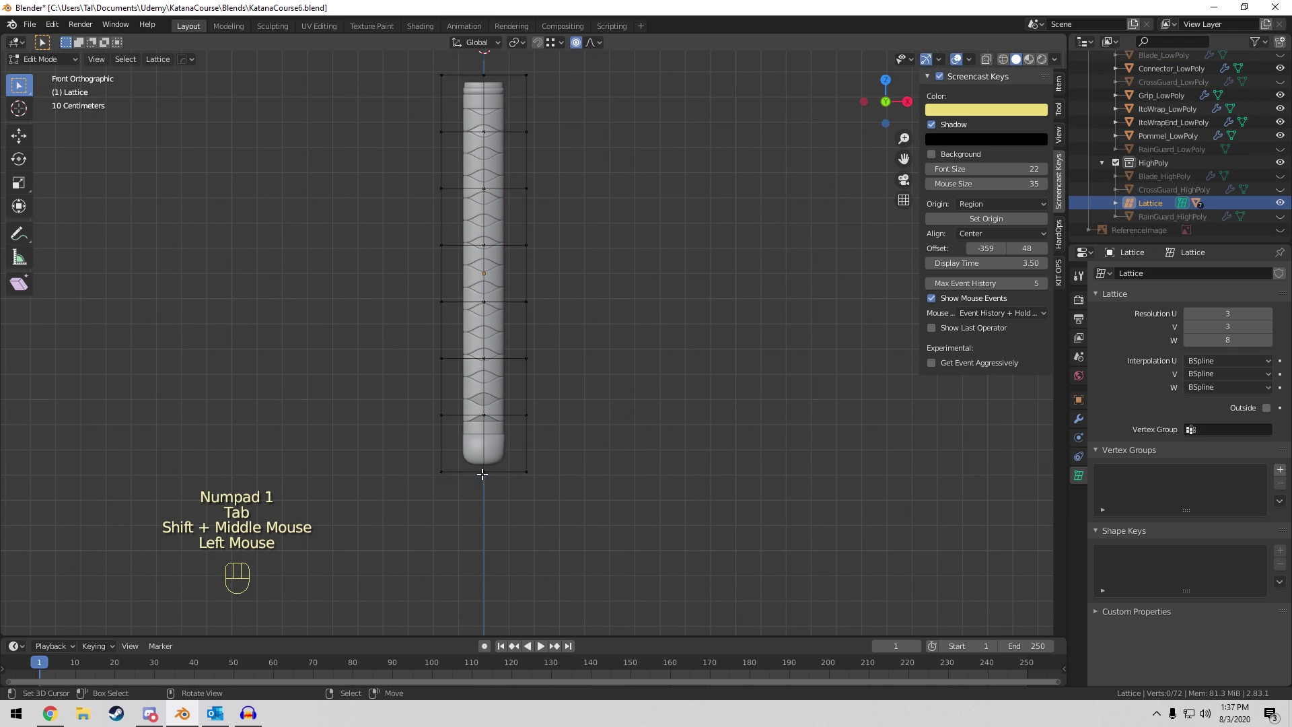
pyautogui.click(1280, 230)
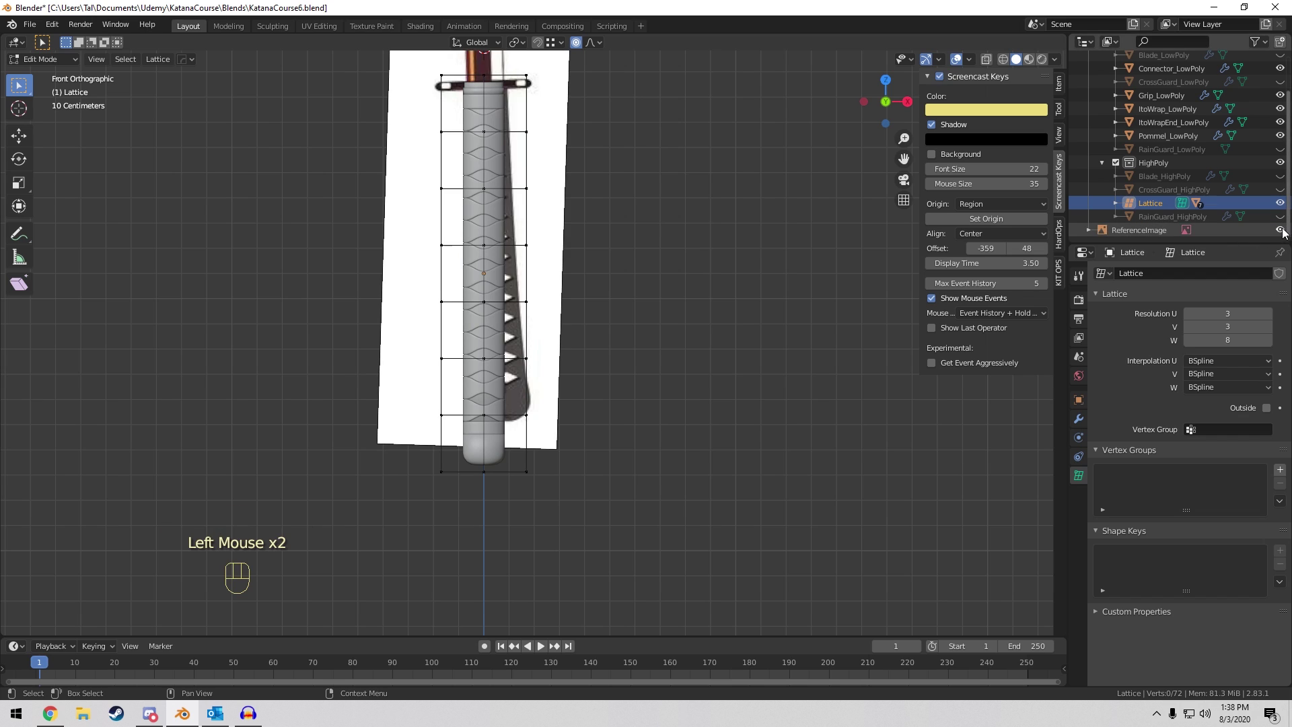
# Move the lattice's bottom row of points about 0.104 m along X with a proportional size of about 1.61.
pyautogui.keyDown('shift'); pyautogui.moveTo(515, 357); pyautogui.dragTo(519, 391, button='middle'); pyautogui.keyUp('shift')
pyautogui.press('a')
pyautogui.press('a')
pyautogui.press('a')
pyautogui.press('c')
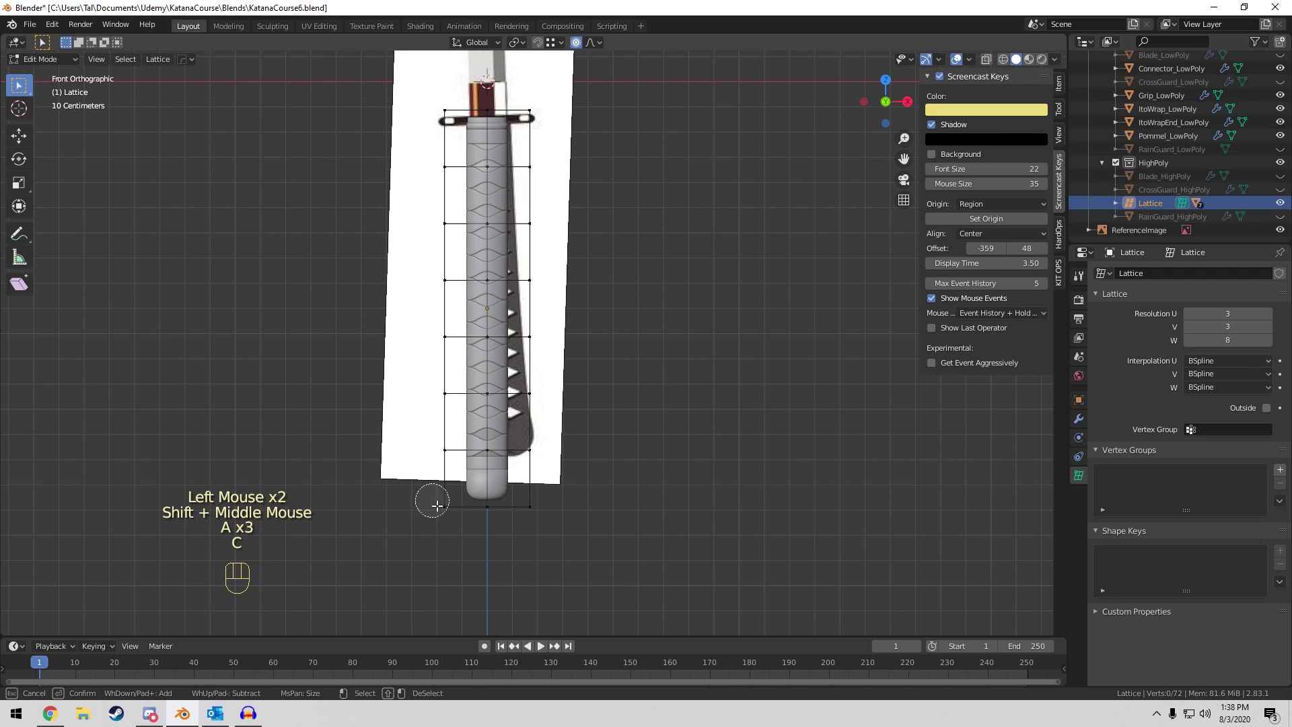
pyautogui.rightClick(561, 504)
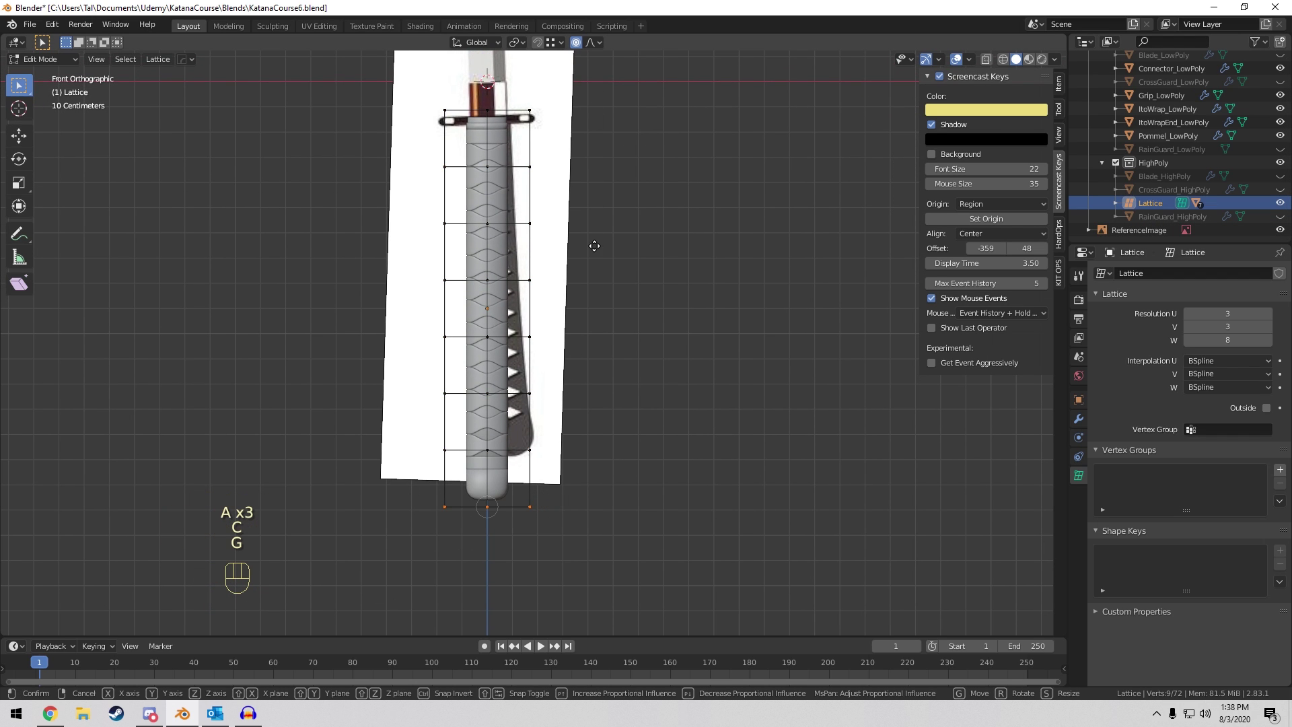
pyautogui.press('g')
pyautogui.press('x')
pyautogui.scroll(-20, 606, 244)
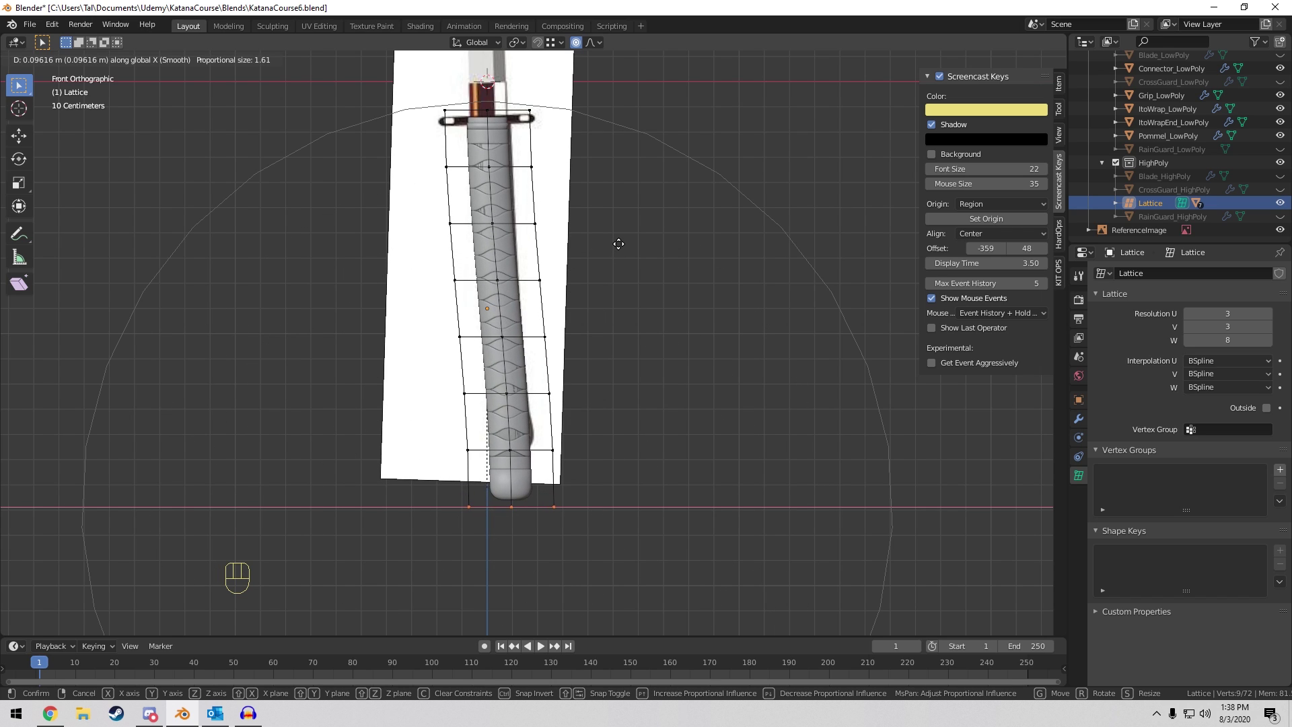
pyautogui.click(620, 244)
# Rotate the lattice's bottom points by about -6.1° and shift them about 0.035 m further along X.
pyautogui.press('r')
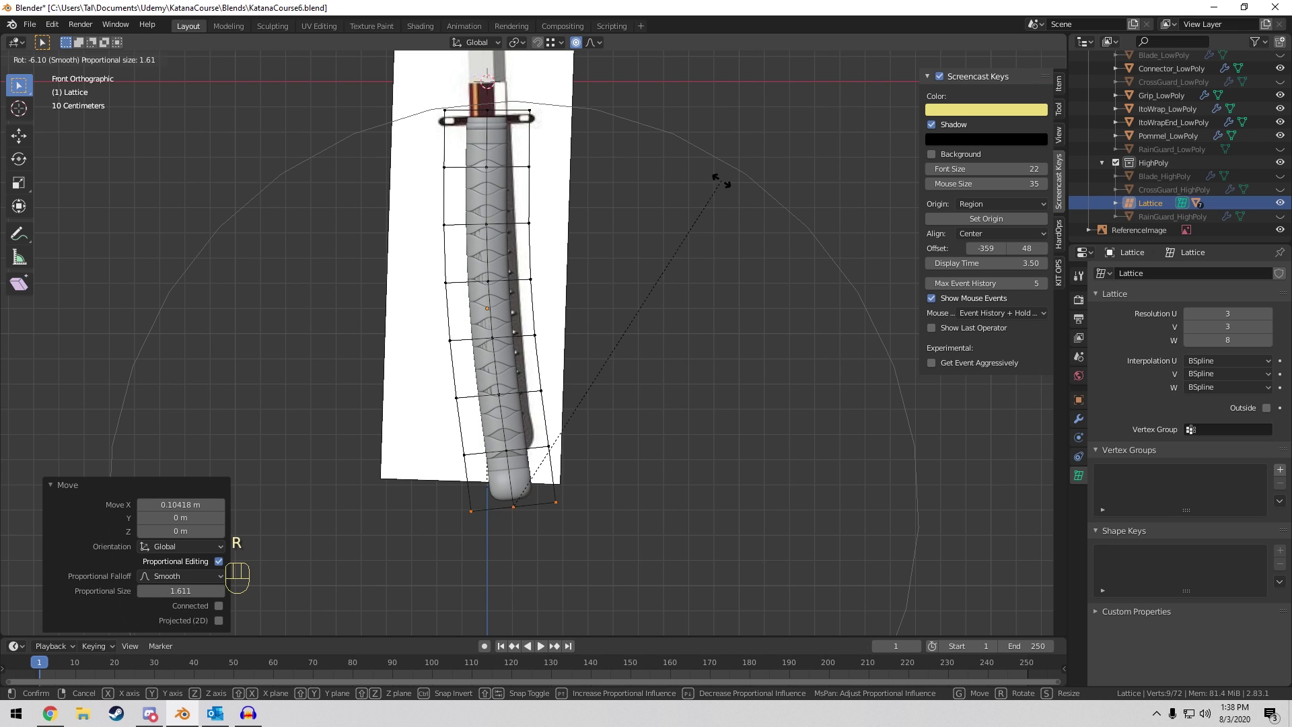
pyautogui.click(735, 184)
pyautogui.press('g')
pyautogui.press('x')
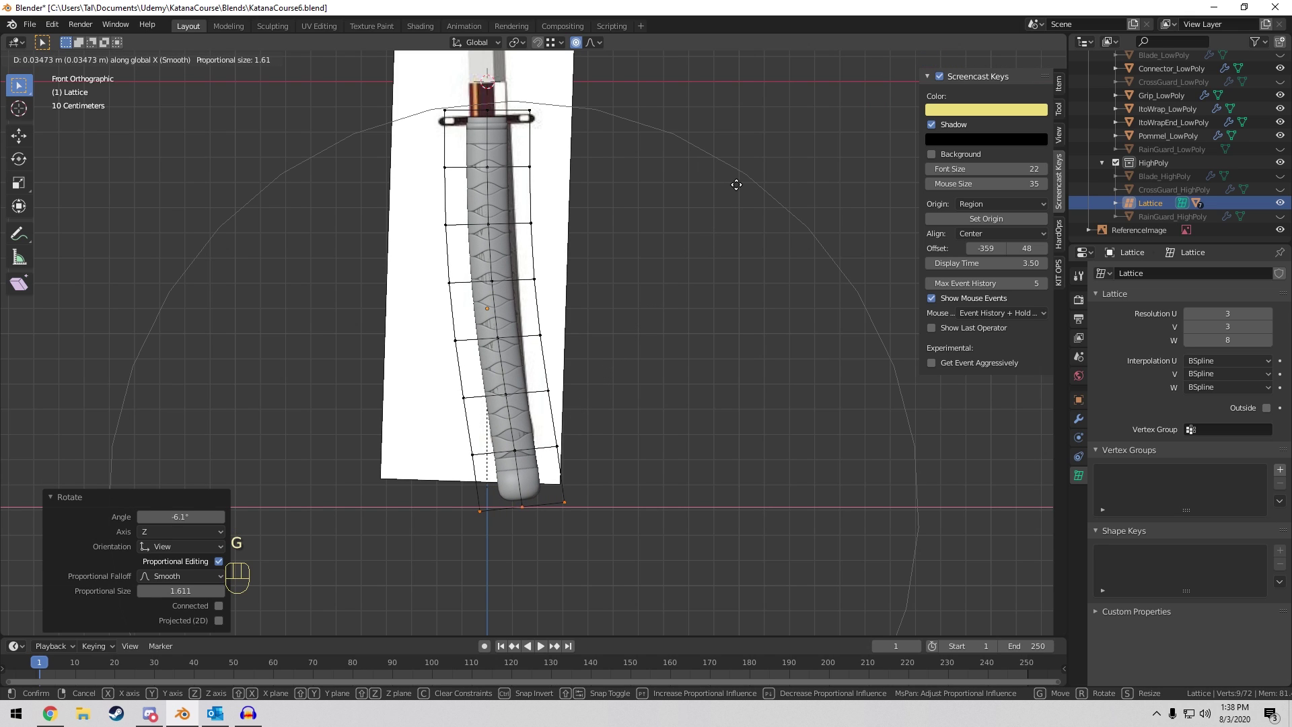
pyautogui.click(736, 184)
# Leave lattice editing and hide the lattice to inspect the bent handle wrap up close.
pyautogui.moveTo(733, 184); pyautogui.dragTo(658, 235, button='middle')
pyautogui.press('Tab')
pyautogui.press('h')
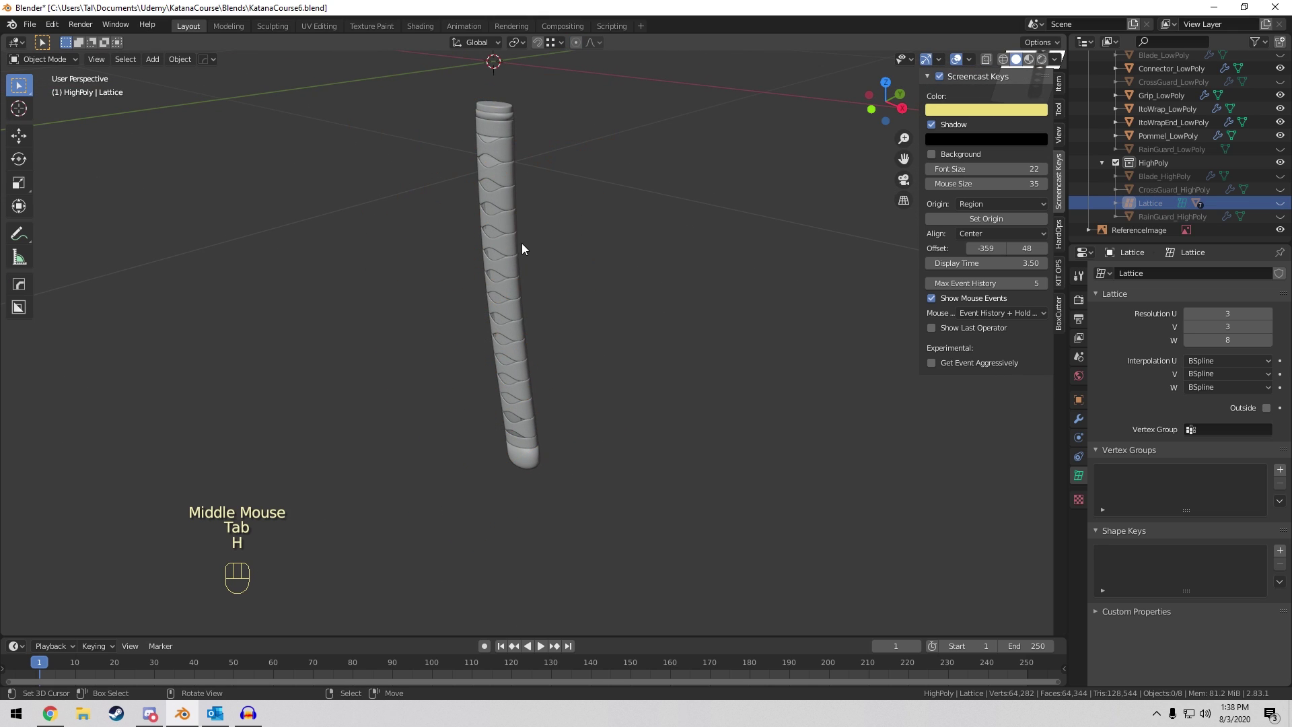
pyautogui.moveTo(522, 244); pyautogui.dragTo(673, 202, button='middle')
pyautogui.scroll(6, 602, 189)
pyautogui.scroll(2, 1164, 170)
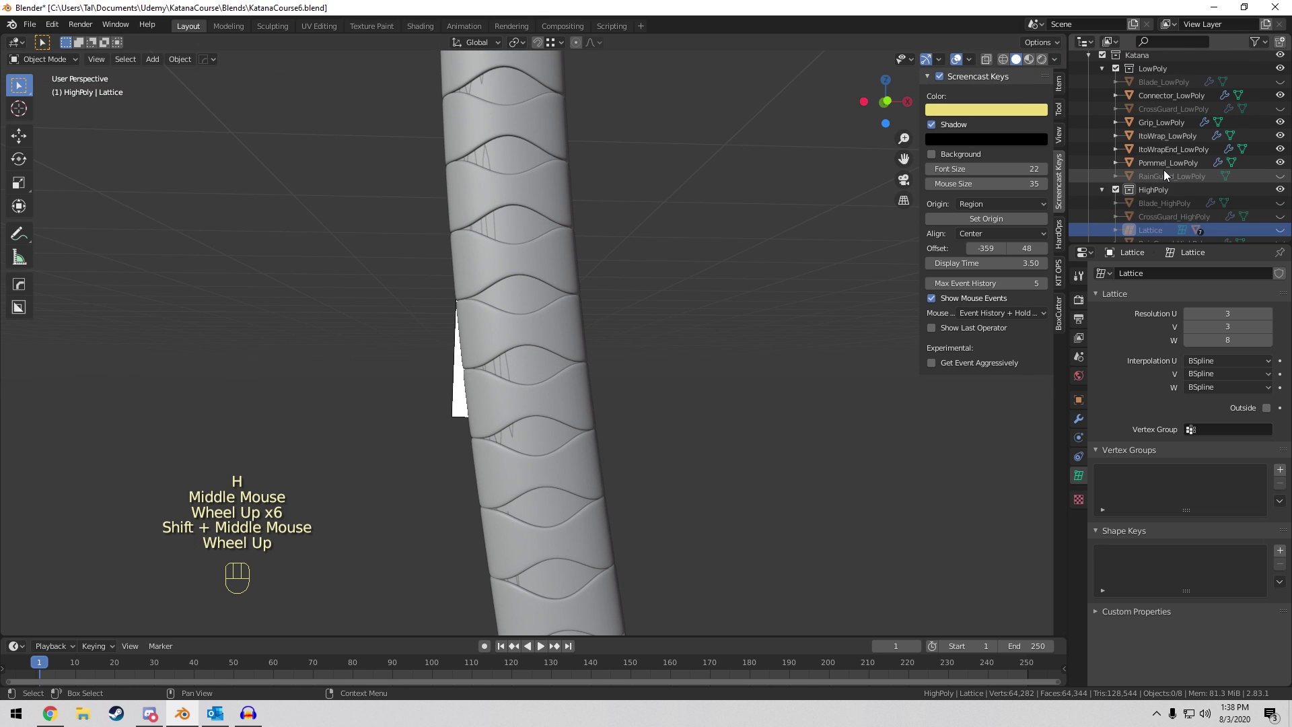
# Expand the lattice's children in the HighPoly collection and hide Grip_HighPoly and Connector_HighPoly.
pyautogui.scroll(-3, 1231, 165)
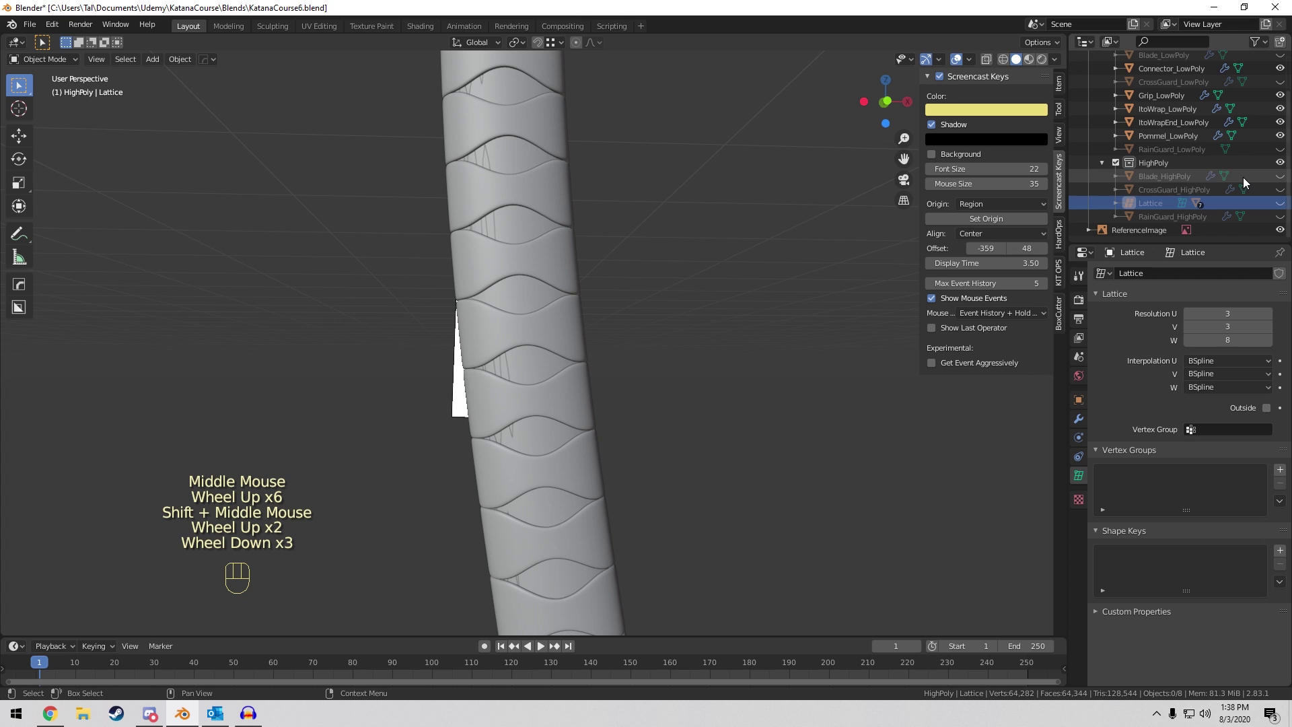
pyautogui.click(1114, 203)
pyautogui.scroll(-4, 1237, 214)
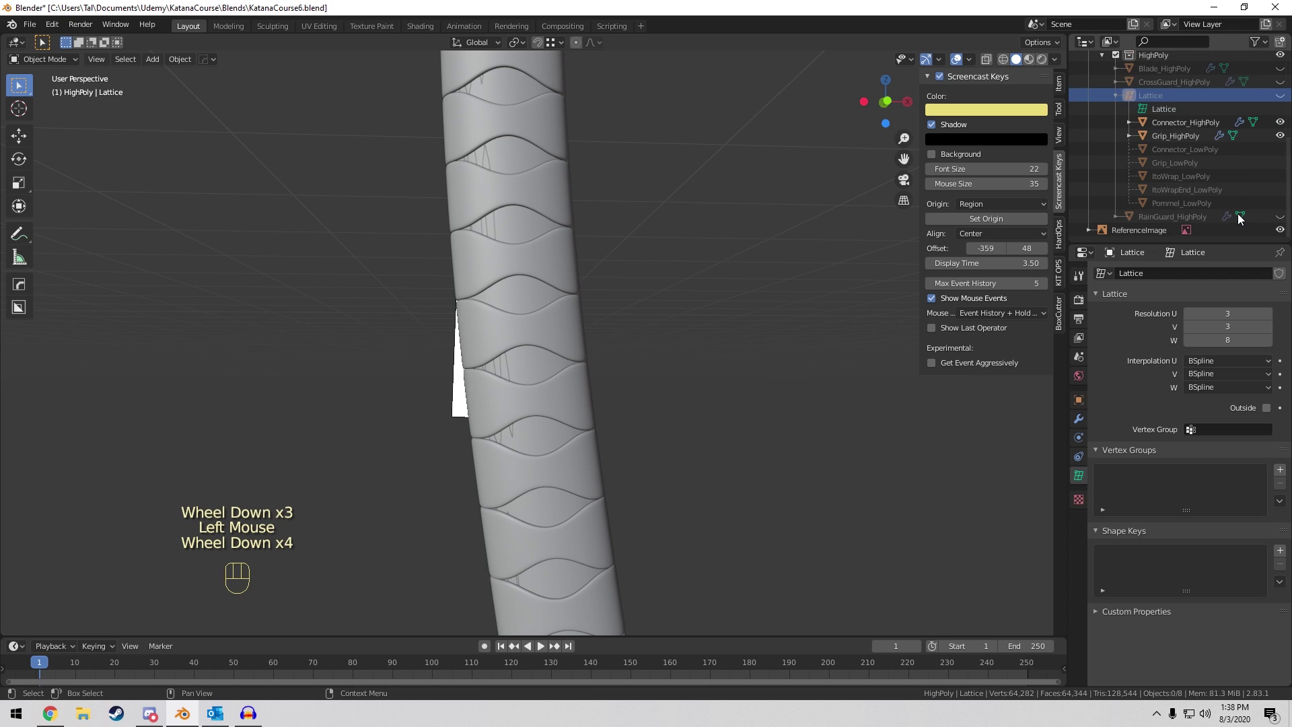
pyautogui.scroll(6, 1238, 213)
pyautogui.scroll(-5, 1241, 179)
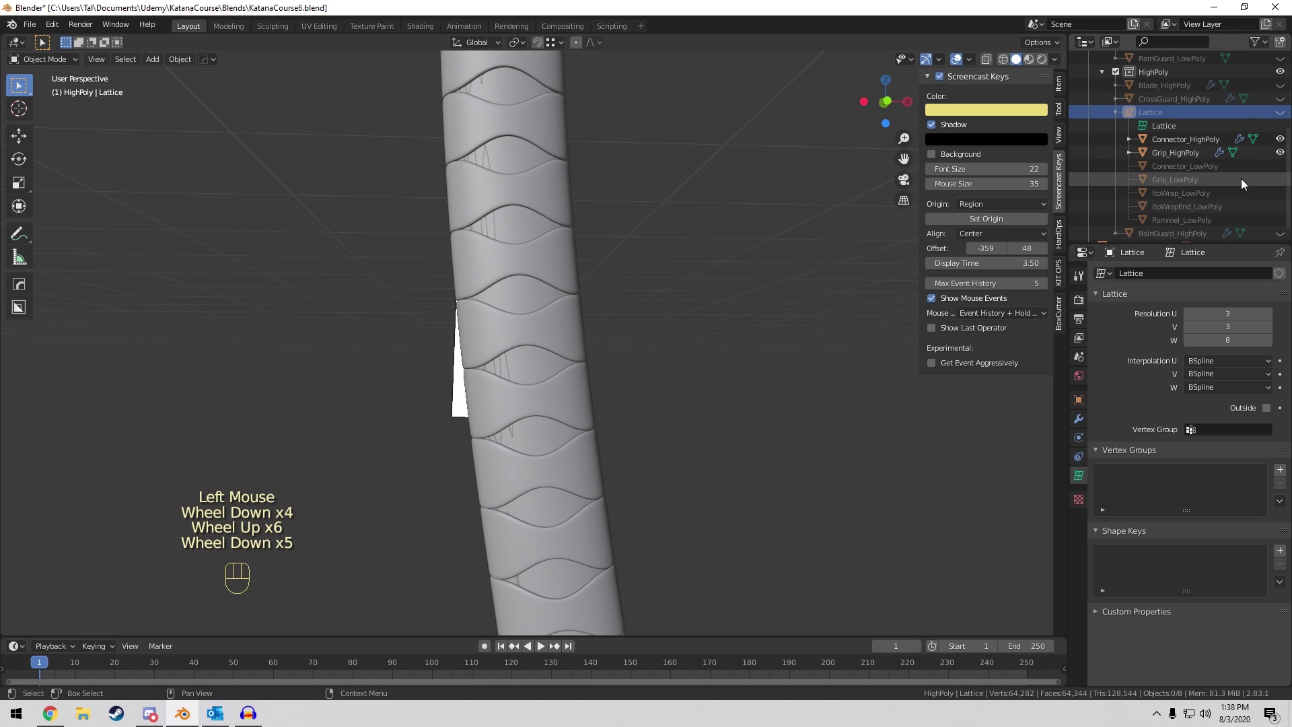
pyautogui.click(1279, 153)
pyautogui.click(1279, 140)
# Examine the curved low-poly handle from several angles and distances for flaws in the wrap.
pyautogui.moveTo(515, 192); pyautogui.dragTo(452, 230, button='middle')
pyautogui.scroll(-5, 464, 225)
pyautogui.moveTo(563, 168); pyautogui.dragTo(585, 192, button='middle')
pyautogui.scroll(5, 1248, 116)
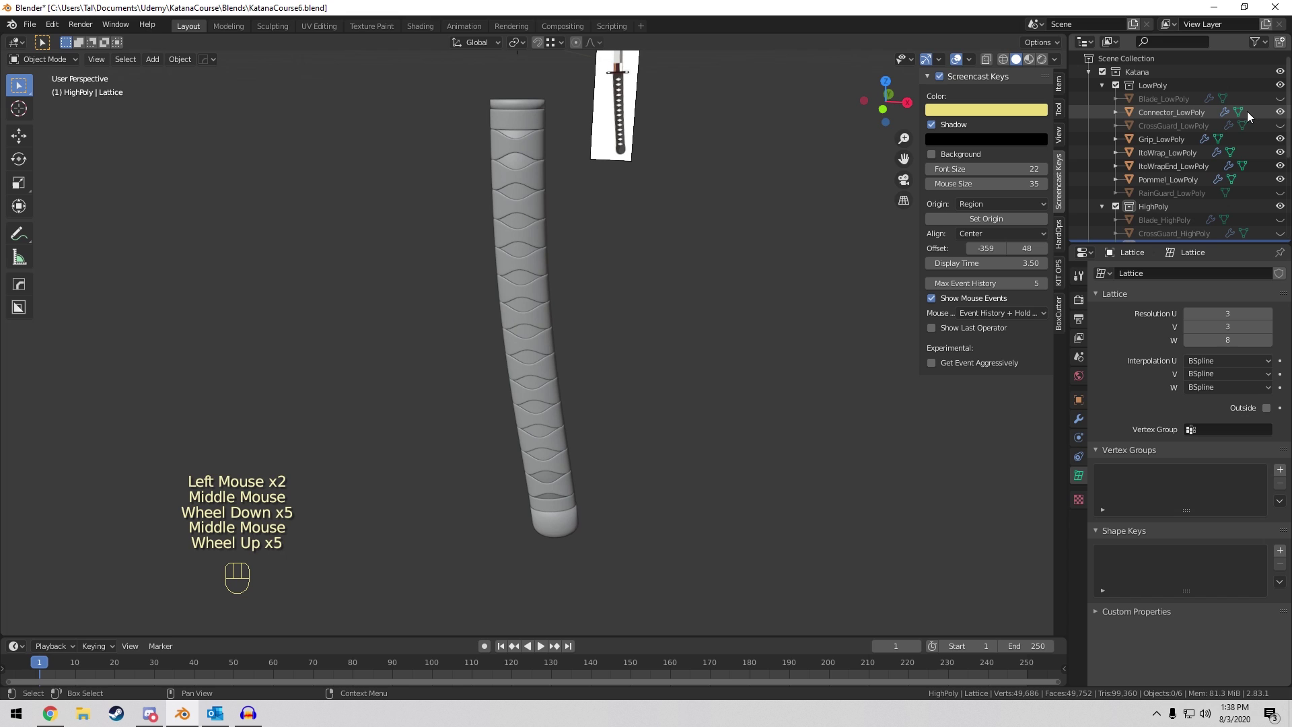
pyautogui.scroll(2, 1248, 117)
pyautogui.keyDown('shift'); pyautogui.moveTo(740, 168); pyautogui.dragTo(724, 249, button='middle'); pyautogui.keyUp('shift')
pyautogui.scroll(-5, 1194, 149)
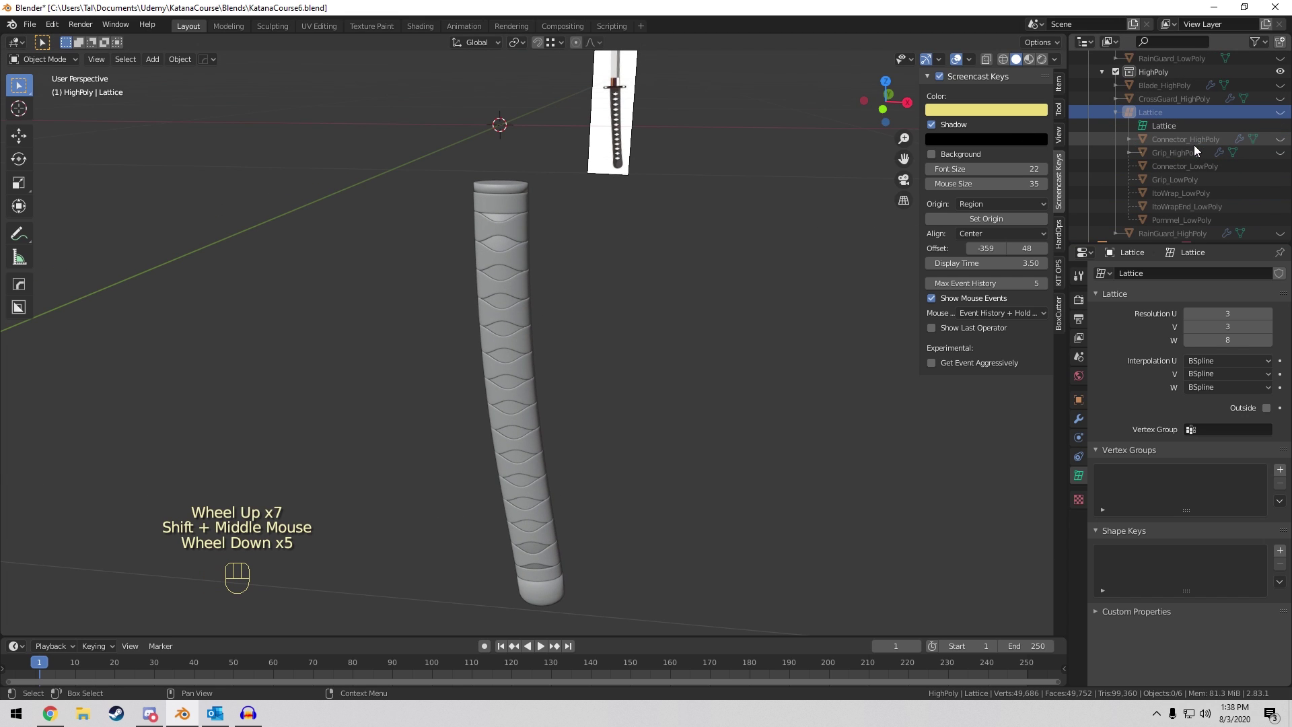
pyautogui.scroll(3, 530, 228)
pyautogui.moveTo(538, 226); pyautogui.dragTo(685, 202, button='middle')
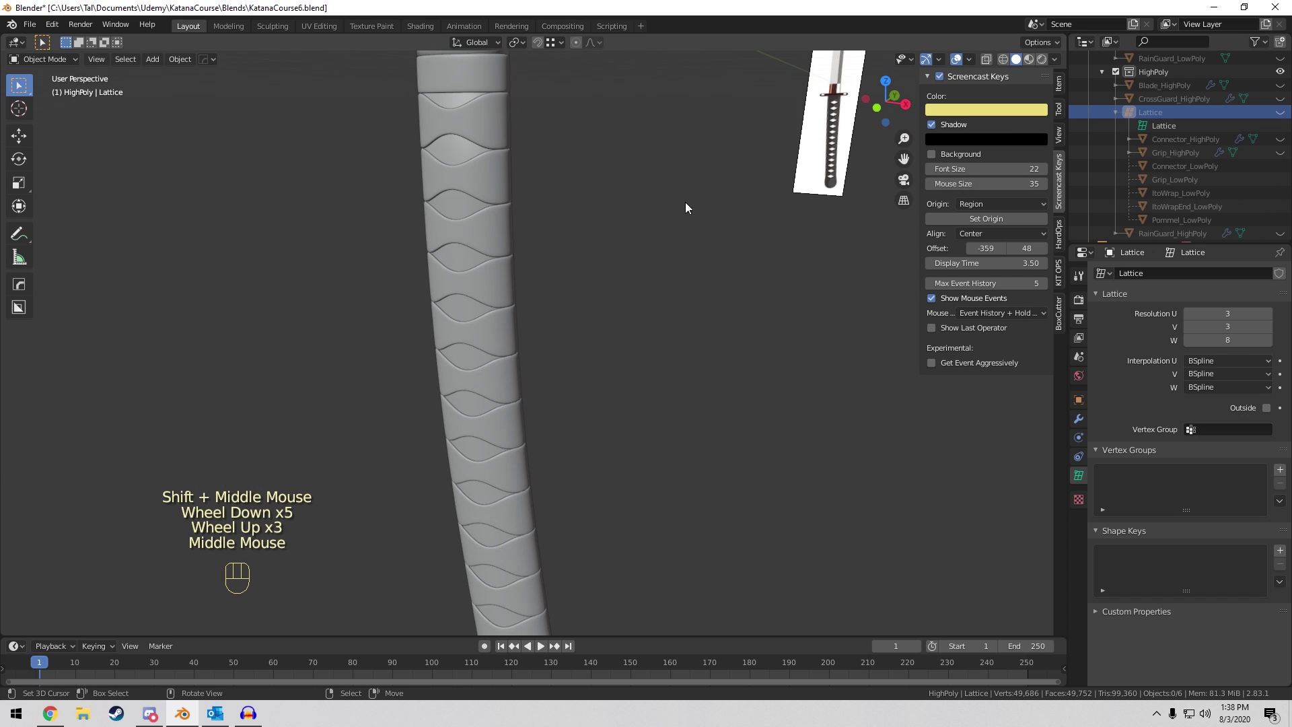
pyautogui.scroll(9, 1194, 129)
pyautogui.moveTo(605, 202); pyautogui.dragTo(767, 319, button='middle')
pyautogui.scroll(-4, 346, 257)
pyautogui.keyDown('shift'); pyautogui.scroll(1, 662, 291); pyautogui.keyUp('shift')
pyautogui.moveTo(767, 319); pyautogui.dragTo(765, 324, button='middle')
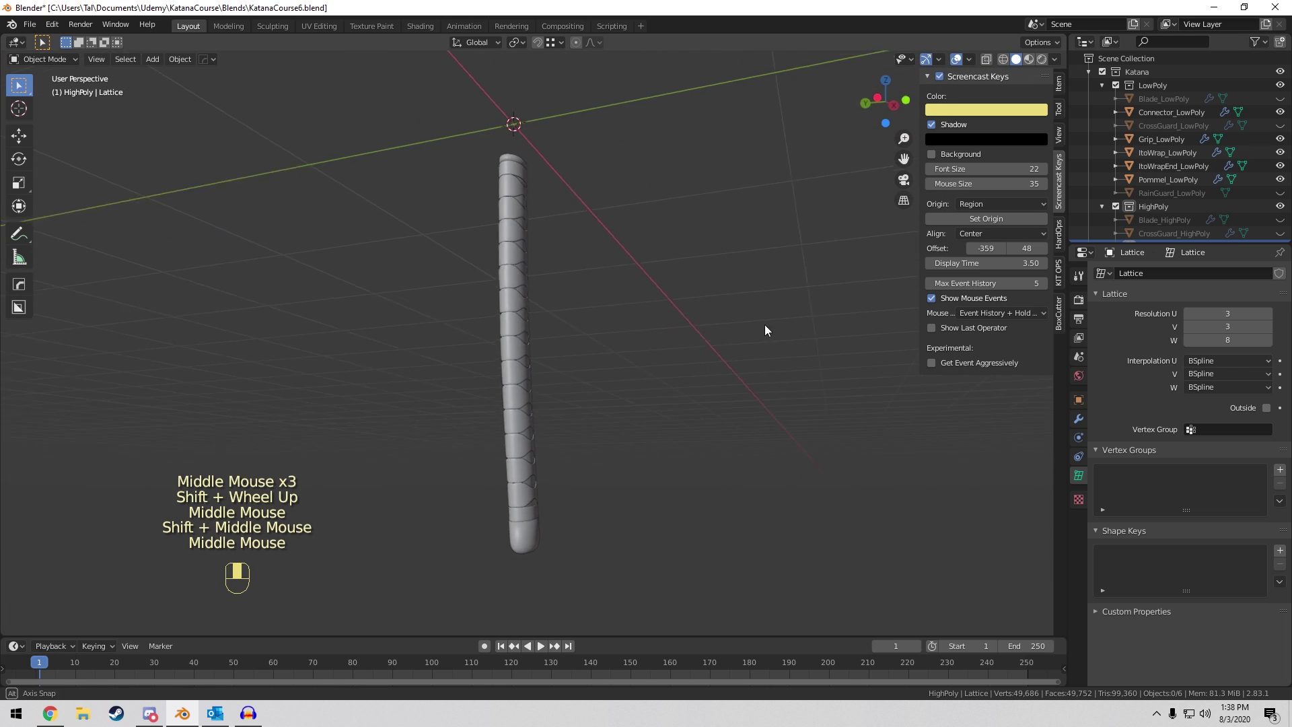
# Show the lattice again and view it from the front against the reference image.
pyautogui.scroll(-5, 1173, 166)
pyautogui.click(1277, 112)
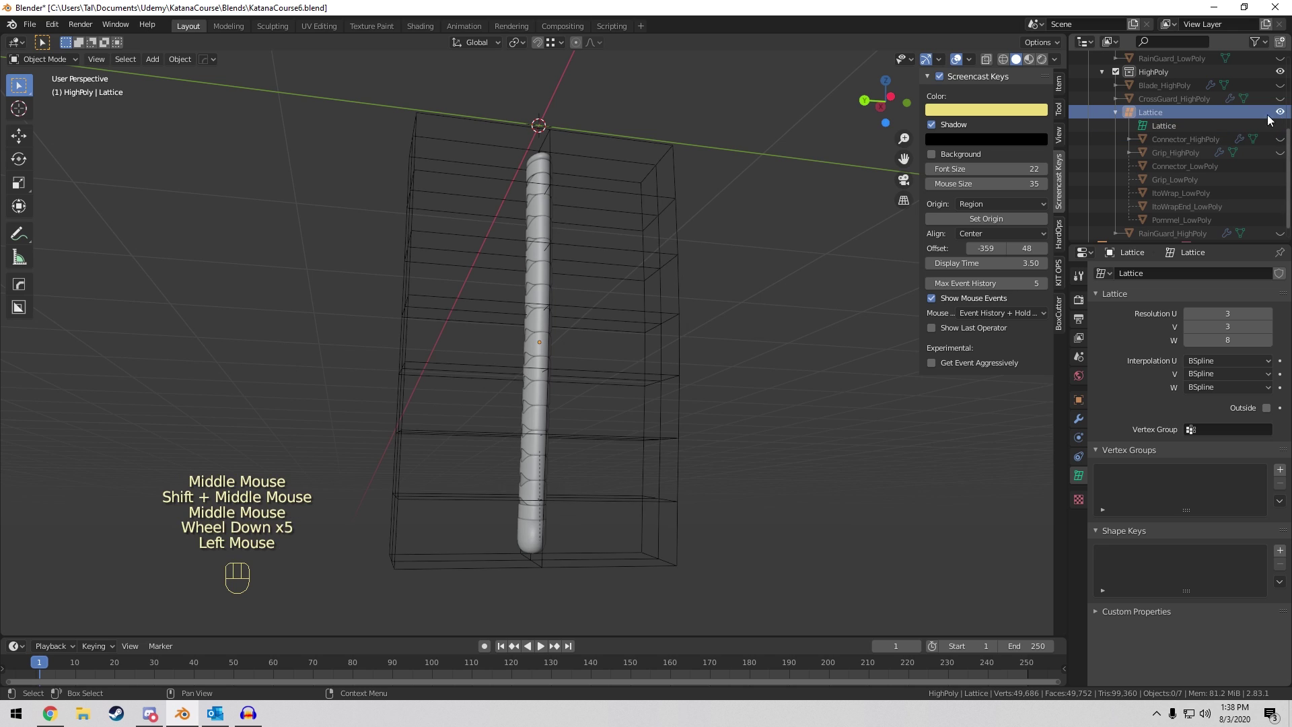
pyautogui.moveTo(444, 377); pyautogui.dragTo(500, 361, button='middle')
pyautogui.press('KP_1')
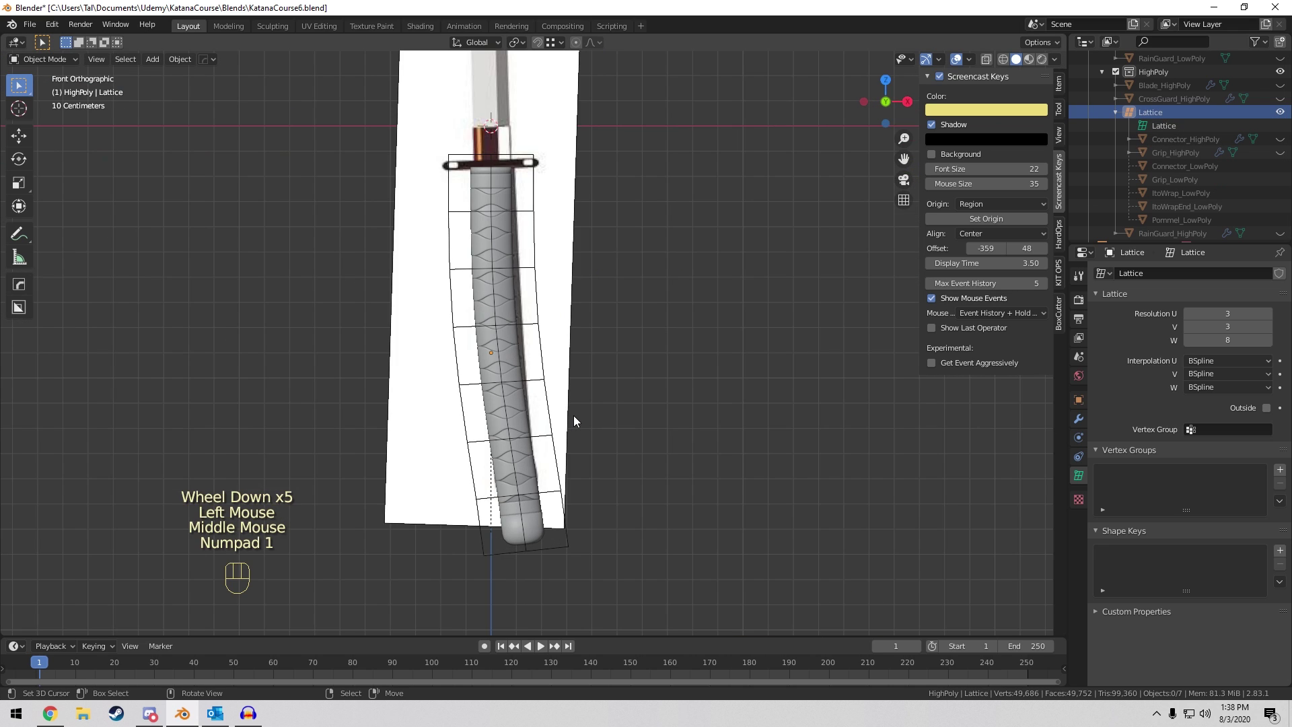
# Rotate the lattice's bottom row of points about -5° in front view with smooth proportional editing, and shift it about 0.016 m along X.
pyautogui.press('1')
pyautogui.rightClick(535, 546)
pyautogui.press('1')
pyautogui.press('Tab')
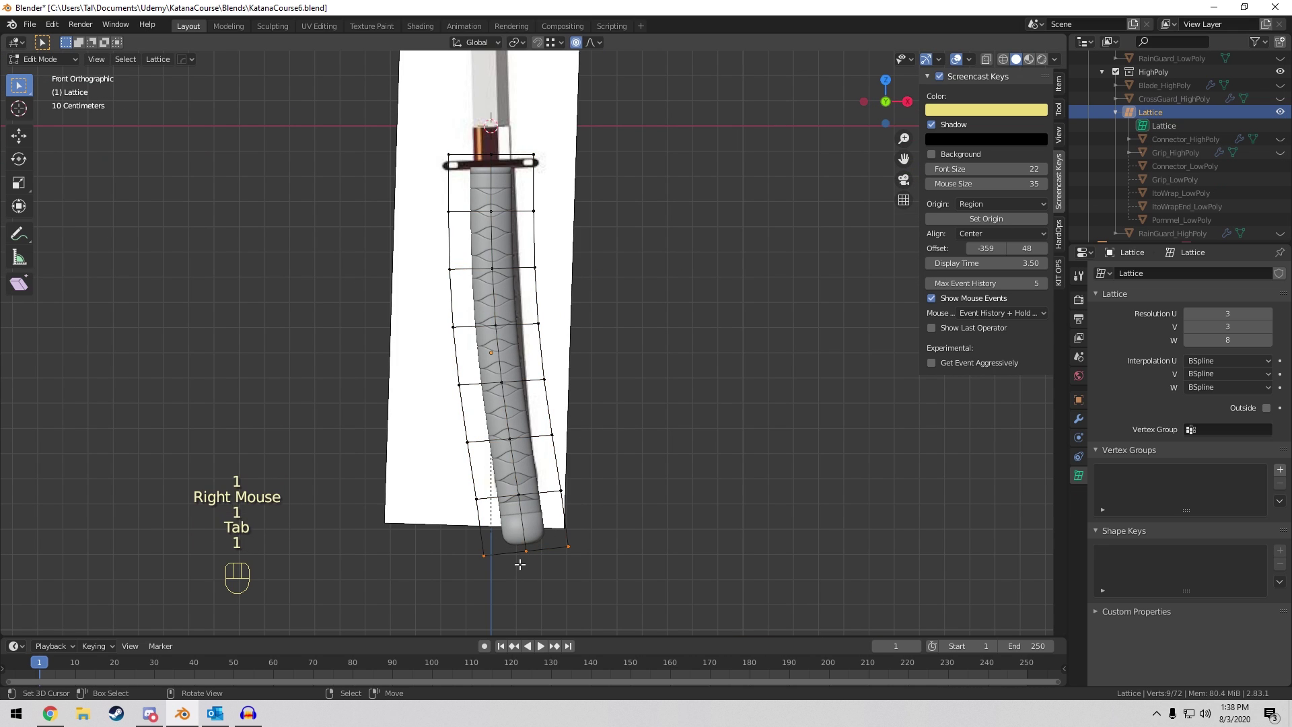
pyautogui.press('c')
pyautogui.moveTo(479, 564); pyautogui.dragTo(599, 524)
pyautogui.rightClick(707, 506)
pyautogui.scroll(4, 714, 472)
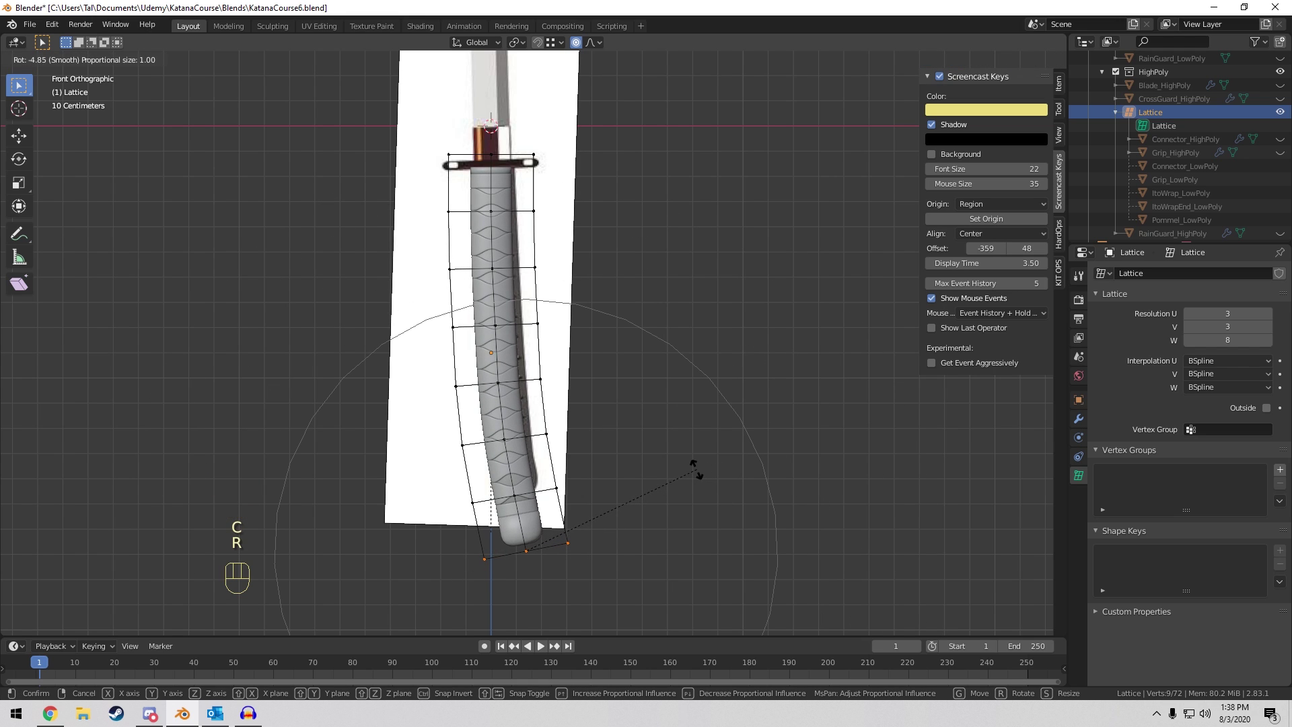
pyautogui.click(696, 469)
pyautogui.press('g')
pyautogui.click(706, 474)
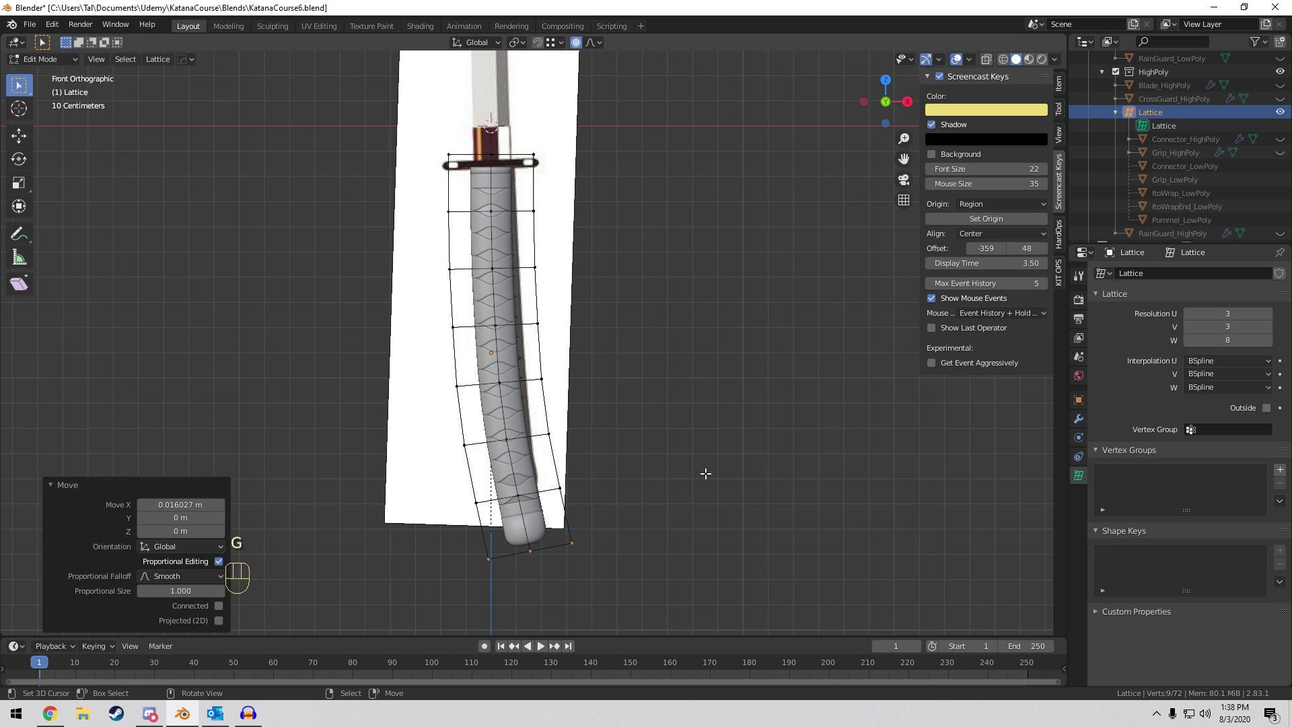
# Leave lattice editing, deselect everything, and hide the lattice from the scene.
pyautogui.press('Tab')
pyautogui.press('a')
pyautogui.press('a')
pyautogui.press('a')
pyautogui.moveTo(707, 459); pyautogui.dragTo(647, 426, button='middle')
pyautogui.rightClick(613, 420)
pyautogui.press('h')
pyautogui.scroll(-4, 680, 428)
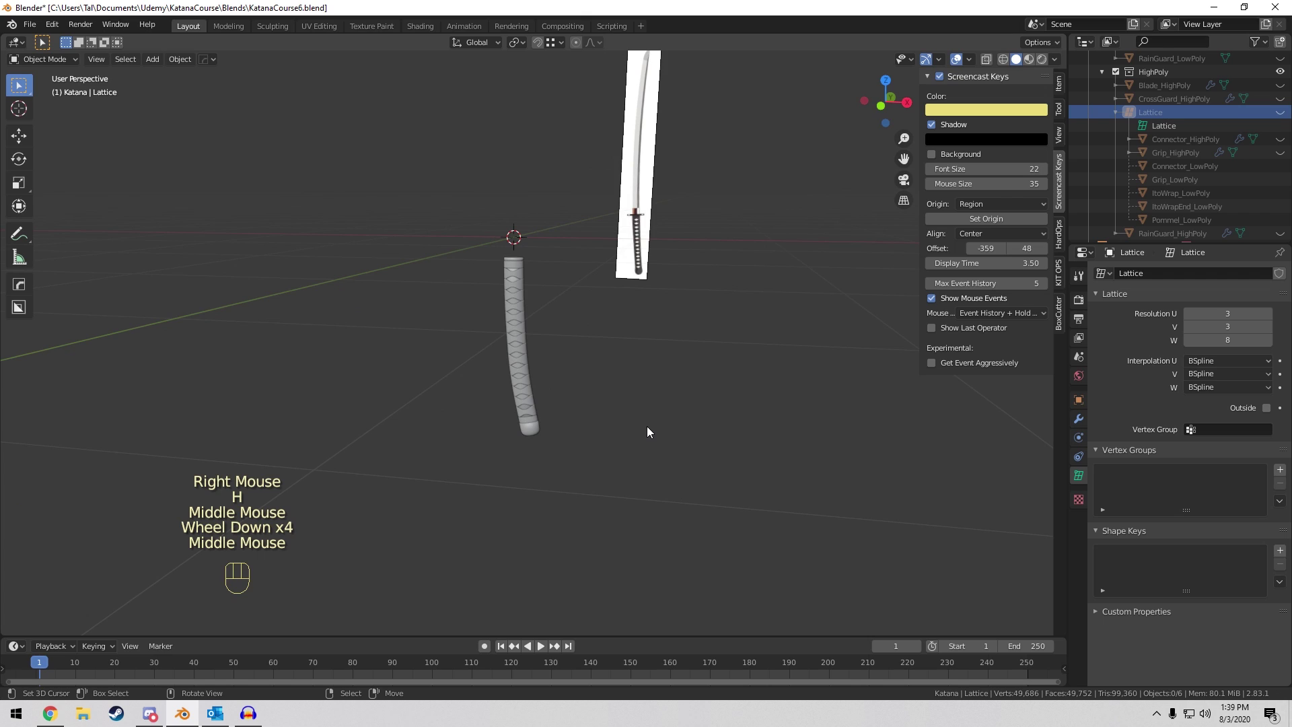
pyautogui.press('KP_Divide')
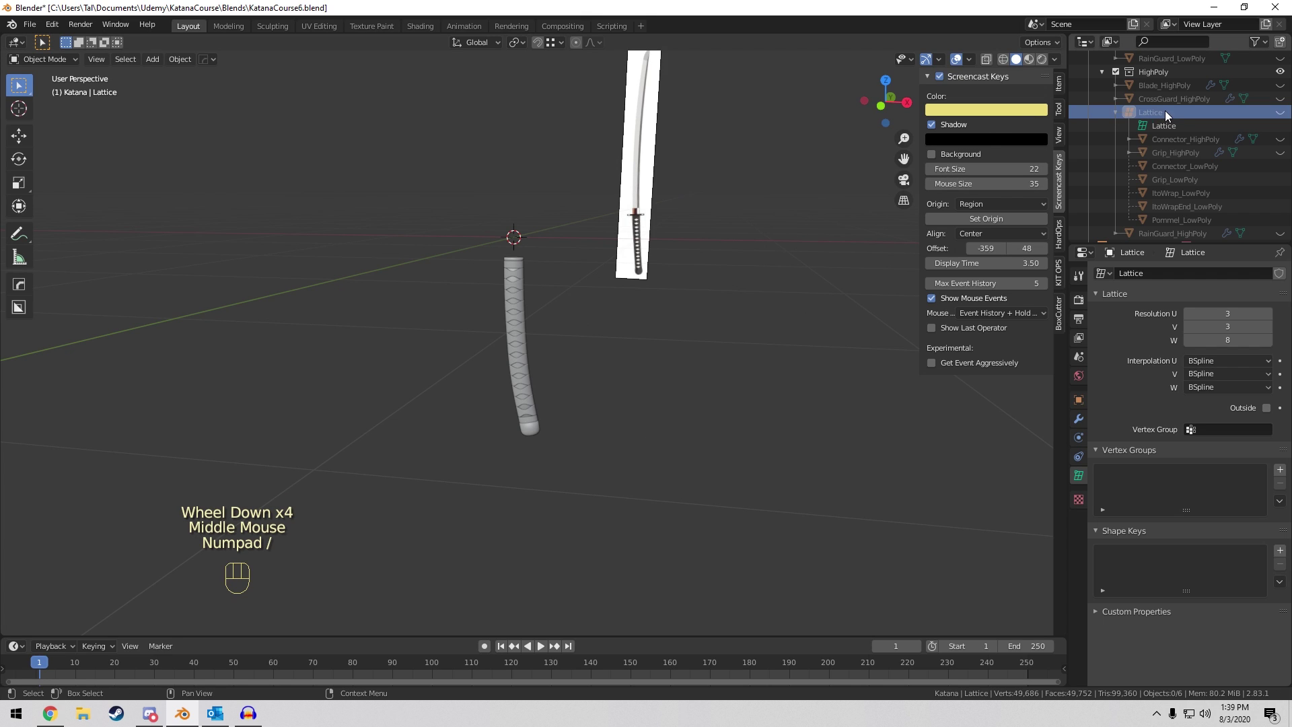
# Unhide Blade_LowPoly, CrossGuard_LowPoly and RainGuard_LowPoly in the LowPoly collection.
pyautogui.scroll(5, 1164, 110)
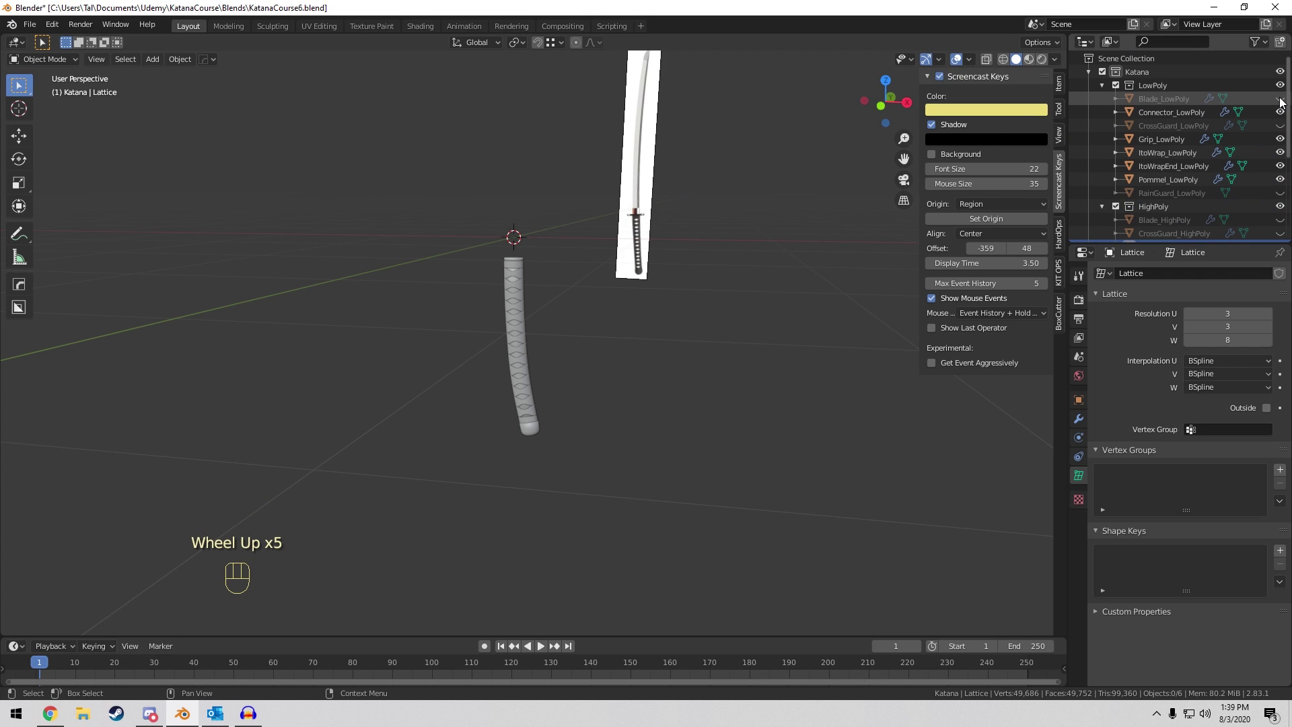
pyautogui.click(1280, 99)
pyautogui.click(1279, 126)
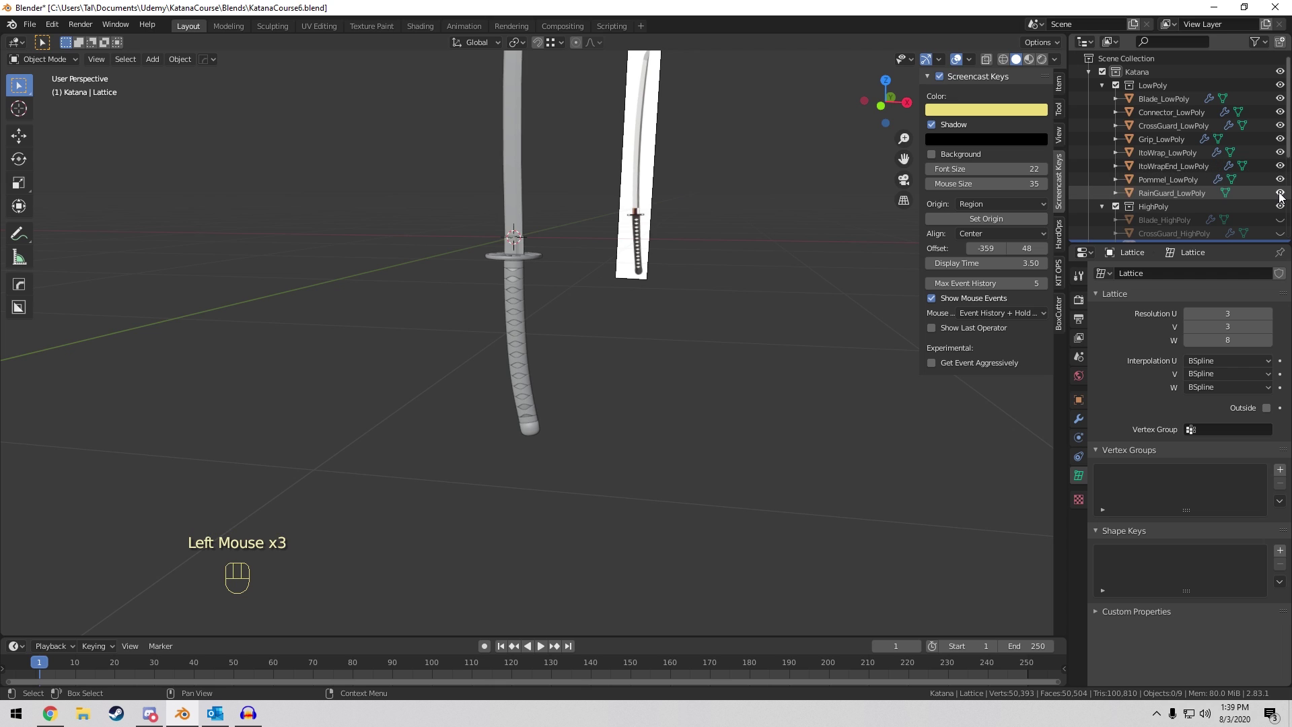
# Examine the assembled low-poly katana from several angles, checking how the curved handle flows into the blade.
pyautogui.moveTo(781, 225); pyautogui.dragTo(689, 208, button='middle')
pyautogui.press('a')
pyautogui.press('a')
pyautogui.press('a')
pyautogui.keyDown('shift'); pyautogui.moveTo(620, 167); pyautogui.dragTo(693, 201, button='middle'); pyautogui.keyUp('shift')
pyautogui.moveTo(693, 202); pyautogui.dragTo(725, 208, button='middle')
pyautogui.scroll(-4, 725, 209)
pyautogui.moveTo(724, 209); pyautogui.dragTo(744, 271, button='middle')
pyautogui.scroll(-2, 741, 200)
pyautogui.scroll(8, 745, 273)
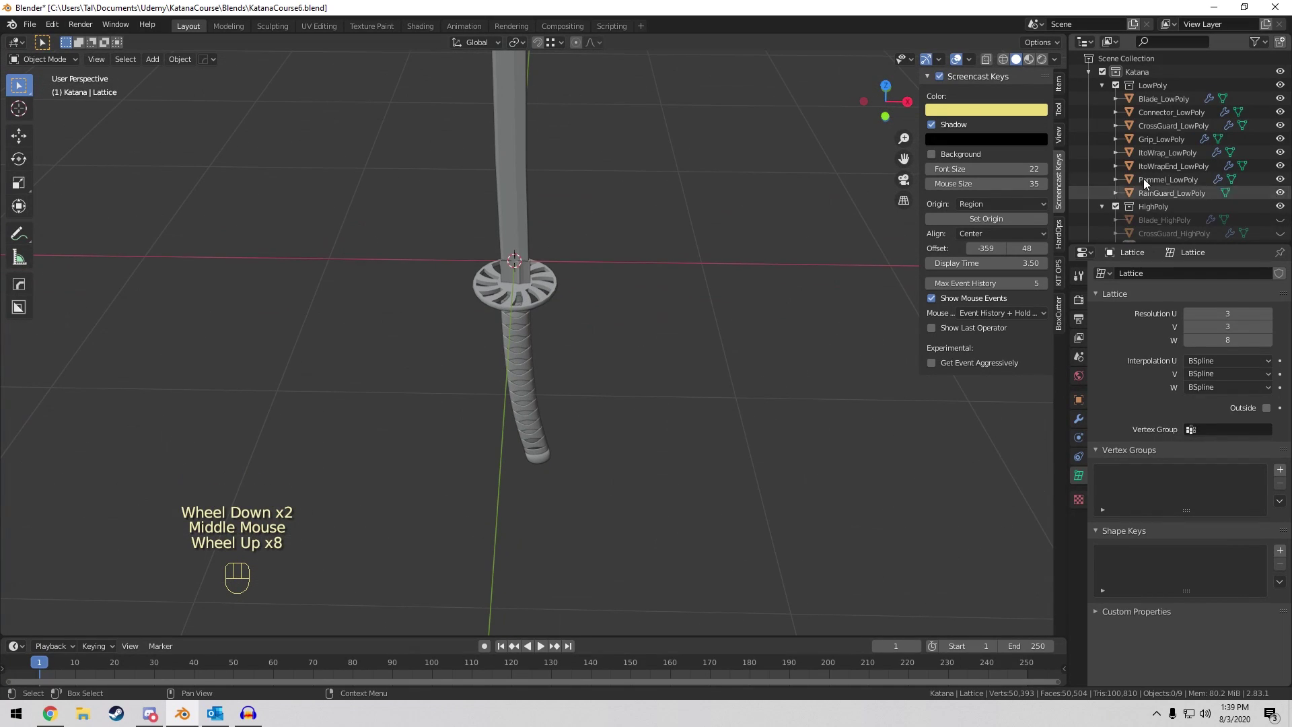
pyautogui.scroll(-7, 1144, 179)
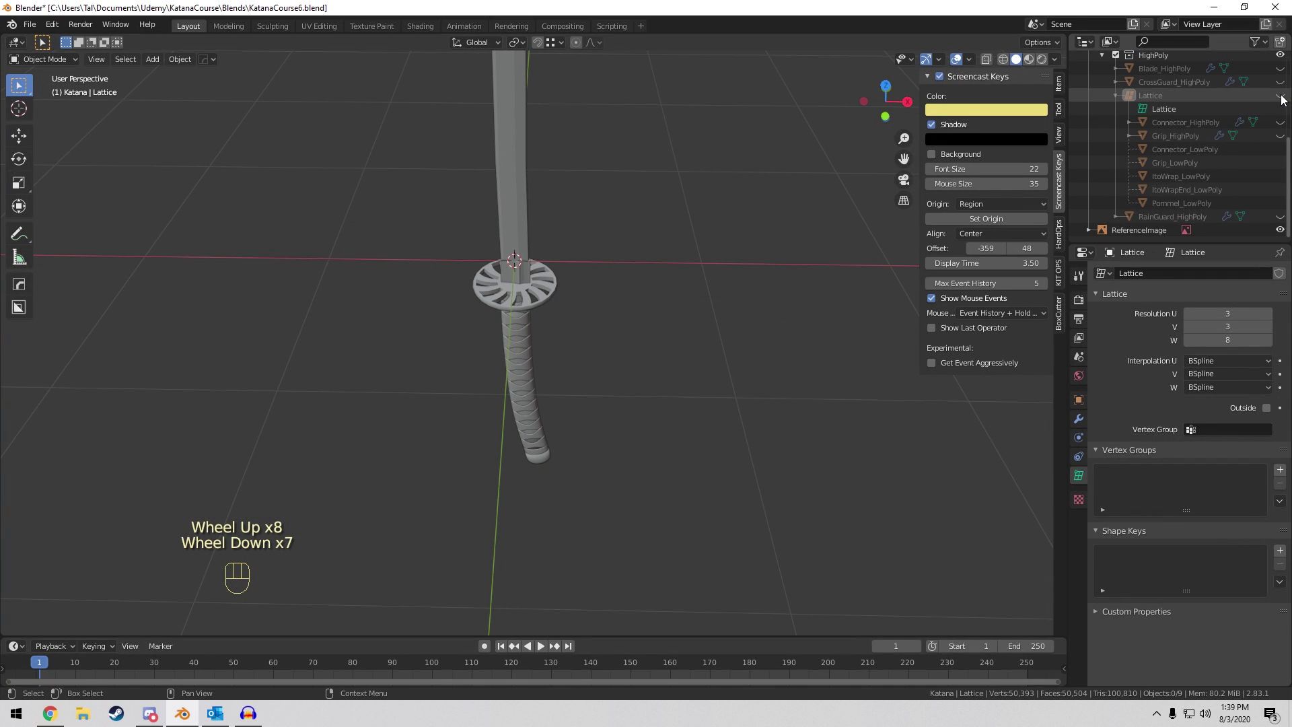
pyautogui.scroll(-7, 604, 261)
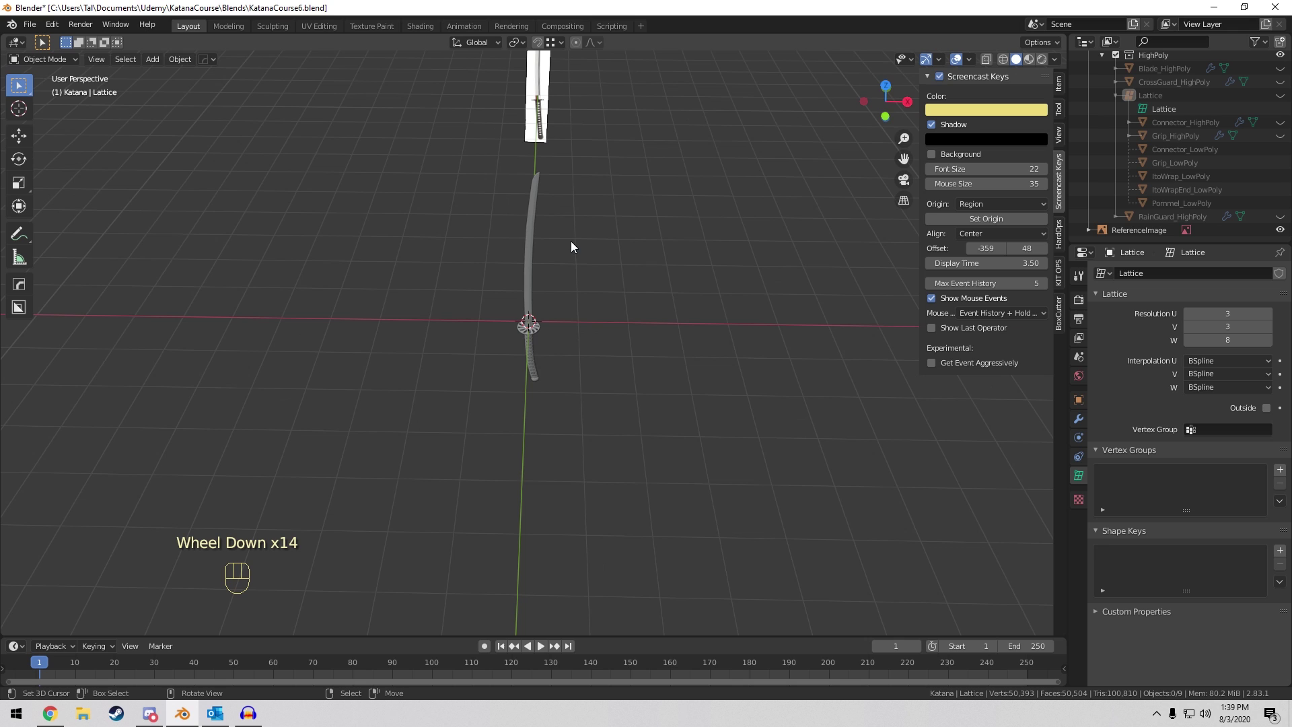
pyautogui.moveTo(570, 219); pyautogui.dragTo(557, 325, button='middle')
pyautogui.scroll(7, 547, 136)
pyautogui.rightClick(530, 301)
pyautogui.scroll(-4, 534, 203)
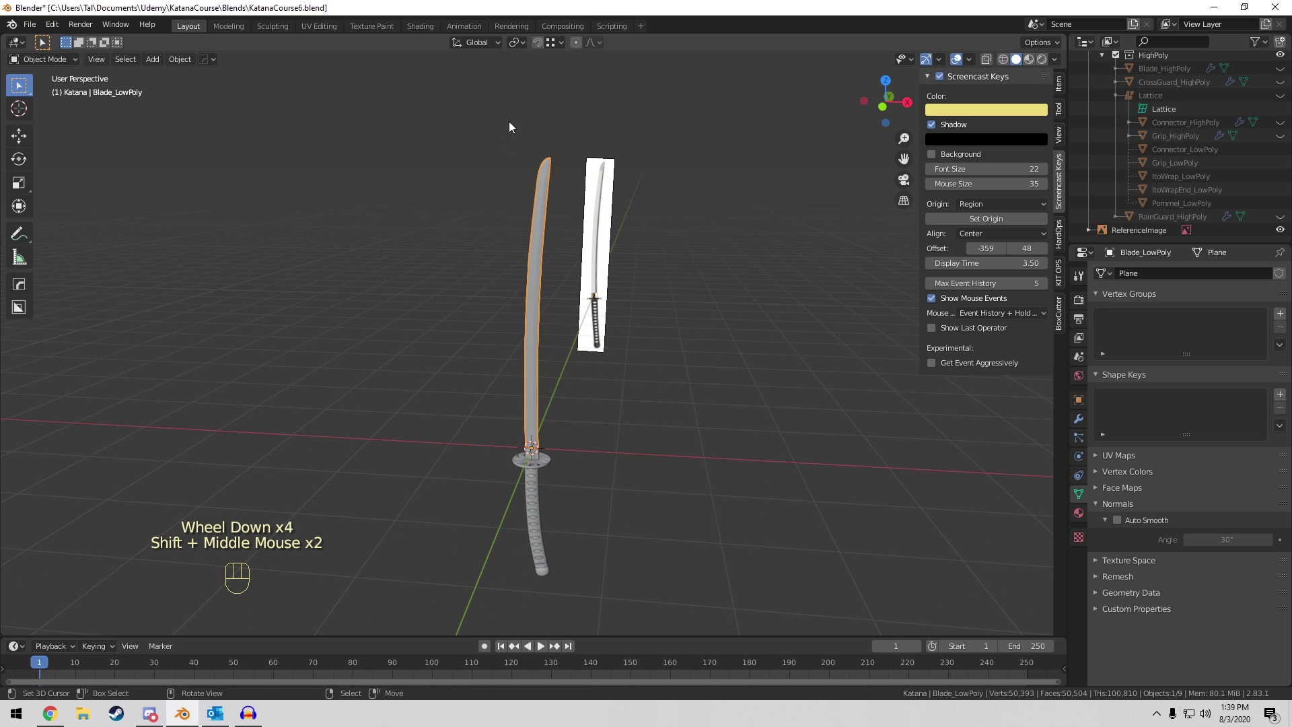
pyautogui.keyDown('shift'); pyautogui.moveTo(508, 127); pyautogui.dragTo(531, 33, button='middle'); pyautogui.keyUp('shift')
pyautogui.scroll(8, 550, 219)
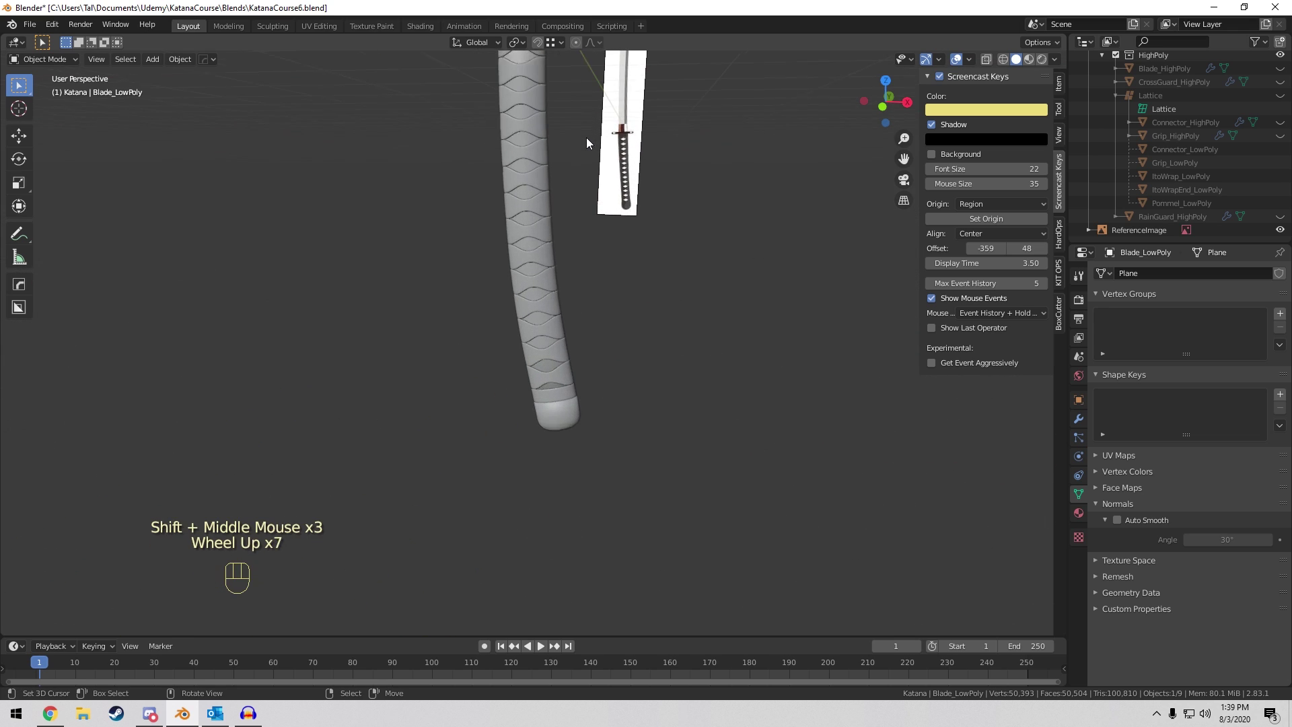
# Select ItoWrap_LowPoly, view it from the front, and show its transform values and modifiers.
pyautogui.rightClick(546, 222)
pyautogui.press('KP_1')
pyautogui.keyDown('shift'); pyautogui.moveTo(562, 216); pyautogui.dragTo(583, 348, button='middle'); pyautogui.keyUp('shift')
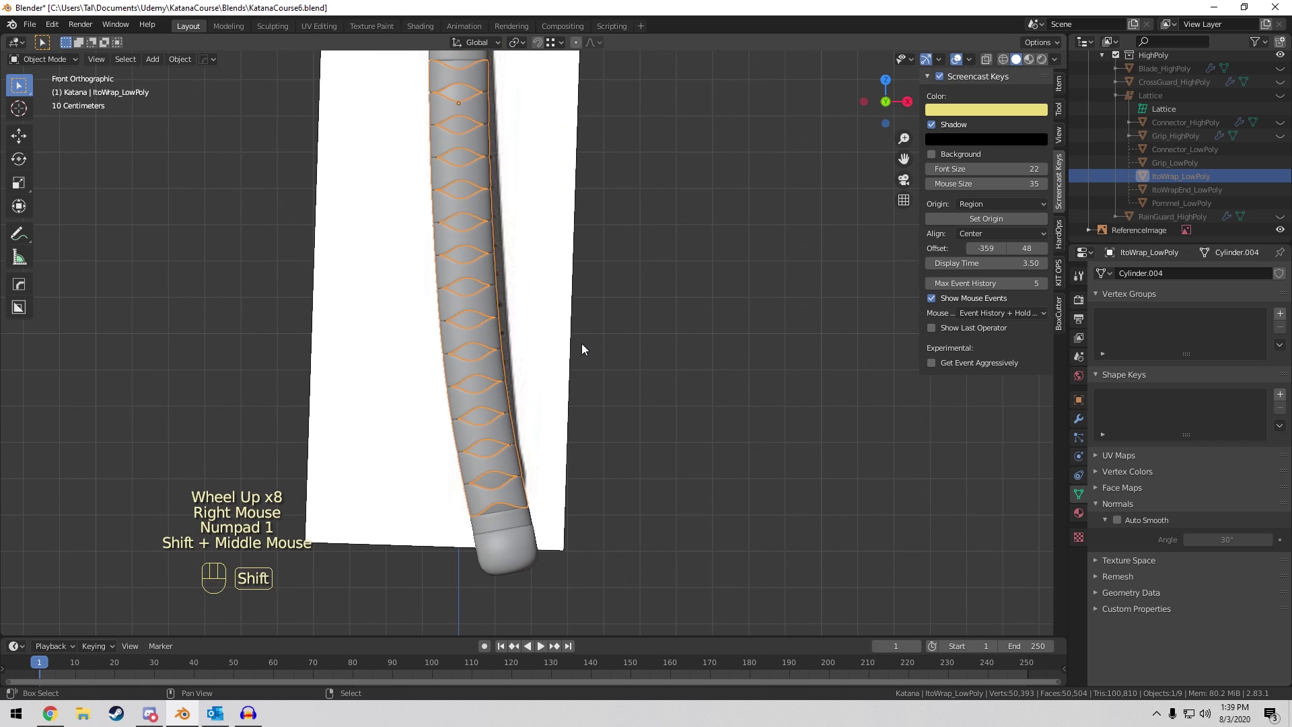
pyautogui.keyDown('shift'); pyautogui.moveTo(766, 346); pyautogui.dragTo(798, 463, button='middle'); pyautogui.keyUp('shift')
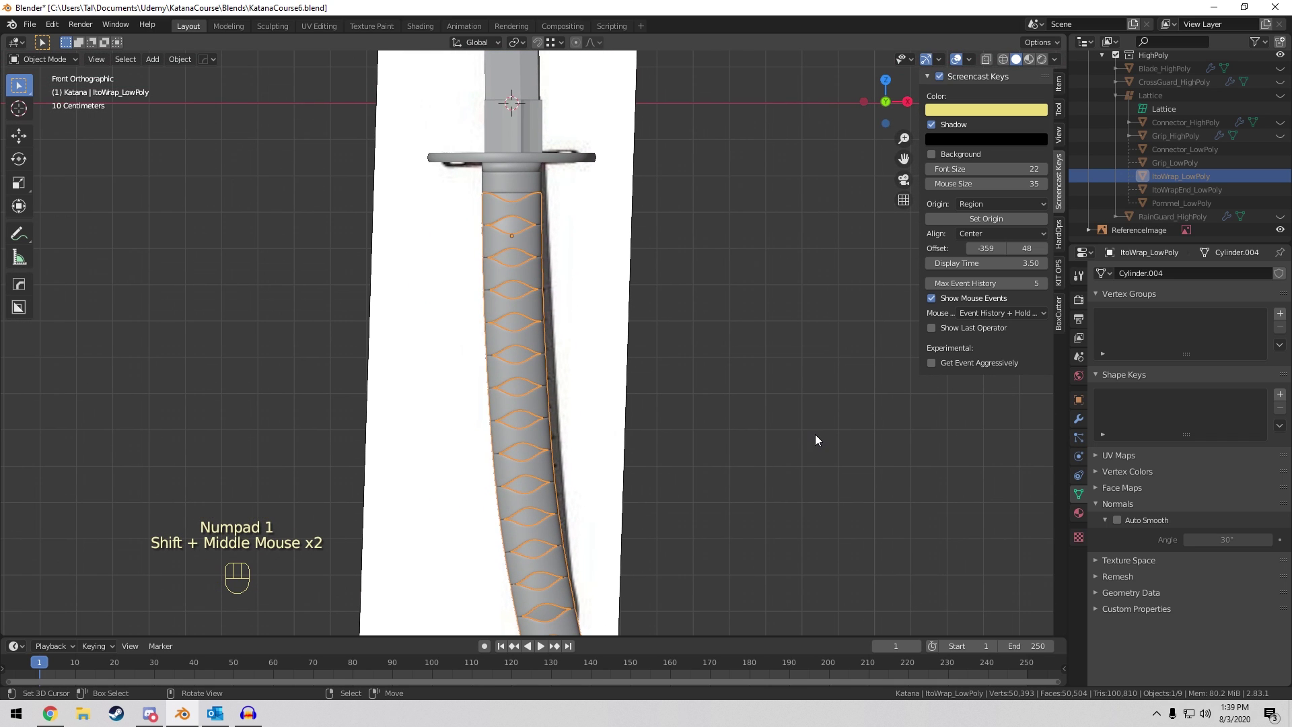
pyautogui.click(1058, 84)
pyautogui.click(1079, 418)
pyautogui.scroll(-3, 424, 268)
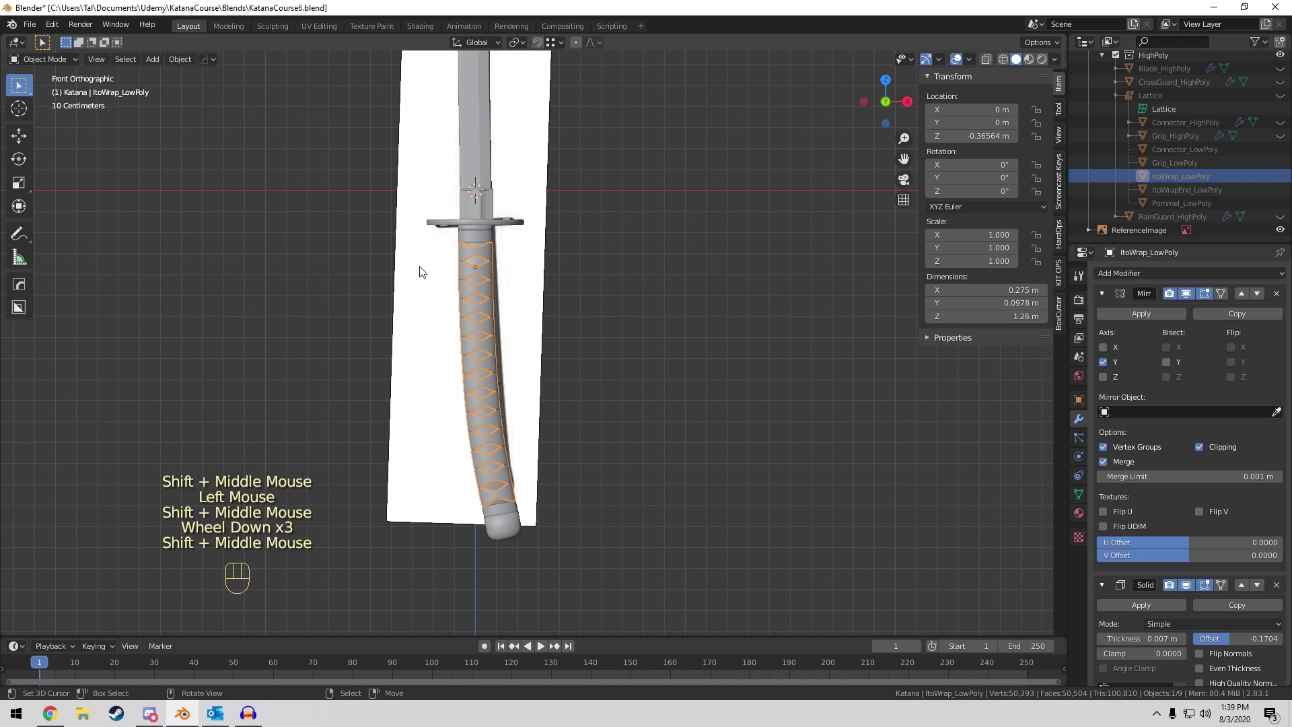
# Compare the guard and upper handle with the reference image in front view.
pyautogui.keyDown('shift'); pyautogui.moveTo(423, 269); pyautogui.dragTo(553, 323, button='middle'); pyautogui.keyUp('shift')
pyautogui.scroll(5, 553, 323)
pyautogui.keyDown('shift'); pyautogui.moveTo(675, 301); pyautogui.dragTo(615, 320, button='middle'); pyautogui.keyUp('shift')
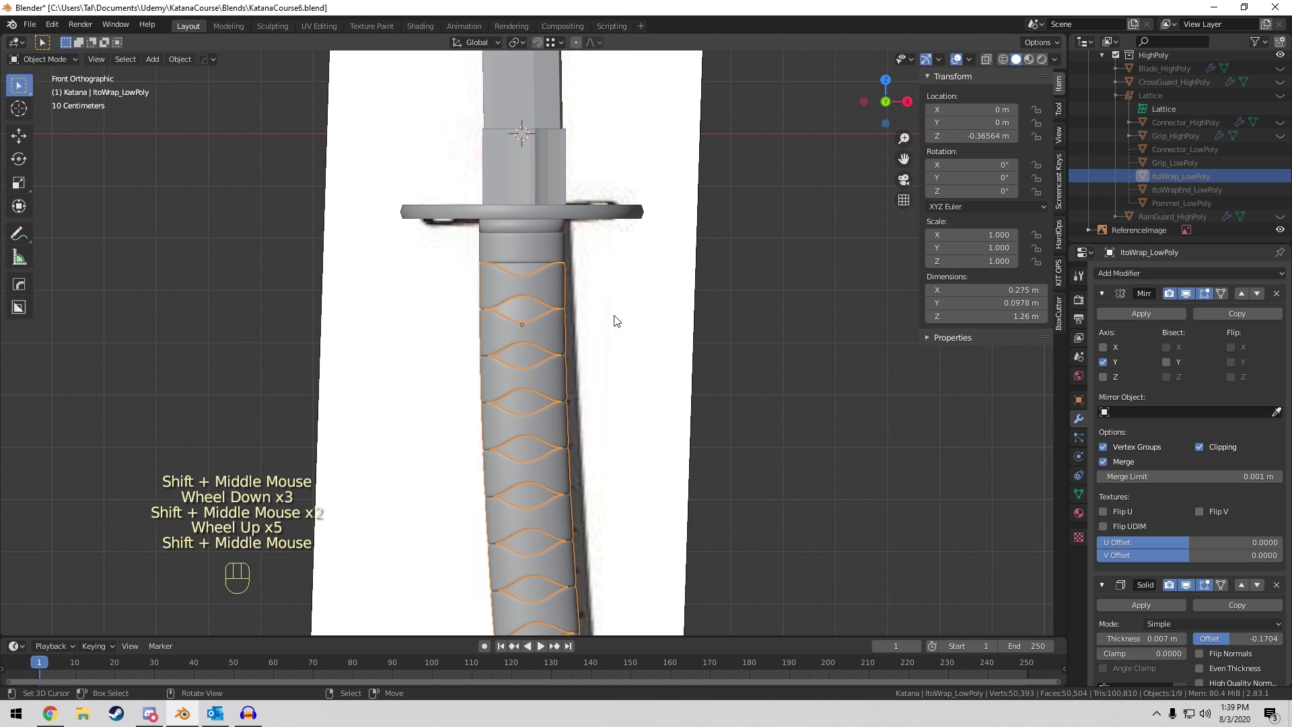
pyautogui.press('Tab')
pyautogui.press('Tab')
pyautogui.press('Tab')
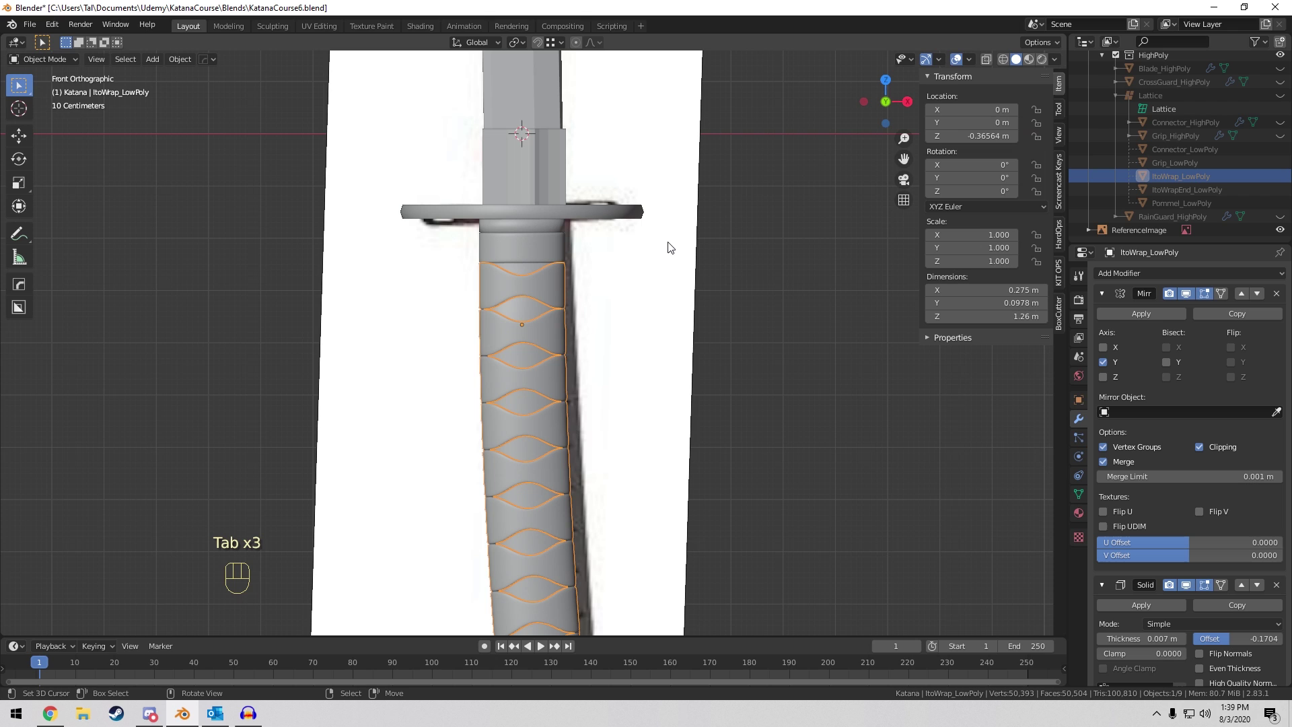
pyautogui.scroll(8, 1261, 90)
pyautogui.scroll(-5, 1261, 90)
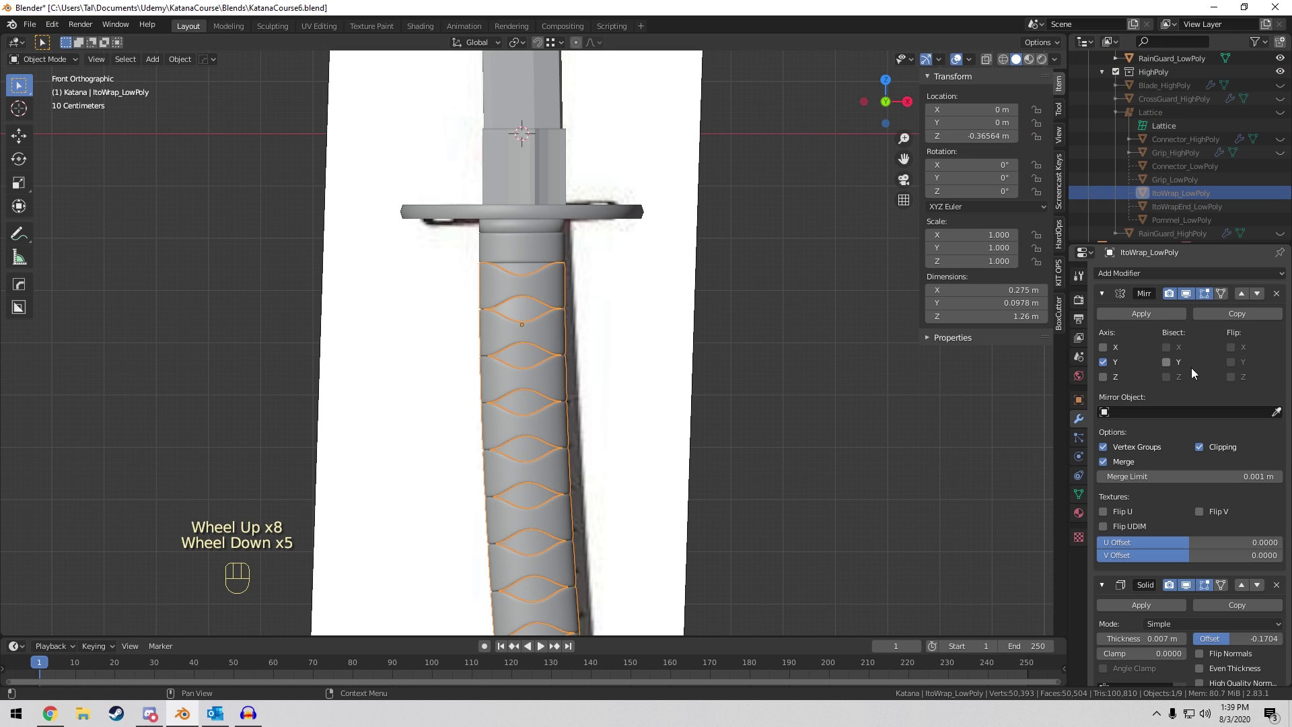
# Try applying only the Lattice modifier on ItoWrap_LowPoly, check the handle wrap, and undo it.
pyautogui.scroll(-20, 1190, 430)
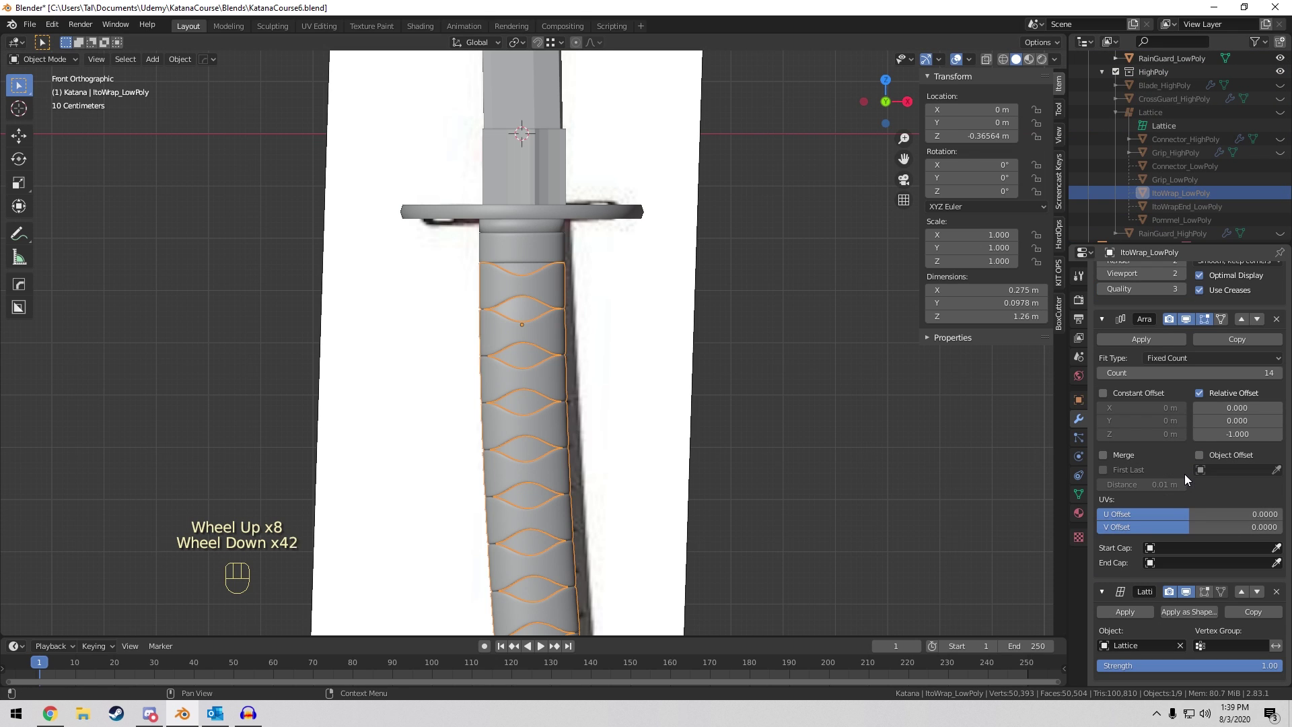
pyautogui.click(1137, 612)
pyautogui.scroll(-6, 731, 366)
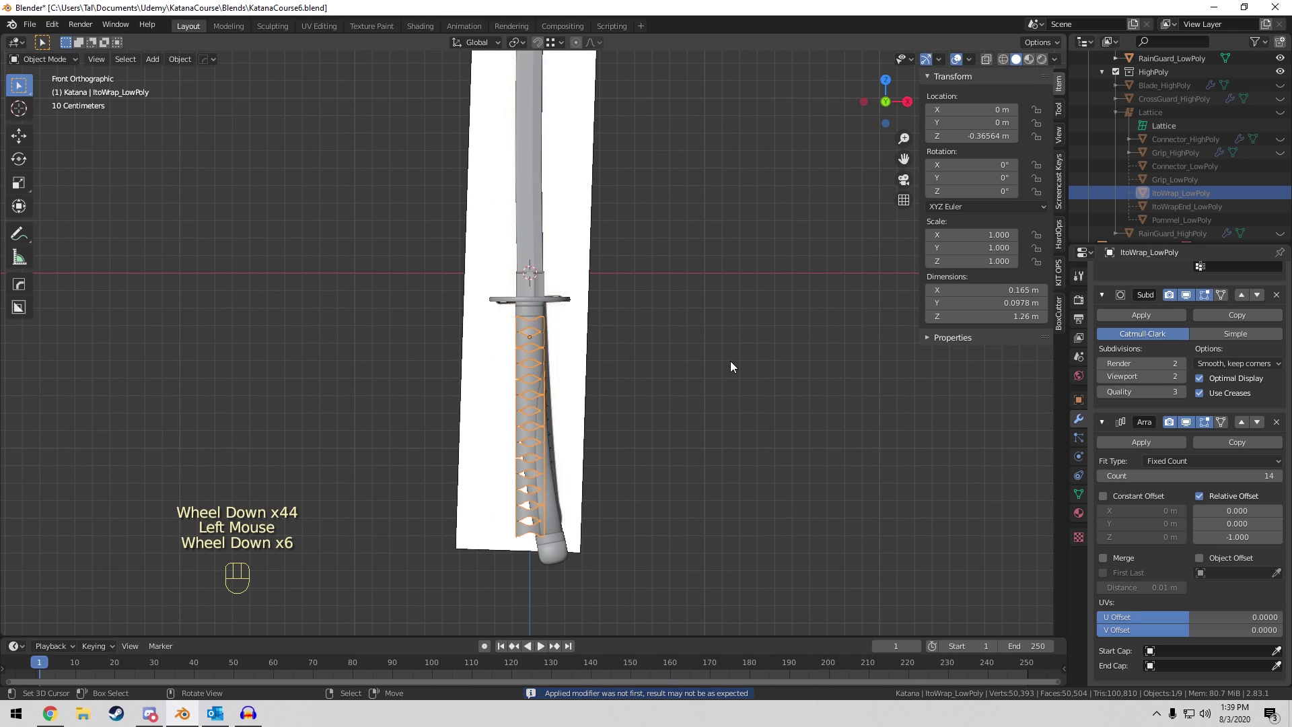
pyautogui.hotkey('ctrl', 'z')
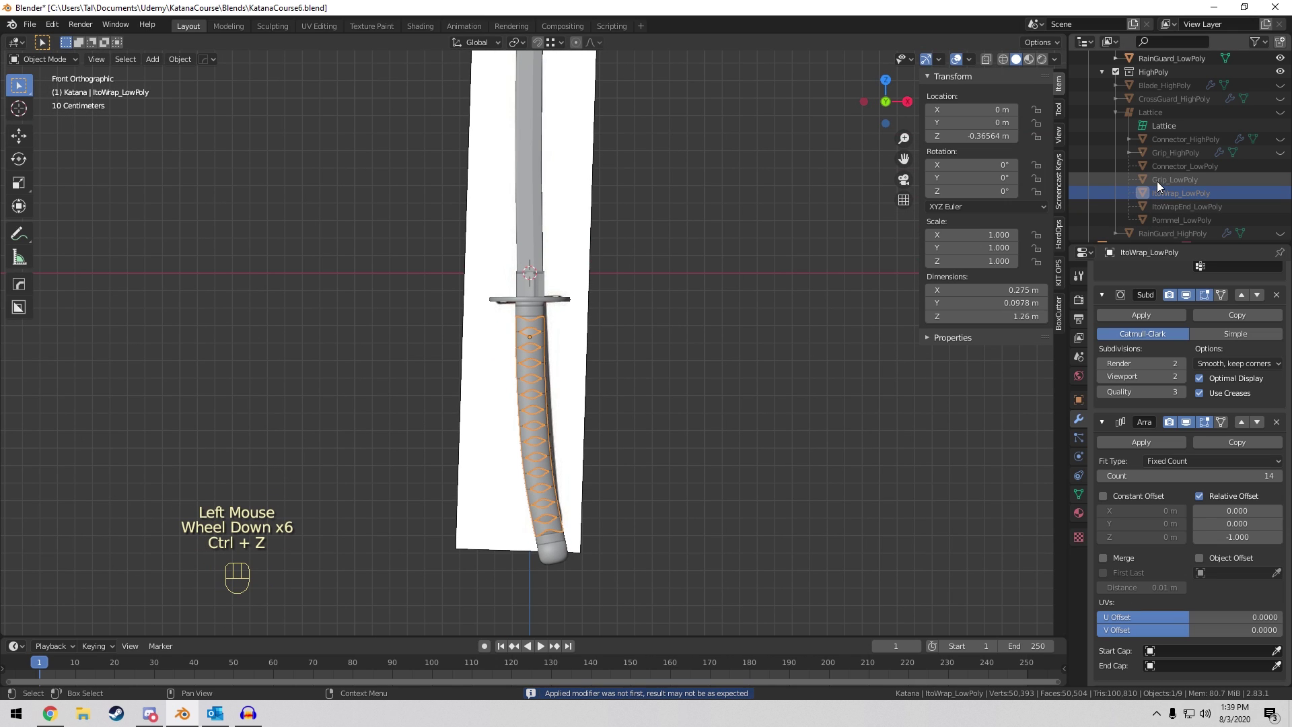
# Select ItoWrapEnd_LowPoly and examine the end band and wrap just below the guard up close.
pyautogui.scroll(5, 1157, 181)
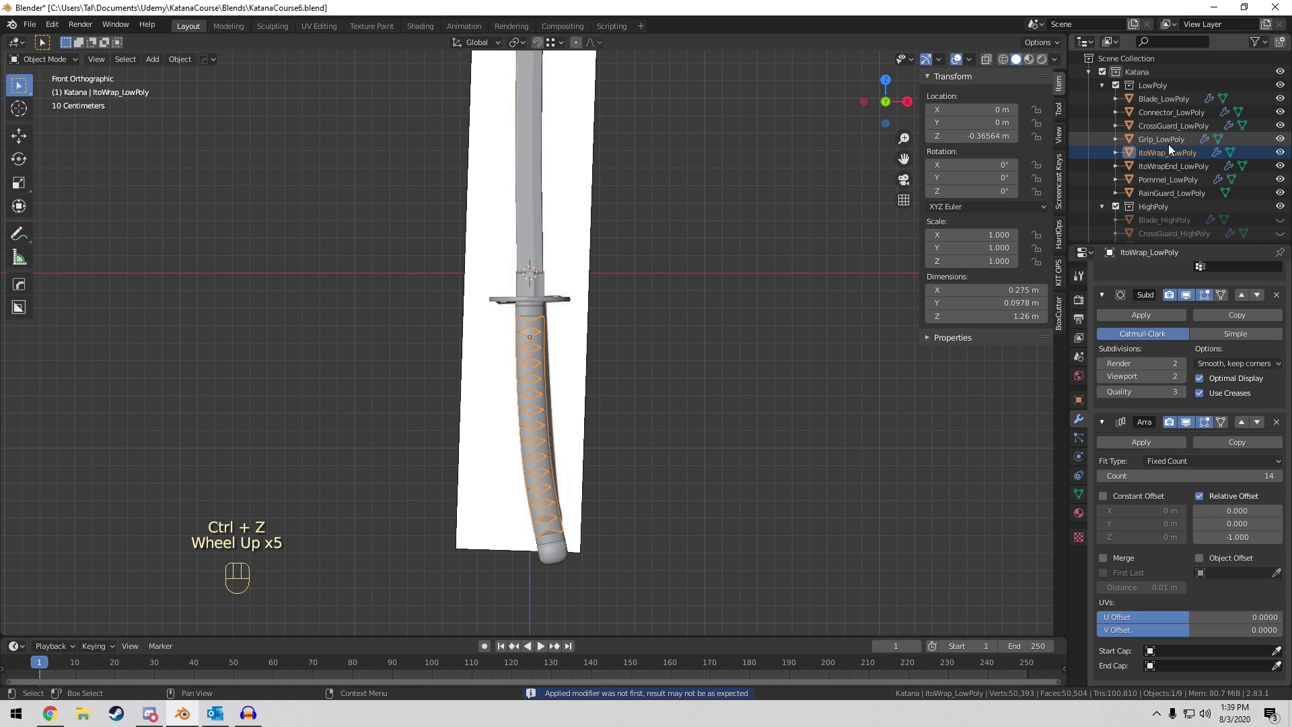
pyautogui.click(1168, 143)
pyautogui.click(1177, 161)
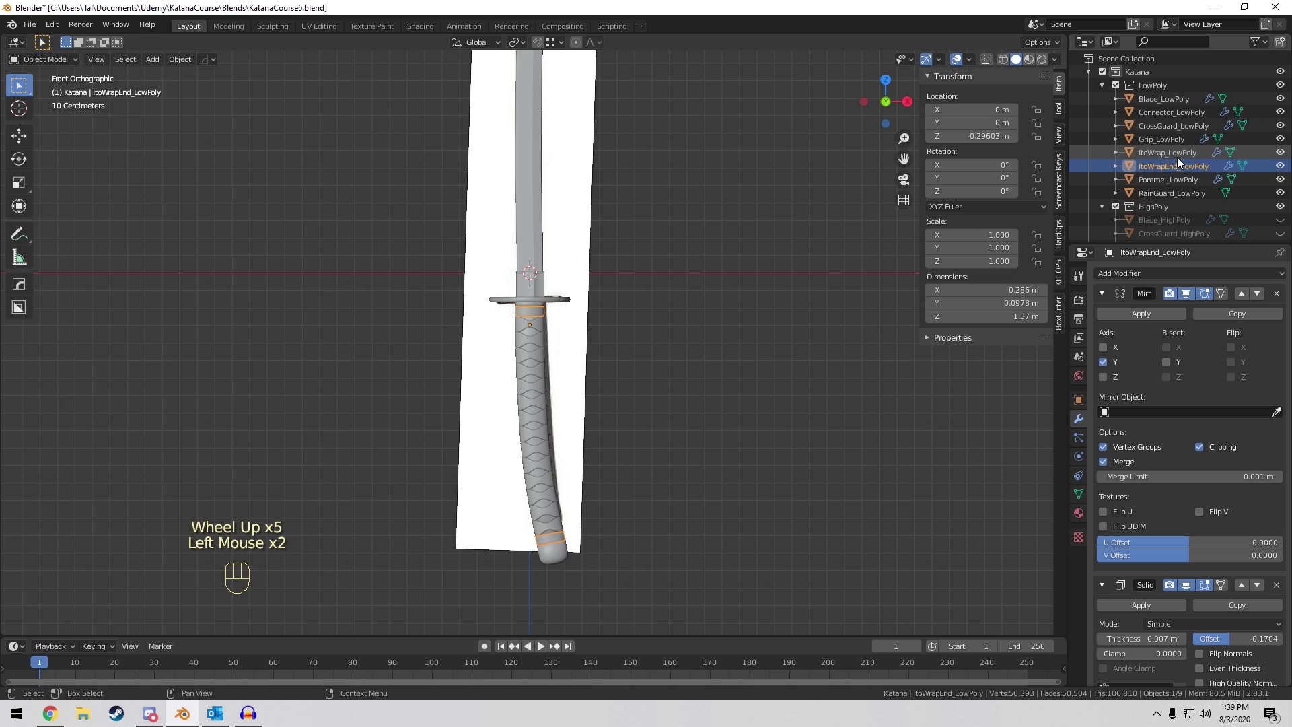
pyautogui.moveTo(875, 310); pyautogui.dragTo(790, 303, button='middle')
pyautogui.scroll(7, 708, 297)
pyautogui.keyDown('shift'); pyautogui.moveTo(759, 244); pyautogui.dragTo(618, 294, button='middle'); pyautogui.keyUp('shift')
pyautogui.scroll(3, 618, 295)
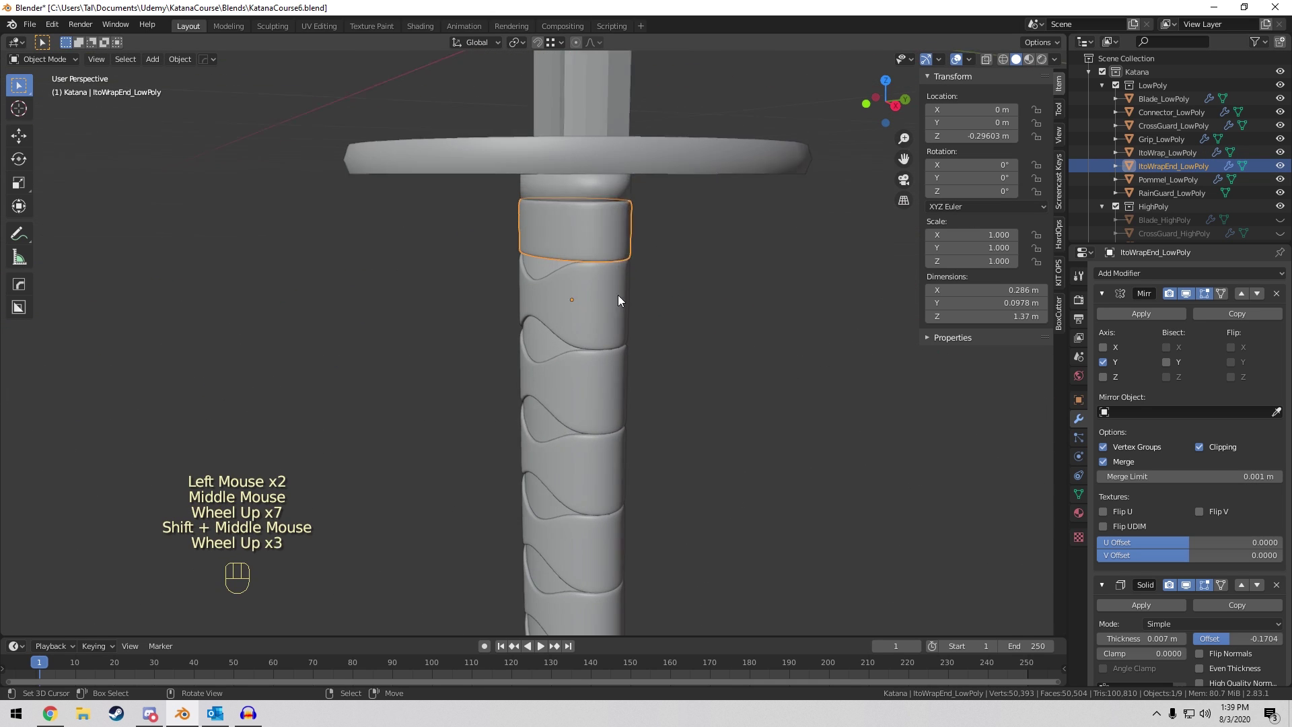
pyautogui.scroll(1, 555, 195)
# Select ItoWrap_LowPoly, isolate it in local view, and bring its open upper end into view.
pyautogui.rightClick(554, 196)
pyautogui.rightClick(558, 278)
pyautogui.rightClick(559, 279)
pyautogui.press('Tab')
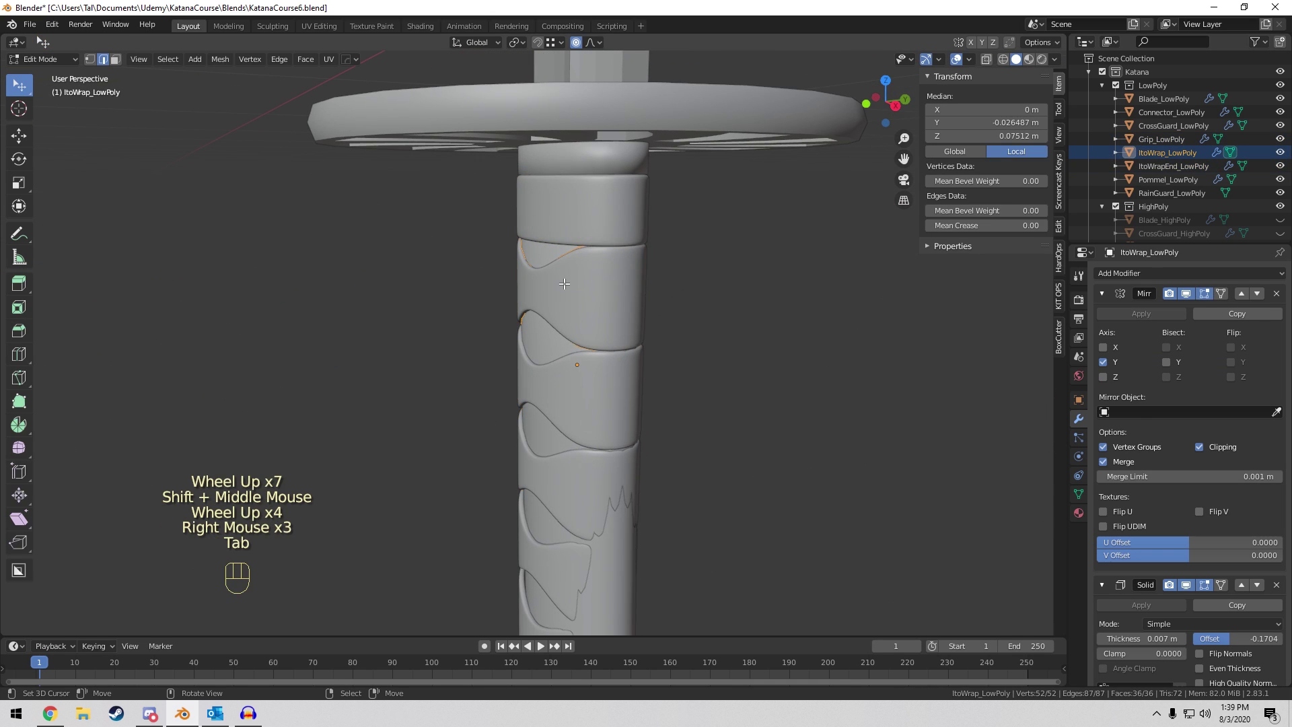
pyautogui.moveTo(703, 294); pyautogui.dragTo(639, 362, button='middle')
pyautogui.press('KP_Divide')
pyautogui.scroll(2, 689, 395)
pyautogui.scroll(3, 639, 361)
# Return to object mode and apply the Mirror and Solidify modifiers on ItoWrap_LowPoly.
pyautogui.press('Tab')
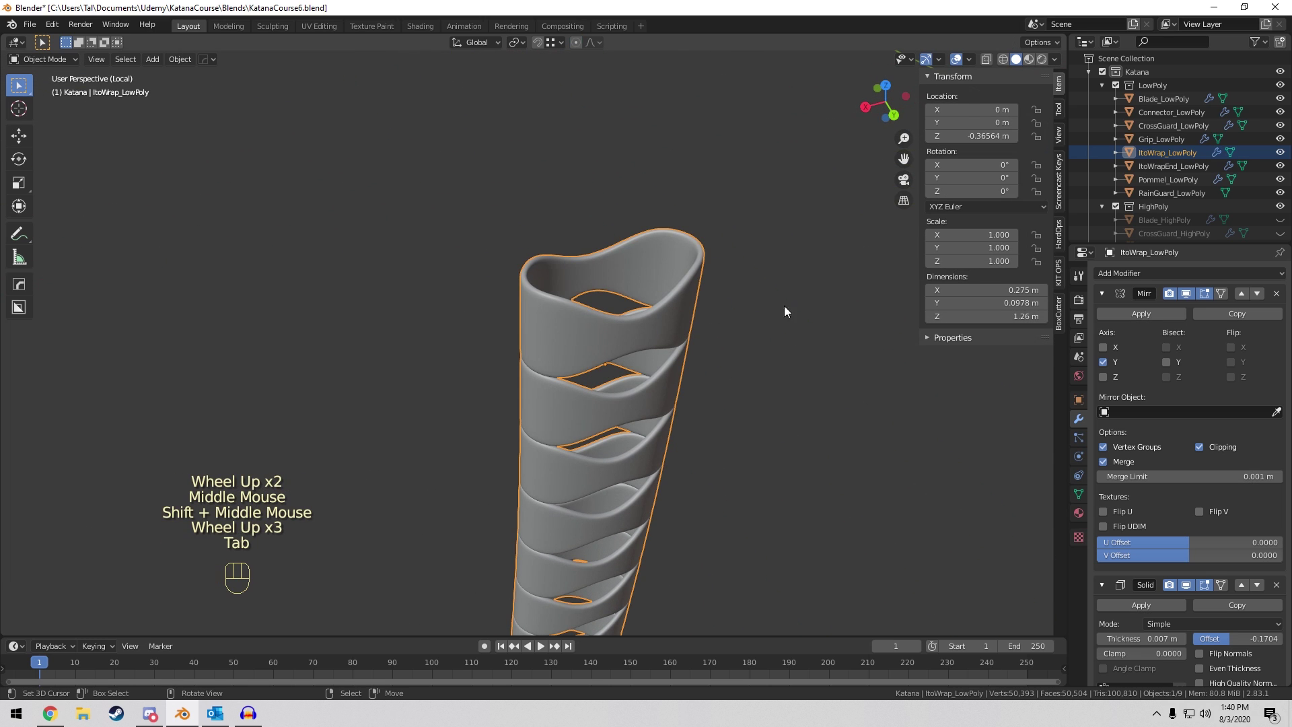
pyautogui.click(1131, 314)
pyautogui.click(1131, 314)
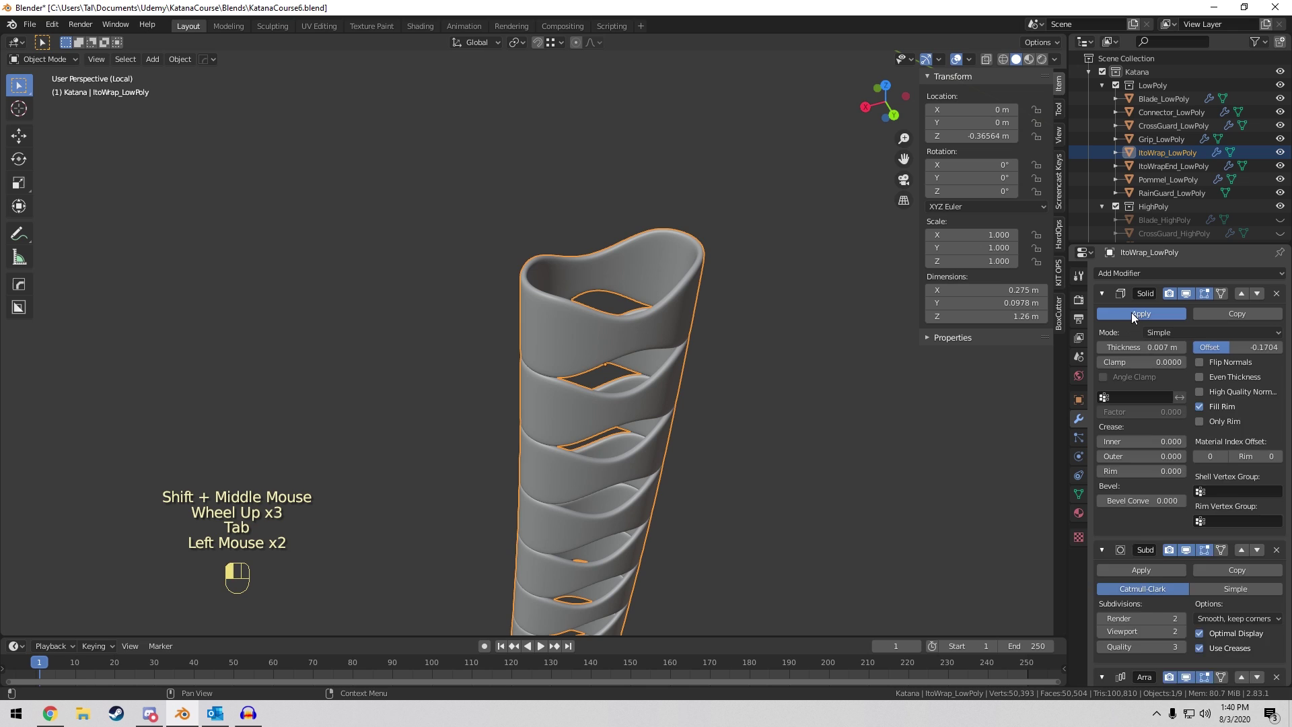
# Inspect the wrap's solid mesh and inner surfaces, both isolated and in place on the handle.
pyautogui.keyDown('shift'); pyautogui.moveTo(733, 237); pyautogui.dragTo(704, 286, button='middle'); pyautogui.keyUp('shift')
pyautogui.press('Tab')
pyautogui.scroll(2, 683, 284)
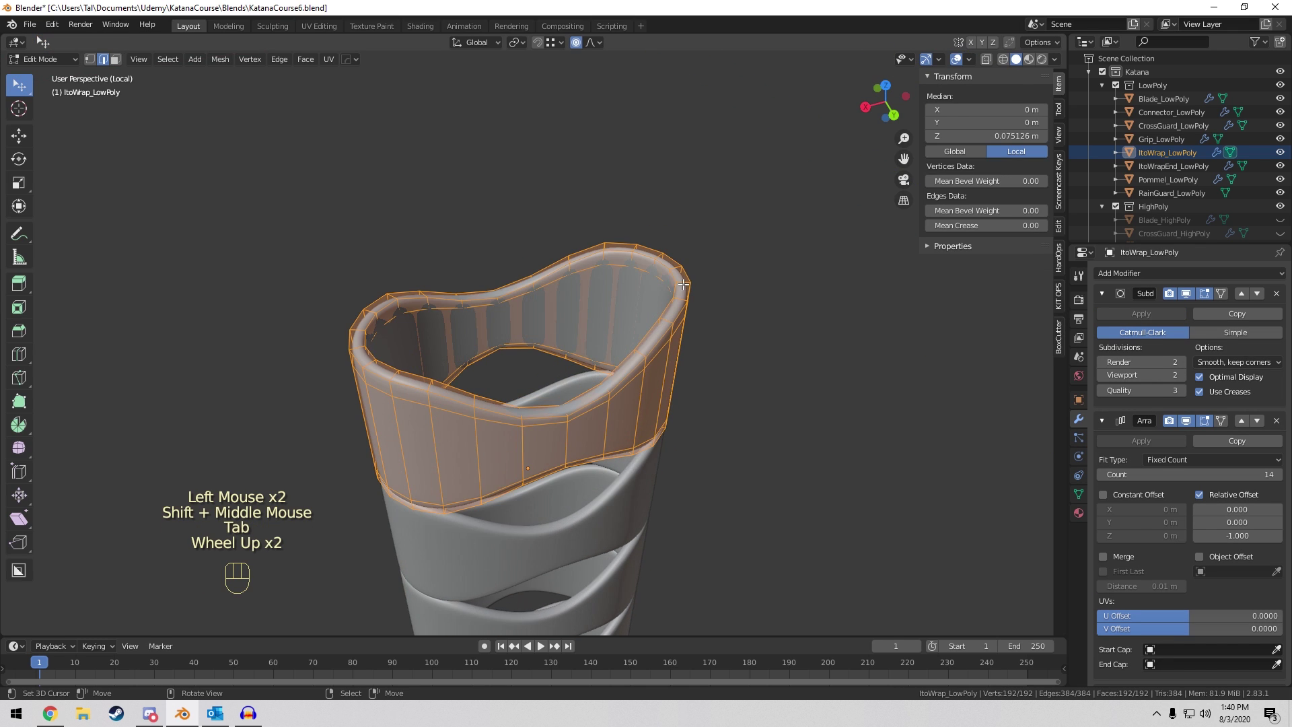
pyautogui.scroll(2, 551, 291)
pyautogui.press('3')
pyautogui.scroll(-6, 495, 300)
pyautogui.moveTo(496, 300); pyautogui.dragTo(776, 333, button='middle')
pyautogui.press('Tab')
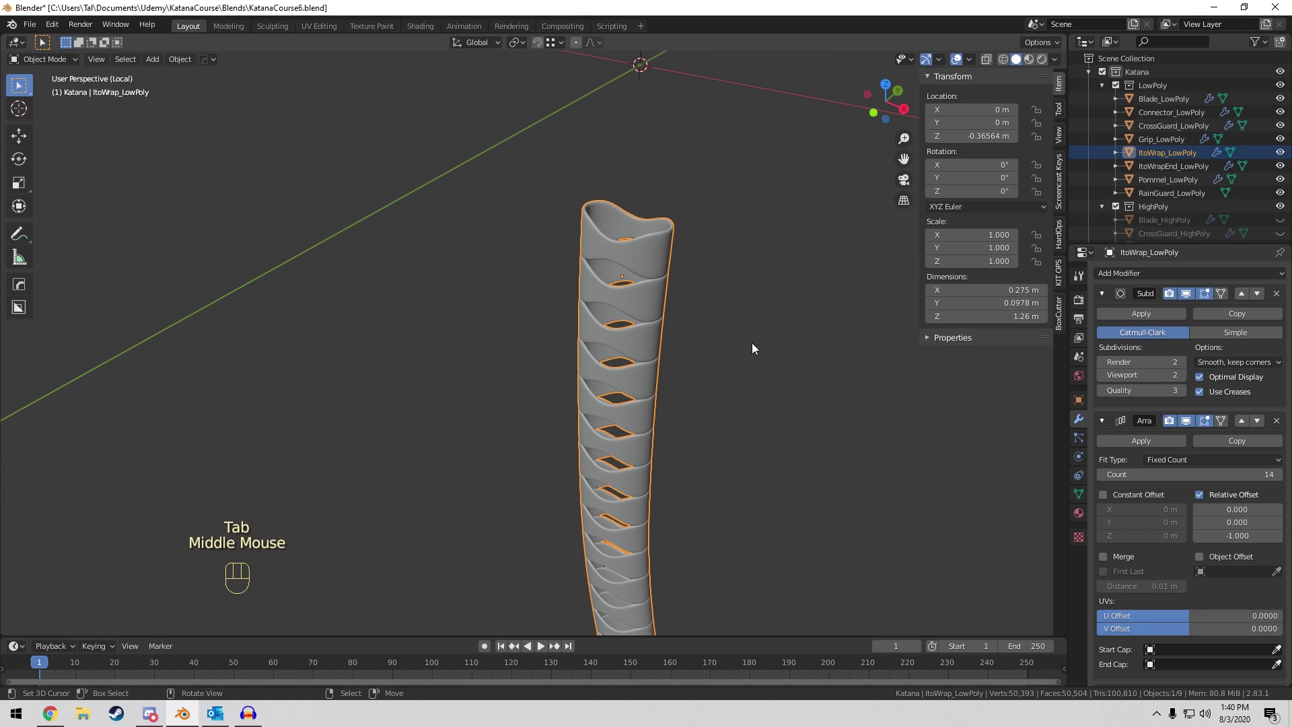
pyautogui.press('KP_Divide')
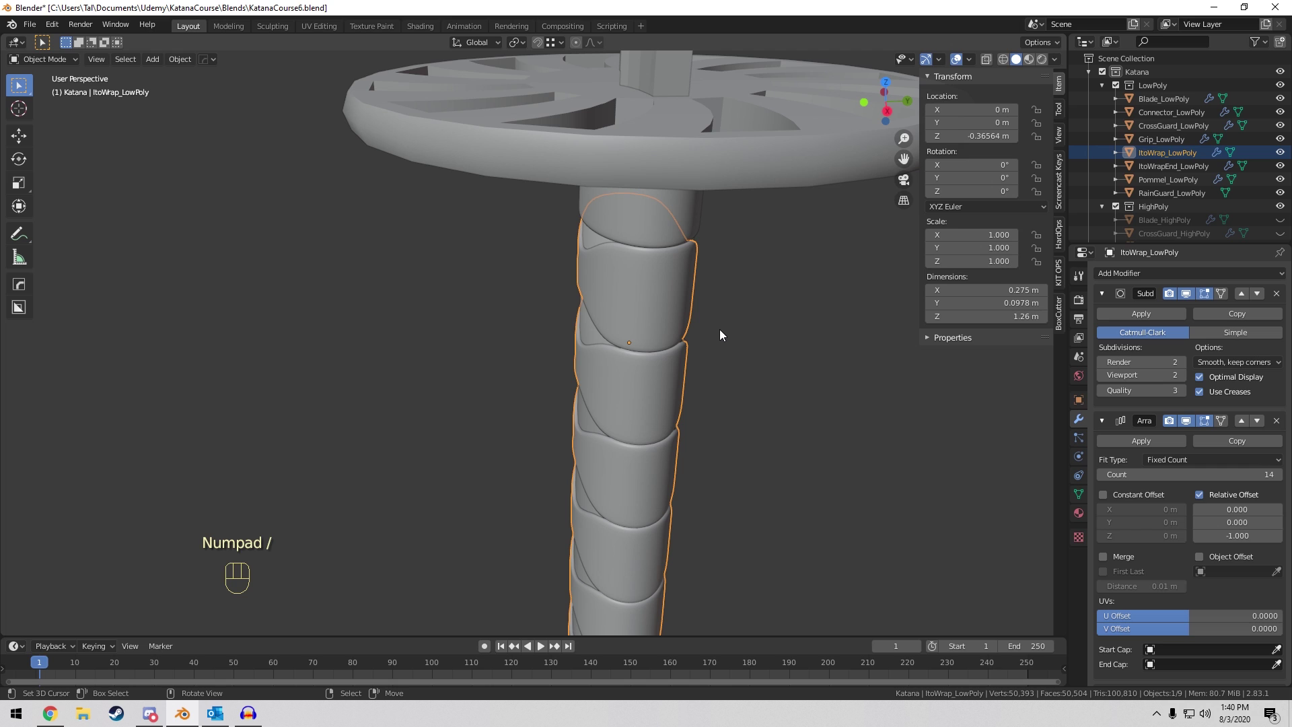
pyautogui.press('KP_Divide')
pyautogui.moveTo(715, 332); pyautogui.dragTo(518, 413, button='middle')
pyautogui.scroll(2, 518, 413)
pyautogui.scroll(5, 538, 390)
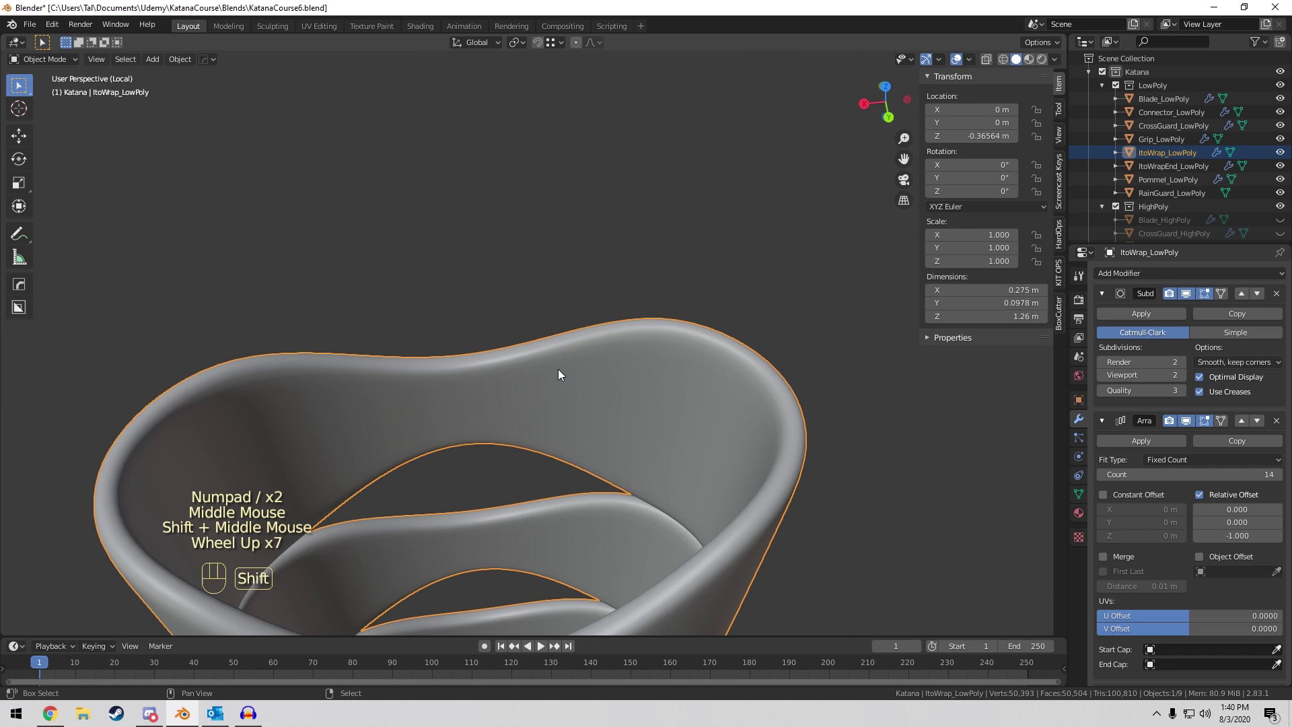
# Hide ItoWrap_LowPoly's subdivision in the viewport and delete the top band's inner face loop together with one adjoining ring on each side.
pyautogui.keyDown('shift'); pyautogui.moveTo(559, 369); pyautogui.dragTo(583, 338, button='middle'); pyautogui.keyUp('shift')
pyautogui.press('Tab')
pyautogui.press('3')
pyautogui.keyDown('alt'); pyautogui.rightClick(481, 346); pyautogui.keyUp('alt')
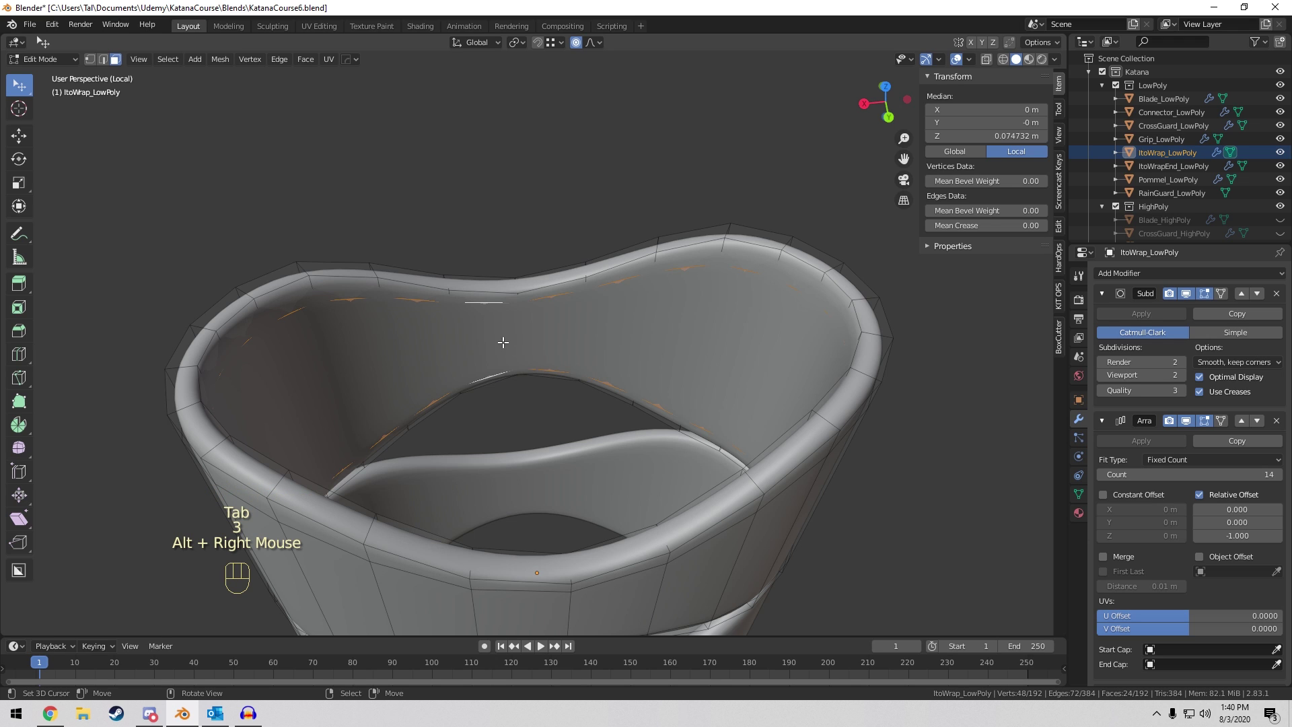
pyautogui.click(1186, 293)
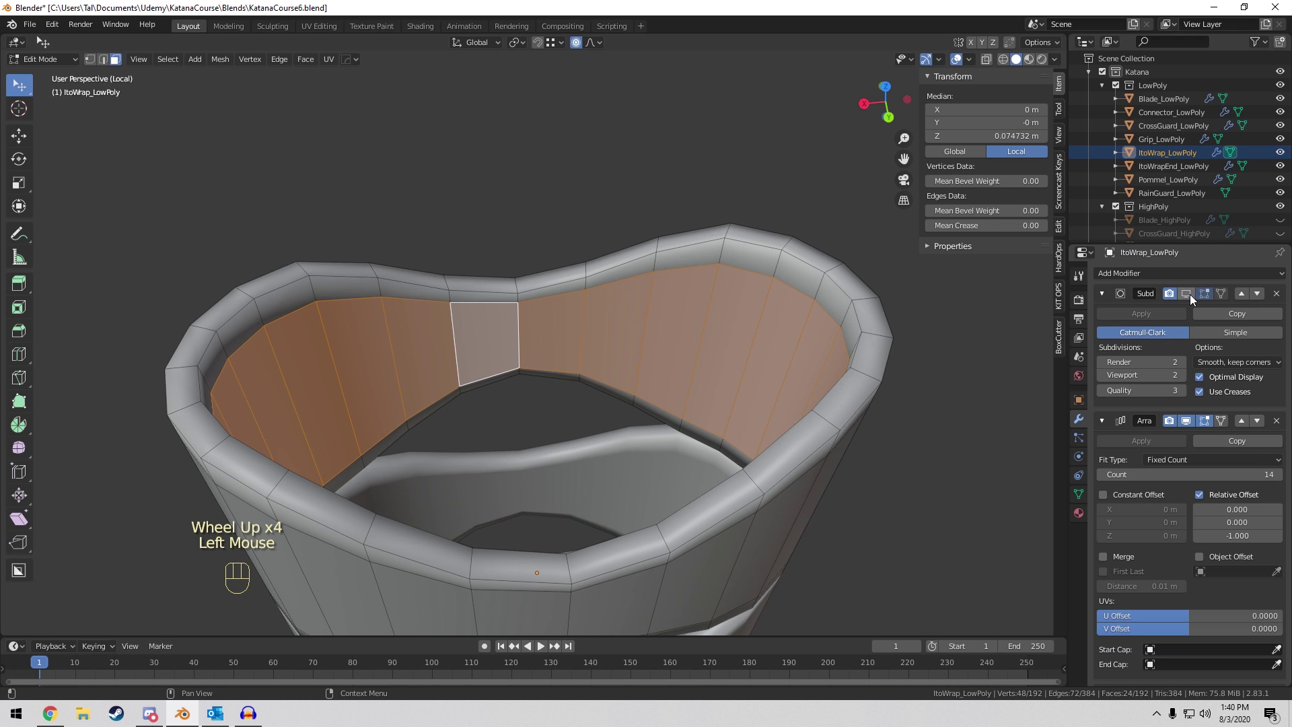
pyautogui.moveTo(487, 302)
pyautogui.keyDown('shift'); pyautogui.mouseDown(button='middle')
pyautogui.moveTo(504, 299)
pyautogui.moveTo(501, 314)
pyautogui.mouseUp(button='middle'); pyautogui.keyUp('shift')
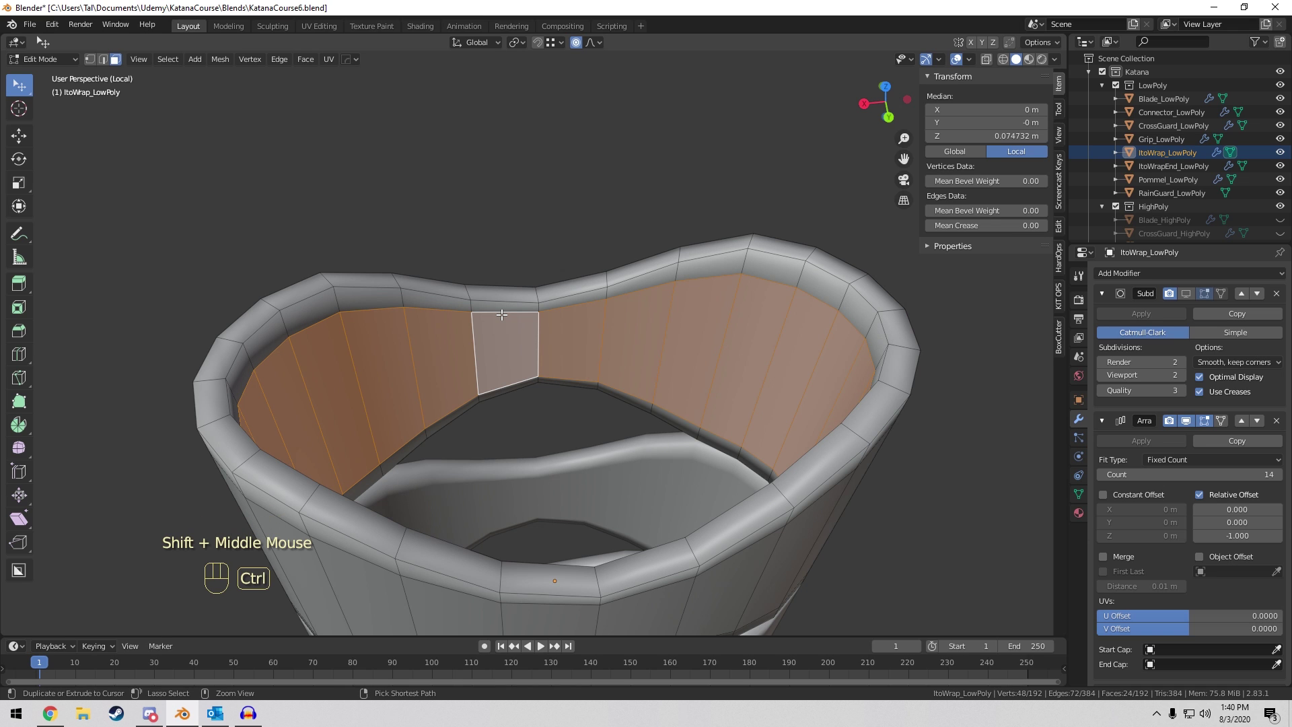
pyautogui.press('ctrl+KP_Add')
pyautogui.press('x')
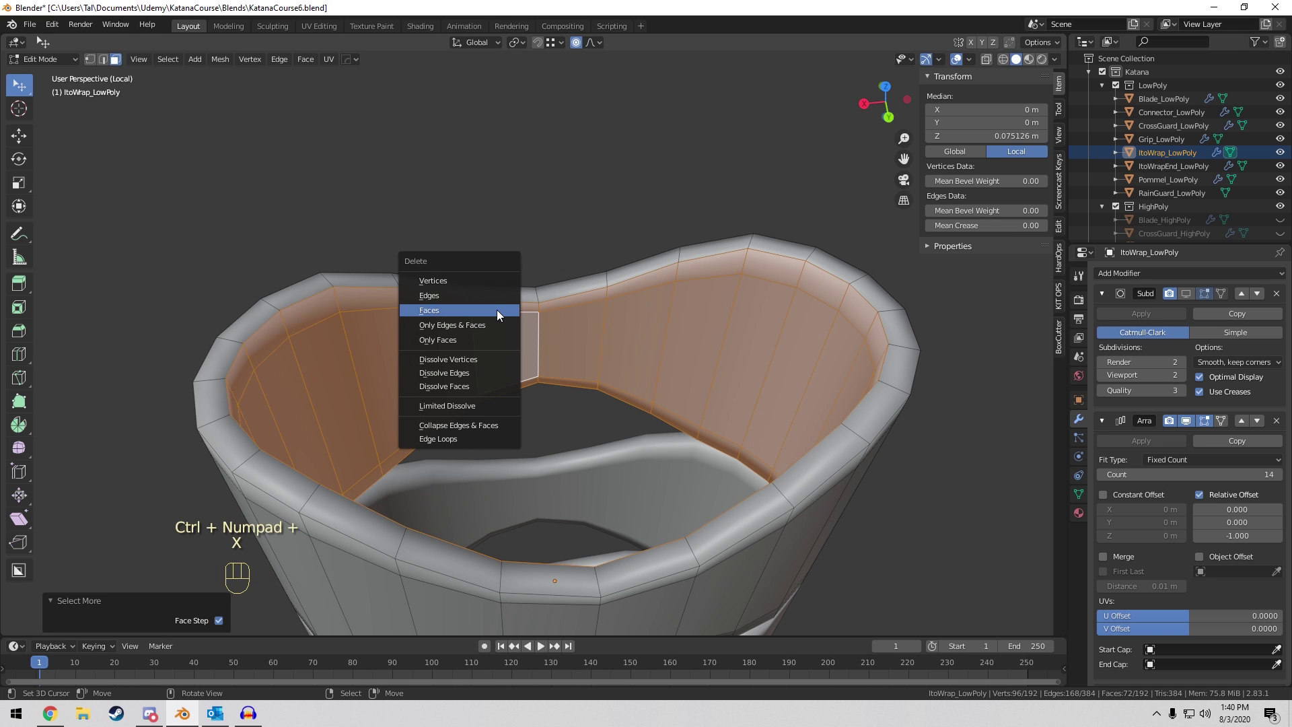
pyautogui.click(497, 310)
# Return to object mode with the wrap's subdivision shown, check the arrayed bands, and leave local view to see the whole katana.
pyautogui.moveTo(496, 310); pyautogui.dragTo(524, 308, button='middle')
pyautogui.scroll(-4, 528, 296)
pyautogui.scroll(5, 525, 303)
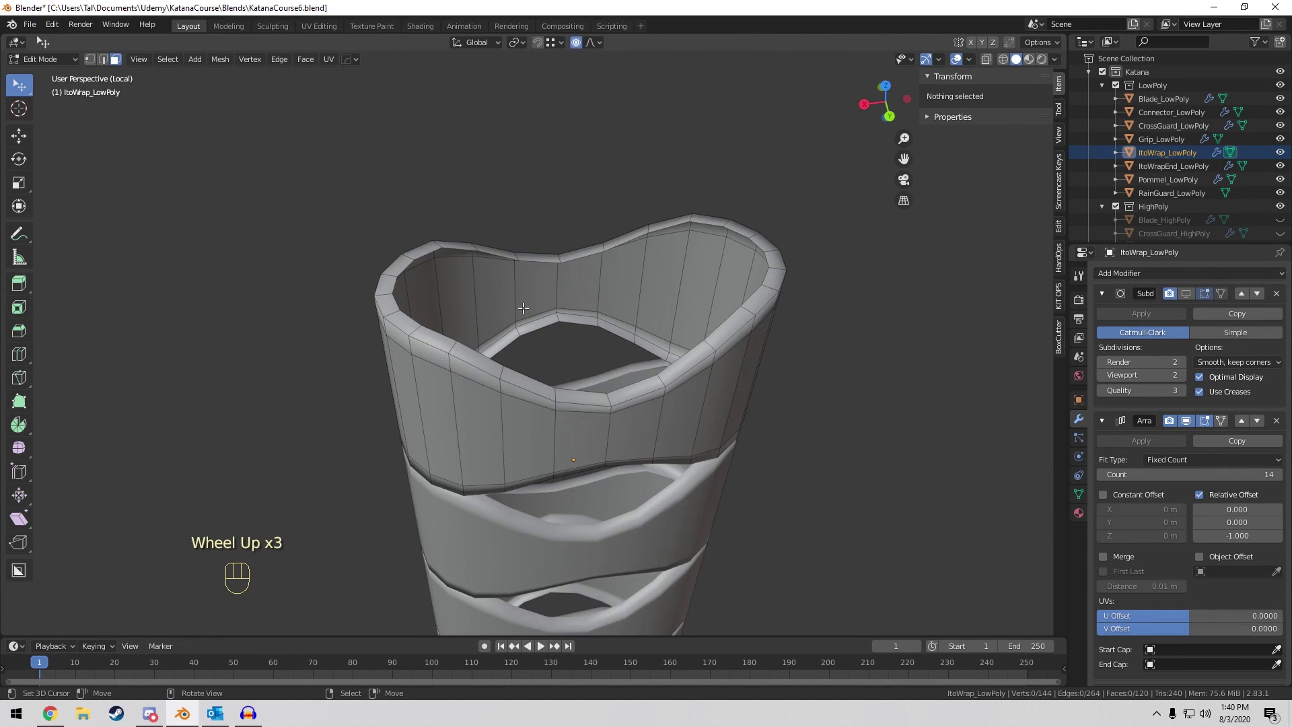
pyautogui.scroll(-1, 531, 275)
pyautogui.scroll(-11, 473, 184)
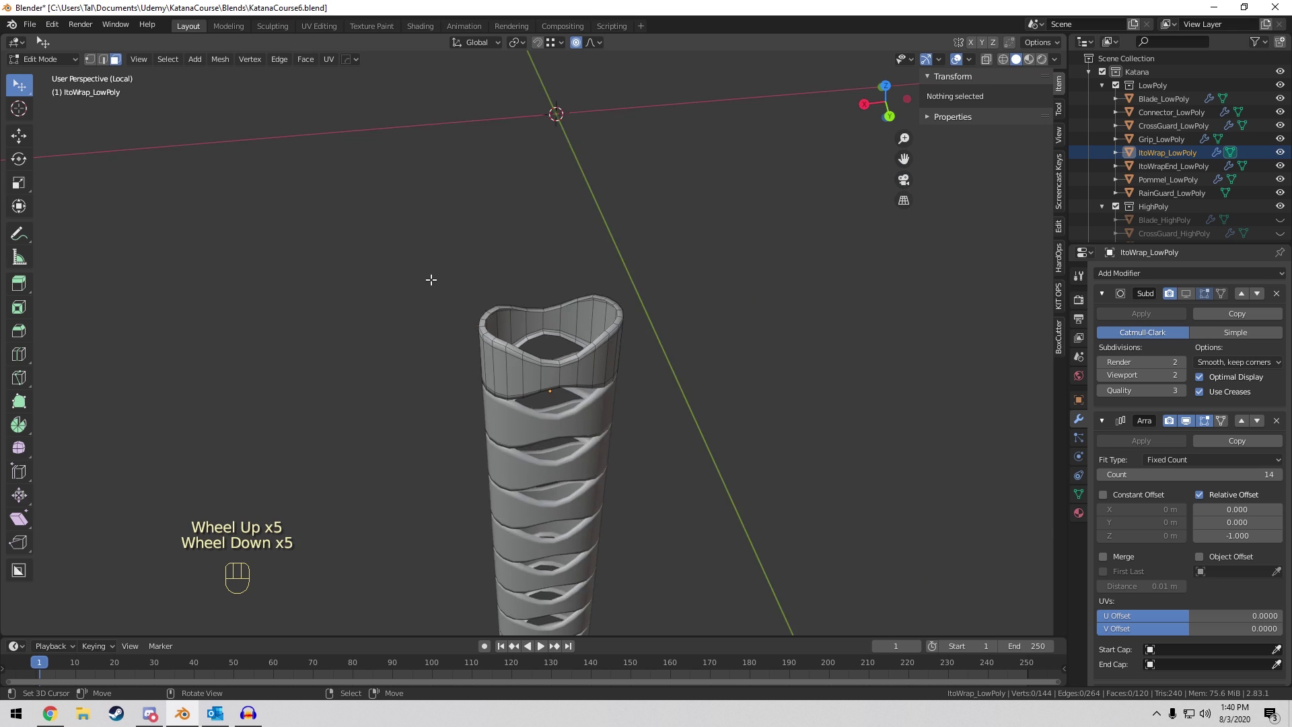
pyautogui.press('Tab')
pyautogui.moveTo(517, 409); pyautogui.dragTo(661, 362, button='middle')
pyautogui.keyDown('shift'); pyautogui.scroll(1, 660, 362); pyautogui.keyUp('shift')
pyautogui.scroll(11, 661, 362)
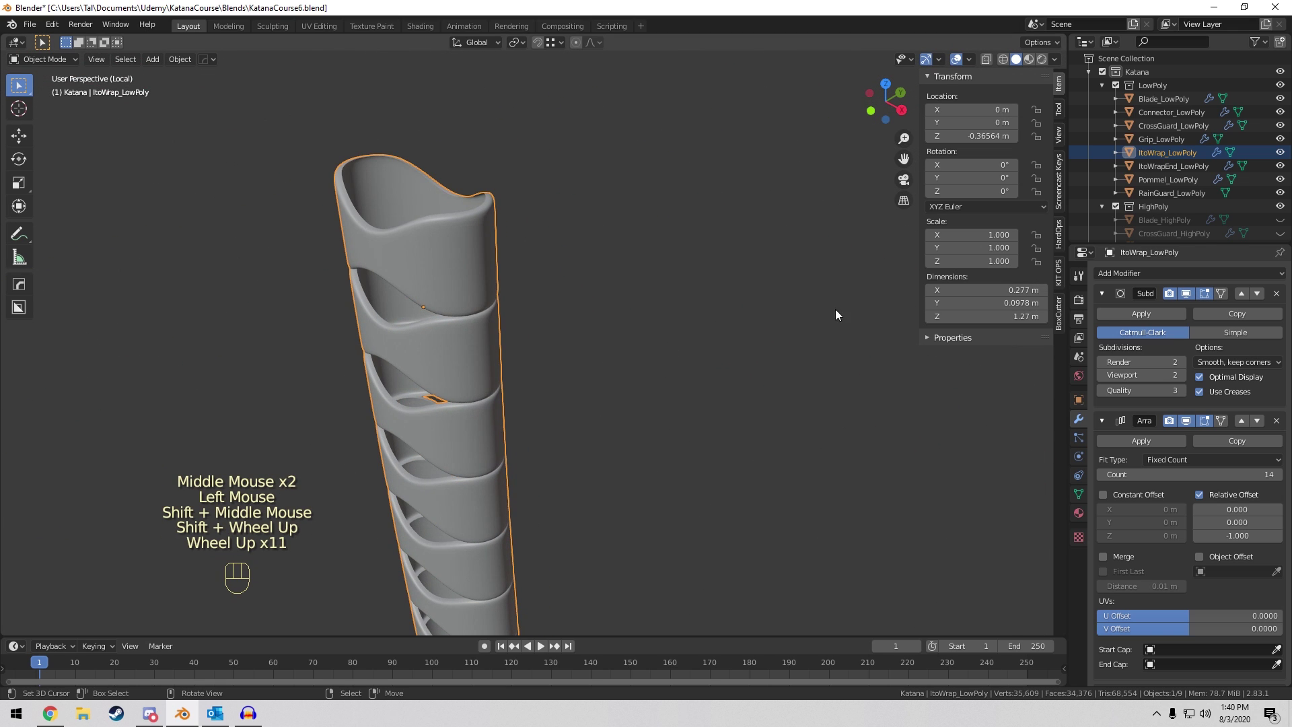
pyautogui.moveTo(834, 309); pyautogui.dragTo(651, 336, button='middle')
pyautogui.press('KP_Divide')
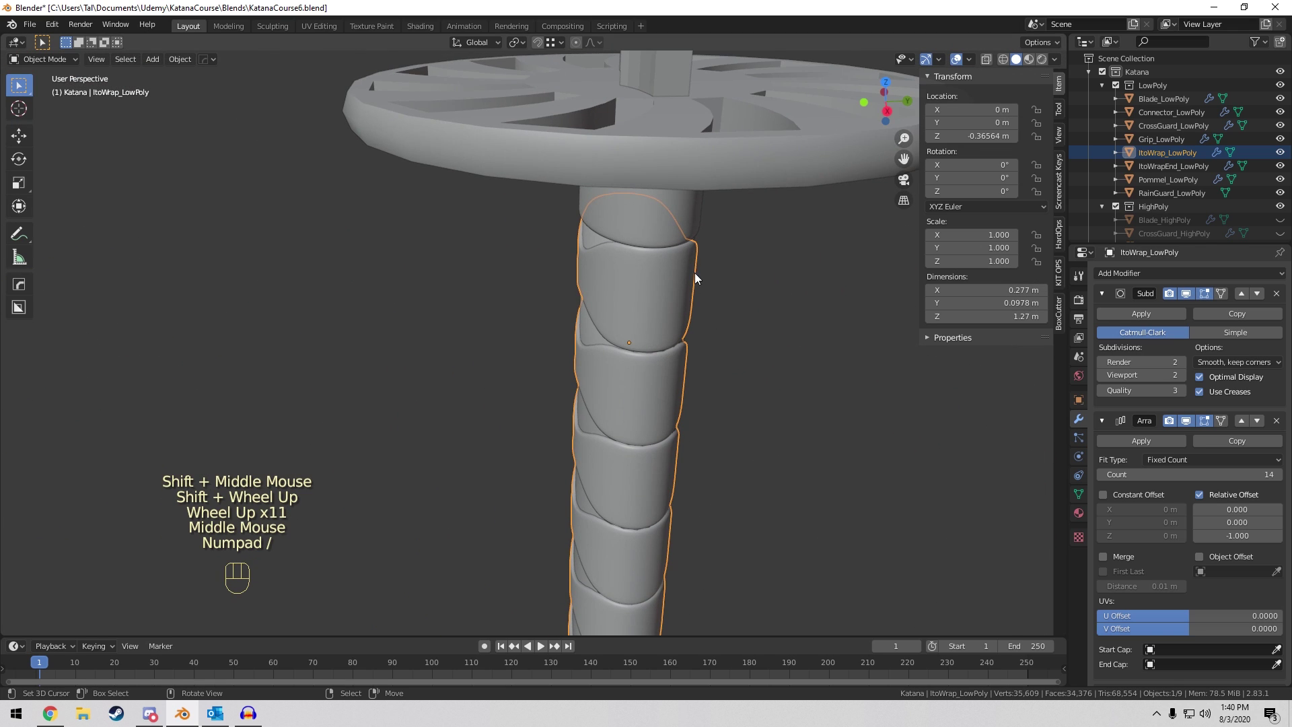
# Select ItoWrapEnd_LowPoly and isolate it in local view with its upper band up close.
pyautogui.rightClick(651, 222)
pyautogui.press('KP_Divide')
pyautogui.scroll(3, 634, 179)
pyautogui.press('Tab')
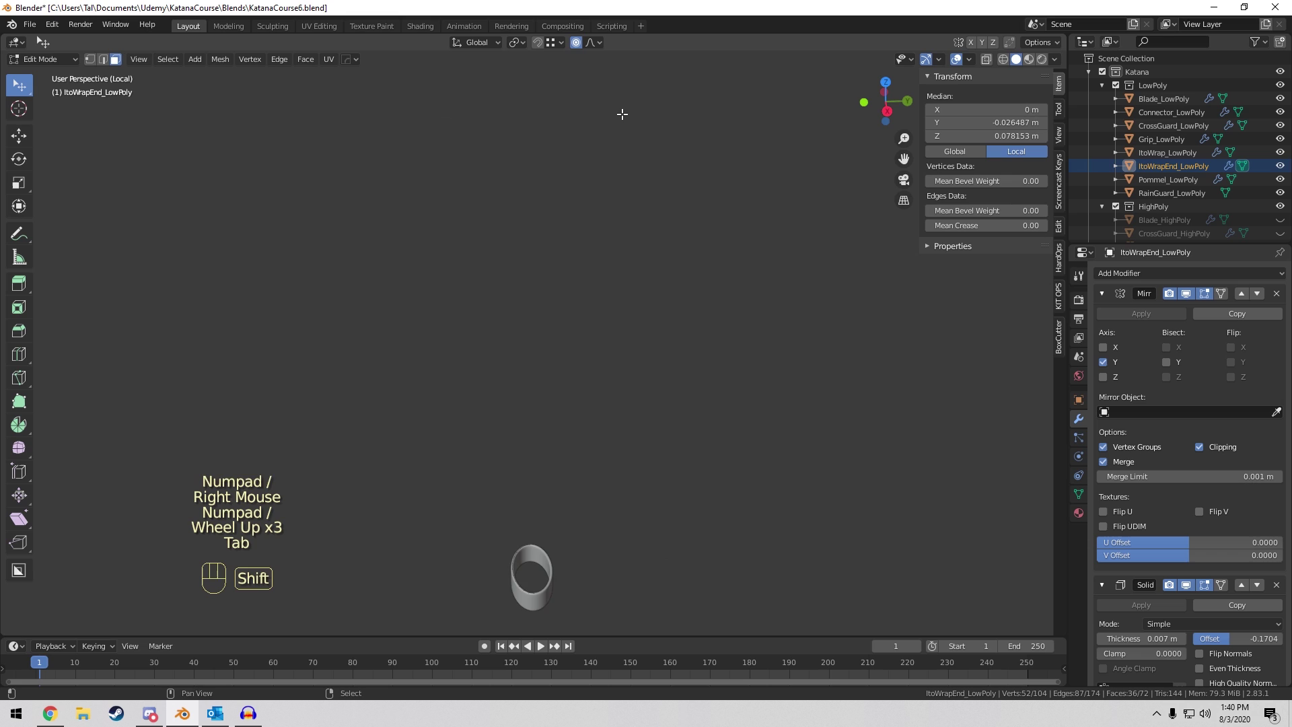
pyautogui.keyDown('shift'); pyautogui.moveTo(620, 115); pyautogui.dragTo(609, 377, button='middle'); pyautogui.keyUp('shift')
pyautogui.scroll(4, 628, 404)
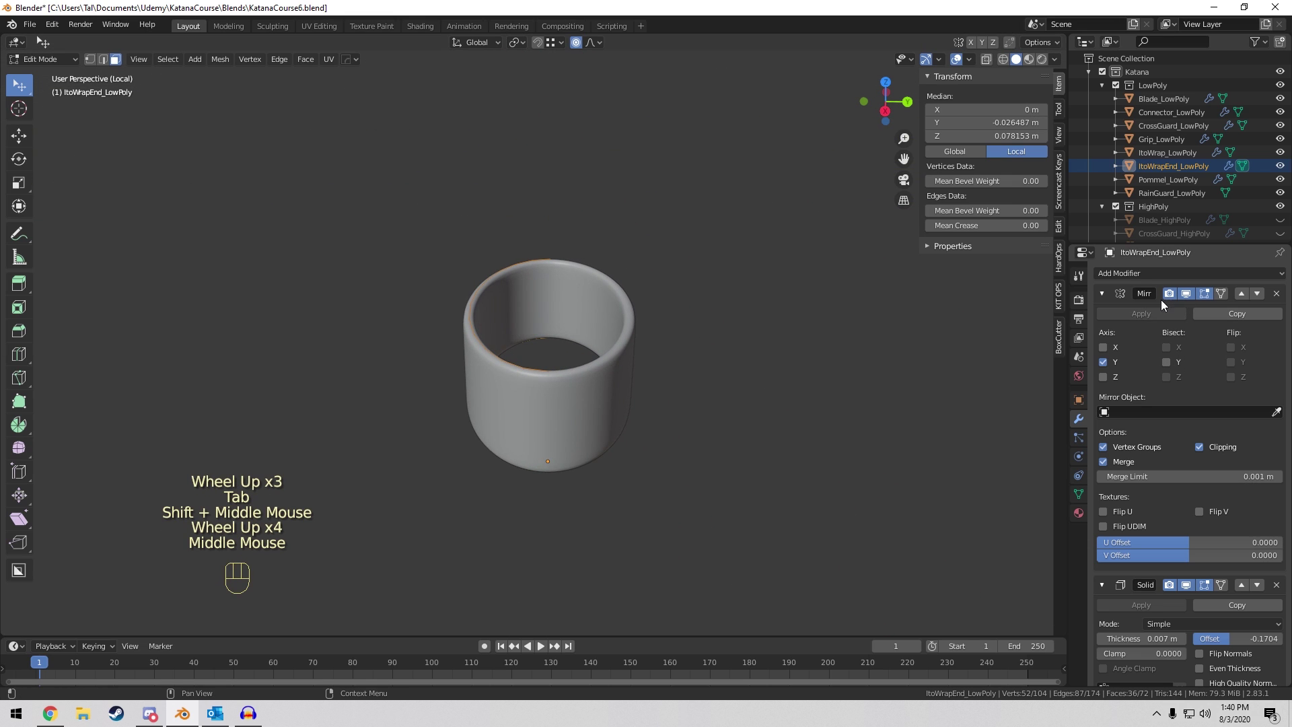
# Apply the Mirror and Solidify modifiers on ItoWrapEnd_LowPoly in object mode.
pyautogui.press('Tab')
pyautogui.press('Tab')
pyautogui.press('Tab')
pyautogui.click(1147, 316)
pyautogui.click(1148, 316)
# Hide ItoWrapEnd_LowPoly's subdivision in the viewport and delete the upper band's inner face loop with its adjoining rings.
pyautogui.press('Tab')
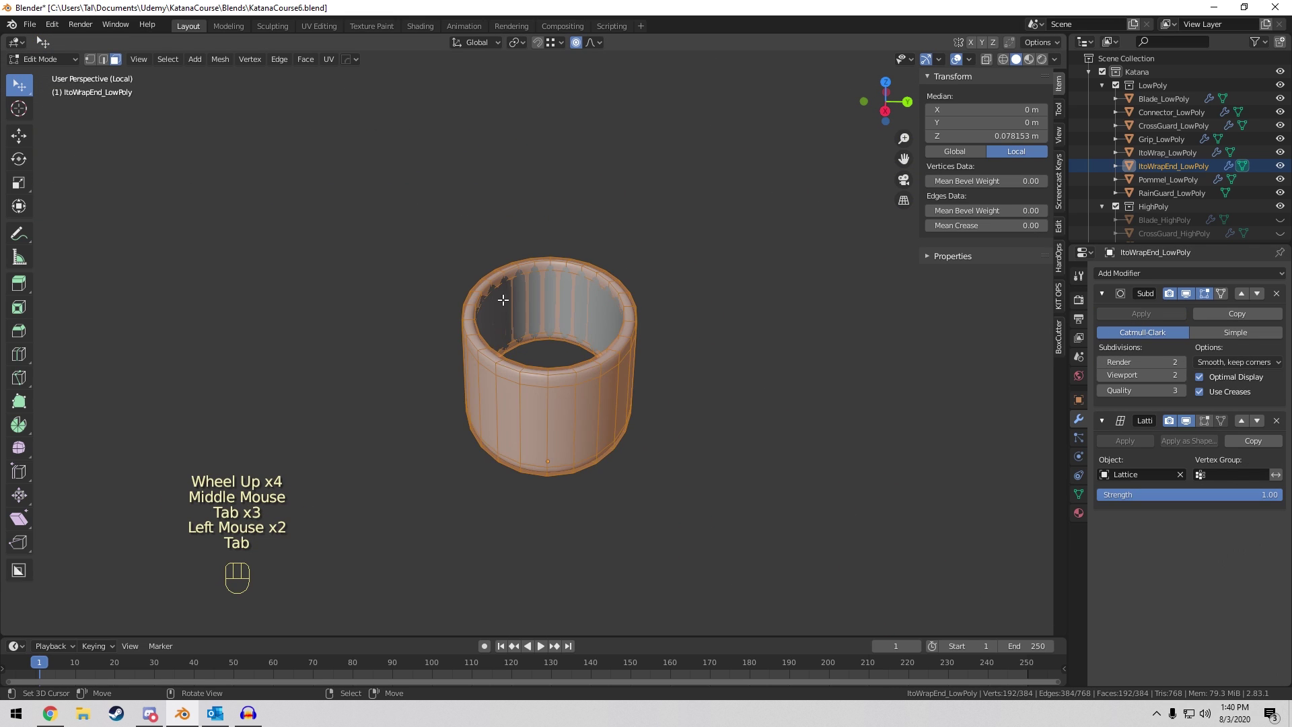
pyautogui.scroll(2, 503, 300)
pyautogui.press('3')
pyautogui.keyDown('alt'); pyautogui.rightClick(498, 290); pyautogui.keyUp('alt')
pyautogui.click(1187, 294)
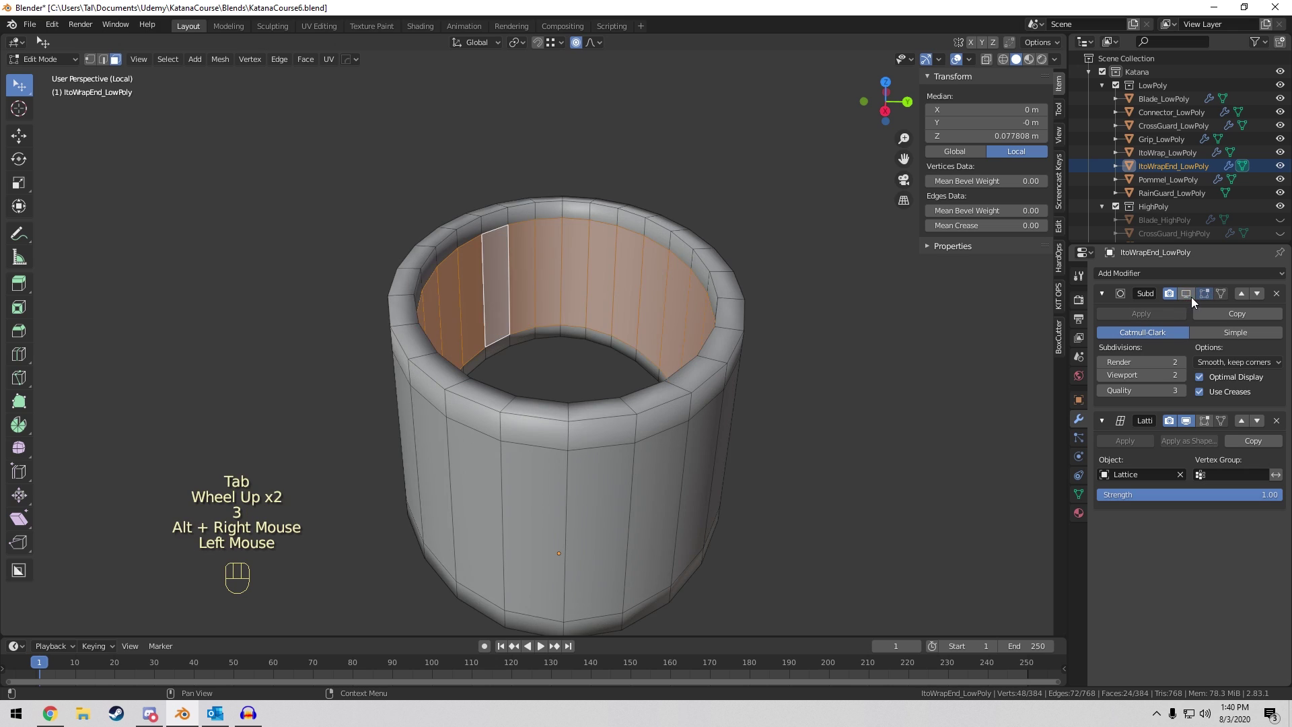
pyautogui.moveTo(666, 296); pyautogui.dragTo(618, 298, button='middle')
pyautogui.press('ctrl+KP_Add')
pyautogui.press('x')
pyautogui.click(614, 295)
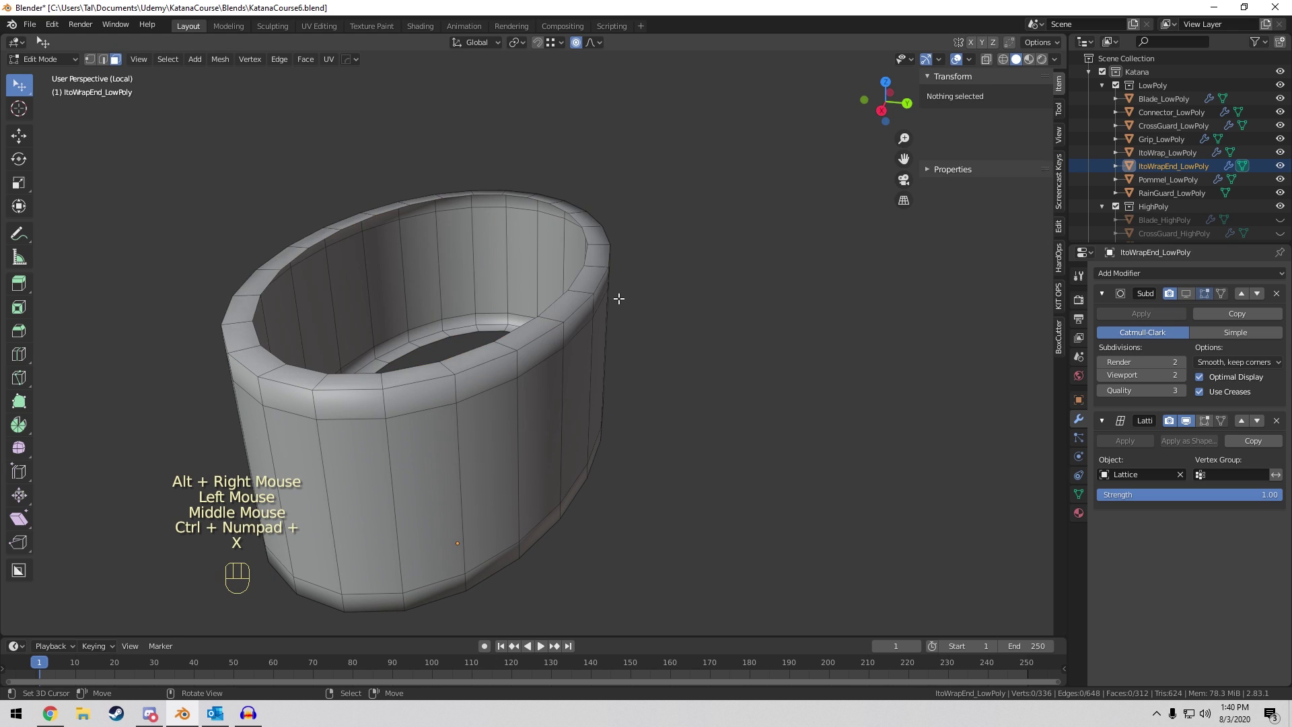
# Delete the lower end band's inner face loop with its adjoining rings and return to object mode.
pyautogui.scroll(-8, 617, 298)
pyautogui.keyDown('shift'); pyautogui.moveTo(614, 377); pyautogui.dragTo(603, 478, button='middle'); pyautogui.keyUp('shift')
pyautogui.scroll(7, 551, 361)
pyautogui.scroll(2, 551, 360)
pyautogui.keyDown('alt'); pyautogui.rightClick(497, 424); pyautogui.keyUp('alt')
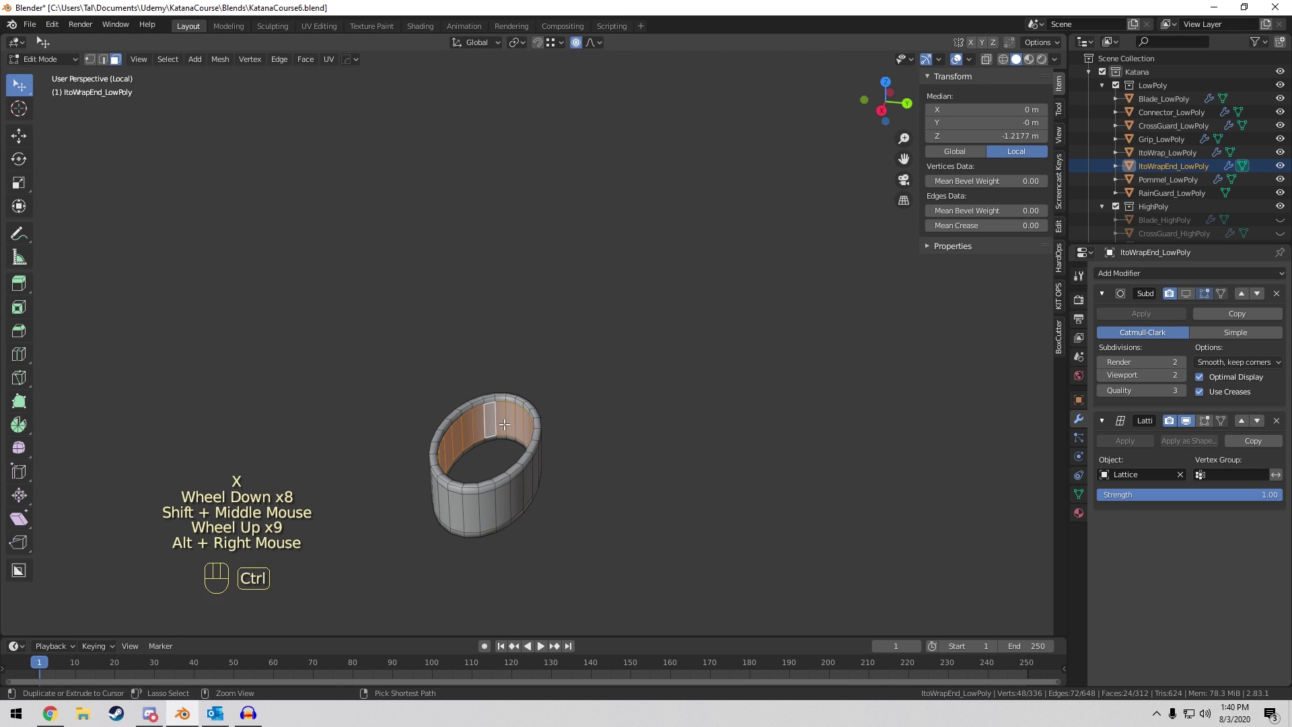
pyautogui.press('ctrl+KP_Add')
pyautogui.press('x')
pyautogui.click(499, 422)
pyautogui.scroll(-5, 546, 371)
pyautogui.press('Tab')
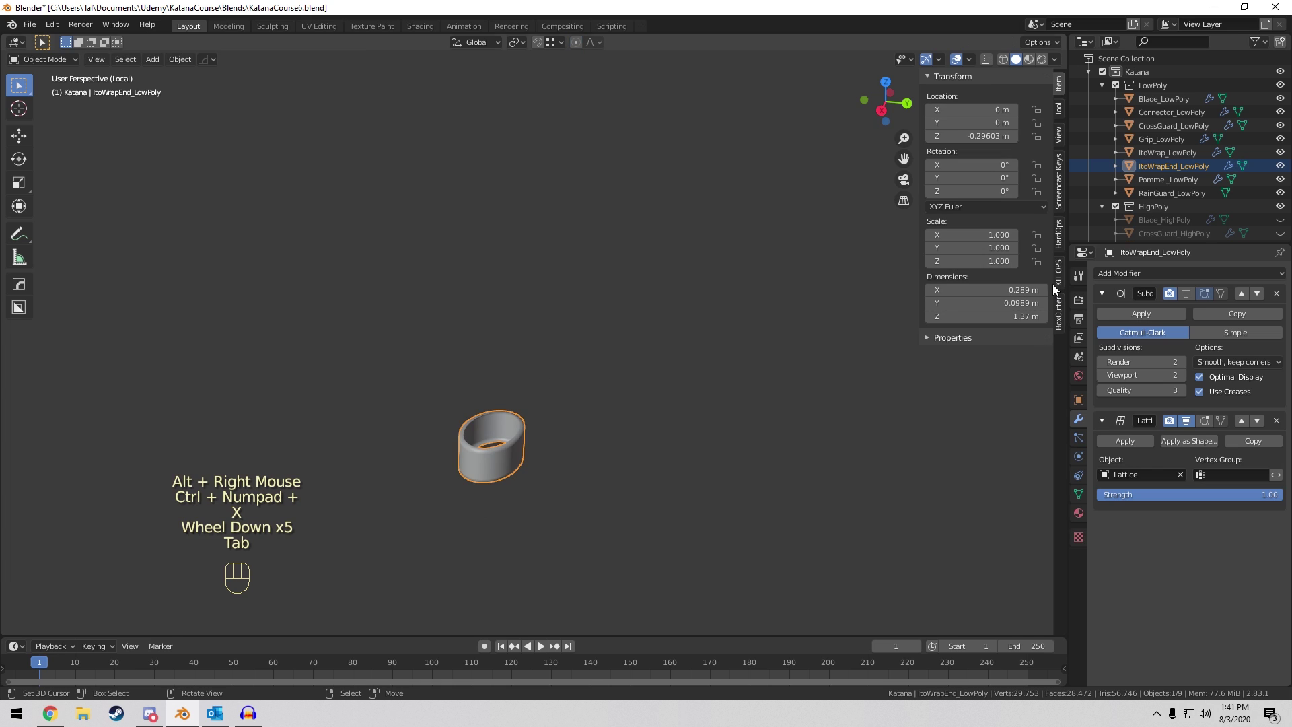
# Show ItoWrapEnd_LowPoly's subdivision again, leave local view, and deselect everything to view the whole handle.
pyautogui.click(1185, 294)
pyautogui.moveTo(545, 316); pyautogui.dragTo(612, 362, button='middle')
pyautogui.press('KP_Divide')
pyautogui.scroll(-7, 535, 363)
pyautogui.keyDown('shift'); pyautogui.scroll(-2, 646, 441); pyautogui.keyUp('shift')
pyautogui.scroll(-3, 646, 442)
pyautogui.keyDown('shift'); pyautogui.scroll(-1, 646, 441); pyautogui.keyUp('shift')
pyautogui.press('a')
pyautogui.press('a')
pyautogui.press('a')
pyautogui.moveTo(549, 240); pyautogui.dragTo(582, 272, button='middle')
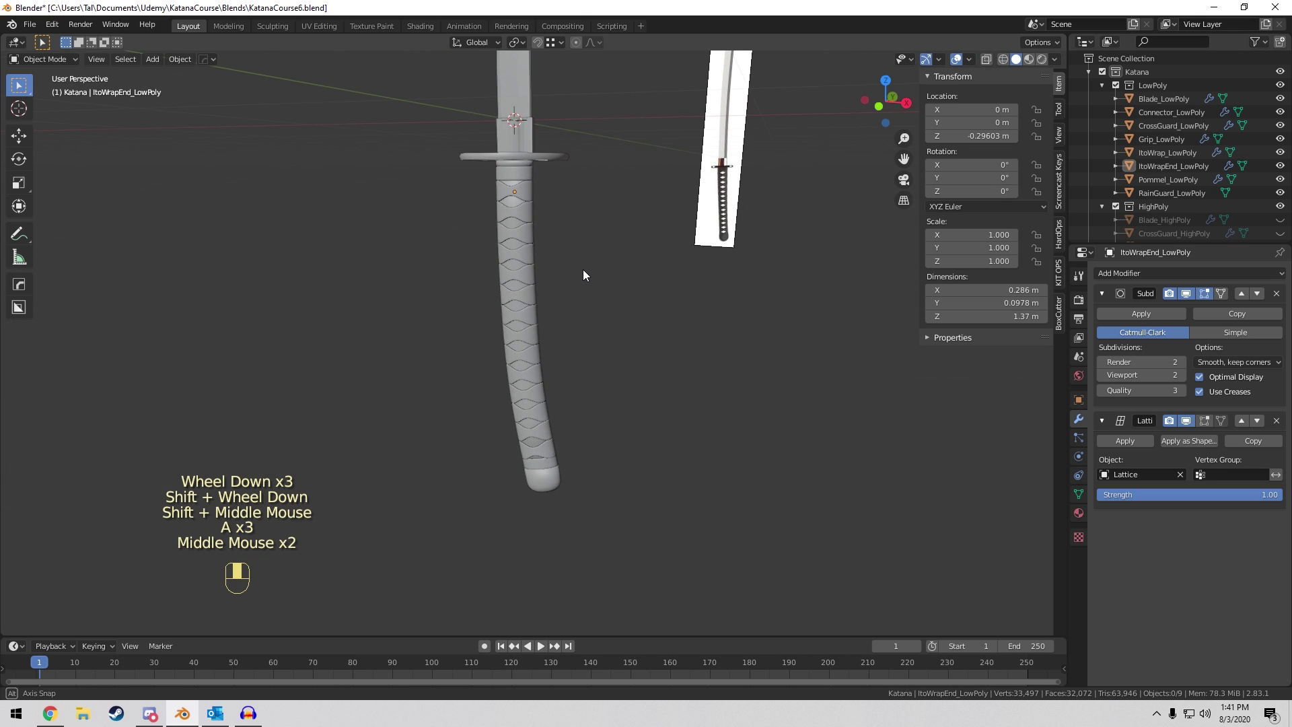
# Turn off the Subdivision modifier's viewport display on both ItoWrap_LowPoly and ItoWrapEnd_LowPoly.
pyautogui.scroll(3, 634, 200)
pyautogui.rightClick(537, 264)
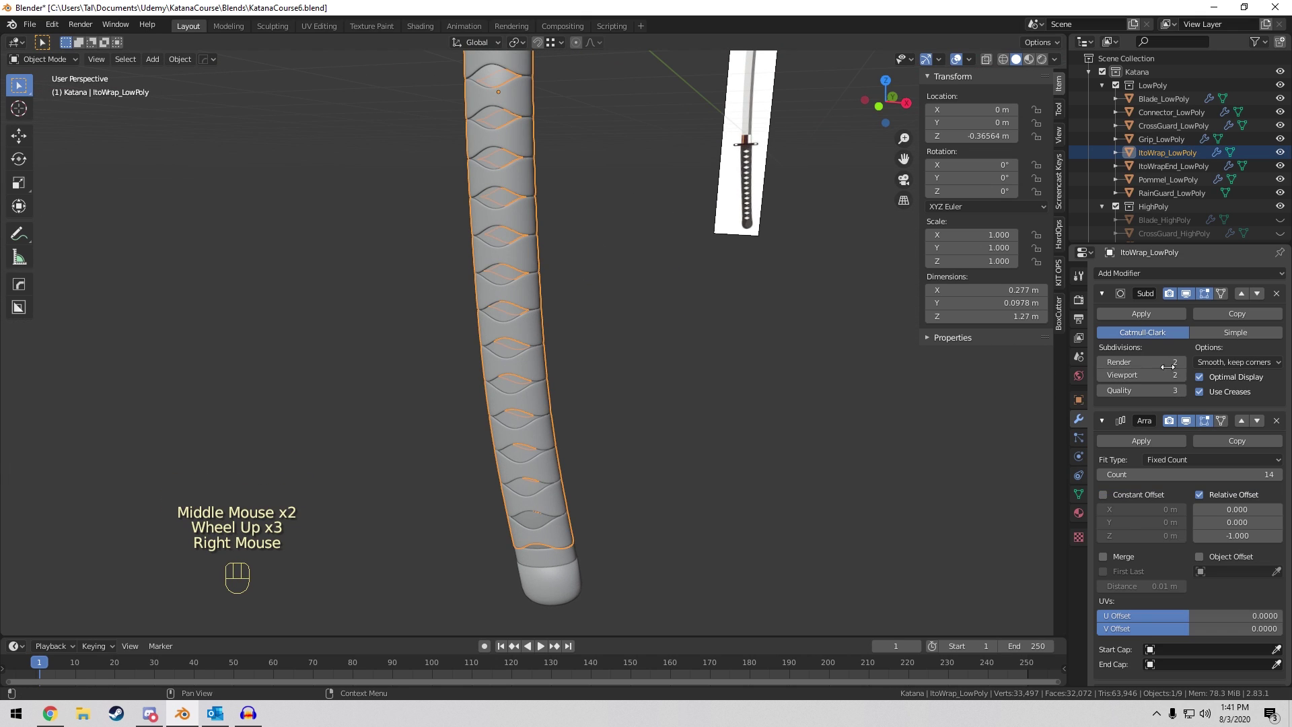
pyautogui.click(781, 546)
pyautogui.rightClick(568, 583)
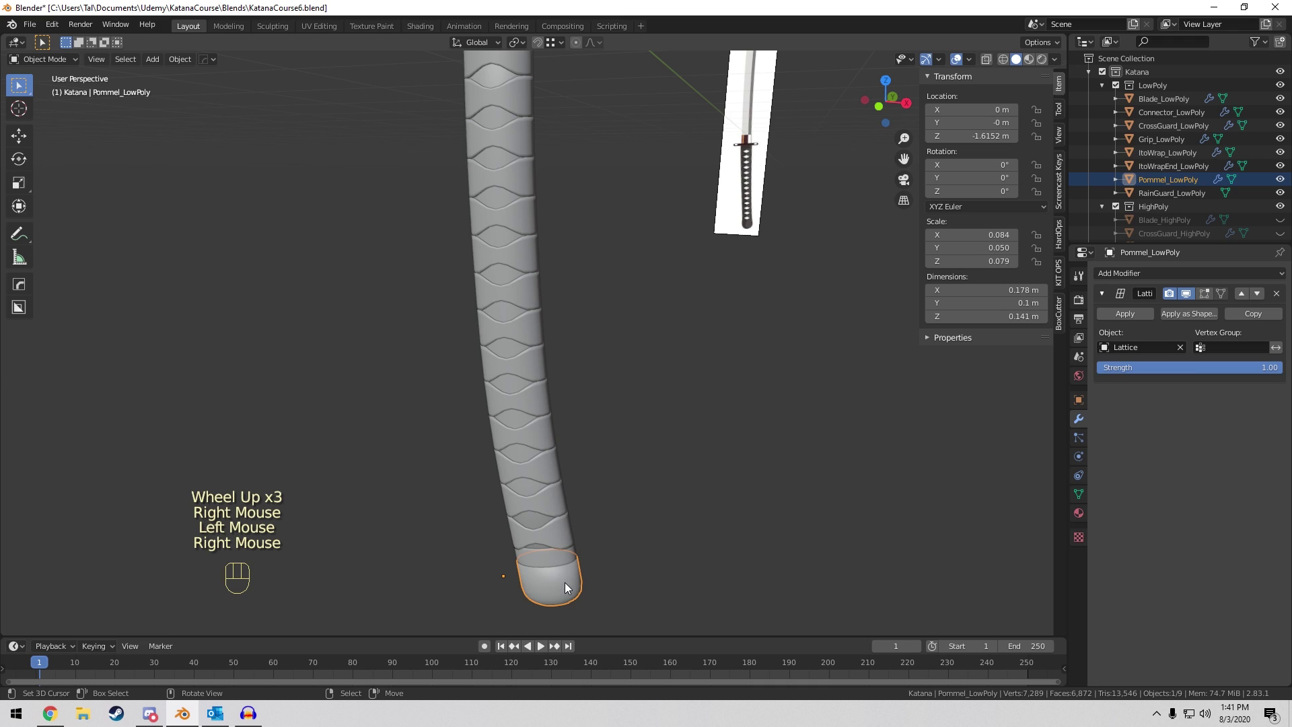
pyautogui.rightClick(580, 552)
pyautogui.click(1186, 293)
# Examine the handle without subdivision from several angles, along with the object list, scene statistics, and wrap near the guard.
pyautogui.keyDown('shift'); pyautogui.moveTo(547, 240); pyautogui.dragTo(592, 277, button='middle'); pyautogui.keyUp('shift')
pyautogui.scroll(-1, 592, 278)
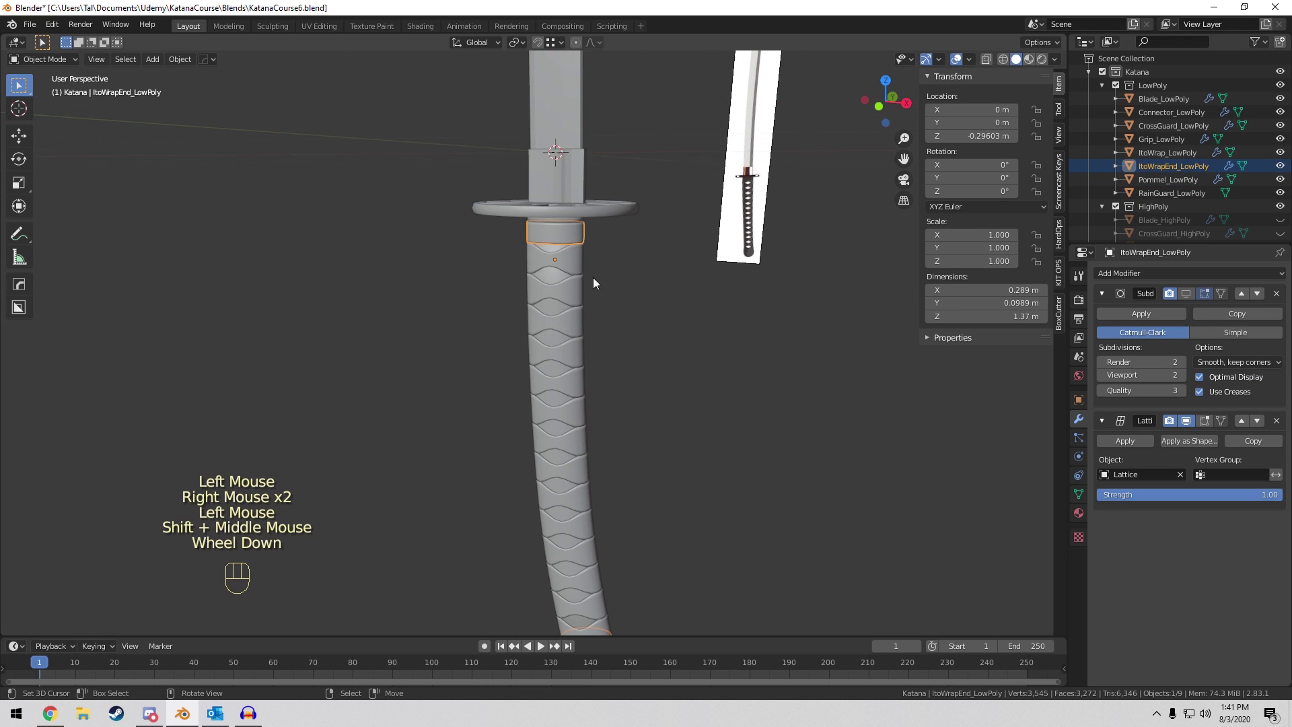
pyautogui.scroll(-5, 1162, 156)
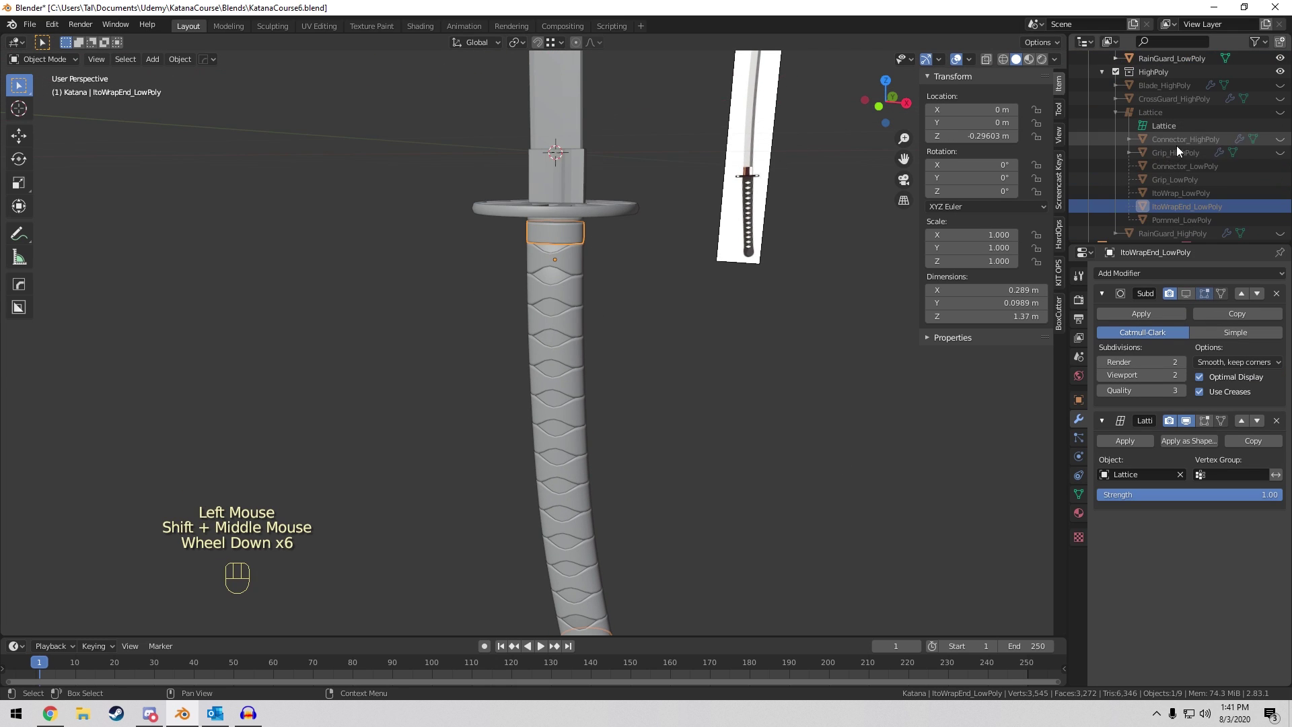
pyautogui.scroll(5, 1176, 145)
pyautogui.scroll(-4, 680, 159)
pyautogui.moveTo(609, 202); pyautogui.dragTo(575, 238, button='middle')
pyautogui.scroll(3, 575, 238)
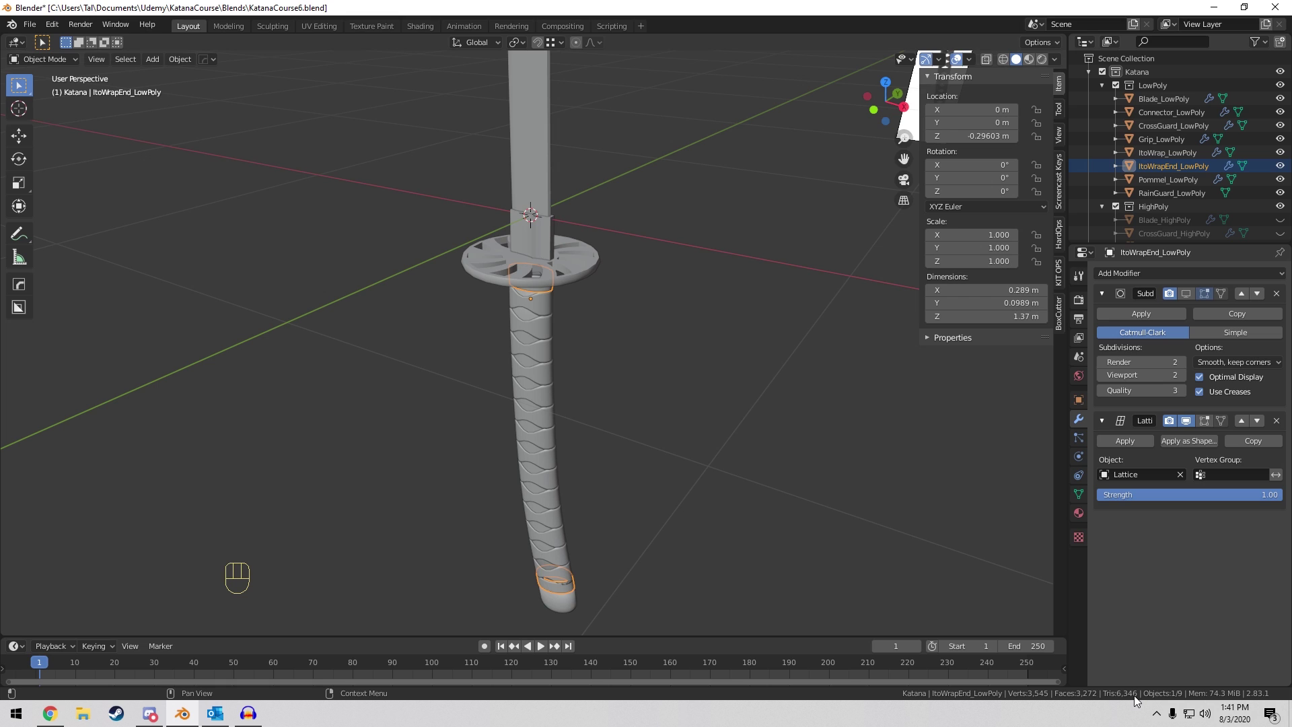
pyautogui.moveTo(579, 377); pyautogui.dragTo(623, 359, button='middle')
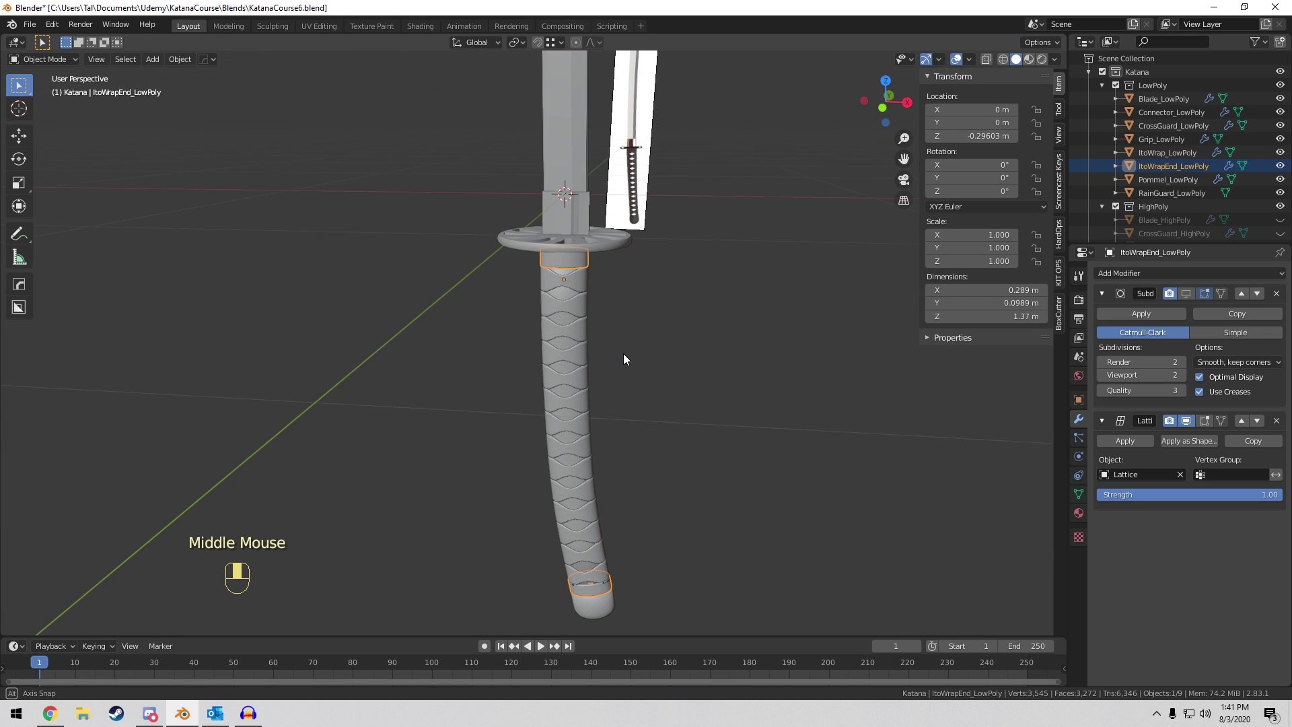
pyautogui.scroll(5, 592, 252)
pyautogui.keyDown('shift'); pyautogui.moveTo(628, 236); pyautogui.dragTo(490, 254, button='middle'); pyautogui.keyUp('shift')
pyautogui.rightClick(423, 282)
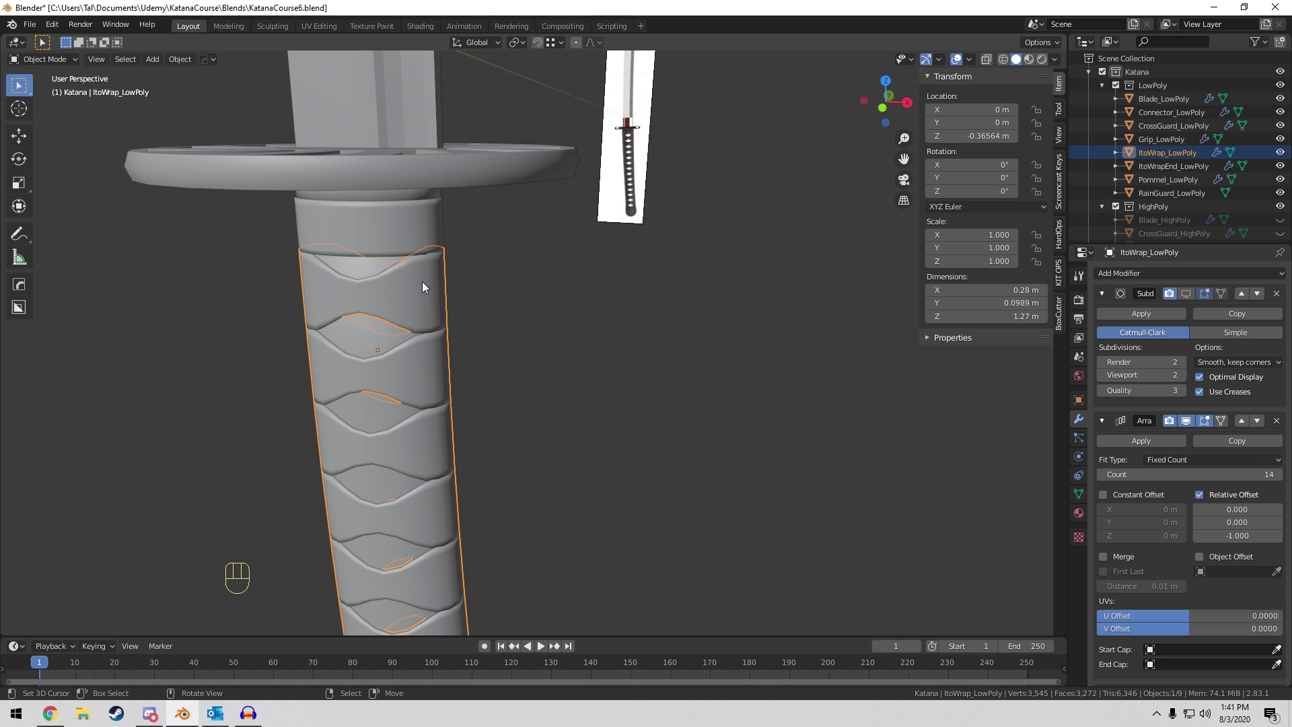
pyautogui.moveTo(282, 240); pyautogui.dragTo(475, 301, button='middle')
pyautogui.scroll(-5, 486, 346)
# Undo the most recent changes, back to where ItoWrap_LowPoly and ItoWrapEnd_LowPoly are both selected.
pyautogui.press('Tab')
pyautogui.press('Tab')
pyautogui.hotkey('ctrl', 'z')
pyautogui.hotkey('ctrl', 'z')
pyautogui.hotkey('ctrl', 'z')
pyautogui.hotkey('ctrl', 'z')
pyautogui.hotkey('ctrl', 'z')
pyautogui.hotkey('ctrl', 'z')
pyautogui.hotkey('ctrl', 'z')
pyautogui.hotkey('ctrl', 'z')
pyautogui.hotkey('ctrl', 'z')
pyautogui.hotkey('ctrl', 'z')
pyautogui.hotkey('ctrl', 'z')
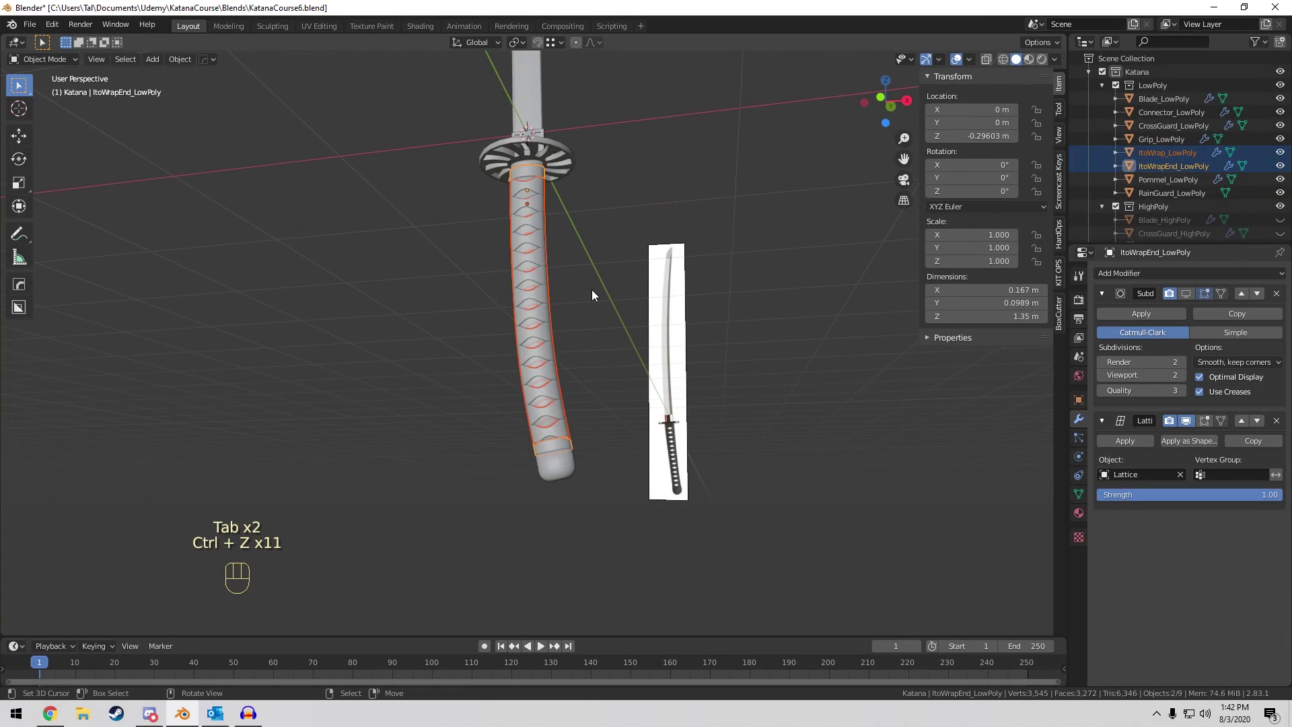
# Select ItoWrapEnd_LowPoly and ItoWrap_LowPoly at the handle's lower end and isolate both in local view.
pyautogui.press('a')
pyautogui.press('a')
pyautogui.press('a')
pyautogui.scroll(1, 599, 310)
pyautogui.moveTo(598, 309); pyautogui.dragTo(555, 361, button='middle')
pyautogui.scroll(4, 607, 333)
pyautogui.scroll(3, 554, 361)
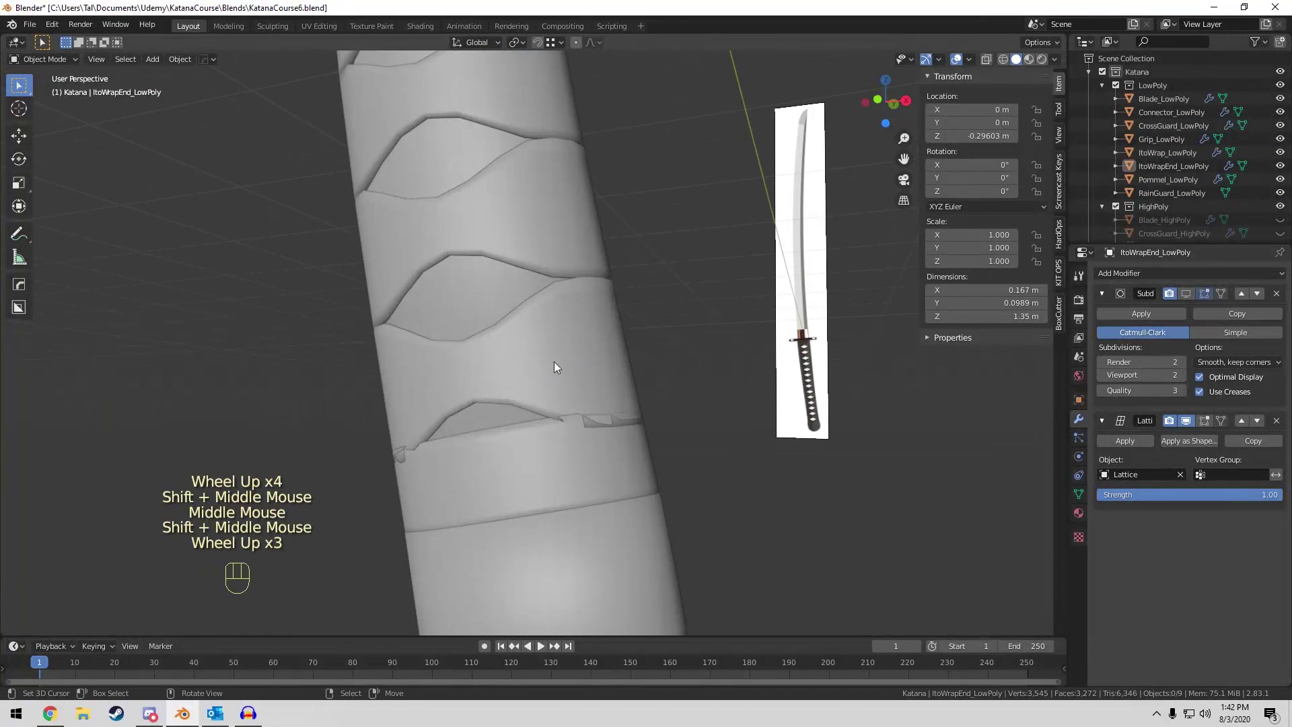
pyautogui.rightClick(580, 465)
pyautogui.keyDown('shift'); pyautogui.rightClick(571, 389); pyautogui.keyUp('shift')
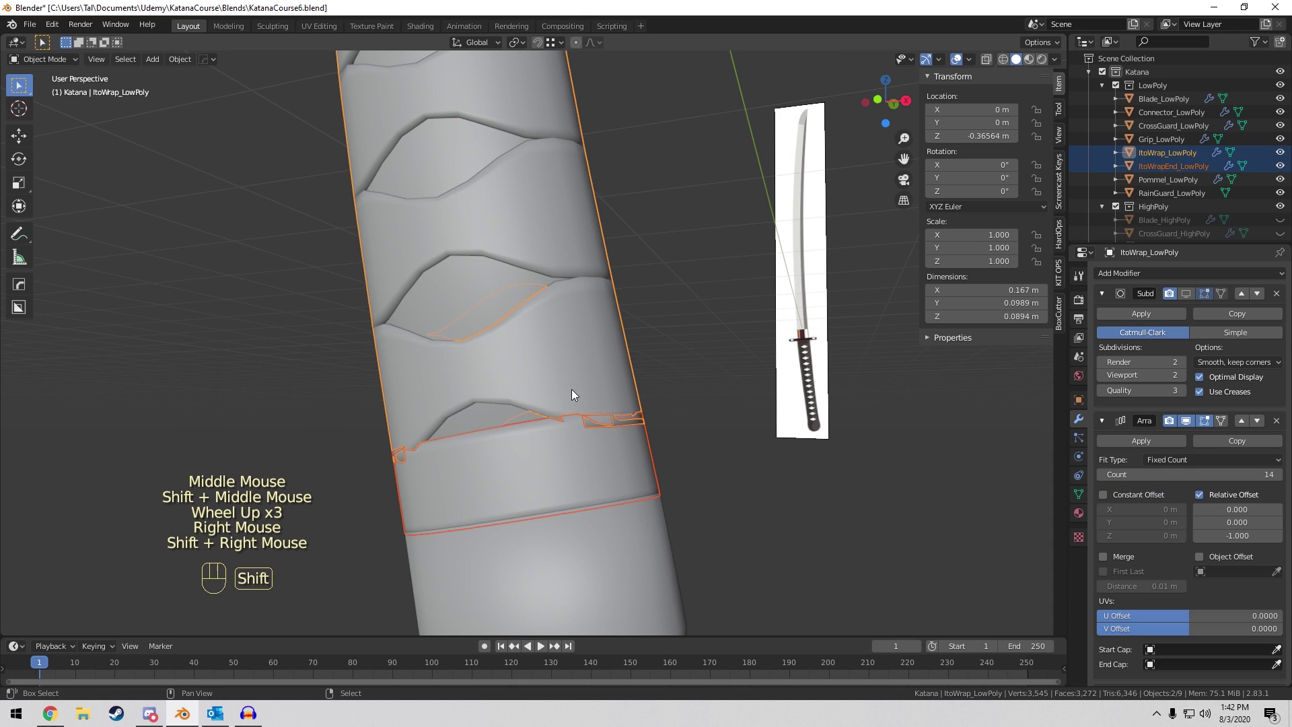
pyautogui.press('KP_Divide')
pyautogui.keyDown('shift'); pyautogui.moveTo(571, 389); pyautogui.dragTo(514, 228, button='middle'); pyautogui.keyUp('shift')
pyautogui.scroll(6, 600, 339)
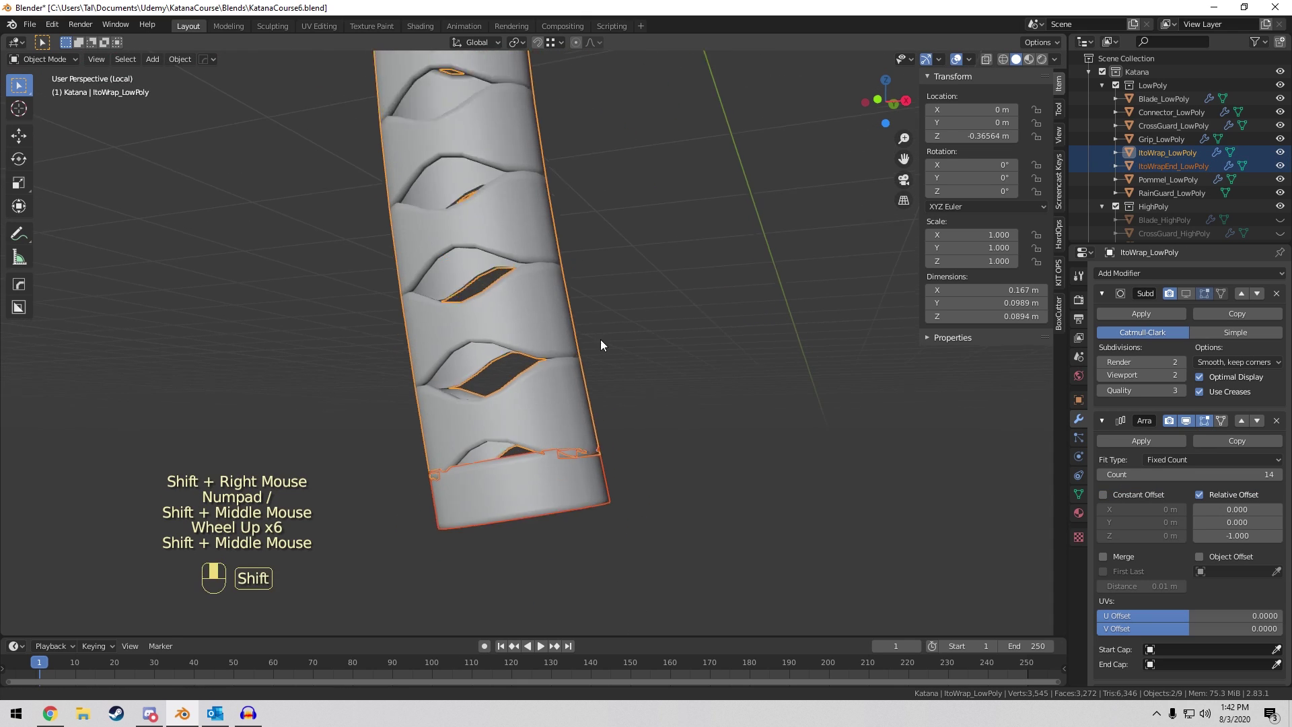
pyautogui.keyDown('shift'); pyautogui.moveTo(600, 339); pyautogui.dragTo(587, 312, button='middle'); pyautogui.keyUp('shift')
pyautogui.scroll(2, 587, 313)
# Turn off the Lattice modifier's viewport display on ItoWrapEnd_LowPoly and ItoWrap_LowPoly.
pyautogui.rightClick(572, 445)
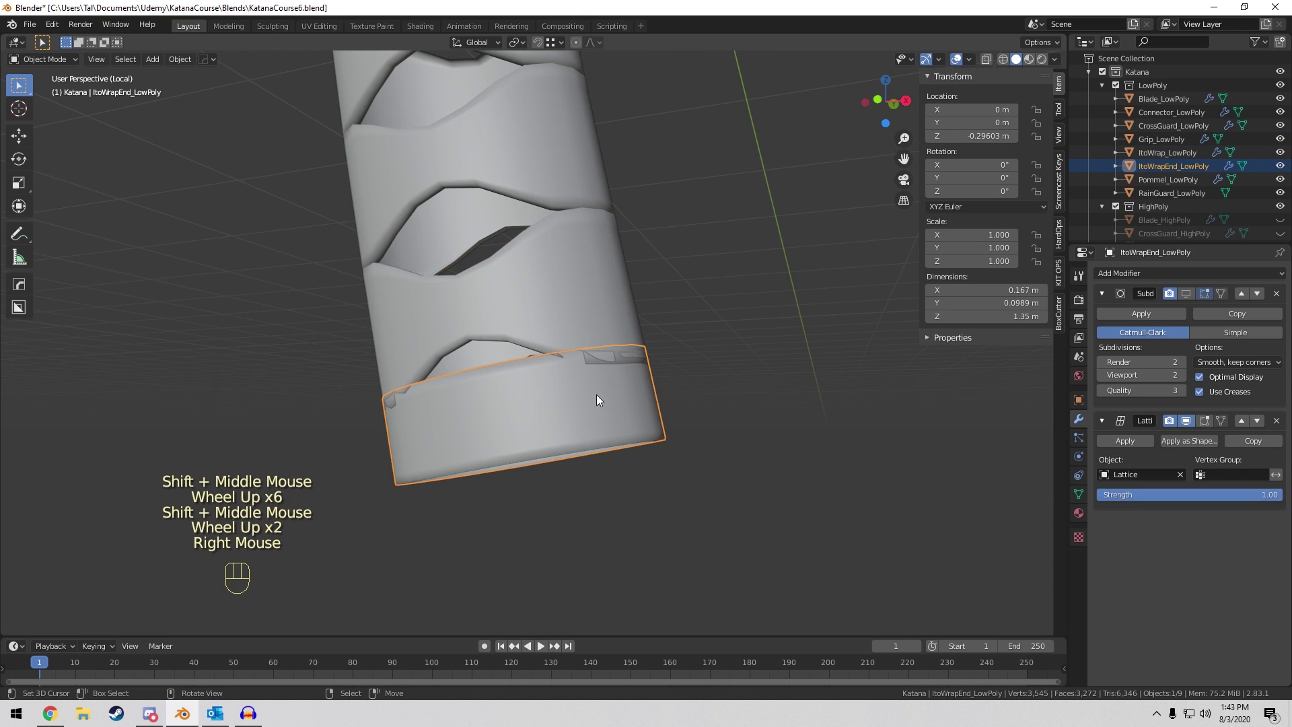
pyautogui.scroll(-7, 602, 313)
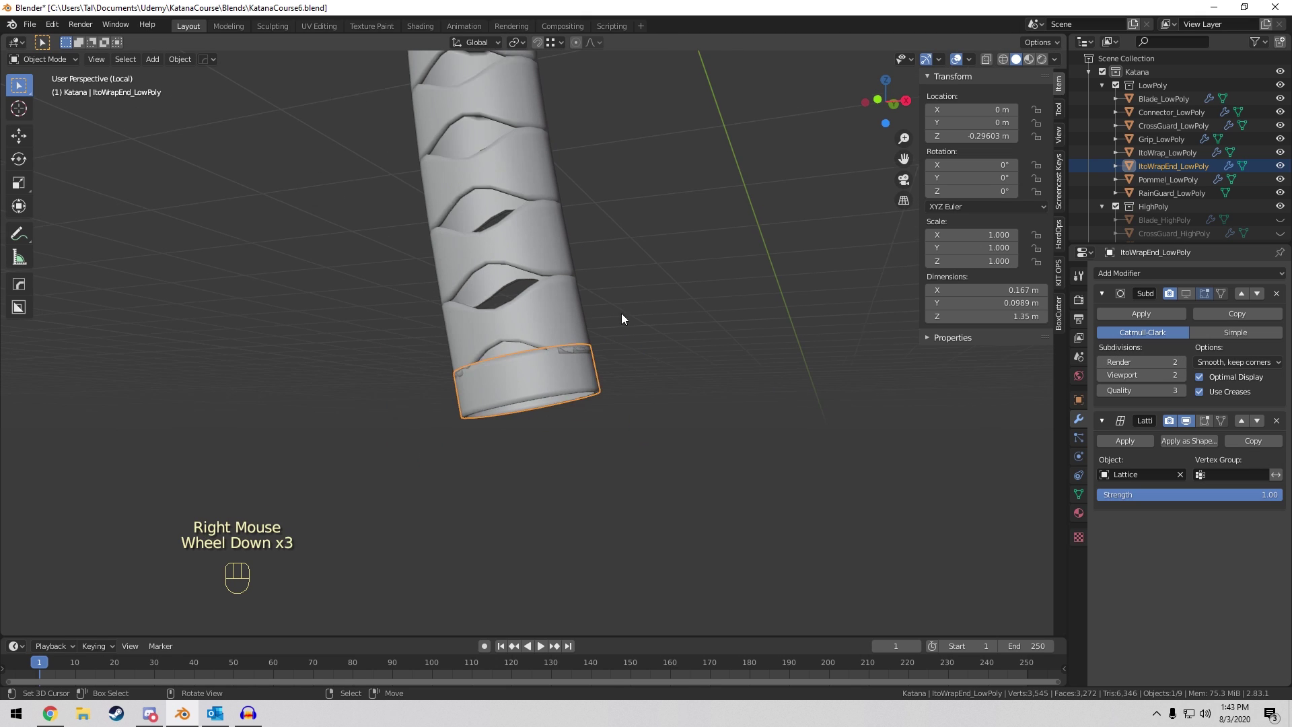
pyautogui.scroll(7, 585, 256)
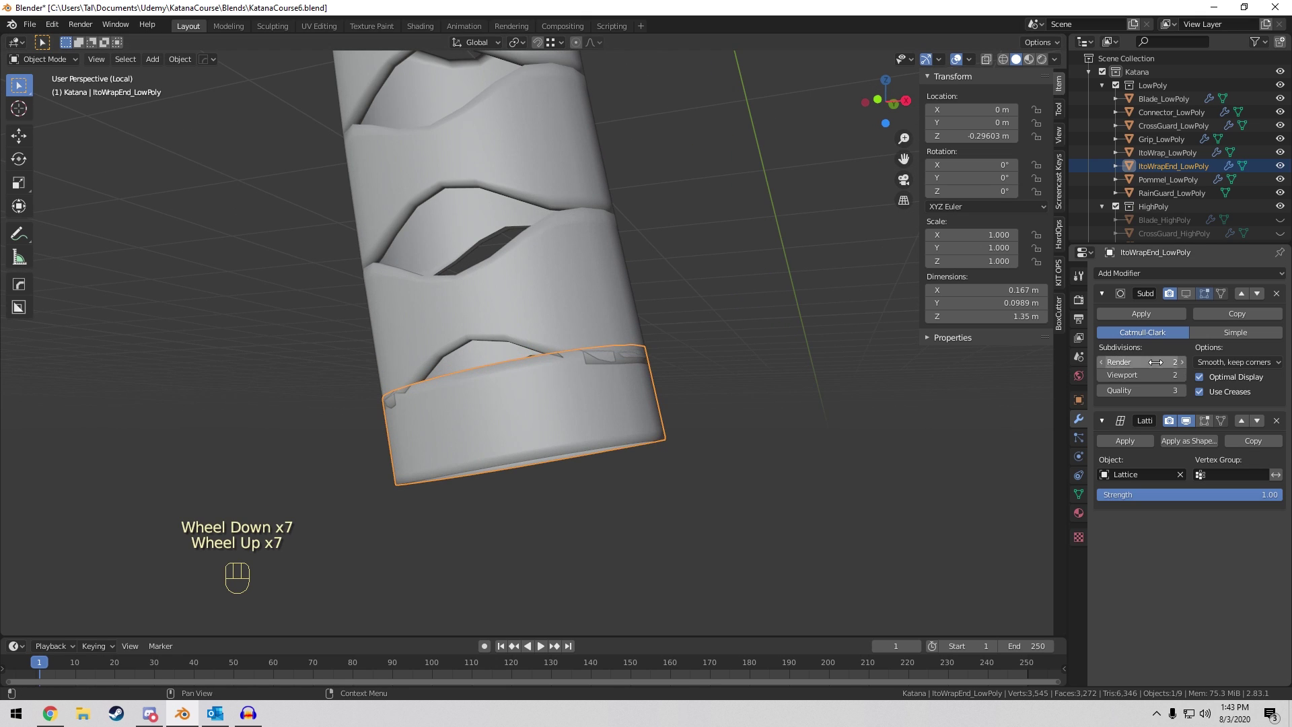
pyautogui.click(1185, 421)
pyautogui.rightClick(606, 341)
pyautogui.scroll(-11, 1178, 471)
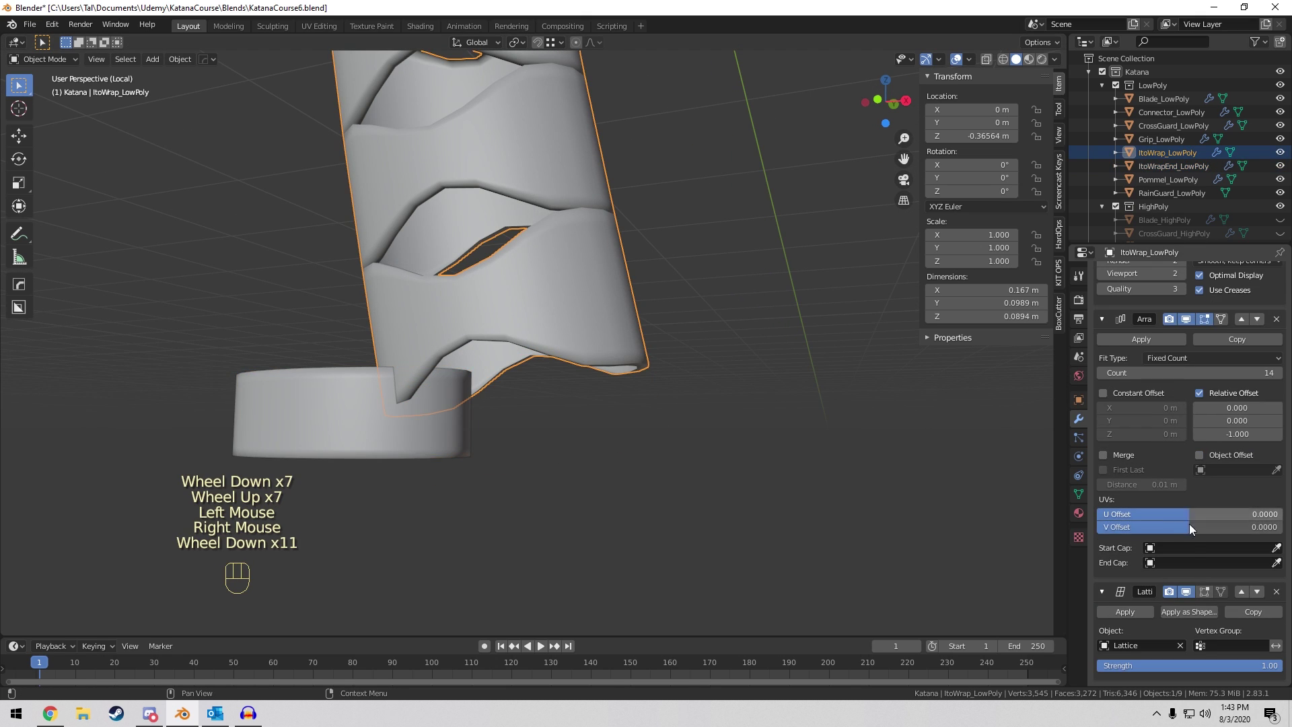
pyautogui.click(1185, 596)
# Enter edit mode on ItoWrapEnd_LowPoly with nothing selected and switch to wireframe shading.
pyautogui.keyDown('shift'); pyautogui.moveTo(504, 432); pyautogui.dragTo(664, 418, button='middle'); pyautogui.keyUp('shift')
pyautogui.rightClick(454, 394)
pyautogui.press('Tab')
pyautogui.press('a')
pyautogui.press('a')
pyautogui.press('a')
pyautogui.press('z')
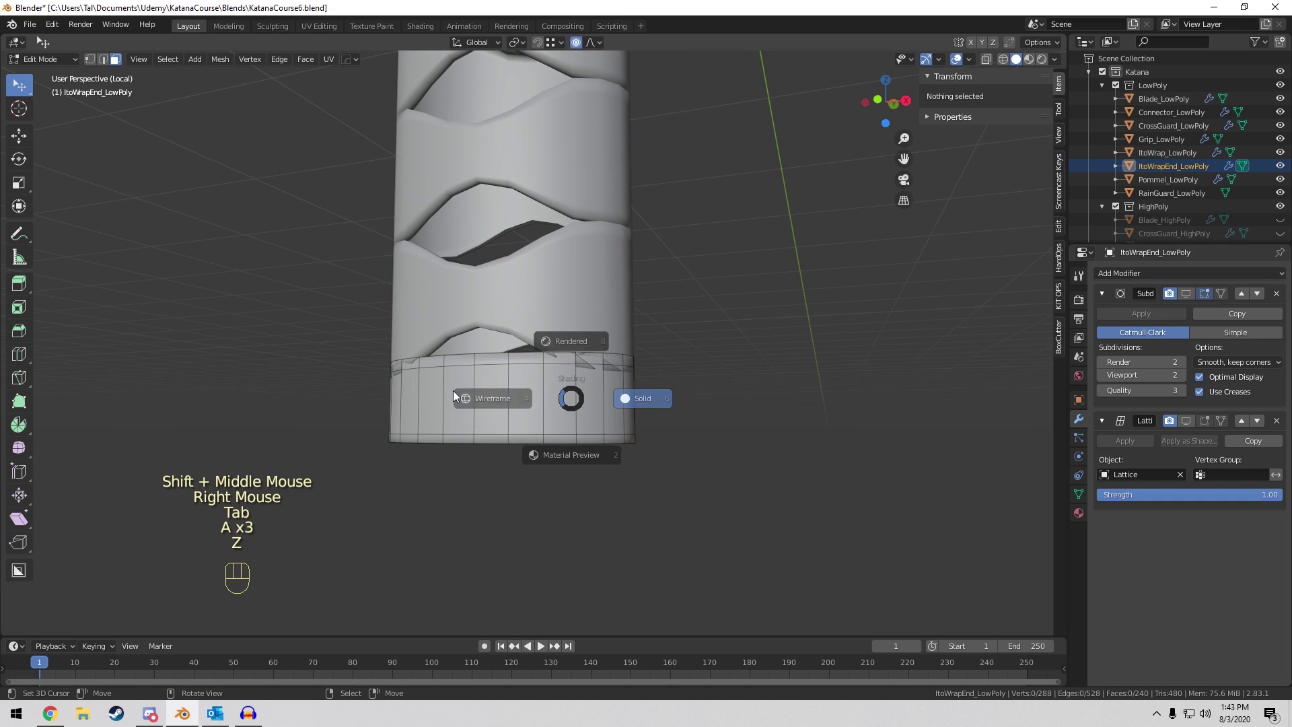
pyautogui.click(455, 397)
# Select the whole lower end band and, back in solid shading, move it down along Z by about 0.01 m.
pyautogui.press('a')
pyautogui.press('a')
pyautogui.press('a')
pyautogui.press('b')
pyautogui.moveTo(276, 322); pyautogui.dragTo(778, 491)
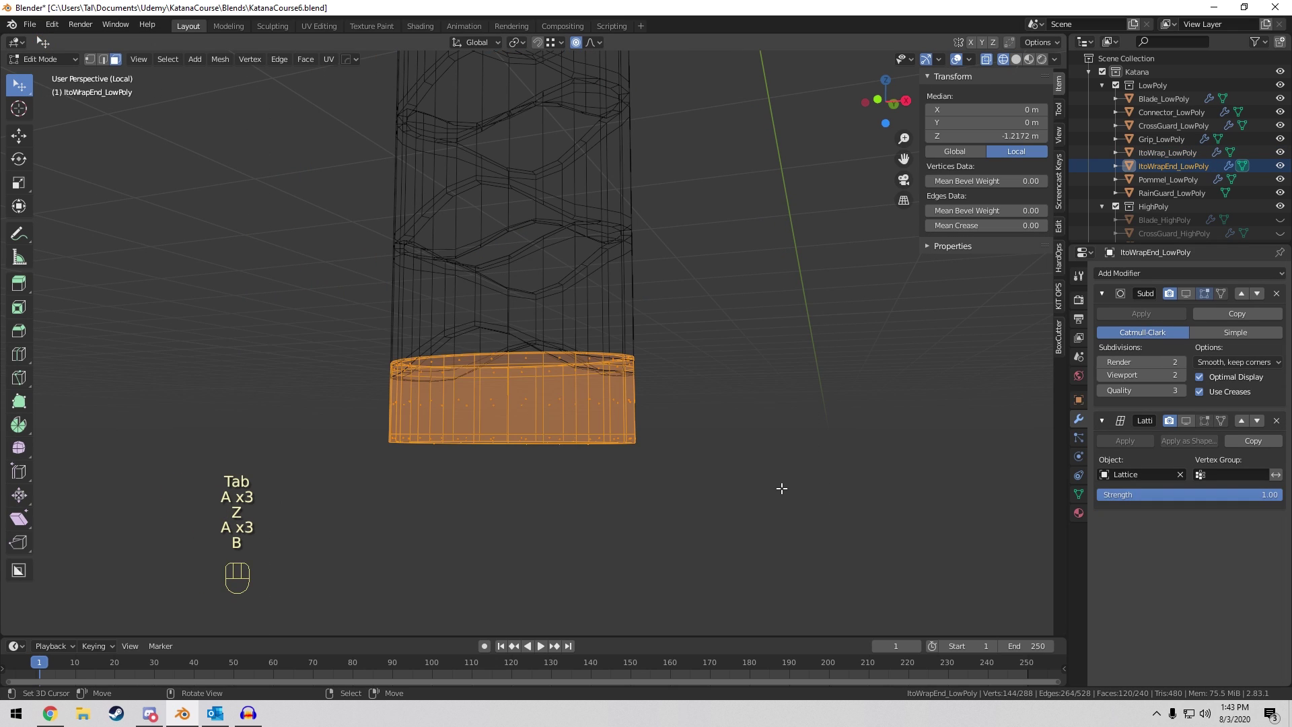
pyautogui.press('z')
pyautogui.press('z')
pyautogui.scroll(3, 778, 433)
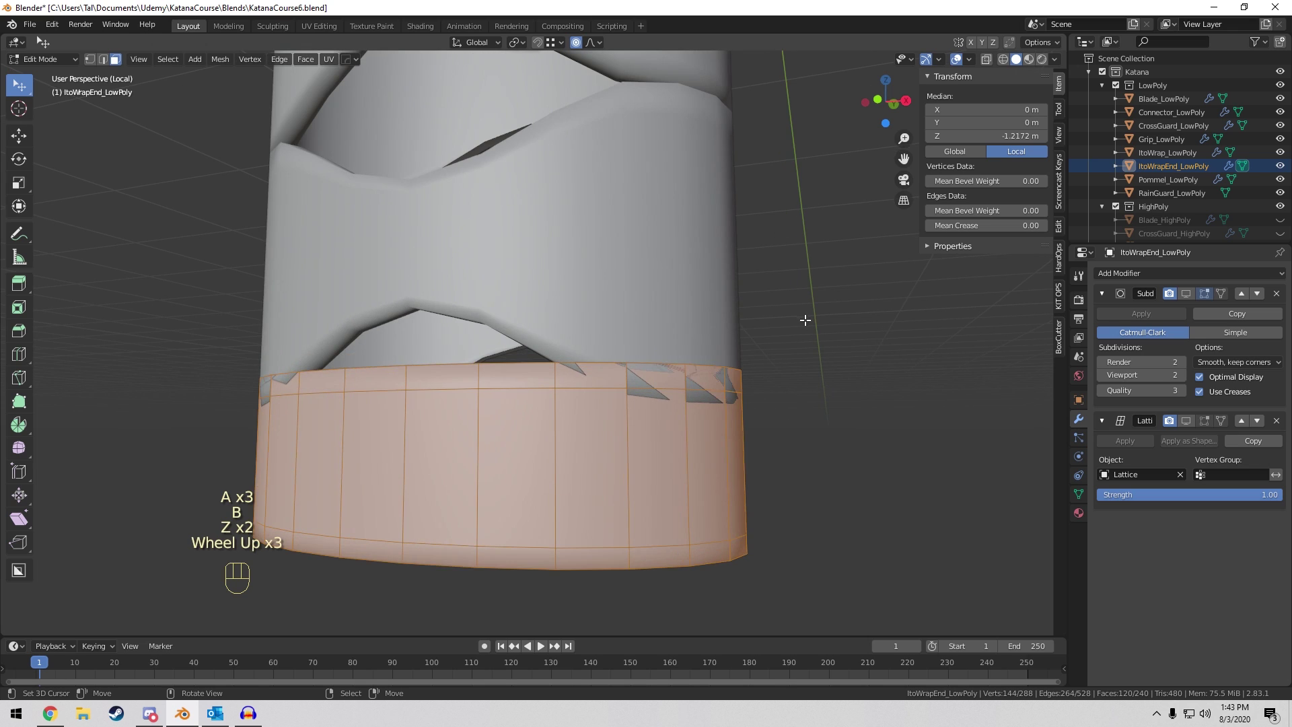
pyautogui.press('g')
pyautogui.press('z')
pyautogui.click(819, 354)
pyautogui.keyDown('shift'); pyautogui.scroll(-1, 818, 354); pyautogui.keyUp('shift')
pyautogui.keyDown('shift'); pyautogui.moveTo(819, 354); pyautogui.dragTo(717, 329, button='middle'); pyautogui.keyUp('shift')
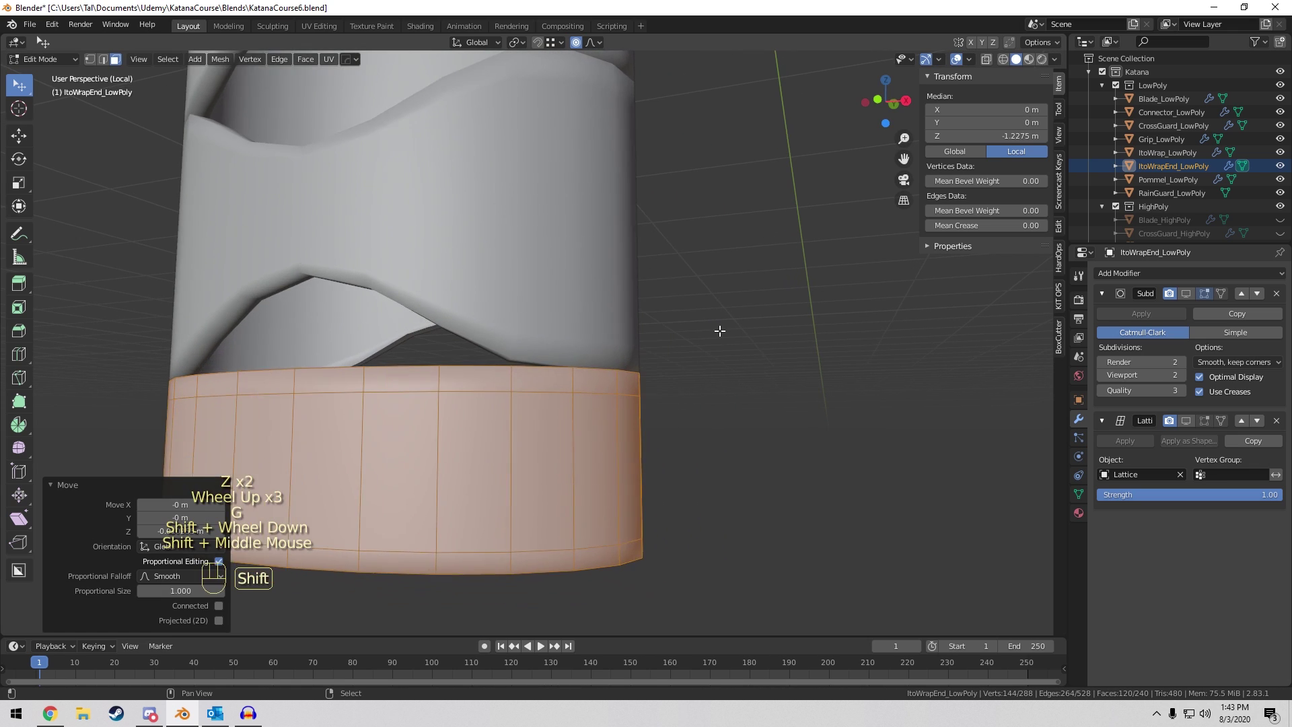
# Leave edit mode and turn on the Subdivision modifier's viewport display for ItoWrapEnd_LowPoly and ItoWrap_LowPoly.
pyautogui.keyDown('shift'); pyautogui.scroll(1, 720, 330); pyautogui.keyUp('shift')
pyautogui.scroll(2, 735, 339)
pyautogui.scroll(-1, 738, 340)
pyautogui.press('Tab')
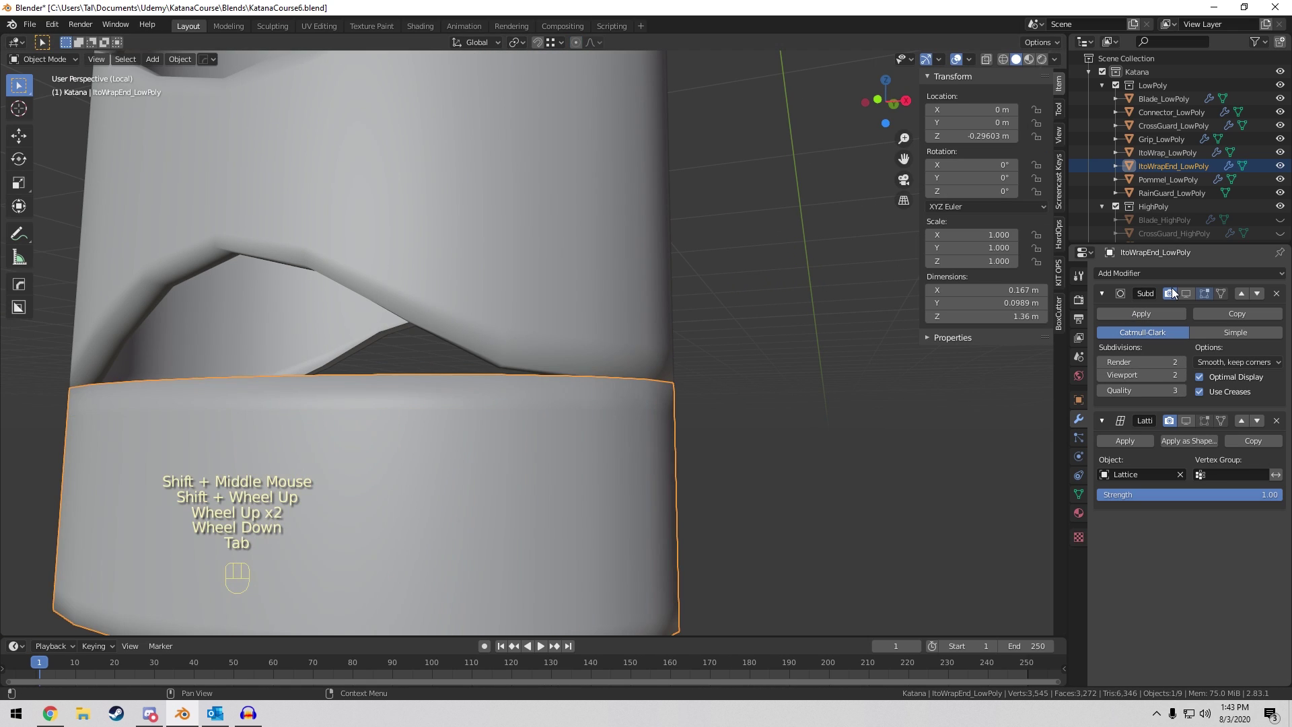
pyautogui.click(1184, 293)
pyautogui.rightClick(560, 338)
pyautogui.click(1186, 293)
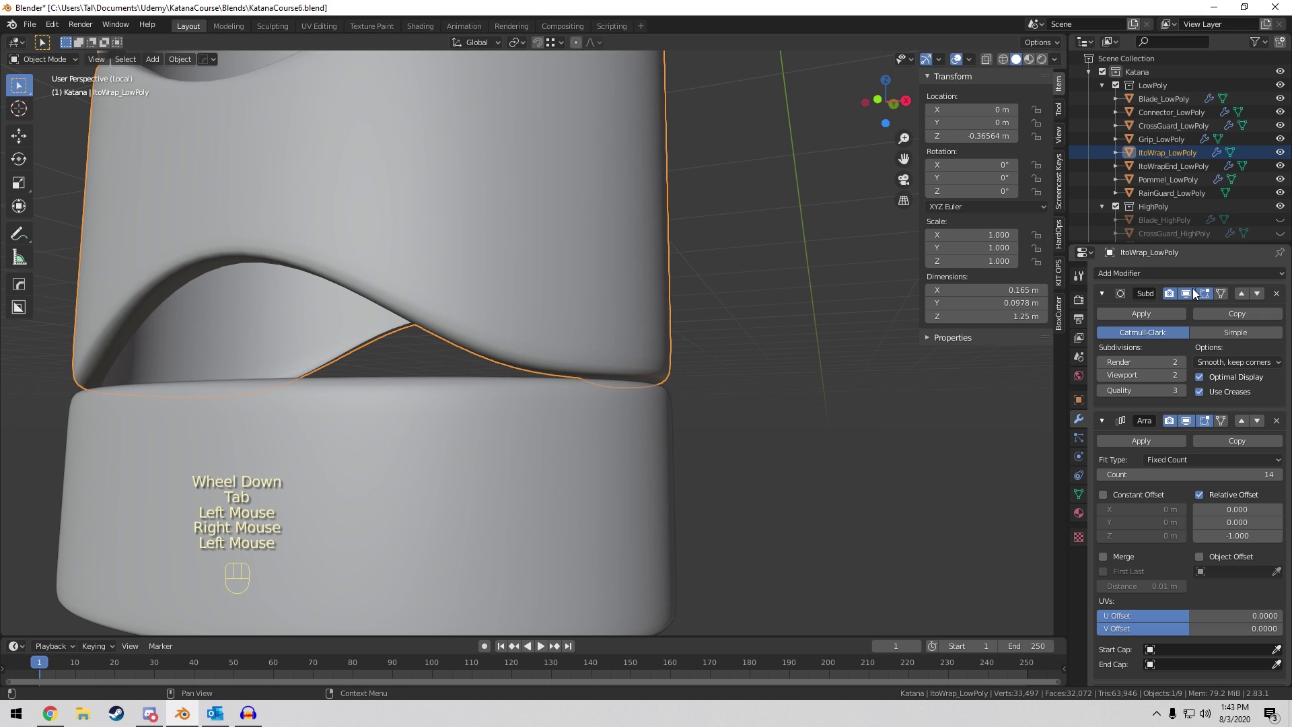
# Examine the seam between the wrap and the lower end band, and follow the wrap to the handle's upper end.
pyautogui.moveTo(364, 345); pyautogui.dragTo(444, 372, button='middle')
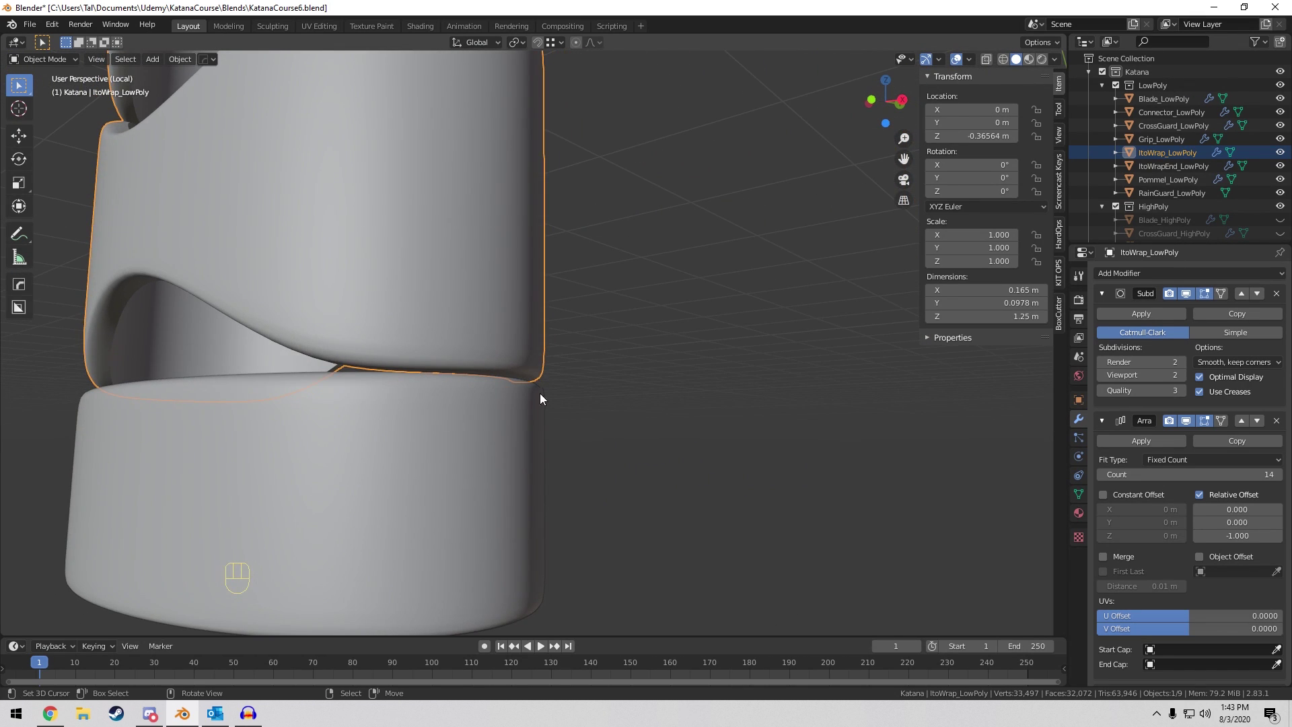
pyautogui.scroll(-10, 466, 301)
pyautogui.moveTo(550, 259); pyautogui.dragTo(657, 261, button='middle')
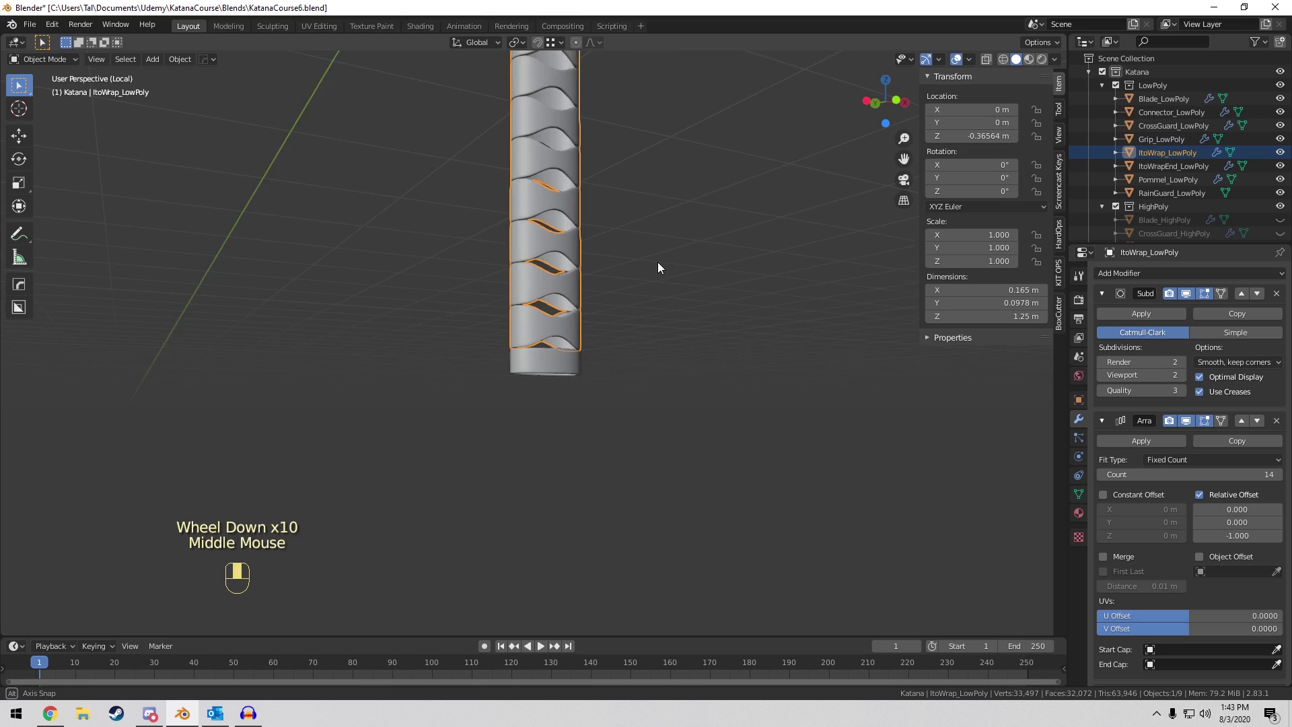
pyautogui.scroll(10, 490, 324)
pyautogui.moveTo(490, 324); pyautogui.dragTo(475, 378, button='middle')
pyautogui.scroll(-2, 478, 316)
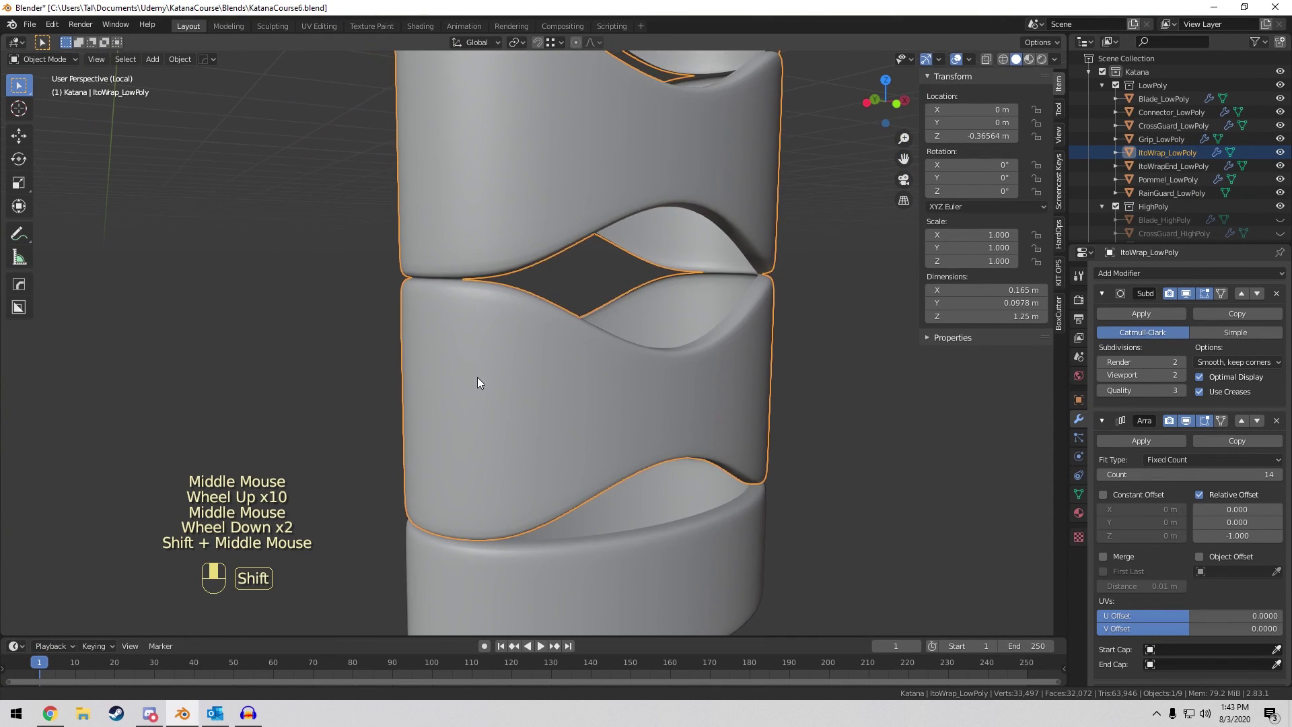
pyautogui.scroll(-12, 471, 389)
pyautogui.keyDown('shift'); pyautogui.moveTo(562, 259); pyautogui.dragTo(559, 576, button='middle'); pyautogui.keyUp('shift')
pyautogui.scroll(9, 555, 502)
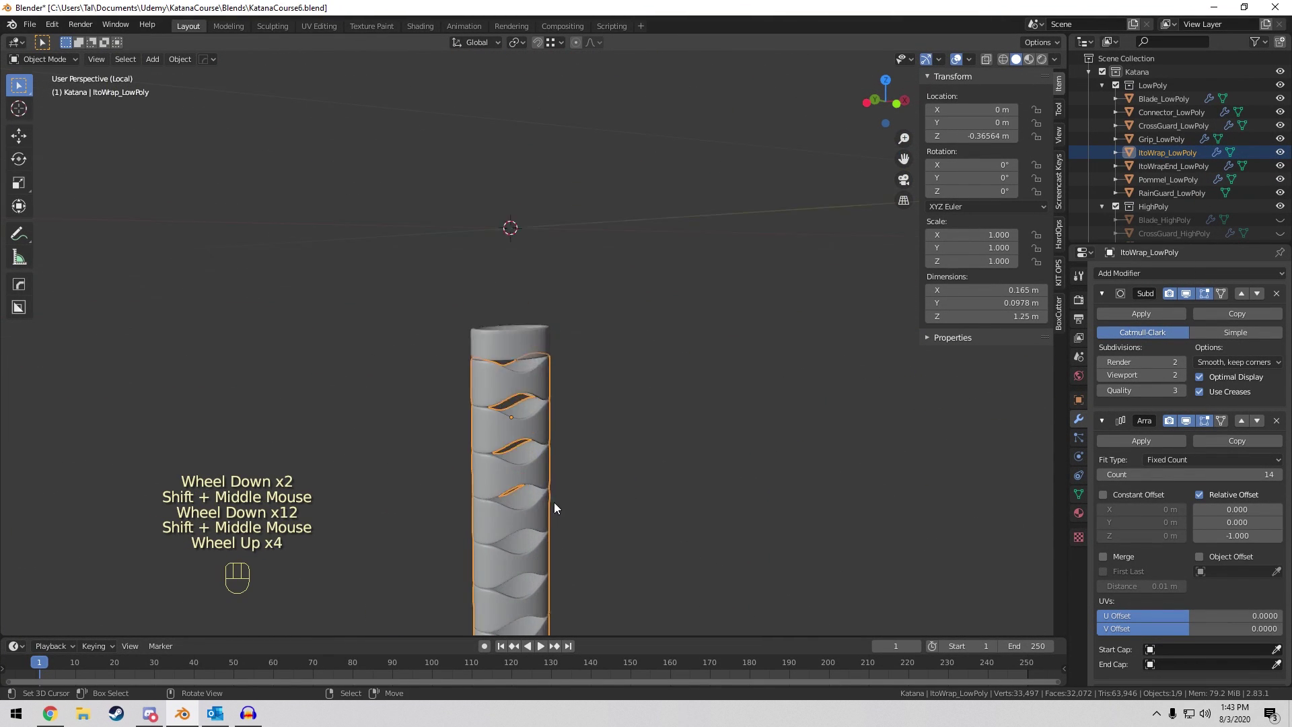
# Turn off the Subdivision modifier's viewport display for ItoWrapEnd_LowPoly and ItoWrap_LowPoly.
pyautogui.moveTo(520, 381); pyautogui.dragTo(365, 320, button='middle')
pyautogui.rightClick(364, 320)
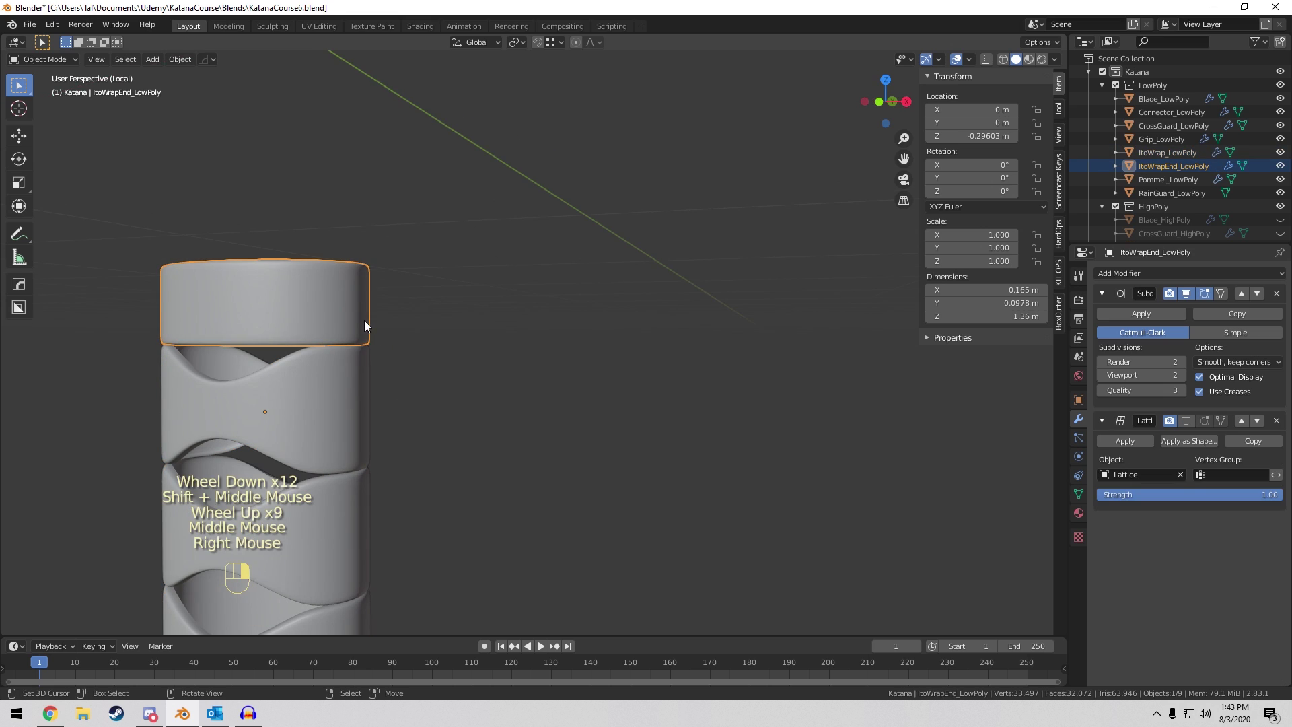
pyautogui.click(358, 402)
pyautogui.rightClick(360, 408)
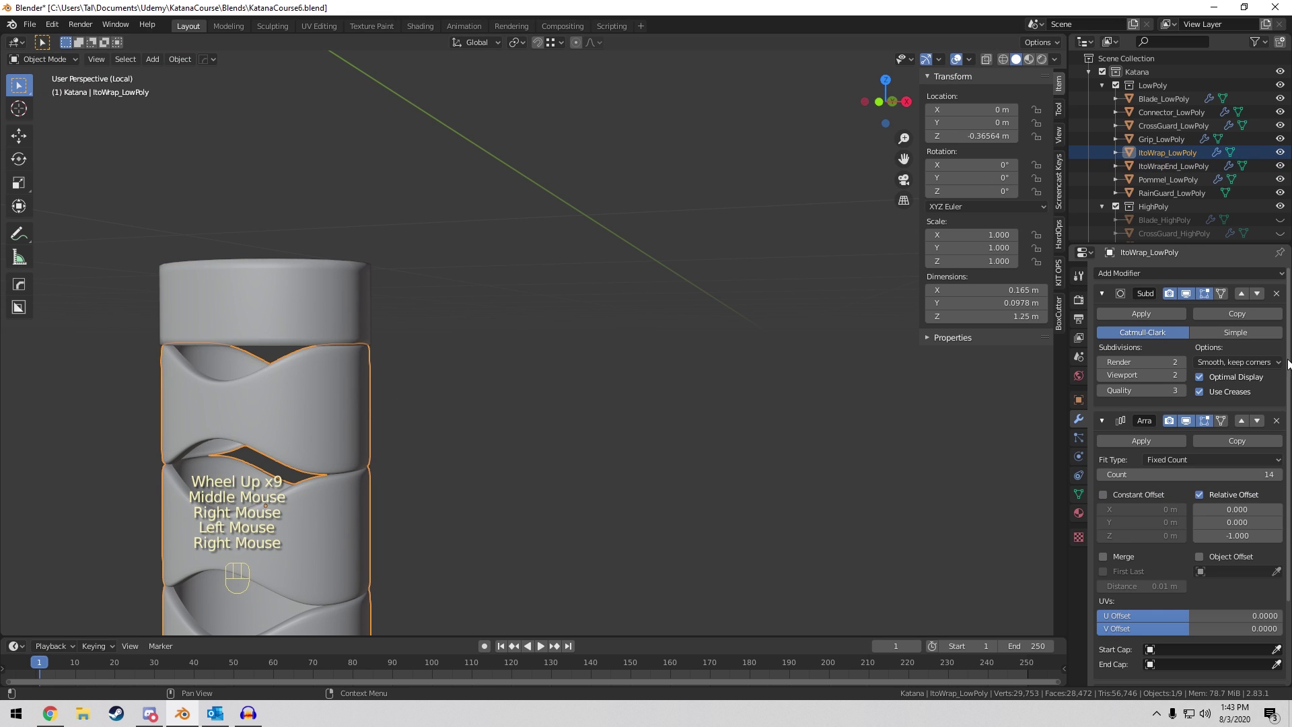
pyautogui.click(1184, 292)
# Enter edit mode on ItoWrapEnd_LowPoly at the handle's upper end with nothing selected.
pyautogui.keyDown('shift'); pyautogui.moveTo(136, 337); pyautogui.dragTo(560, 346, button='middle'); pyautogui.keyUp('shift')
pyautogui.press('a')
pyautogui.press('a')
pyautogui.press('a')
pyautogui.scroll(2, 317, 327)
pyautogui.scroll(1, 422, 334)
pyautogui.rightClick(413, 333)
pyautogui.scroll(1, 413, 333)
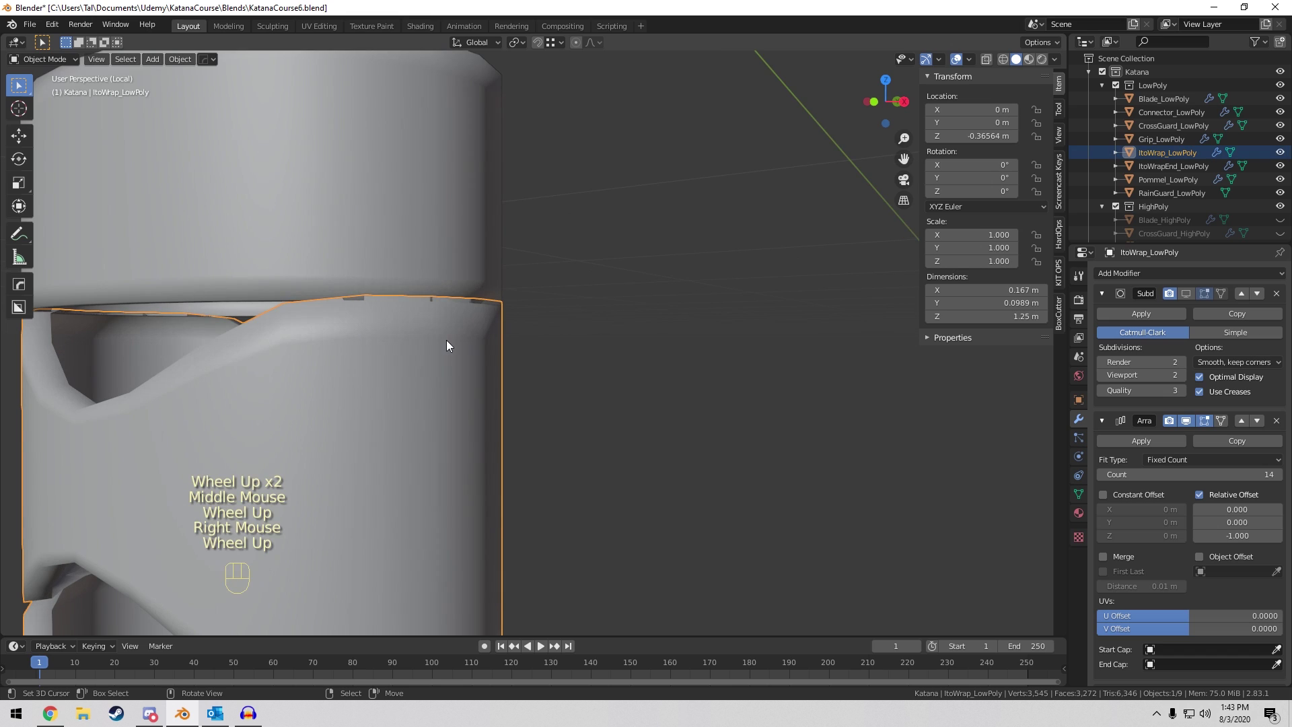
pyautogui.press('Tab')
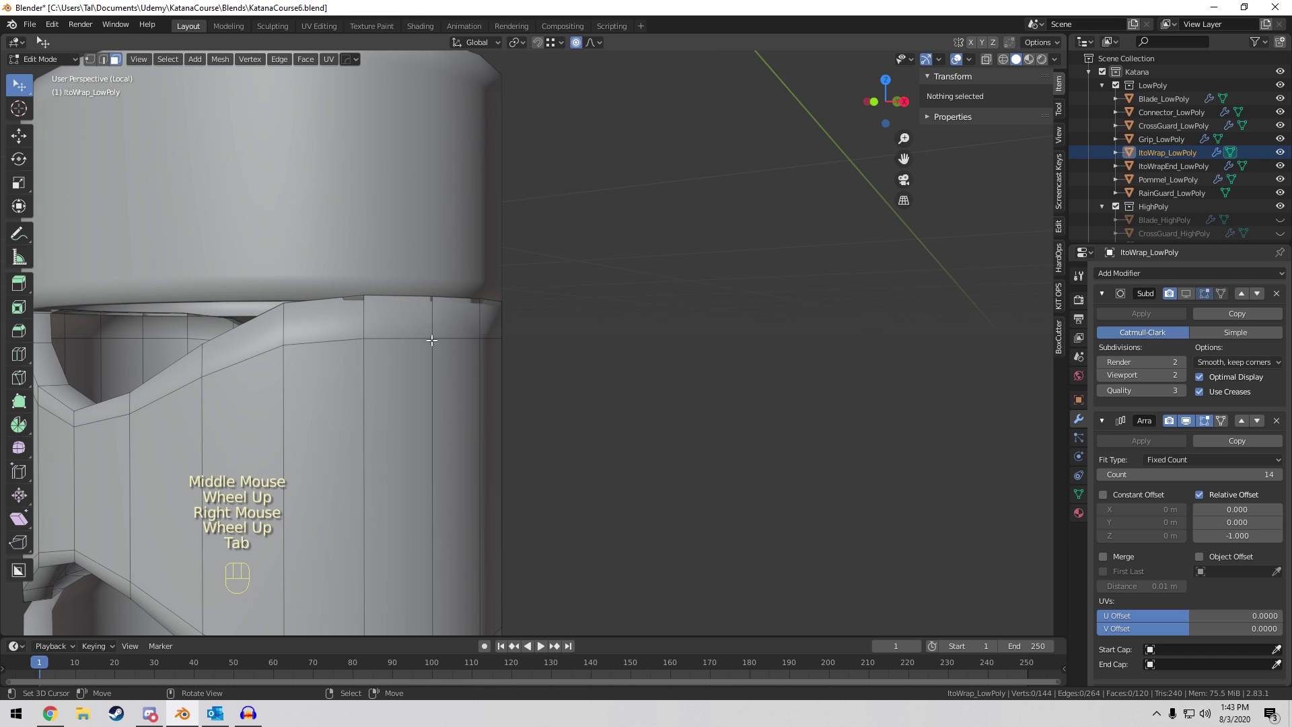
pyautogui.rightClick(406, 259)
pyautogui.press('Tab')
pyautogui.press('a')
pyautogui.press('a')
pyautogui.press('a')
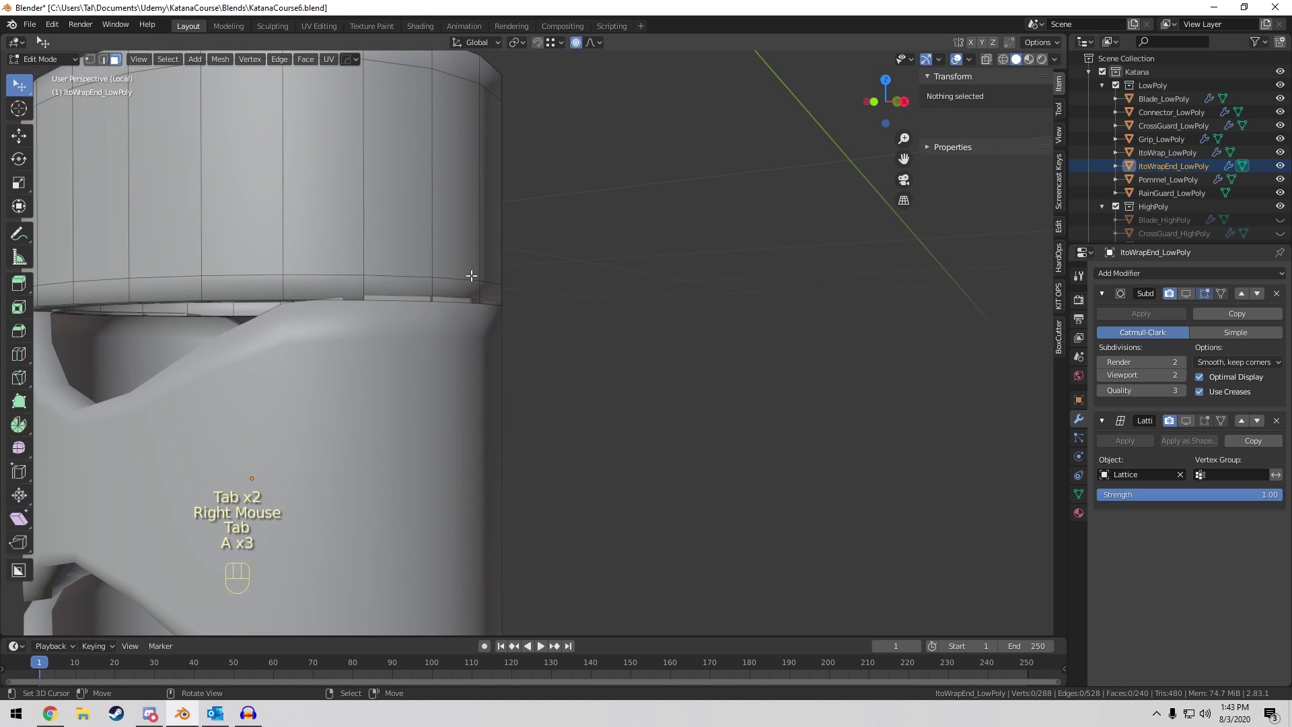
# Box-select the whole upper end band in wireframe shading and return to solid shading.
pyautogui.press('z')
pyautogui.scroll(-3, 260, 260)
pyautogui.scroll(-1, 260, 260)
pyautogui.press('a')
pyautogui.press('a')
pyautogui.press('a')
pyautogui.press('b')
pyautogui.moveTo(290, 217); pyautogui.dragTo(608, 358)
pyautogui.press('z')
# Move the upper end band up along Z by about 0.001 m to clear the wrap, and leave edit mode.
pyautogui.keyDown('shift'); pyautogui.moveTo(750, 366); pyautogui.dragTo(799, 380, button='middle'); pyautogui.keyUp('shift')
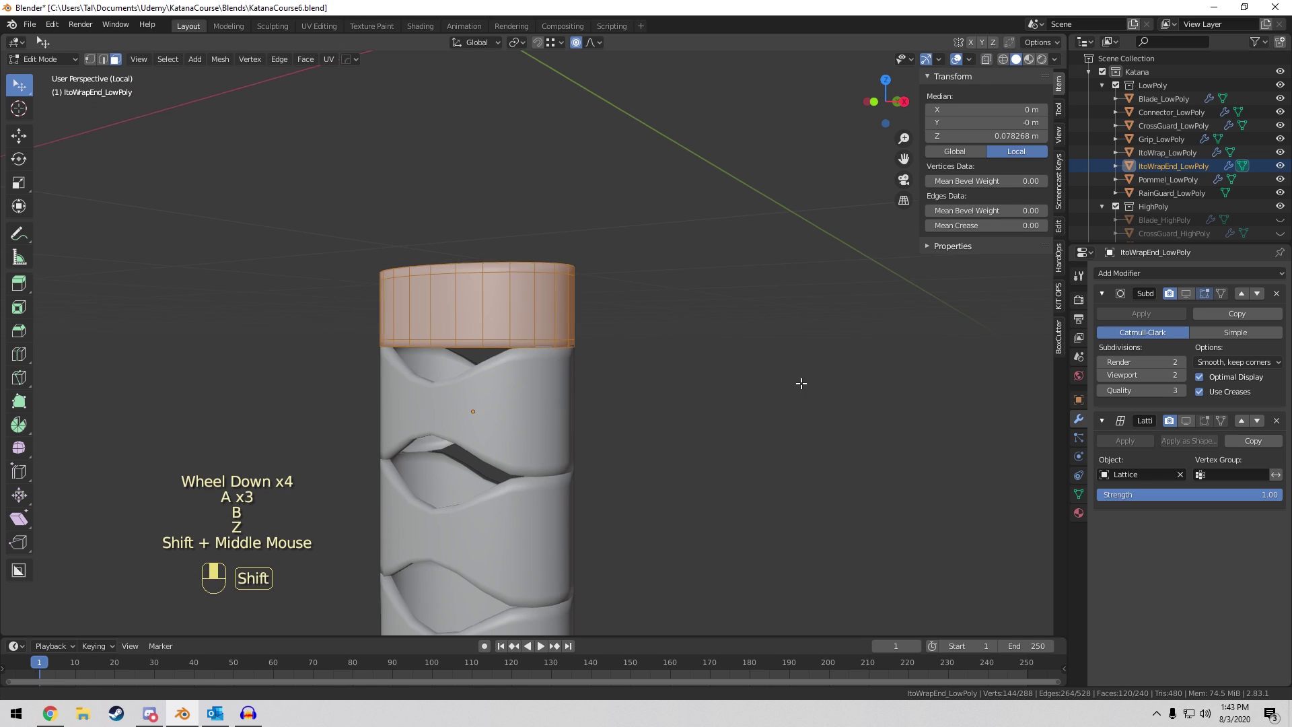
pyautogui.keyDown('shift'); pyautogui.scroll(1, 794, 377); pyautogui.keyUp('shift')
pyautogui.scroll(4, 763, 343)
pyautogui.press('g')
pyautogui.click(749, 254)
pyautogui.moveTo(749, 254); pyautogui.dragTo(709, 251, button='middle')
pyautogui.scroll(1, 722, 244)
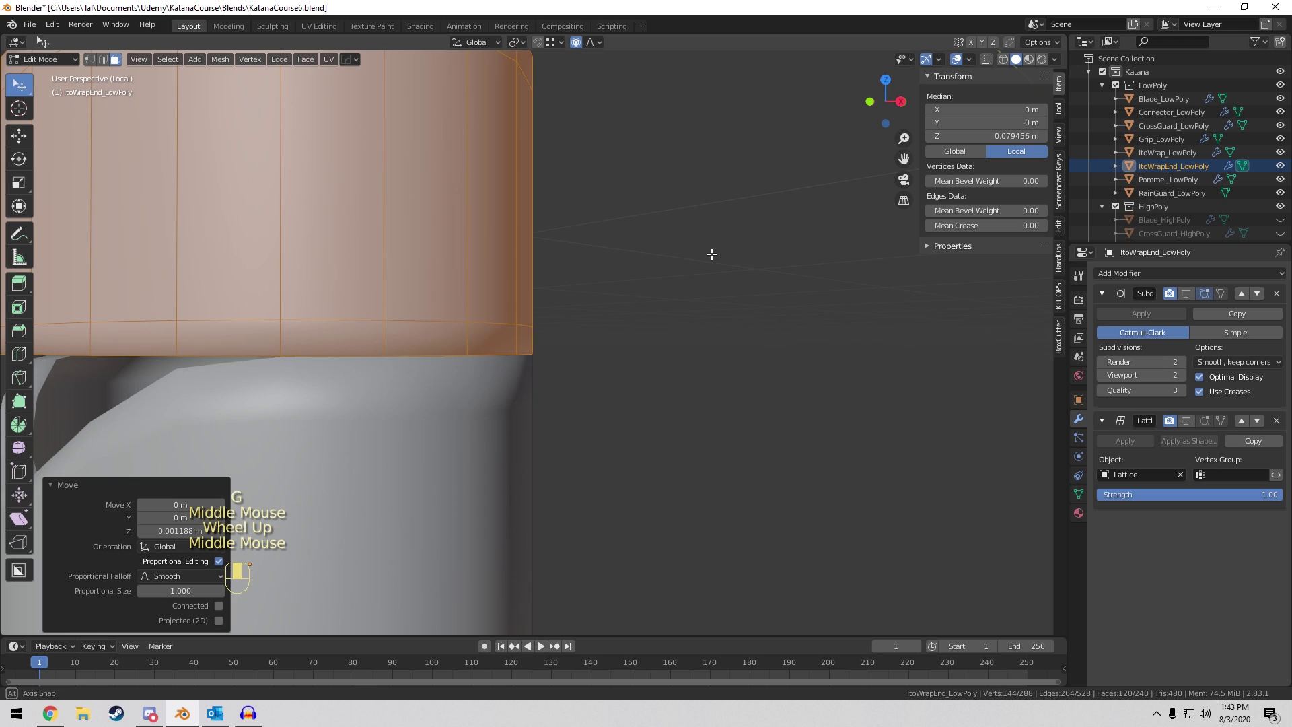
pyautogui.scroll(1, 577, 312)
pyautogui.scroll(-1, 571, 312)
pyautogui.press('Tab')
pyautogui.scroll(-4, 571, 311)
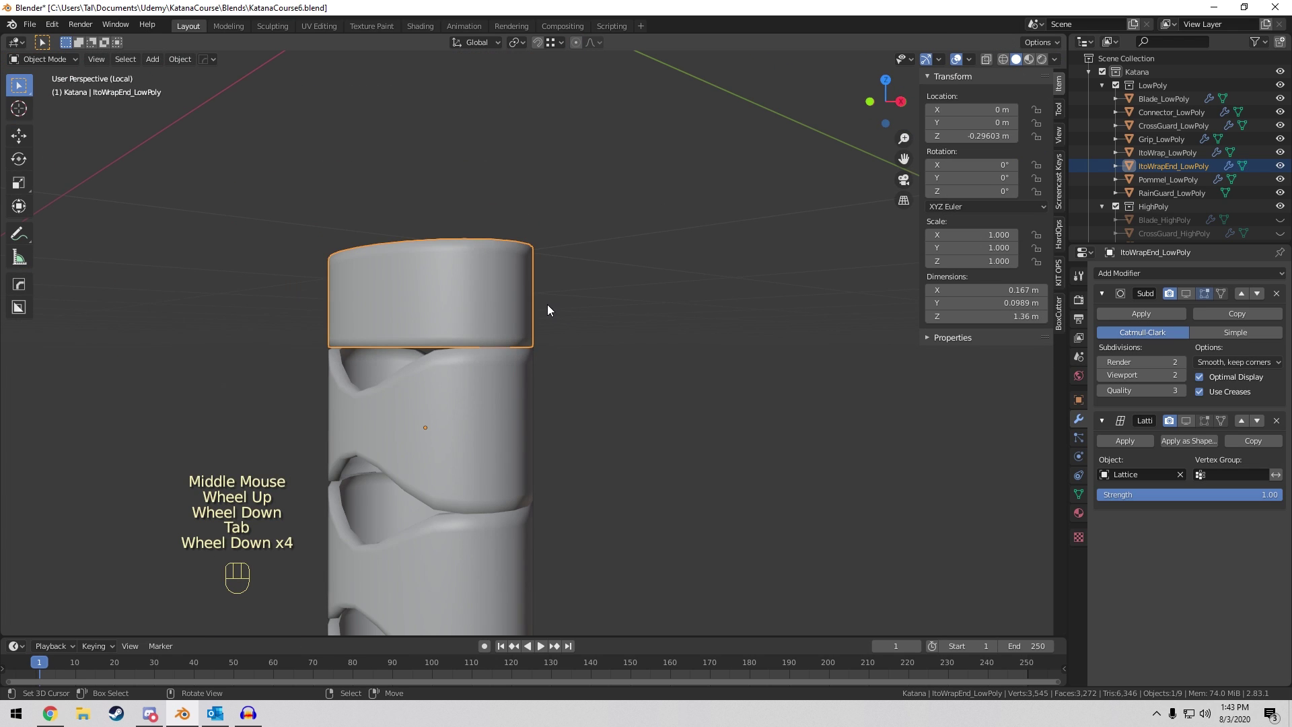
# Exit local view to bring back the rest of the katana.
pyautogui.press('z')
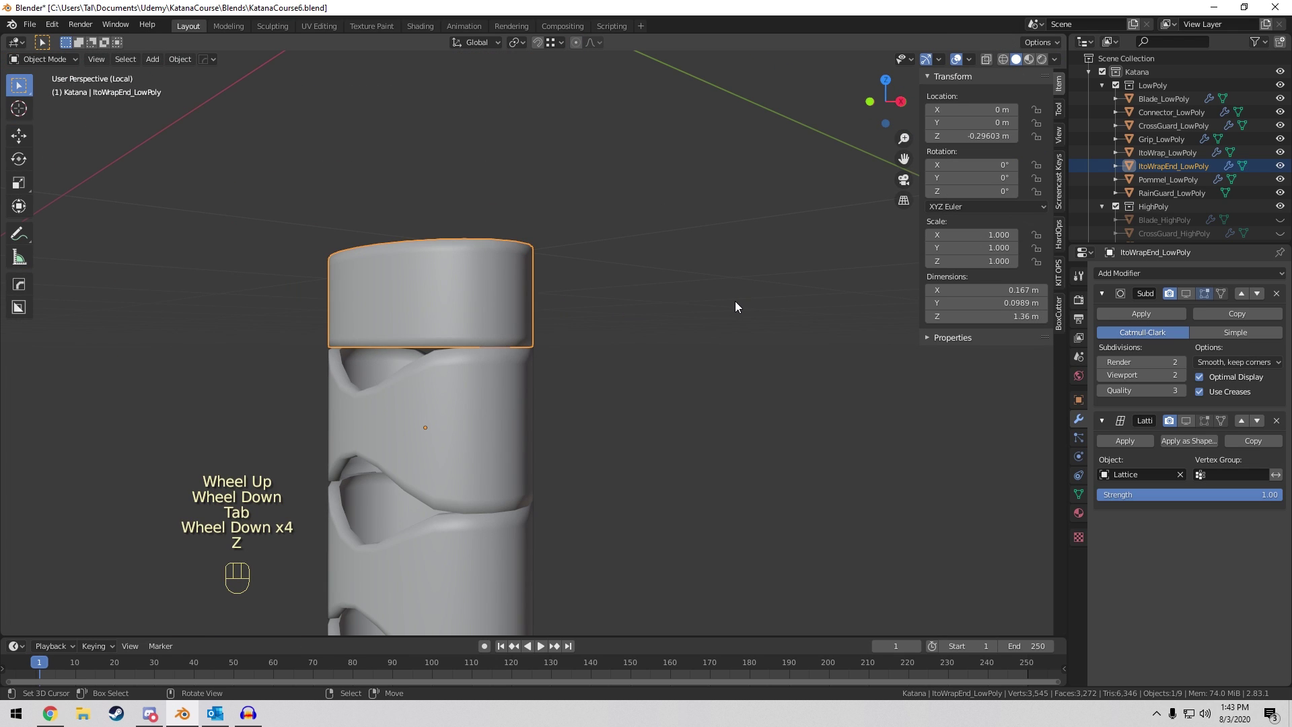
pyautogui.scroll(-6, 735, 300)
pyautogui.keyDown('shift'); pyautogui.moveTo(632, 440); pyautogui.dragTo(640, 298, button='middle'); pyautogui.keyUp('shift')
pyautogui.press('Tab')
pyautogui.press('Tab')
pyautogui.press('Tab')
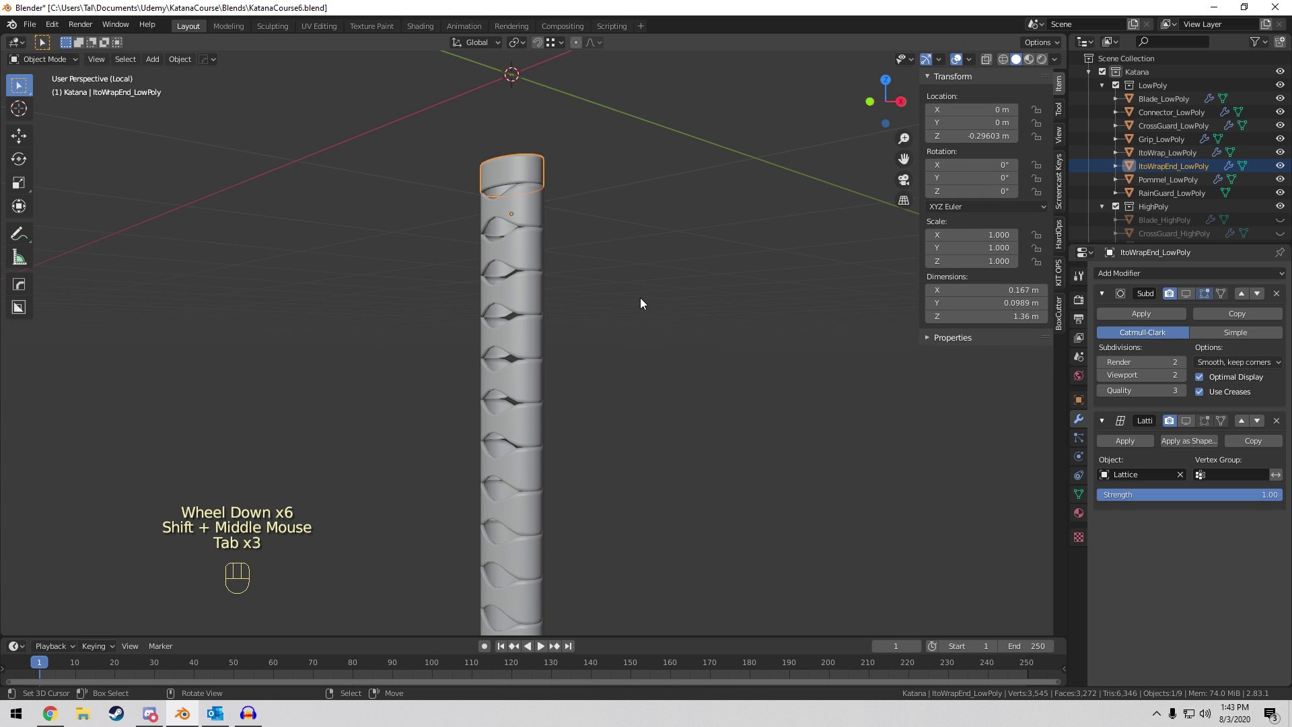
pyautogui.press('KP_Divide')
pyautogui.scroll(-6, 640, 300)
pyautogui.scroll(2, 716, 200)
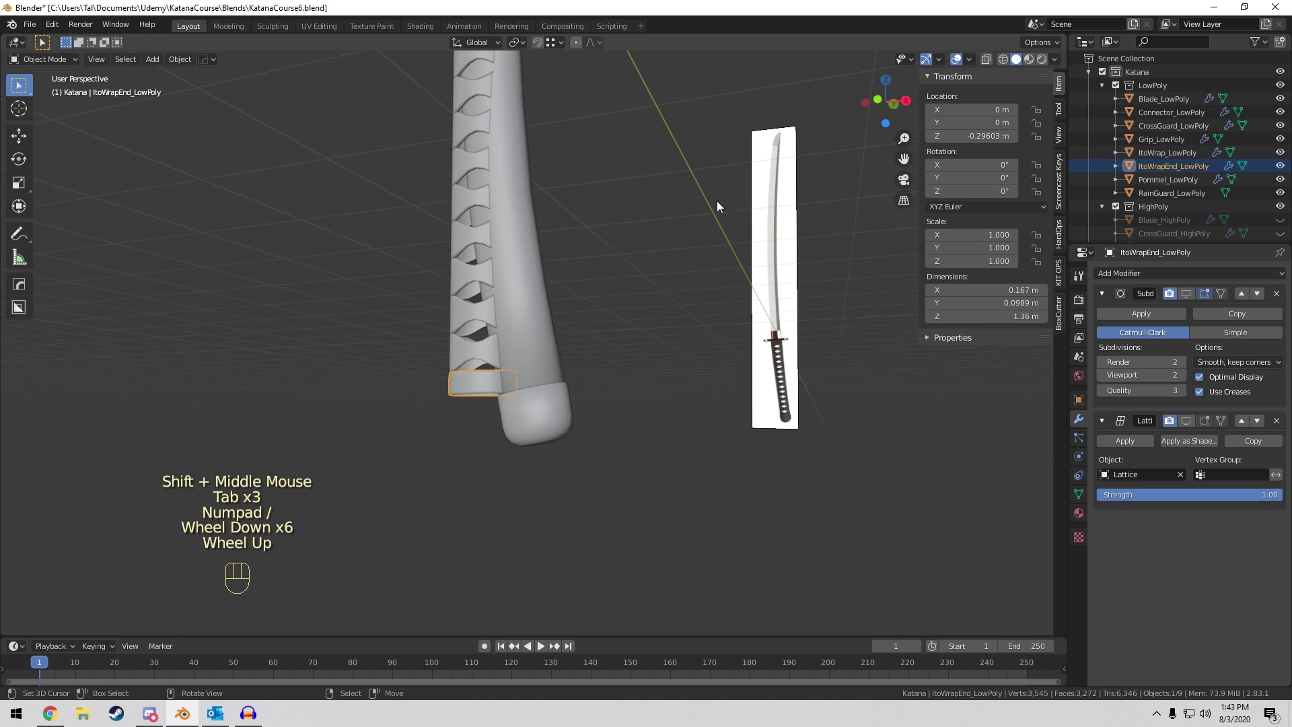
# Turn on the viewport display of the Subdivision and Lattice modifiers for ItoWrapEnd_LowPoly and ItoWrap_LowPoly.
pyautogui.click(1186, 294)
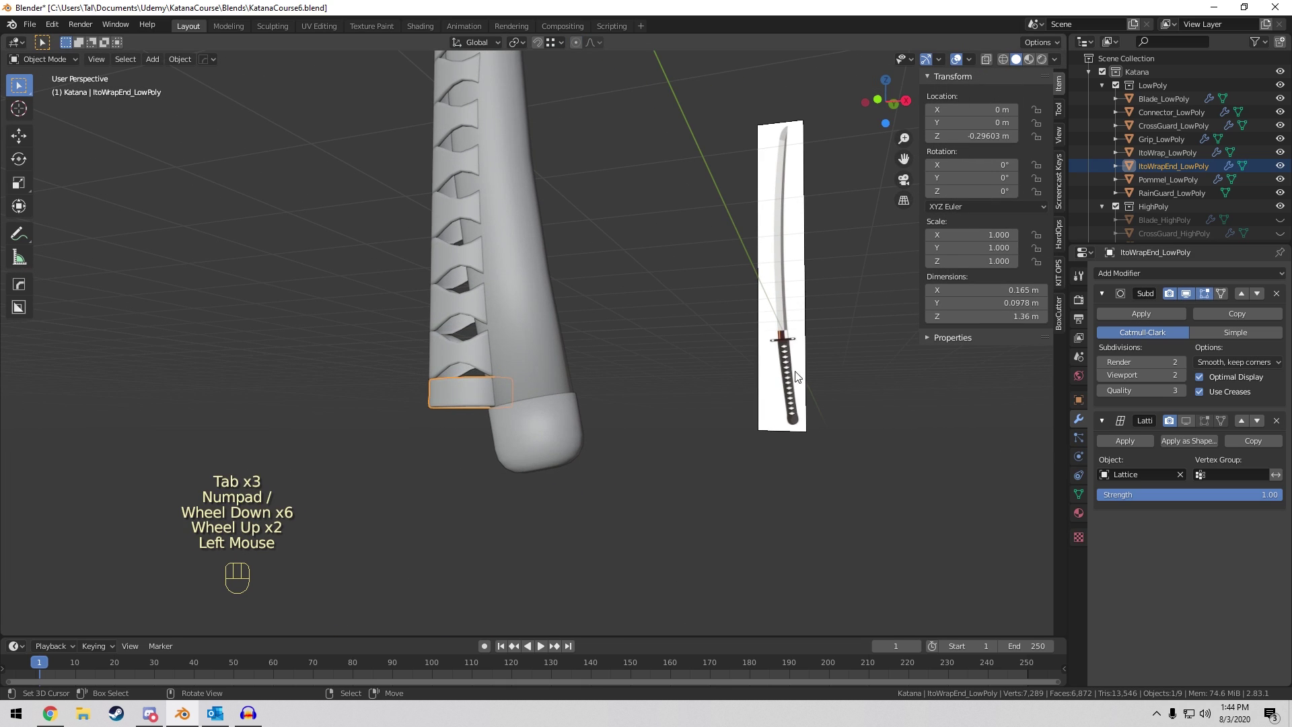
pyautogui.click(1186, 418)
pyautogui.rightClick(450, 362)
pyautogui.click(1188, 294)
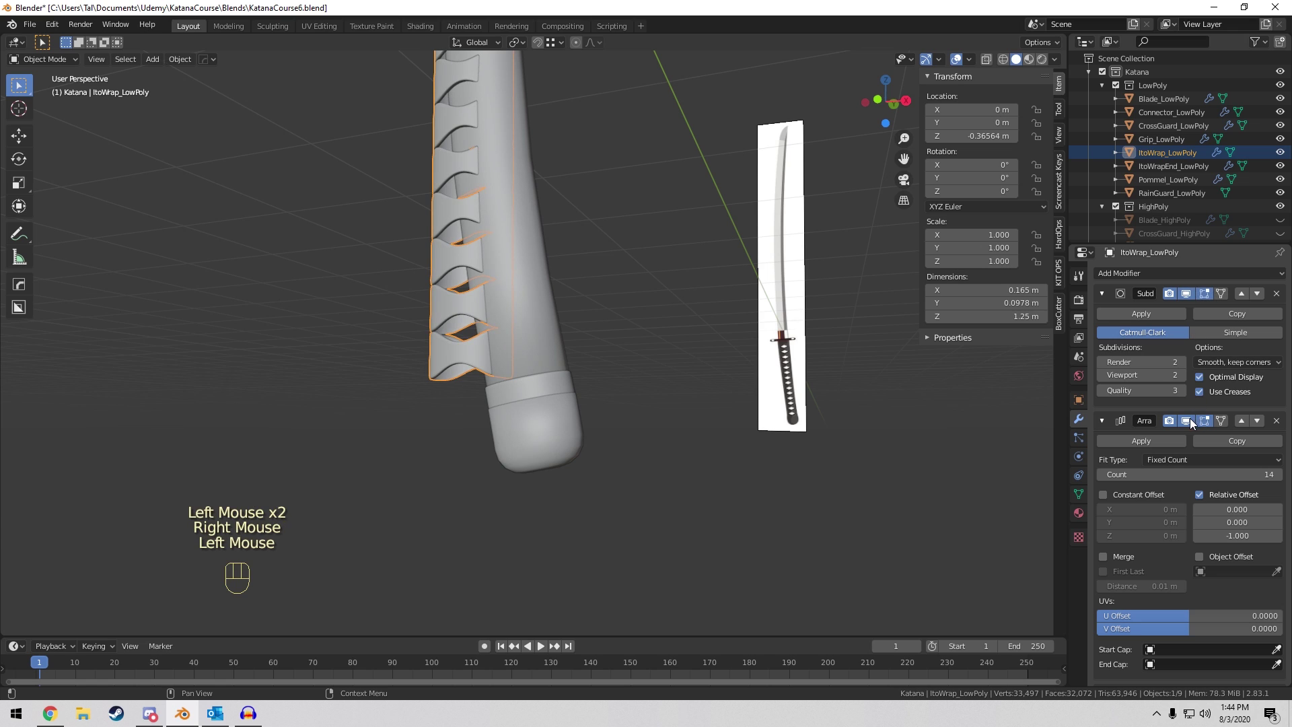
pyautogui.scroll(-6, 1192, 434)
pyautogui.click(1188, 595)
# Deselect everything and look over the curved handle with its wrap and end bands.
pyautogui.press('a')
pyautogui.press('a')
pyautogui.press('a')
pyautogui.scroll(-5, 592, 324)
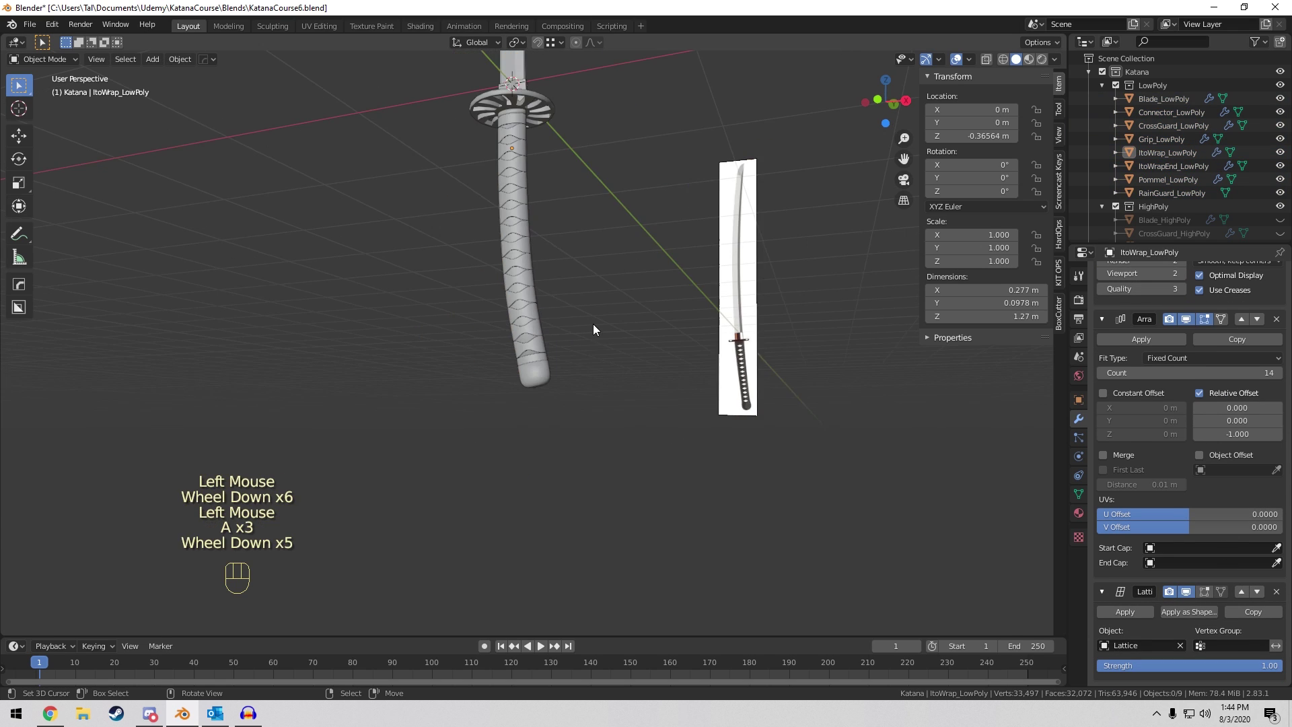
pyautogui.moveTo(592, 325); pyautogui.dragTo(672, 323, button='middle')
pyautogui.keyDown('shift'); pyautogui.moveTo(672, 323); pyautogui.dragTo(563, 361, button='middle'); pyautogui.keyUp('shift')
pyautogui.scroll(2, 693, 357)
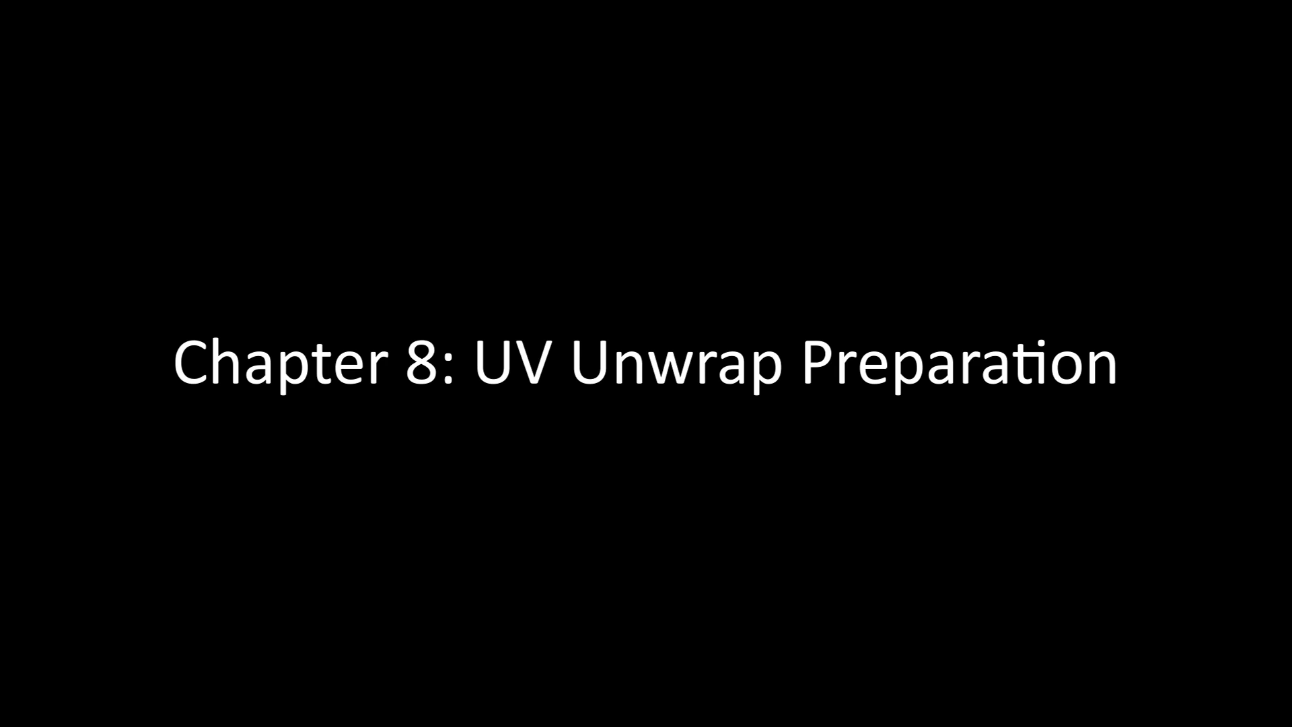
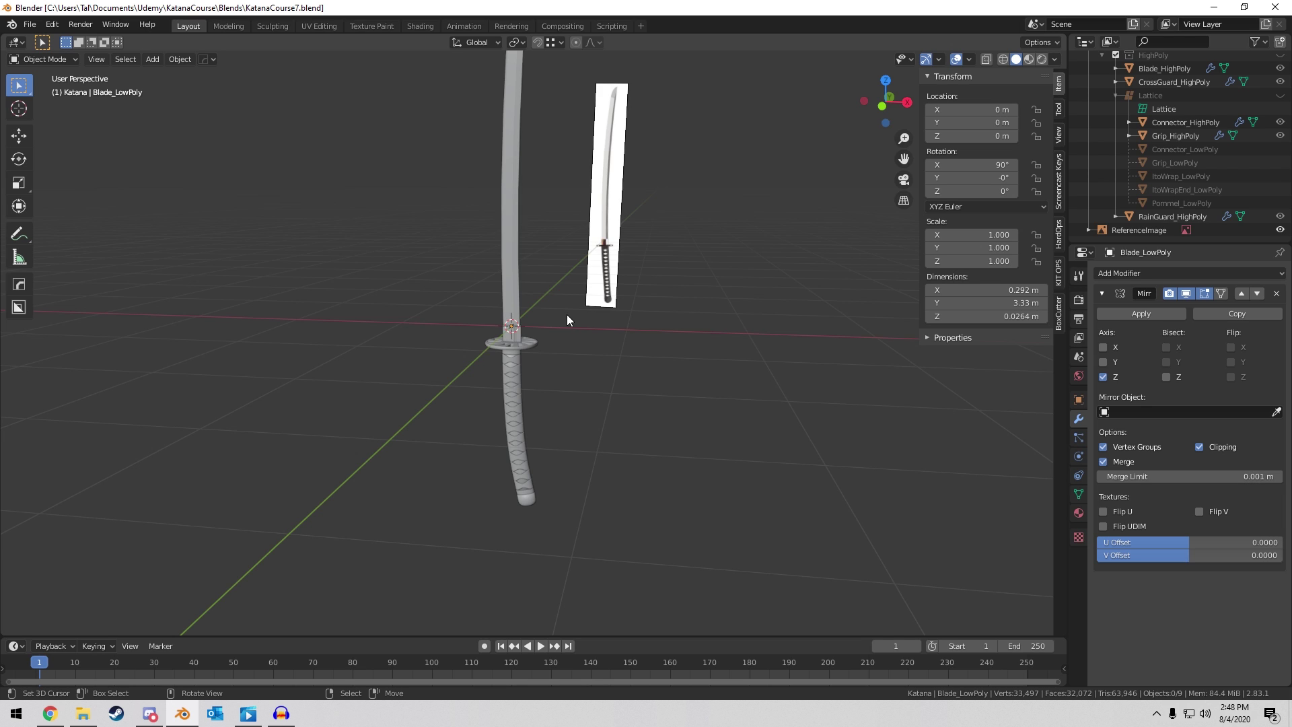
# Move the Lattice object out of the HighPoly collection to the Scene Collection level.
pyautogui.scroll(6, 566, 314)
pyautogui.scroll(-3, 567, 313)
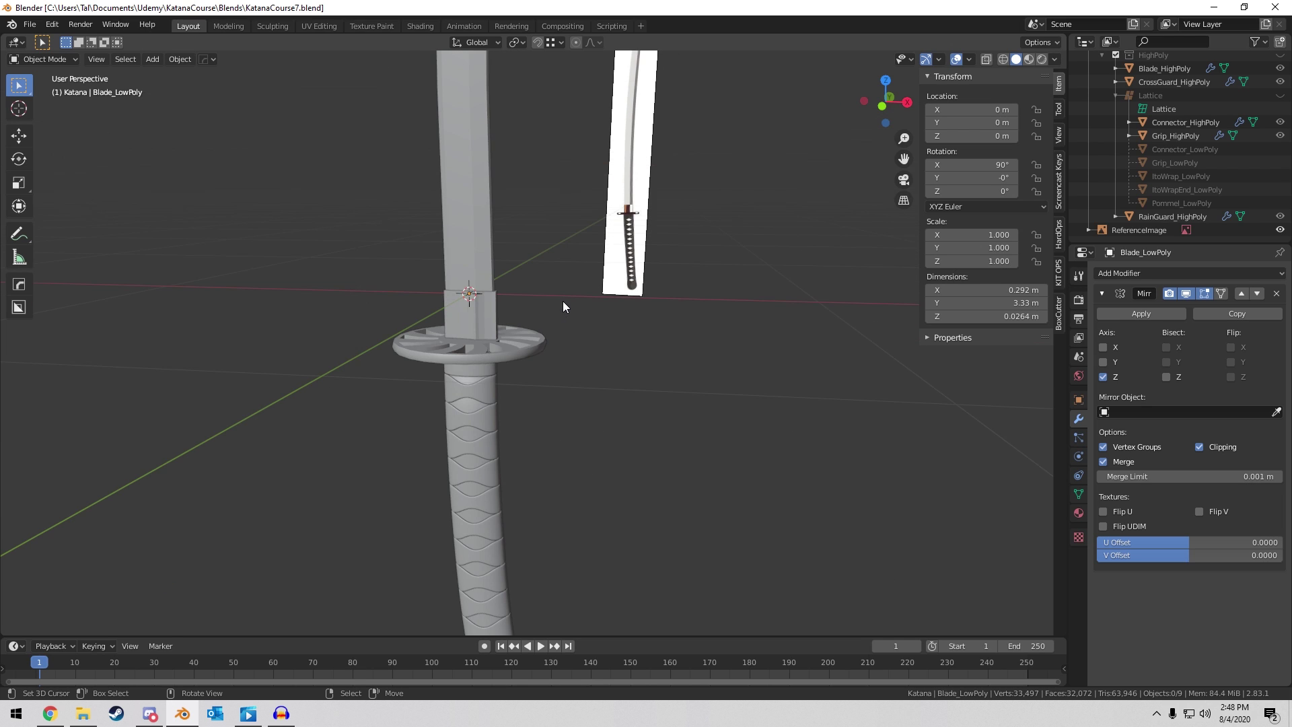
pyautogui.keyDown('shift'); pyautogui.moveTo(562, 301); pyautogui.dragTo(624, 226, button='middle'); pyautogui.keyUp('shift')
pyautogui.click(1171, 82)
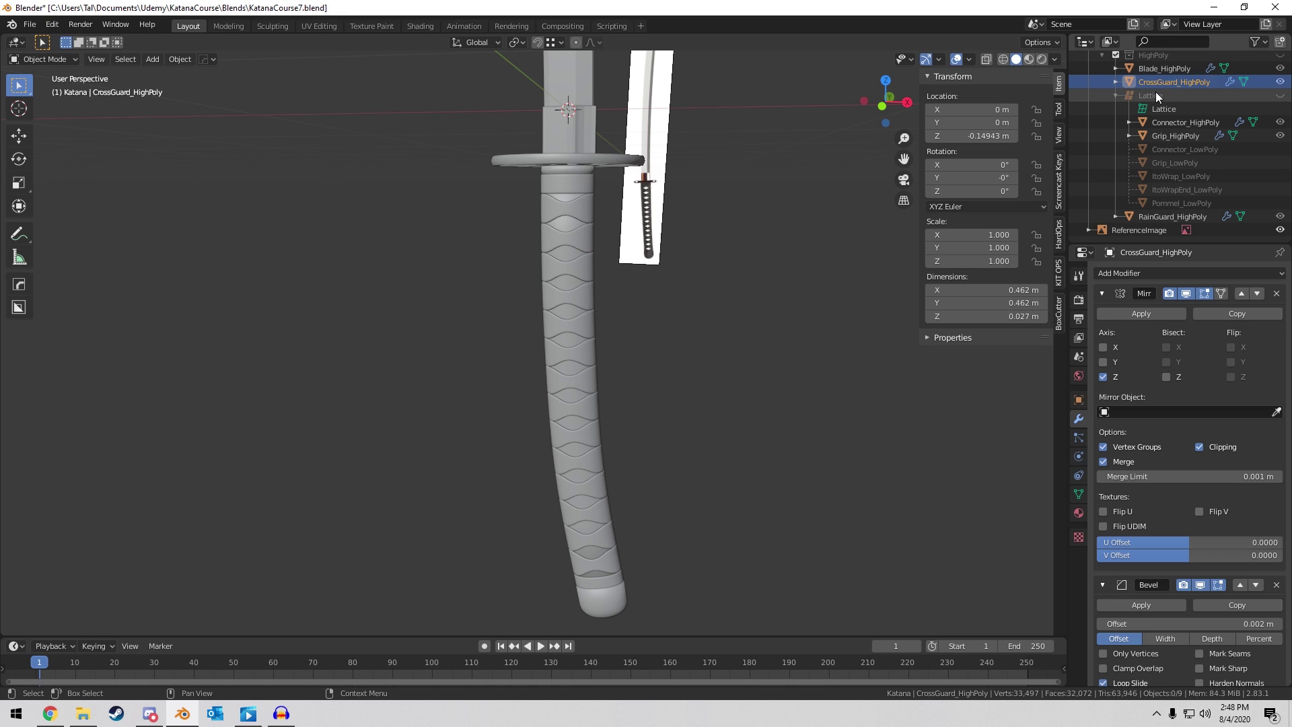
pyautogui.moveTo(1156, 92); pyautogui.dragTo(1141, 68)
pyautogui.scroll(3, 1157, 98)
pyautogui.scroll(4, 1164, 131)
pyautogui.scroll(-7, 1152, 124)
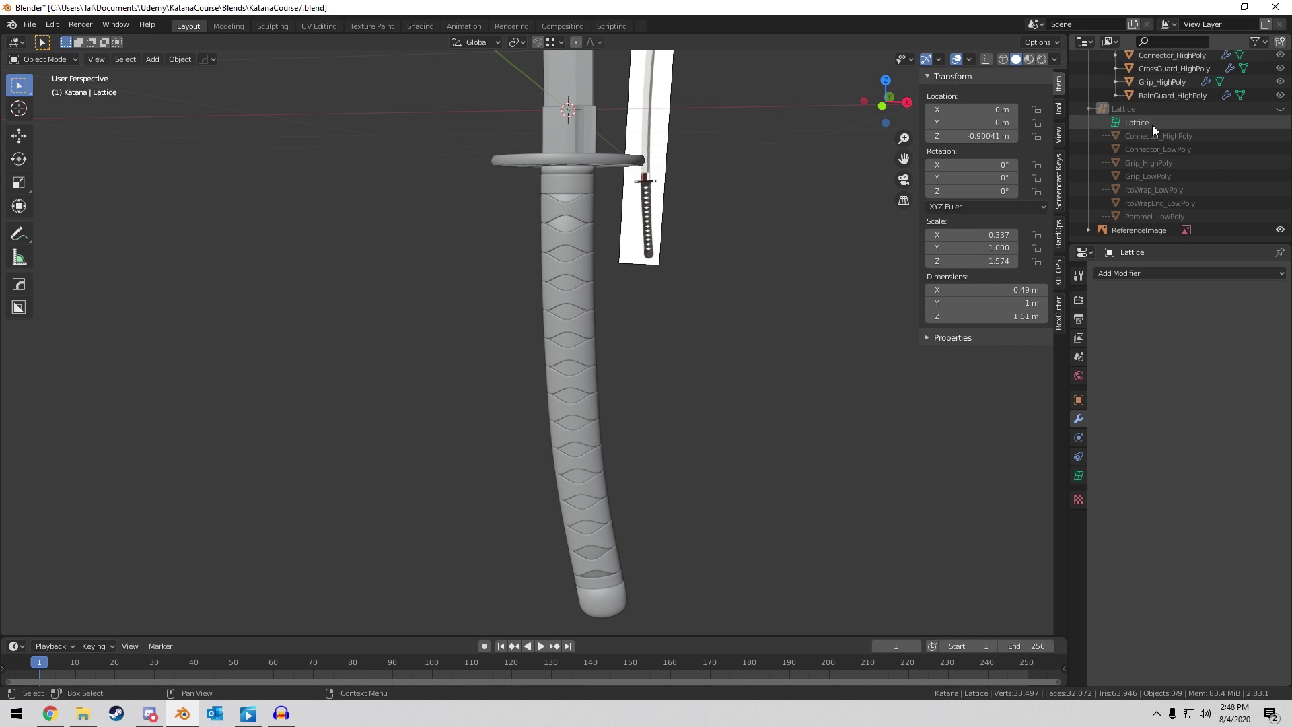
pyautogui.scroll(3, 1173, 139)
pyautogui.scroll(-3, 1174, 139)
pyautogui.scroll(3, 1171, 125)
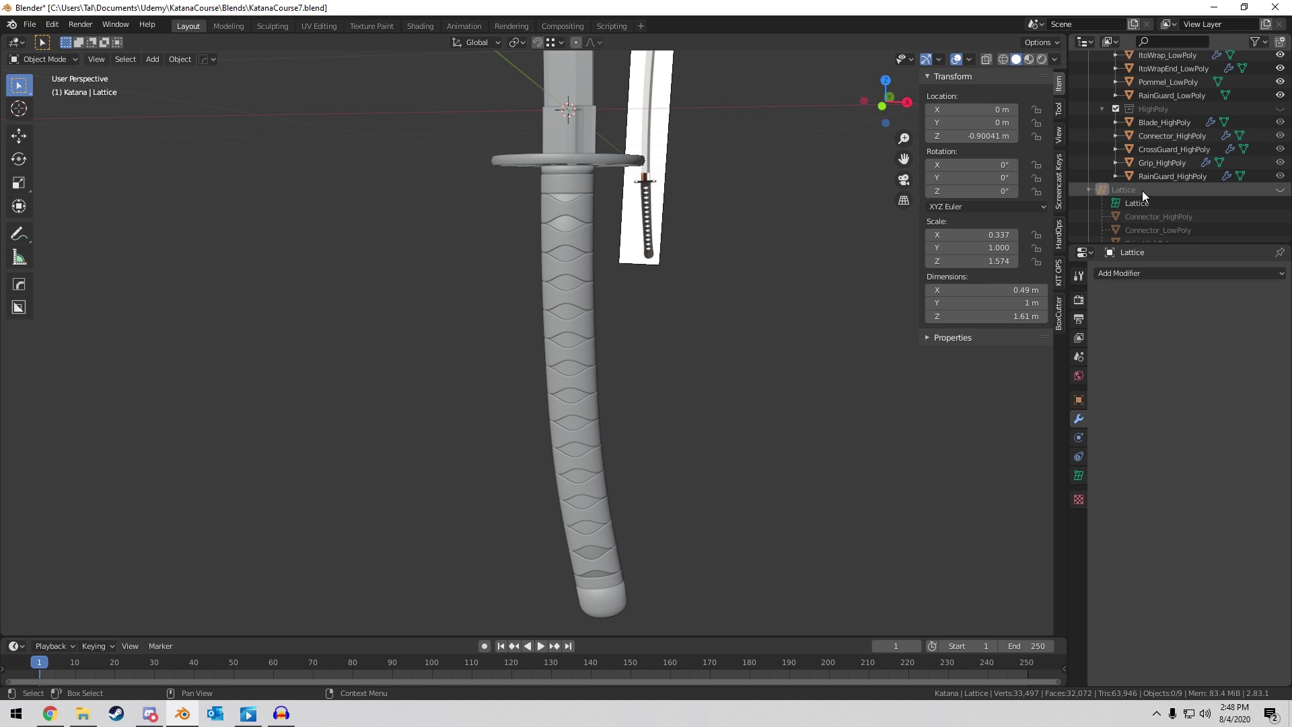
# Put the Lattice object back into the HighPoly collection and move it out to the Scene Collection again.
pyautogui.moveTo(1141, 191); pyautogui.dragTo(1166, 109)
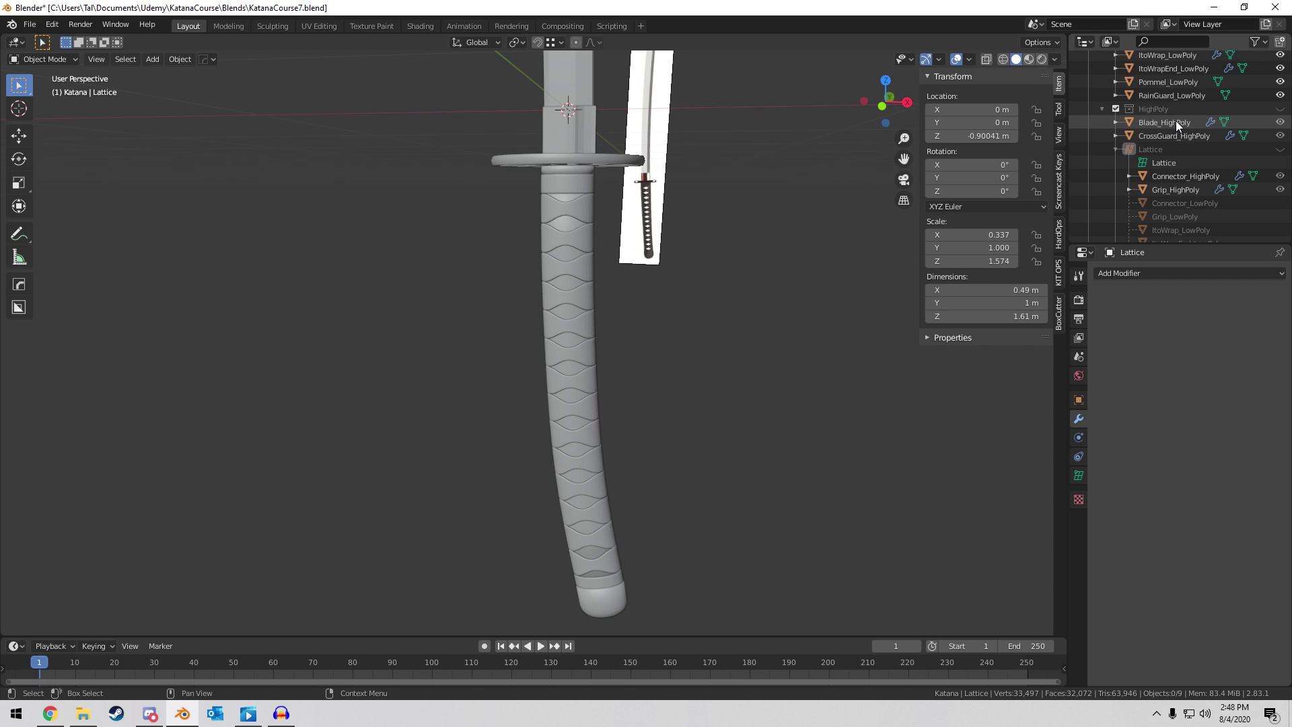
pyautogui.scroll(-2, 1176, 123)
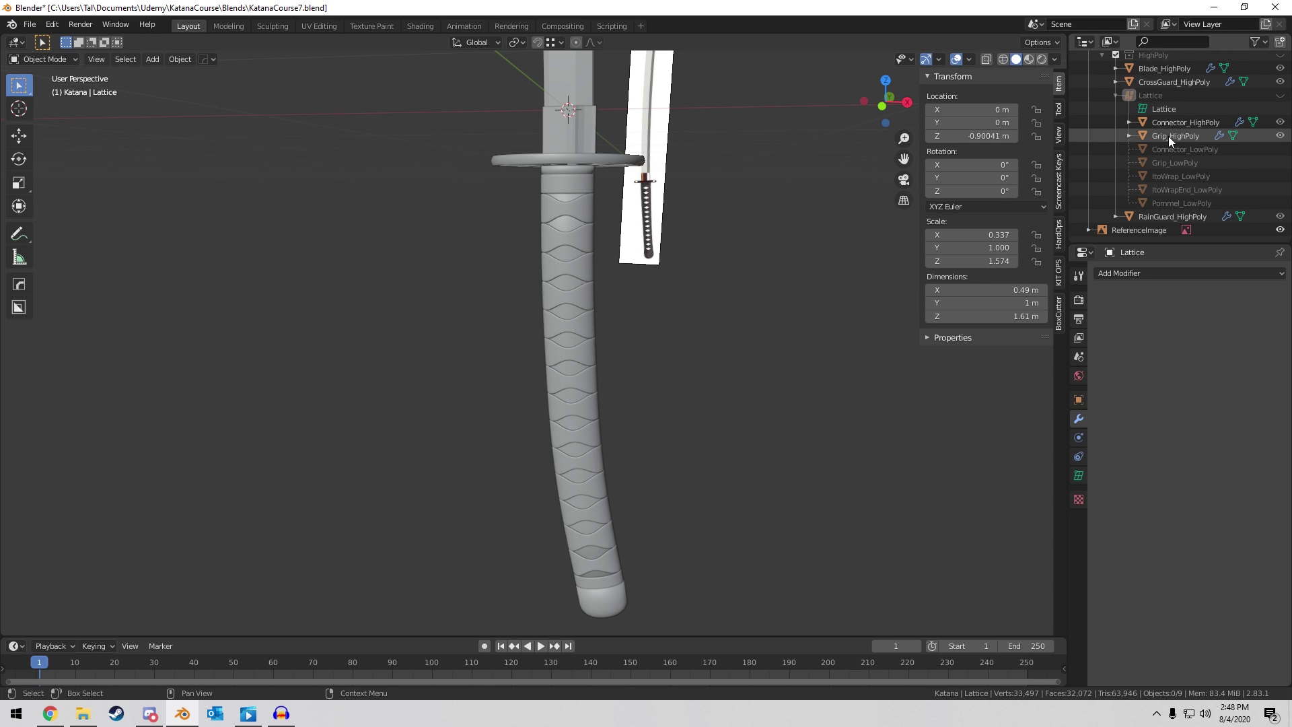
pyautogui.moveTo(1171, 106); pyautogui.dragTo(1152, 59)
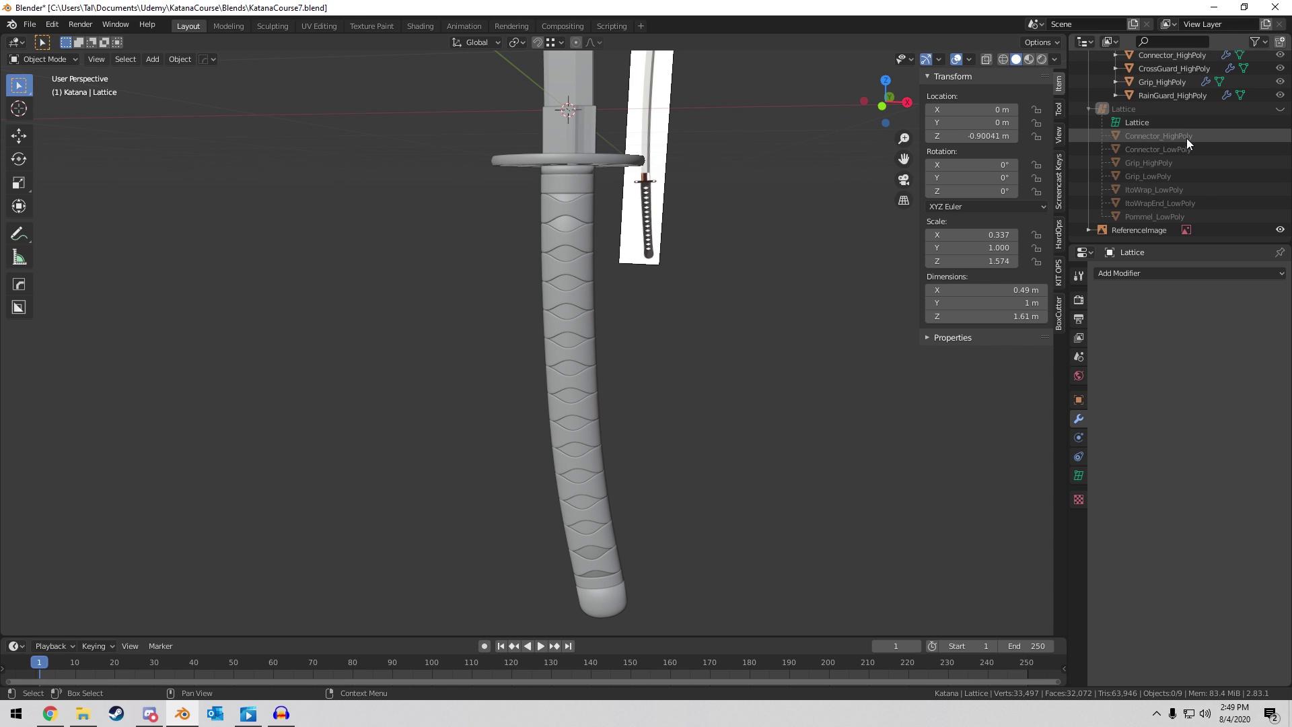
# Select the Connector_HighPoly entry nested under the Lattice and collapse the Lattice's list of child objects.
pyautogui.click(1188, 136)
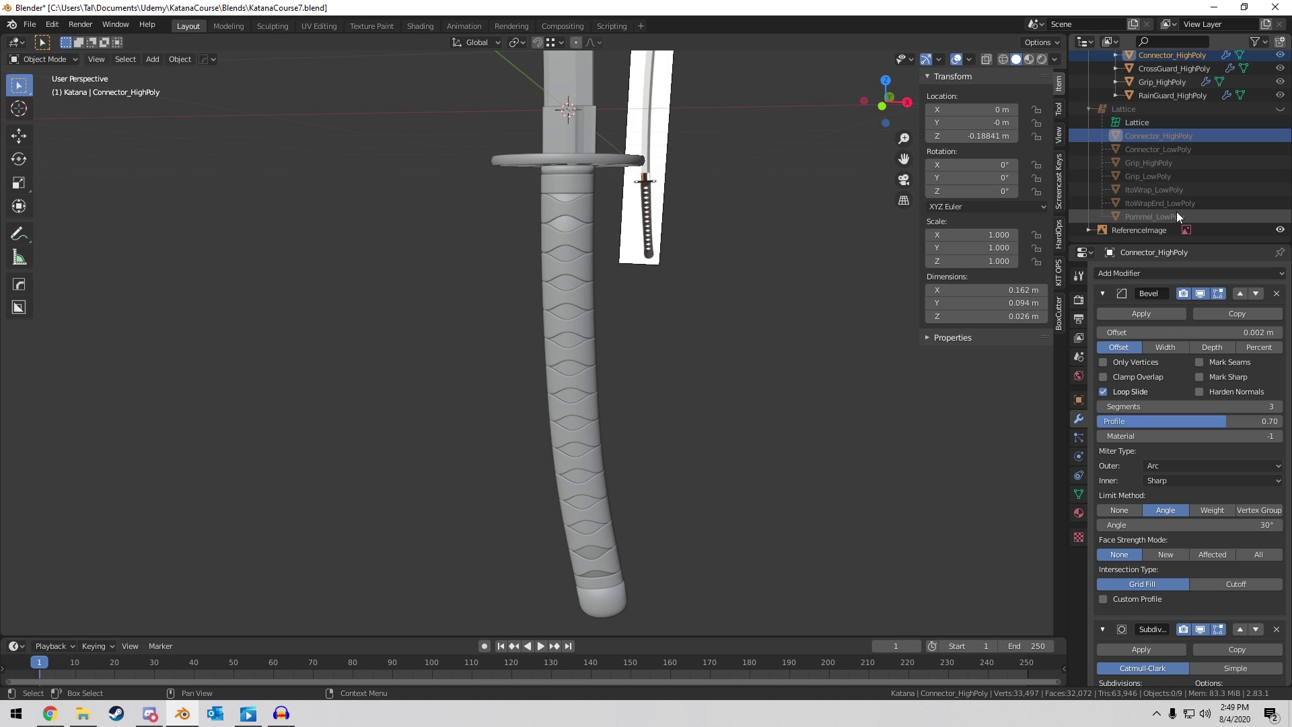
pyautogui.click(1088, 108)
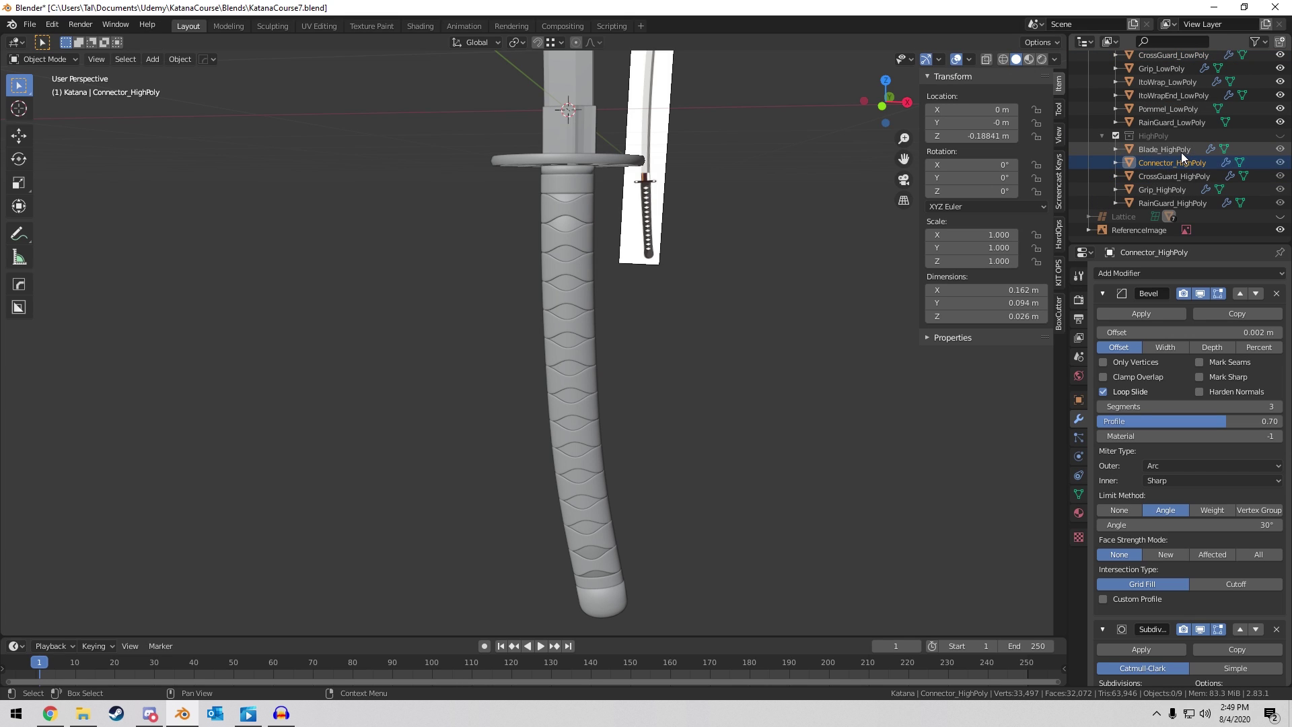
# Select RainGuard_LowPoly above the cross guard and frame the view around it.
pyautogui.moveTo(744, 204); pyautogui.dragTo(740, 290, button='middle')
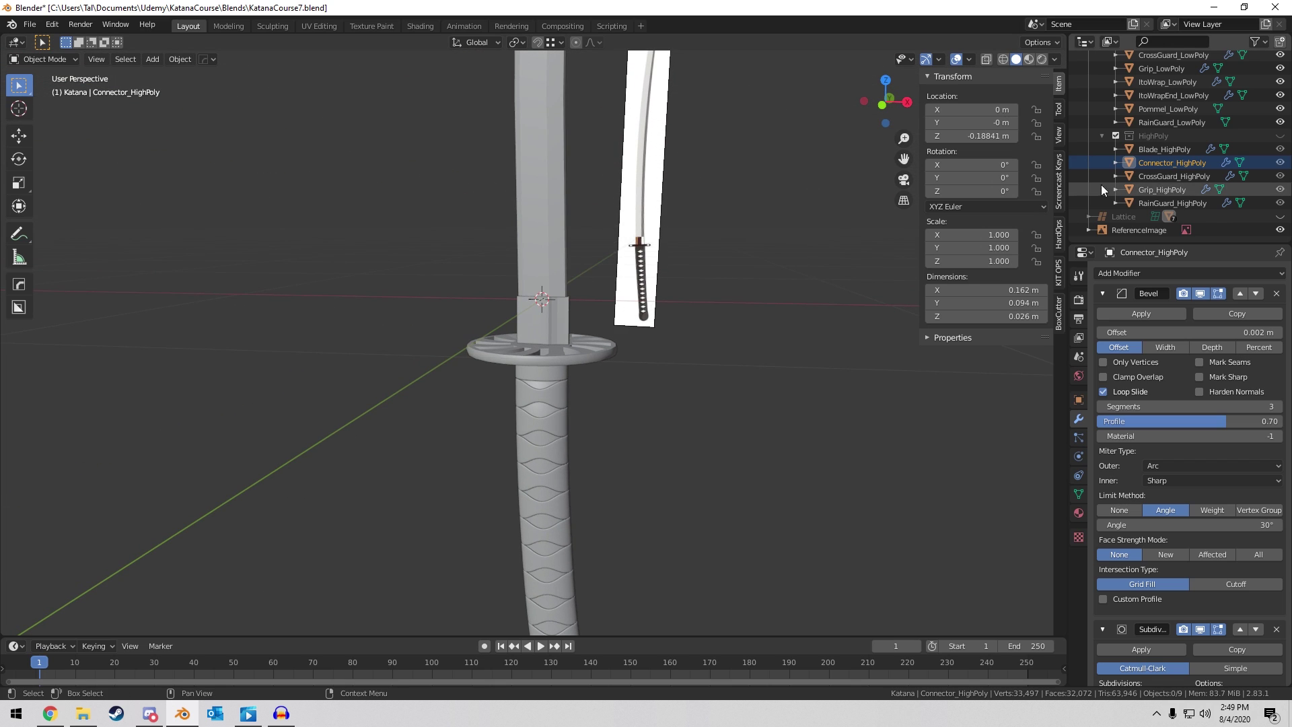
pyautogui.scroll(3, 1217, 144)
pyautogui.click(1171, 193)
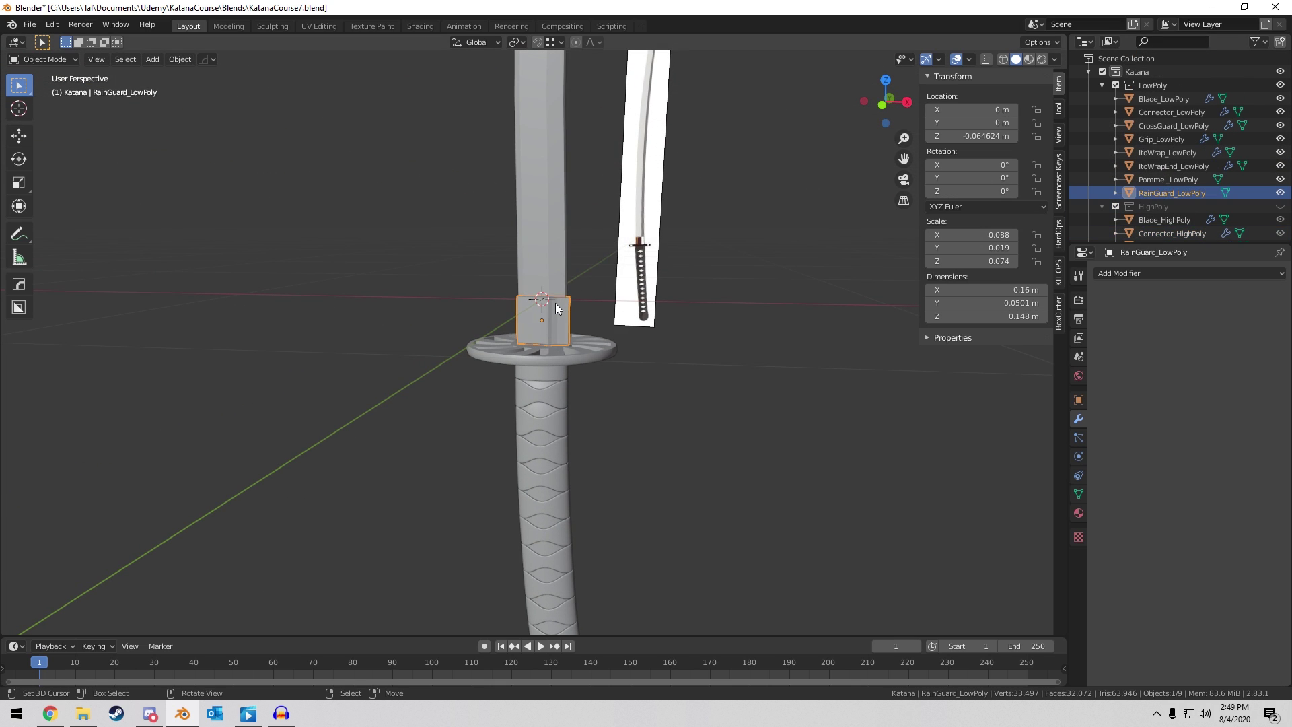
pyautogui.press('KP_Decimal')
pyautogui.scroll(-5, 555, 308)
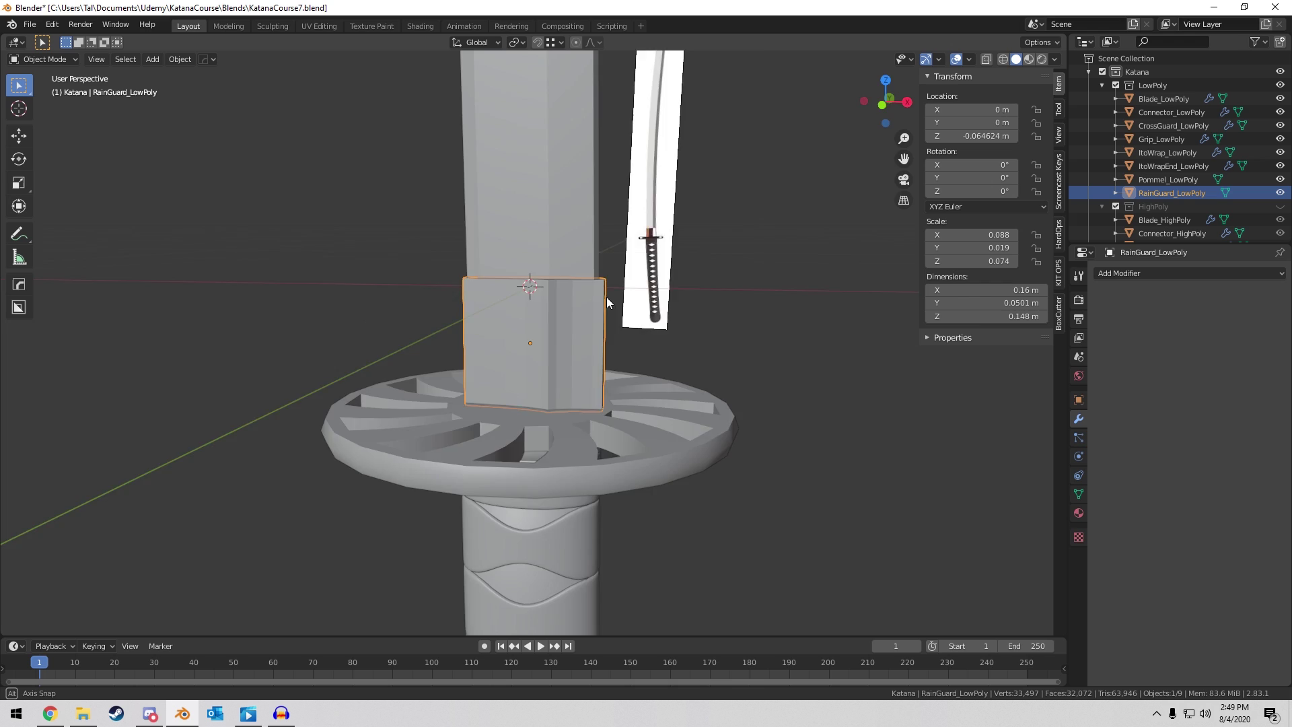
pyautogui.moveTo(607, 297); pyautogui.dragTo(580, 313, button='middle')
pyautogui.hotkey('alt', 'a')
pyautogui.click(589, 304)
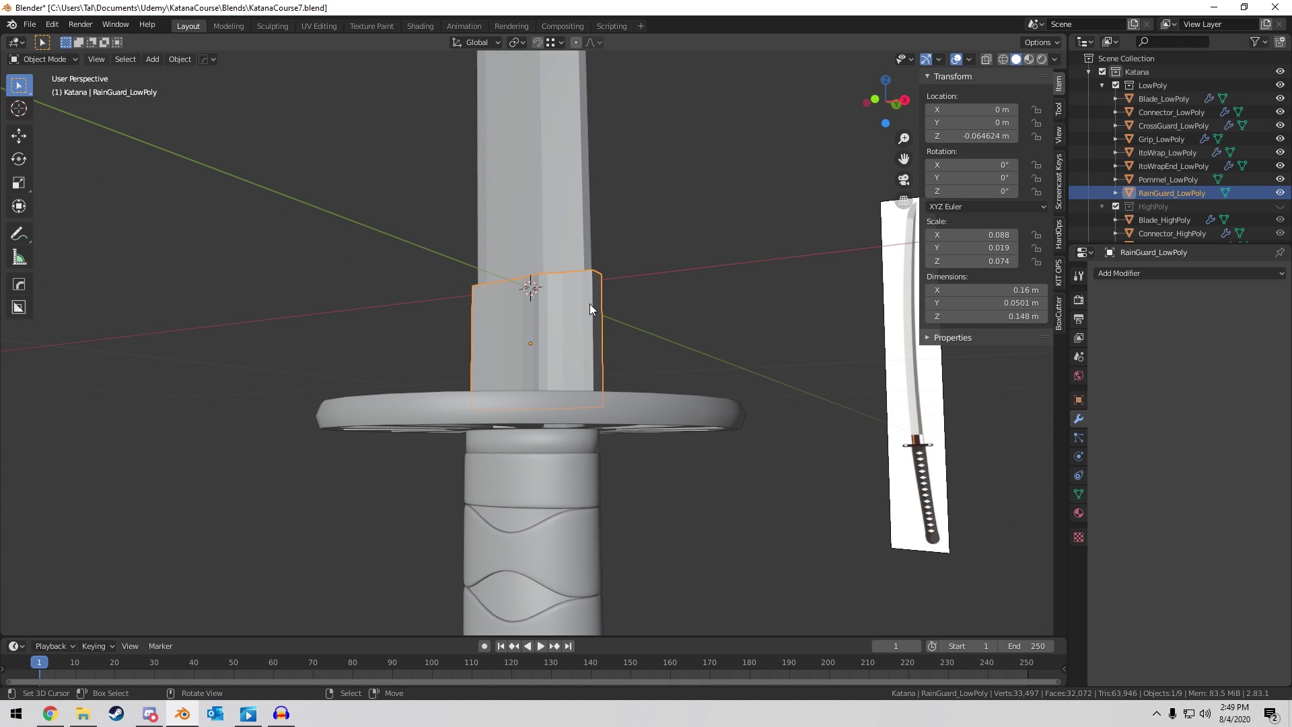
# Delete the low-poly rain guard and the low-poly connector below the cross guard.
pyautogui.press('Delete')
pyautogui.click(570, 446)
pyautogui.press('x')
pyautogui.click(570, 444)
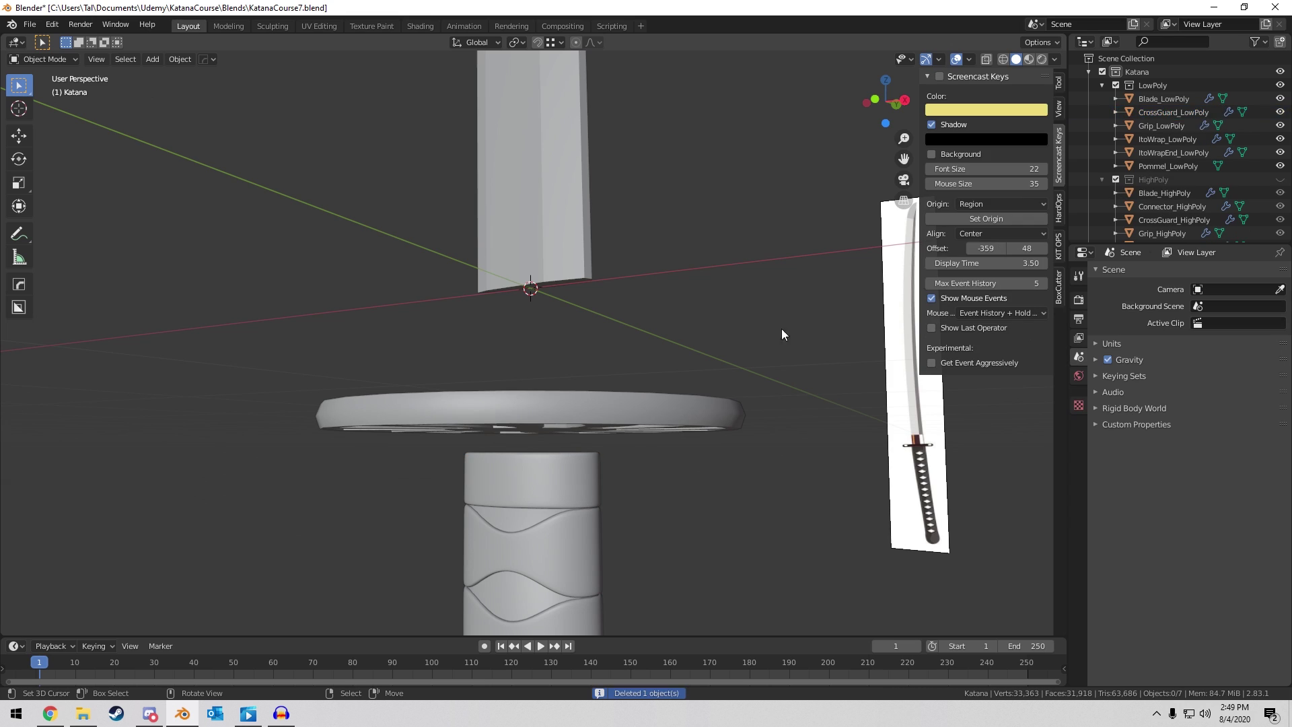
# Show the HighPoly collection, duplicate Connector_HighPoly and RainGuard_HighPoly in place, and move the copies into the LowPoly collection.
pyautogui.click(1279, 180)
pyautogui.click(1177, 205)
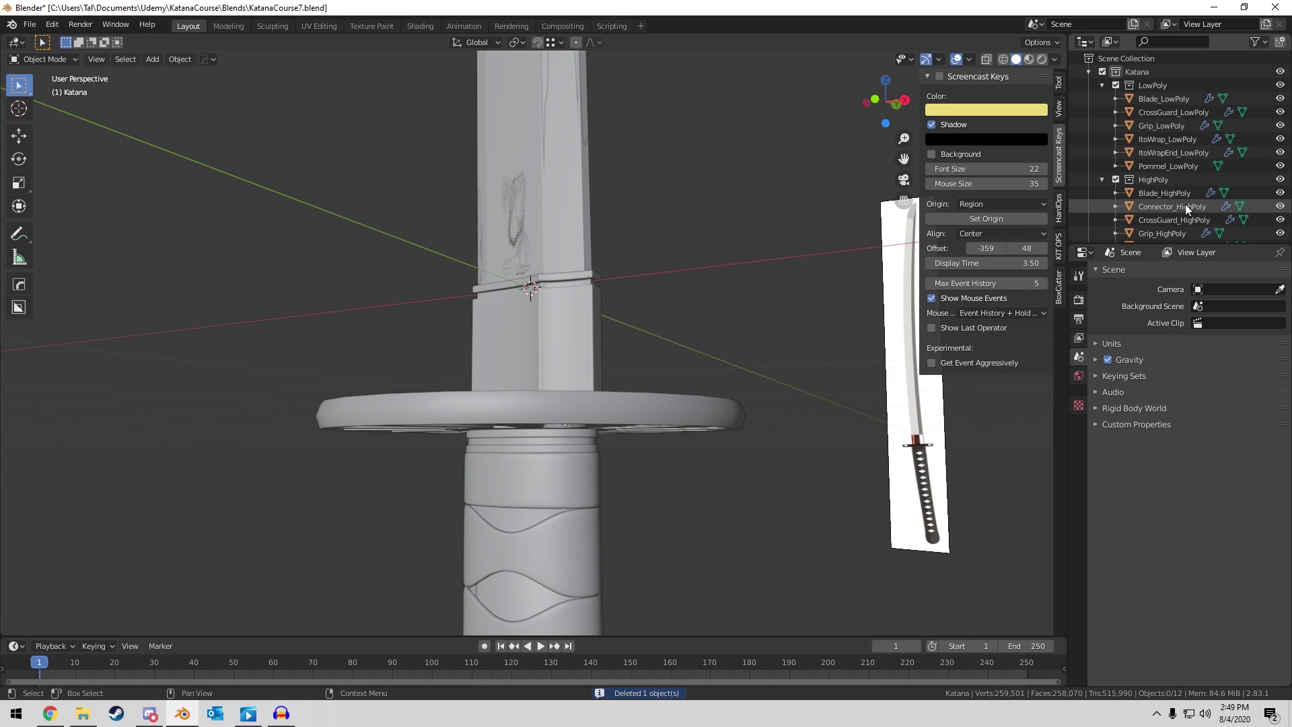
pyautogui.scroll(-2, 1172, 207)
pyautogui.keyDown('ctrl'); pyautogui.click(1172, 202); pyautogui.keyUp('ctrl')
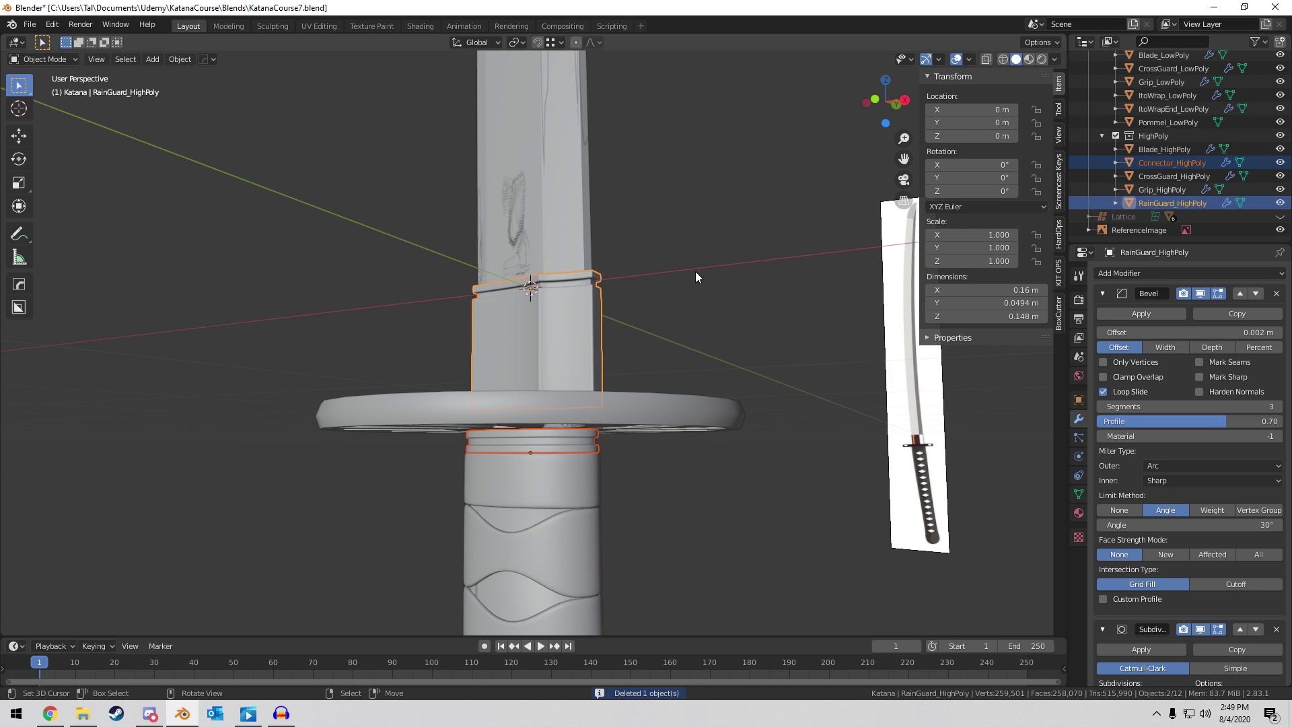
pyautogui.hotkey('shift', 'd')
pyautogui.rightClick(1220, 172)
pyautogui.moveTo(1221, 174); pyautogui.dragTo(1179, 82)
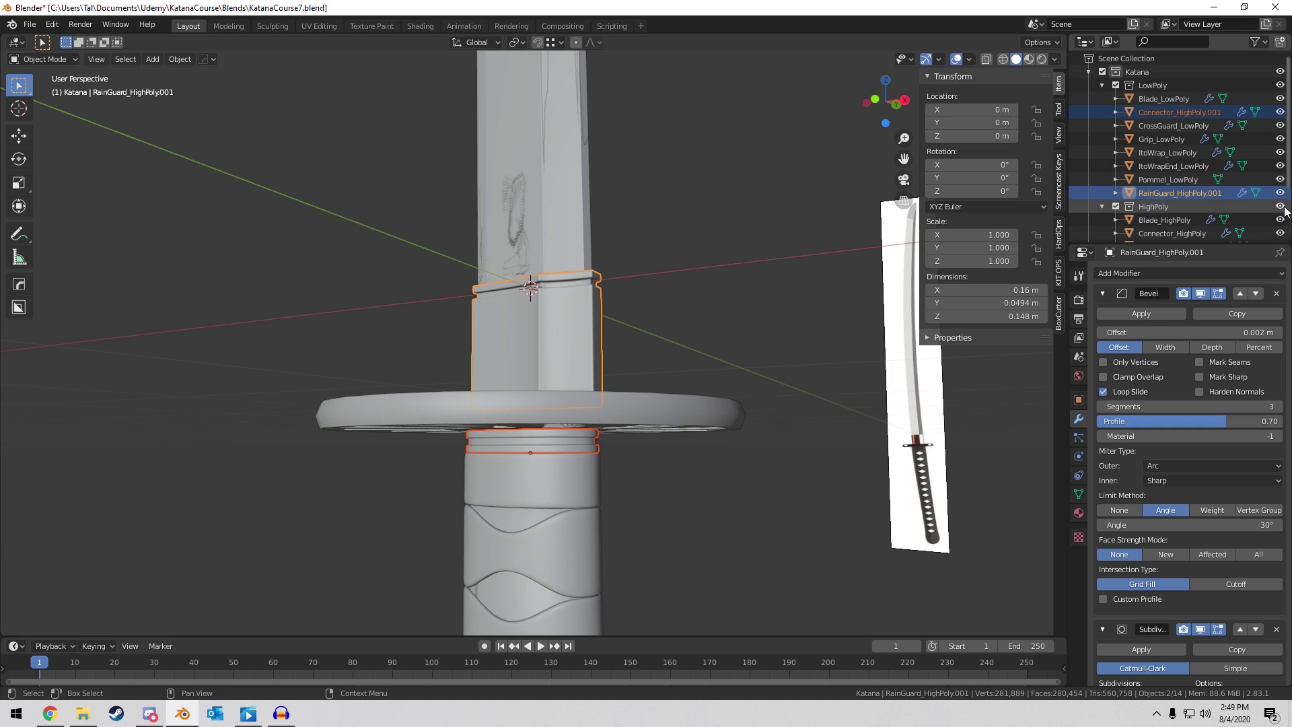
# Rename the duplicates in the LowPoly collection as RainGuard_LowPoly and Connector_LowPoly.
pyautogui.doubleClick(1201, 193)
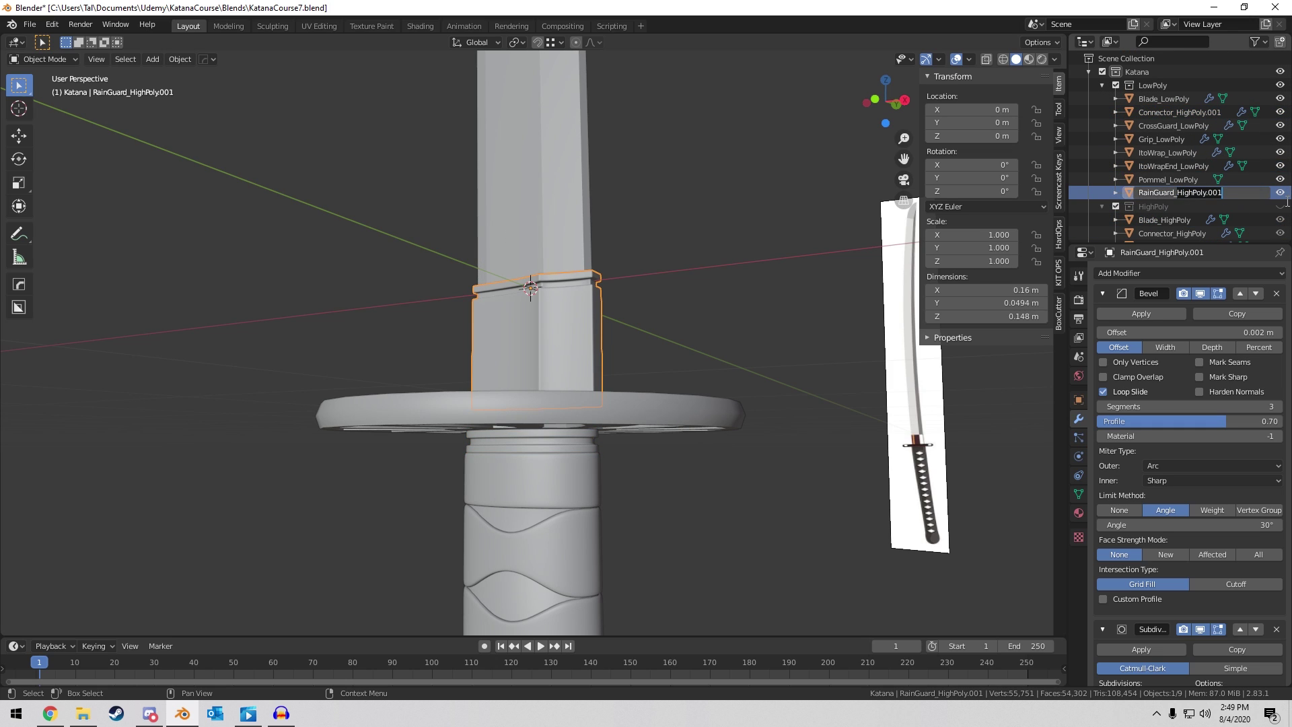
pyautogui.write('RainGuard_LowPoly')
pyautogui.press('Return')
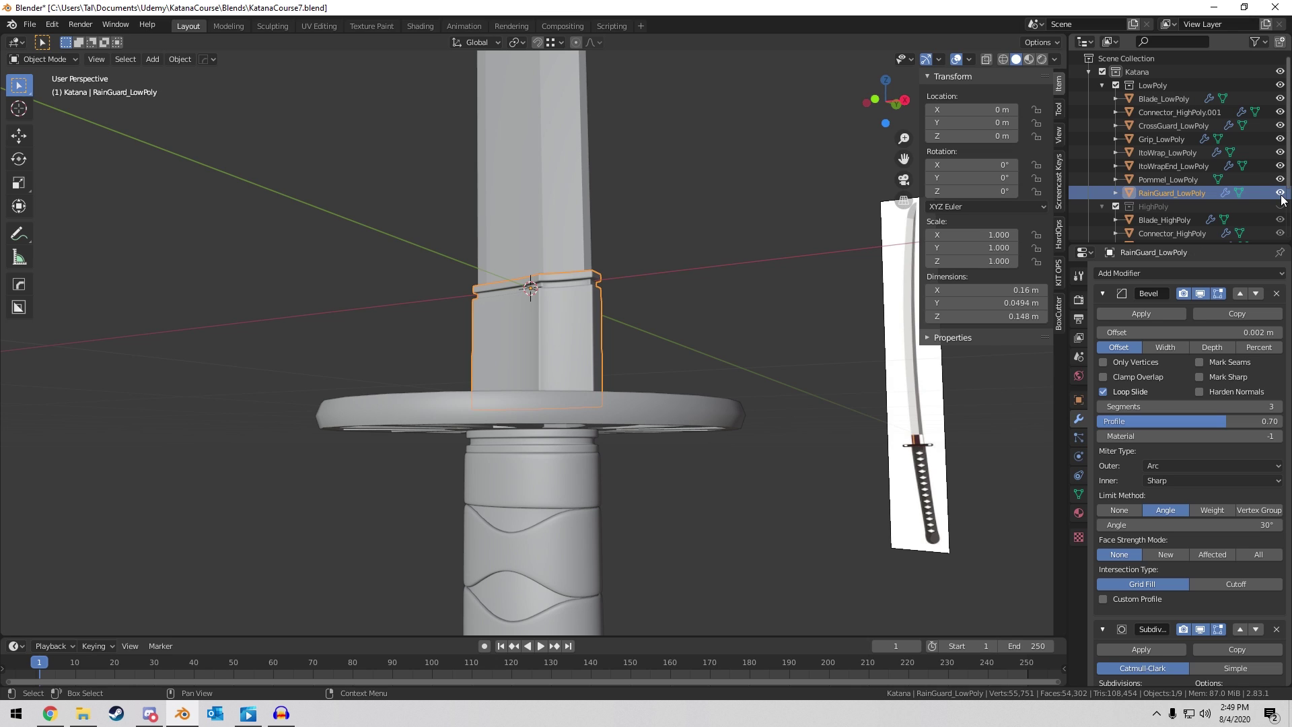
pyautogui.doubleClick(1186, 111)
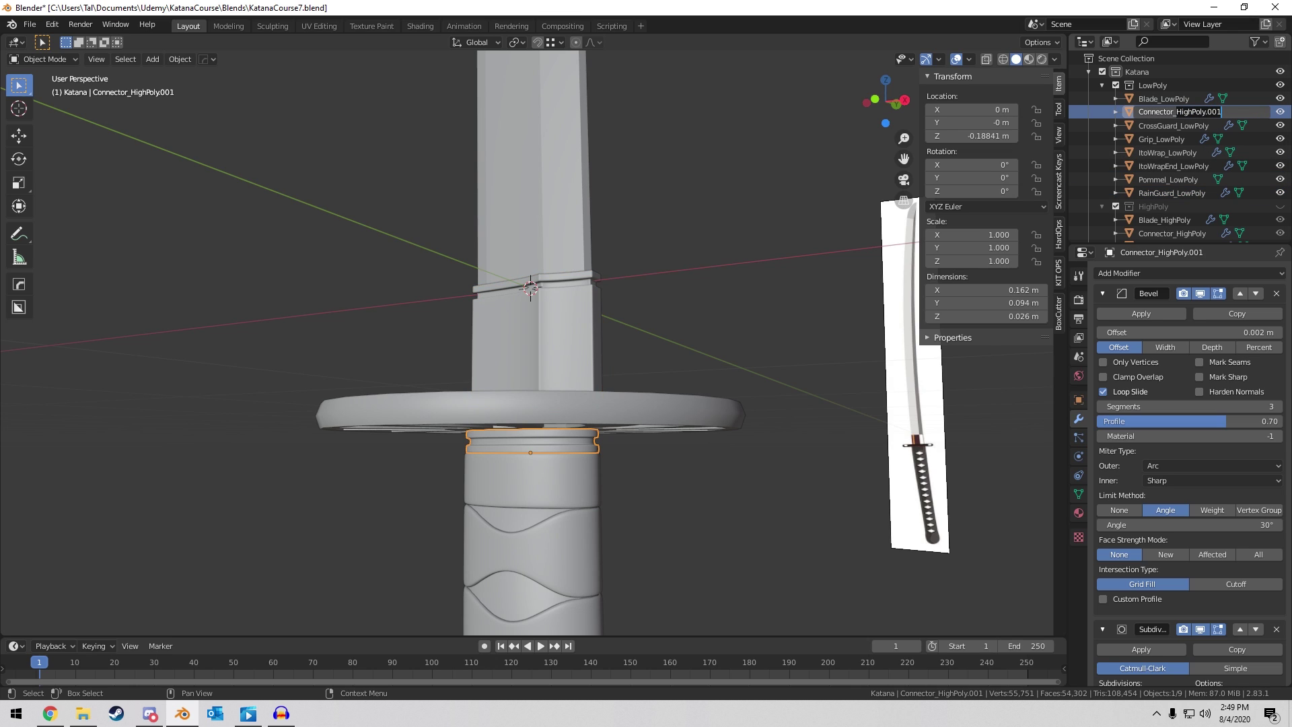
pyautogui.write('Low')
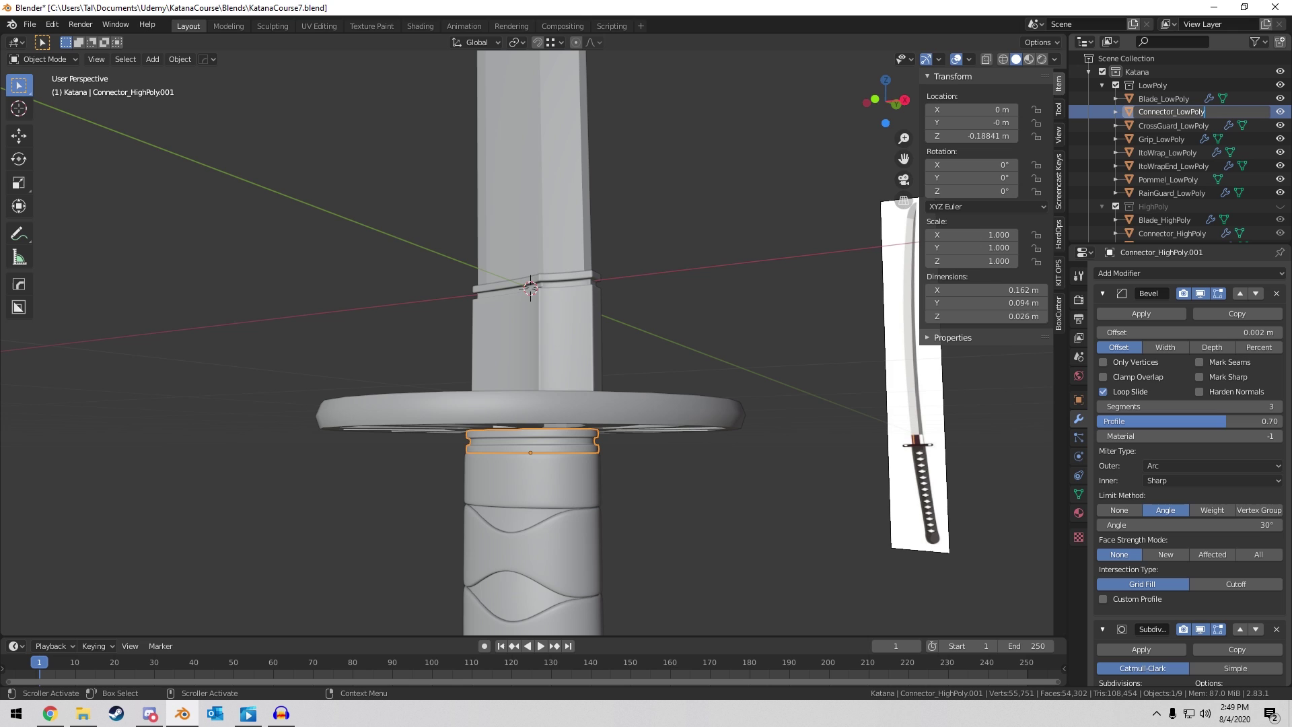
pyautogui.write('Poly')
pyautogui.press('Return')
# Remove the Bevel and Subdivision modifiers from RainGuard_LowPoly.
pyautogui.moveTo(609, 288); pyautogui.dragTo(623, 292, button='middle')
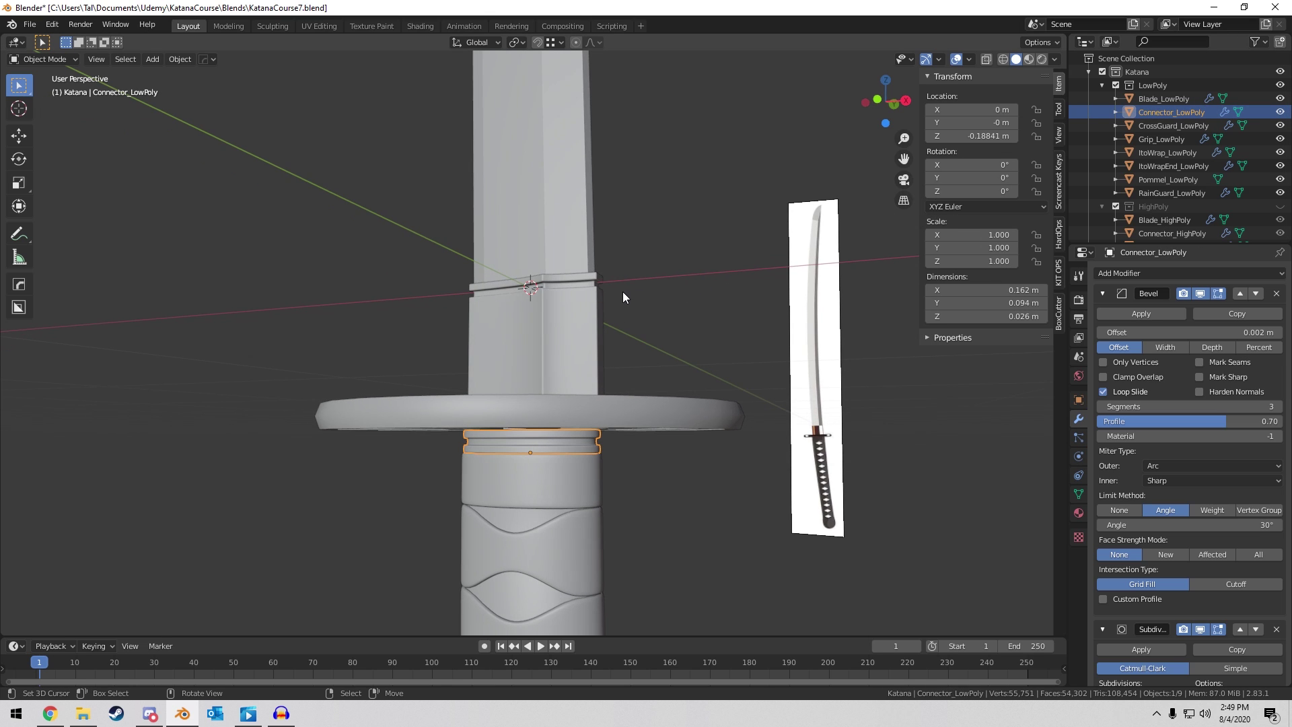
pyautogui.scroll(2, 530, 172)
pyautogui.moveTo(544, 181); pyautogui.dragTo(591, 214, button='middle')
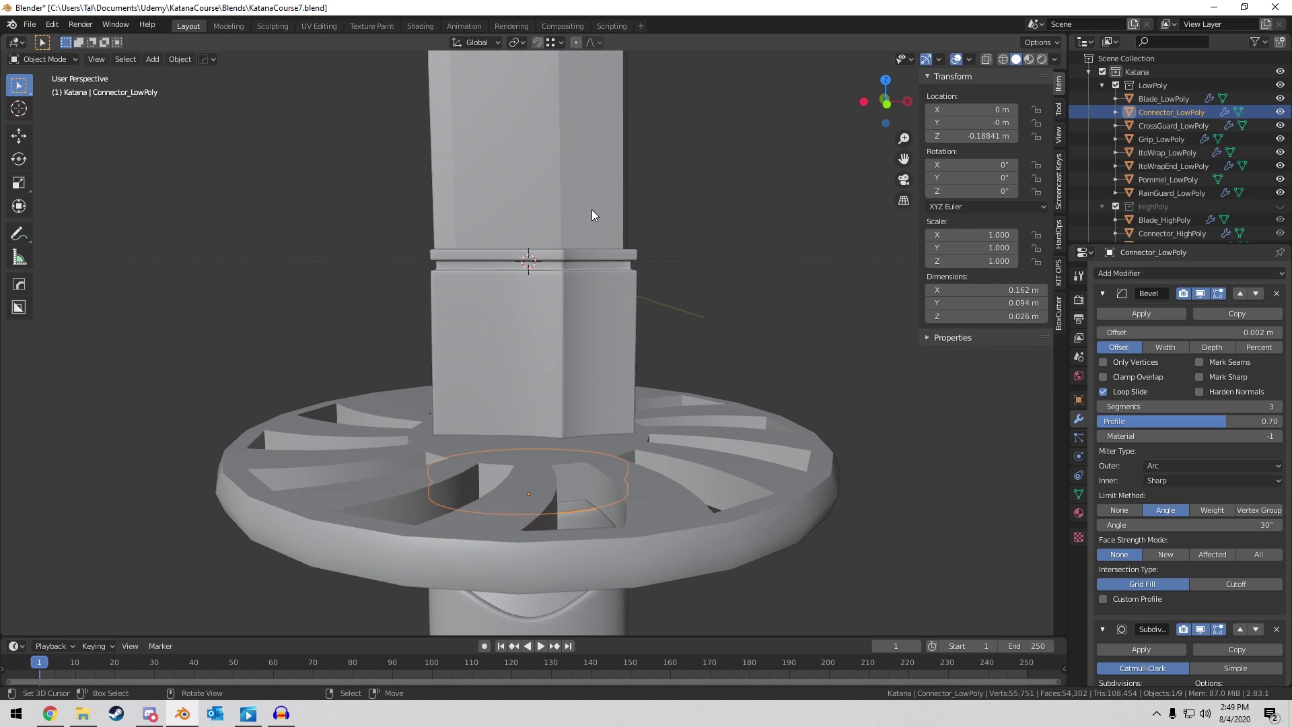
pyautogui.click(592, 301)
pyautogui.click(1277, 293)
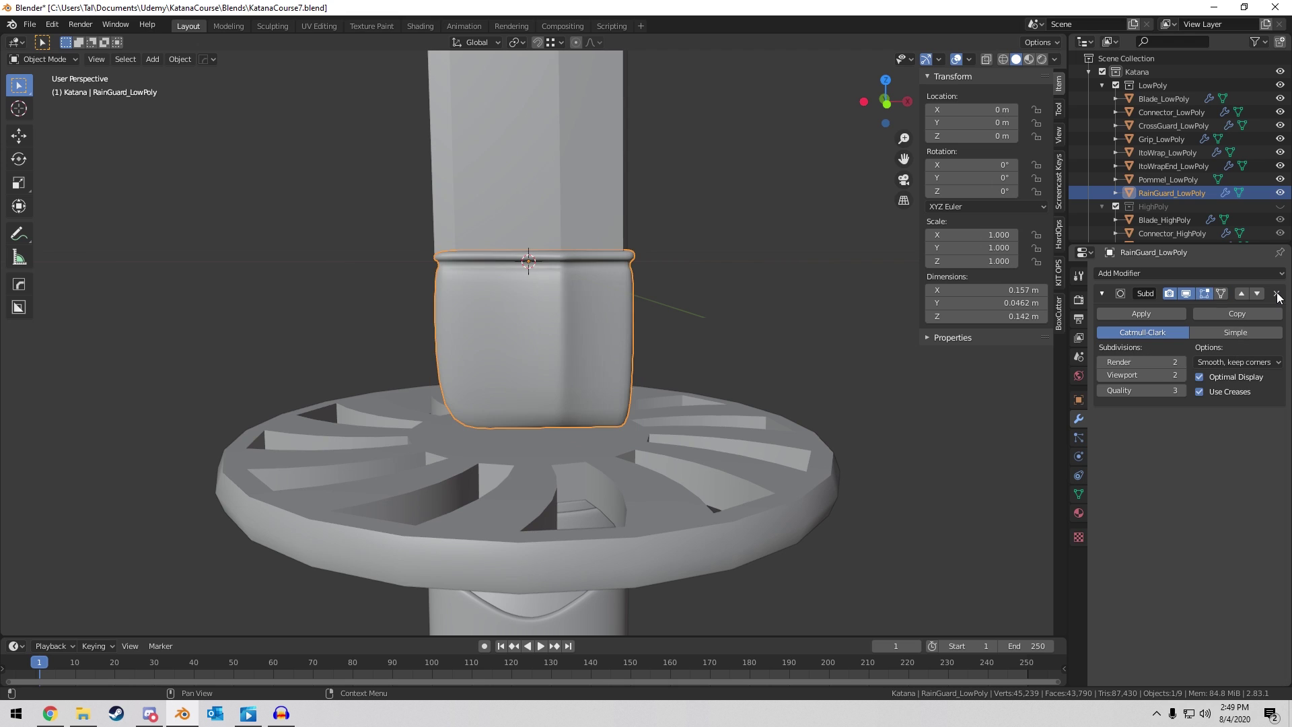
pyautogui.click(1277, 293)
# Remove the Bevel and Subdivision modifiers from Connector_LowPoly, keeping its Lattice modifier.
pyautogui.moveTo(587, 503); pyautogui.dragTo(577, 466, button='middle')
pyautogui.click(576, 474)
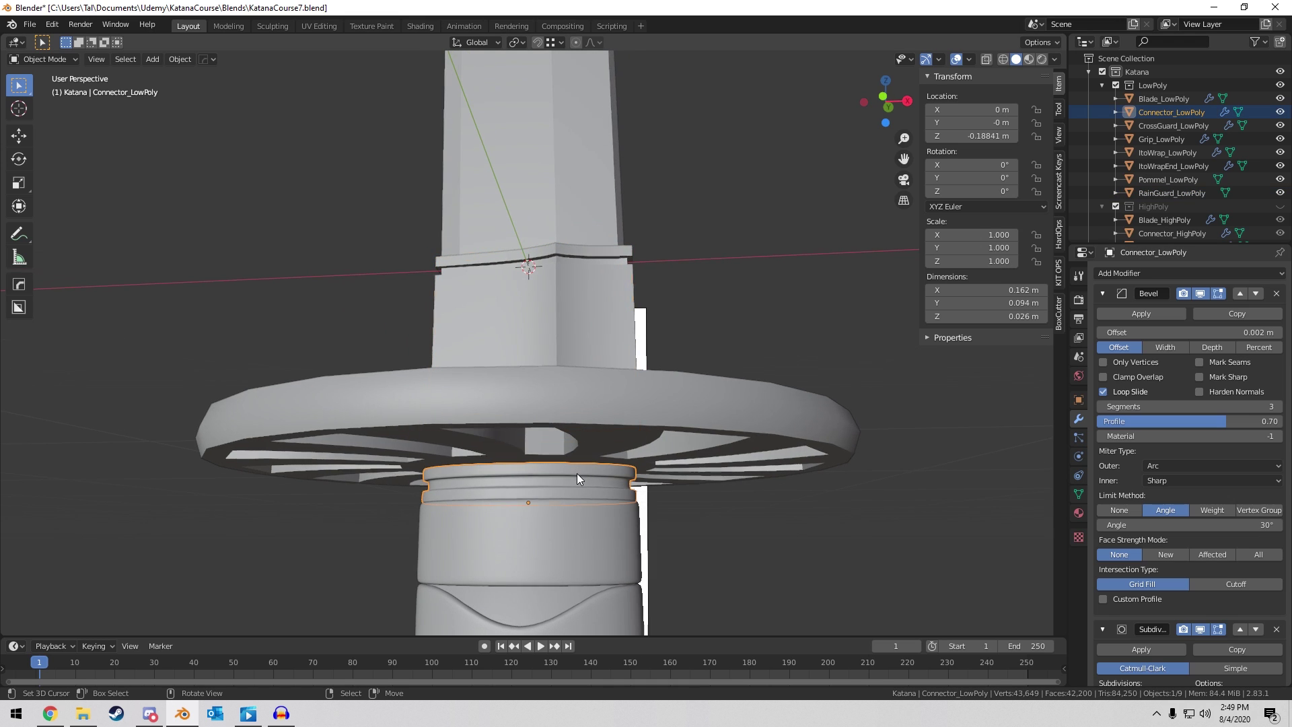
pyautogui.click(1276, 293)
pyautogui.click(1276, 294)
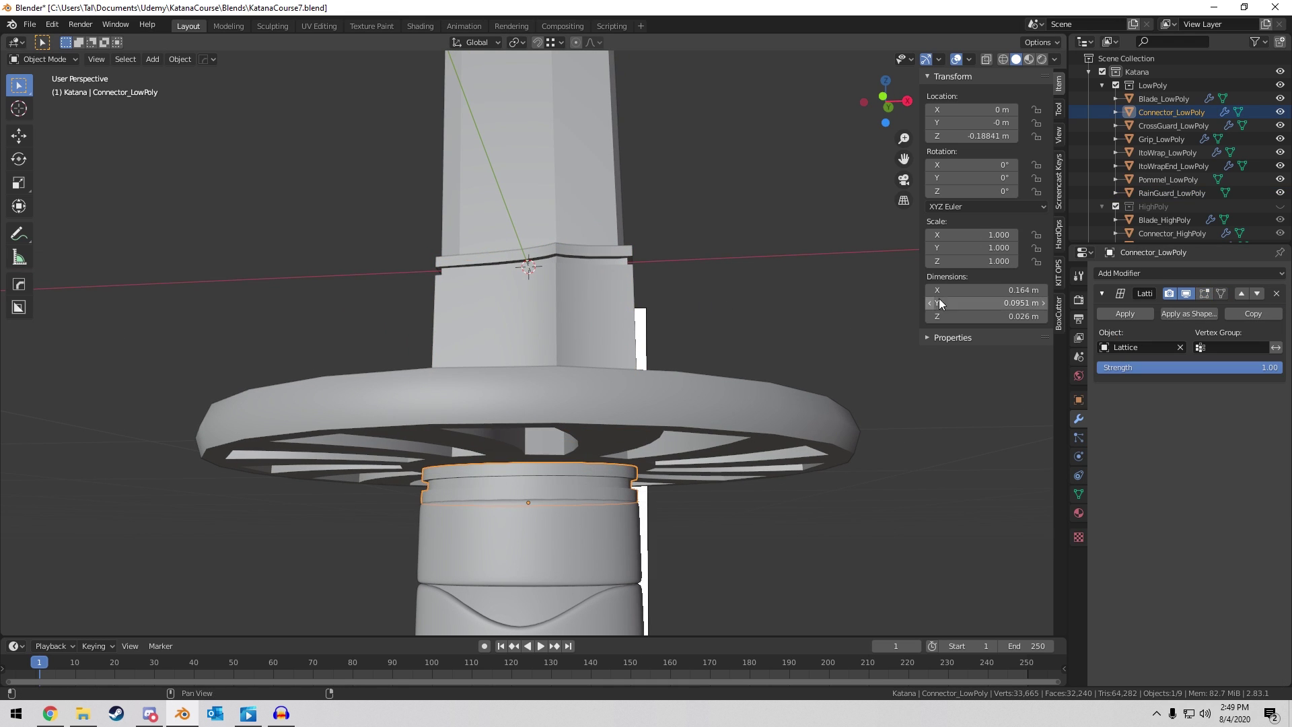
# Examine the low-poly rain guard, connector, cross guard and blade from the front and from several angles.
pyautogui.moveTo(773, 323); pyautogui.dragTo(752, 305, button='middle')
pyautogui.moveTo(753, 305); pyautogui.dragTo(748, 304)
pyautogui.press('KP_1')
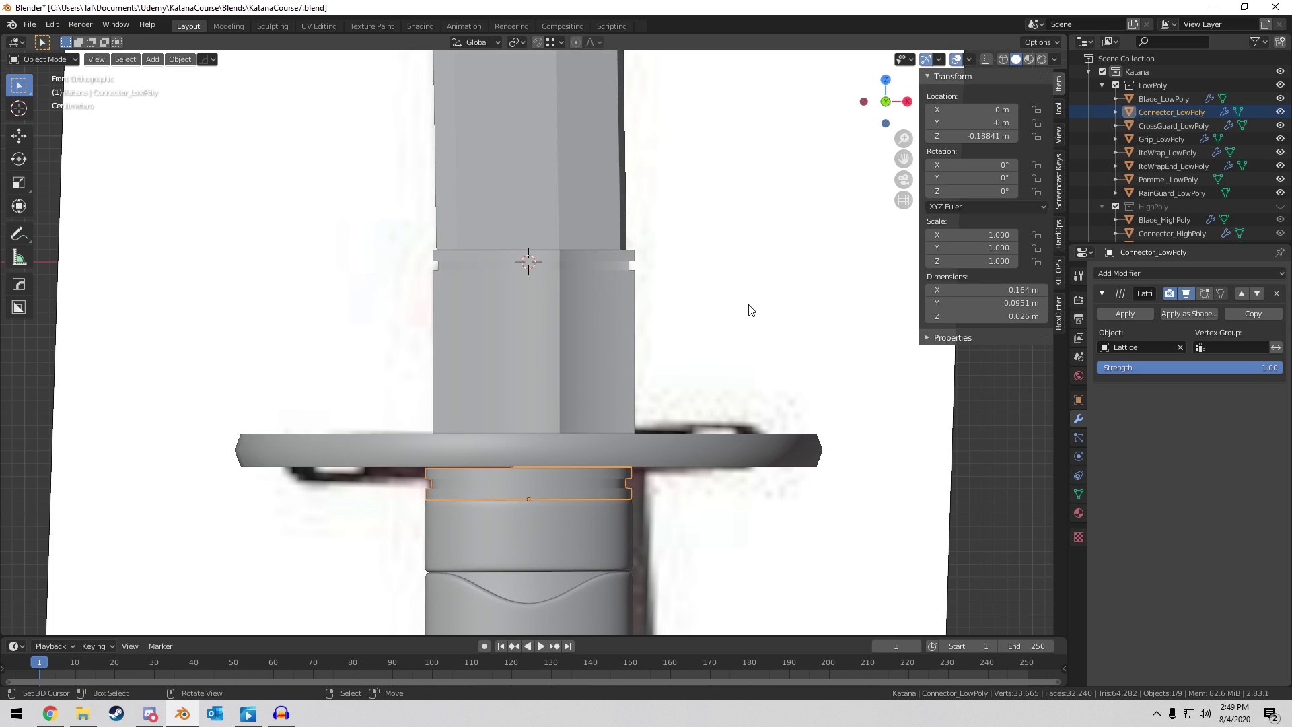
pyautogui.press('a')
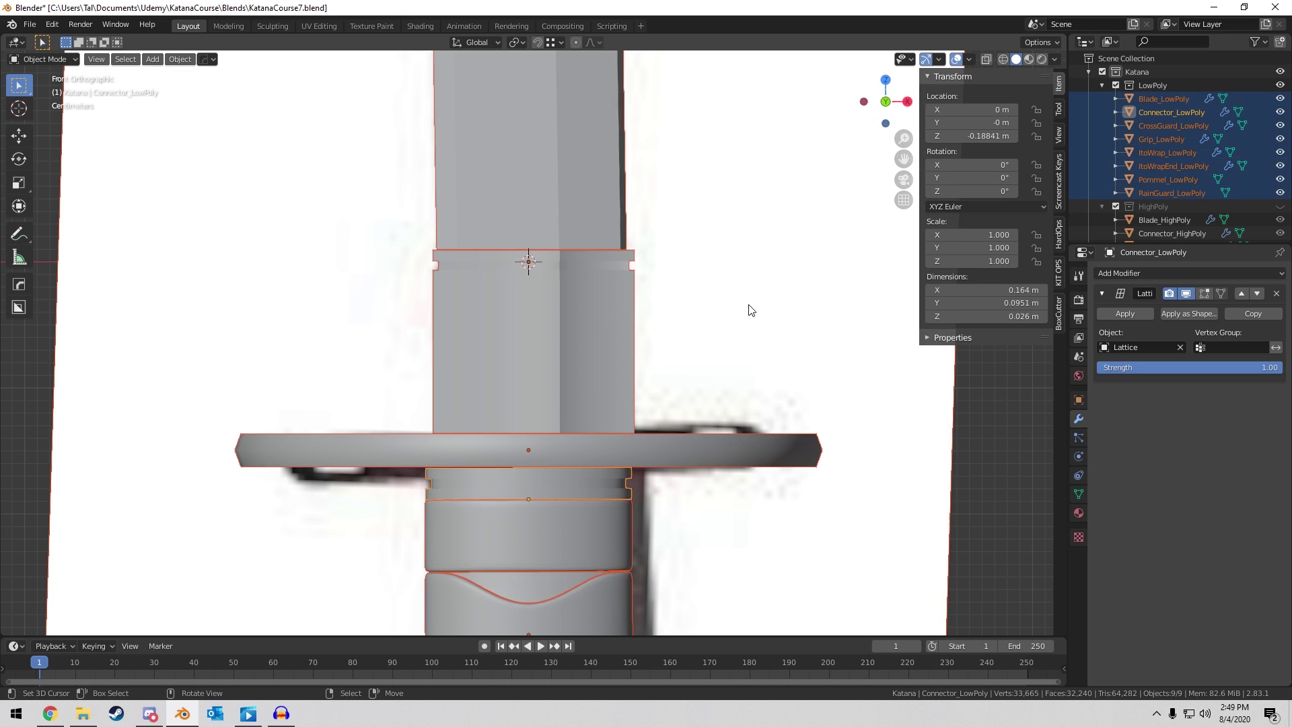
pyautogui.hotkey('alt', 'a')
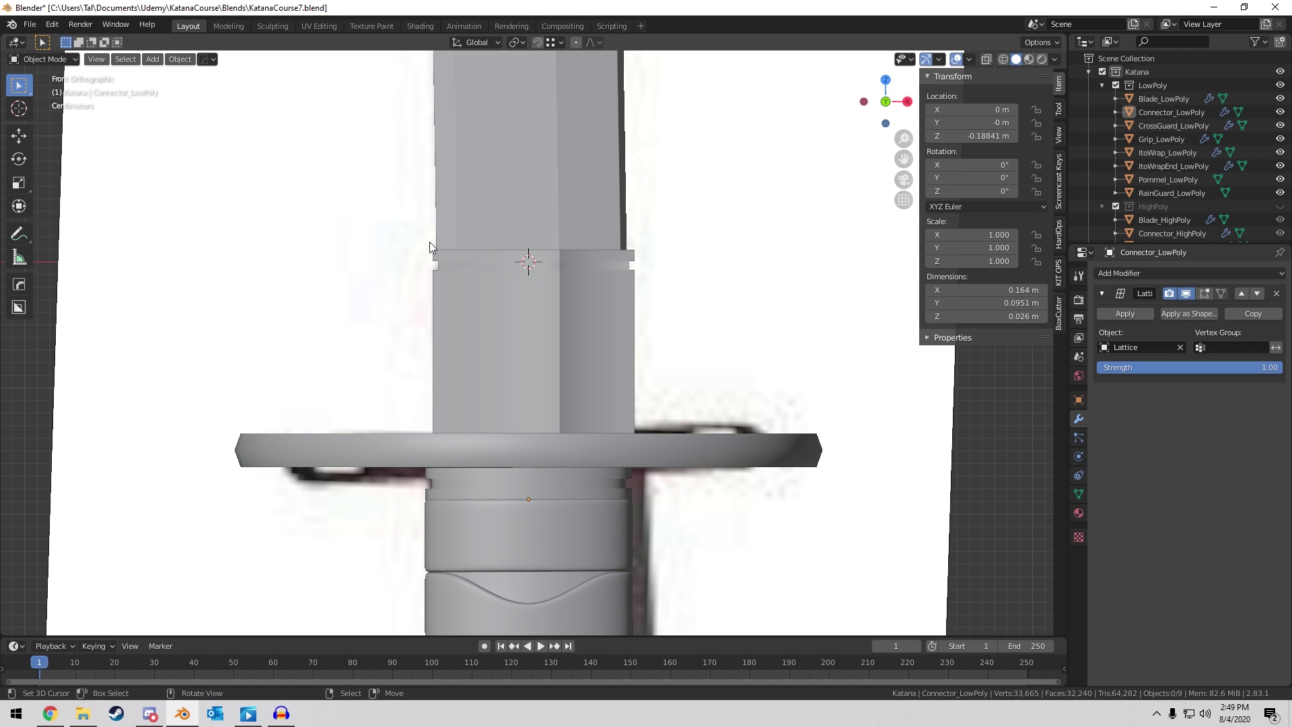
pyautogui.moveTo(446, 454); pyautogui.dragTo(691, 240, button='middle')
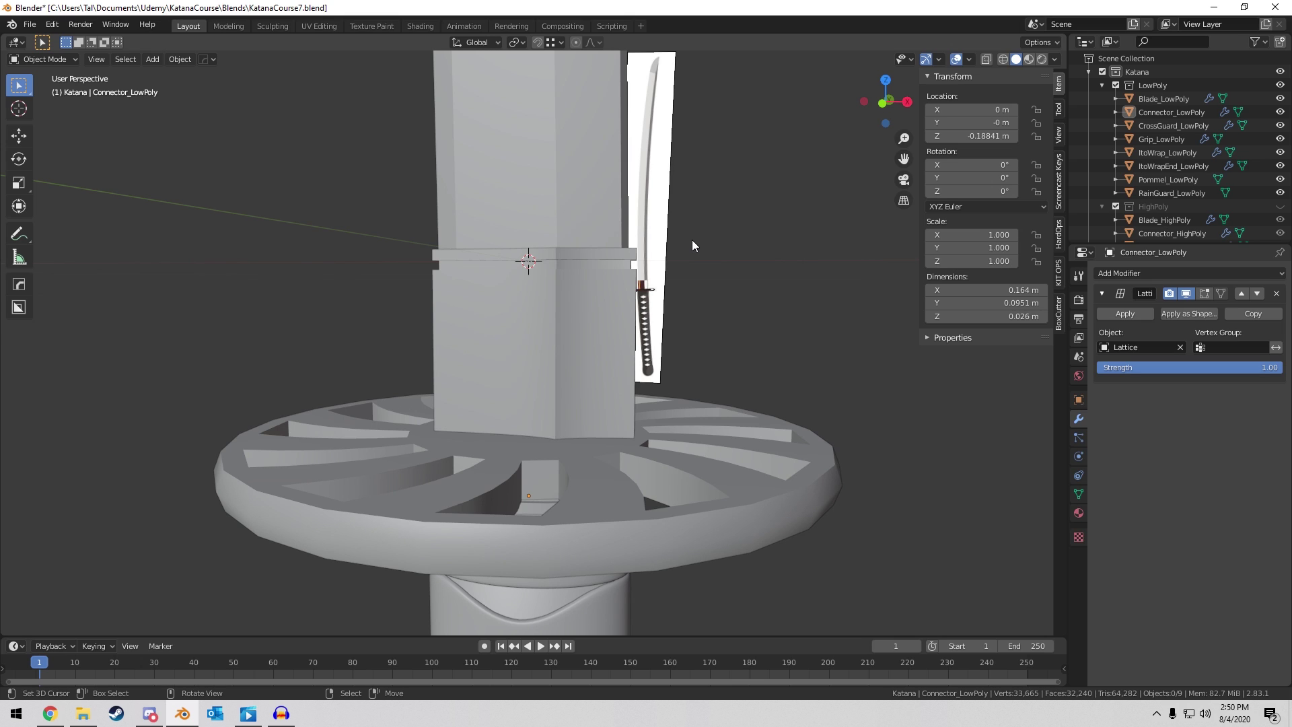
pyautogui.scroll(-4, 692, 239)
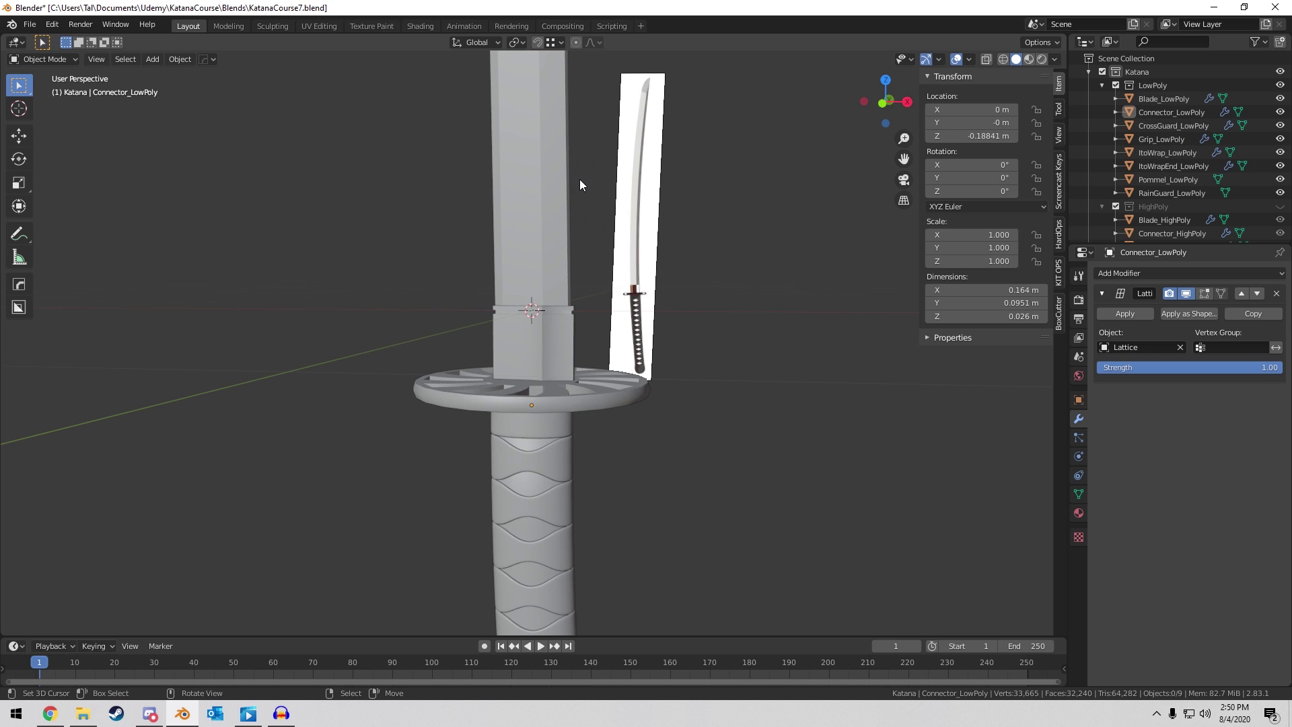
pyautogui.moveTo(620, 233); pyautogui.dragTo(595, 241, button='middle')
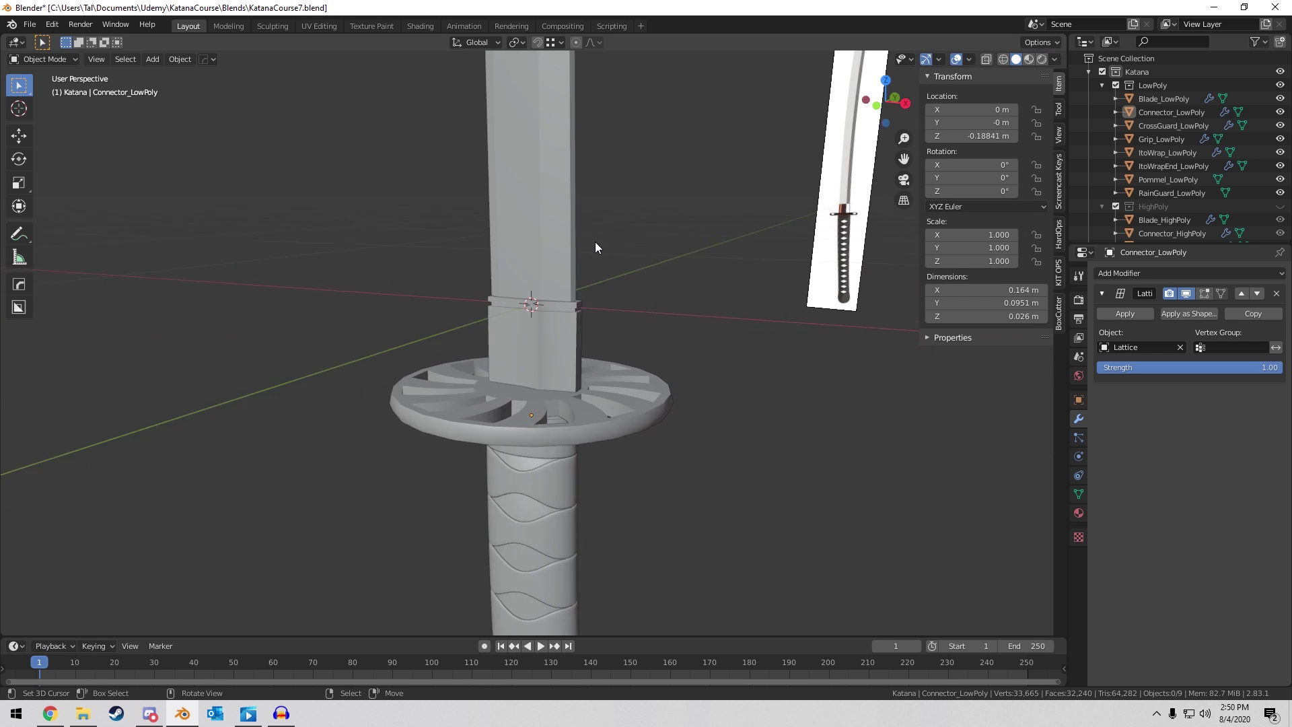
pyautogui.scroll(5, 708, 167)
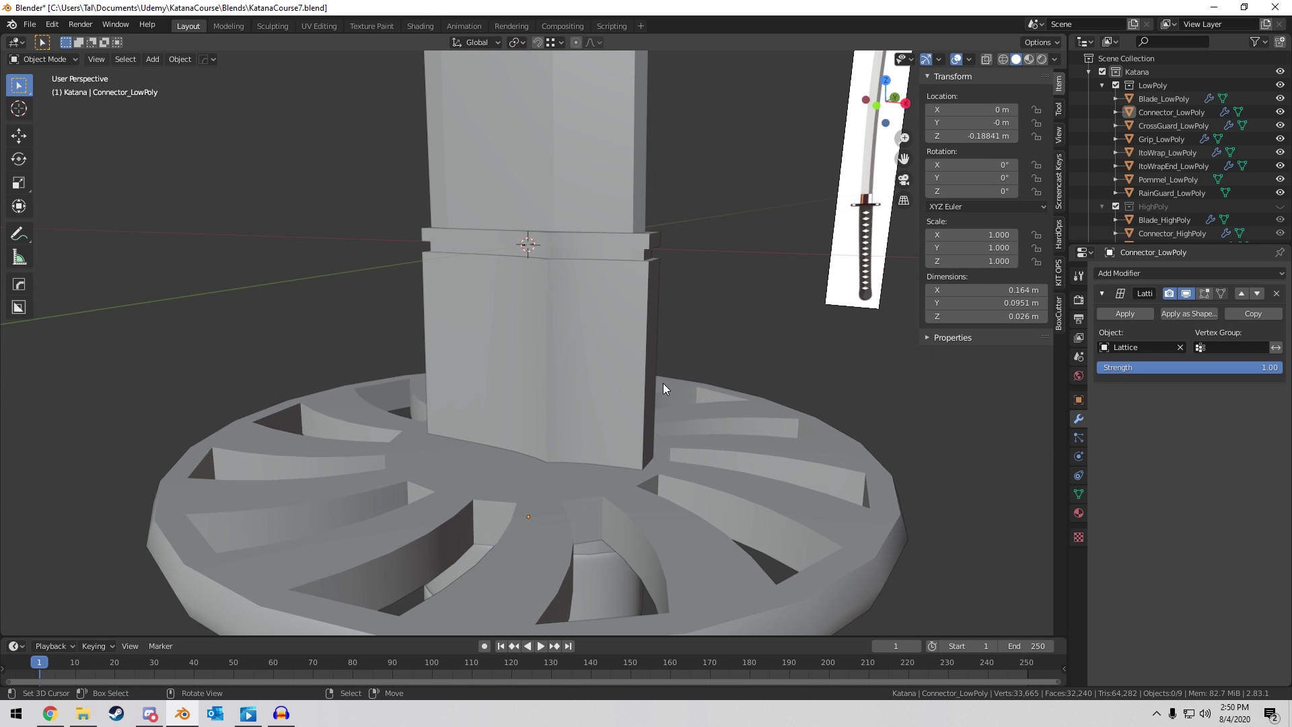
pyautogui.moveTo(663, 385); pyautogui.dragTo(565, 41, button='middle')
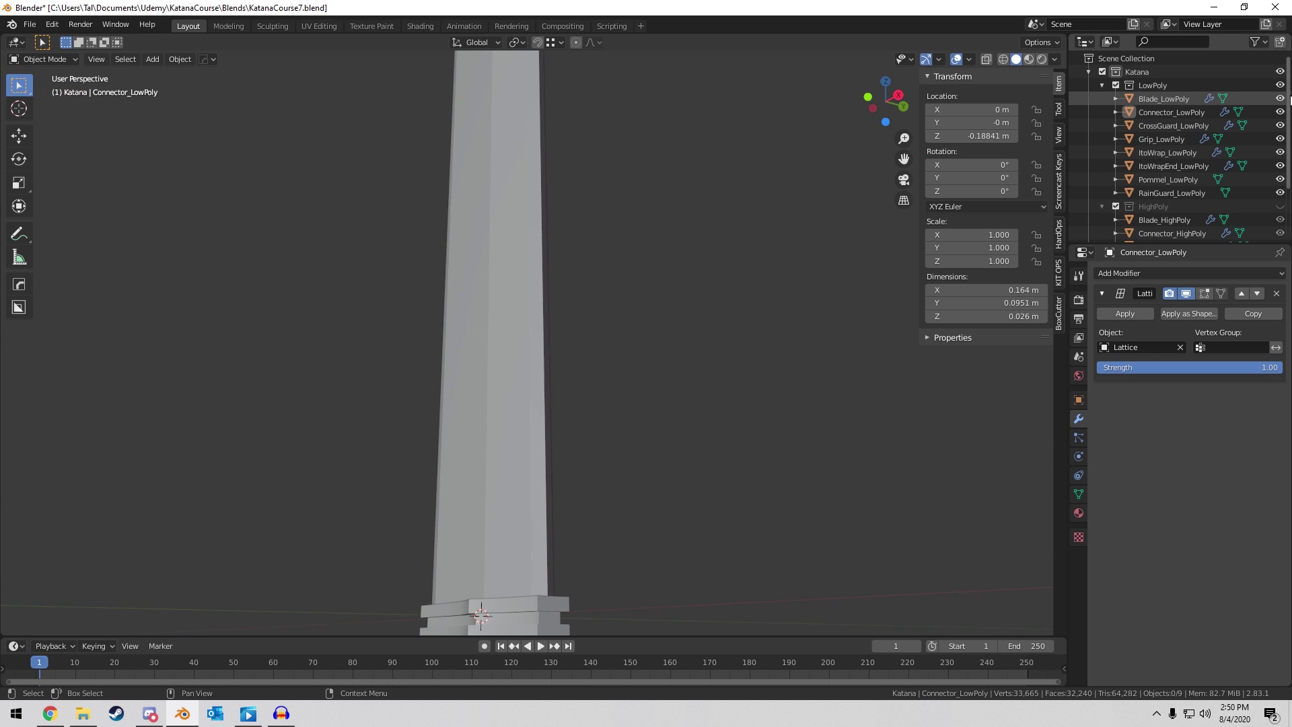
# Show the HighPoly collection in place of LowPoly and examine the high-poly blade's groove up close and from the front.
pyautogui.click(1280, 84)
pyautogui.click(1280, 206)
pyautogui.moveTo(874, 214); pyautogui.dragTo(536, 472, button='middle')
pyautogui.click(536, 471)
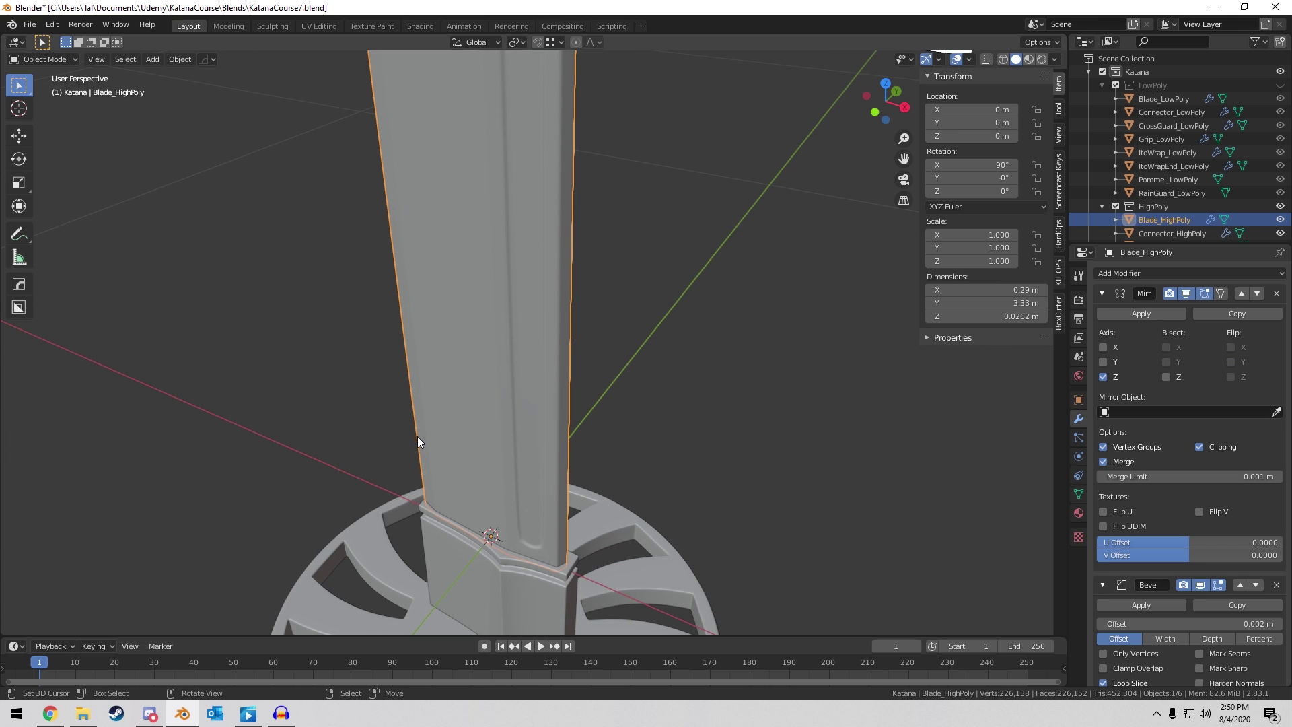
pyautogui.moveTo(561, 325)
pyautogui.mouseDown(button='middle')
pyautogui.moveTo(471, 392)
pyautogui.moveTo(556, 342)
pyautogui.mouseUp(button='middle')
pyautogui.press('KP_1')
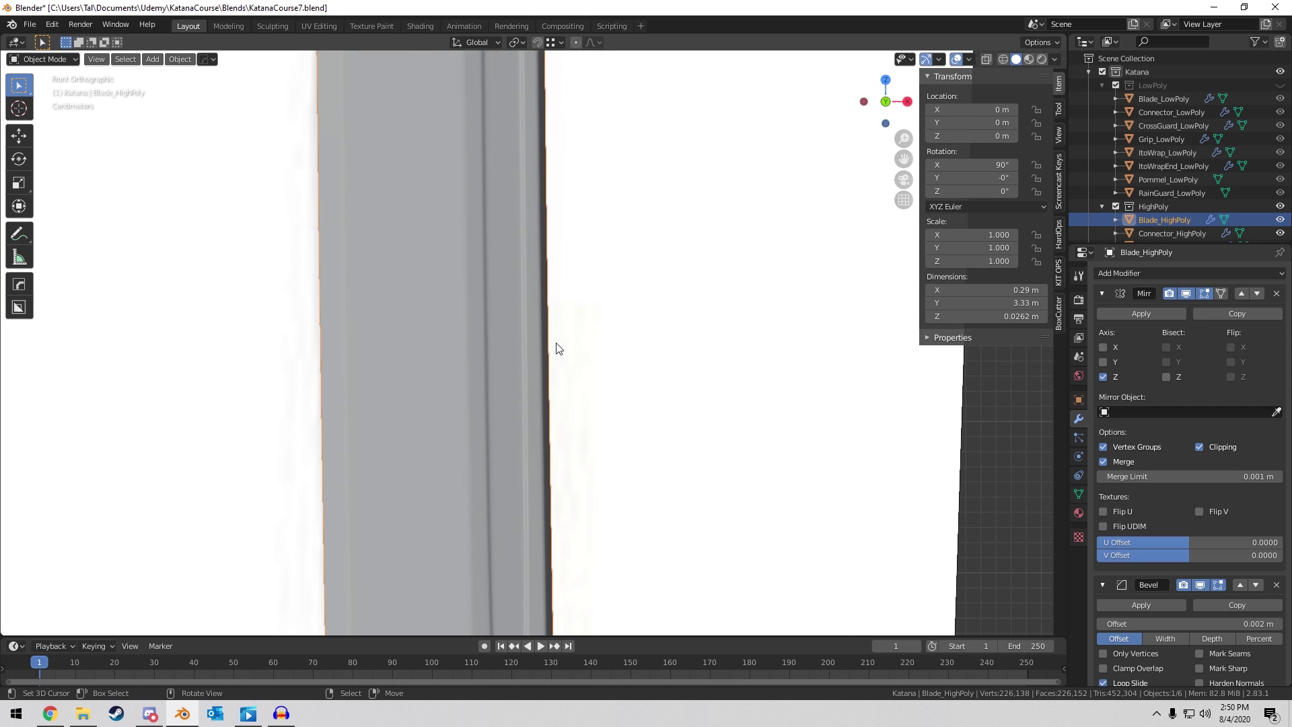
pyautogui.scroll(-7, 579, 296)
pyautogui.keyDown('shift'); pyautogui.moveTo(594, 269); pyautogui.dragTo(597, 236, button='middle'); pyautogui.keyUp('shift')
pyautogui.scroll(4, 597, 236)
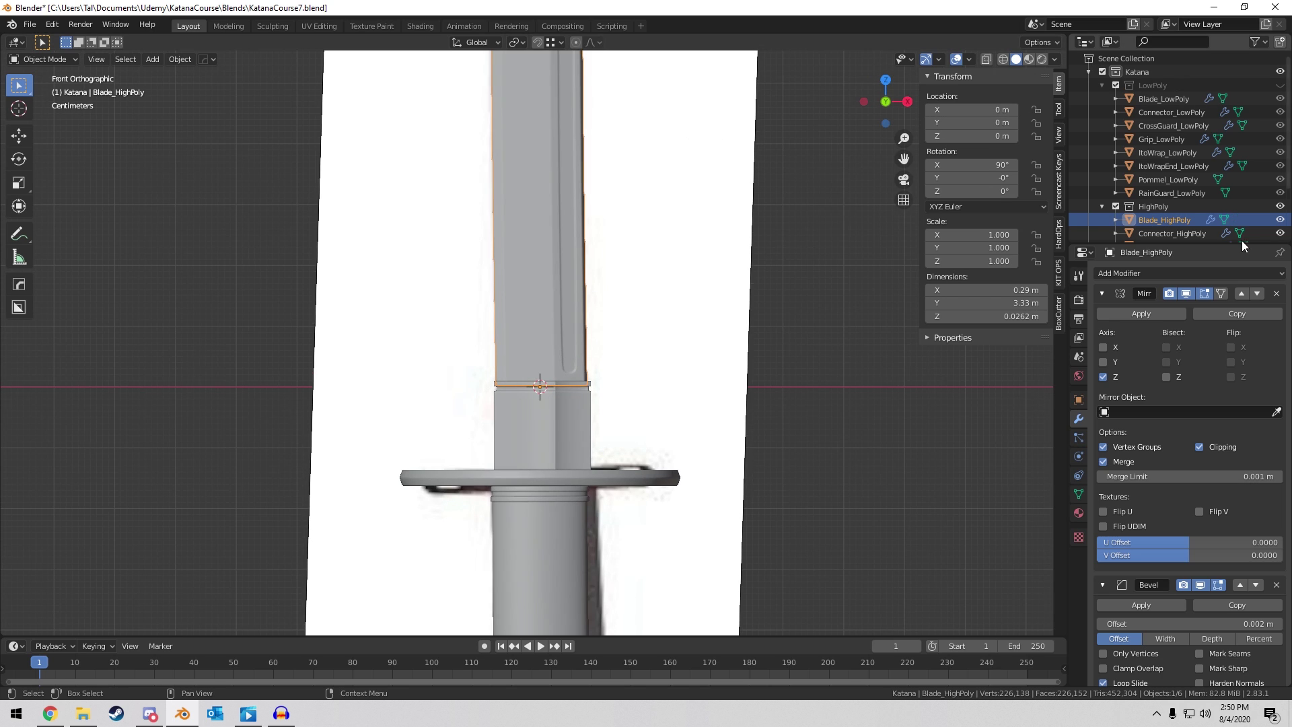
# Hide the HighPoly collection, show the LowPoly collection again, and save the file.
pyautogui.click(1279, 206)
pyautogui.click(1280, 84)
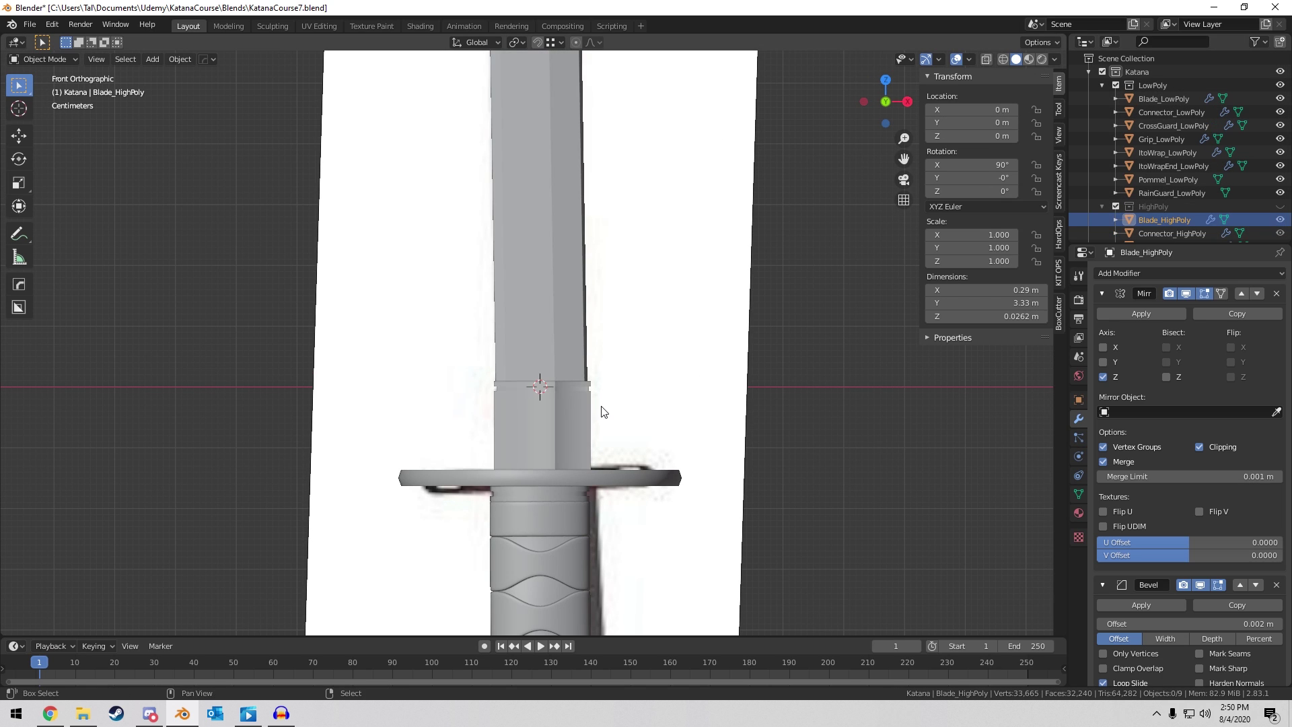
pyautogui.keyDown('shift'); pyautogui.moveTo(600, 410); pyautogui.dragTo(598, 245, button='middle'); pyautogui.keyUp('shift')
pyautogui.hotkey('ctrl', 's')
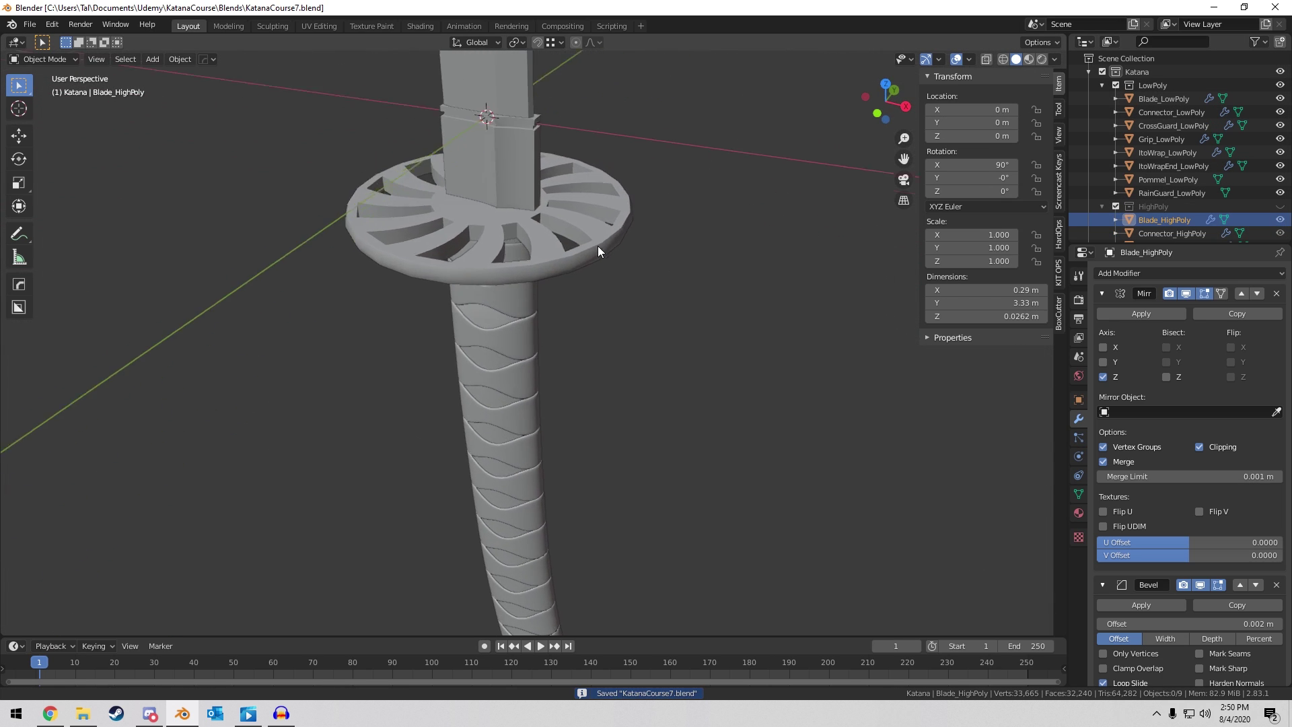
# Compare the objects listed in the LowPoly and HighPoly collections to find missing high-poly counterparts.
pyautogui.scroll(3, 596, 238)
pyautogui.scroll(-3, 638, 212)
pyautogui.scroll(-3, 1185, 179)
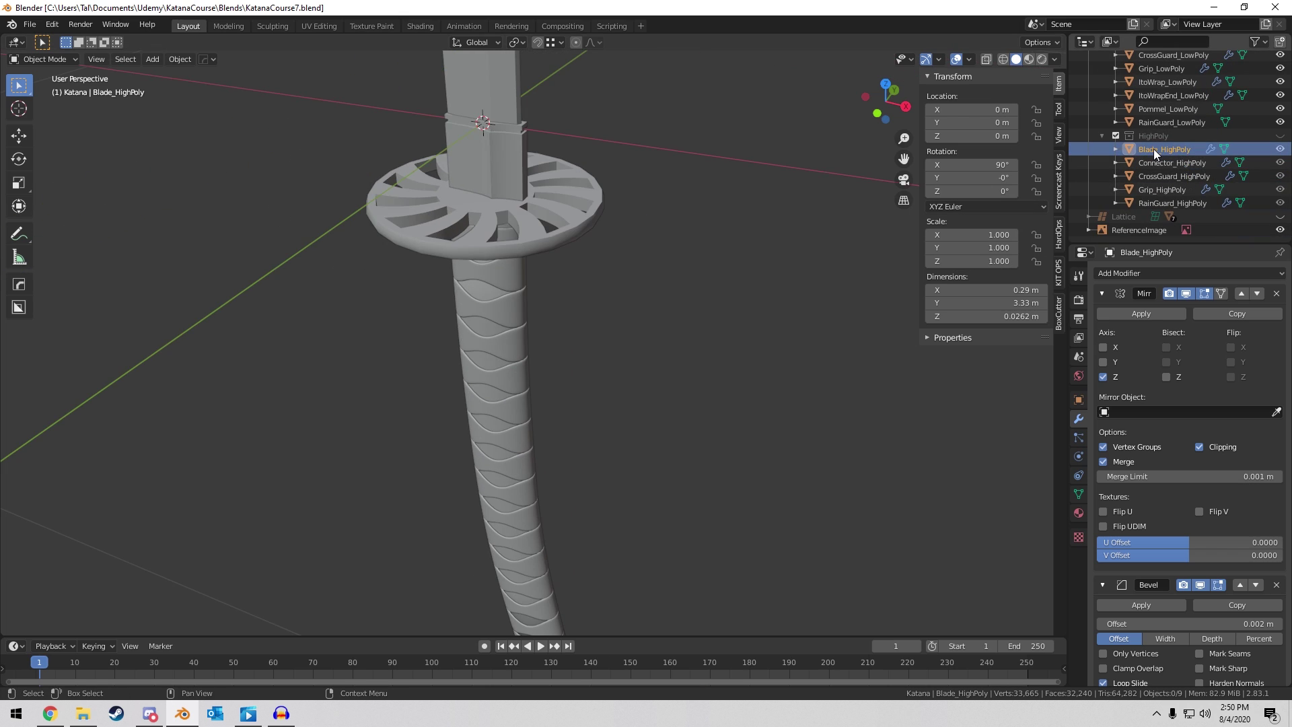
pyautogui.scroll(4, 1153, 148)
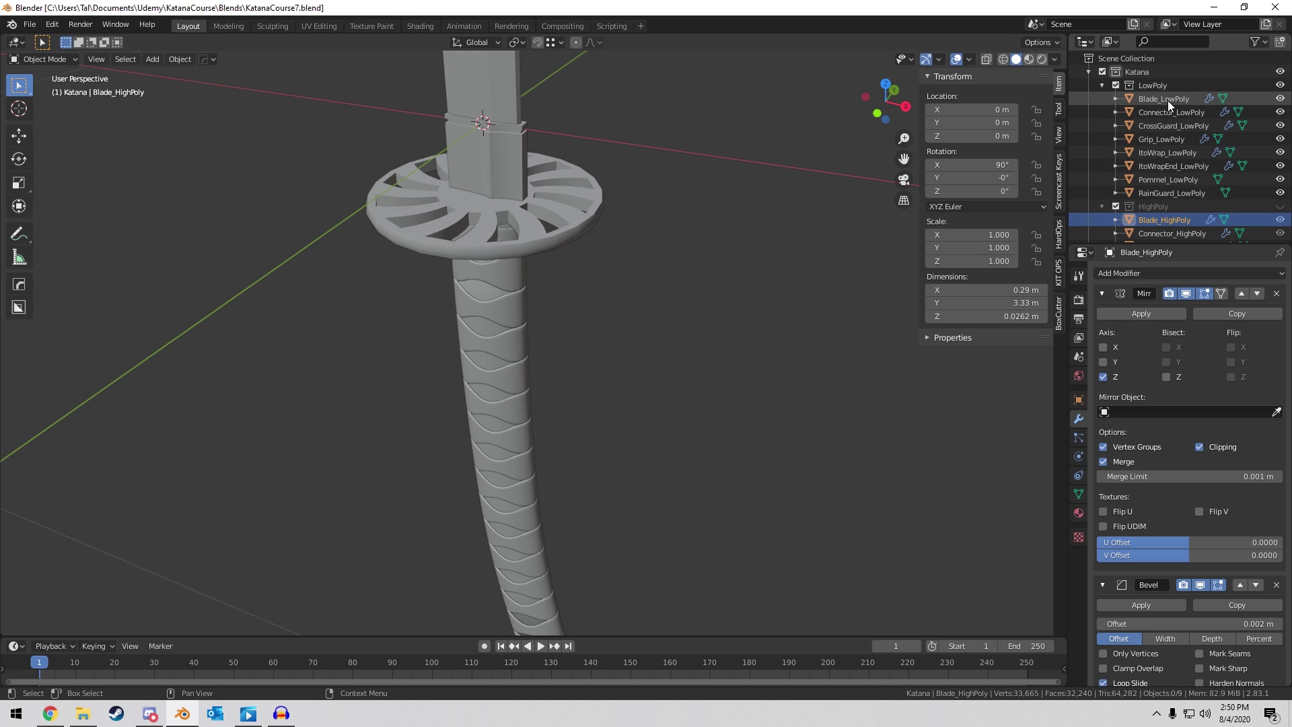
pyautogui.scroll(-4, 1168, 101)
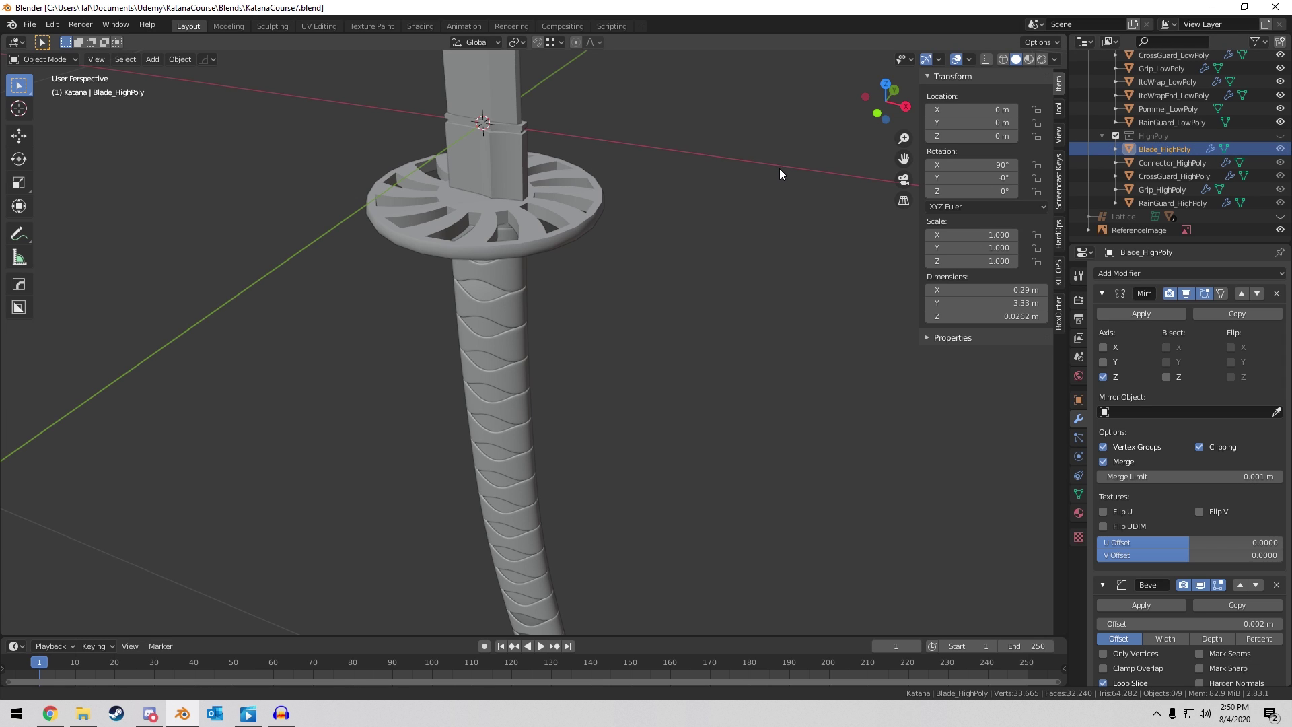
pyautogui.moveTo(779, 173); pyautogui.dragTo(793, 227, button='middle')
pyautogui.moveTo(565, 323); pyautogui.dragTo(569, 283, button='middle')
# Duplicate ItoWrap_LowPoly, ItoWrapEnd_LowPoly and Pommel_LowPoly in place, and move the copies into the HighPoly collection.
pyautogui.rightClick(531, 326)
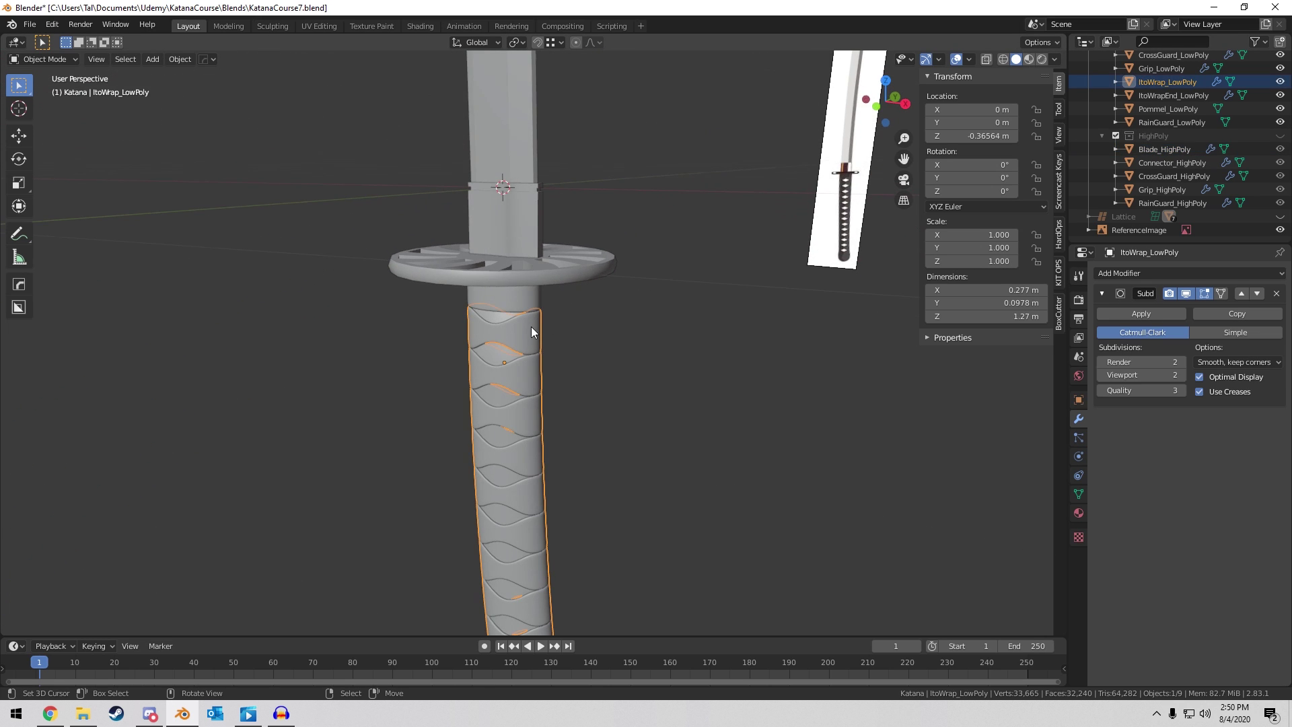
pyautogui.keyDown('shift'); pyautogui.rightClick(523, 303); pyautogui.keyUp('shift')
pyautogui.keyDown('shift'); pyautogui.moveTo(606, 375); pyautogui.dragTo(646, 215, button='middle'); pyautogui.keyUp('shift')
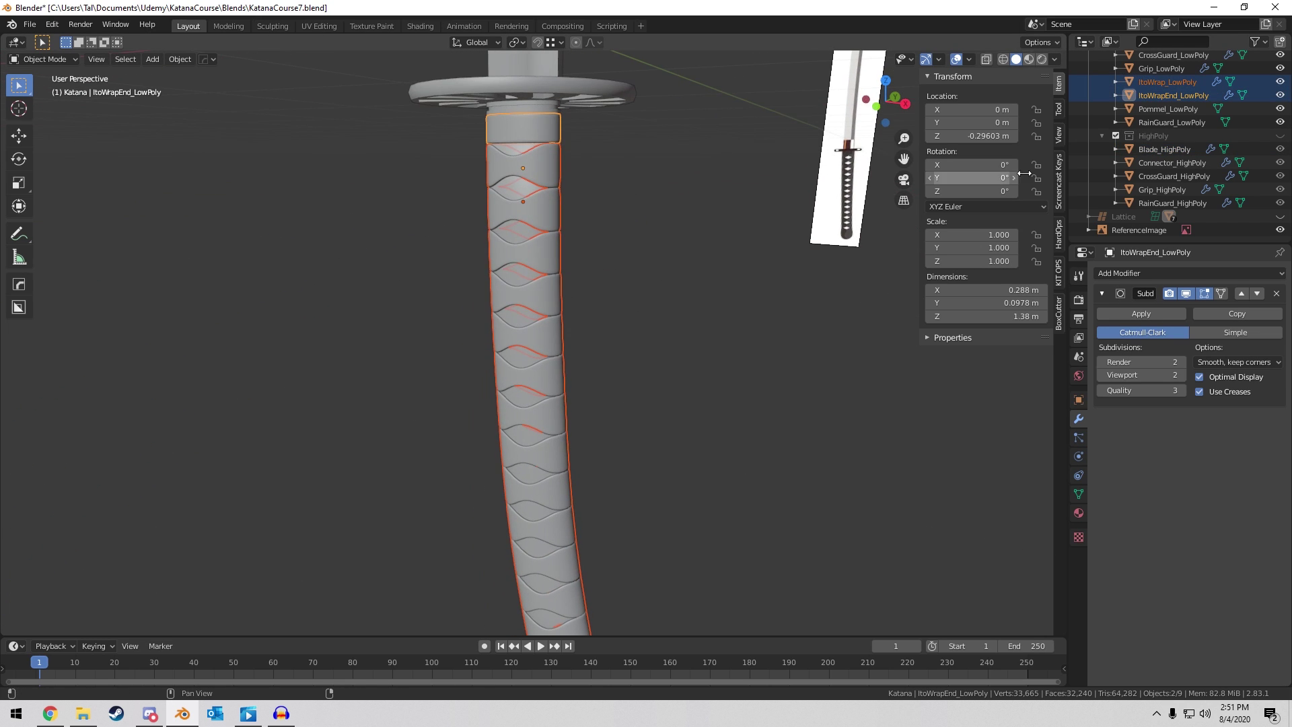
pyautogui.keyDown('ctrl'); pyautogui.click(1168, 108); pyautogui.keyUp('ctrl')
pyautogui.hotkey('shift', 'd')
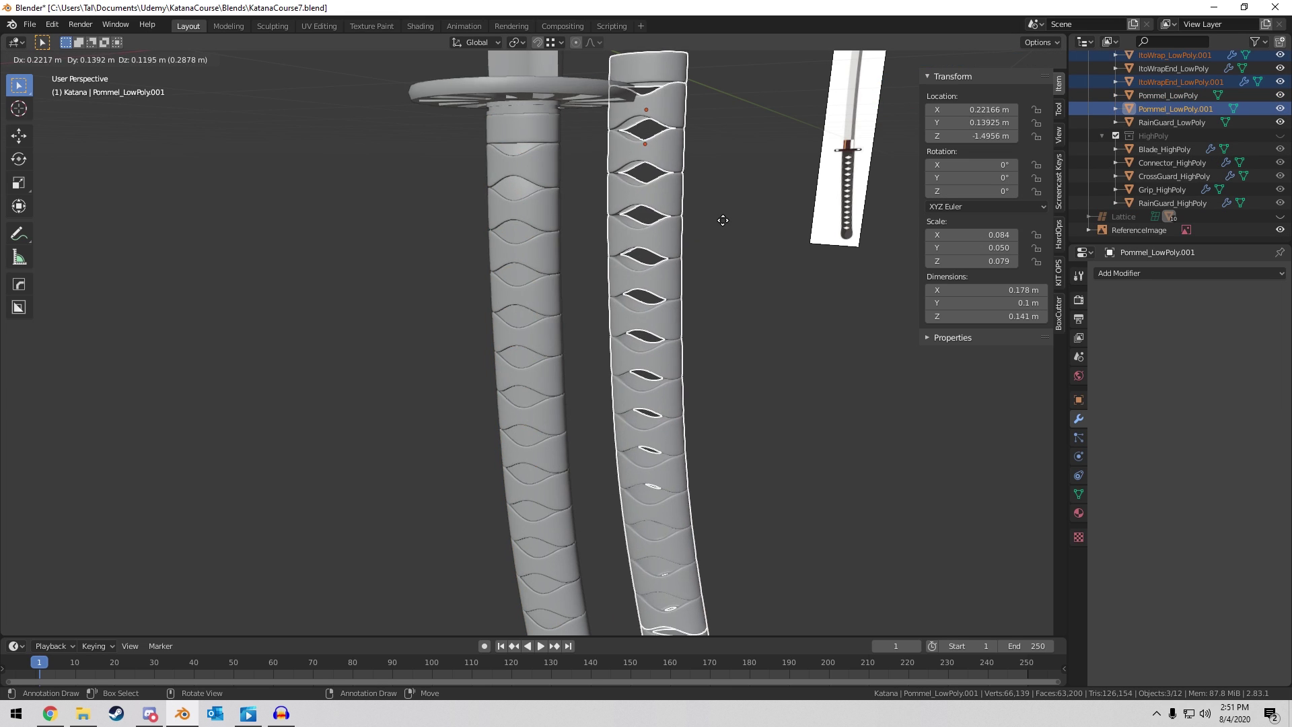
pyautogui.rightClick(727, 216)
pyautogui.moveTo(1151, 110); pyautogui.dragTo(1153, 135)
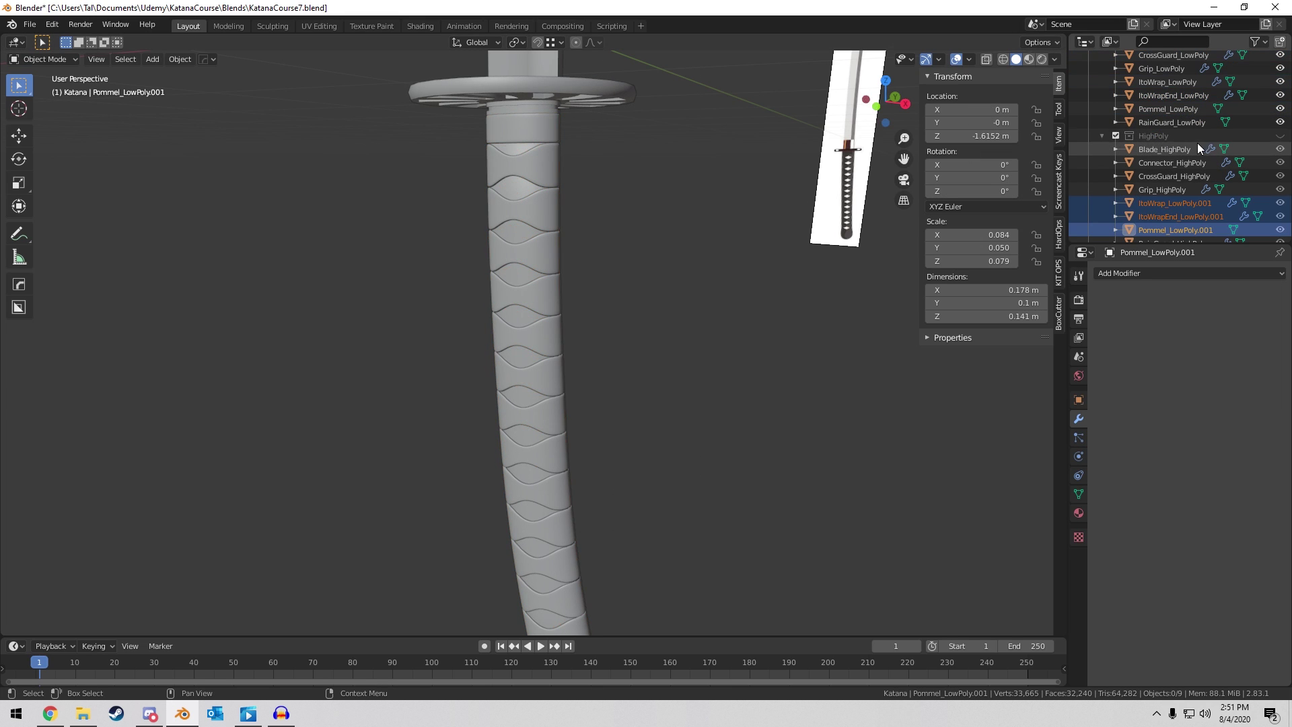
# Rename the three copies in the HighPoly collection as ItoWrap_HighPoly, ItoWrapEnd_HighPoly and Pommel_HighPoly.
pyautogui.doubleClick(1171, 203)
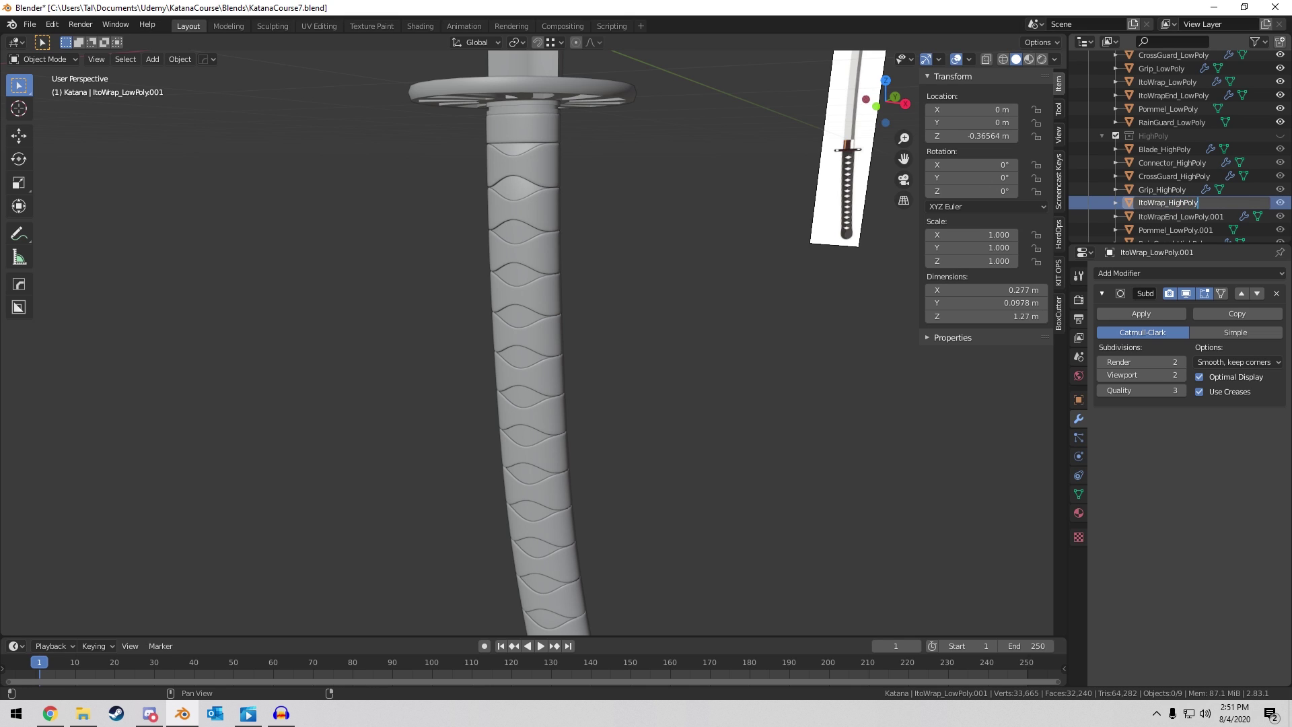
pyautogui.press('Return')
pyautogui.doubleClick(1193, 216)
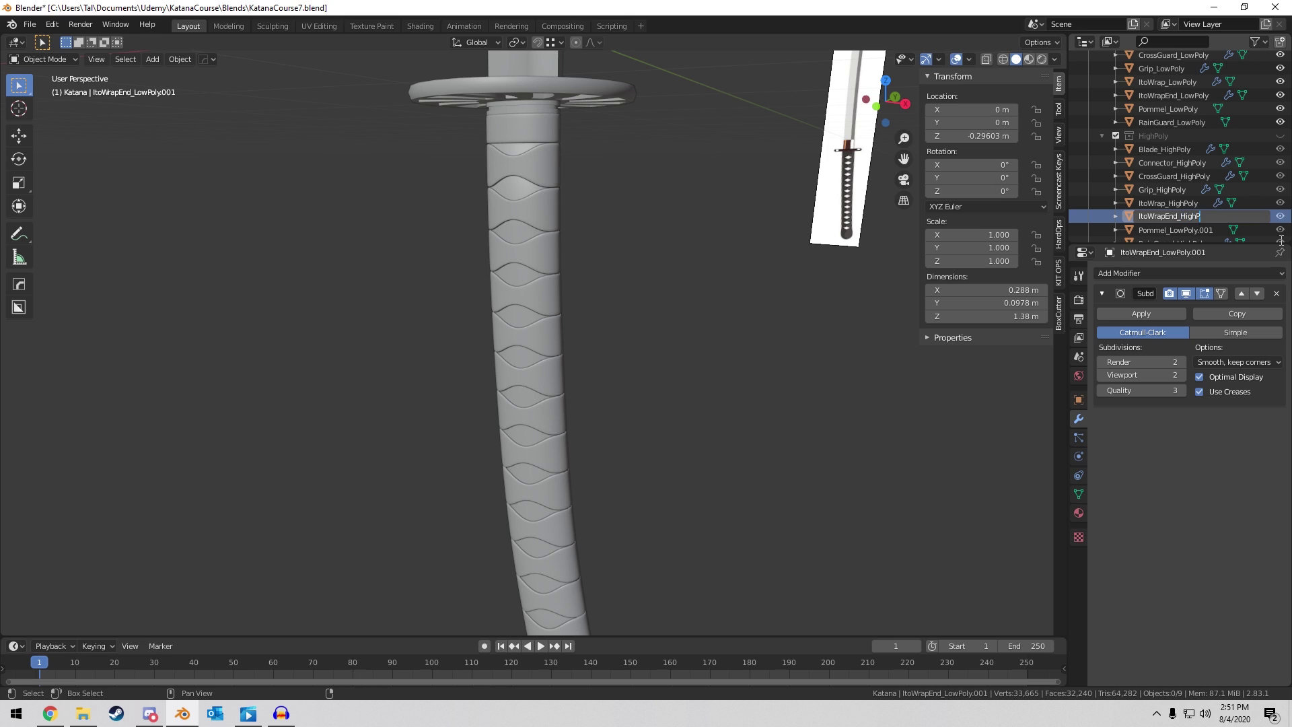
pyautogui.press('Return')
pyautogui.scroll(-2, 1185, 222)
pyautogui.doubleClick(1178, 203)
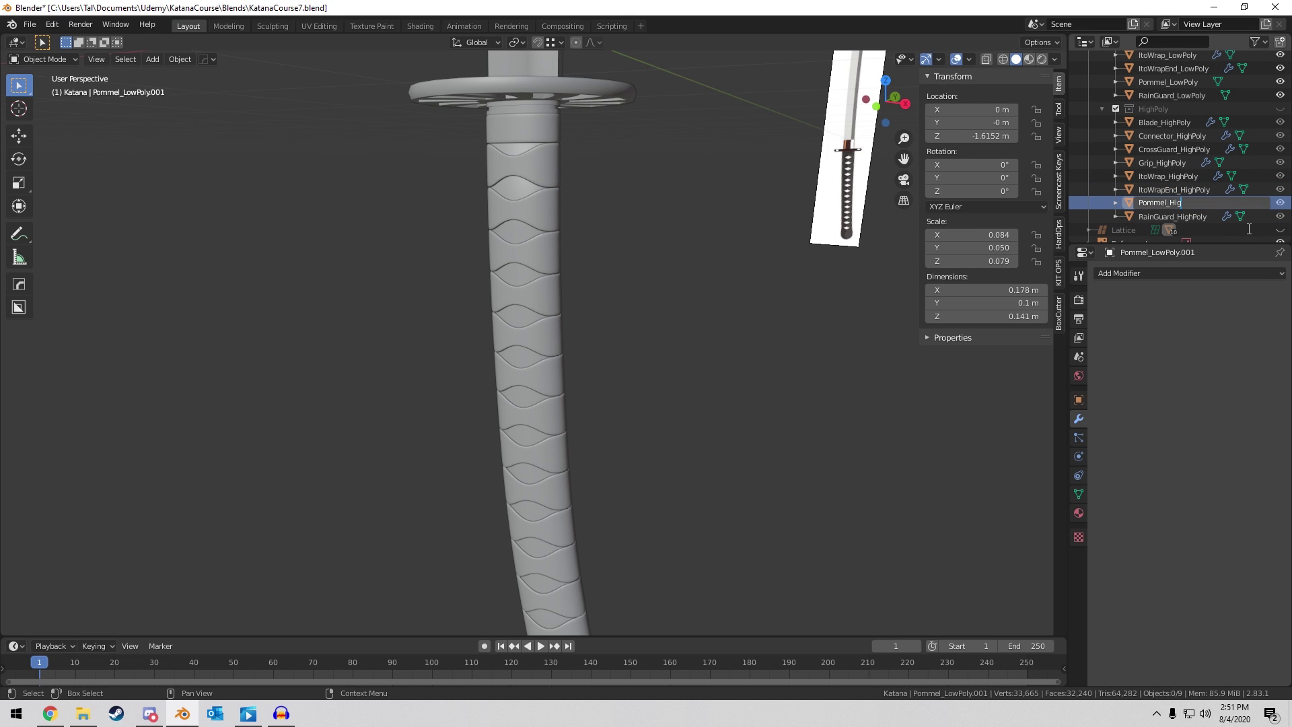
pyautogui.write('Pommel_HighPoly')
pyautogui.press('Return')
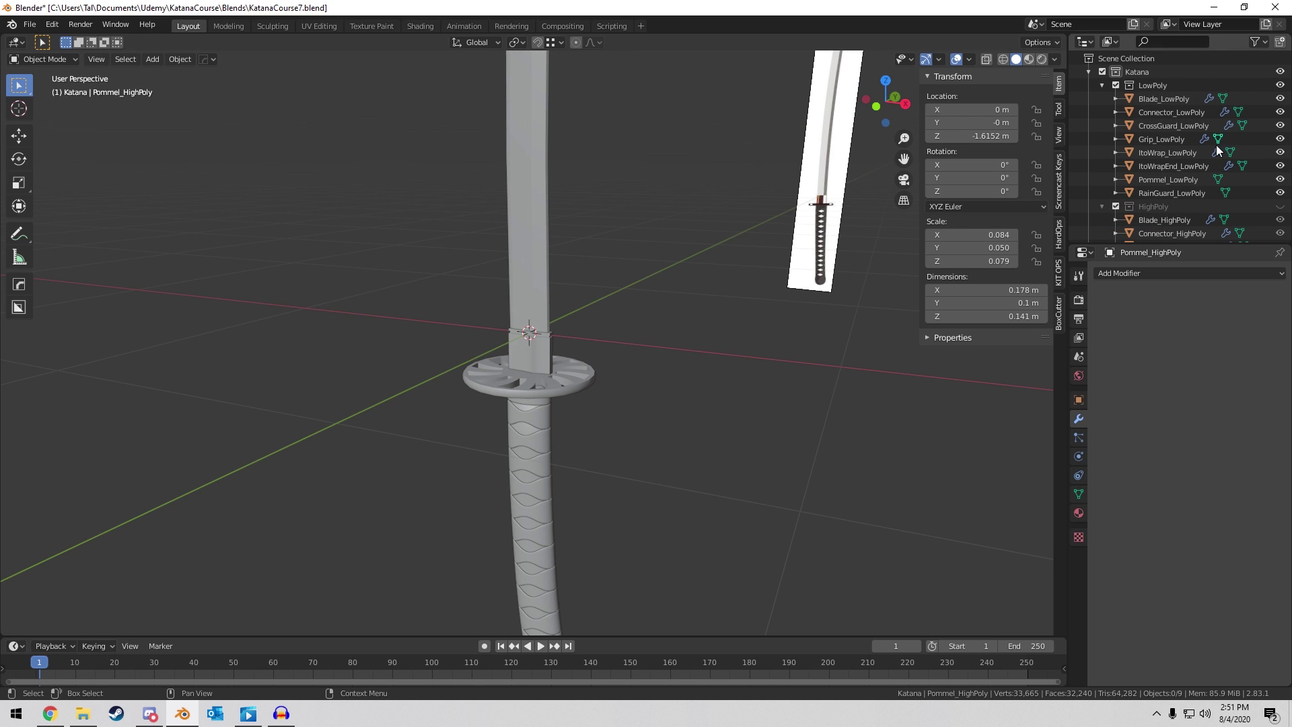
# Select all the visible low-poly katana parts and apply their scale.
pyautogui.scroll(-6, 721, 236)
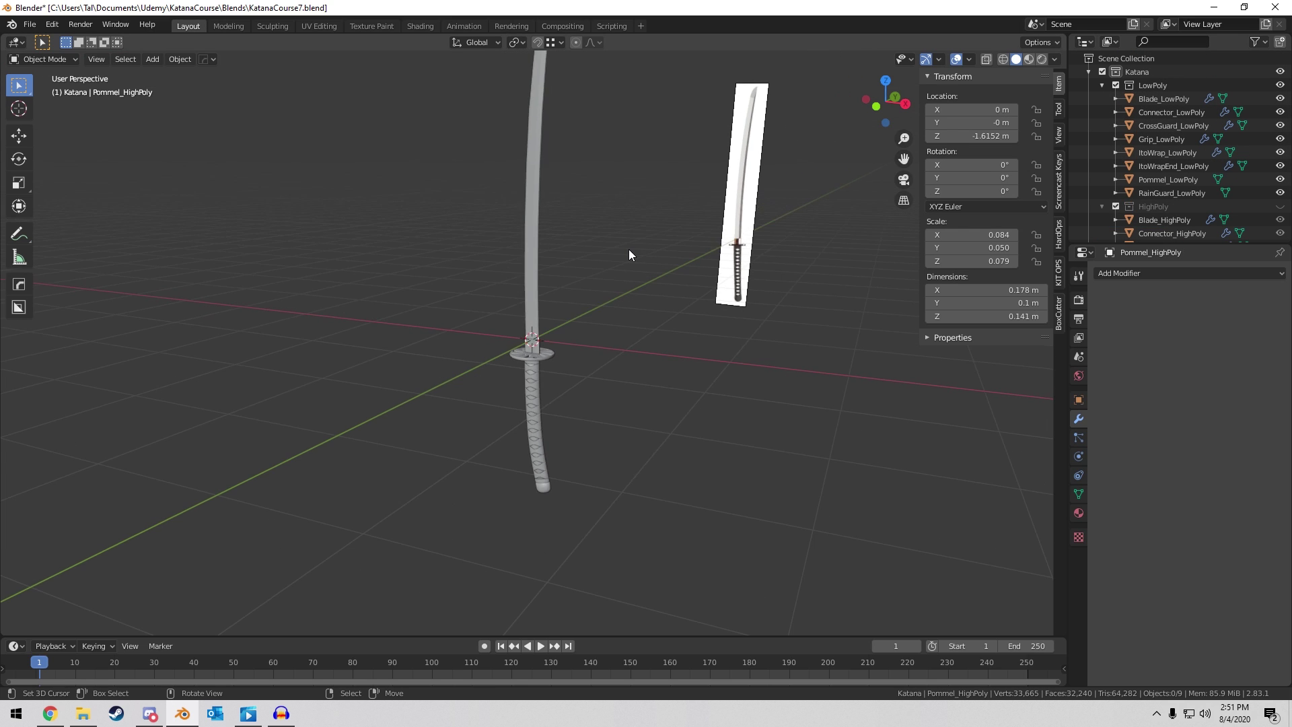
pyautogui.scroll(4, 535, 353)
pyautogui.click(535, 352)
pyautogui.click(543, 427)
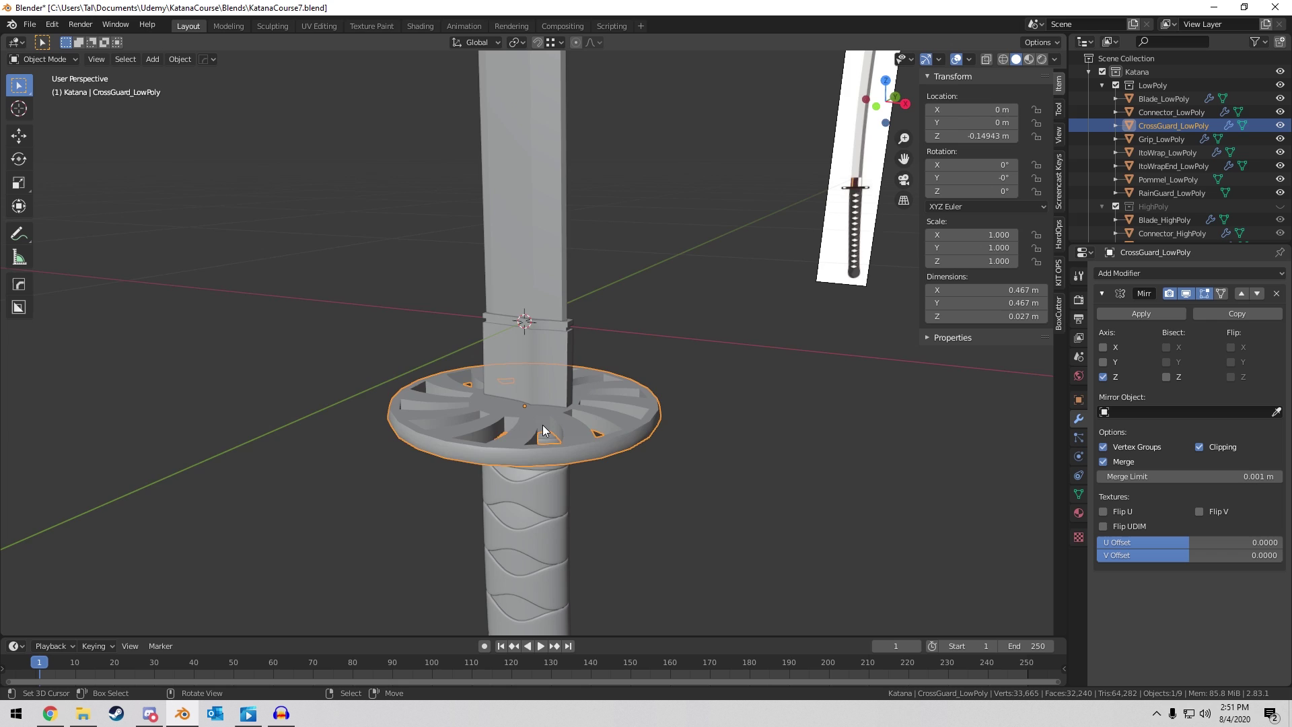
pyautogui.scroll(-8, 548, 415)
pyautogui.press('a')
pyautogui.scroll(3, 584, 370)
pyautogui.hotkey('ctrl', 'a')
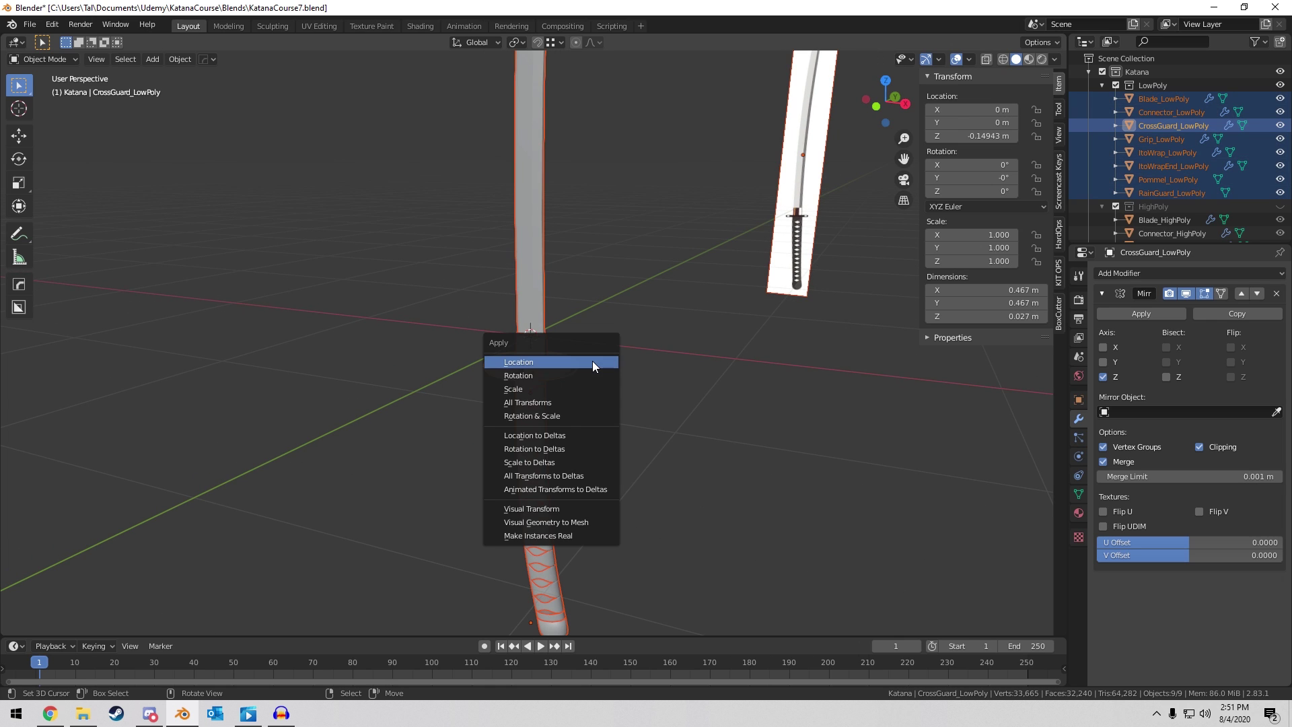
pyautogui.click(568, 389)
# Show the HighPoly collection in place of LowPoly, apply the scale of all high-poly parts, and clear the selection.
pyautogui.click(1279, 85)
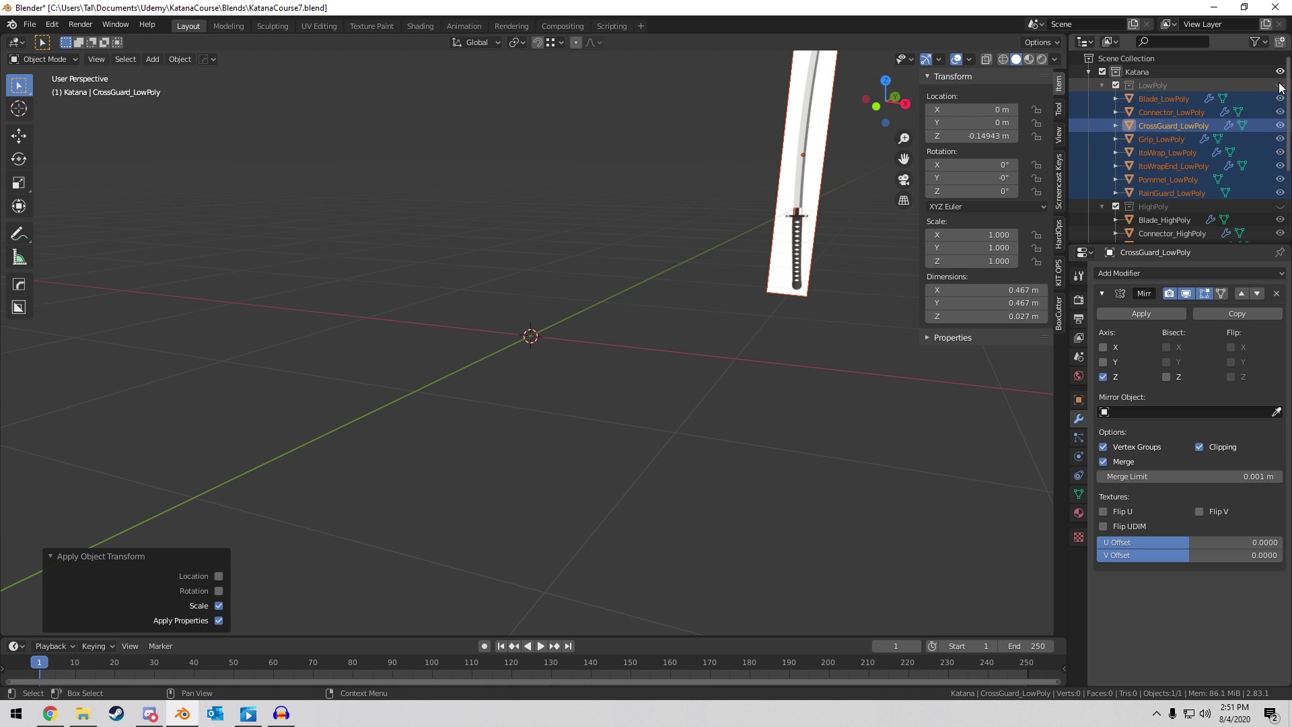
pyautogui.click(1279, 206)
pyautogui.hotkey('ctrl', 'a')
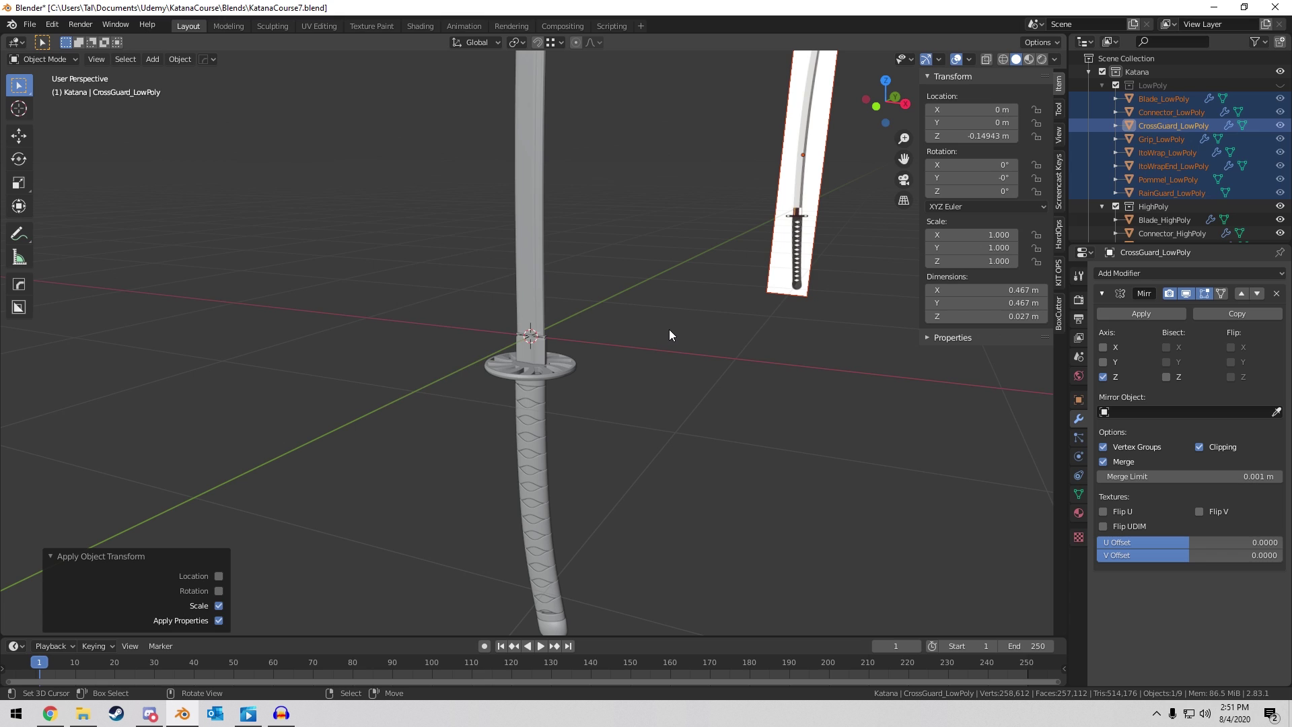
pyautogui.press('a')
pyautogui.hotkey('ctrl', 'a')
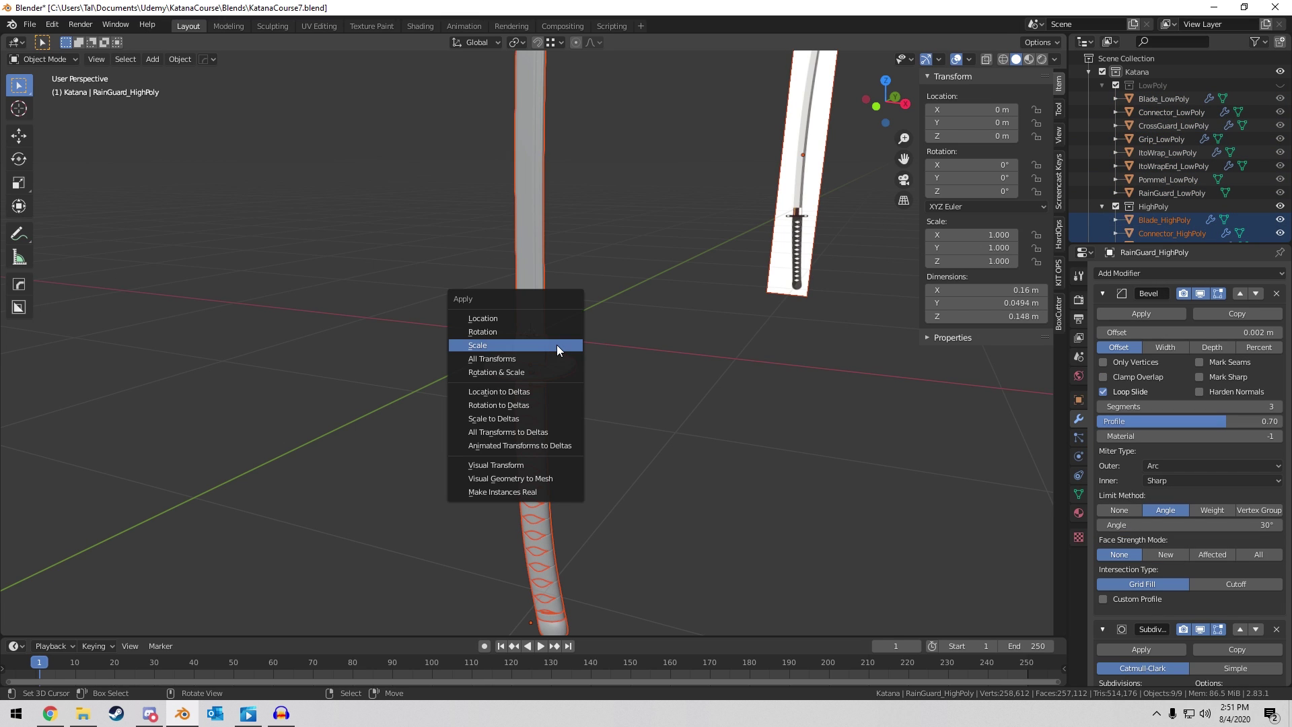
pyautogui.click(555, 345)
pyautogui.hotkey('alt', 'a')
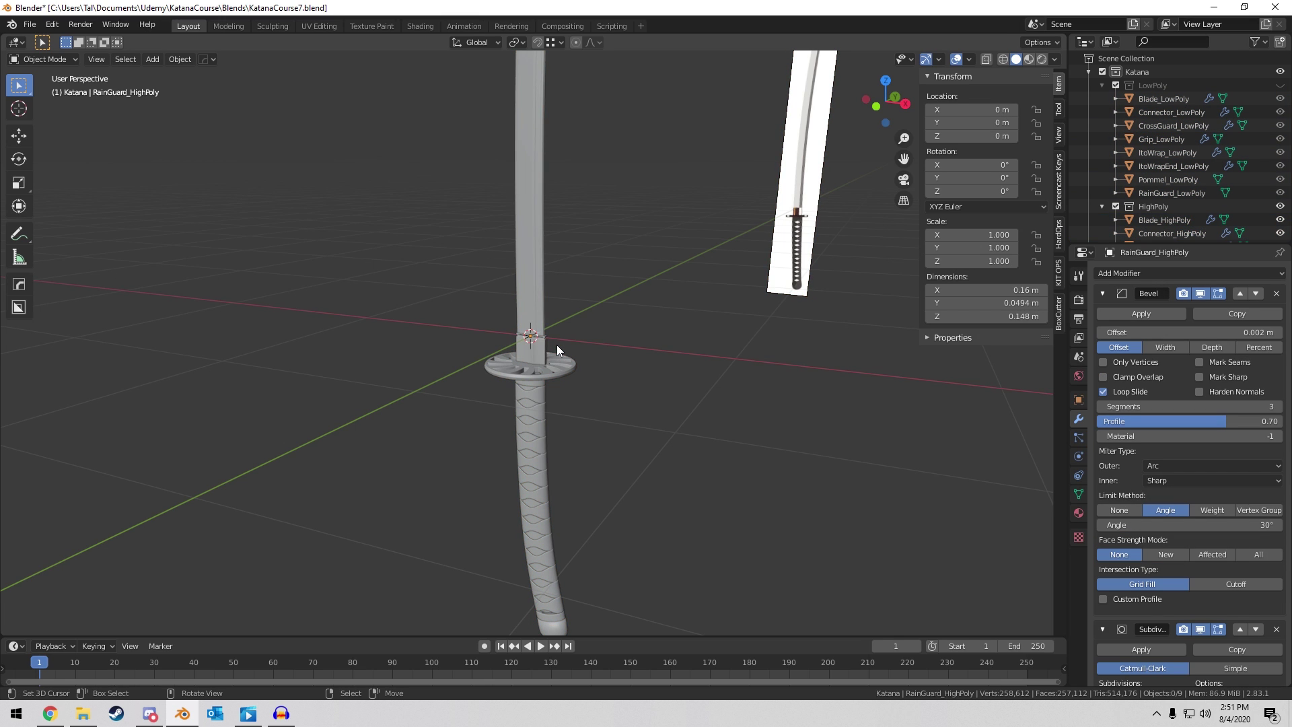
# Examine the lower end of the high-poly handle up close and delete Grip_HighPoly.
pyautogui.moveTo(584, 318); pyautogui.dragTo(642, 277, button='middle')
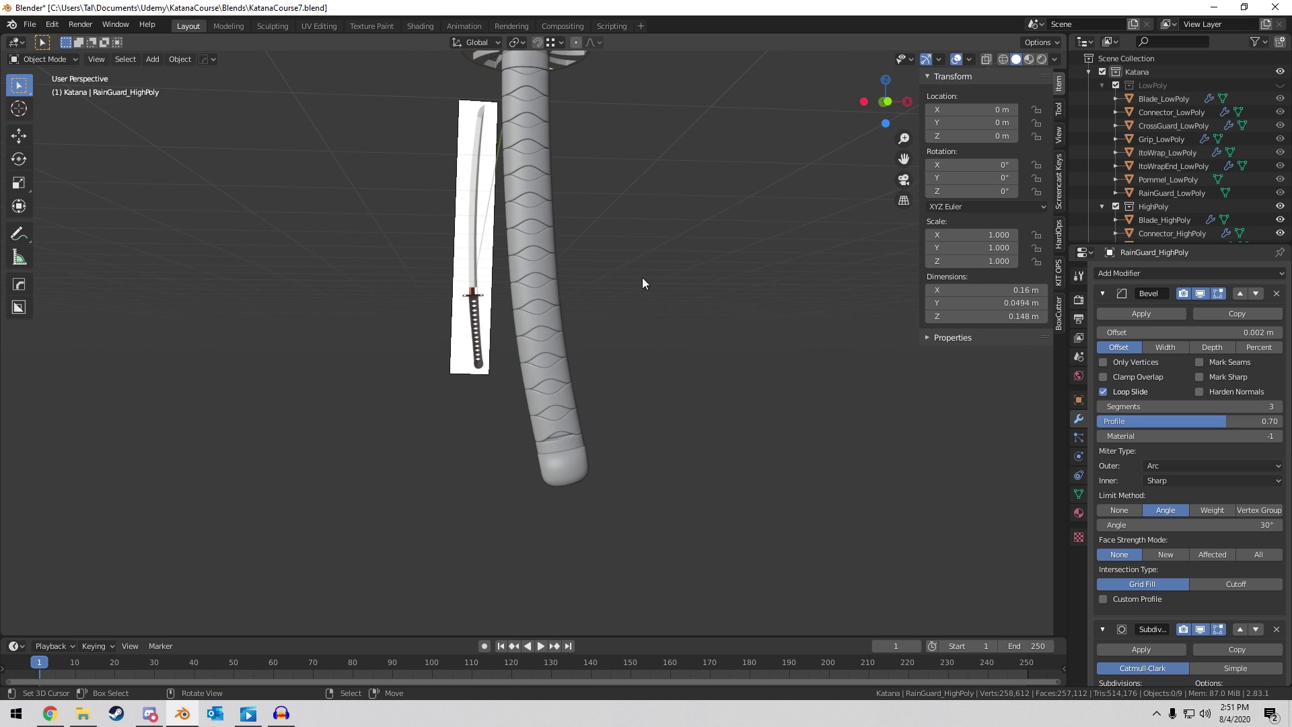
pyautogui.click(563, 406)
pyautogui.moveTo(618, 421); pyautogui.dragTo(597, 363, button='middle')
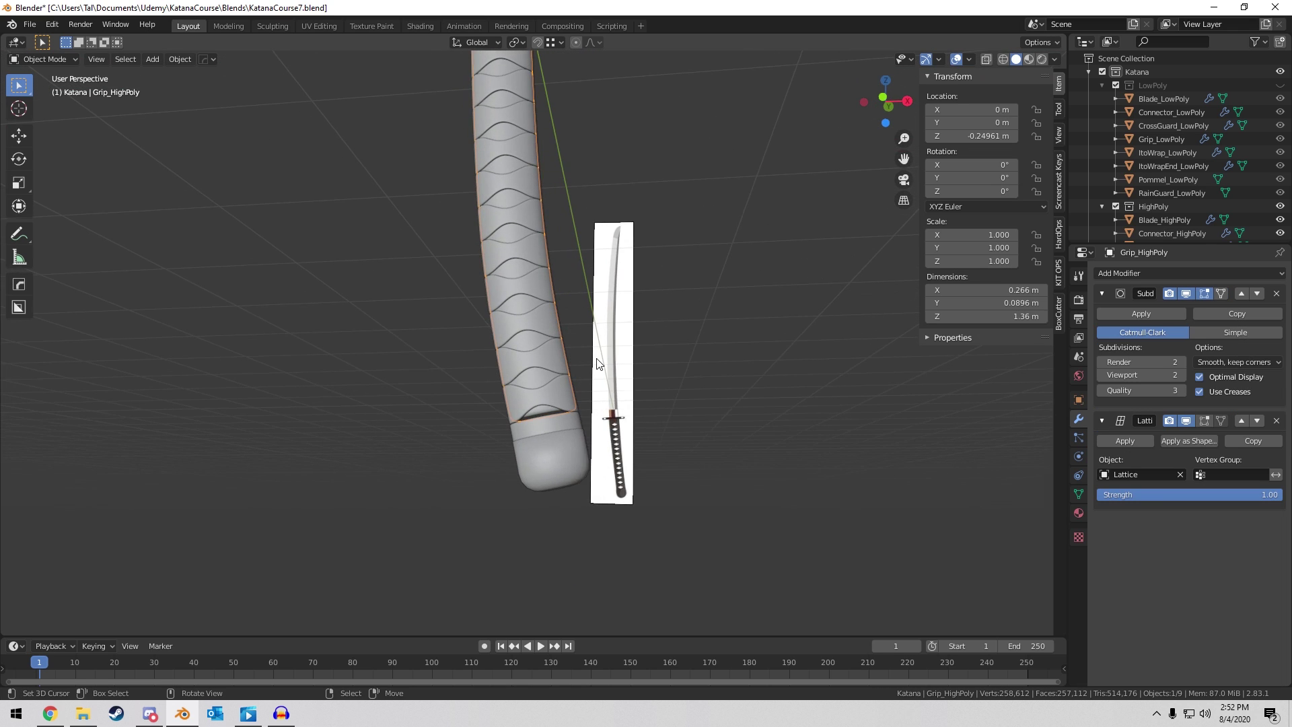
pyautogui.scroll(4, 598, 363)
pyautogui.scroll(-5, 1156, 153)
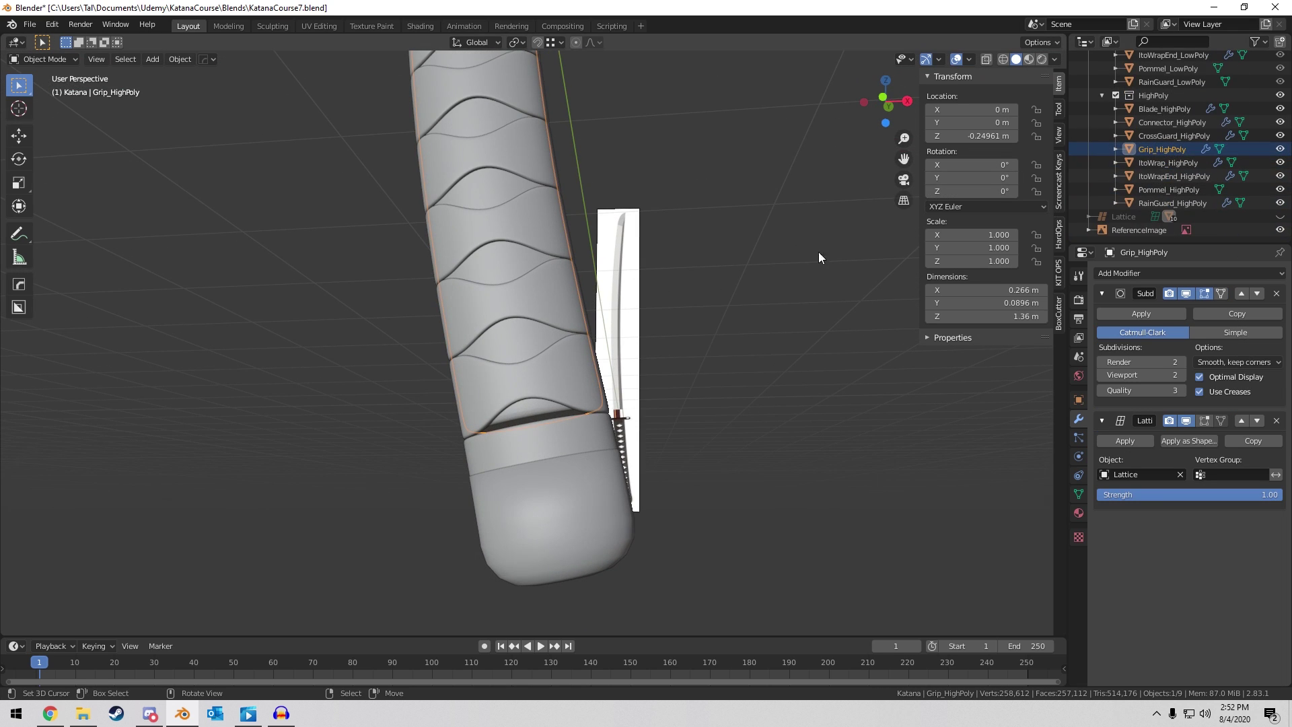
pyautogui.moveTo(819, 253); pyautogui.dragTo(679, 312, button='middle')
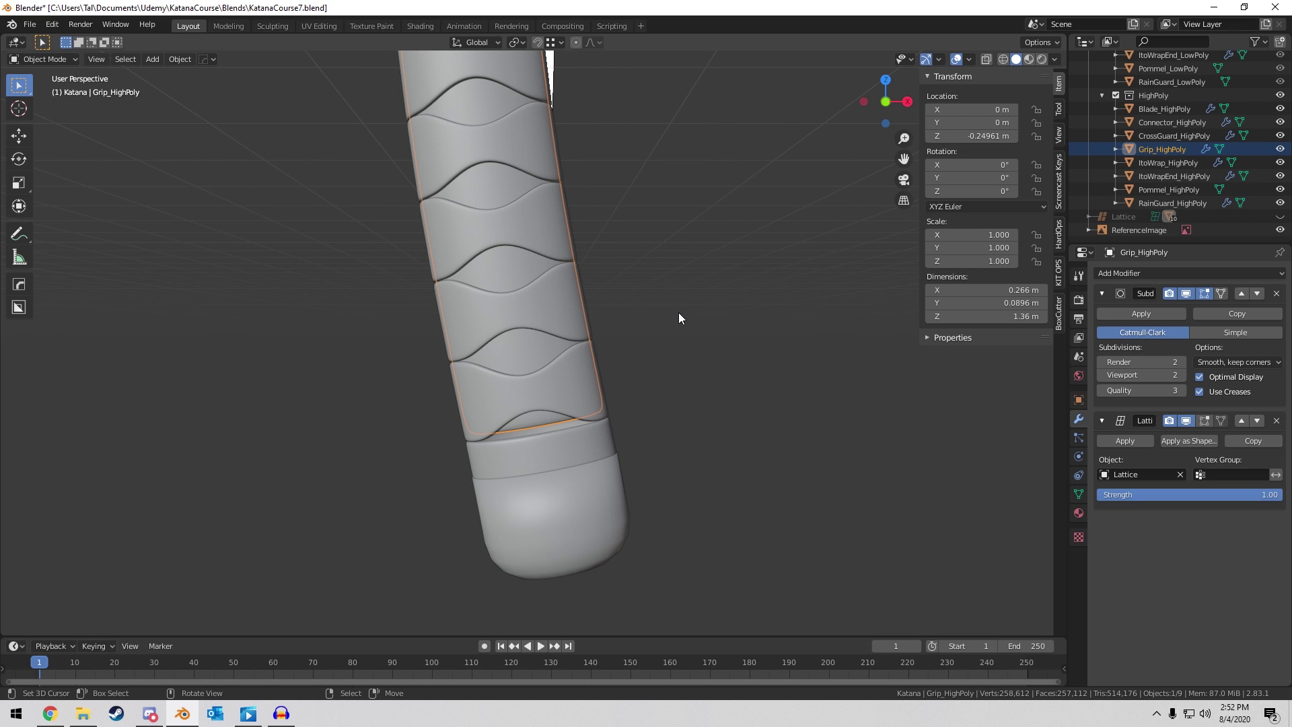
pyautogui.press('x')
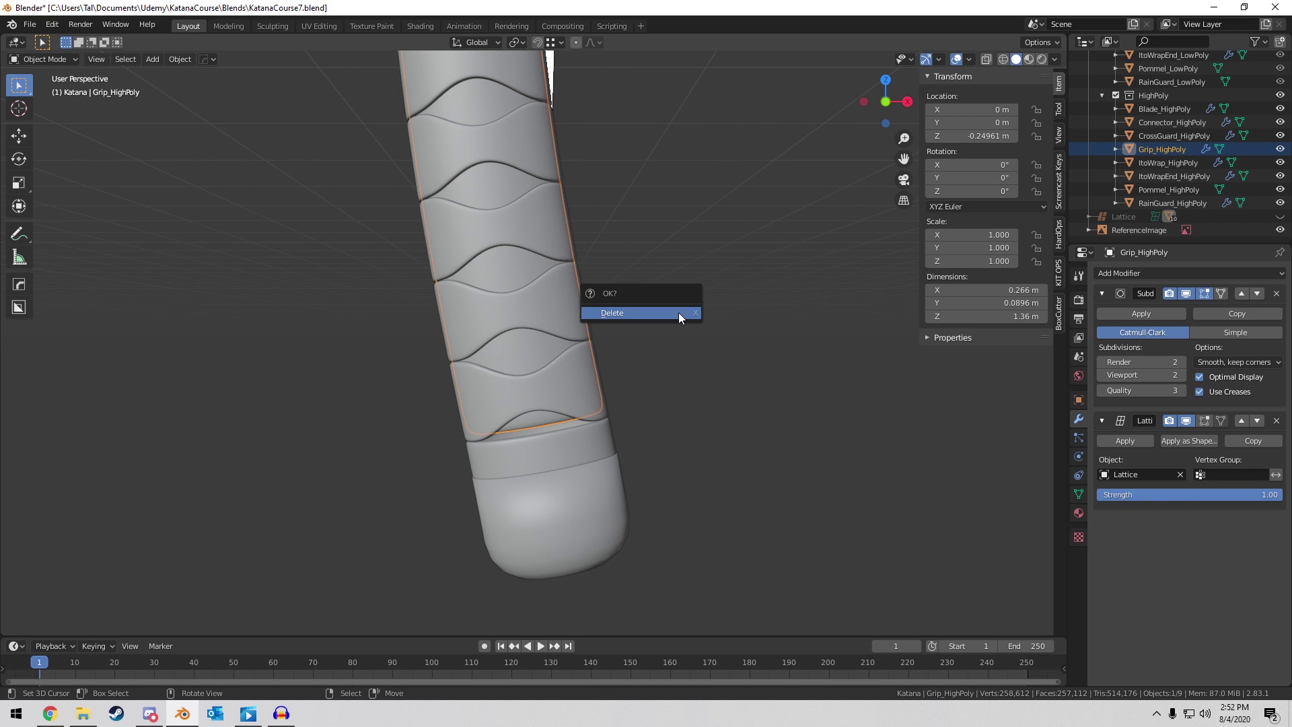
pyautogui.click(678, 312)
# Duplicate Grip_LowPoly in place and move the copy into the HighPoly collection.
pyautogui.scroll(4, 1189, 112)
pyautogui.scroll(2, 1189, 111)
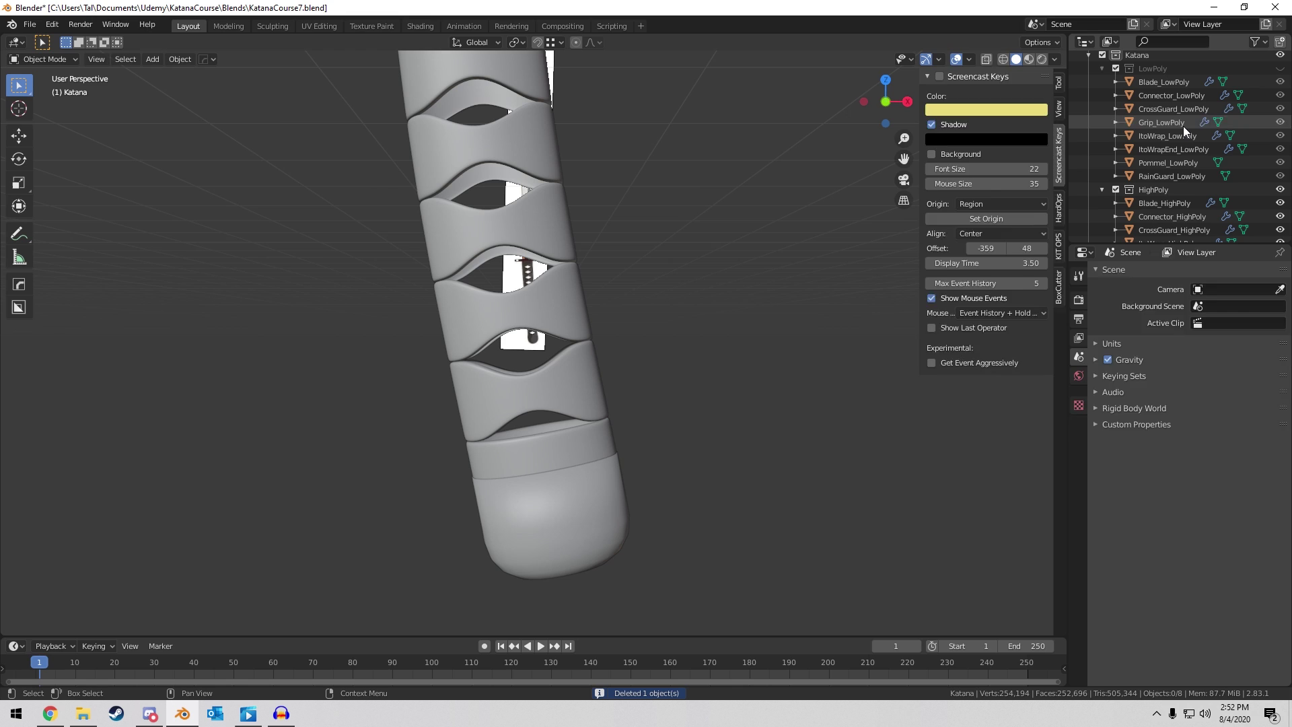
pyautogui.click(1183, 125)
pyautogui.hotkey('shift', 'd')
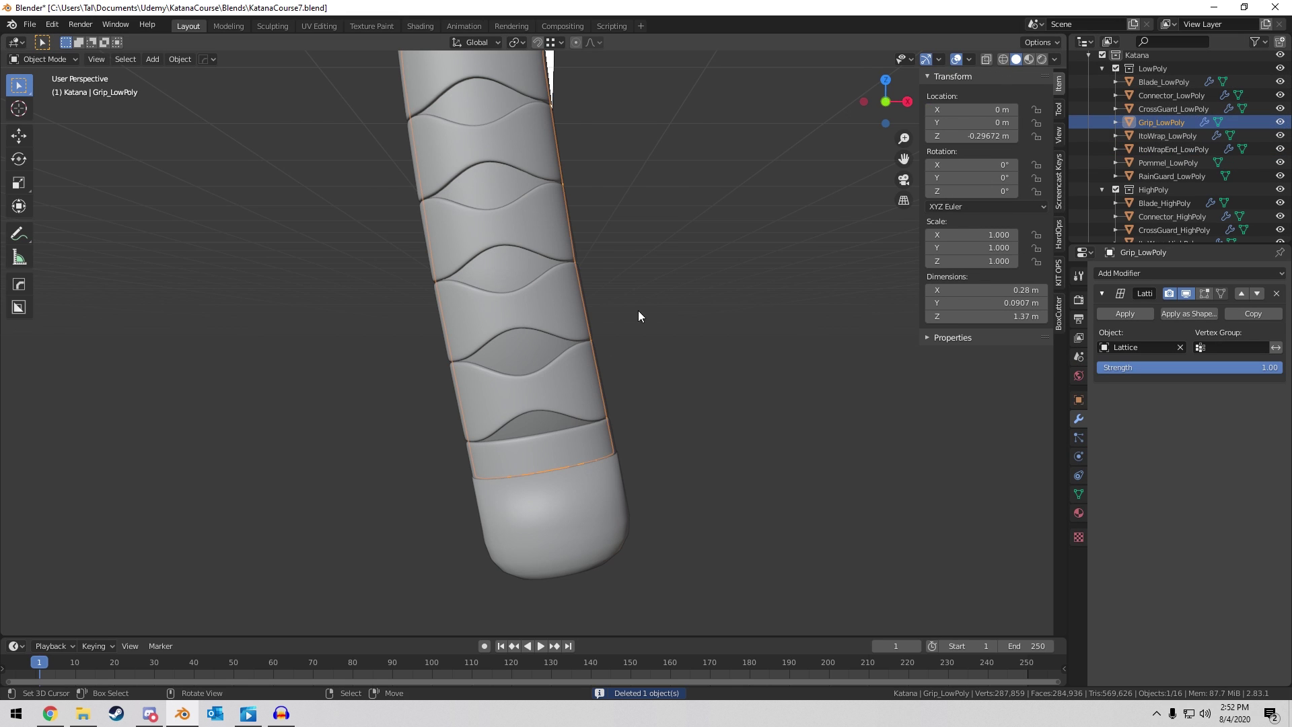
pyautogui.press('Escape')
pyautogui.moveTo(1171, 136); pyautogui.dragTo(1170, 202)
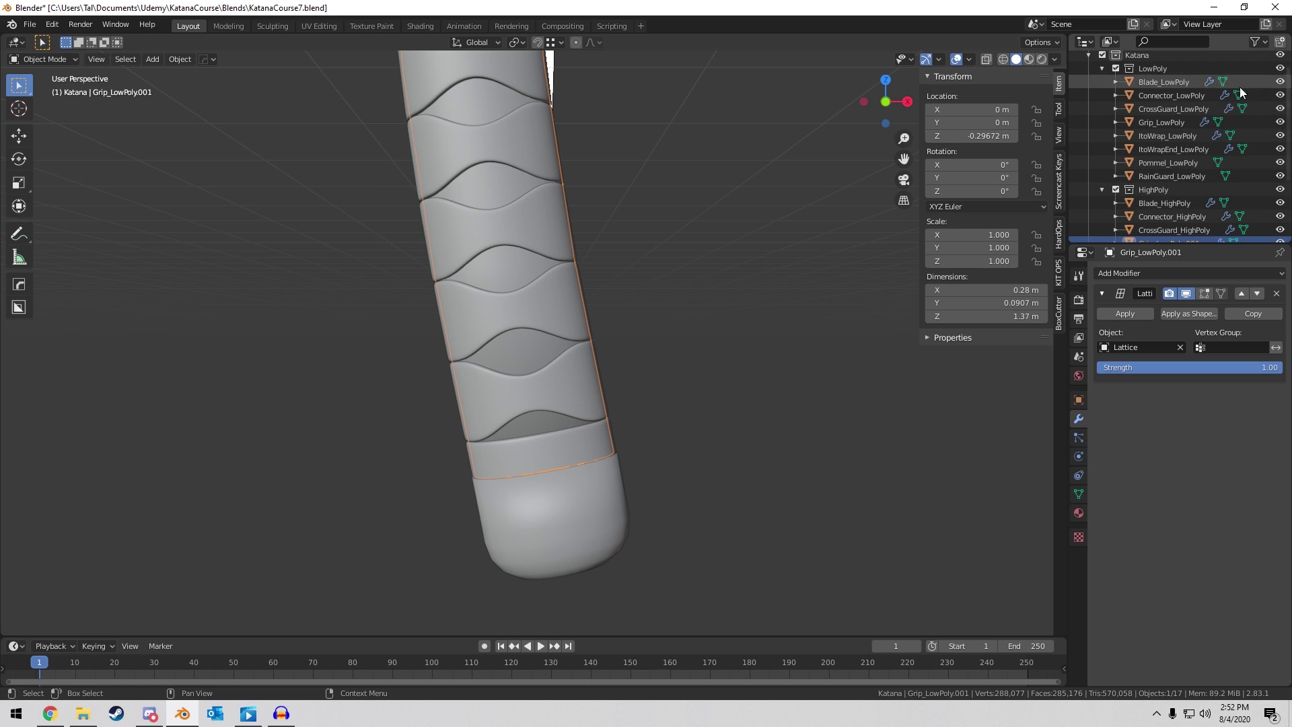
# Rename the duplicated grip in the HighPoly collection as Grip_HighPoly.
pyautogui.scroll(-3, 1188, 175)
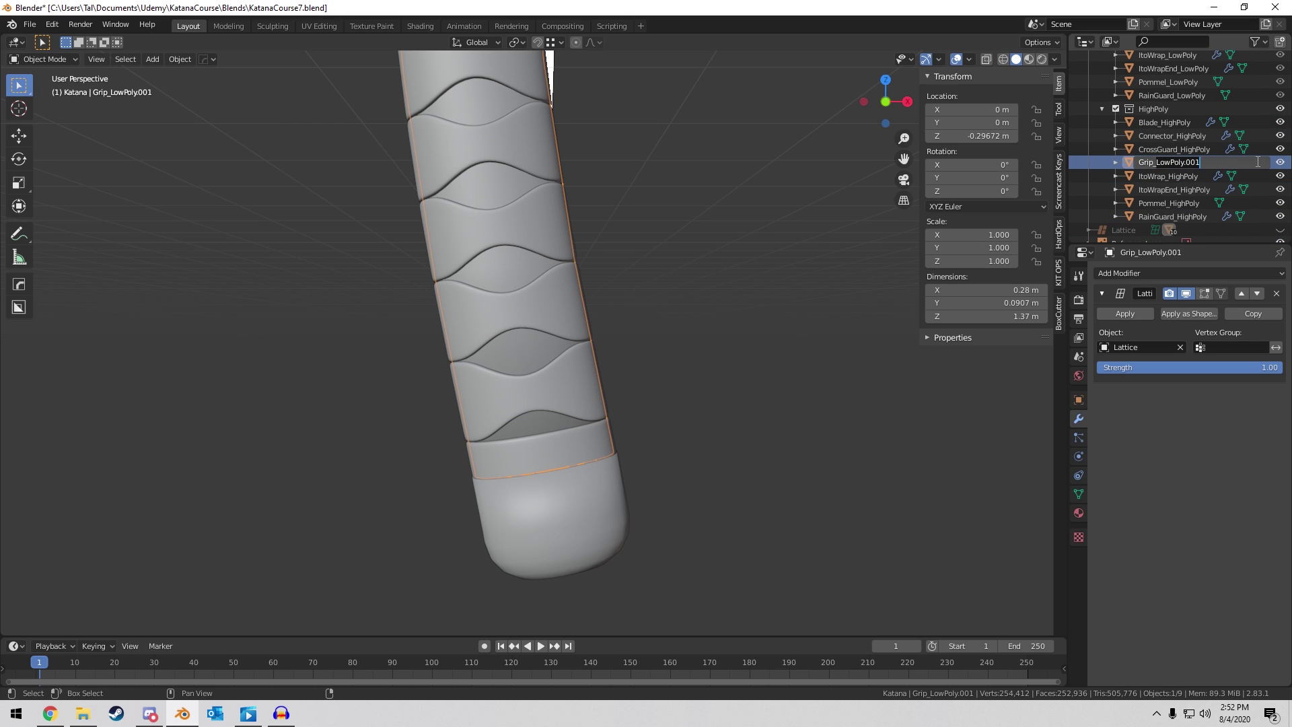
pyautogui.write('ly')
pyautogui.press('Return')
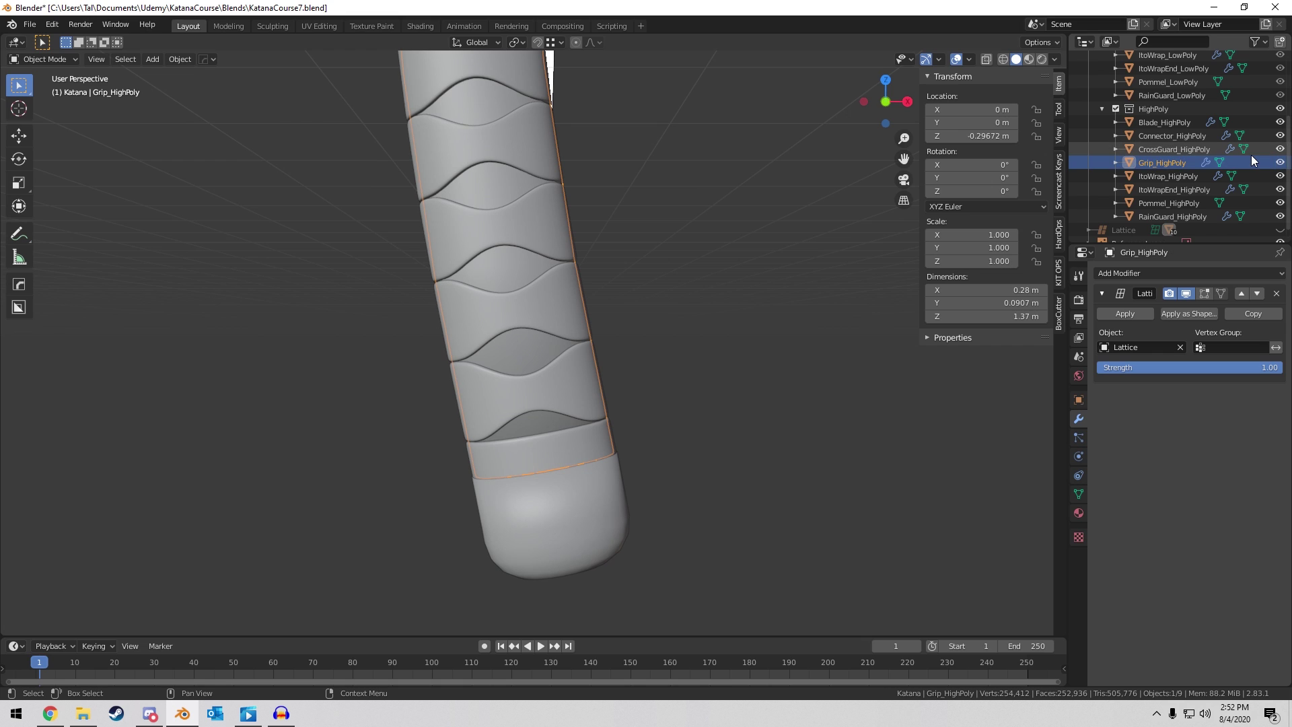
# Isolate Grip_HighPoly, add a level 2 Subdivision modifier, and move it above the Lattice modifier.
pyautogui.press('KP_Divide')
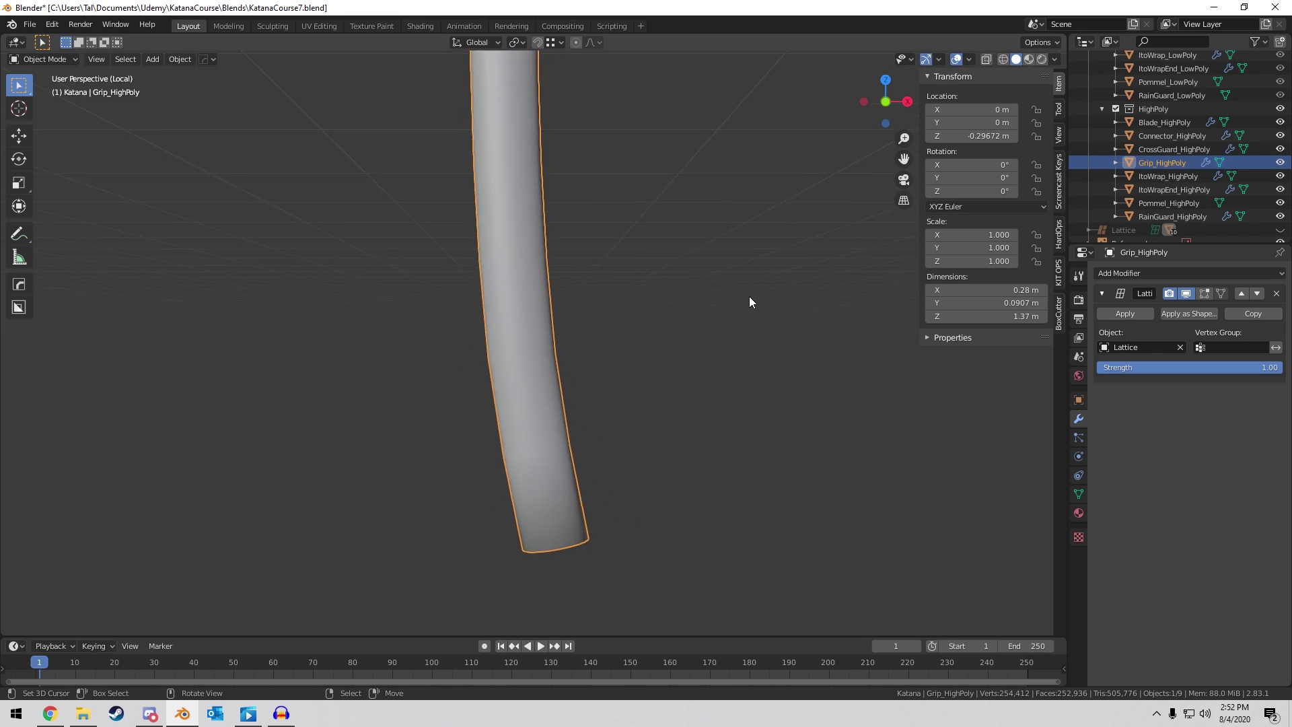
pyautogui.moveTo(623, 295); pyautogui.dragTo(652, 385, button='middle')
pyautogui.hotkey('ctrl', '2')
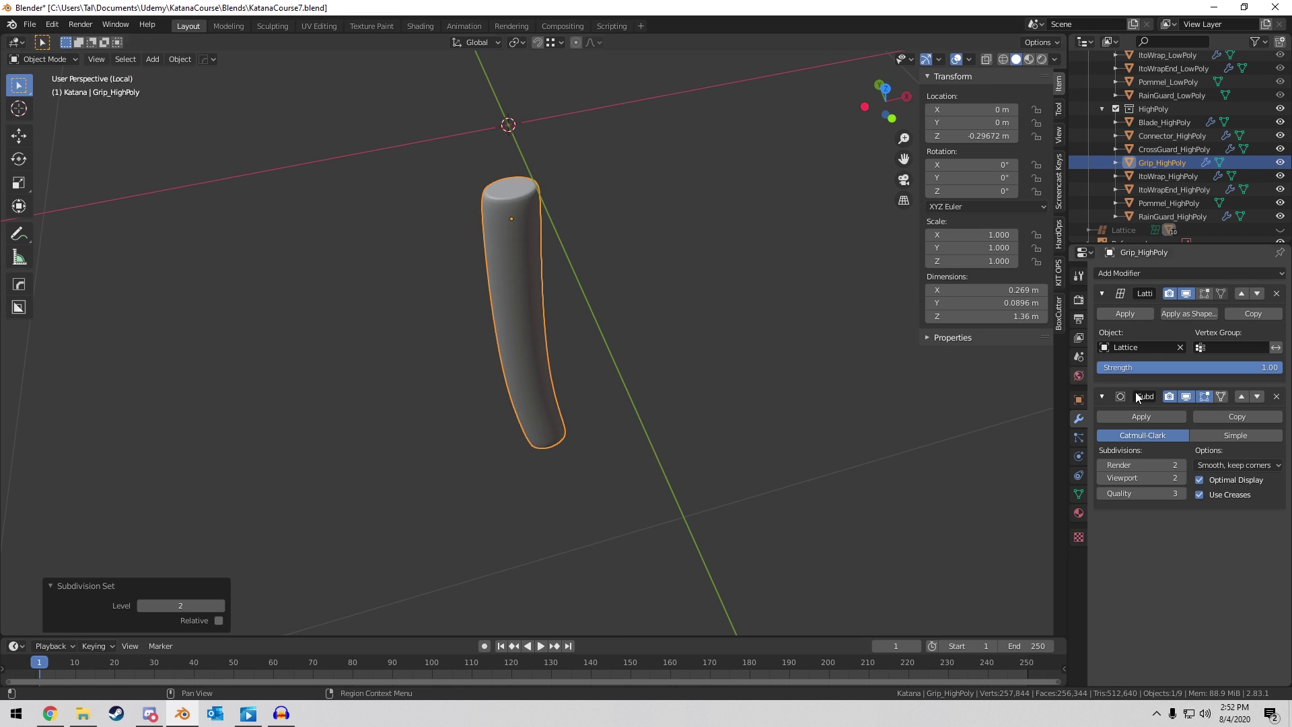
pyautogui.click(1246, 398)
pyautogui.moveTo(662, 227); pyautogui.dragTo(645, 342, button='middle')
pyautogui.scroll(6, 645, 342)
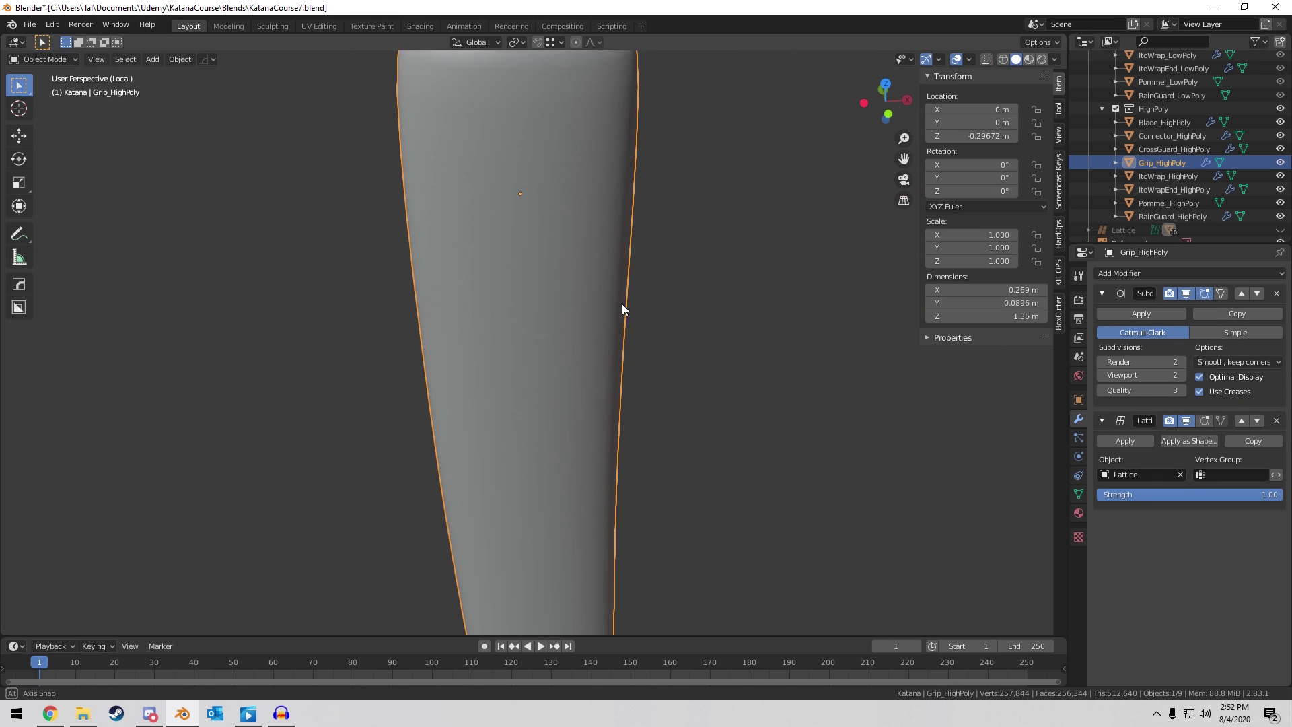
# Add one edge loop to Grip_HighPoly and slide it close to the grip's top end, with a factor of about -0.9.
pyautogui.press('Tab')
pyautogui.scroll(-2, 621, 305)
pyautogui.scroll(-1, 626, 254)
pyautogui.hotkey('ctrl', 'r')
pyautogui.click(559, 237)
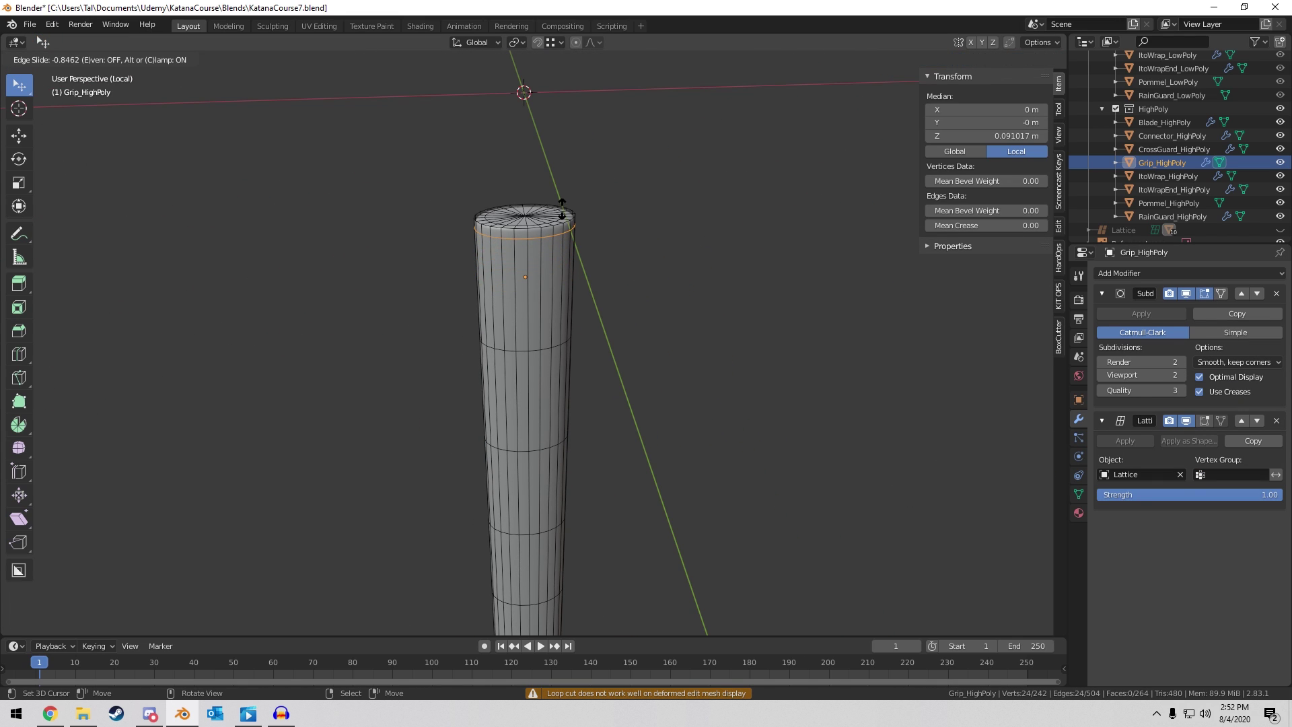
pyautogui.click(558, 205)
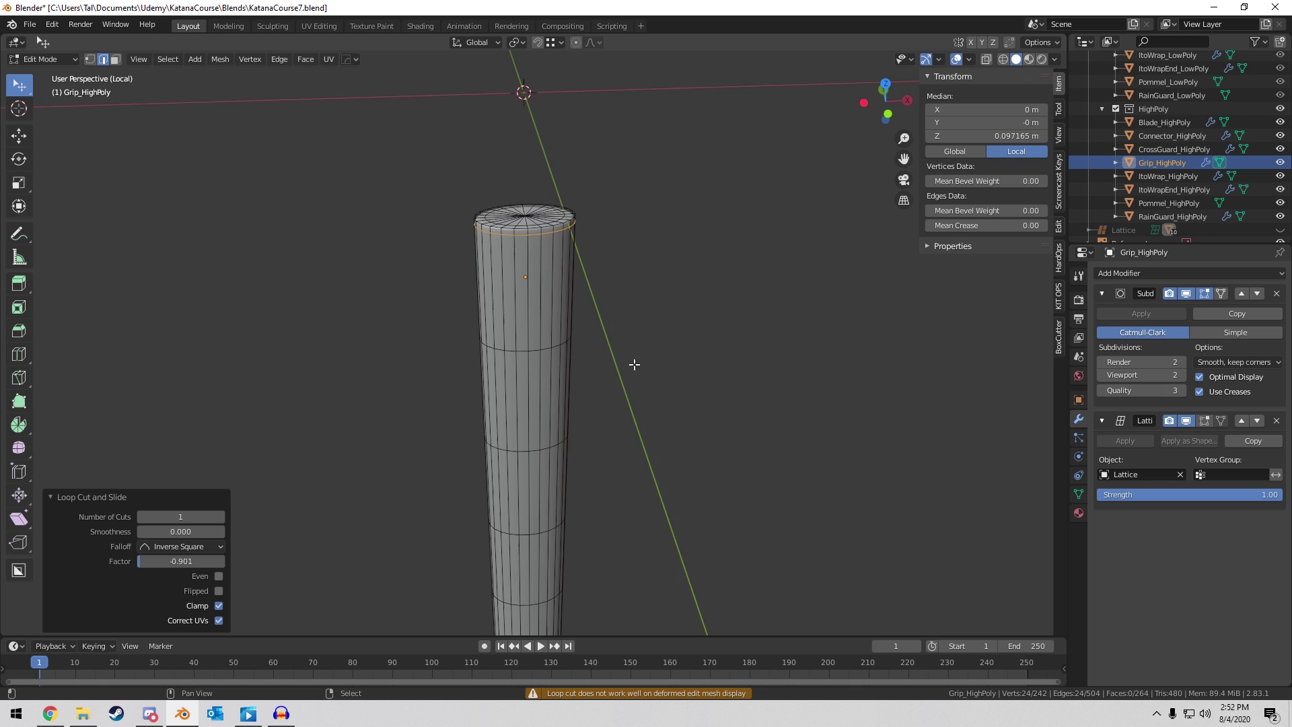
# Add one edge loop close to the bottom end of Grip_HighPoly and return to the full scene with nothing selected.
pyautogui.moveTo(592, 381); pyautogui.dragTo(614, 323, button='middle')
pyautogui.hotkey('ctrl', 'r')
pyautogui.click(470, 366)
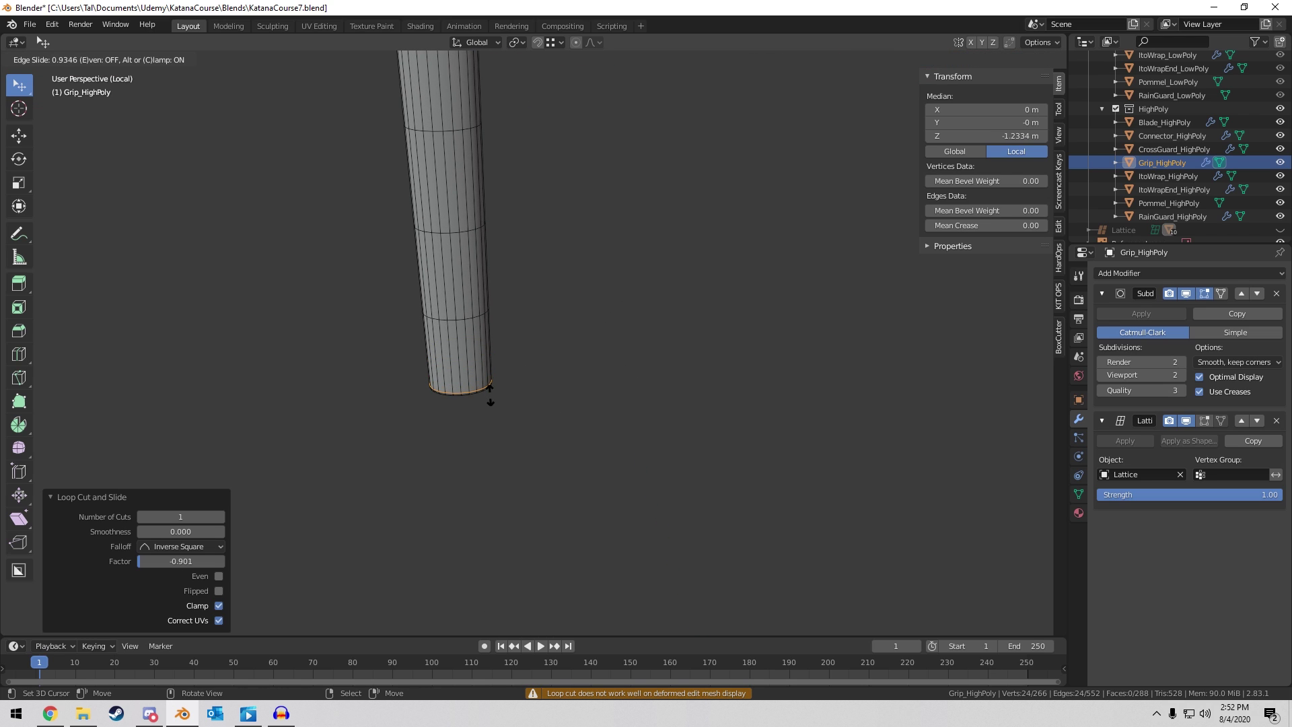
pyautogui.click(505, 389)
pyautogui.press('Tab')
pyautogui.press('KP_Divide')
pyautogui.hotkey('alt', 'a')
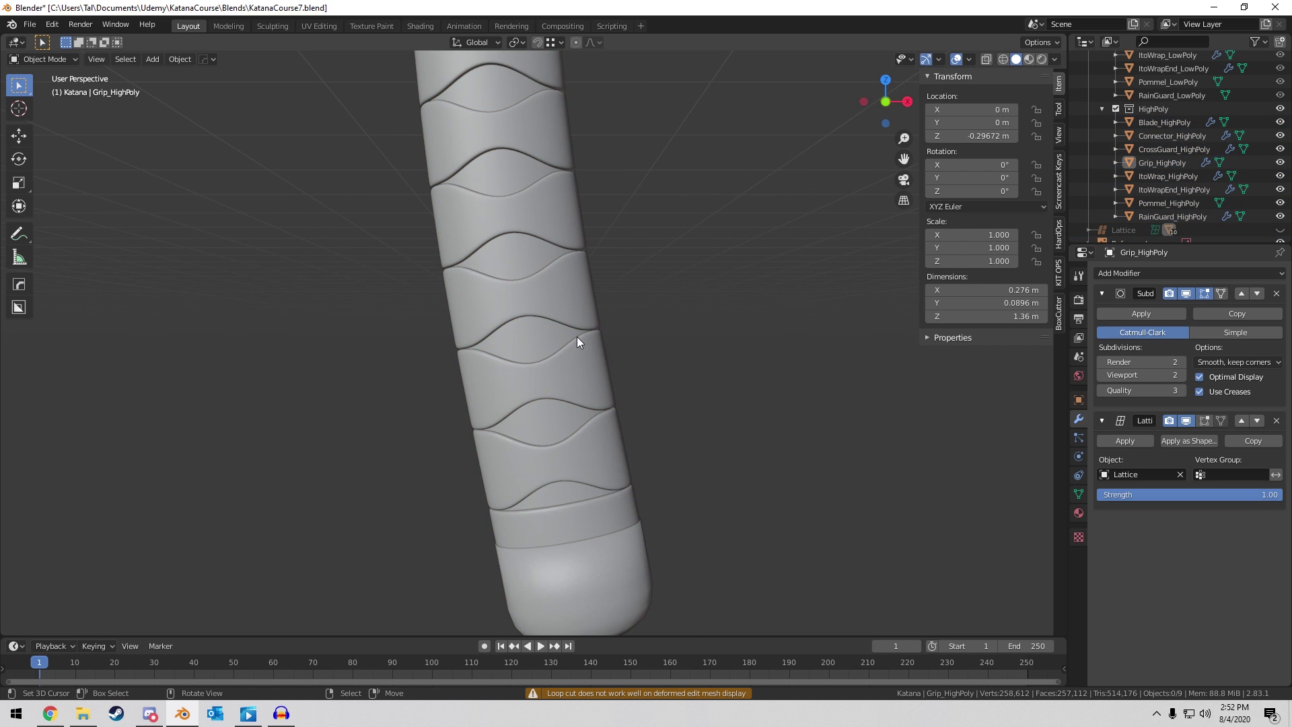
# Add a level 2 Subdivision modifier to Pommel_HighPoly.
pyautogui.moveTo(576, 342); pyautogui.dragTo(584, 385, button='middle')
pyautogui.click(620, 617)
pyautogui.scroll(2, 584, 385)
pyautogui.press('KP_Decimal')
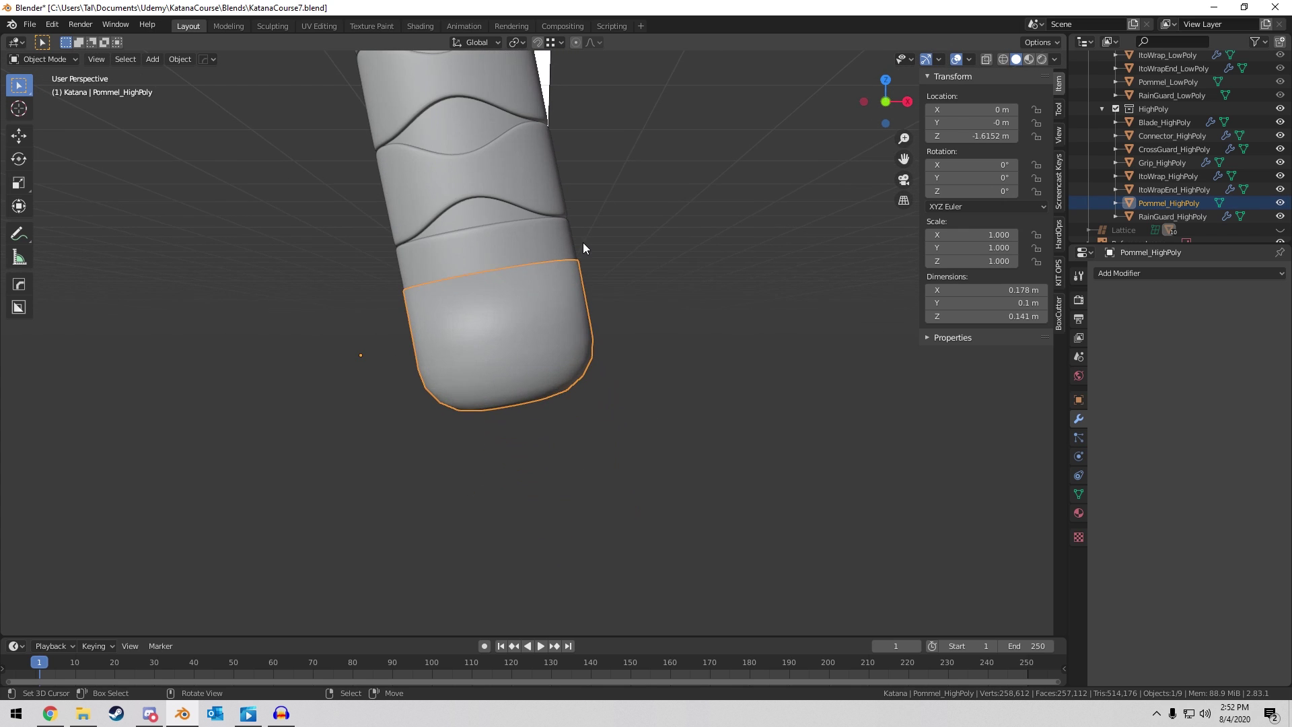
pyautogui.hotkey('ctrl', '2')
pyautogui.moveTo(598, 253); pyautogui.dragTo(668, 259, button='middle')
# Add one edge loop to Pommel_HighPoly and slide it close to the pommel's upper rim.
pyautogui.press('Tab')
pyautogui.hotkey('ctrl', 'r')
pyautogui.click(363, 262)
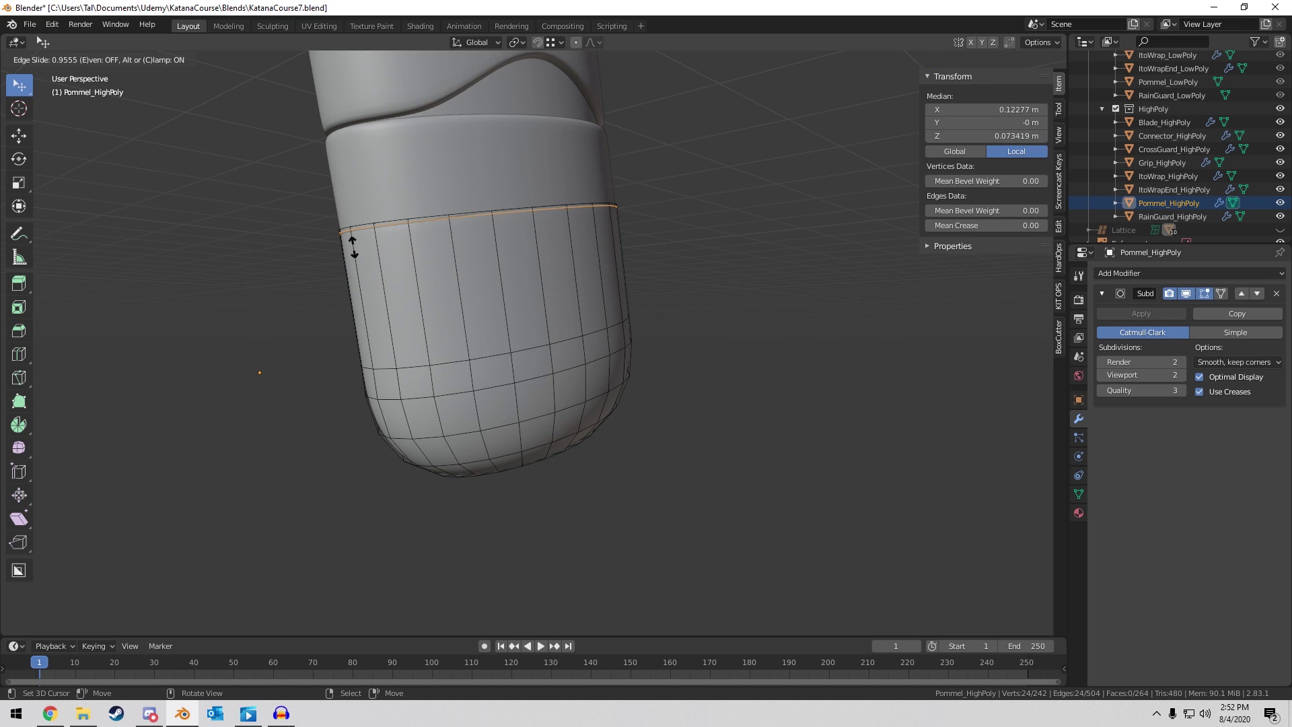
pyautogui.click(352, 246)
pyautogui.press('Tab')
pyautogui.moveTo(617, 209); pyautogui.dragTo(538, 243, button='middle')
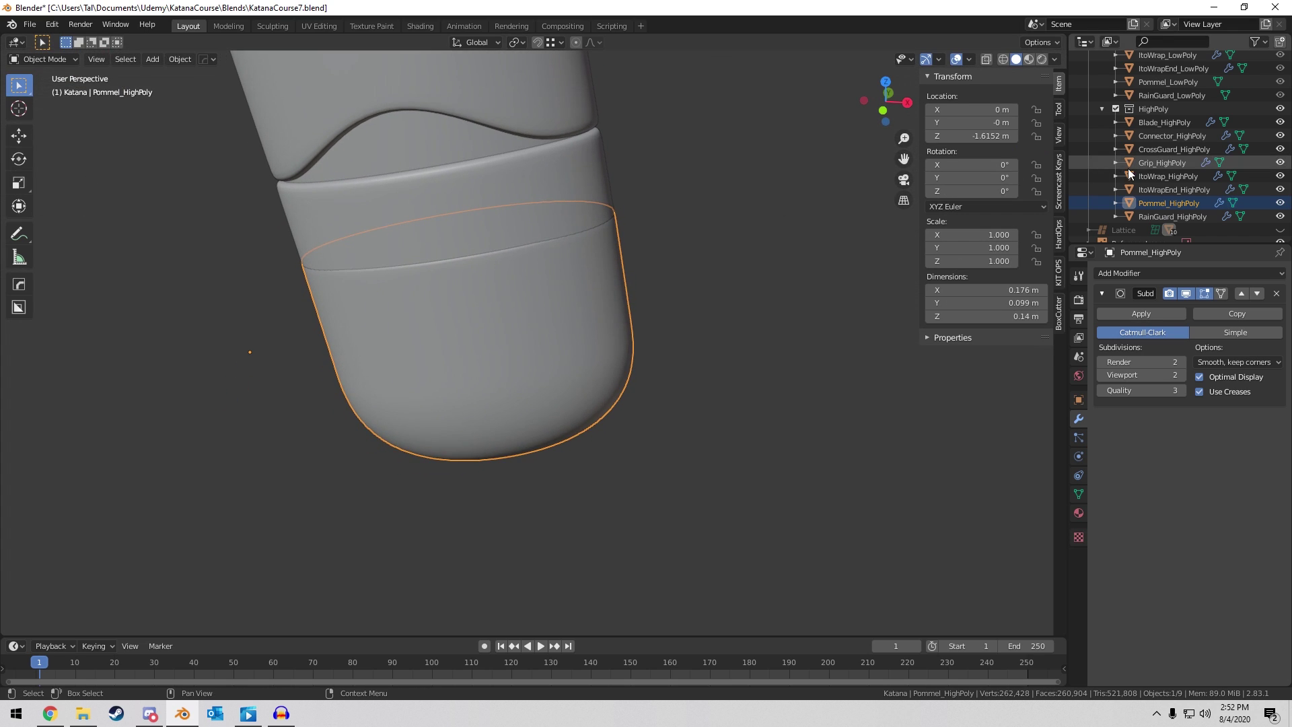
# In front view, move Pommel_HighPoly about 0.0023 m in X and -0.0126 m in Z, just below the wrap end.
pyautogui.scroll(2, 1228, 87)
pyautogui.moveTo(753, 160); pyautogui.dragTo(718, 159, button='middle')
pyautogui.press('KP_1')
pyautogui.scroll(2, 710, 215)
pyautogui.press('g')
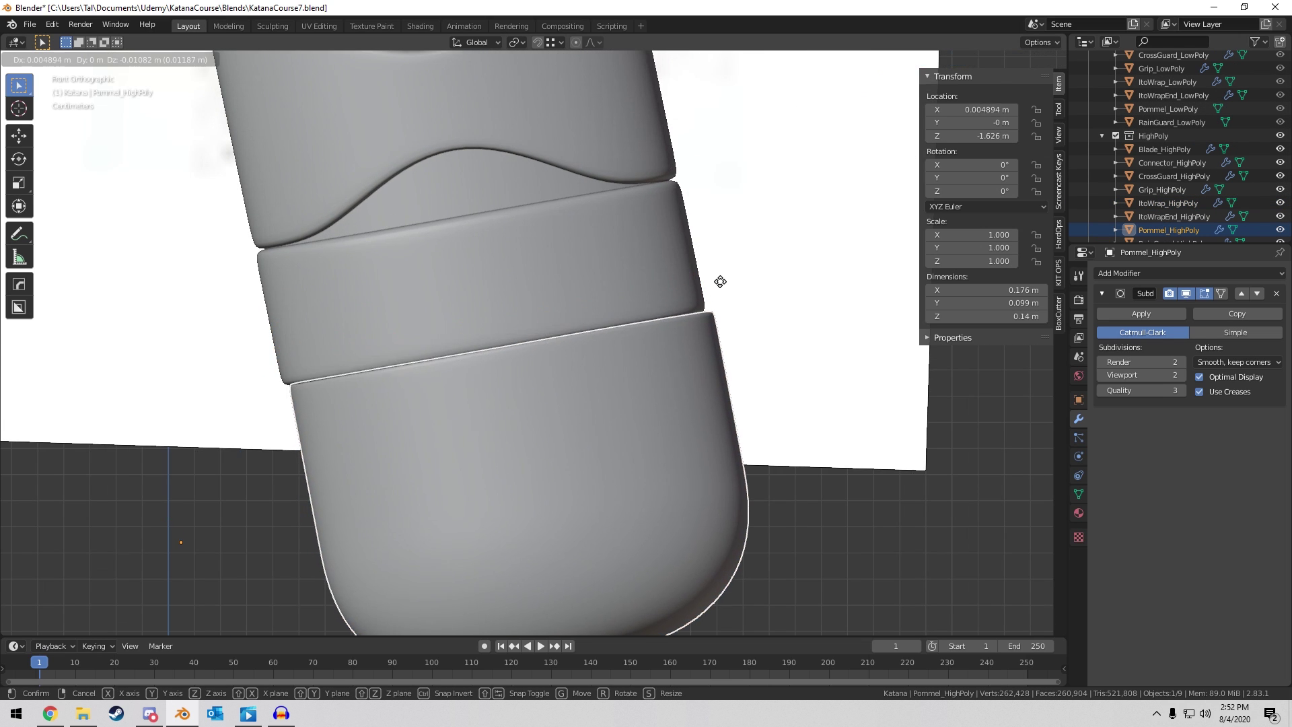
pyautogui.click(714, 286)
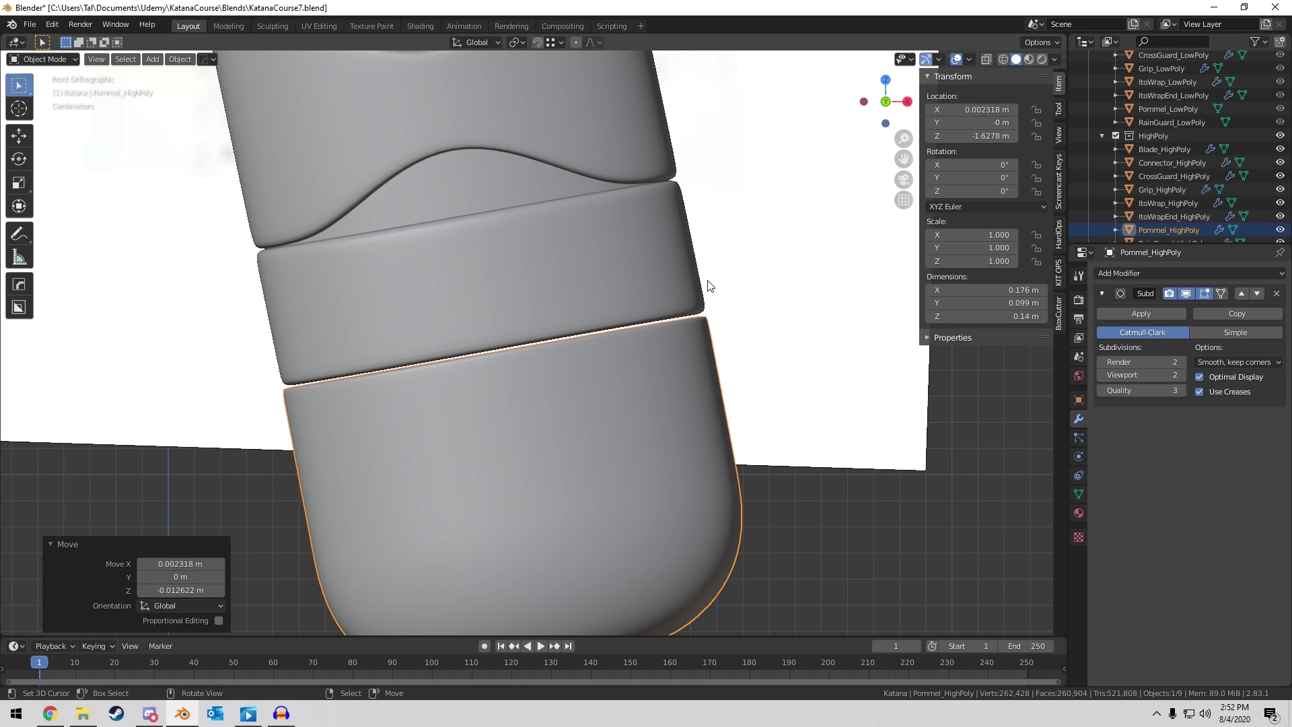
# Set Pommel_HighPoly's origin to its geometry and move it about 0.0003 m in X and 0.0013 m in Z, closer to the wrap end.
pyautogui.press('F3')
pyautogui.write('set')
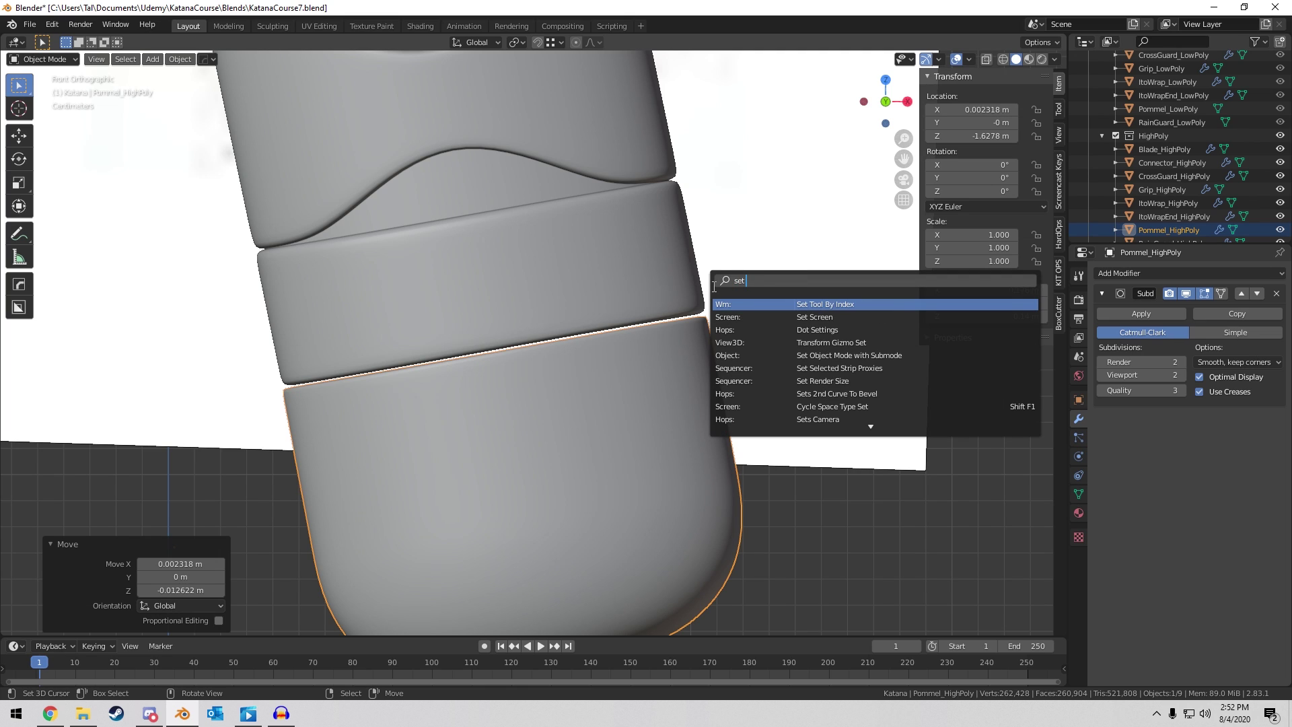
pyautogui.write(' or')
pyautogui.press('Down')
pyautogui.press('Return')
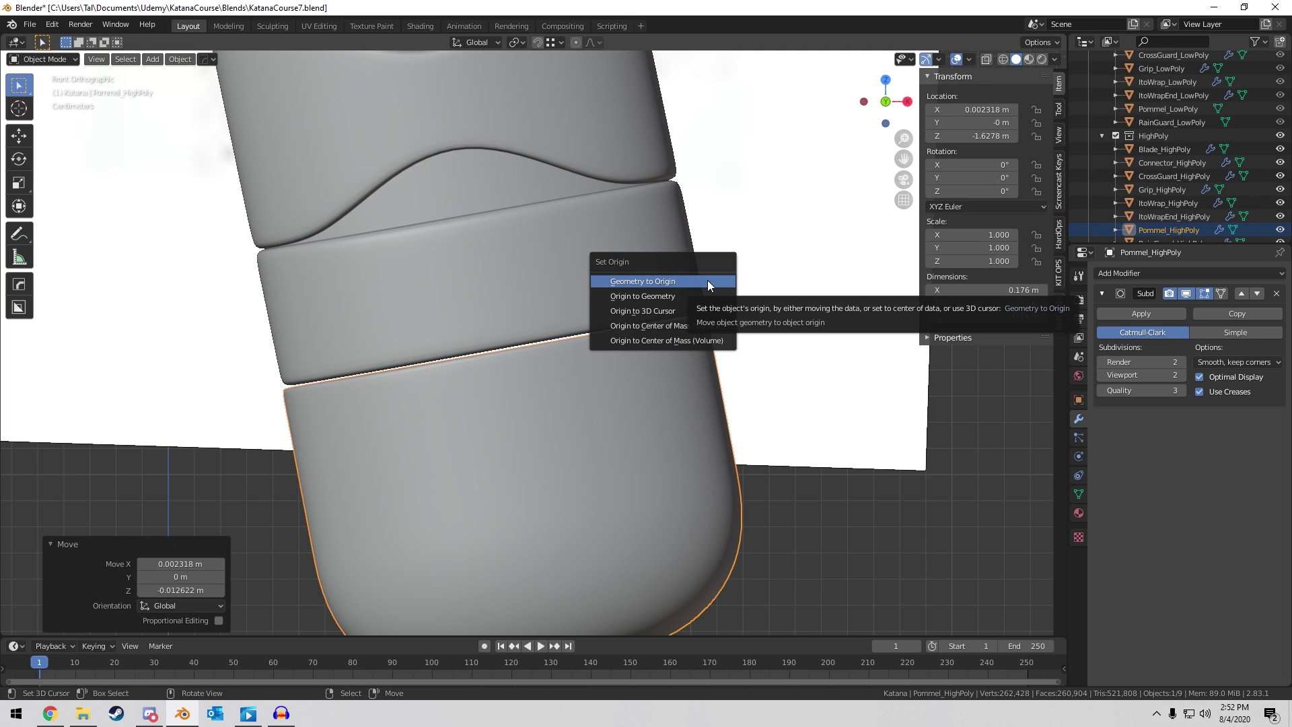
pyautogui.click(675, 300)
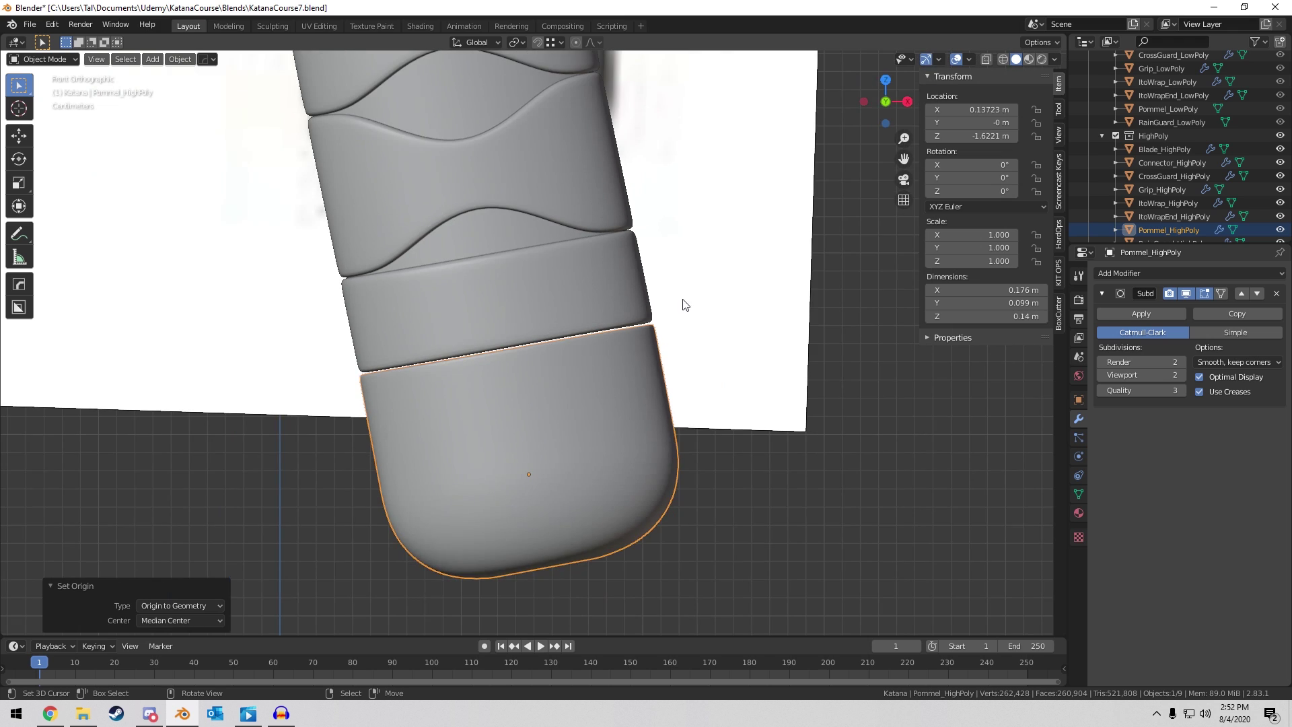
pyautogui.press('g')
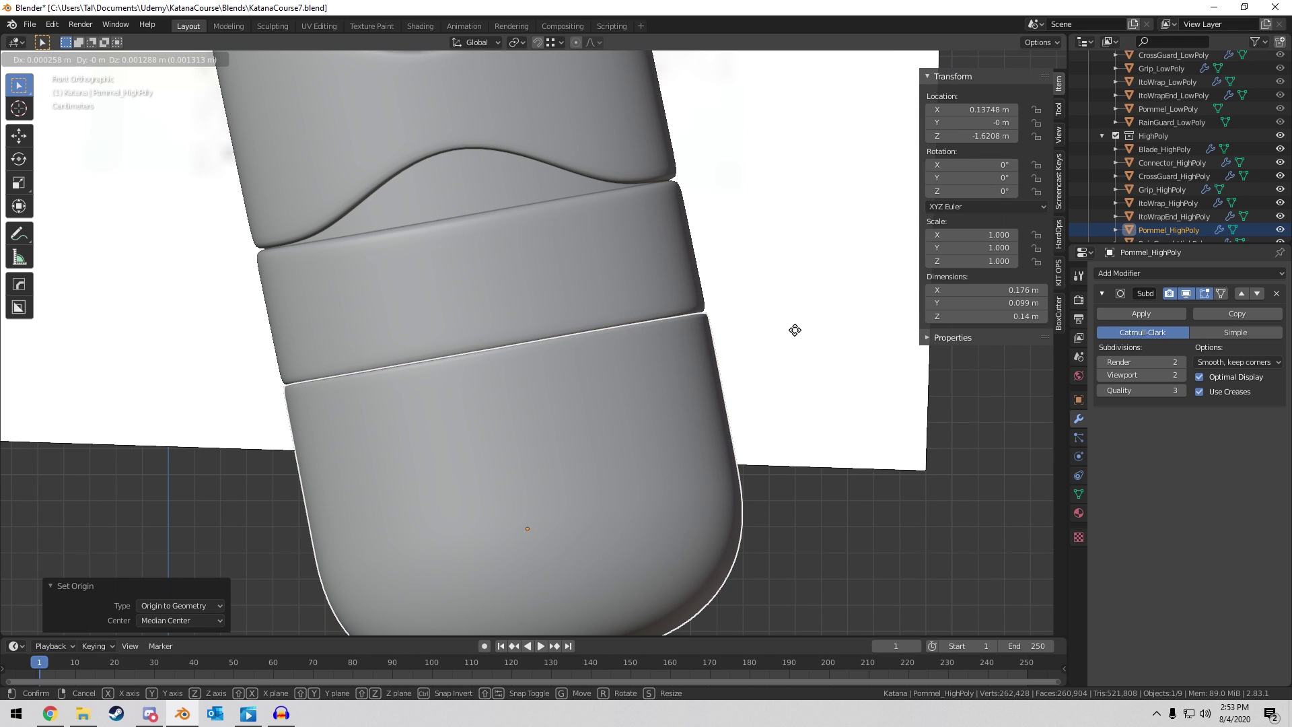
pyautogui.click(793, 331)
# Duplicate Pommel_HighPoly in place and move the duplicate into the LowPoly collection.
pyautogui.hotkey('shift', 'd')
pyautogui.rightClick(801, 355)
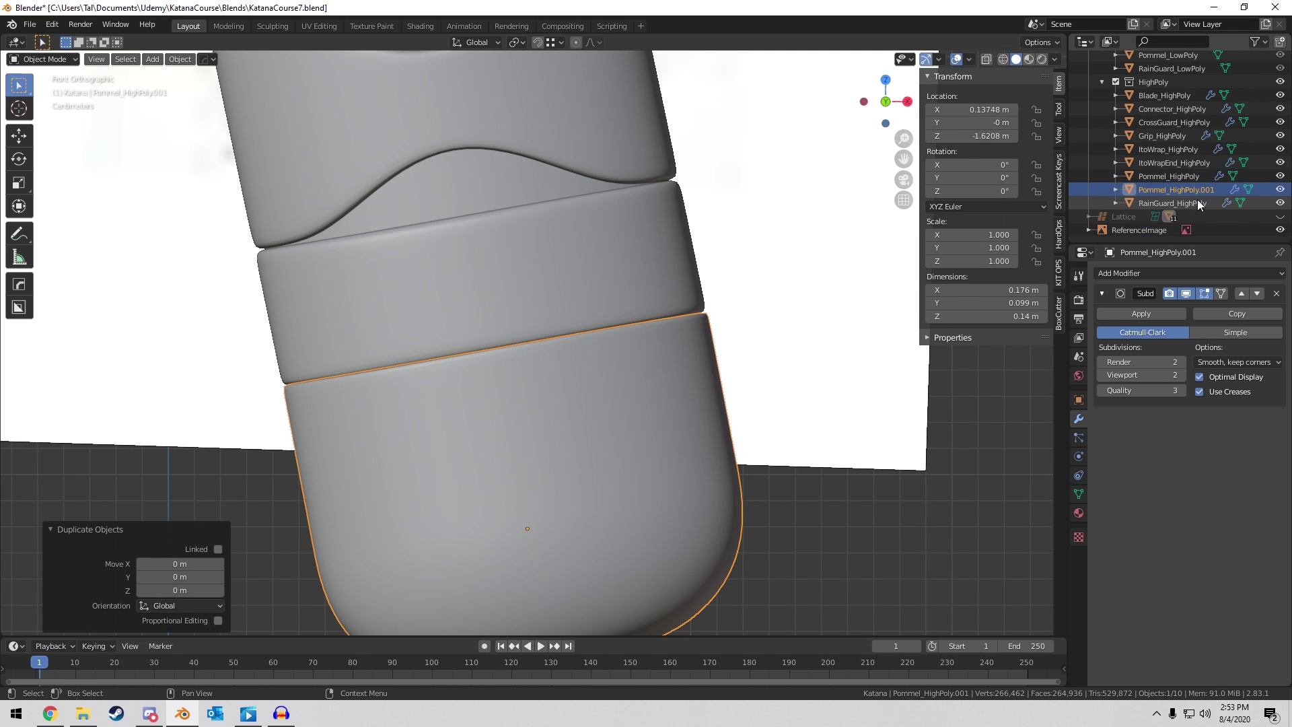
pyautogui.moveTo(1201, 214); pyautogui.dragTo(1202, 125)
pyautogui.moveTo(1161, 87); pyautogui.dragTo(1160, 85)
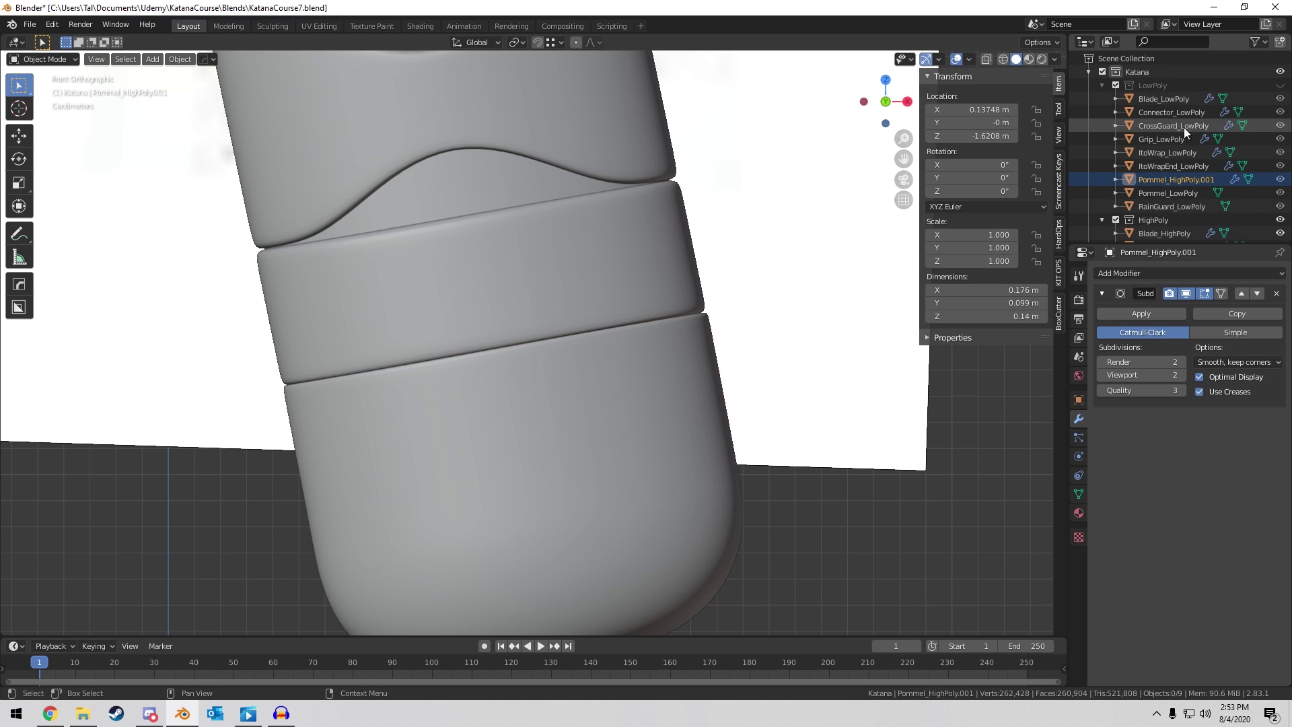
# Delete the old Pommel_LowPoly object and rename the duplicated pommel as Pommel_LowPoly.
pyautogui.click(1186, 193)
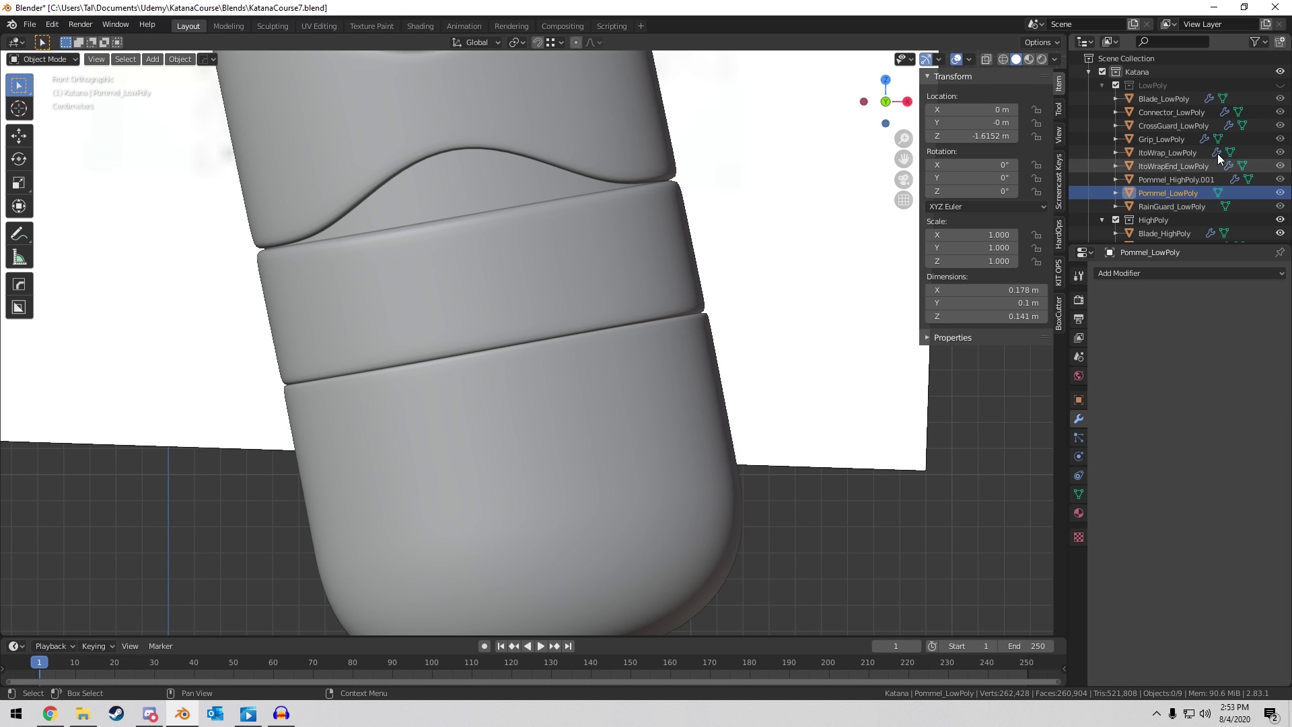
pyautogui.click(1279, 86)
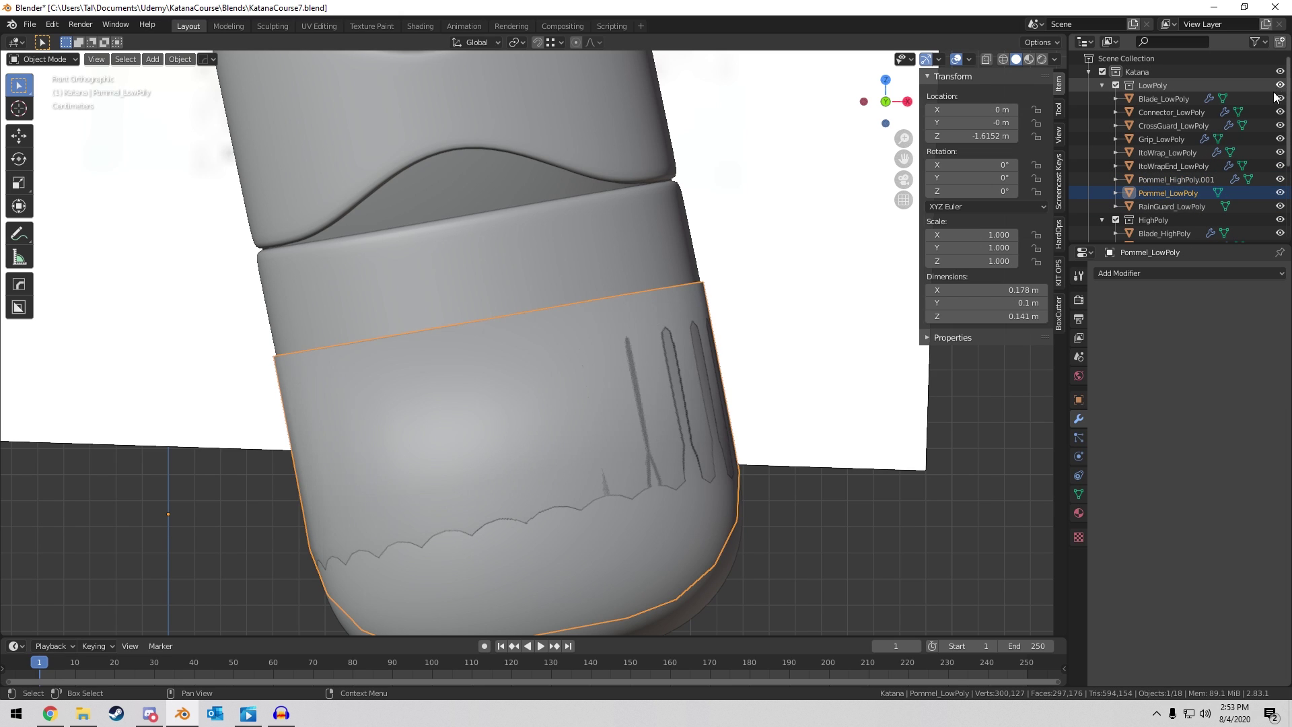
pyautogui.press('x')
pyautogui.click(646, 272)
pyautogui.doubleClick(1178, 180)
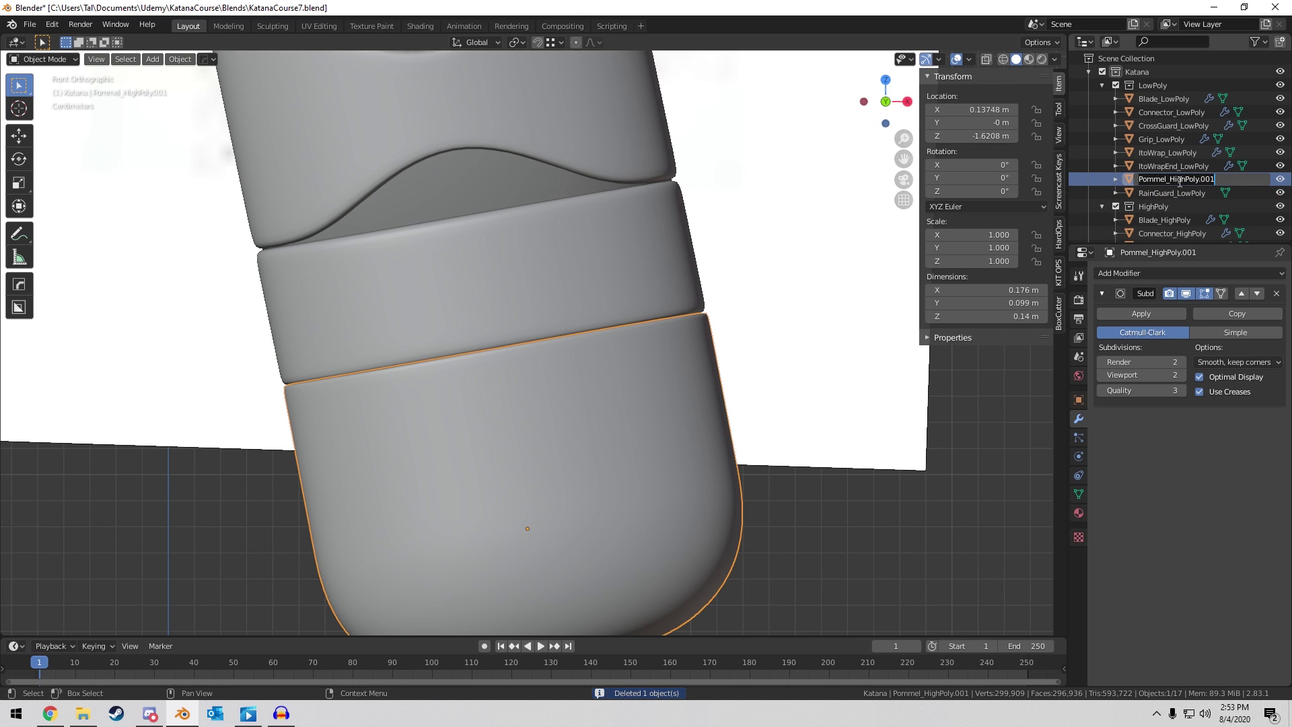
pyautogui.press('Return')
# Hide the HighPoly collection and remove the Subdivision modifier from the new Pommel_LowPoly.
pyautogui.click(1280, 206)
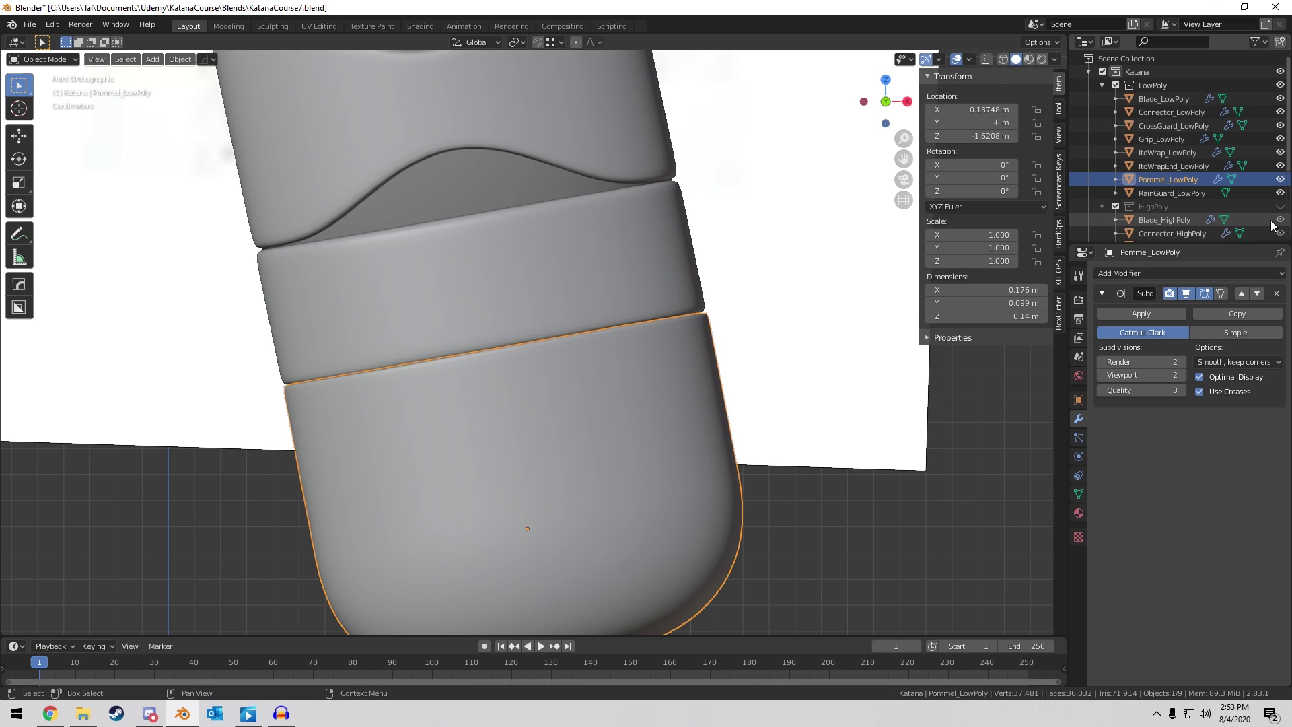
pyautogui.scroll(-4, 651, 263)
pyautogui.moveTo(651, 262); pyautogui.dragTo(615, 288, button='middle')
pyautogui.scroll(3, 615, 288)
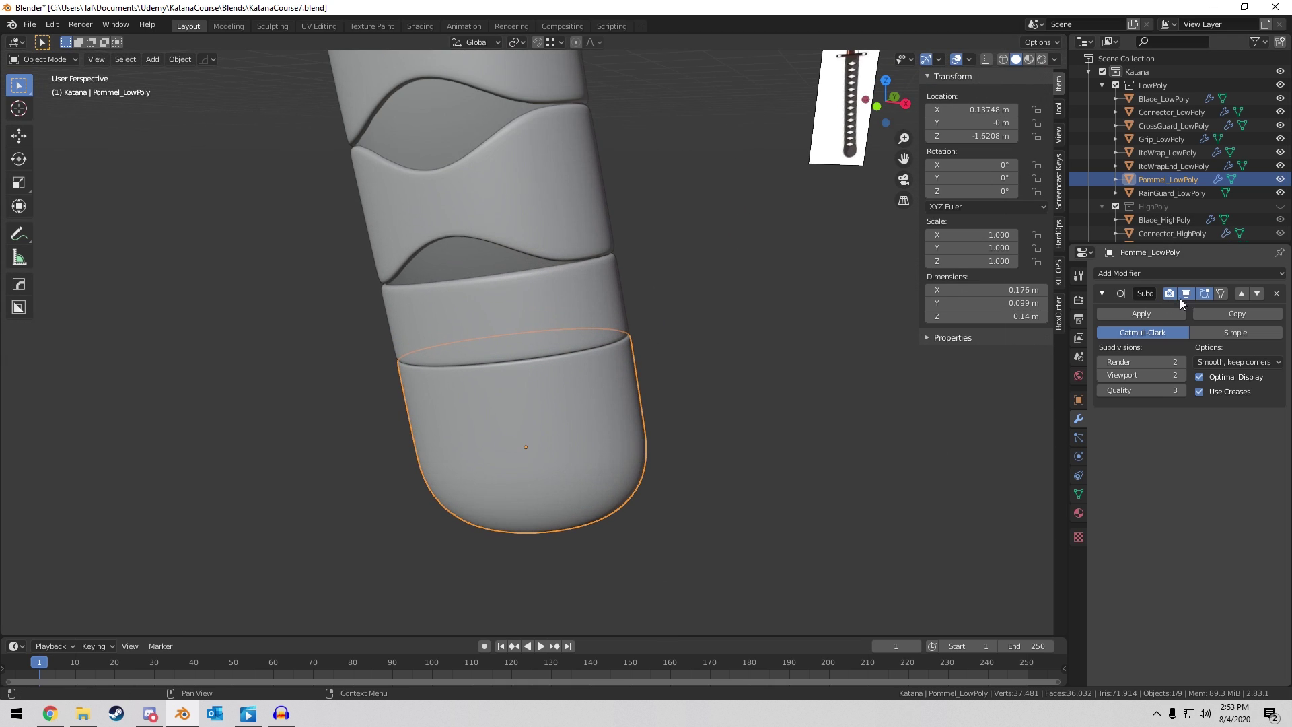
pyautogui.click(1276, 293)
pyautogui.moveTo(613, 344); pyautogui.dragTo(663, 292, button='middle')
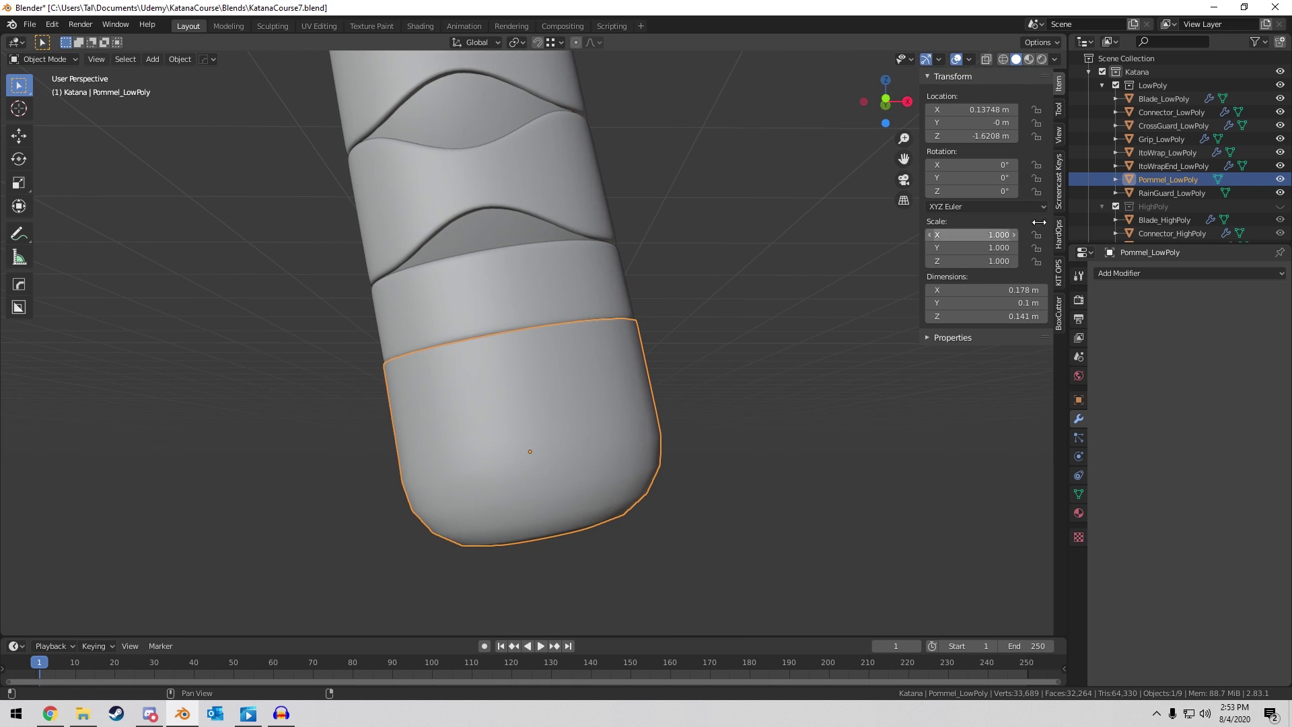
# Hide and collapse the LowPoly collection and make the HighPoly collection visible again.
pyautogui.click(1279, 84)
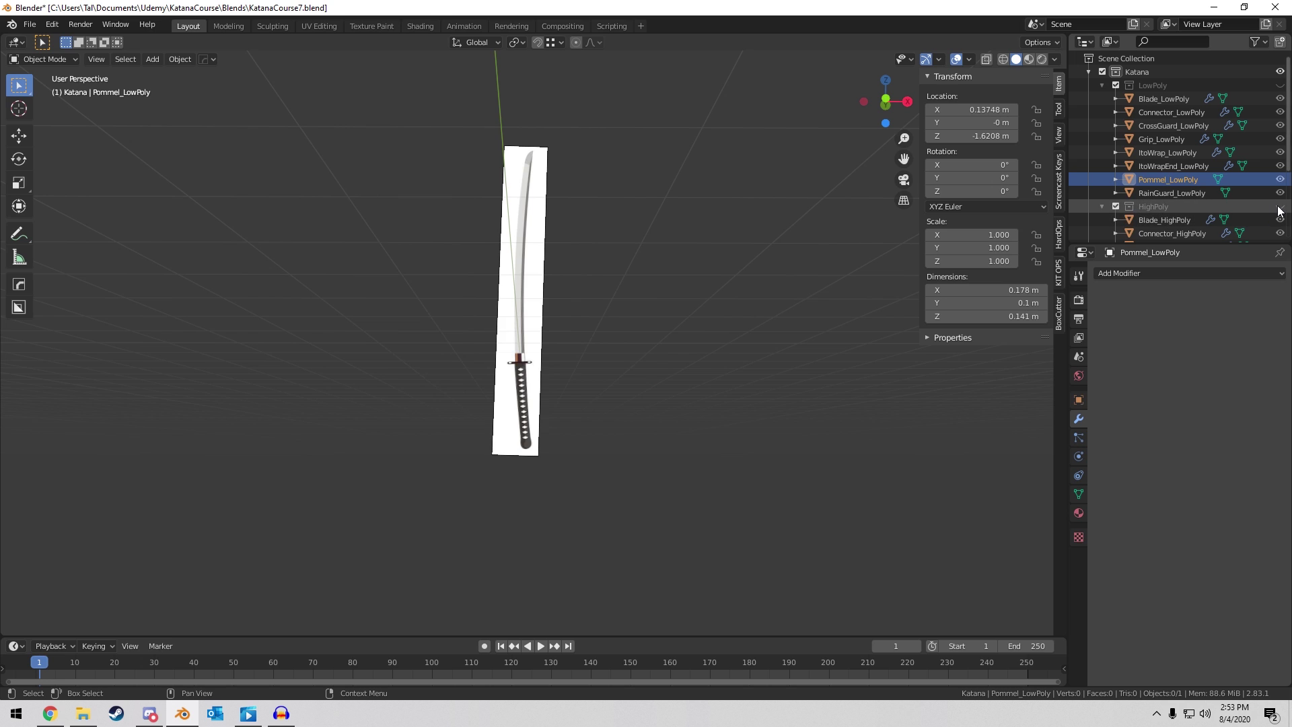
pyautogui.click(1280, 206)
pyautogui.moveTo(570, 277)
pyautogui.mouseDown(button='middle')
pyautogui.moveTo(565, 228)
pyautogui.moveTo(622, 422)
pyautogui.moveTo(641, 177)
pyautogui.moveTo(669, 432)
pyautogui.moveTo(643, 265)
pyautogui.moveTo(623, 444)
pyautogui.moveTo(617, 237)
pyautogui.moveTo(609, 300)
pyautogui.moveTo(542, 301)
pyautogui.moveTo(499, 265)
pyautogui.moveTo(446, 276)
pyautogui.moveTo(659, 350)
pyautogui.moveTo(660, 300)
pyautogui.moveTo(672, 353)
pyautogui.moveTo(624, 374)
pyautogui.moveTo(607, 399)
pyautogui.moveTo(716, 338)
pyautogui.moveTo(542, 252)
pyautogui.moveTo(718, 288)
pyautogui.moveTo(635, 242)
pyautogui.moveTo(549, 222)
pyautogui.moveTo(641, 204)
pyautogui.moveTo(654, 148)
pyautogui.moveTo(677, 167)
pyautogui.moveTo(684, 271)
pyautogui.moveTo(550, 268)
pyautogui.moveTo(506, 134)
pyautogui.mouseUp(button='middle')
pyautogui.moveTo(558, 436)
pyautogui.keyDown('shift'); pyautogui.mouseDown(button='middle')
pyautogui.moveTo(498, 195)
pyautogui.moveTo(567, 265)
pyautogui.mouseUp(button='middle'); pyautogui.keyUp('shift')
pyautogui.keyDown('shift'); pyautogui.moveTo(567, 265); pyautogui.dragTo(579, 247, button='middle'); pyautogui.keyUp('shift')
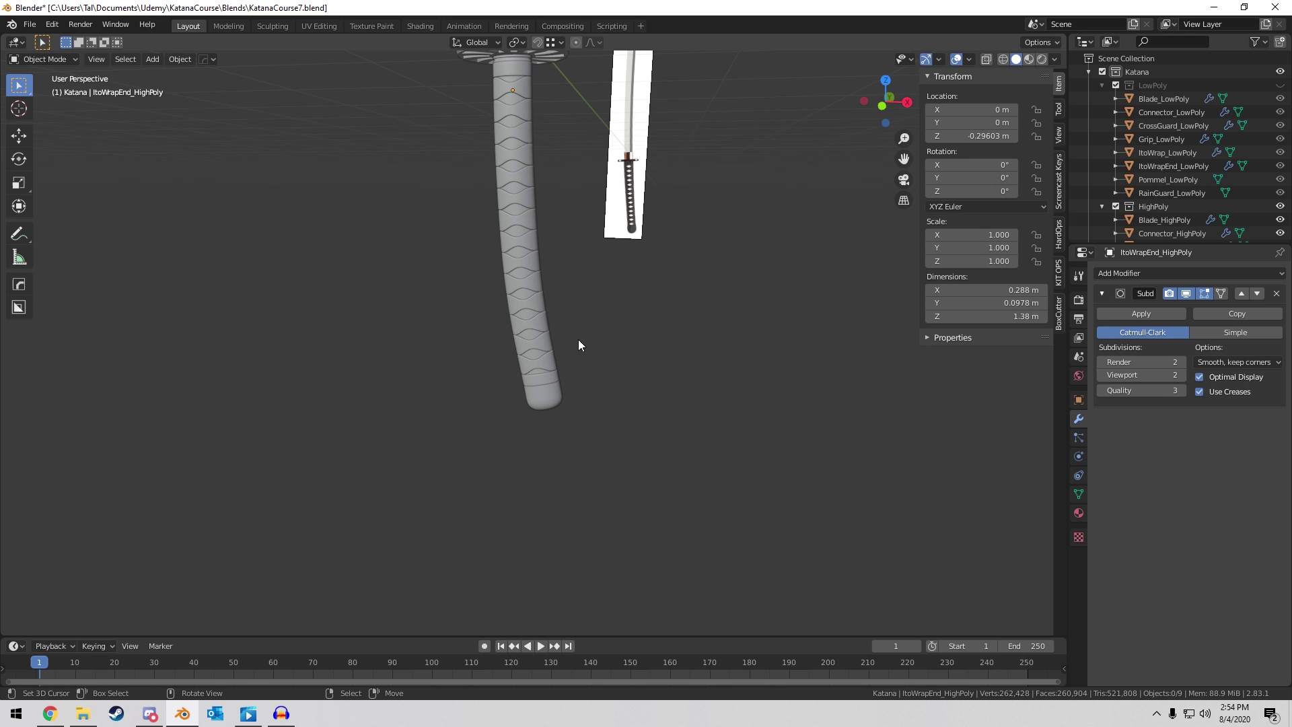
pyautogui.click(1101, 85)
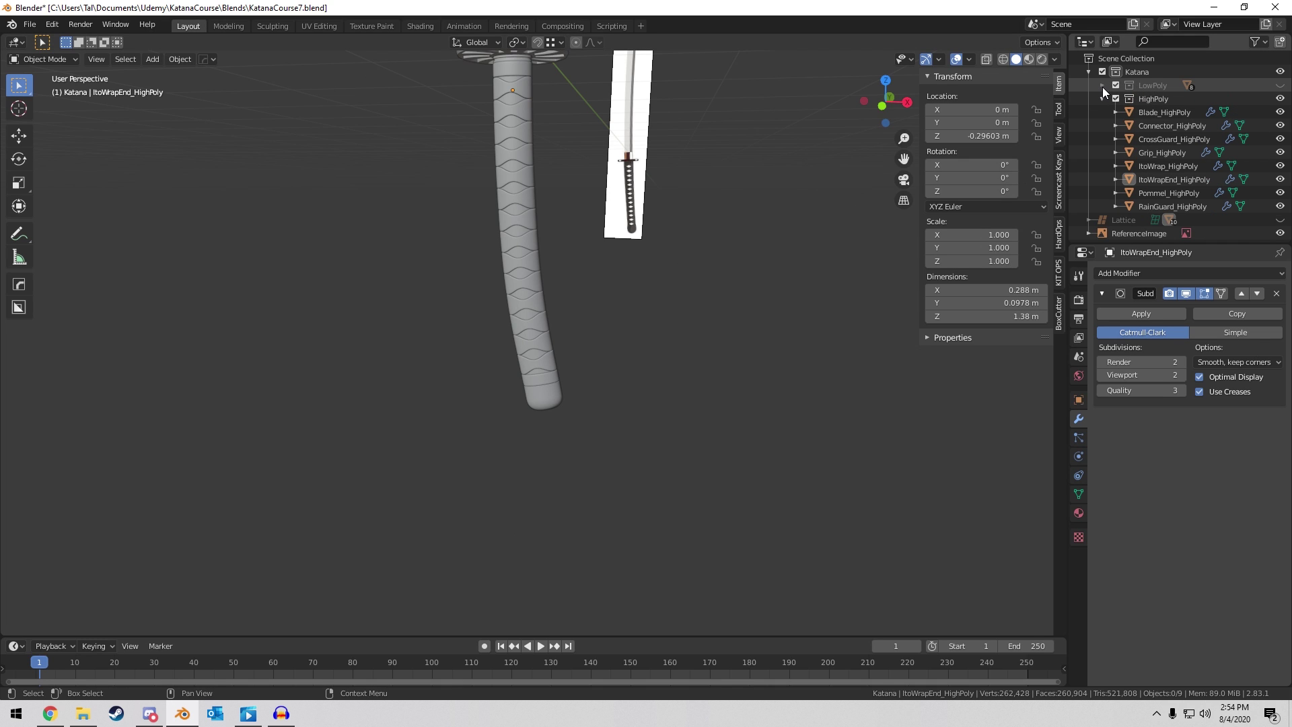
pyautogui.moveTo(669, 198); pyautogui.dragTo(628, 281, button='middle')
pyautogui.scroll(2, 628, 281)
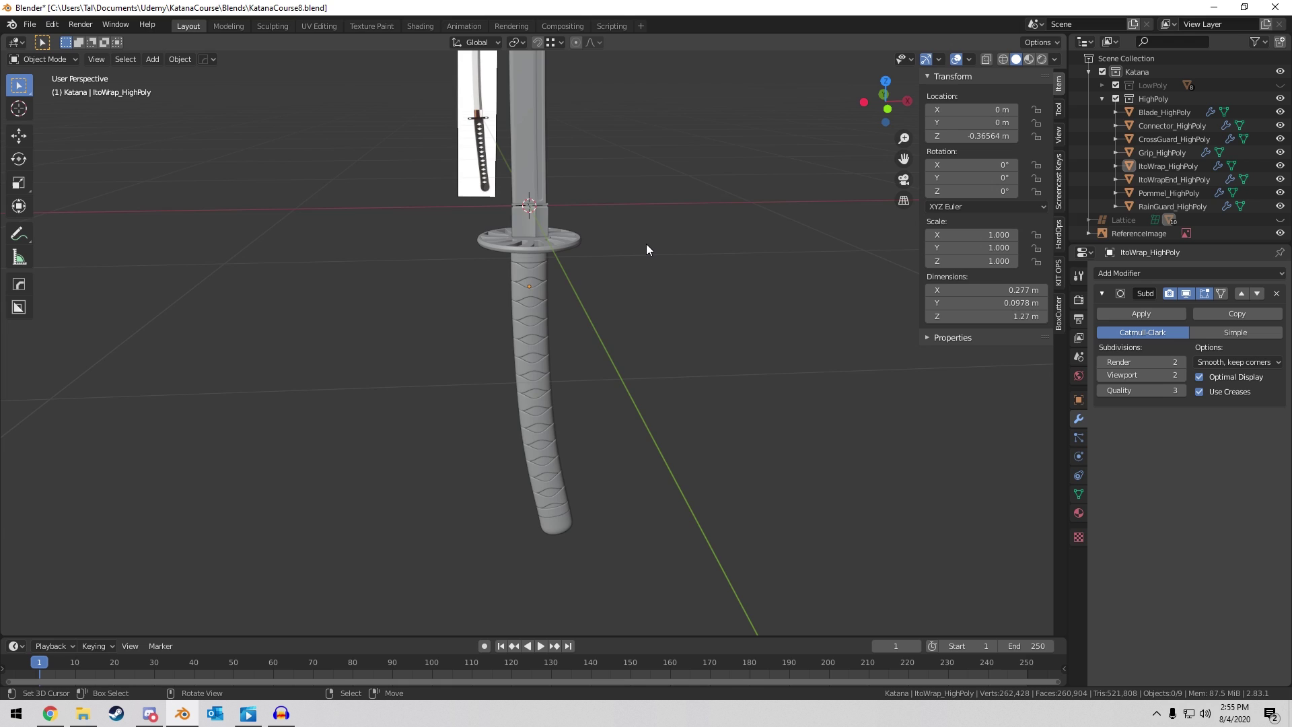
# Select the ItoWrap_HighPoly object on the katana handle and save the file.
pyautogui.scroll(6, 646, 243)
pyautogui.moveTo(693, 247); pyautogui.dragTo(165, 249, button='middle')
pyautogui.click(460, 260)
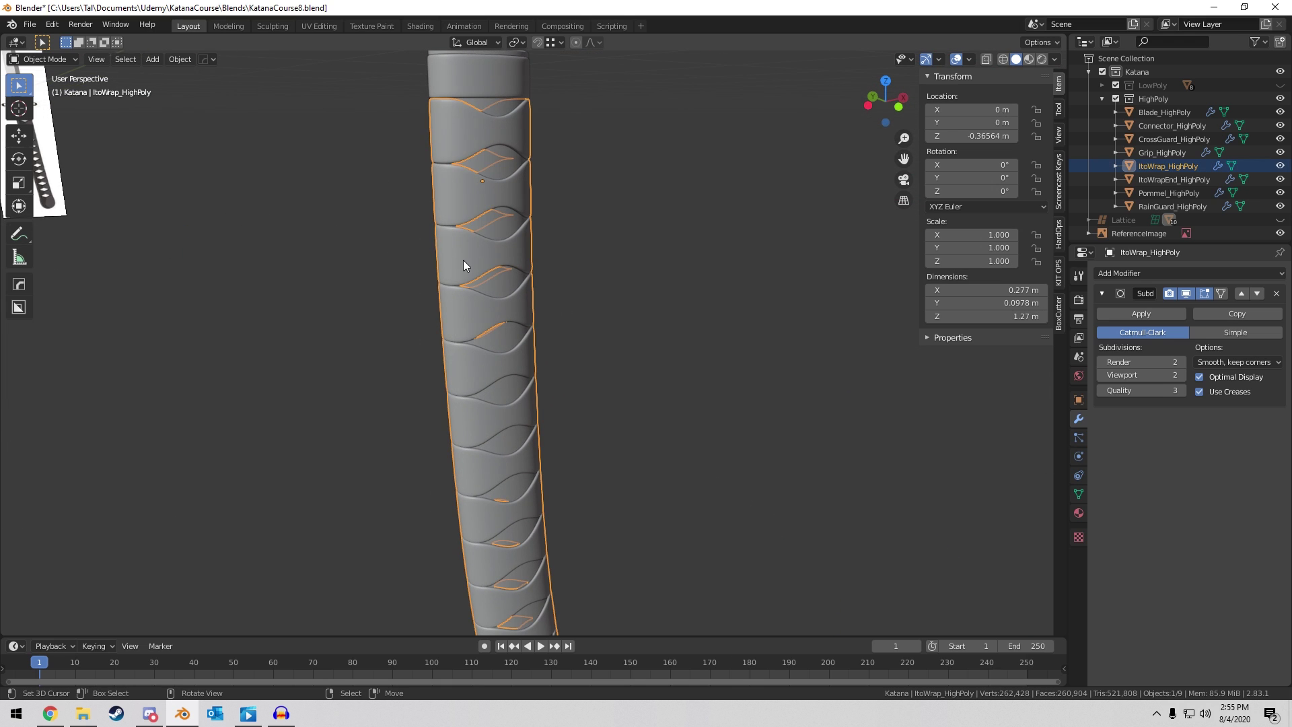
pyautogui.scroll(-4, 484, 209)
pyautogui.click(507, 220)
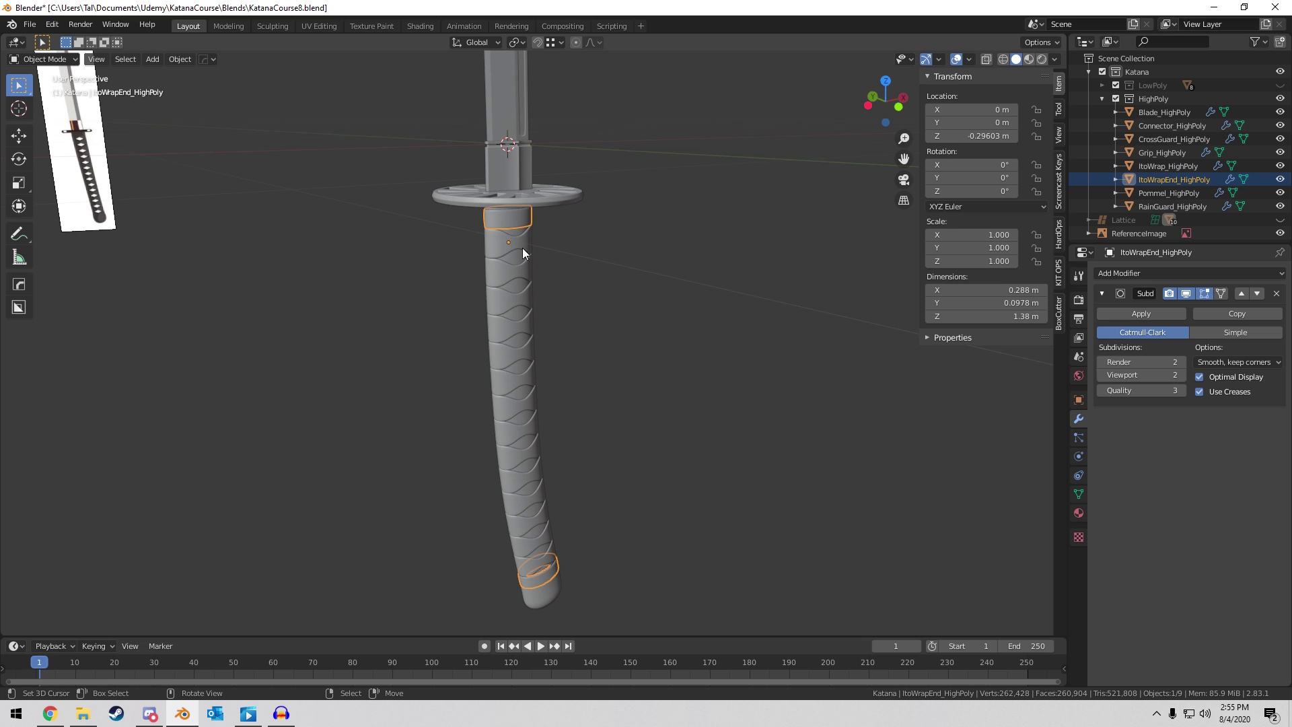
pyautogui.click(502, 235)
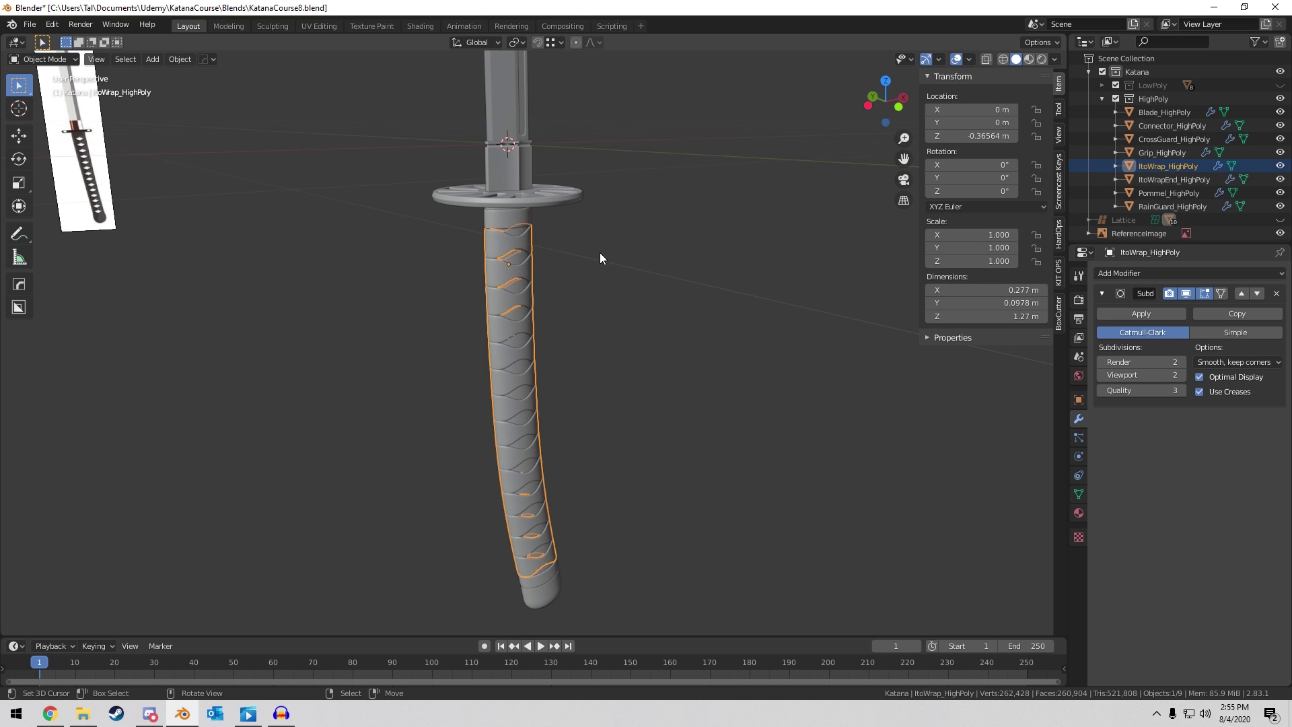
pyautogui.moveTo(672, 204); pyautogui.dragTo(709, 222, button='middle')
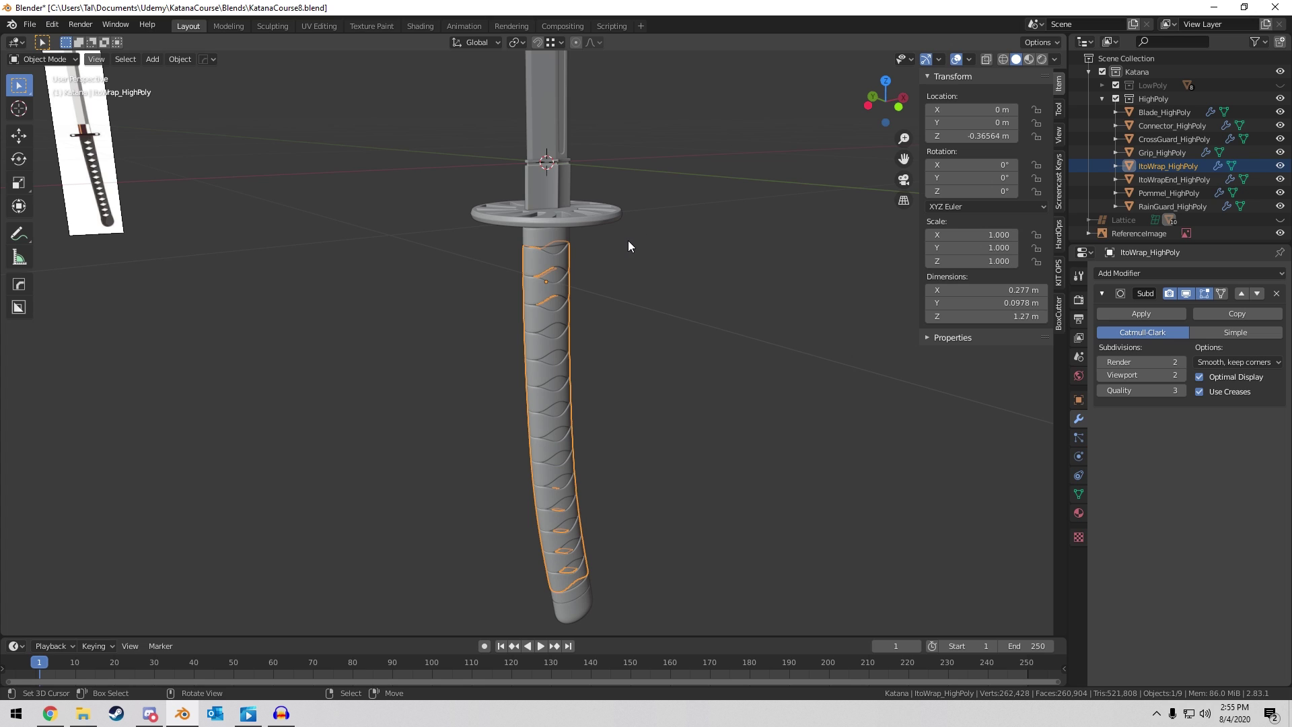
pyautogui.keyDown('ctrl'); pyautogui.moveTo(628, 240); pyautogui.dragTo(632, 199, button='middle'); pyautogui.keyUp('ctrl')
pyautogui.hotkey('ctrl', 's')
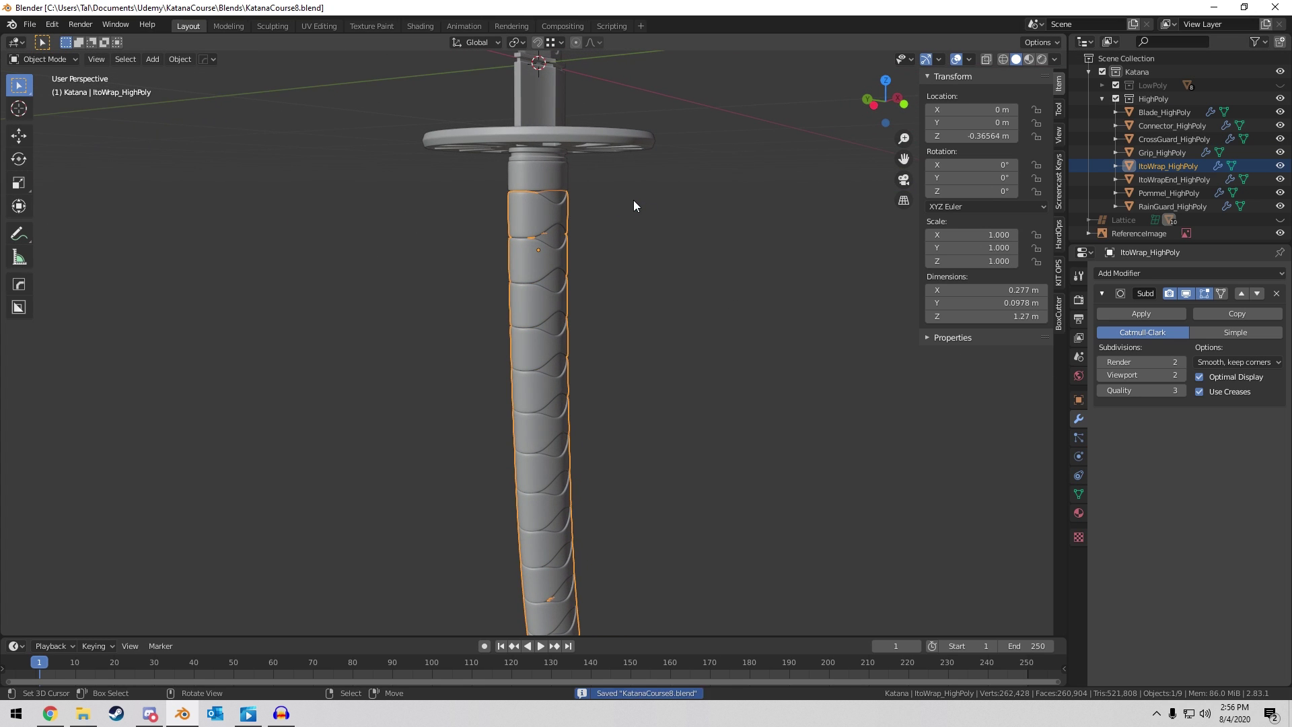
pyautogui.scroll(-2, 632, 200)
# Switch to the UV Editing workspace with ItoWrap_HighPoly in Edit Mode and turn on the Screencast Keys display.
pyautogui.click(319, 26)
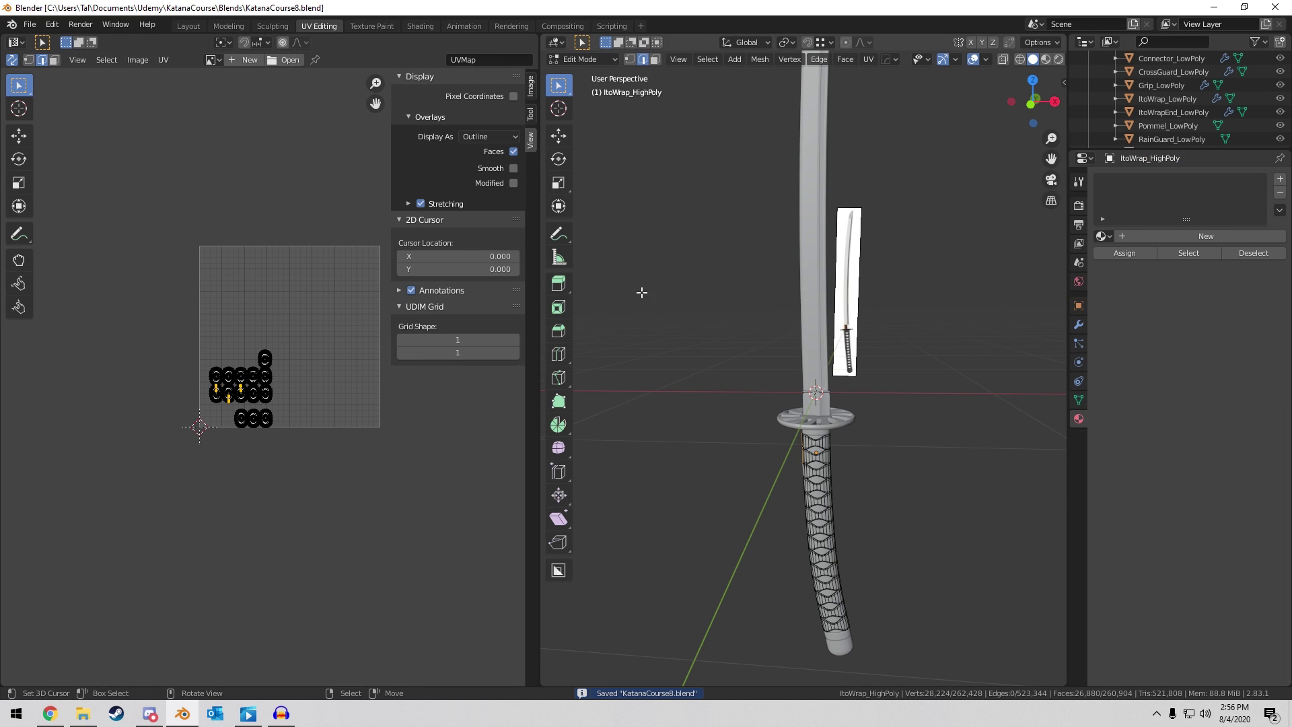
pyautogui.moveTo(641, 292); pyautogui.dragTo(558, 316, button='middle')
pyautogui.scroll(5, 240, 352)
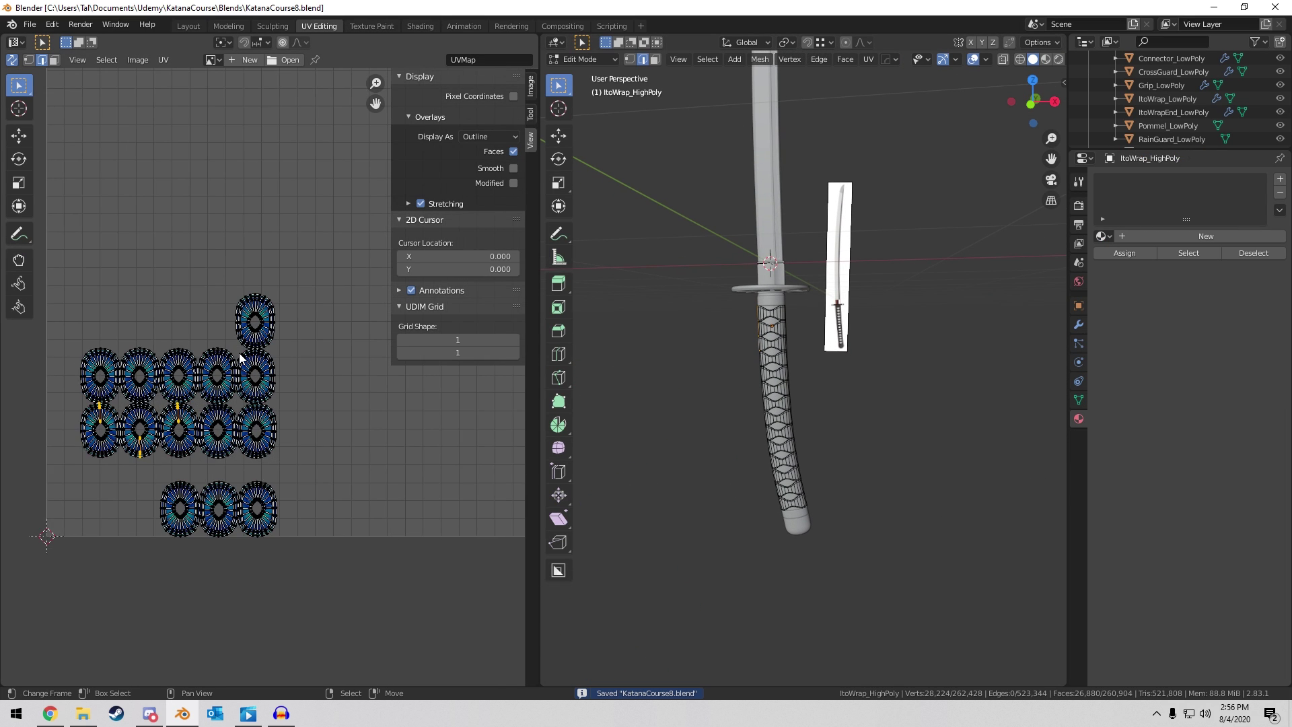
pyautogui.scroll(1, 245, 434)
pyautogui.moveTo(246, 433); pyautogui.dragTo(183, 443, button='middle')
pyautogui.moveTo(722, 306); pyautogui.dragTo(864, 326, button='middle')
pyautogui.scroll(7, 888, 337)
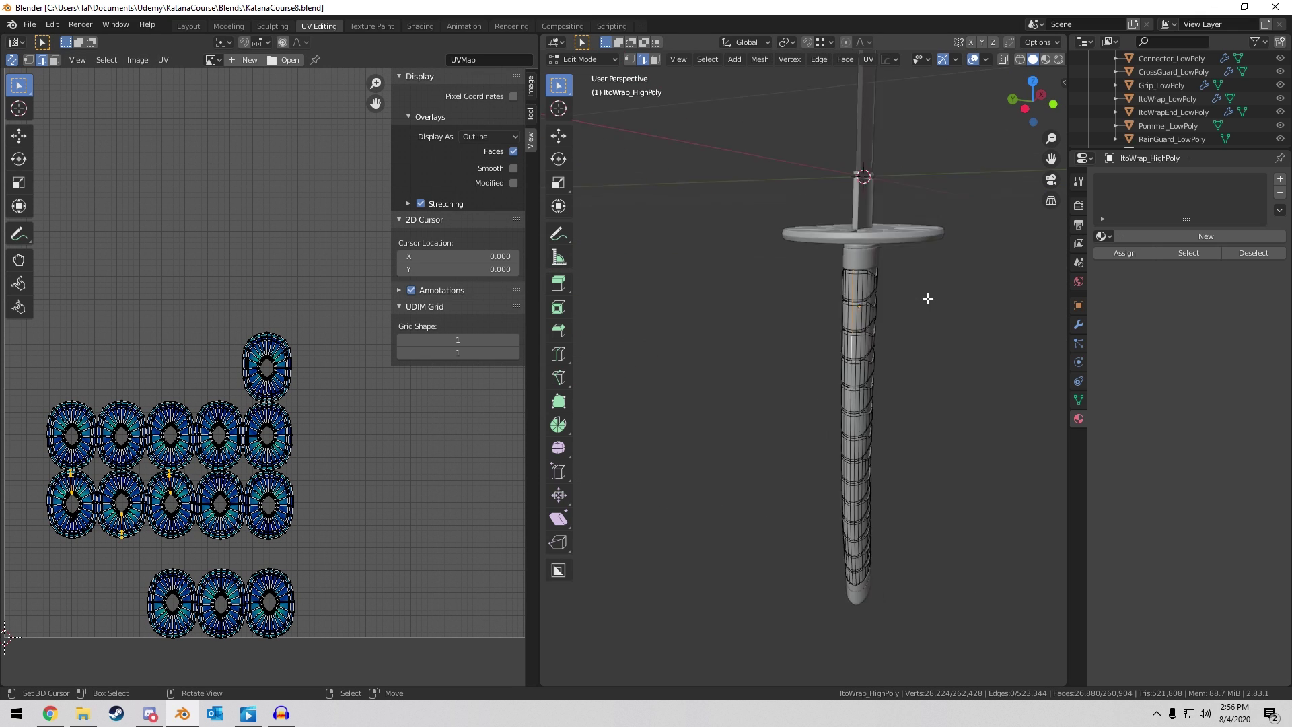
pyautogui.scroll(-1, 252, 425)
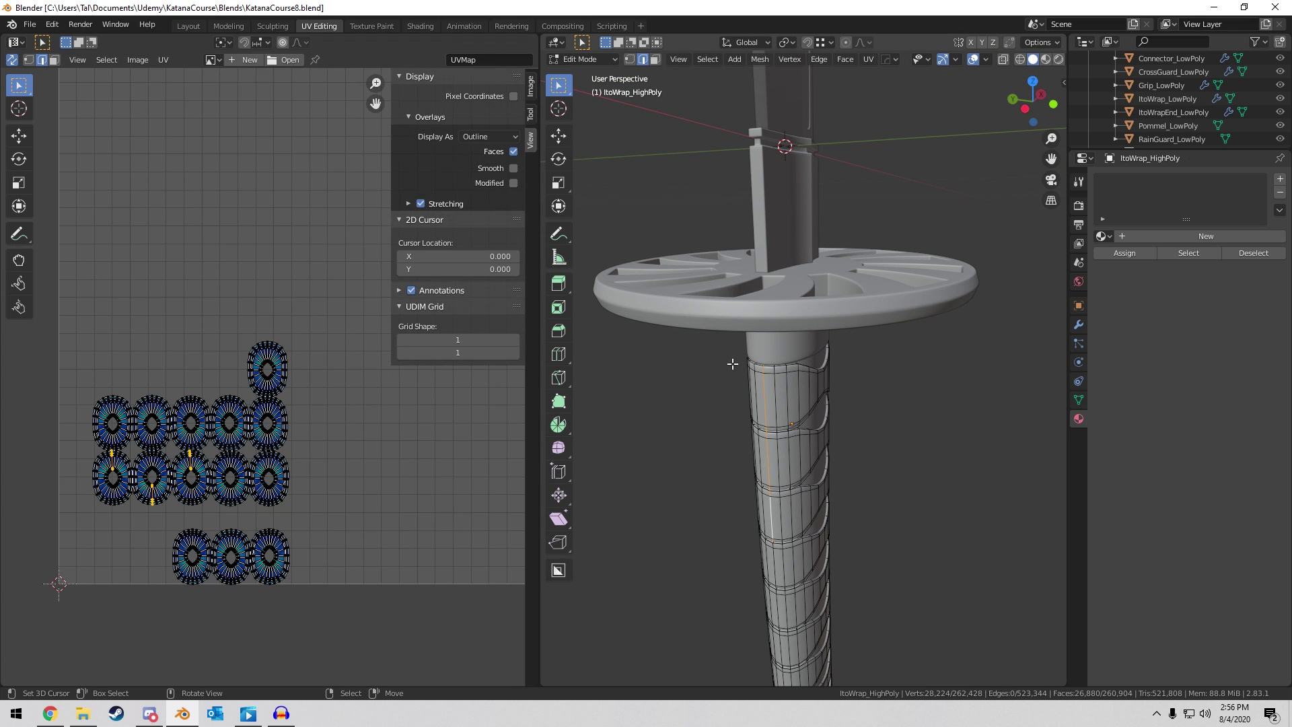
pyautogui.scroll(2, 734, 365)
pyautogui.moveTo(767, 390); pyautogui.dragTo(785, 338, button='middle')
pyautogui.press('n')
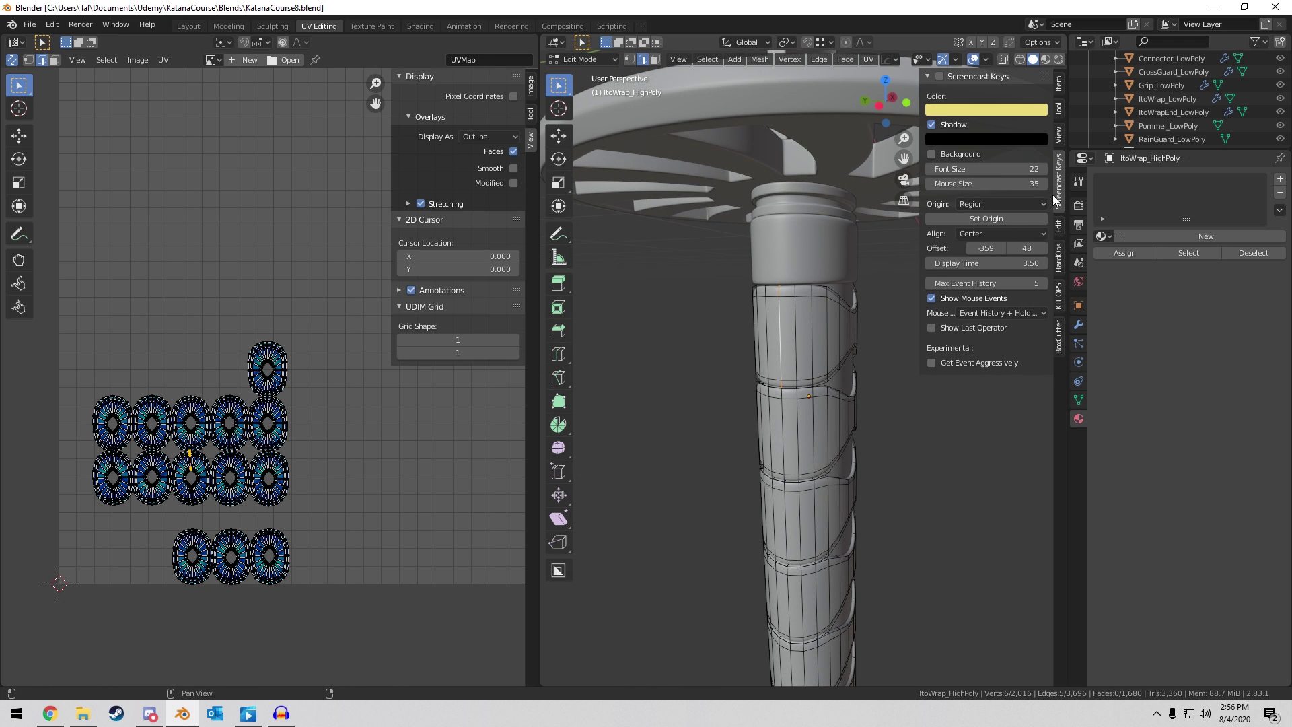
pyautogui.press('n')
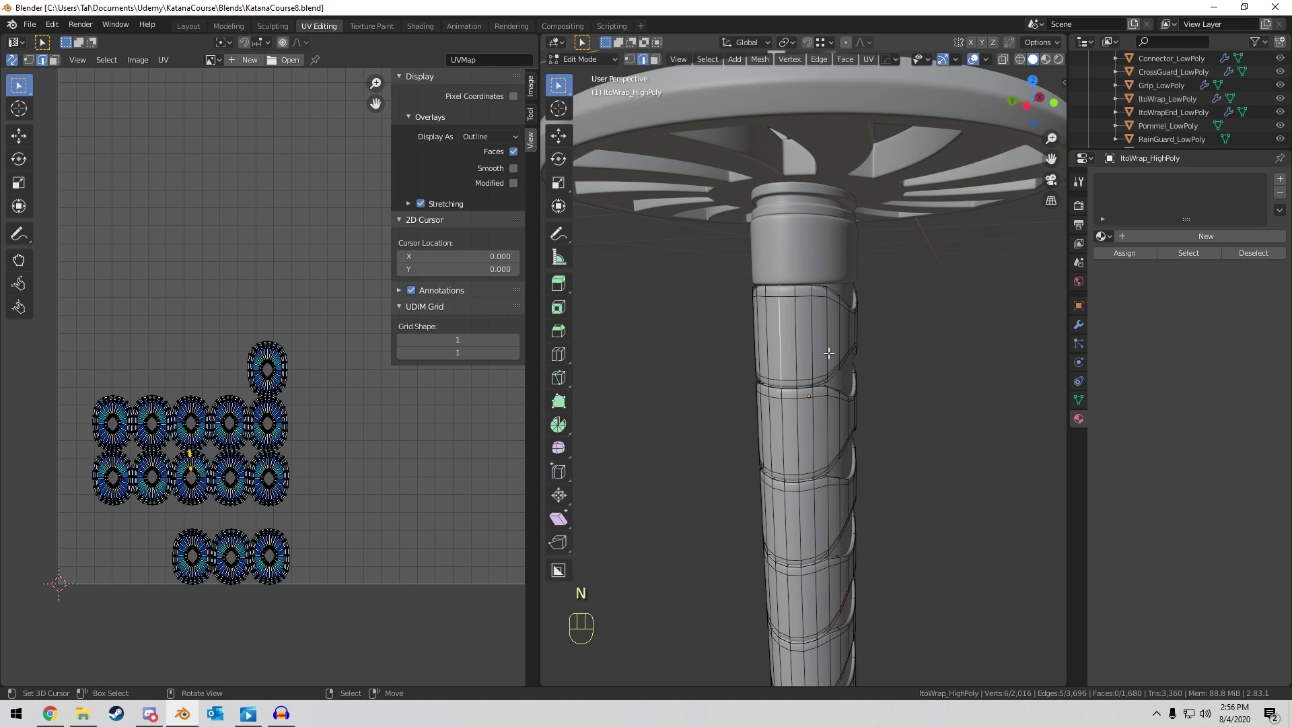
# Mark a seam along one lengthwise edge line across every wrap band of ItoWrap_HighPoly, from the guard end to the pommel end.
pyautogui.keyDown('shift'); pyautogui.moveTo(828, 352); pyautogui.dragTo(835, 296, button='middle'); pyautogui.keyUp('shift')
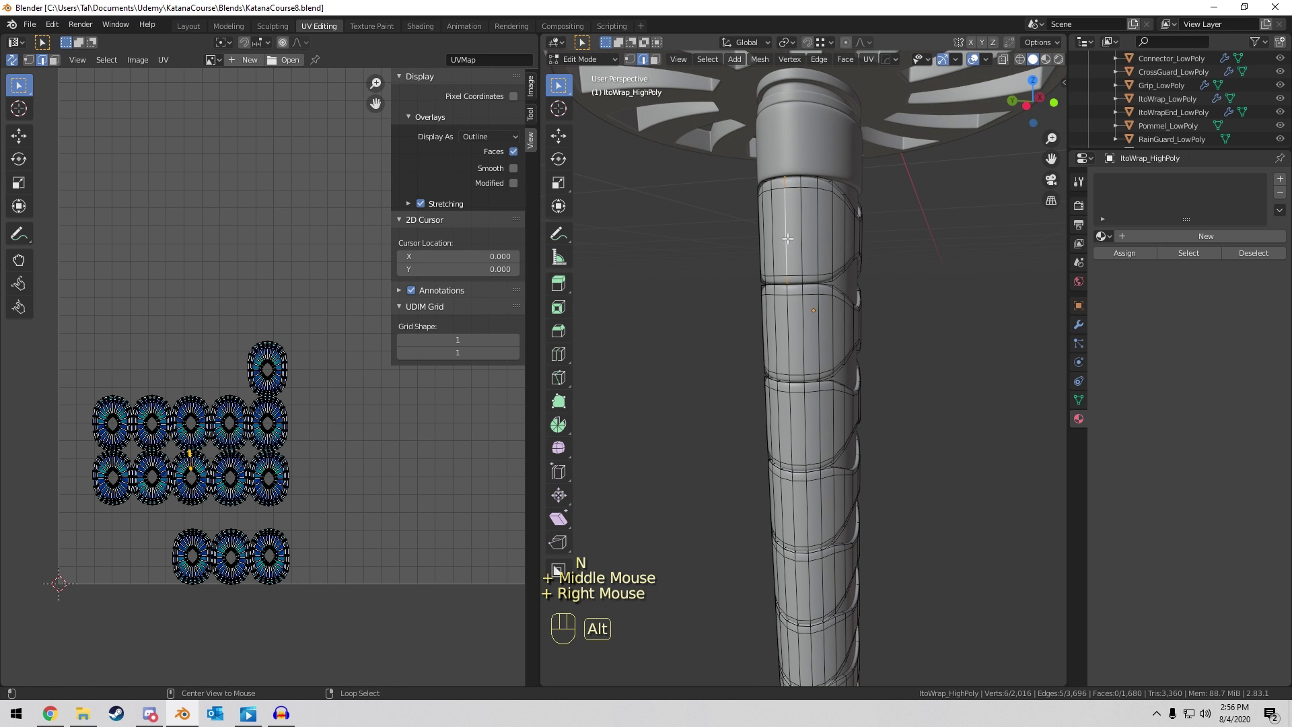
pyautogui.keyDown('alt'); pyautogui.keyDown('shift'); pyautogui.rightClick(787, 319); pyautogui.keyUp('shift'); pyautogui.keyUp('alt')
pyautogui.keyDown('shift'); pyautogui.moveTo(791, 448); pyautogui.dragTo(799, 315, button='middle'); pyautogui.keyUp('shift')
pyautogui.keyDown('alt'); pyautogui.keyDown('shift'); pyautogui.rightClick(799, 314); pyautogui.keyUp('shift'); pyautogui.keyUp('alt')
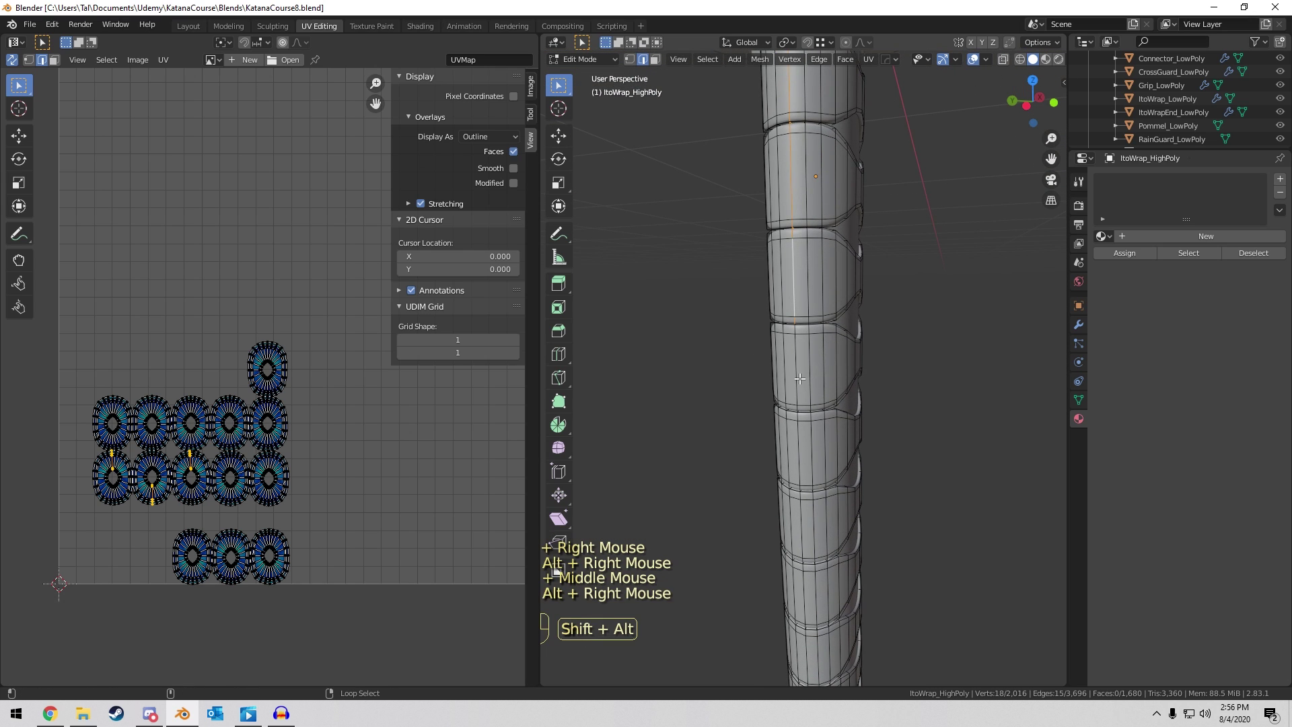
pyautogui.keyDown('shift'); pyautogui.moveTo(803, 487); pyautogui.dragTo(801, 403, button='middle'); pyautogui.keyUp('shift')
pyautogui.keyDown('alt'); pyautogui.keyDown('shift'); pyautogui.rightClick(801, 403); pyautogui.keyUp('shift'); pyautogui.keyUp('alt')
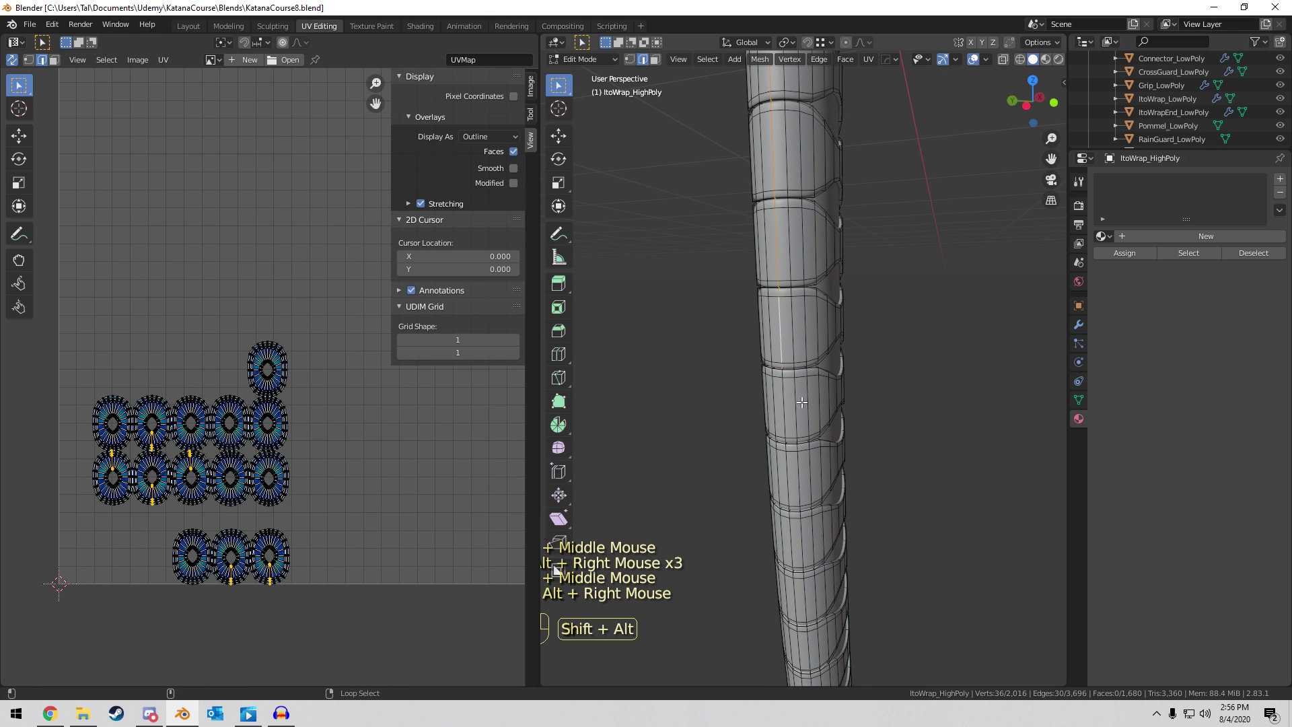
pyautogui.keyDown('alt'); pyautogui.keyDown('shift'); pyautogui.rightClick(786, 425); pyautogui.keyUp('shift'); pyautogui.keyUp('alt')
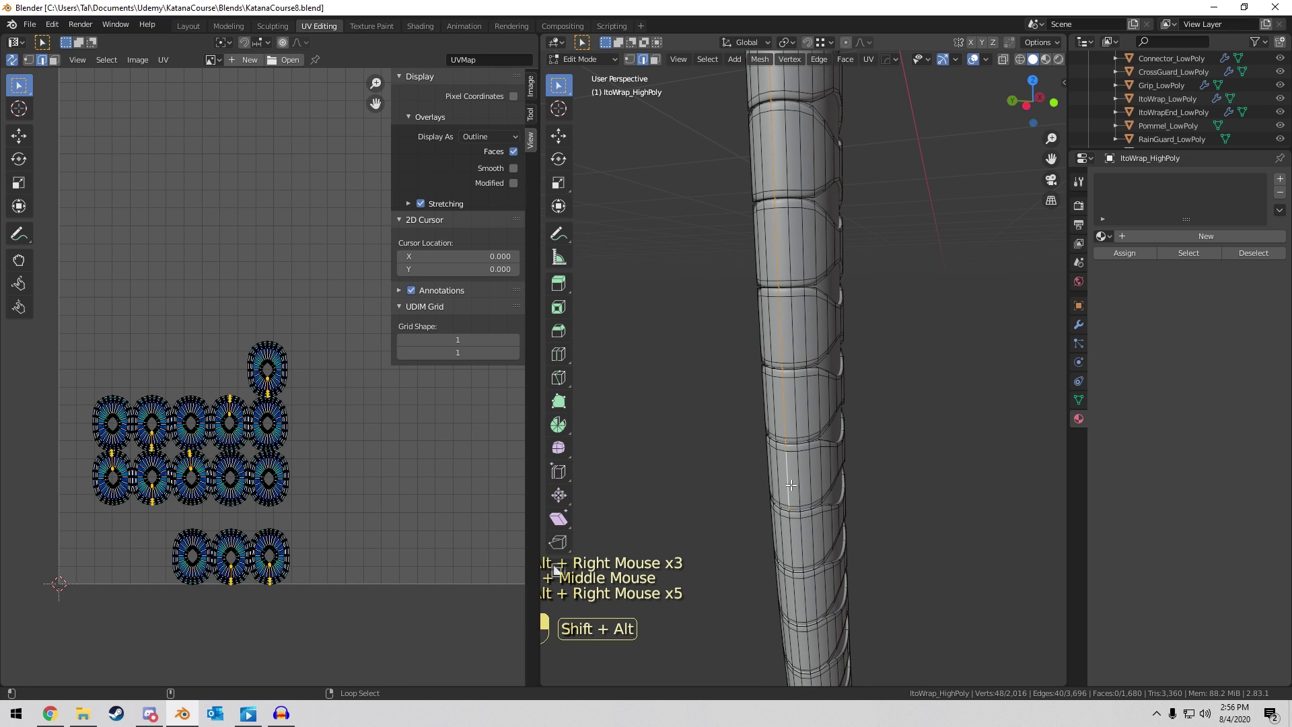
pyautogui.keyDown('shift'); pyautogui.moveTo(791, 484); pyautogui.dragTo(816, 420, button='middle'); pyautogui.keyUp('shift')
pyautogui.keyDown('alt'); pyautogui.keyDown('shift'); pyautogui.rightClick(816, 420); pyautogui.keyUp('shift'); pyautogui.keyUp('alt')
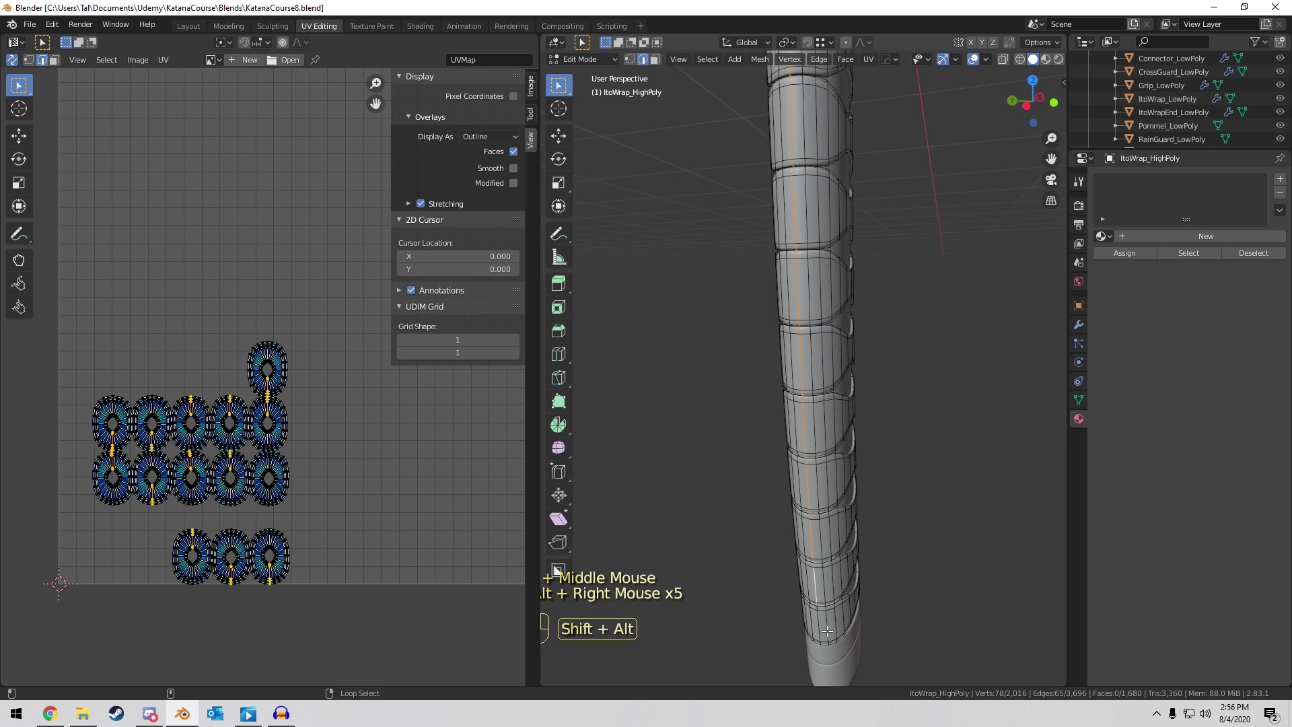
pyautogui.moveTo(884, 349); pyautogui.dragTo(856, 340, button='middle')
pyautogui.hotkey('ctrl', 'e')
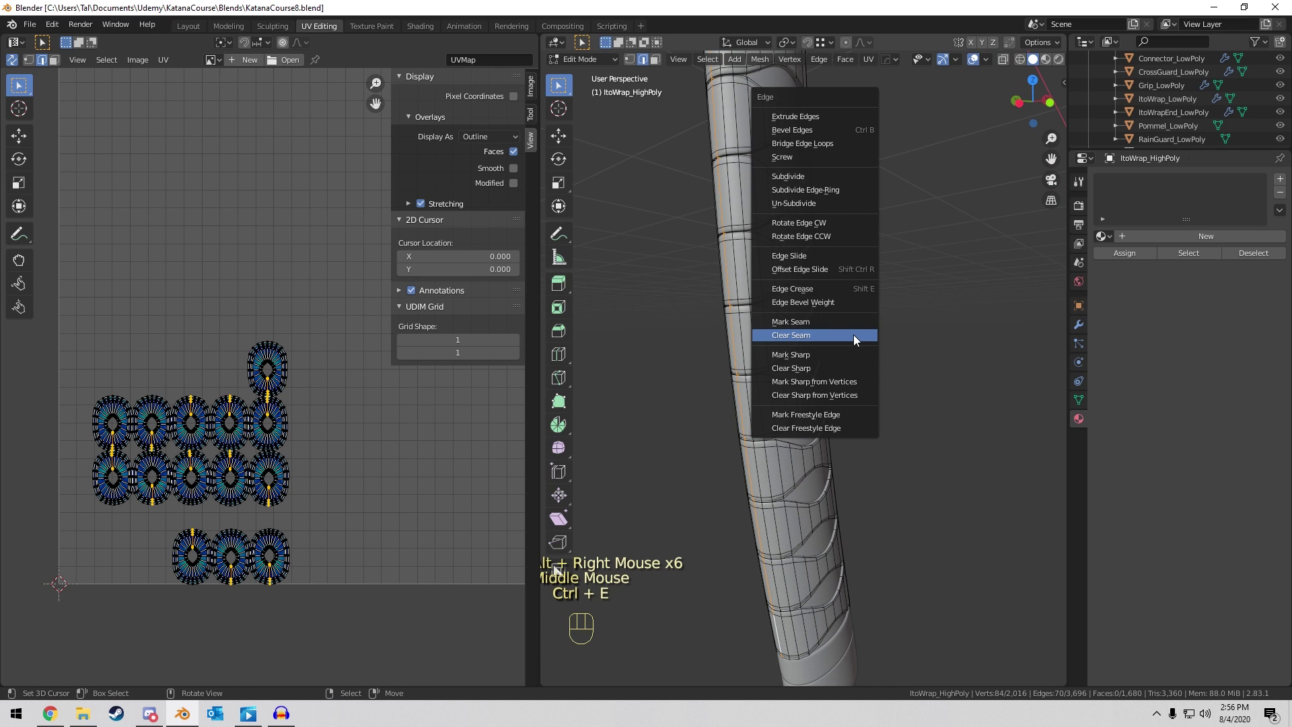
pyautogui.click(858, 322)
# Select the whole ItoWrap_HighPoly mesh and unwrap it along the marked seams.
pyautogui.scroll(-3, 888, 286)
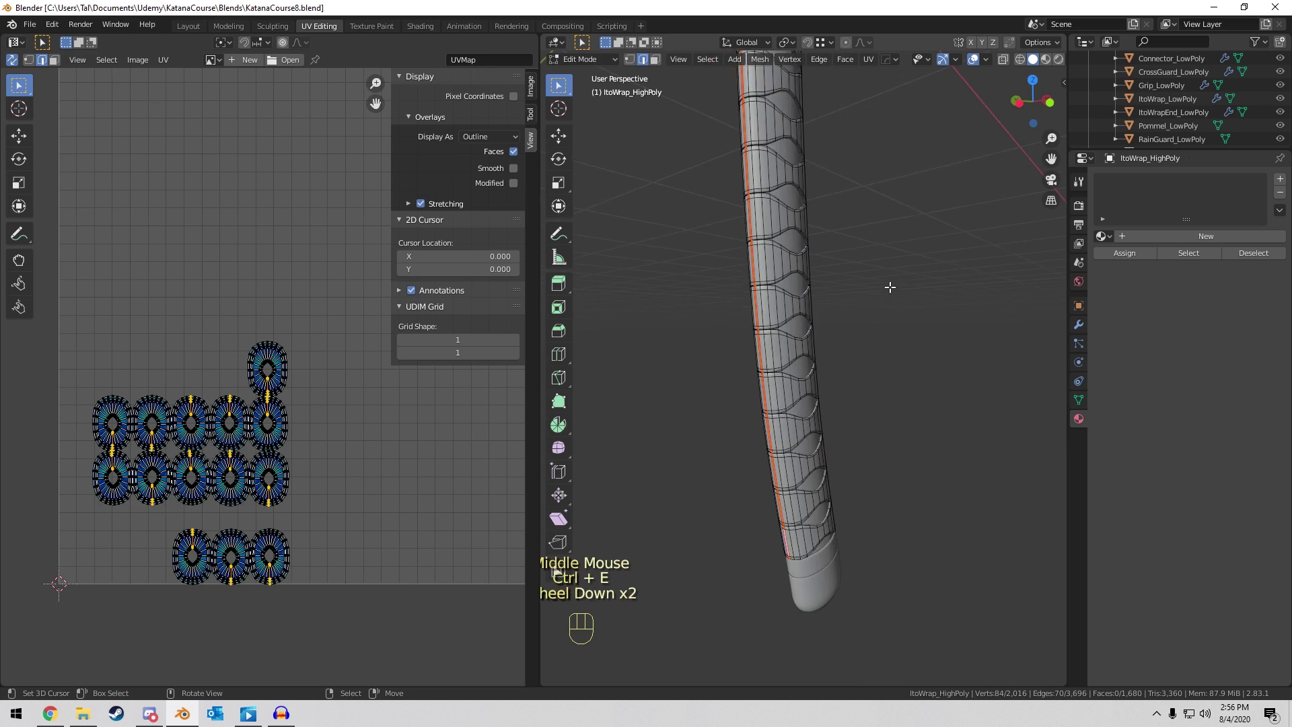
pyautogui.moveTo(888, 286); pyautogui.dragTo(827, 306, button='middle')
pyautogui.press('a')
pyautogui.press('u')
pyautogui.click(828, 306)
pyautogui.scroll(-5, 265, 314)
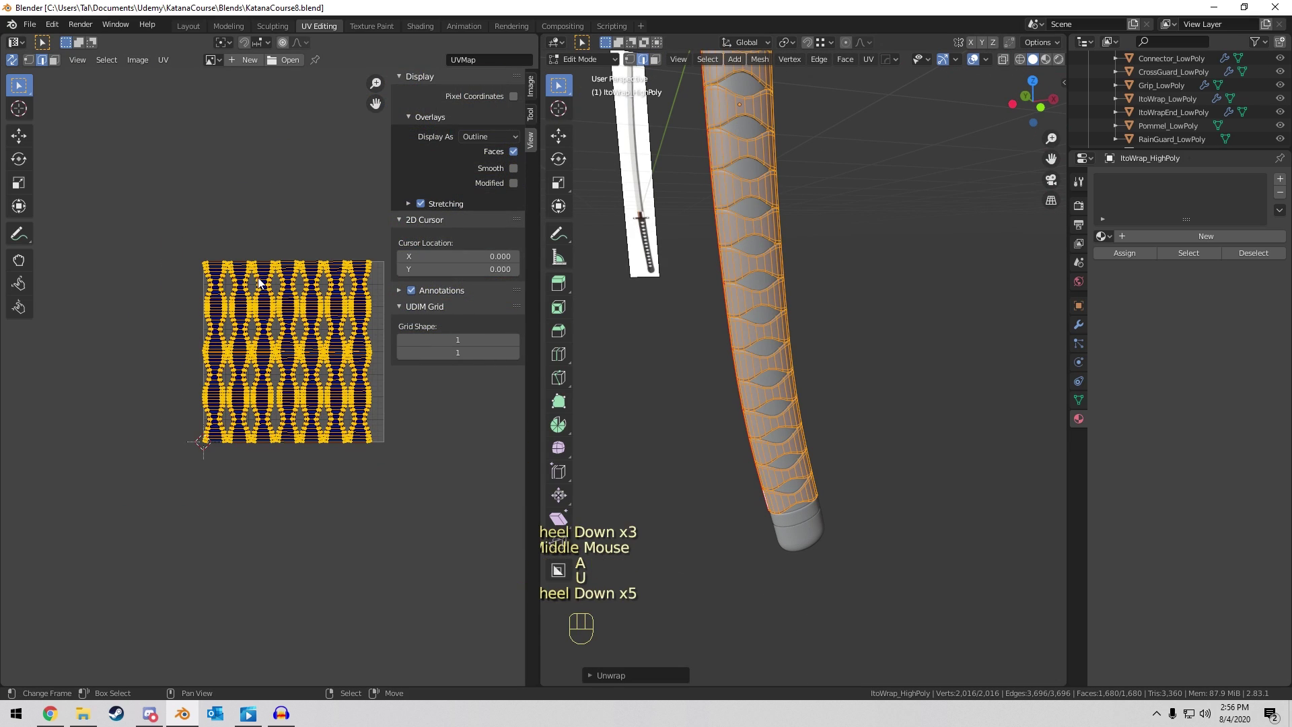
# Examine the unwrapped wrap bands in the UV layout for uneven stretching.
pyautogui.scroll(2, 265, 313)
pyautogui.keyDown('shift'); pyautogui.moveTo(222, 350); pyautogui.dragTo(267, 288, button='middle'); pyautogui.keyUp('shift')
pyautogui.scroll(4, 290, 300)
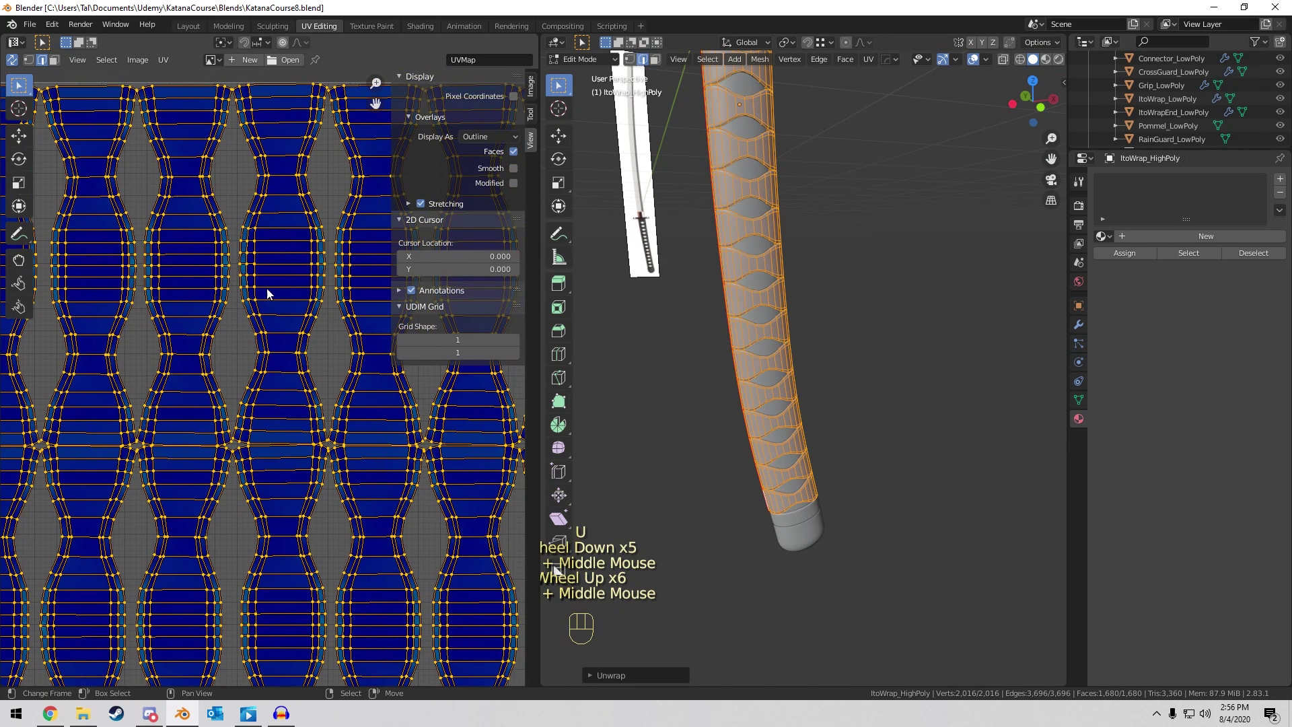
pyautogui.press('n')
pyautogui.scroll(-3, 289, 232)
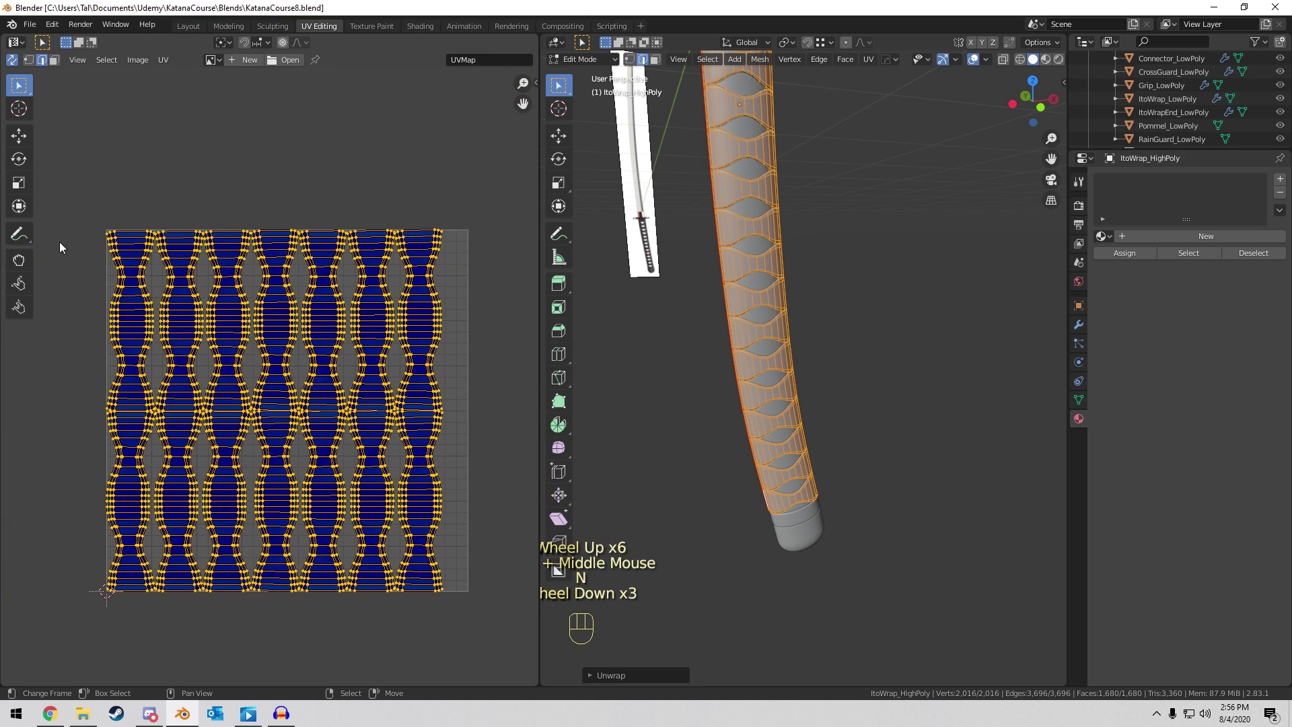
pyautogui.scroll(3, 243, 272)
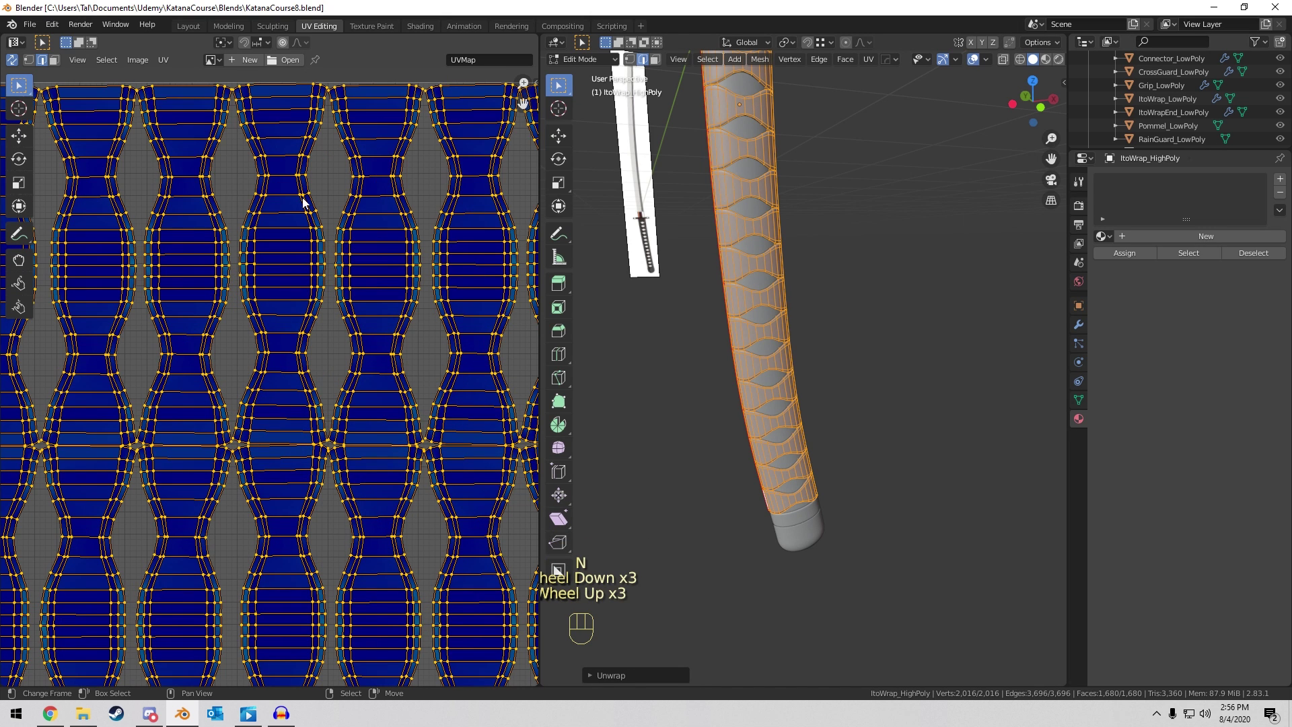
pyautogui.press('n')
pyautogui.press('n')
pyautogui.press('n')
pyautogui.press('n')
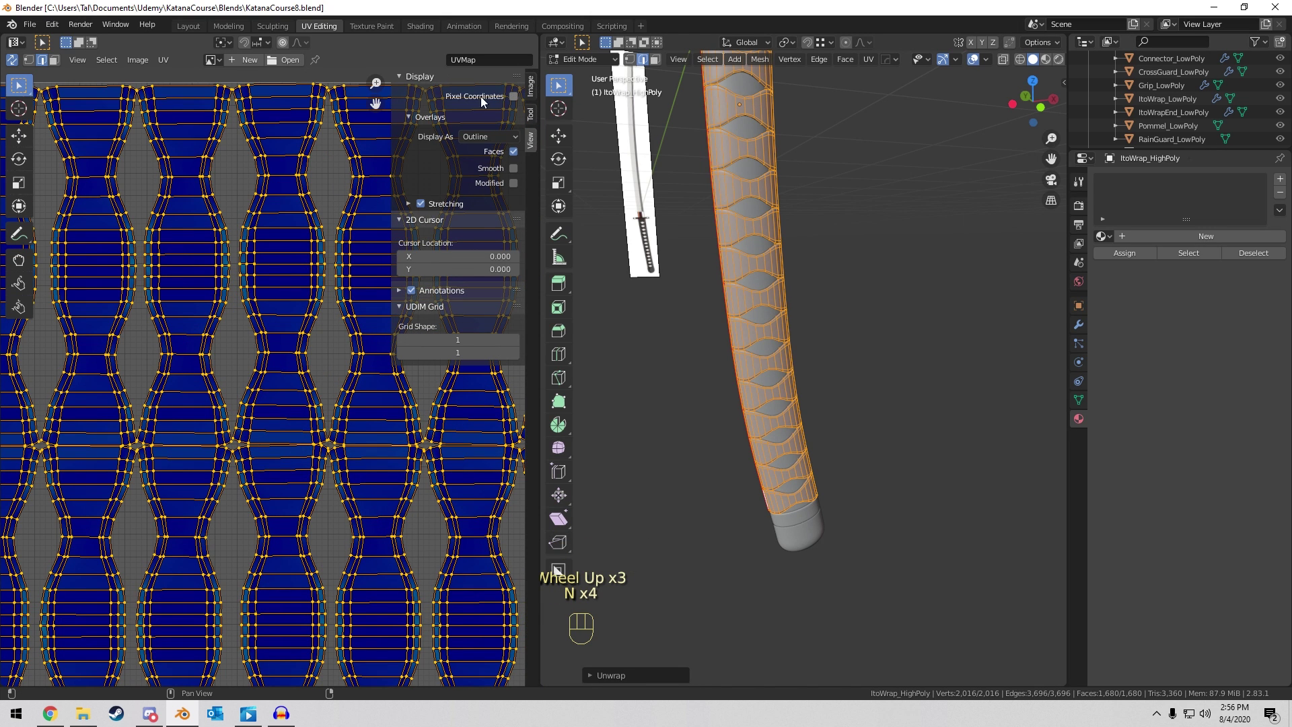
# Compare the wrap's UV islands with the stretching overlay off and on, leaving the overlay enabled.
pyautogui.click(421, 204)
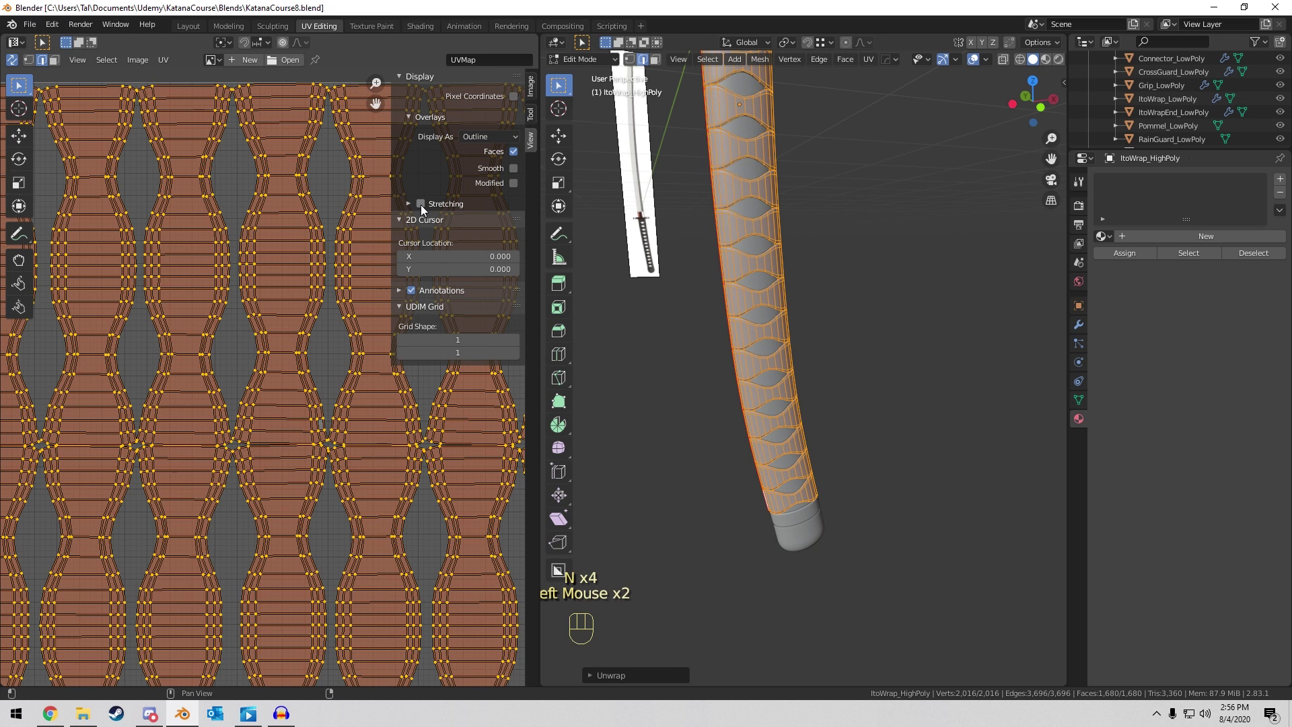
pyautogui.scroll(-4, 173, 246)
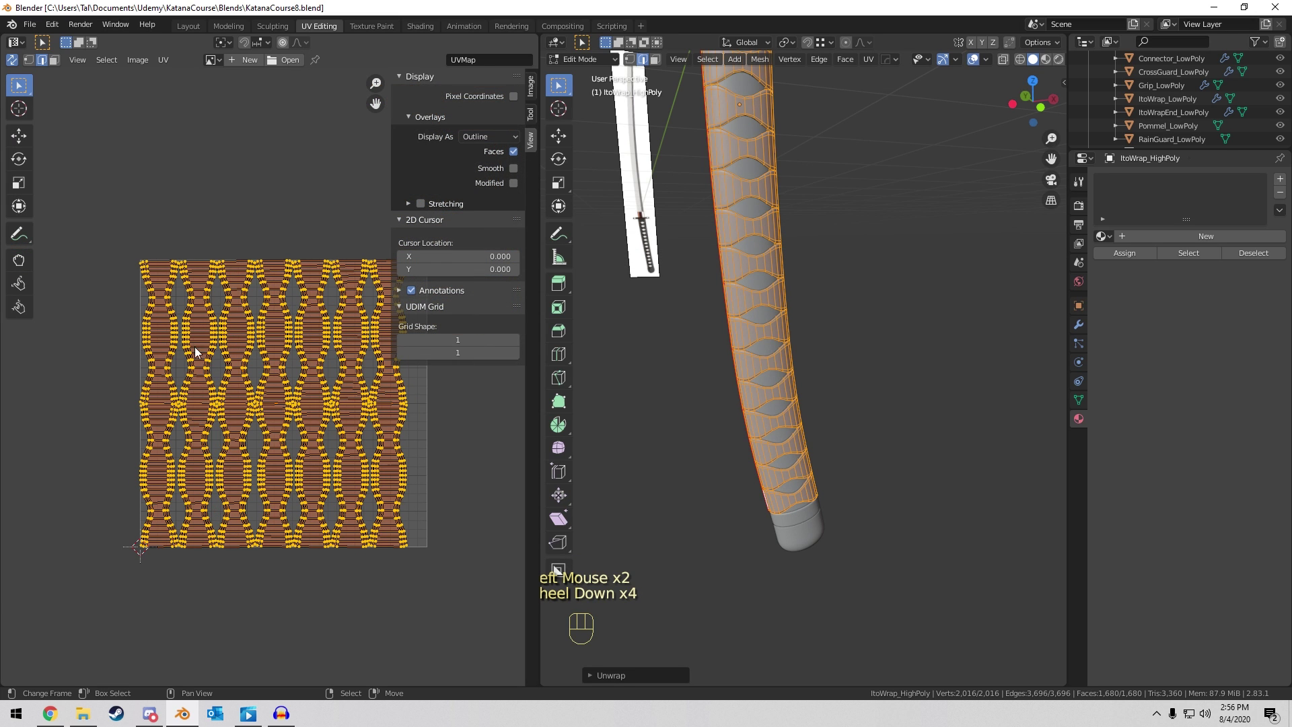
pyautogui.scroll(3, 262, 242)
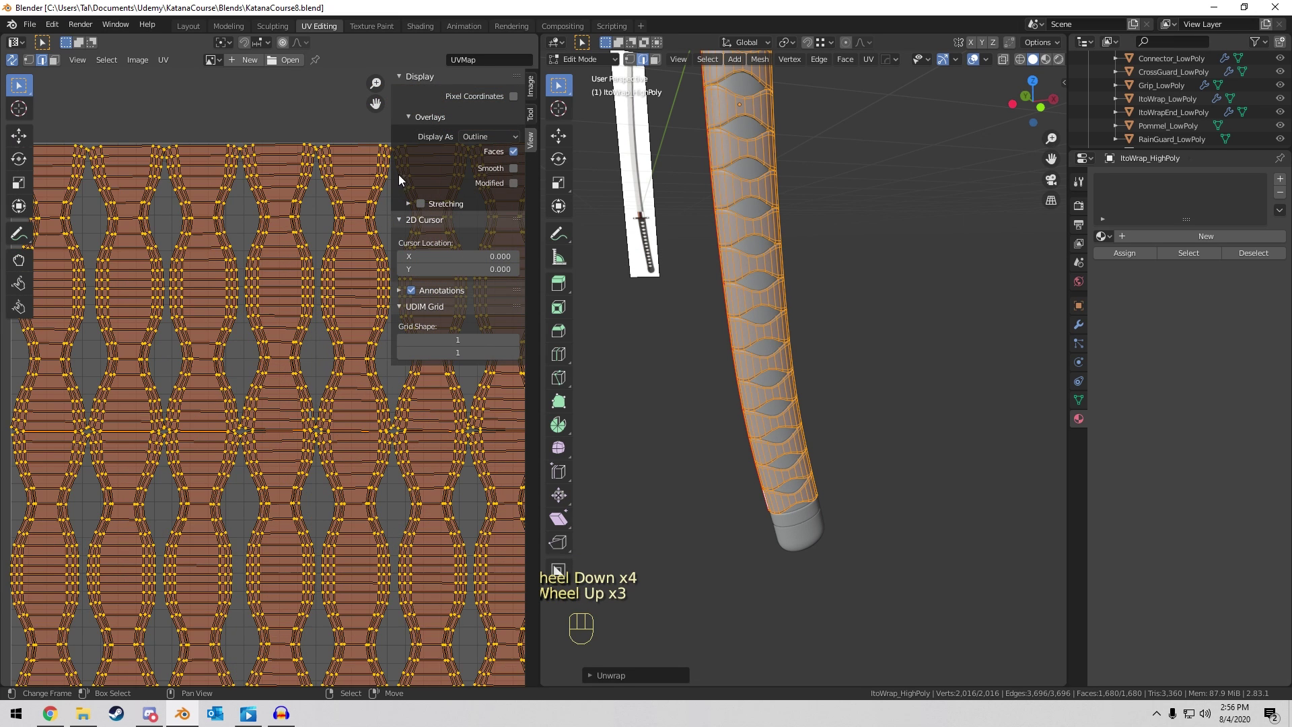
pyautogui.click(423, 204)
pyautogui.scroll(-5, 272, 280)
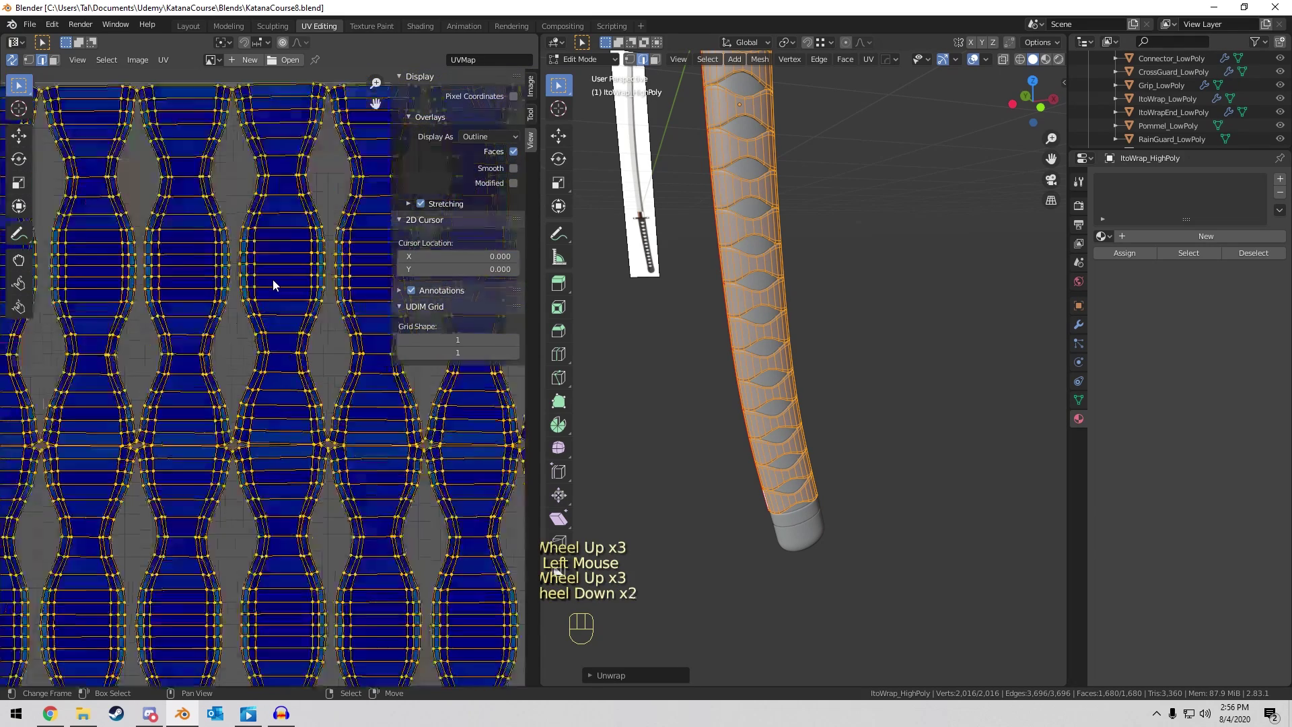
# Try moving one border edge of the last wrap band's UV island away from it to distort the adjoining faces.
pyautogui.keyDown('shift'); pyautogui.moveTo(343, 245); pyautogui.dragTo(245, 312, button='middle'); pyautogui.keyUp('shift')
pyautogui.scroll(5, 245, 312)
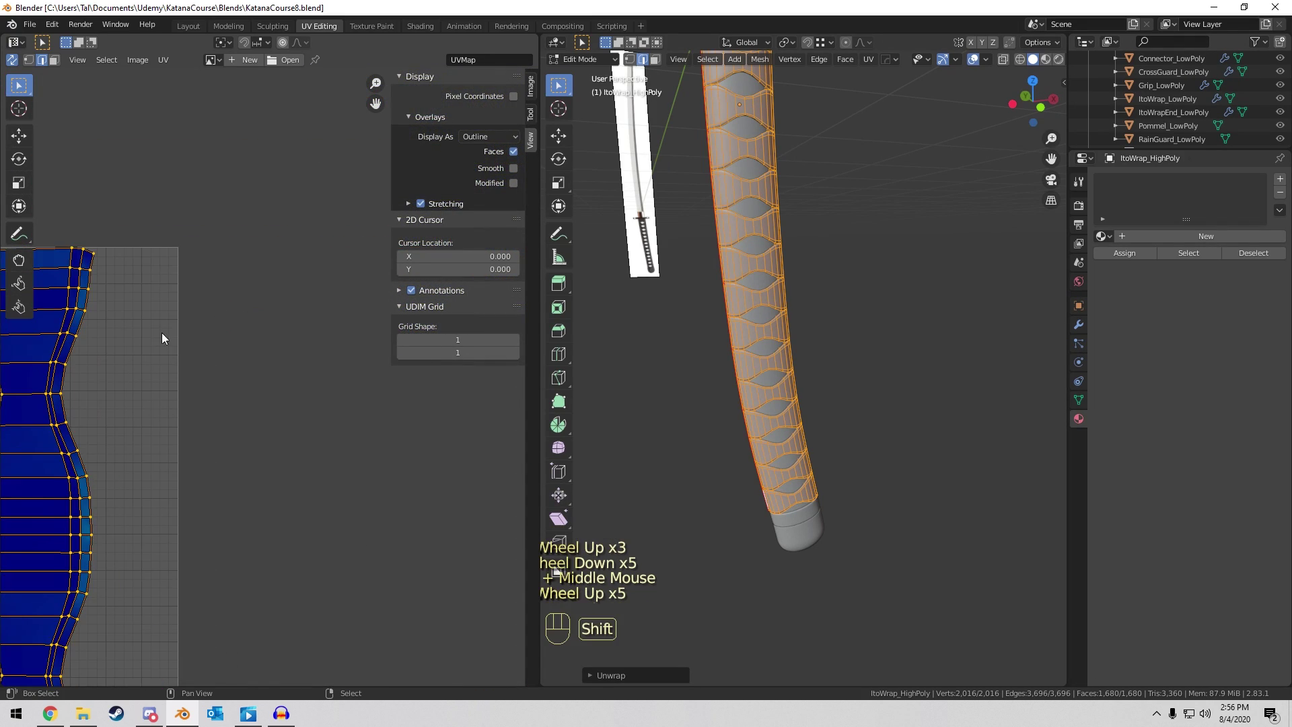
pyautogui.keyDown('shift'); pyautogui.moveTo(161, 332); pyautogui.dragTo(300, 341, button='middle'); pyautogui.keyUp('shift')
pyautogui.scroll(2, 300, 340)
pyautogui.rightClick(173, 405)
pyautogui.press('g')
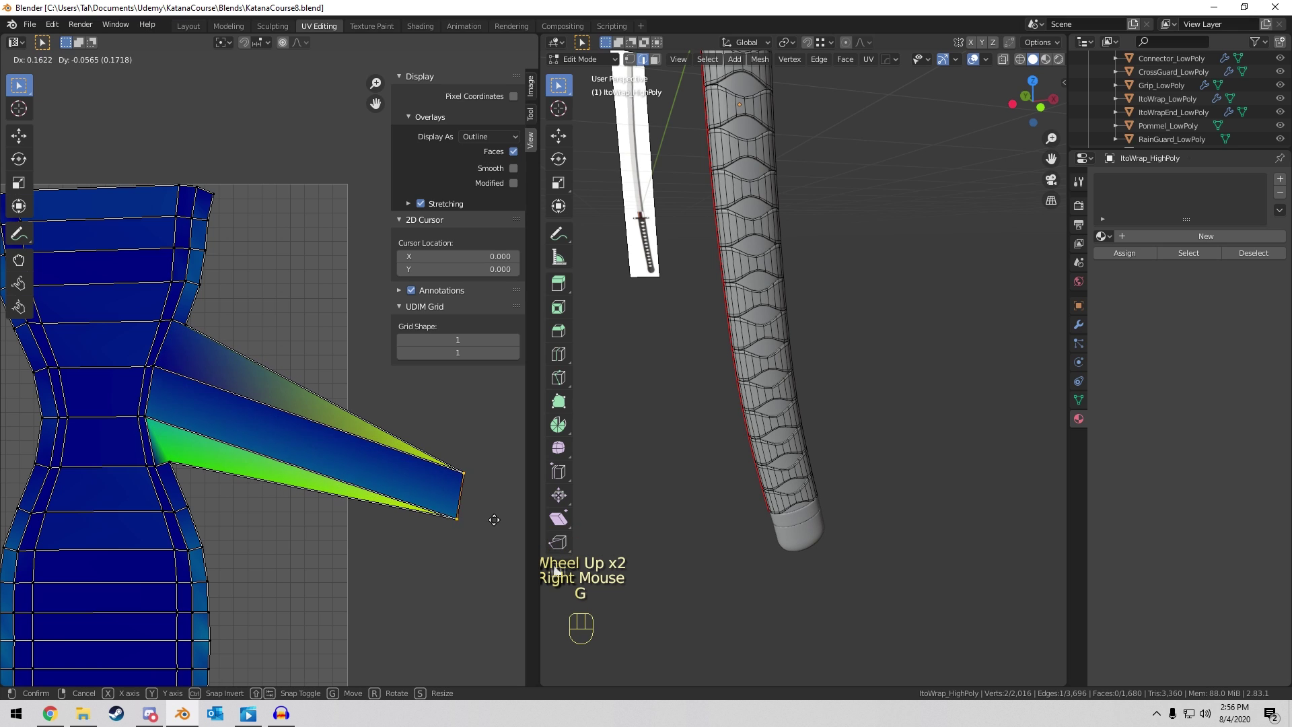
pyautogui.rightClick(281, 464)
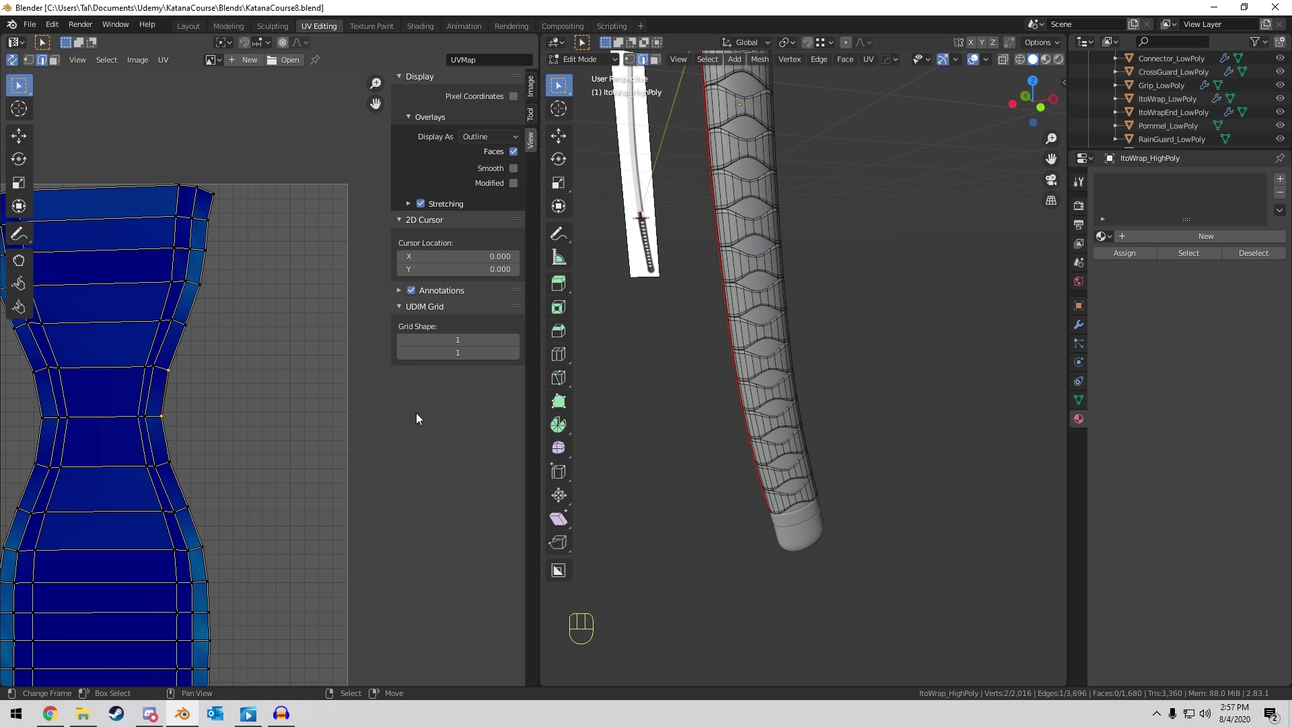
# Leave the wrap mesh and open ItoWrapEnd_HighPoly in Edit Mode.
pyautogui.scroll(-10, 212, 306)
pyautogui.scroll(2, 270, 377)
pyautogui.scroll(1, 740, 336)
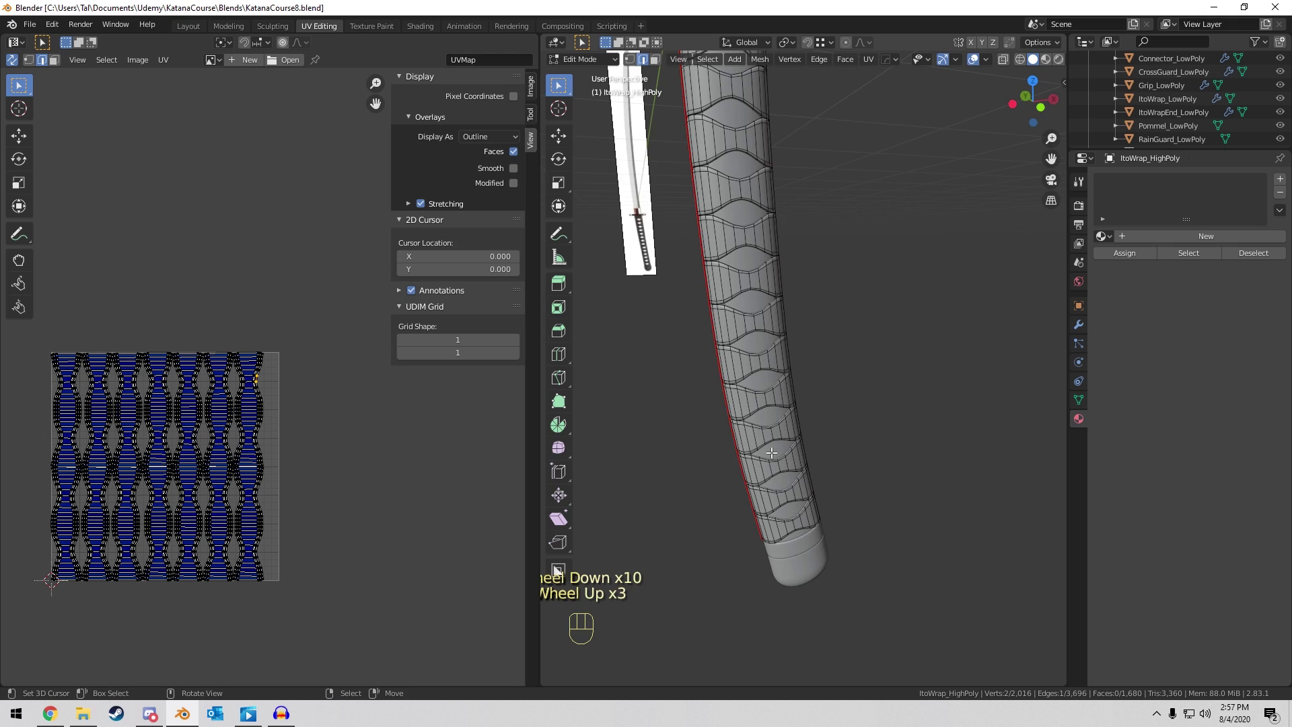
pyautogui.moveTo(773, 337); pyautogui.dragTo(857, 412, button='middle')
pyautogui.press('Tab')
pyautogui.scroll(2, 839, 329)
pyautogui.rightClick(808, 385)
pyautogui.scroll(1, 843, 350)
pyautogui.press('Tab')
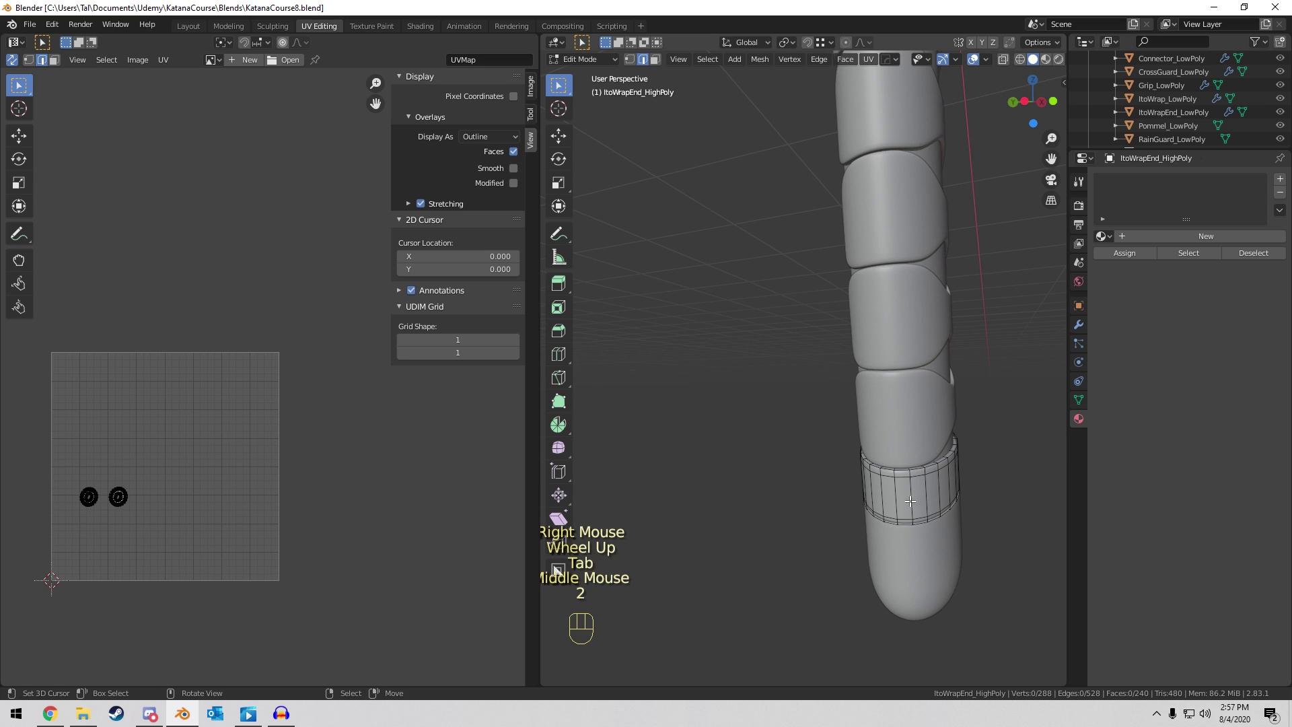
# Mark a seam along one lengthwise edge line across both bands of ItoWrapEnd_HighPoly.
pyautogui.scroll(-7, 874, 309)
pyautogui.keyDown('shift'); pyautogui.moveTo(874, 309); pyautogui.dragTo(921, 406, button='middle'); pyautogui.keyUp('shift')
pyautogui.scroll(6, 920, 311)
pyautogui.scroll(1, 920, 406)
pyautogui.keyDown('alt'); pyautogui.rightClick(830, 425); pyautogui.keyUp('alt')
pyautogui.hotkey('ctrl', 'e')
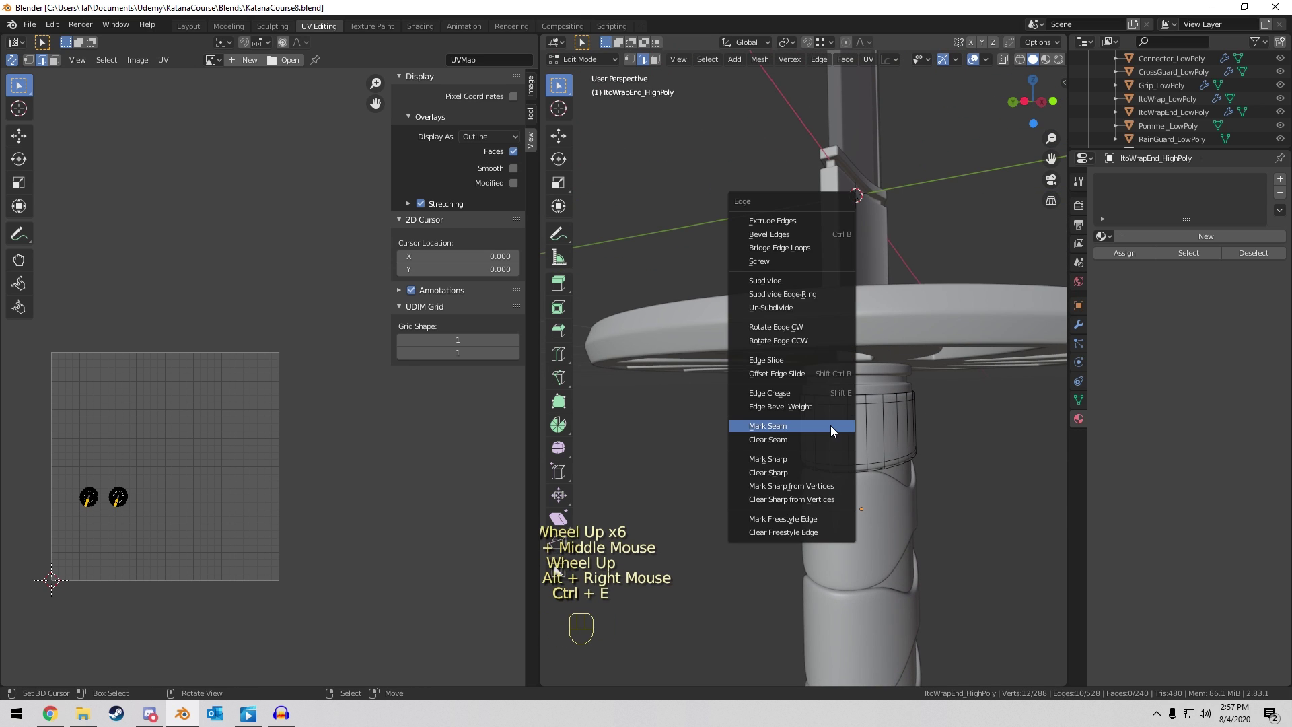
pyautogui.click(830, 425)
# Select the whole ItoWrapEnd_HighPoly mesh, unwrap it, and check the resulting UV strips.
pyautogui.moveTo(830, 426); pyautogui.dragTo(789, 445, button='middle')
pyautogui.press('a')
pyautogui.press('u')
pyautogui.click(790, 445)
pyautogui.keyDown('shift'); pyautogui.moveTo(219, 414); pyautogui.dragTo(363, 208, button='middle'); pyautogui.keyUp('shift')
pyautogui.scroll(4, 263, 320)
pyautogui.keyDown('shift'); pyautogui.scroll(-1, 260, 318); pyautogui.keyUp('shift')
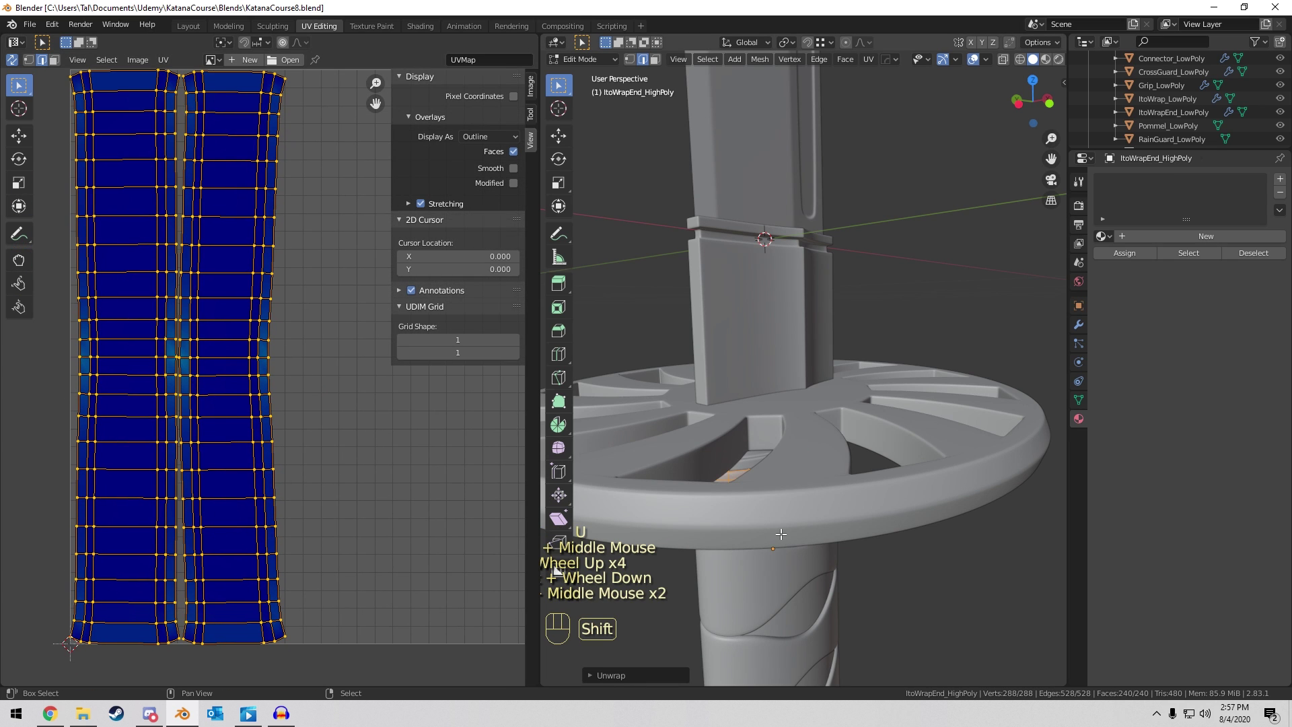
# Isolate Pommel_HighPoly in local view and enter Edit Mode on it.
pyautogui.keyDown('shift'); pyautogui.moveTo(935, 673); pyautogui.dragTo(852, 369, button='middle'); pyautogui.keyUp('shift')
pyautogui.press('Tab')
pyautogui.scroll(-6, 927, 415)
pyautogui.press('a')
pyautogui.press('a')
pyautogui.scroll(4, 806, 328)
pyautogui.rightClick(851, 368)
pyautogui.press('KP_Divide')
pyautogui.press('Tab')
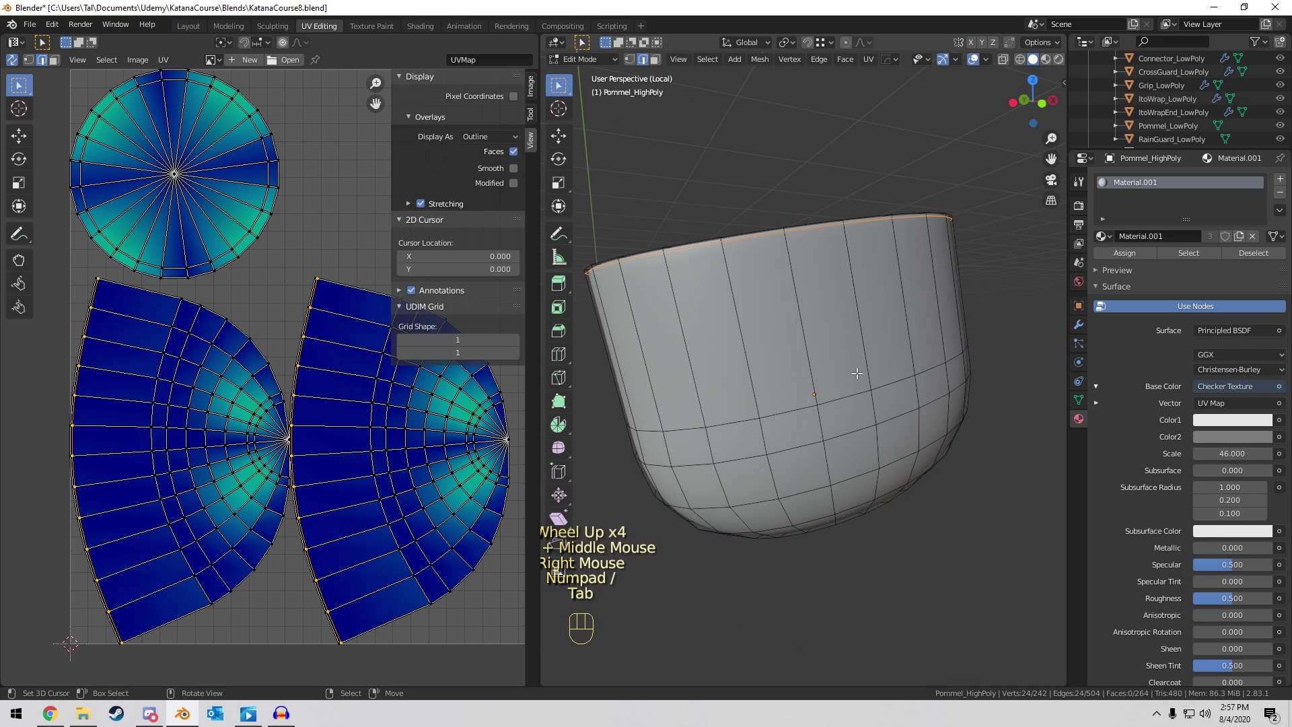
pyautogui.moveTo(740, 299); pyautogui.dragTo(751, 383, button='middle')
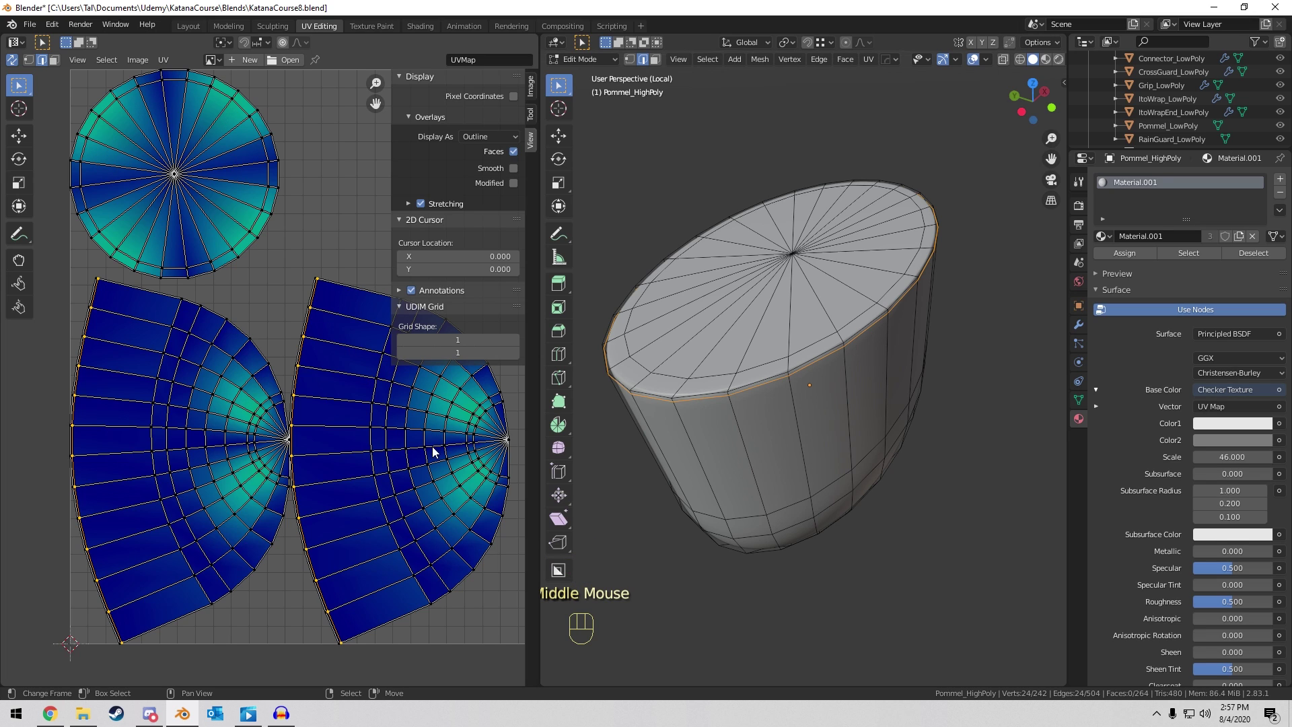
pyautogui.scroll(1, 846, 365)
pyautogui.scroll(-1, 803, 366)
pyautogui.moveTo(813, 353); pyautogui.dragTo(867, 323, button='middle')
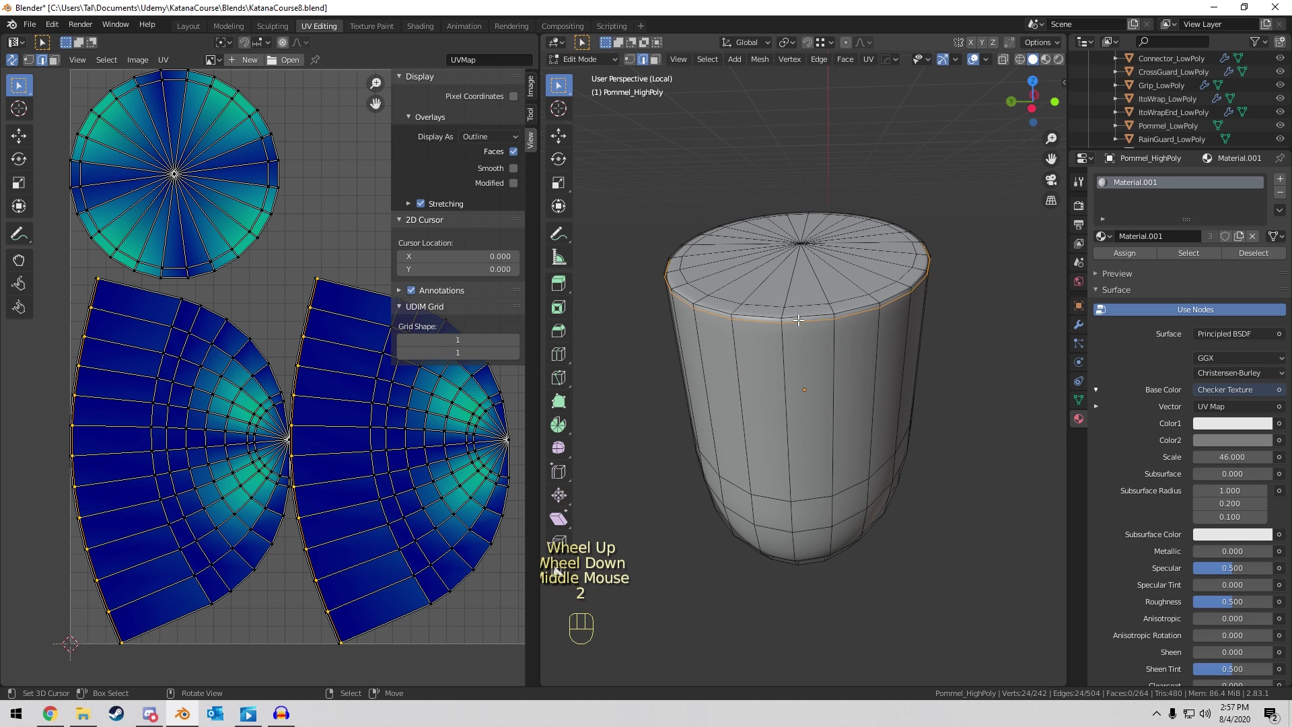
# Mark seams around the pommel's flat top rim and around the edge loop on its rounded lower end.
pyautogui.keyDown('alt'); pyautogui.rightClick(870, 250); pyautogui.keyUp('alt')
pyautogui.hotkey('ctrl', 'e')
pyautogui.moveTo(843, 218); pyautogui.dragTo(650, 412, button='middle')
pyautogui.click(797, 256)
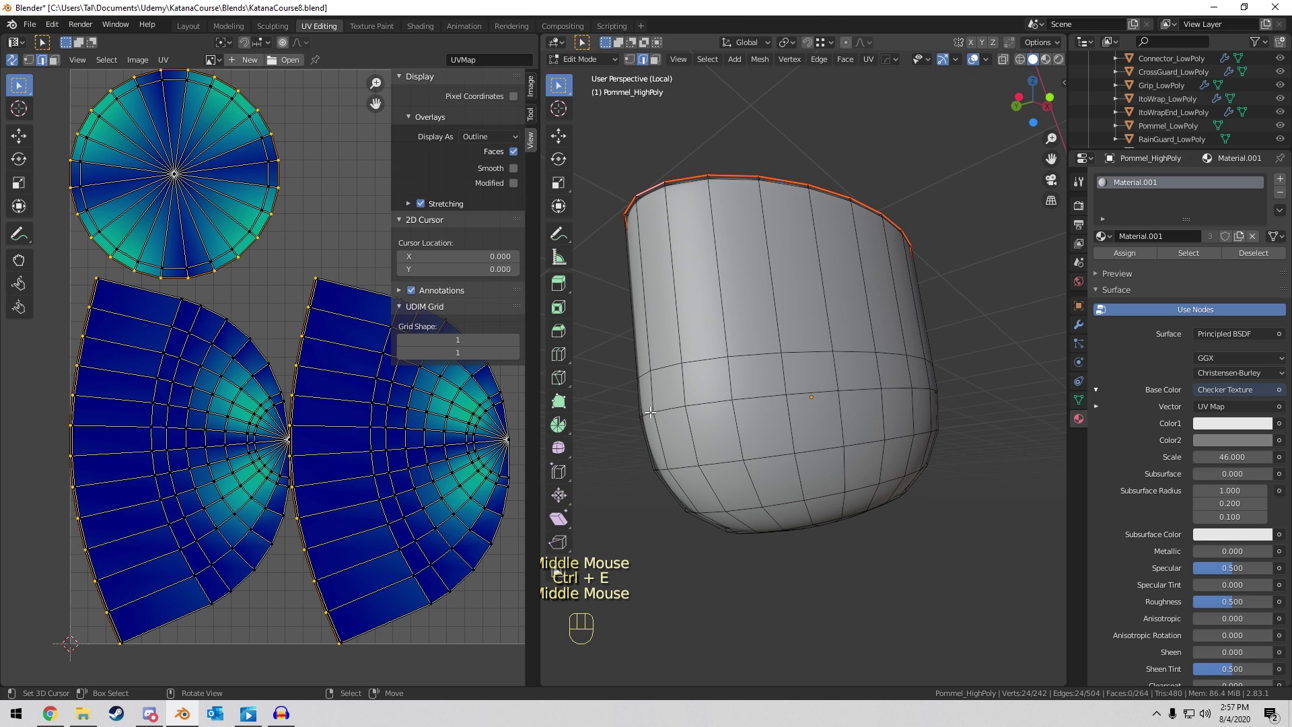
pyautogui.keyDown('alt'); pyautogui.rightClick(682, 471); pyautogui.keyUp('alt')
pyautogui.hotkey('ctrl', 'e')
pyautogui.click(682, 471)
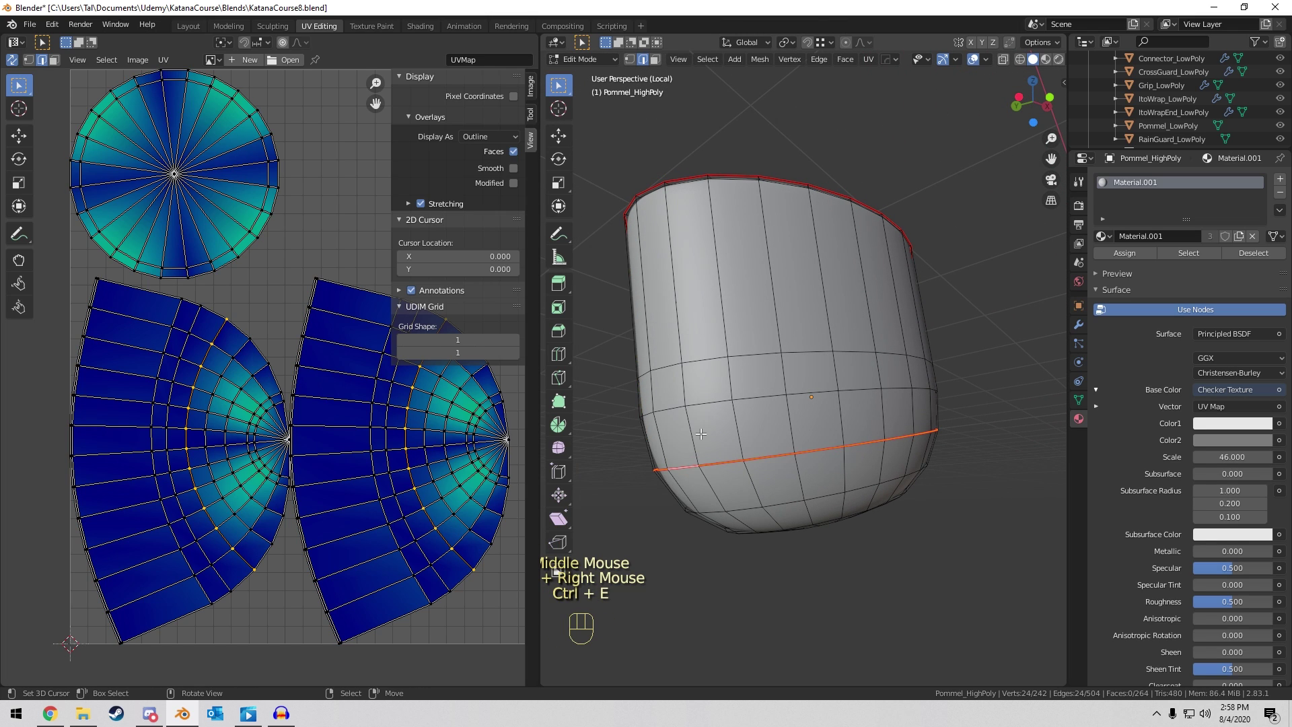
# Select the whole pommel mesh and unwrap it with only the two ring seams.
pyautogui.press('a')
pyautogui.press('u')
pyautogui.click(697, 431)
pyautogui.keyDown('shift'); pyautogui.moveTo(371, 409); pyautogui.dragTo(142, 380, button='middle'); pyautogui.keyUp('shift')
pyautogui.moveTo(740, 303); pyautogui.dragTo(740, 316, button='middle')
pyautogui.scroll(-2, 741, 311)
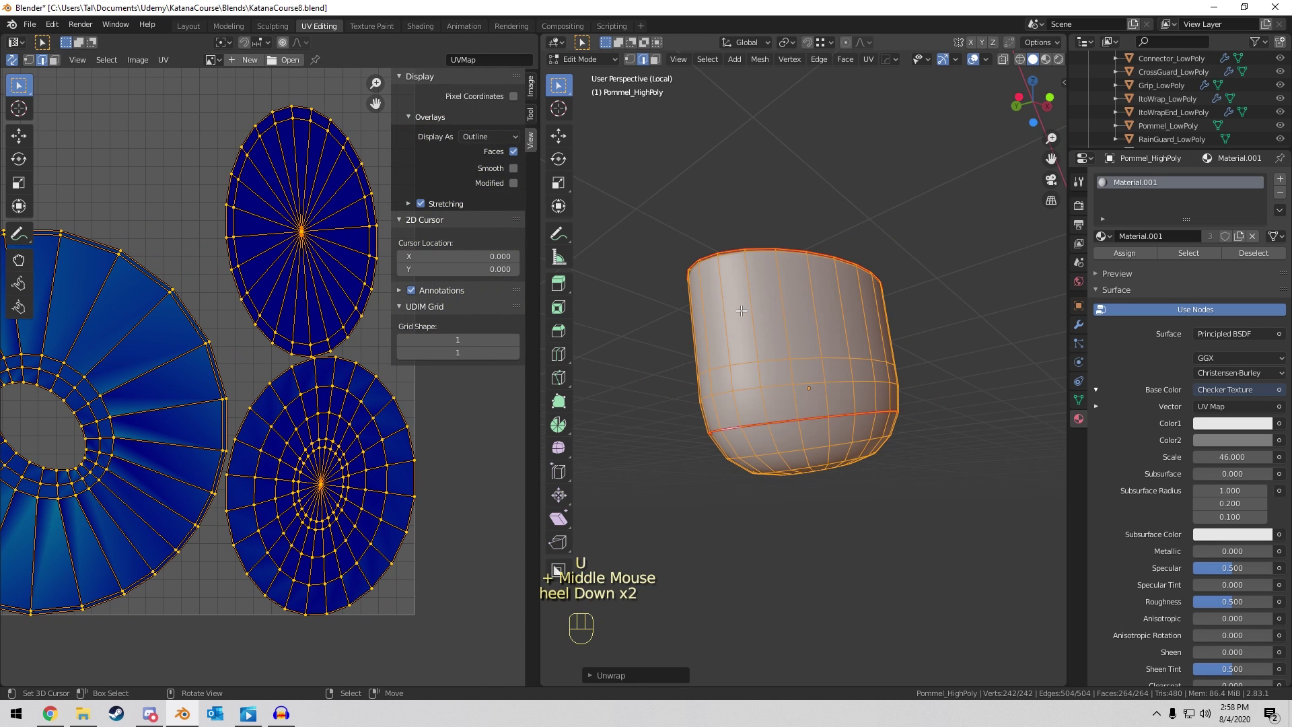
# Mark a vertical seam down the pommel's narrow side, connecting the top rim seam to the lower ring seam.
pyautogui.moveTo(824, 340); pyautogui.dragTo(784, 419, button='middle')
pyautogui.keyDown('alt'); pyautogui.rightClick(810, 443); pyautogui.keyUp('alt')
pyautogui.scroll(2, 780, 391)
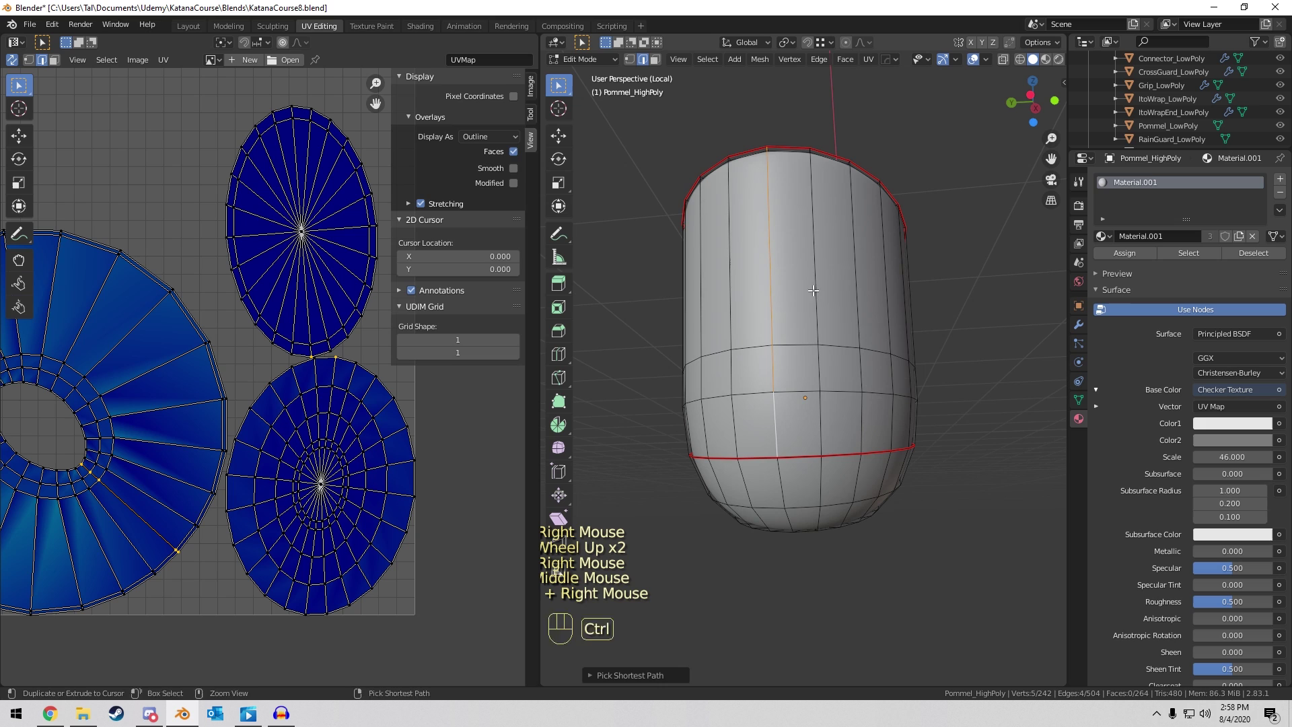
pyautogui.hotkey('ctrl', 'e')
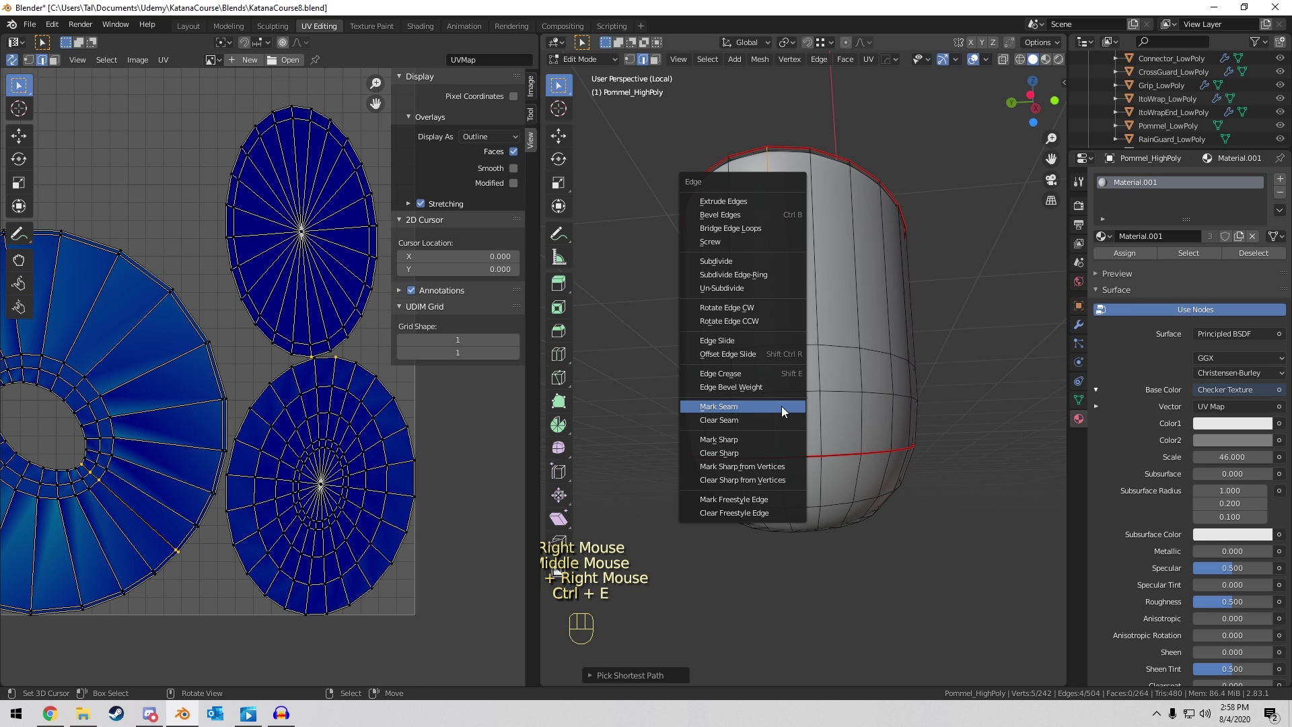
pyautogui.click(781, 406)
# Select the whole pommel mesh, unwrap it with the added side seam, and check the UV islands.
pyautogui.moveTo(781, 405); pyautogui.dragTo(857, 351, button='middle')
pyautogui.press('a')
pyautogui.press('u')
pyautogui.click(859, 348)
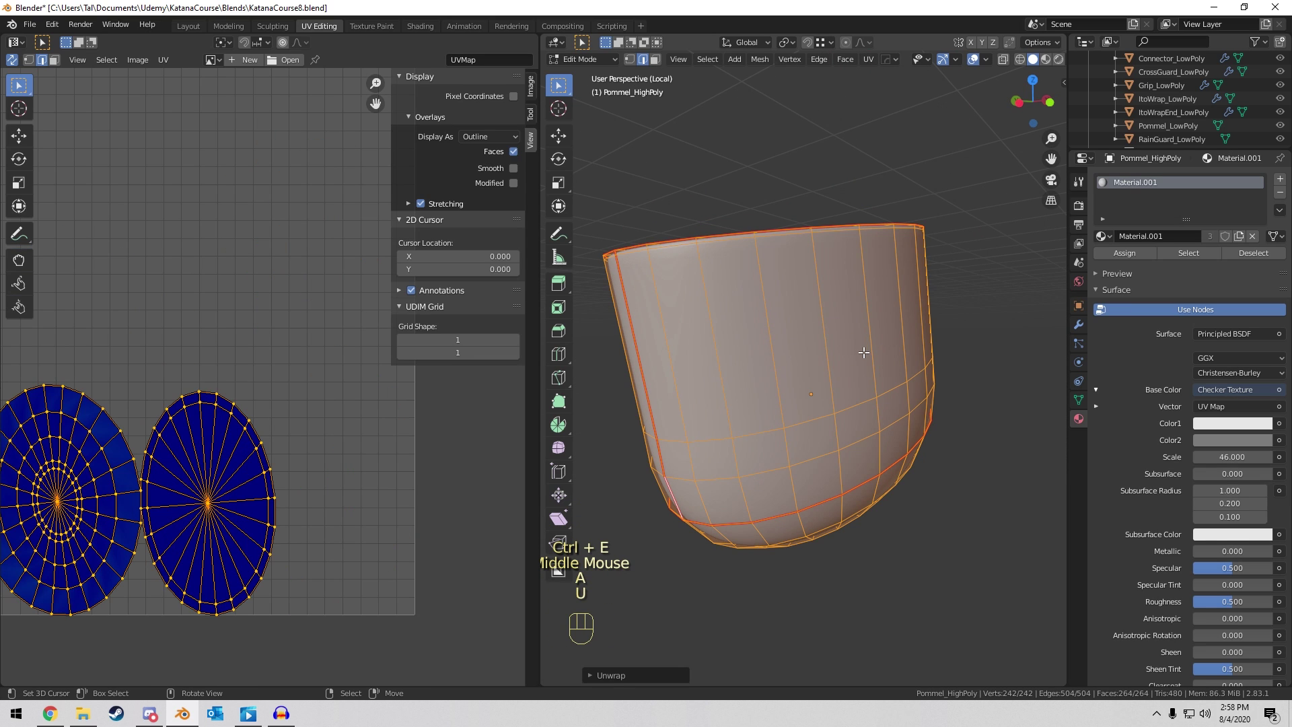
pyautogui.scroll(-3, 201, 404)
pyautogui.keyDown('shift'); pyautogui.moveTo(161, 417); pyautogui.dragTo(256, 387, button='middle'); pyautogui.keyUp('shift')
pyautogui.scroll(4, 235, 418)
pyautogui.moveTo(736, 209); pyautogui.dragTo(778, 316, button='middle')
pyautogui.scroll(-2, 798, 348)
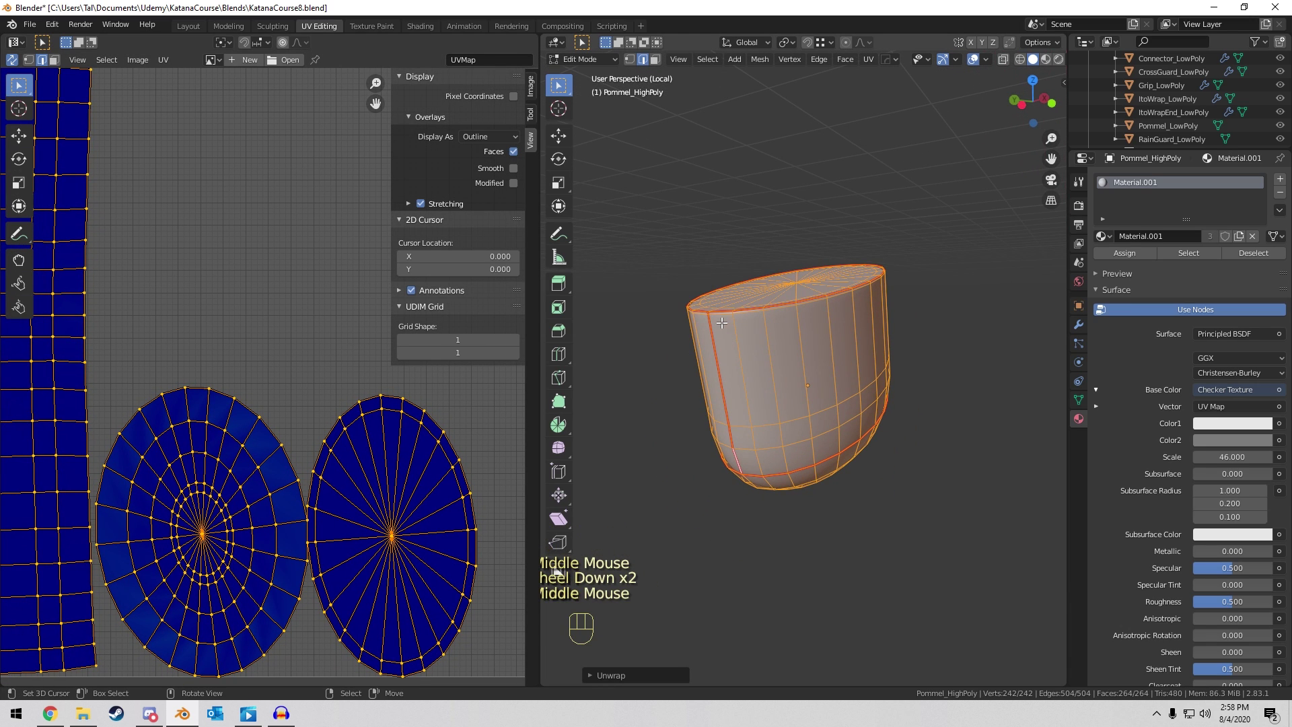
# Select runs of faces around the pommel's side and a face on its rounded end to trace them in the UV layout.
pyautogui.press('3')
pyautogui.rightClick(740, 372)
pyautogui.keyDown('shift'); pyautogui.rightClick(761, 460); pyautogui.keyUp('shift')
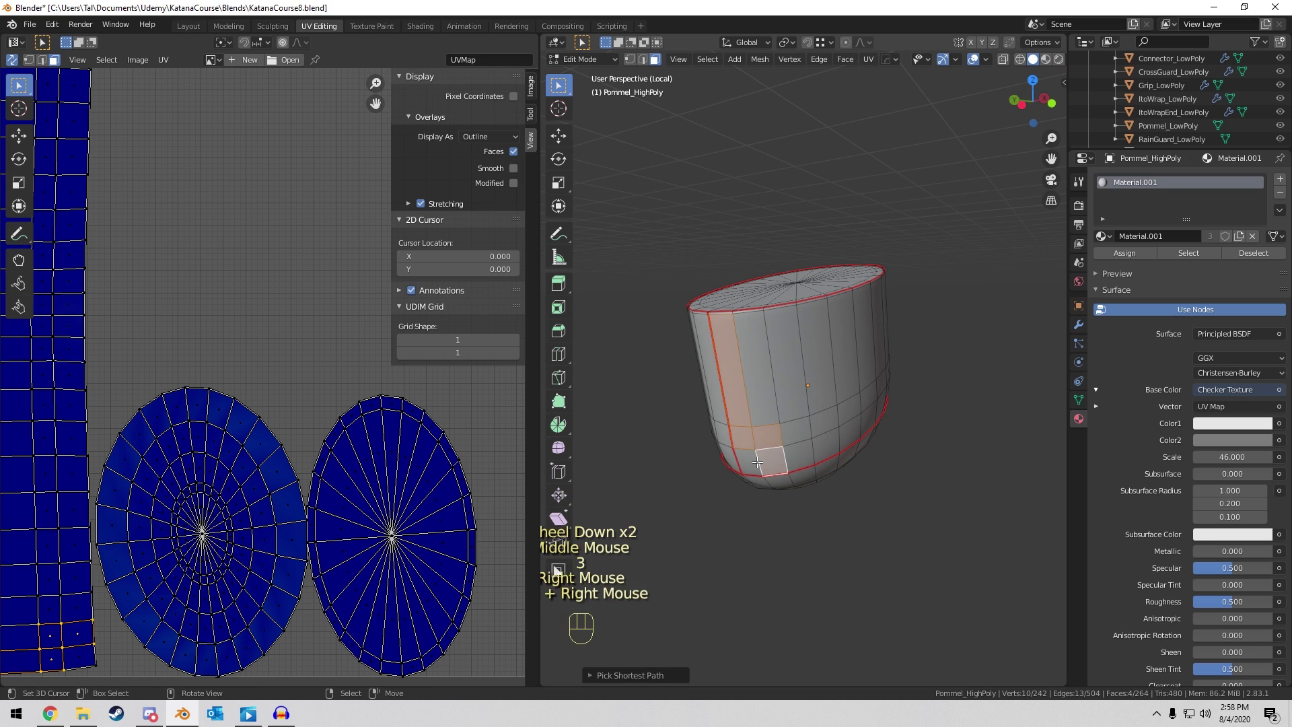
pyautogui.rightClick(766, 460)
pyautogui.keyDown('ctrl'); pyautogui.rightClick(889, 392); pyautogui.keyUp('ctrl')
pyautogui.moveTo(890, 392); pyautogui.dragTo(807, 378, button='middle')
pyautogui.keyDown('ctrl'); pyautogui.rightClick(899, 347); pyautogui.keyUp('ctrl')
pyautogui.moveTo(899, 347); pyautogui.dragTo(807, 353, button='middle')
pyautogui.keyDown('ctrl'); pyautogui.rightClick(891, 378); pyautogui.keyUp('ctrl')
pyautogui.moveTo(890, 378)
pyautogui.mouseDown(button='middle')
pyautogui.moveTo(839, 377)
pyautogui.moveTo(911, 377)
pyautogui.mouseUp(button='middle')
pyautogui.keyDown('ctrl'); pyautogui.rightClick(740, 365); pyautogui.keyUp('ctrl')
pyautogui.scroll(-3, 119, 265)
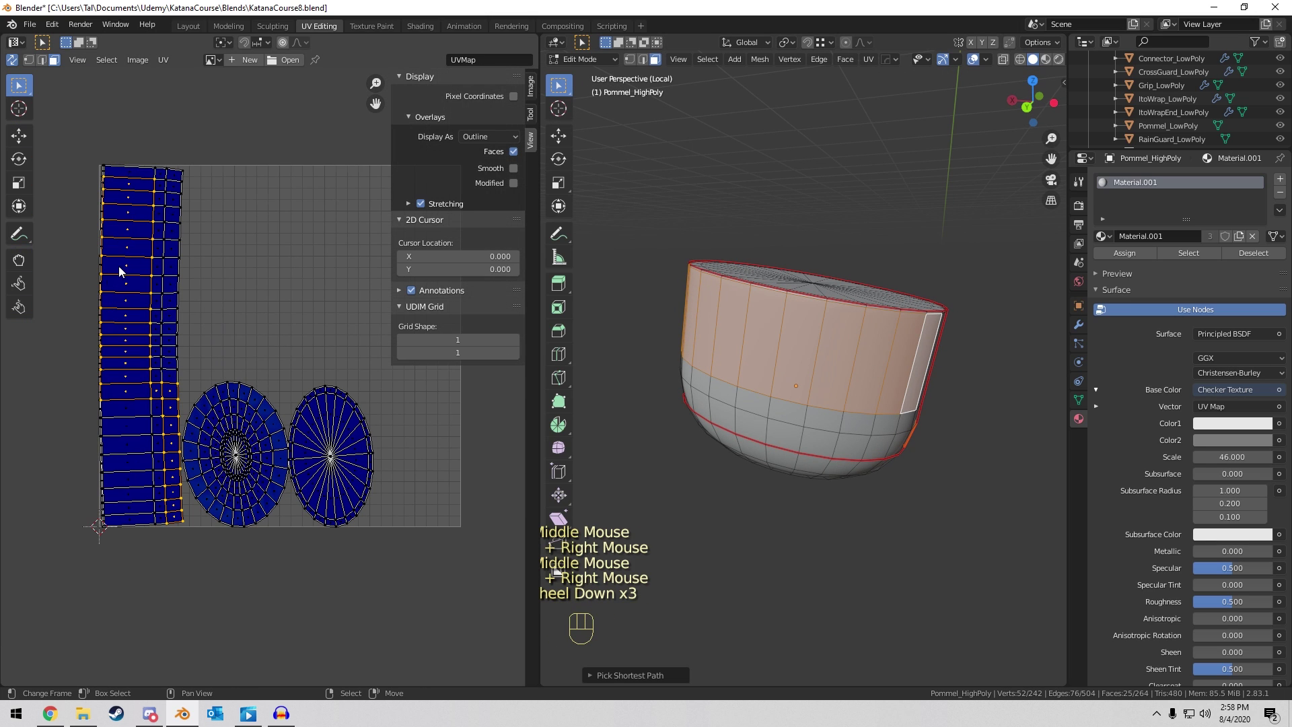
pyautogui.scroll(1, 128, 486)
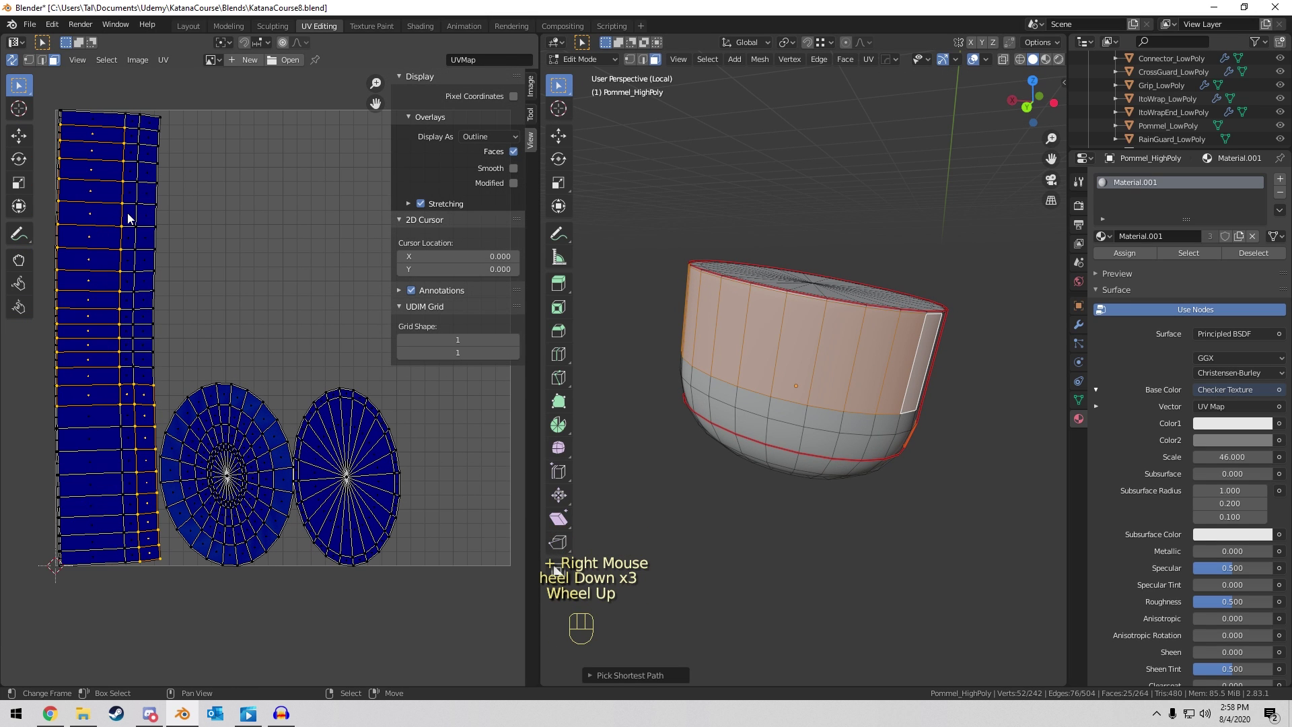
pyautogui.moveTo(906, 305); pyautogui.dragTo(850, 306, button='middle')
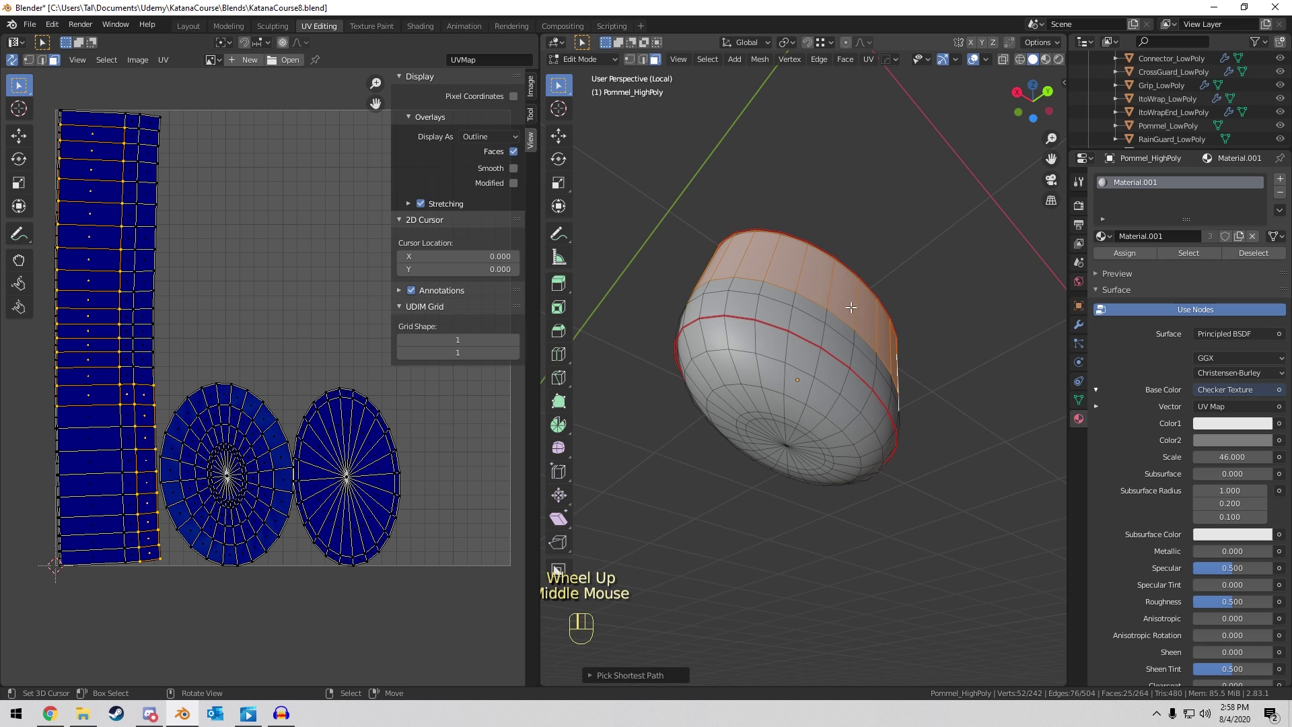
pyautogui.rightClick(700, 340)
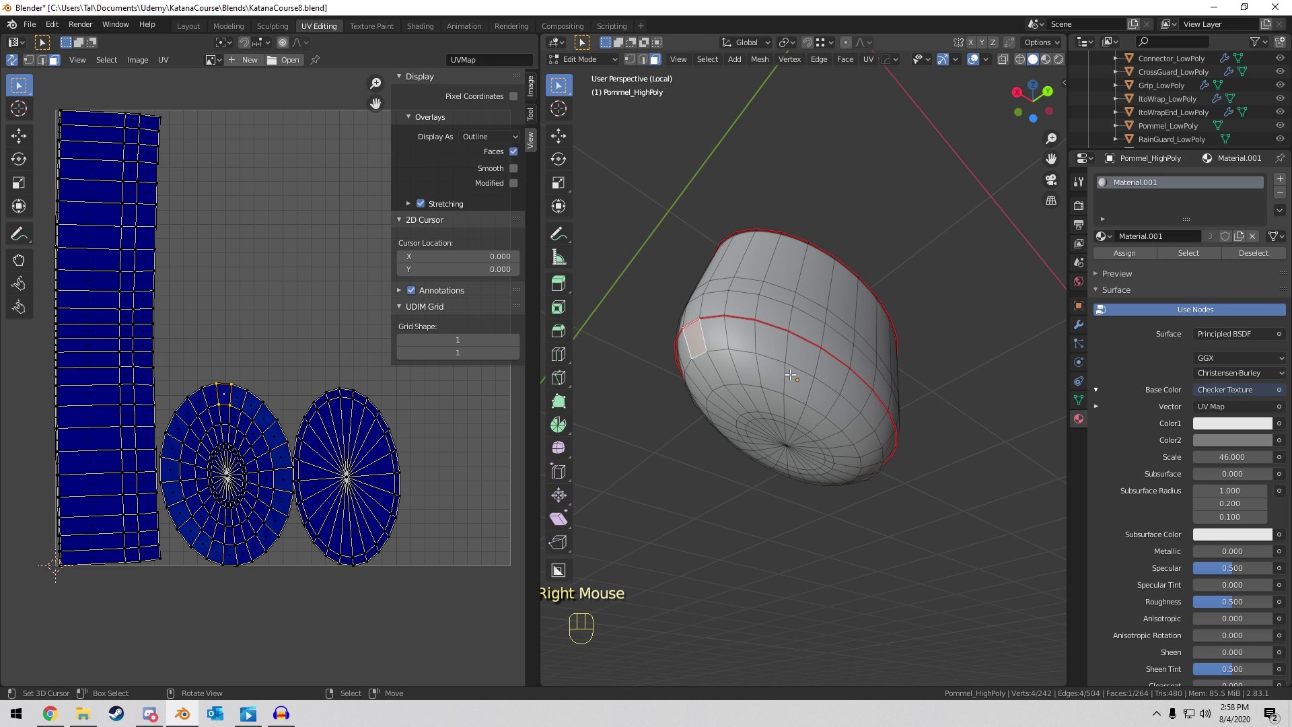
# Mark a seam along the lengthwise edge loop that runs around the whole pommel through both end centres.
pyautogui.moveTo(841, 417); pyautogui.dragTo(775, 330, button='middle')
pyautogui.keyDown('alt'); pyautogui.rightClick(814, 252); pyautogui.keyUp('alt')
pyautogui.moveTo(813, 252); pyautogui.dragTo(693, 253, button='middle')
pyautogui.hotkey('ctrl', 'e')
pyautogui.click(693, 253)
pyautogui.moveTo(832, 285); pyautogui.dragTo(817, 313, button='middle')
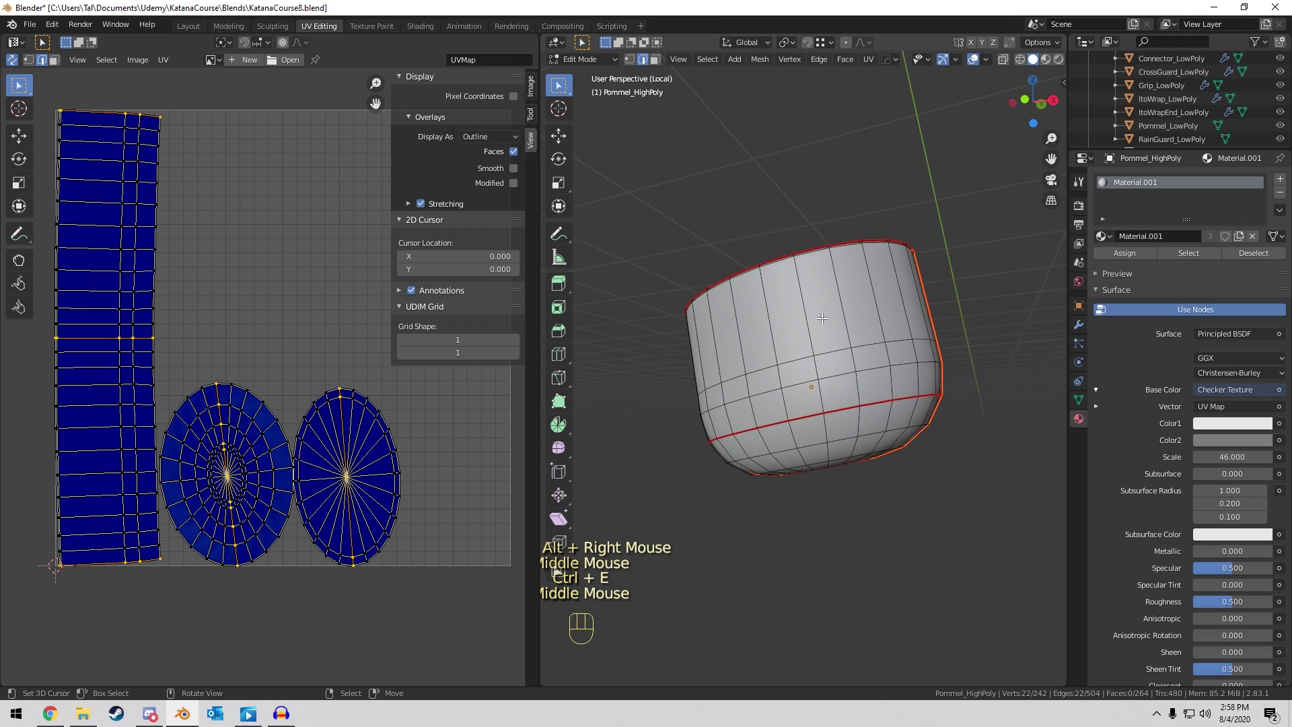
# Select the whole pommel mesh and unwrap it with the full lengthwise loop seam.
pyautogui.press('a')
pyautogui.press('u')
pyautogui.click(817, 313)
pyautogui.scroll(-3, 289, 363)
pyautogui.scroll(5, 138, 410)
pyautogui.moveTo(236, 341)
pyautogui.keyDown('shift'); pyautogui.mouseDown(button='middle')
pyautogui.moveTo(139, 410)
pyautogui.moveTo(10, 344)
pyautogui.moveTo(268, 341)
pyautogui.moveTo(249, 346)
pyautogui.mouseUp(button='middle'); pyautogui.keyUp('shift')
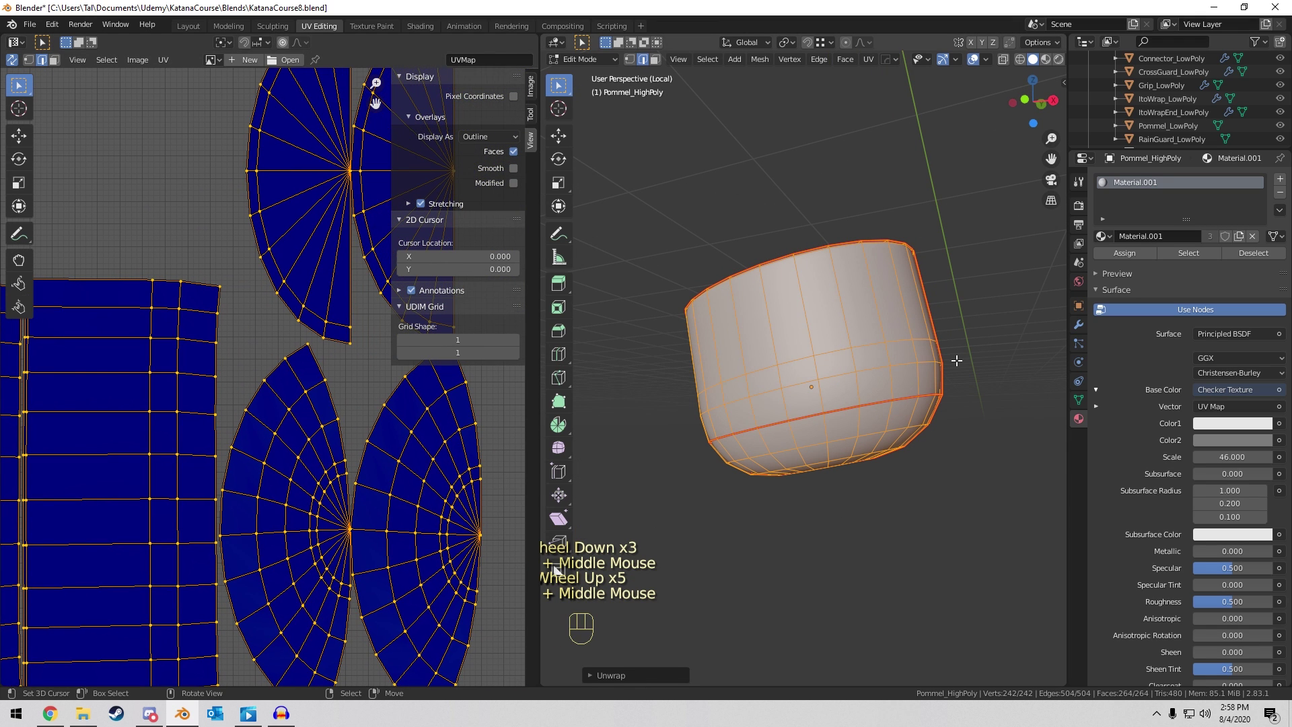
# Undo the last unwrap and the full lengthwise loop seam, and select the whole pommel mesh.
pyautogui.moveTo(955, 361); pyautogui.dragTo(913, 457, button='middle')
pyautogui.hotkey('ctrl', 'z')
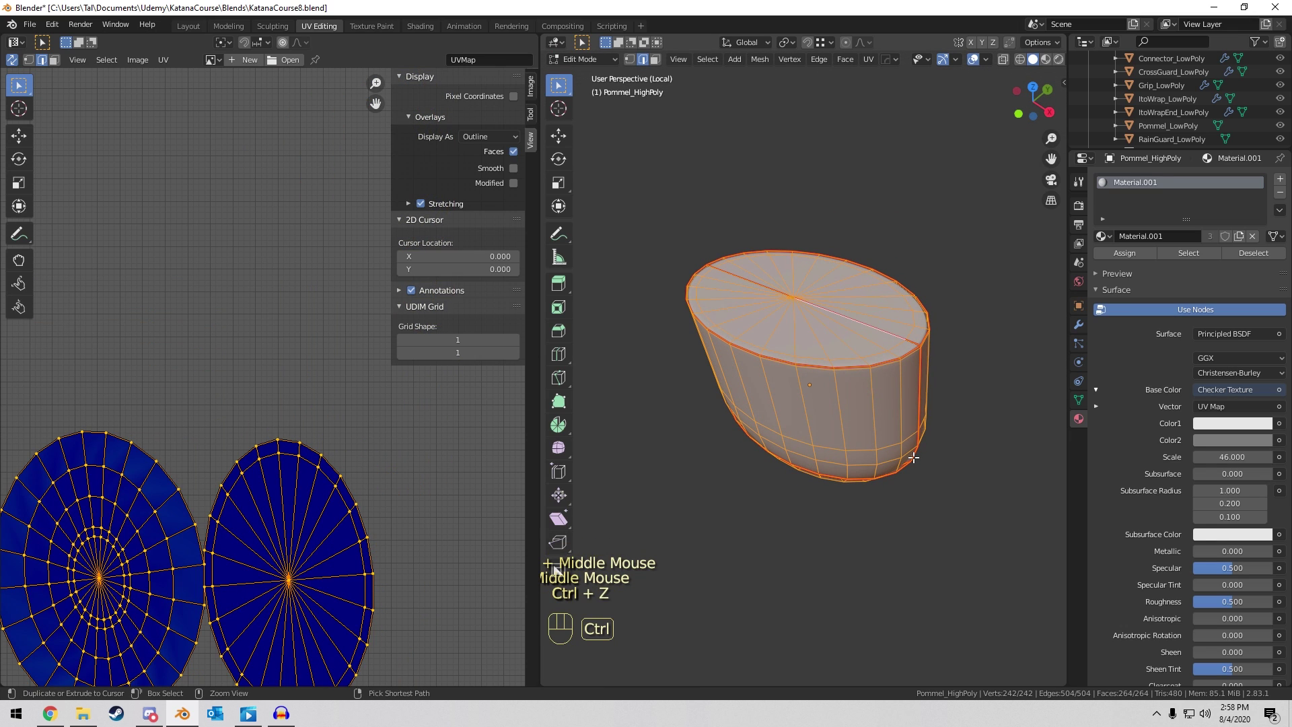
pyautogui.hotkey('ctrl', 'z')
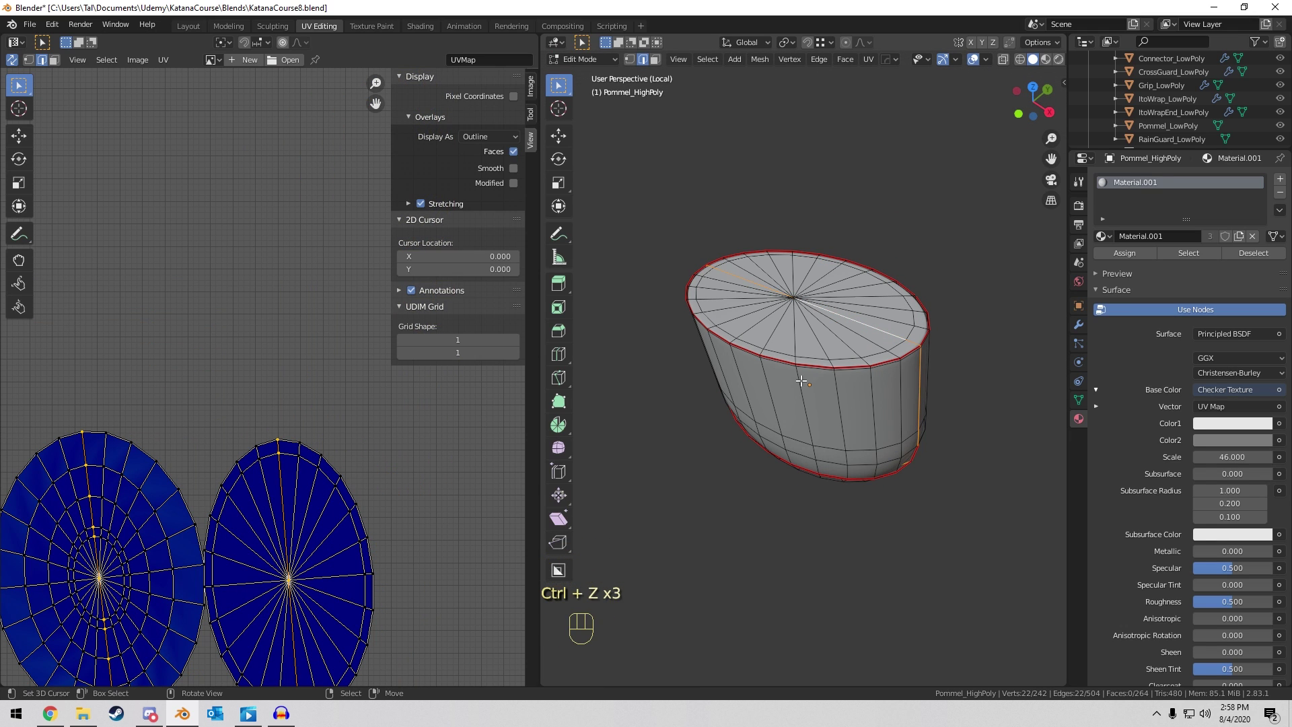
pyautogui.moveTo(801, 380); pyautogui.dragTo(809, 300, button='middle')
pyautogui.press('a')
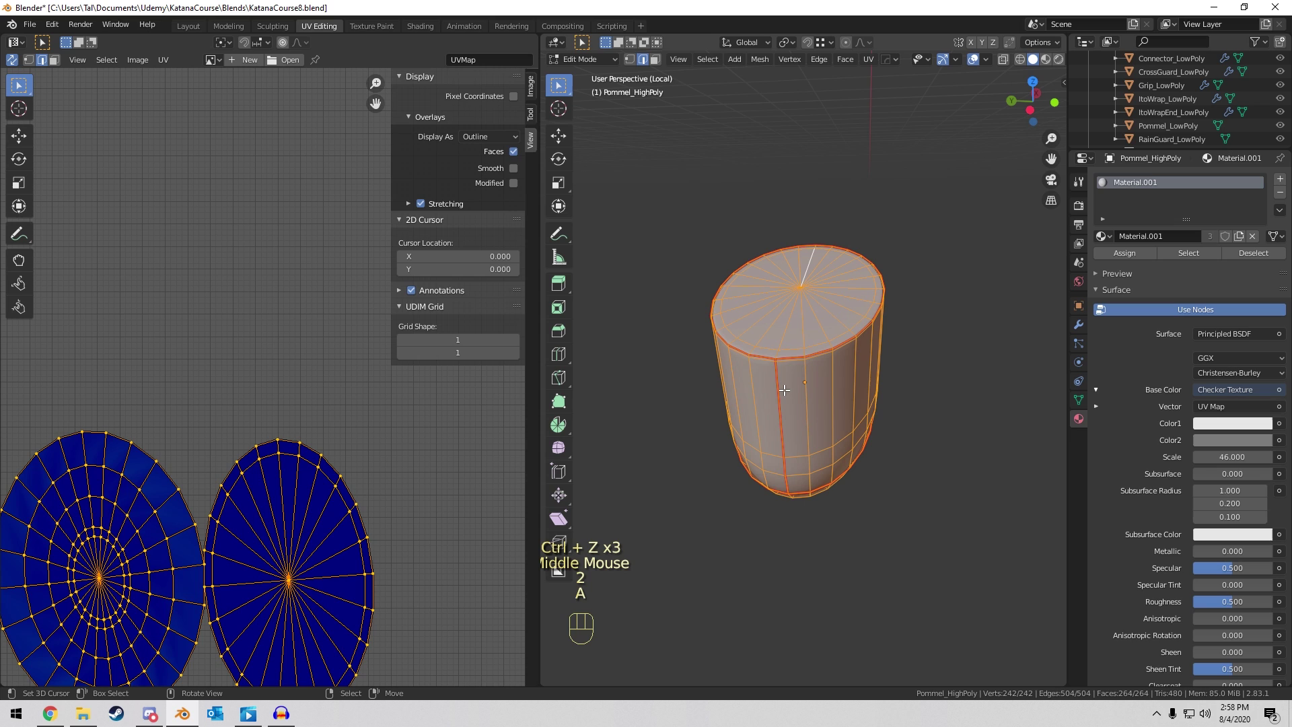
# Unwrap the selected pommel mesh with its ring seams and single side seam, and deselect everything to check the layout.
pyautogui.press('u')
pyautogui.click(779, 385)
pyautogui.scroll(-1, 269, 430)
pyautogui.scroll(-4, 202, 370)
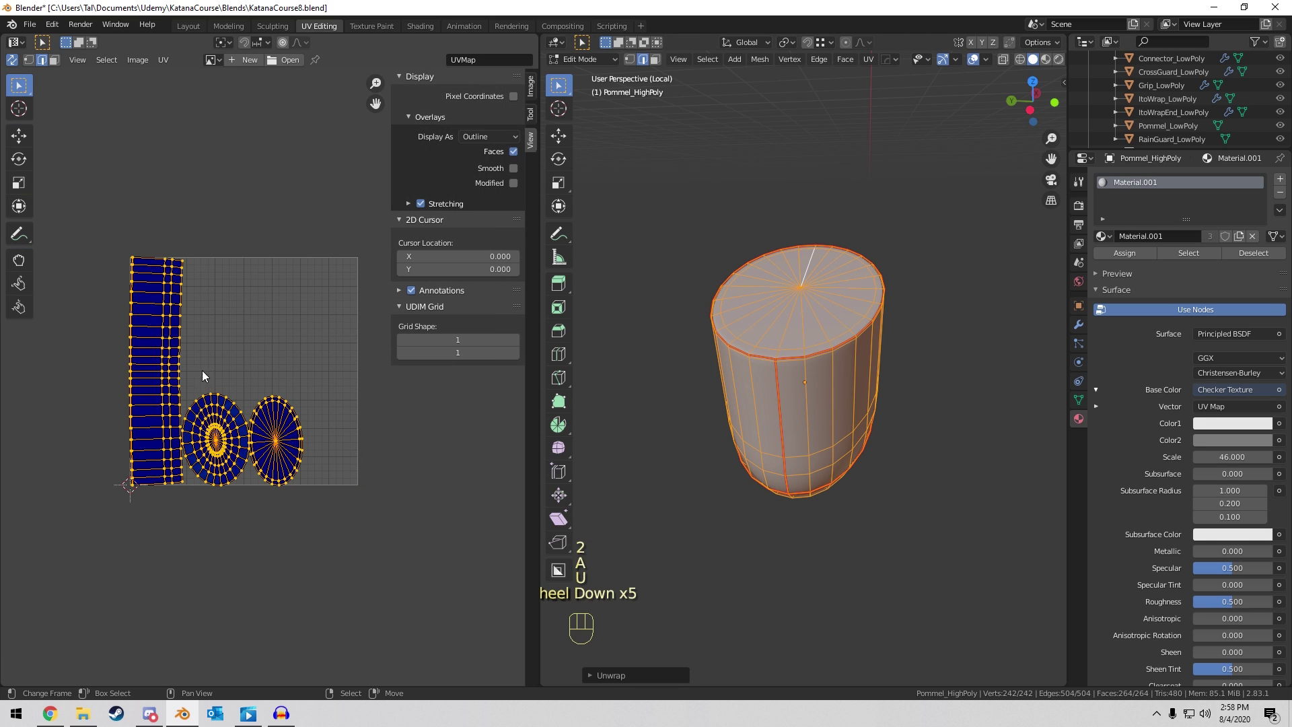
pyautogui.scroll(3, 203, 335)
pyautogui.press('a')
pyautogui.press('a')
pyautogui.press('a')
pyautogui.scroll(1, 203, 335)
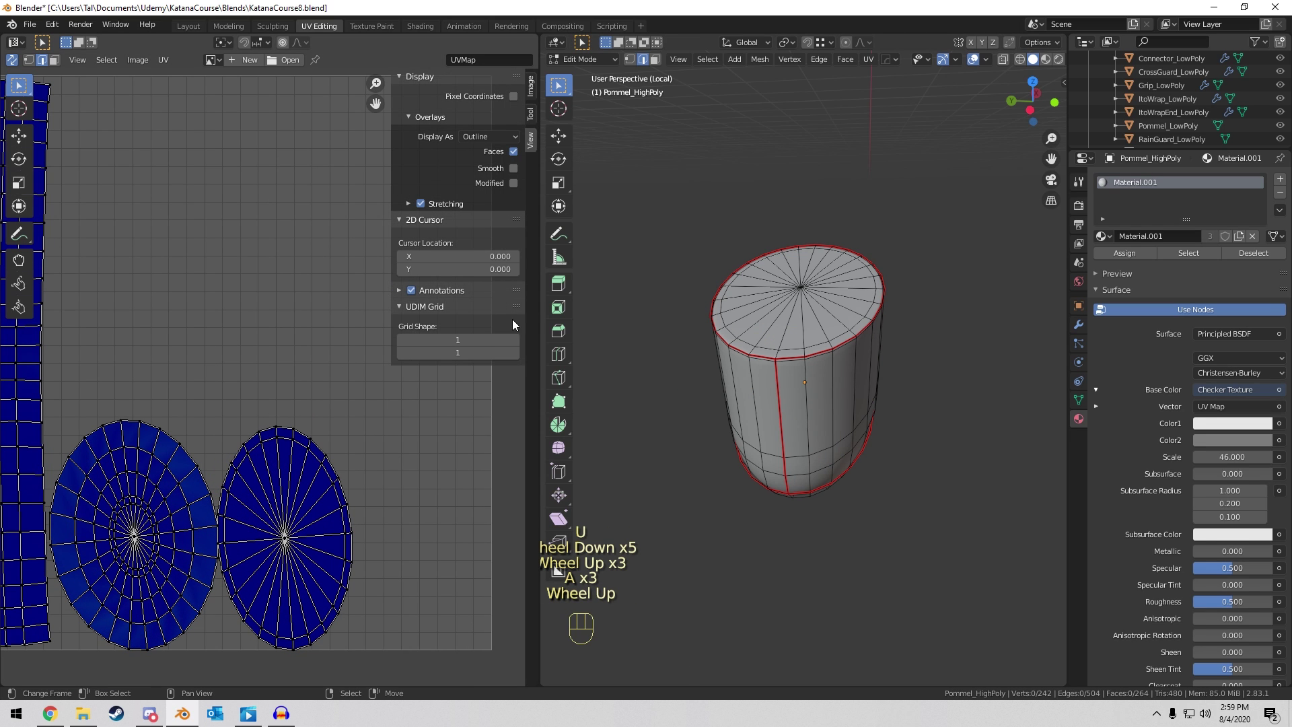
# Clear the seam from the edge loop that separates the pommel's side from its rounded end.
pyautogui.moveTo(926, 345); pyautogui.dragTo(833, 285, button='middle')
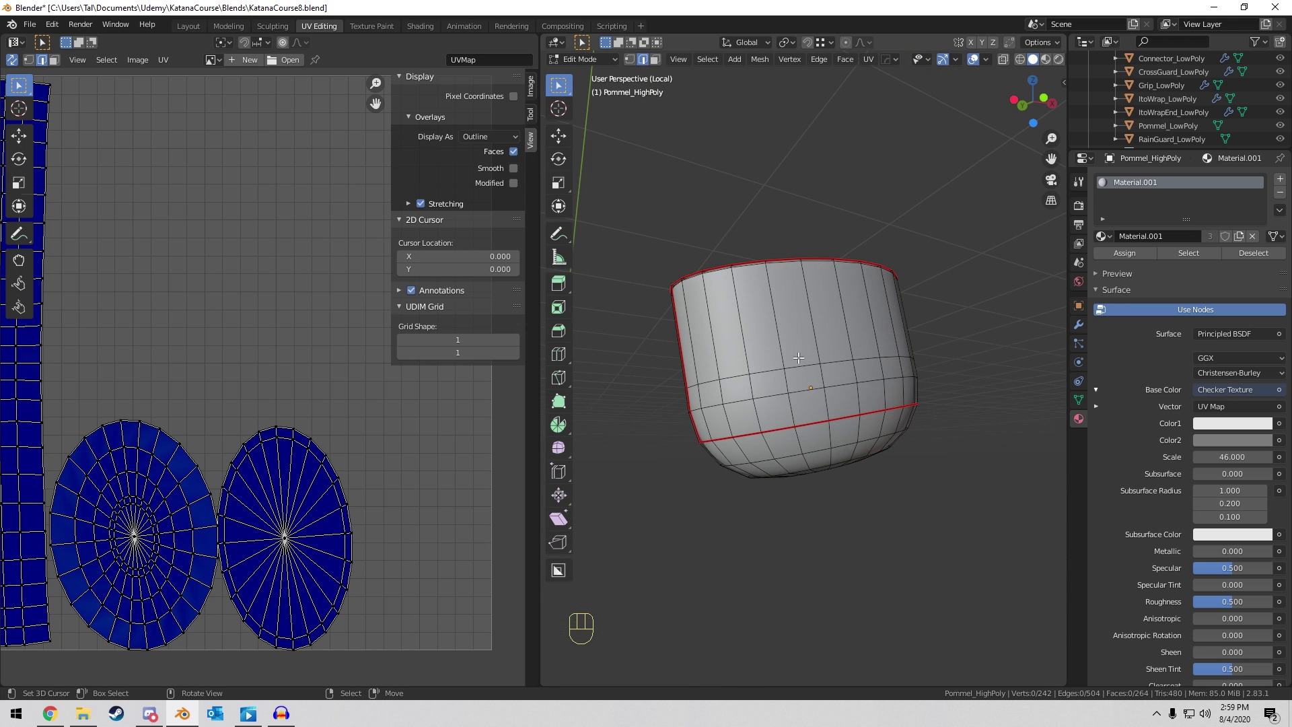
pyautogui.scroll(2, 798, 357)
pyautogui.moveTo(798, 357); pyautogui.dragTo(811, 393, button='middle')
pyautogui.keyDown('alt'); pyautogui.rightClick(745, 423); pyautogui.keyUp('alt')
pyautogui.hotkey('ctrl', 'e')
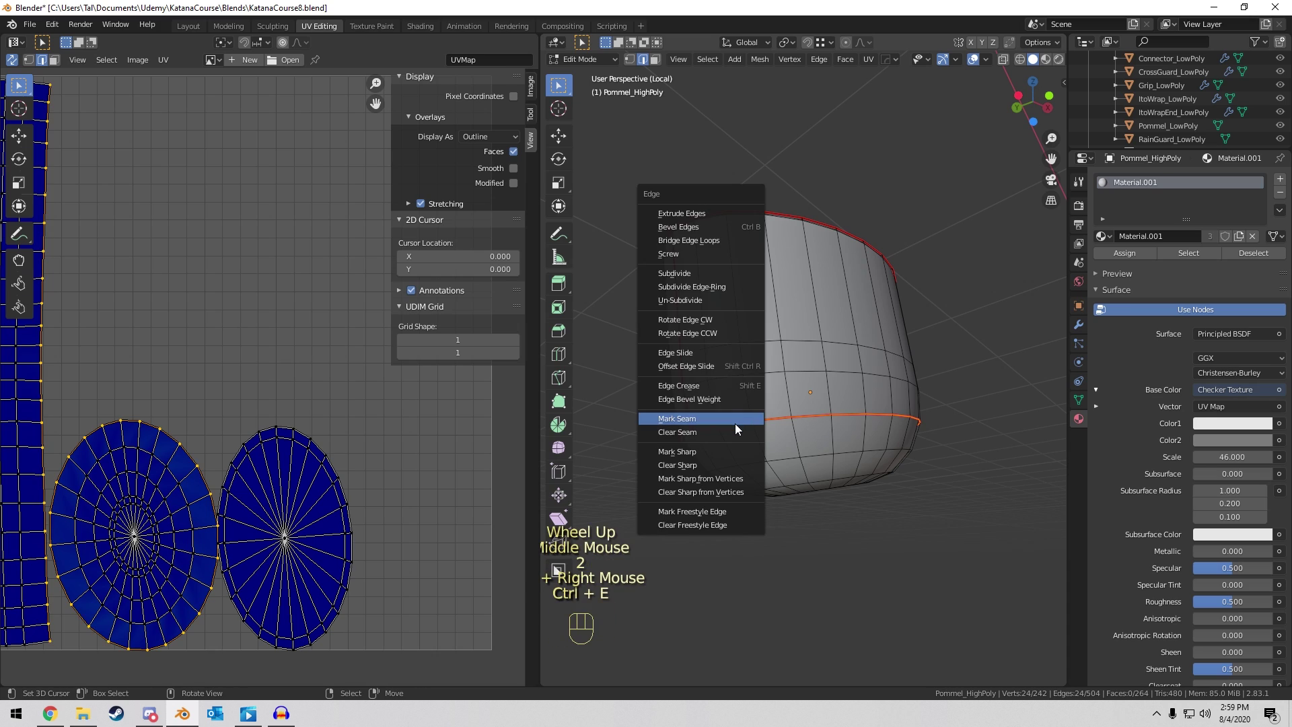
pyautogui.click(733, 429)
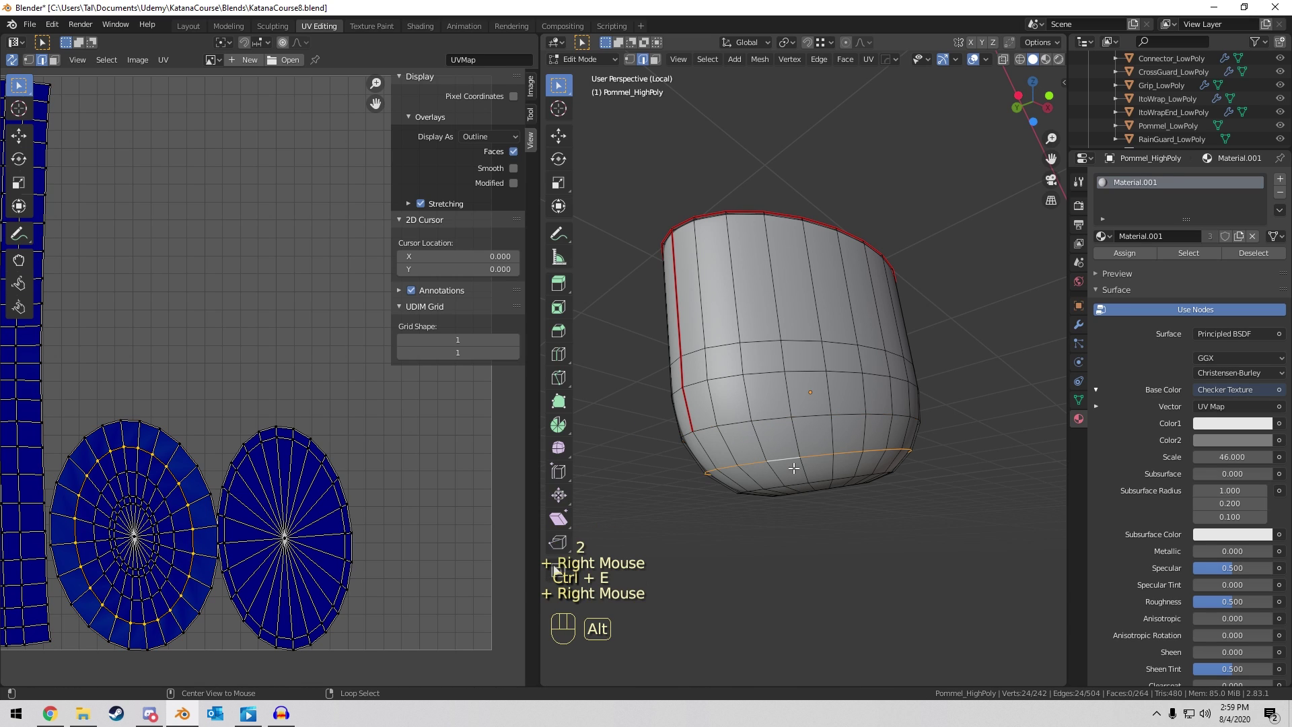
# Mark a seam on the next edge loop closer to the pommel's rounded tip and extend the side seam down to it.
pyautogui.hotkey('ctrl', 'e')
pyautogui.click(784, 447)
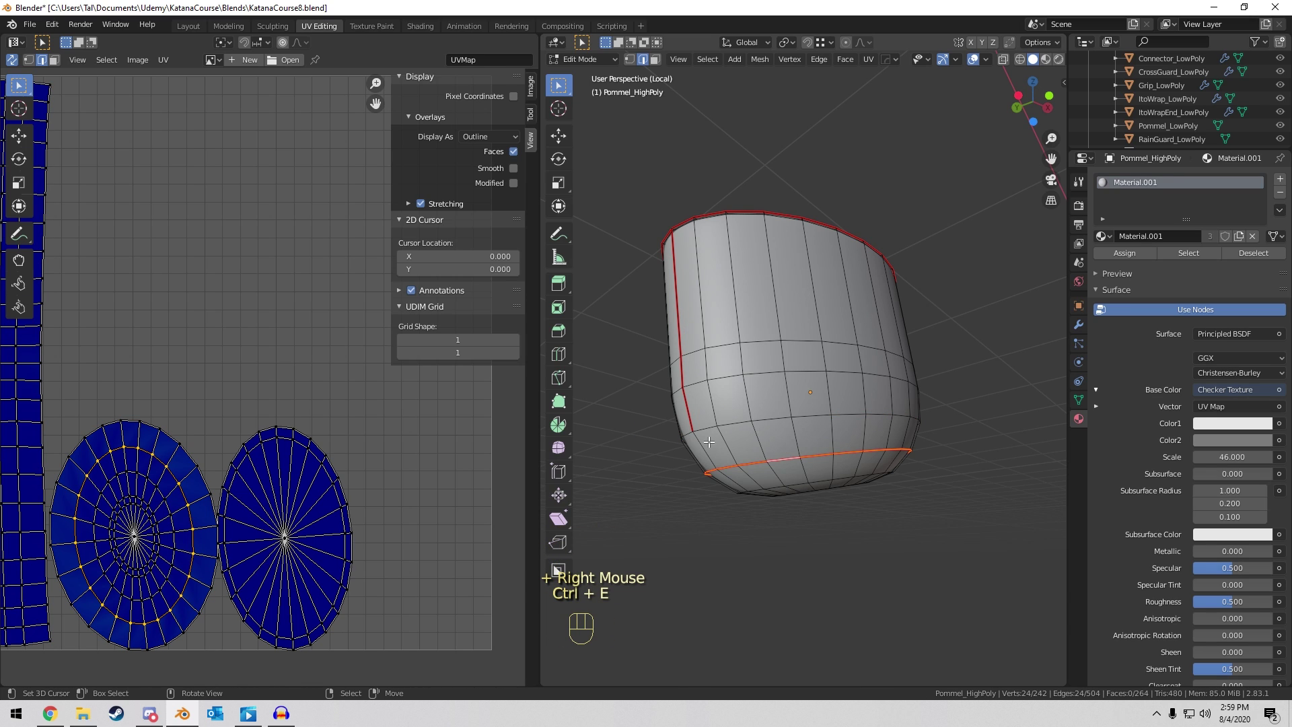
pyautogui.hotkey('ctrl', 'e')
pyautogui.moveTo(701, 444); pyautogui.dragTo(747, 384, button='middle')
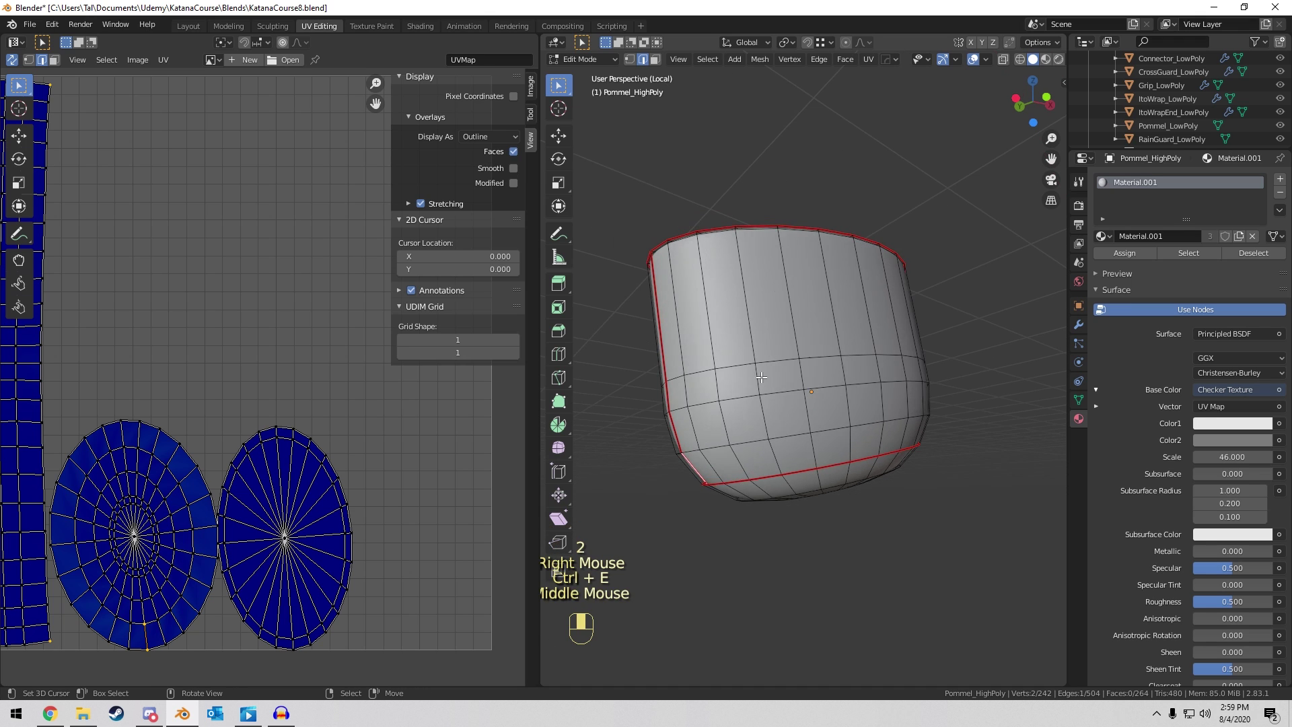
# Select the whole pommel mesh, unwrap it with the relocated ring seam, and inspect the resulting UV islands.
pyautogui.press('a')
pyautogui.press('u')
pyautogui.click(747, 372)
pyautogui.scroll(-2, 346, 336)
pyautogui.keyDown('shift'); pyautogui.moveTo(347, 336); pyautogui.dragTo(291, 251, button='middle'); pyautogui.keyUp('shift')
pyautogui.scroll(4, 301, 285)
pyautogui.moveTo(875, 404); pyautogui.dragTo(934, 385, button='middle')
pyautogui.scroll(-3, 895, 411)
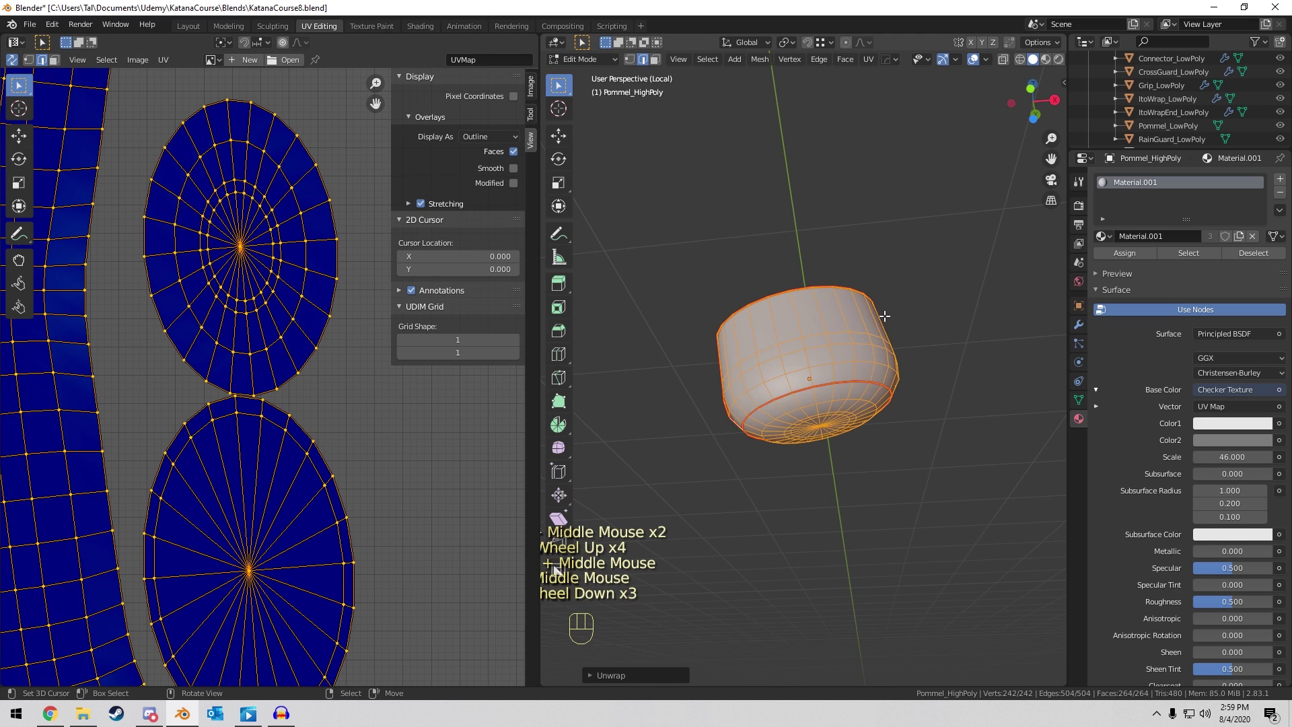
# Leave the pommel's isolated edit view and open the Connector_HighPoly piece below the guard in isolated Edit Mode.
pyautogui.moveTo(879, 311); pyautogui.dragTo(809, 402, button='middle')
pyautogui.press('Tab')
pyautogui.press('KP_Divide')
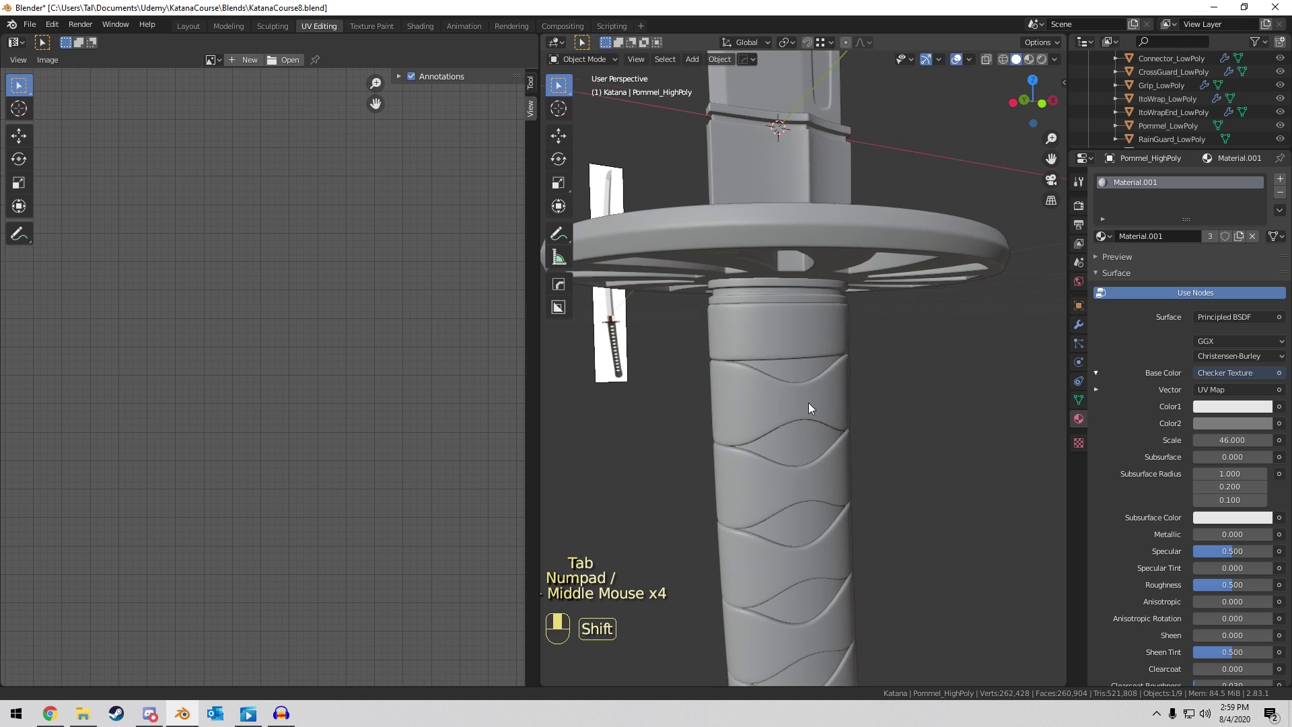
pyautogui.rightClick(791, 280)
pyautogui.press('KP_Divide')
pyautogui.press('Tab')
pyautogui.moveTo(792, 285); pyautogui.dragTo(825, 330, button='middle')
# Mark seams along the outer edge loops of the connector's upper and lower rims.
pyautogui.press('2')
pyautogui.keyDown('alt'); pyautogui.rightClick(718, 398); pyautogui.keyUp('alt')
pyautogui.moveTo(718, 414); pyautogui.dragTo(775, 399, button='middle')
pyautogui.keyDown('alt'); pyautogui.keyDown('shift'); pyautogui.rightClick(757, 415); pyautogui.keyUp('shift'); pyautogui.keyUp('alt')
pyautogui.hotkey('ctrl', 'e')
pyautogui.click(779, 417)
pyautogui.scroll(1, 775, 399)
pyautogui.scroll(-1, 755, 412)
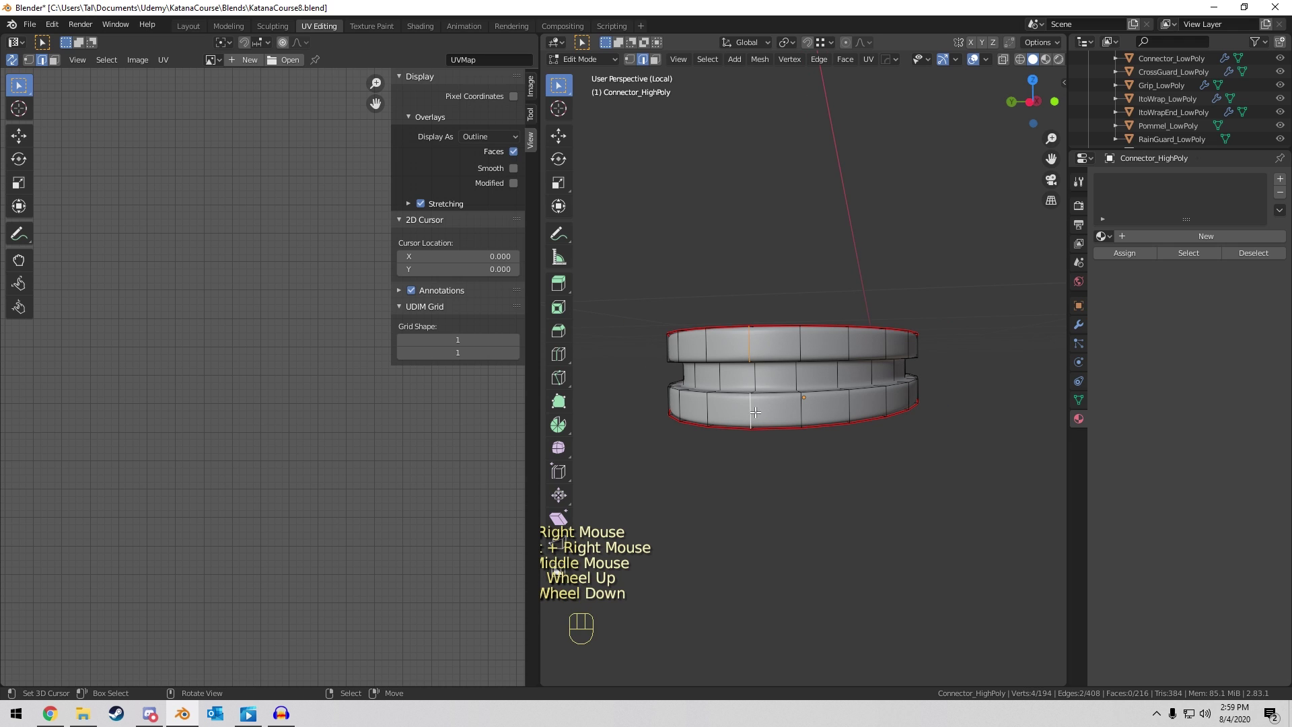
# Mark the vertical edge path across the connector's side, between its two rim seams, as a seam.
pyautogui.keyDown('ctrl'); pyautogui.rightClick(757, 411); pyautogui.keyUp('ctrl')
pyautogui.hotkey('ctrl', 'e')
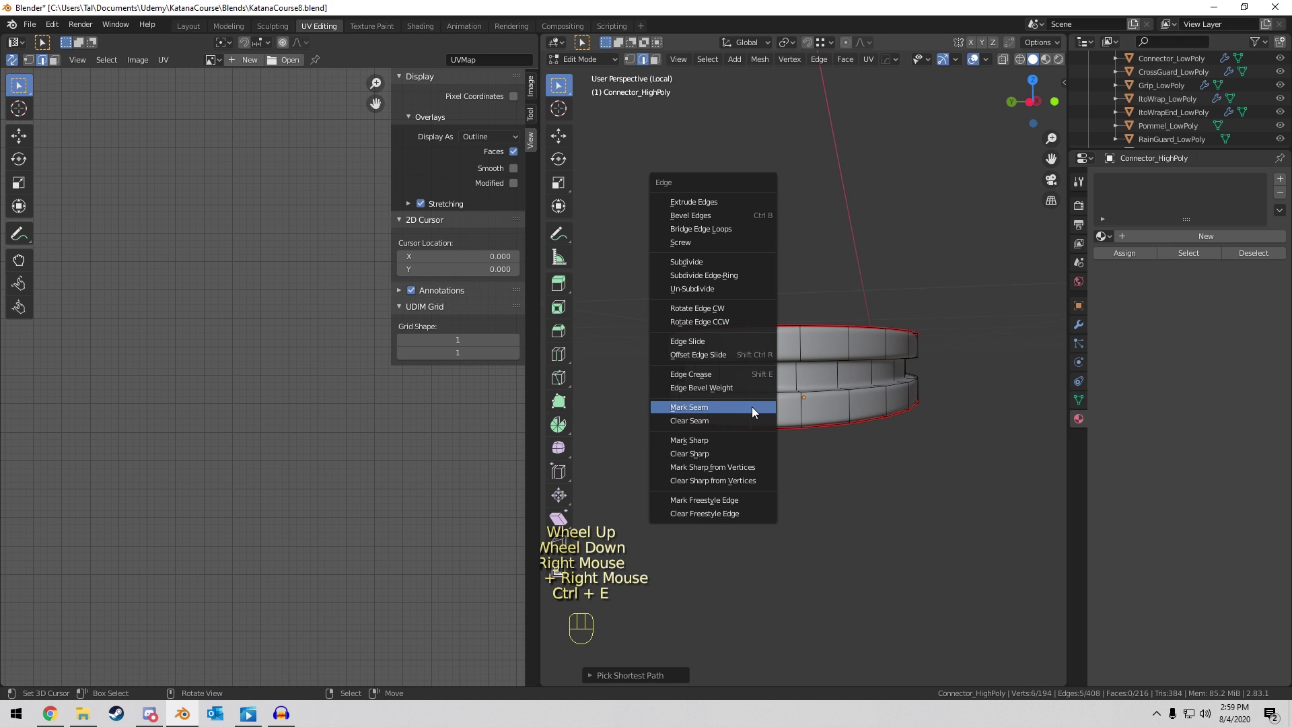
pyautogui.click(752, 406)
# Select the whole connector mesh and unwrap it using the marked seams.
pyautogui.moveTo(752, 406); pyautogui.dragTo(787, 387, button='middle')
pyautogui.press('a')
pyautogui.press('u')
pyautogui.click(790, 385)
pyautogui.scroll(-4, 288, 412)
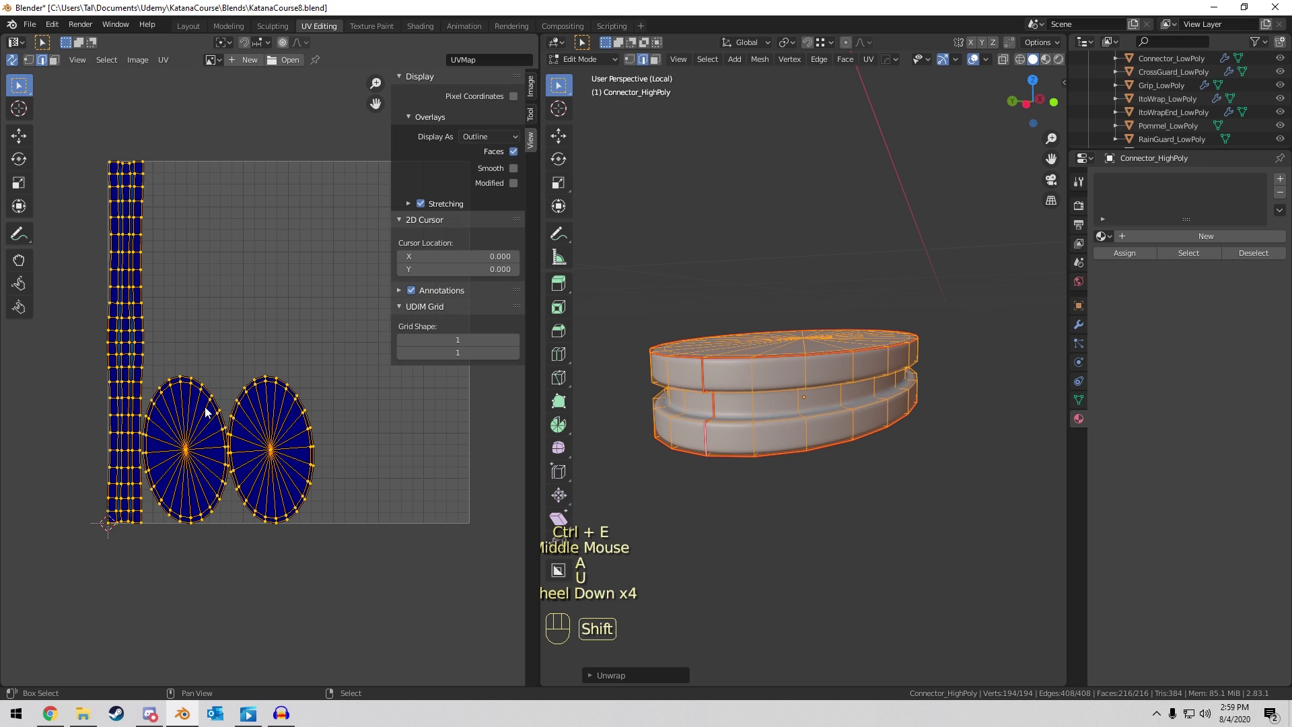
# Examine the connector's side strip in the UV layout for stretching and check one of its stretched faces.
pyautogui.keyDown('shift'); pyautogui.moveTo(288, 412); pyautogui.dragTo(268, 452, button='middle'); pyautogui.keyUp('shift')
pyautogui.scroll(3, 179, 399)
pyautogui.keyDown('shift'); pyautogui.moveTo(179, 399); pyautogui.dragTo(151, 241, button='middle'); pyautogui.keyUp('shift')
pyautogui.moveTo(204, 333); pyautogui.dragTo(346, 444, button='middle')
pyautogui.scroll(2, 346, 444)
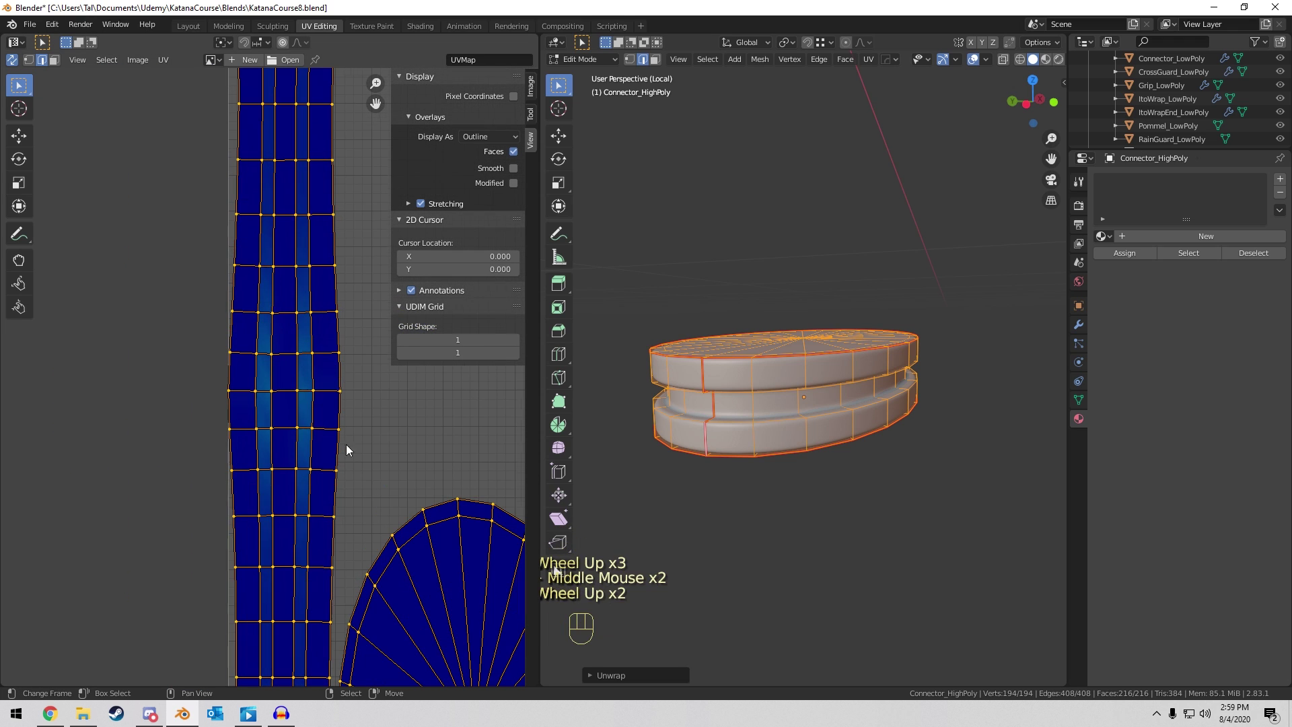
pyautogui.press('3')
pyautogui.rightClick(268, 413)
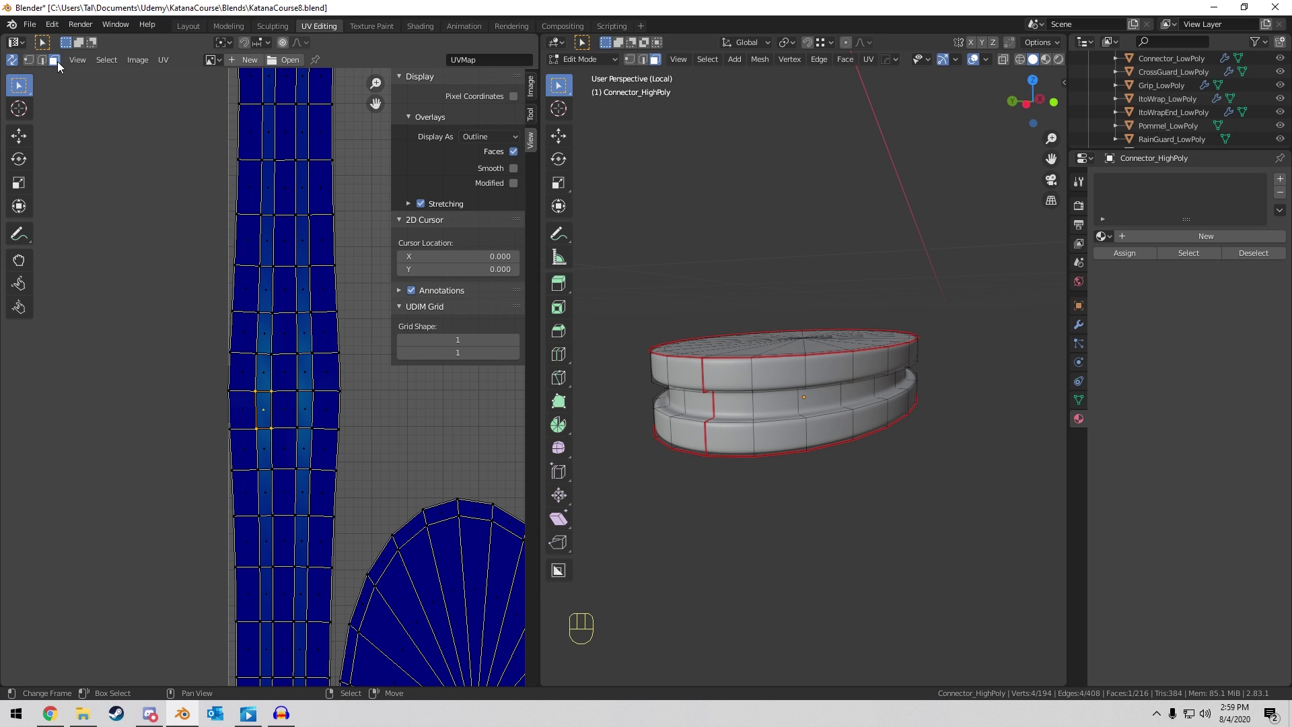
pyautogui.moveTo(578, 428); pyautogui.dragTo(665, 281, button='middle')
pyautogui.press('KP_Decimal')
pyautogui.moveTo(902, 289); pyautogui.dragTo(832, 368, button='middle')
pyautogui.scroll(1, 861, 373)
# Mark a second vertical seam across the connector's side, opposite the first one.
pyautogui.press('2')
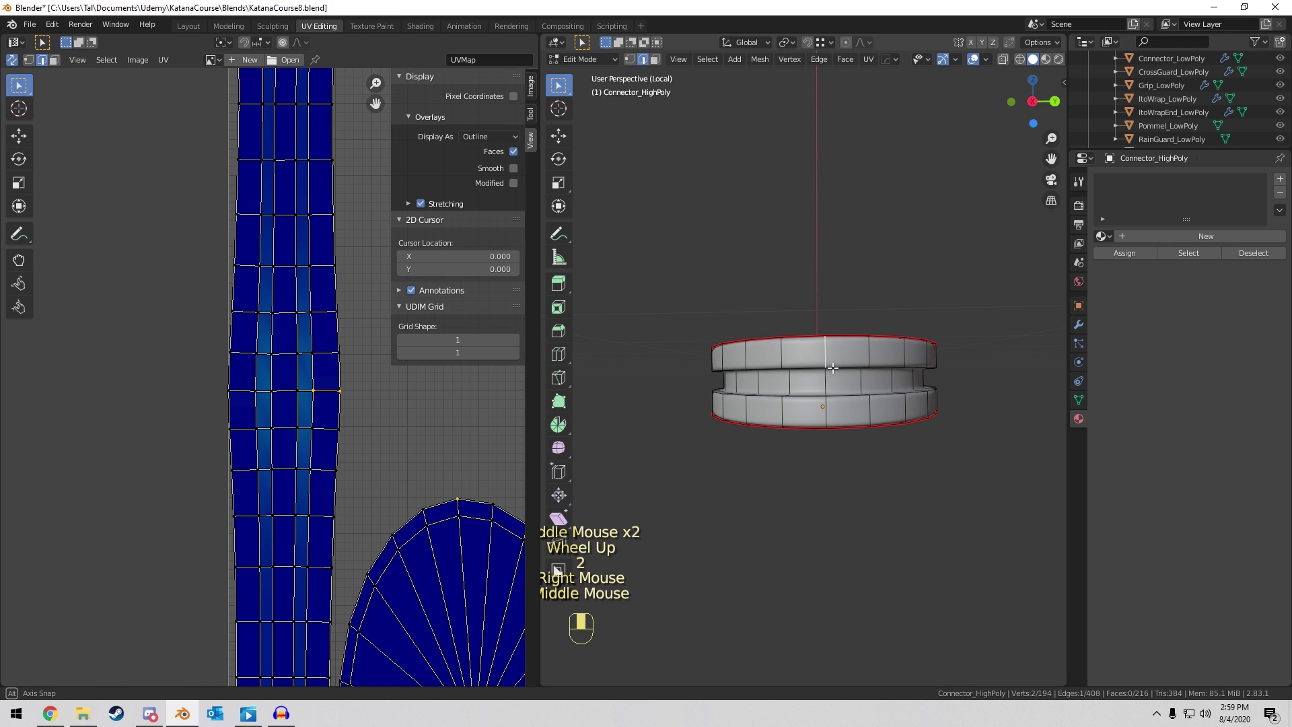
pyautogui.keyDown('ctrl'); pyautogui.rightClick(831, 422); pyautogui.keyUp('ctrl')
pyautogui.hotkey('ctrl', 'e')
pyautogui.moveTo(831, 423); pyautogui.dragTo(835, 381, button='middle')
pyautogui.click(765, 381)
# Unwrap the whole connector mesh again with the second side seam included.
pyautogui.press('a')
pyautogui.press('u')
pyautogui.click(831, 377)
pyautogui.scroll(-7, 304, 390)
pyautogui.keyDown('shift'); pyautogui.moveTo(402, 395); pyautogui.dragTo(277, 412, button='middle'); pyautogui.keyUp('shift')
pyautogui.scroll(4, 182, 403)
pyautogui.scroll(1, 253, 417)
pyautogui.scroll(-2, 253, 417)
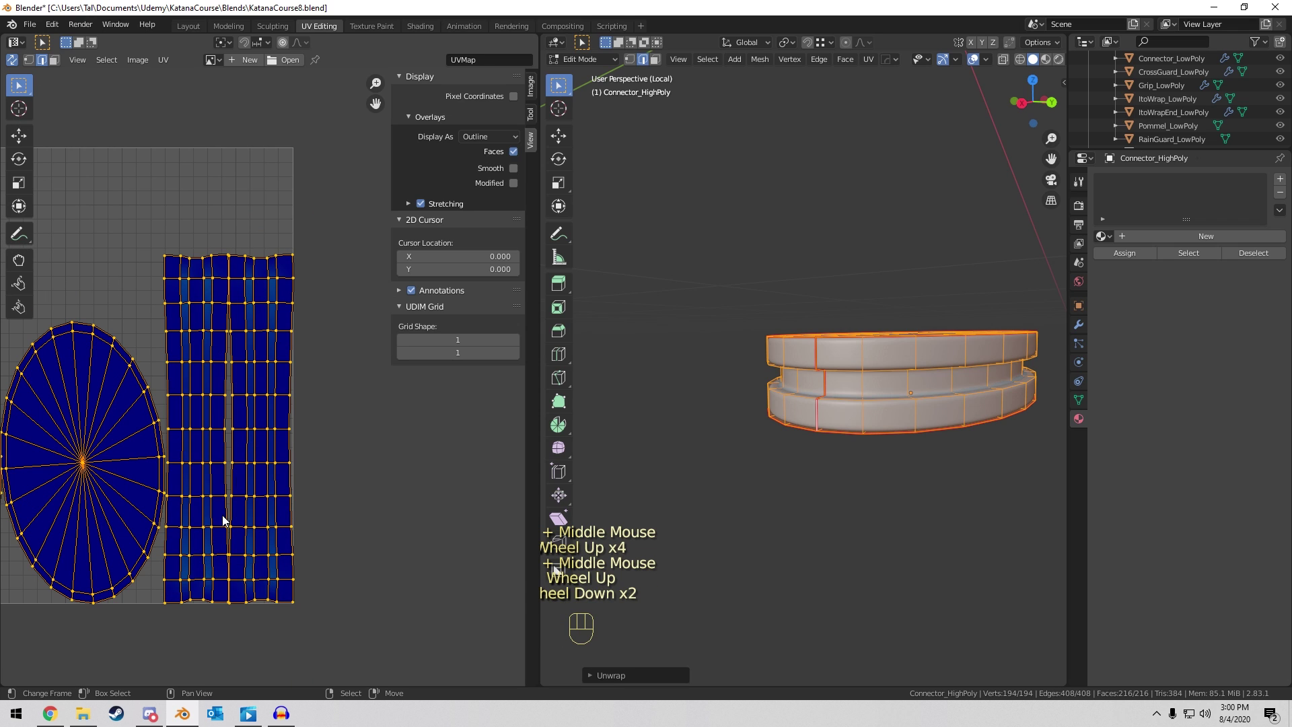
# Examine the connector's split side strips in the UV layout and on the model for remaining stretching.
pyautogui.press('3')
pyautogui.rightClick(814, 378)
pyautogui.moveTo(815, 379); pyautogui.dragTo(713, 386, button='middle')
pyautogui.press('KP_Decimal')
pyautogui.scroll(4, 926, 309)
pyautogui.scroll(-4, 755, 391)
pyautogui.scroll(-3, 714, 386)
pyautogui.keyDown('shift'); pyautogui.moveTo(231, 394); pyautogui.dragTo(89, 372, button='middle'); pyautogui.keyUp('shift')
pyautogui.moveTo(692, 369); pyautogui.dragTo(878, 381, button='middle')
# Finish editing the connector, then isolate the high-poly grip and open its mesh for editing.
pyautogui.press('Tab')
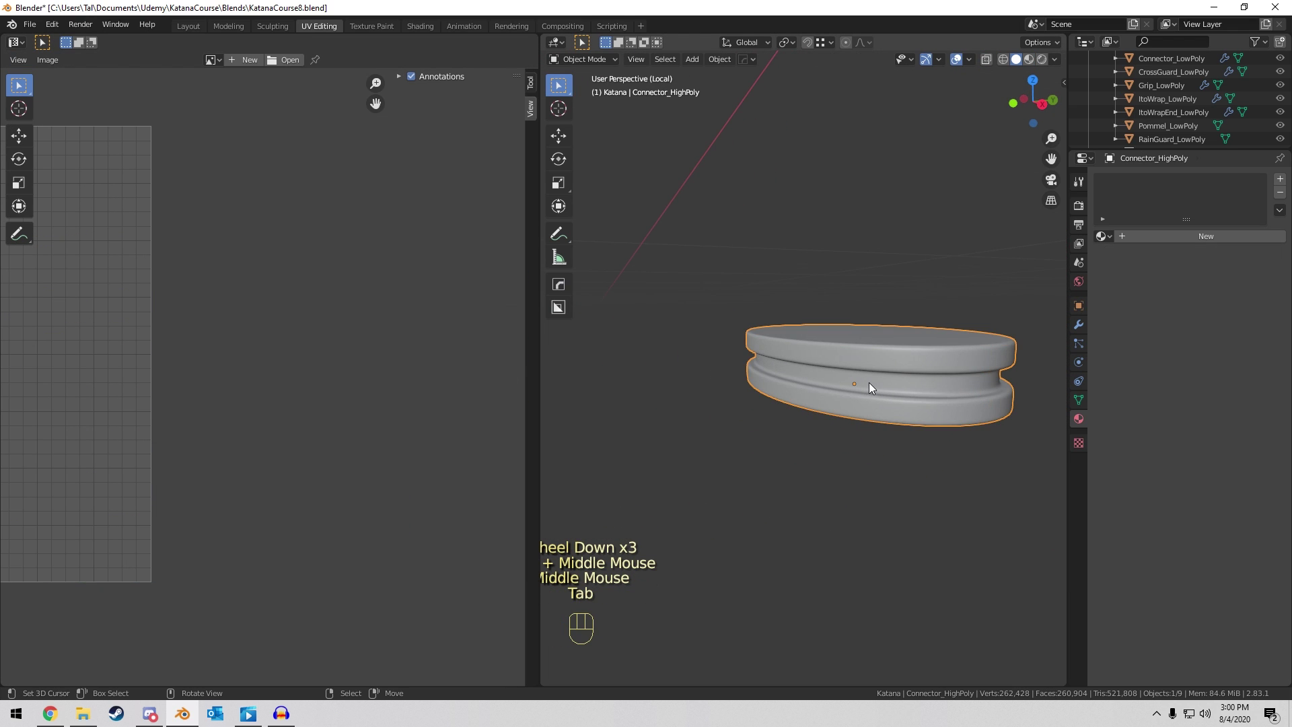
pyautogui.press('KP_Divide')
pyautogui.scroll(-2, 821, 319)
pyautogui.scroll(-1, 821, 319)
pyautogui.keyDown('shift'); pyautogui.moveTo(821, 319); pyautogui.dragTo(874, 366, button='middle'); pyautogui.keyUp('shift')
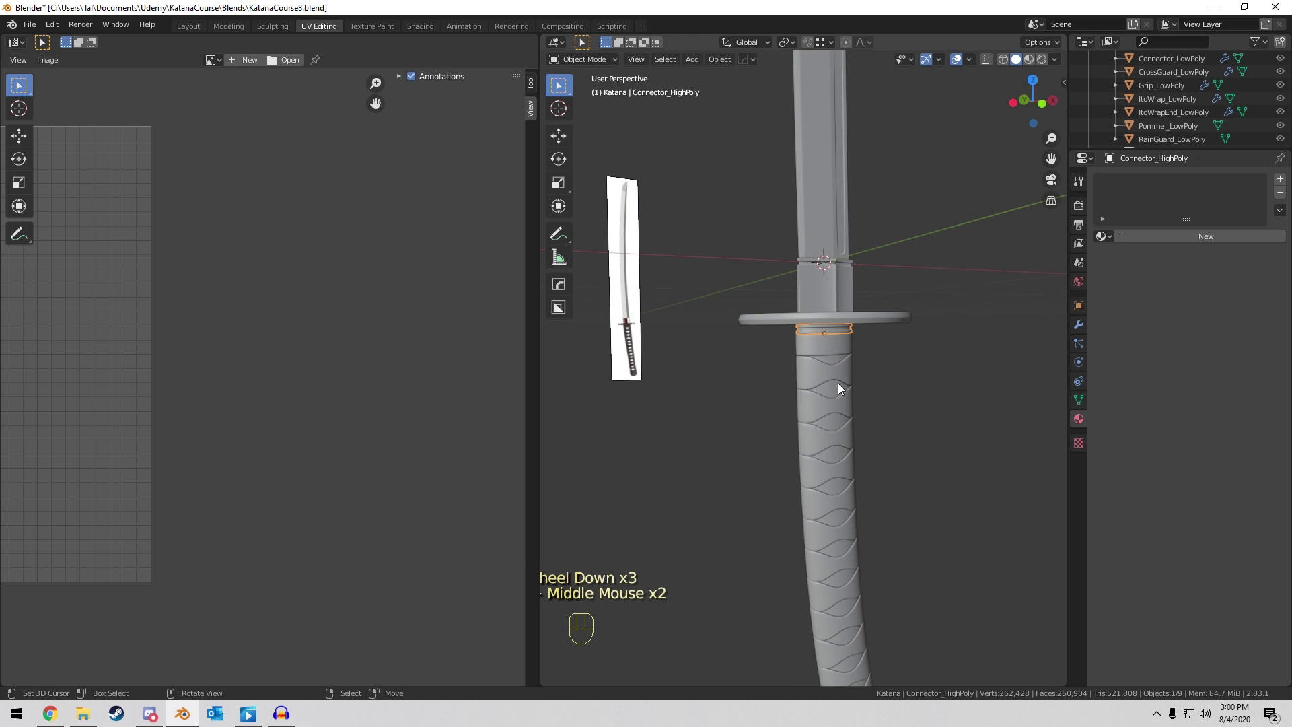
pyautogui.press('KP_Divide')
pyautogui.press('Tab')
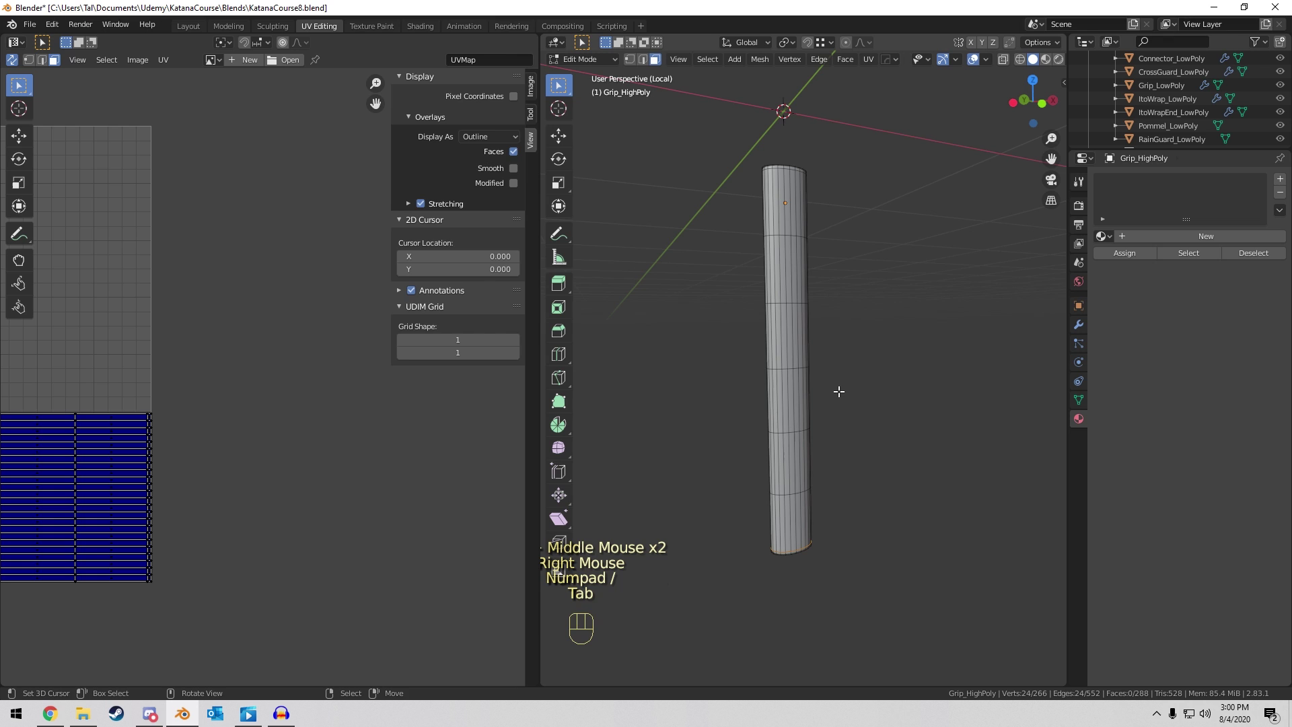
# Mark the edge loops around both end caps of the grip as seams.
pyautogui.keyDown('shift'); pyautogui.moveTo(836, 390); pyautogui.dragTo(856, 408, button='middle'); pyautogui.keyUp('shift')
pyautogui.scroll(-3, 169, 390)
pyautogui.keyDown('shift'); pyautogui.moveTo(168, 391); pyautogui.dragTo(311, 407, button='middle'); pyautogui.keyUp('shift')
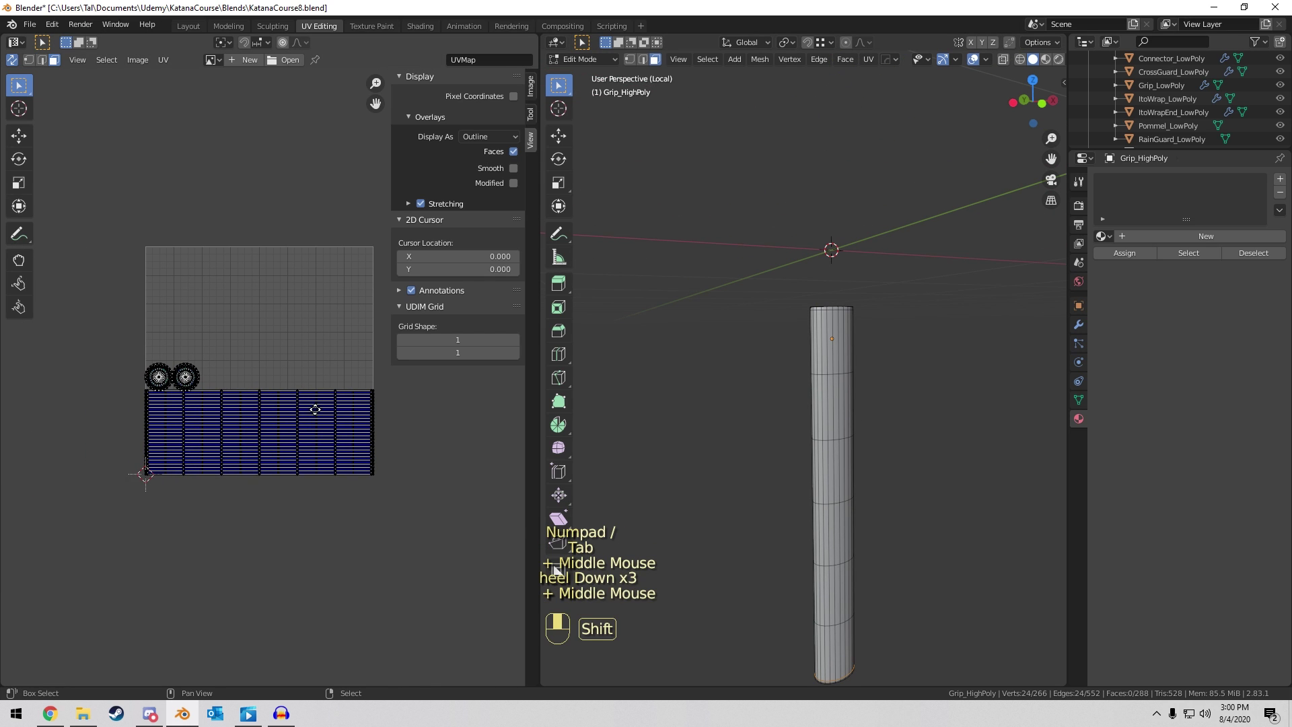
pyautogui.scroll(3, 983, 332)
pyautogui.moveTo(983, 332); pyautogui.dragTo(931, 392, button='middle')
pyautogui.scroll(1, 931, 393)
pyautogui.press('2')
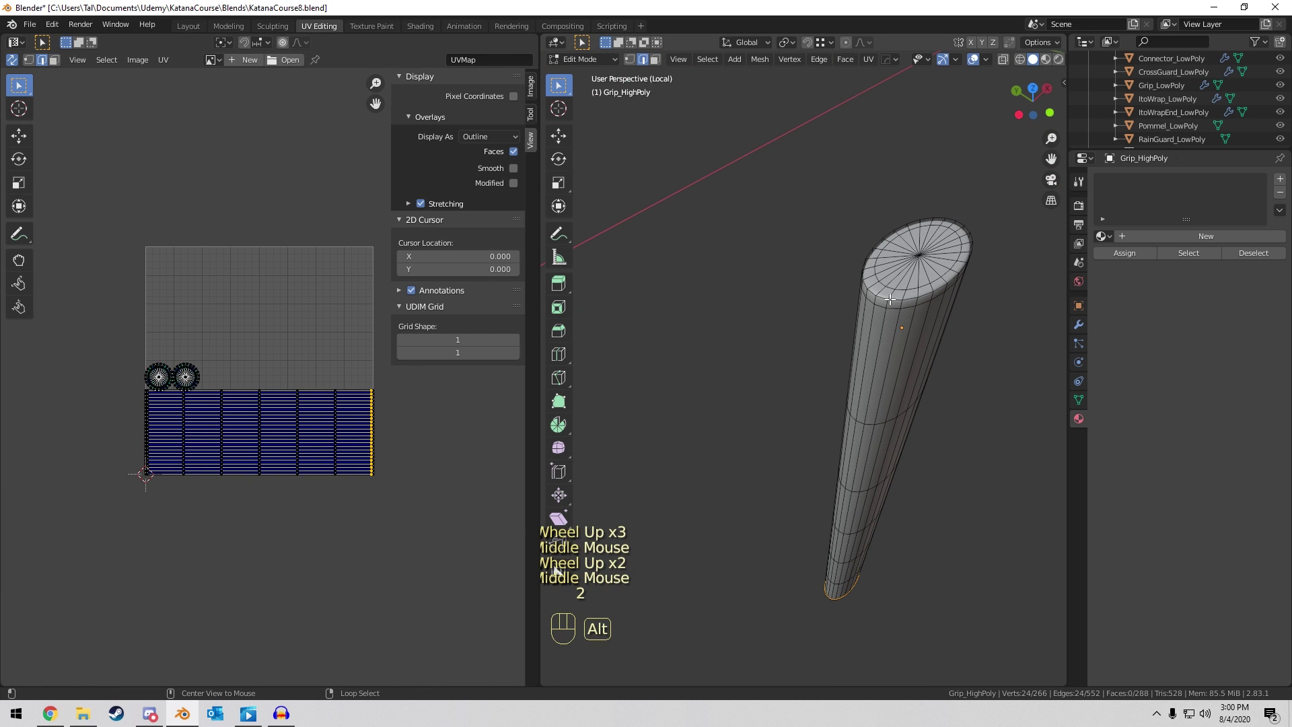
pyautogui.keyDown('alt'); pyautogui.rightClick(908, 298); pyautogui.keyUp('alt')
pyautogui.keyDown('shift'); pyautogui.moveTo(891, 460); pyautogui.dragTo(834, 336, button='middle'); pyautogui.keyUp('shift')
pyautogui.moveTo(818, 478); pyautogui.dragTo(821, 343, button='middle')
pyautogui.keyDown('shift'); pyautogui.moveTo(821, 343); pyautogui.dragTo(886, 218, button='middle'); pyautogui.keyUp('shift')
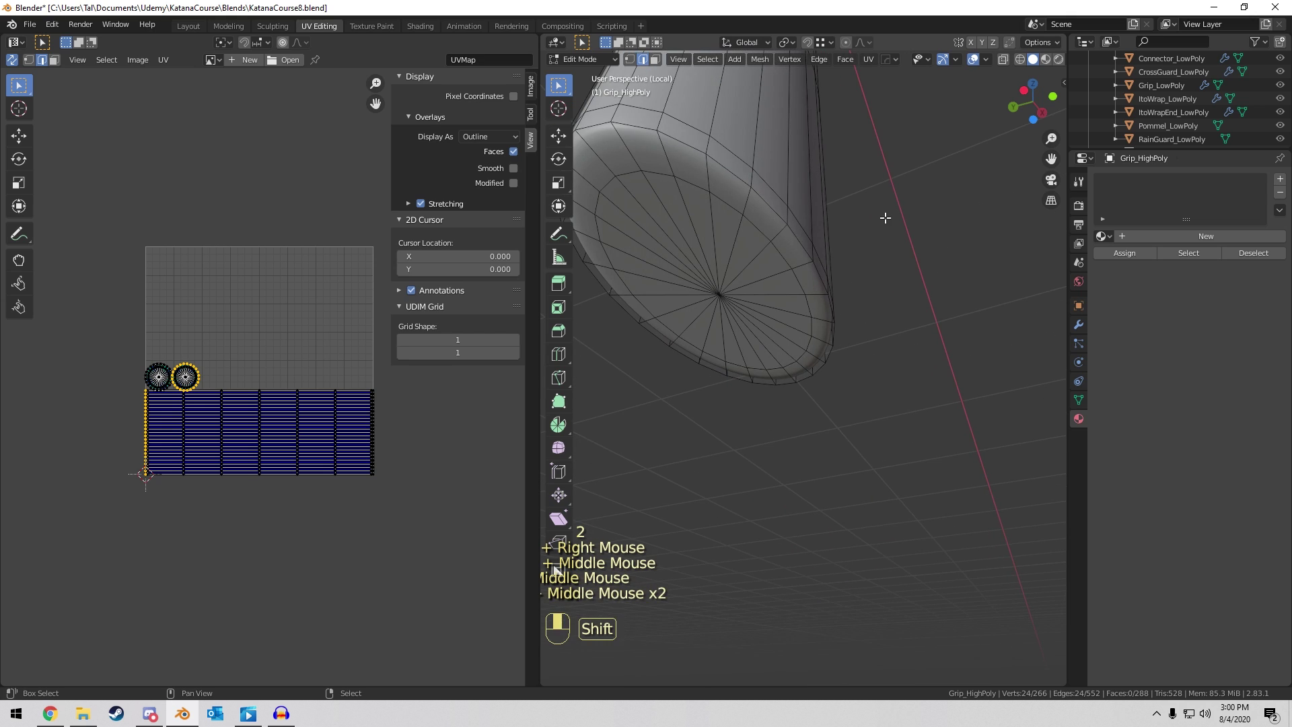
pyautogui.keyDown('alt'); pyautogui.rightClick(734, 177); pyautogui.keyUp('alt')
pyautogui.hotkey('ctrl', 'e')
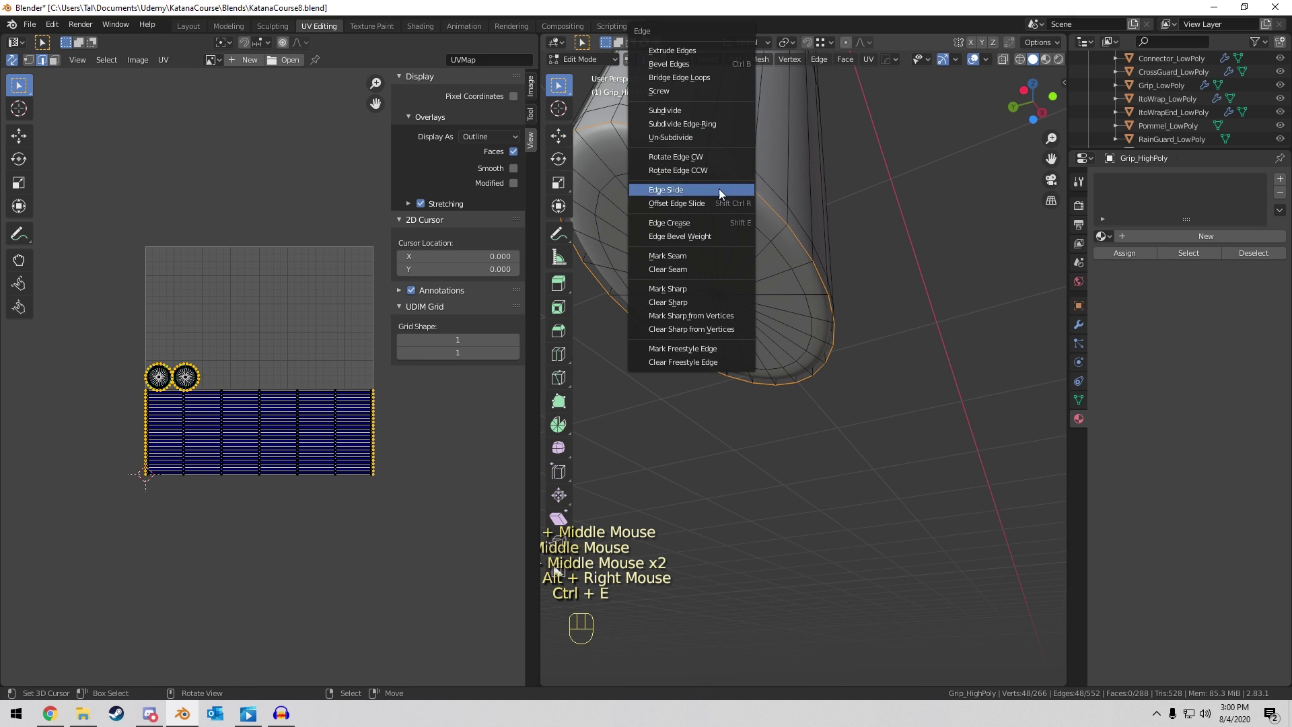
pyautogui.click(695, 254)
# Mark one edge path running the full length of the grip, from cap to cap, as a seam.
pyautogui.moveTo(694, 255); pyautogui.dragTo(889, 420, button='middle')
pyautogui.scroll(-5, 865, 297)
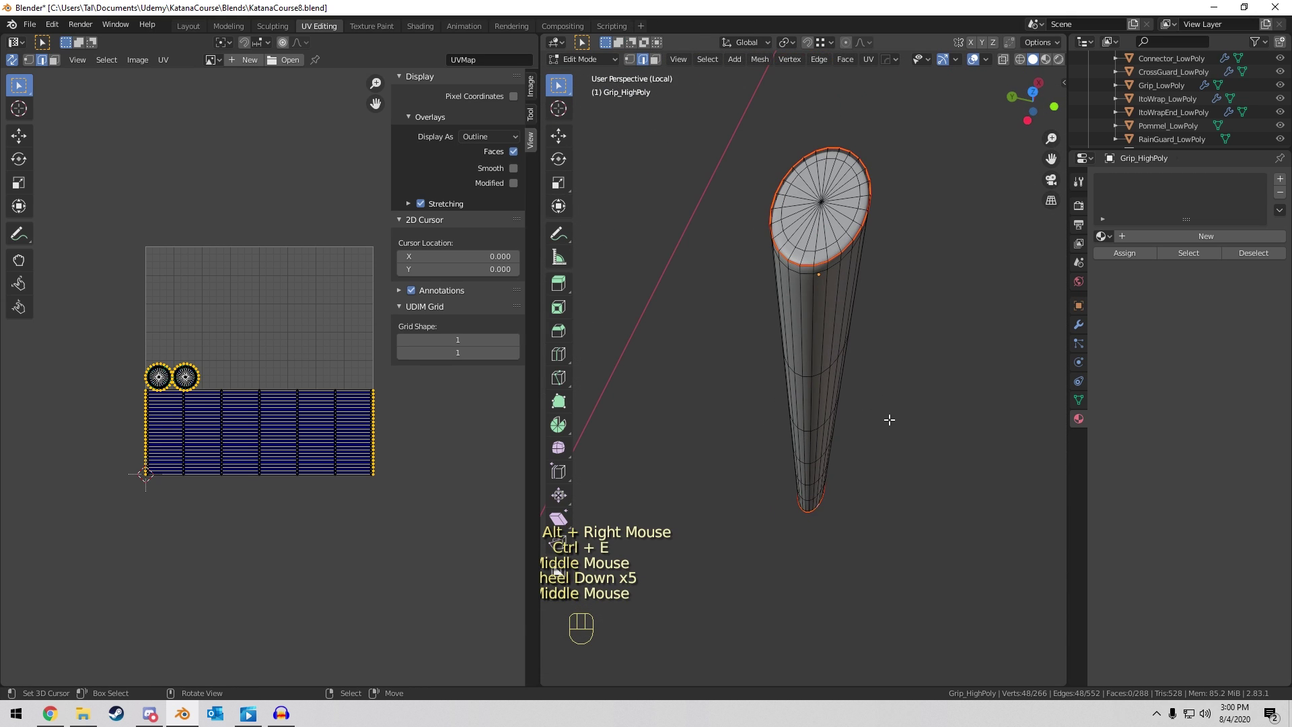
pyautogui.keyDown('alt'); pyautogui.rightClick(794, 298); pyautogui.keyUp('alt')
pyautogui.moveTo(798, 289); pyautogui.dragTo(811, 280, button='middle')
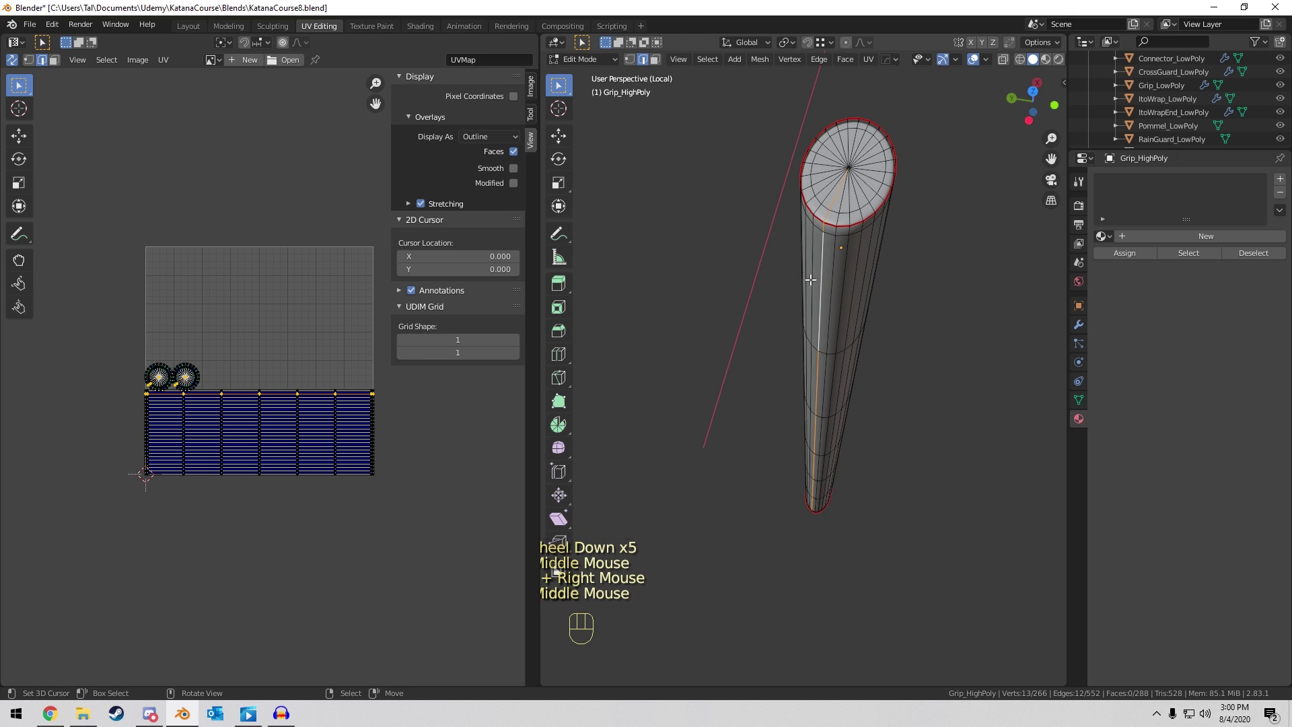
pyautogui.rightClick(838, 239)
pyautogui.moveTo(841, 325); pyautogui.dragTo(830, 222, button='middle')
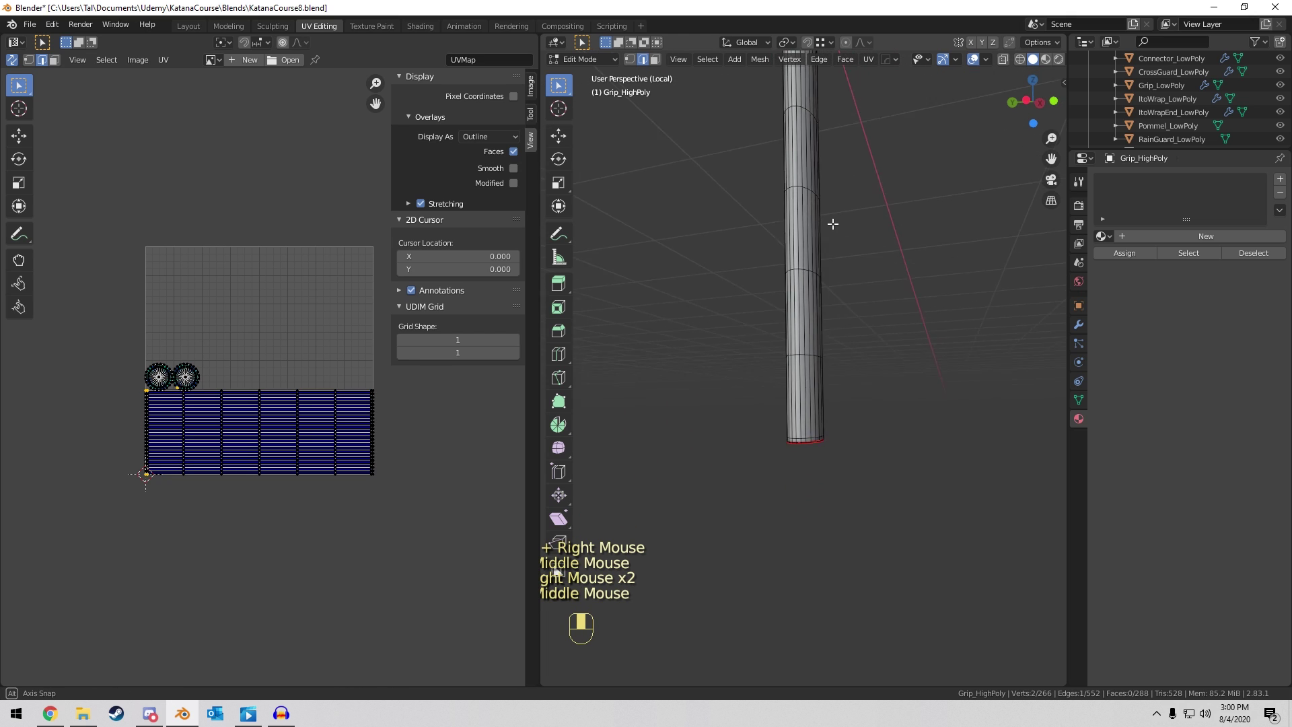
pyautogui.scroll(2, 855, 363)
pyautogui.scroll(-2, 834, 418)
pyautogui.moveTo(842, 383)
pyautogui.mouseDown(button='middle')
pyautogui.moveTo(872, 276)
pyautogui.moveTo(828, 377)
pyautogui.mouseUp(button='middle')
pyautogui.scroll(3, 821, 463)
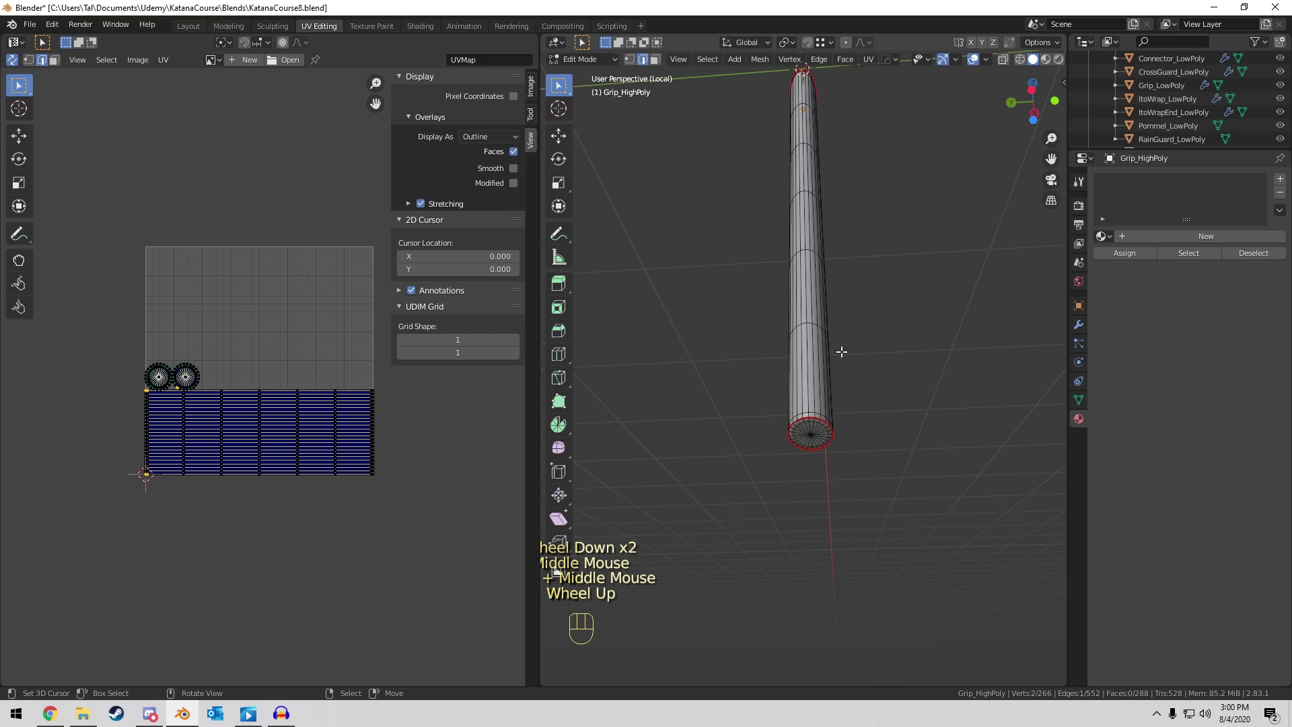
pyautogui.keyDown('ctrl'); pyautogui.rightClick(819, 465); pyautogui.keyUp('ctrl')
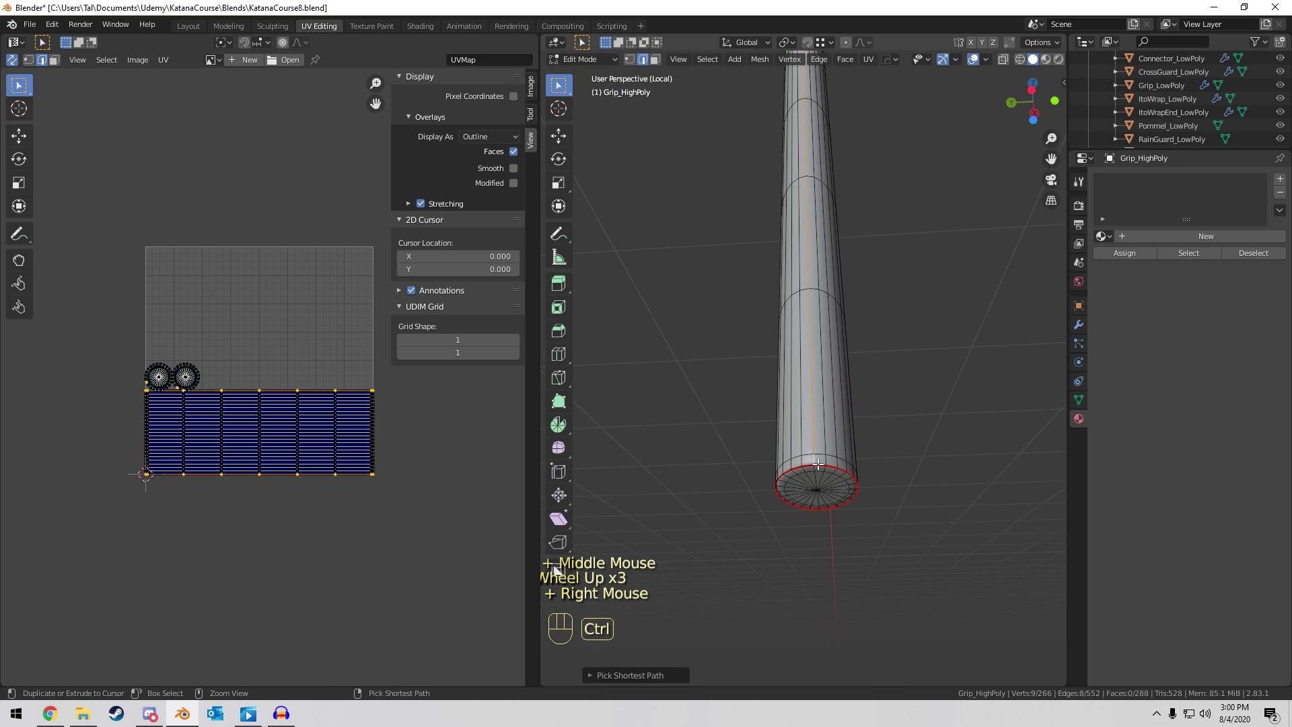
pyautogui.scroll(-3, 819, 464)
pyautogui.moveTo(835, 337); pyautogui.dragTo(836, 309, button='middle')
pyautogui.hotkey('ctrl', 'e')
pyautogui.click(857, 255)
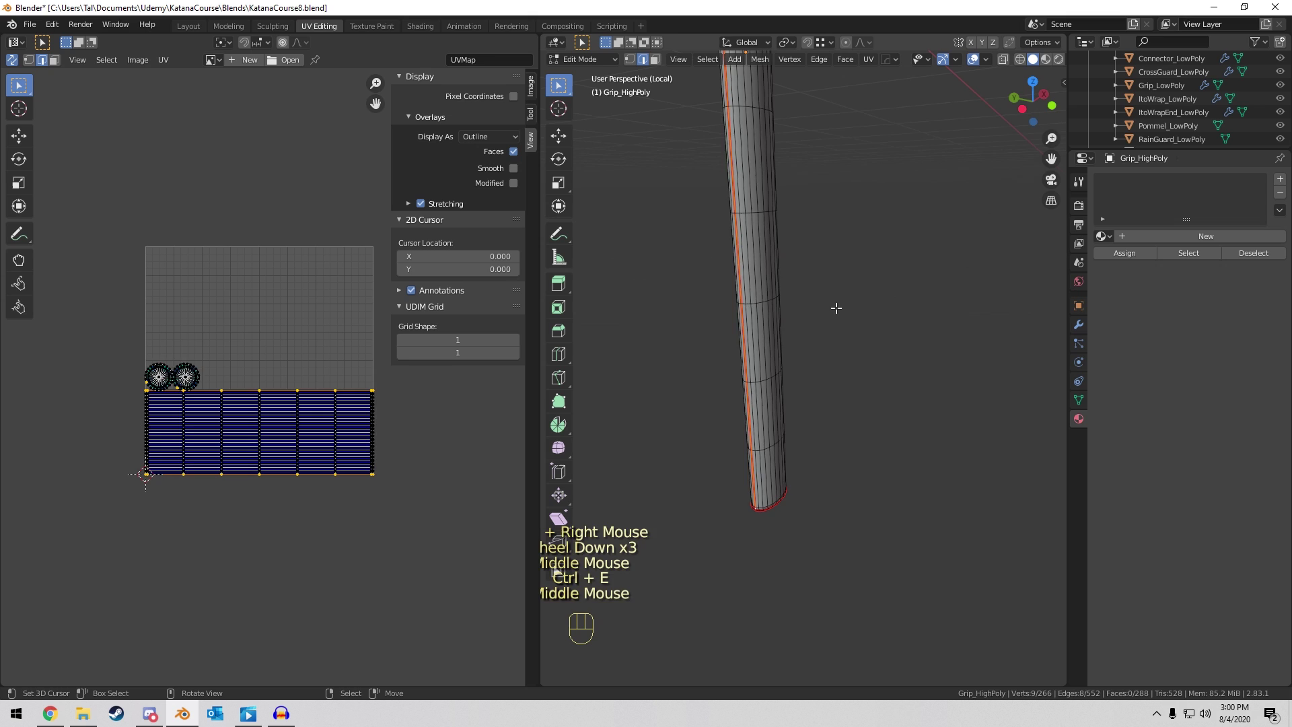
# Select the whole grip mesh and unwrap it with the new seams, undoing the first unwrap and repeating it.
pyautogui.press('a')
pyautogui.press('u')
pyautogui.click(831, 303)
pyautogui.scroll(2, 217, 361)
pyautogui.keyDown('shift'); pyautogui.scroll(4, 217, 365); pyautogui.keyUp('shift')
pyautogui.moveTo(217, 366); pyautogui.dragTo(222, 432, button='middle')
pyautogui.hotkey('ctrl', 'z')
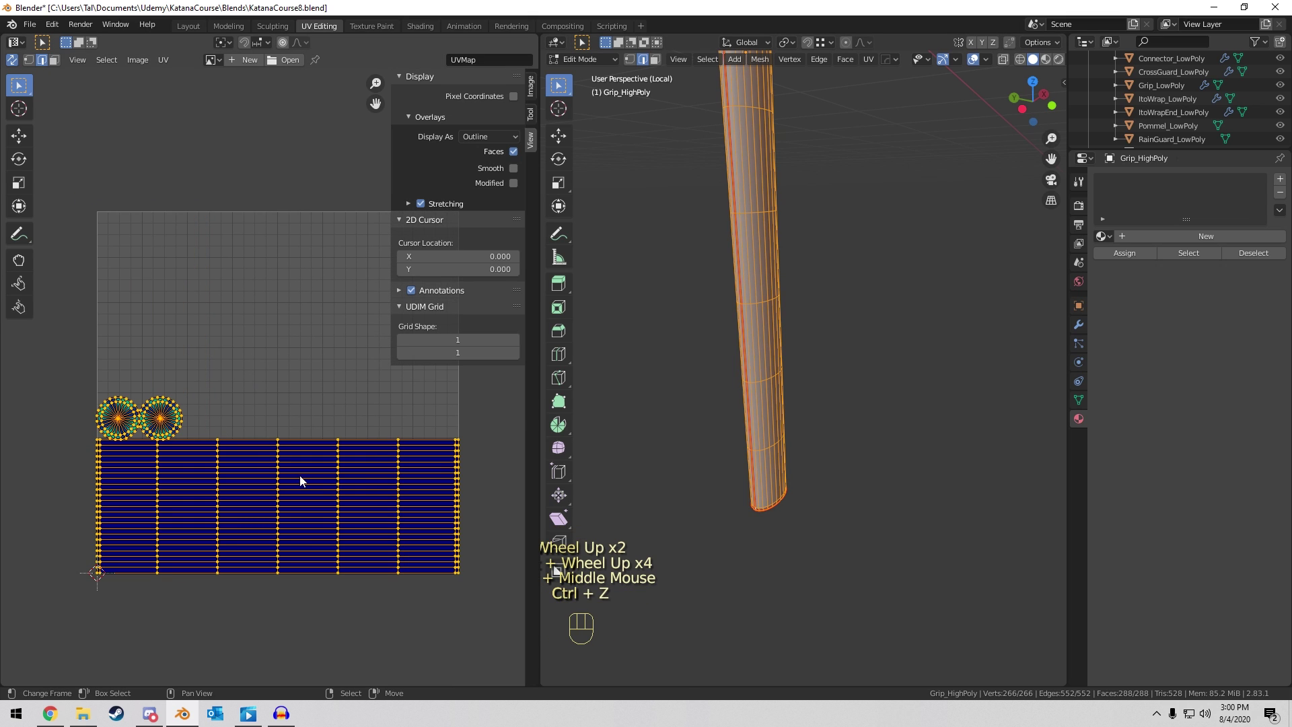
pyautogui.moveTo(774, 377); pyautogui.dragTo(797, 397, button='middle')
pyautogui.press('u')
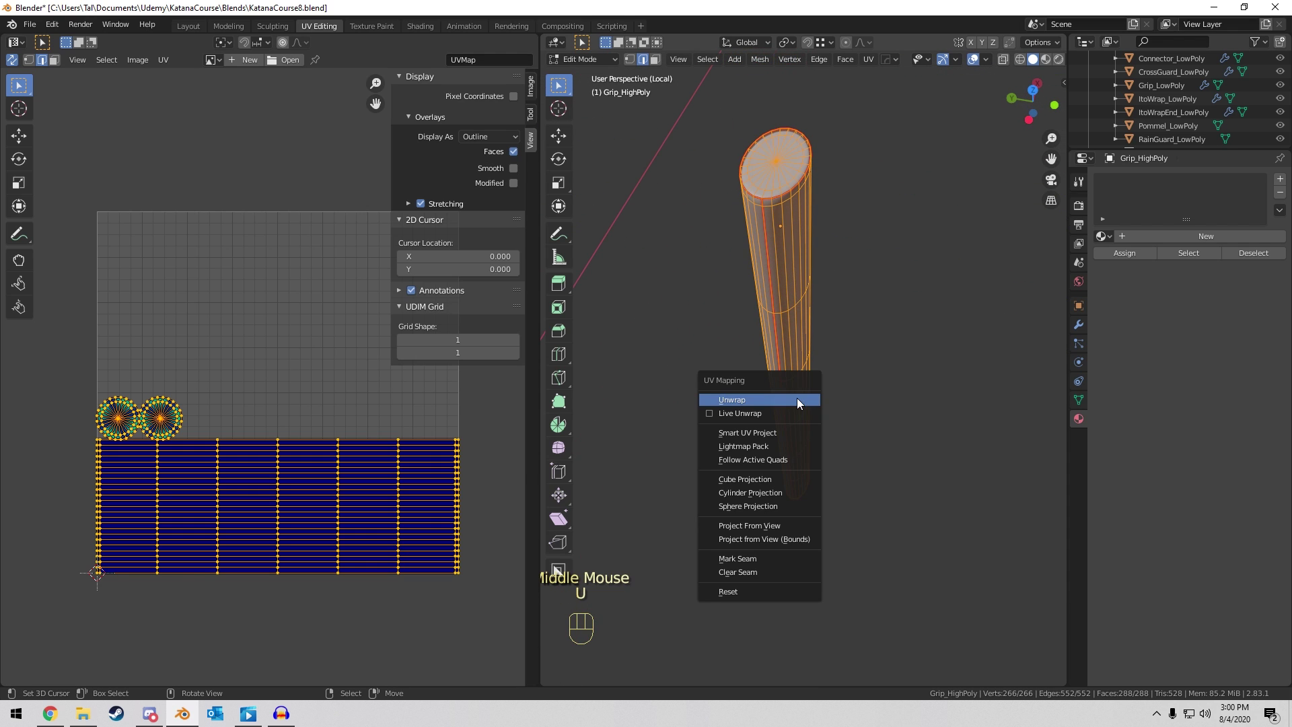
pyautogui.click(797, 398)
# Examine the grip's side and end cap islands in the UV layout for stretching.
pyautogui.scroll(3, 232, 472)
pyautogui.press('a')
pyautogui.press('a')
pyautogui.press('a')
pyautogui.press('a')
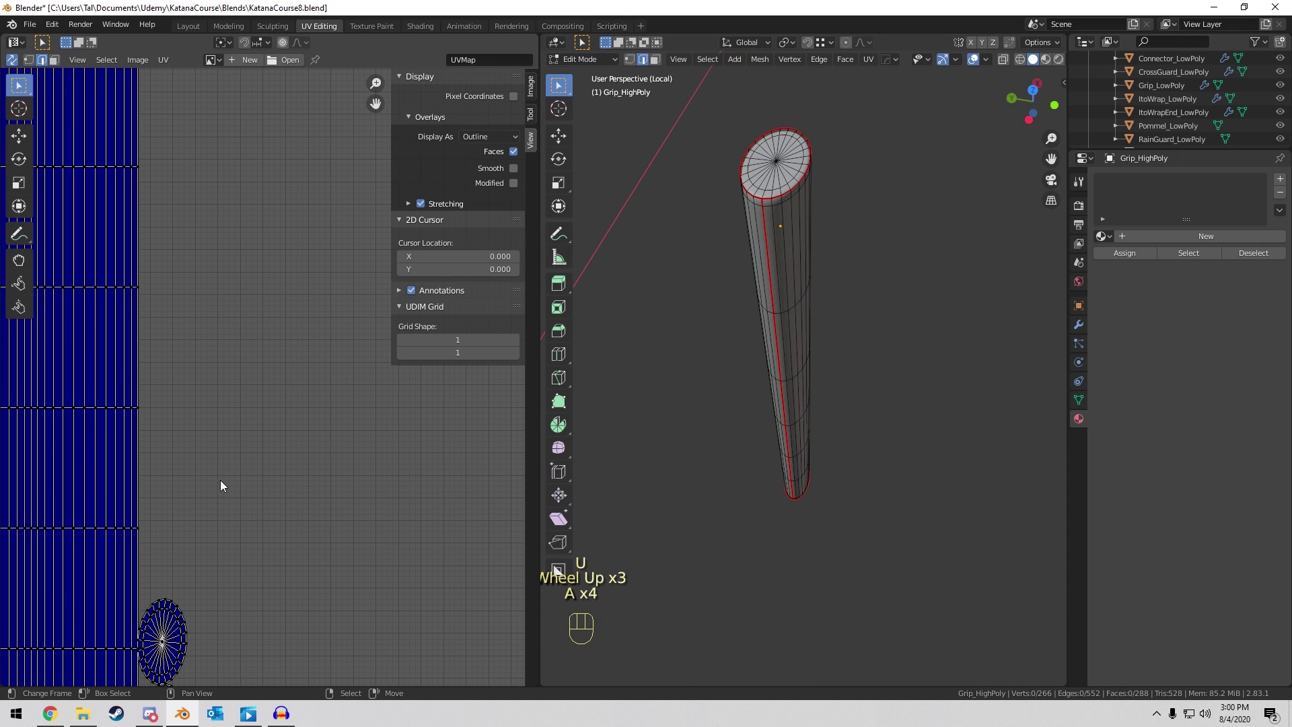
pyautogui.keyDown('shift'); pyautogui.moveTo(202, 576); pyautogui.dragTo(379, 310, button='middle'); pyautogui.keyUp('shift')
pyautogui.scroll(3, 326, 372)
pyautogui.keyDown('shift'); pyautogui.moveTo(306, 277); pyautogui.dragTo(430, 556, button='middle'); pyautogui.keyUp('shift')
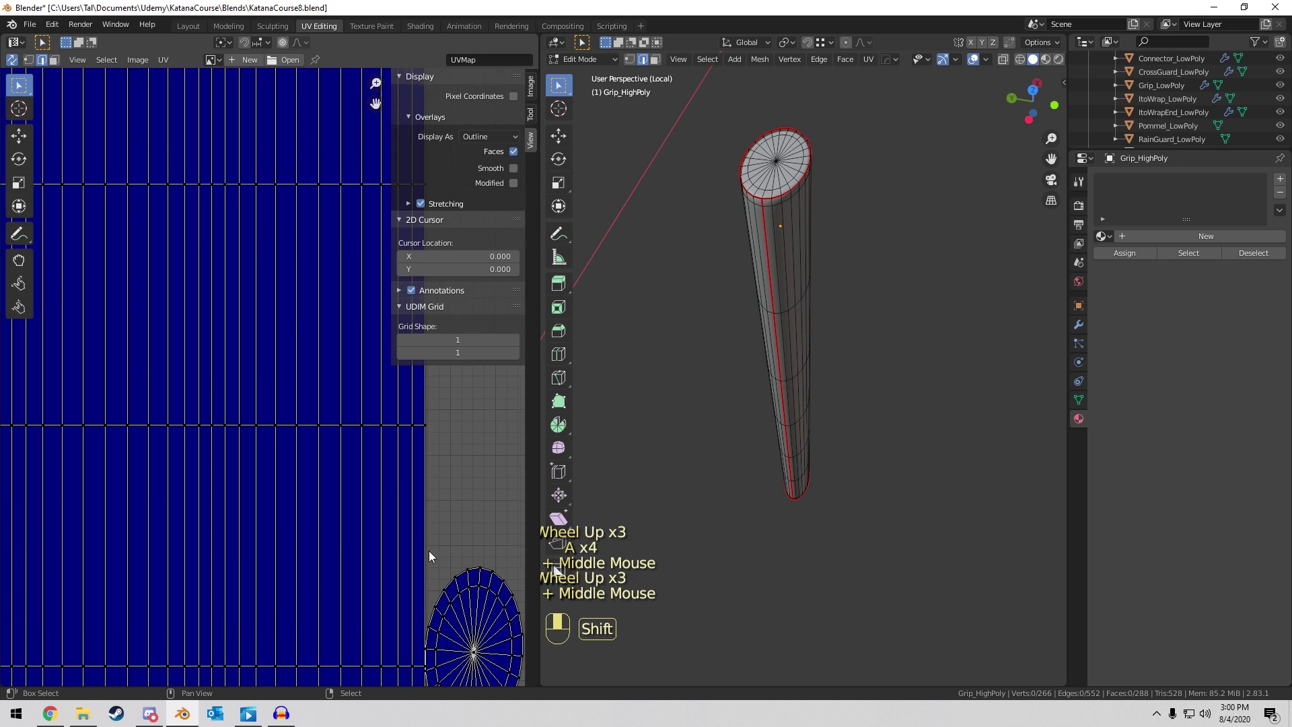
pyautogui.keyDown('shift'); pyautogui.scroll(-1, 430, 556); pyautogui.keyUp('shift')
pyautogui.keyDown('shift'); pyautogui.moveTo(295, 313); pyautogui.dragTo(363, 511, button='middle'); pyautogui.keyUp('shift')
pyautogui.moveTo(969, 272); pyautogui.dragTo(930, 254, button='middle')
# Finish editing the grip, then isolate the high-poly cross guard and open its mesh for editing.
pyautogui.press('Tab')
pyautogui.press('KP_Divide')
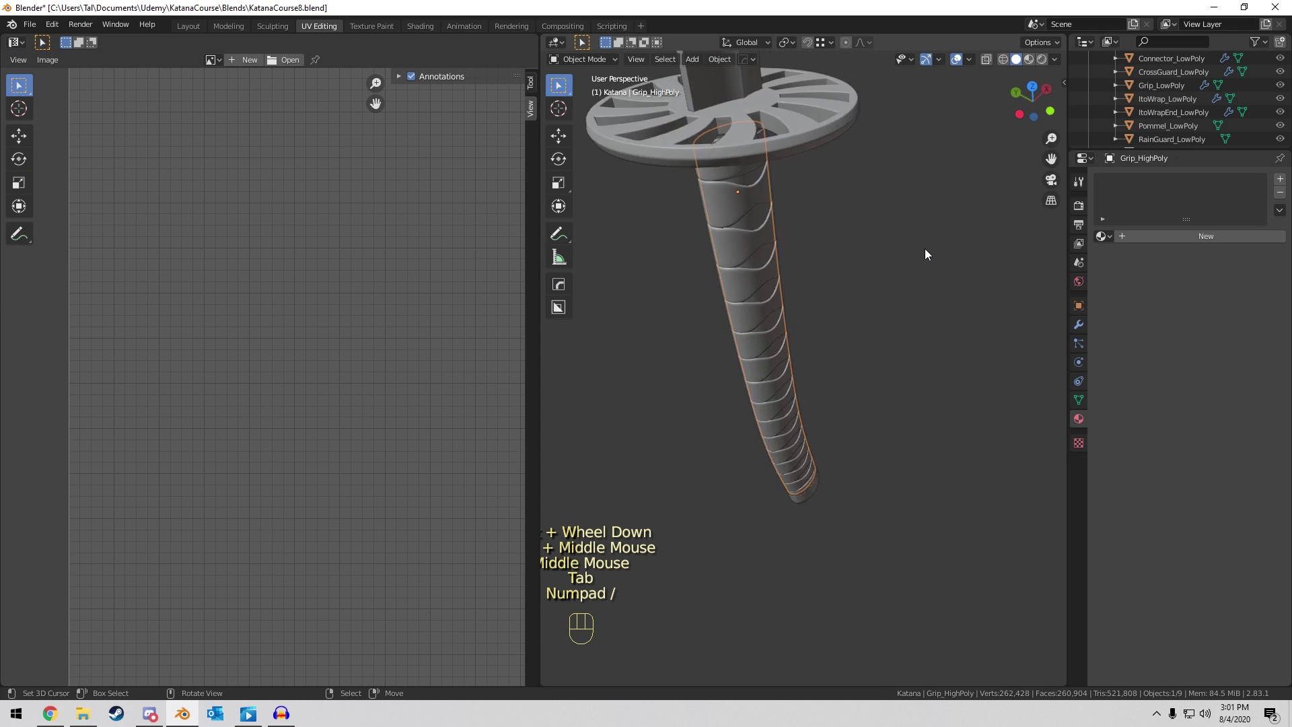
pyautogui.scroll(1, 909, 263)
pyautogui.rightClick(911, 305)
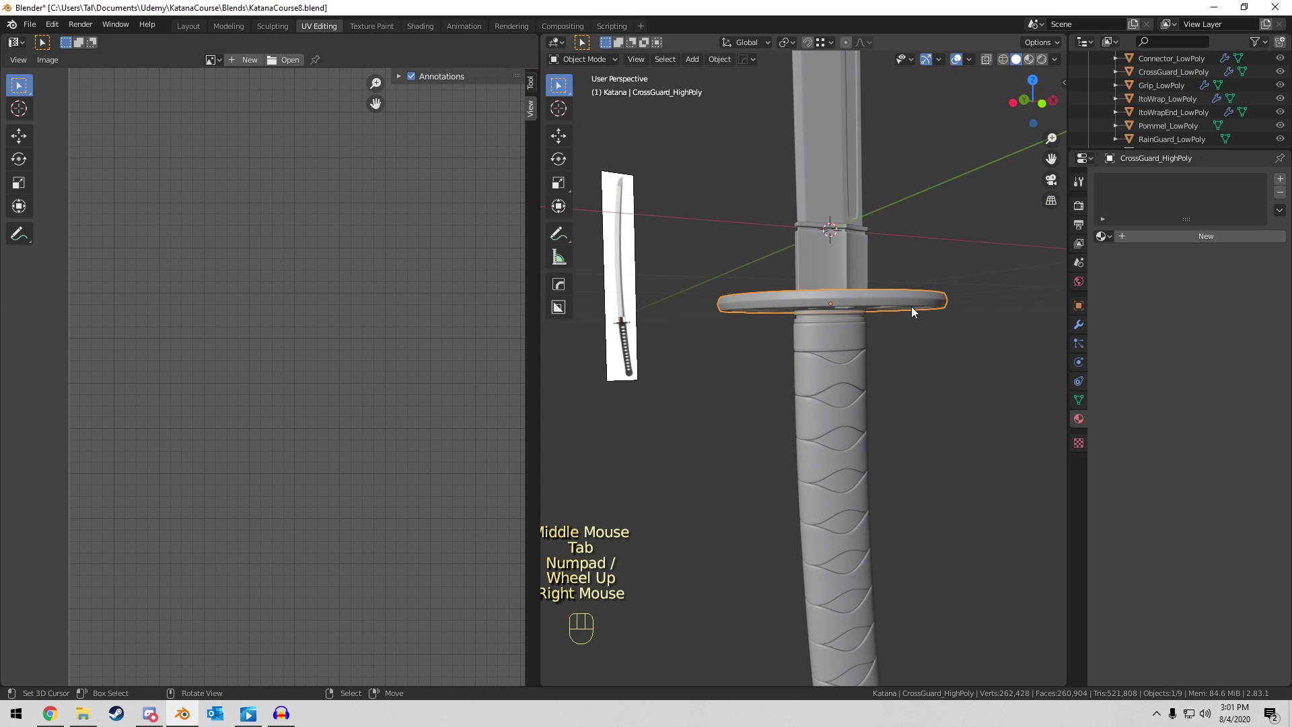
pyautogui.press('KP_Divide')
pyautogui.press('Tab')
# Mark the edge loop around the cross guard's outer rim as a seam.
pyautogui.moveTo(914, 308); pyautogui.dragTo(915, 390, button='middle')
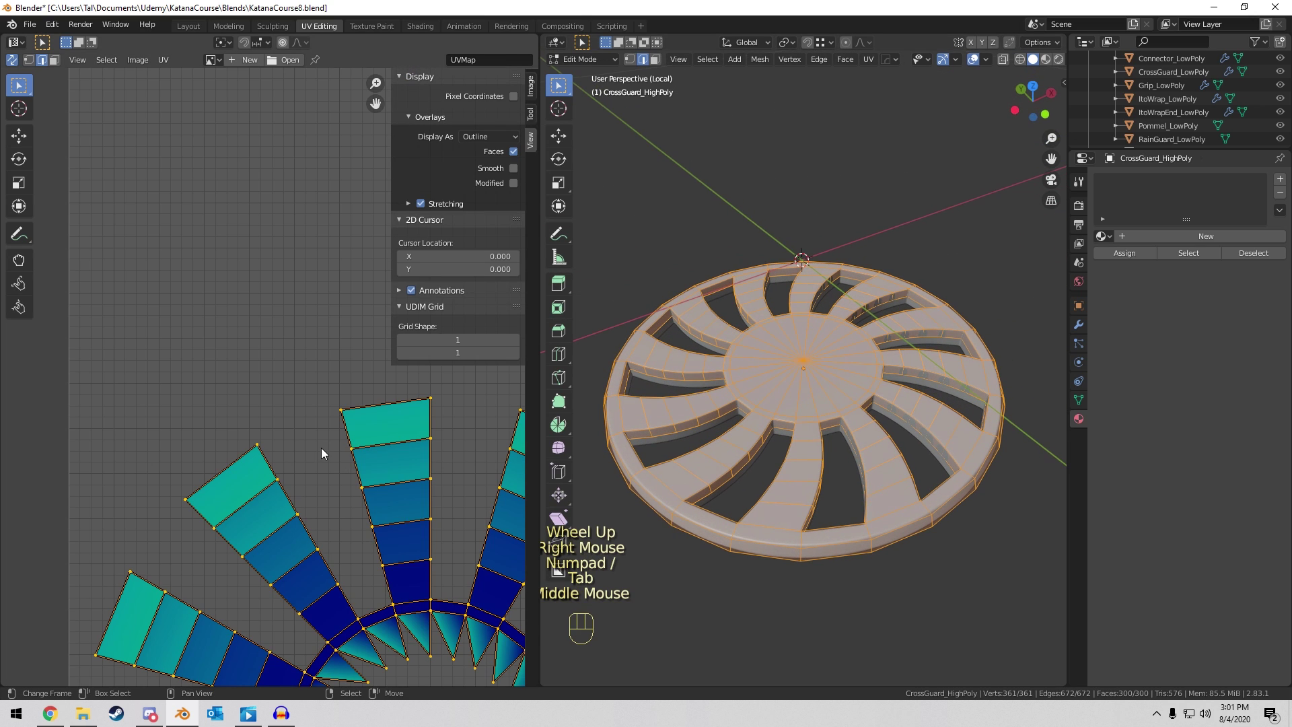
pyautogui.scroll(-2, 321, 453)
pyautogui.moveTo(714, 552); pyautogui.dragTo(697, 501, button='middle')
pyautogui.press('2')
pyautogui.keyDown('alt'); pyautogui.rightClick(697, 501); pyautogui.keyUp('alt')
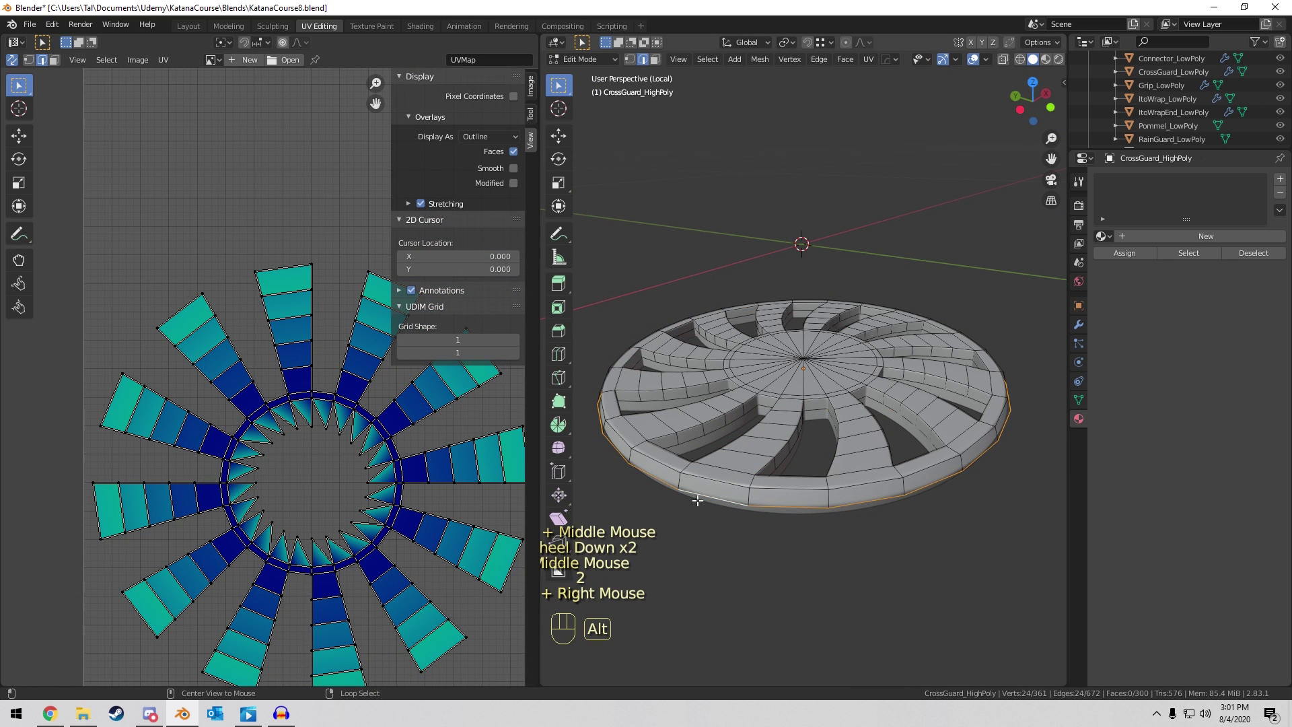
pyautogui.moveTo(622, 423); pyautogui.dragTo(625, 373, button='middle')
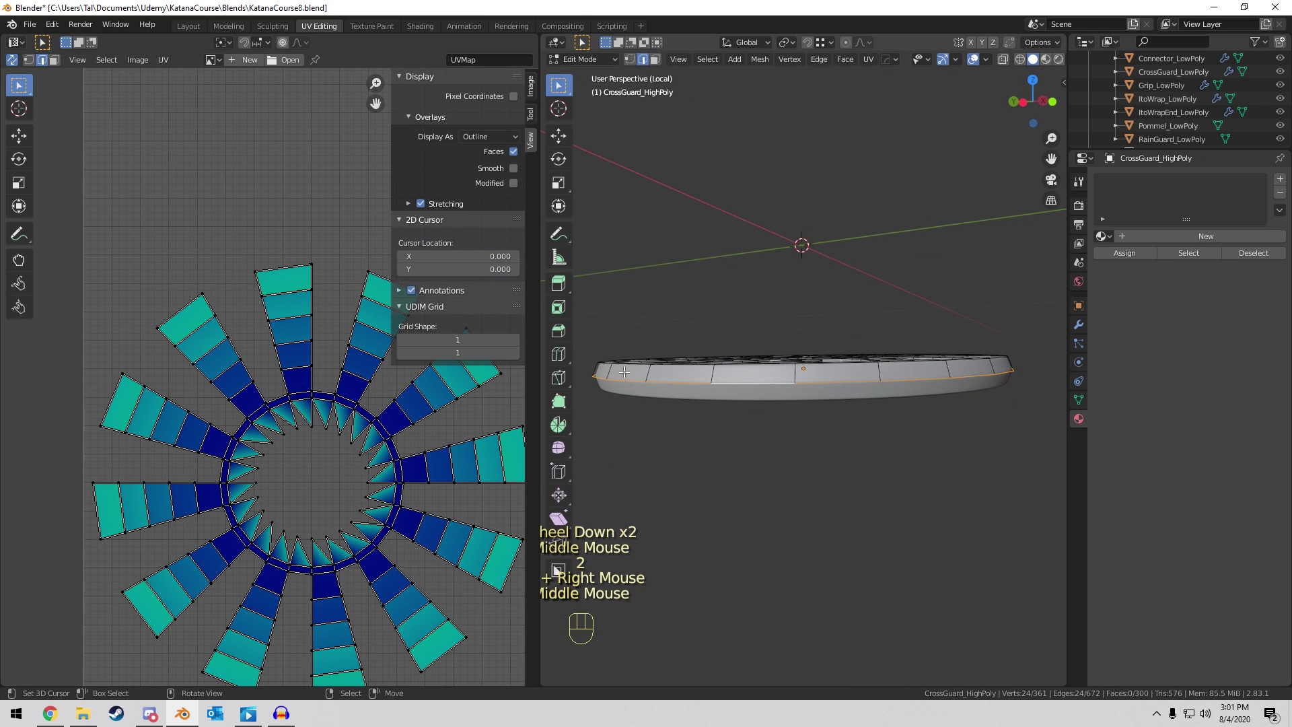
pyautogui.moveTo(874, 389)
pyautogui.mouseDown(button='middle')
pyautogui.moveTo(865, 405)
pyautogui.moveTo(868, 383)
pyautogui.mouseUp(button='middle')
pyautogui.hotkey('ctrl', 'e')
pyautogui.click(865, 405)
# Select the whole cross guard mesh and unwrap it using the rim seam.
pyautogui.press('a')
pyautogui.press('u')
pyautogui.click(868, 380)
pyautogui.scroll(-1, 369, 422)
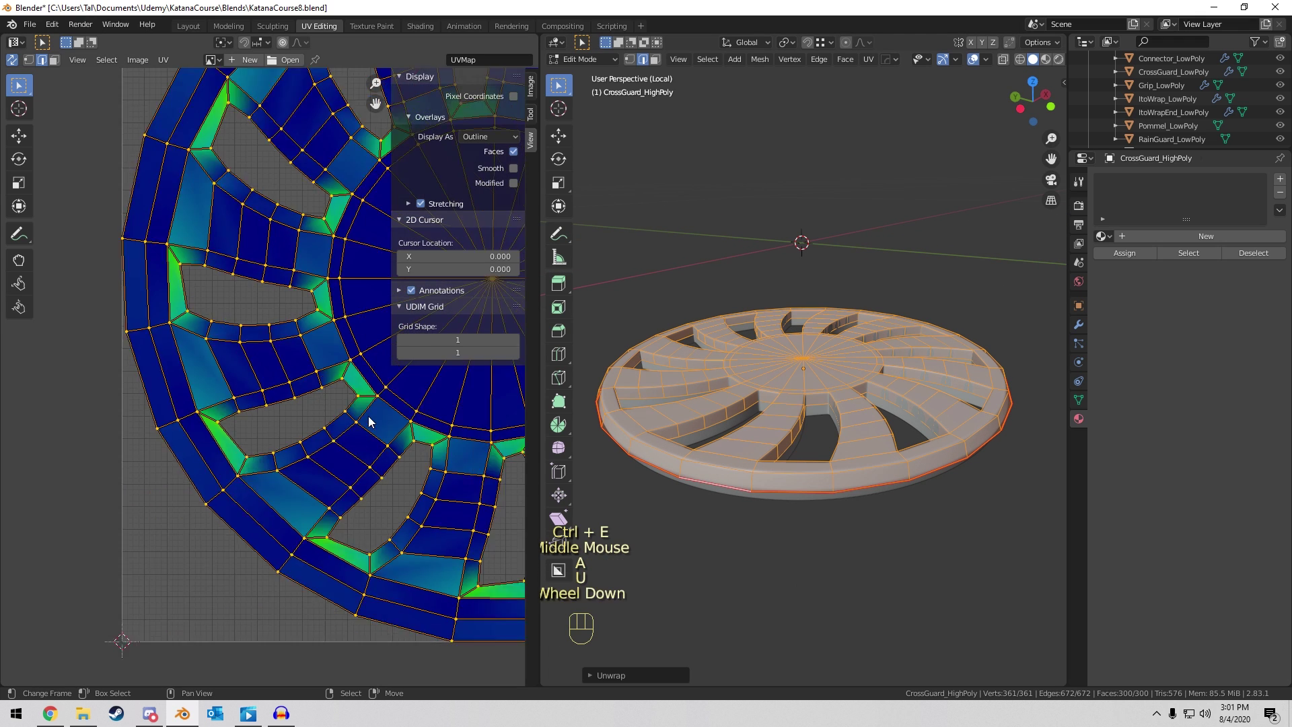
# Examine the cross guard's UV layout for stretching around the cutout openings.
pyautogui.scroll(-6, 368, 421)
pyautogui.scroll(7, 296, 417)
pyautogui.keyDown('shift'); pyautogui.moveTo(283, 363); pyautogui.dragTo(202, 377, button='middle'); pyautogui.keyUp('shift')
pyautogui.scroll(-4, 132, 323)
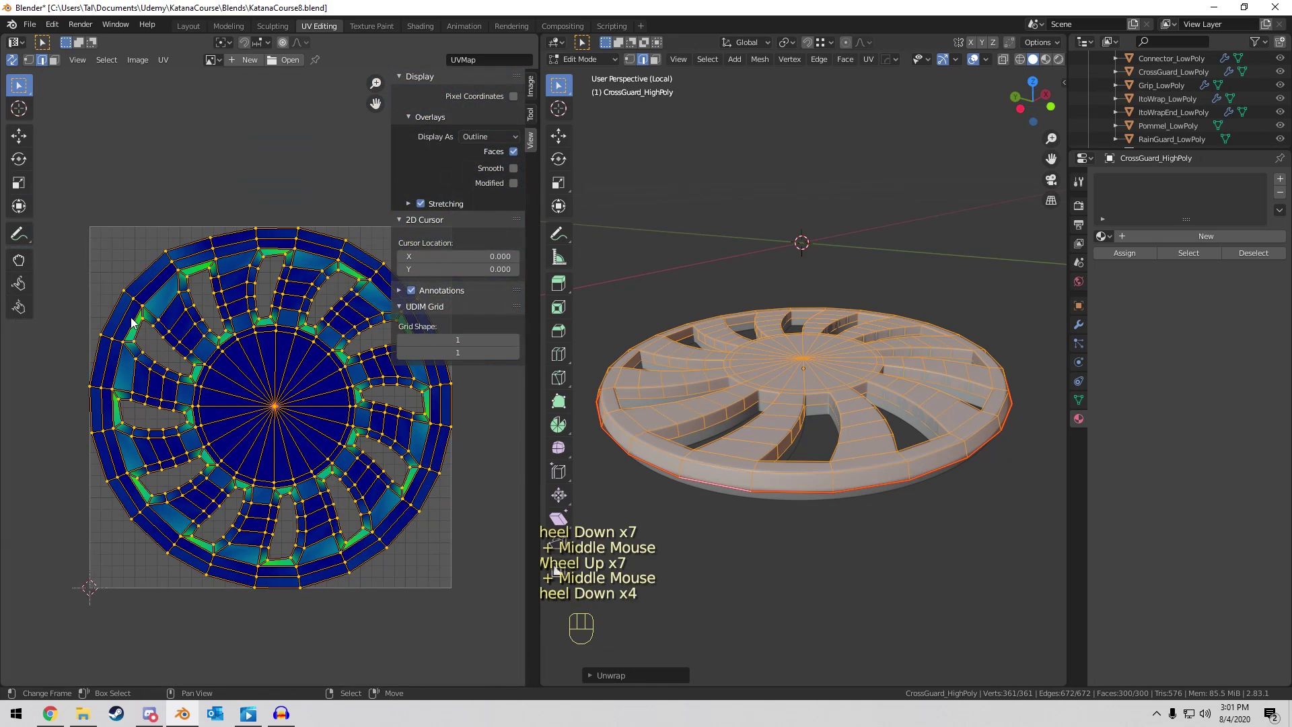
pyautogui.keyDown('shift'); pyautogui.moveTo(132, 323); pyautogui.dragTo(148, 264, button='middle'); pyautogui.keyUp('shift')
pyautogui.scroll(2, 148, 264)
pyautogui.keyDown('shift'); pyautogui.moveTo(337, 457); pyautogui.dragTo(244, 398, button='middle'); pyautogui.keyUp('shift')
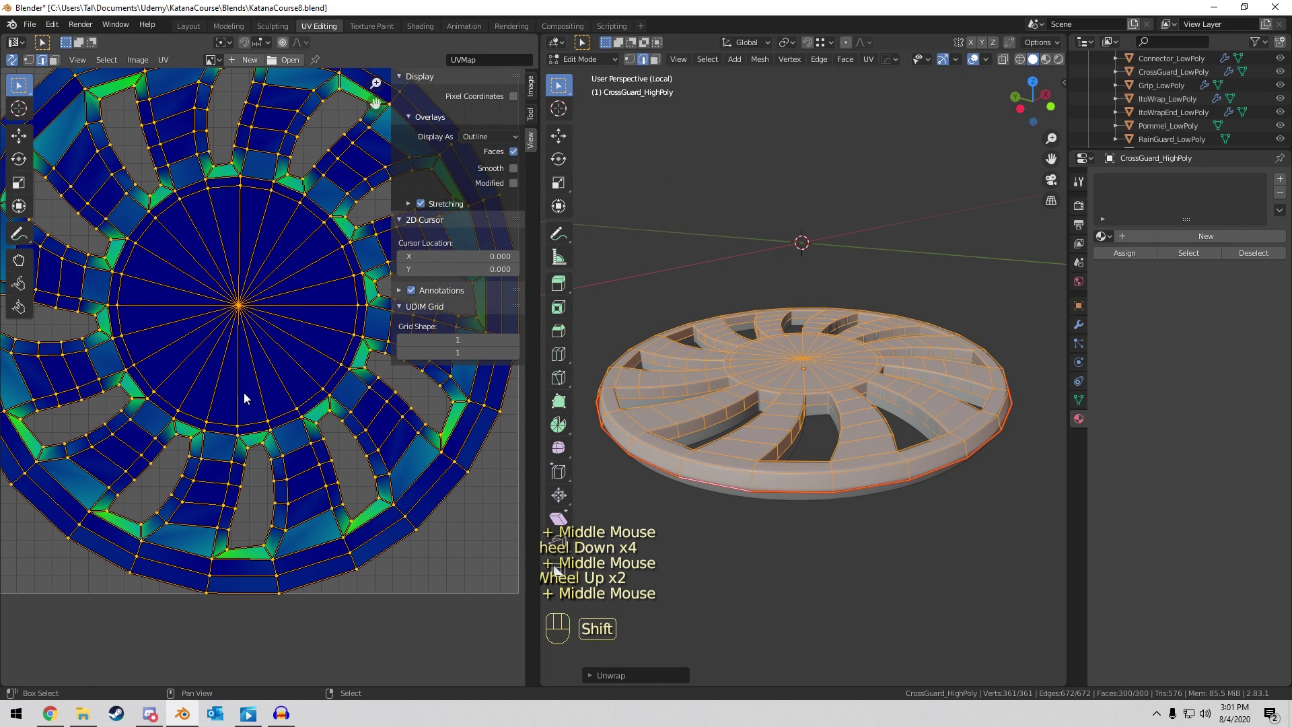
pyautogui.keyDown('shift'); pyautogui.moveTo(211, 481); pyautogui.dragTo(193, 366, button='middle'); pyautogui.keyUp('shift')
pyautogui.scroll(1, 740, 390)
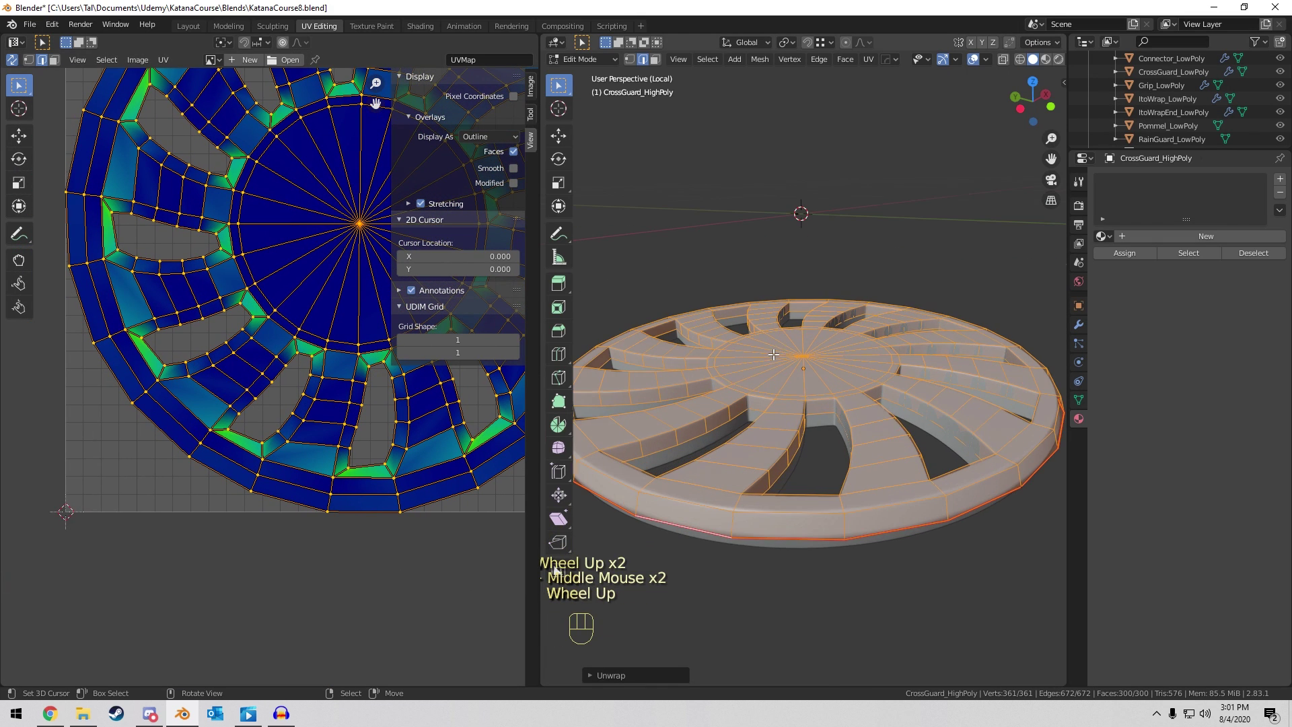
# Try to select the upper rim edges of one cutout on the cross guard.
pyautogui.keyDown('shift'); pyautogui.moveTo(740, 391); pyautogui.dragTo(814, 366, button='middle'); pyautogui.keyUp('shift')
pyautogui.scroll(2, 720, 363)
pyautogui.keyDown('alt'); pyautogui.rightClick(715, 373); pyautogui.keyUp('alt')
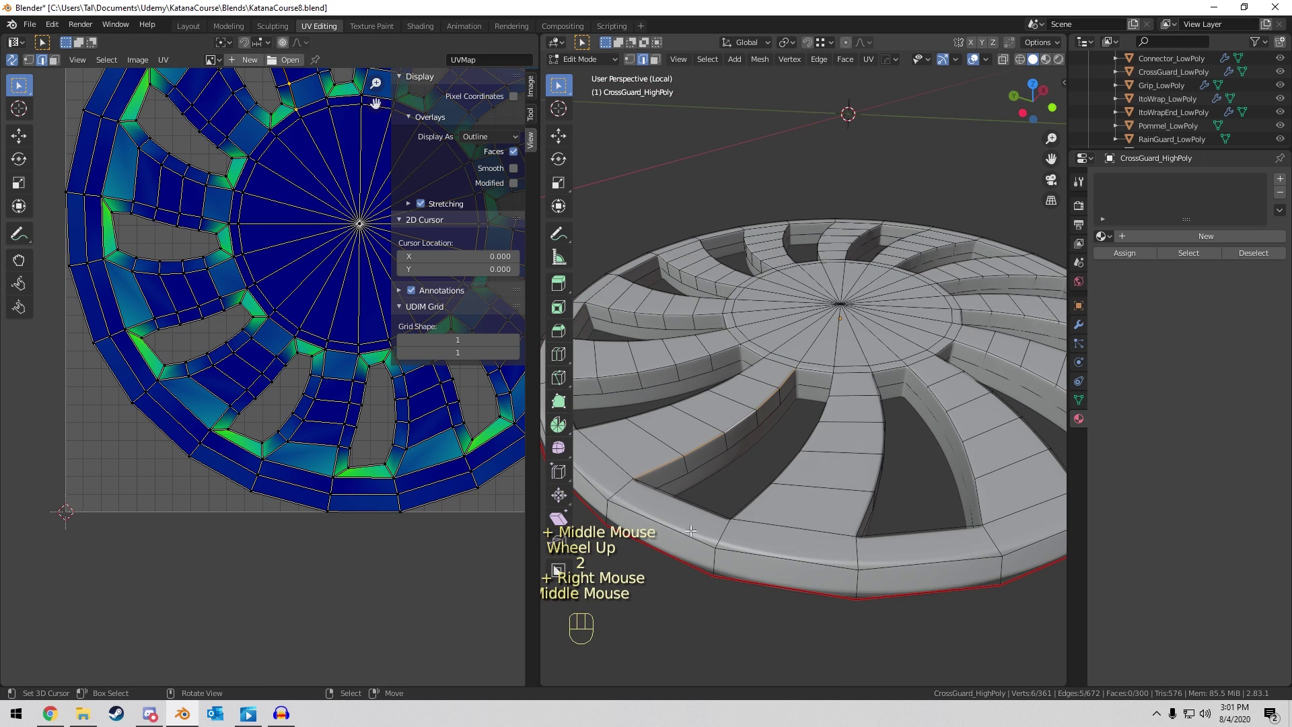
pyautogui.keyDown('alt'); pyautogui.keyDown('shift'); pyautogui.rightClick(819, 371); pyautogui.keyUp('shift'); pyautogui.keyUp('alt')
pyautogui.keyDown('alt'); pyautogui.rightClick(824, 373); pyautogui.keyUp('alt')
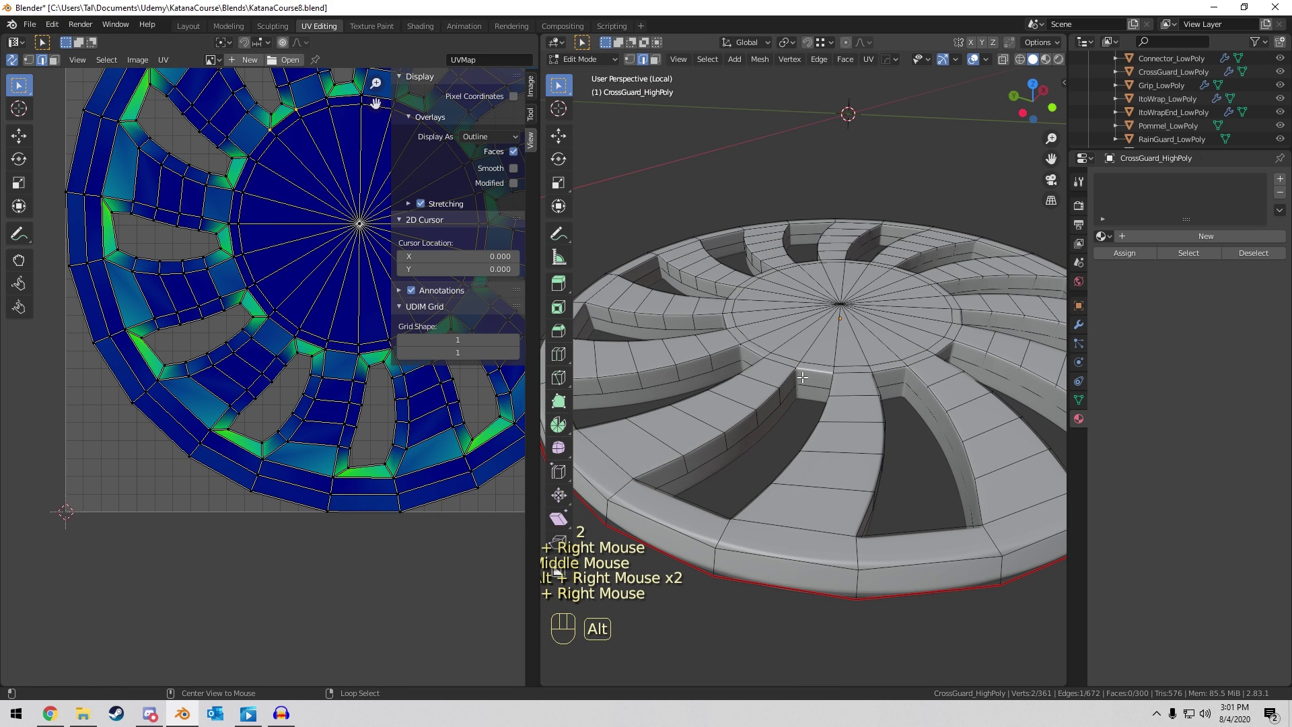
pyautogui.rightClick(808, 375)
pyautogui.keyDown('alt'); pyautogui.keyDown('shift'); pyautogui.rightClick(785, 378); pyautogui.keyUp('shift'); pyautogui.keyUp('alt')
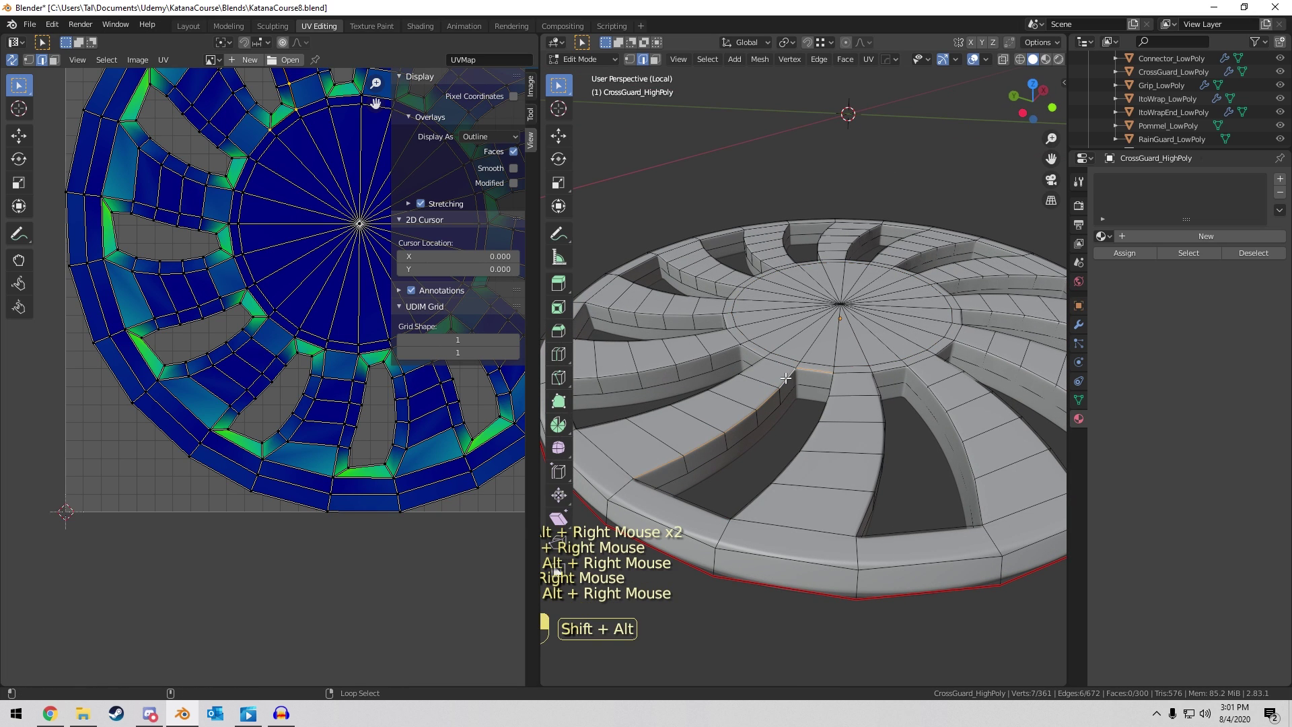
pyautogui.keyDown('alt'); pyautogui.keyDown('shift'); pyautogui.rightClick(836, 392); pyautogui.keyUp('shift'); pyautogui.keyUp('alt')
pyautogui.moveTo(837, 392); pyautogui.dragTo(759, 387, button='middle')
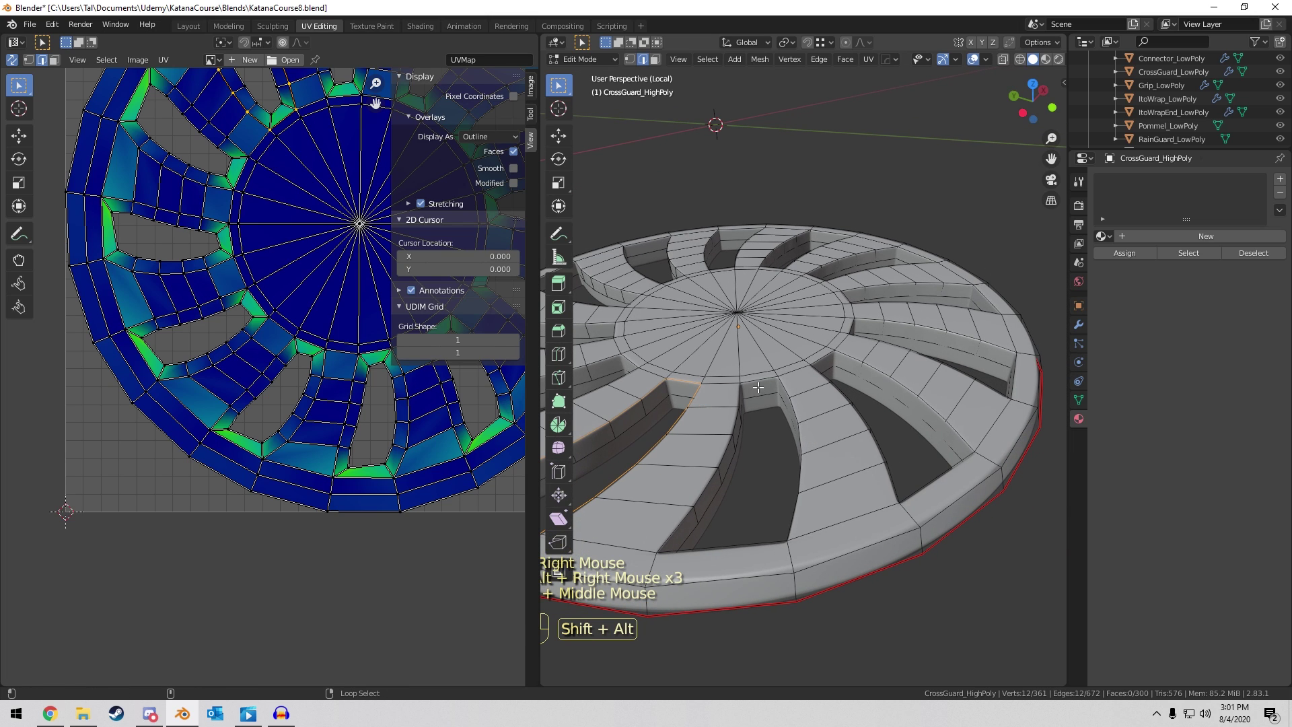
pyautogui.keyDown('alt'); pyautogui.keyDown('shift'); pyautogui.rightClick(759, 388); pyautogui.keyUp('shift'); pyautogui.keyUp('alt')
# Select the upper rim edges around two neighbouring cutouts of the cross guard.
pyautogui.rightClick(773, 387)
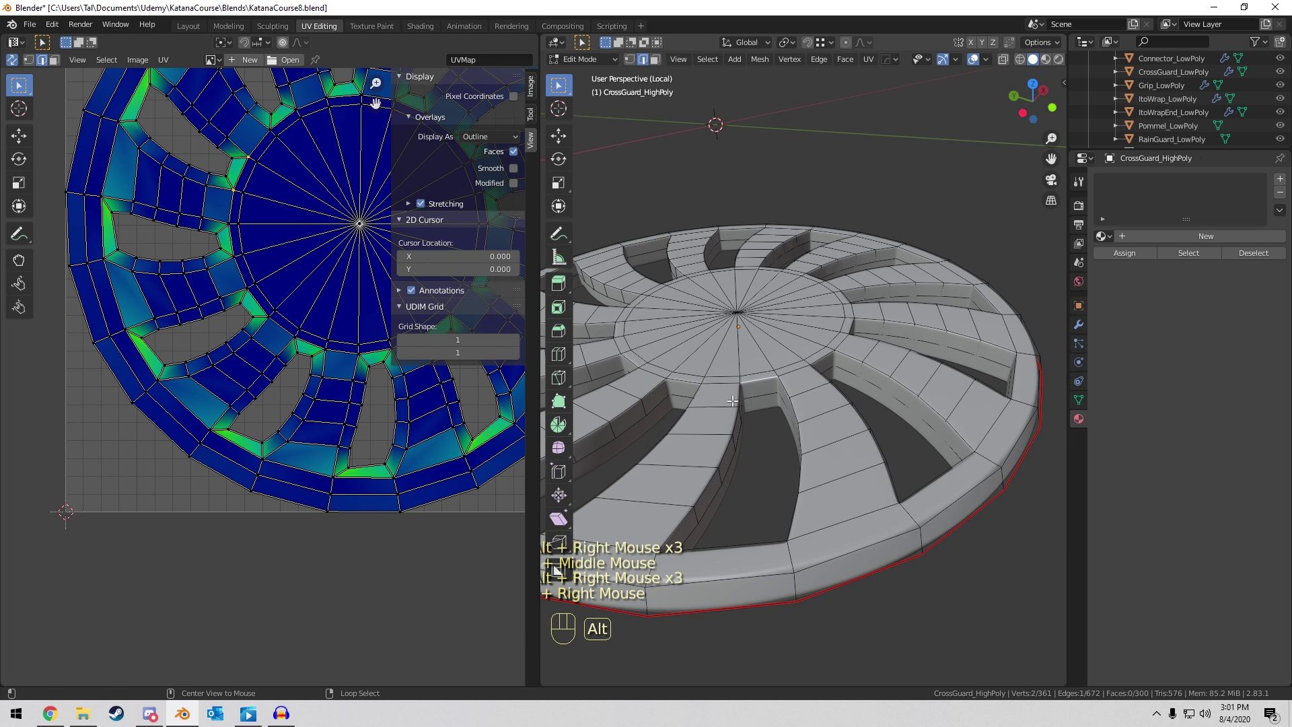
pyautogui.keyDown('alt'); pyautogui.keyDown('shift'); pyautogui.rightClick(793, 390); pyautogui.keyUp('shift'); pyautogui.keyUp('alt')
pyautogui.moveTo(724, 555); pyautogui.dragTo(733, 404, button='middle')
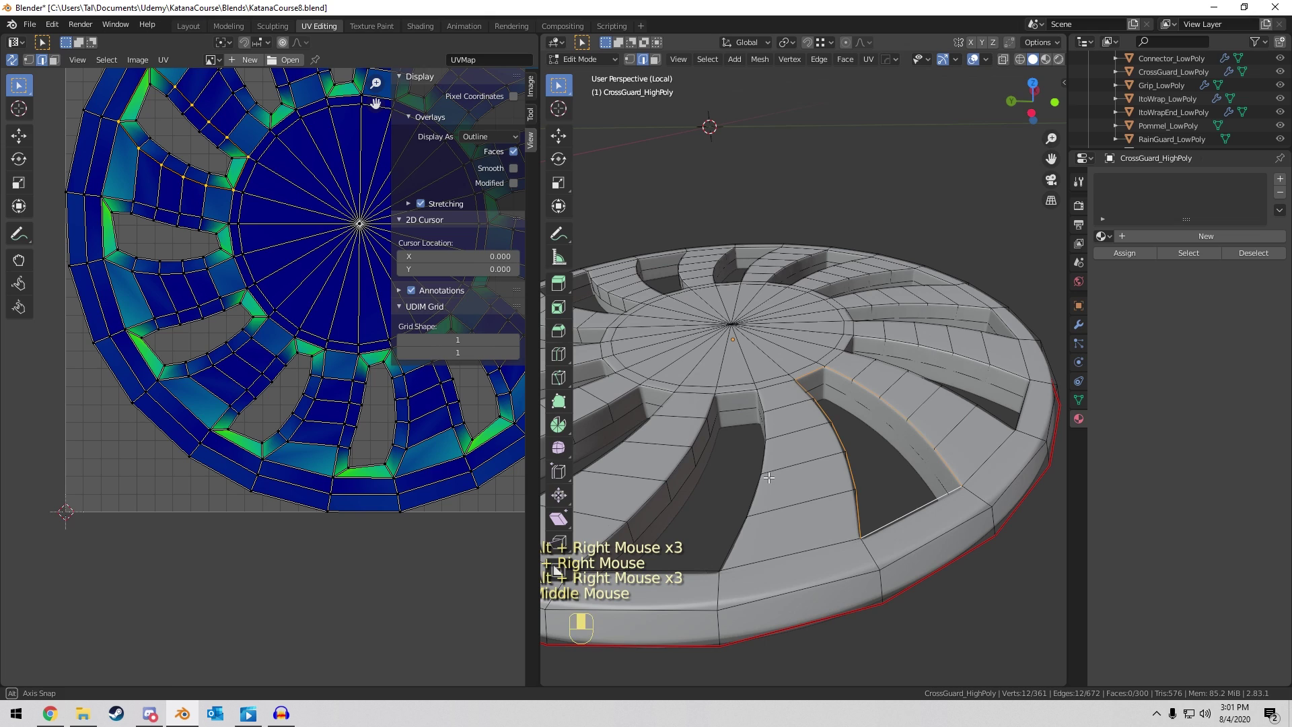
pyautogui.keyDown('alt'); pyautogui.rightClick(737, 395); pyautogui.keyUp('alt')
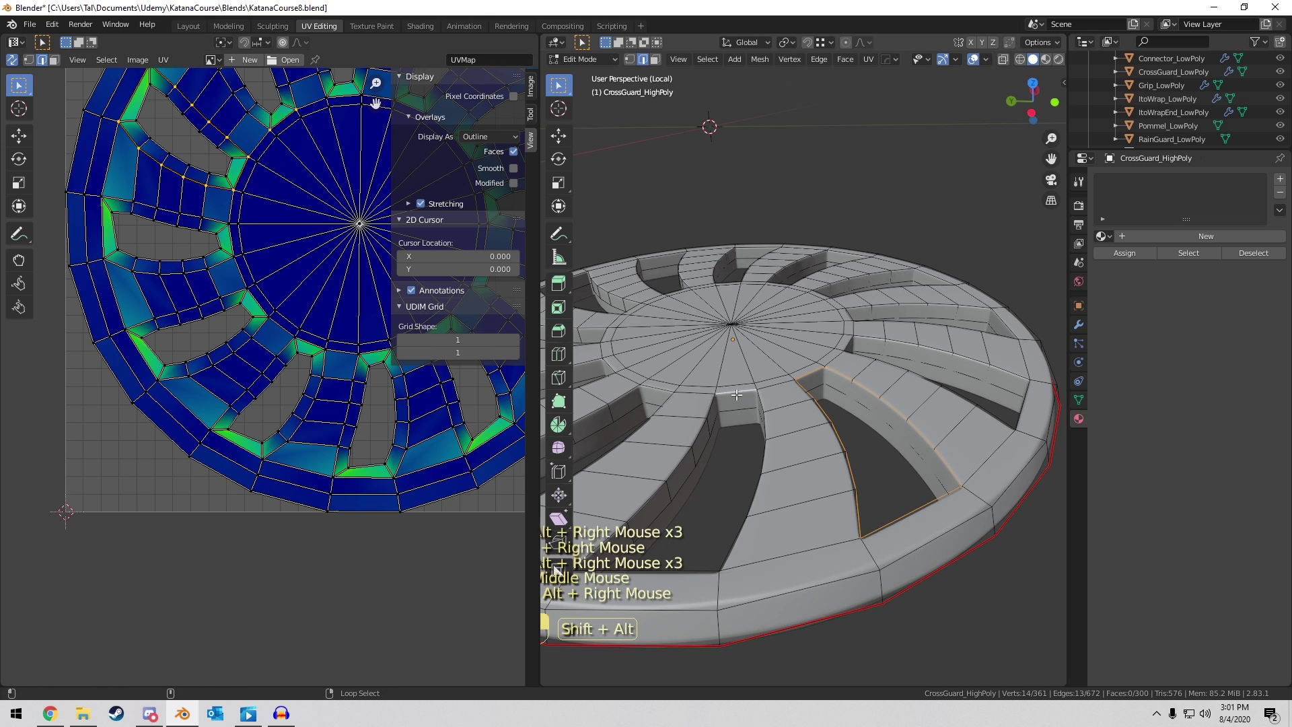
pyautogui.keyDown('alt'); pyautogui.rightClick(690, 578); pyautogui.keyUp('alt')
# Turn off the viewport display of the cross guard's Bevel and Subdivision modifiers.
pyautogui.click(1078, 324)
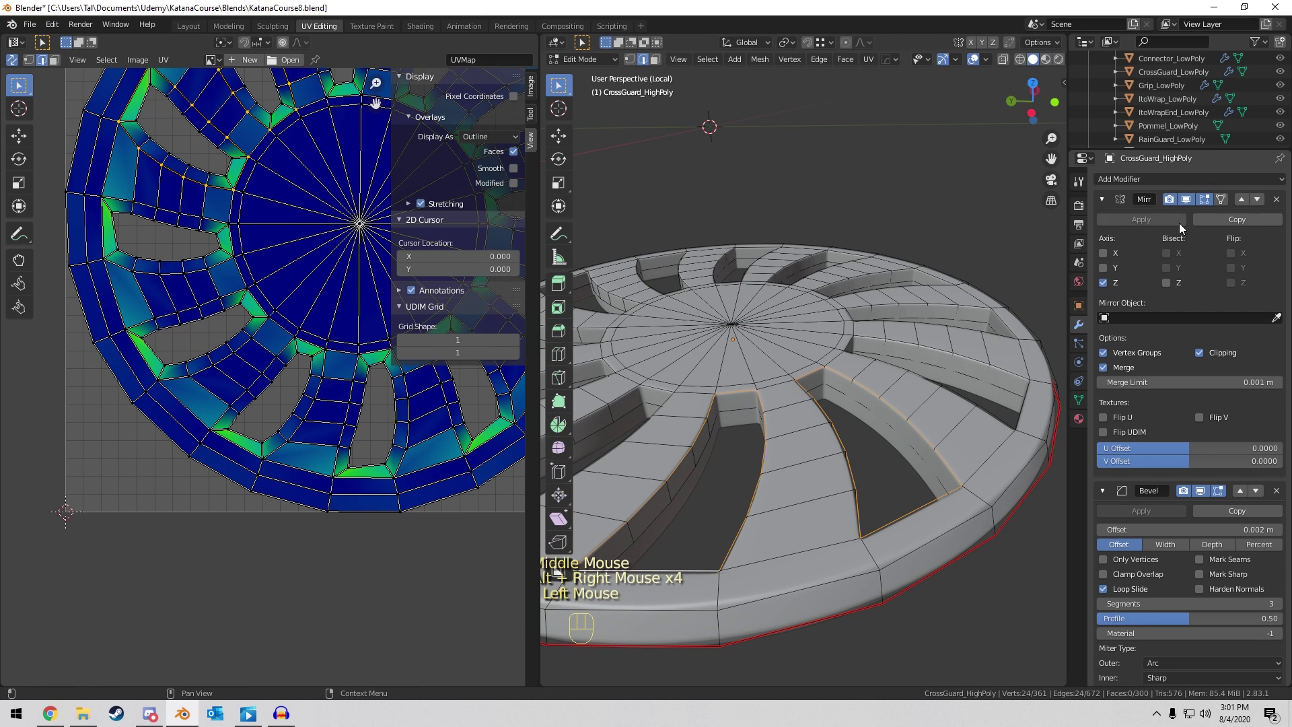
pyautogui.click(1201, 491)
pyautogui.scroll(-7, 1204, 497)
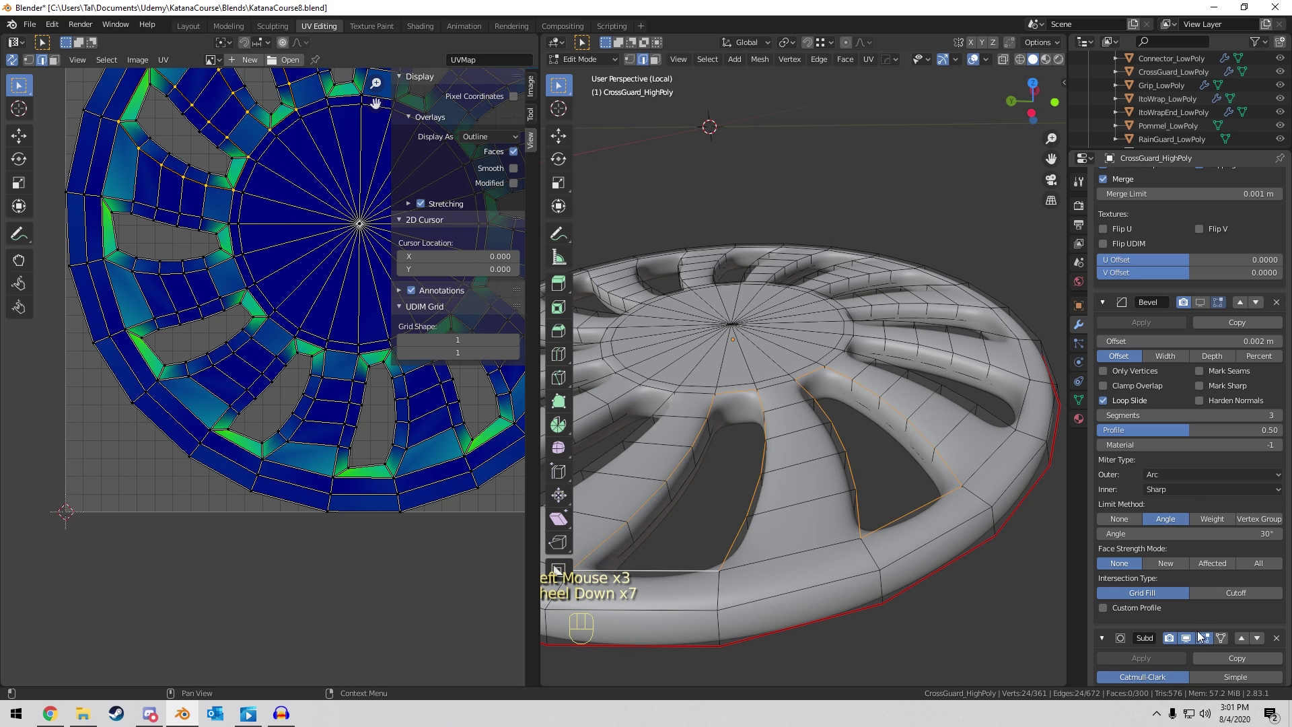
pyautogui.click(1204, 638)
# Add the upper rim edges of further cutouts around the cross guard to the selection.
pyautogui.moveTo(808, 471); pyautogui.dragTo(780, 431, button='middle')
pyautogui.keyDown('alt'); pyautogui.keyDown('shift'); pyautogui.rightClick(780, 428); pyautogui.keyUp('shift'); pyautogui.keyUp('alt')
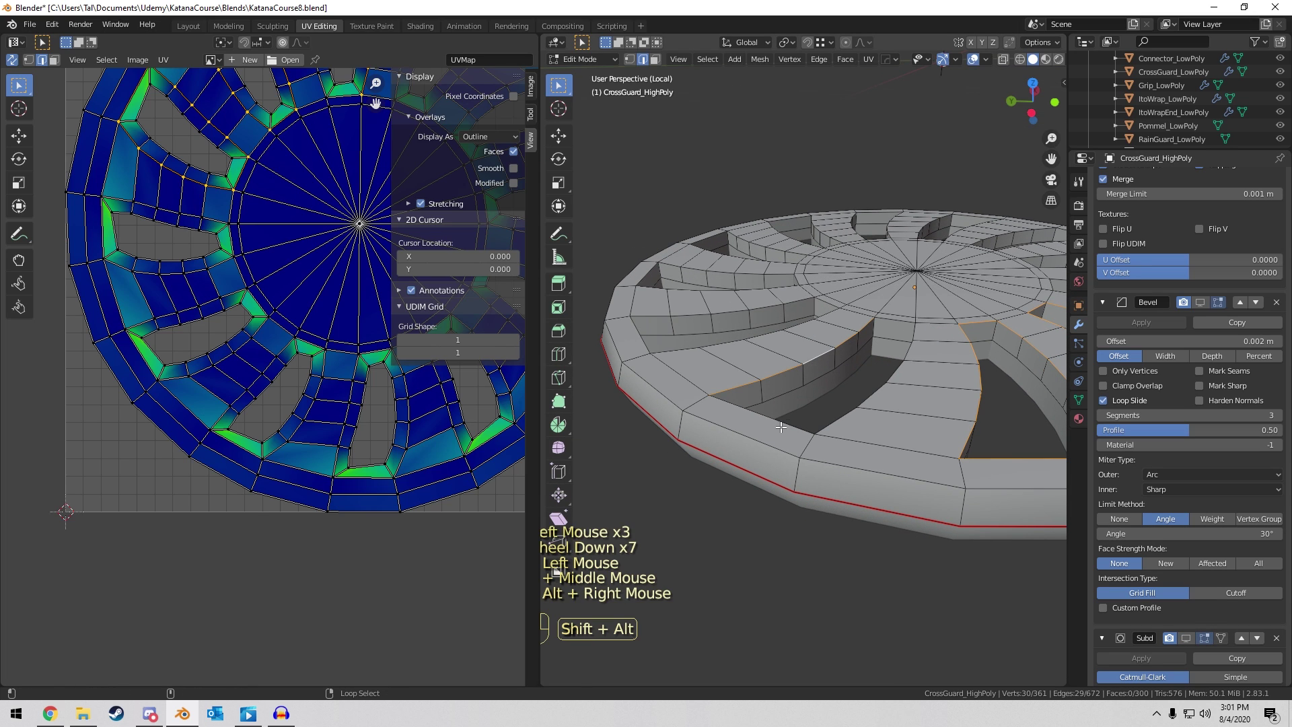
pyautogui.keyDown('alt'); pyautogui.keyDown('shift'); pyautogui.rightClick(900, 417); pyautogui.keyUp('shift'); pyautogui.keyUp('alt')
pyautogui.keyDown('alt'); pyautogui.keyDown('shift'); pyautogui.rightClick(890, 331); pyautogui.keyUp('shift'); pyautogui.keyUp('alt')
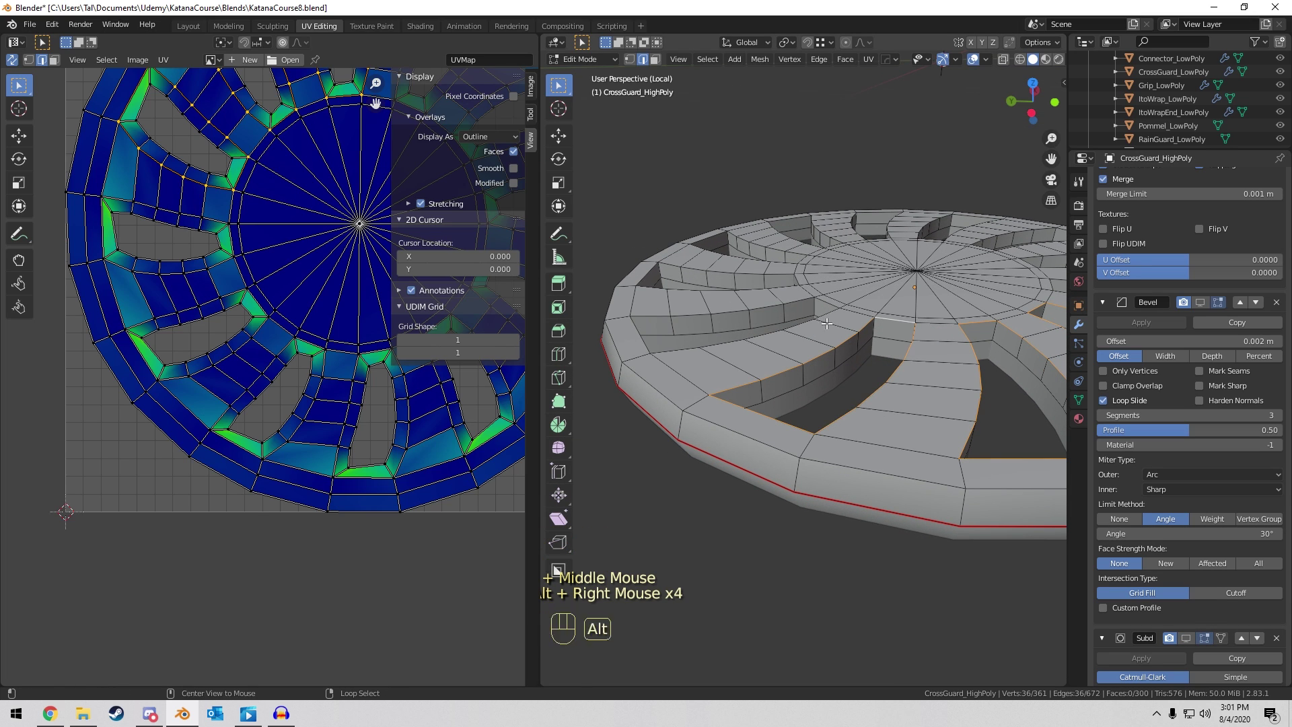
pyautogui.moveTo(890, 331); pyautogui.dragTo(700, 376, button='middle')
pyautogui.keyDown('alt'); pyautogui.keyDown('shift'); pyautogui.rightClick(694, 378); pyautogui.keyUp('shift'); pyautogui.keyUp('alt')
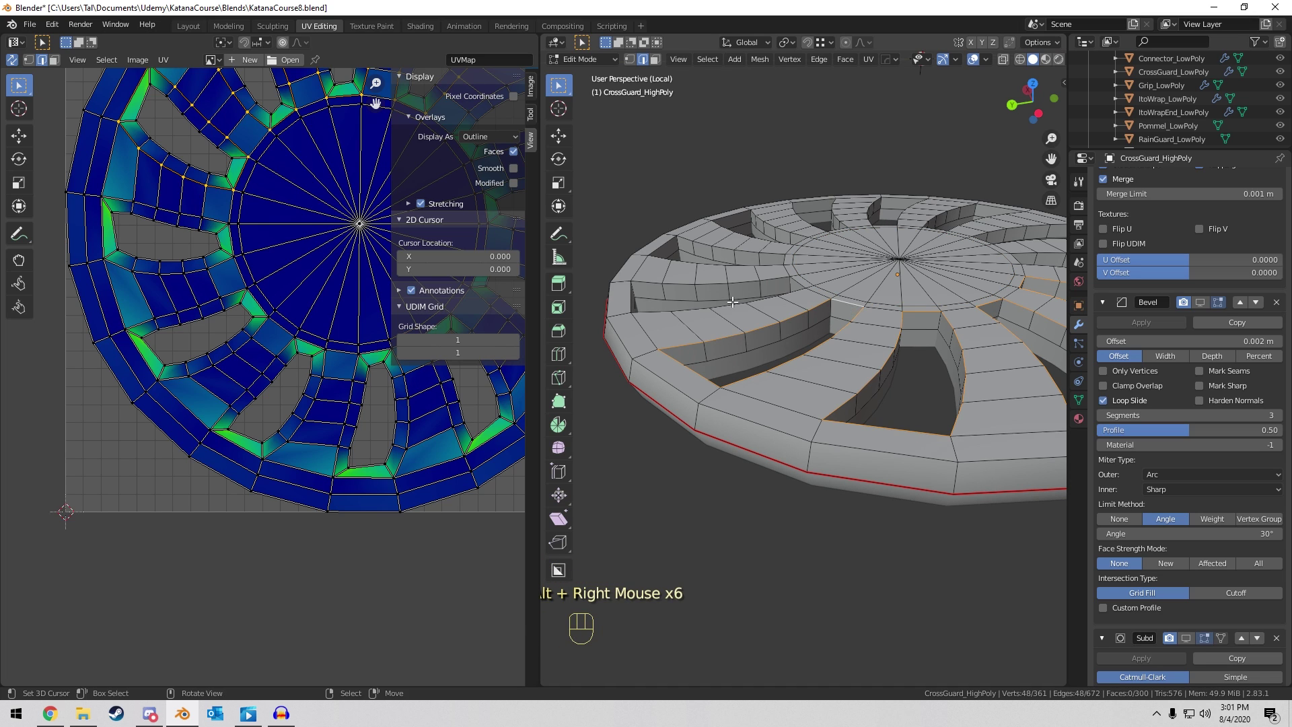
pyautogui.moveTo(732, 302); pyautogui.dragTo(687, 369, button='middle')
pyautogui.keyDown('alt'); pyautogui.keyDown('shift'); pyautogui.rightClick(687, 369); pyautogui.keyUp('shift'); pyautogui.keyUp('alt')
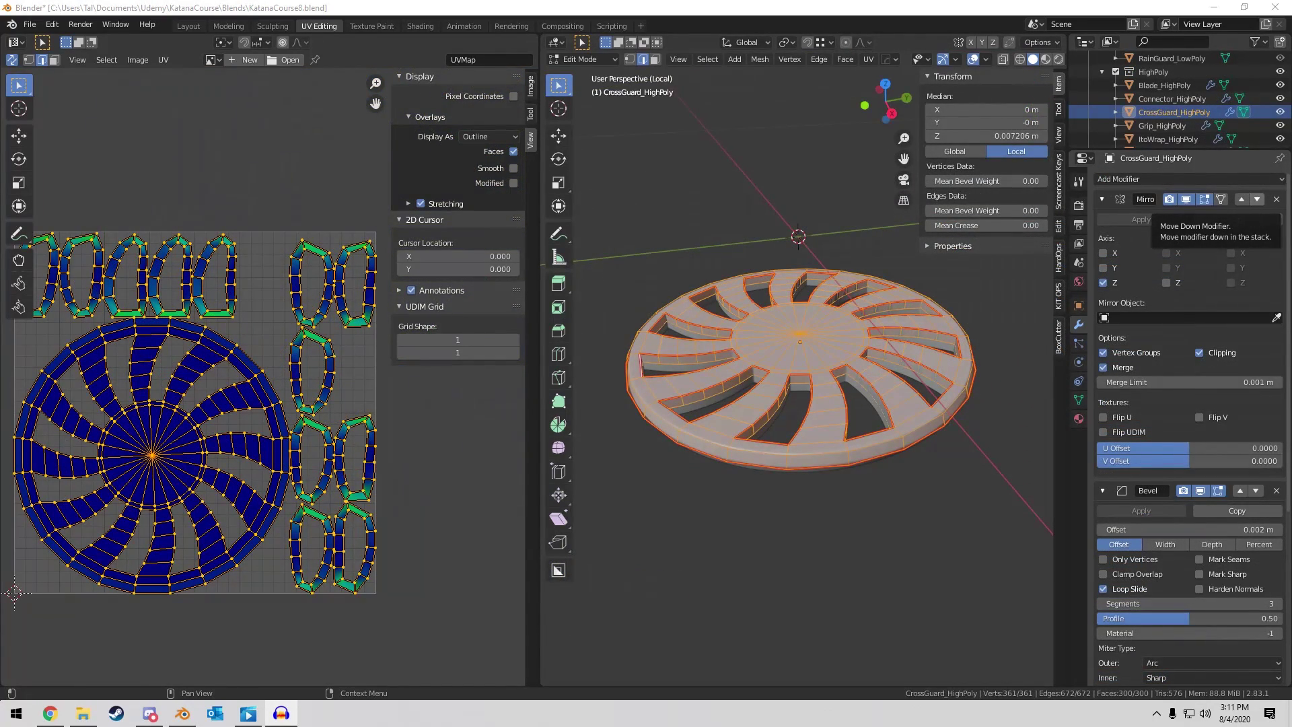
# Unwrap the whole cross guard with its cutout seams and check the cutout wall islands for stretching.
pyautogui.moveTo(694, 319); pyautogui.dragTo(759, 335, button='middle')
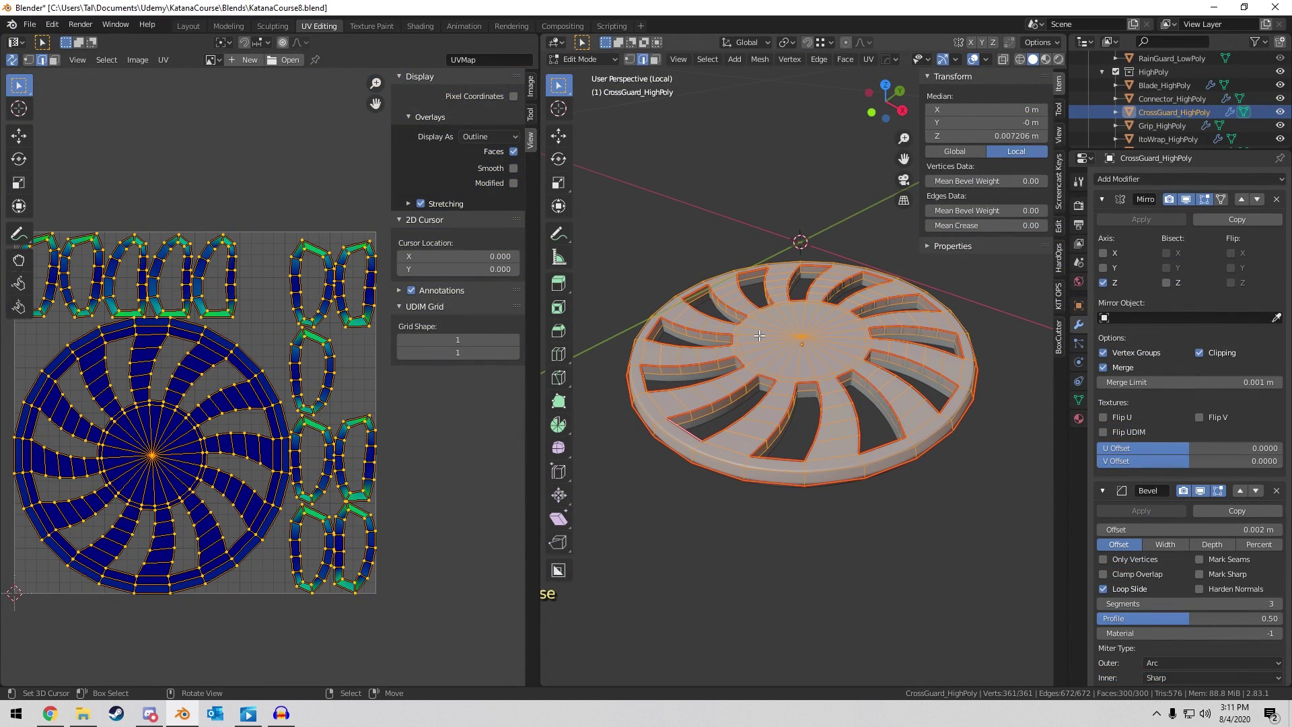
pyautogui.press('u')
pyautogui.click(754, 330)
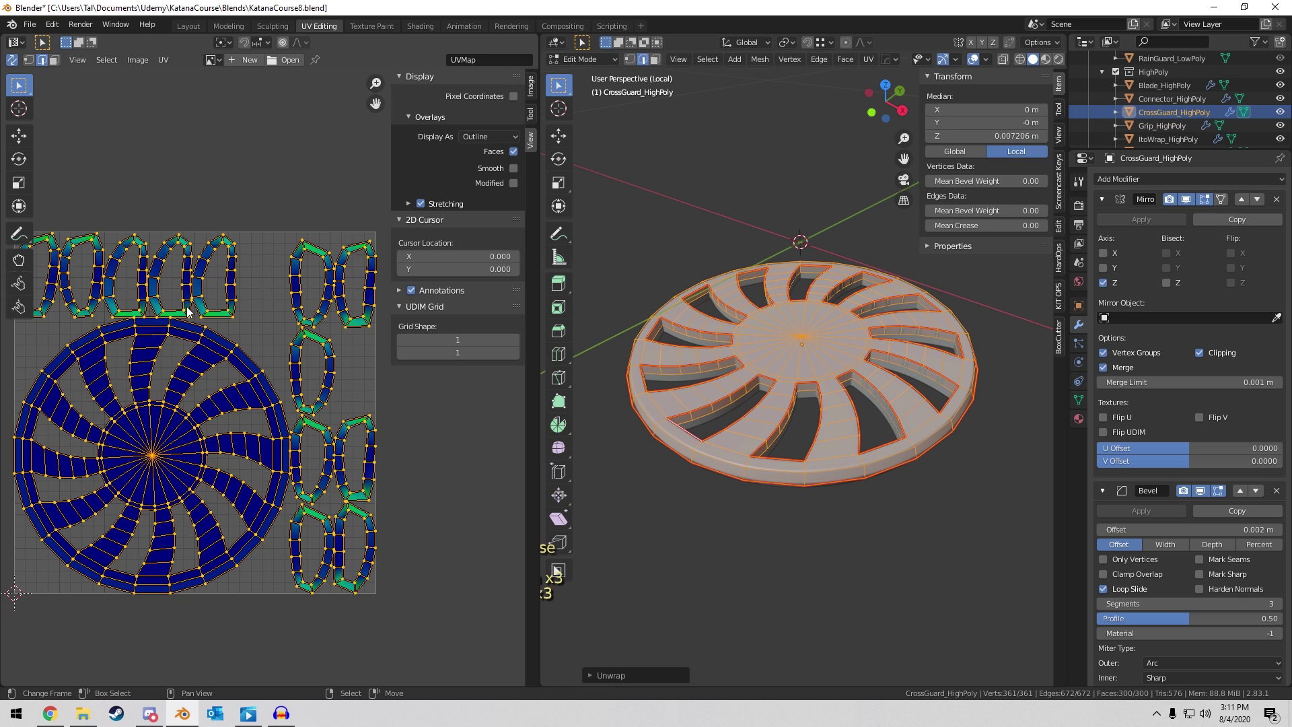
pyautogui.scroll(1, 187, 310)
pyautogui.scroll(3, 211, 306)
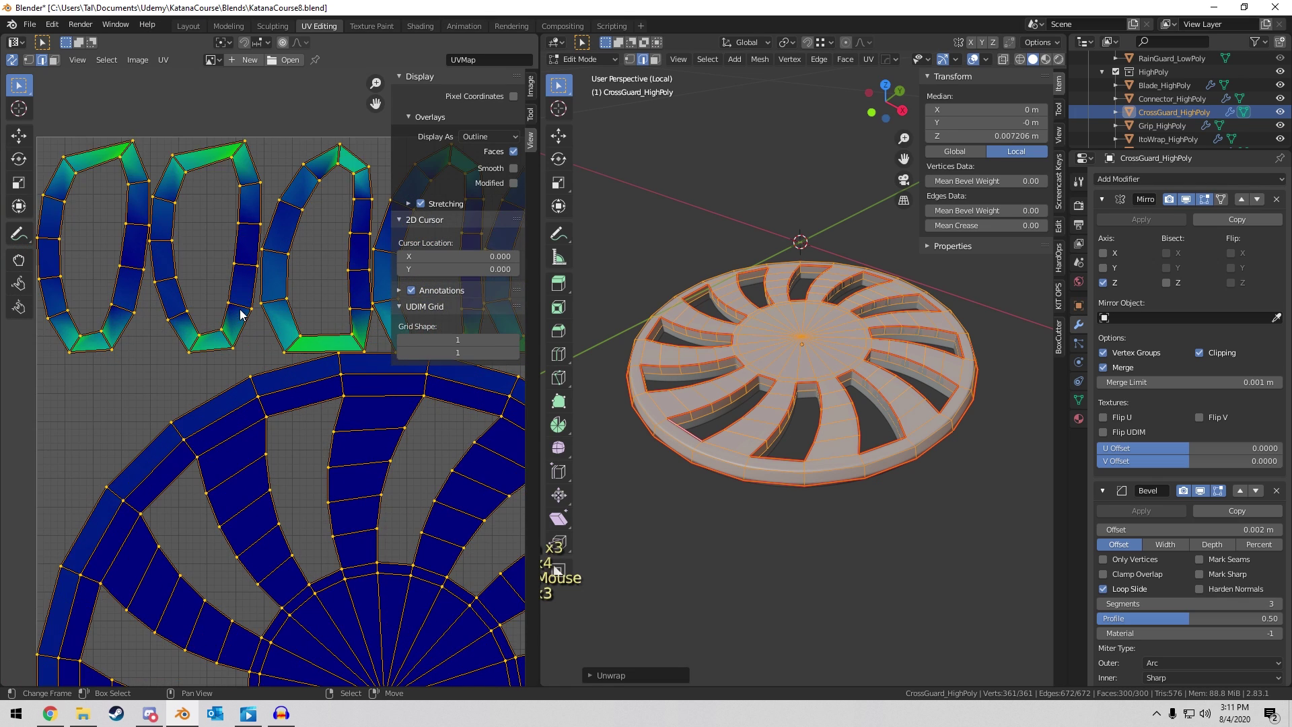
pyautogui.scroll(-2, 211, 306)
pyautogui.scroll(3, 676, 316)
pyautogui.moveTo(743, 379); pyautogui.dragTo(823, 400, button='middle')
pyautogui.scroll(-5, 774, 404)
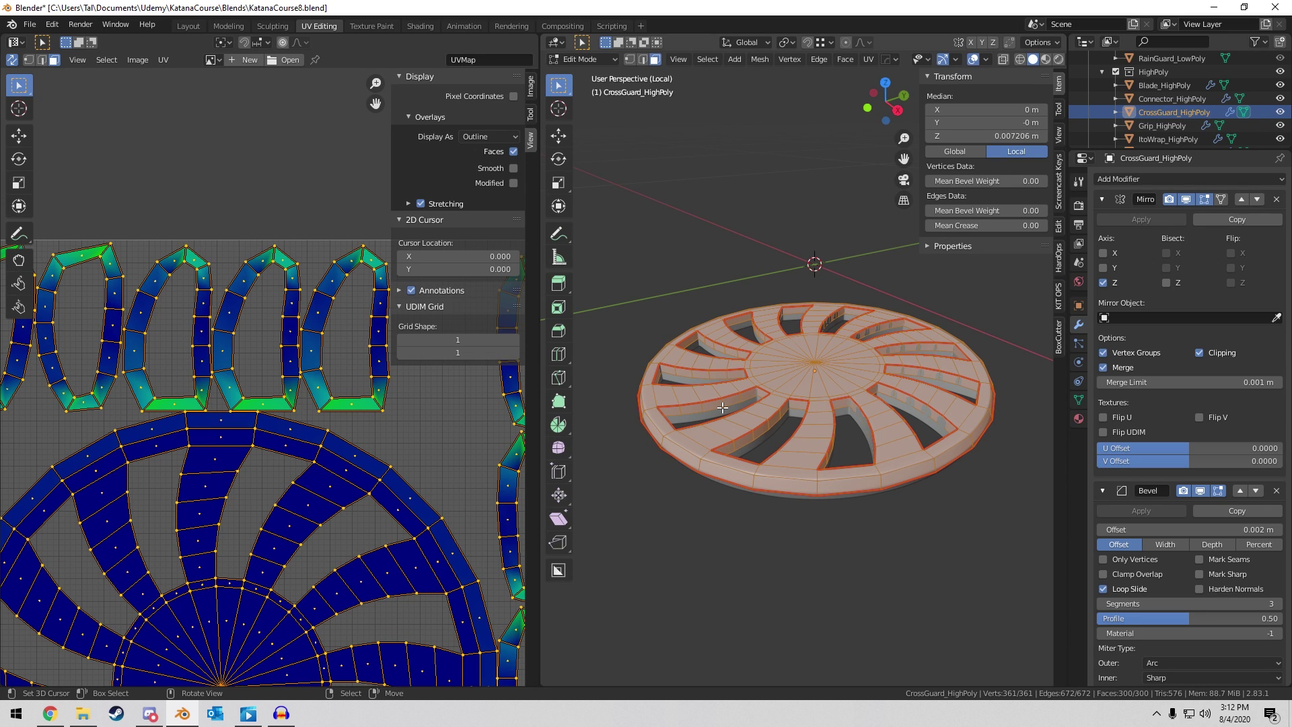
# Finish editing the cross guard, then isolate the high-poly rain guard and open its mesh for editing.
pyautogui.moveTo(721, 407); pyautogui.dragTo(832, 337, button='middle')
pyautogui.press('Tab')
pyautogui.press('KP_Divide')
pyautogui.click(832, 353)
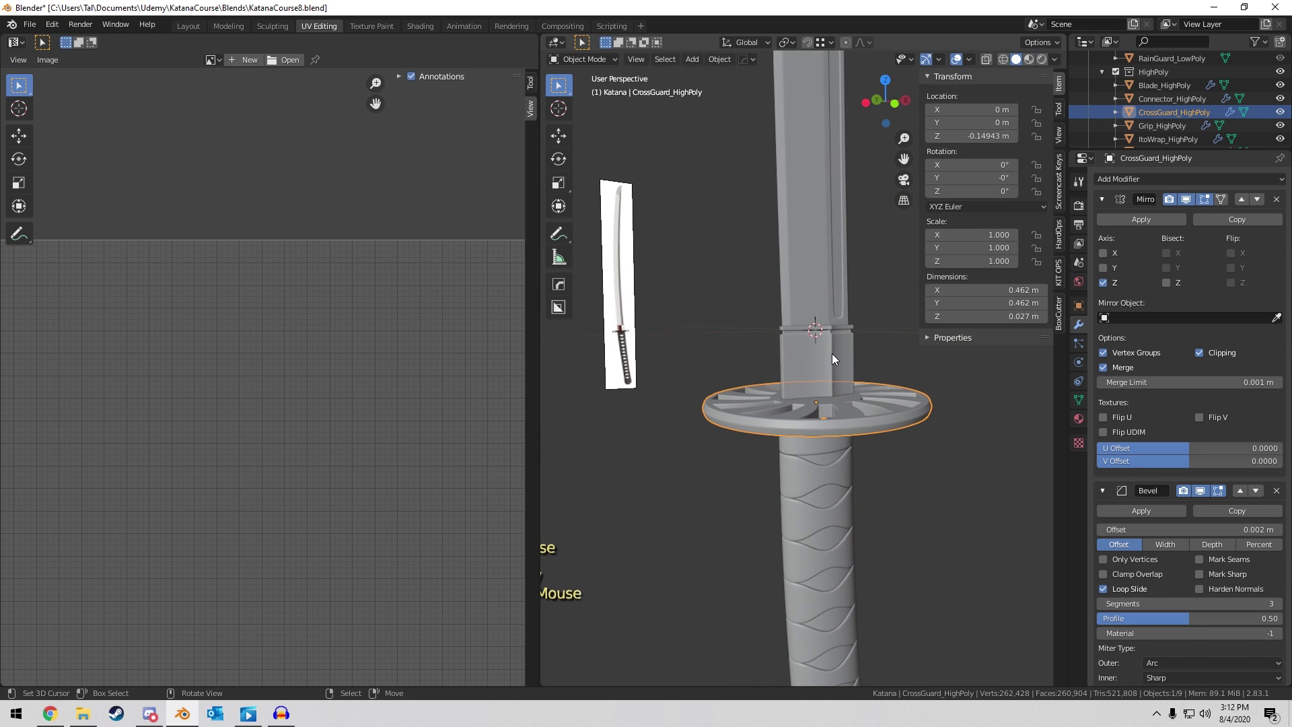
pyautogui.press('KP_Divide')
pyautogui.press('Tab')
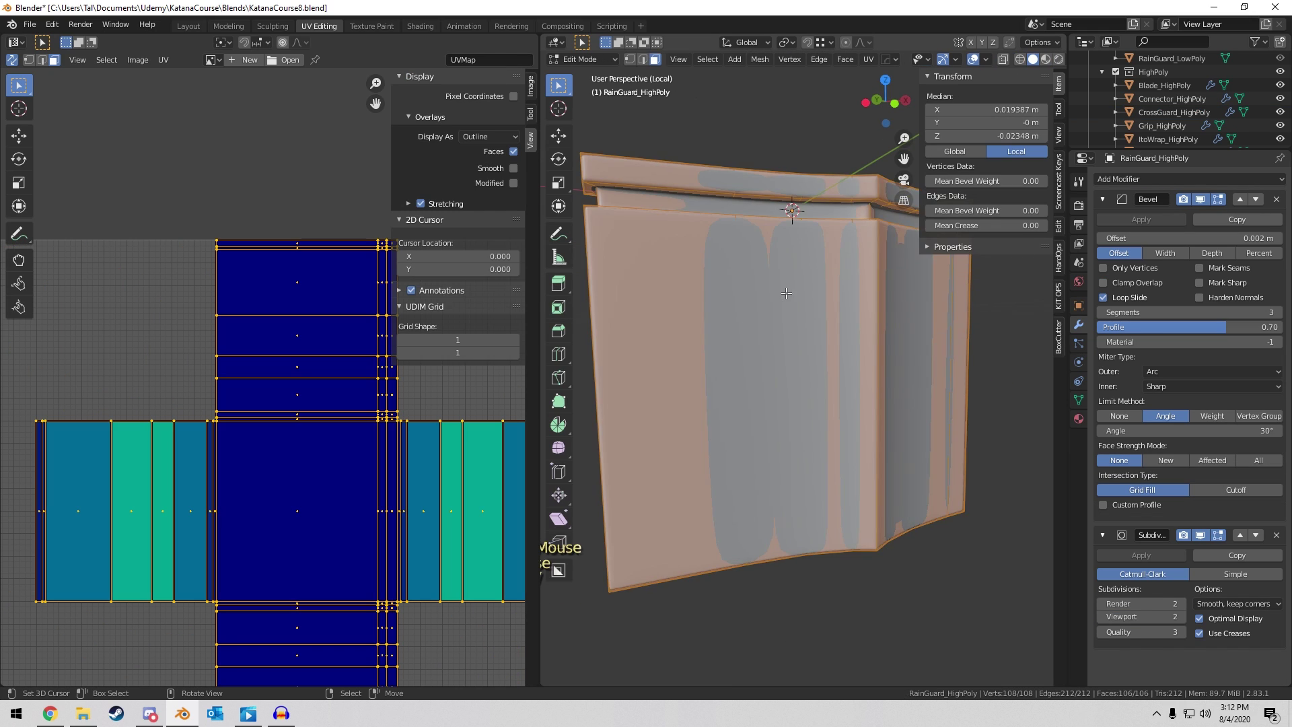
# Mark the edge loops outlining the rain guard's bottom face as seams.
pyautogui.scroll(-4, 798, 250)
pyautogui.moveTo(798, 250); pyautogui.dragTo(740, 383, button='middle')
pyautogui.press('2')
pyautogui.keyDown('alt'); pyautogui.click(719, 397); pyautogui.keyUp('alt')
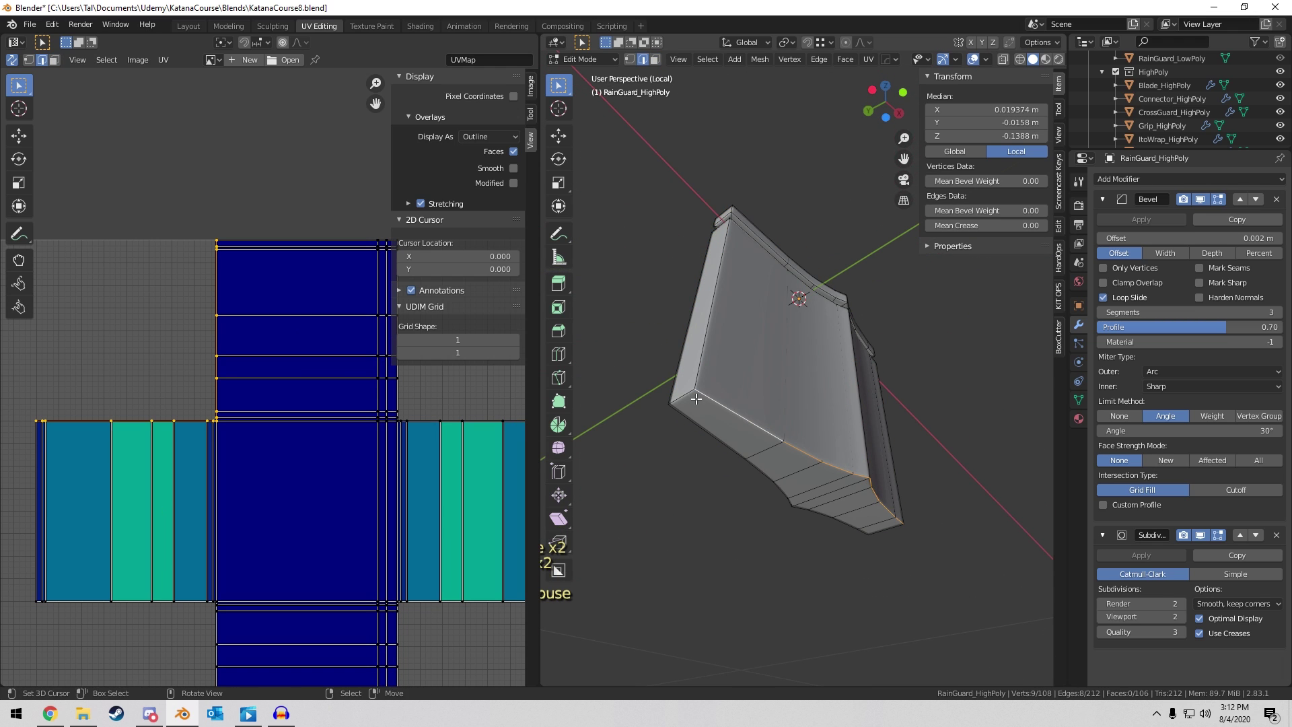
pyautogui.keyDown('alt'); pyautogui.keyDown('shift'); pyautogui.click(690, 423); pyautogui.keyUp('shift'); pyautogui.keyUp('alt')
pyautogui.moveTo(690, 423); pyautogui.dragTo(938, 462, button='middle')
pyautogui.hotkey('ctrl', 'e')
pyautogui.click(939, 462)
# Mark the edge loops along the groove below the rain guard's top lip as seams.
pyautogui.moveTo(918, 397); pyautogui.dragTo(816, 425, button='middle')
pyautogui.scroll(1, 816, 426)
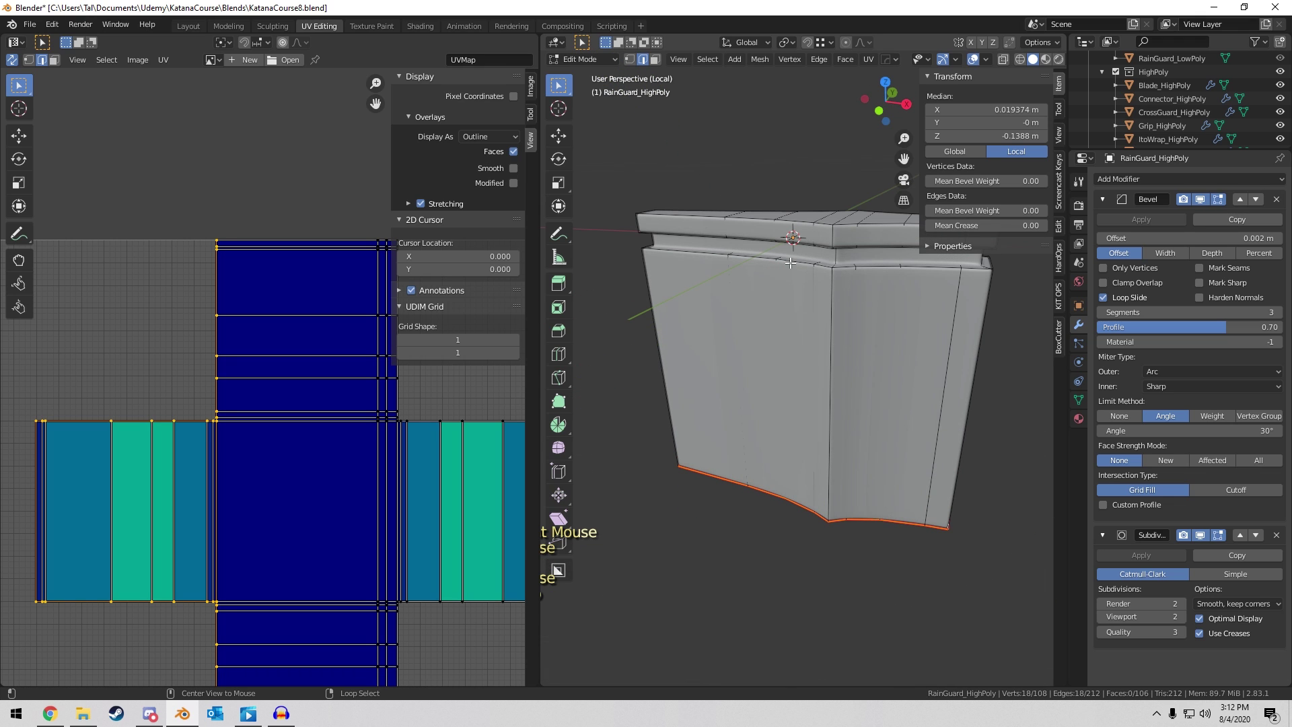
pyautogui.keyDown('alt'); pyautogui.click(790, 263); pyautogui.keyUp('alt')
pyautogui.moveTo(790, 263); pyautogui.dragTo(787, 366, button='middle')
pyautogui.keyDown('alt'); pyautogui.keyDown('shift'); pyautogui.click(790, 232); pyautogui.keyUp('shift'); pyautogui.keyUp('alt')
pyautogui.hotkey('ctrl', 'e')
pyautogui.click(736, 279)
# Mark the edge loops outlining the rain guard's top face as seams.
pyautogui.keyDown('alt'); pyautogui.click(773, 361); pyautogui.keyUp('alt')
pyautogui.keyDown('alt'); pyautogui.keyDown('shift'); pyautogui.click(863, 330); pyautogui.keyUp('shift'); pyautogui.keyUp('alt')
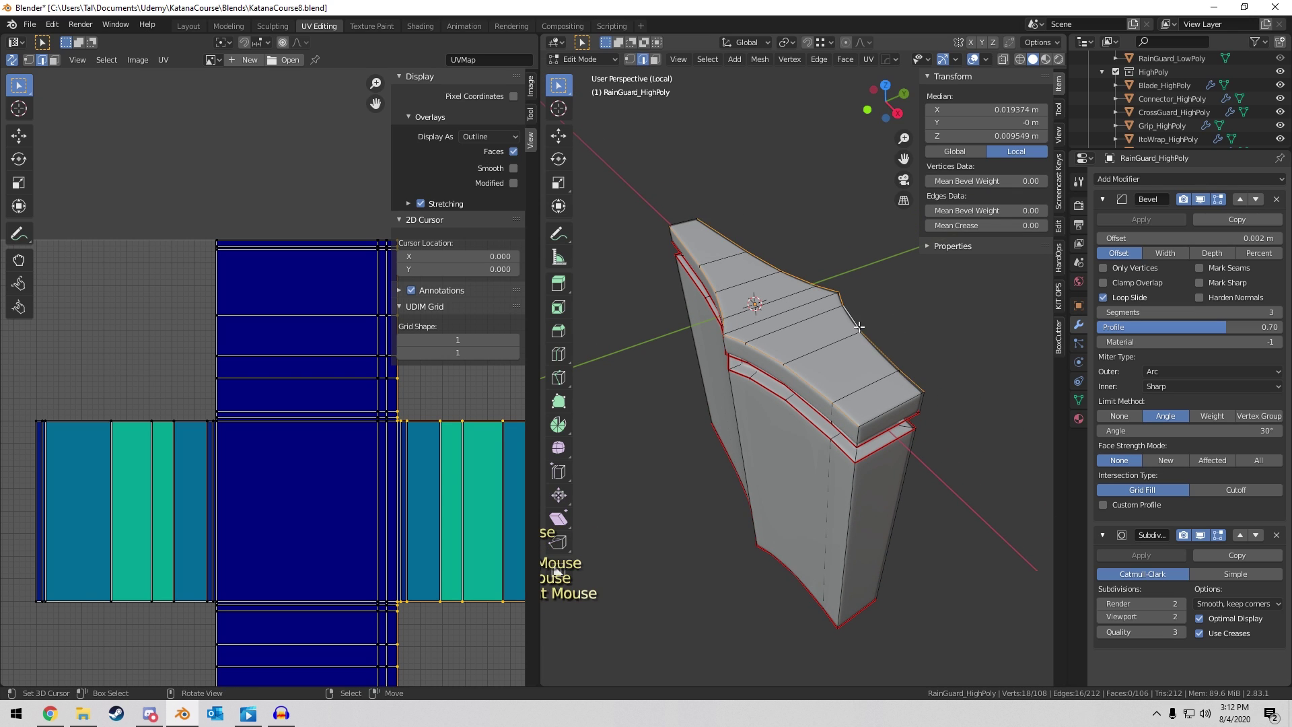
pyautogui.moveTo(864, 329); pyautogui.dragTo(722, 246, button='middle')
pyautogui.hotkey('ctrl', 'e')
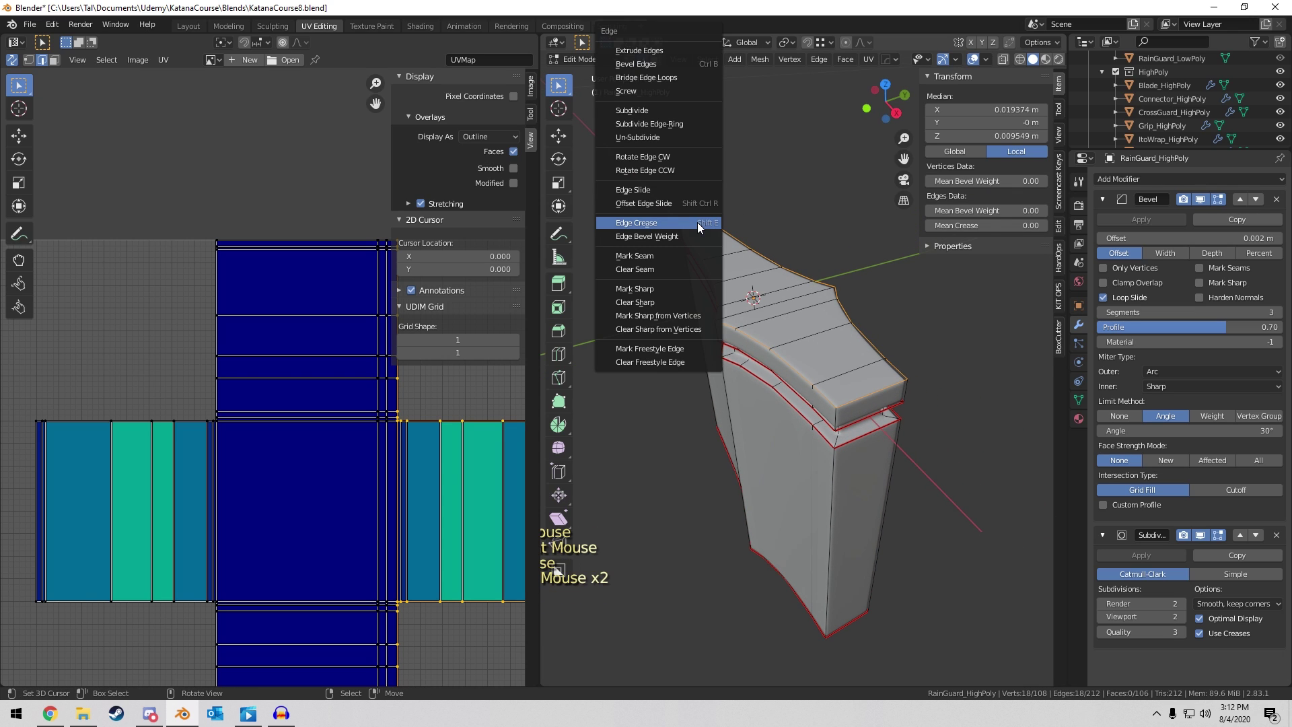
pyautogui.click(671, 253)
# Unwrap the whole rain guard mesh and check its UV islands for stretching.
pyautogui.press('a')
pyautogui.moveTo(672, 253); pyautogui.dragTo(798, 276, button='middle')
pyautogui.press('u')
pyautogui.click(798, 276)
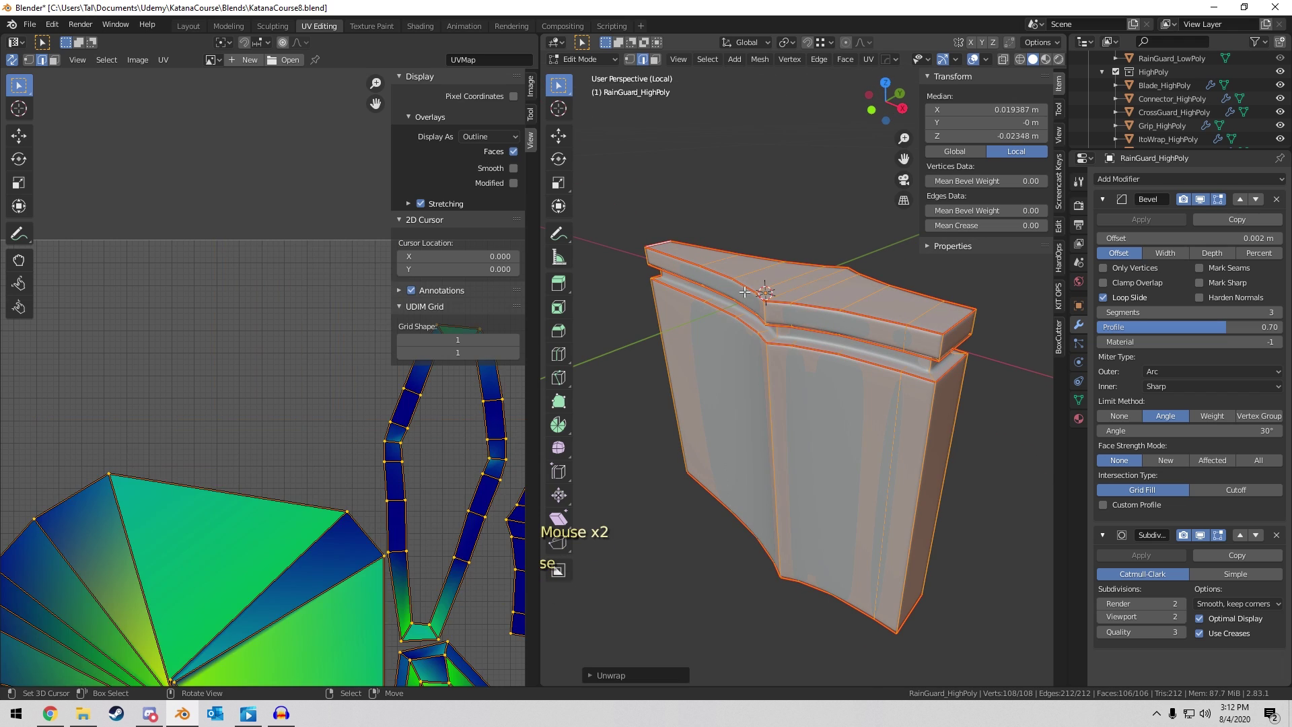
pyautogui.scroll(-5, 268, 357)
pyautogui.scroll(2, 267, 333)
pyautogui.moveTo(705, 328); pyautogui.dragTo(873, 300, button='middle')
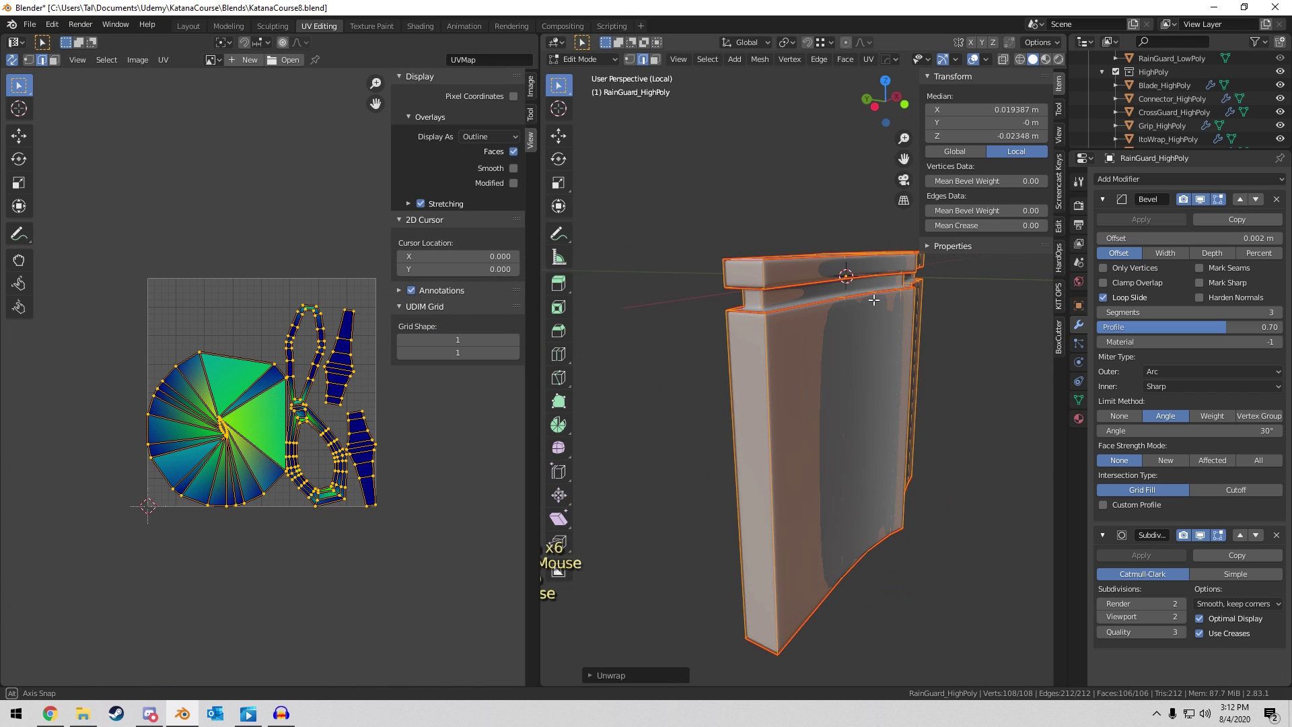
pyautogui.moveTo(780, 343); pyautogui.dragTo(839, 382, button='middle')
# Add a centred loop cut running lengthwise around the rain guard and mark it as a seam.
pyautogui.hotkey('ctrl', 'r')
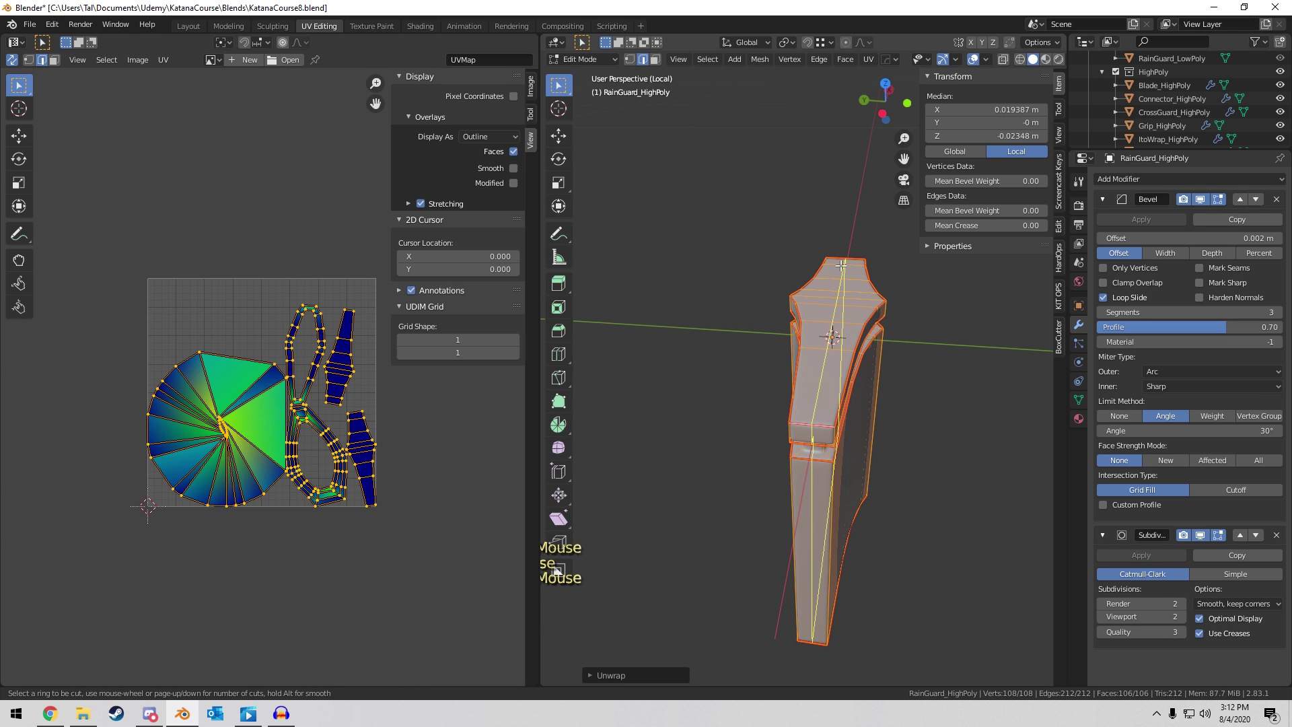
pyautogui.click(841, 268)
pyautogui.rightClick(841, 266)
pyautogui.hotkey('ctrl', 'e')
pyautogui.click(813, 390)
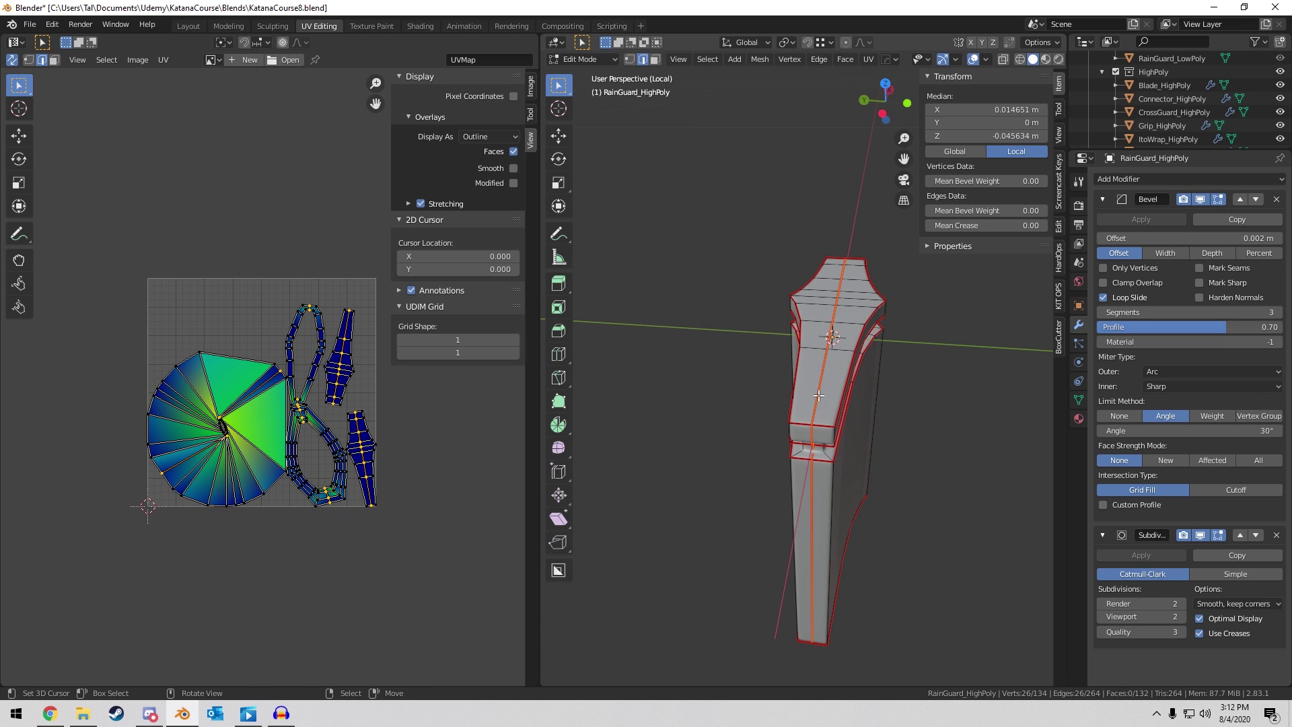
# Unwrap the whole rain guard mesh again using the new centre seam.
pyautogui.press('a')
pyautogui.press('u')
pyautogui.click(843, 366)
pyautogui.scroll(5, 250, 314)
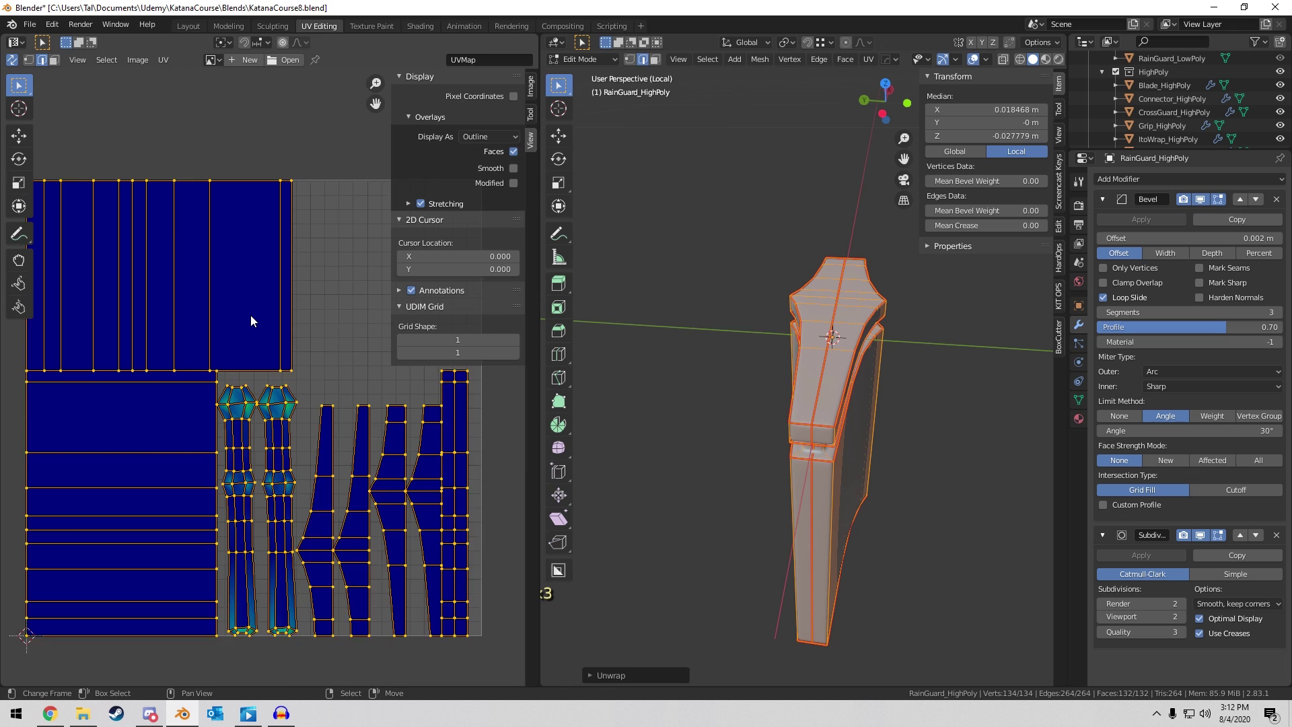
# Examine the stretched UV islands and locate one of their faces on the rain guard.
pyautogui.moveTo(967, 289); pyautogui.dragTo(747, 280, button='middle')
pyautogui.press('3')
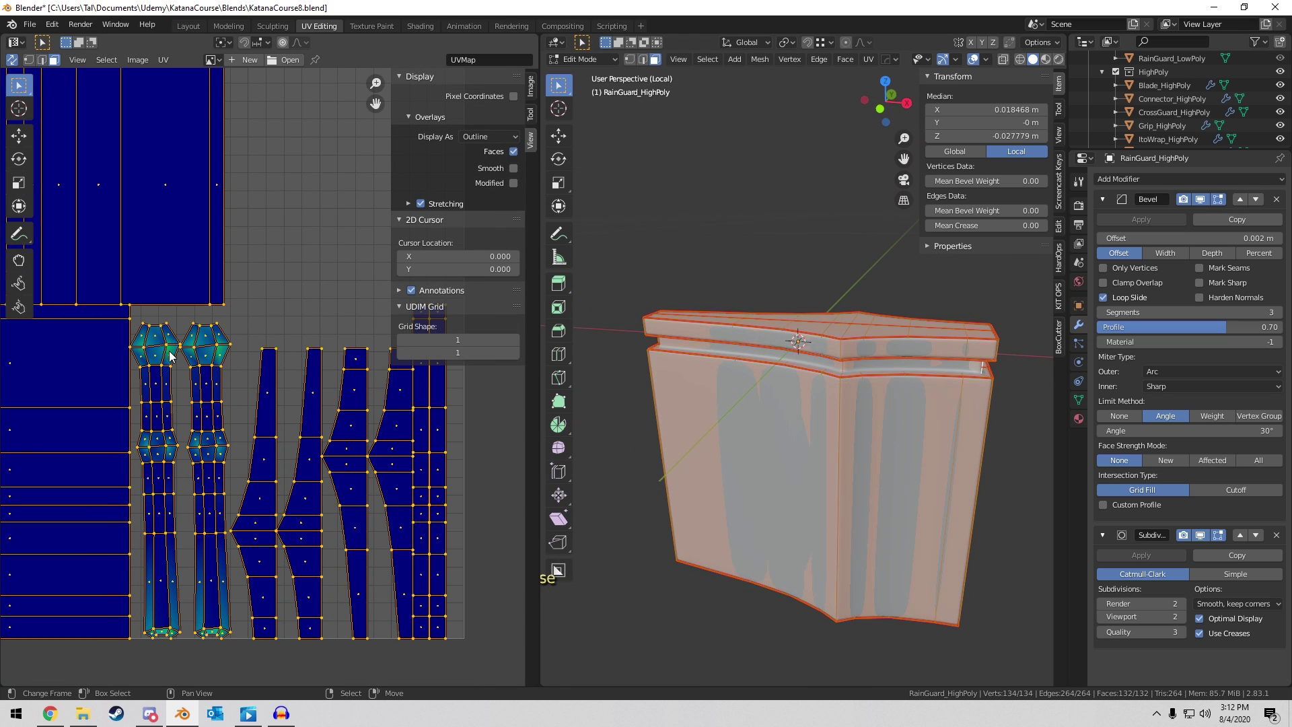
pyautogui.rightClick(170, 351)
pyautogui.moveTo(981, 339); pyautogui.dragTo(811, 408, button='middle')
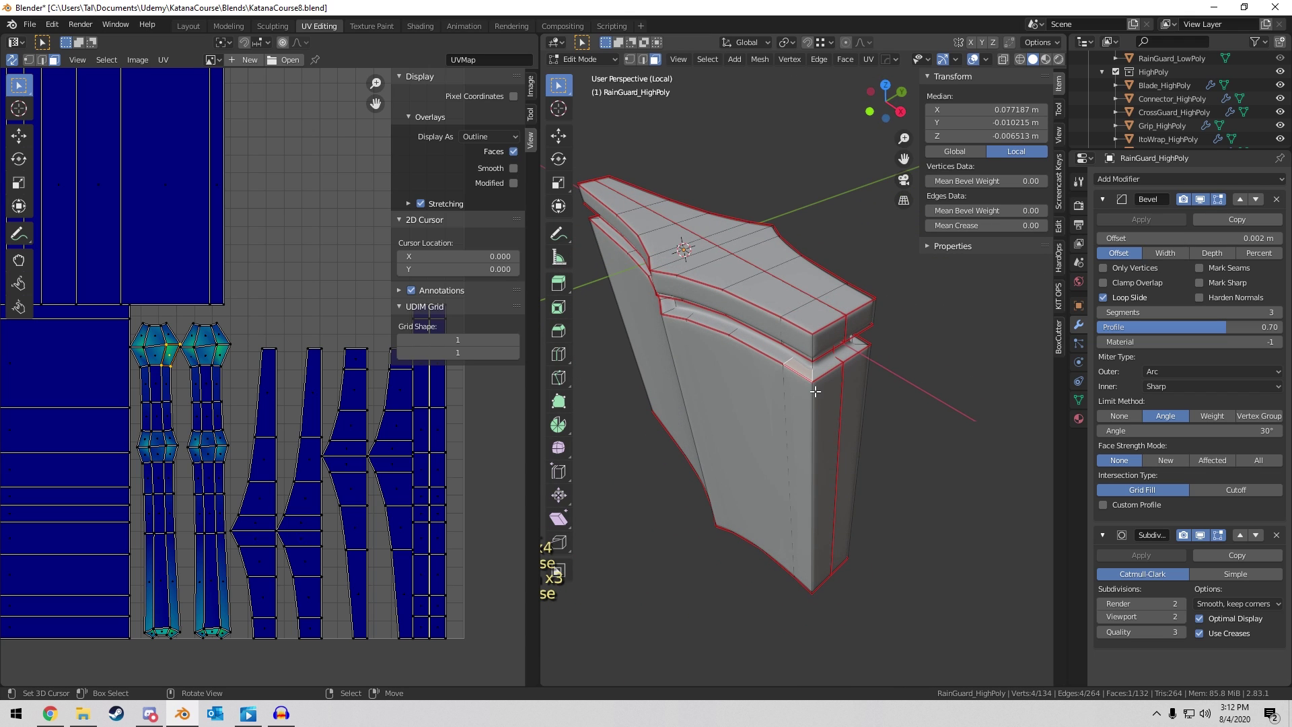
pyautogui.moveTo(822, 359); pyautogui.dragTo(817, 203, button='middle')
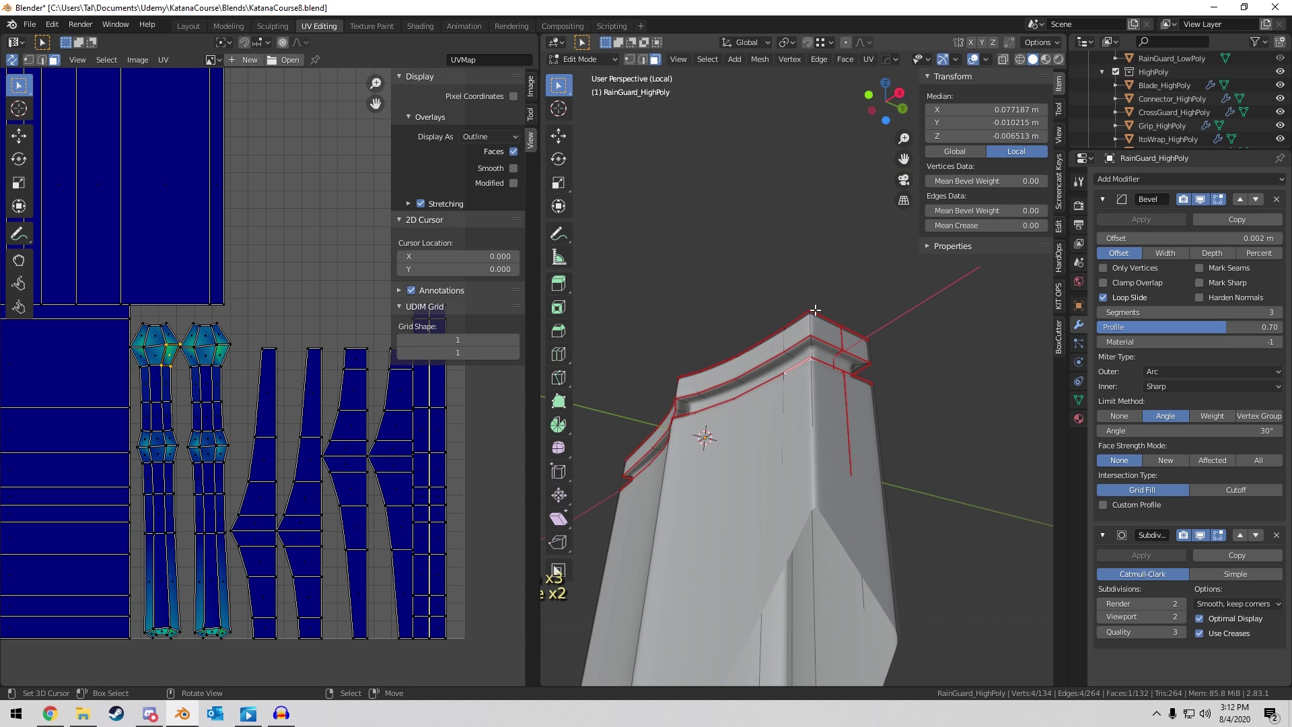
pyautogui.scroll(-3, 814, 310)
pyautogui.moveTo(796, 308); pyautogui.dragTo(787, 230, button='middle')
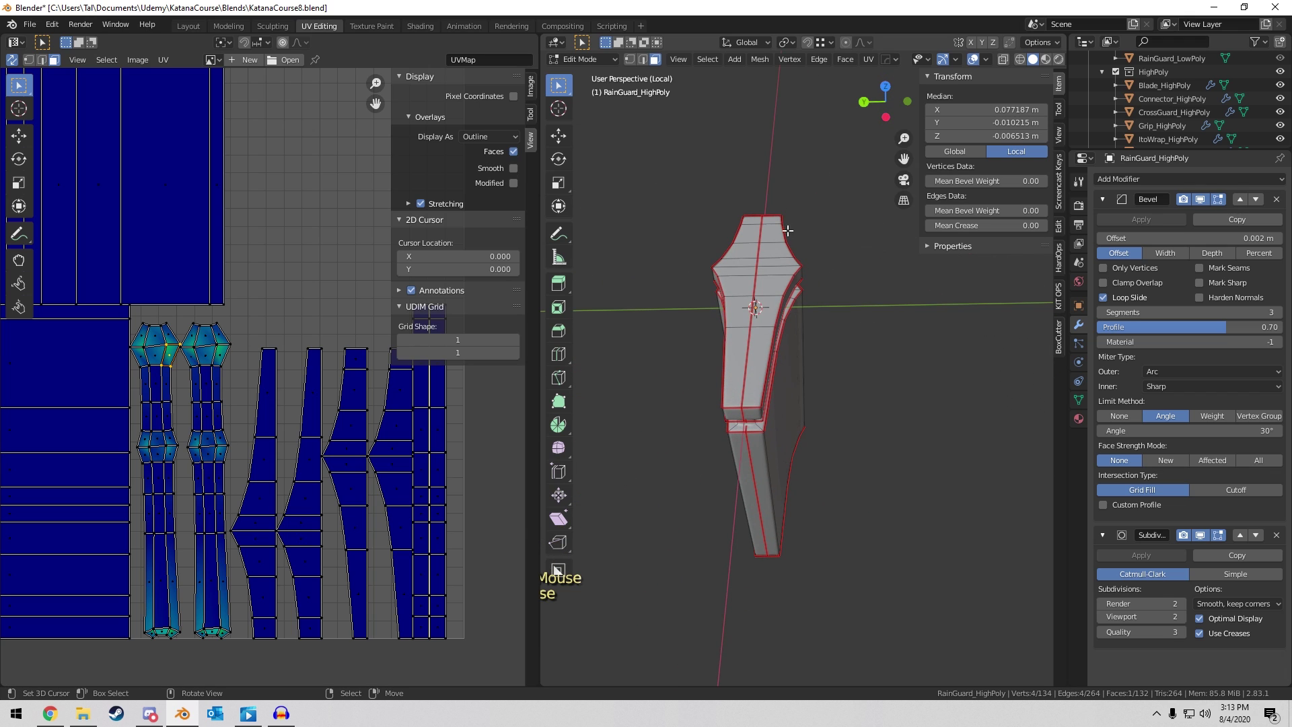
pyautogui.hotkey('ctrl', 'r')
pyautogui.press('Escape')
pyautogui.moveTo(868, 259); pyautogui.dragTo(774, 232, button='middle')
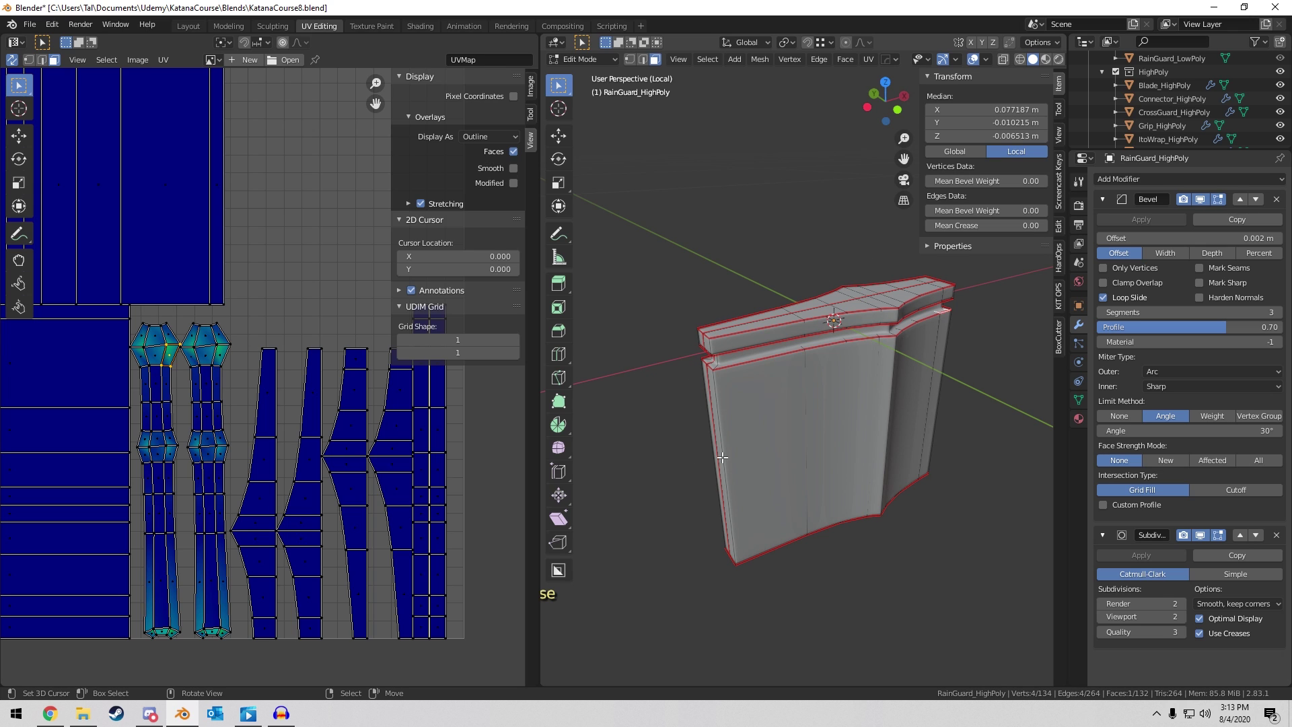
# Finish editing the rain guard, then isolate the high-poly blade.
pyautogui.moveTo(783, 460); pyautogui.dragTo(753, 416, button='middle')
pyautogui.press('Tab')
pyautogui.press('KP_Divide')
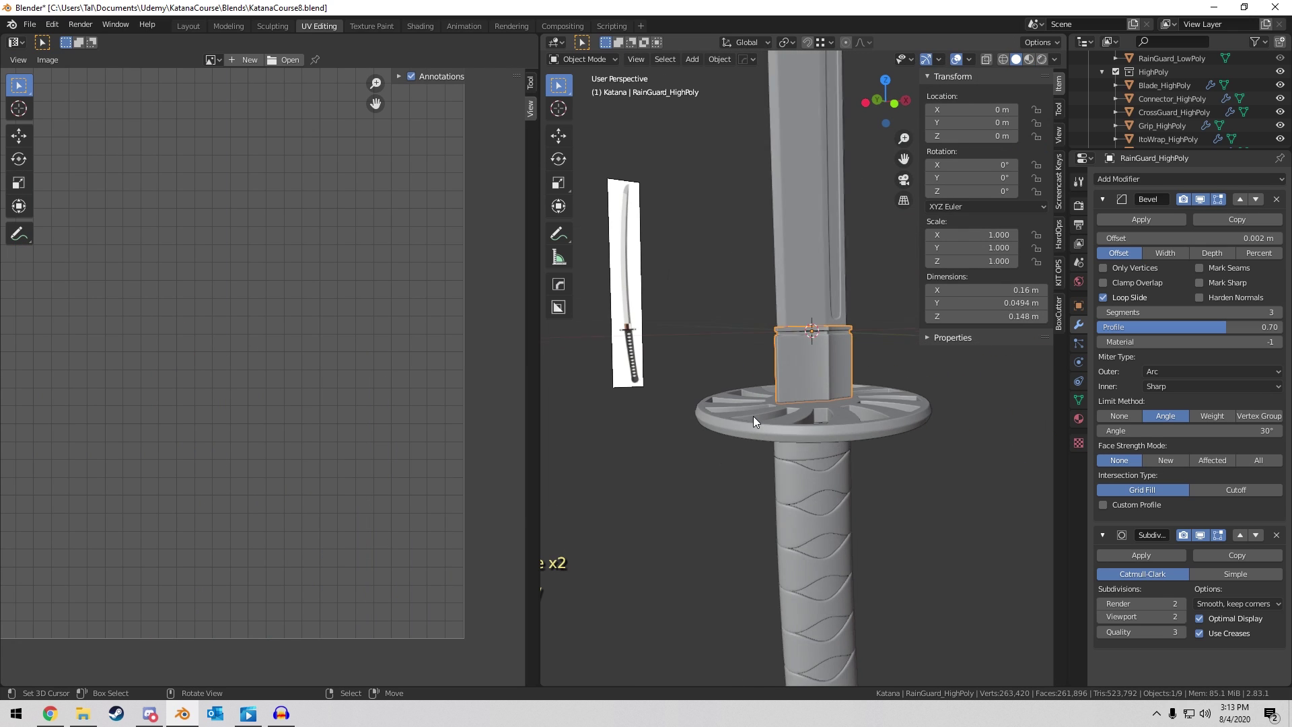
pyautogui.click(793, 383)
pyautogui.press('KP_Divide')
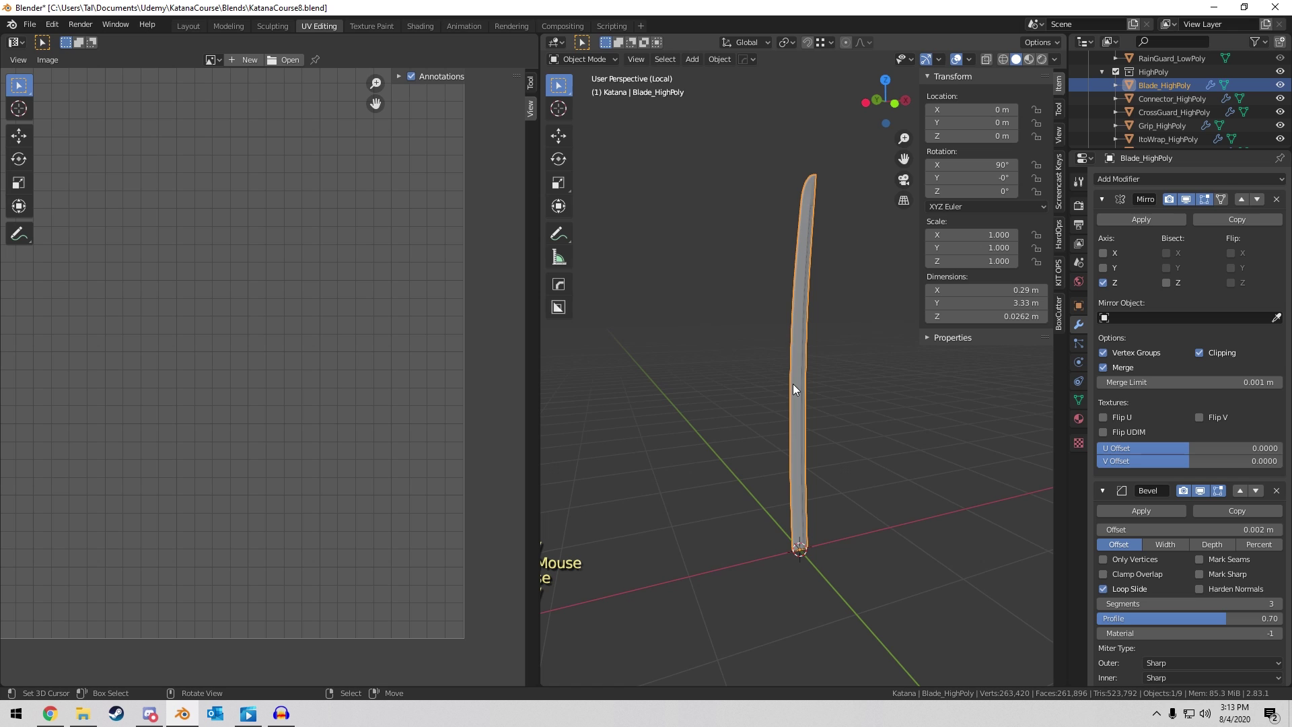
# Mark the selected edges around the high-poly blade's outline, along its mirror plane, as a seam.
pyautogui.scroll(3, 833, 280)
pyautogui.scroll(3, 839, 250)
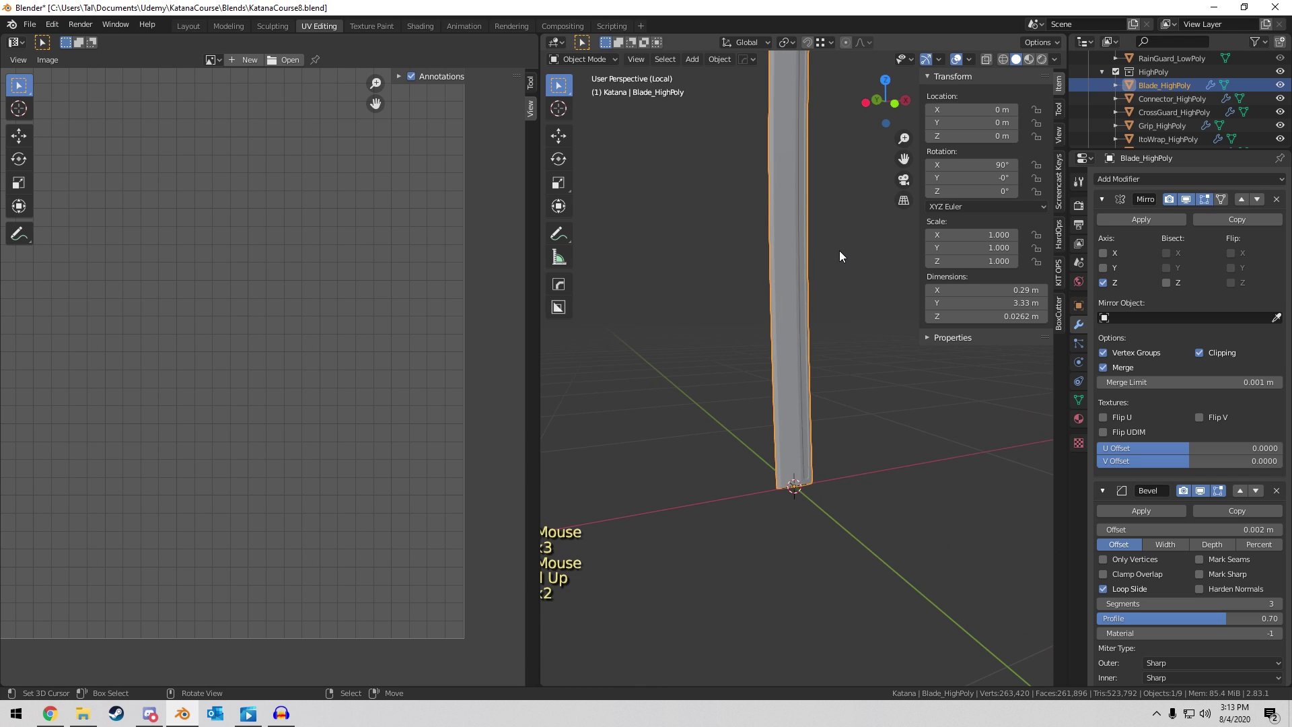
pyautogui.moveTo(838, 250); pyautogui.dragTo(716, 243, button='middle')
pyautogui.press('Tab')
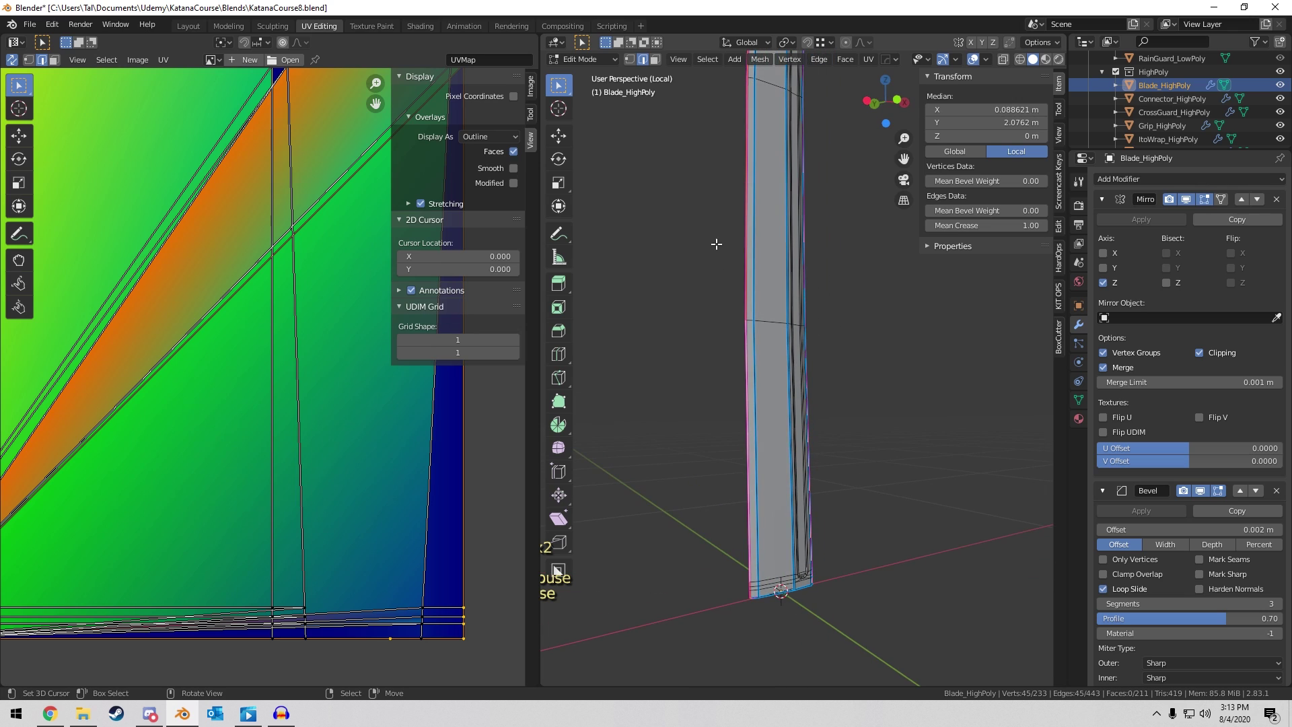
pyautogui.click(1060, 180)
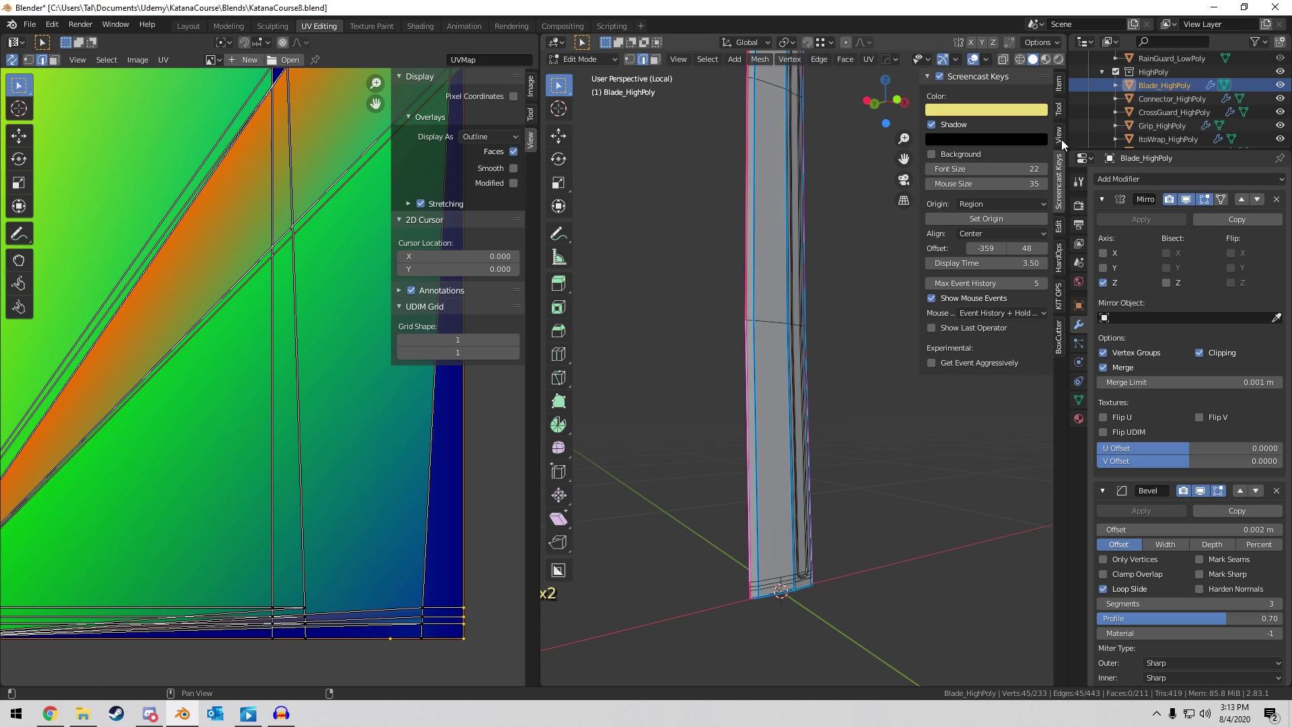
pyautogui.click(1059, 85)
pyautogui.moveTo(828, 276); pyautogui.dragTo(846, 285, button='middle')
pyautogui.hotkey('ctrl', 'e')
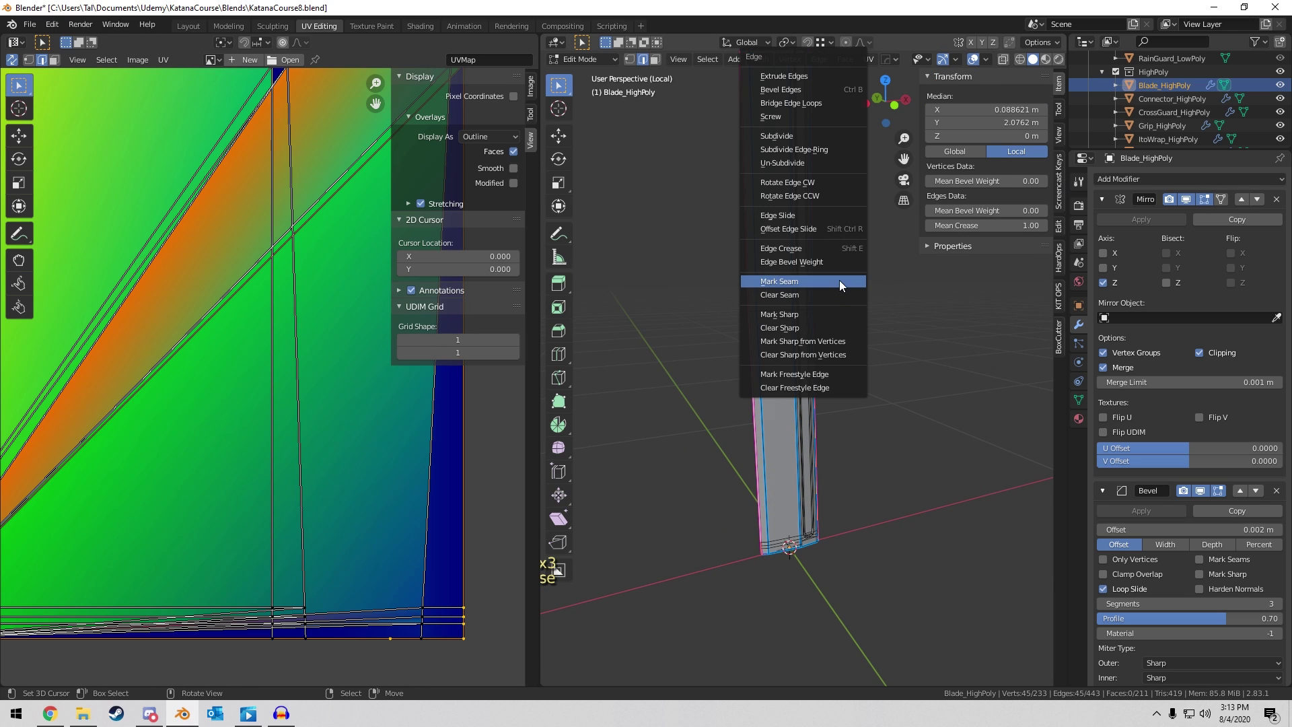
pyautogui.click(839, 281)
# Unwrap the whole blade mesh and check the resulting UV island for stretching.
pyautogui.moveTo(902, 323); pyautogui.dragTo(859, 328, button='middle')
pyautogui.press('a')
pyautogui.press('u')
pyautogui.click(855, 323)
pyautogui.scroll(-5, 202, 323)
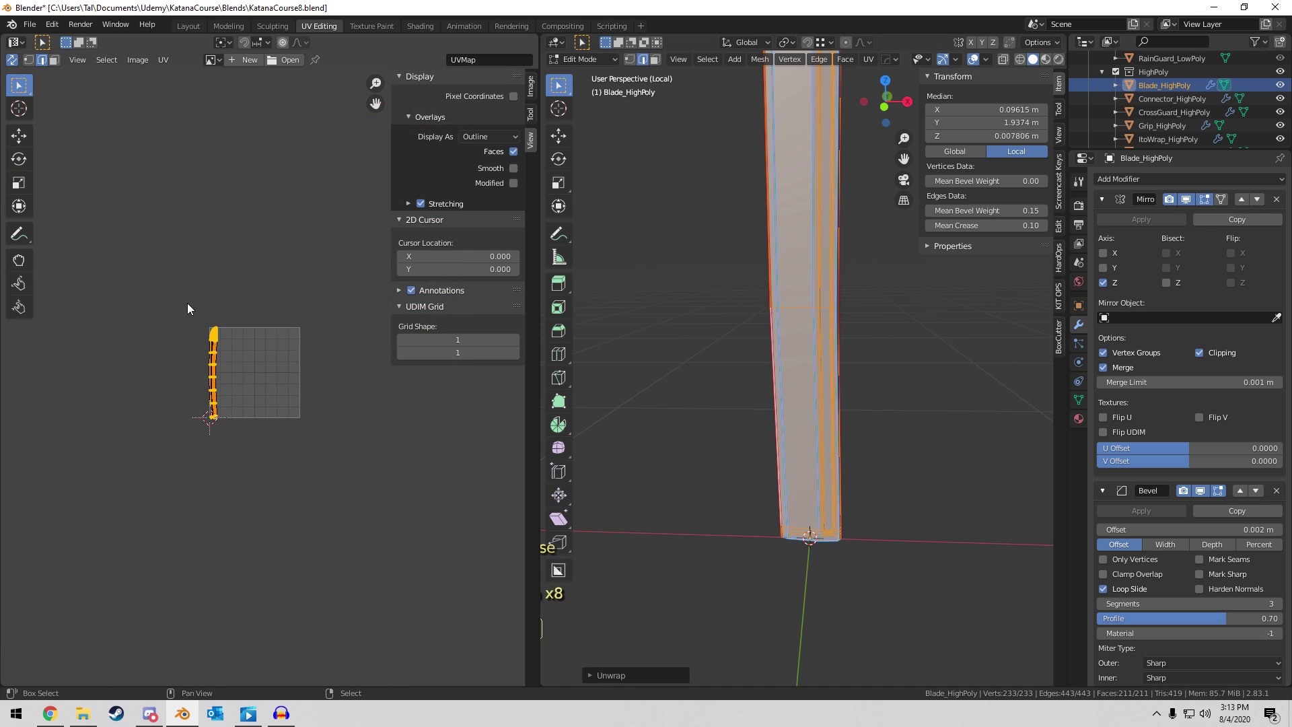
pyautogui.scroll(6, 187, 303)
pyautogui.moveTo(232, 299); pyautogui.dragTo(262, 175, button='middle')
pyautogui.scroll(2, 273, 431)
# Select the path of edges across the blade's base and mark it as a seam.
pyautogui.moveTo(945, 537); pyautogui.dragTo(809, 465, button='middle')
pyautogui.click(801, 382)
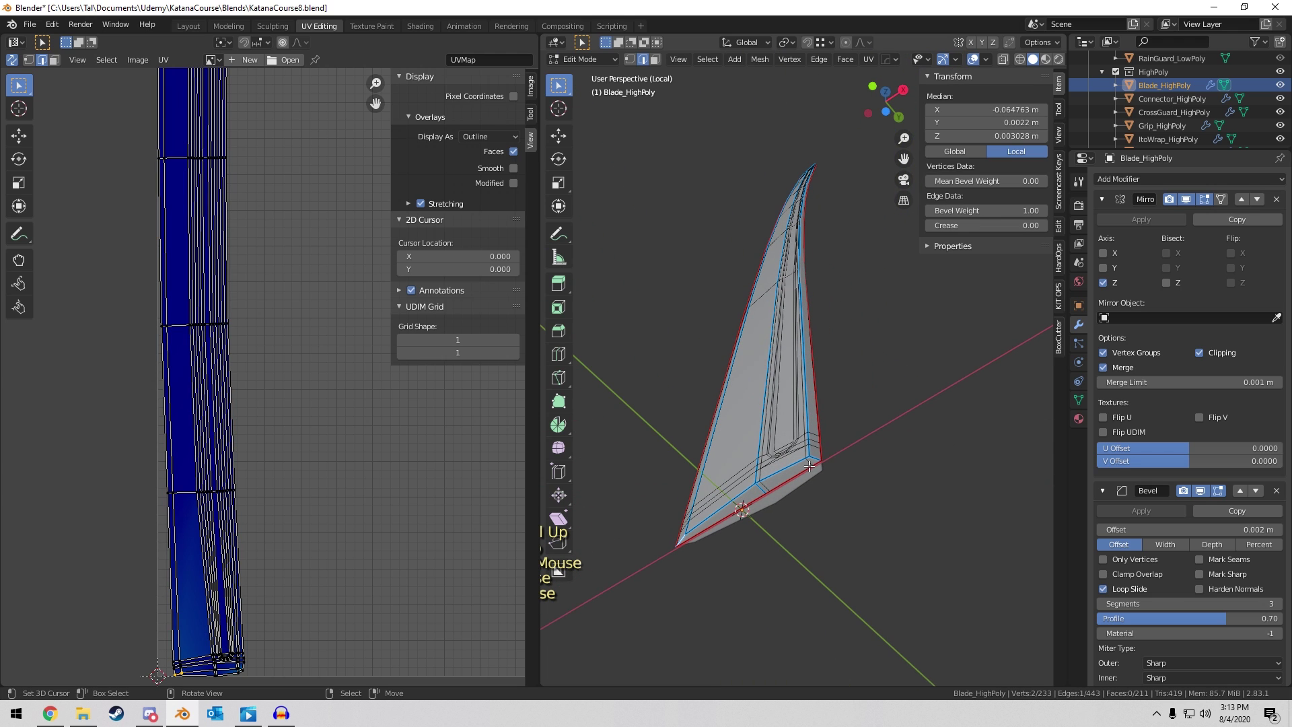
pyautogui.keyDown('ctrl'); pyautogui.rightClick(822, 463); pyautogui.keyUp('ctrl')
pyautogui.hotkey('ctrl', 'e')
pyautogui.click(819, 462)
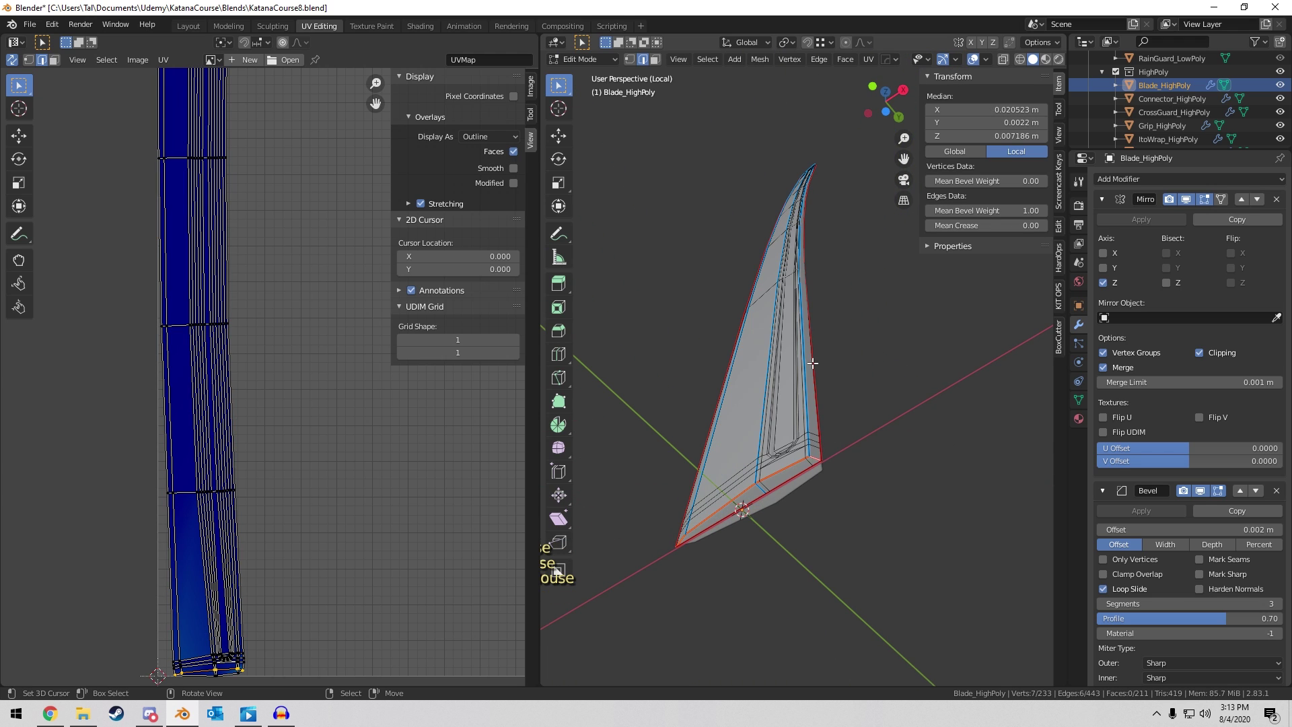
# Select the edge loop surrounding the blade's long groove and mark it as a seam.
pyautogui.moveTo(814, 363); pyautogui.dragTo(831, 403, button='middle')
pyautogui.scroll(6, 831, 402)
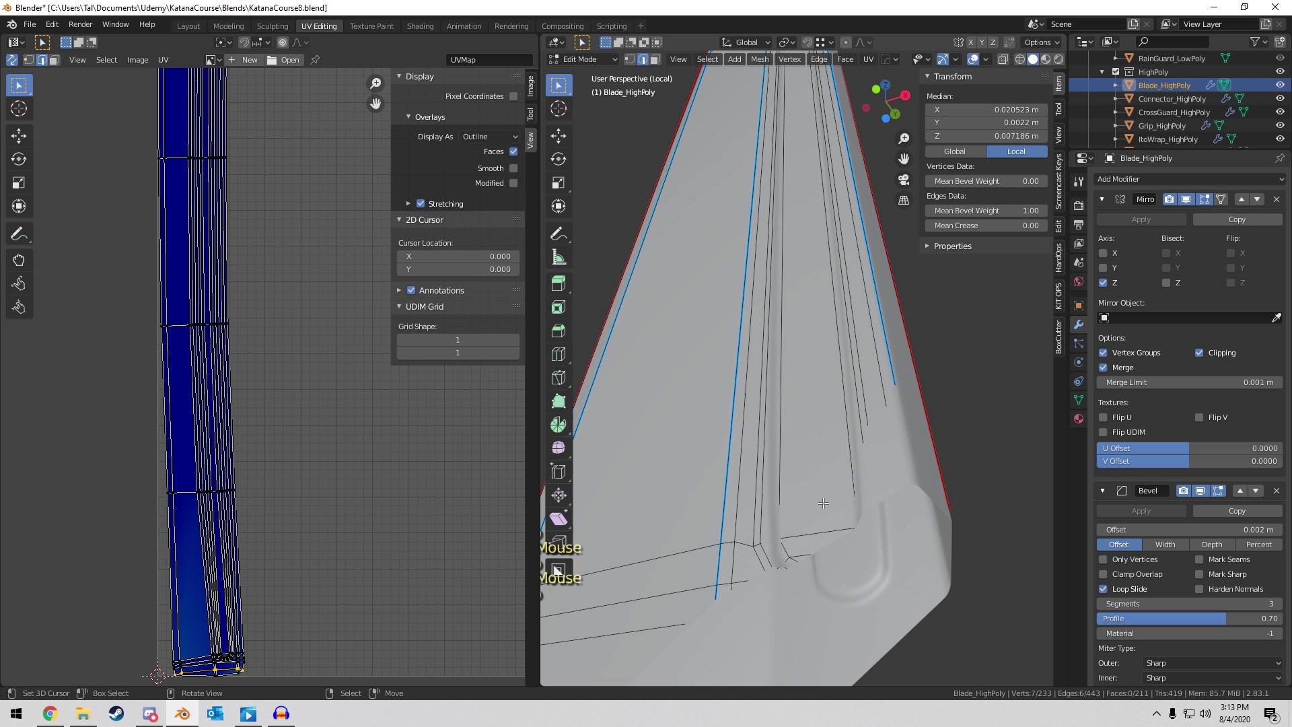
pyautogui.keyDown('alt'); pyautogui.click(770, 515); pyautogui.keyUp('alt')
pyautogui.scroll(-4, 774, 498)
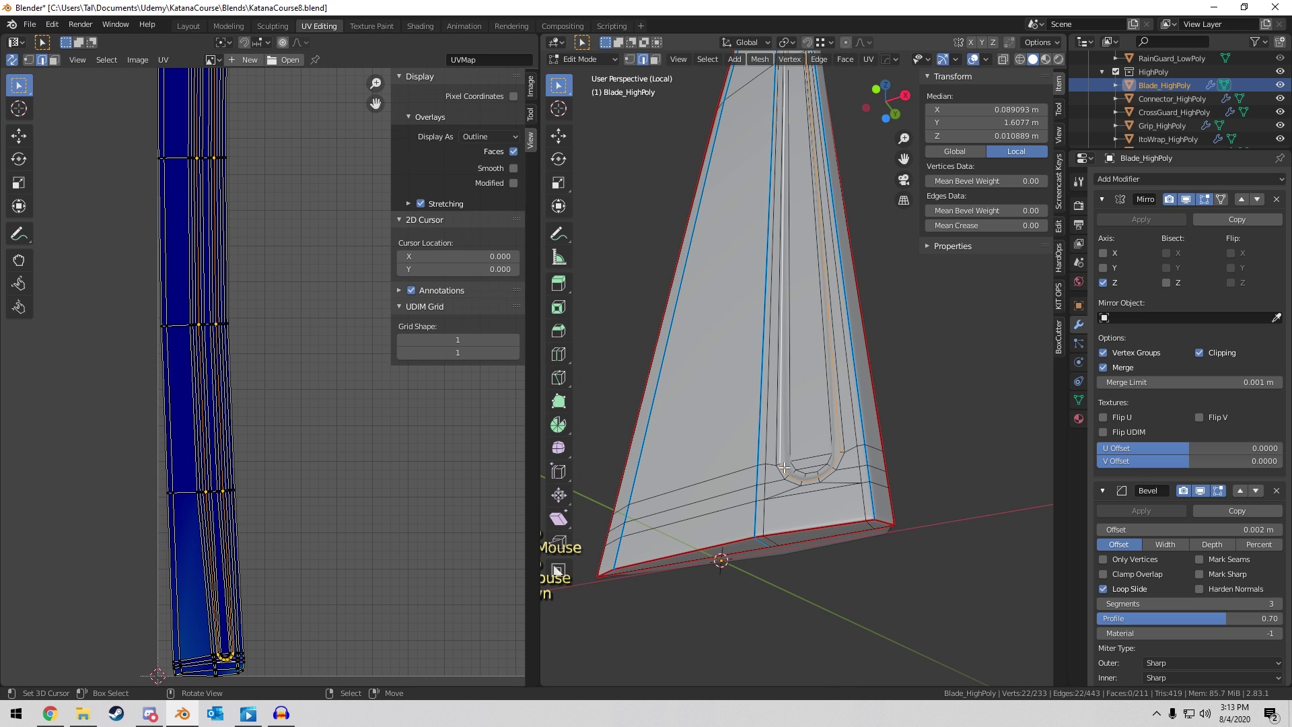
pyautogui.hotkey('ctrl', 'e')
pyautogui.click(830, 451)
# Unwrap the whole blade mesh again using the base and groove seams.
pyautogui.moveTo(831, 451); pyautogui.dragTo(831, 409, button='middle')
pyautogui.press('a')
pyautogui.press('u')
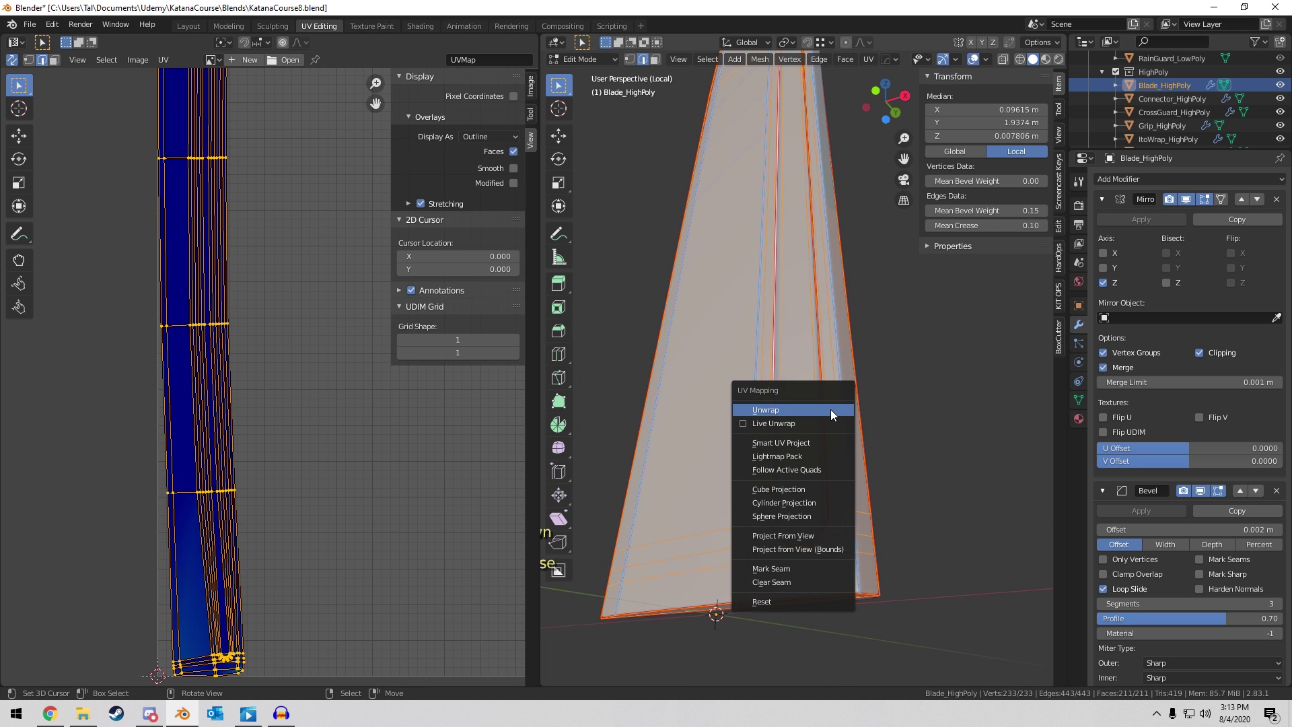
pyautogui.click(831, 409)
# Examine the blade's UV islands for stretching from the base up to the tip.
pyautogui.scroll(-3, 256, 367)
pyautogui.scroll(6, 296, 349)
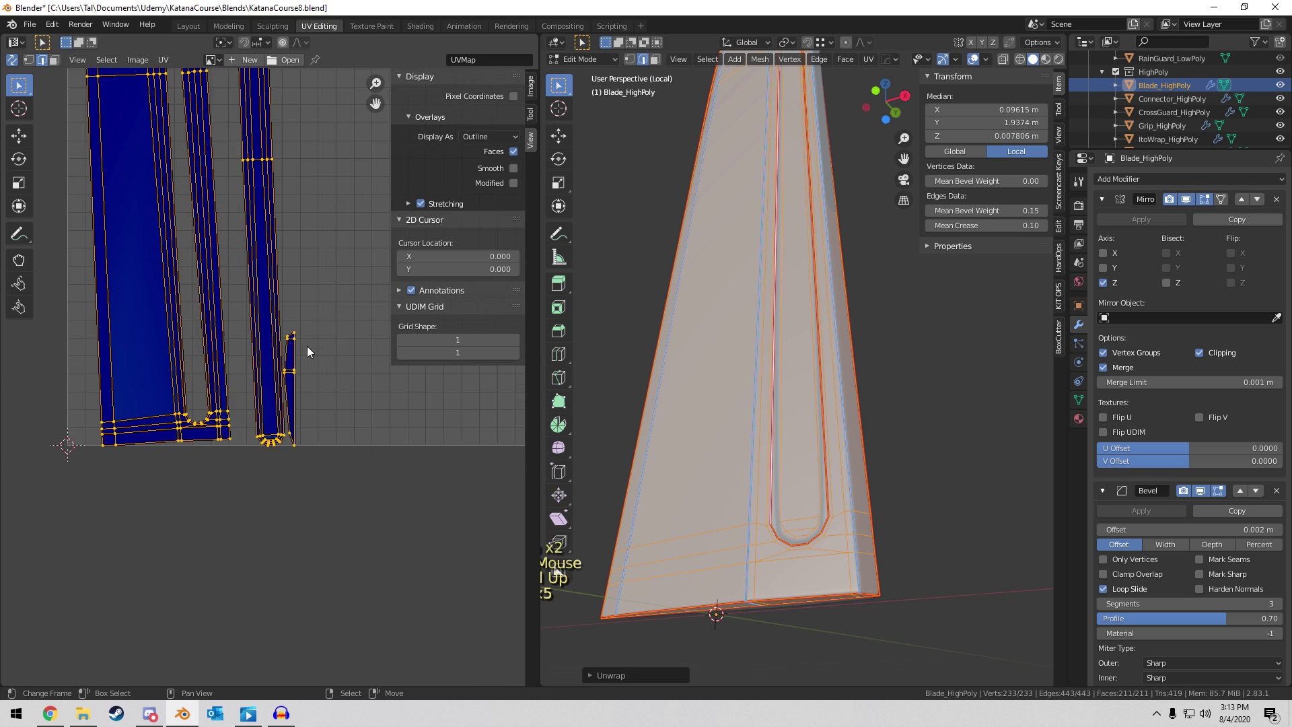
pyautogui.scroll(-2, 308, 330)
pyautogui.scroll(-5, 309, 317)
pyautogui.moveTo(357, 195); pyautogui.dragTo(272, 534, button='middle')
pyautogui.moveTo(258, 282); pyautogui.dragTo(272, 363, button='middle')
pyautogui.scroll(3, 271, 356)
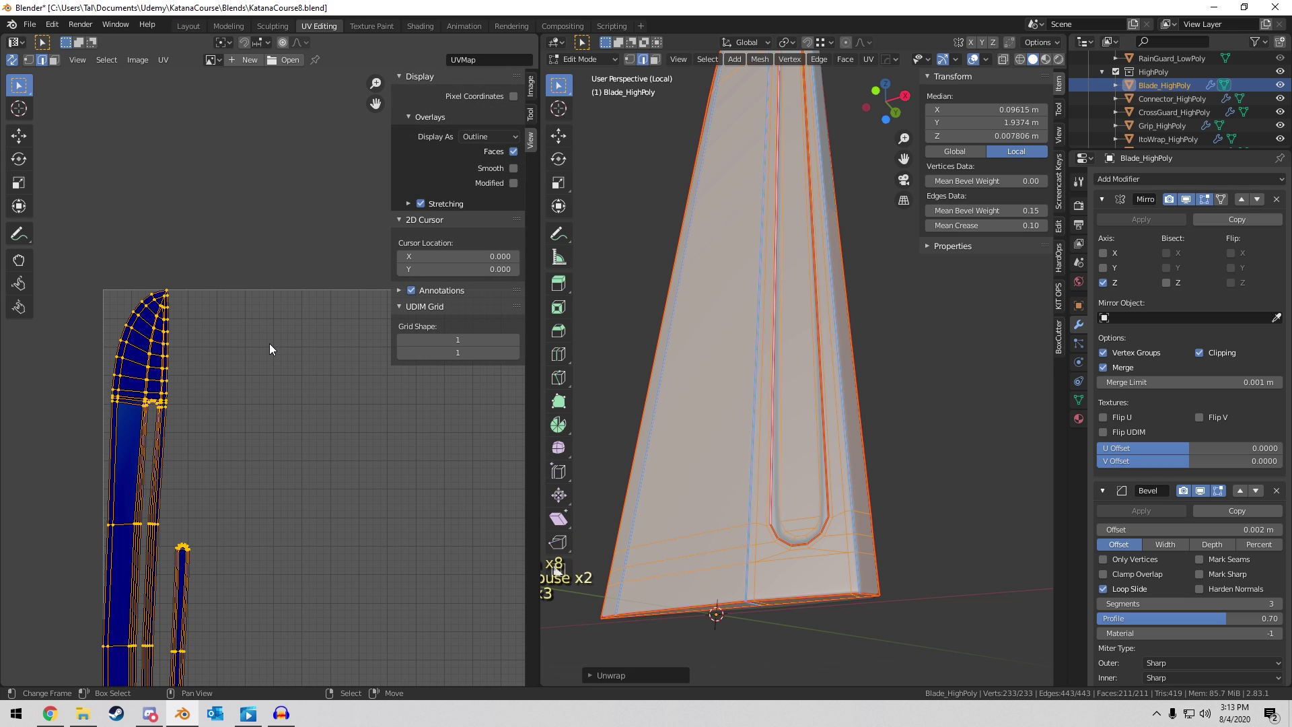
pyautogui.moveTo(740, 384); pyautogui.dragTo(921, 377, button='middle')
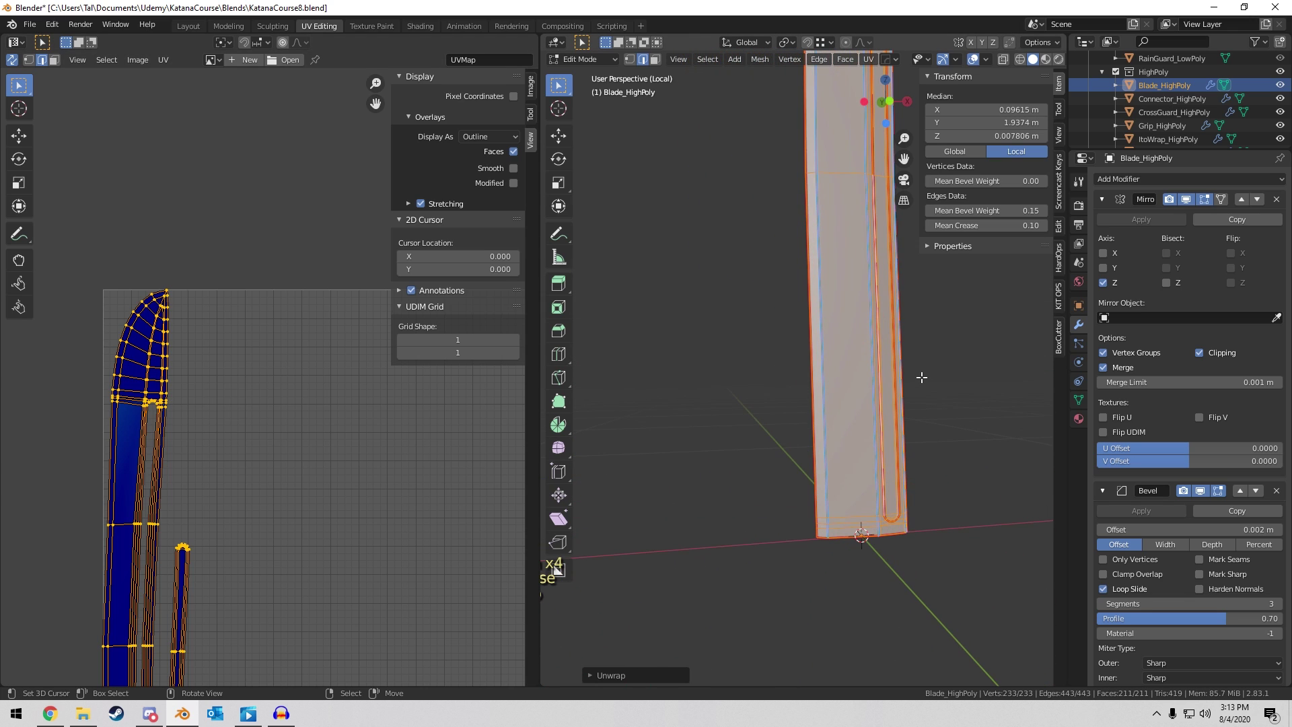
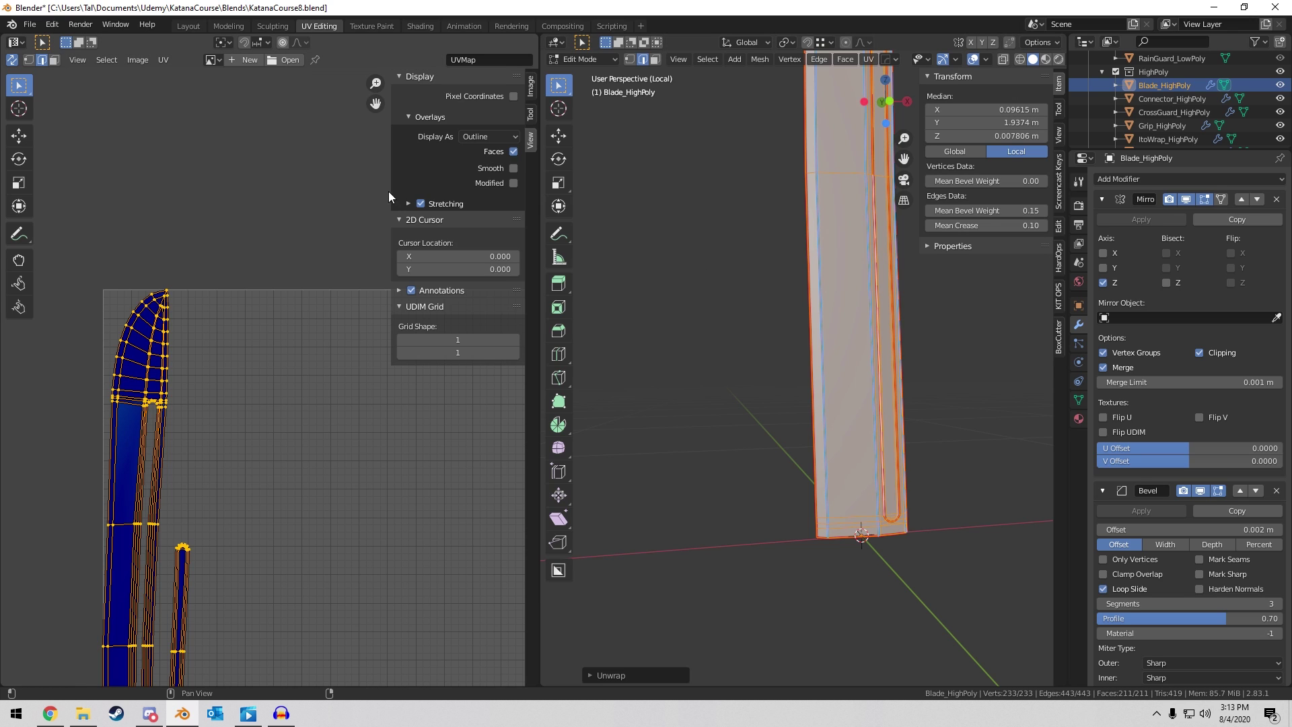
pyautogui.scroll(3, 200, 313)
pyautogui.moveTo(190, 305); pyautogui.dragTo(384, 238, button='middle')
pyautogui.scroll(-3, 276, 228)
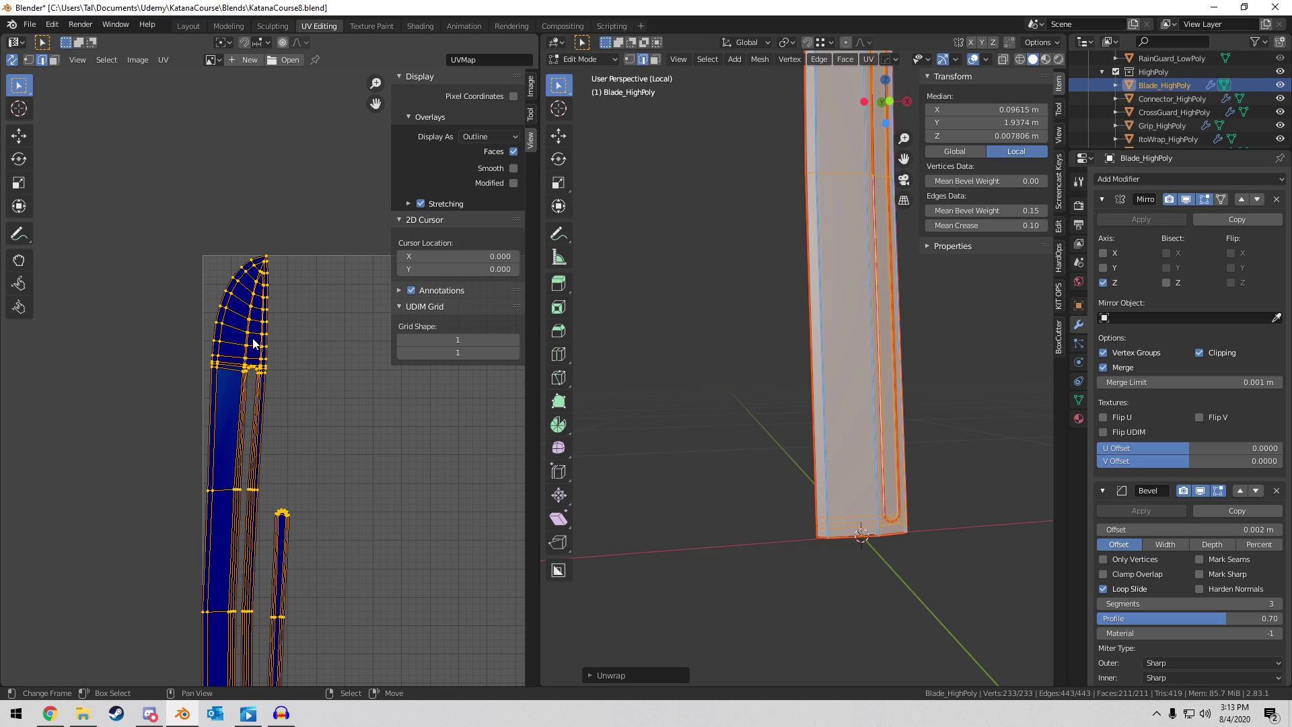
# Apply the blade's Mirror modifier and unwrap the complete mesh.
pyautogui.press('Tab')
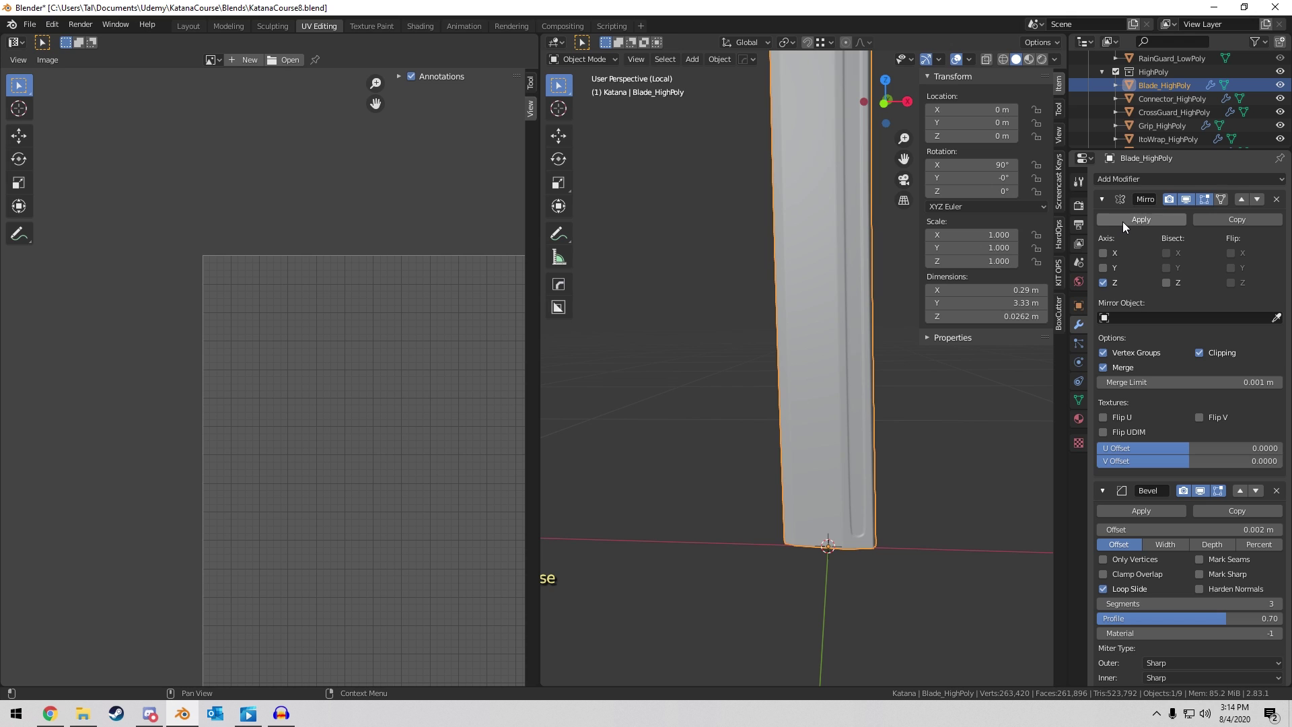
pyautogui.click(1122, 221)
pyautogui.press('Tab')
pyautogui.press('u')
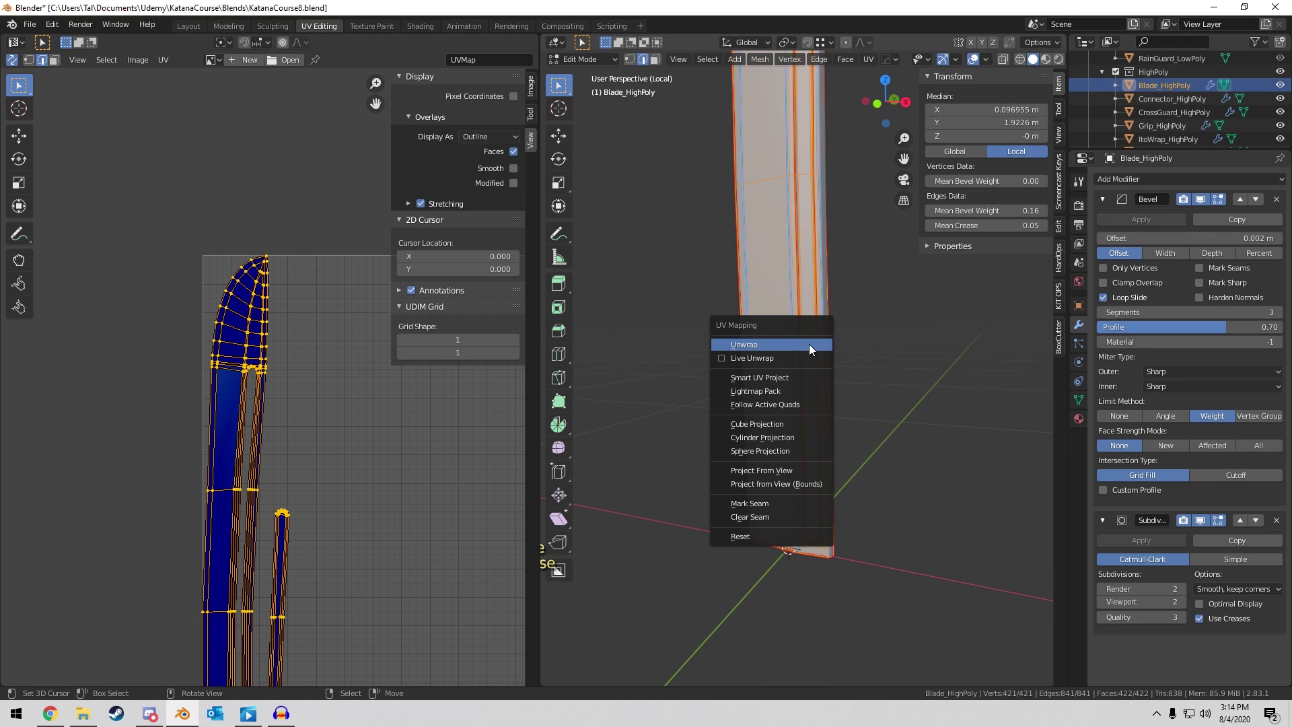
pyautogui.click(808, 344)
# Move all of the blade's UV islands toward the middle of the UV square.
pyautogui.moveTo(395, 505); pyautogui.dragTo(251, 287, button='middle')
pyautogui.scroll(-3, 206, 238)
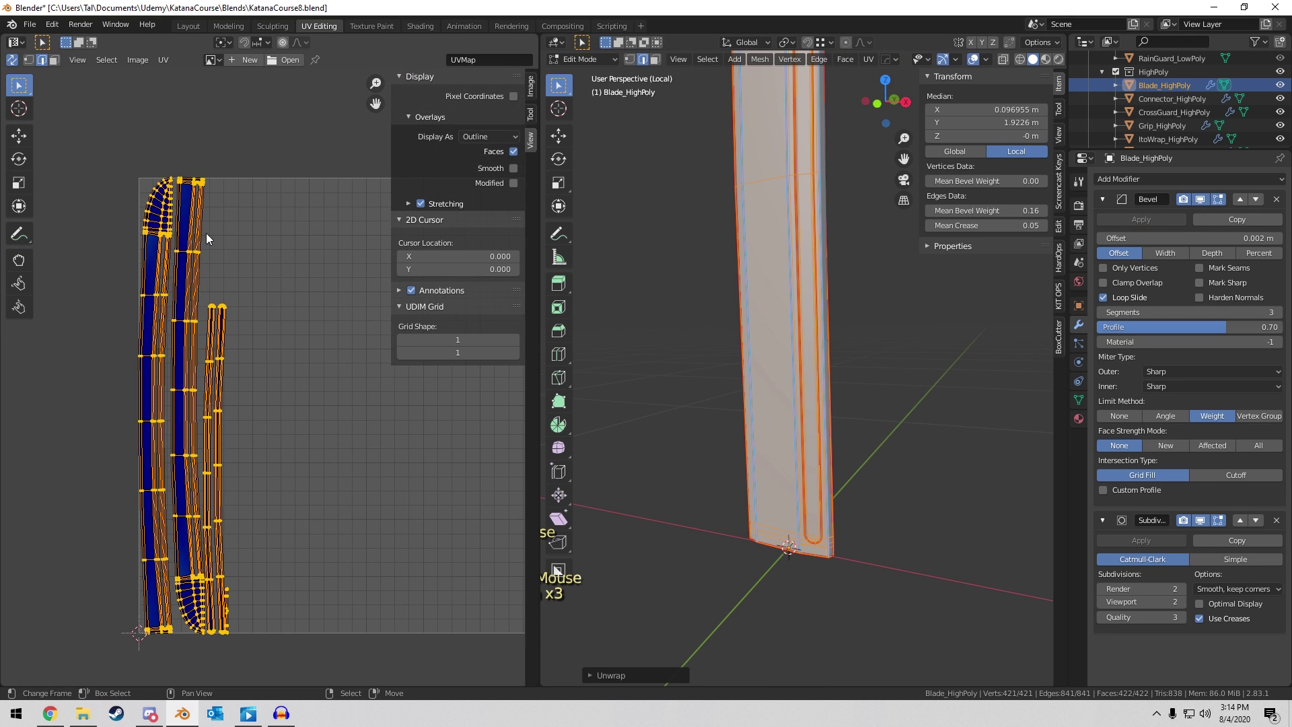
pyautogui.moveTo(272, 387); pyautogui.dragTo(161, 406, button='middle')
pyautogui.scroll(-1, 203, 381)
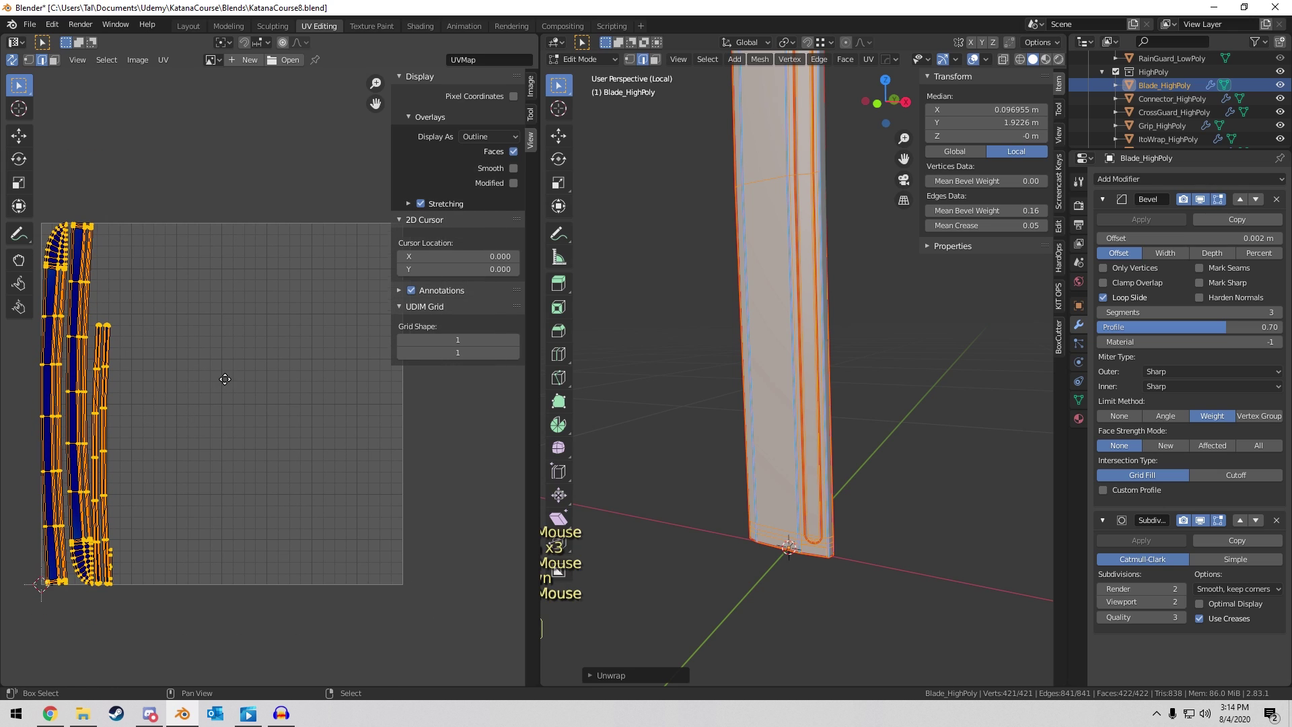
pyautogui.press('g')
pyautogui.click(304, 374)
pyautogui.scroll(-6, 300, 369)
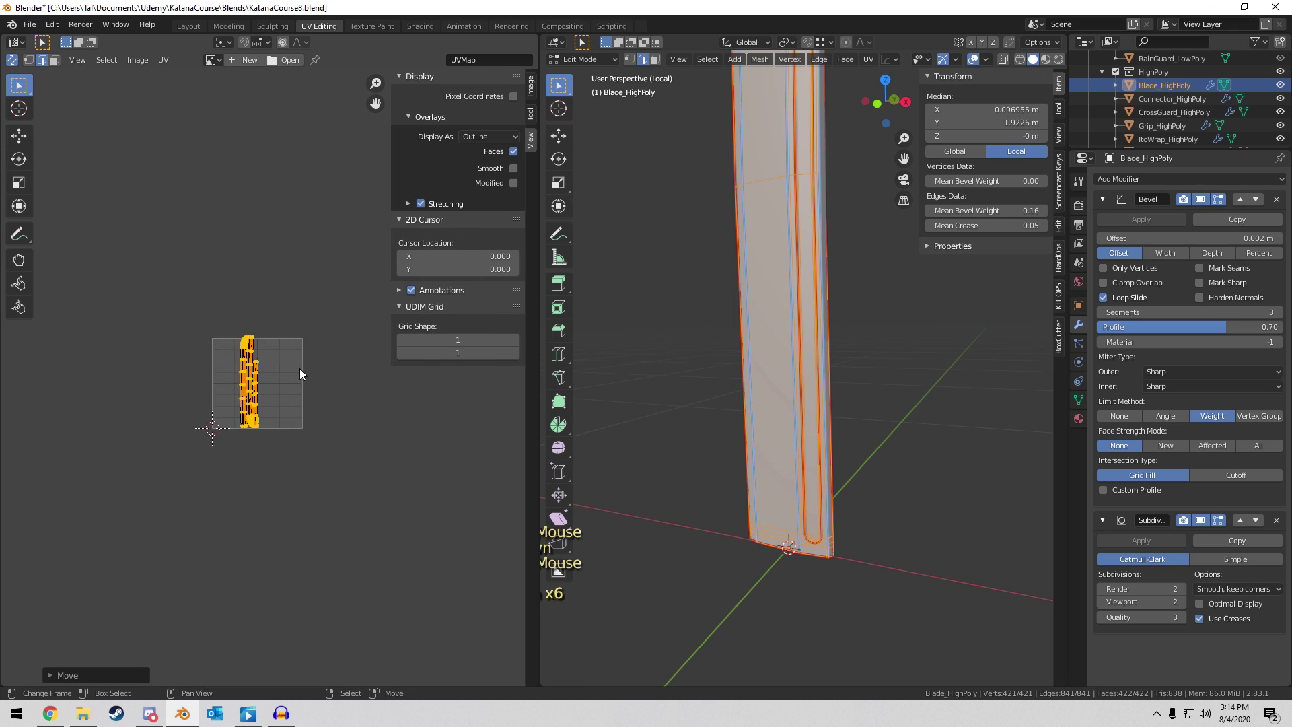
# Finish editing the blade, leave its isolated view and select the high-poly rain guard.
pyautogui.press('Tab')
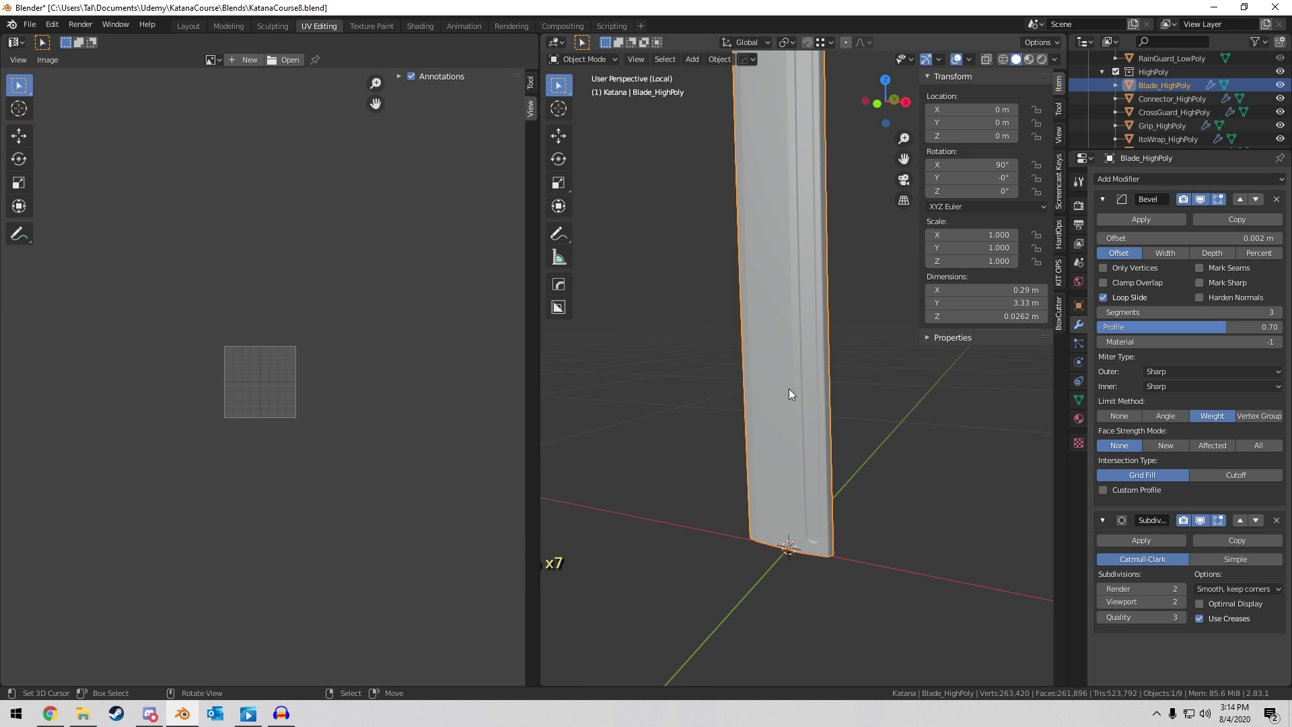
pyautogui.press('KP_Divide')
pyautogui.moveTo(789, 376); pyautogui.dragTo(837, 374, button='middle')
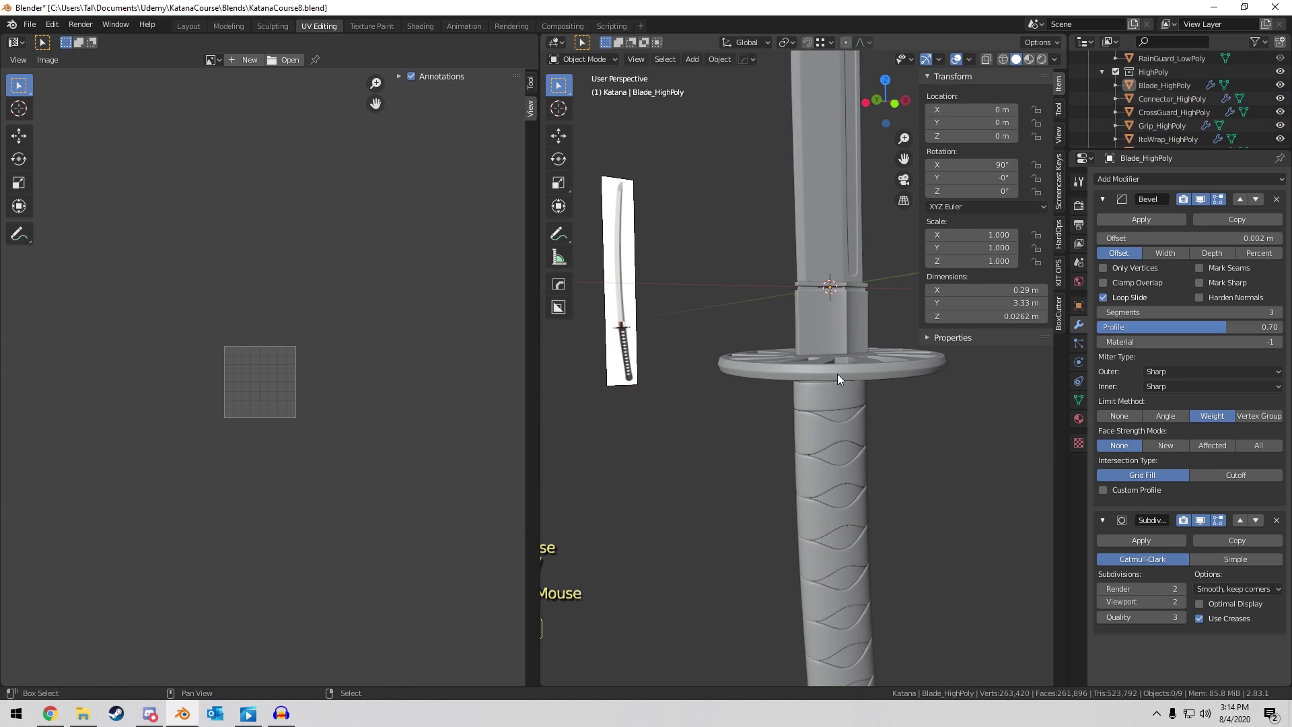
pyautogui.click(829, 331)
pyautogui.scroll(4, 163, 288)
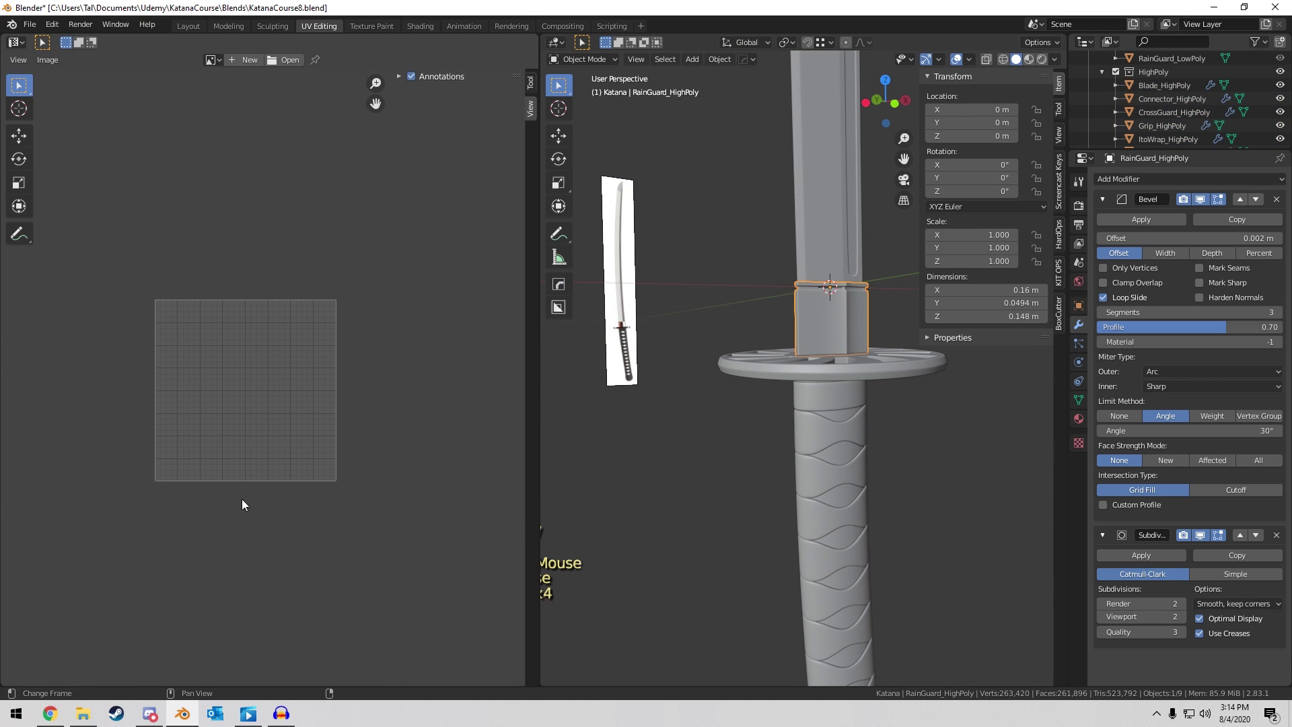
pyautogui.scroll(3, 122, 288)
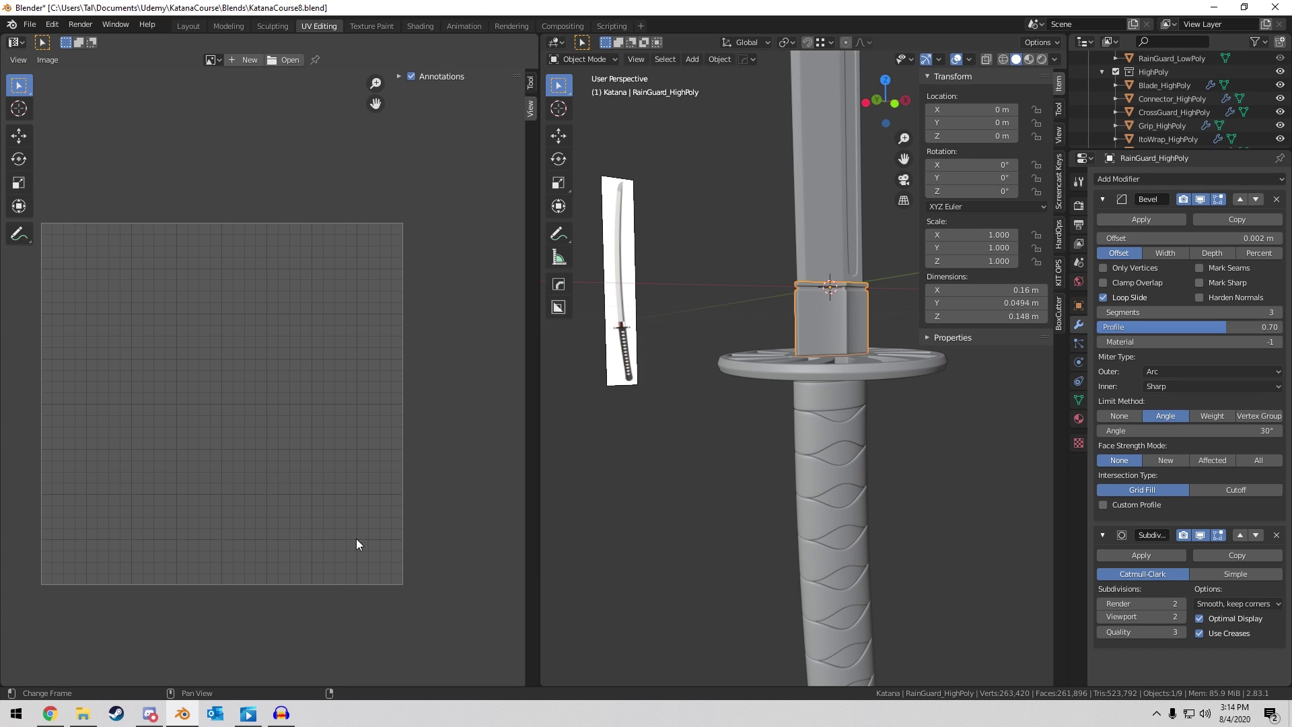
# Select all the katana parts and examine their combined UV layout in Edit Mode.
pyautogui.moveTo(844, 313)
pyautogui.mouseDown(button='middle')
pyautogui.moveTo(842, 325)
pyautogui.moveTo(841, 298)
pyautogui.mouseUp(button='middle')
pyautogui.scroll(-4, 844, 364)
pyautogui.press('a')
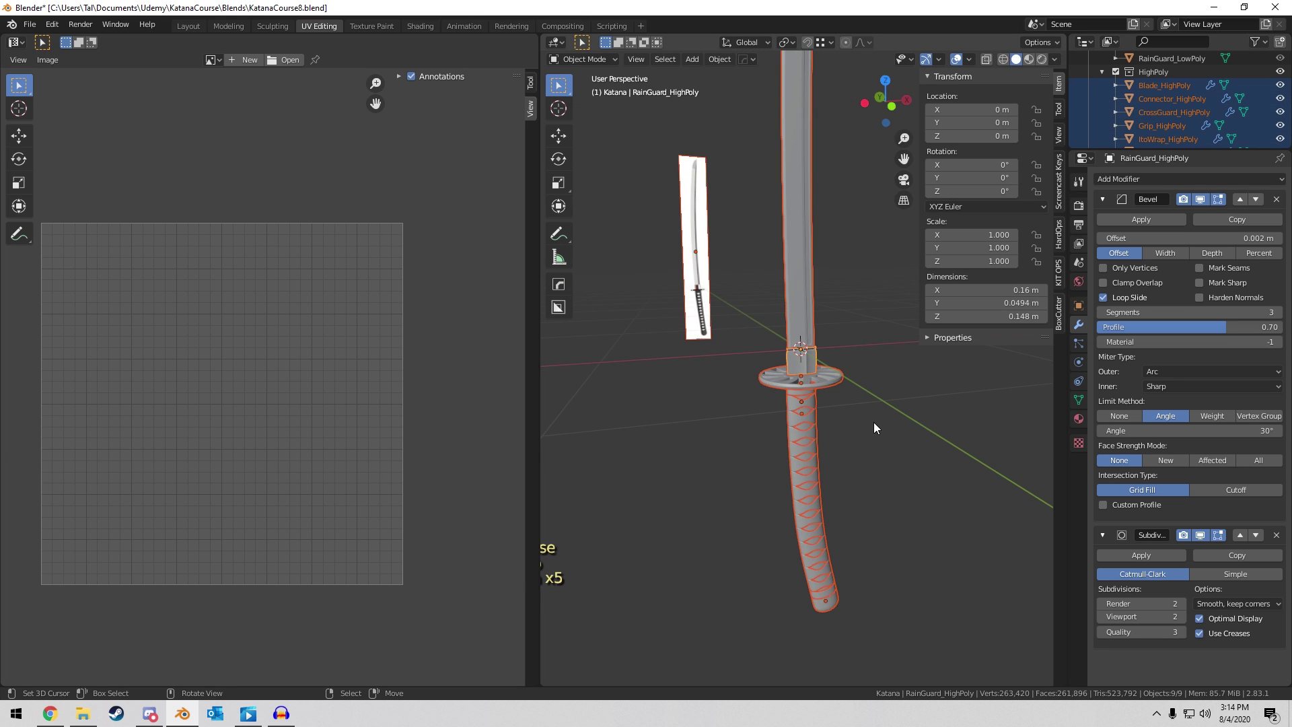
pyautogui.moveTo(874, 421); pyautogui.dragTo(863, 352, button='middle')
pyautogui.press('Tab')
pyautogui.press('a')
pyautogui.press('a')
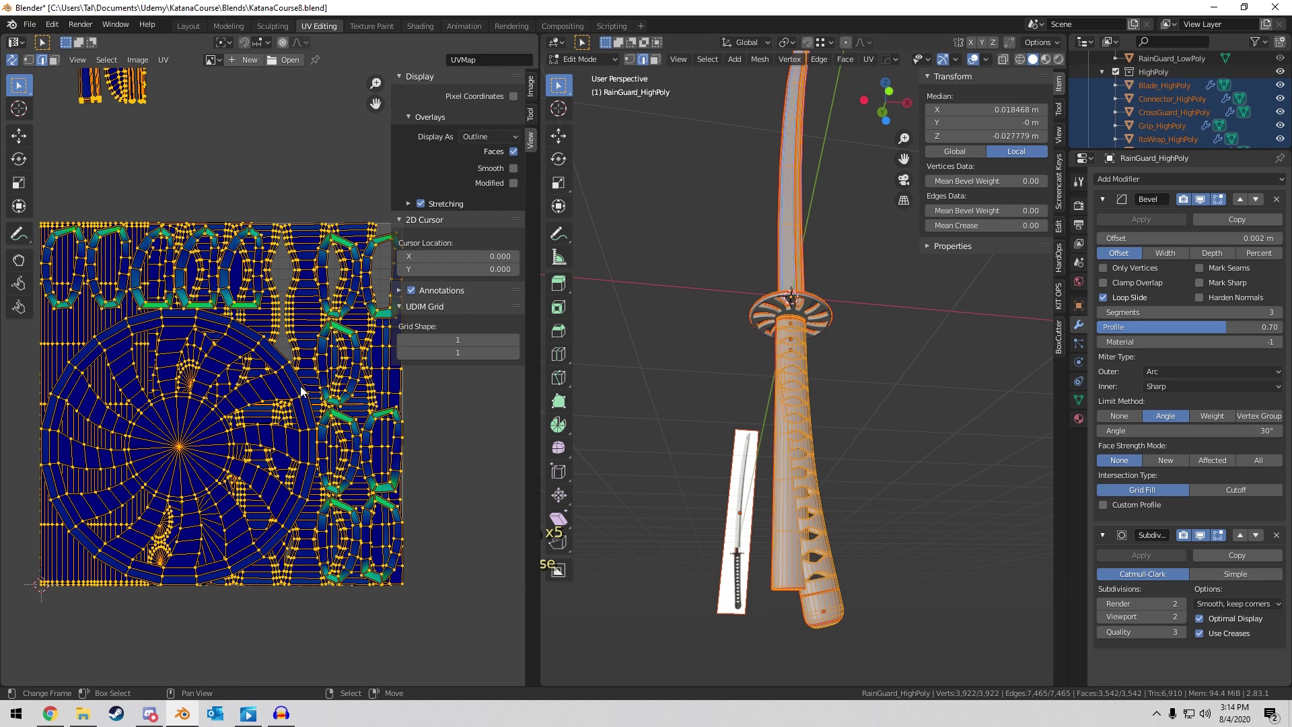
pyautogui.press('Tab')
# Select the whole Ito wrap mesh on the handle and move its UV islands.
pyautogui.scroll(3, 875, 430)
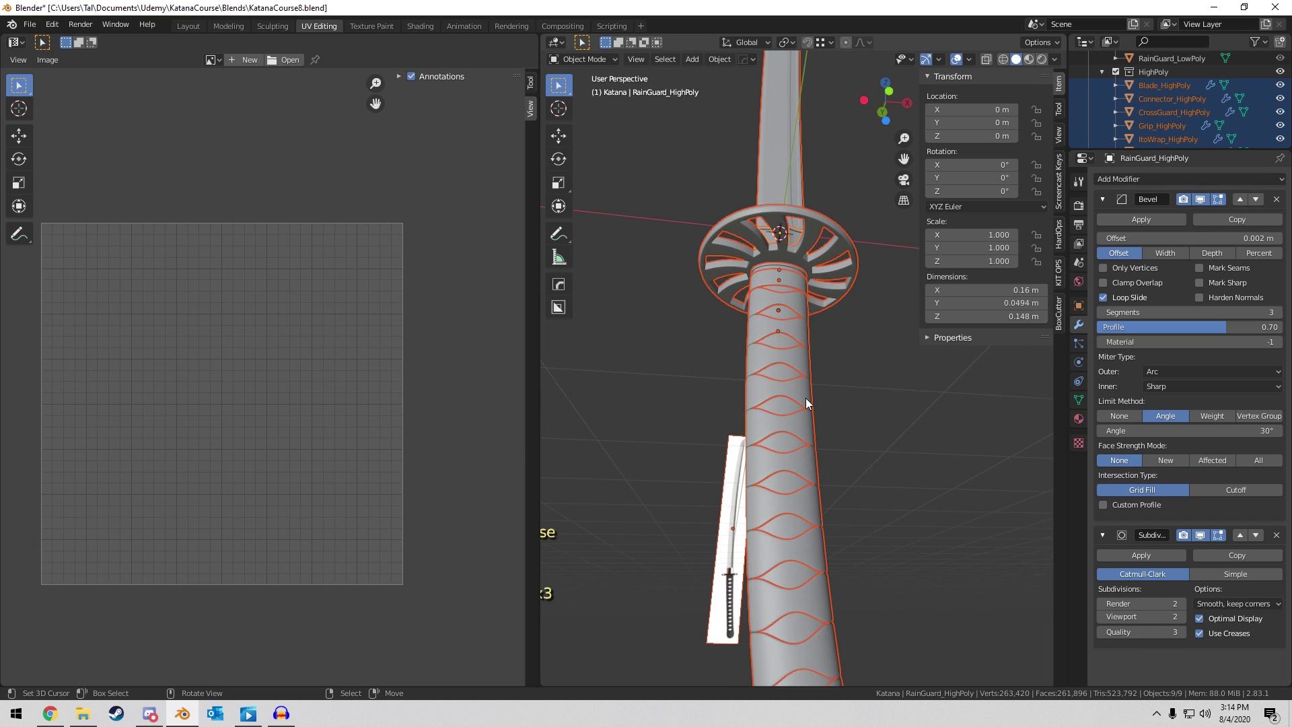
pyautogui.click(805, 398)
pyautogui.press('Tab')
pyautogui.scroll(-5, 268, 324)
pyautogui.hotkey('alt', 'a')
pyautogui.press('a')
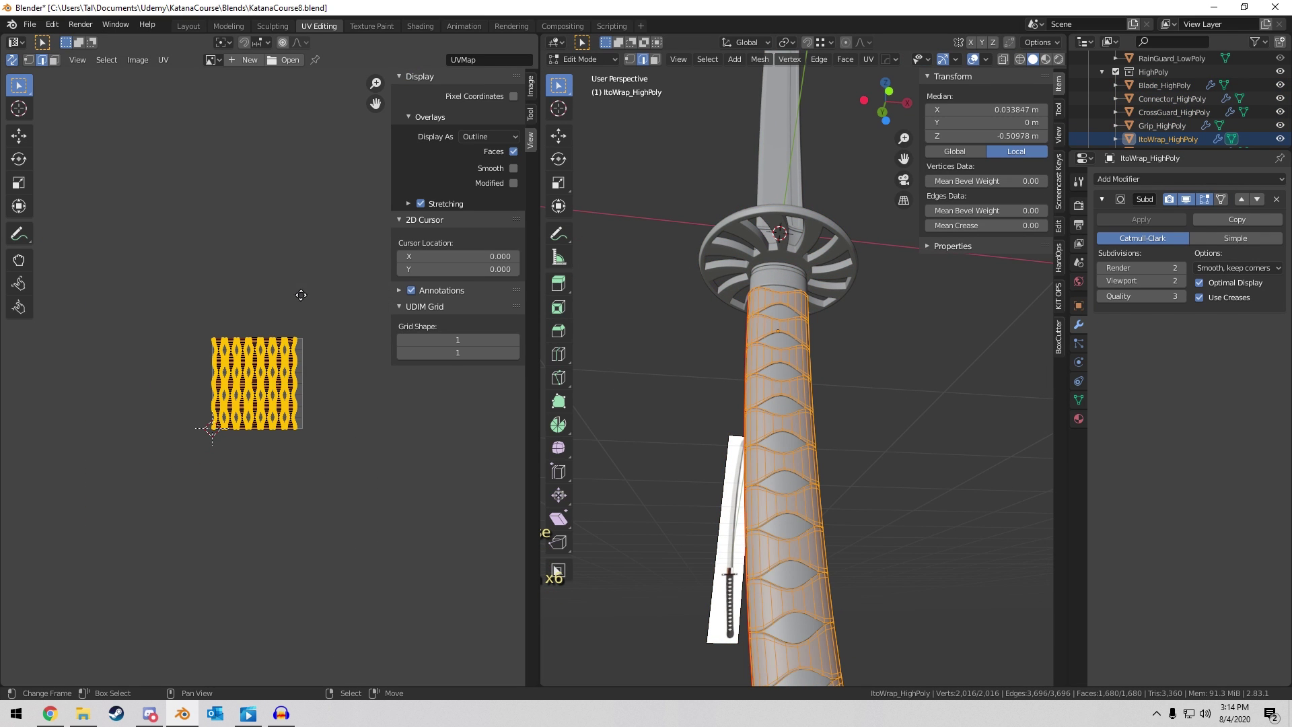
pyautogui.press('g')
pyautogui.press('Tab')
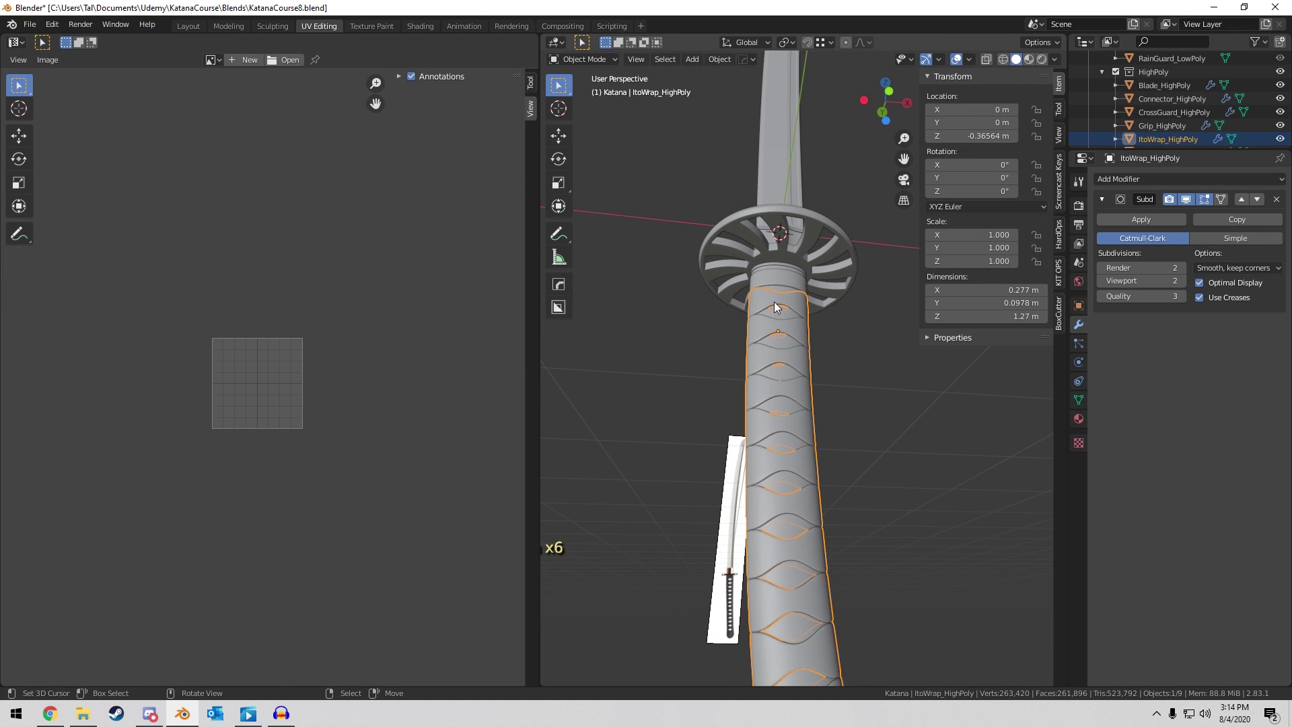
# Move the high-poly grip's UV islands outside the UV square.
pyautogui.scroll(3, 773, 296)
pyautogui.click(773, 270)
pyautogui.press('Tab')
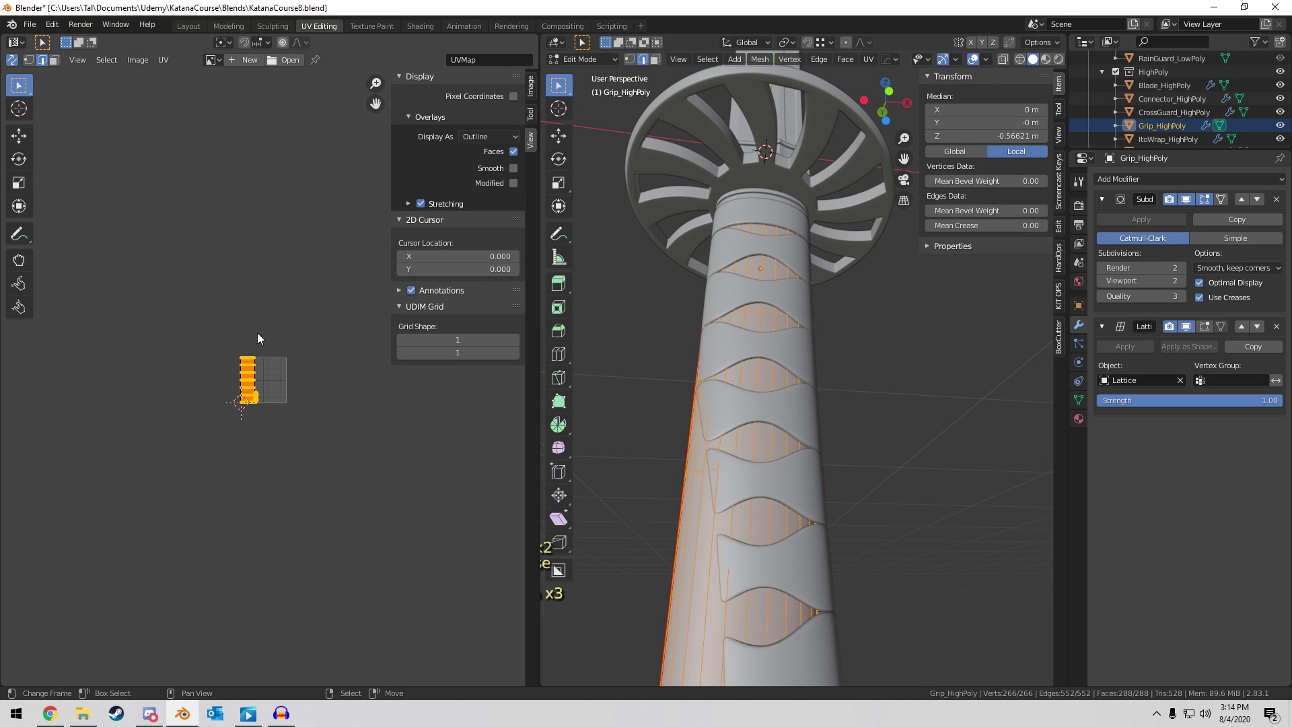
pyautogui.scroll(4, 258, 337)
pyautogui.press('g')
pyautogui.click(138, 345)
pyautogui.press('Tab')
# Move the UV islands of the Ito wrap's end bands outside the UV square.
pyautogui.scroll(-6, 814, 337)
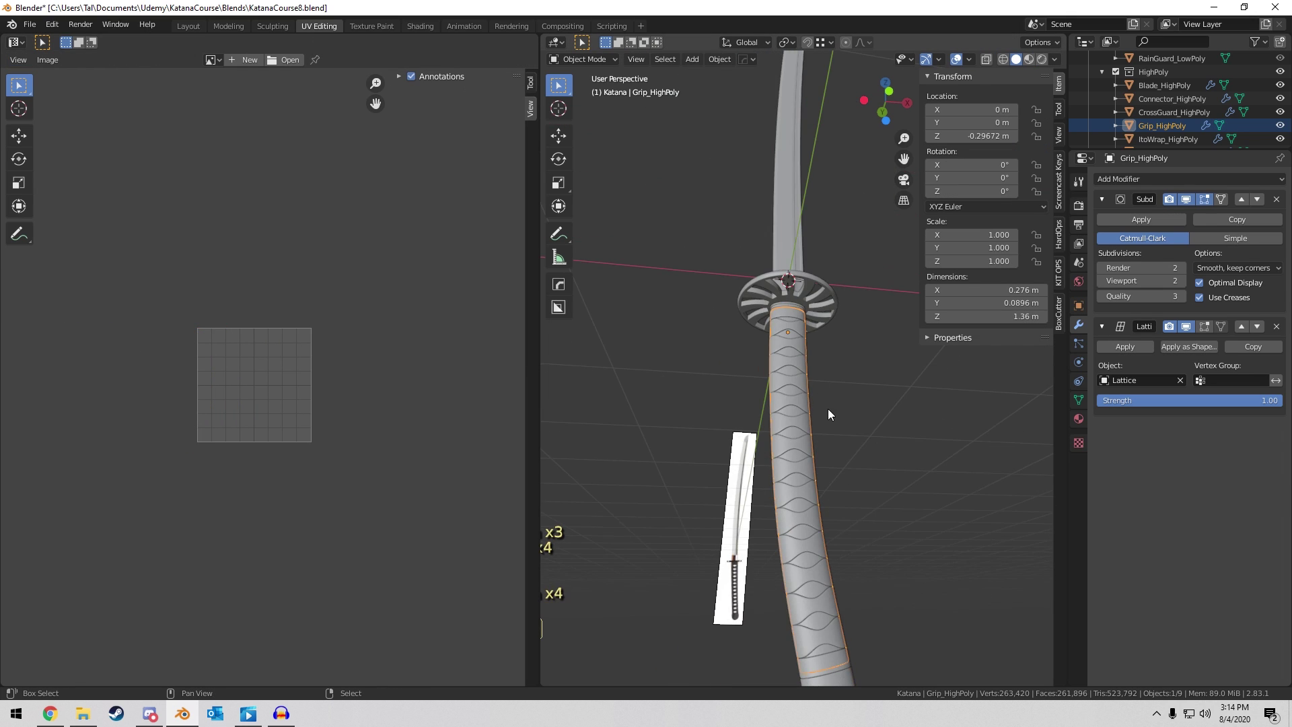
pyautogui.click(826, 405)
pyautogui.press('Tab')
pyautogui.press('g')
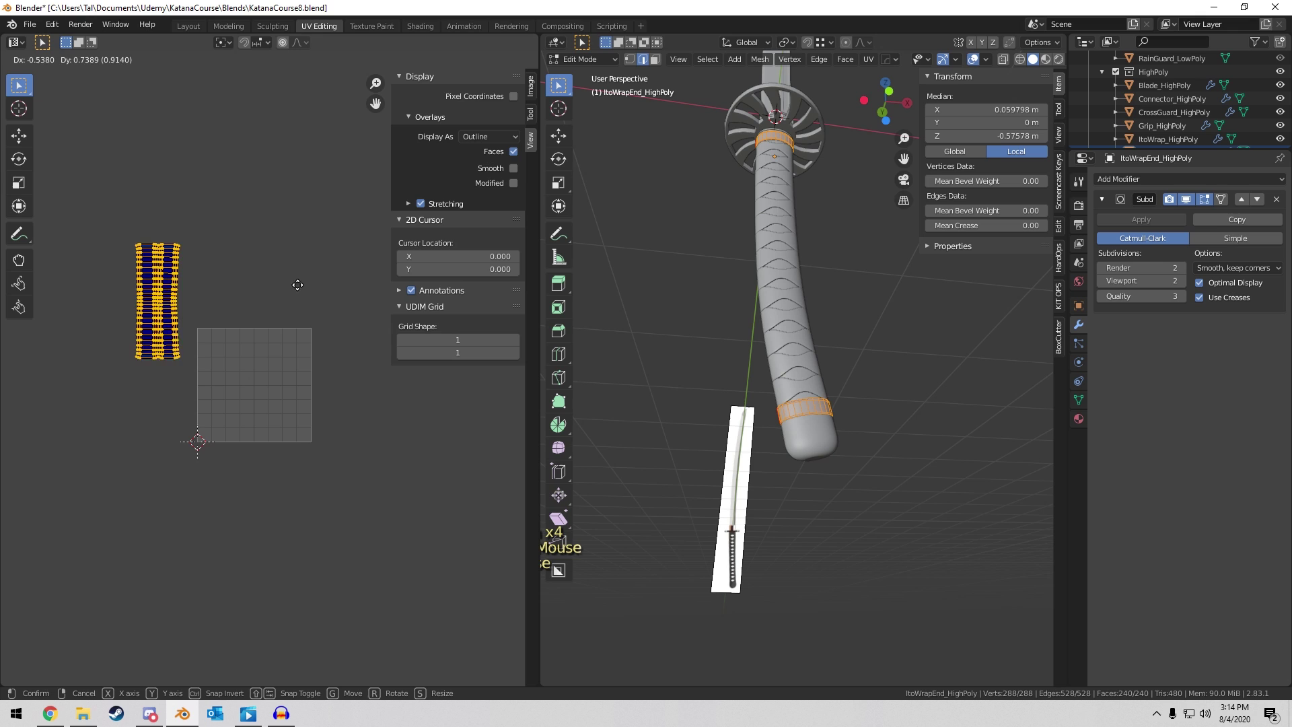
pyautogui.click(191, 516)
pyautogui.press('Tab')
# Move the high-poly pommel's UV islands away from their place in the UV square.
pyautogui.click(810, 437)
pyautogui.press('Tab')
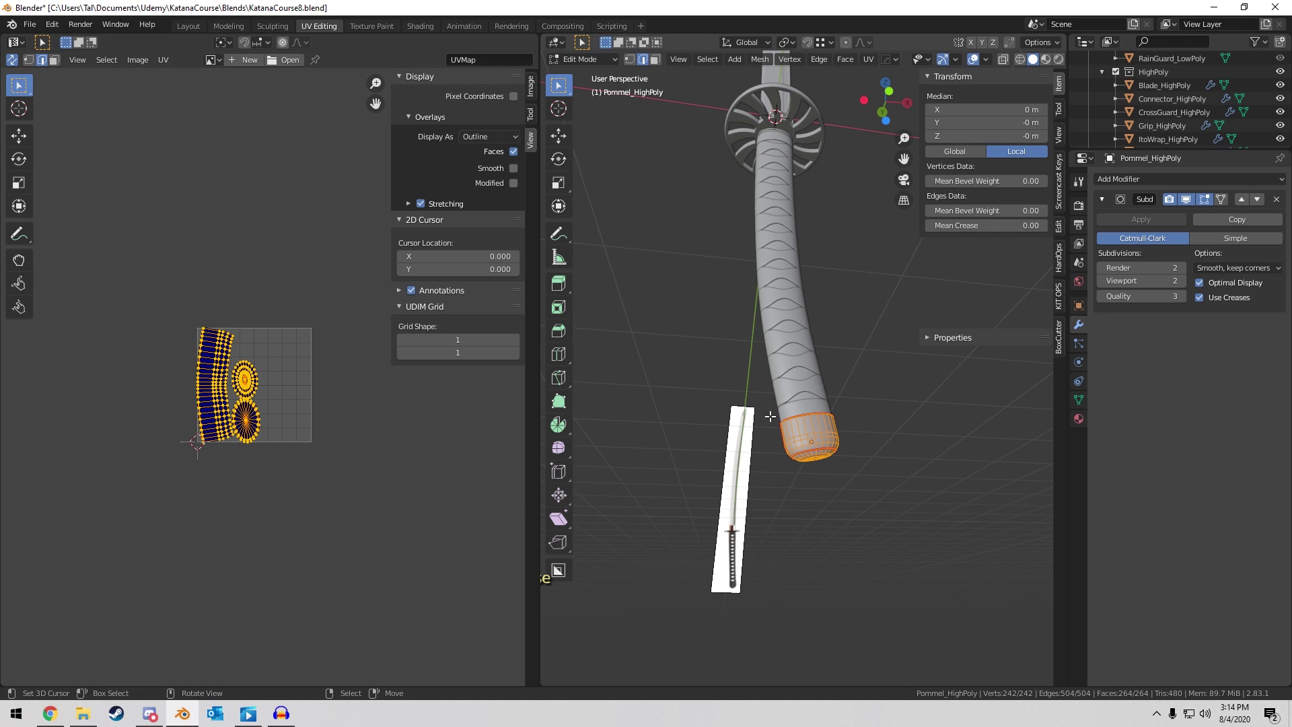
pyautogui.press('g')
pyautogui.click(483, 386)
pyautogui.press('Tab')
# Move the high-poly crossguard's UV islands outside the UV square.
pyautogui.scroll(4, 800, 202)
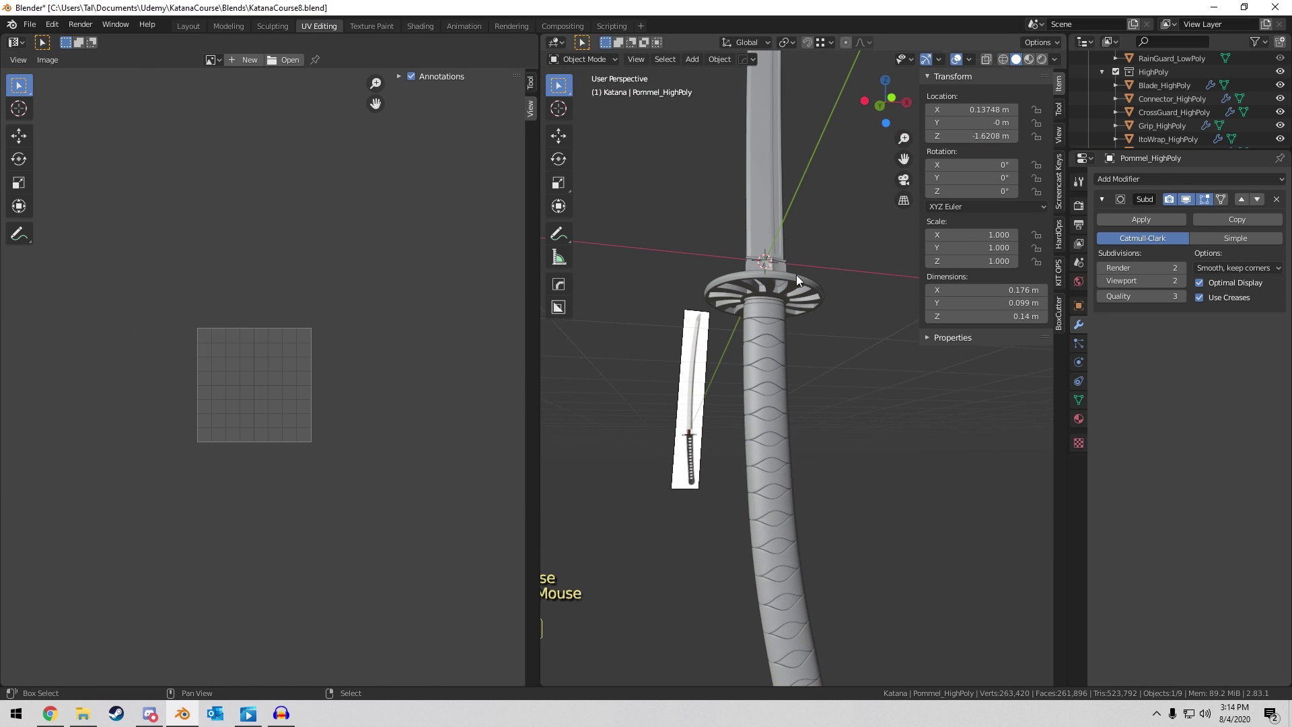
pyautogui.click(801, 290)
pyautogui.press('Tab')
pyautogui.press('g')
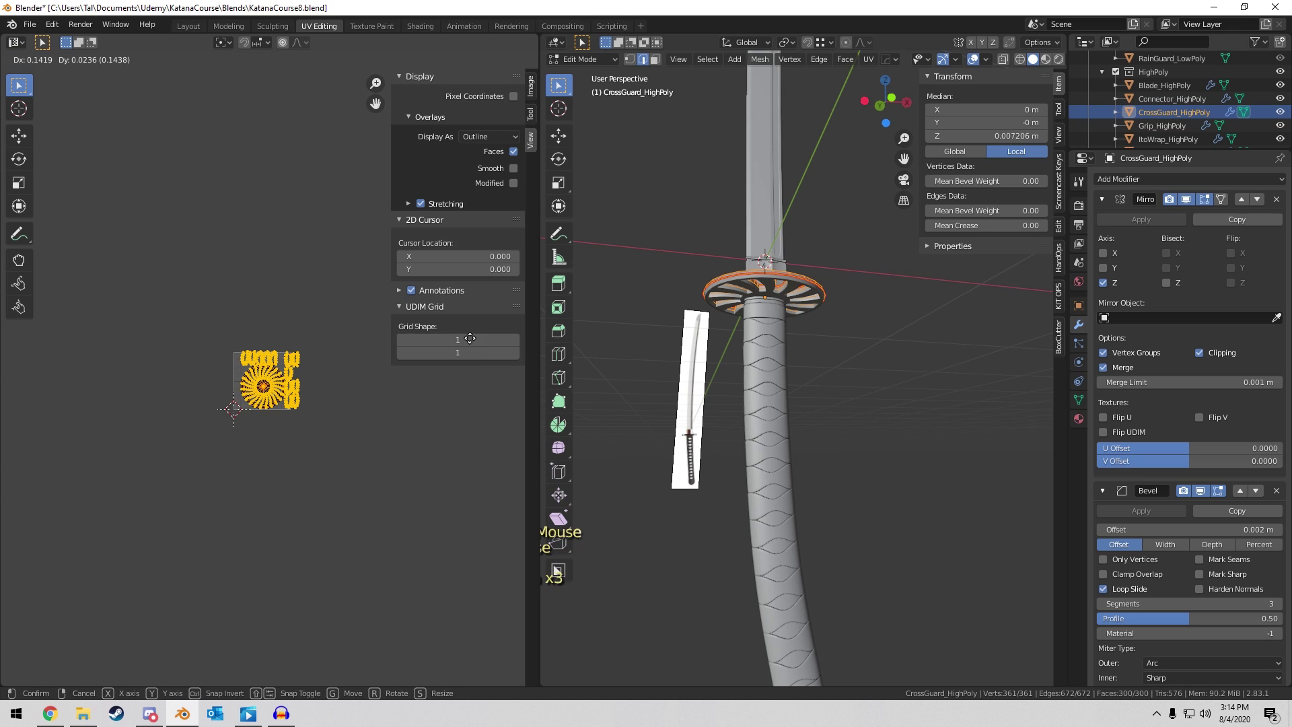
pyautogui.click(396, 335)
# Move the UV islands of the high-poly rain guard at the blade's base outside the UV square.
pyautogui.moveTo(810, 235); pyautogui.dragTo(857, 357, button='middle')
pyautogui.press('Tab')
pyautogui.rightClick(765, 340)
pyautogui.scroll(3, 646, 402)
pyautogui.press('Tab')
pyautogui.press('Tab')
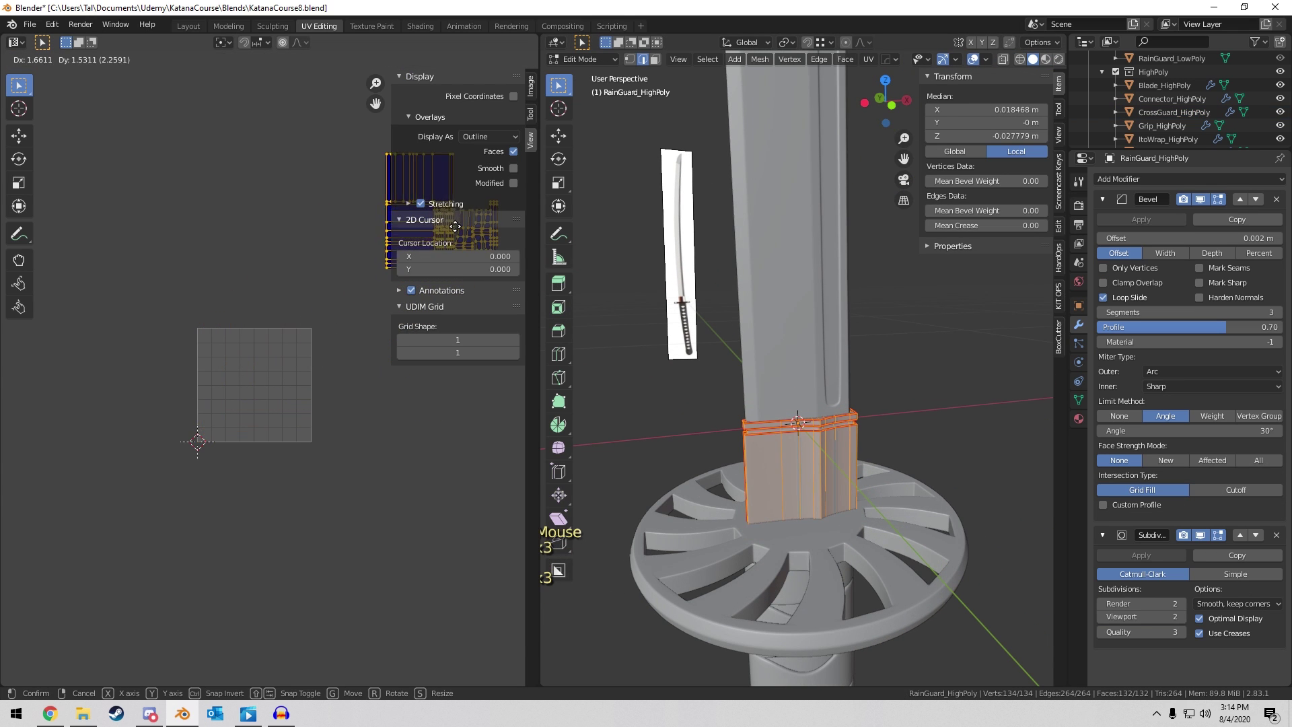
# Edit all the katana's high-poly parts together, clear the selection and set UV selection to faces.
pyautogui.press('a')
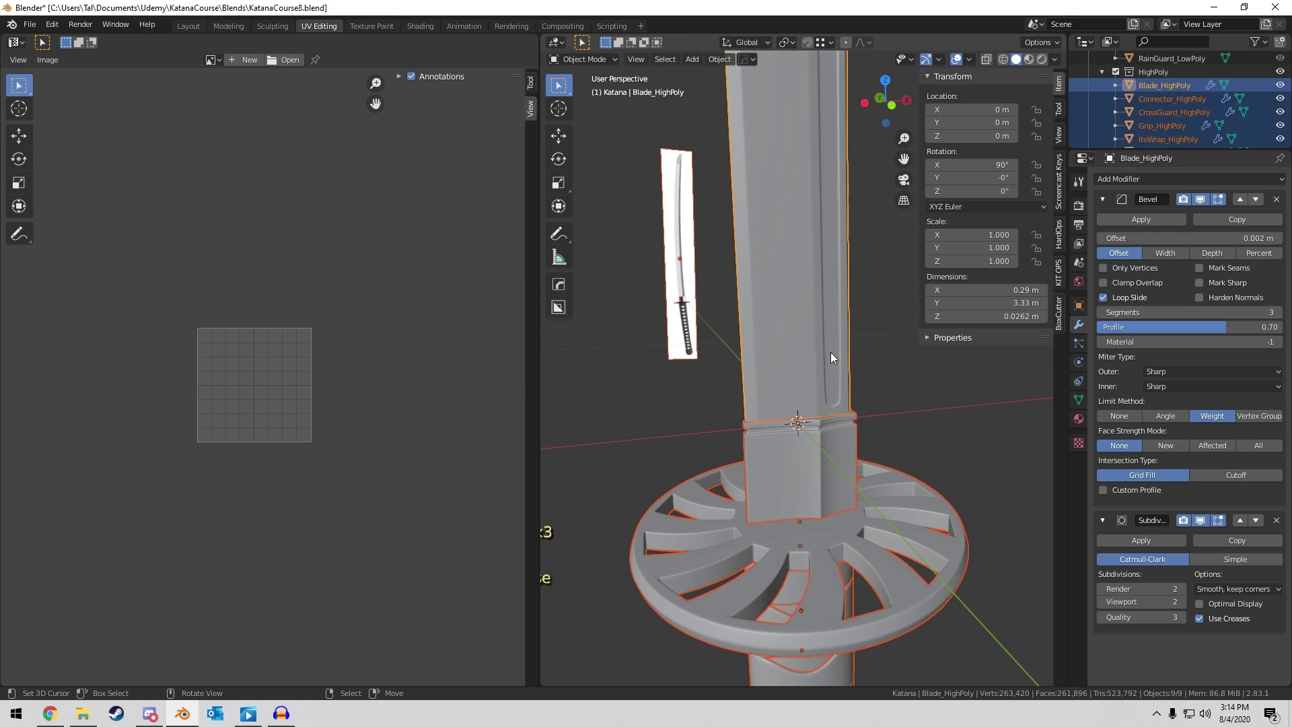
pyautogui.keyDown('shift'); pyautogui.click(830, 353); pyautogui.keyUp('shift')
pyautogui.press('Tab')
pyautogui.scroll(2, 259, 372)
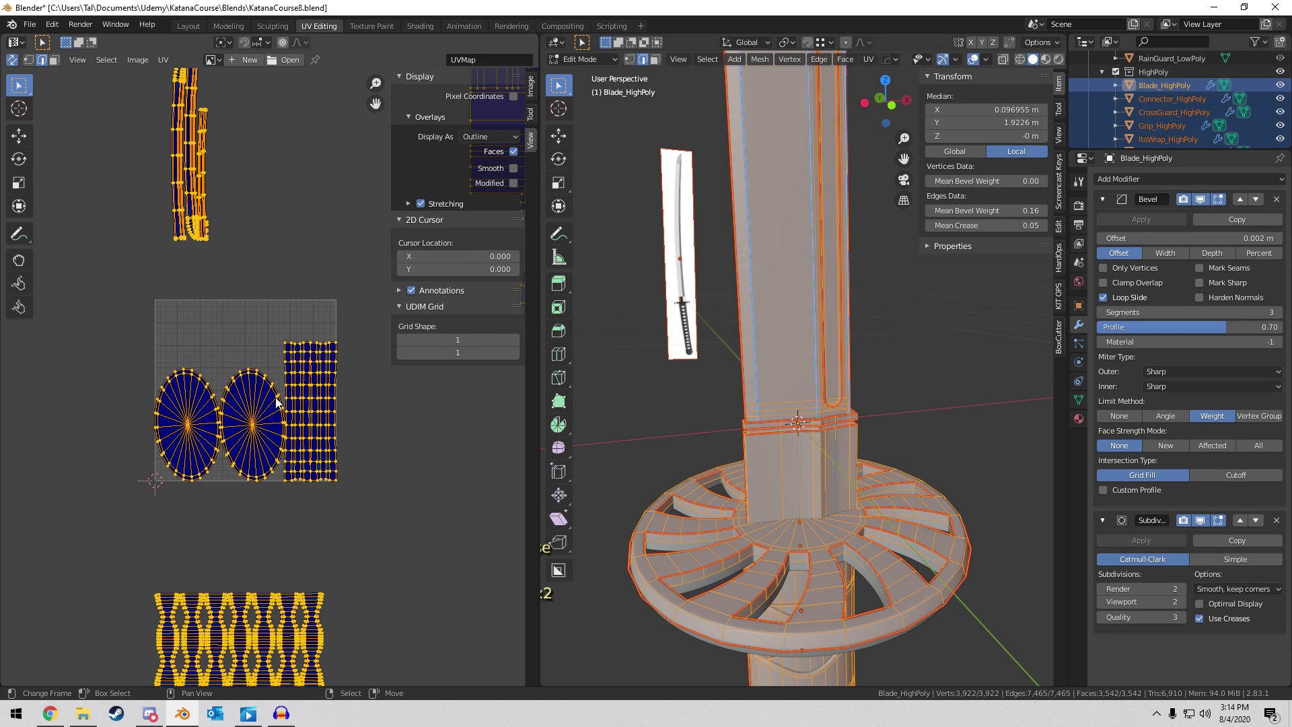
pyautogui.moveTo(276, 401); pyautogui.dragTo(275, 385, button='middle')
pyautogui.moveTo(348, 404); pyautogui.dragTo(329, 281, button='middle')
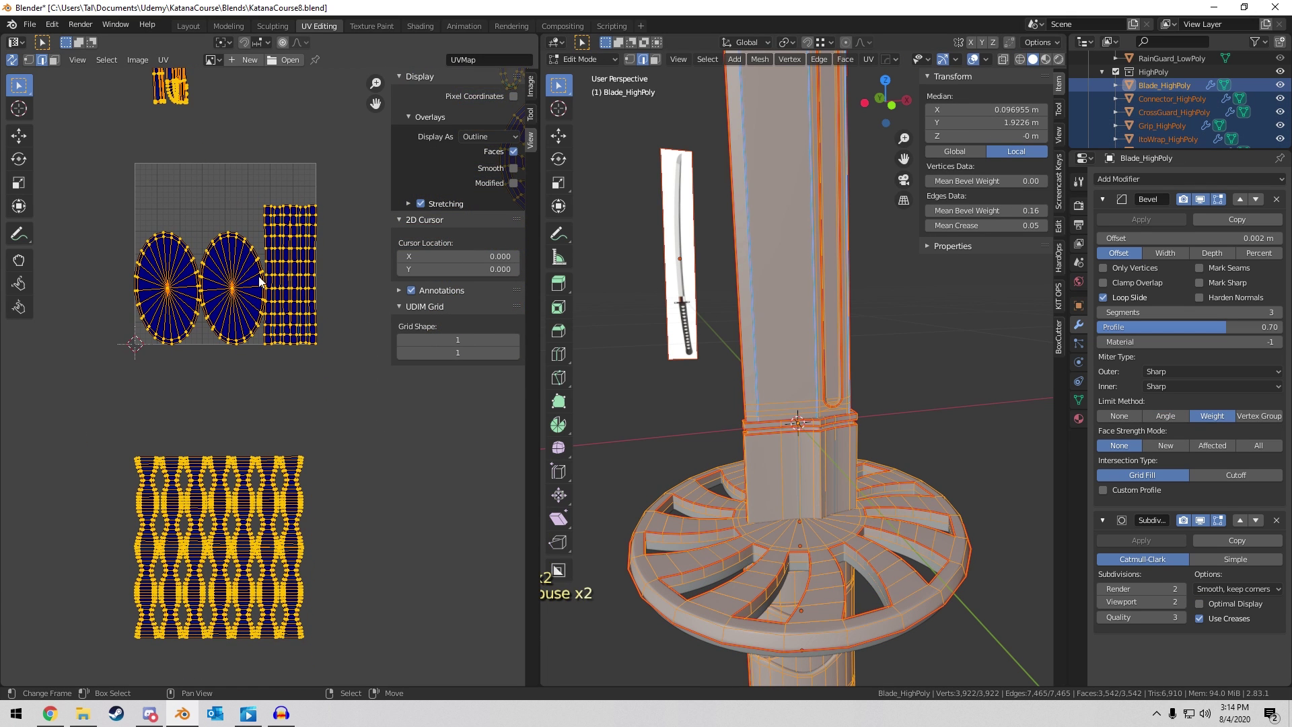
pyautogui.hotkey('alt', 'a')
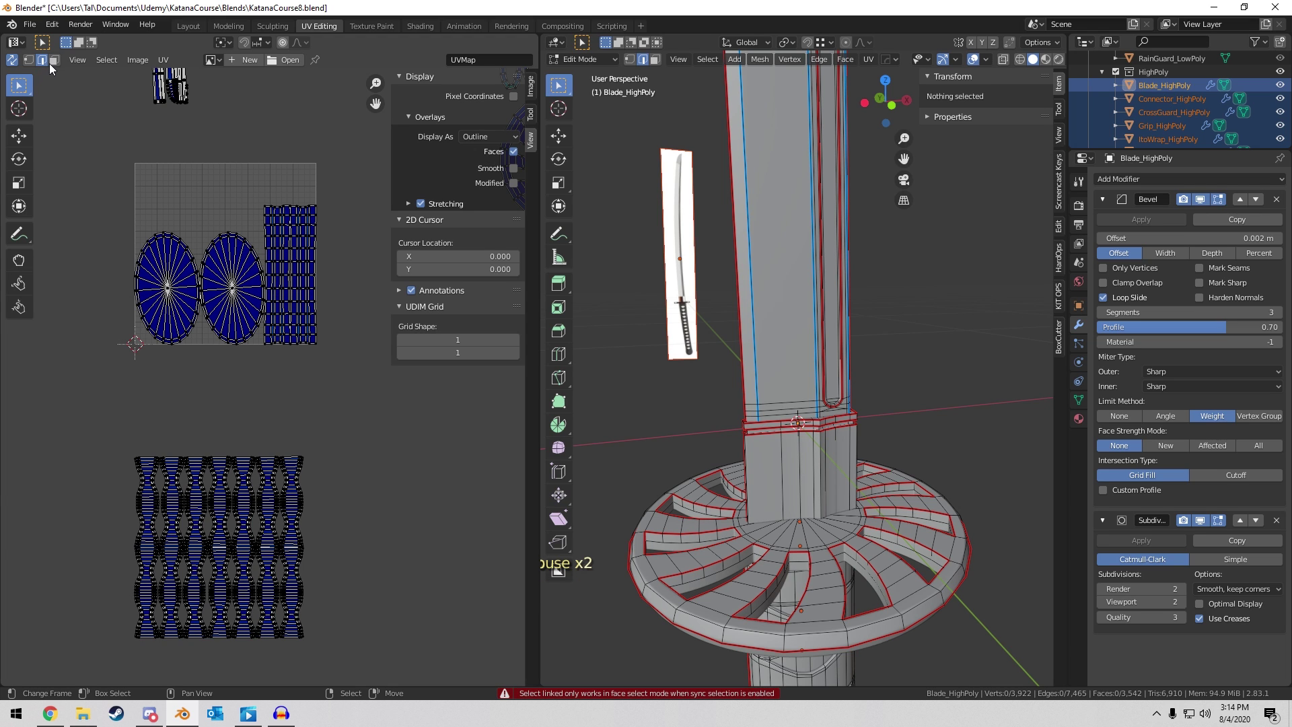
pyautogui.click(54, 60)
# Select the whole high-poly connector below the crossguard and move its UV islands outside the UV square.
pyautogui.keyDown('shift'); pyautogui.moveTo(854, 436); pyautogui.dragTo(782, 310, button='middle'); pyautogui.keyUp('shift')
pyautogui.scroll(6, 837, 361)
pyautogui.press('Tab')
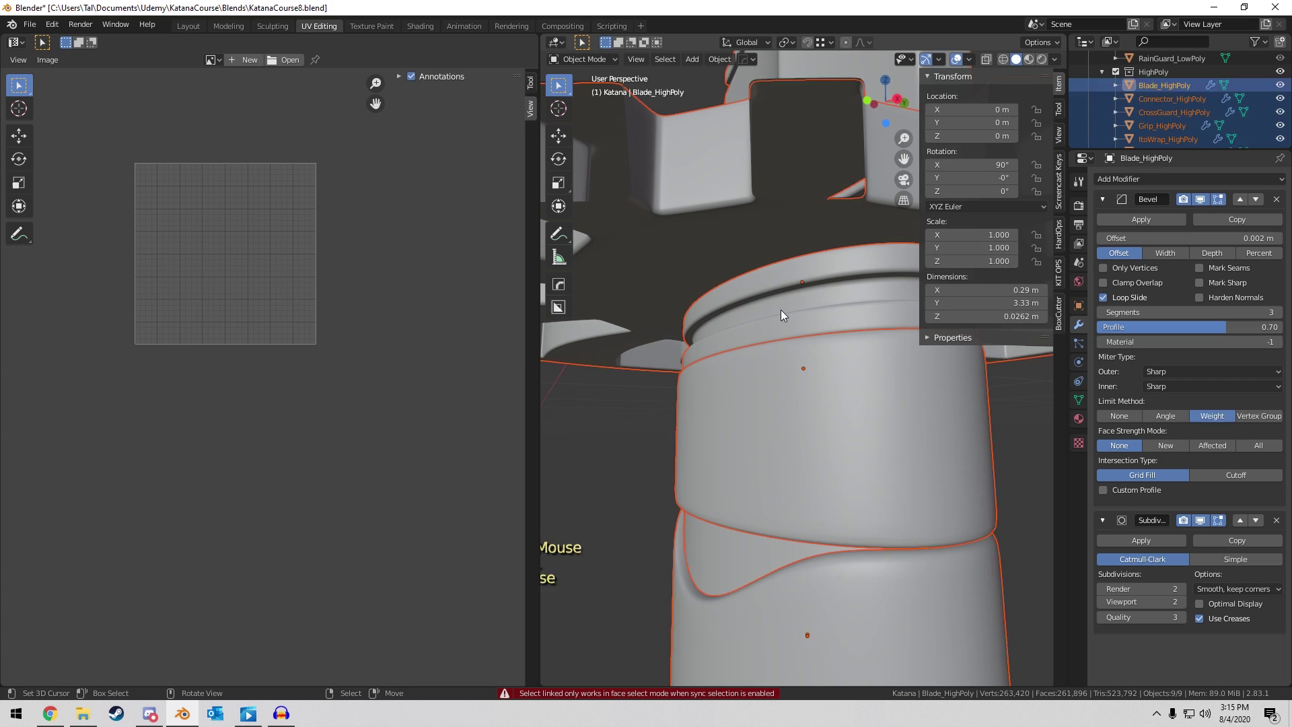
pyautogui.click(781, 311)
pyautogui.press('Tab')
pyautogui.press('a')
pyautogui.scroll(-6, 277, 341)
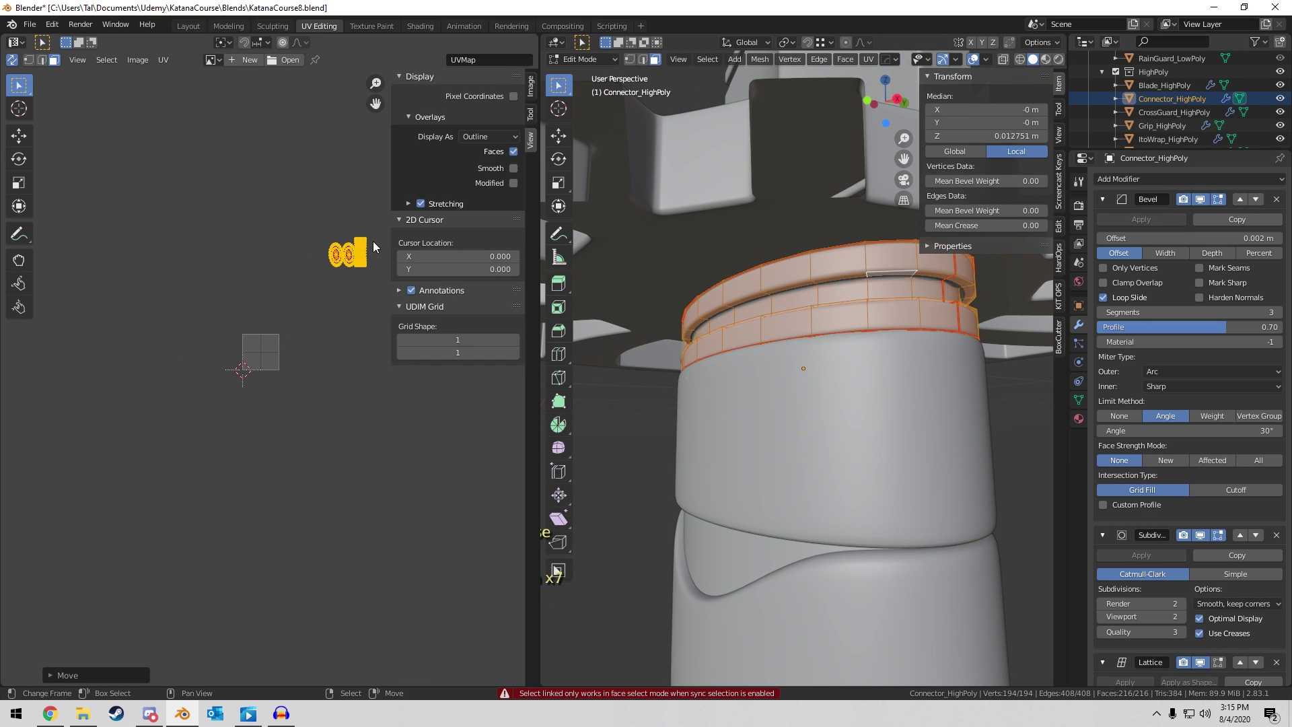
# Hide the reference image, then edit all high-poly parts together with nothing selected.
pyautogui.press('Tab')
pyautogui.press('a')
pyautogui.hotkey('alt', 'a')
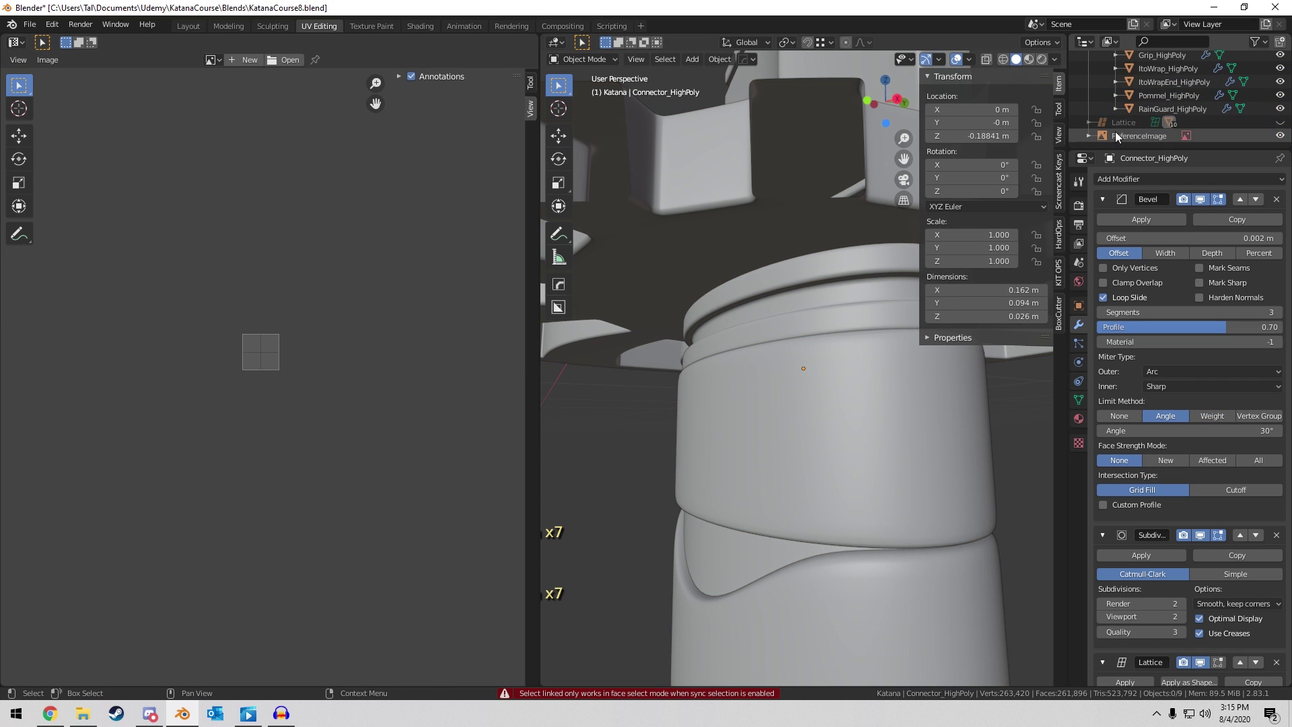
pyautogui.scroll(-7, 685, 240)
pyautogui.scroll(3, 817, 312)
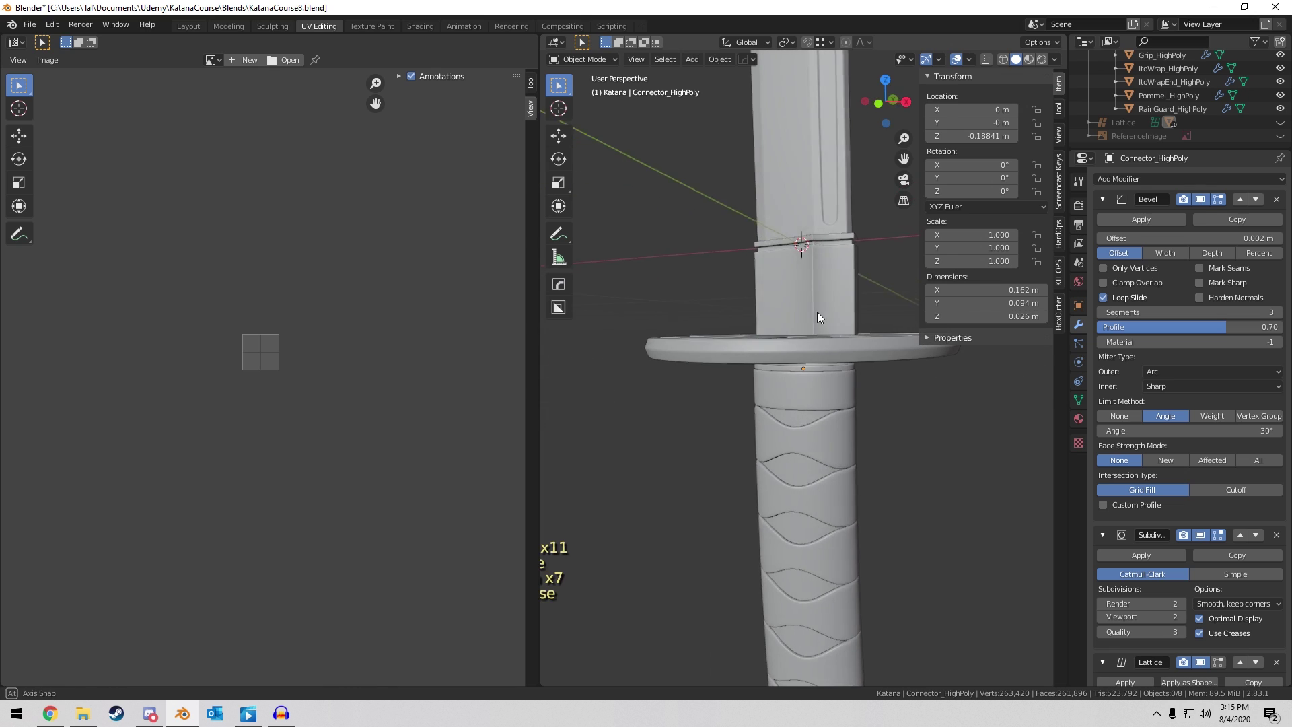
pyautogui.press('a')
pyautogui.press('Tab')
pyautogui.hotkey('alt', 'a')
pyautogui.scroll(5, 305, 322)
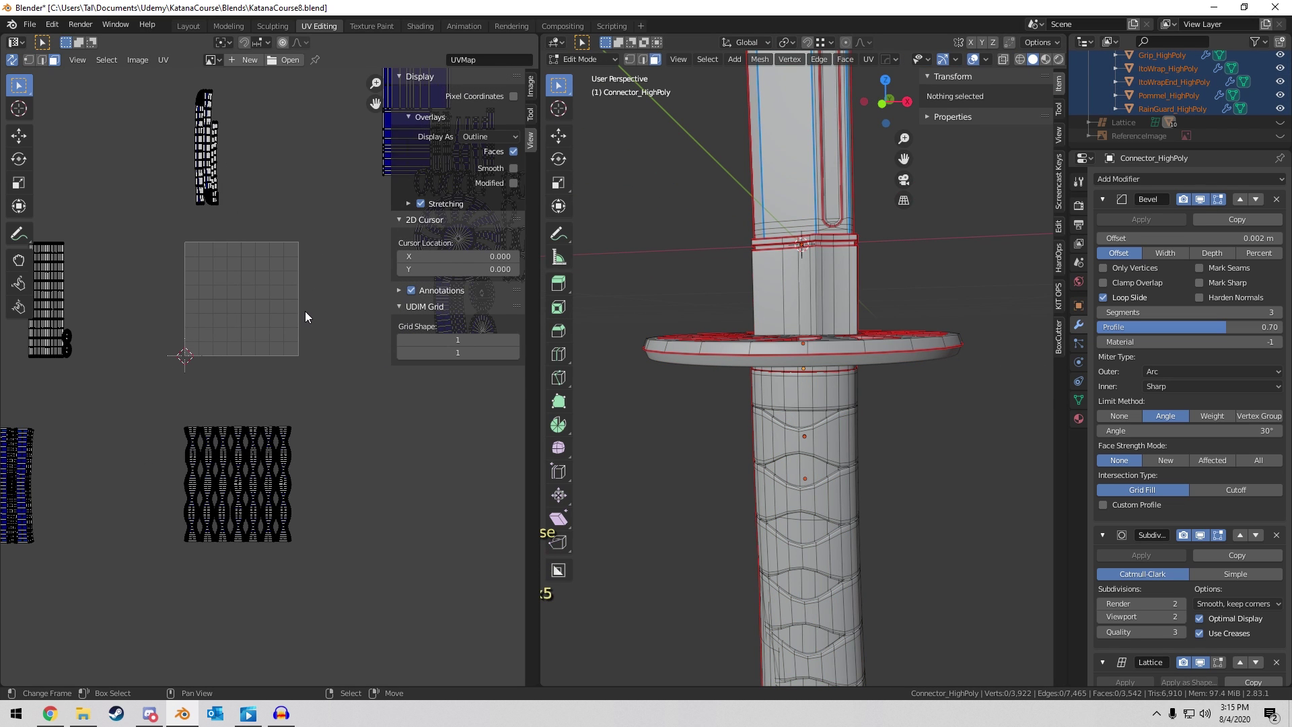
# Select all of the blade's UV islands and move them into the UV square.
pyautogui.moveTo(305, 311); pyautogui.dragTo(275, 406, button='middle')
pyautogui.scroll(2, 204, 329)
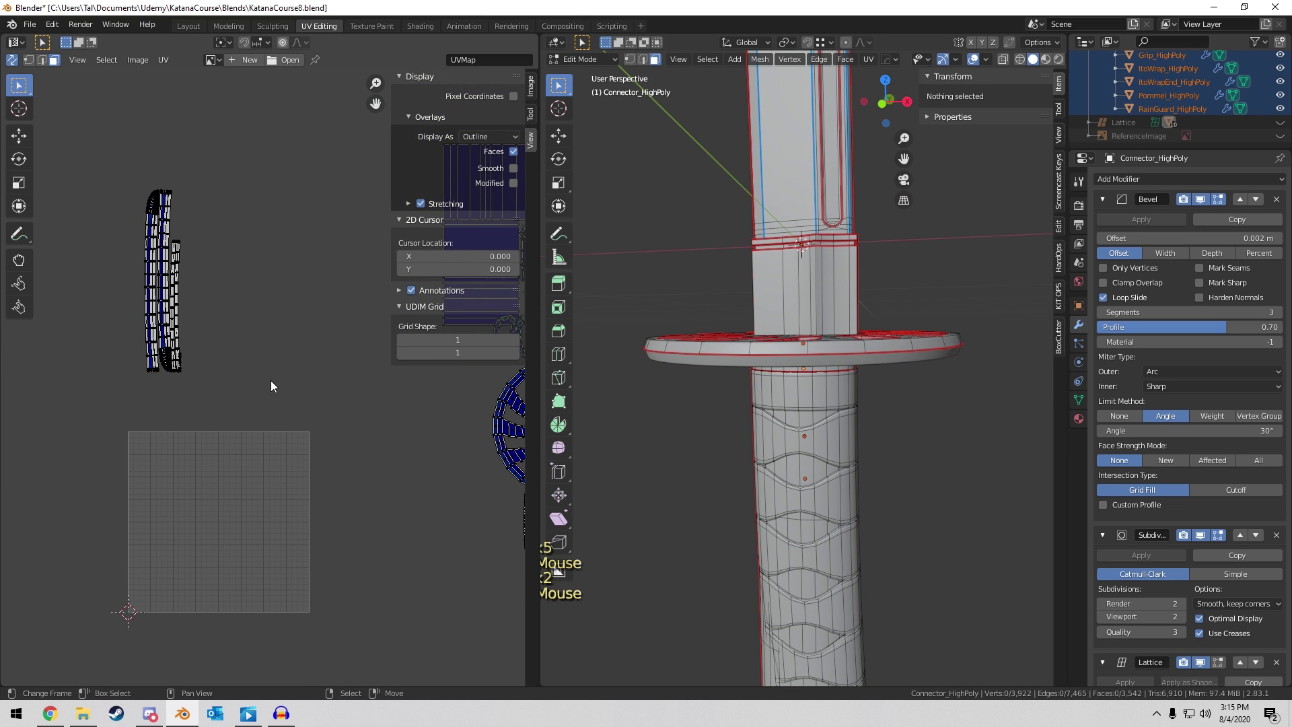
pyautogui.moveTo(119, 168); pyautogui.dragTo(278, 411)
pyautogui.moveTo(285, 374); pyautogui.dragTo(289, 301, button='middle')
pyautogui.press('g')
pyautogui.click(369, 454)
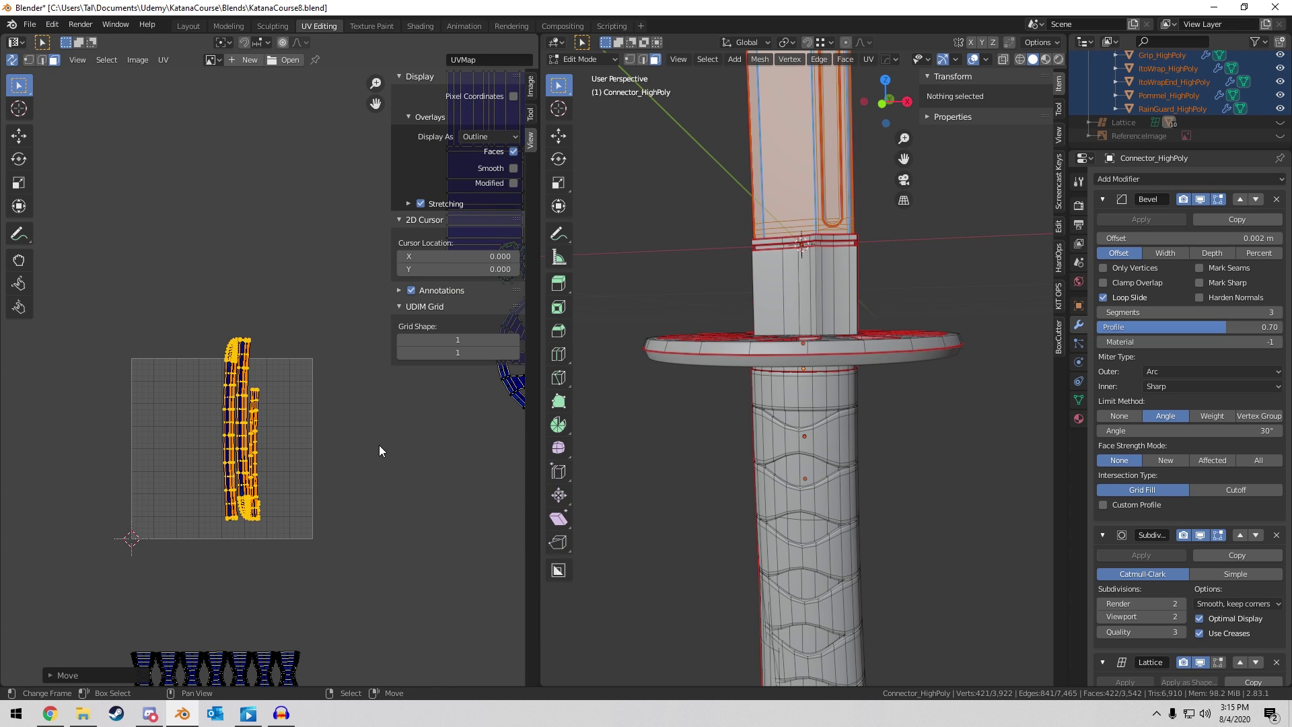
# Rotate the blade's UV islands about 45 degrees so they lie diagonally across the UV square.
pyautogui.scroll(1, 264, 408)
pyautogui.moveTo(265, 408); pyautogui.dragTo(284, 250, button='middle')
pyautogui.scroll(3, 272, 331)
pyautogui.press('r')
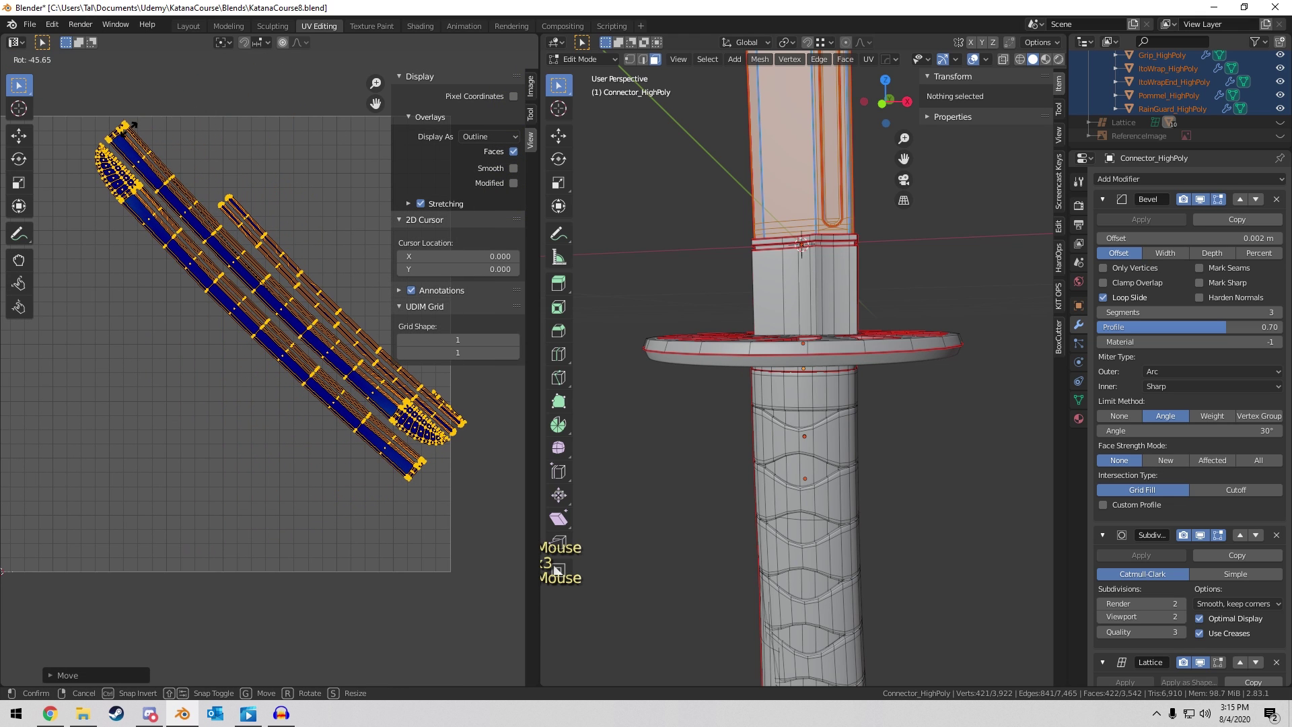
pyautogui.click(301, 182)
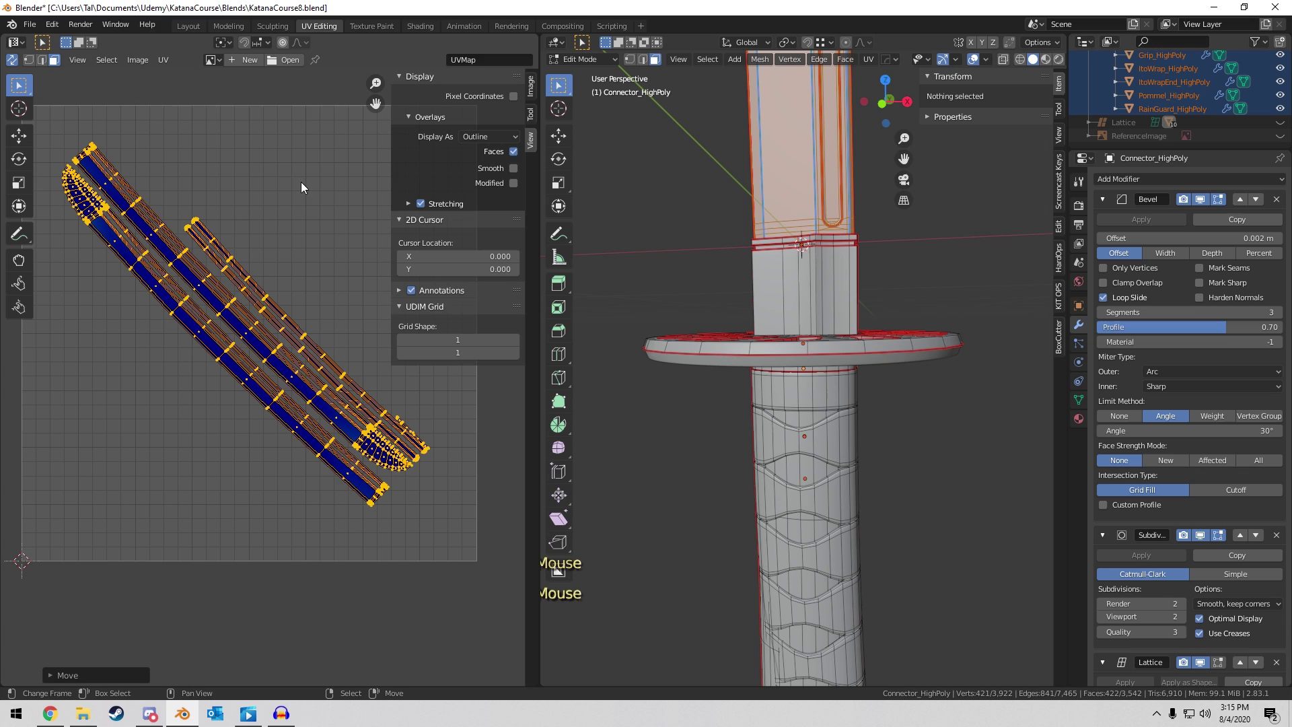
# Enlarge the blade's UV islands and adjust their position and angle to span the UV square's diagonal.
pyautogui.press('s')
pyautogui.click(327, 173)
pyautogui.press('g')
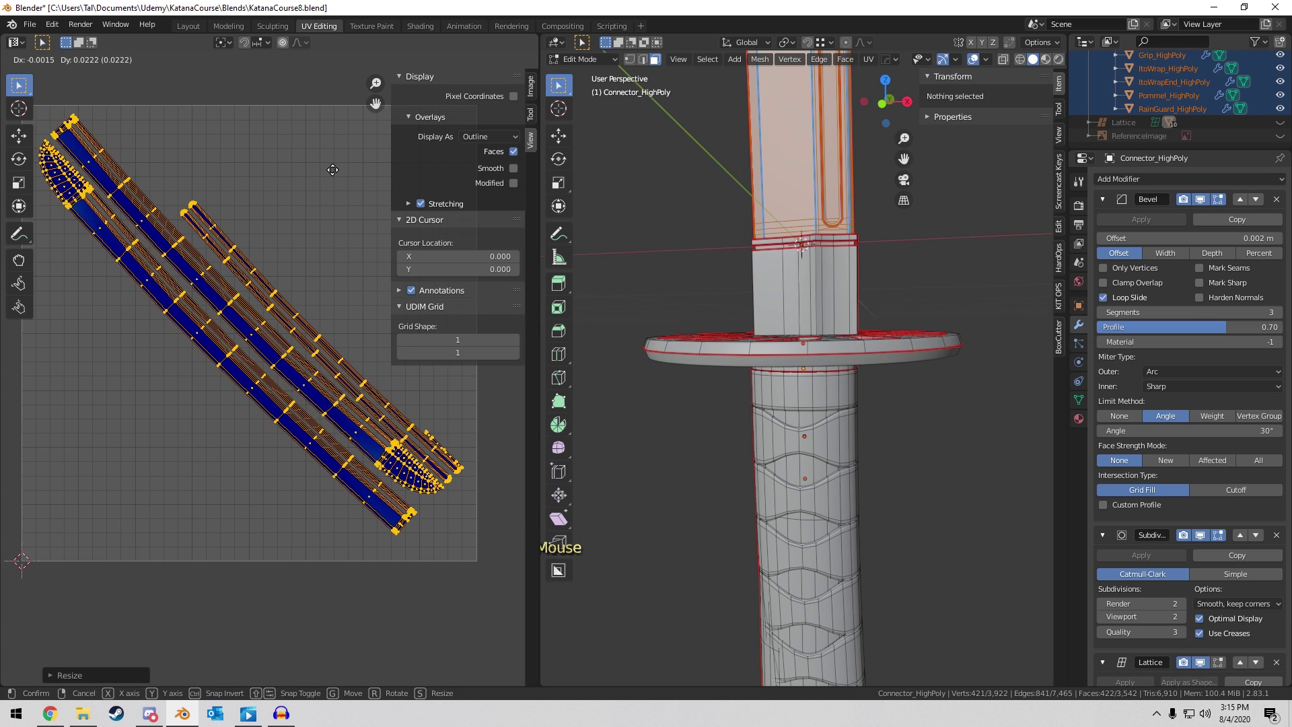
pyautogui.click(332, 170)
pyautogui.press('r')
pyautogui.click(333, 157)
pyautogui.press('s')
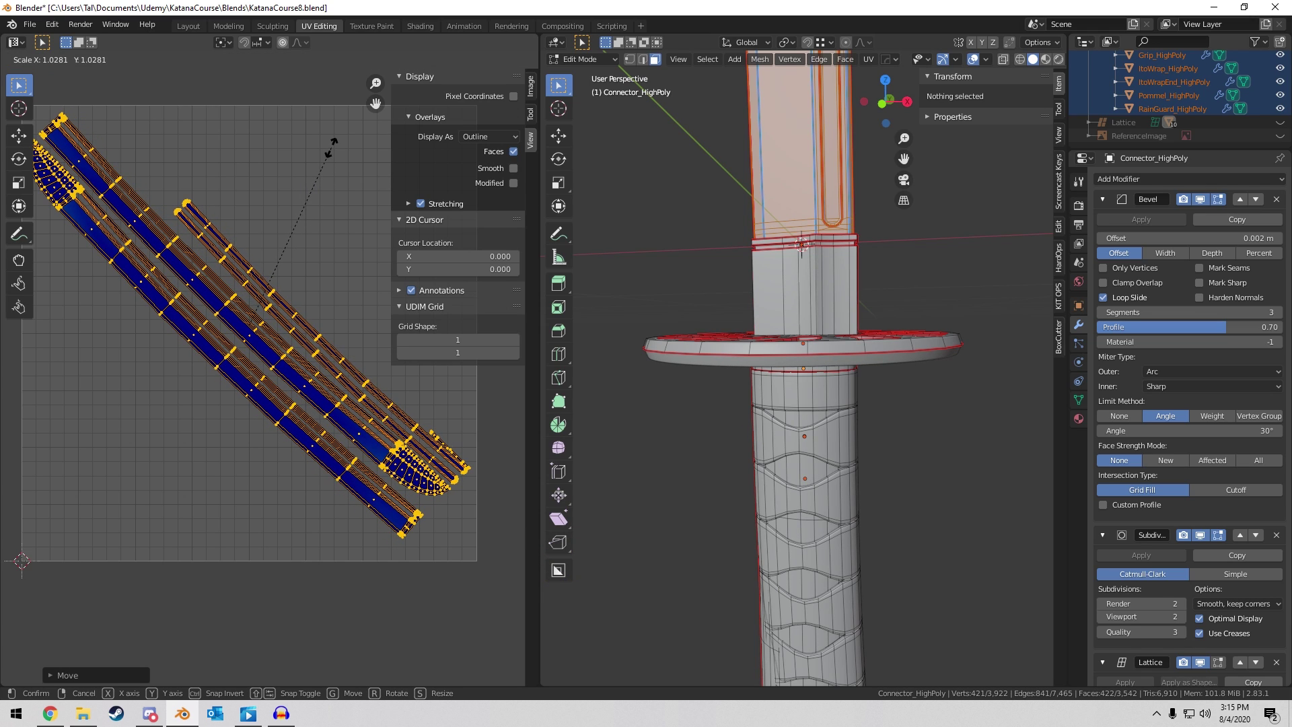
pyautogui.click(329, 150)
# Select the blade's smallest UV strip, rotate it crosswise and place it against the lower ends of the blade islands.
pyautogui.moveTo(350, 340); pyautogui.dragTo(251, 286, button='middle')
pyautogui.click(252, 284)
pyautogui.scroll(6, 256, 290)
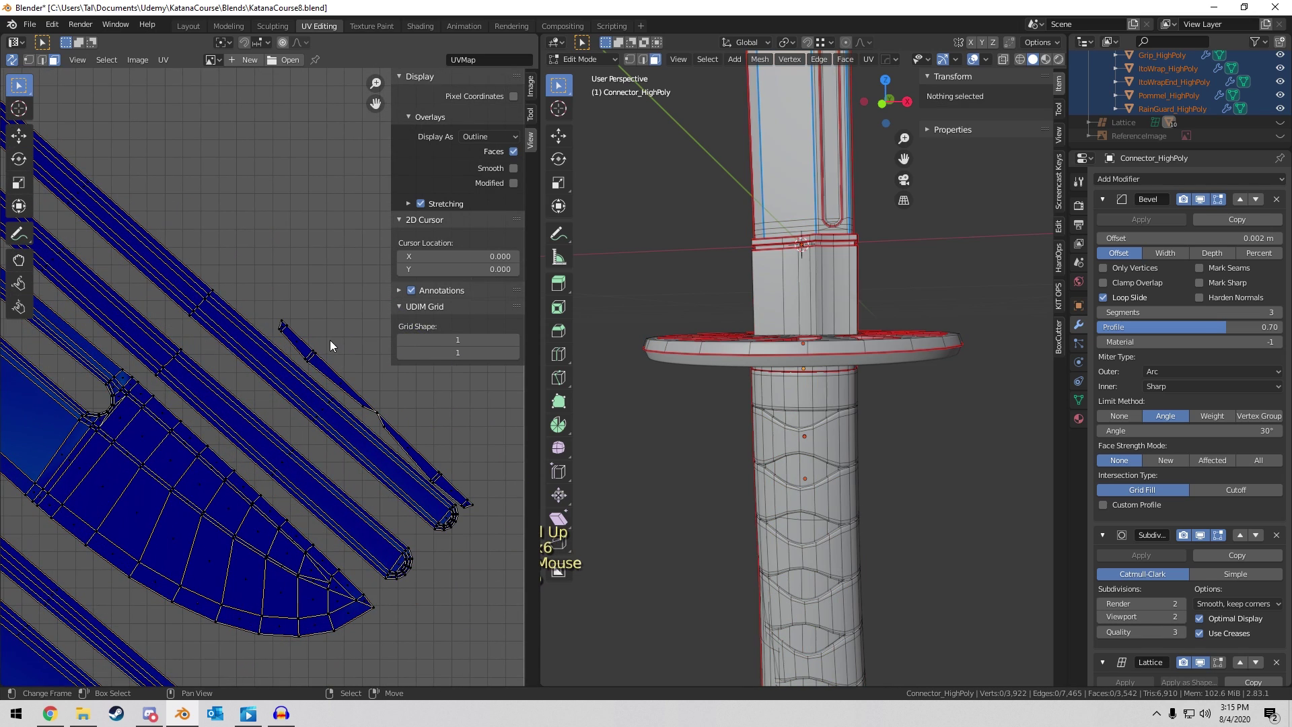
pyautogui.scroll(-6, 317, 356)
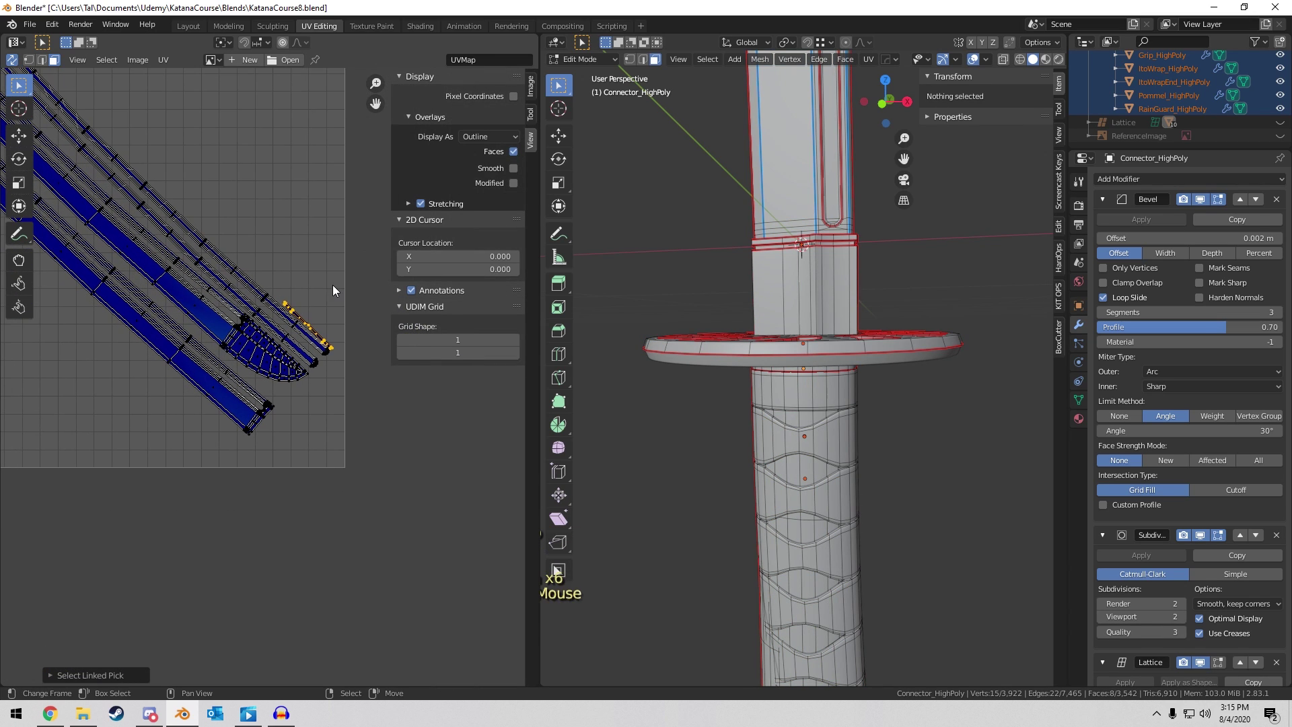
pyautogui.press('g')
pyautogui.click(323, 404)
pyautogui.press('r')
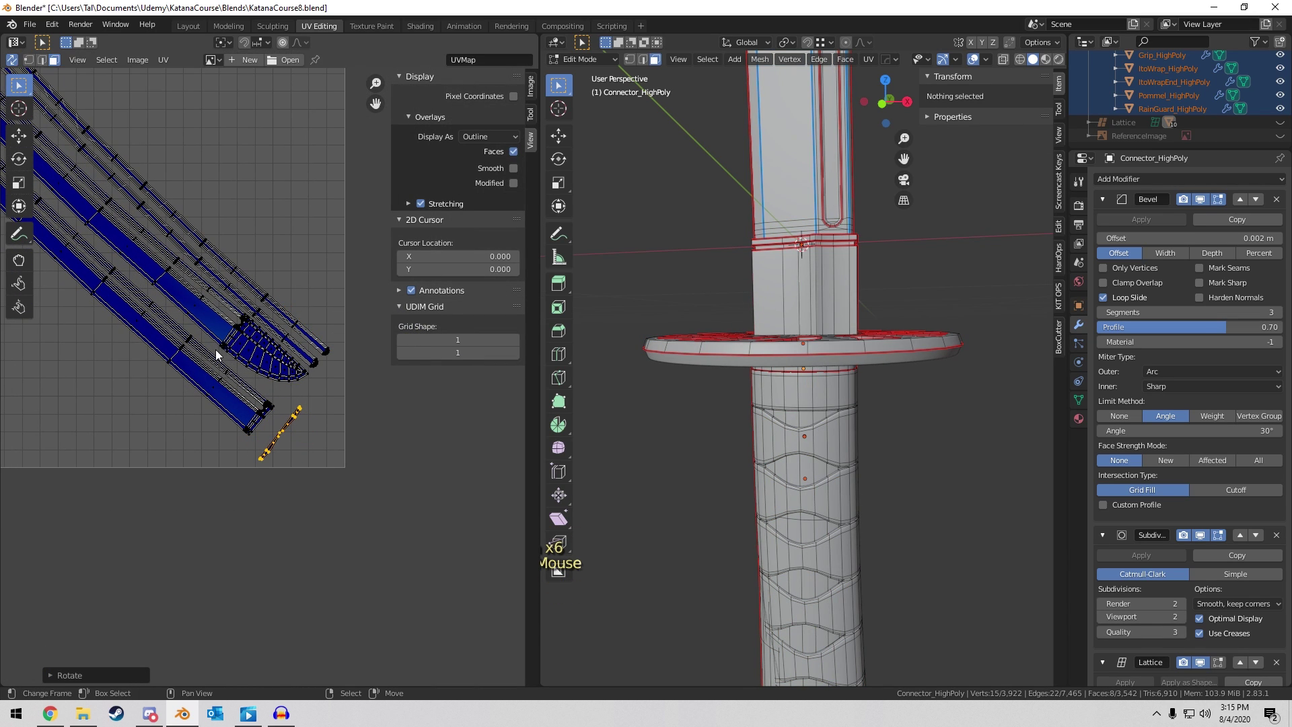
pyautogui.press('g')
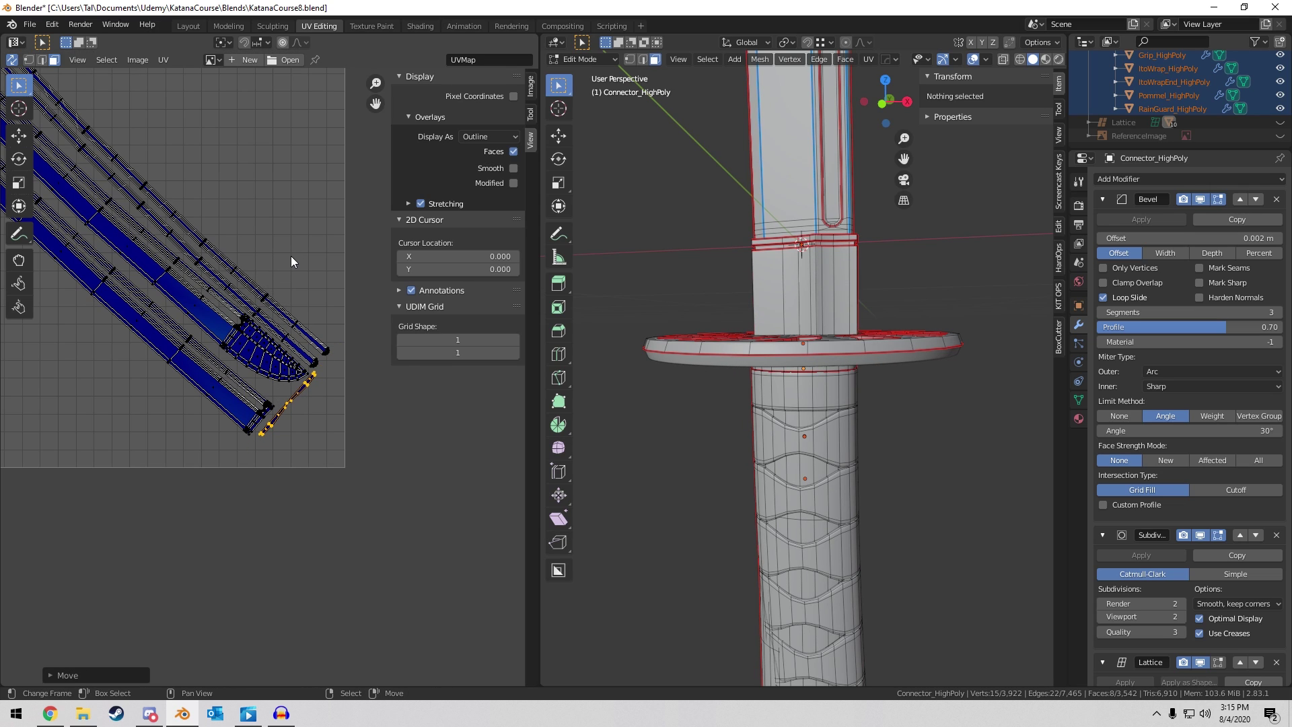
# Make the rain guard the active object, edit all high-poly parts together and clear the selection.
pyautogui.press('Tab')
pyautogui.scroll(-3, 834, 319)
pyautogui.moveTo(833, 360); pyautogui.dragTo(813, 381, button='middle')
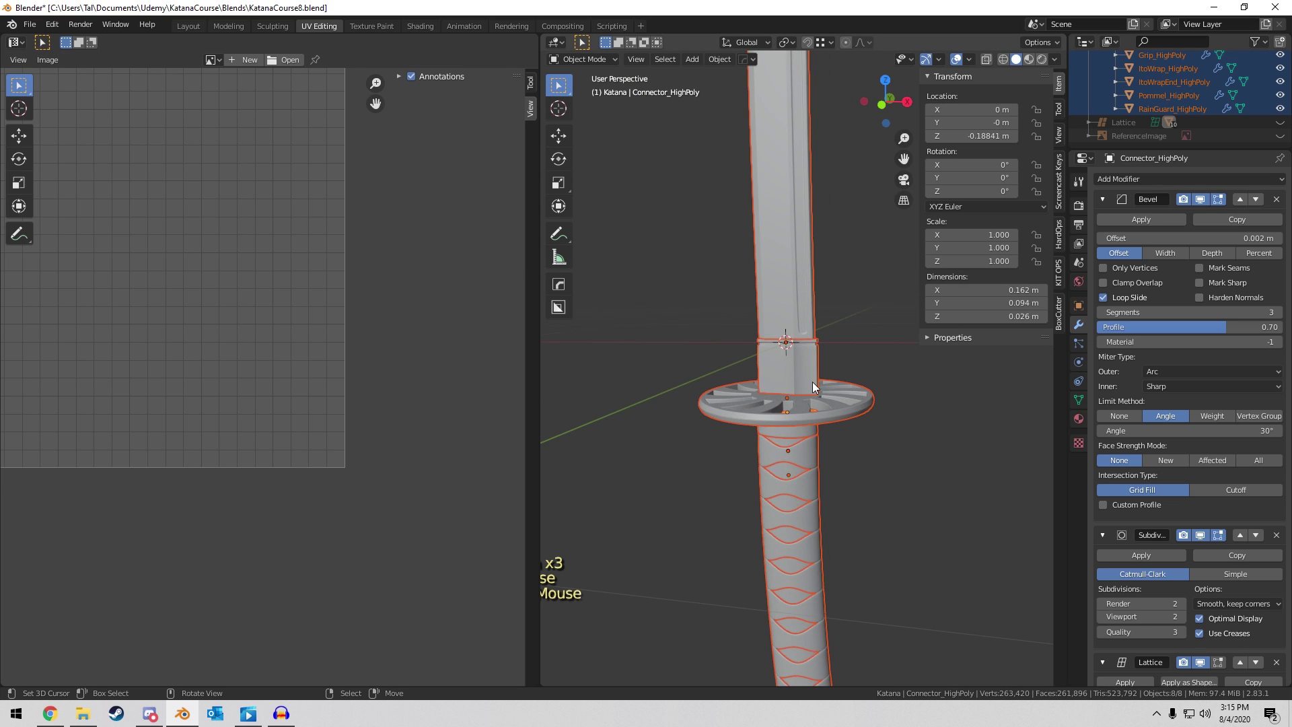
pyautogui.click(813, 382)
pyautogui.press('a')
pyautogui.press('Tab')
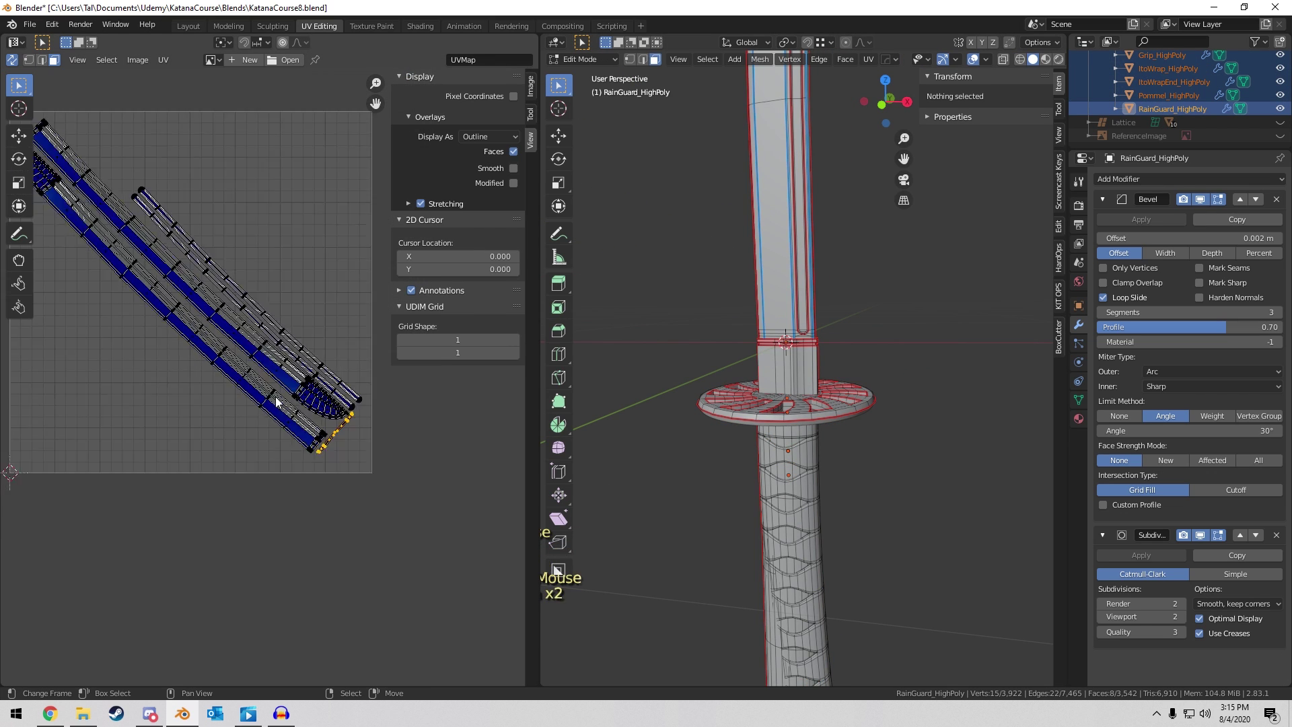
pyautogui.scroll(-6, 276, 356)
pyautogui.click(255, 323)
pyautogui.scroll(3, 184, 361)
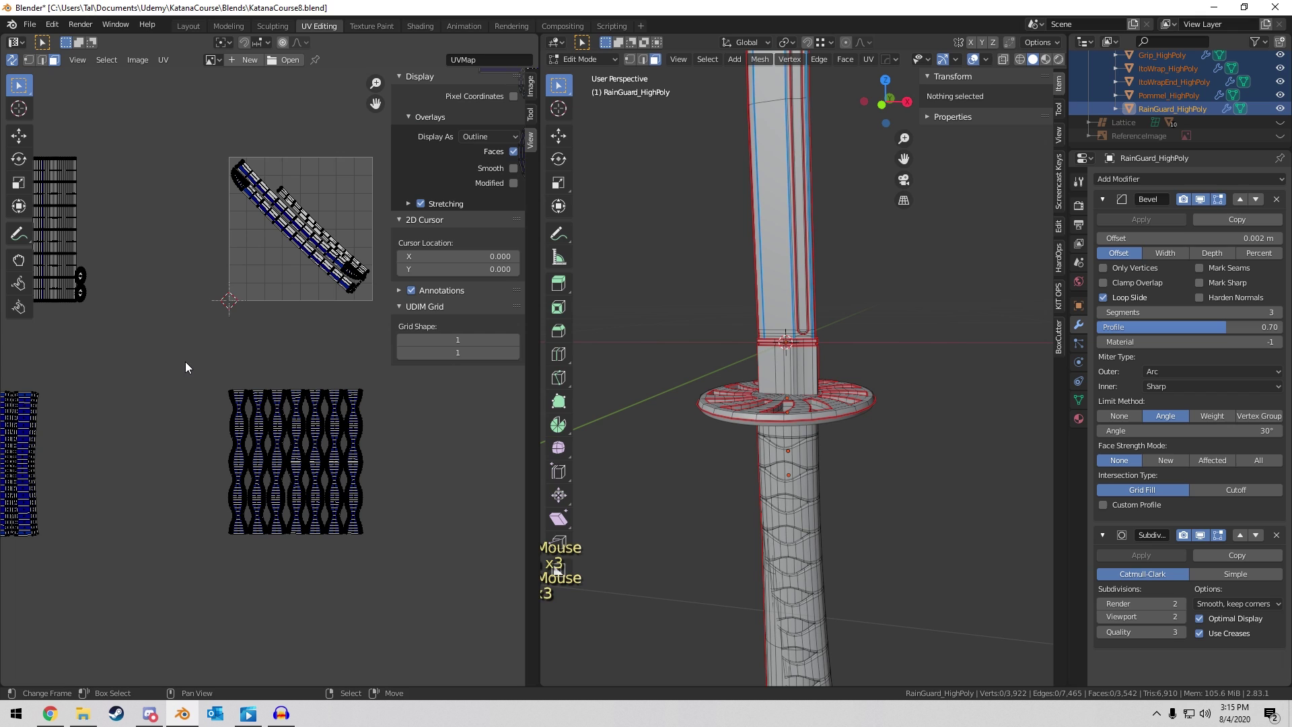
# Move the Ito wrap end bands' UV islands about 1.3 units along X, next to the Ito wrap's islands.
pyautogui.moveTo(184, 362); pyautogui.dragTo(420, 571)
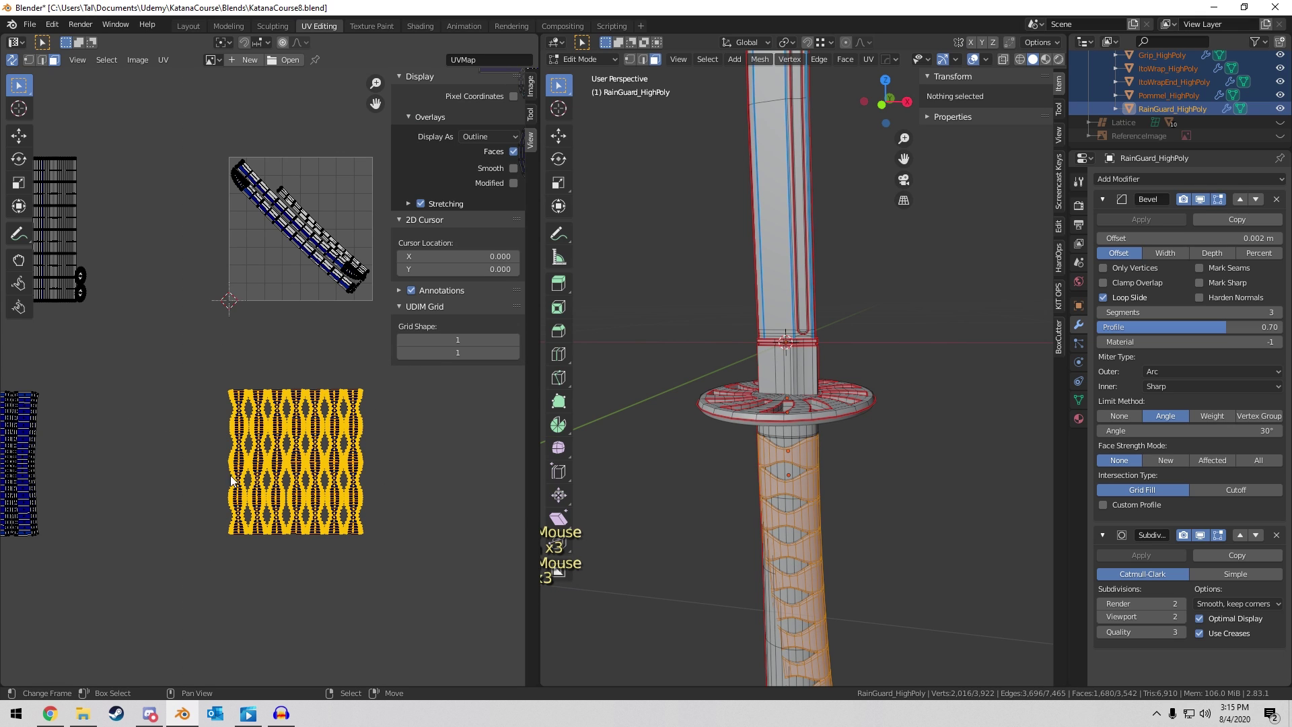
pyautogui.moveTo(221, 415); pyautogui.dragTo(327, 393, button='middle')
pyautogui.click(74, 353)
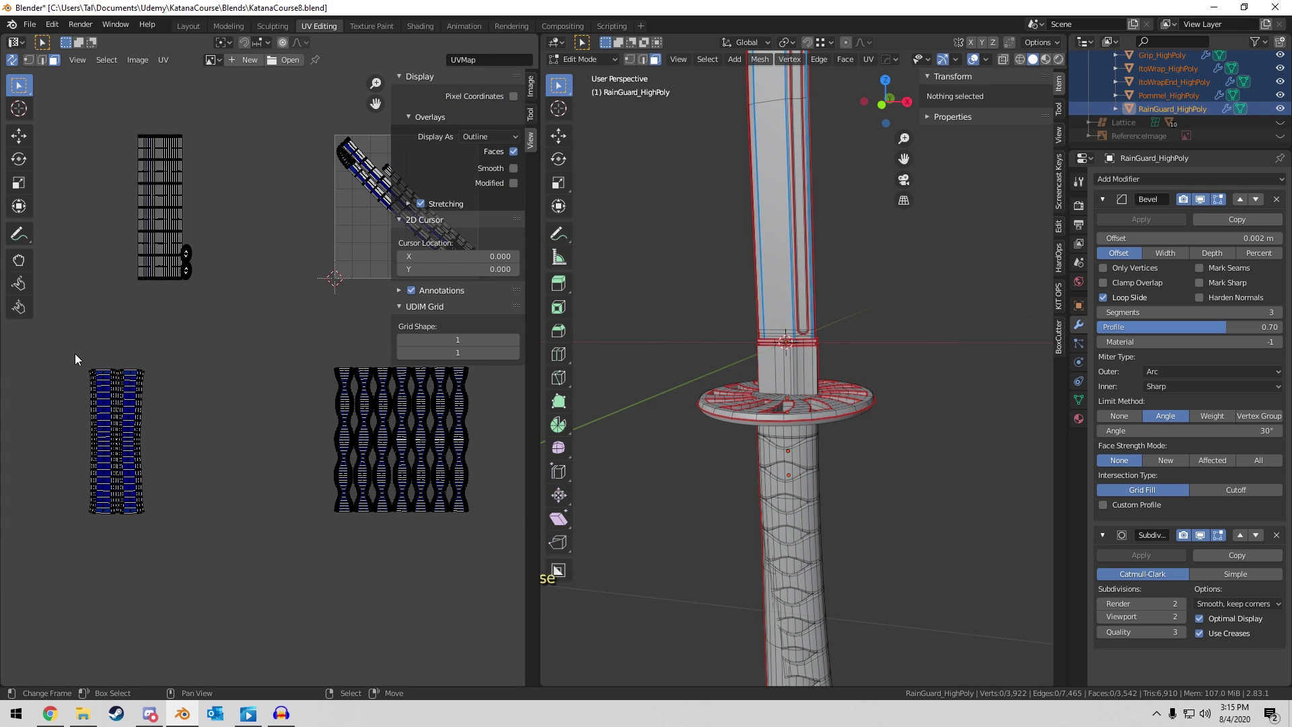
pyautogui.press('g')
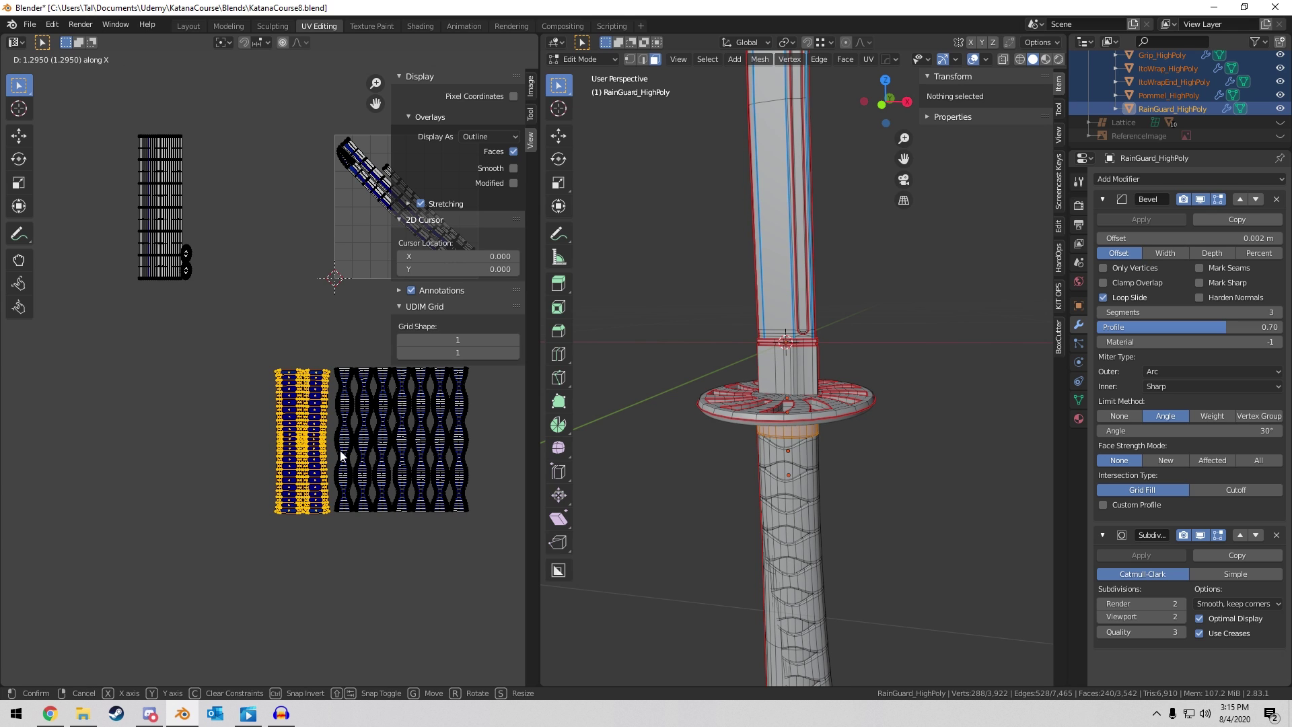
pyautogui.click(340, 456)
# Select the UV islands of the Ito wrap and its end bands together and move them up onto the UV square.
pyautogui.press('a')
pyautogui.press('a')
pyautogui.moveTo(385, 418); pyautogui.dragTo(281, 419, button='middle')
pyautogui.press('b')
pyautogui.moveTo(115, 347); pyautogui.dragTo(428, 574)
pyautogui.moveTo(380, 462); pyautogui.dragTo(352, 527, button='middle')
pyautogui.press('g')
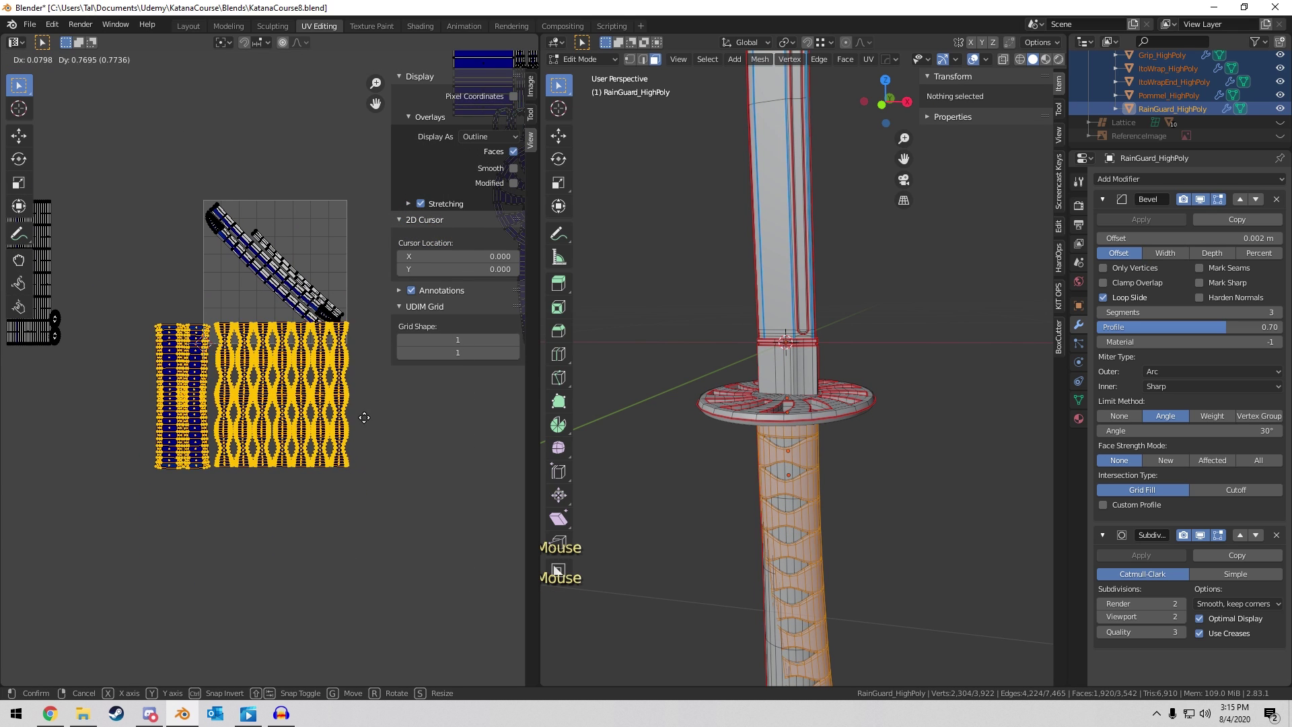
pyautogui.click(358, 368)
# Scale down the Ito wrap and end-band UV islands and move them into the UV square below the blade's islands.
pyautogui.scroll(4, 270, 377)
pyautogui.press('s')
pyautogui.click(264, 274)
pyautogui.moveTo(261, 269); pyautogui.dragTo(319, 460, button='middle')
pyautogui.scroll(3, 319, 460)
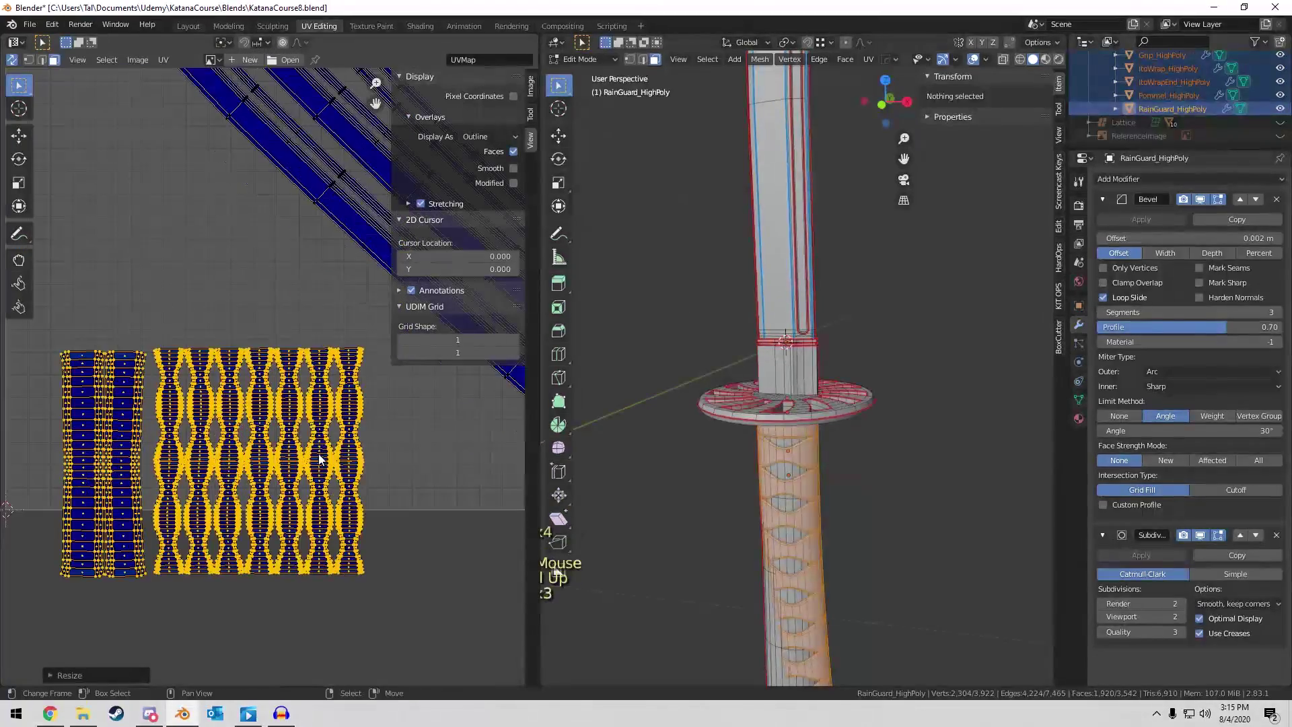
pyautogui.press('g')
pyautogui.click(262, 372)
# Enlarge the Ito wrap and end-band UV islands slightly and position them in the UV square's lower-left corner.
pyautogui.moveTo(261, 372); pyautogui.dragTo(308, 382, button='middle')
pyautogui.press('g')
pyautogui.click(335, 389)
pyautogui.press('s')
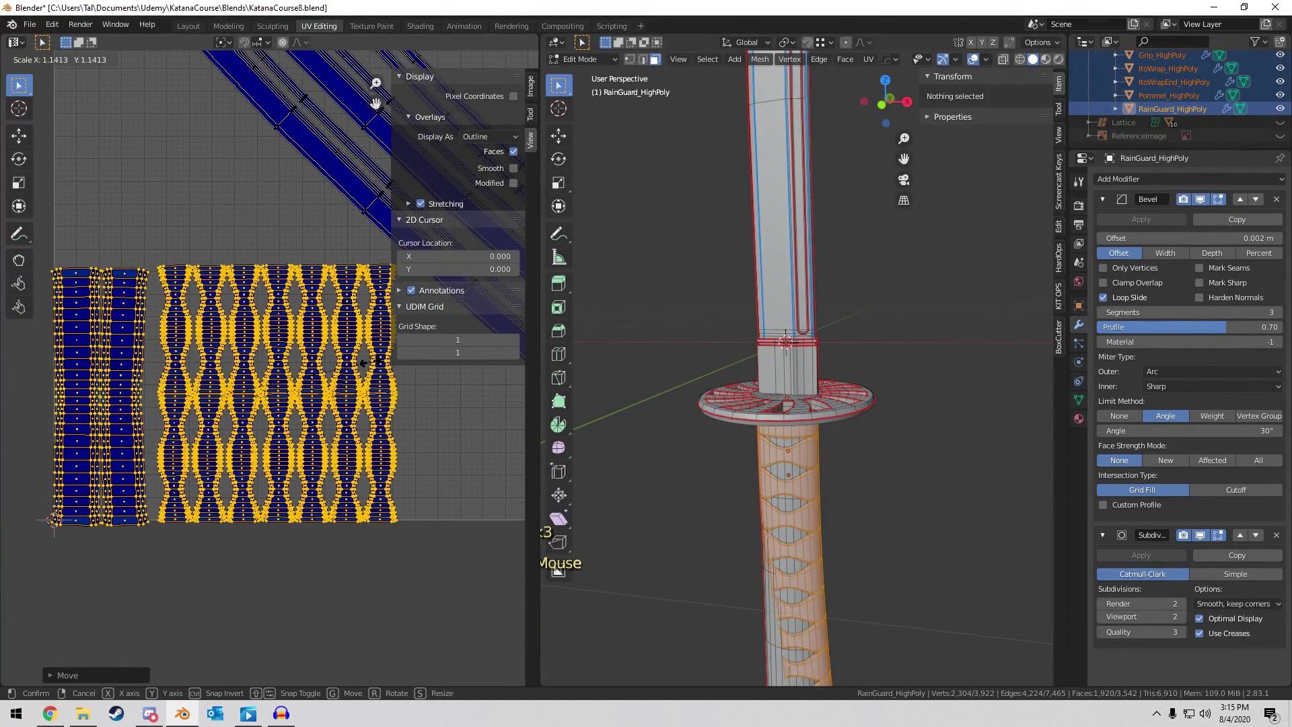
pyautogui.click(369, 358)
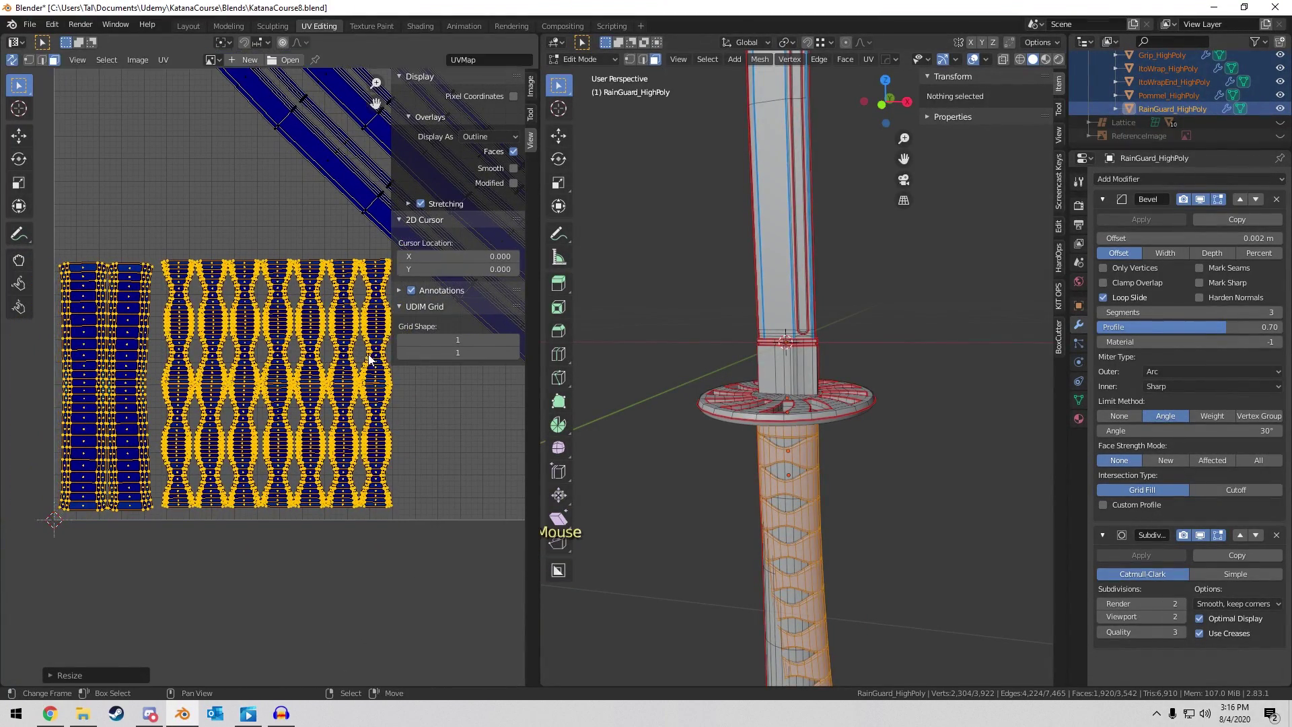
pyautogui.press('g')
pyautogui.click(335, 375)
# Enlarge the Ito wrap and end-band UV islands a little more and nudge them into the UV square's lower-left corner.
pyautogui.moveTo(336, 375); pyautogui.dragTo(281, 402, button='middle')
pyautogui.press('s')
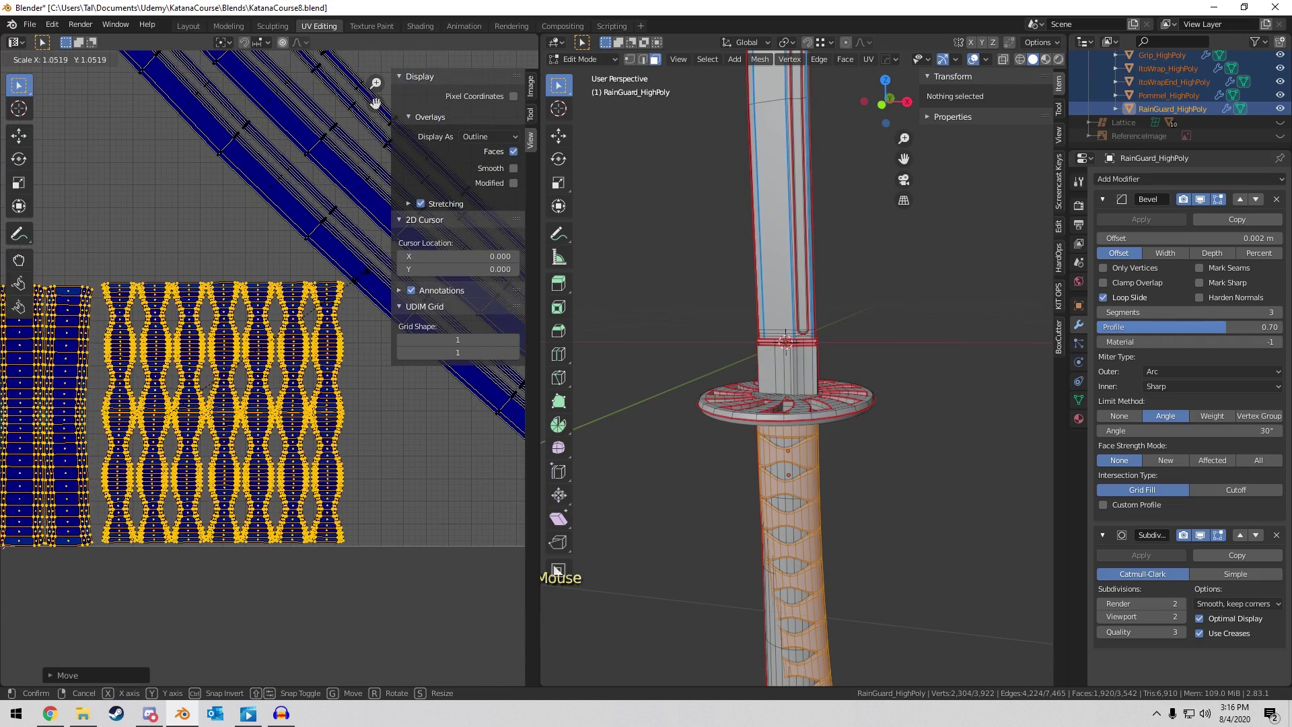
pyautogui.click(348, 289)
pyautogui.moveTo(349, 290); pyautogui.dragTo(421, 308, button='middle')
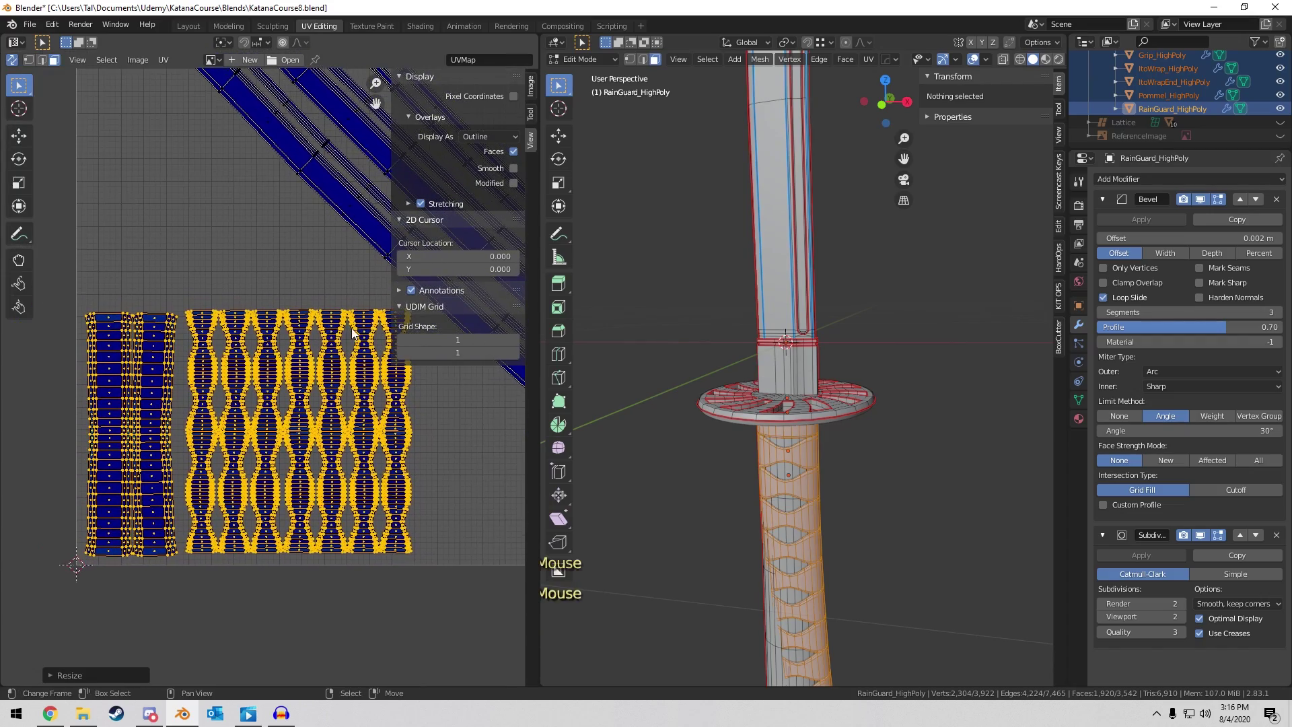
pyautogui.press('s')
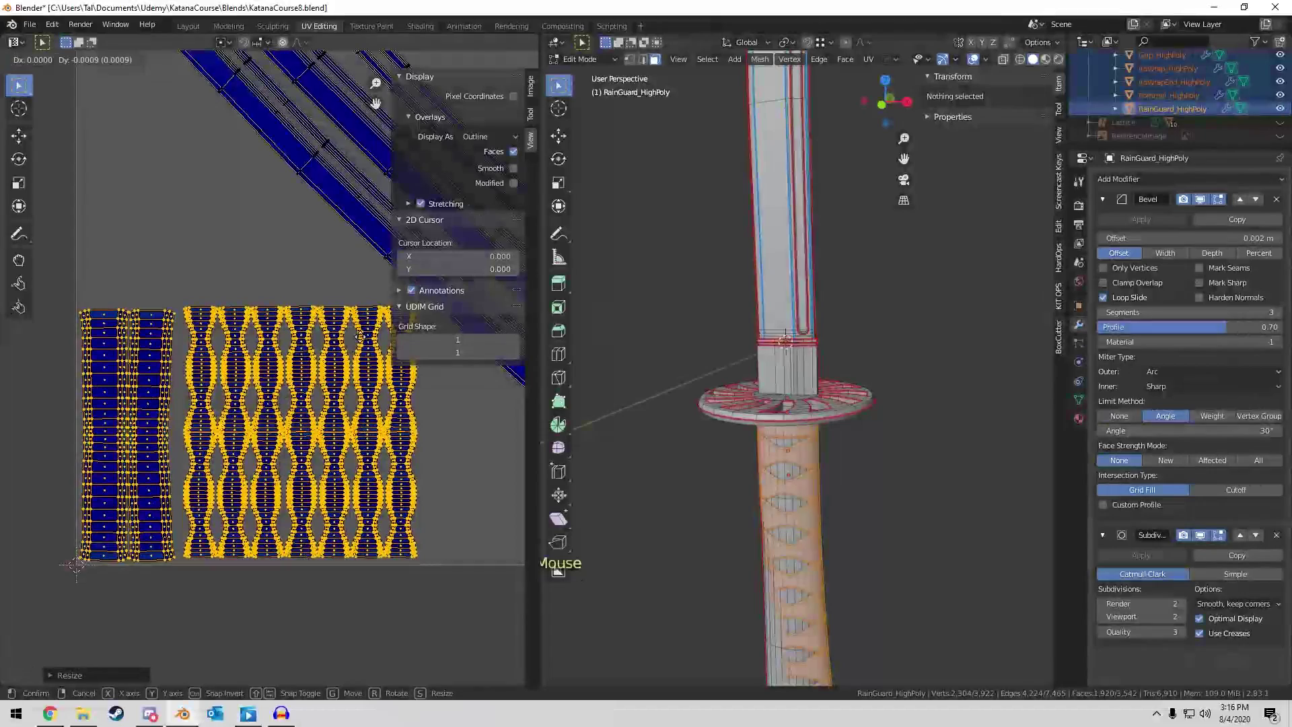
pyautogui.click(355, 329)
pyautogui.press('g')
pyautogui.click(357, 329)
# Select the grip on its own, open it in Edit Mode and select all of its geometry.
pyautogui.keyDown('shift'); pyautogui.moveTo(841, 422); pyautogui.dragTo(828, 371, button='middle'); pyautogui.keyUp('shift')
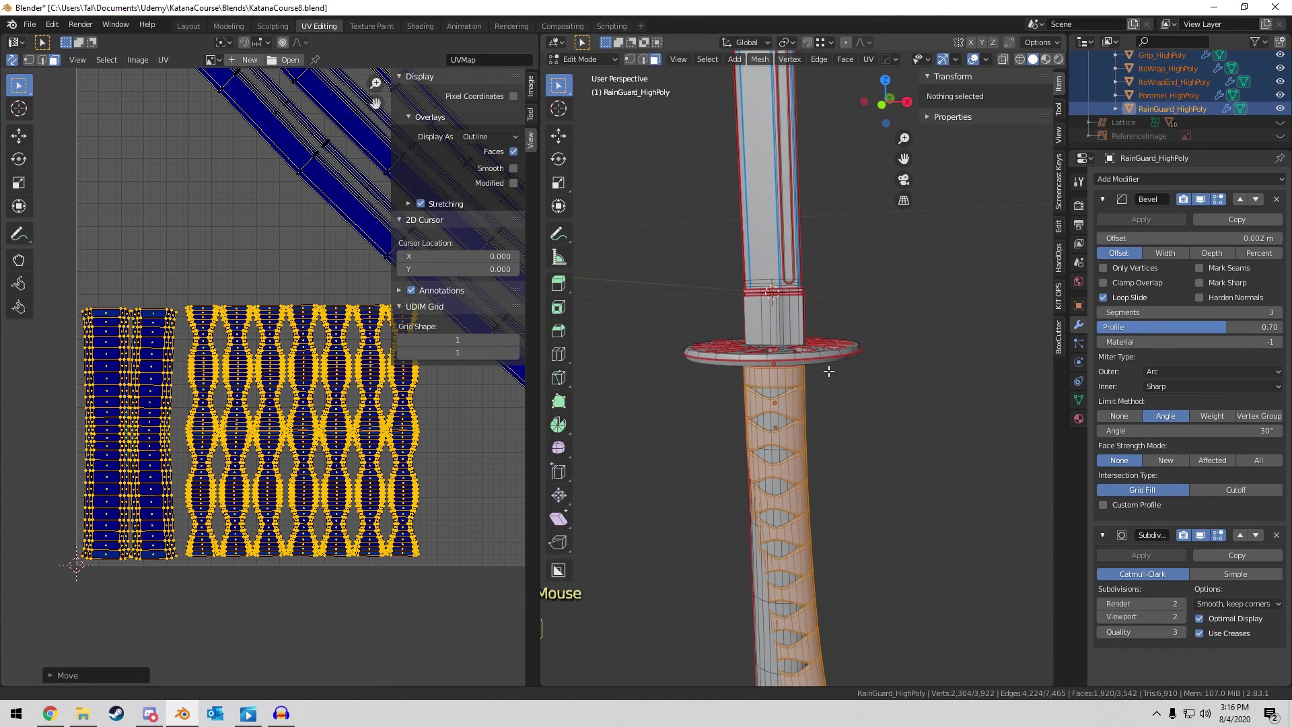
pyautogui.press('Tab')
pyautogui.click(776, 417)
pyautogui.press('Tab')
pyautogui.press('Tab')
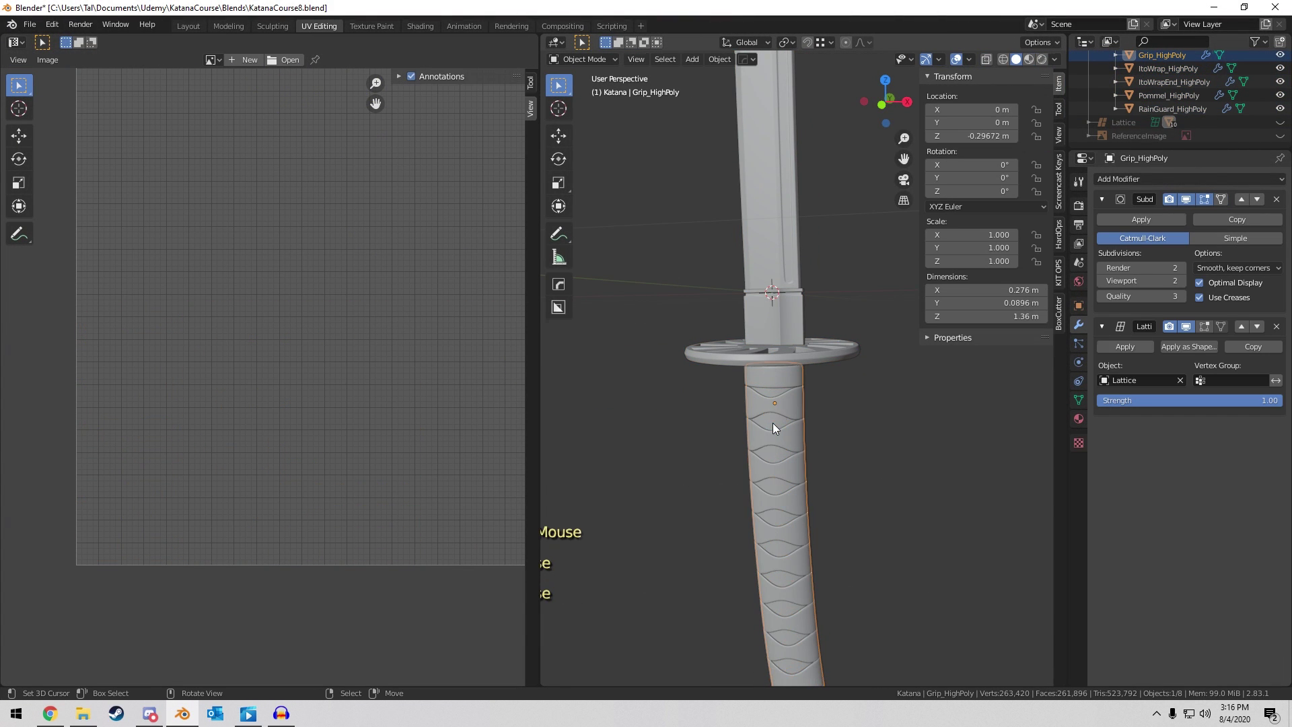
pyautogui.press('Tab')
pyautogui.scroll(-7, 216, 377)
pyautogui.press('a')
pyautogui.press('Tab')
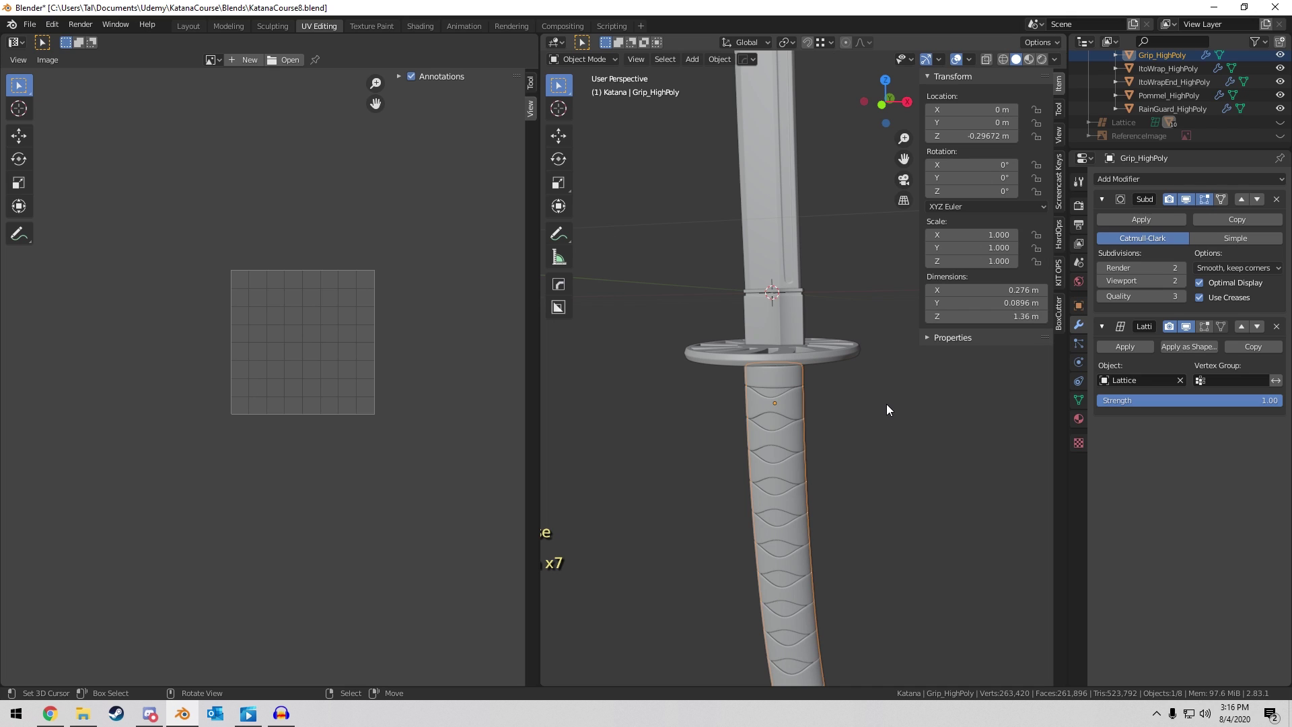
# Open all katana parts together in Edit Mode and select only the grip's UV islands outside the UV square.
pyautogui.press('a')
pyautogui.press('Tab')
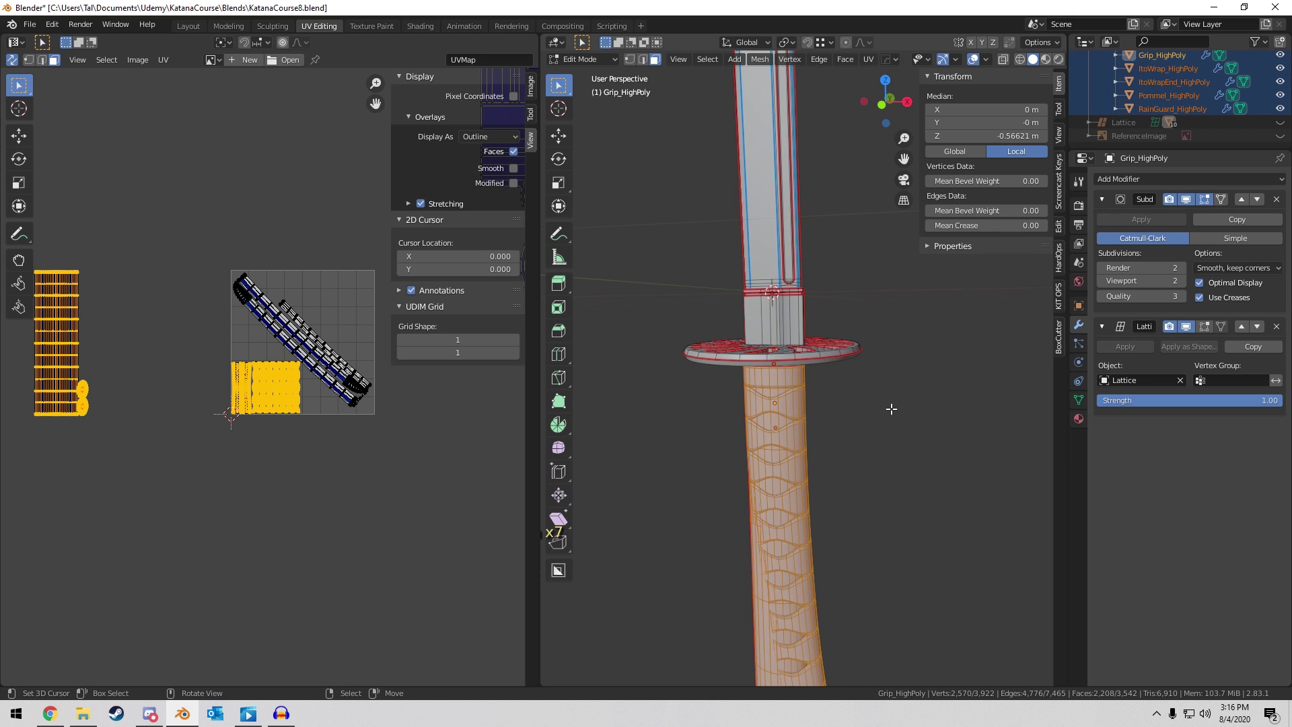
pyautogui.hotkey('alt', 'a')
pyautogui.moveTo(314, 338); pyautogui.dragTo(360, 345, button='middle')
pyautogui.moveTo(50, 273); pyautogui.dragTo(147, 458)
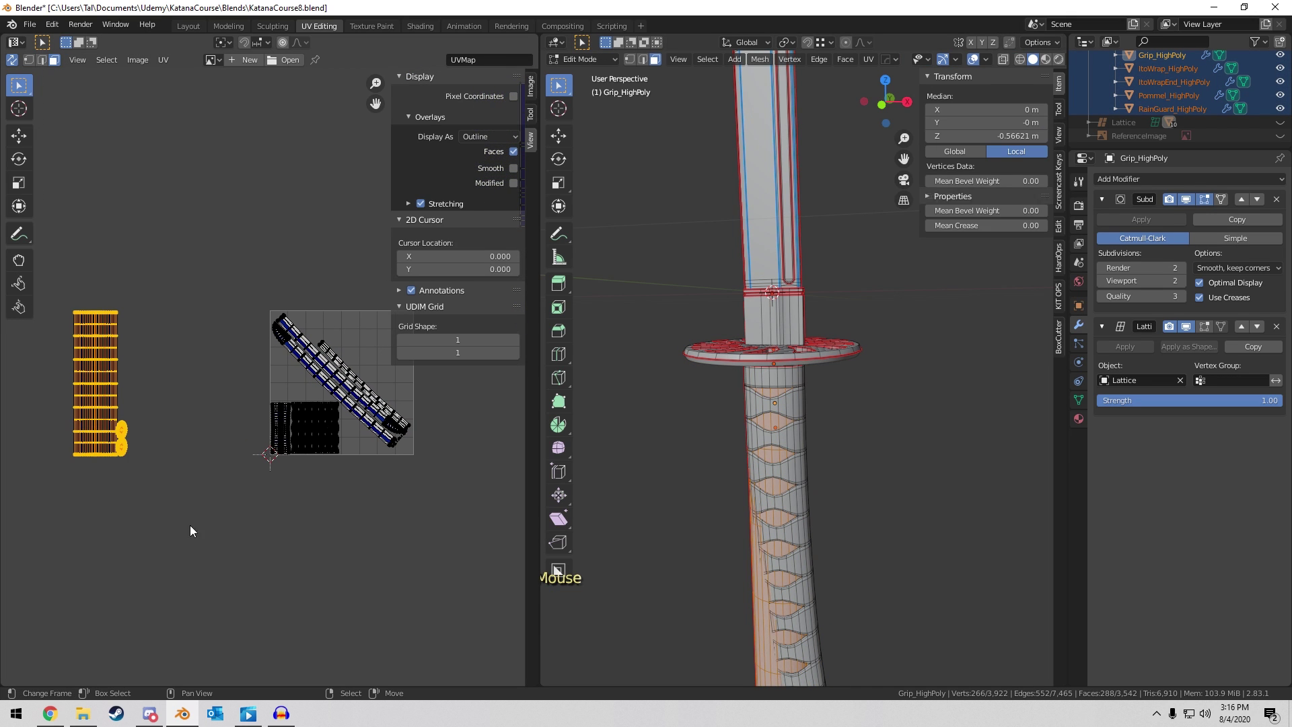
# Move the grip's UV islands into the UV square and scale them to fit directly above the Ito wrap end bands' islands.
pyautogui.press('g')
pyautogui.click(418, 393)
pyautogui.scroll(4, 418, 392)
pyautogui.press('s')
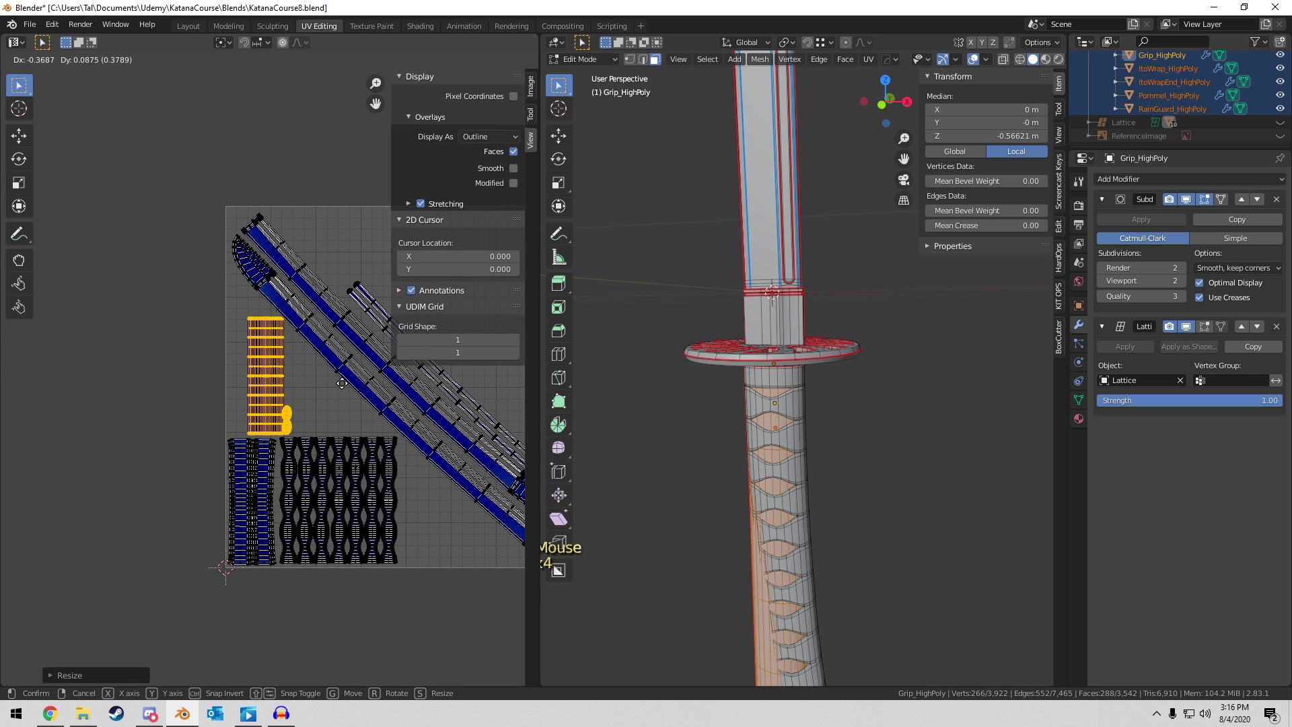
pyautogui.click(342, 382)
pyautogui.scroll(4, 335, 373)
pyautogui.press('s')
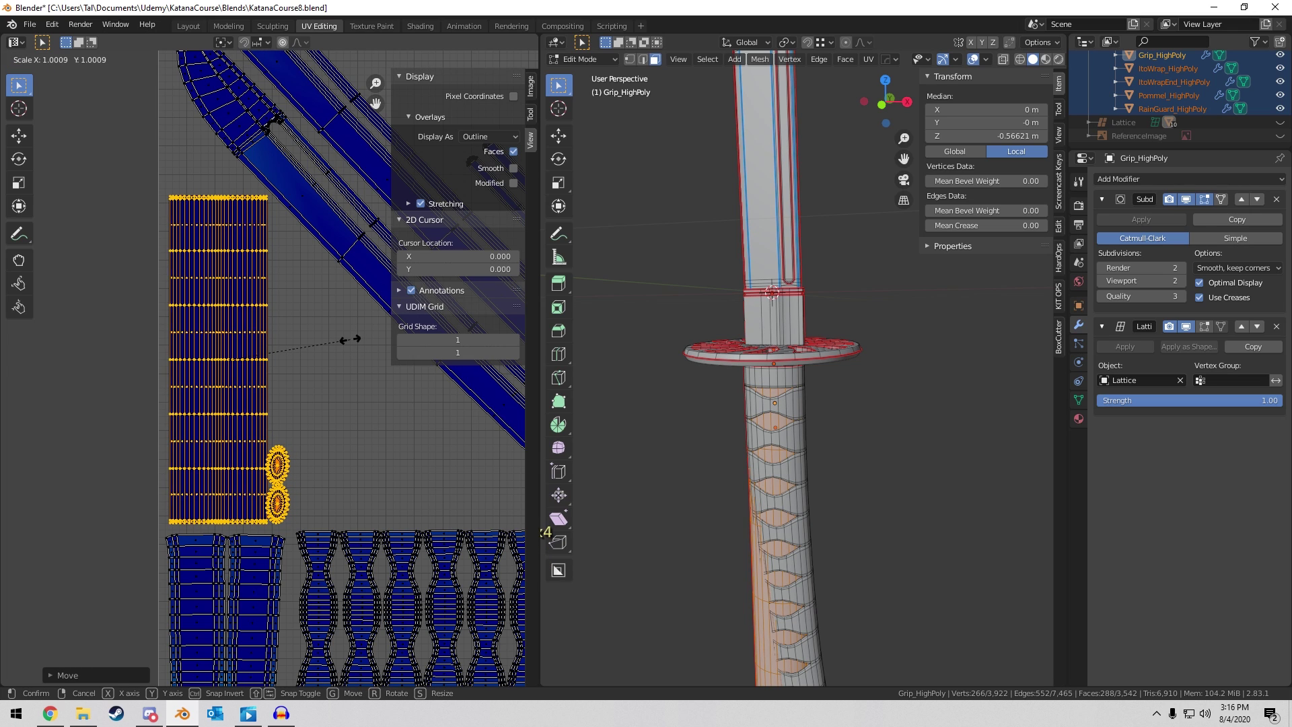
pyautogui.click(343, 342)
# Select the grip's two oval cap islands, enlarge them and place them beside the grip's long strip island.
pyautogui.press('a')
pyautogui.press('a')
pyautogui.press('l')
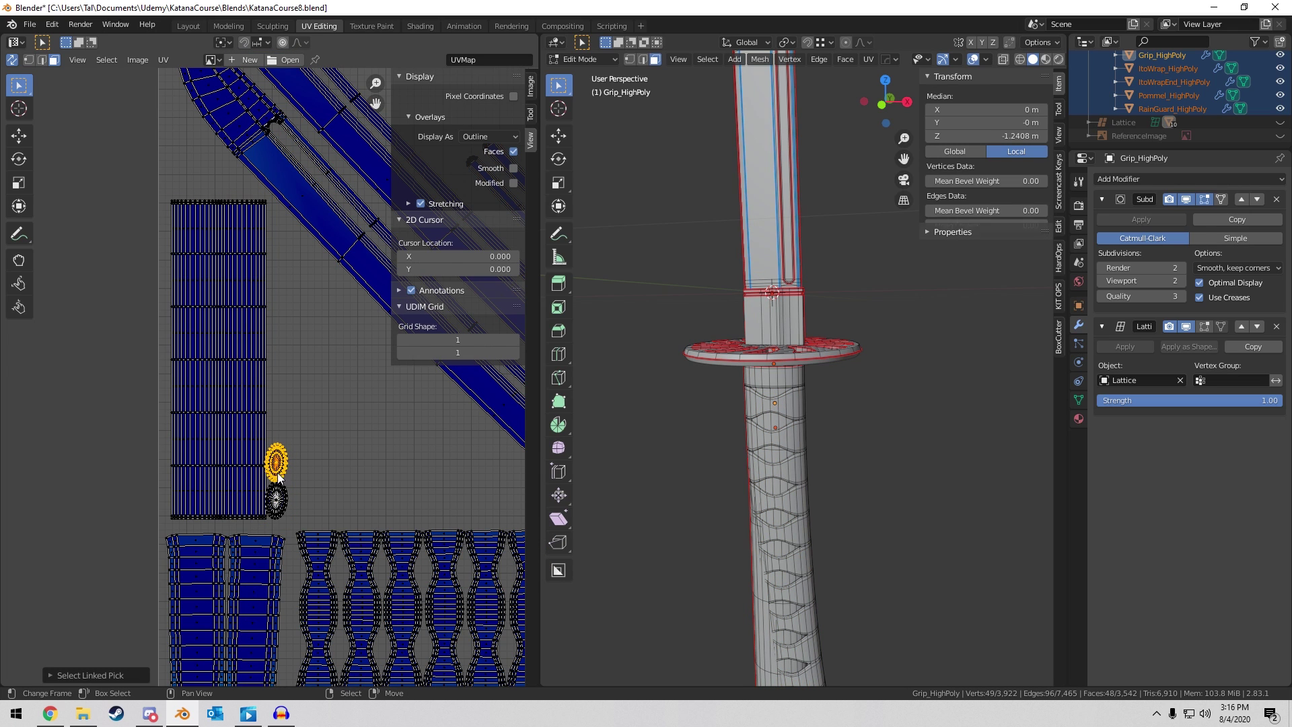
pyautogui.press('g')
pyautogui.click(335, 335)
pyautogui.press('g')
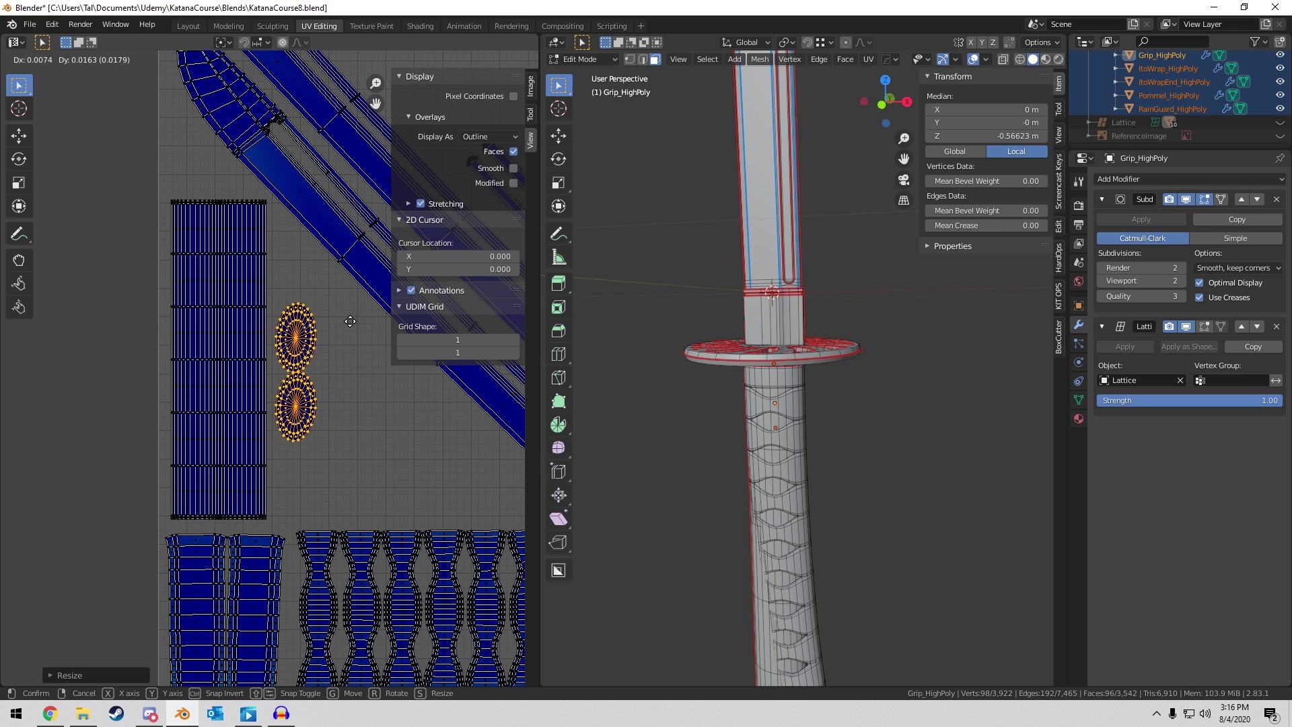
pyautogui.click(347, 274)
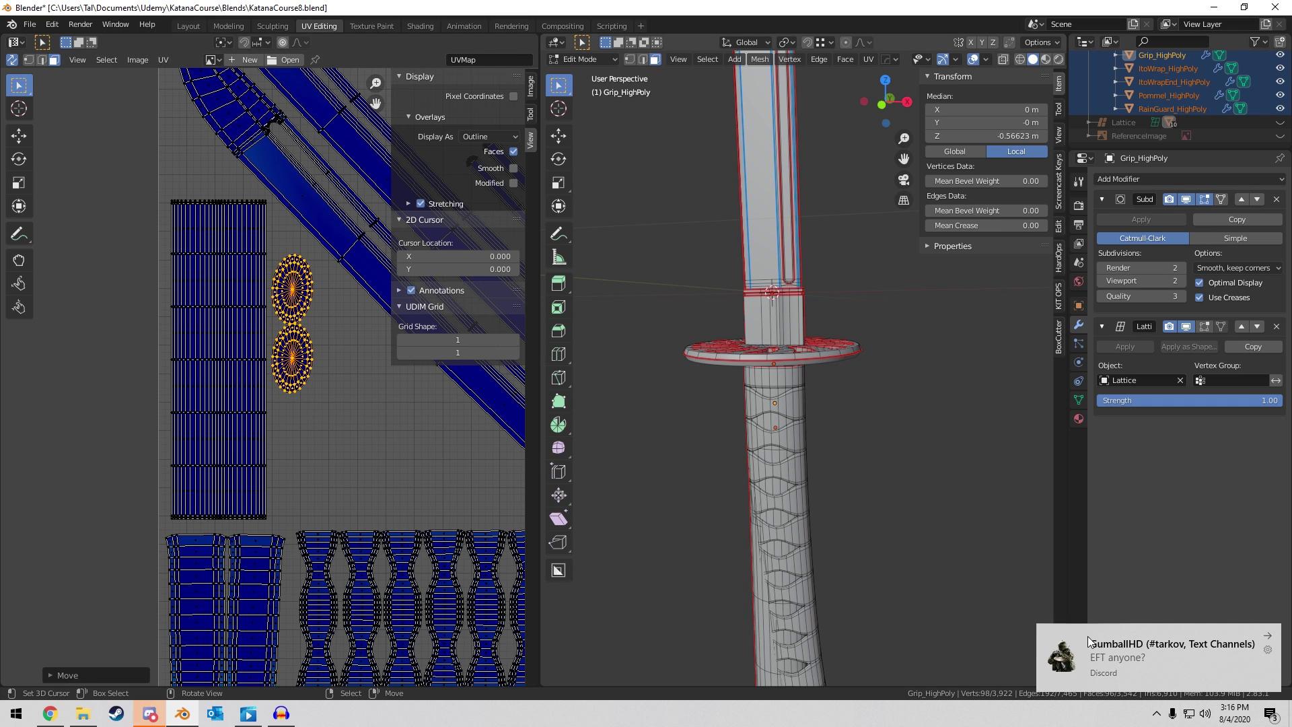
# Dismiss the desktop notification, select the pommel and check its UV islands on their own.
pyautogui.moveTo(1087, 637); pyautogui.dragTo(1265, 639)
pyautogui.moveTo(431, 376); pyautogui.dragTo(345, 381, button='middle')
pyautogui.scroll(-2, 835, 364)
pyautogui.scroll(-2, 835, 364)
pyautogui.moveTo(835, 364); pyautogui.dragTo(845, 364, button='middle')
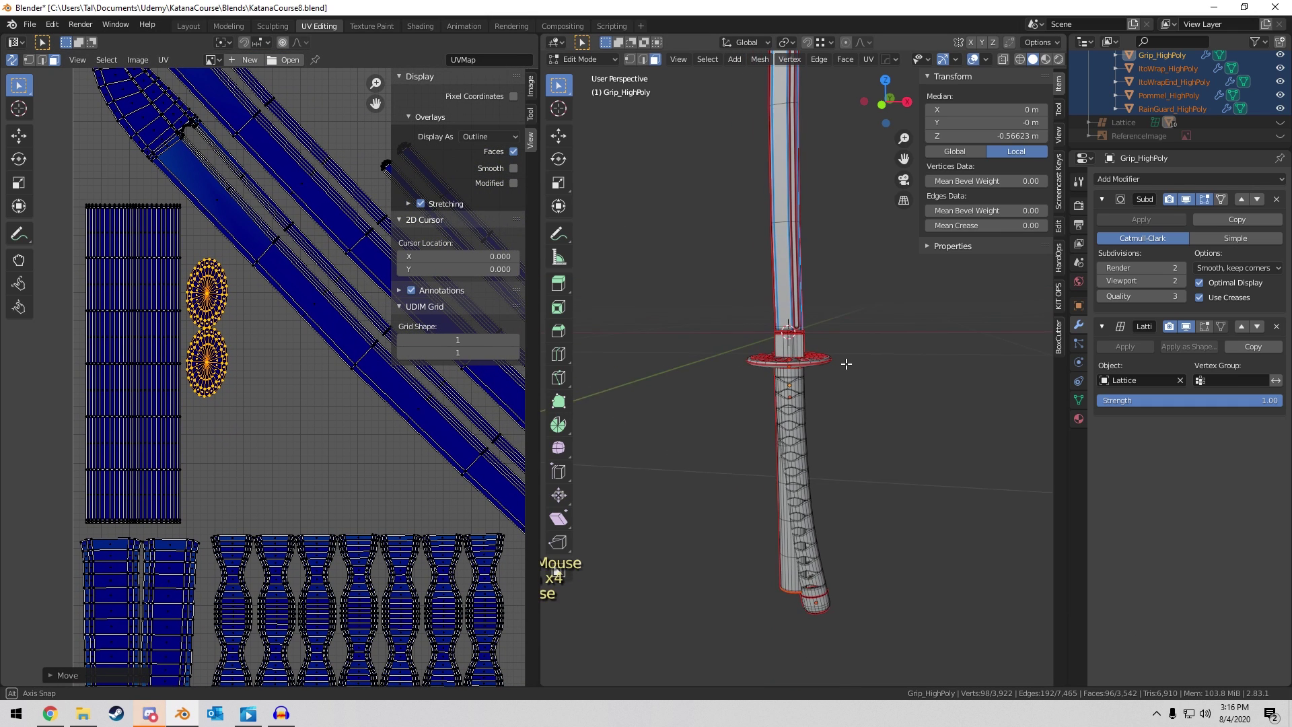
pyautogui.press('Tab')
pyautogui.keyDown('shift'); pyautogui.moveTo(848, 537); pyautogui.dragTo(851, 478, button='middle'); pyautogui.keyUp('shift')
pyautogui.rightClick(816, 561)
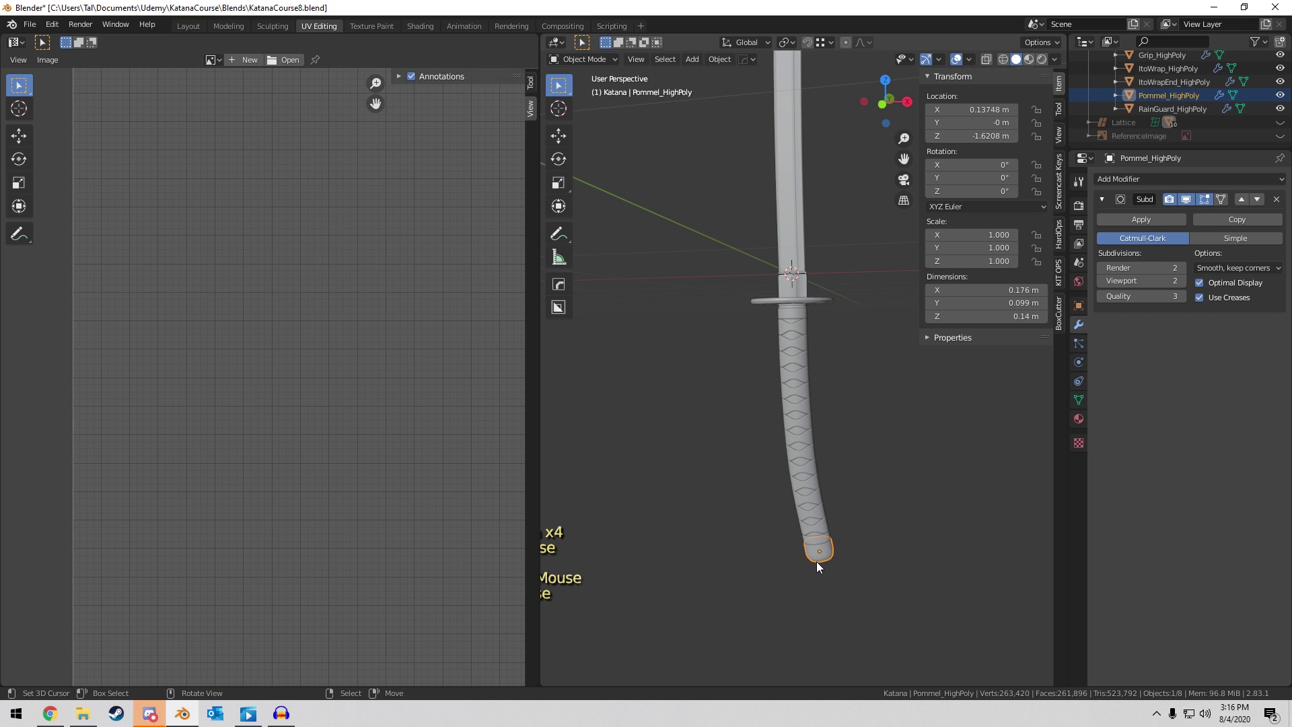
pyautogui.press('KP_Divide')
pyautogui.scroll(-7, 817, 561)
pyautogui.press('KP_Divide')
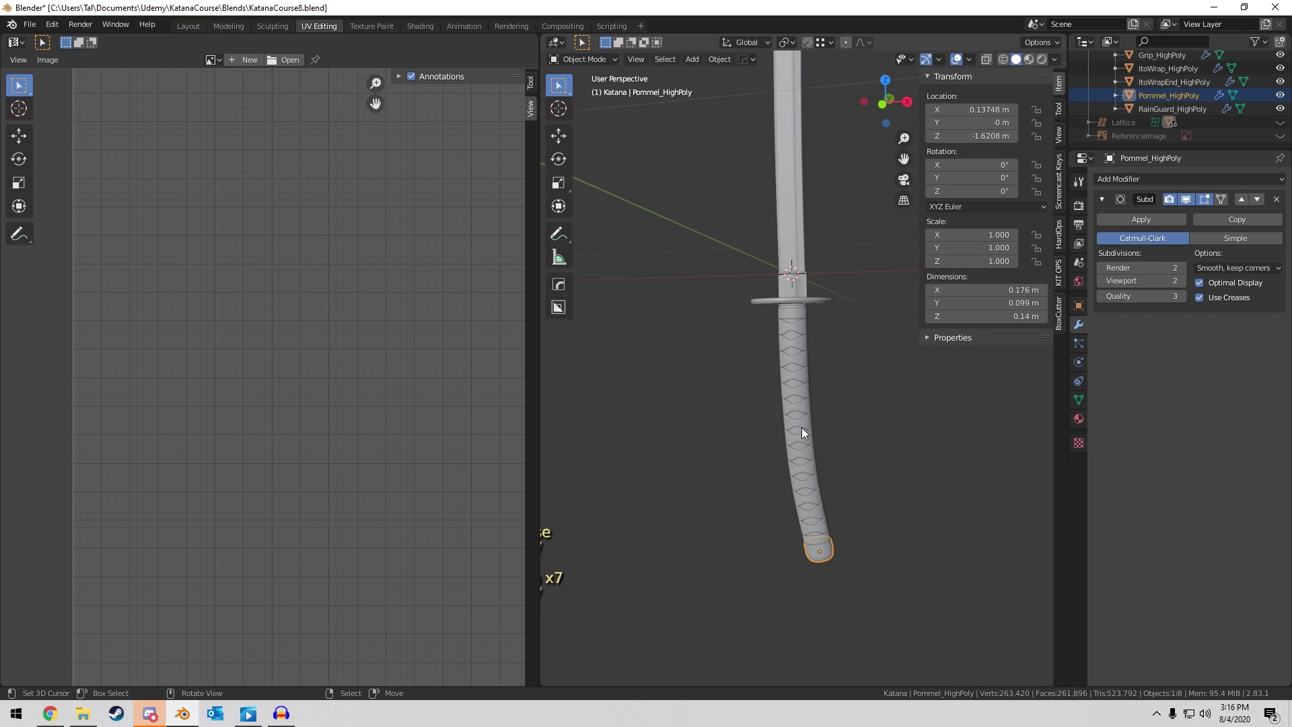
# Open all katana parts together in Edit Mode and examine the UV islands still outside the UV square.
pyautogui.press('a')
pyautogui.press('Tab')
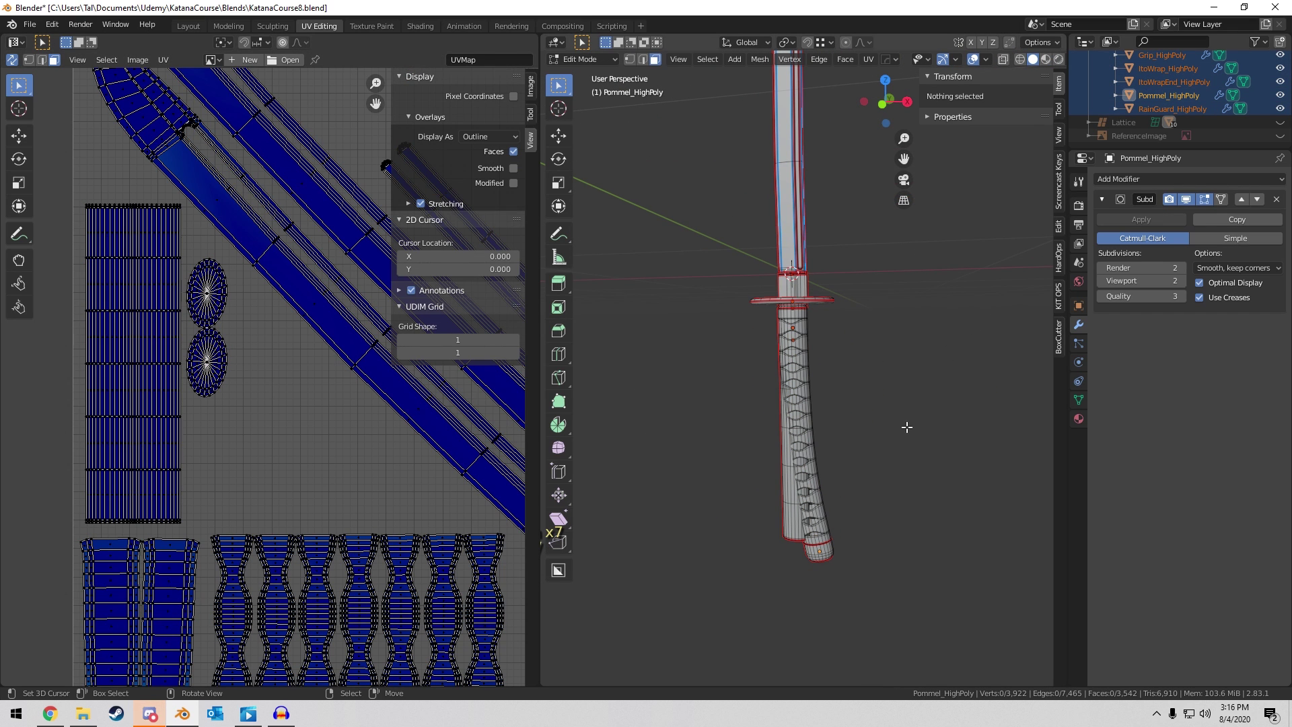
pyautogui.scroll(-8, 269, 316)
pyautogui.moveTo(242, 309); pyautogui.dragTo(29, 390, button='middle')
pyautogui.scroll(1, 323, 279)
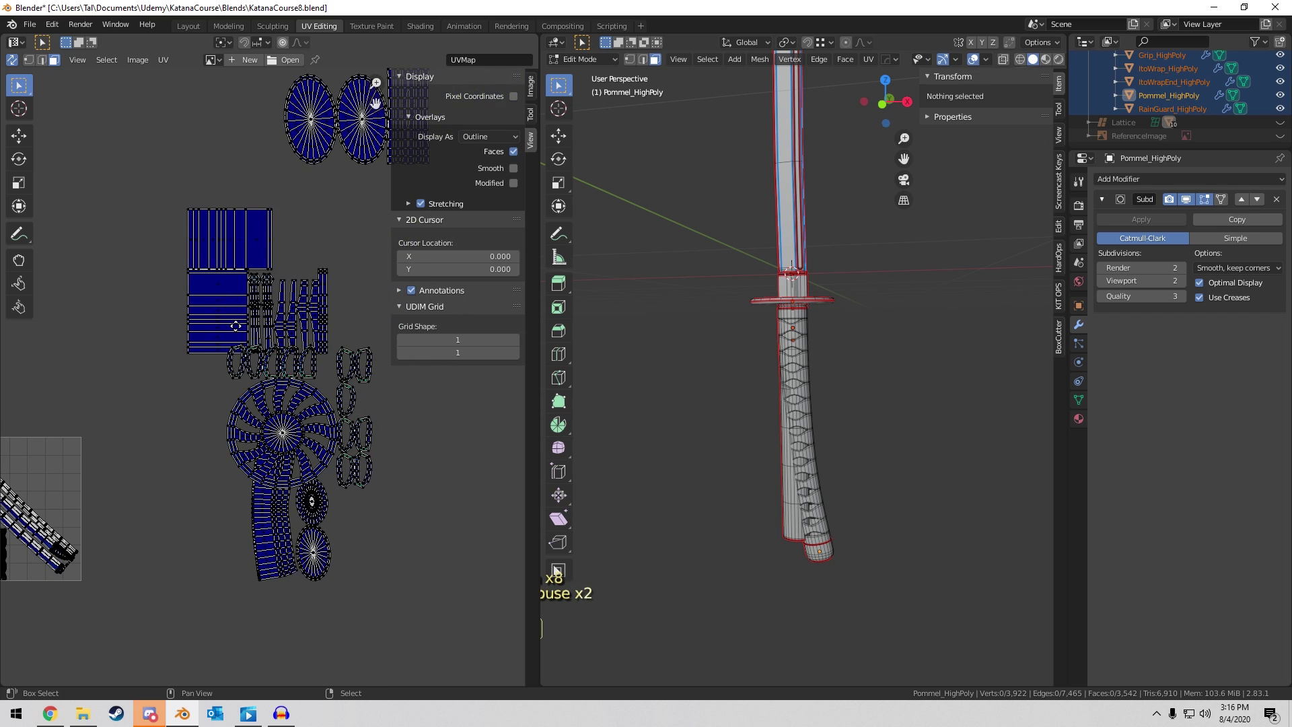
pyautogui.scroll(1, 310, 405)
# Edit the crossguard alone and move all of its UV islands to free space below the UV square.
pyautogui.press('Tab')
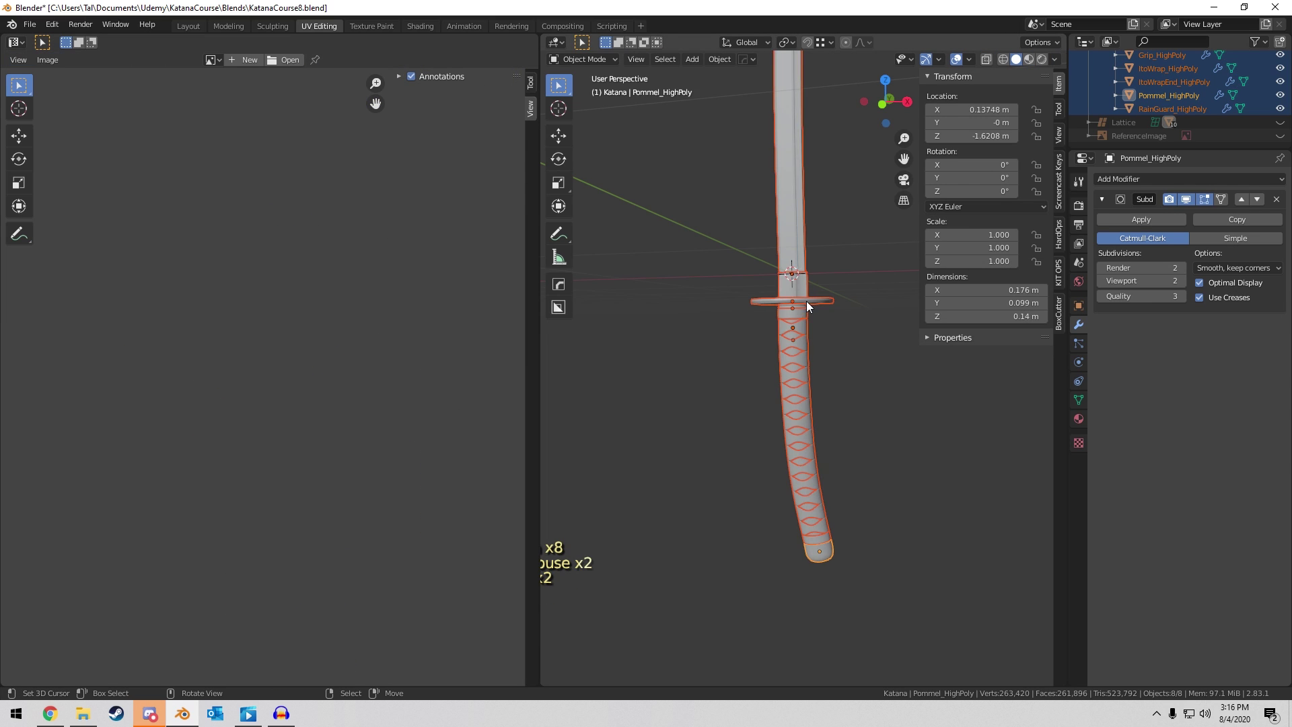
pyautogui.rightClick(808, 301)
pyautogui.press('Tab')
pyautogui.scroll(-4, 313, 377)
pyautogui.press('a')
pyautogui.press('g')
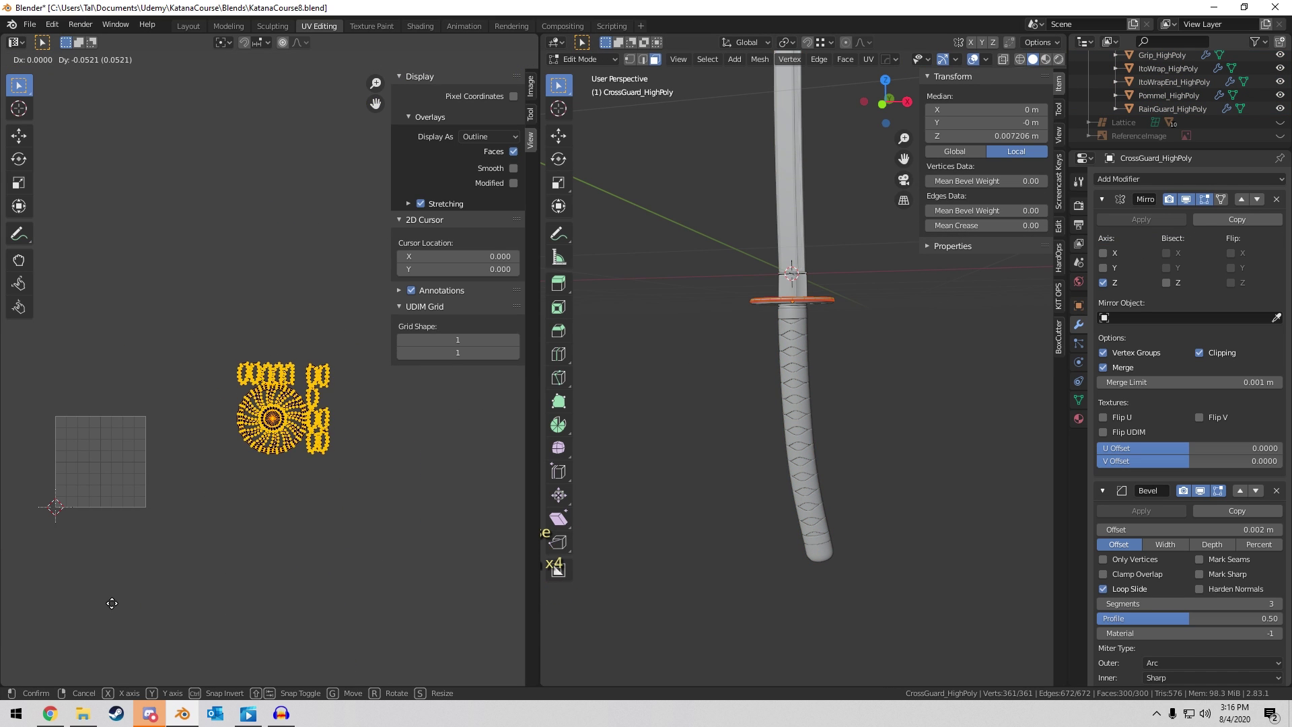
pyautogui.click(934, 377)
# Open all katana parts in Edit Mode, box-select the crossguard's UV islands and move them over the UV square's upper part.
pyautogui.press('Tab')
pyautogui.keyDown('shift'); pyautogui.moveTo(797, 329); pyautogui.dragTo(881, 314, button='middle'); pyautogui.keyUp('shift')
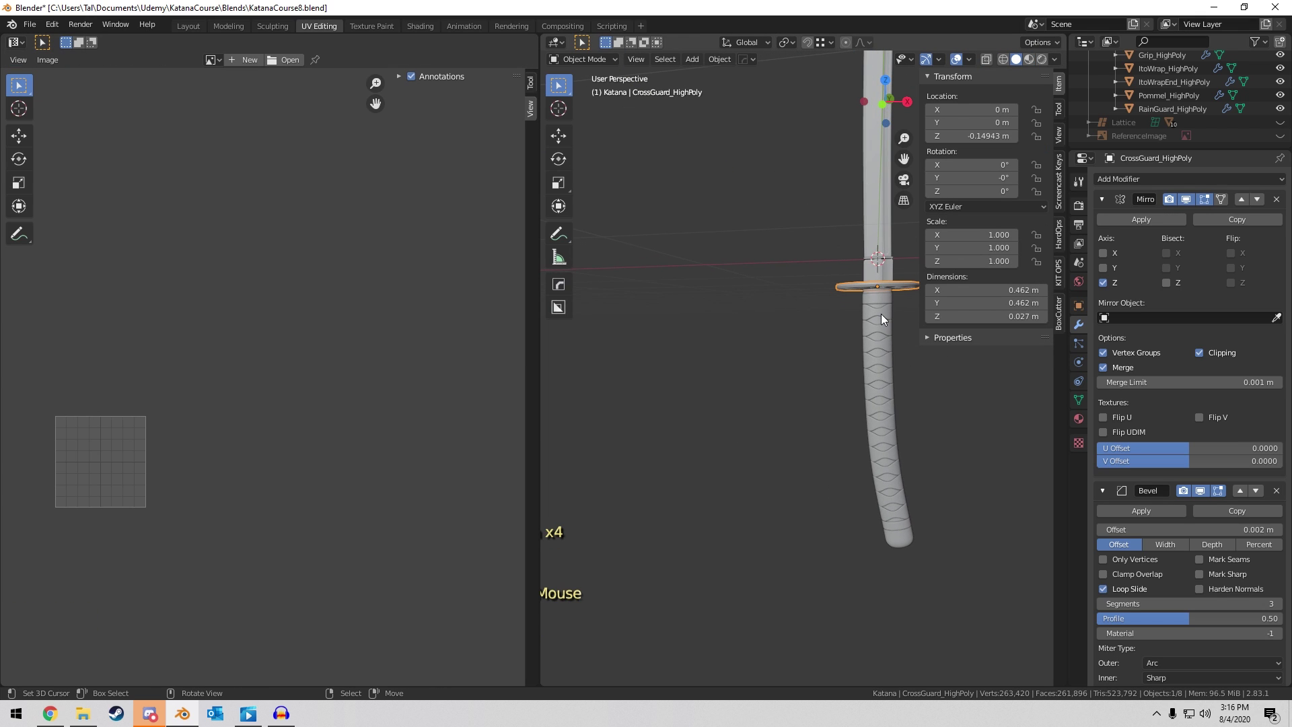
pyautogui.press('a')
pyautogui.press('Tab')
pyautogui.moveTo(176, 508); pyautogui.dragTo(319, 402, button='middle')
pyautogui.press('a')
pyautogui.press('a')
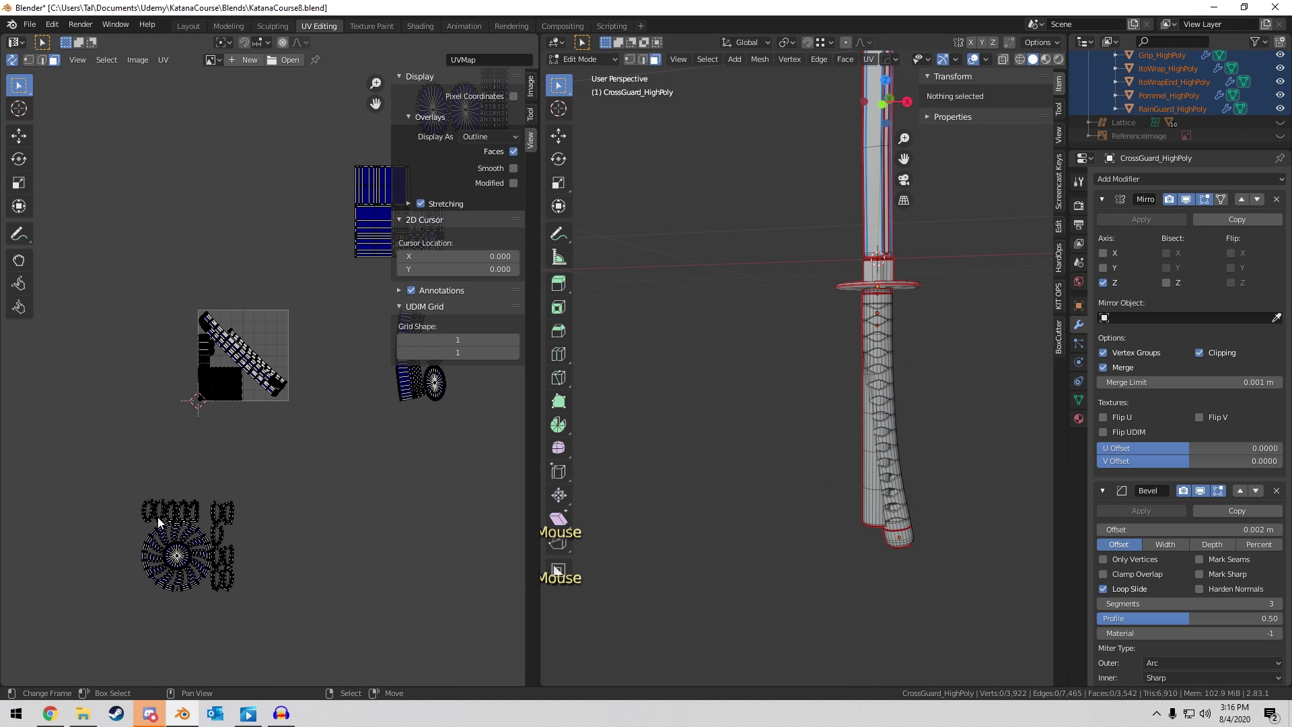
pyautogui.moveTo(113, 496); pyautogui.dragTo(272, 609)
pyautogui.press('g')
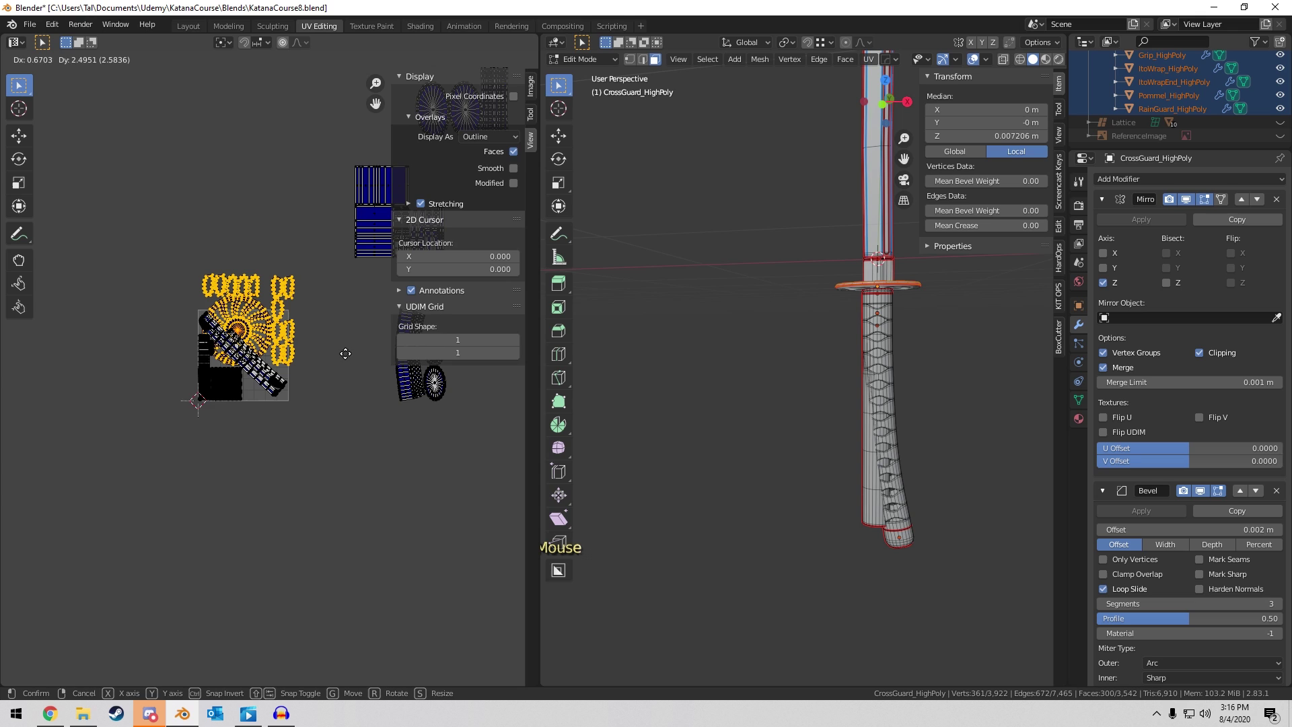
pyautogui.click(336, 311)
# Scale down the crossguard's UV islands and shift them toward the UV square's upper-right corner, clear of the blade's islands.
pyautogui.scroll(4, 331, 309)
pyautogui.moveTo(347, 232); pyautogui.dragTo(342, 351, button='middle')
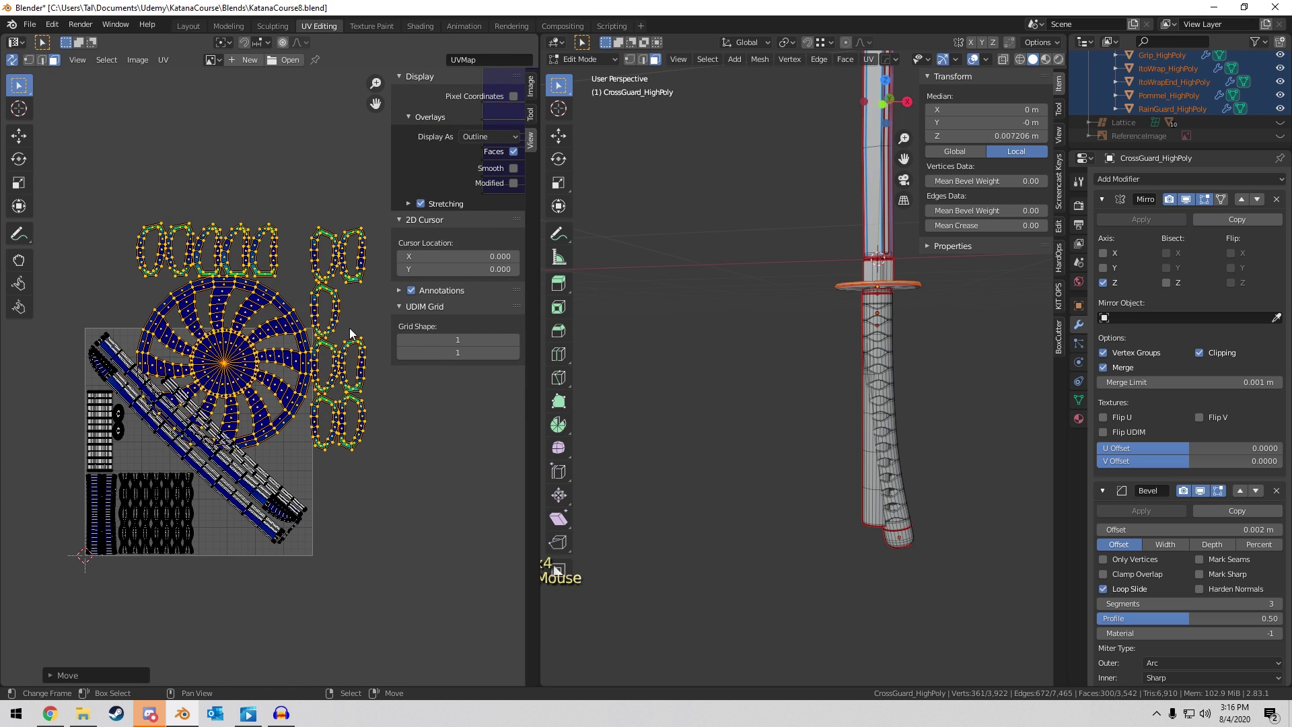
pyautogui.scroll(3, 265, 384)
pyautogui.press('s')
pyautogui.click(297, 266)
pyautogui.press('g')
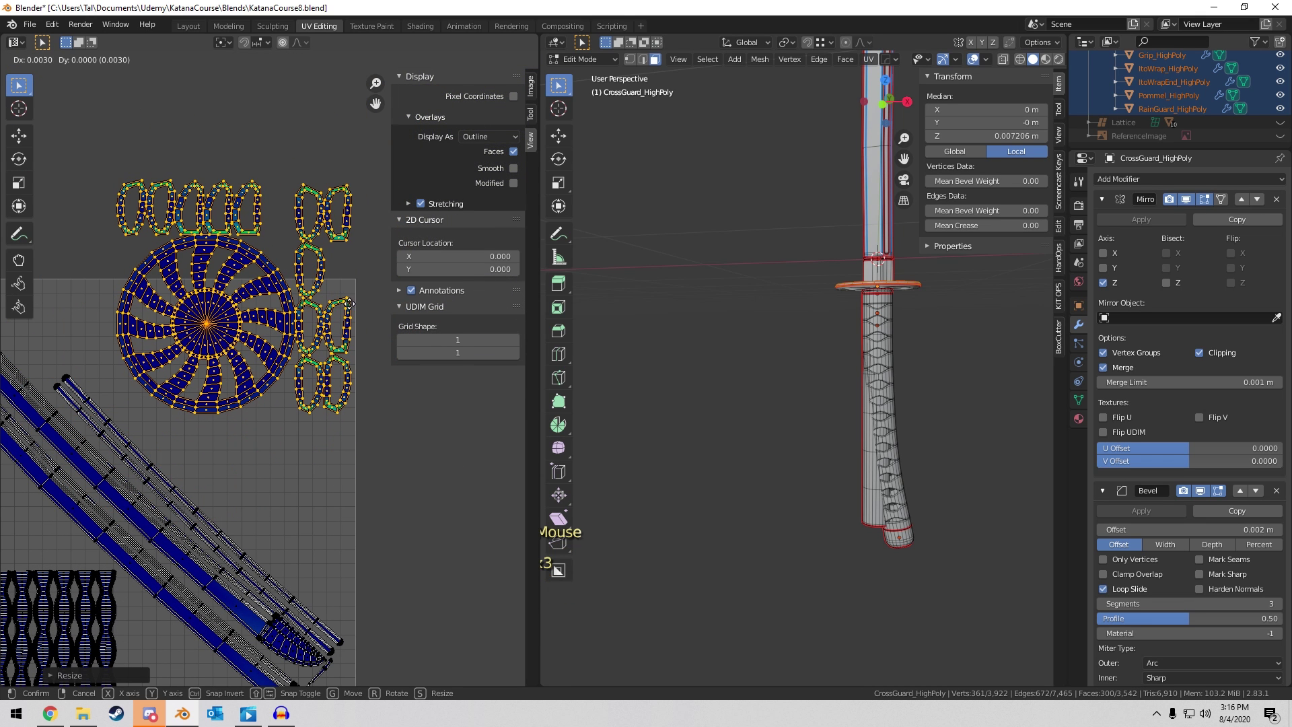
pyautogui.click(350, 322)
# Enlarge the crossguard's UV islands so the round disc fills the UV square's upper-right corner, and fine-tune their position.
pyautogui.press('s')
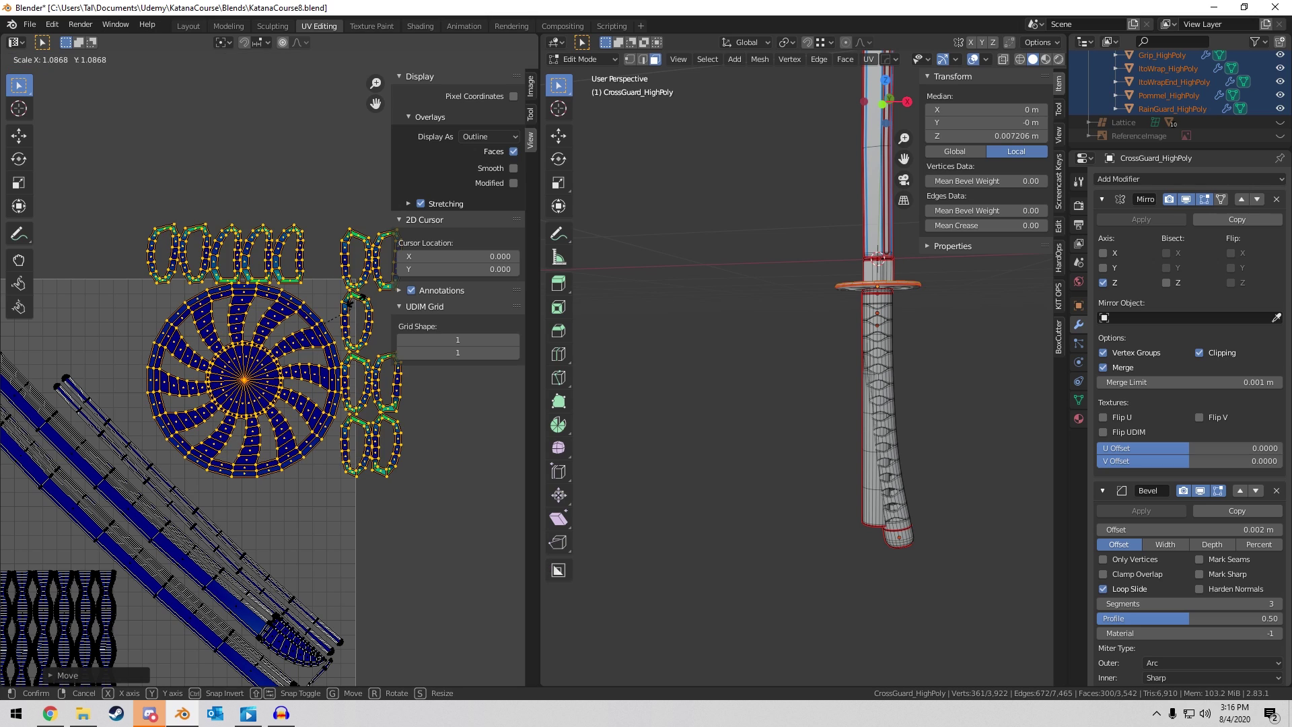
pyautogui.click(358, 309)
pyautogui.press('g')
pyautogui.click(358, 308)
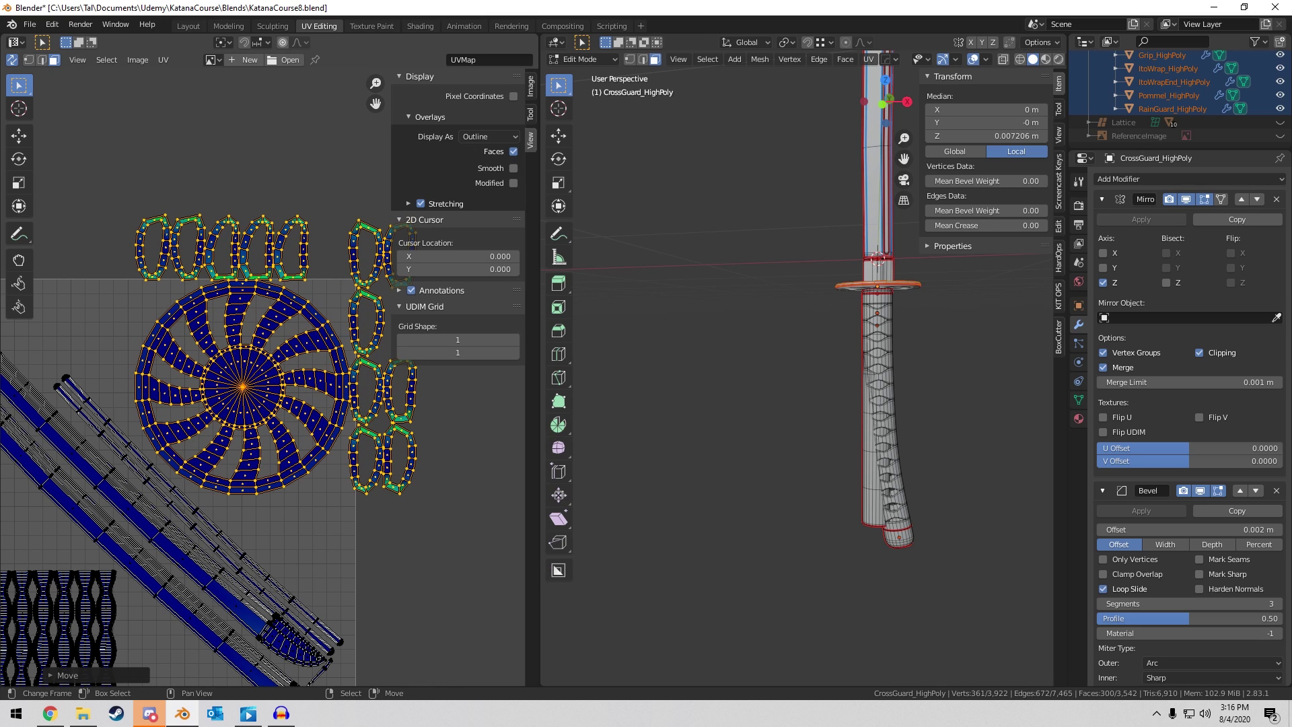
pyautogui.press('s')
pyautogui.click(350, 308)
pyautogui.press('g')
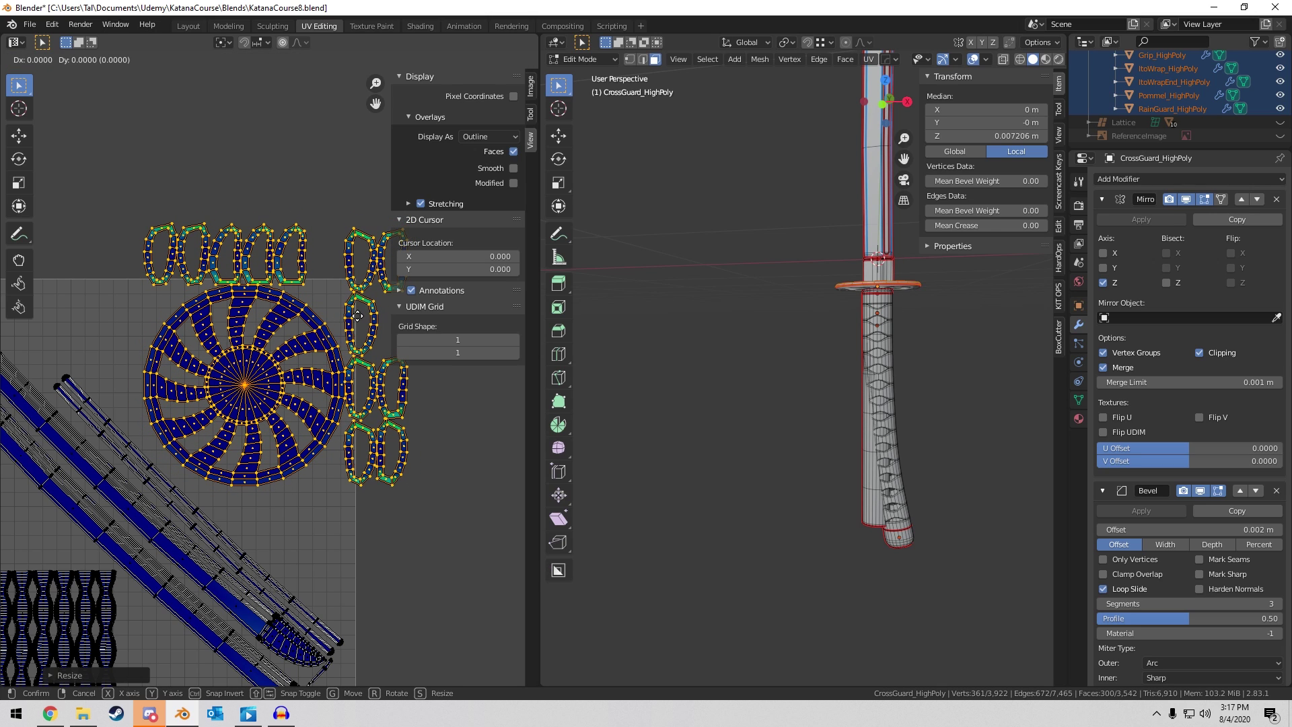
pyautogui.click(351, 310)
# Select the five ring-shaped cutout islands above the crossguard disc and move them up and away, outside the UV square.
pyautogui.hotkey('alt', 'a')
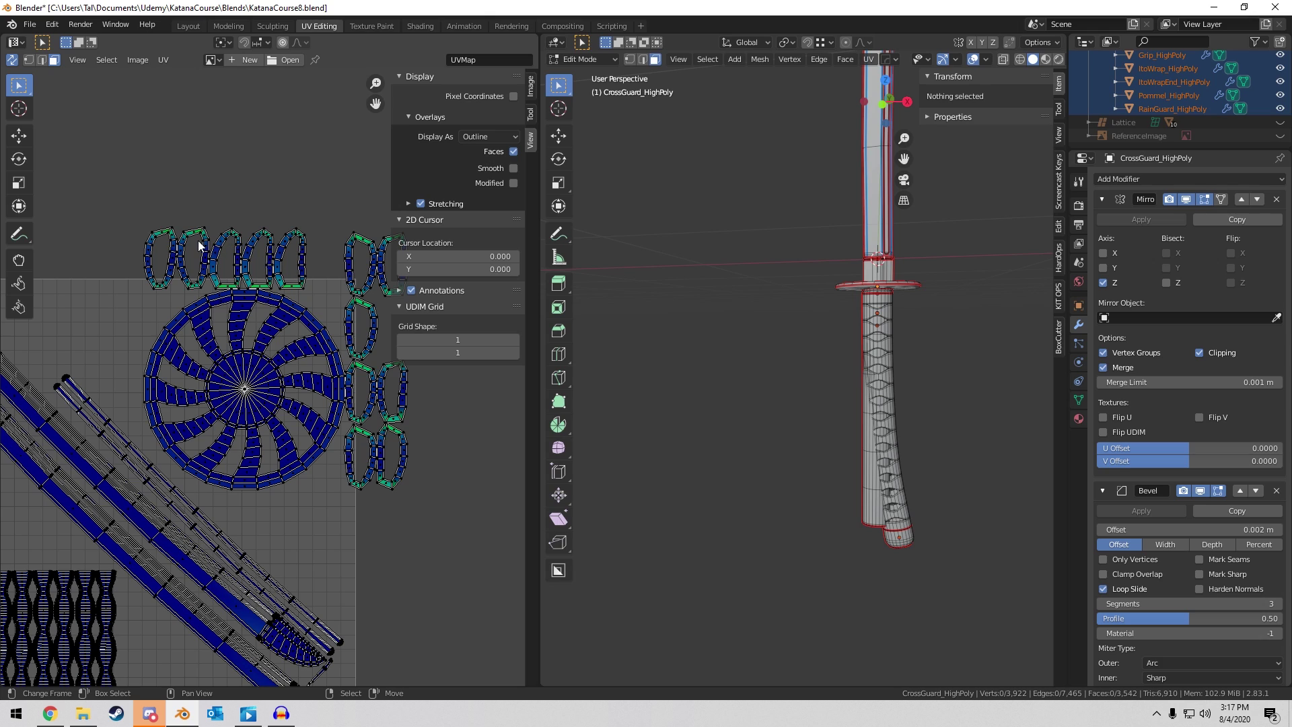
pyautogui.press('l')
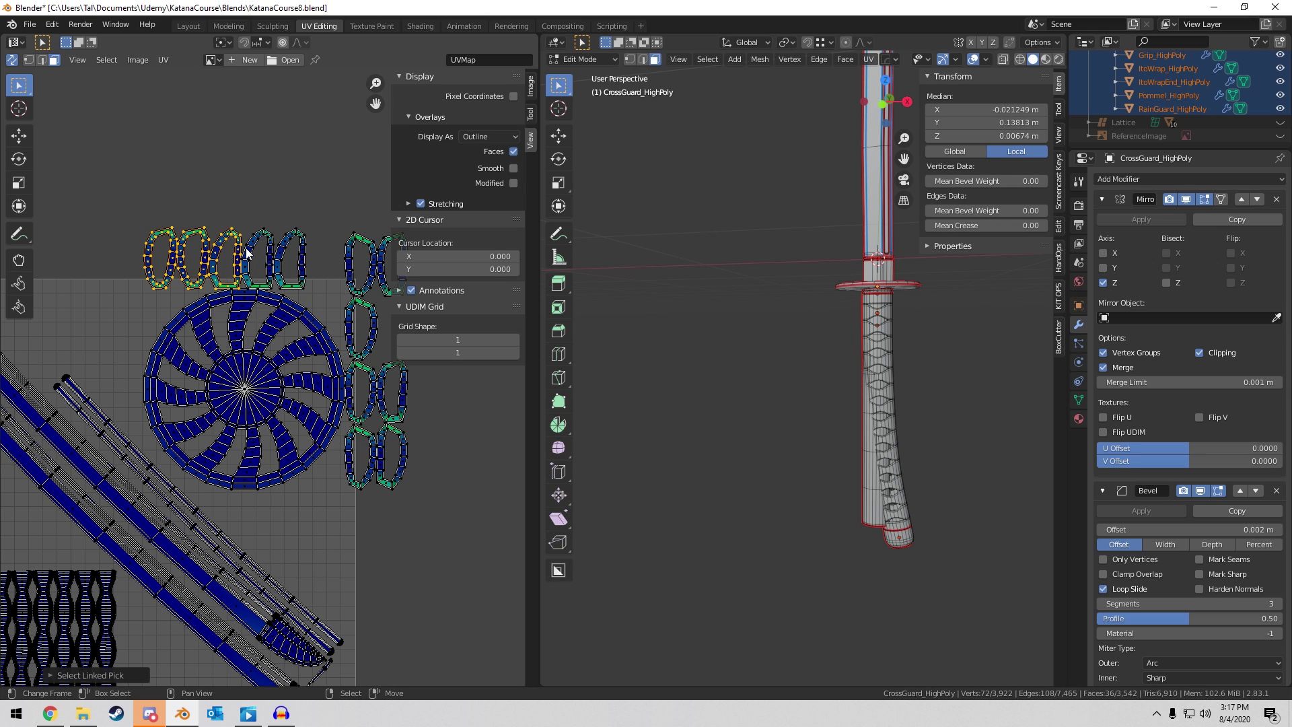
pyautogui.press('l')
pyautogui.moveTo(272, 249); pyautogui.dragTo(384, 289, button='middle')
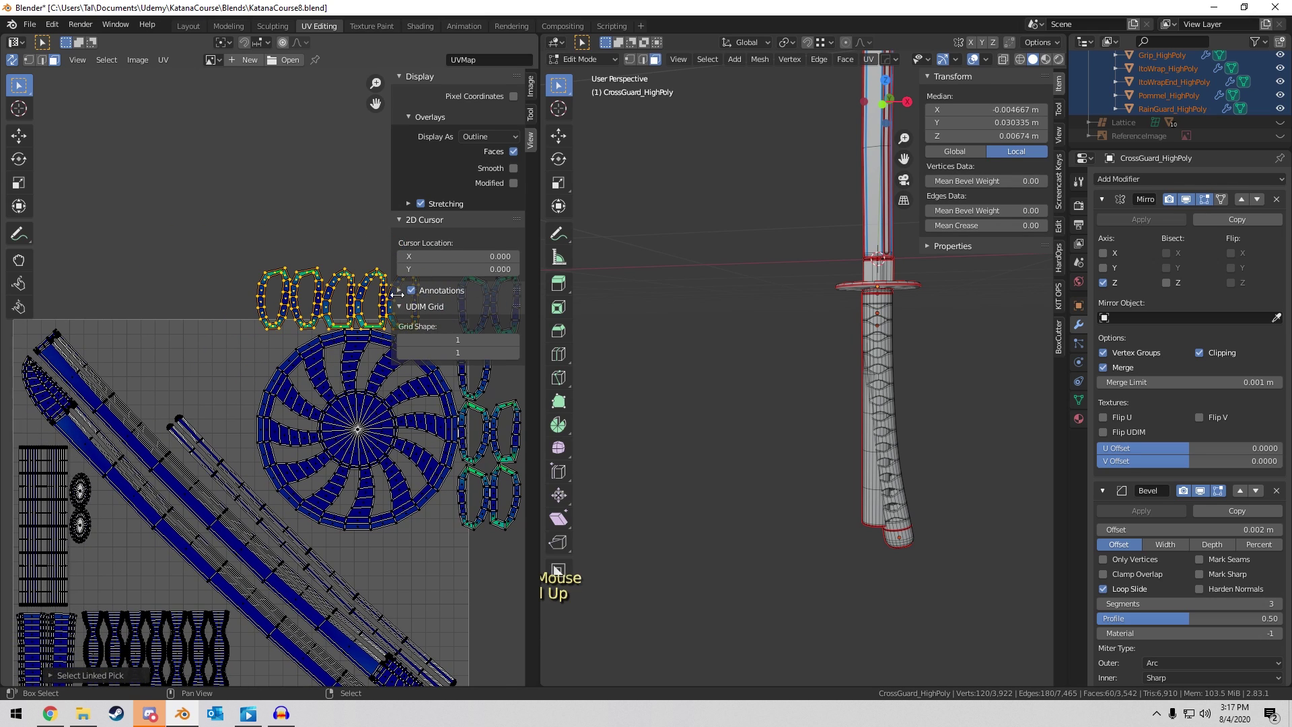
pyautogui.press('g')
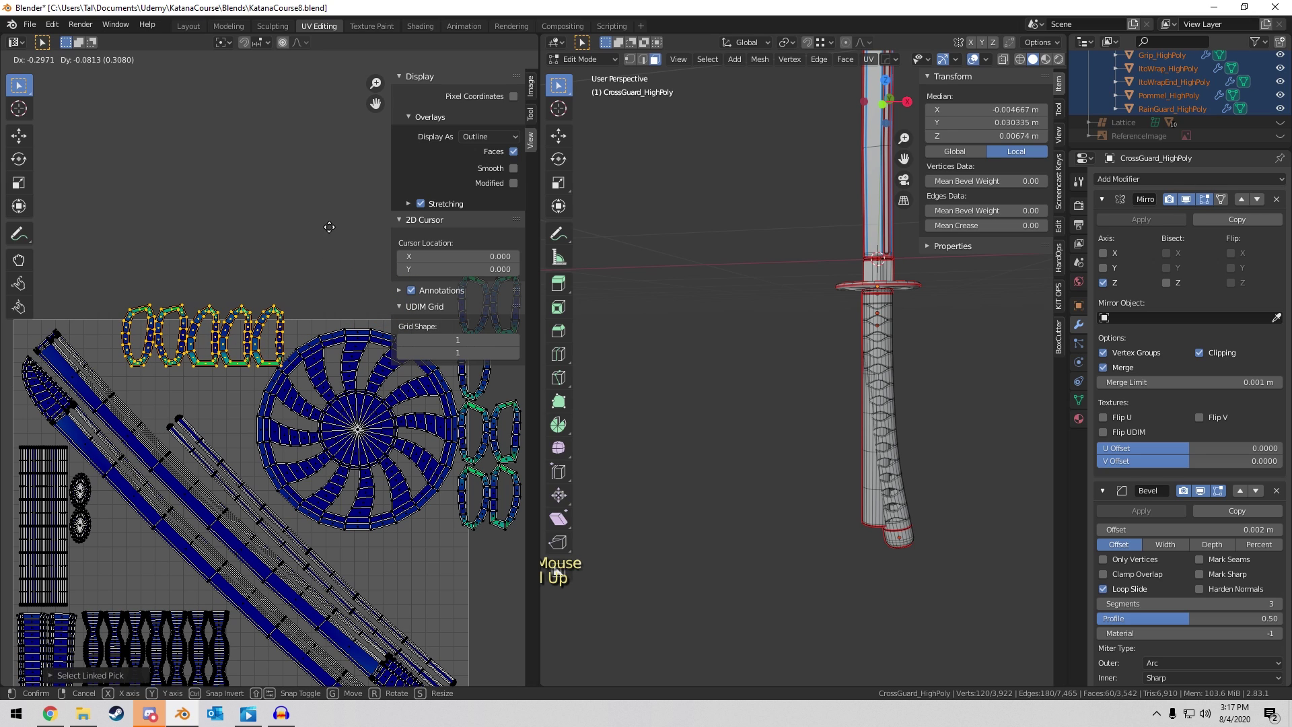
pyautogui.click(357, 141)
# Select the upper pair of ring islands beside the crossguard disc and move them outside the UV square, beneath the row of five rings.
pyautogui.moveTo(353, 147); pyautogui.dragTo(110, 199, button='middle')
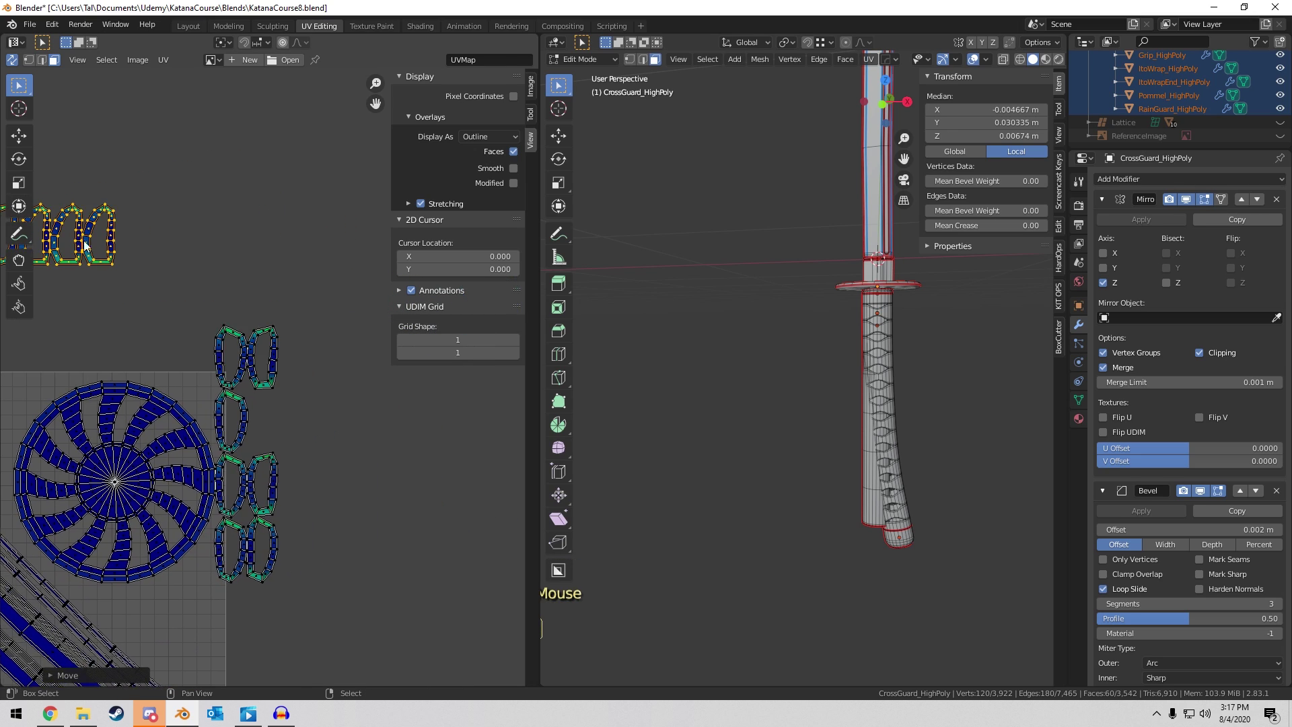
pyautogui.press('a')
pyautogui.press('a')
pyautogui.press('l')
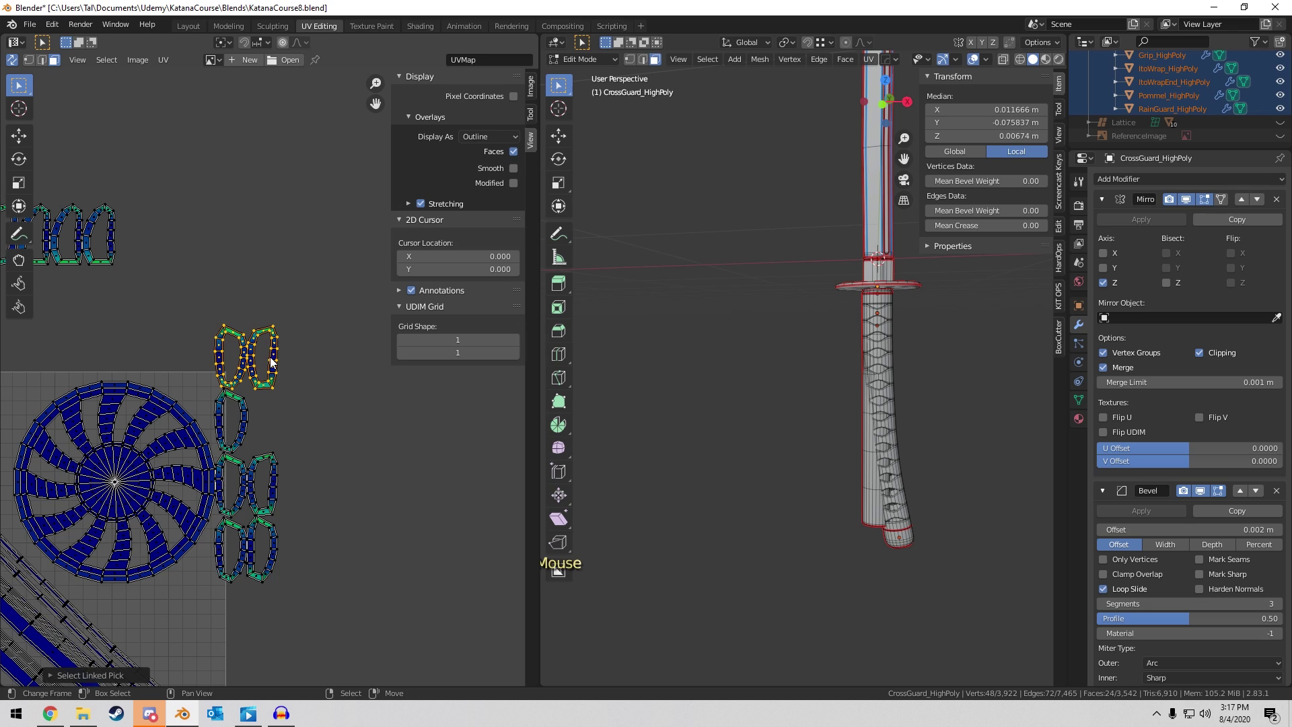
pyautogui.moveTo(287, 356); pyautogui.dragTo(445, 358, button='middle')
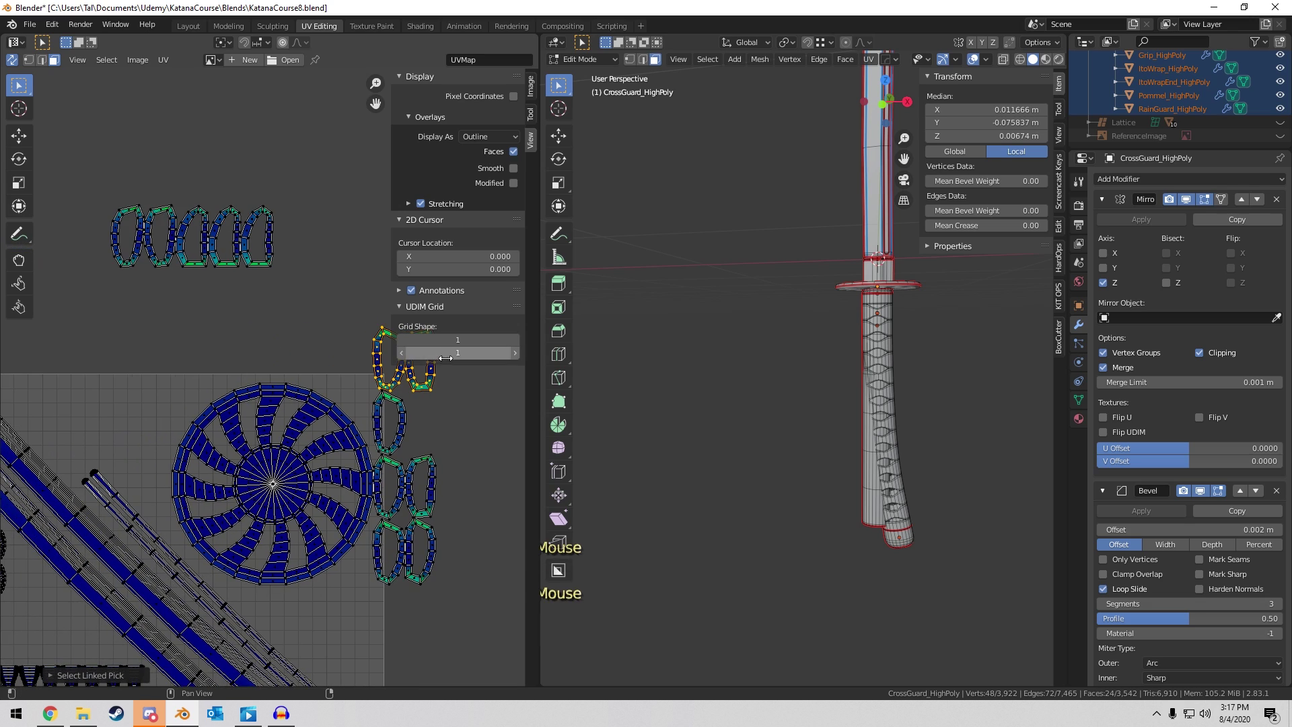
pyautogui.click(174, 300)
pyautogui.press('a')
pyautogui.hotkey('alt', 'a')
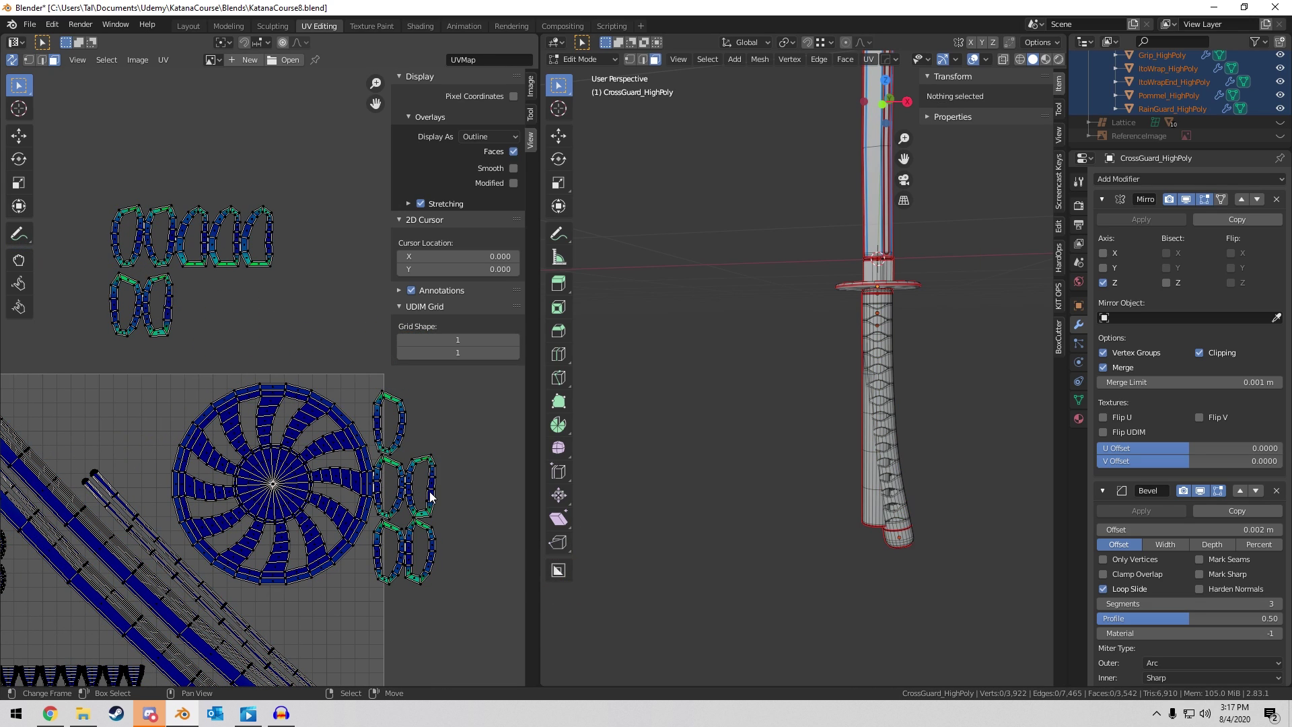
# Move the four lower ring islands and the remaining single one from beside the crossguard disc up to the other rings outside the UV square.
pyautogui.press('l')
pyautogui.press('l')
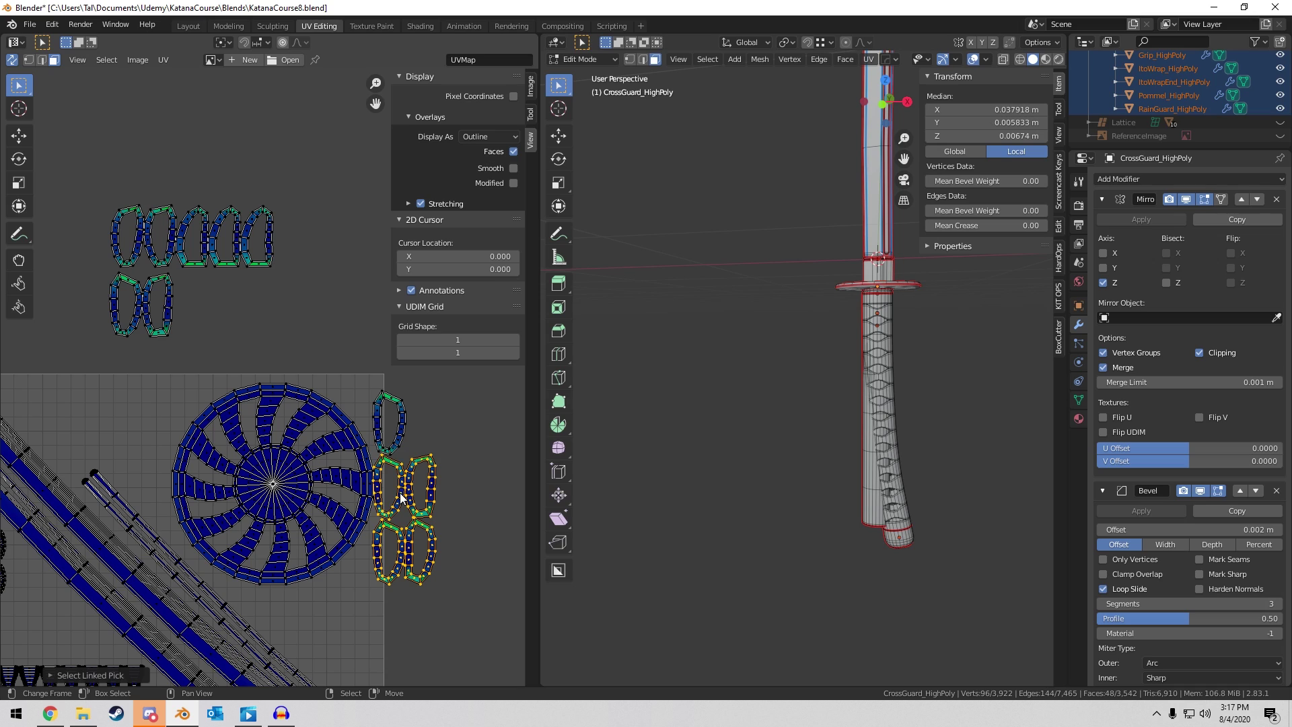
pyautogui.press('g')
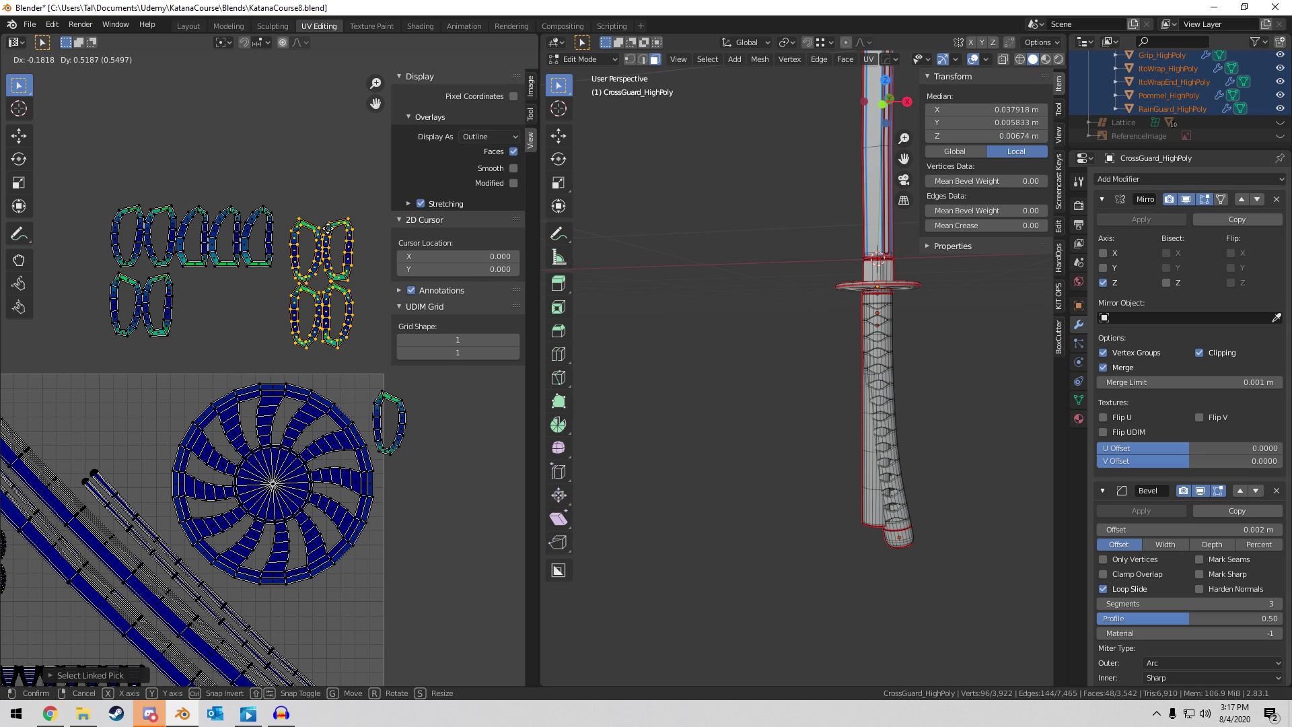
pyautogui.click(400, 417)
pyautogui.doubleClick(405, 424)
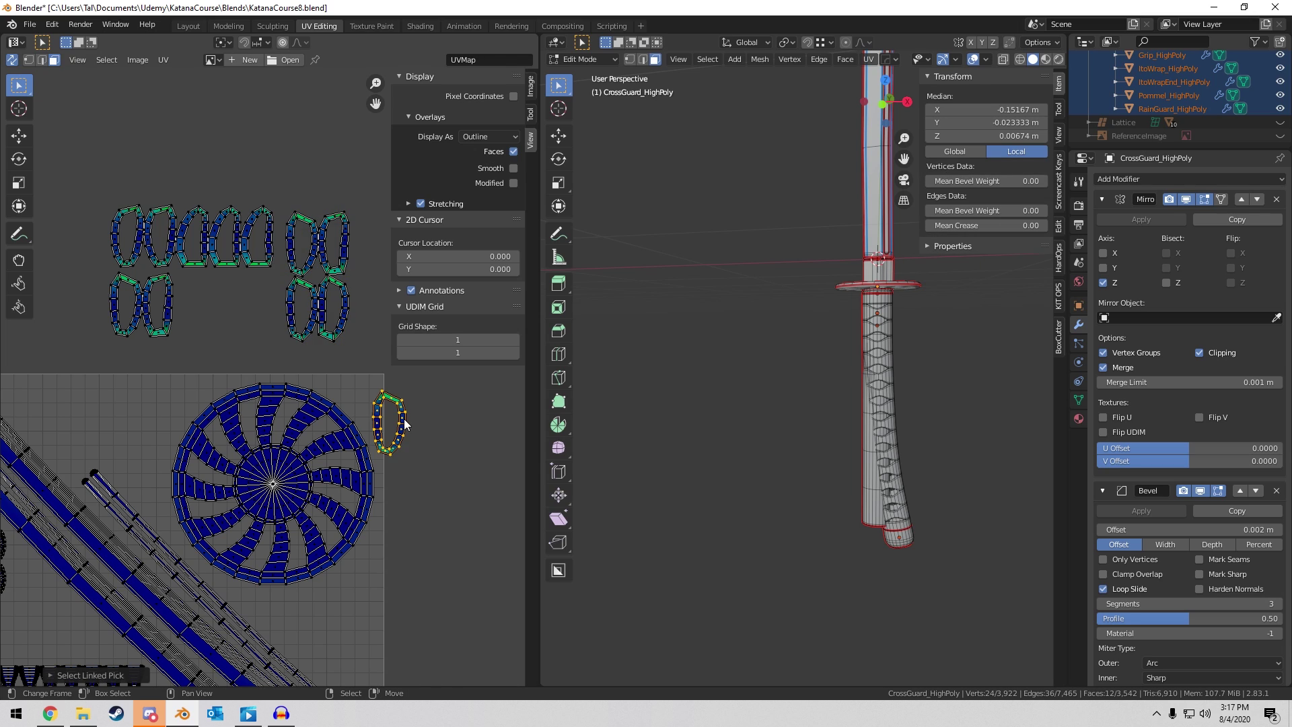
pyautogui.press('g')
pyautogui.click(275, 305)
pyautogui.press('a')
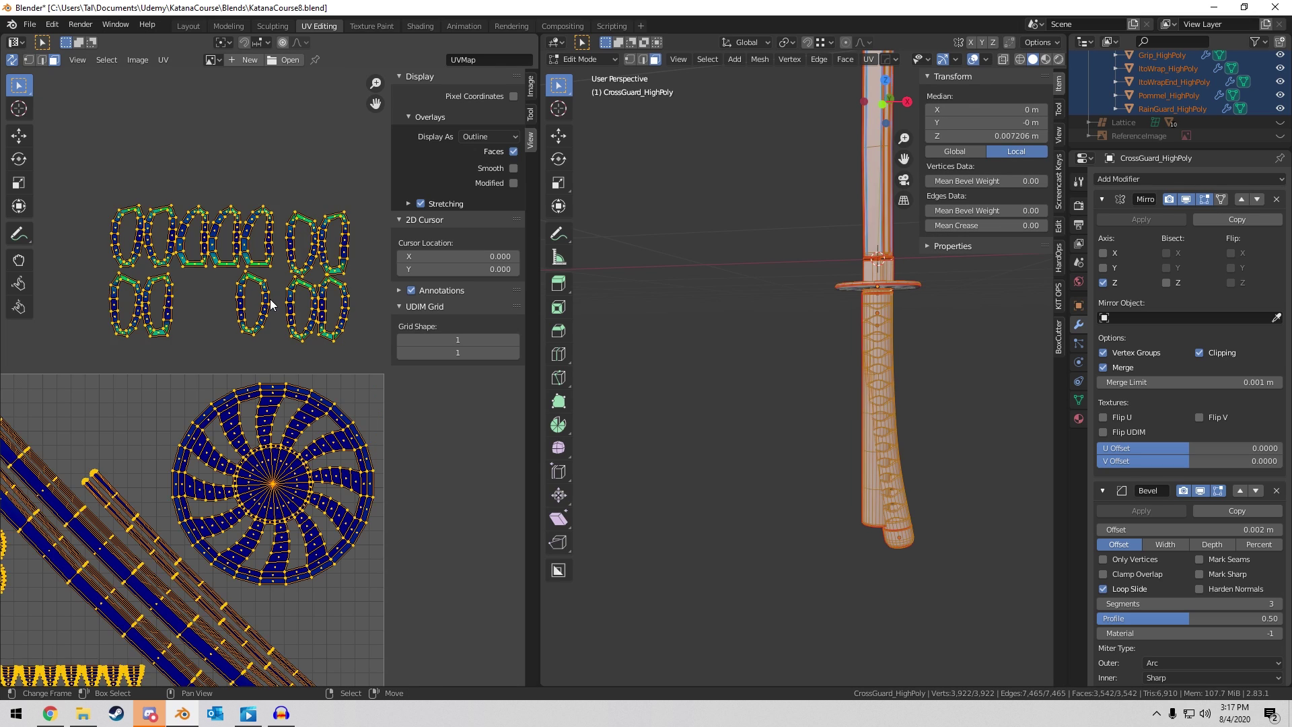
pyautogui.hotkey('alt', 'a')
# Box-select all the crossguard's ring islands, scale them down slightly and move them close to the UV square's upper edge.
pyautogui.moveTo(93, 172); pyautogui.dragTo(381, 350)
pyautogui.press('s')
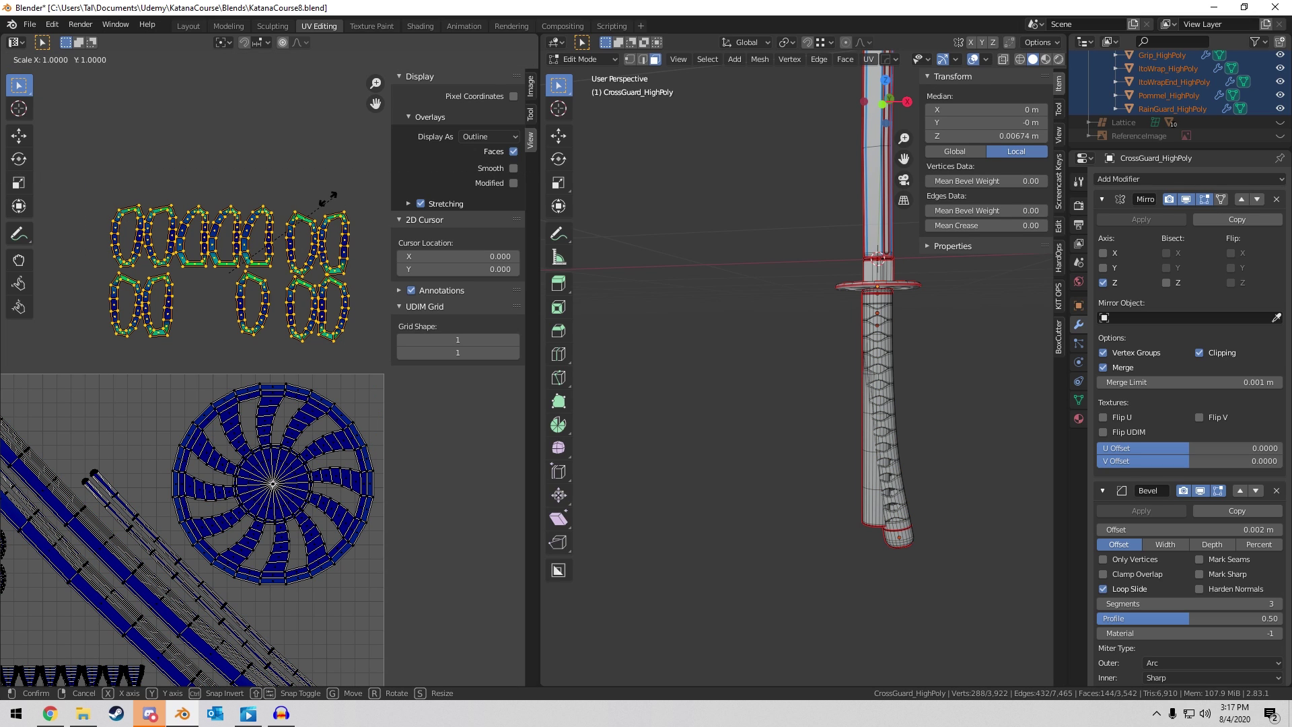
pyautogui.click(311, 217)
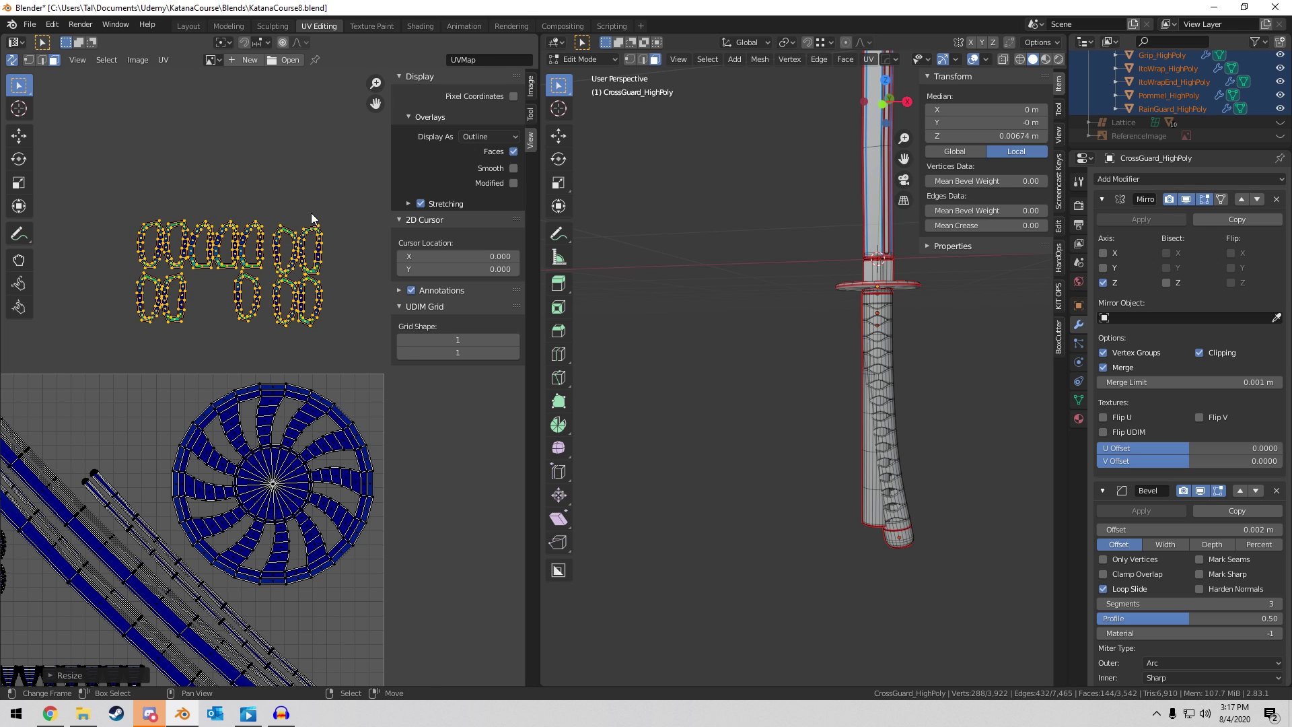
pyautogui.press('g')
pyautogui.click(212, 280)
pyautogui.moveTo(234, 276); pyautogui.dragTo(401, 276, button='middle')
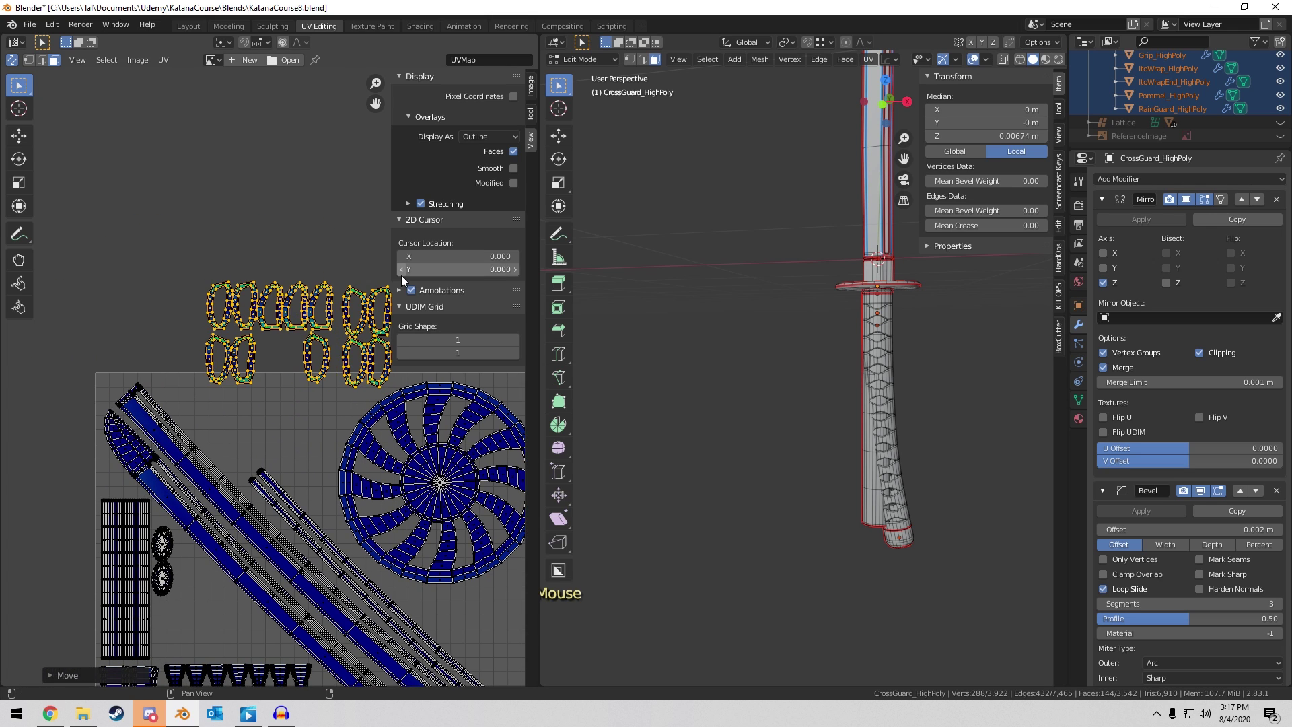
# Move the lower-left pair of ring islands into the UV square, between the blade tip and the crossguard disc.
pyautogui.press('a')
pyautogui.hotkey('alt', 'a')
pyautogui.scroll(2, 157, 322)
pyautogui.moveTo(141, 305); pyautogui.dragTo(268, 398)
pyautogui.press('g')
pyautogui.click(272, 434)
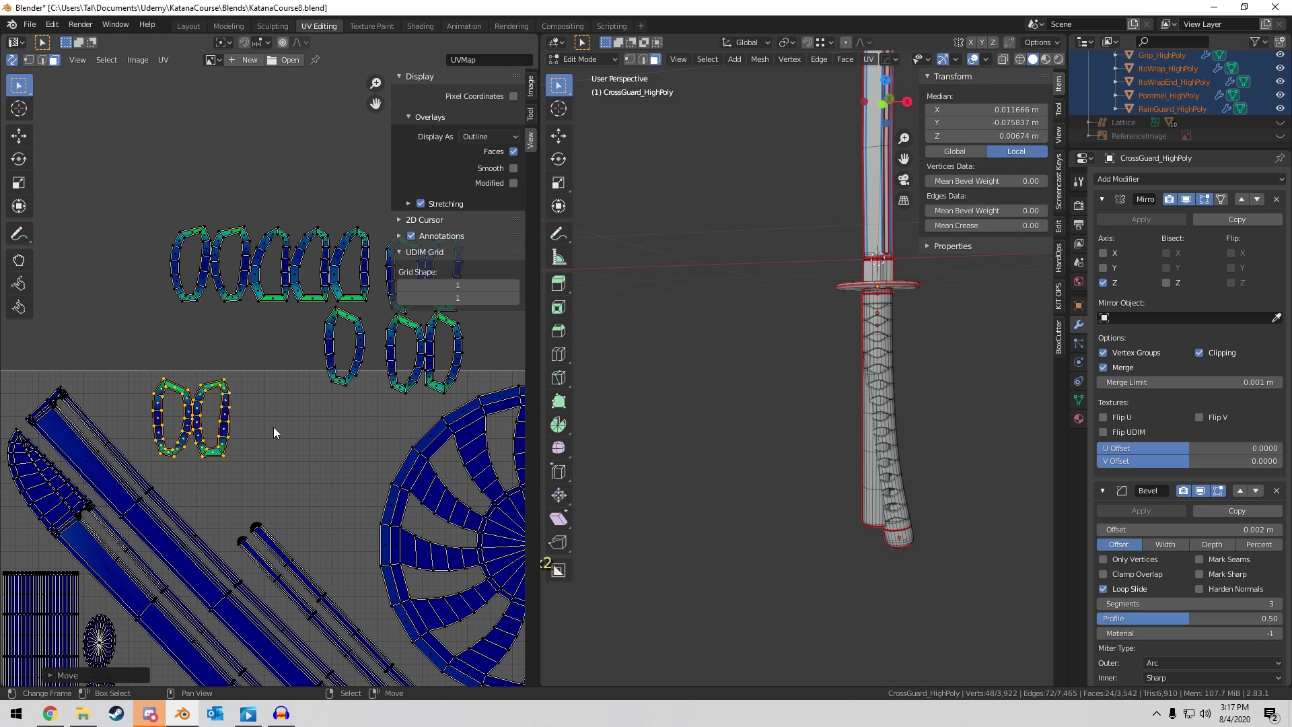
# Move the two leftmost rings of the upper row into the UV square, directly to the right of the first pair.
pyautogui.hotkey('alt', 'a')
pyautogui.moveTo(144, 211); pyautogui.dragTo(247, 337)
pyautogui.scroll(2, 248, 336)
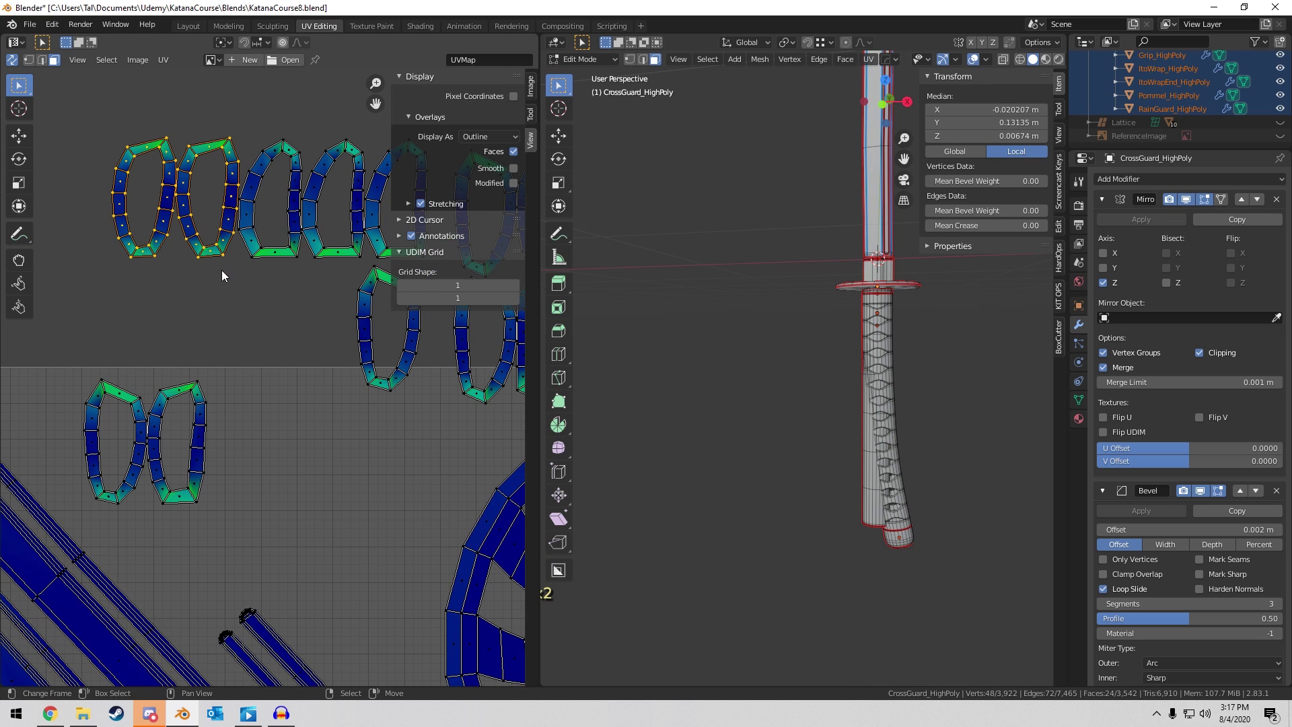
pyautogui.press('g')
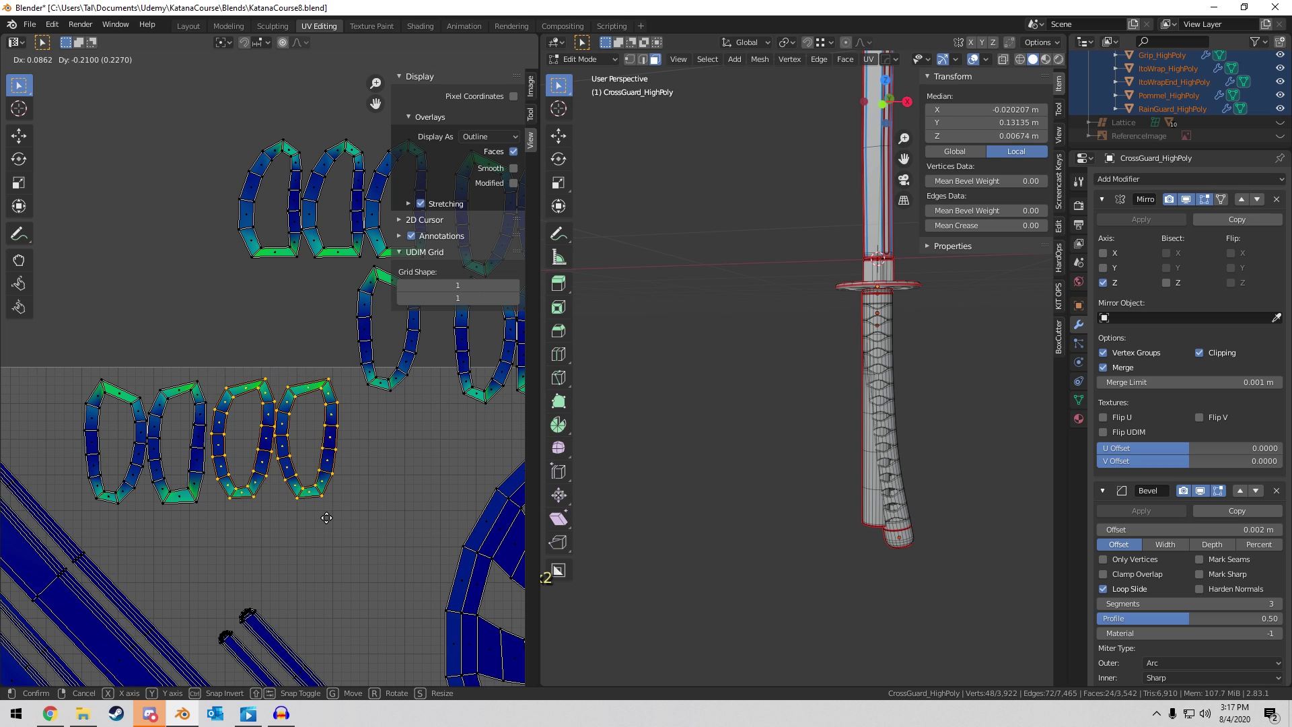
pyautogui.click(319, 518)
pyautogui.moveTo(305, 428); pyautogui.dragTo(230, 443, button='middle')
# Move the single ring island of the lower row into the UV square, at the right end of the four placed rings.
pyautogui.hotkey('alt', 'a')
pyautogui.moveTo(289, 347); pyautogui.dragTo(193, 312, button='middle')
pyautogui.press('b')
pyautogui.moveTo(185, 251); pyautogui.dragTo(257, 410)
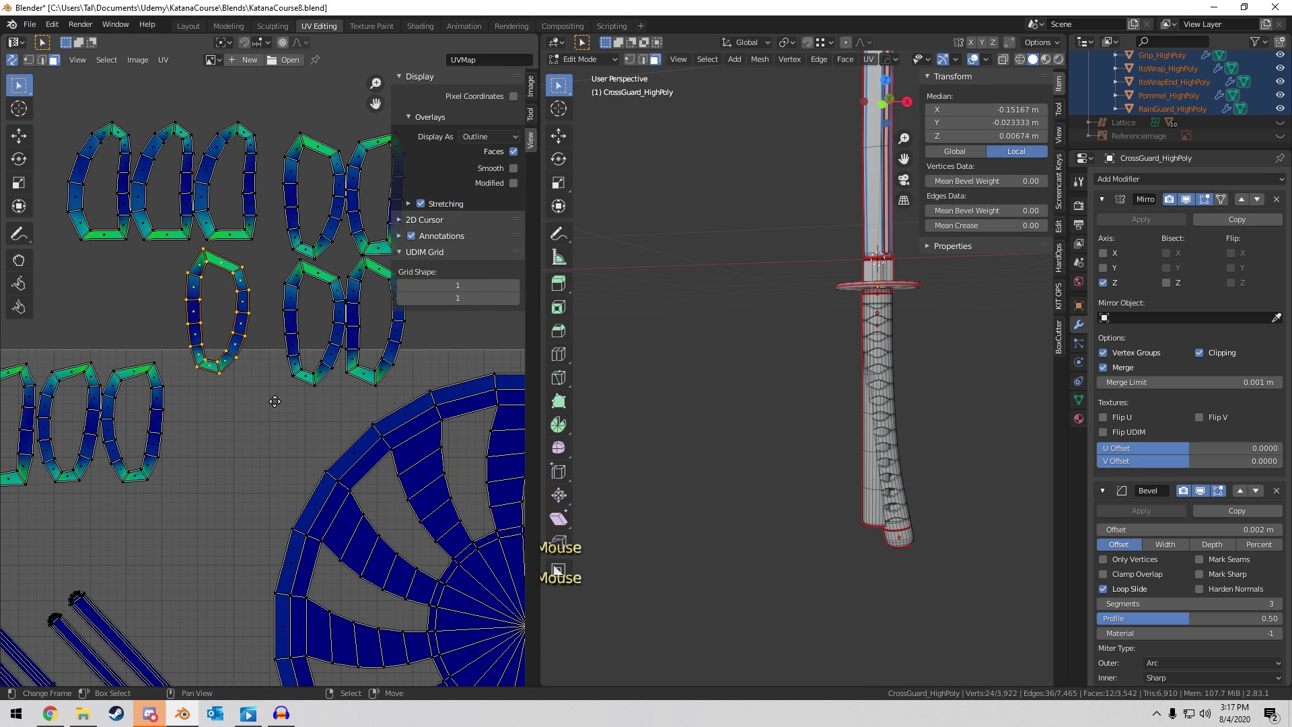
pyautogui.press('g')
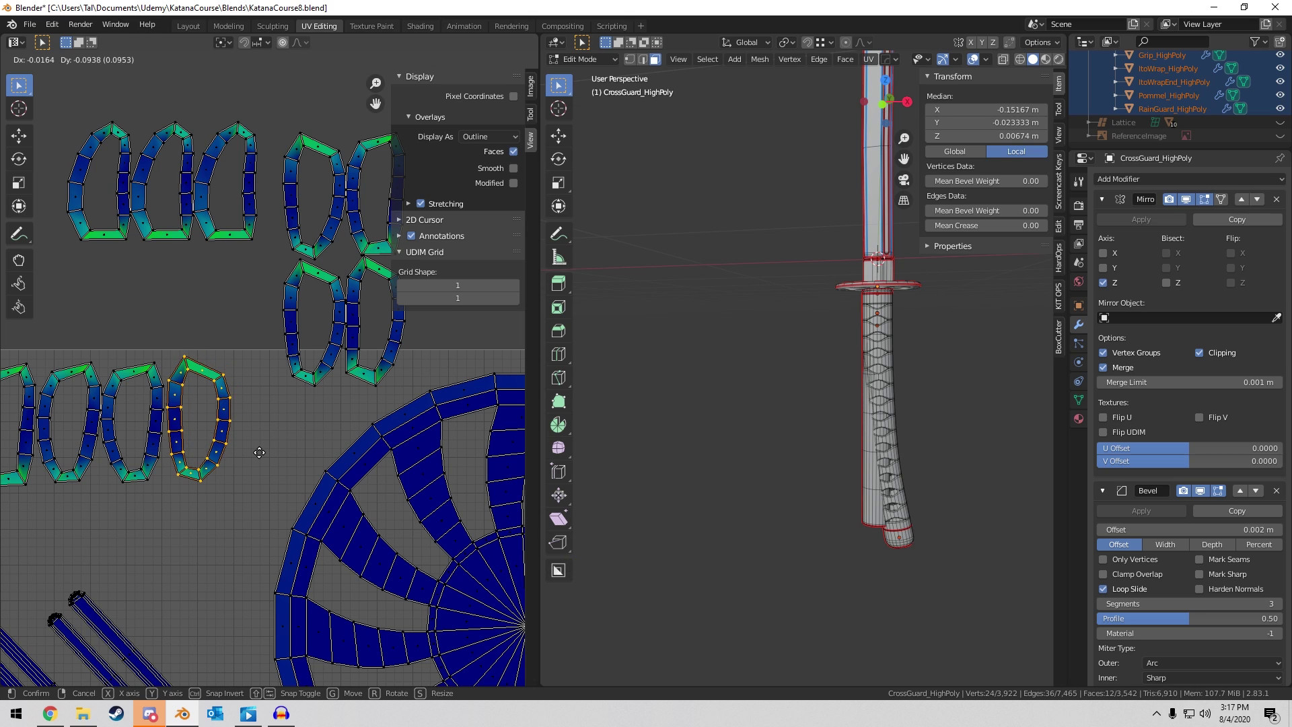
pyautogui.click(259, 452)
pyautogui.hotkey('alt', 'a')
# Move the lower right-hand pair of ring islands into the free space below the crossguard disc, near the UV square's right edge.
pyautogui.moveTo(265, 361); pyautogui.dragTo(164, 368, button='middle')
pyautogui.press('b')
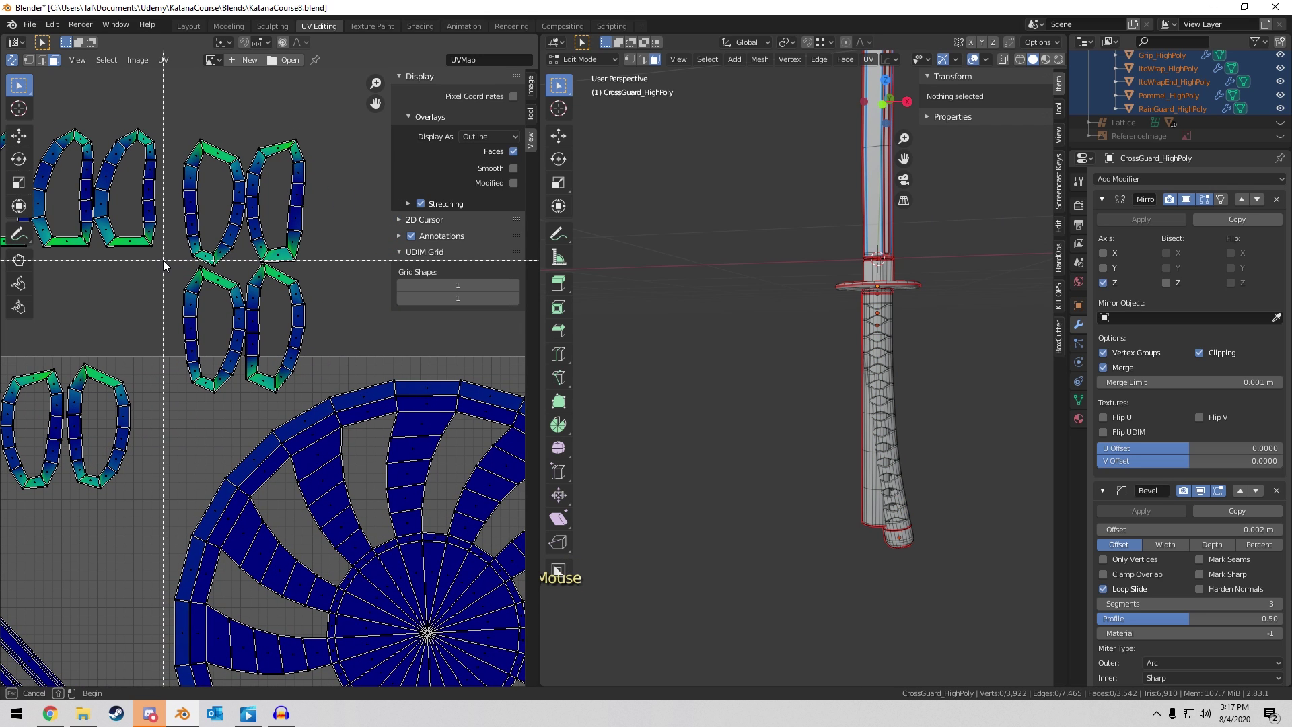
pyautogui.moveTo(164, 260); pyautogui.dragTo(323, 382)
pyautogui.scroll(2, 265, 369)
pyautogui.press('g')
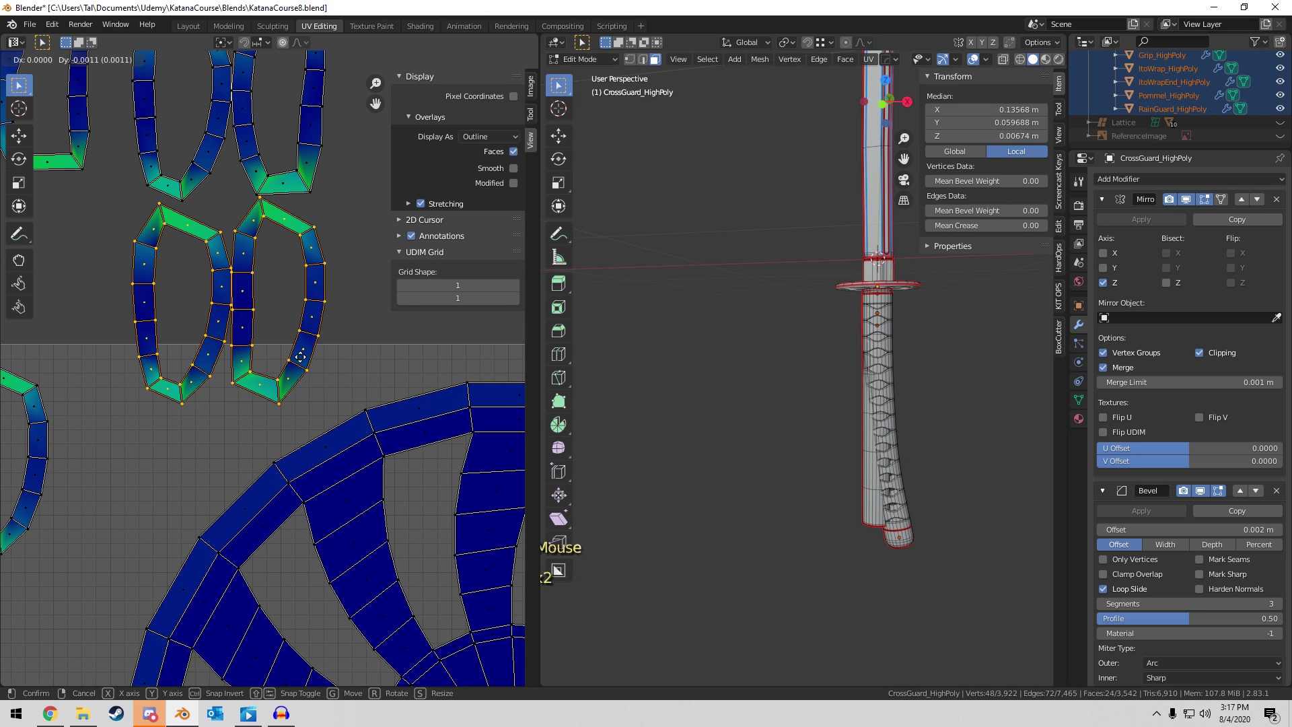
pyautogui.click(200, 527)
pyautogui.scroll(-4, 161, 467)
pyautogui.moveTo(141, 440); pyautogui.dragTo(388, 286, button='middle')
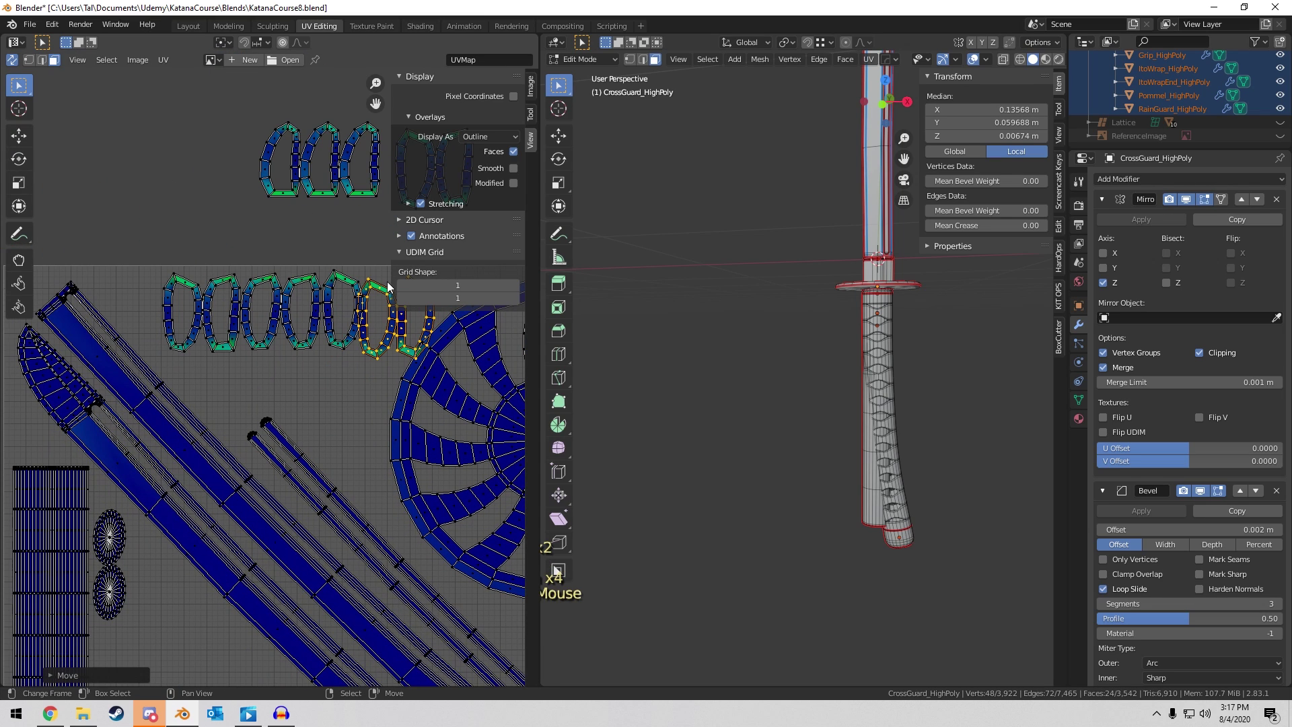
pyautogui.press('g')
pyautogui.scroll(-4, 229, 394)
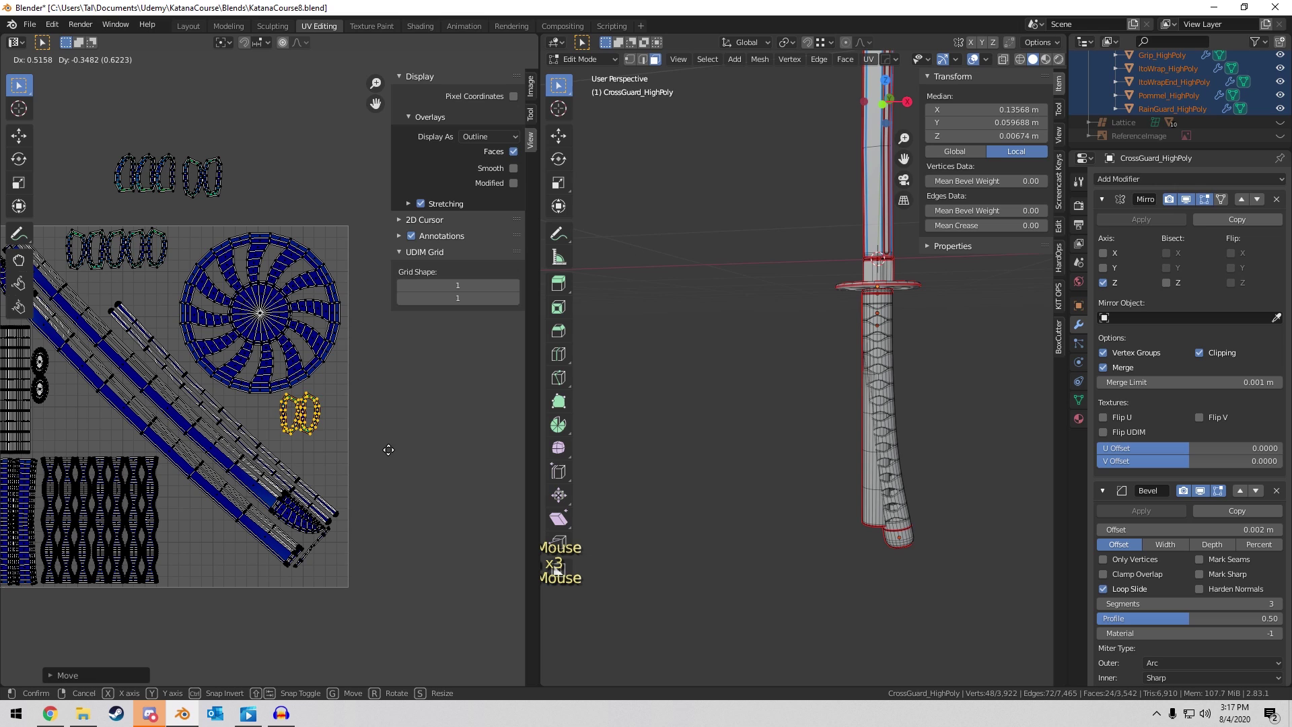
pyautogui.click(386, 455)
pyautogui.click(352, 375)
# Move the three remaining adjacent ring islands into the UV square, beneath the row of five and to the left of the crossguard disc.
pyautogui.scroll(3, 53, 157)
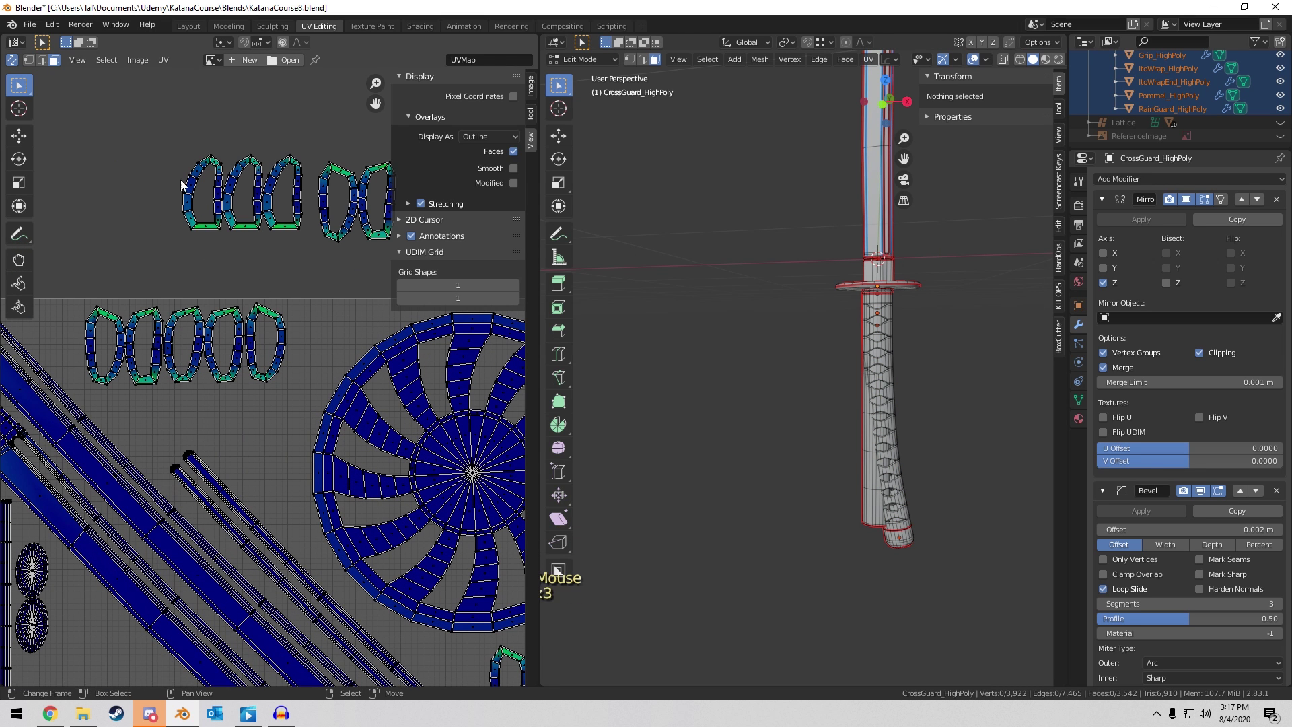
pyautogui.moveTo(159, 125); pyautogui.dragTo(321, 272)
pyautogui.press('g')
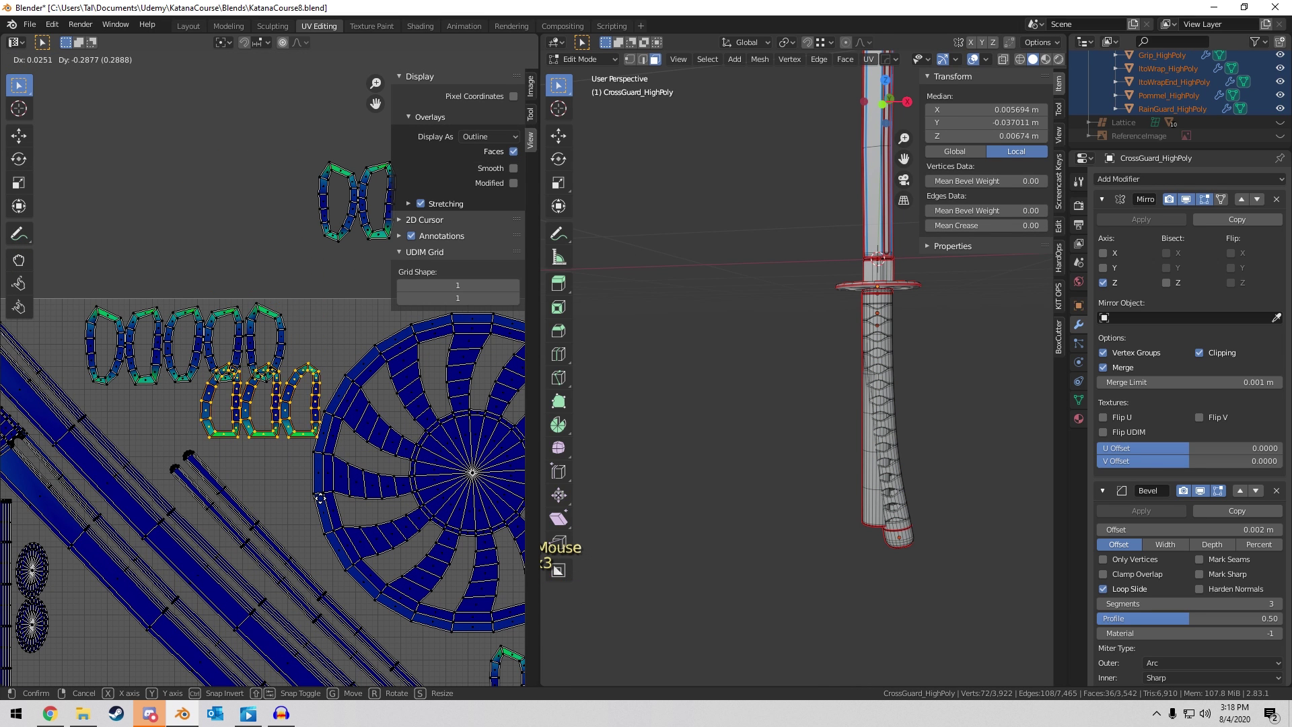
pyautogui.click(307, 481)
pyautogui.scroll(3, 348, 363)
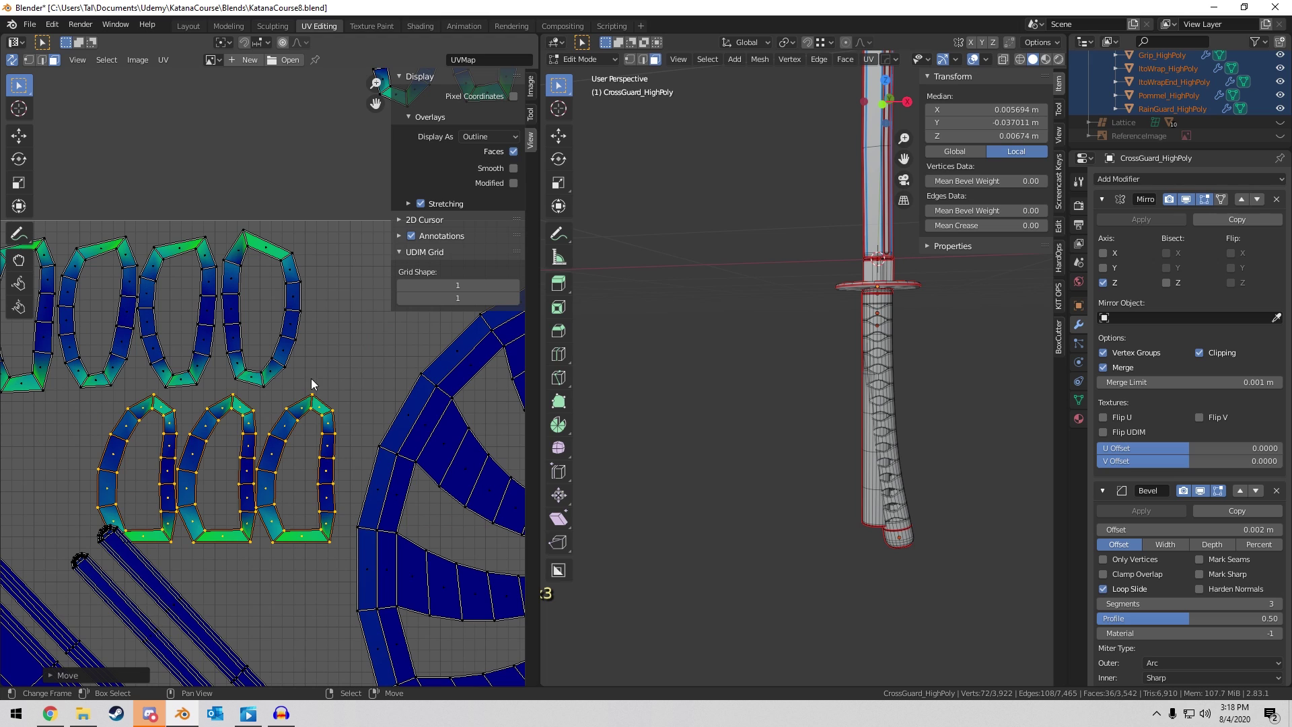
pyautogui.press('g')
pyautogui.click(362, 378)
pyautogui.hotkey('alt', 'a')
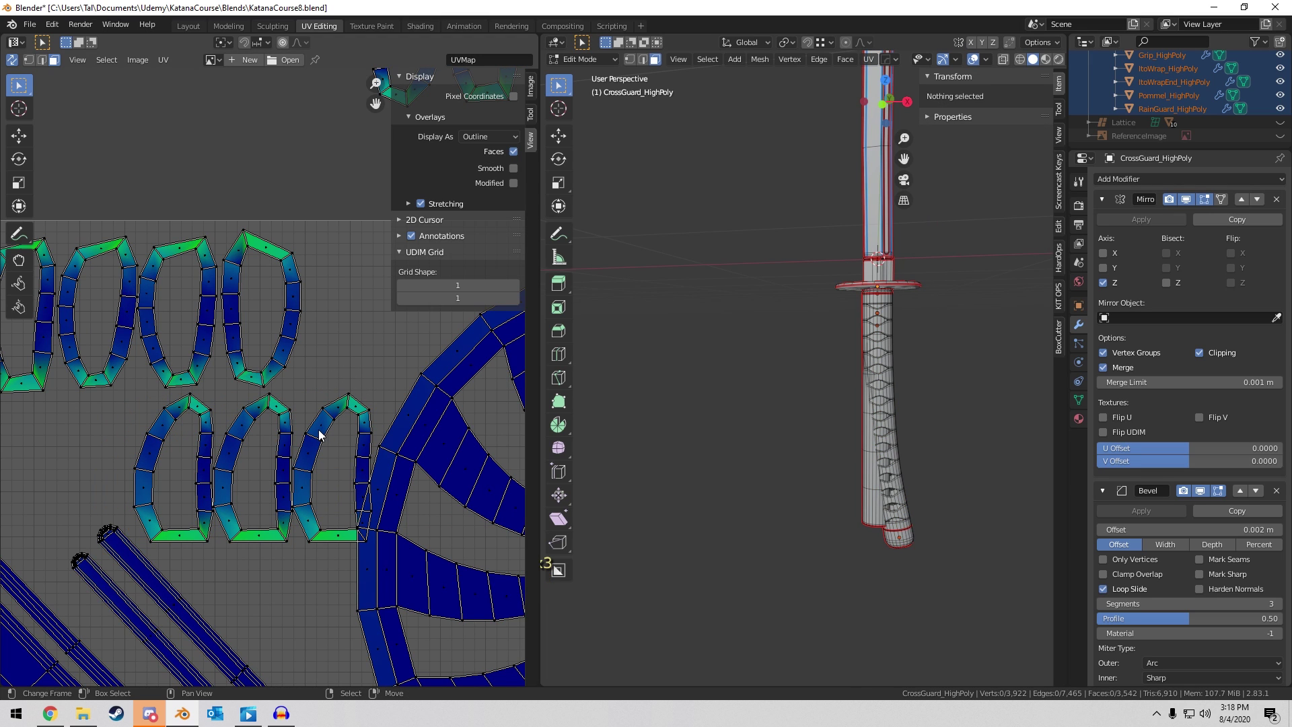
# Move the ring island that overlaps the crossguard disc into the UV square's upper-right corner.
pyautogui.press('l')
pyautogui.scroll(-4, 317, 429)
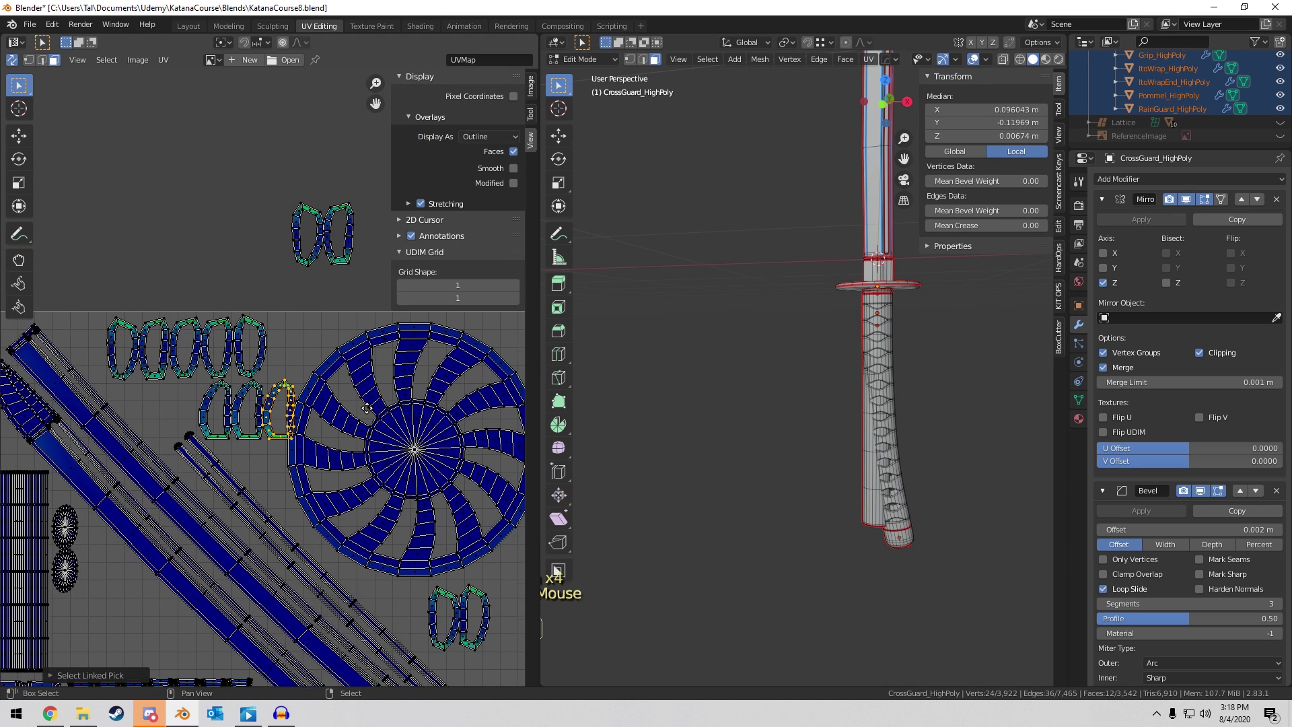
pyautogui.press('g')
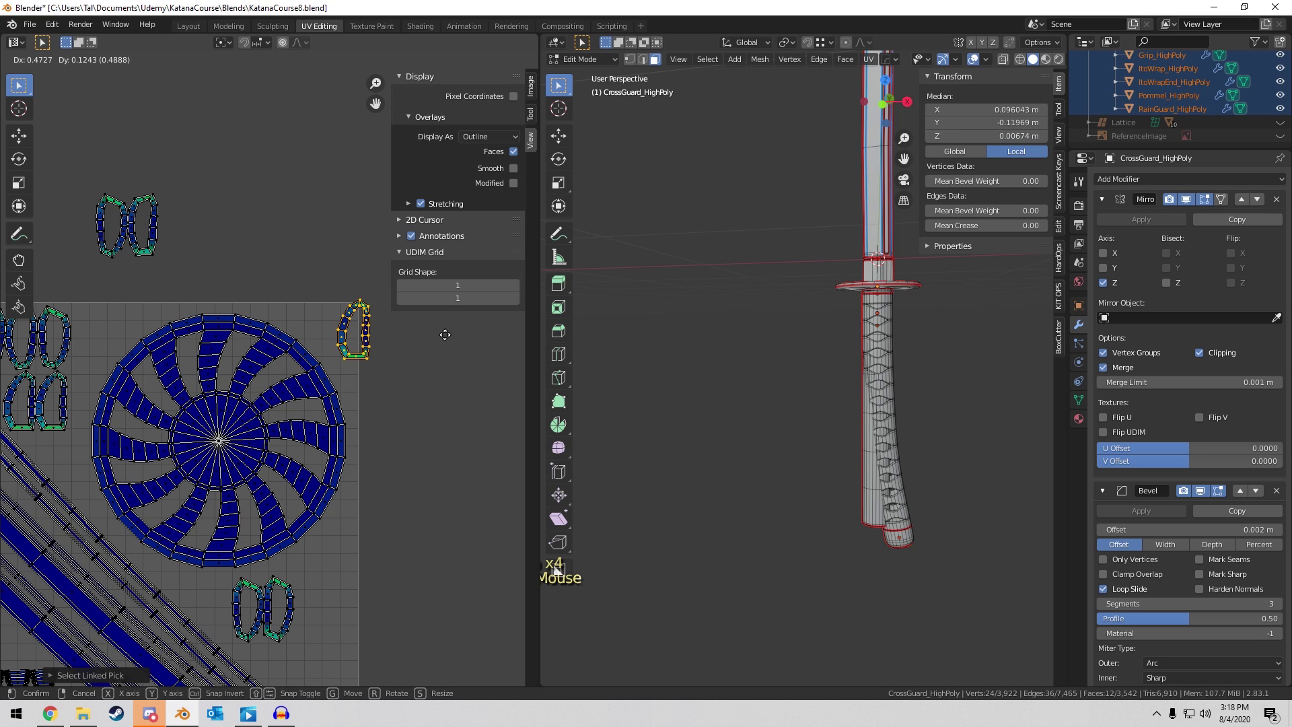
pyautogui.click(441, 335)
pyautogui.hotkey('alt', 'a')
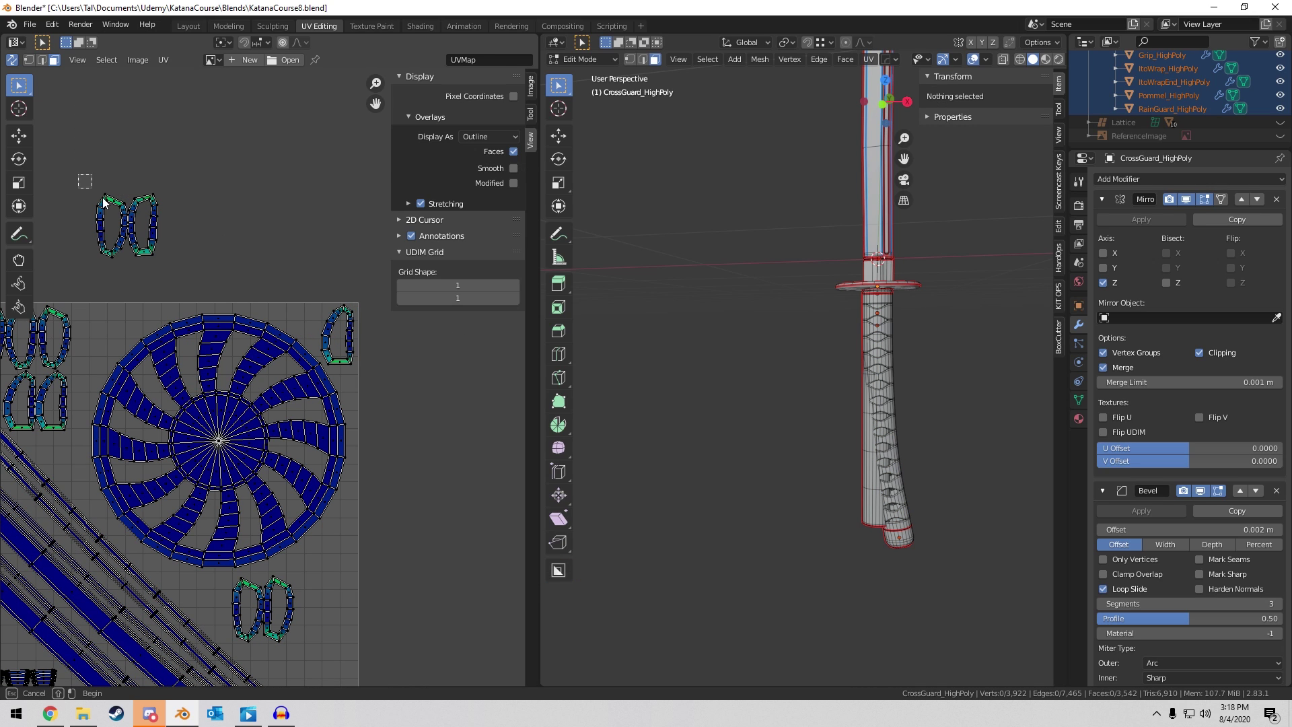
# Move the last pair of ring islands into the UV square, below the crossguard disc against the right edge.
pyautogui.moveTo(84, 180); pyautogui.dragTo(165, 265)
pyautogui.press('g')
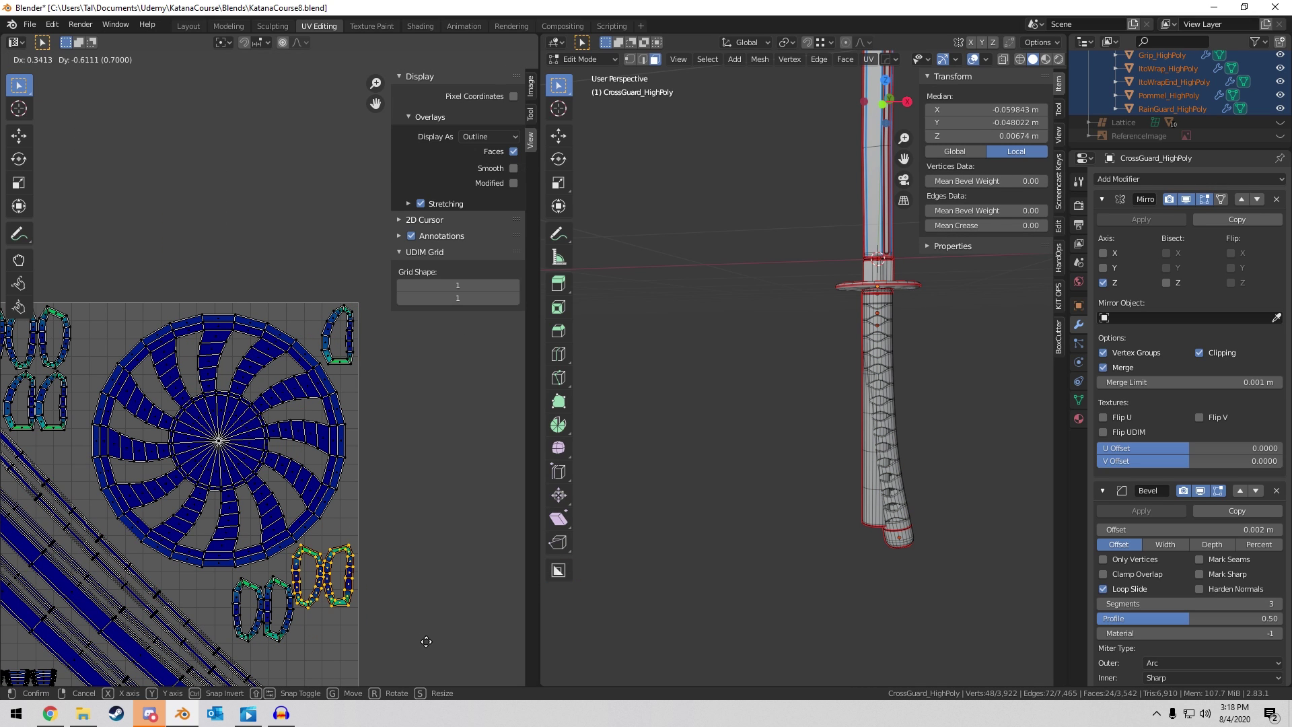
pyautogui.click(425, 641)
pyautogui.scroll(2, 248, 487)
pyautogui.hotkey('alt', 'a')
# Shift the left pair of ring islands below the crossguard disc slightly up and left, away from the neighbouring pair.
pyautogui.scroll(2, 250, 429)
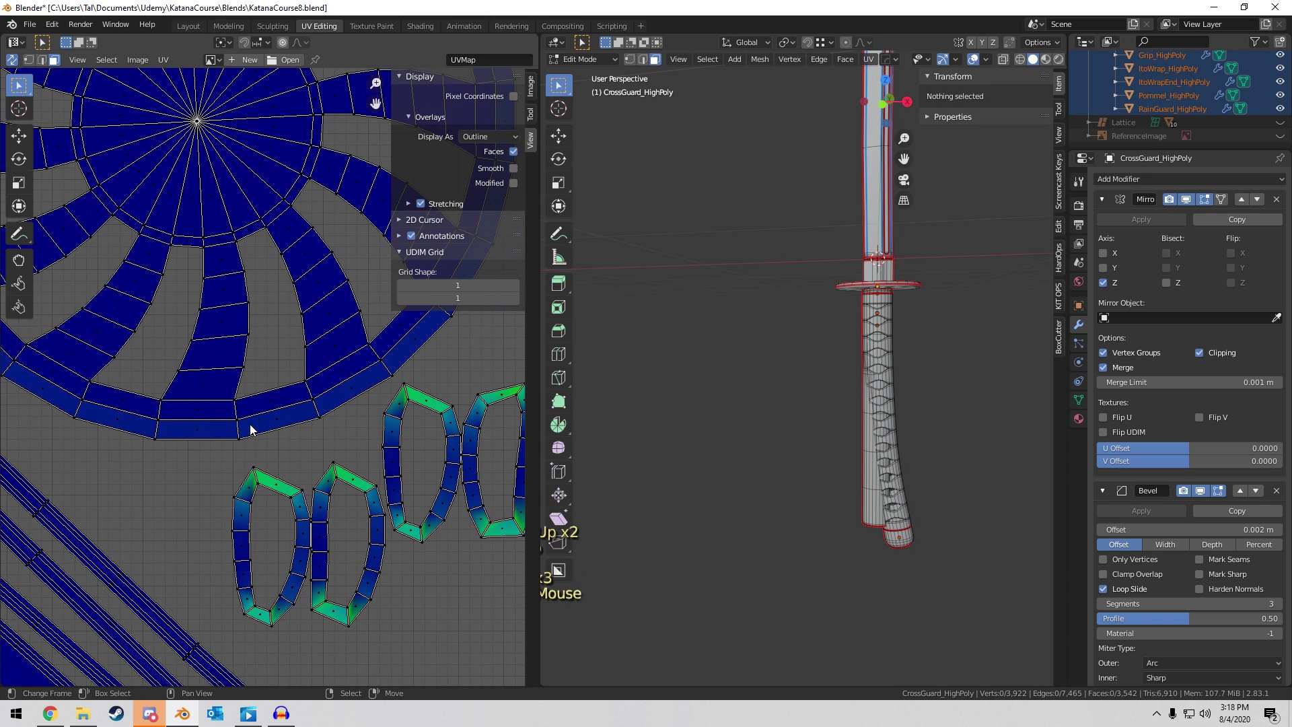
pyautogui.moveTo(208, 461); pyautogui.dragTo(386, 649)
pyautogui.press('g')
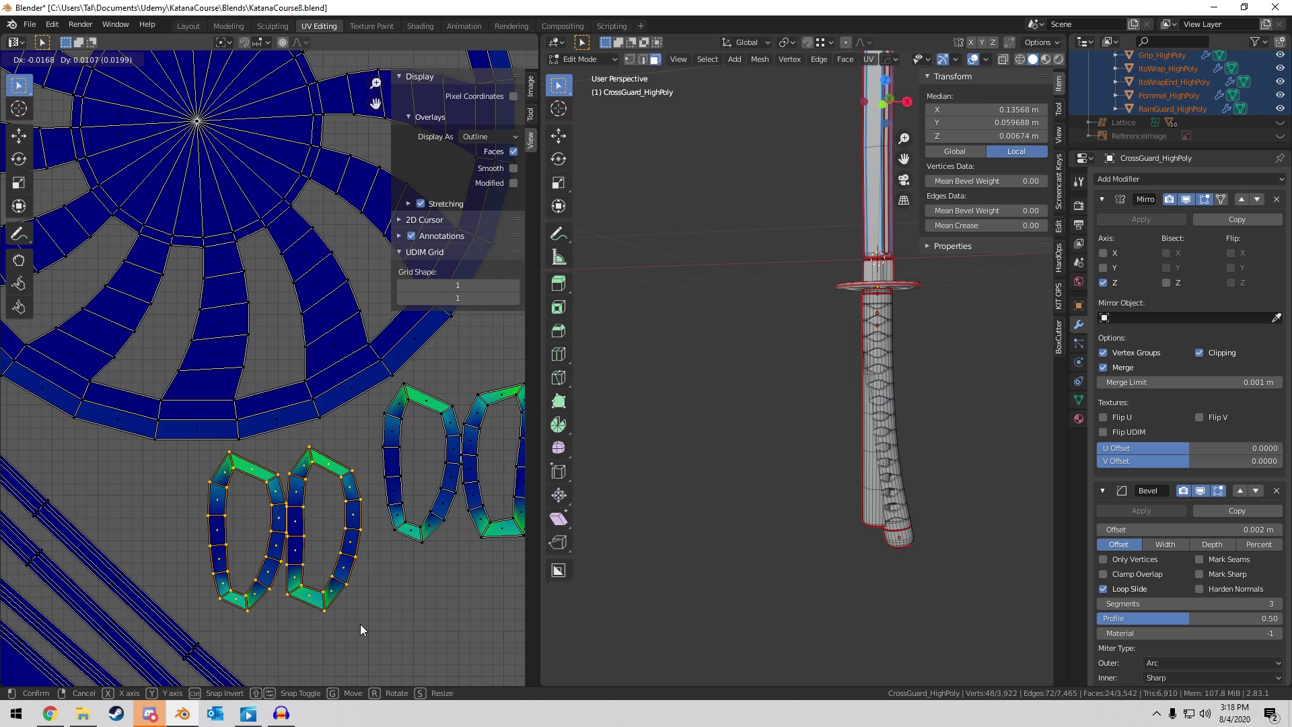
pyautogui.click(361, 624)
pyautogui.hotkey('alt', 'a')
# Box-select the pommel's UV islands outside the UV square and move them over its lower-right part.
pyautogui.scroll(-11, 326, 355)
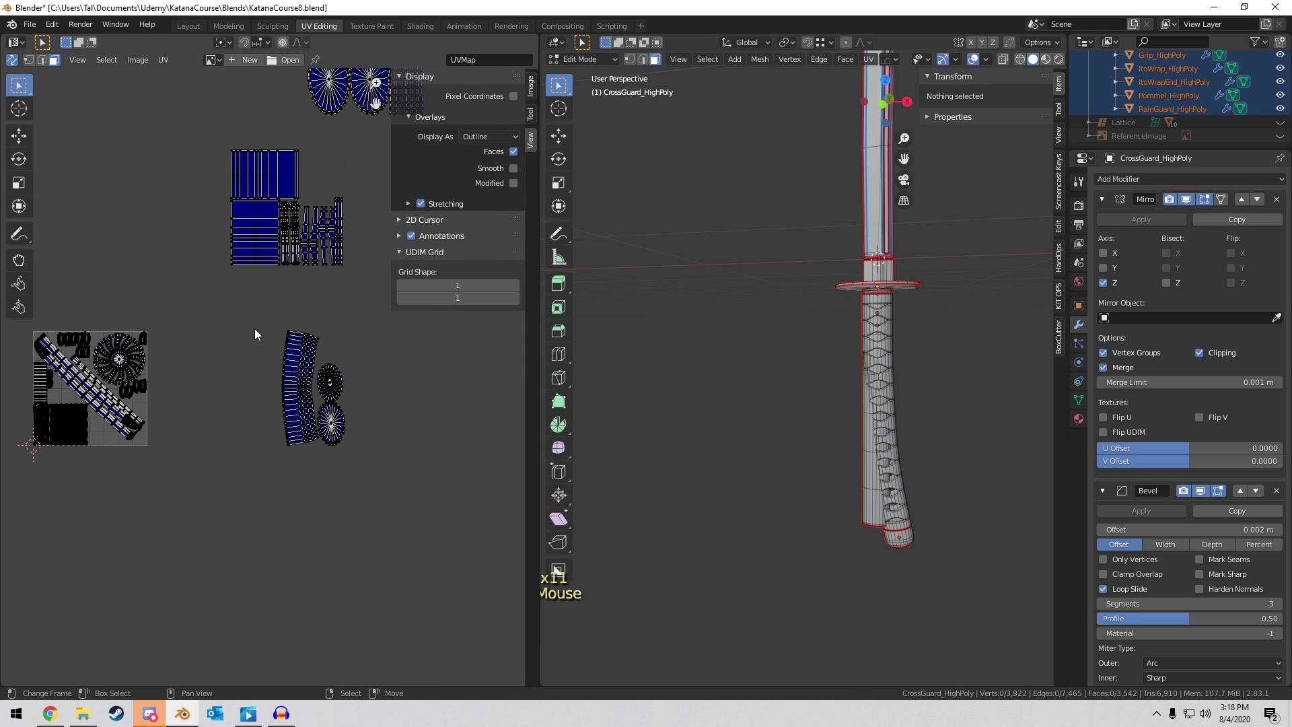
pyautogui.moveTo(251, 307); pyautogui.dragTo(374, 506)
pyautogui.scroll(5, 321, 370)
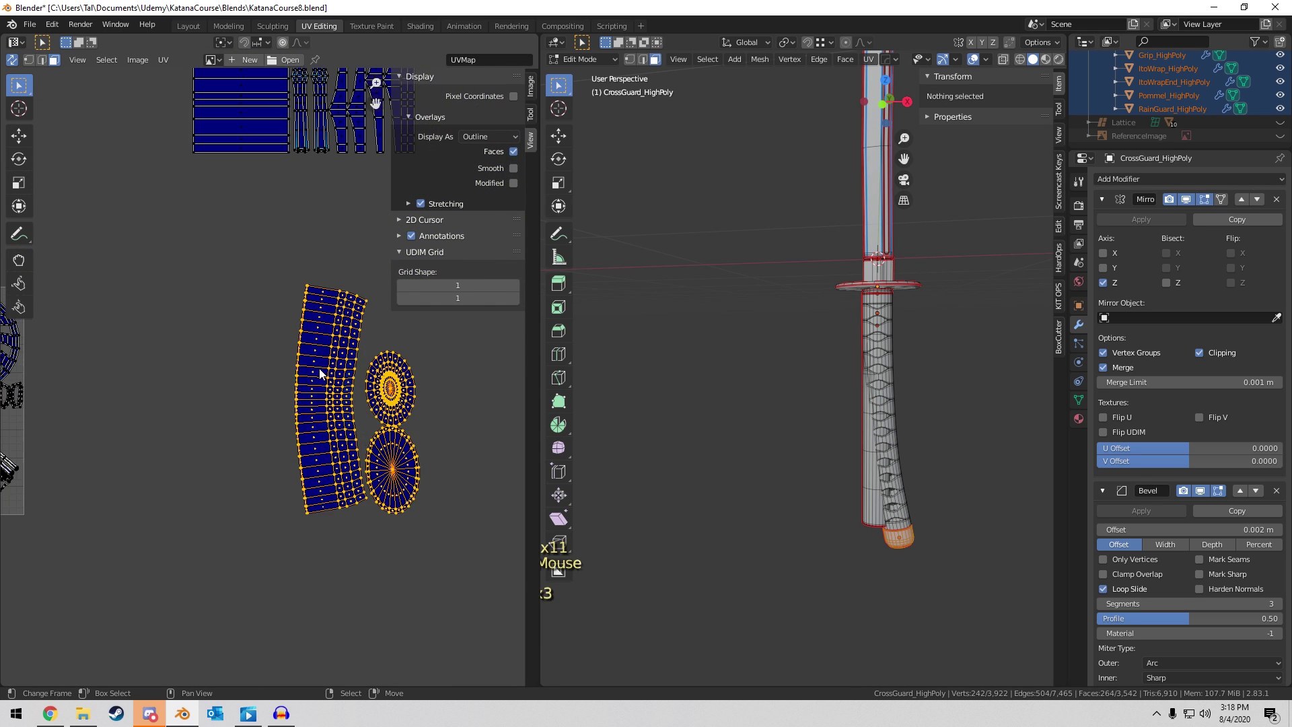
pyautogui.scroll(-2, 376, 354)
pyautogui.moveTo(229, 376); pyautogui.dragTo(487, 344, button='middle')
pyautogui.press('g')
pyautogui.click(115, 438)
# Scale down the pommel's UV islands and move them into the gap between the wavy wrap strips and the blade along the lower edge.
pyautogui.press('s')
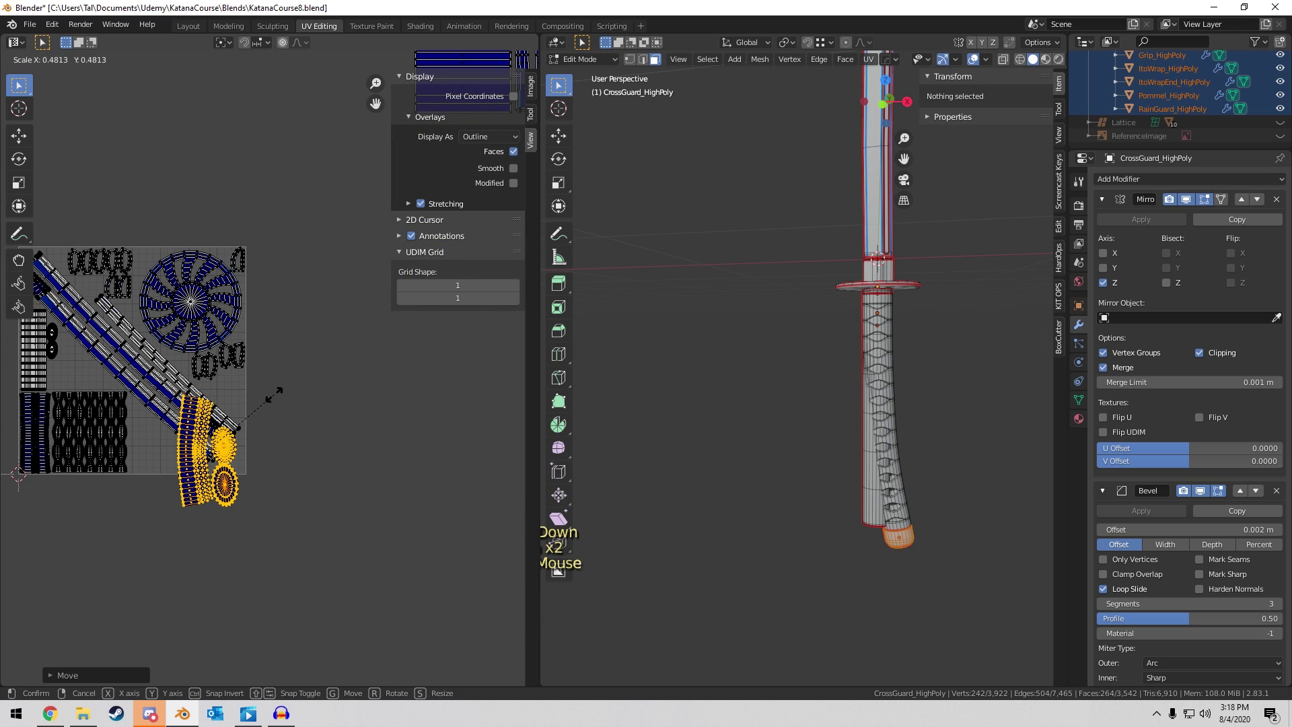
pyautogui.click(323, 374)
pyautogui.scroll(5, 374, 365)
pyautogui.scroll(-5, 365, 393)
pyautogui.press('g')
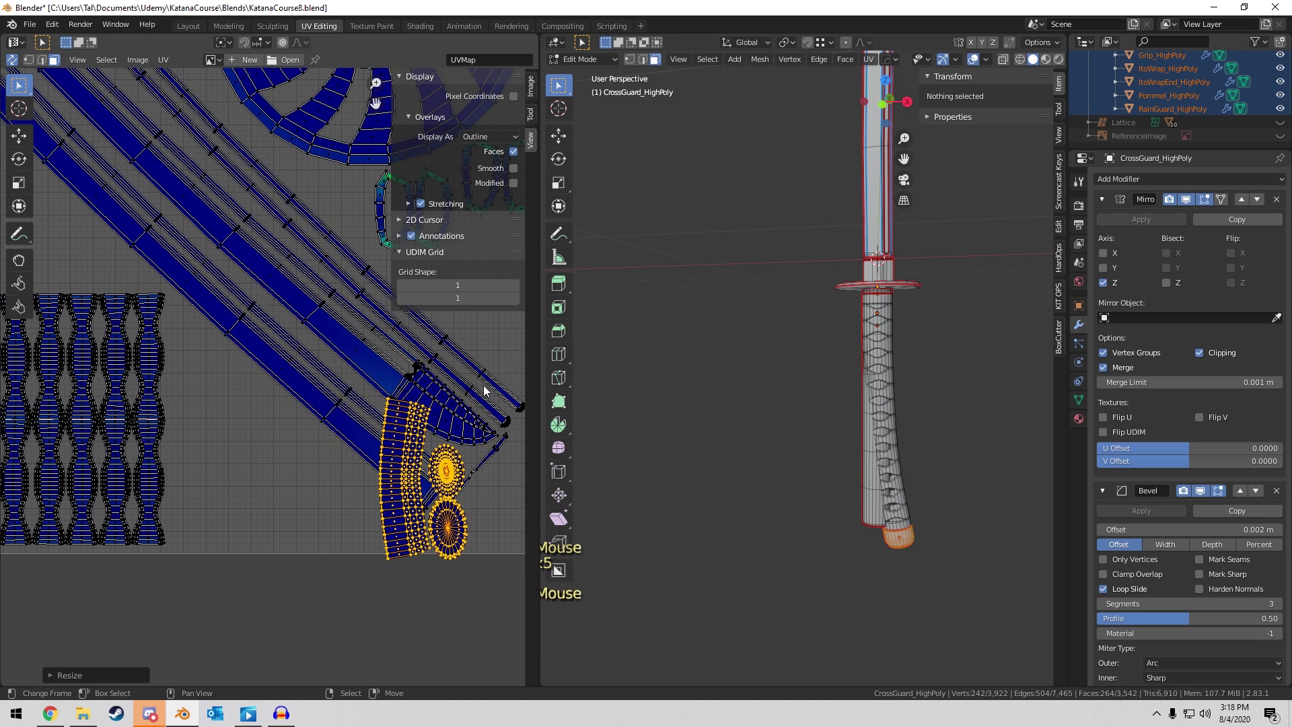
pyautogui.click(261, 376)
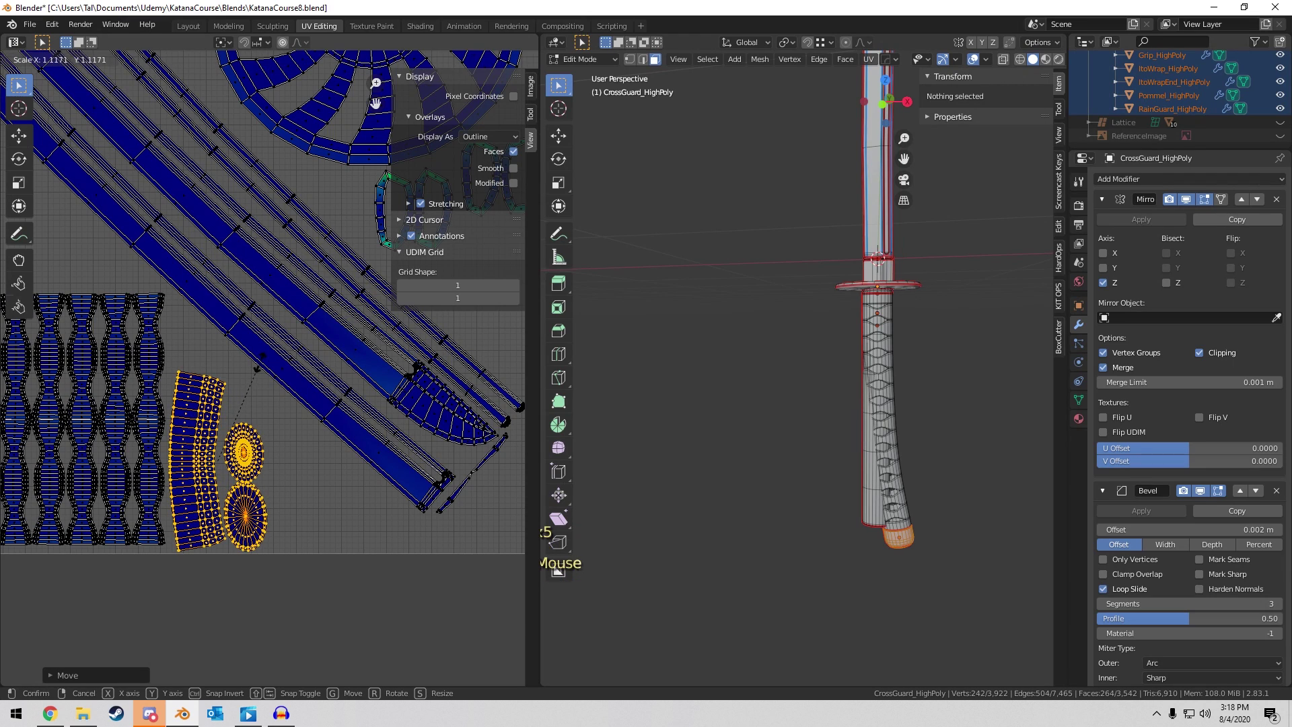
# Enlarge the pommel's UV islands slightly and center them in the gap between the wavy wrap strips and the blade.
pyautogui.press('s')
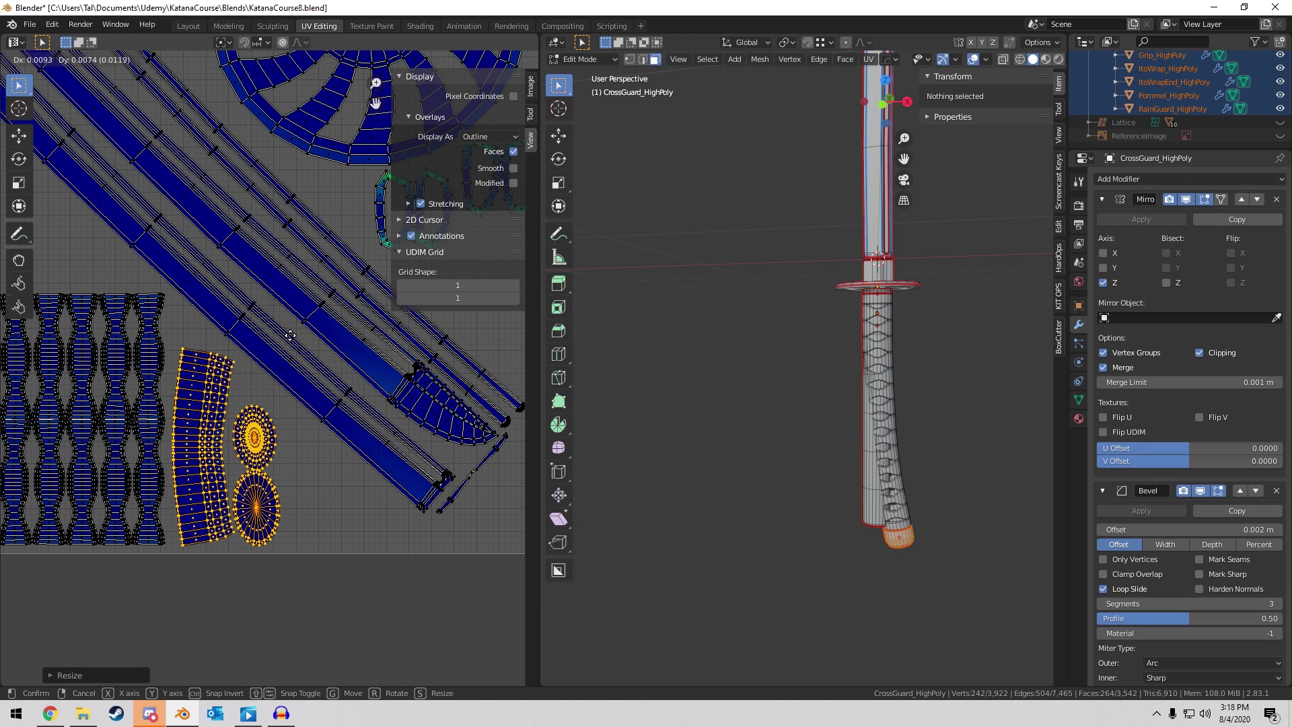
pyautogui.click(299, 318)
pyautogui.scroll(-9, 299, 317)
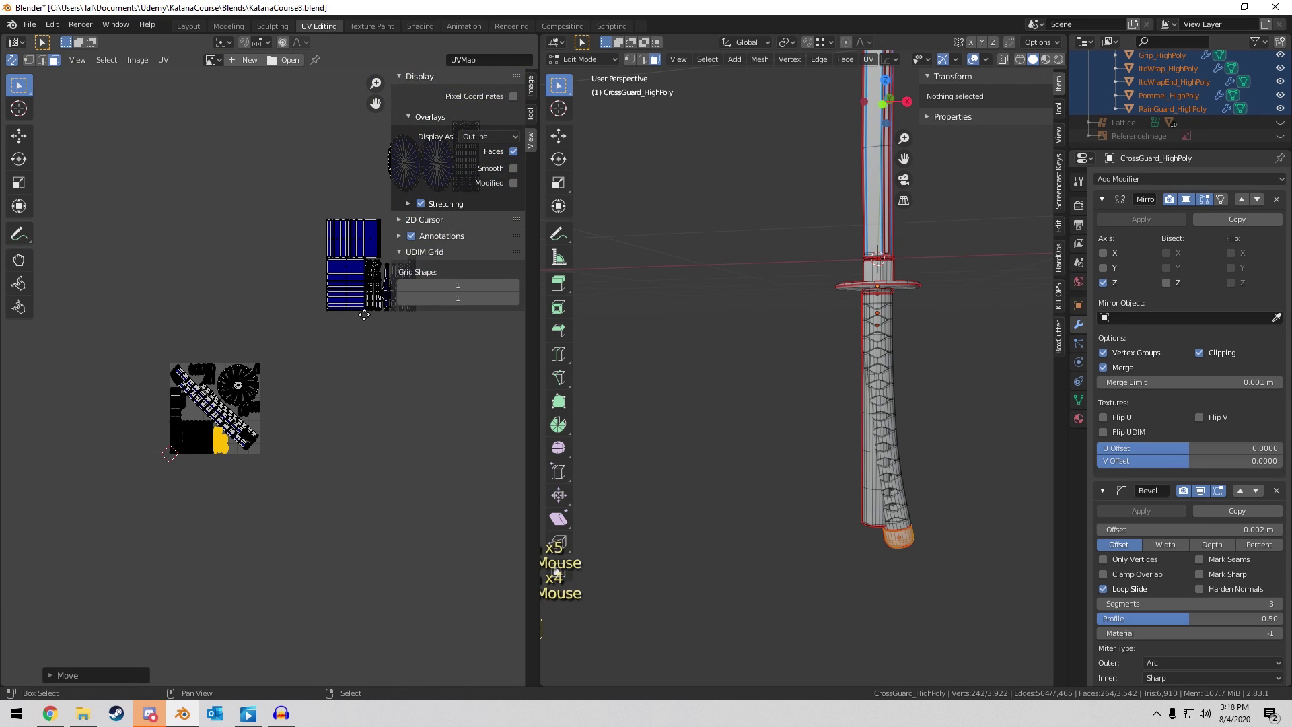
# Select the UV islands of the collar beneath the crossguard and move them down just above the UV square.
pyautogui.scroll(1, 270, 301)
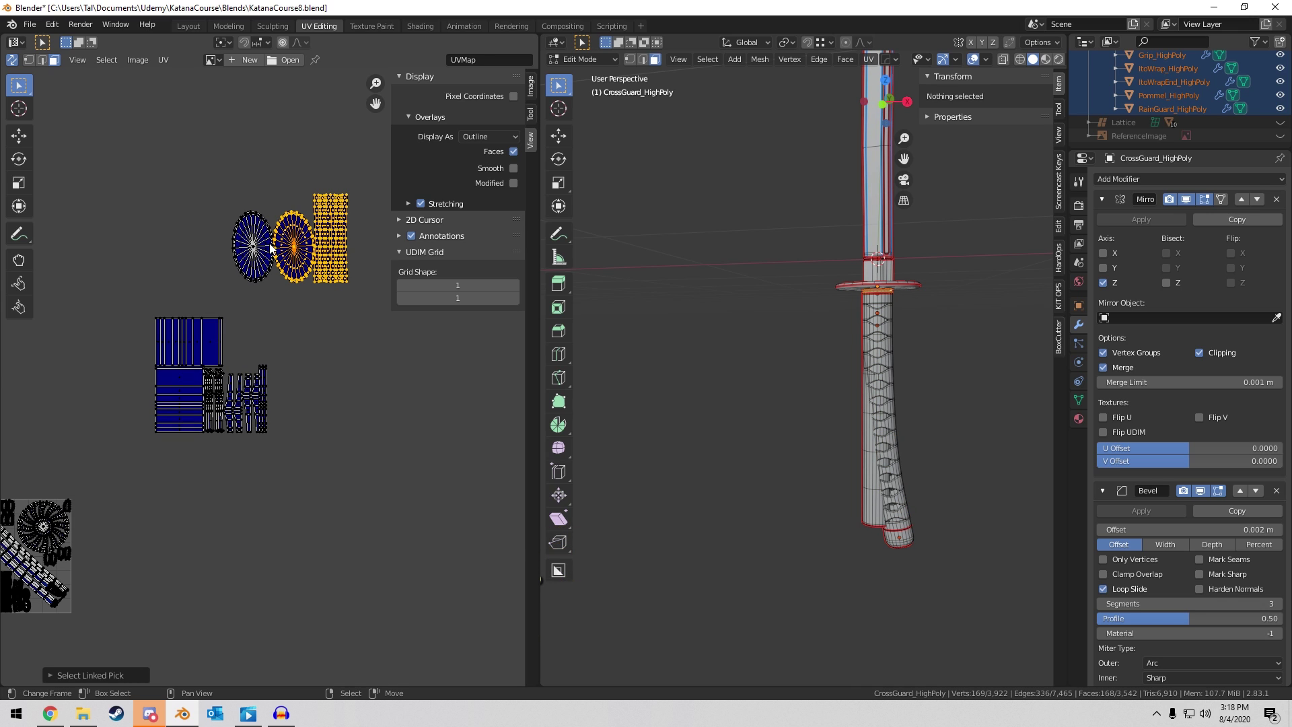
pyautogui.moveTo(291, 287); pyautogui.dragTo(366, 237, button='middle')
pyautogui.press('g')
pyautogui.click(161, 430)
pyautogui.moveTo(246, 376); pyautogui.dragTo(361, 303, button='middle')
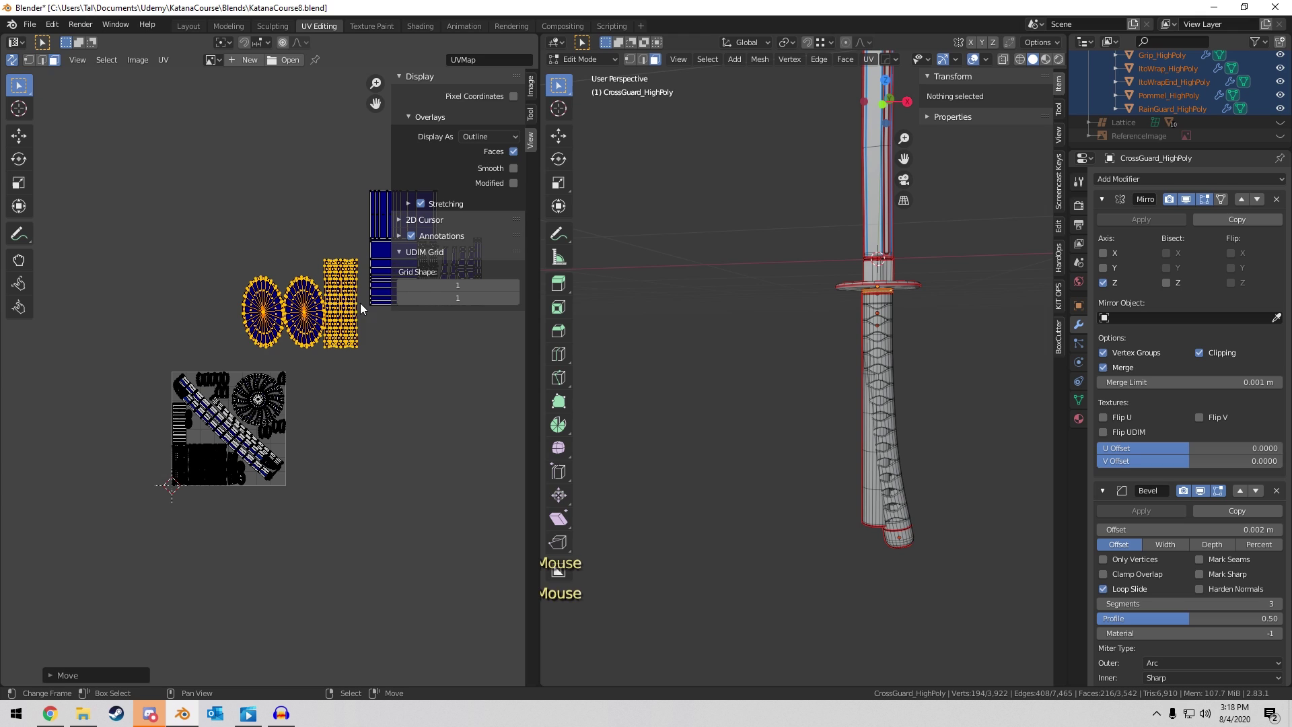
# Scale down the lower collar's two oval islands and strip island, keeping them above the UV square.
pyautogui.press('s')
pyautogui.click(327, 311)
pyautogui.scroll(5, 374, 273)
pyautogui.press('g')
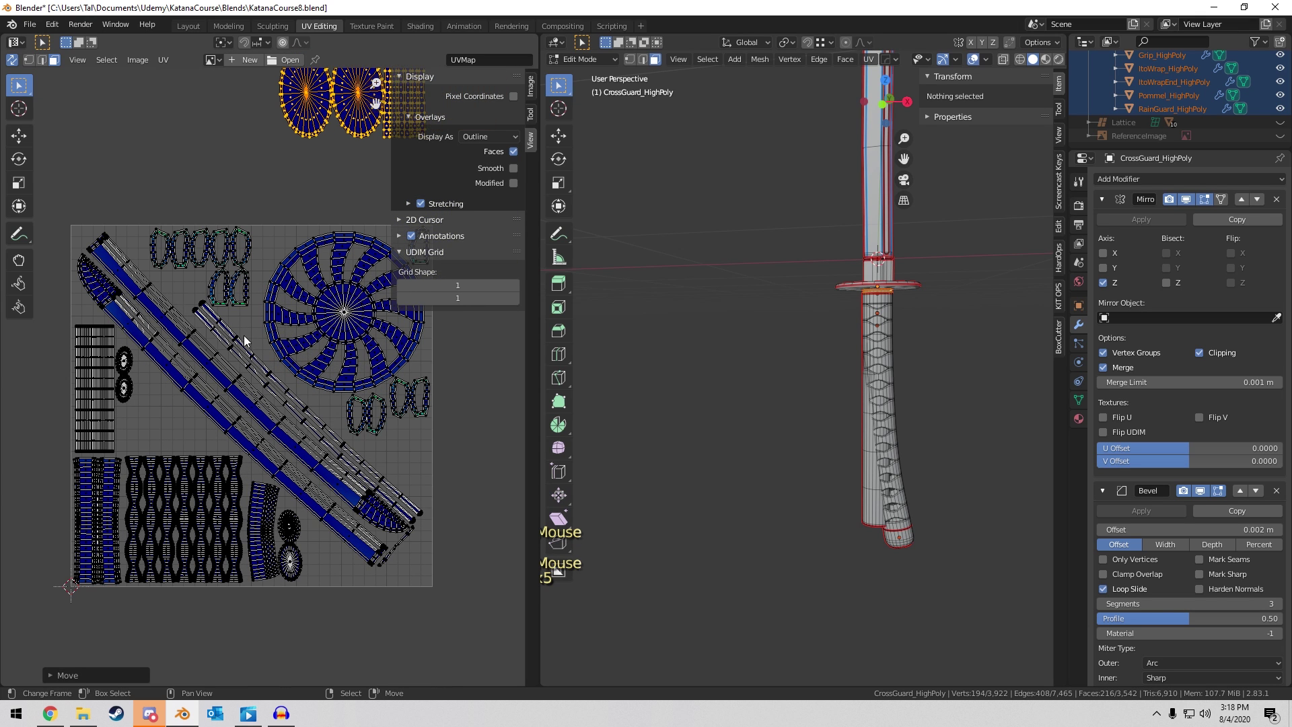
pyautogui.click(334, 271)
pyautogui.scroll(-1, 334, 271)
pyautogui.press('s')
pyautogui.click(329, 217)
pyautogui.moveTo(329, 216); pyautogui.dragTo(237, 349, button='middle')
# Box-select the UV islands of the blade collar above the crossguard and move them over the UV square's left half.
pyautogui.scroll(-4, 237, 350)
pyautogui.press('a')
pyautogui.press('a')
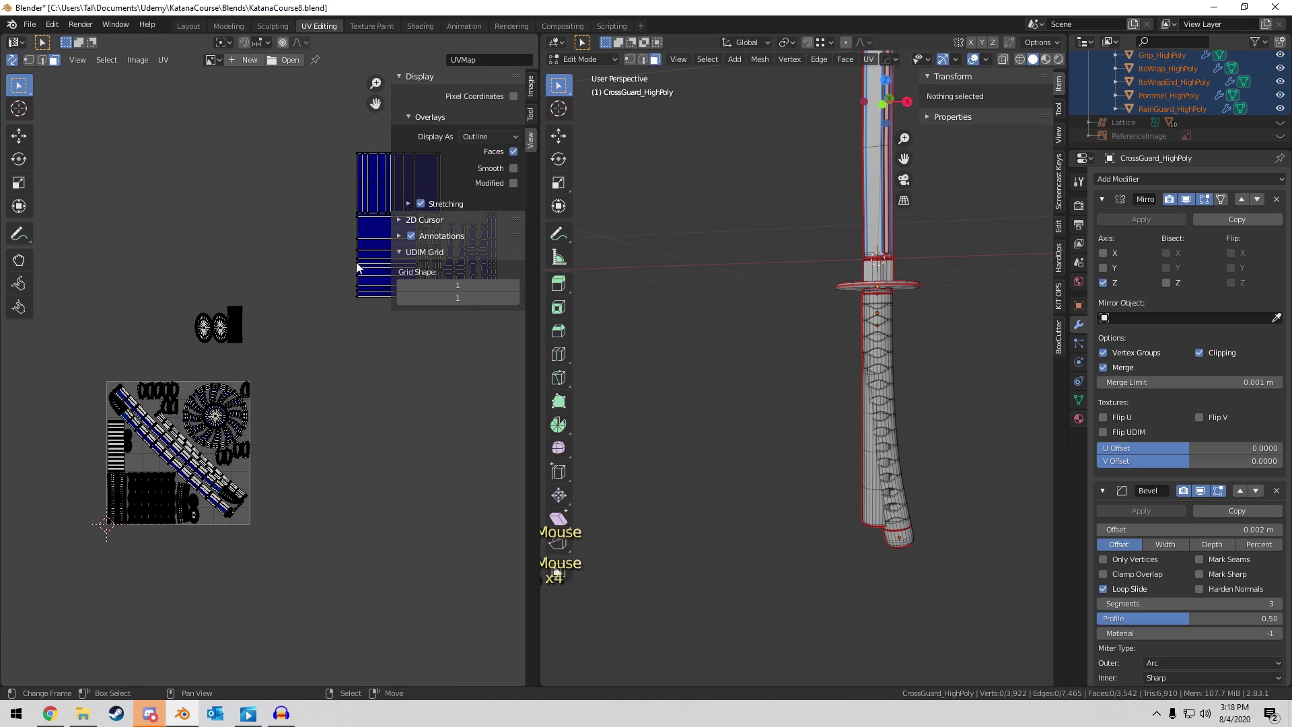
pyautogui.moveTo(356, 261); pyautogui.dragTo(277, 295, button='middle')
pyautogui.press('b')
pyautogui.moveTo(249, 157); pyautogui.dragTo(474, 374)
pyautogui.moveTo(303, 405); pyautogui.dragTo(420, 341, button='middle')
pyautogui.press('g')
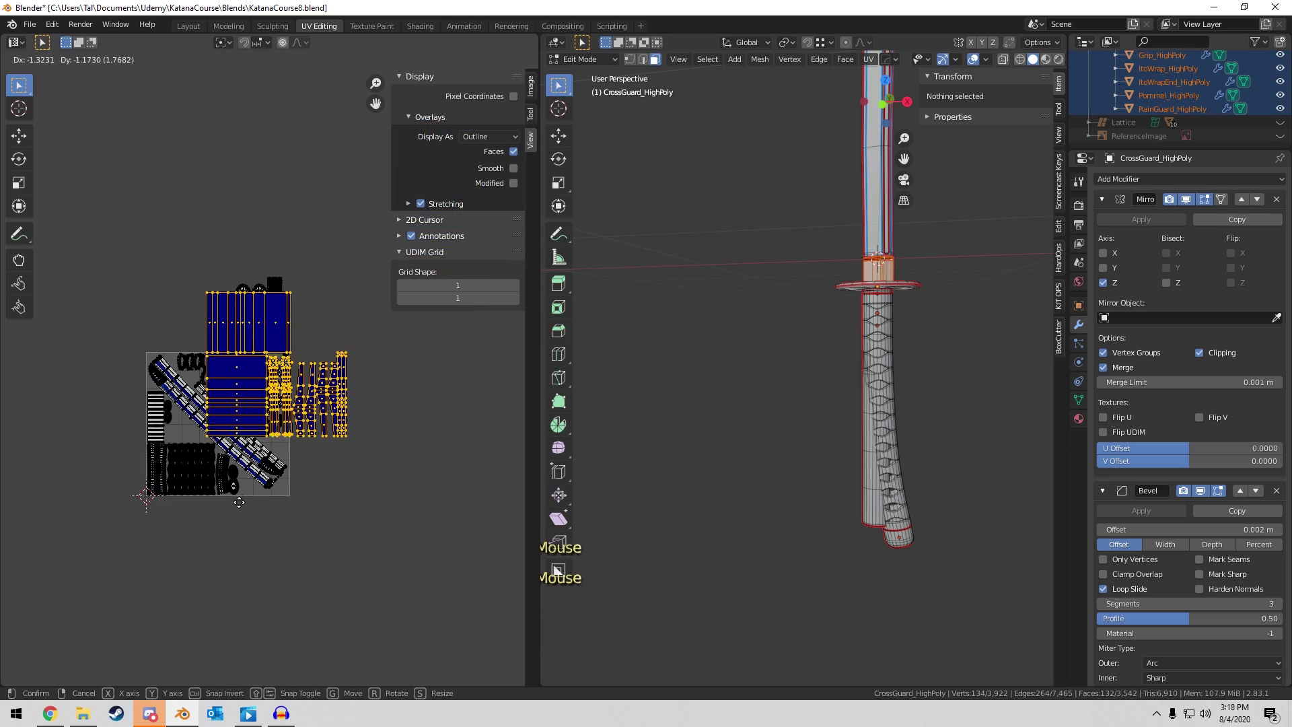
pyautogui.click(265, 375)
pyautogui.scroll(4, 265, 375)
pyautogui.scroll(-4, 436, 351)
pyautogui.press('g')
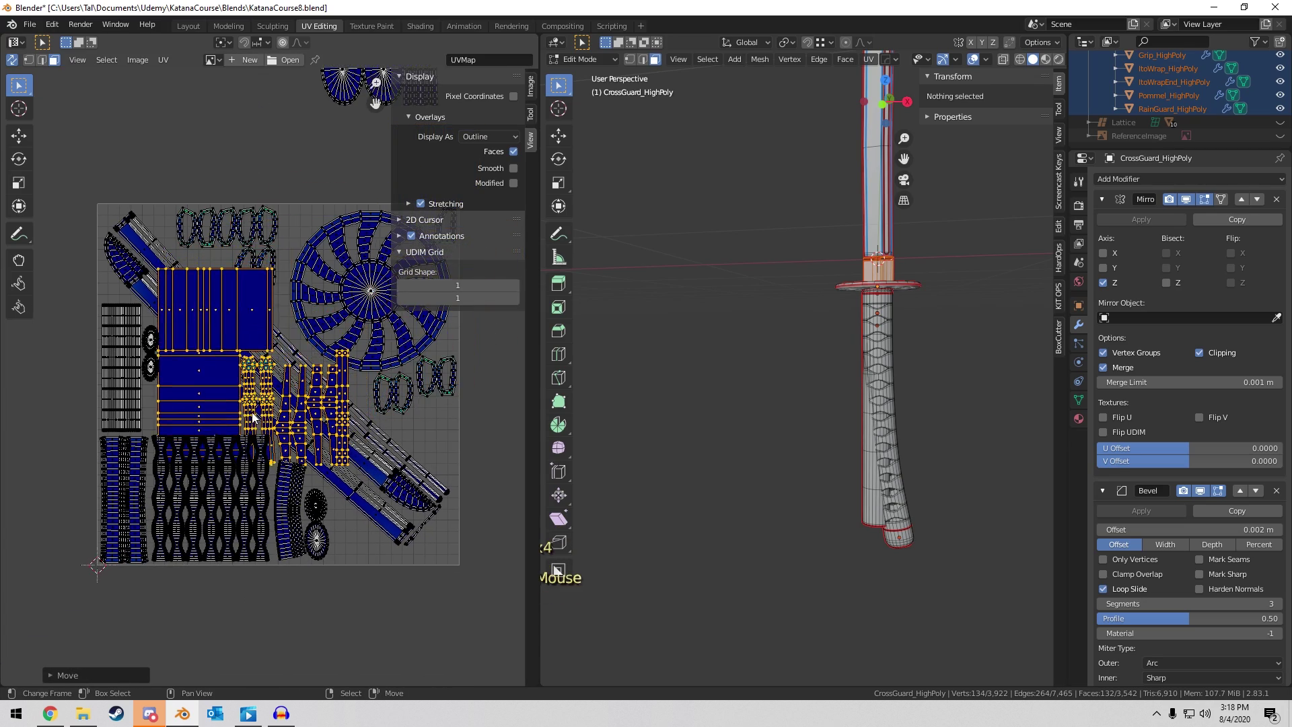
pyautogui.click(305, 347)
# Scale down the blade collar's UV islands and set them aside outside the UV square's left edge.
pyautogui.scroll(4, 305, 346)
pyautogui.scroll(-4, 305, 346)
pyautogui.press('s')
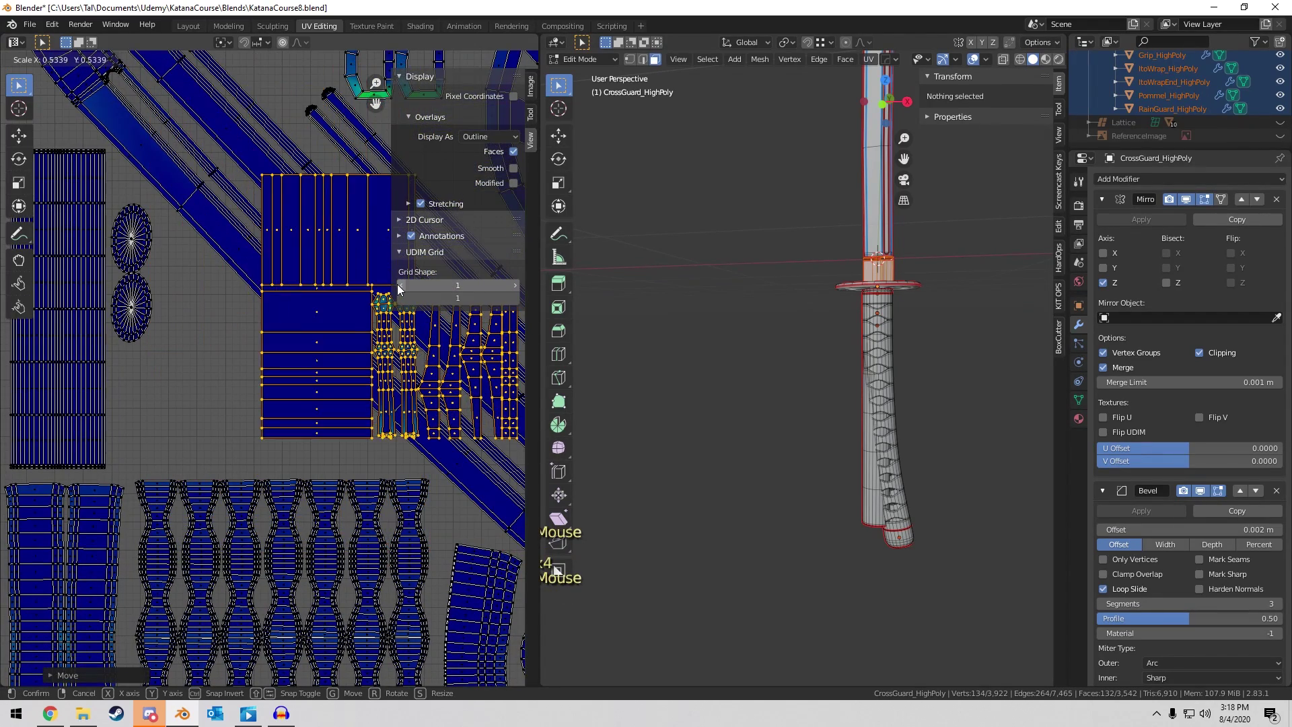
pyautogui.click(397, 284)
pyautogui.press('g')
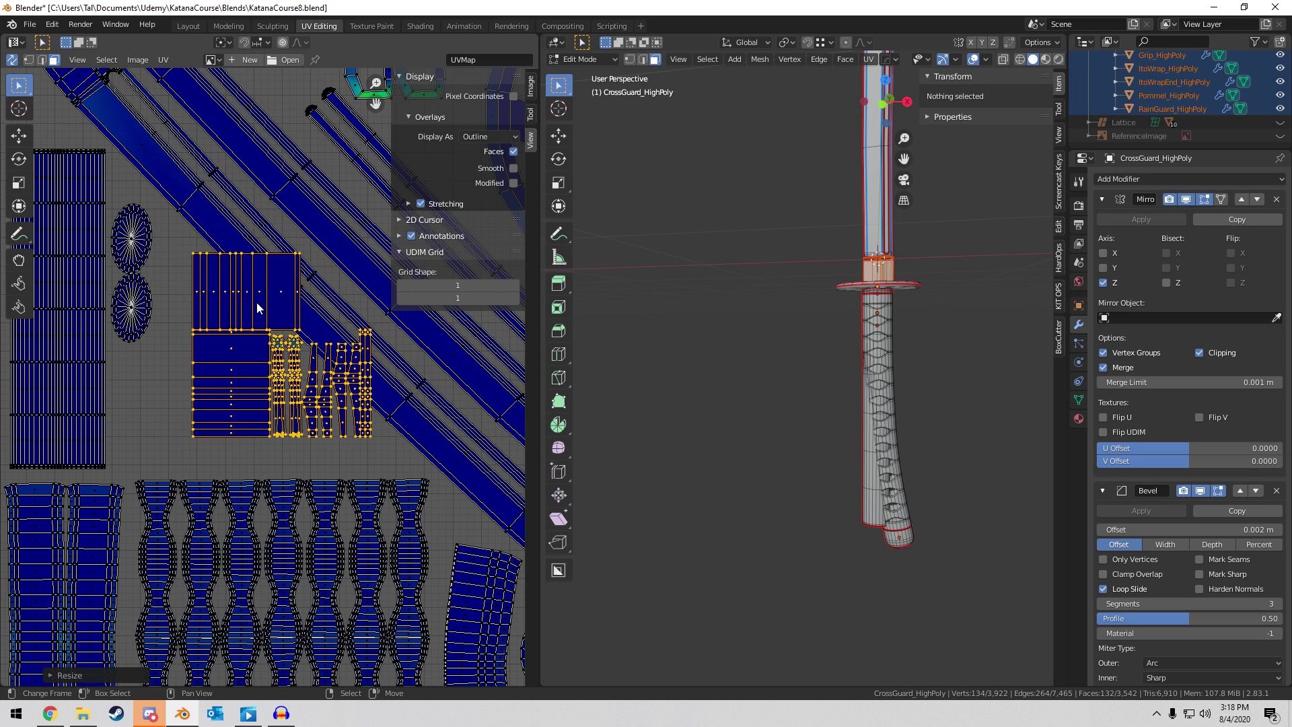
pyautogui.scroll(-5, 261, 309)
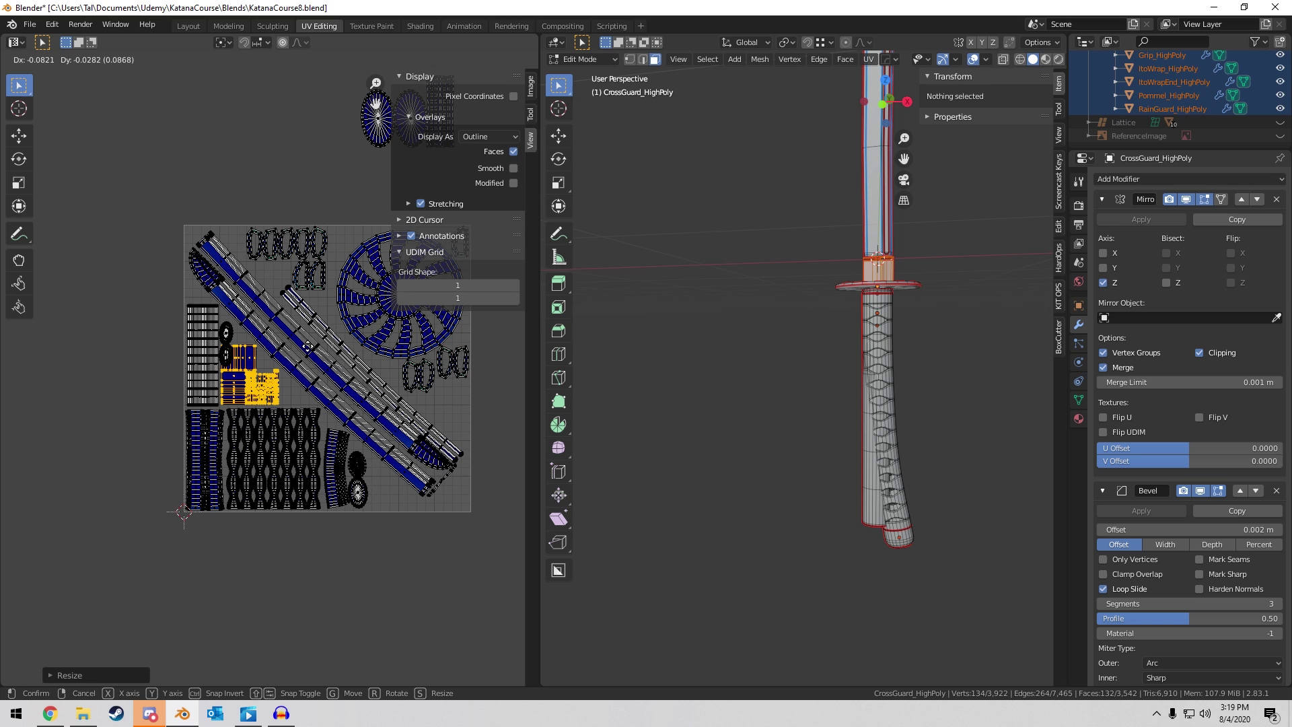
pyautogui.click(157, 346)
# Select the grip's strip and oval islands, scale them down, and place them at the left edge just above the straight wrap strips.
pyautogui.moveTo(263, 357); pyautogui.dragTo(240, 402, button='middle')
pyautogui.scroll(3, 403, 370)
pyautogui.hotkey('alt', 'a')
pyautogui.scroll(1, 212, 398)
pyautogui.press('l')
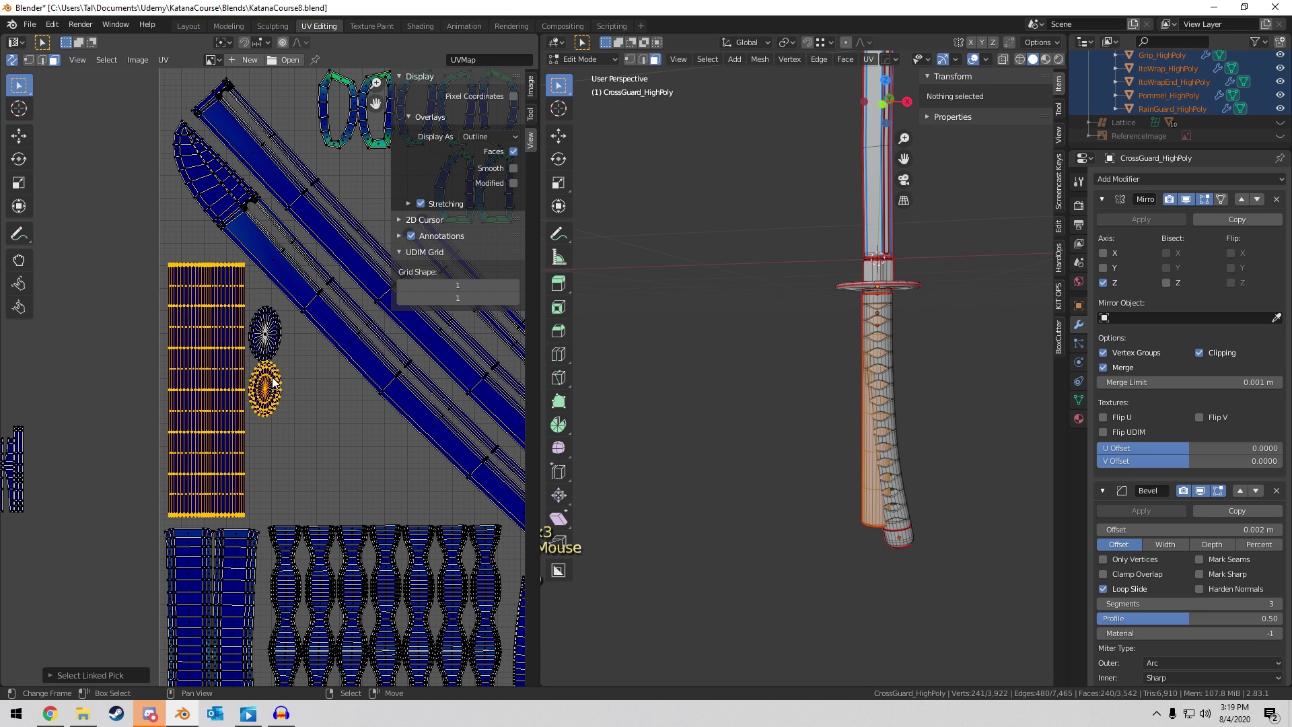
pyautogui.press('s')
pyautogui.click(304, 326)
pyautogui.press('g')
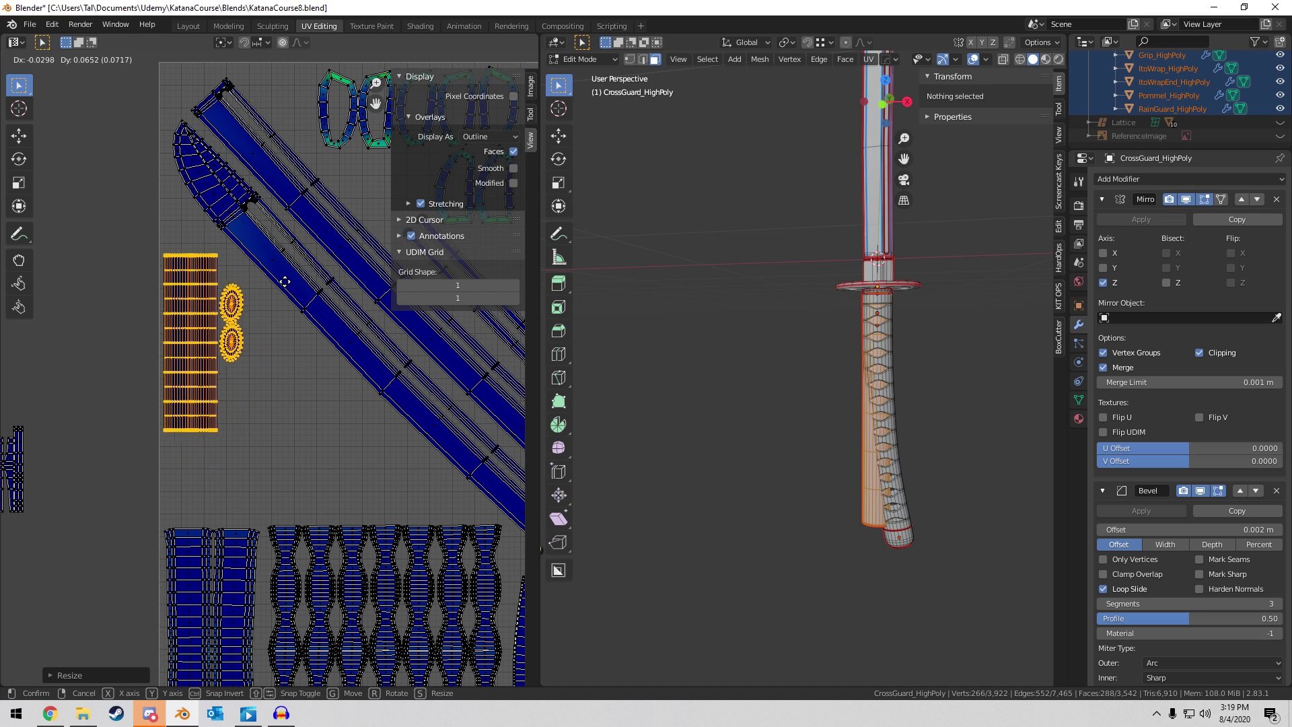
pyautogui.press('s')
pyautogui.press('g')
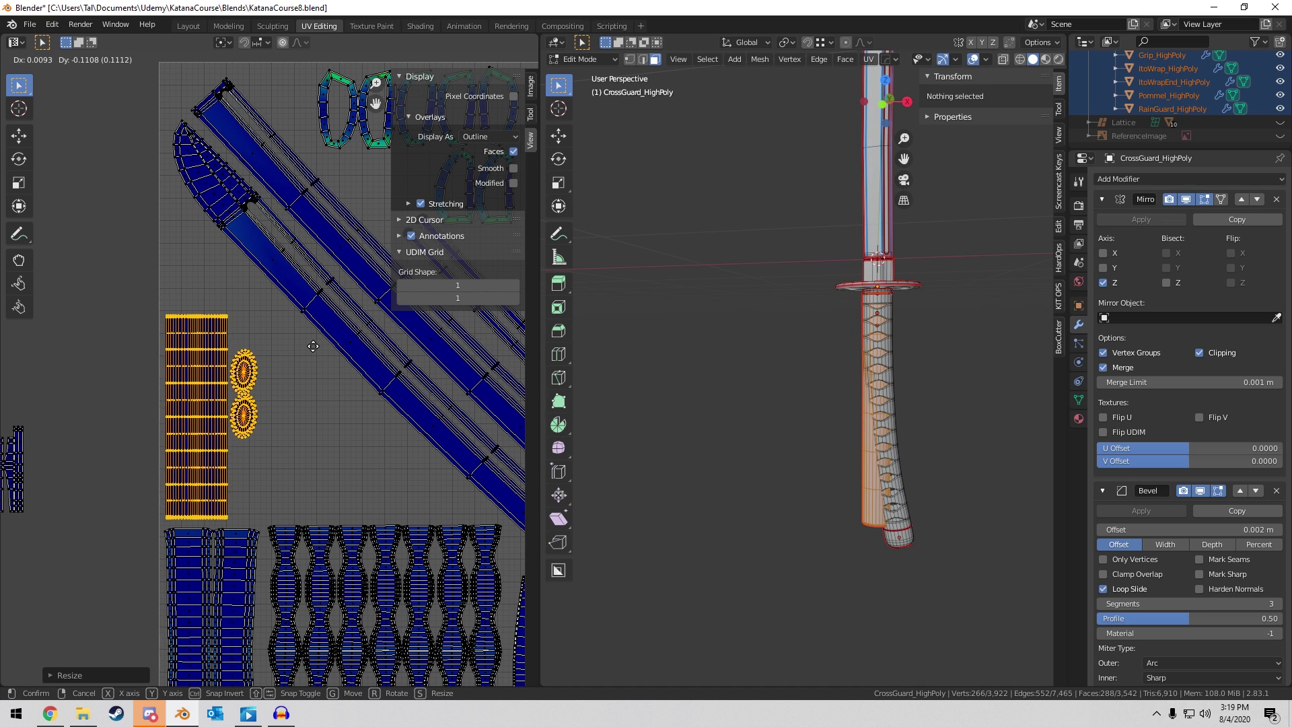
pyautogui.click(313, 344)
# Move the grip's two oval cap islands above its strip island, stacked upright along the UV square's left edge.
pyautogui.hotkey('alt', 'a')
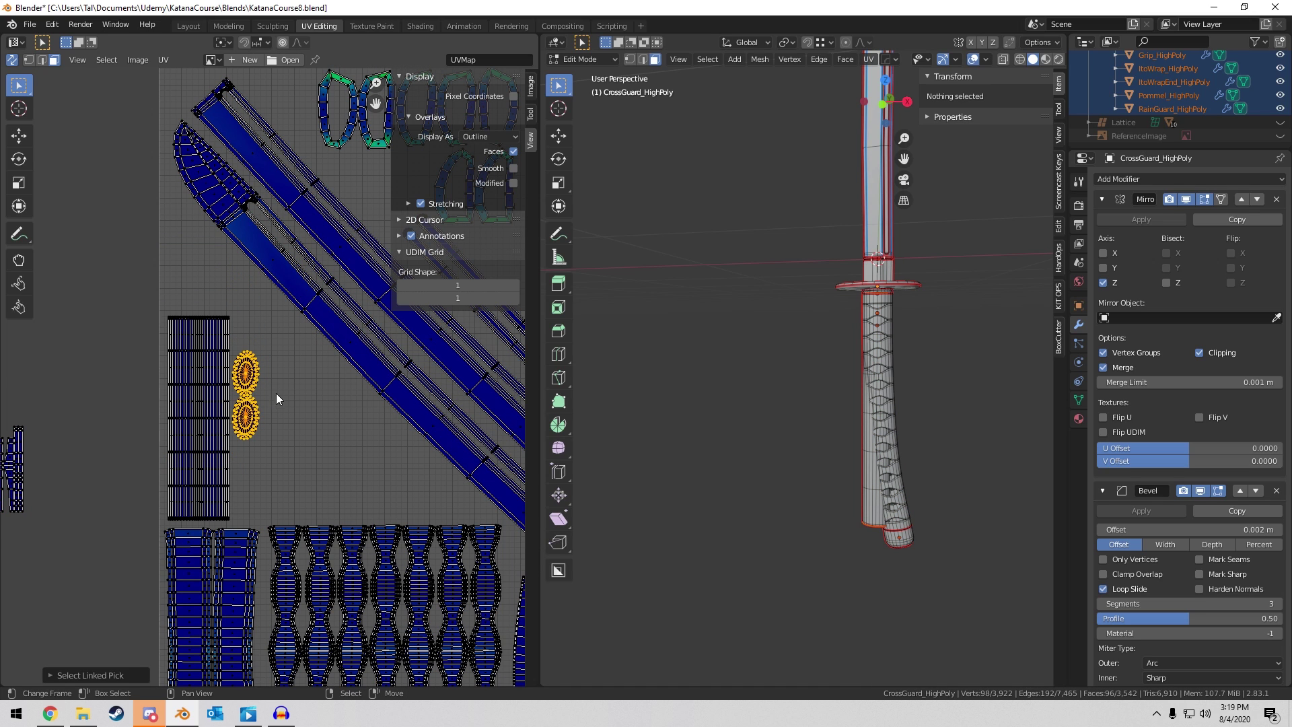
pyautogui.press('g')
pyautogui.press('r')
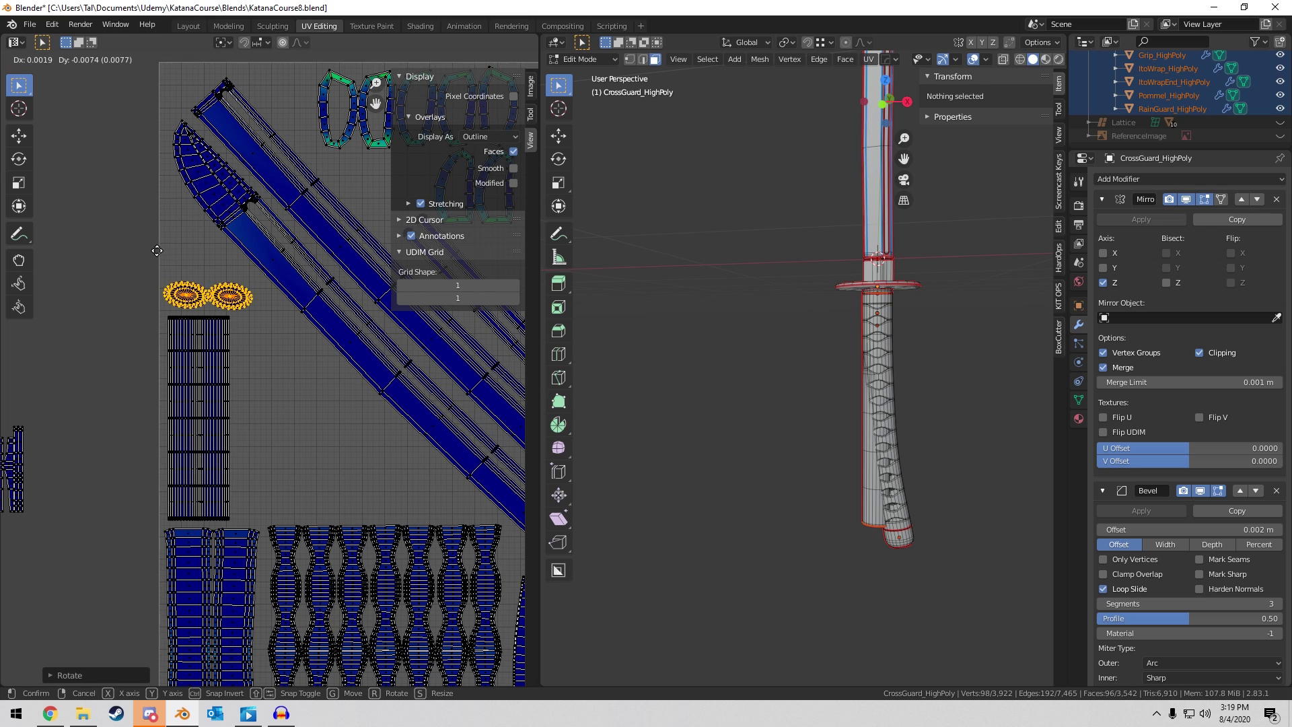
pyautogui.click(283, 235)
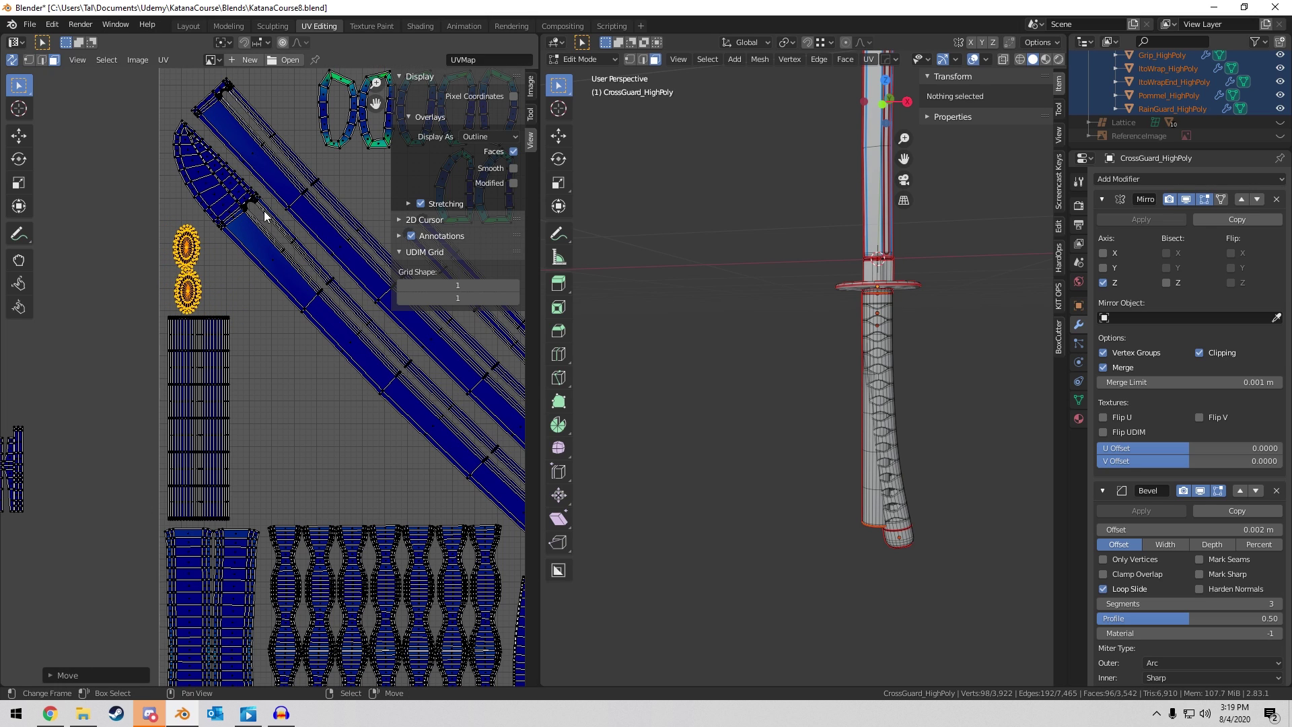
pyautogui.press('g')
pyautogui.click(269, 211)
pyautogui.hotkey('alt', 'a')
# Box-select the blade collar's islands beside the UV square and move them into the gap between the grip strip and the blade.
pyautogui.moveTo(174, 364); pyautogui.dragTo(358, 335, button='middle')
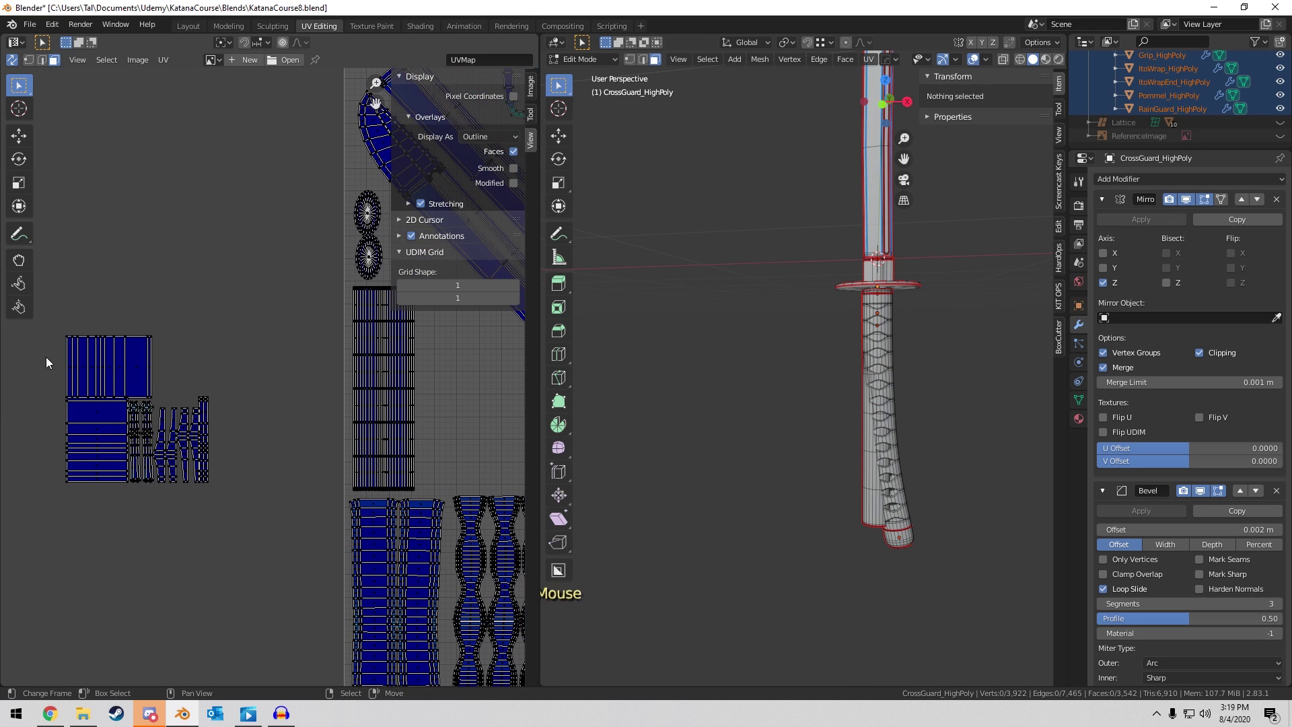
pyautogui.press('b')
pyautogui.moveTo(36, 308); pyautogui.dragTo(253, 518)
pyautogui.moveTo(374, 486); pyautogui.dragTo(219, 474, button='middle')
pyautogui.press('g')
pyautogui.click(493, 465)
# Enlarge the blade collar's UV islands slightly and adjust their position to fill the gap above the wavy wrap strips.
pyautogui.press('s')
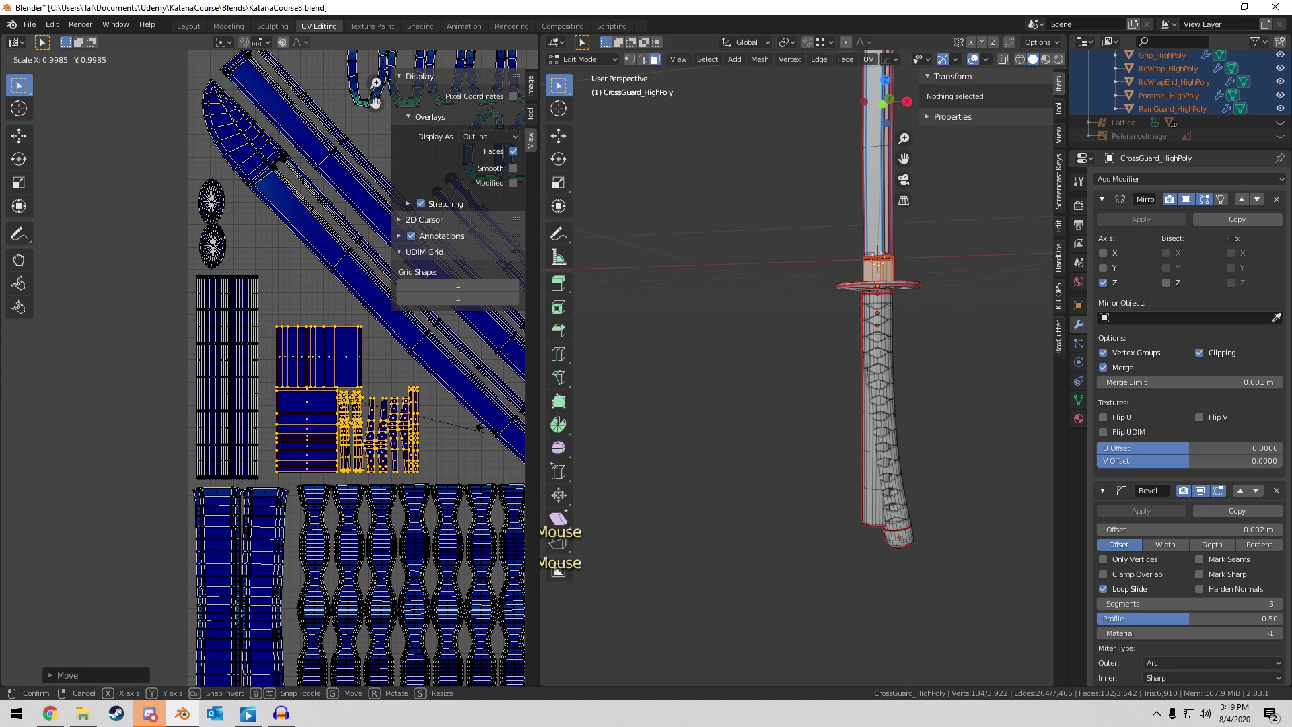
pyautogui.click(506, 412)
pyautogui.press('s')
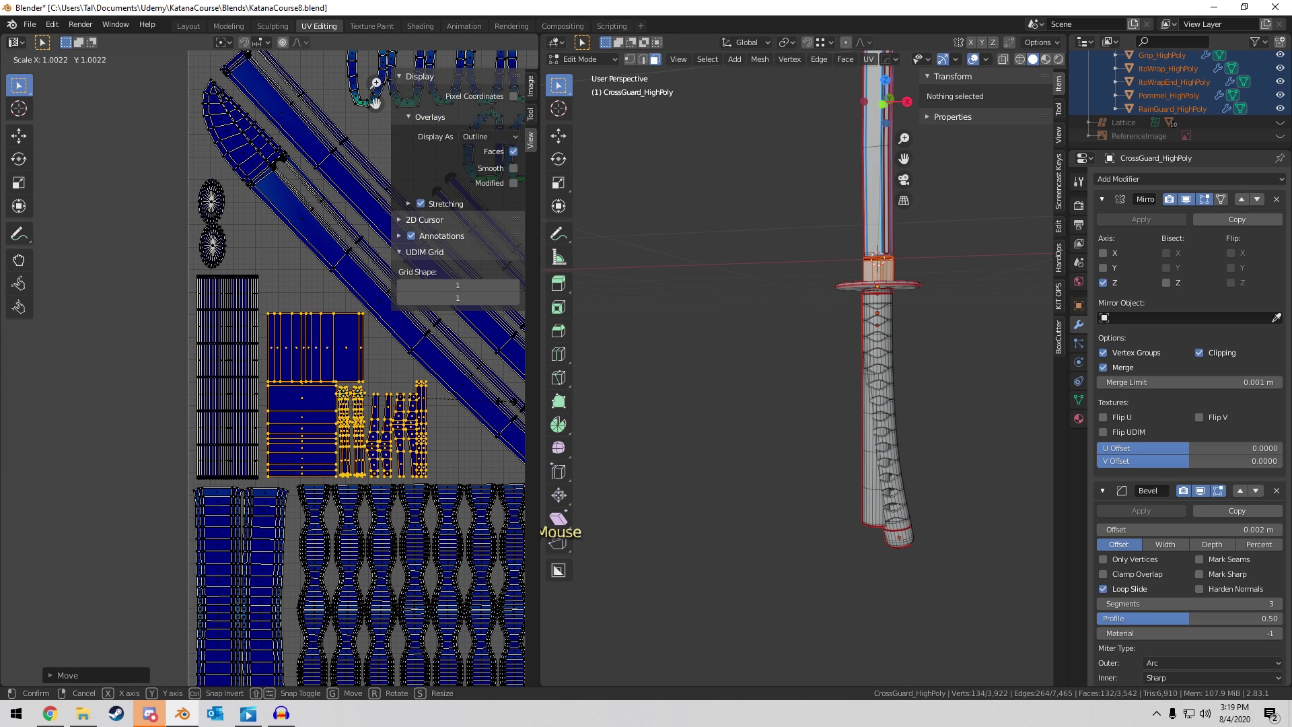
pyautogui.click(510, 409)
pyautogui.press('g')
pyautogui.click(513, 406)
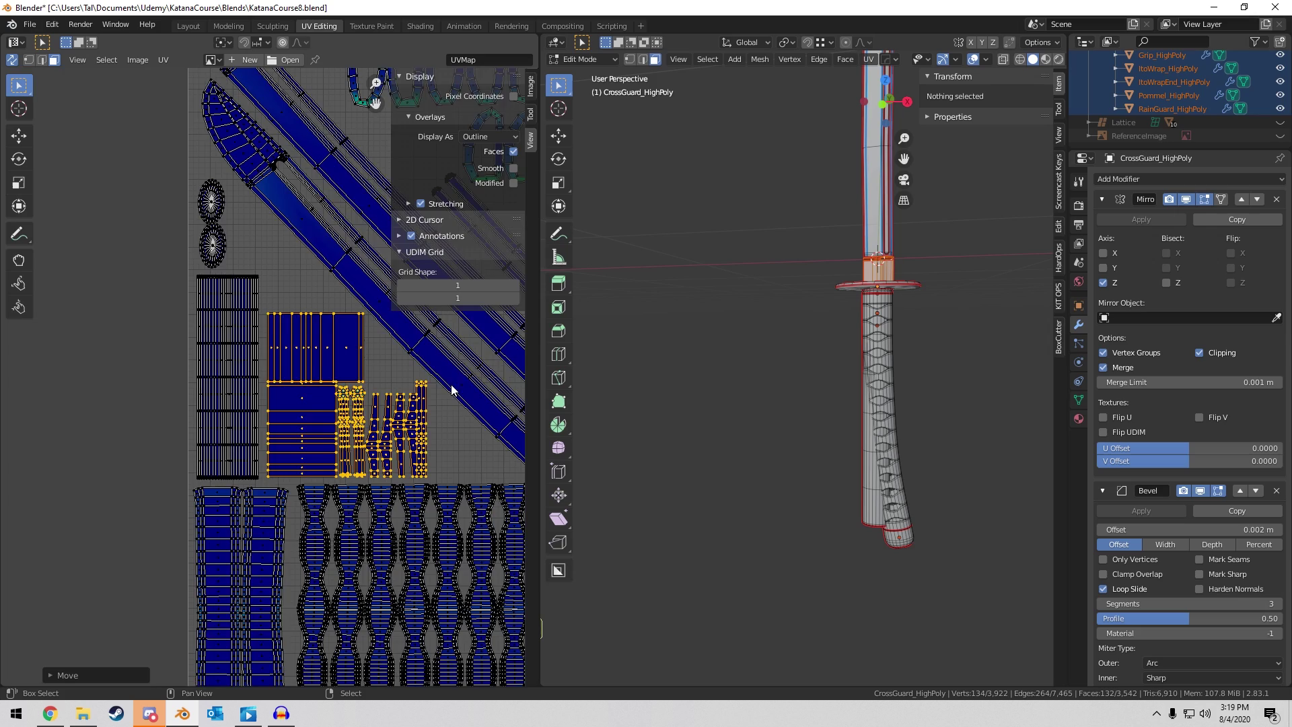
# Box-select the lower collar's oval and strip islands above the UV square and move them over its lower-right part.
pyautogui.scroll(-3, 294, 375)
pyautogui.scroll(1, 263, 387)
pyautogui.scroll(-3, 262, 387)
pyautogui.press('a')
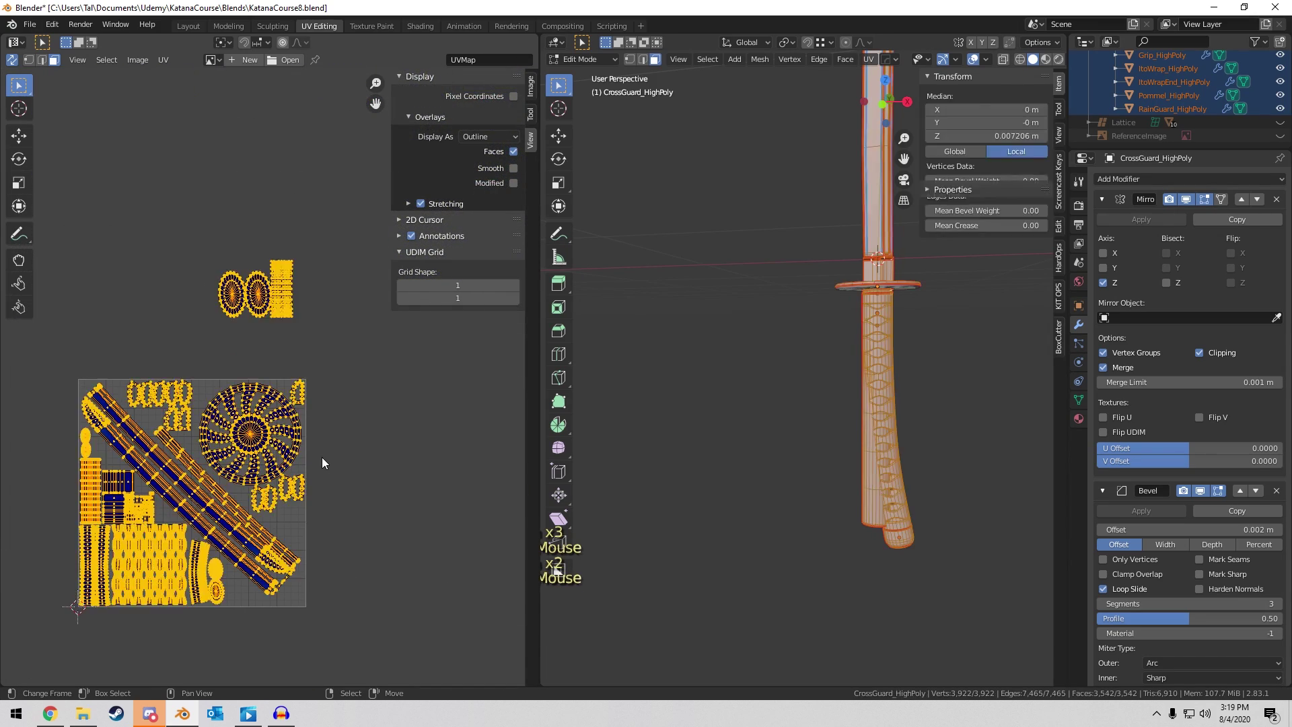
pyautogui.hotkey('alt', 'a')
pyautogui.scroll(4, 299, 369)
pyautogui.scroll(-2, 271, 319)
pyautogui.moveTo(188, 196); pyautogui.dragTo(321, 344)
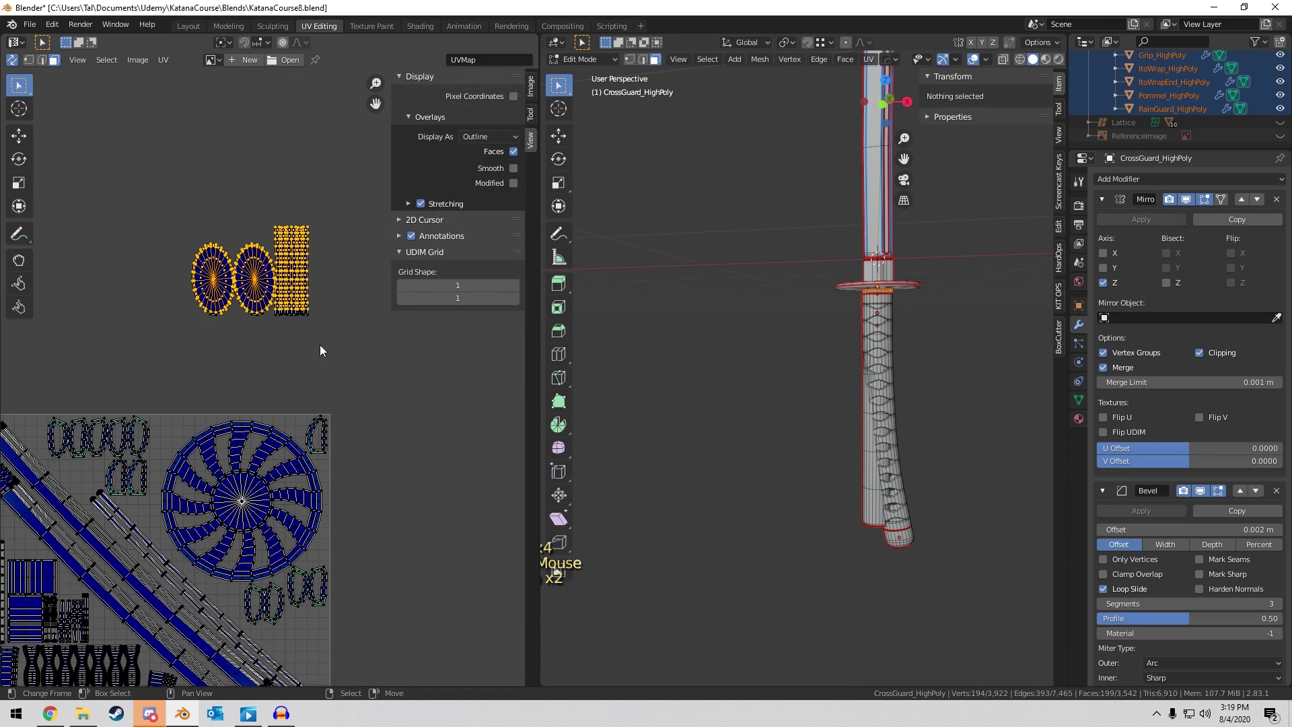
pyautogui.moveTo(136, 195); pyautogui.dragTo(324, 367)
pyautogui.moveTo(312, 378); pyautogui.dragTo(324, 259, button='middle')
pyautogui.moveTo(325, 282); pyautogui.dragTo(366, 216, button='middle')
pyautogui.press('g')
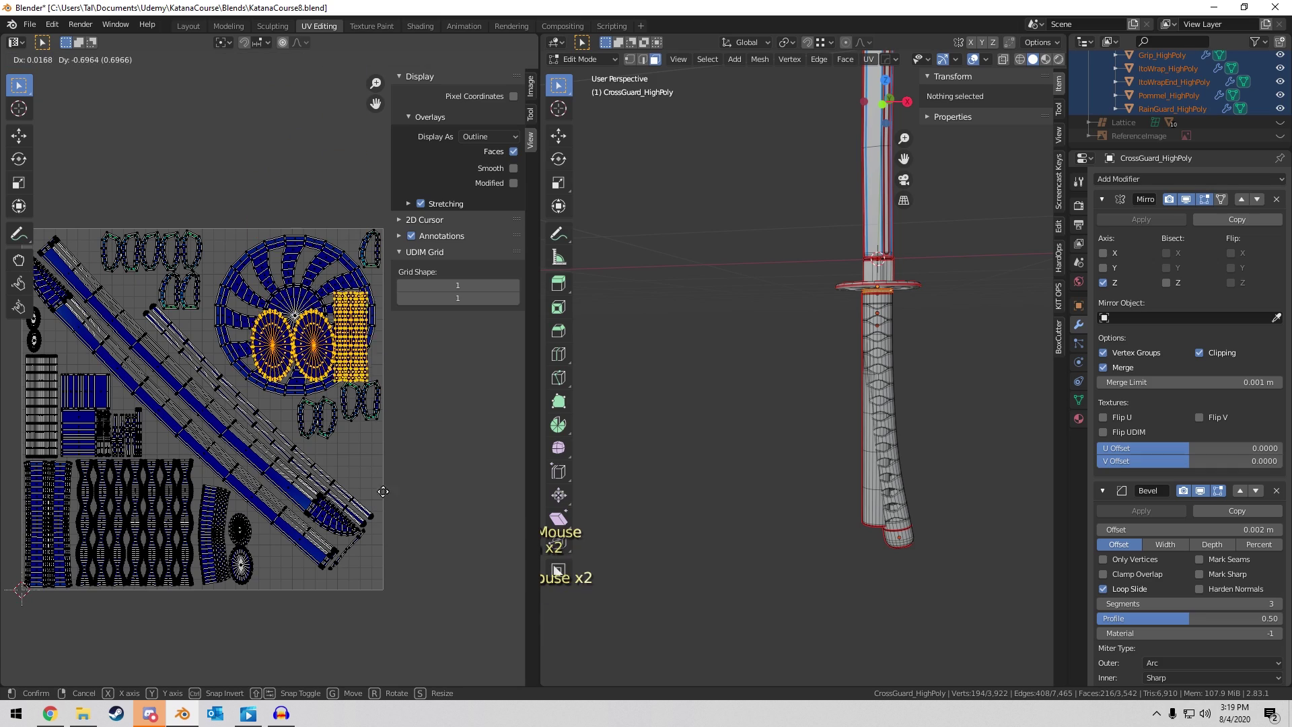
pyautogui.click(376, 570)
# Move the lower collar's islands out past the right edge of the UV square.
pyautogui.scroll(4, 320, 391)
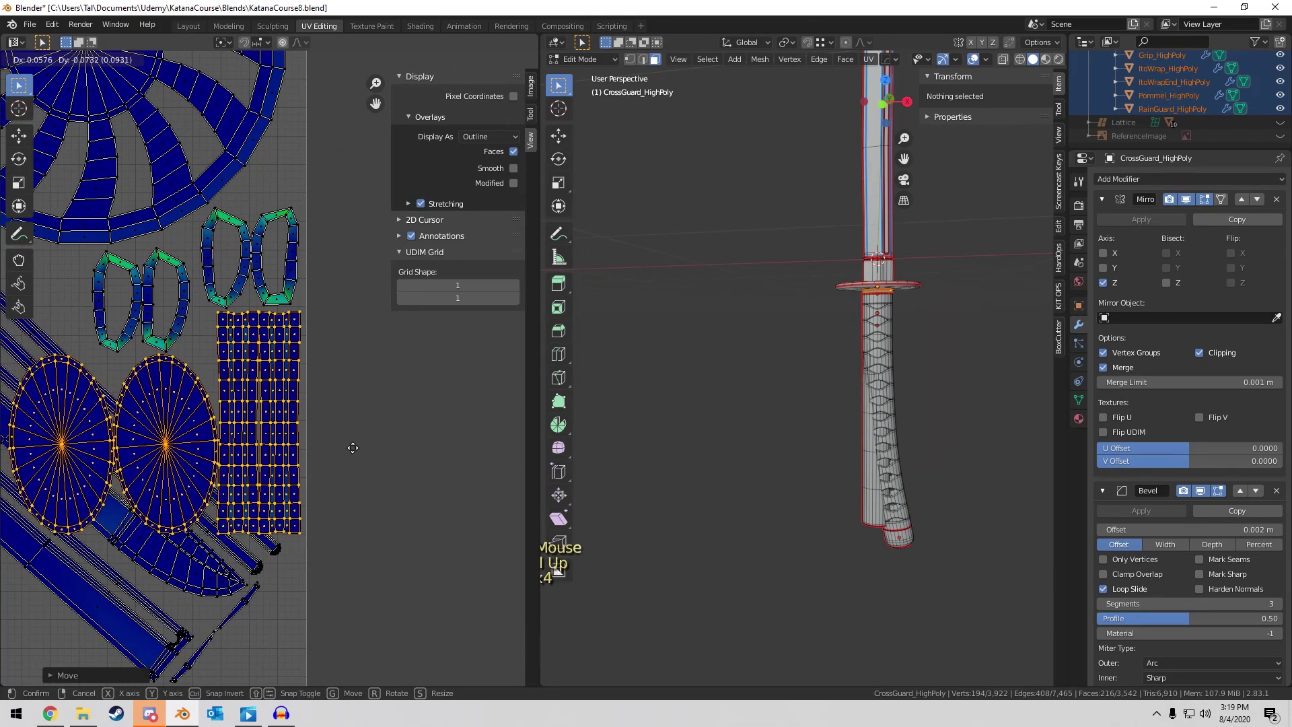
pyautogui.press('g')
pyautogui.click(484, 418)
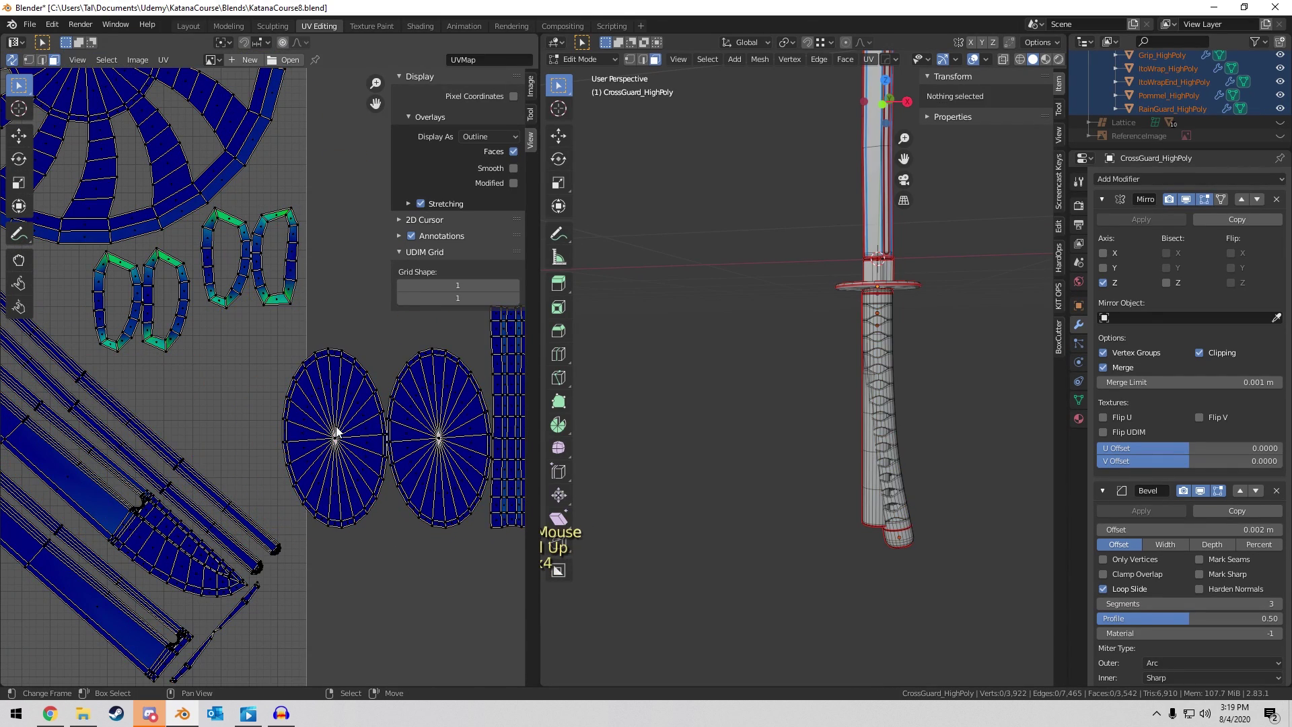
# Select the lower collar's two oval islands, scale them down, and place them beside the pommel's ovals along the lower edge.
pyautogui.hotkey('shift', 'l')
pyautogui.scroll(-4, 409, 422)
pyautogui.press('s')
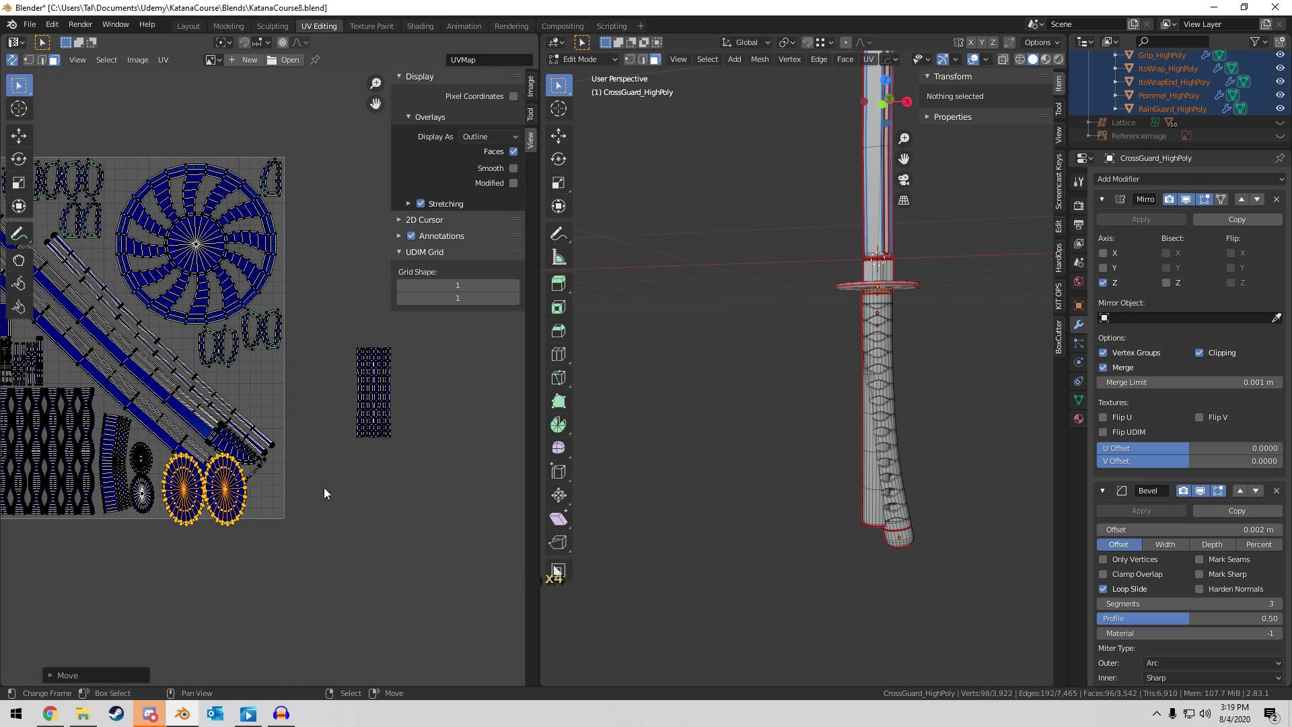
pyautogui.click(321, 473)
pyautogui.scroll(2, 425, 413)
pyautogui.scroll(3, 425, 413)
pyautogui.press('g')
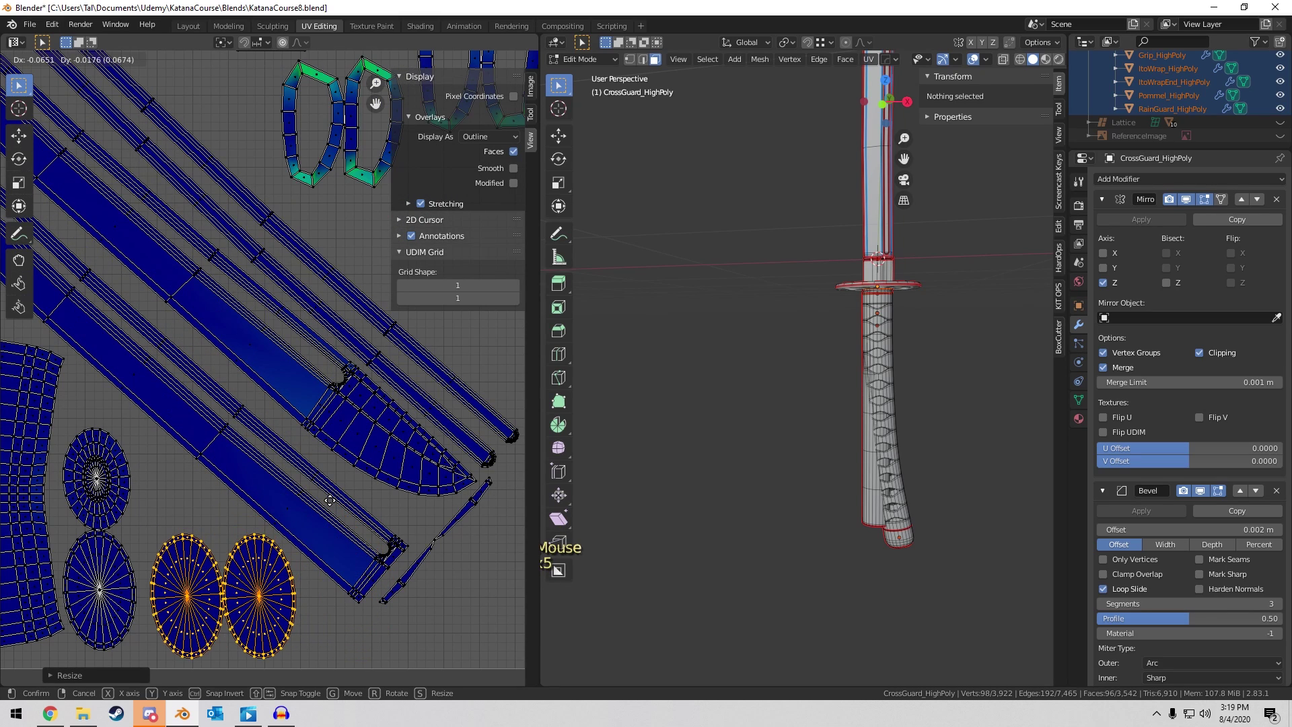
pyautogui.click(324, 494)
pyautogui.hotkey('alt', 'a')
# Scale down the lower collar's strip island and place it upright against the UV square's right edge, below the crossguard rings.
pyautogui.scroll(-5, 265, 381)
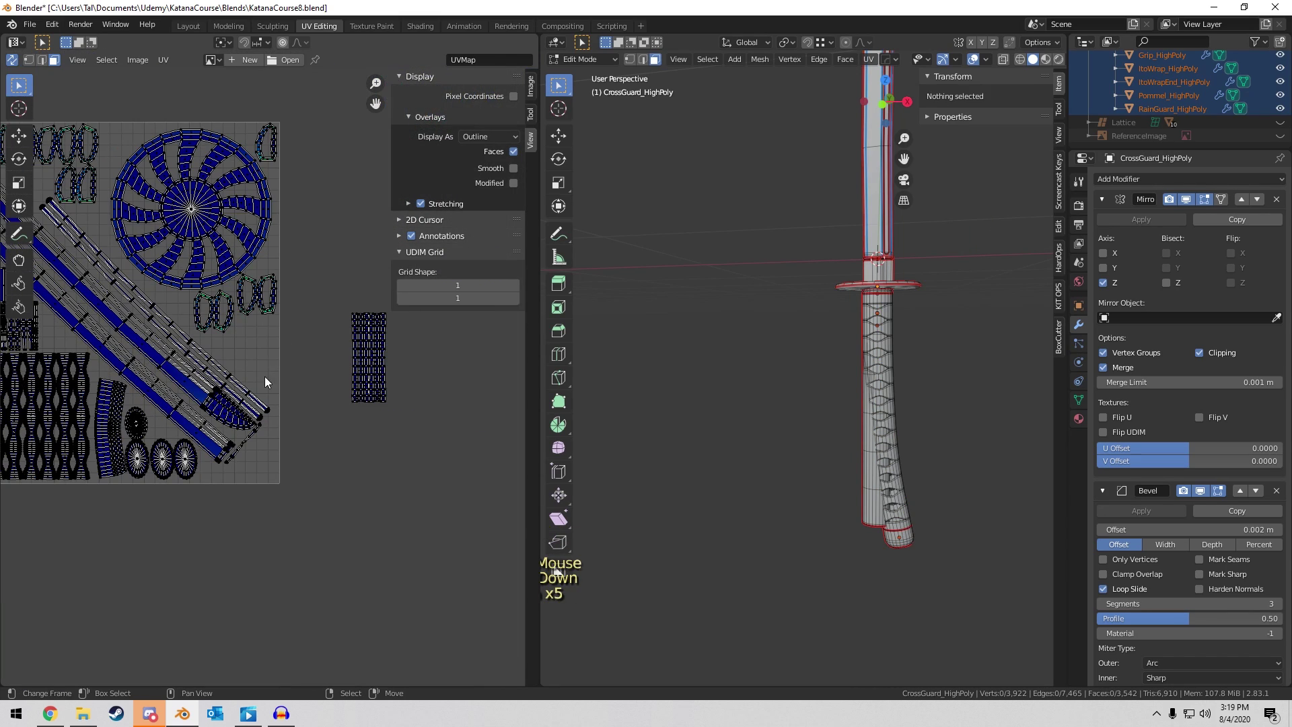
pyautogui.scroll(3, 438, 440)
pyautogui.press('g')
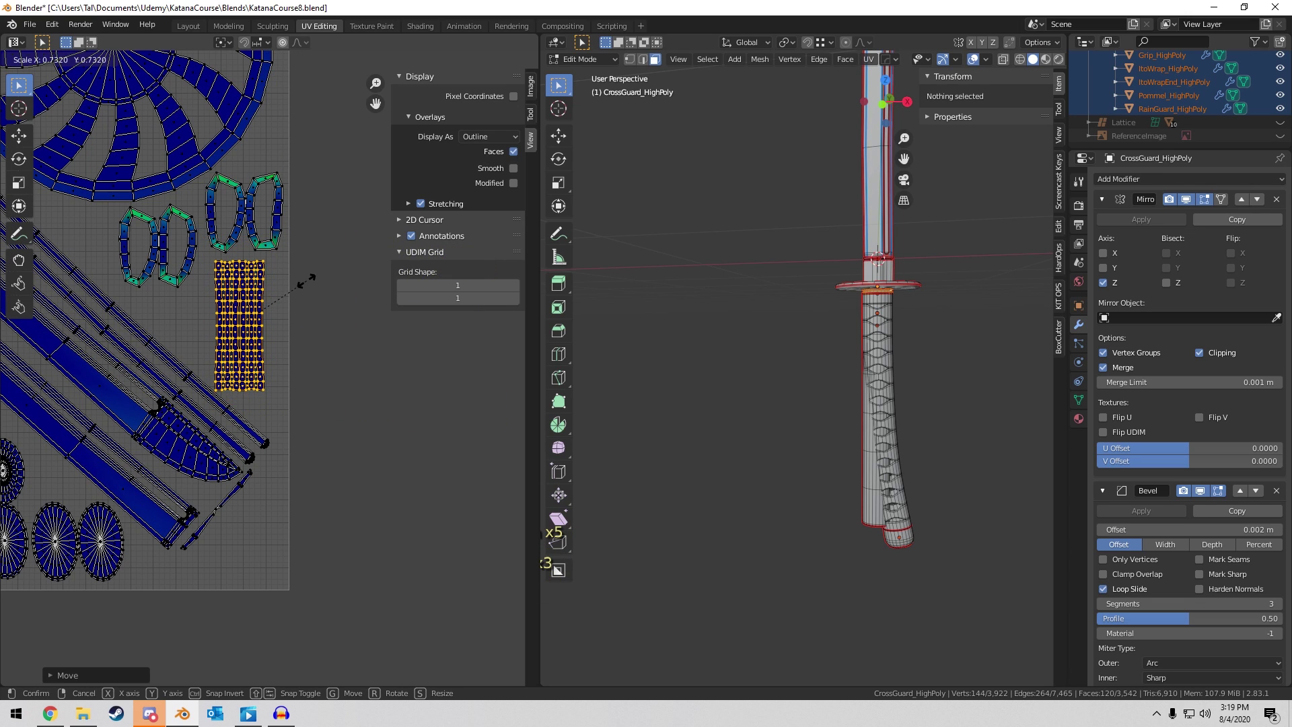
pyautogui.press('s')
pyautogui.press('r')
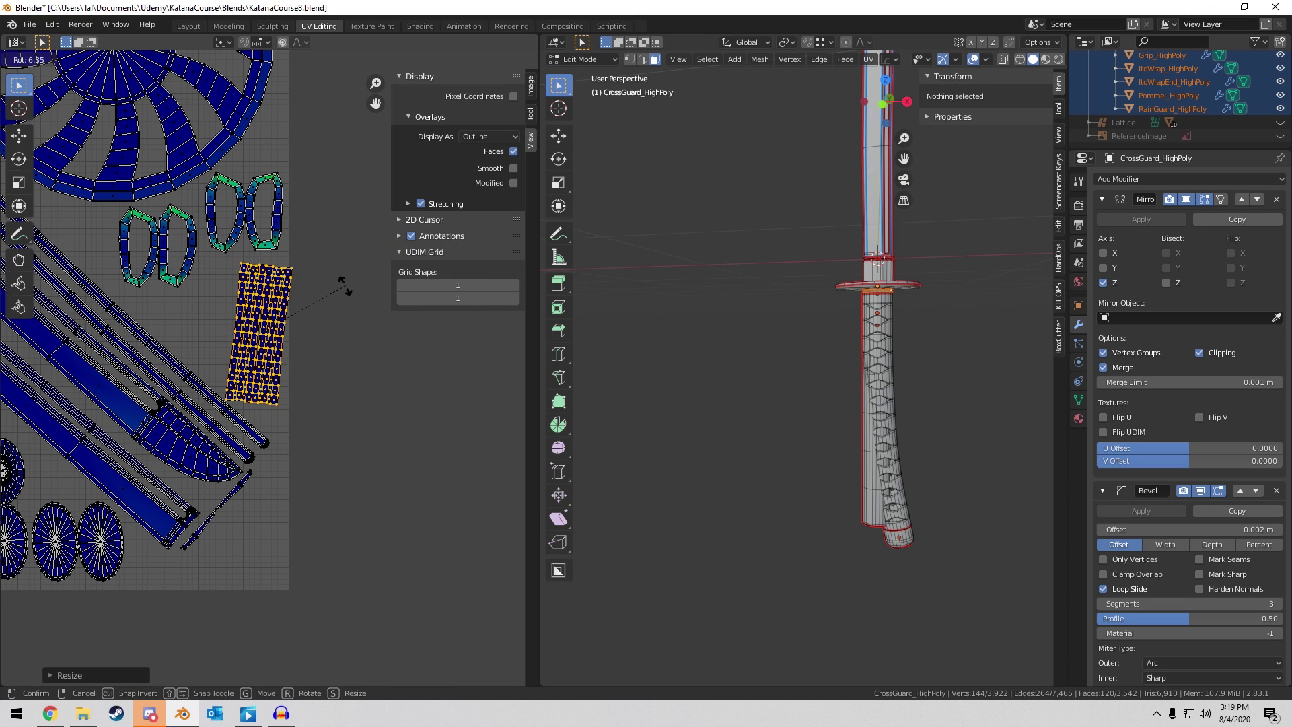
pyautogui.click(337, 277)
pyautogui.press('g')
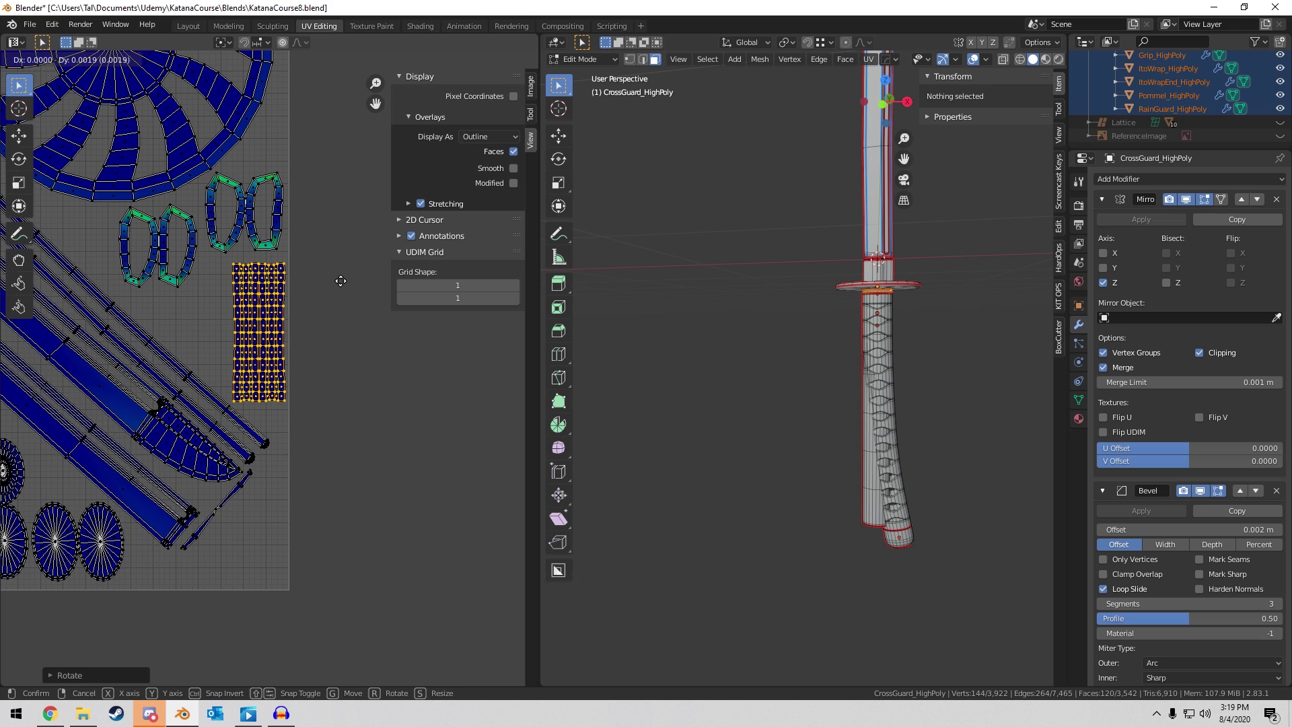
pyautogui.click(340, 280)
pyautogui.scroll(-4, 341, 280)
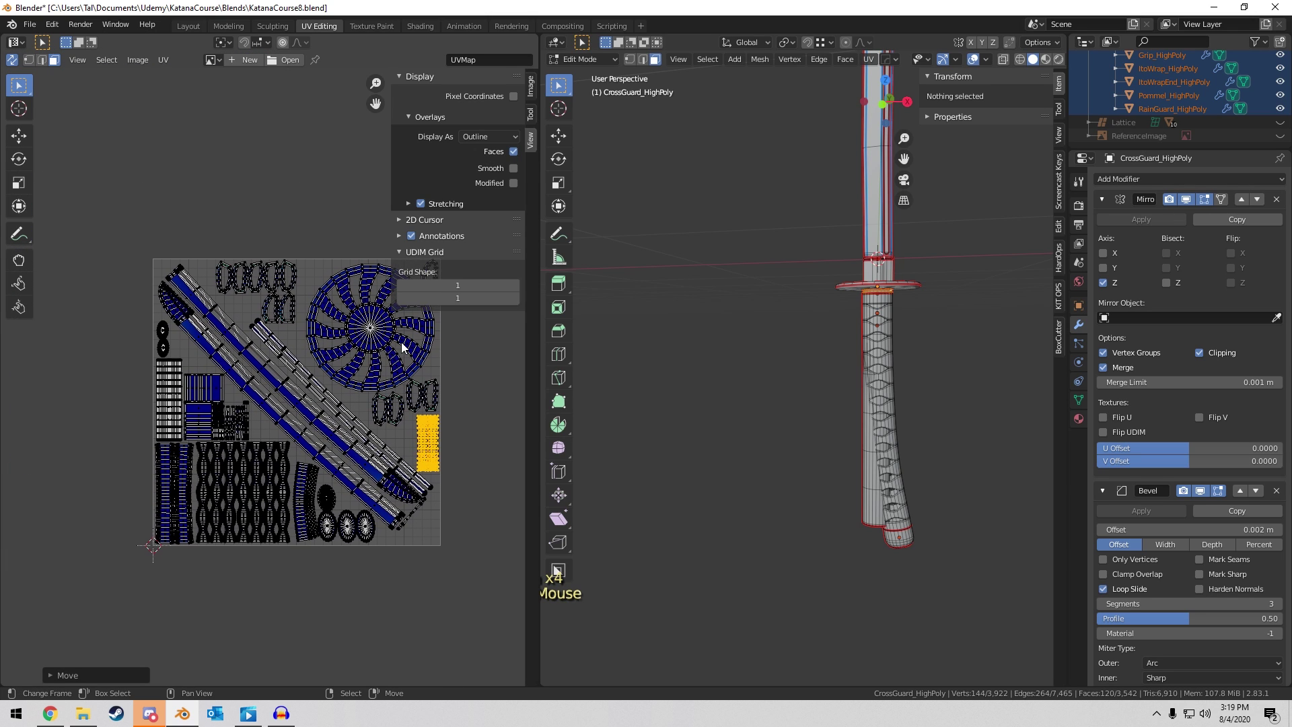
pyautogui.hotkey('alt', 'a')
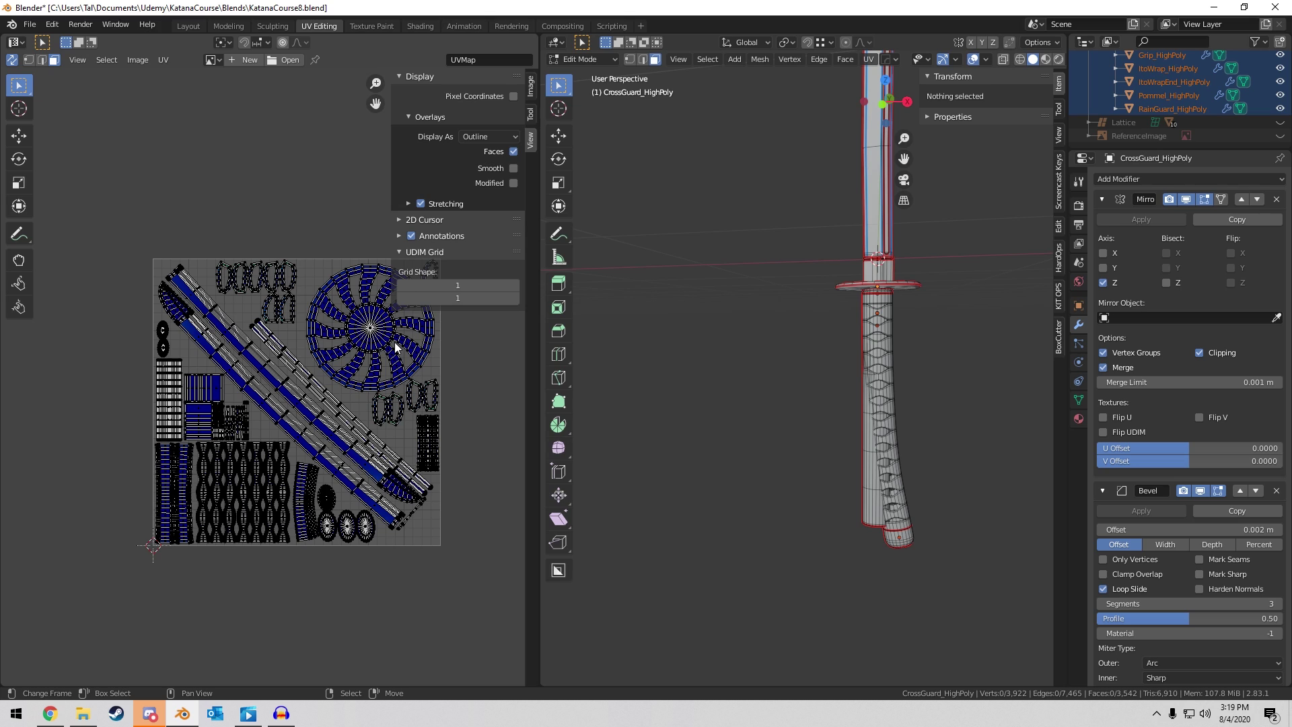
pyautogui.scroll(5, 396, 351)
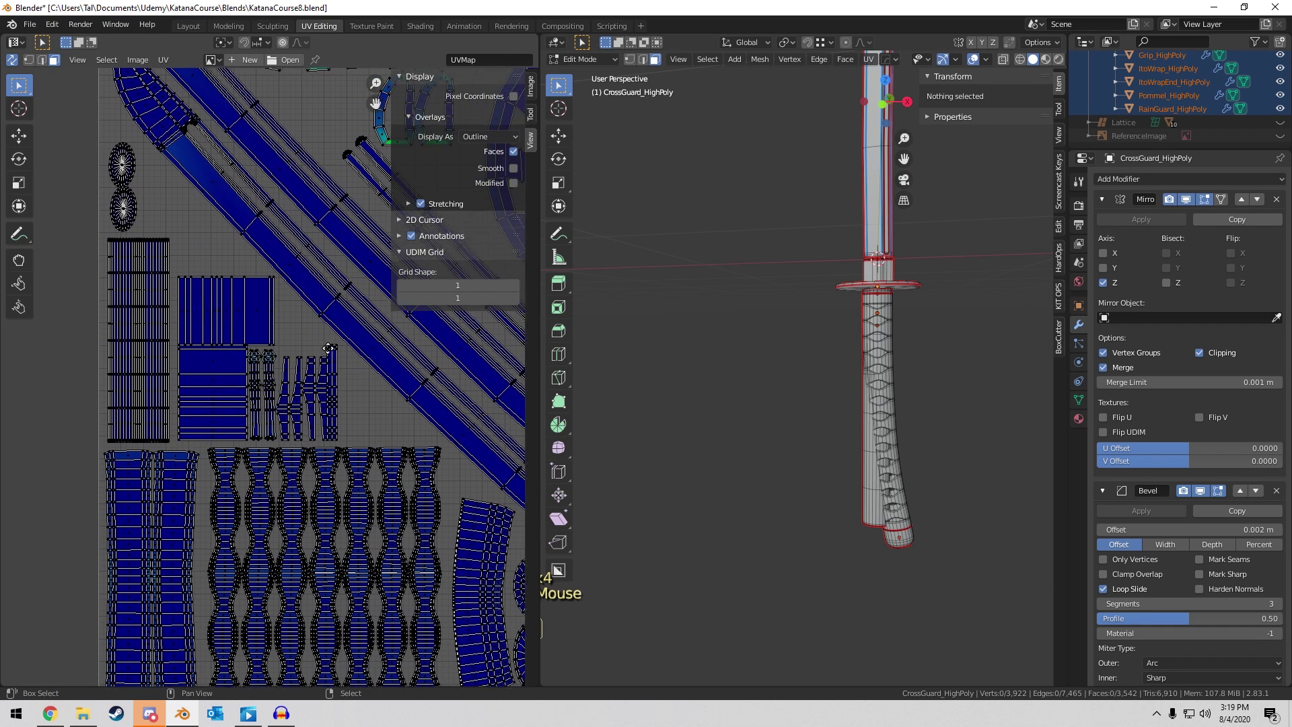
# Leave Edit Mode on the high-poly parts and save KatanaCourse8.blend.
pyautogui.scroll(2, 132, 386)
pyautogui.keyDown('shift'); pyautogui.moveTo(132, 386); pyautogui.dragTo(187, 328, button='middle'); pyautogui.keyUp('shift')
pyautogui.press('Tab')
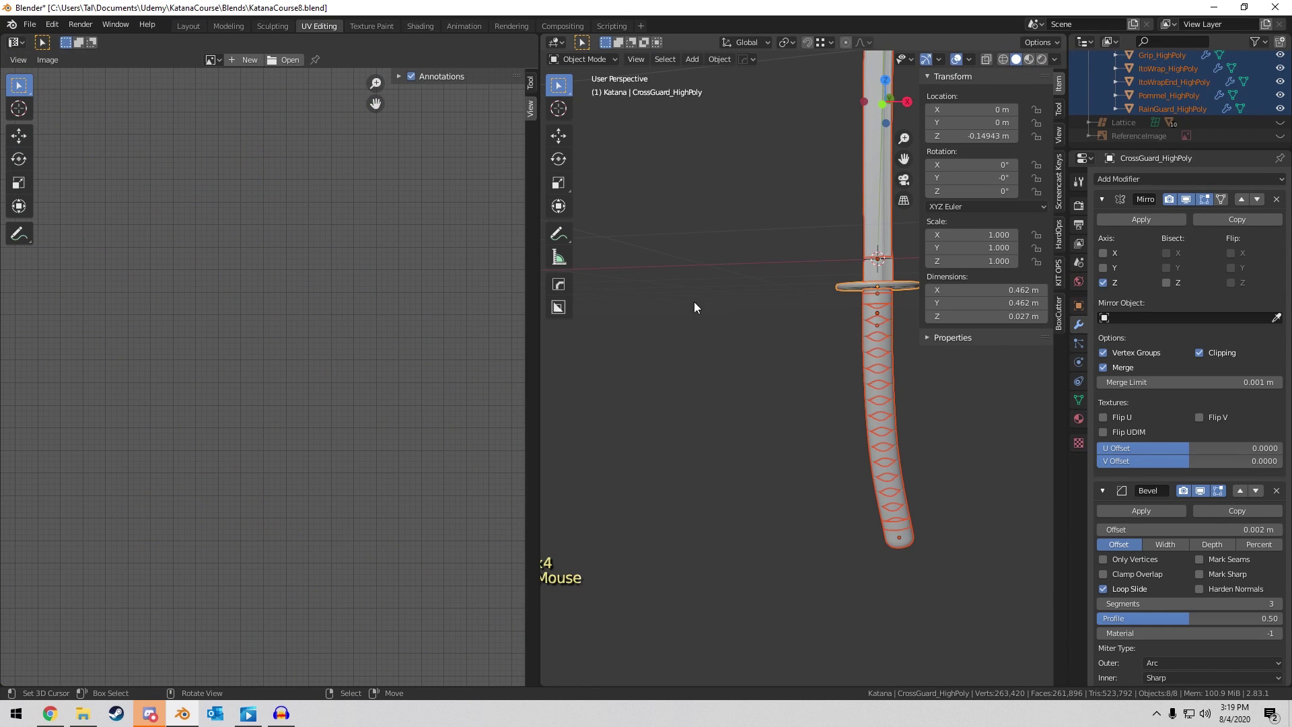
pyautogui.scroll(-3, 809, 313)
pyautogui.moveTo(808, 312); pyautogui.dragTo(856, 353, button='middle')
pyautogui.hotkey('ctrl', 's')
pyautogui.scroll(5, 828, 361)
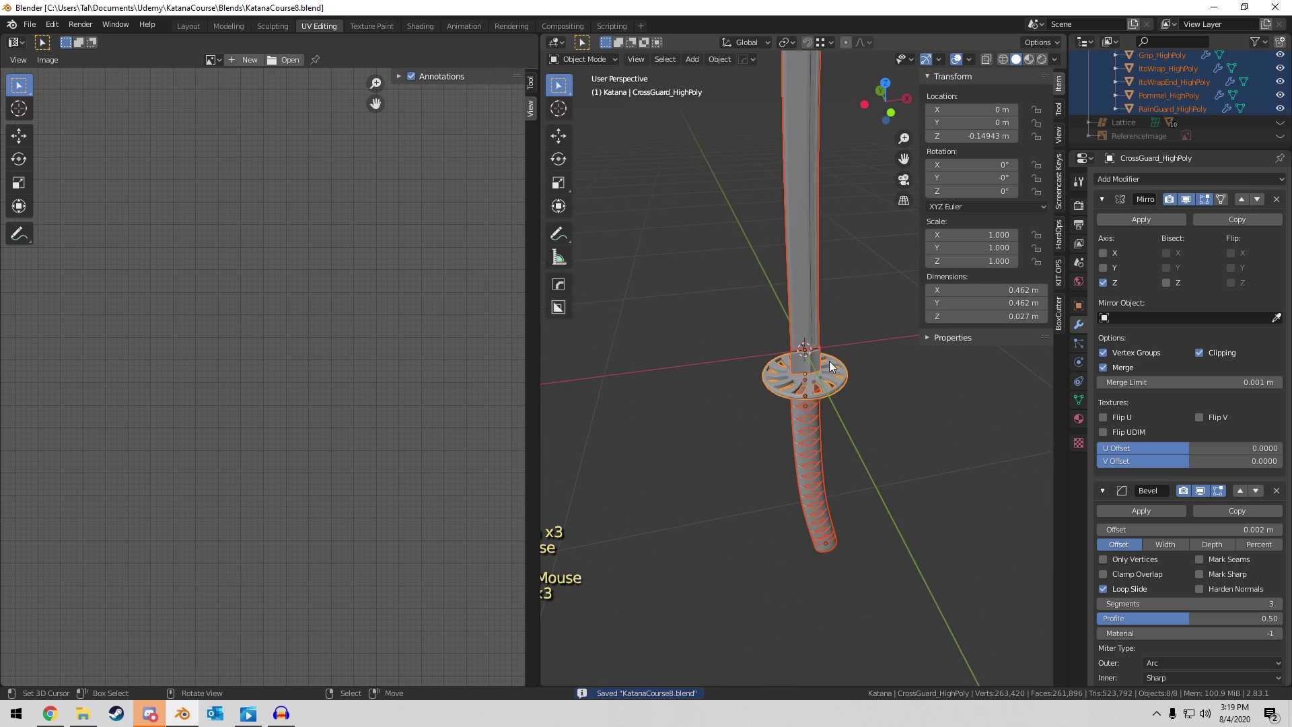
pyautogui.press('Tab')
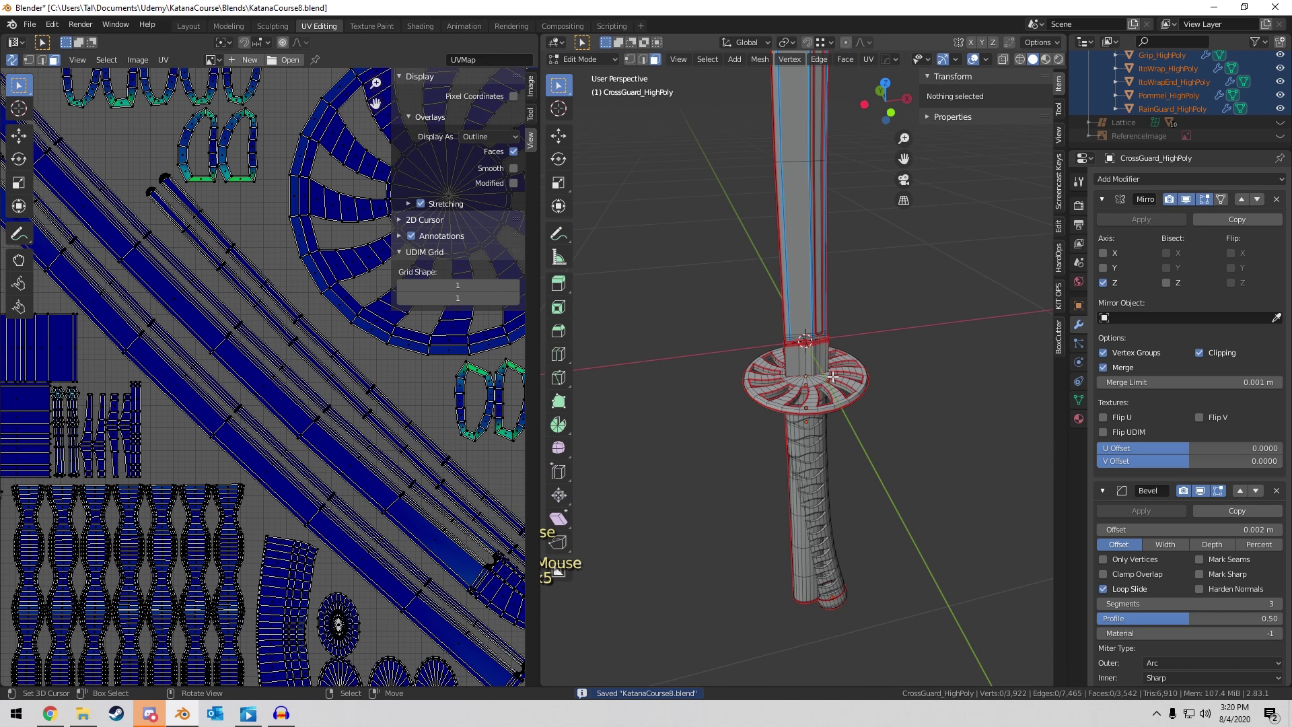
pyautogui.press('Tab')
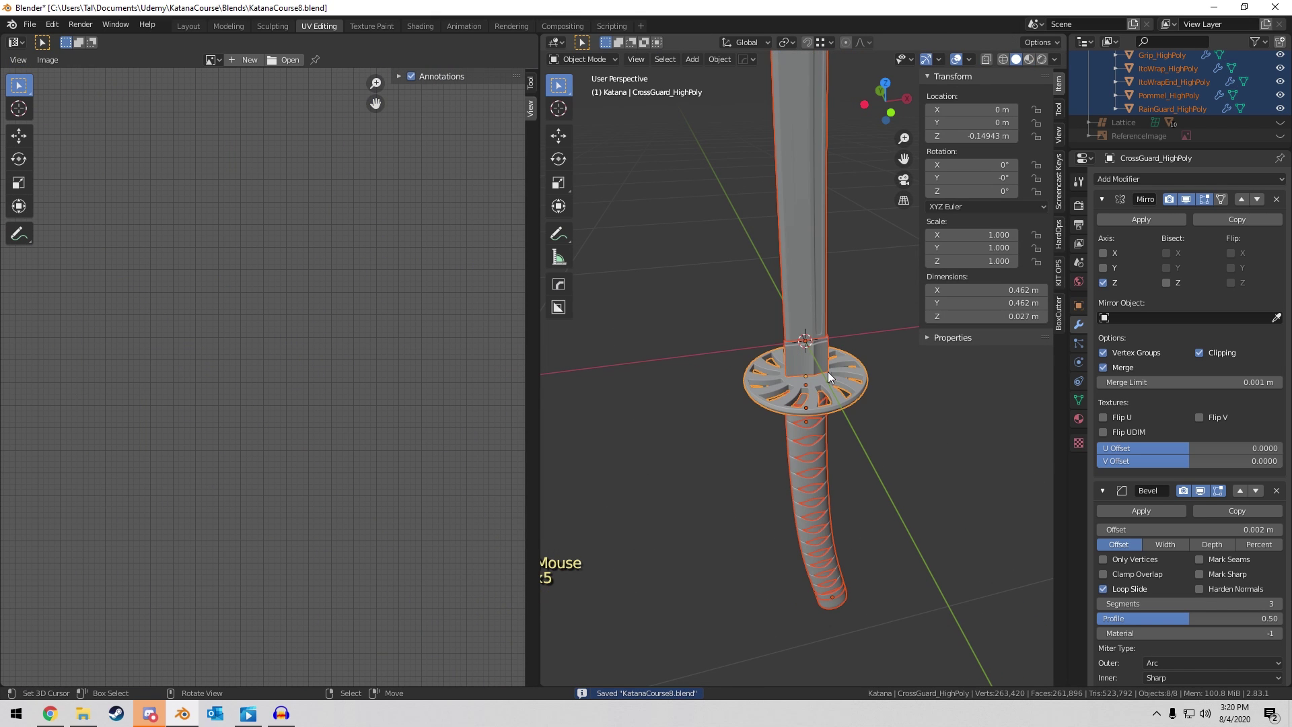
# Switch to the Layout workspace, show and expand the LowPoly collection, and exclude the HighPoly collection from the view layer.
pyautogui.click(189, 26)
pyautogui.moveTo(467, 123); pyautogui.dragTo(620, 443, button='middle')
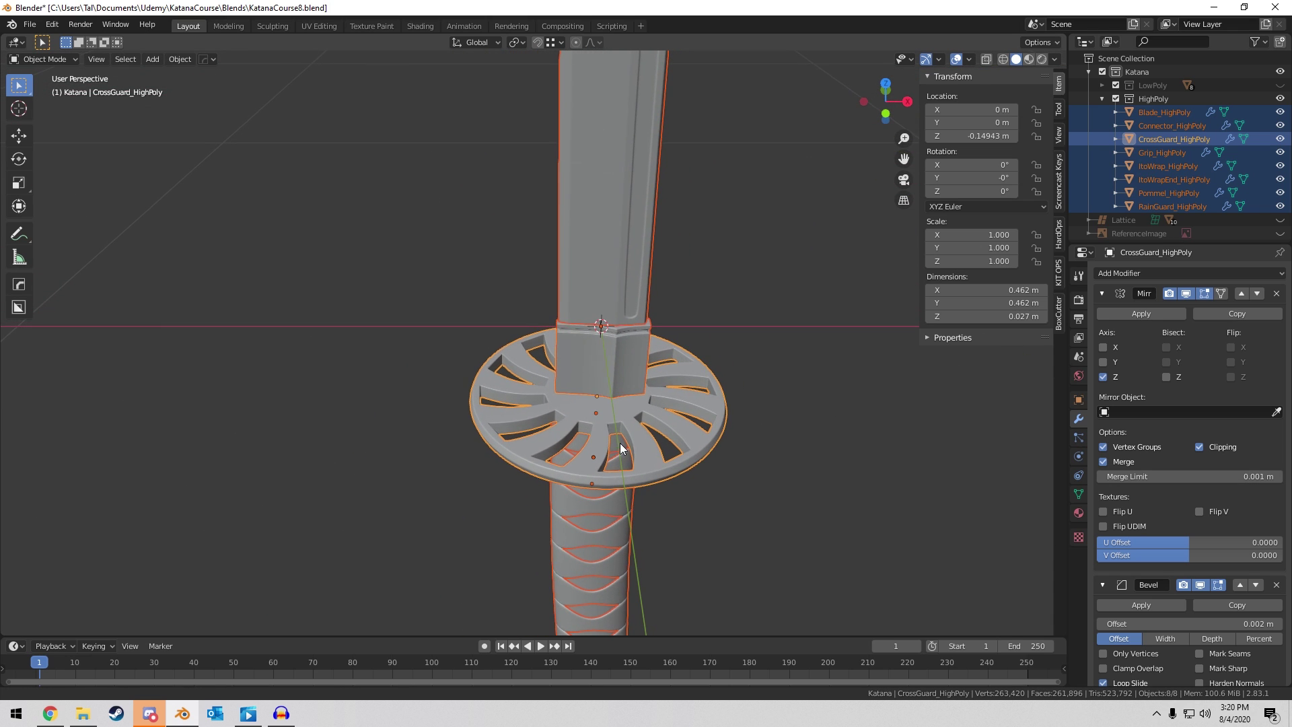
pyautogui.click(612, 268)
pyautogui.keyDown('shift'); pyautogui.moveTo(687, 203); pyautogui.dragTo(624, 183, button='middle'); pyautogui.keyUp('shift')
pyautogui.moveTo(637, 249); pyautogui.dragTo(652, 223, button='middle')
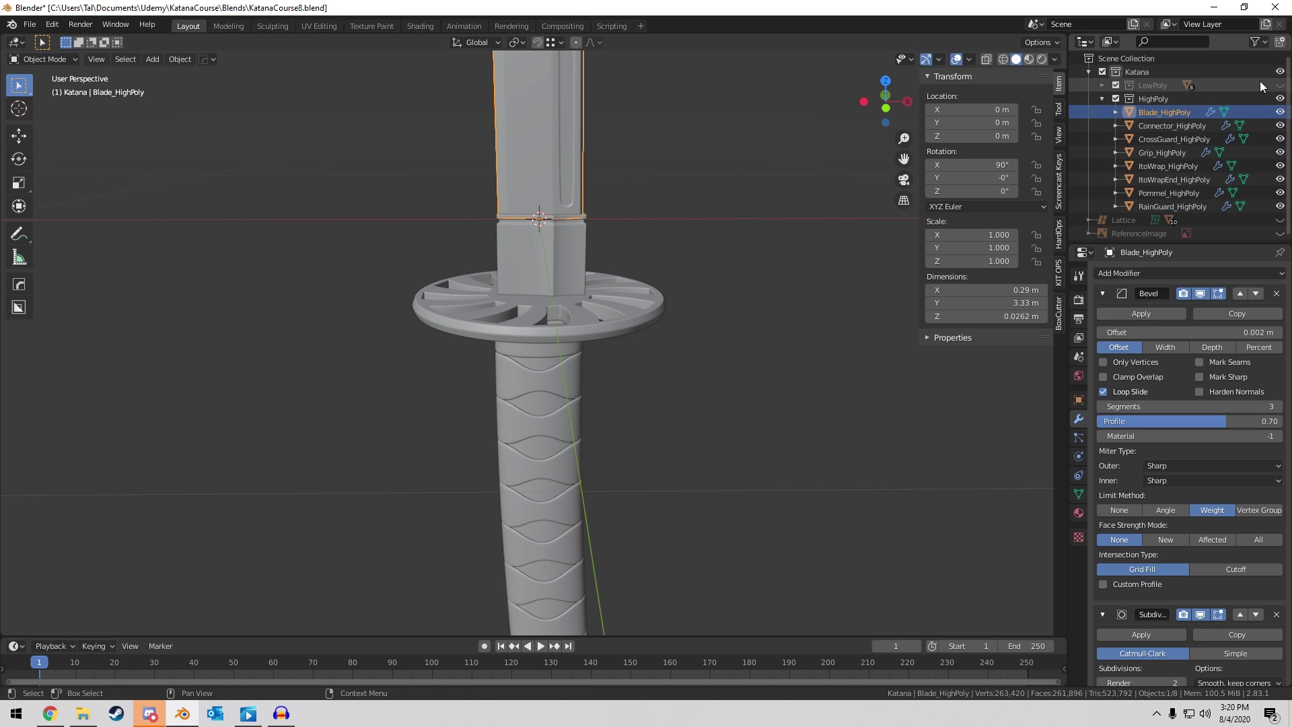
pyautogui.click(1280, 86)
pyautogui.click(1114, 99)
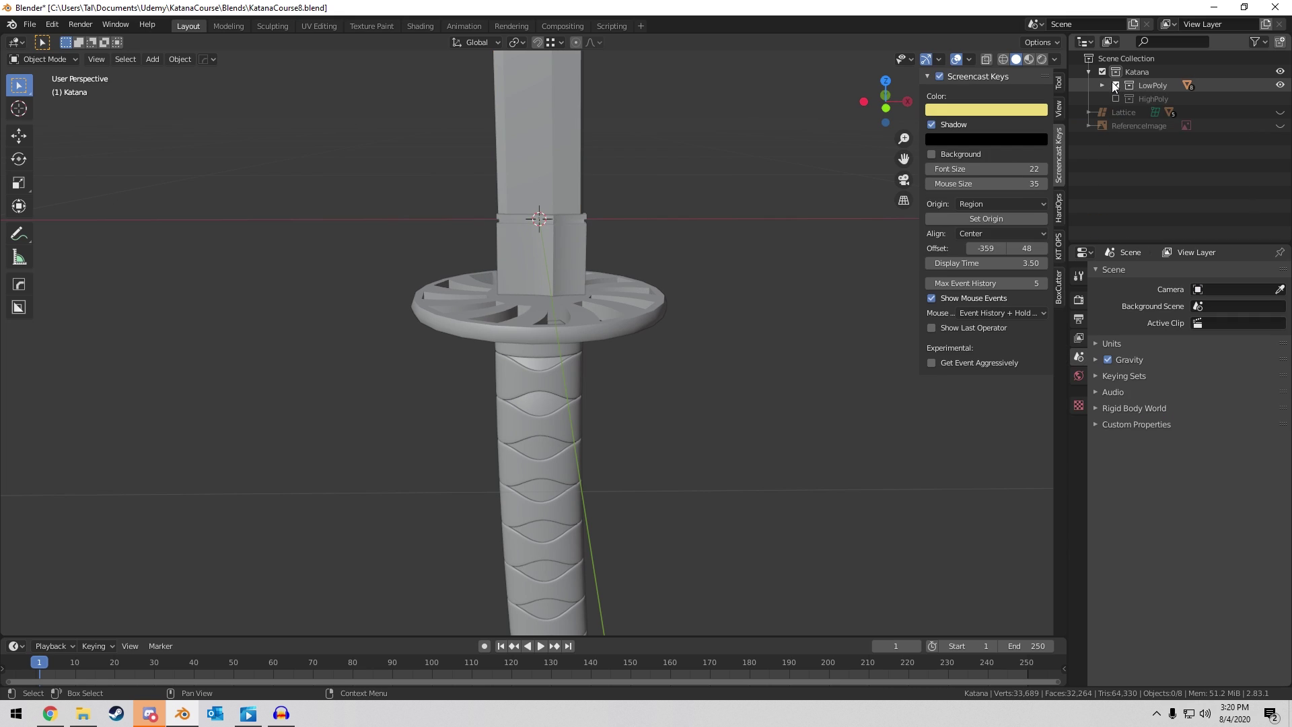
pyautogui.click(1102, 84)
# Delete the old low-poly objects from Connector_LowPoly to RainGuard_LowPoly, keeping Blade_LowPoly.
pyautogui.click(1141, 99)
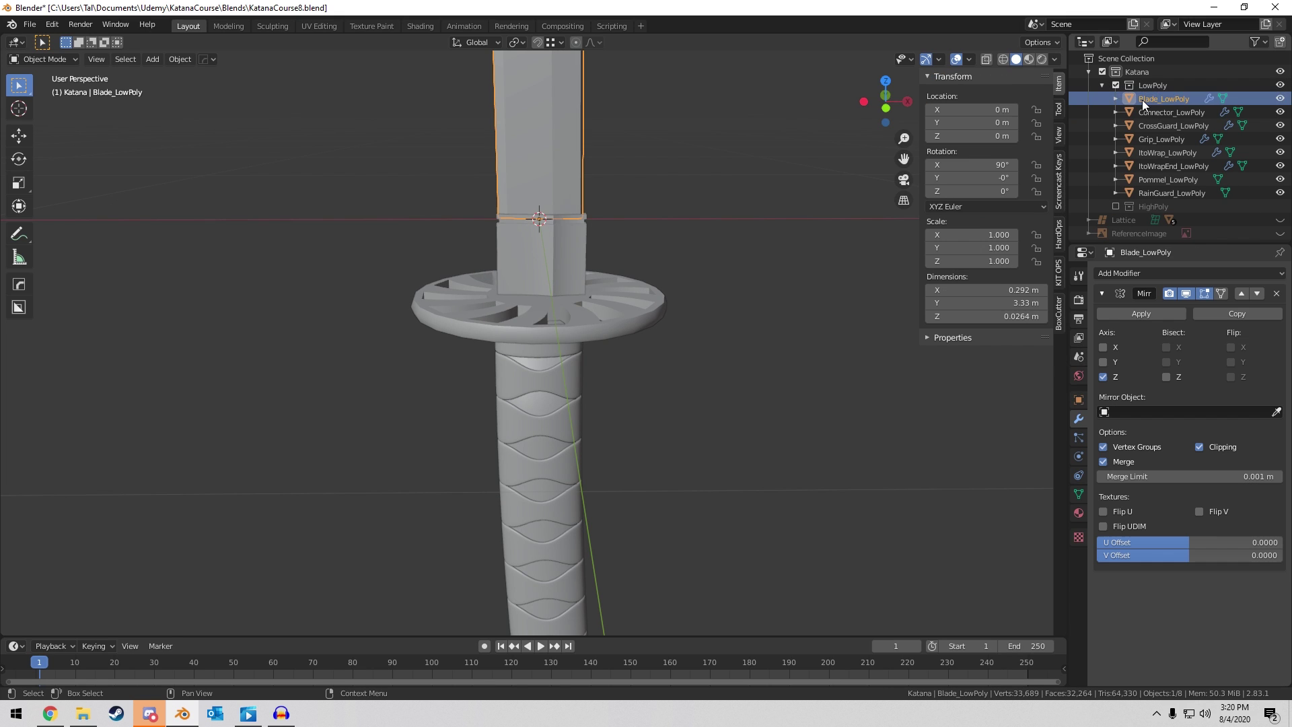
pyautogui.click(1174, 112)
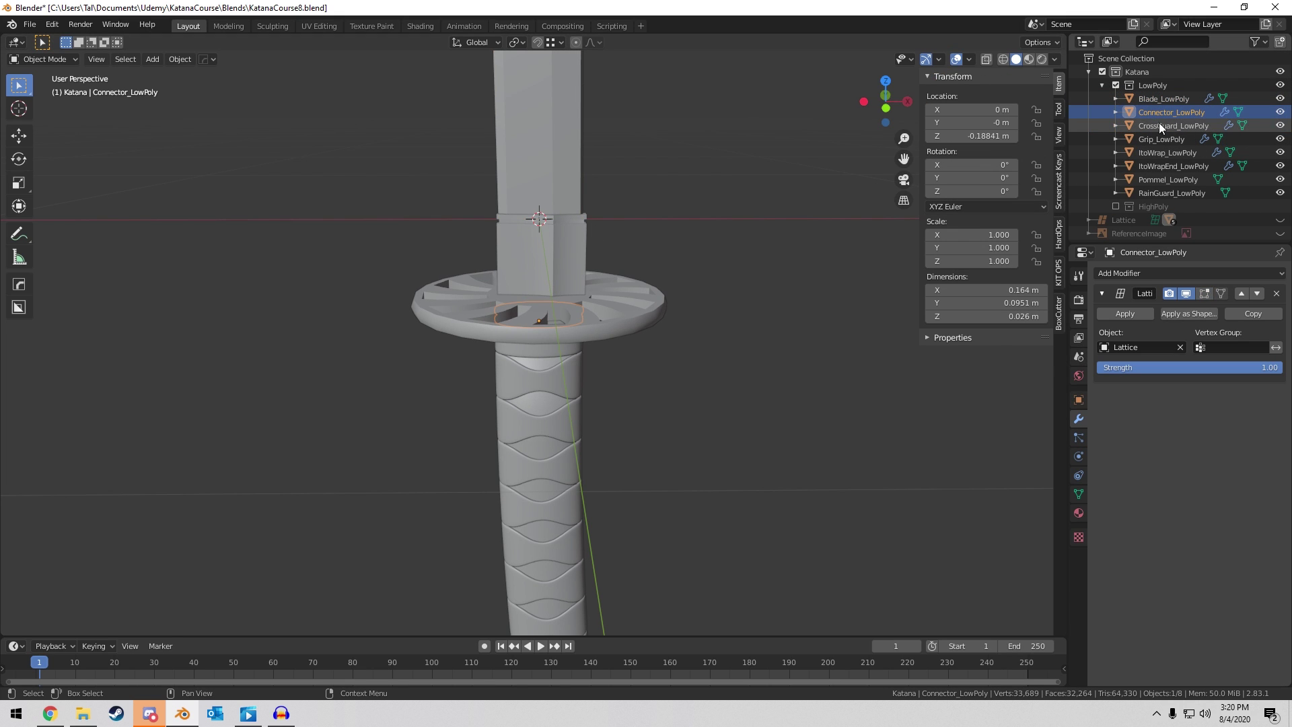
pyautogui.keyDown('shift'); pyautogui.click(1183, 193); pyautogui.keyUp('shift')
pyautogui.scroll(-4, 667, 216)
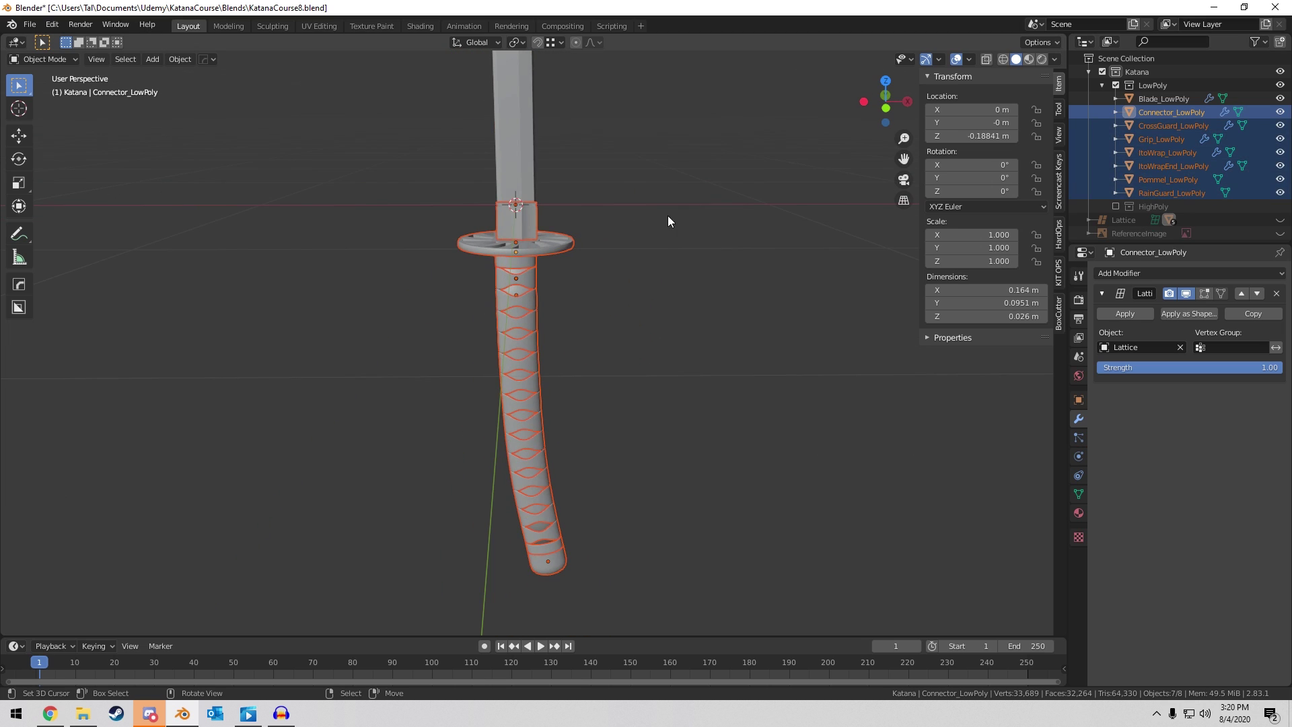
pyautogui.press('x')
pyautogui.click(652, 316)
pyautogui.keyDown('shift'); pyautogui.moveTo(716, 235); pyautogui.dragTo(691, 311, button='middle'); pyautogui.keyUp('shift')
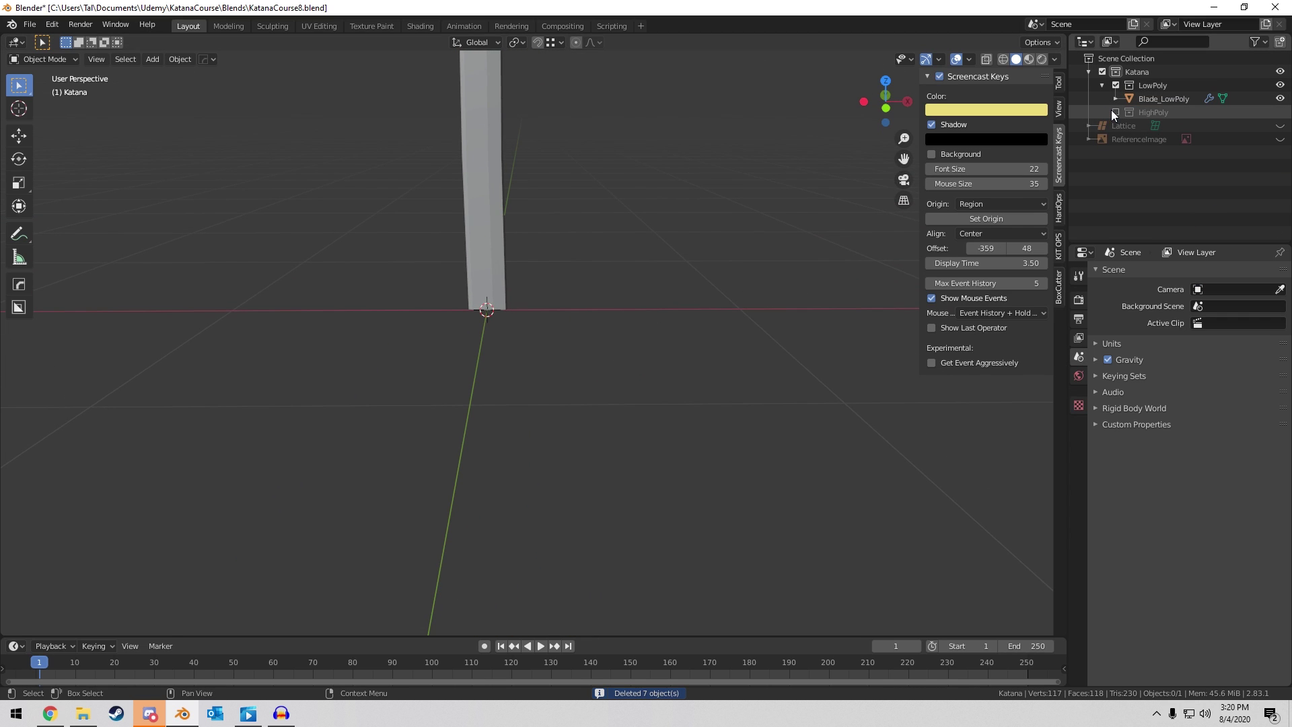
# Duplicate the seven HighPoly parts from Connector to RainGuard in place and move the copies into the LowPoly collection, with HighPoly excluded again.
pyautogui.click(1116, 111)
pyautogui.click(1169, 138)
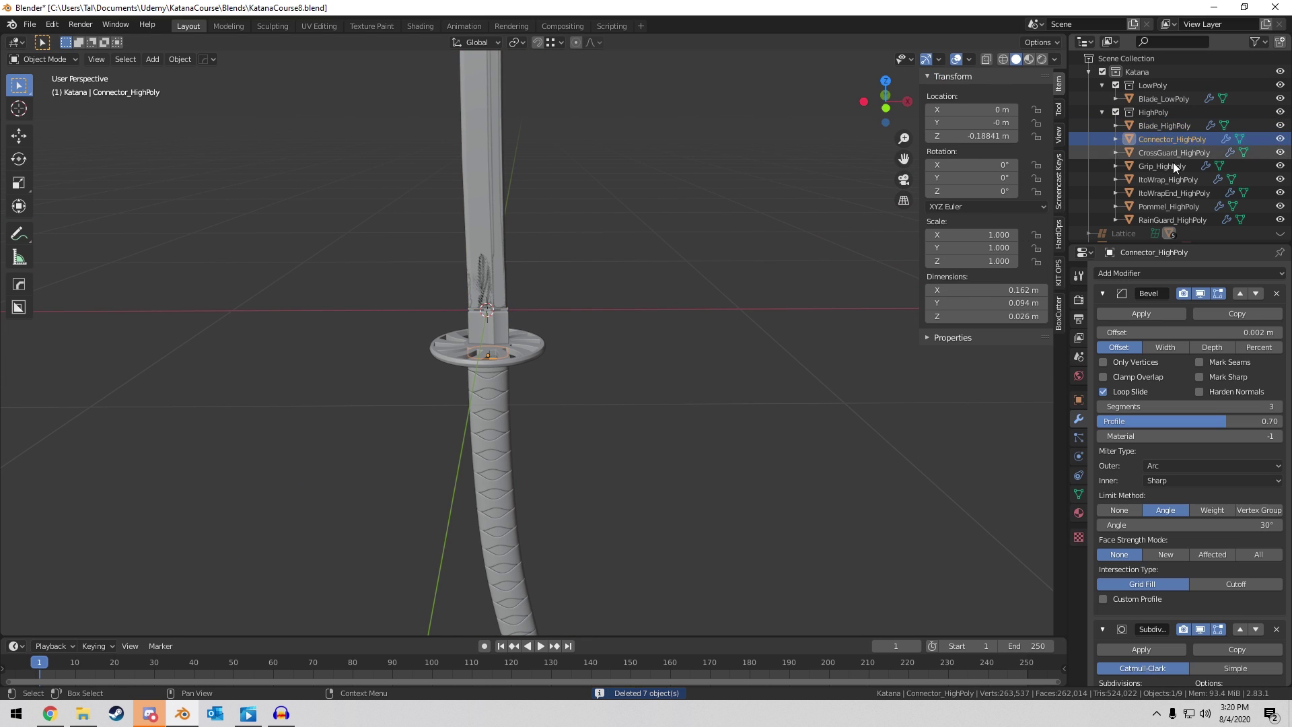
pyautogui.keyDown('shift'); pyautogui.click(1174, 217); pyautogui.keyUp('shift')
pyautogui.hotkey('shift', 'd')
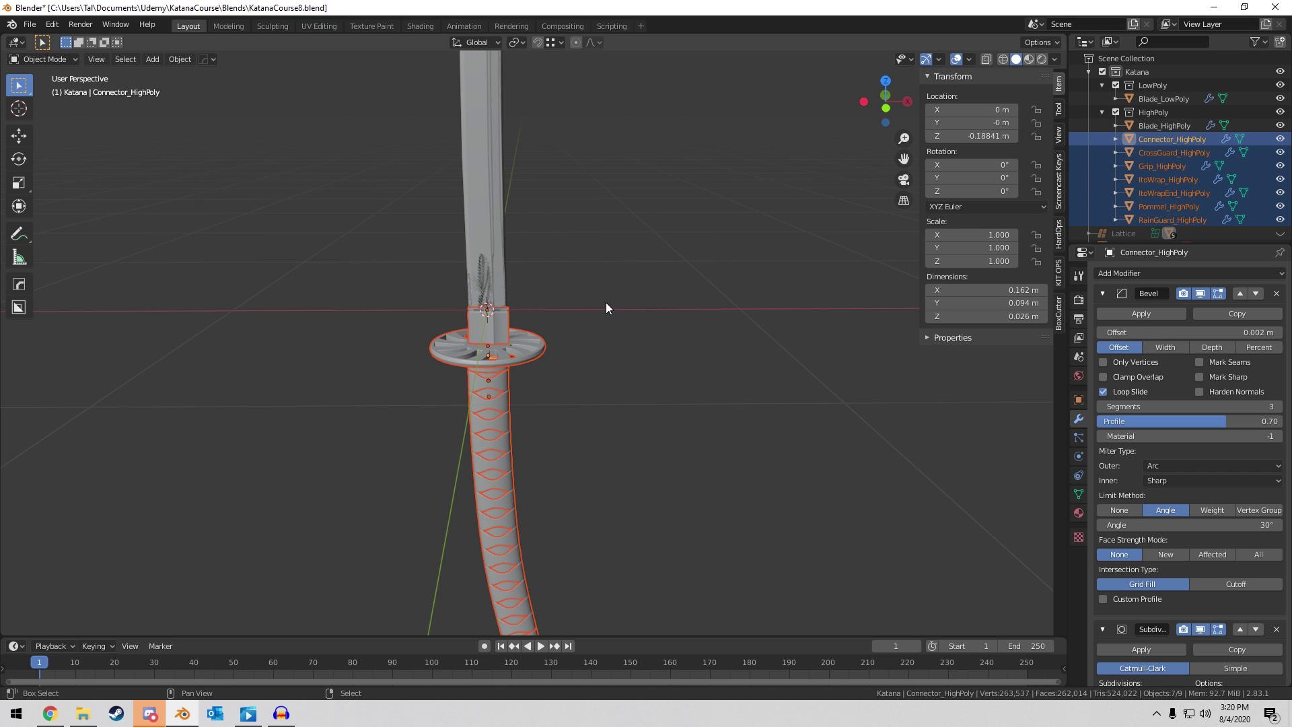
pyautogui.rightClick(667, 276)
pyautogui.moveTo(1164, 156); pyautogui.dragTo(1149, 84)
pyautogui.click(1116, 206)
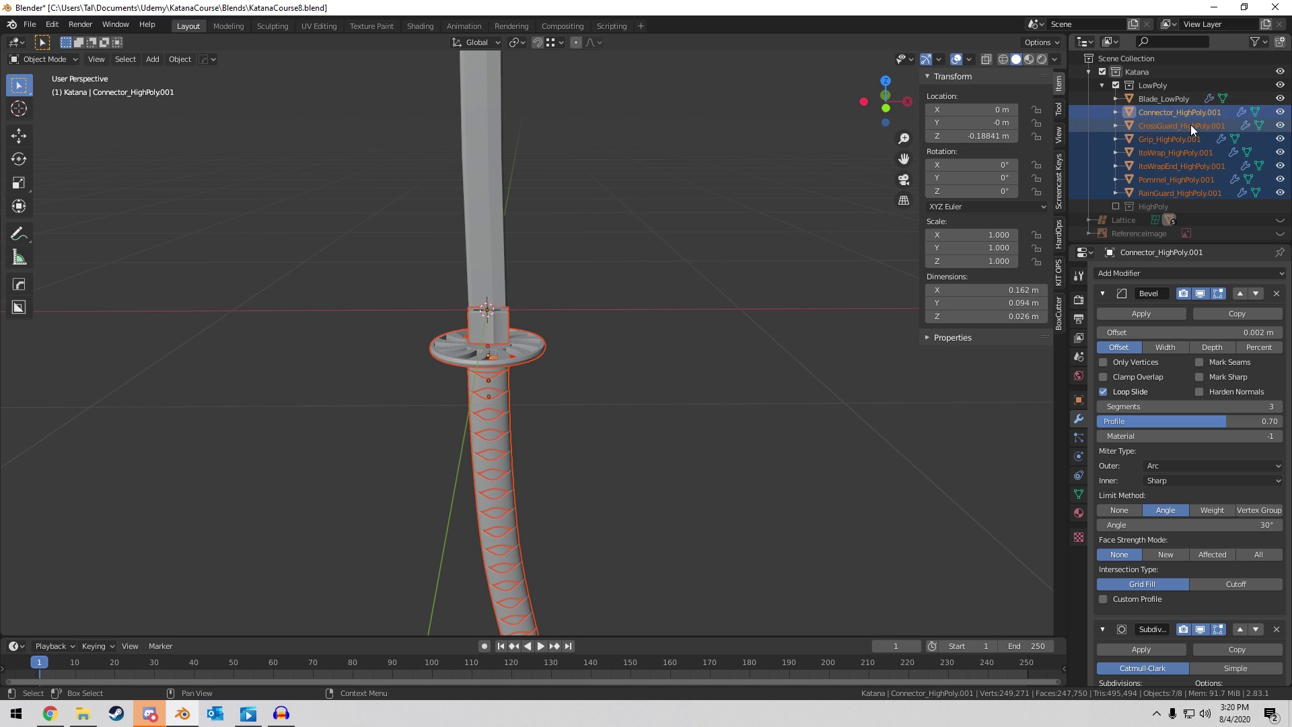
# Rename the connector, crossguard and grip copies to Connector_LowPoly, CrossGuard_LowPoly and Grip_LowPoly.
pyautogui.doubleClick(1188, 114)
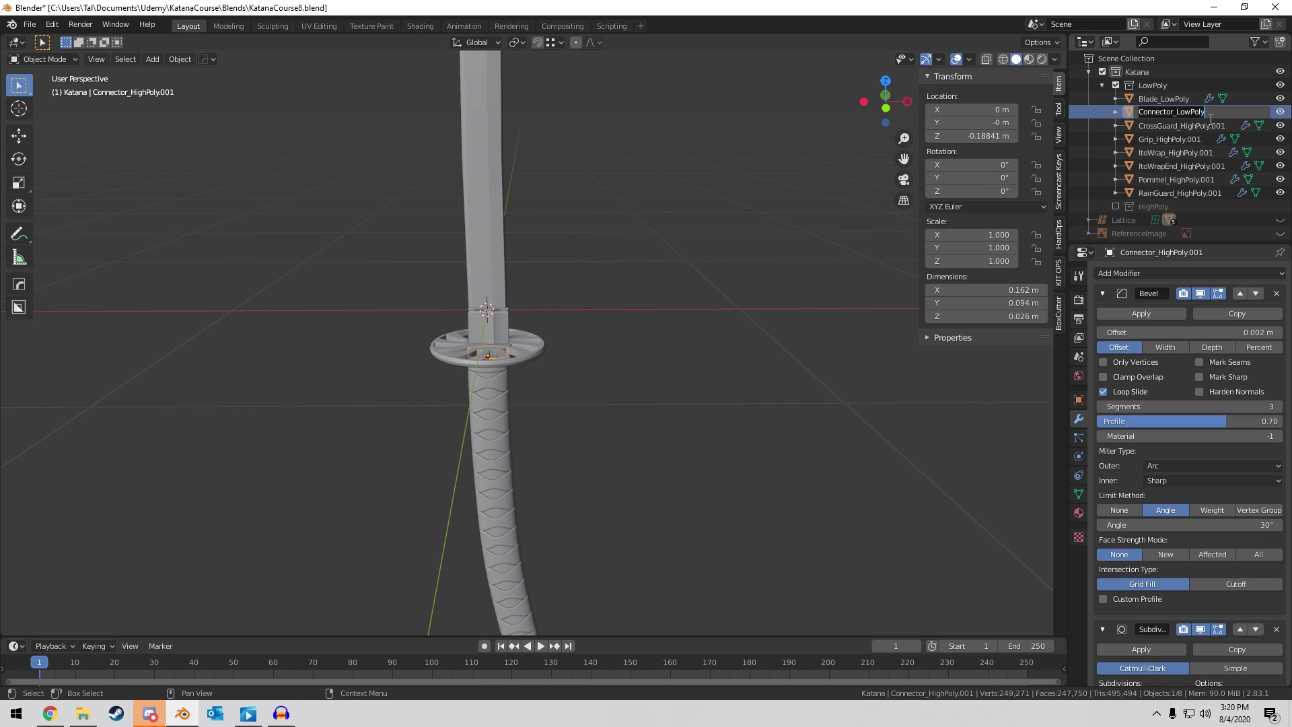
pyautogui.click(1192, 125)
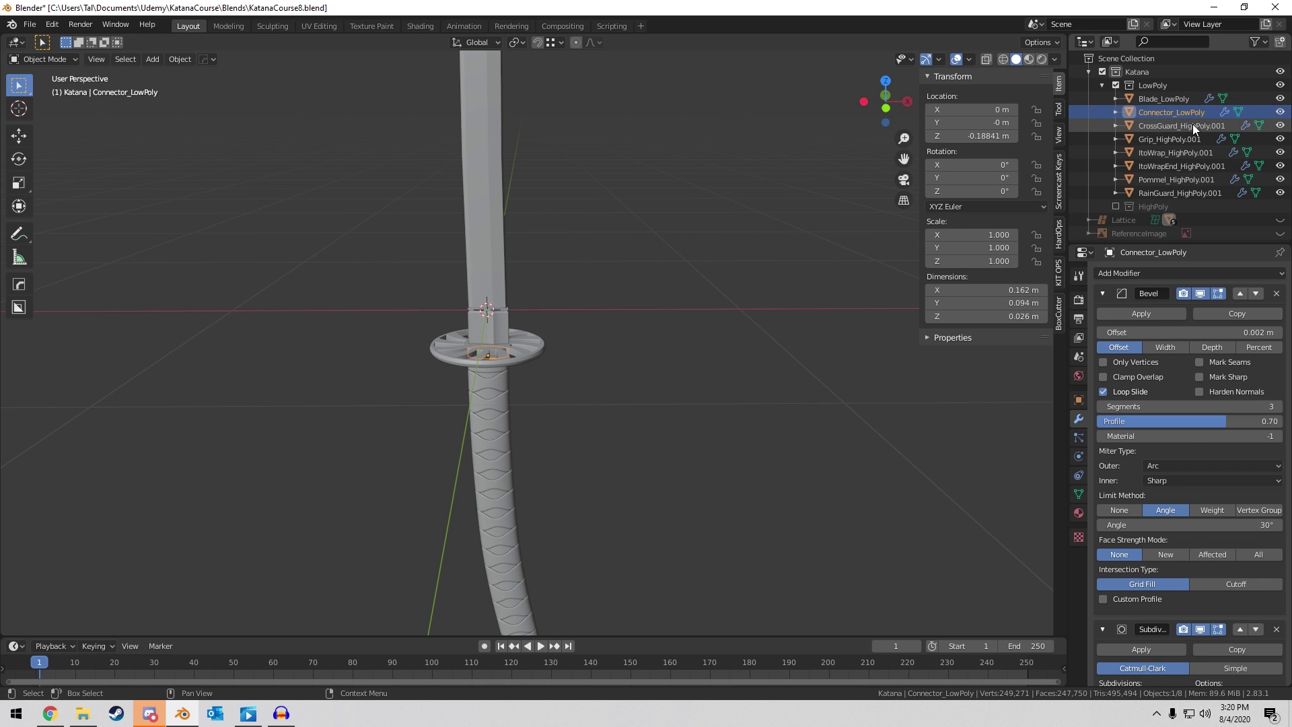
pyautogui.click(1159, 139)
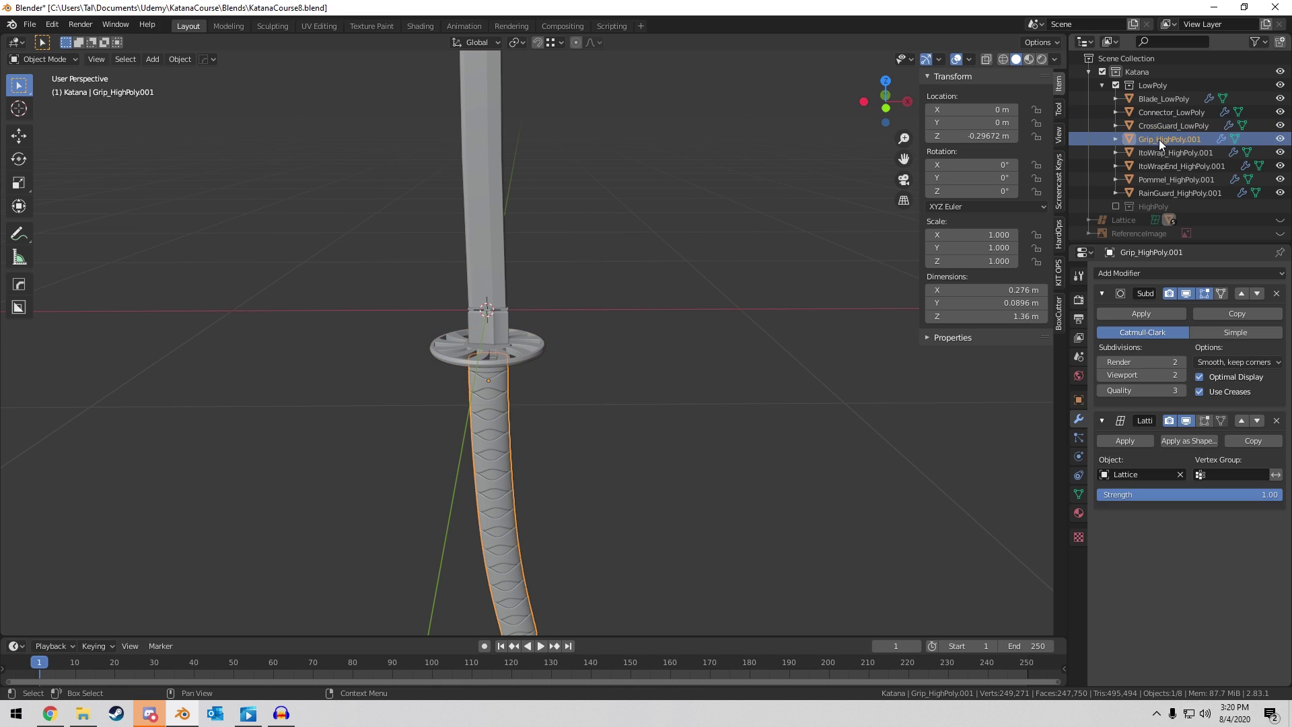
pyautogui.doubleClick(1152, 139)
pyautogui.write('_LowPoly')
# Rename the remaining copies to ItoWrap_LowPoly, ItoWrapEnd_LowPoly, Pommel_LowPoly and RainGuard_LowPoly.
pyautogui.doubleClick(1187, 156)
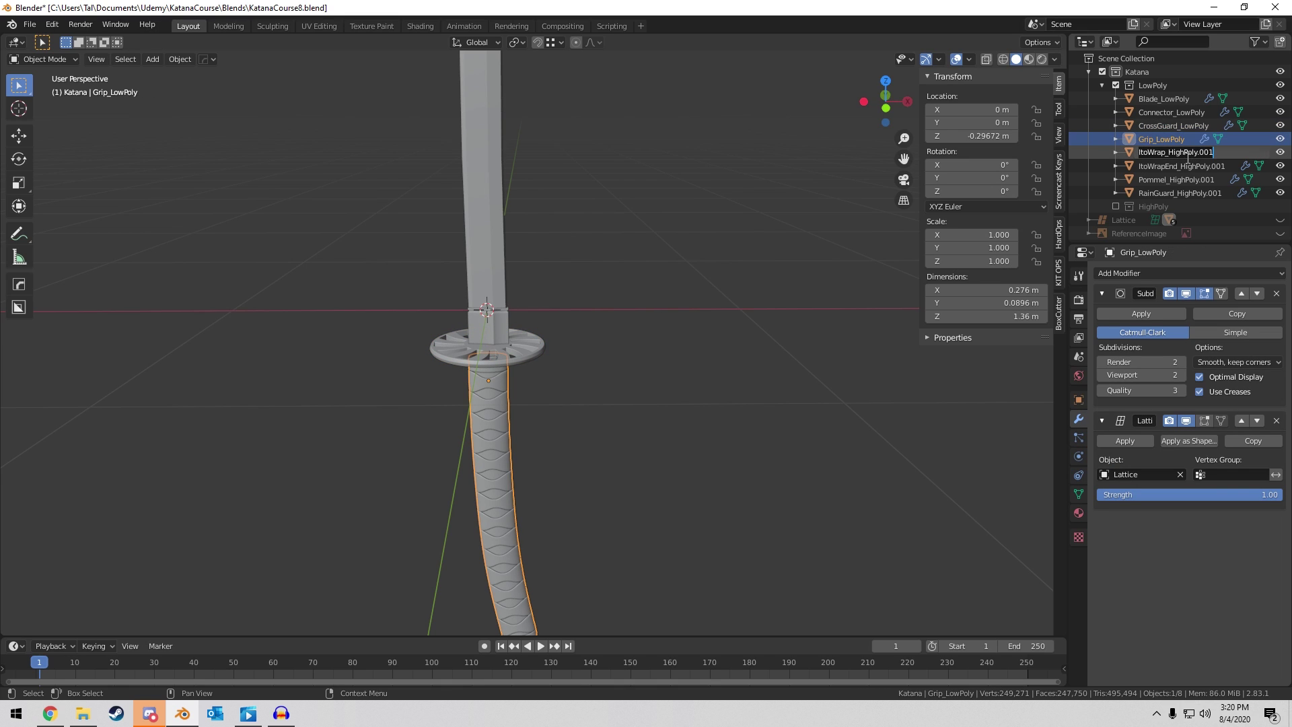
pyautogui.doubleClick(1196, 166)
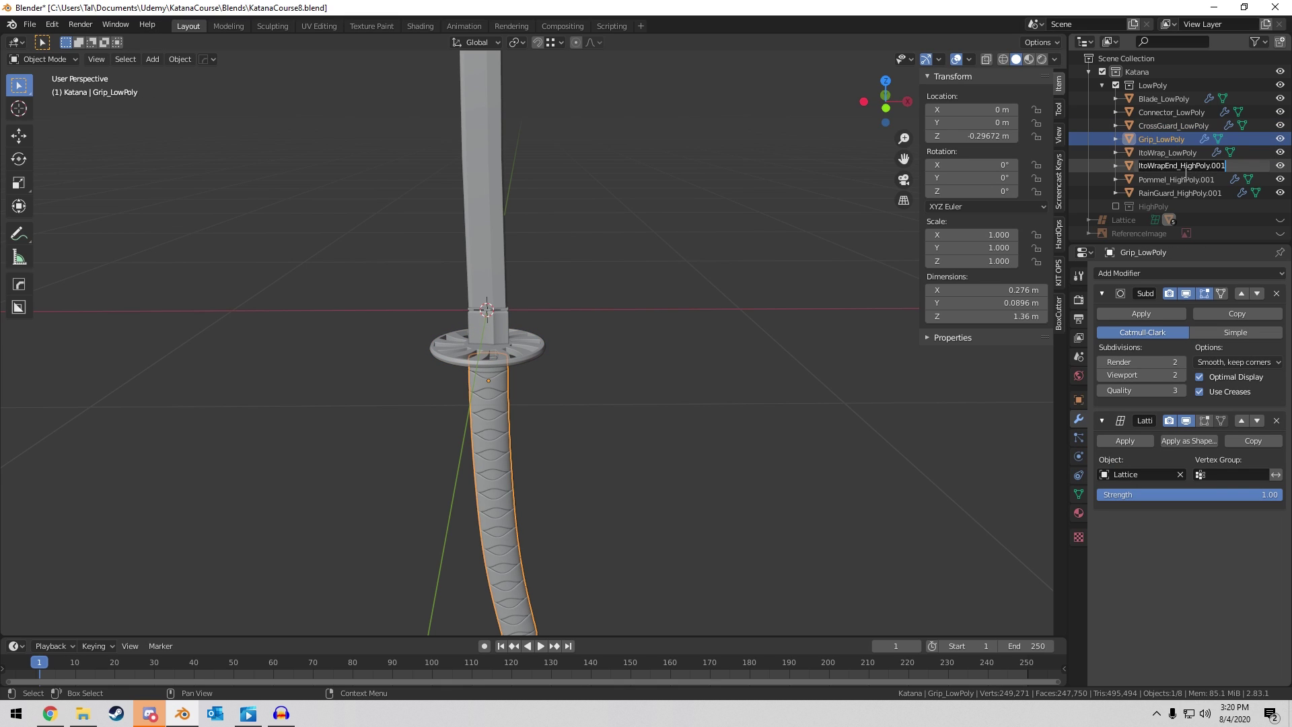
pyautogui.write('_LowPoly')
pyautogui.doubleClick(1214, 182)
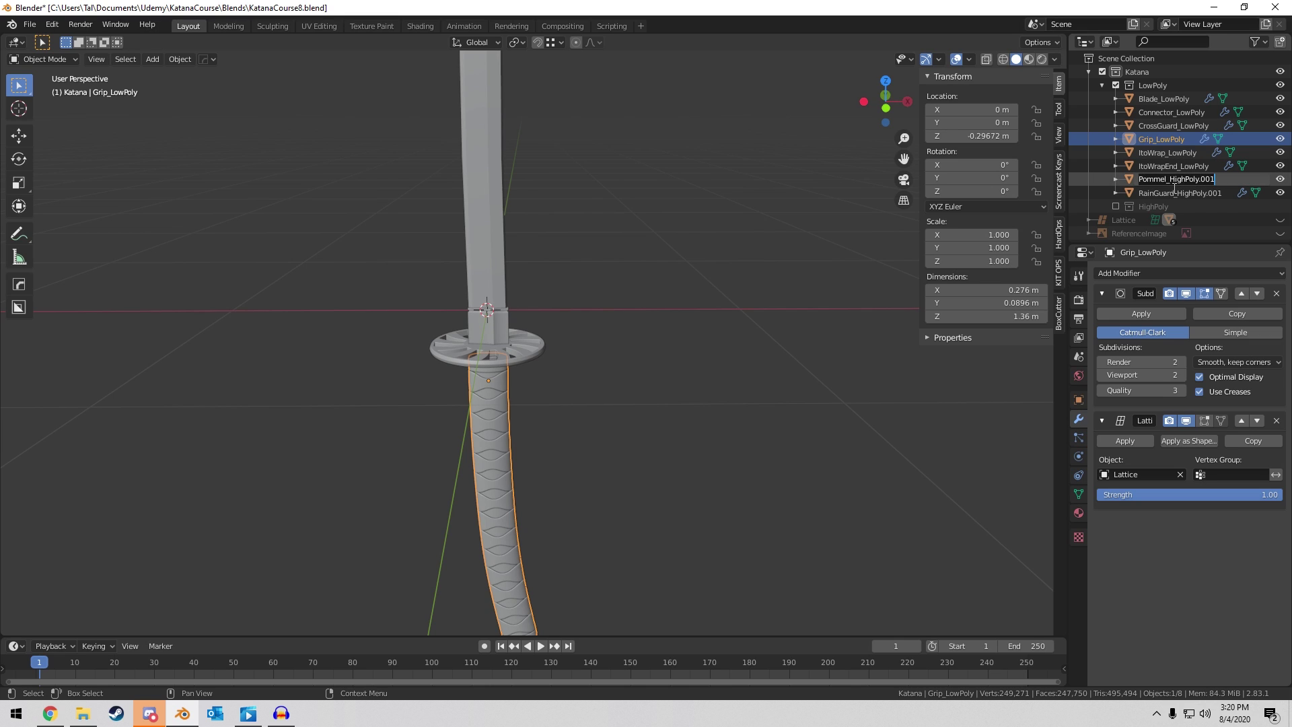
pyautogui.write('_LowPoly')
pyautogui.click(1197, 194)
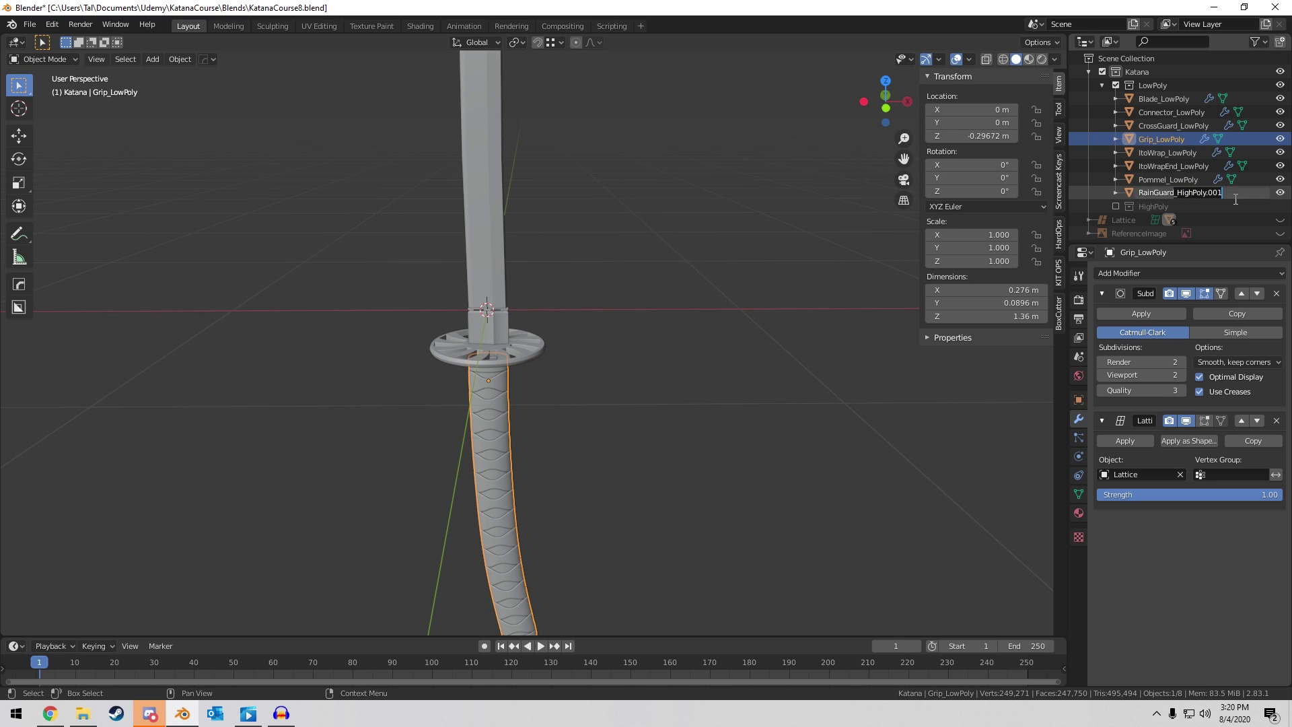
# Remove the modifier from ItoWrap_LowPoly and the Subdivision modifier from ItoWrapEnd_LowPoly.
pyautogui.scroll(5, 676, 247)
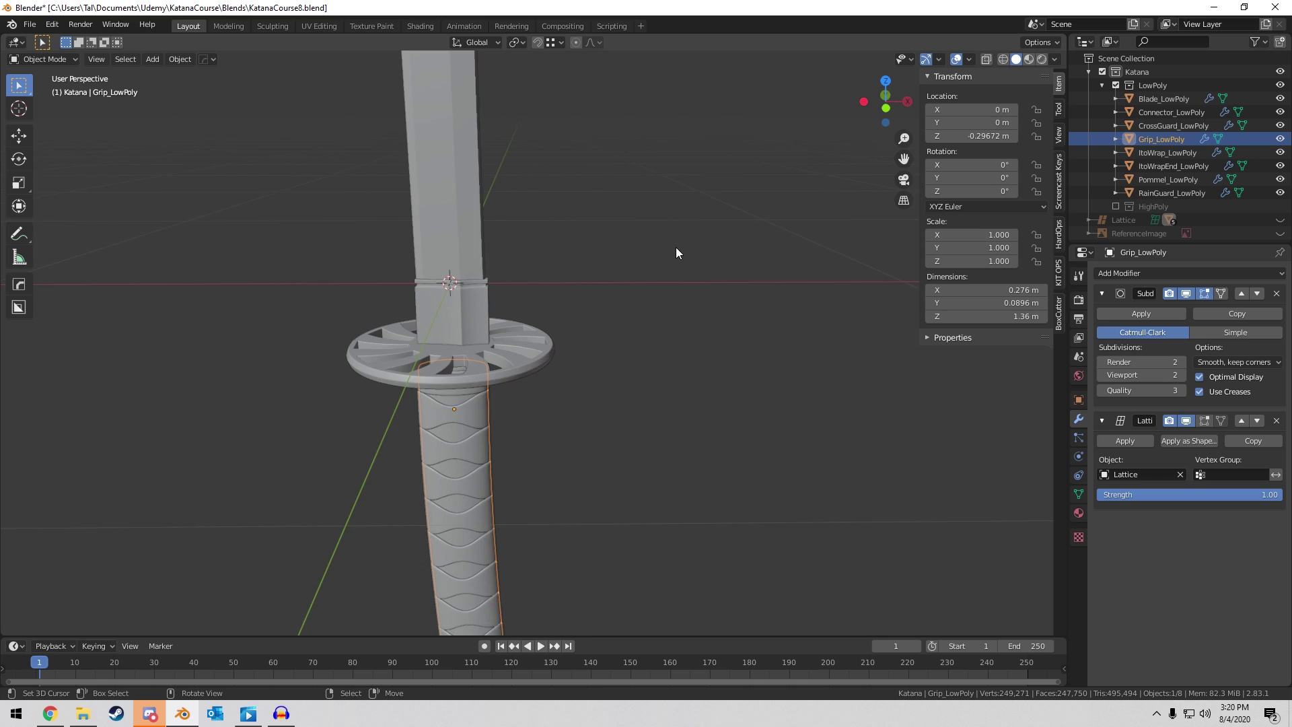
pyautogui.keyDown('shift'); pyautogui.moveTo(609, 317); pyautogui.dragTo(677, 283, button='middle'); pyautogui.keyUp('shift')
pyautogui.scroll(1, 689, 163)
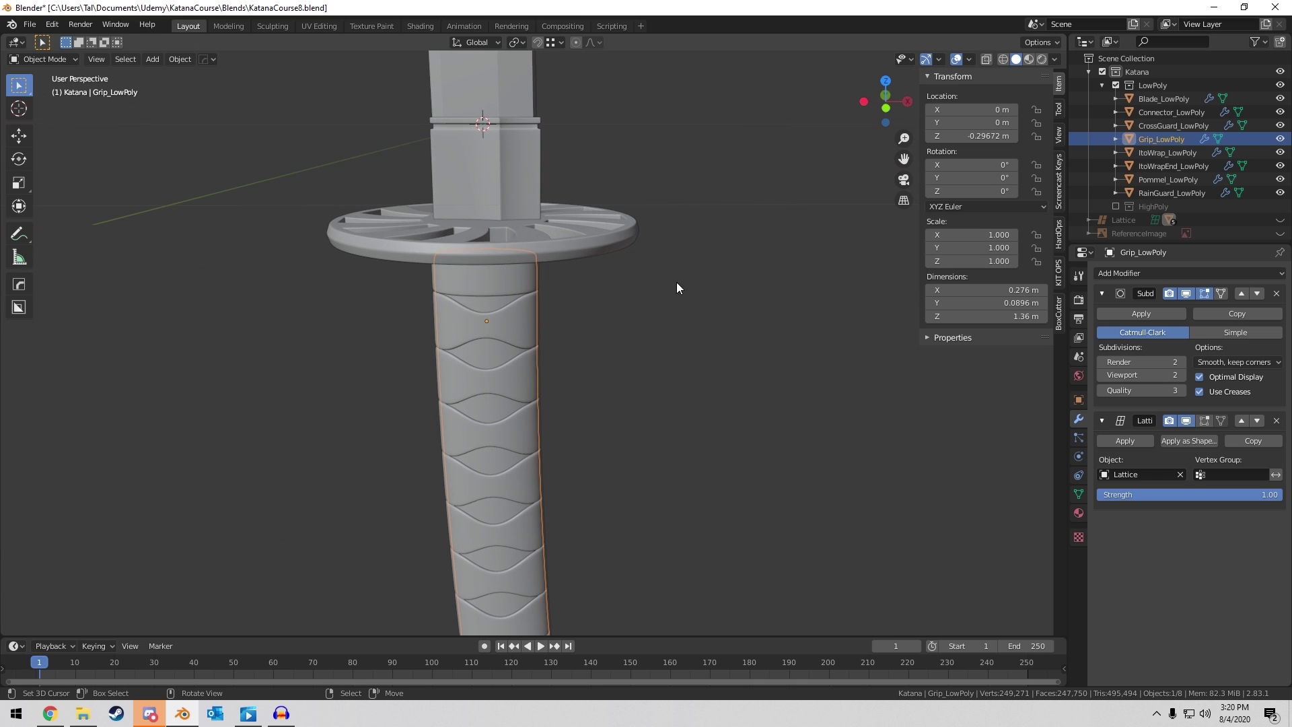
pyautogui.click(530, 308)
pyautogui.click(1276, 294)
pyautogui.click(473, 283)
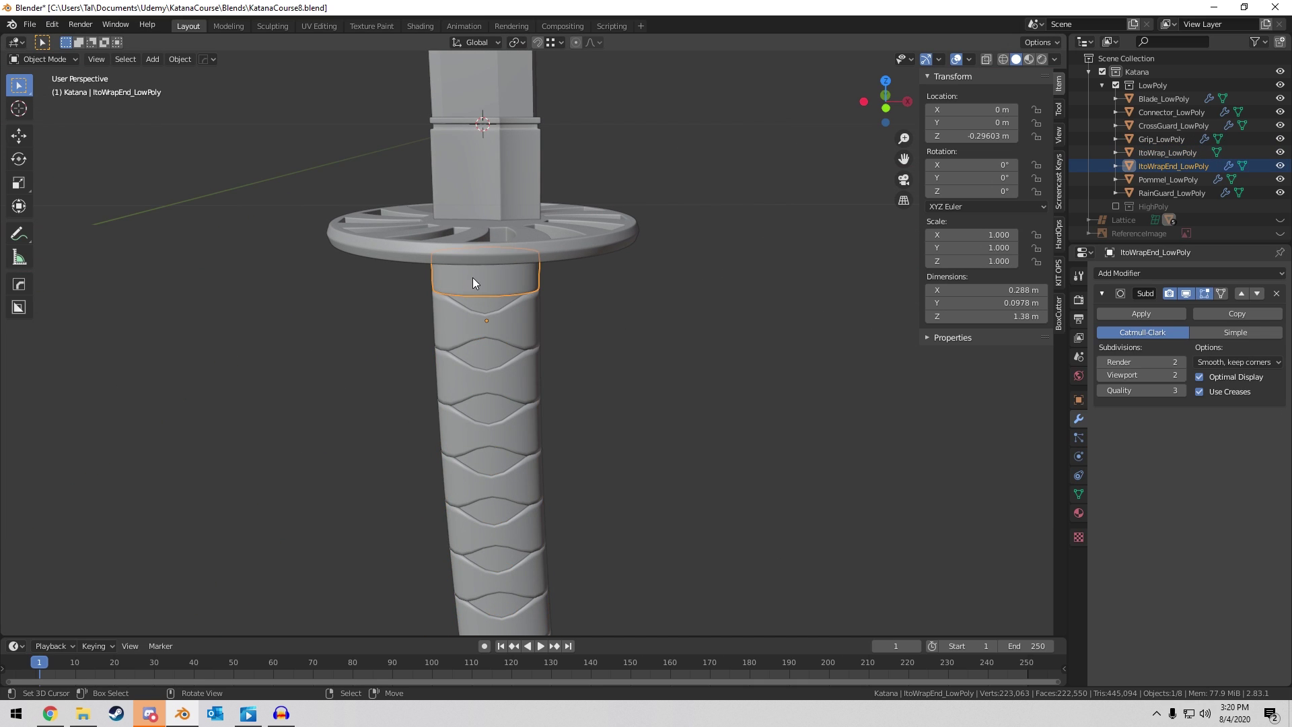
pyautogui.click(1276, 293)
# Remove the modifier from Pommel_LowPoly at the end of the handle.
pyautogui.scroll(-4, 719, 401)
pyautogui.keyDown('shift'); pyautogui.moveTo(719, 401); pyautogui.dragTo(591, 394, button='middle'); pyautogui.keyUp('shift')
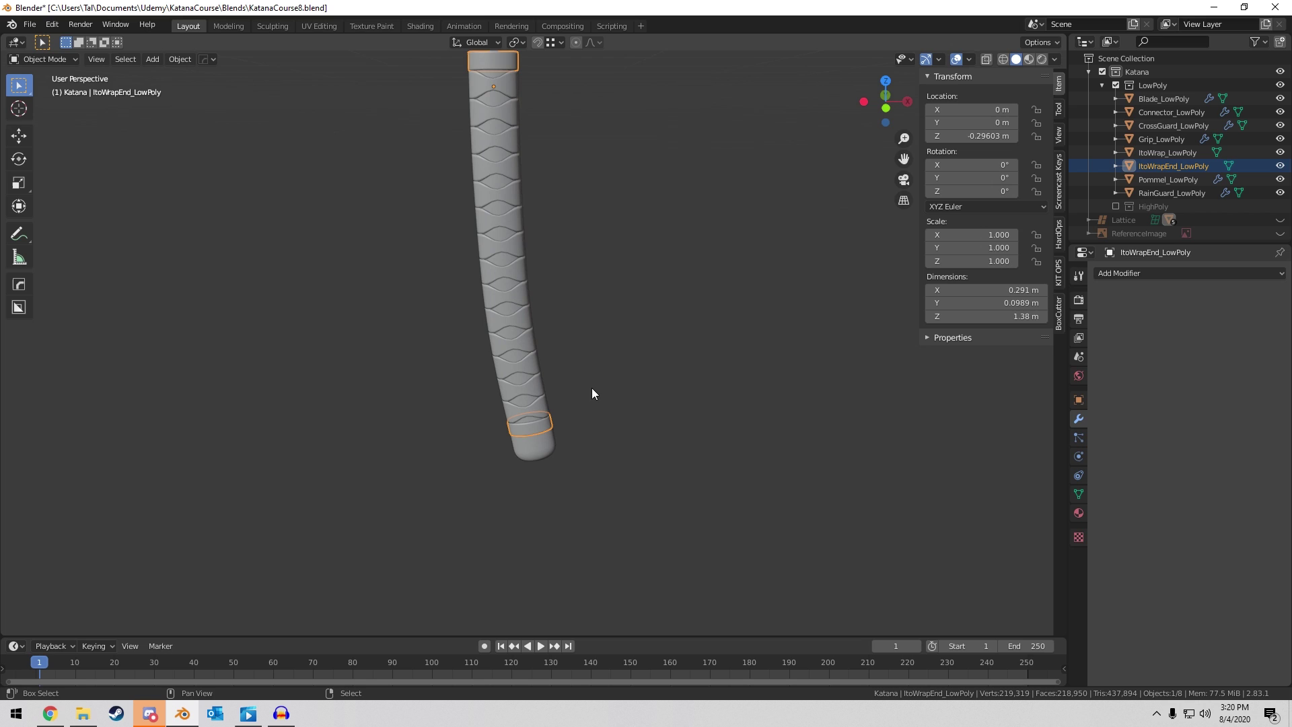
pyautogui.click(536, 440)
pyautogui.click(1275, 294)
# Remove the Bevel and Subdivision modifiers from CrossGuard_LowPoly, leaving only its Mirror modifier.
pyautogui.keyDown('shift'); pyautogui.moveTo(626, 168); pyautogui.dragTo(620, 367, button='middle'); pyautogui.keyUp('shift')
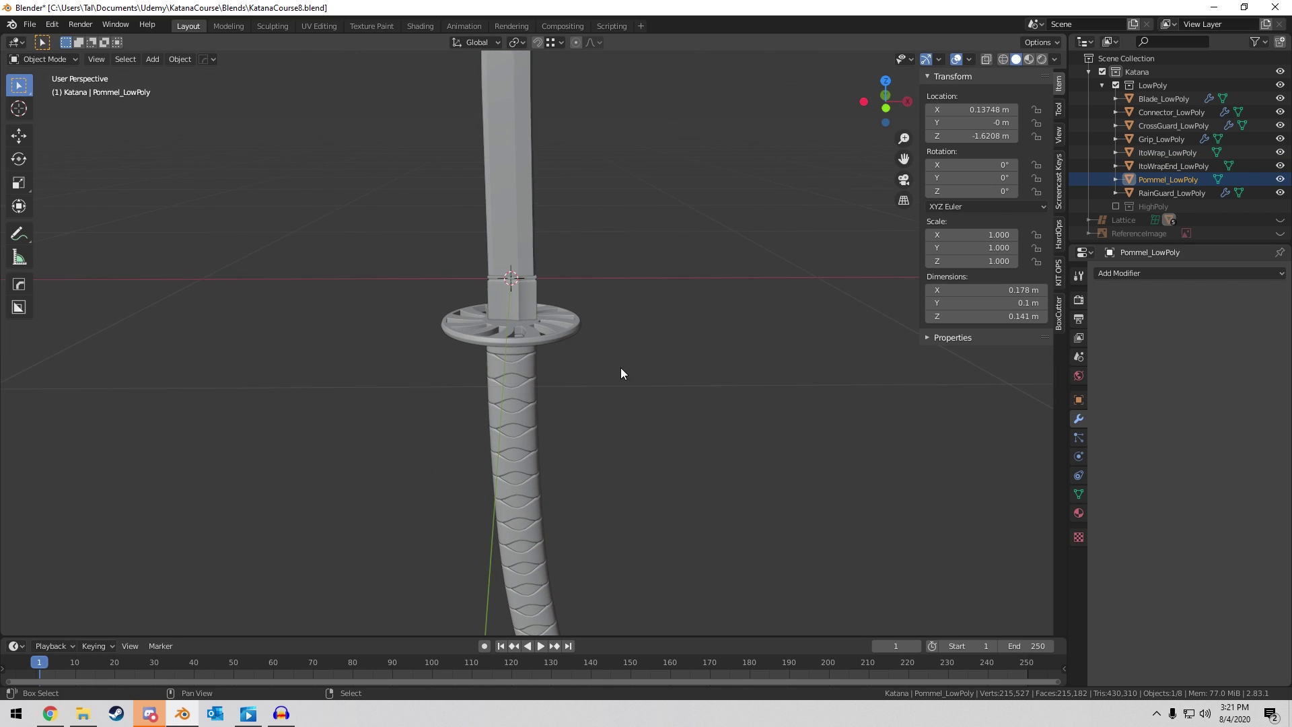
pyautogui.scroll(2, 620, 367)
pyautogui.click(562, 312)
pyautogui.scroll(-4, 1182, 503)
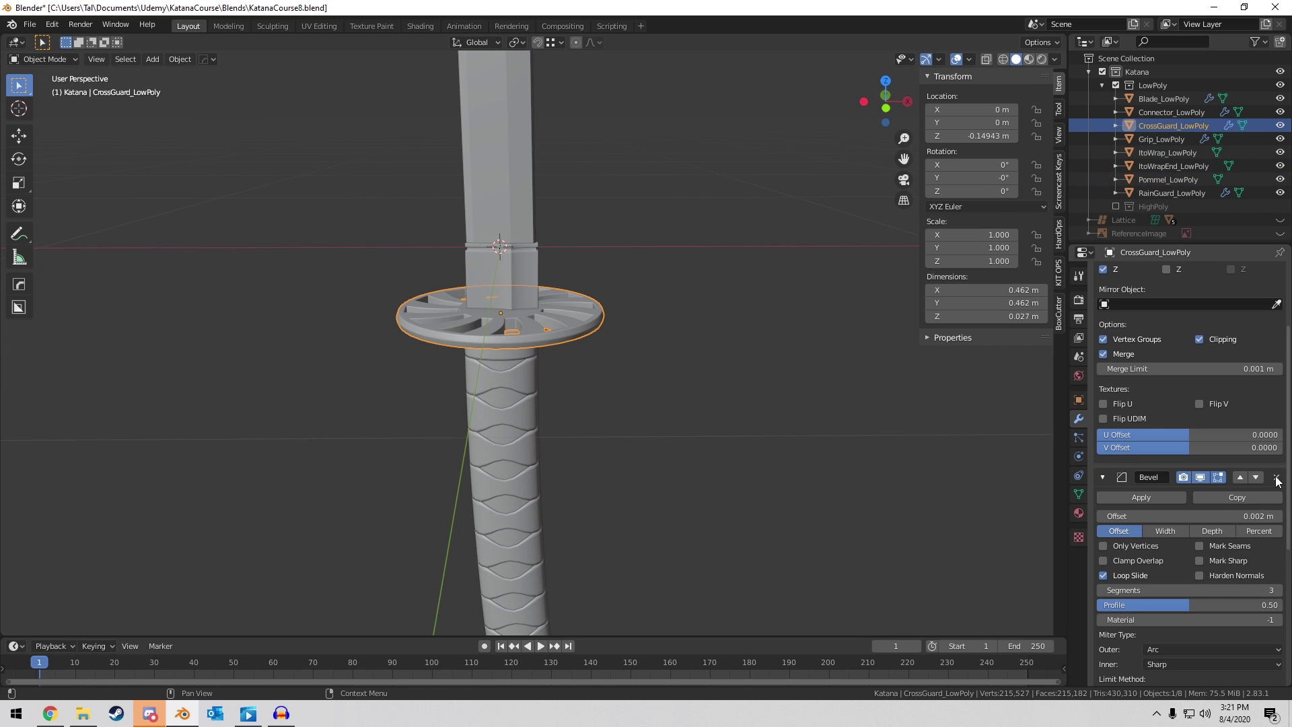
pyautogui.click(1276, 477)
pyautogui.scroll(3, 658, 193)
pyautogui.moveTo(658, 197); pyautogui.dragTo(503, 326, button='middle')
pyautogui.click(504, 325)
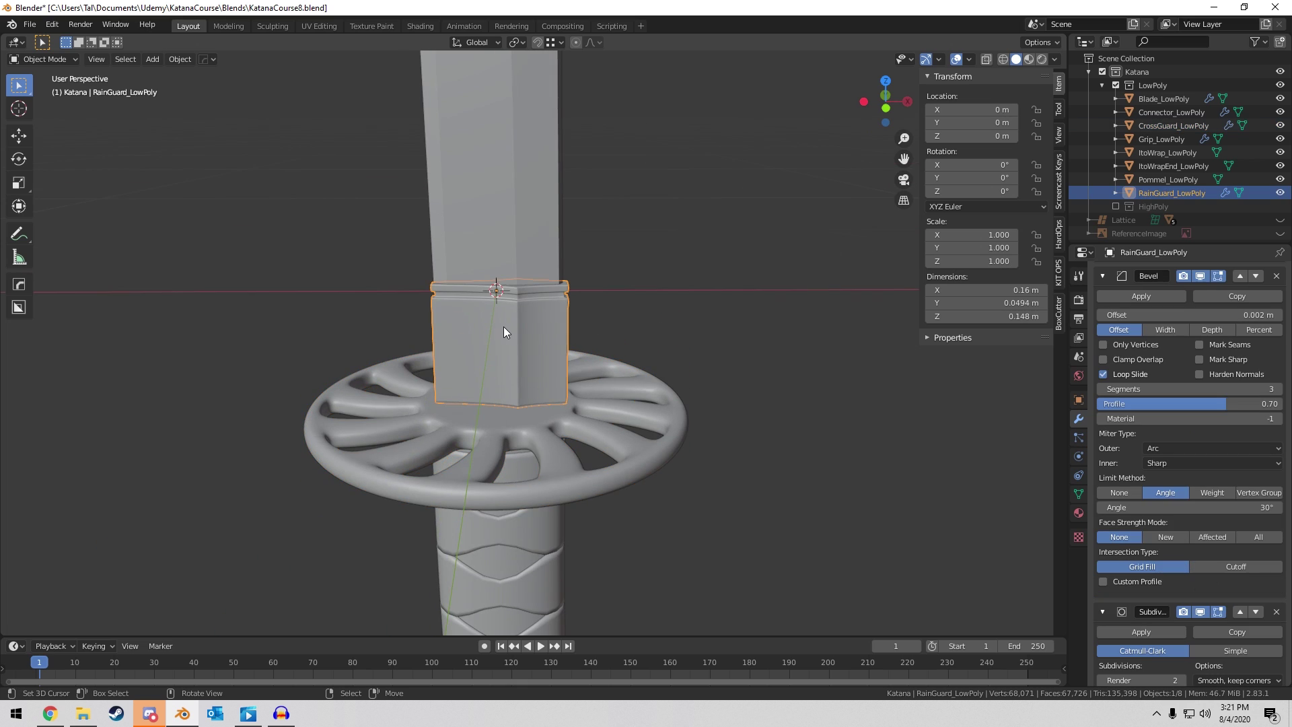
pyautogui.click(616, 405)
pyautogui.click(1276, 567)
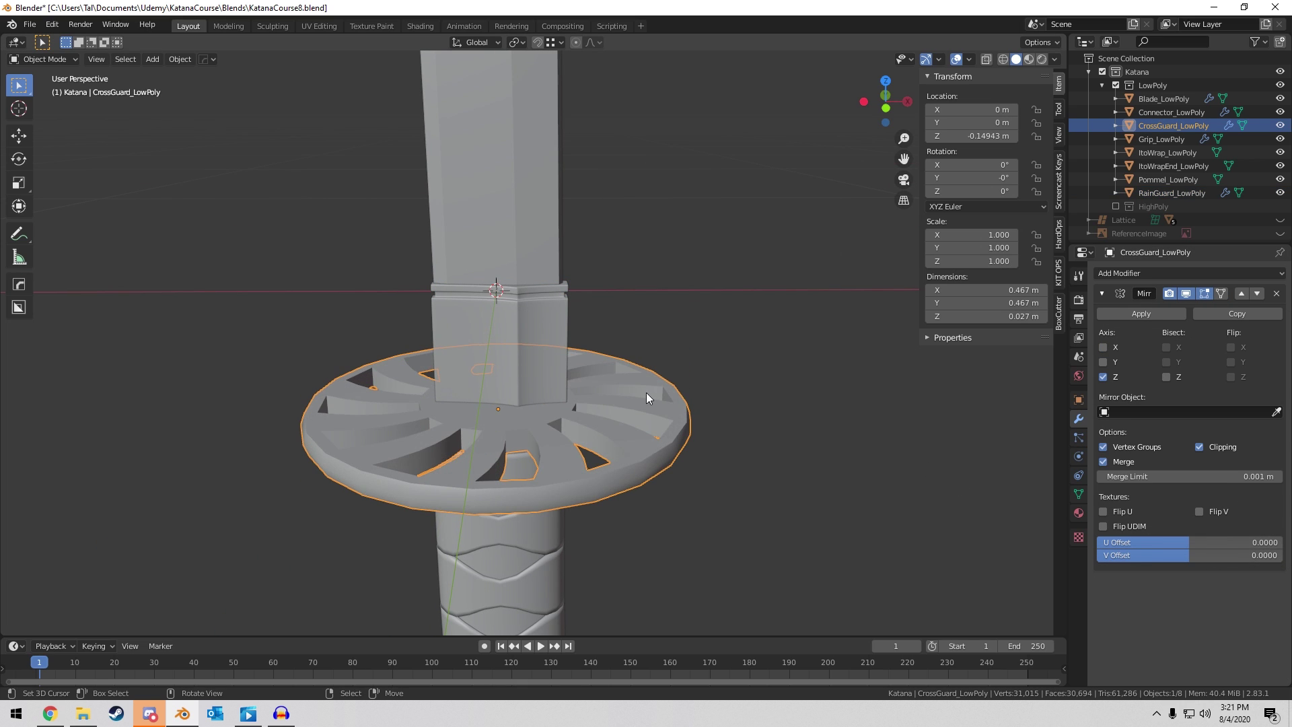
# Remove the Bevel and Subdivision modifiers from RainGuard_LowPoly, the collar above the crossguard.
pyautogui.click(651, 395)
pyautogui.click(1276, 294)
pyautogui.click(1276, 294)
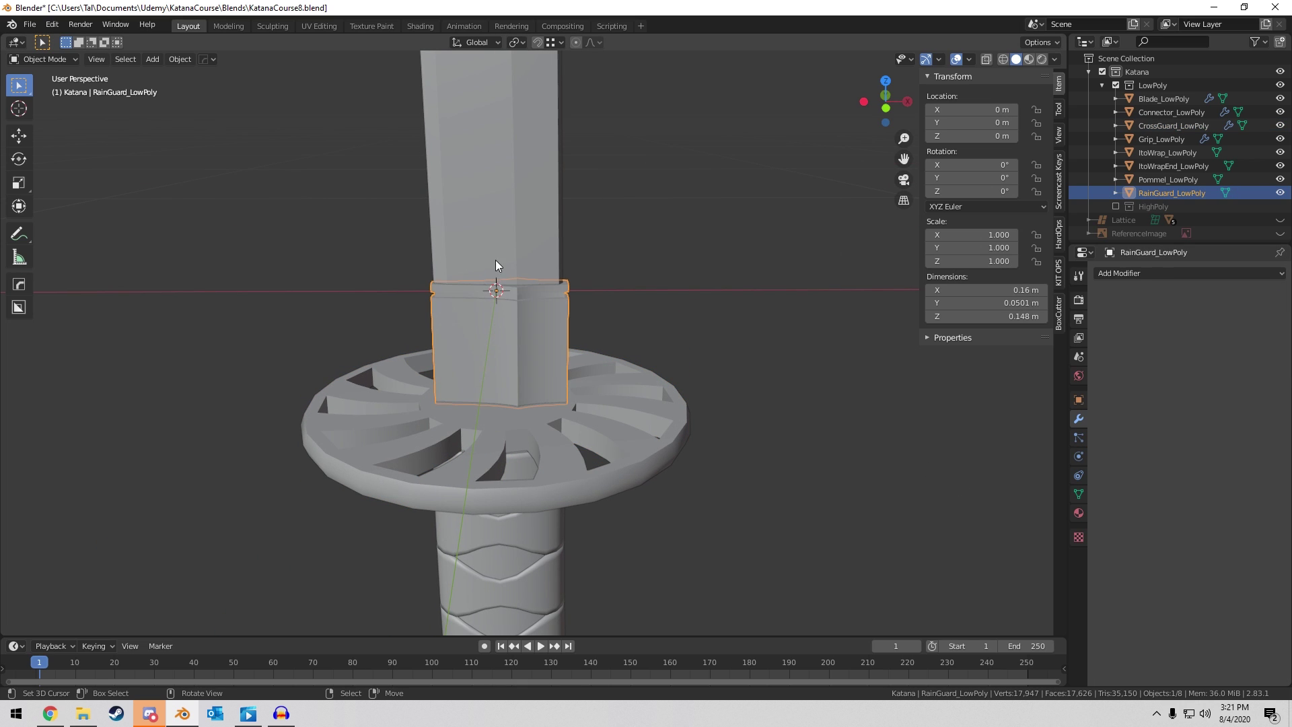
# Remove the Bevel modifier from Connector_LowPoly, the ring beneath the crossguard.
pyautogui.click(495, 259)
pyautogui.scroll(-3, 704, 123)
pyautogui.scroll(-5, 704, 123)
pyautogui.moveTo(704, 123); pyautogui.dragTo(583, 216, button='middle')
pyautogui.scroll(10, 583, 216)
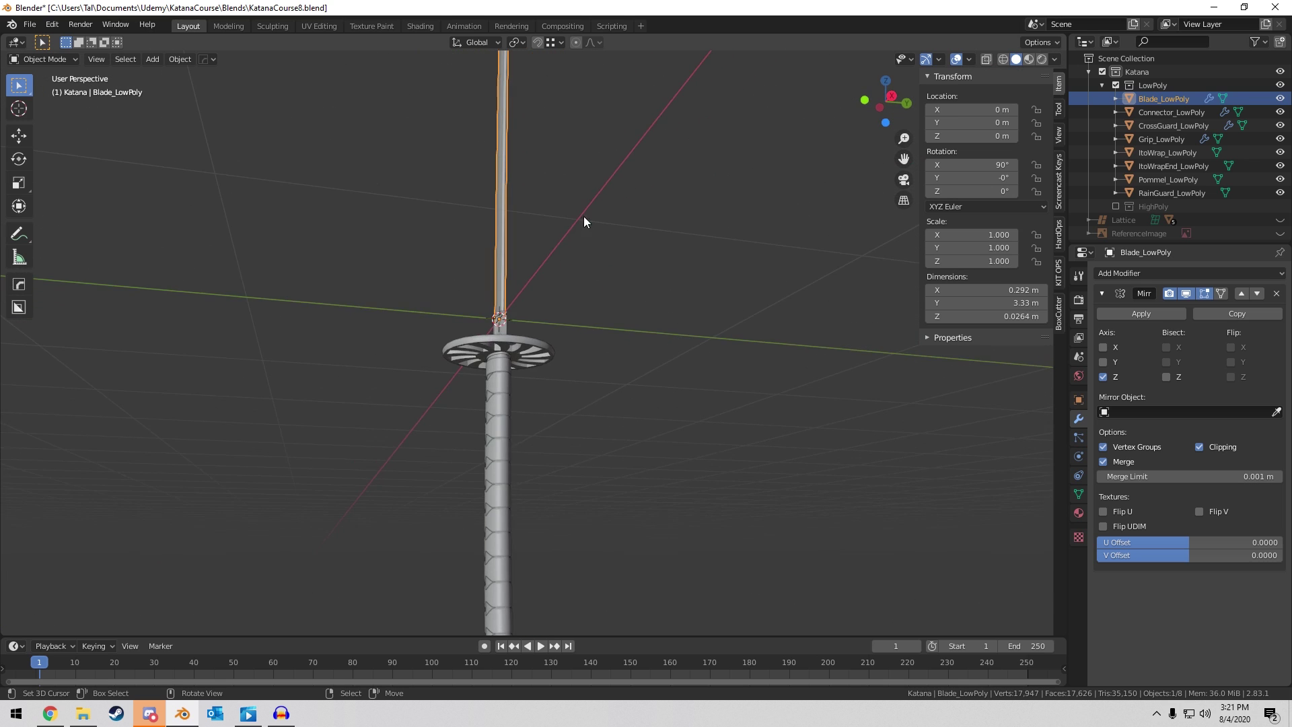
pyautogui.click(438, 381)
pyautogui.click(446, 368)
pyautogui.keyDown('shift'); pyautogui.moveTo(446, 368); pyautogui.dragTo(545, 259, button='middle'); pyautogui.keyUp('shift')
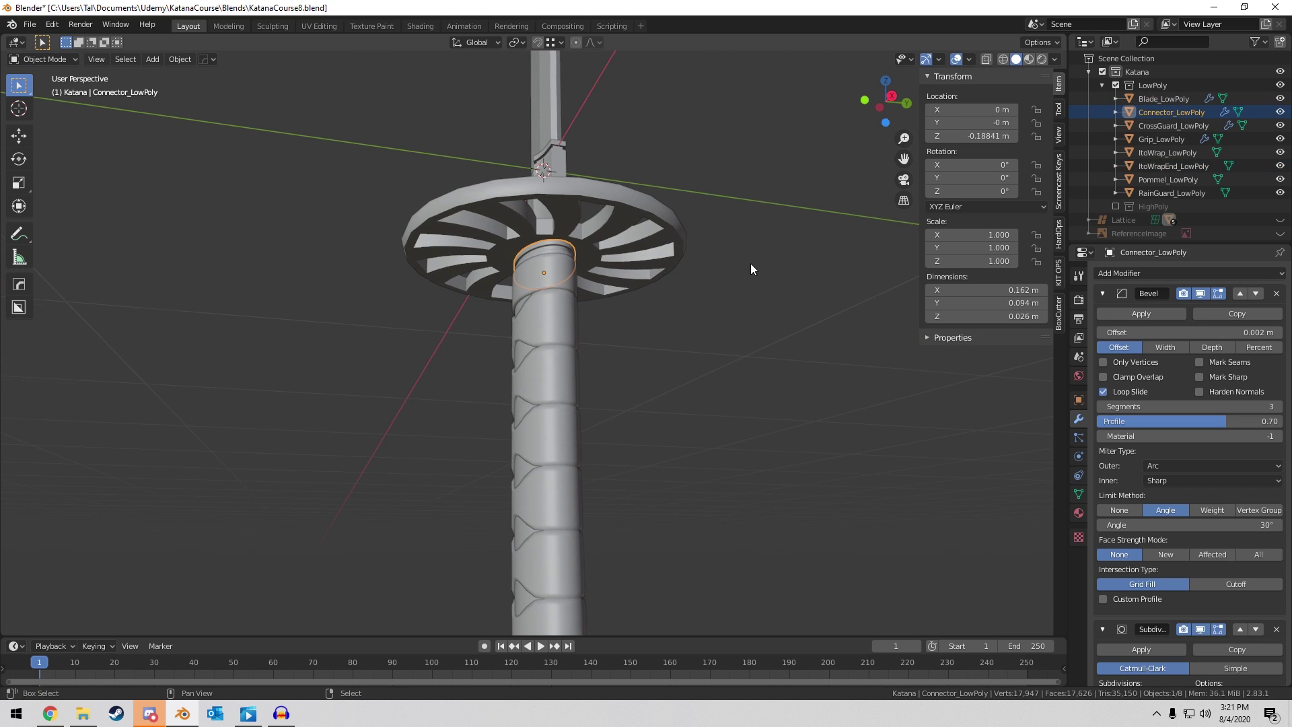
pyautogui.click(1276, 294)
# Remove the Subdivision modifier from Grip_LowPoly, keeping its Lattice modifier.
pyautogui.keyDown('shift'); pyautogui.moveTo(582, 498); pyautogui.dragTo(641, 213, button='middle'); pyautogui.keyUp('shift')
pyautogui.scroll(-3, 603, 269)
pyautogui.click(553, 224)
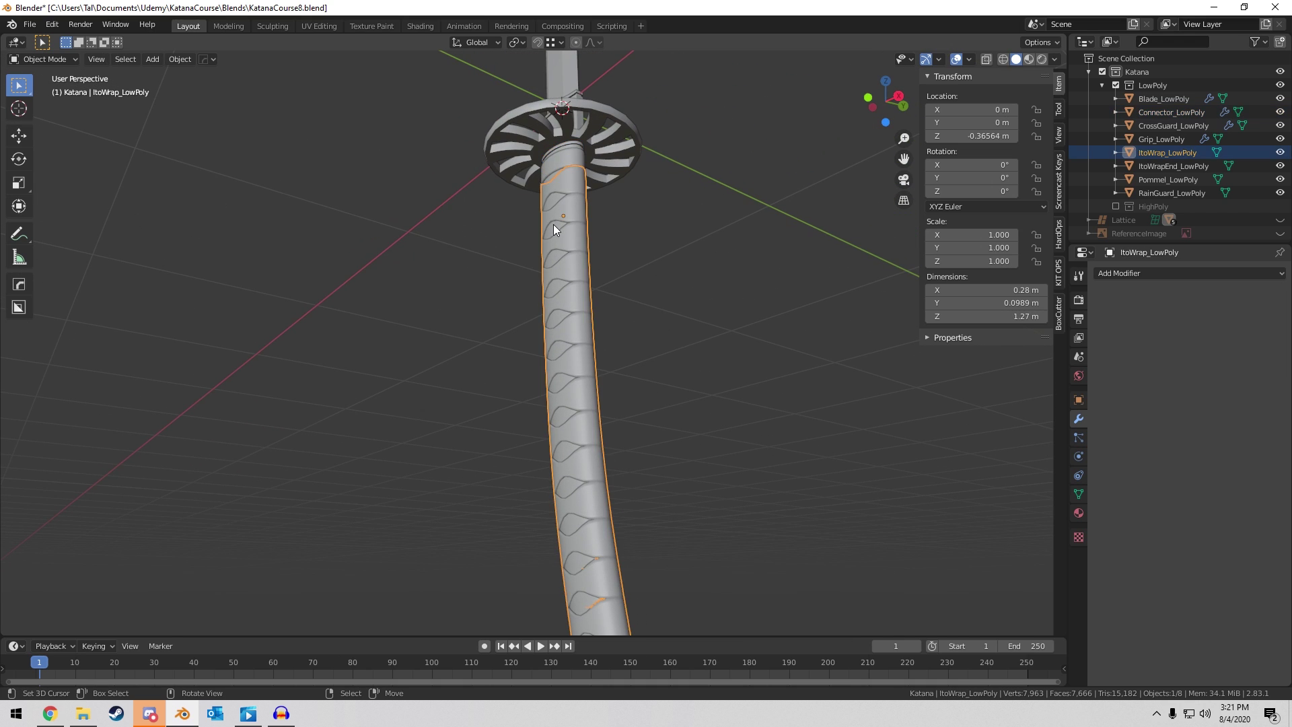
pyautogui.click(1276, 294)
# Select Blade_LowPoly and open it for editing in the UV Editing workspace.
pyautogui.moveTo(780, 229); pyautogui.dragTo(564, 277, button='middle')
pyautogui.click(564, 281)
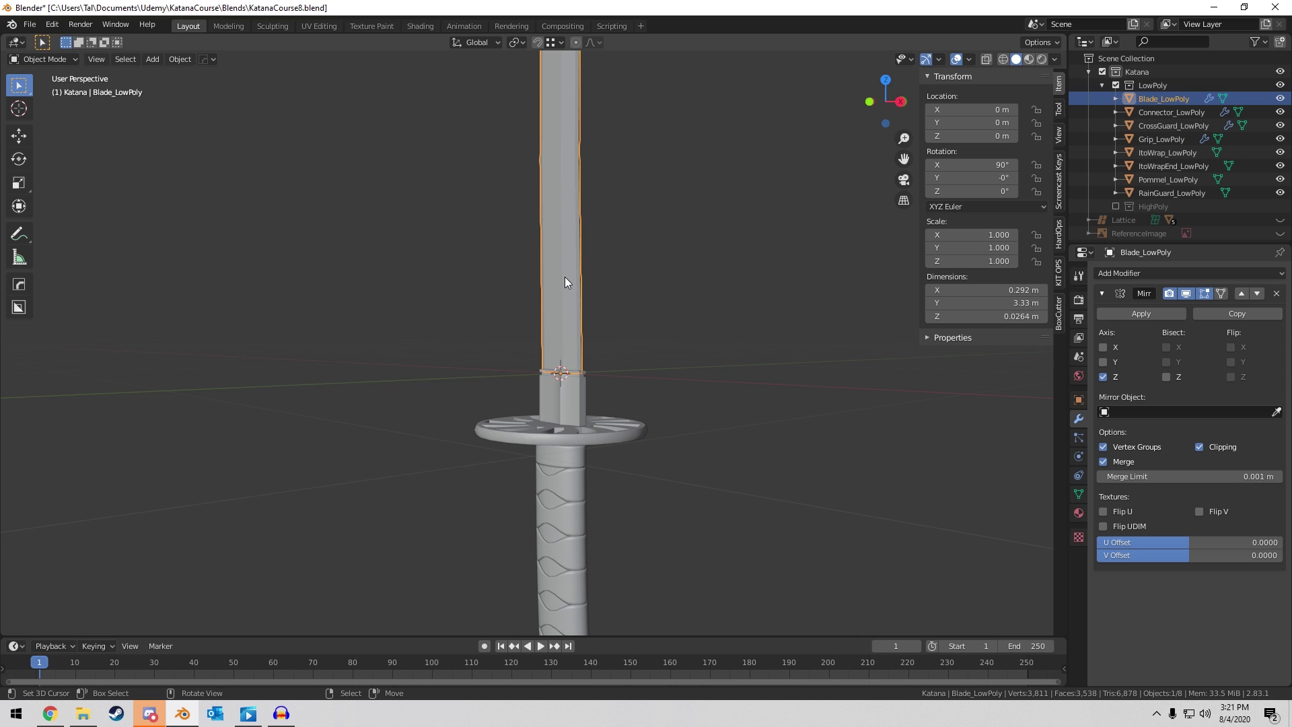
pyautogui.click(318, 26)
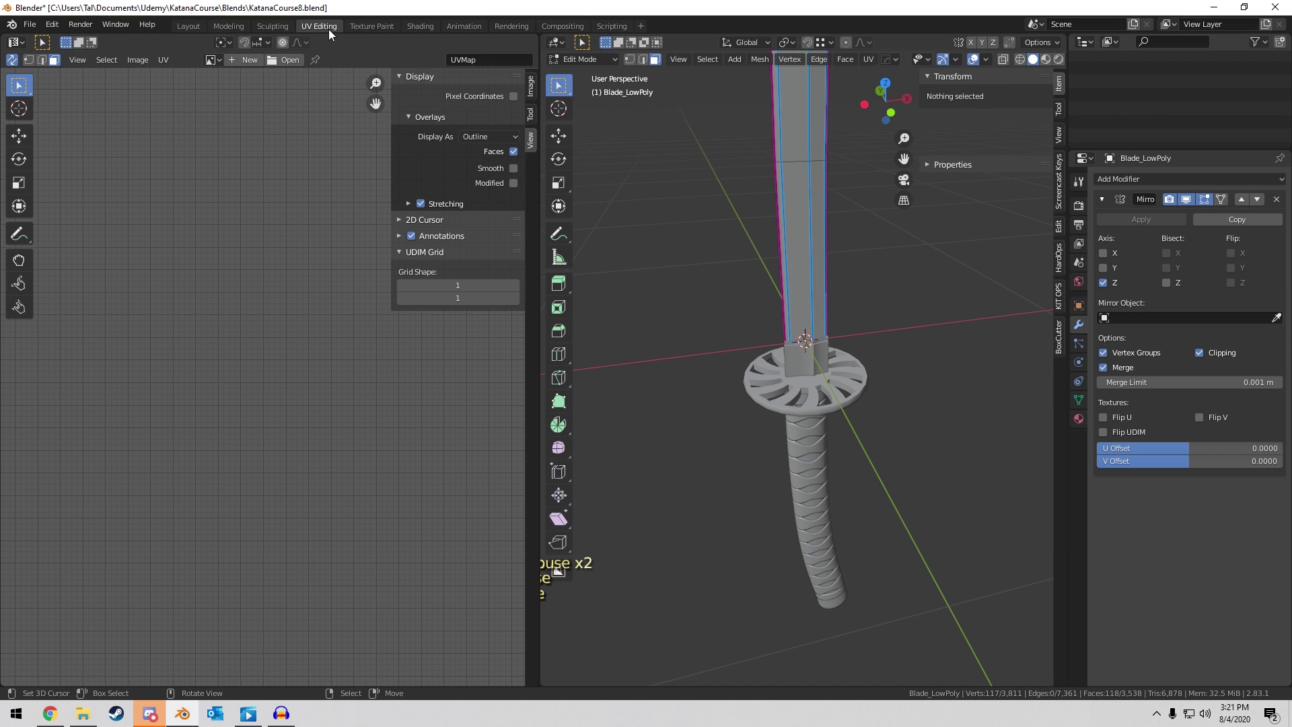
# Mark the edge loop running around the blade's outline as a seam and unwrap the whole blade mesh.
pyautogui.scroll(2, 870, 391)
pyautogui.press('2')
pyautogui.keyDown('alt'); pyautogui.click(837, 291); pyautogui.keyUp('alt')
pyautogui.hotkey('ctrl', 'e')
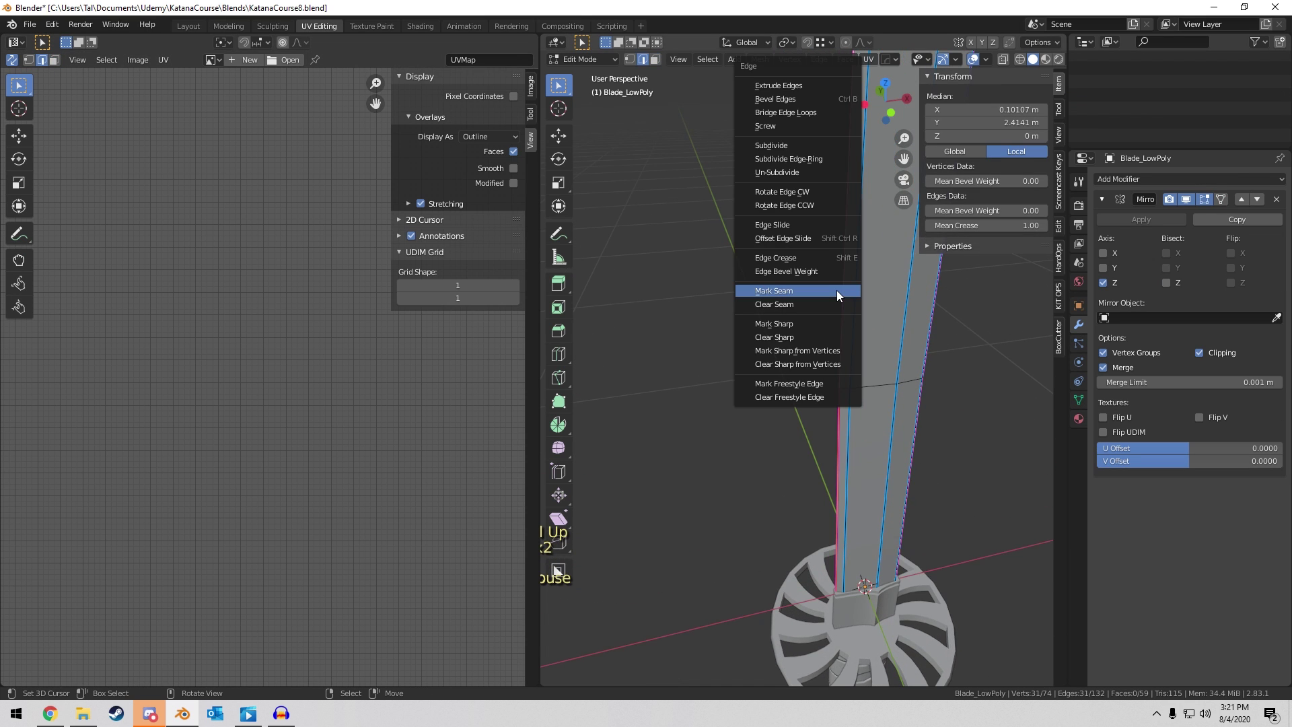
pyautogui.click(838, 292)
pyautogui.press('a')
pyautogui.press('u')
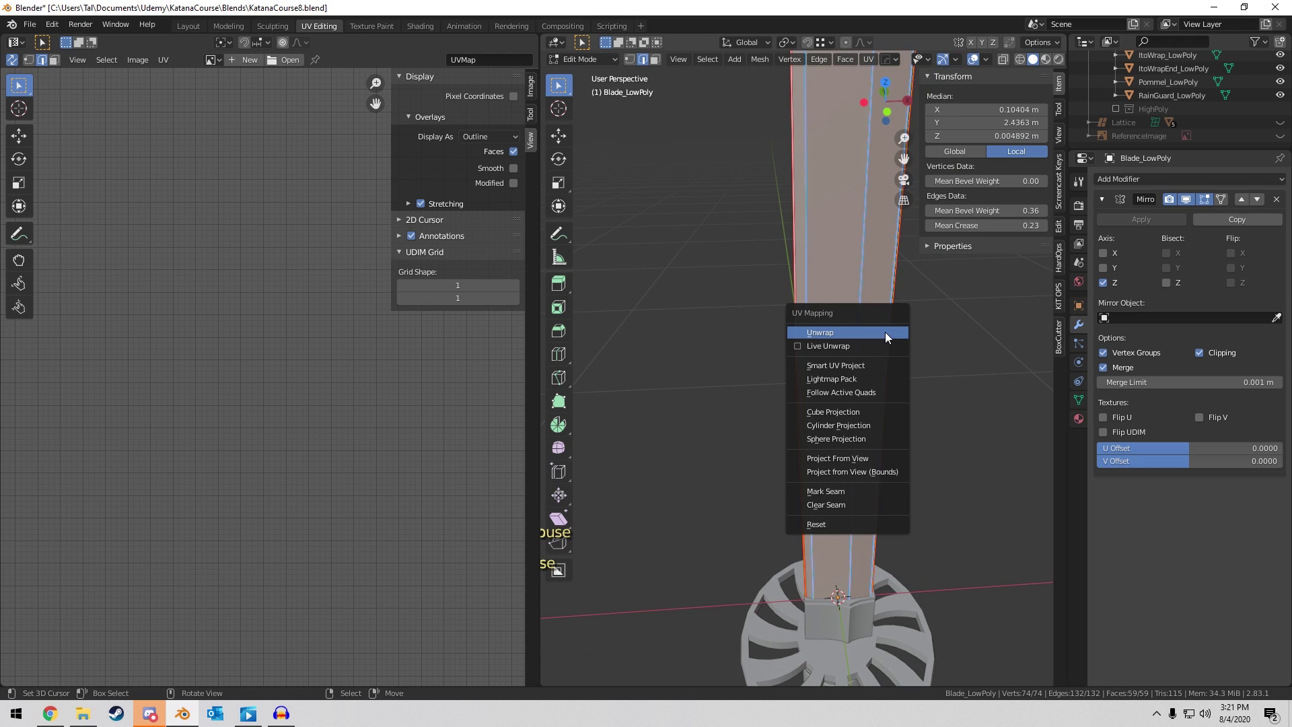
pyautogui.click(888, 337)
# Isolate Blade_LowPoly and mark the edges across the blade's base as a seam.
pyautogui.scroll(4, 240, 320)
pyautogui.scroll(-3, 797, 452)
pyautogui.press('Tab')
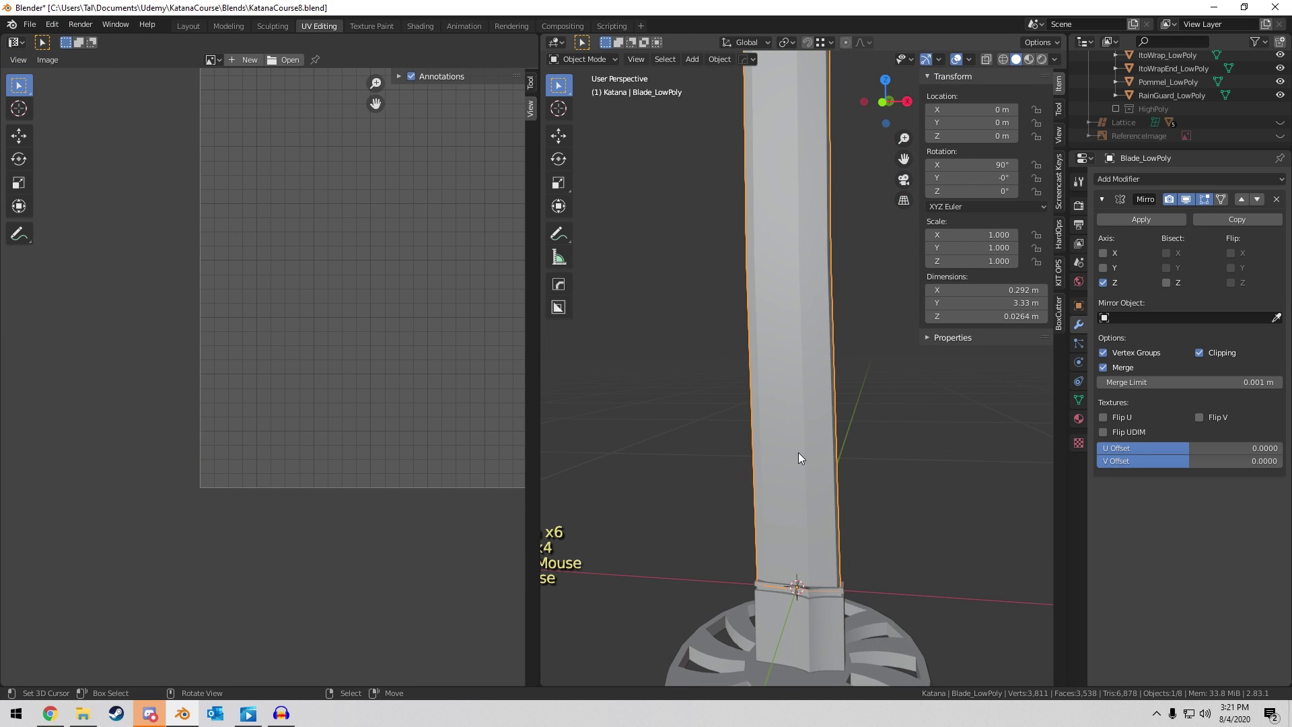
pyautogui.press('KP_Divide')
pyautogui.press('Tab')
pyautogui.moveTo(798, 452); pyautogui.dragTo(811, 501, button='middle')
pyautogui.scroll(3, 812, 511)
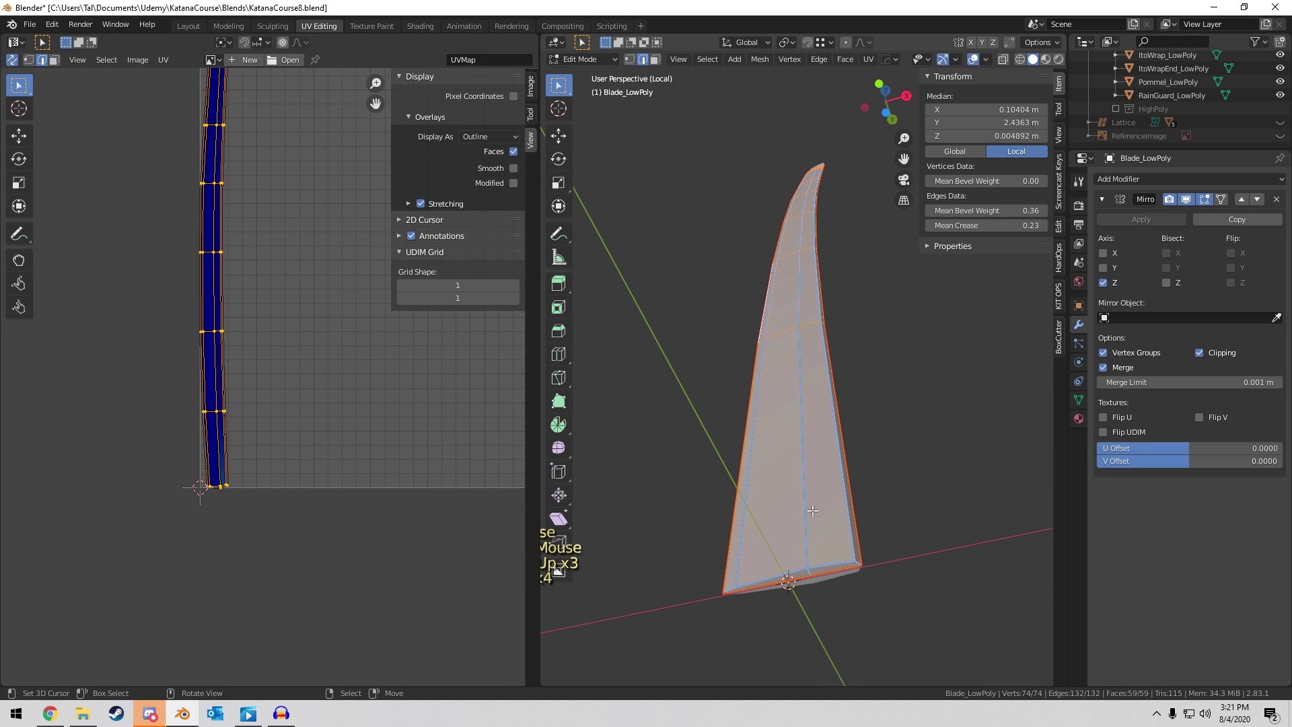
pyautogui.click(862, 567)
pyautogui.moveTo(861, 566)
pyautogui.mouseDown(button='middle')
pyautogui.moveTo(812, 577)
pyautogui.moveTo(874, 558)
pyautogui.mouseUp(button='middle')
pyautogui.keyDown('ctrl'); pyautogui.click(954, 508); pyautogui.keyUp('ctrl')
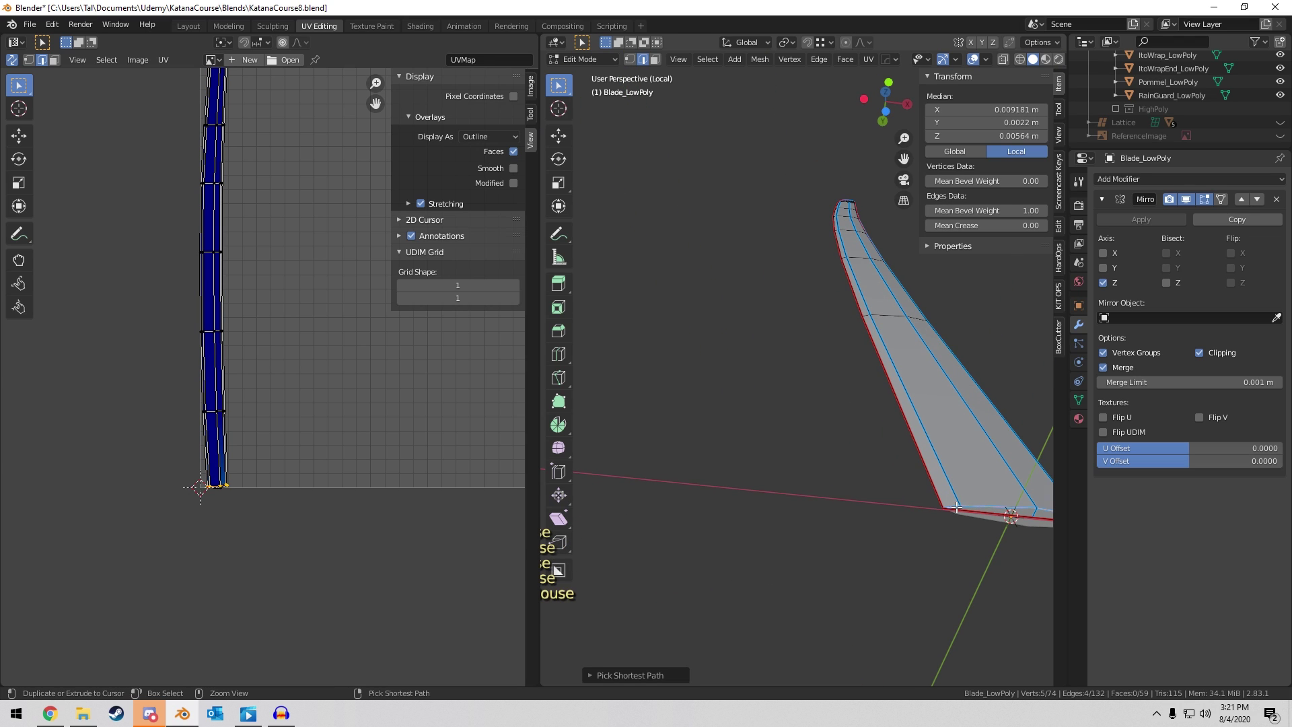
pyautogui.hotkey('ctrl', 'e')
pyautogui.click(954, 502)
# Unwrap the whole blade with the base seam and move its UV islands outside the UV square.
pyautogui.press('a')
pyautogui.press('u')
pyautogui.click(954, 485)
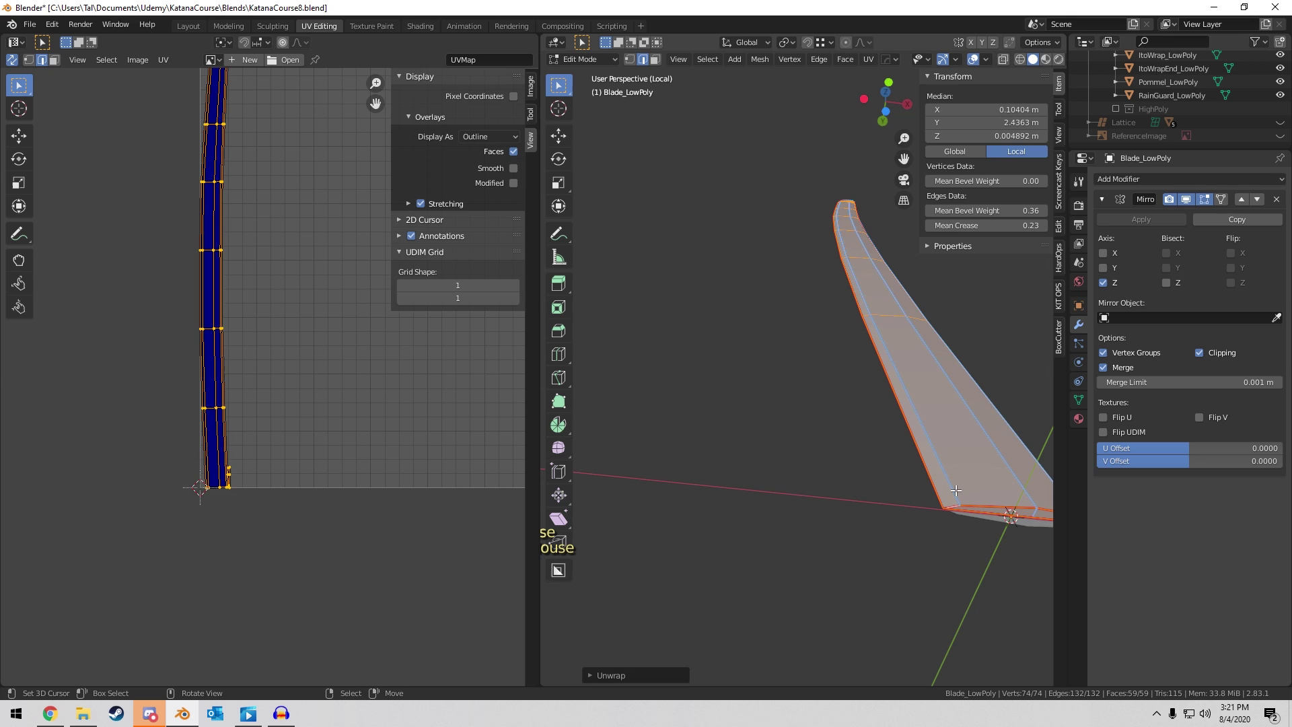
pyautogui.scroll(-3, 301, 402)
pyautogui.press('g')
pyautogui.click(173, 405)
# Leave the blade's isolated view, open all low-poly parts for editing together and select the blade's UV islands.
pyautogui.press('Tab')
pyautogui.moveTo(885, 402); pyautogui.dragTo(884, 411, button='middle')
pyautogui.press('KP_Divide')
pyautogui.press('a')
pyautogui.press('Tab')
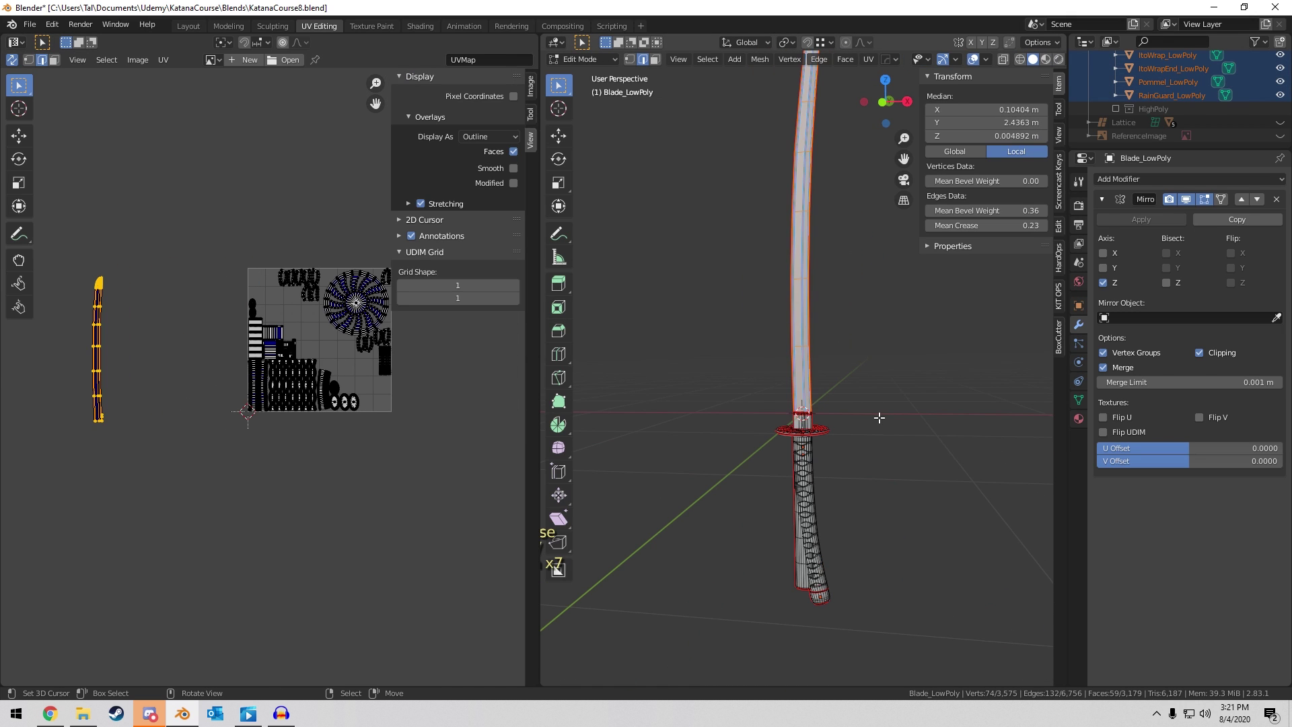
pyautogui.press('b')
pyautogui.moveTo(70, 256); pyautogui.dragTo(131, 445)
pyautogui.press('Tab')
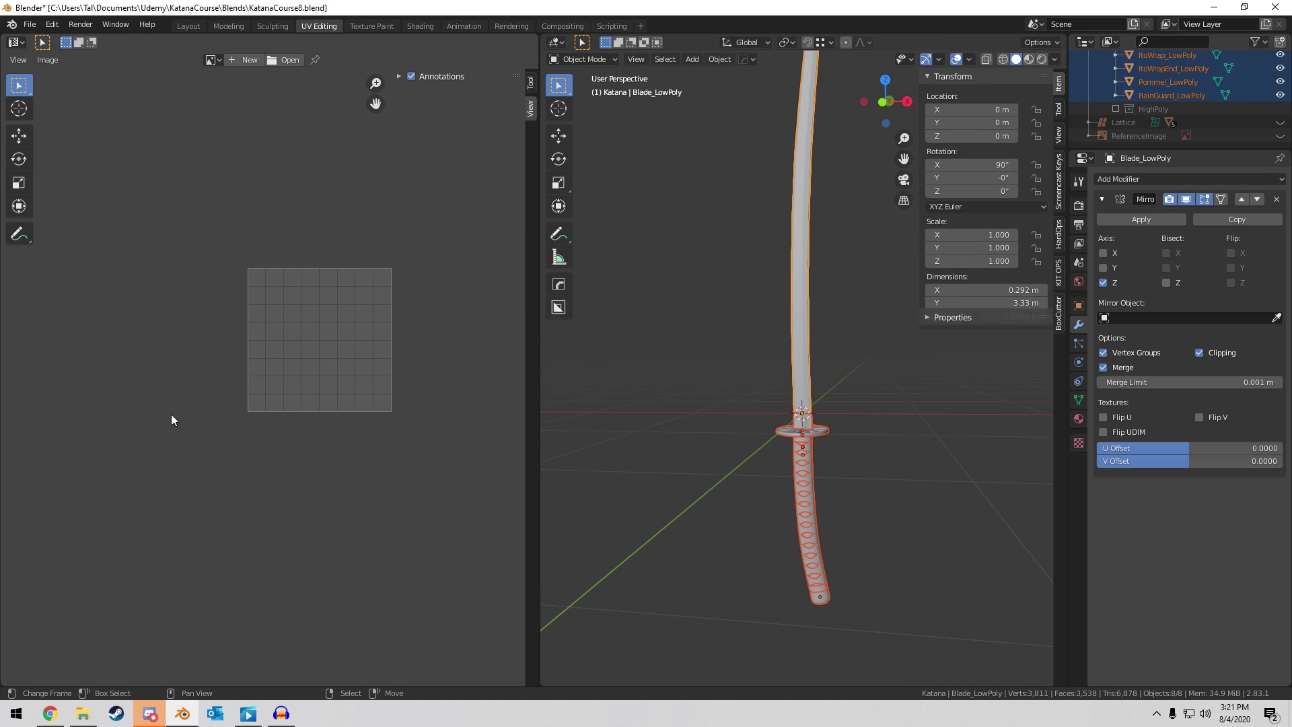
# Apply the Mirror modifier of Blade_LowPoly and reopen its mesh for editing with nothing selected.
pyautogui.click(802, 360)
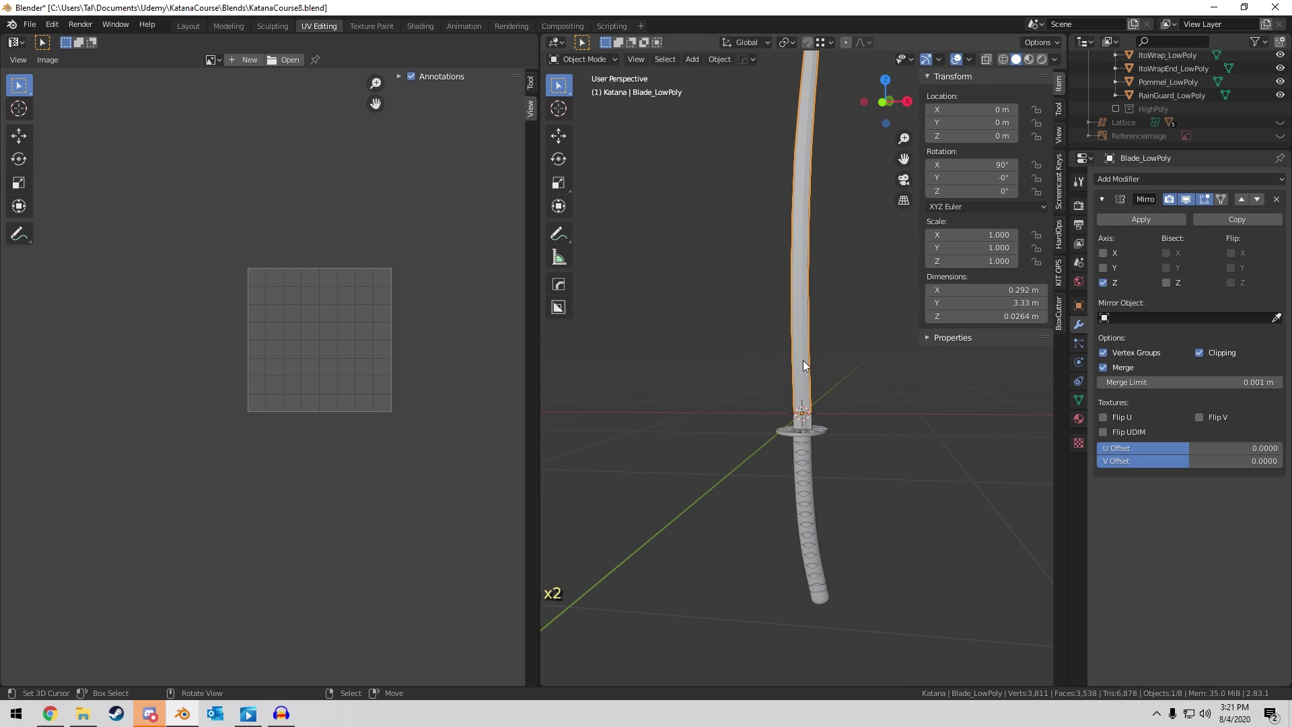
pyautogui.click(1156, 217)
pyautogui.press('Tab')
pyautogui.hotkey('alt', 'a')
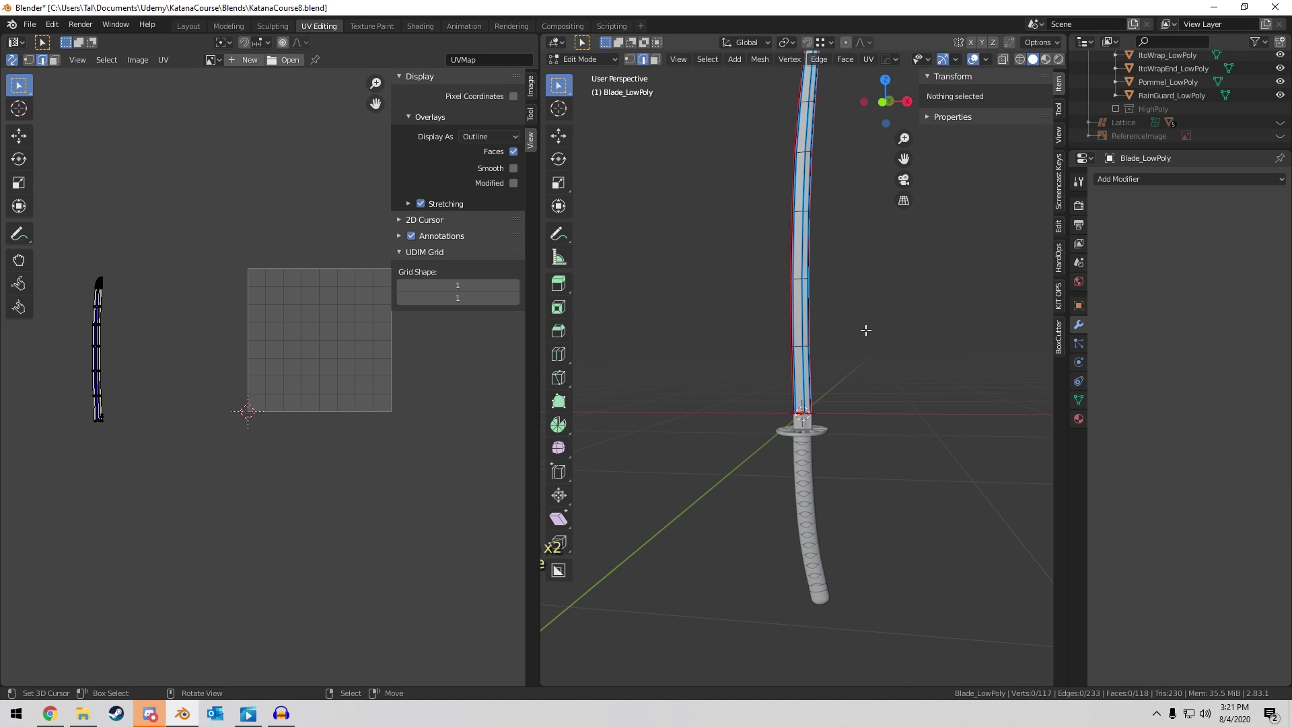
# Unwrap the full mirrored blade and move its UV islands outside the UV square.
pyautogui.press('a')
pyautogui.press('u')
pyautogui.click(866, 329)
pyautogui.press('g')
pyautogui.click(278, 329)
pyautogui.press('Tab')
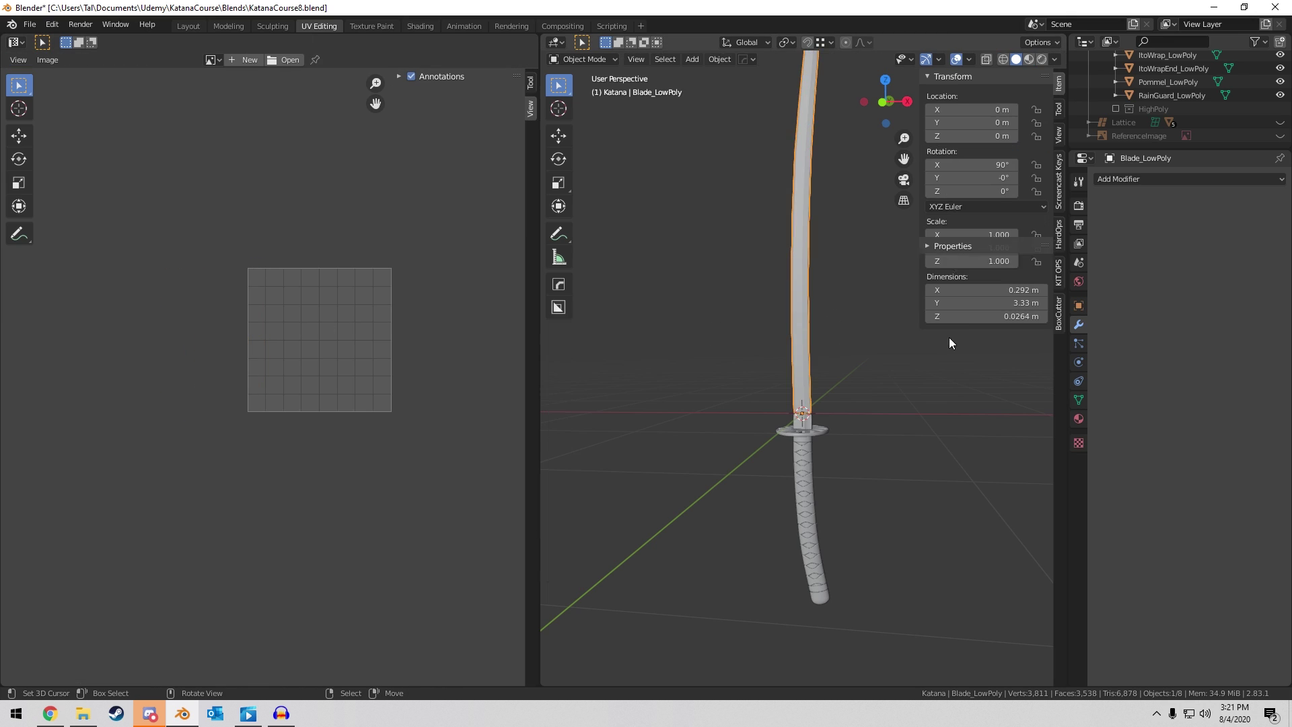
# Open all low-poly parts for editing together and select only the blade's UV islands.
pyautogui.press('a')
pyautogui.press('Tab')
pyautogui.scroll(2, 200, 314)
pyautogui.press('a')
pyautogui.hotkey('alt', 'a')
pyautogui.moveTo(73, 174); pyautogui.dragTo(164, 498)
pyautogui.moveTo(232, 387); pyautogui.dragTo(144, 442, button='middle')
# Move the blade's islands into the UV square, rotating and scaling them to lie diagonally in the gap between the other islands.
pyautogui.press('g')
pyautogui.click(398, 446)
pyautogui.press('r')
pyautogui.click(381, 349)
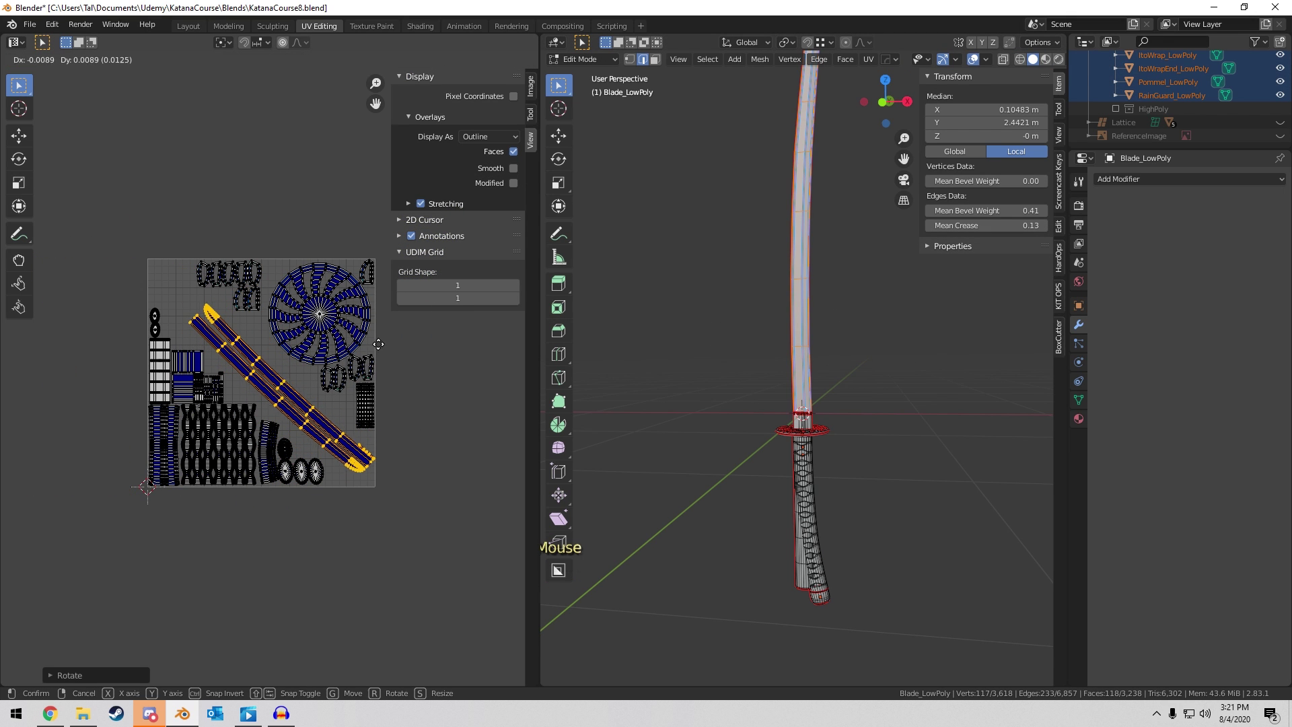
pyautogui.press('s')
pyautogui.click(377, 327)
pyautogui.press('g')
pyautogui.click(379, 324)
# Fine-tune the rotation, position and scale of the blade's diagonal UV islands to fit the free space.
pyautogui.press('r')
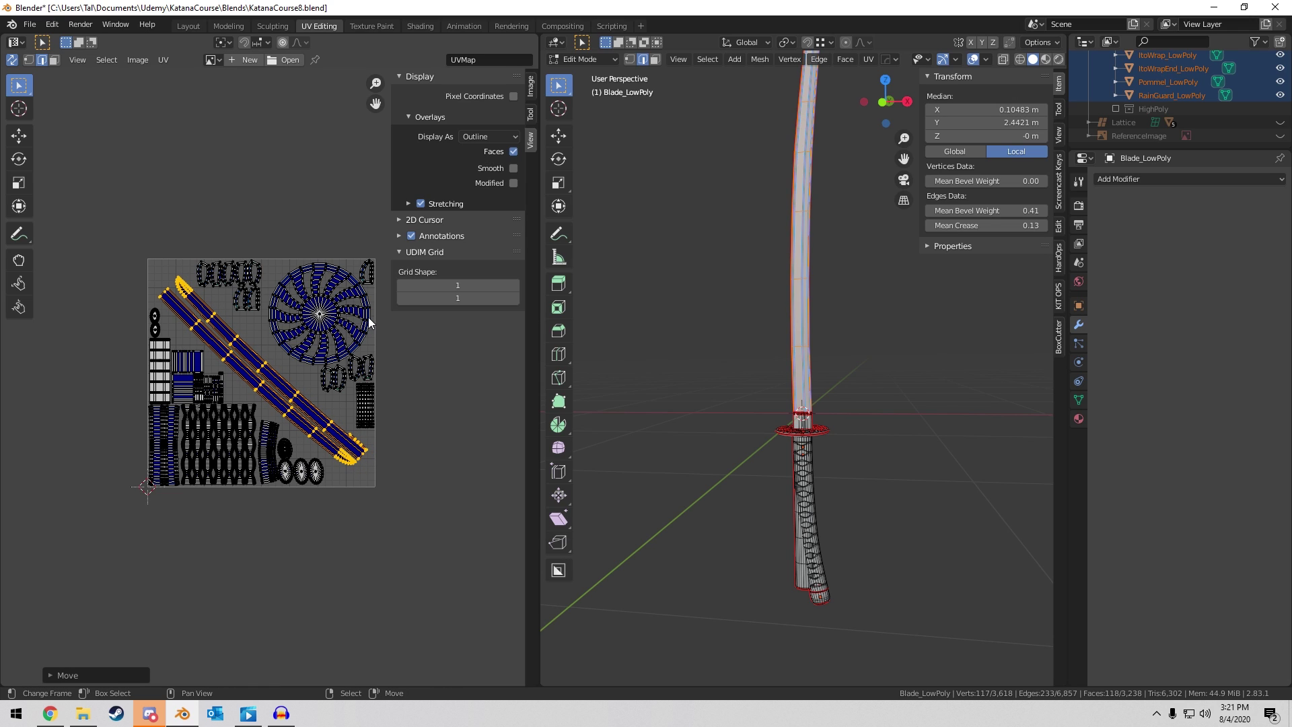
pyautogui.click(381, 326)
pyautogui.press('g')
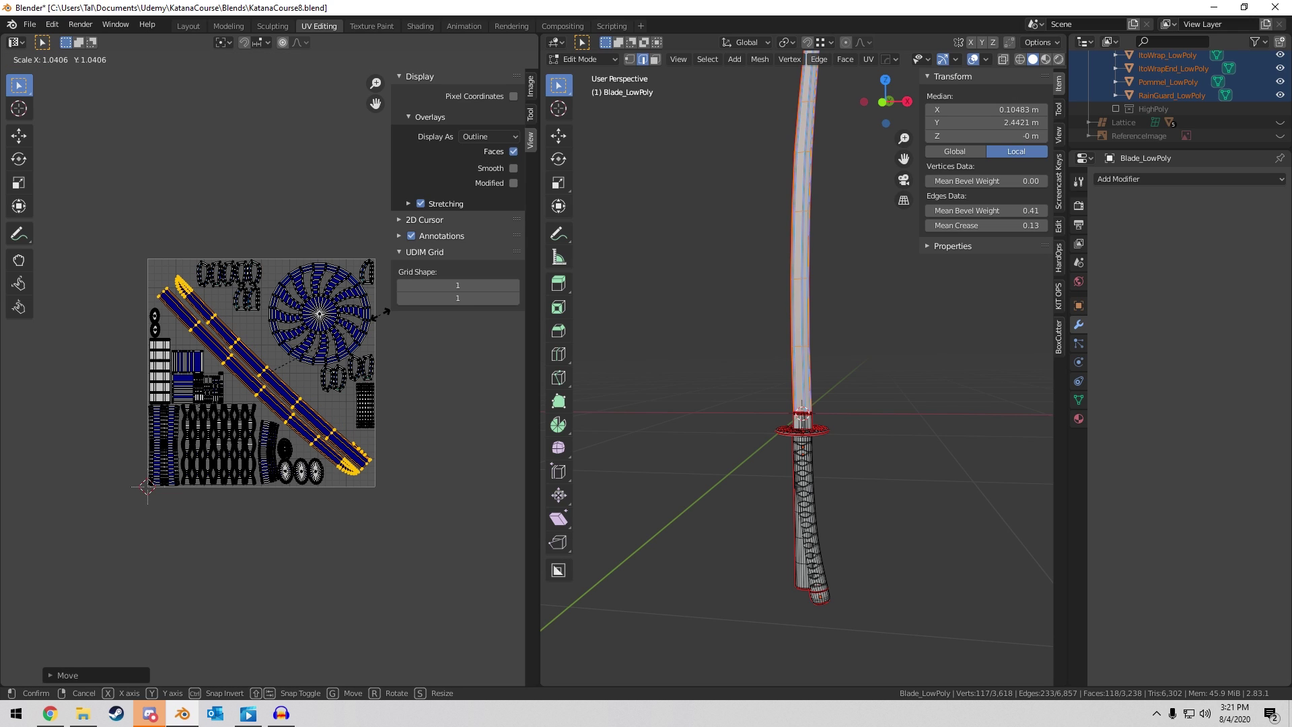
pyautogui.click(383, 316)
pyautogui.press('s')
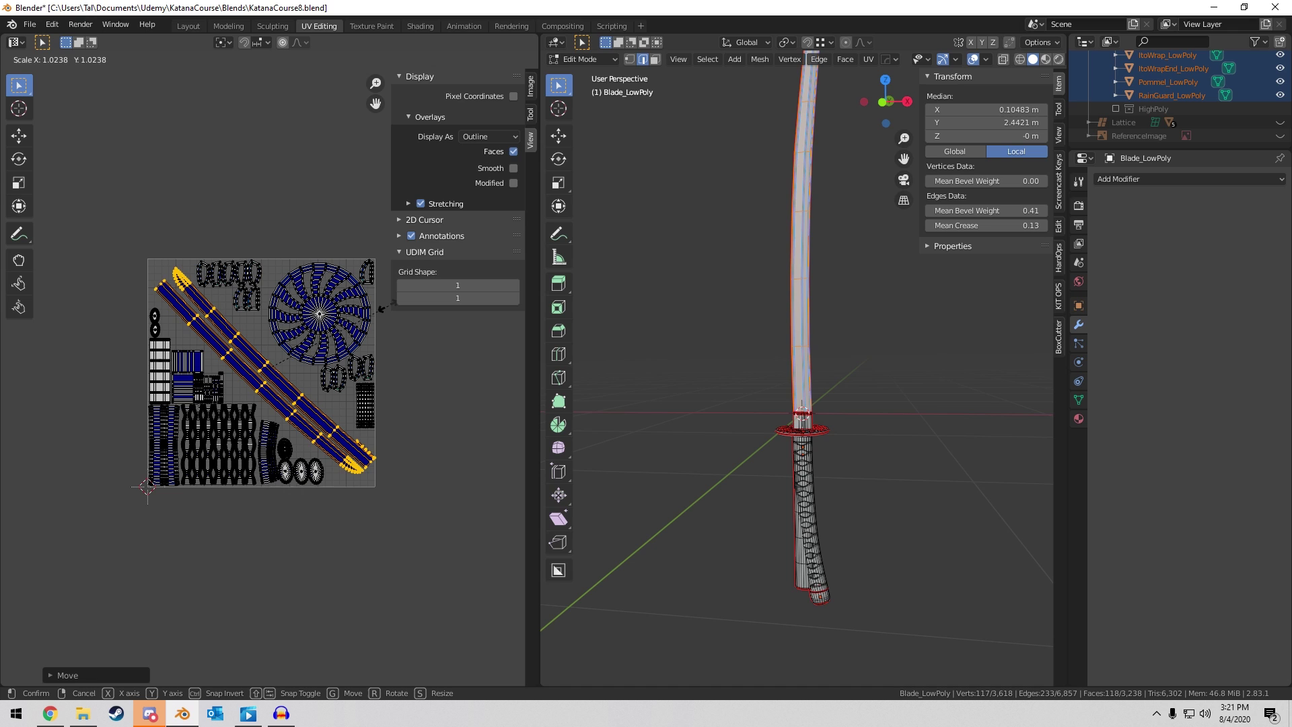
pyautogui.click(383, 311)
# Select the blade's thin base island in face mode and move, rotate and resize it horizontally below the blade tip's island.
pyautogui.scroll(4, 228, 291)
pyautogui.scroll(3, 293, 377)
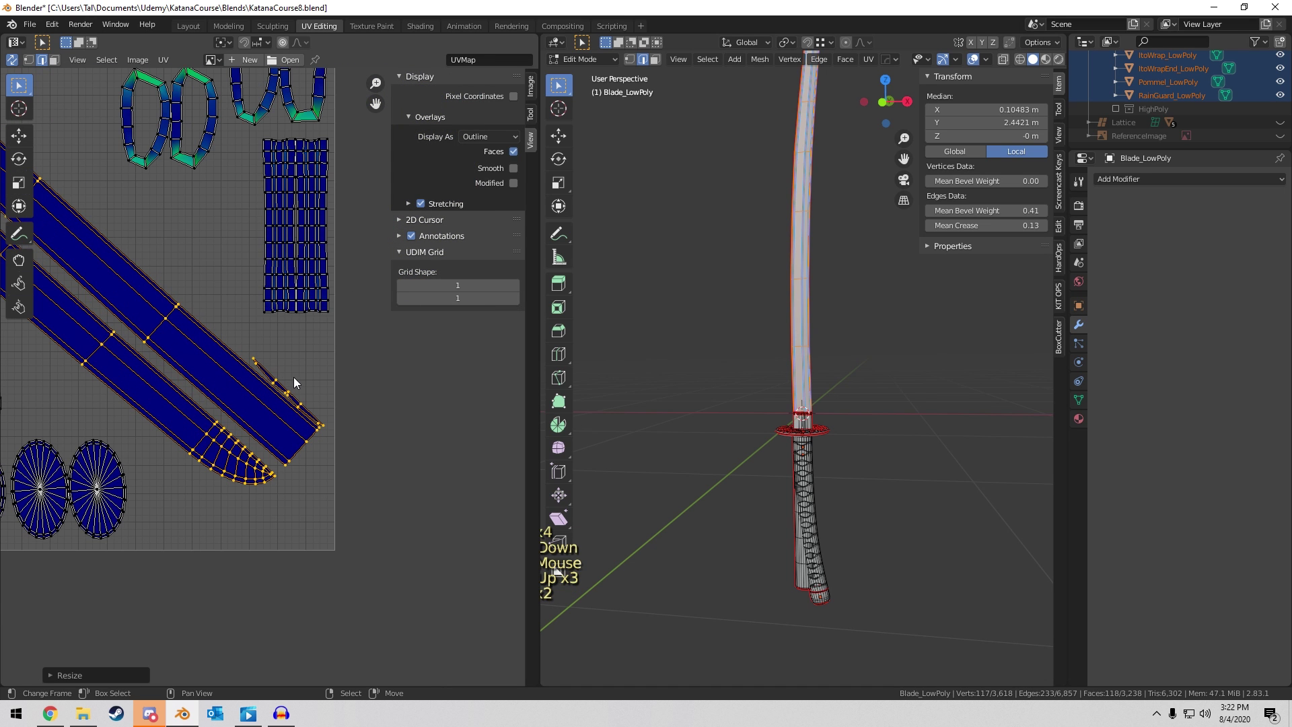
pyautogui.hotkey('alt', 'a')
pyautogui.press('l')
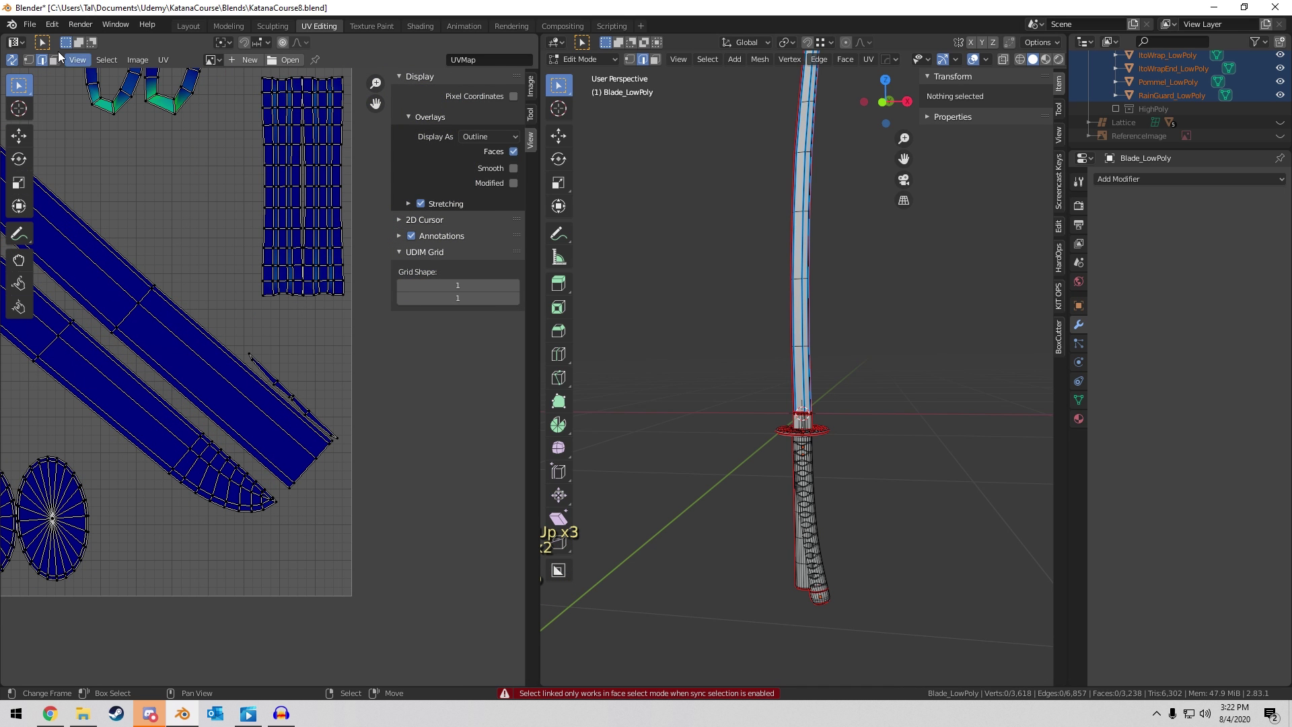
pyautogui.click(54, 60)
pyautogui.press('l')
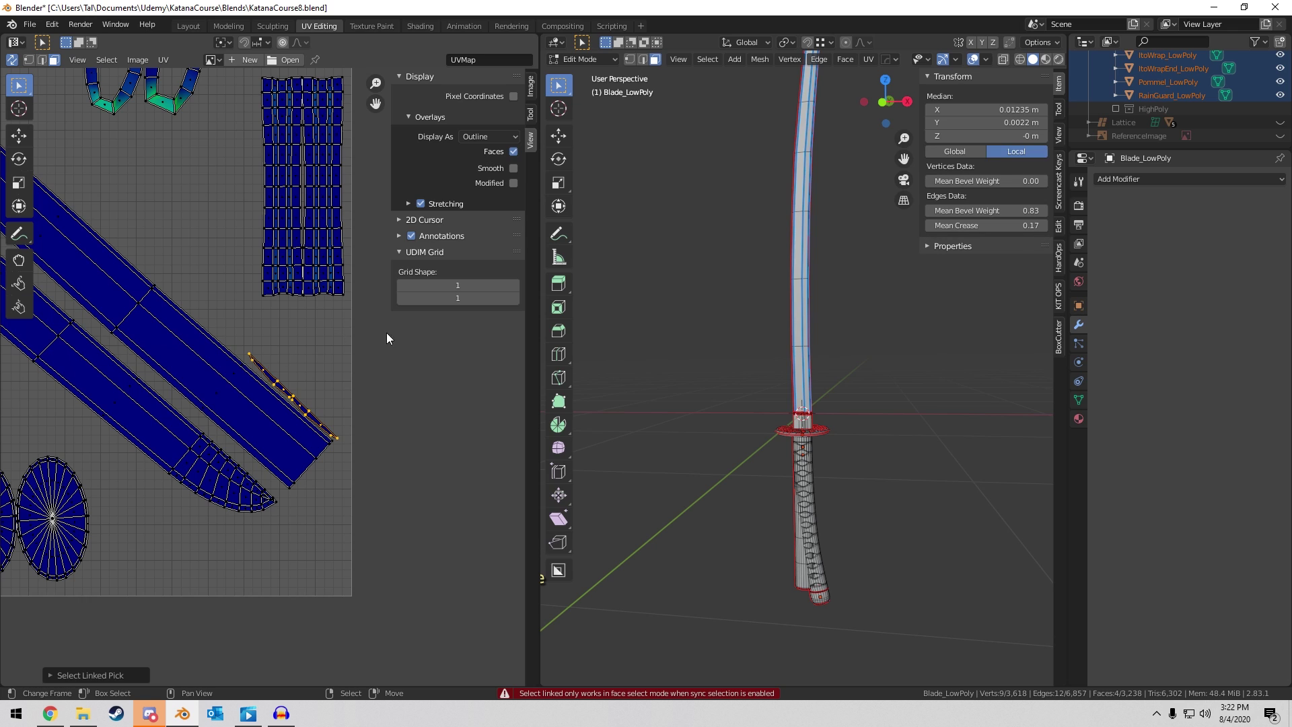
pyautogui.press('g')
pyautogui.press('r')
pyautogui.click(340, 367)
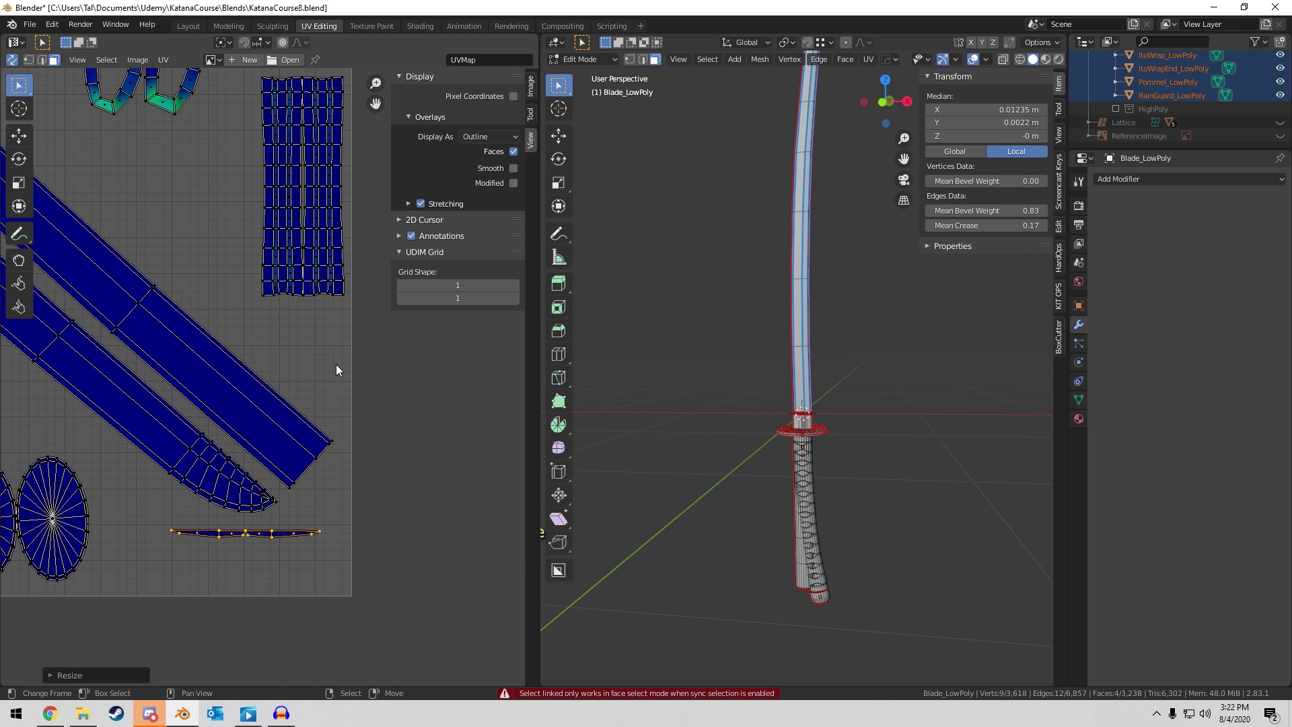
pyautogui.press('r')
pyautogui.click(340, 368)
pyautogui.scroll(-5, 339, 367)
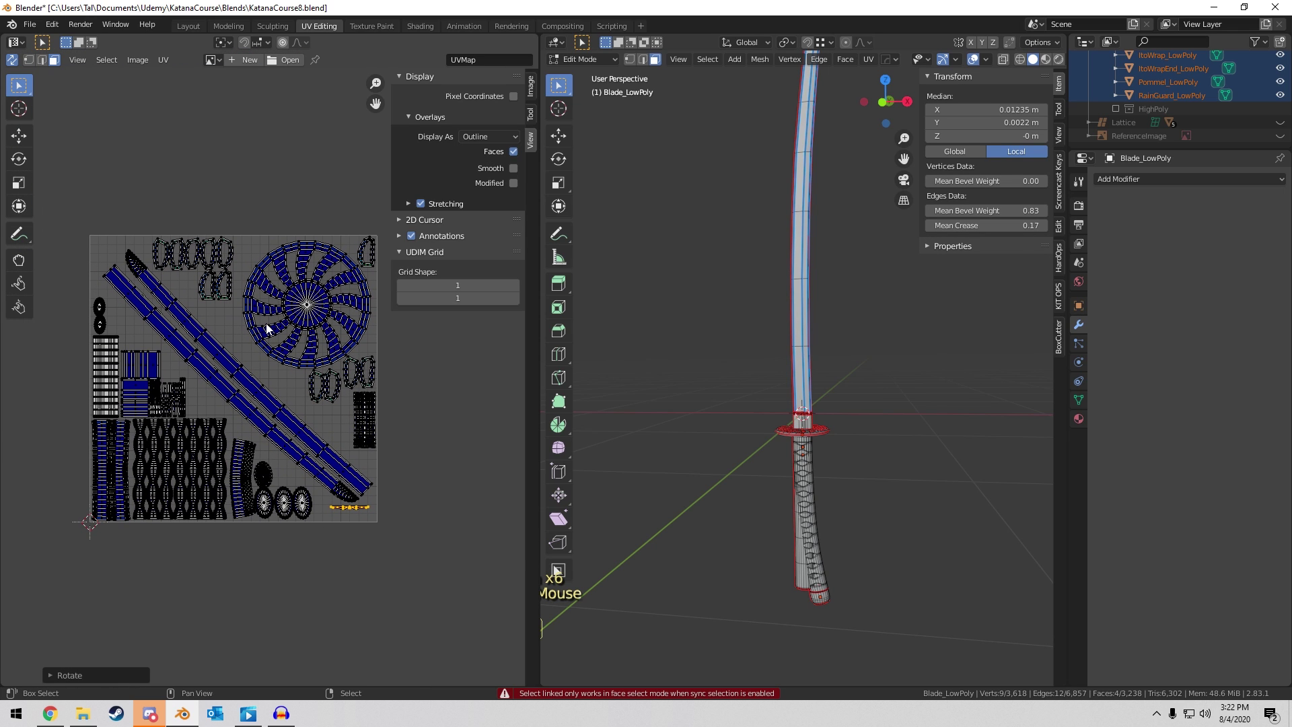
# Leave mesh editing, isolate the low-poly katana parts and switch to the Layout workspace.
pyautogui.press('Tab')
pyautogui.press('KP_Divide')
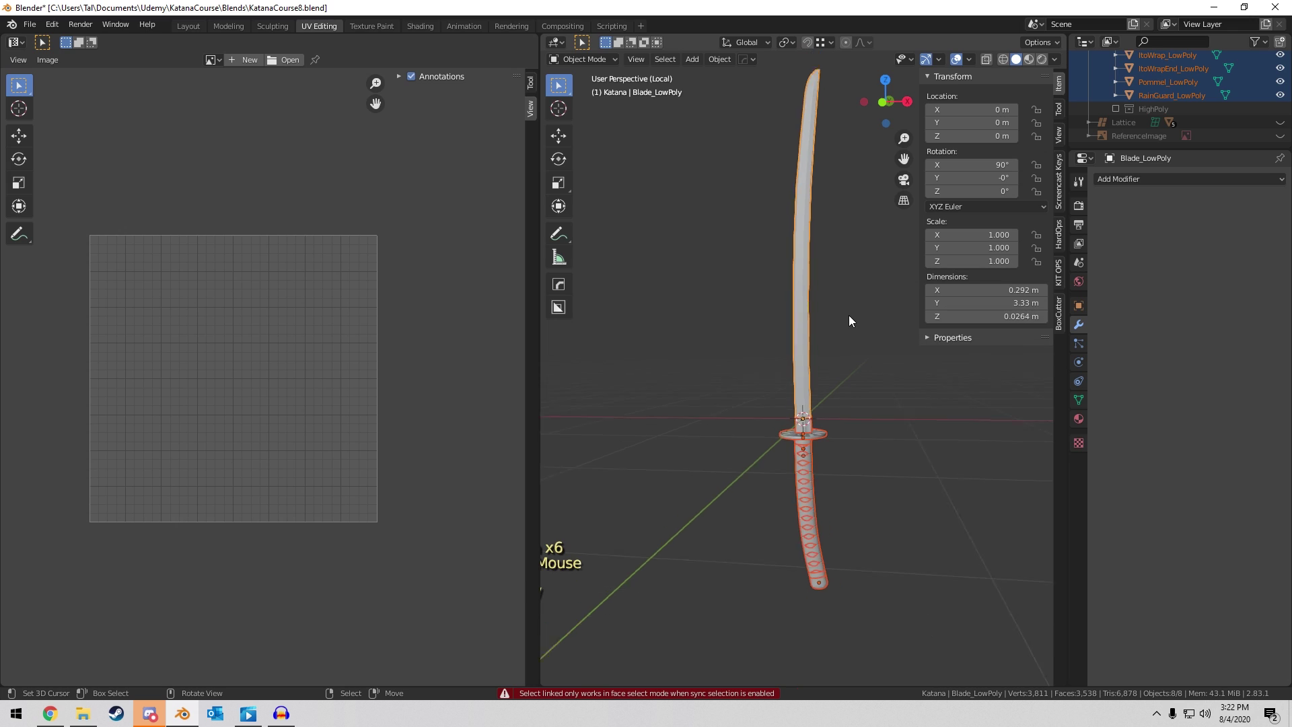
pyautogui.click(189, 25)
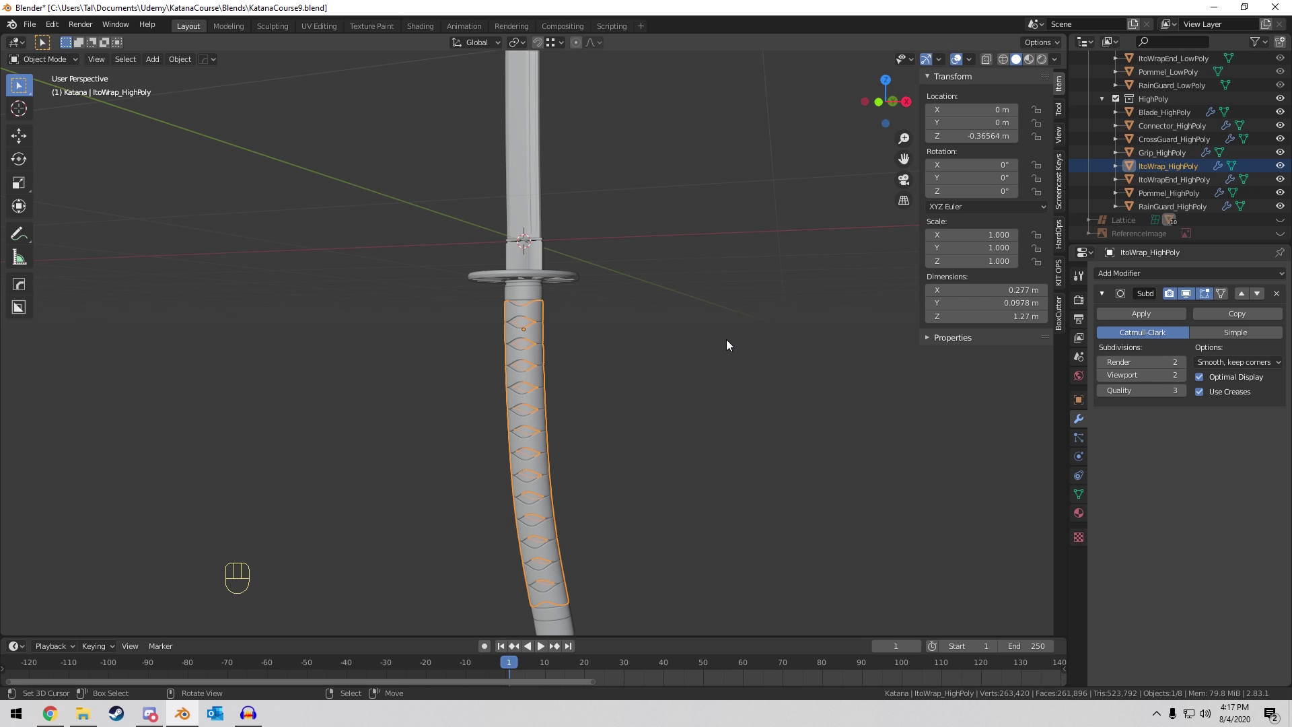
# Merge all vertices of ItoWrap_HighPoly by distance with a merge distance of 0.0001 m.
pyautogui.scroll(6, 727, 344)
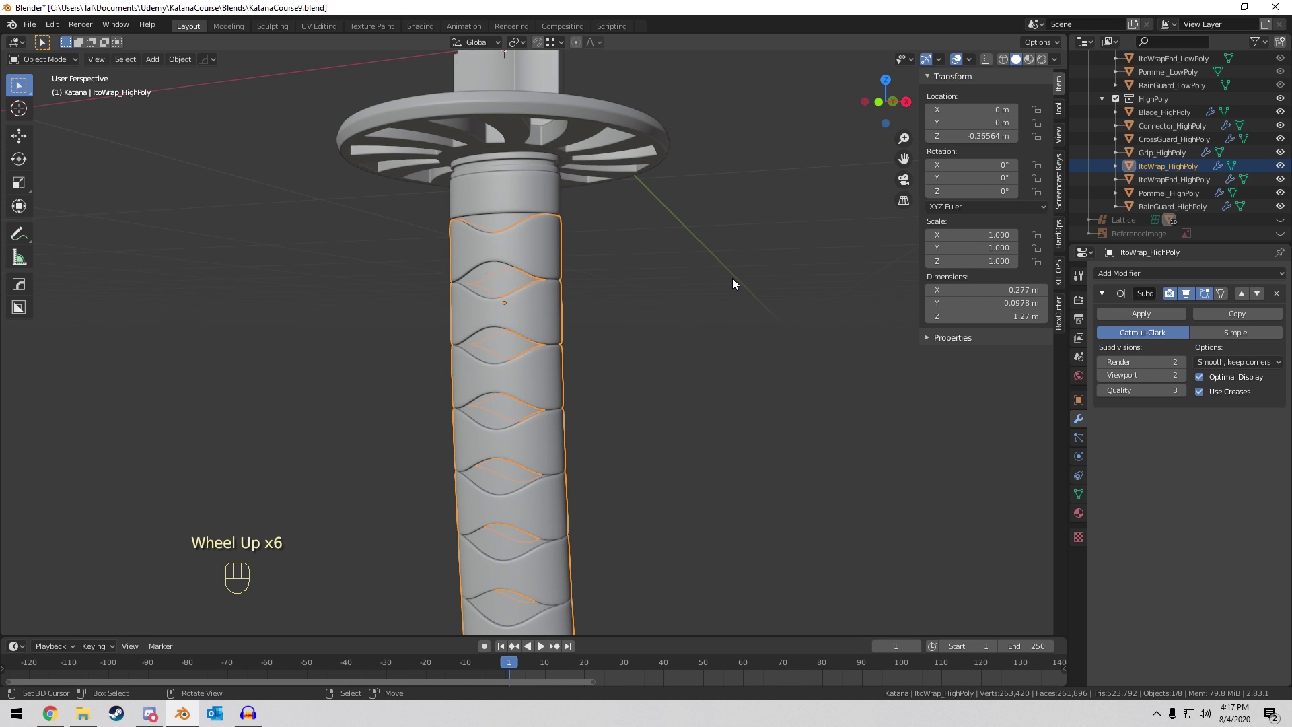
pyautogui.moveTo(732, 278); pyautogui.dragTo(756, 230, button='middle')
pyautogui.press('Tab')
pyautogui.press('a')
pyautogui.press('a')
pyautogui.press('a')
pyautogui.press('a')
pyautogui.press('space')
pyautogui.write('merge')
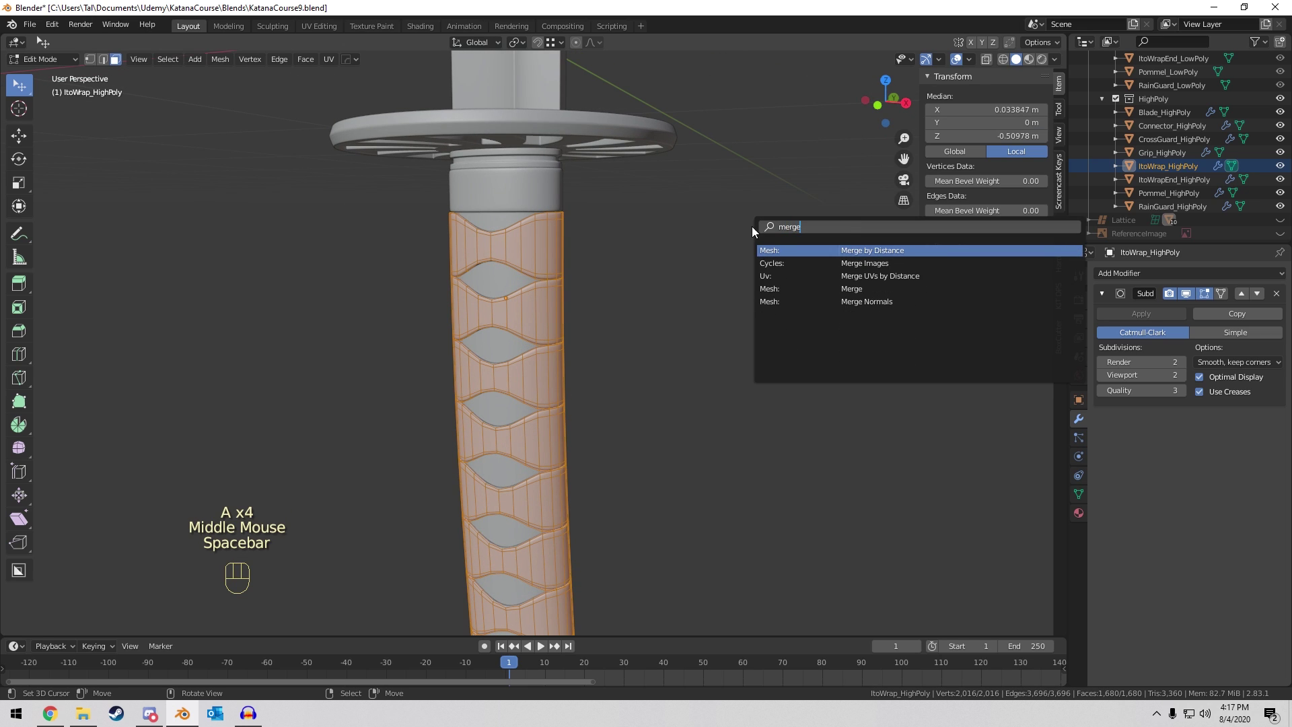
pyautogui.press('Return')
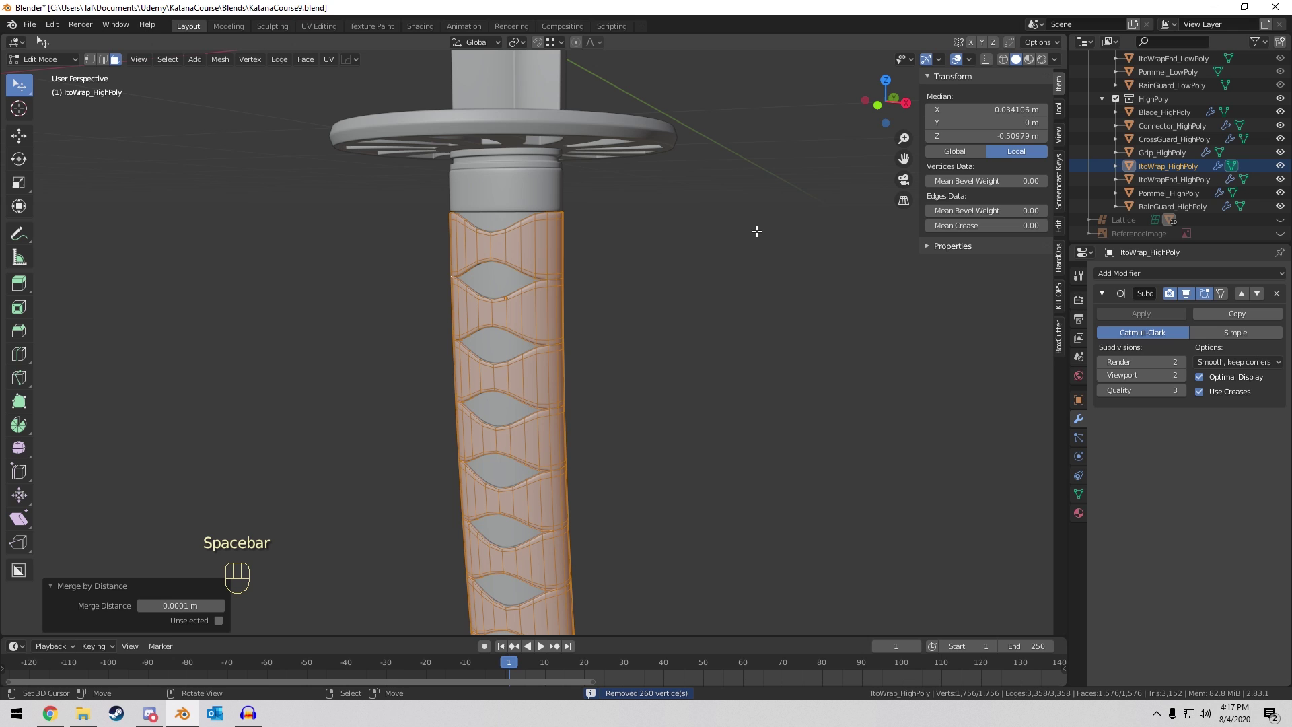
# Examine the merged high-poly handle wrap up close and from afar, and leave mesh editing.
pyautogui.scroll(3, 635, 222)
pyautogui.keyDown('shift'); pyautogui.moveTo(635, 222); pyautogui.dragTo(605, 302, button='middle'); pyautogui.keyUp('shift')
pyautogui.scroll(2, 626, 256)
pyautogui.moveTo(605, 302); pyautogui.dragTo(697, 342, button='middle')
pyautogui.scroll(-9, 485, 382)
pyautogui.scroll(-5, 637, 372)
pyautogui.scroll(3, 697, 341)
pyautogui.scroll(2, 697, 341)
pyautogui.press('Tab')
pyautogui.scroll(4, 1222, 119)
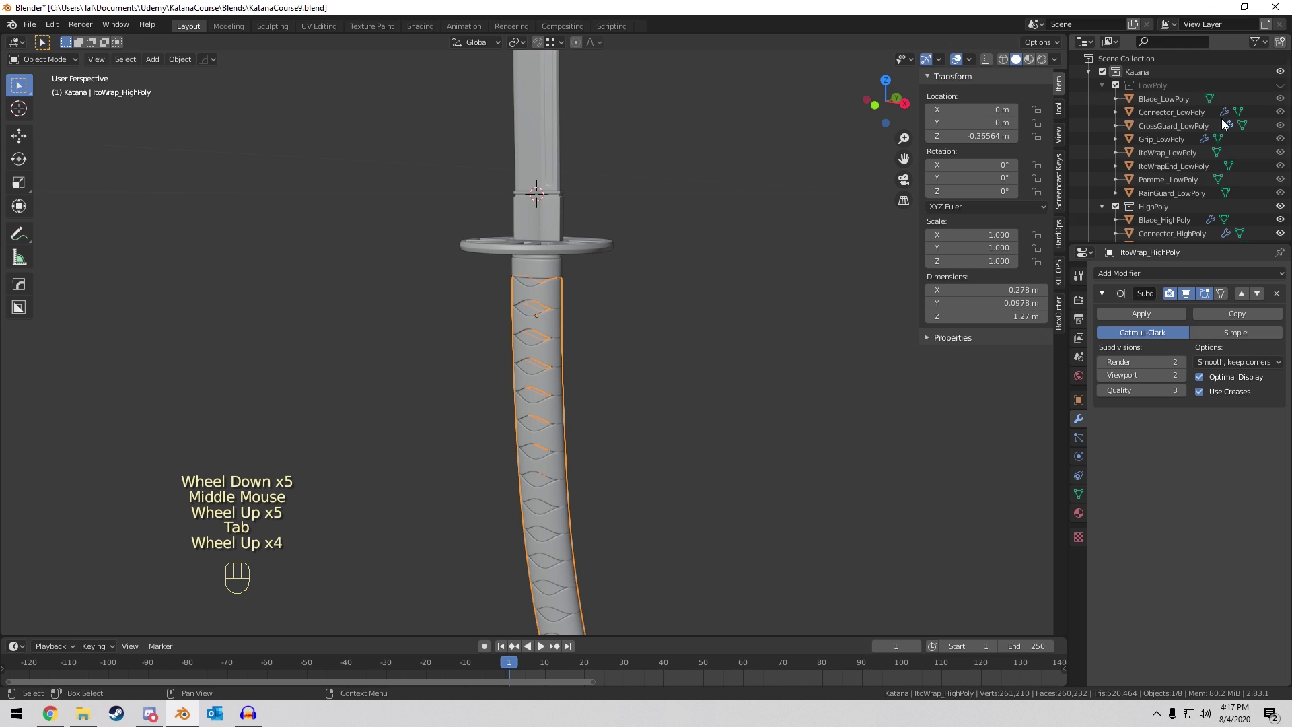
# Show the LowPoly collection instead of HighPoly and merge all vertices of ItoWrap_LowPoly by distance at 0.0001 m.
pyautogui.click(1279, 202)
pyautogui.click(1279, 85)
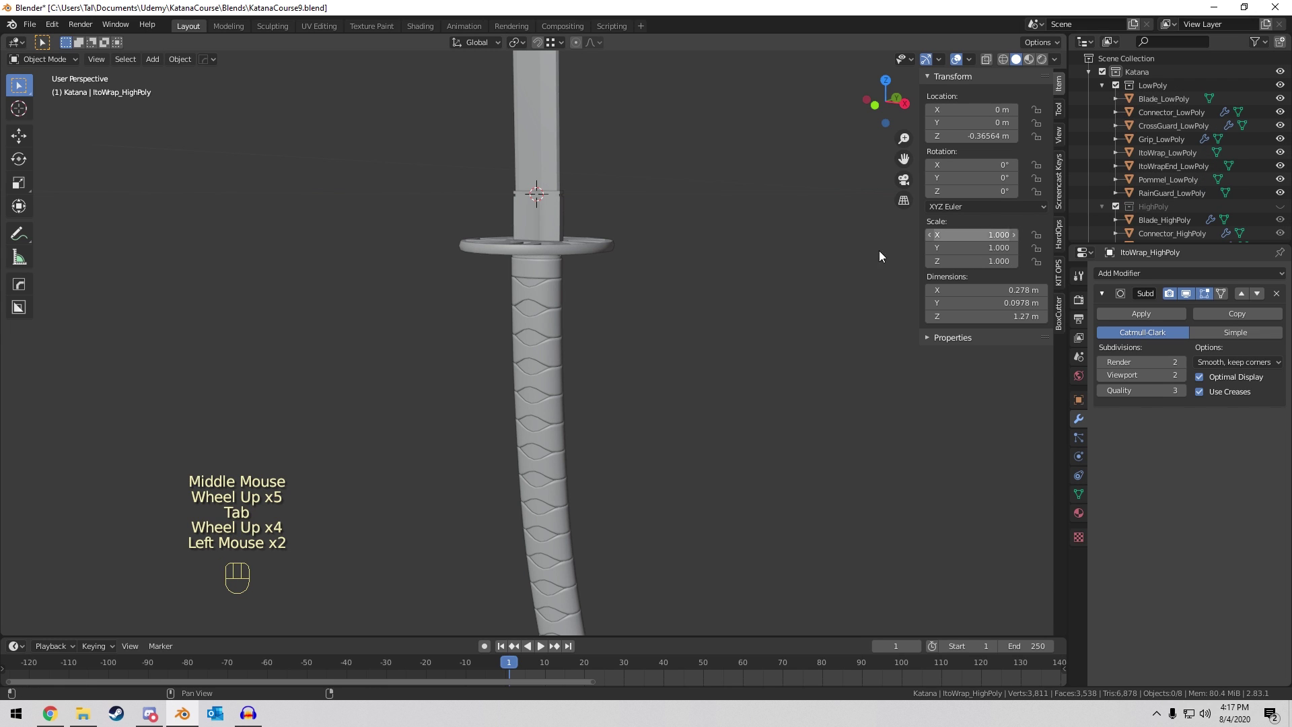
pyautogui.rightClick(552, 285)
pyautogui.press('Tab')
pyautogui.press('a')
pyautogui.press('space')
pyautogui.press('Return')
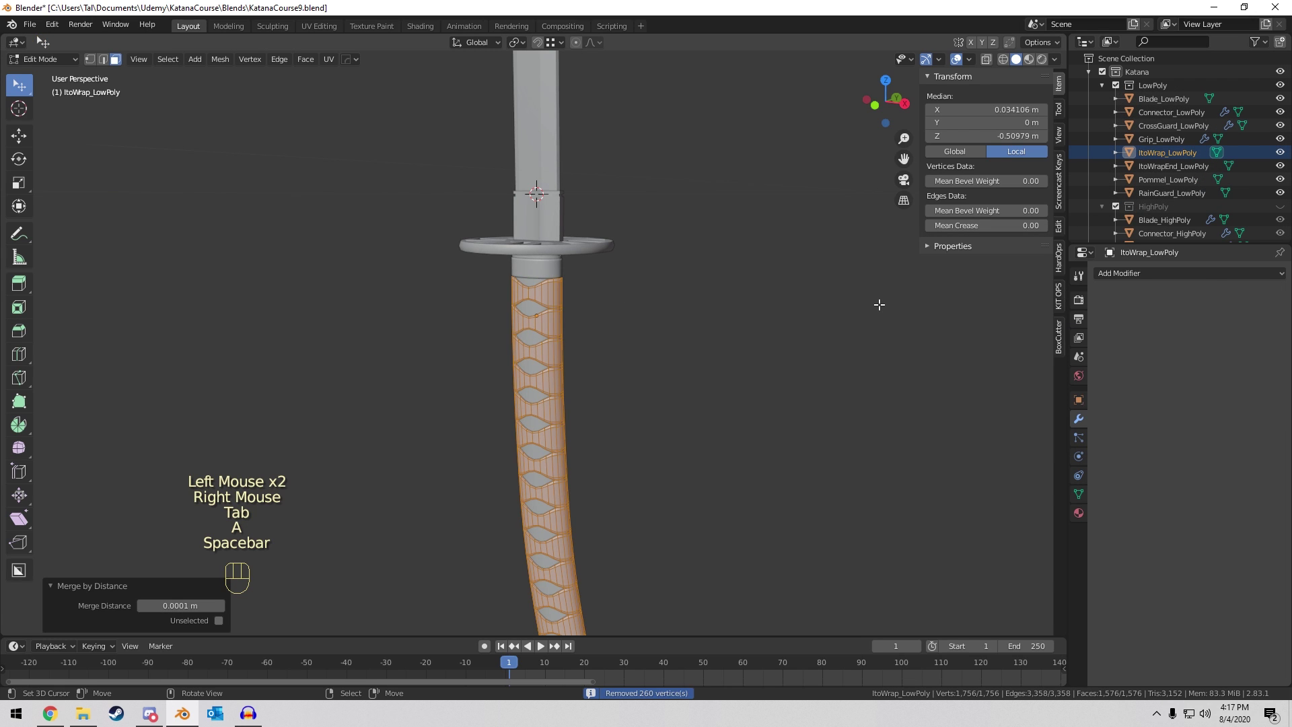
pyautogui.press('Tab')
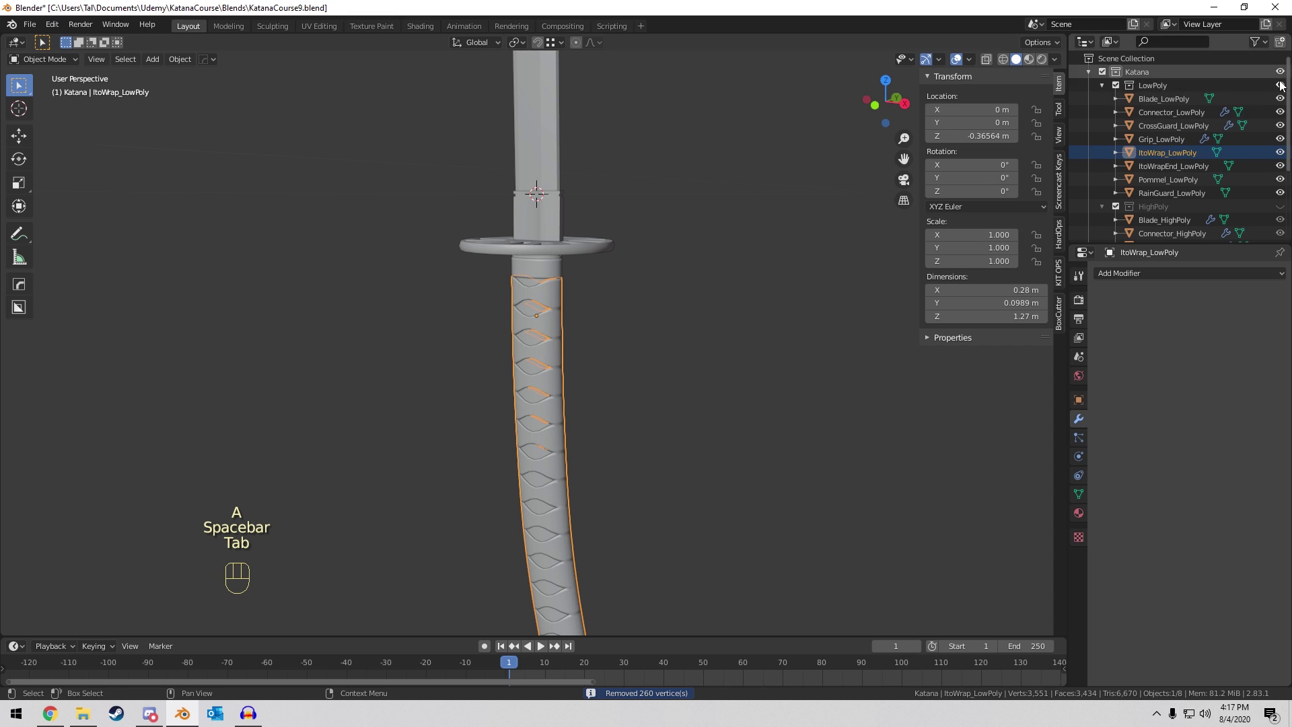
pyautogui.scroll(-4, 1266, 202)
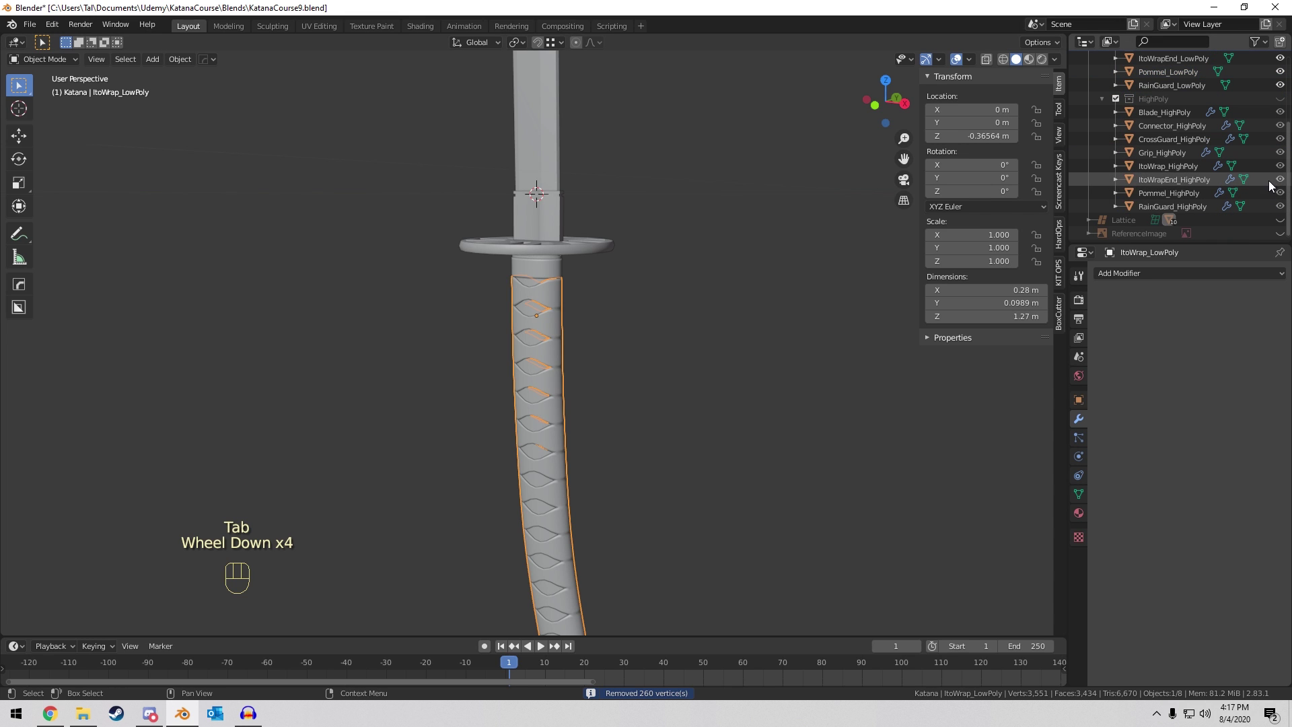
pyautogui.scroll(2, 1258, 173)
pyautogui.scroll(1, 701, 253)
pyautogui.keyDown('shift'); pyautogui.moveTo(713, 251); pyautogui.dragTo(632, 192, button='middle'); pyautogui.keyUp('shift')
pyautogui.scroll(1, 655, 258)
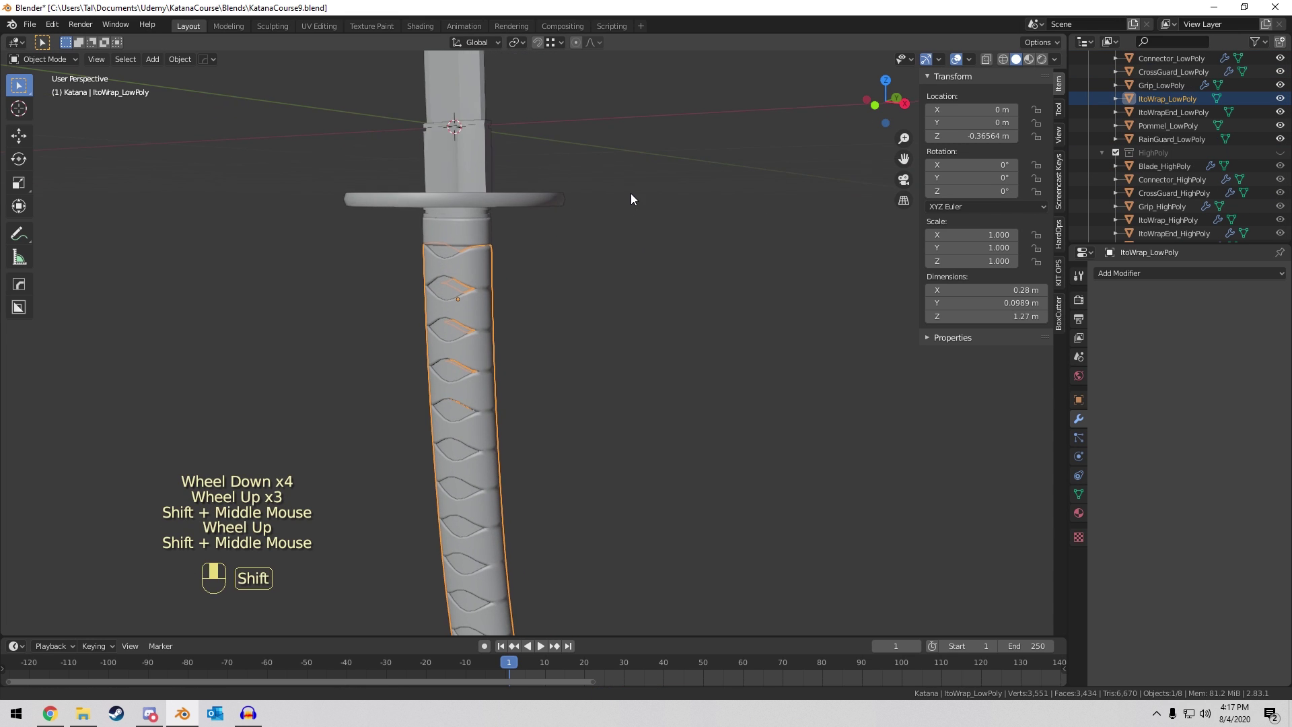
# Select all parts from Blade_LowPoly to RainGuard_LowPoly and recalculate the normals of their entire meshes outward.
pyautogui.scroll(3, 1265, 162)
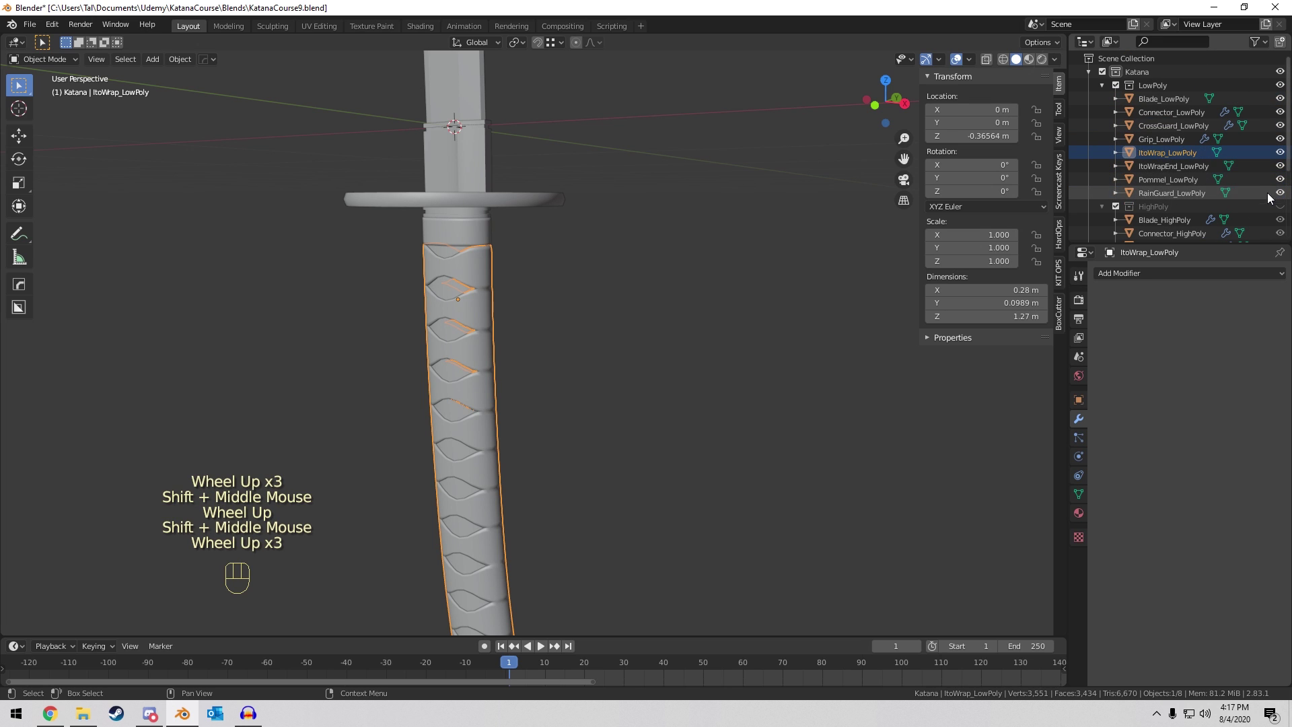
pyautogui.click(1164, 98)
pyautogui.keyDown('shift'); pyautogui.click(1165, 192); pyautogui.keyUp('shift')
pyautogui.scroll(-5, 624, 229)
pyautogui.press('Tab')
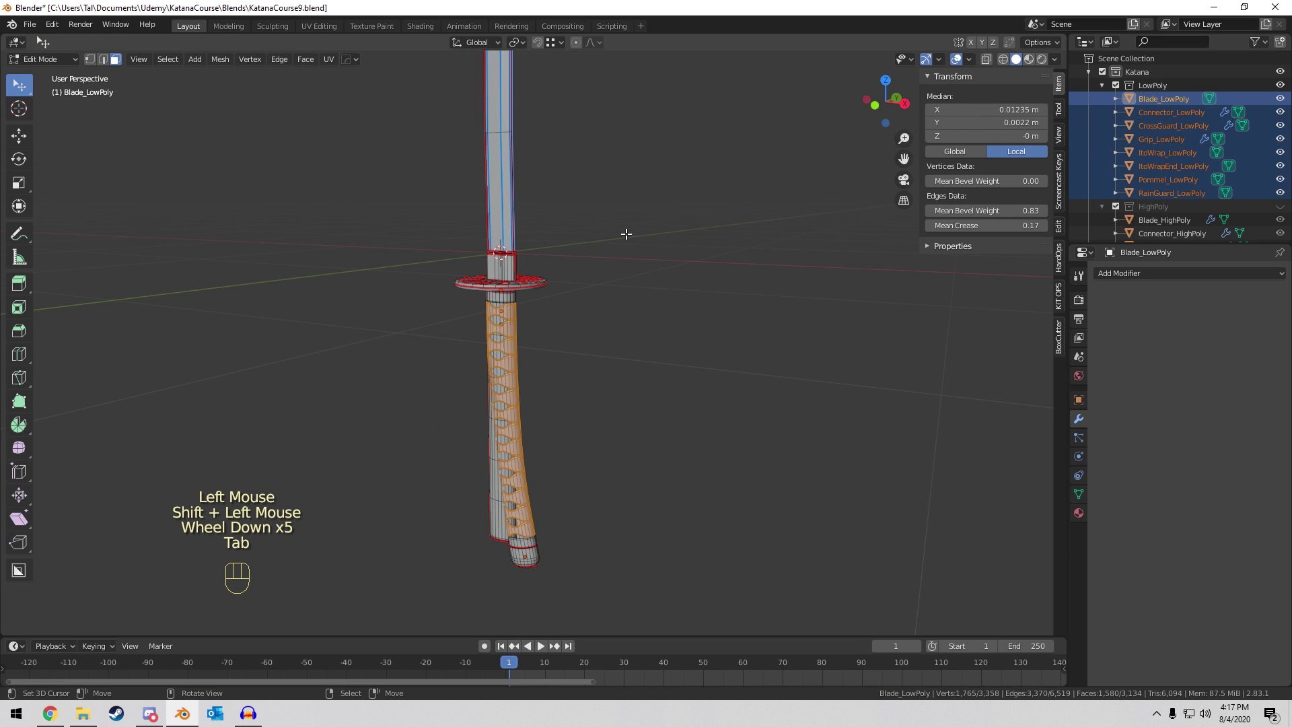
pyautogui.press('a')
pyautogui.press('space')
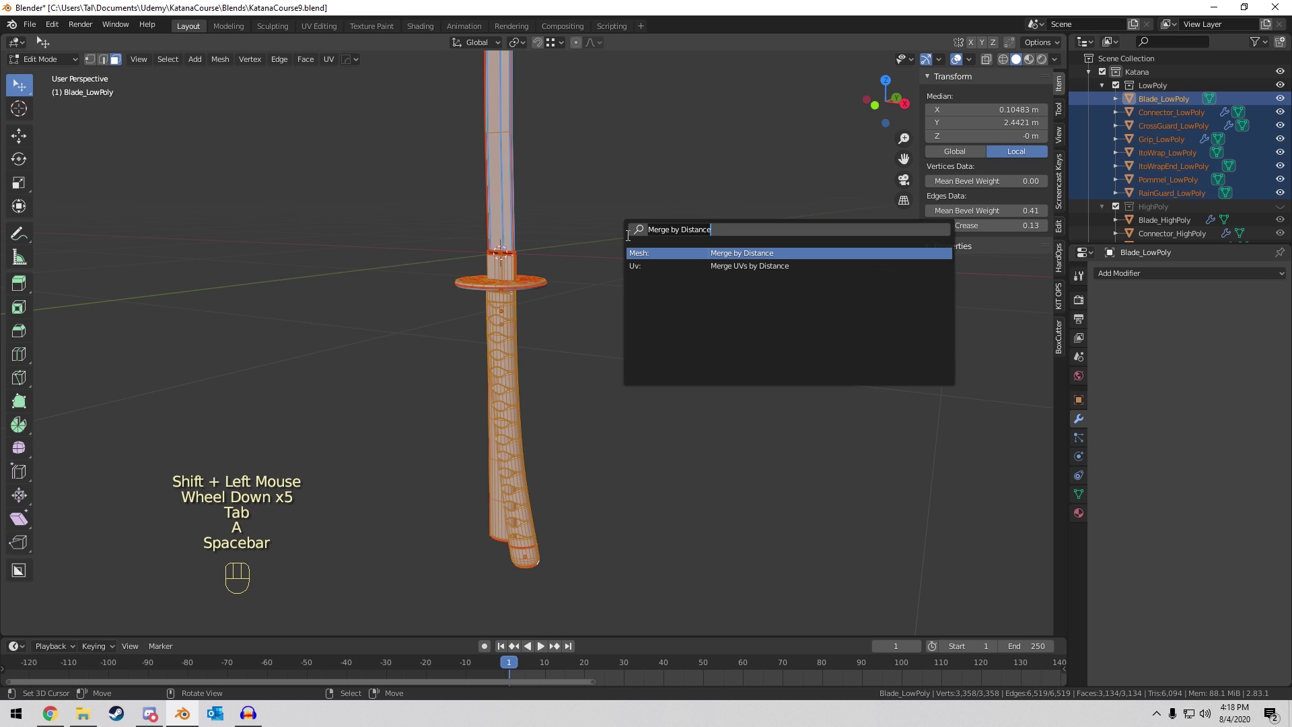
pyautogui.write('rec')
pyautogui.click(797, 253)
pyautogui.scroll(4, 565, 271)
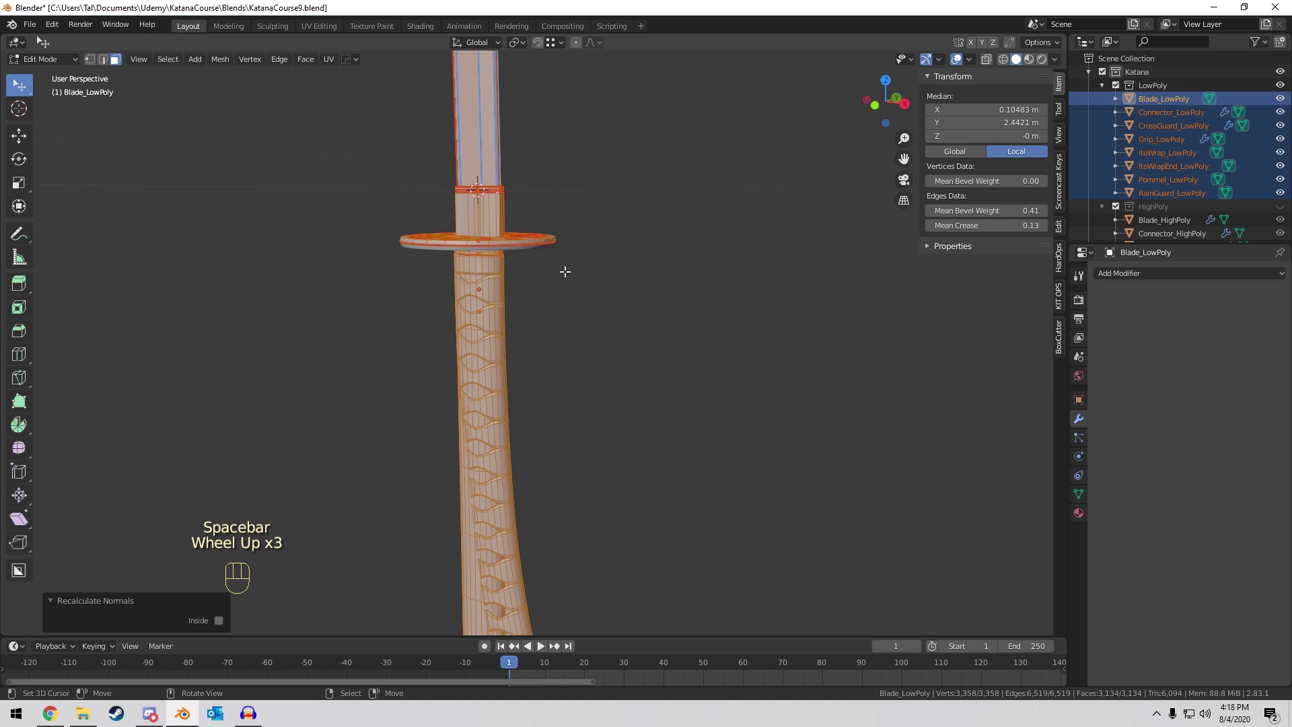
# Leave mesh editing and show the HighPoly collection instead of the LowPoly collection.
pyautogui.moveTo(565, 271); pyautogui.dragTo(577, 236, button='middle')
pyautogui.press('Tab')
pyautogui.click(1280, 98)
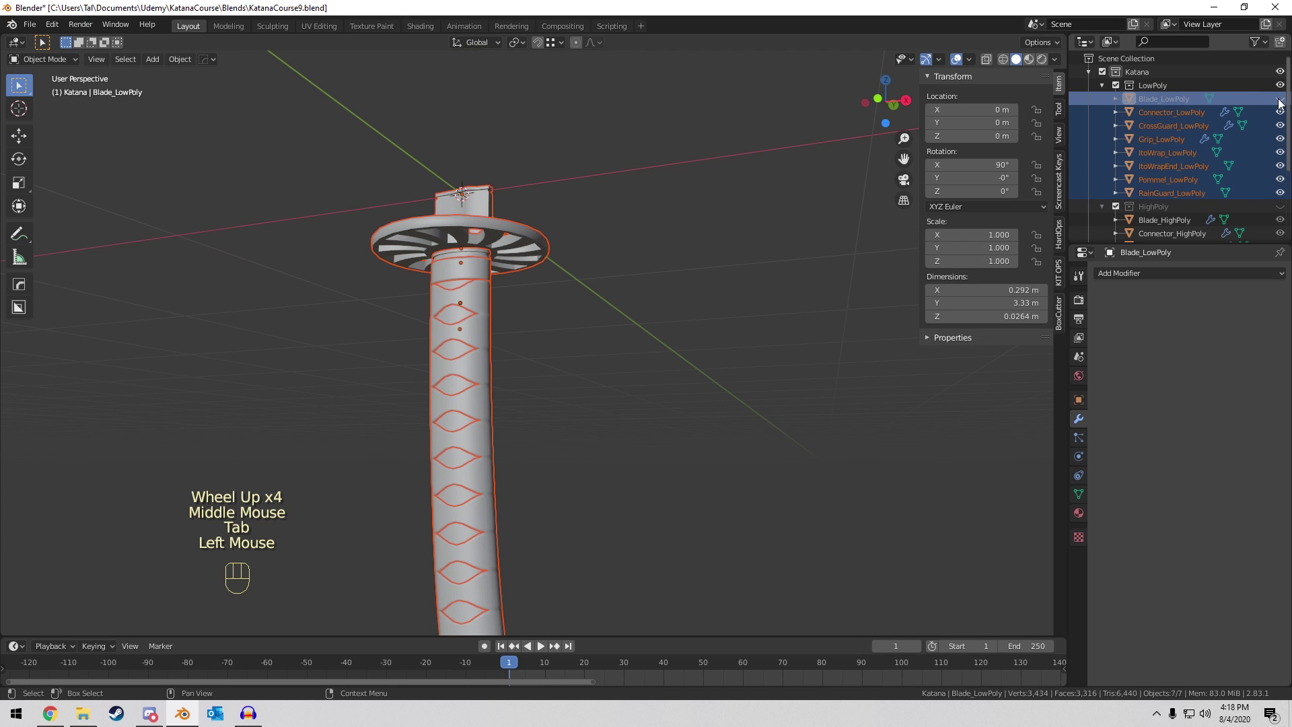
pyautogui.click(1280, 98)
pyautogui.click(1279, 85)
pyautogui.click(1280, 206)
# Select all visible high-poly parts, recalculate the normals of their entire meshes outward, and leave mesh editing with everything deselected.
pyautogui.scroll(-6, 494, 216)
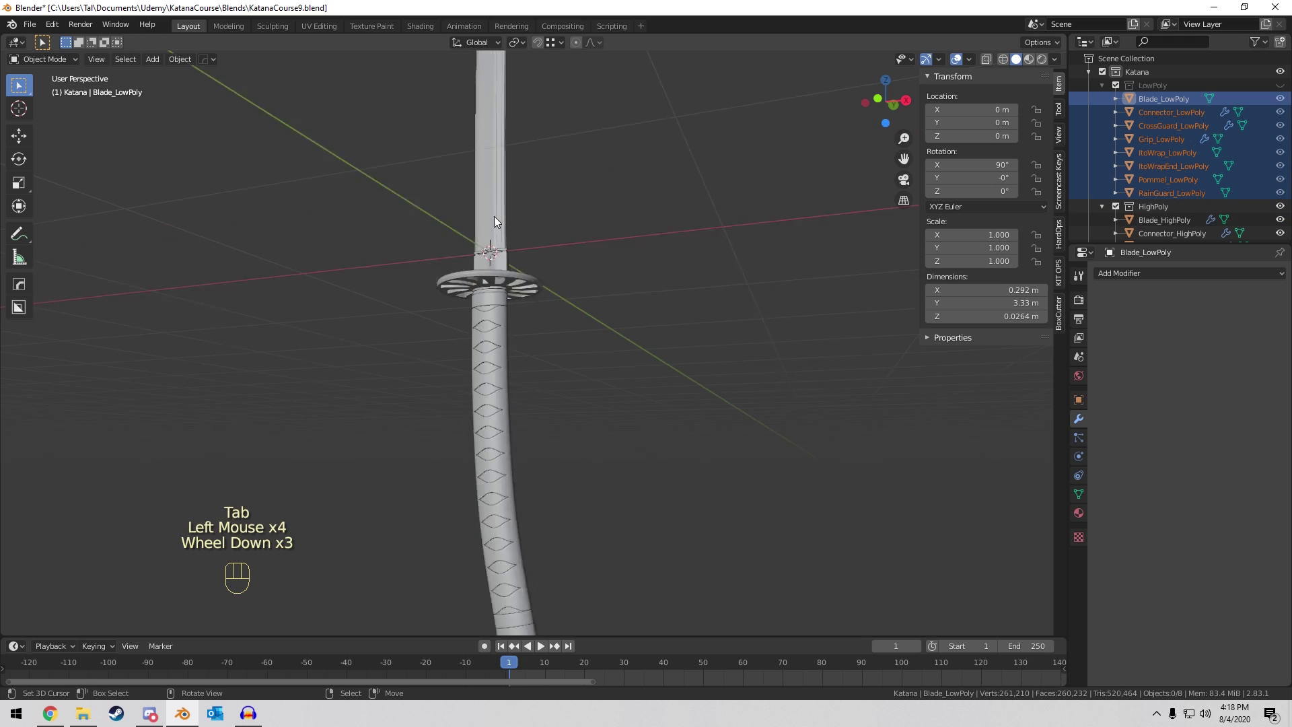
pyautogui.press('a')
pyautogui.press('Tab')
pyautogui.press('space')
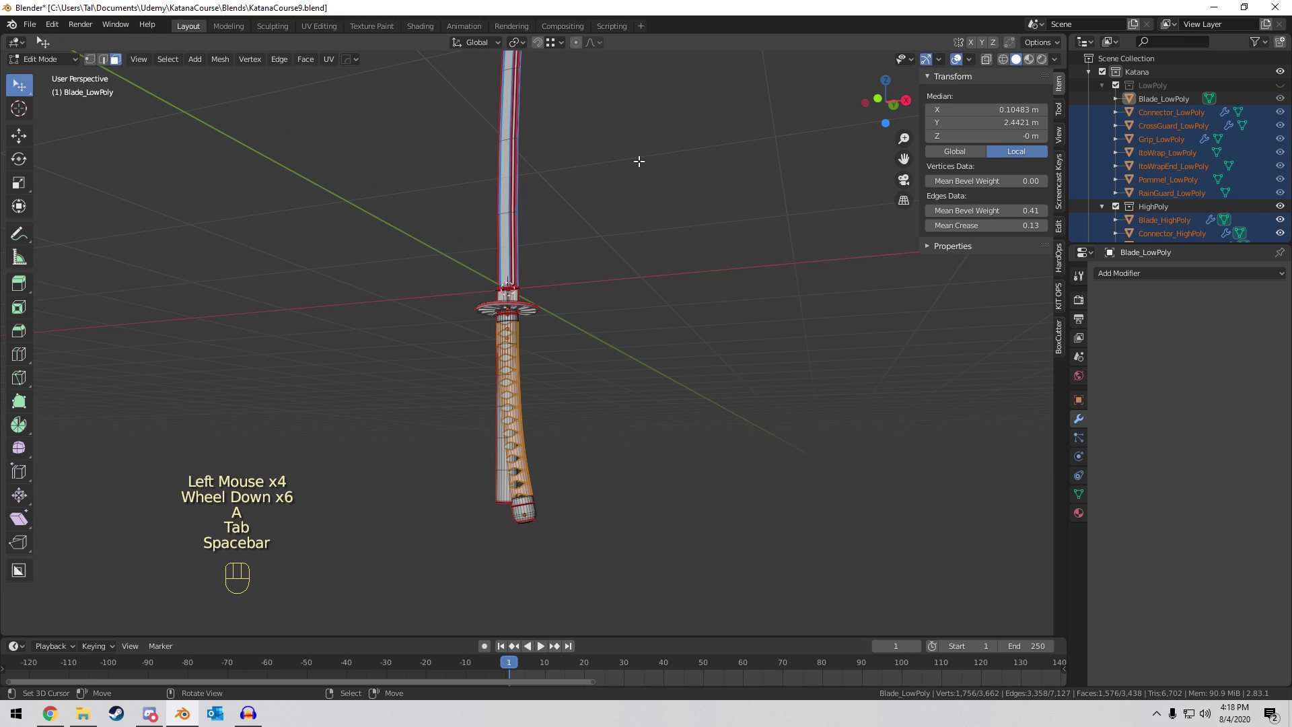
pyautogui.press('a')
pyautogui.press('space')
pyautogui.write('rec')
pyautogui.click(747, 181)
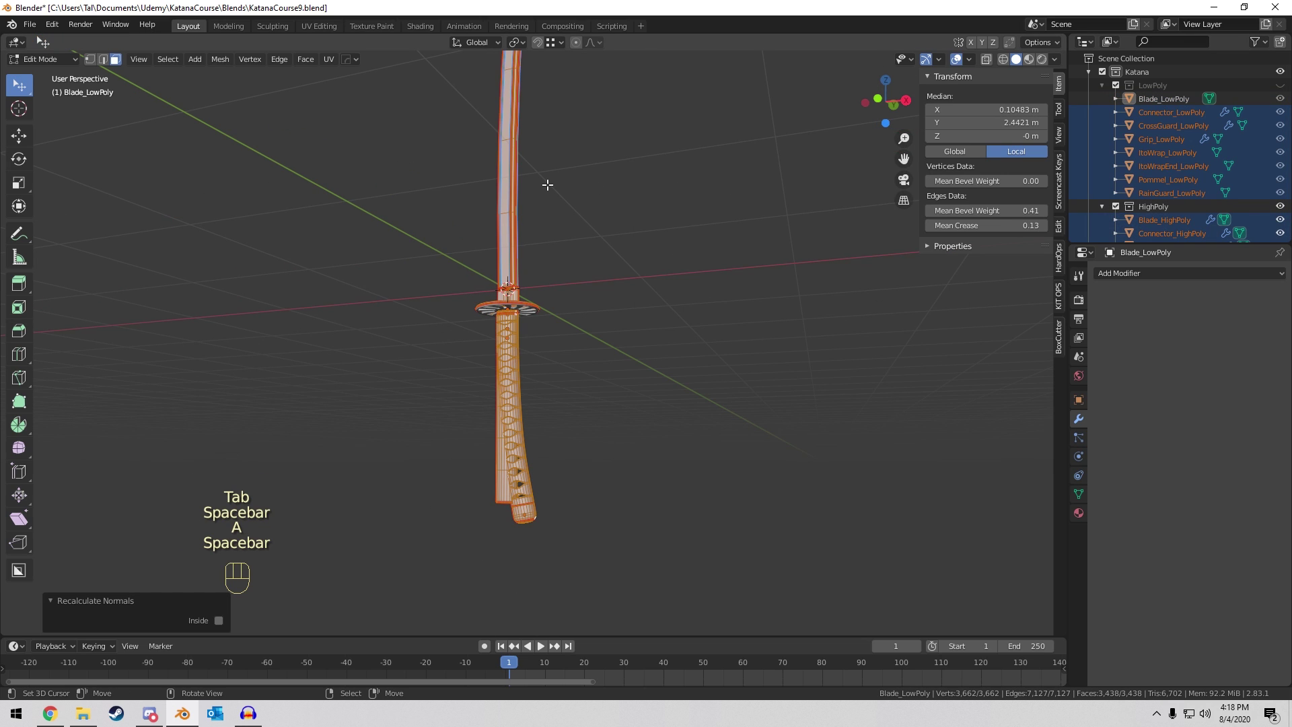
pyautogui.moveTo(547, 184); pyautogui.dragTo(629, 271, button='middle')
pyautogui.scroll(6, 576, 240)
pyautogui.press('Tab')
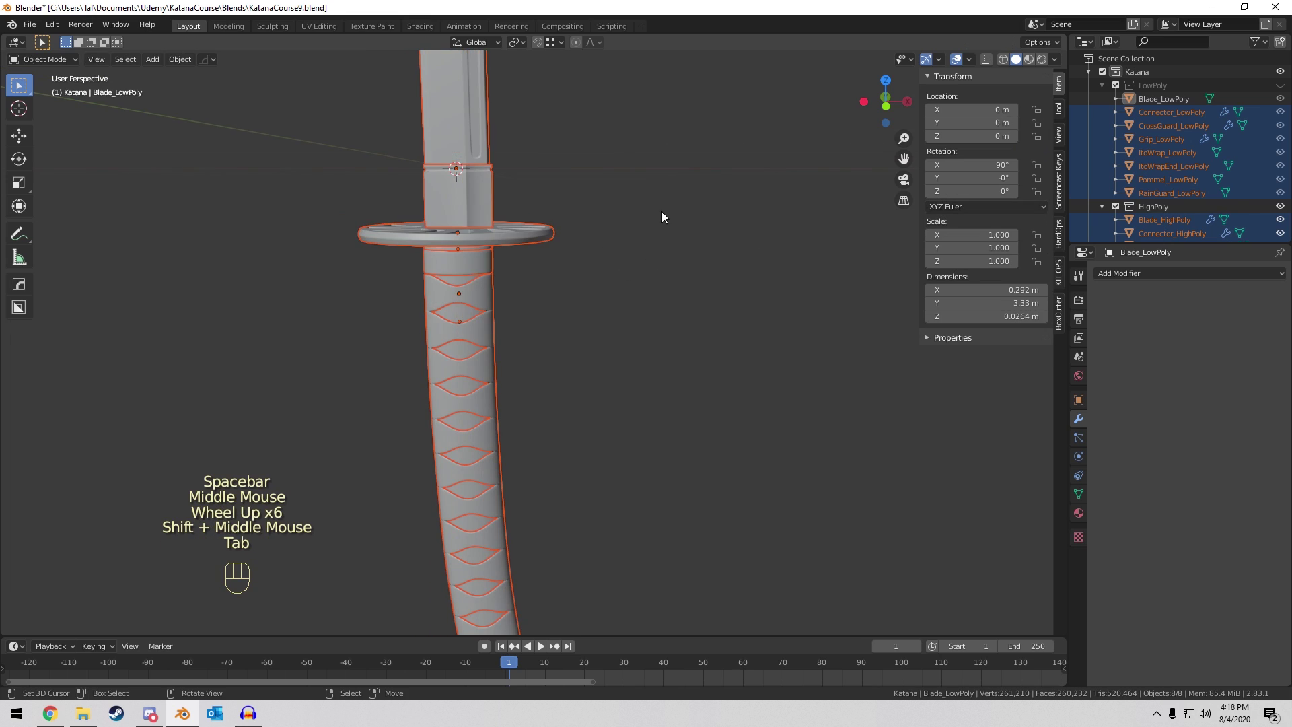
pyautogui.moveTo(662, 216); pyautogui.dragTo(626, 192, button='middle')
pyautogui.press('a')
pyautogui.press('a')
pyautogui.press('a')
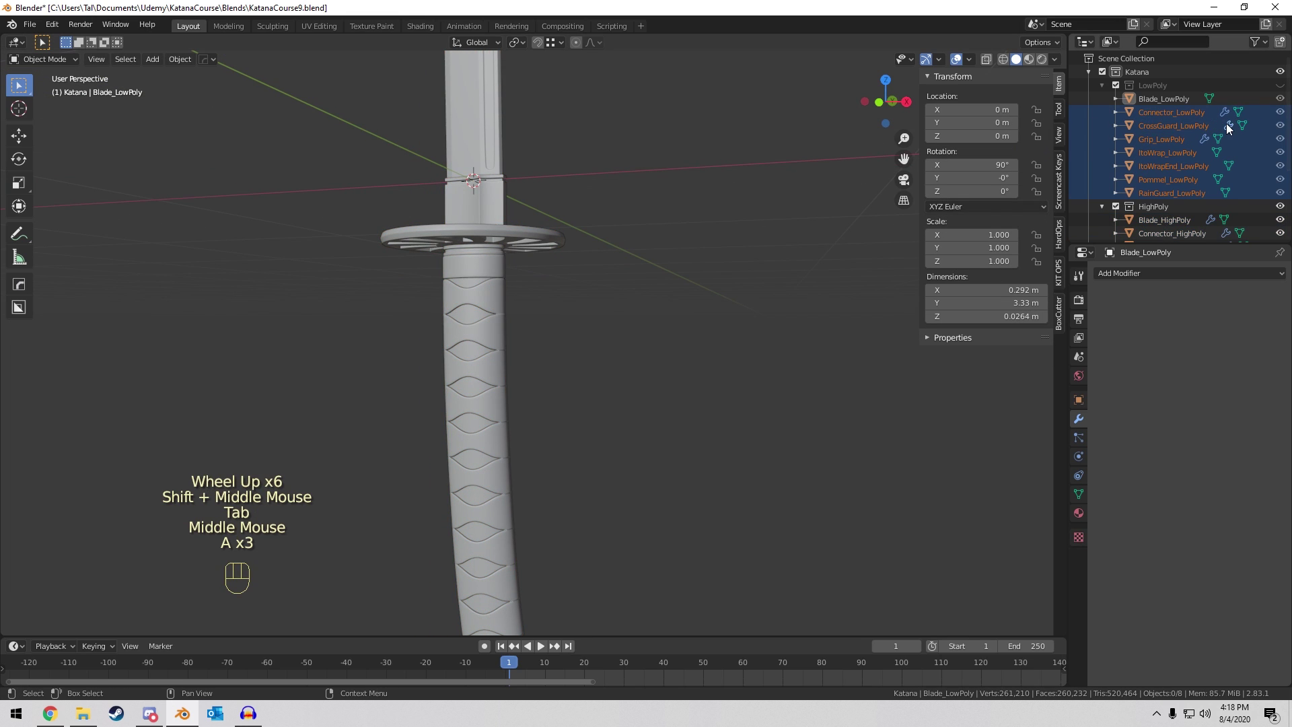
# Select Blade_HighPoly alone and switch it to Vertex Paint mode.
pyautogui.click(1280, 206)
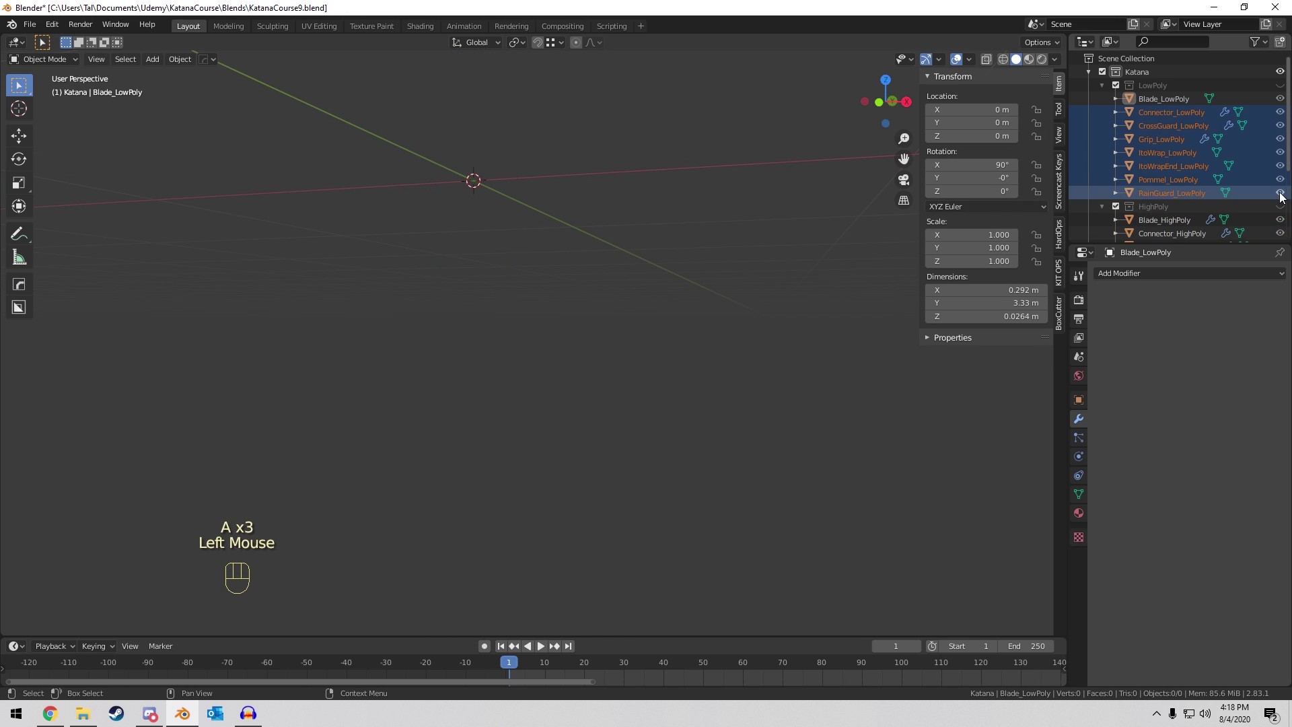
pyautogui.click(1280, 206)
pyautogui.scroll(-3, 1181, 179)
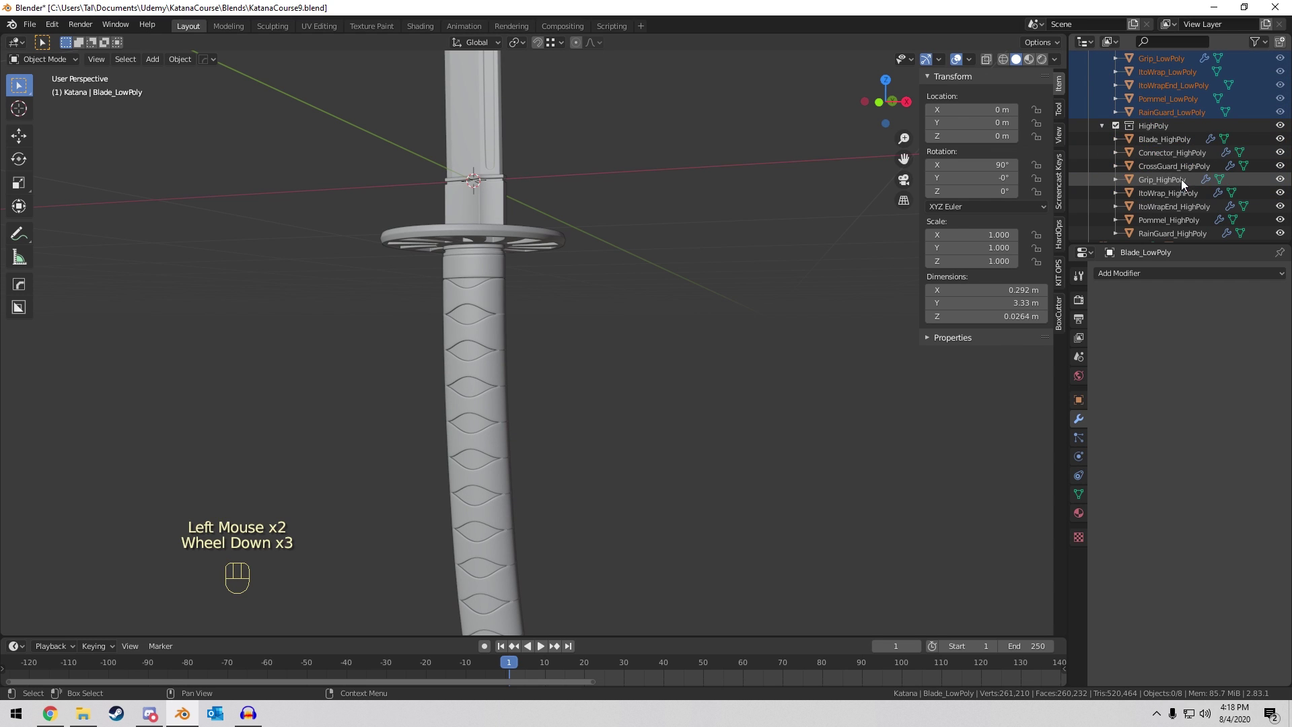
pyautogui.click(1171, 140)
pyautogui.keyDown('shift'); pyautogui.moveTo(583, 191); pyautogui.dragTo(619, 393, button='middle'); pyautogui.keyUp('shift')
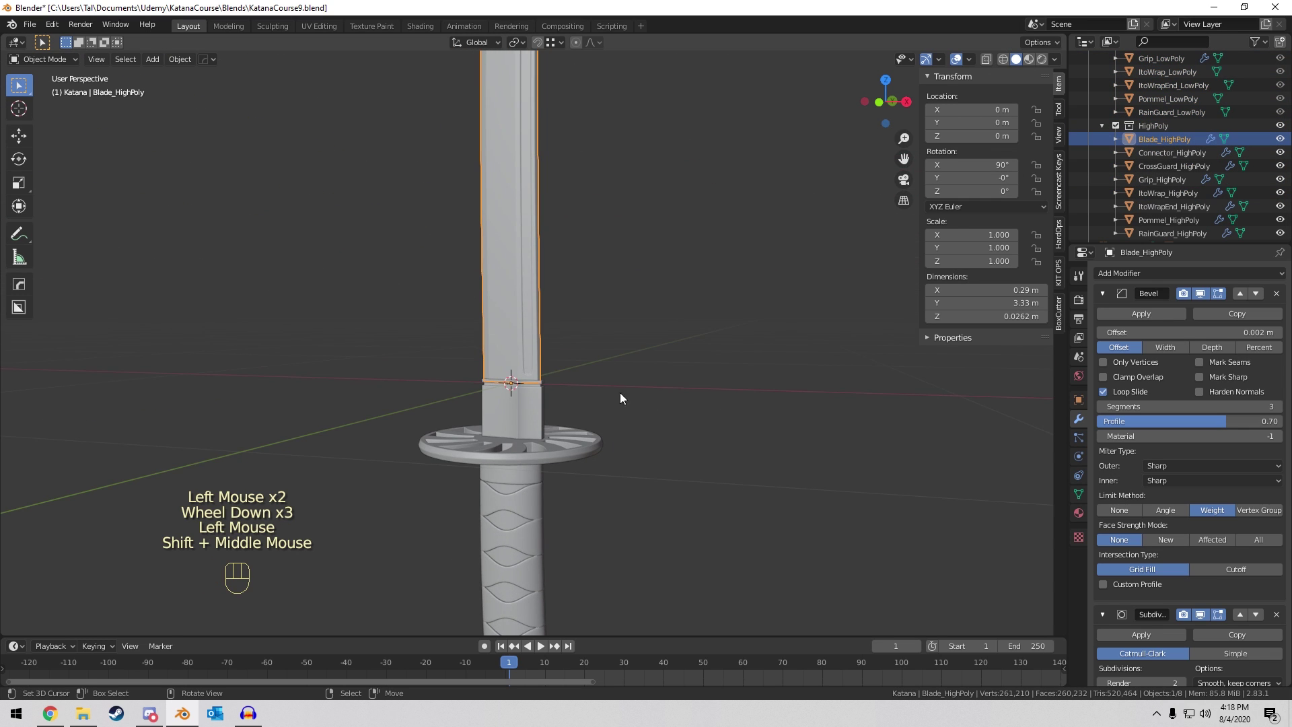
pyautogui.click(49, 60)
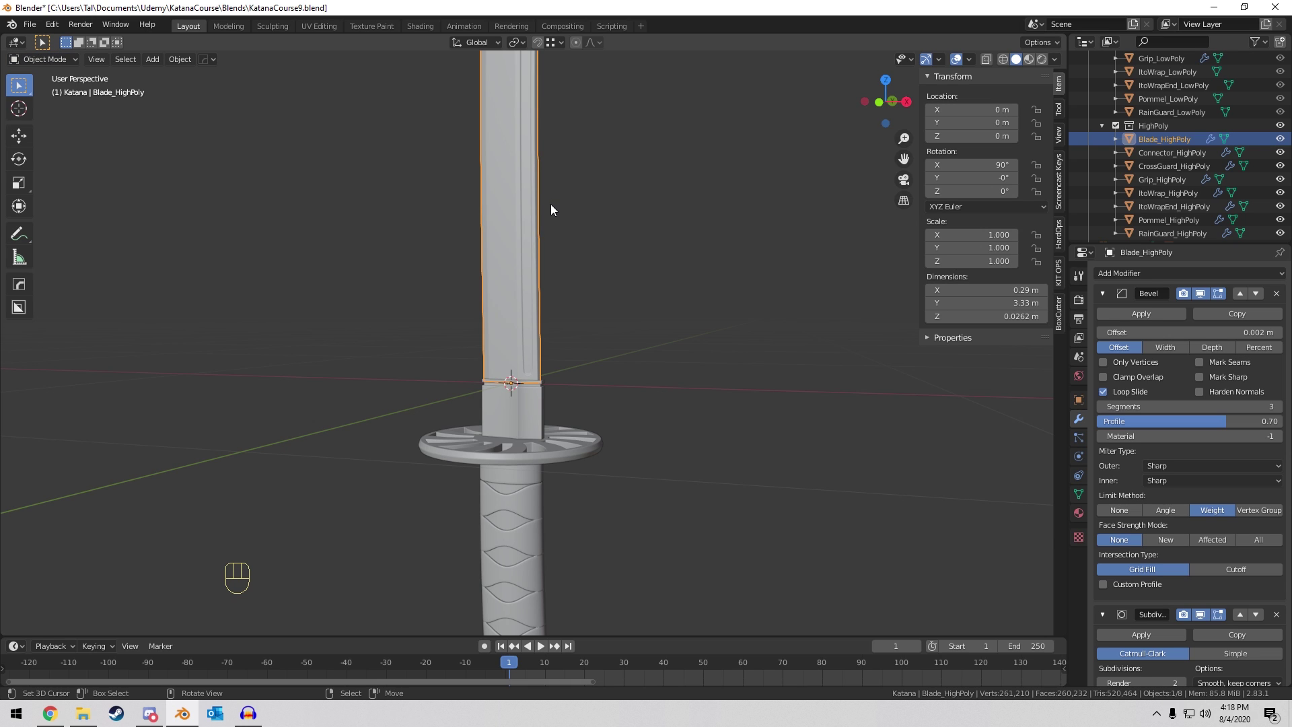
pyautogui.moveTo(551, 205)
pyautogui.keyDown('shift'); pyautogui.mouseDown(button='middle')
pyautogui.moveTo(562, 280)
pyautogui.moveTo(403, 269)
pyautogui.mouseUp(button='middle'); pyautogui.keyUp('shift')
pyautogui.scroll(4, 562, 280)
pyautogui.keyDown('shift'); pyautogui.scroll(-1, 404, 268); pyautogui.keyUp('shift')
pyautogui.click(43, 59)
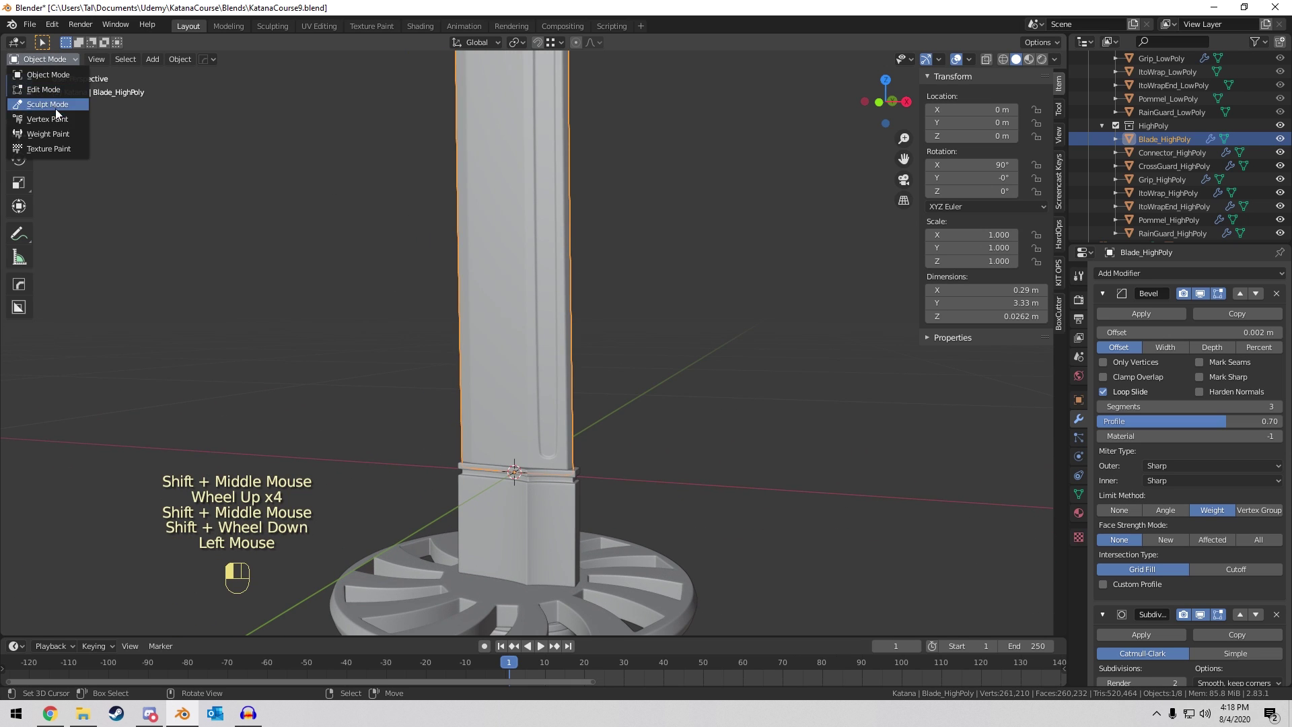
pyautogui.click(47, 119)
# Set the brush colour to light blue (hex A9E5FF), fill the whole high-poly blade with it, and return to Object Mode.
pyautogui.keyDown('shift'); pyautogui.moveTo(330, 148); pyautogui.dragTo(360, 154, button='middle'); pyautogui.keyUp('shift')
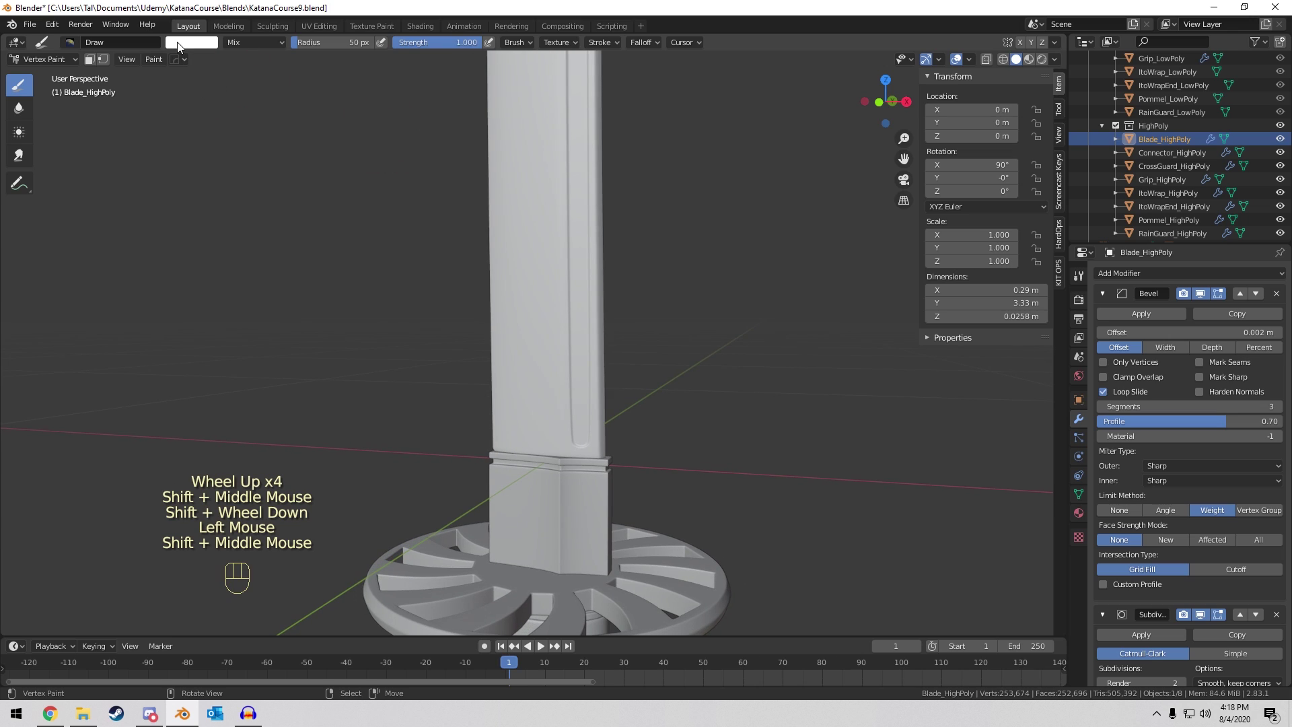
pyautogui.click(179, 46)
pyautogui.click(230, 97)
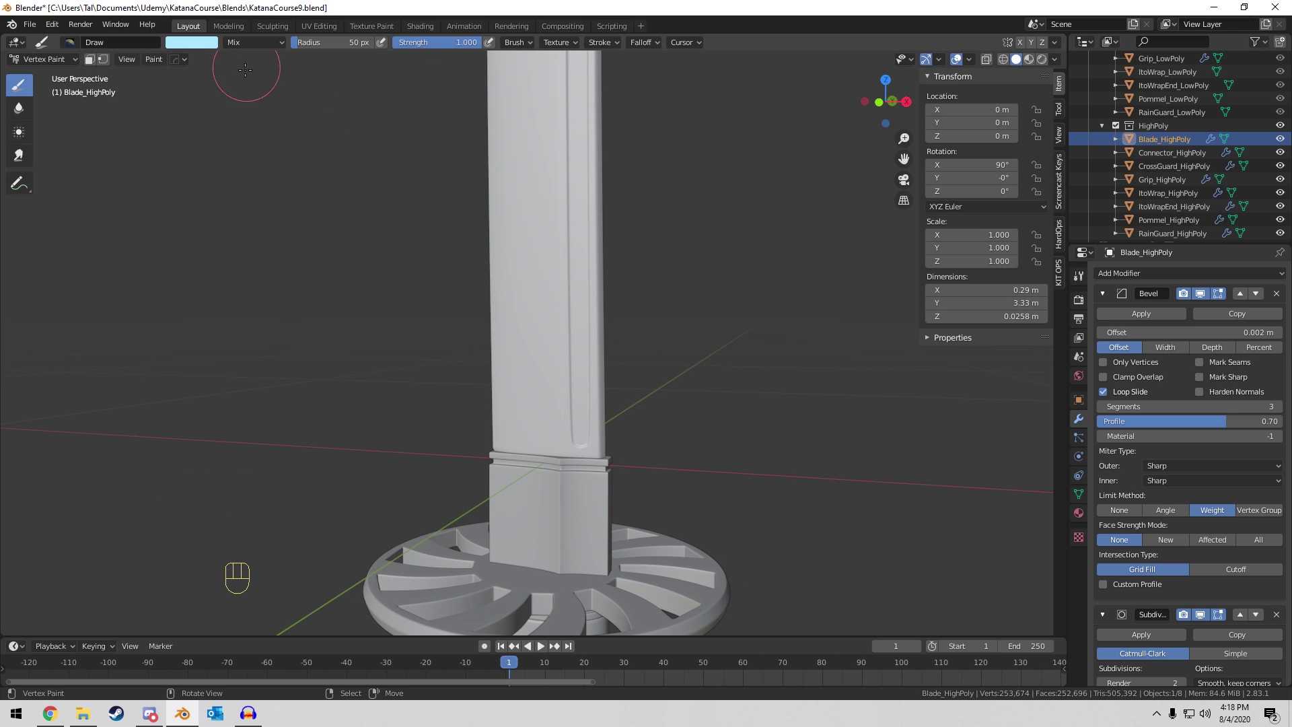
pyautogui.moveTo(523, 183); pyautogui.dragTo(534, 196, button='middle')
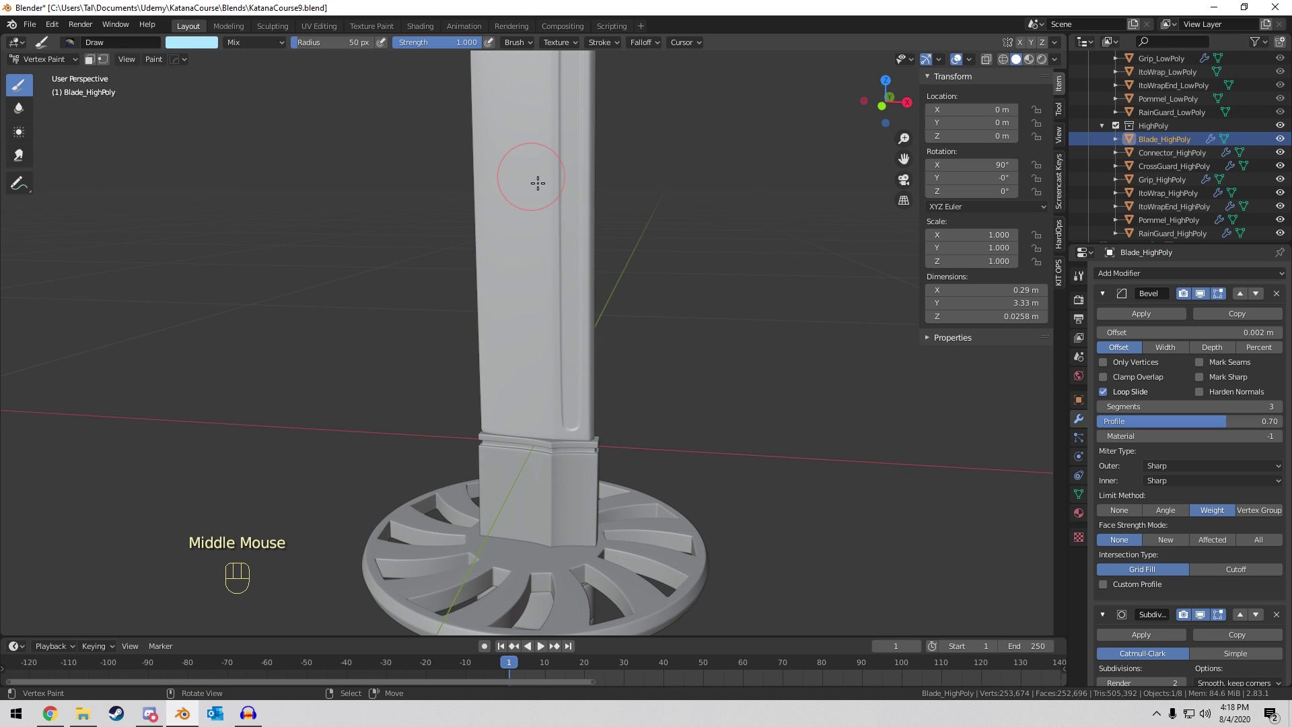
pyautogui.hotkey('shift', 'k')
pyautogui.scroll(-6, 537, 183)
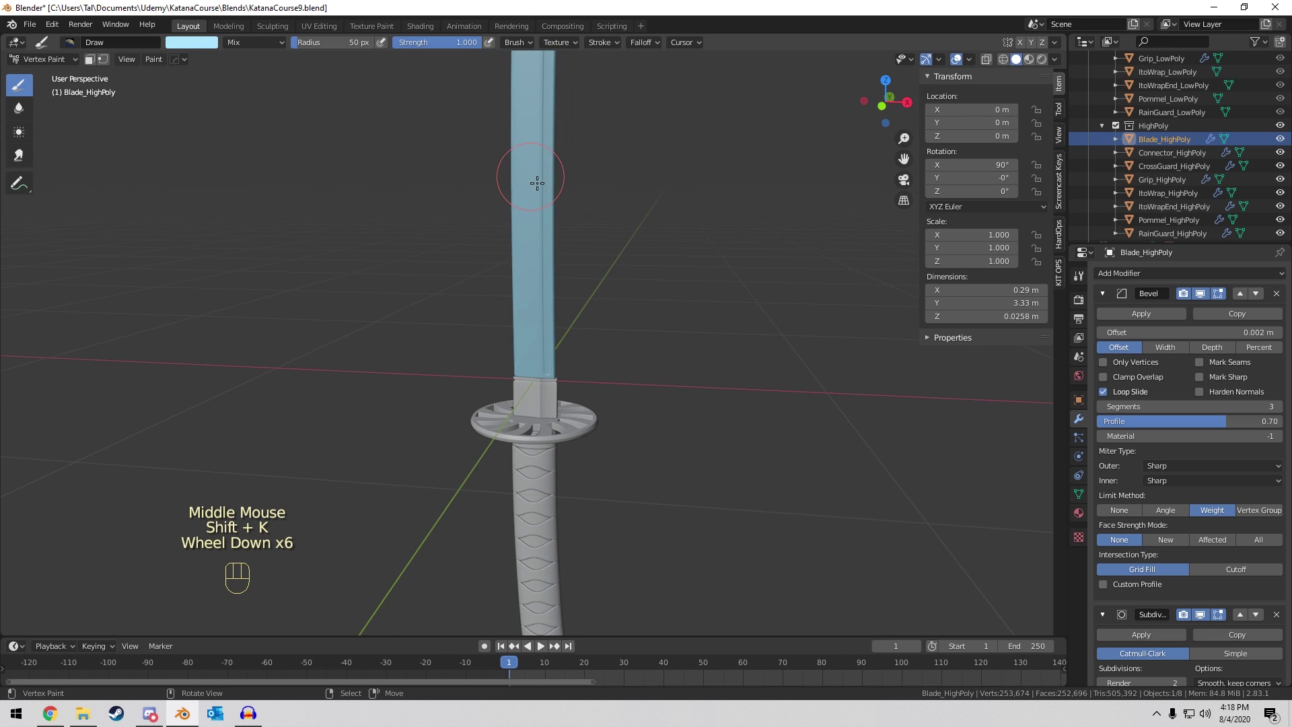
pyautogui.moveTo(536, 183)
pyautogui.keyDown('shift'); pyautogui.mouseDown(button='middle')
pyautogui.moveTo(626, 332)
pyautogui.moveTo(615, 214)
pyautogui.mouseUp(button='middle'); pyautogui.keyUp('shift')
pyautogui.scroll(-3, 626, 333)
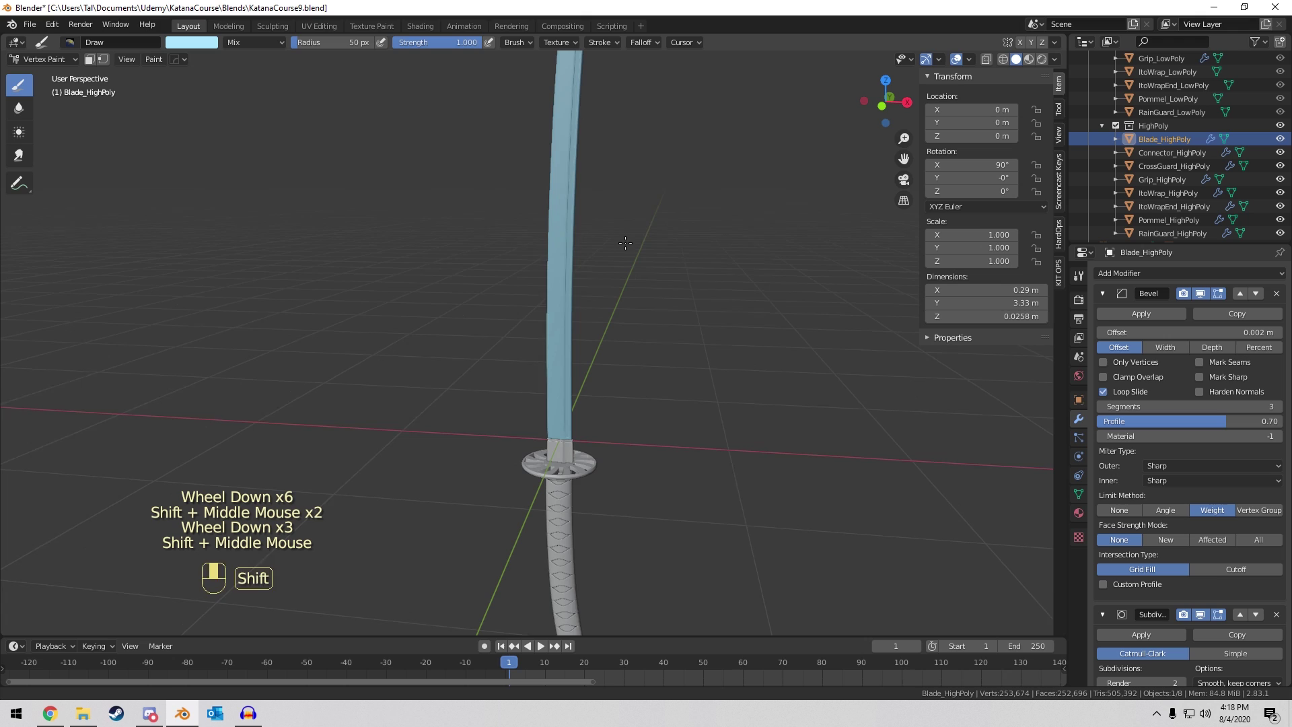
pyautogui.click(63, 60)
pyautogui.click(63, 73)
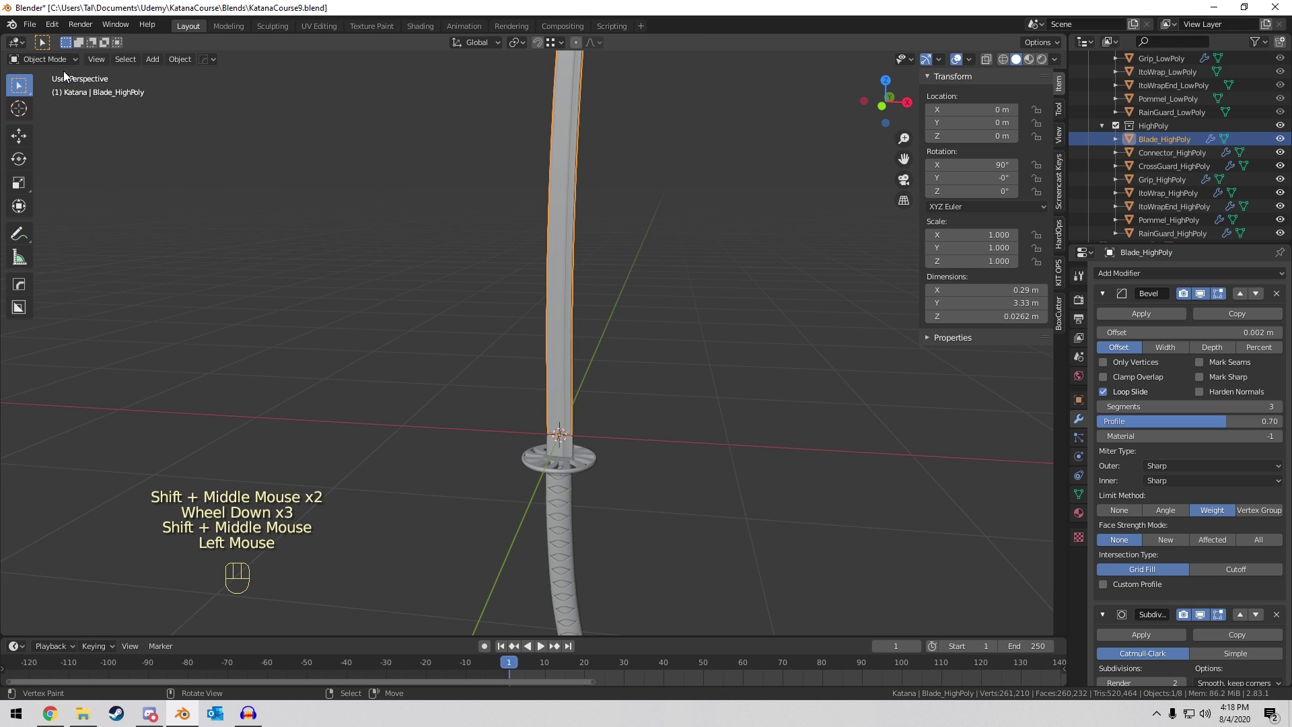
# Reopen the blade in Vertex Paint mode to check the brush colour's hex code, and return to Object Mode.
pyautogui.press('a')
pyautogui.press('a')
pyautogui.press('a')
pyautogui.keyDown('shift'); pyautogui.moveTo(642, 324); pyautogui.dragTo(599, 192, button='middle'); pyautogui.keyUp('shift')
pyautogui.scroll(6, 599, 192)
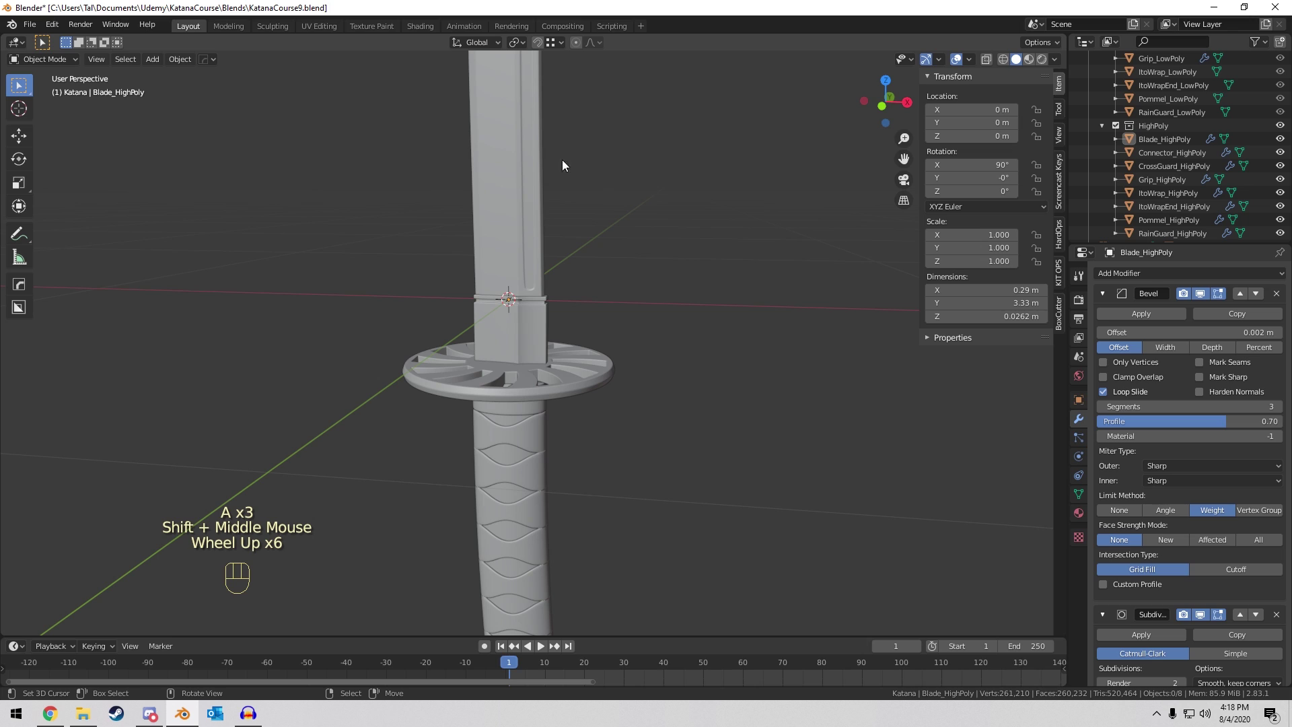
pyautogui.scroll(5, 601, 240)
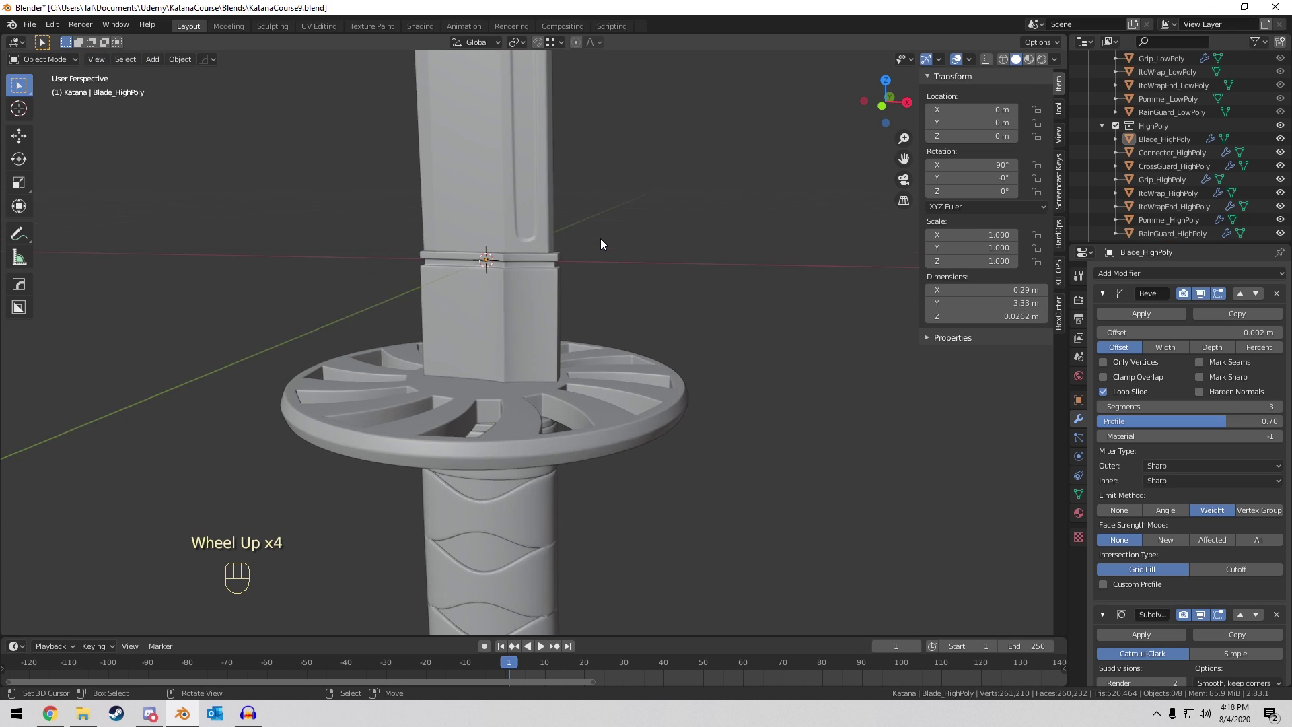
pyautogui.click(35, 59)
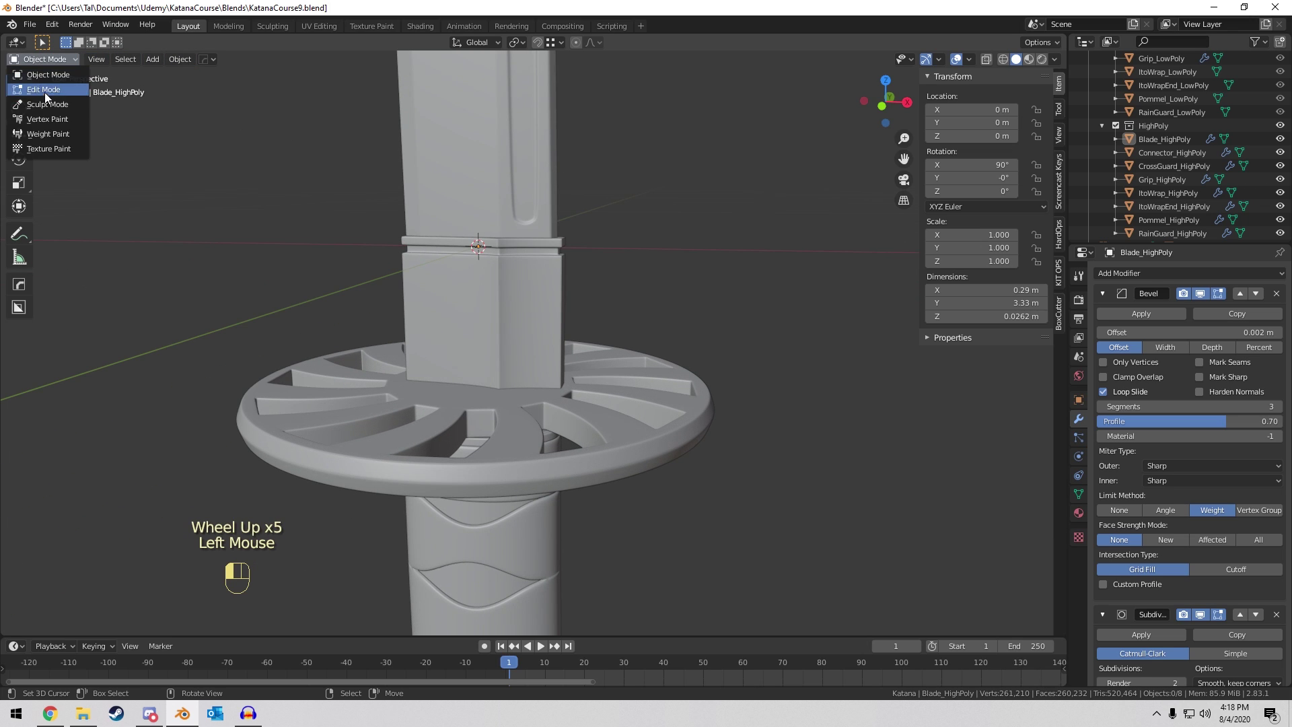
pyautogui.click(192, 41)
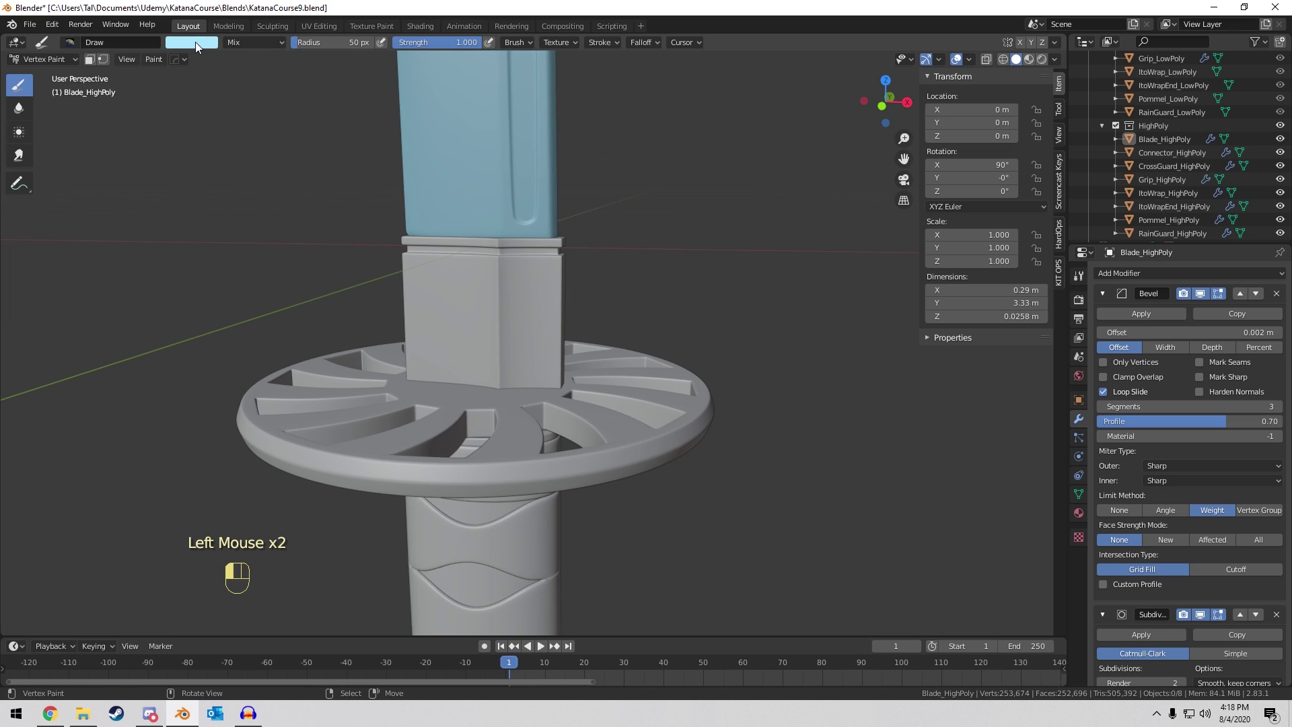
pyautogui.click(259, 169)
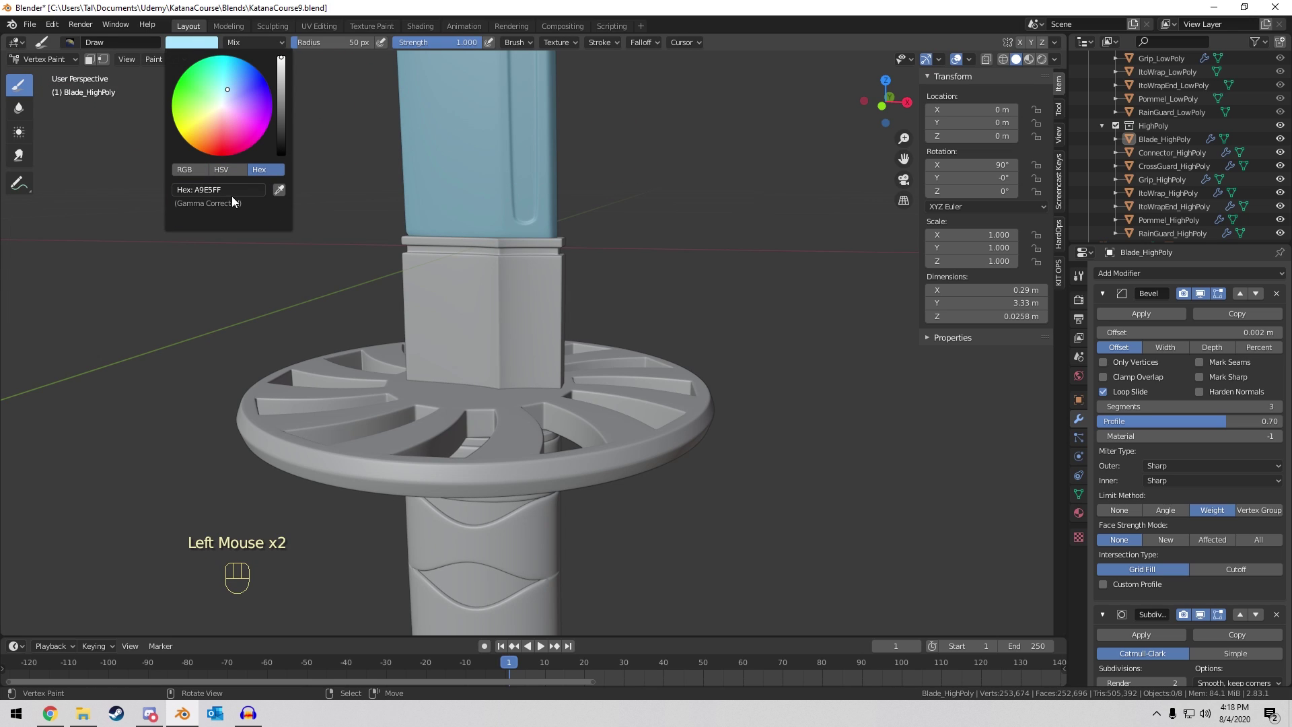
pyautogui.click(67, 58)
pyautogui.click(59, 71)
# Select RainGuard_HighPoly above the cross guard and switch it to Vertex Paint mode.
pyautogui.keyDown('shift'); pyautogui.moveTo(494, 115); pyautogui.dragTo(534, 169, button='middle'); pyautogui.keyUp('shift')
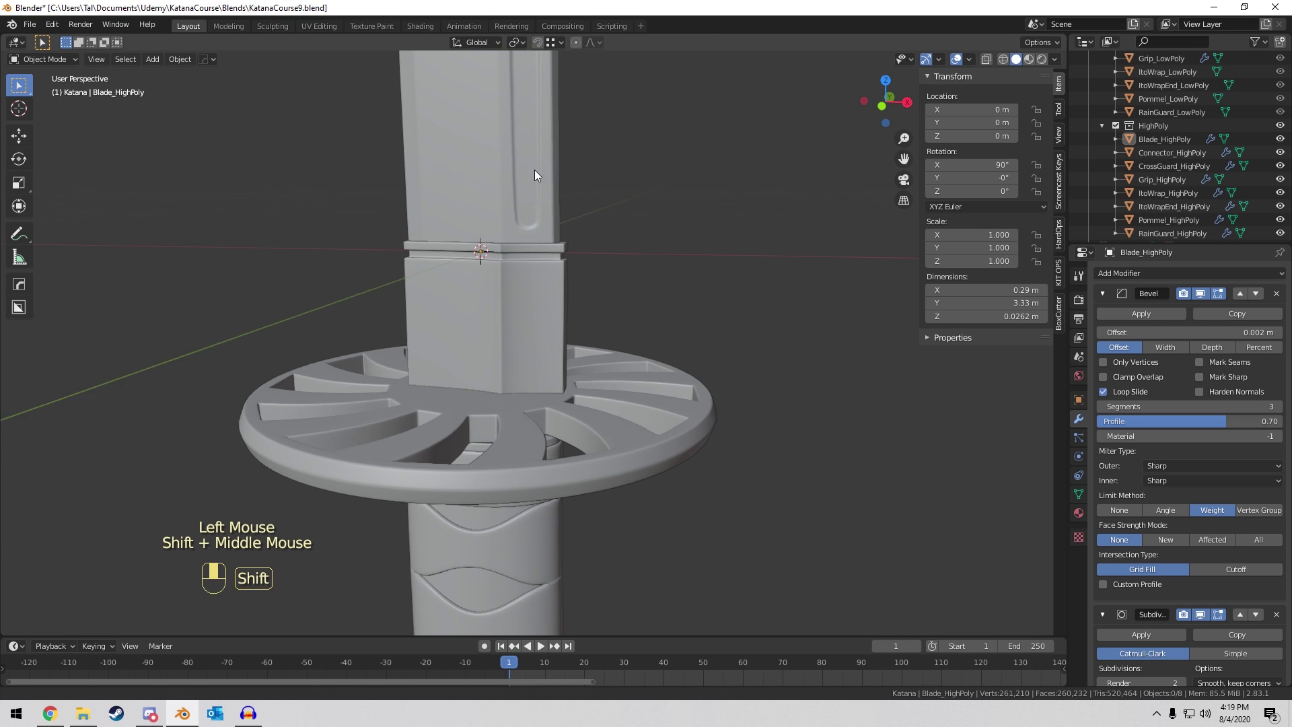
pyautogui.scroll(-3, 627, 284)
pyautogui.scroll(-4, 553, 463)
pyautogui.scroll(5, 604, 386)
pyautogui.keyDown('shift'); pyautogui.scroll(1, 604, 386); pyautogui.keyUp('shift')
pyautogui.keyDown('shift'); pyautogui.moveTo(604, 386); pyautogui.dragTo(535, 224, button='middle'); pyautogui.keyUp('shift')
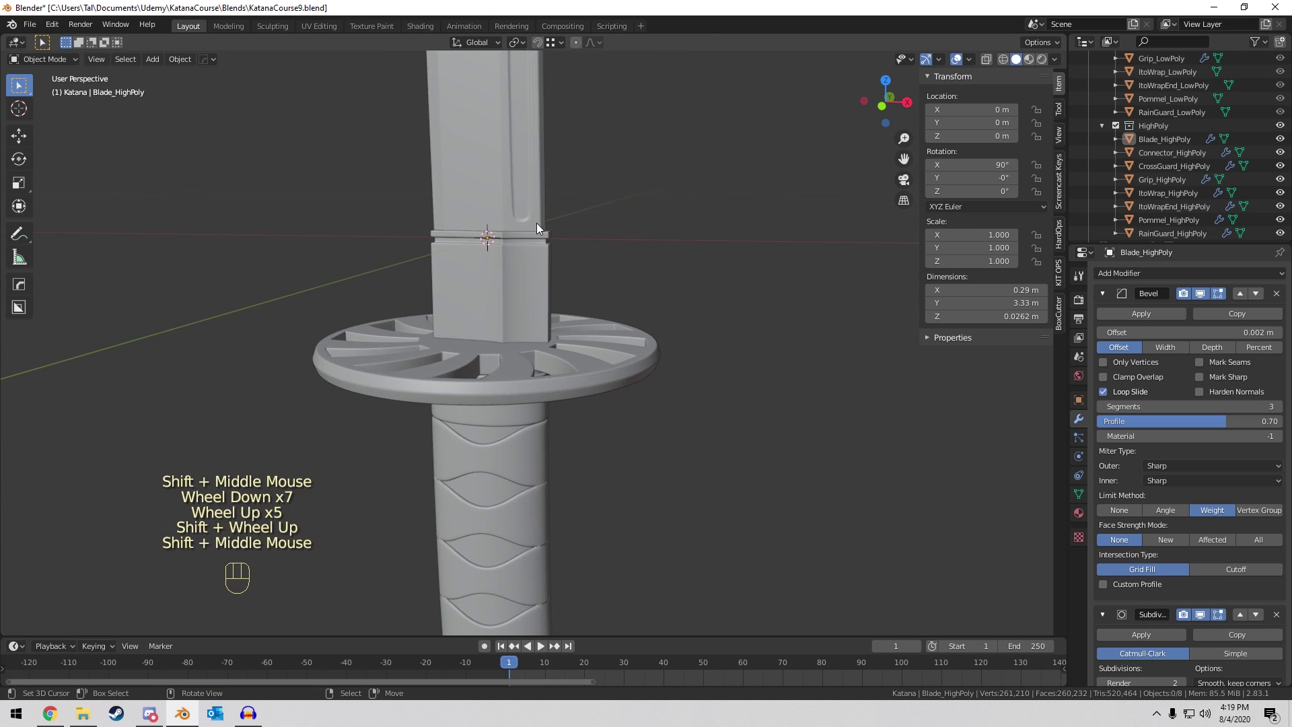
pyautogui.scroll(-1, 536, 224)
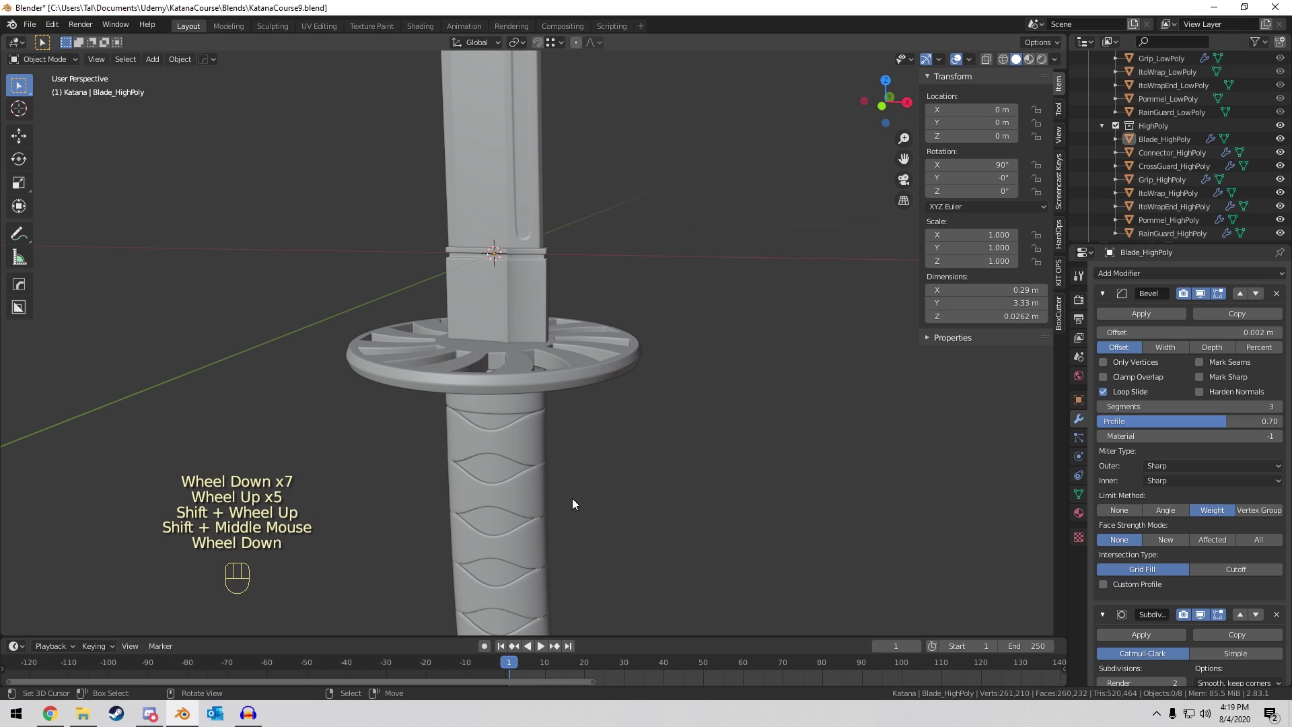
pyautogui.scroll(4, 538, 202)
pyautogui.keyDown('shift'); pyautogui.moveTo(565, 249); pyautogui.dragTo(623, 282, button='middle'); pyautogui.keyUp('shift')
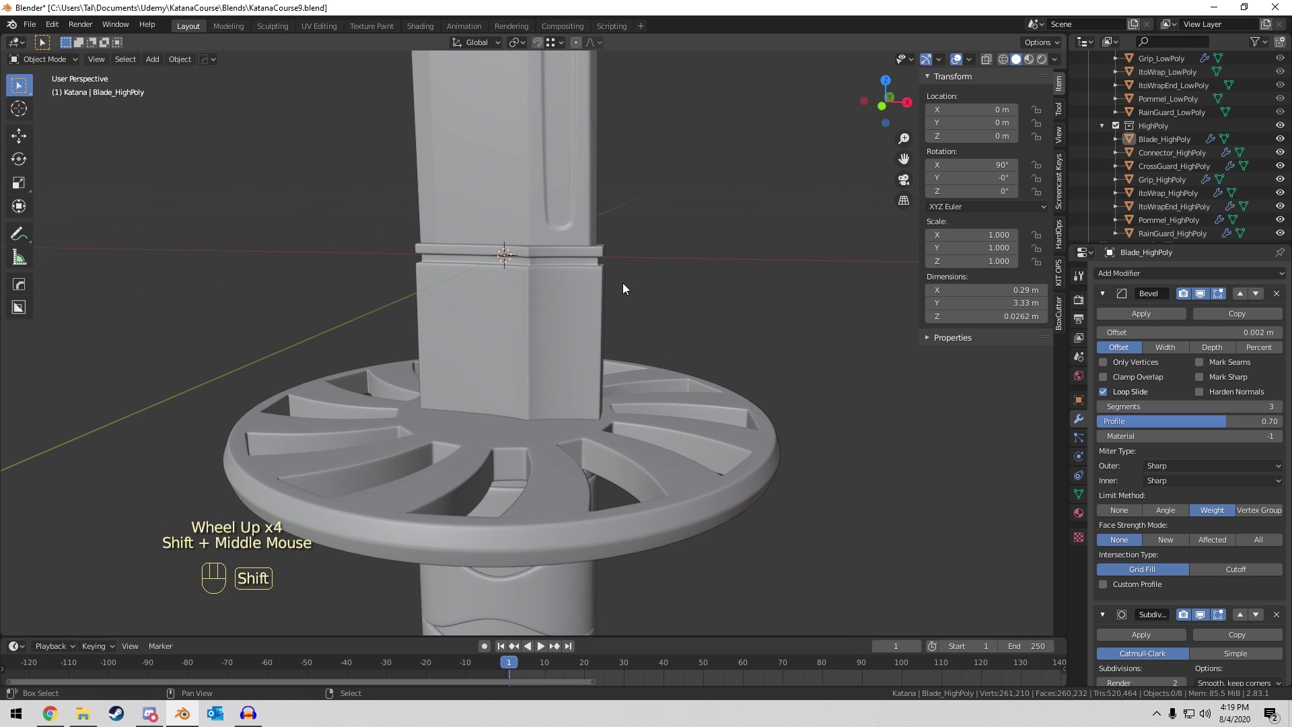
pyautogui.rightClick(521, 263)
pyautogui.click(67, 59)
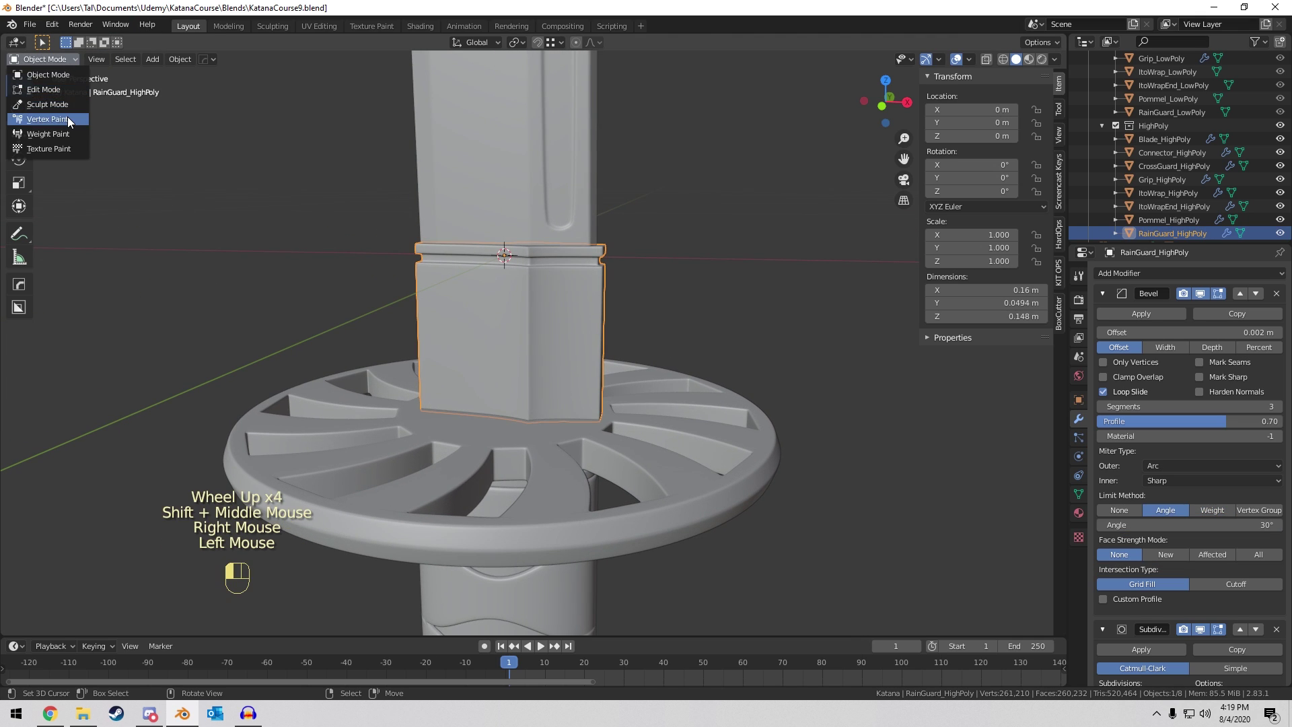
pyautogui.click(68, 116)
# Set the brush colour to yellow (hex FFDF63), fill the whole rain guard with it, and return to Object Mode.
pyautogui.click(202, 42)
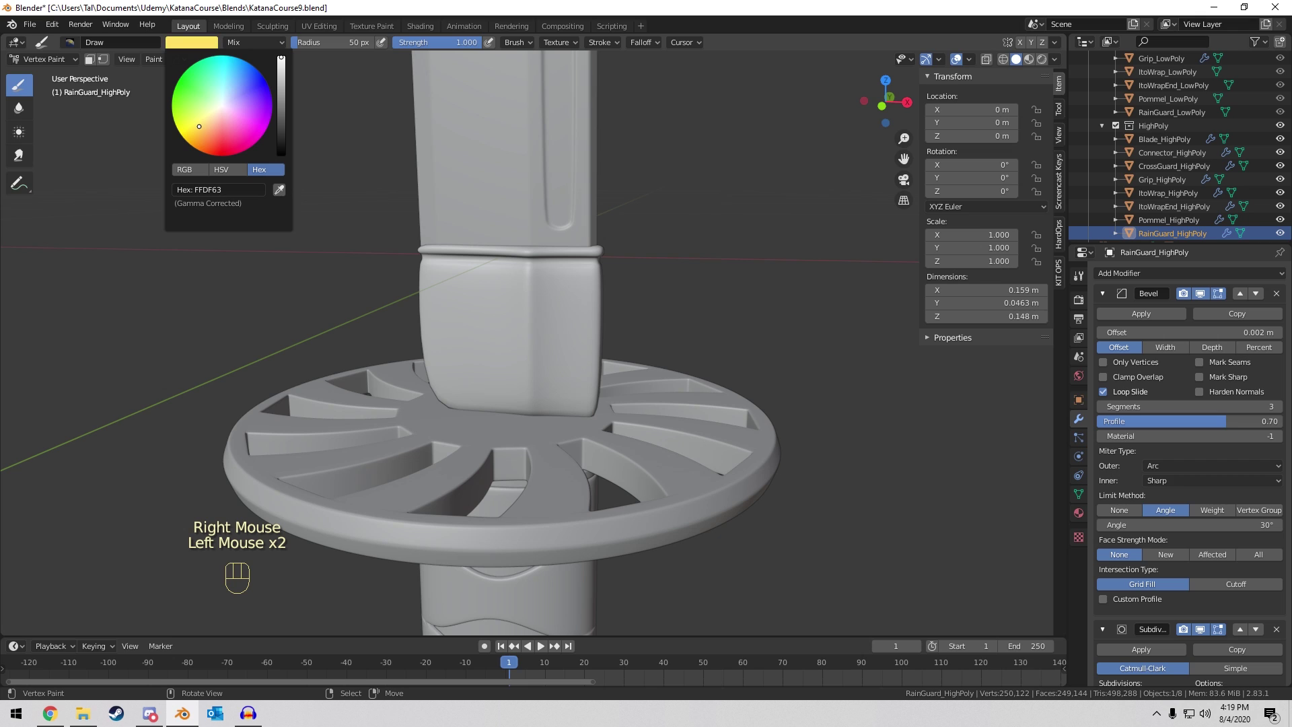
pyautogui.moveTo(593, 202); pyautogui.dragTo(609, 201, button='middle')
pyautogui.hotkey('shift', 'k')
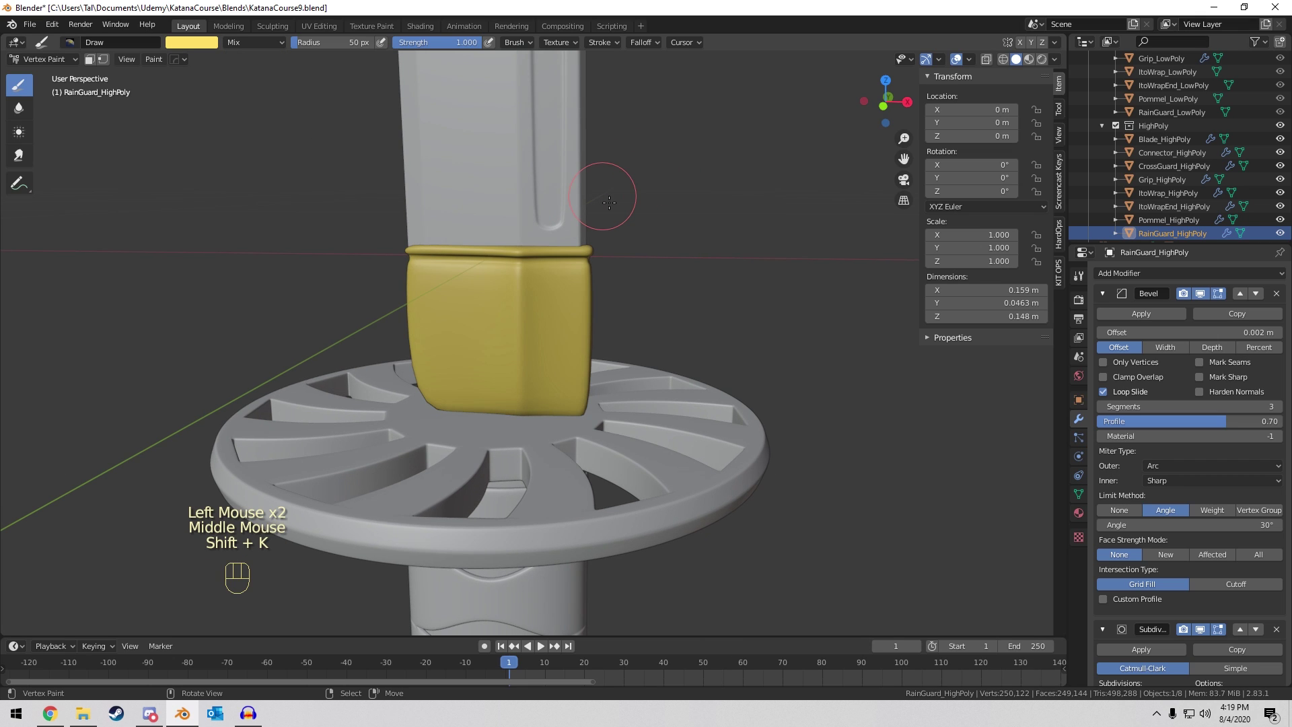
pyautogui.press('Tab')
pyautogui.press('Tab')
pyautogui.click(46, 59)
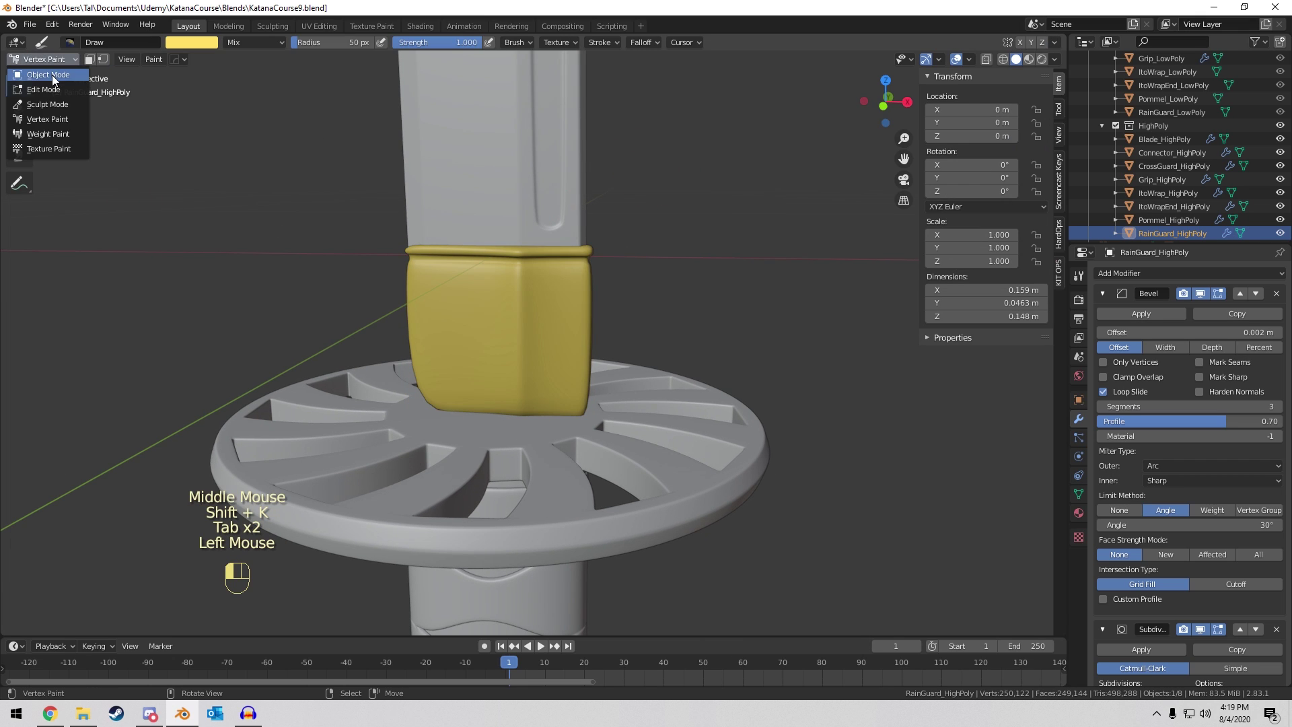
pyautogui.click(47, 75)
# Fill all of CrossGuard_HighPoly with a pink vertex colour in Vertex Paint mode and return to Object Mode.
pyautogui.keyDown('shift'); pyautogui.moveTo(512, 215); pyautogui.dragTo(481, 333, button='middle'); pyautogui.keyUp('shift')
pyautogui.rightClick(480, 333)
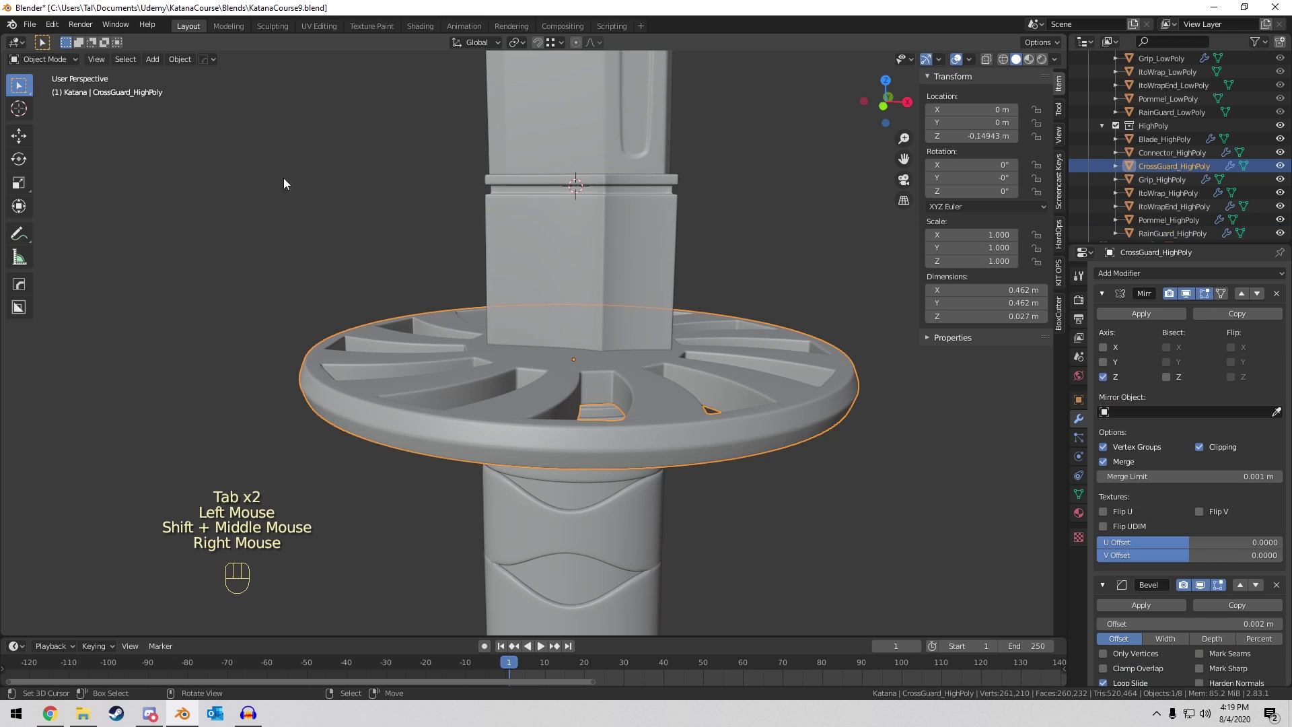
pyautogui.click(43, 60)
pyautogui.click(55, 122)
pyautogui.click(191, 42)
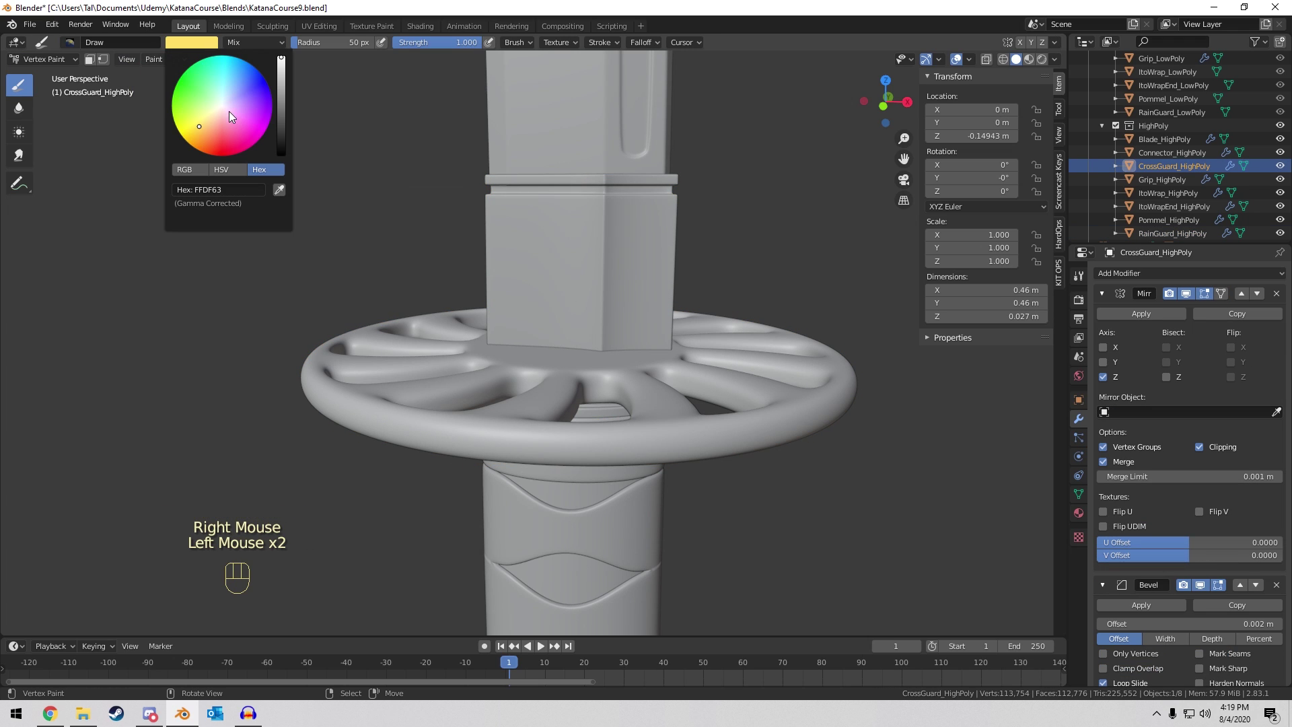
pyautogui.moveTo(296, 134); pyautogui.dragTo(456, 144, button='middle')
pyautogui.hotkey('shift', 'k')
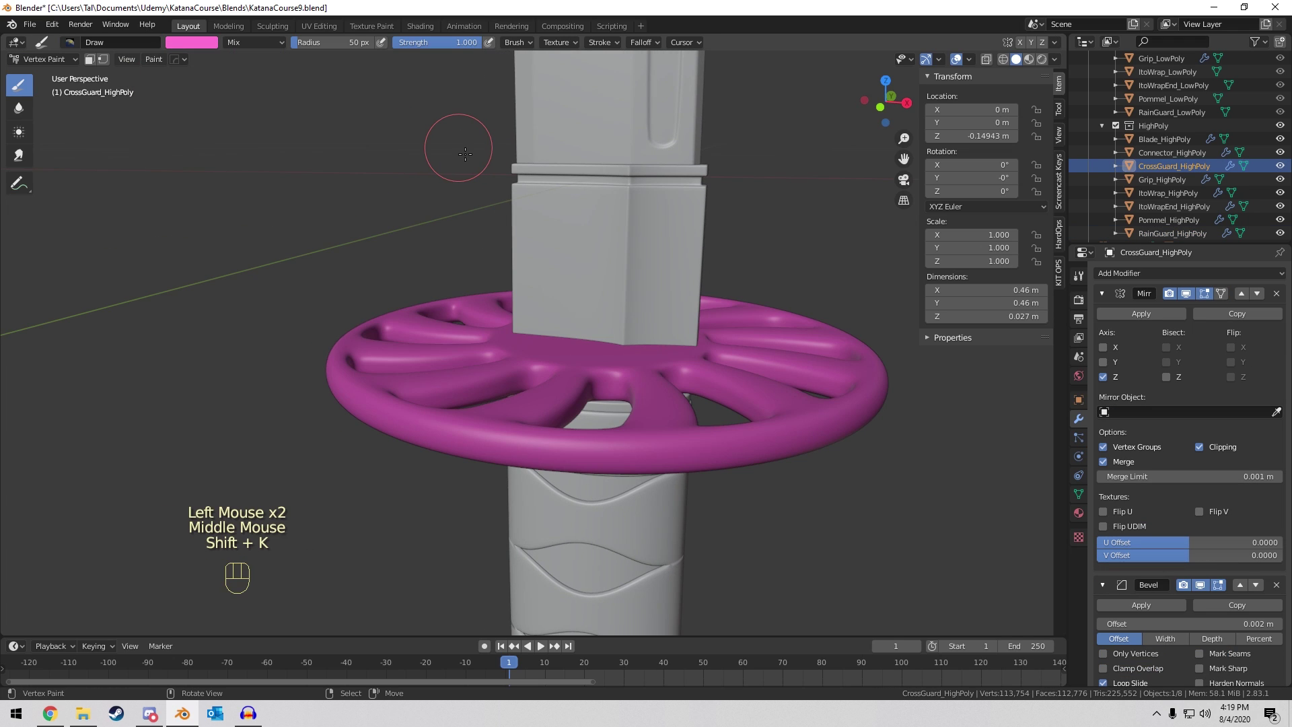
pyautogui.moveTo(43, 60); pyautogui.dragTo(47, 74)
# Fill all of Connector_HighPoly below the cross guard with green (hex 2AFF92) in Vertex Paint mode and return to Object Mode.
pyautogui.keyDown('shift'); pyautogui.moveTo(600, 272); pyautogui.dragTo(543, 317, button='middle'); pyautogui.keyUp('shift')
pyautogui.rightClick(543, 309)
pyautogui.click(43, 59)
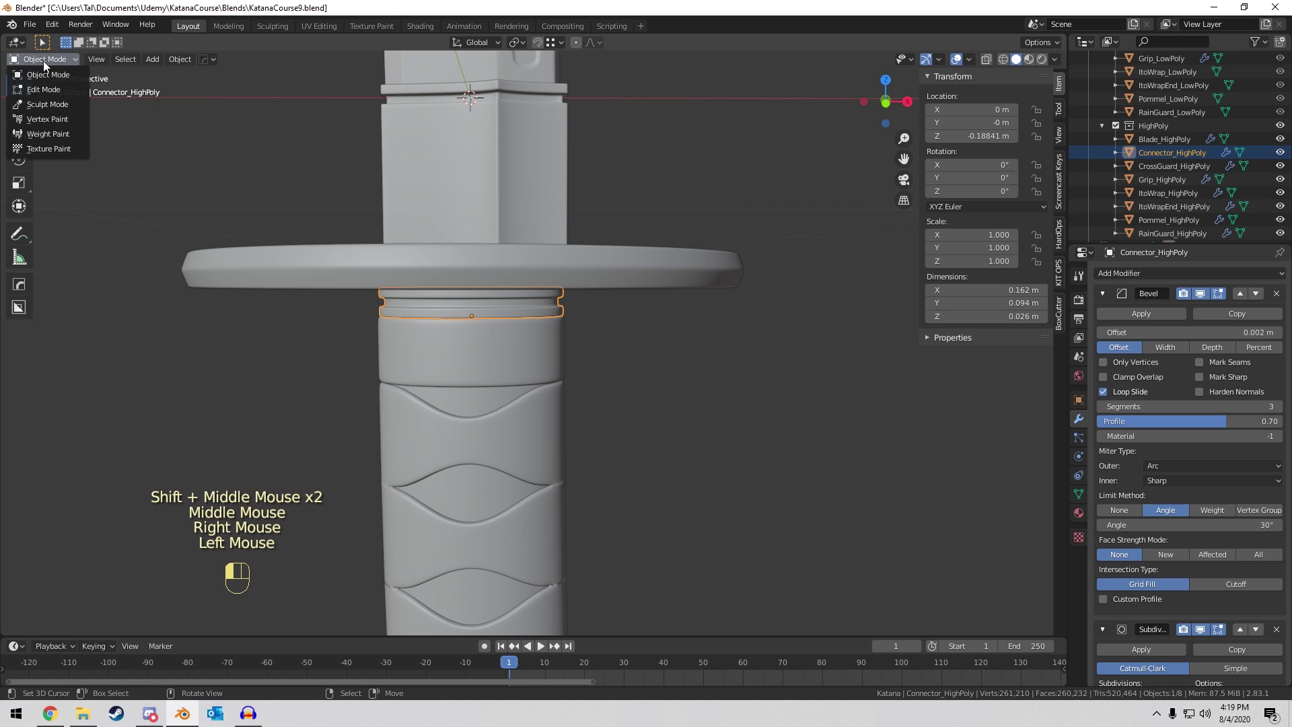
pyautogui.click(78, 119)
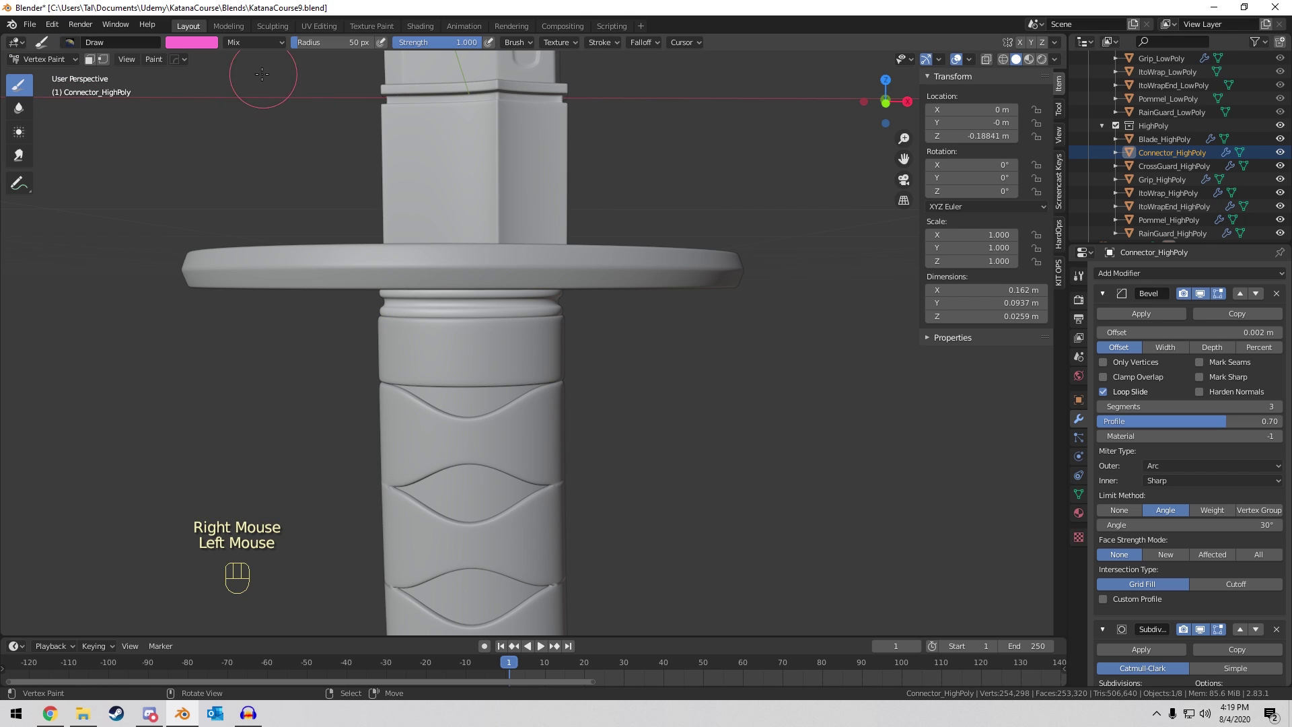
pyautogui.click(210, 43)
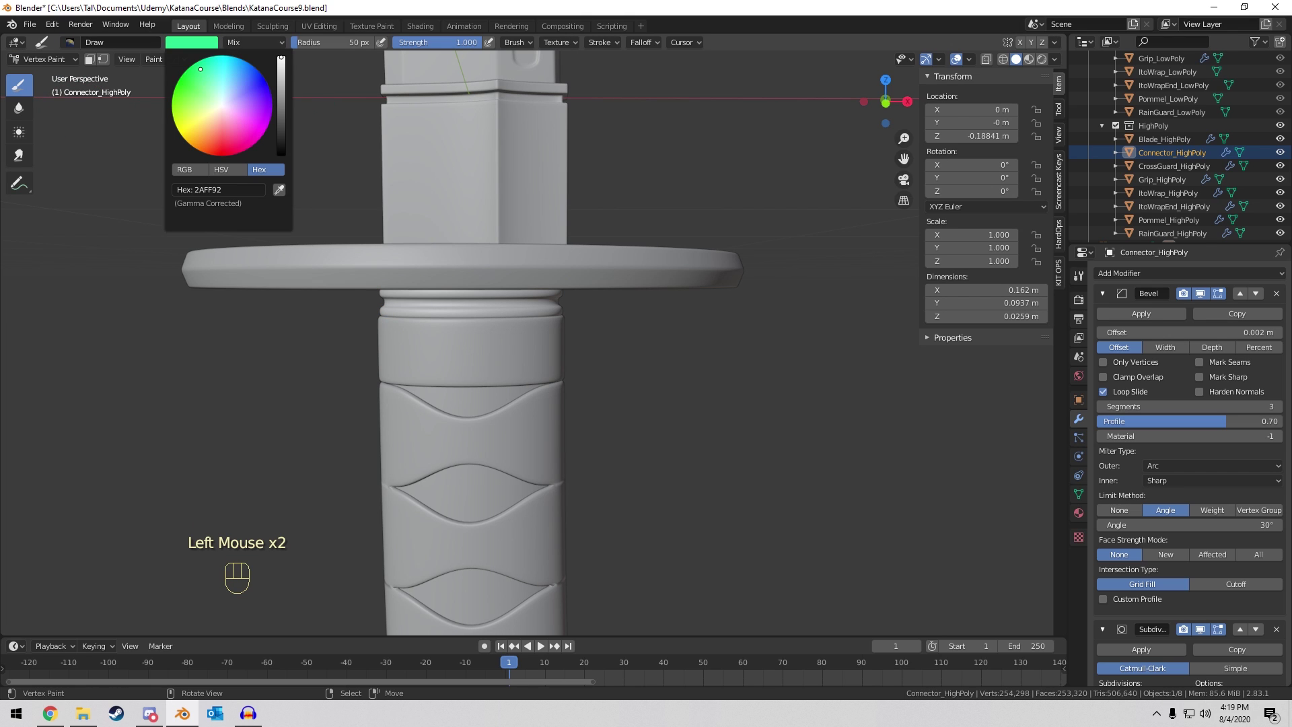
pyautogui.moveTo(747, 291); pyautogui.dragTo(715, 291, button='middle')
pyautogui.hotkey('shift', 'k')
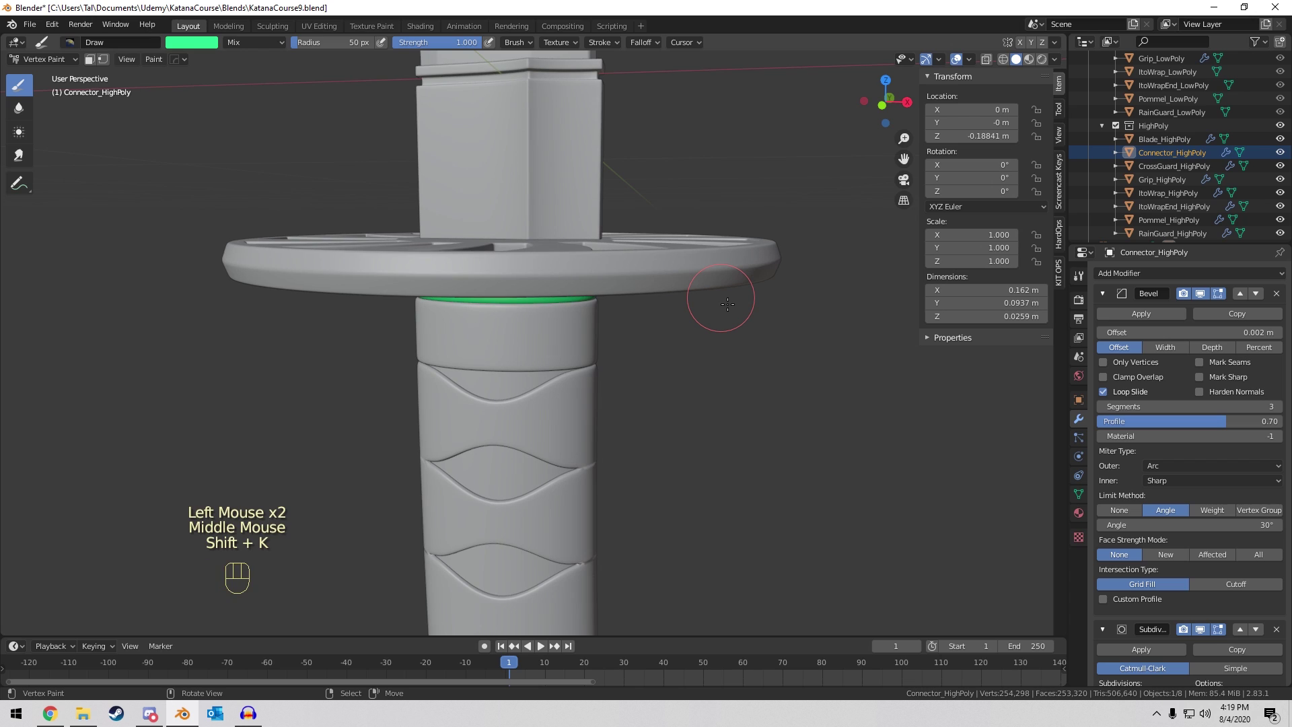
pyautogui.moveTo(55, 61); pyautogui.dragTo(57, 75)
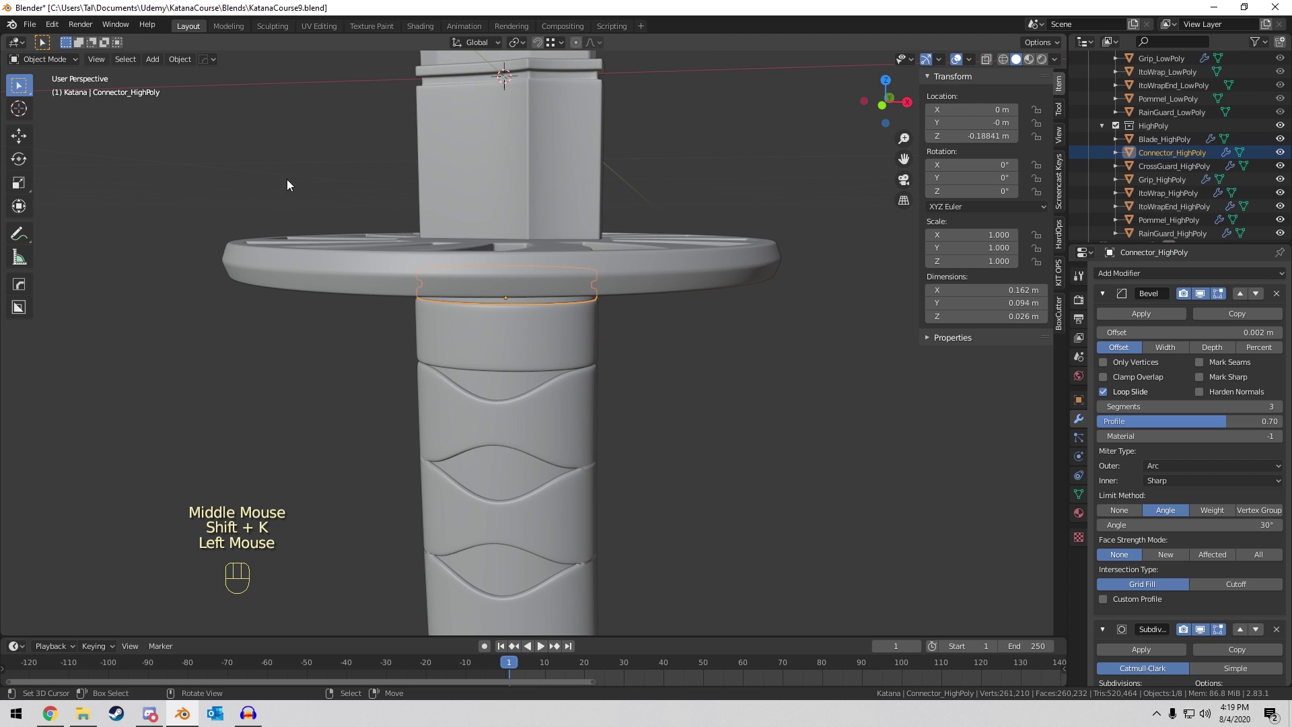
# Fill all of ItoWrapEnd_HighPoly with dark brown (hex 5C4021) in Vertex Paint mode and return to Object Mode.
pyautogui.keyDown('shift'); pyautogui.moveTo(578, 329); pyautogui.dragTo(581, 267, button='middle'); pyautogui.keyUp('shift')
pyautogui.rightClick(458, 303)
pyautogui.click(40, 59)
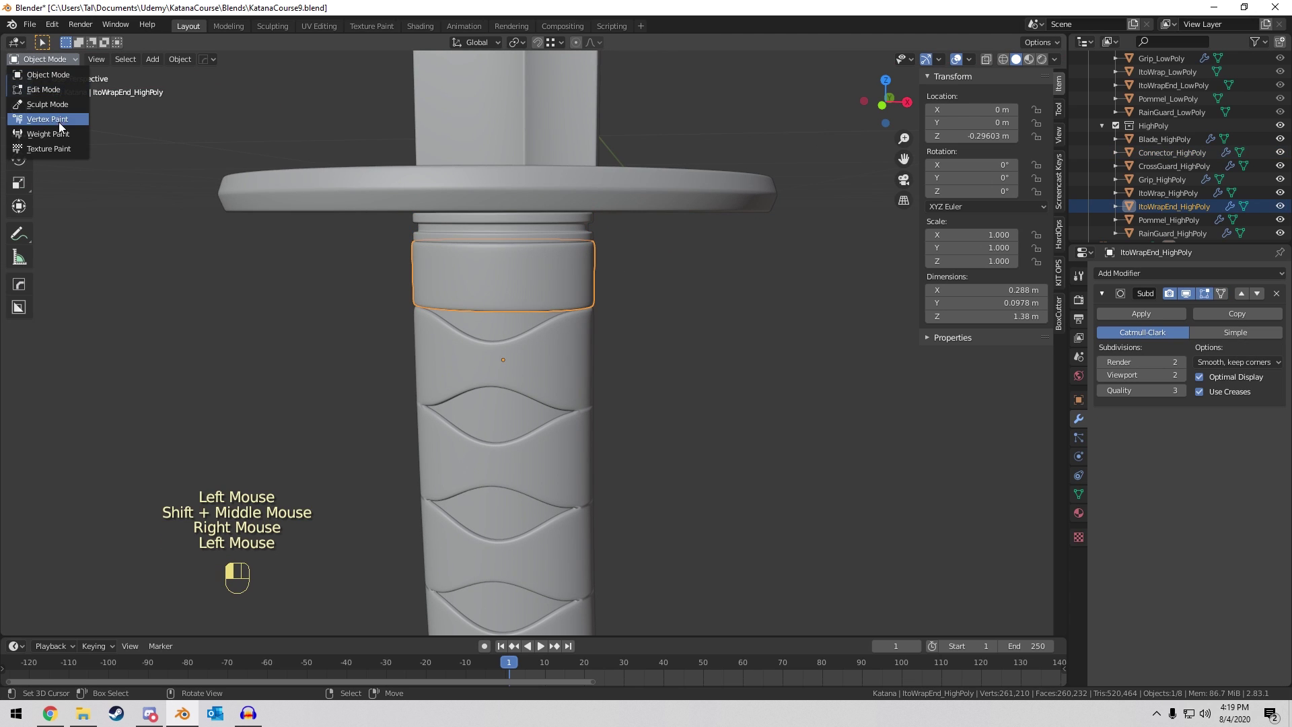
pyautogui.click(41, 123)
pyautogui.click(211, 44)
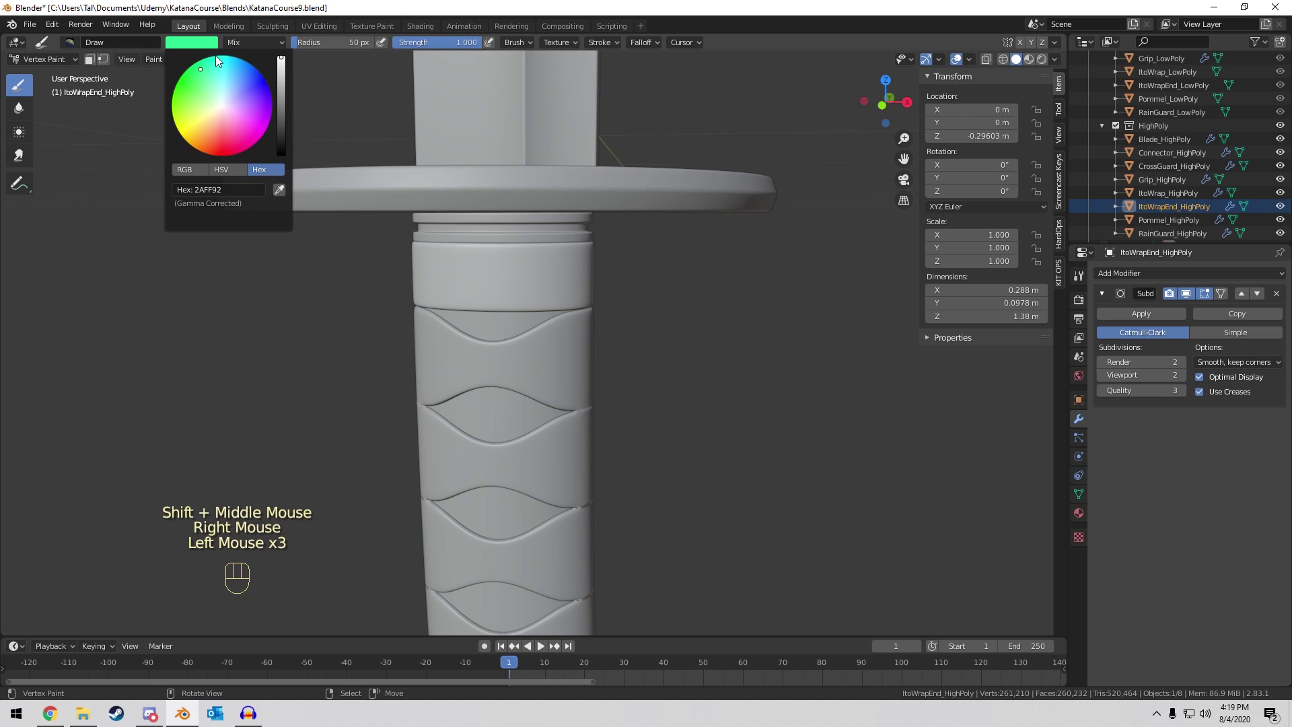
pyautogui.click(206, 132)
pyautogui.moveTo(276, 109); pyautogui.dragTo(320, 133)
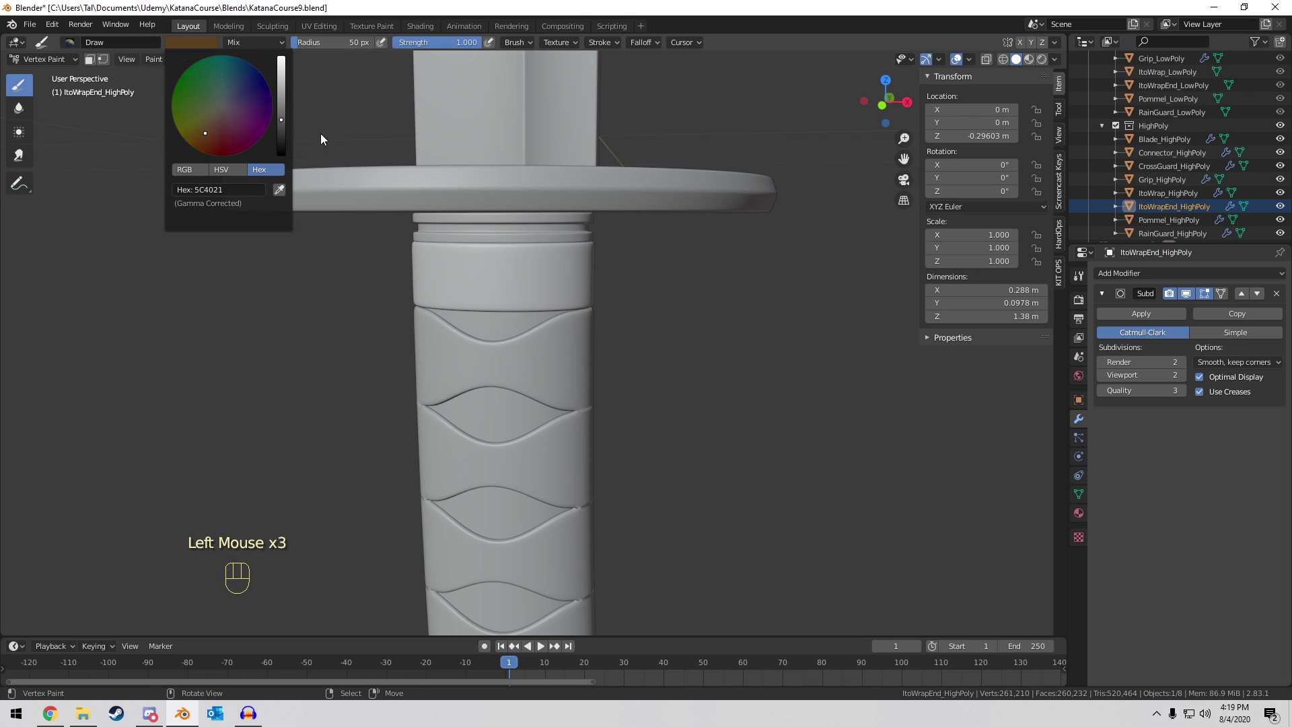
pyautogui.moveTo(511, 175); pyautogui.dragTo(605, 192, button='middle')
pyautogui.hotkey('shift', 'k')
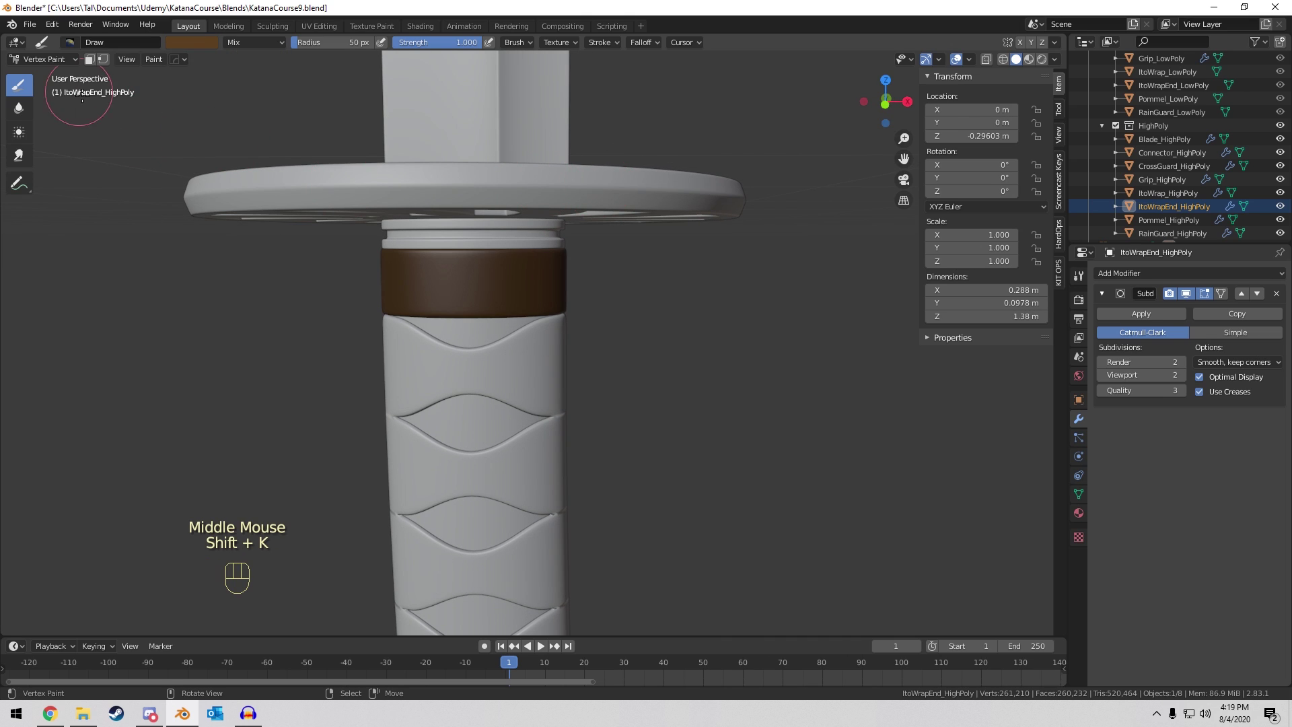
pyautogui.click(59, 61)
pyautogui.click(47, 74)
# Select ItoWrap_HighPoly on the handle and fill it with the same dark brown in Vertex Paint mode.
pyautogui.rightClick(389, 344)
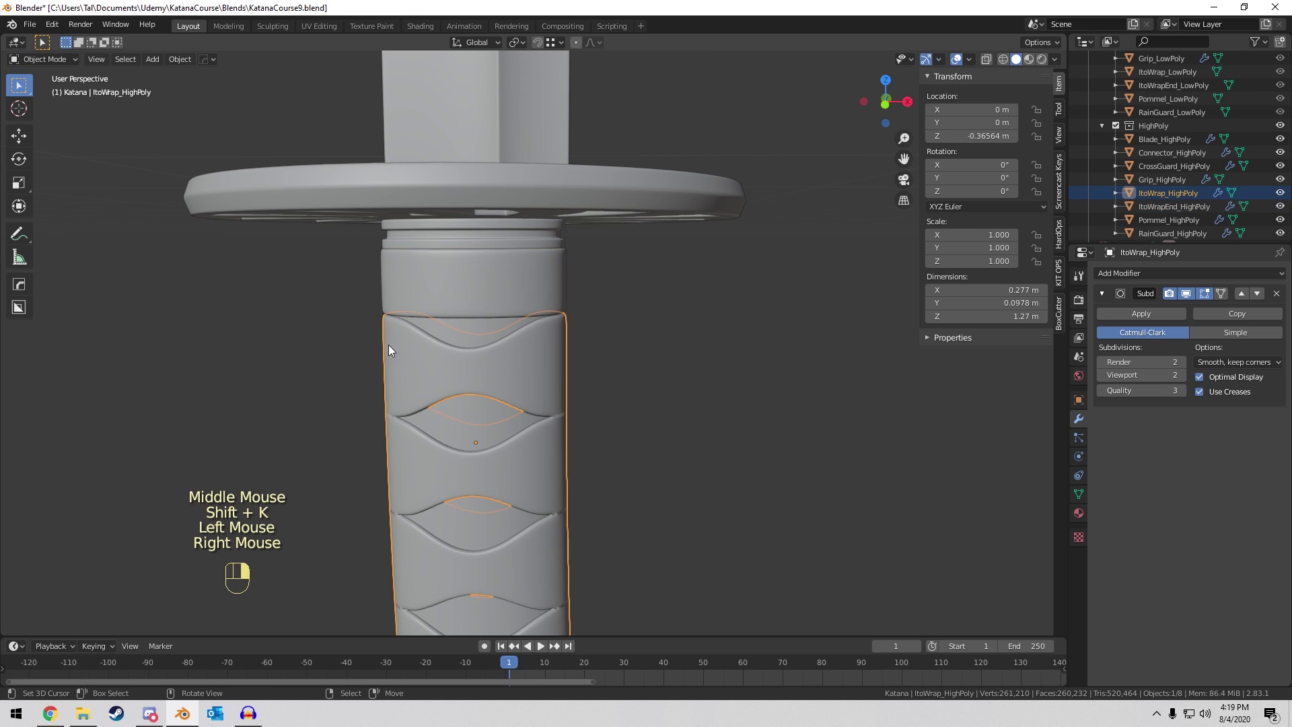
pyautogui.click(66, 59)
pyautogui.click(49, 119)
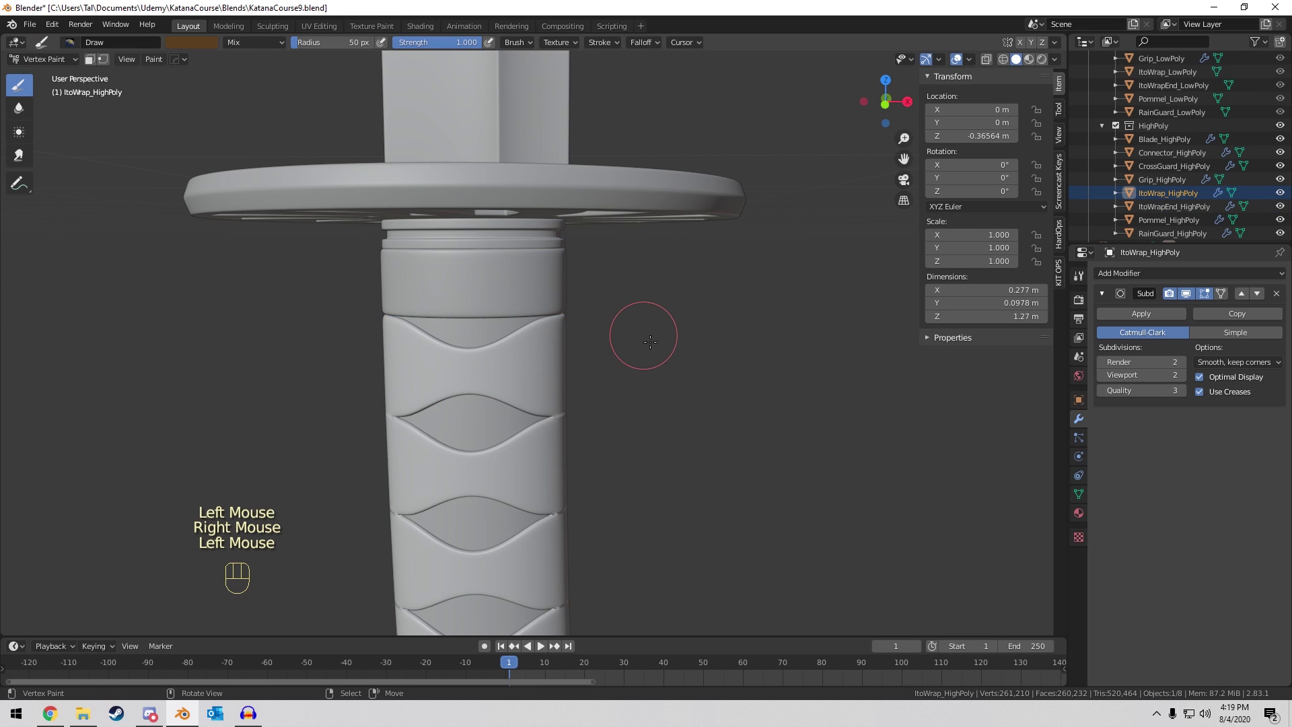
pyautogui.hotkey('shift', 'k')
pyautogui.scroll(-10, 643, 326)
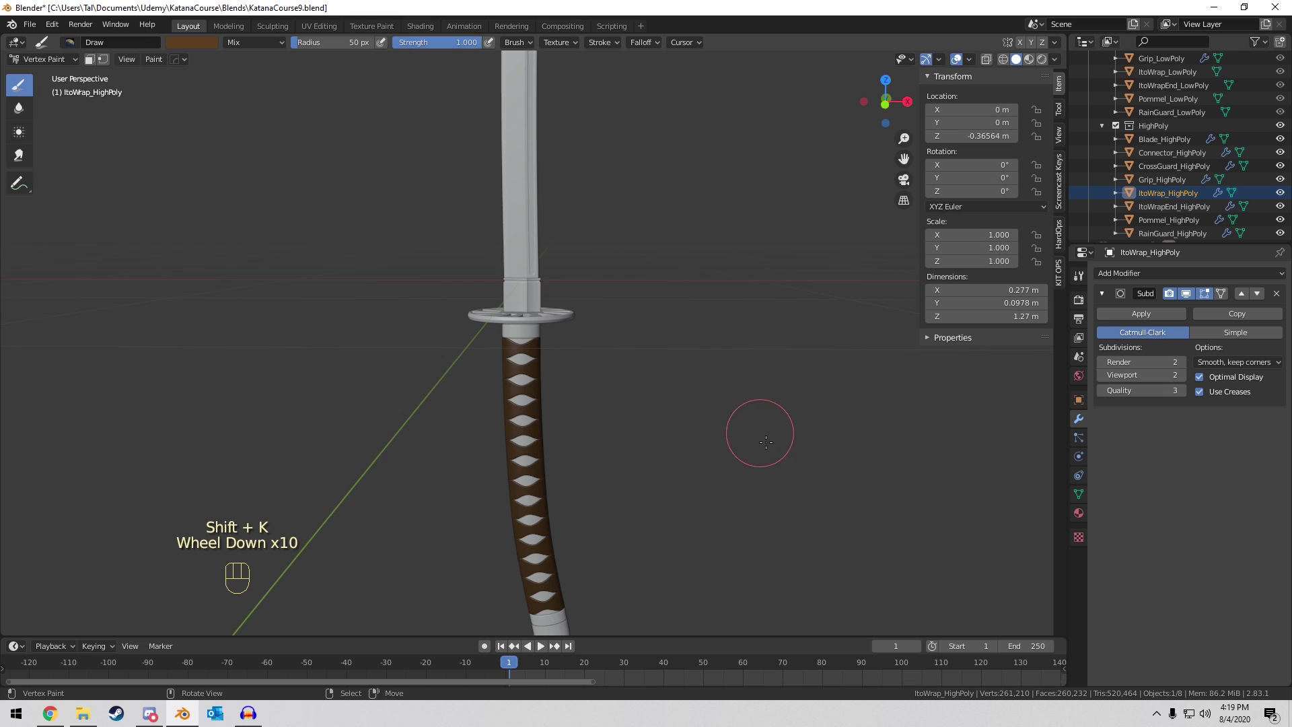
pyautogui.keyDown('shift'); pyautogui.moveTo(758, 433); pyautogui.dragTo(683, 196, button='middle'); pyautogui.keyUp('shift')
pyautogui.scroll(6, 687, 200)
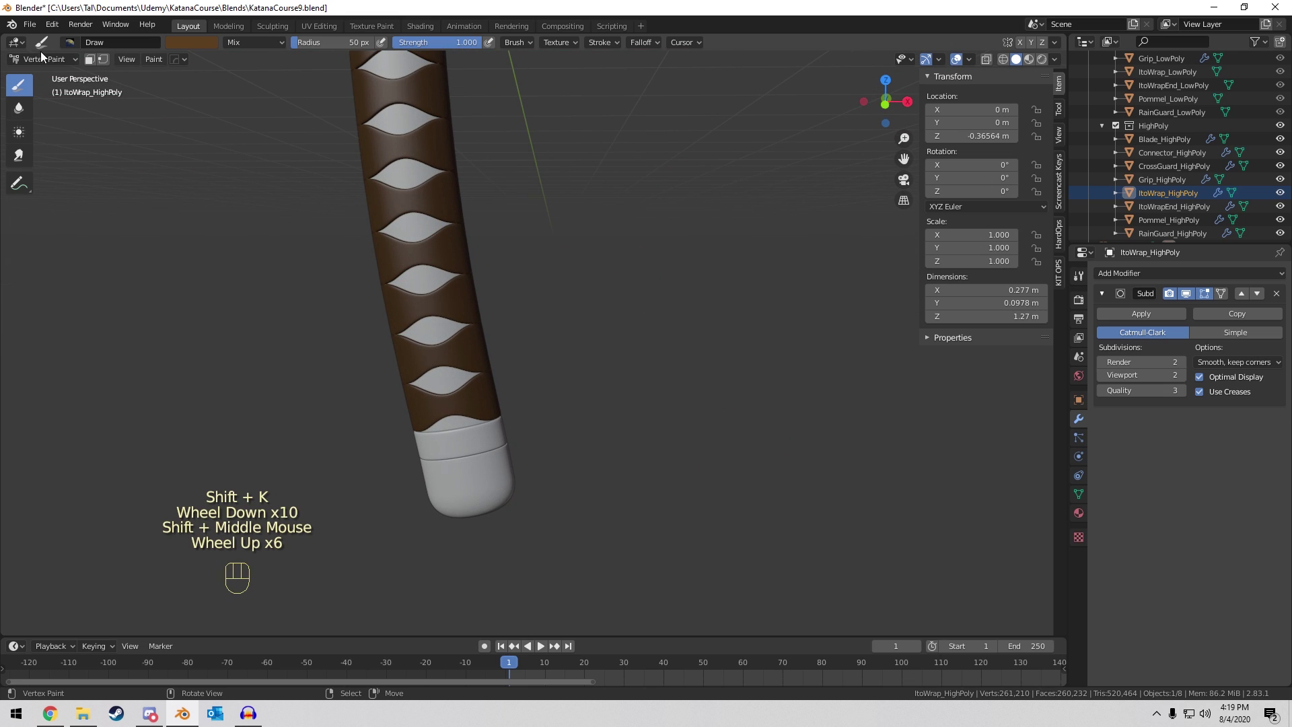
# Leave Vertex Paint mode on the wrap, select Grip_HighPoly beneath it and switch the grip to Vertex Paint mode.
pyautogui.moveTo(40, 54)
pyautogui.mouseDown()
pyautogui.moveTo(55, 75)
pyautogui.moveTo(47, 133)
pyautogui.mouseUp()
pyautogui.rightClick(402, 176)
pyautogui.click(42, 59)
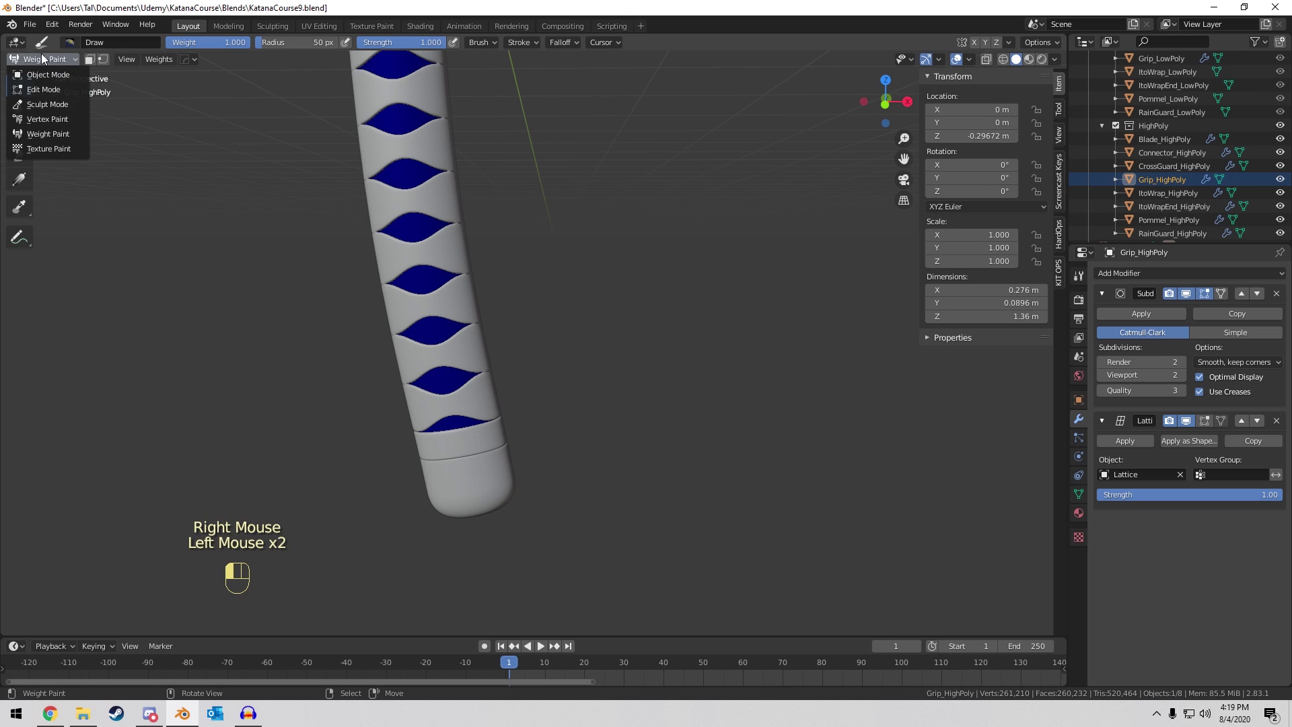
# Fill Grip_HighPoly with a very dark brown vertex color in Vertex Paint mode, and return to Object Mode.
pyautogui.click(47, 119)
pyautogui.keyDown('shift'); pyautogui.moveTo(74, 124); pyautogui.dragTo(98, 145, button='middle'); pyautogui.keyUp('shift')
pyautogui.click(205, 43)
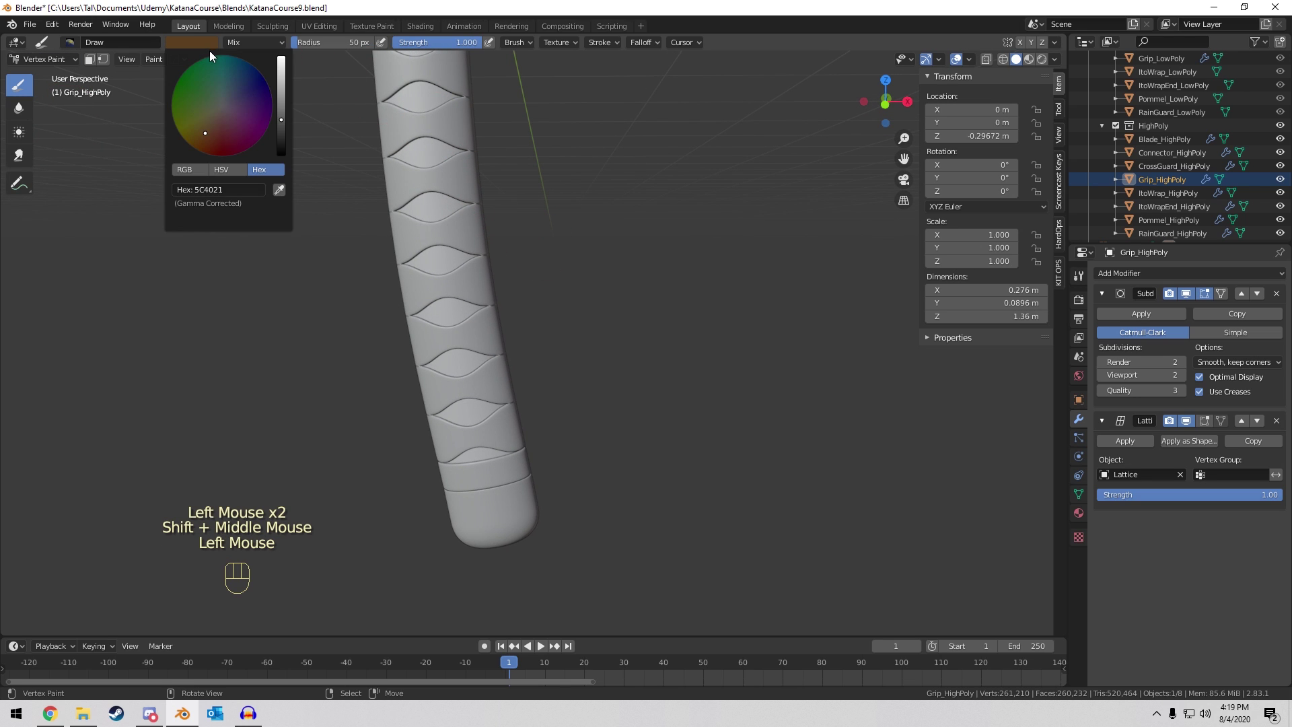
pyautogui.click(281, 145)
pyautogui.moveTo(505, 187); pyautogui.dragTo(597, 220, button='middle')
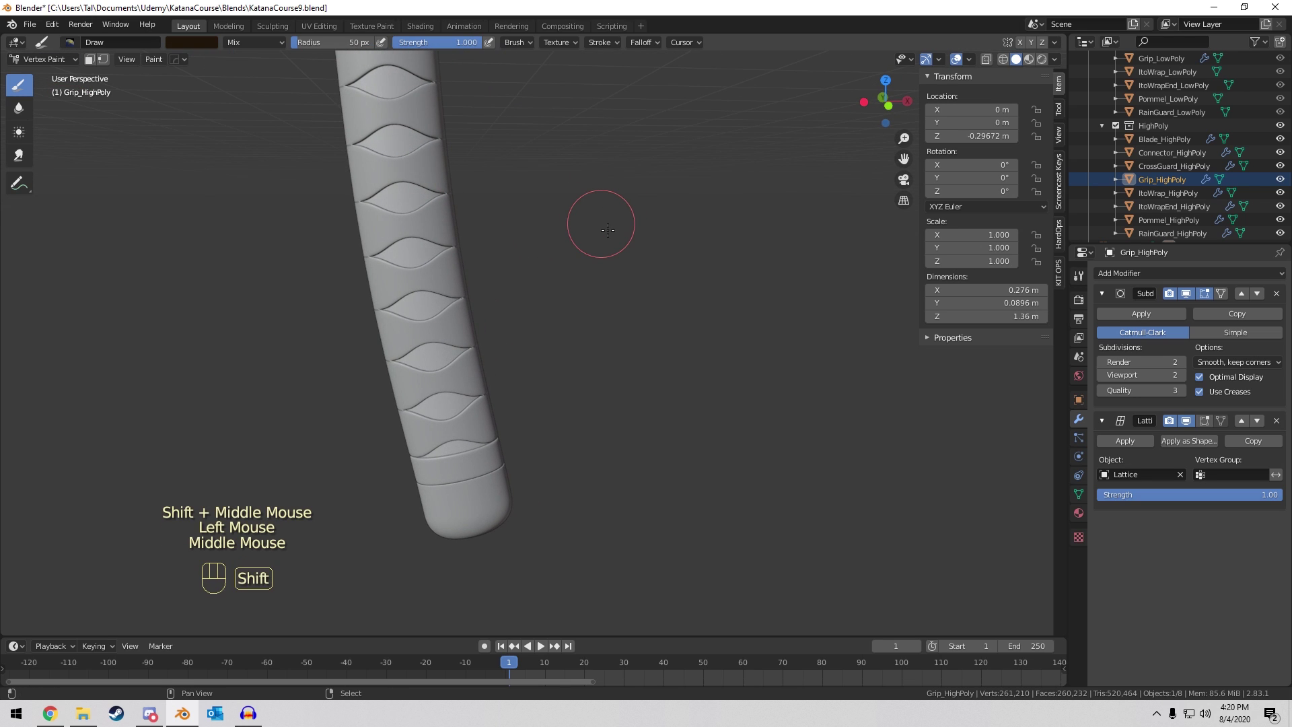
pyautogui.hotkey('shift', 'k')
pyautogui.moveTo(45, 58); pyautogui.dragTo(59, 84)
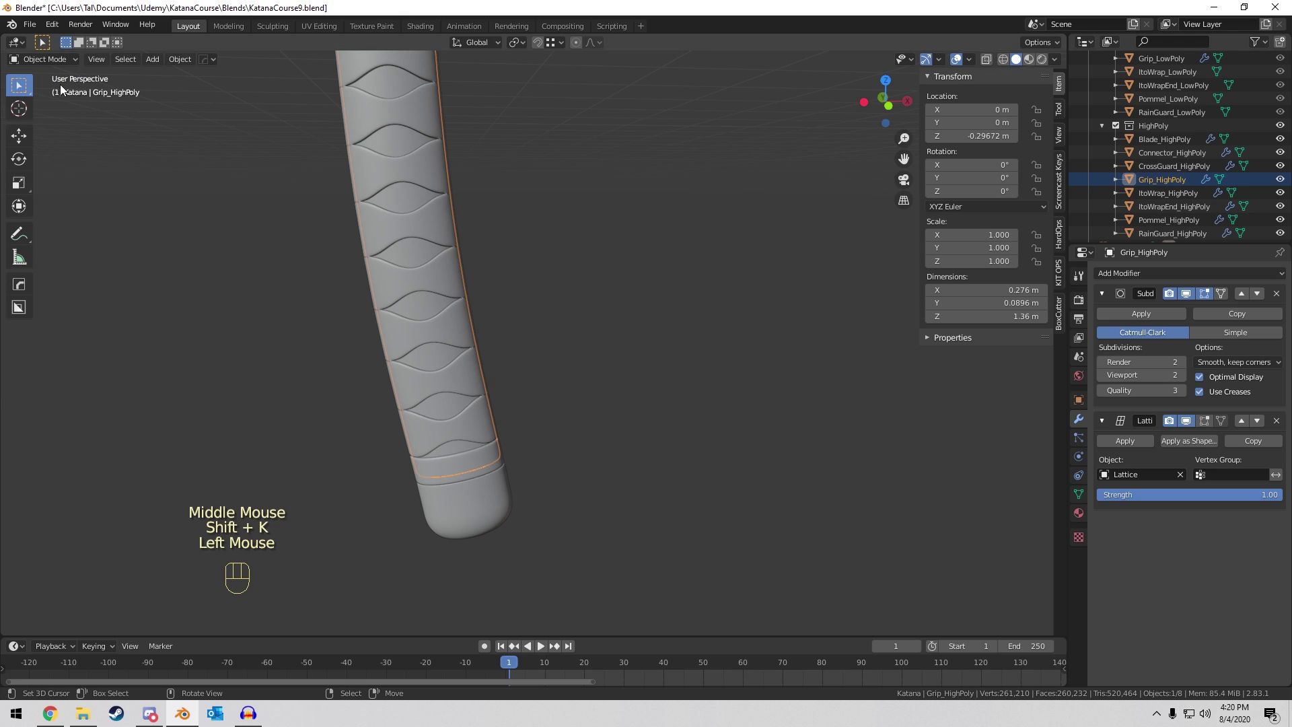
# Fill the high-poly pommel at the end of the handle with a crimson vertex color, and return to Object Mode.
pyautogui.rightClick(479, 498)
pyautogui.click(44, 59)
pyautogui.click(62, 120)
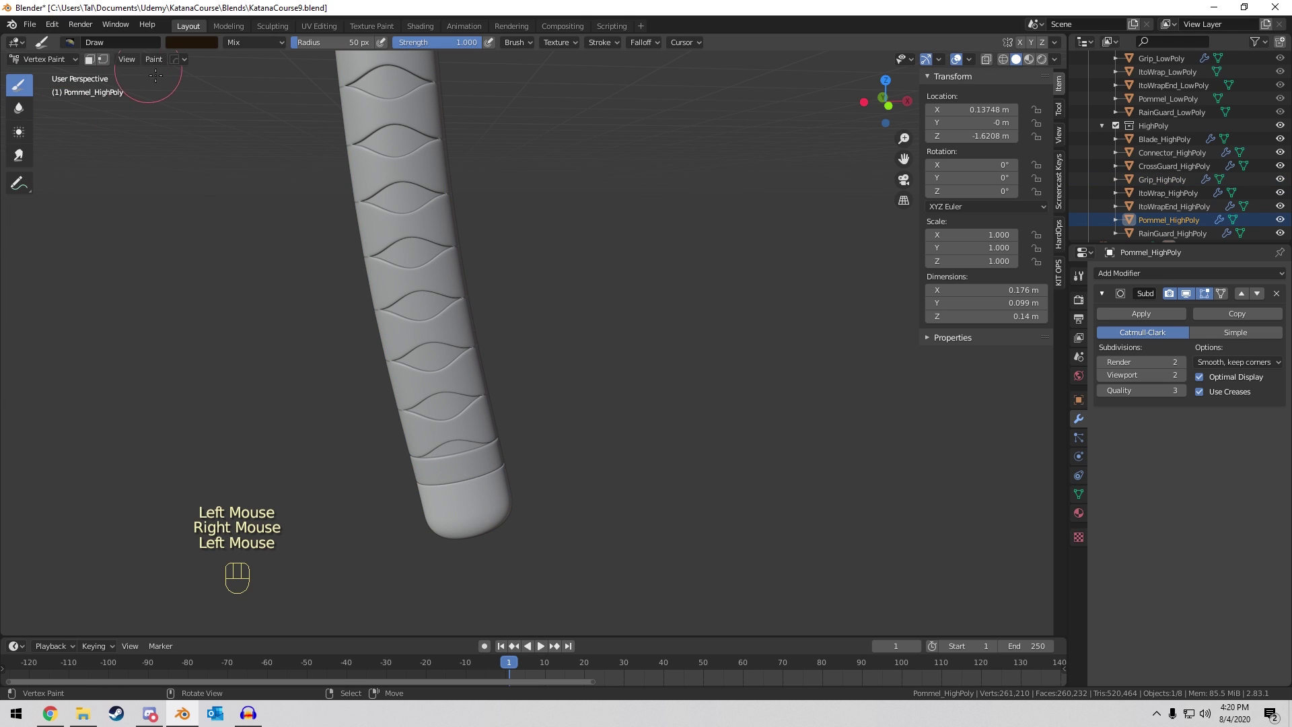
pyautogui.click(175, 43)
pyautogui.moveTo(283, 112); pyautogui.dragTo(269, 62)
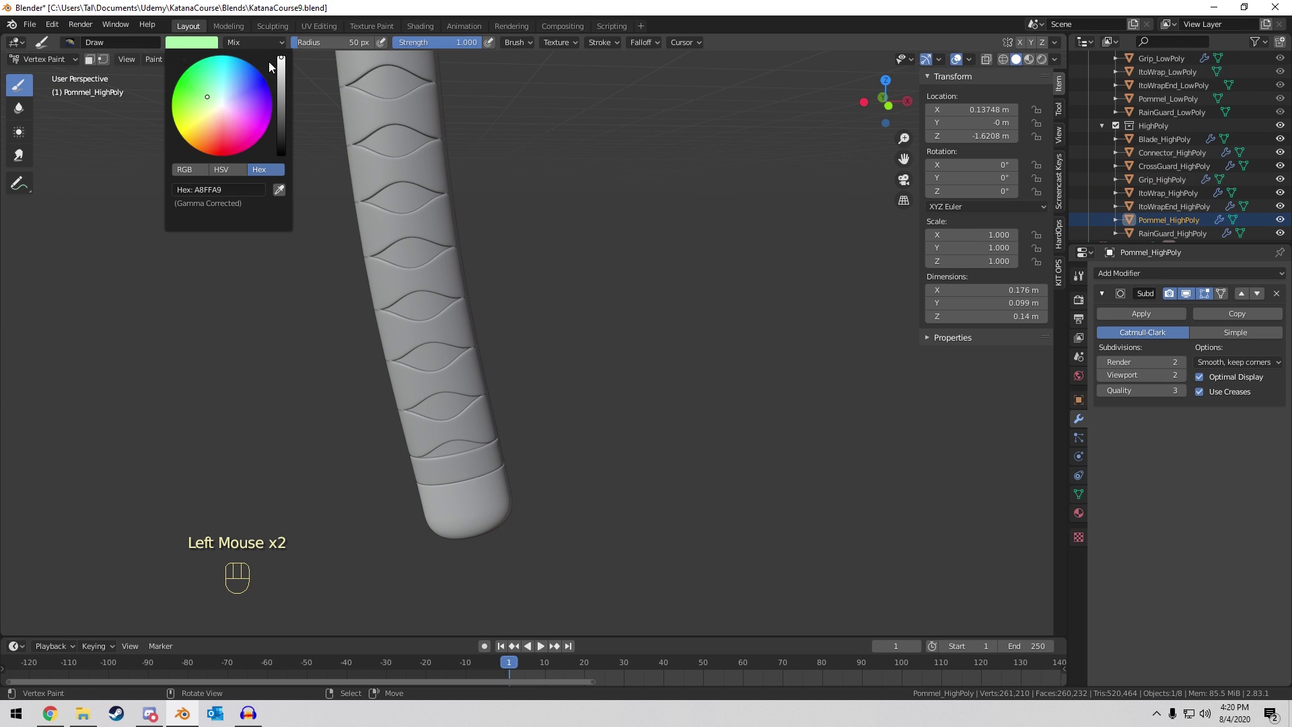
pyautogui.moveTo(249, 127); pyautogui.dragTo(246, 144)
pyautogui.moveTo(512, 189); pyautogui.dragTo(566, 218, button='middle')
pyautogui.hotkey('shift', 'k')
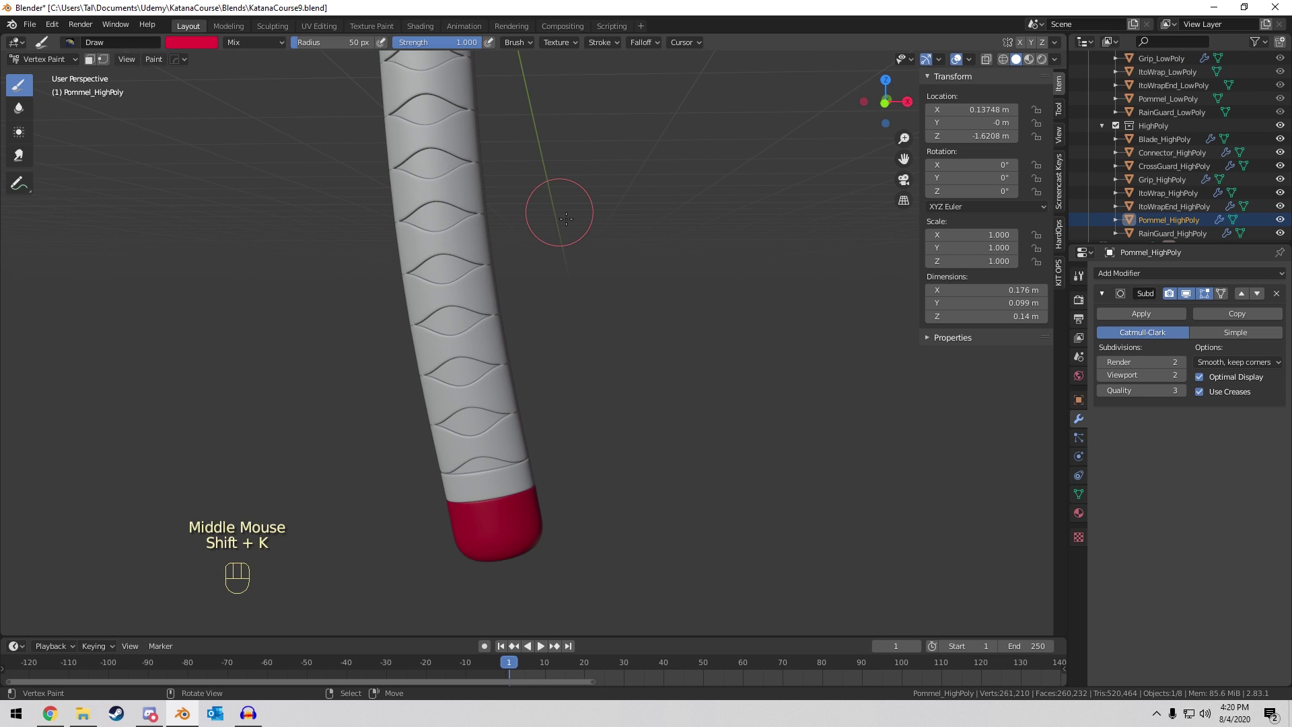
pyautogui.scroll(-9, 332, 236)
pyautogui.click(55, 60)
pyautogui.click(48, 74)
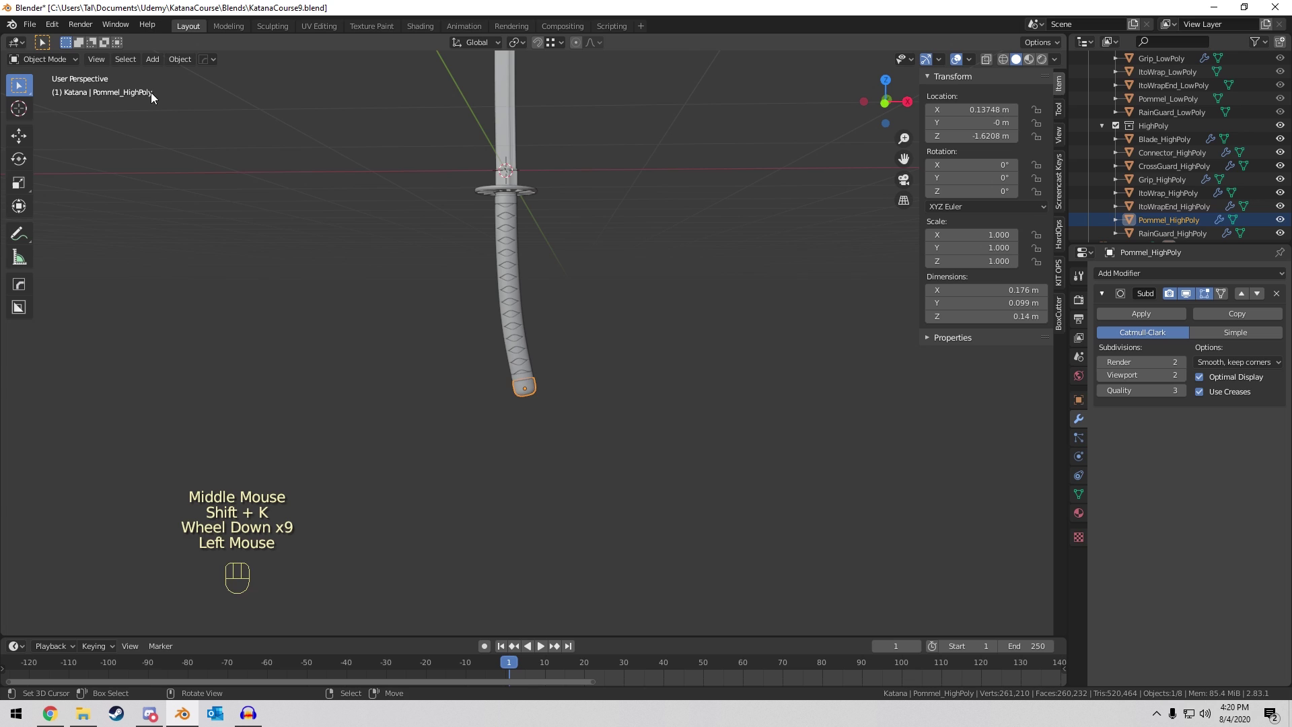
# Deselect all objects and save the blend file.
pyautogui.keyDown('shift'); pyautogui.moveTo(600, 189); pyautogui.dragTo(646, 331, button='middle'); pyautogui.keyUp('shift')
pyautogui.press('a')
pyautogui.press('a')
pyautogui.press('a')
pyautogui.moveTo(640, 279); pyautogui.dragTo(555, 240, button='middle')
pyautogui.hotkey('ctrl', 's')
pyautogui.scroll(4, 556, 239)
pyautogui.scroll(1, 555, 240)
pyautogui.keyDown('shift'); pyautogui.moveTo(377, 284); pyautogui.dragTo(502, 195, button='middle'); pyautogui.keyUp('shift')
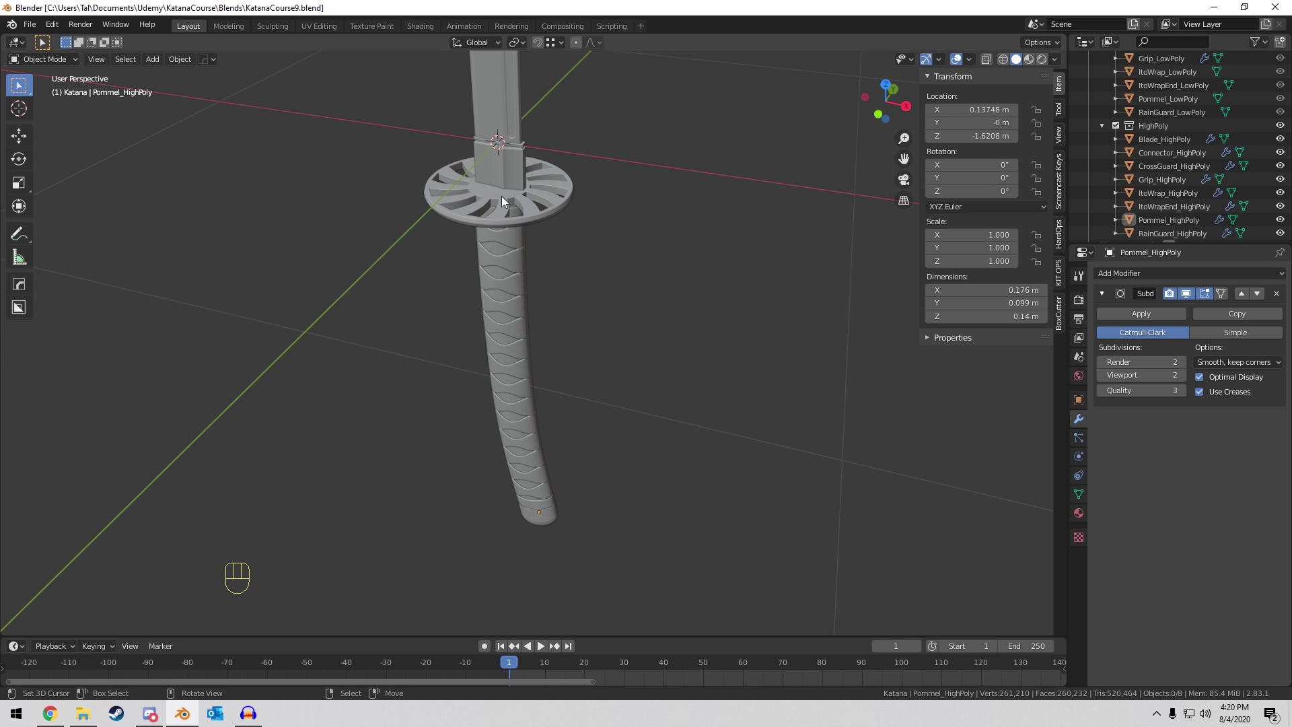
# Hide the HighPoly collection, show the LowPoly collection, and select its parts from Blade_LowPoly through RainGuard_LowPoly.
pyautogui.scroll(6, 1265, 148)
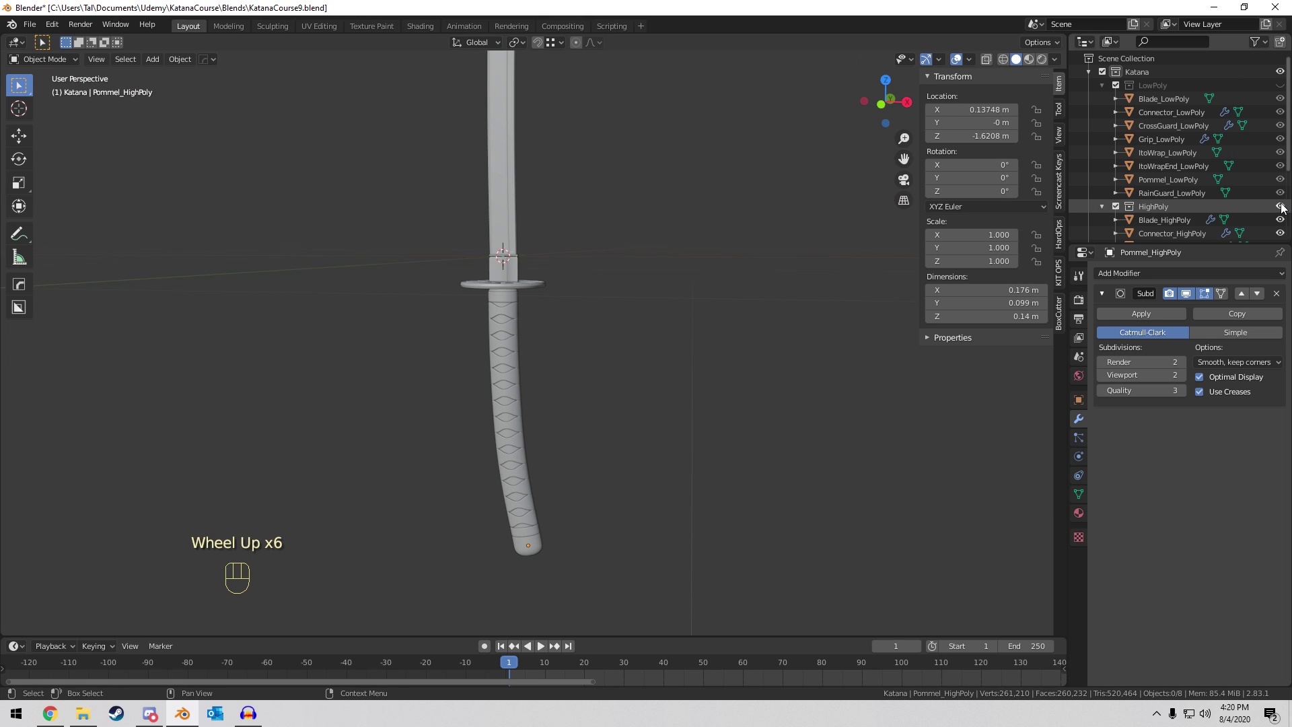
pyautogui.click(1279, 206)
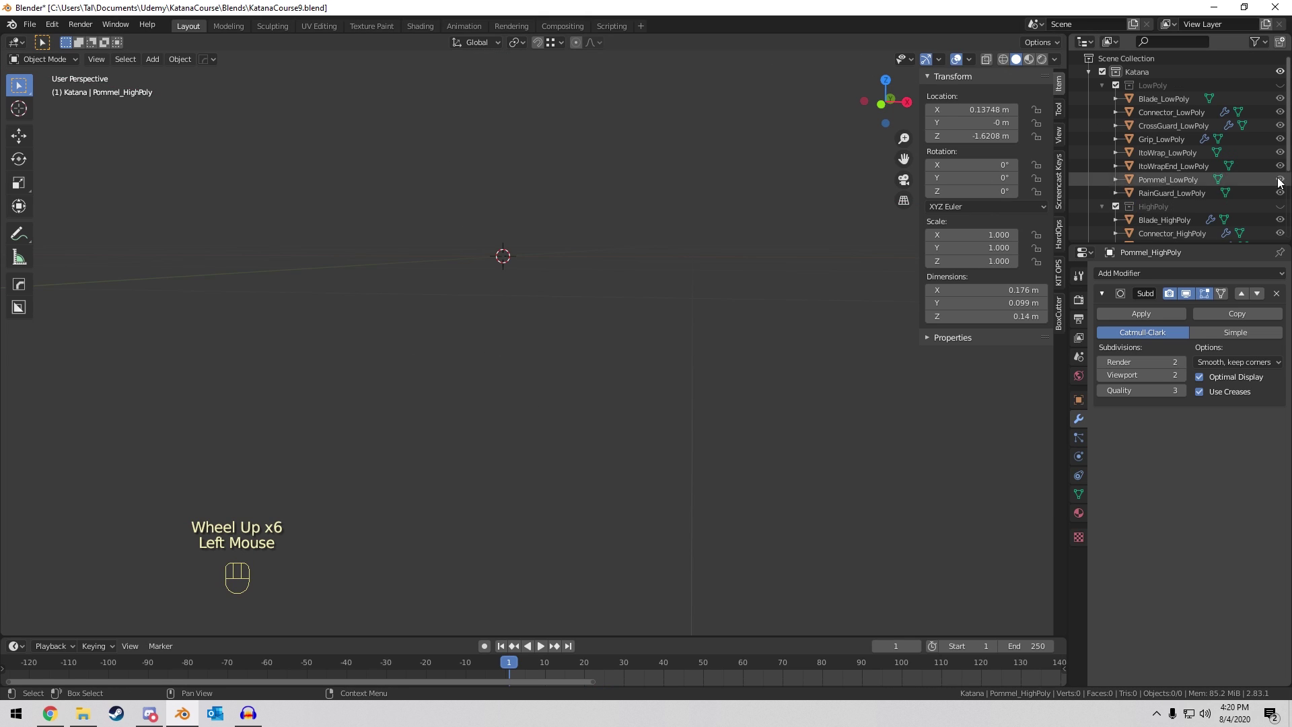
pyautogui.click(1280, 85)
pyautogui.click(1195, 97)
pyautogui.keyDown('shift'); pyautogui.click(1172, 191); pyautogui.keyUp('shift')
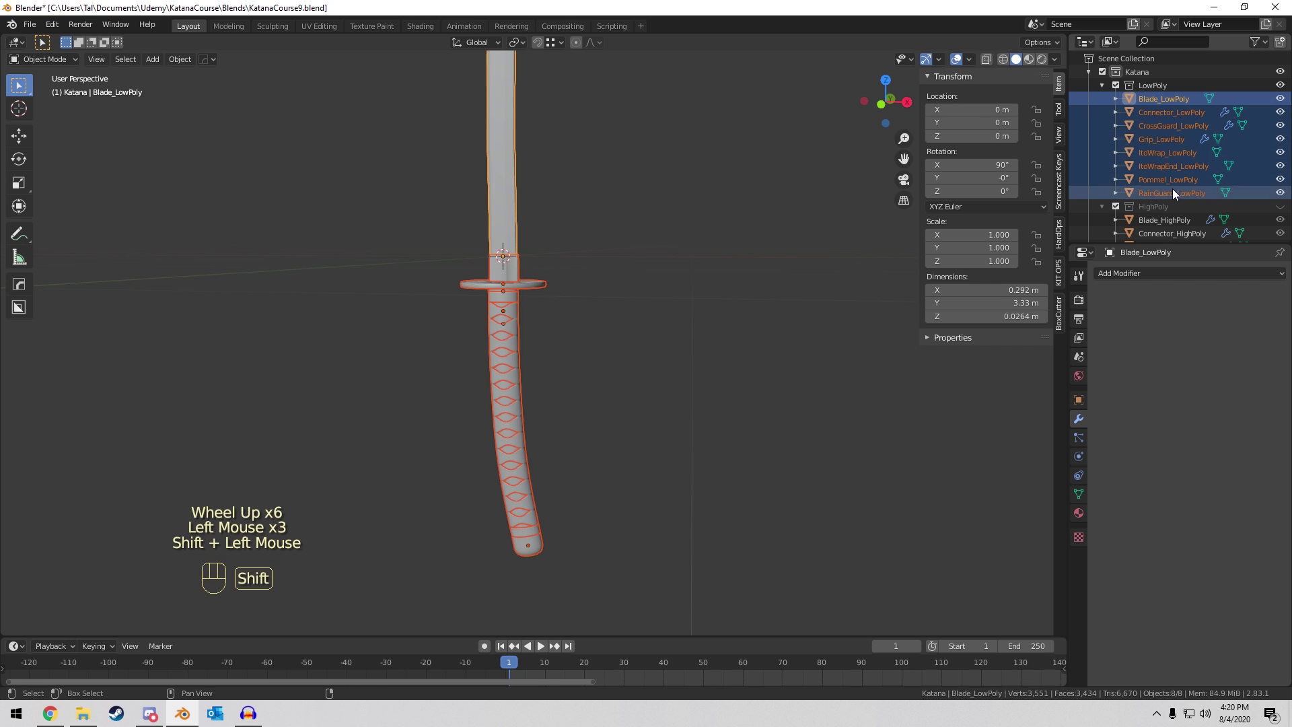
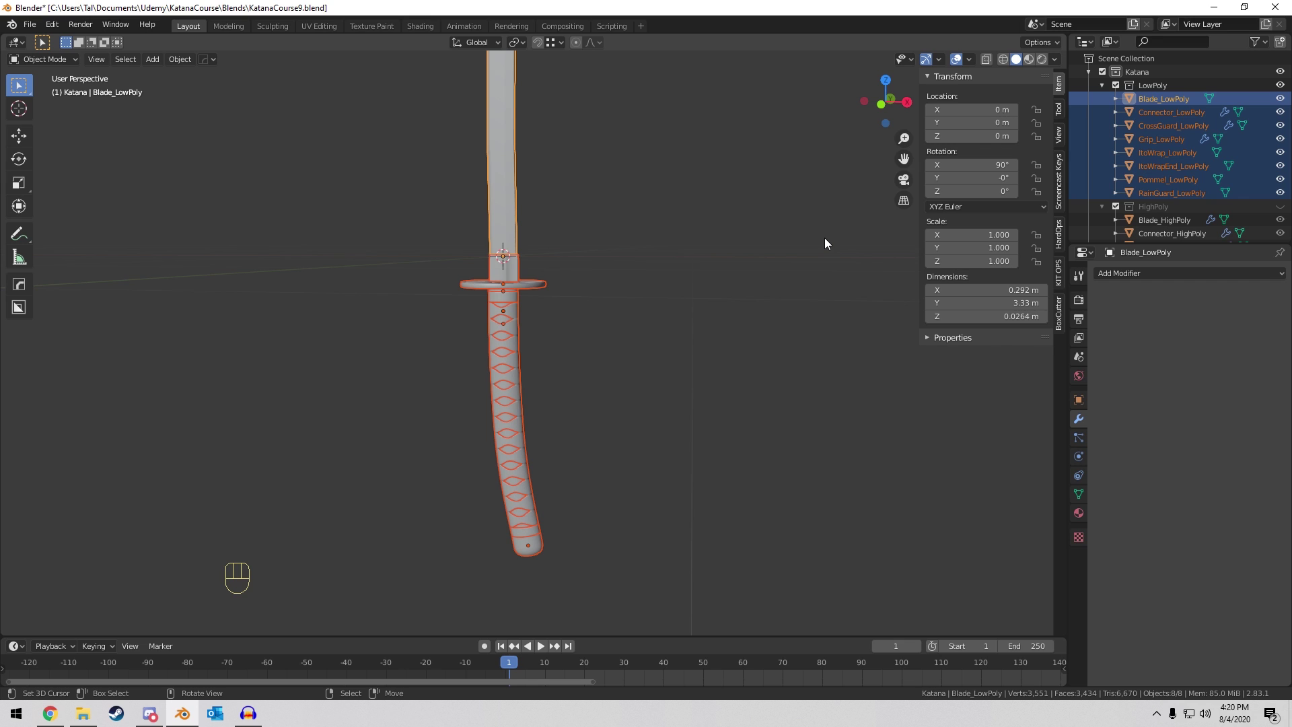
pyautogui.scroll(2, 825, 236)
pyautogui.moveTo(648, 209); pyautogui.dragTo(595, 240, button='middle')
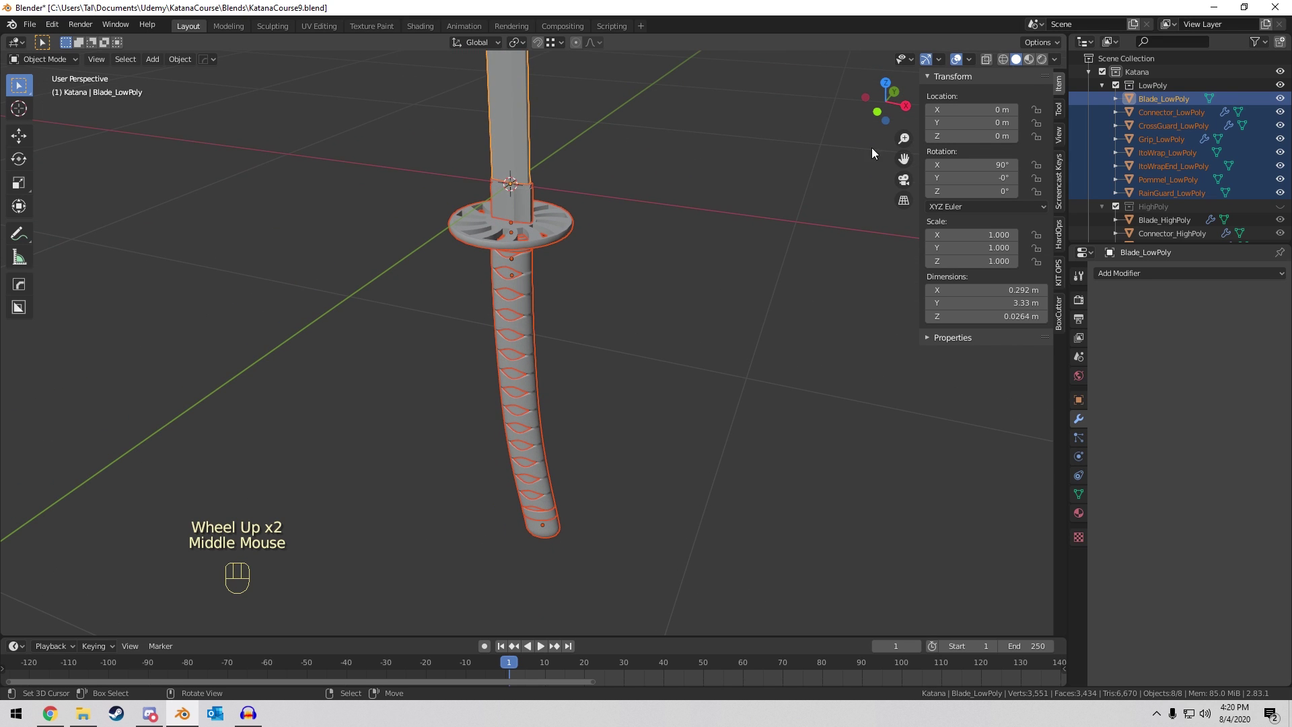
# Hide the Katana collection and add a 2 m cube at the origin in the Scene Collection.
pyautogui.click(1279, 72)
pyautogui.scroll(-5, 487, 225)
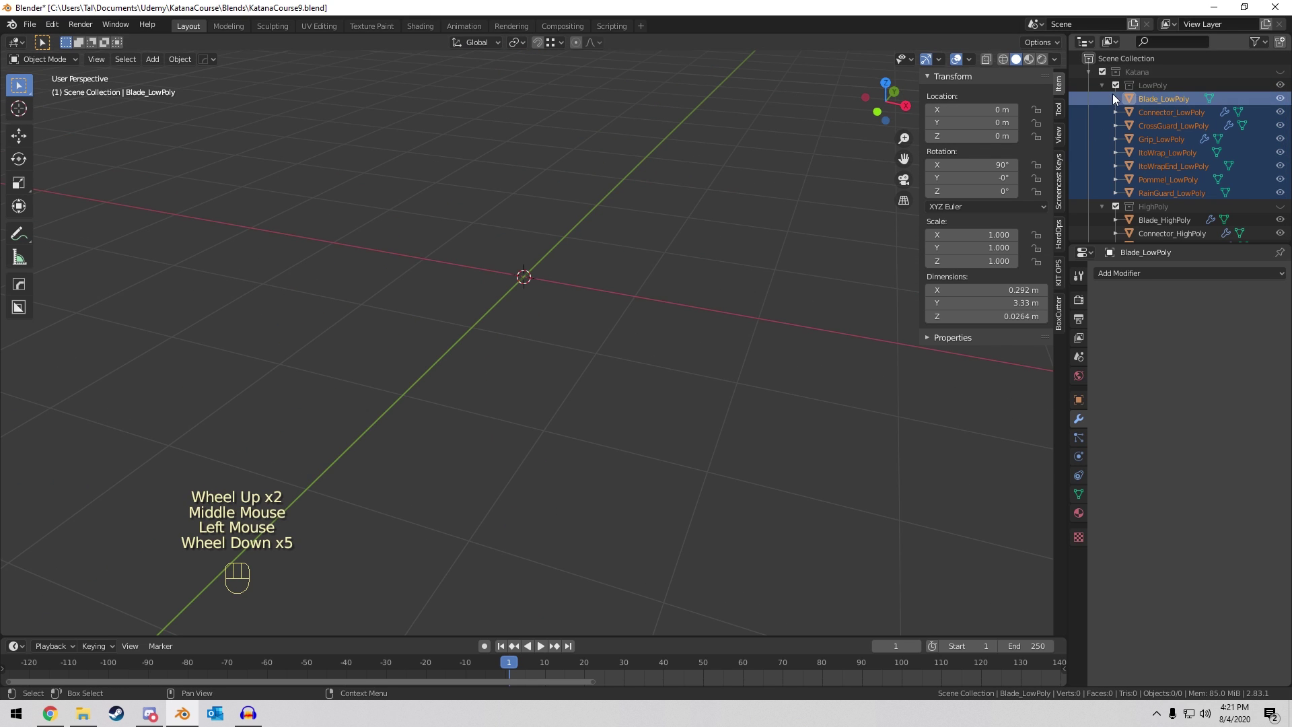
pyautogui.click(1122, 59)
pyautogui.hotkey('shift', 'a')
pyautogui.moveTo(542, 183)
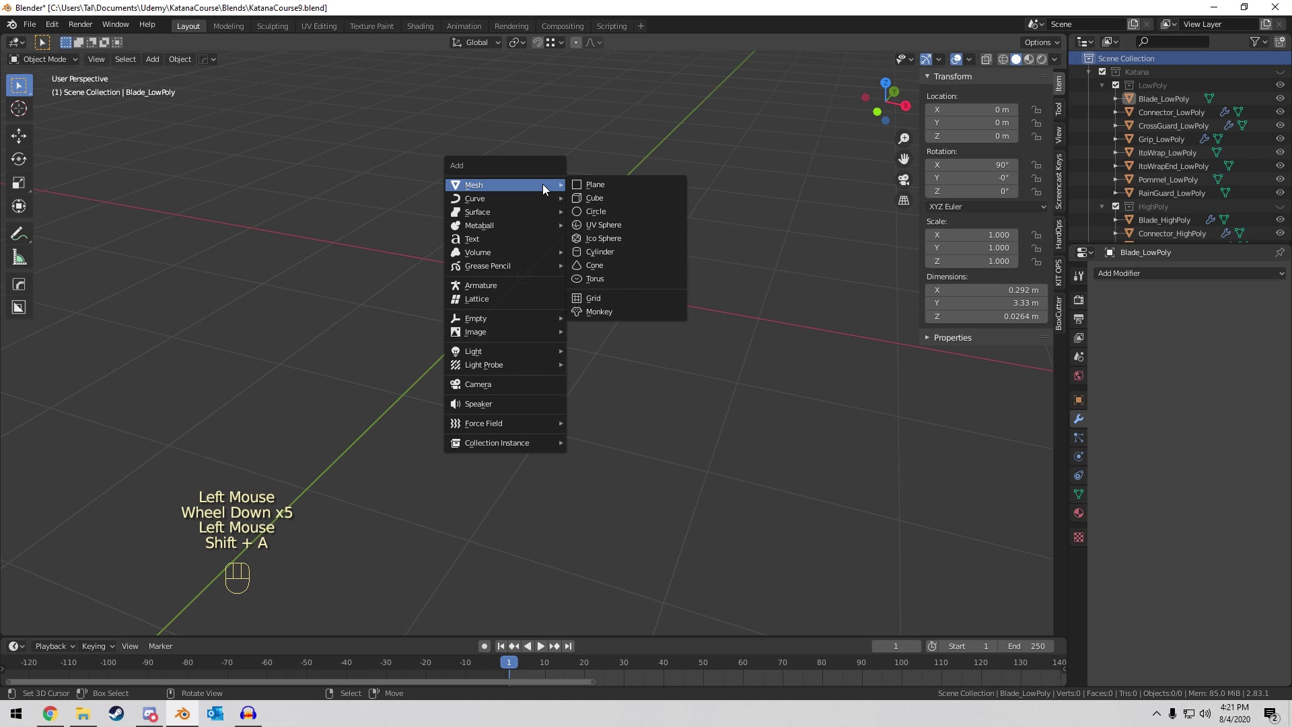
pyautogui.click(617, 198)
pyautogui.keyDown('shift'); pyautogui.moveTo(680, 229); pyautogui.dragTo(646, 266, button='middle'); pyautogui.keyUp('shift')
pyautogui.scroll(2, 705, 272)
pyautogui.moveTo(542, 343); pyautogui.dragTo(493, 234, button='middle')
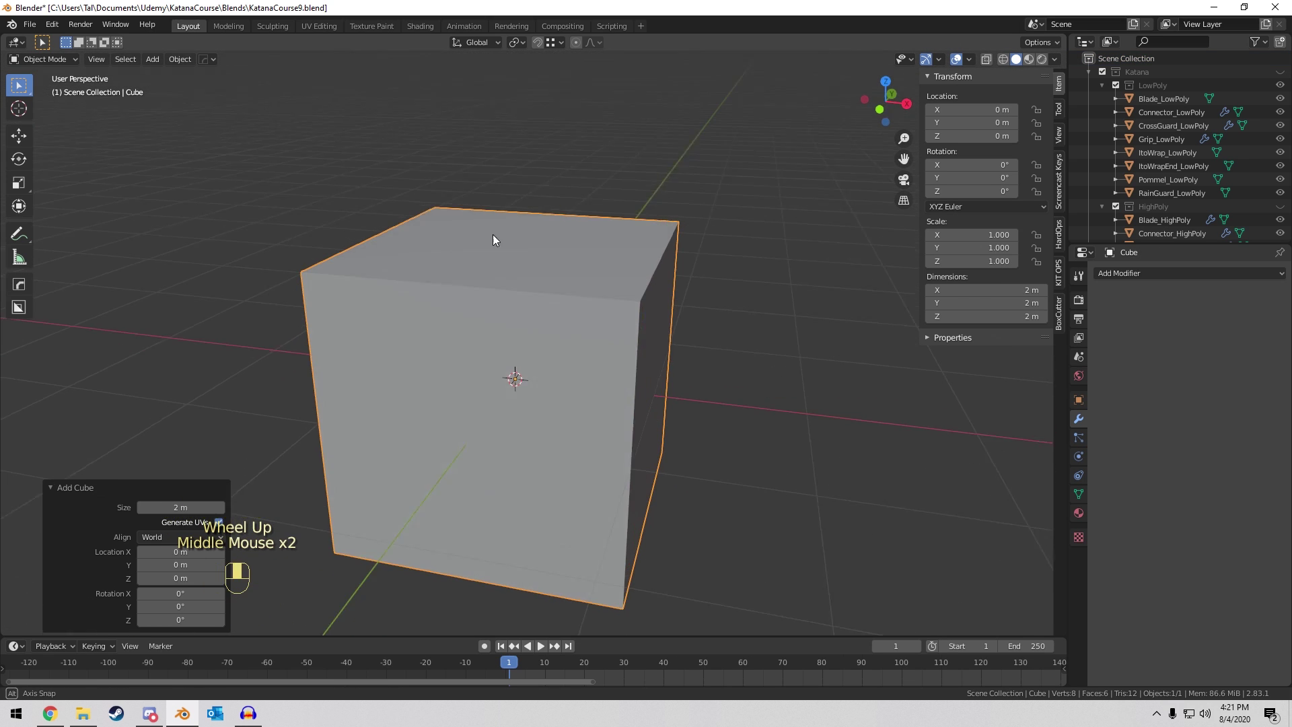
# Duplicate the cube in place and hide the original cube.
pyautogui.press('q')
pyautogui.hotkey('shift', 'd')
pyautogui.rightClick(612, 235)
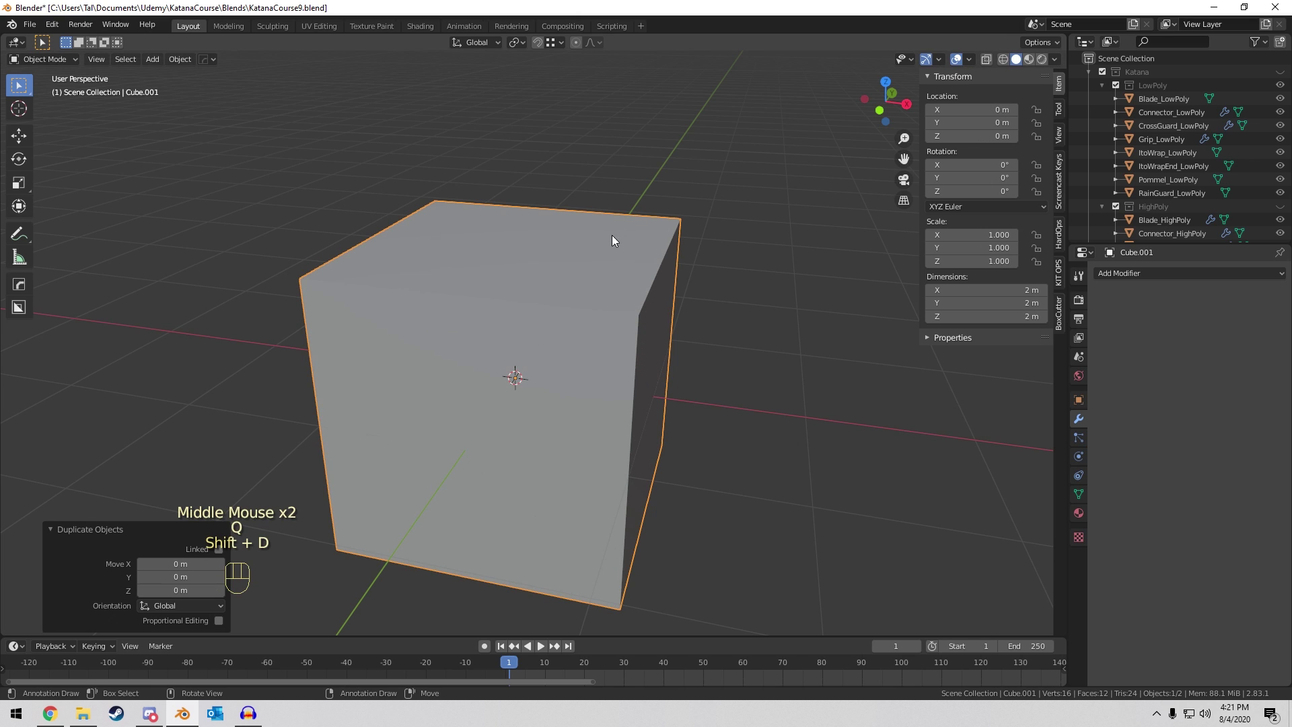
pyautogui.scroll(-12, 1249, 206)
pyautogui.click(1279, 191)
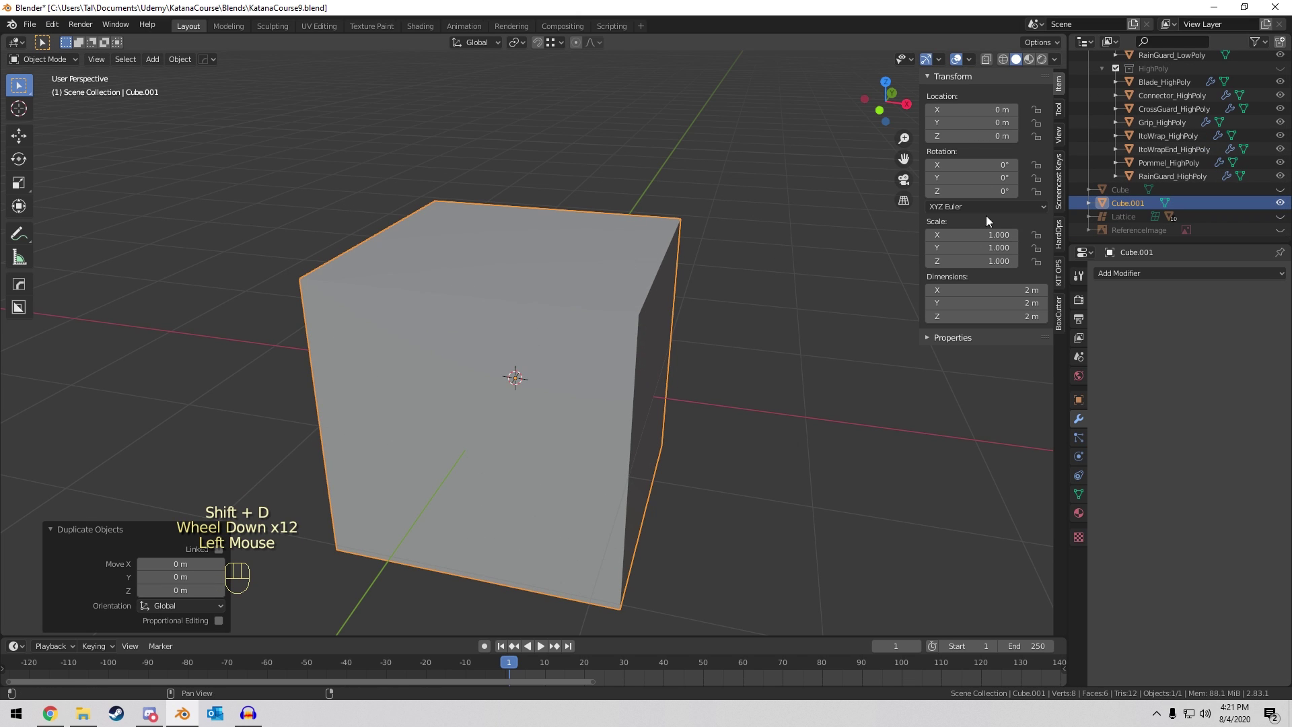
# Bevel the duplicated cube with the HardOps bevel, using 3 segments and an offset of about 0.169 m.
pyautogui.press('q')
pyautogui.click(599, 279)
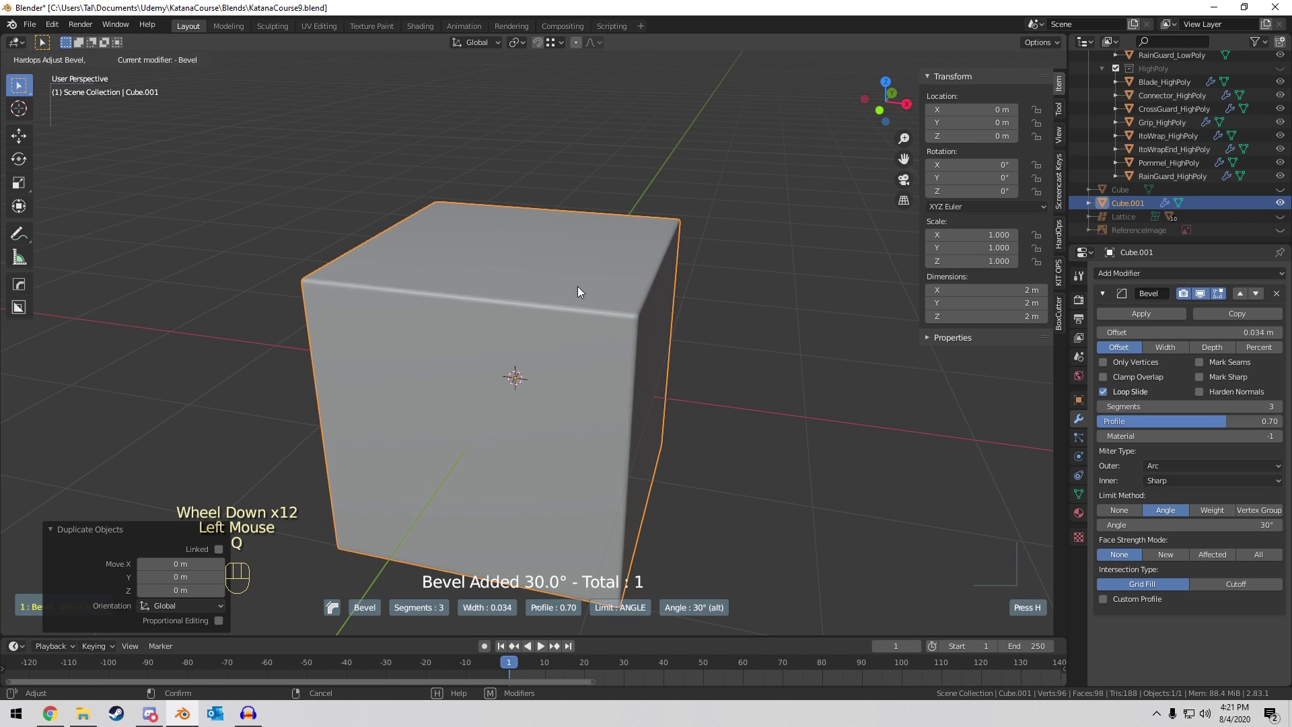
pyautogui.click(486, 325)
pyautogui.moveTo(680, 204); pyautogui.dragTo(1017, 190, button='middle')
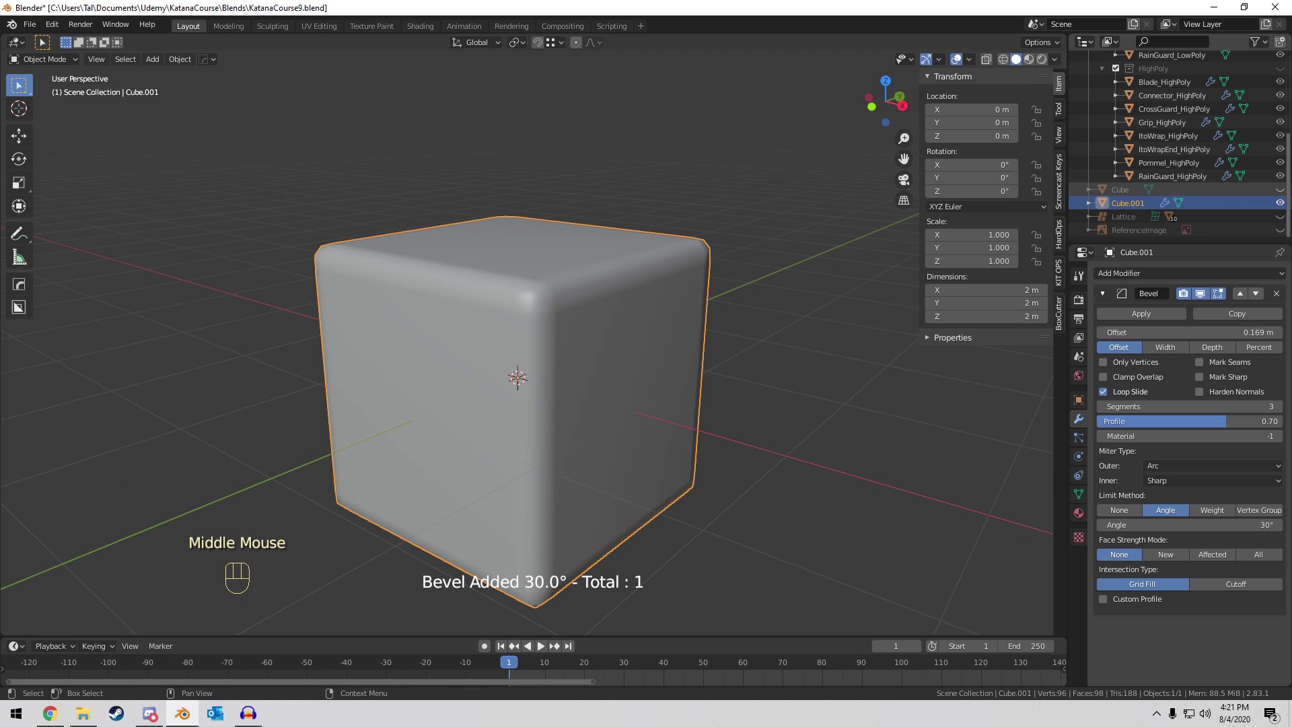
# Show the original cube, duplicate it in place, and hide both the original and the beveled cube.
pyautogui.click(1279, 190)
pyautogui.click(1261, 191)
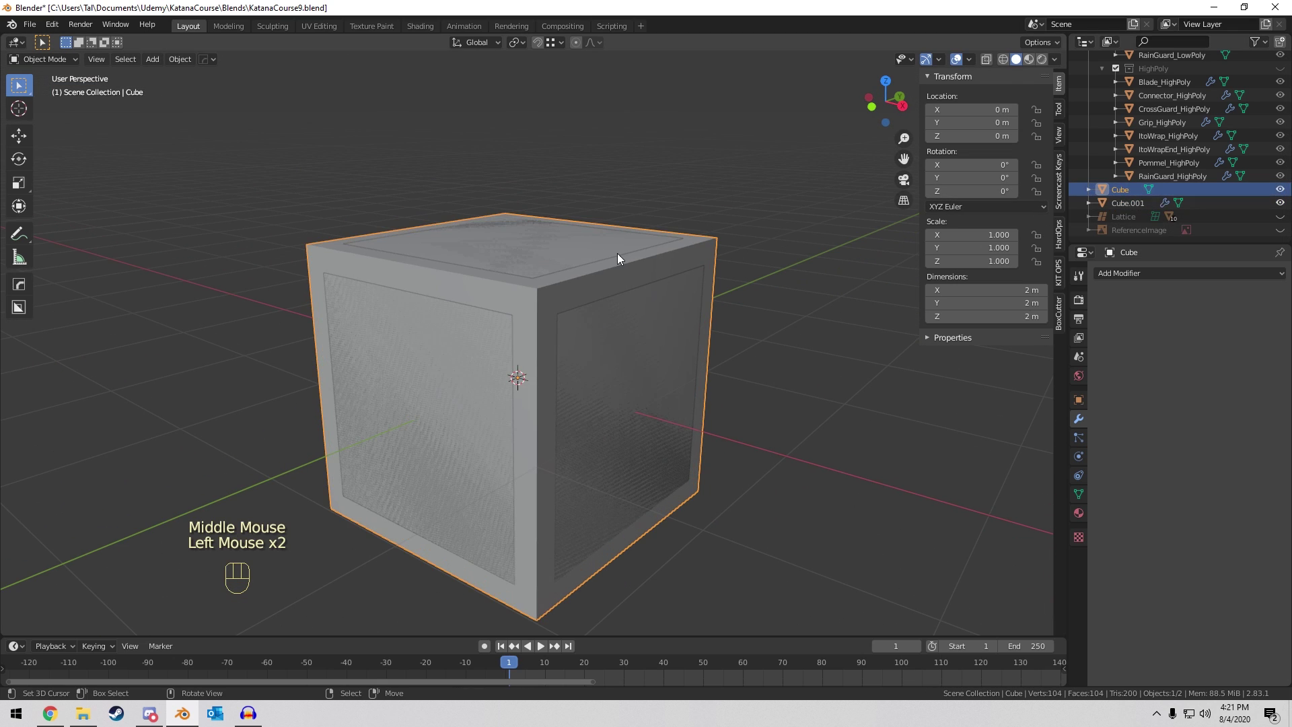
pyautogui.hotkey('shift', 'd')
pyautogui.click(1280, 202)
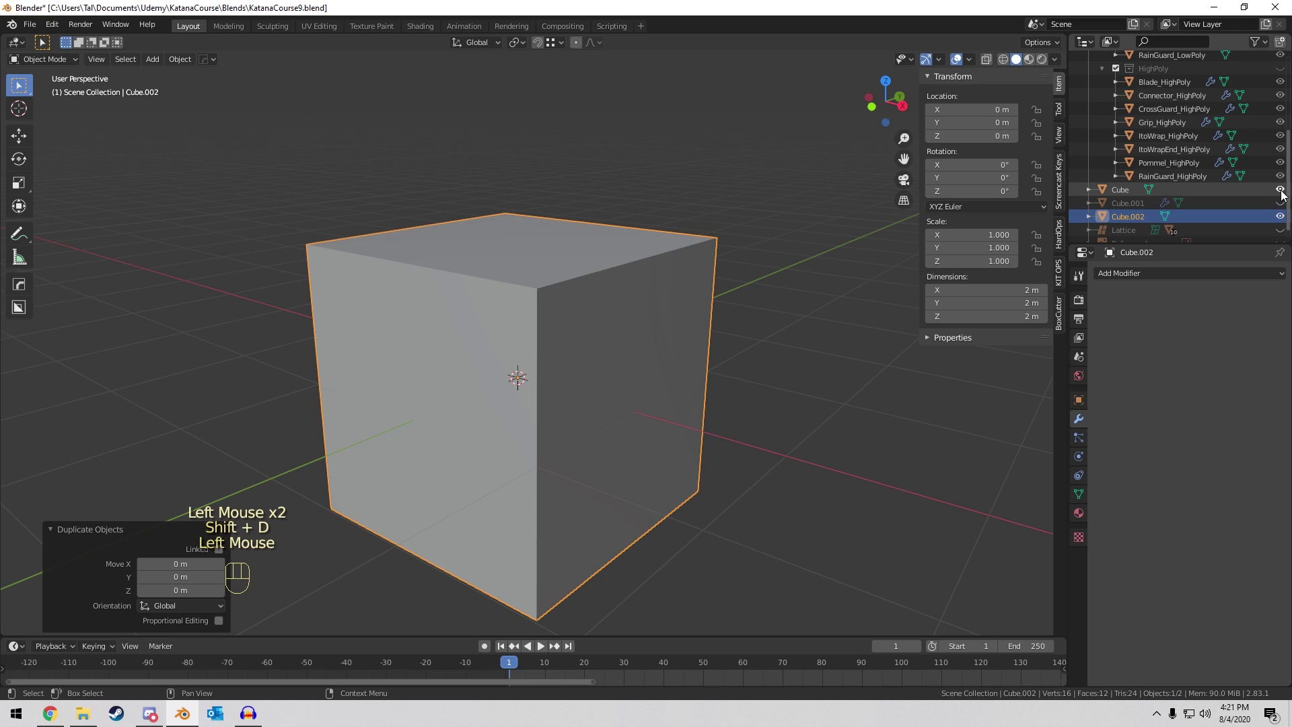
pyautogui.click(1280, 189)
# Scale the new cube copy up slightly to about 1.033.
pyautogui.moveTo(580, 215); pyautogui.dragTo(693, 194, button='middle')
pyautogui.press('s')
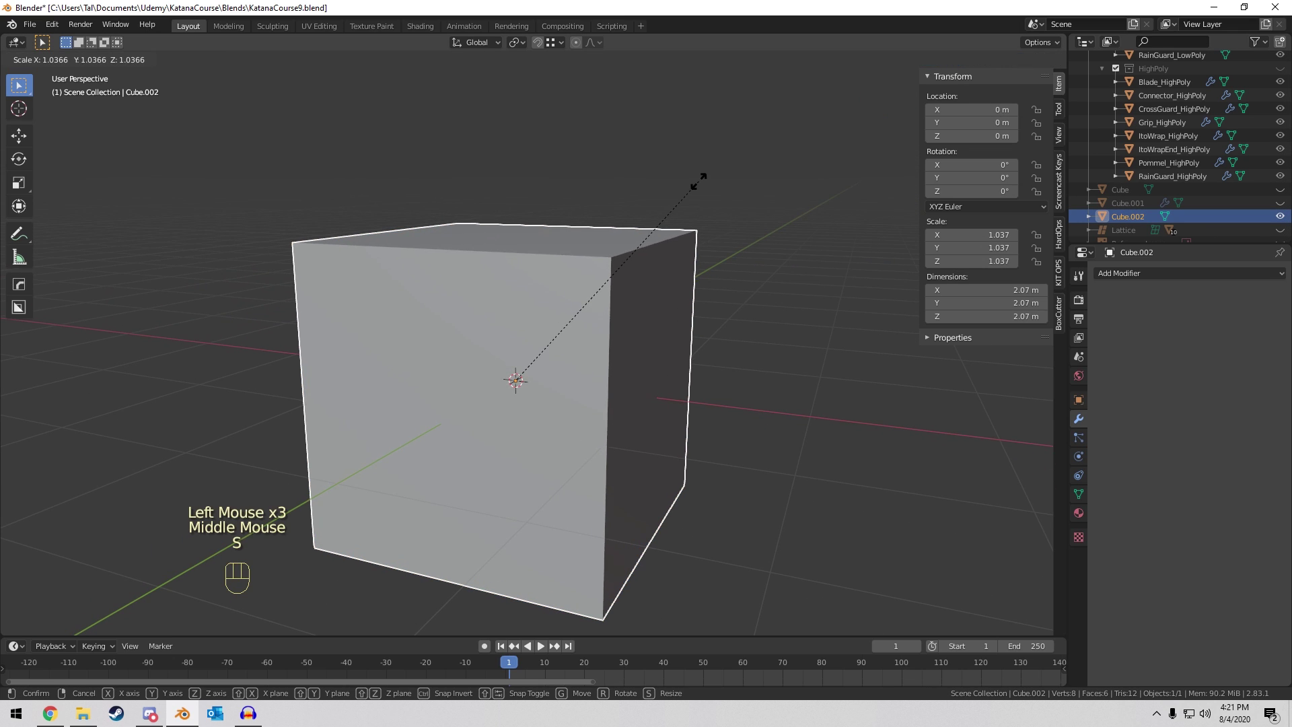
pyautogui.click(686, 193)
# Show all three cubes in wireframe and examine how the enlarged cube encloses the original and beveled ones.
pyautogui.press('z')
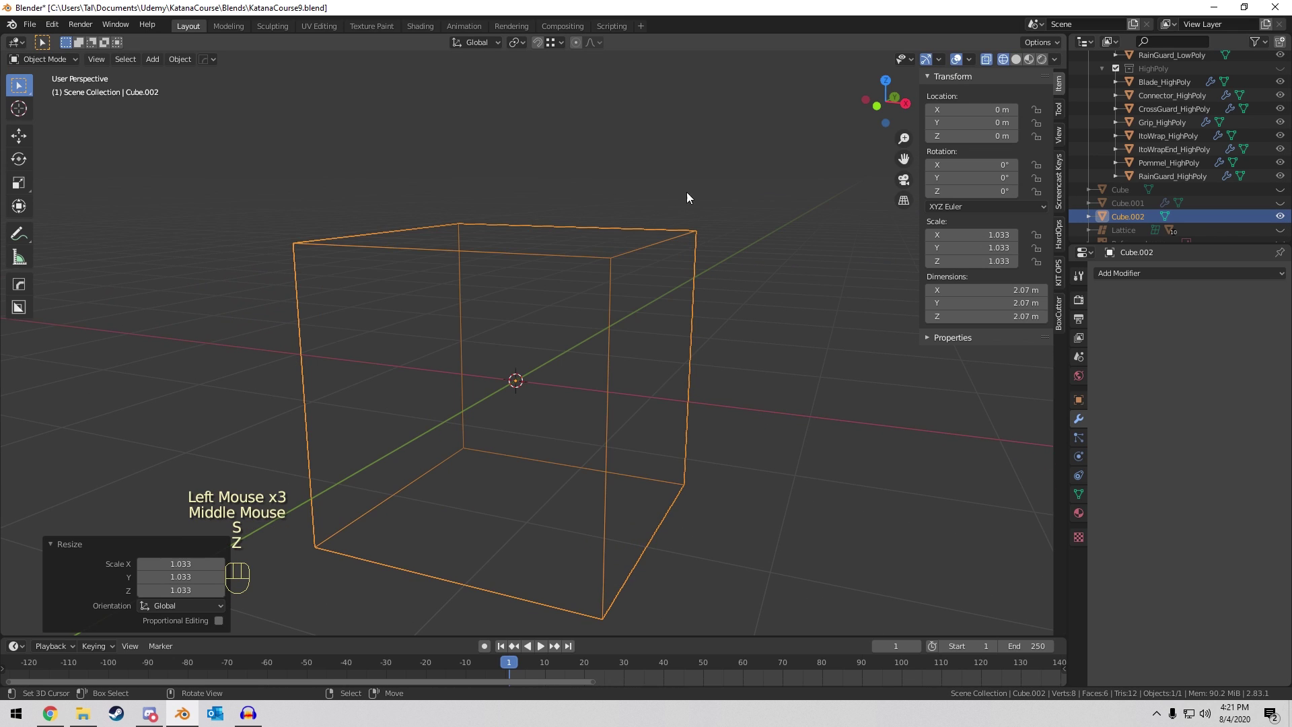
pyautogui.click(1279, 189)
pyautogui.scroll(1, 657, 240)
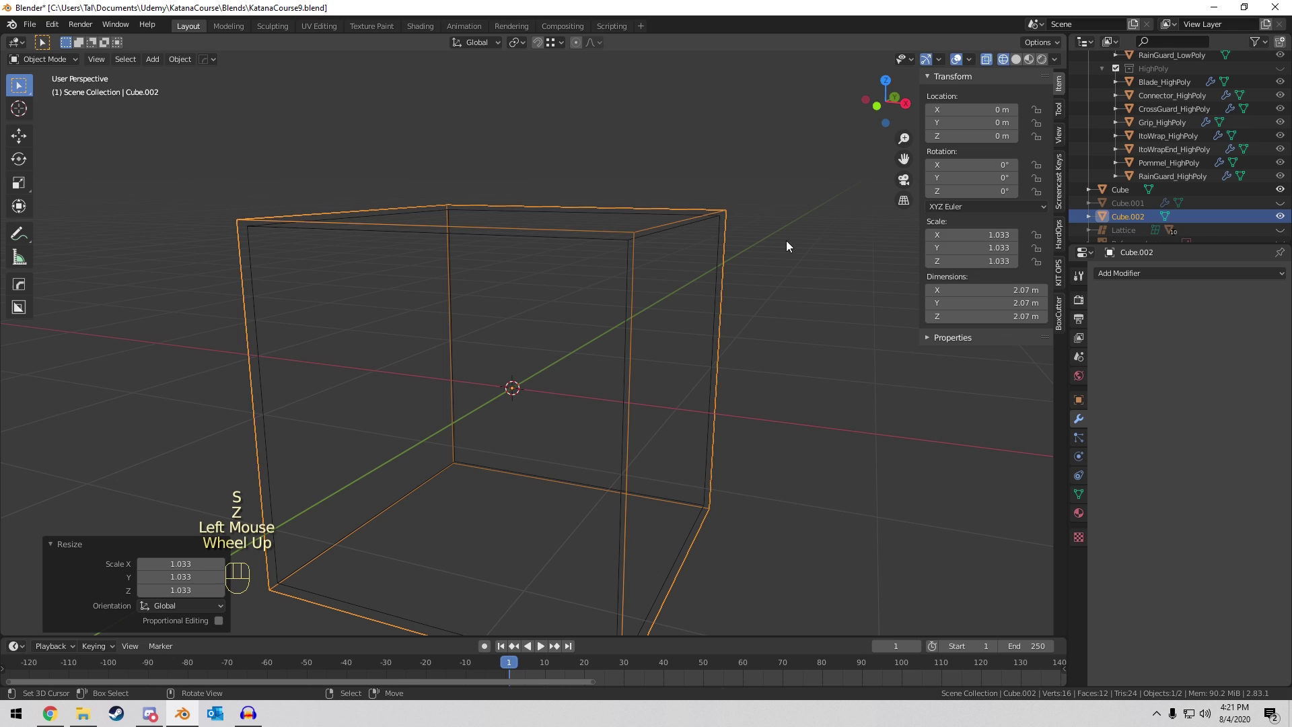
pyautogui.click(1279, 203)
pyautogui.scroll(1, 696, 178)
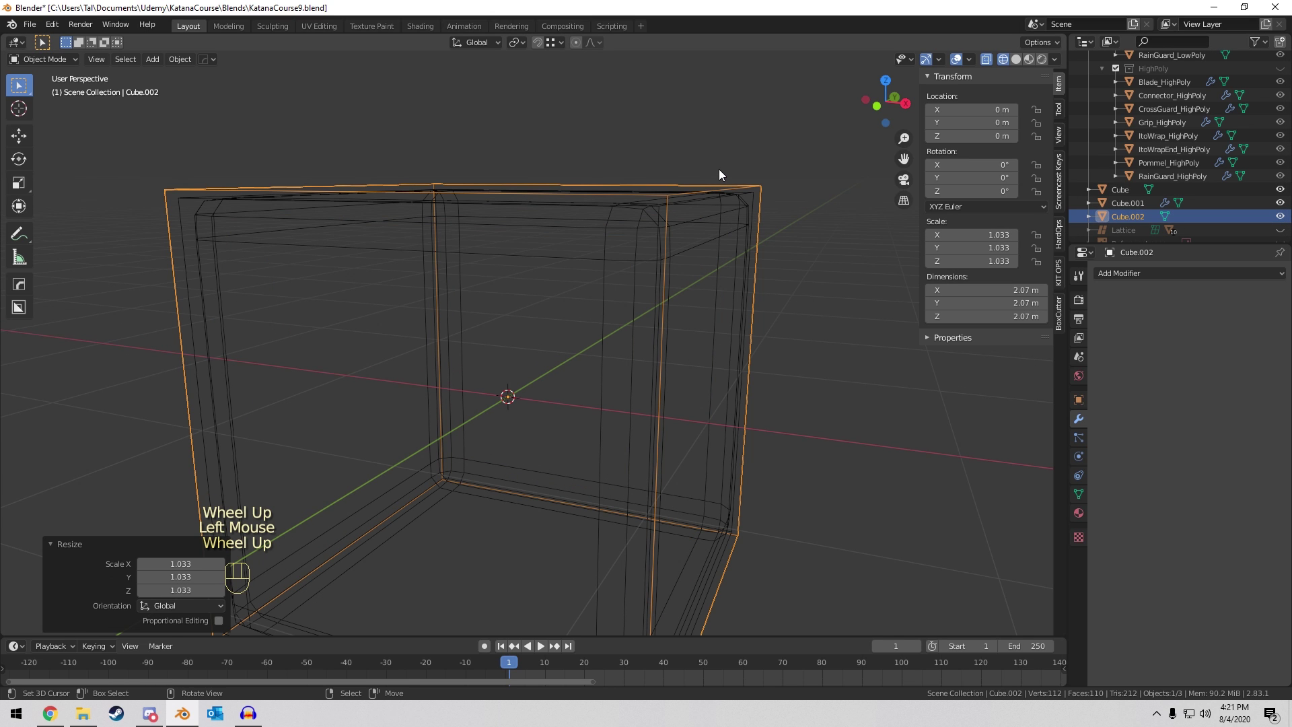
pyautogui.moveTo(685, 196); pyautogui.dragTo(136, 171, button='middle')
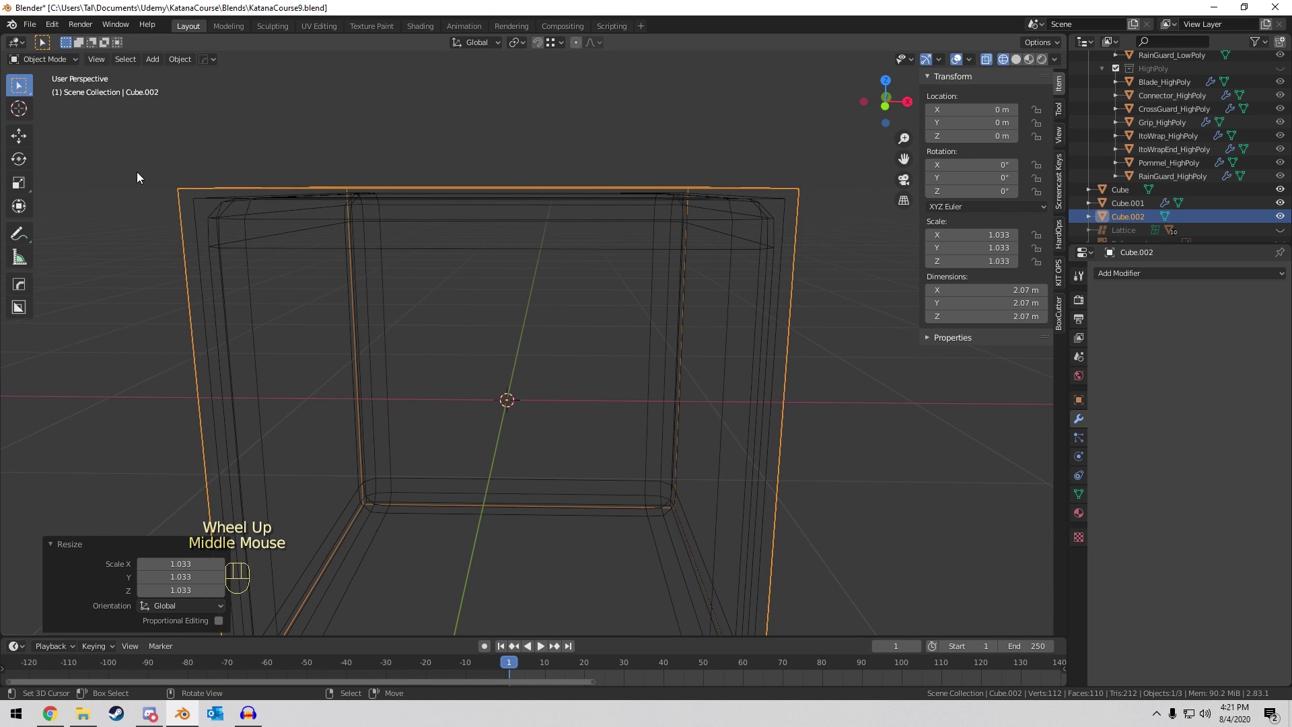
pyautogui.scroll(-5, 185, 394)
pyautogui.moveTo(418, 369); pyautogui.dragTo(385, 426, button='middle')
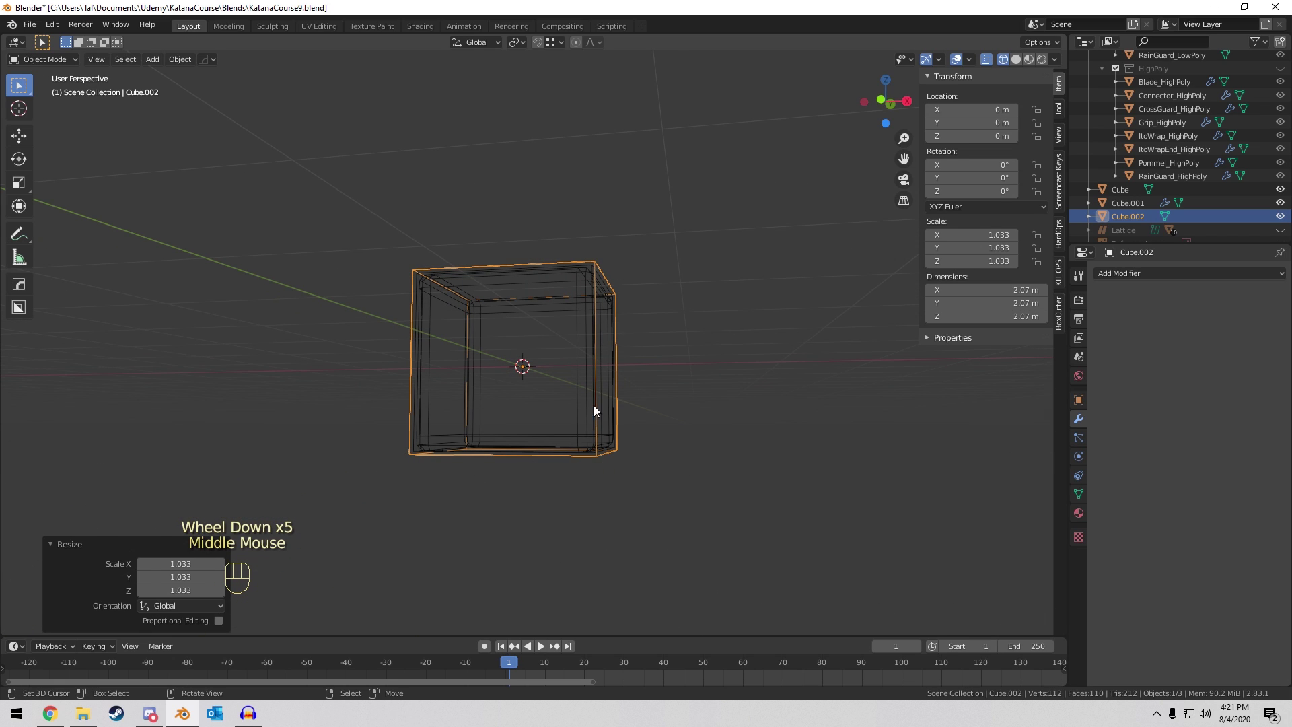
pyautogui.scroll(4, 643, 348)
pyautogui.moveTo(643, 348); pyautogui.dragTo(676, 323, button='middle')
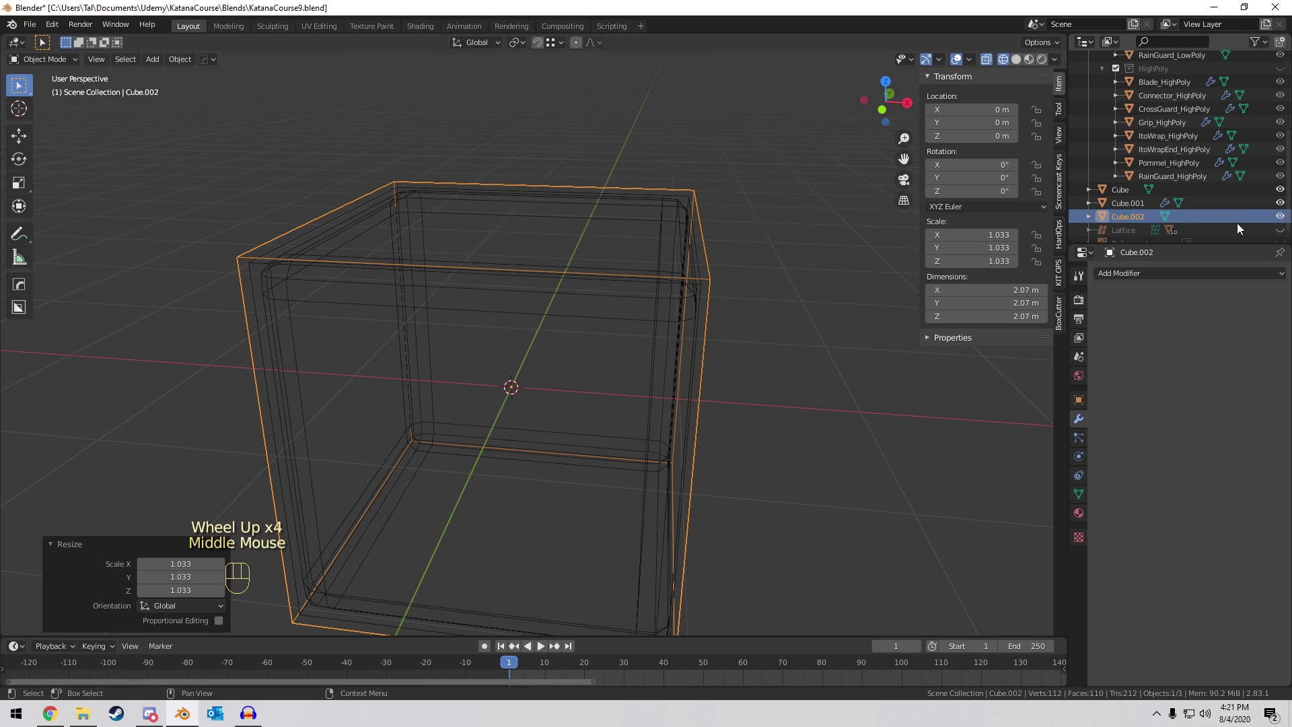
# Select all three cubes and delete them.
pyautogui.keyDown('shift'); pyautogui.click(1180, 190); pyautogui.keyUp('shift')
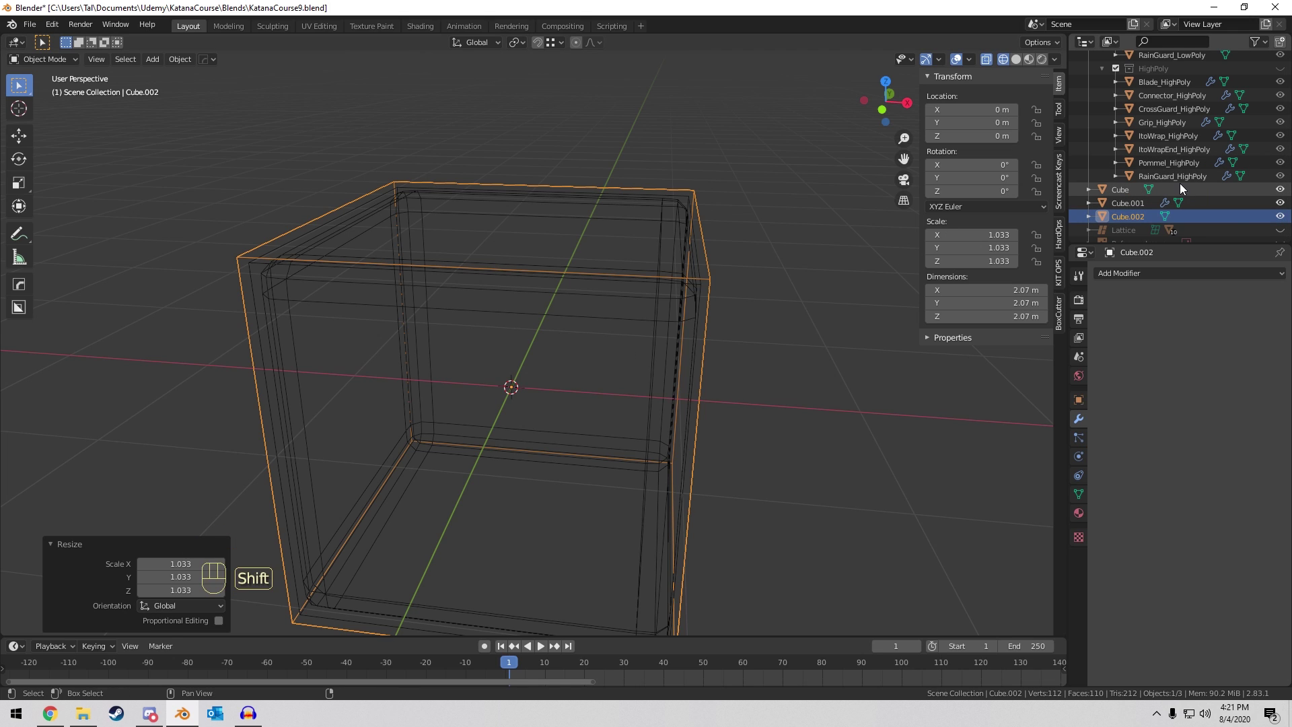
pyautogui.moveTo(805, 208); pyautogui.dragTo(783, 207, button='middle')
pyautogui.press('x')
pyautogui.click(783, 207)
pyautogui.scroll(5, 1180, 162)
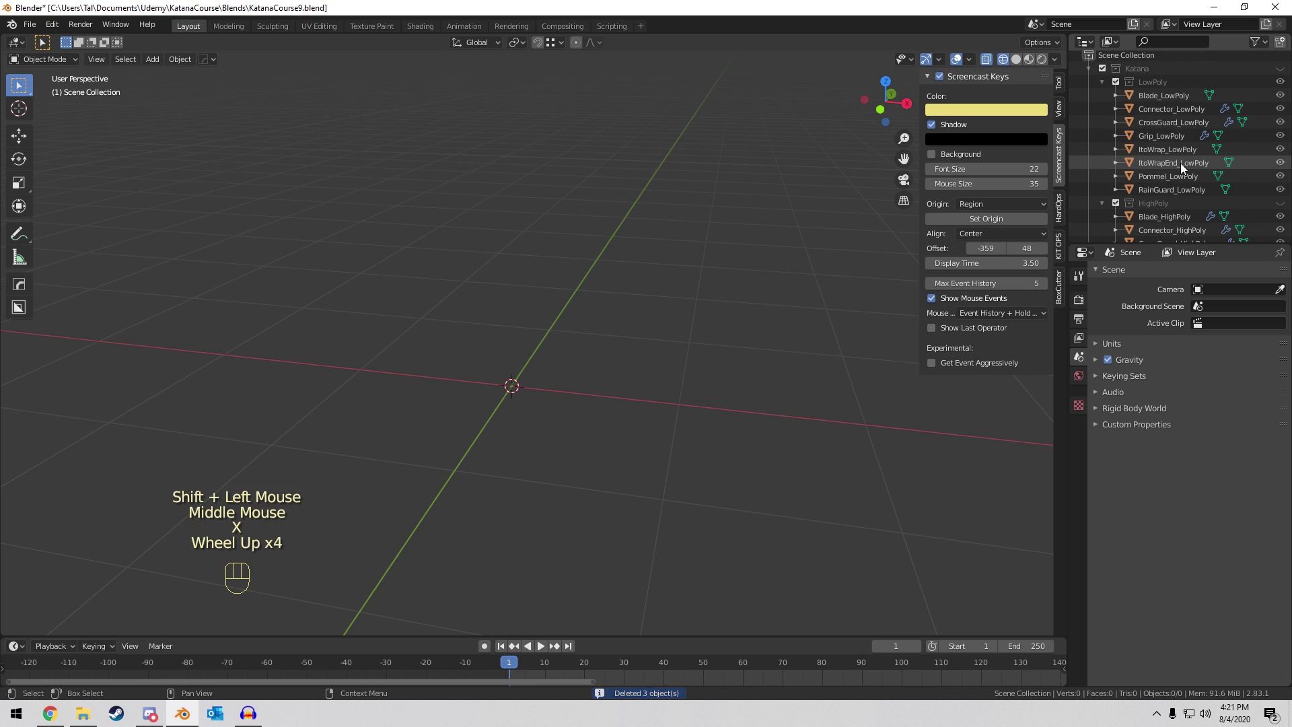
# Show the Katana collection again and return the viewport to solid shading.
pyautogui.click(1279, 72)
pyautogui.scroll(-4, 675, 195)
pyautogui.scroll(5, 540, 261)
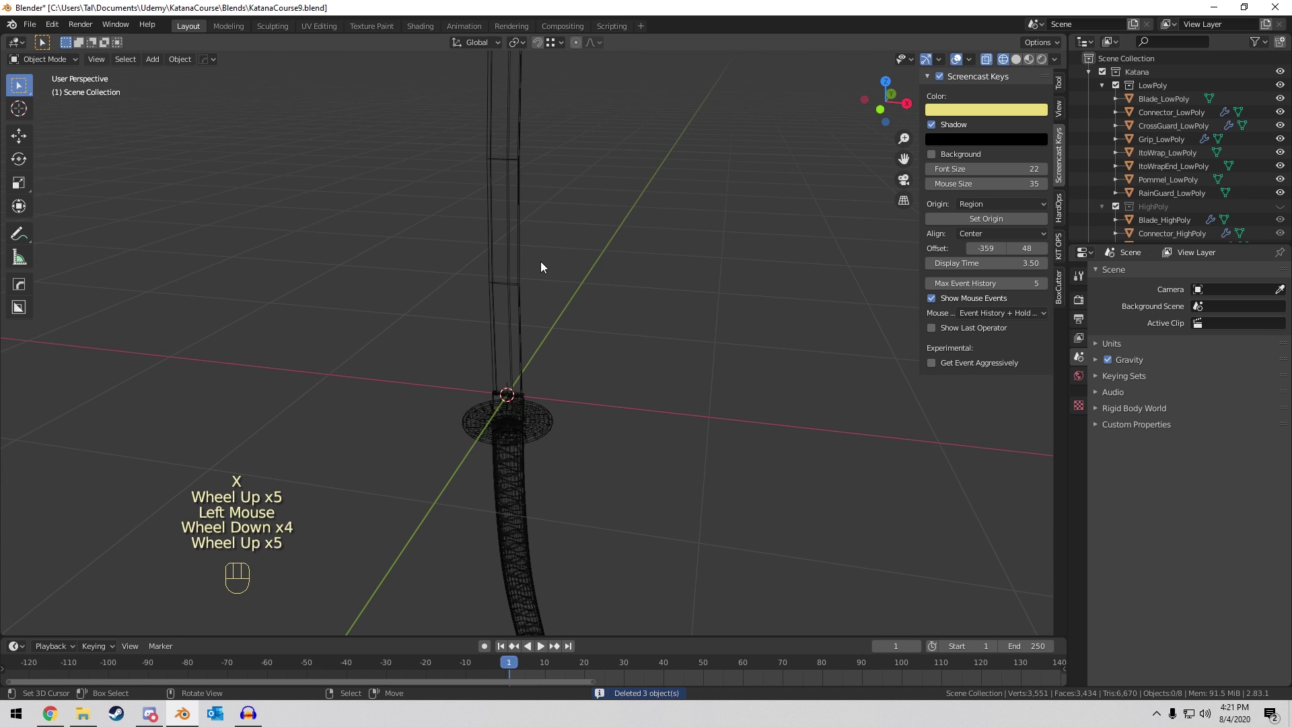
pyautogui.press('z')
# Select all low-poly parts from Blade_LowPoly through RainGuard_LowPoly and duplicate them in place.
pyautogui.click(1197, 95)
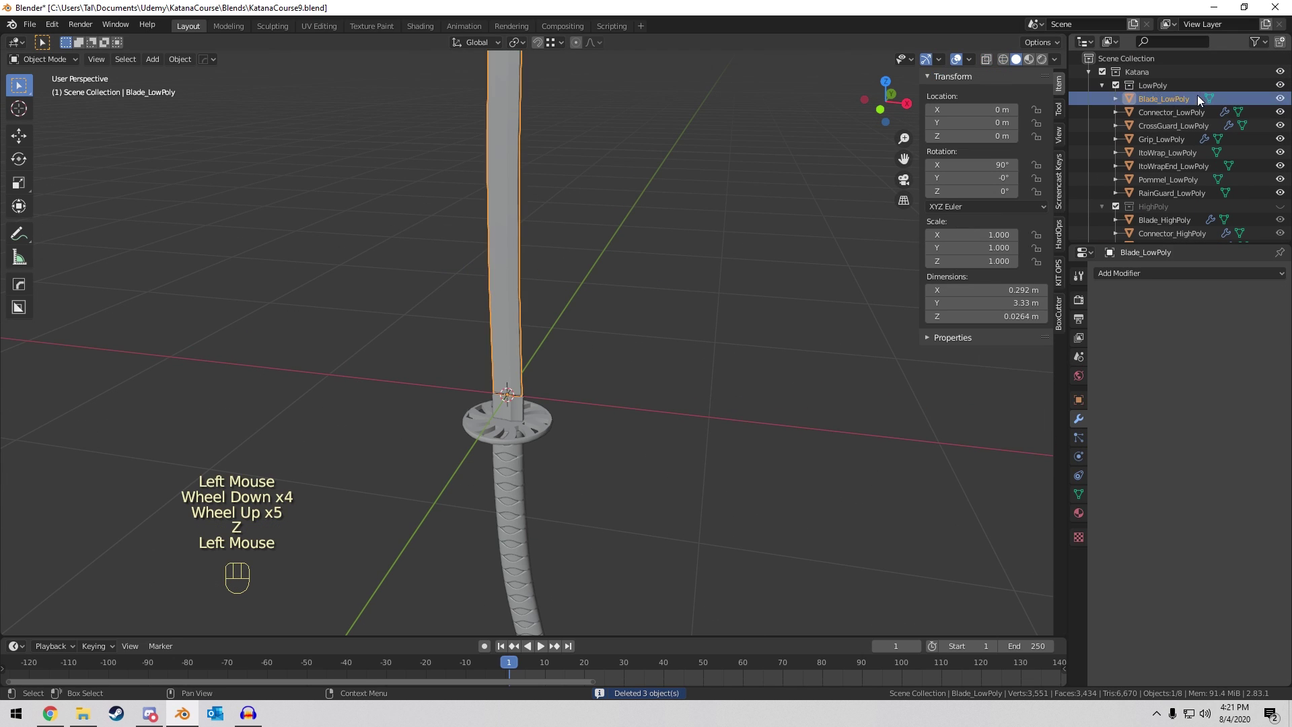
pyautogui.keyDown('shift'); pyautogui.click(1173, 191); pyautogui.keyUp('shift')
pyautogui.keyDown('shift'); pyautogui.moveTo(664, 306); pyautogui.dragTo(662, 264, button='middle'); pyautogui.keyUp('shift')
pyautogui.press('KP_Decimal')
pyautogui.scroll(6, 609, 182)
pyautogui.keyDown('shift'); pyautogui.scroll(1, 612, 193); pyautogui.keyUp('shift')
pyautogui.scroll(5, 661, 266)
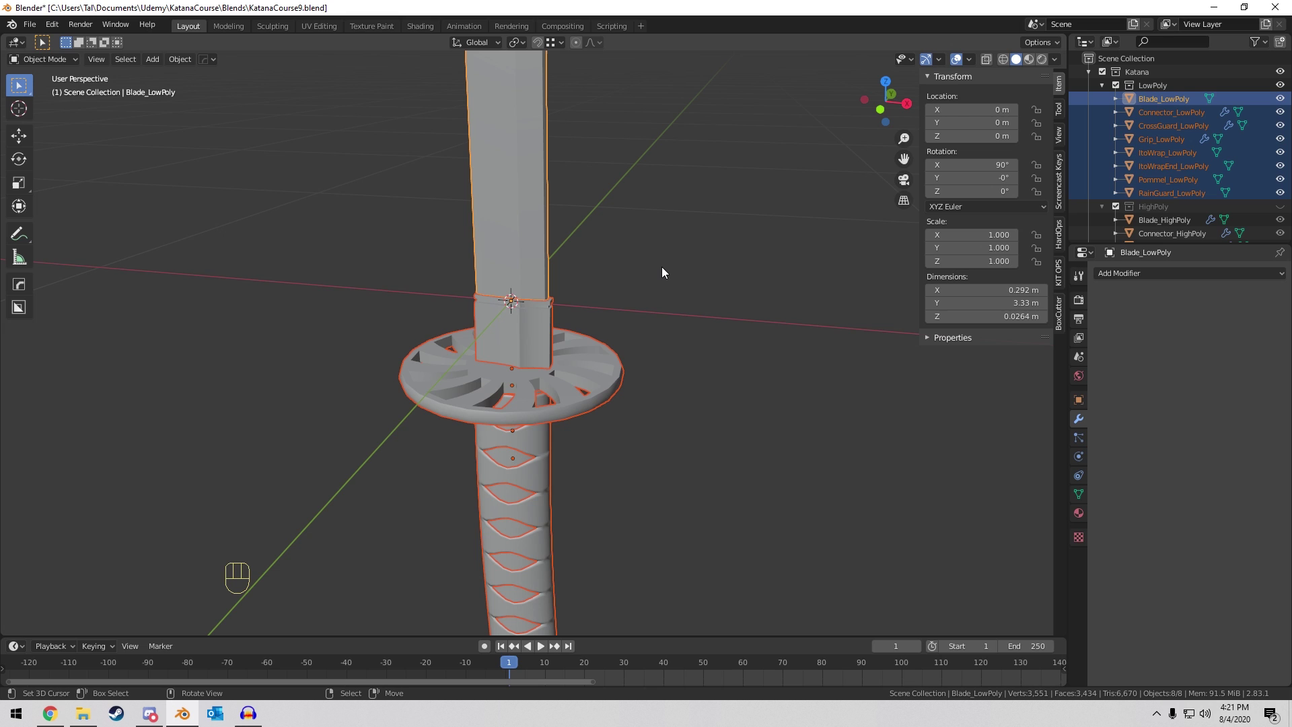
pyautogui.hotkey('shift', 'd')
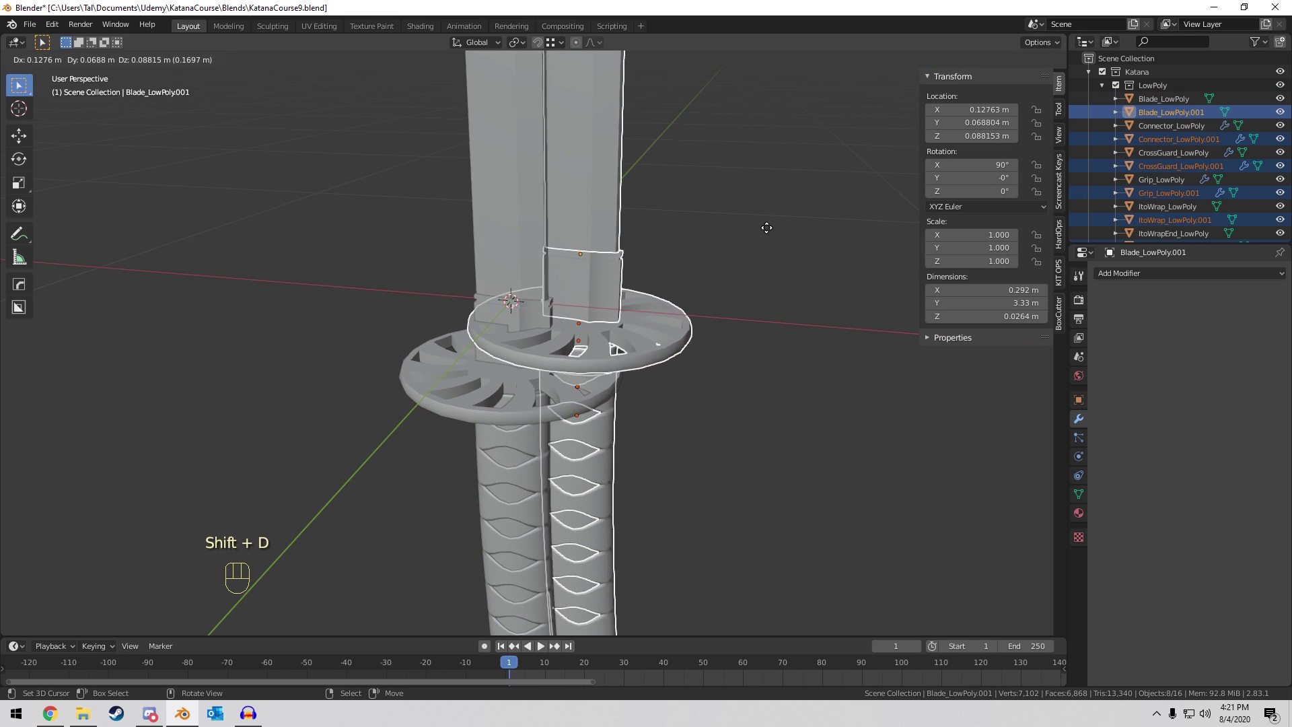
pyautogui.press('Escape')
# Create a new collection and move all the duplicated low-poly parts into it.
pyautogui.scroll(-7, 1204, 87)
pyautogui.scroll(9, 1173, 127)
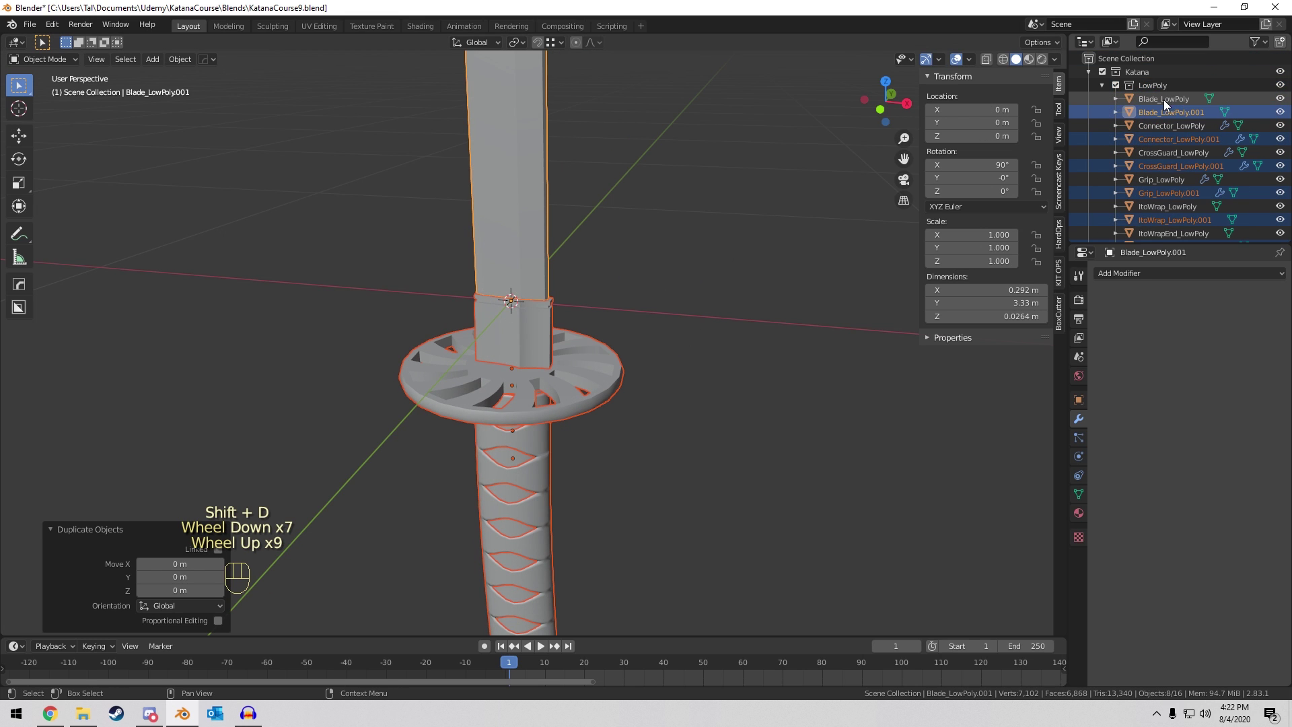
pyautogui.click(1279, 41)
pyautogui.moveTo(1184, 112); pyautogui.dragTo(1168, 203)
pyautogui.scroll(-17, 1184, 111)
pyautogui.scroll(11, 1196, 167)
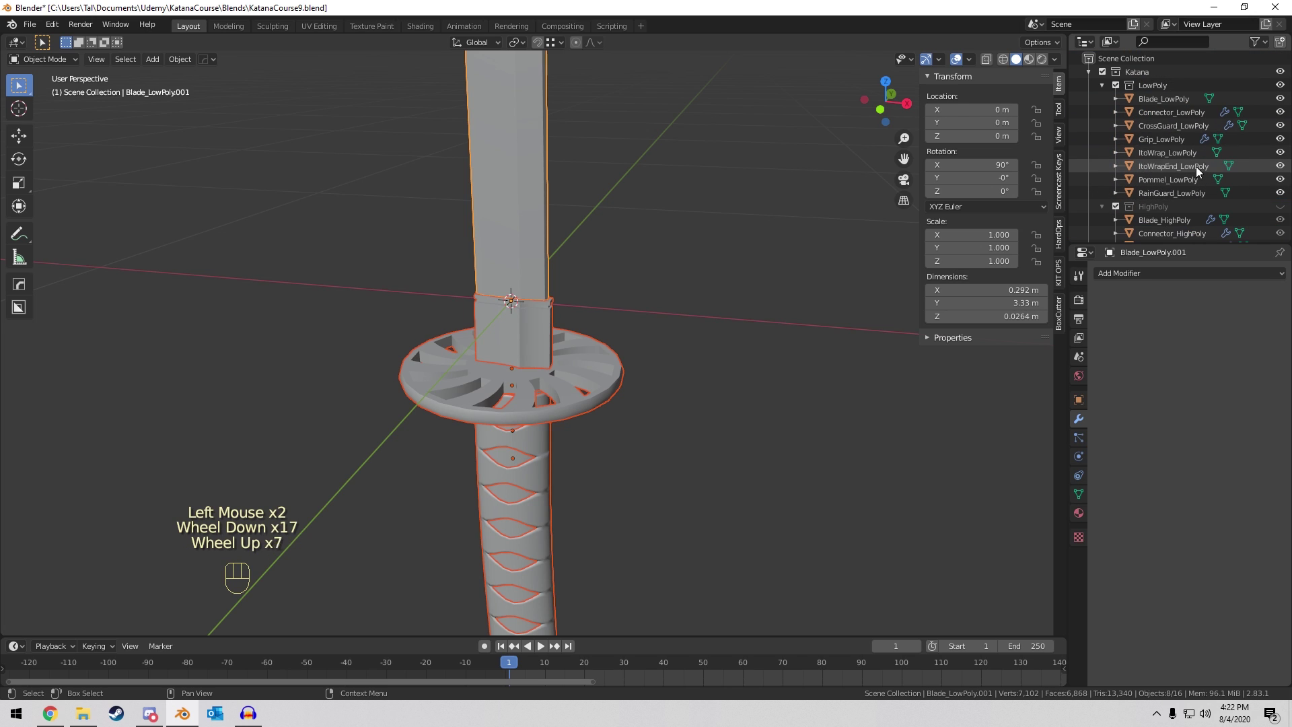
# Exclude the LowPoly and HighPoly collections from the view and rename the duplicates' collection Cage.
pyautogui.click(1116, 85)
pyautogui.click(1116, 98)
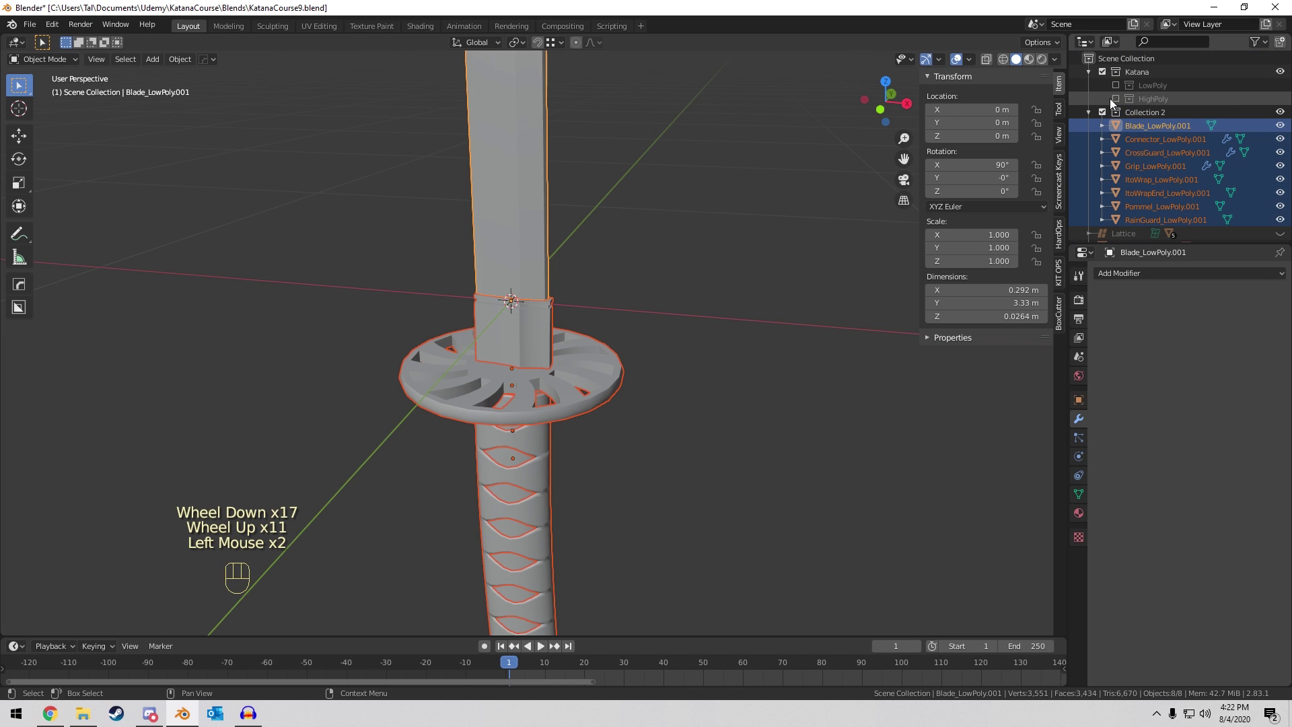
pyautogui.click(1148, 113)
pyautogui.doubleClick(1148, 113)
pyautogui.write('Cage')
pyautogui.press('Return')
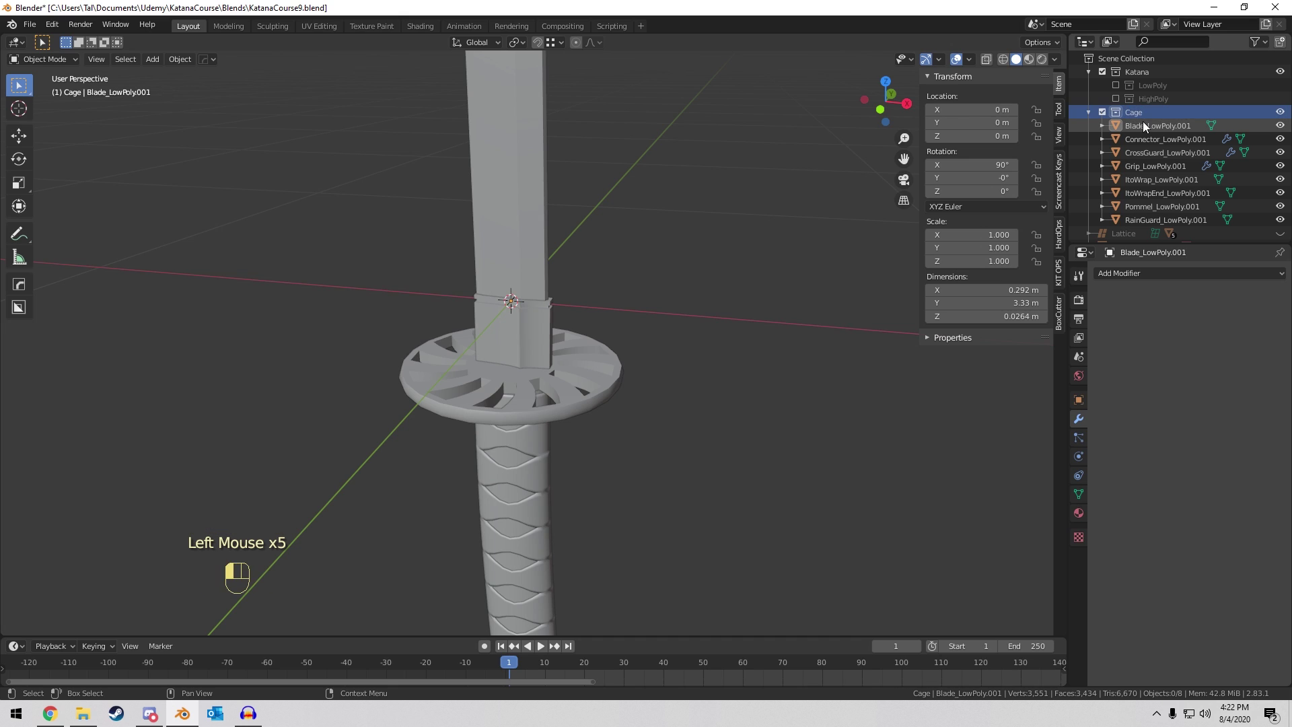
# Apply all modifiers on the duplicated Connector, CrossGuard and Grip in the Cage collection.
pyautogui.click(1143, 123)
pyautogui.click(1162, 140)
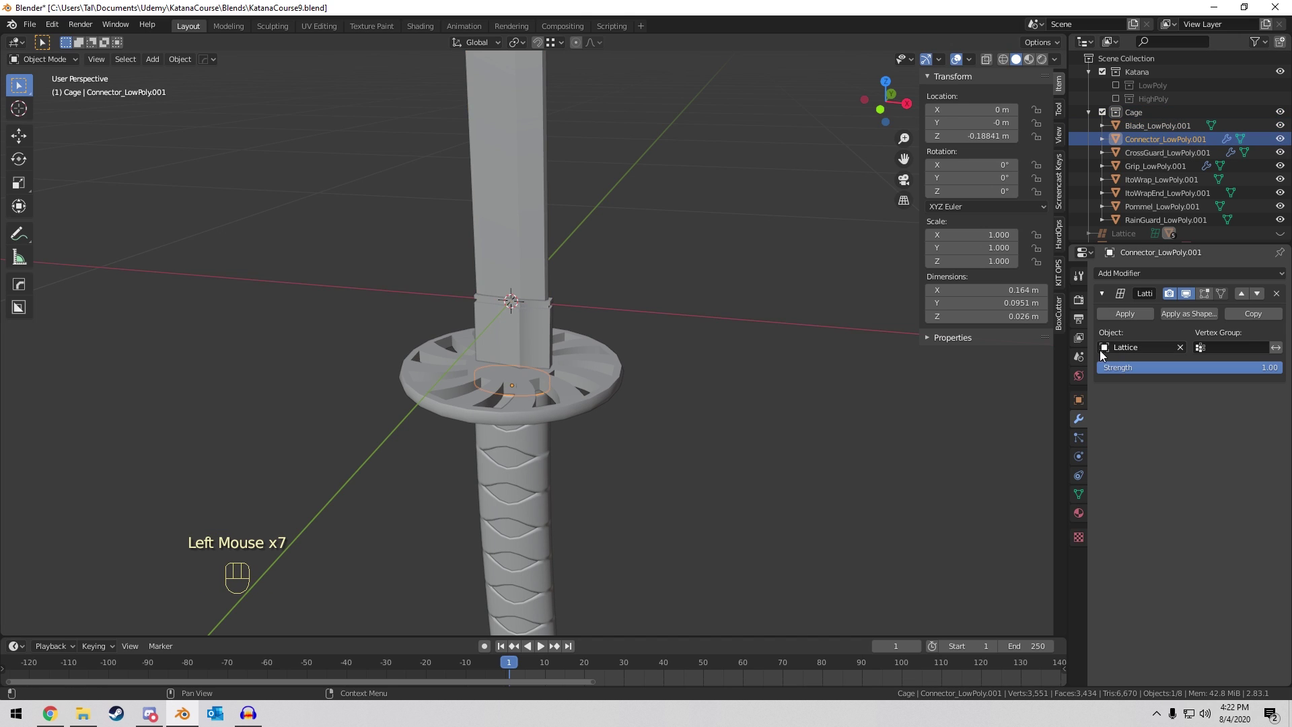
pyautogui.click(1125, 312)
pyautogui.click(1166, 152)
pyautogui.click(1143, 314)
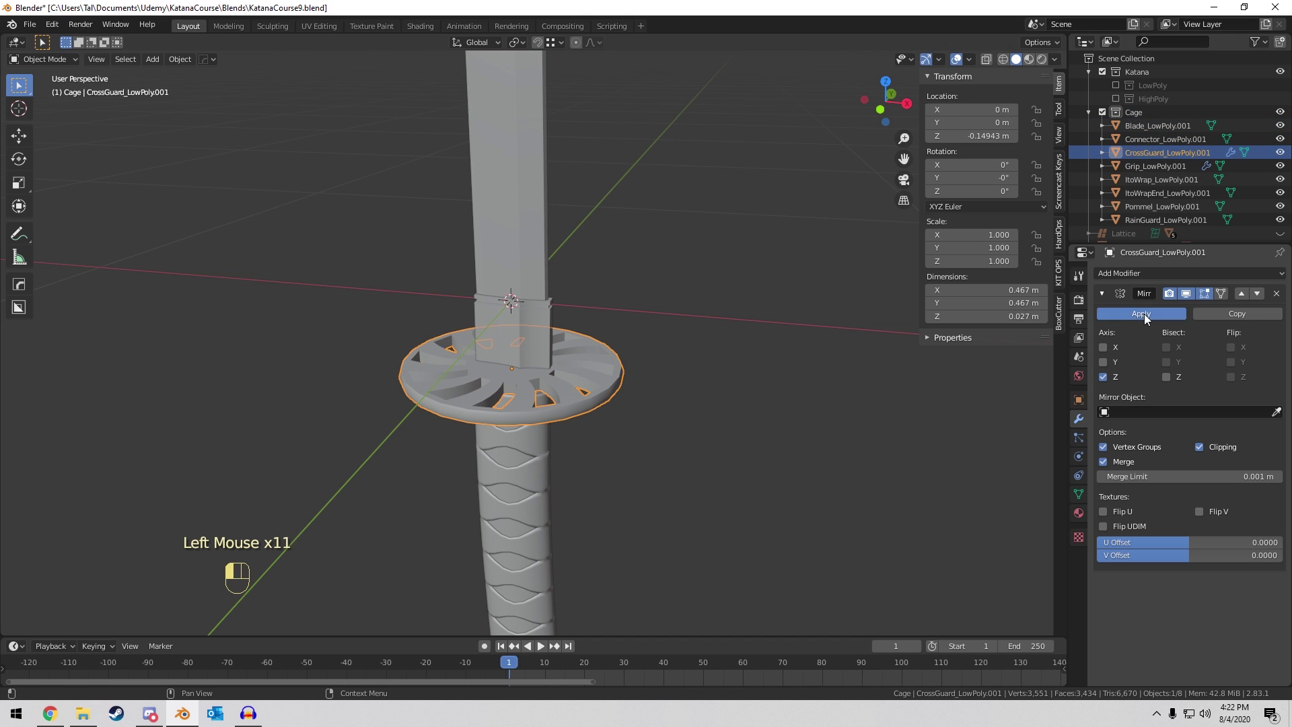
pyautogui.click(1169, 166)
pyautogui.click(1144, 313)
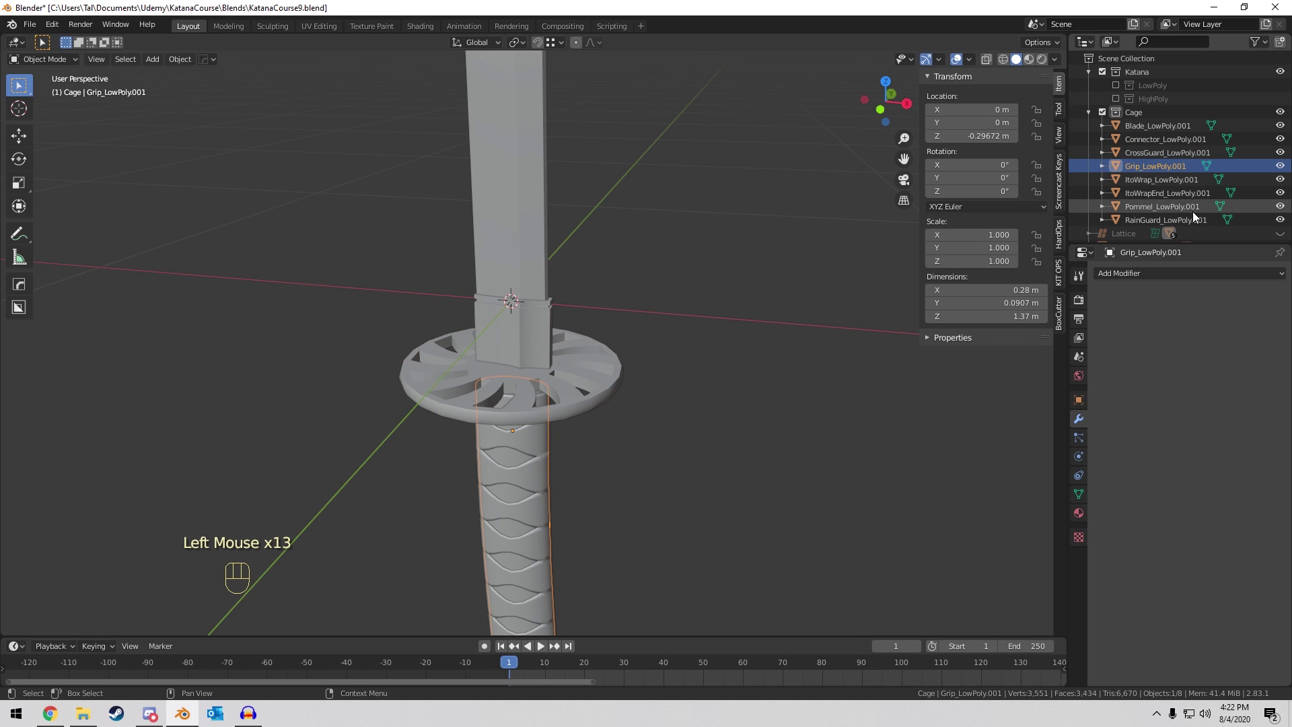
# Select all parts in the Cage collection and join them into one object.
pyautogui.click(1165, 220)
pyautogui.keyDown('shift'); pyautogui.click(1168, 125); pyautogui.keyUp('shift')
pyautogui.moveTo(718, 260); pyautogui.dragTo(617, 231, button='middle')
pyautogui.hotkey('ctrl', 'j')
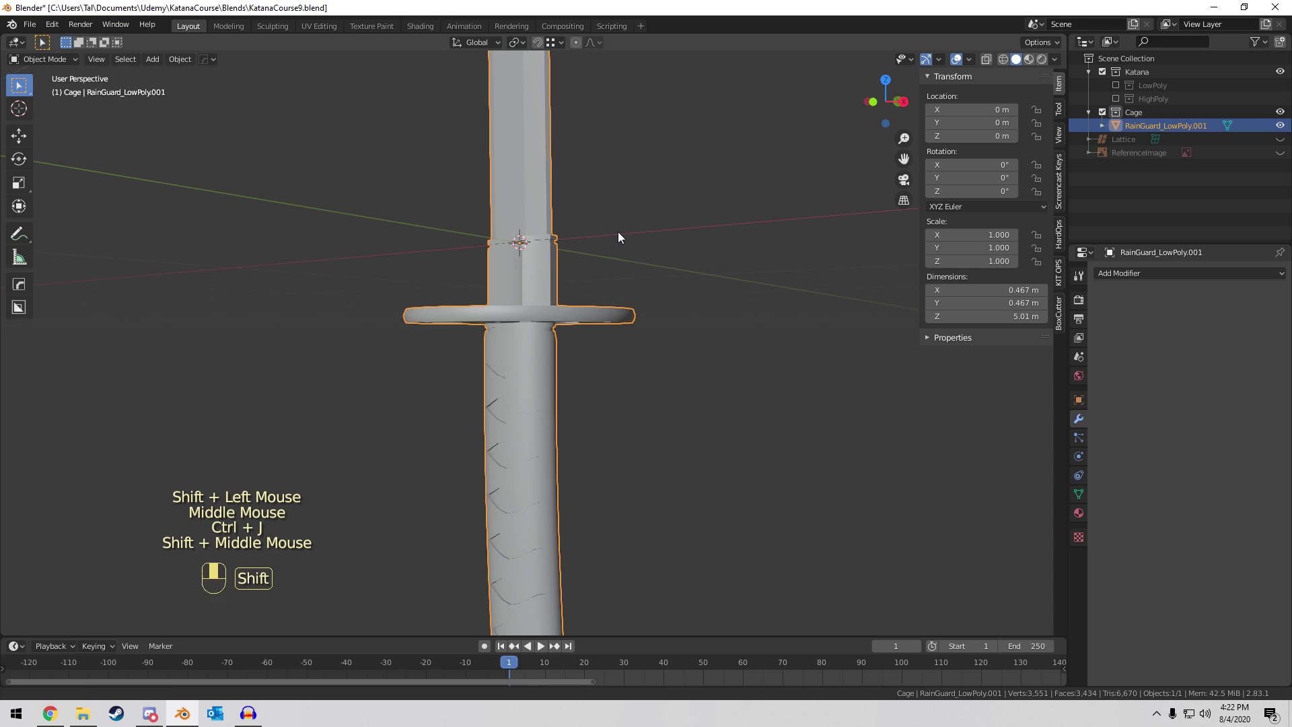
pyautogui.moveTo(516, 240); pyautogui.dragTo(611, 268, button='middle')
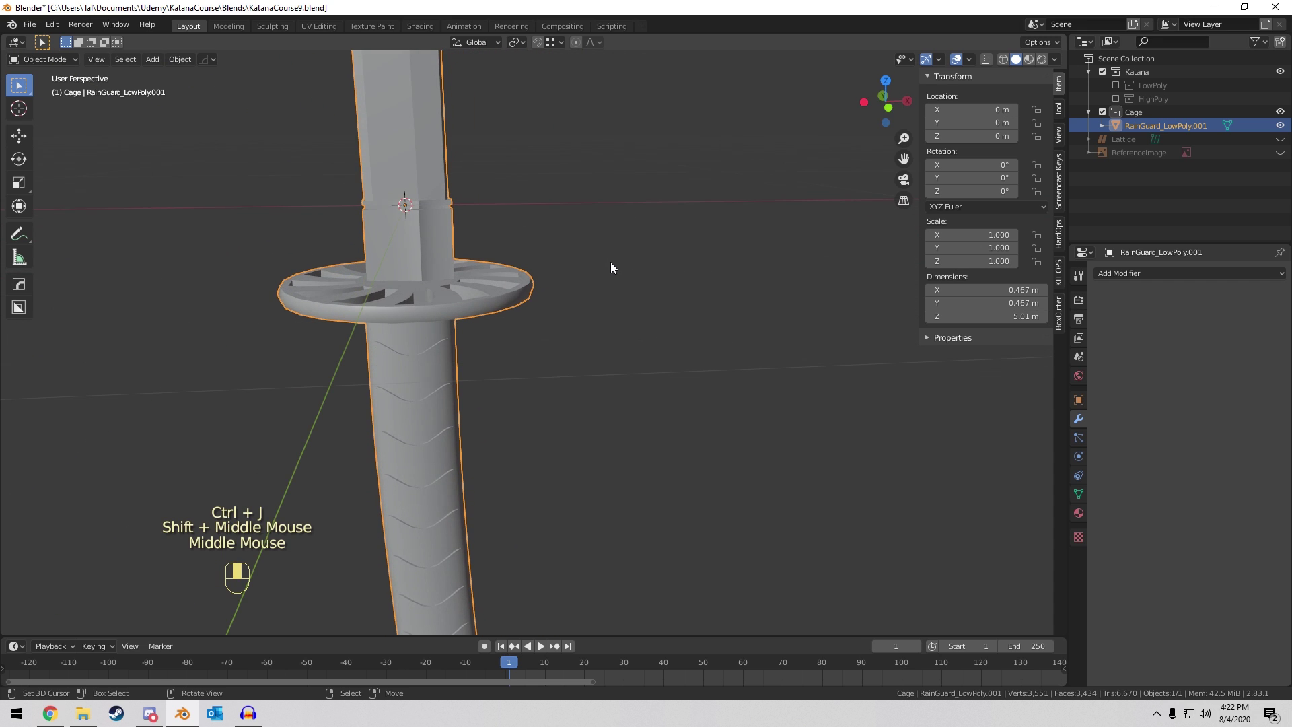
# Recalculate the normals of the joined cage mesh.
pyautogui.click(180, 58)
pyautogui.click(240, 330)
pyautogui.keyDown('shift'); pyautogui.moveTo(513, 309); pyautogui.dragTo(560, 240, button='middle'); pyautogui.keyUp('shift')
pyautogui.press('Tab')
pyautogui.press('space')
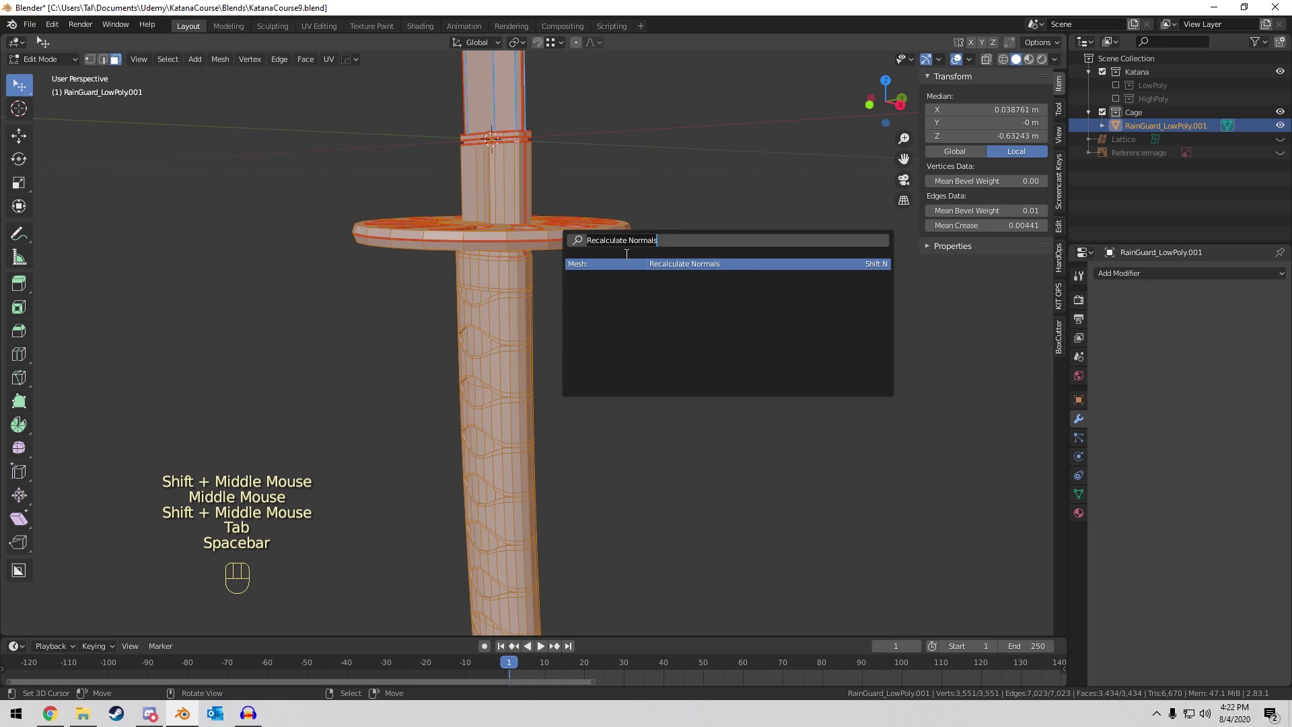
pyautogui.write('re')
pyautogui.click(750, 276)
pyautogui.moveTo(749, 280); pyautogui.dragTo(731, 347, button='middle')
pyautogui.scroll(-3, 731, 347)
pyautogui.scroll(-4, 730, 347)
# Return to Object Mode and rename the joined object Cage.
pyautogui.press('Tab')
pyautogui.click(1145, 126)
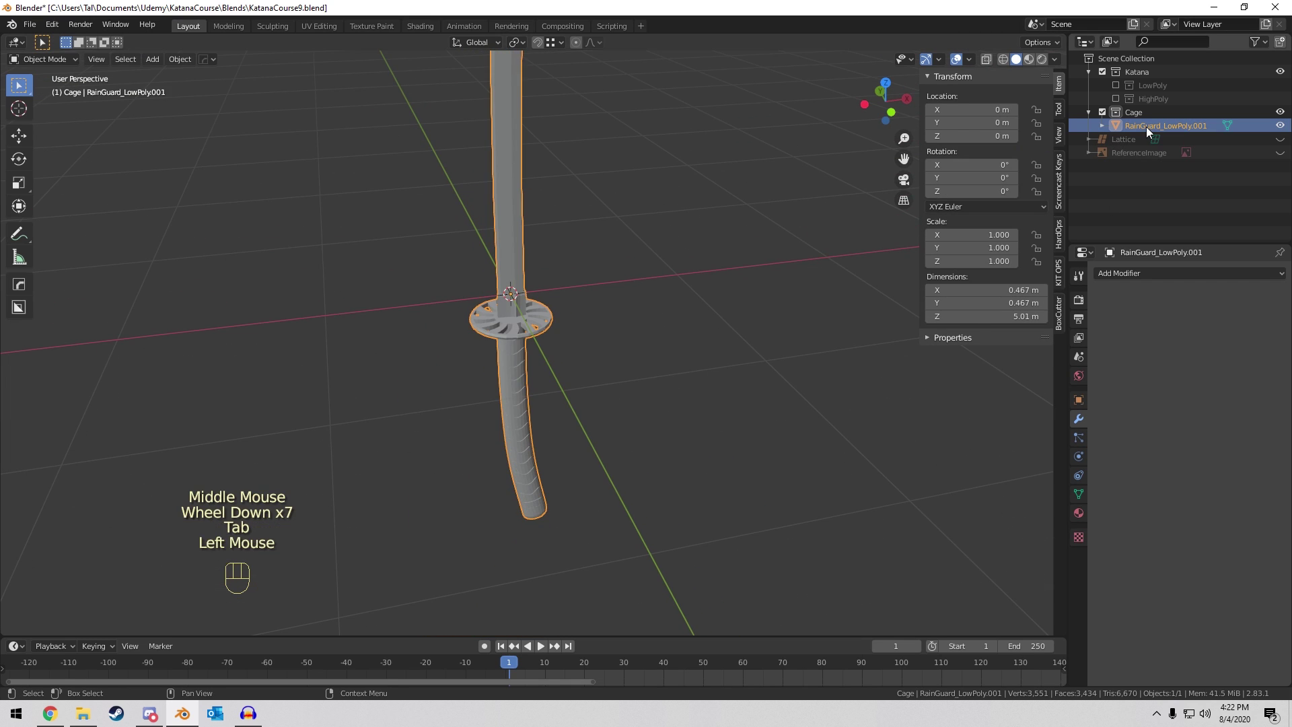
pyautogui.doubleClick(1145, 126)
pyautogui.write('Cage')
pyautogui.press('Return')
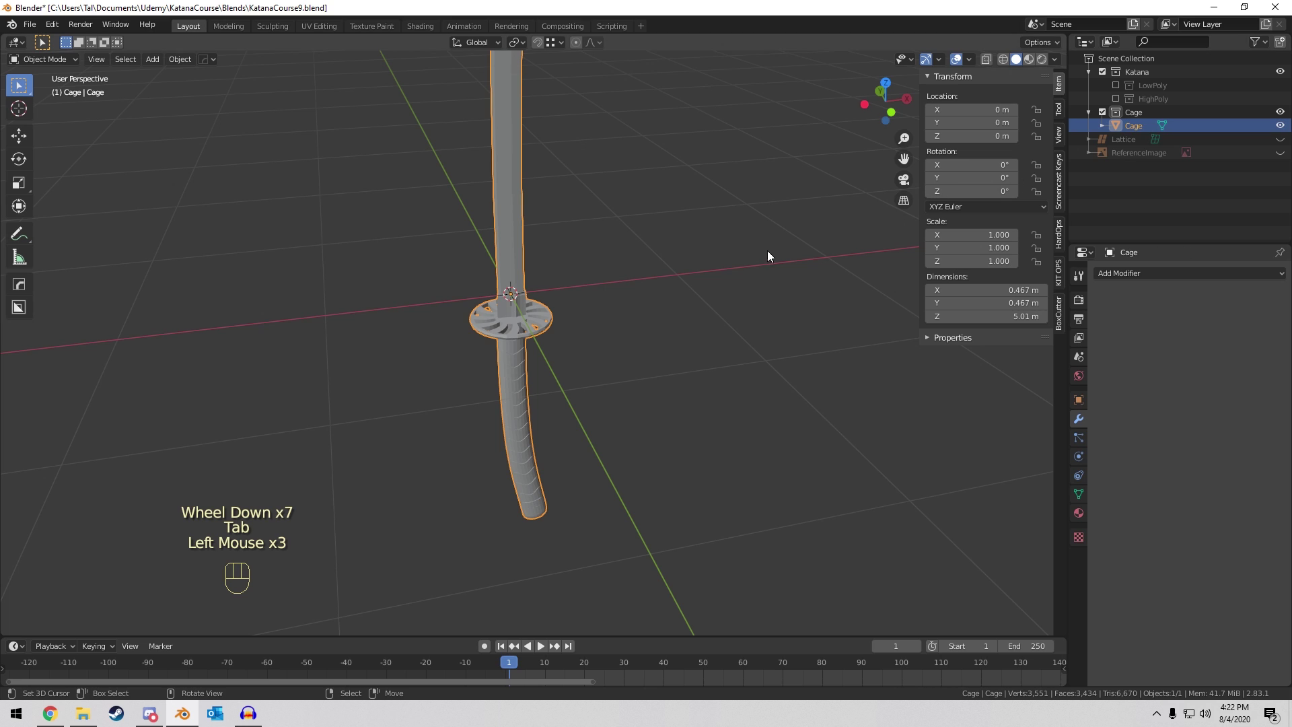
# Enable the LowPoly collection again and select the Cage object around the crossguard.
pyautogui.scroll(4, 740, 239)
pyautogui.moveTo(712, 229); pyautogui.dragTo(727, 192, button='middle')
pyautogui.scroll(1, 726, 192)
pyautogui.keyDown('shift'); pyautogui.moveTo(727, 192); pyautogui.dragTo(741, 159, button='middle'); pyautogui.keyUp('shift')
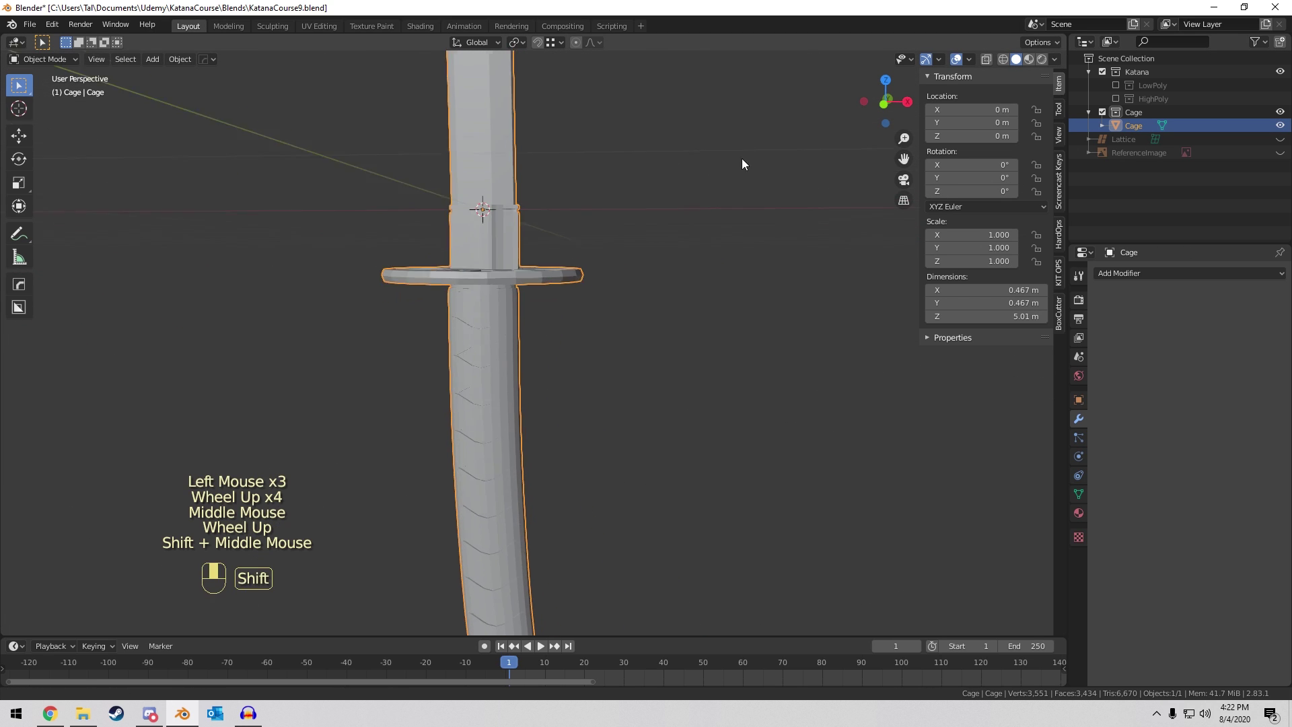
pyautogui.click(1118, 84)
pyautogui.keyDown('shift'); pyautogui.moveTo(647, 260); pyautogui.dragTo(804, 200, button='middle'); pyautogui.keyUp('shift')
pyautogui.scroll(2, 717, 185)
pyautogui.click(1141, 233)
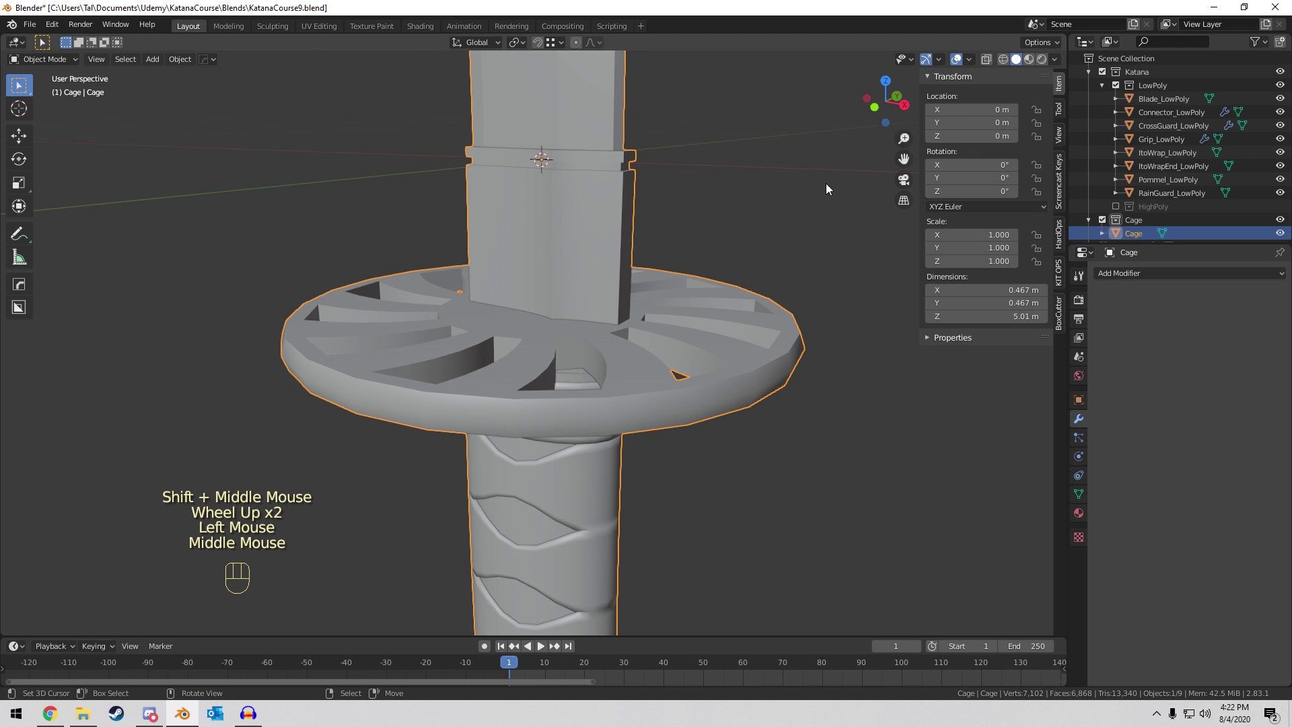
# Fatten the whole cage mesh outward along its normals by about 0.0018 m.
pyautogui.press('Tab')
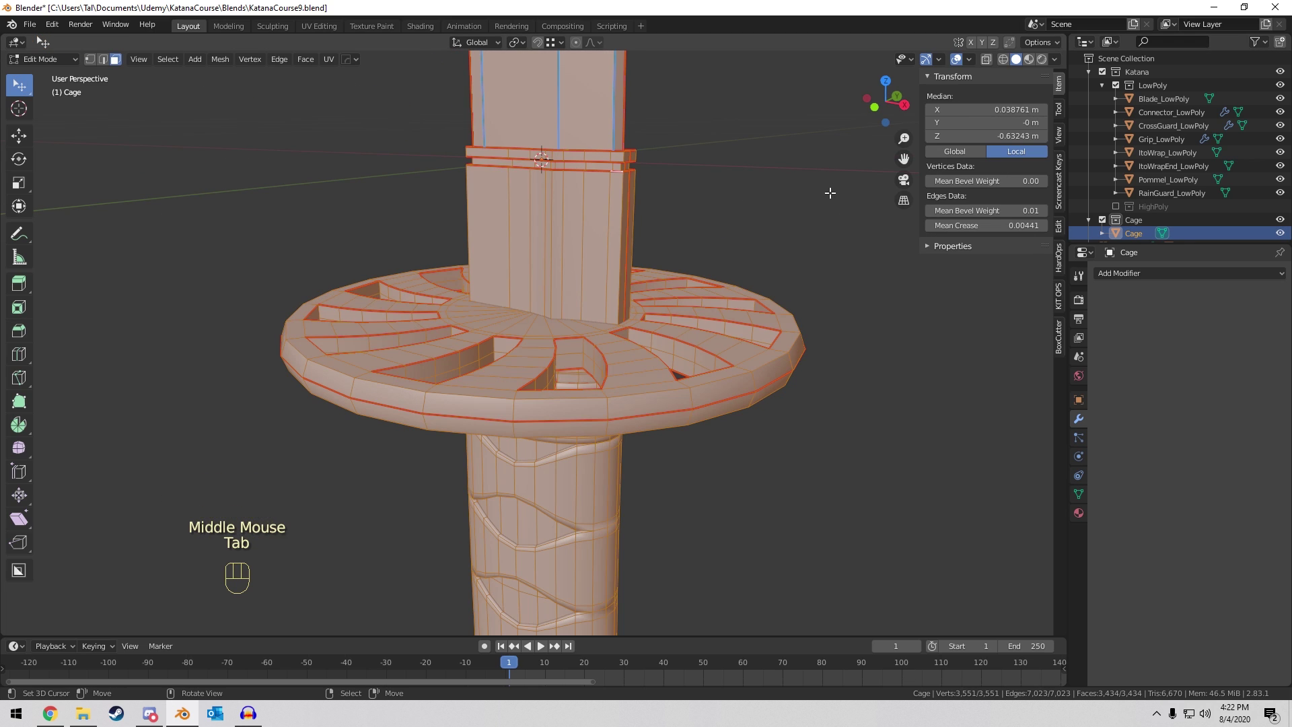
pyautogui.keyDown('shift'); pyautogui.moveTo(825, 195); pyautogui.dragTo(780, 207, button='middle'); pyautogui.keyUp('shift')
pyautogui.scroll(2, 780, 208)
pyautogui.hotkey('alt', 's')
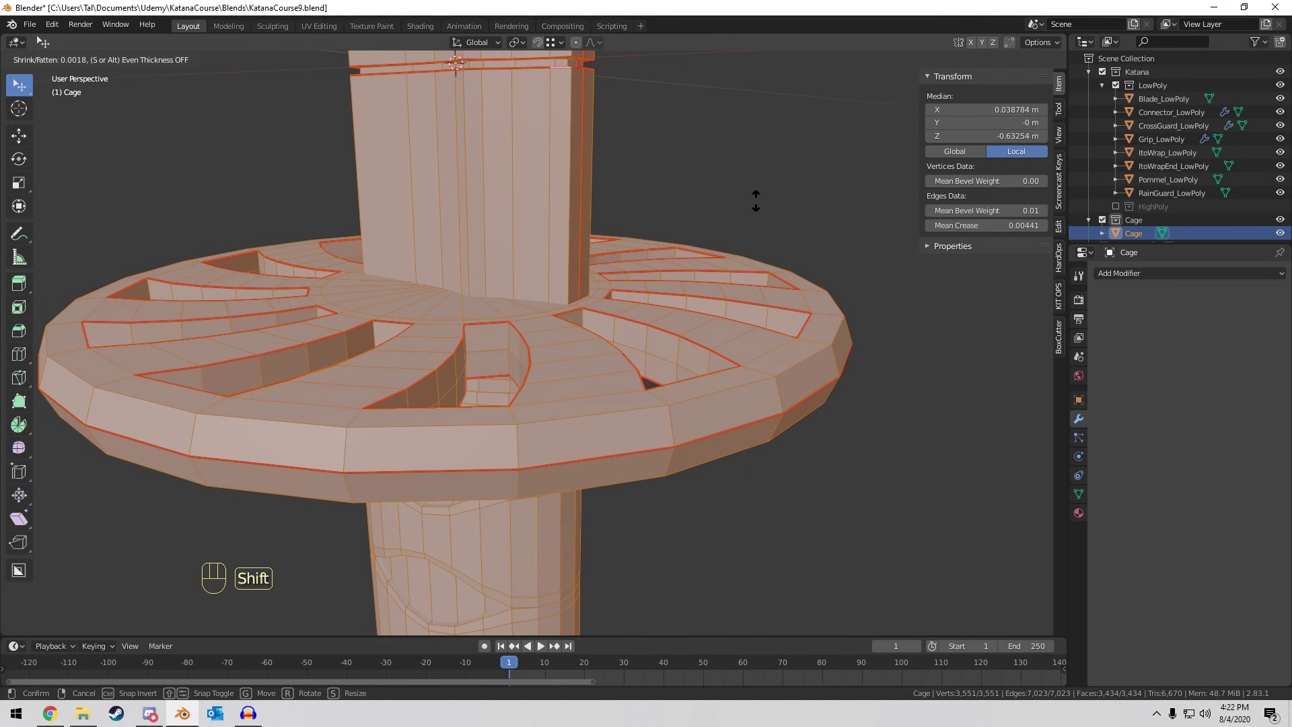
pyautogui.click(757, 204)
# Compare the fattened cage with the low-poly parts in wireframe and return to solid shading.
pyautogui.press('Tab')
pyautogui.press('z')
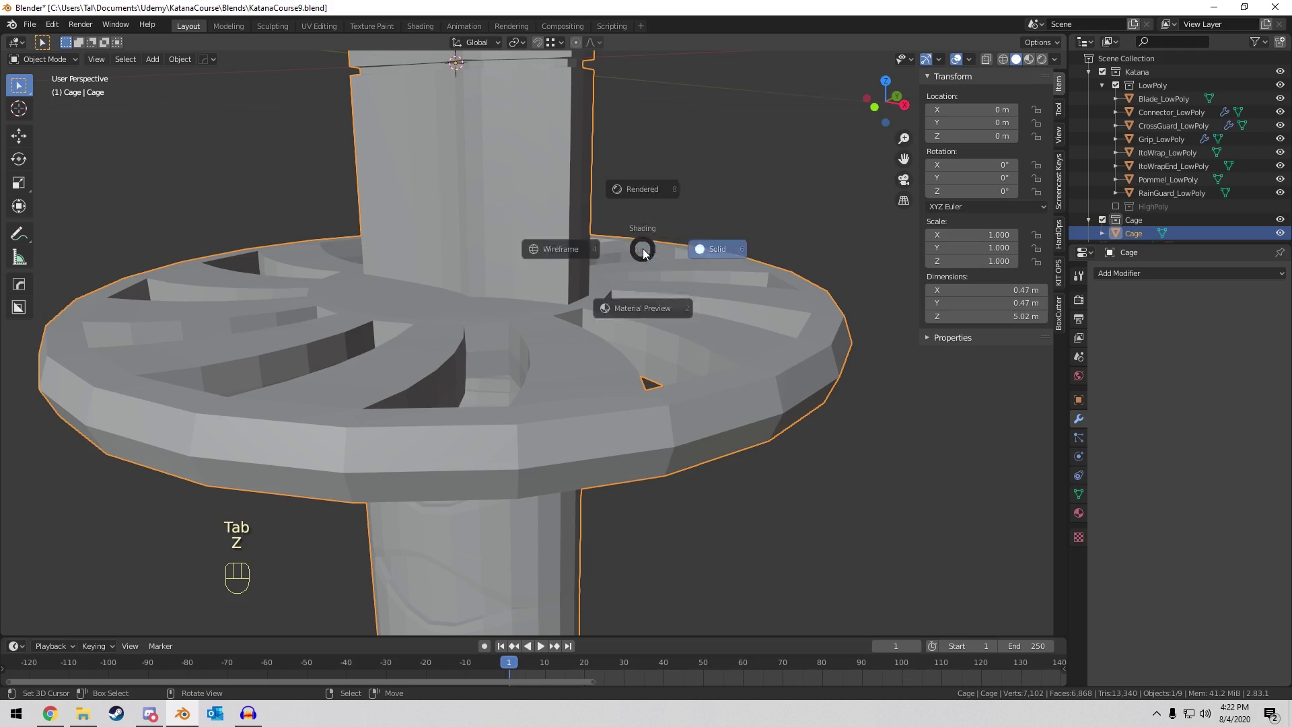
pyautogui.click(590, 237)
pyautogui.moveTo(589, 237); pyautogui.dragTo(596, 209, button='middle')
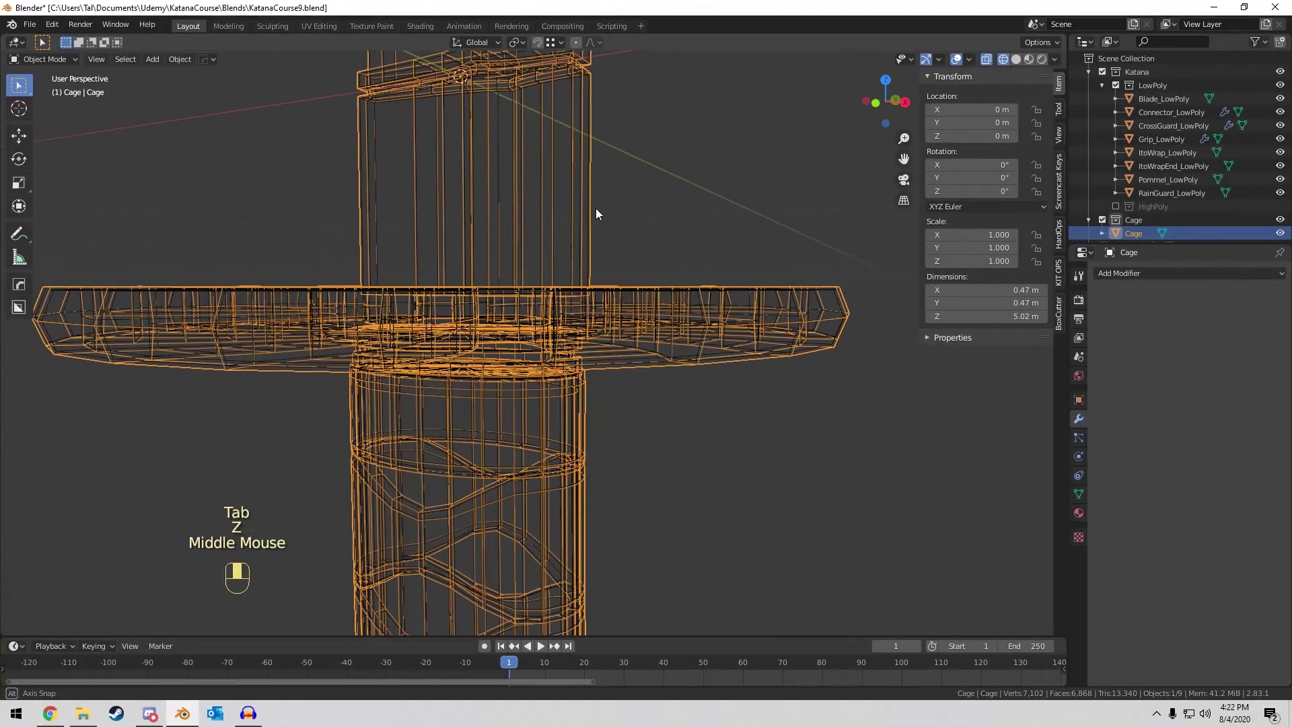
pyautogui.press('z')
pyautogui.click(680, 211)
pyautogui.moveTo(680, 211); pyautogui.dragTo(672, 239, button='middle')
# Fatten the whole cage mesh outward by about another 0.0013 m and return to Object Mode.
pyautogui.press('Tab')
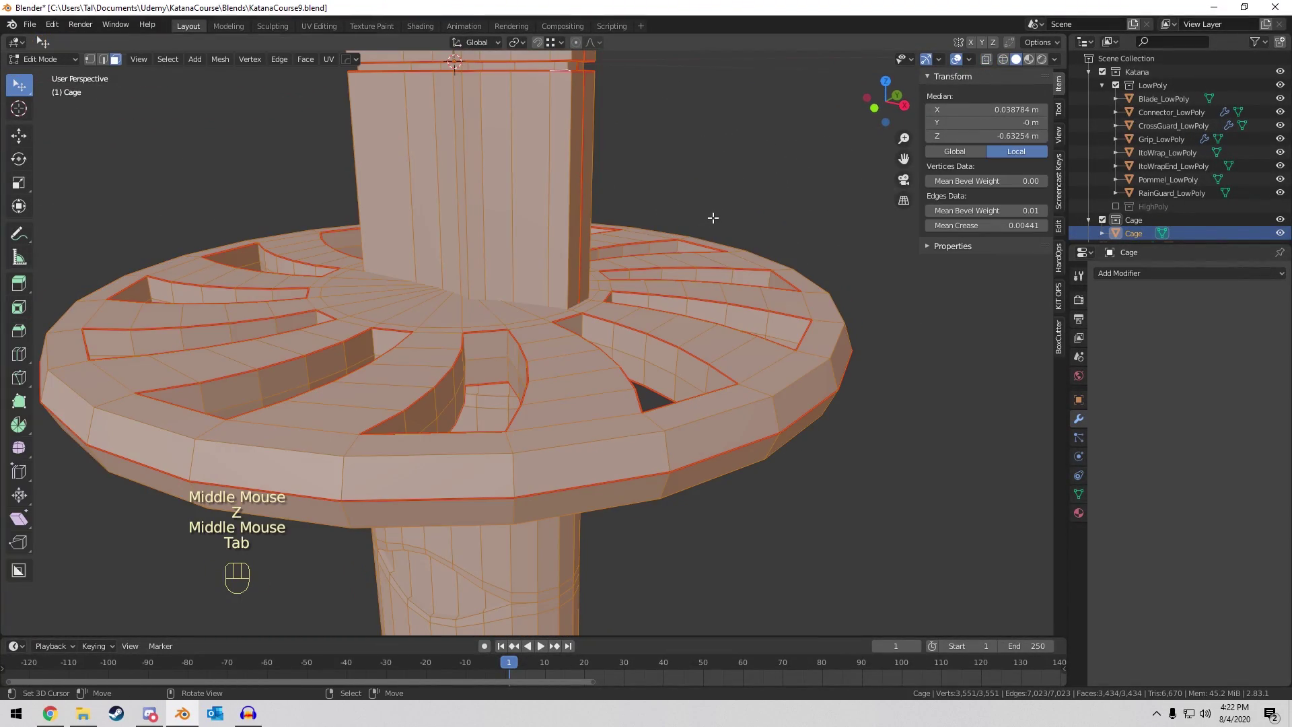
pyautogui.hotkey('alt', 's')
pyautogui.click(713, 209)
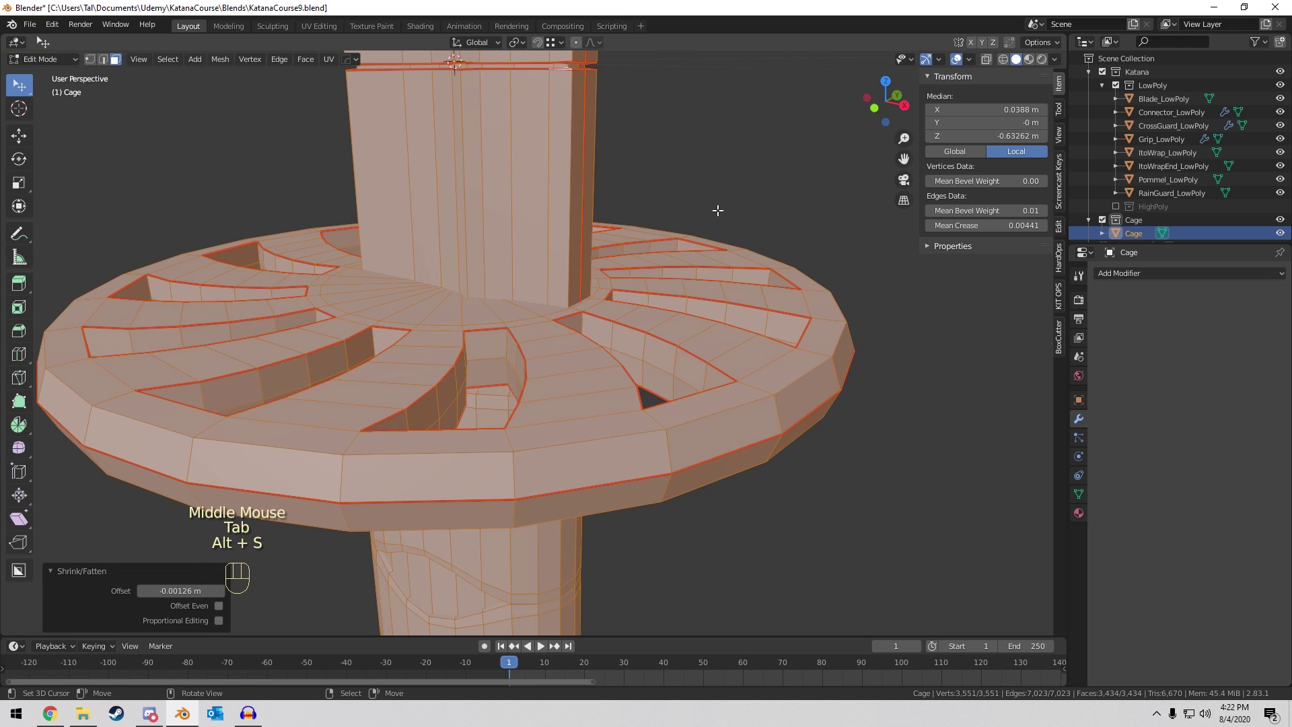
pyautogui.press('Tab')
pyautogui.scroll(-4, 713, 211)
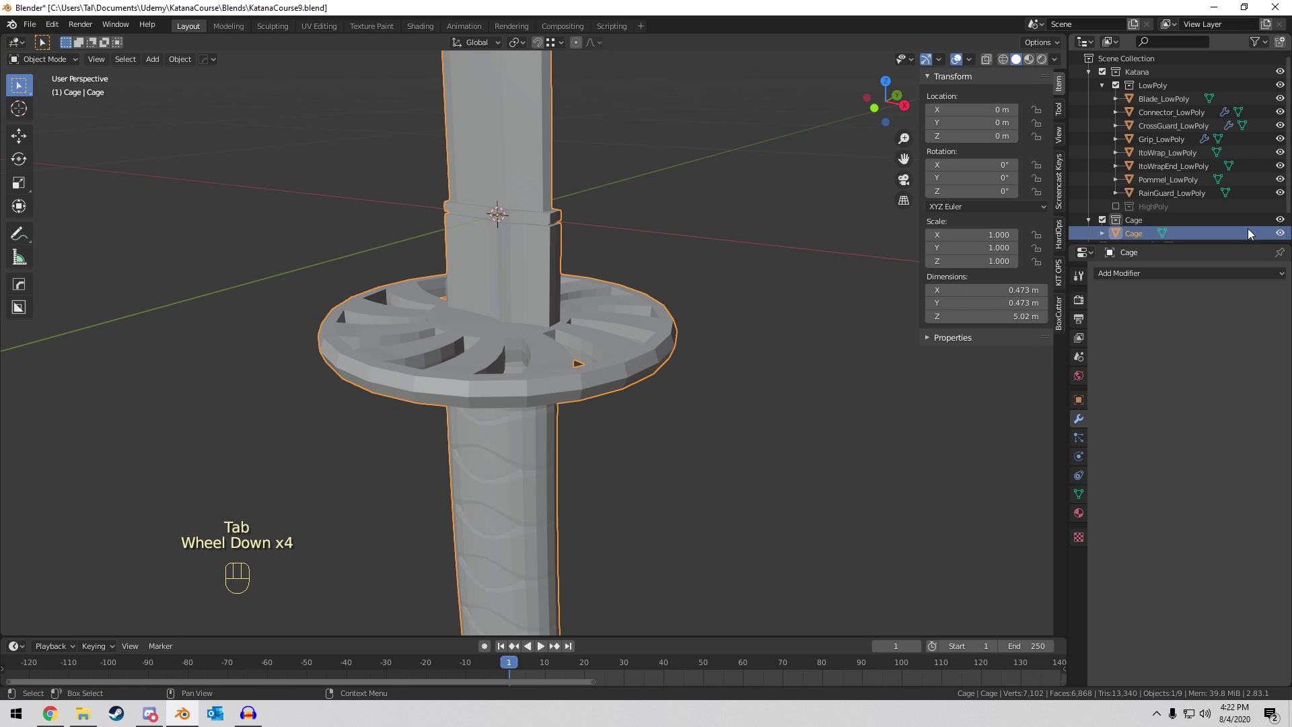
# Clear the selection, save the Blender file and select the Cage object again.
pyautogui.scroll(-4, 666, 249)
pyautogui.press('a')
pyautogui.press('a')
pyautogui.press('a')
pyautogui.hotkey('ctrl', 's')
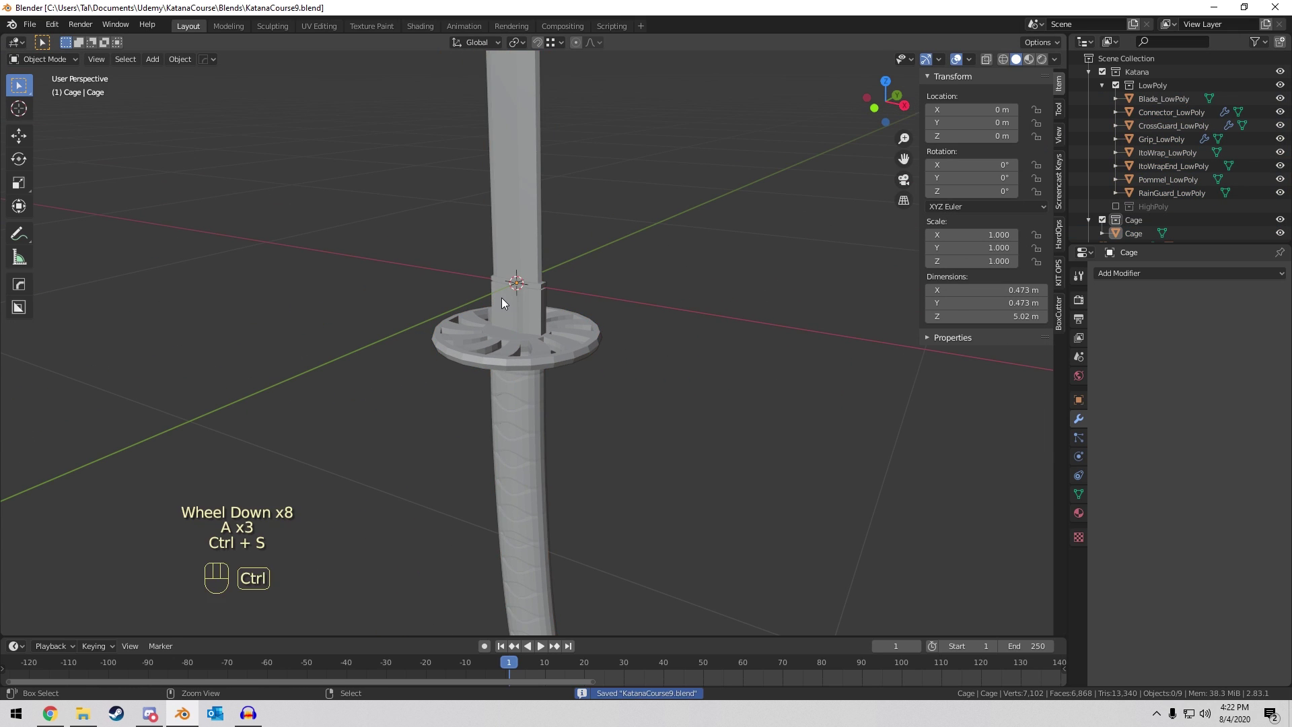
pyautogui.rightClick(513, 305)
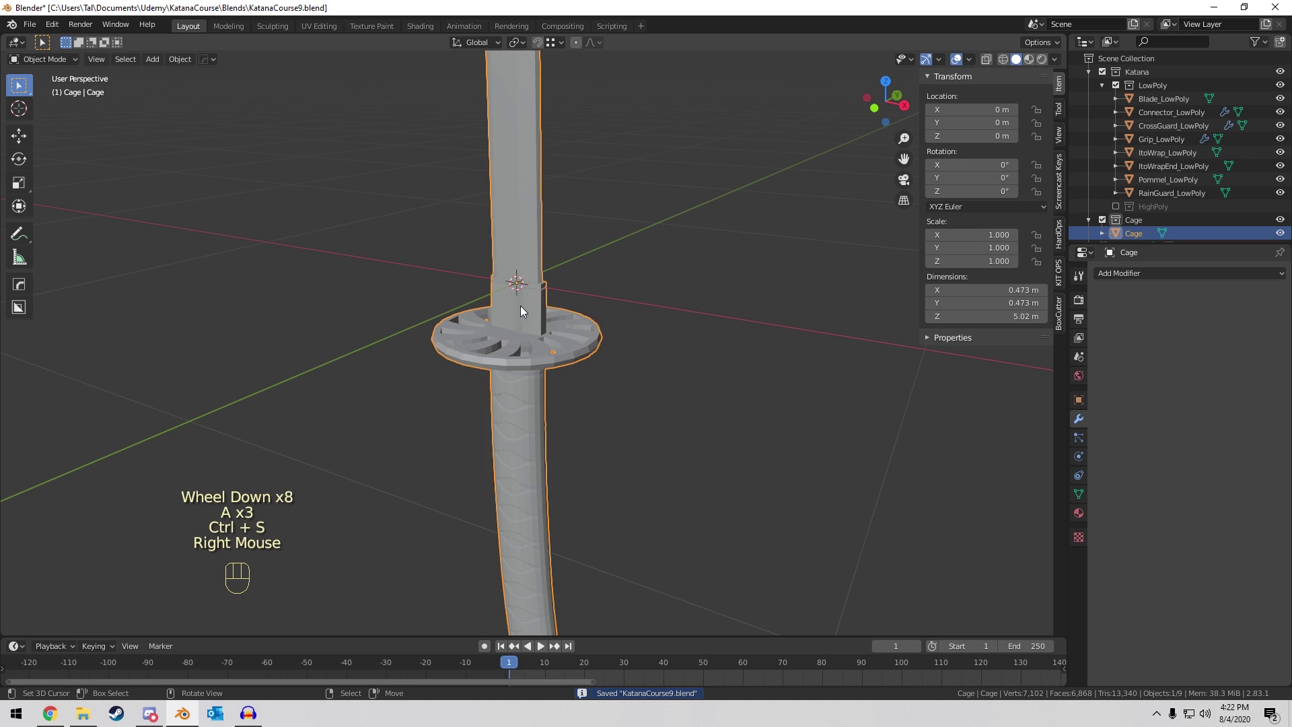
pyautogui.click(30, 25)
pyautogui.moveTo(73, 217)
pyautogui.click(264, 307)
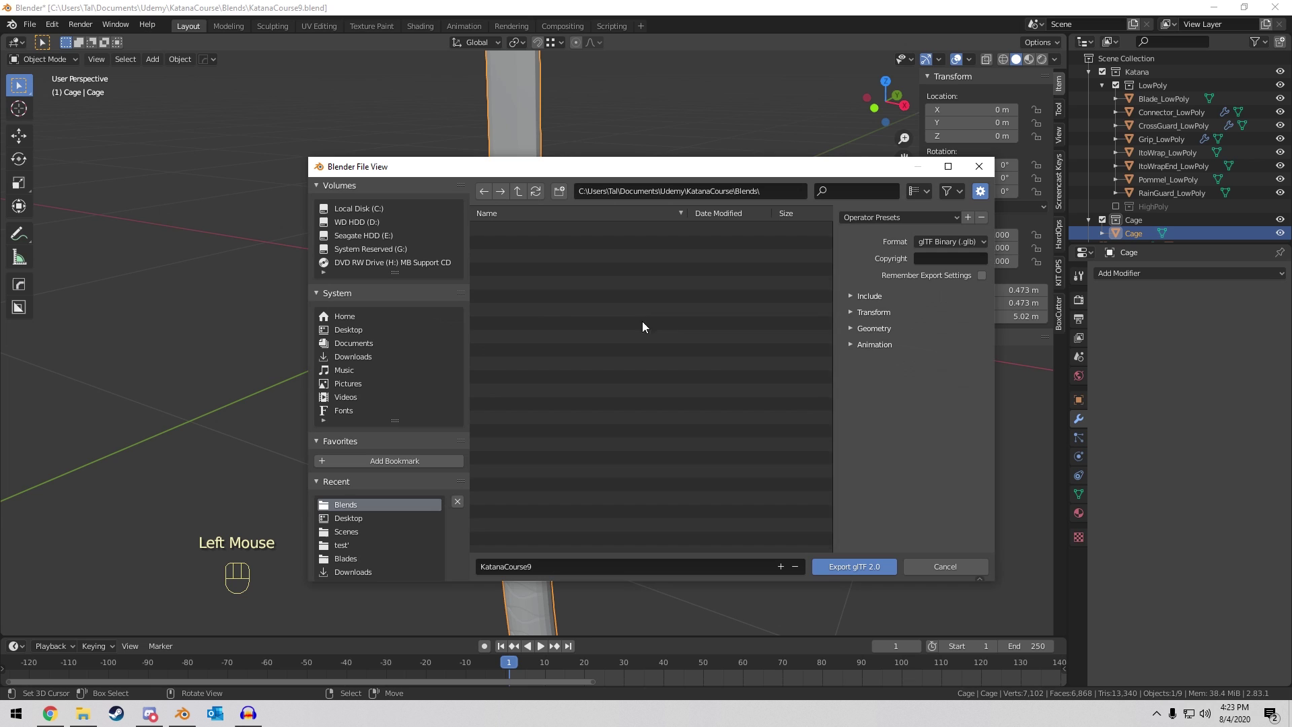
pyautogui.click(960, 572)
# Start an FBX export and set its destination to the Documents\Udemy\KatanaCourse folder.
pyautogui.click(31, 25)
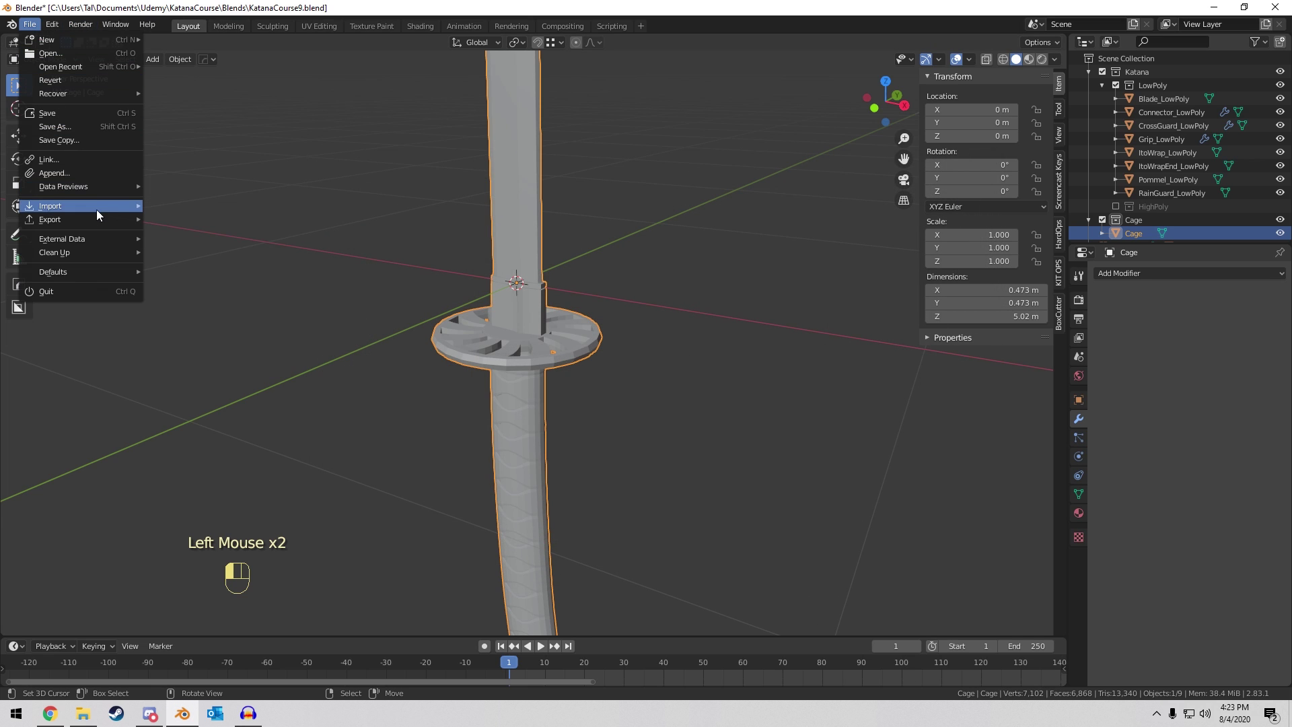
pyautogui.moveTo(97, 217)
pyautogui.click(228, 298)
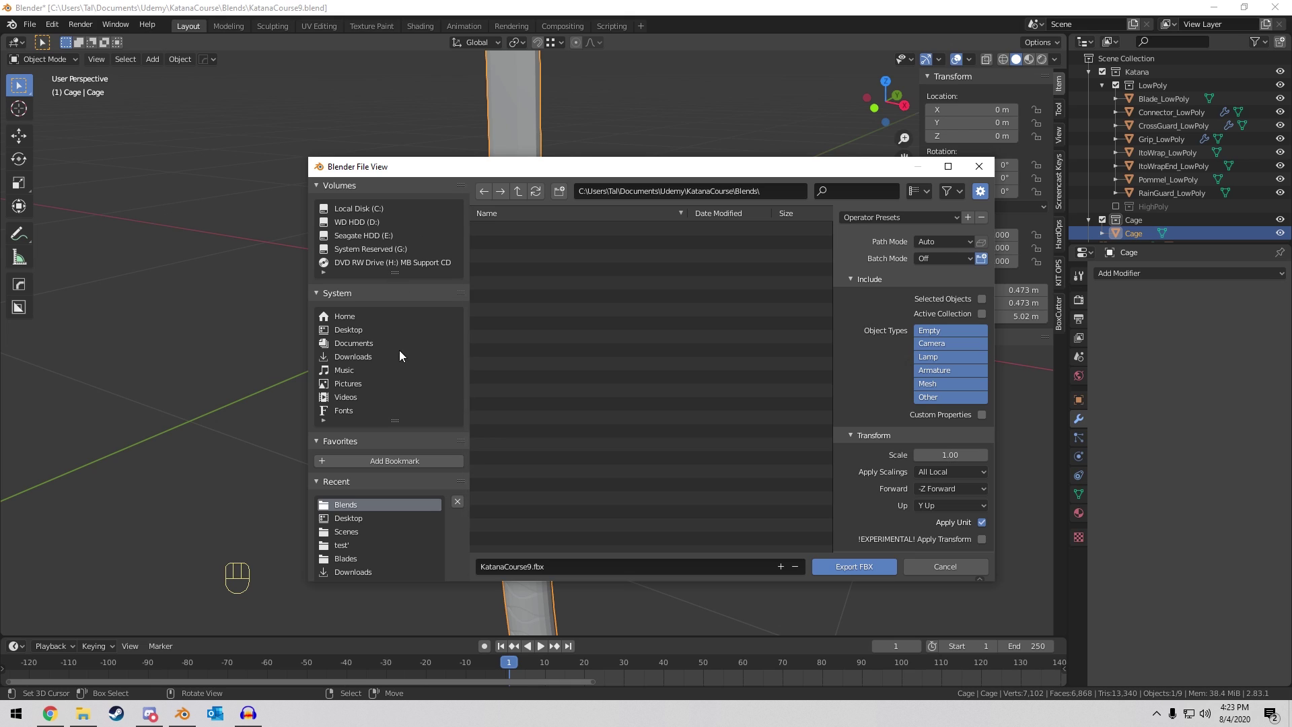
pyautogui.click(376, 343)
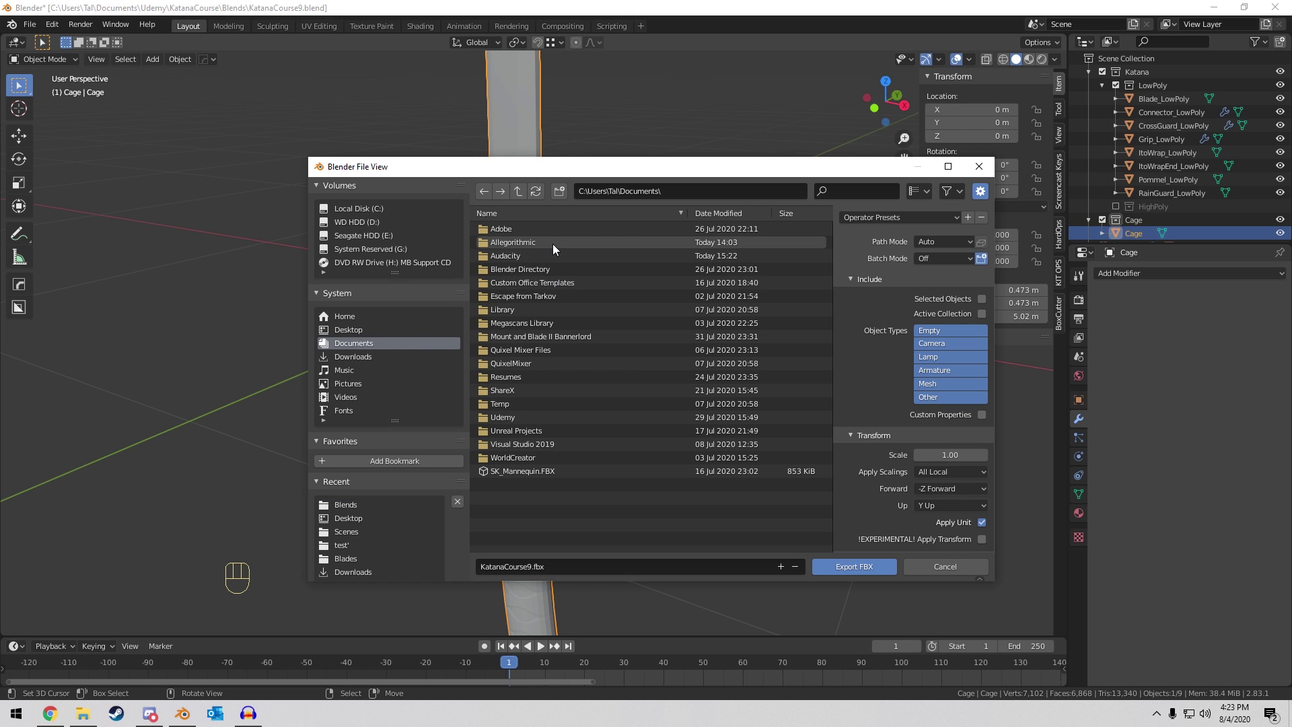
pyautogui.doubleClick(525, 411)
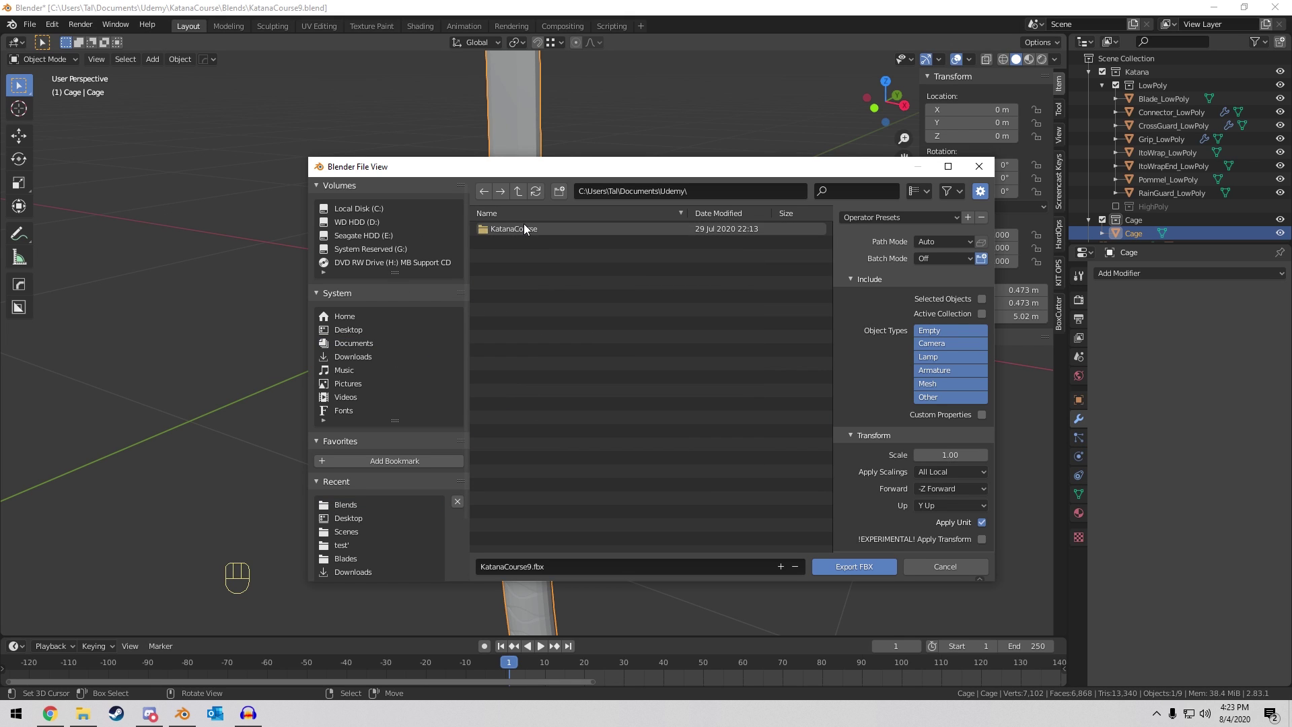
pyautogui.doubleClick(524, 227)
# Name the FBX file Cage.fbx, limit the export to selected objects of type Mesh, and export it.
pyautogui.doubleClick(529, 566)
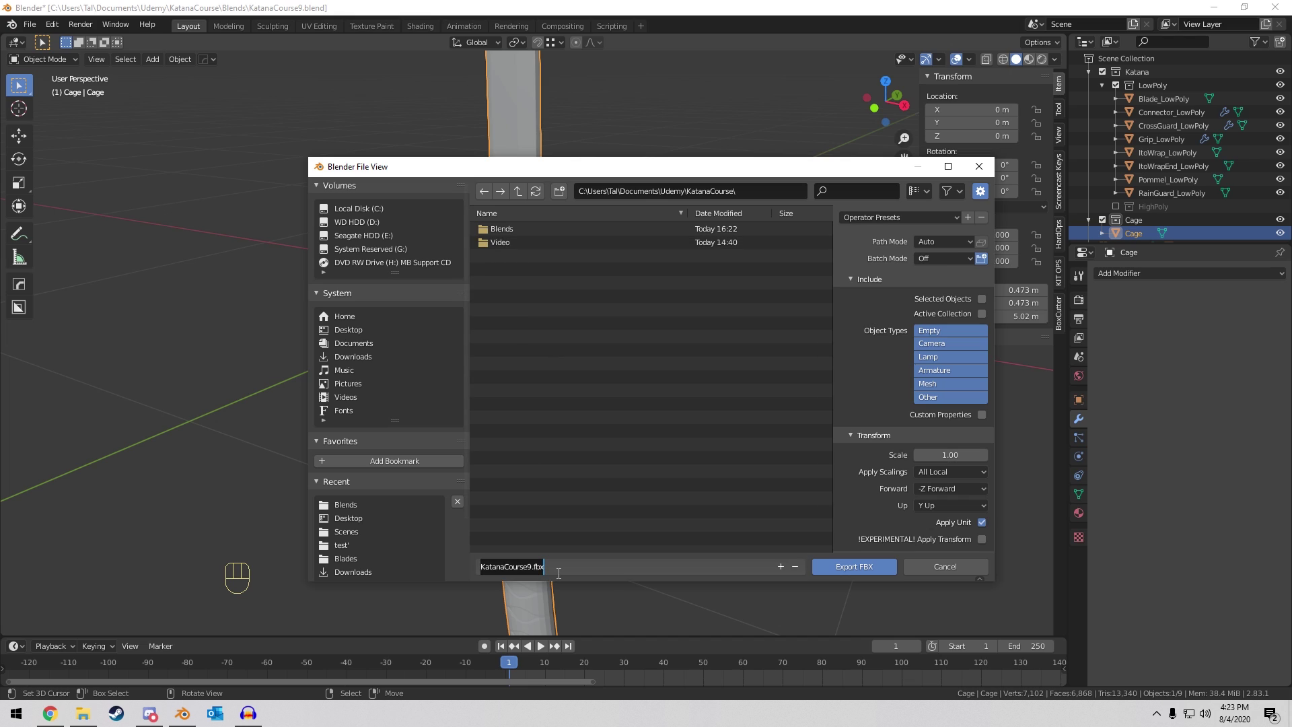
pyautogui.write('Cage')
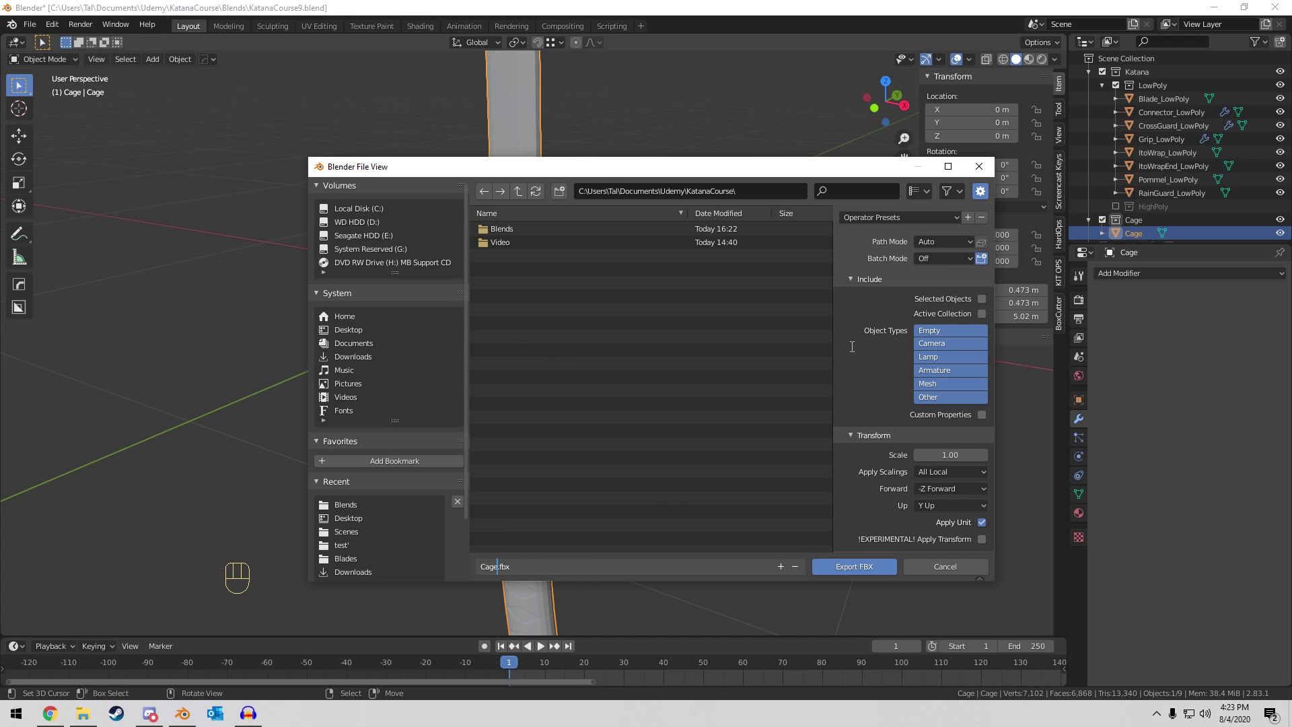
pyautogui.click(978, 301)
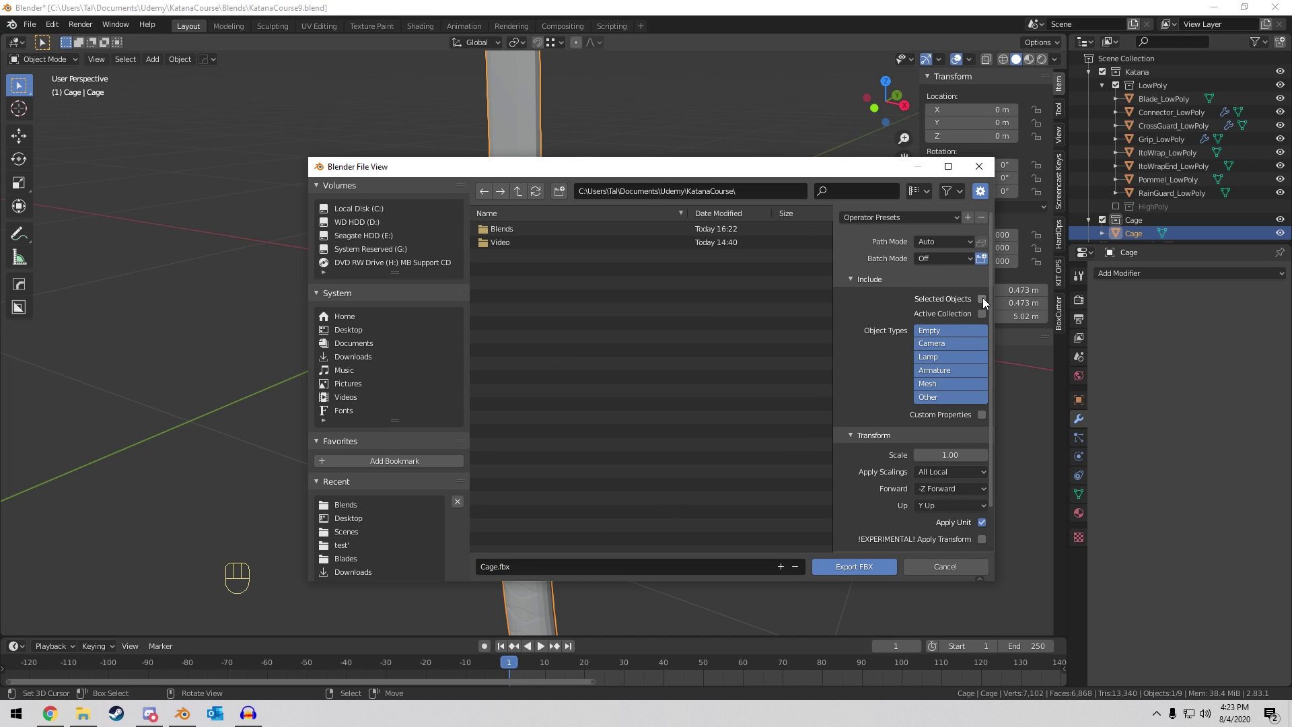
pyautogui.click(982, 299)
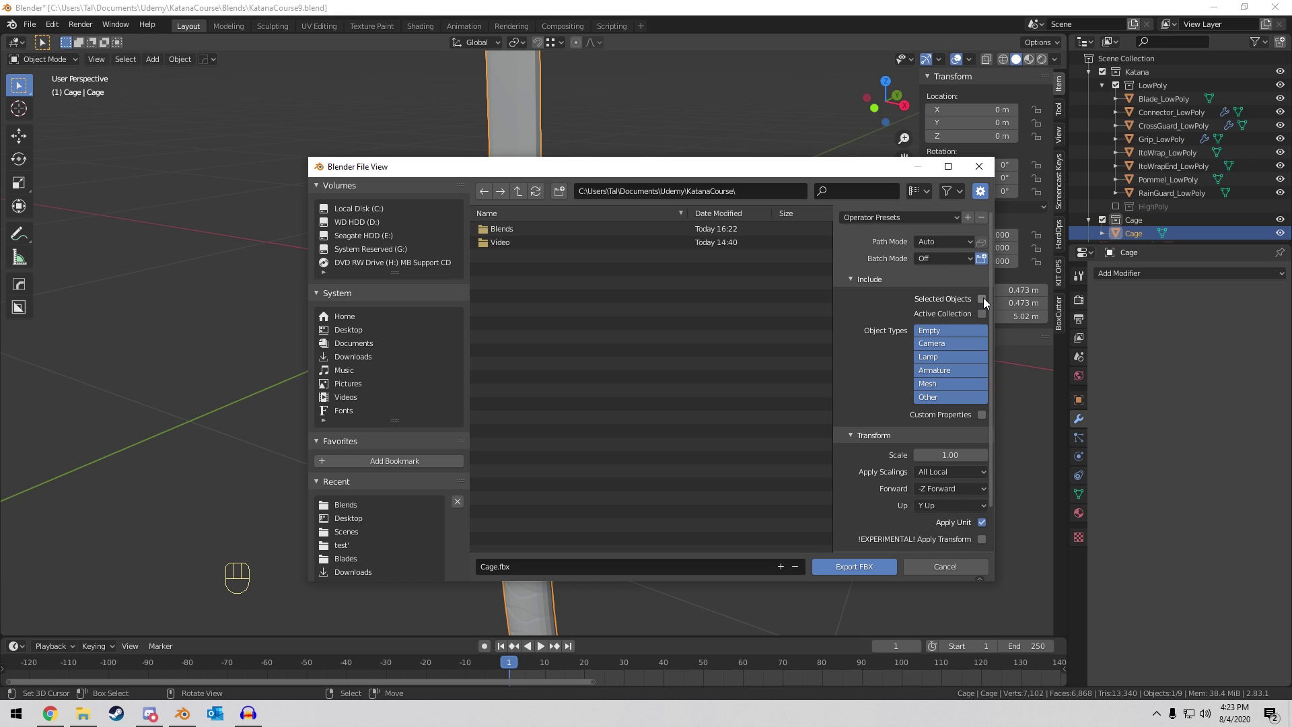
pyautogui.click(943, 386)
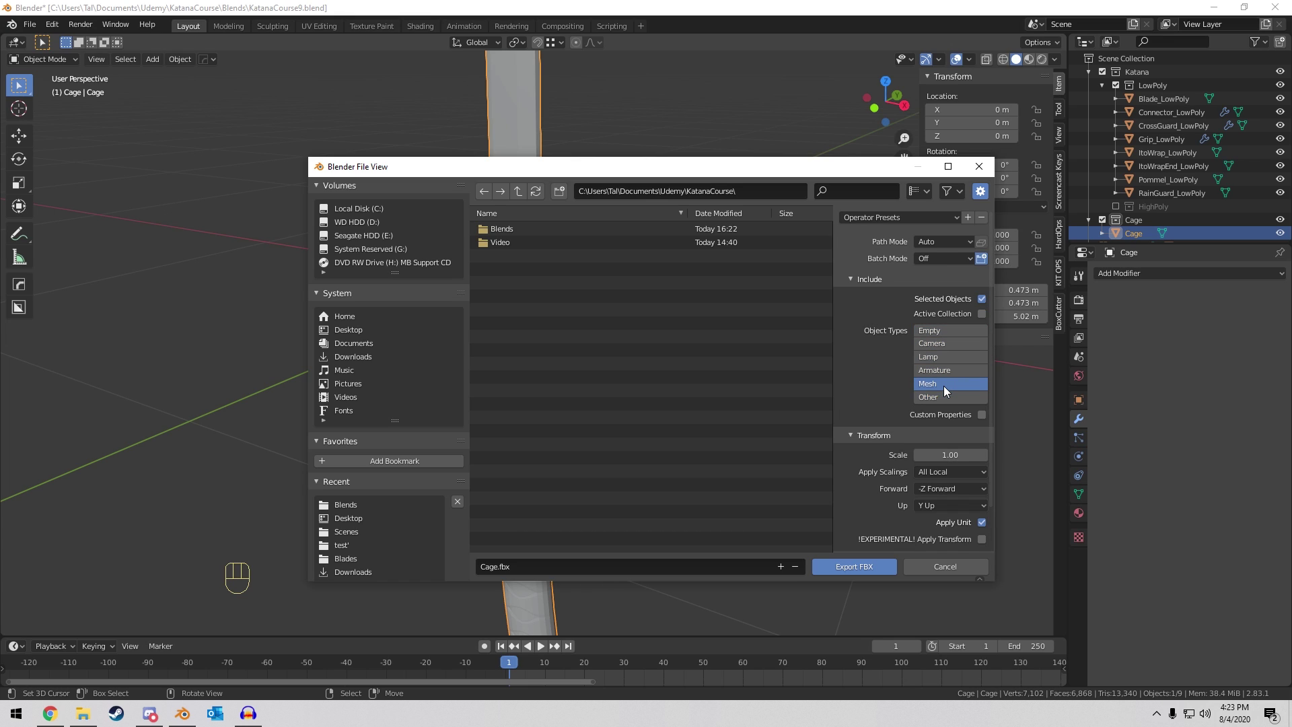
pyautogui.scroll(-2, 857, 404)
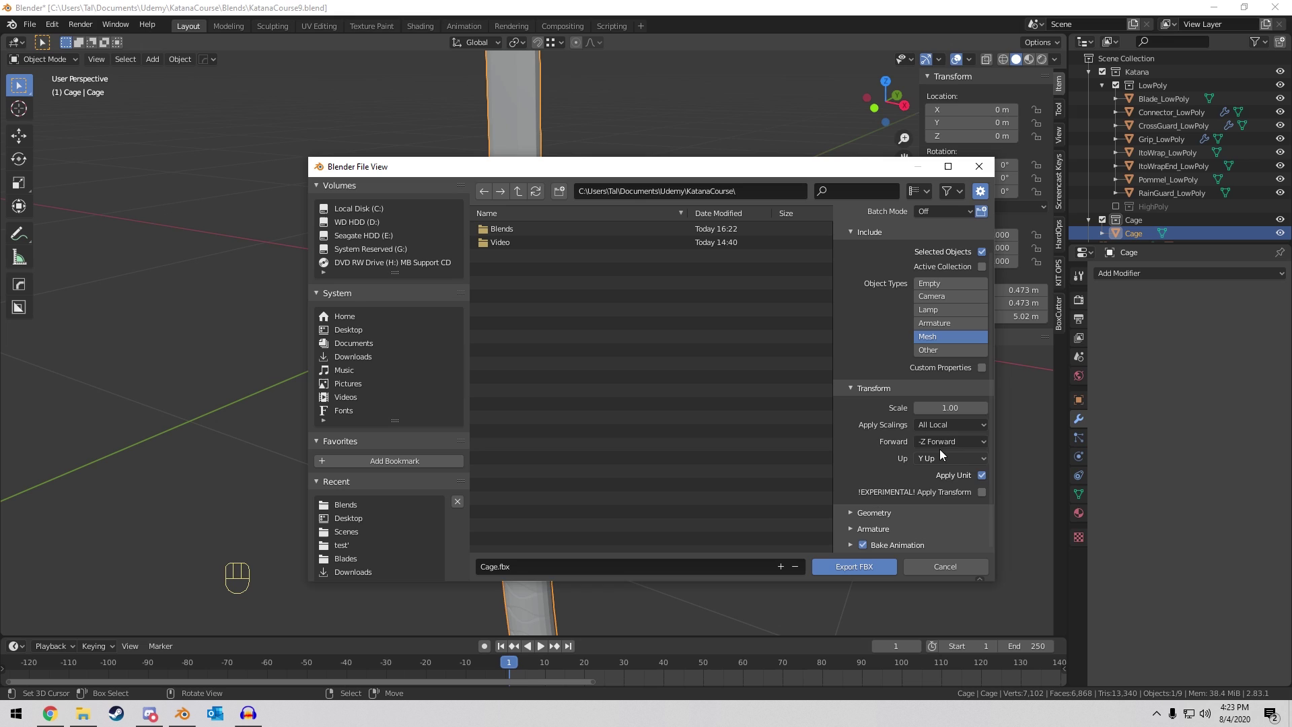
pyautogui.click(872, 514)
pyautogui.scroll(-4, 876, 409)
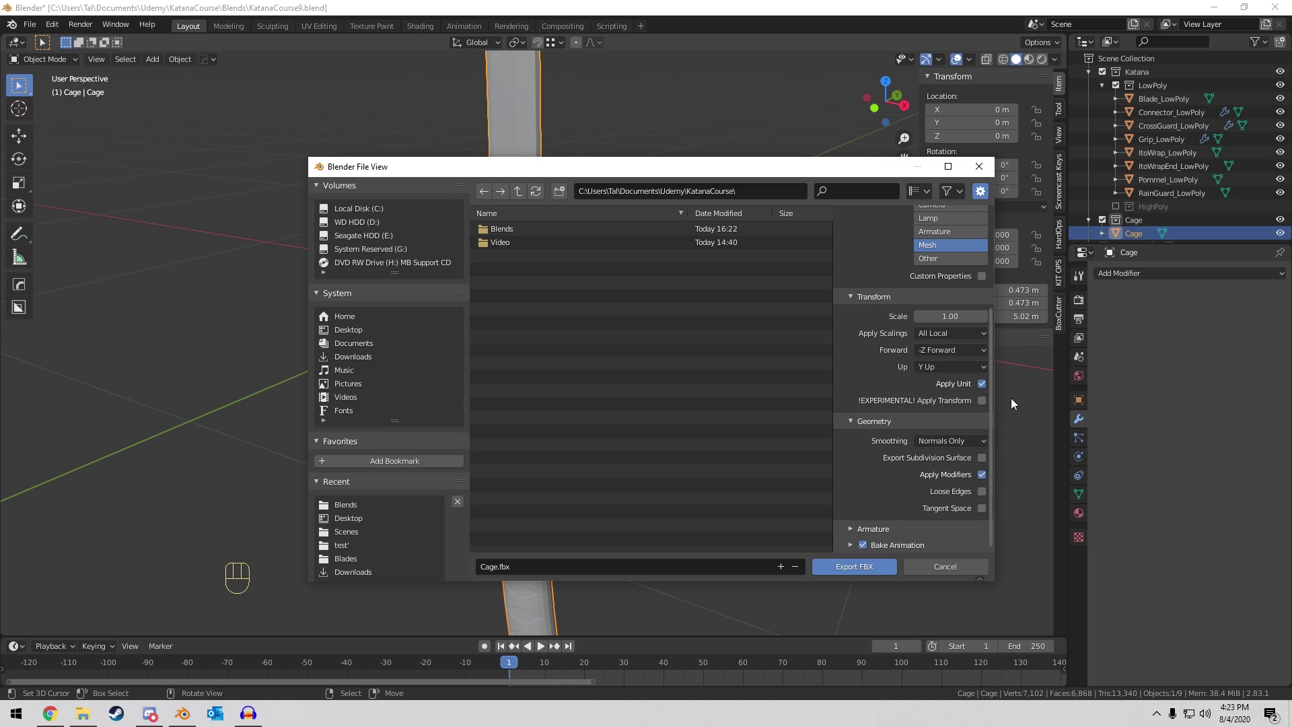
pyautogui.click(870, 569)
# Exclude the Cage collection and select all low-poly parts from Blade_LowPoly through RainGuard_LowPoly.
pyautogui.scroll(3, 688, 167)
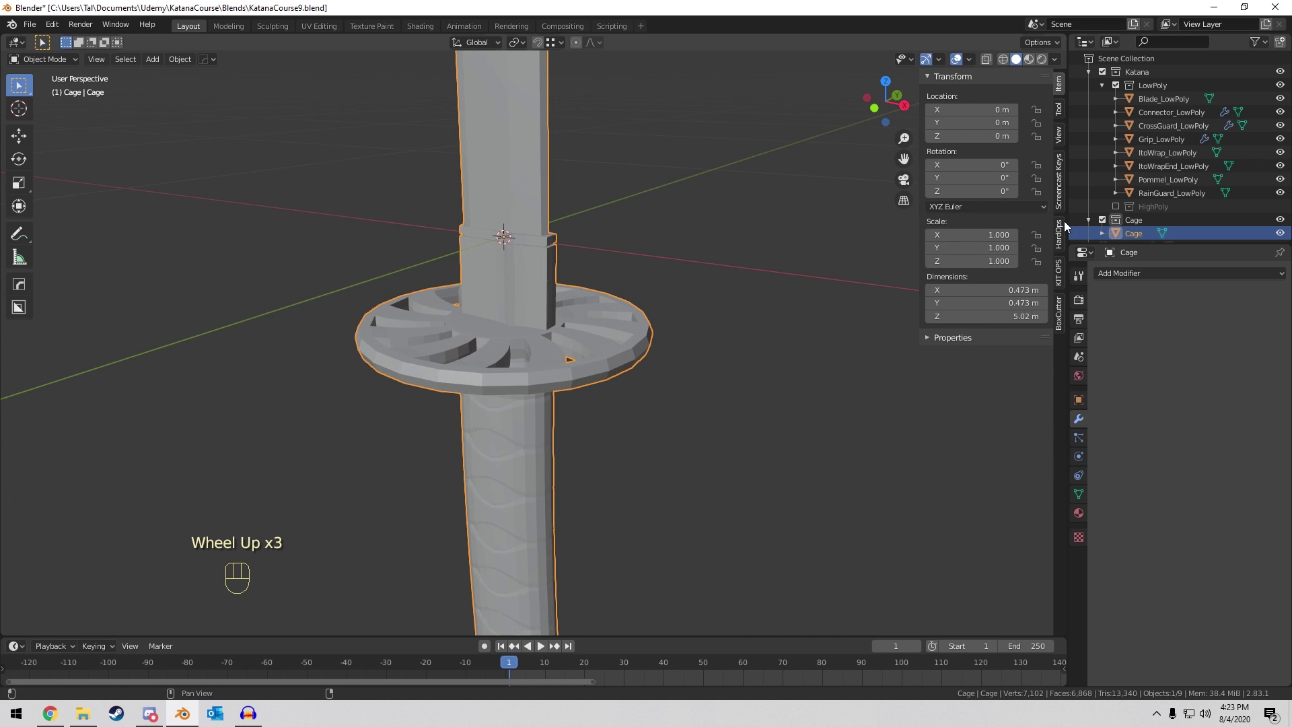
pyautogui.click(1102, 220)
pyautogui.click(1161, 99)
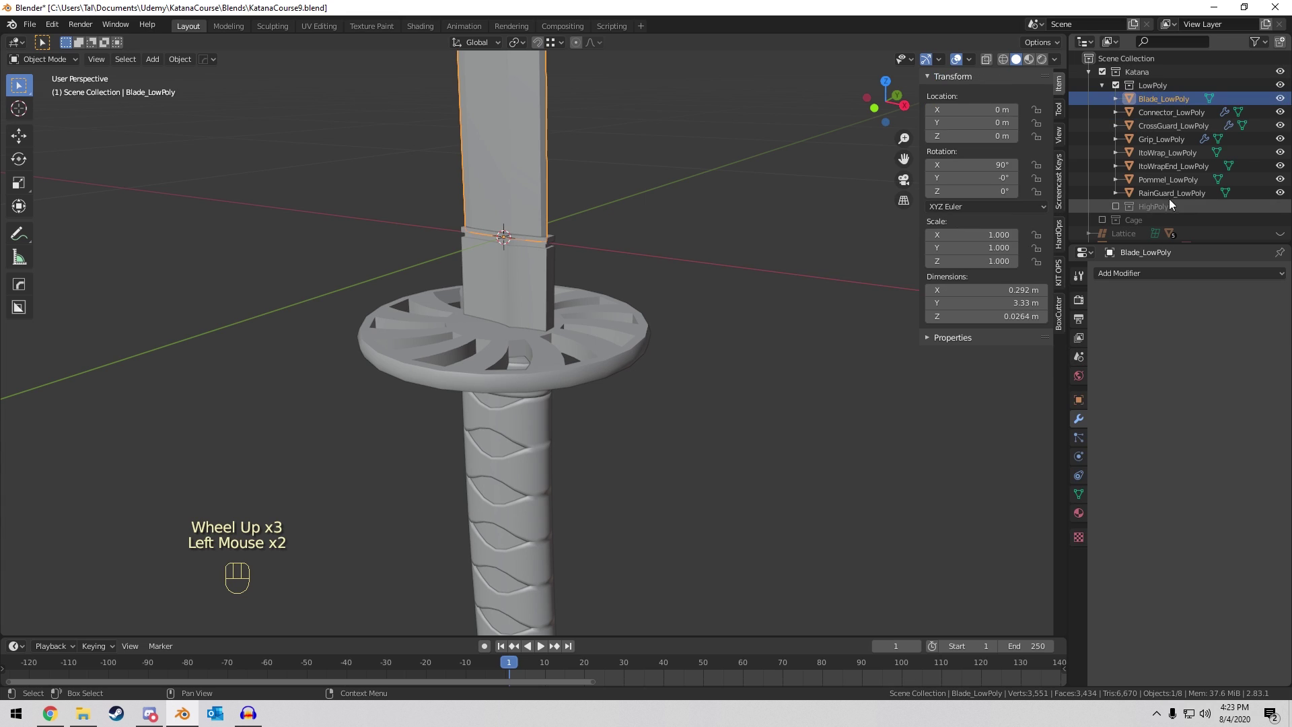
pyautogui.keyDown('shift'); pyautogui.click(1172, 193); pyautogui.keyUp('shift')
pyautogui.scroll(-6, 722, 233)
pyautogui.scroll(6, 722, 232)
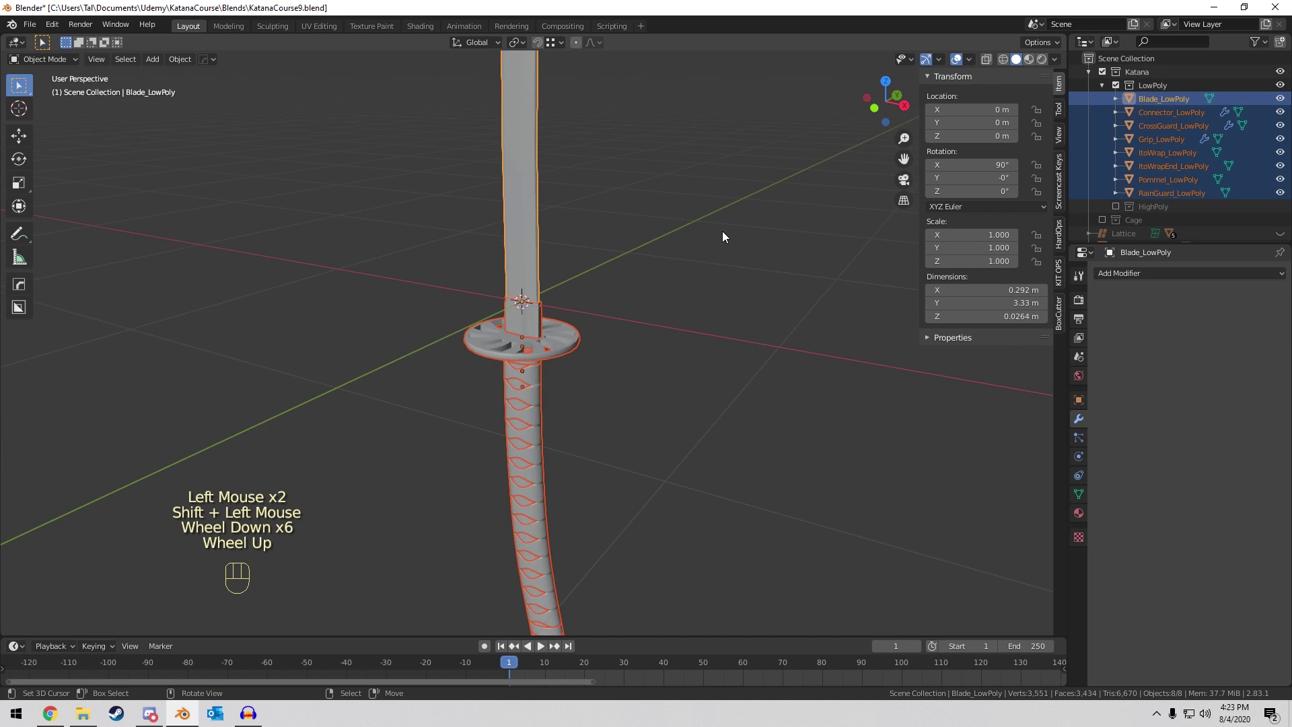
# Start an FBX export of the selected low-poly parts and name the file KatanaLP.fbx.
pyautogui.click(29, 24)
pyautogui.moveTo(103, 221)
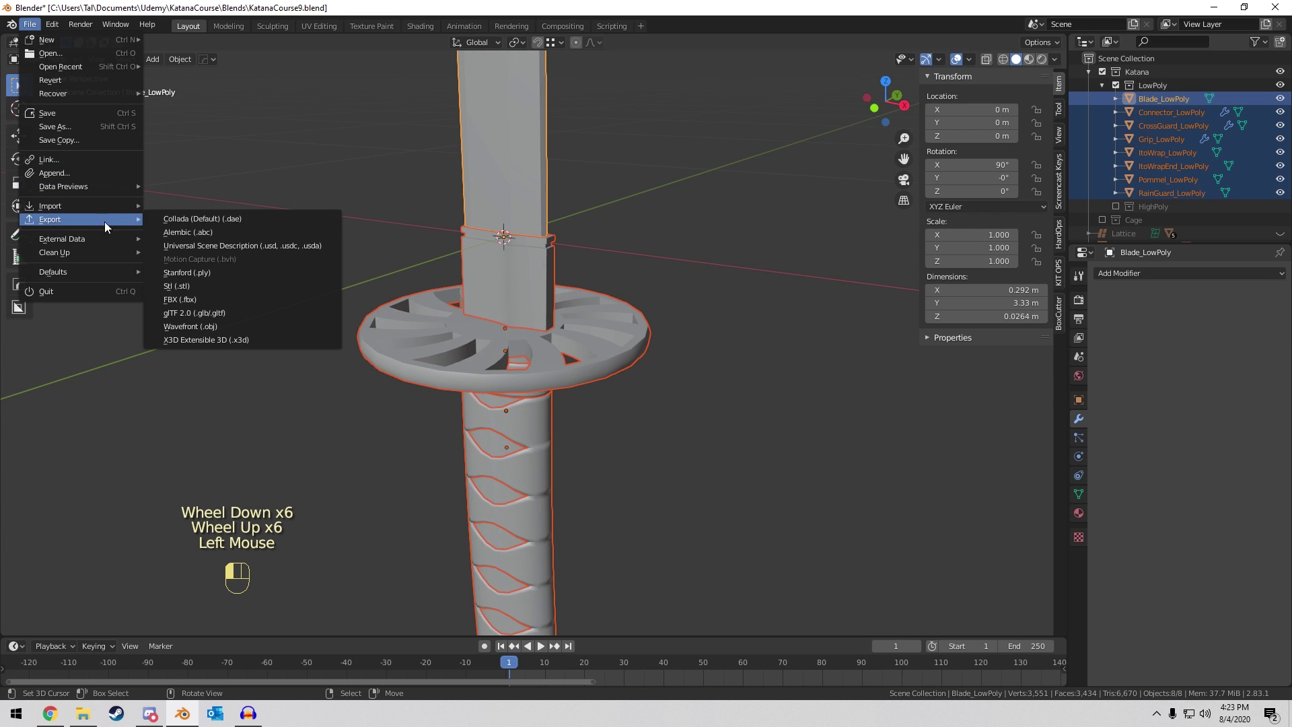
pyautogui.click(242, 300)
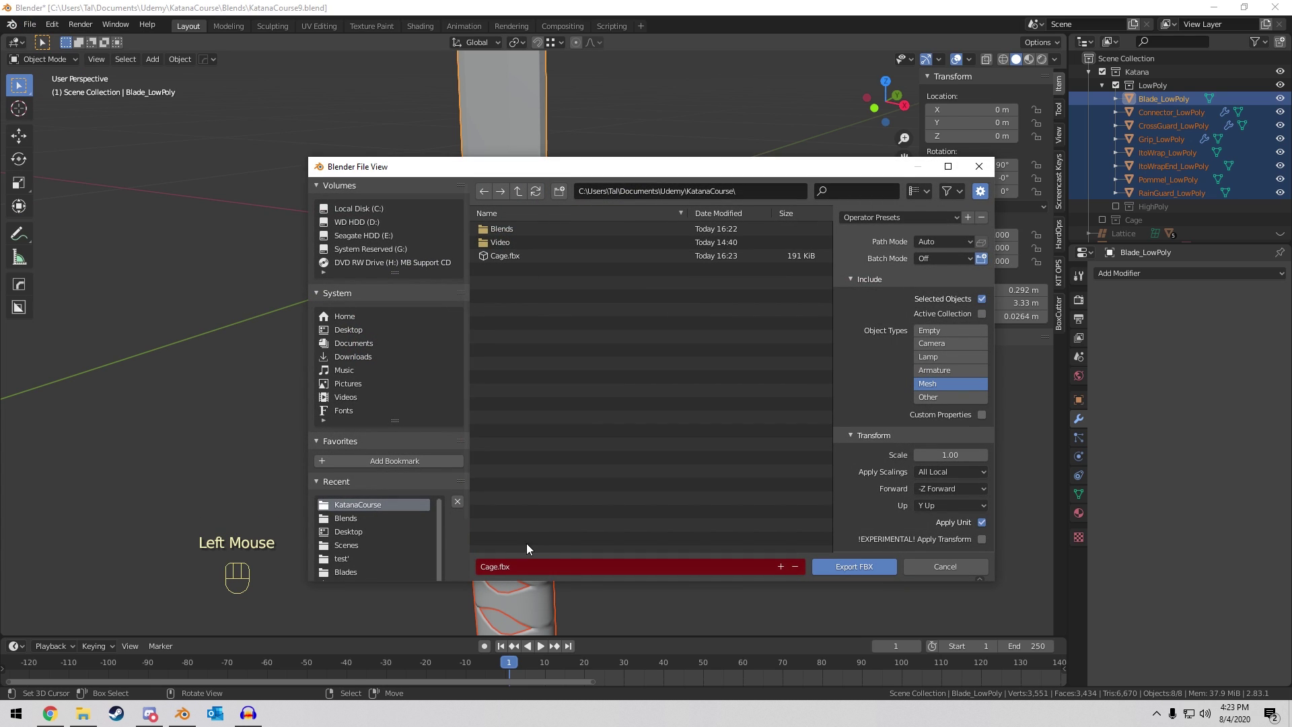
pyautogui.click(499, 568)
pyautogui.click(499, 568)
pyautogui.press('BackSpace')
pyautogui.press('BackSpace')
pyautogui.press('BackSpace')
pyautogui.press('BackSpace')
pyautogui.write('KatanaLP')
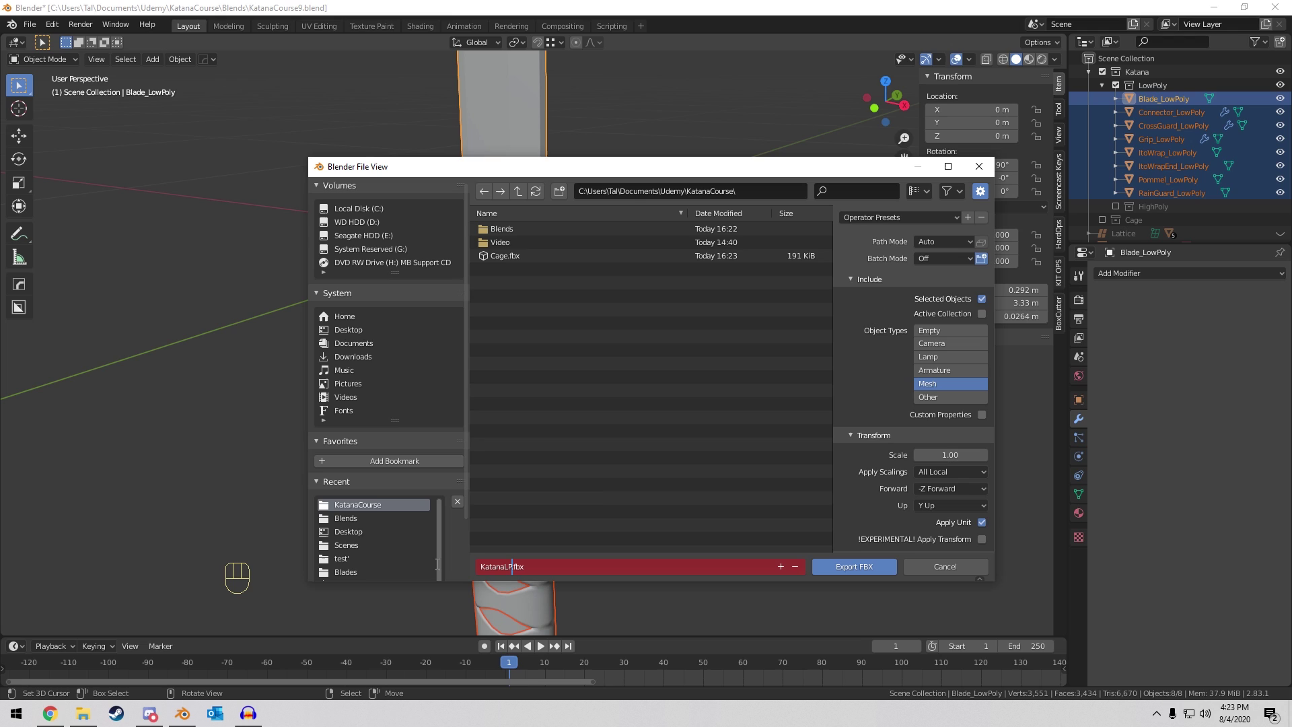
pyautogui.press('Return')
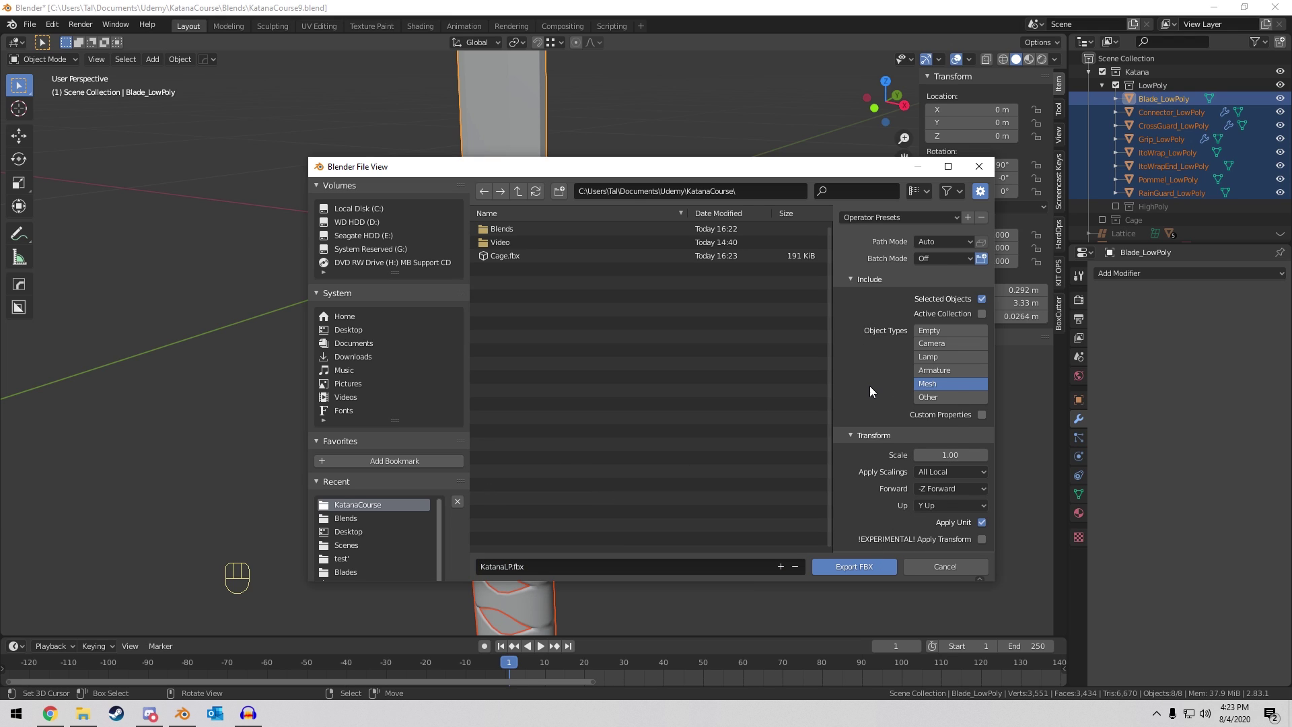
# Review the geometry export settings and export the low-poly katana.
pyautogui.scroll(-3, 870, 388)
pyautogui.scroll(-3, 891, 494)
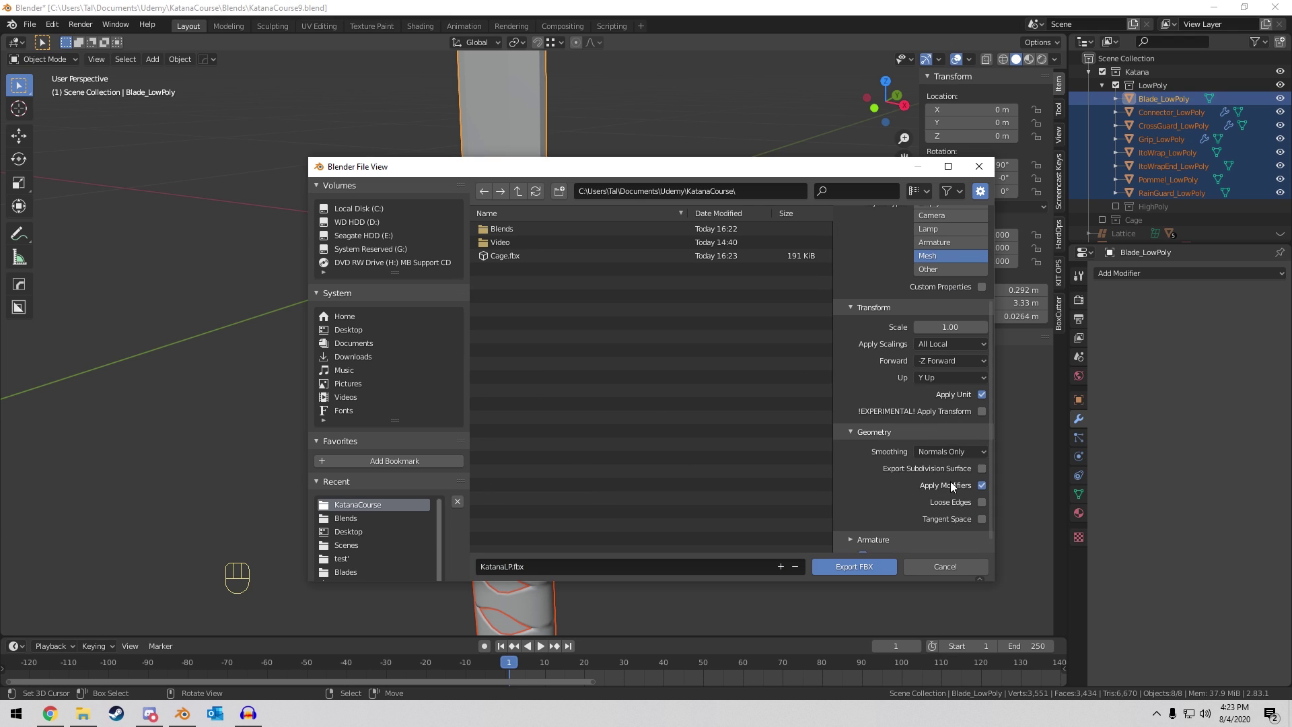
pyautogui.click(868, 567)
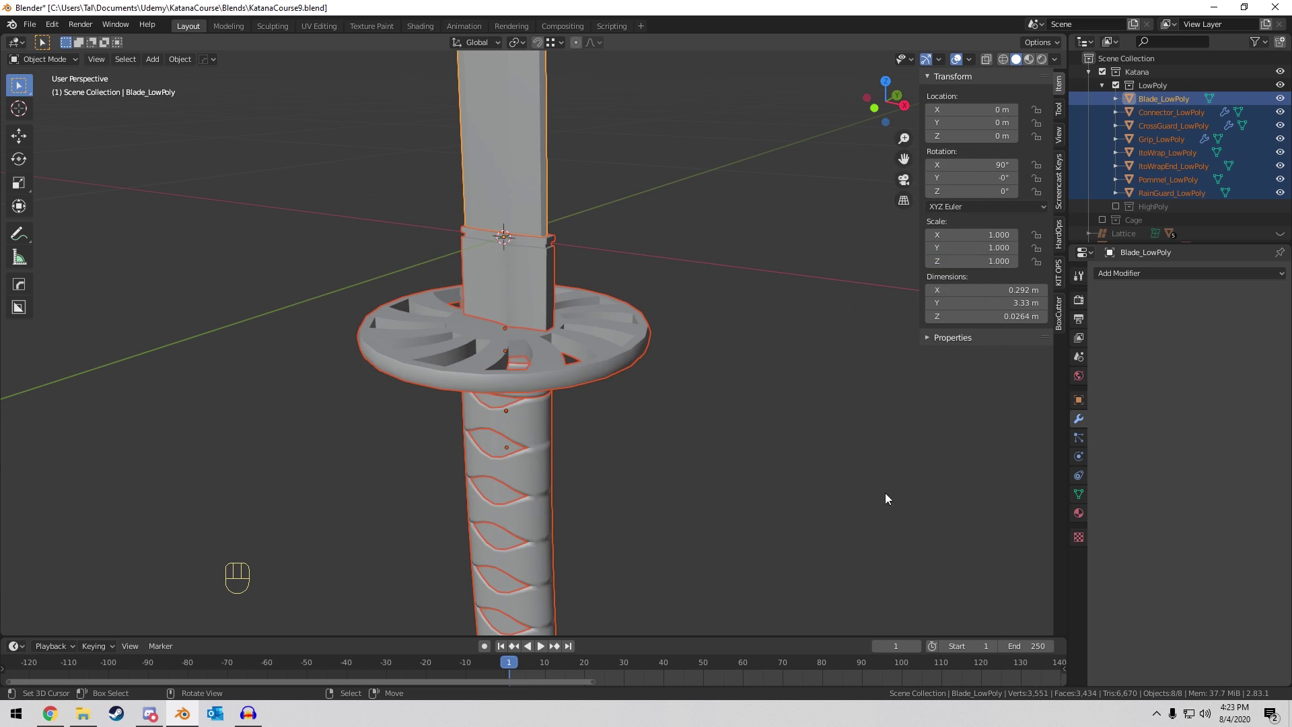
# Exclude the LowPoly collection, enable and unhide HighPoly, and select all of its parts from Blade_HighPoly through RainGuard_HighPoly.
pyautogui.click(1114, 86)
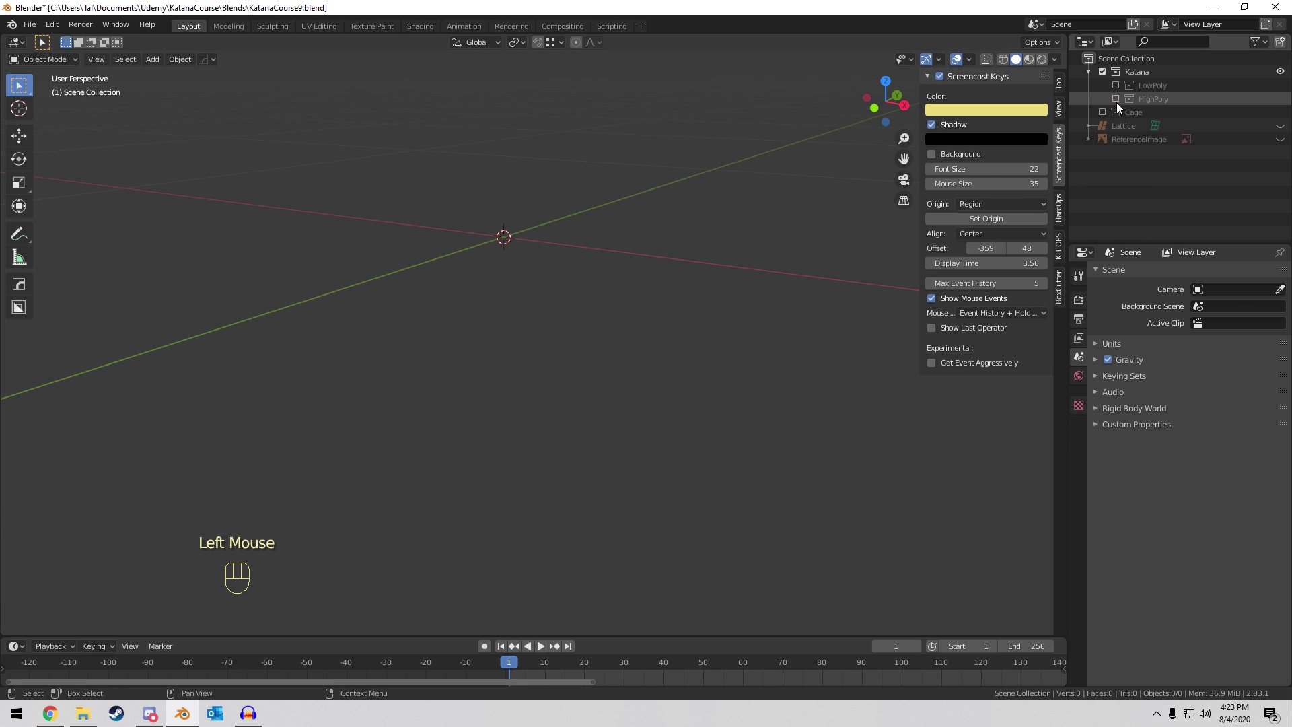
pyautogui.click(1115, 99)
pyautogui.click(1159, 112)
pyautogui.keyDown('shift'); pyautogui.click(1170, 203); pyautogui.keyUp('shift')
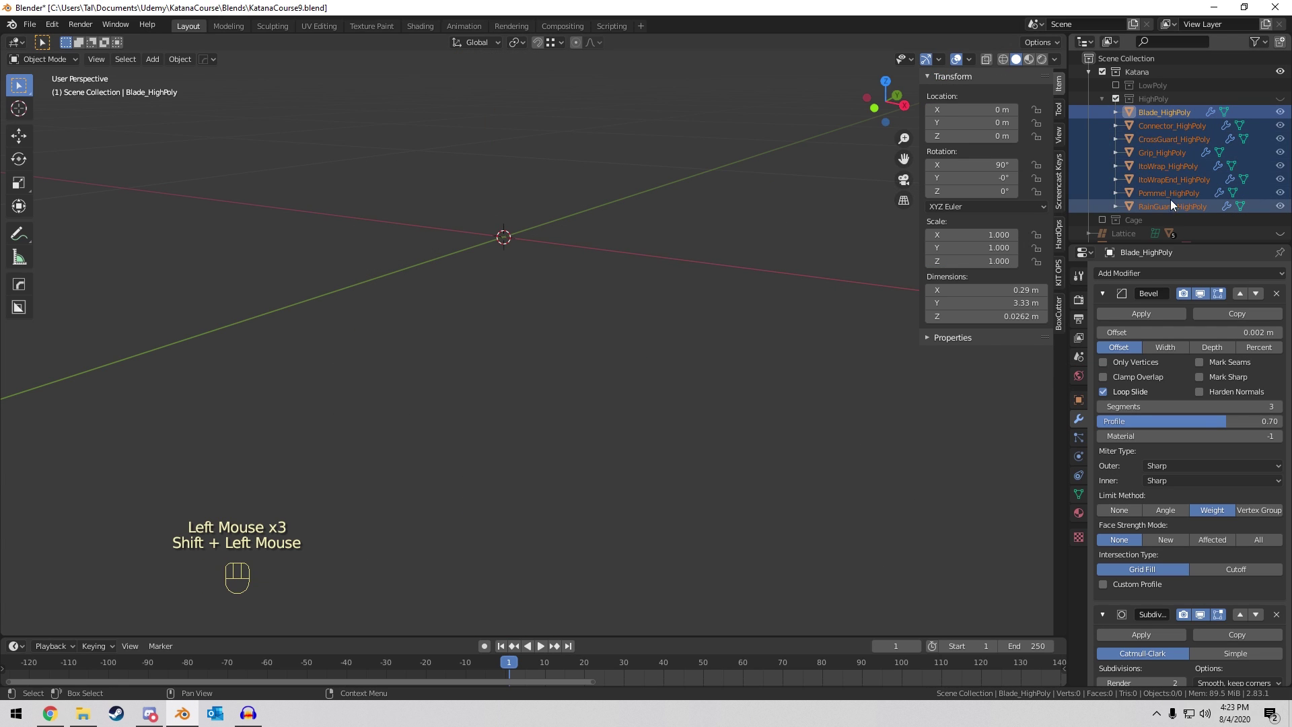
pyautogui.click(1279, 99)
# Export the selected high-poly parts as KatanaHP.fbx into the KatanaCourse folder.
pyautogui.click(30, 26)
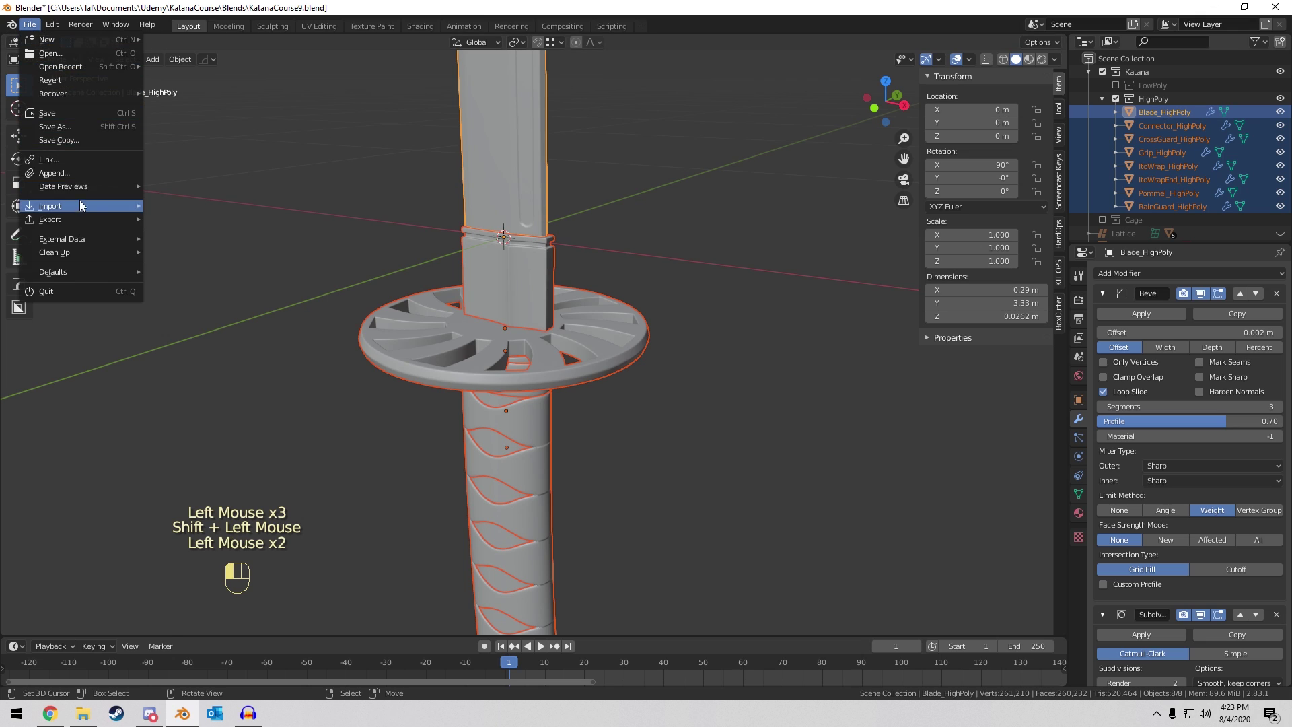
pyautogui.moveTo(80, 216)
pyautogui.click(228, 292)
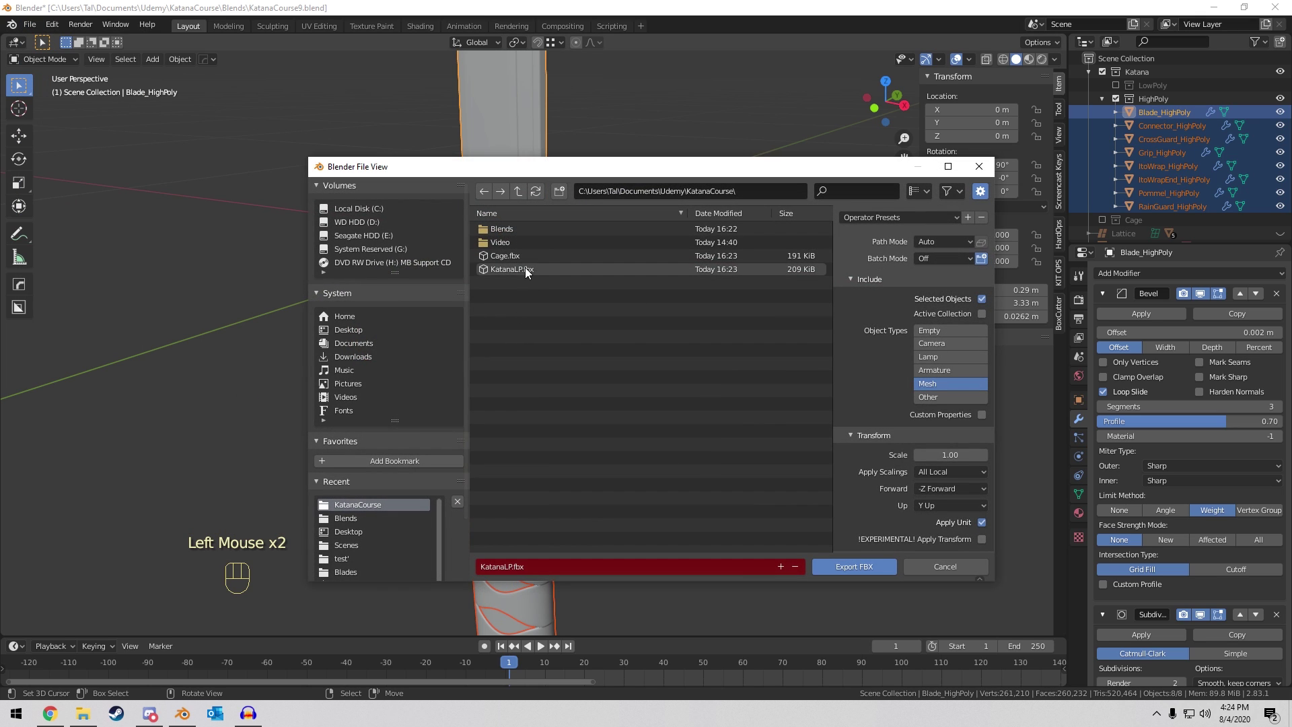
pyautogui.click(512, 568)
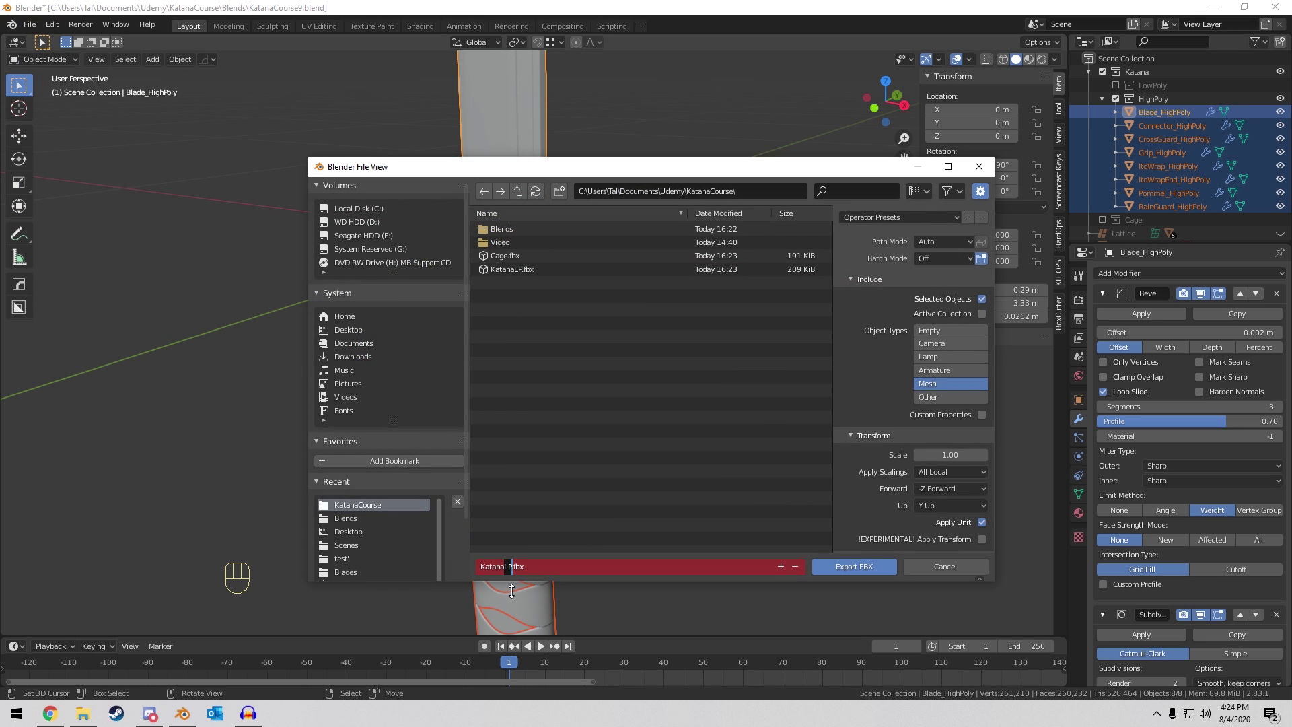
pyautogui.write('H')
pyautogui.click(848, 488)
pyautogui.scroll(-2, 848, 487)
pyautogui.click(852, 513)
pyautogui.scroll(-4, 851, 513)
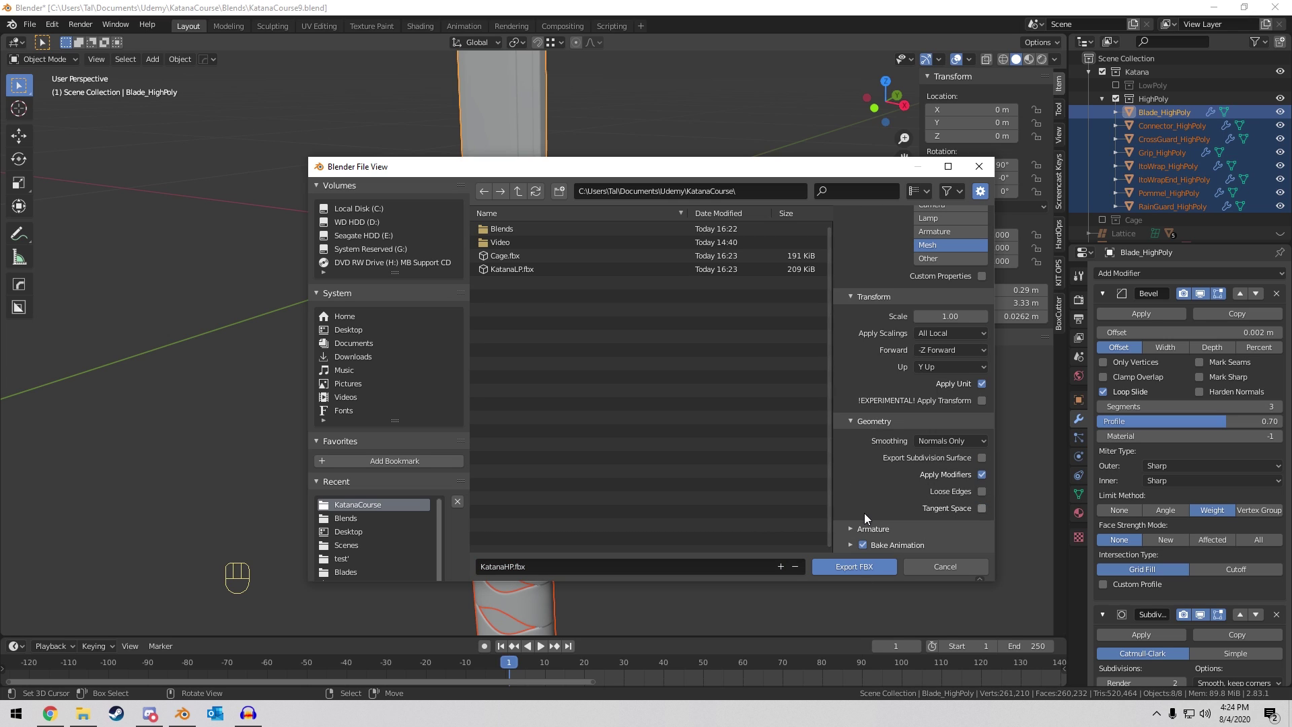
pyautogui.click(874, 565)
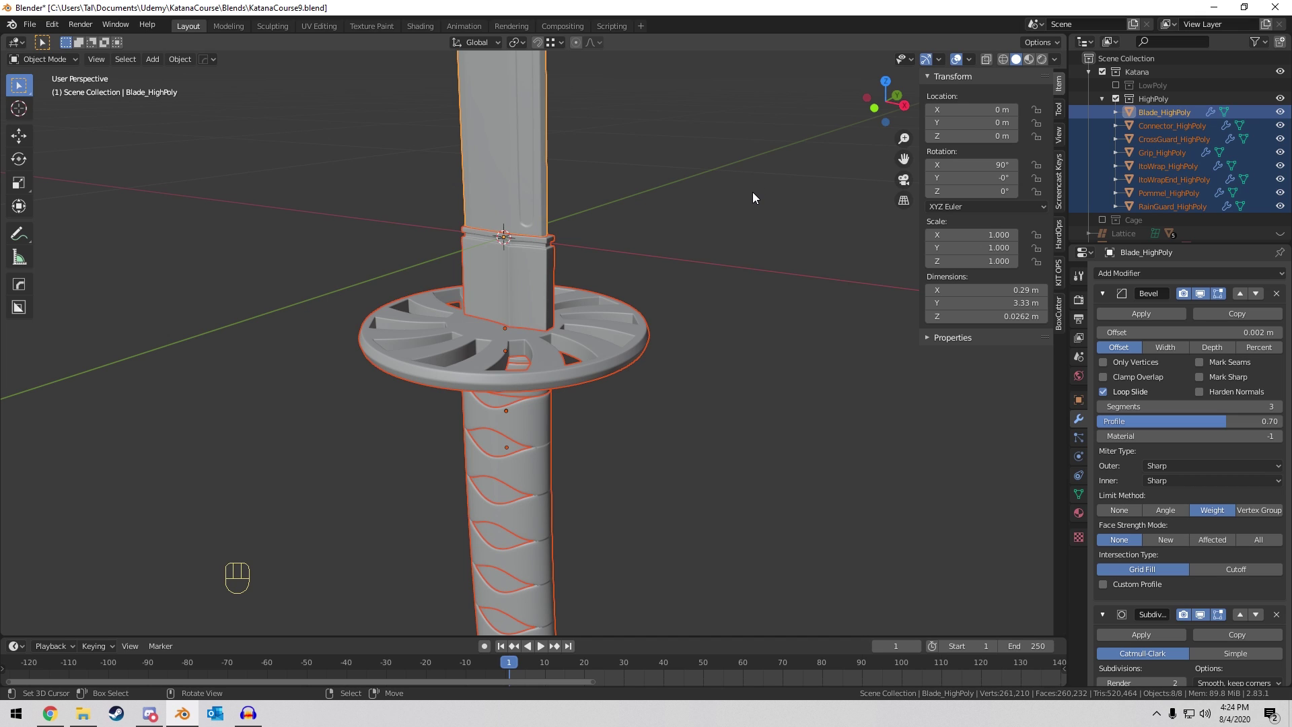
# Deselect all high-poly parts and save the Blender file.
pyautogui.middleClick(765, 225)
pyautogui.moveTo(781, 297); pyautogui.dragTo(643, 280, button='middle')
pyautogui.press('a')
pyautogui.press('a')
pyautogui.press('a')
pyautogui.scroll(-8, 336, 250)
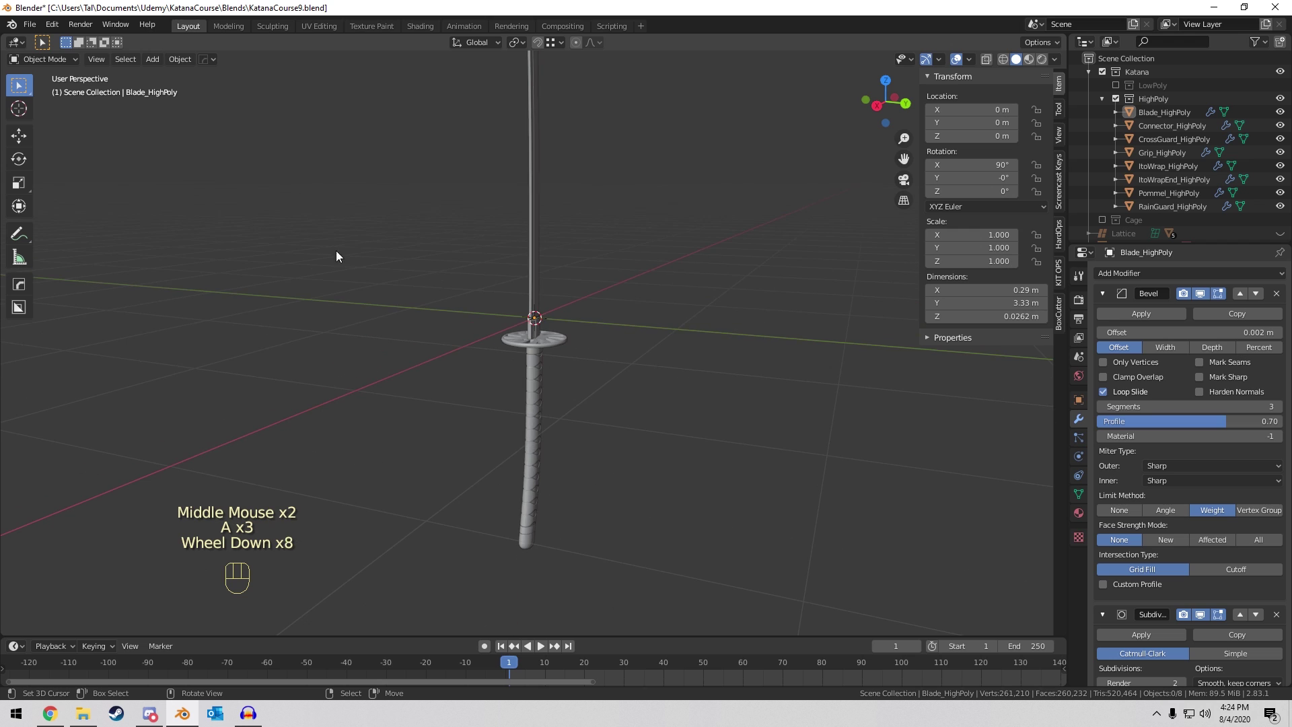
pyautogui.middleClick(418, 272)
pyautogui.moveTo(419, 271); pyautogui.dragTo(572, 313, button='middle')
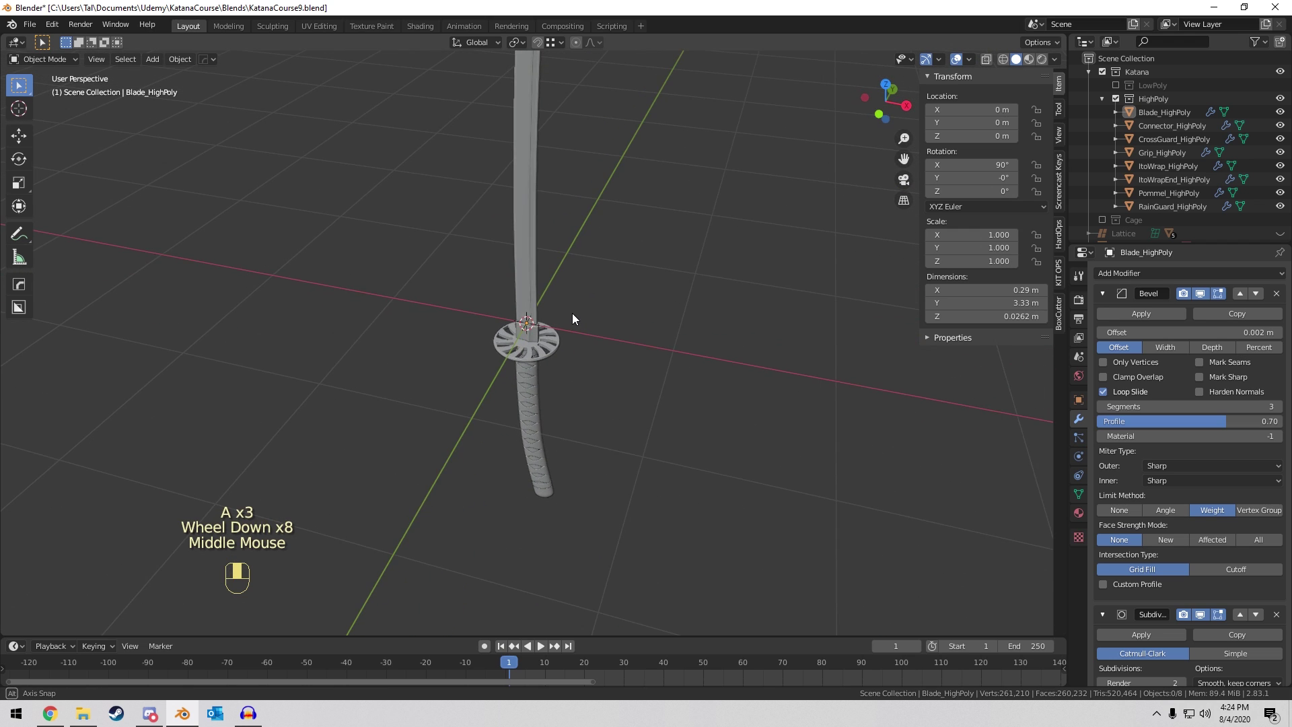
pyautogui.scroll(7, 572, 313)
pyautogui.hotkey('ctrl', 's')
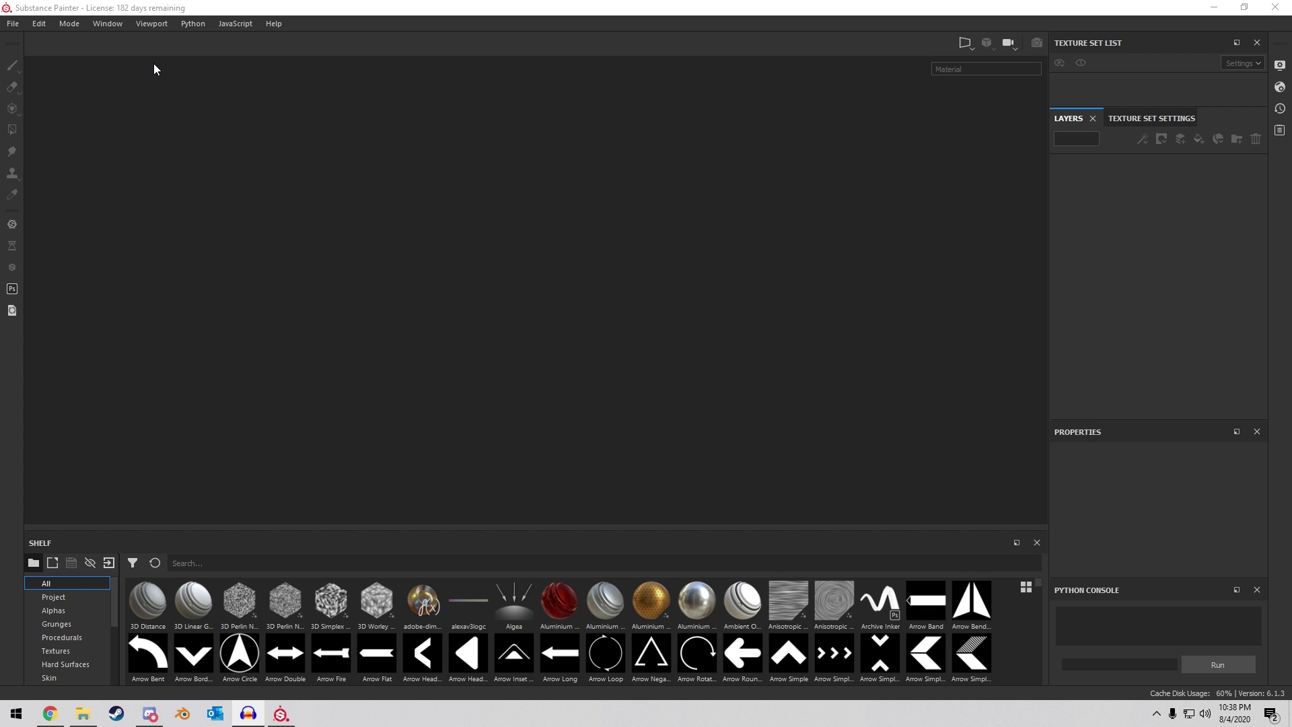
# In Substance Painter, create a new project from KatanaLP.fbx with a 4096 document resolution and OpenGL normal map format.
pyautogui.click(12, 24)
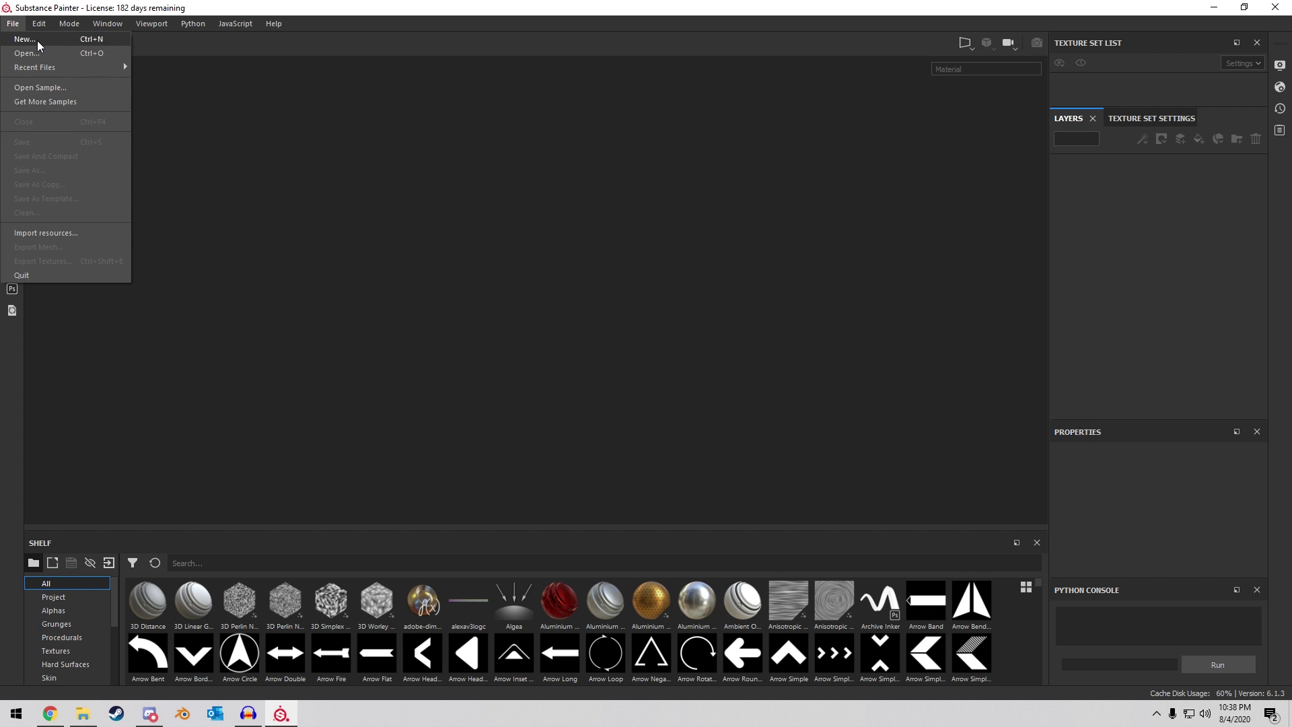
pyautogui.click(27, 39)
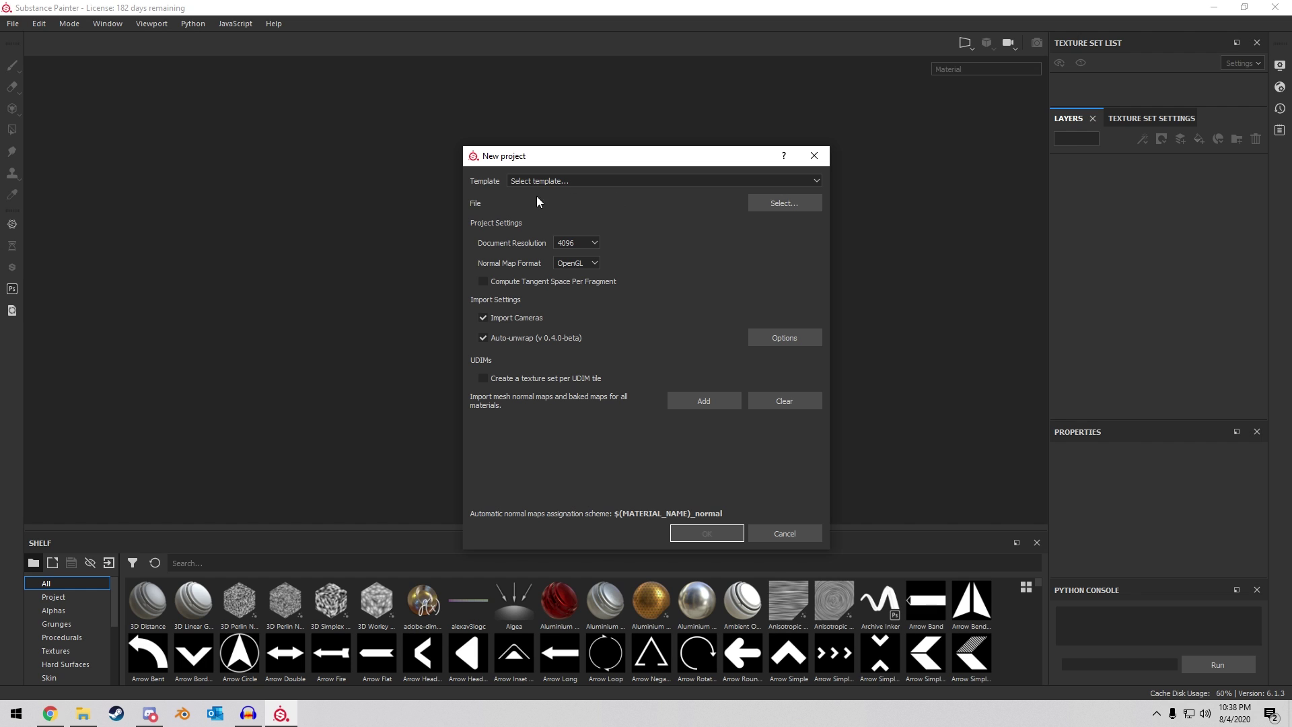
pyautogui.click(752, 203)
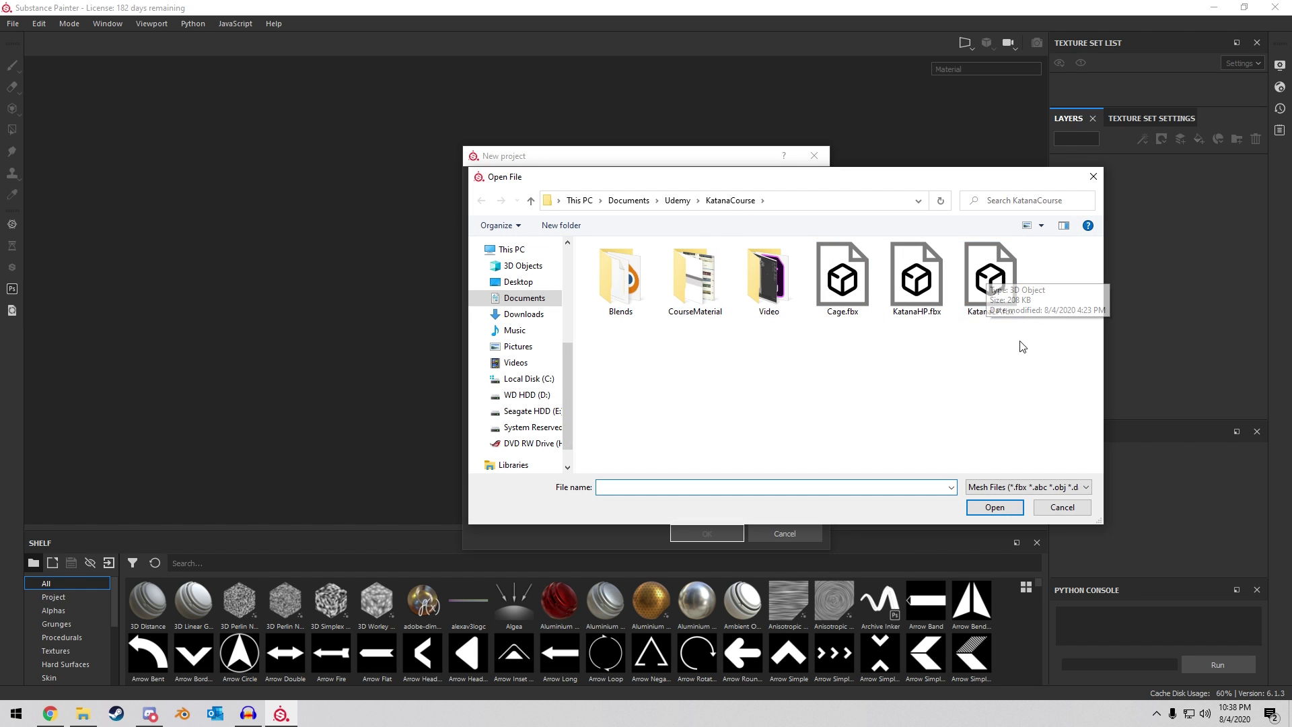
pyautogui.doubleClick(1007, 300)
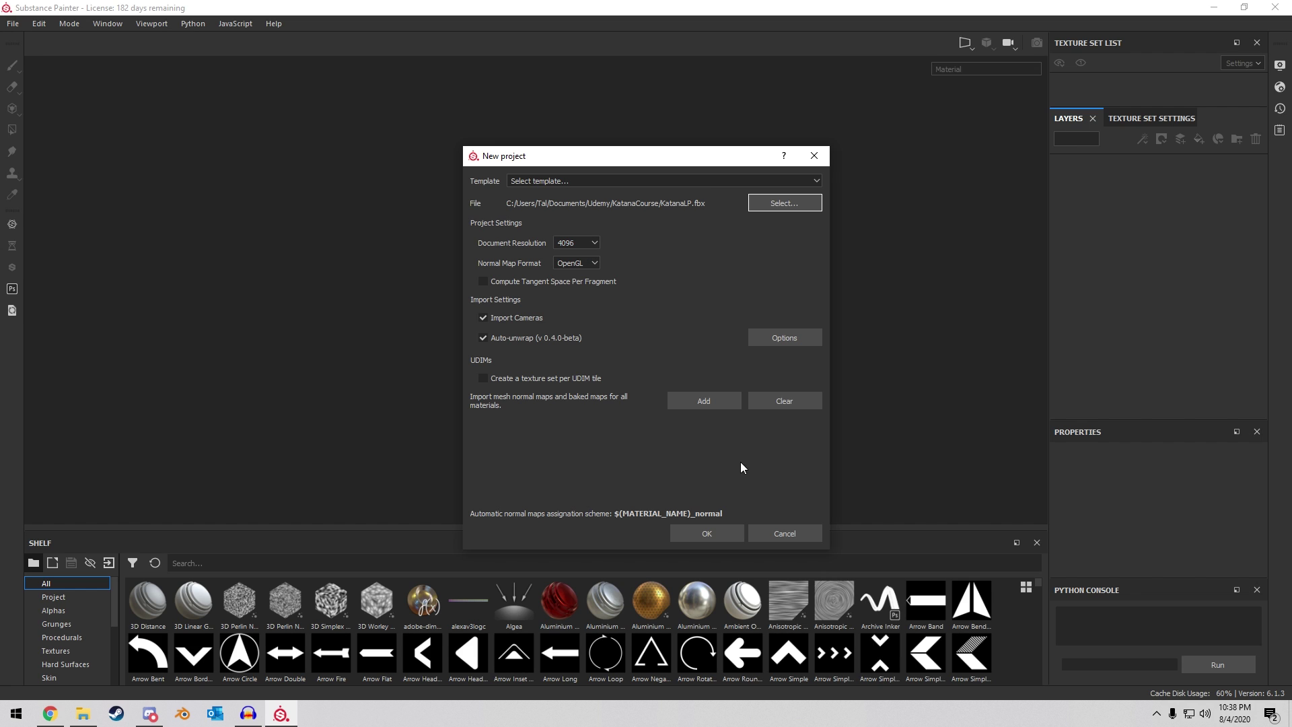
pyautogui.click(715, 534)
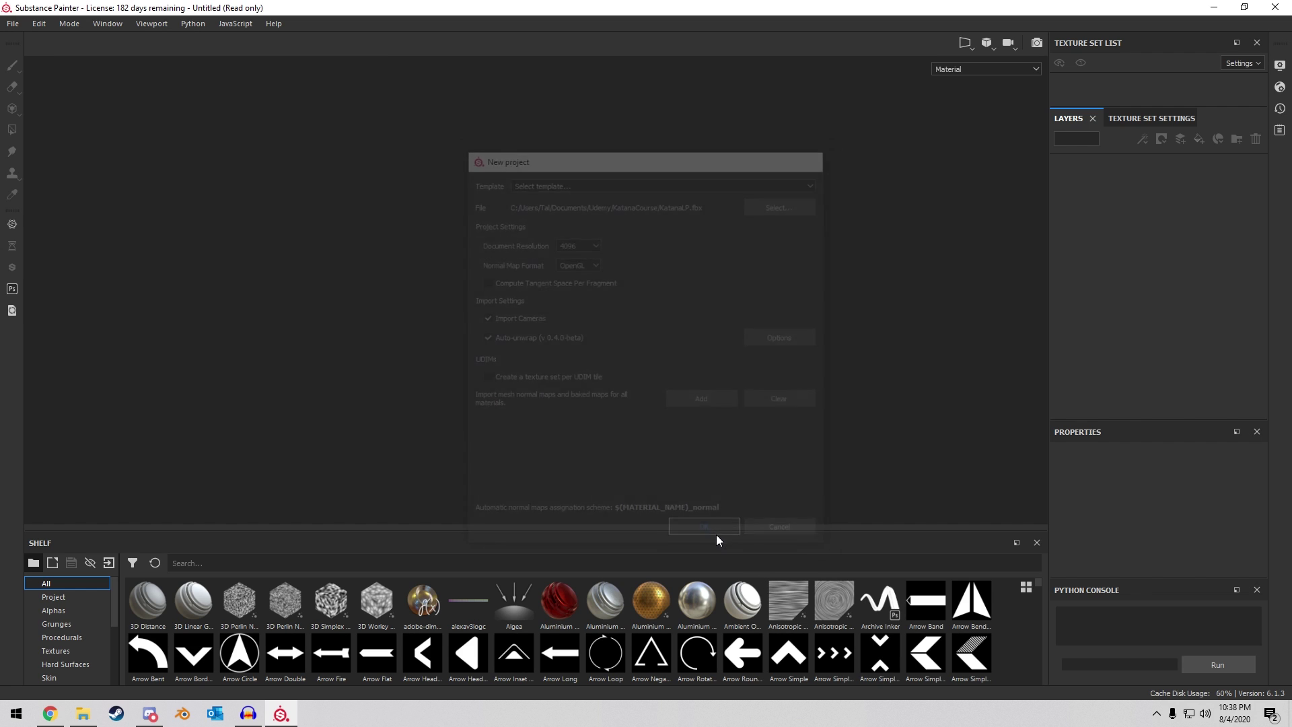
# Examine the imported low-poly katana's blade, crossguard and grip from several angles and distances.
pyautogui.scroll(8, 548, 397)
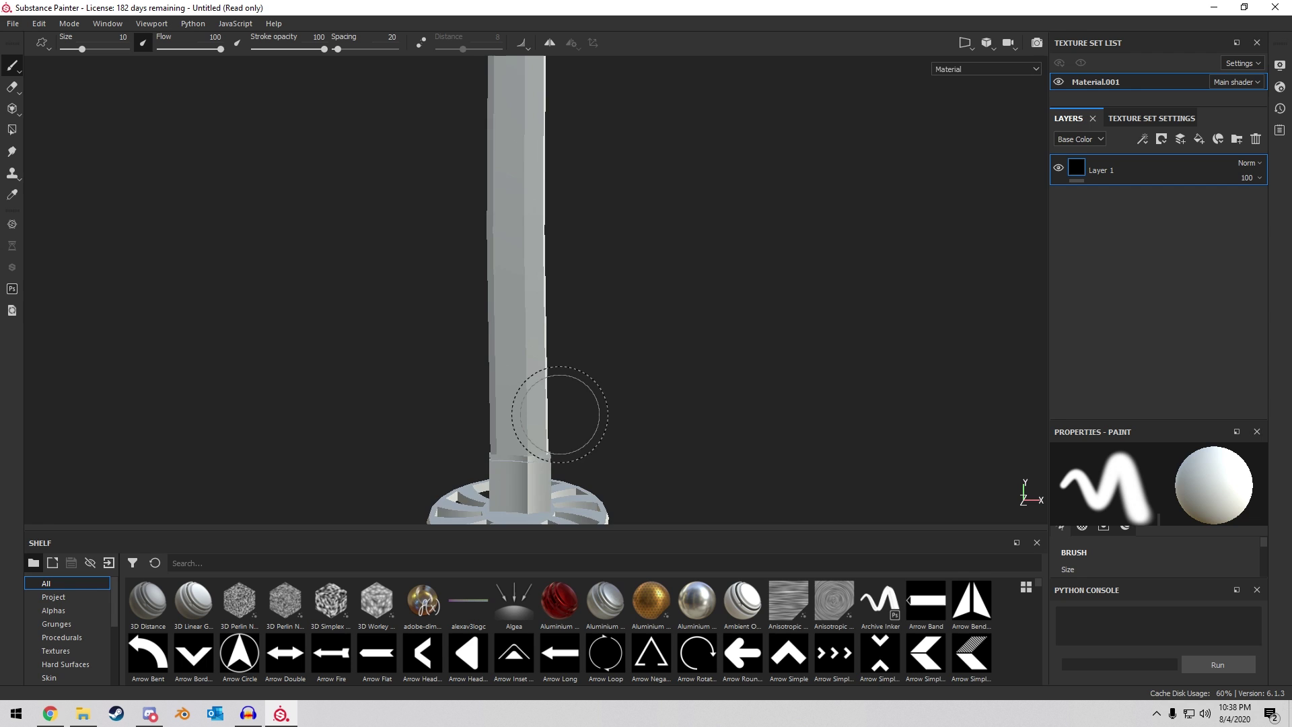
pyautogui.keyDown('alt'); pyautogui.moveTo(606, 301); pyautogui.dragTo(633, 394, button='middle'); pyautogui.keyUp('alt')
pyautogui.moveTo(580, 264)
pyautogui.keyDown('alt'); pyautogui.mouseDown()
pyautogui.moveTo(802, 384)
pyautogui.moveTo(686, 283)
pyautogui.moveTo(461, 225)
pyautogui.moveTo(633, 355)
pyautogui.mouseUp(); pyautogui.keyUp('alt')
pyautogui.keyDown('alt'); pyautogui.moveTo(634, 355); pyautogui.dragTo(659, 202, button='middle'); pyautogui.keyUp('alt')
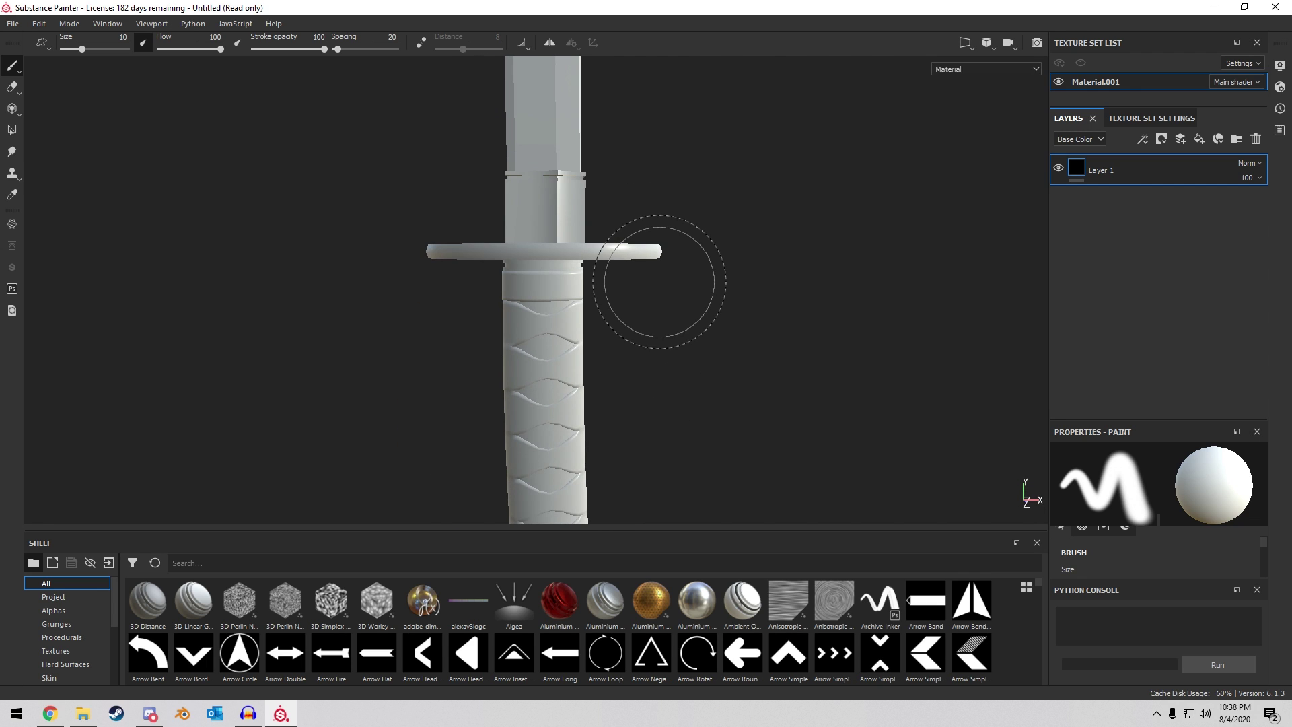
pyautogui.scroll(6, 659, 286)
pyautogui.keyDown('alt'); pyautogui.moveTo(658, 303); pyautogui.dragTo(659, 232, button='middle'); pyautogui.keyUp('alt')
pyautogui.moveTo(664, 296)
pyautogui.keyDown('alt'); pyautogui.mouseDown()
pyautogui.moveTo(675, 311)
pyautogui.moveTo(525, 294)
pyautogui.mouseUp(); pyautogui.keyUp('alt')
pyautogui.scroll(-6, 574, 368)
pyautogui.keyDown('alt'); pyautogui.moveTo(574, 368); pyautogui.dragTo(610, 426, button='middle'); pyautogui.keyUp('alt')
pyautogui.moveTo(609, 427)
pyautogui.keyDown('alt'); pyautogui.mouseDown()
pyautogui.moveTo(666, 386)
pyautogui.moveTo(652, 289)
pyautogui.moveTo(729, 317)
pyautogui.moveTo(609, 329)
pyautogui.moveTo(352, 294)
pyautogui.moveTo(709, 236)
pyautogui.moveTo(787, 146)
pyautogui.mouseUp(); pyautogui.keyUp('alt')
pyautogui.keyDown('alt'); pyautogui.moveTo(753, 151); pyautogui.dragTo(757, 411, button='middle'); pyautogui.keyUp('alt')
pyautogui.keyDown('alt'); pyautogui.moveTo(712, 157); pyautogui.dragTo(752, 426, button='middle'); pyautogui.keyUp('alt')
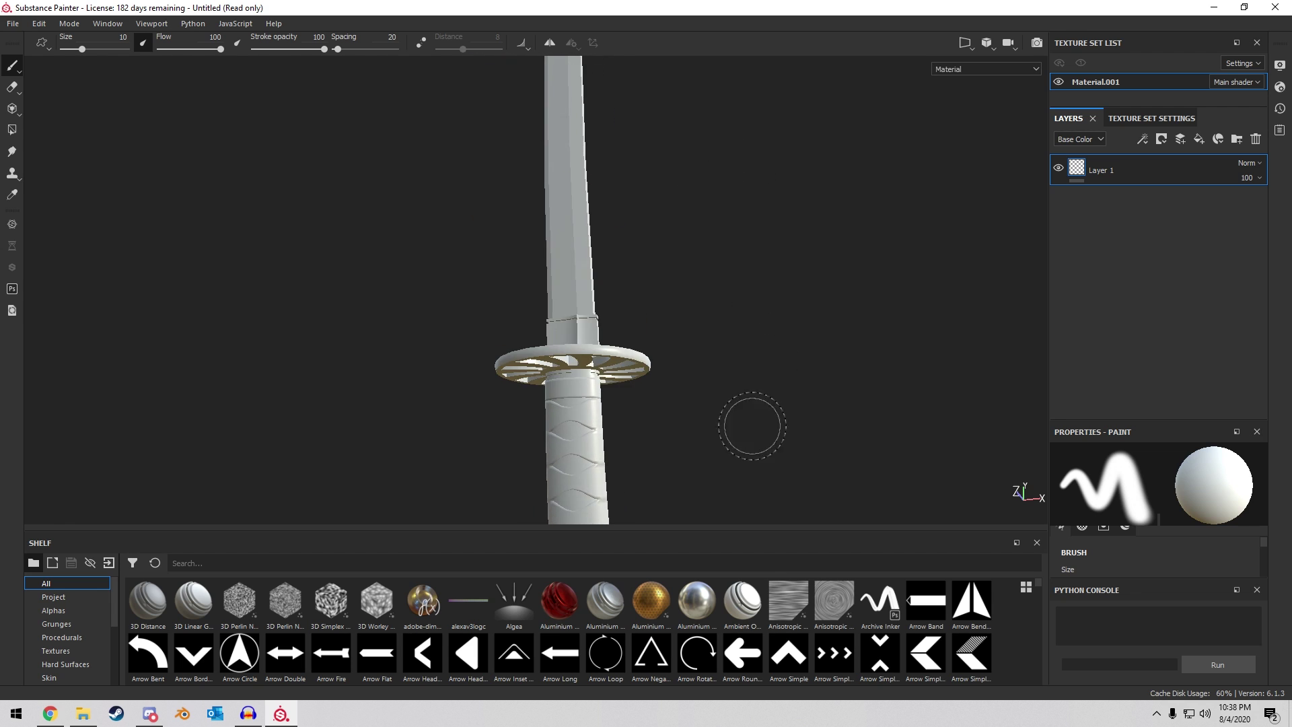
pyautogui.keyDown('alt'); pyautogui.moveTo(742, 252); pyautogui.dragTo(704, 498, button='middle'); pyautogui.keyUp('alt')
pyautogui.moveTo(710, 208)
pyautogui.keyDown('alt'); pyautogui.mouseDown(button='middle')
pyautogui.moveTo(716, 545)
pyautogui.moveTo(741, 721)
pyautogui.moveTo(738, 418)
pyautogui.moveTo(681, 100)
pyautogui.mouseUp(button='middle'); pyautogui.keyUp('alt')
pyautogui.keyDown('alt'); pyautogui.moveTo(658, 353); pyautogui.dragTo(676, 182, button='middle'); pyautogui.keyUp('alt')
pyautogui.scroll(3, 653, 278)
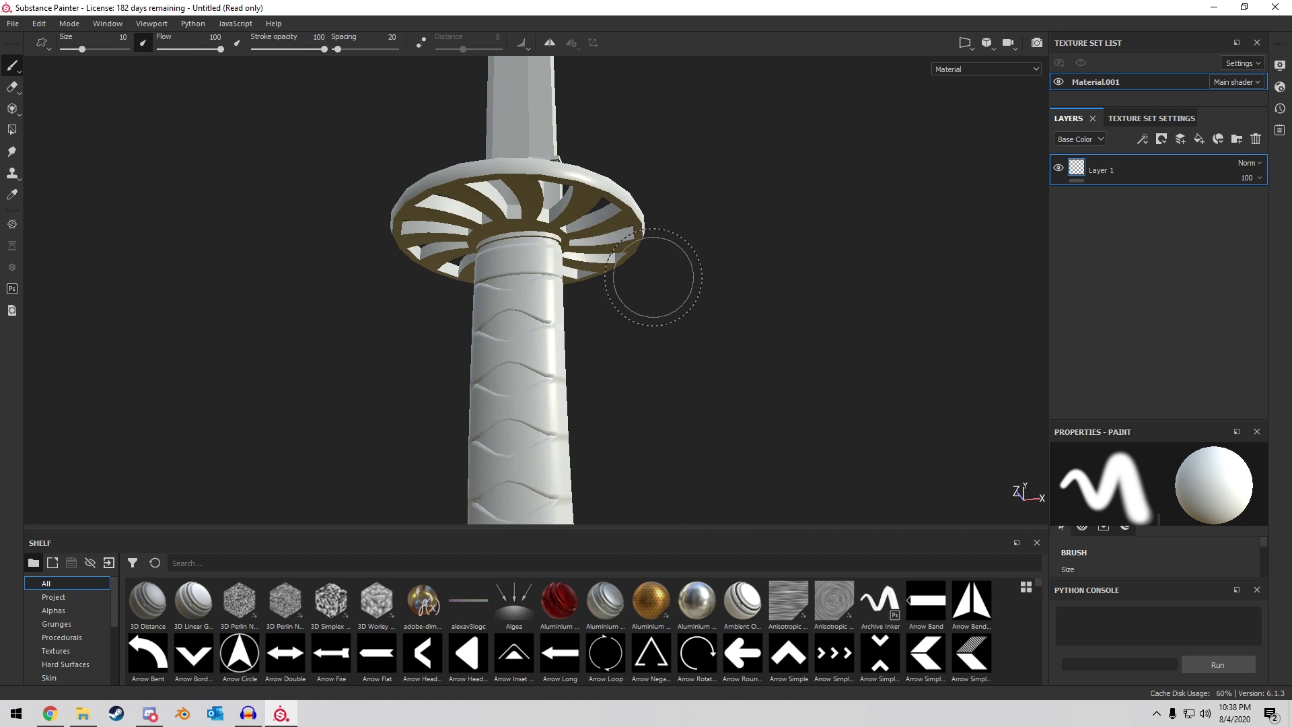
# Open the mesh map baking settings for Material.001, exclude ambient occlusion and set the output size to 4096.
pyautogui.keyDown('alt'); pyautogui.moveTo(630, 192); pyautogui.dragTo(674, 309); pyautogui.keyUp('alt')
pyautogui.keyDown('alt'); pyautogui.moveTo(693, 216); pyautogui.dragTo(789, 391, button='middle'); pyautogui.keyUp('alt')
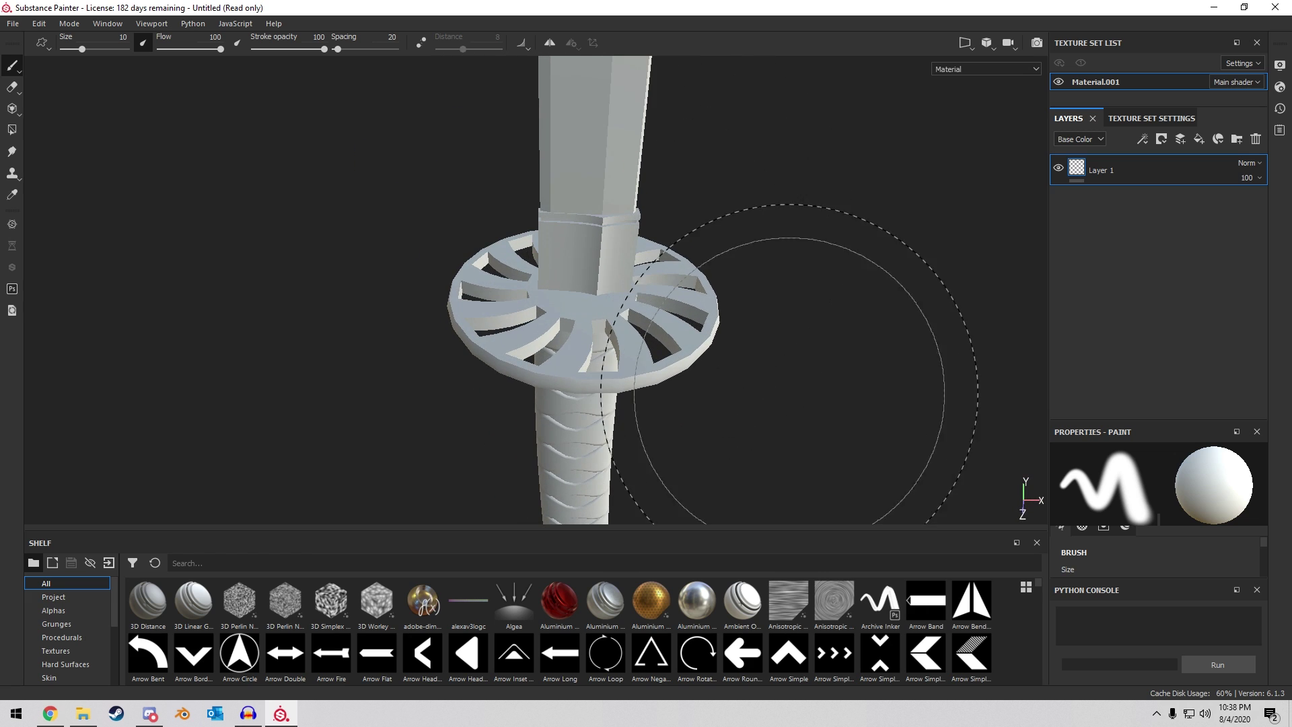
pyautogui.click(1151, 118)
pyautogui.keyDown('alt'); pyautogui.moveTo(753, 254); pyautogui.dragTo(725, 245, button='middle'); pyautogui.keyUp('alt')
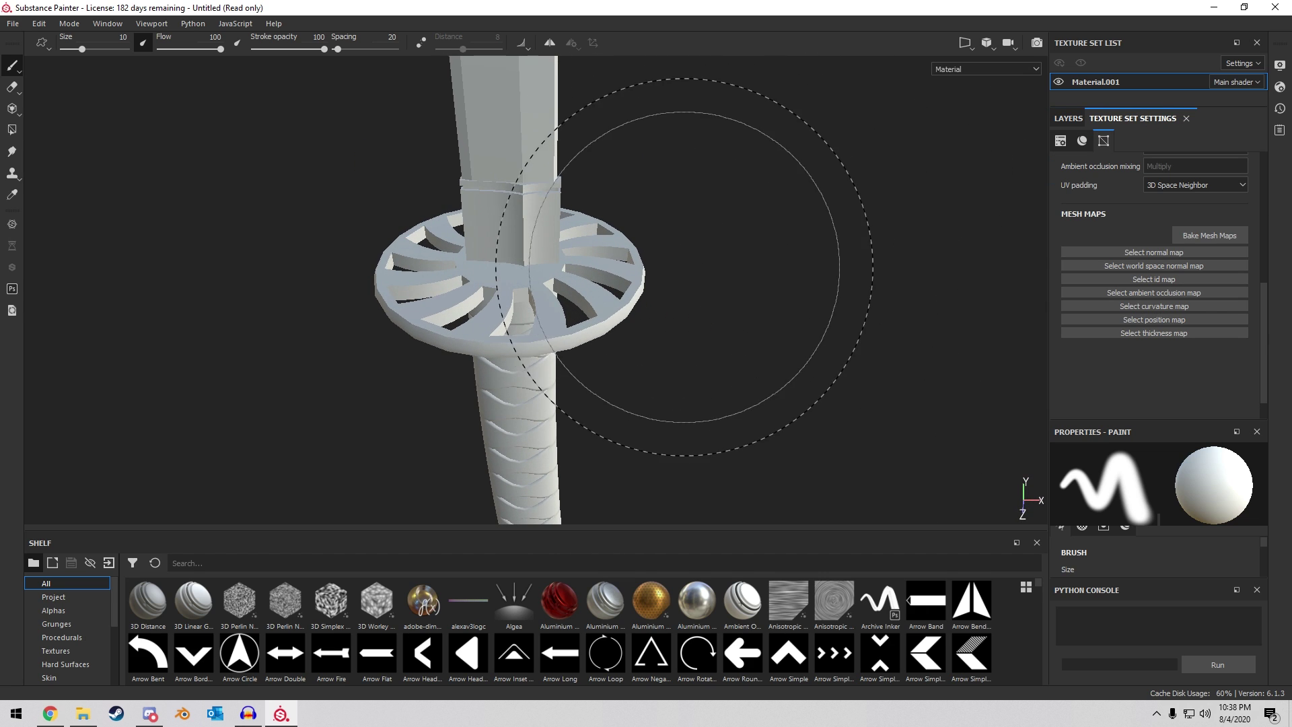
pyautogui.click(1208, 235)
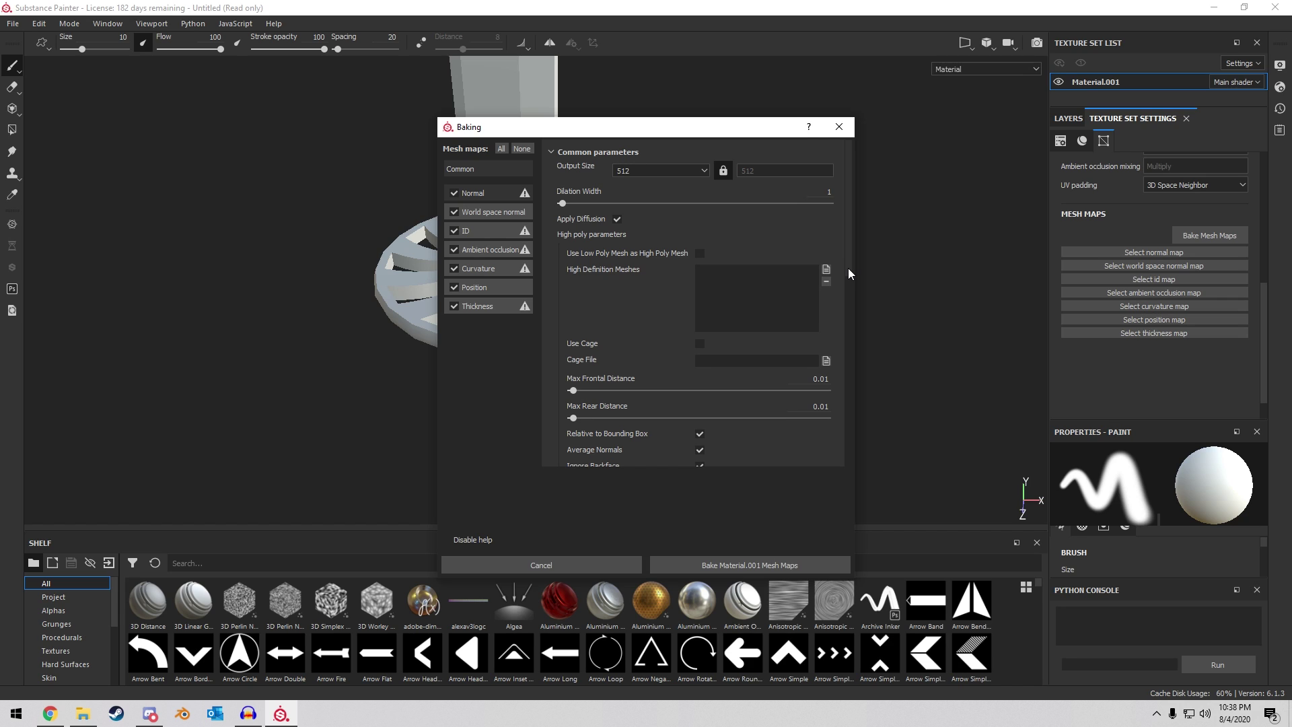
pyautogui.click(458, 249)
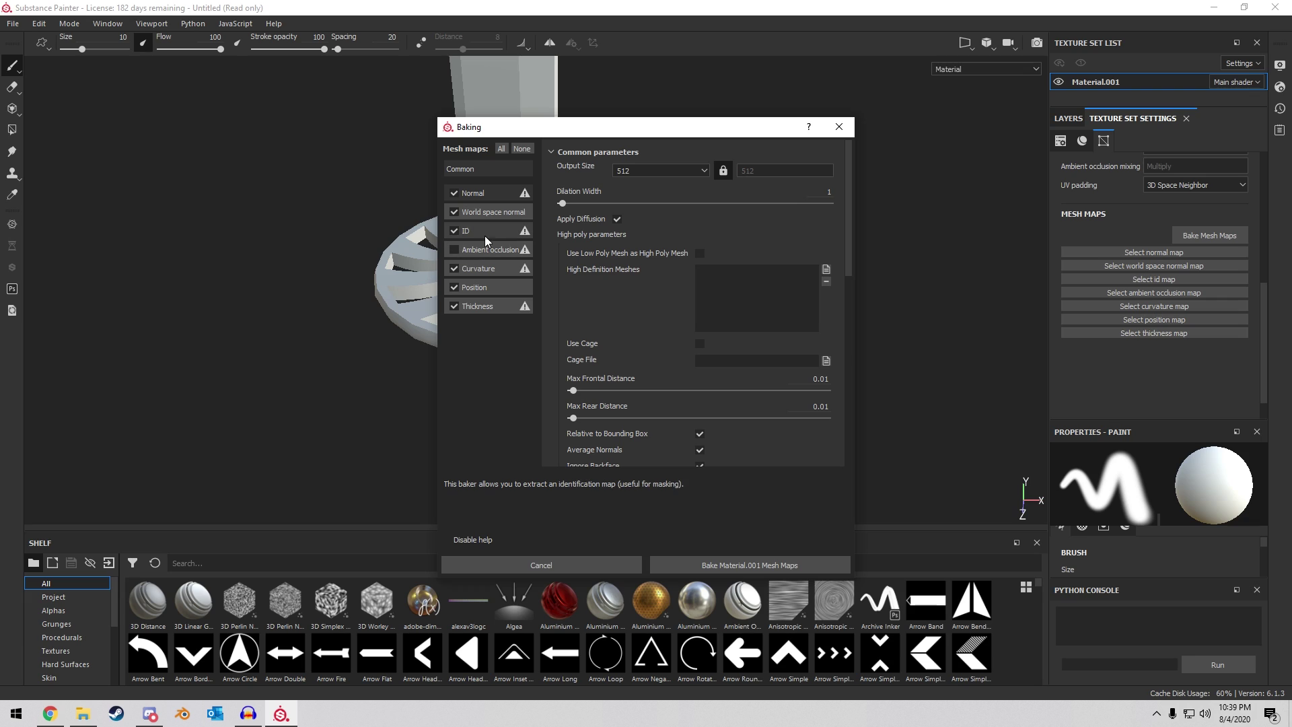
pyautogui.click(645, 169)
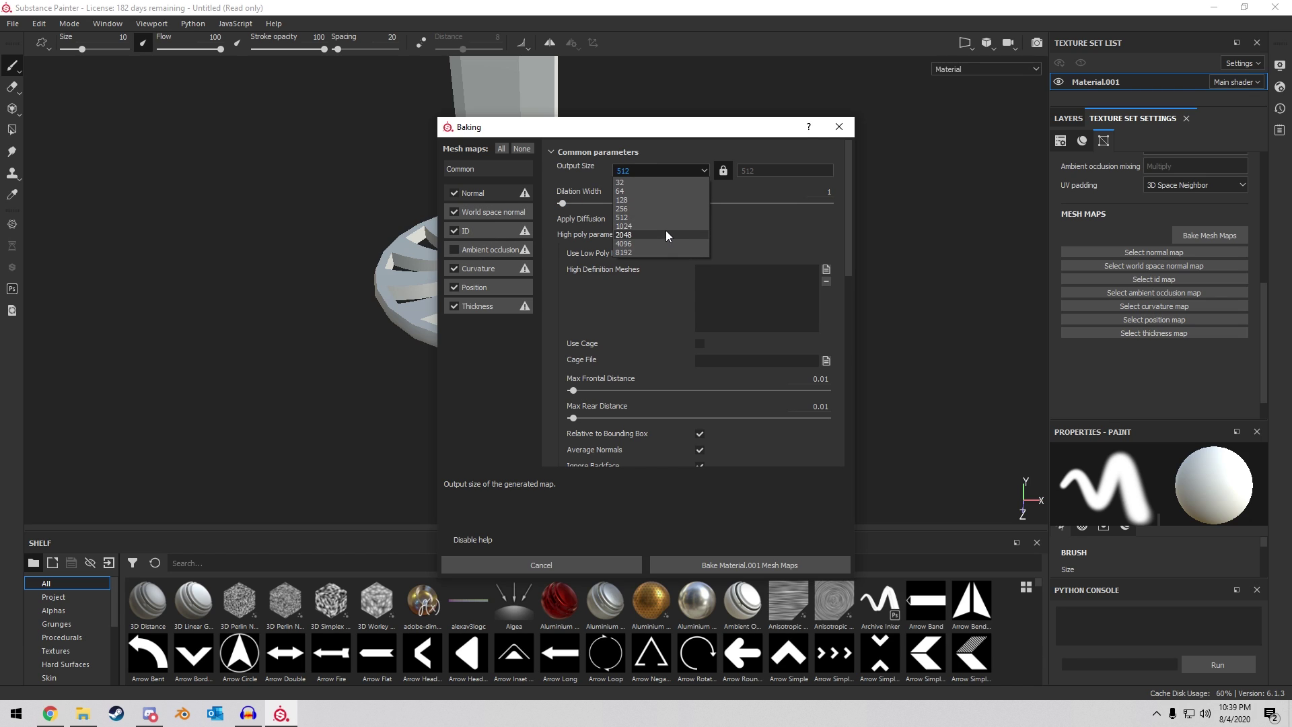
pyautogui.click(663, 240)
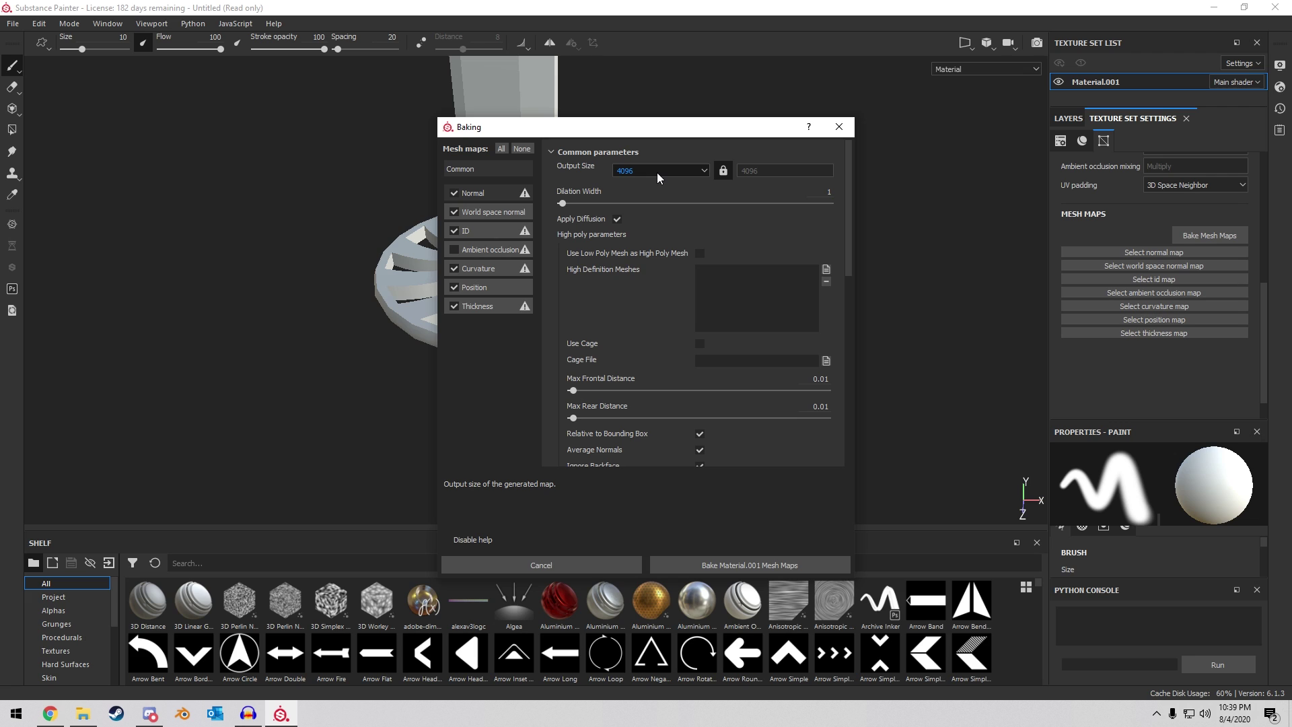
# Load KatanaHP.fbx from the KatanaCourse folder as the high definition mesh for baking.
pyautogui.click(826, 270)
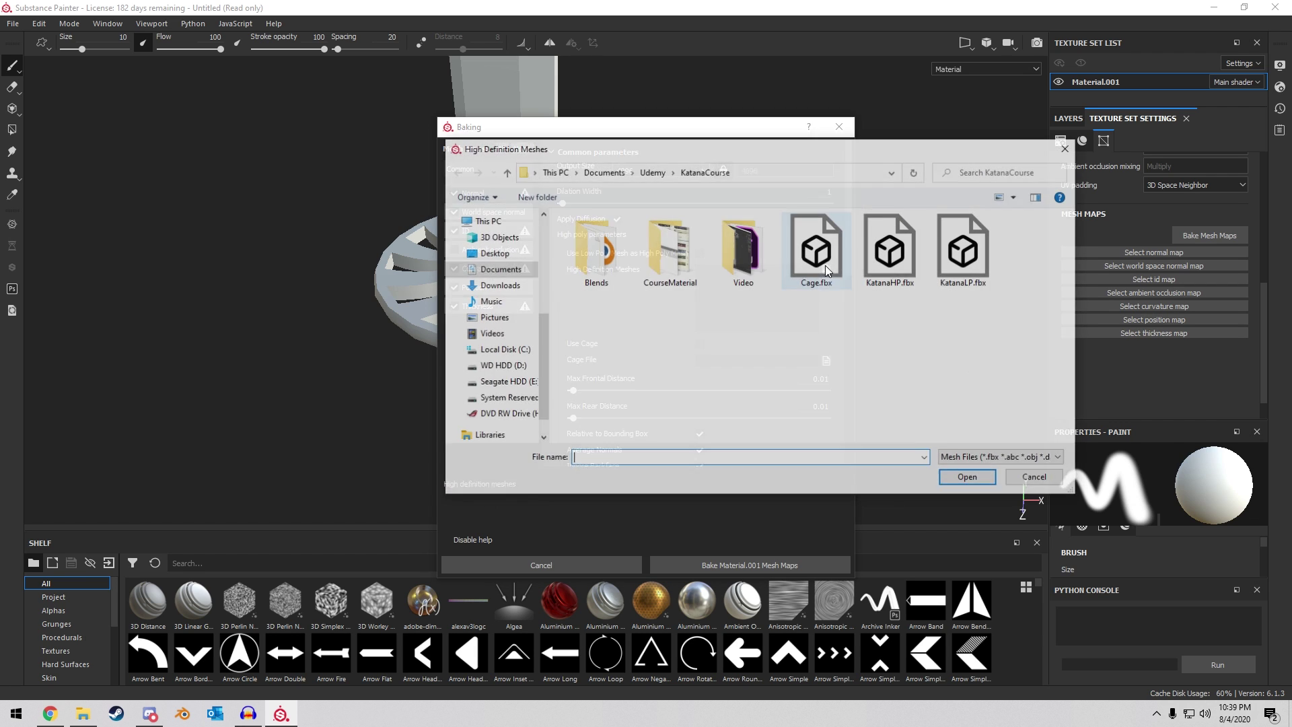
pyautogui.moveTo(756, 150); pyautogui.dragTo(639, 159)
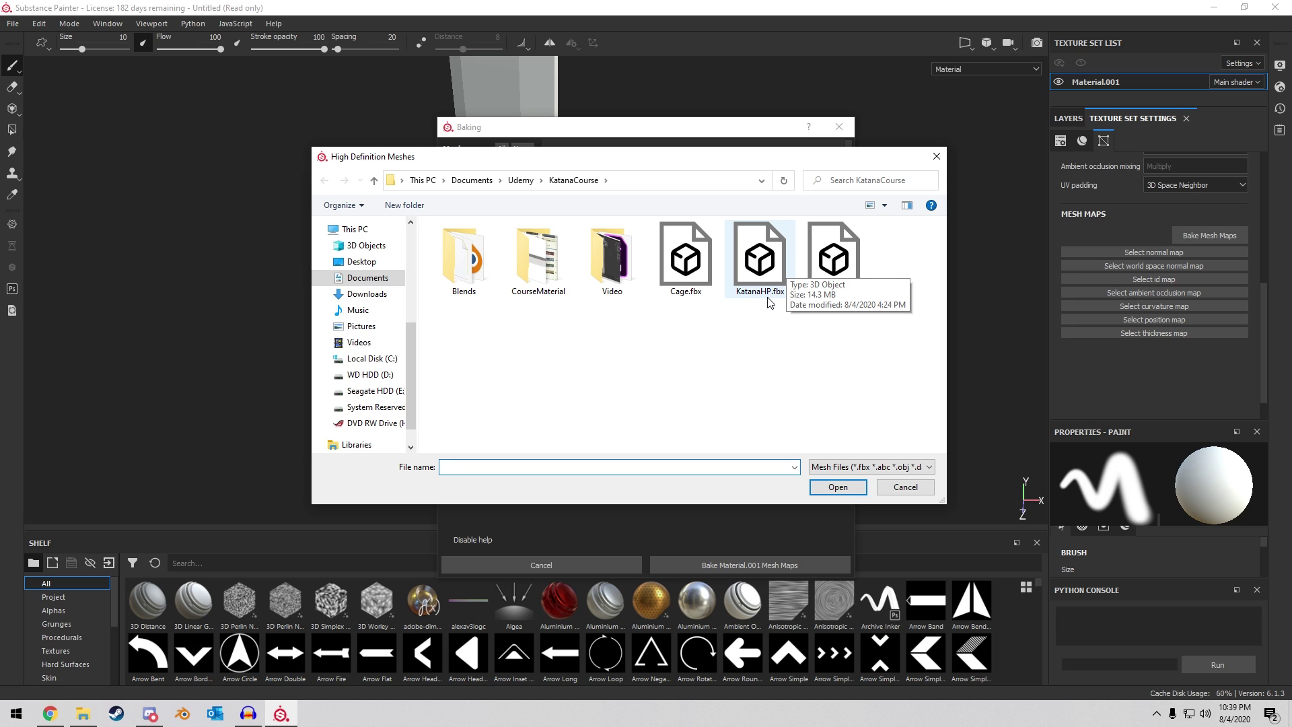
pyautogui.doubleClick(767, 254)
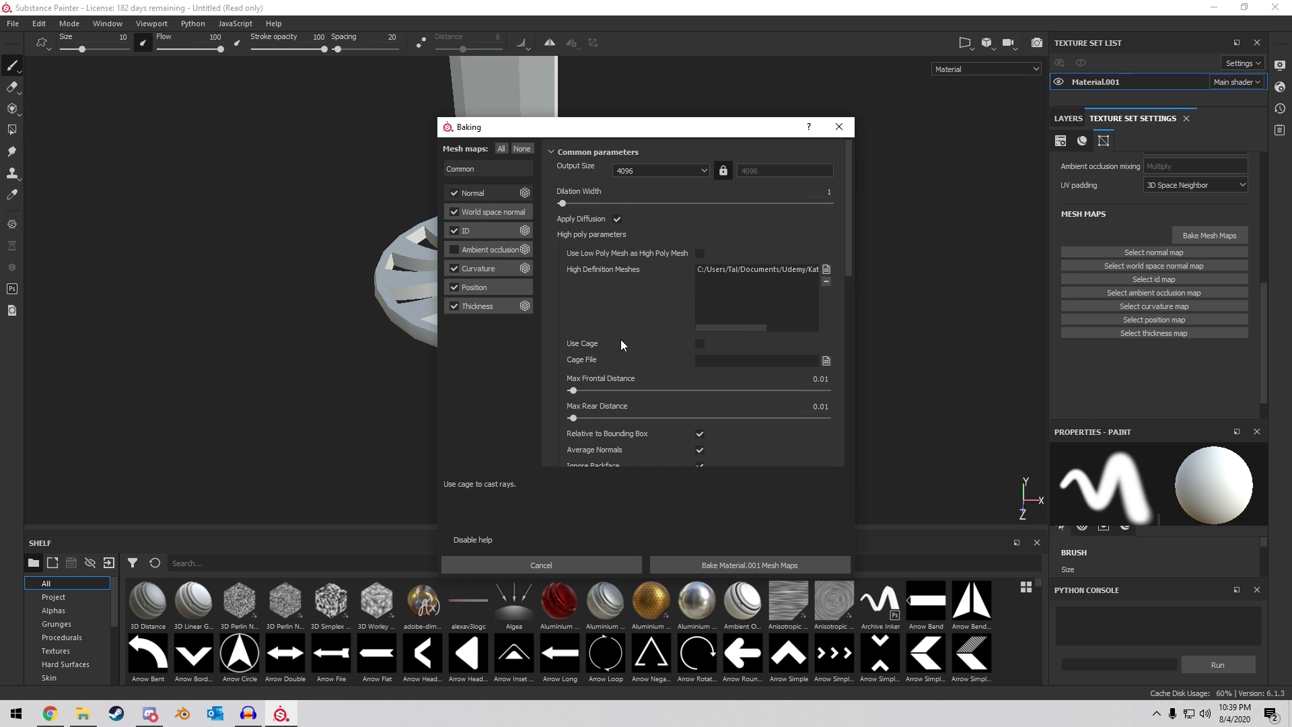
# Enable cage use for the bake and load Cage.fbx from the KatanaCourse folder as the cage file.
pyautogui.scroll(-1, 708, 304)
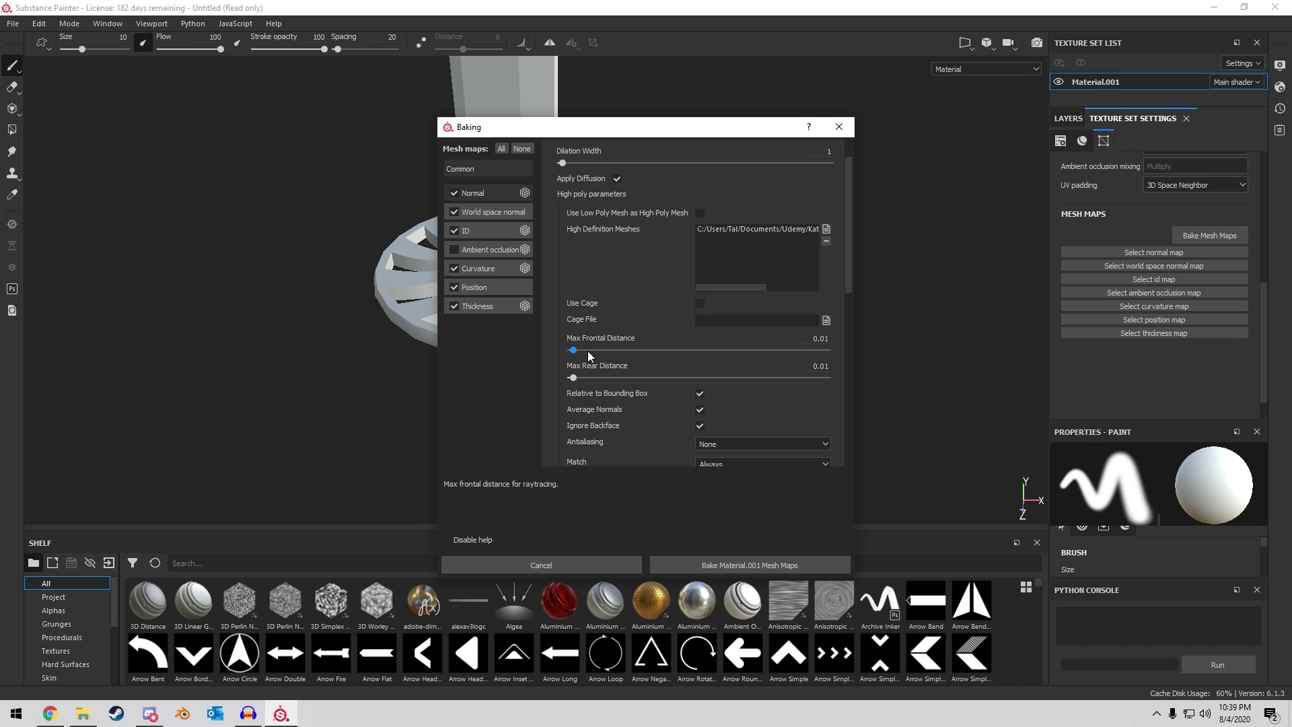
pyautogui.moveTo(585, 352); pyautogui.dragTo(571, 350)
pyautogui.click(700, 301)
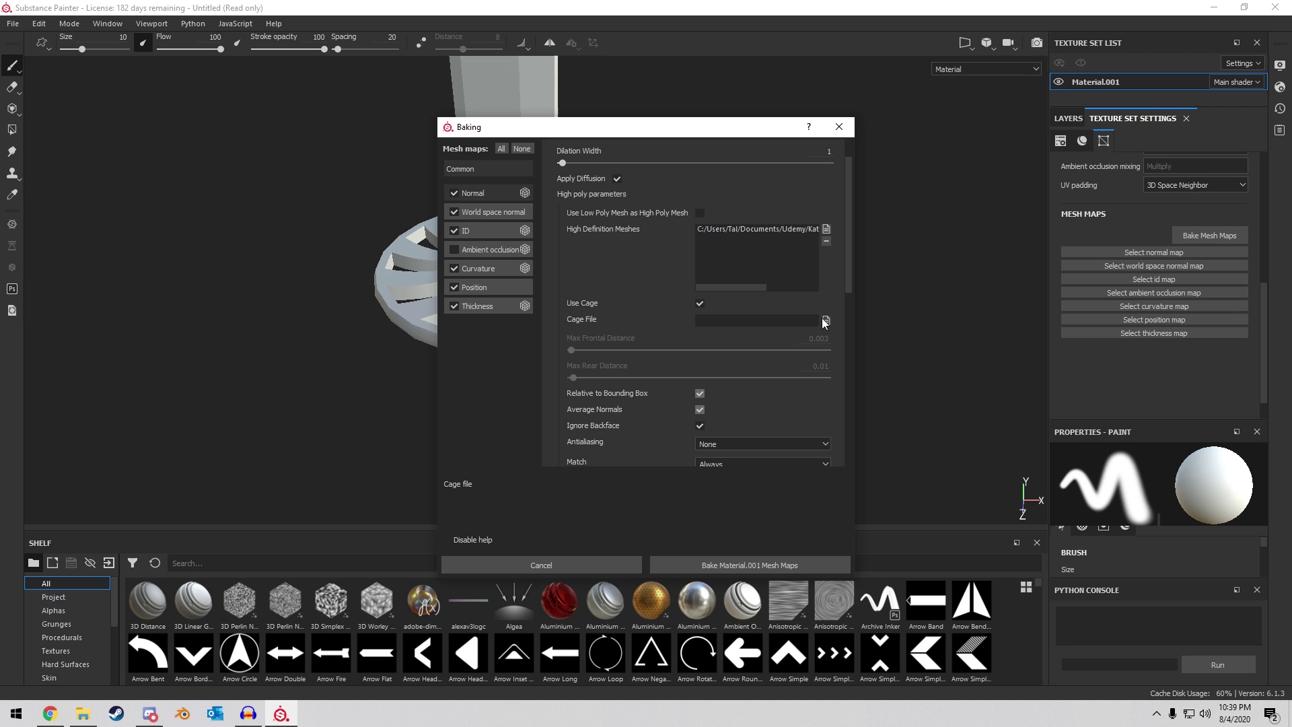
pyautogui.click(826, 320)
pyautogui.doubleClick(710, 268)
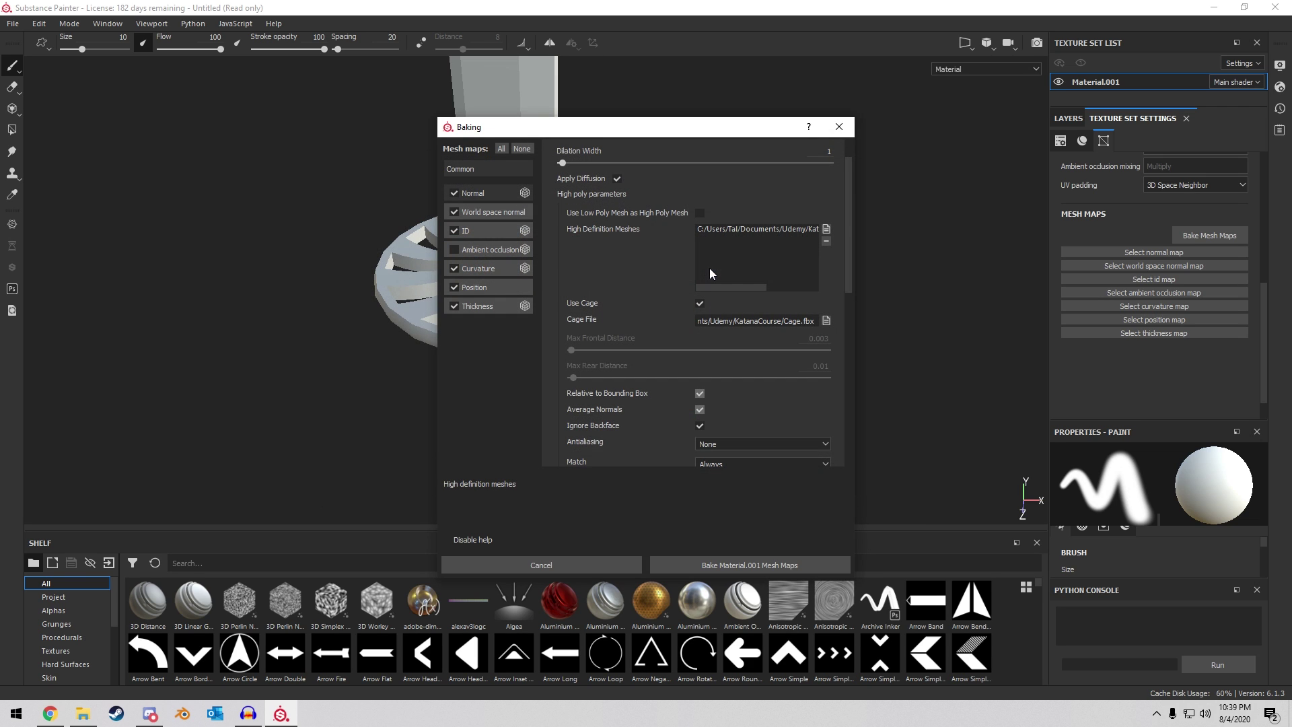
# Set the bake's antialiasing to Subsampling 4x4.
pyautogui.scroll(-3, 716, 281)
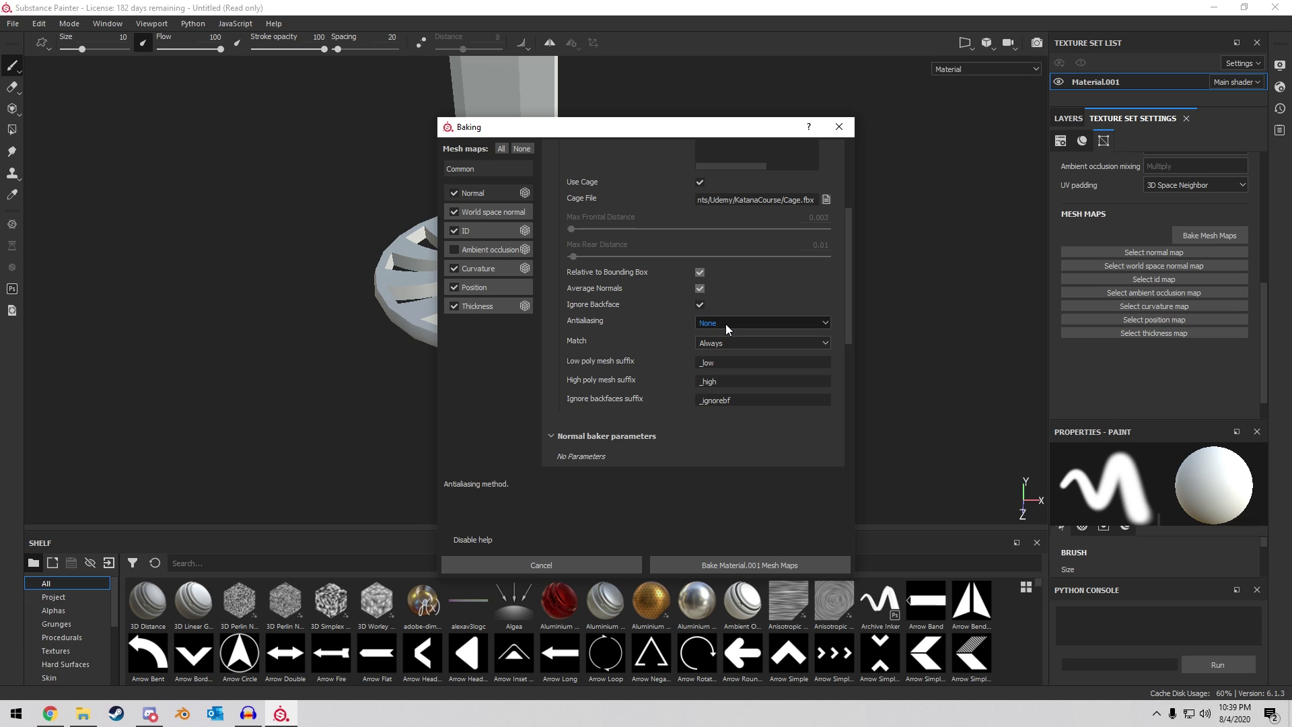
pyautogui.scroll(-1, 725, 324)
pyautogui.click(728, 284)
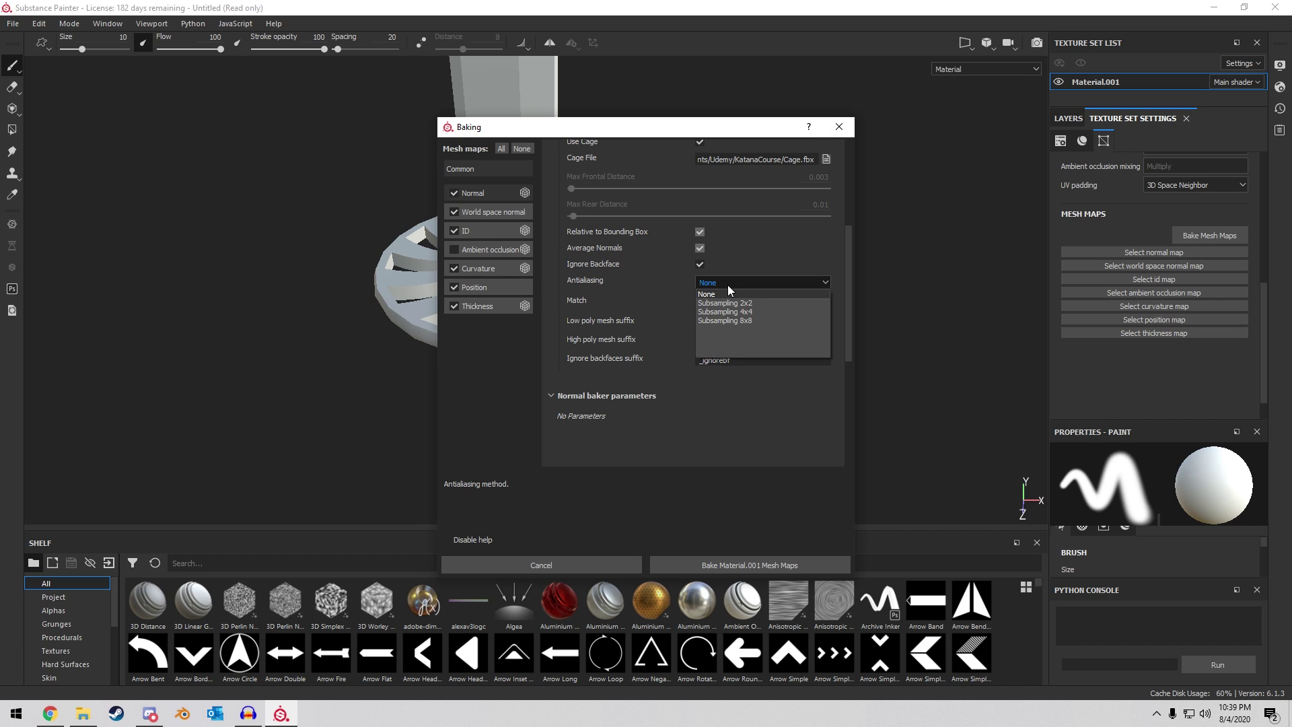
pyautogui.click(763, 311)
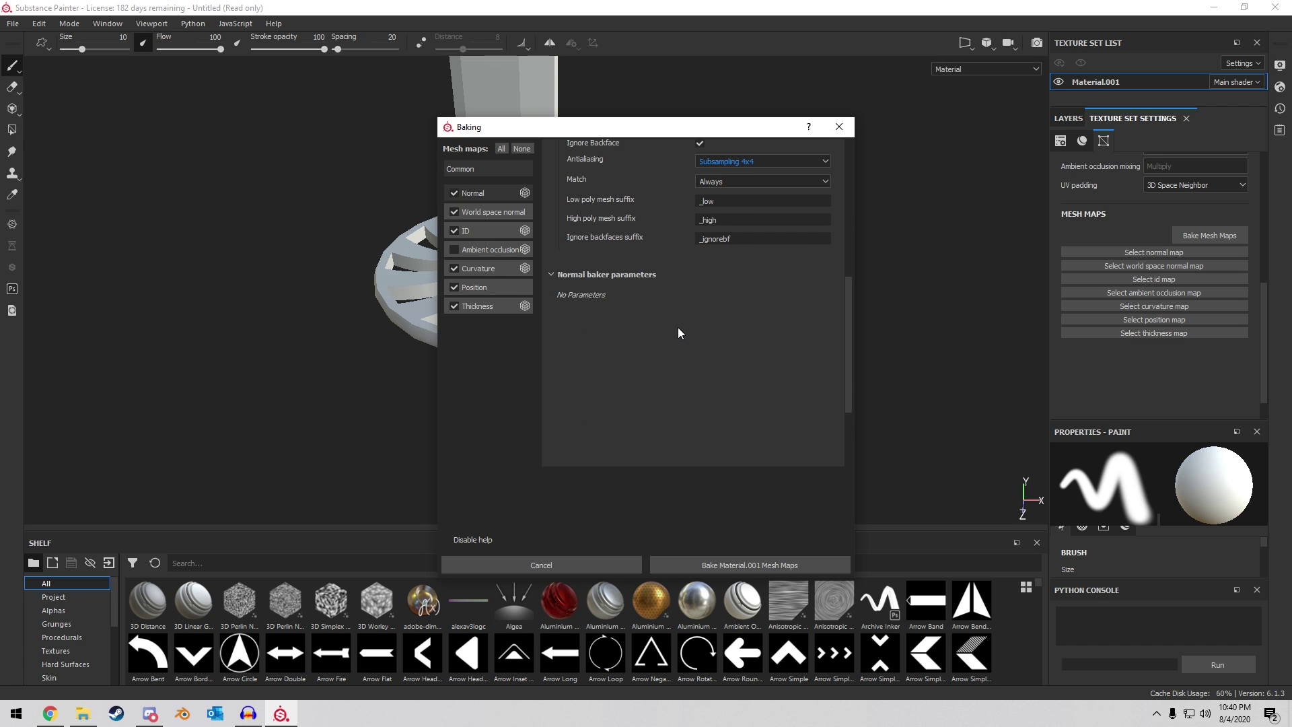
# Set the ID baker's color source to Vertex Color and bake the selected mesh maps for Material.001.
pyautogui.click(489, 211)
pyautogui.click(506, 193)
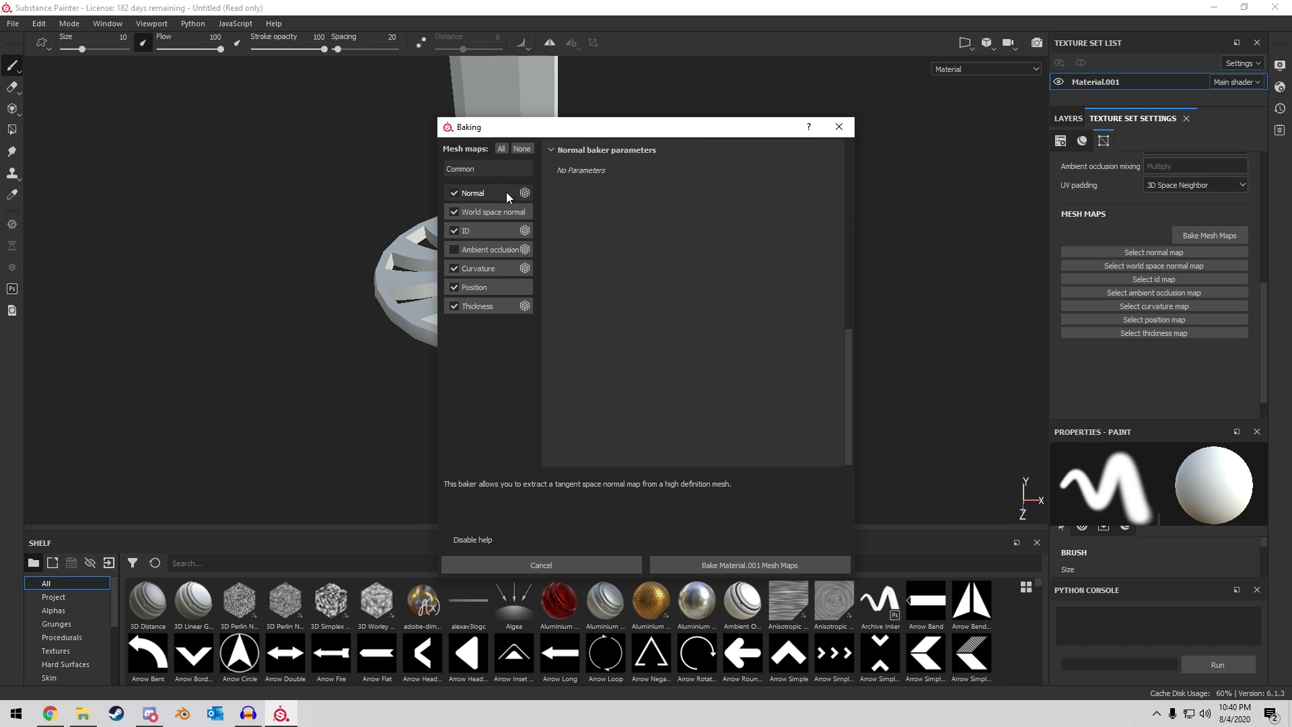
pyautogui.scroll(3, 713, 283)
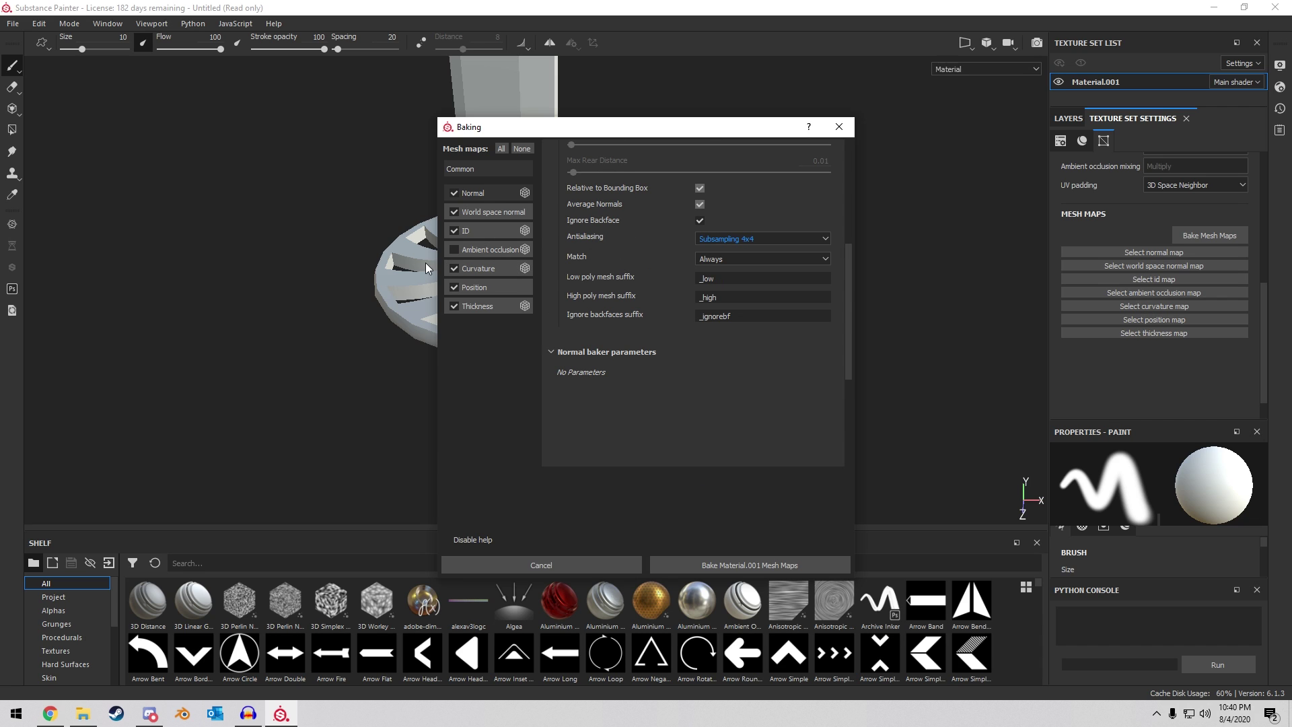
pyautogui.click(483, 232)
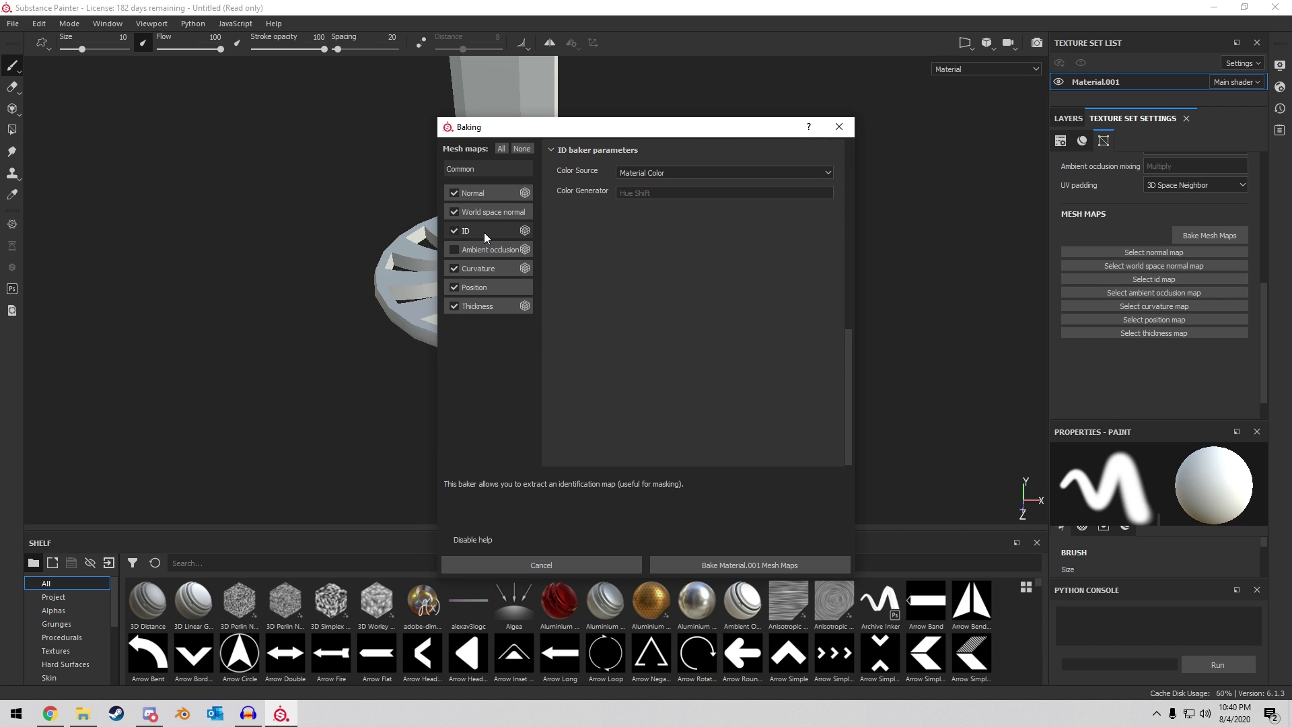
pyautogui.click(669, 174)
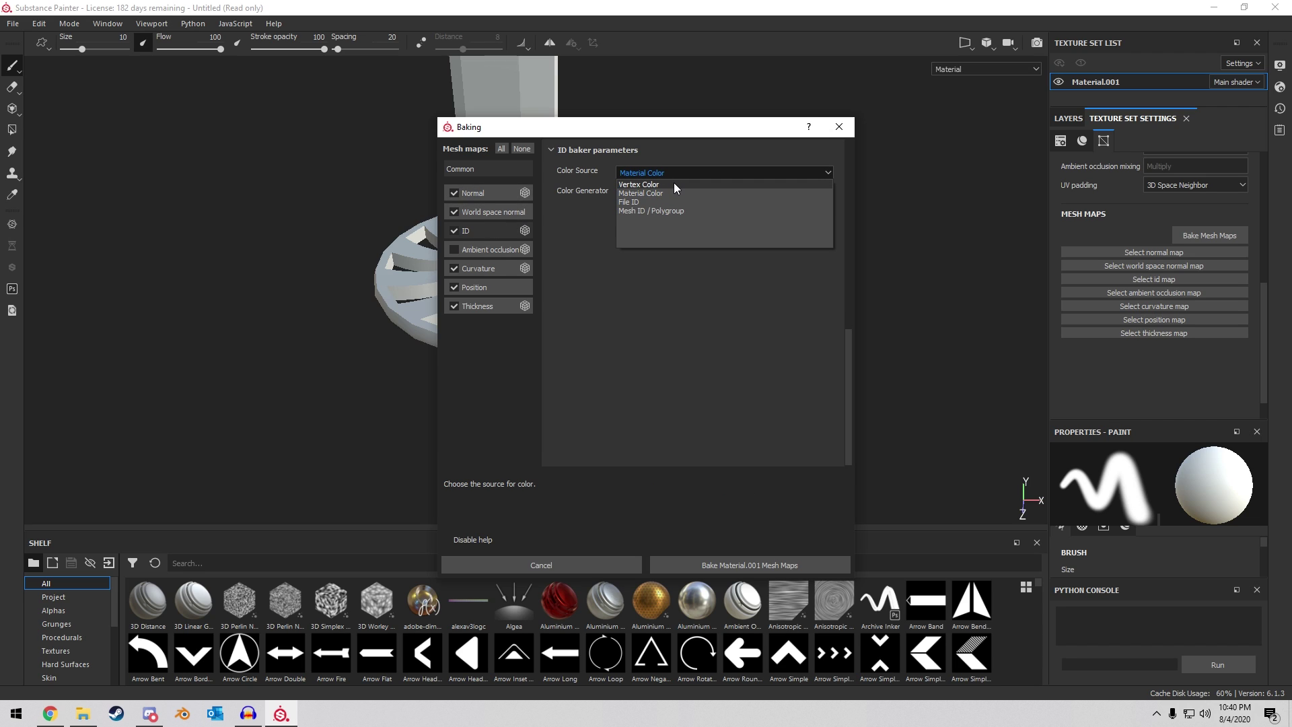
pyautogui.click(673, 183)
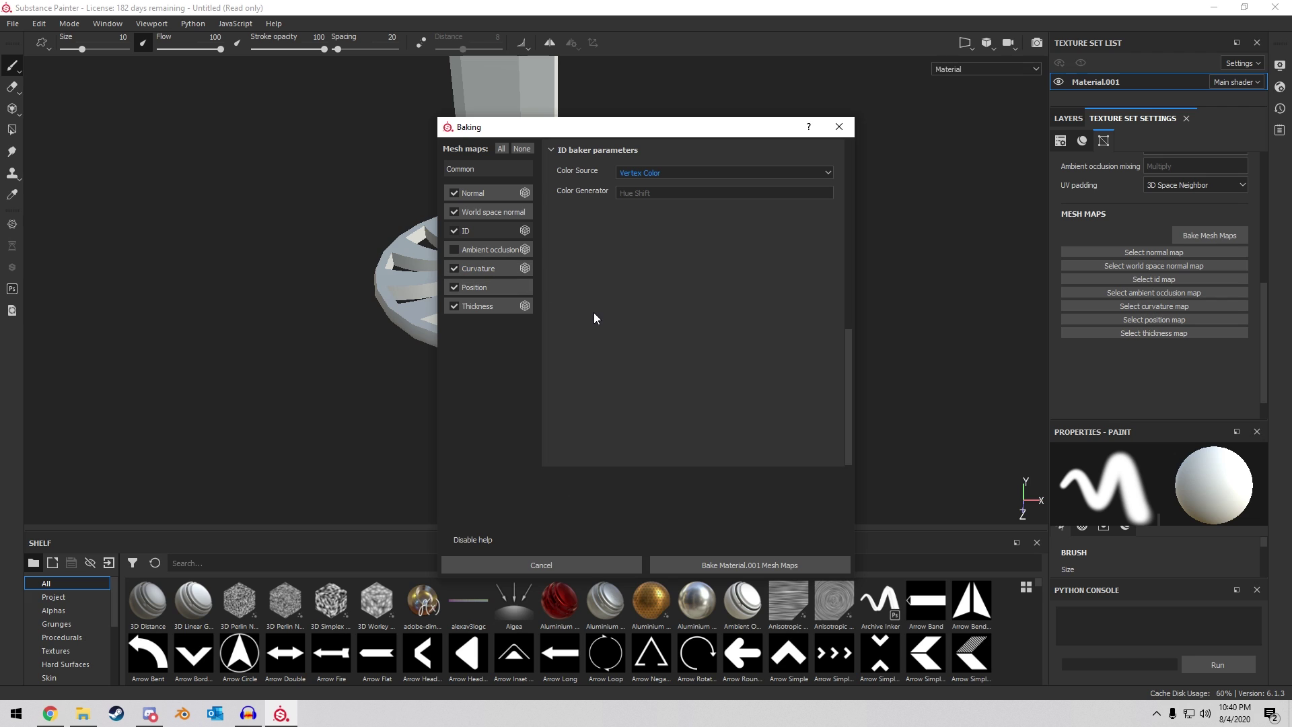
pyautogui.click(745, 565)
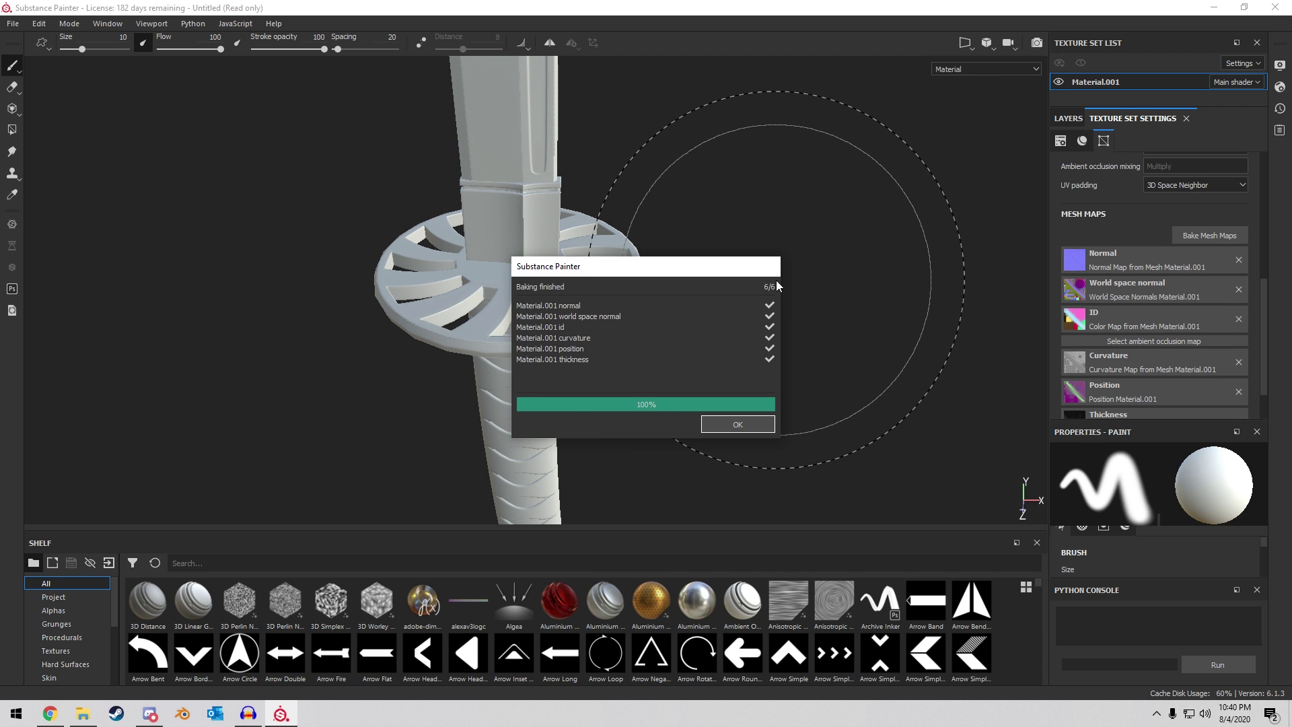
pyautogui.click(737, 423)
# Reopen the mesh map baking settings and leave only ambient occlusion selected for baking.
pyautogui.click(1210, 235)
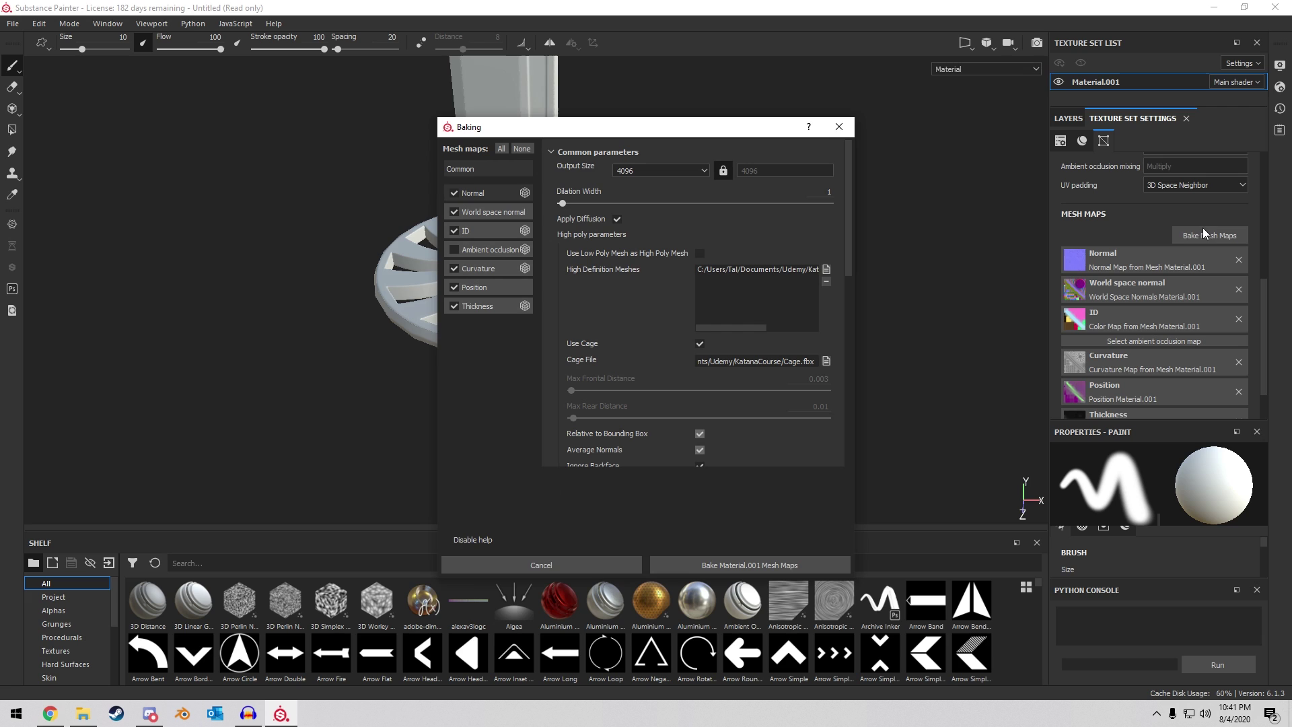
pyautogui.click(454, 231)
pyautogui.click(454, 193)
pyautogui.click(454, 212)
pyautogui.click(454, 269)
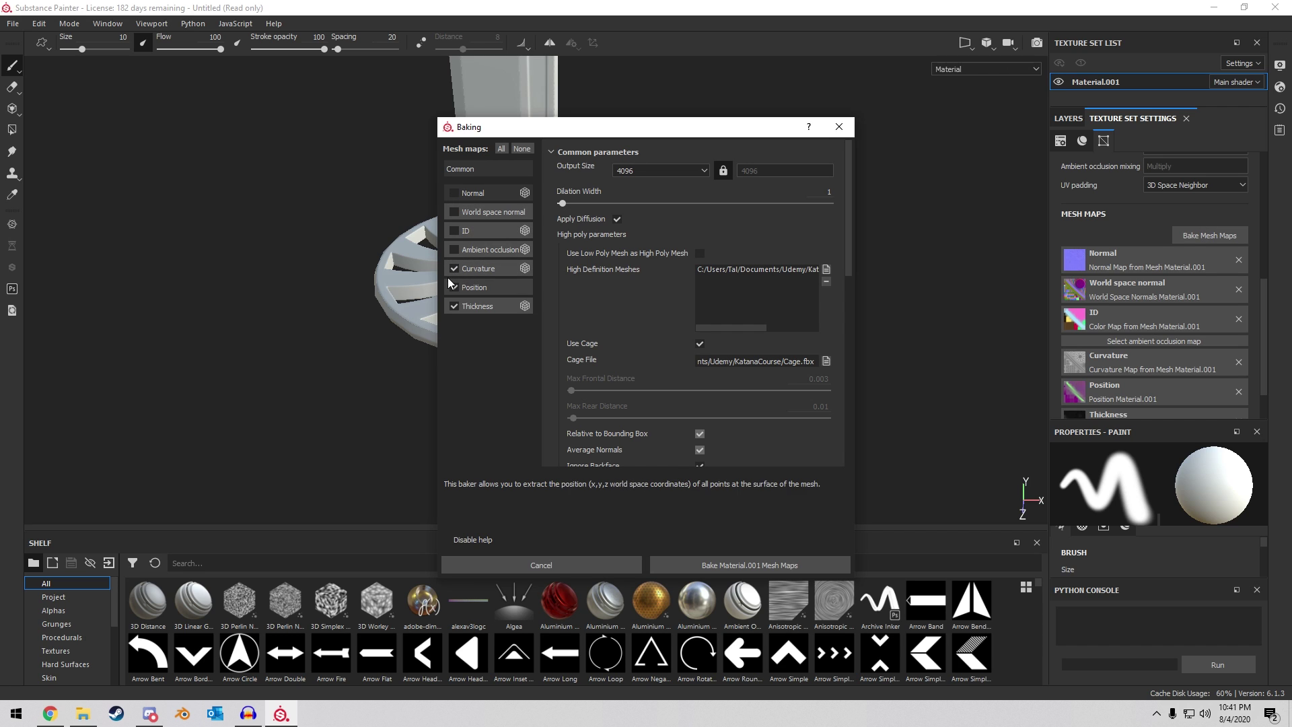
pyautogui.click(454, 287)
pyautogui.click(454, 306)
pyautogui.click(454, 249)
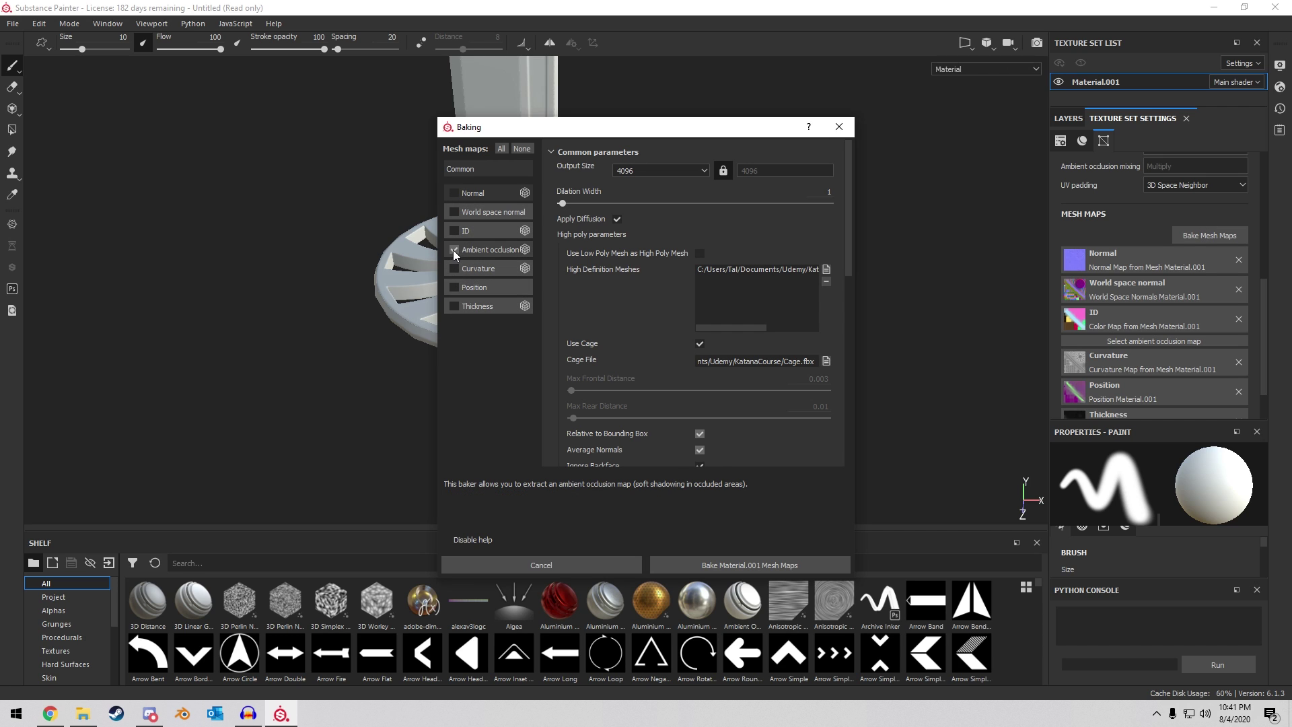
# Set the ambient occlusion baker's min occluder distance to 0.01.
pyautogui.click(478, 247)
pyautogui.scroll(3, 717, 262)
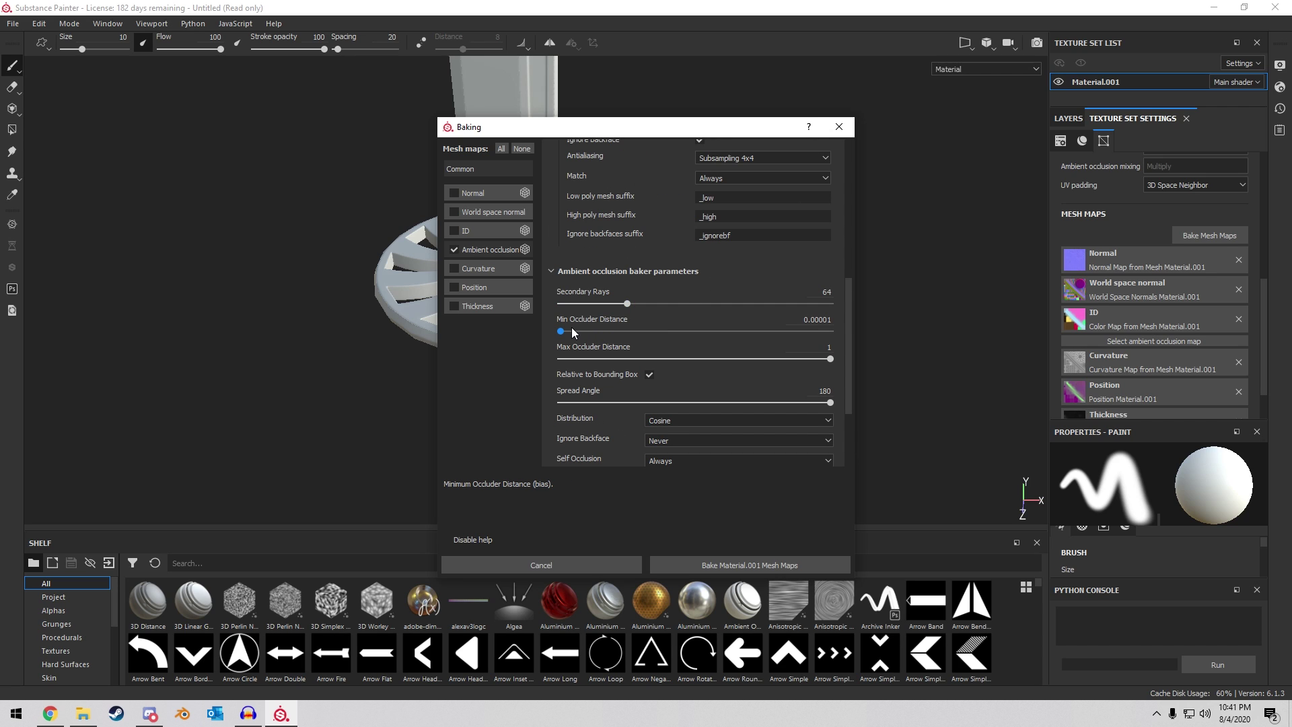
pyautogui.moveTo(571, 327); pyautogui.dragTo(782, 322)
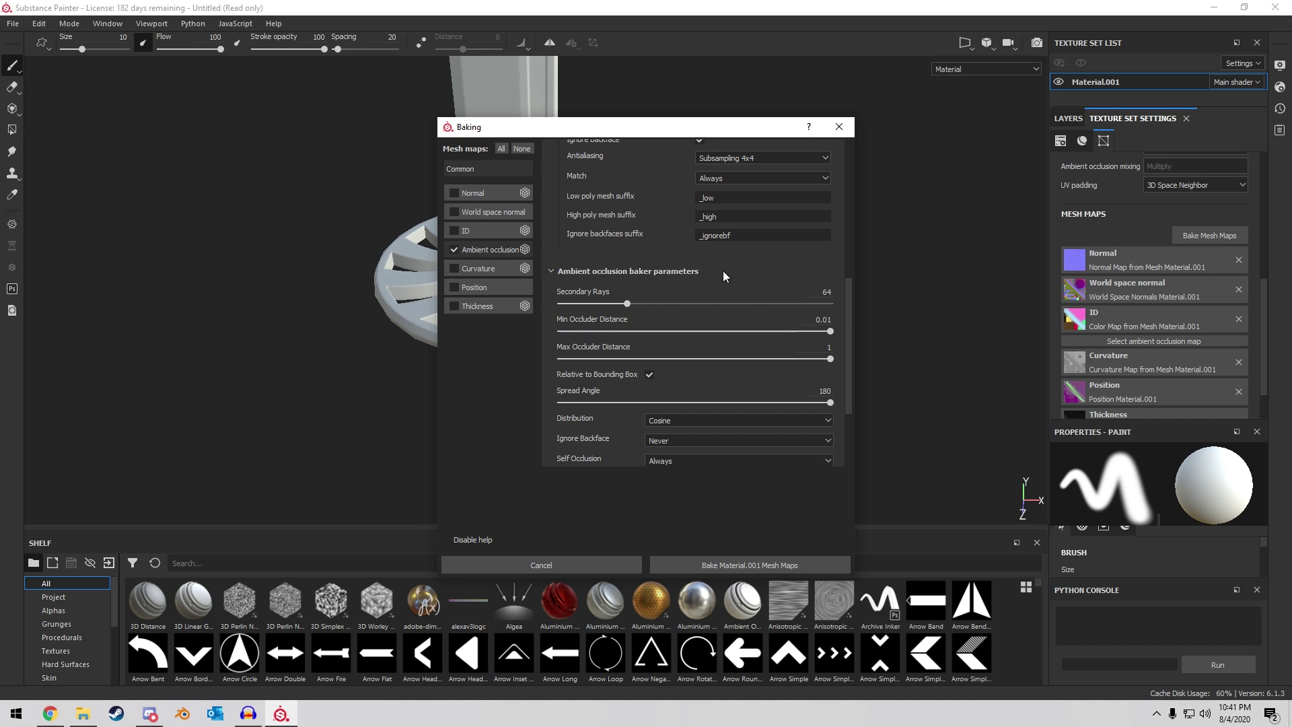
# Enable using the low-poly mesh as the high-poly mesh and bake the ambient occlusion map.
pyautogui.scroll(7, 652, 266)
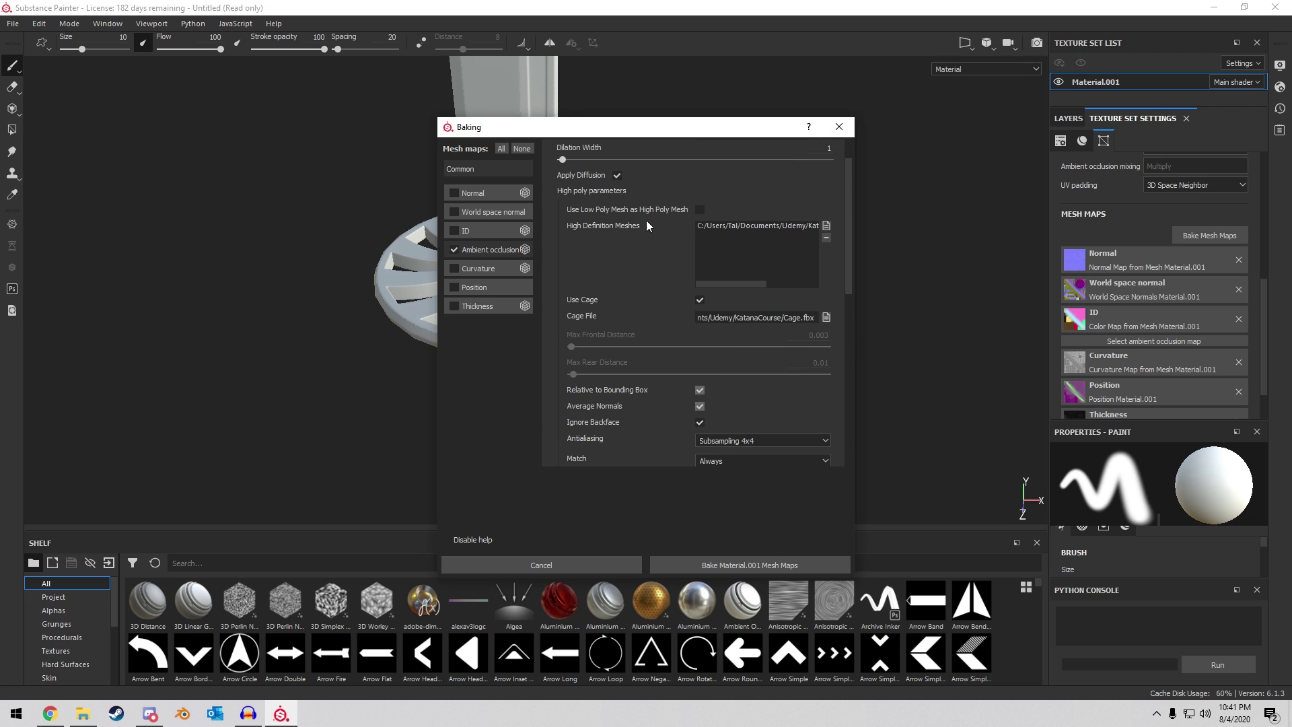
pyautogui.click(700, 209)
pyautogui.click(755, 566)
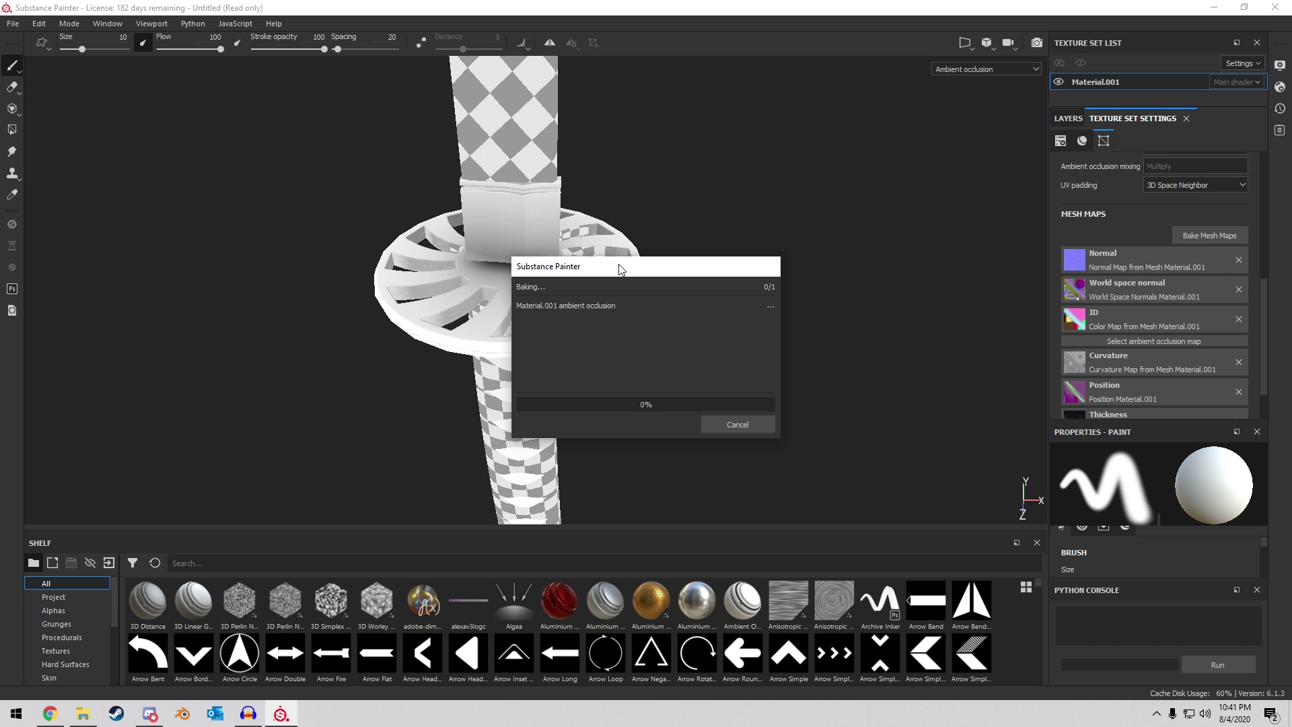
pyautogui.moveTo(619, 269); pyautogui.dragTo(774, 252)
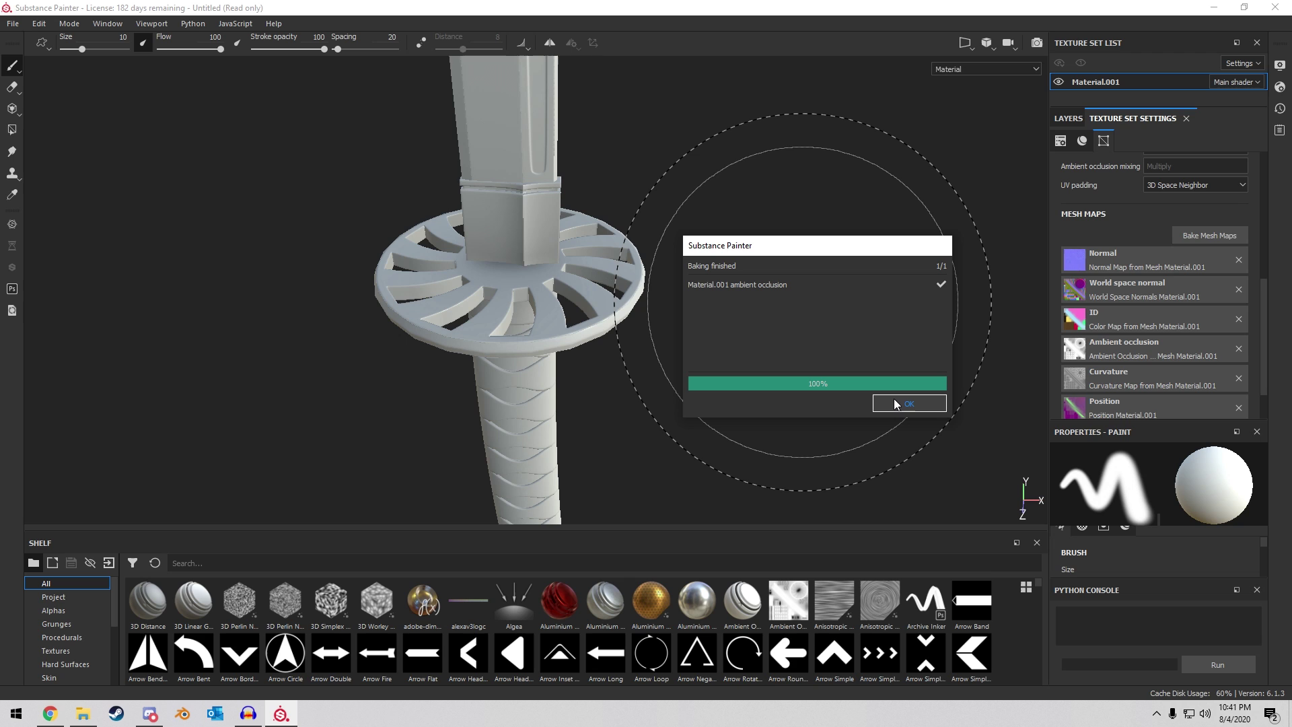
pyautogui.click(893, 399)
# Examine the baked detail on the katana's crossguard and along the grip down to its end cap.
pyautogui.scroll(2, 669, 302)
pyautogui.moveTo(669, 303)
pyautogui.keyDown('alt'); pyautogui.mouseDown(button='middle')
pyautogui.moveTo(546, 304)
pyautogui.moveTo(673, 272)
pyautogui.mouseUp(button='middle'); pyautogui.keyUp('alt')
pyautogui.scroll(3, 546, 305)
pyautogui.moveTo(674, 273)
pyautogui.keyDown('alt'); pyautogui.mouseDown()
pyautogui.moveTo(667, 210)
pyautogui.moveTo(634, 167)
pyautogui.mouseUp(); pyautogui.keyUp('alt')
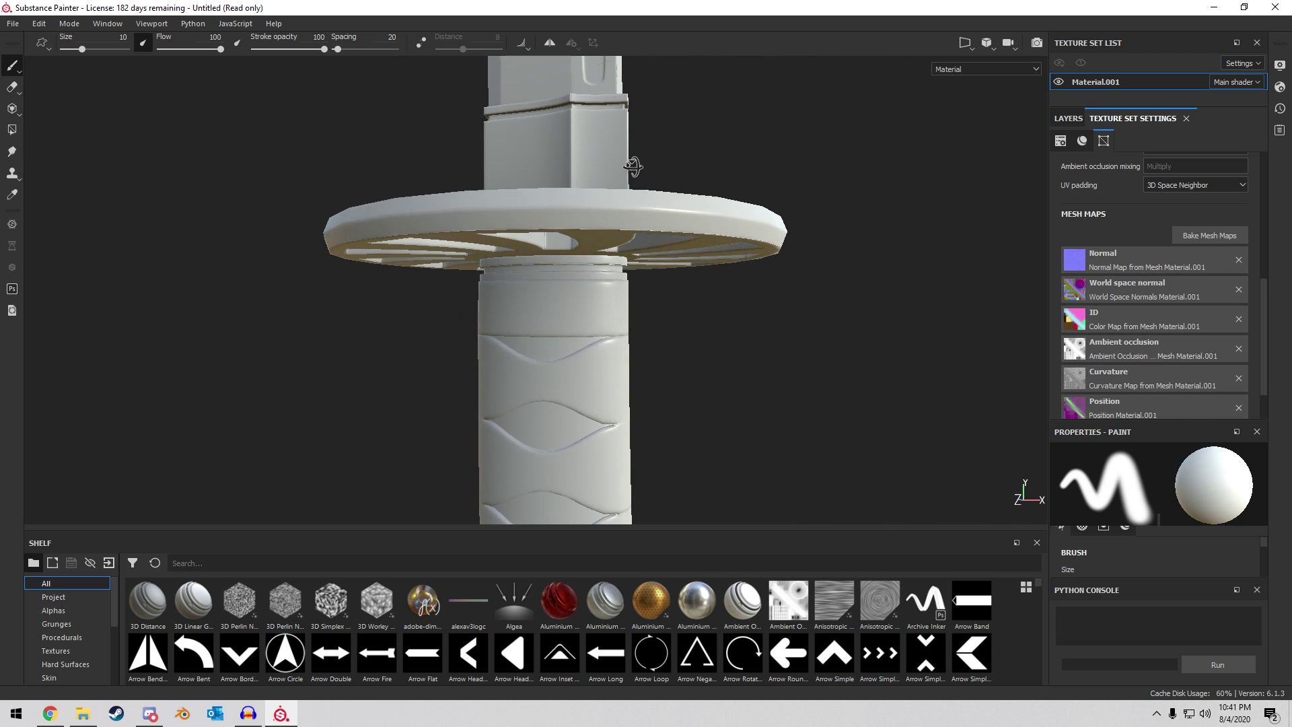
pyautogui.keyDown('alt'); pyautogui.moveTo(648, 286); pyautogui.dragTo(576, 130, button='middle'); pyautogui.keyUp('alt')
pyautogui.keyDown('alt'); pyautogui.moveTo(564, 276); pyautogui.dragTo(644, 205, button='middle'); pyautogui.keyUp('alt')
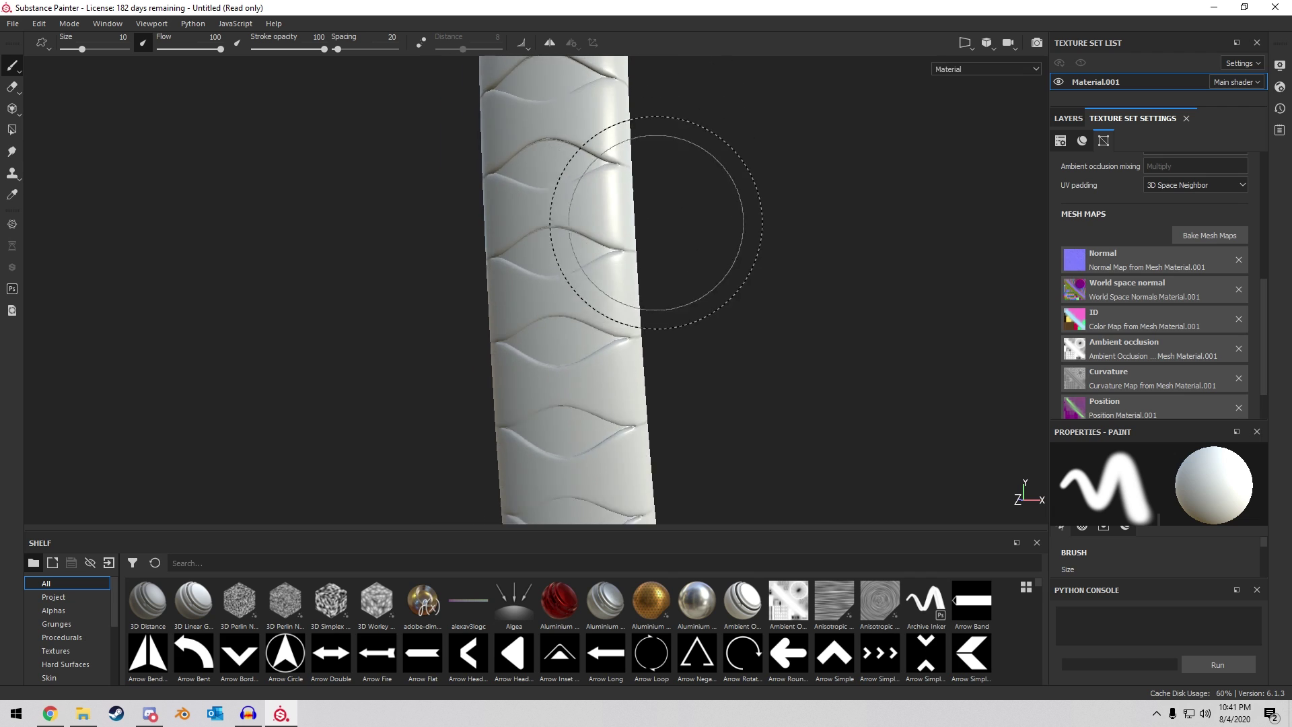
pyautogui.scroll(-3, 660, 226)
pyautogui.keyDown('alt'); pyautogui.moveTo(693, 276); pyautogui.dragTo(636, 146, button='middle'); pyautogui.keyUp('alt')
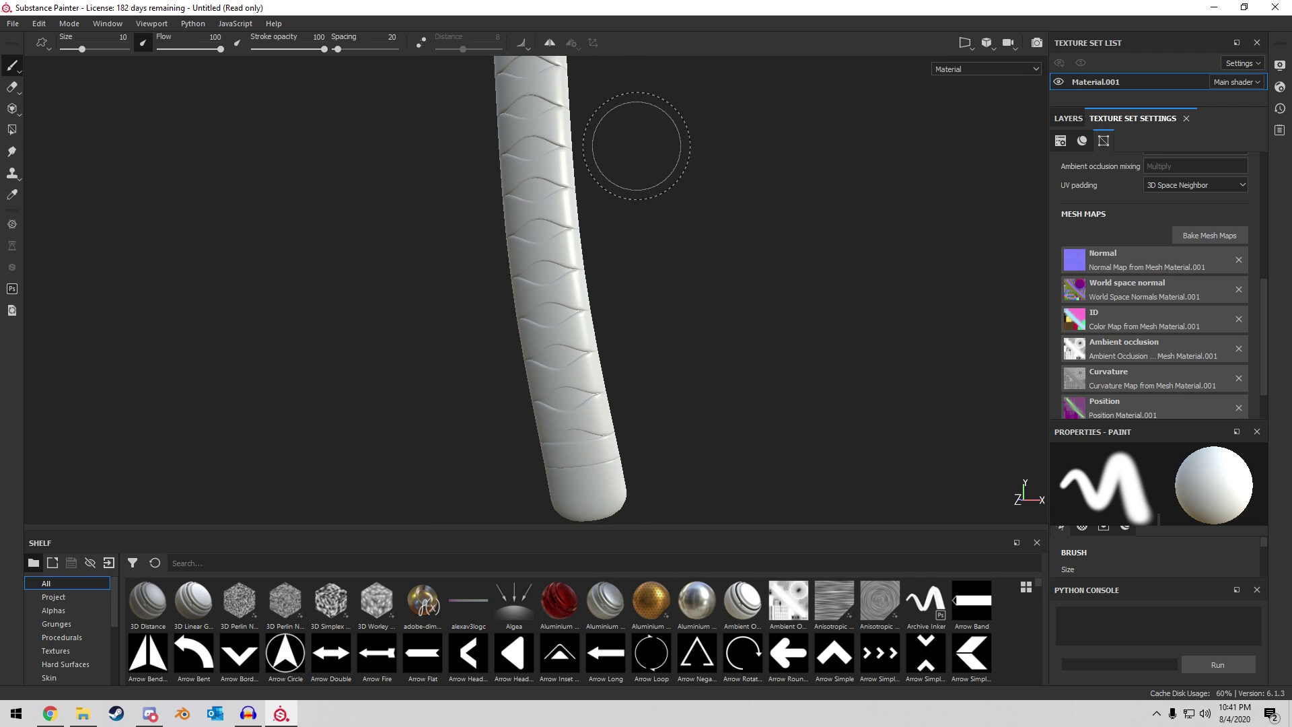
# Remove the baked normal map from the texture set to compare the grip, and undo the removal.
pyautogui.click(1238, 259)
pyautogui.keyDown('alt'); pyautogui.moveTo(804, 222); pyautogui.dragTo(722, 271, button='middle'); pyautogui.keyUp('alt')
pyautogui.hotkey('ctrl', 'z')
# Examine the baked grip, crossguard, blade collar and blade groove from several angles and distances.
pyautogui.keyDown('alt'); pyautogui.moveTo(692, 287); pyautogui.dragTo(749, 265); pyautogui.keyUp('alt')
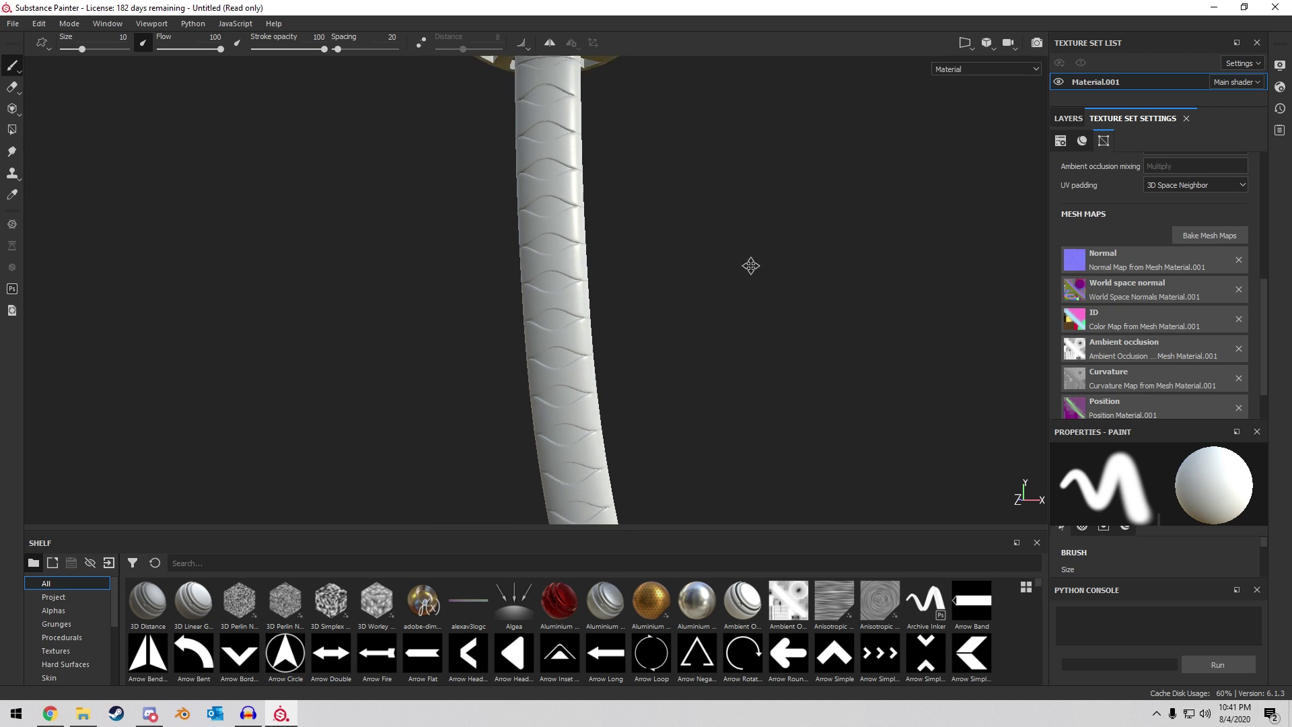
pyautogui.keyDown('alt'); pyautogui.moveTo(749, 265); pyautogui.dragTo(696, 129, button='middle'); pyautogui.keyUp('alt')
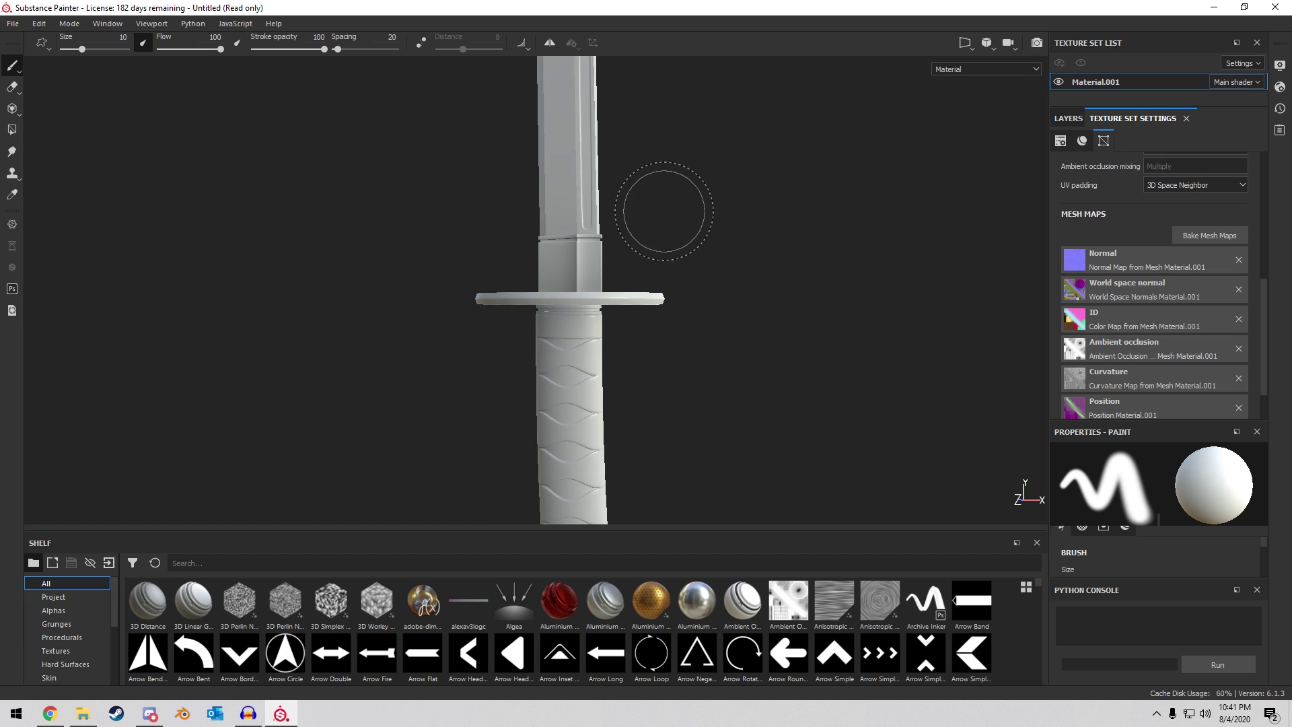
pyautogui.keyDown('alt'); pyautogui.moveTo(666, 211); pyautogui.dragTo(685, 256); pyautogui.keyUp('alt')
pyautogui.scroll(3, 643, 173)
pyautogui.keyDown('alt'); pyautogui.moveTo(644, 173); pyautogui.dragTo(650, 301, button='middle'); pyautogui.keyUp('alt')
pyautogui.keyDown('alt'); pyautogui.moveTo(650, 301); pyautogui.dragTo(627, 261); pyautogui.keyUp('alt')
pyautogui.scroll(2, 627, 261)
pyautogui.scroll(-2, 634, 222)
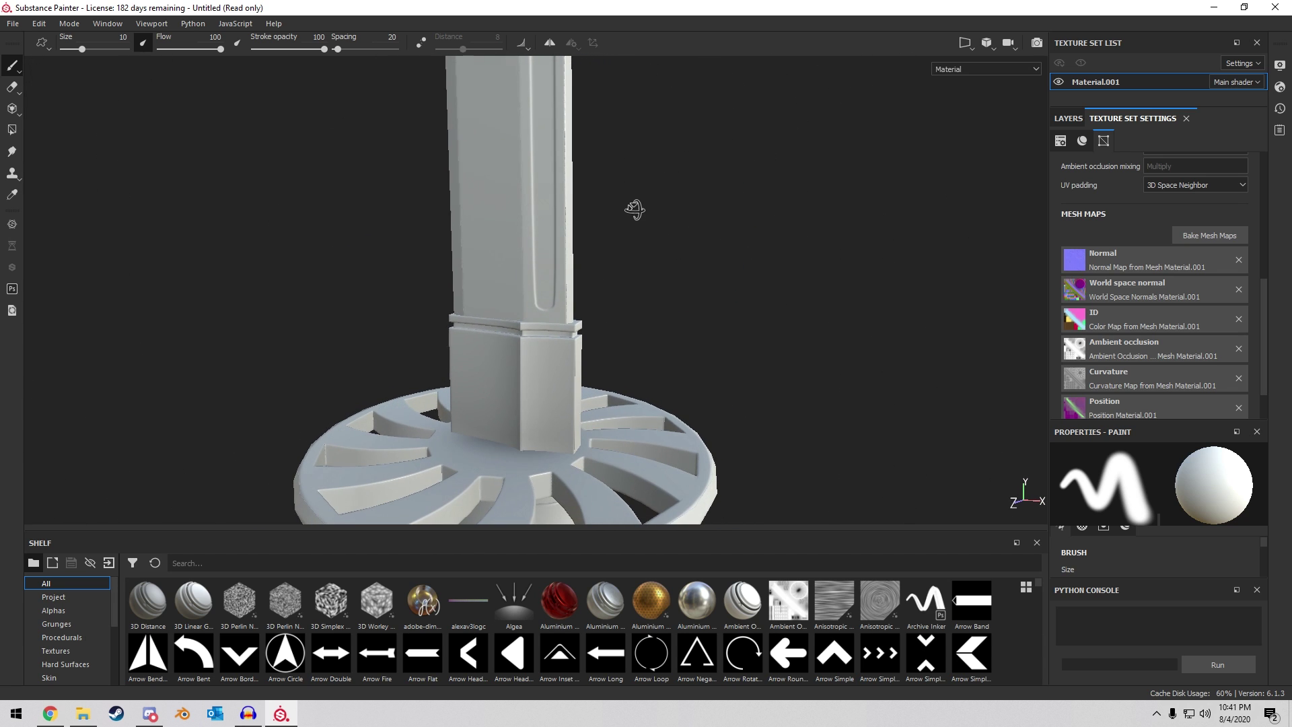
# Inspect the whole grip down to its end cap, then the blade collar and slotted crossguard up close.
pyautogui.scroll(-4, 601, 341)
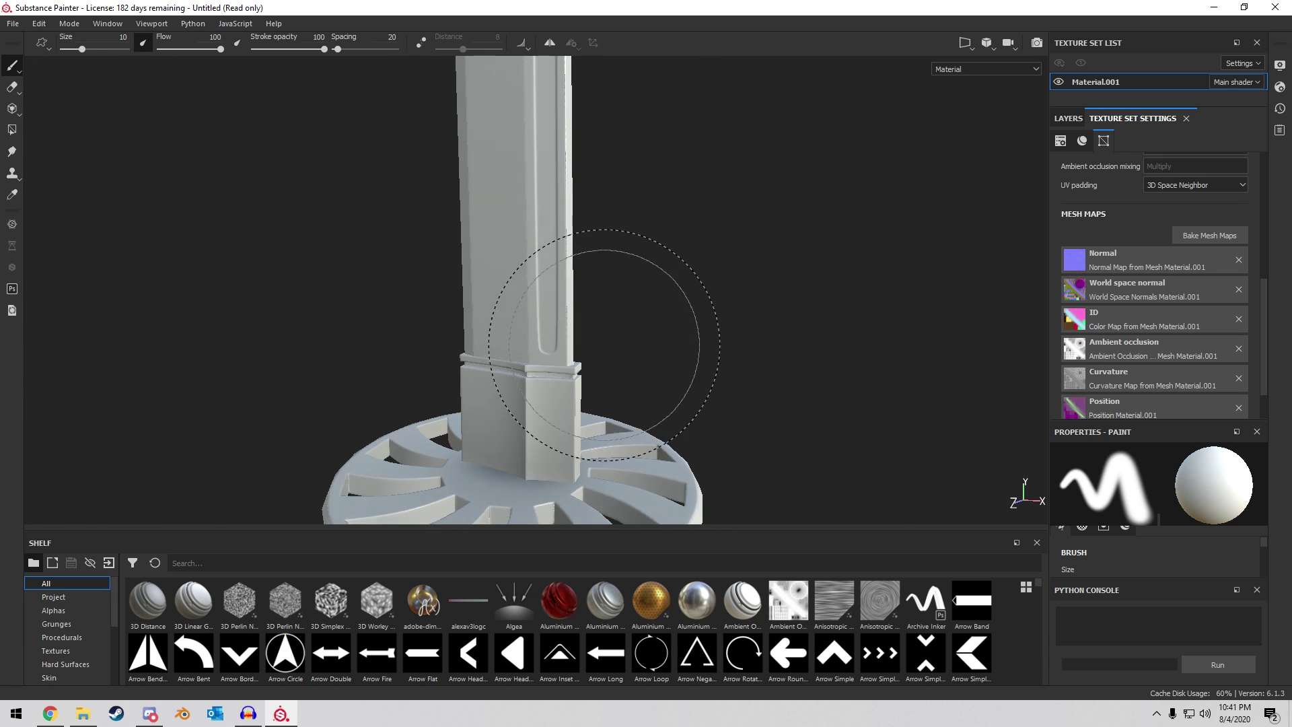
pyautogui.scroll(4, 615, 373)
pyautogui.moveTo(615, 372)
pyautogui.keyDown('alt'); pyautogui.mouseDown()
pyautogui.moveTo(658, 297)
pyautogui.moveTo(796, 268)
pyautogui.moveTo(725, 357)
pyautogui.mouseUp(); pyautogui.keyUp('alt')
pyautogui.scroll(-4, 726, 358)
pyautogui.keyDown('alt'); pyautogui.moveTo(726, 358); pyautogui.dragTo(712, 233, button='middle'); pyautogui.keyUp('alt')
pyautogui.scroll(-4, 720, 282)
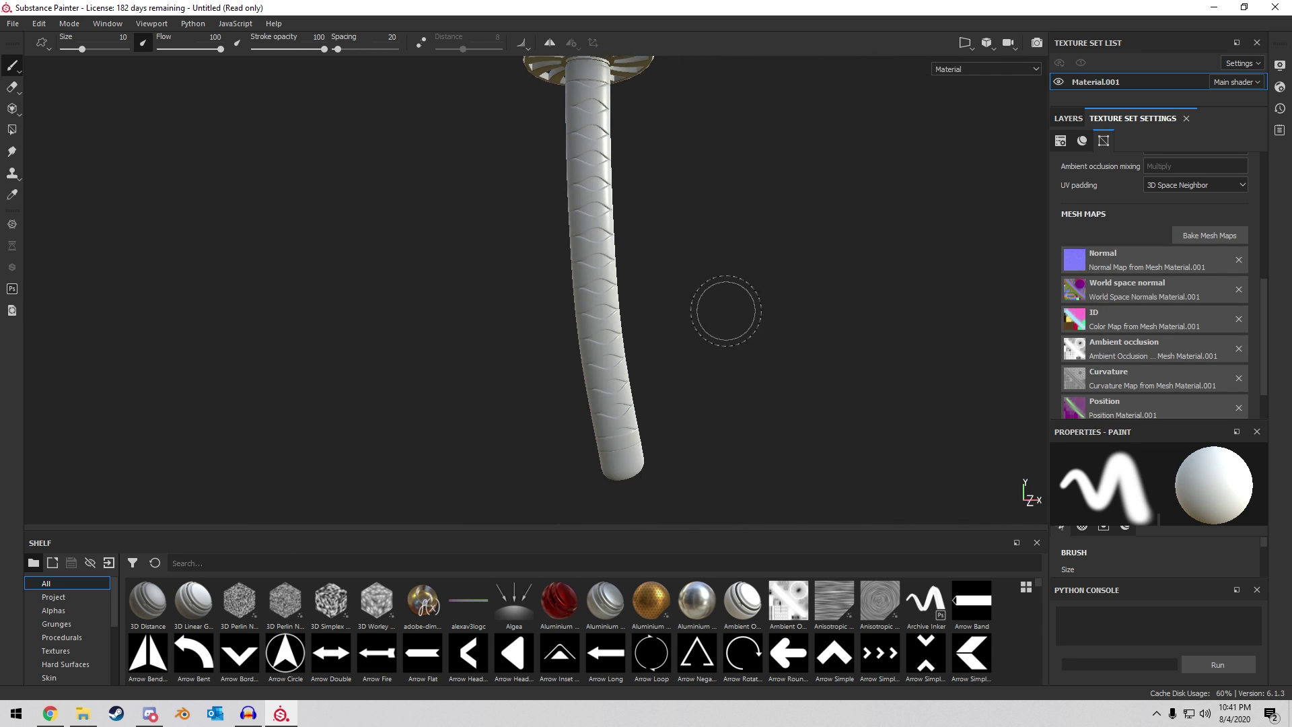
pyautogui.keyDown('alt'); pyautogui.moveTo(727, 309); pyautogui.dragTo(740, 462, button='middle'); pyautogui.keyUp('alt')
pyautogui.scroll(5, 664, 144)
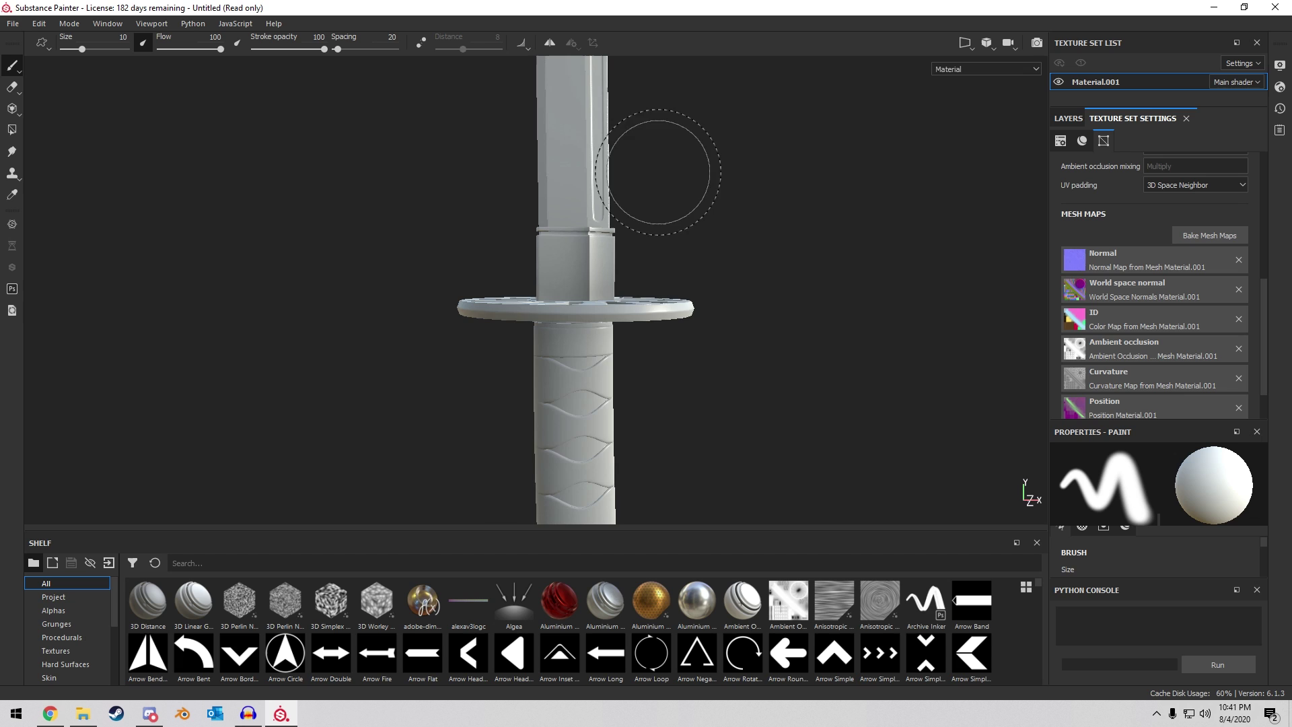
pyautogui.keyDown('alt'); pyautogui.moveTo(764, 187); pyautogui.dragTo(702, 244); pyautogui.keyUp('alt')
# Show the layer stack and save the project under the name KatanaCourse.
pyautogui.click(1076, 117)
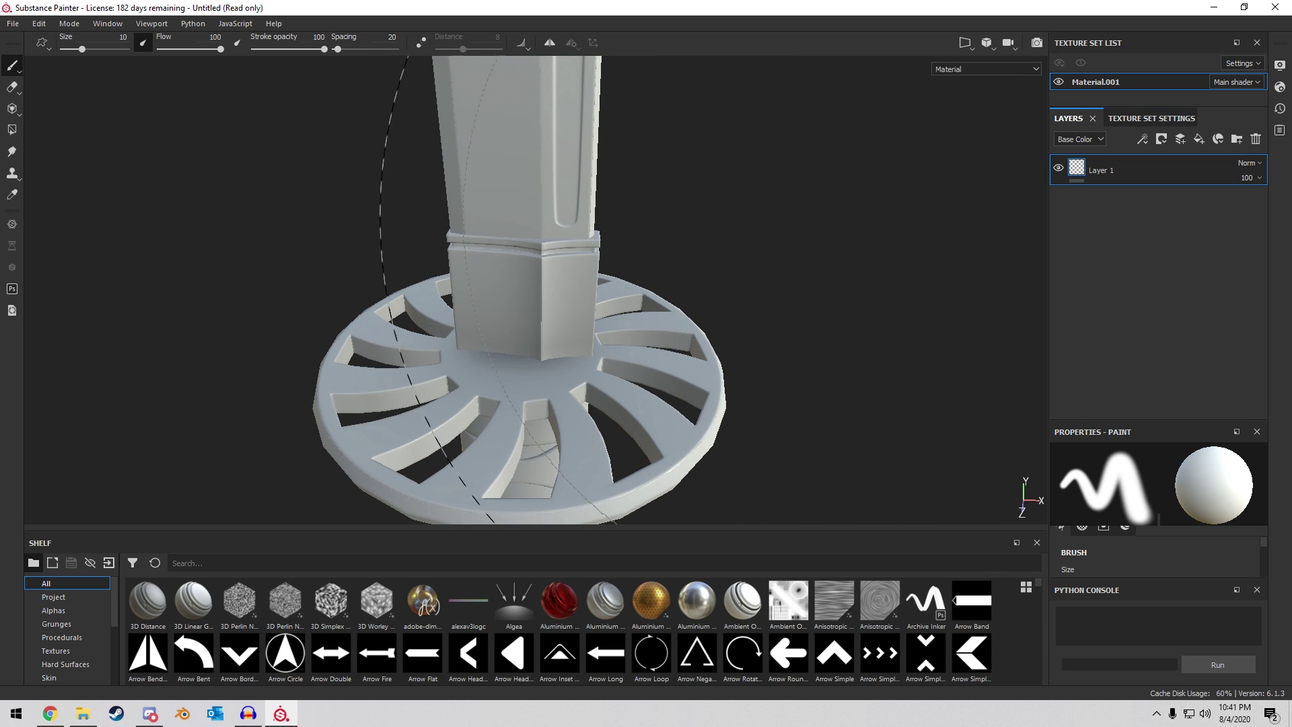
pyautogui.keyDown('alt'); pyautogui.moveTo(835, 236); pyautogui.dragTo(858, 155, button='middle'); pyautogui.keyUp('alt')
pyautogui.hotkey('ctrl', 's')
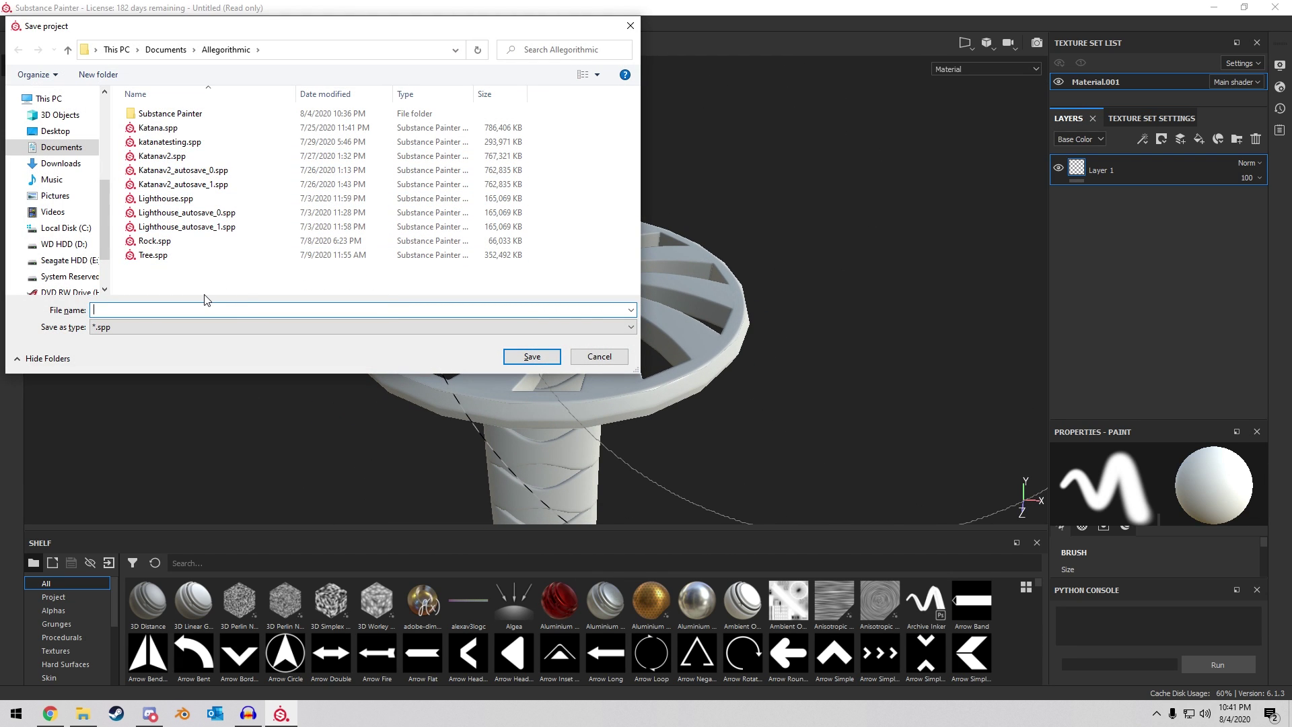
pyautogui.write('KatanaCourse')
pyautogui.click(538, 357)
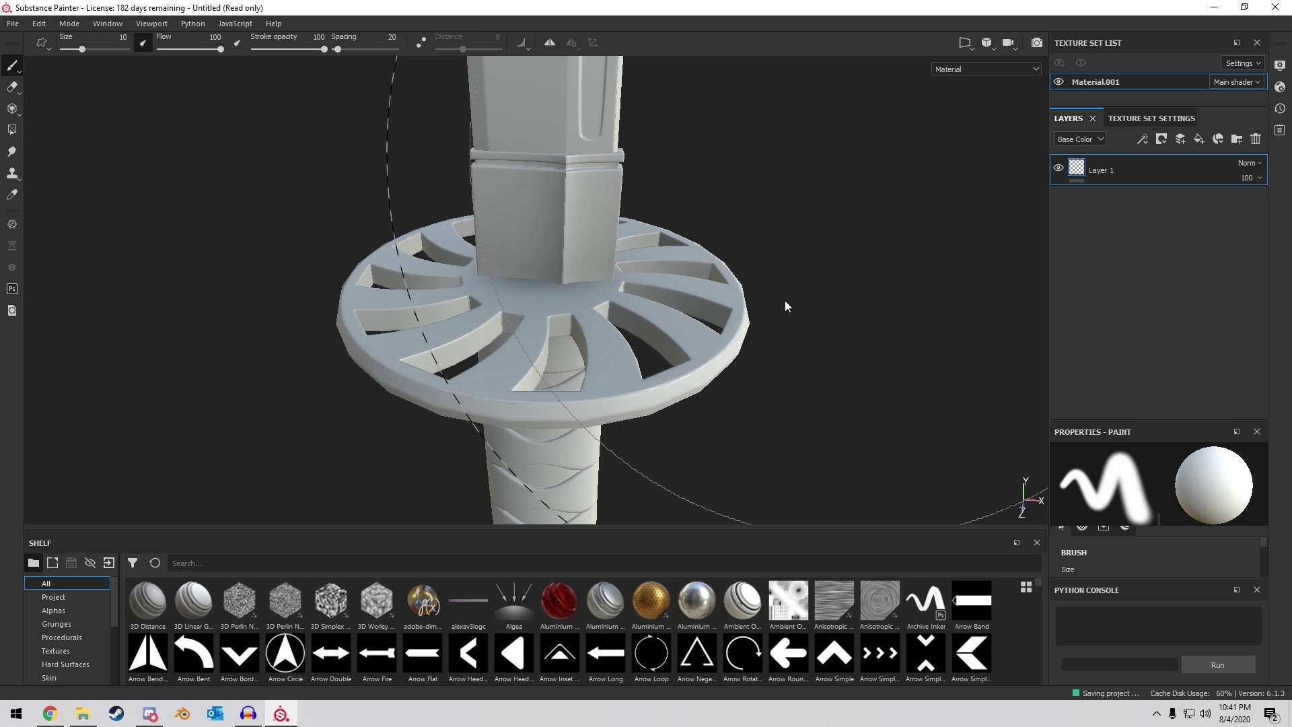
pyautogui.moveTo(785, 298)
pyautogui.keyDown('alt'); pyautogui.mouseDown()
pyautogui.moveTo(784, 315)
pyautogui.moveTo(800, 301)
pyautogui.mouseUp(); pyautogui.keyUp('alt')
pyautogui.scroll(-5, 804, 298)
pyautogui.keyDown('alt'); pyautogui.moveTo(847, 307); pyautogui.dragTo(816, 283, button='middle'); pyautogui.keyUp('alt')
pyautogui.keyDown('alt'); pyautogui.moveTo(814, 282); pyautogui.dragTo(801, 245); pyautogui.keyUp('alt')
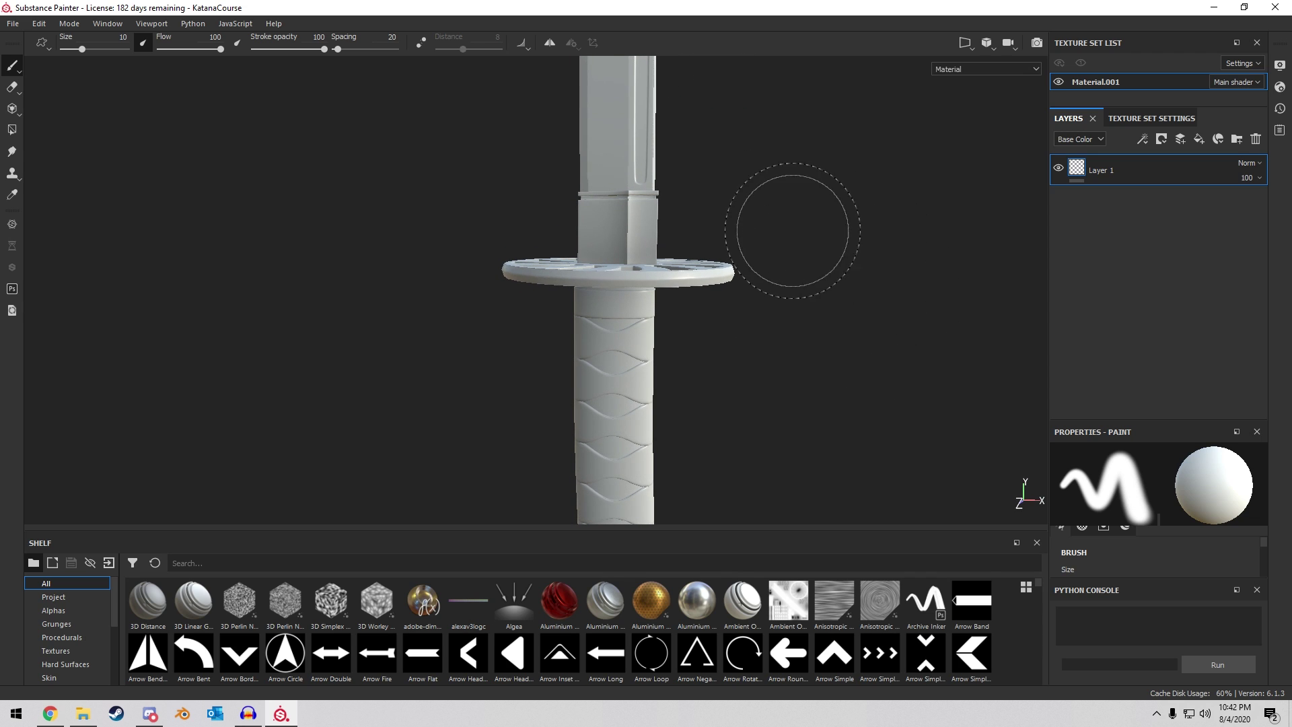
pyautogui.keyDown('alt'); pyautogui.moveTo(807, 240); pyautogui.dragTo(785, 262, button='middle'); pyautogui.keyUp('alt')
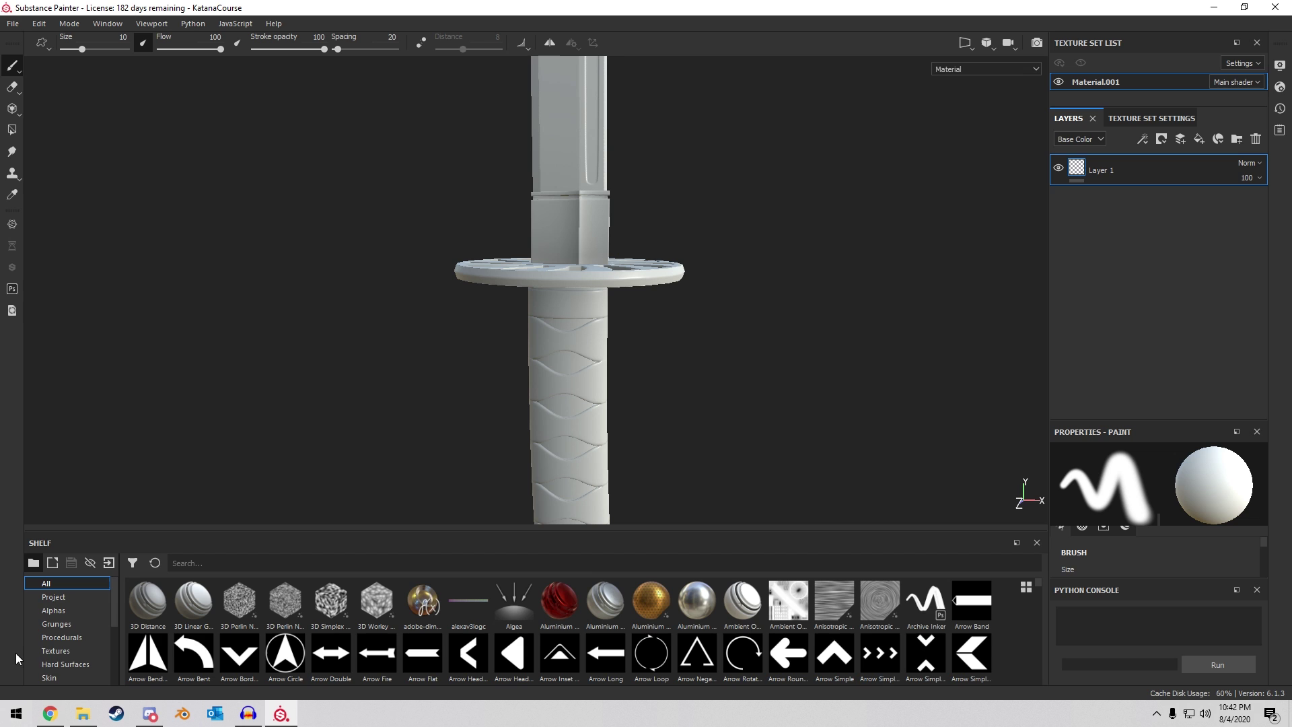
# Show the smart materials in the shelf and browse through them.
pyautogui.scroll(-3, 71, 638)
pyautogui.click(86, 635)
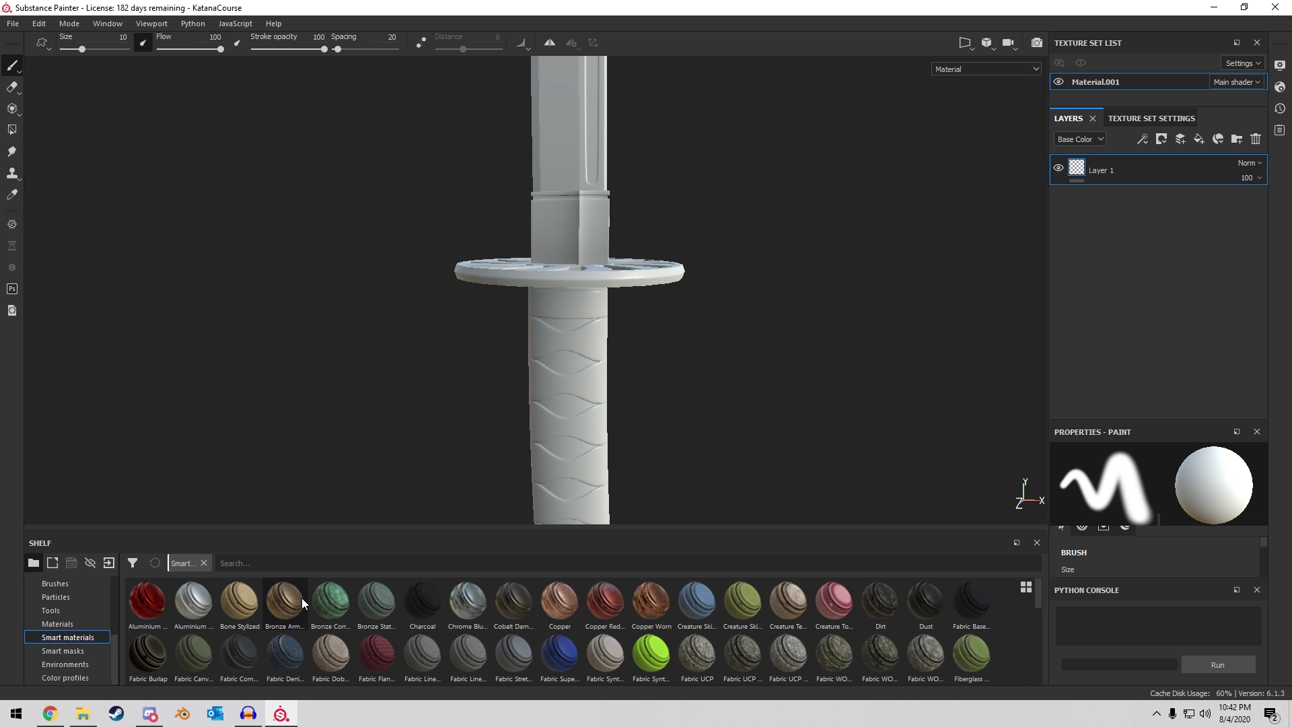
pyautogui.scroll(-10, 301, 598)
# Switch to the Substance Share website in the browser and look over its home page of downloadable resources.
pyautogui.moveTo(0, 83)
pyautogui.mouseDown()
pyautogui.moveTo(595, 84)
pyautogui.moveTo(612, 2)
pyautogui.mouseUp()
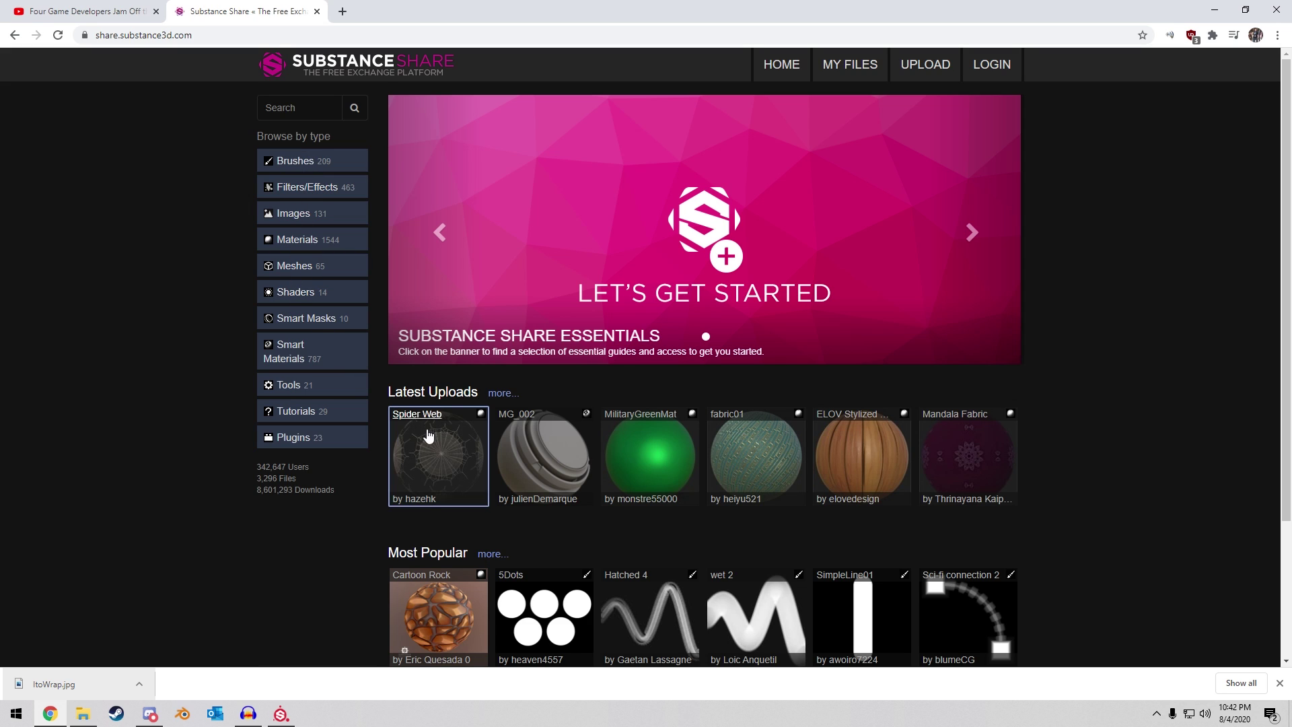
pyautogui.scroll(-2, 449, 430)
pyautogui.scroll(2, 604, 405)
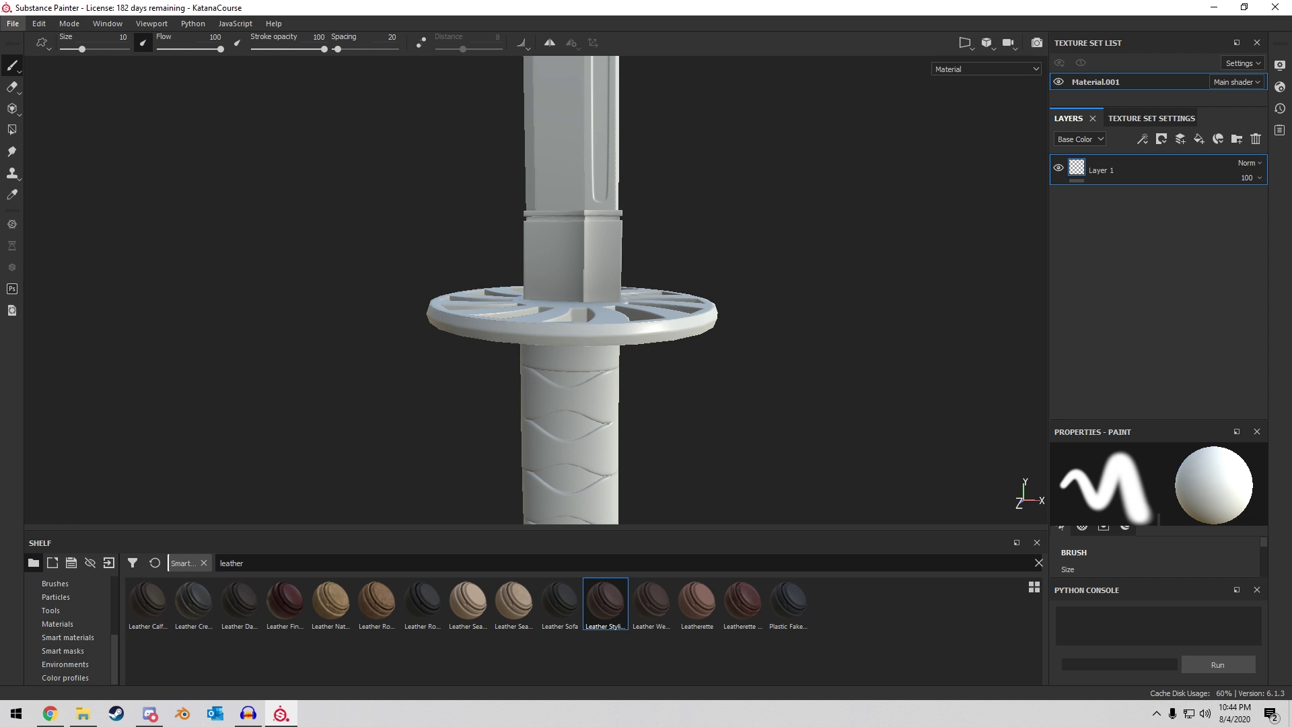
# Set up Leather Stylized.spsm from the CourseMaterial folder for import as a smart material into the shelf, and cancel the import.
pyautogui.click(83, 713)
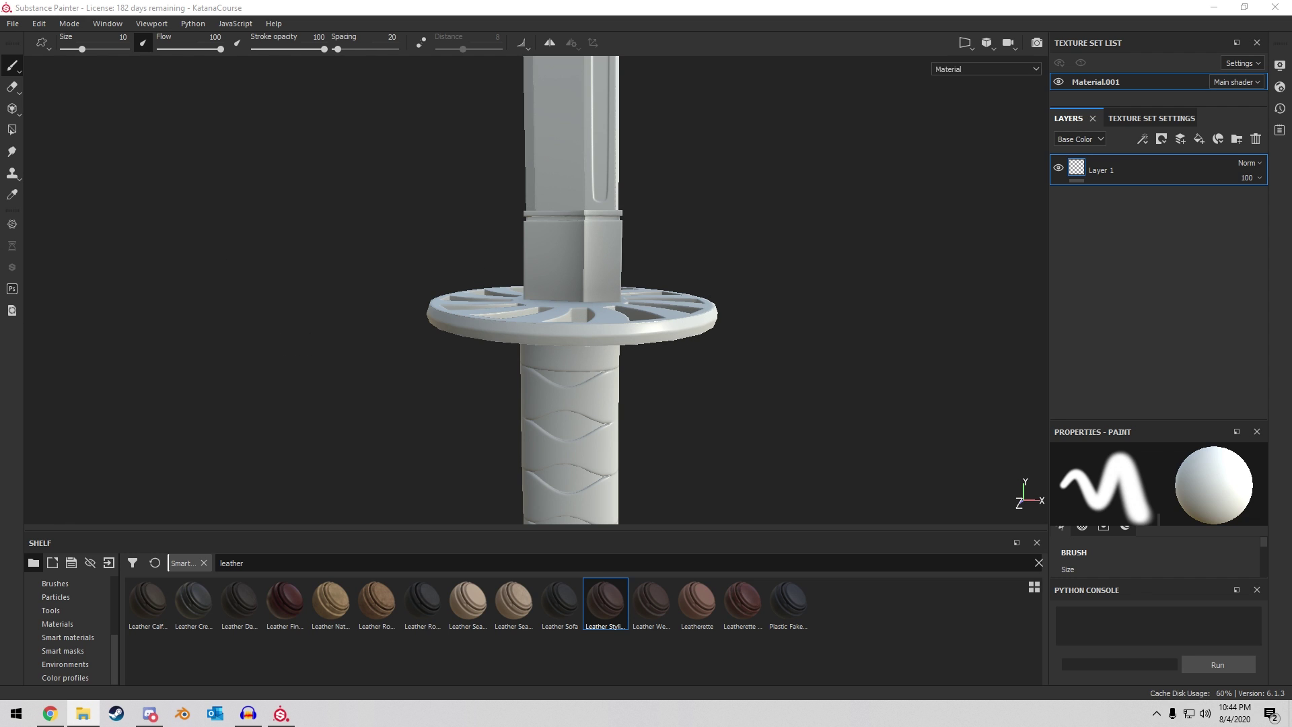
pyautogui.moveTo(0, 179)
pyautogui.mouseDown()
pyautogui.moveTo(281, 158)
pyautogui.moveTo(290, 87)
pyautogui.mouseUp()
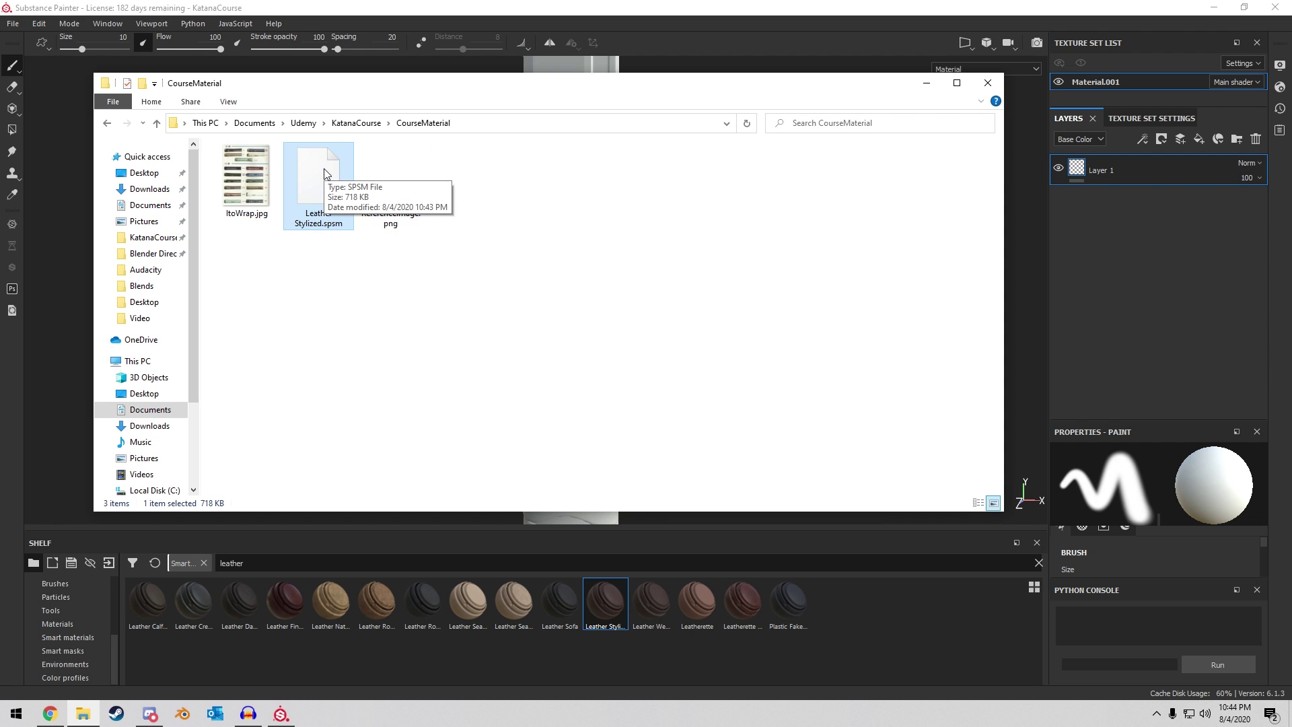
pyautogui.moveTo(325, 174); pyautogui.dragTo(876, 664)
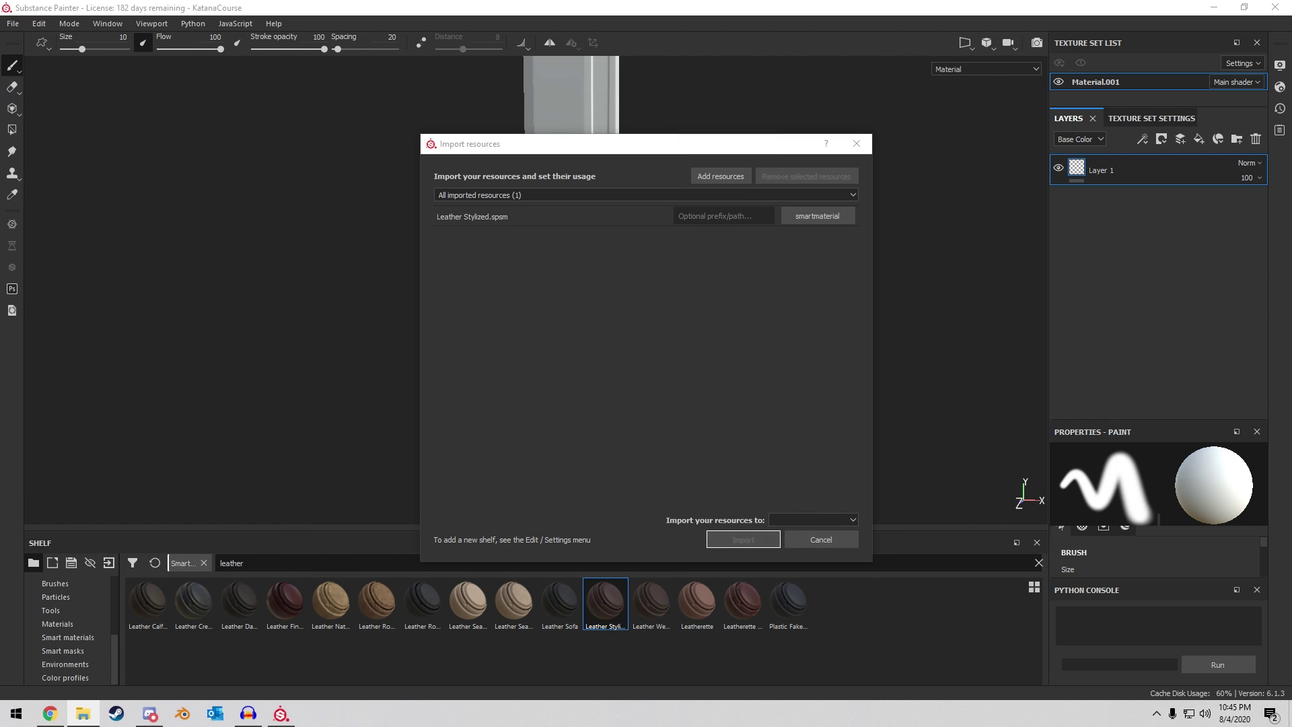
pyautogui.click(846, 216)
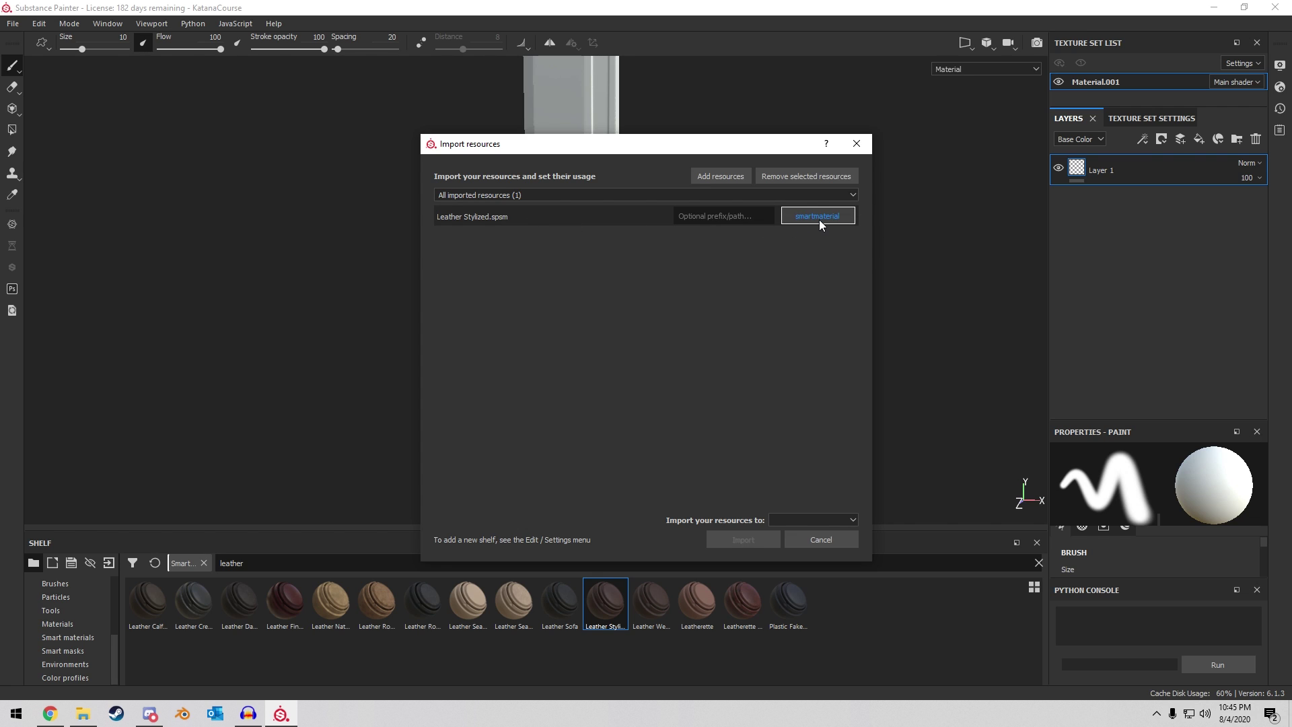
pyautogui.click(802, 519)
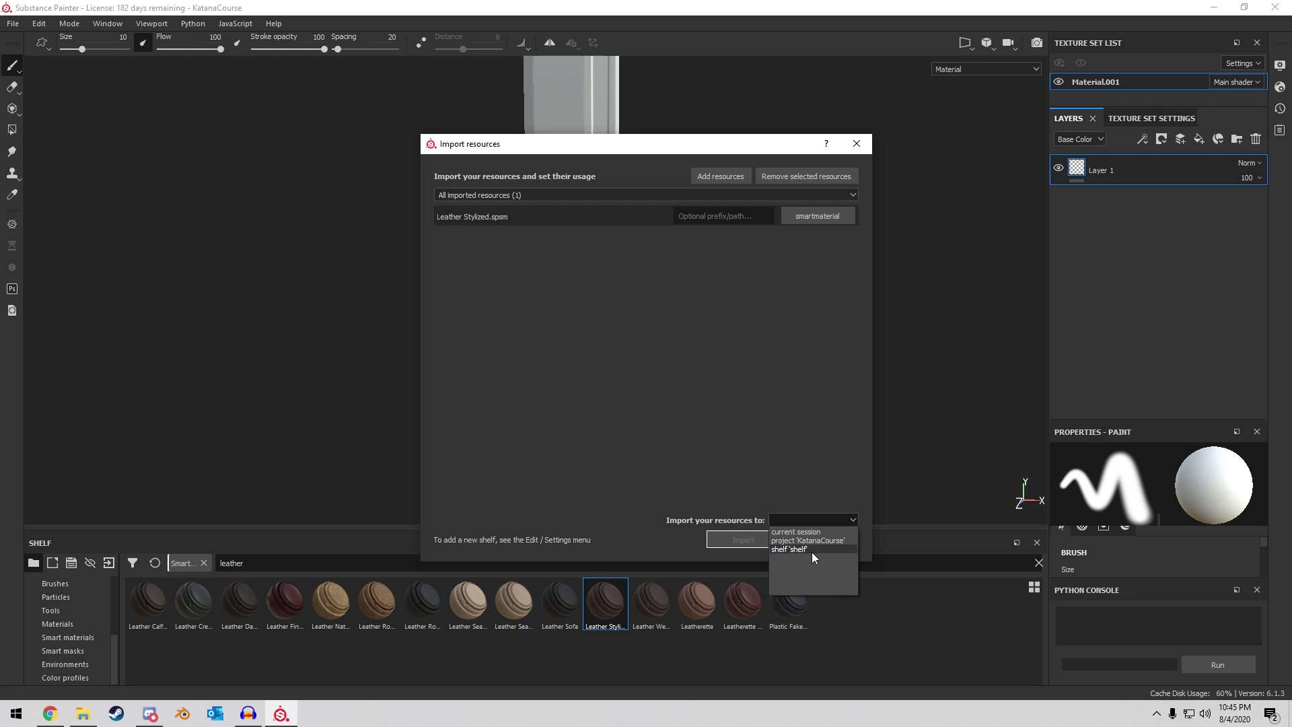
pyautogui.click(804, 540)
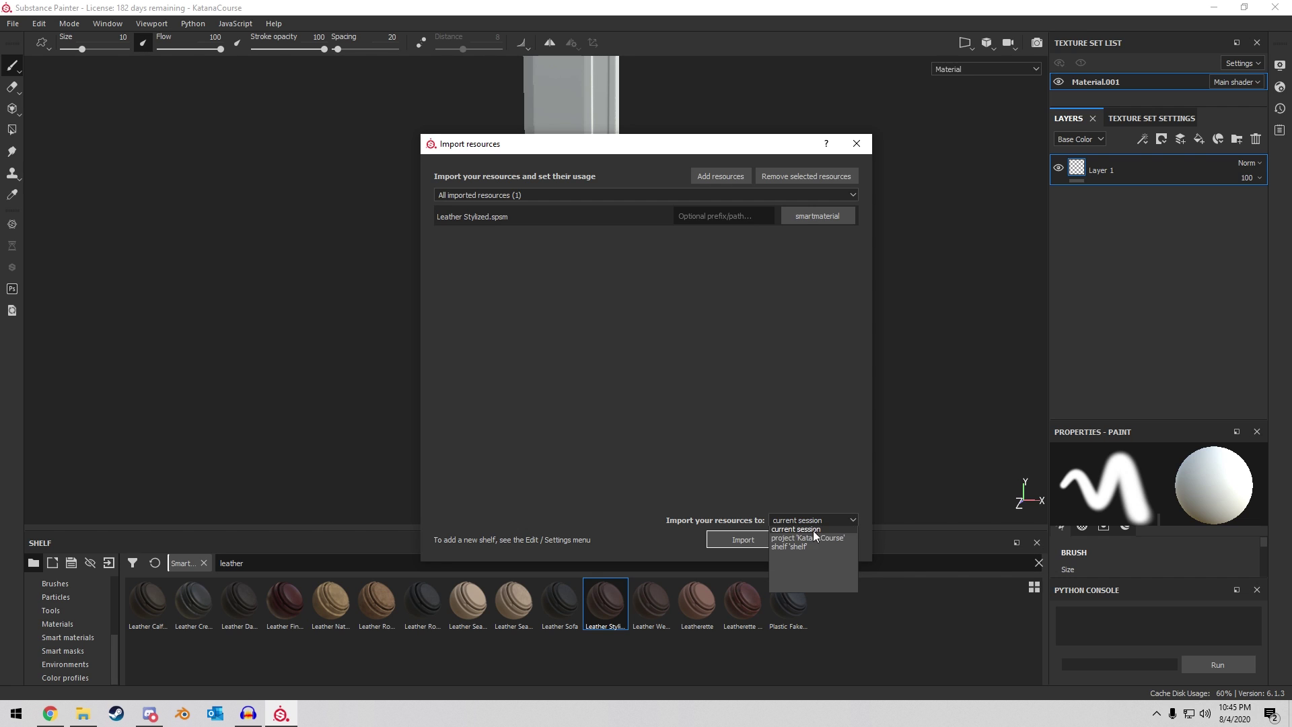
pyautogui.click(814, 546)
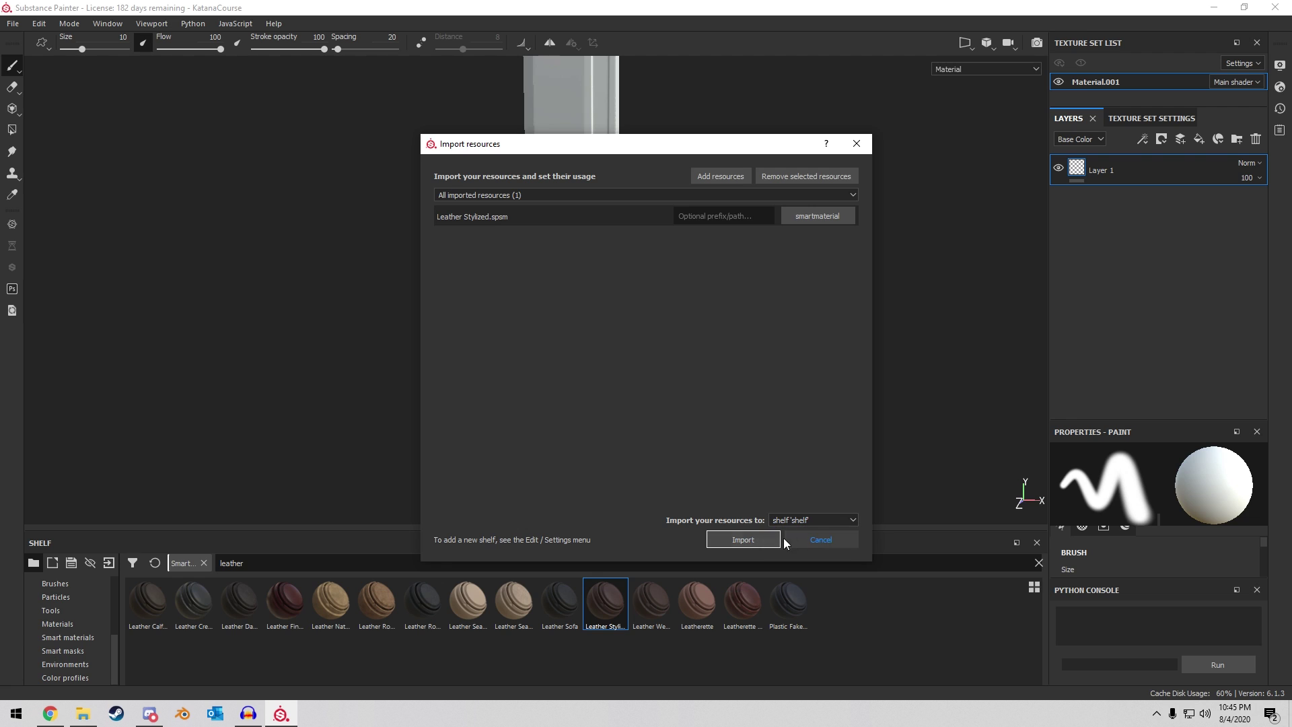
pyautogui.click(821, 542)
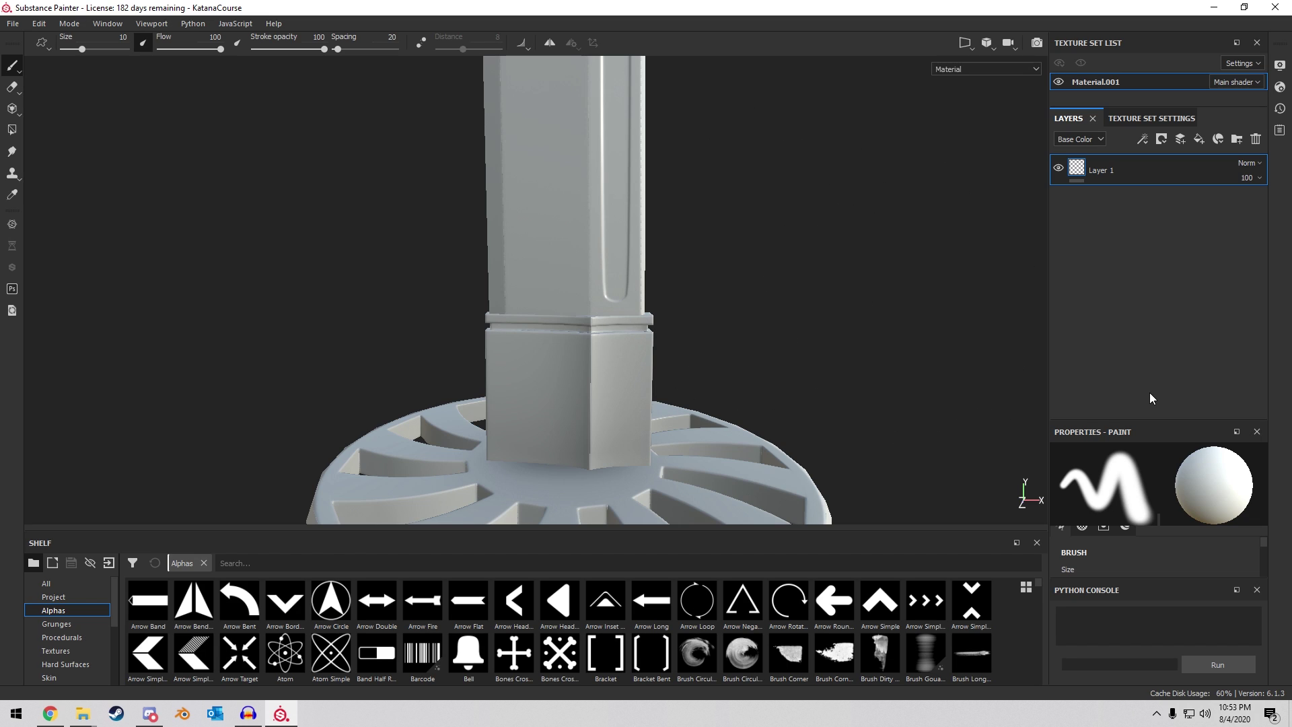
# Add a fill layer, delete the empty Layer 1, and rename the fill layer as Albedo.
pyautogui.click(1199, 138)
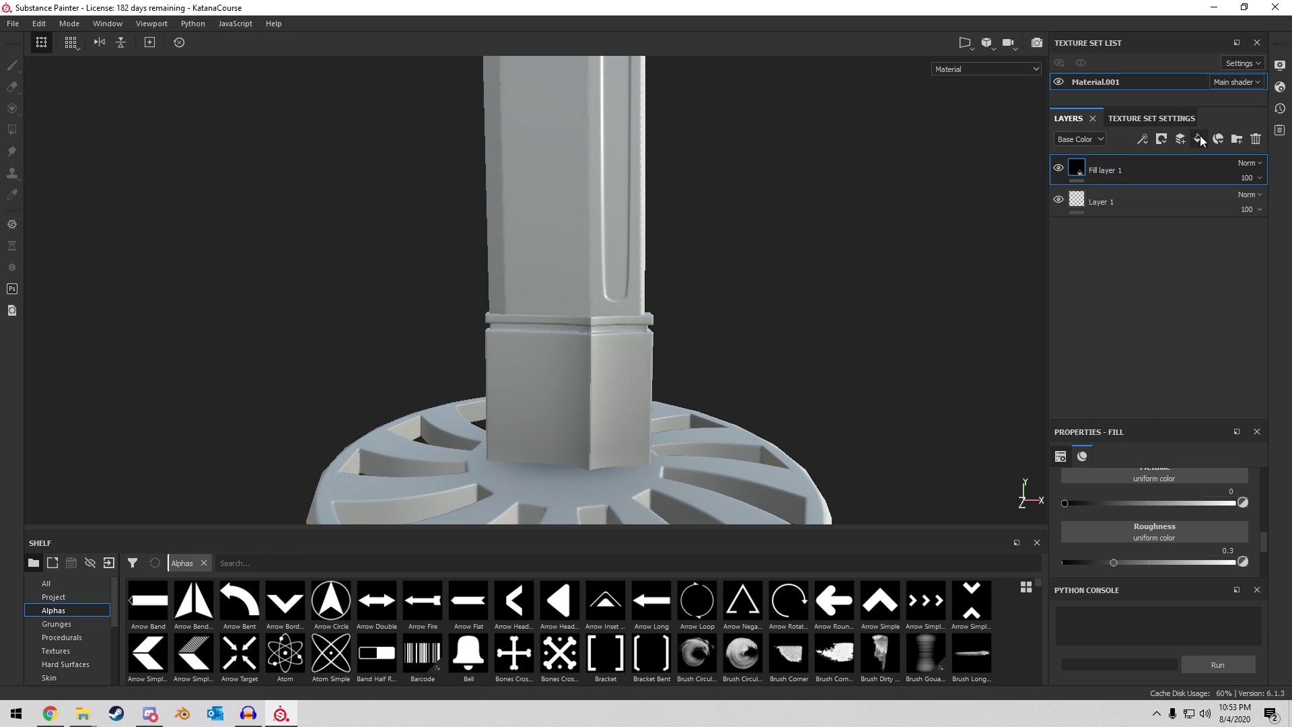
pyautogui.click(1171, 206)
pyautogui.click(1255, 140)
pyautogui.doubleClick(1114, 171)
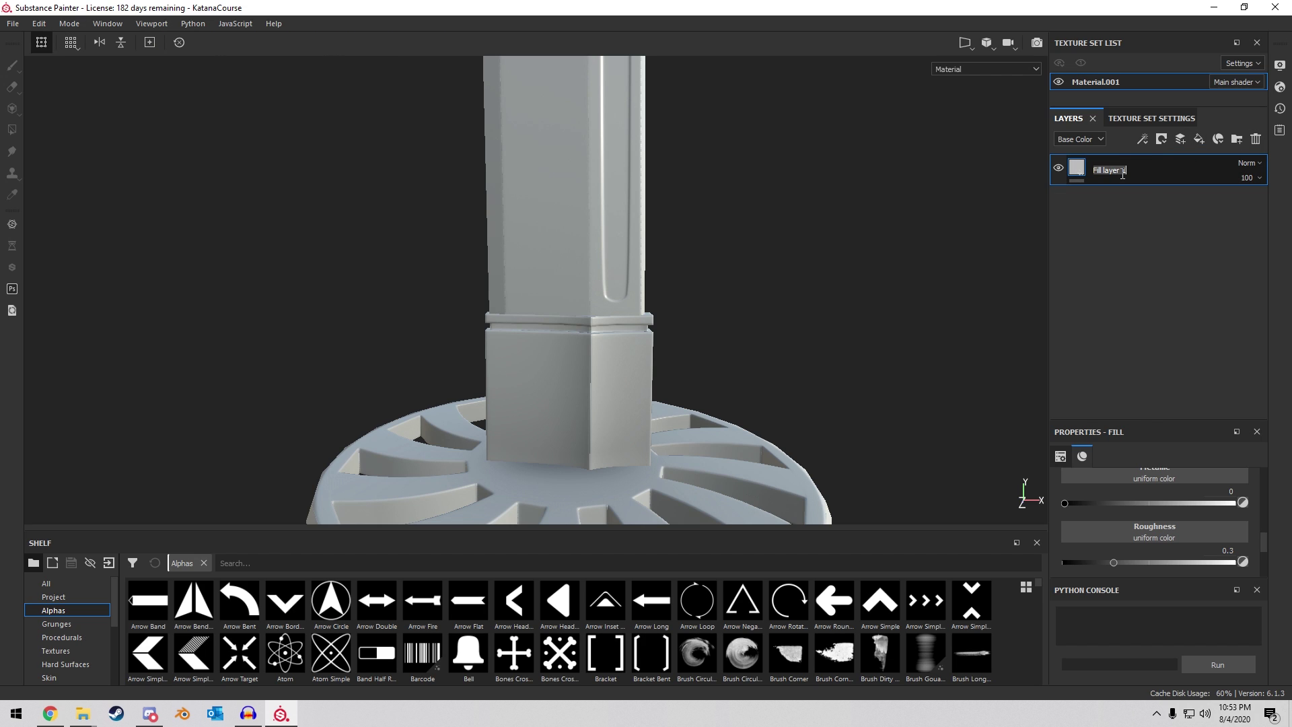
pyautogui.write('B')
# Create a layer folder named Blade and move the Albedo layer into it.
pyautogui.click(1236, 138)
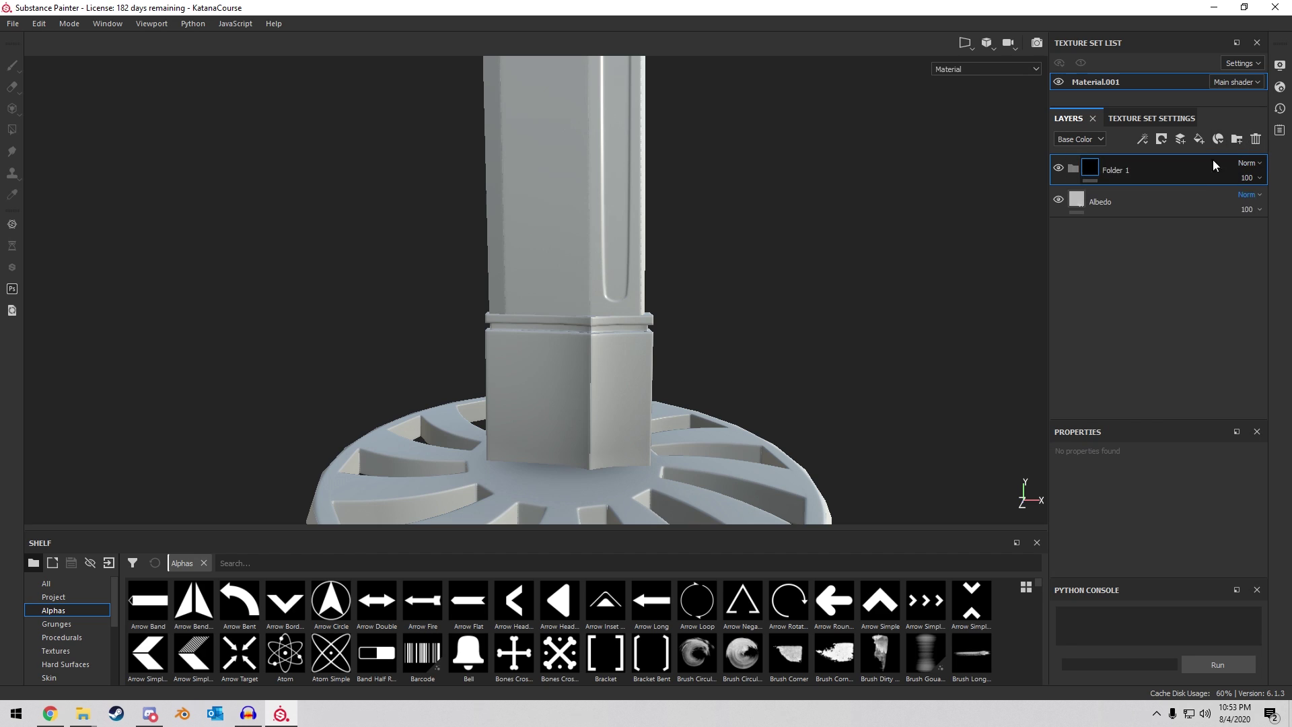
pyautogui.moveTo(1162, 206); pyautogui.dragTo(1126, 171)
pyautogui.doubleClick(1121, 170)
pyautogui.write('Blade')
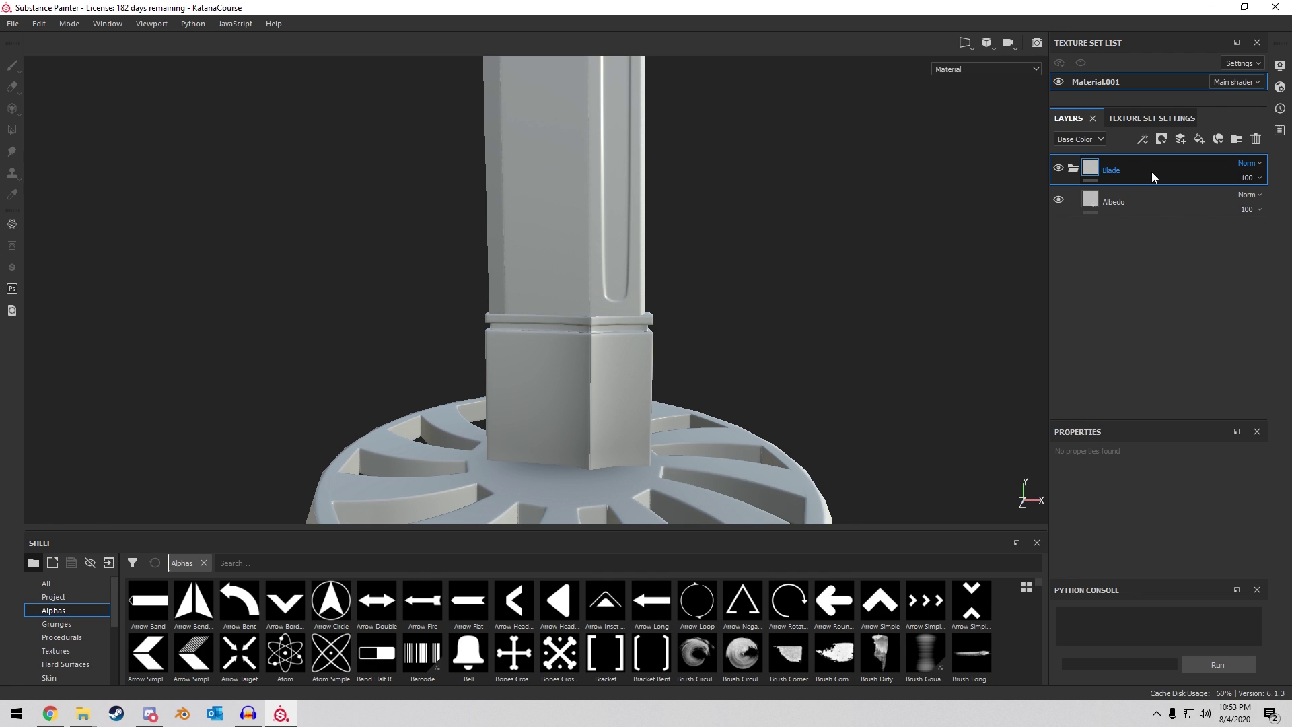
# Change the Albedo fill layer's base color to a darker grey.
pyautogui.click(1153, 204)
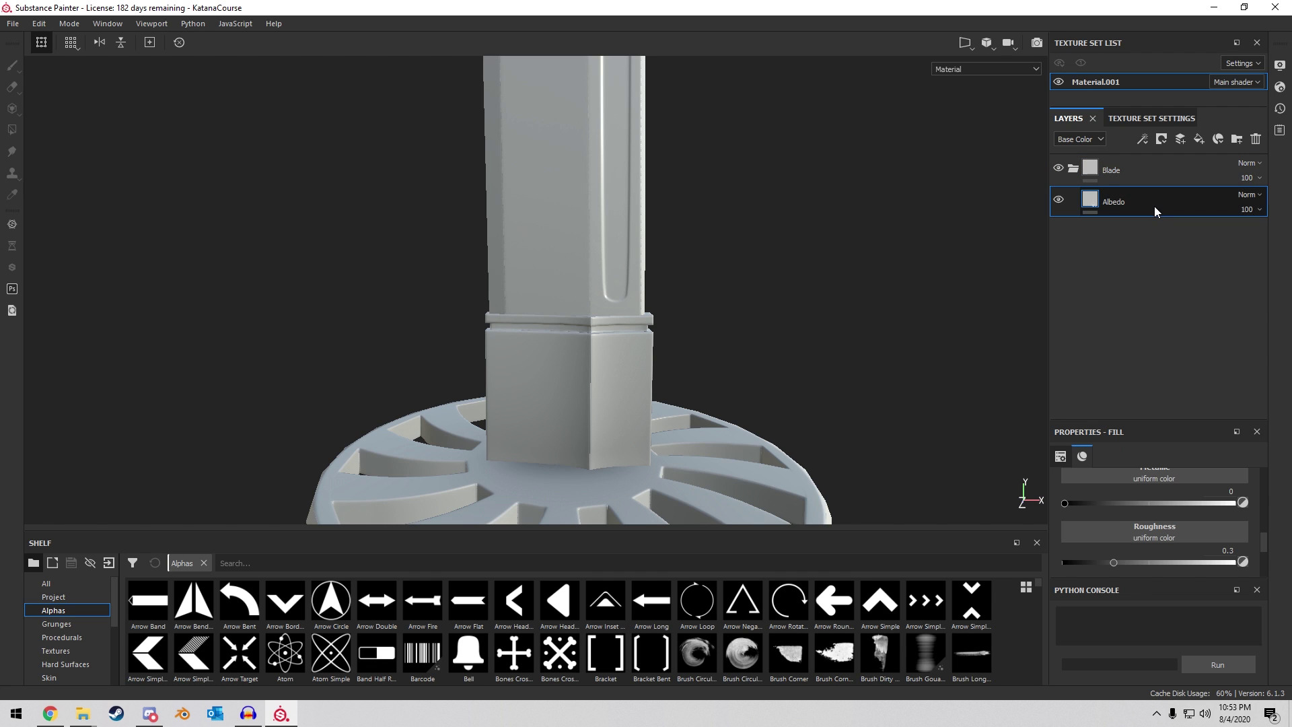
pyautogui.scroll(3, 1122, 528)
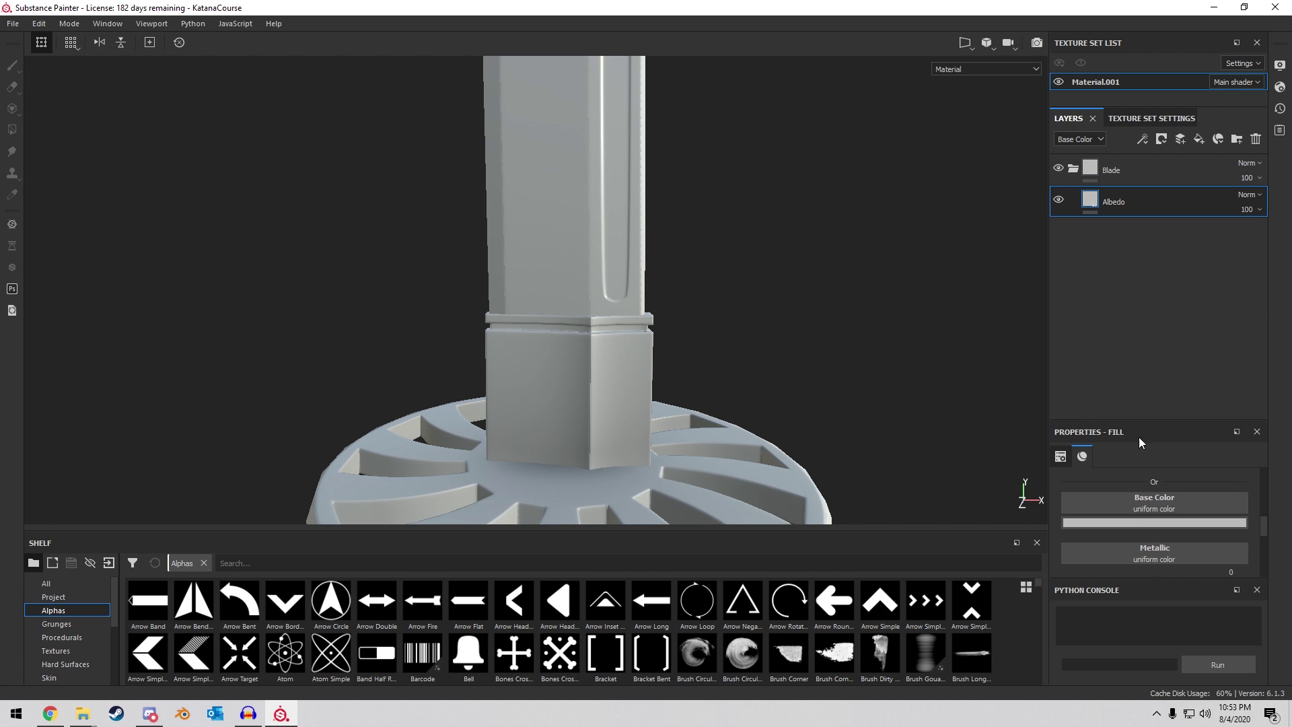
pyautogui.click(1147, 524)
pyautogui.moveTo(1121, 597); pyautogui.dragTo(1098, 598)
# Set the Albedo layer's metallic to 1 and its roughness to about 0.12.
pyautogui.scroll(-2, 1143, 531)
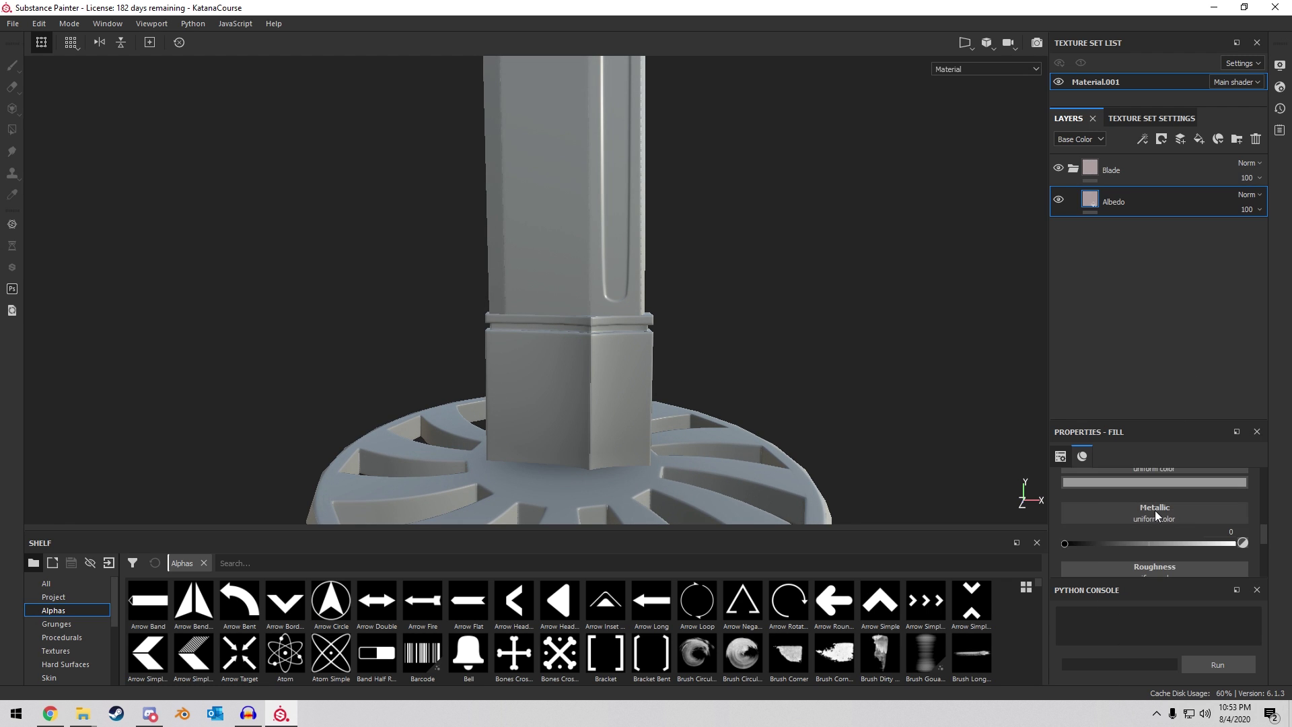
pyautogui.moveTo(1113, 542); pyautogui.dragTo(1242, 531)
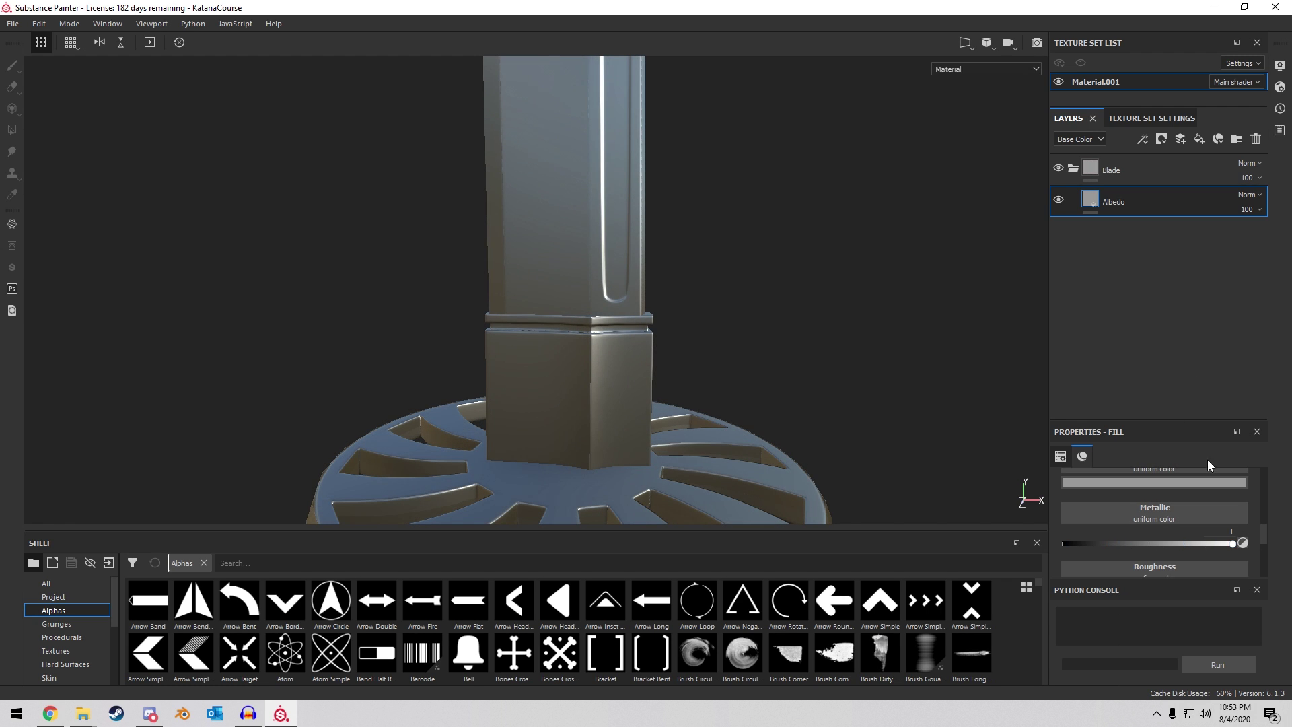
pyautogui.scroll(-1, 1137, 528)
pyautogui.moveTo(1113, 562); pyautogui.dragTo(1084, 562)
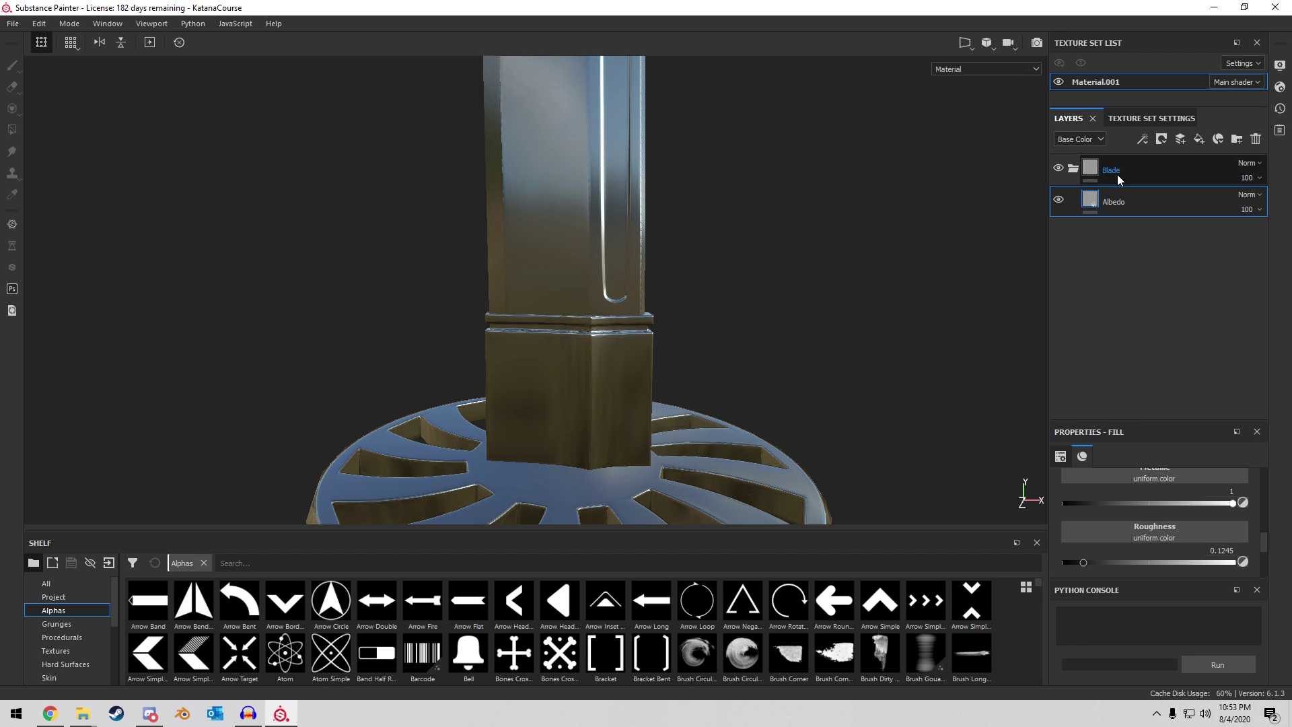
# Add a black mask to the Albedo layer with a color selection effect on it.
pyautogui.rightClick(1087, 198)
pyautogui.click(1122, 217)
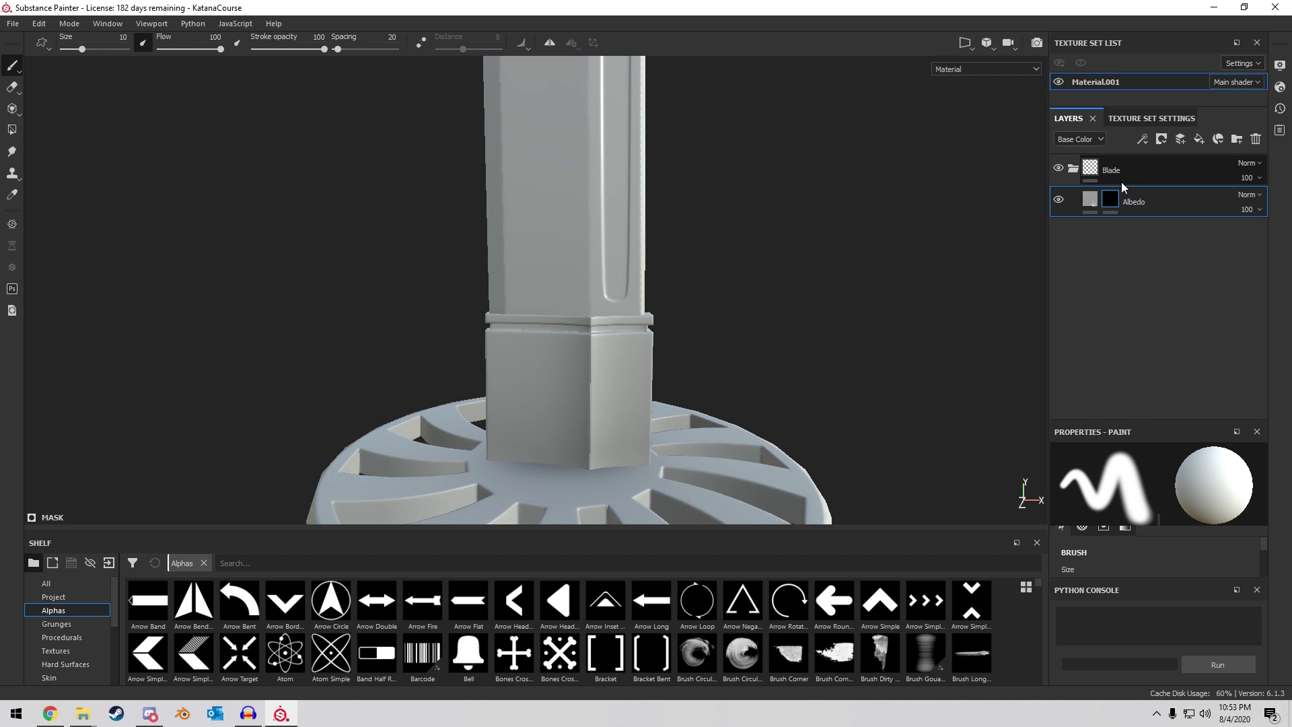
pyautogui.click(1143, 138)
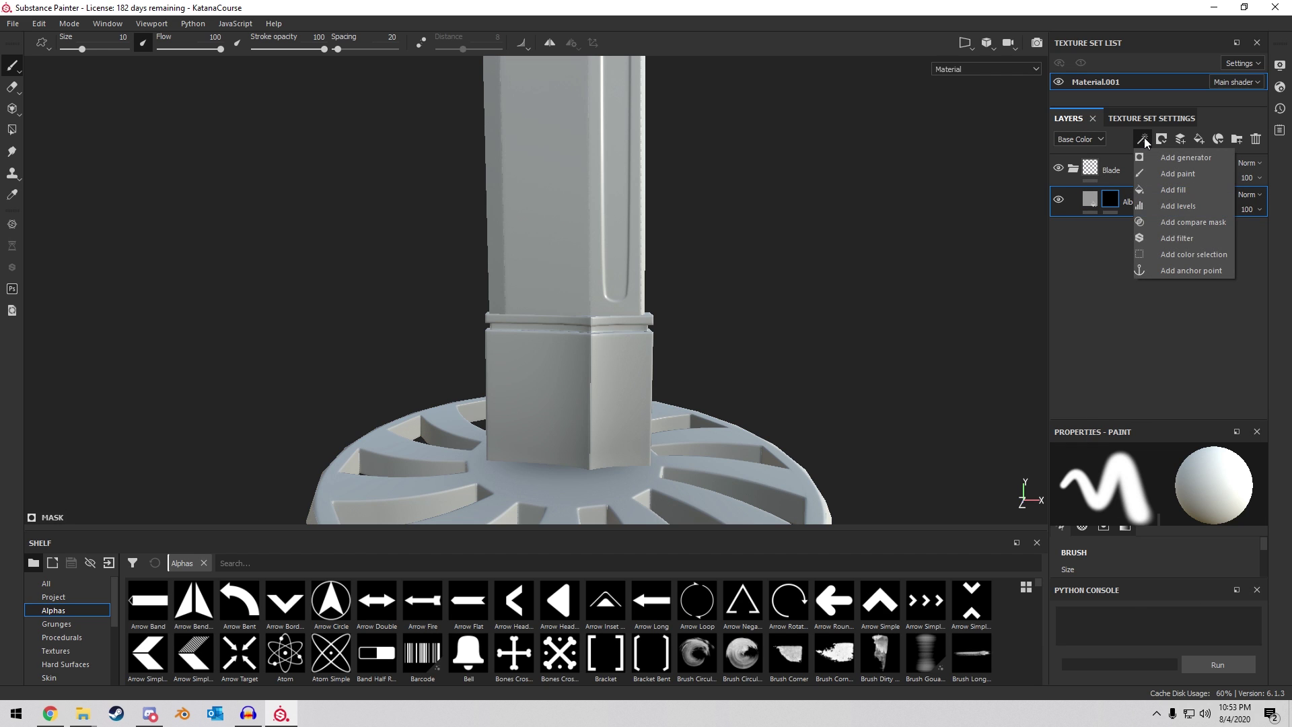
pyautogui.click(1173, 254)
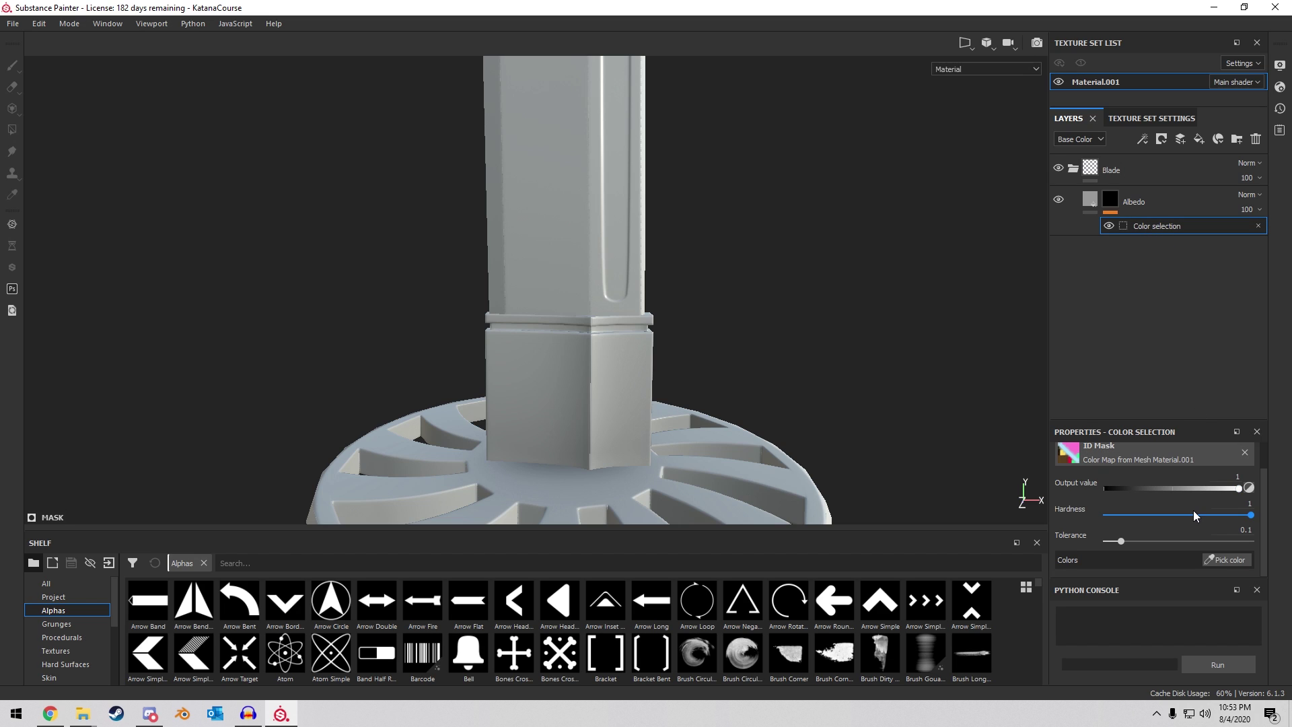
# Pick the blade's light-blue ID color so the mask limits the Albedo layer to the blade.
pyautogui.click(1237, 569)
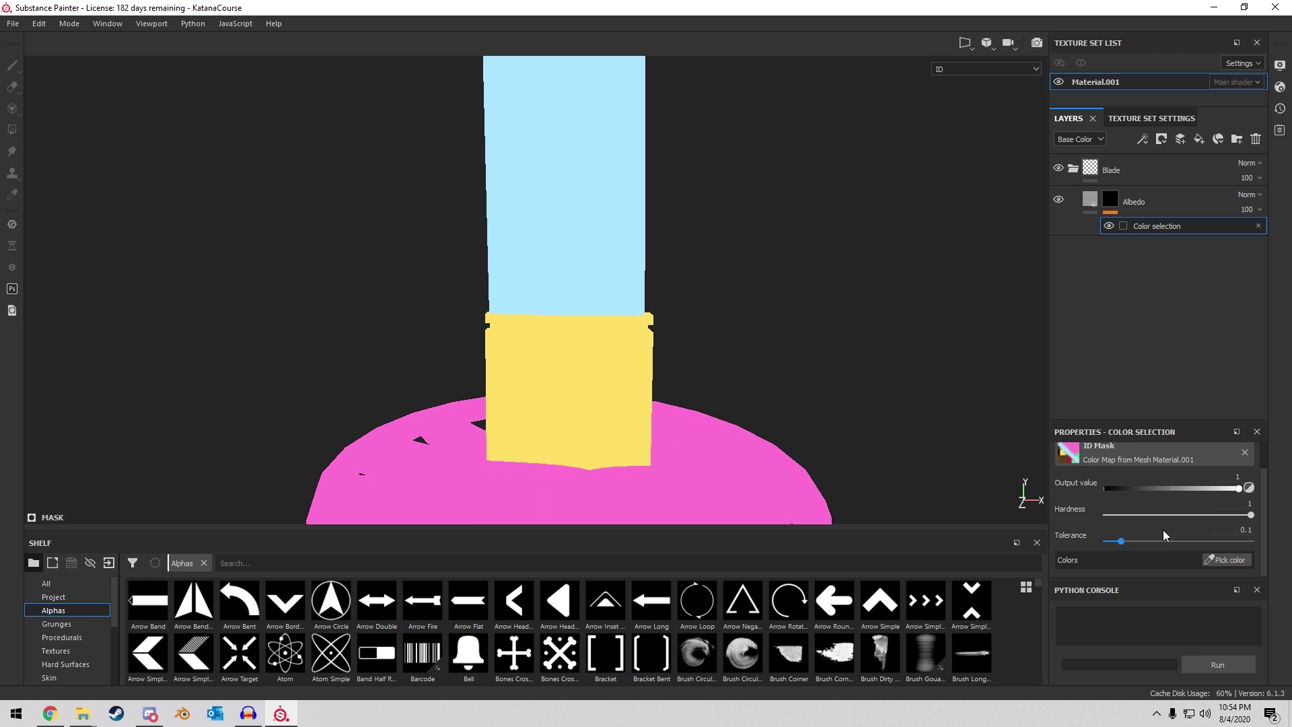
pyautogui.click(570, 191)
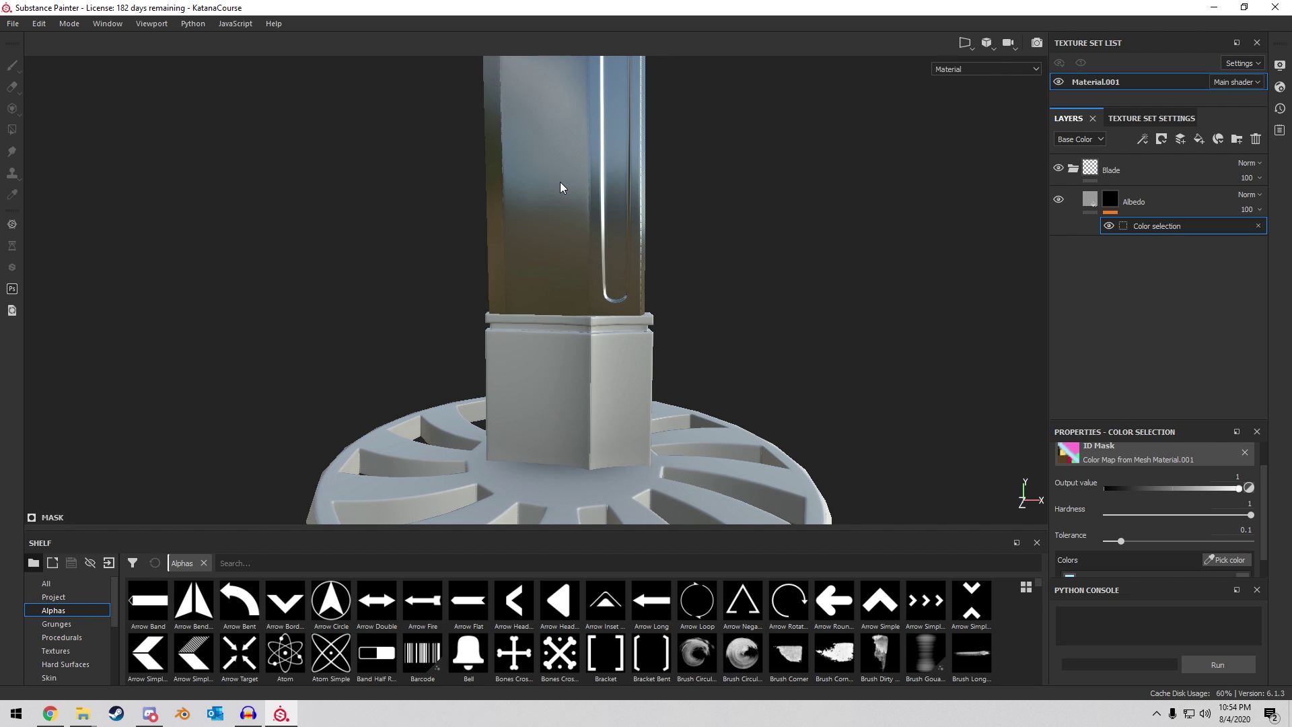
pyautogui.scroll(5, 663, 139)
pyautogui.keyDown('alt'); pyautogui.moveTo(704, 255); pyautogui.dragTo(826, 212); pyautogui.keyUp('alt')
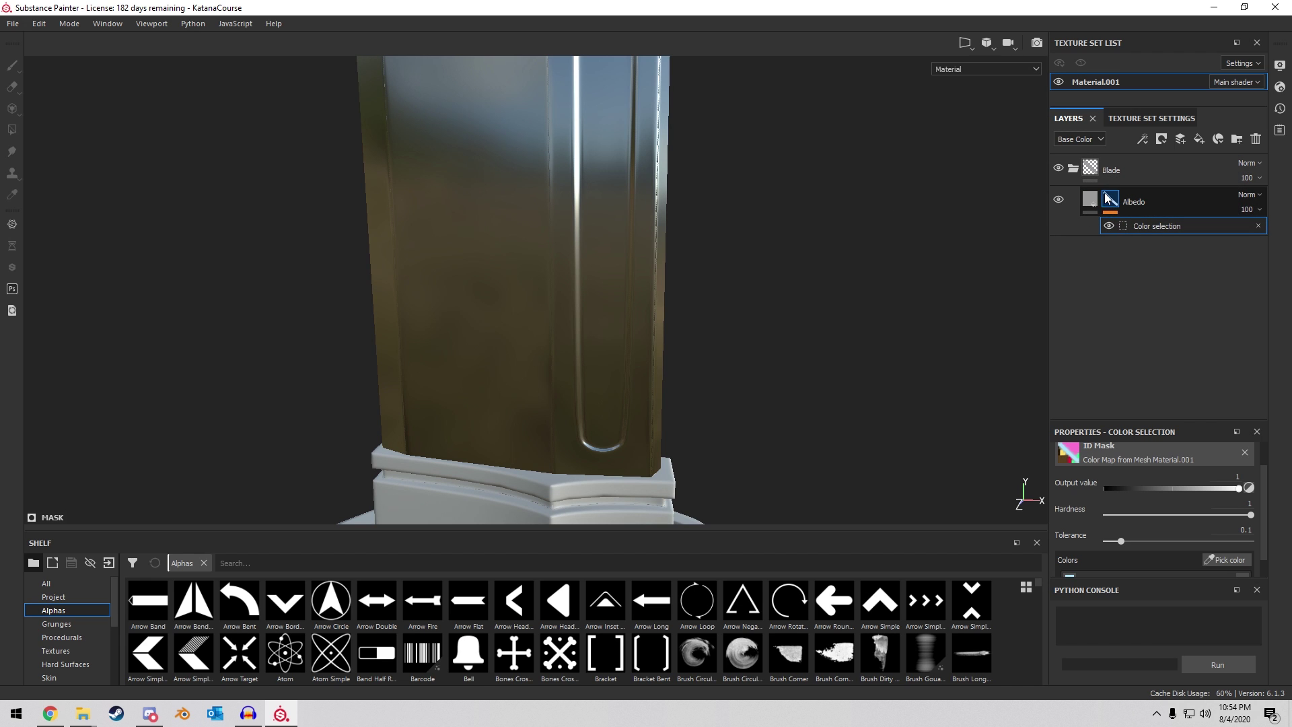
pyautogui.keyDown('alt'); pyautogui.moveTo(687, 339); pyautogui.dragTo(633, 152); pyautogui.keyUp('alt')
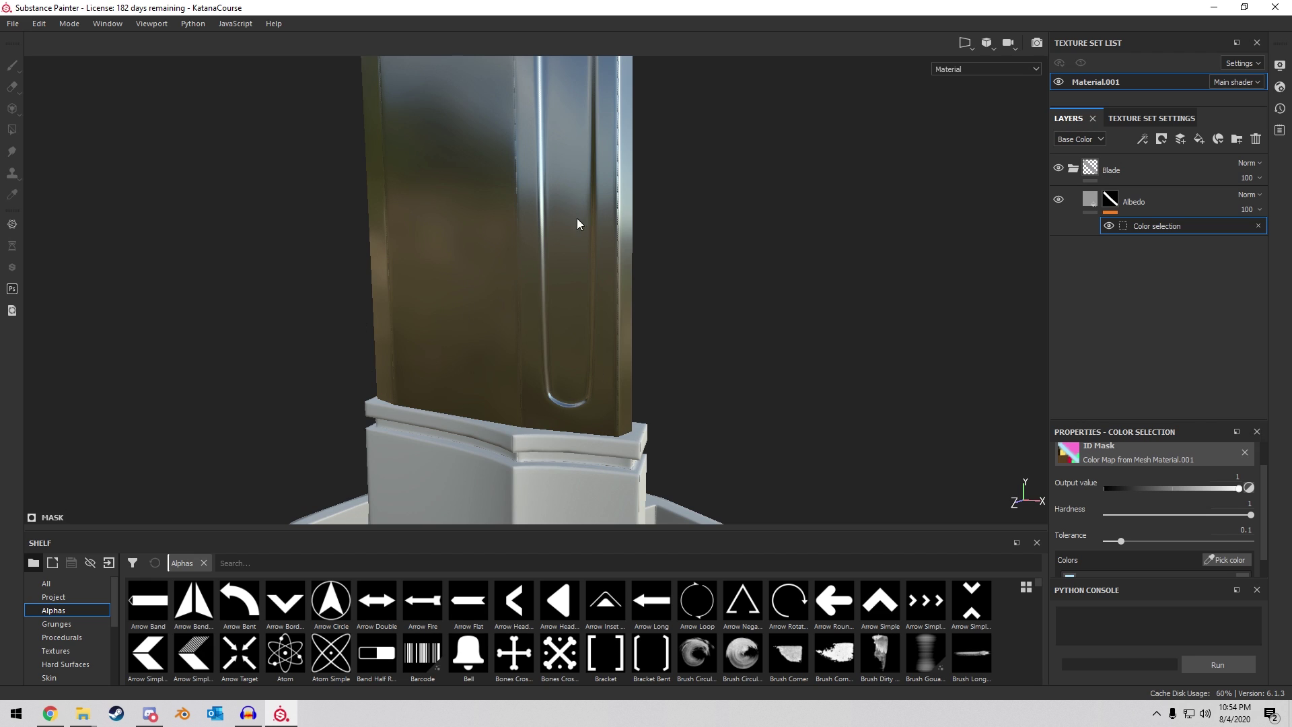
# Remove the color selection effect and the mask from the Albedo layer.
pyautogui.keyDown('alt'); pyautogui.moveTo(578, 224); pyautogui.dragTo(778, 231); pyautogui.keyUp('alt')
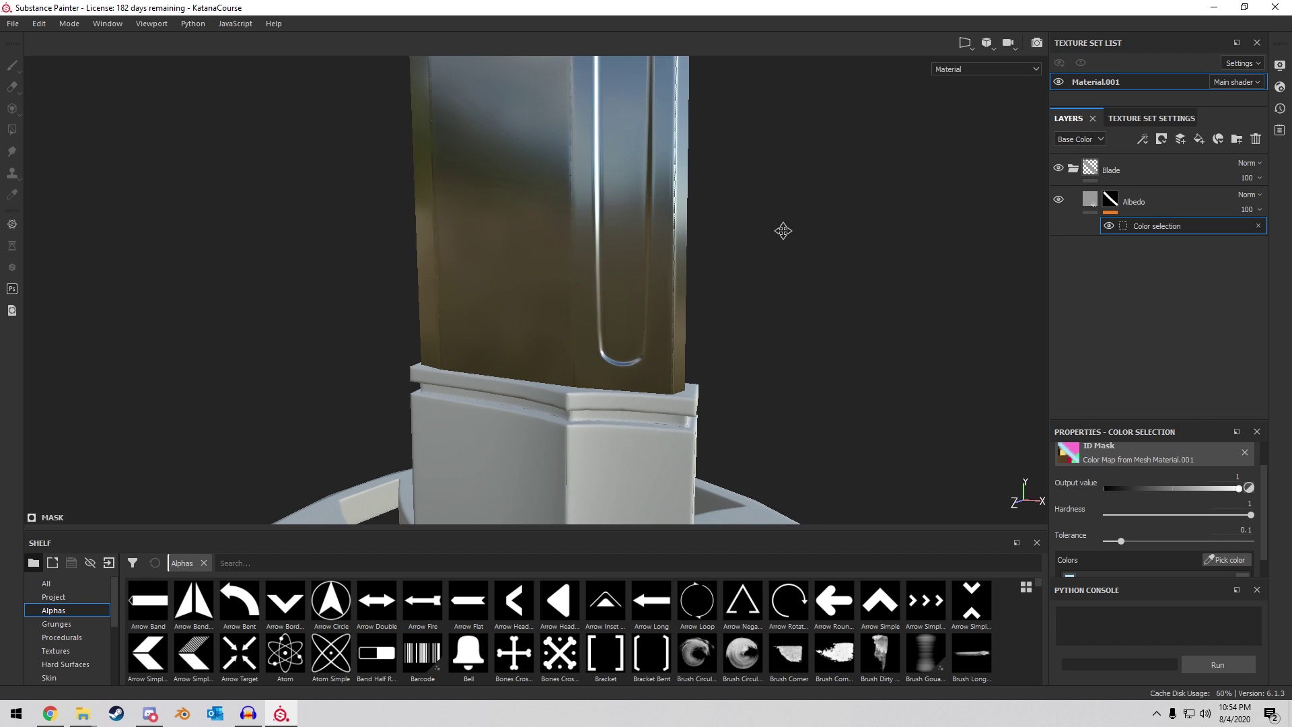
pyautogui.click(1257, 226)
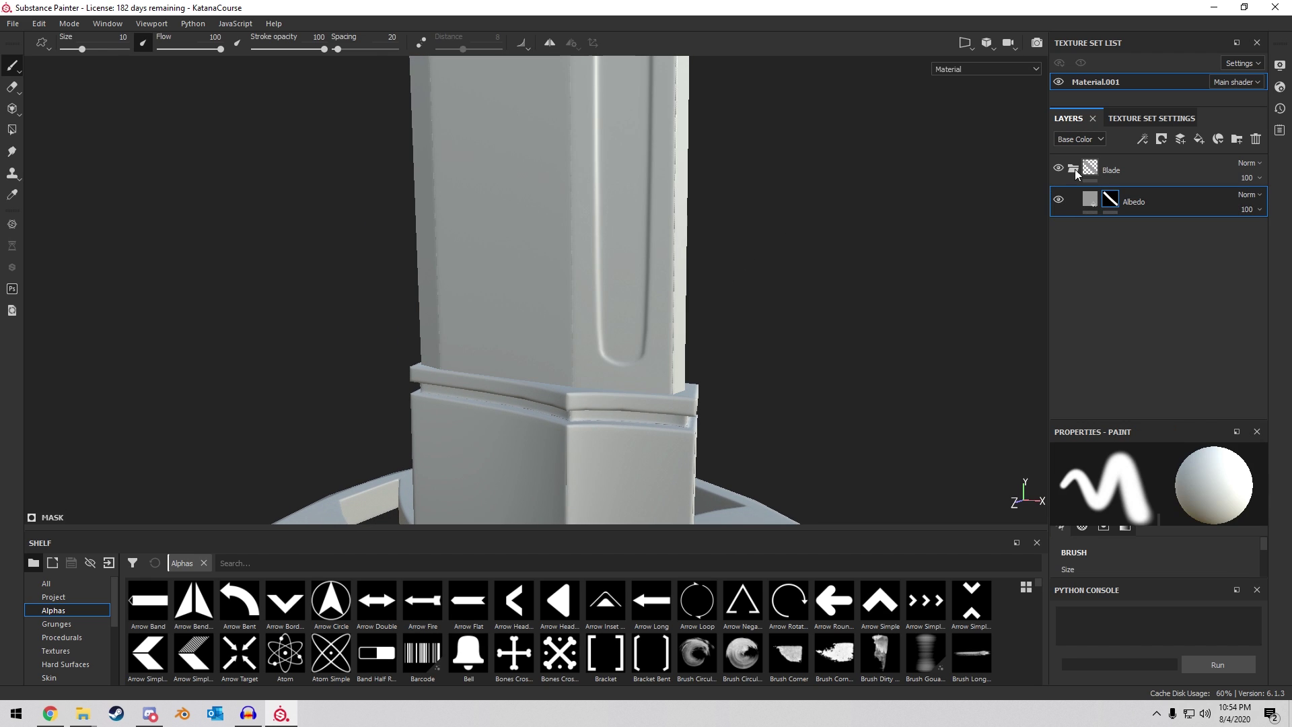
pyautogui.rightClick(1111, 199)
pyautogui.click(1162, 339)
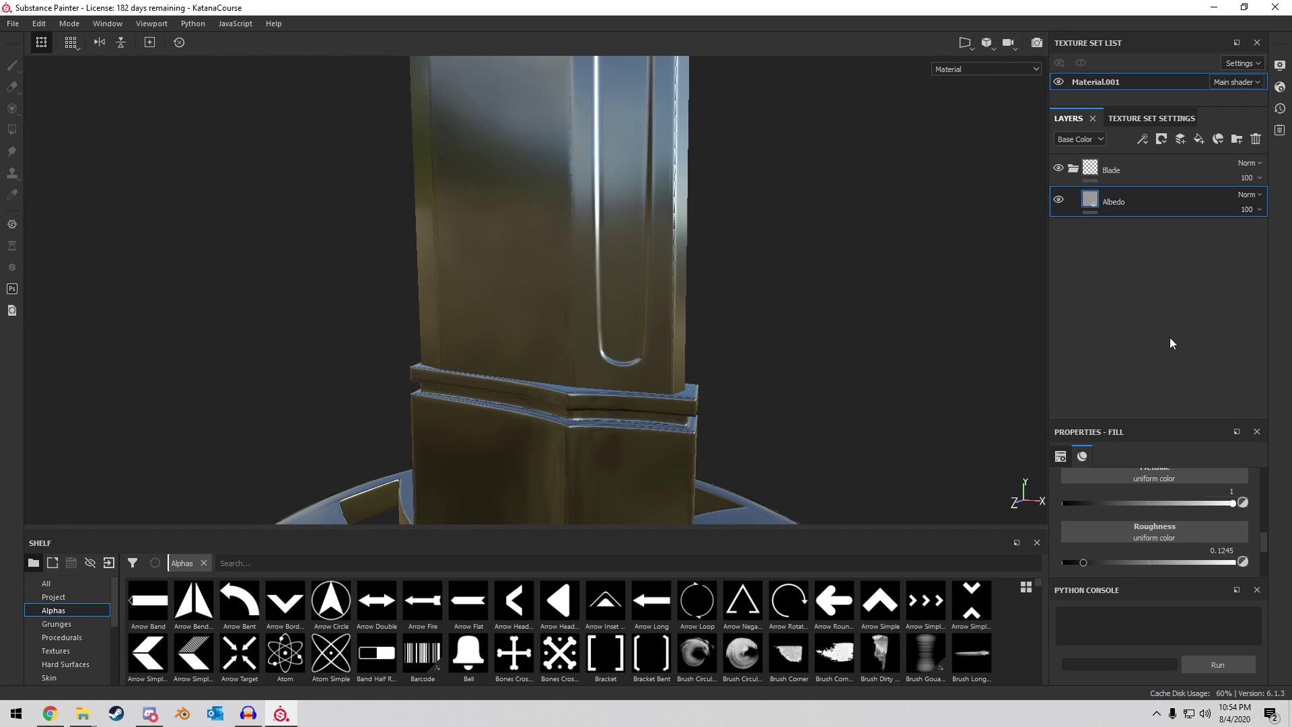
# Add a black mask with a color selection effect to the Blade folder.
pyautogui.rightClick(1091, 172)
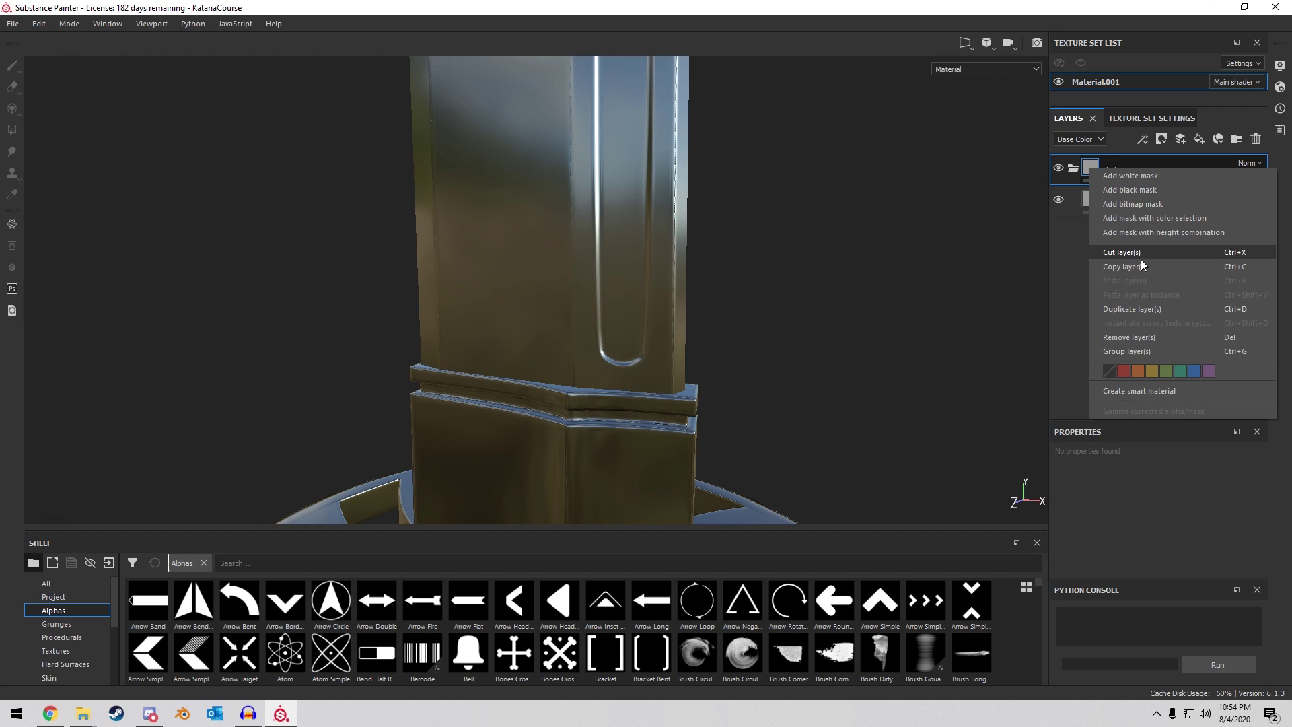
pyautogui.click(1141, 191)
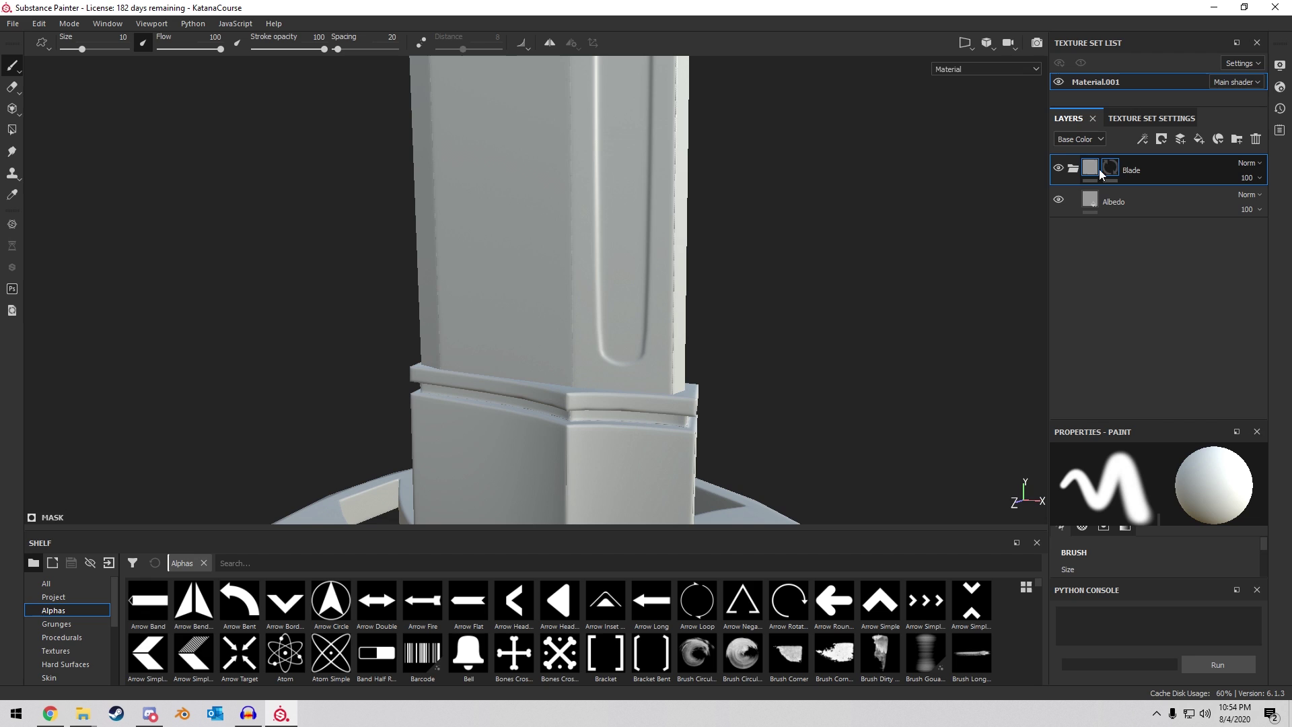
pyautogui.rightClick(1106, 171)
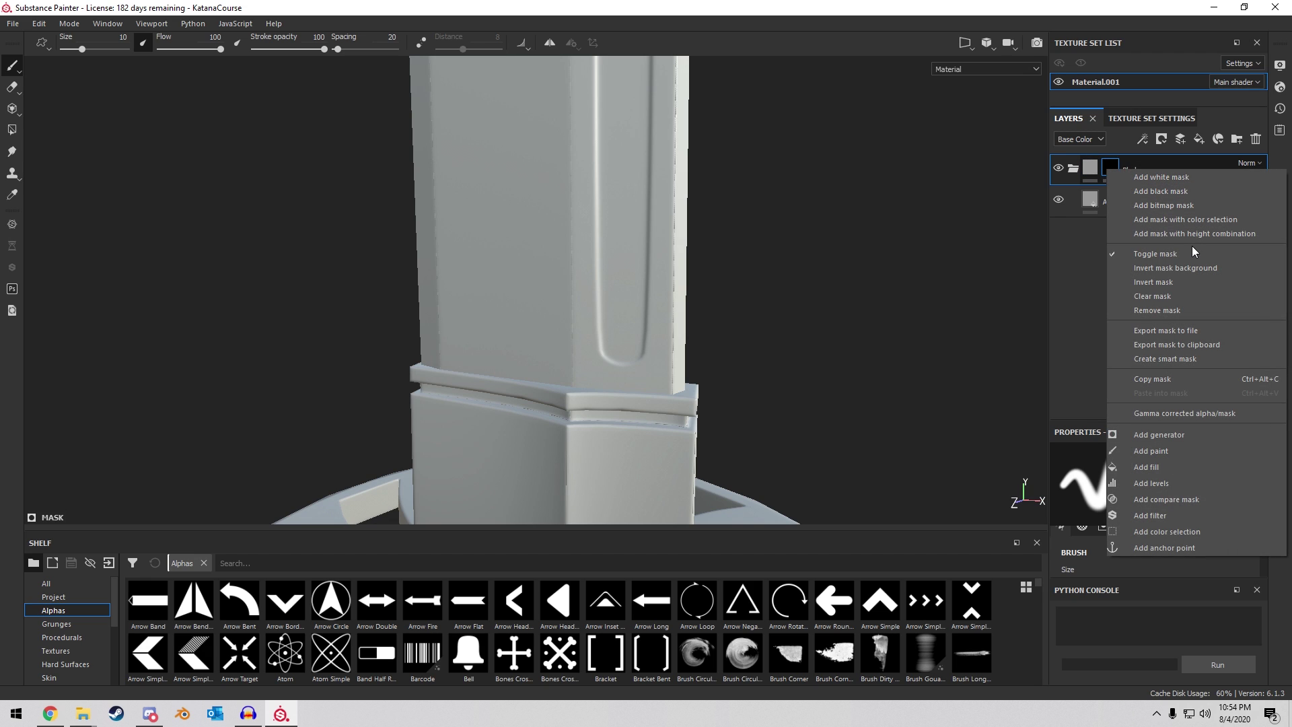
pyautogui.click(1200, 534)
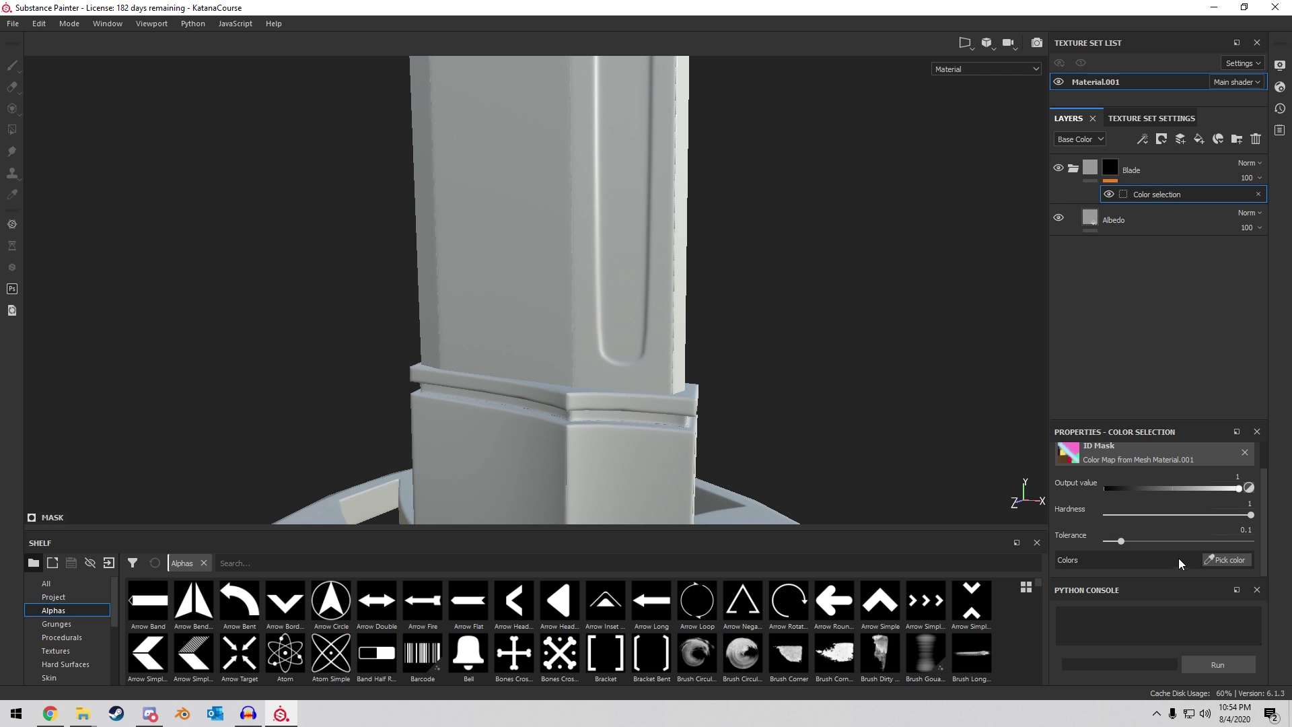
# Pick the blade's ID color so the Blade folder's mask limits its contents to the blade.
pyautogui.click(1225, 559)
pyautogui.click(555, 214)
pyautogui.keyDown('alt'); pyautogui.moveTo(548, 213); pyautogui.dragTo(975, 329); pyautogui.keyUp('alt')
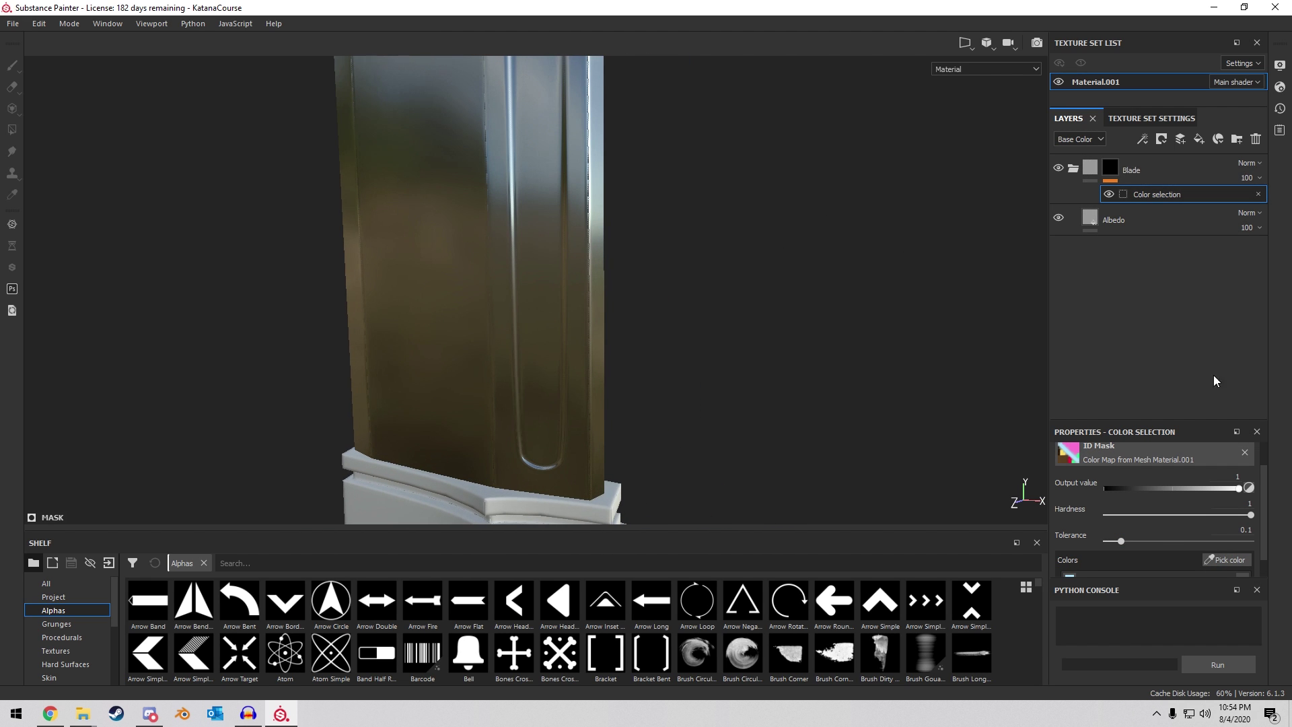
pyautogui.keyDown('alt'); pyautogui.moveTo(627, 394); pyautogui.dragTo(464, 139); pyautogui.keyUp('alt')
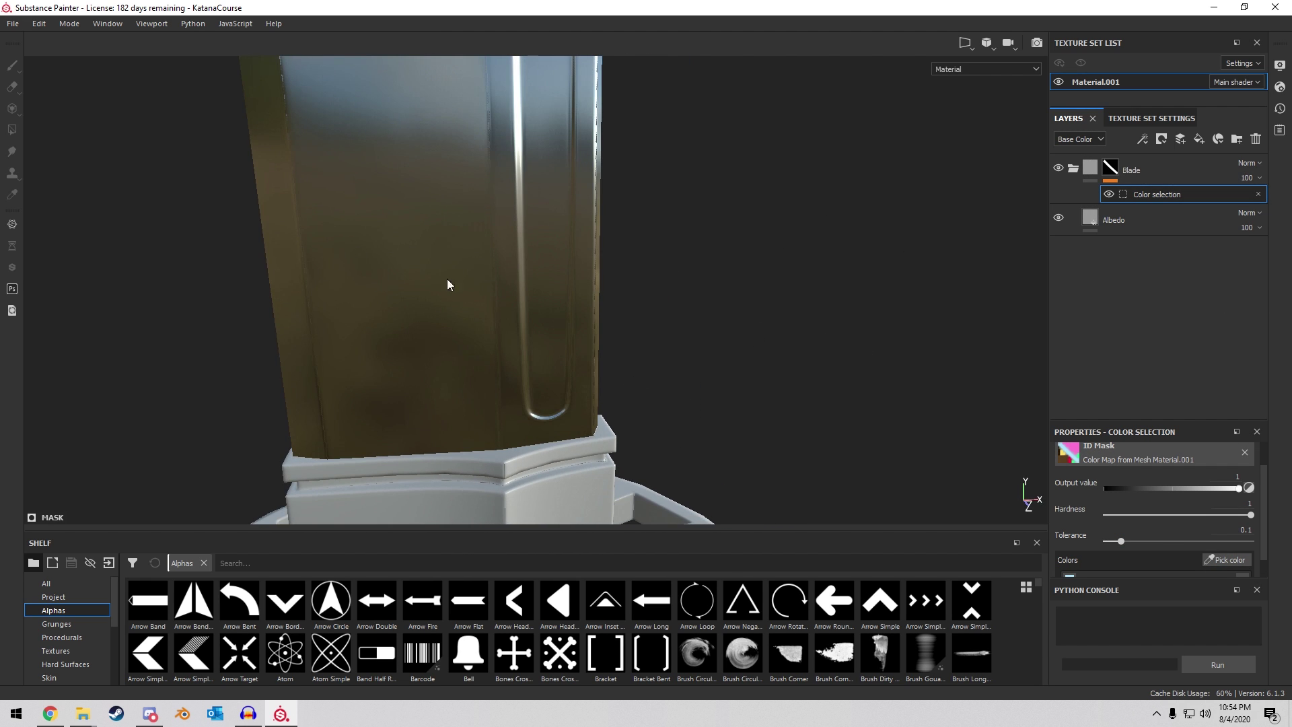
pyautogui.keyDown('alt'); pyautogui.moveTo(446, 279); pyautogui.dragTo(758, 173); pyautogui.keyUp('alt')
pyautogui.keyDown('alt'); pyautogui.moveTo(758, 173); pyautogui.dragTo(705, 172, button='middle'); pyautogui.keyUp('alt')
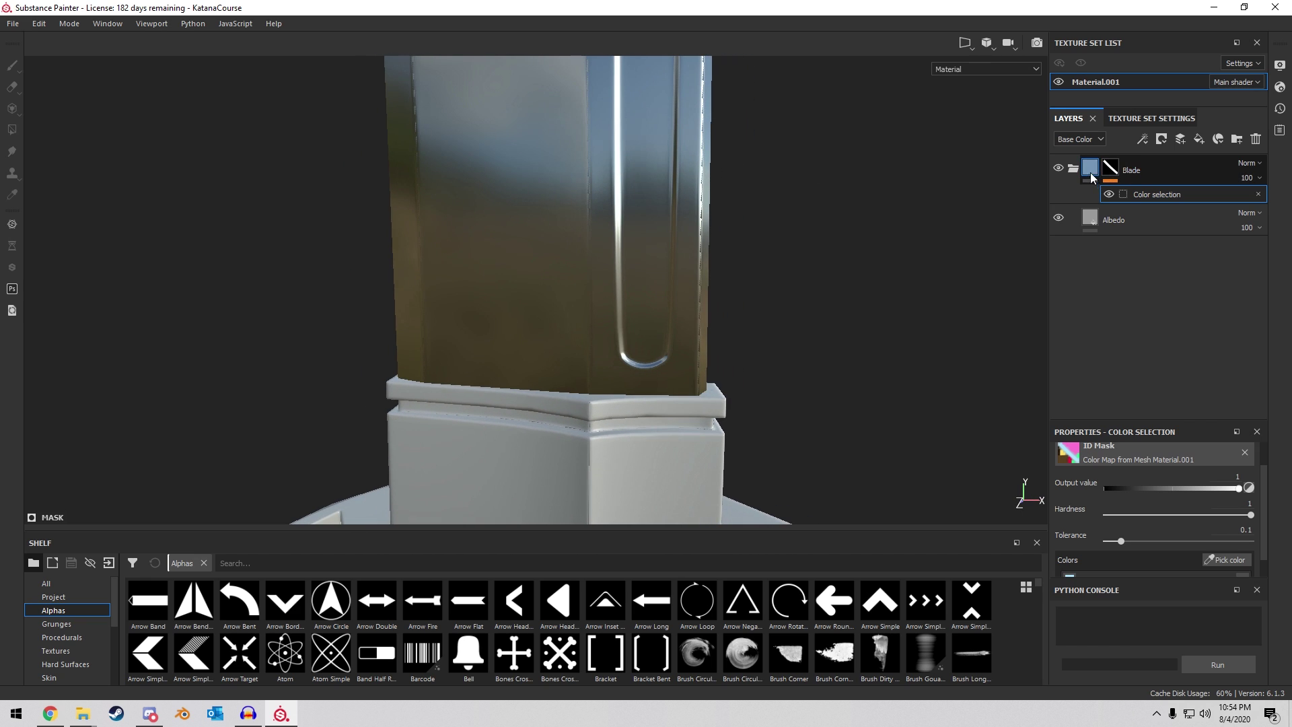
# Duplicate the Albedo layer and rename the upper copy EdgeWear.
pyautogui.click(1140, 217)
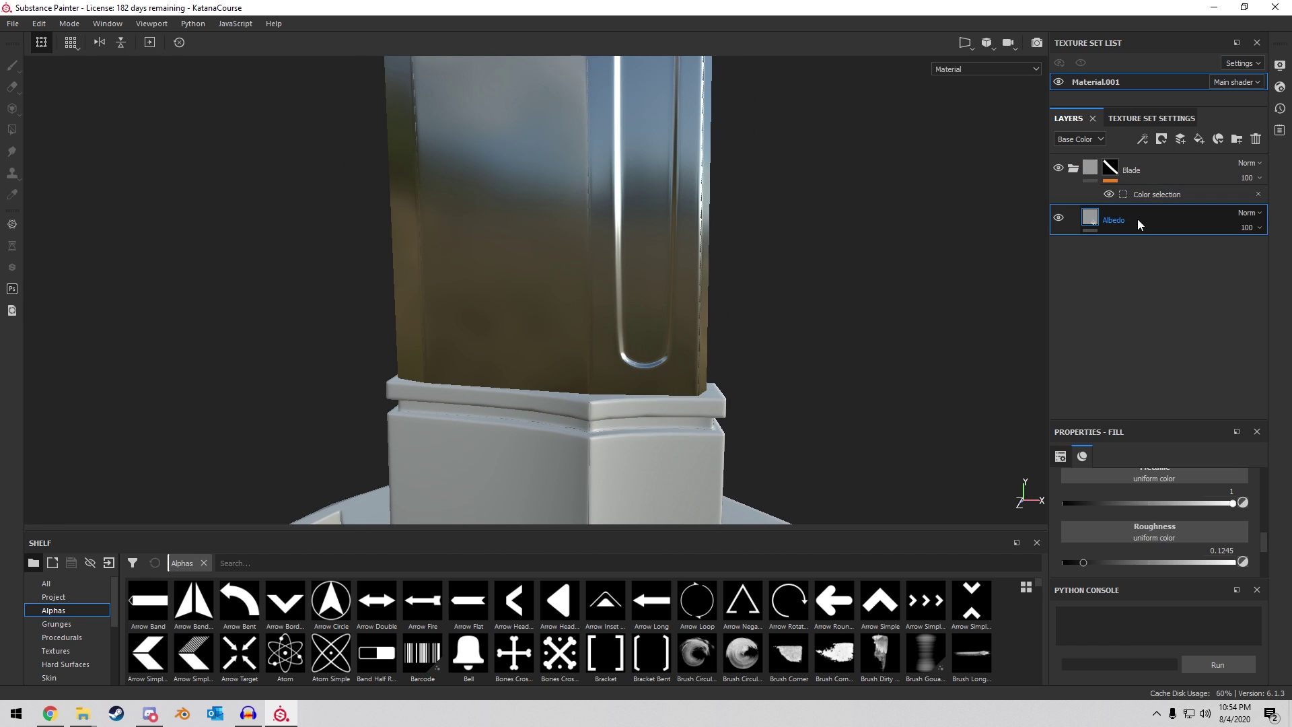
pyautogui.hotkey('ctrl', 'd')
pyautogui.doubleClick(1119, 220)
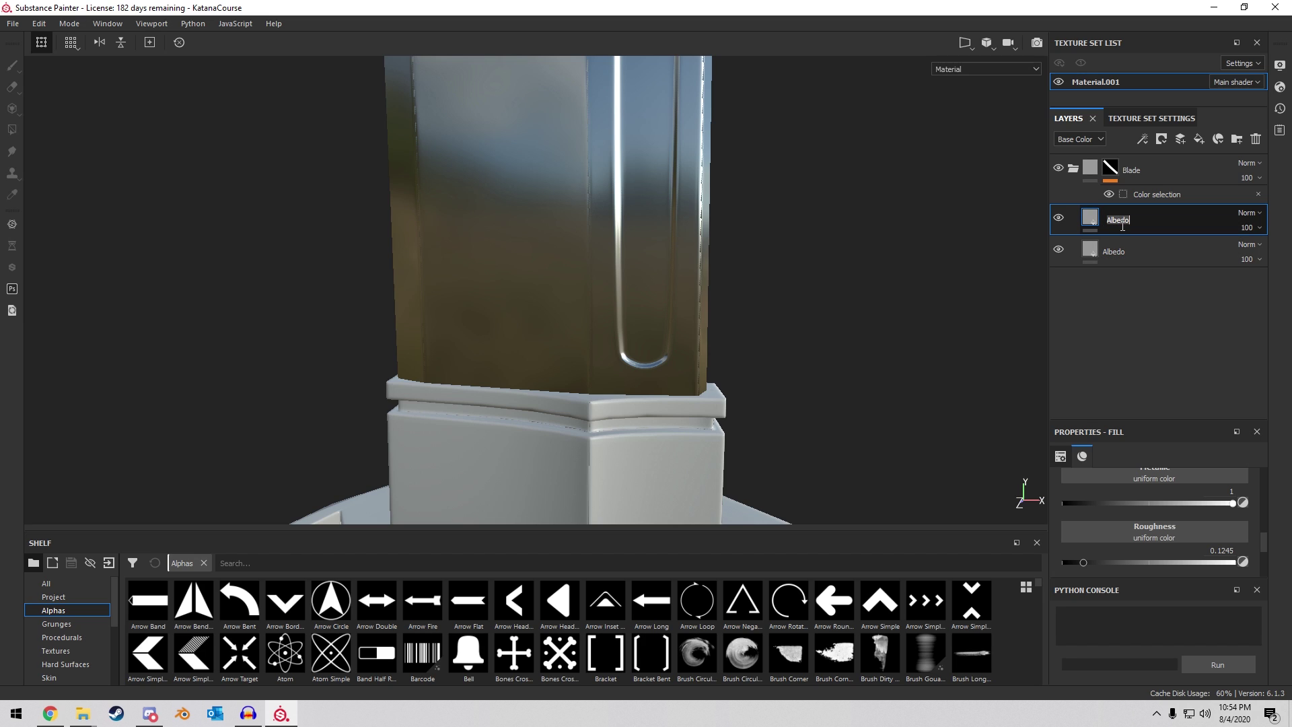
pyautogui.write('EdgeWear')
pyautogui.press('Return')
# Turn off the metal channel of the EdgeWear fill layer.
pyautogui.scroll(3, 1170, 515)
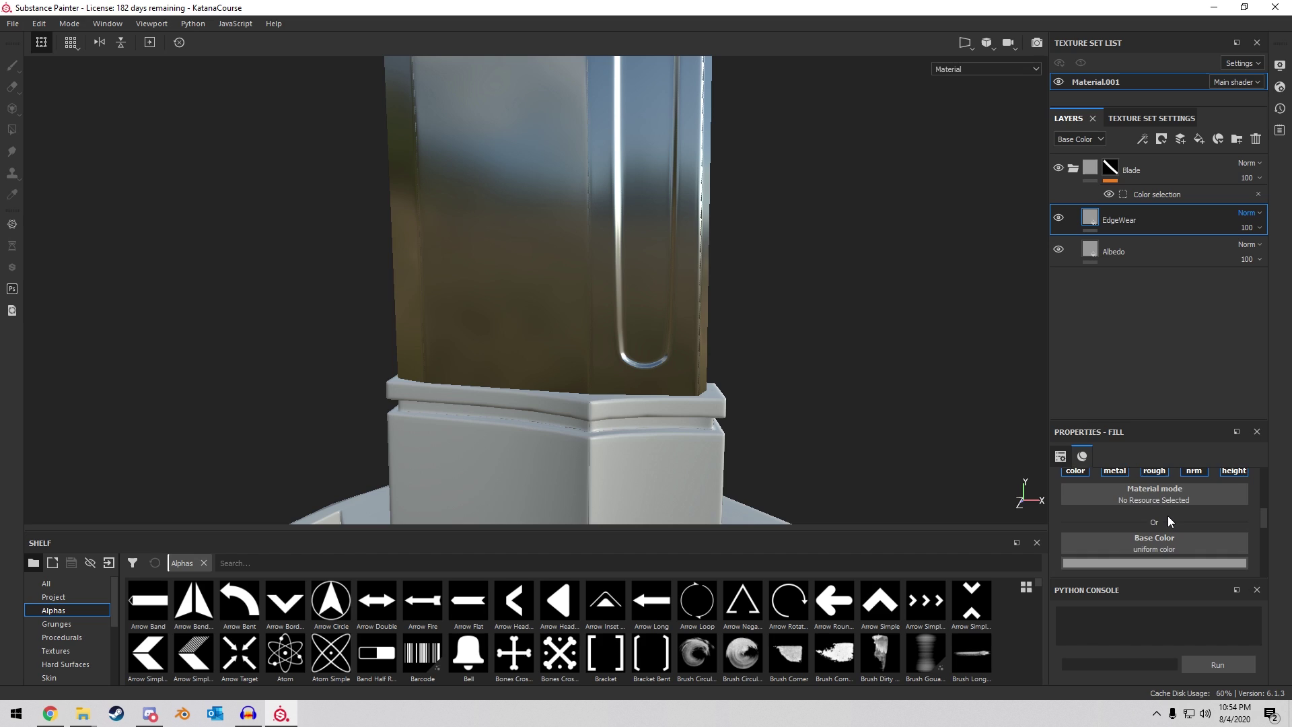
pyautogui.scroll(2, 1168, 516)
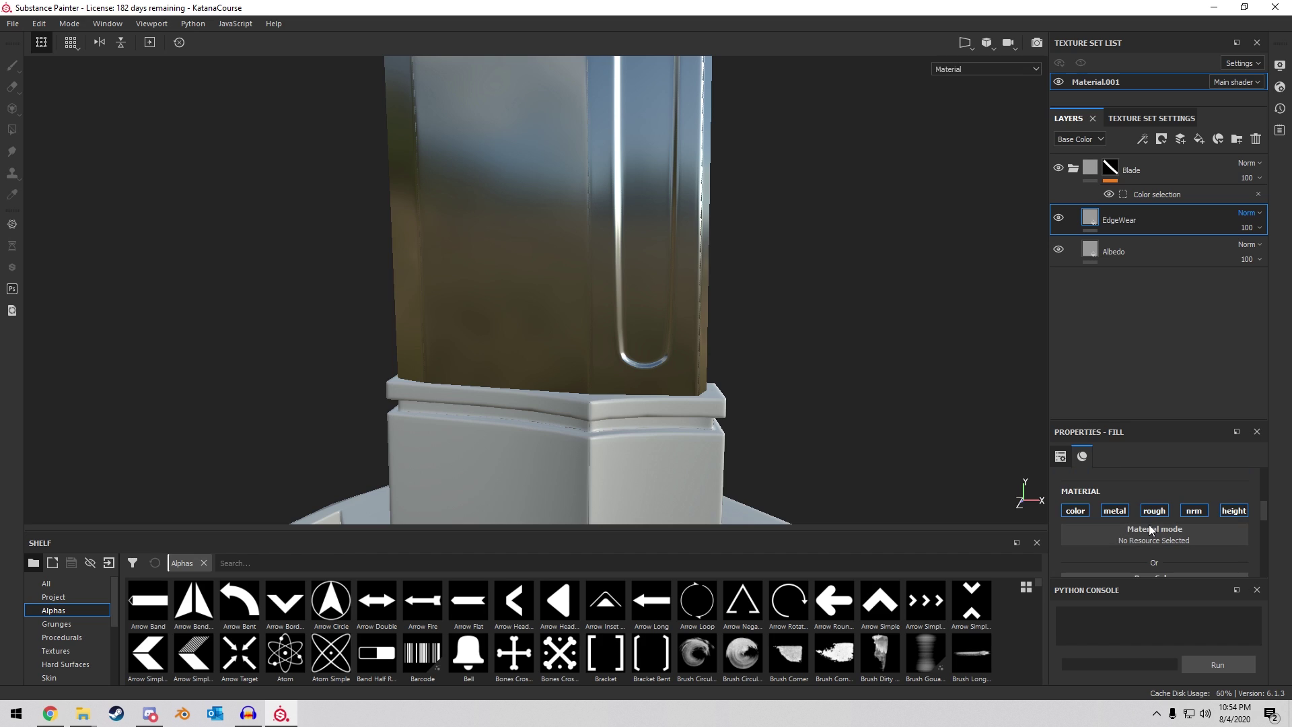
pyautogui.click(1116, 513)
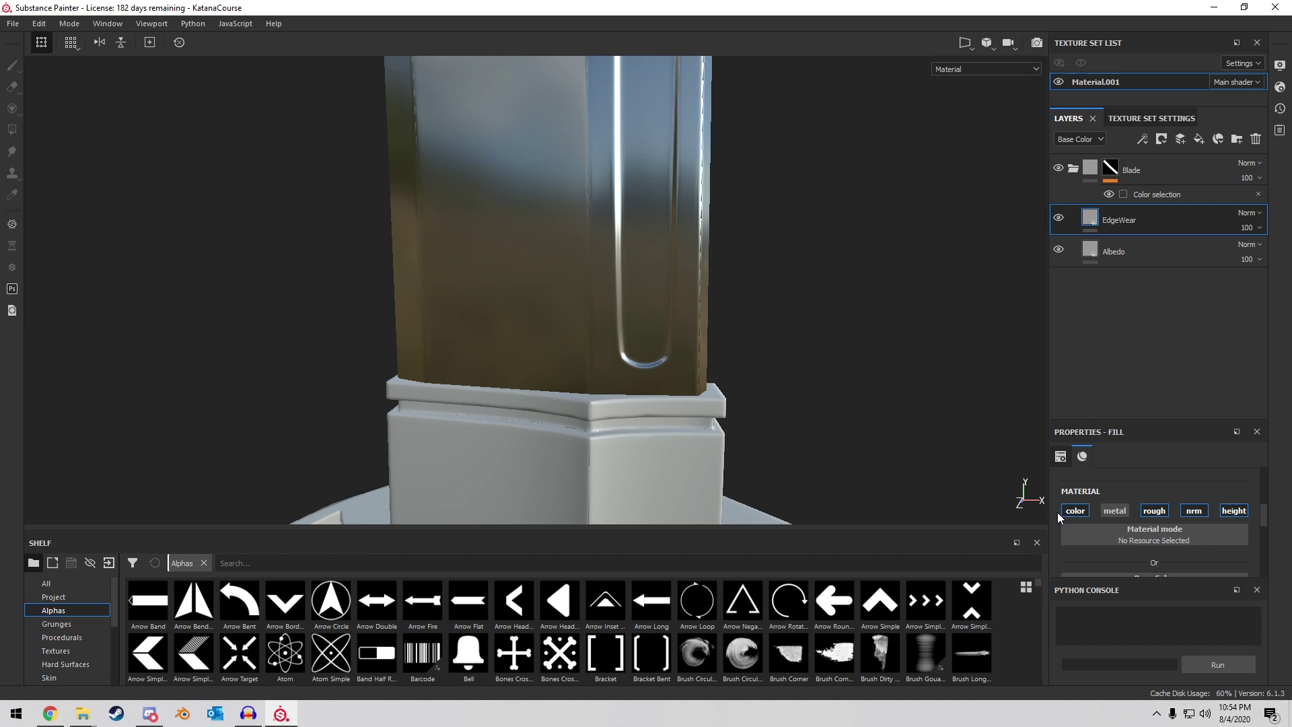
# Change the EdgeWear layer's base color to a lighter grey and set its roughness to about 0.2.
pyautogui.scroll(-2, 1127, 531)
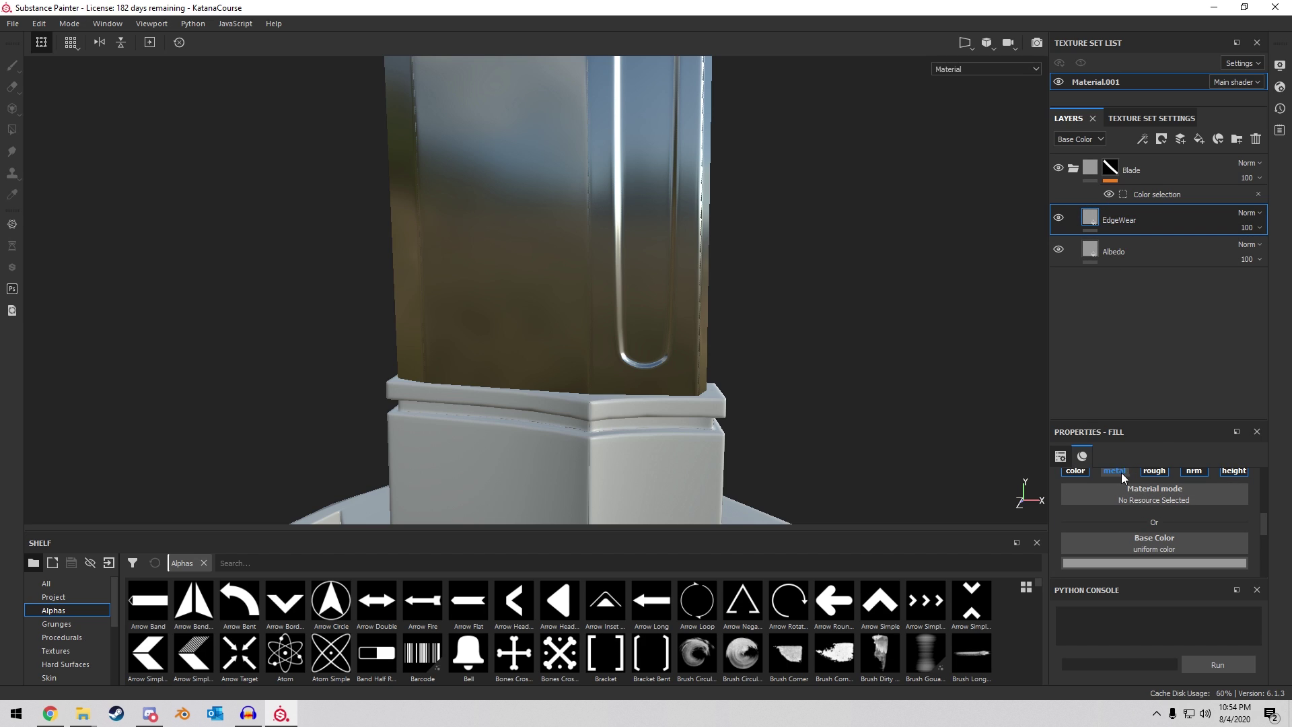
pyautogui.scroll(-2, 1144, 487)
pyautogui.click(1153, 523)
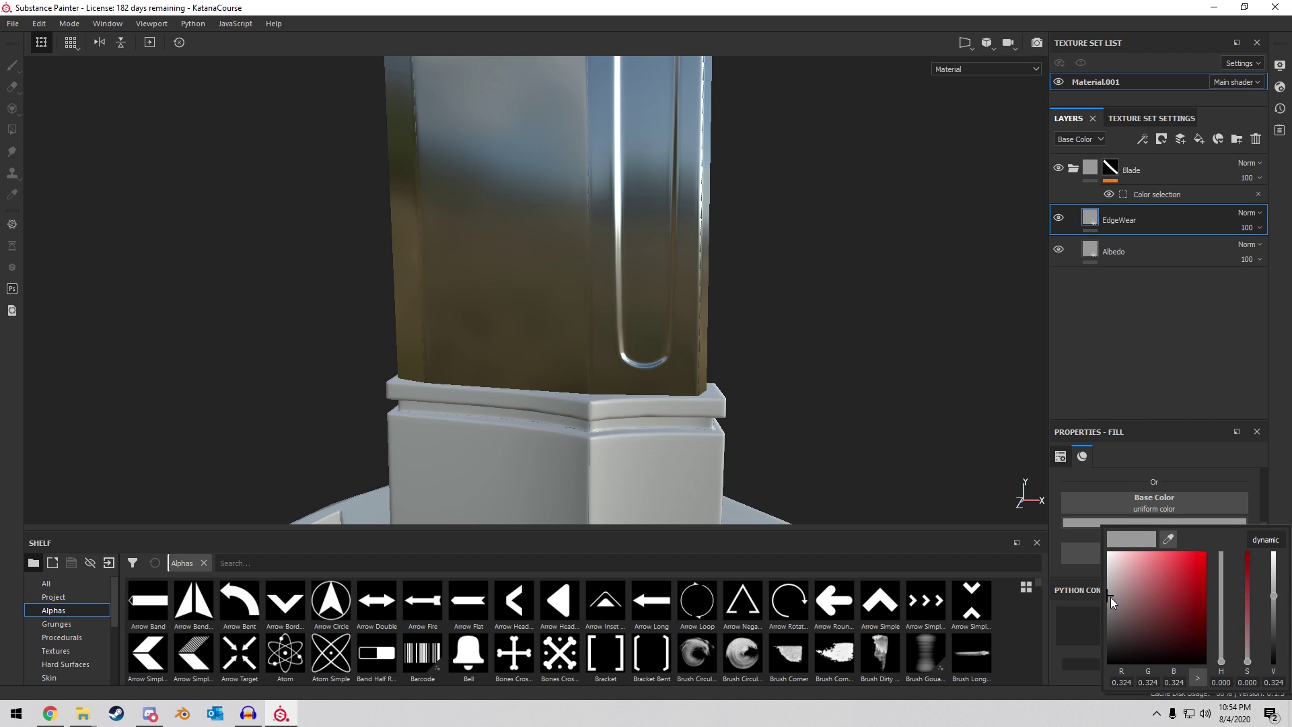
pyautogui.moveTo(1109, 597); pyautogui.dragTo(1095, 544)
pyautogui.click(1056, 540)
pyautogui.scroll(-1, 1090, 528)
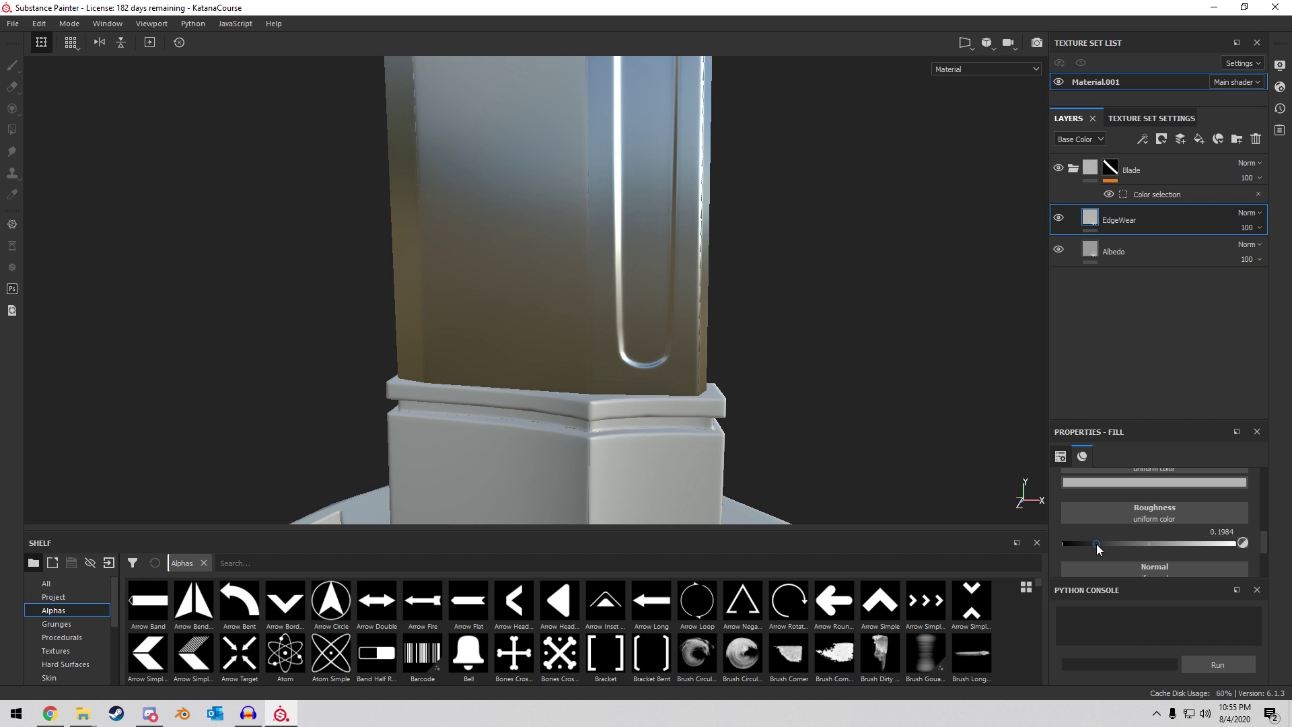
# Add a black mask to the EdgeWear layer with a Metal Edge Wear generator on it.
pyautogui.rightClick(1084, 217)
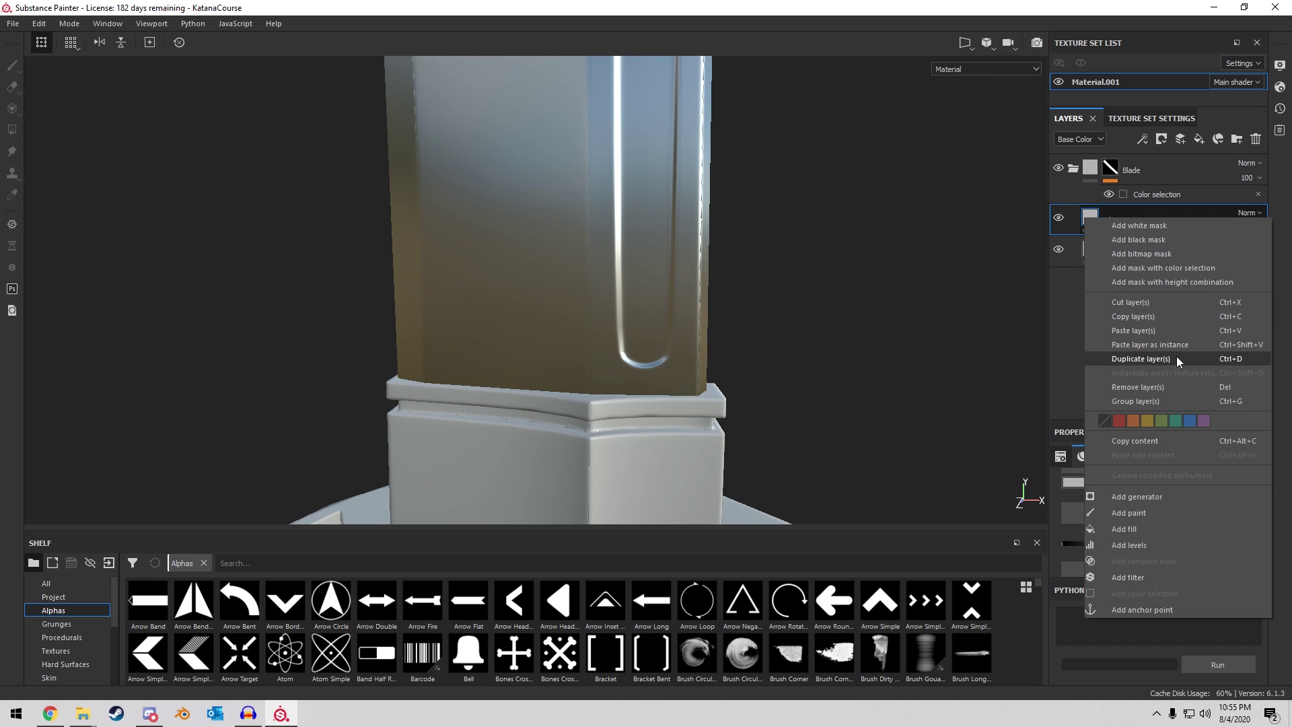
pyautogui.click(1140, 240)
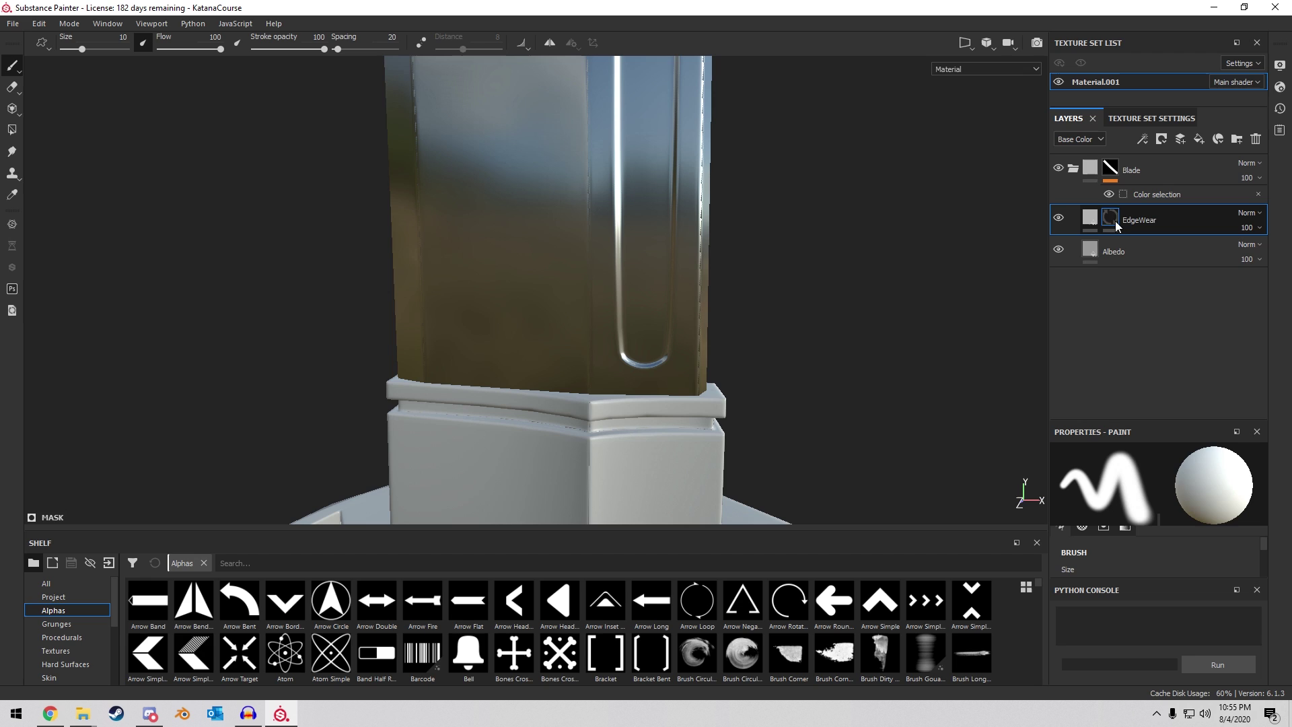
pyautogui.rightClick(1115, 220)
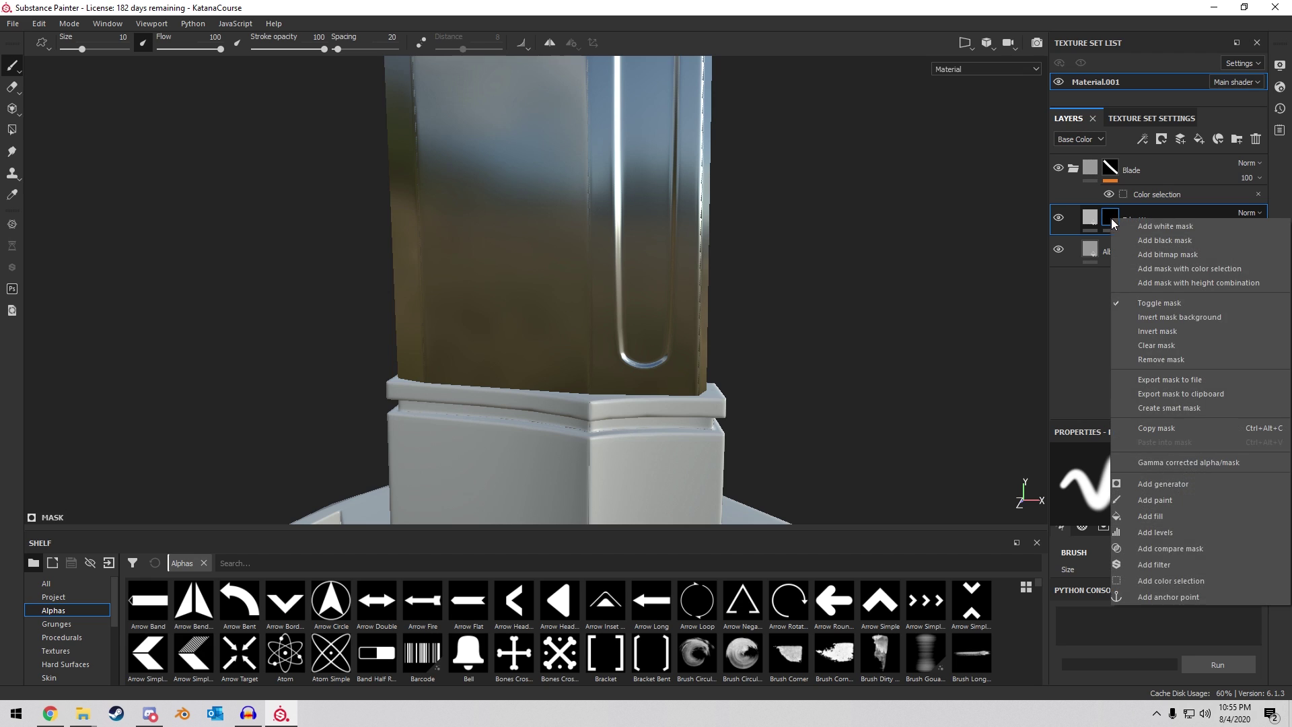
pyautogui.click(1196, 483)
pyautogui.click(1145, 477)
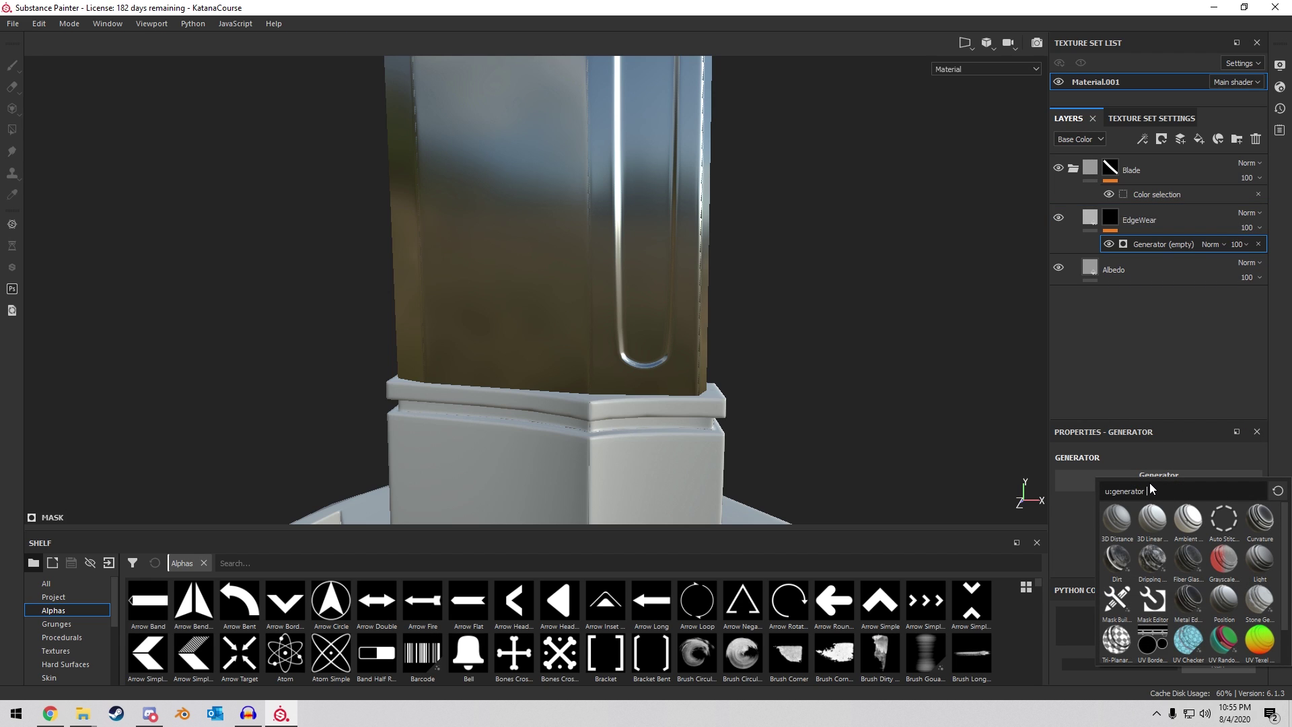
pyautogui.write('edge')
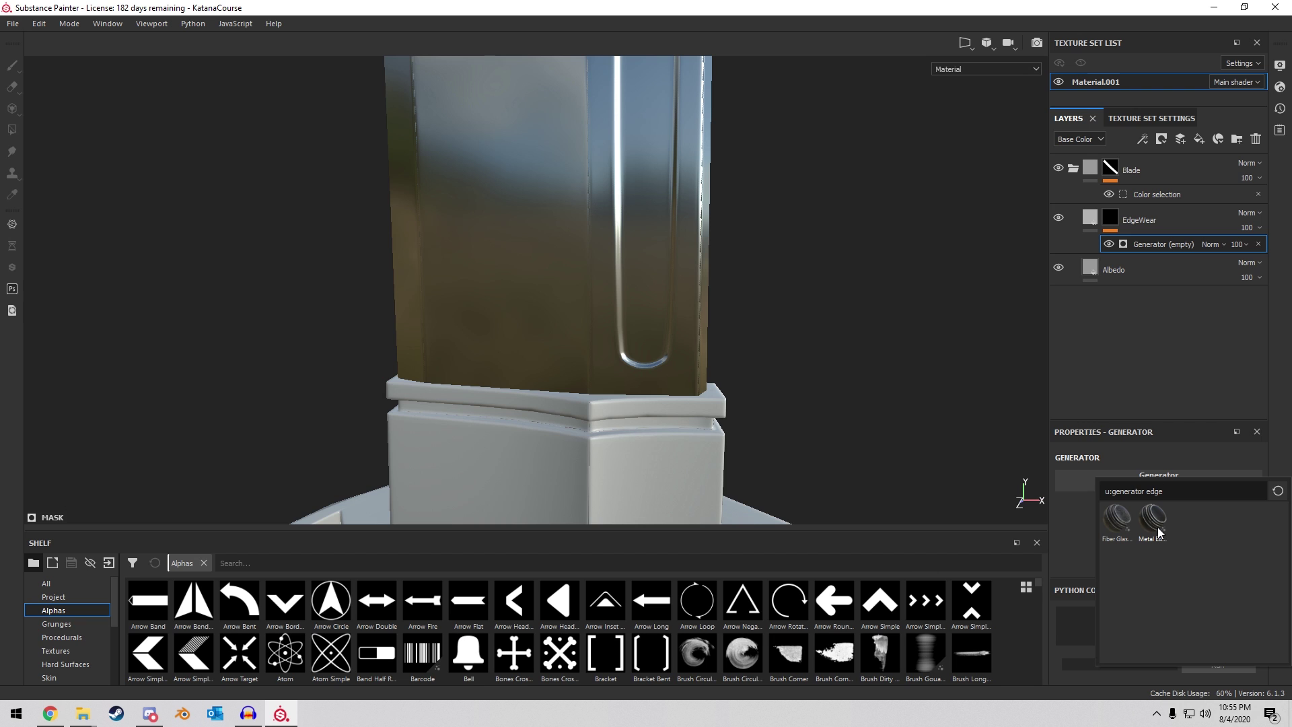
pyautogui.click(1154, 522)
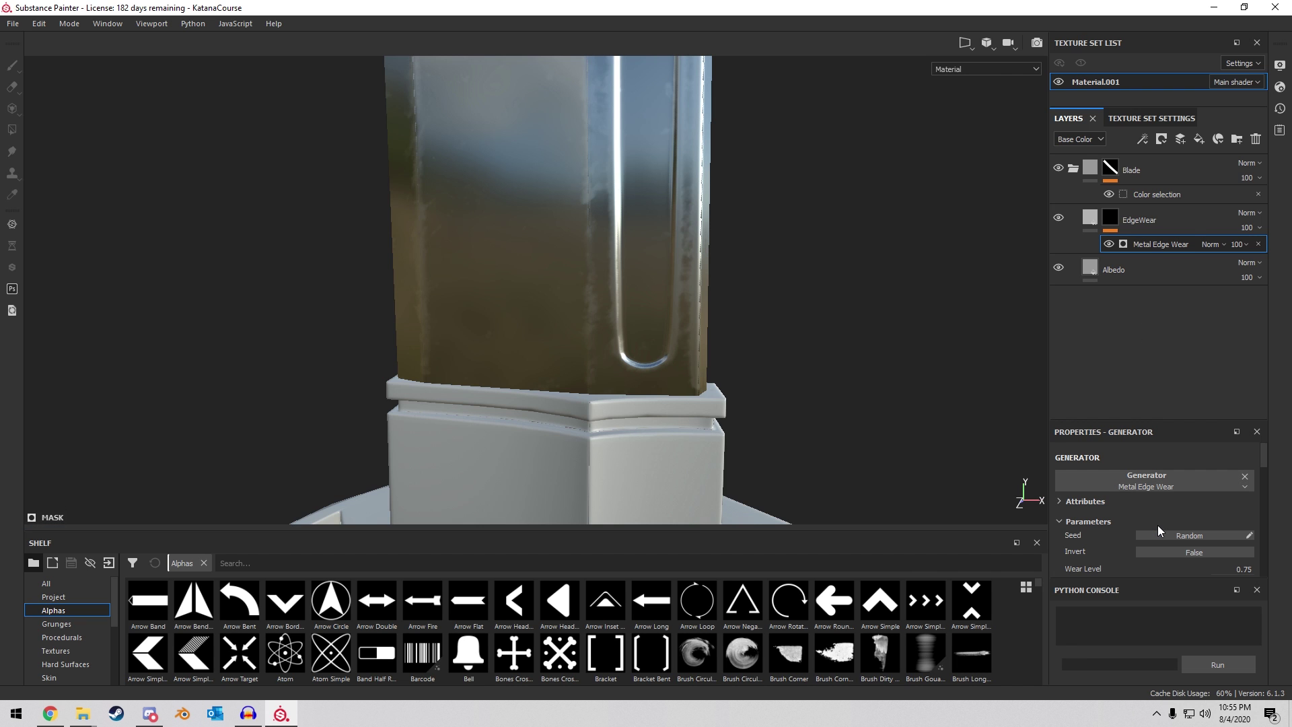
pyautogui.keyDown('alt'); pyautogui.moveTo(765, 327); pyautogui.dragTo(692, 293); pyautogui.keyUp('alt')
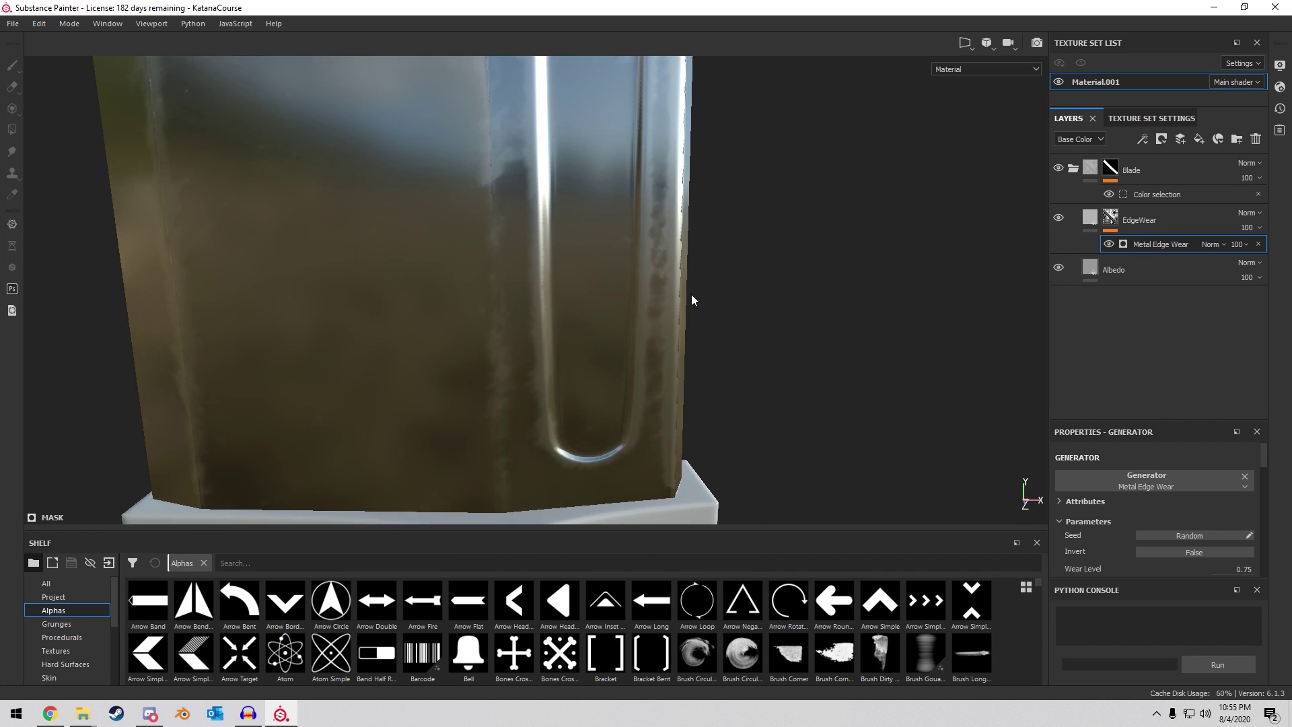
# Lower the EdgeWear layer's height to about -0.004 and compare the blade with the layer hidden and shown.
pyautogui.click(1091, 225)
pyautogui.scroll(-5, 1157, 526)
pyautogui.moveTo(1149, 553); pyautogui.dragTo(1148, 557)
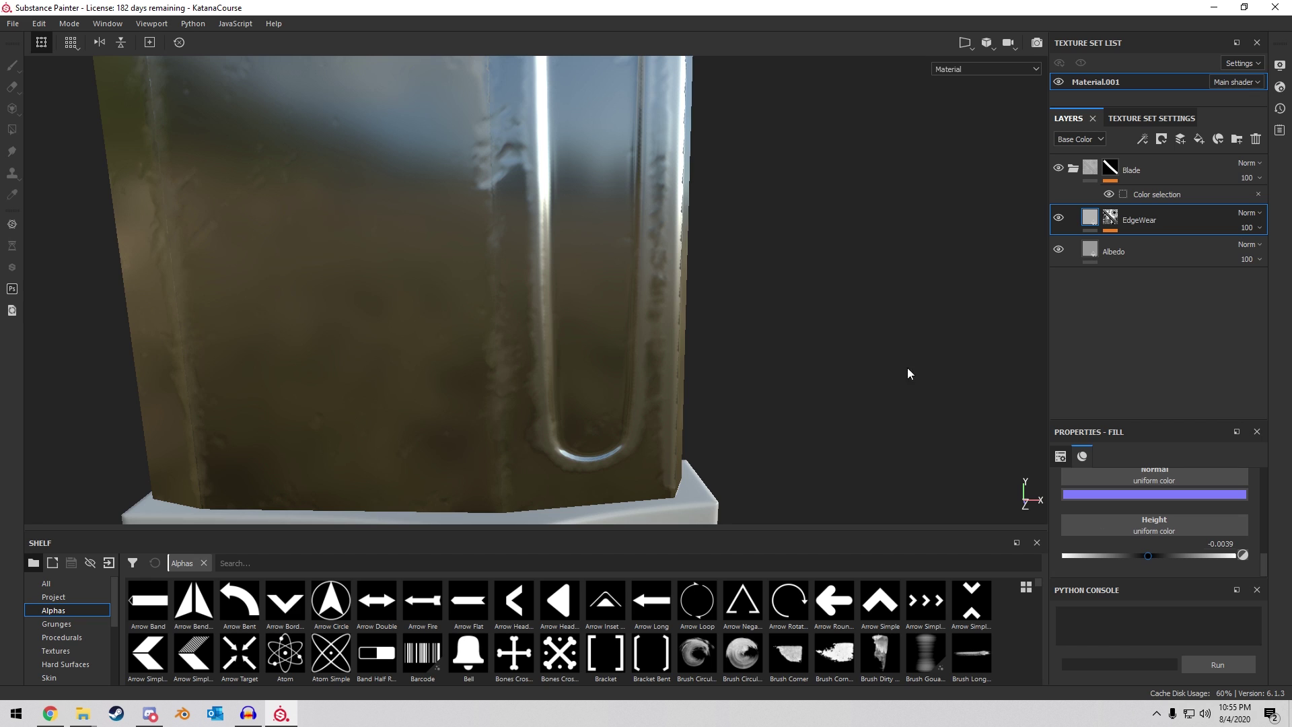
pyautogui.keyDown('alt'); pyautogui.moveTo(909, 369); pyautogui.dragTo(829, 274); pyautogui.keyUp('alt')
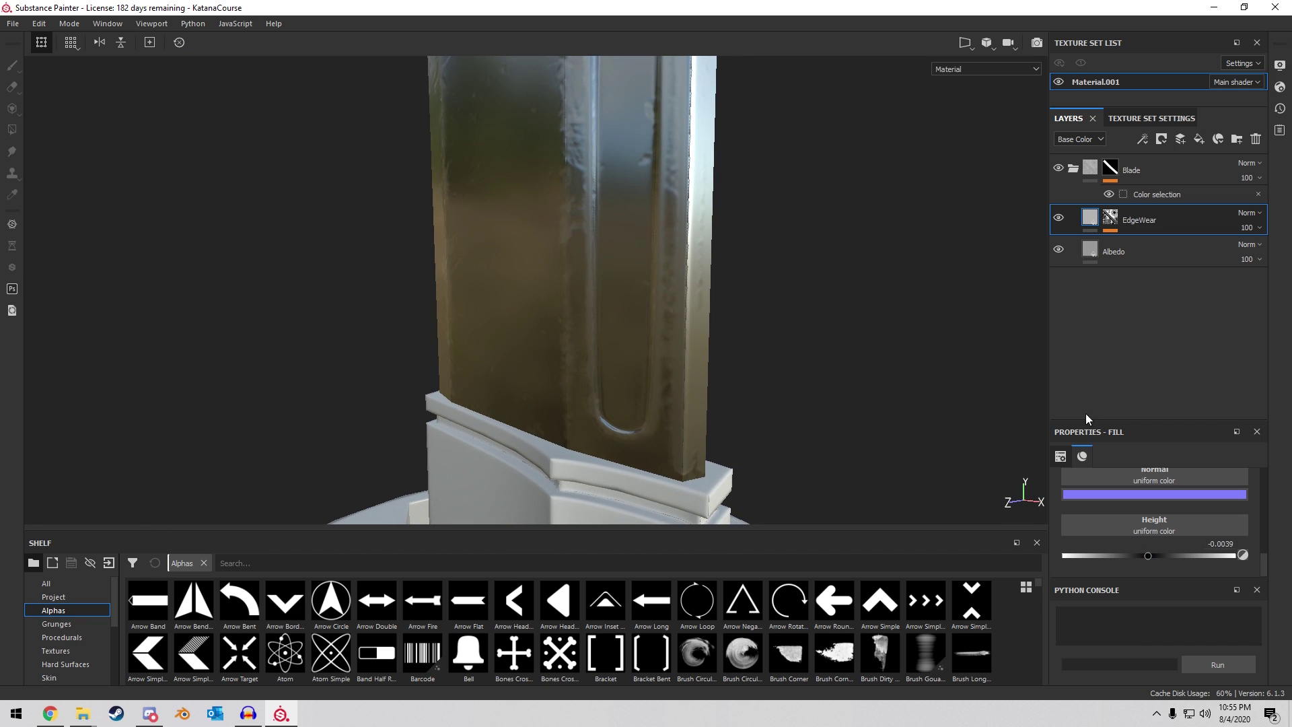
pyautogui.click(1059, 216)
pyautogui.click(1058, 216)
# Set the EdgeWear layer's height to -0.005 for very shallow edge dents.
pyautogui.moveTo(1147, 556); pyautogui.dragTo(1242, 555)
pyautogui.click(1233, 546)
pyautogui.click(1234, 546)
pyautogui.write('5')
pyautogui.press('Return')
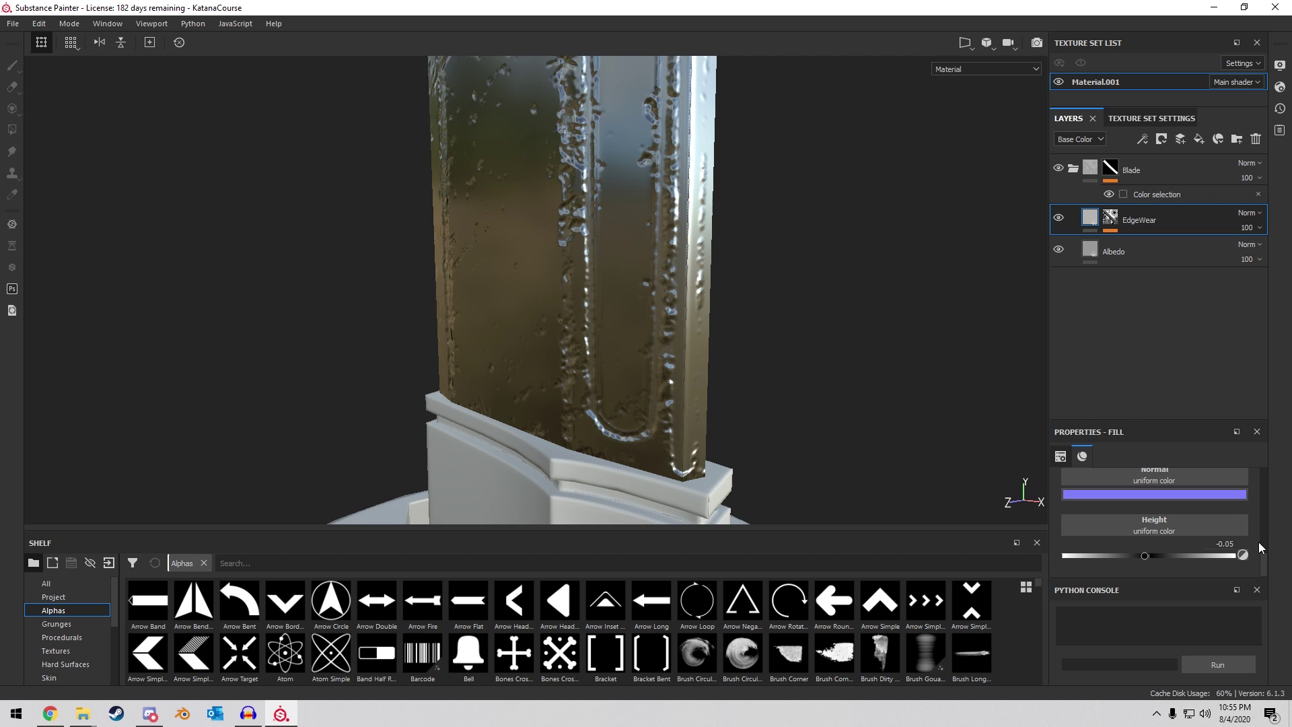
pyautogui.doubleClick(1234, 546)
pyautogui.tripleClick(1236, 548)
pyautogui.click(1235, 549)
pyautogui.press('Return')
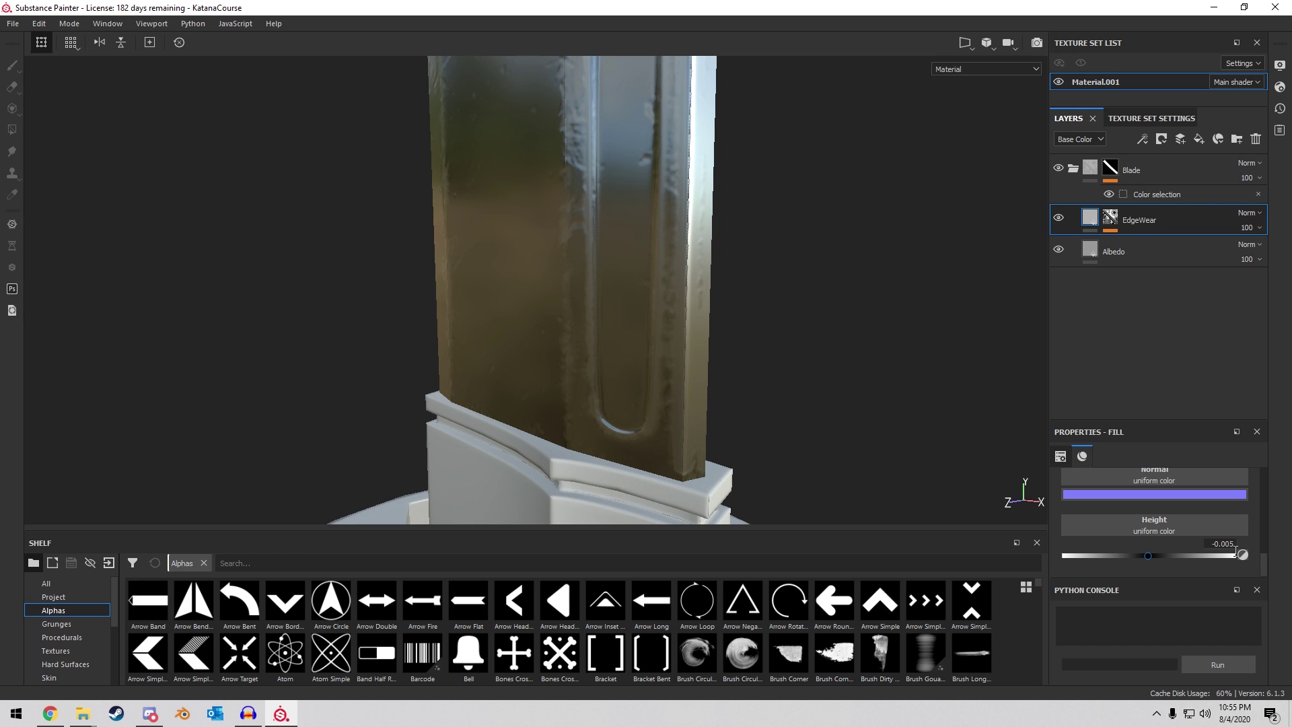
pyautogui.keyDown('alt'); pyautogui.moveTo(681, 289); pyautogui.dragTo(720, 306); pyautogui.keyUp('alt')
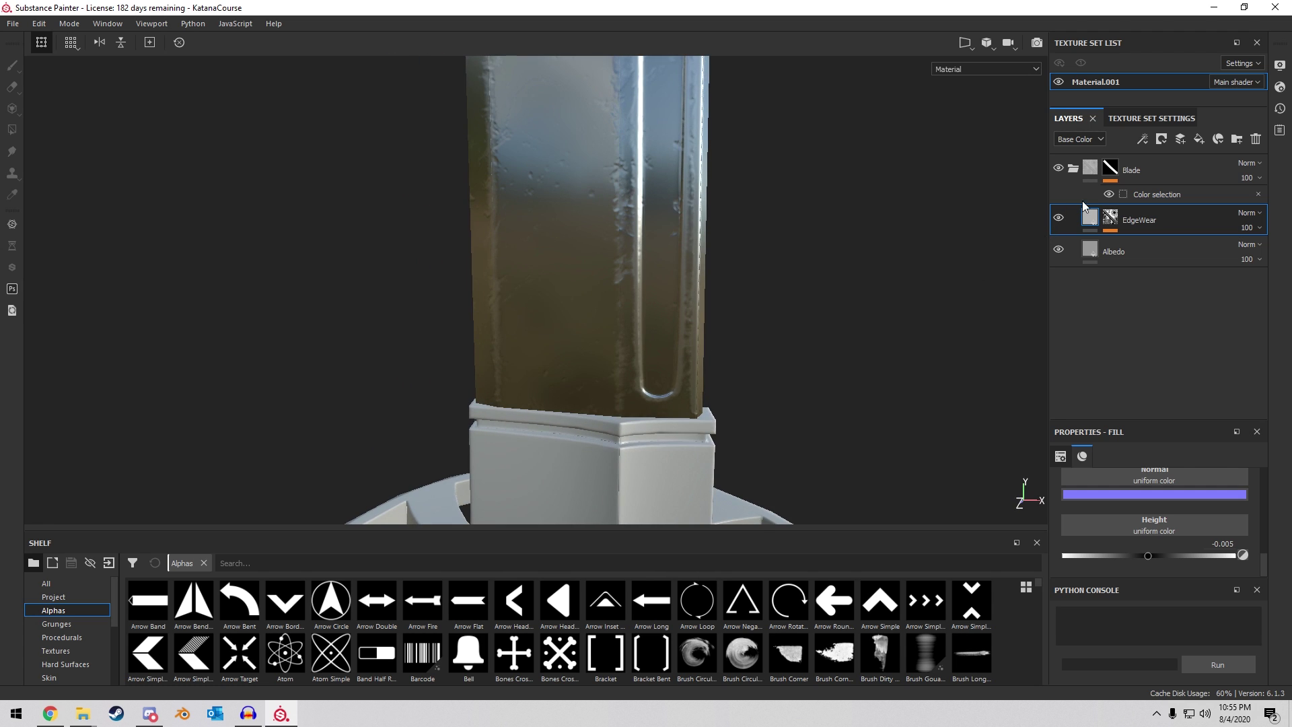
# Reduce the Albedo layer's roughness to about 0.09 for a shinier blade.
pyautogui.click(1120, 251)
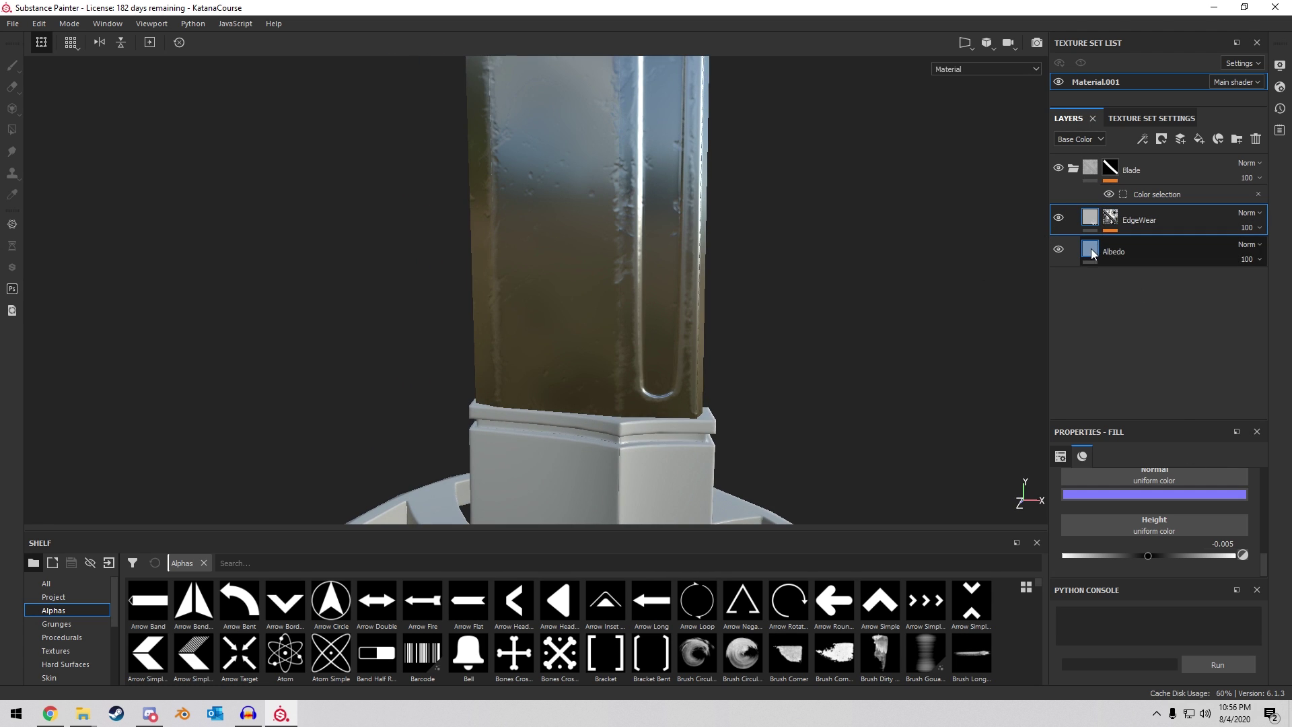
pyautogui.scroll(2, 1128, 507)
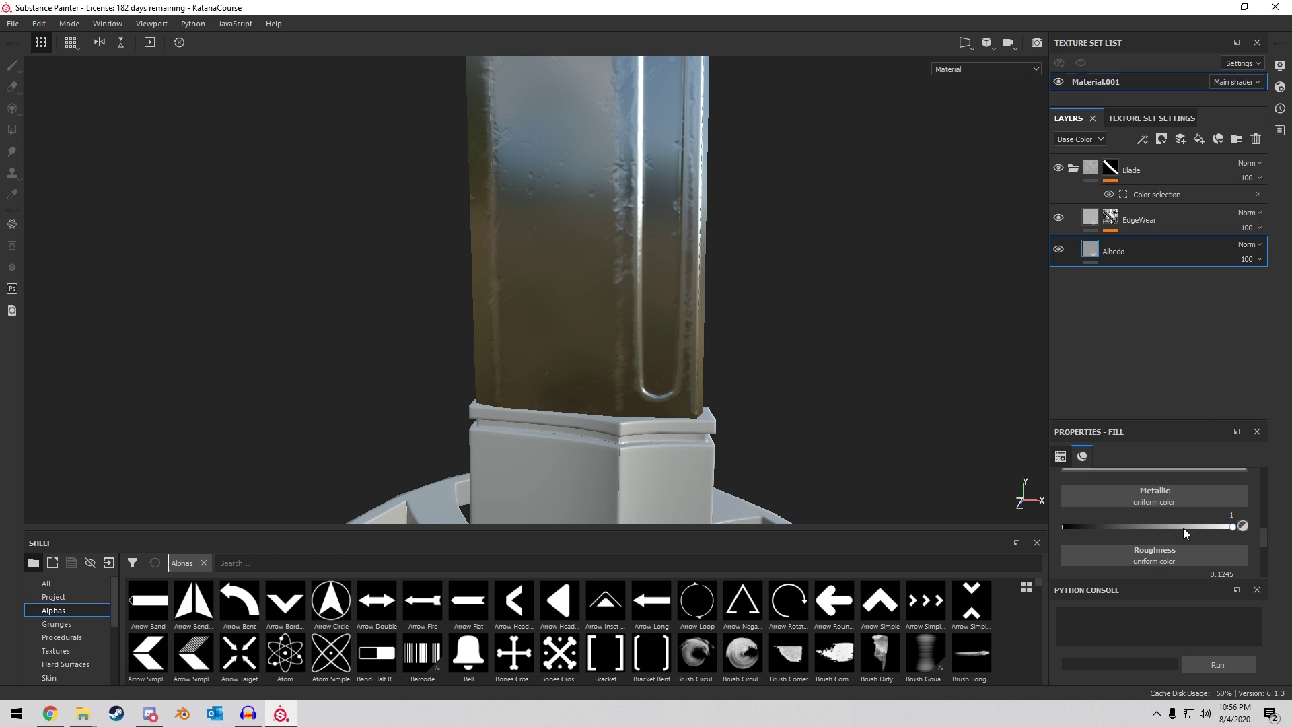
pyautogui.moveTo(1085, 547); pyautogui.dragTo(1079, 546)
pyautogui.keyDown('alt'); pyautogui.moveTo(809, 380); pyautogui.dragTo(796, 398, button='middle'); pyautogui.keyUp('alt')
pyautogui.keyDown('alt'); pyautogui.moveTo(796, 398); pyautogui.dragTo(824, 364); pyautogui.keyUp('alt')
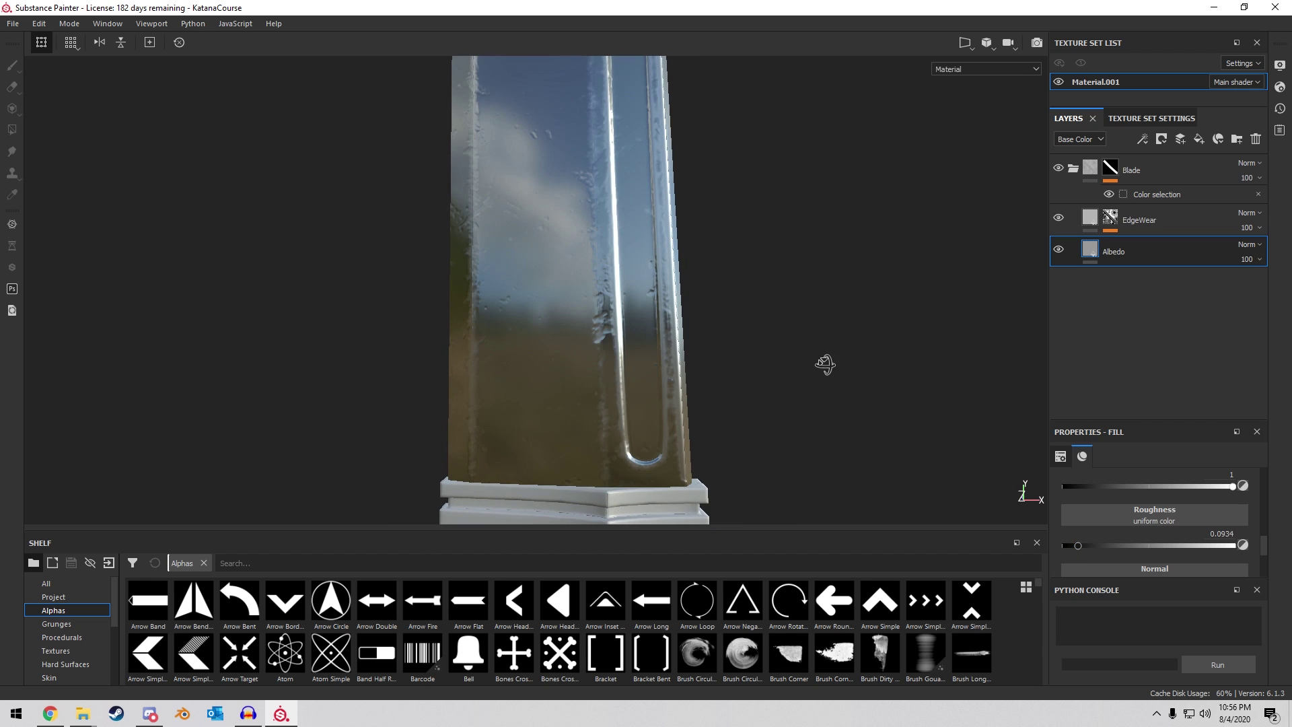
# Reduce the EdgeWear layer's roughness to about 0.16.
pyautogui.click(1089, 223)
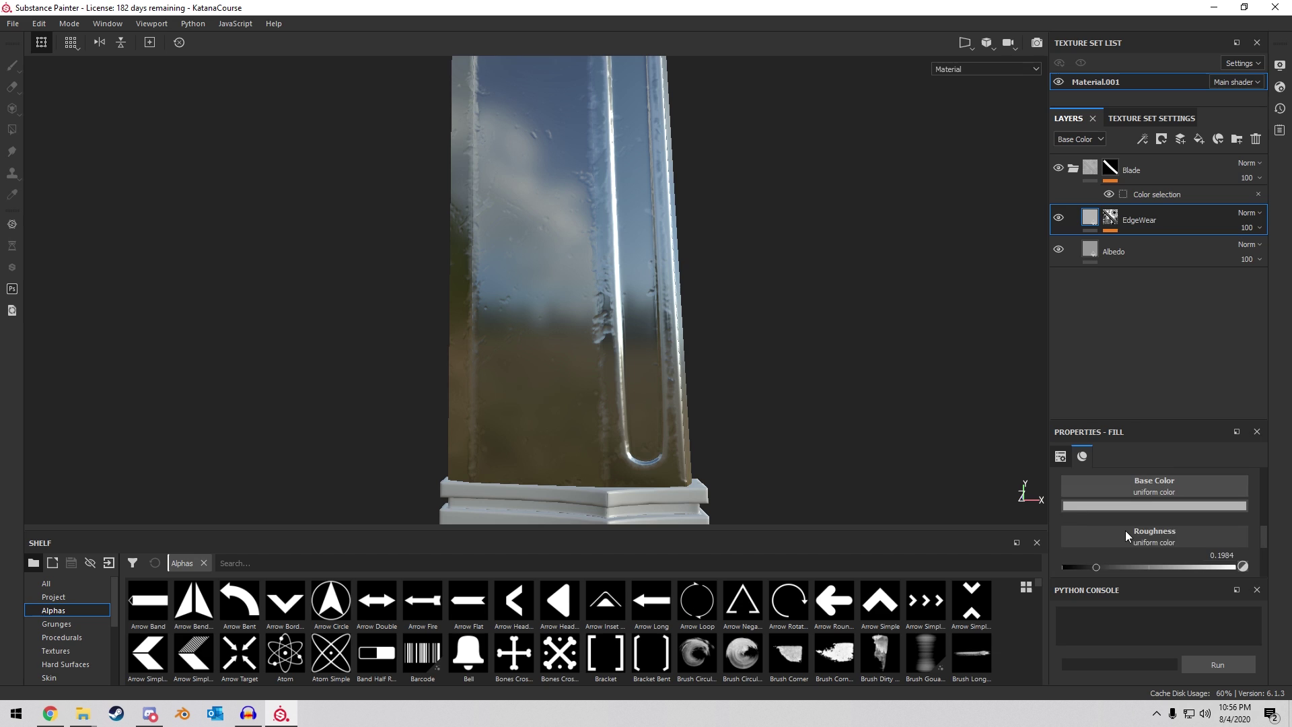
pyautogui.scroll(-1, 1125, 528)
pyautogui.click(1097, 527)
pyautogui.moveTo(1099, 532); pyautogui.dragTo(1096, 532)
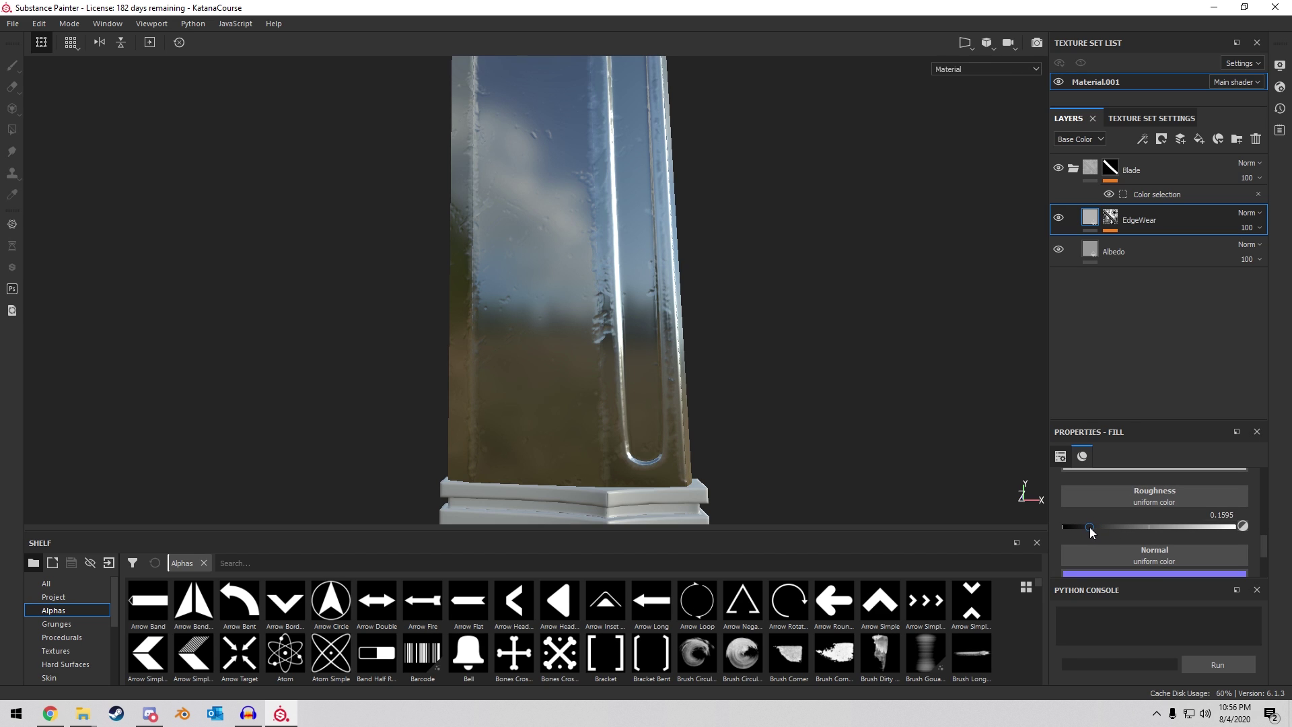
# Add a fill layer above EdgeWear in the Blade folder and turn off its metallic channel.
pyautogui.keyDown('alt'); pyautogui.moveTo(787, 317); pyautogui.dragTo(697, 315); pyautogui.keyUp('alt')
pyautogui.scroll(-5, 644, 307)
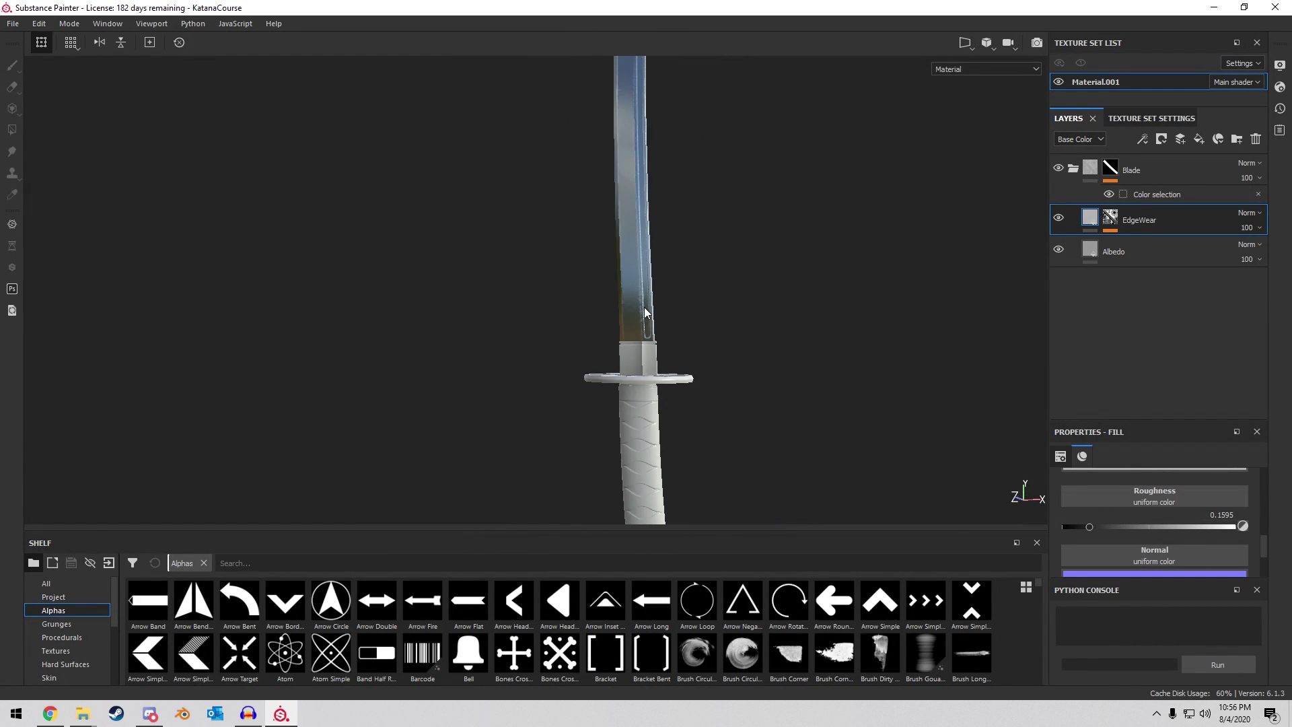
pyautogui.scroll(3, 644, 322)
pyautogui.scroll(5, 645, 321)
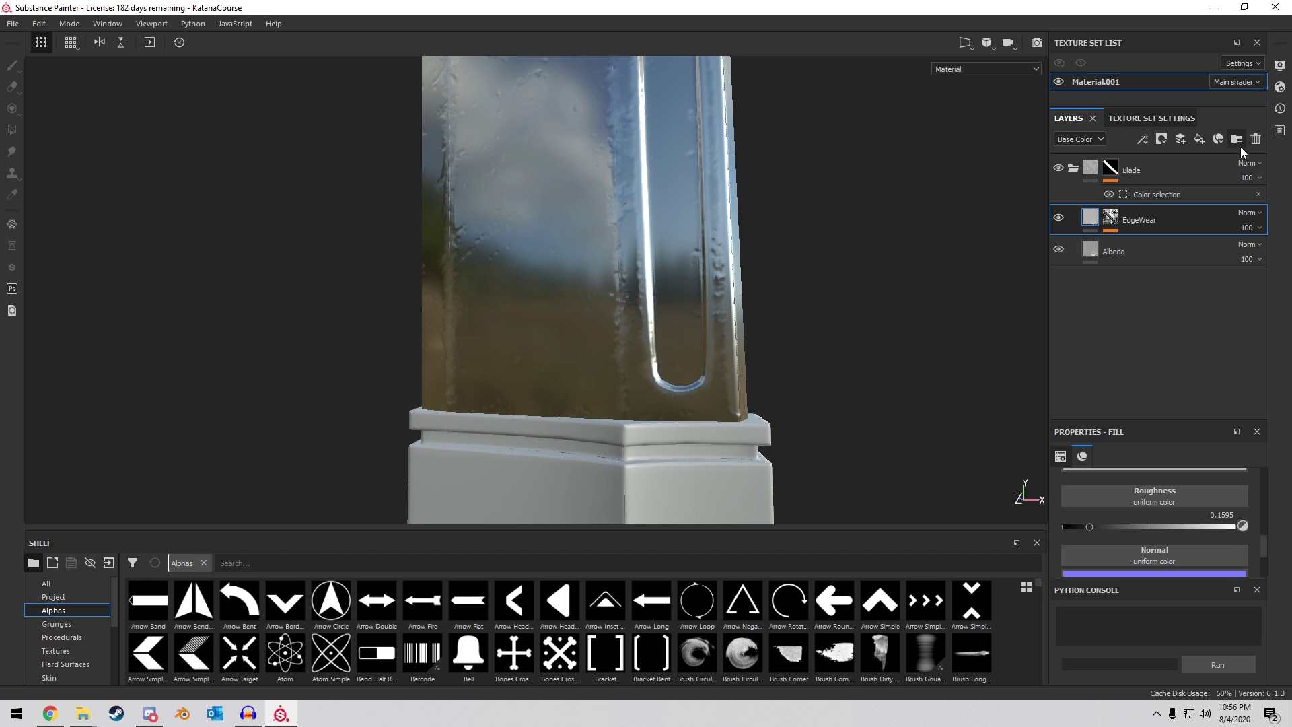
pyautogui.click(1199, 138)
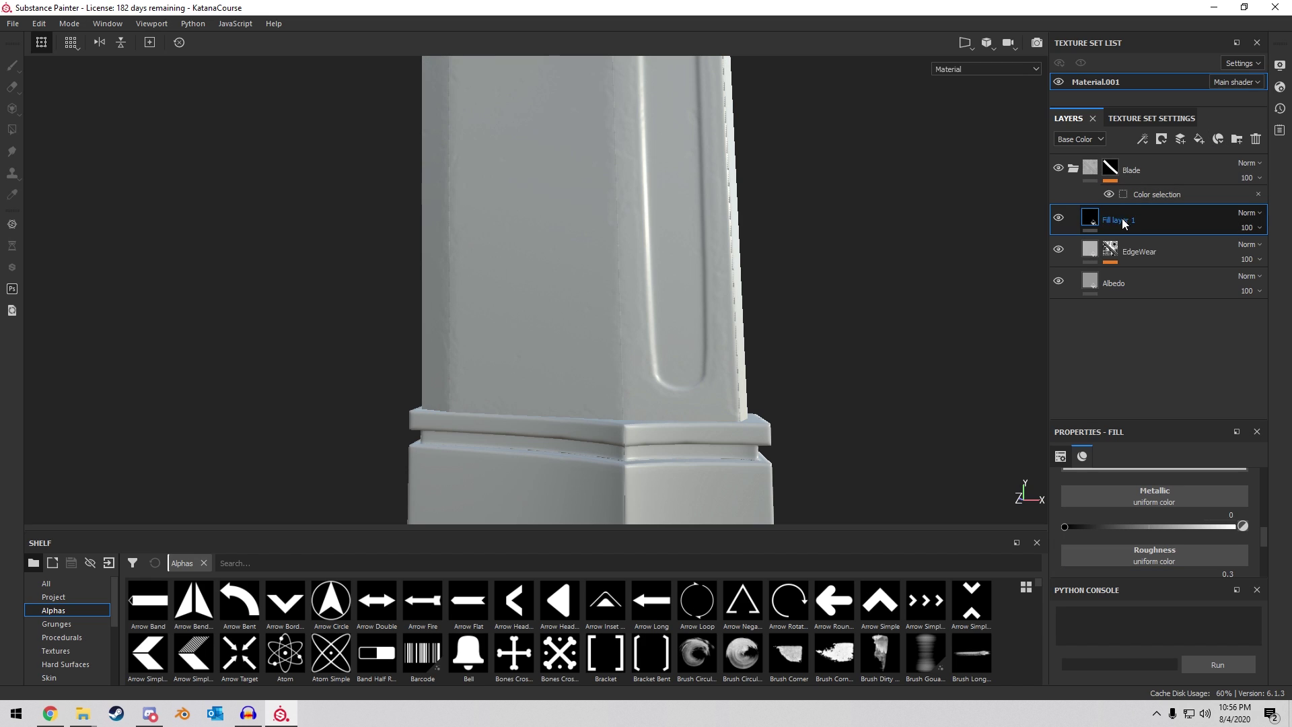
pyautogui.scroll(4, 1121, 544)
pyautogui.scroll(-2, 1120, 544)
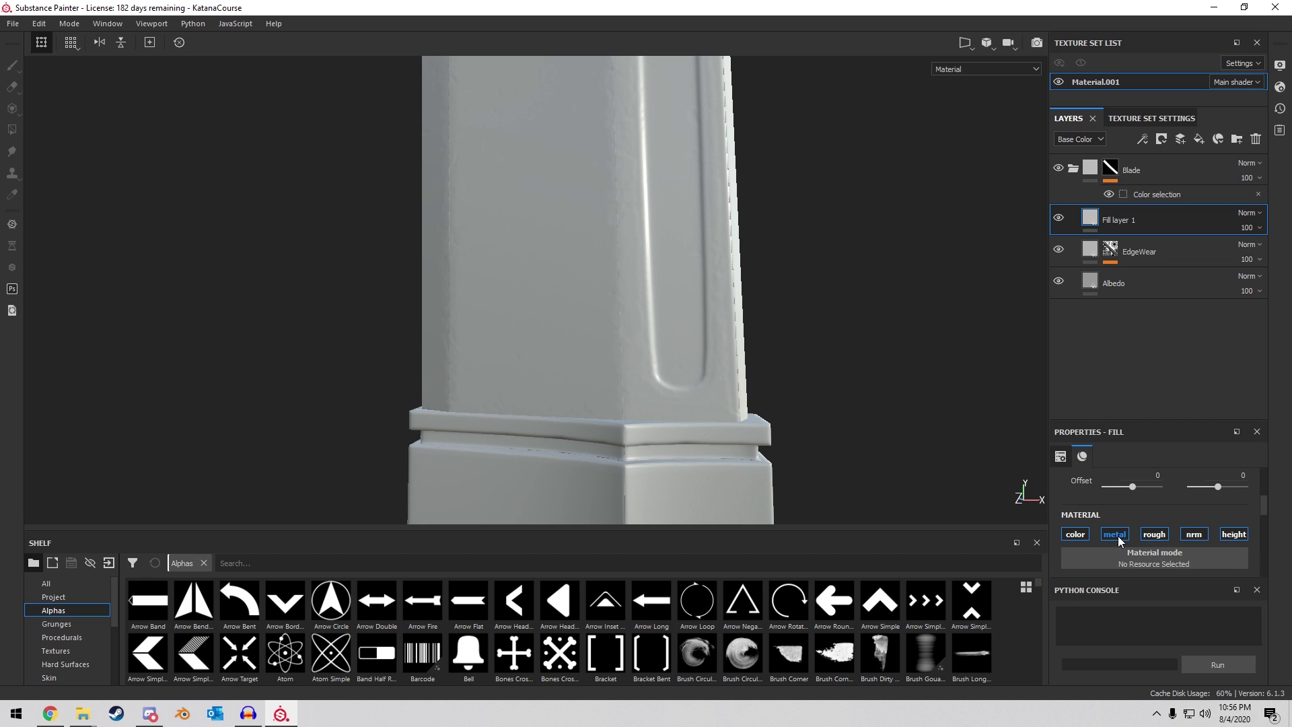
pyautogui.click(1119, 537)
pyautogui.scroll(-2, 1136, 525)
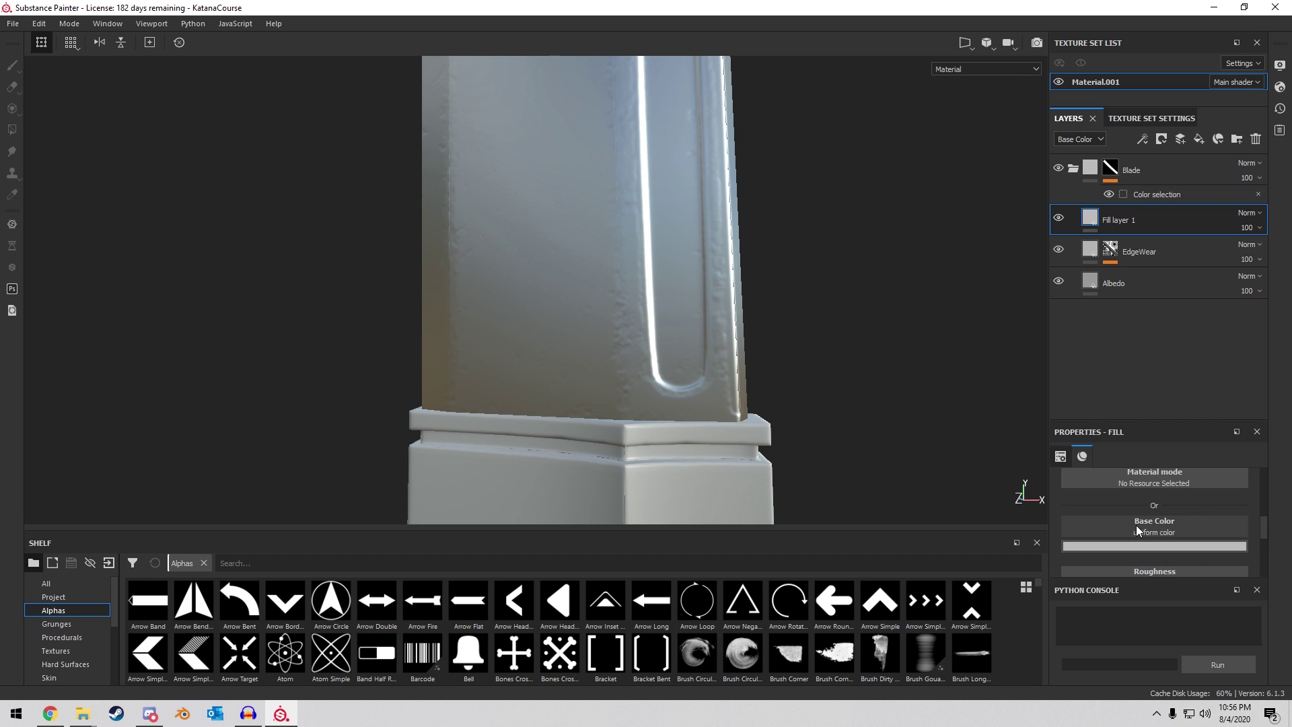
# Set the new fill layer's base color to a very dark brown, about R 0.027, G 0.014, B 0.
pyautogui.click(1144, 545)
pyautogui.moveTo(1247, 635); pyautogui.dragTo(1245, 601)
pyautogui.click(1221, 675)
pyautogui.moveTo(1223, 677)
pyautogui.mouseDown()
pyautogui.moveTo(1193, 660)
pyautogui.moveTo(1209, 668)
pyautogui.mouseUp()
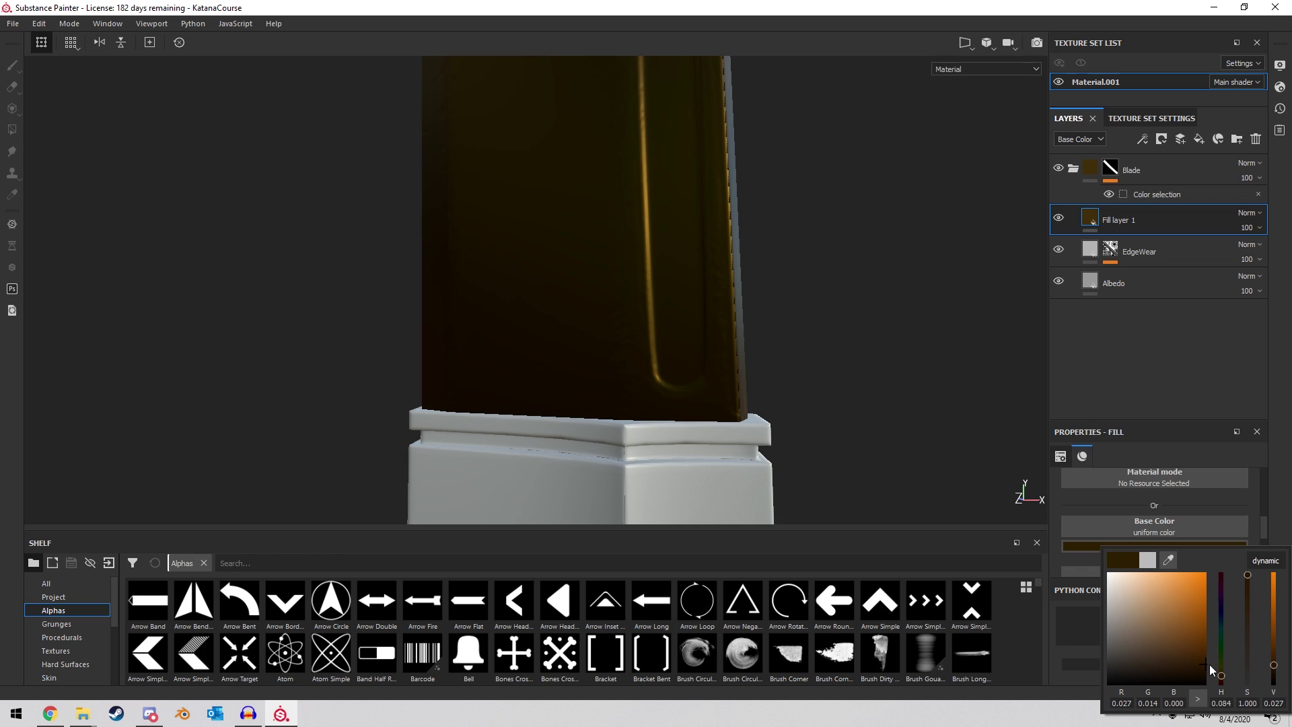
pyautogui.click(1095, 508)
# Turn the fill layer's metallic channel back on, set its roughness to about 0.31, and name the layer Dirt.
pyautogui.scroll(2, 1100, 511)
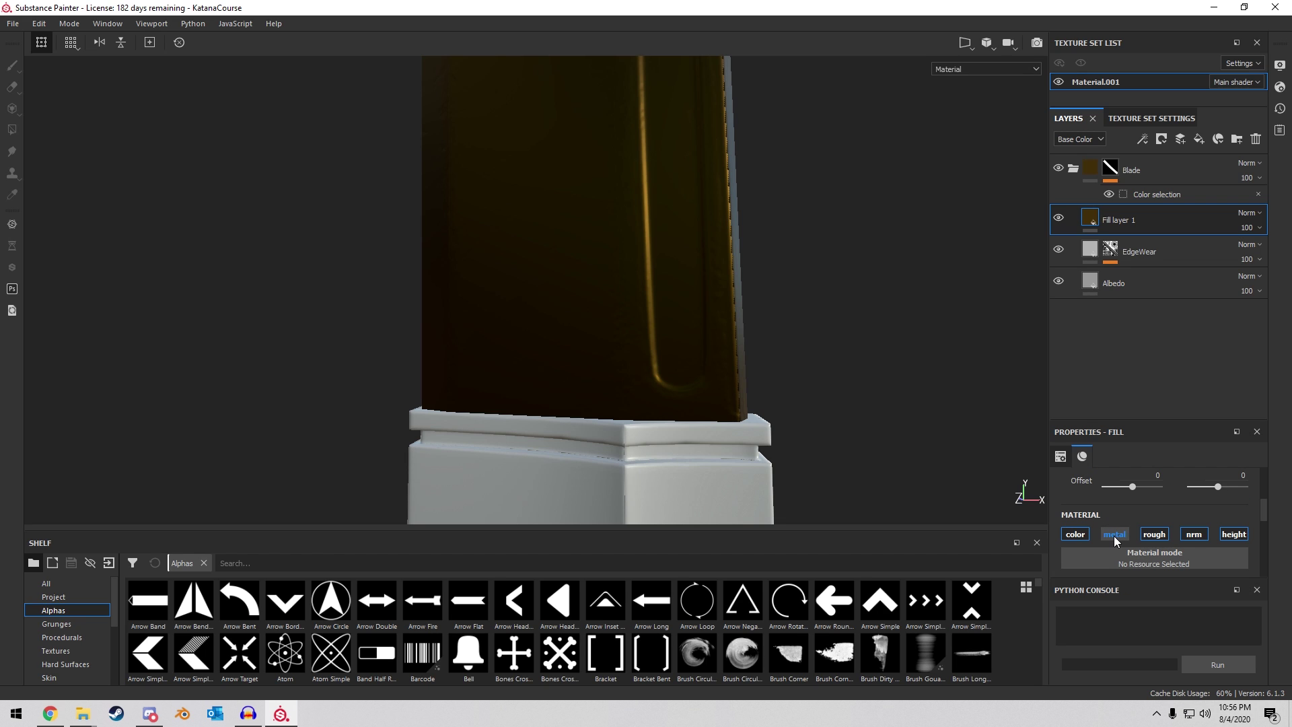
pyautogui.click(1113, 535)
pyautogui.scroll(-3, 1130, 515)
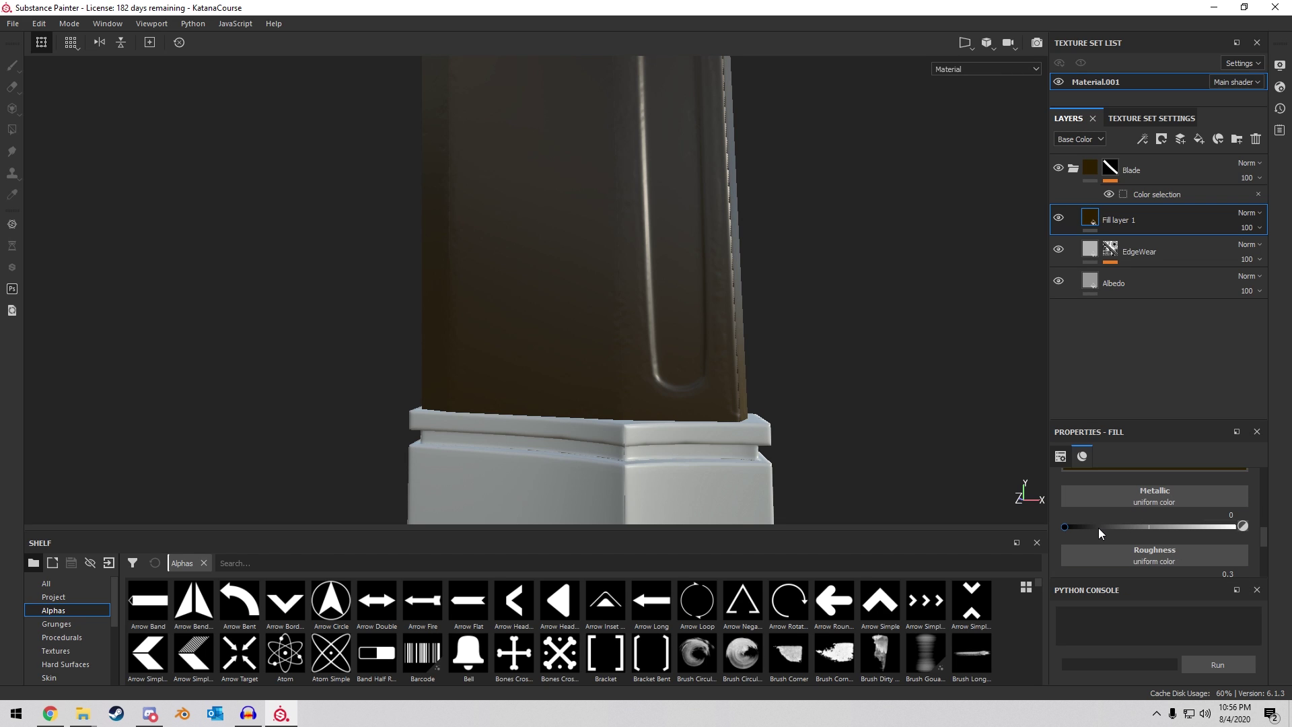
pyautogui.moveTo(1098, 527); pyautogui.dragTo(1114, 556)
pyautogui.scroll(-2, 1130, 526)
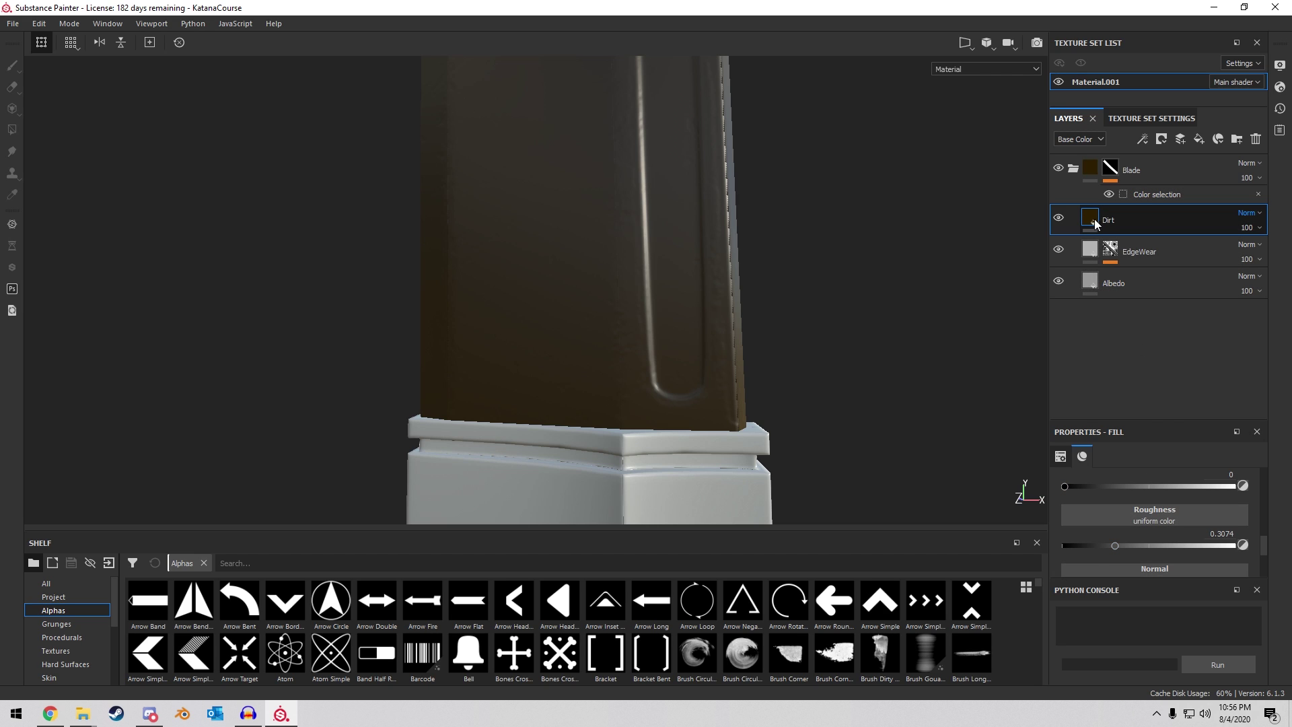
# Add a black mask to the Dirt layer and attach an empty generator to that mask.
pyautogui.rightClick(1094, 220)
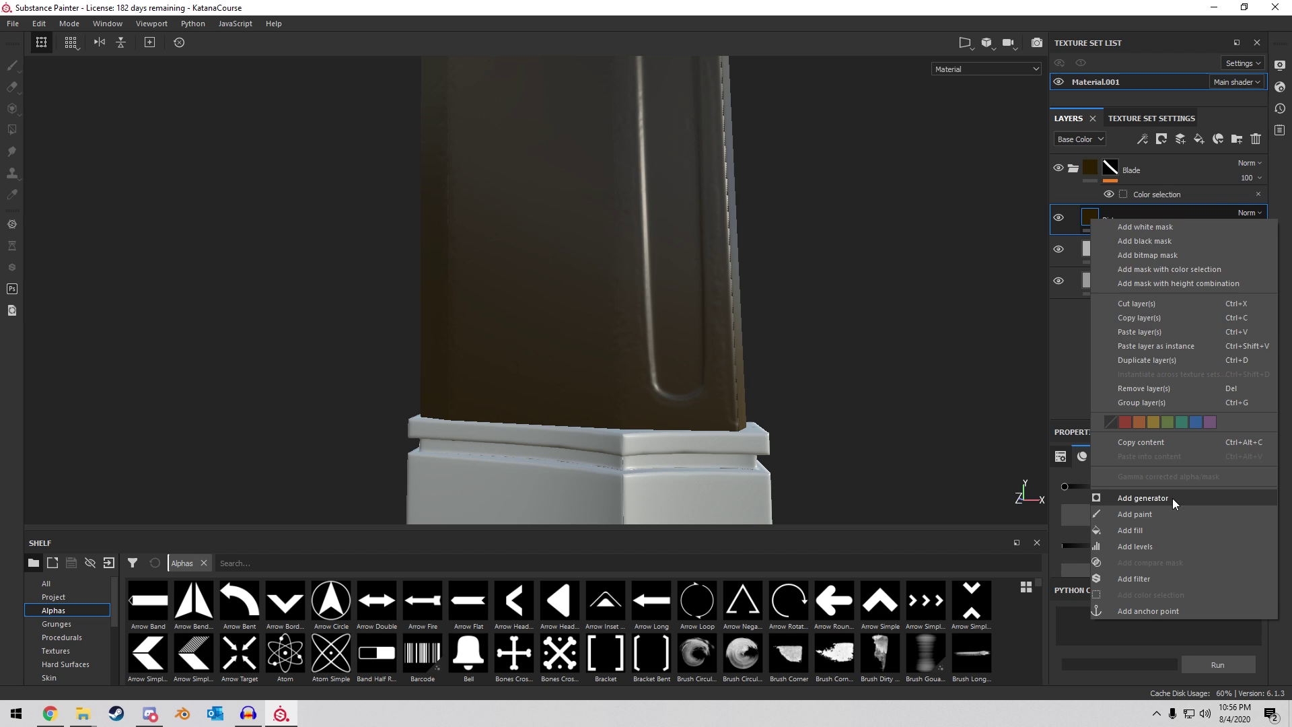
pyautogui.click(1181, 241)
pyautogui.rightClick(1105, 216)
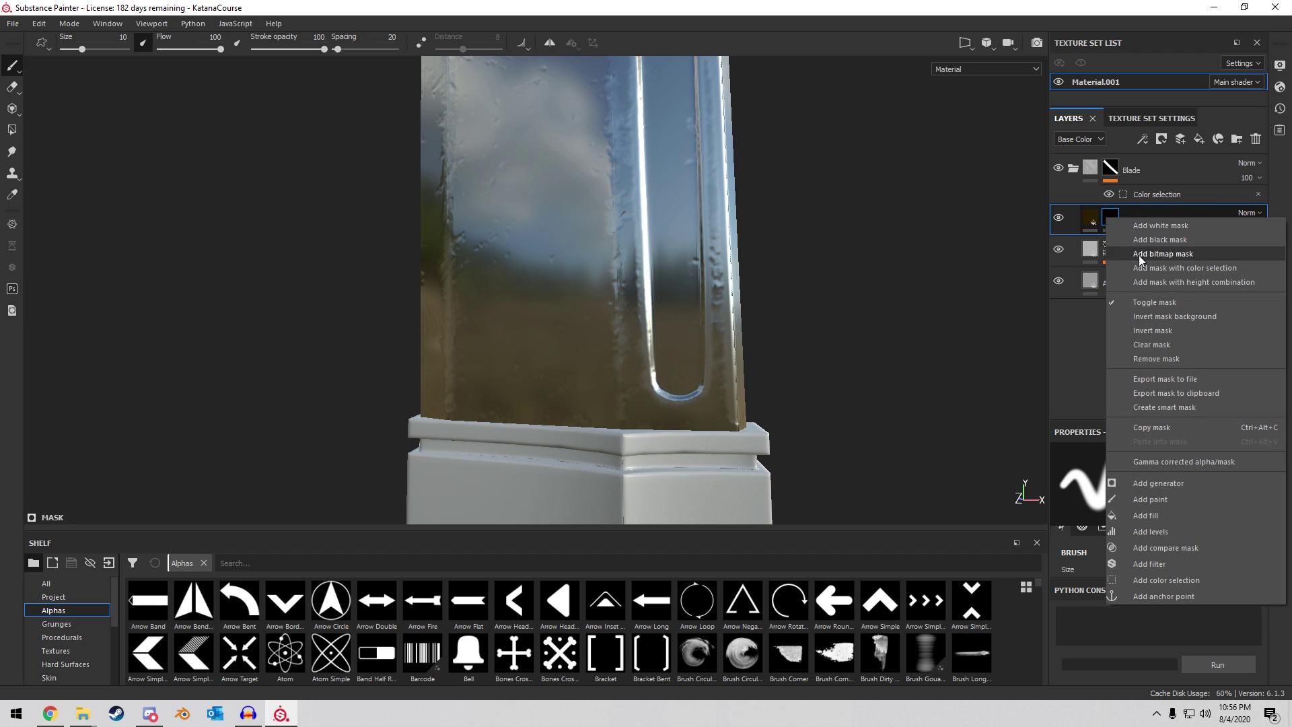
pyautogui.click(1207, 493)
# Search the generators for "dirt" and assign the Dirt generator to the Dirt layer's mask.
pyautogui.click(1164, 477)
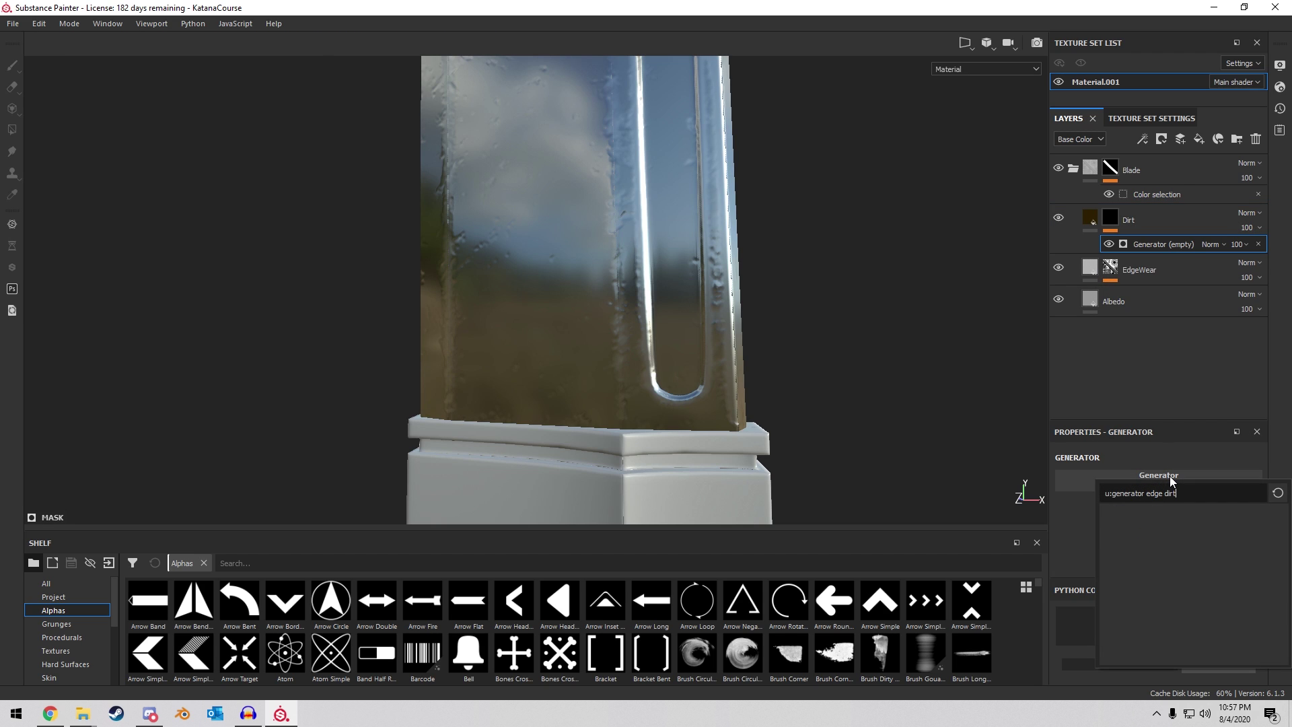
pyautogui.press('BackSpace')
pyautogui.press('BackSpace')
pyautogui.press('BackSpace')
pyautogui.press('BackSpace')
pyautogui.press('BackSpace')
pyautogui.press('BackSpace')
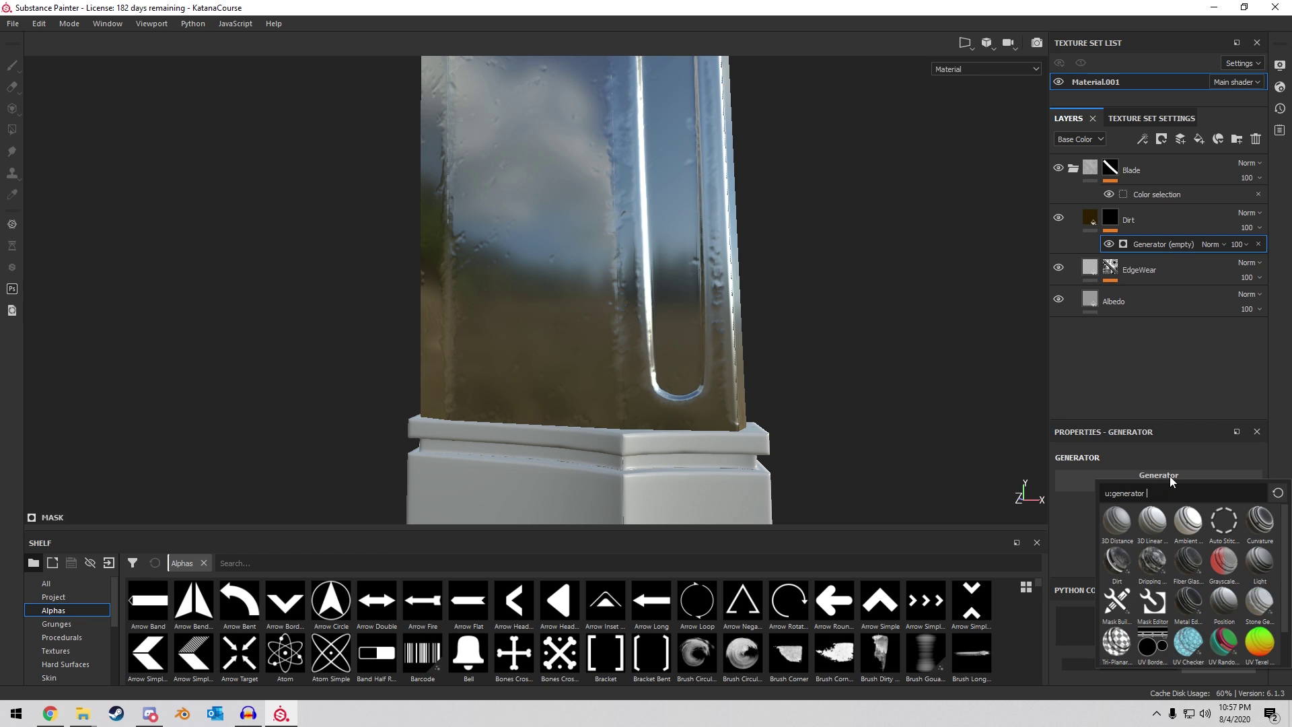
pyautogui.write('dirt')
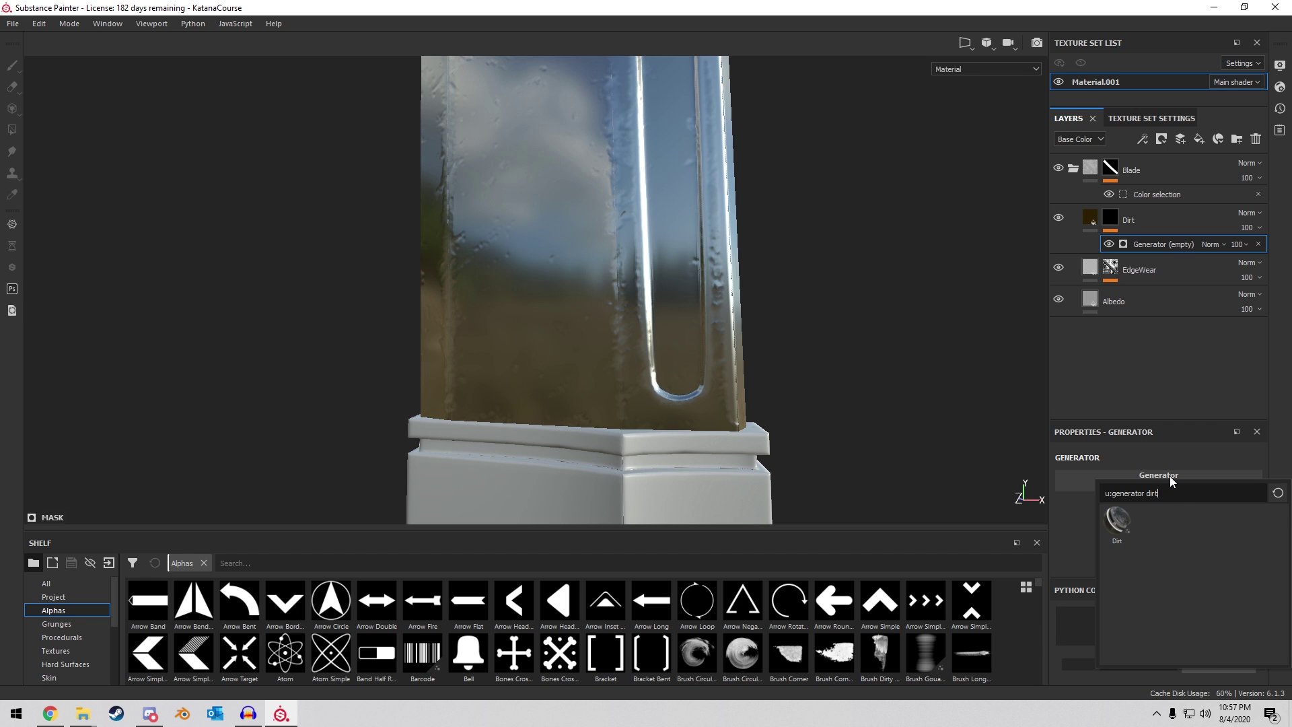
pyautogui.click(1119, 520)
# Set the Dirt generator's dirt level to about 0.53.
pyautogui.keyDown('alt'); pyautogui.moveTo(842, 370); pyautogui.dragTo(787, 262); pyautogui.keyUp('alt')
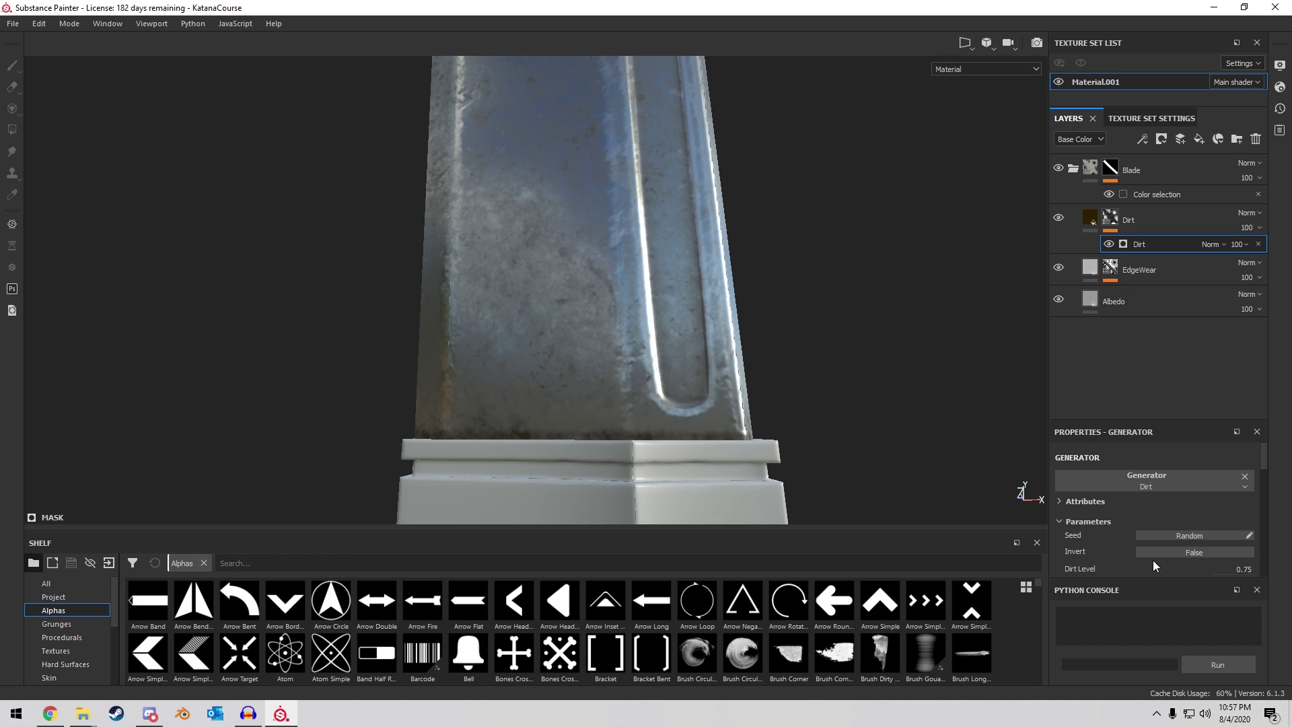
pyautogui.scroll(-2, 1153, 560)
pyautogui.moveTo(1113, 541); pyautogui.dragTo(1082, 541)
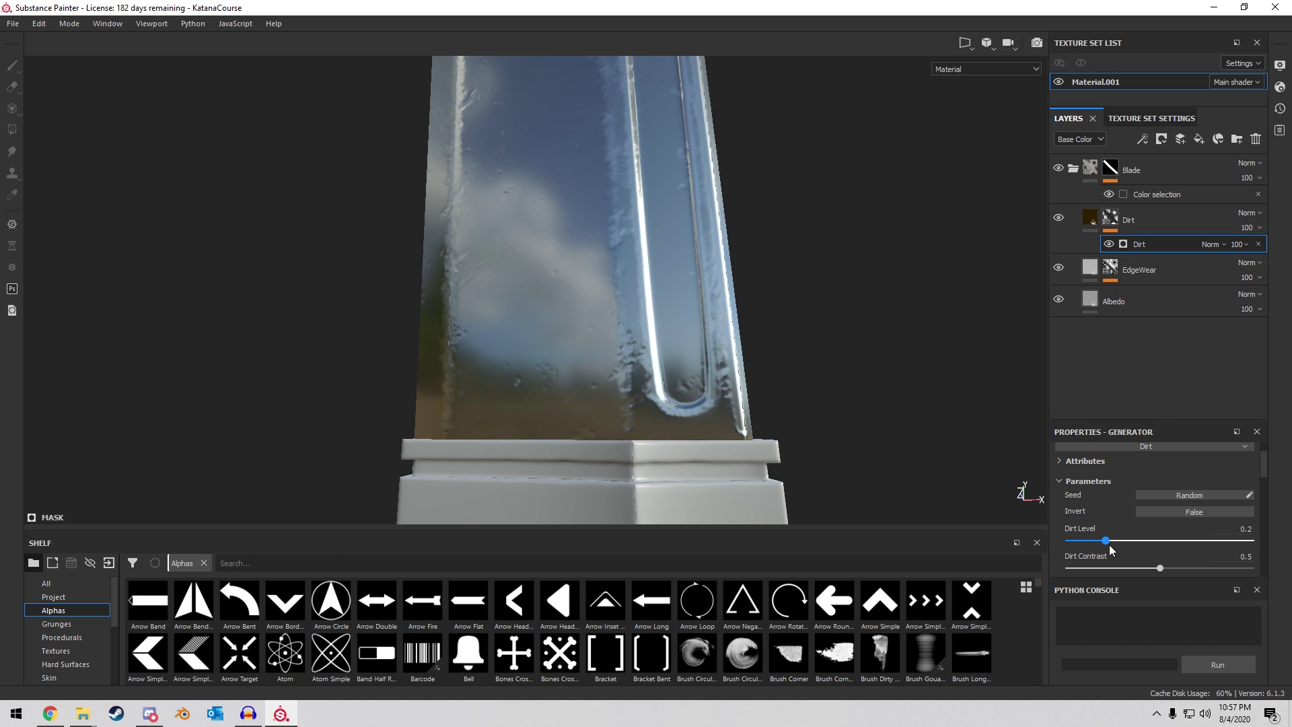
pyautogui.moveTo(1162, 540); pyautogui.dragTo(1177, 540)
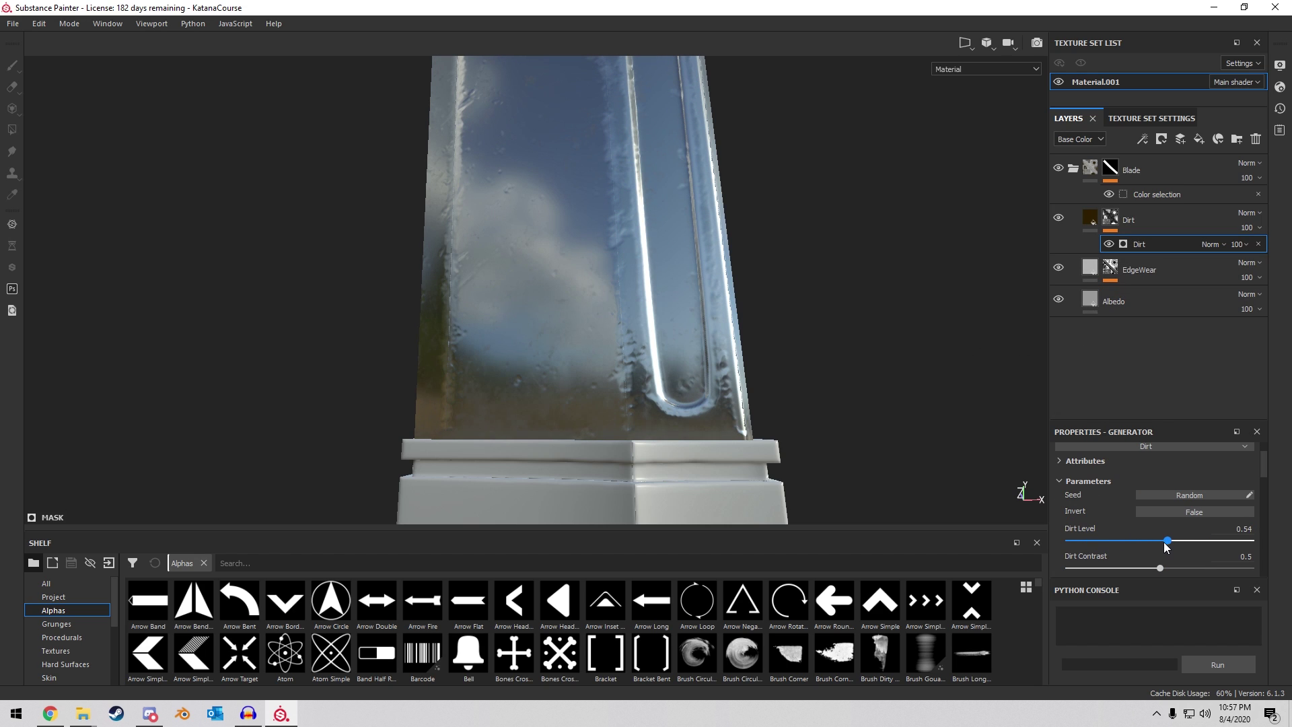
pyautogui.keyDown('alt'); pyautogui.moveTo(835, 250); pyautogui.dragTo(730, 353); pyautogui.keyUp('alt')
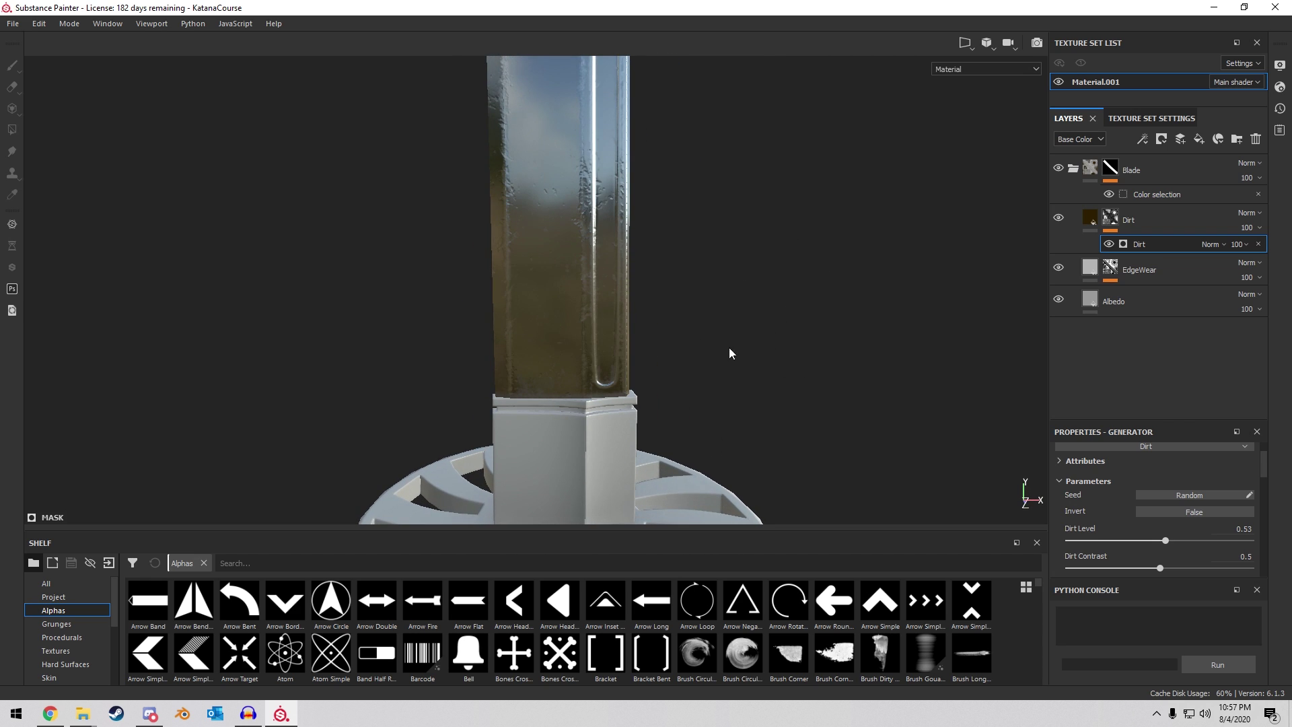
# Tune the Dirt generator with a dirt contrast of 0.46, a grunge amount of 0.43 and a grunge scale of 5.
pyautogui.moveTo(1143, 542)
pyautogui.mouseDown()
pyautogui.moveTo(1192, 546)
pyautogui.moveTo(1174, 528)
pyautogui.moveTo(1189, 527)
pyautogui.moveTo(1124, 527)
pyautogui.moveTo(1165, 537)
pyautogui.moveTo(1114, 520)
pyautogui.moveTo(1246, 515)
pyautogui.moveTo(1136, 527)
pyautogui.mouseUp()
pyautogui.scroll(-2, 1149, 542)
pyautogui.scroll(-2, 1164, 524)
pyautogui.scroll(-1, 1128, 533)
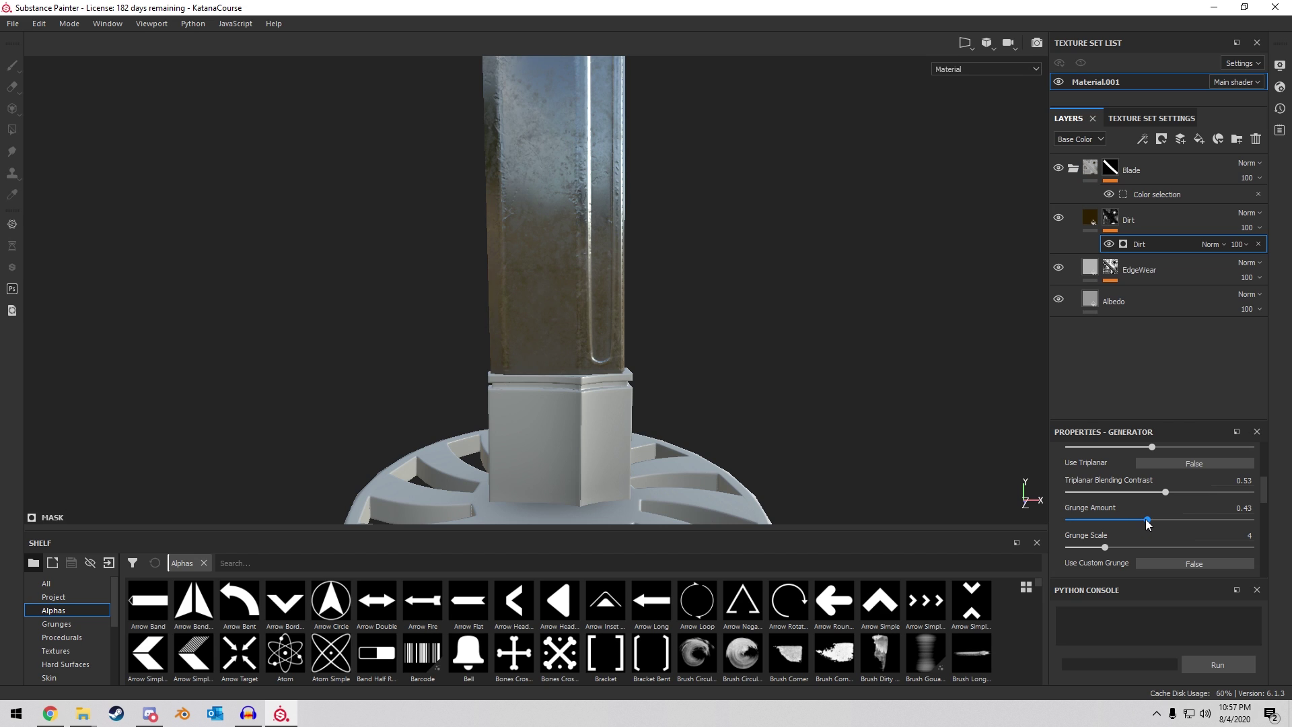
pyautogui.scroll(-2, 1145, 519)
pyautogui.moveTo(1110, 507)
pyautogui.mouseDown()
pyautogui.moveTo(1221, 509)
pyautogui.moveTo(1083, 508)
pyautogui.moveTo(1131, 515)
pyautogui.mouseUp()
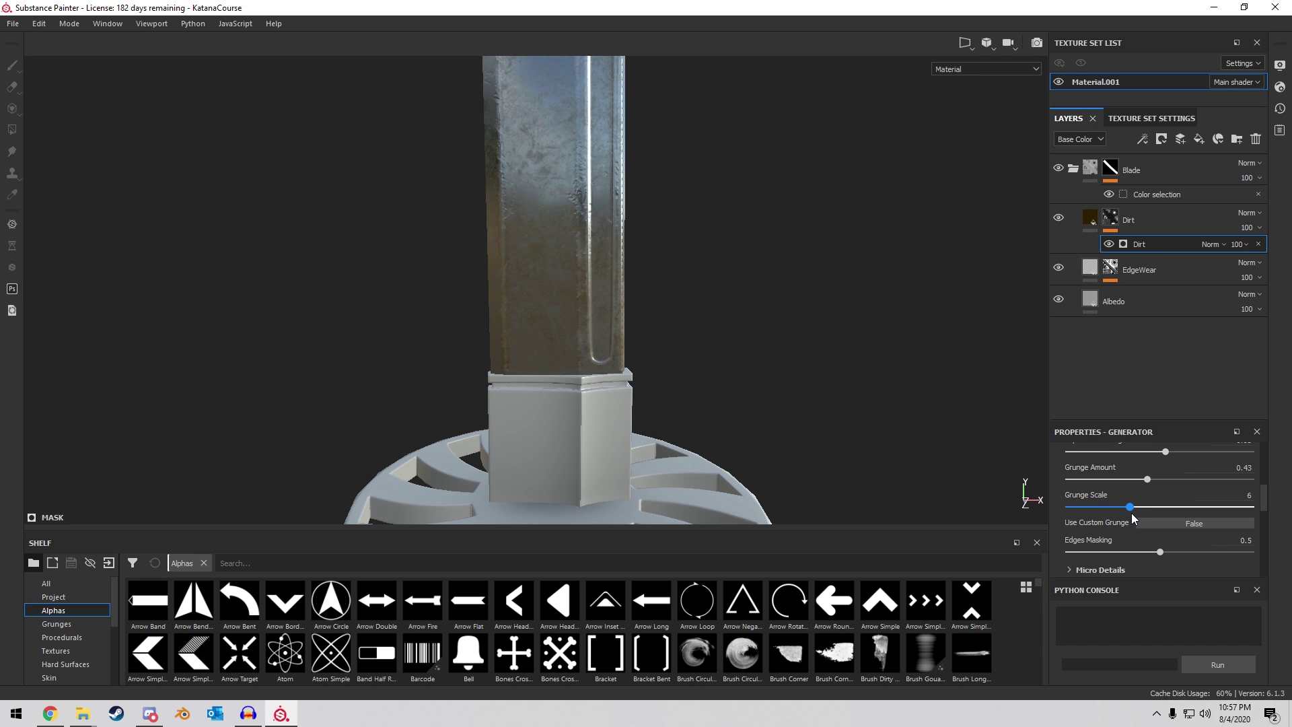
# Set the Dirt layer's height to about 0.02 so the dirt spots stand slightly off the blade.
pyautogui.keyDown('alt'); pyautogui.moveTo(794, 236); pyautogui.dragTo(802, 317, button='middle'); pyautogui.keyUp('alt')
pyautogui.keyDown('alt'); pyautogui.moveTo(802, 317); pyautogui.dragTo(962, 487); pyautogui.keyUp('alt')
pyautogui.scroll(-3, 1102, 540)
pyautogui.scroll(2, 1205, 506)
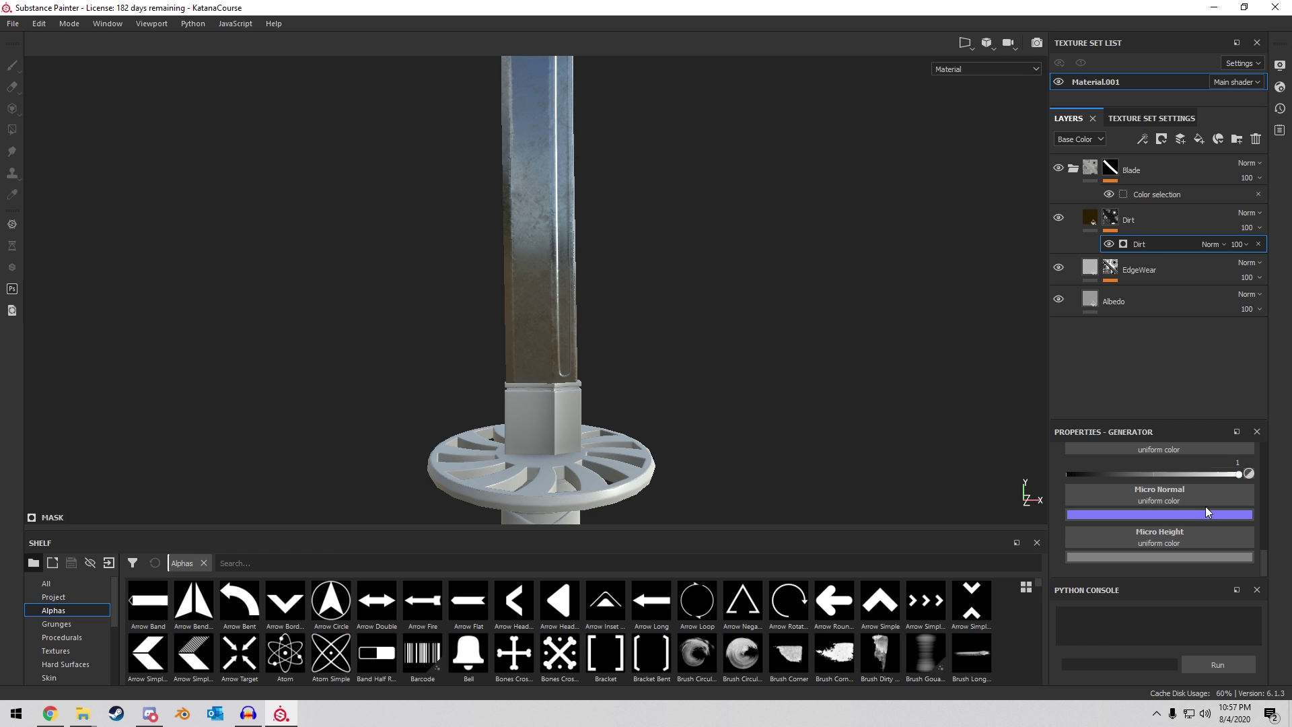
pyautogui.scroll(-3, 1205, 506)
pyautogui.scroll(4, 1205, 506)
pyautogui.scroll(3, 611, 383)
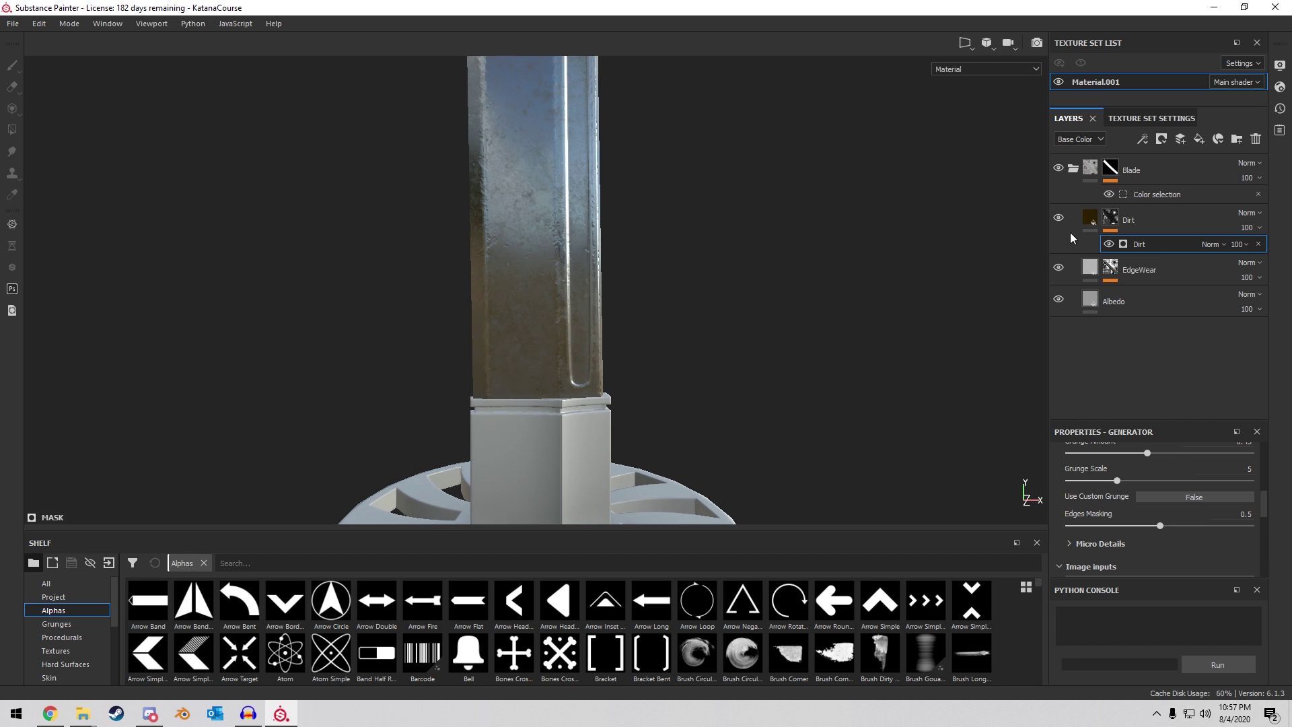
pyautogui.click(1090, 219)
pyautogui.scroll(-2, 1104, 532)
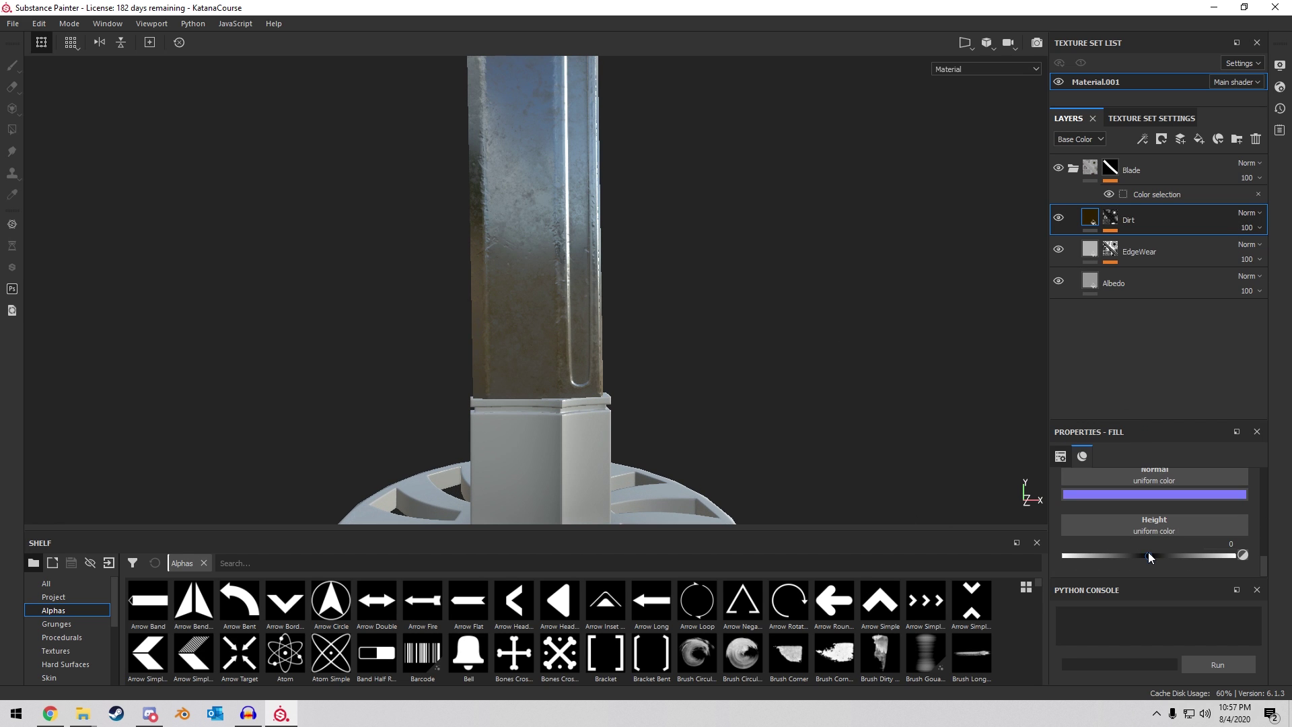
pyautogui.scroll(4, 679, 352)
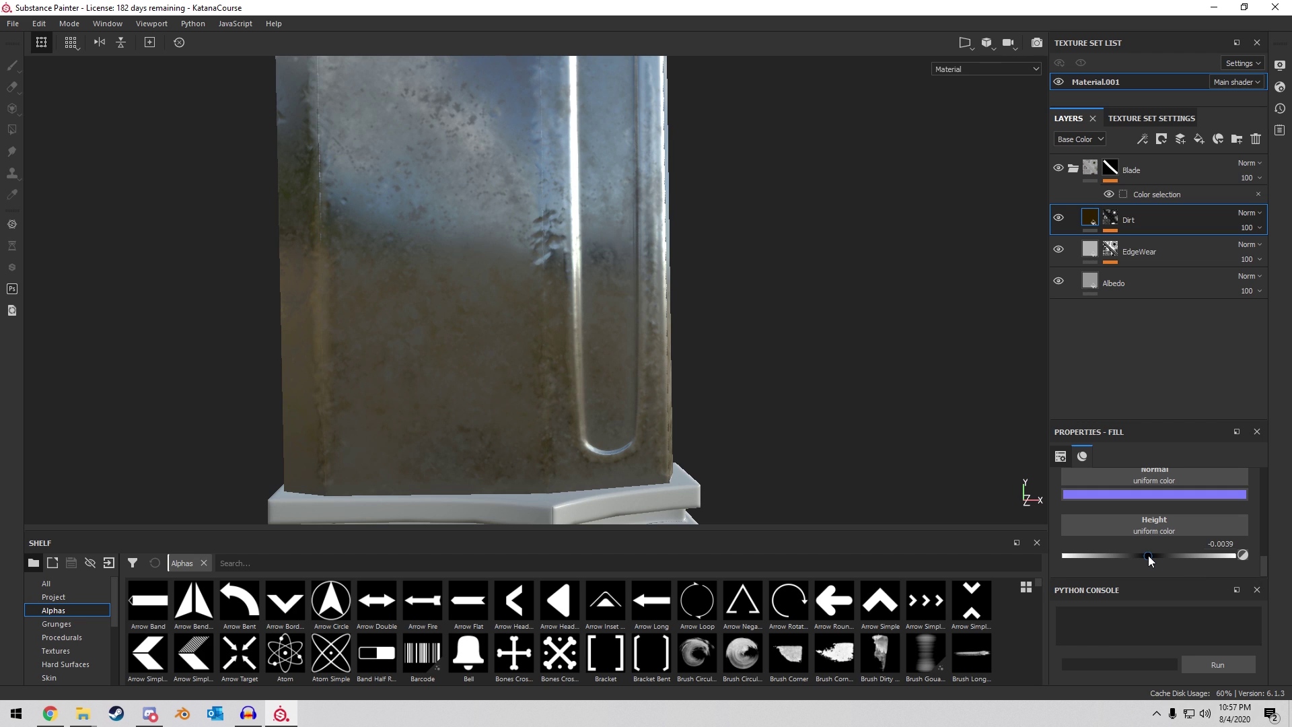
pyautogui.moveTo(1149, 560); pyautogui.dragTo(1152, 561)
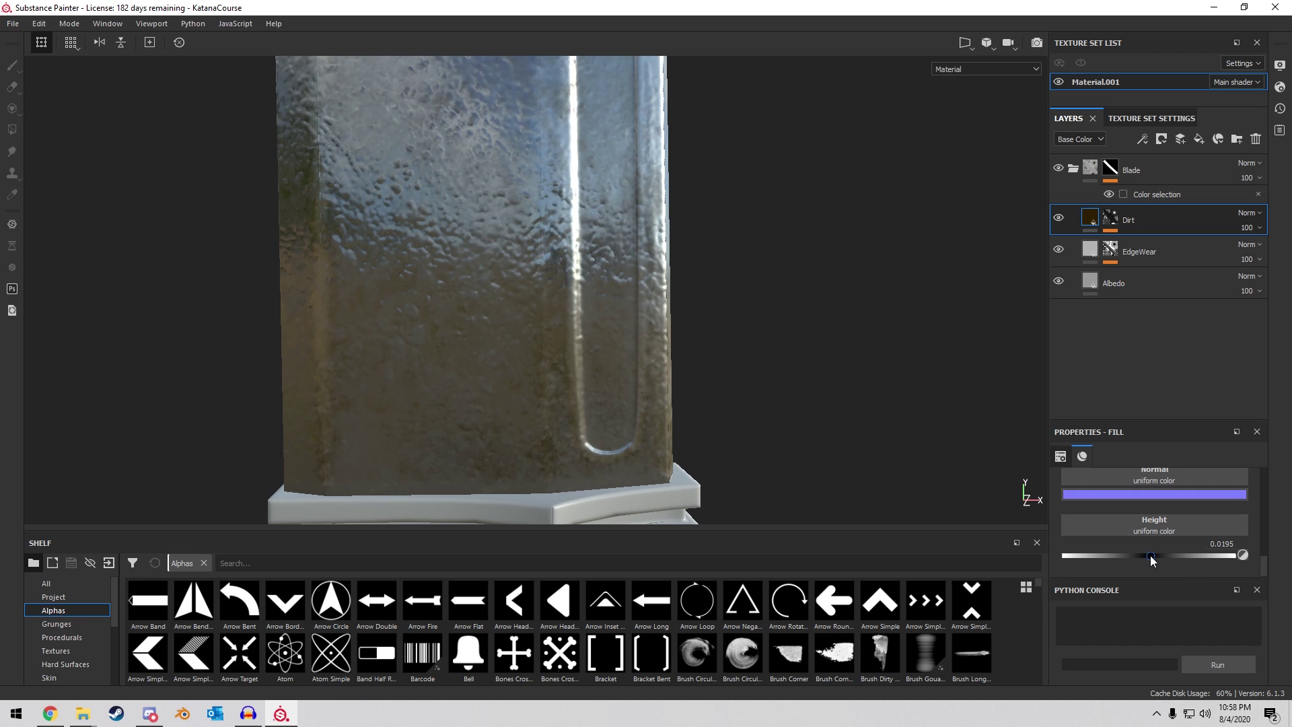
# Adjust the Dirt generator's dirt level to about 0.43 for sparser spots.
pyautogui.click(1109, 221)
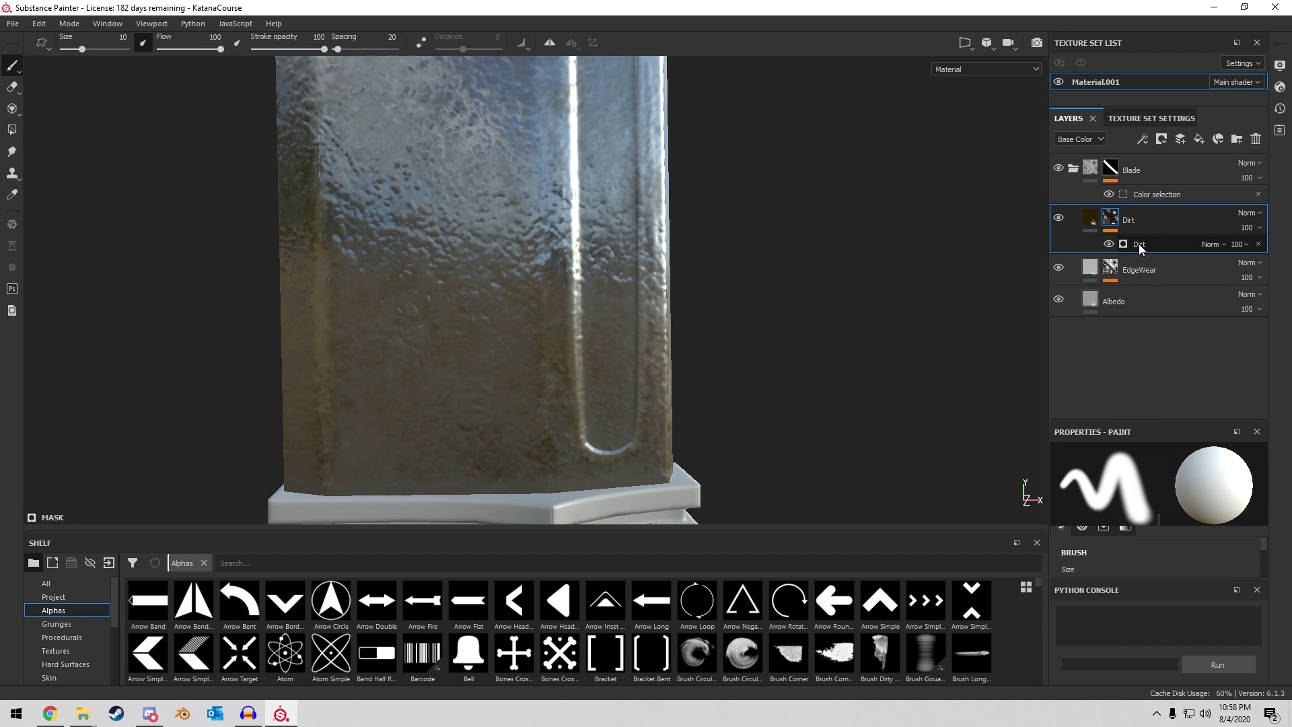
pyautogui.click(1138, 246)
pyautogui.scroll(-3, 620, 333)
pyautogui.scroll(3, 1142, 506)
pyautogui.scroll(2, 1142, 506)
pyautogui.click(1134, 554)
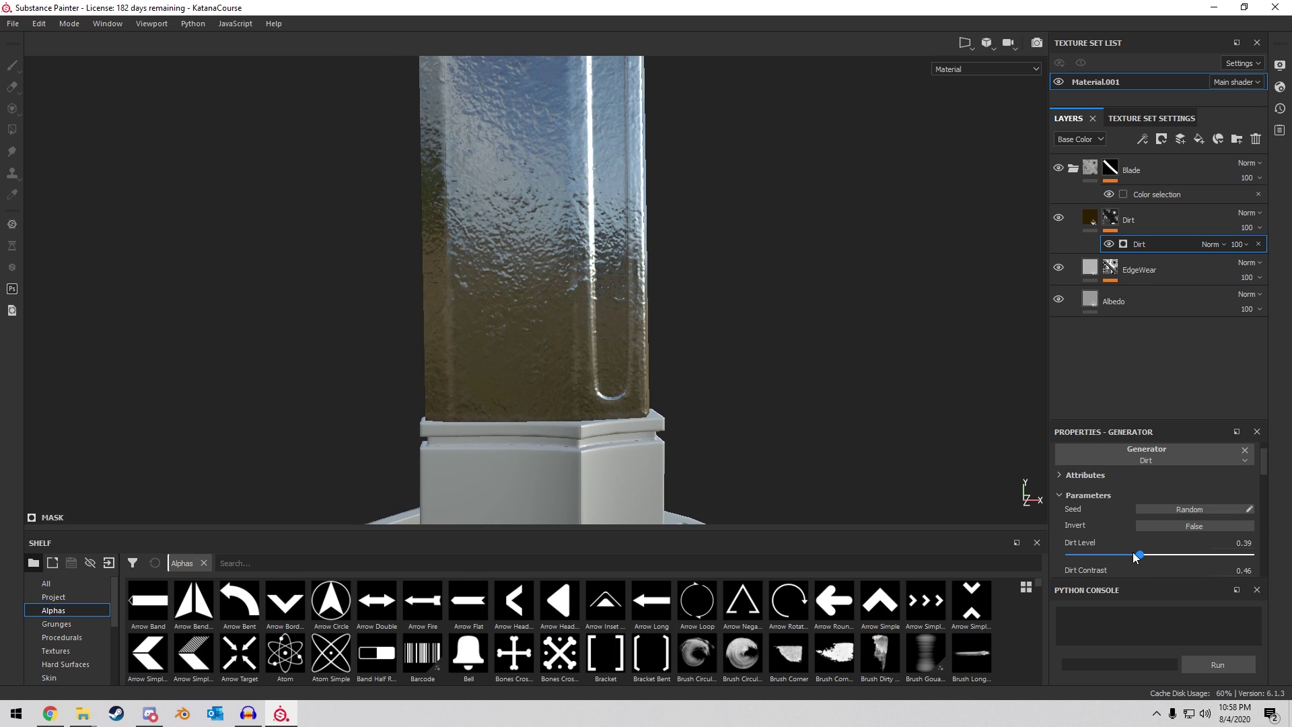
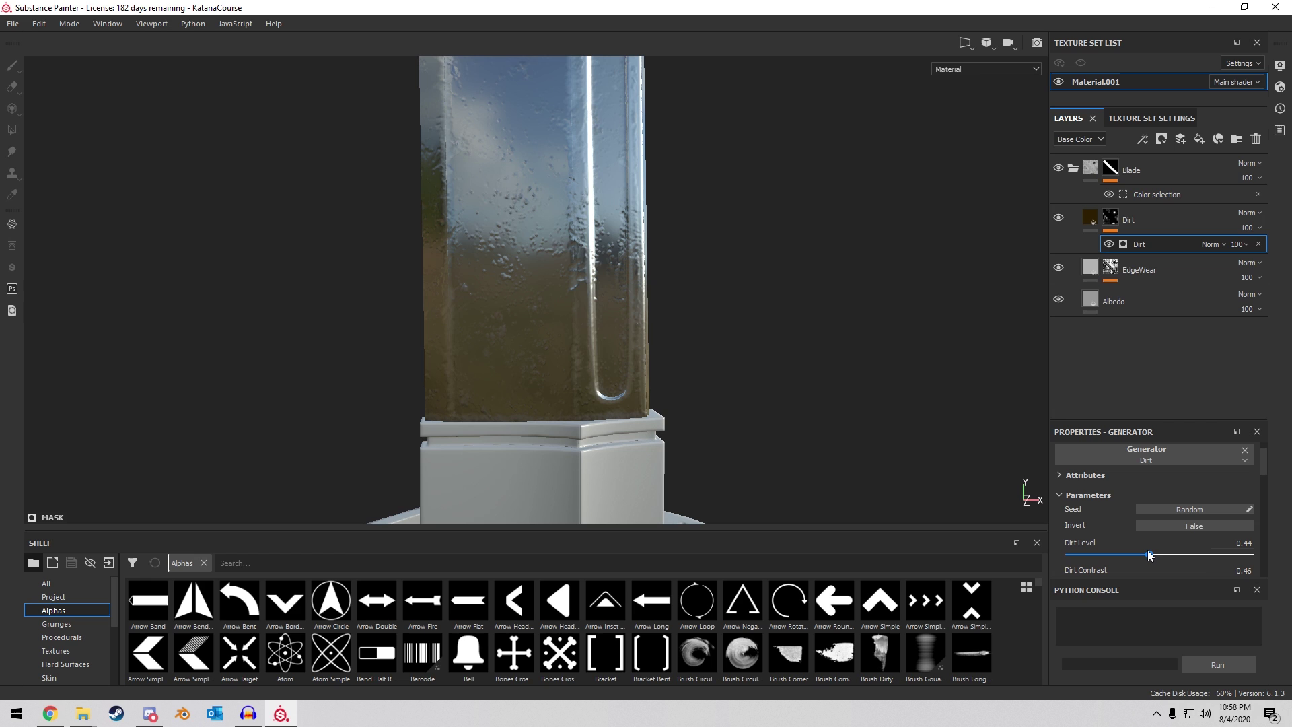
# Check the dirt along the blade from several angles and raise the Dirt layer's roughness to about 0.58.
pyautogui.scroll(-5, 693, 207)
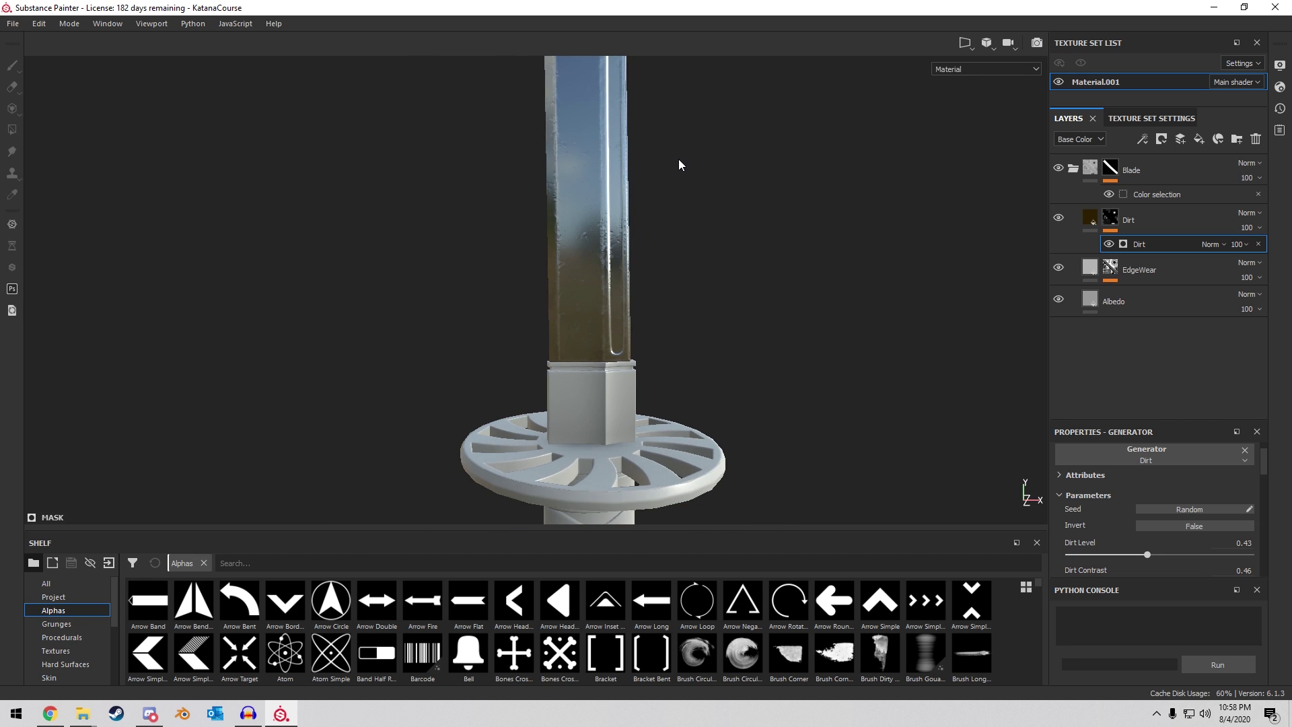
pyautogui.keyDown('alt'); pyautogui.moveTo(680, 165); pyautogui.dragTo(644, 322, button='middle'); pyautogui.keyUp('alt')
pyautogui.moveTo(651, 329)
pyautogui.keyDown('alt'); pyautogui.mouseDown()
pyautogui.moveTo(856, 322)
pyautogui.moveTo(814, 329)
pyautogui.moveTo(654, 294)
pyautogui.moveTo(609, 240)
pyautogui.moveTo(636, 342)
pyautogui.mouseUp(); pyautogui.keyUp('alt')
pyautogui.keyDown('alt'); pyautogui.moveTo(615, 444); pyautogui.dragTo(637, 345, button='middle'); pyautogui.keyUp('alt')
pyautogui.scroll(7, 614, 334)
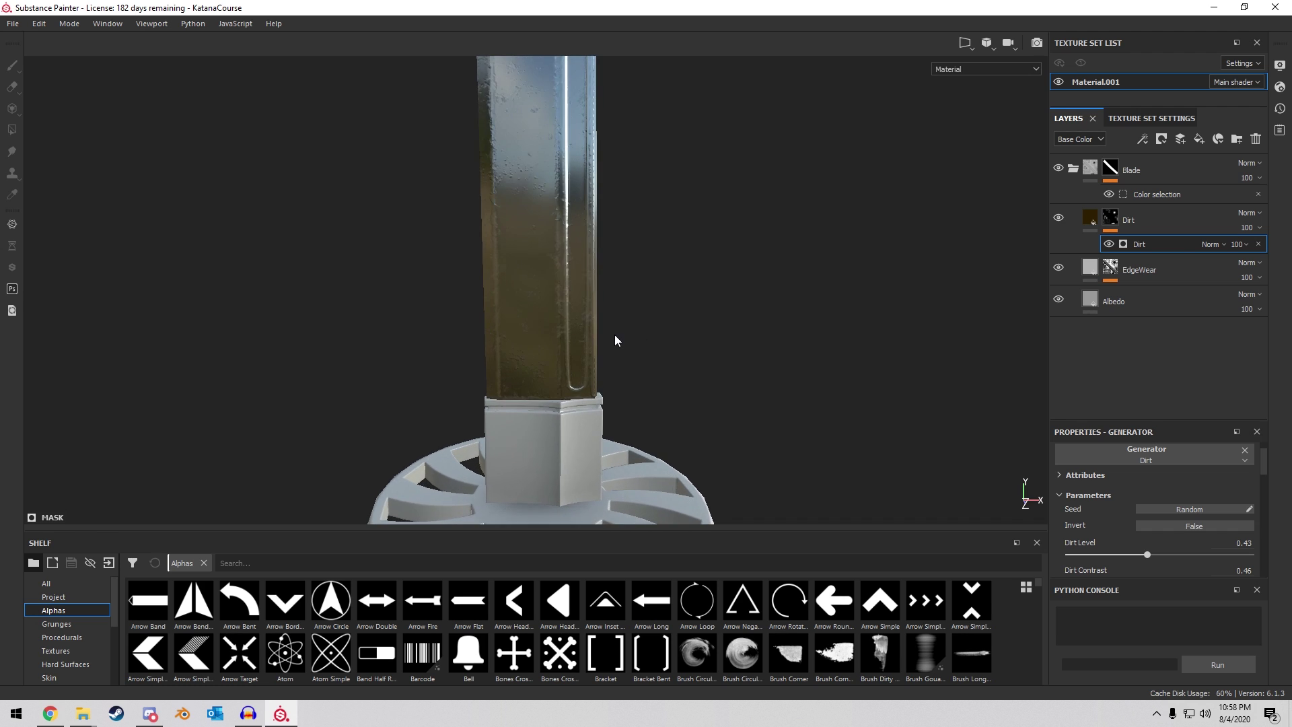
pyautogui.keyDown('alt'); pyautogui.moveTo(592, 340); pyautogui.dragTo(743, 327); pyautogui.keyUp('alt')
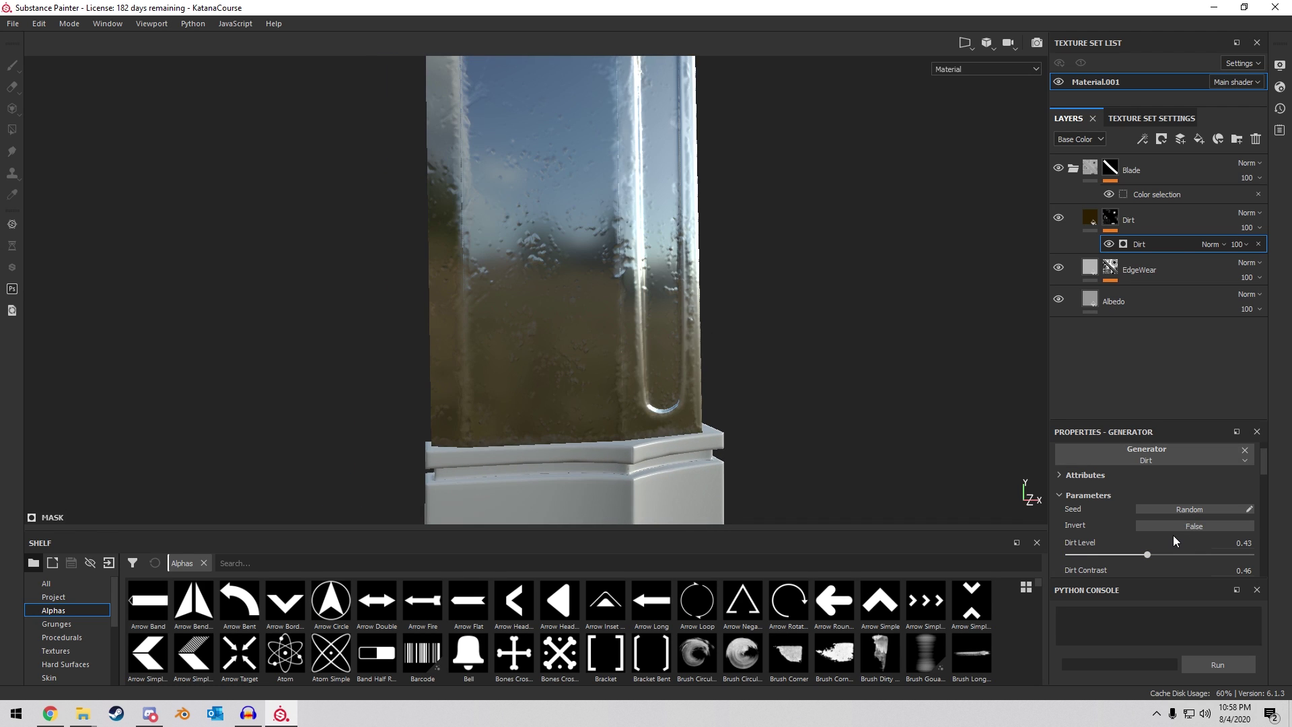
pyautogui.scroll(-2, 1173, 537)
pyautogui.click(1177, 488)
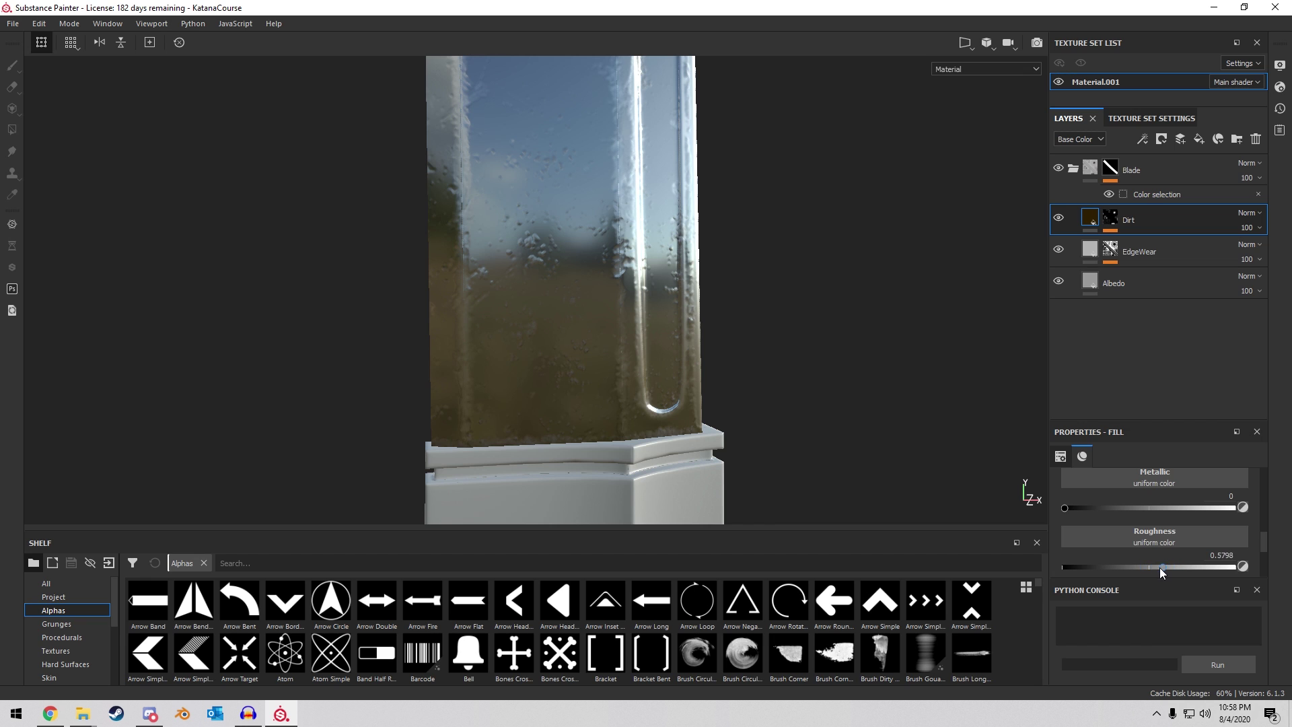
pyautogui.scroll(-3, 1156, 552)
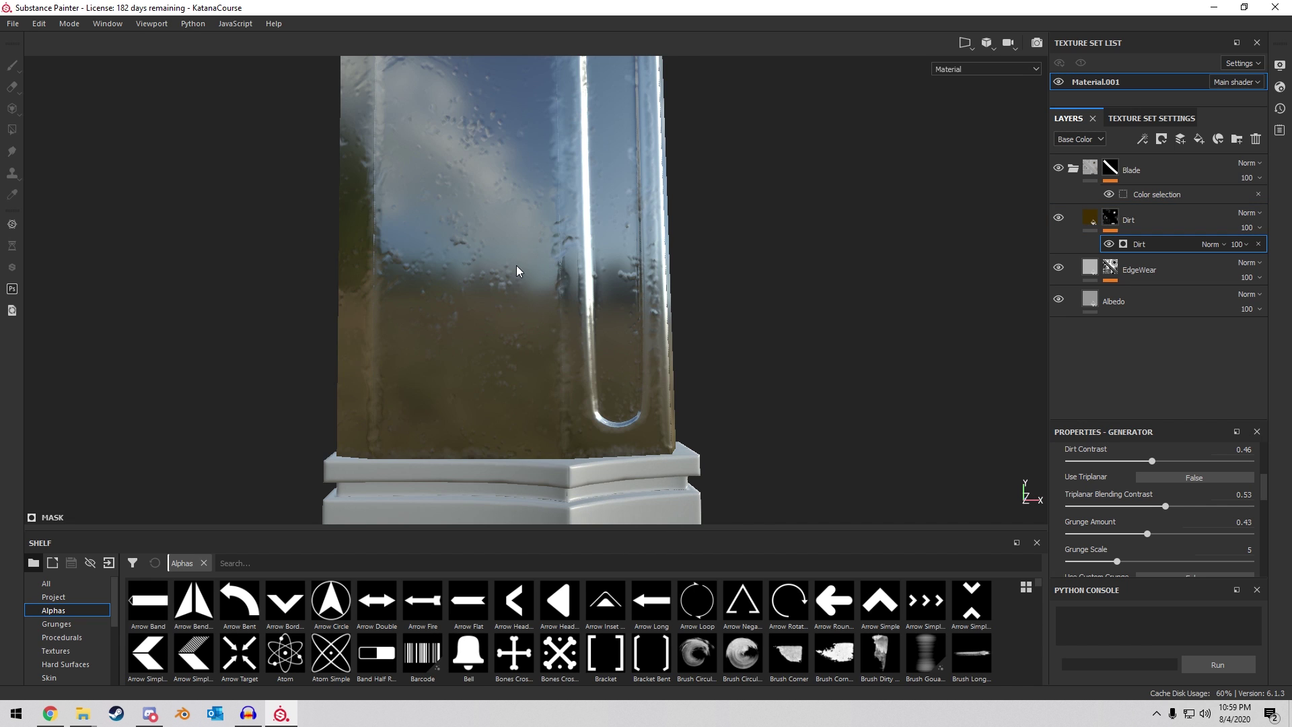
# Add a paint layer named Engravings inside the Blade folder, directly above the Dirt layer.
pyautogui.moveTo(513, 274)
pyautogui.keyDown('alt'); pyautogui.mouseDown()
pyautogui.moveTo(574, 276)
pyautogui.moveTo(522, 282)
pyautogui.moveTo(535, 273)
pyautogui.mouseUp(); pyautogui.keyUp('alt')
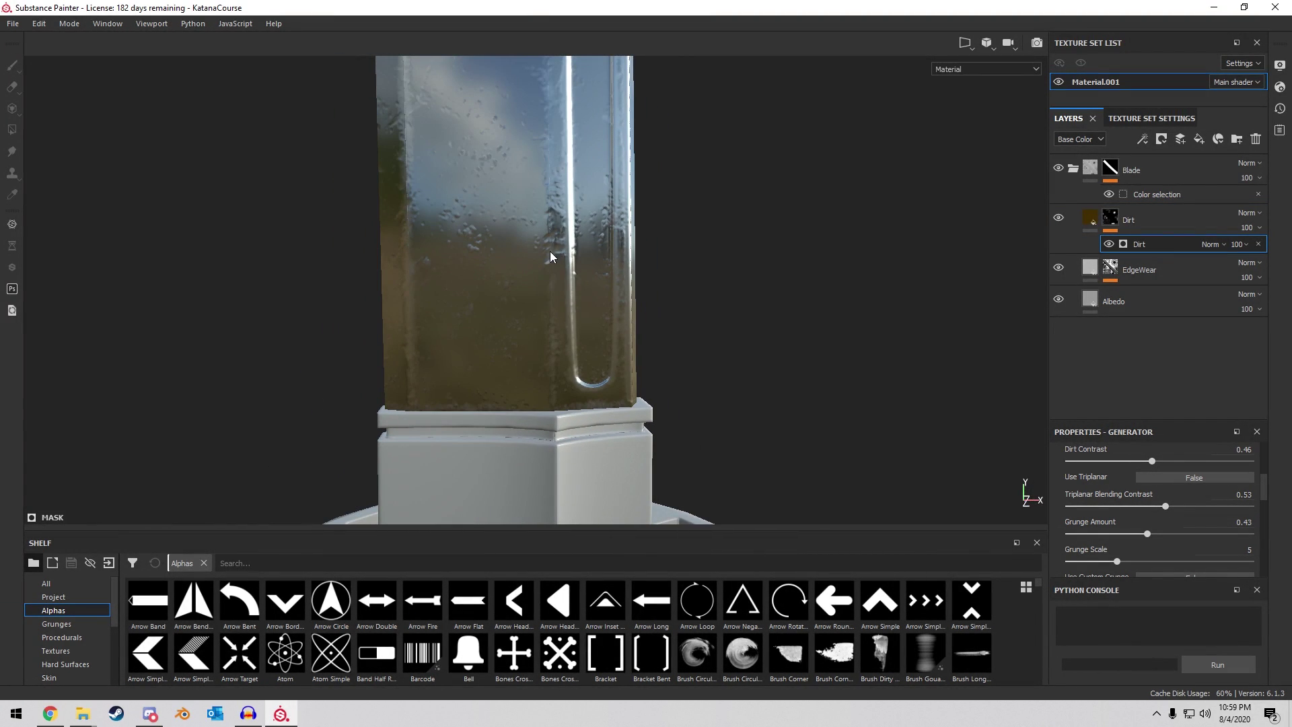
pyautogui.click(1178, 172)
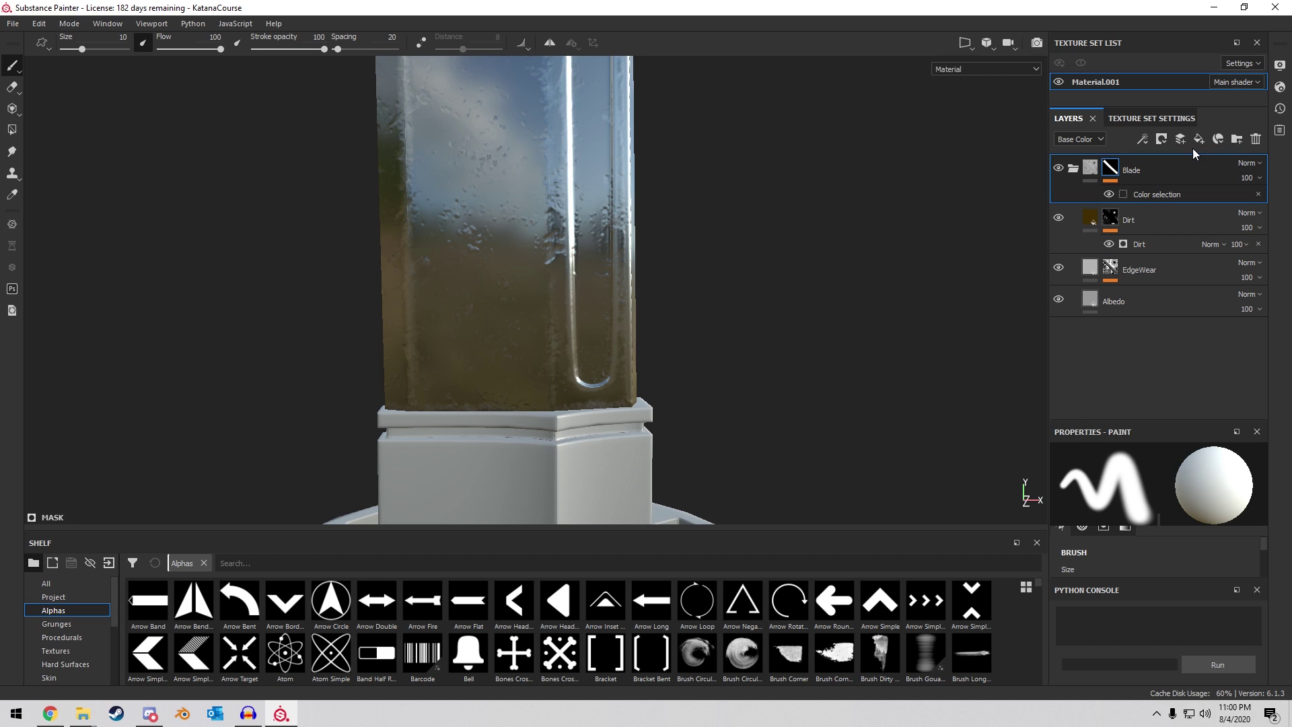
pyautogui.click(1177, 143)
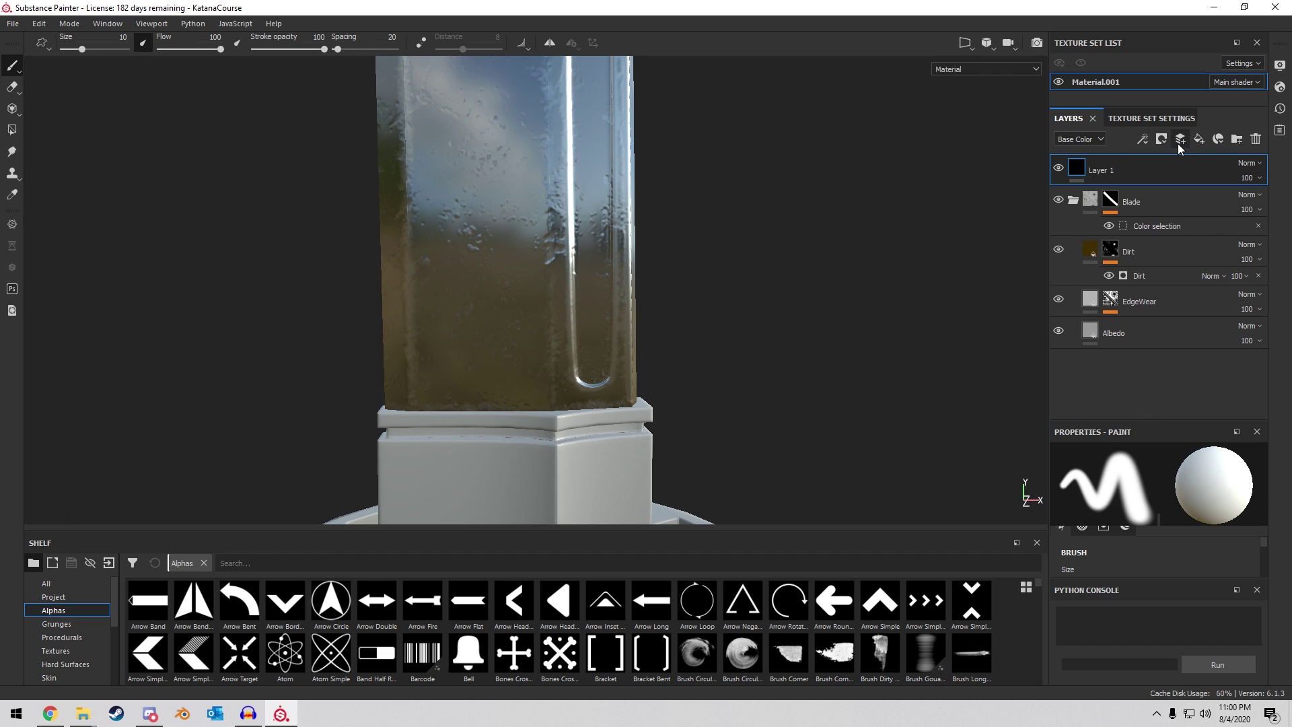
pyautogui.moveTo(1135, 169); pyautogui.dragTo(1146, 203)
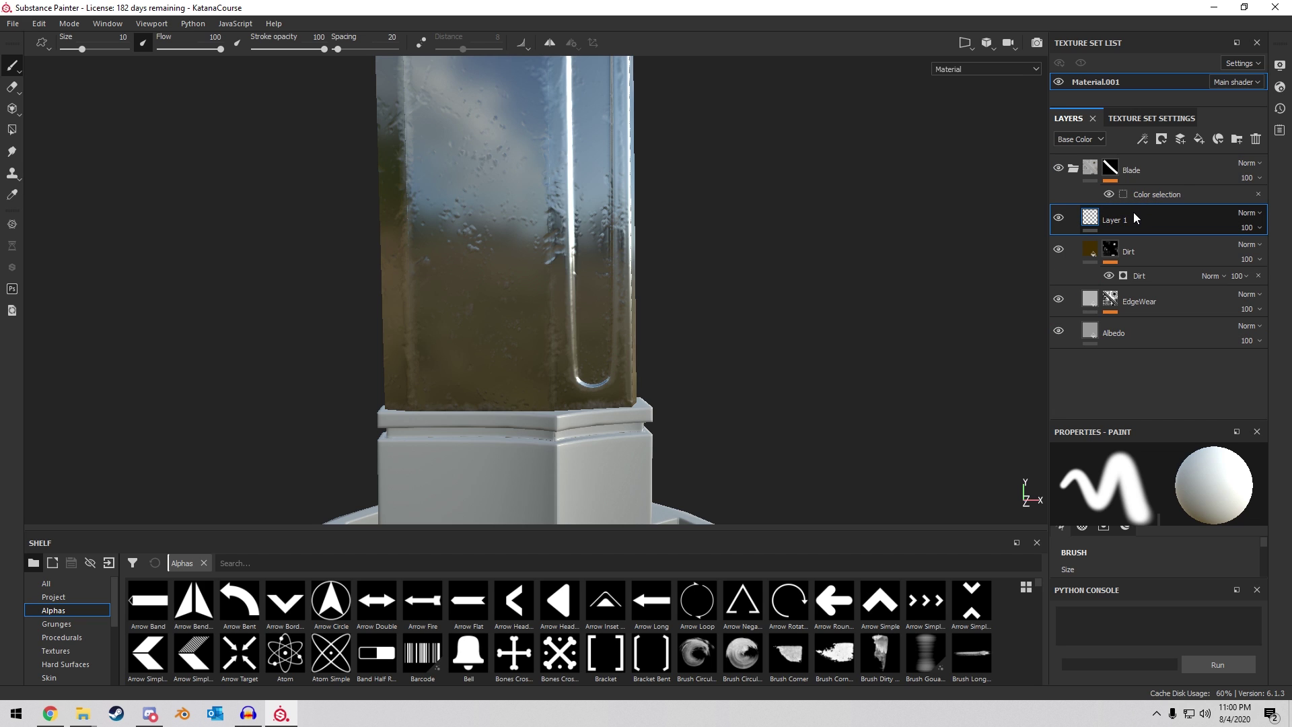
pyautogui.scroll(4, 633, 261)
pyautogui.keyDown('alt'); pyautogui.moveTo(656, 270); pyautogui.dragTo(773, 195, button='middle'); pyautogui.keyUp('alt')
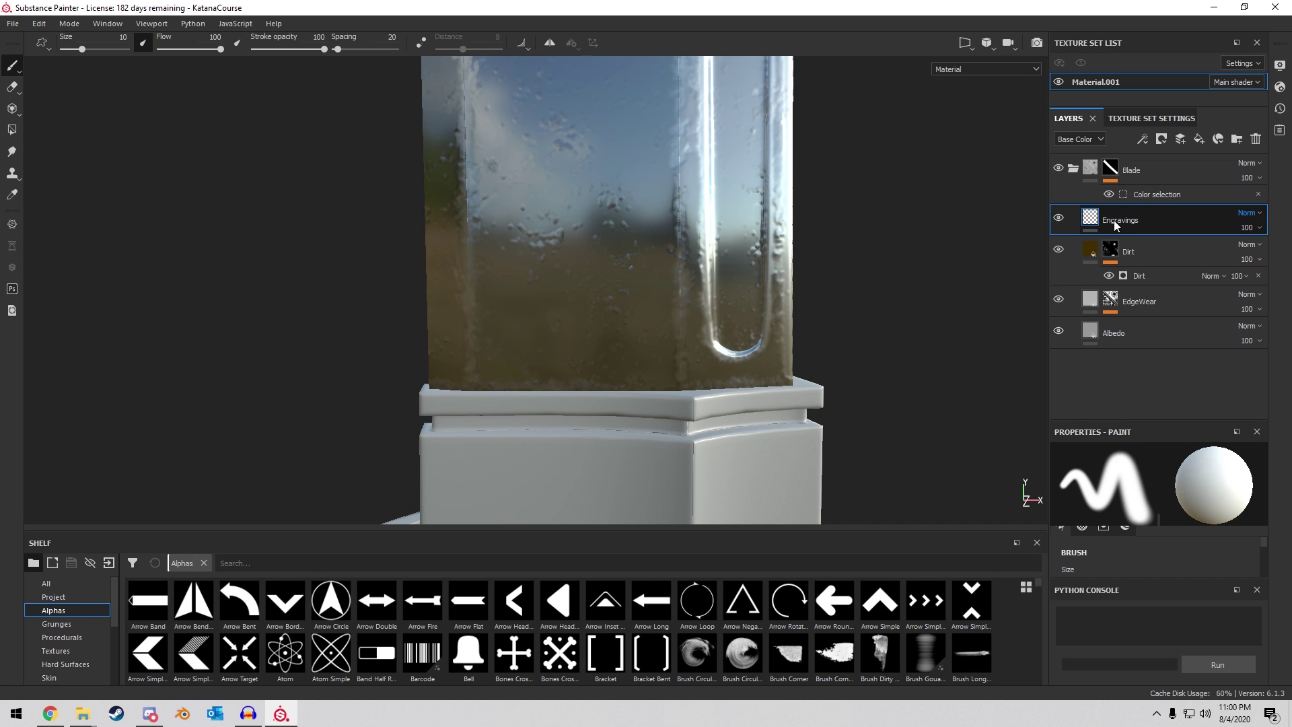
pyautogui.scroll(-3, 407, 636)
pyautogui.scroll(3, 343, 623)
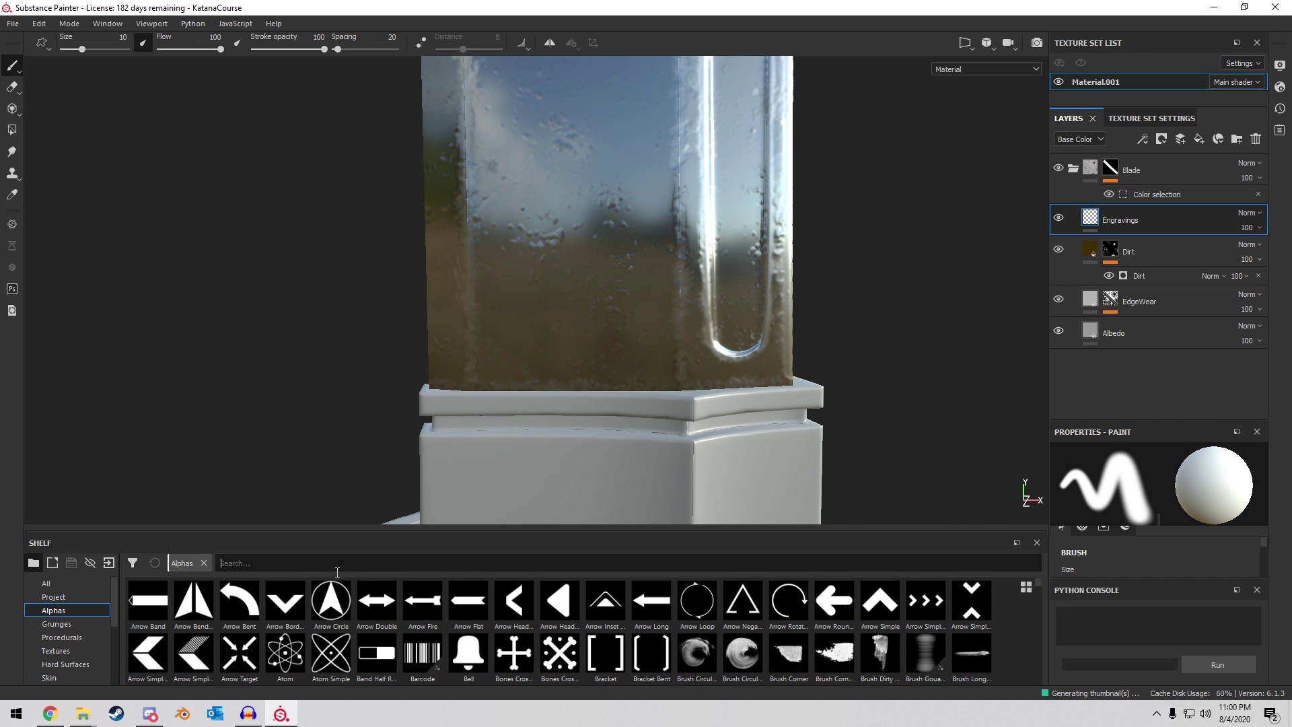
# Find the MusicAlpha alpha, load it into the brush and set the brush size to 5.86.
pyautogui.write('music')
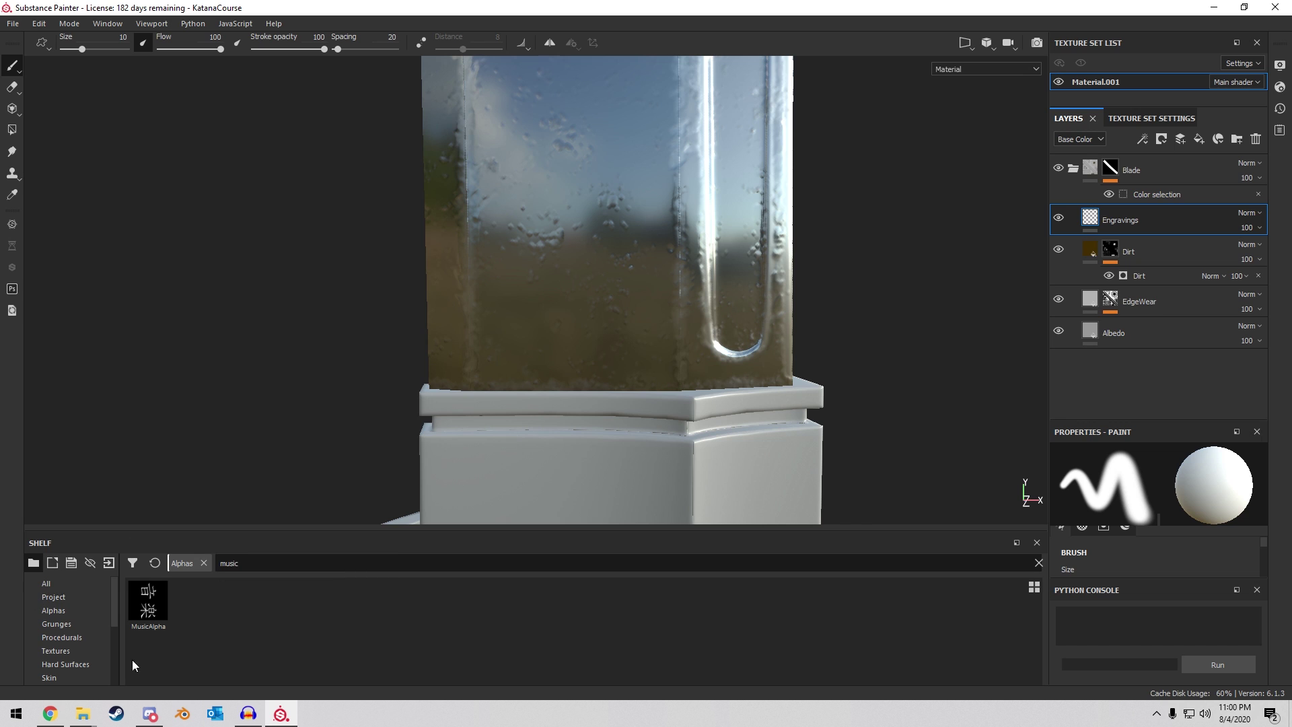
pyautogui.click(142, 609)
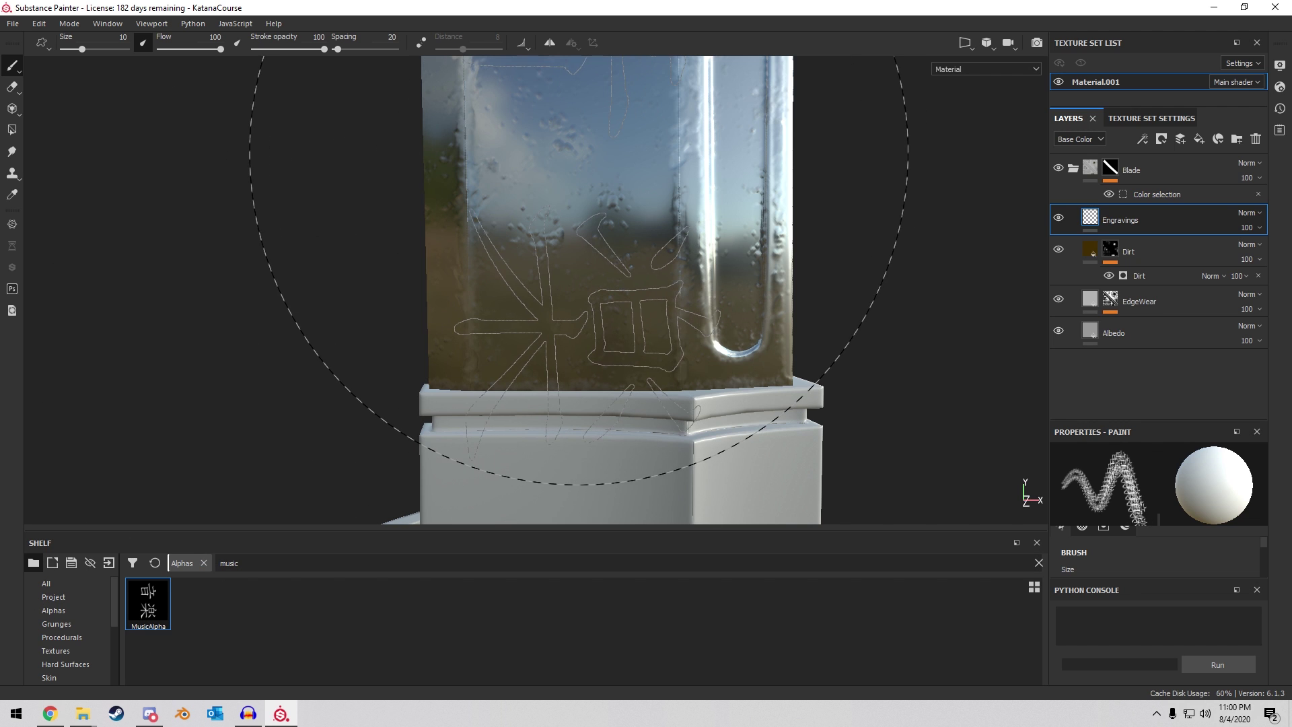
pyautogui.scroll(-5, 594, 76)
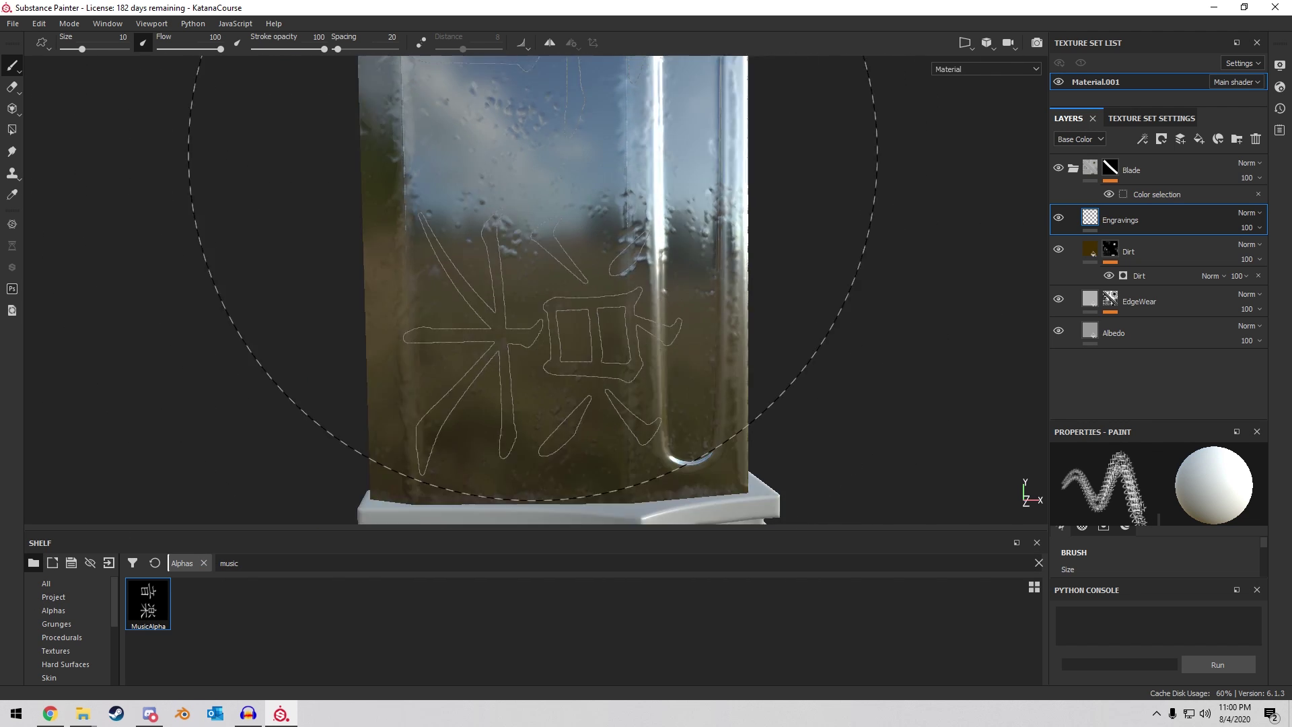
pyautogui.moveTo(535, 160)
pyautogui.keyDown('alt'); pyautogui.mouseDown()
pyautogui.moveTo(519, 242)
pyautogui.moveTo(578, 133)
pyautogui.mouseUp(); pyautogui.keyUp('alt')
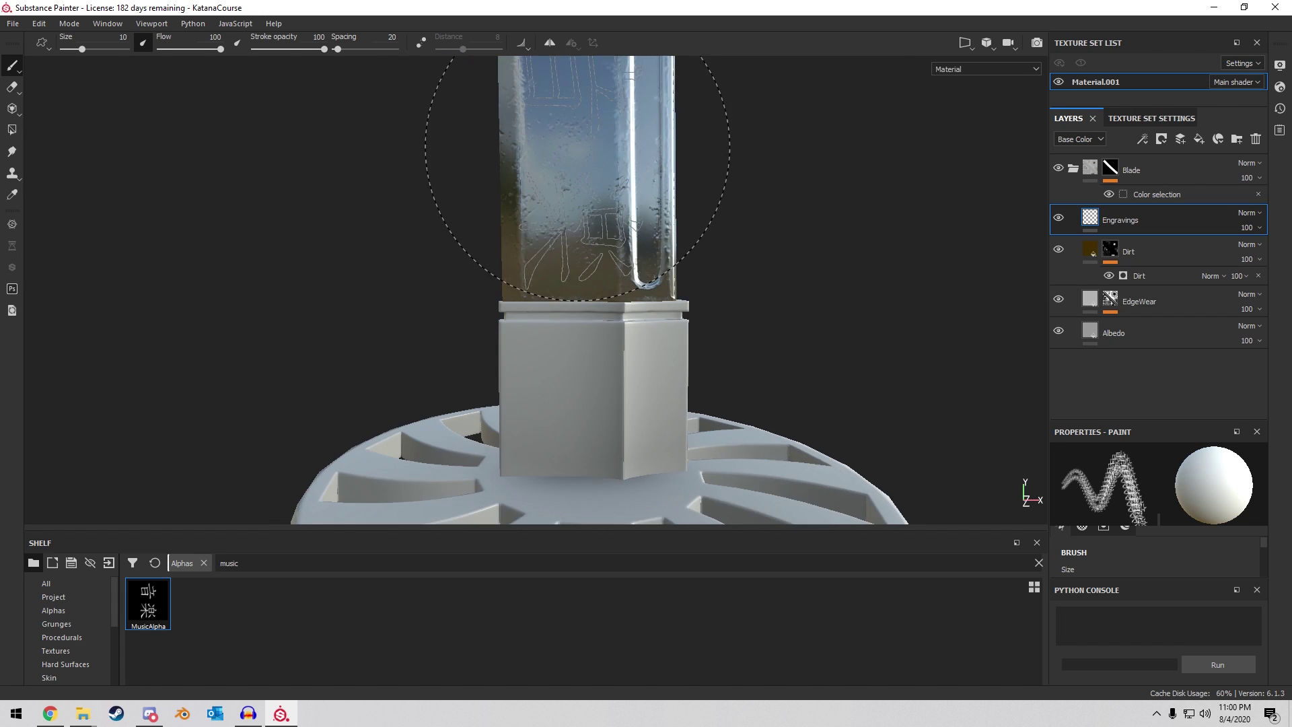
pyautogui.scroll(3, 580, 138)
pyautogui.moveTo(81, 49); pyautogui.dragTo(73, 50)
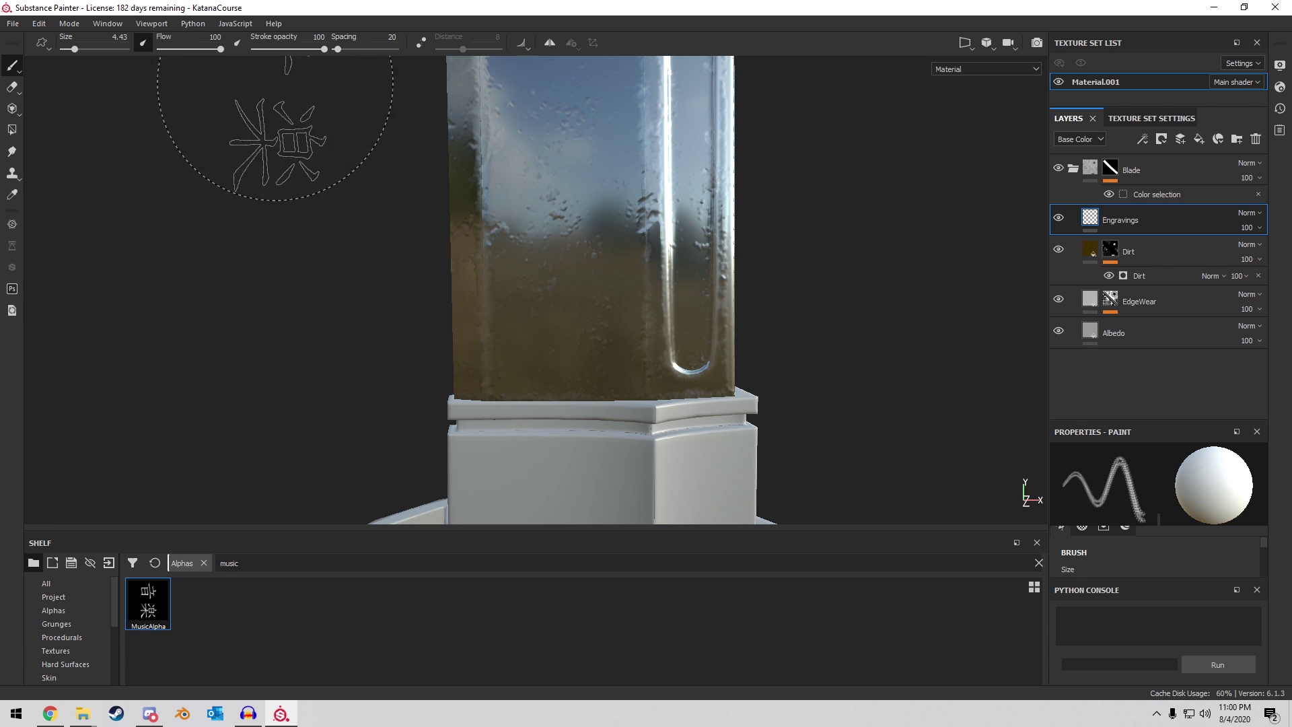
pyautogui.click(79, 50)
pyautogui.keyDown('alt'); pyautogui.moveTo(668, 194); pyautogui.dragTo(650, 273, button='middle'); pyautogui.keyUp('alt')
pyautogui.scroll(-3, 549, 264)
pyautogui.keyDown('alt'); pyautogui.moveTo(627, 216); pyautogui.dragTo(612, 248, button='middle'); pyautogui.keyUp('alt')
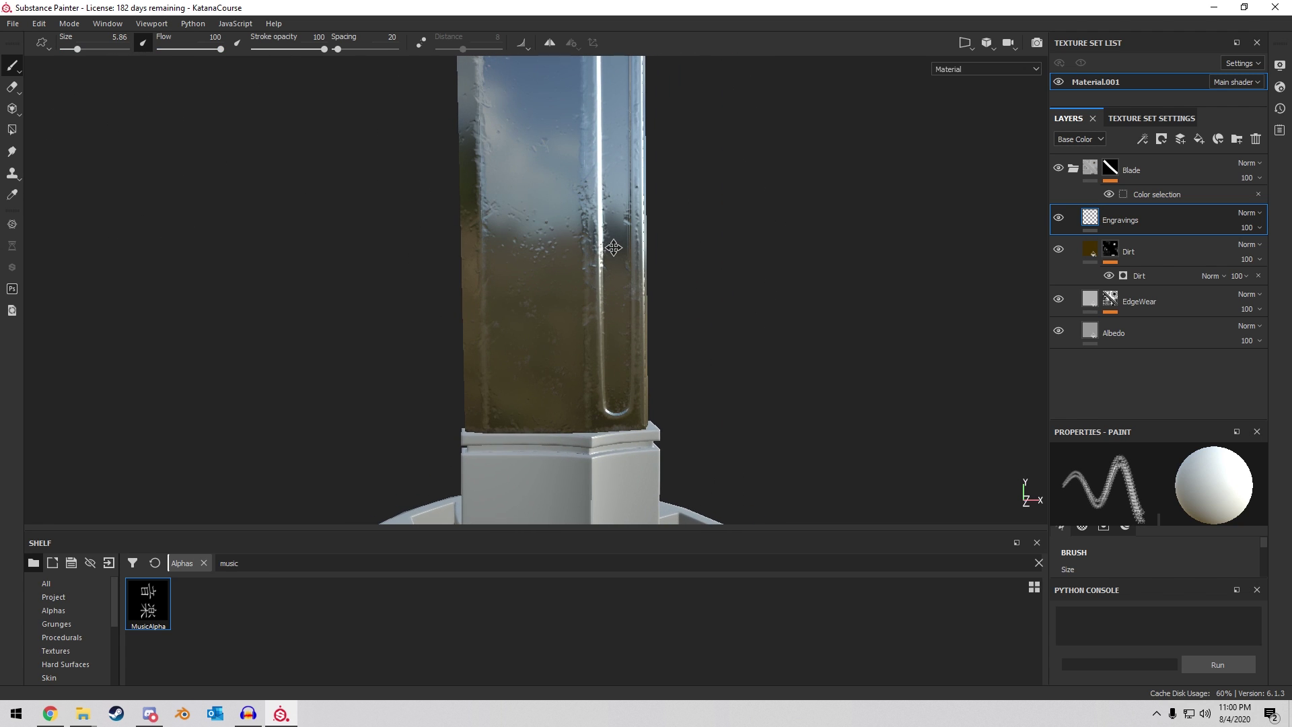
# Stamp the music characters on the blade's flat face near the collar, undoing the first stamp and placing it again.
pyautogui.keyDown('alt'); pyautogui.moveTo(657, 231); pyautogui.dragTo(592, 260); pyautogui.keyUp('alt')
pyautogui.scroll(3, 522, 277)
pyautogui.keyDown('alt'); pyautogui.moveTo(534, 253); pyautogui.dragTo(554, 172, button='middle'); pyautogui.keyUp('alt')
pyautogui.keyDown('alt'); pyautogui.moveTo(553, 172); pyautogui.dragTo(595, 203); pyautogui.keyUp('alt')
pyautogui.scroll(1, 592, 205)
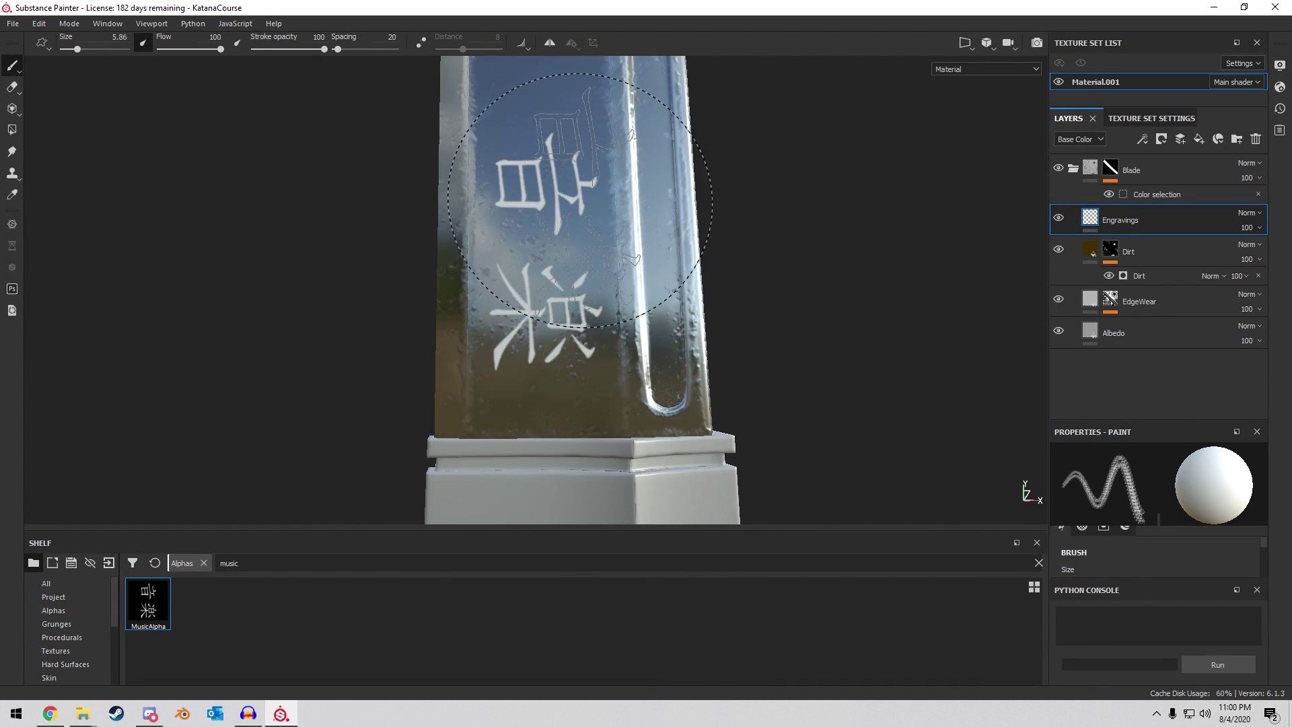
pyautogui.scroll(3, 579, 201)
pyautogui.keyDown('alt'); pyautogui.moveTo(582, 248); pyautogui.dragTo(600, 197, button='middle'); pyautogui.keyUp('alt')
pyautogui.hotkey('ctrl', 'z')
pyautogui.click(552, 217)
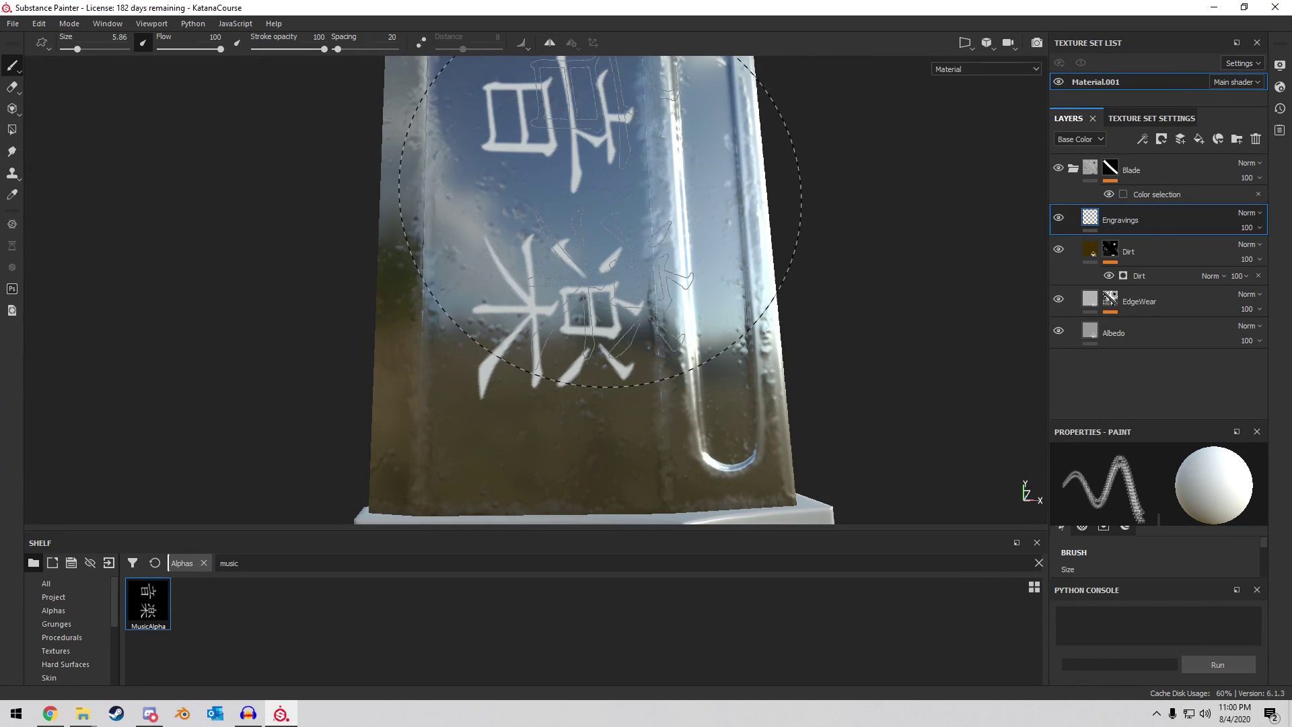
# Load the harmony alpha into the brush and stamp its characters on the opposite face of the blade near the collar.
pyautogui.keyDown('alt'); pyautogui.moveTo(600, 186); pyautogui.dragTo(576, 244); pyautogui.keyUp('alt')
pyautogui.moveTo(239, 563); pyautogui.dragTo(54, 541)
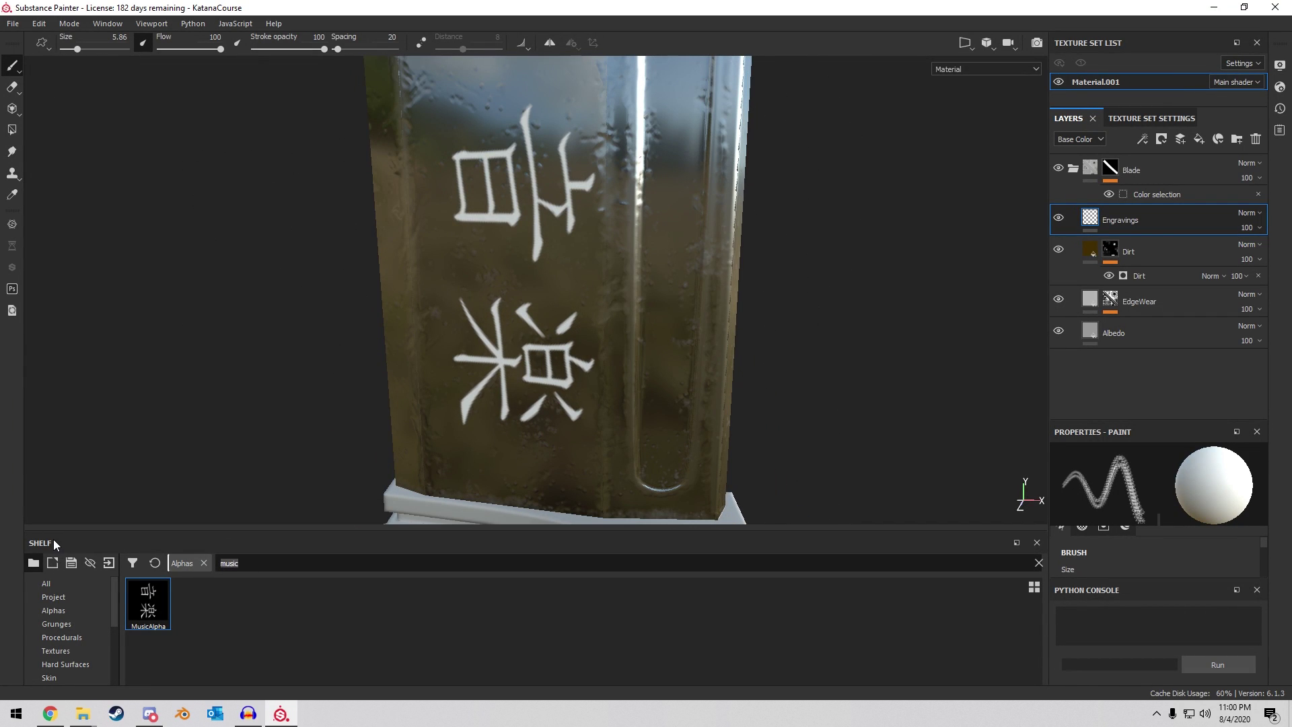
pyautogui.write('harm')
pyautogui.click(144, 600)
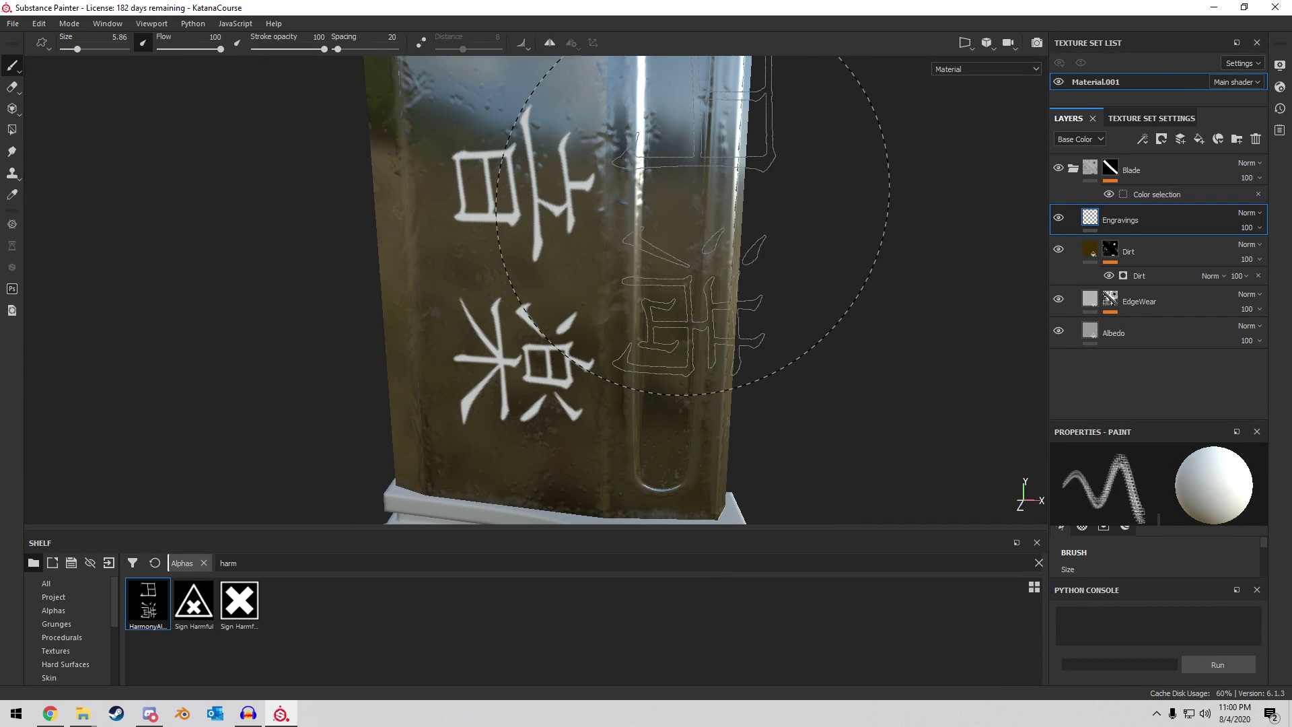
pyautogui.moveTo(693, 198)
pyautogui.keyDown('alt'); pyautogui.mouseDown()
pyautogui.moveTo(490, 260)
pyautogui.moveTo(302, 262)
pyautogui.mouseUp(); pyautogui.keyUp('alt')
pyautogui.keyDown('alt'); pyautogui.moveTo(750, 208); pyautogui.dragTo(626, 205, button='middle'); pyautogui.keyUp('alt')
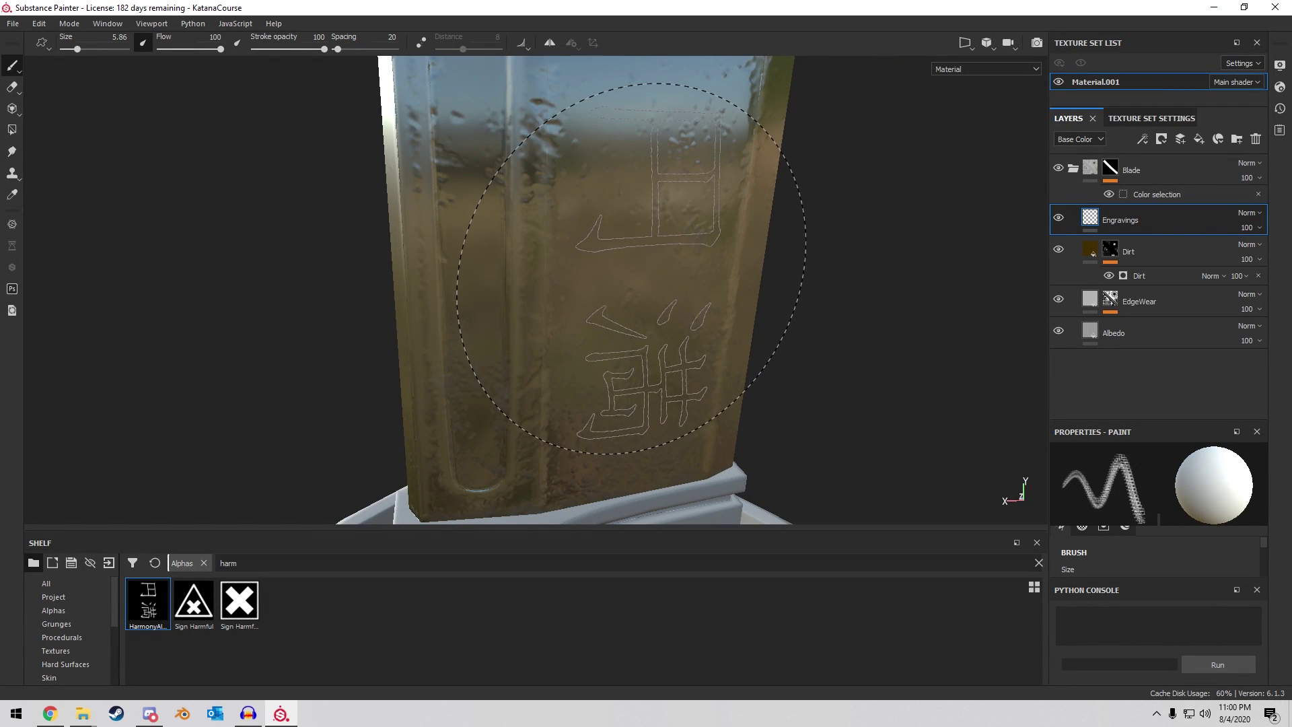
pyautogui.click(631, 268)
# Undo the character stamps on the blade and delete the Engravings paint layer.
pyautogui.keyDown('alt'); pyautogui.moveTo(421, 254); pyautogui.dragTo(905, 220); pyautogui.keyUp('alt')
pyautogui.keyDown('alt'); pyautogui.moveTo(390, 265); pyautogui.dragTo(607, 254, button='middle'); pyautogui.keyUp('alt')
pyautogui.keyDown('alt'); pyautogui.moveTo(606, 254); pyautogui.dragTo(684, 263); pyautogui.keyUp('alt')
pyautogui.keyDown('alt'); pyautogui.moveTo(725, 263); pyautogui.dragTo(751, 267, button='middle'); pyautogui.keyUp('alt')
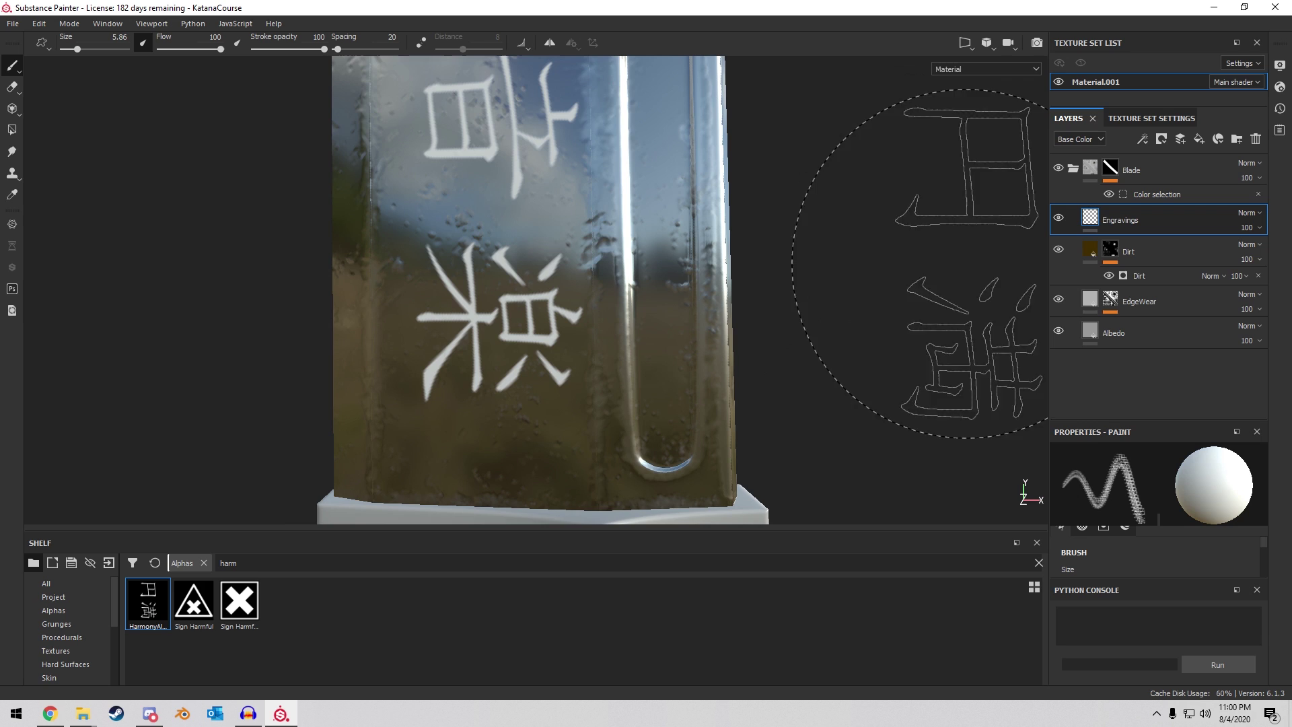
pyautogui.scroll(-2, 1144, 569)
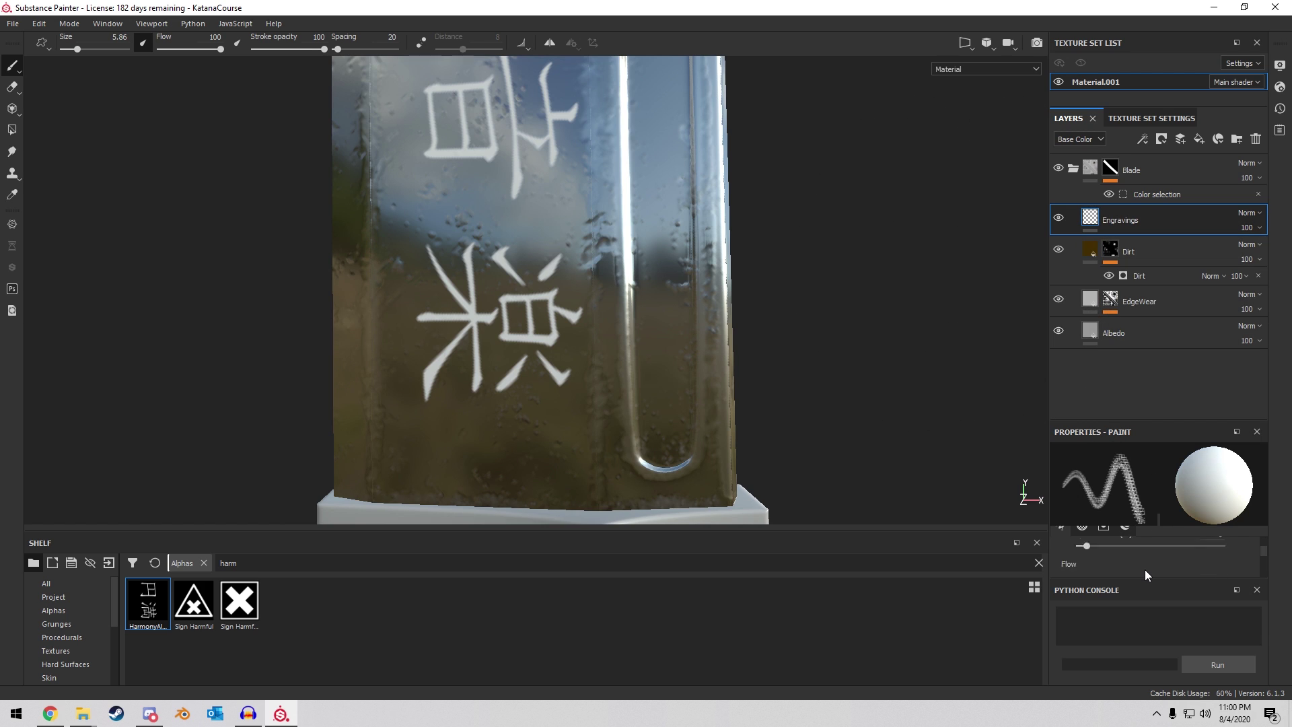
pyautogui.scroll(2, 1144, 569)
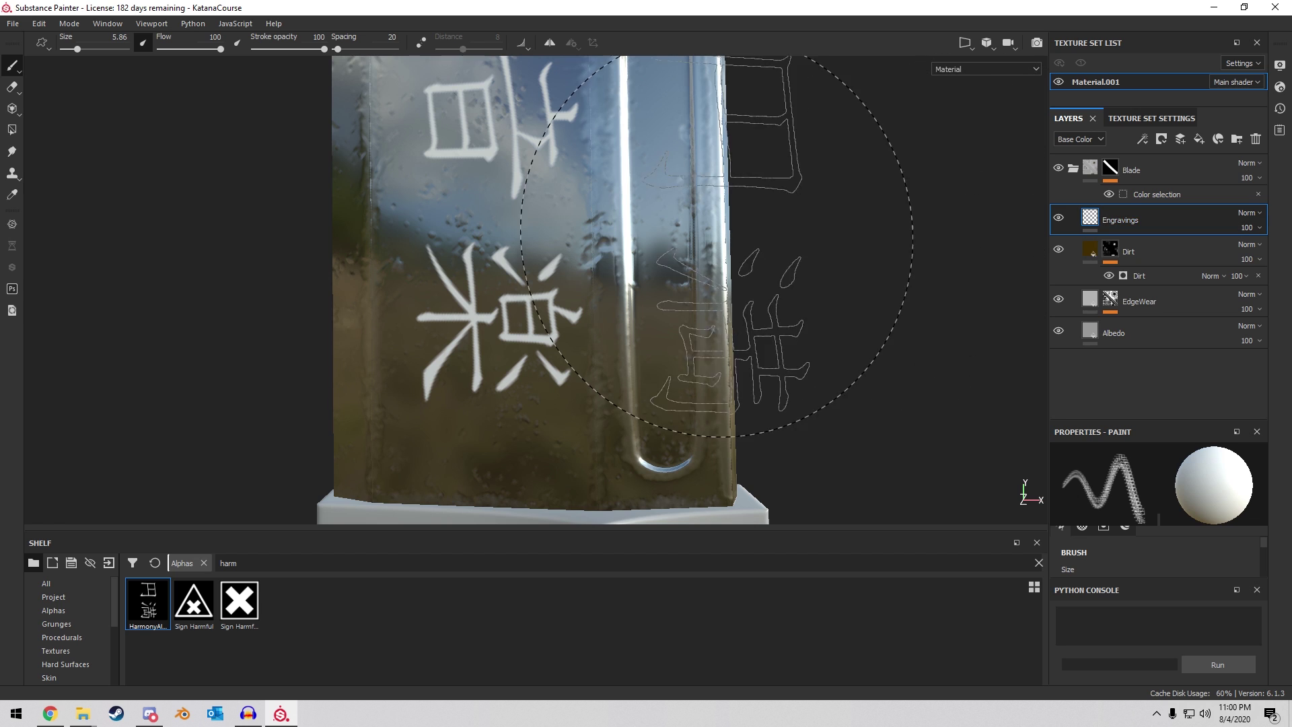
pyautogui.keyDown('alt'); pyautogui.moveTo(718, 241); pyautogui.dragTo(745, 245, button='middle'); pyautogui.keyUp('alt')
pyautogui.hotkey('ctrl', 'z')
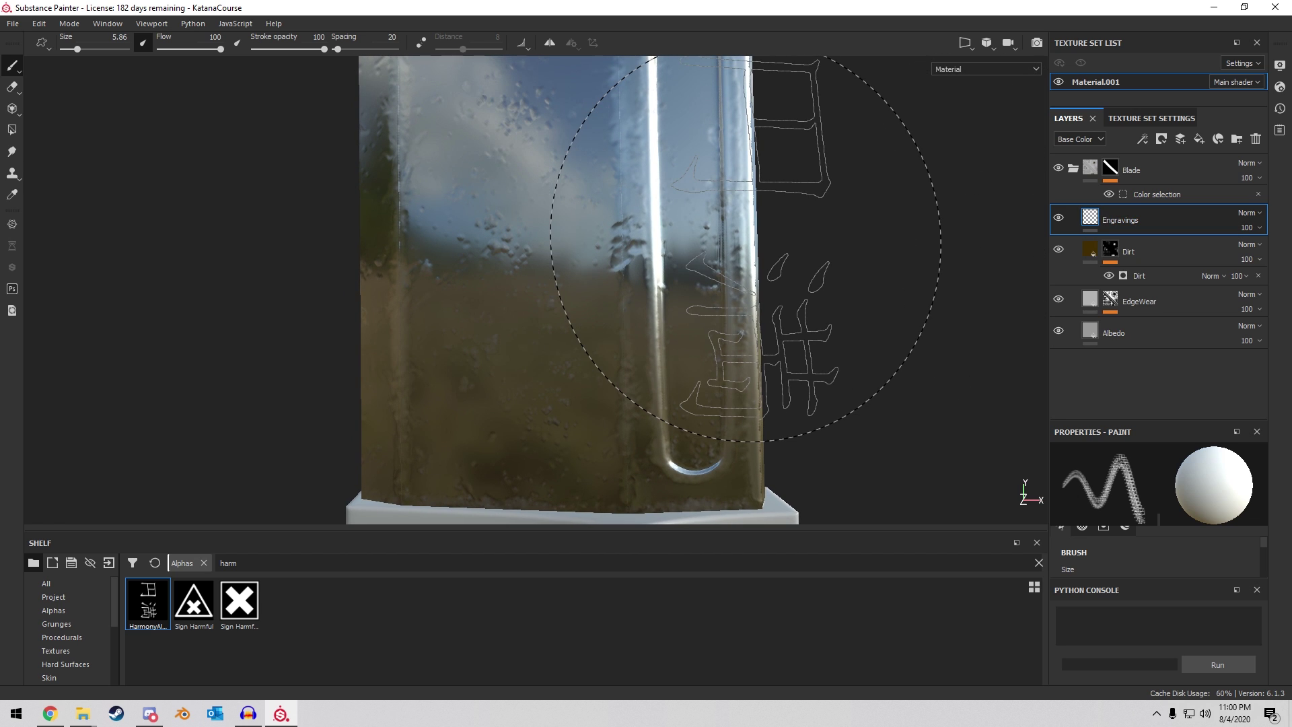
pyautogui.click(1255, 139)
# Add a fill layer named Engravings above Dirt in the Blade folder and give it a black mask.
pyautogui.click(1198, 140)
pyautogui.doubleClick(1118, 220)
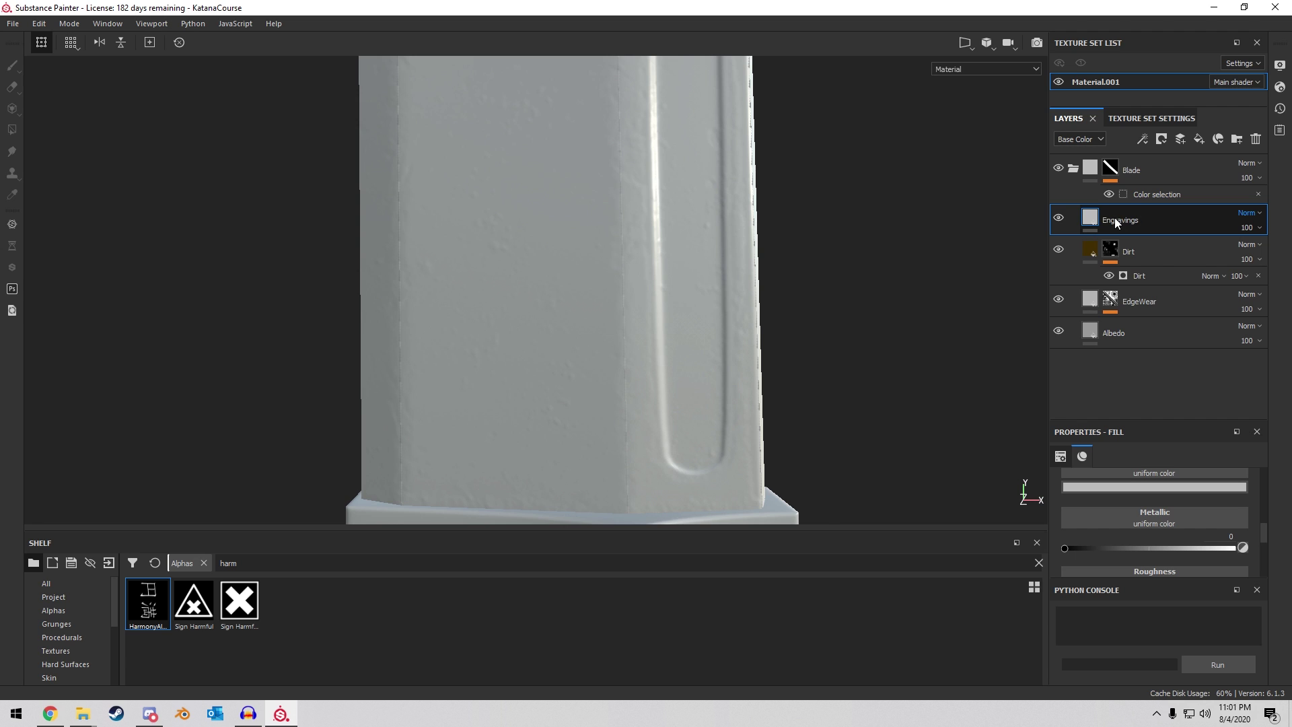
pyautogui.rightClick(1090, 220)
pyautogui.click(1137, 240)
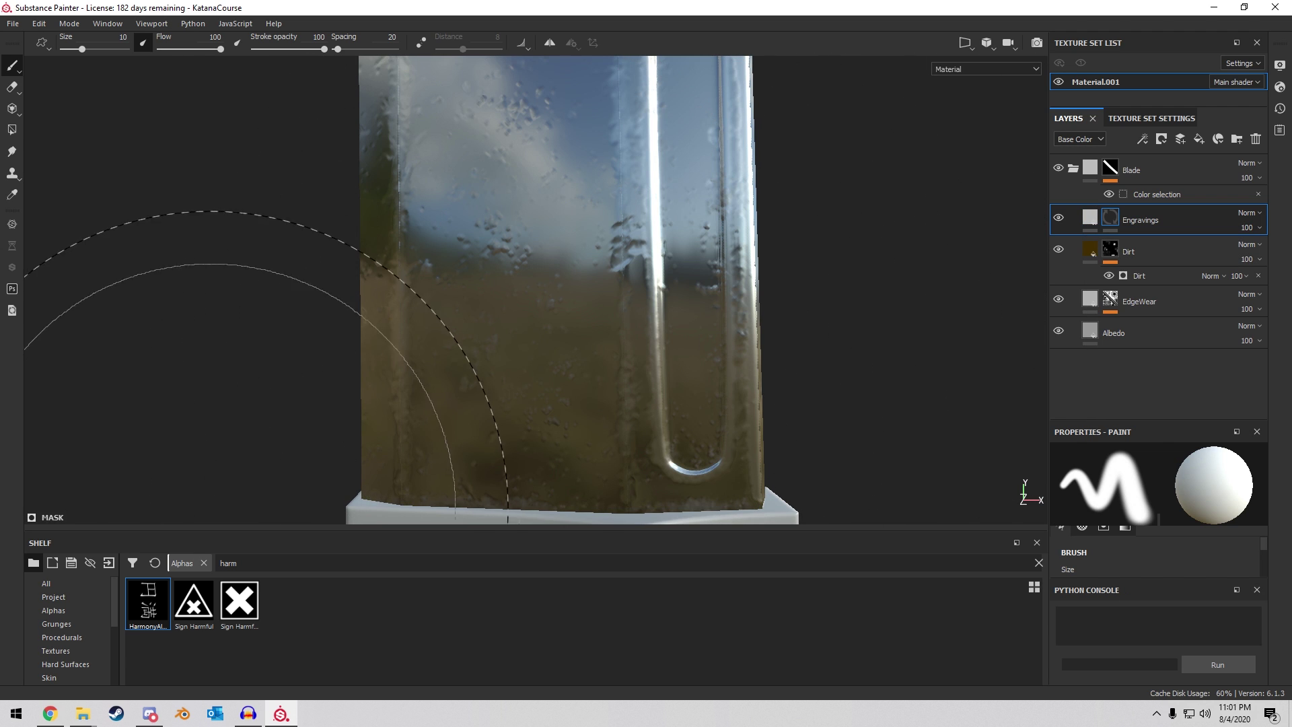
# Stamp the harmony alpha into the Engravings mask on the blade's flat face near the collar with brush size 5.36.
pyautogui.click(158, 600)
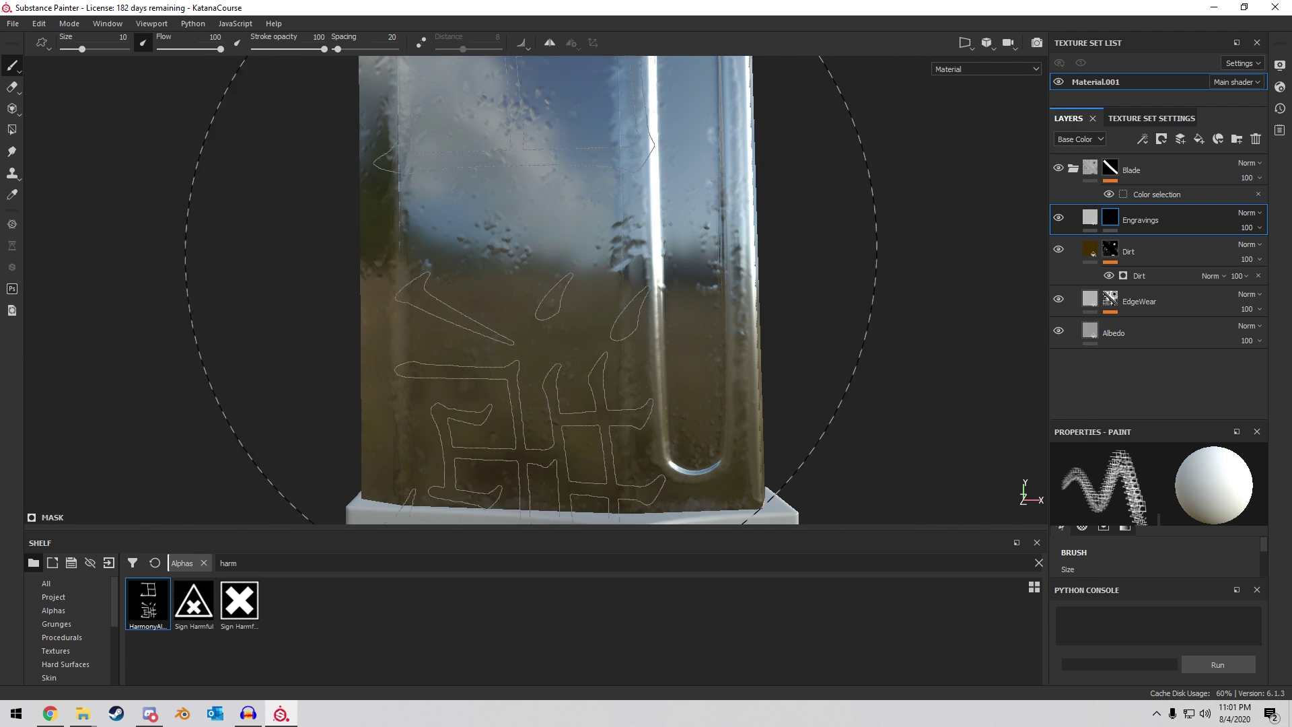
pyautogui.moveTo(81, 49); pyautogui.dragTo(75, 50)
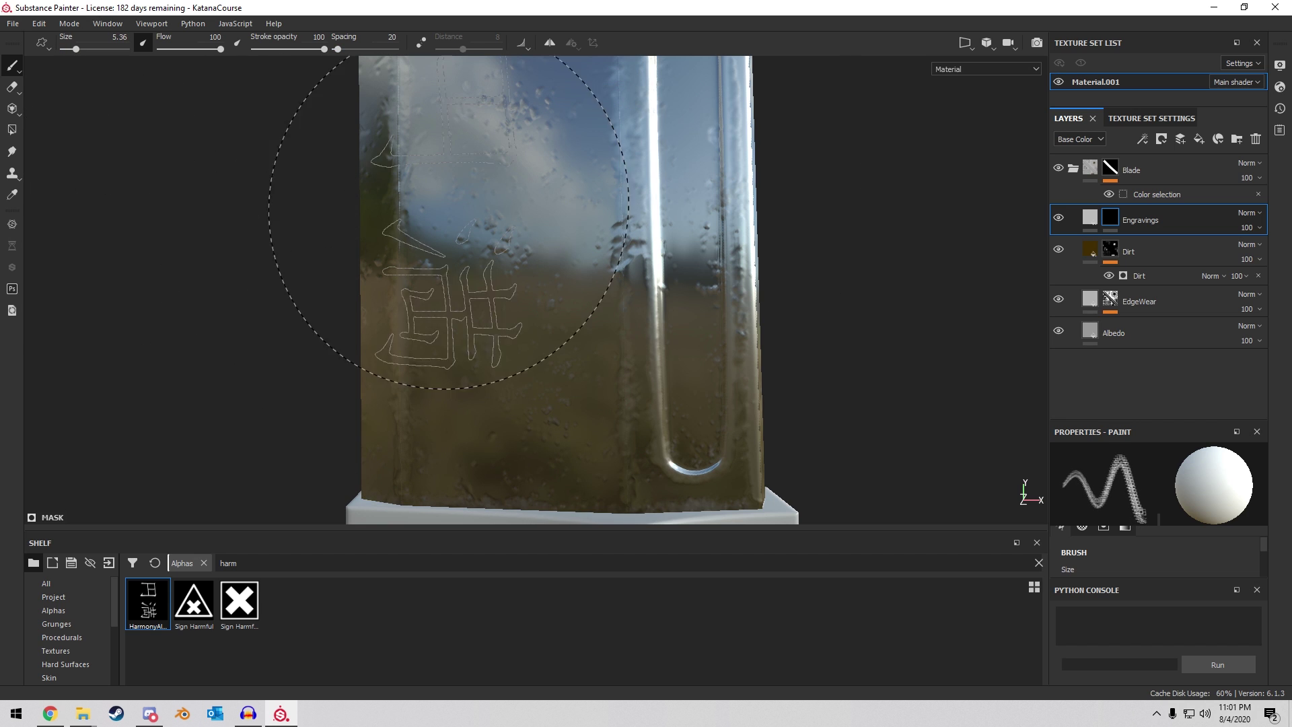
pyautogui.keyDown('alt'); pyautogui.moveTo(515, 217); pyautogui.dragTo(521, 274, button='middle'); pyautogui.keyUp('alt')
pyautogui.click(517, 266)
# Load MusicAlpha into the brush and stamp it into the Engravings mask on the opposite face of the blade.
pyautogui.keyDown('alt'); pyautogui.moveTo(693, 266); pyautogui.dragTo(269, 289); pyautogui.keyUp('alt')
pyautogui.write('music')
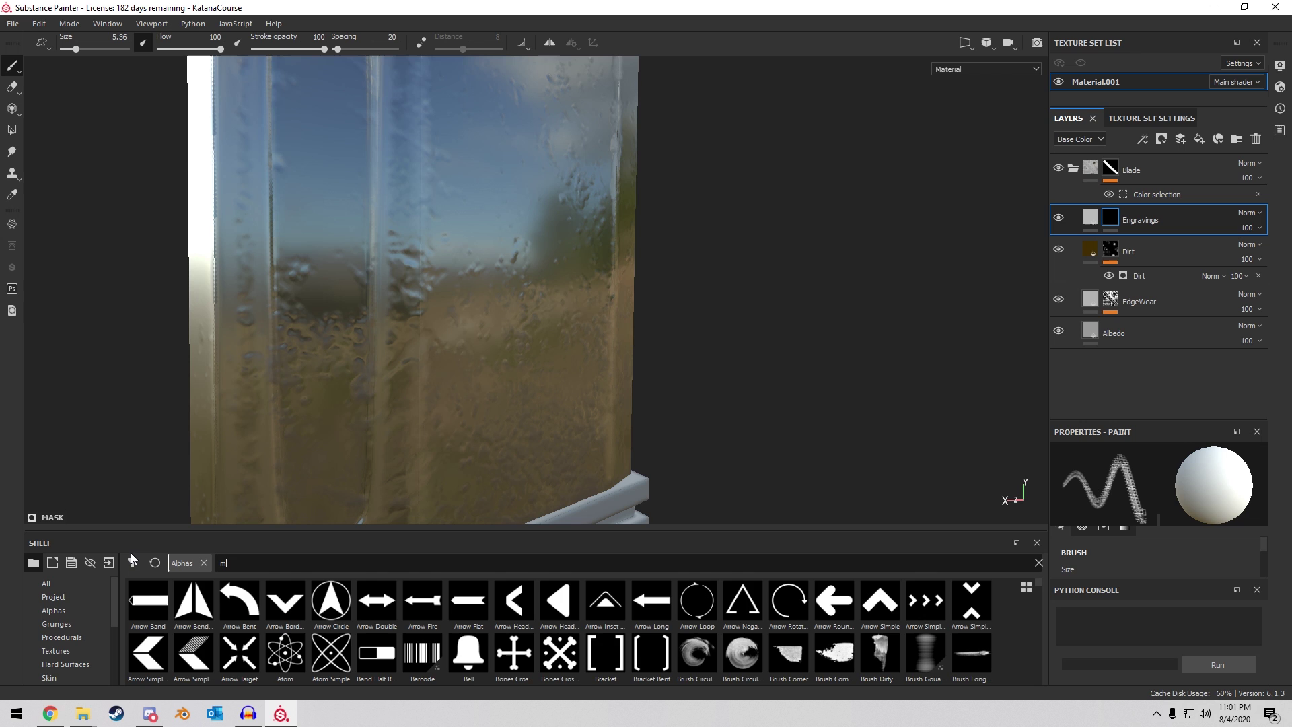
pyautogui.click(146, 604)
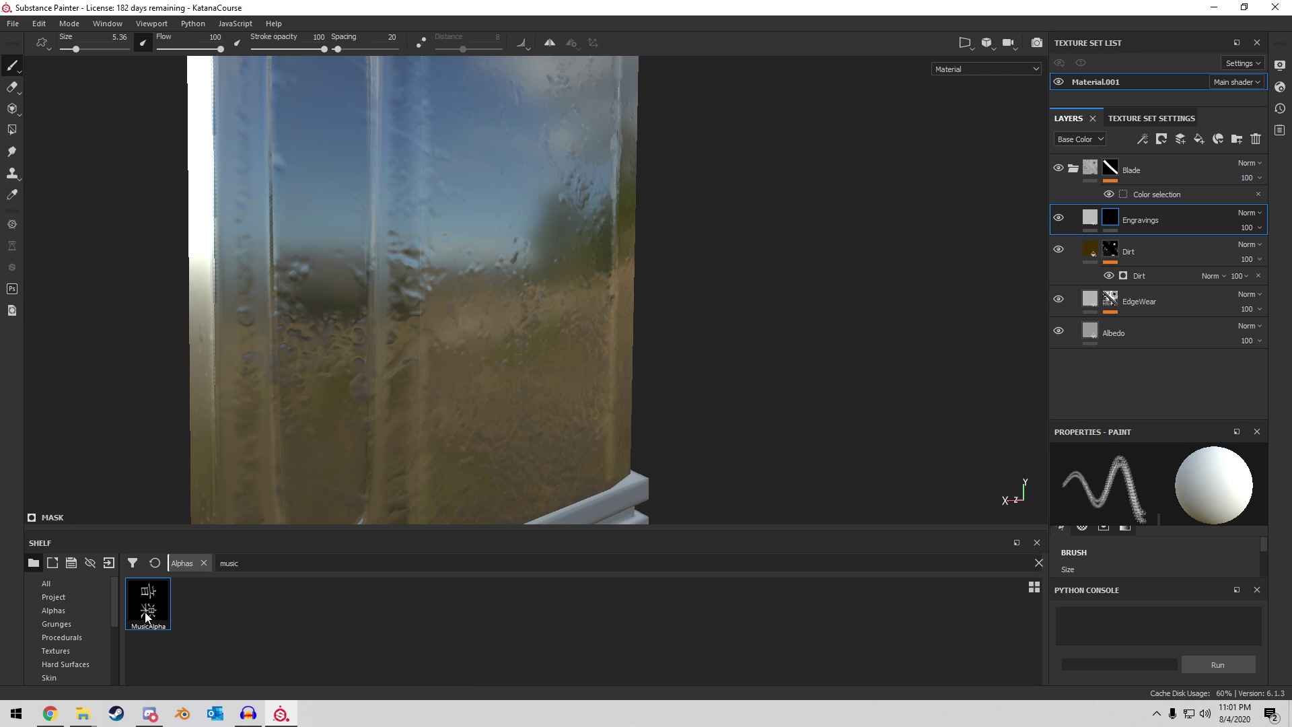
pyautogui.click(521, 208)
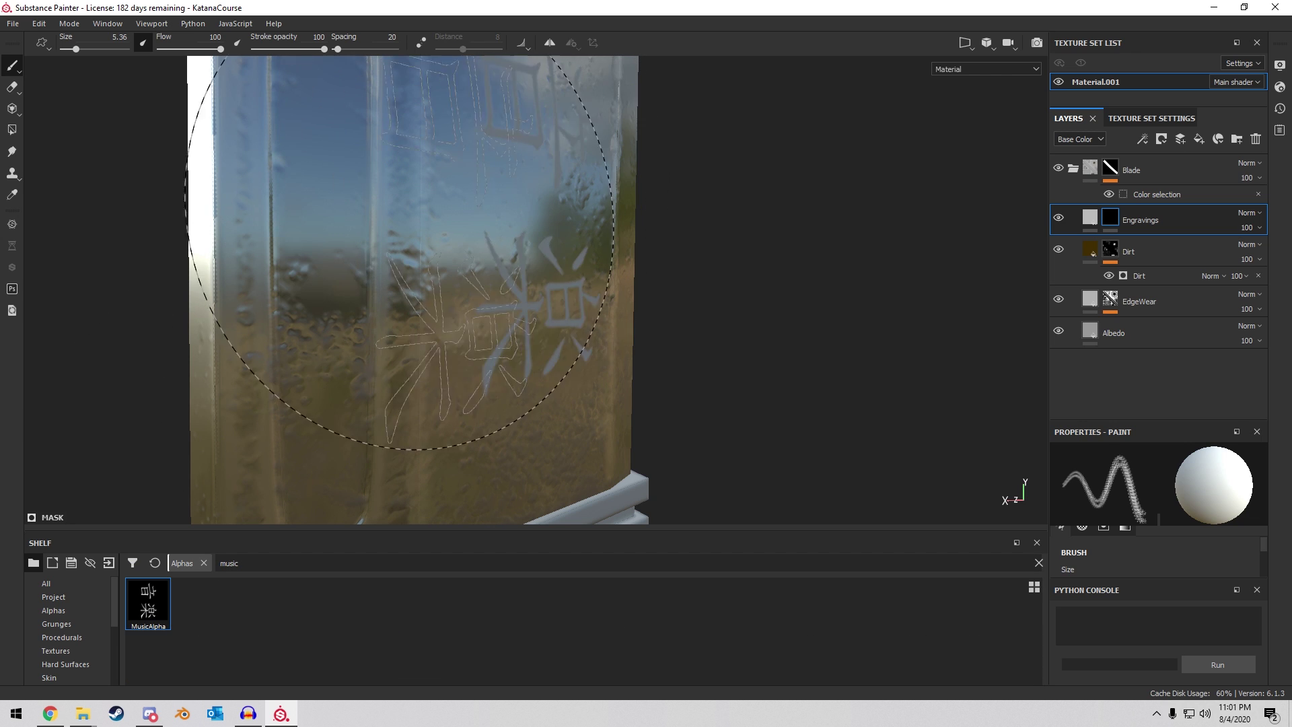
# Disable the color, metal and rough channels of the Engravings fill and lower its height to about -0.0117.
pyautogui.keyDown('alt'); pyautogui.moveTo(444, 241); pyautogui.dragTo(1010, 249); pyautogui.keyUp('alt')
pyautogui.keyDown('alt'); pyautogui.moveTo(486, 283); pyautogui.dragTo(841, 290); pyautogui.keyUp('alt')
pyautogui.click(1089, 216)
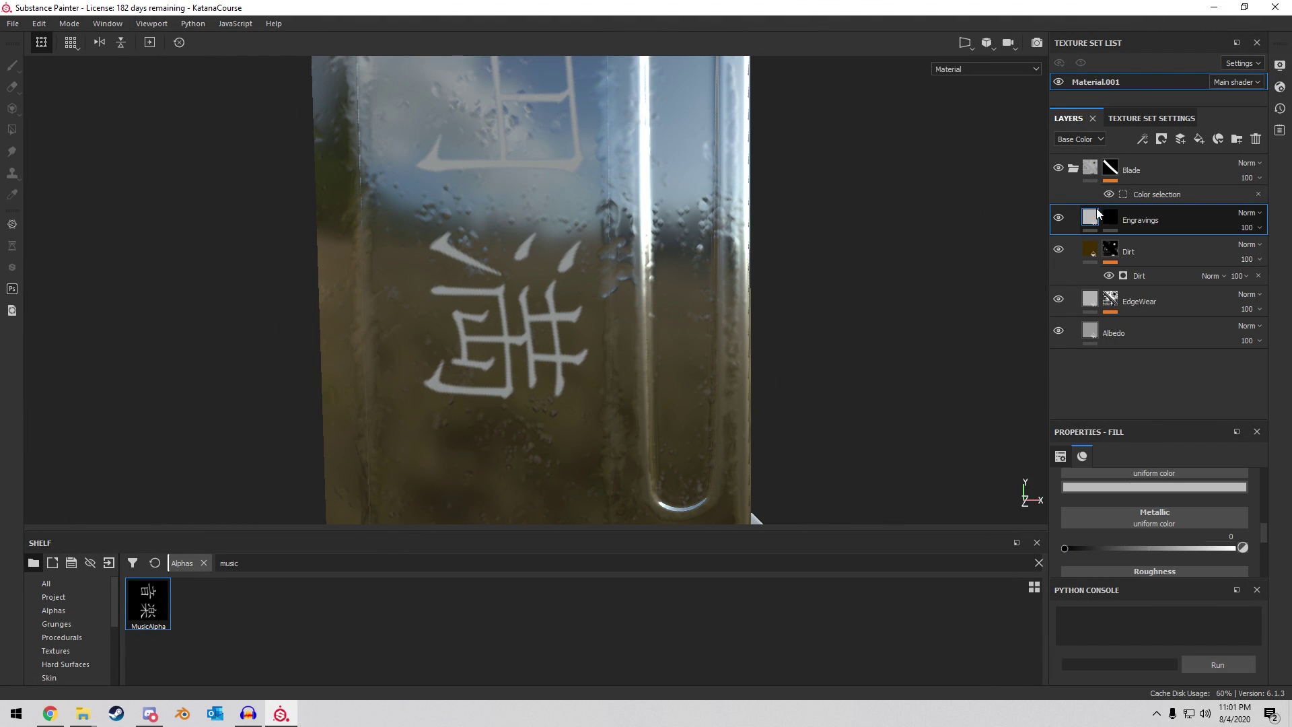
pyautogui.scroll(2, 1184, 507)
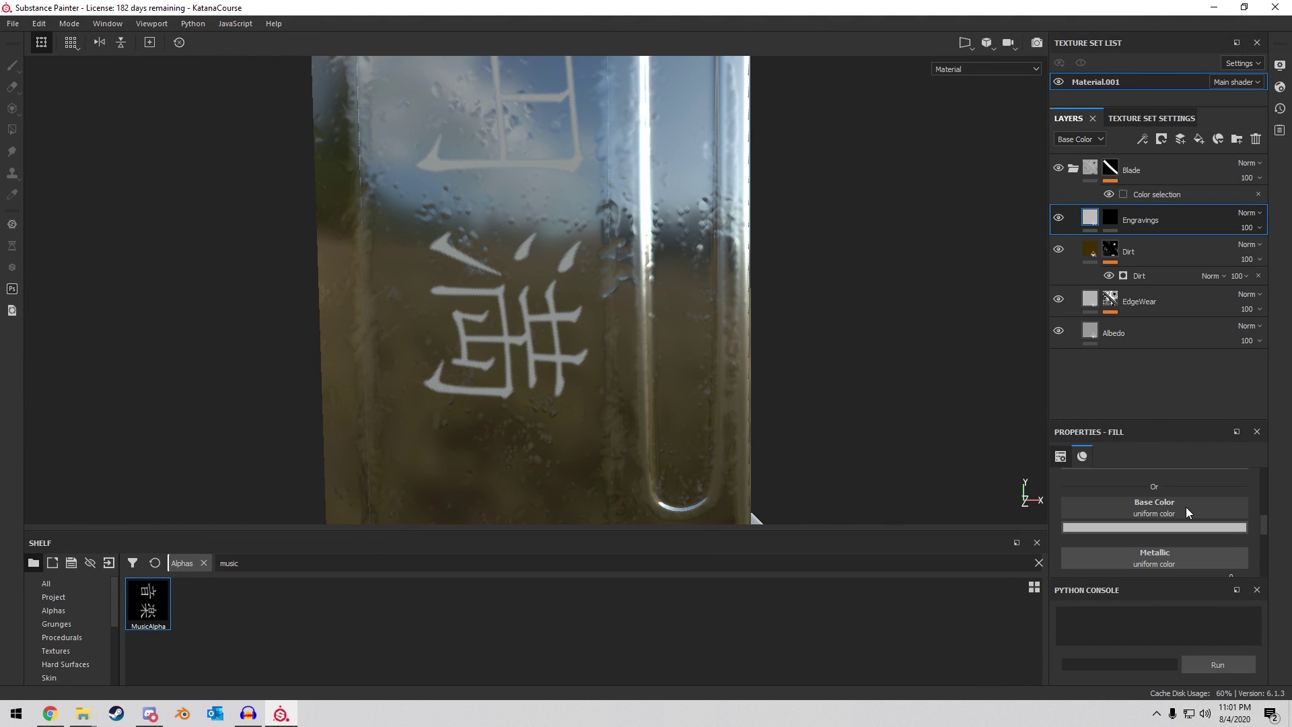
pyautogui.scroll(2, 1177, 522)
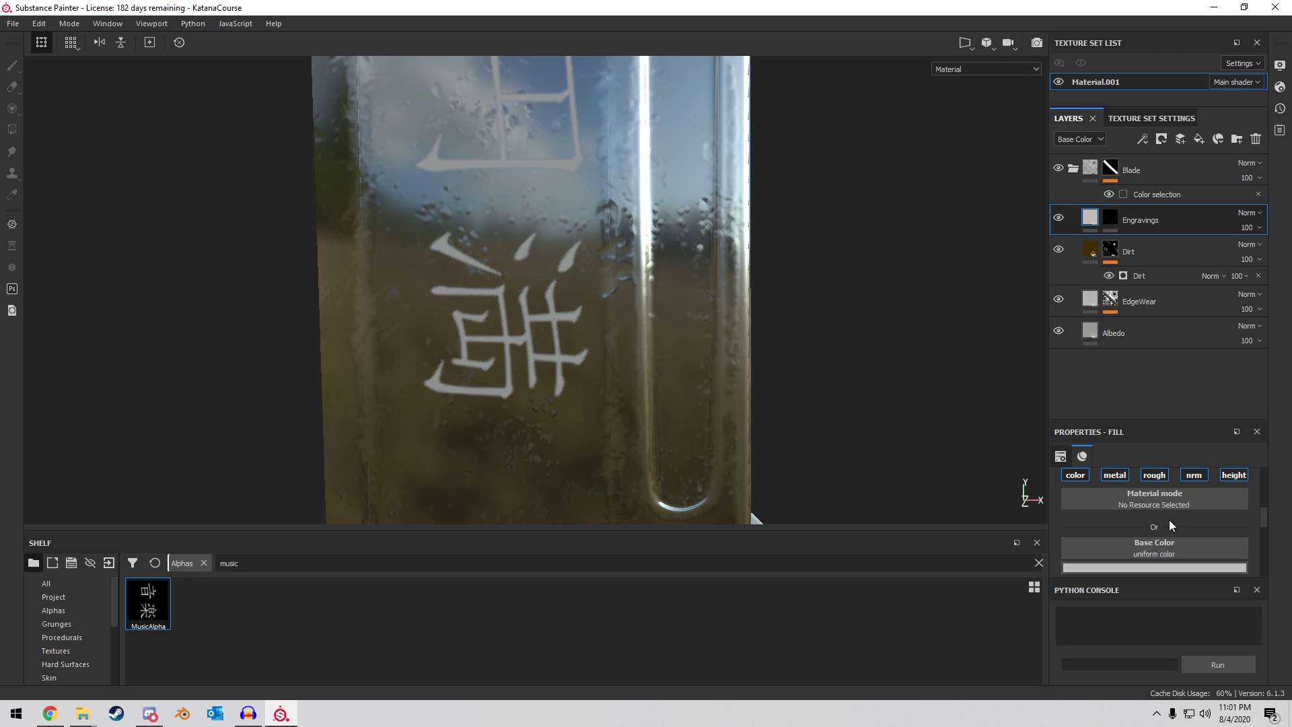
pyautogui.click(1084, 475)
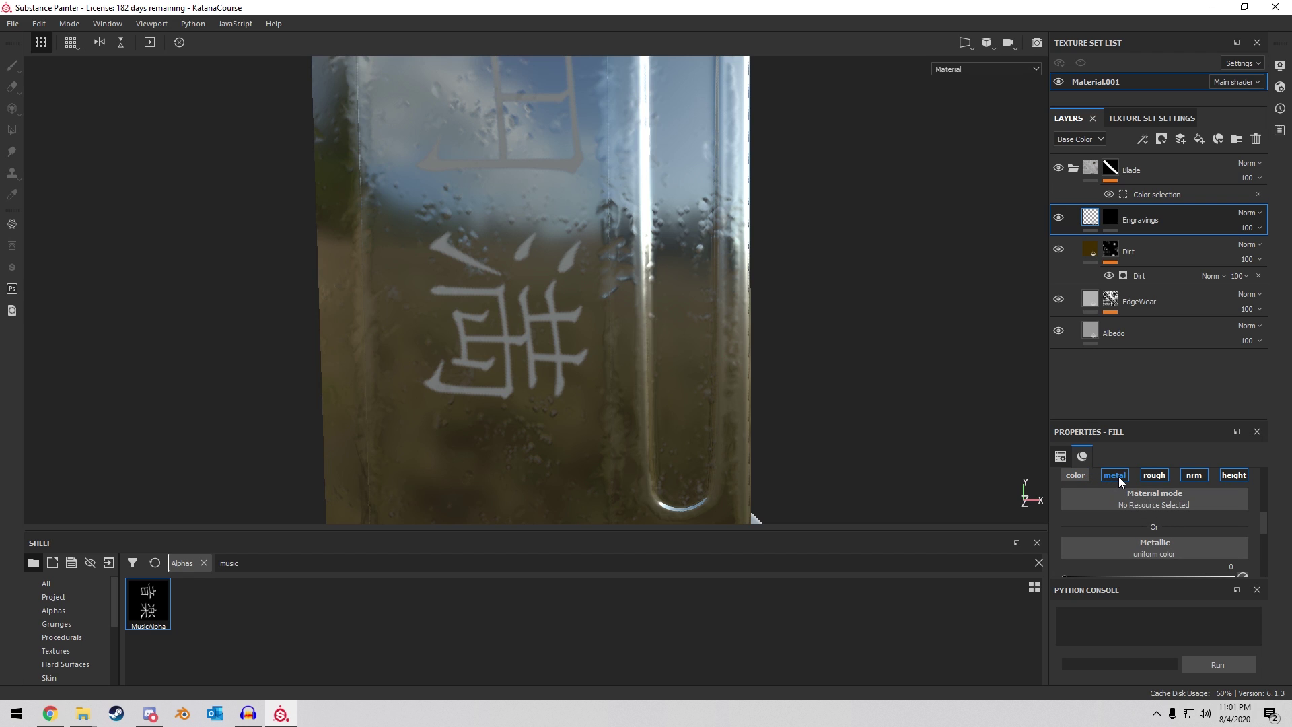
pyautogui.click(1118, 476)
pyautogui.click(1155, 475)
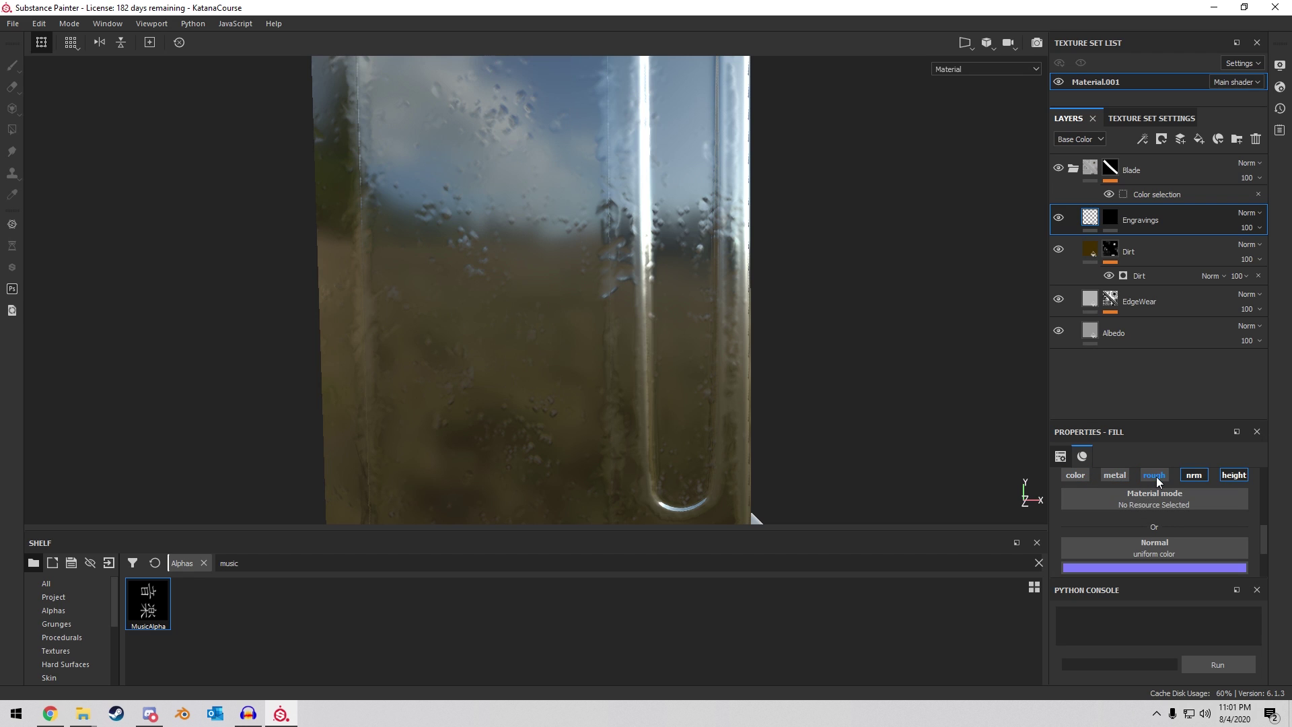
pyautogui.scroll(-2, 1172, 518)
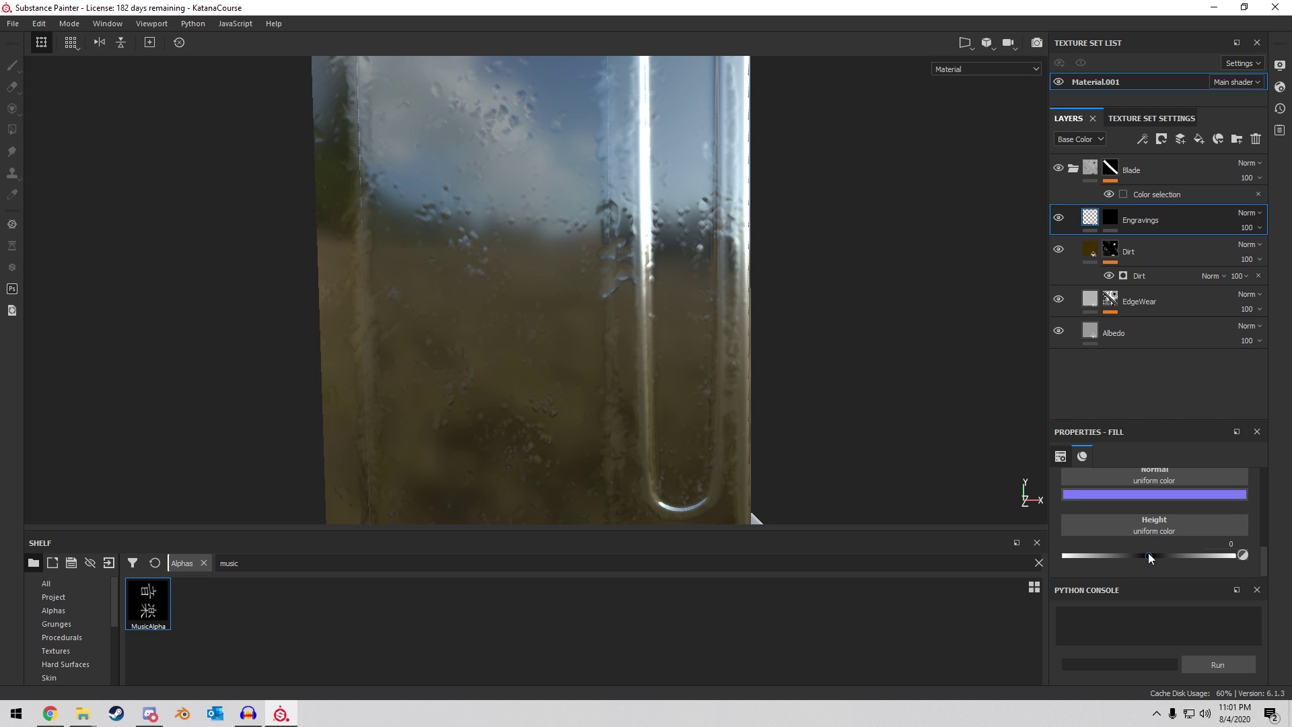
pyautogui.moveTo(1147, 551); pyautogui.dragTo(1146, 553)
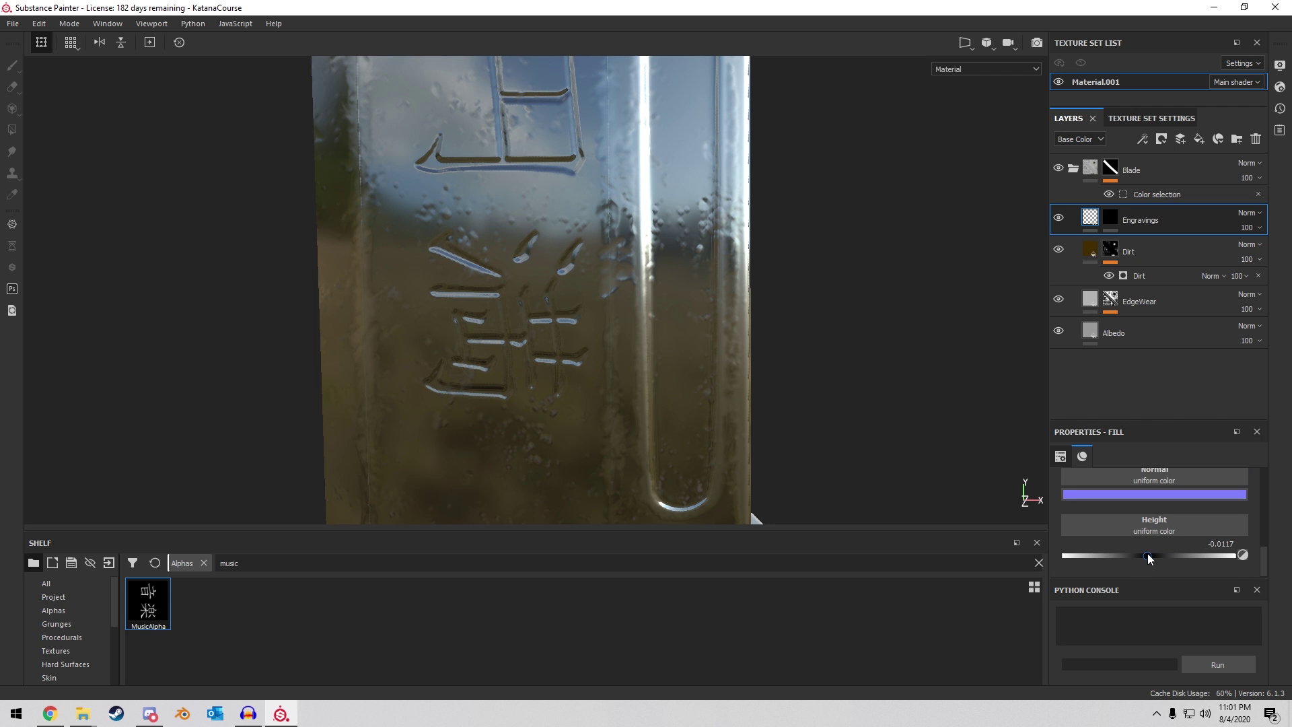
# Inspect the engraved characters near the blade's collar from several distances and angles.
pyautogui.scroll(-4, 776, 280)
pyautogui.keyDown('alt'); pyautogui.moveTo(772, 294); pyautogui.dragTo(745, 308); pyautogui.keyUp('alt')
pyautogui.scroll(2, 746, 308)
pyautogui.keyDown('alt'); pyautogui.moveTo(746, 308); pyautogui.dragTo(586, 336, button='middle'); pyautogui.keyUp('alt')
pyautogui.scroll(-5, 674, 212)
pyautogui.scroll(-3, 586, 337)
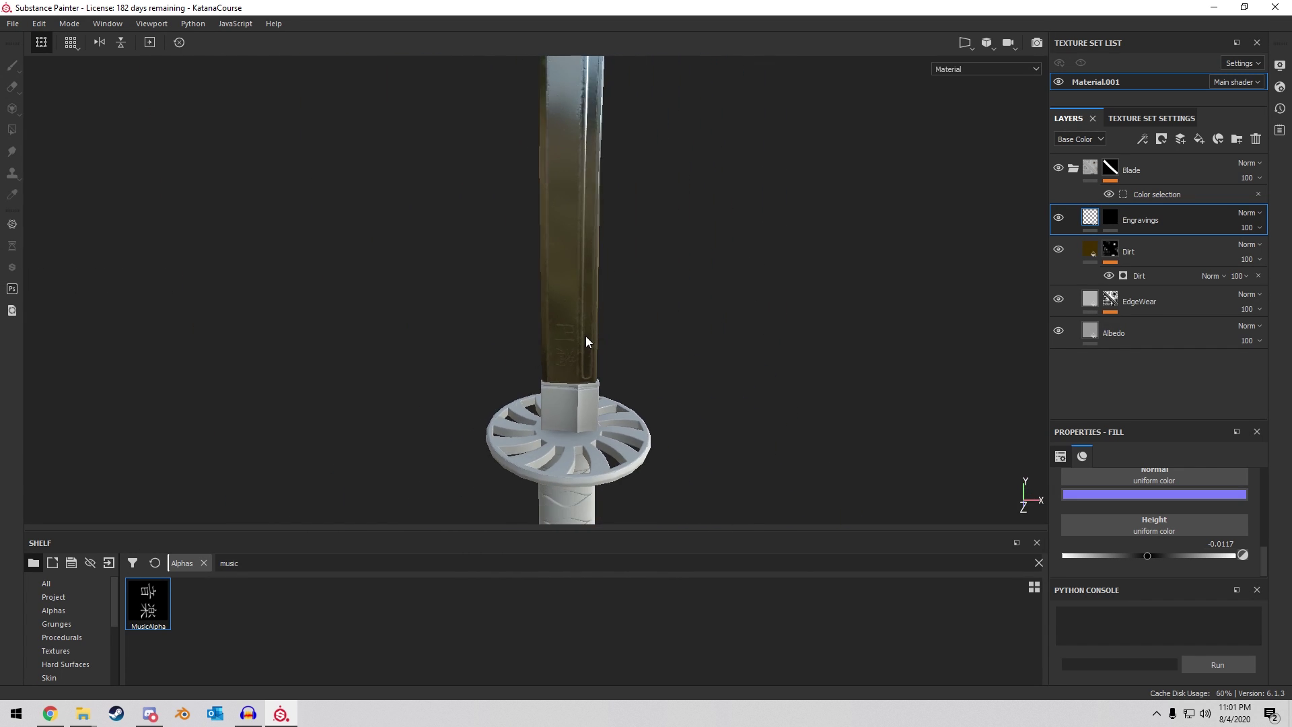
pyautogui.scroll(-3, 585, 336)
pyautogui.keyDown('alt'); pyautogui.moveTo(584, 176); pyautogui.dragTo(574, 119, button='middle'); pyautogui.keyUp('alt')
pyautogui.scroll(4, 563, 297)
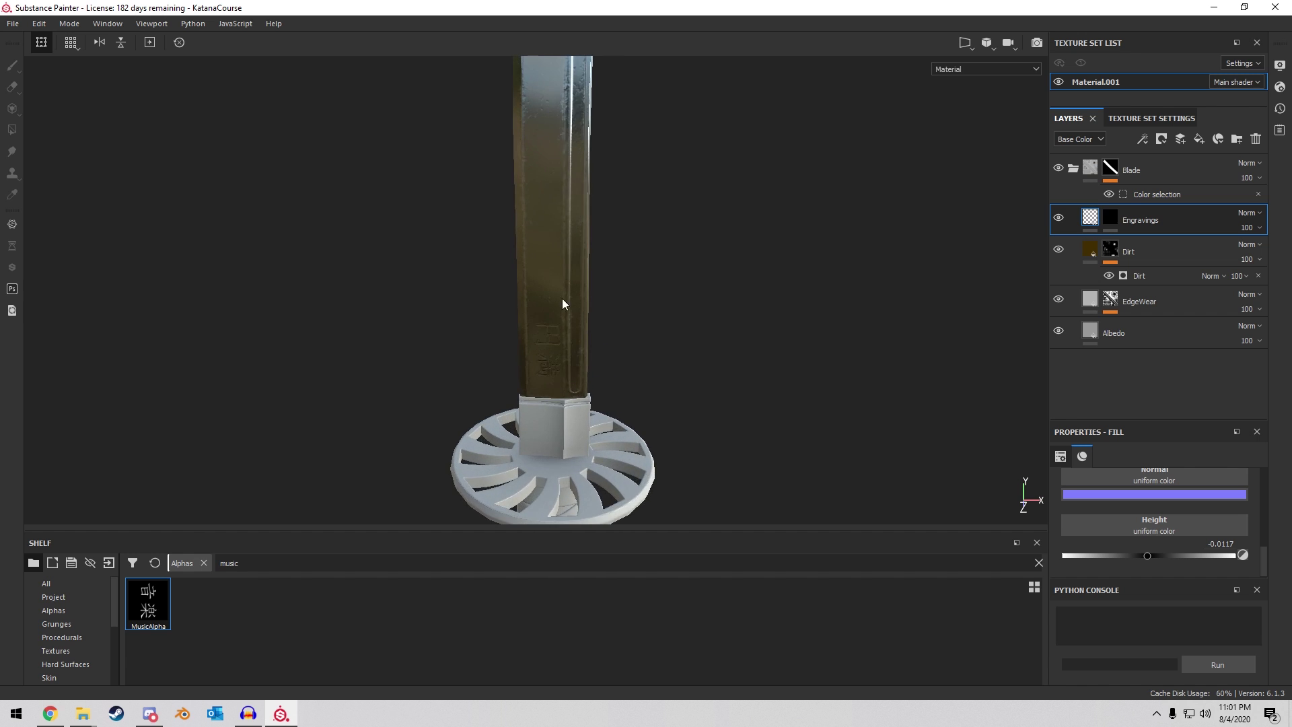
pyautogui.scroll(6, 562, 297)
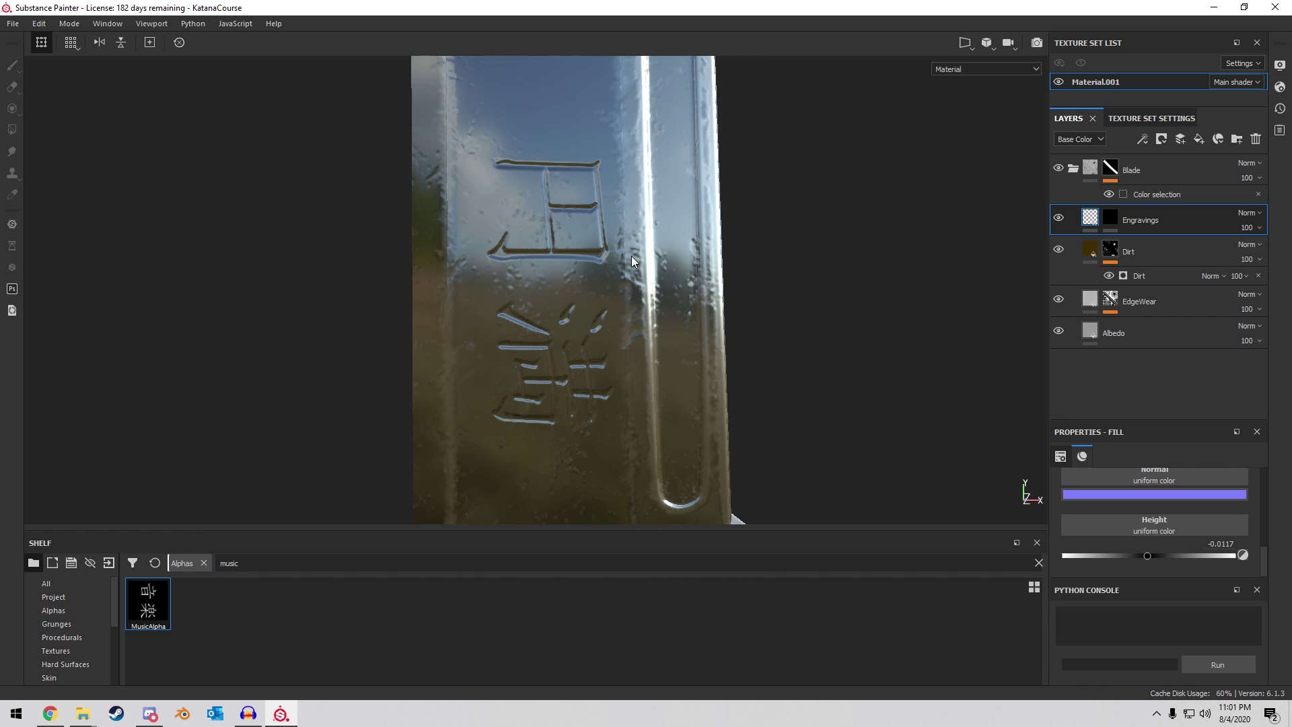
pyautogui.scroll(3, 631, 255)
pyautogui.keyDown('alt'); pyautogui.moveTo(588, 319); pyautogui.dragTo(572, 222, button='middle'); pyautogui.keyUp('alt')
pyautogui.keyDown('alt'); pyautogui.moveTo(572, 222); pyautogui.dragTo(625, 217); pyautogui.keyUp('alt')
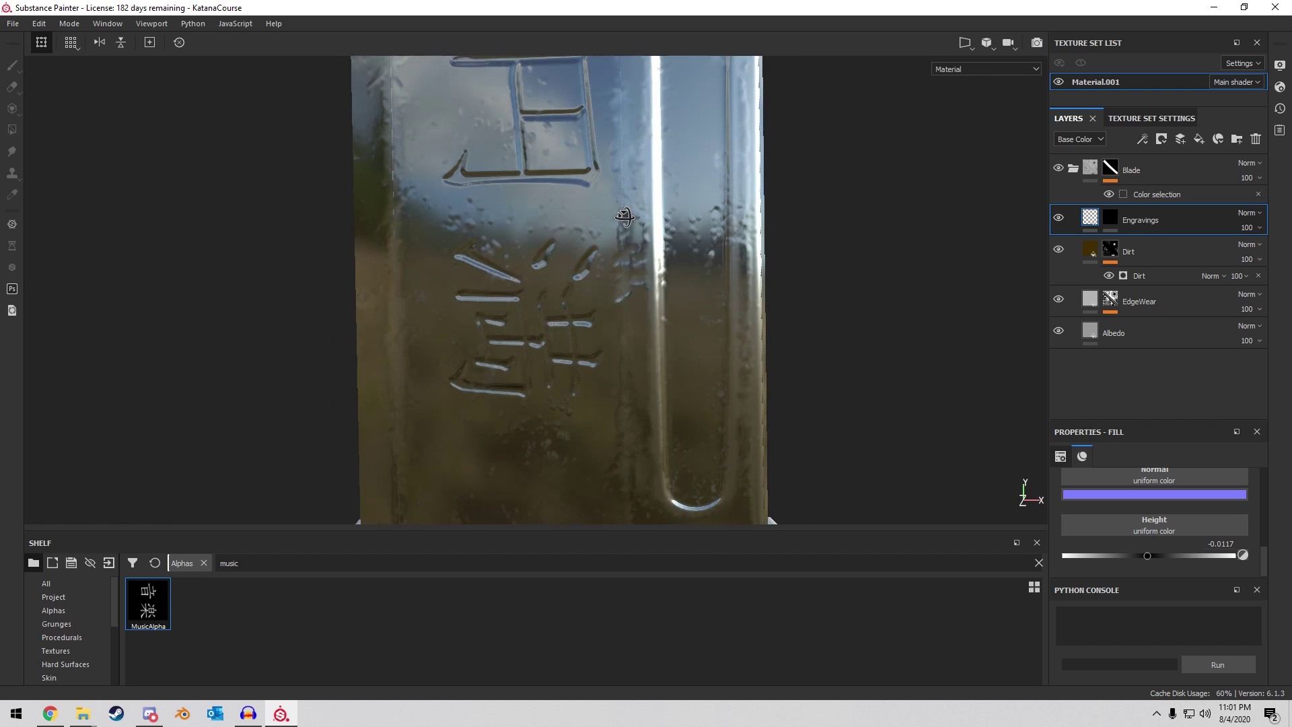
pyautogui.keyDown('alt'); pyautogui.moveTo(615, 258); pyautogui.dragTo(640, 96, button='middle'); pyautogui.keyUp('alt')
pyautogui.scroll(-2, 639, 303)
pyautogui.keyDown('alt'); pyautogui.moveTo(599, 171); pyautogui.dragTo(607, 319, button='middle'); pyautogui.keyUp('alt')
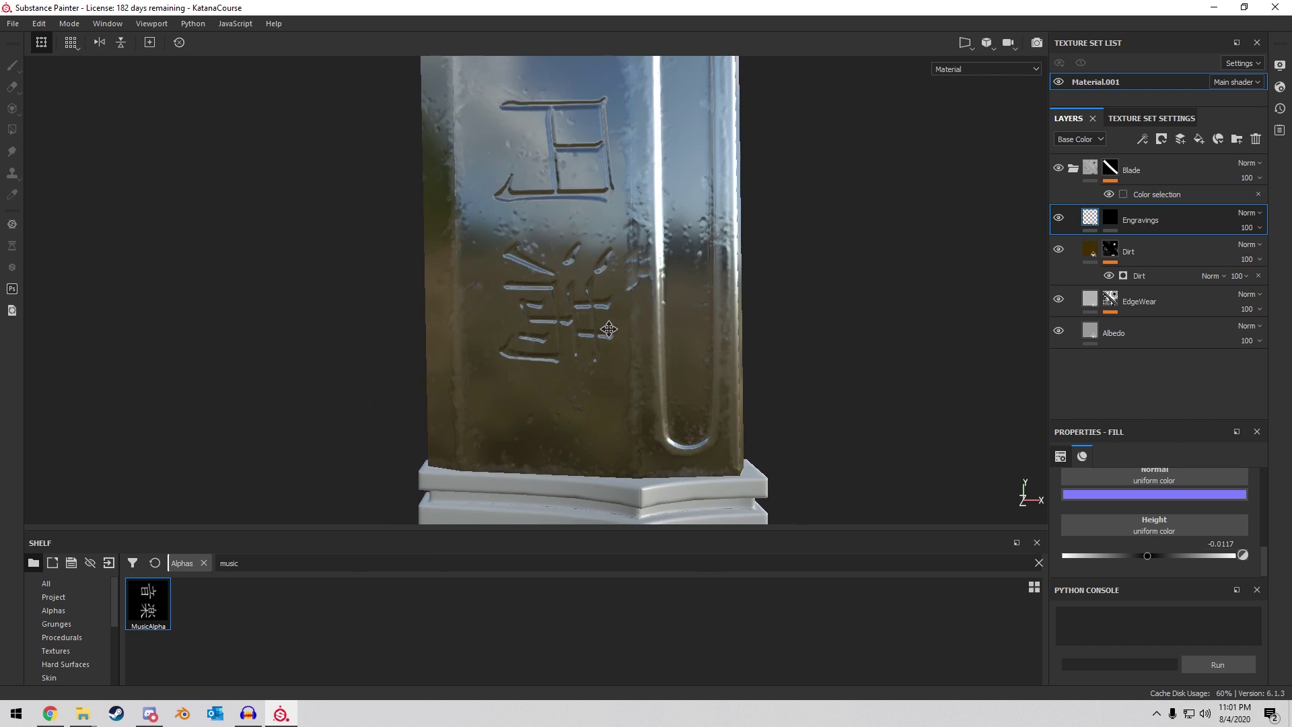
pyautogui.scroll(3, 626, 269)
pyautogui.keyDown('alt'); pyautogui.moveTo(681, 224); pyautogui.dragTo(746, 195, button='middle'); pyautogui.keyUp('alt')
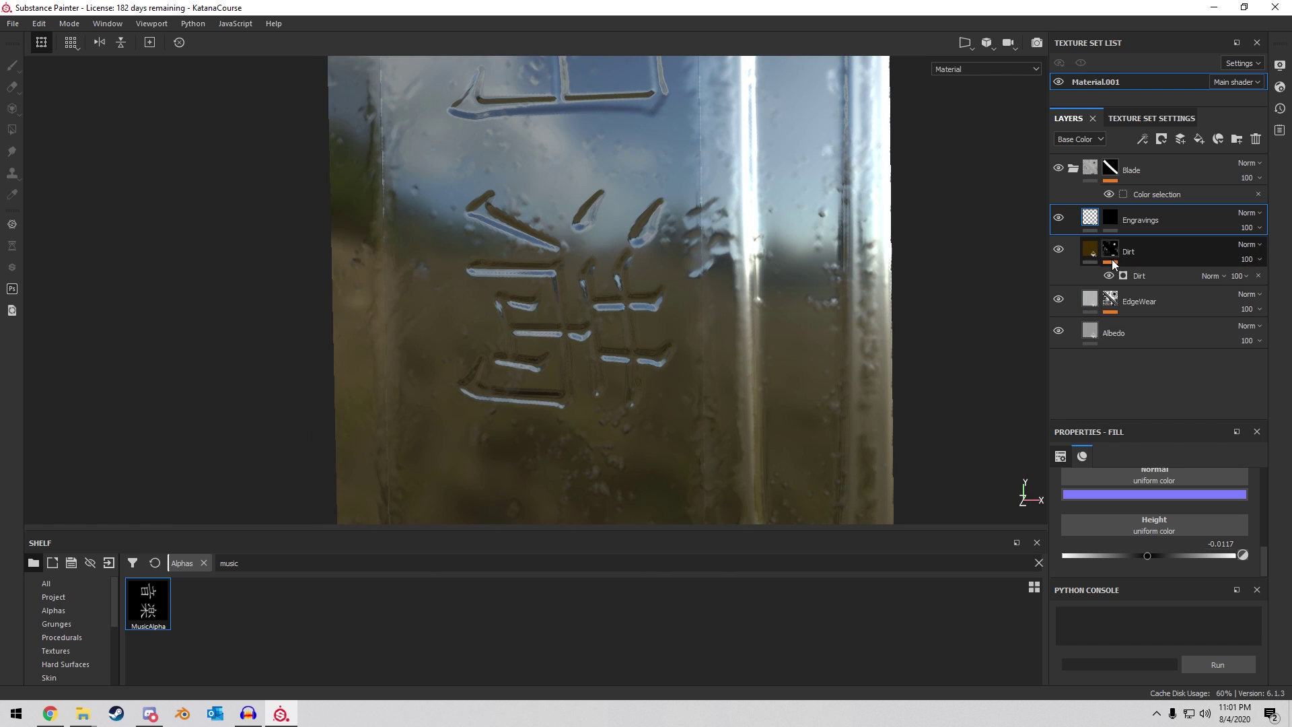
# Add an anchor point to the Engravings layer's mask.
pyautogui.rightClick(1107, 216)
pyautogui.click(1110, 215)
pyautogui.rightClick(1112, 216)
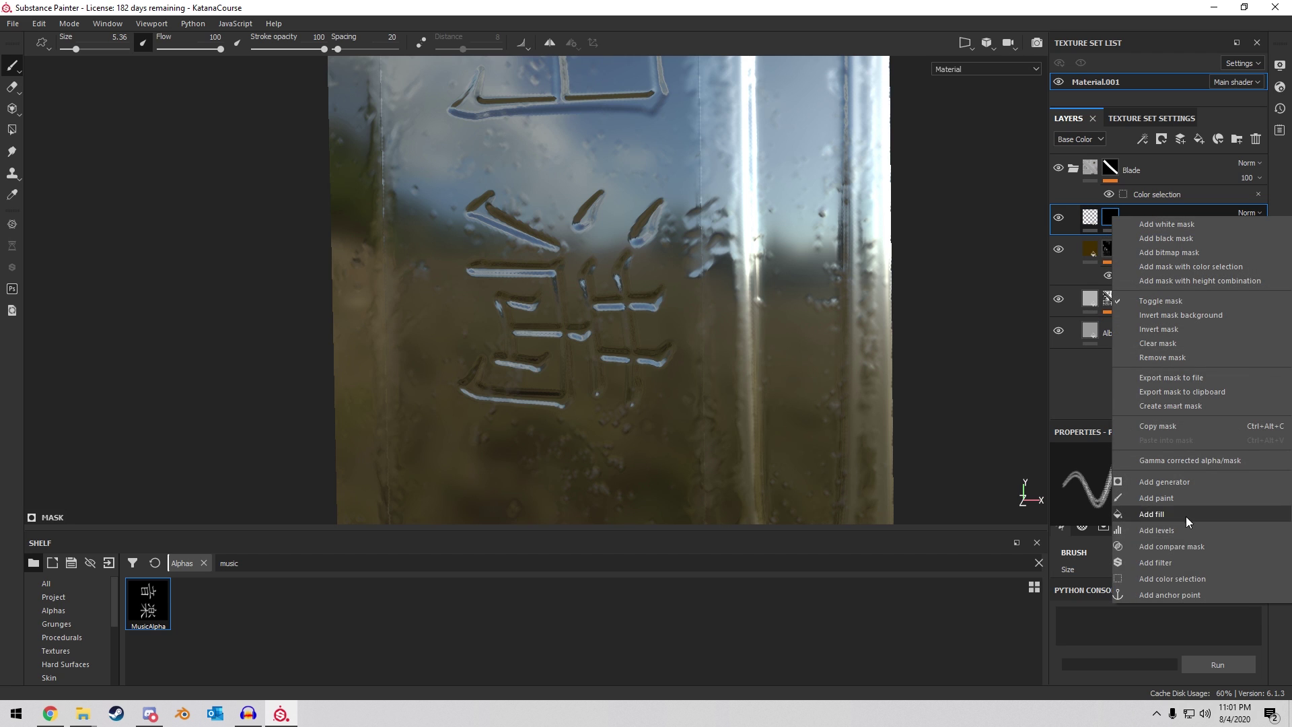
pyautogui.click(1183, 595)
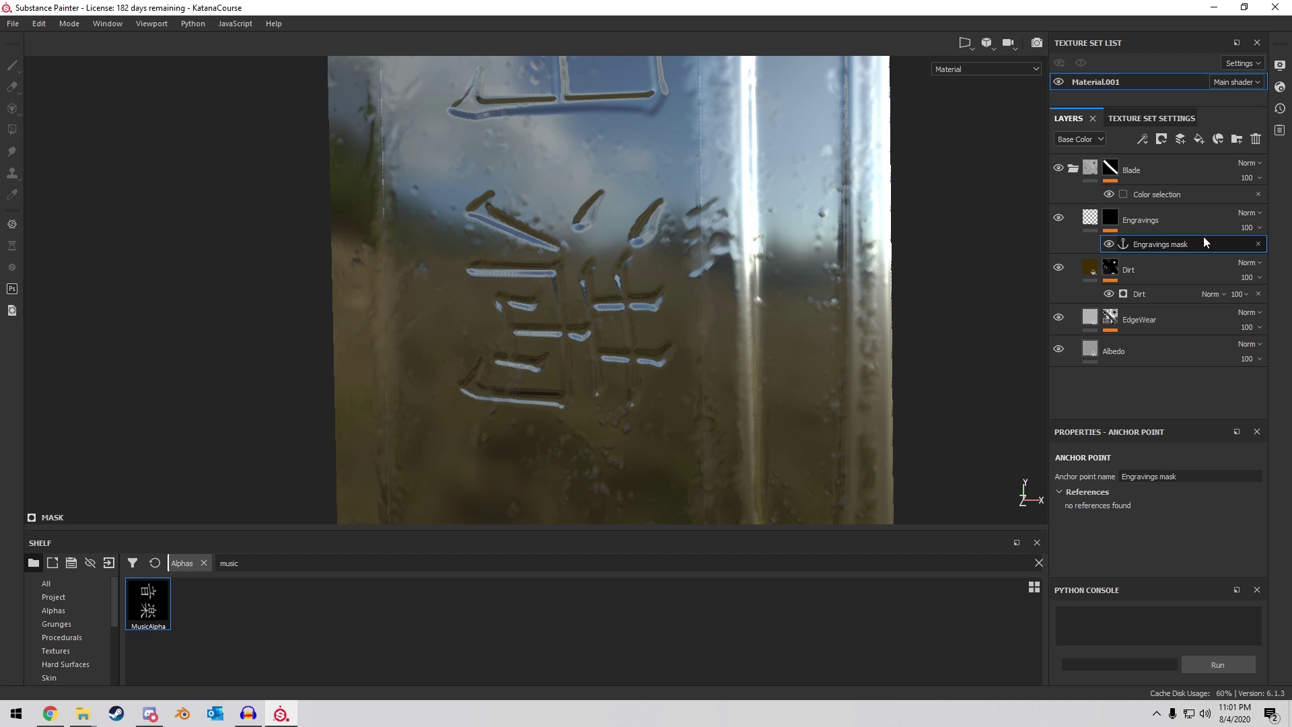
# Enable Micro Normal in the micro details of EdgeWear's Metal Edge Wear generator and open its Micro Normal input.
pyautogui.click(1110, 318)
pyautogui.click(1110, 330)
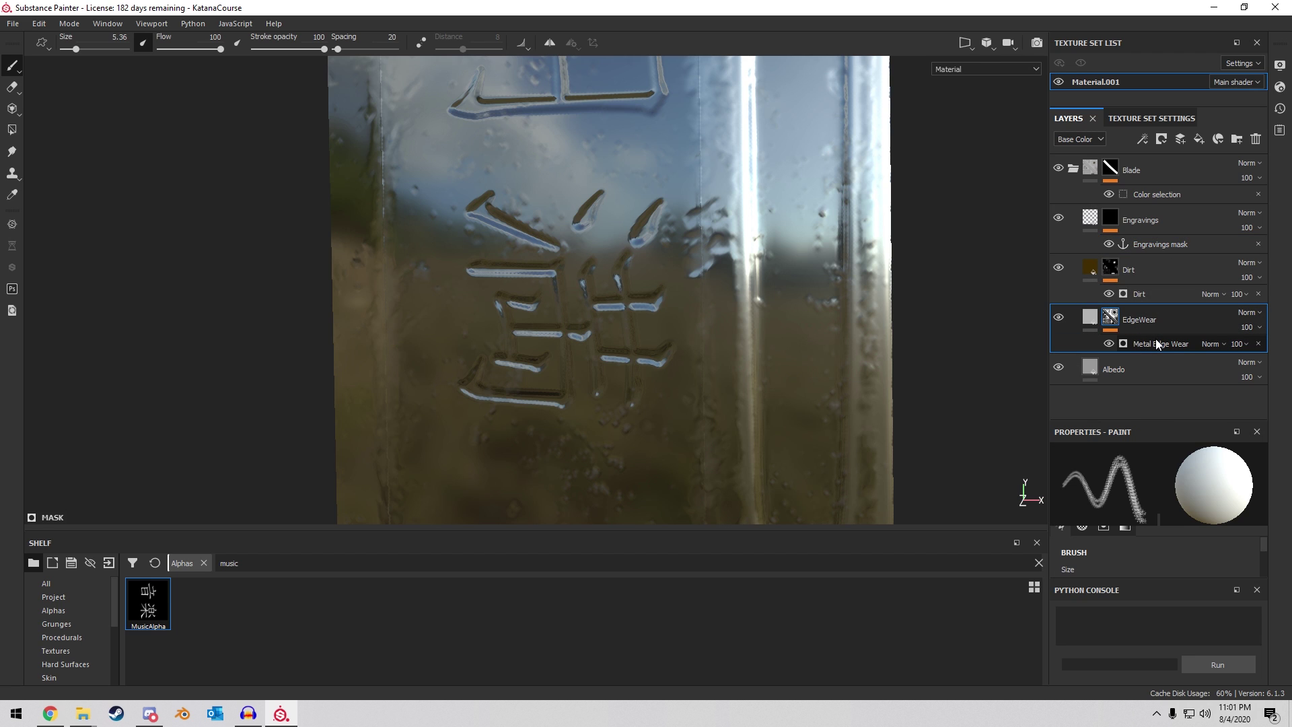
pyautogui.click(1156, 338)
pyautogui.scroll(-5, 1168, 553)
pyautogui.scroll(-2, 1168, 553)
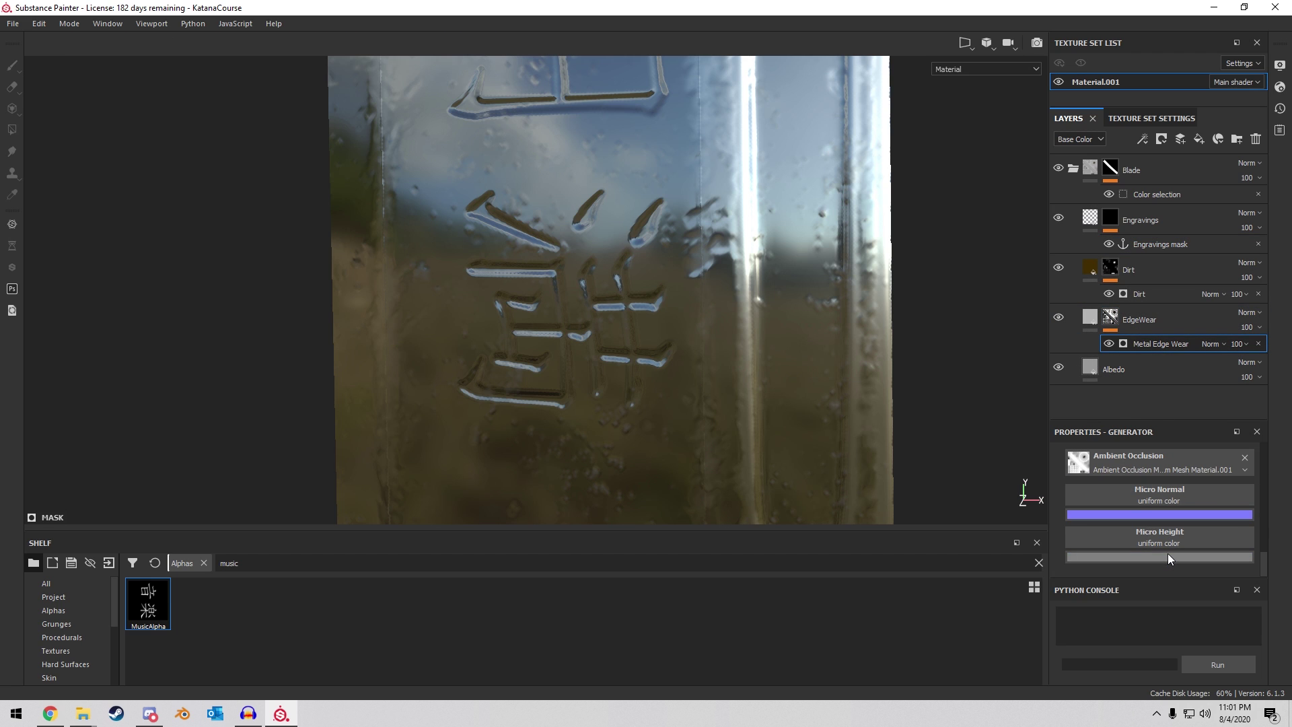
pyautogui.scroll(5, 1168, 553)
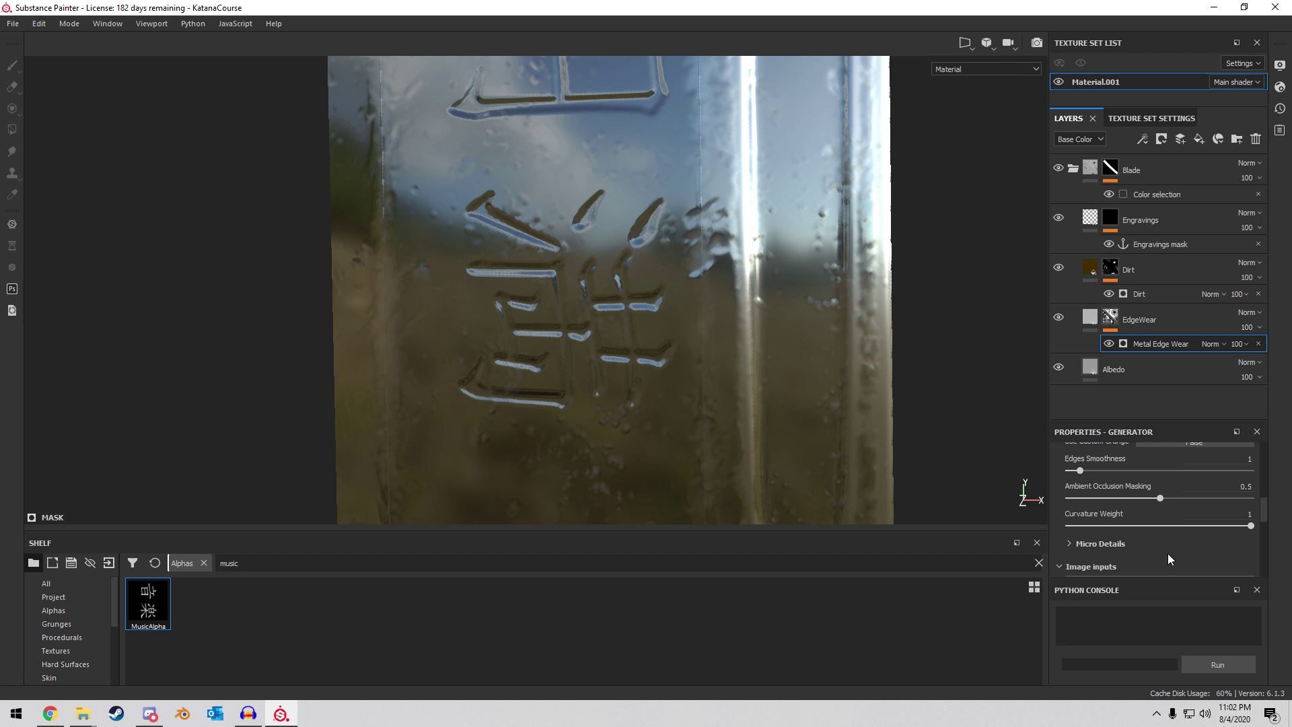
pyautogui.click(1107, 543)
pyautogui.scroll(-1, 1164, 511)
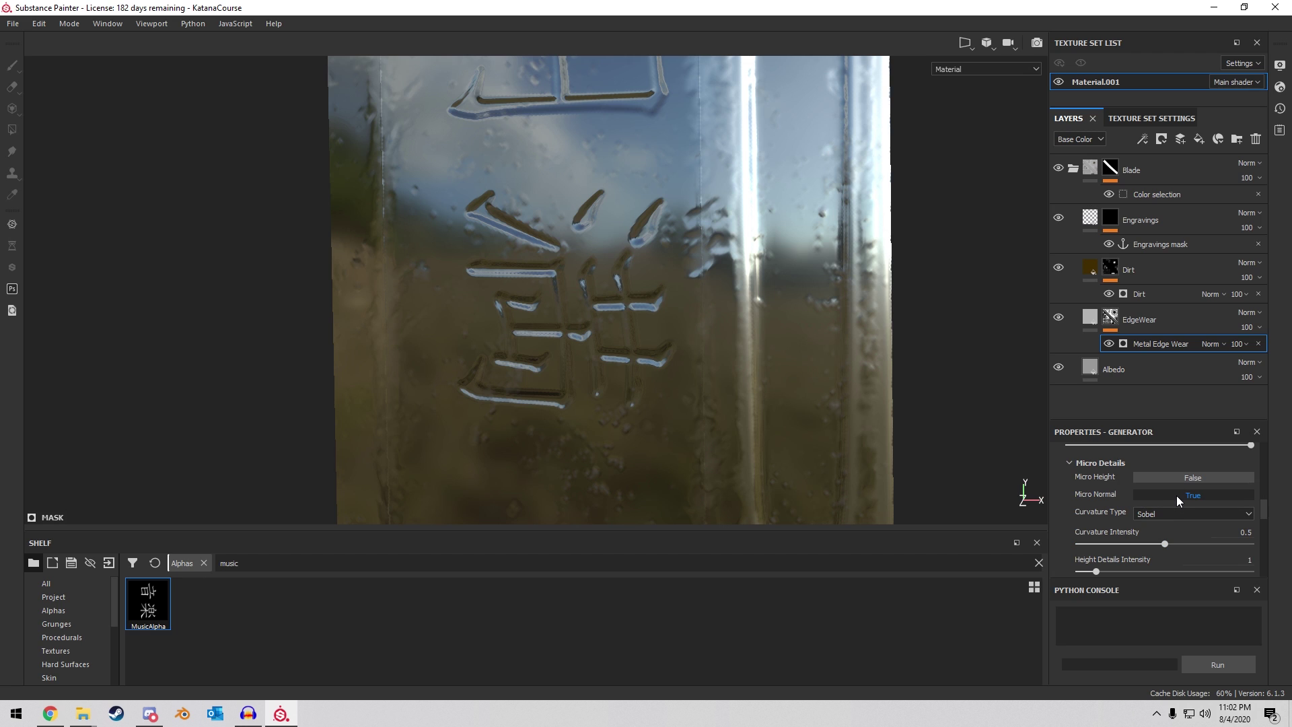
pyautogui.scroll(-3, 1181, 495)
pyautogui.scroll(-3, 1181, 515)
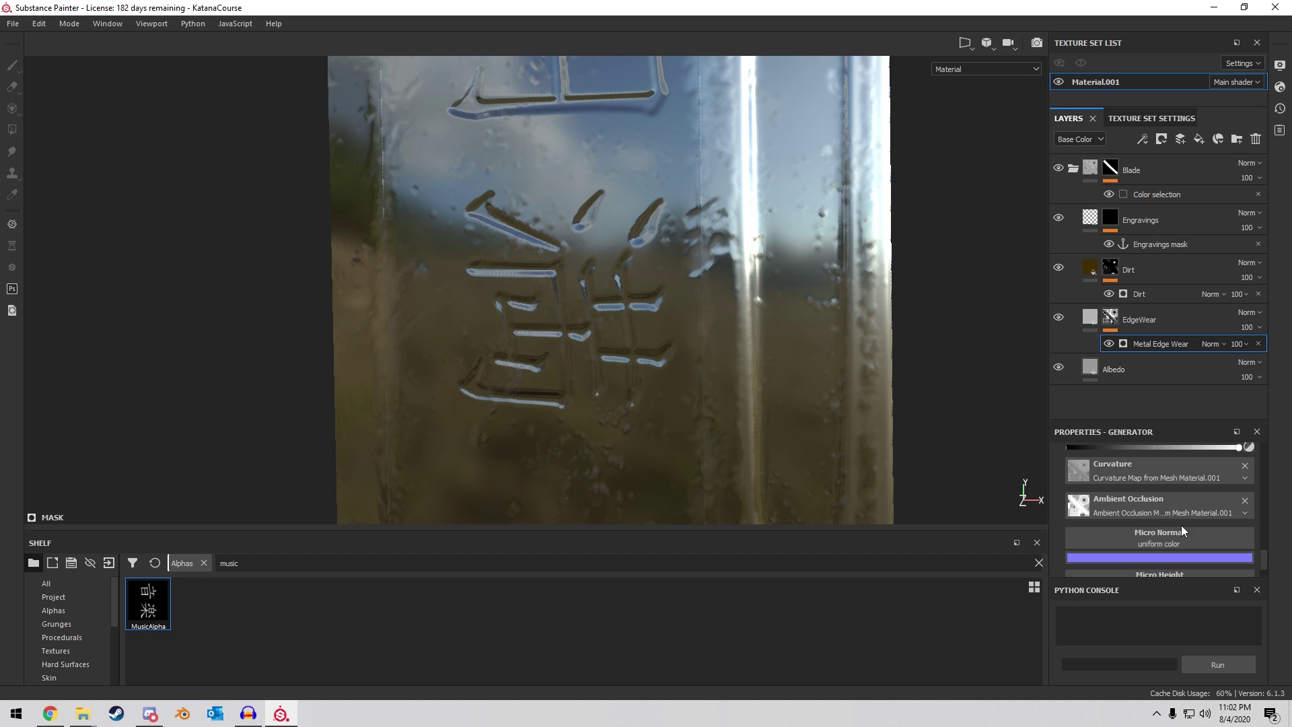
pyautogui.click(1189, 534)
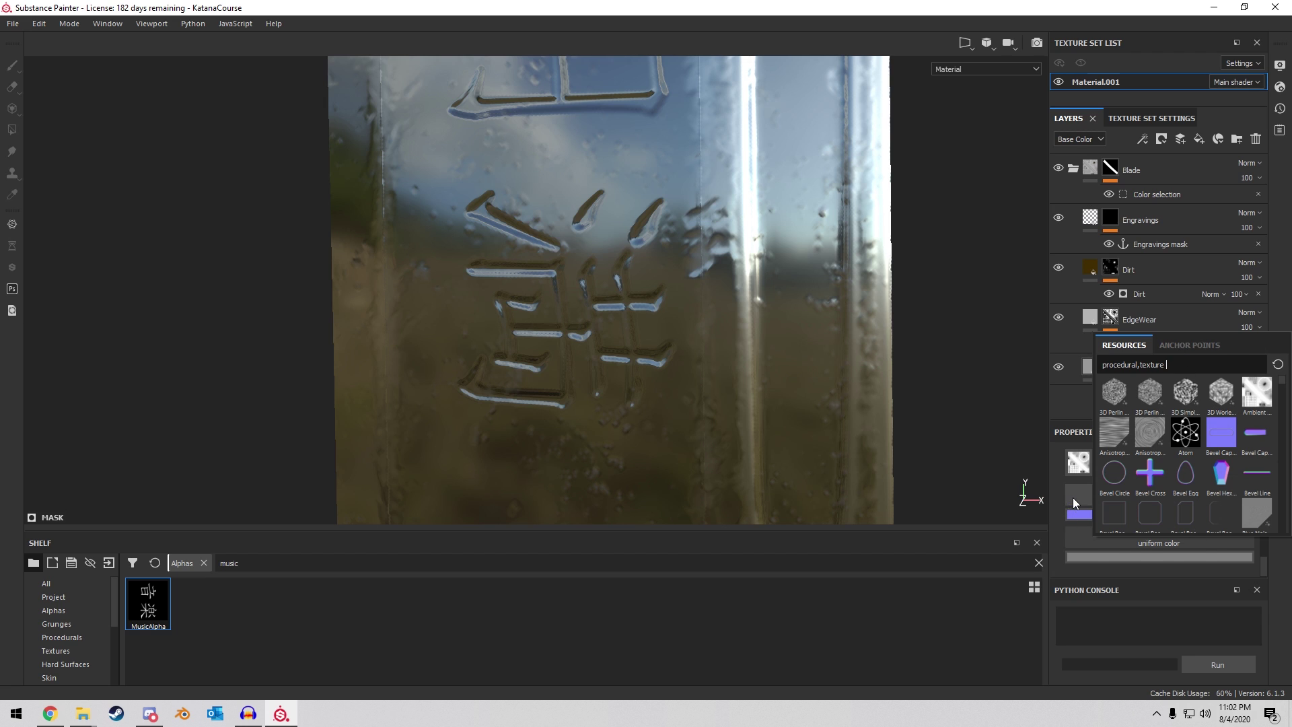
# Move the Engravings layer below EdgeWear and assign the Engravings mask anchor point to Metal Edge Wear's Micro Normal input.
pyautogui.moveTo(1174, 221); pyautogui.dragTo(1157, 350)
pyautogui.click(1165, 294)
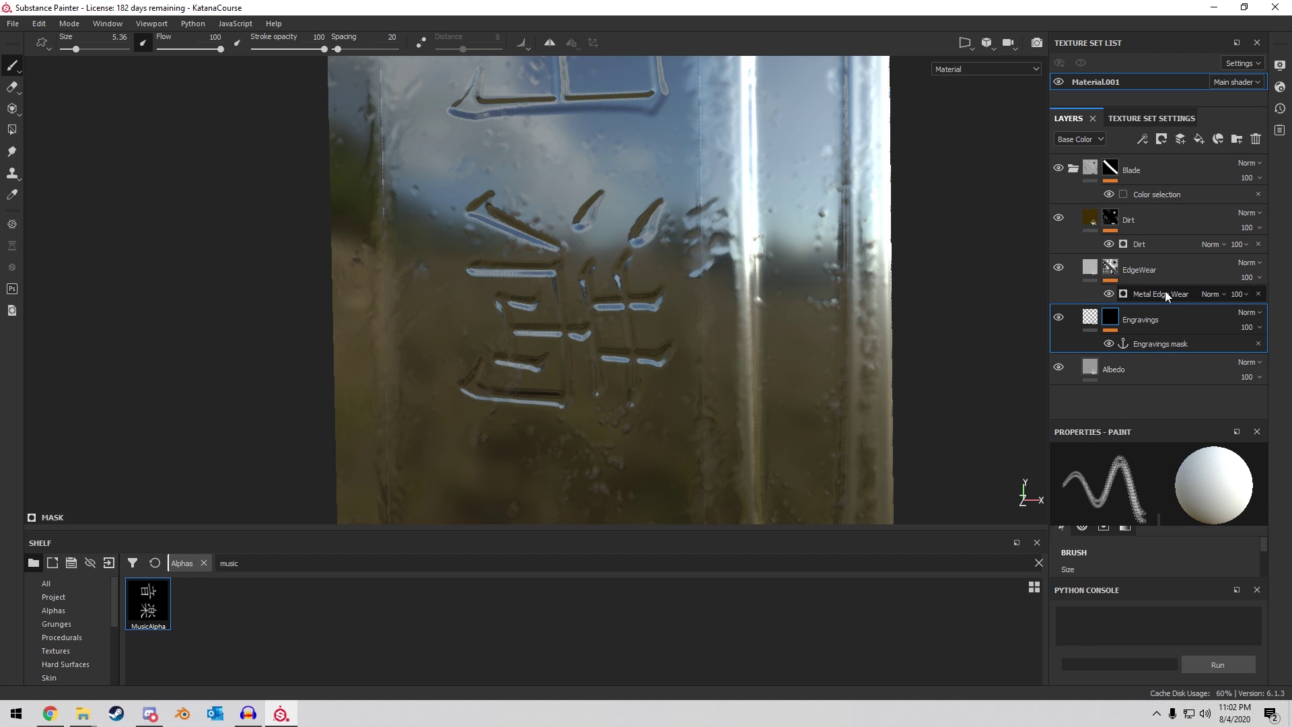
pyautogui.click(1157, 490)
pyautogui.click(1171, 507)
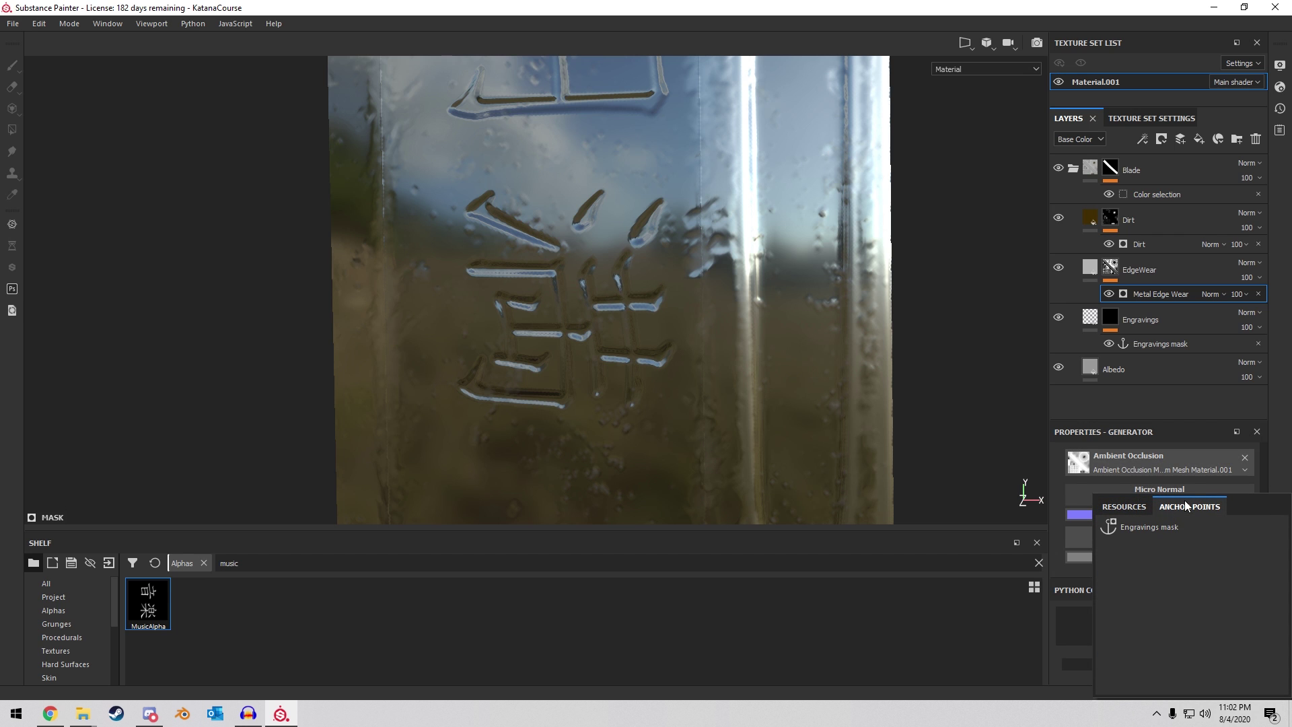
pyautogui.click(1159, 527)
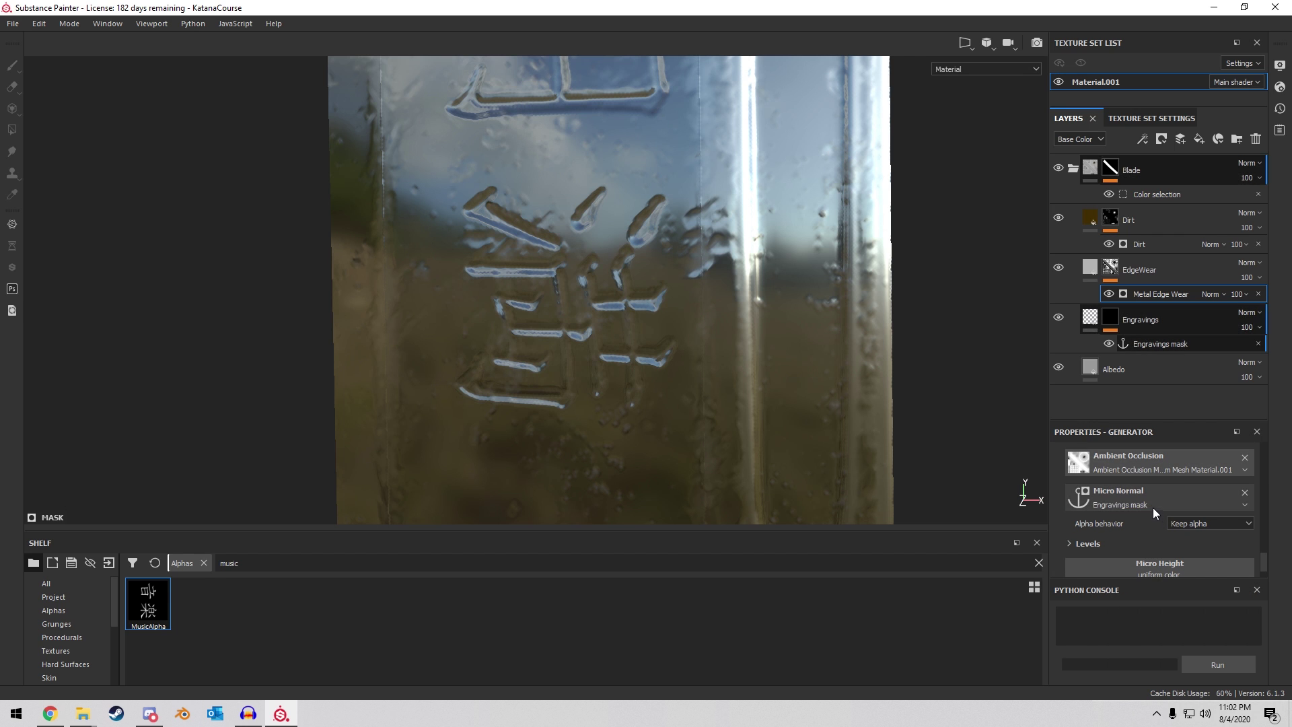
# Assign the Engravings mask anchor point to the Micro Normal input of the Dirt layer's generator.
pyautogui.moveTo(807, 323)
pyautogui.keyDown('alt'); pyautogui.mouseDown()
pyautogui.moveTo(786, 403)
pyautogui.moveTo(729, 269)
pyautogui.moveTo(785, 337)
pyautogui.moveTo(846, 366)
pyautogui.moveTo(757, 346)
pyautogui.moveTo(843, 310)
pyautogui.moveTo(1126, 274)
pyautogui.mouseUp(); pyautogui.keyUp('alt')
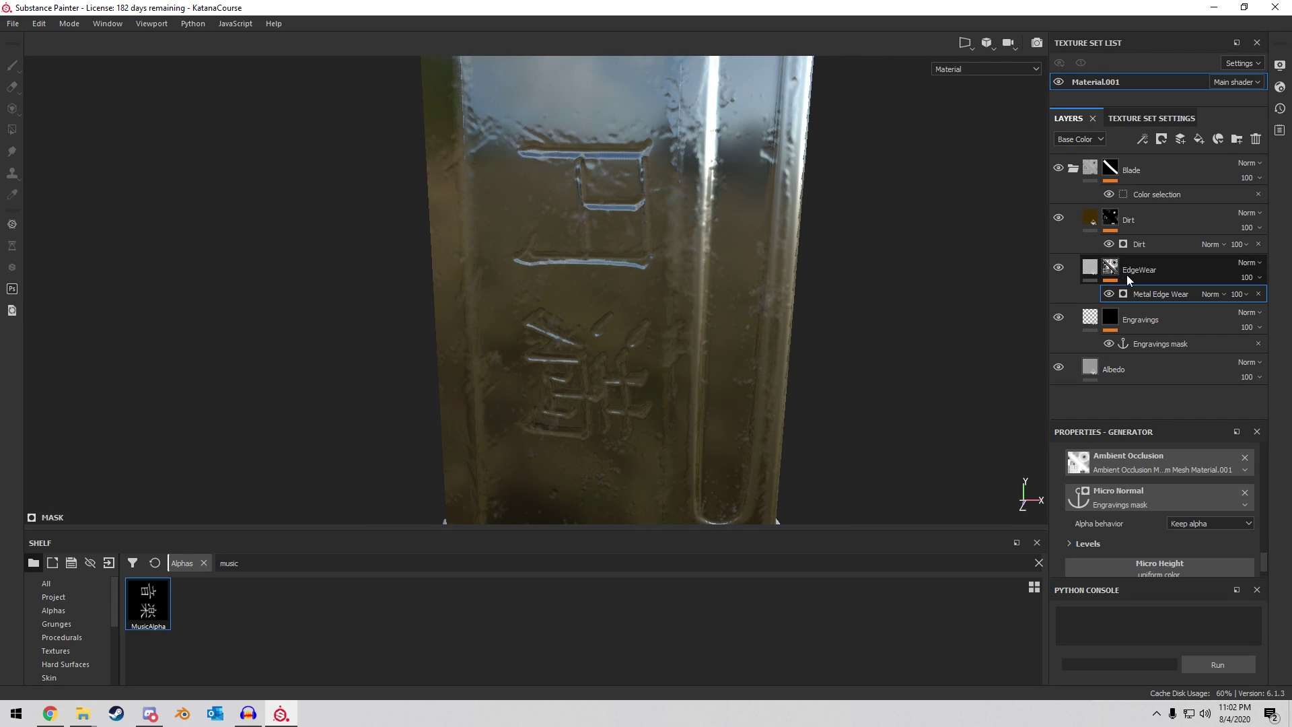
pyautogui.click(1153, 245)
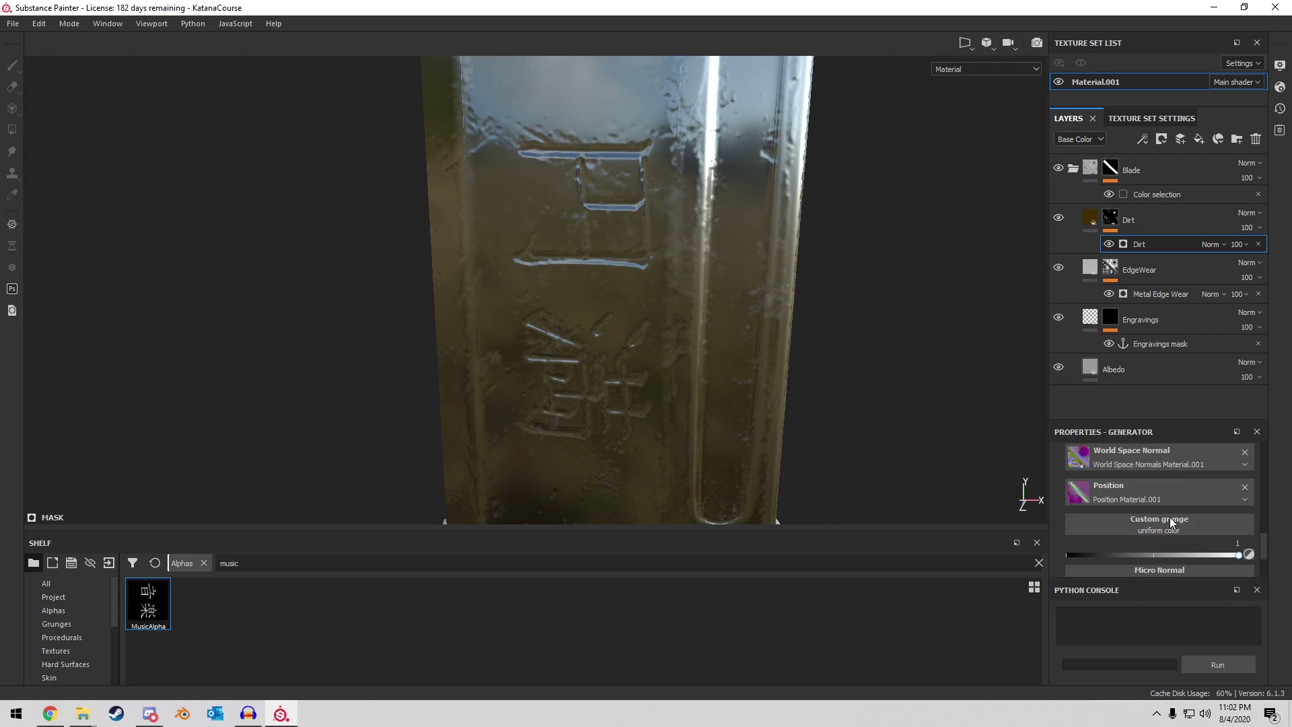
pyautogui.click(1170, 530)
pyautogui.click(1189, 343)
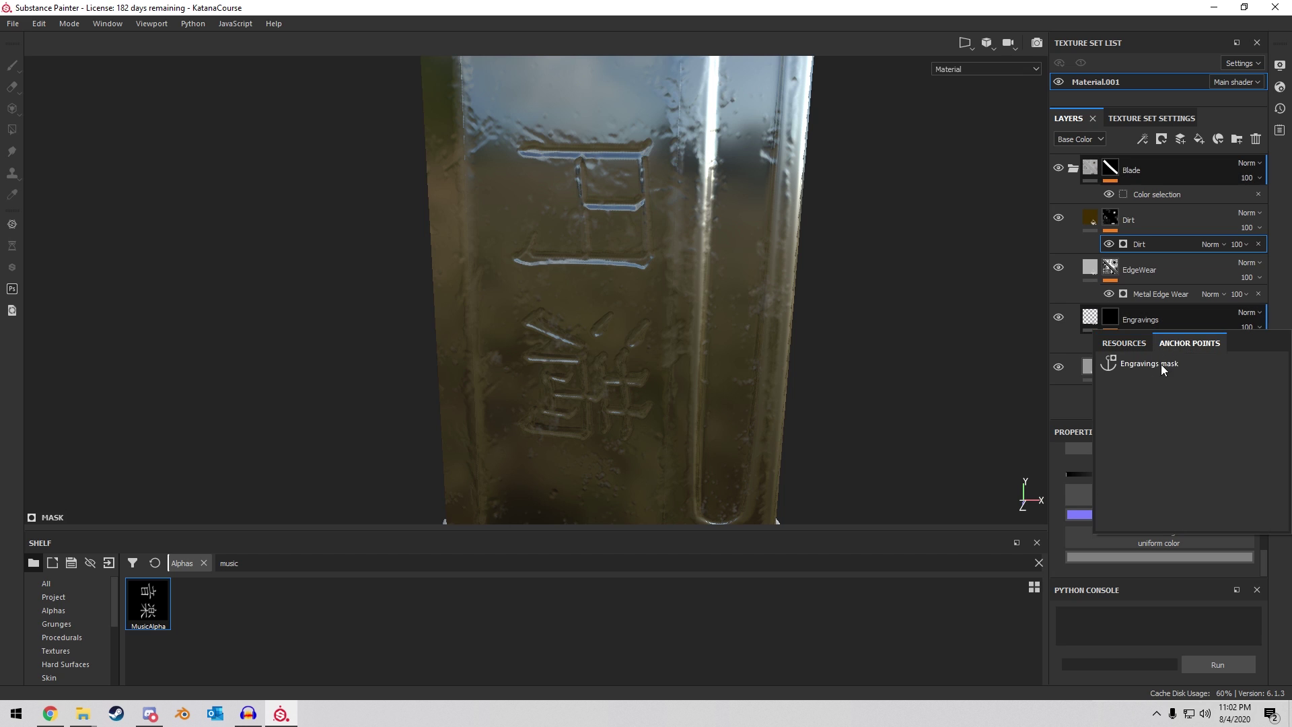
pyautogui.click(1160, 365)
# Expand the Dirt generator's micro details and lower its Curvature Intensity to 0.48.
pyautogui.scroll(-2, 1143, 498)
pyautogui.scroll(2, 1148, 504)
pyautogui.click(1124, 499)
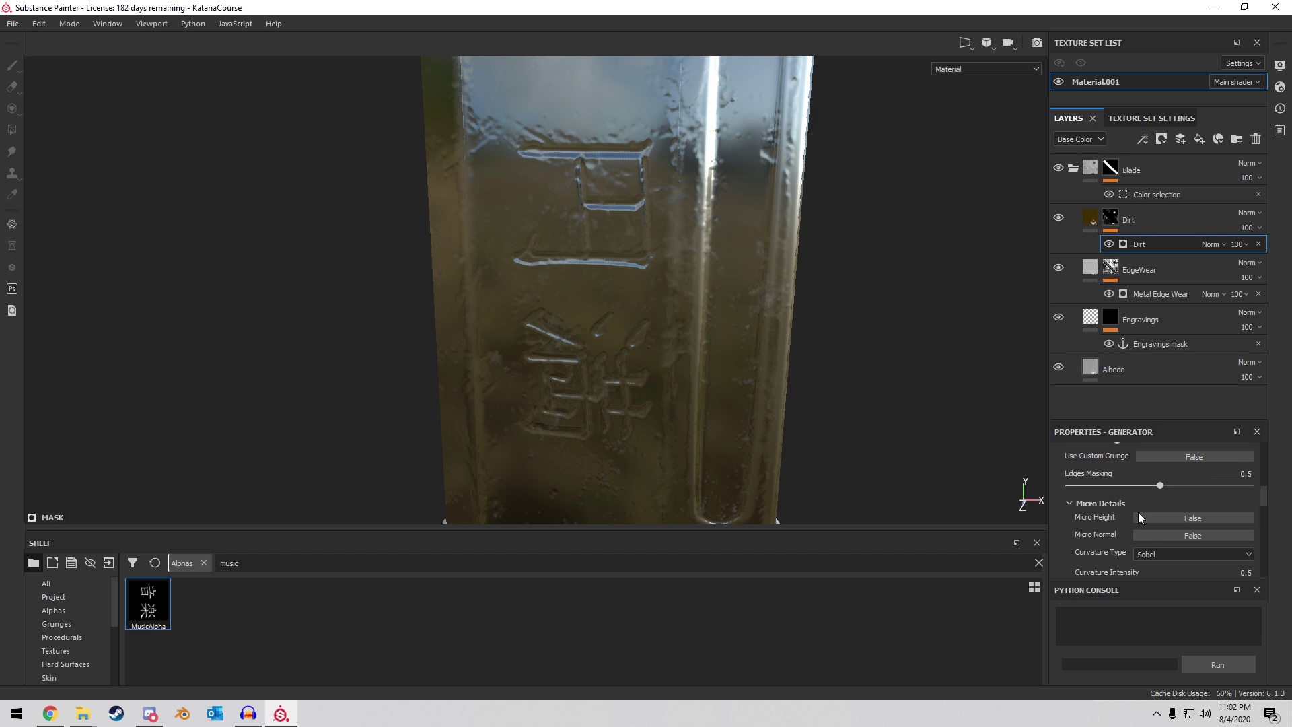
pyautogui.keyDown('alt'); pyautogui.moveTo(834, 282); pyautogui.dragTo(838, 229); pyautogui.keyUp('alt')
pyautogui.scroll(-3, 1176, 511)
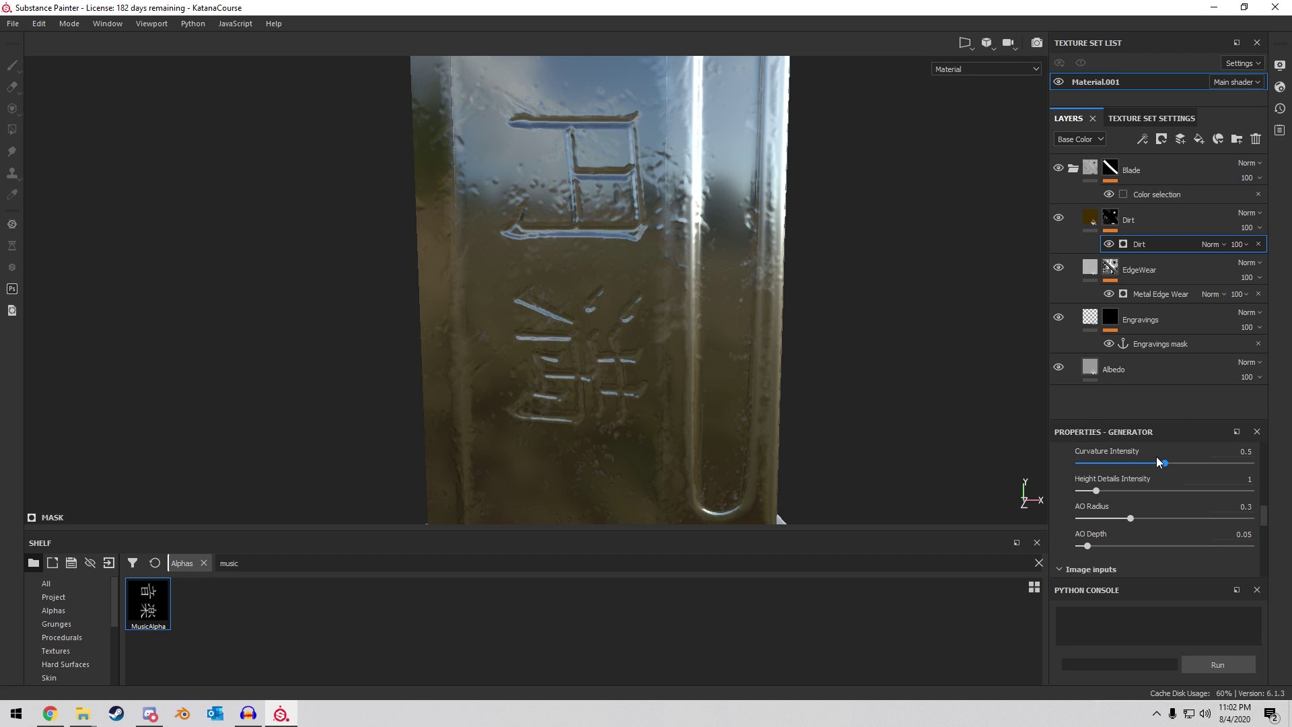
pyautogui.moveTo(1165, 463); pyautogui.dragTo(1144, 463)
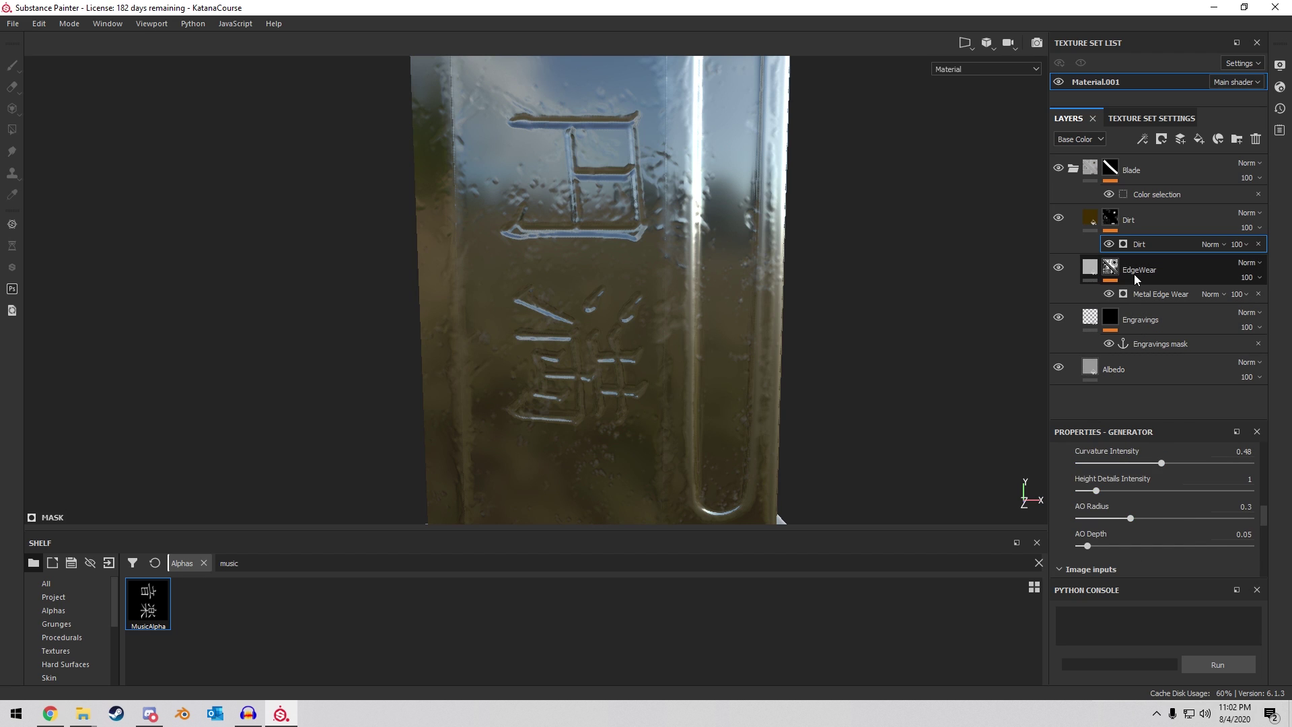
pyautogui.click(1149, 289)
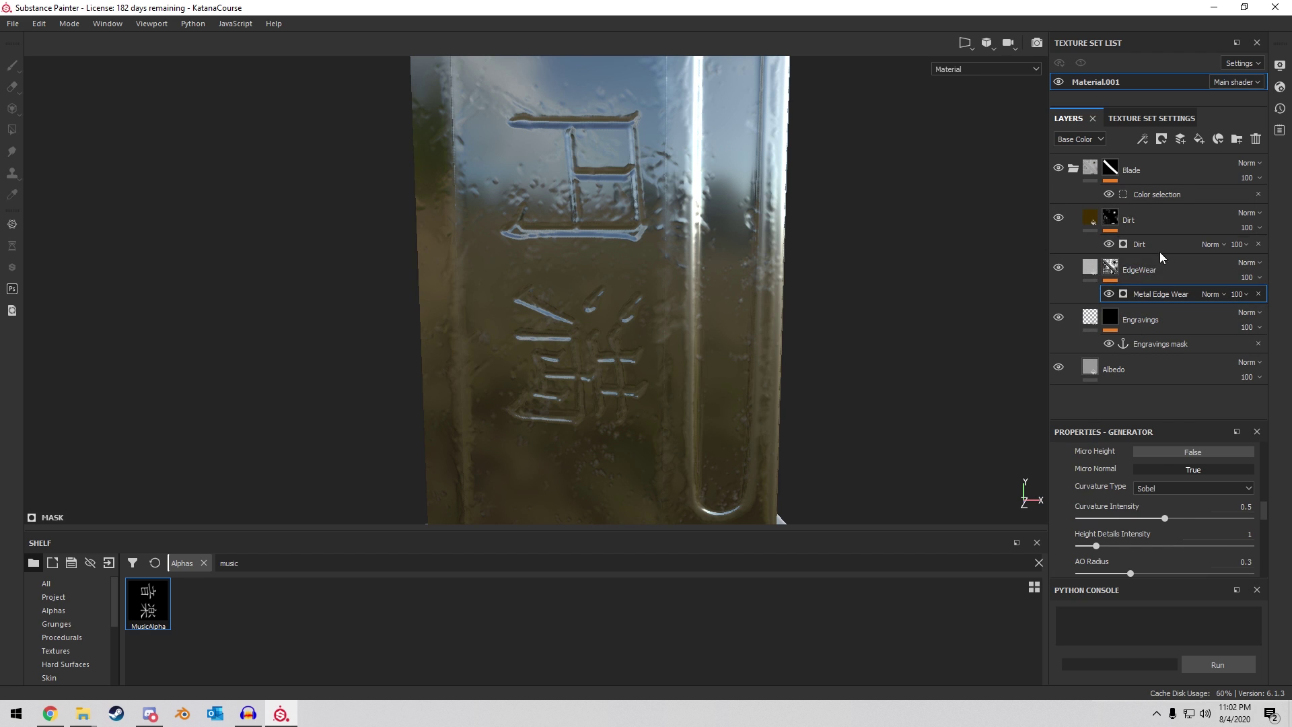
pyautogui.keyDown('alt'); pyautogui.moveTo(713, 296); pyautogui.dragTo(673, 191); pyautogui.keyUp('alt')
pyautogui.scroll(6, 657, 183)
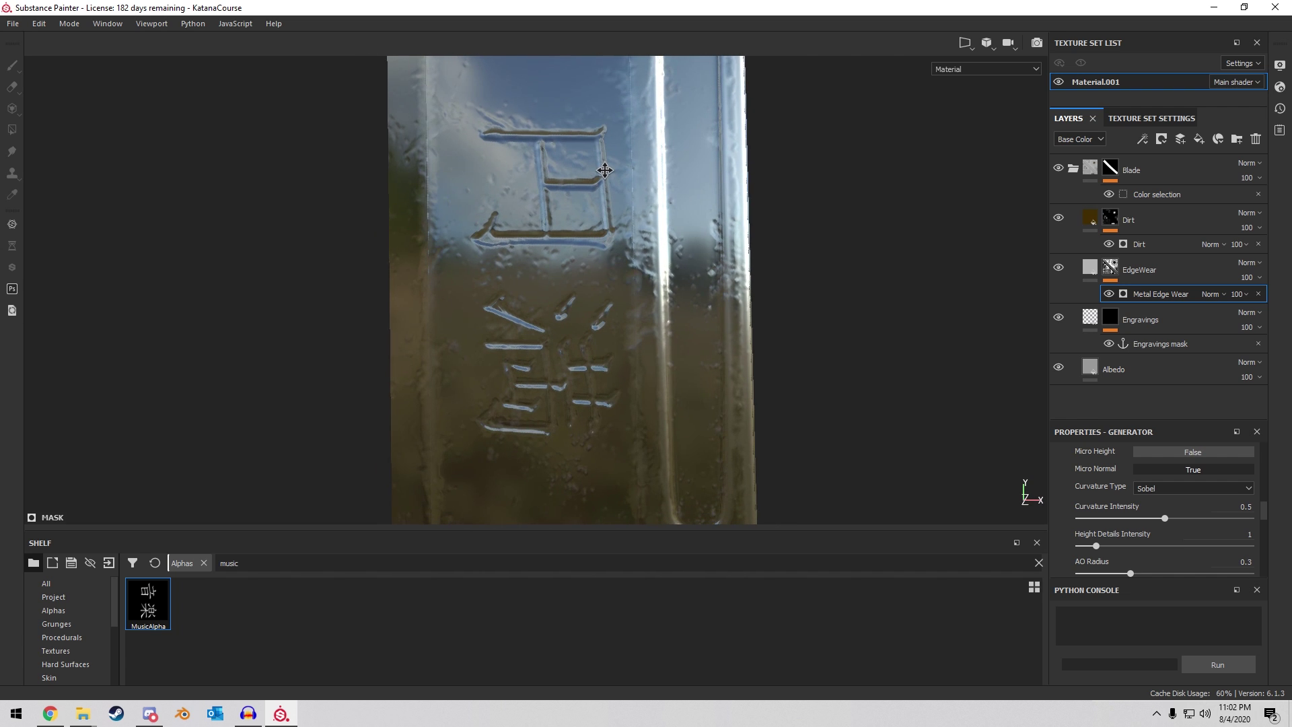
pyautogui.keyDown('alt'); pyautogui.moveTo(629, 150); pyautogui.dragTo(606, 204, button='middle'); pyautogui.keyUp('alt')
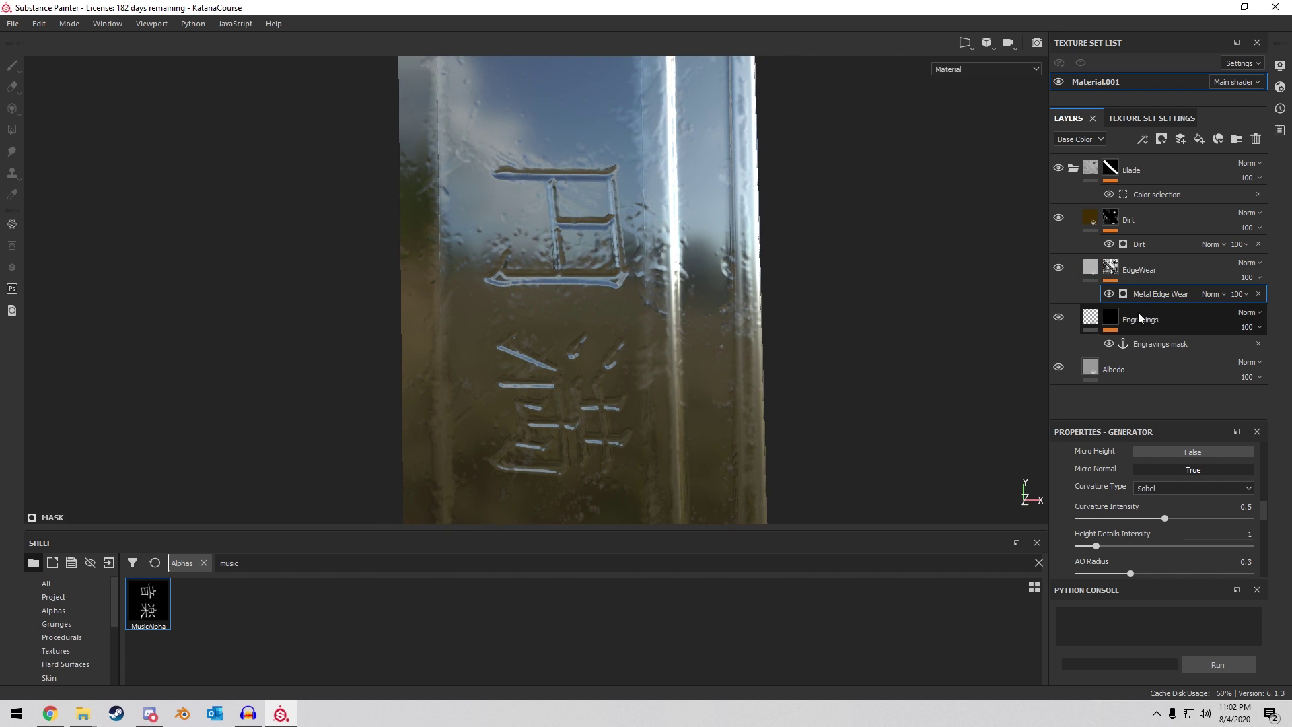
# Select the Engravings fill and add an Emissive channel to the texture set.
pyautogui.click(1091, 318)
pyautogui.scroll(-3, 1118, 523)
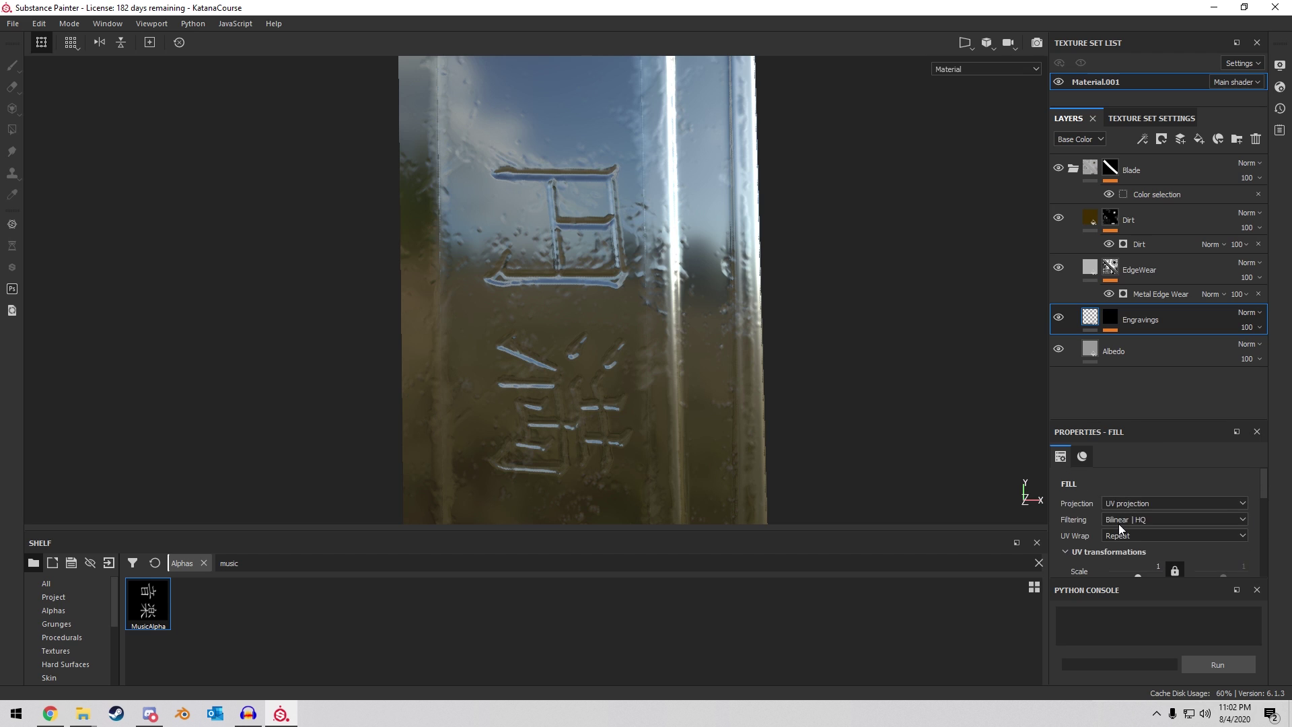
pyautogui.rightClick(1167, 307)
pyautogui.click(1166, 308)
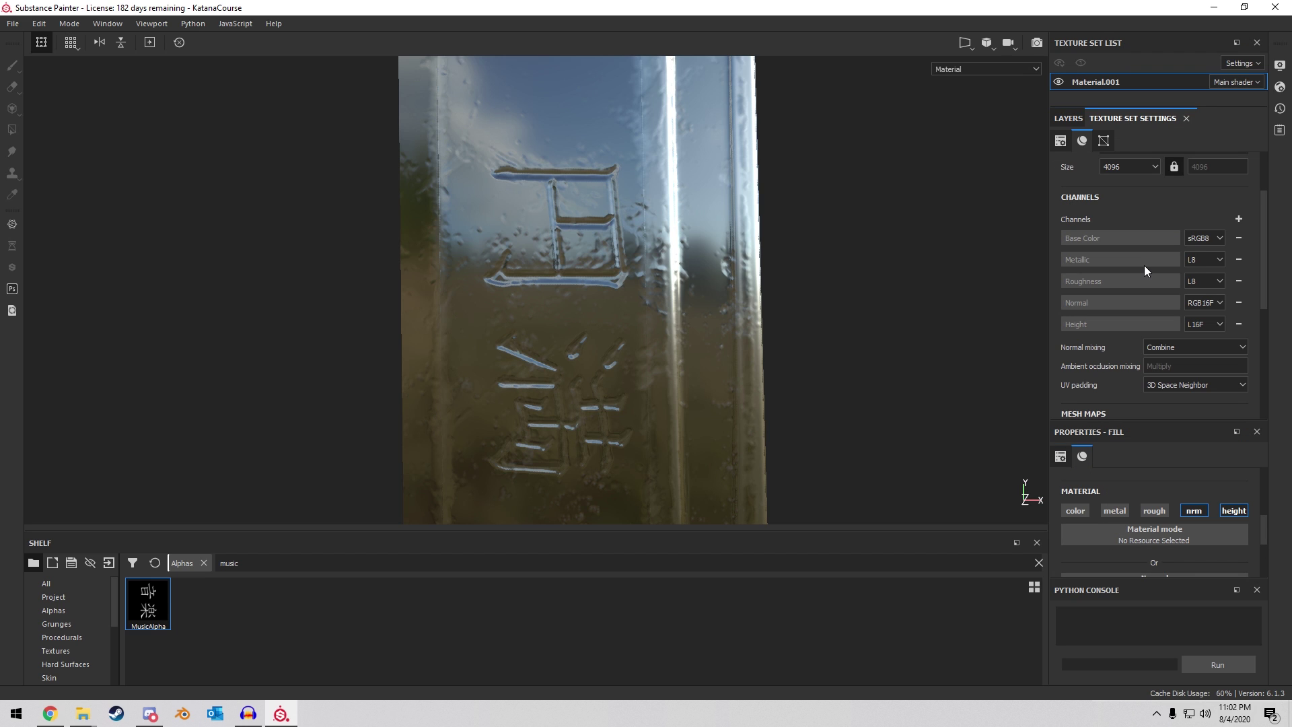
pyautogui.click(1238, 219)
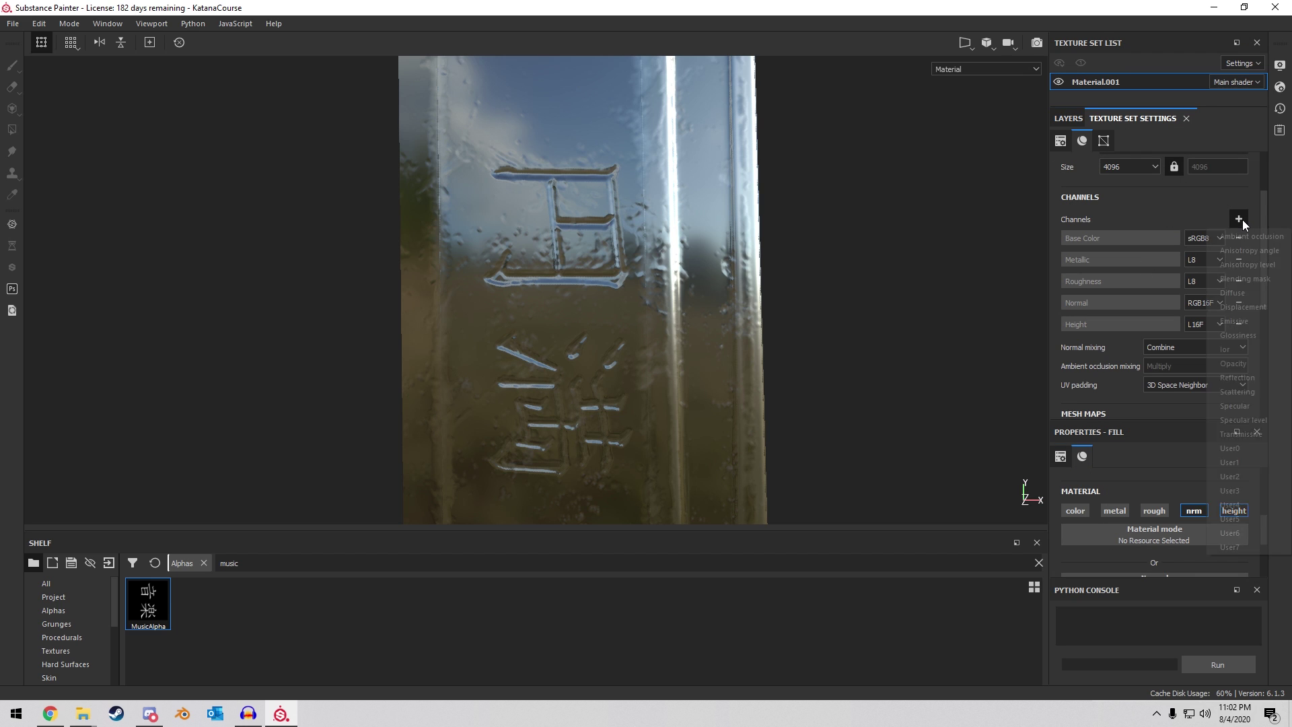
pyautogui.click(1251, 321)
# Enable the emissive channel on the Engravings fill and set its emissive color to a light cyan.
pyautogui.scroll(-3, 1143, 484)
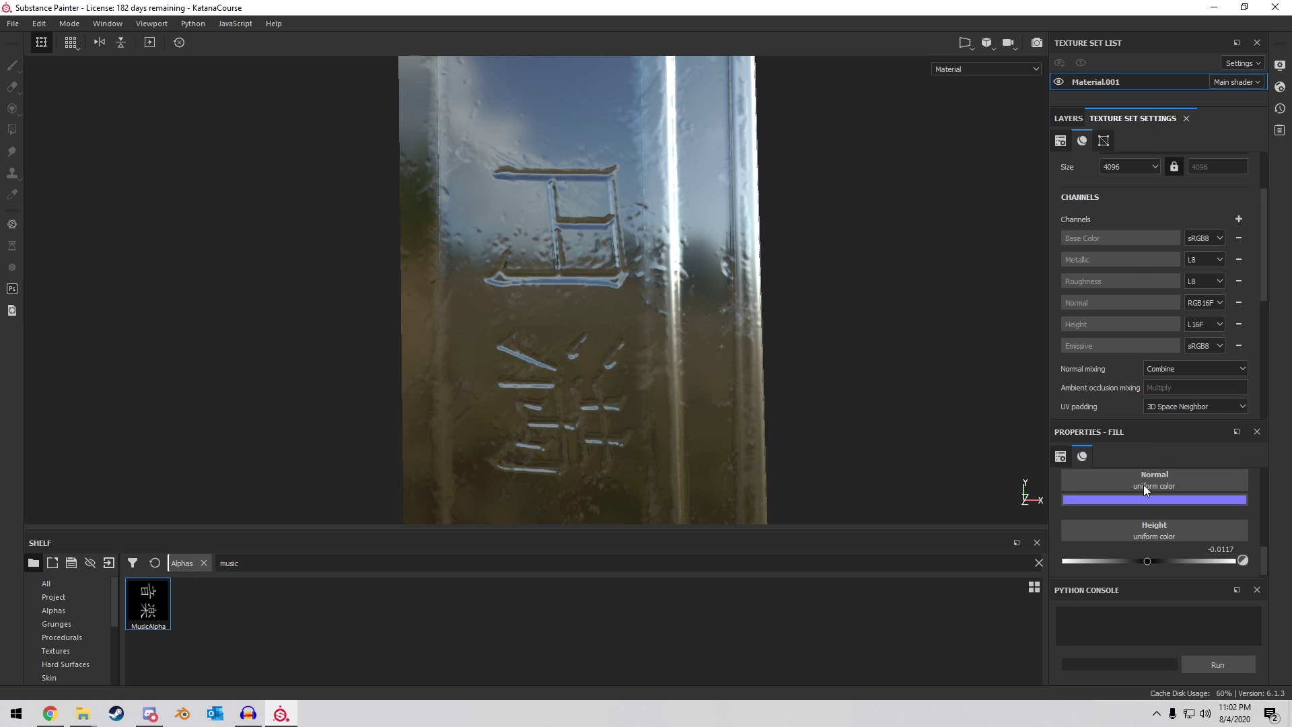
pyautogui.click(1068, 118)
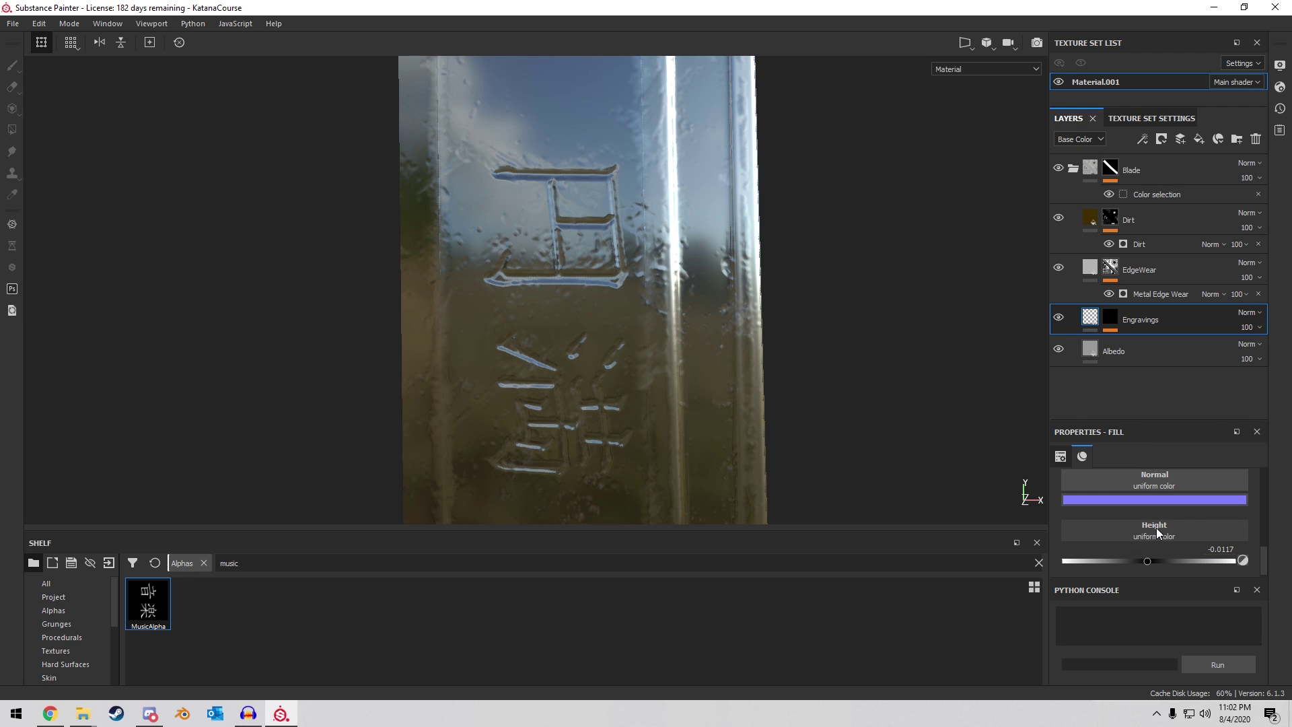
pyautogui.scroll(3, 1156, 528)
pyautogui.scroll(-3, 1172, 506)
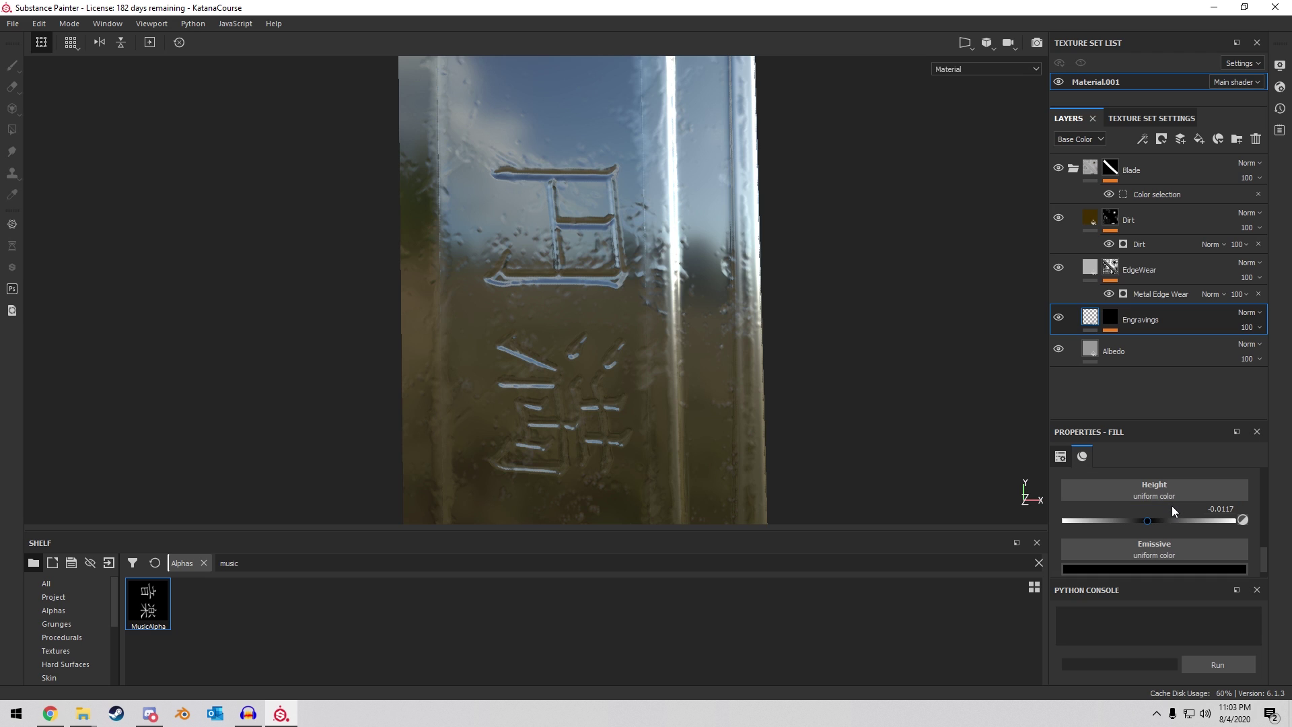
pyautogui.click(1154, 553)
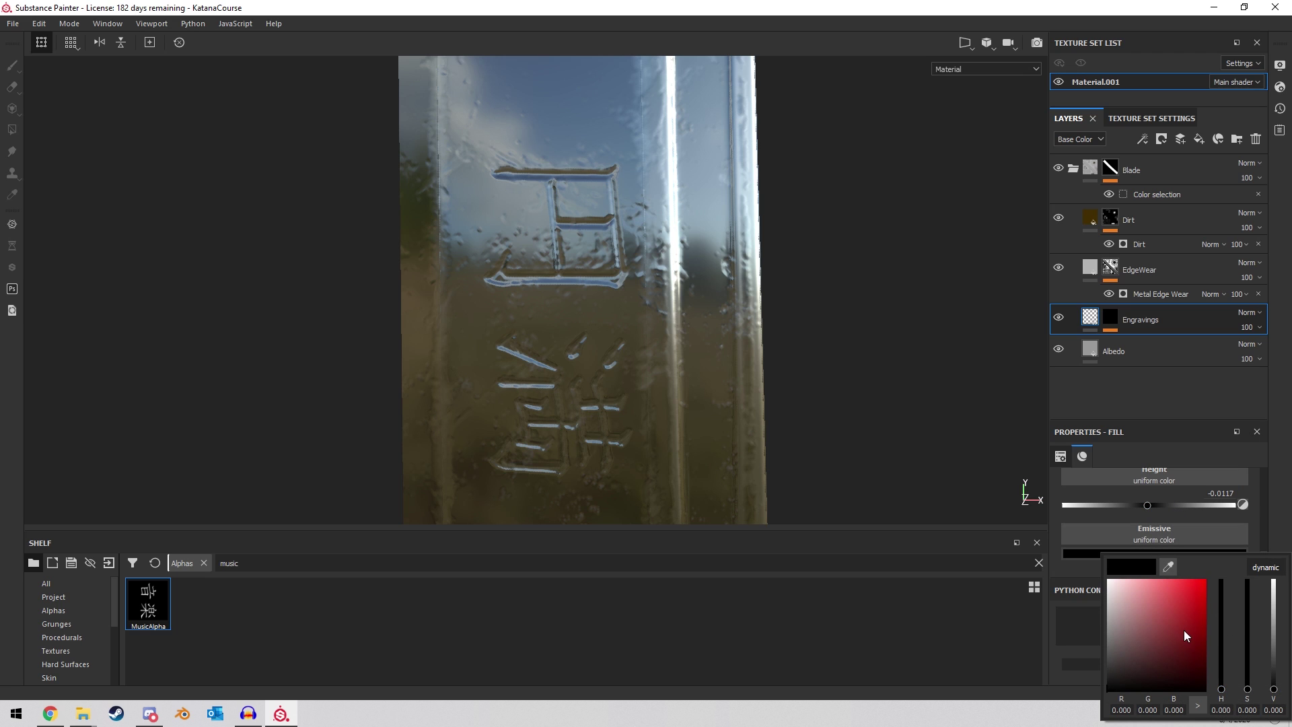
pyautogui.click(1172, 614)
pyautogui.click(1220, 633)
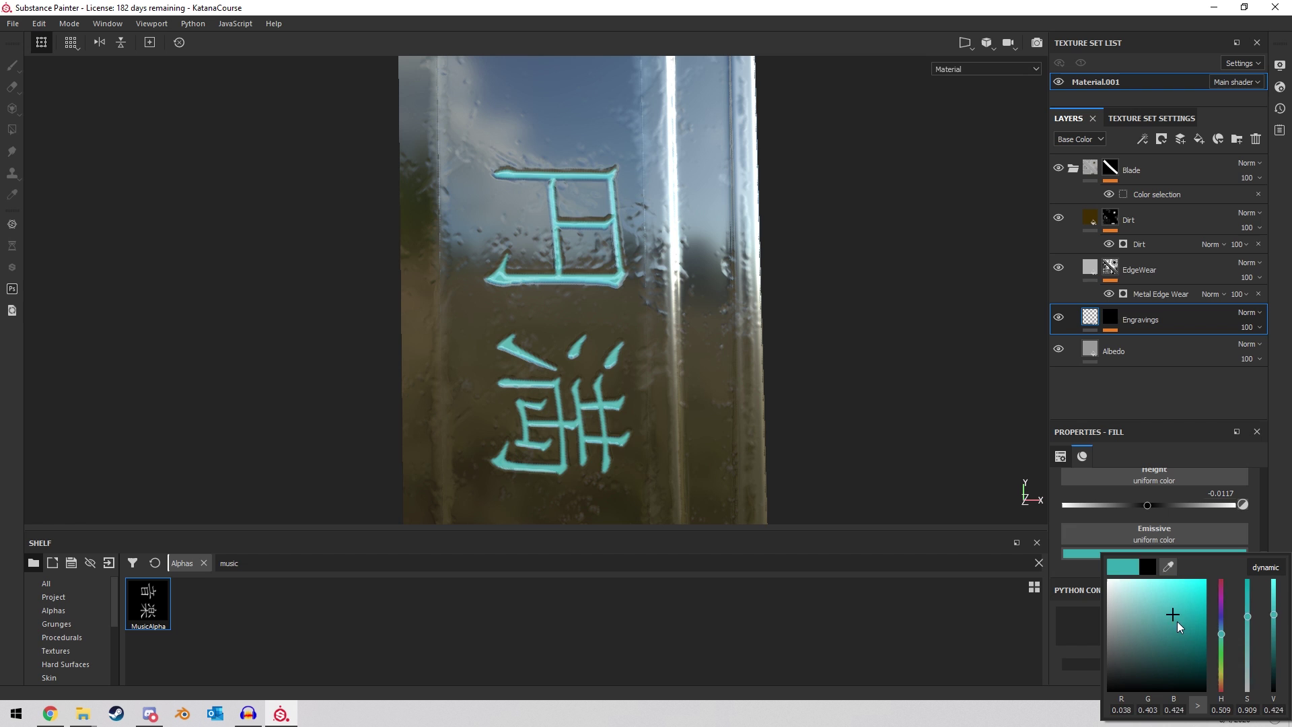
pyautogui.moveTo(1177, 621); pyautogui.dragTo(1143, 599)
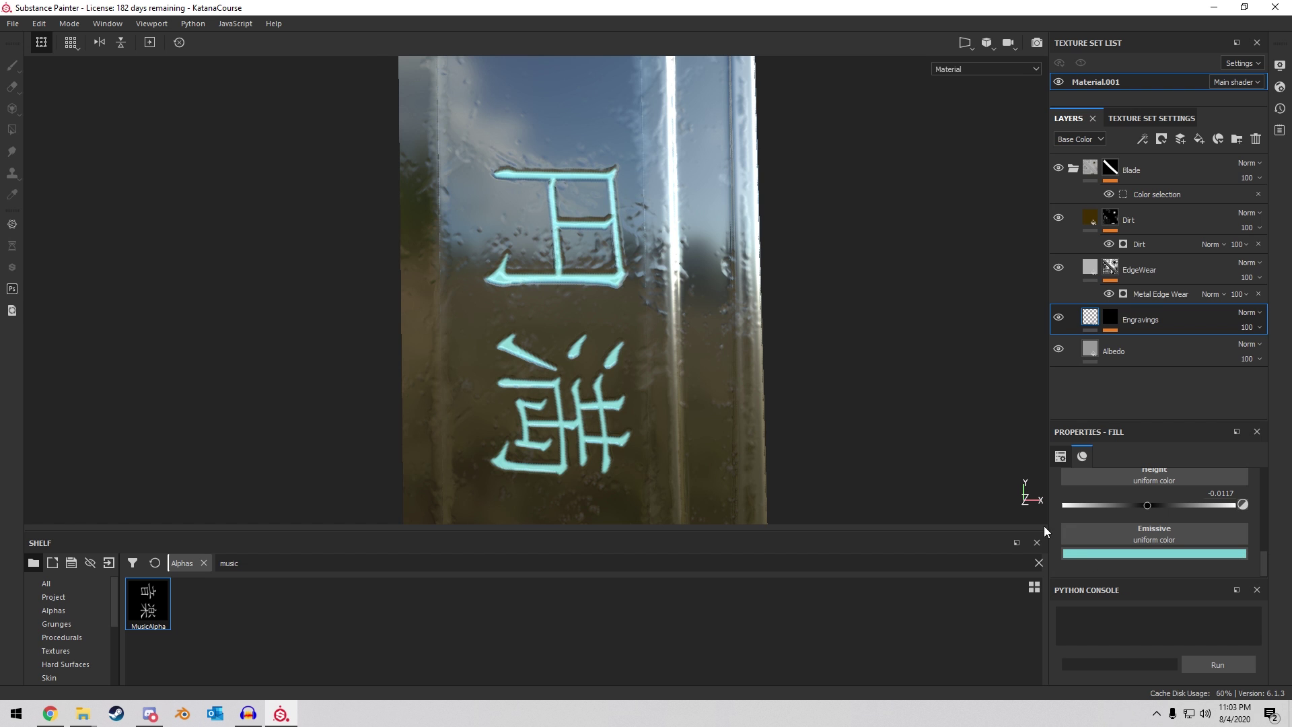
# Inspect the glowing engraved characters and the surrounding blade surface from several angles and distances.
pyautogui.keyDown('alt'); pyautogui.moveTo(1044, 526); pyautogui.dragTo(720, 299); pyautogui.keyUp('alt')
pyautogui.scroll(-4, 701, 264)
pyautogui.scroll(-4, 699, 184)
pyautogui.keyDown('alt'); pyautogui.moveTo(700, 184); pyautogui.dragTo(709, 370, button='middle'); pyautogui.keyUp('alt')
pyautogui.scroll(2, 790, 394)
pyautogui.keyDown('alt'); pyautogui.moveTo(789, 394); pyautogui.dragTo(701, 297, button='middle'); pyautogui.keyUp('alt')
pyautogui.scroll(4, 701, 296)
pyautogui.keyDown('alt'); pyautogui.moveTo(670, 342); pyautogui.dragTo(629, 283, button='middle'); pyautogui.keyUp('alt')
pyautogui.scroll(1, 630, 282)
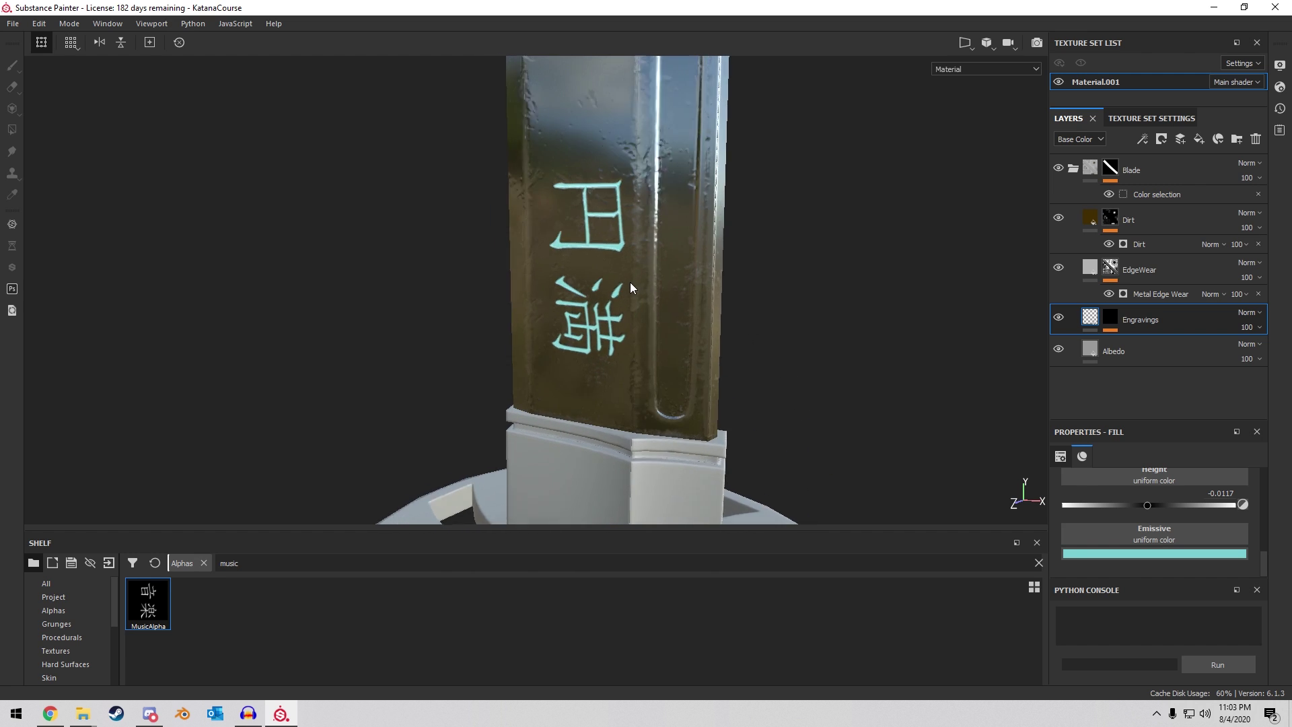
pyautogui.keyDown('alt'); pyautogui.moveTo(630, 281); pyautogui.dragTo(617, 204); pyautogui.keyUp('alt')
pyautogui.scroll(3, 636, 253)
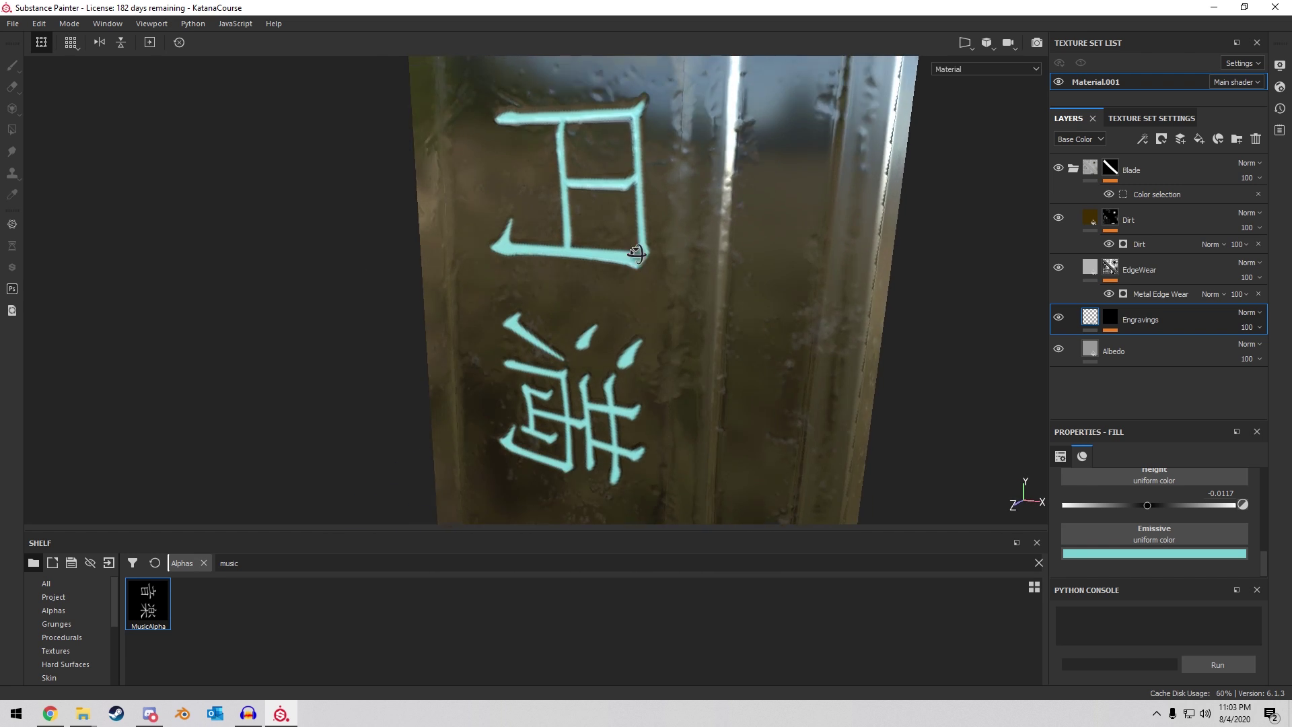
pyautogui.keyDown('alt'); pyautogui.moveTo(636, 252); pyautogui.dragTo(734, 214); pyautogui.keyUp('alt')
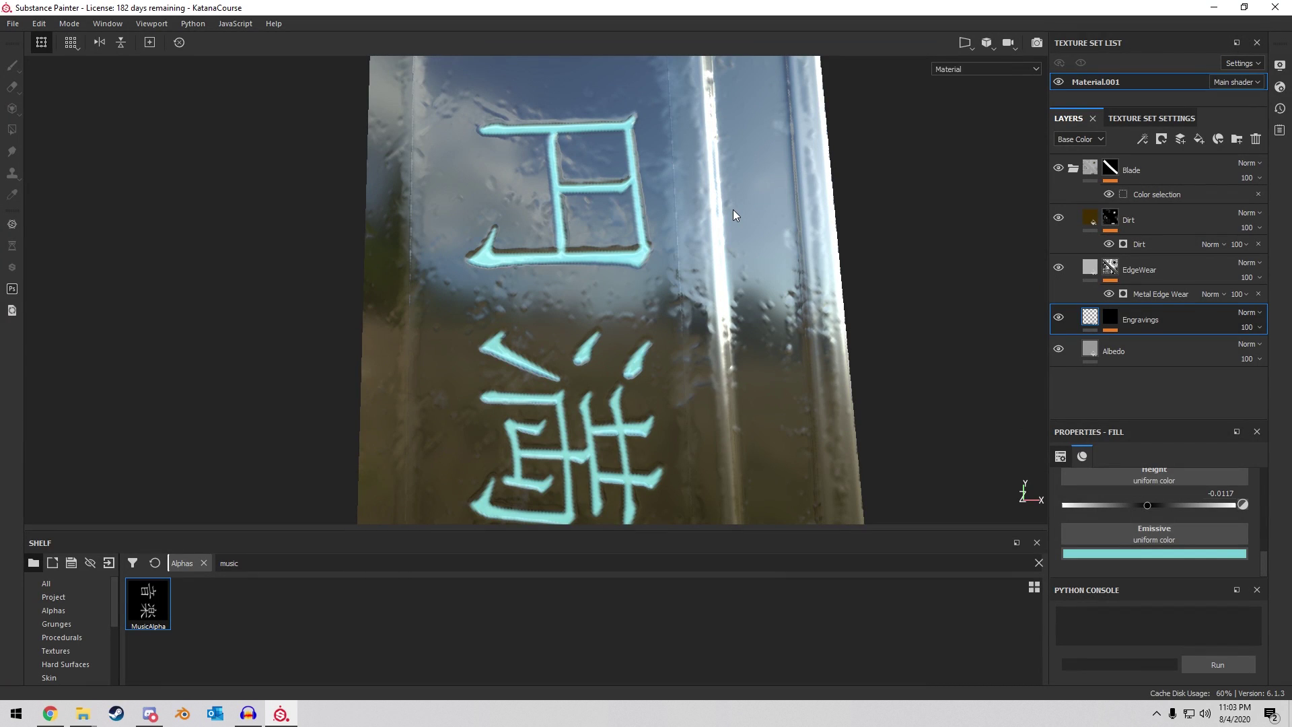
pyautogui.scroll(-3, 733, 209)
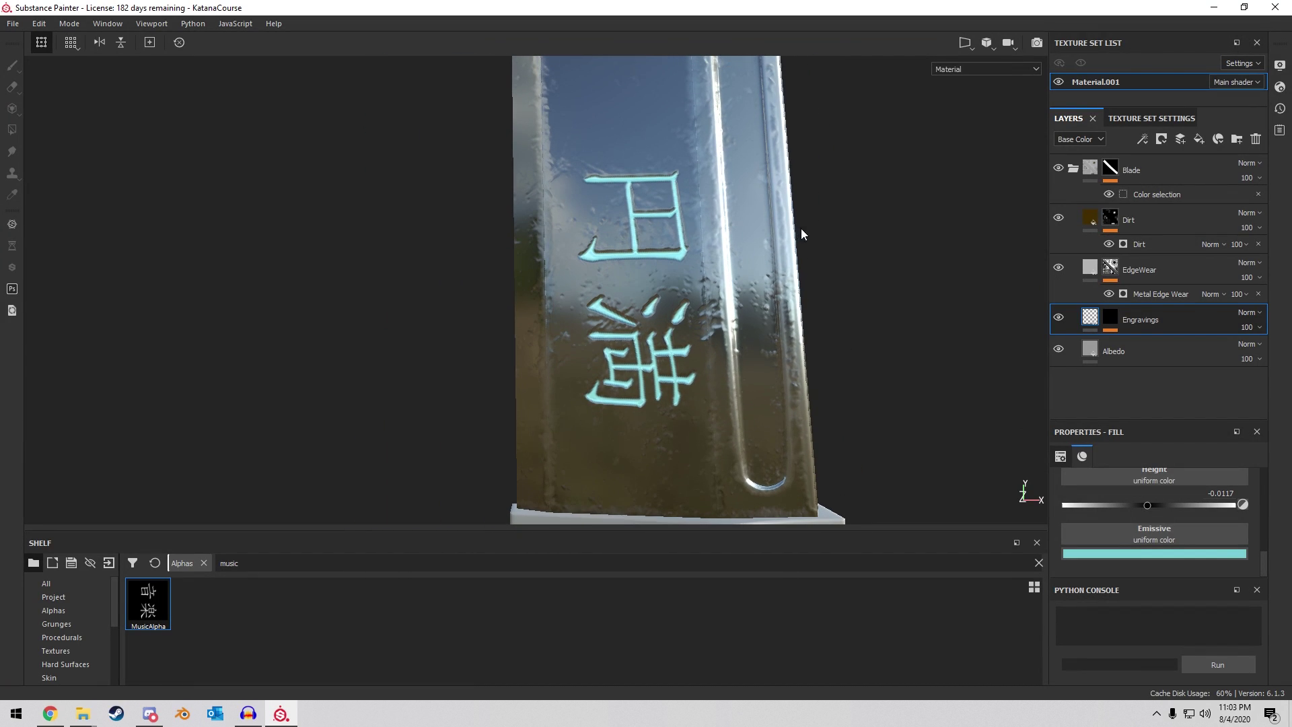
# Review the texture set's channel list and baked mesh maps.
pyautogui.click(1154, 118)
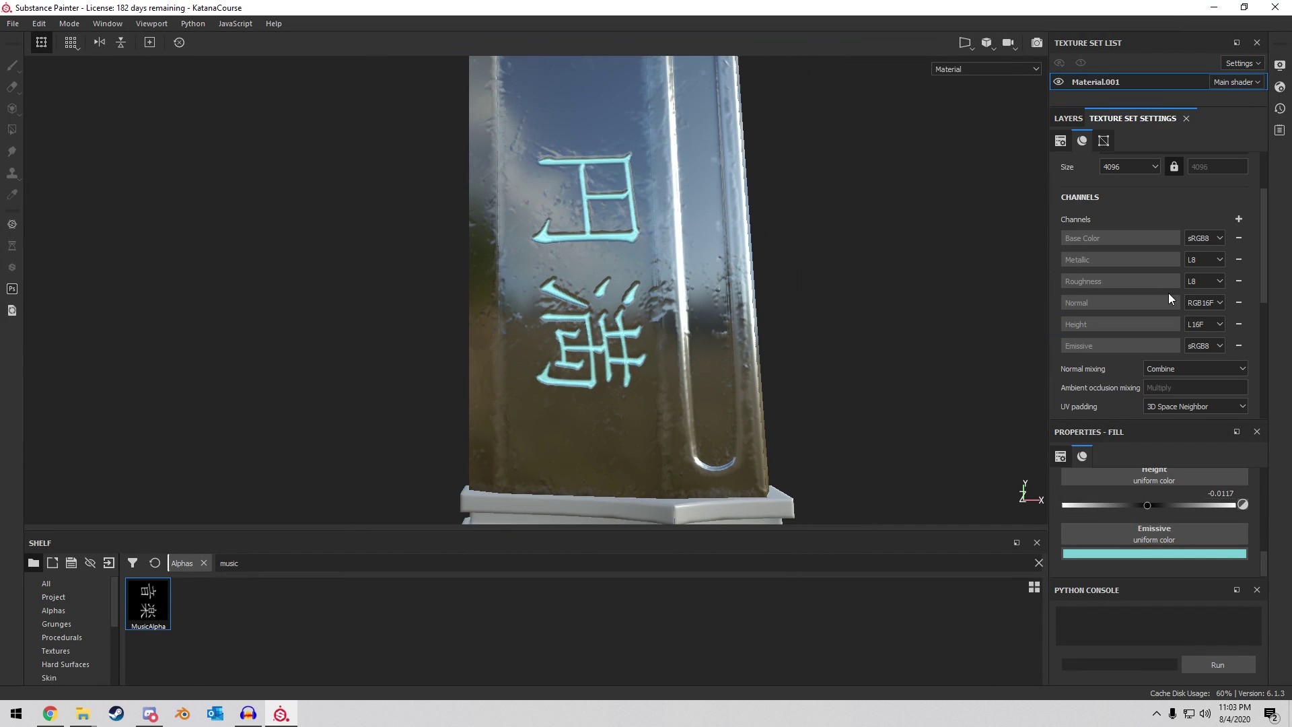
pyautogui.scroll(-2, 1162, 293)
pyautogui.scroll(2, 1155, 299)
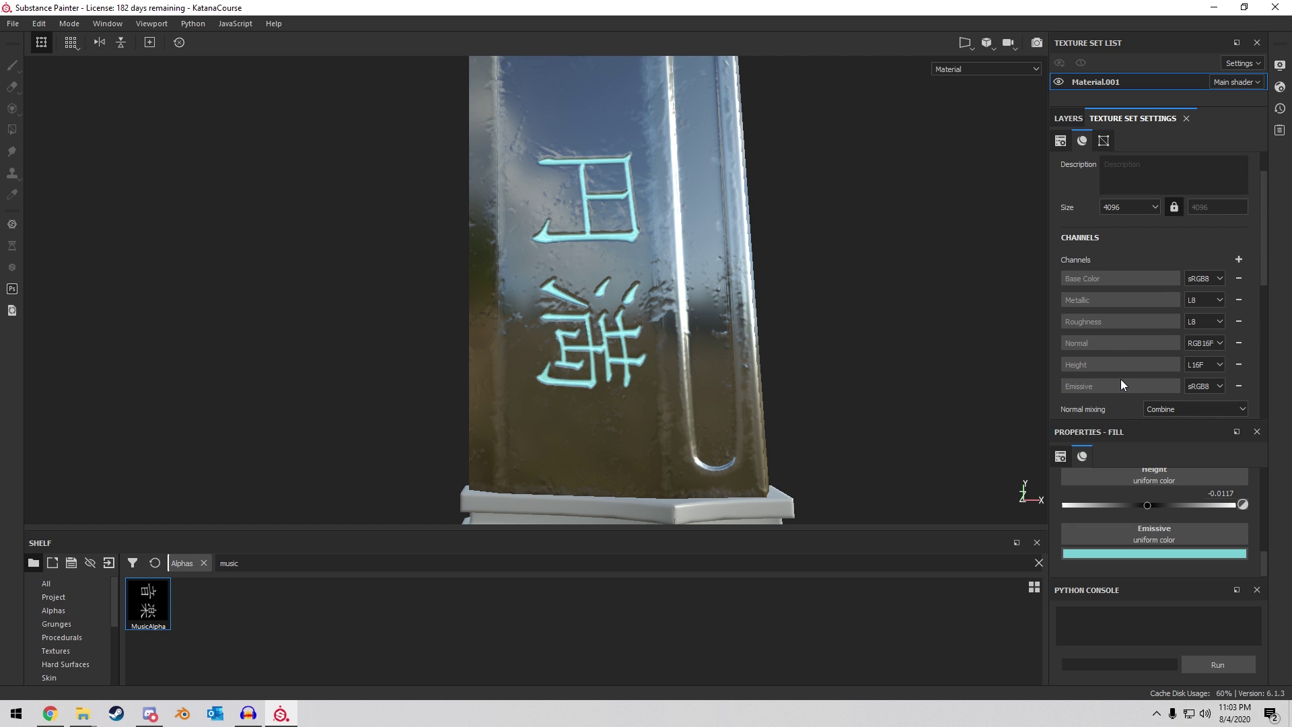
pyautogui.keyDown('alt'); pyautogui.moveTo(810, 254); pyautogui.dragTo(836, 276); pyautogui.keyUp('alt')
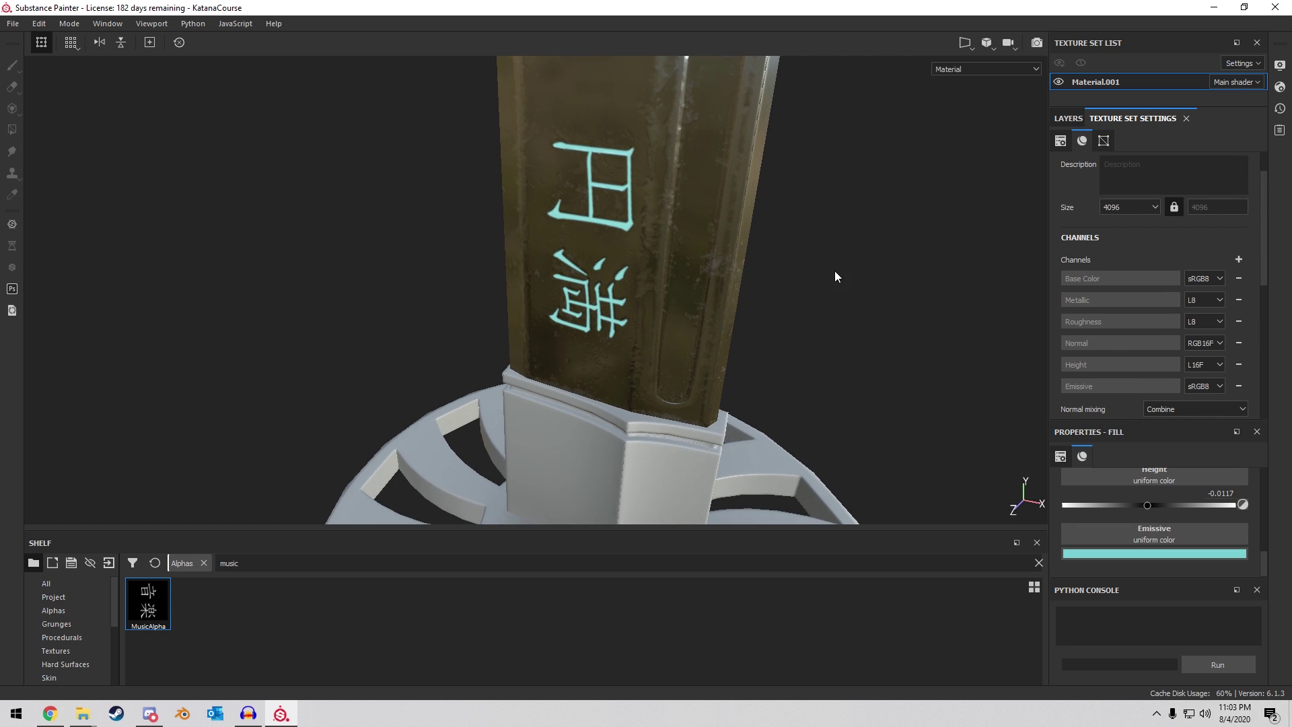
pyautogui.keyDown('alt'); pyautogui.moveTo(835, 276); pyautogui.dragTo(763, 300, button='middle'); pyautogui.keyUp('alt')
pyautogui.scroll(-5, 1156, 346)
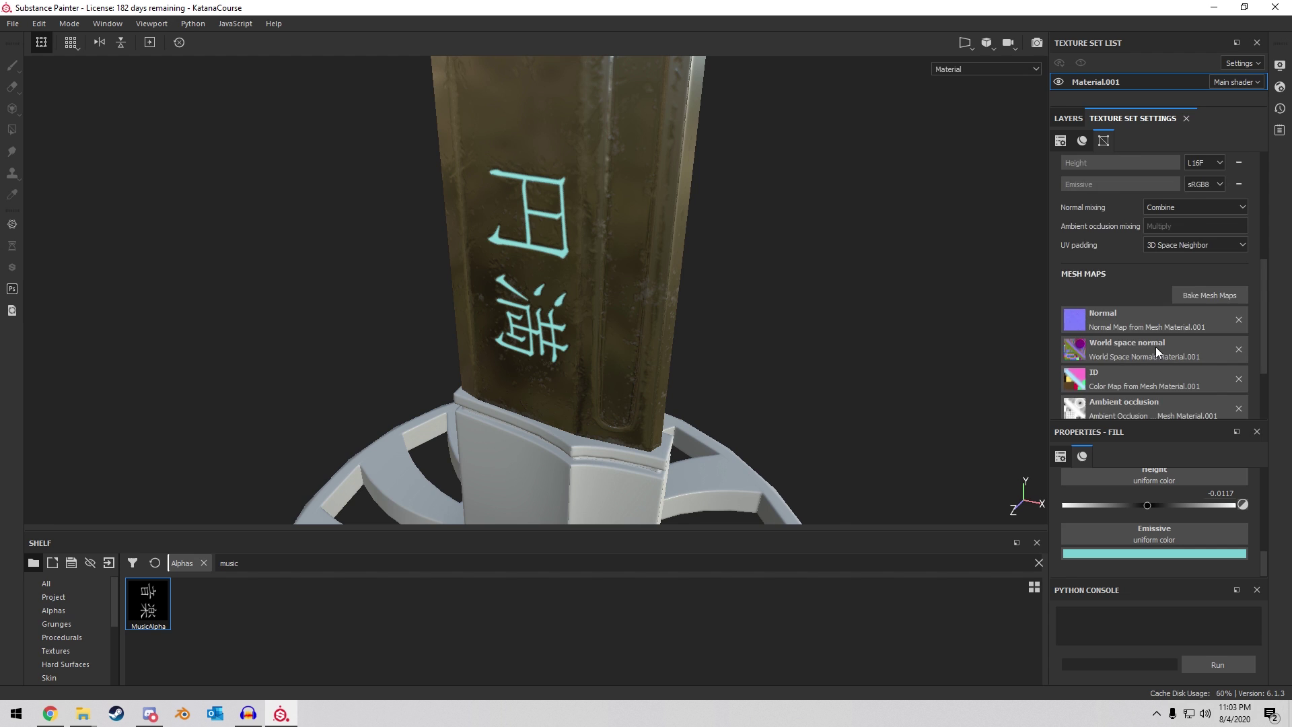
pyautogui.scroll(3, 1153, 307)
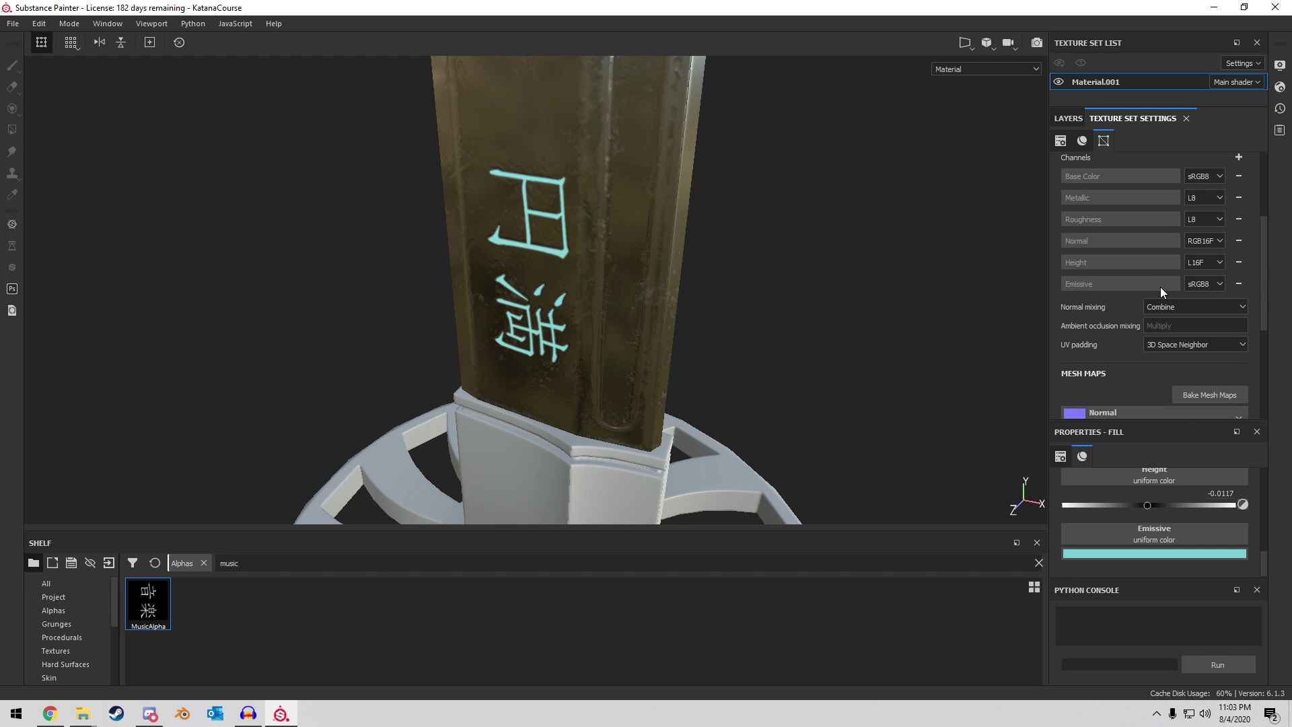
pyautogui.scroll(4, 1160, 287)
# Turn off the emissive channel on the Engravings fill layer.
pyautogui.click(1068, 122)
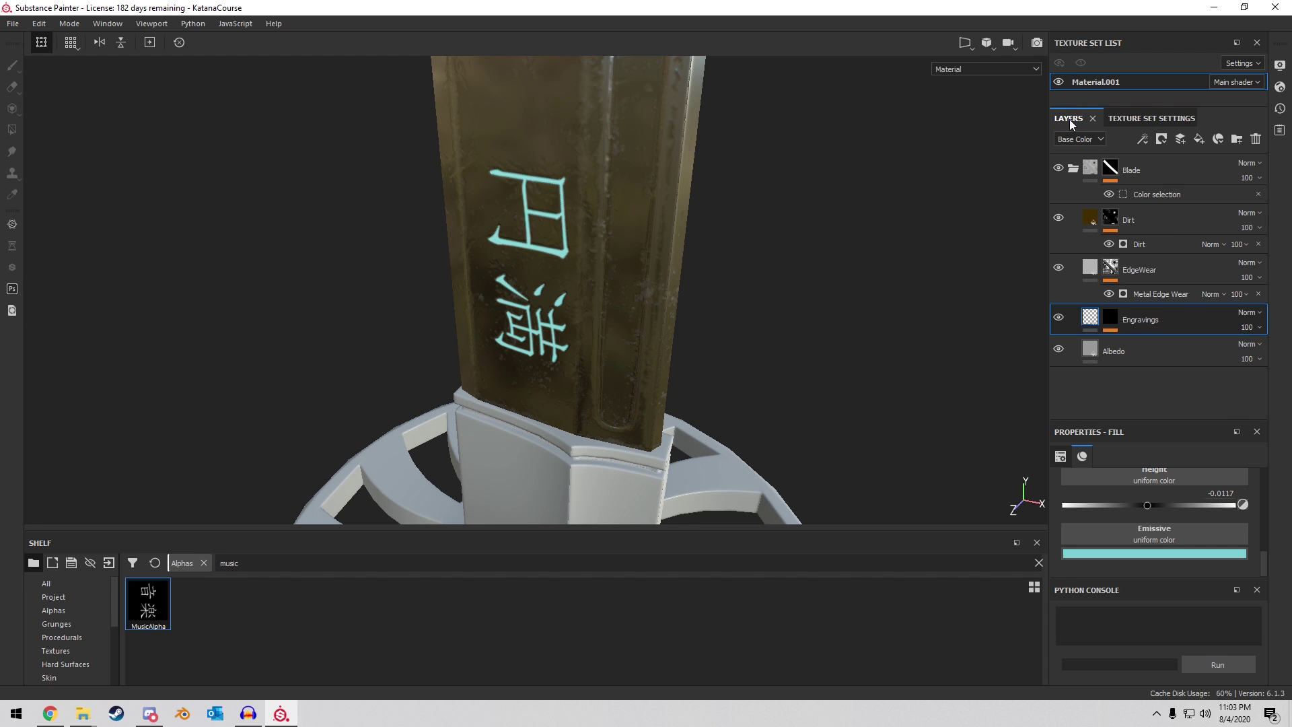
pyautogui.scroll(5, 1153, 486)
pyautogui.scroll(-5, 1217, 535)
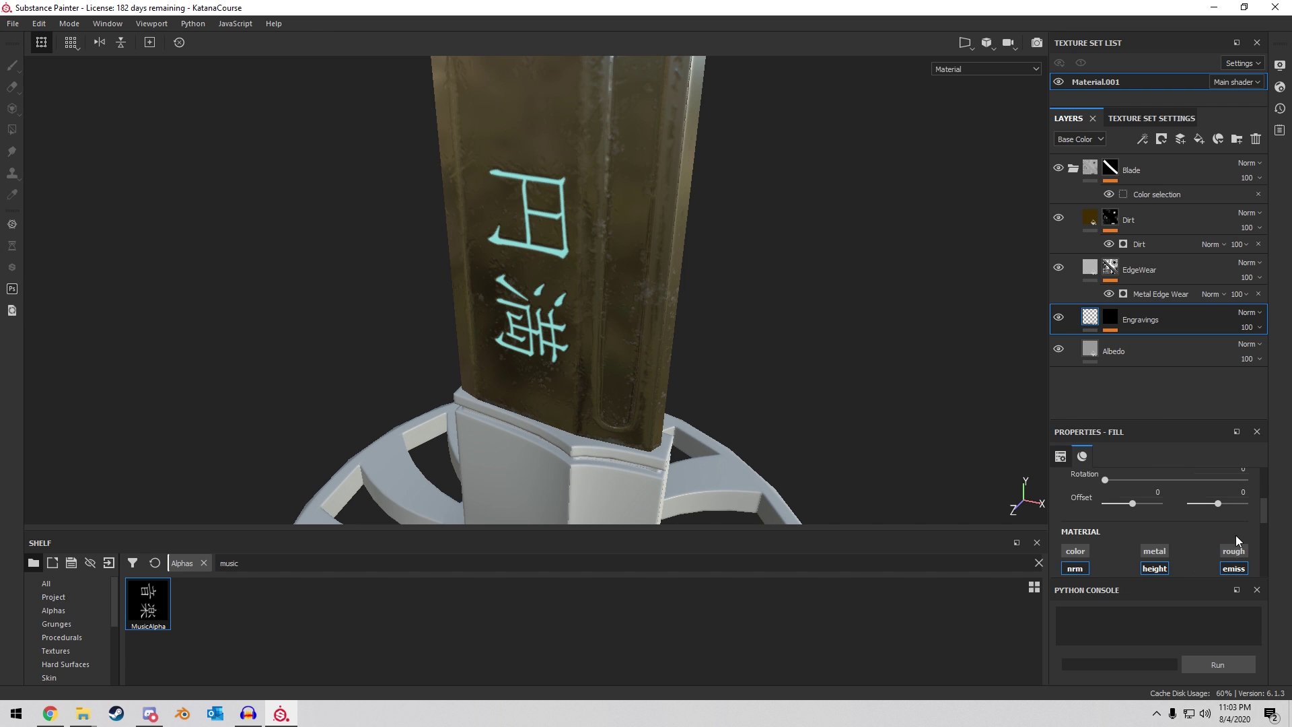
pyautogui.click(1233, 529)
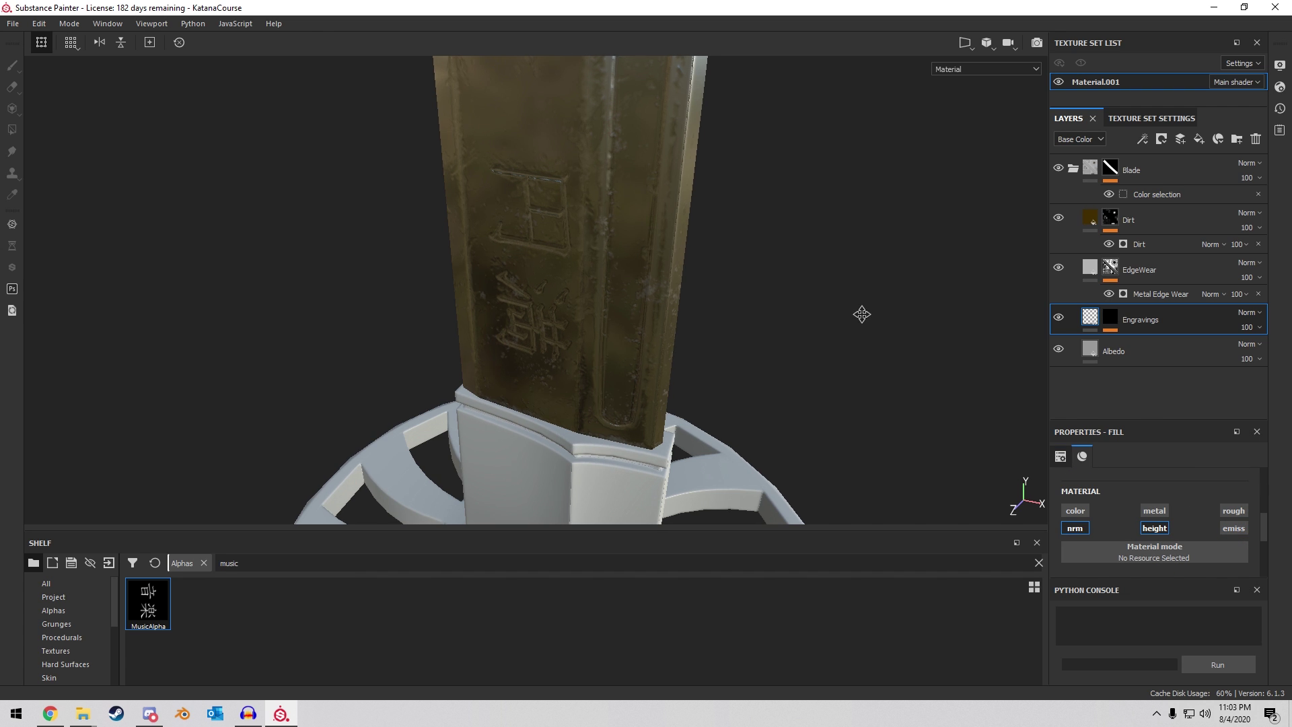
# Raise the roughness of the Albedo fill layer to 0.2101.
pyautogui.keyDown('alt'); pyautogui.moveTo(859, 311); pyautogui.dragTo(765, 279); pyautogui.keyUp('alt')
pyautogui.scroll(4, 657, 236)
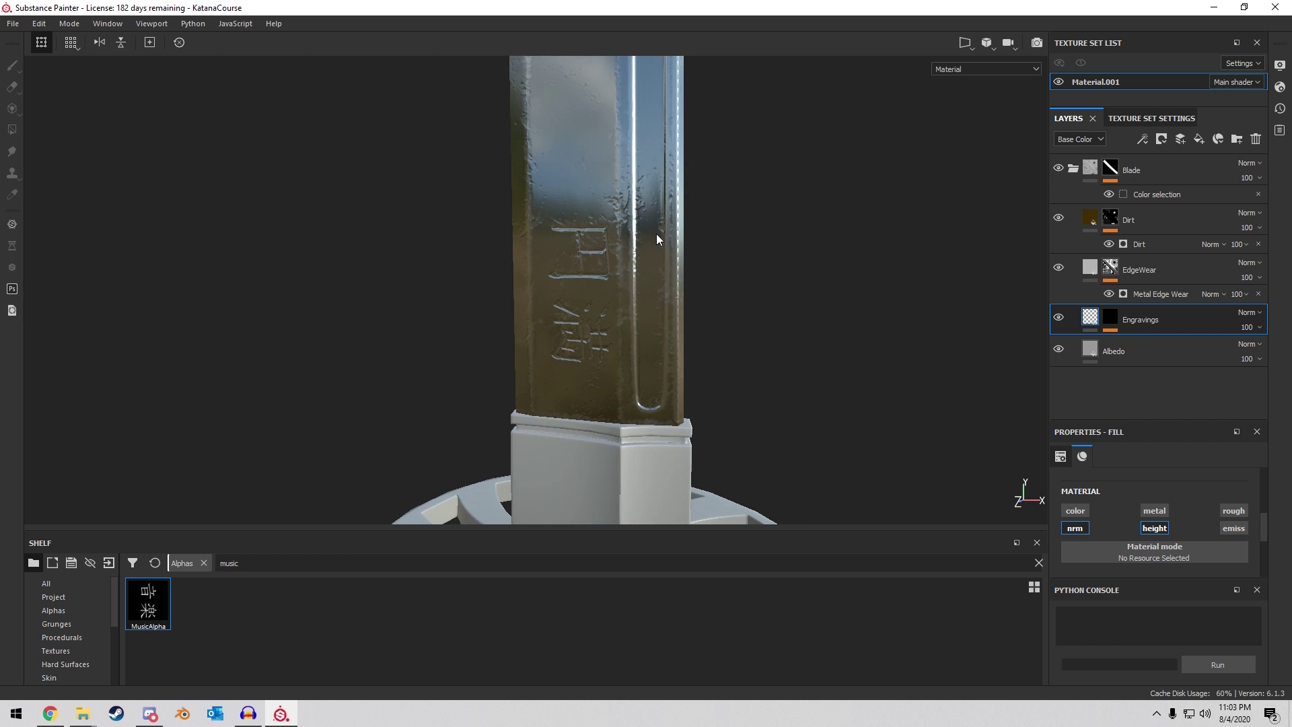
pyautogui.keyDown('alt'); pyautogui.moveTo(656, 233); pyautogui.dragTo(670, 208); pyautogui.keyUp('alt')
pyautogui.scroll(-3, 693, 286)
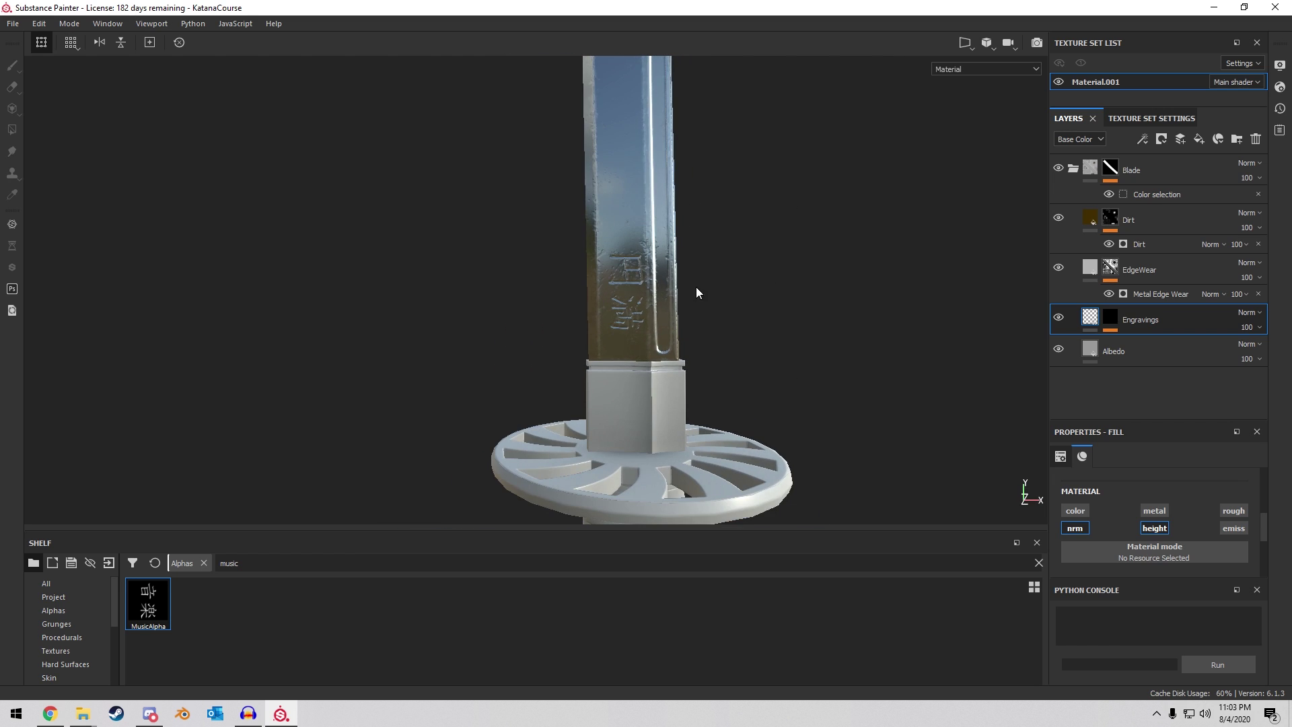
pyautogui.keyDown('alt'); pyautogui.moveTo(696, 288); pyautogui.dragTo(631, 221); pyautogui.keyUp('alt')
pyautogui.scroll(4, 631, 221)
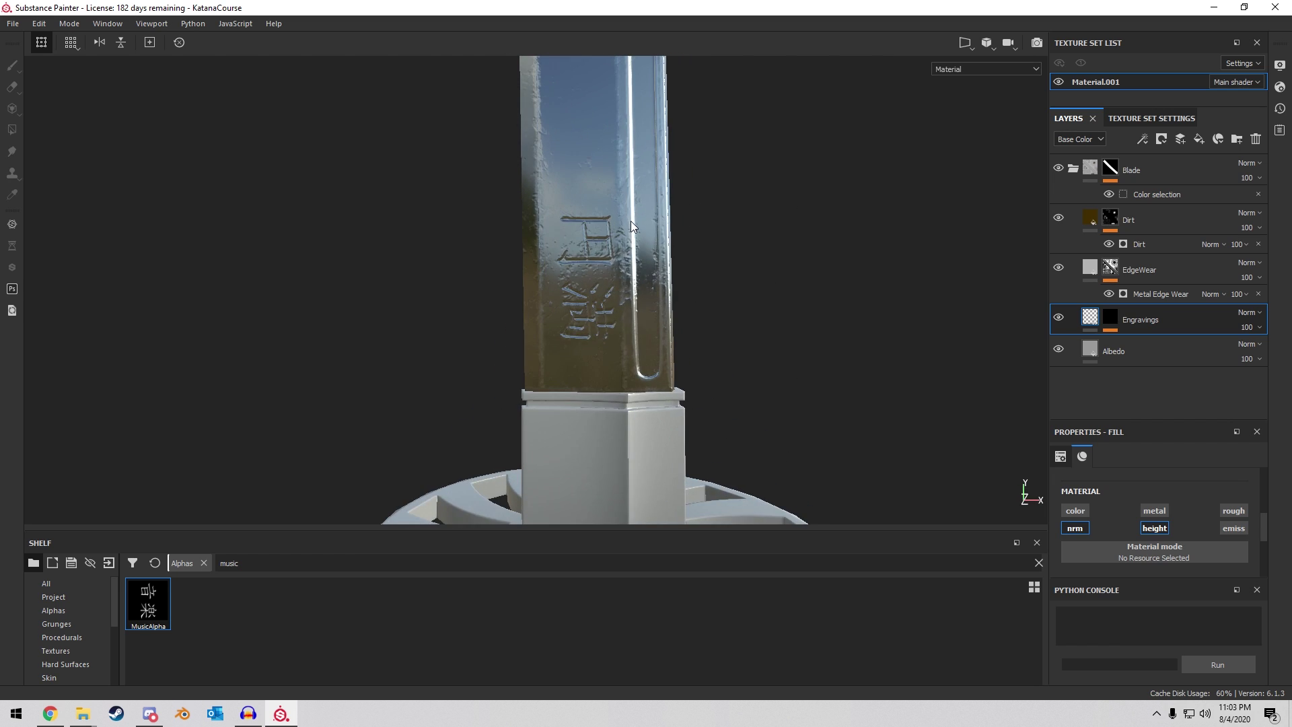
pyautogui.click(1093, 349)
pyautogui.scroll(-5, 1132, 526)
pyautogui.scroll(-2, 1127, 512)
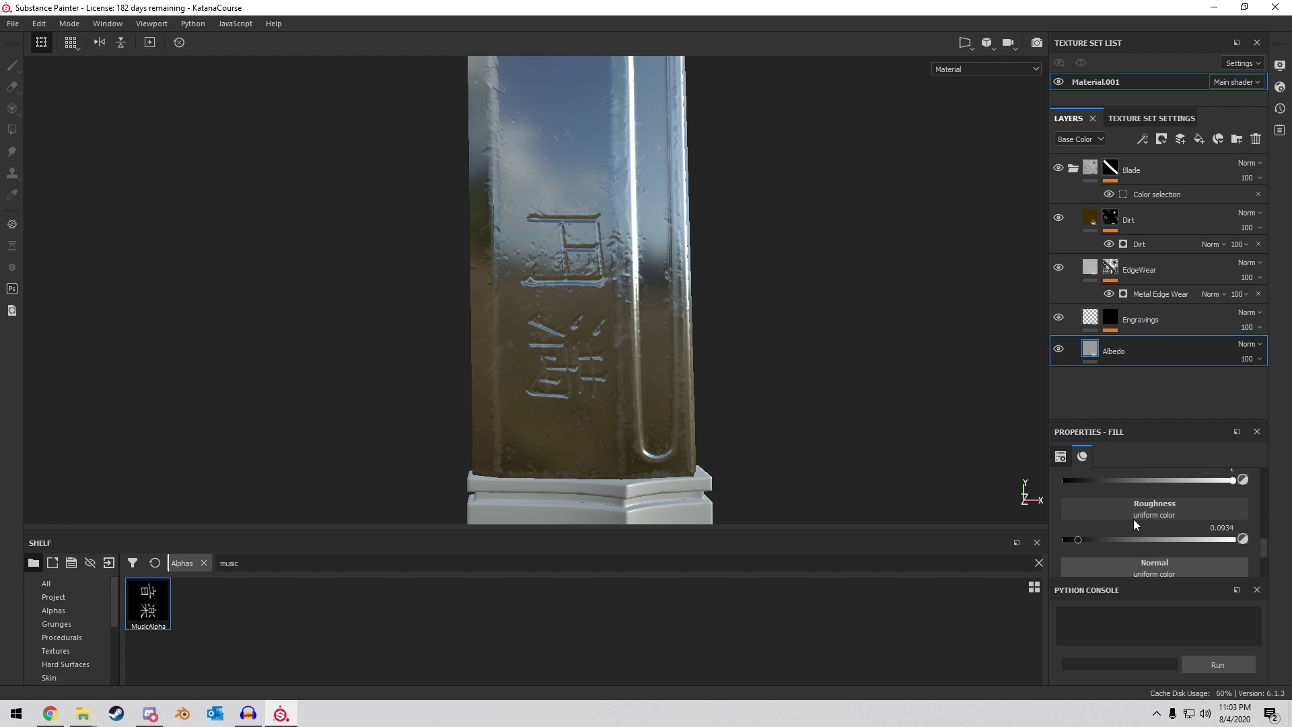
pyautogui.moveTo(1081, 539); pyautogui.dragTo(1098, 540)
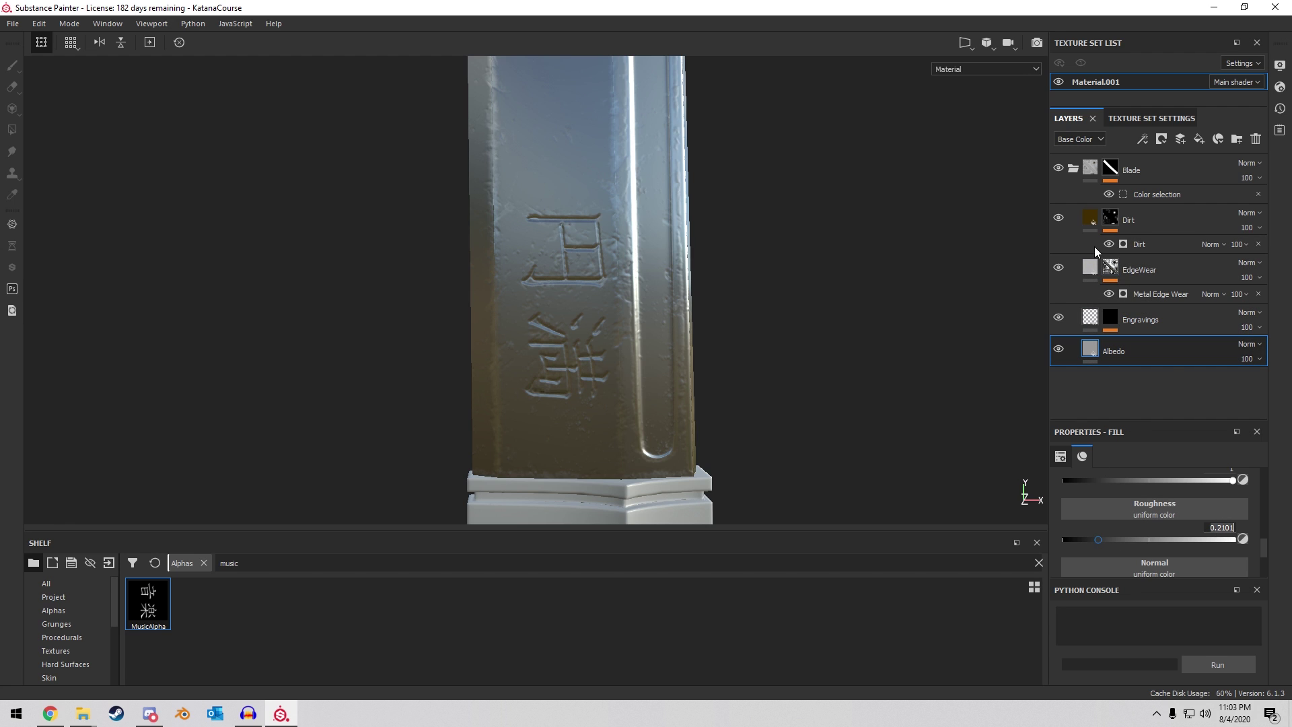
# Raise the roughness of the EdgeWear fill layer to 0.2646.
pyautogui.click(1088, 270)
pyautogui.scroll(2, 1180, 515)
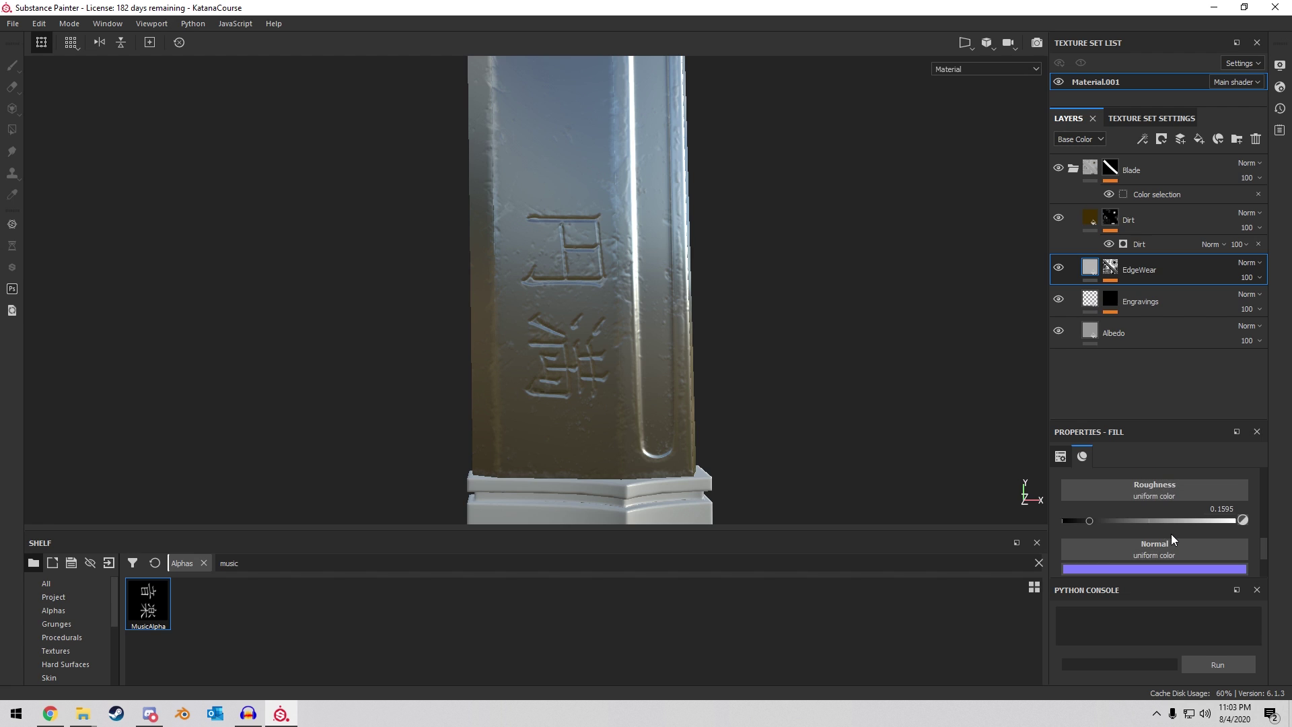
pyautogui.moveTo(1089, 519); pyautogui.dragTo(1108, 519)
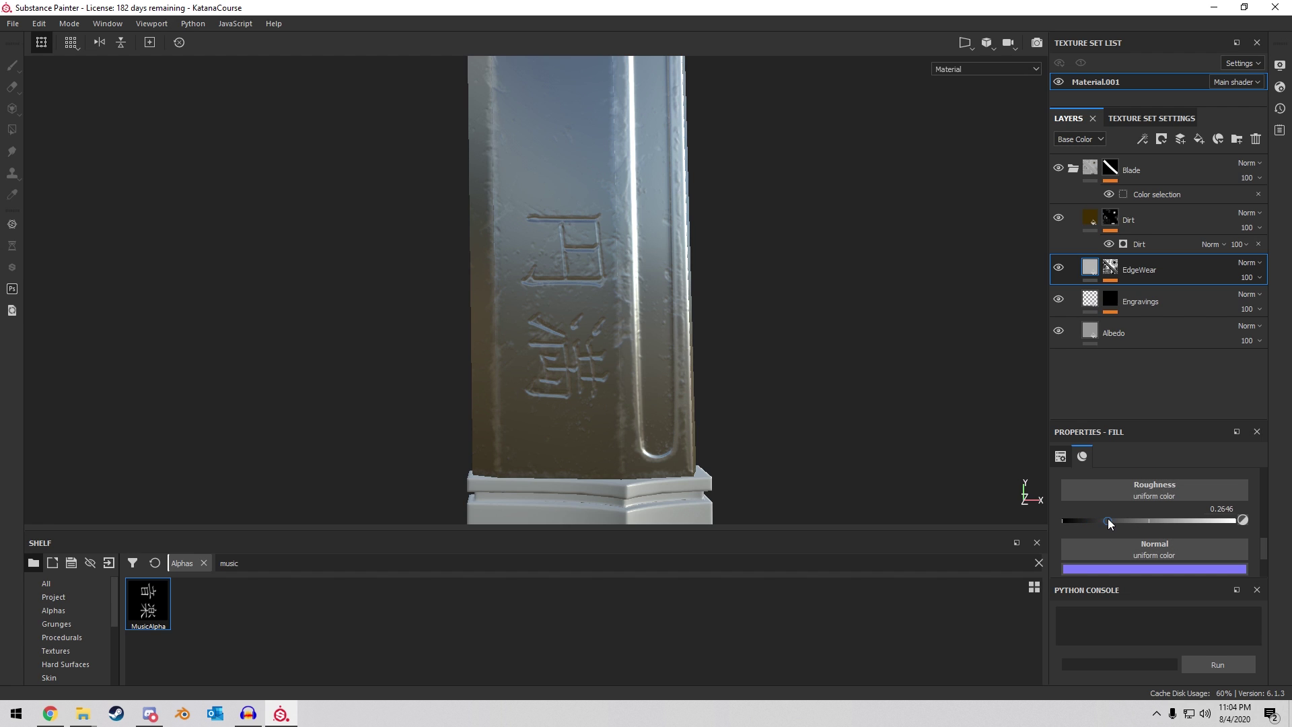
# Check the Dirt fill's roughness against the whole blade, and collapse the Blade folder.
pyautogui.click(1083, 222)
pyautogui.scroll(-2, 1163, 505)
pyautogui.keyDown('alt'); pyautogui.moveTo(658, 424); pyautogui.dragTo(738, 292); pyautogui.keyUp('alt')
pyautogui.scroll(-6, 738, 292)
pyautogui.keyDown('alt'); pyautogui.moveTo(741, 301); pyautogui.dragTo(747, 257, button='middle'); pyautogui.keyUp('alt')
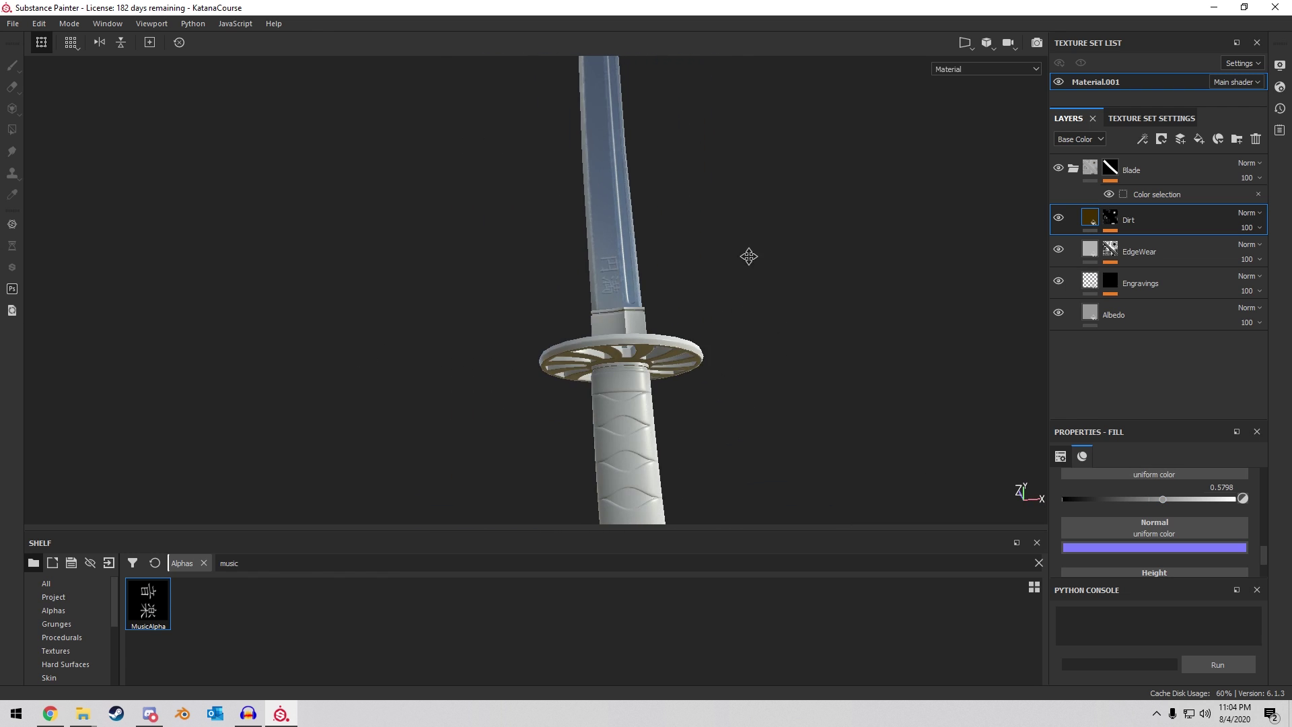
pyautogui.keyDown('alt'); pyautogui.moveTo(747, 257); pyautogui.dragTo(724, 395); pyautogui.keyUp('alt')
pyautogui.keyDown('alt'); pyautogui.moveTo(730, 229); pyautogui.dragTo(724, 259, button='middle'); pyautogui.keyUp('alt')
pyautogui.click(1073, 169)
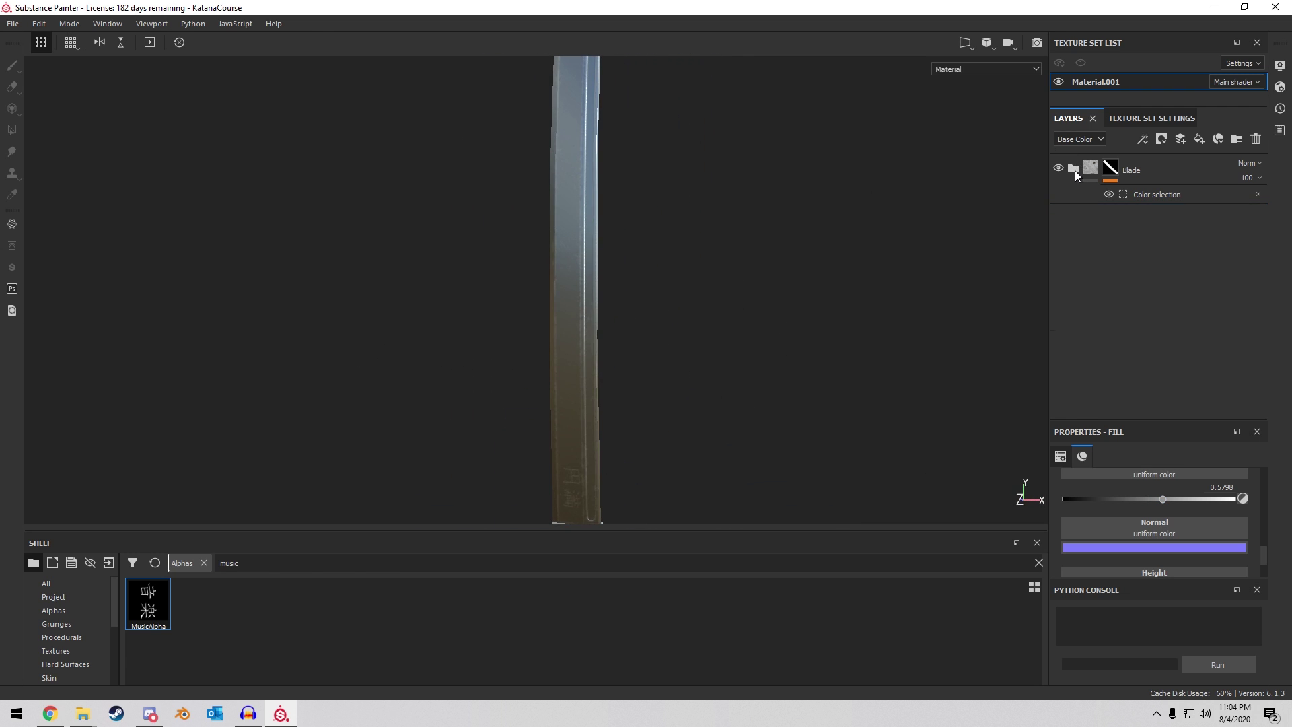
# Examine the untextured collar, round guard and upper handle below the finished blade.
pyautogui.keyDown('alt'); pyautogui.moveTo(687, 339); pyautogui.dragTo(689, 317, button='middle'); pyautogui.keyUp('alt')
pyautogui.keyDown('alt'); pyautogui.moveTo(689, 317); pyautogui.dragTo(713, 374); pyautogui.keyUp('alt')
pyautogui.keyDown('alt'); pyautogui.moveTo(714, 374); pyautogui.dragTo(715, 272, button='middle'); pyautogui.keyUp('alt')
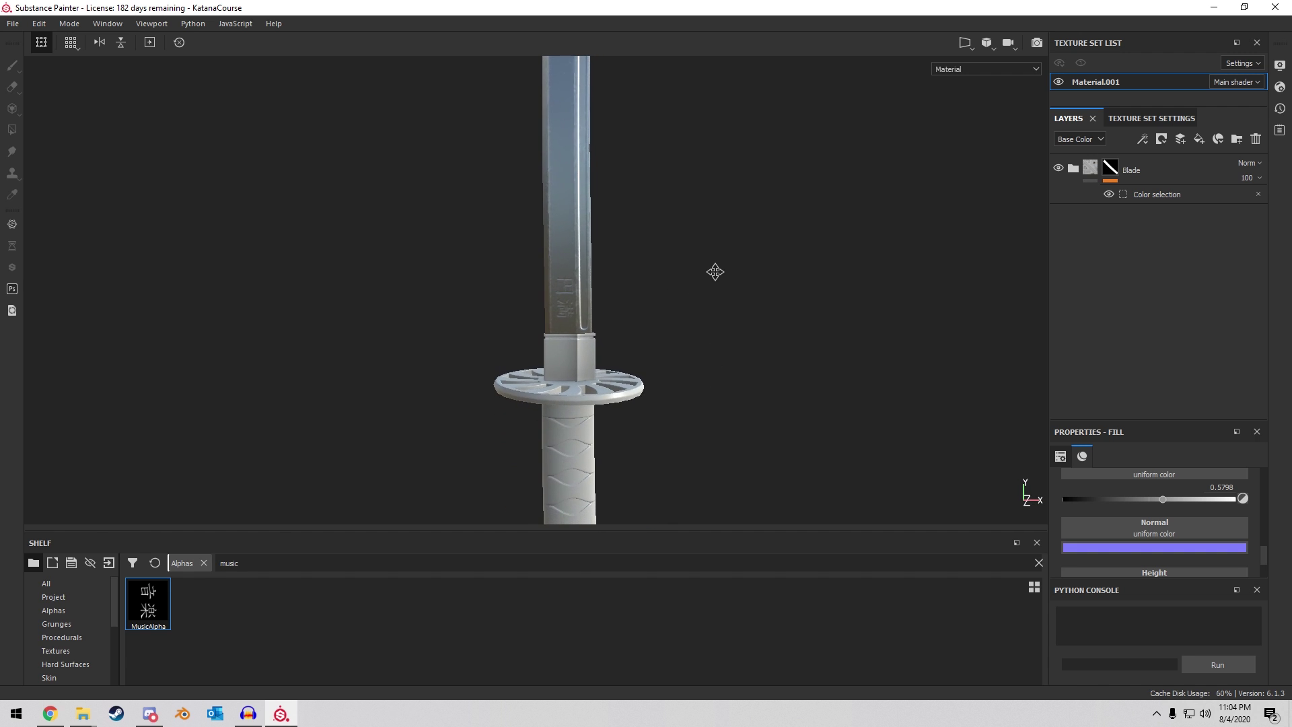
pyautogui.scroll(8, 622, 296)
pyautogui.keyDown('alt'); pyautogui.moveTo(639, 294); pyautogui.dragTo(670, 378); pyautogui.keyUp('alt')
pyautogui.keyDown('alt'); pyautogui.moveTo(670, 378); pyautogui.dragTo(644, 250, button='middle'); pyautogui.keyUp('alt')
pyautogui.keyDown('alt'); pyautogui.moveTo(644, 249); pyautogui.dragTo(730, 101); pyautogui.keyUp('alt')
pyautogui.scroll(-4, 635, 308)
pyautogui.keyDown('alt'); pyautogui.moveTo(693, 306); pyautogui.dragTo(658, 380); pyautogui.keyUp('alt')
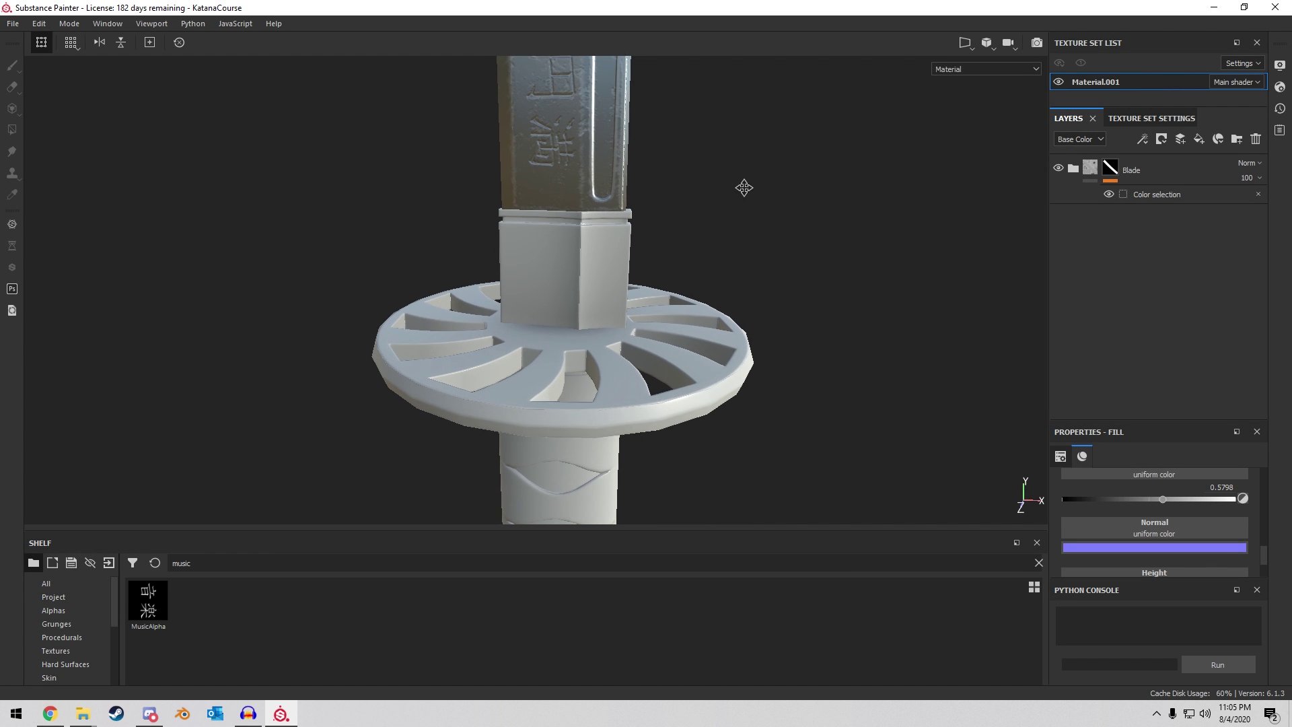
pyautogui.keyDown('alt'); pyautogui.moveTo(744, 188); pyautogui.dragTo(730, 178, button='middle'); pyautogui.keyUp('alt')
pyautogui.keyDown('alt'); pyautogui.moveTo(735, 214); pyautogui.dragTo(738, 200); pyautogui.keyUp('alt')
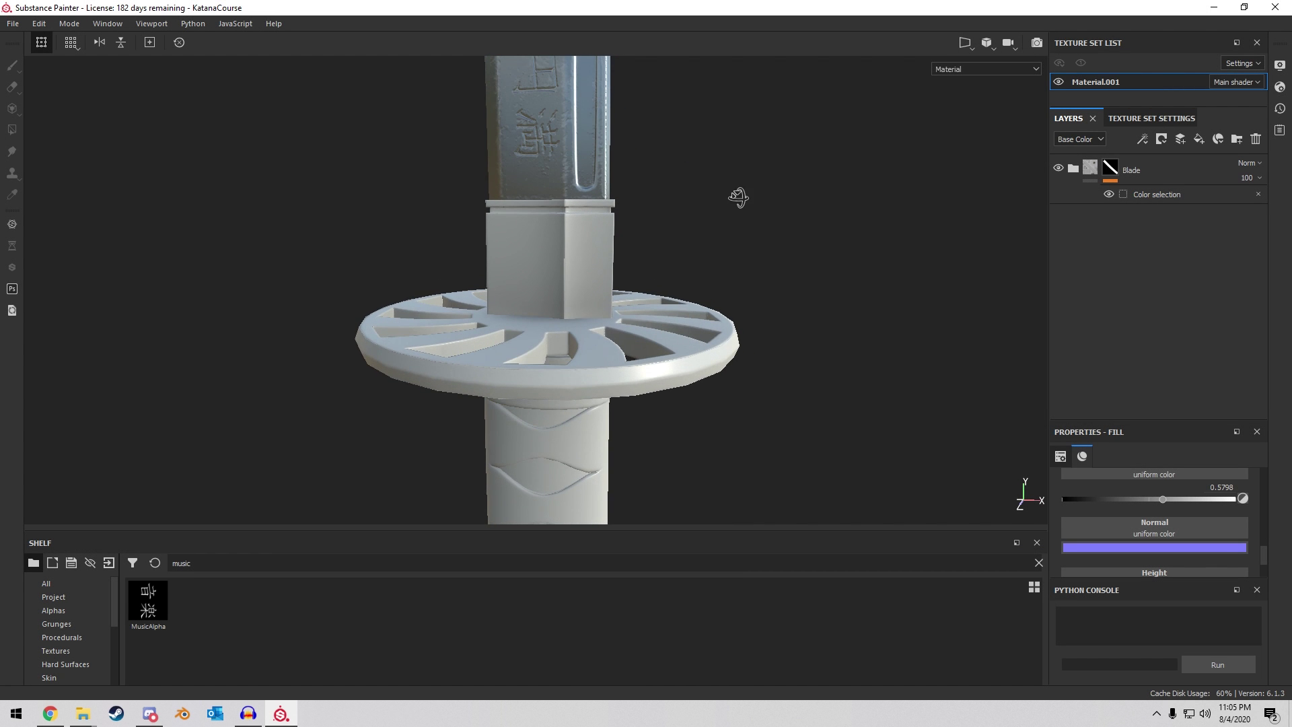
pyautogui.moveTo(688, 249)
pyautogui.keyDown('alt'); pyautogui.mouseDown(button='middle')
pyautogui.moveTo(642, 216)
pyautogui.moveTo(693, 272)
pyautogui.mouseUp(button='middle'); pyautogui.keyUp('alt')
pyautogui.keyDown('alt'); pyautogui.moveTo(693, 272); pyautogui.dragTo(733, 264, button='right'); pyautogui.keyUp('alt')
pyautogui.keyDown('alt'); pyautogui.moveTo(734, 264); pyautogui.dragTo(710, 145, button='middle'); pyautogui.keyUp('alt')
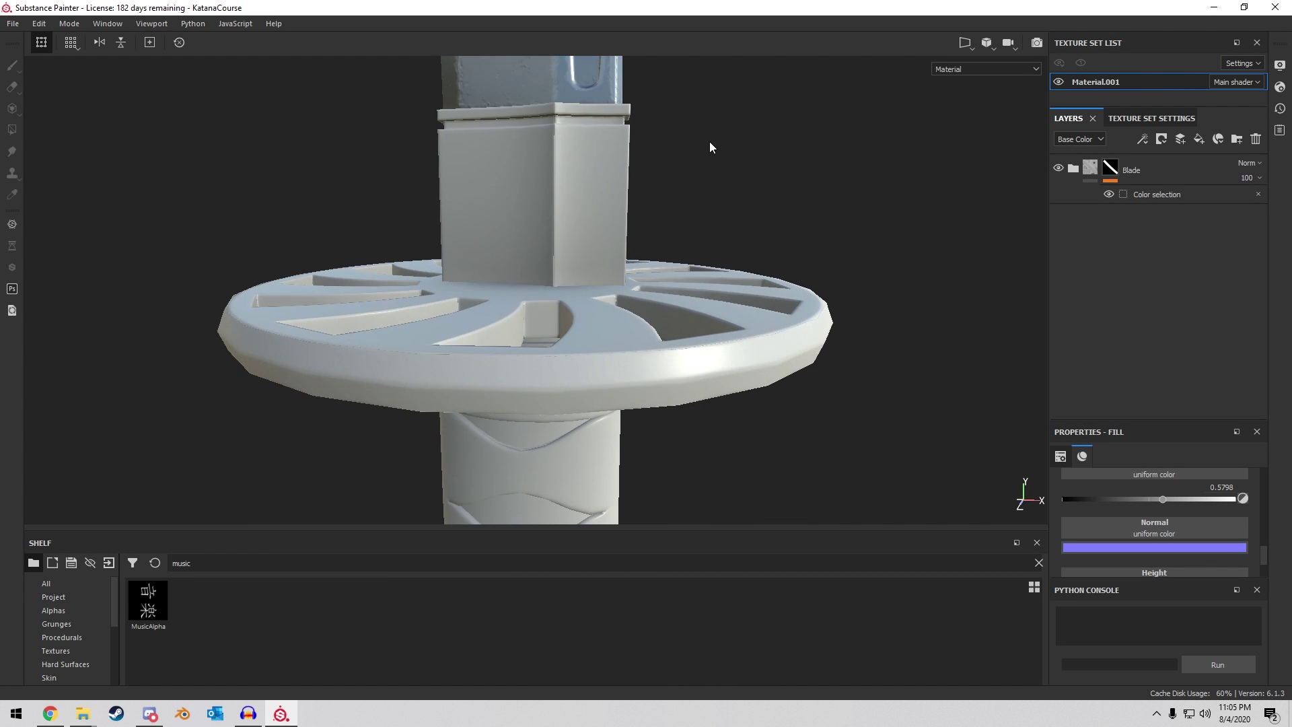
pyautogui.moveTo(712, 185)
pyautogui.keyDown('alt'); pyautogui.mouseDown()
pyautogui.moveTo(722, 153)
pyautogui.moveTo(730, 202)
pyautogui.mouseUp(); pyautogui.keyUp('alt')
# Clear the shelf search, list only the smart materials and select Bronze Armor.
pyautogui.moveTo(218, 569); pyautogui.dragTo(138, 564)
pyautogui.press('BackSpace')
pyautogui.scroll(-2, 81, 631)
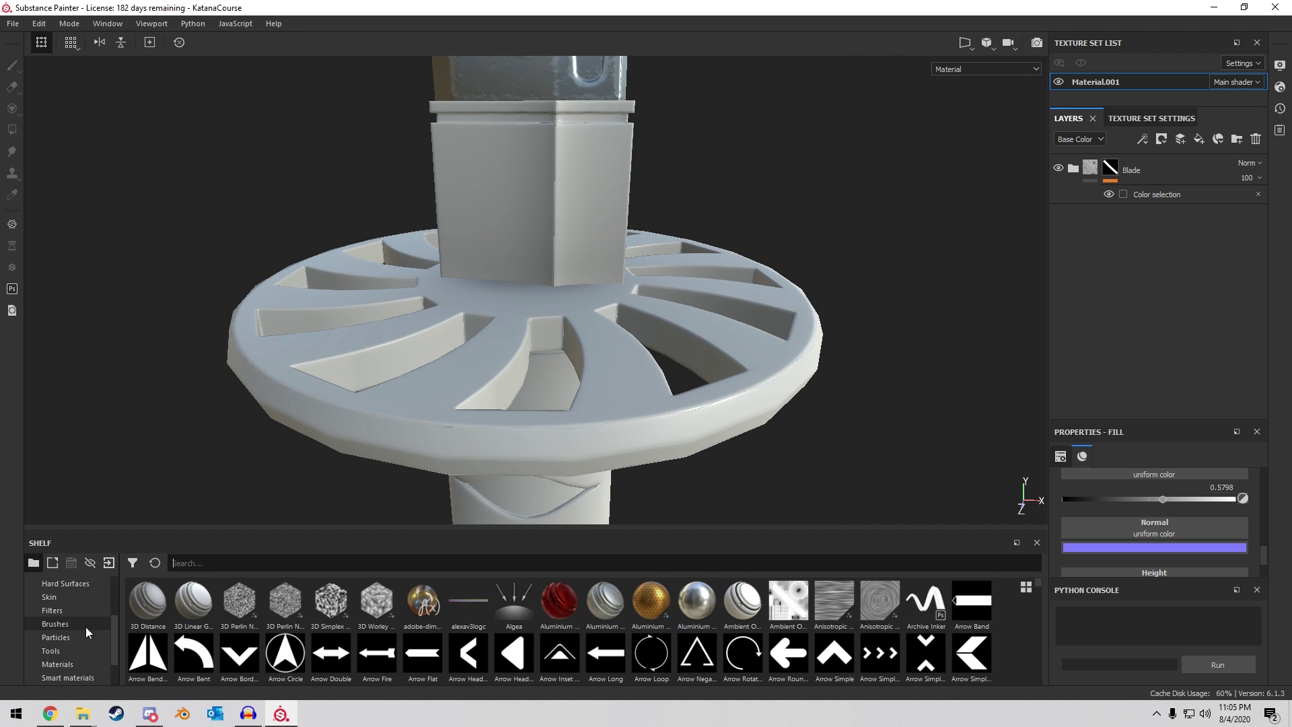
pyautogui.scroll(-1, 86, 632)
pyautogui.click(91, 638)
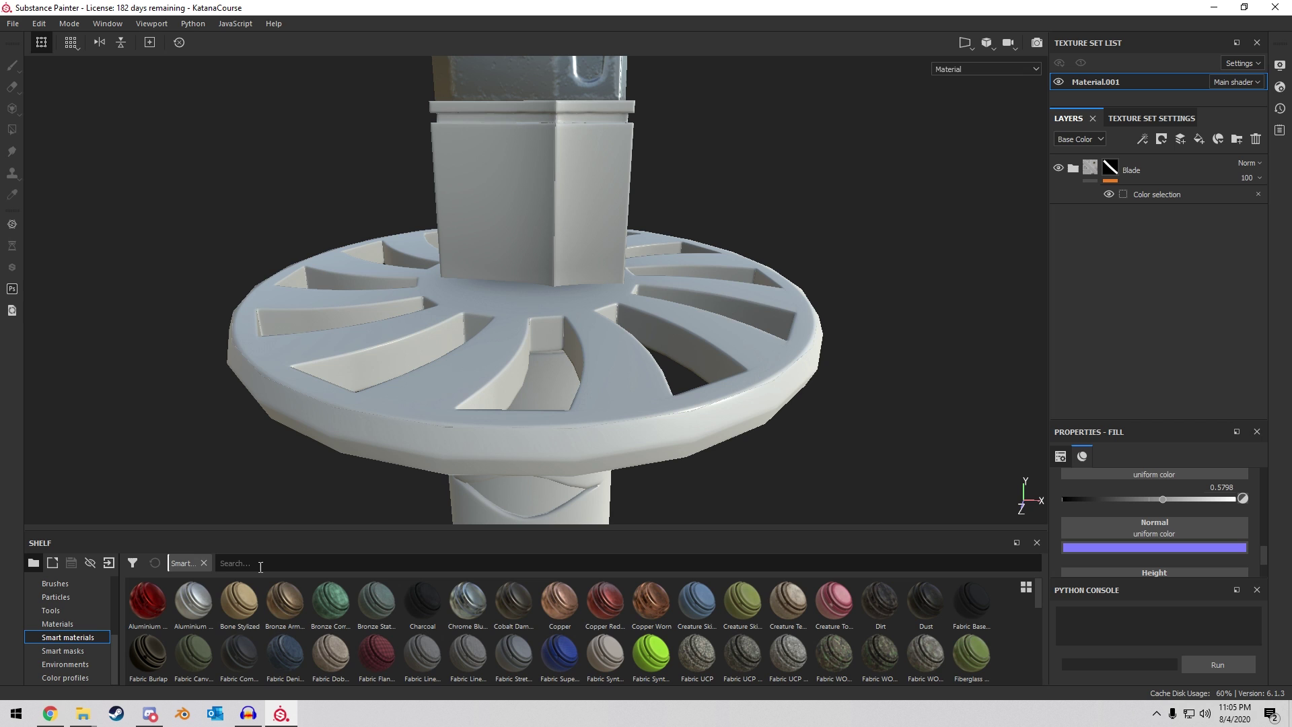
pyautogui.click(261, 567)
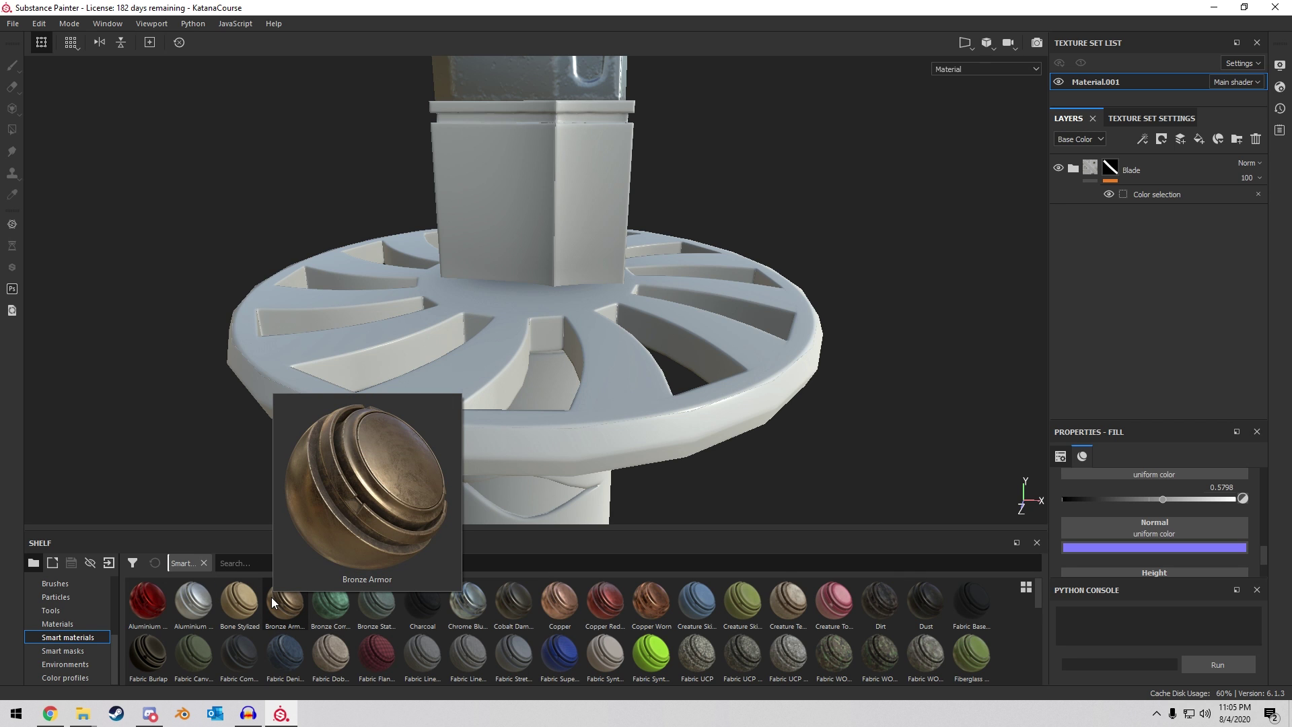
pyautogui.click(273, 601)
# Apply the Bronze Armor smart material to the round guard and the blade collar, masked by their ID colors.
pyautogui.keyDown('alt'); pyautogui.moveTo(409, 454); pyautogui.dragTo(646, 398); pyautogui.keyUp('alt')
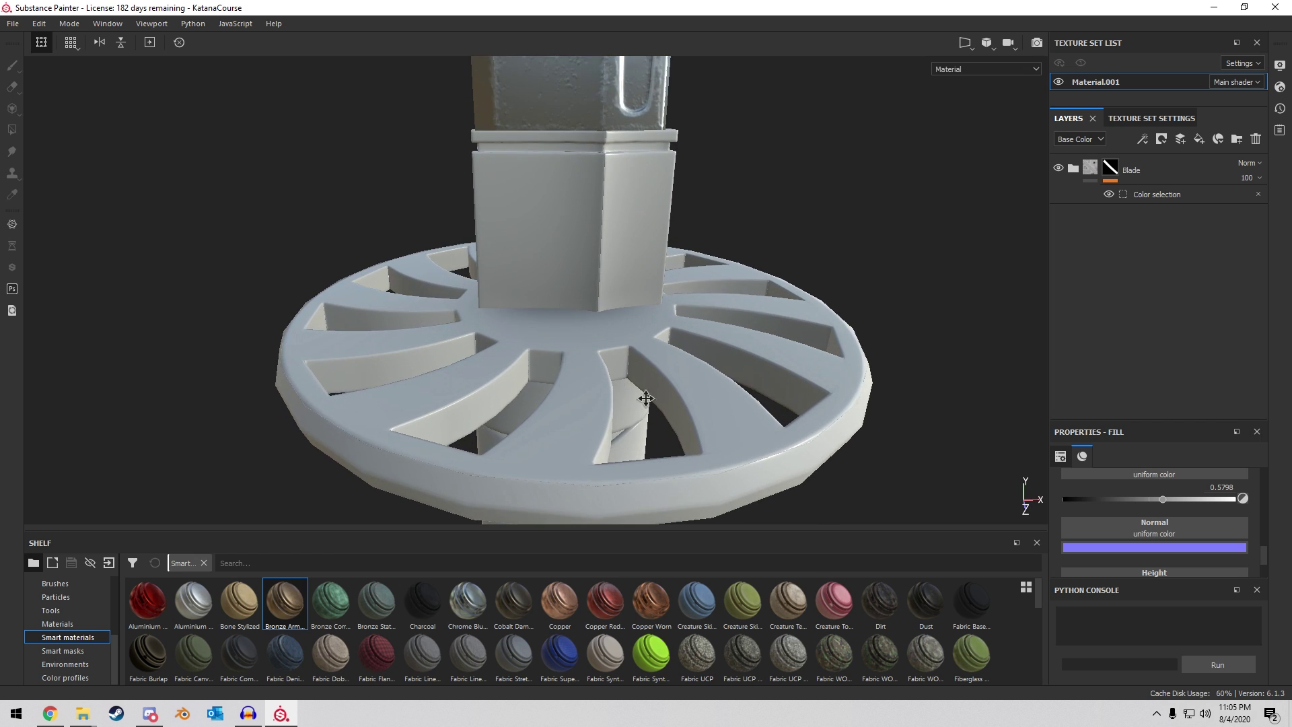
pyautogui.keyDown('alt'); pyautogui.moveTo(646, 399); pyautogui.dragTo(613, 353, button='middle'); pyautogui.keyUp('alt')
pyautogui.moveTo(284, 598); pyautogui.dragTo(289, 579)
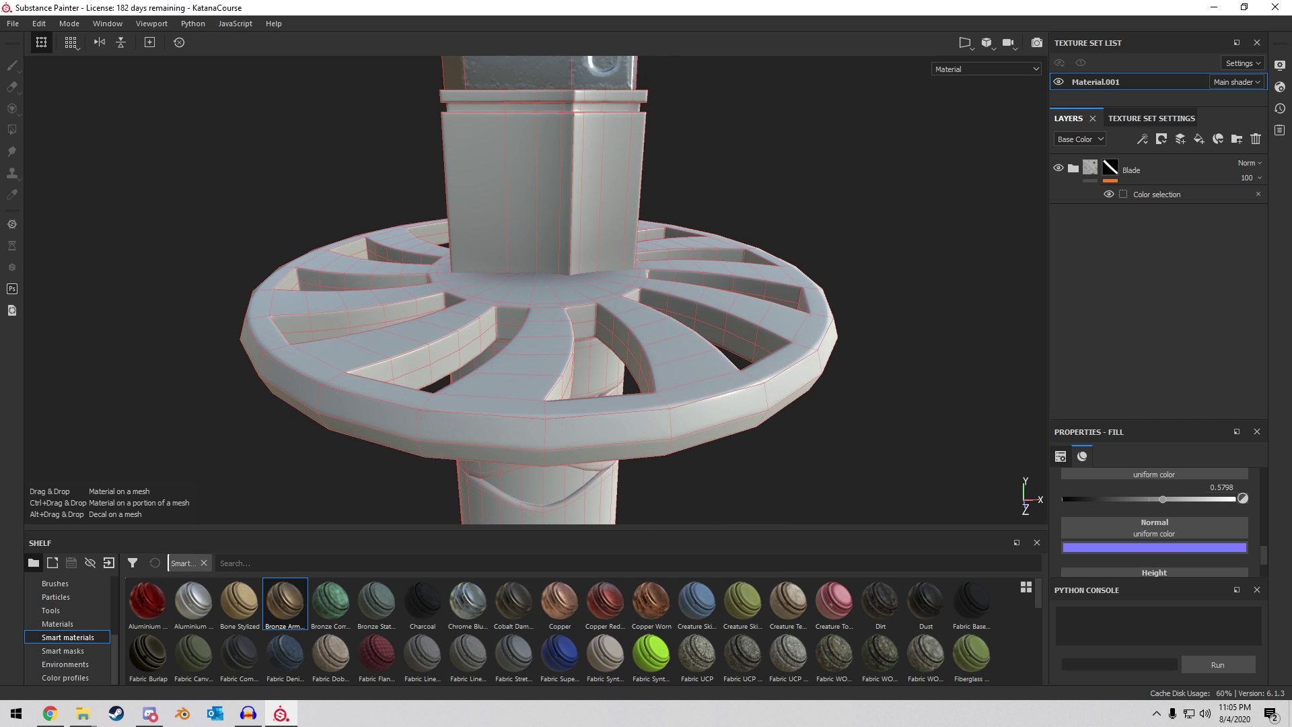
pyautogui.press('ctrl')
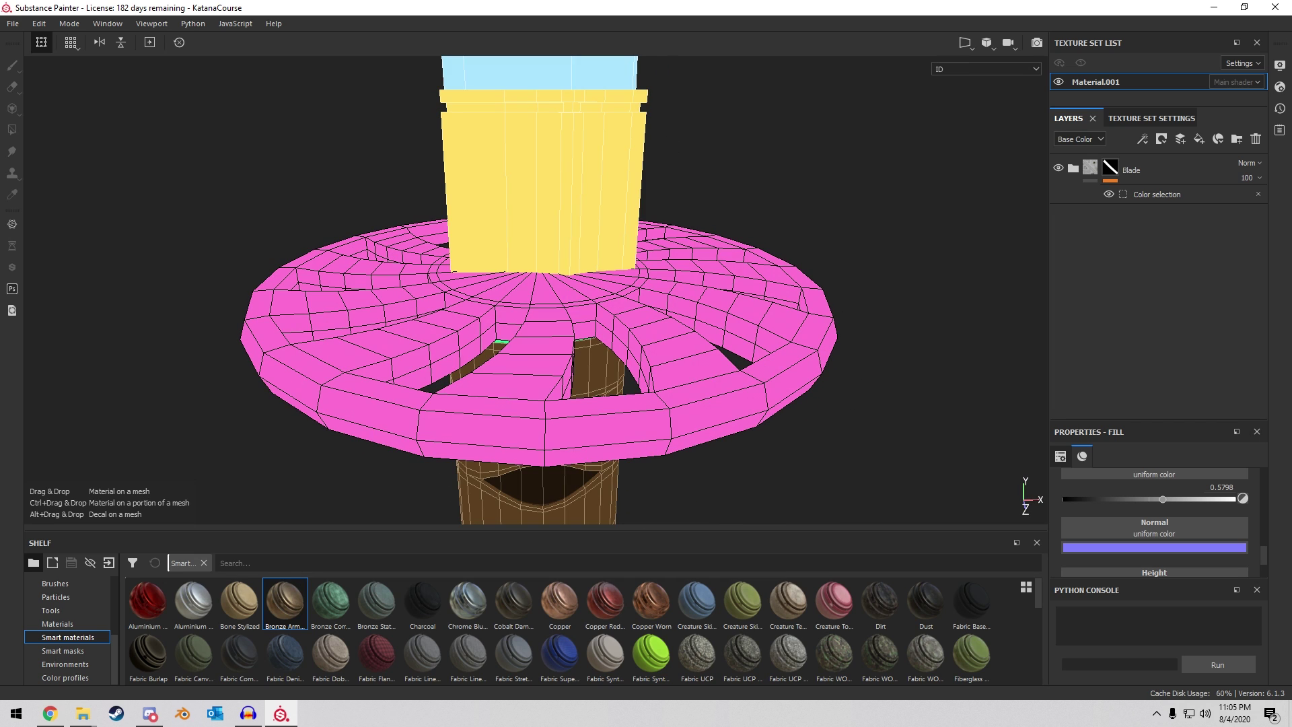
pyautogui.keyDown('ctrl'); pyautogui.moveTo(303, 304); pyautogui.dragTo(305, 300); pyautogui.keyUp('ctrl')
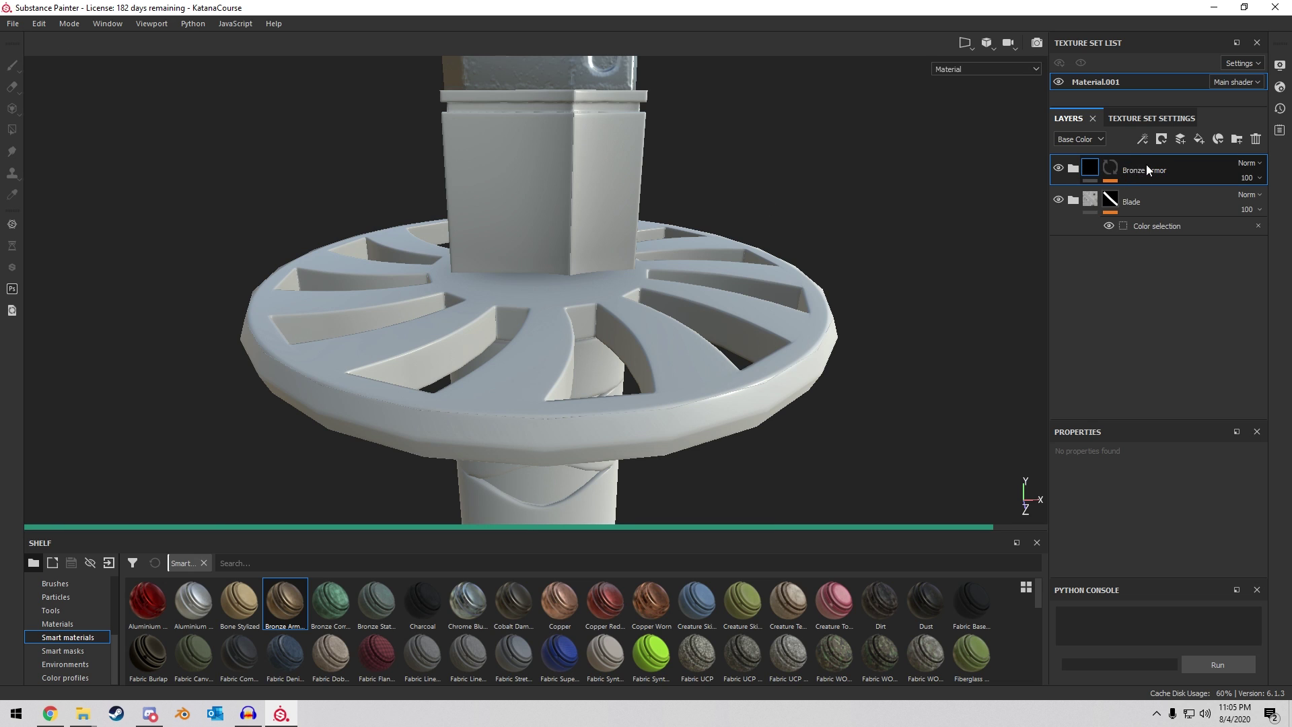
pyautogui.keyDown('ctrl'); pyautogui.moveTo(283, 603); pyautogui.dragTo(600, 290); pyautogui.keyUp('ctrl')
pyautogui.keyDown('ctrl'); pyautogui.moveTo(333, 589); pyautogui.dragTo(544, 204); pyautogui.keyUp('ctrl')
# Extend the Bronze Armor smart material to the end cap of the handle by its ID color.
pyautogui.scroll(-2, 654, 272)
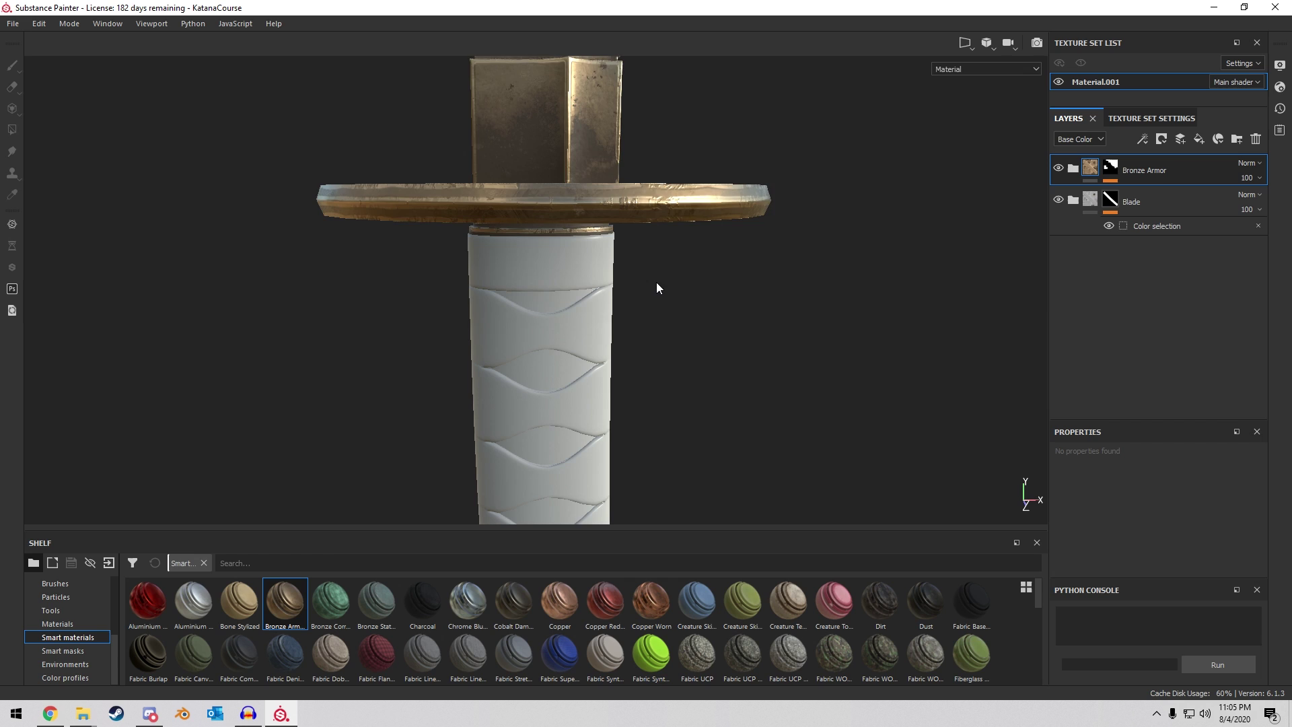
pyautogui.keyDown('alt'); pyautogui.moveTo(656, 296); pyautogui.dragTo(643, 271, button='middle'); pyautogui.keyUp('alt')
pyautogui.scroll(-7, 648, 290)
pyautogui.keyDown('alt'); pyautogui.moveTo(661, 414); pyautogui.dragTo(600, 365, button='middle'); pyautogui.keyUp('alt')
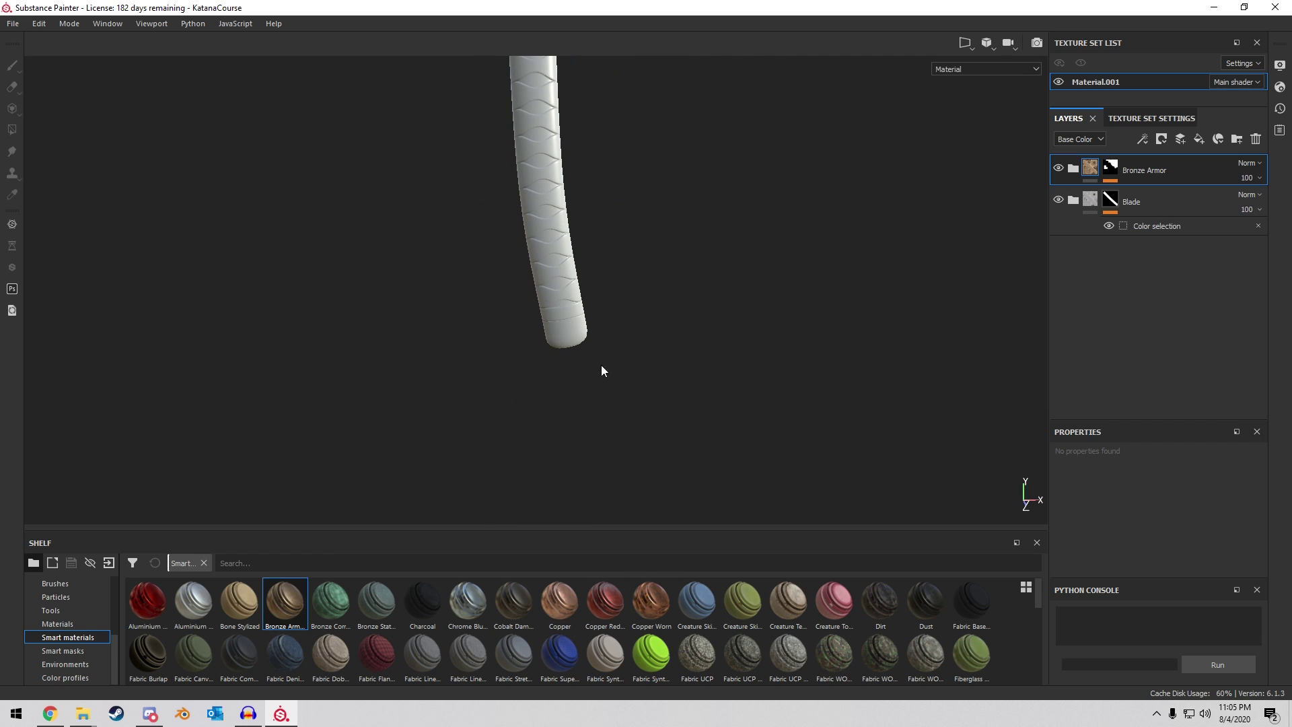
pyautogui.keyDown('ctrl'); pyautogui.moveTo(285, 601); pyautogui.dragTo(560, 338); pyautogui.keyUp('ctrl')
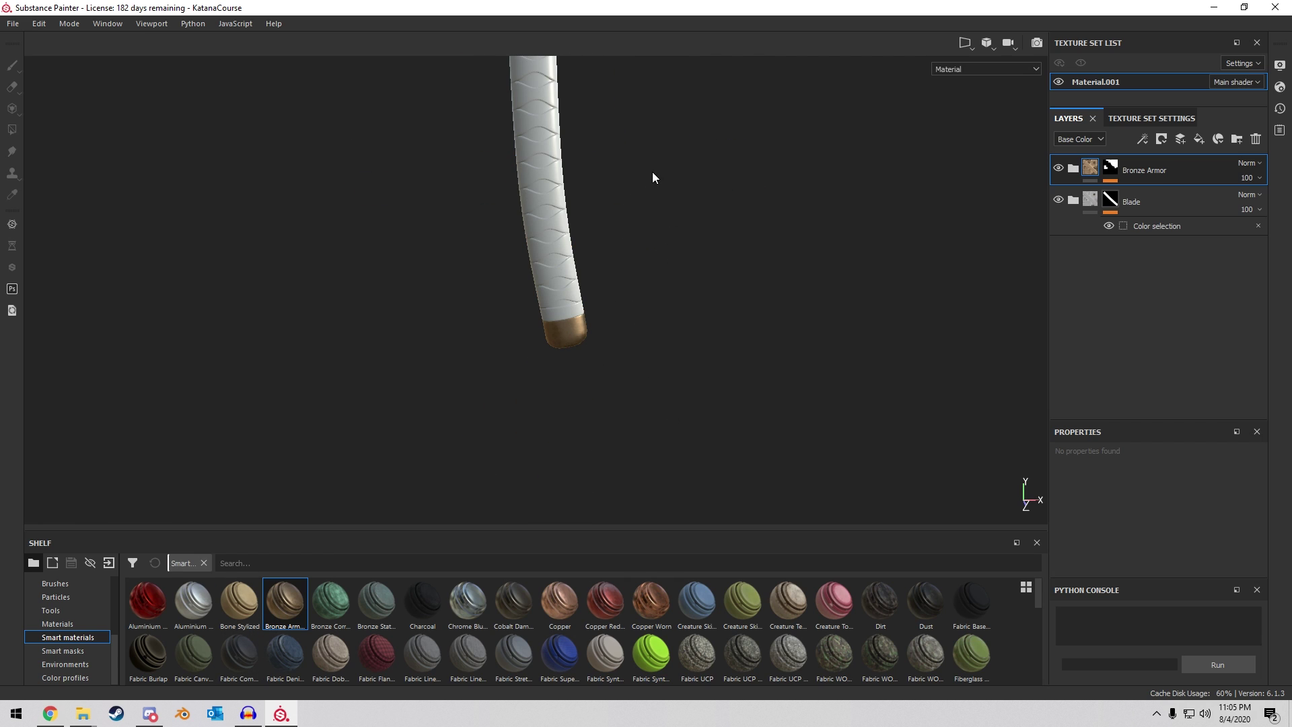
# Expand the Bronze Armor group in the layer stack to reach the layers that texture the guard and collar.
pyautogui.keyDown('alt'); pyautogui.moveTo(666, 199); pyautogui.dragTo(726, 336, button='middle'); pyautogui.keyUp('alt')
pyautogui.keyDown('alt'); pyautogui.moveTo(715, 241); pyautogui.dragTo(744, 363, button='middle'); pyautogui.keyUp('alt')
pyautogui.scroll(5, 608, 197)
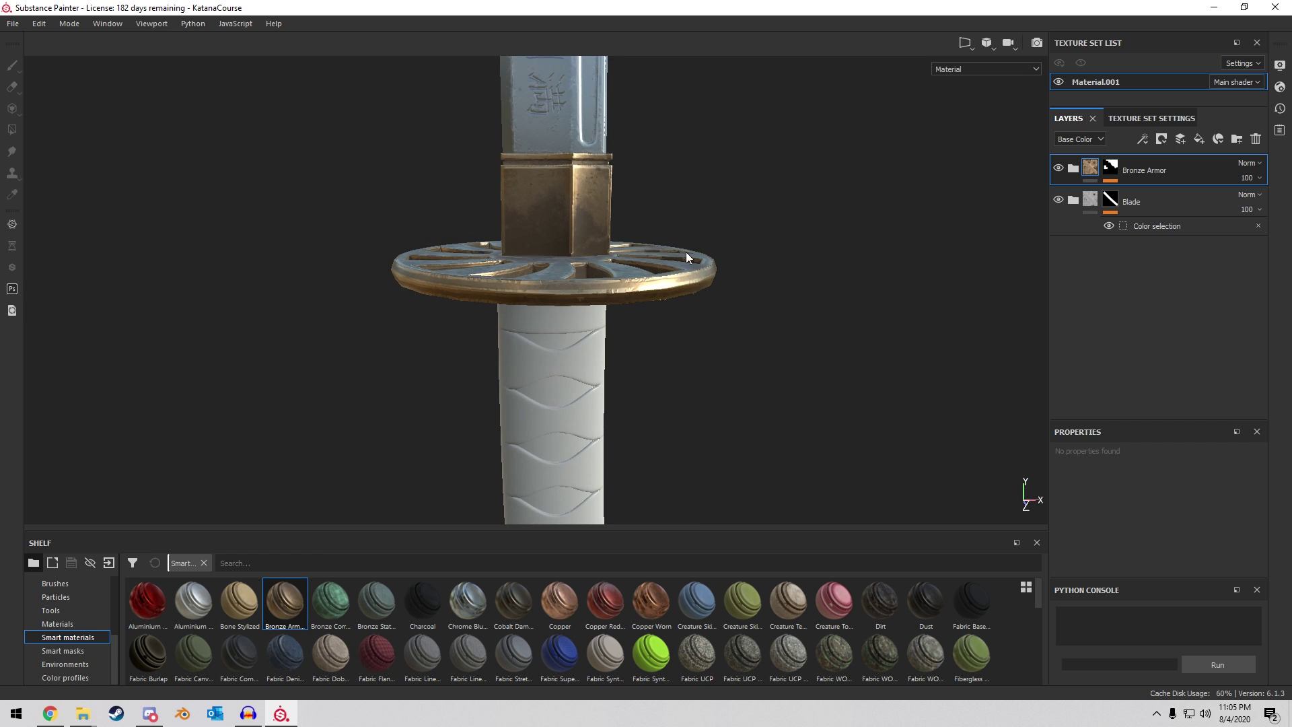
pyautogui.keyDown('alt'); pyautogui.moveTo(686, 256); pyautogui.dragTo(781, 340); pyautogui.keyUp('alt')
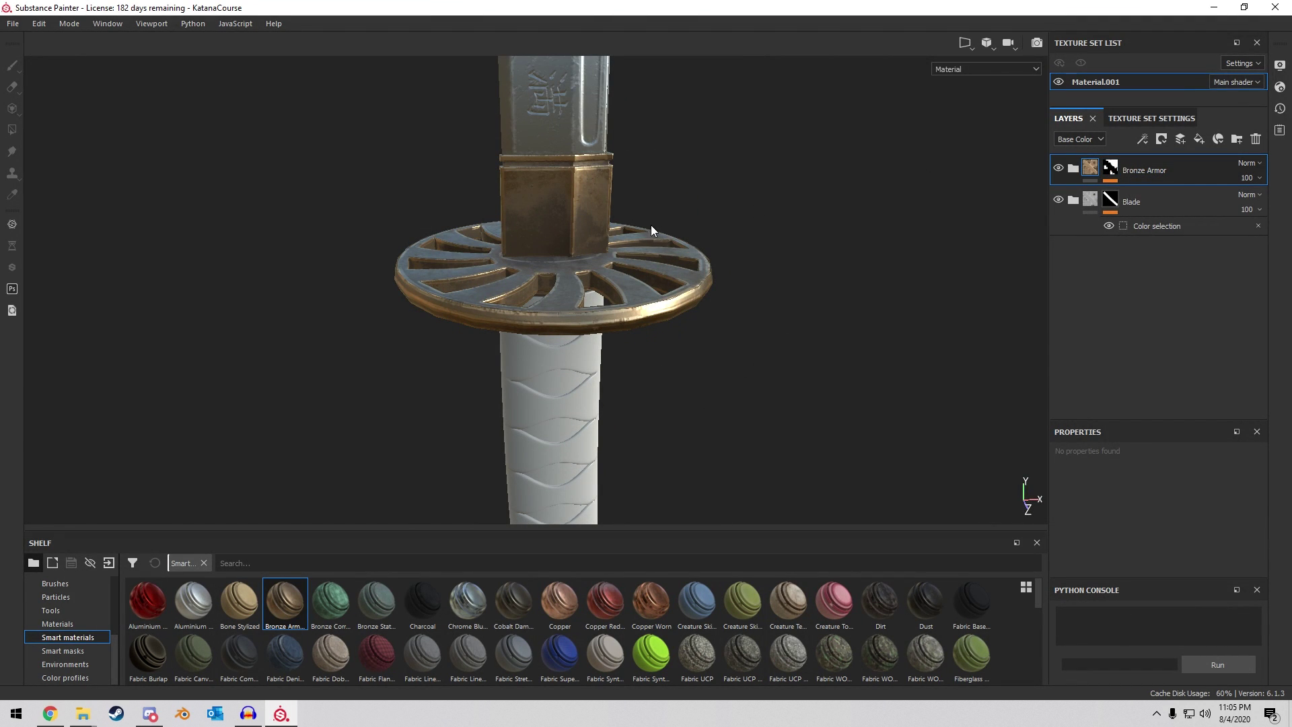
pyautogui.keyDown('alt'); pyautogui.moveTo(651, 230); pyautogui.dragTo(657, 285); pyautogui.keyUp('alt')
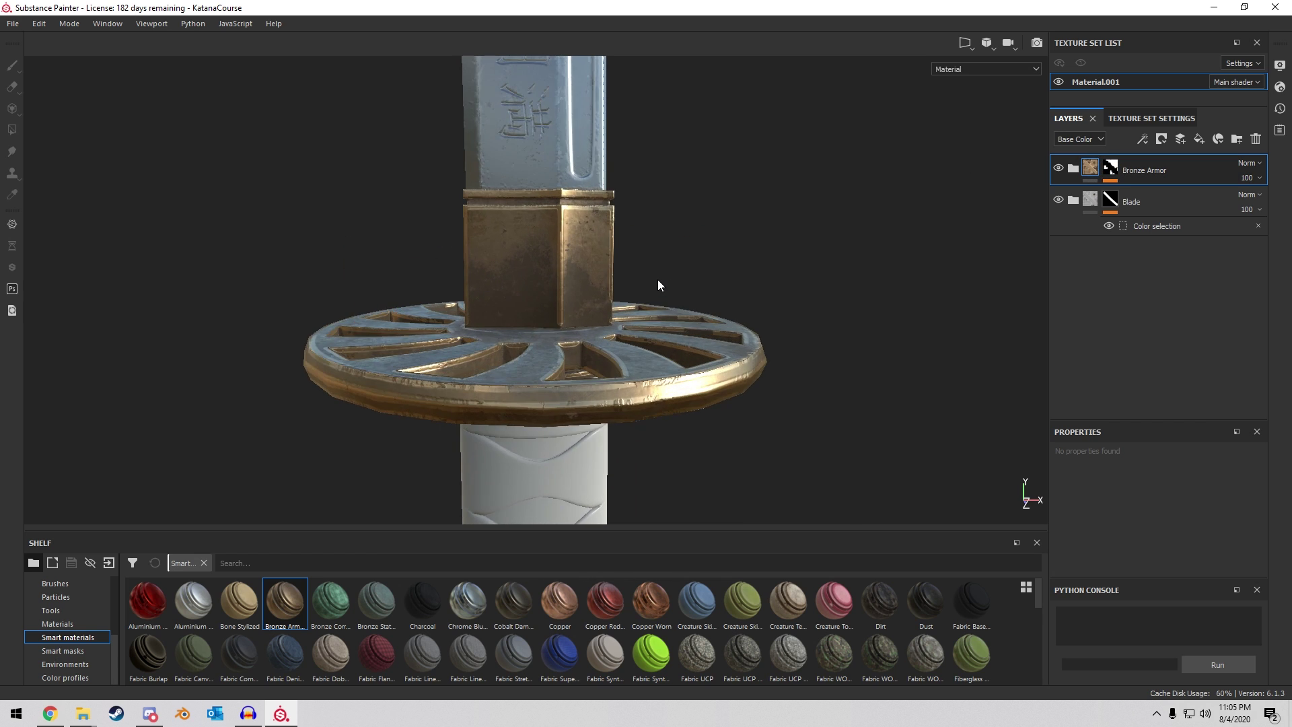
pyautogui.scroll(5, 669, 280)
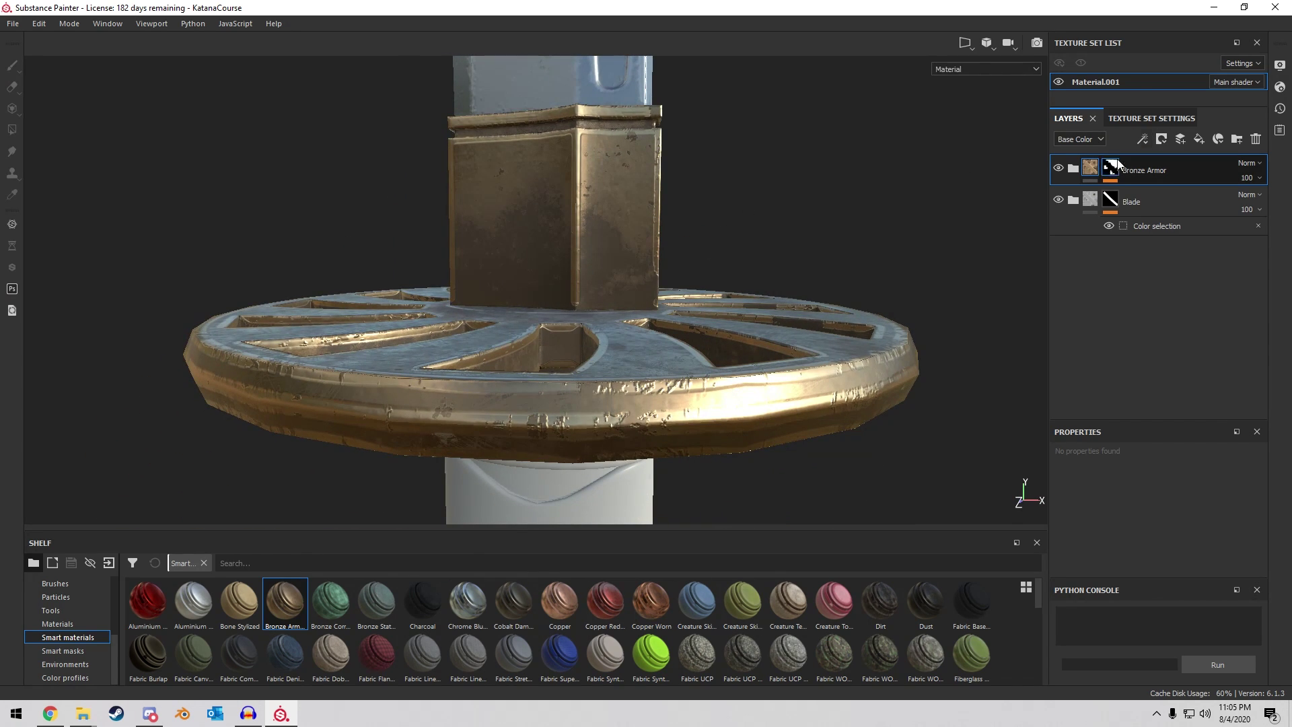
pyautogui.click(1073, 169)
pyautogui.scroll(-1, 1080, 229)
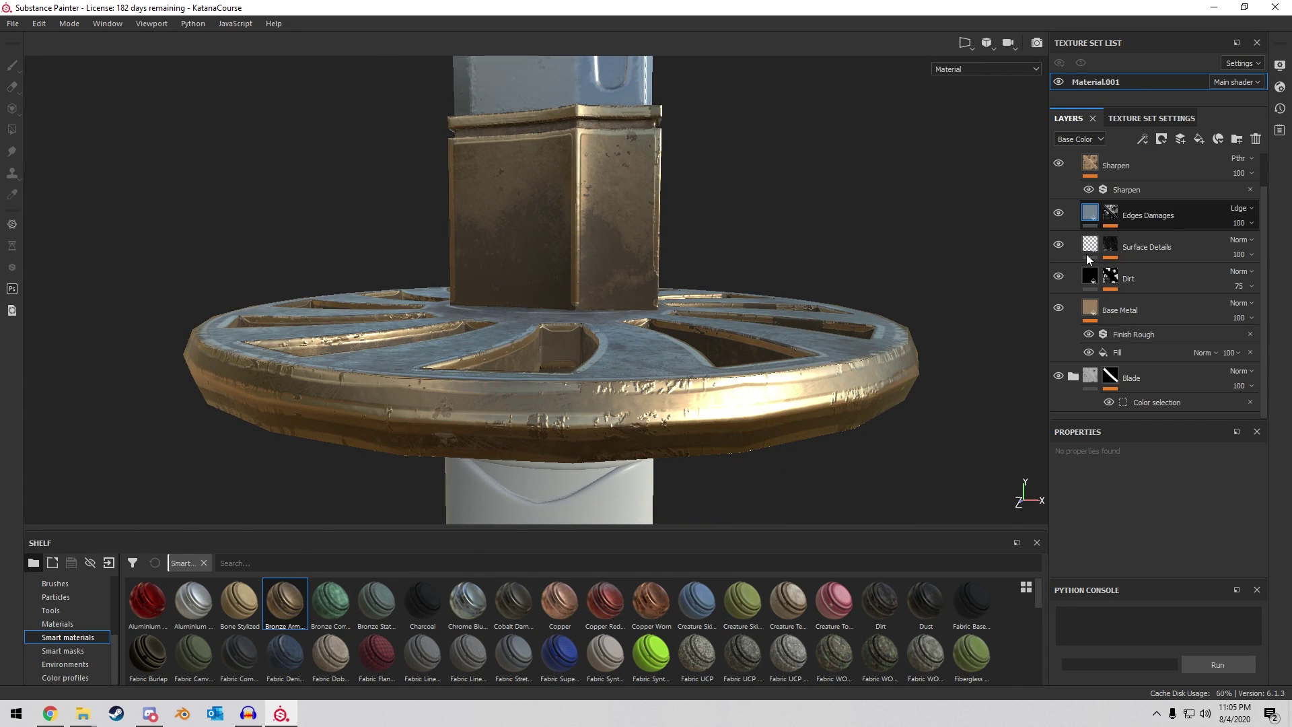
# Set the base color of the Base Metal layer to a near-black blue, about RGB 0.011, 0.012, 0.018.
pyautogui.click(1105, 317)
pyautogui.scroll(-2, 1150, 498)
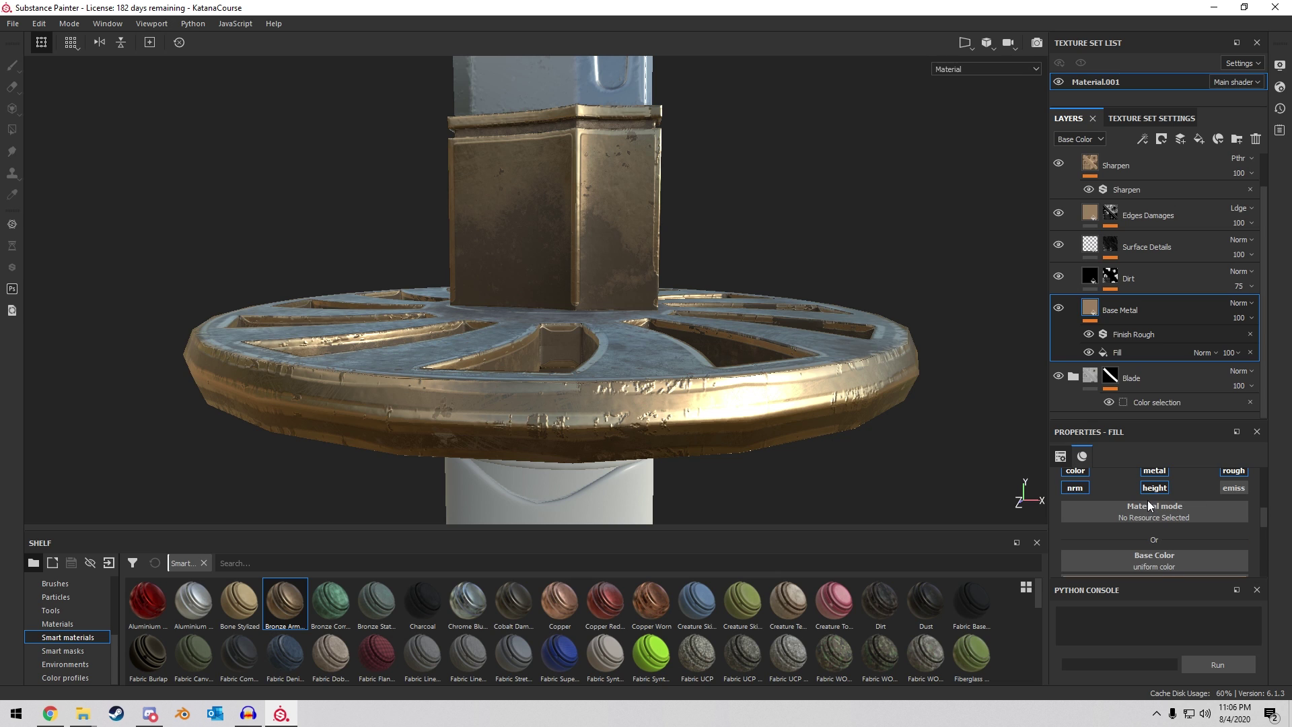
pyautogui.scroll(-1, 1148, 501)
pyautogui.click(1161, 500)
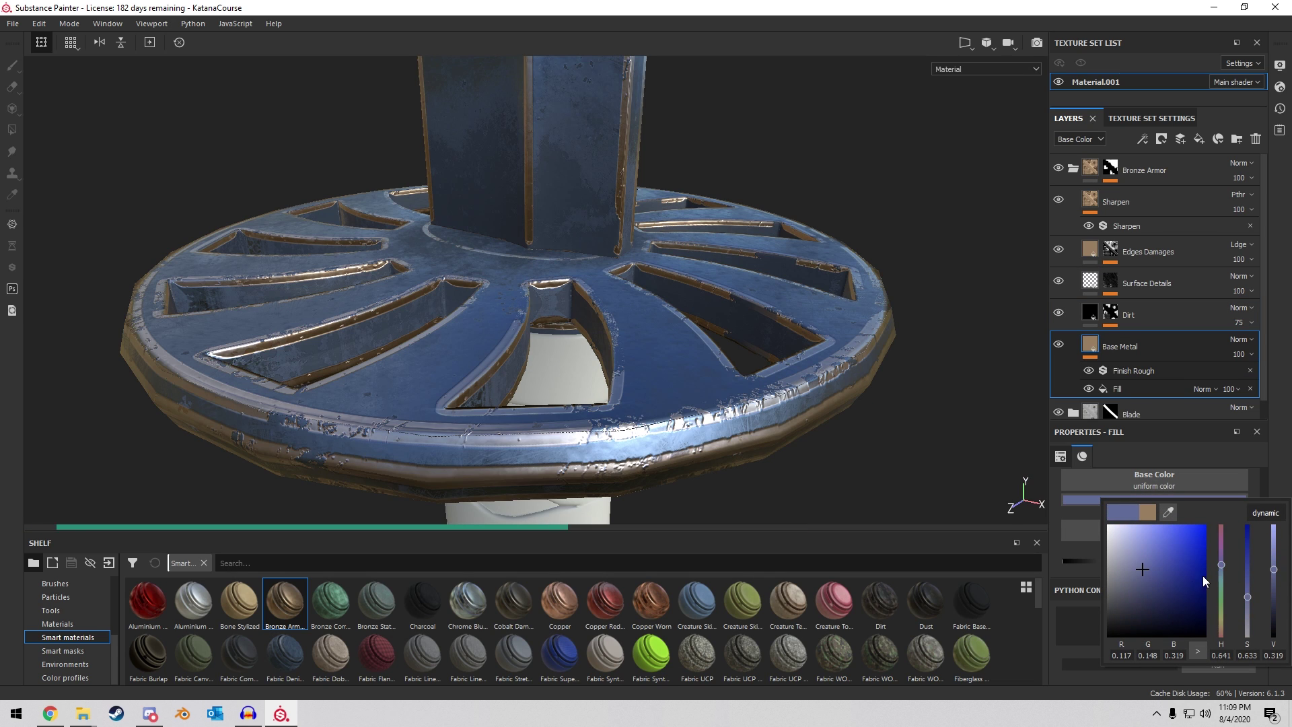
pyautogui.moveTo(1141, 592); pyautogui.dragTo(1134, 625)
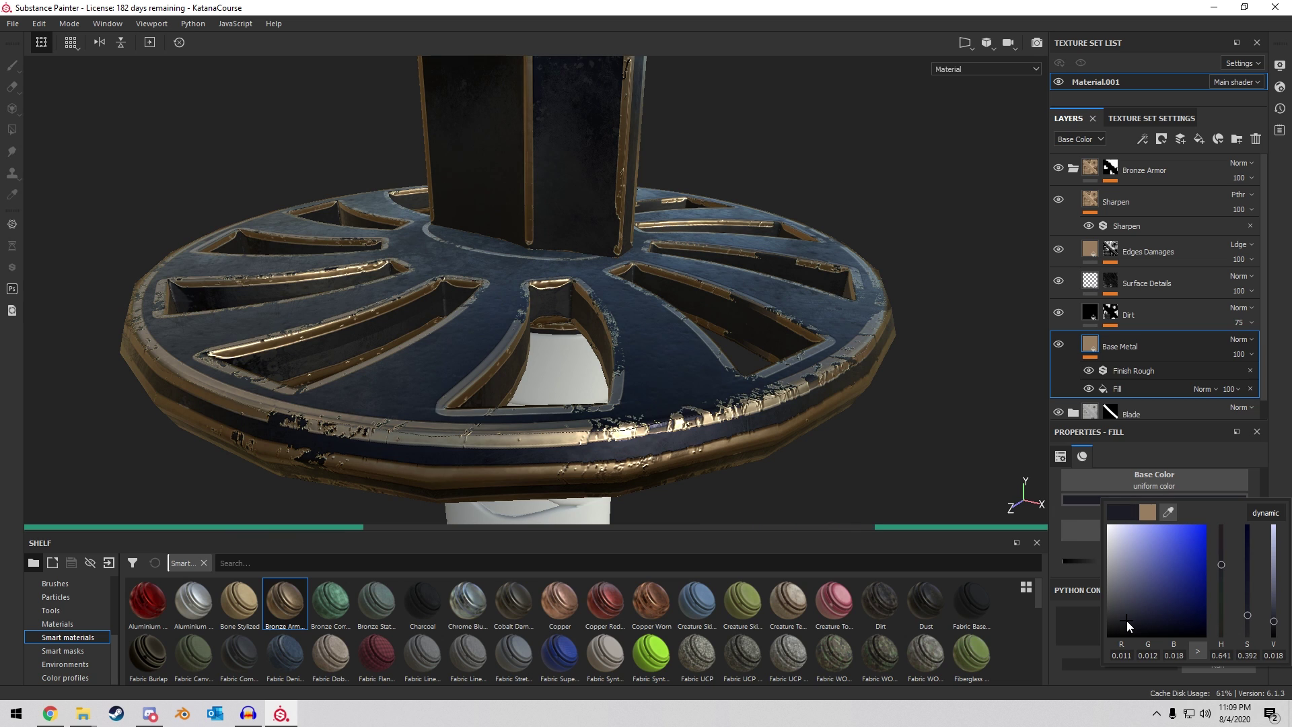
pyautogui.click(742, 324)
# Inspect the guard and collar up close and select the Edges Damages layer of Bronze Armor.
pyautogui.keyDown('alt'); pyautogui.moveTo(742, 324); pyautogui.dragTo(755, 300); pyautogui.keyUp('alt')
pyautogui.scroll(3, 874, 283)
pyautogui.click(1150, 255)
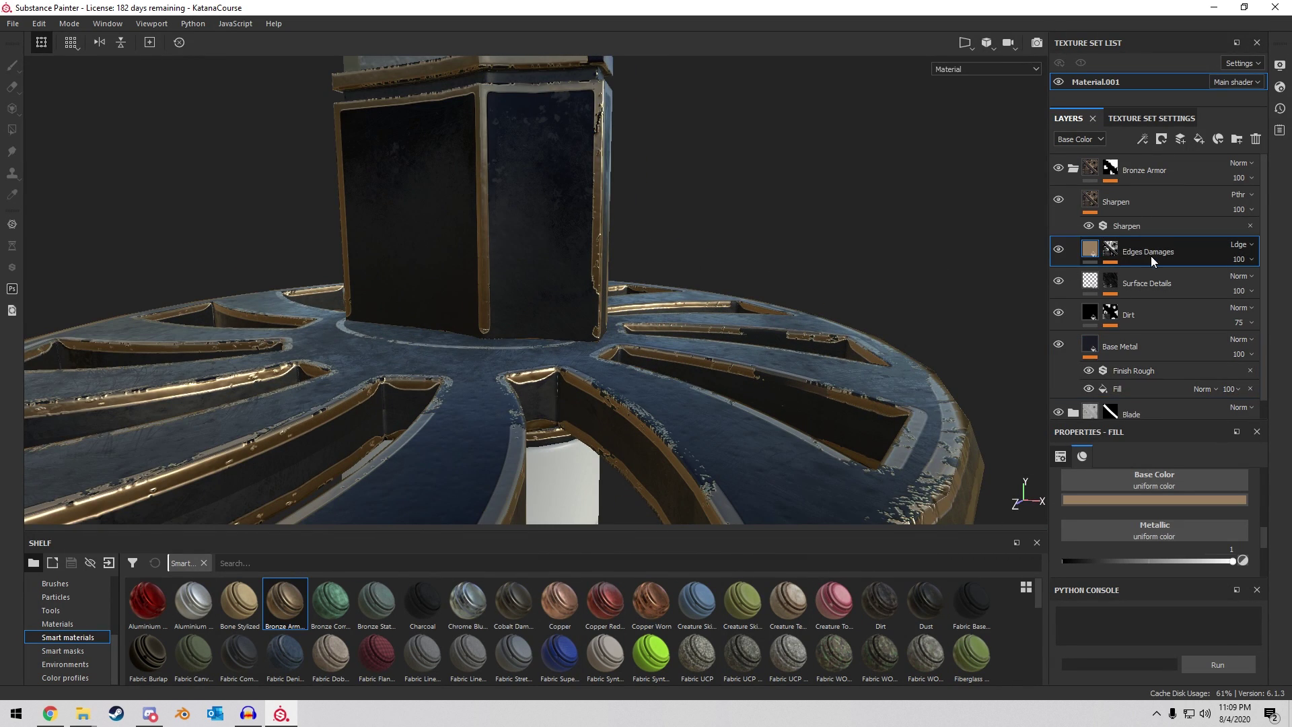
# Set the Global Balance of the Edges Damages layer's Mask Editor to 0.43 in the Bronze Armor group.
pyautogui.click(1112, 250)
pyautogui.click(1152, 273)
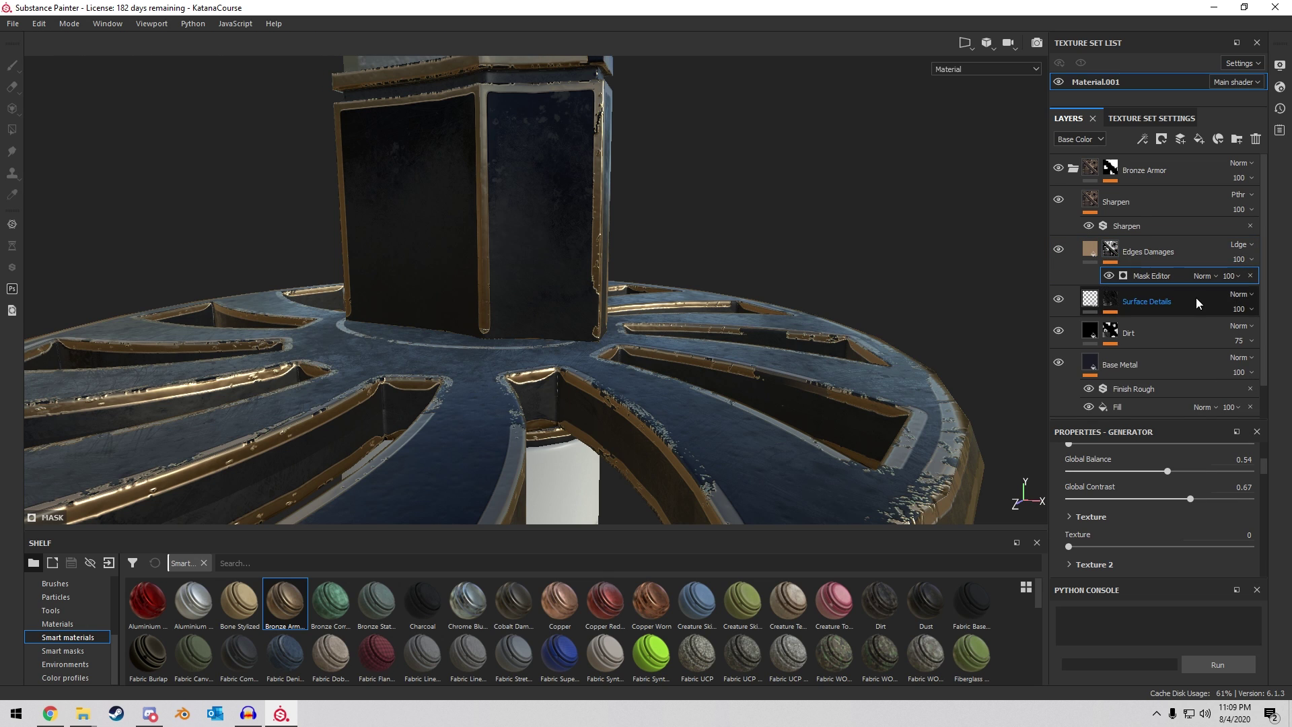
pyautogui.scroll(2, 1165, 506)
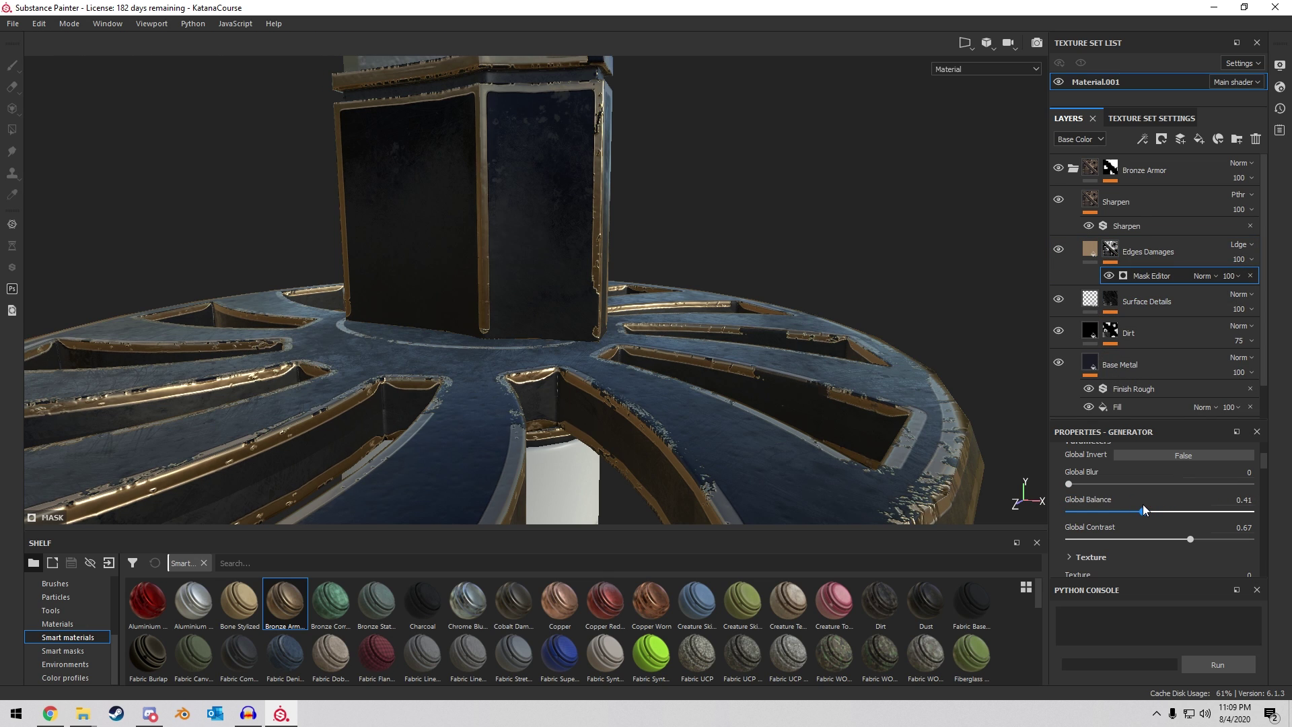
pyautogui.moveTo(1148, 504)
pyautogui.mouseDown()
pyautogui.moveTo(1089, 491)
pyautogui.moveTo(1146, 497)
pyautogui.mouseUp()
# Examine the edge wear on the guard and collar, and how the material looks on the pommel.
pyautogui.keyDown('alt'); pyautogui.moveTo(759, 272); pyautogui.dragTo(730, 210); pyautogui.keyUp('alt')
pyautogui.scroll(-5, 737, 214)
pyautogui.scroll(-4, 677, 328)
pyautogui.keyDown('alt'); pyautogui.moveTo(678, 328); pyautogui.dragTo(632, 249, button='middle'); pyautogui.keyUp('alt')
pyautogui.scroll(-3, 646, 266)
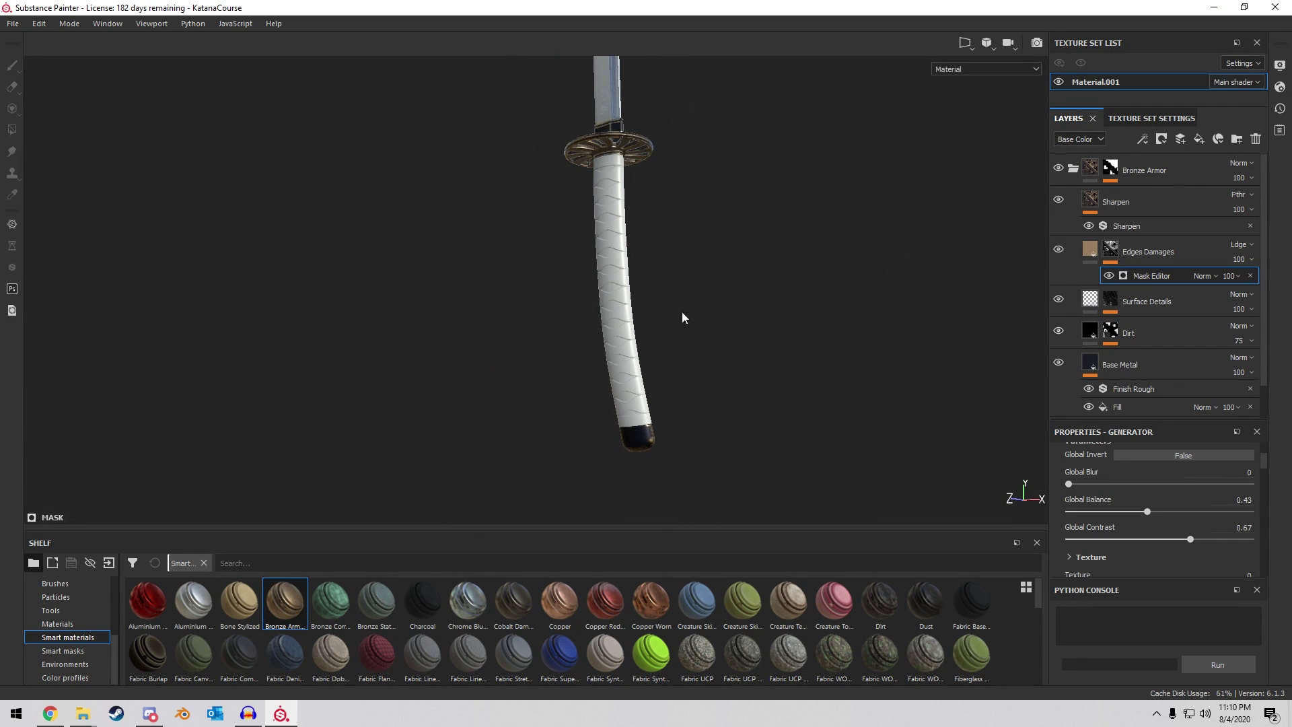
pyautogui.scroll(3, 639, 391)
pyautogui.scroll(4, 611, 180)
pyautogui.scroll(1, 610, 180)
pyautogui.scroll(-5, 704, 266)
pyautogui.keyDown('alt'); pyautogui.moveTo(708, 262); pyautogui.dragTo(724, 397, button='middle'); pyautogui.keyUp('alt')
pyautogui.scroll(1, 633, 238)
pyautogui.keyDown('alt'); pyautogui.moveTo(636, 241); pyautogui.dragTo(734, 269); pyautogui.keyUp('alt')
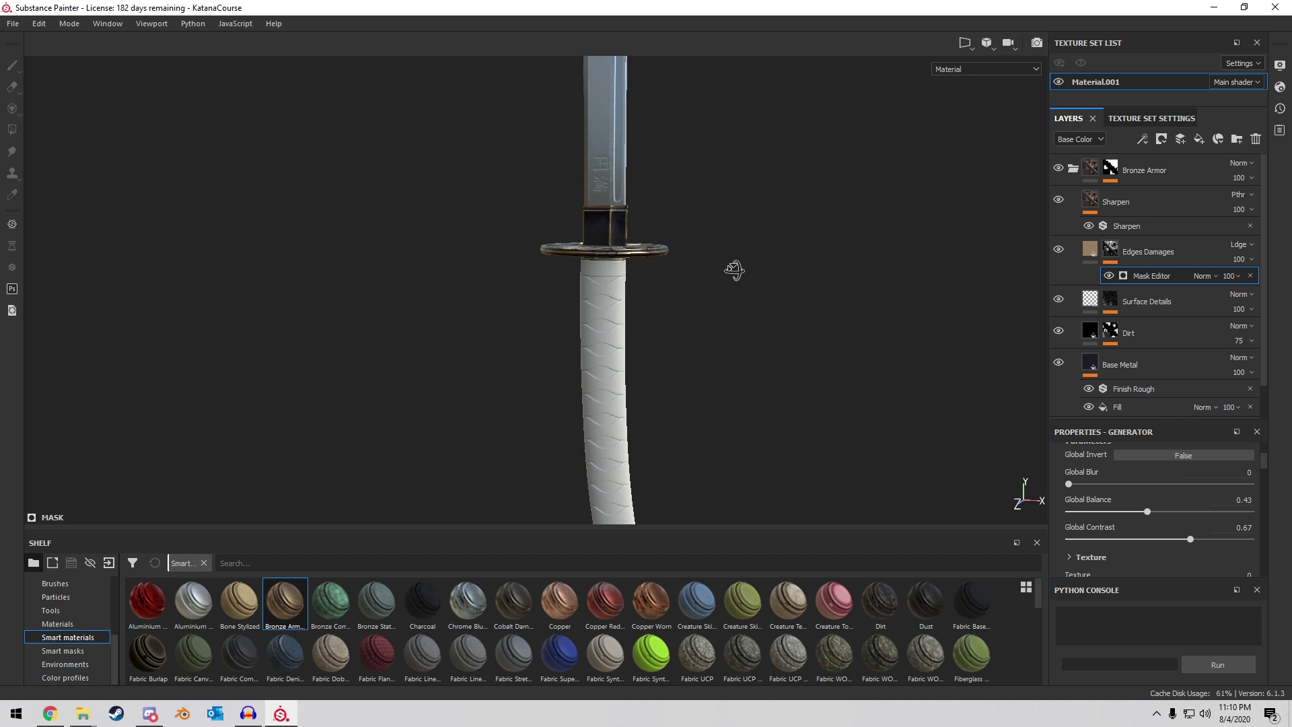
pyautogui.keyDown('alt'); pyautogui.moveTo(659, 326); pyautogui.dragTo(609, 327, button='middle'); pyautogui.keyUp('alt')
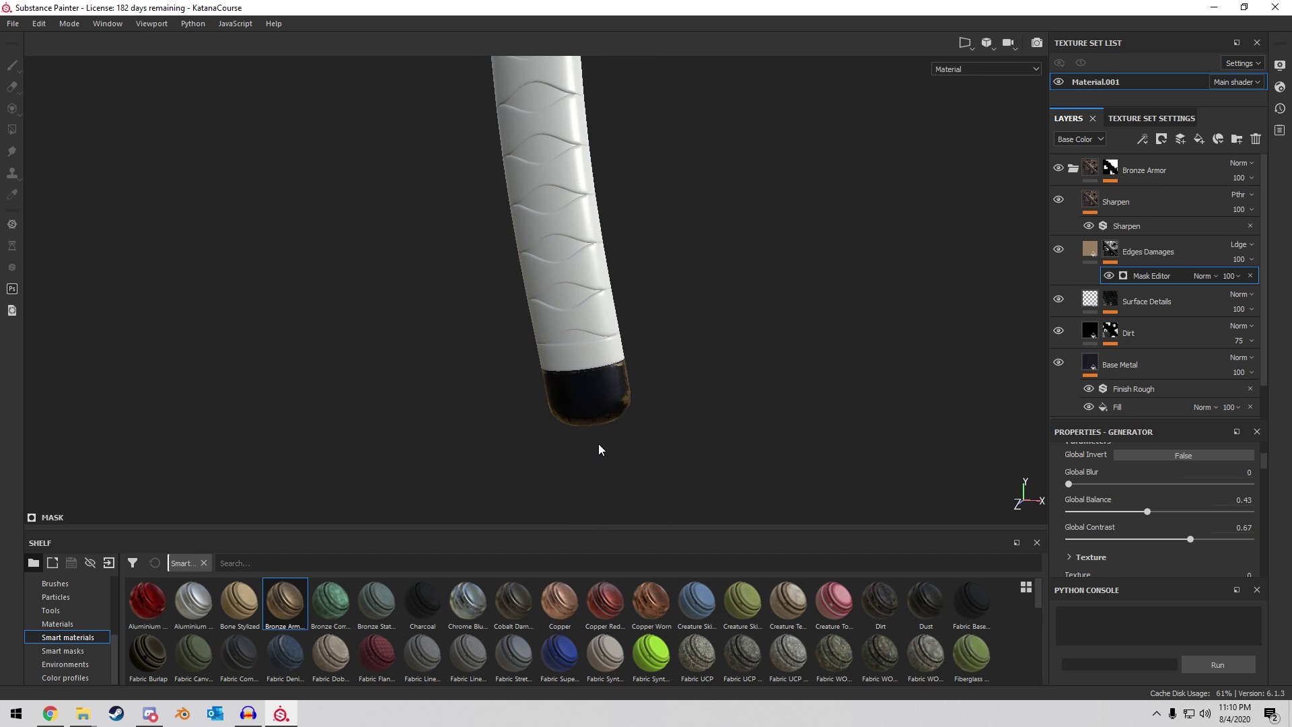
pyautogui.scroll(2, 605, 337)
pyautogui.keyDown('alt'); pyautogui.moveTo(606, 337); pyautogui.dragTo(297, 327); pyautogui.keyUp('alt')
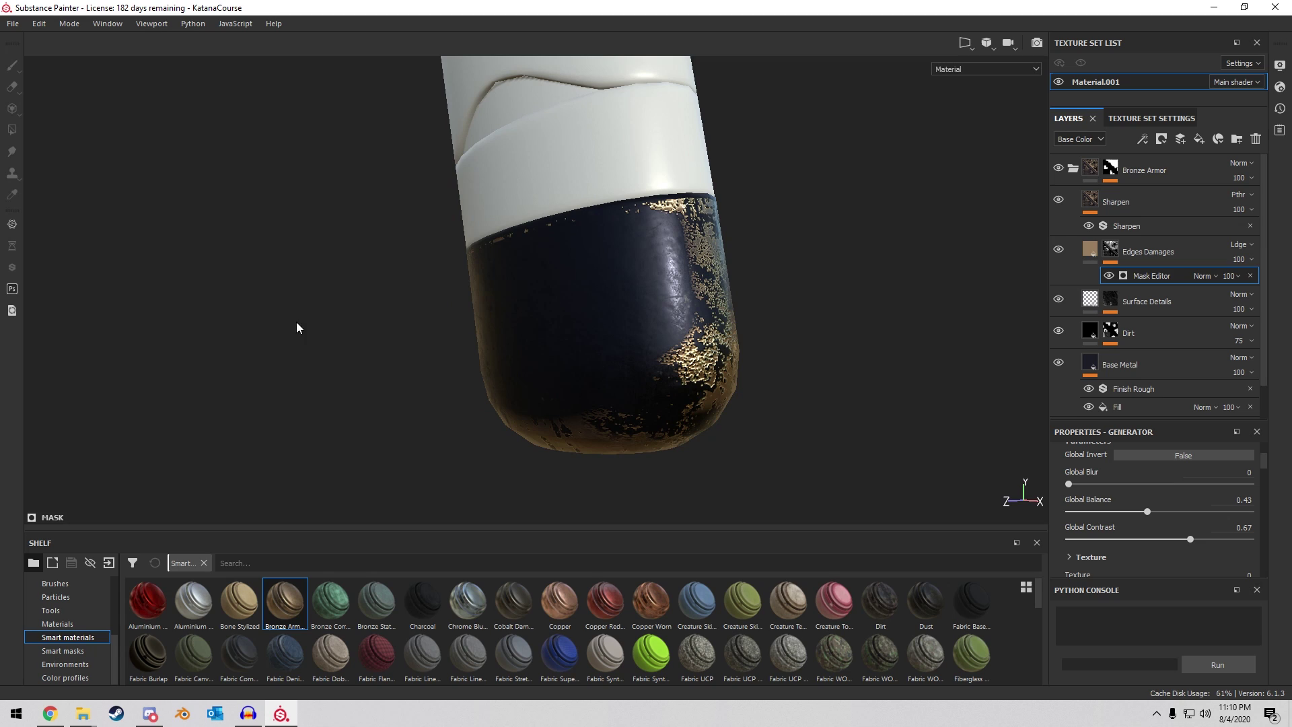
# Remove the color selection effect from the Bronze Armor group's mask.
pyautogui.click(1073, 168)
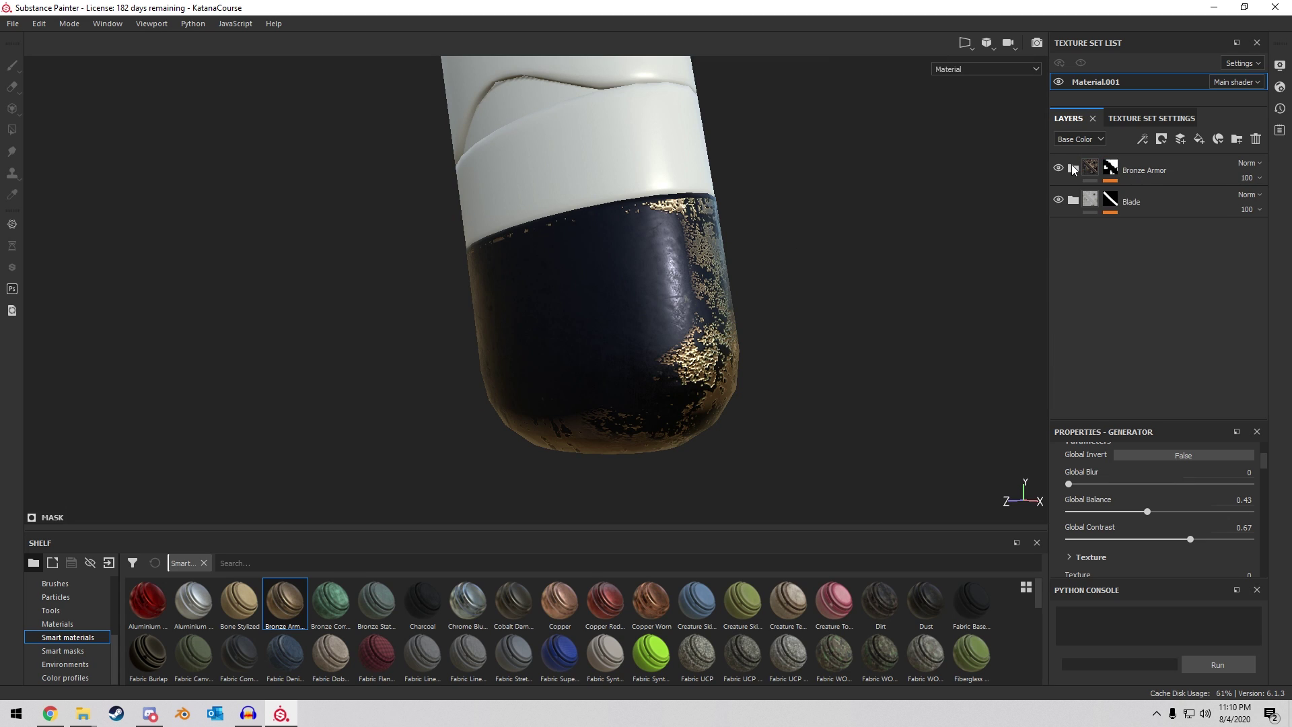
pyautogui.click(1111, 168)
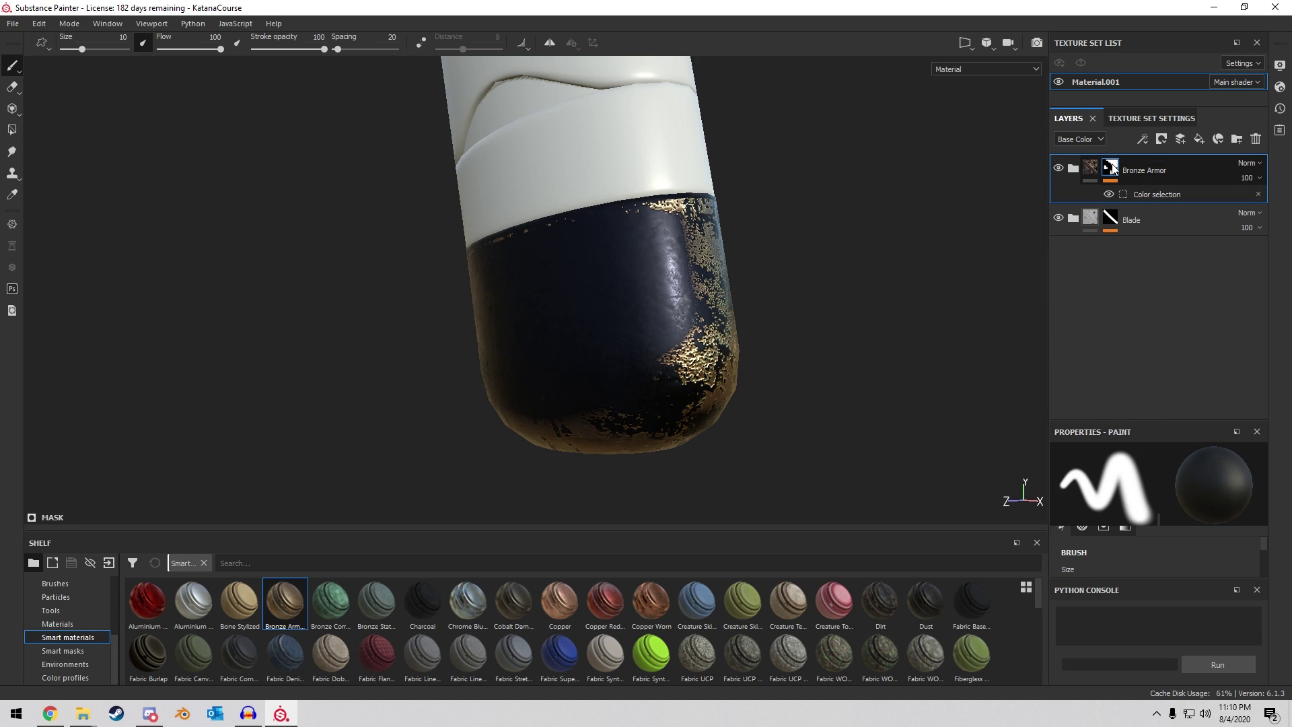
pyautogui.click(1257, 196)
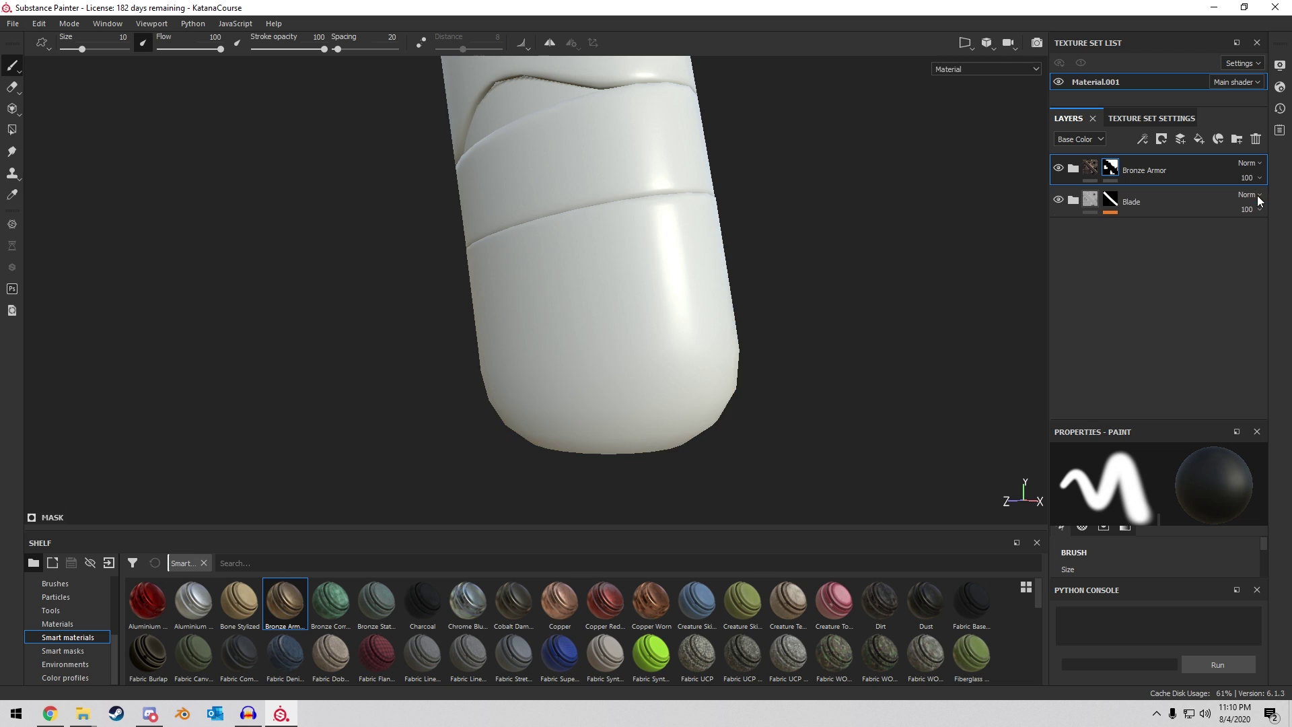
pyautogui.scroll(-5, 664, 245)
pyautogui.keyDown('alt'); pyautogui.moveTo(669, 159); pyautogui.dragTo(691, 292, button='middle'); pyautogui.keyUp('alt')
pyautogui.keyDown('alt'); pyautogui.moveTo(691, 292); pyautogui.dragTo(761, 297); pyautogui.keyUp('alt')
# Give the Bronze Armor group a fresh mask with color selection.
pyautogui.rightClick(1110, 168)
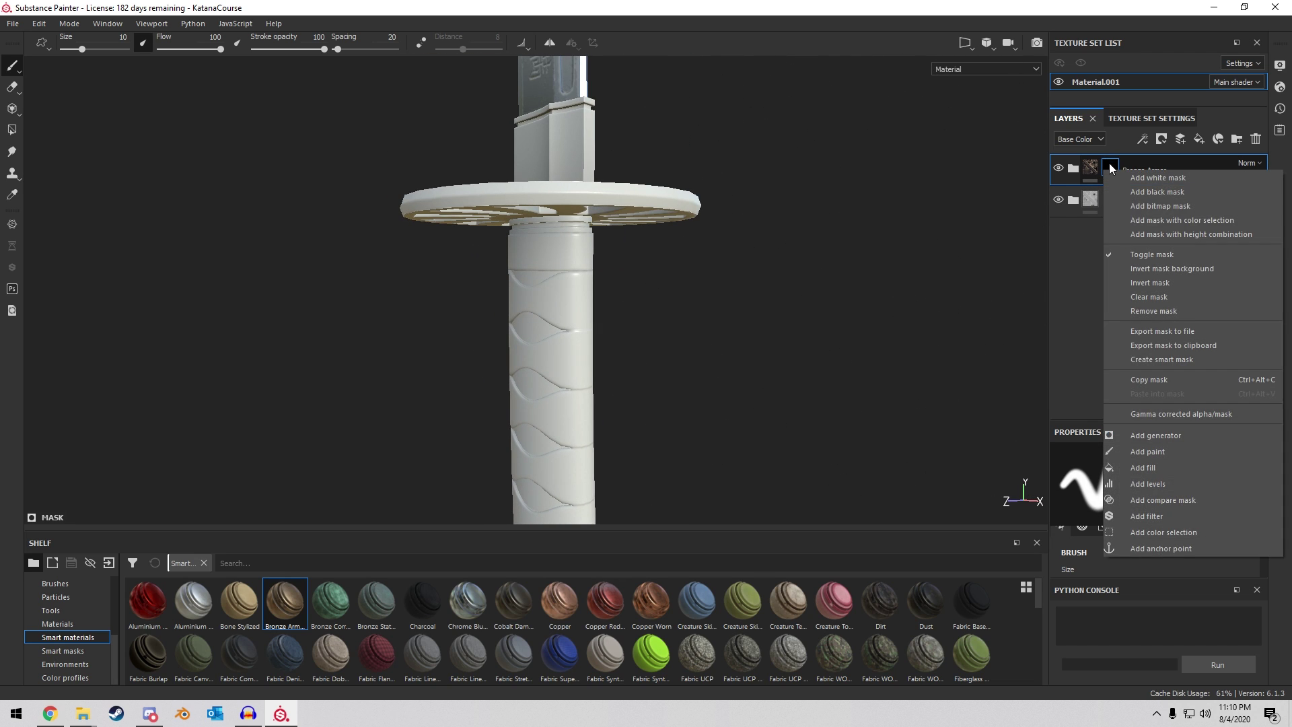
pyautogui.click(1148, 222)
pyautogui.click(1142, 139)
pyautogui.click(1197, 254)
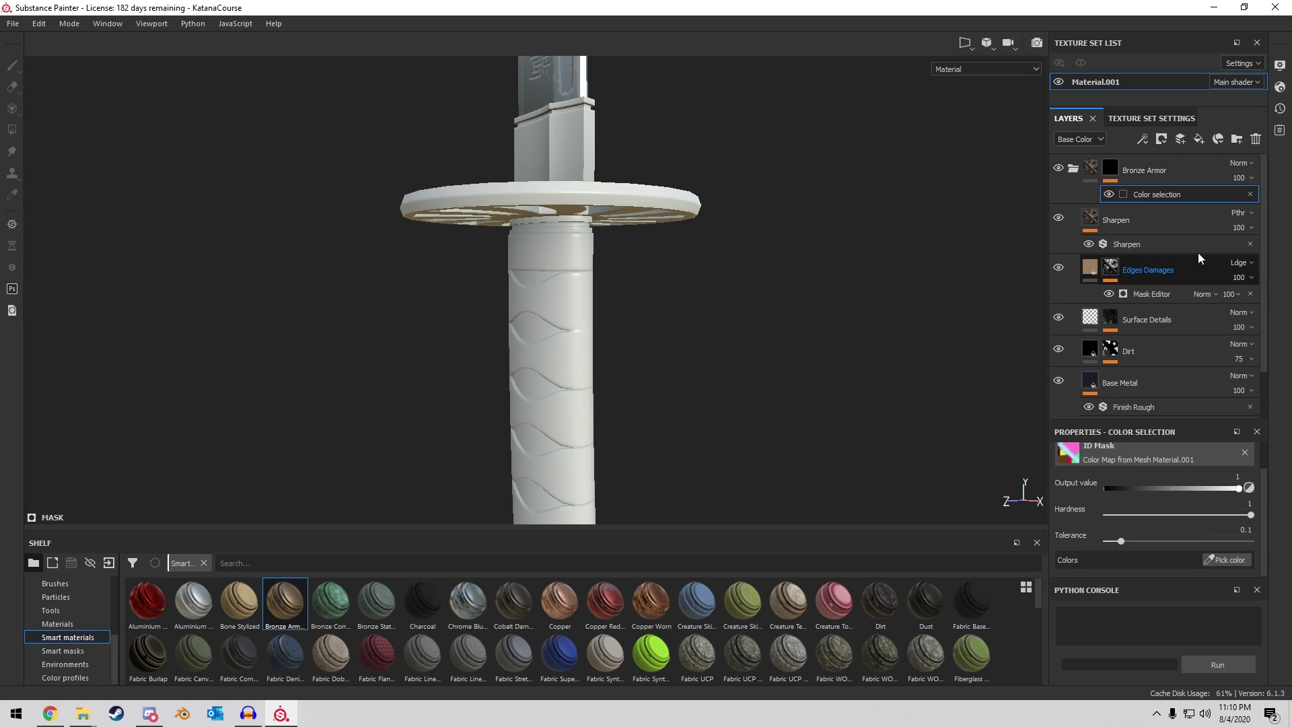
# Pick the green lower collar, pink guard and yellow upper collar ID colors for the Bronze Armor mask.
pyautogui.click(1226, 560)
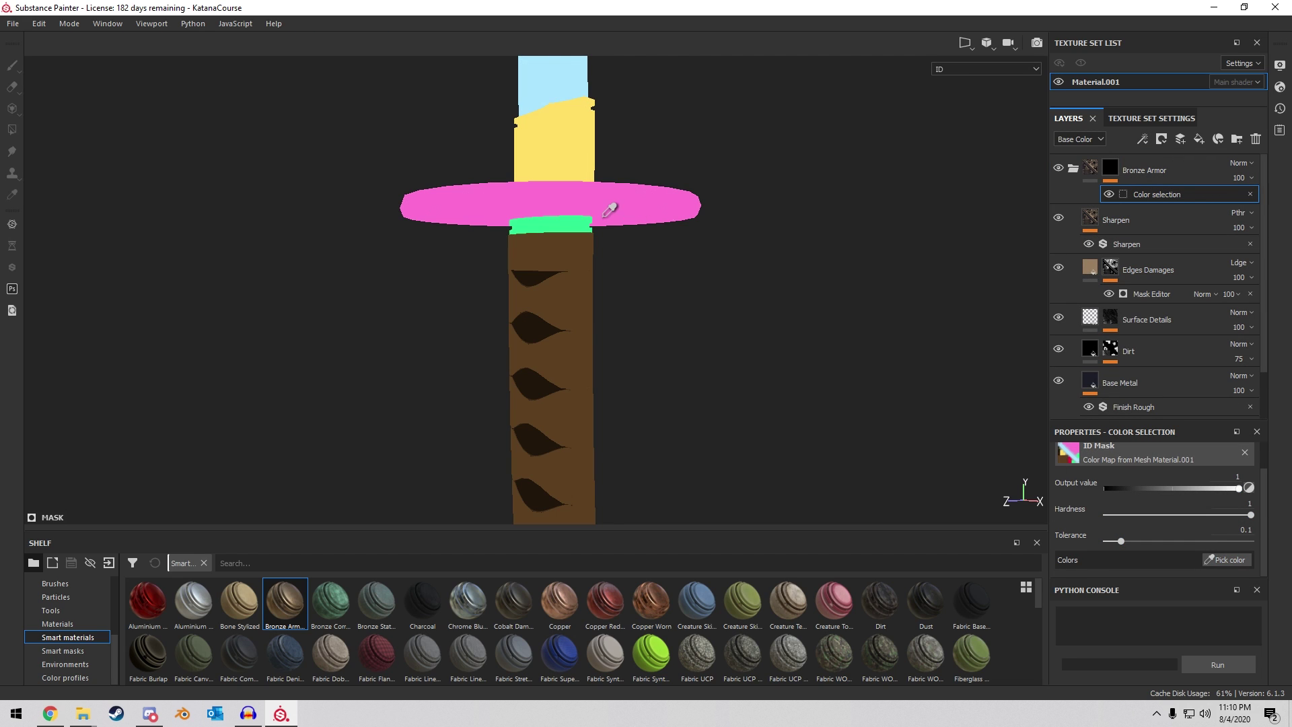
pyautogui.click(582, 229)
pyautogui.click(1226, 559)
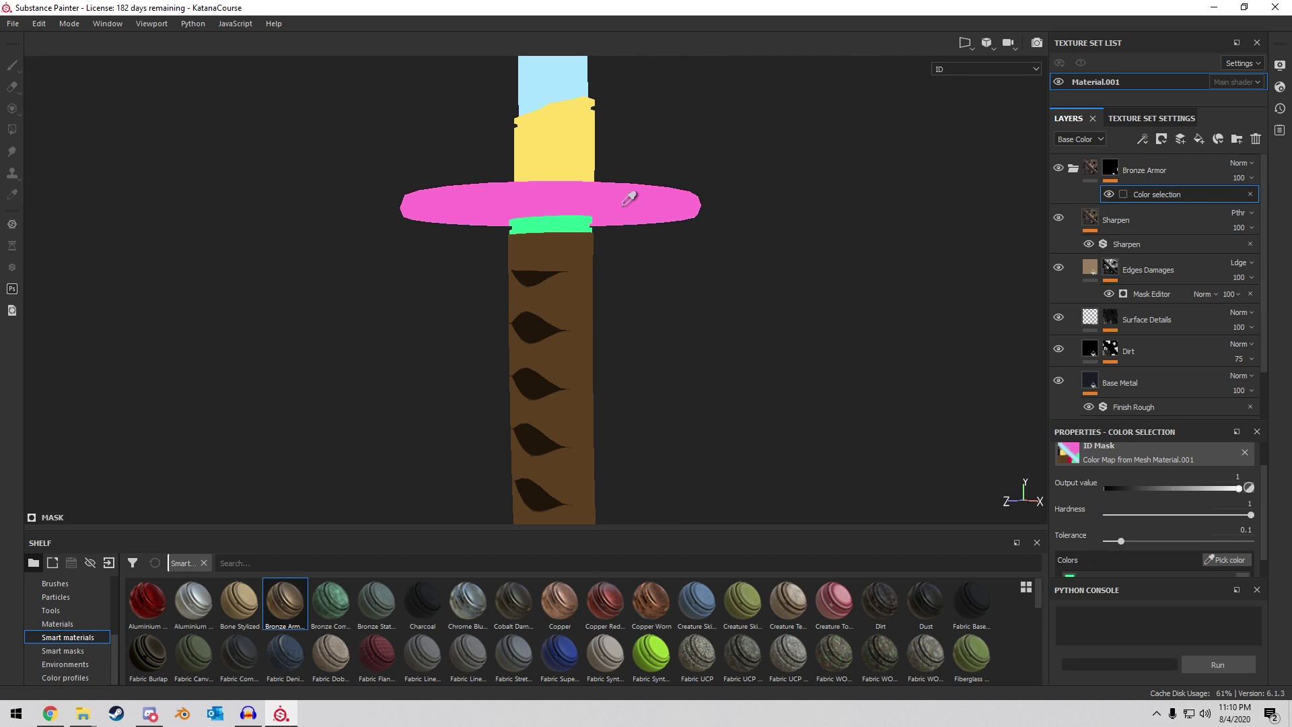
pyautogui.click(614, 202)
pyautogui.keyDown('alt'); pyautogui.moveTo(614, 202); pyautogui.dragTo(675, 164); pyautogui.keyUp('alt')
pyautogui.click(1238, 560)
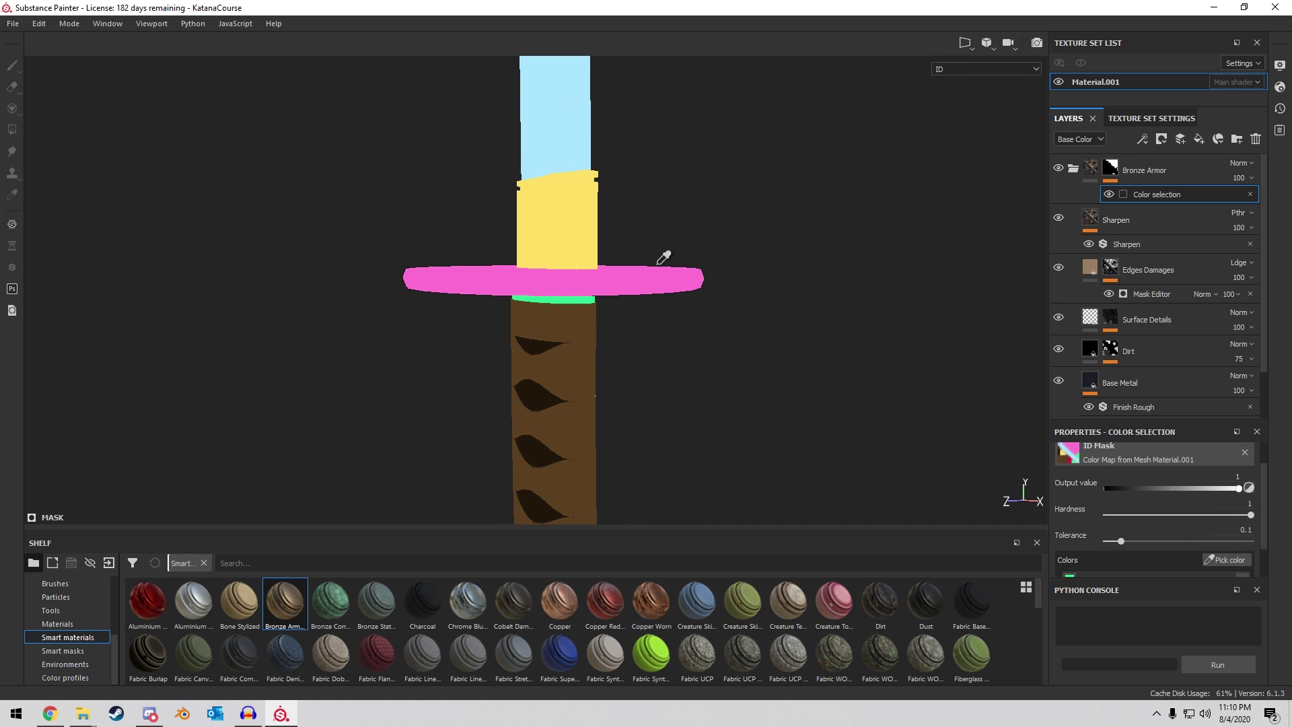
pyautogui.click(576, 230)
# Apply a second Bronze Armor smart material to the pommel only, masked by its ID color, above the existing groups.
pyautogui.keyDown('alt'); pyautogui.moveTo(715, 343); pyautogui.dragTo(712, 94, button='middle'); pyautogui.keyUp('alt')
pyautogui.keyDown('alt'); pyautogui.moveTo(697, 302); pyautogui.dragTo(740, 161, button='middle'); pyautogui.keyUp('alt')
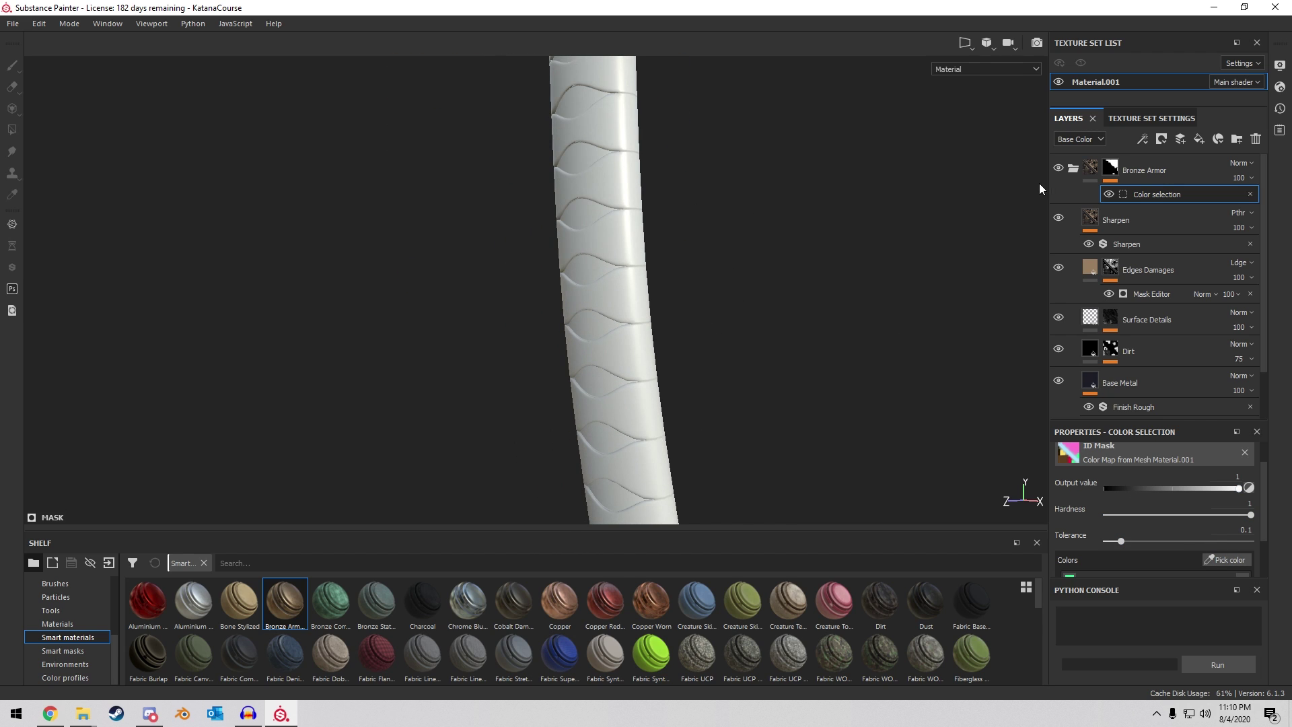
pyautogui.click(1073, 168)
pyautogui.keyDown('alt'); pyautogui.moveTo(866, 347); pyautogui.dragTo(807, 176, button='middle'); pyautogui.keyUp('alt')
pyautogui.keyDown('alt'); pyautogui.moveTo(686, 424); pyautogui.dragTo(643, 293, button='middle'); pyautogui.keyUp('alt')
pyautogui.scroll(3, 553, 301)
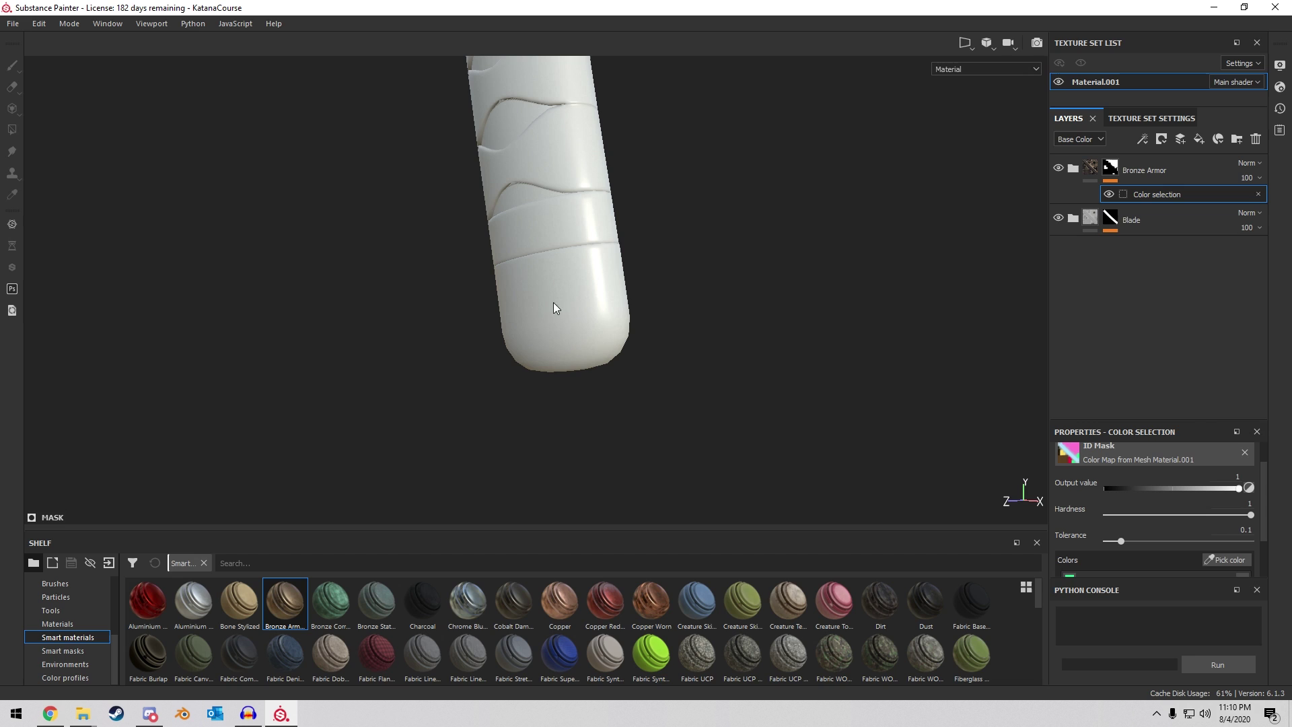
pyautogui.click(1087, 219)
pyautogui.scroll(2, 692, 275)
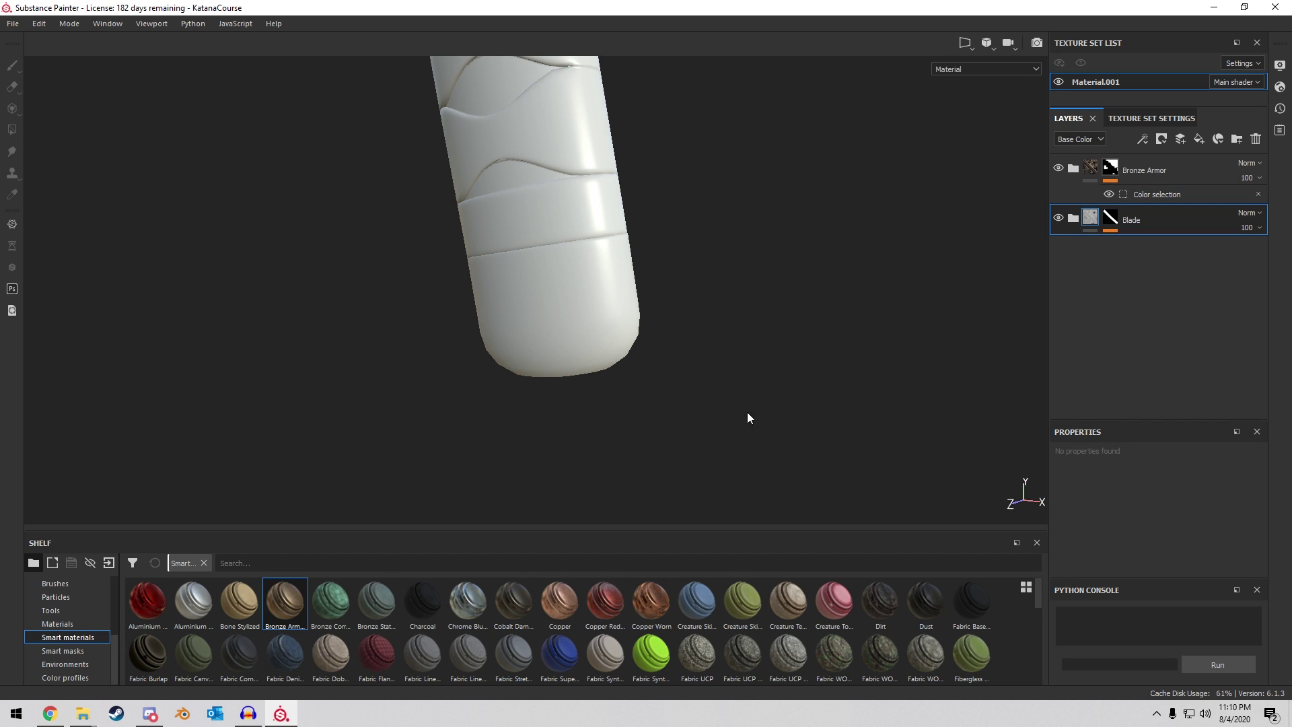
pyautogui.keyDown('ctrl'); pyautogui.moveTo(278, 607); pyautogui.dragTo(588, 296); pyautogui.keyUp('ctrl')
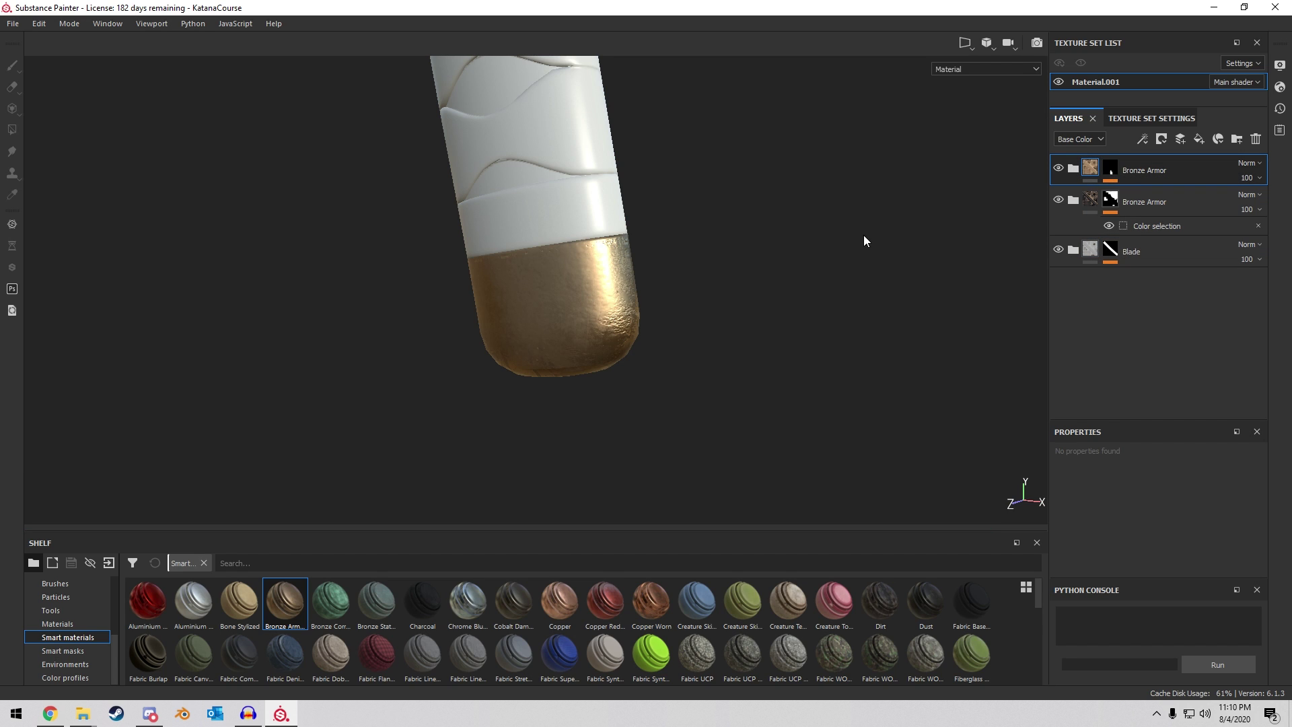
# Examine the bronze pommel against the handle and review the layers inside its new material group.
pyautogui.keyDown('alt'); pyautogui.moveTo(760, 248); pyautogui.dragTo(768, 324, button='middle'); pyautogui.keyUp('alt')
pyautogui.keyDown('alt'); pyautogui.moveTo(769, 325); pyautogui.dragTo(690, 279); pyautogui.keyUp('alt')
pyautogui.click(1074, 168)
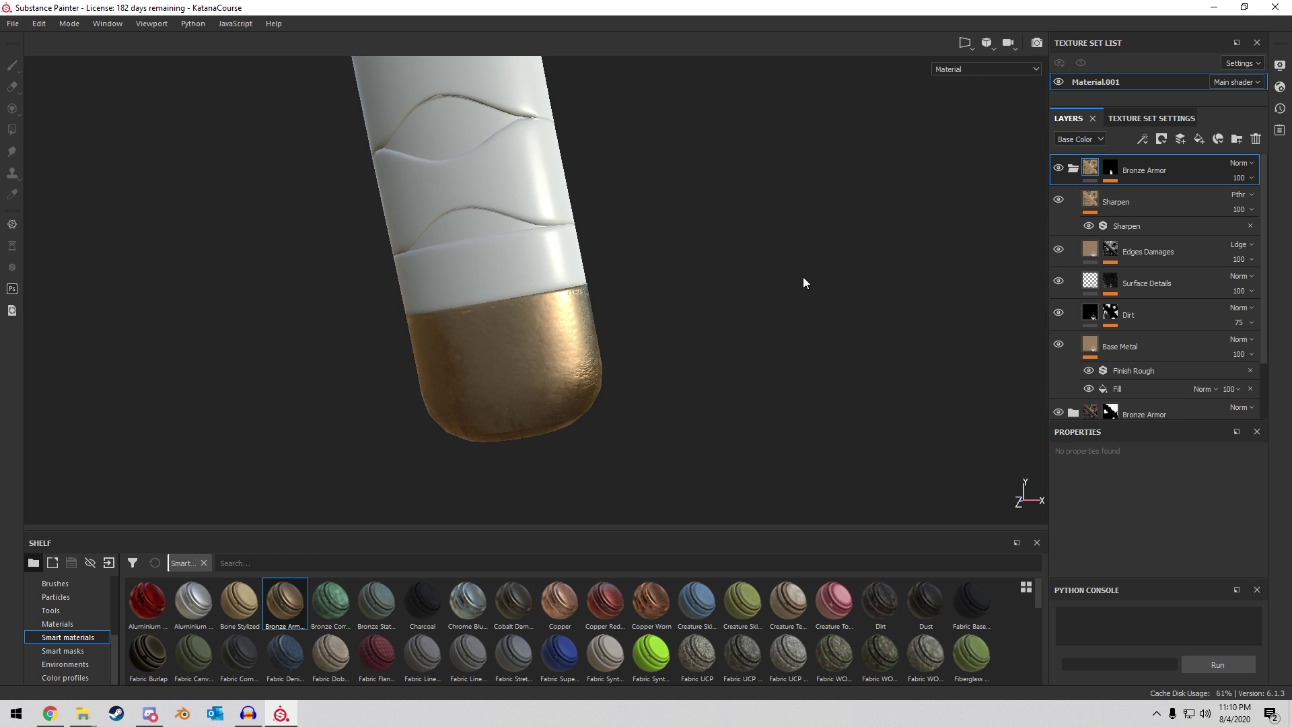
pyautogui.scroll(3, 596, 299)
pyautogui.keyDown('alt'); pyautogui.moveTo(597, 299); pyautogui.dragTo(719, 201, button='middle'); pyautogui.keyUp('alt')
pyautogui.moveTo(719, 200)
pyautogui.keyDown('alt'); pyautogui.mouseDown()
pyautogui.moveTo(778, 248)
pyautogui.moveTo(778, 193)
pyautogui.moveTo(769, 274)
pyautogui.moveTo(739, 212)
pyautogui.mouseUp(); pyautogui.keyUp('alt')
pyautogui.scroll(-3, 777, 192)
pyautogui.click(1074, 171)
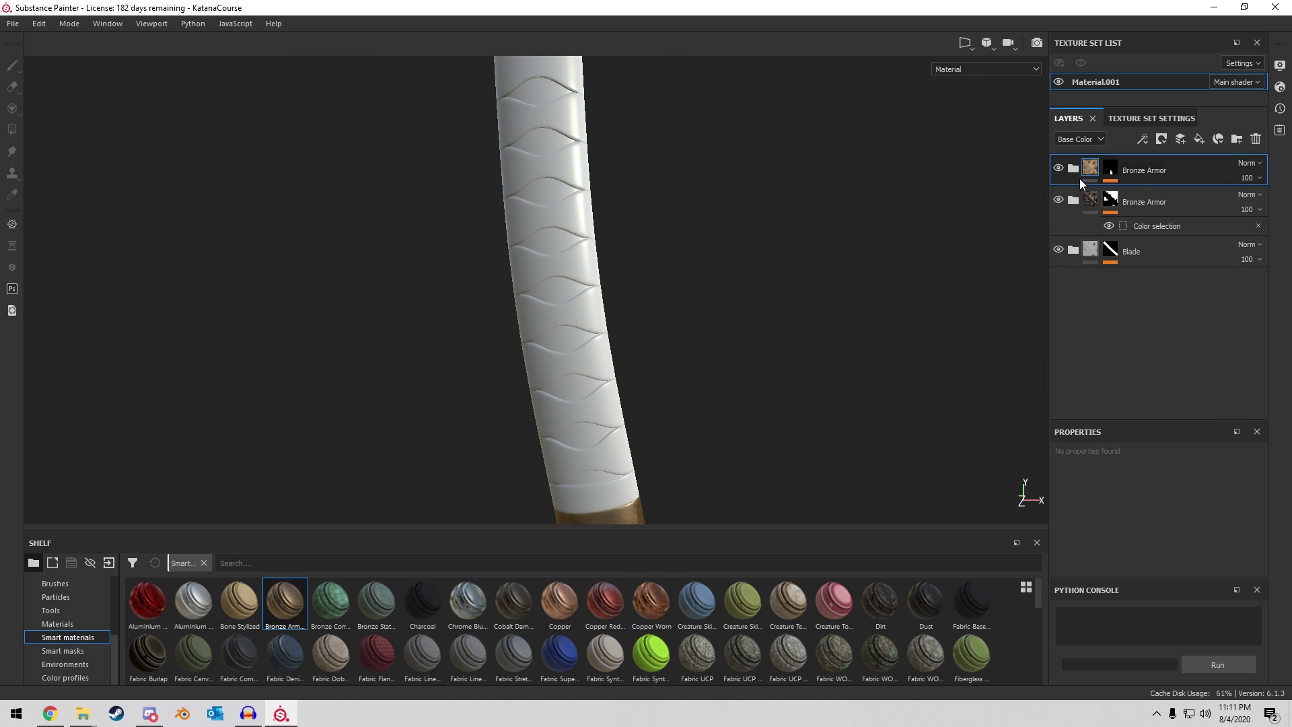
# Rename the lower Bronze Armor group to Guards and the upper one to Pommel.
pyautogui.doubleClick(1143, 202)
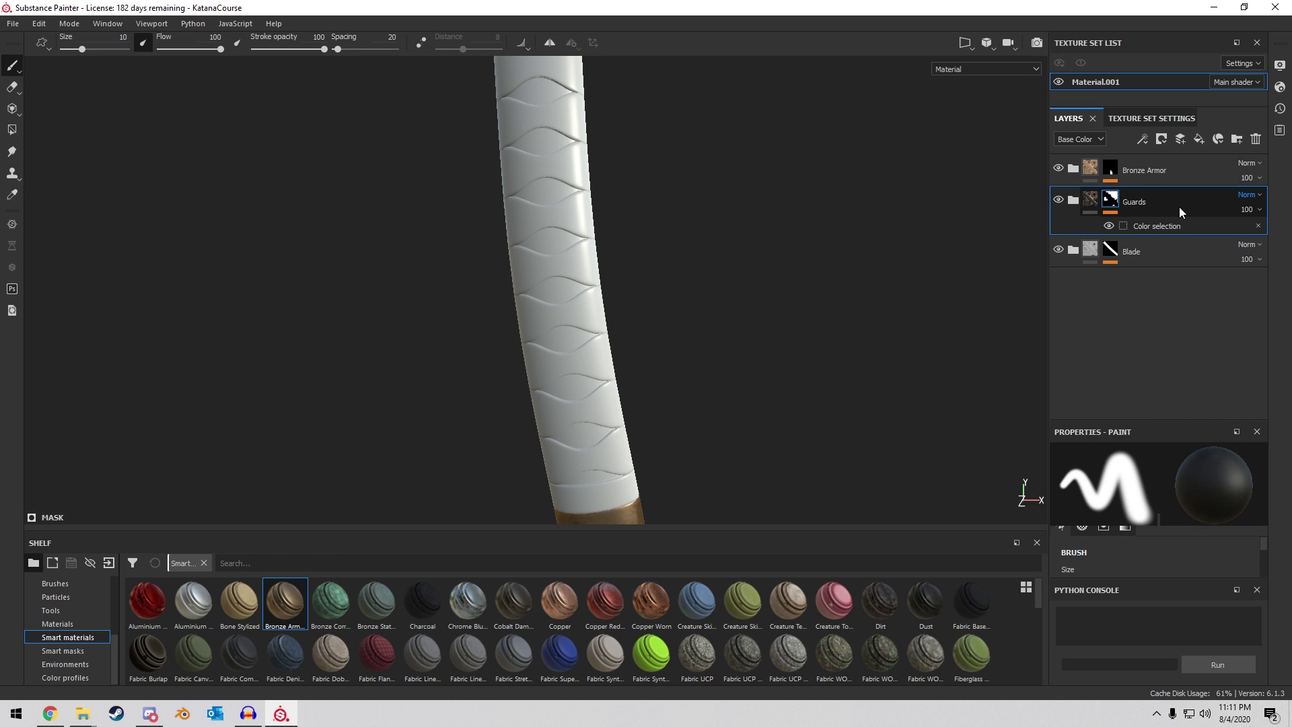
pyautogui.doubleClick(1151, 172)
pyautogui.write('Pommel')
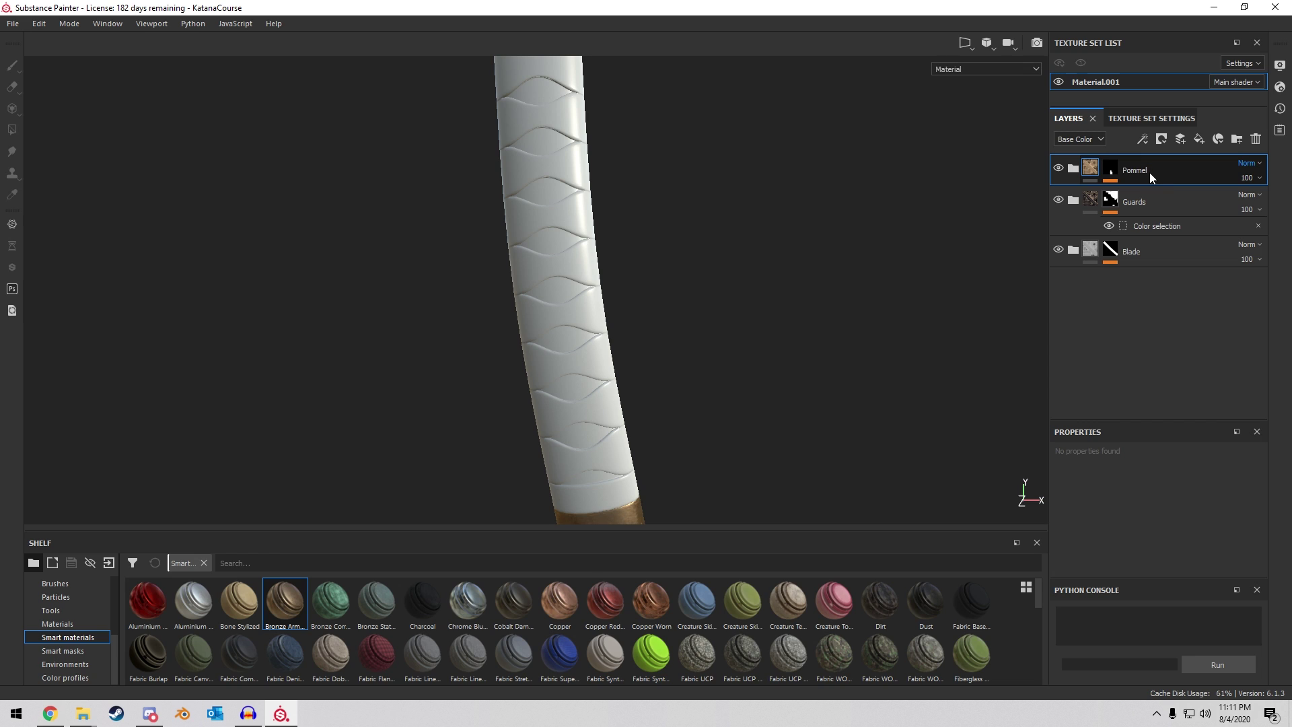
# Check the Base Metal color and the Edges Damages Mask Editor settings inside the Guards group.
pyautogui.click(1073, 200)
pyautogui.moveTo(718, 376); pyautogui.dragTo(689, 274, button='middle')
pyautogui.scroll(-1, 1112, 346)
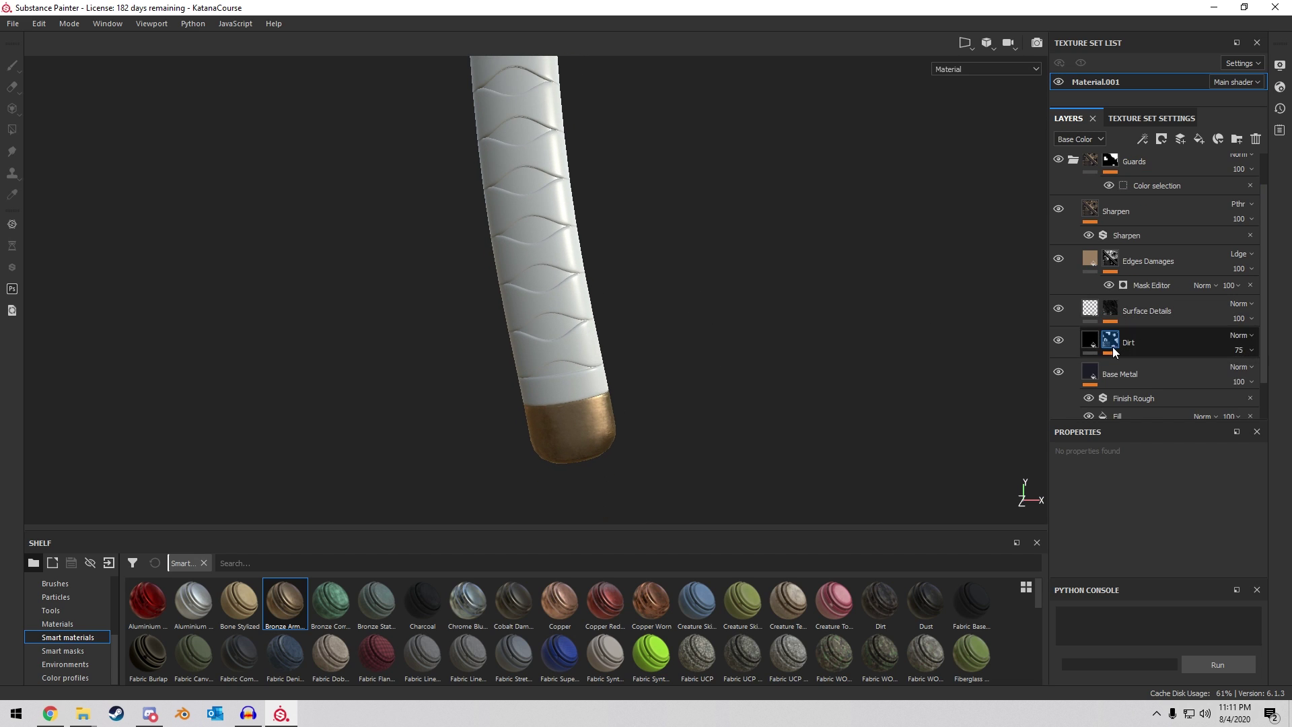
pyautogui.click(1094, 372)
pyautogui.click(1166, 501)
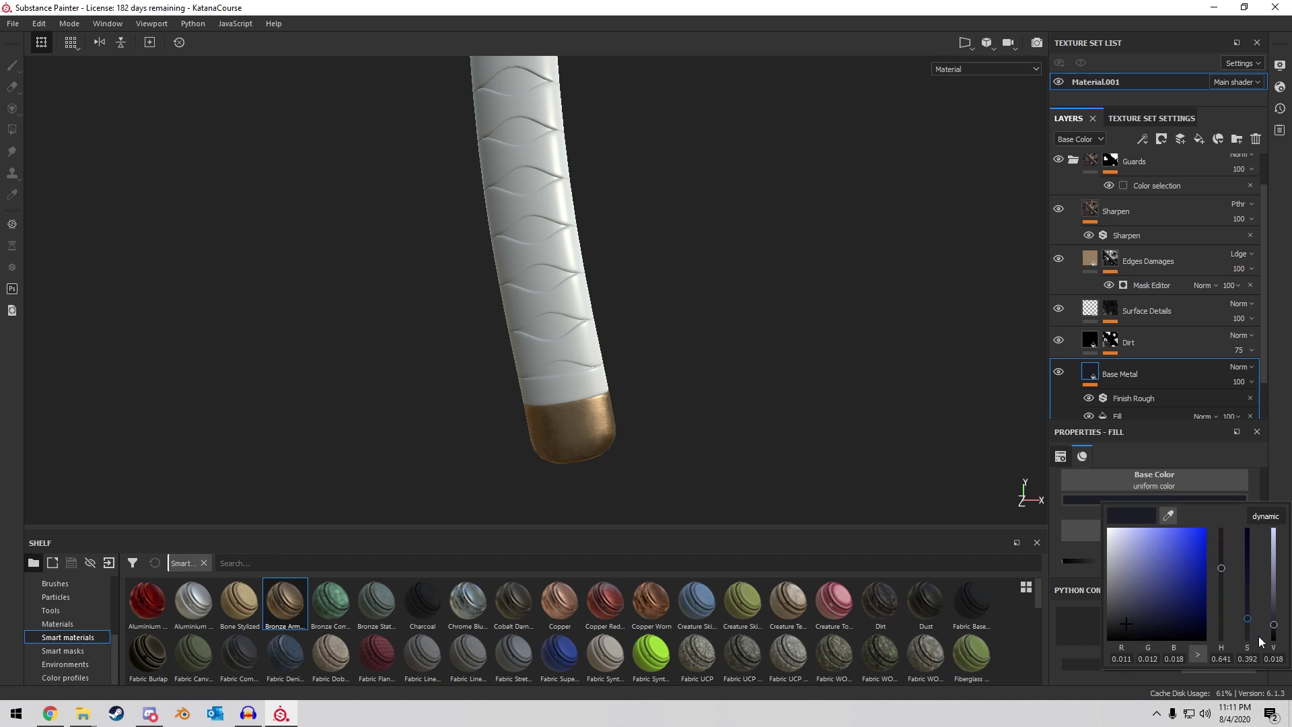
pyautogui.click(1165, 286)
pyautogui.scroll(1, 1140, 232)
pyautogui.scroll(-2, 1133, 300)
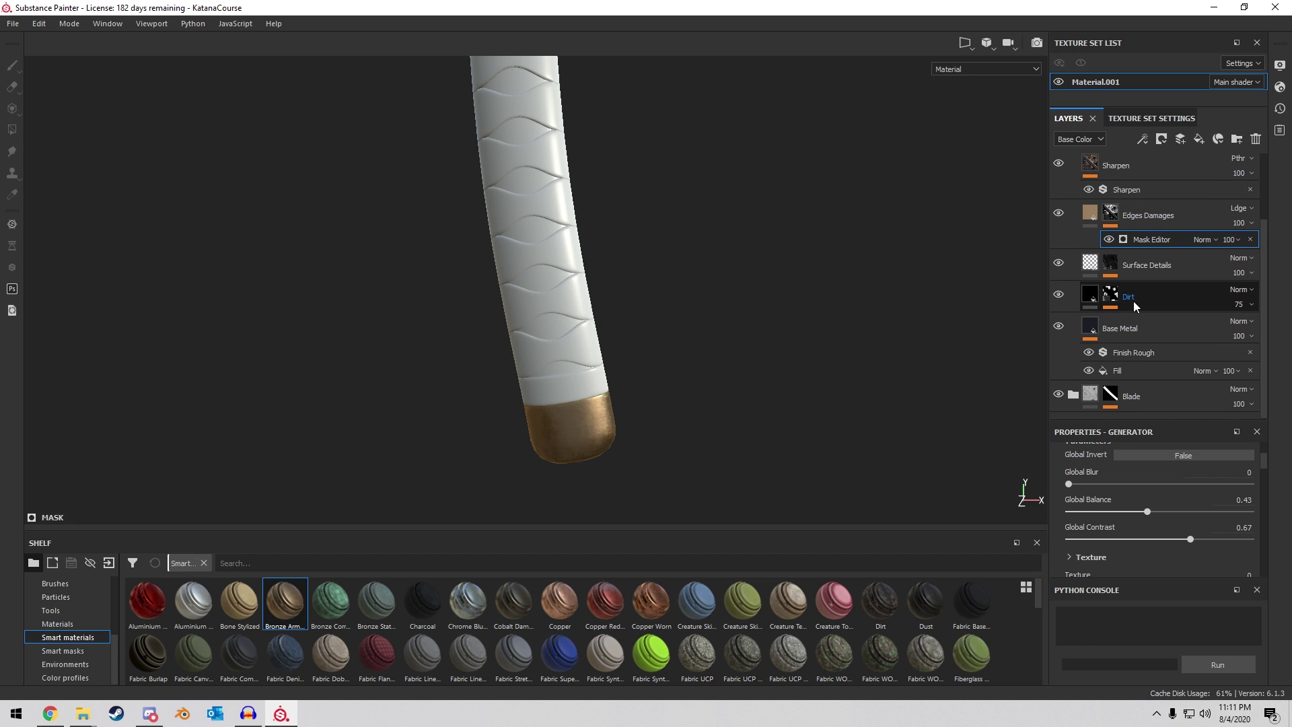
# Set the base color of the Pommel group's Edges Damages layer to the dark navy sampled from the Guards group's Base Metal swatch.
pyautogui.scroll(2, 1133, 301)
pyautogui.click(1073, 168)
pyautogui.scroll(-1, 1117, 193)
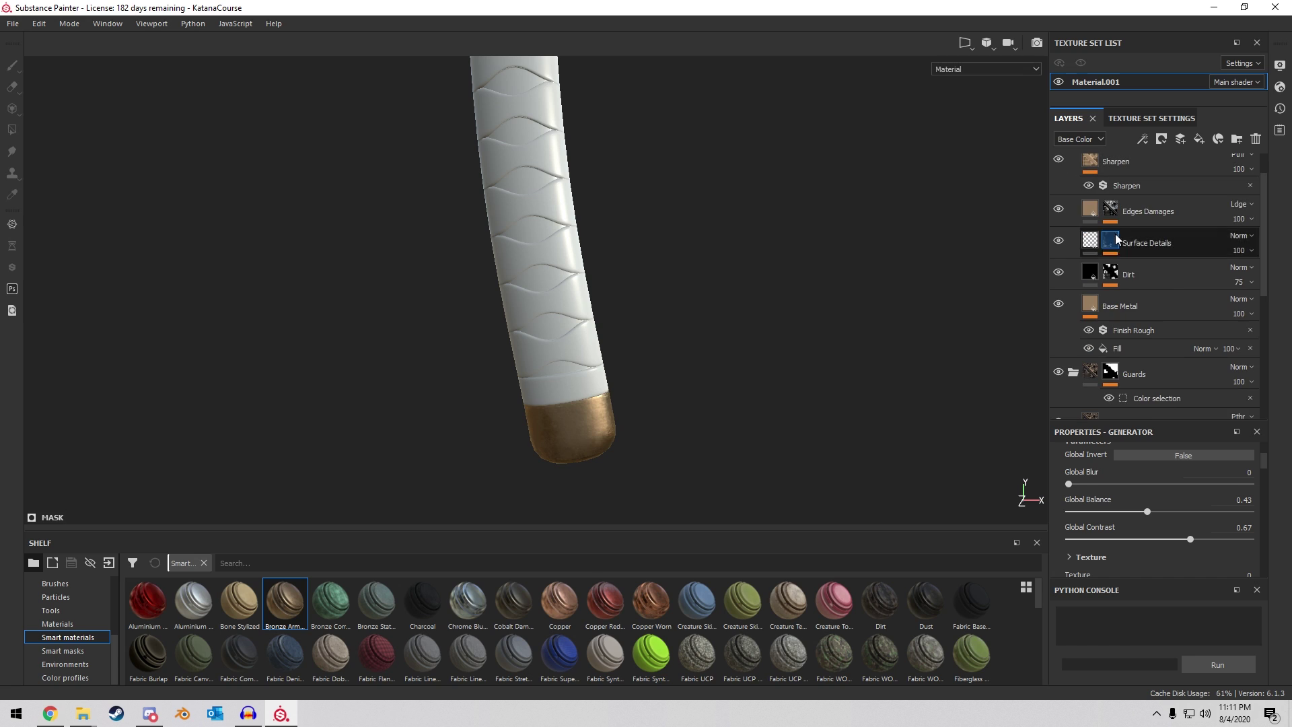
pyautogui.click(1089, 209)
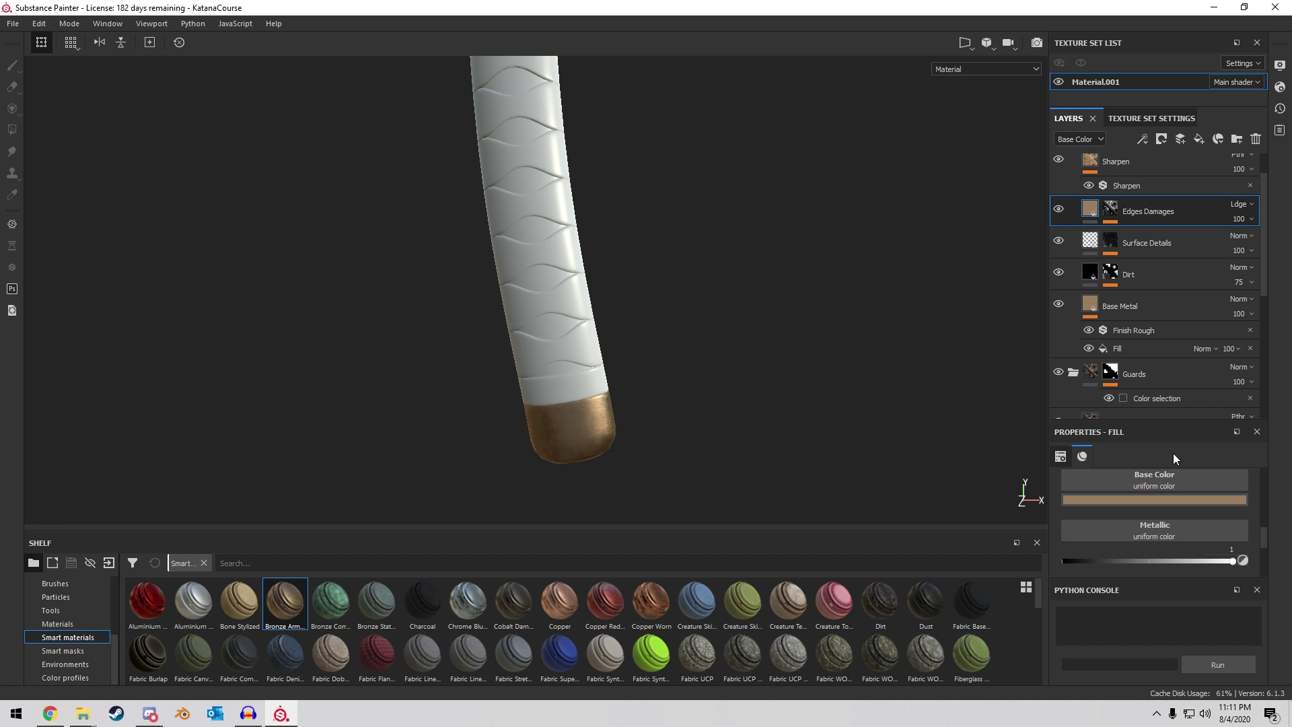
pyautogui.click(1141, 500)
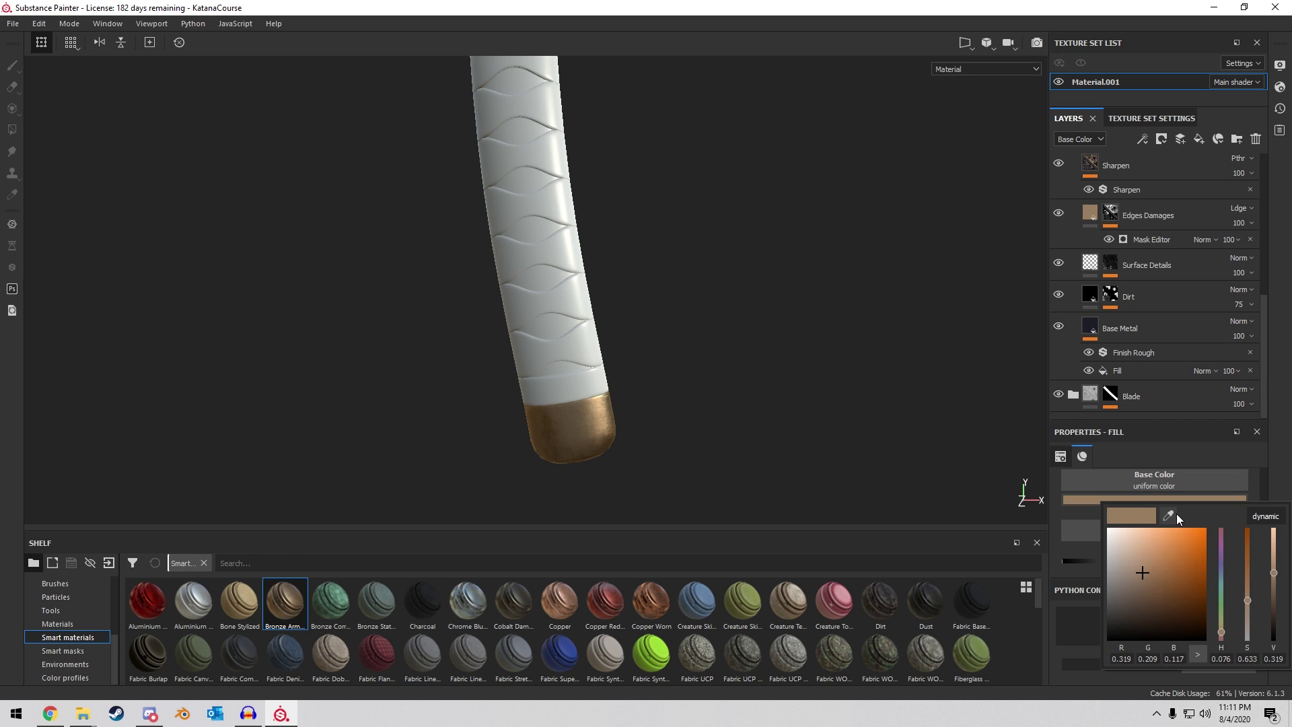
pyautogui.click(1175, 516)
pyautogui.click(1094, 331)
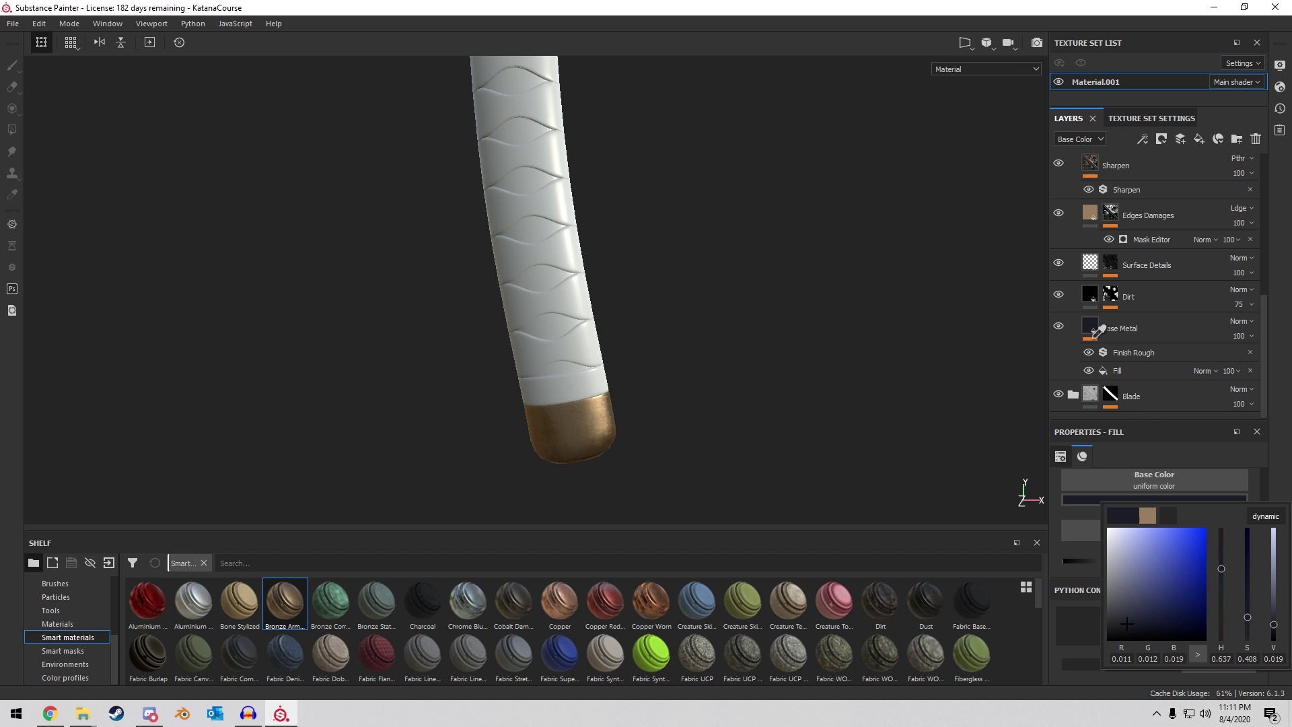
# Collapse the Guards group and set the Global Balance of the pommel's Edges Damages Mask Editor to 0.81.
pyautogui.moveTo(772, 346)
pyautogui.keyDown('alt'); pyautogui.mouseDown()
pyautogui.moveTo(623, 401)
pyautogui.moveTo(759, 356)
pyautogui.mouseUp(); pyautogui.keyUp('alt')
pyautogui.scroll(5, 631, 357)
pyautogui.keyDown('alt'); pyautogui.moveTo(631, 357); pyautogui.dragTo(883, 348); pyautogui.keyUp('alt')
pyautogui.scroll(3, 1086, 235)
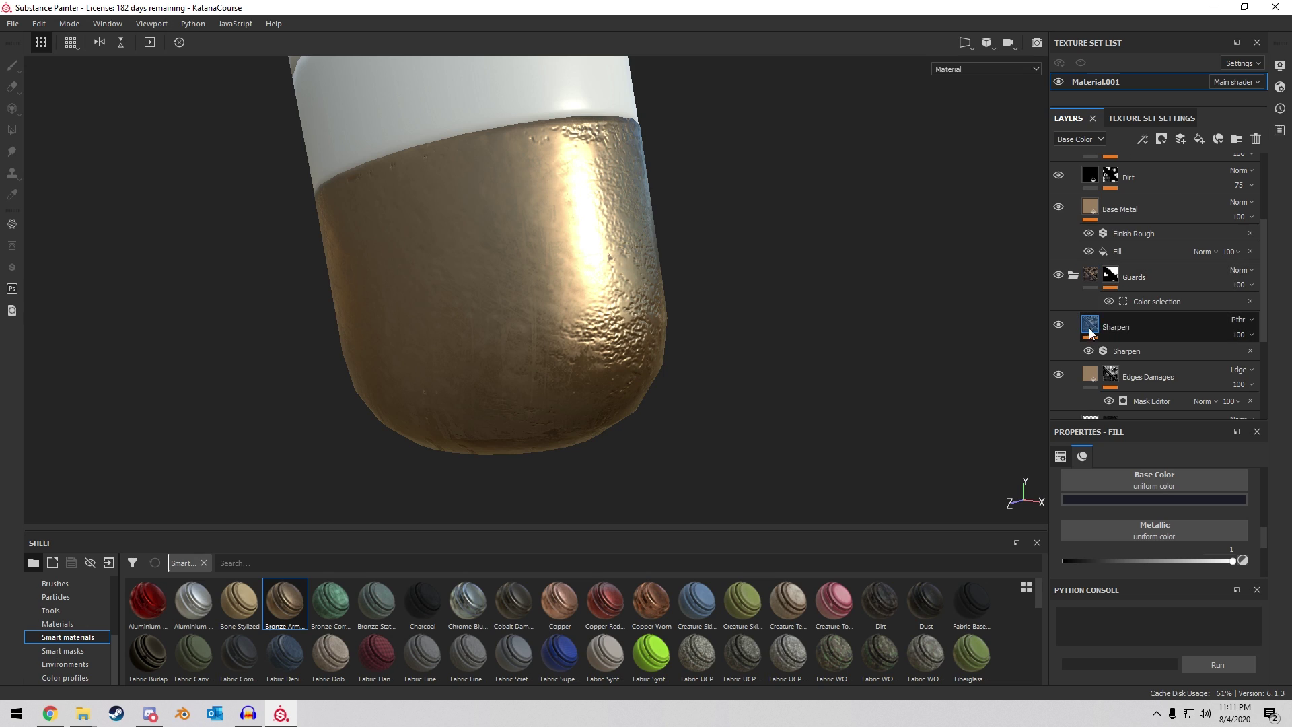
pyautogui.click(1072, 278)
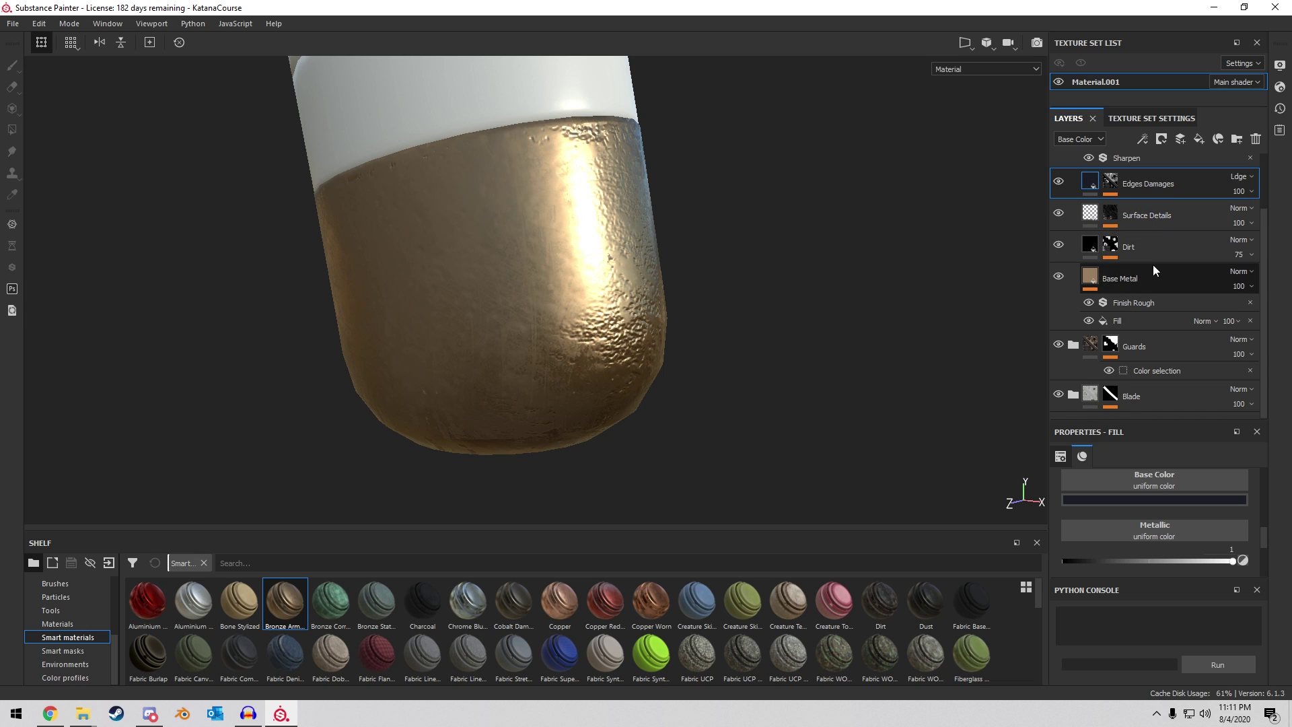
pyautogui.click(1110, 183)
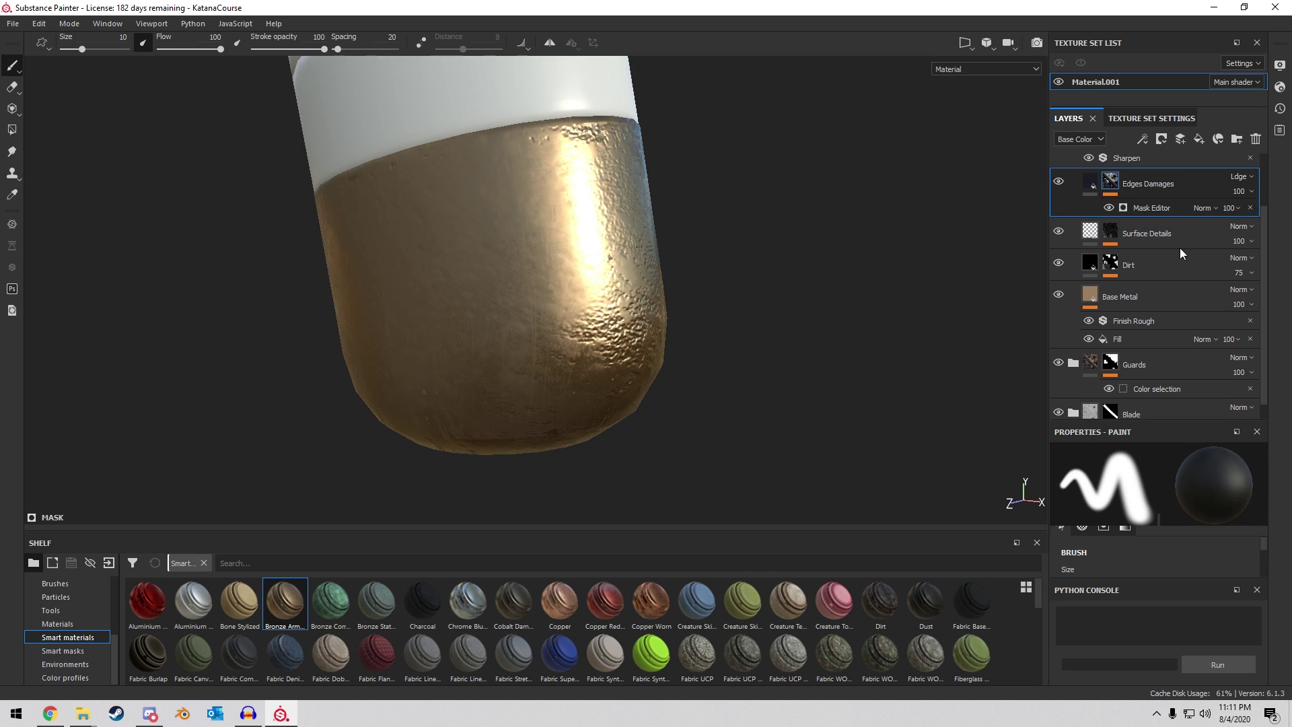
pyautogui.click(1158, 209)
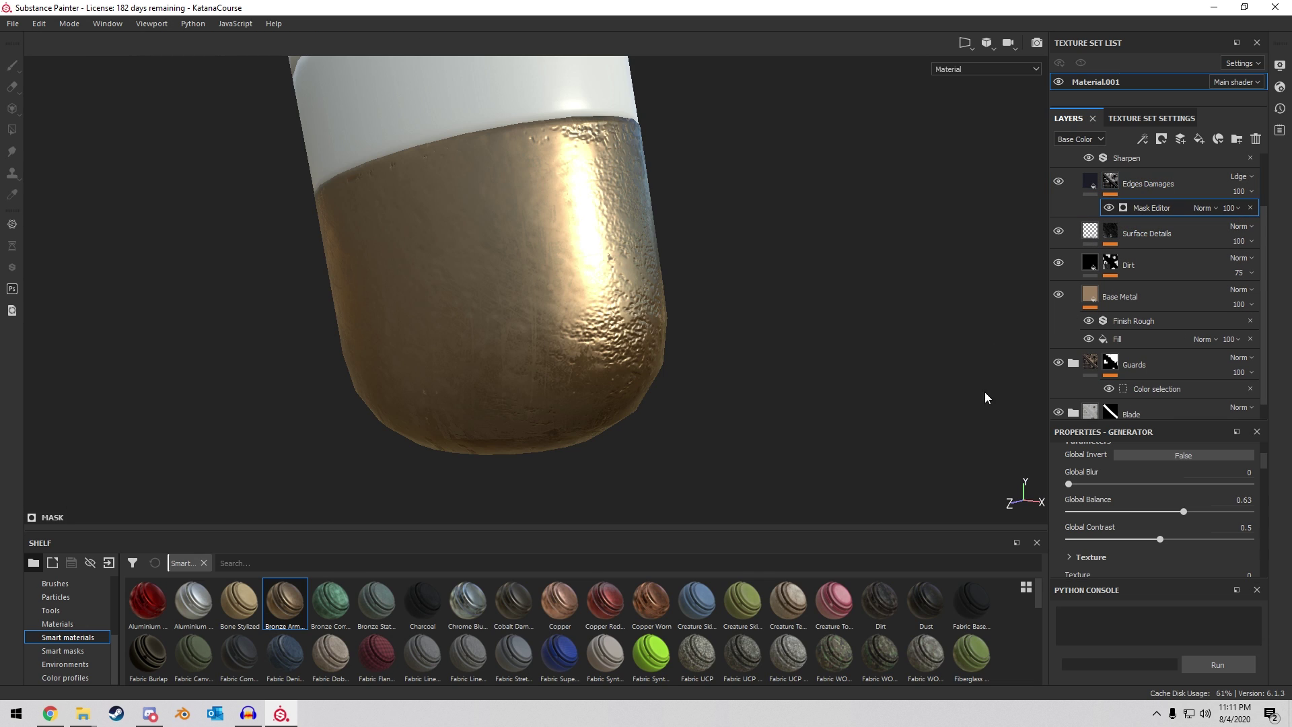
pyautogui.moveTo(1200, 511)
pyautogui.mouseDown()
pyautogui.moveTo(1136, 507)
pyautogui.moveTo(1216, 513)
pyautogui.mouseUp()
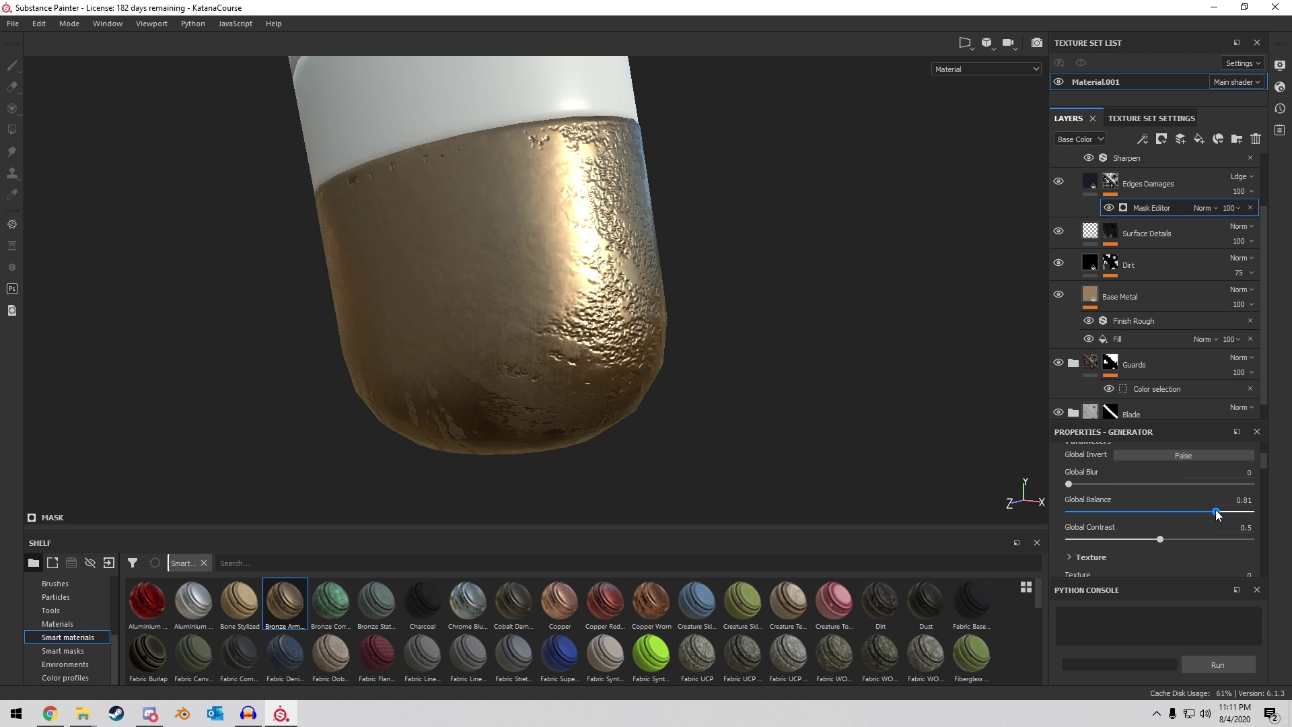
pyautogui.keyDown('alt'); pyautogui.moveTo(524, 321); pyautogui.dragTo(1029, 491); pyautogui.keyUp('alt')
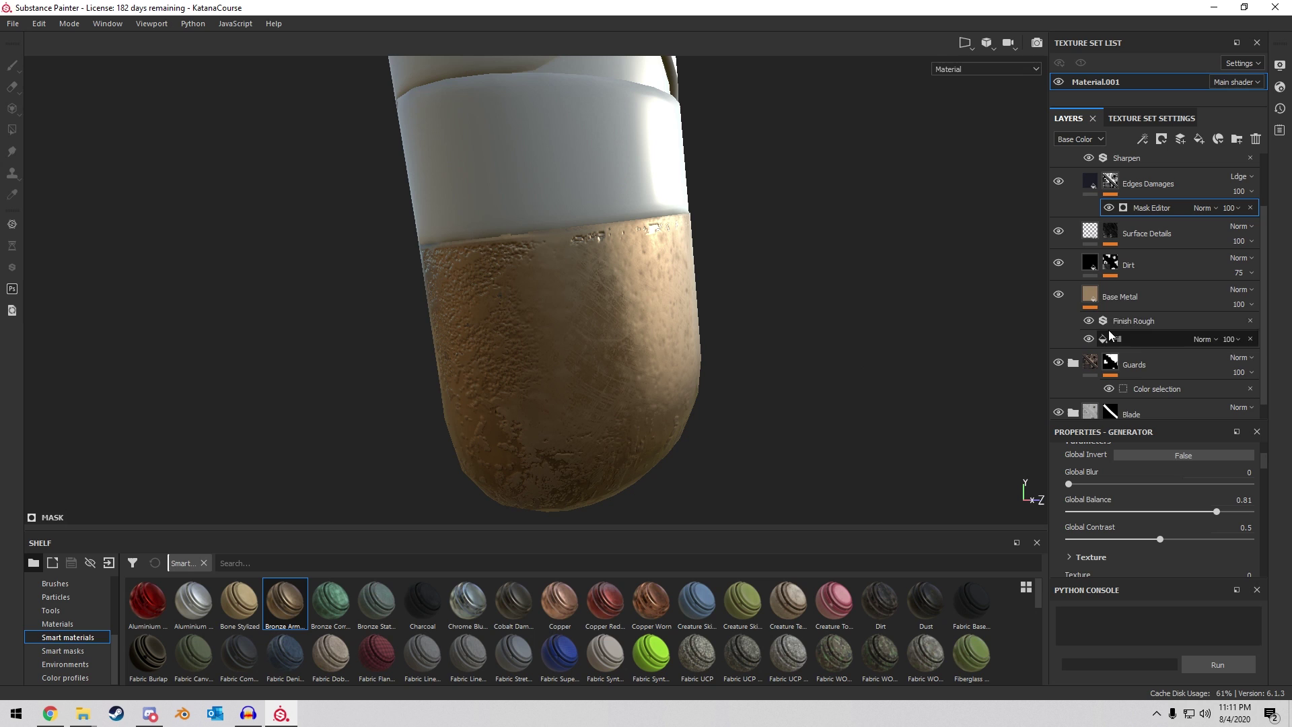
# Try the Normal blend mode on the pommel's Edges Damages layer and inspect the wear on the model.
pyautogui.scroll(3, 923, 317)
pyautogui.keyDown('alt'); pyautogui.moveTo(921, 312); pyautogui.dragTo(831, 259, button='middle'); pyautogui.keyUp('alt')
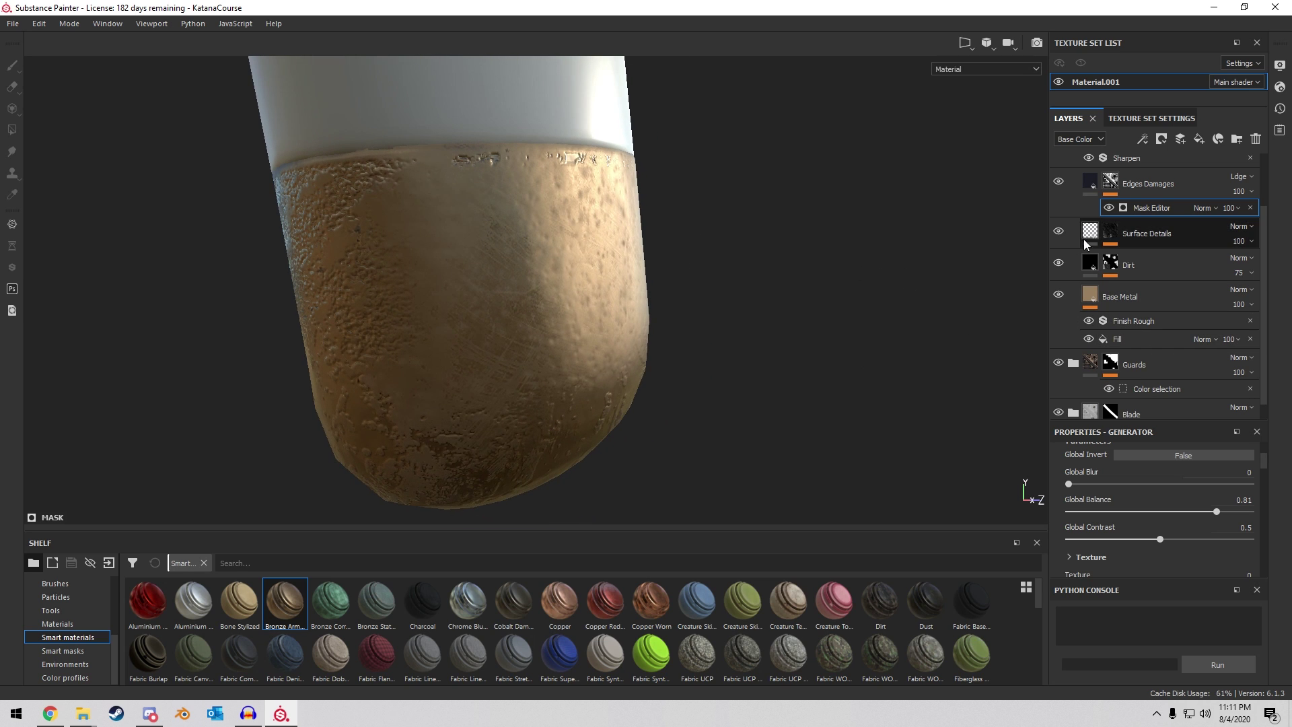
pyautogui.click(1245, 178)
pyautogui.click(1231, 183)
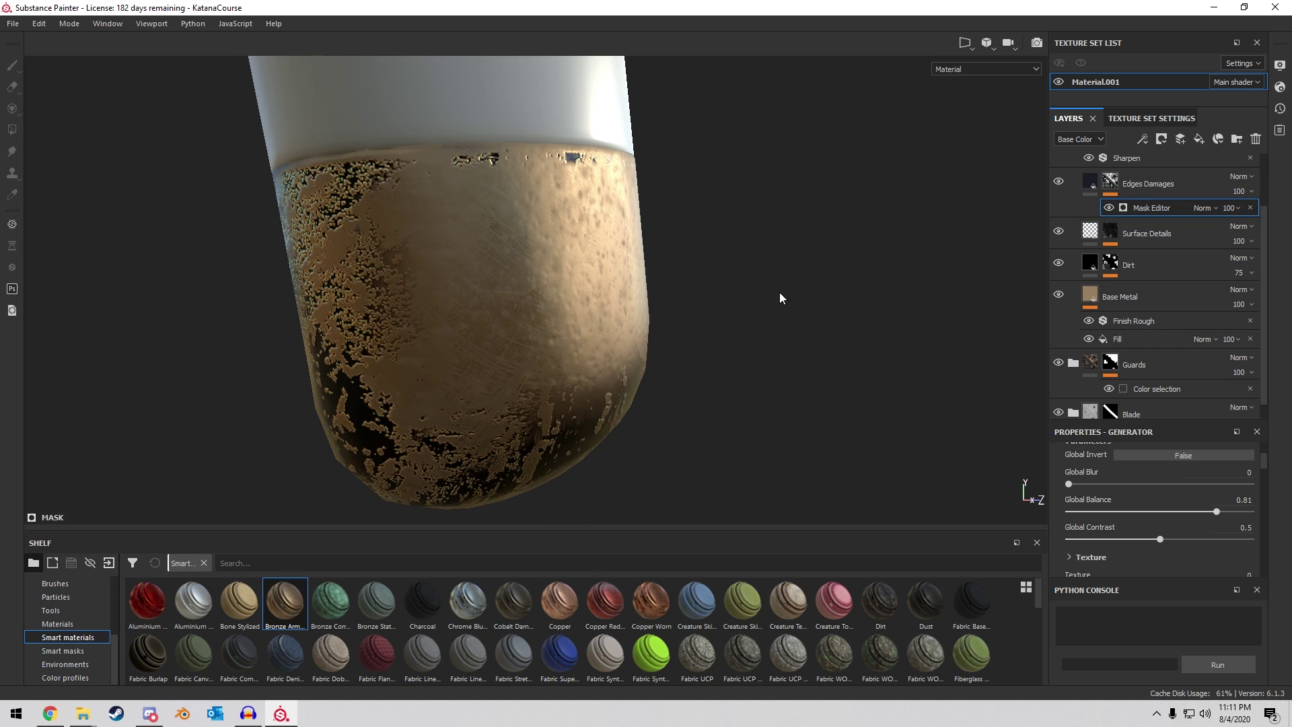
pyautogui.keyDown('alt'); pyautogui.moveTo(779, 291); pyautogui.dragTo(553, 291); pyautogui.keyUp('alt')
pyautogui.click(1241, 176)
pyautogui.click(1240, 189)
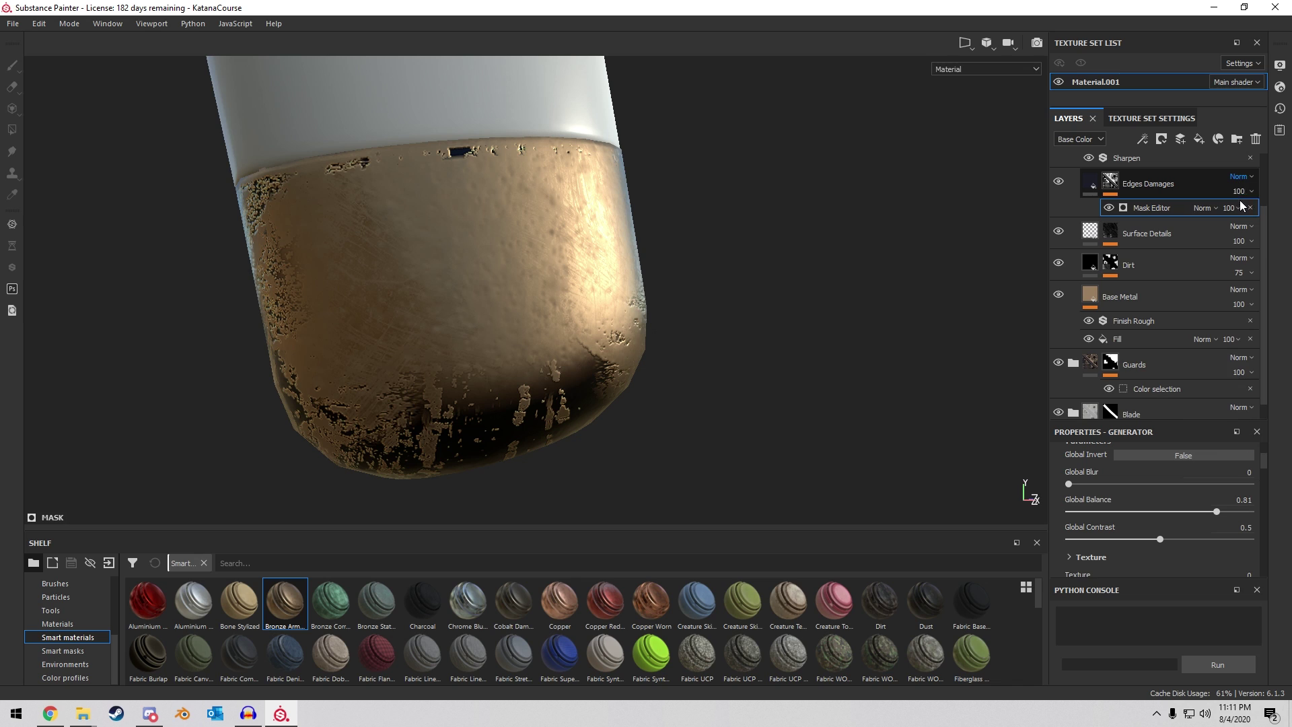
# Cycle through the other blend modes on the Edges Damages layer and return it to Linear dodge (Add).
pyautogui.press('Down')
pyautogui.press('Down')
pyautogui.press('Down')
pyautogui.press('Down')
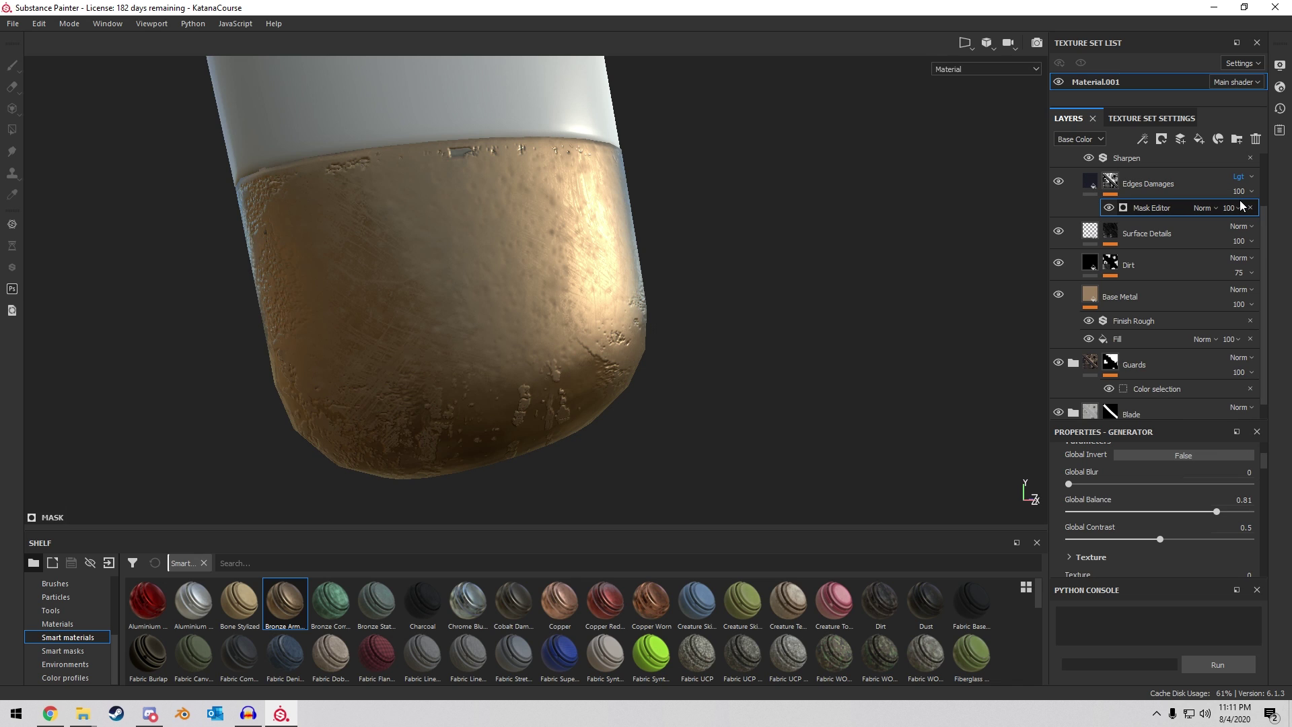
pyautogui.press('Down')
pyautogui.press('Down')
pyautogui.press('Down')
pyautogui.press('Down')
pyautogui.press('Down')
pyautogui.press('Down')
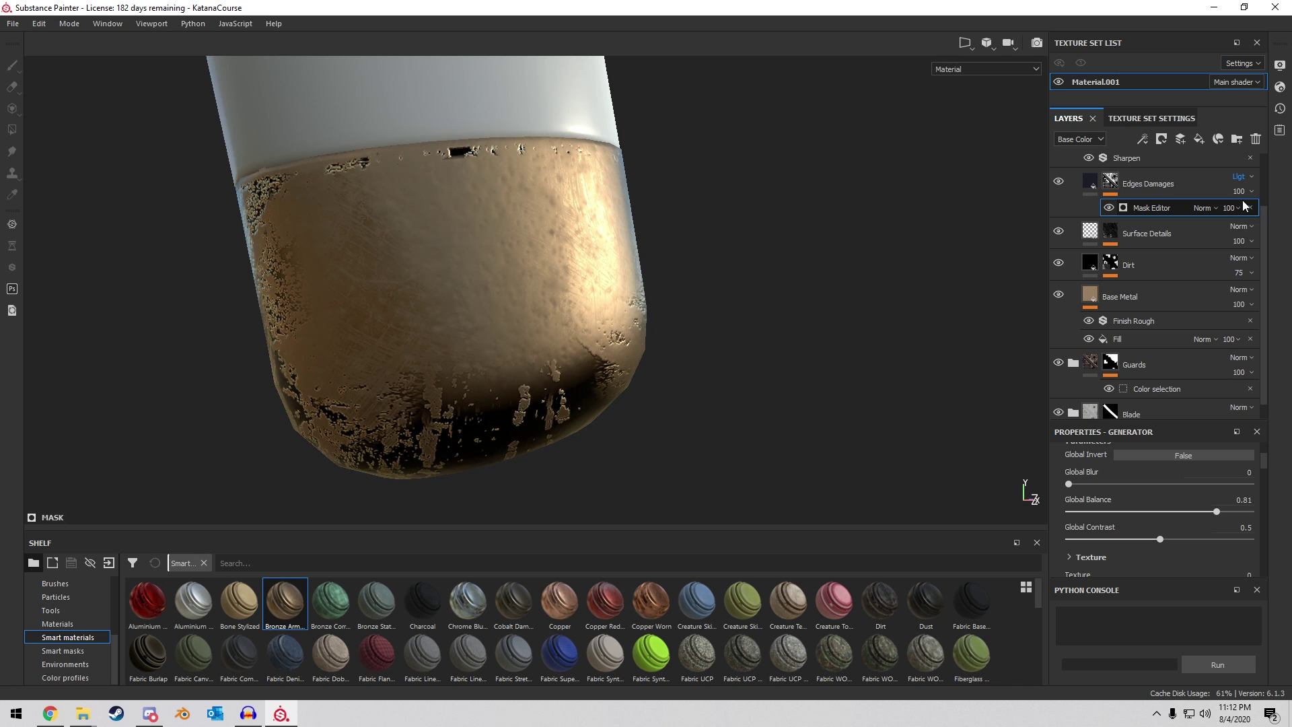
pyautogui.press('Down')
pyautogui.press('Down')
pyautogui.press('Down')
pyautogui.click(1243, 186)
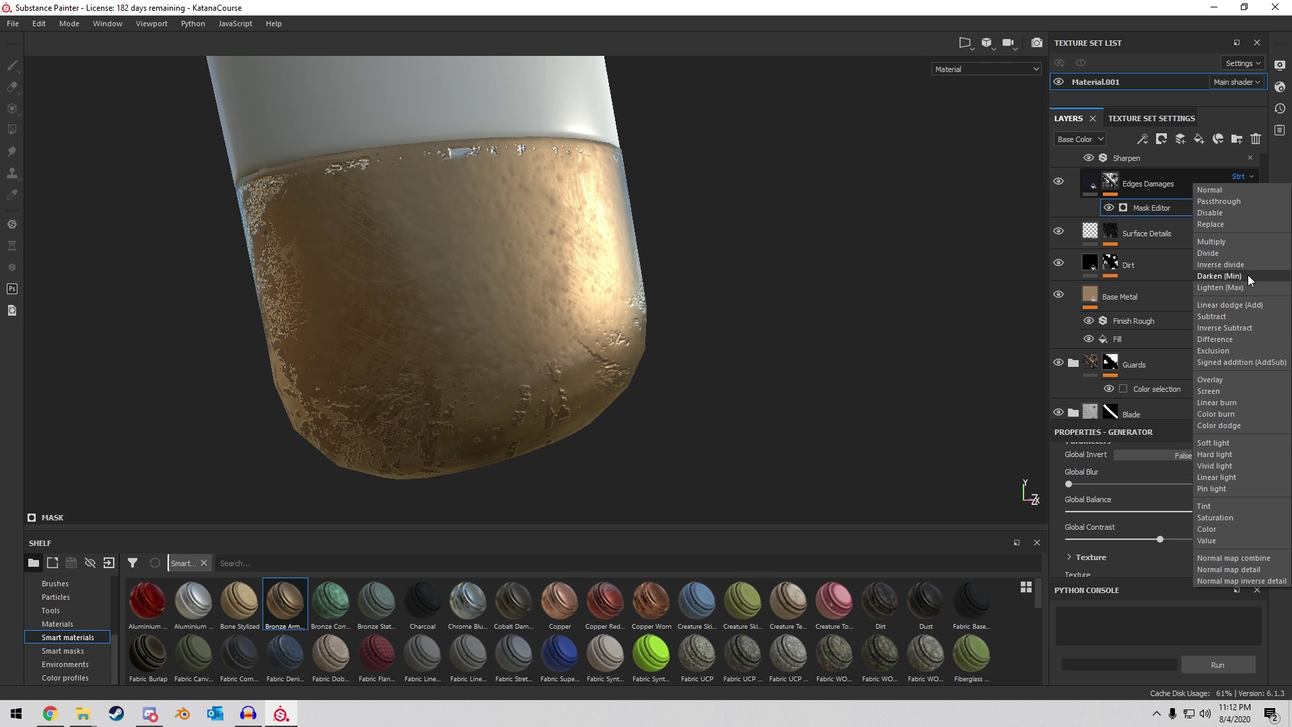
pyautogui.click(1242, 306)
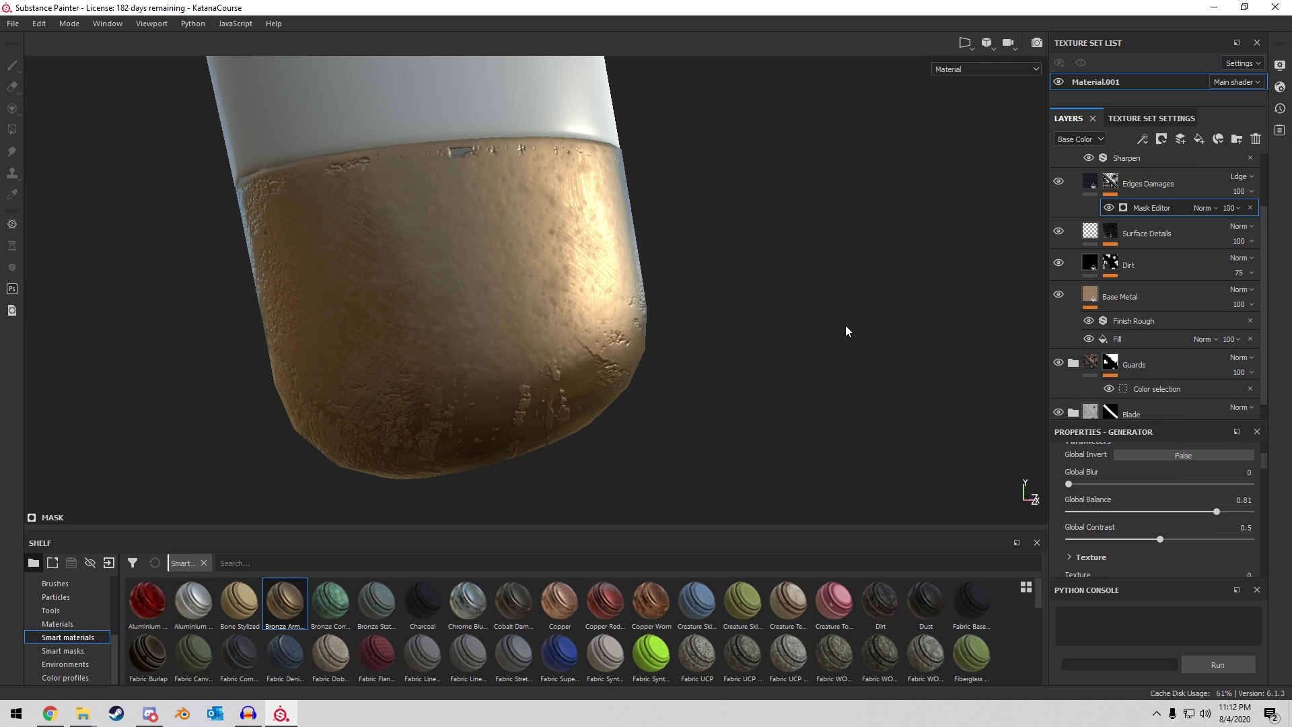
pyautogui.moveTo(845, 329)
pyautogui.keyDown('alt'); pyautogui.mouseDown()
pyautogui.moveTo(781, 297)
pyautogui.moveTo(671, 278)
pyautogui.moveTo(981, 251)
pyautogui.moveTo(687, 279)
pyautogui.mouseUp(); pyautogui.keyUp('alt')
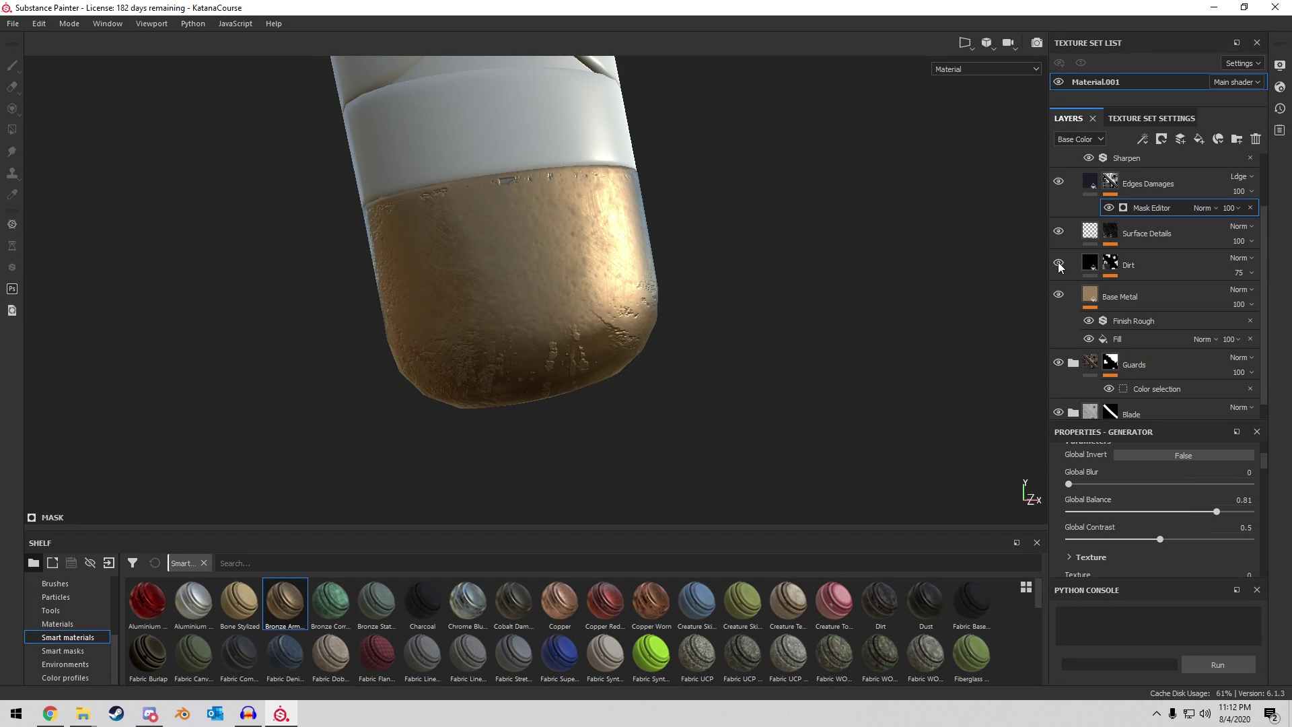
# Set the base color of the pommel's Dirt layer to a dark olive brown.
pyautogui.click(1090, 264)
pyautogui.click(1110, 264)
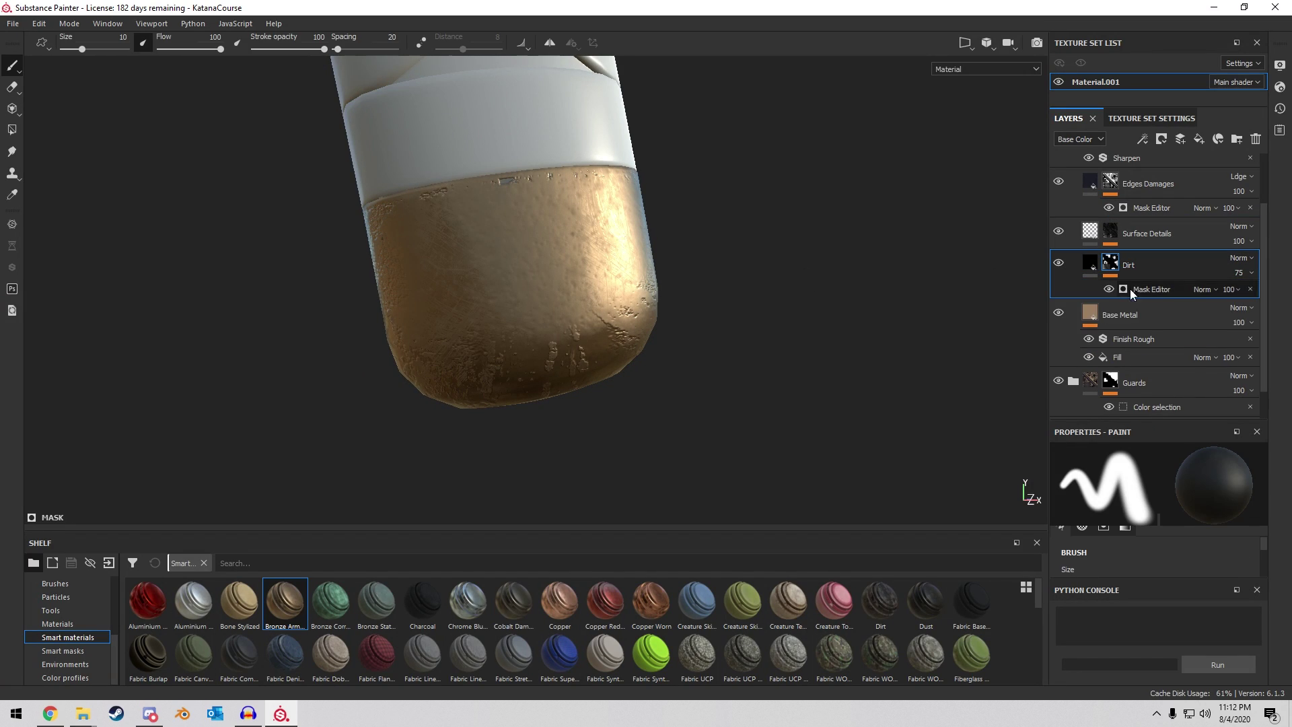
pyautogui.click(1155, 289)
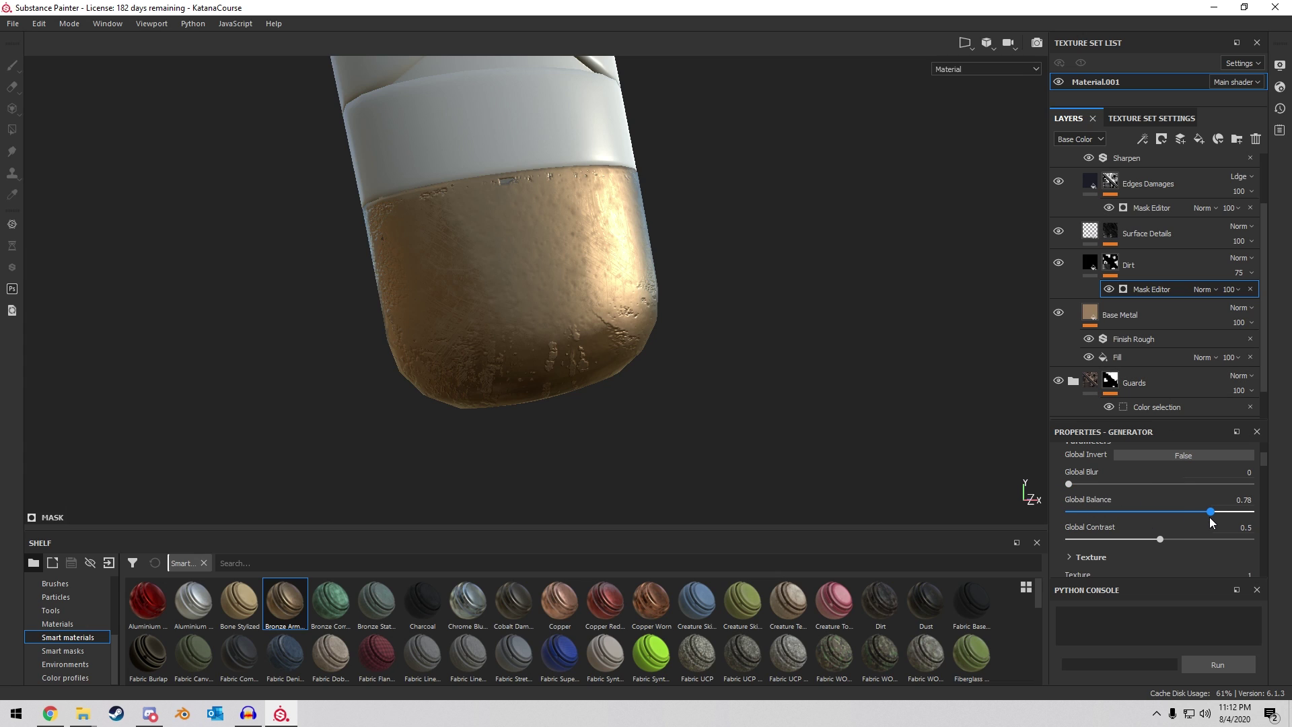
pyautogui.click(1089, 264)
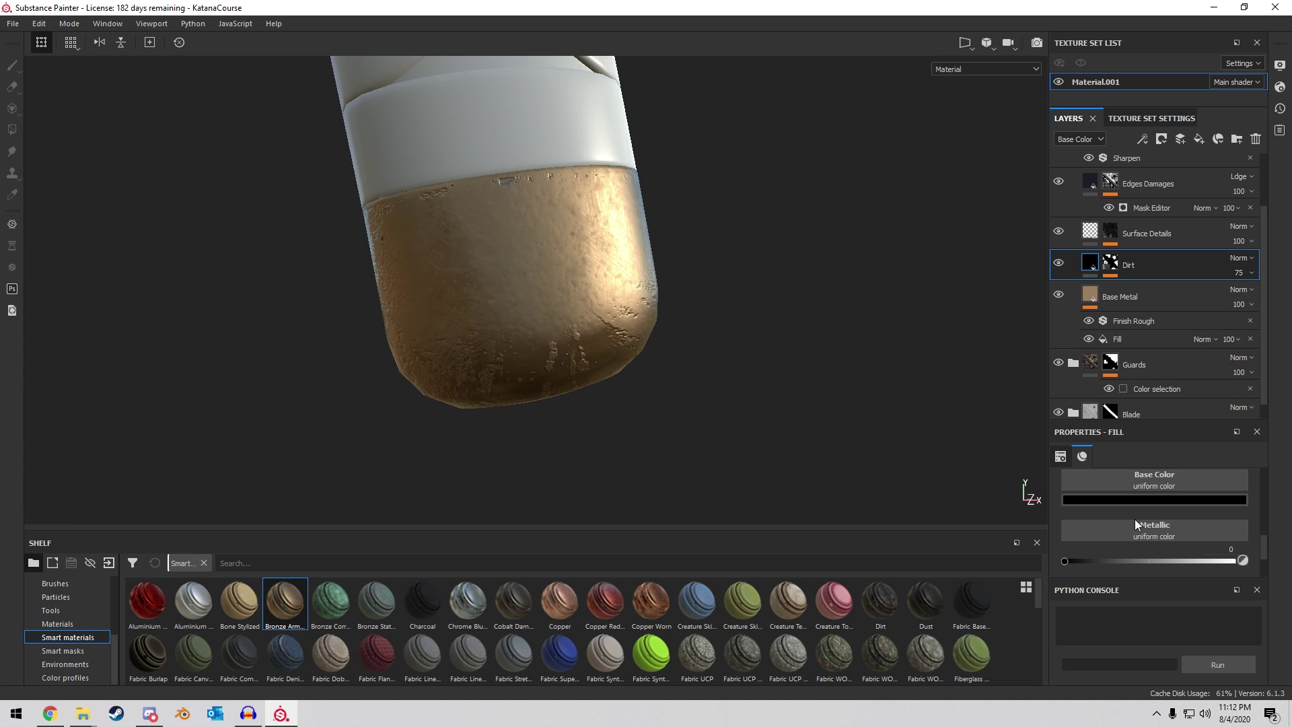
pyautogui.click(1135, 500)
pyautogui.moveTo(1117, 540); pyautogui.dragTo(1121, 630)
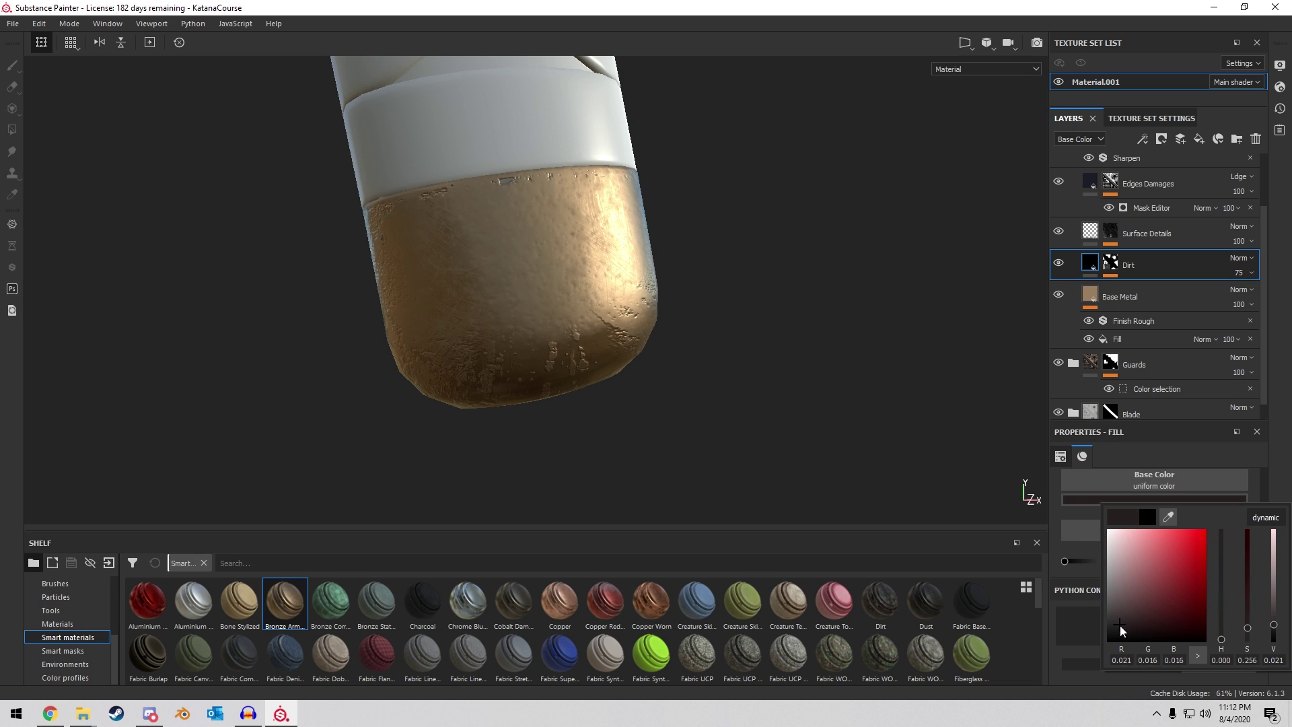
pyautogui.moveTo(1223, 614); pyautogui.dragTo(1195, 617)
pyautogui.keyDown('alt'); pyautogui.moveTo(626, 390); pyautogui.dragTo(780, 379); pyautogui.keyUp('alt')
pyautogui.scroll(2, 457, 227)
pyautogui.keyDown('alt'); pyautogui.moveTo(456, 227); pyautogui.dragTo(432, 202); pyautogui.keyUp('alt')
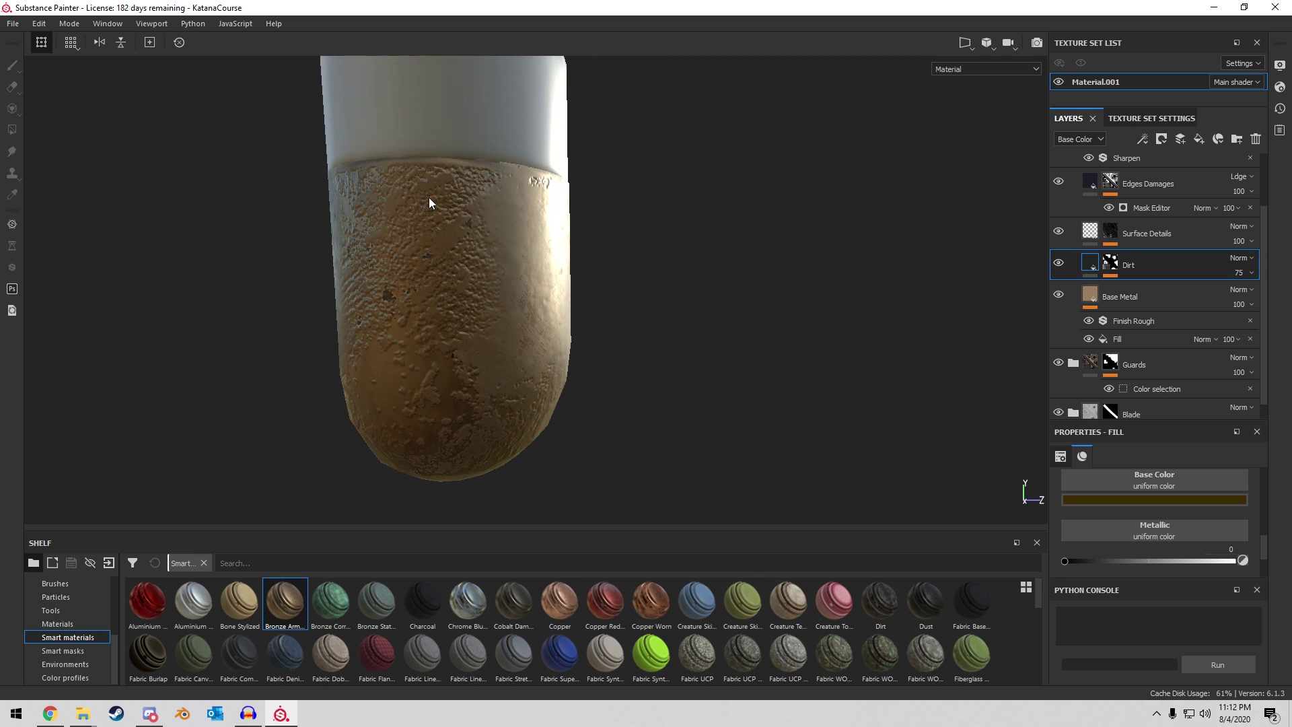
# Set the Global Balance to 0.75 and the Global Contrast to 0.52 in the Dirt layer's Mask Editor.
pyautogui.click(1110, 265)
pyautogui.click(1160, 292)
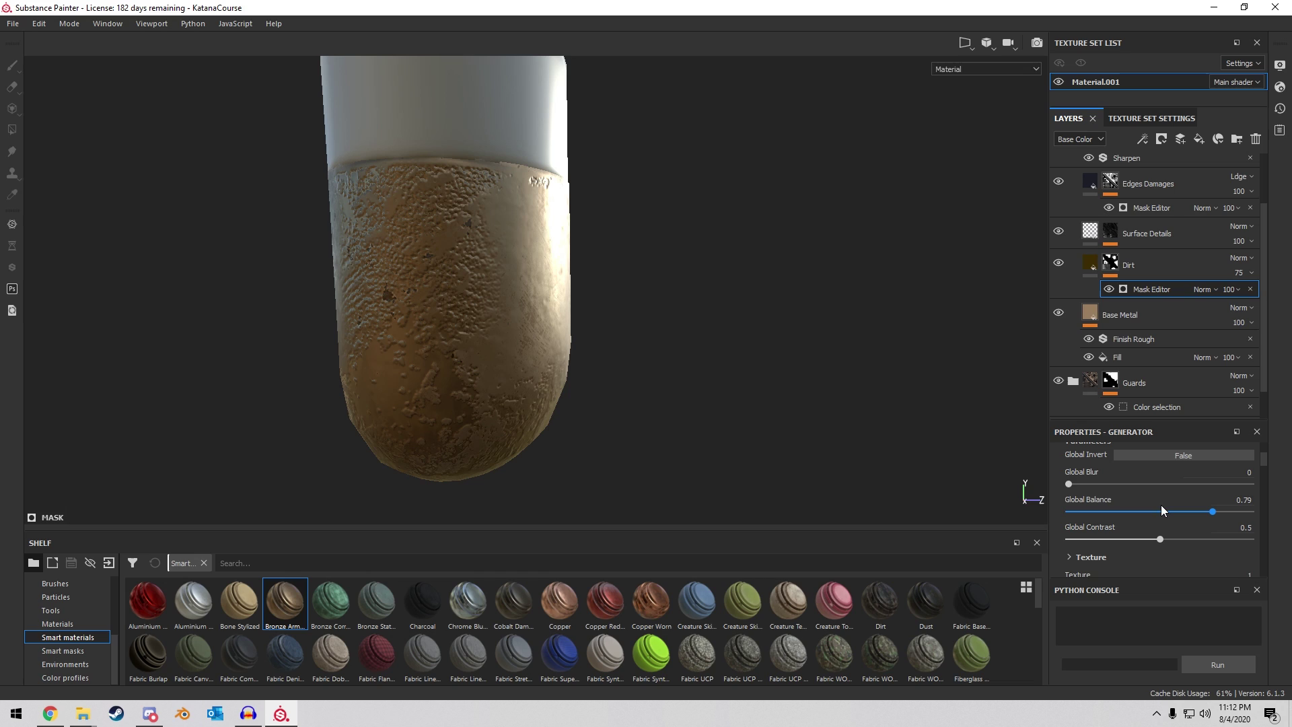
pyautogui.moveTo(1162, 511); pyautogui.dragTo(1185, 540)
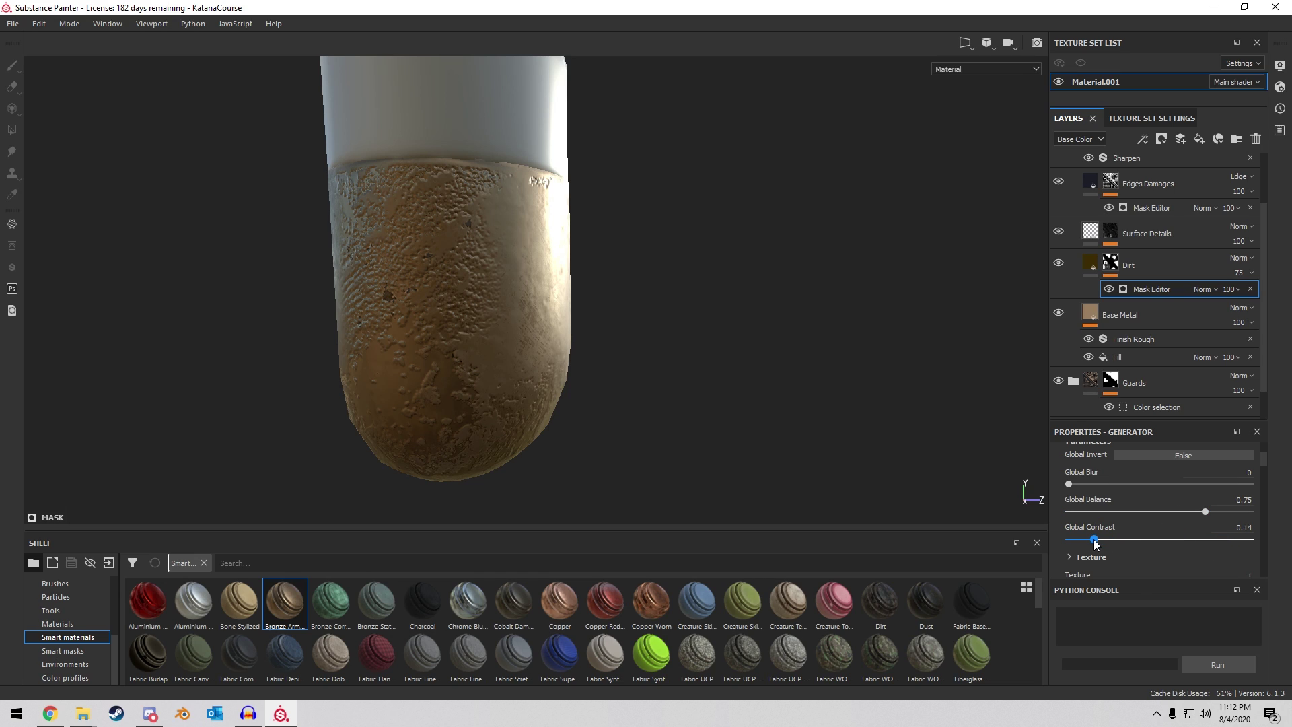
pyautogui.moveTo(1162, 539); pyautogui.dragTo(1163, 539)
# Lower Texture 2 to 0.01 in the Dirt layer's Mask Editor and check the pommel from several angles.
pyautogui.scroll(-2, 1151, 540)
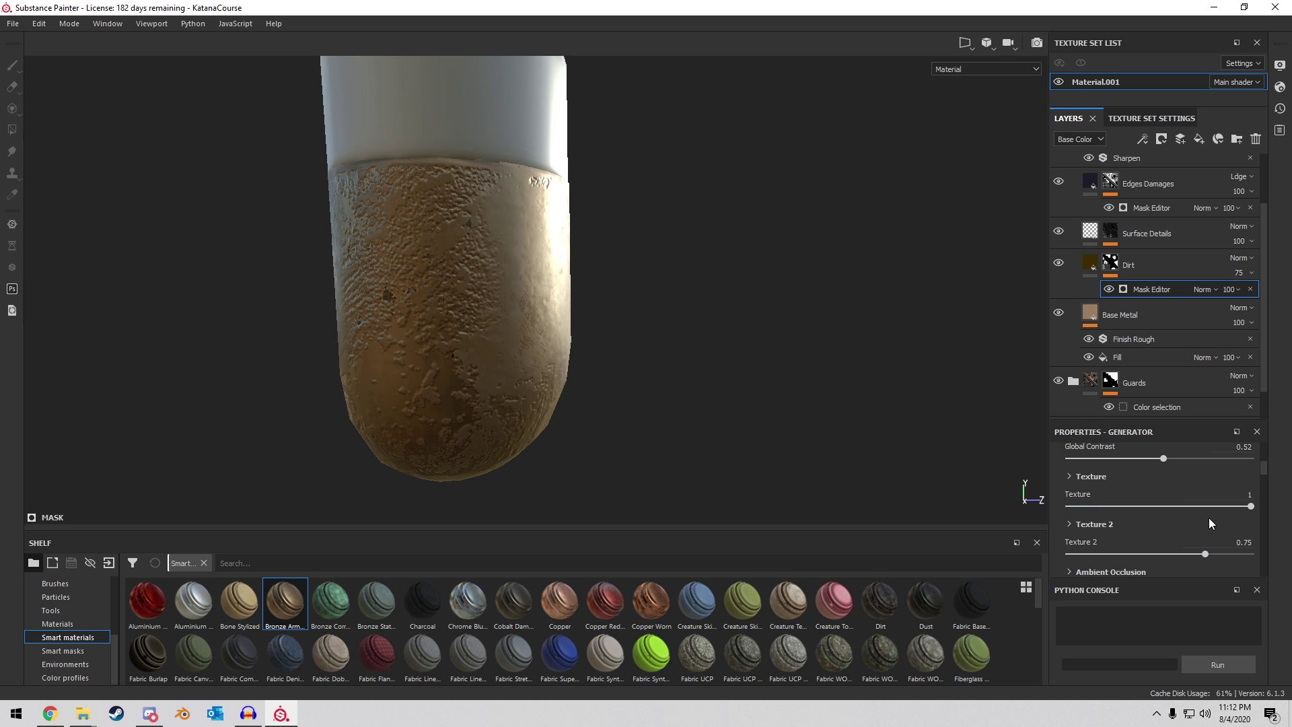
pyautogui.moveTo(1252, 506); pyautogui.dragTo(1127, 513)
pyautogui.keyDown('alt'); pyautogui.moveTo(846, 374); pyautogui.dragTo(572, 323); pyautogui.keyUp('alt')
pyautogui.keyDown('alt'); pyautogui.moveTo(572, 323); pyautogui.dragTo(711, 309, button='right'); pyautogui.keyUp('alt')
pyautogui.keyDown('alt'); pyautogui.moveTo(617, 299); pyautogui.dragTo(644, 329, button='right'); pyautogui.keyUp('alt')
pyautogui.keyDown('alt'); pyautogui.moveTo(731, 304); pyautogui.dragTo(781, 282); pyautogui.keyUp('alt')
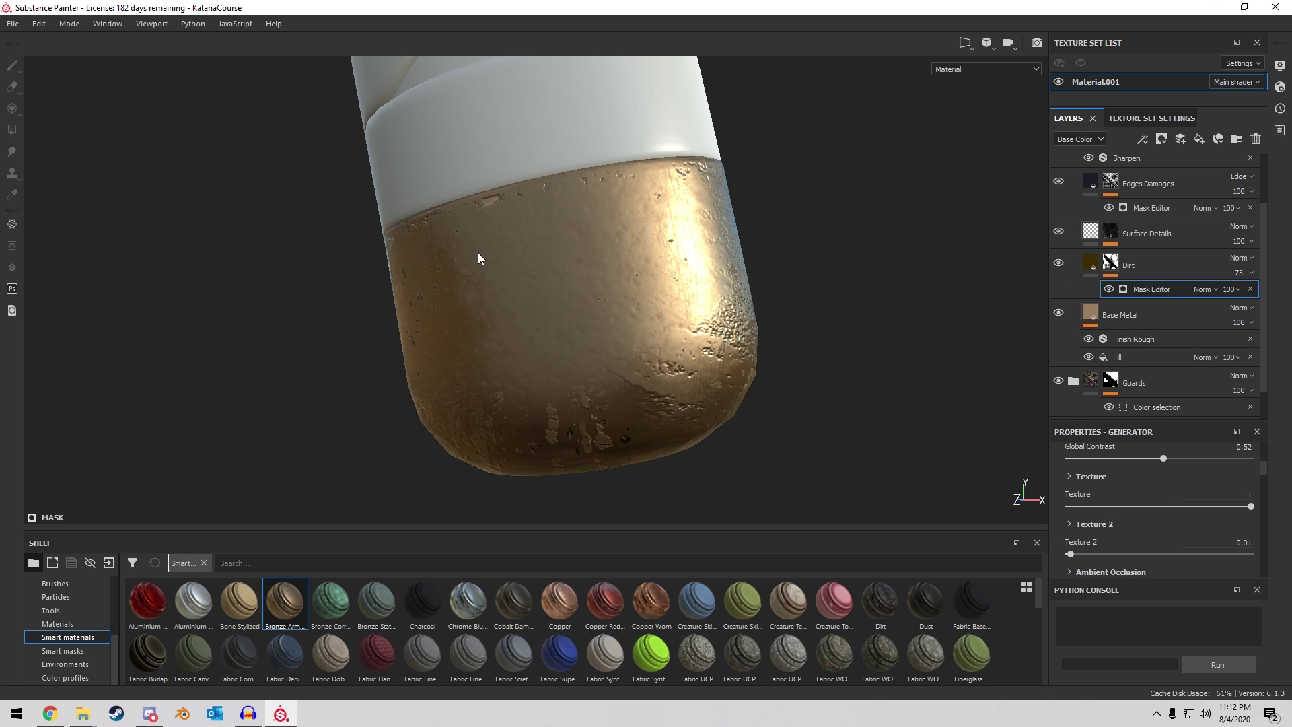
pyautogui.keyDown('alt'); pyautogui.moveTo(623, 246); pyautogui.dragTo(703, 236); pyautogui.keyUp('alt')
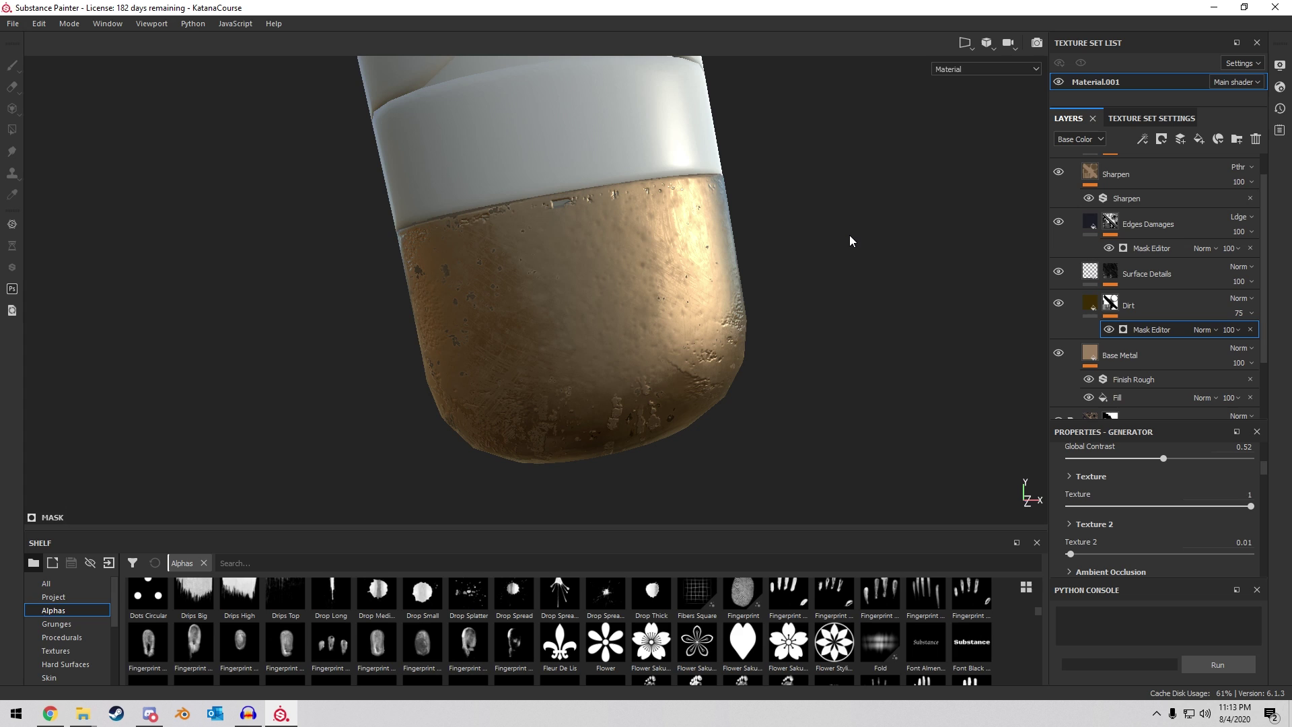
# Browse the shelf's Alphas and choose the Flower alpha for the pommel.
pyautogui.keyDown('alt'); pyautogui.moveTo(844, 232); pyautogui.dragTo(816, 256); pyautogui.keyUp('alt')
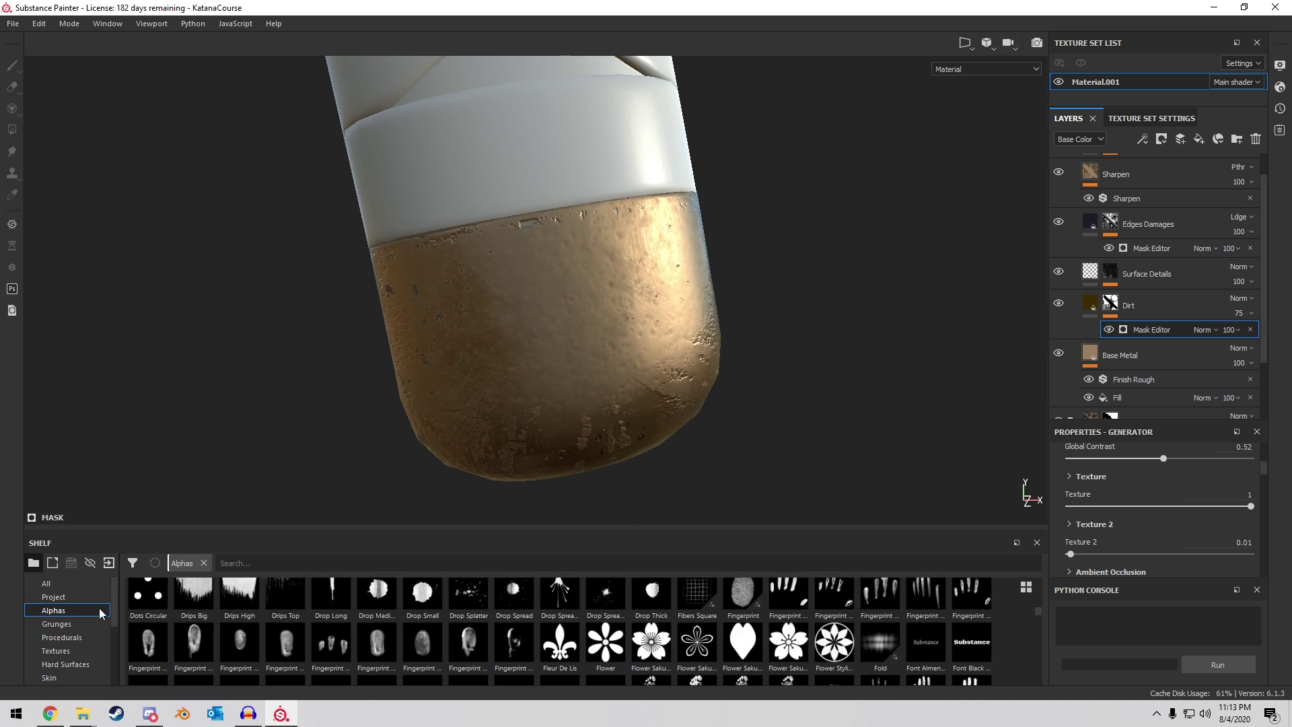
pyautogui.click(79, 613)
pyautogui.scroll(-10, 532, 620)
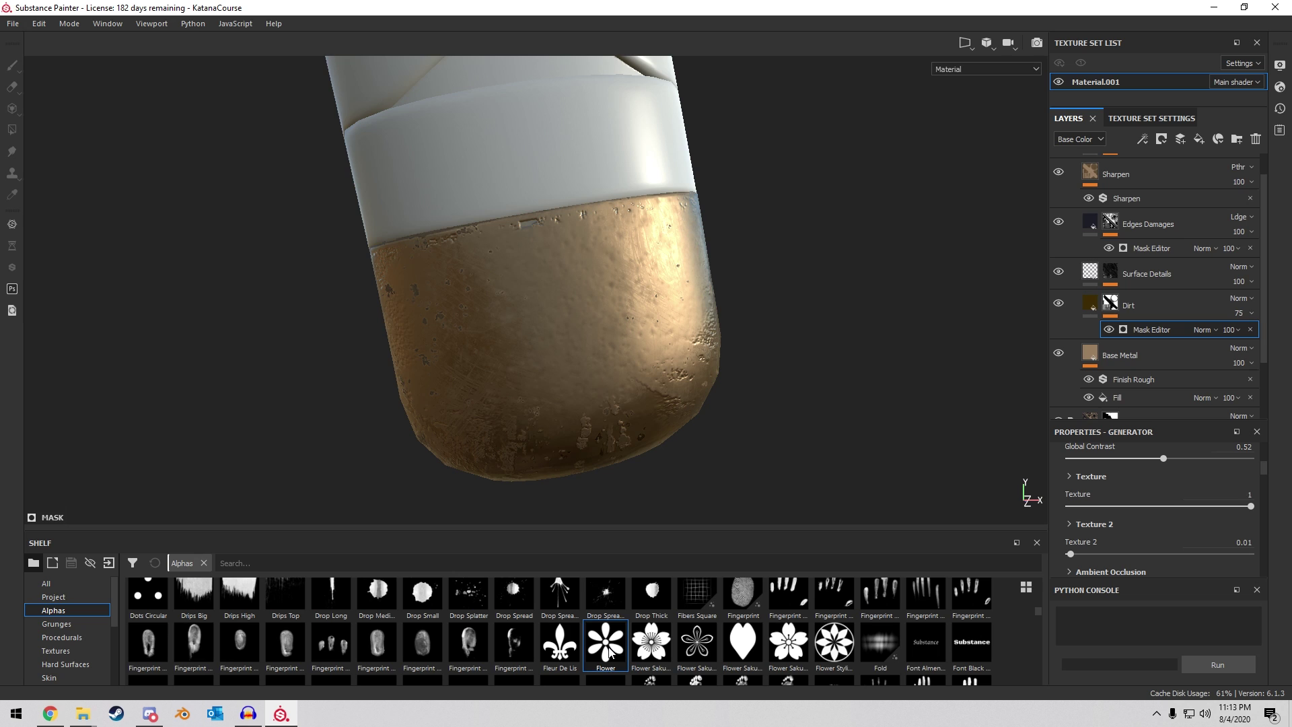
pyautogui.keyDown('alt'); pyautogui.moveTo(791, 366); pyautogui.dragTo(732, 484); pyautogui.keyUp('alt')
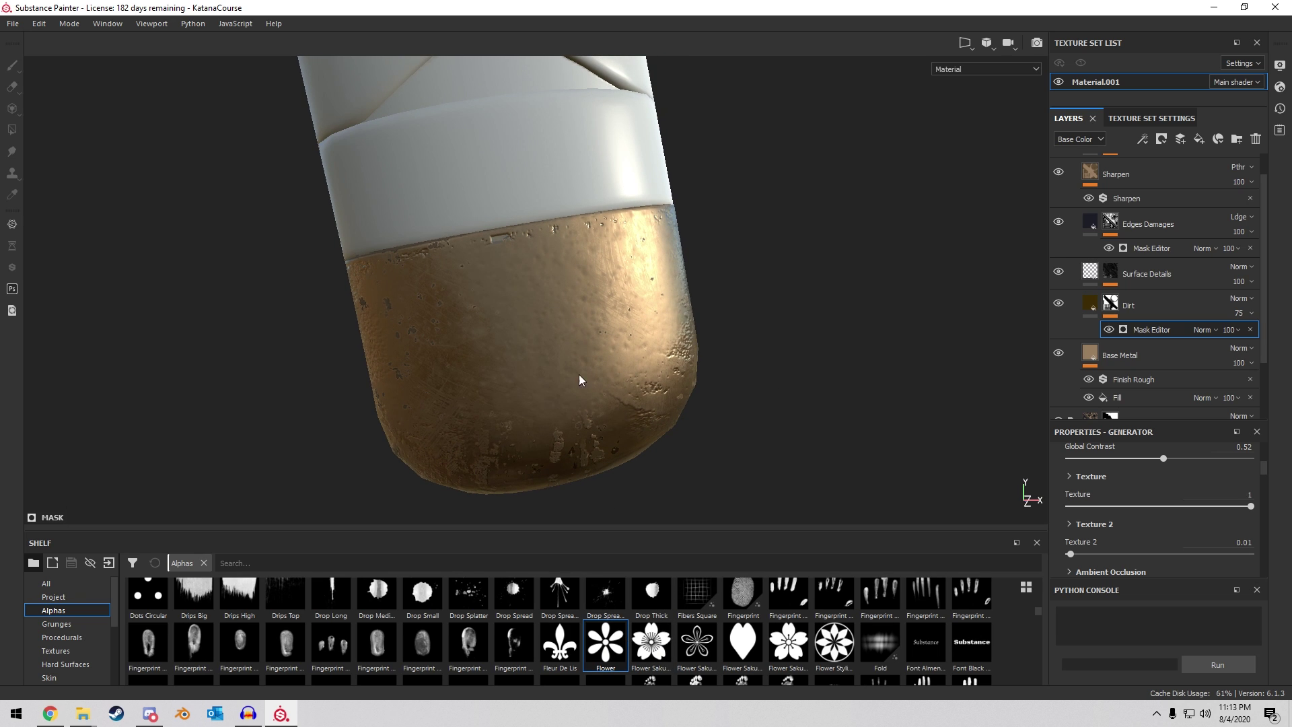
pyautogui.keyDown('alt'); pyautogui.moveTo(760, 269); pyautogui.dragTo(708, 320); pyautogui.keyUp('alt')
# Add a fill layer directly above the Base Metal layer in the Pommel group.
pyautogui.scroll(-2, 1145, 300)
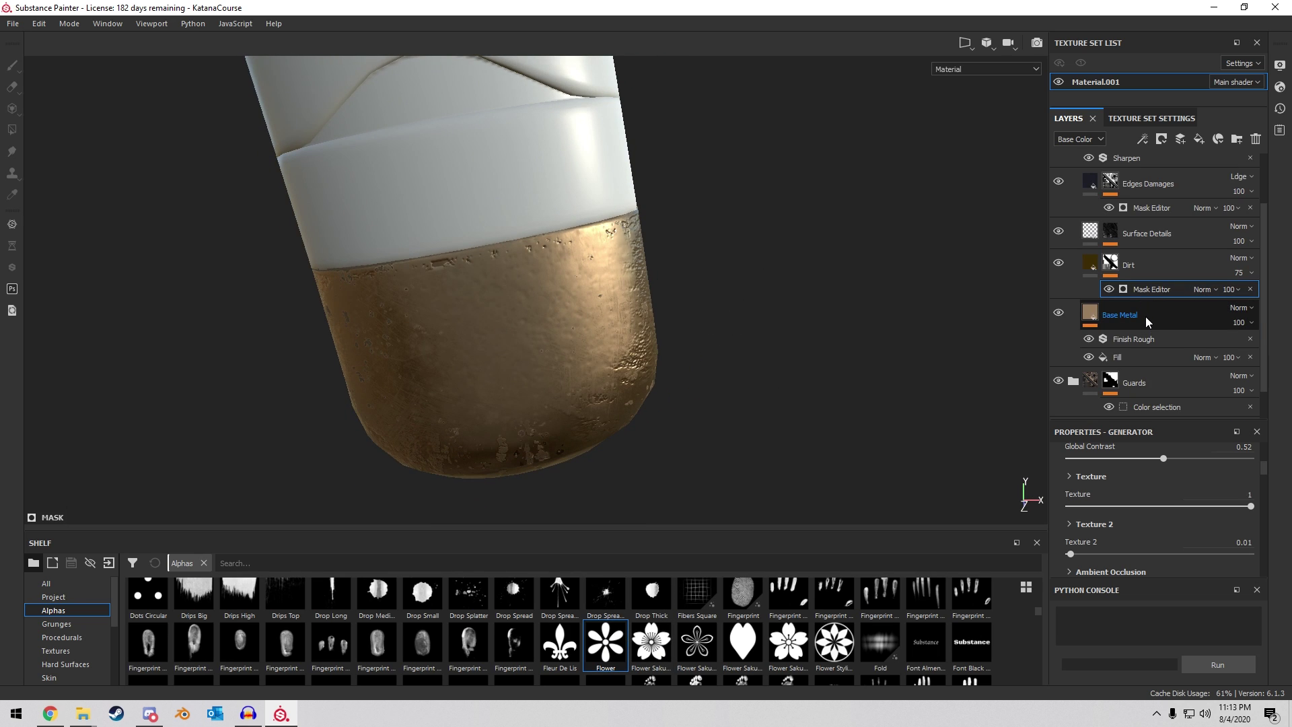
pyautogui.scroll(3, 1152, 312)
pyautogui.scroll(-5, 1140, 257)
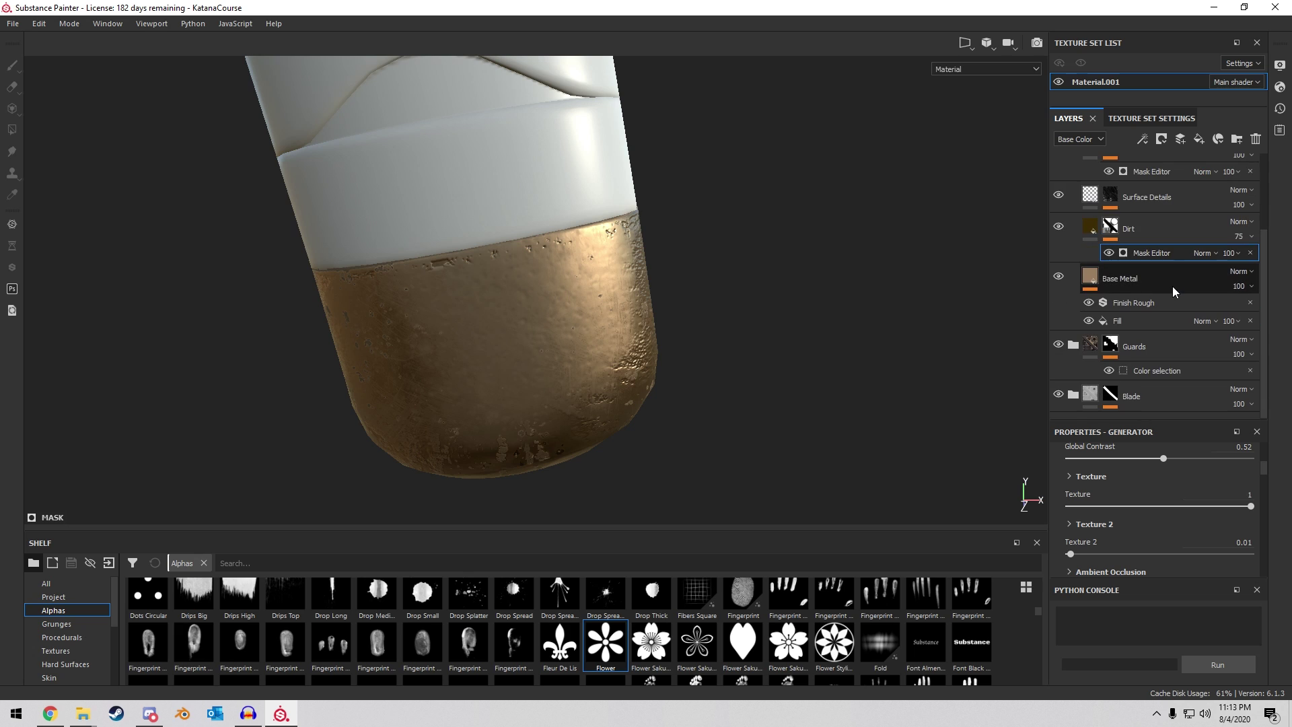
pyautogui.click(1172, 285)
pyautogui.click(1204, 143)
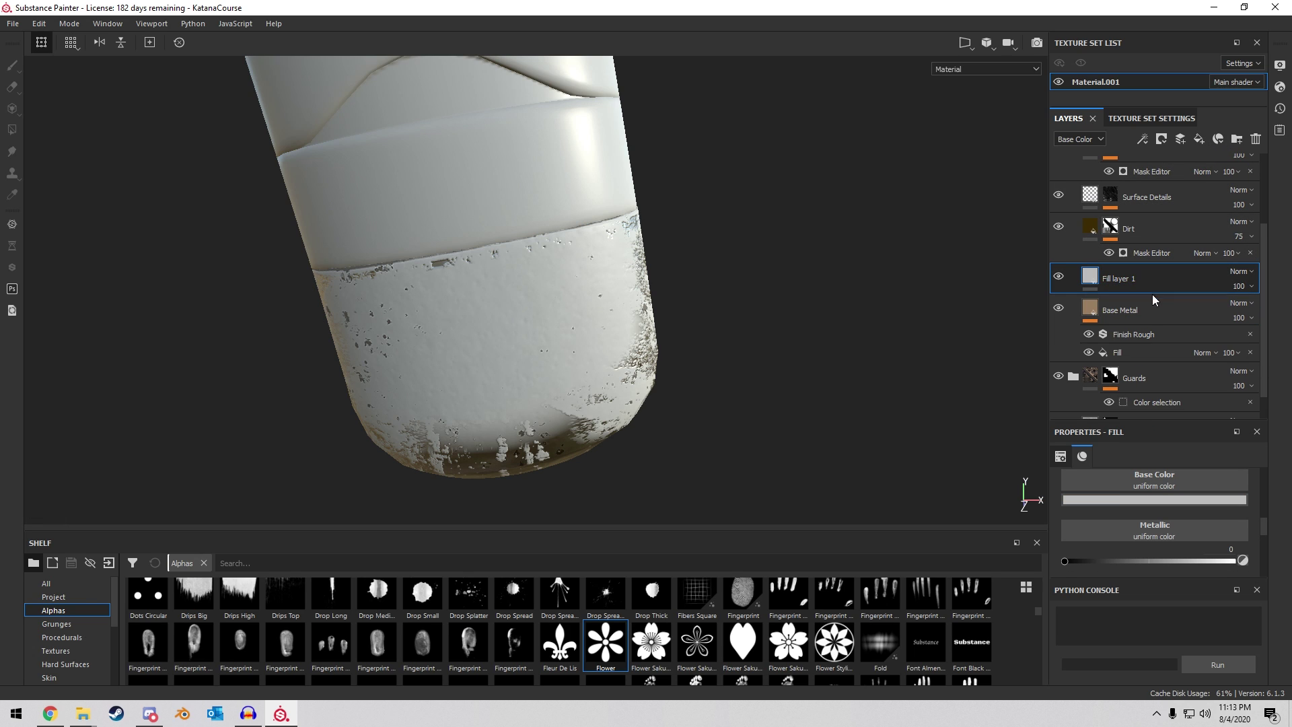
pyautogui.doubleClick(1130, 280)
# Disable the color, metal and rough channels of the new fill layer, leaving only normal and height.
pyautogui.keyDown('alt'); pyautogui.moveTo(749, 308); pyautogui.dragTo(769, 301, button='middle'); pyautogui.keyUp('alt')
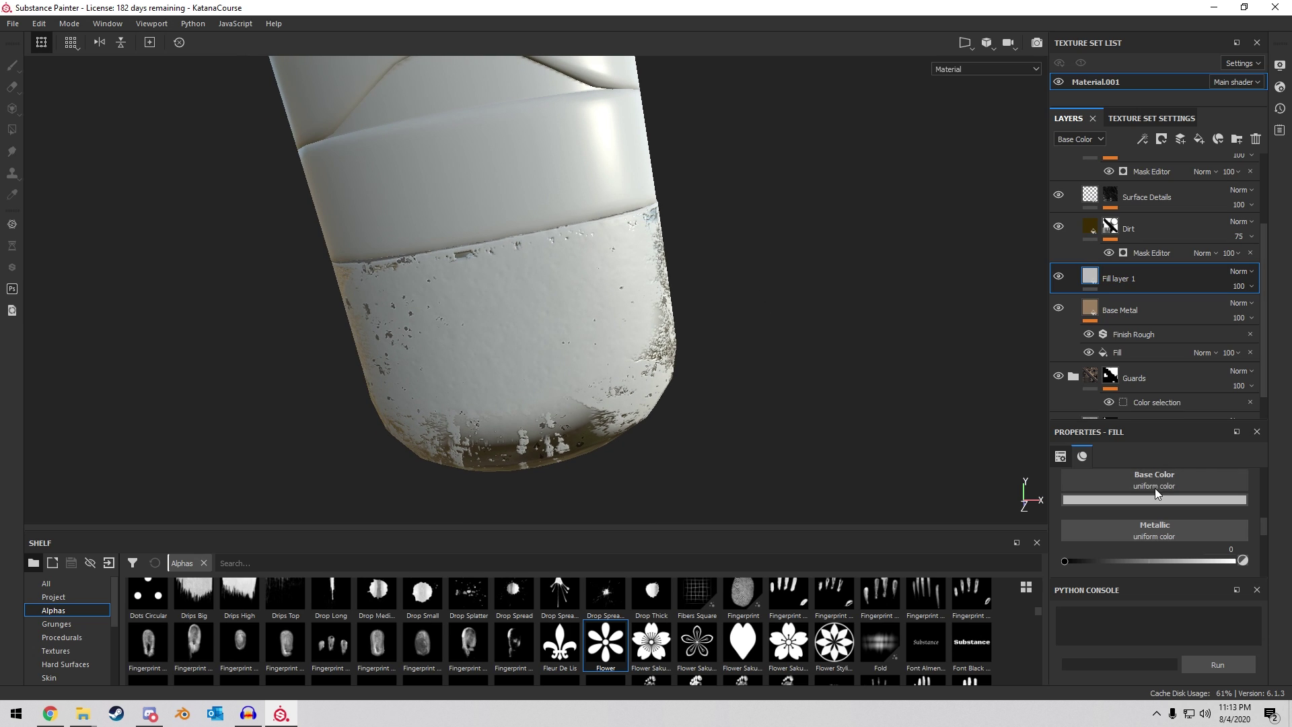
pyautogui.scroll(5, 1148, 508)
pyautogui.scroll(-1, 1143, 514)
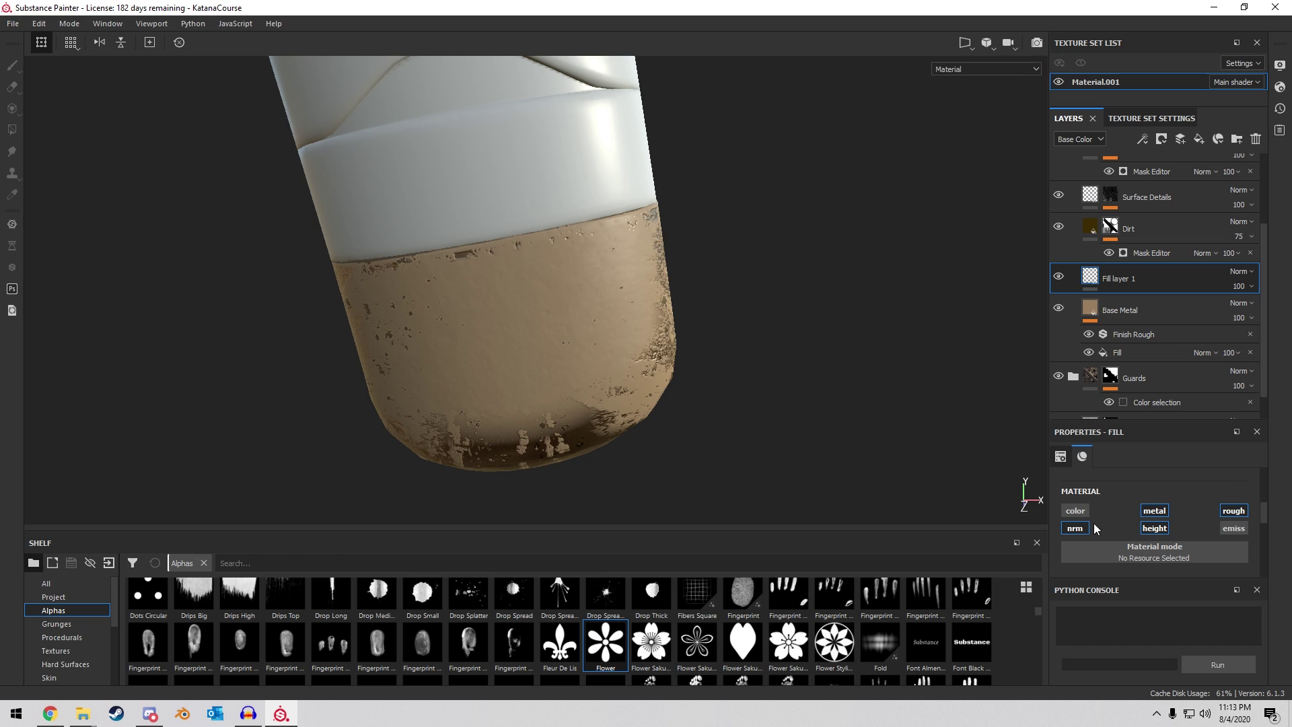
pyautogui.click(1155, 512)
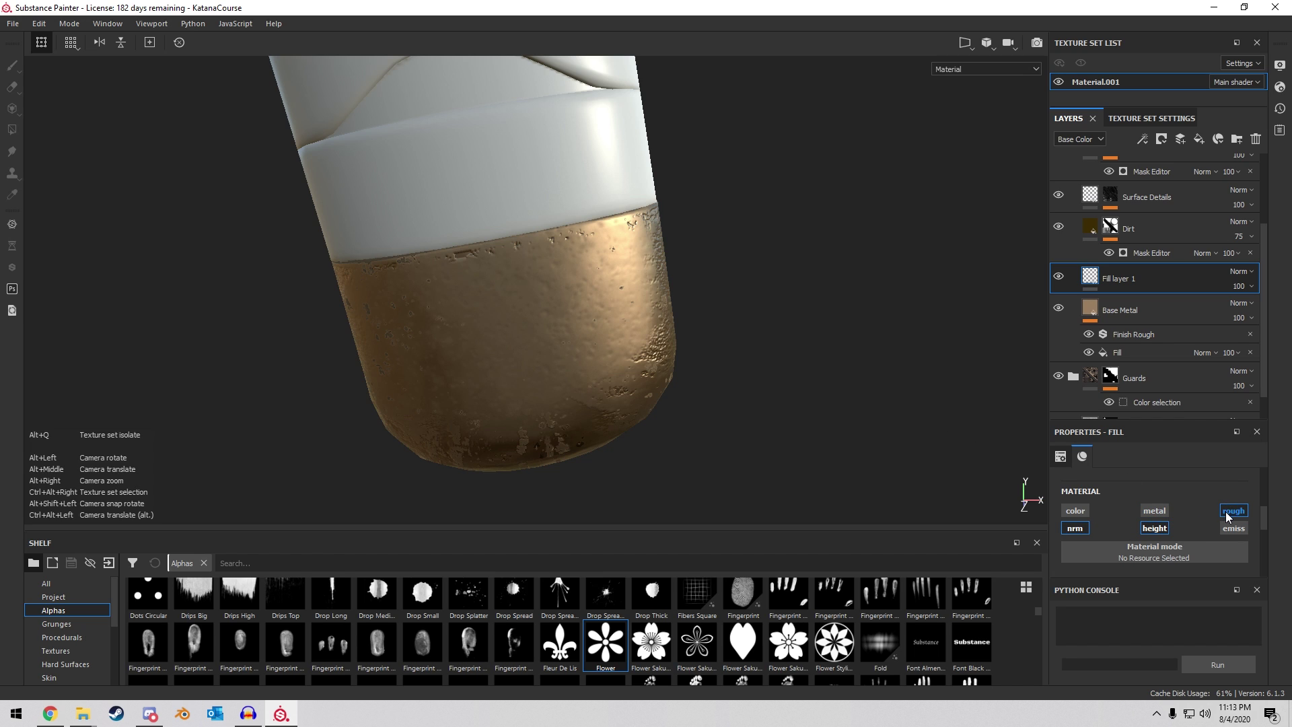
pyautogui.click(1226, 512)
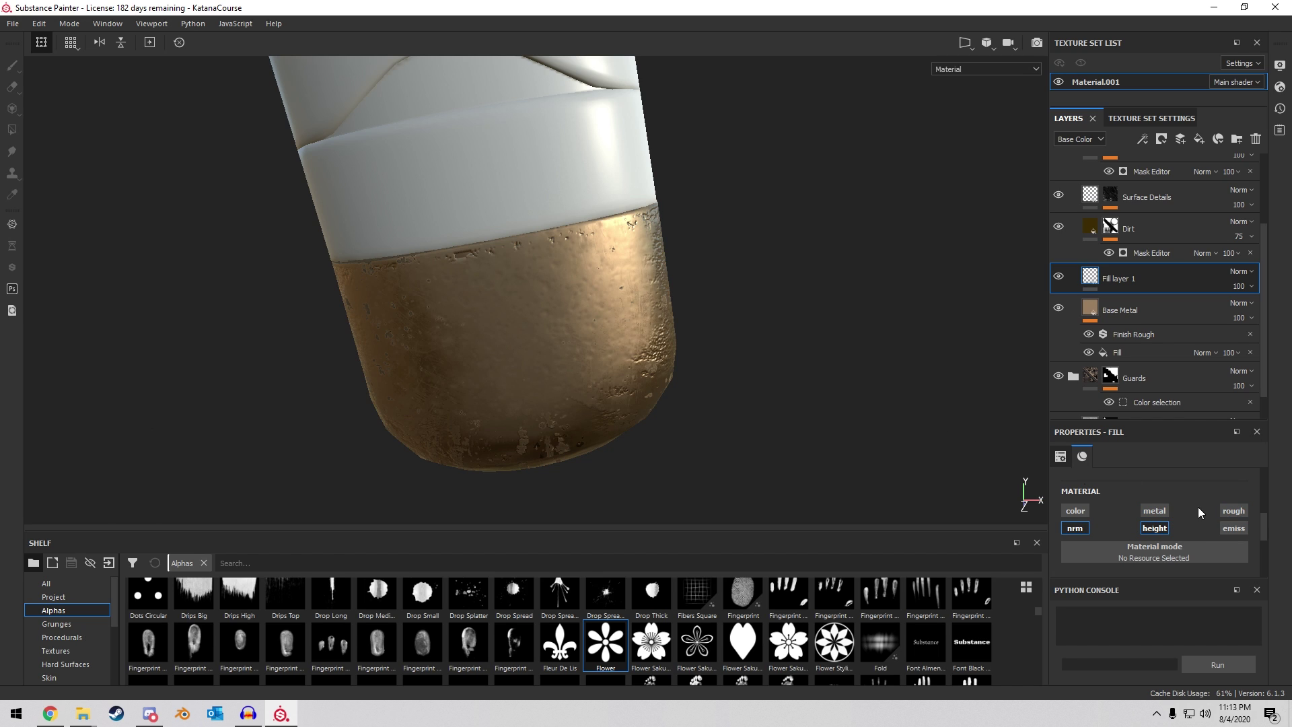
# Add a black mask to the fill layer and stamp the Flower alpha on the pommel with brush size 3.59.
pyautogui.rightClick(1093, 283)
pyautogui.click(1144, 282)
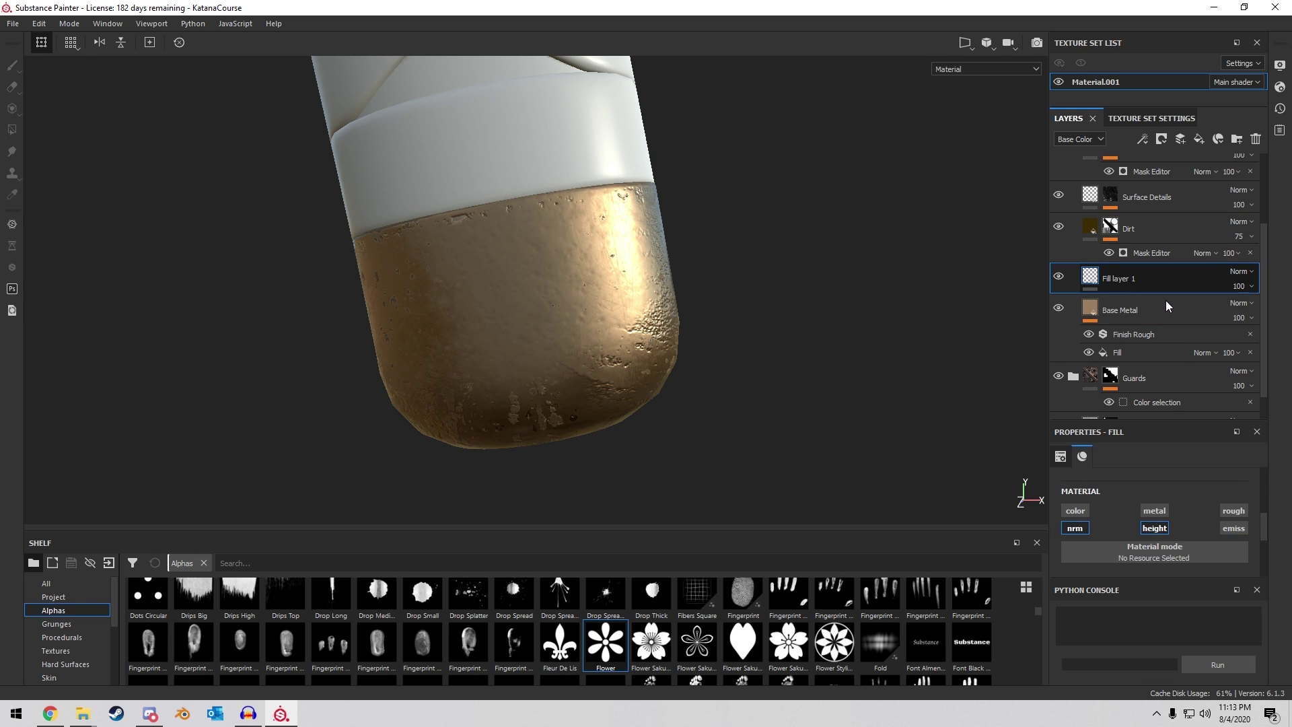
pyautogui.click(616, 646)
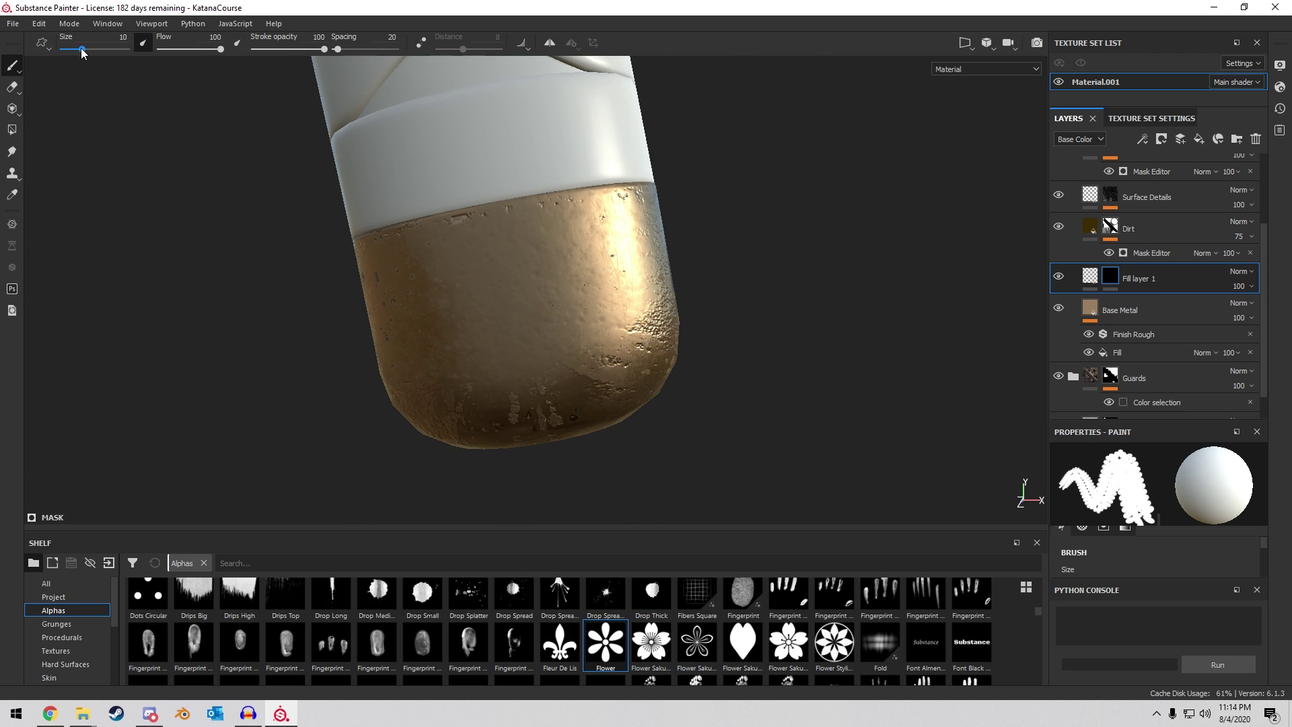
pyautogui.moveTo(81, 52); pyautogui.dragTo(72, 52)
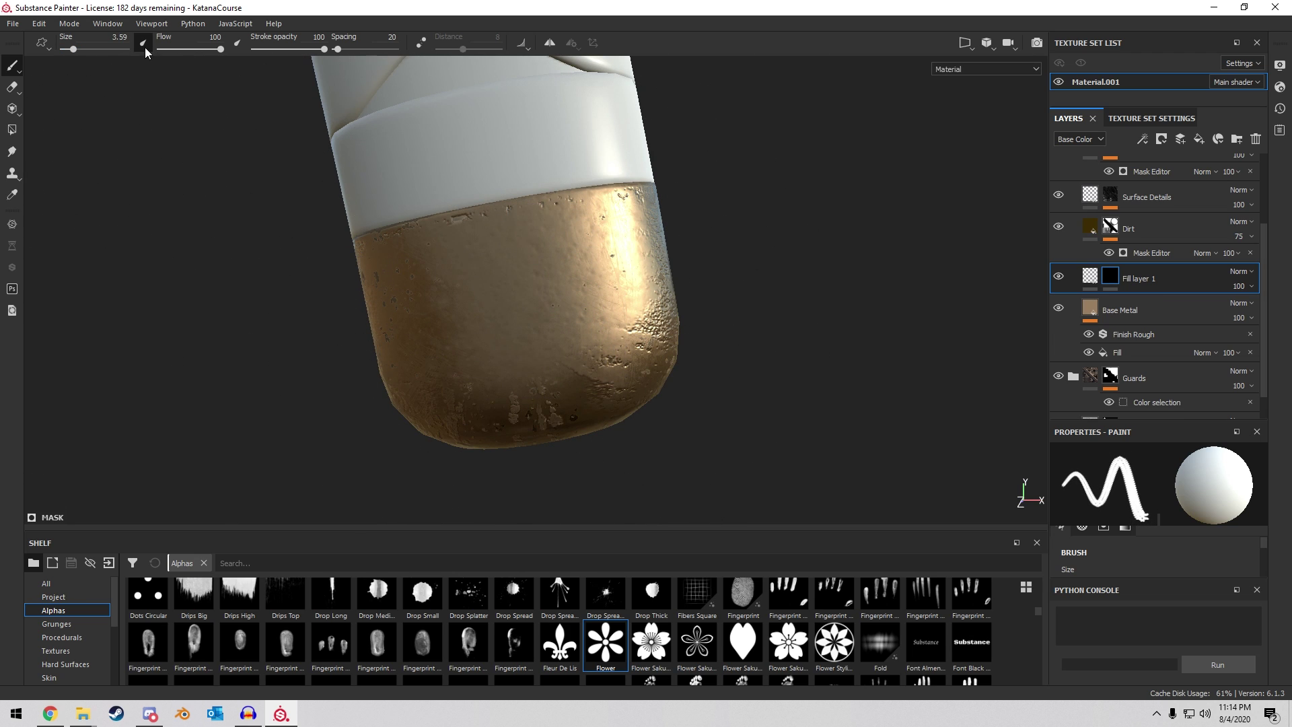
# Try a height of -0.0195 on the flower's fill layer and change it to 0.0306.
pyautogui.click(1090, 245)
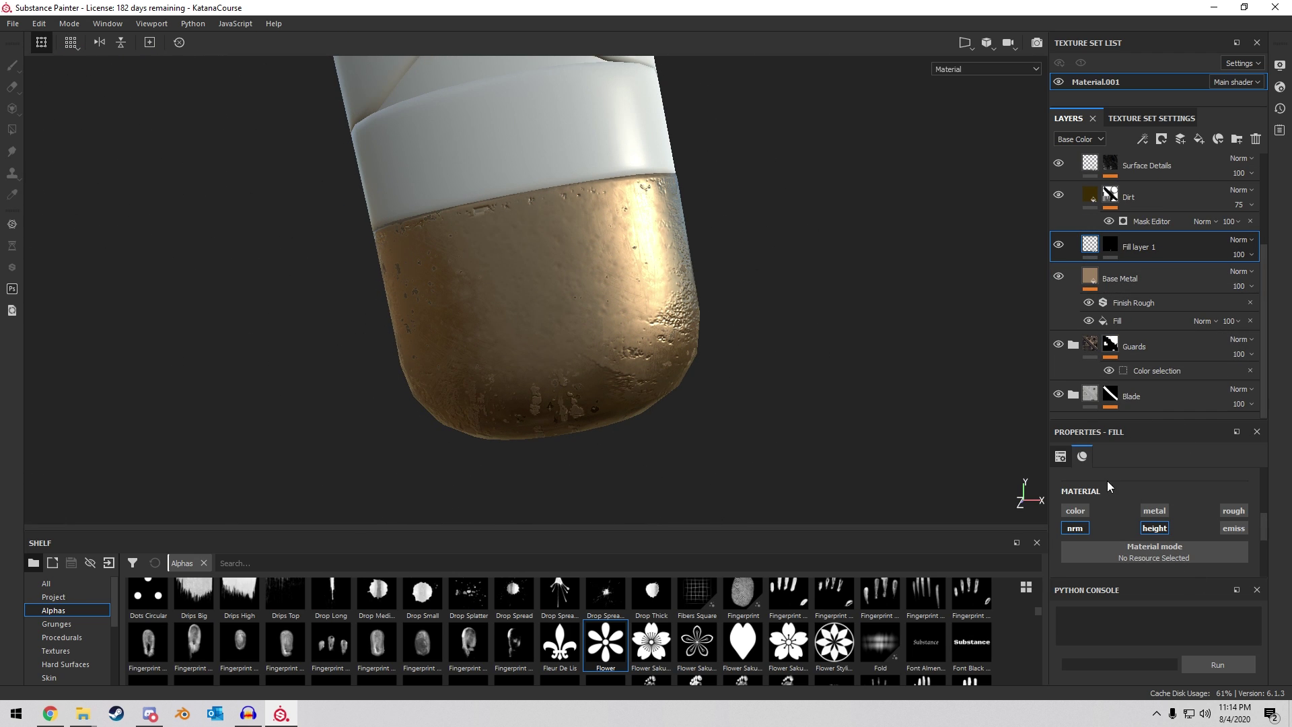
pyautogui.scroll(-3, 1142, 485)
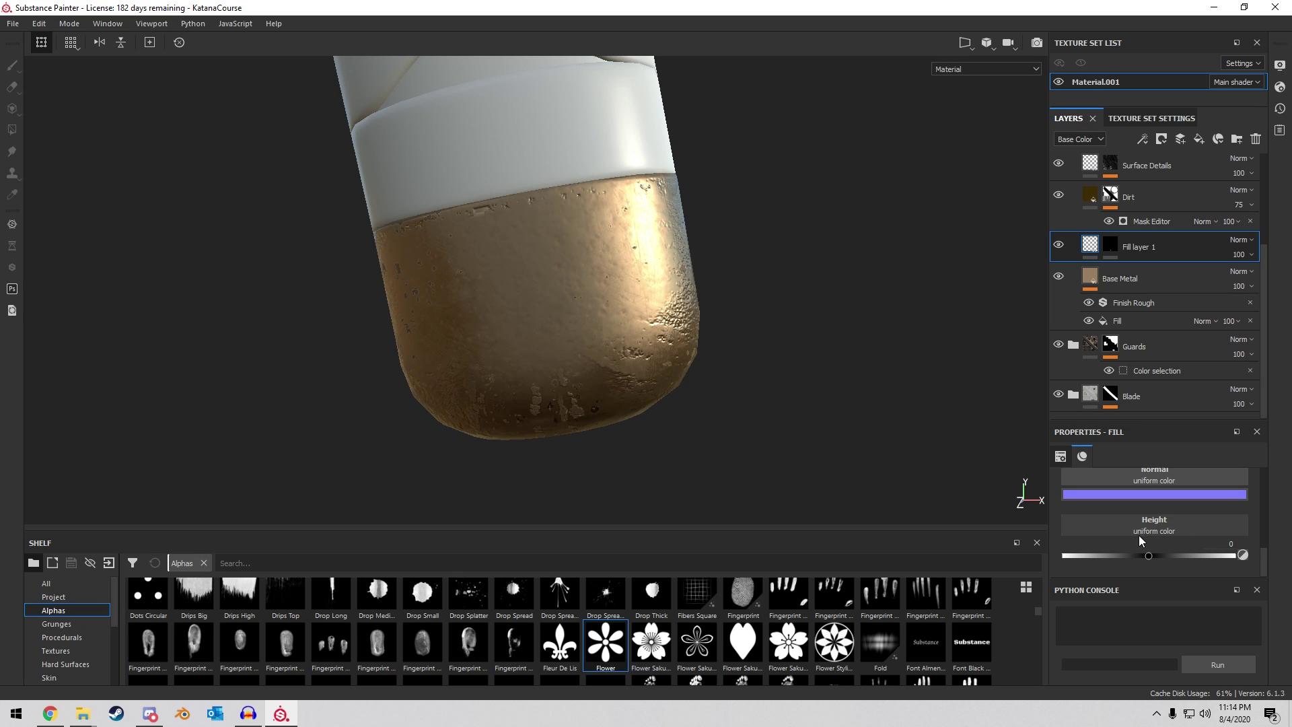
pyautogui.click(1146, 557)
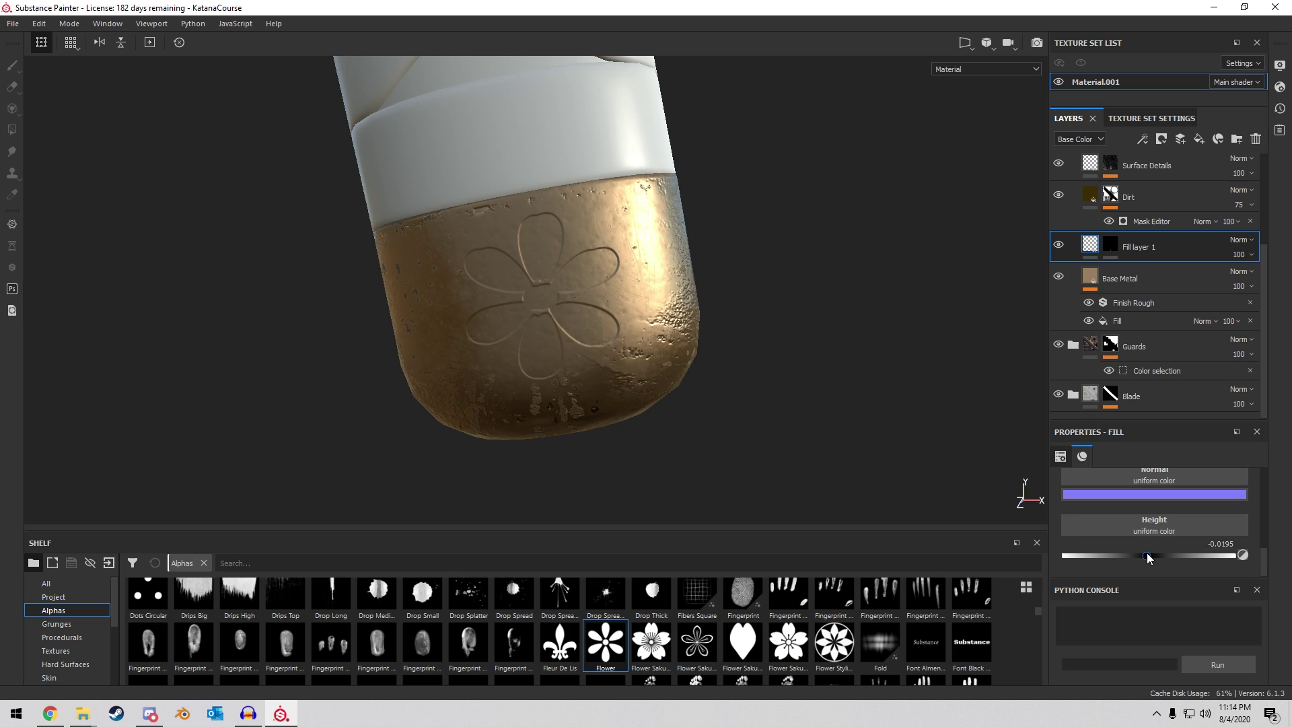
pyautogui.moveTo(1146, 555); pyautogui.dragTo(1146, 555)
pyautogui.keyDown('alt'); pyautogui.moveTo(729, 230); pyautogui.dragTo(744, 376); pyautogui.keyUp('alt')
pyautogui.moveTo(1146, 556); pyautogui.dragTo(1153, 556)
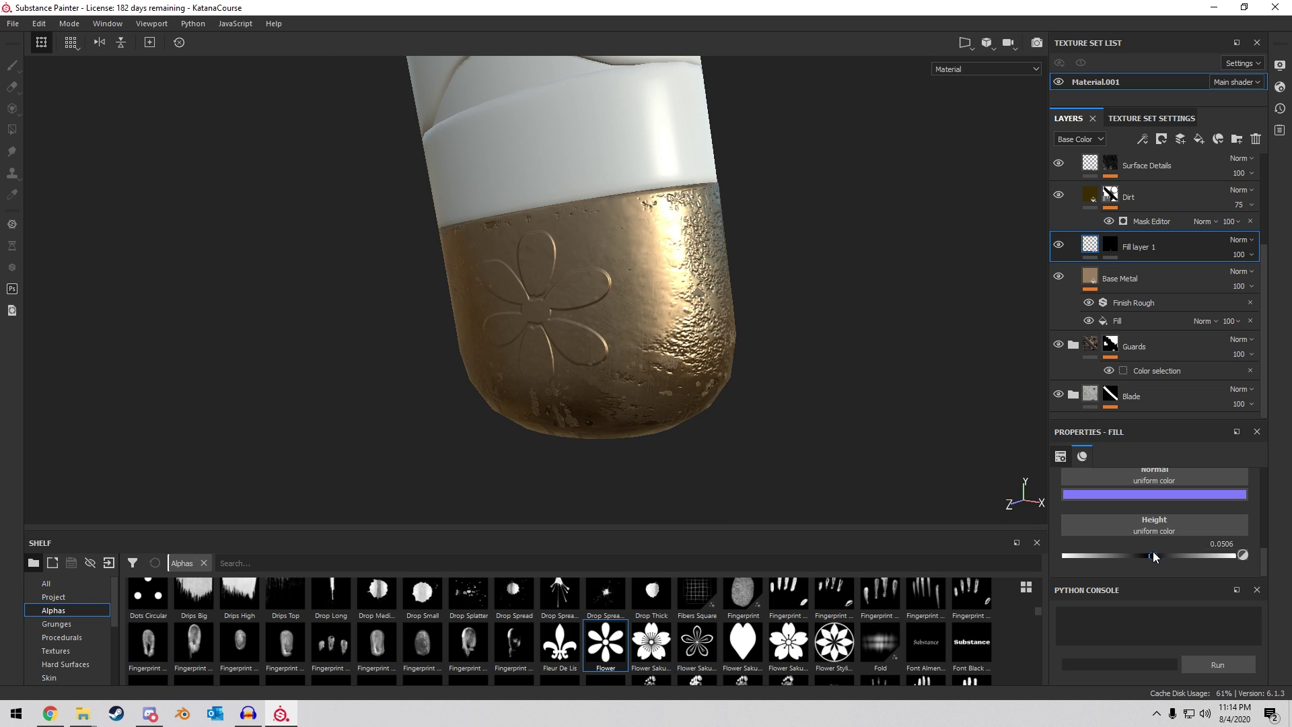
# Set the flower fill layer's height to 0.0739 and clear the flower painted in its mask.
pyautogui.keyDown('alt'); pyautogui.moveTo(922, 357); pyautogui.dragTo(942, 305); pyautogui.keyUp('alt')
pyautogui.scroll(3, 523, 282)
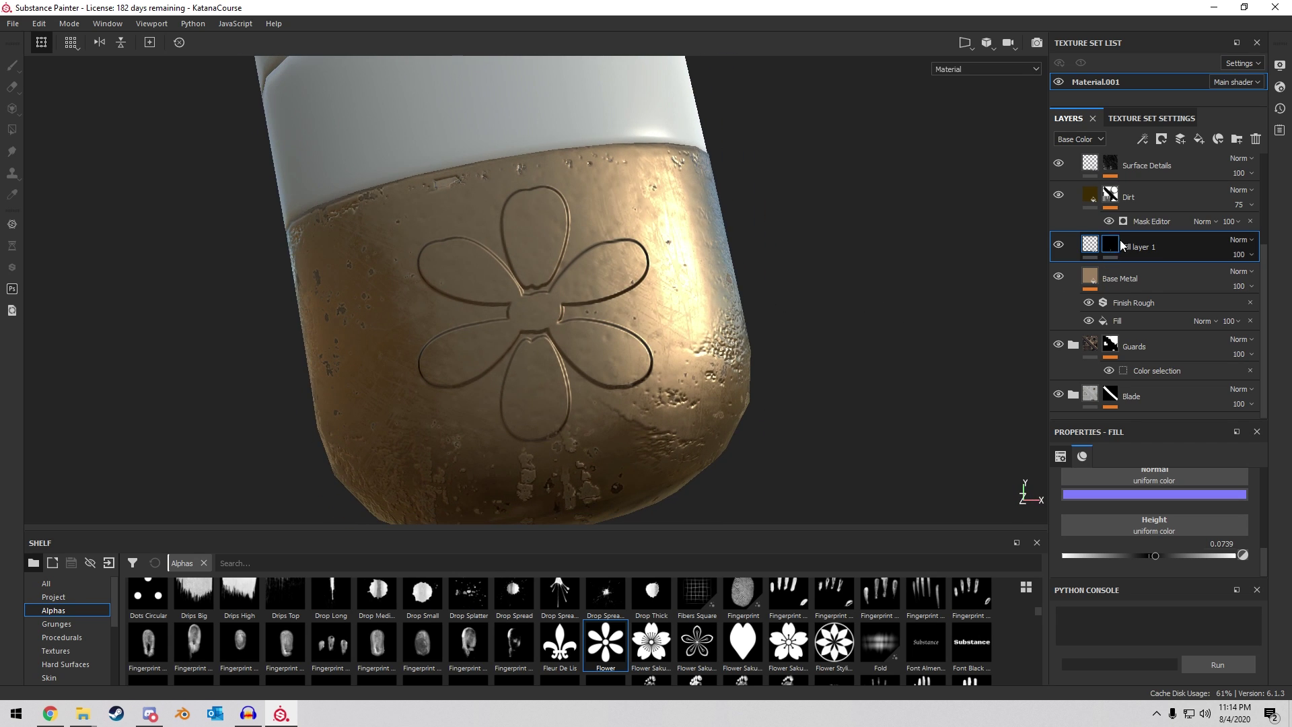
pyautogui.rightClick(1110, 245)
pyautogui.click(1181, 375)
# Try other flower alphas, including a filled Flower Sakura, on the pommel and undo the stamps.
pyautogui.moveTo(626, 272)
pyautogui.keyDown('alt'); pyautogui.mouseDown()
pyautogui.moveTo(744, 252)
pyautogui.moveTo(696, 237)
pyautogui.moveTo(720, 219)
pyautogui.moveTo(913, 223)
pyautogui.moveTo(733, 222)
pyautogui.moveTo(695, 196)
pyautogui.moveTo(495, 208)
pyautogui.moveTo(706, 204)
pyautogui.moveTo(747, 209)
pyautogui.moveTo(777, 239)
pyautogui.moveTo(701, 220)
pyautogui.moveTo(799, 225)
pyautogui.moveTo(797, 237)
pyautogui.mouseUp(); pyautogui.keyUp('alt')
pyautogui.click(661, 639)
pyautogui.click(557, 262)
pyautogui.hotkey('ctrl', 'z')
pyautogui.click(833, 643)
pyautogui.hotkey('ctrl', 'z')
# Stamp the Flower Sakura alpha with stamens on the pommel's broad face, using brush size 2.98.
pyautogui.click(786, 651)
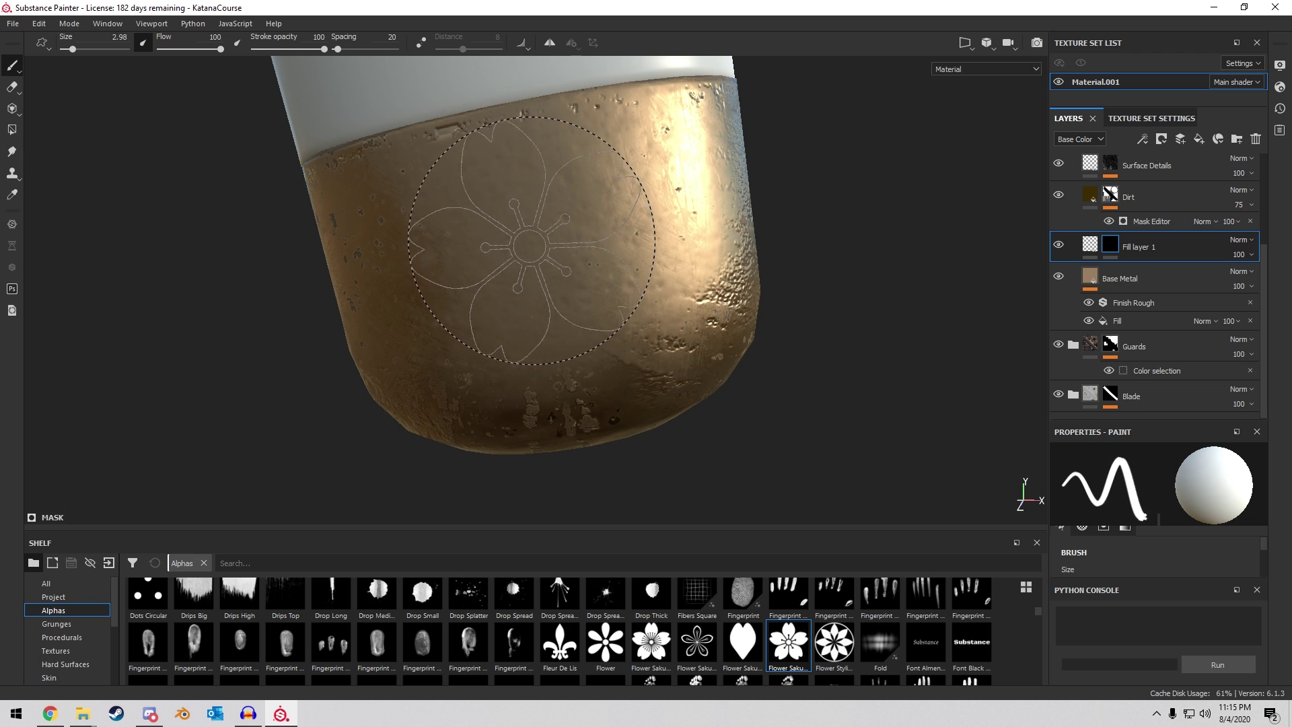
pyautogui.keyDown('alt'); pyautogui.moveTo(520, 252); pyautogui.dragTo(589, 249); pyautogui.keyUp('alt')
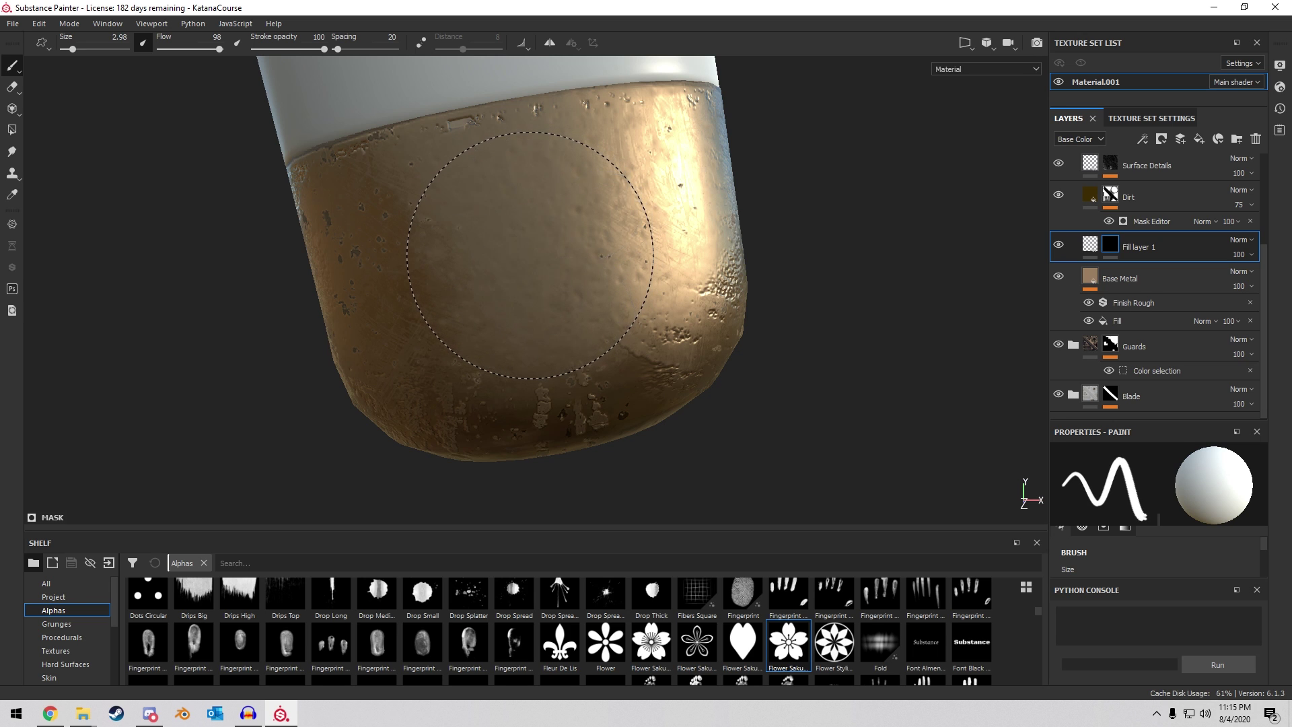
pyautogui.click(530, 256)
pyautogui.moveTo(530, 256)
pyautogui.keyDown('alt'); pyautogui.mouseDown()
pyautogui.moveTo(520, 263)
pyautogui.moveTo(549, 240)
pyautogui.moveTo(516, 277)
pyautogui.moveTo(363, 276)
pyautogui.mouseUp(); pyautogui.keyUp('alt')
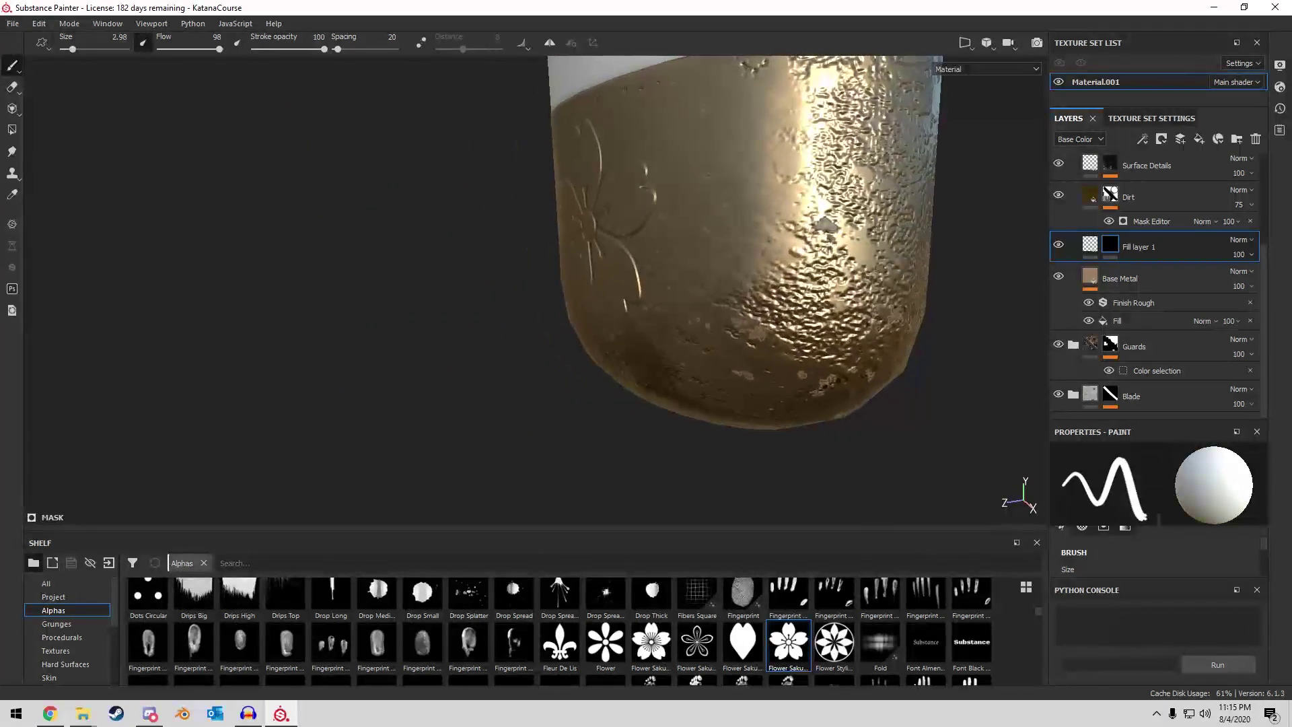
# Try stamping the same sakura flower on another side of the pommel and undo that stamp.
pyautogui.keyDown('alt'); pyautogui.moveTo(826, 225); pyautogui.dragTo(444, 222); pyautogui.keyUp('alt')
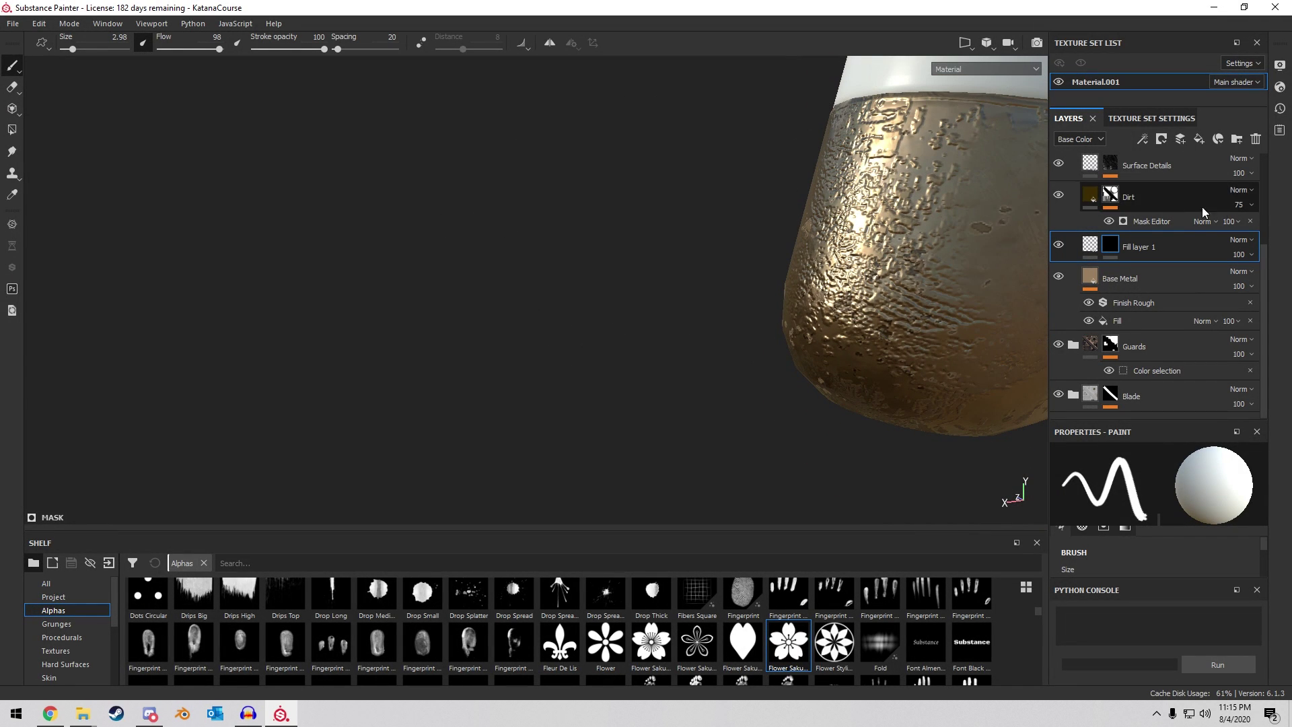
pyautogui.moveTo(679, 246)
pyautogui.keyDown('alt'); pyautogui.mouseDown()
pyautogui.moveTo(555, 236)
pyautogui.moveTo(608, 248)
pyautogui.moveTo(639, 232)
pyautogui.mouseUp(); pyautogui.keyUp('alt')
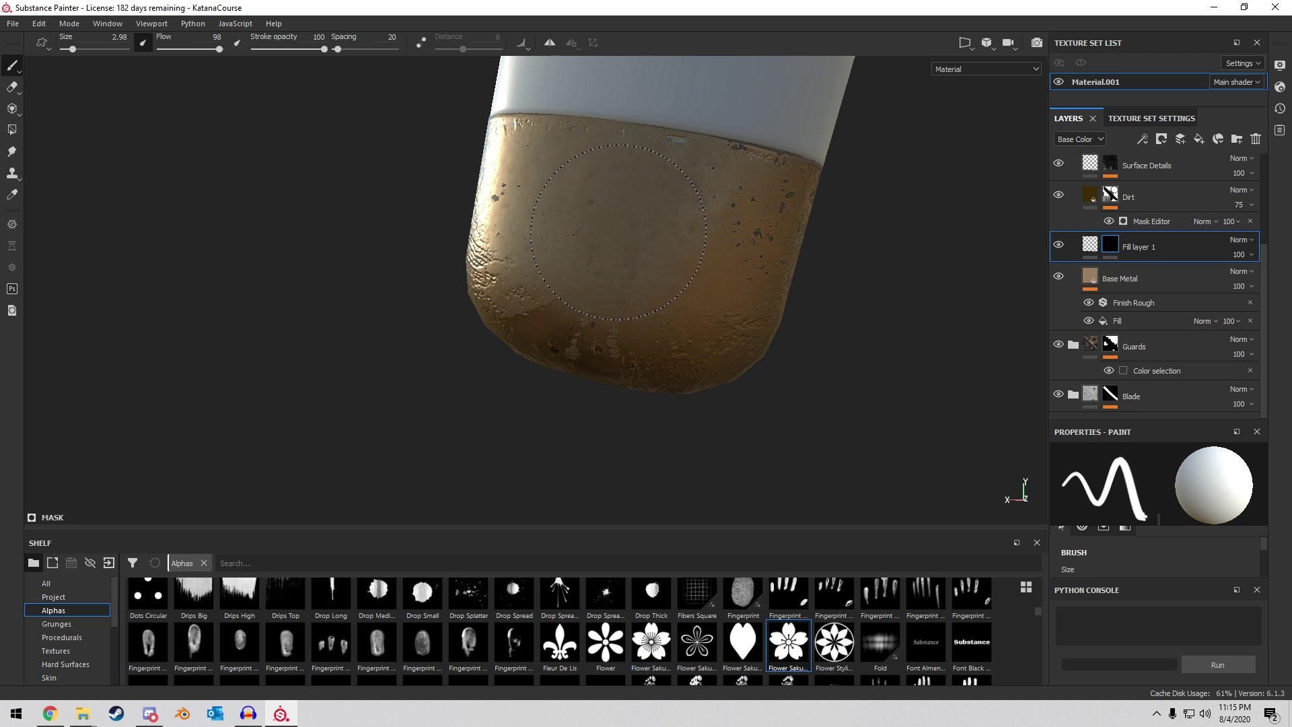
pyautogui.moveTo(673, 194)
pyautogui.keyDown('alt'); pyautogui.mouseDown()
pyautogui.moveTo(793, 207)
pyautogui.moveTo(709, 193)
pyautogui.moveTo(816, 225)
pyautogui.moveTo(591, 274)
pyautogui.mouseUp(); pyautogui.keyUp('alt')
pyautogui.click(591, 274)
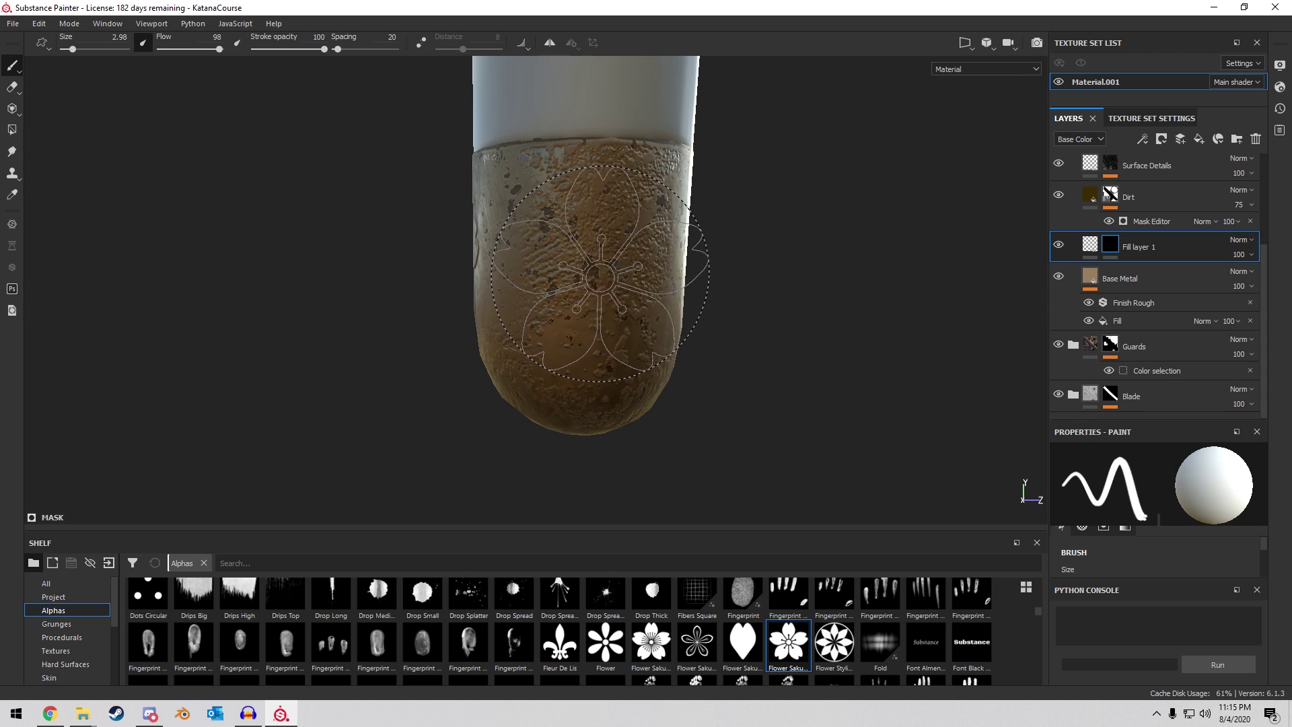
pyautogui.moveTo(677, 260)
pyautogui.keyDown('alt'); pyautogui.mouseDown()
pyautogui.moveTo(715, 196)
pyautogui.moveTo(784, 248)
pyautogui.moveTo(679, 234)
pyautogui.moveTo(773, 231)
pyautogui.moveTo(360, 236)
pyautogui.mouseUp(); pyautogui.keyUp('alt')
pyautogui.hotkey('ctrl', 'z')
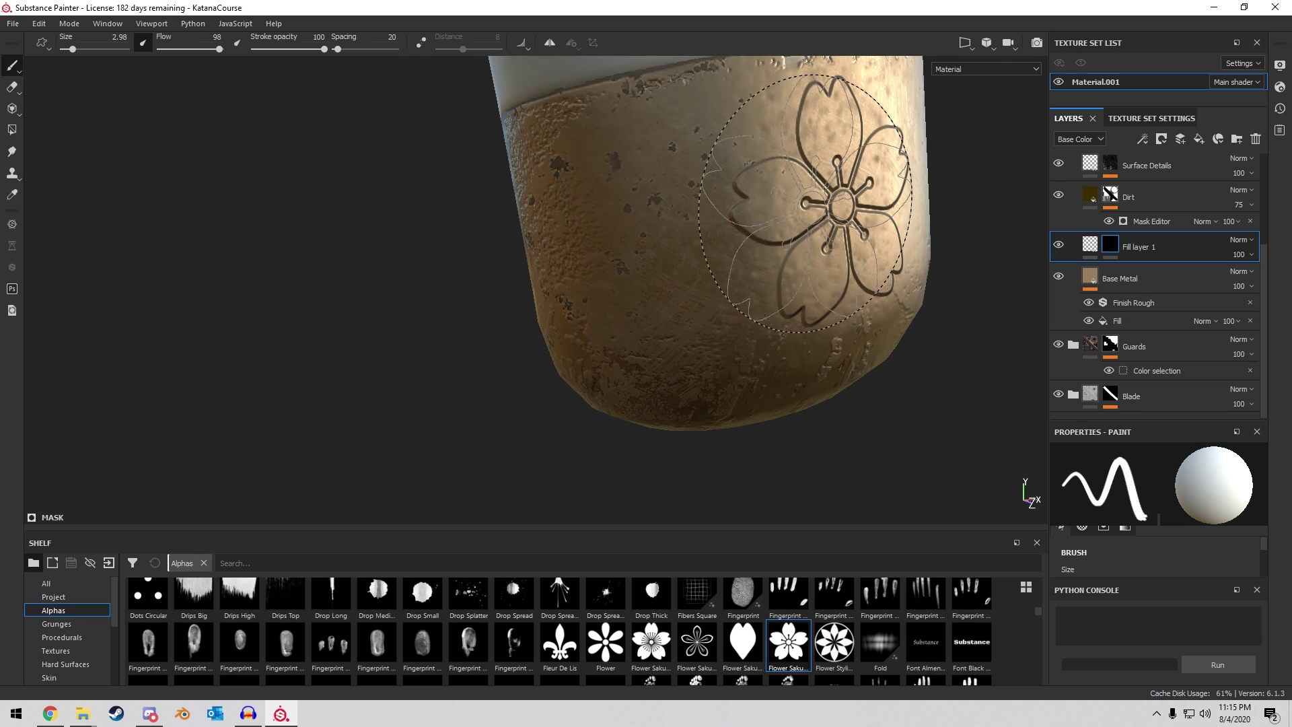
# Rename the flower's fill layer to FlowerEngravings and add an anchor point to its mask.
pyautogui.keyDown('alt'); pyautogui.moveTo(685, 198); pyautogui.dragTo(599, 223, button='middle'); pyautogui.keyUp('alt')
pyautogui.rightClick(1112, 244)
pyautogui.press('Escape')
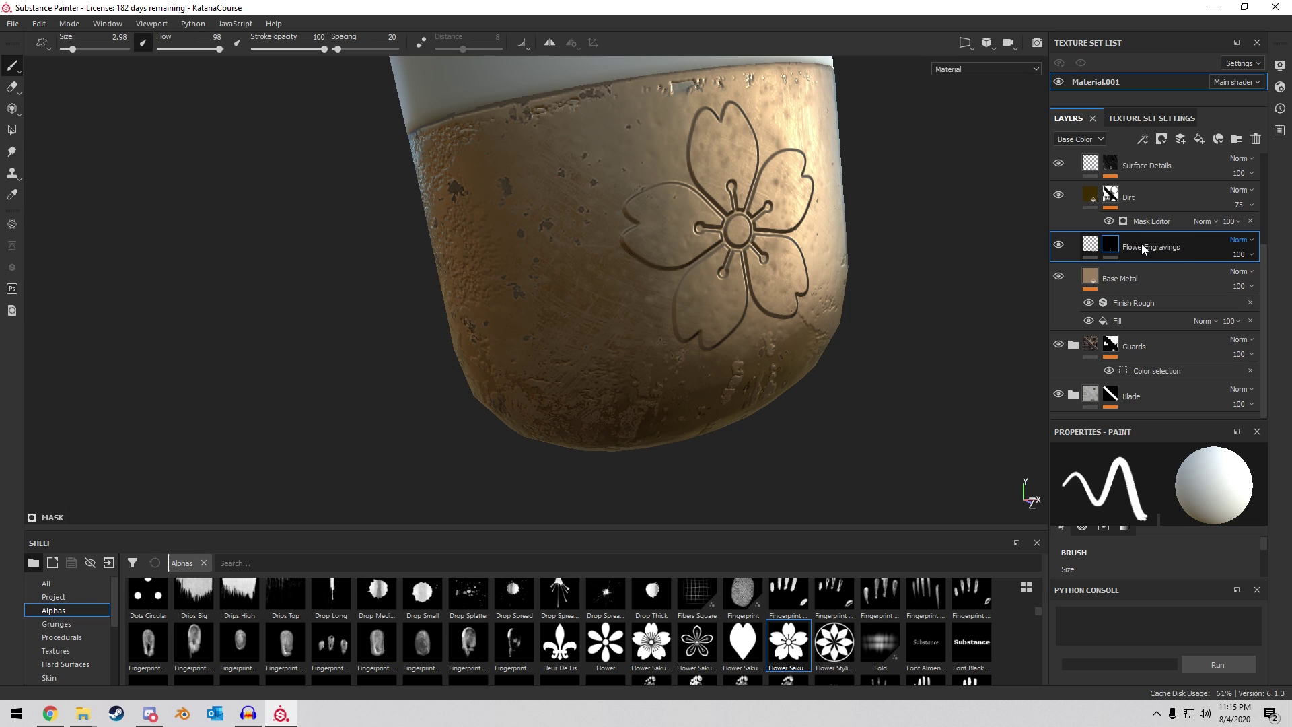
pyautogui.rightClick(1113, 249)
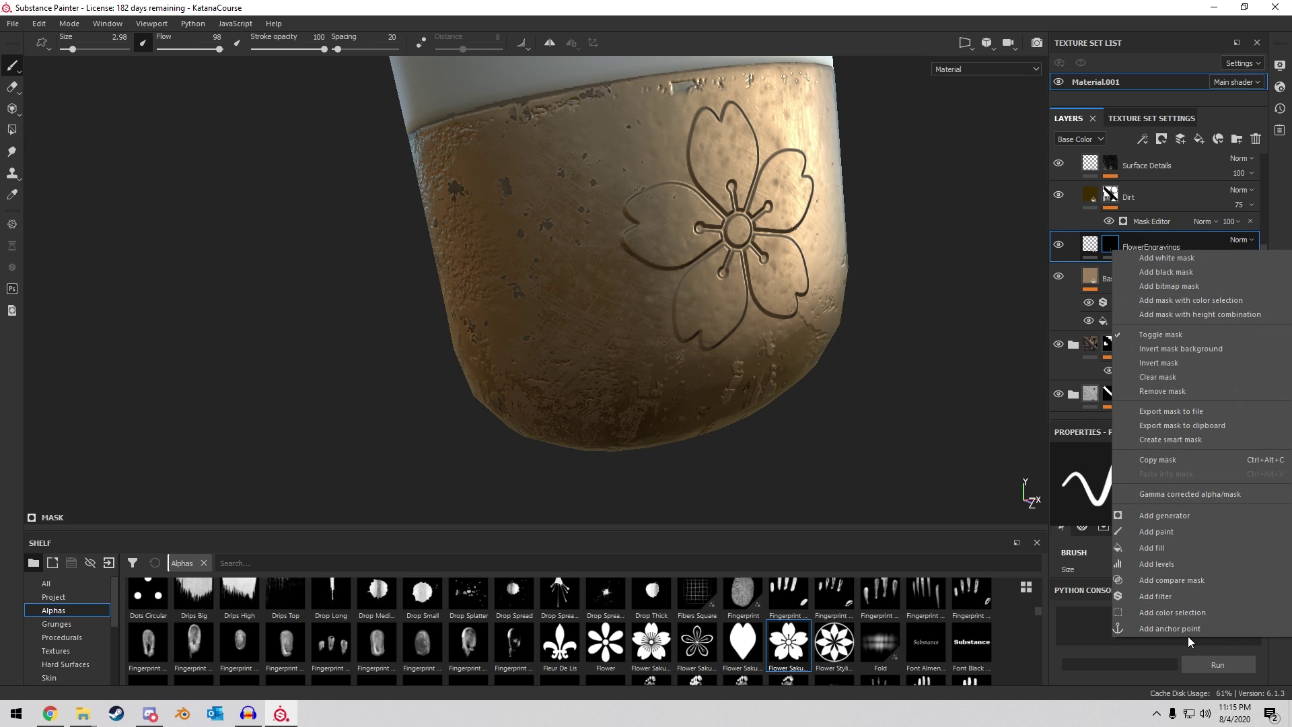
pyautogui.click(1184, 629)
# Assign the FlowerEngravings mask anchor point as the Micro Height input of the Dirt layer's Mask Editor.
pyautogui.scroll(1, 1145, 288)
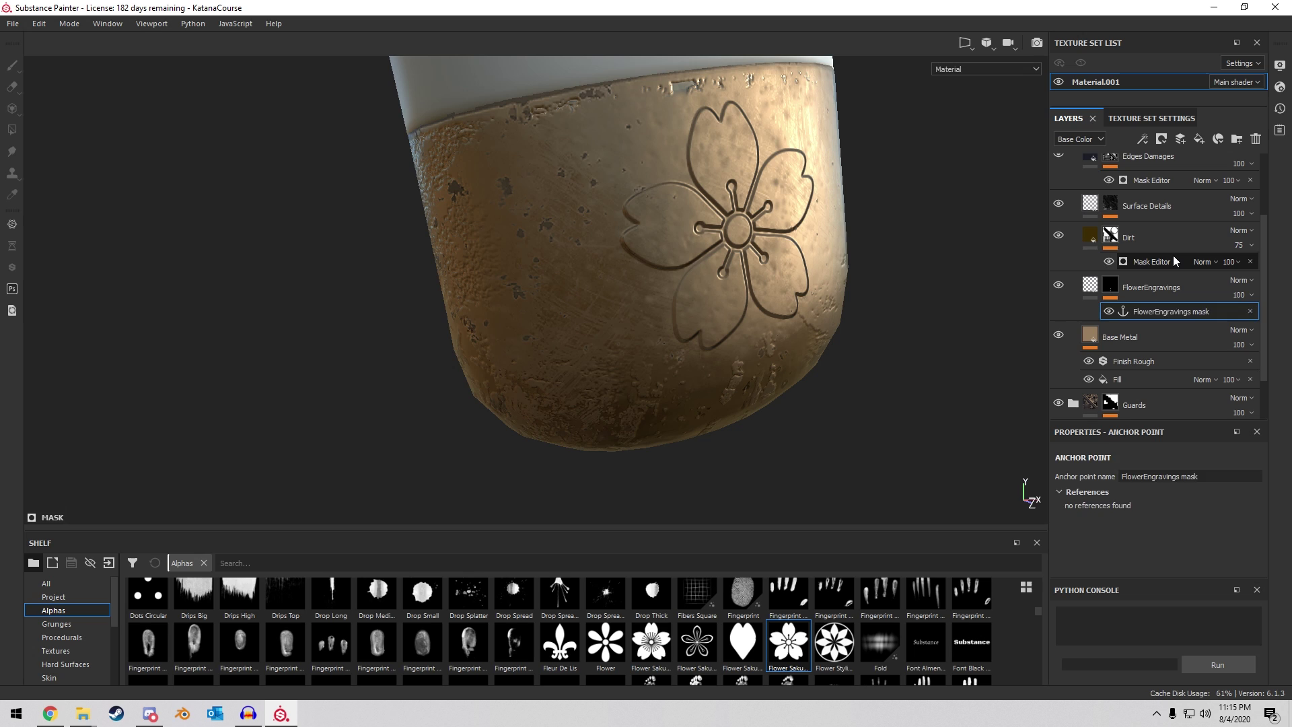
pyautogui.click(1173, 258)
pyautogui.scroll(-3, 1169, 506)
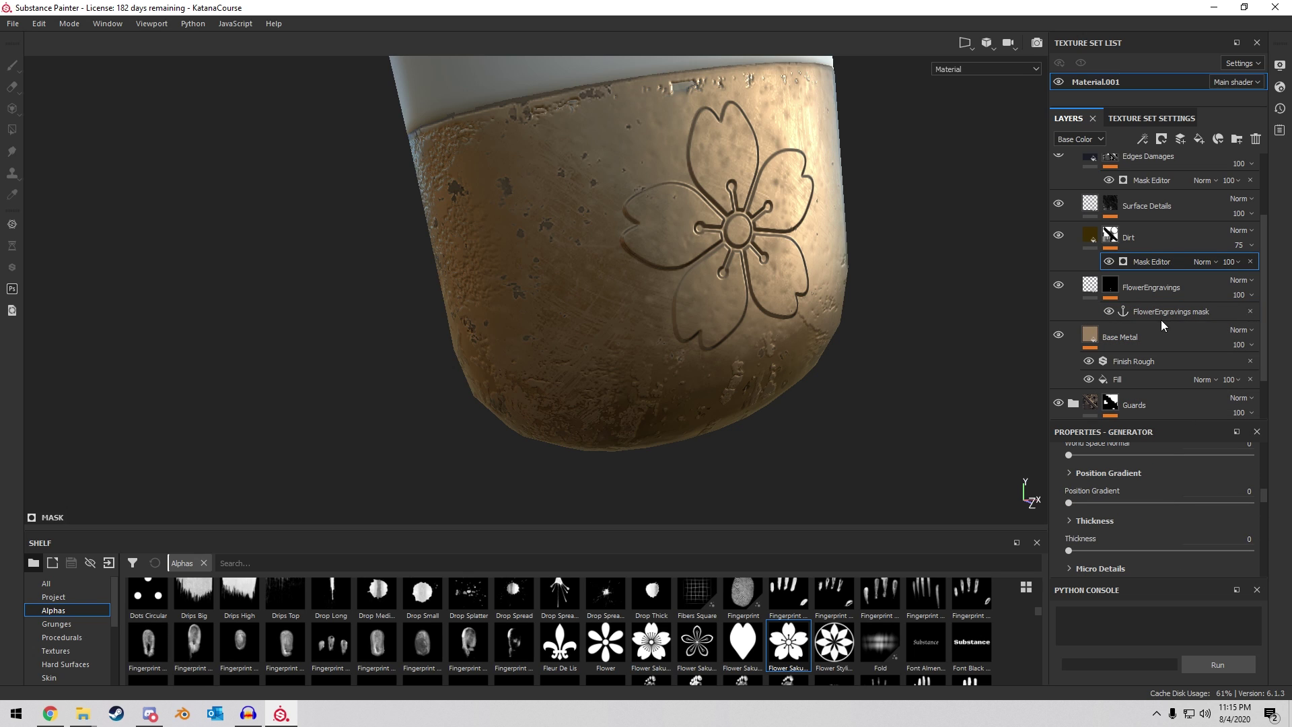
pyautogui.scroll(-2, 1177, 527)
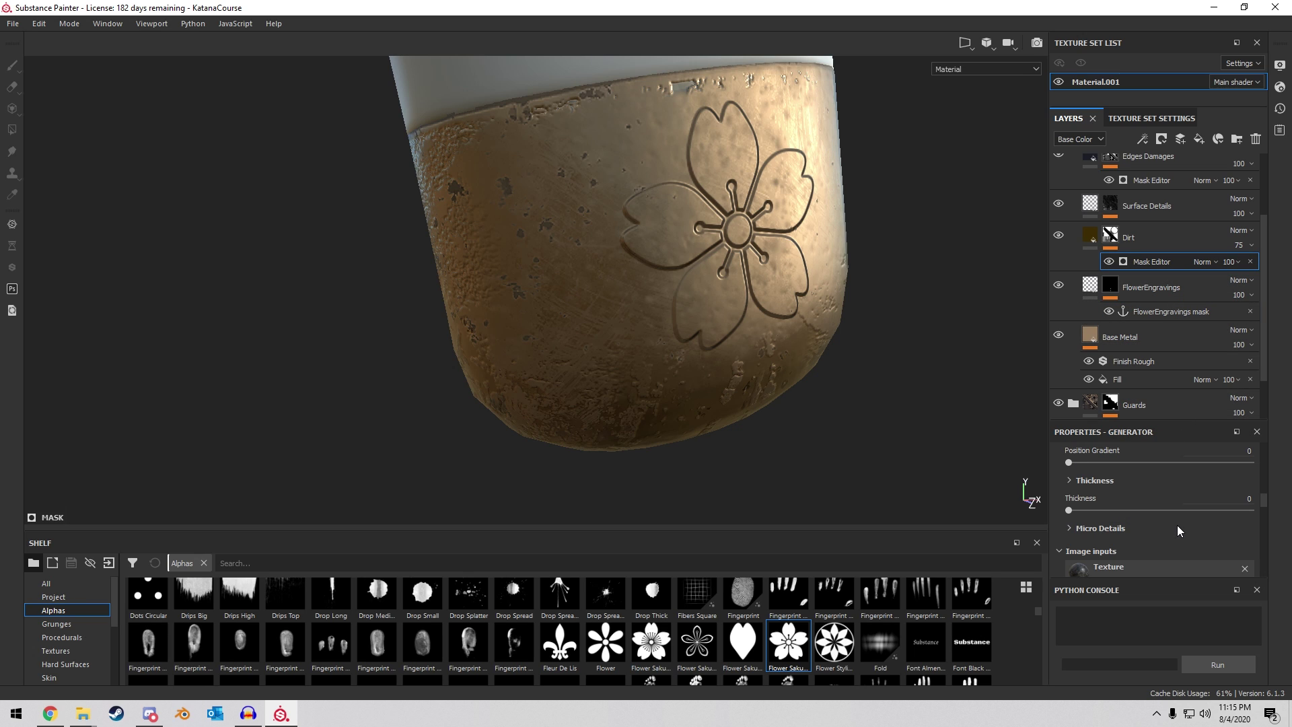
pyautogui.scroll(-3, 1156, 531)
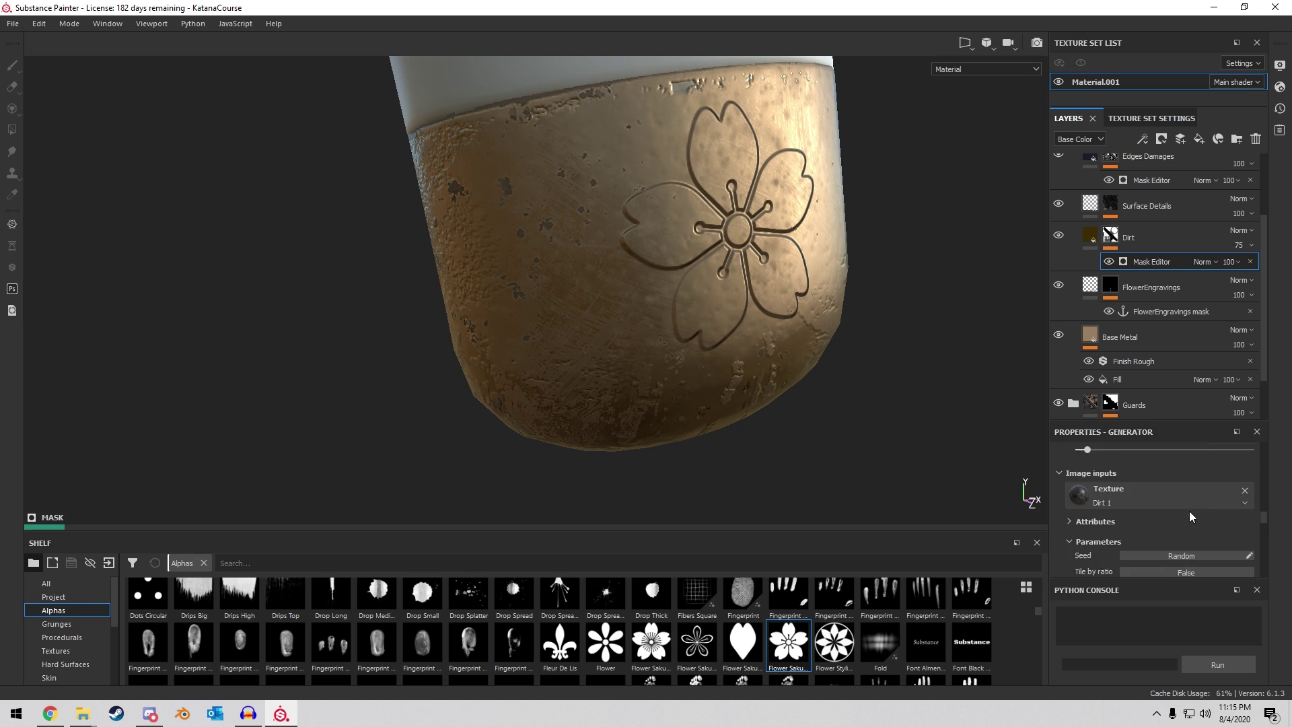
pyautogui.scroll(-10, 1187, 515)
pyautogui.click(1155, 531)
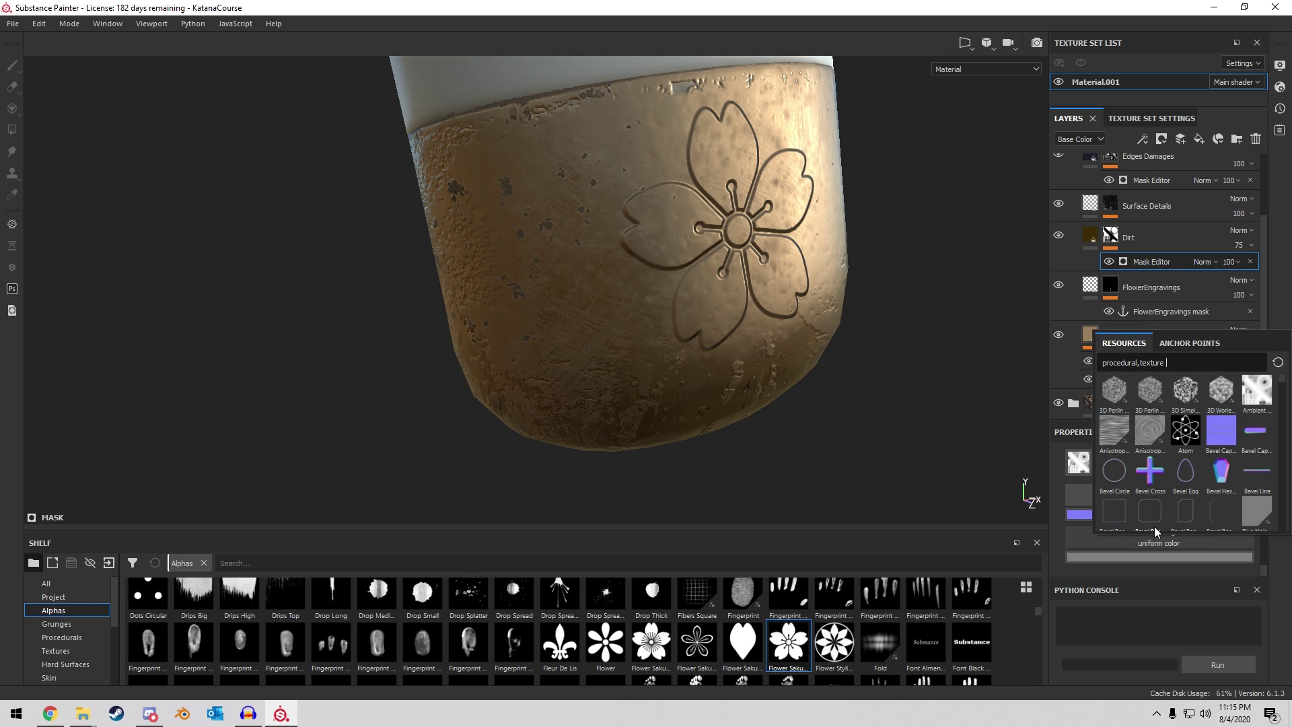
pyautogui.click(1191, 343)
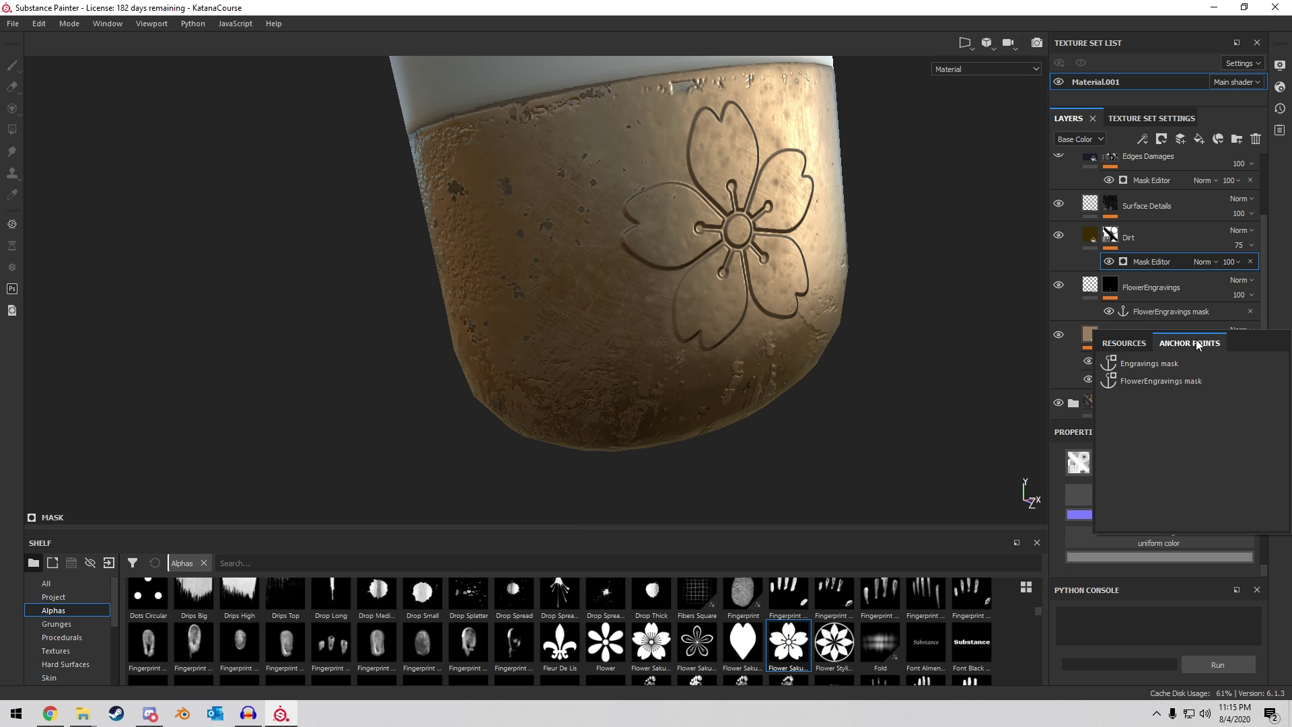
pyautogui.click(1157, 382)
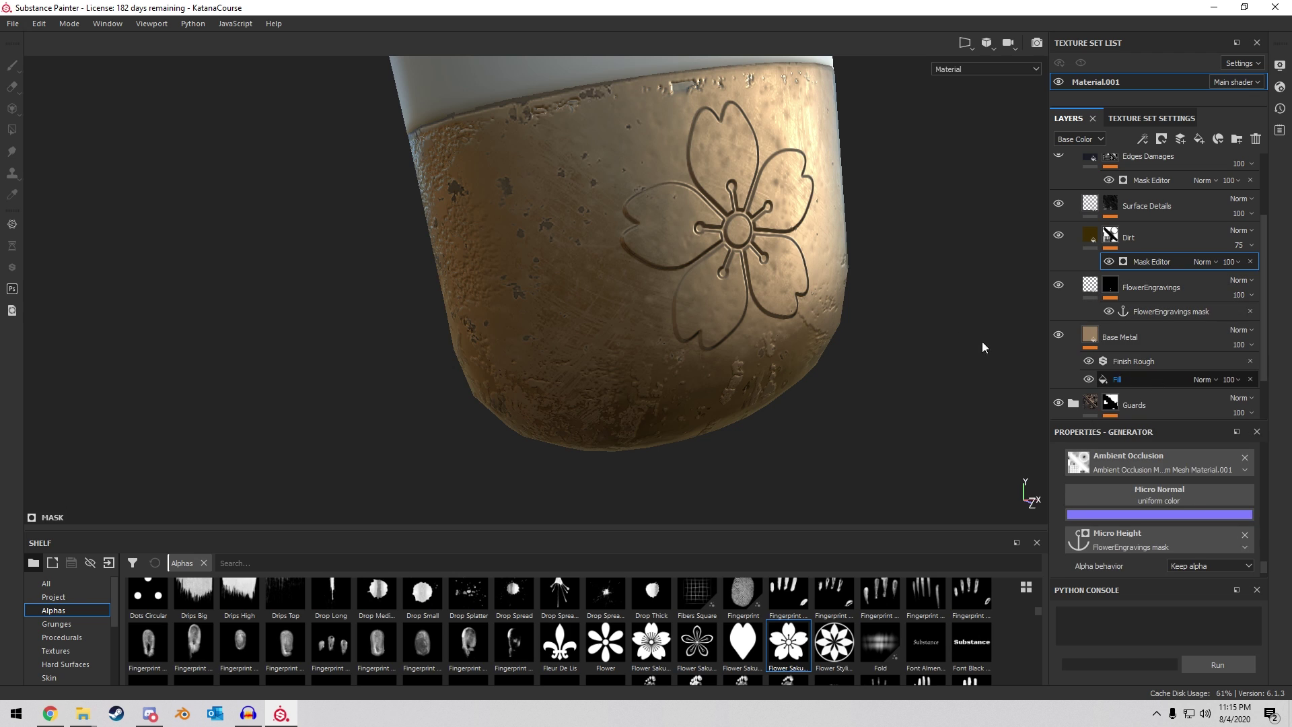
# Assign the FlowerEngravings mask anchor point as the Dirt Mask Editor's Micro Normal input and check the dirt around the flower.
pyautogui.scroll(-1, 1152, 508)
pyautogui.click(1153, 496)
pyautogui.click(1155, 461)
pyautogui.click(1174, 476)
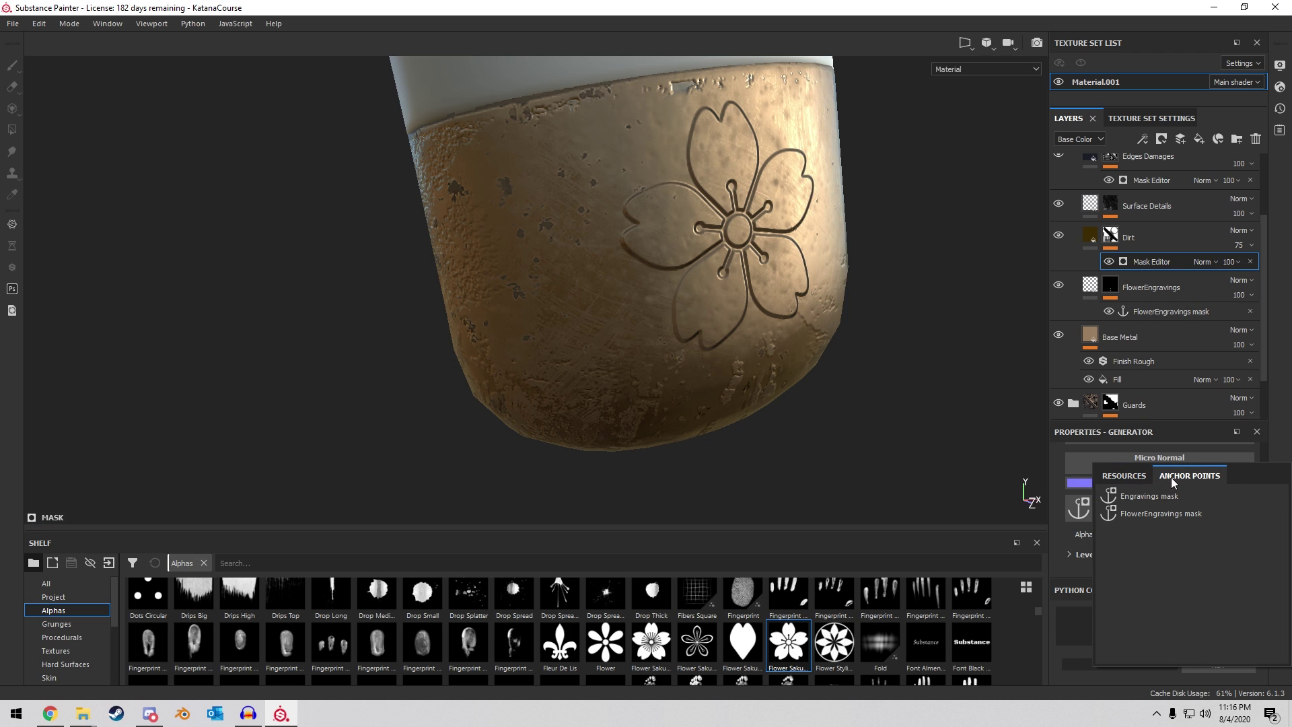
pyautogui.click(1146, 511)
pyautogui.keyDown('alt'); pyautogui.moveTo(882, 280); pyautogui.dragTo(742, 294); pyautogui.keyUp('alt')
pyautogui.scroll(3, 705, 215)
pyautogui.keyDown('alt'); pyautogui.moveTo(700, 217); pyautogui.dragTo(631, 176); pyautogui.keyUp('alt')
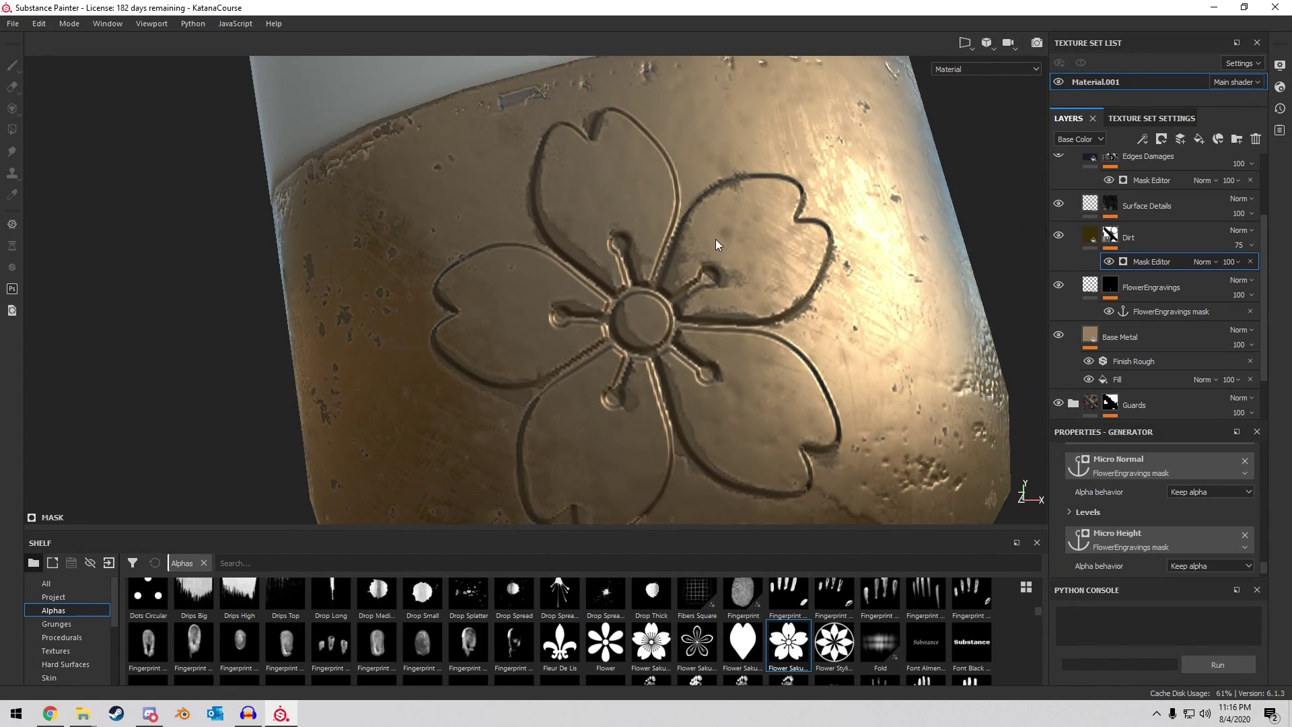
pyautogui.scroll(-5, 717, 244)
pyautogui.scroll(1, 1164, 222)
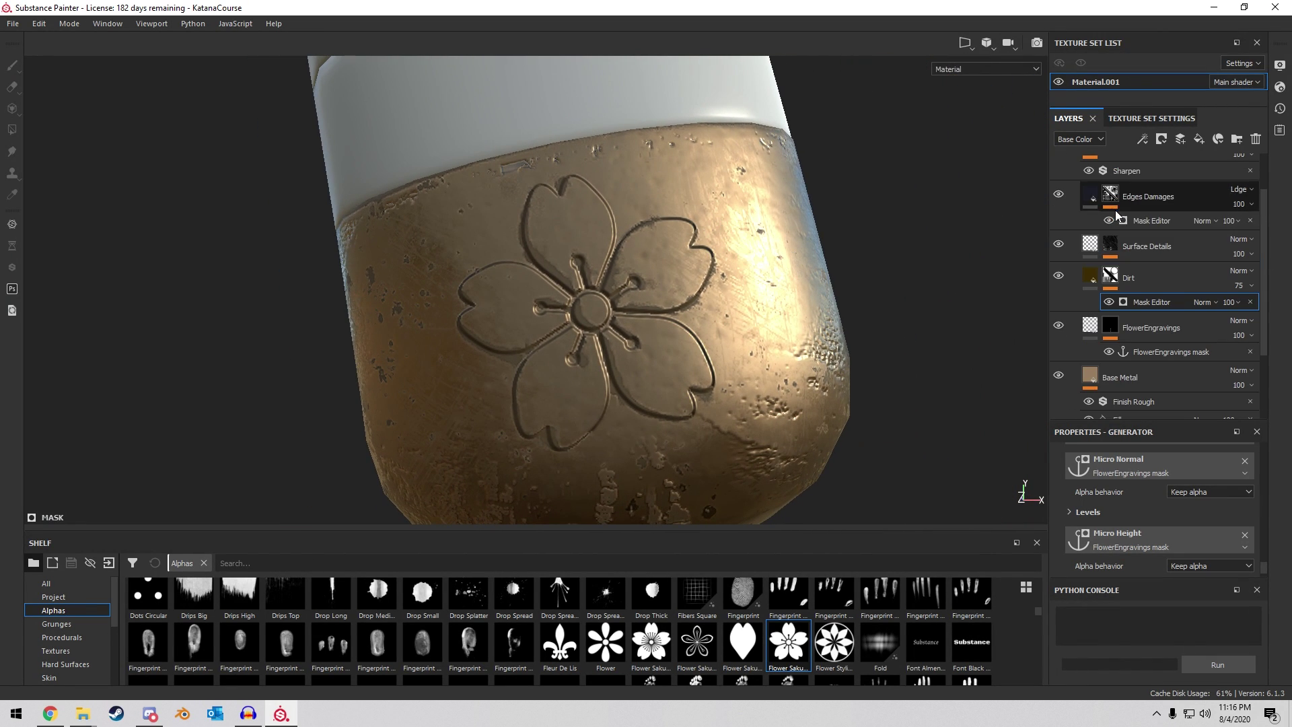
# Assign the FlowerEngravings mask anchor point to both Micro Height and Micro Normal in the Edges Damages layer's Mask Editor.
pyautogui.click(1151, 222)
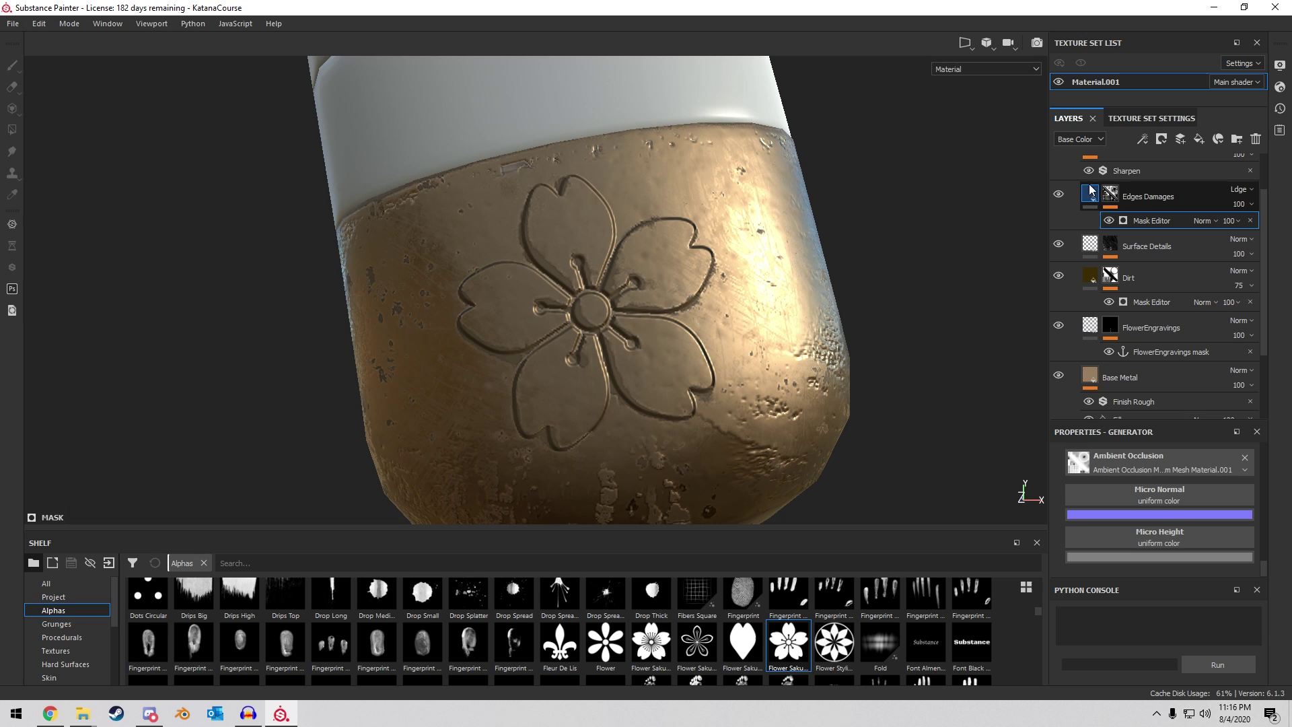
pyautogui.click(1158, 537)
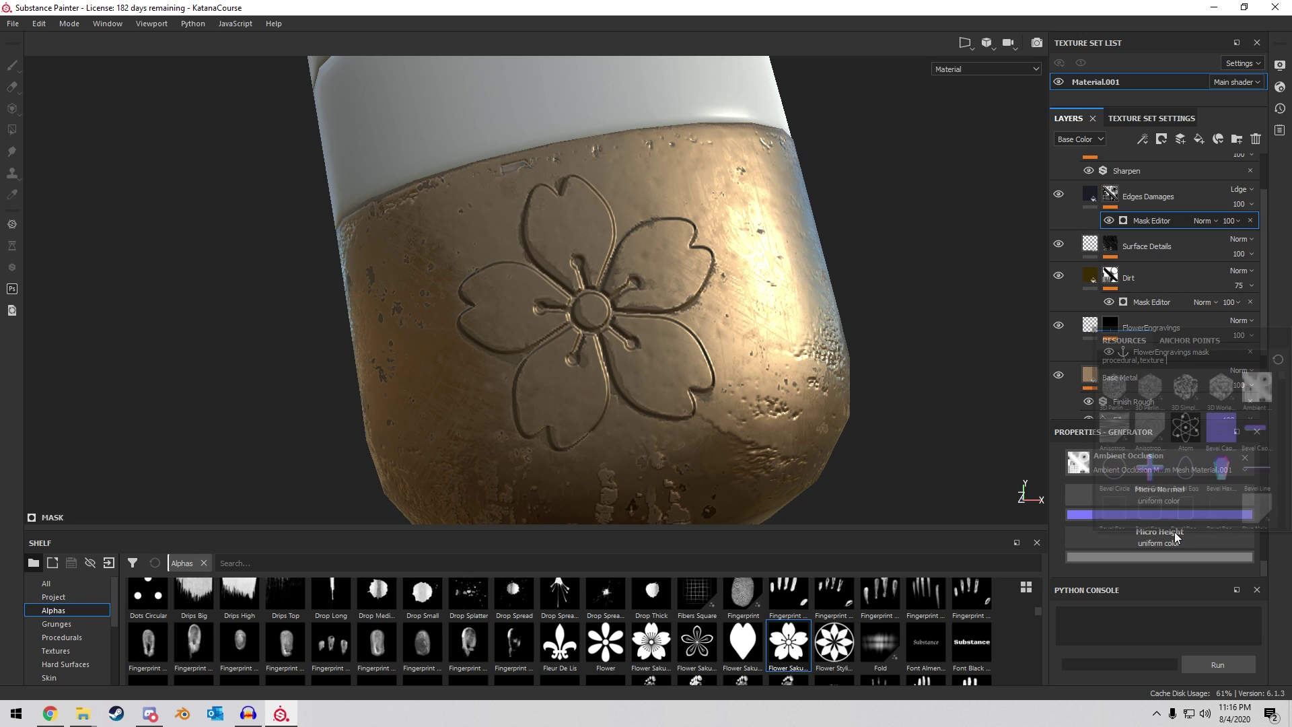
pyautogui.click(1186, 342)
pyautogui.click(1169, 381)
pyautogui.click(1084, 496)
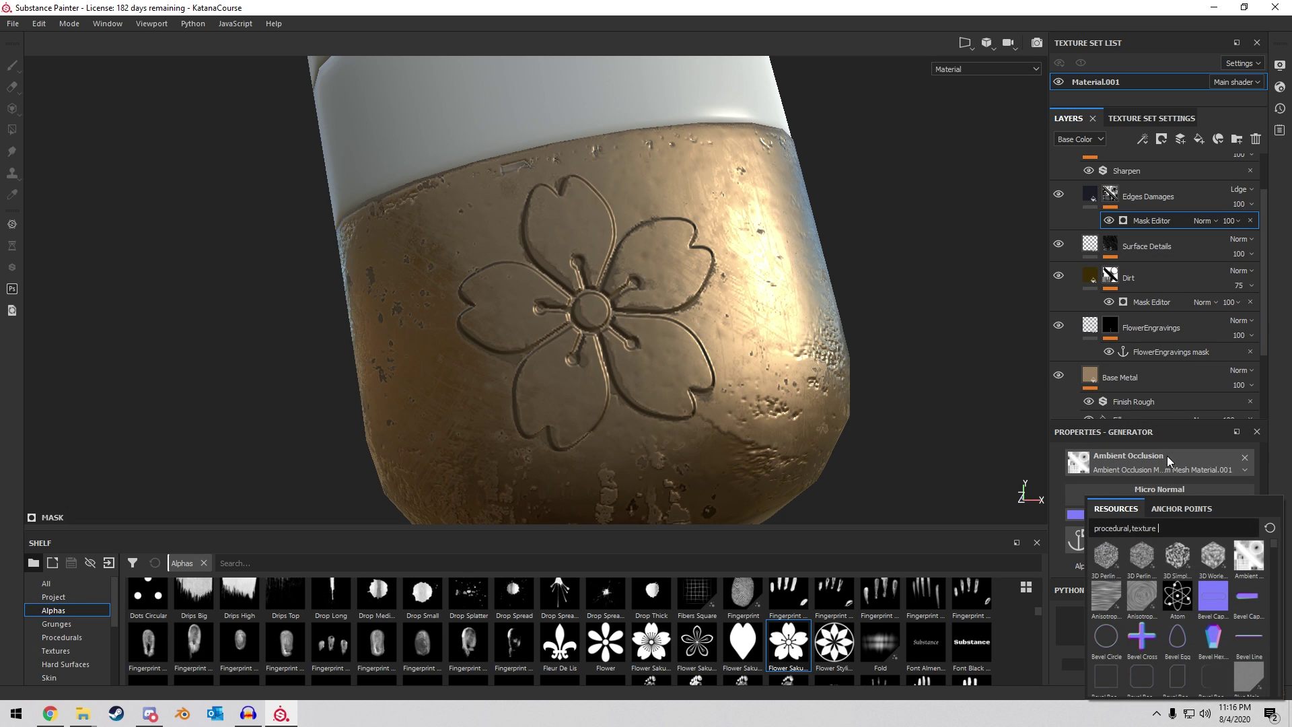
pyautogui.click(1179, 509)
pyautogui.click(1158, 549)
# Enable Micro Normal in the Edges Damages Mask Editor's micro details and check the wear on the flower.
pyautogui.scroll(-4, 1151, 518)
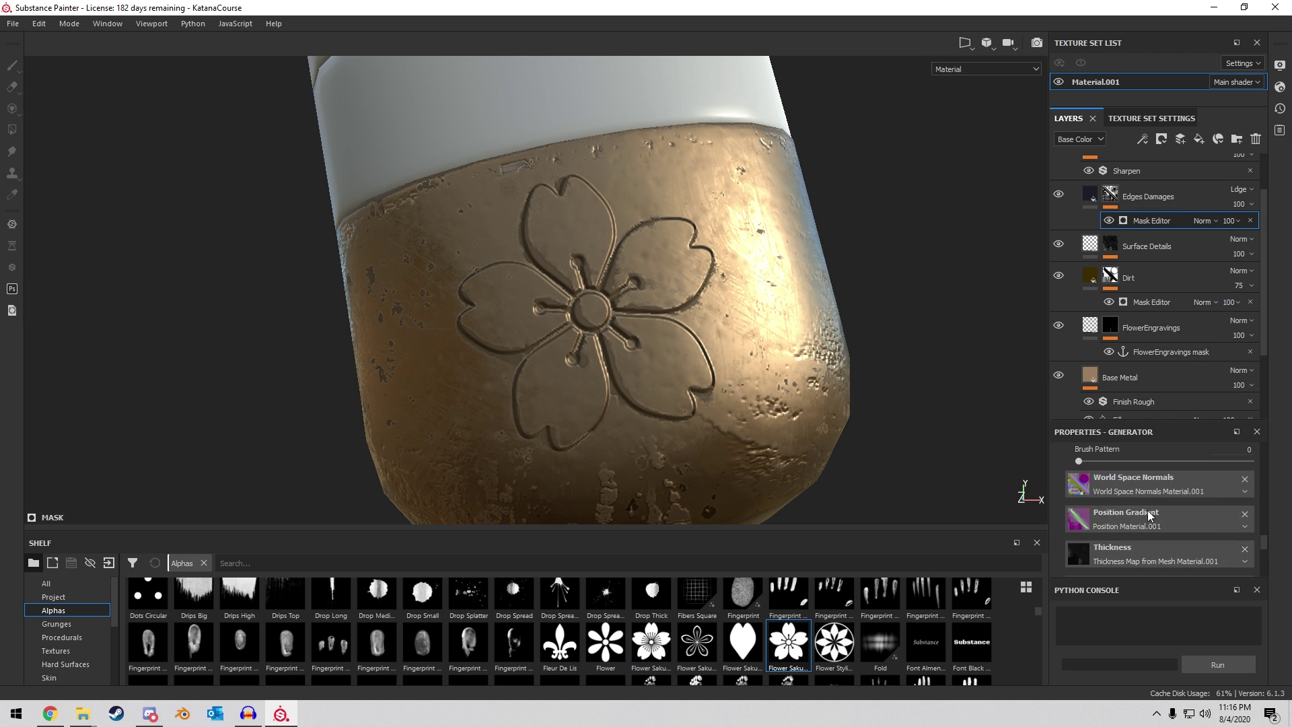
pyautogui.scroll(3, 1145, 514)
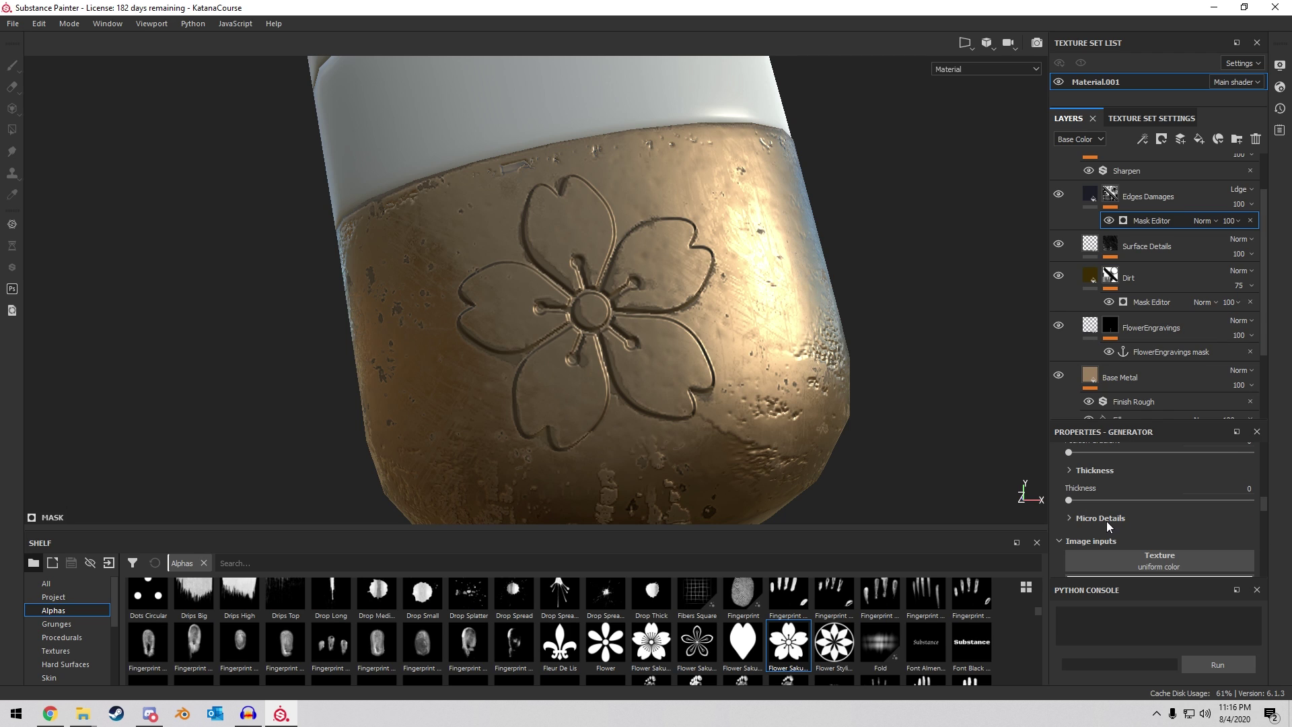
pyautogui.click(1174, 508)
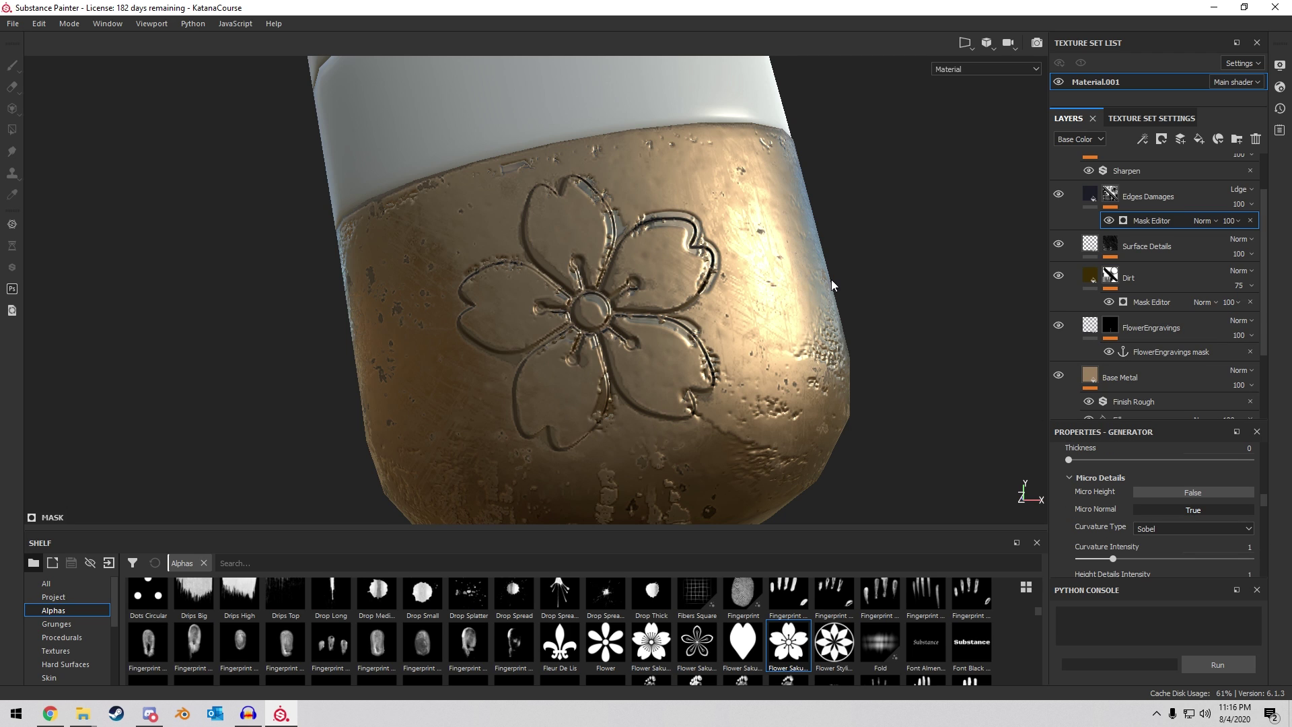
pyautogui.keyDown('alt'); pyautogui.moveTo(834, 286); pyautogui.dragTo(808, 262); pyautogui.keyUp('alt')
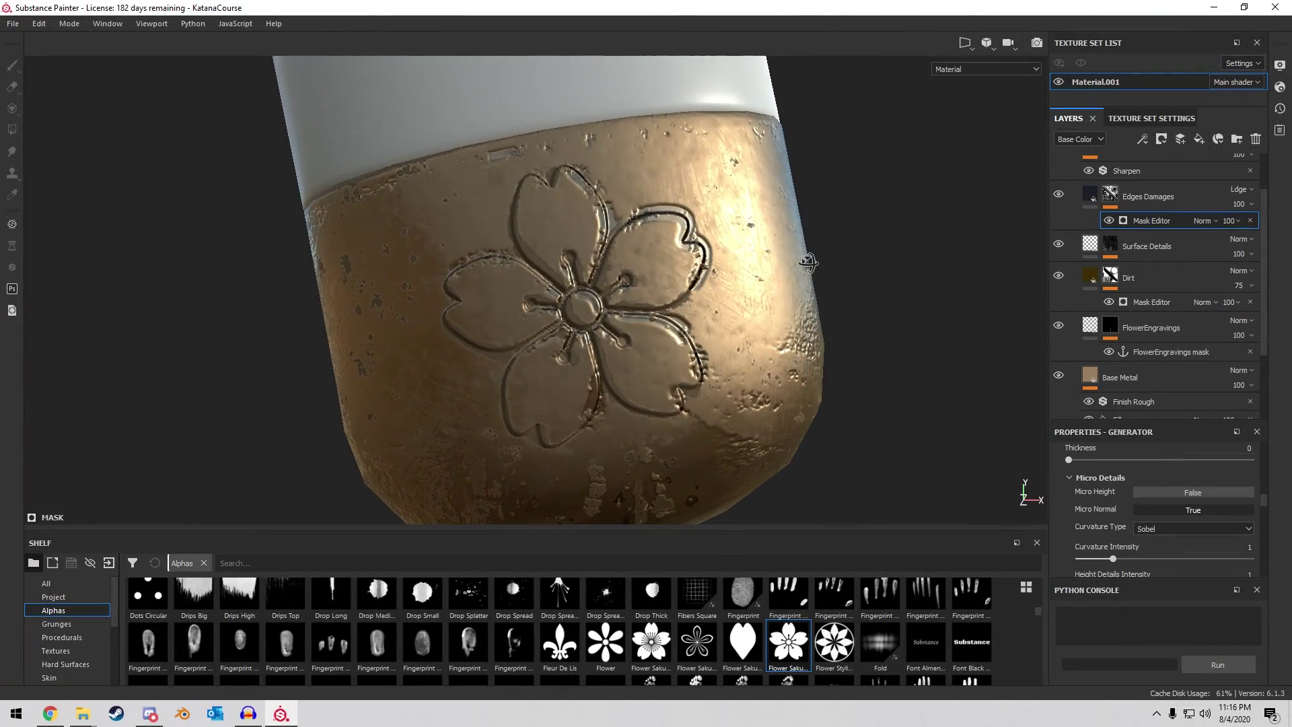
pyautogui.scroll(2, 619, 242)
pyautogui.keyDown('alt'); pyautogui.moveTo(619, 243); pyautogui.dragTo(767, 251); pyautogui.keyUp('alt')
pyautogui.scroll(-4, 855, 242)
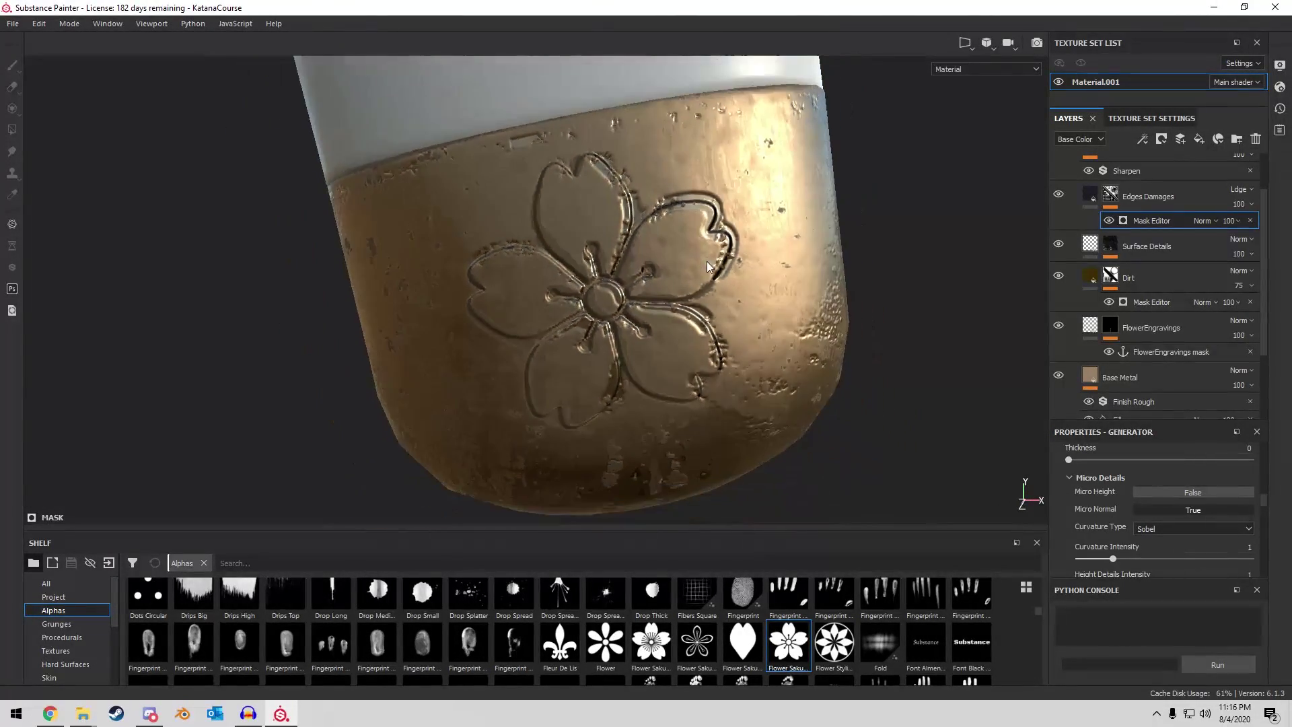
pyautogui.keyDown('alt'); pyautogui.moveTo(855, 242); pyautogui.dragTo(882, 232); pyautogui.keyUp('alt')
# Lower the Global Balance of the Edges Damages Mask Editor to about 0.52.
pyautogui.scroll(5, 1169, 470)
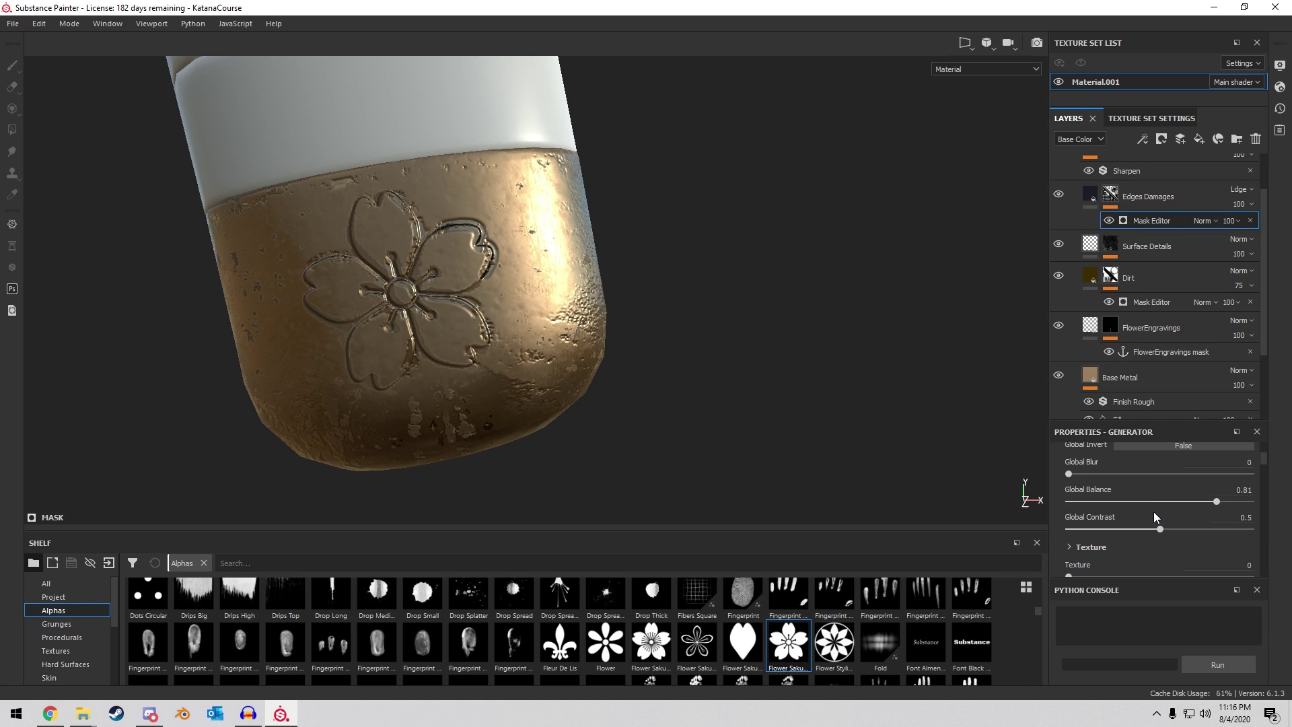
pyautogui.moveTo(1162, 506); pyautogui.dragTo(1150, 507)
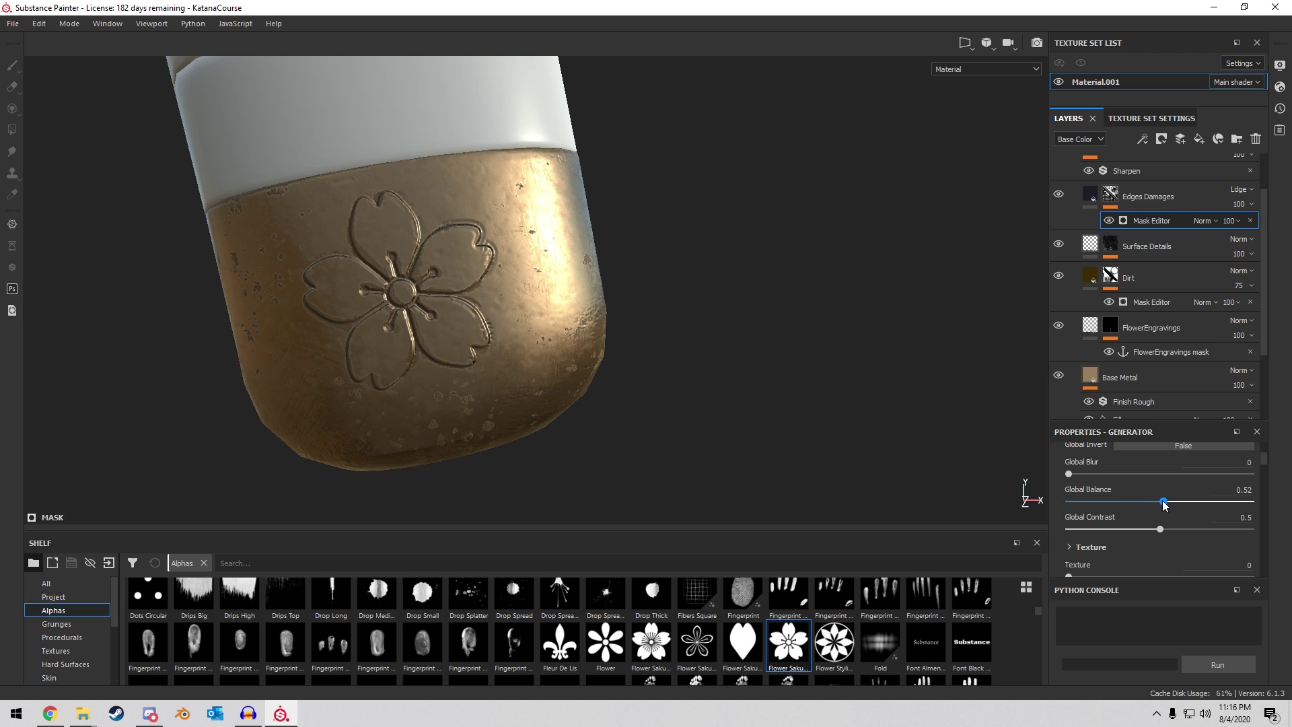
pyautogui.keyDown('alt'); pyautogui.moveTo(462, 224); pyautogui.dragTo(916, 256); pyautogui.keyUp('alt')
# Set the height of the FlowerEngravings fill layer to 0.1051.
pyautogui.click(1088, 288)
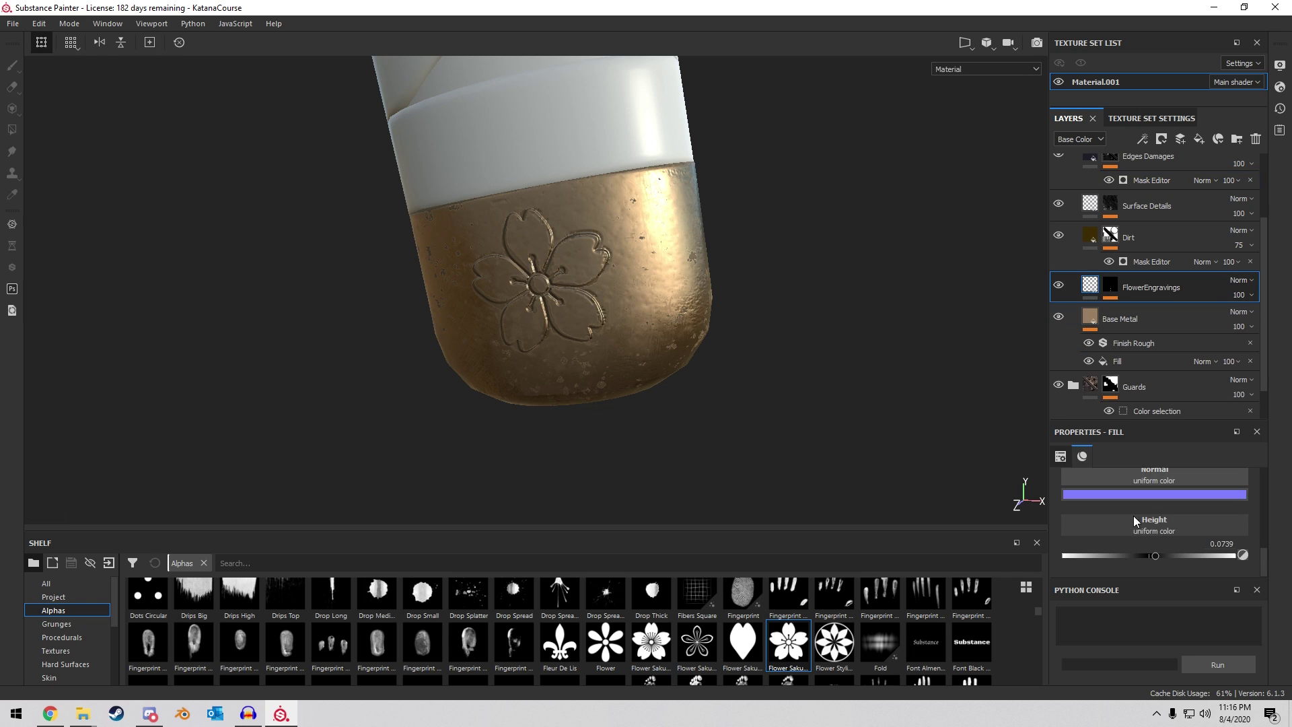
pyautogui.moveTo(1156, 556)
pyautogui.mouseDown()
pyautogui.moveTo(1196, 552)
pyautogui.moveTo(1108, 552)
pyautogui.moveTo(1157, 554)
pyautogui.mouseUp()
pyautogui.keyDown('alt'); pyautogui.moveTo(636, 256); pyautogui.dragTo(800, 214); pyautogui.keyUp('alt')
pyautogui.scroll(-6, 805, 210)
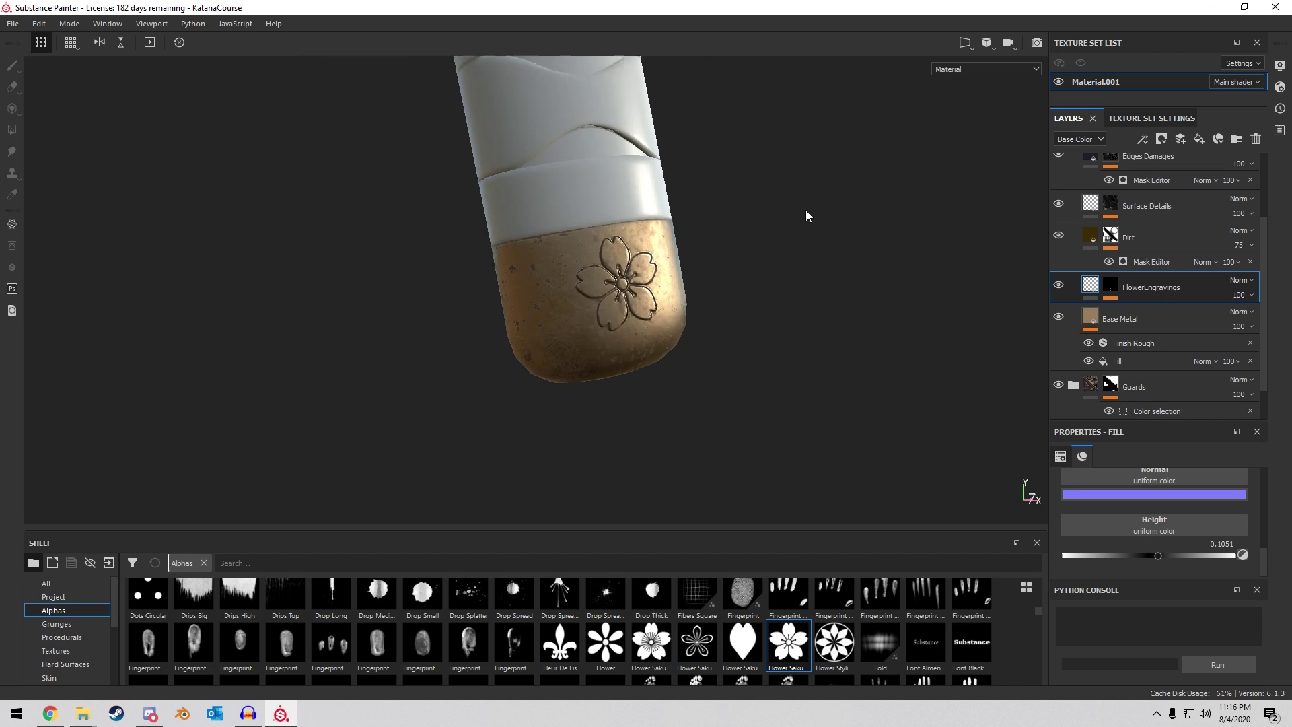
# Examine the katana's pommel, handle and guard from different distances and angles.
pyautogui.keyDown('alt'); pyautogui.moveTo(750, 193); pyautogui.dragTo(693, 280, button='middle'); pyautogui.keyUp('alt')
pyautogui.scroll(-3, 655, 298)
pyautogui.scroll(-2, 631, 264)
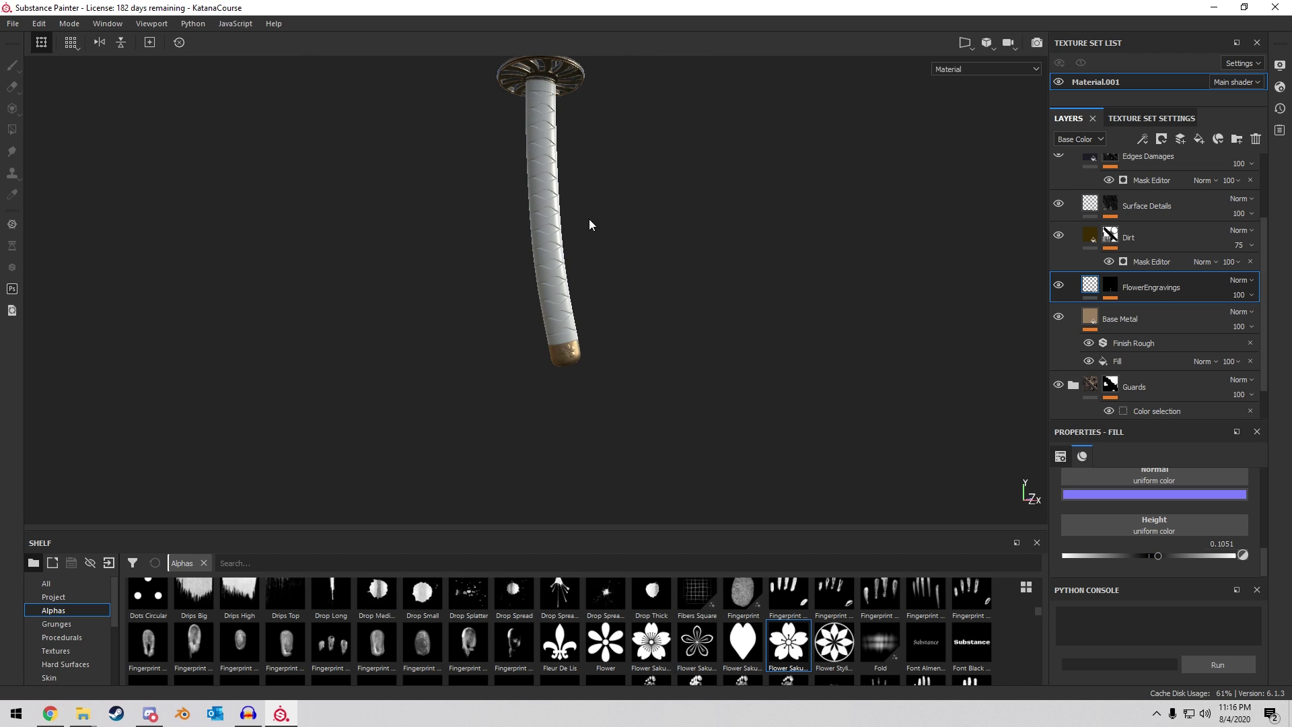
pyautogui.scroll(5, 600, 352)
pyautogui.keyDown('alt'); pyautogui.moveTo(700, 321); pyautogui.dragTo(730, 325); pyautogui.keyUp('alt')
pyautogui.scroll(-4, 615, 298)
pyautogui.scroll(8, 507, 350)
pyautogui.scroll(-6, 730, 325)
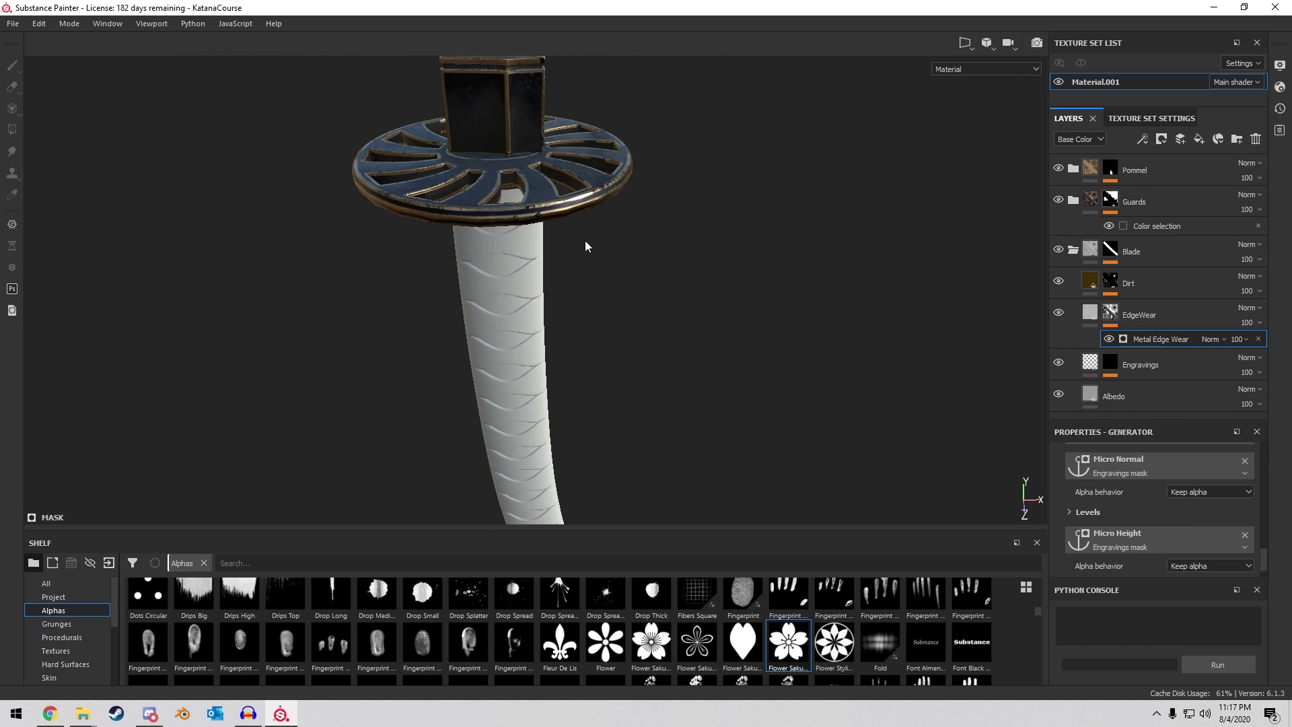
pyautogui.scroll(3, 585, 246)
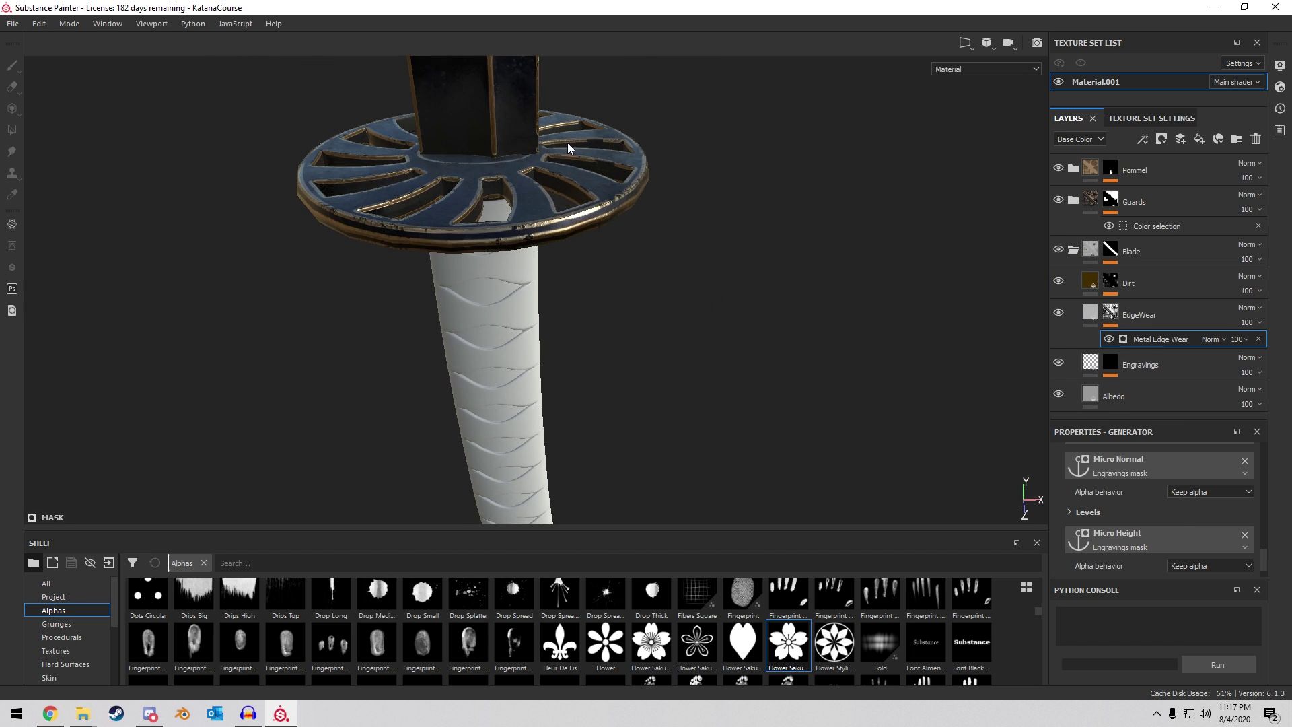
# Add a fill layer inside the Guards folder, placed between the Dirt and Base Metal layers.
pyautogui.click(1072, 252)
pyautogui.keyDown('alt'); pyautogui.moveTo(648, 229); pyautogui.dragTo(652, 311, button='middle'); pyautogui.keyUp('alt')
pyautogui.scroll(3, 652, 312)
pyautogui.keyDown('alt'); pyautogui.moveTo(652, 312); pyautogui.dragTo(647, 236); pyautogui.keyUp('alt')
pyautogui.keyDown('alt'); pyautogui.moveTo(647, 237); pyautogui.dragTo(732, 327, button='middle'); pyautogui.keyUp('alt')
pyautogui.scroll(2, 732, 328)
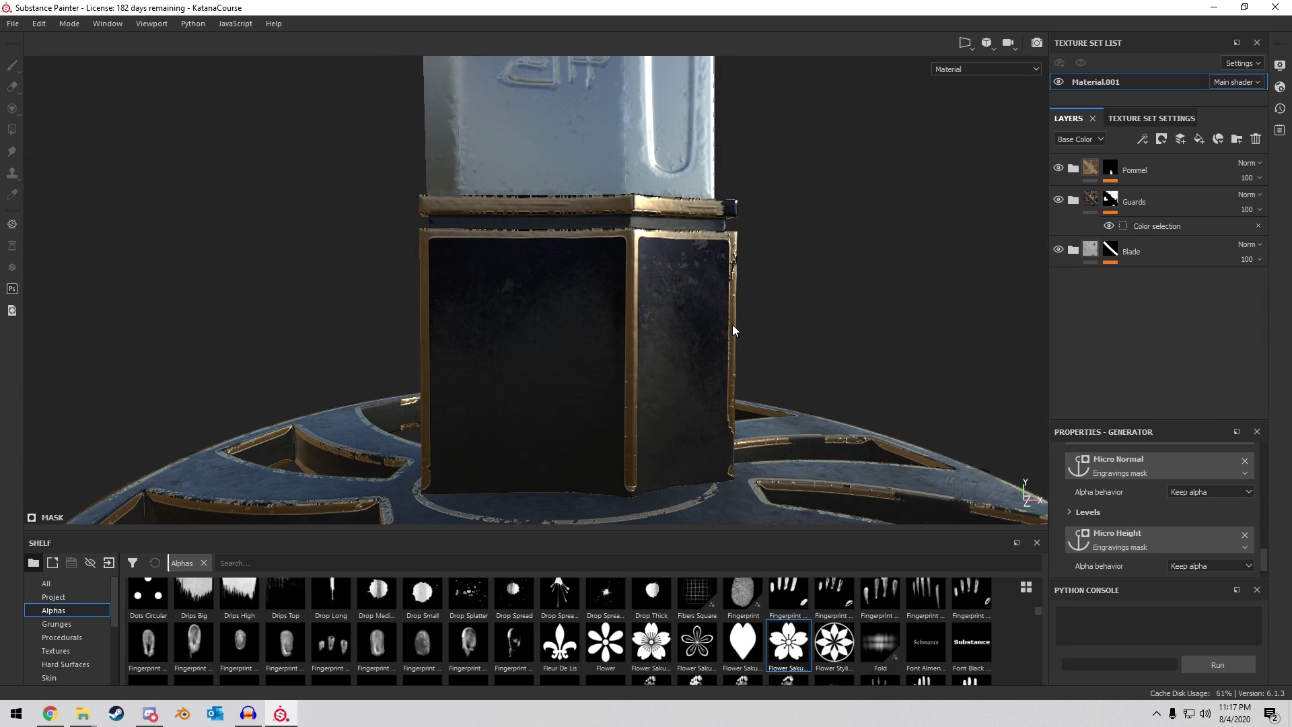
pyautogui.click(1071, 200)
pyautogui.scroll(-1, 1110, 256)
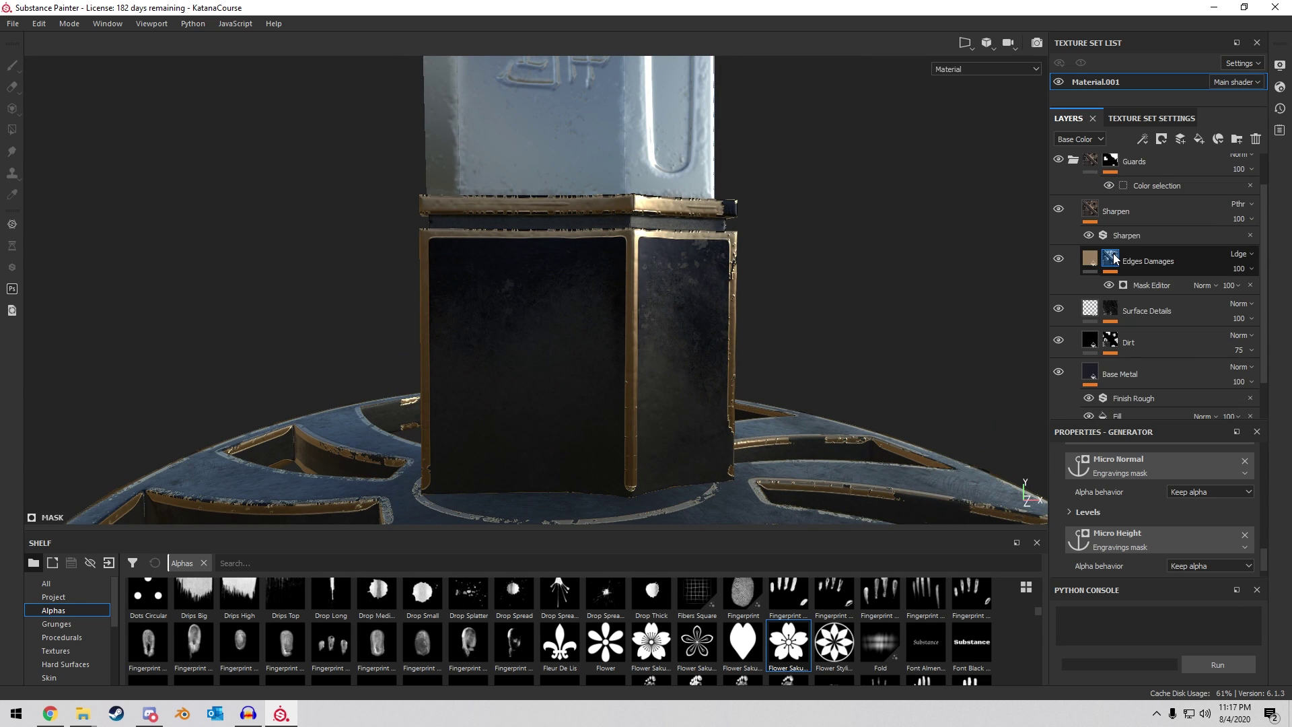
pyautogui.scroll(1, 1156, 268)
pyautogui.click(1156, 204)
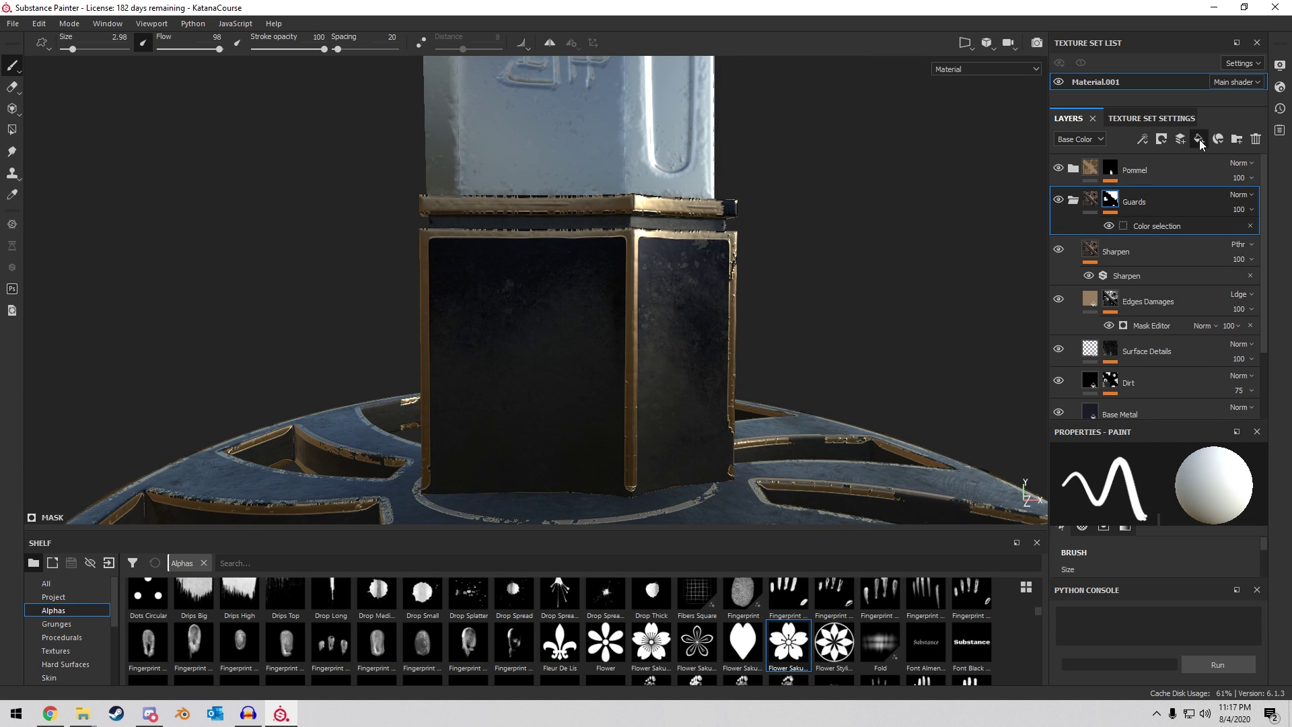
pyautogui.click(1199, 139)
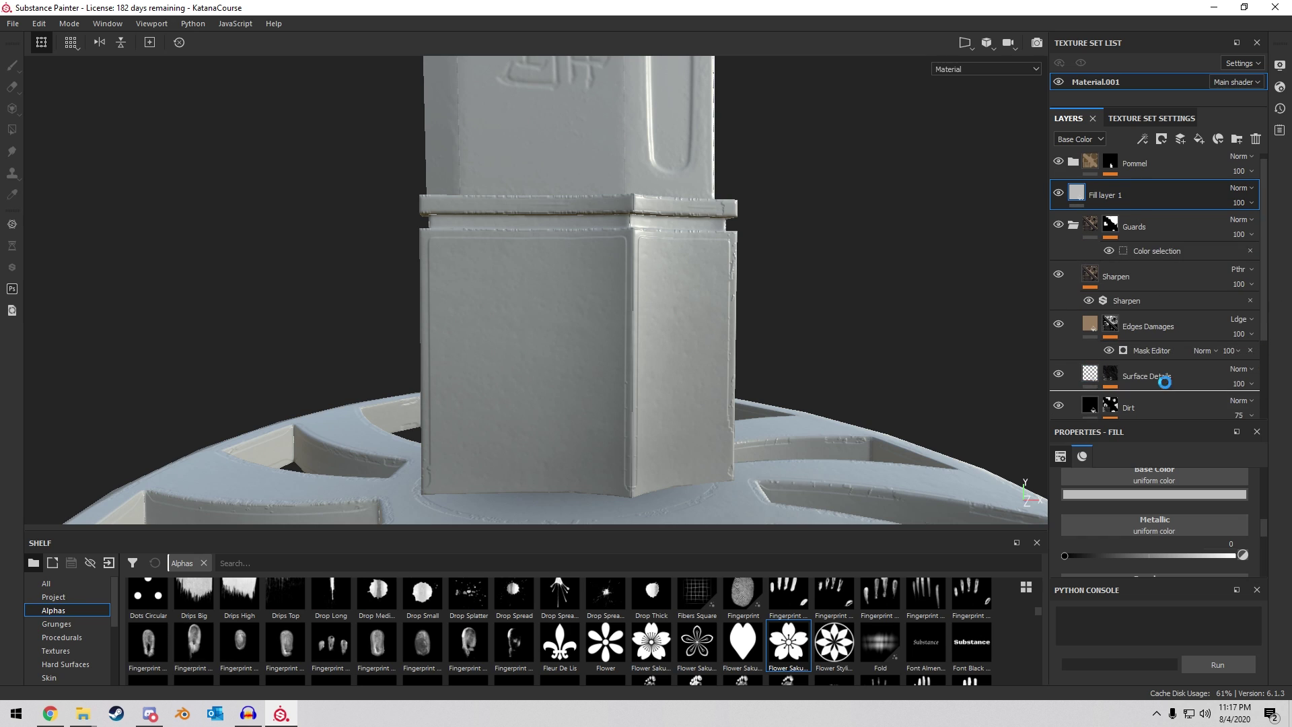
pyautogui.moveTo(1165, 382); pyautogui.dragTo(1164, 385)
pyautogui.scroll(-3, 1156, 350)
pyautogui.moveTo(1161, 297); pyautogui.dragTo(1165, 341)
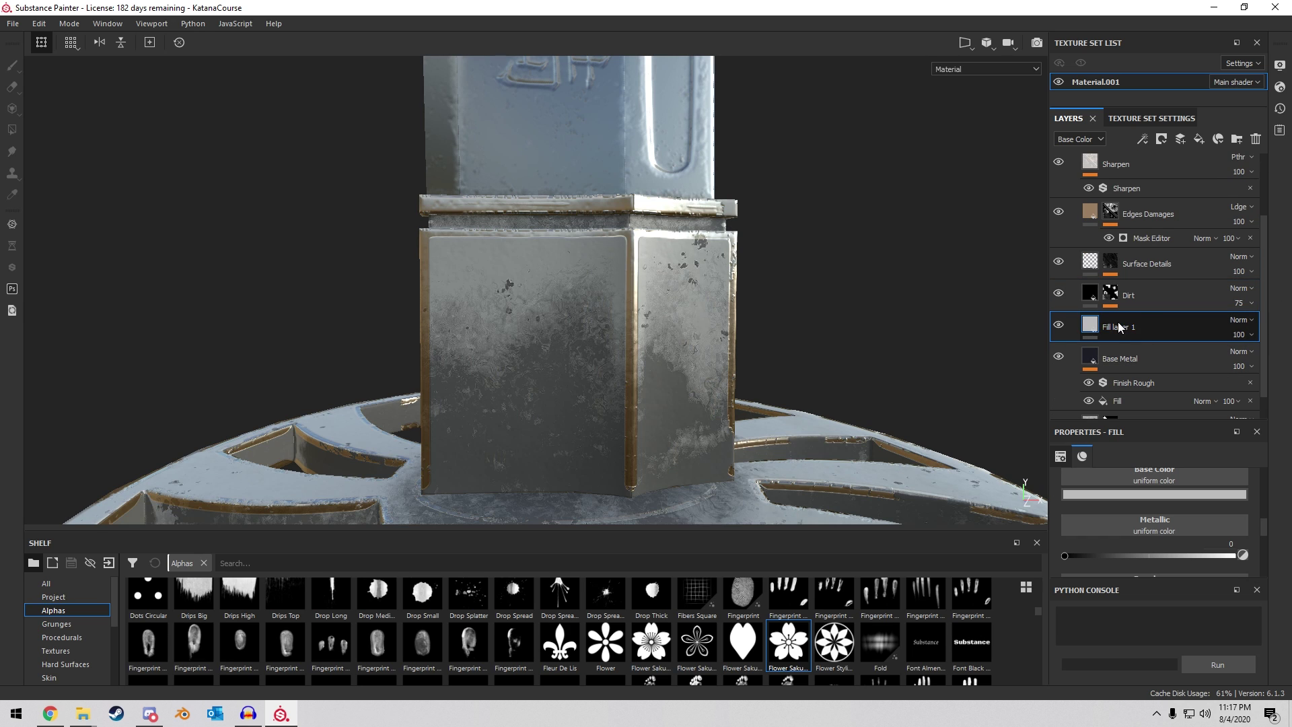
# Rename the new fill layer "Engravings" and give it a black mask.
pyautogui.doubleClick(1121, 328)
pyautogui.click(1131, 327)
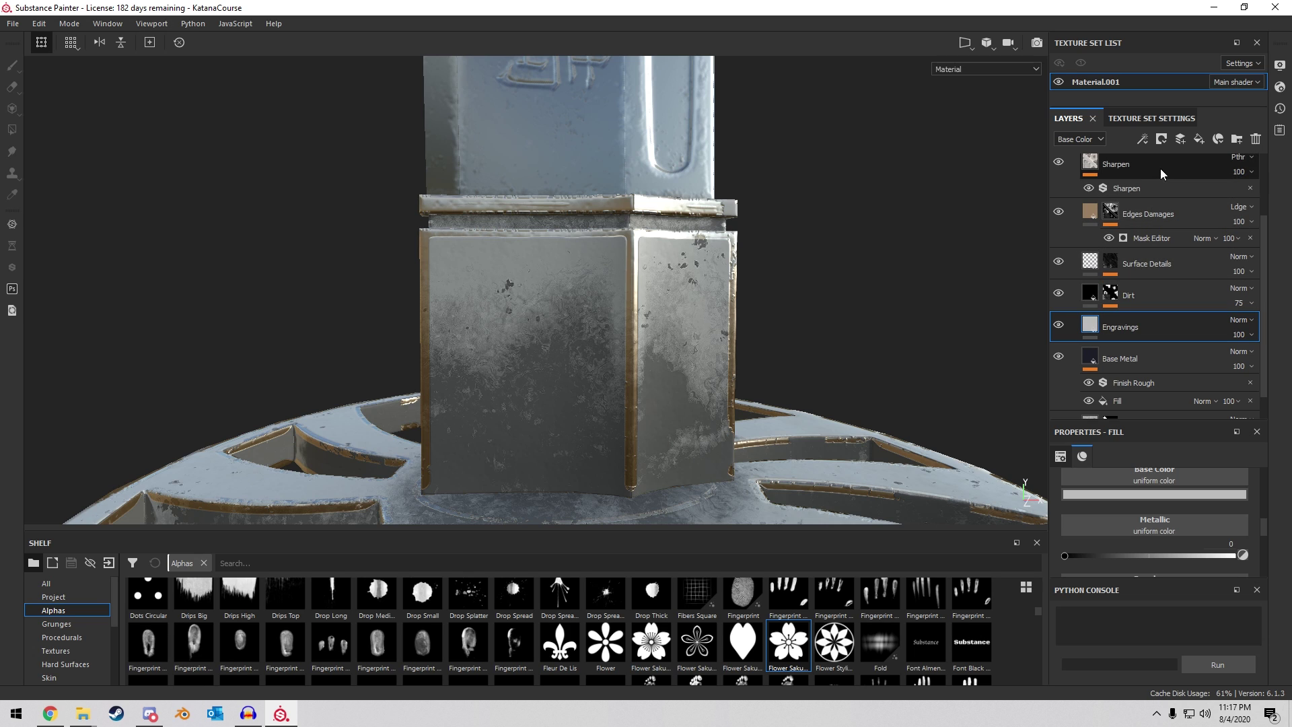
pyautogui.rightClick(1092, 334)
pyautogui.click(1156, 345)
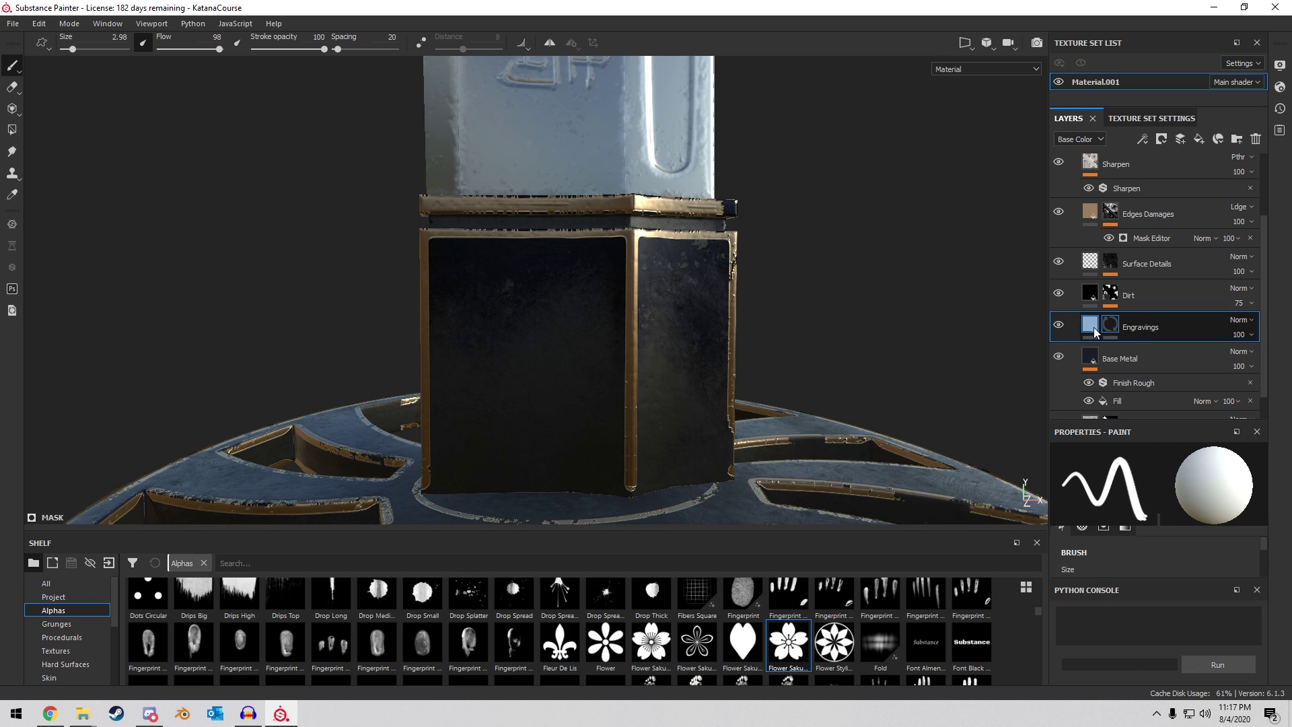
# Disable the color, metal, rough and emiss channels of the Engravings fill, keeping only nrm and height.
pyautogui.scroll(3, 1117, 519)
pyautogui.click(1082, 505)
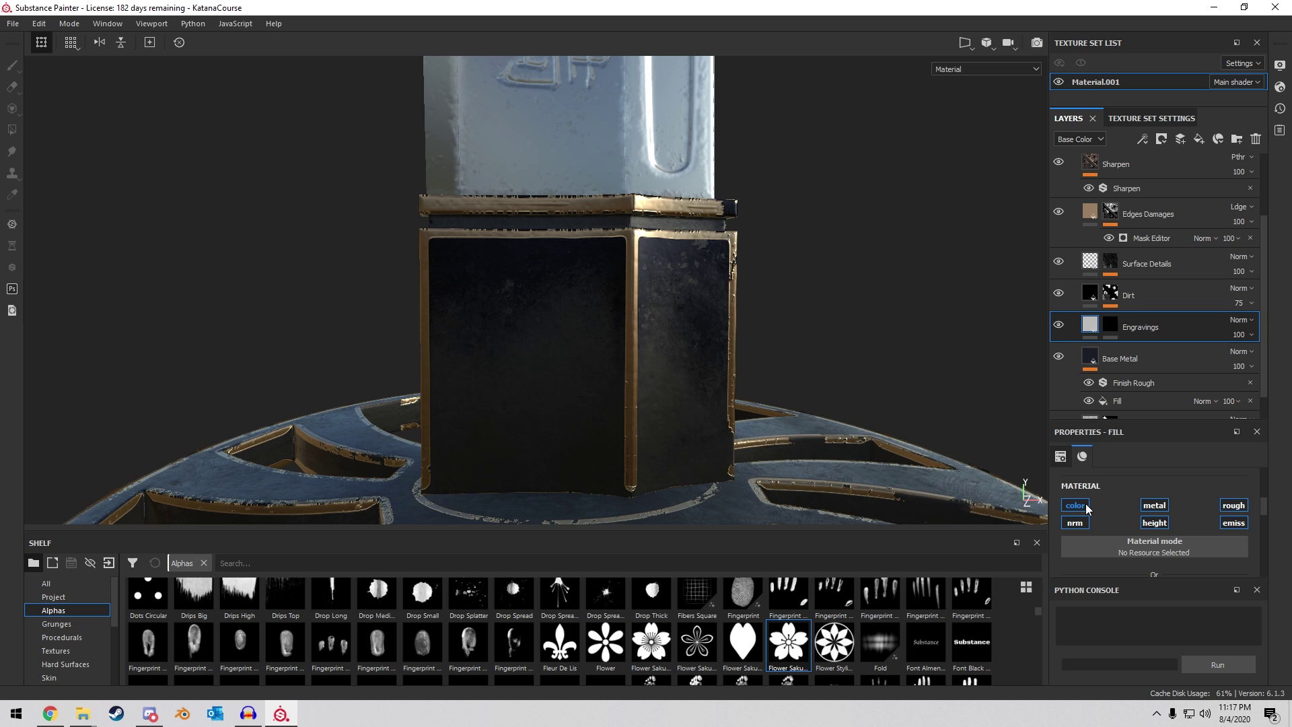
pyautogui.click(1153, 505)
pyautogui.click(1232, 505)
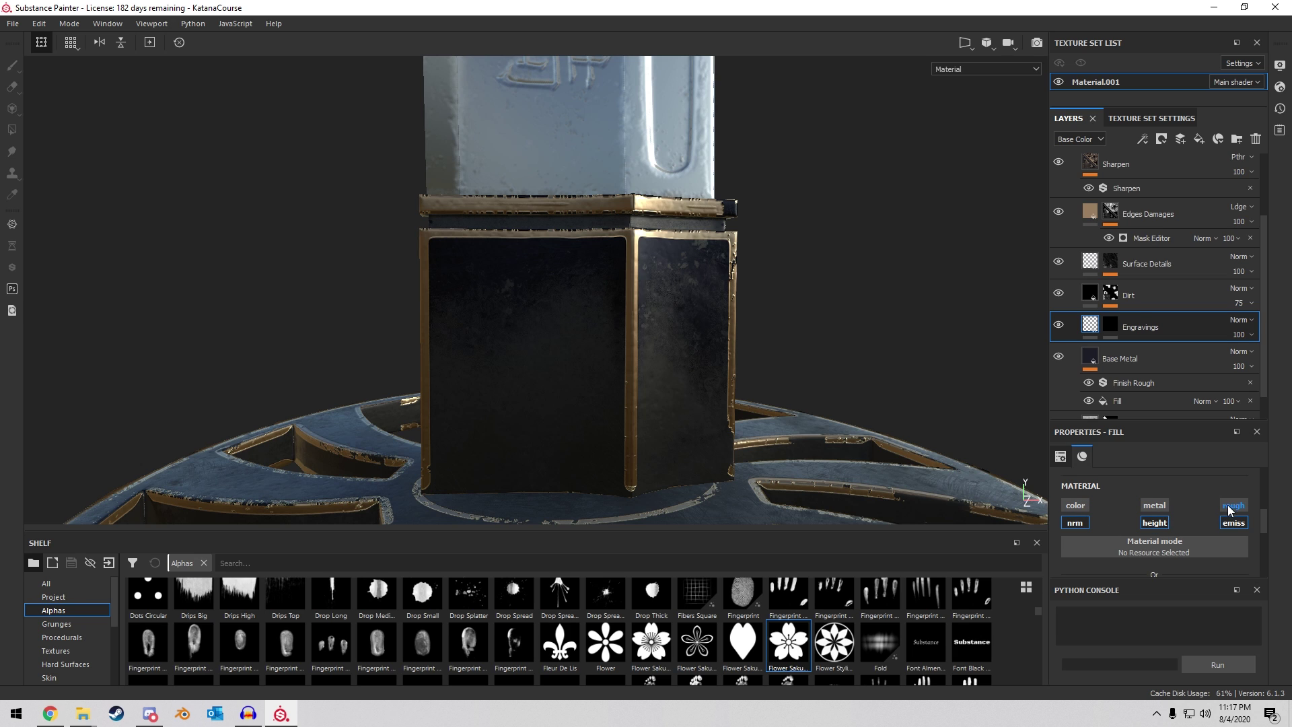
pyautogui.click(1232, 522)
# Search the alphas for "dias" and choose Diasho1Alpha as the brush alpha for painting the Engravings mask.
pyautogui.keyDown('alt'); pyautogui.moveTo(757, 323); pyautogui.dragTo(794, 338); pyautogui.keyUp('alt')
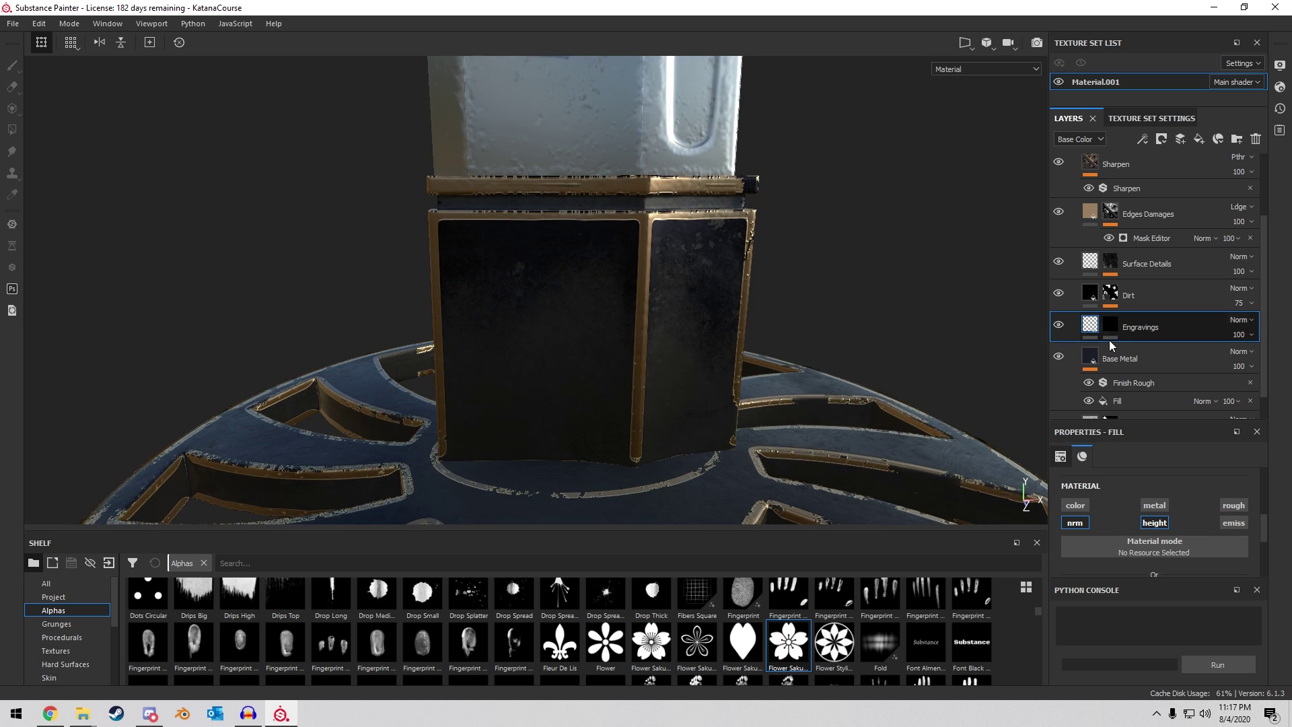
pyautogui.click(1110, 326)
pyautogui.click(269, 562)
pyautogui.write('d')
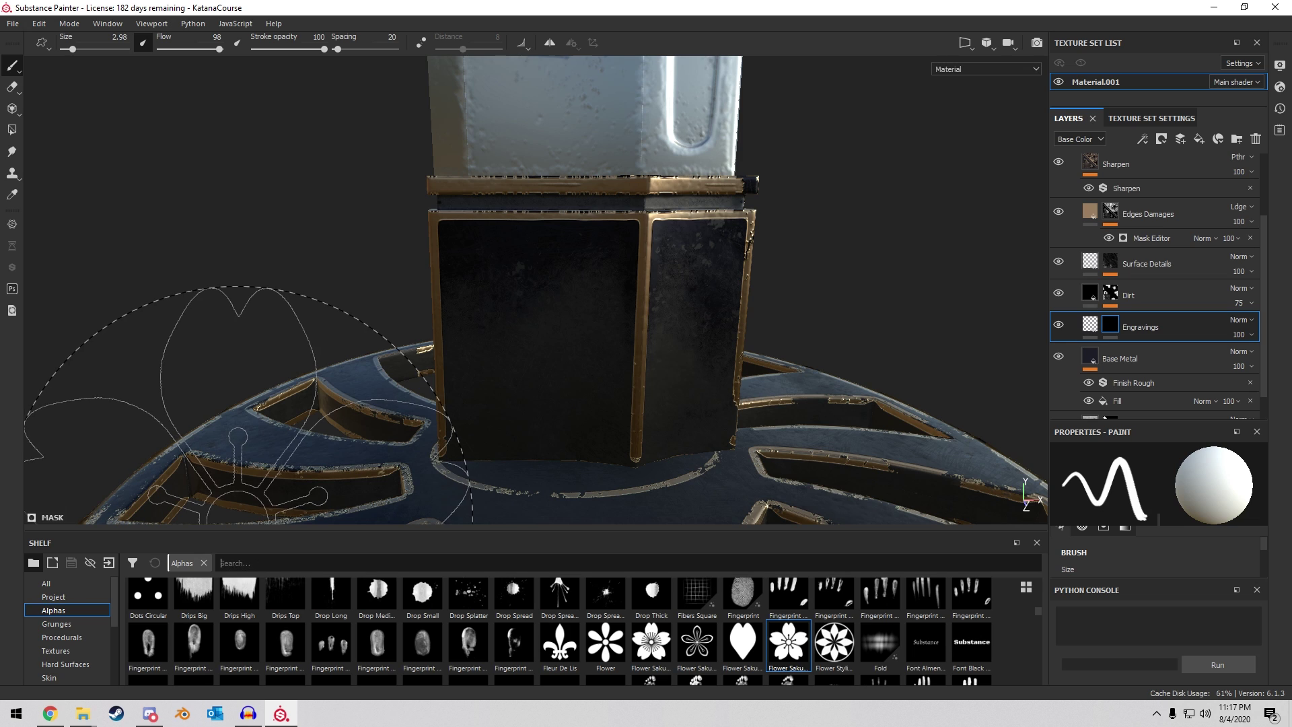
pyautogui.write('aish')
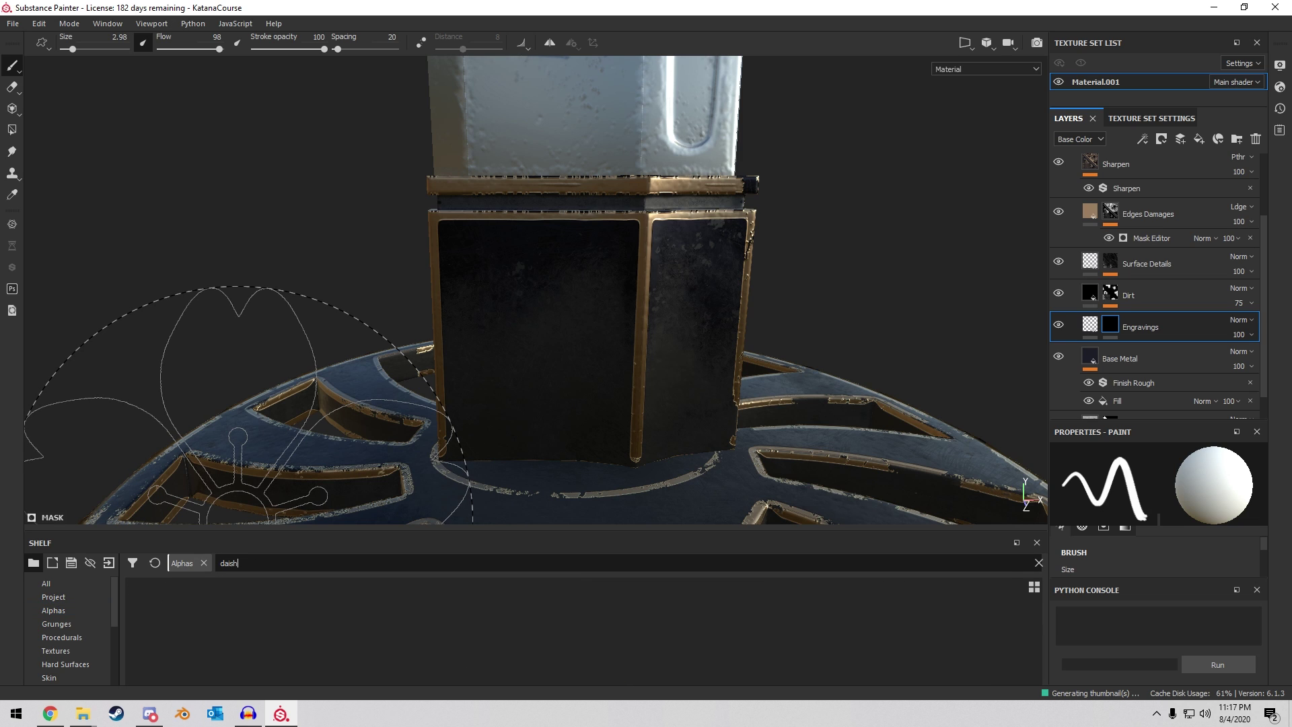
pyautogui.press('BackSpace')
pyautogui.press('BackSpace')
pyautogui.press('BackSpace')
pyautogui.press('BackSpace')
pyautogui.write('iago')
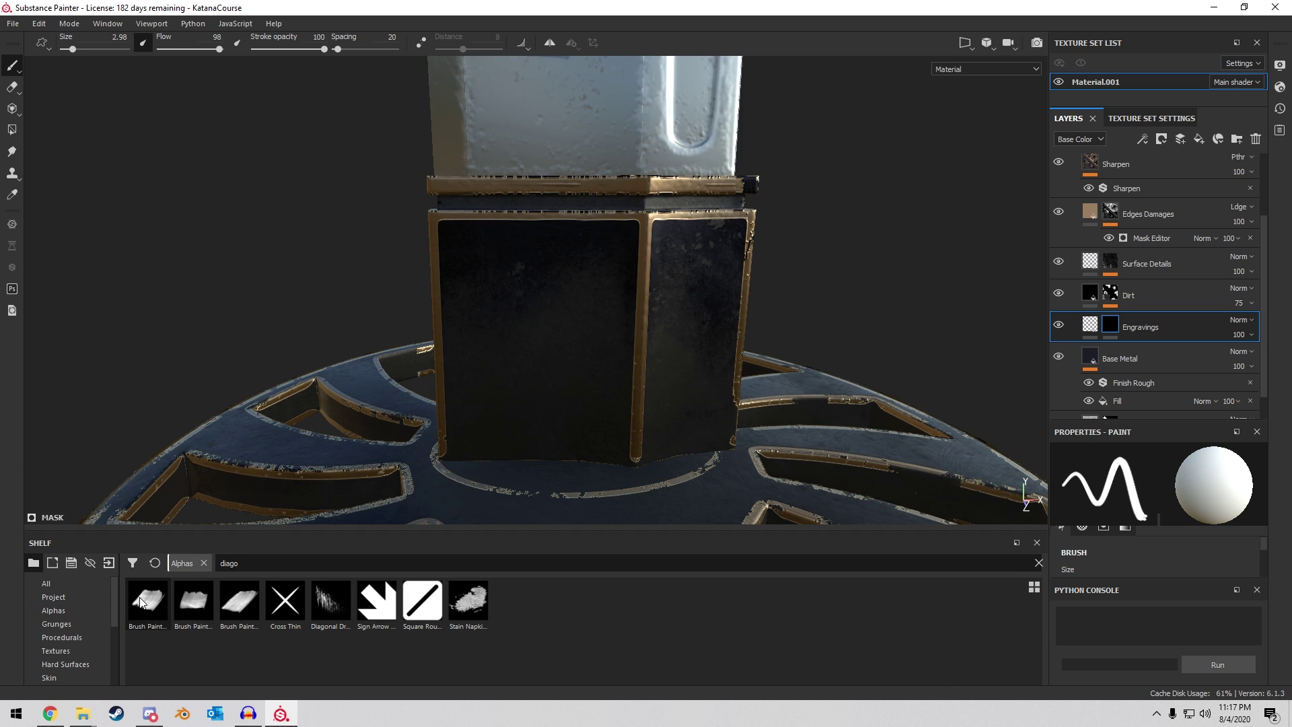
pyautogui.click(53, 611)
pyautogui.write('dias')
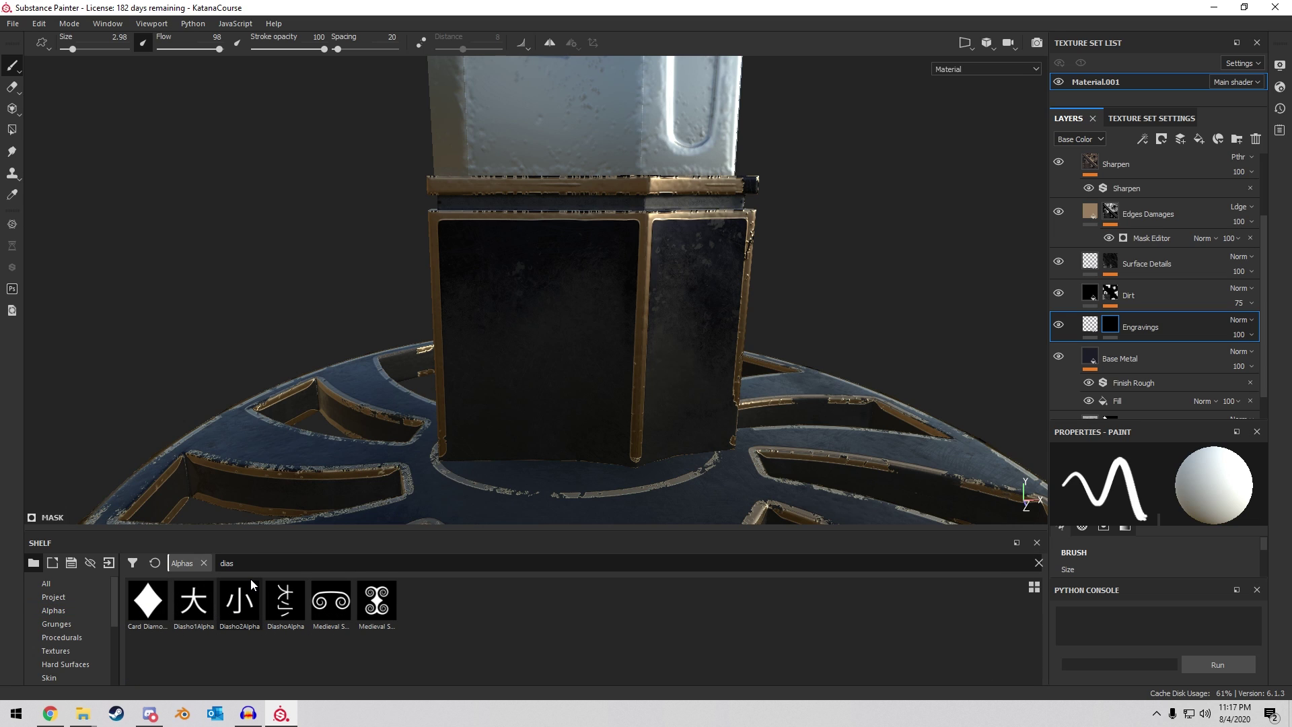
pyautogui.moveTo(250, 579)
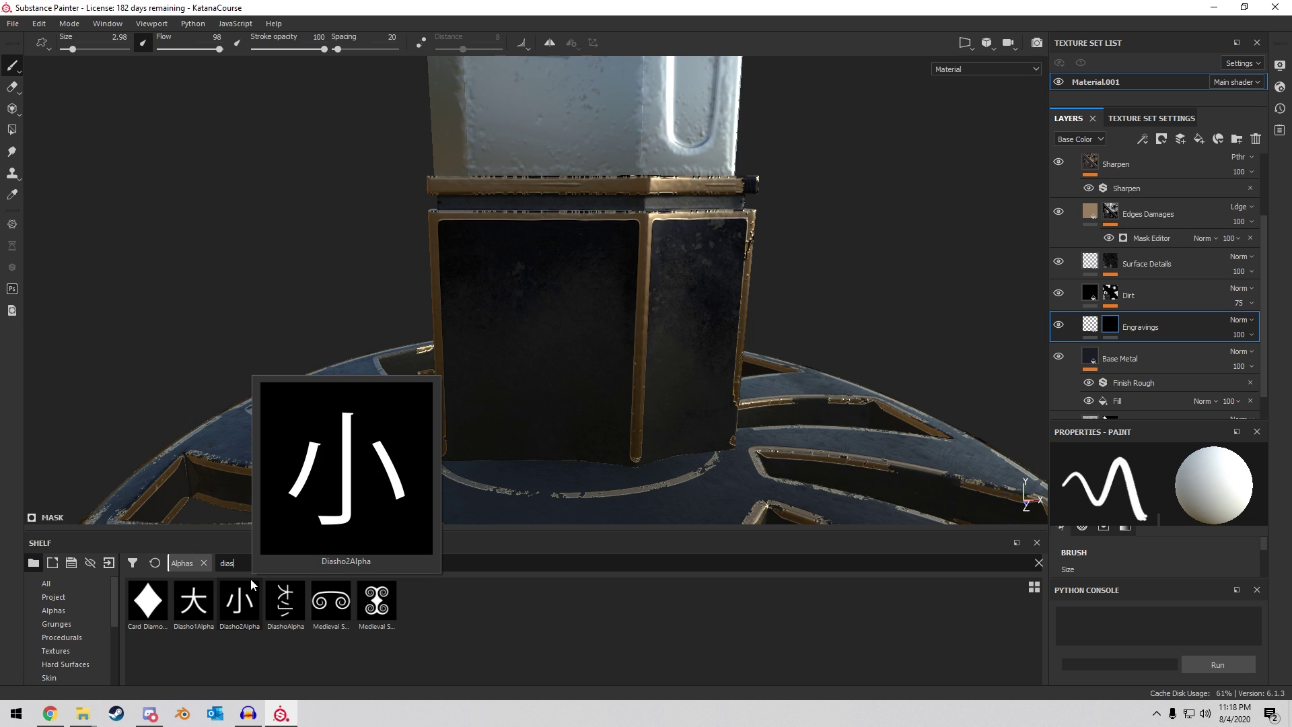
pyautogui.click(207, 610)
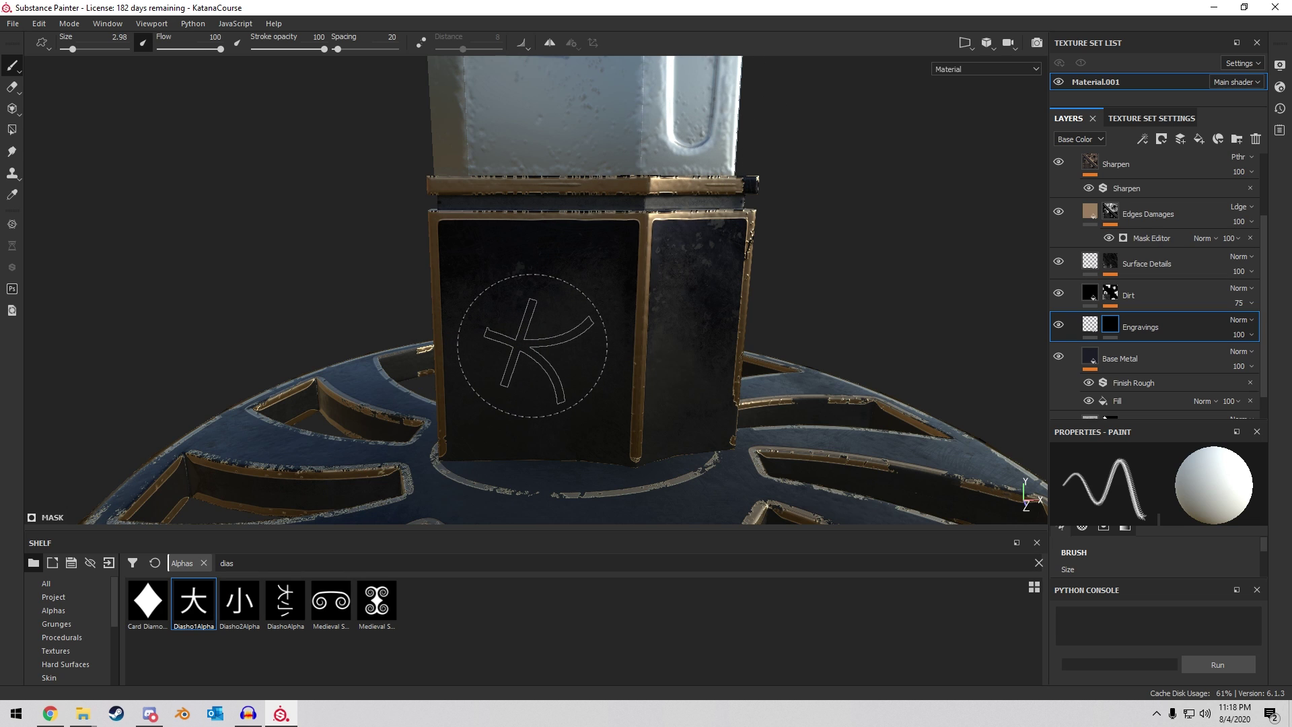
# Turn the Diasho1Alpha brush upright, set its size to 5 and frame the black panel above the guard.
pyautogui.moveTo(540, 345)
pyautogui.keyDown('ctrl'); pyautogui.mouseDown()
pyautogui.moveTo(539, 356)
pyautogui.moveTo(568, 300)
pyautogui.mouseUp(); pyautogui.keyUp('ctrl')
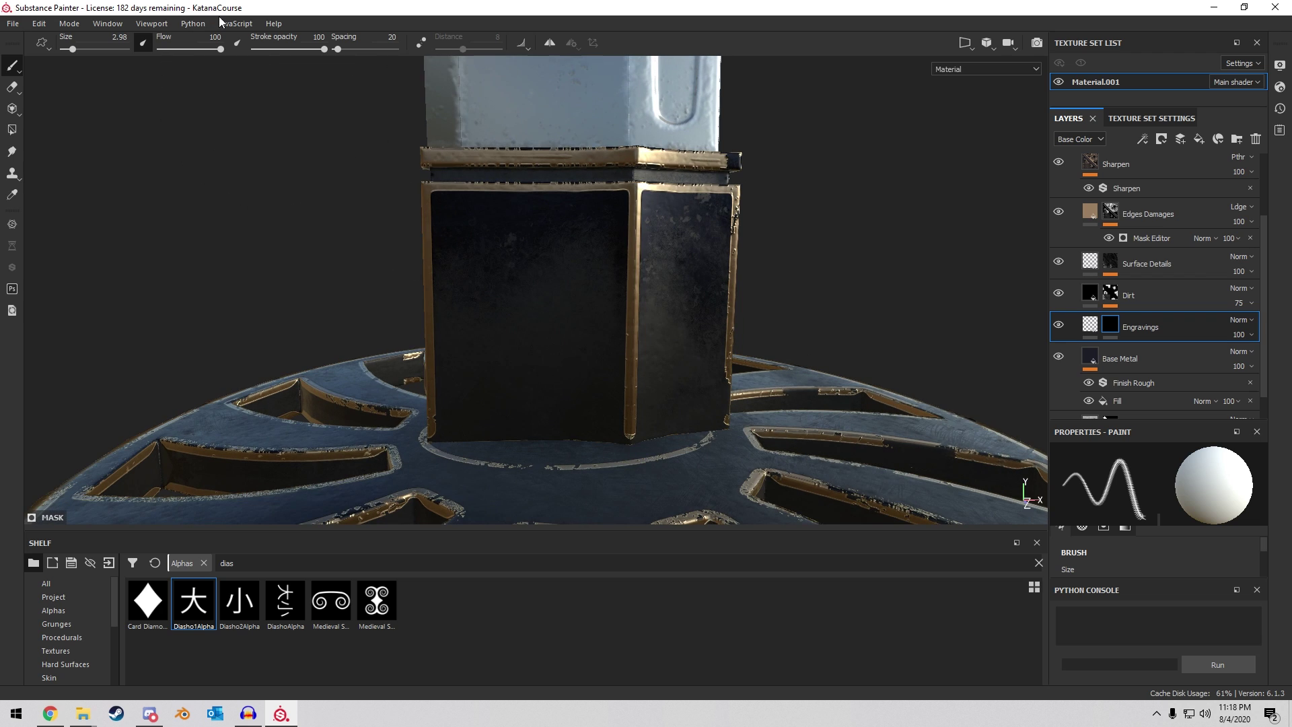
pyautogui.moveTo(72, 49); pyautogui.dragTo(76, 49)
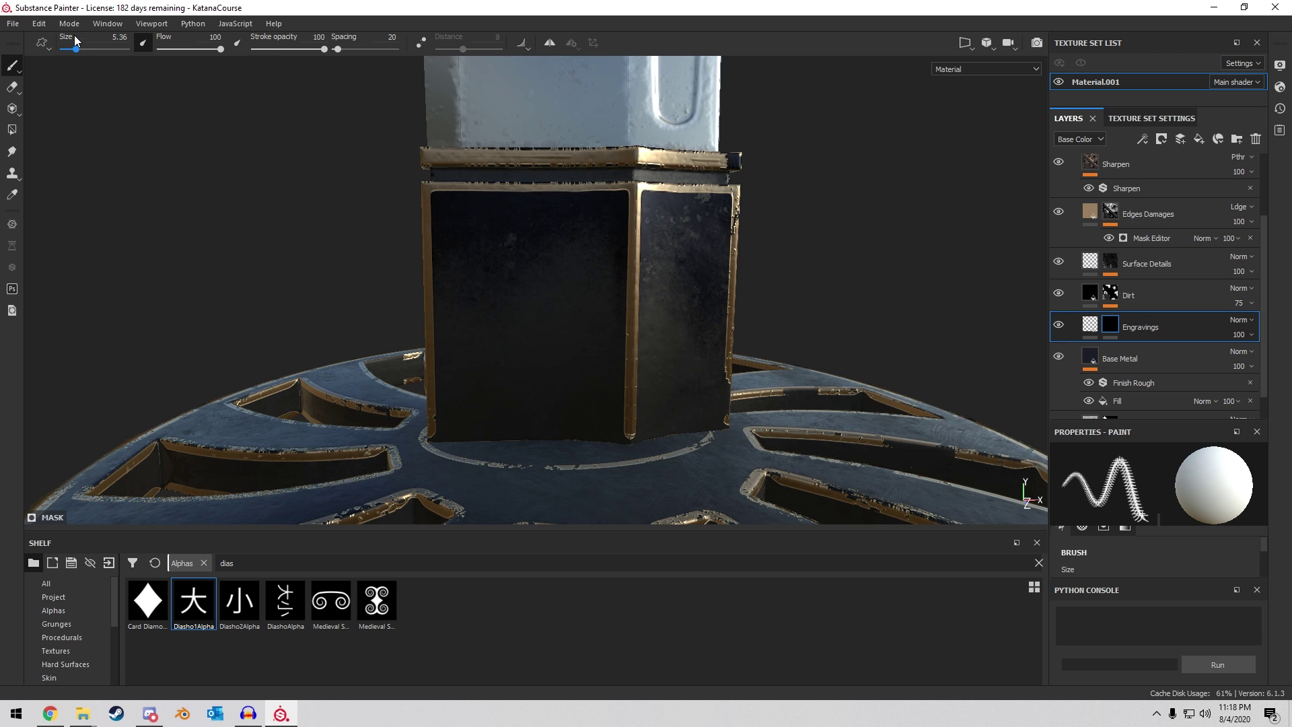
pyautogui.click(125, 39)
pyautogui.write('5')
pyautogui.press('Return')
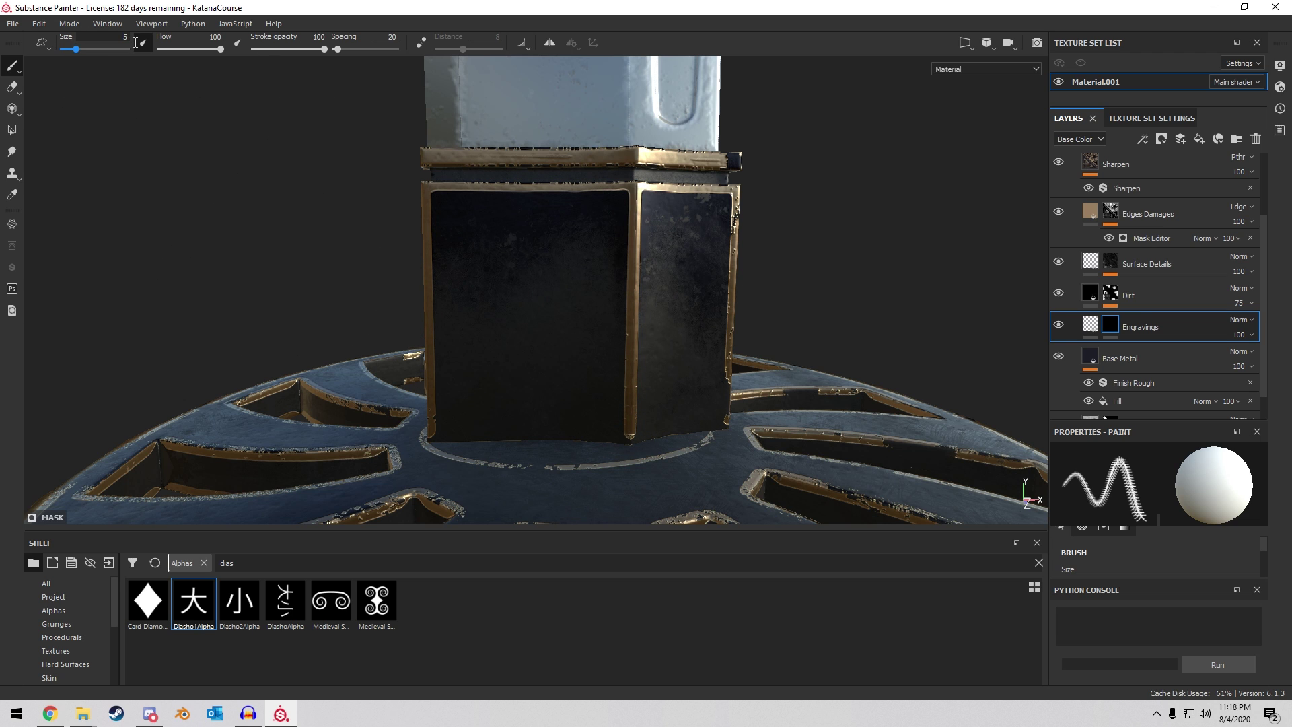
pyautogui.scroll(4, 584, 259)
pyautogui.moveTo(584, 261)
pyautogui.keyDown('alt'); pyautogui.mouseDown()
pyautogui.moveTo(605, 287)
pyautogui.moveTo(555, 277)
pyautogui.mouseUp(); pyautogui.keyUp('alt')
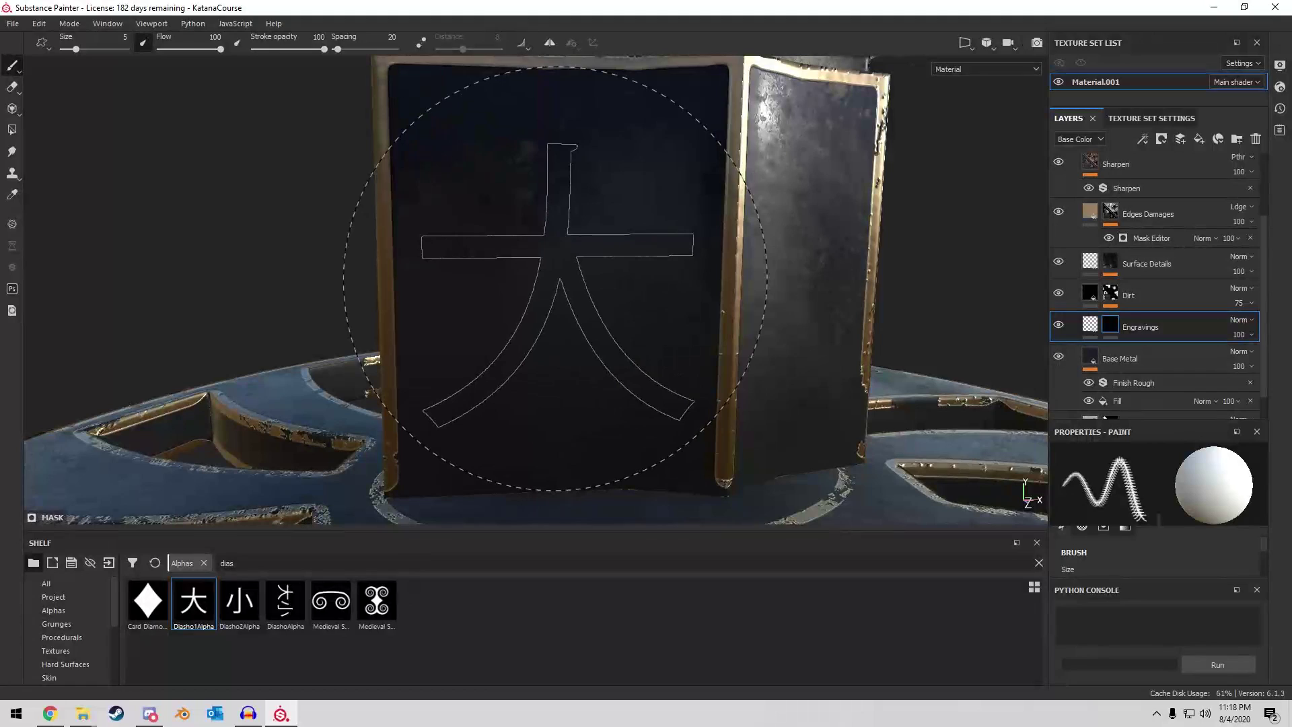
# Set the height of the Guards' Engravings fill to about -0.0117 and return to painting on its mask.
pyautogui.click(1096, 325)
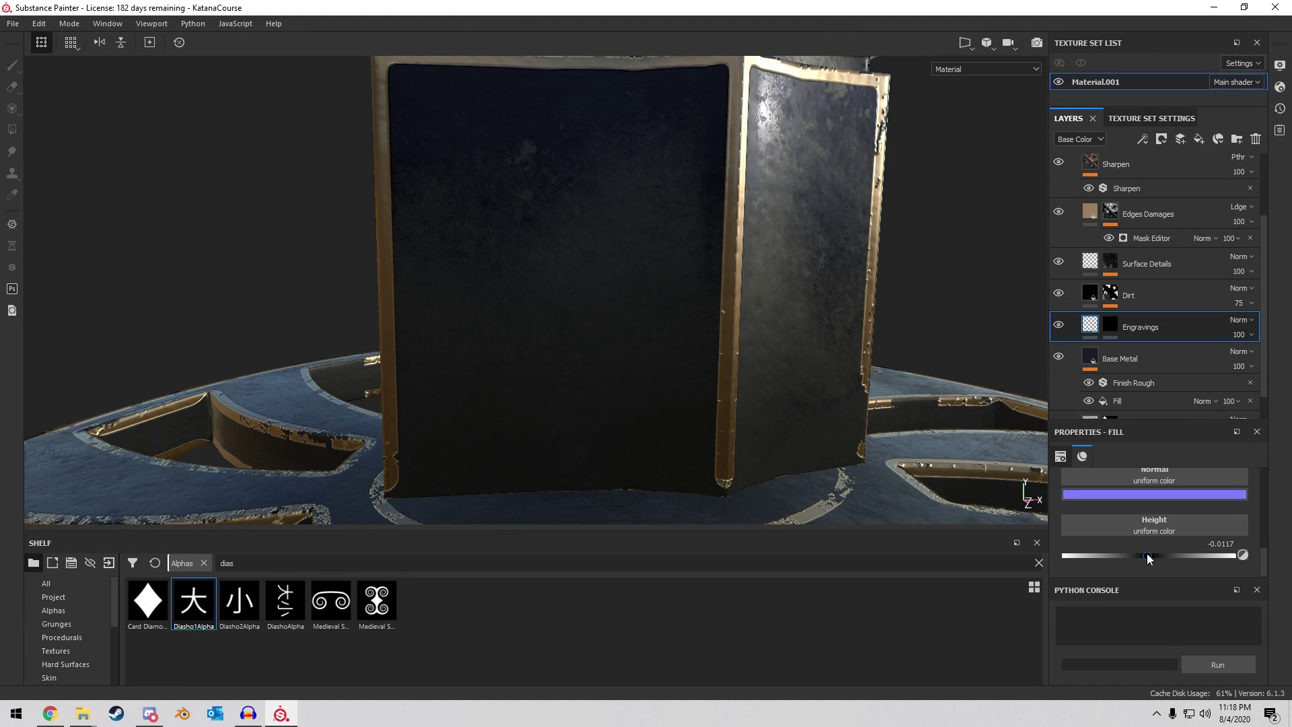
pyautogui.click(1110, 325)
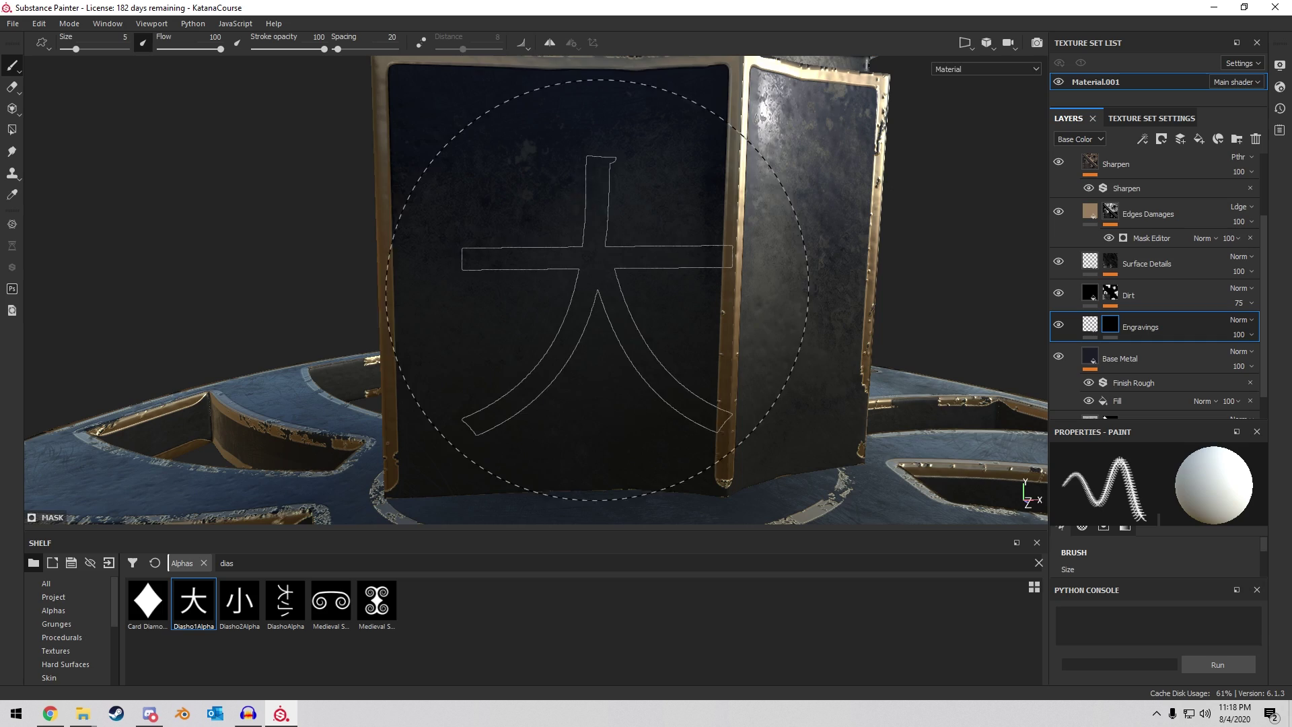
pyautogui.keyDown('alt'); pyautogui.moveTo(558, 269); pyautogui.dragTo(806, 208); pyautogui.keyUp('alt')
# Stamp the Diasho2Alpha character into the Engravings mask on the black panel on the opposite side of the blade collar.
pyautogui.click(239, 601)
pyautogui.keyDown('alt'); pyautogui.moveTo(606, 302); pyautogui.dragTo(915, 350); pyautogui.keyUp('alt')
pyautogui.keyDown('alt'); pyautogui.moveTo(457, 346); pyautogui.dragTo(510, 300); pyautogui.keyUp('alt')
pyautogui.scroll(-3, 377, 271)
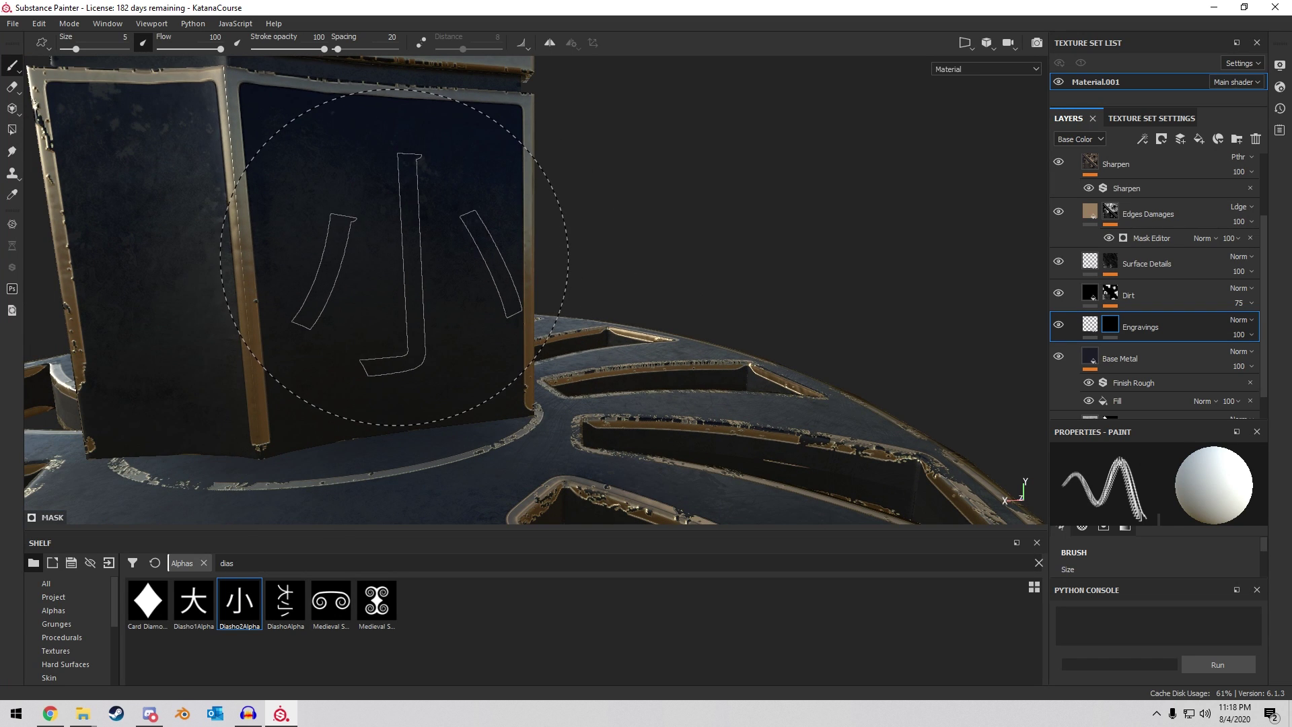
pyautogui.moveTo(393, 257)
pyautogui.keyDown('alt'); pyautogui.mouseDown()
pyautogui.moveTo(611, 271)
pyautogui.moveTo(591, 280)
pyautogui.moveTo(507, 260)
pyautogui.moveTo(492, 289)
pyautogui.mouseUp(); pyautogui.keyUp('alt')
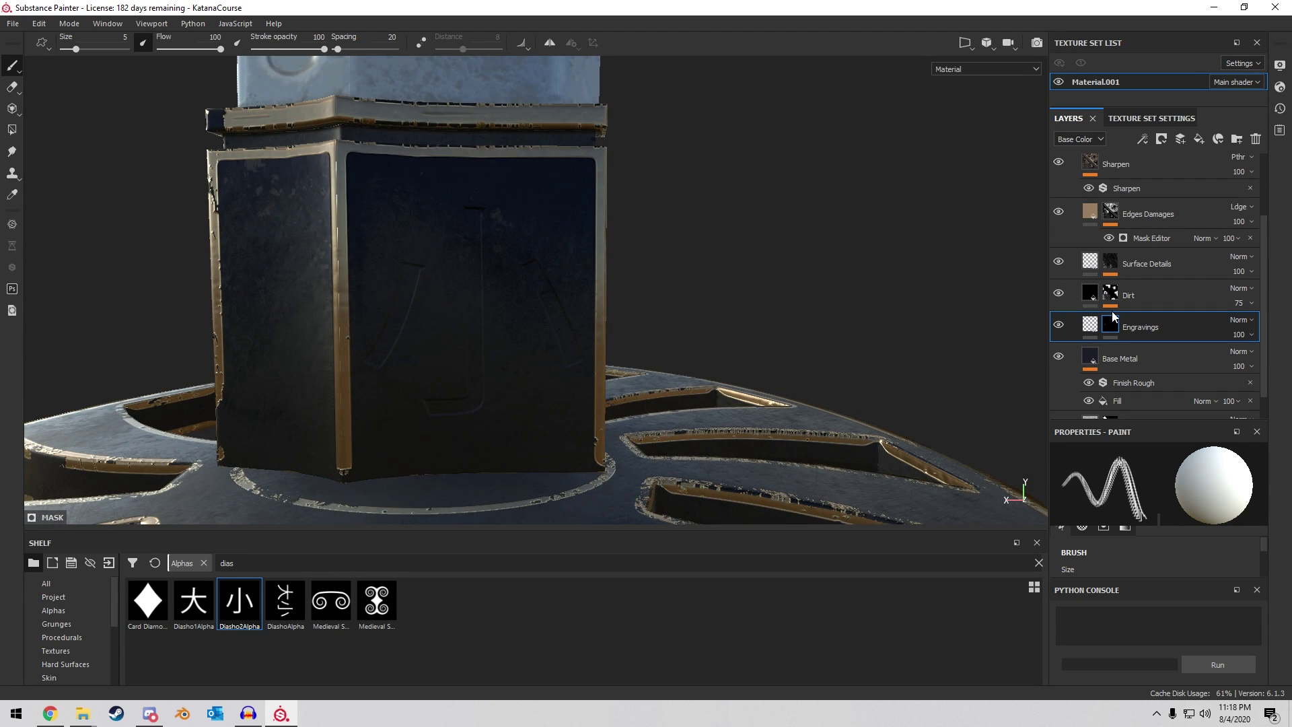
# Add an anchor point to the mask of the Guards' Engravings layer.
pyautogui.rightClick(1112, 322)
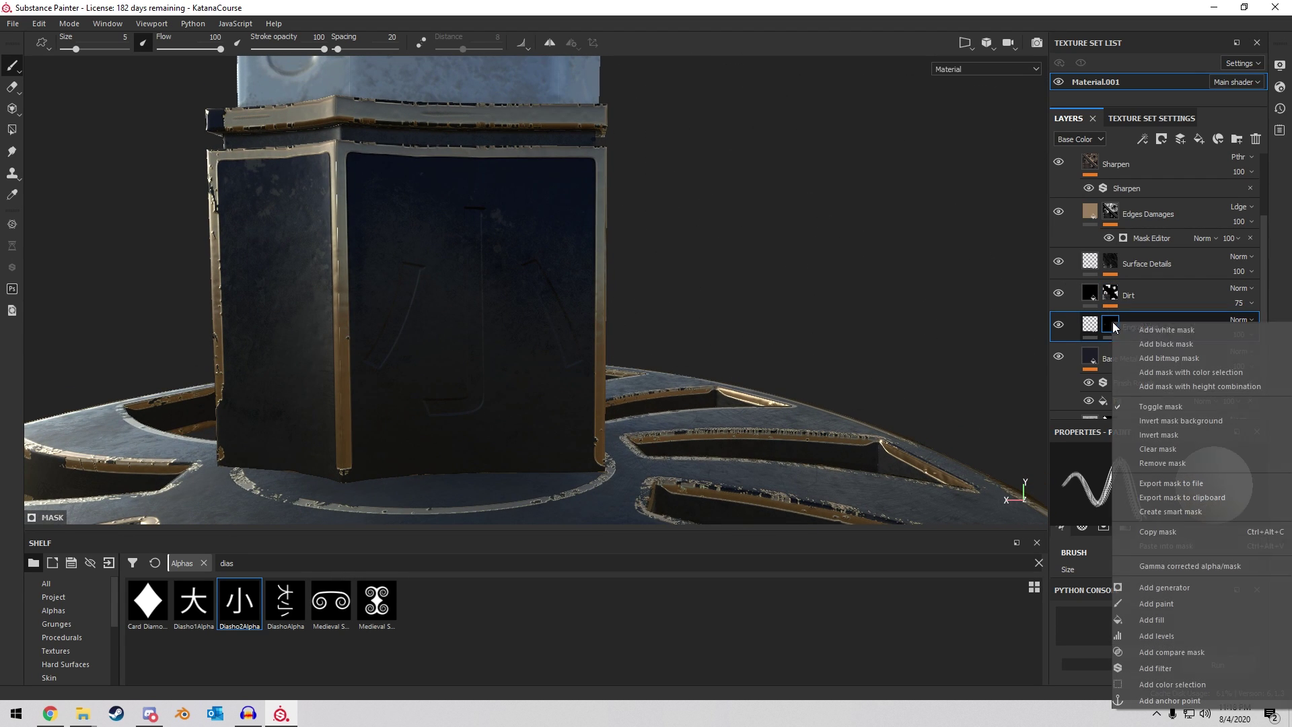
pyautogui.click(1195, 700)
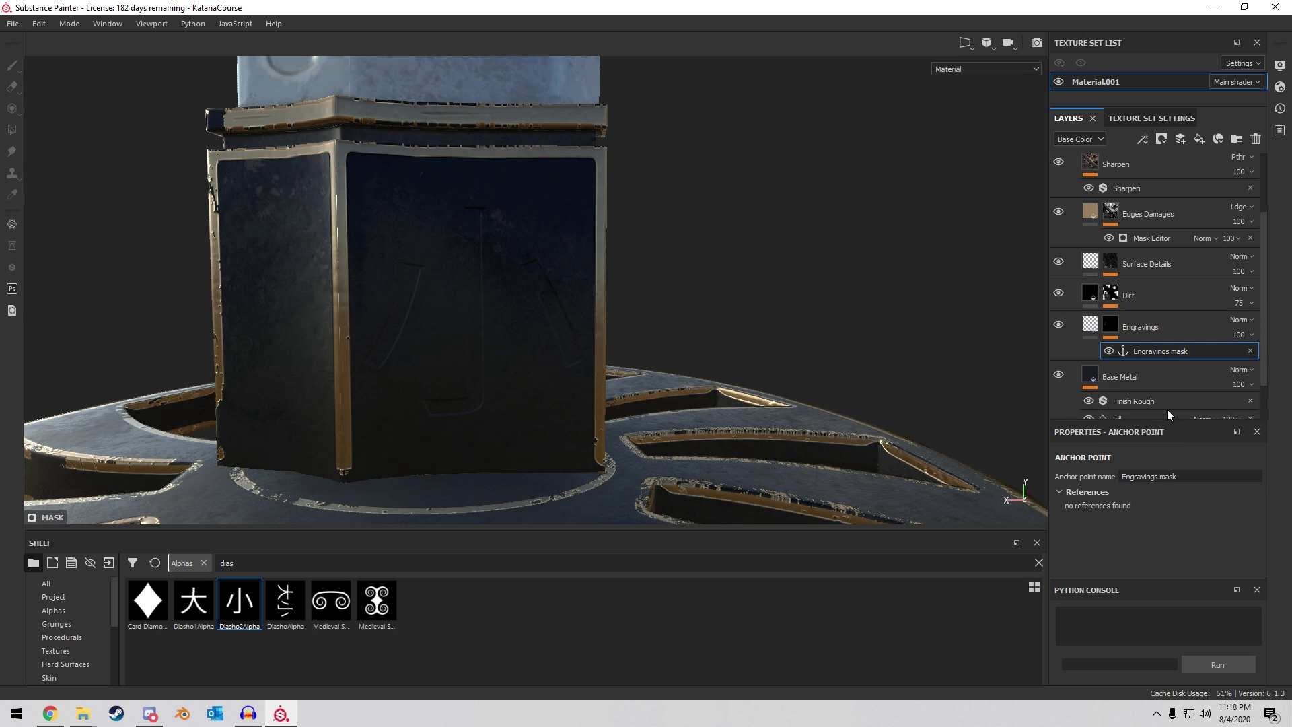
pyautogui.scroll(-2, 1148, 316)
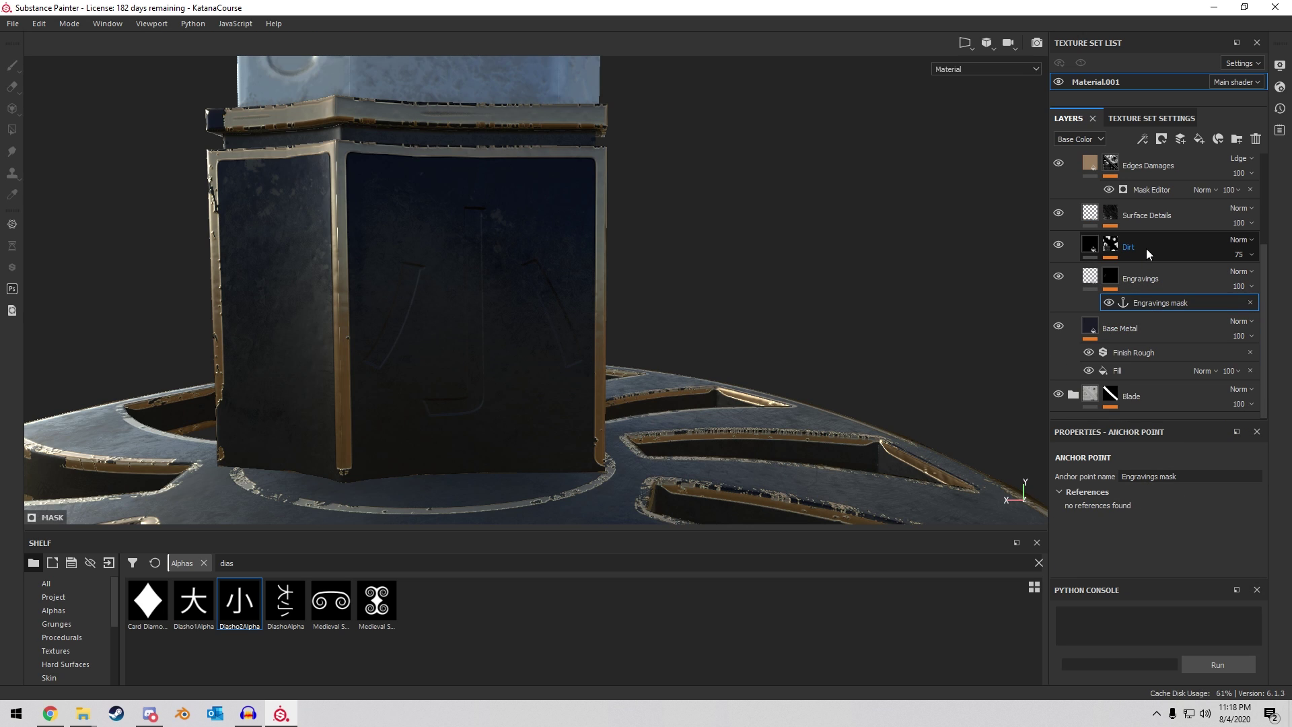
pyautogui.click(1181, 228)
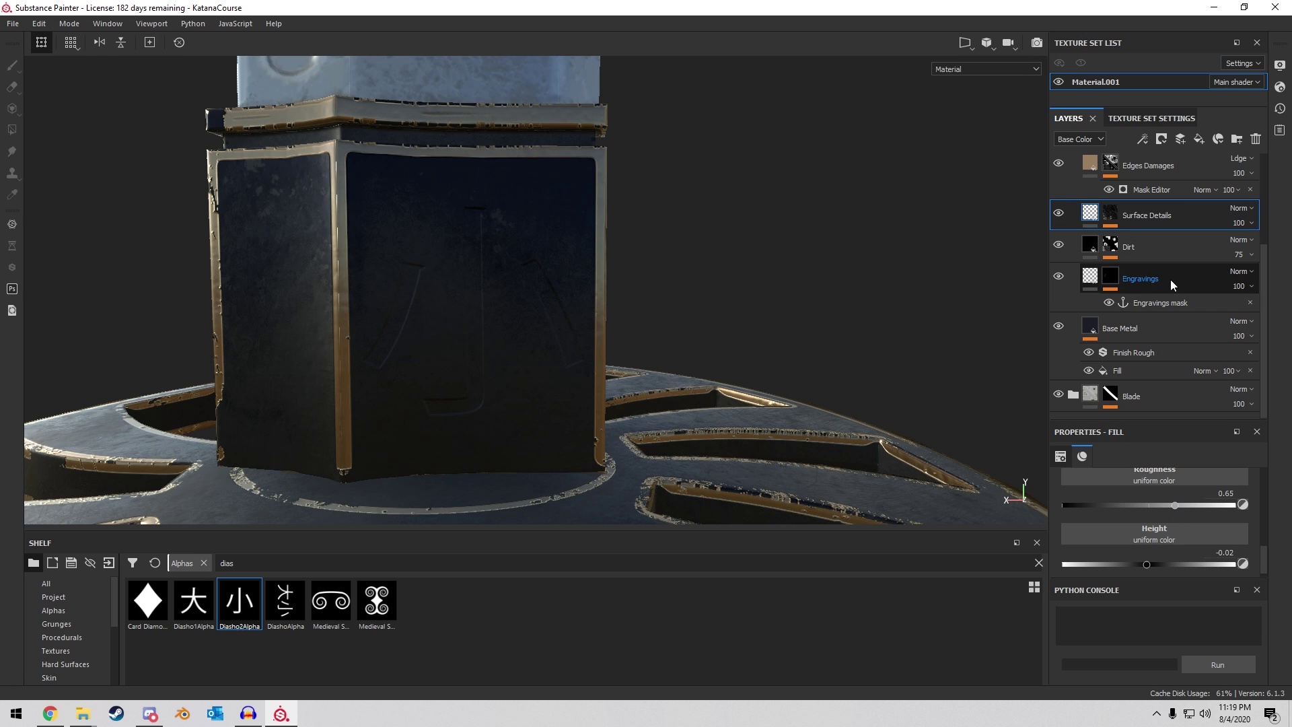
pyautogui.click(1180, 332)
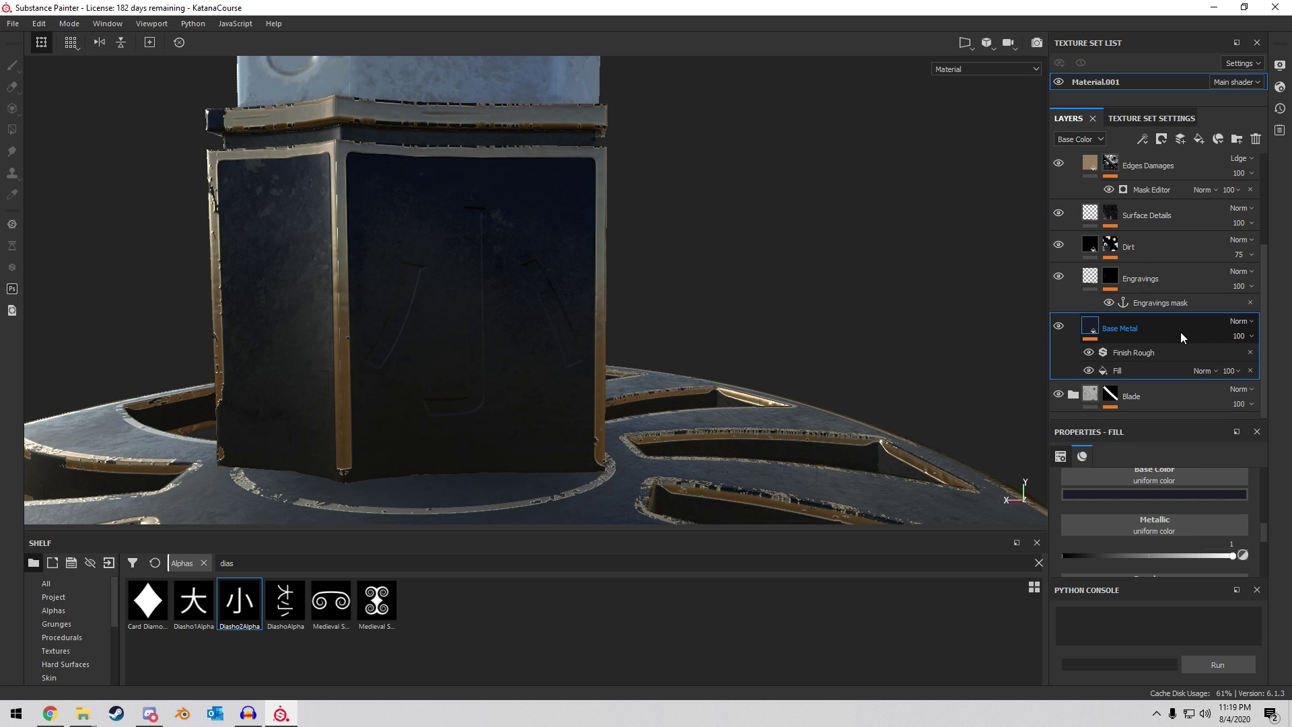
# Check which anchor points are available for the micro detail inputs of the Dirt layer's Mask Editor.
pyautogui.click(1112, 245)
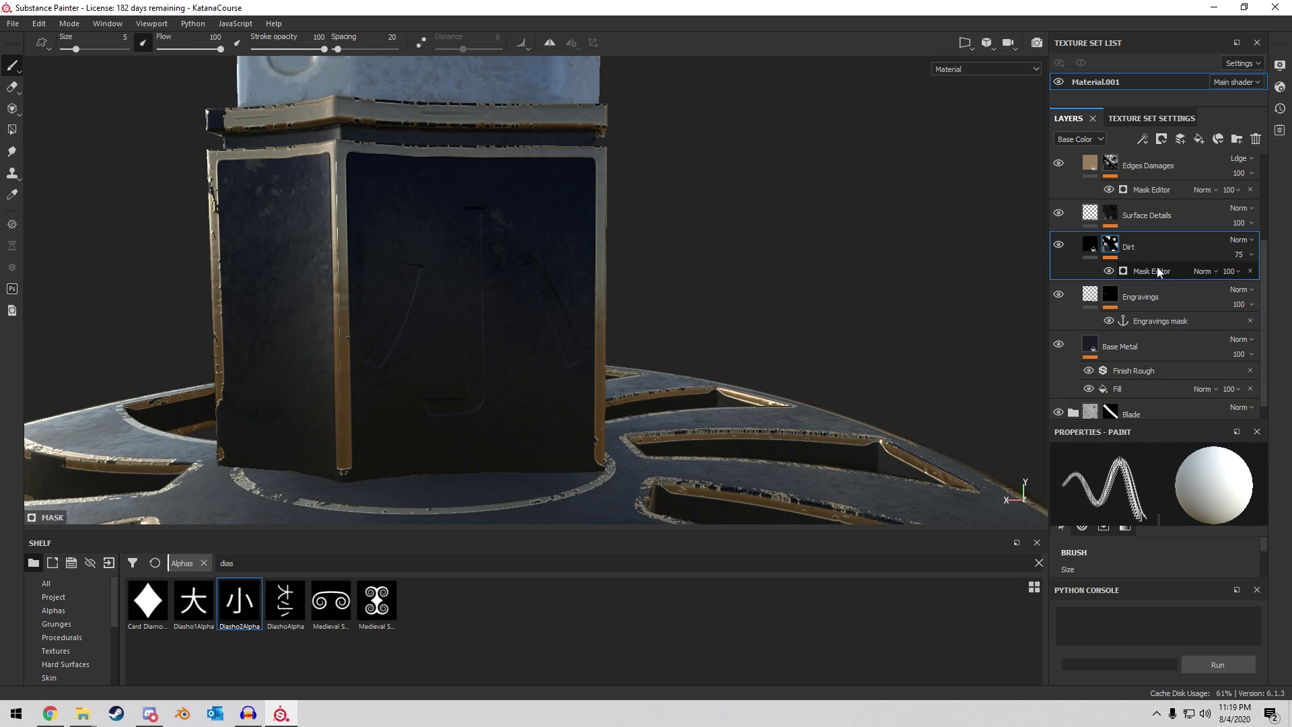
pyautogui.click(1156, 269)
pyautogui.scroll(-5, 1185, 503)
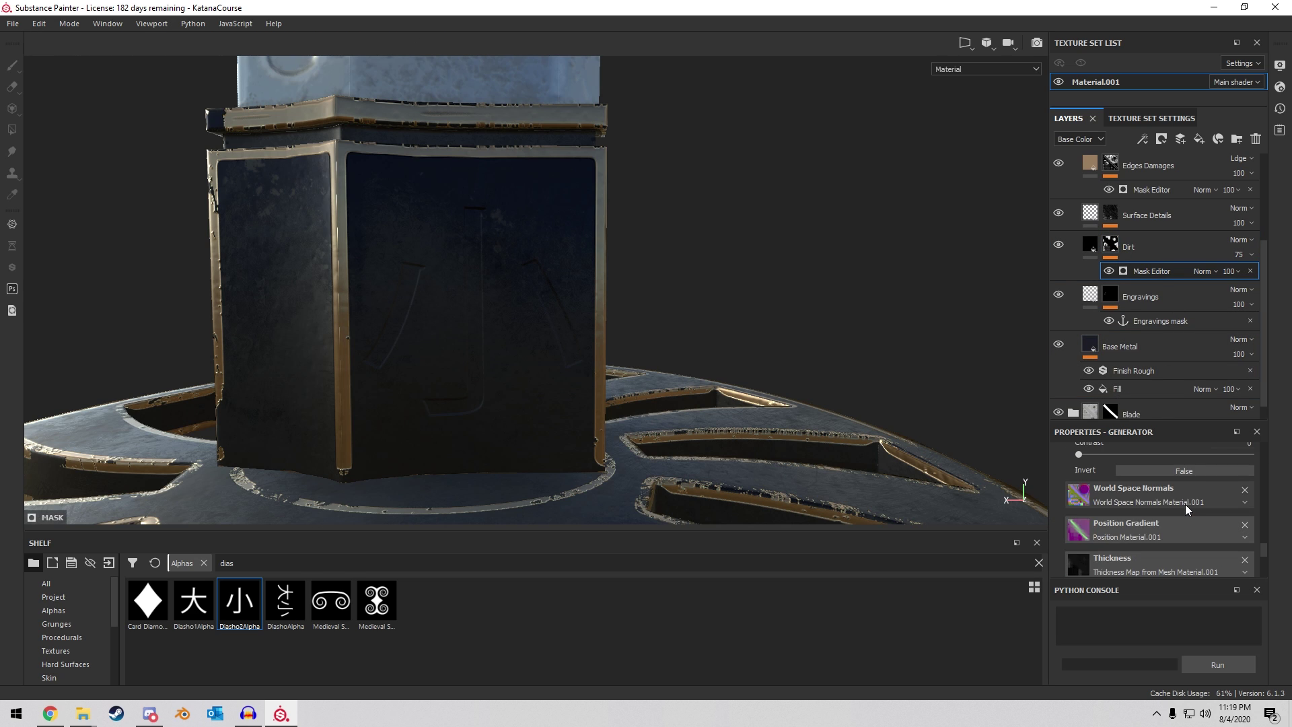
pyautogui.scroll(-2, 1188, 518)
pyautogui.click(1198, 534)
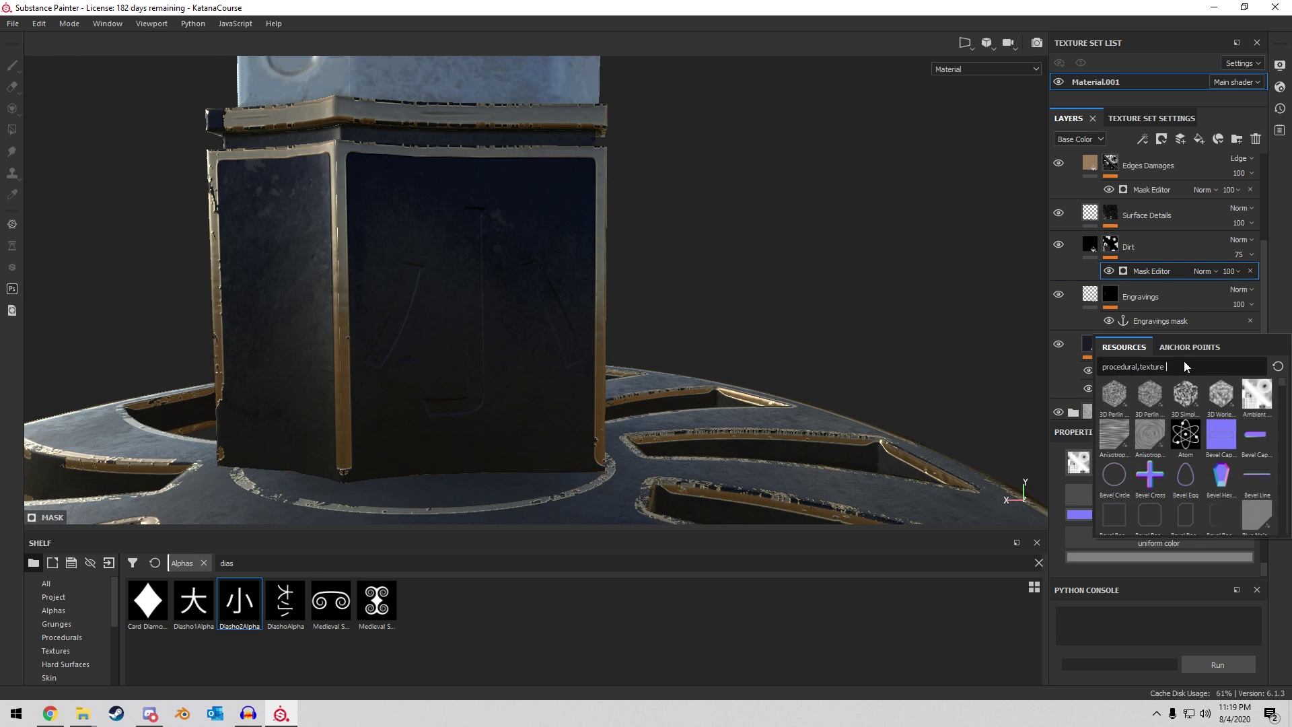
pyautogui.click(1186, 347)
pyautogui.doubleClick(1144, 297)
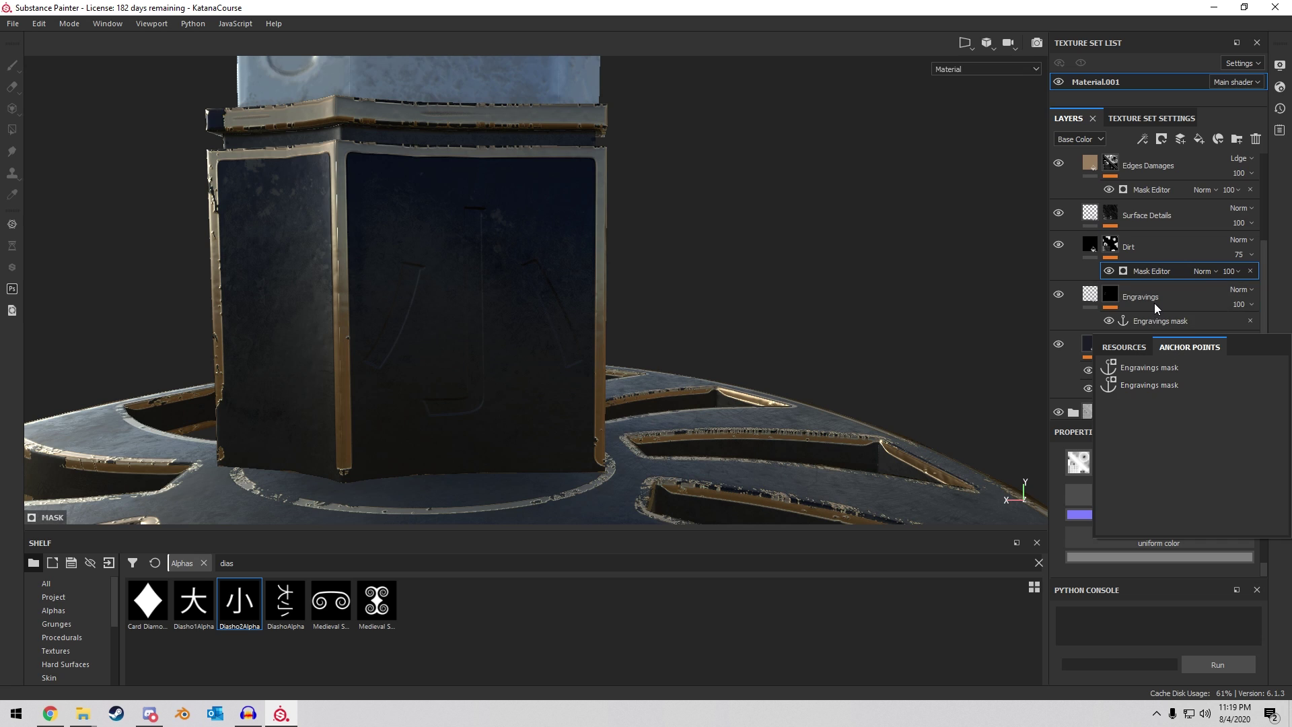
# Rename the Guards' engravings anchor point to "Rainguard Engravings mask".
pyautogui.doubleClick(1187, 322)
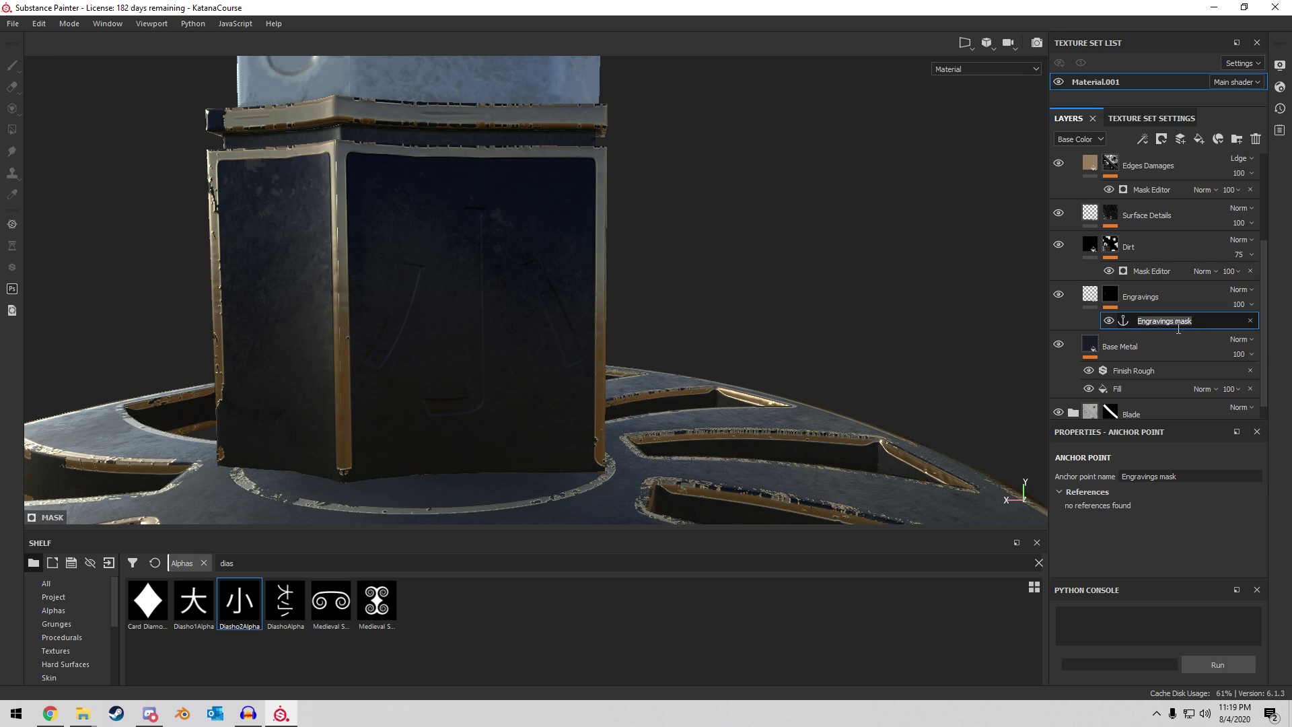
pyautogui.click(1162, 323)
pyautogui.write('Rainguard')
pyautogui.press('Return')
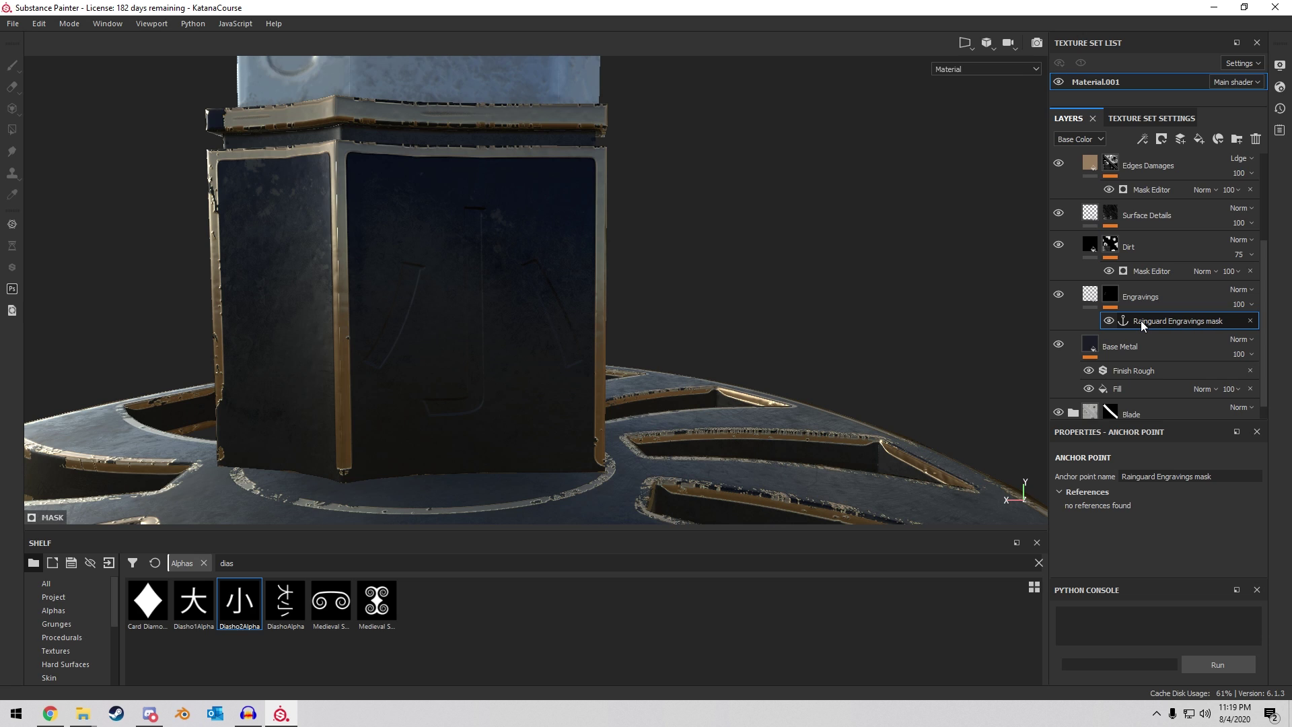
# In the Dirt layer's Mask Editor, assign the Rainguard Engravings mask anchor to Micro Height and the Engravings mask anchor to Micro Normal.
pyautogui.click(1153, 265)
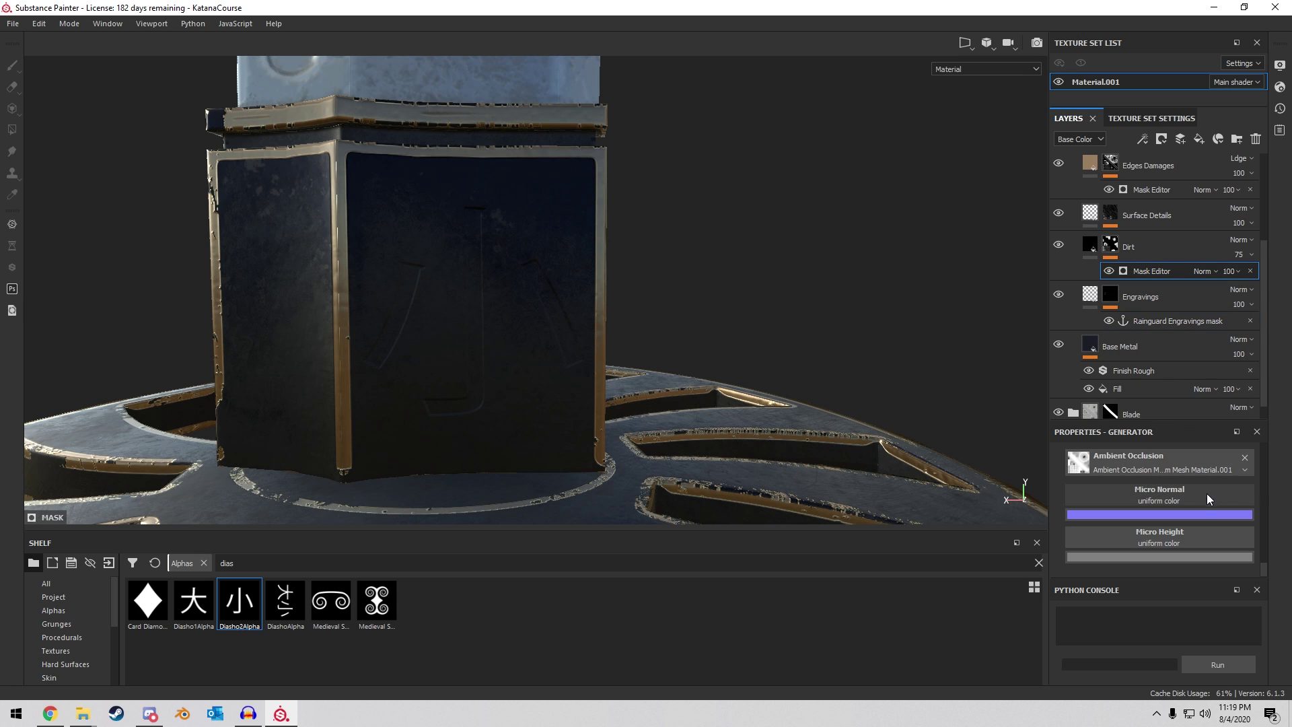
pyautogui.click(1179, 535)
pyautogui.click(1190, 338)
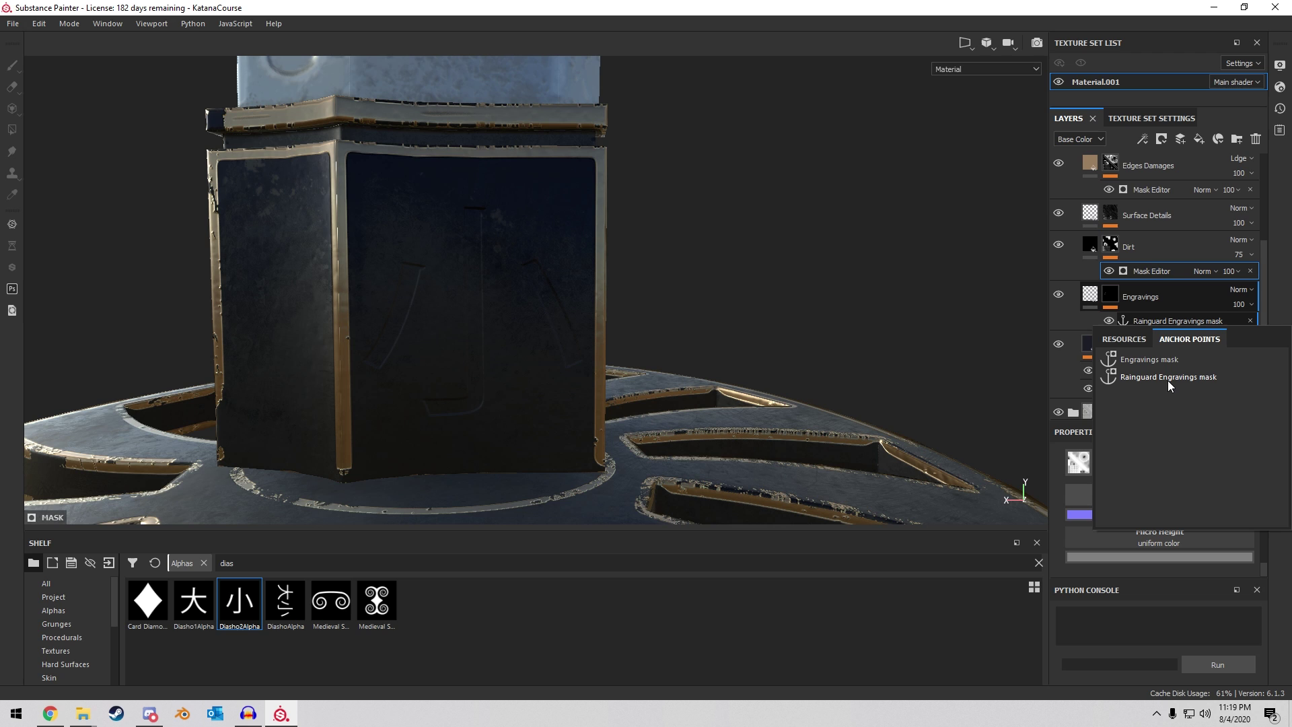
pyautogui.click(1169, 377)
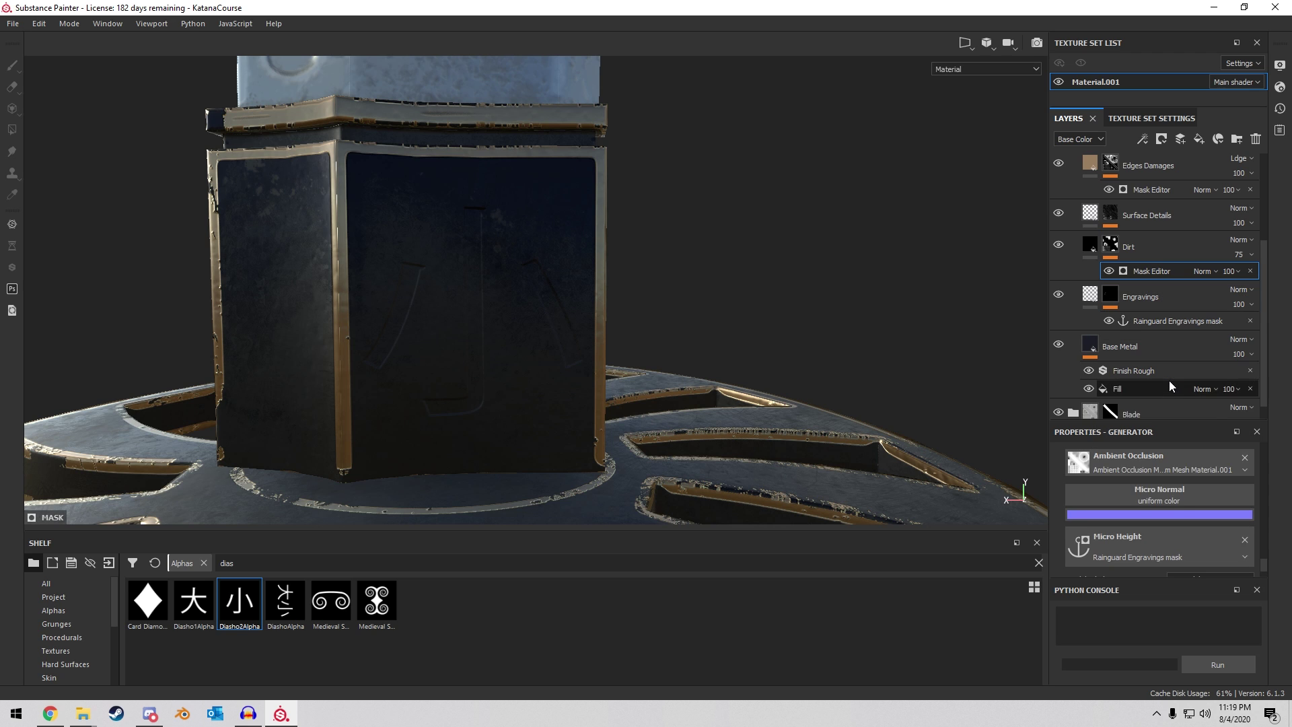
pyautogui.click(1175, 498)
pyautogui.click(1179, 516)
pyautogui.click(1170, 534)
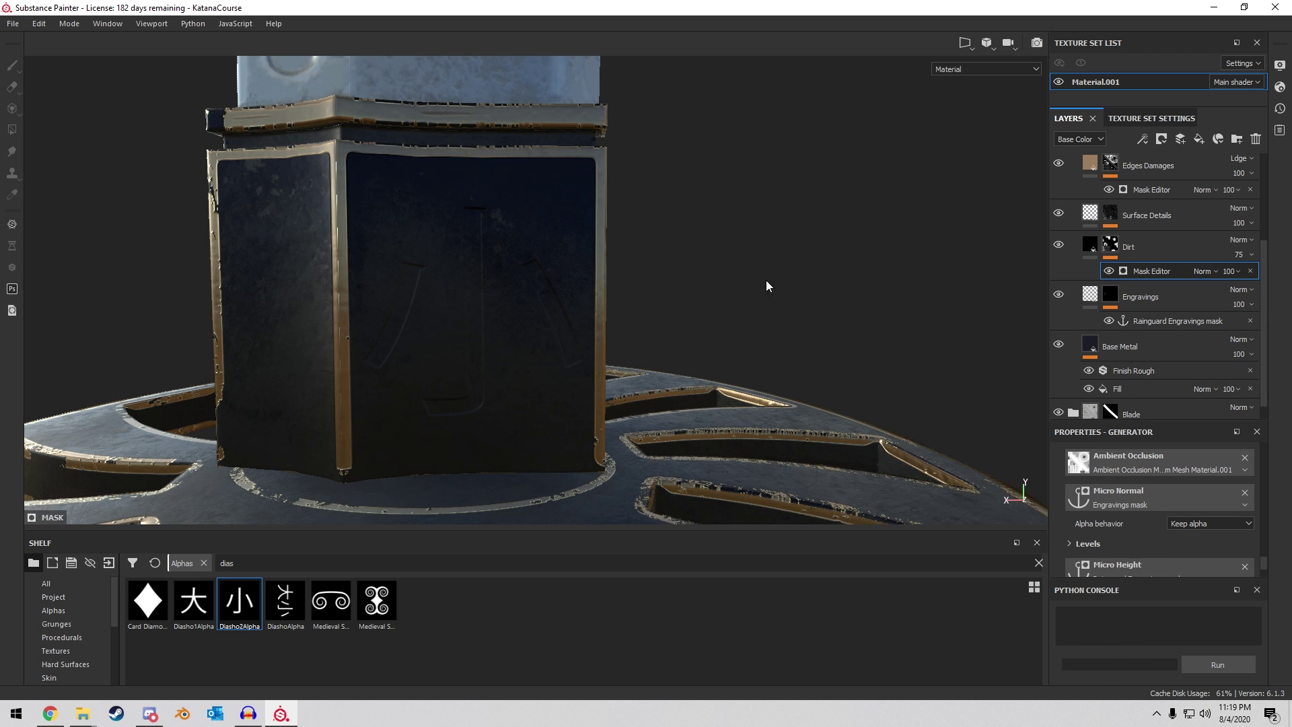
# Assign the Rainguard Engravings mask anchor to both Micro Normal and Micro Height in the Guards' Edges Damages Mask Editor.
pyautogui.keyDown('alt'); pyautogui.moveTo(766, 280); pyautogui.dragTo(801, 336); pyautogui.keyUp('alt')
pyautogui.scroll(4, 1161, 261)
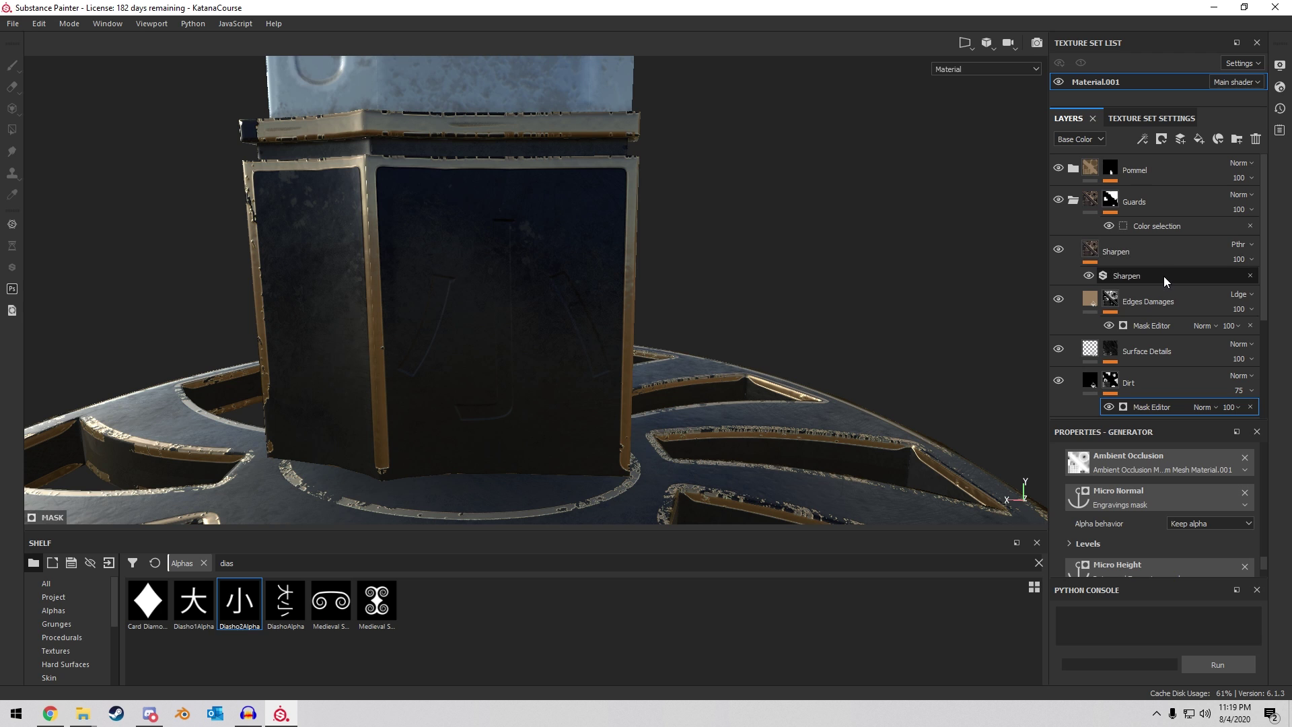
pyautogui.scroll(-3, 1161, 257)
pyautogui.scroll(-1, 1163, 264)
pyautogui.keyDown('alt'); pyautogui.moveTo(737, 269); pyautogui.dragTo(59, 267); pyautogui.keyUp('alt')
pyautogui.scroll(1, 1104, 263)
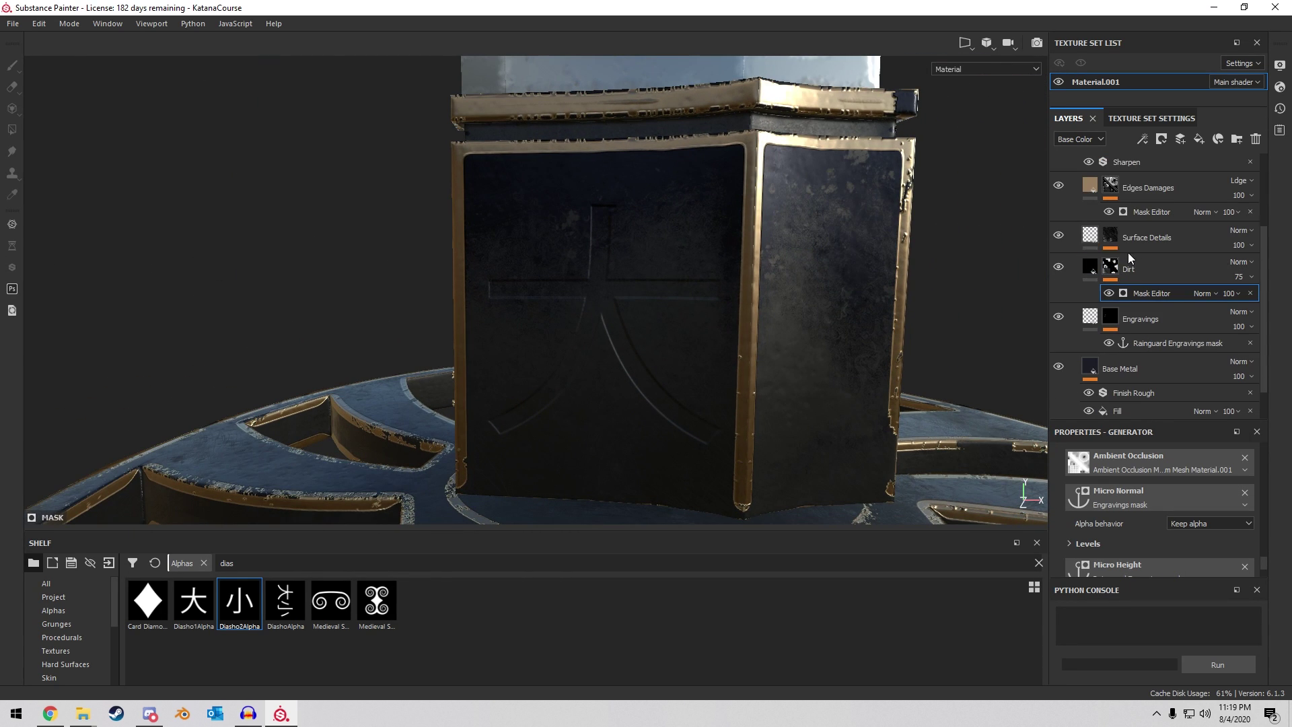
pyautogui.click(1151, 212)
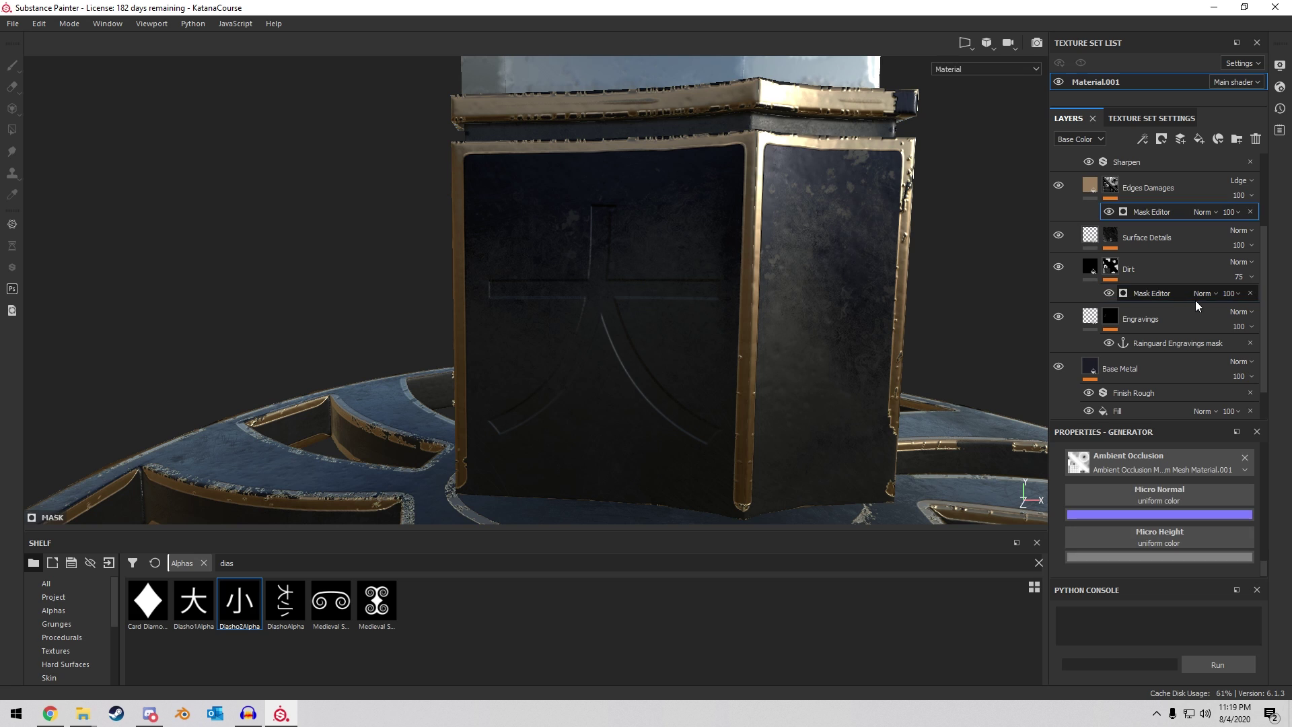
pyautogui.click(1182, 511)
pyautogui.click(1188, 515)
pyautogui.click(1179, 553)
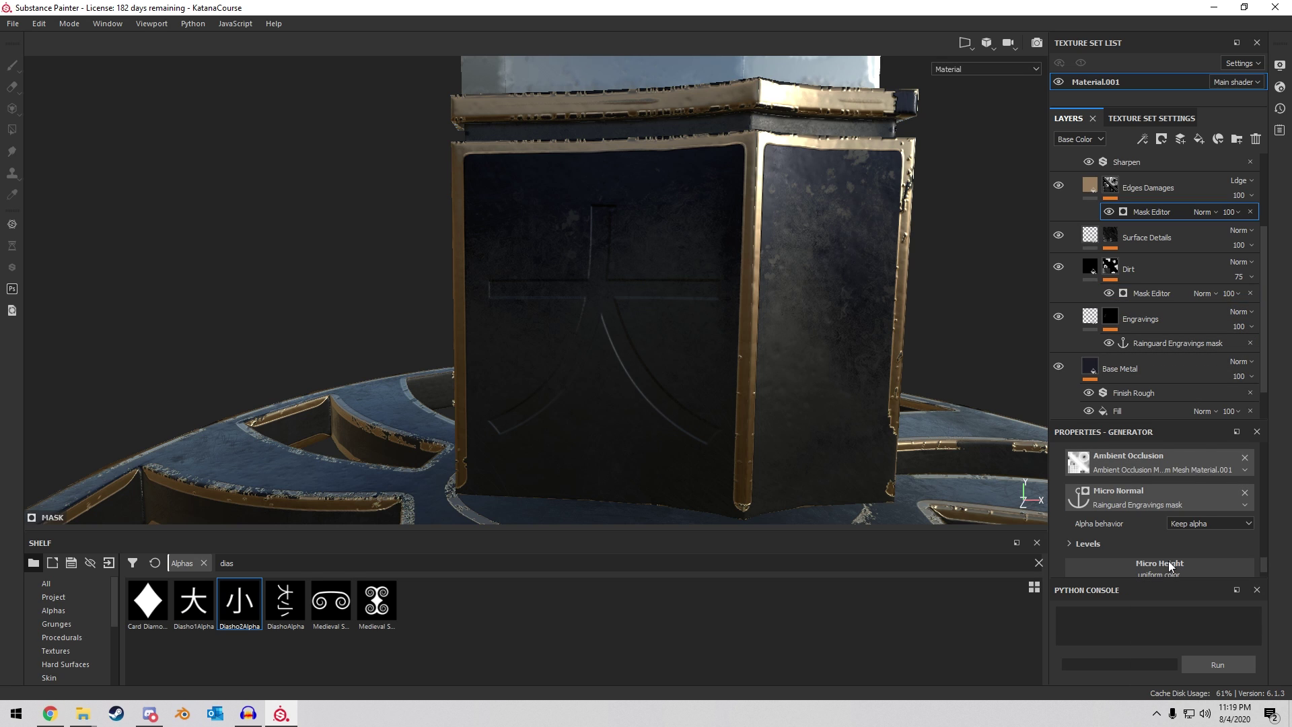
pyautogui.click(1168, 561)
pyautogui.click(1117, 538)
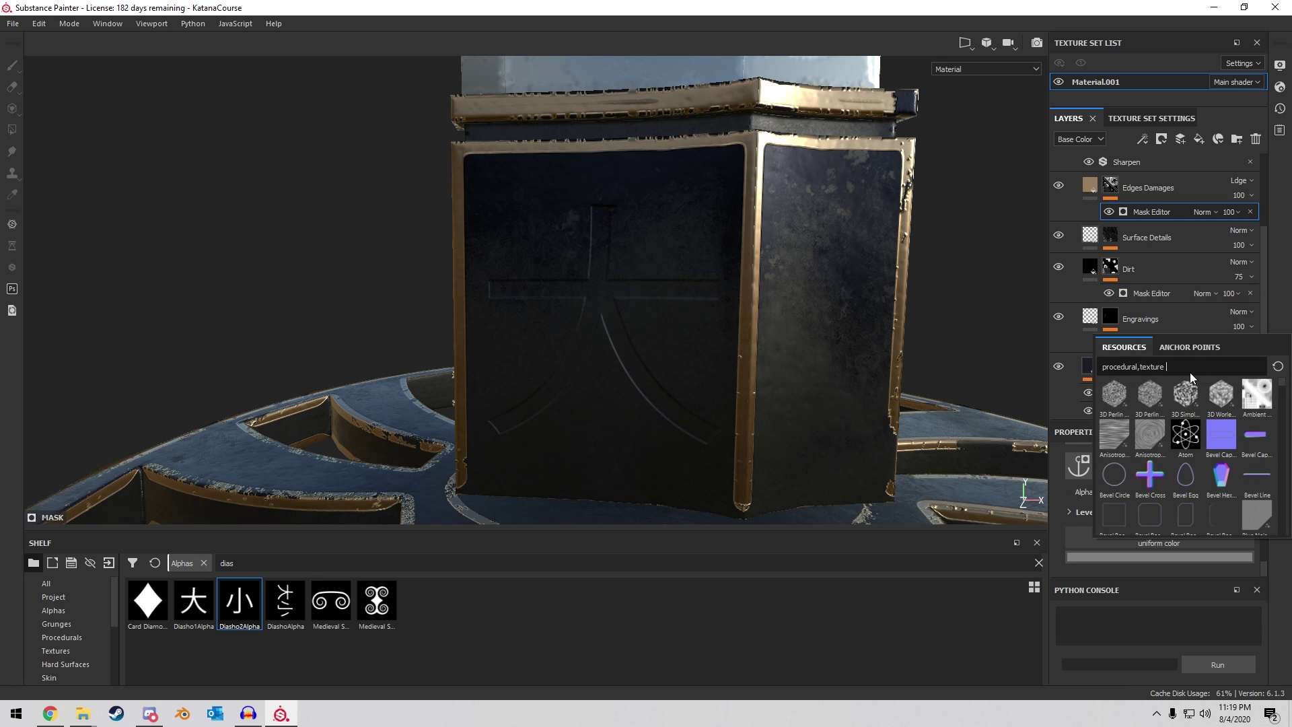
pyautogui.click(1188, 341)
pyautogui.click(1176, 382)
# Enable Micro Normal in the Edges Damages micro details, trying Micro Height as well but leaving it off.
pyautogui.scroll(8, 1163, 485)
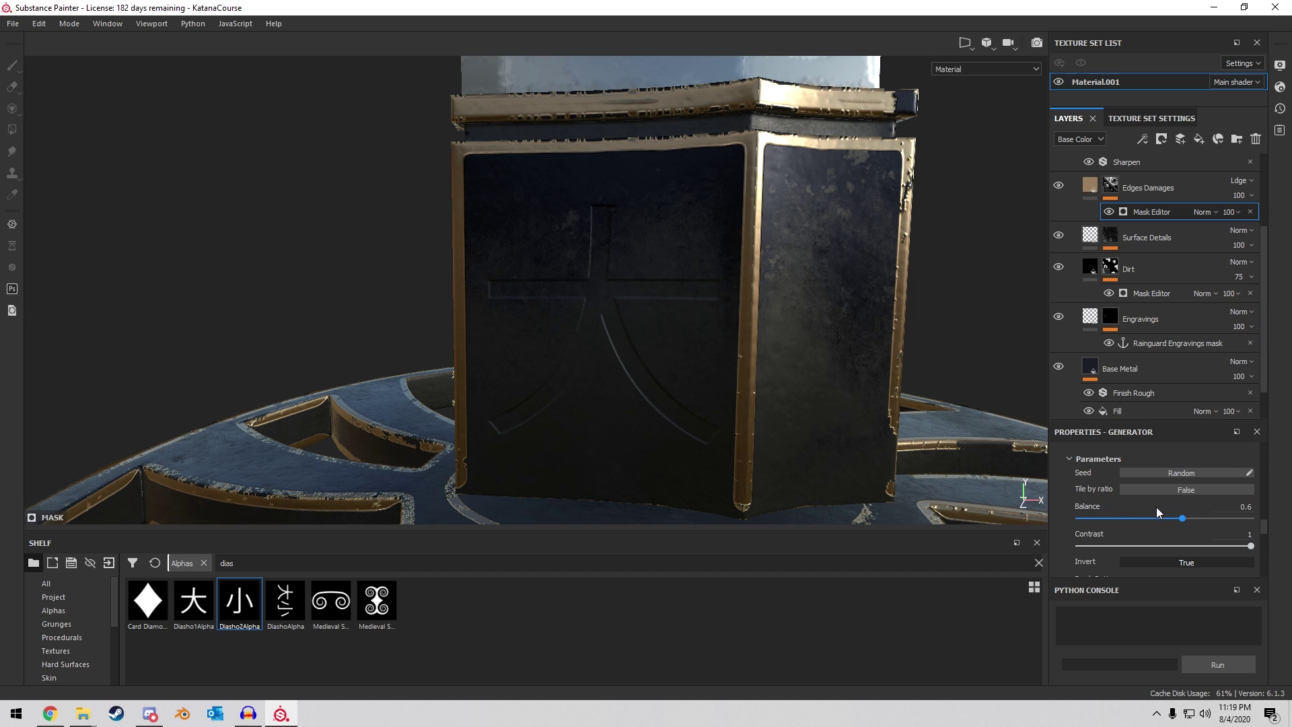
pyautogui.click(1112, 488)
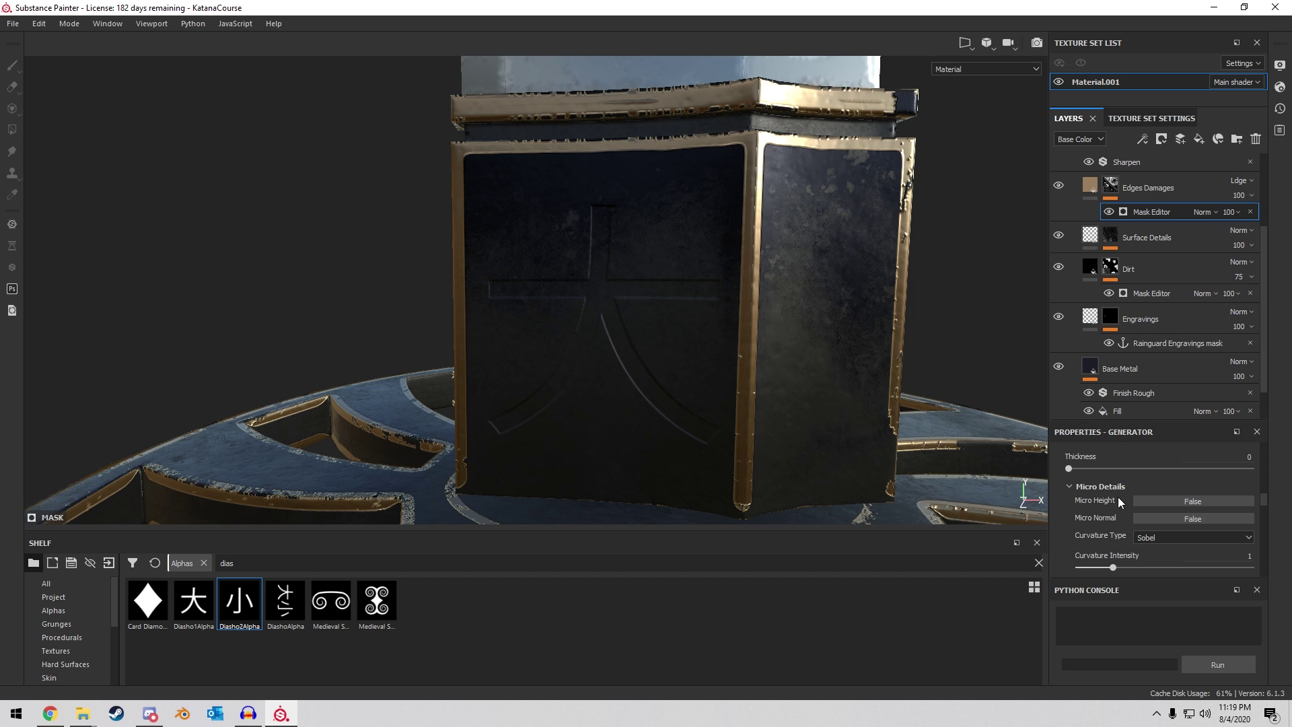
pyautogui.click(1162, 520)
pyautogui.keyDown('alt'); pyautogui.moveTo(669, 275); pyautogui.dragTo(694, 291); pyautogui.keyUp('alt')
pyautogui.click(1162, 499)
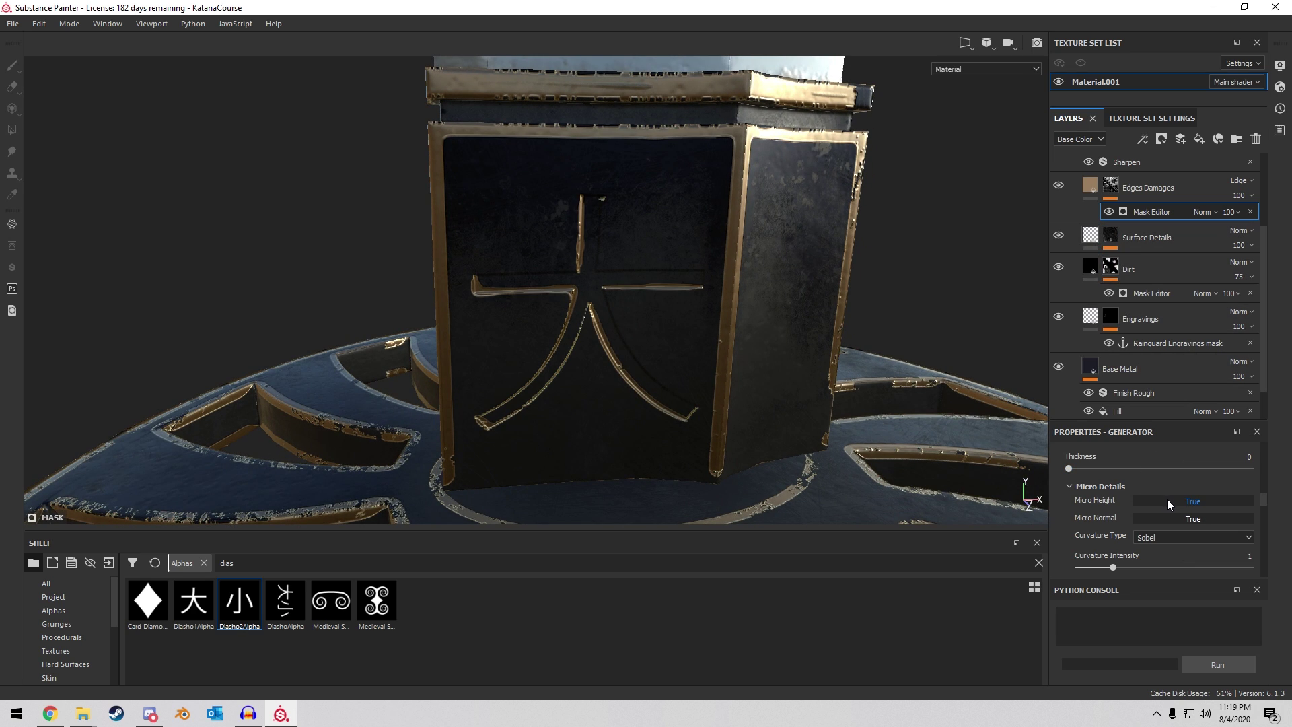
pyautogui.click(1167, 499)
# Enable Micro Normal in the micro details of the Guards' Dirt layer Mask Editor.
pyautogui.scroll(-1, 1148, 312)
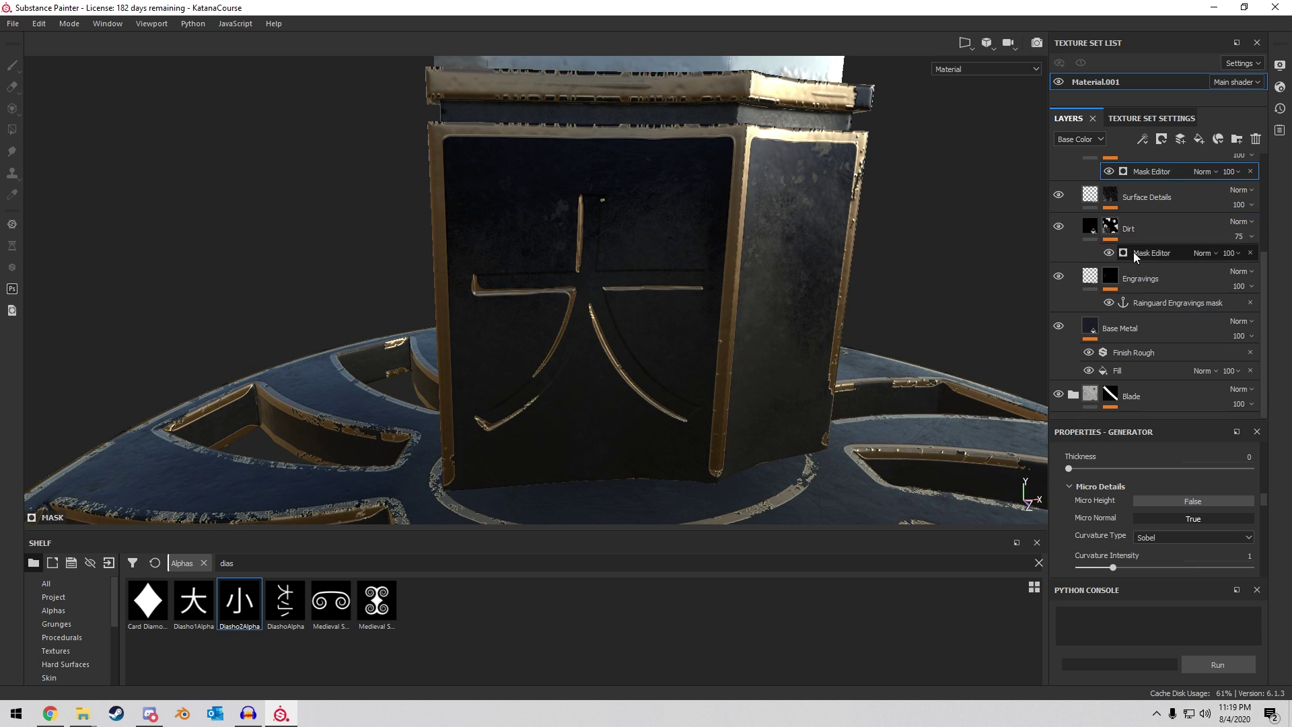
pyautogui.scroll(-5, 1172, 461)
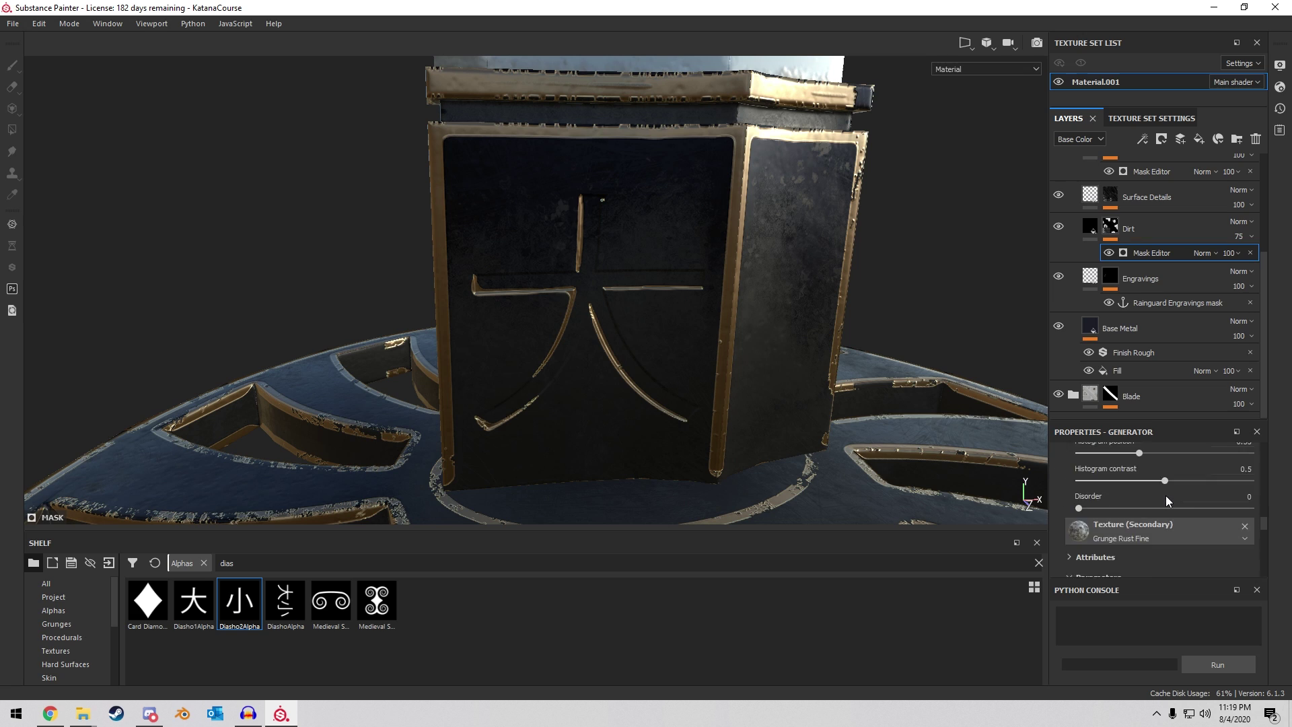
pyautogui.scroll(5, 1165, 504)
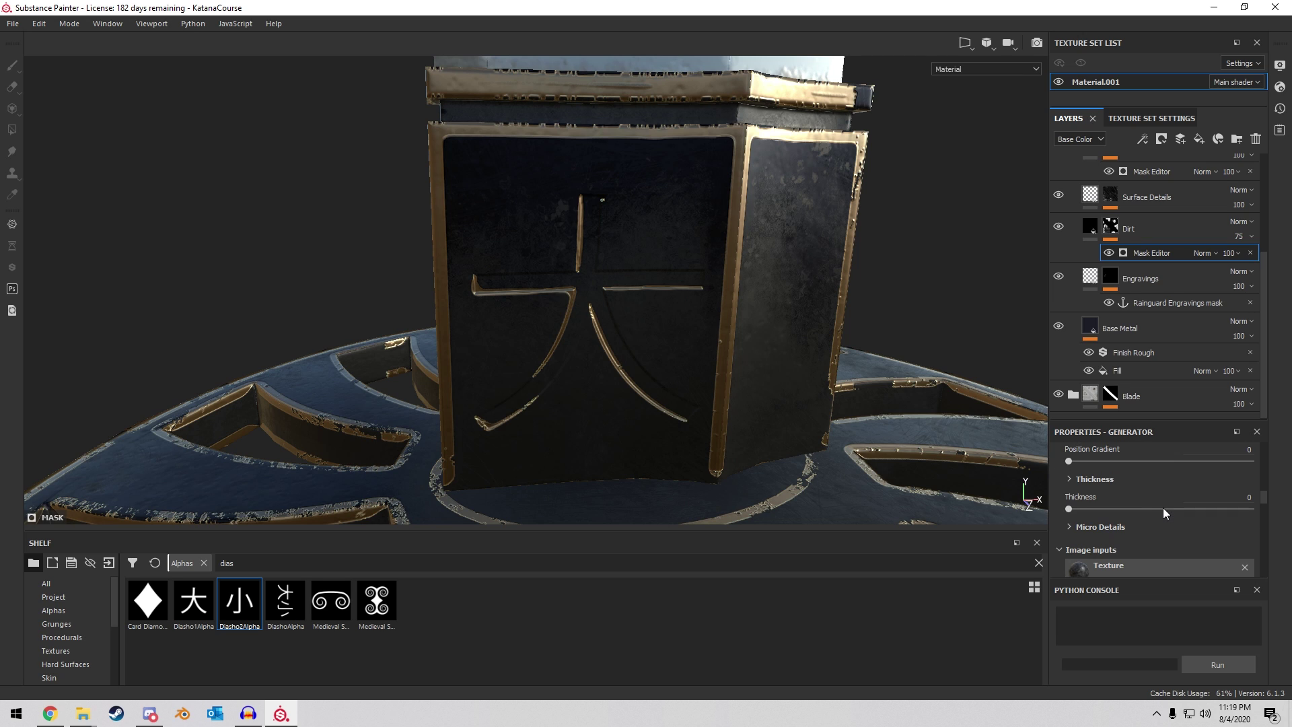
pyautogui.click(1171, 479)
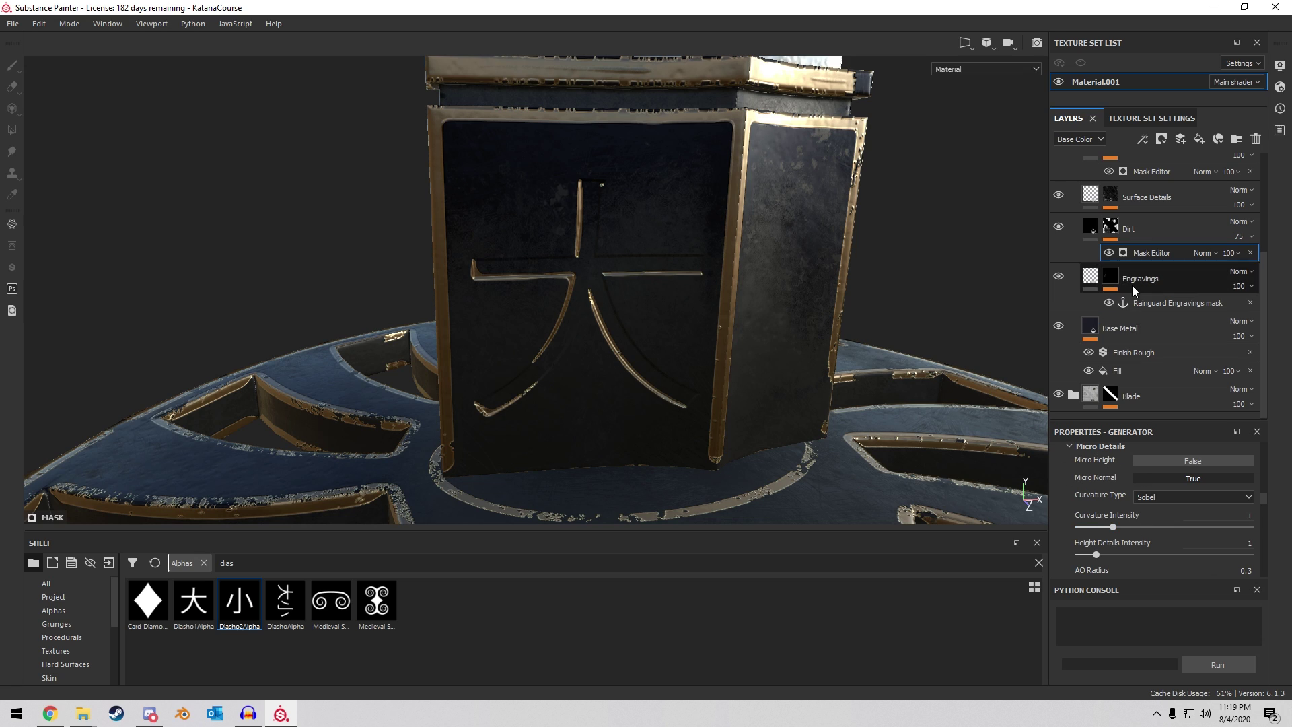
# Adjust the Edges Damages micro details to Standard curvature type, curvature intensity 1.36, height details intensity 2.56 and AO radius 0.23.
pyautogui.scroll(1, 1151, 242)
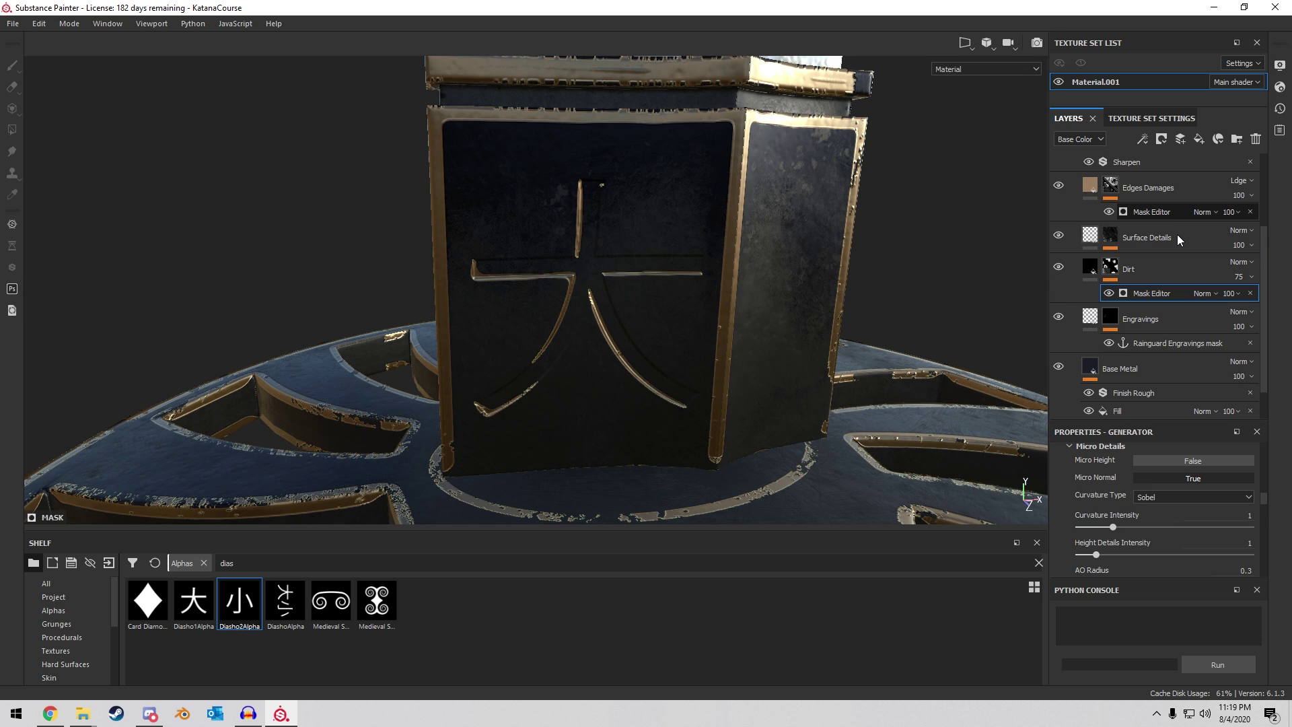
pyautogui.click(1172, 214)
pyautogui.scroll(-2, 1136, 533)
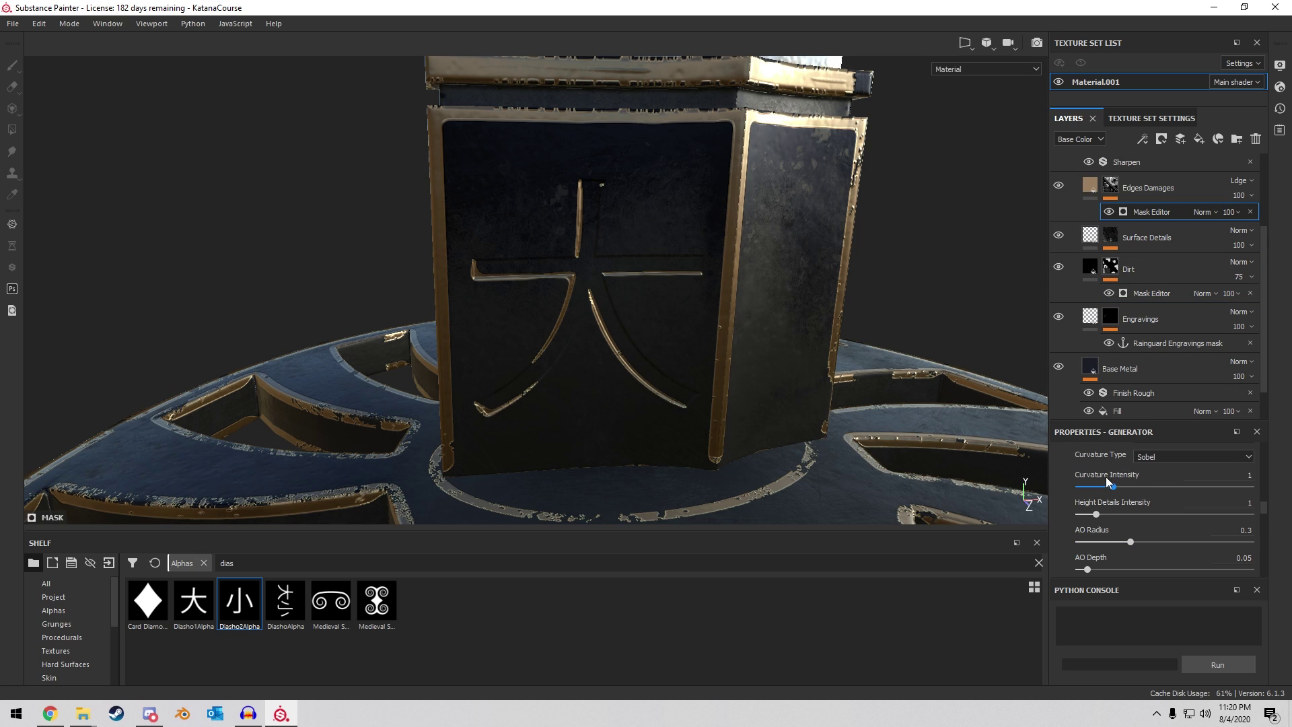
pyautogui.scroll(2, 1116, 487)
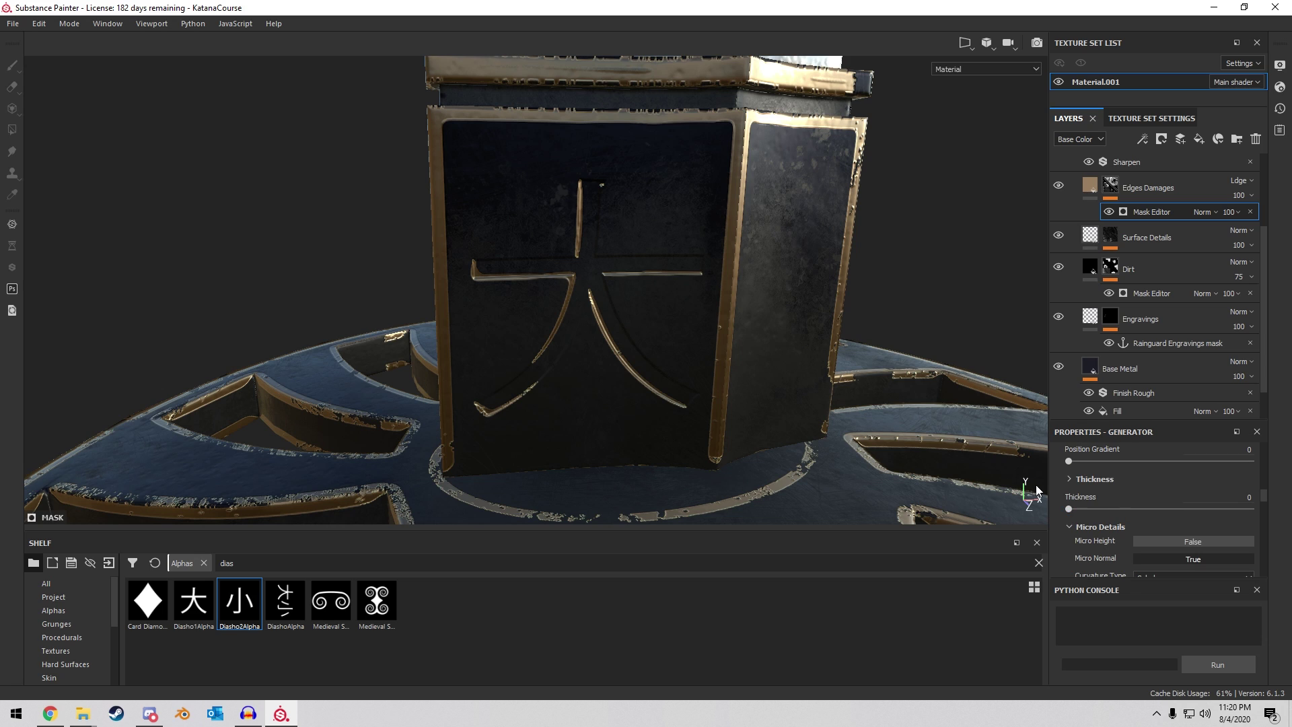
pyautogui.moveTo(1113, 526)
pyautogui.mouseDown()
pyautogui.moveTo(1173, 534)
pyautogui.moveTo(1088, 534)
pyautogui.moveTo(1232, 539)
pyautogui.moveTo(1124, 531)
pyautogui.mouseUp()
pyautogui.click(1124, 554)
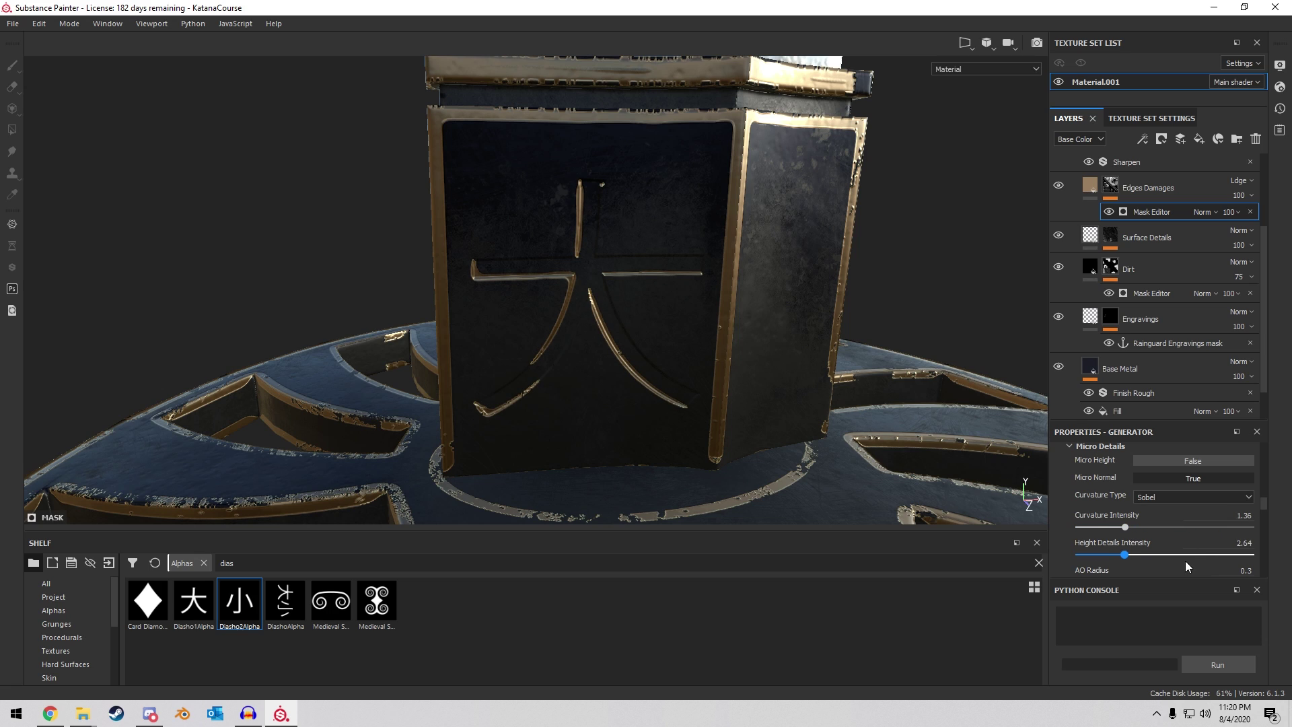
pyautogui.moveTo(1243, 560); pyautogui.dragTo(1137, 559)
pyautogui.scroll(-2, 1141, 536)
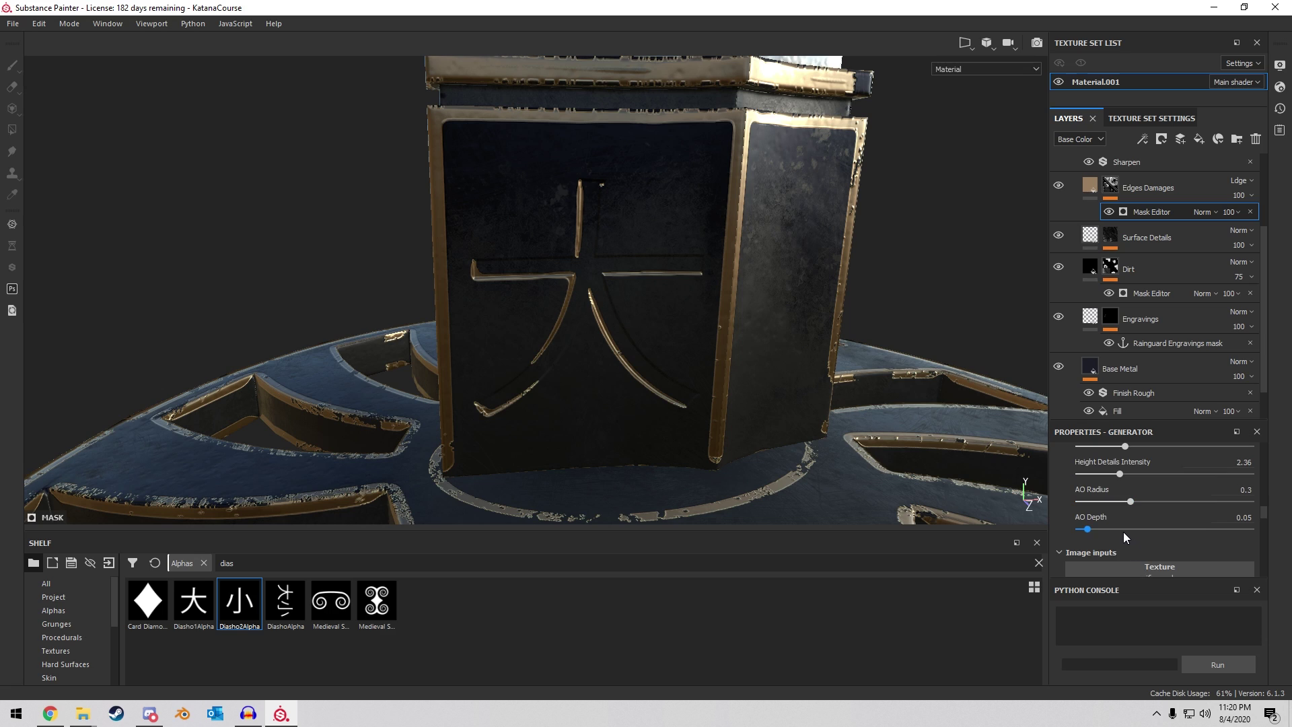
pyautogui.moveTo(1117, 509); pyautogui.dragTo(1193, 474)
pyautogui.scroll(1, 1122, 477)
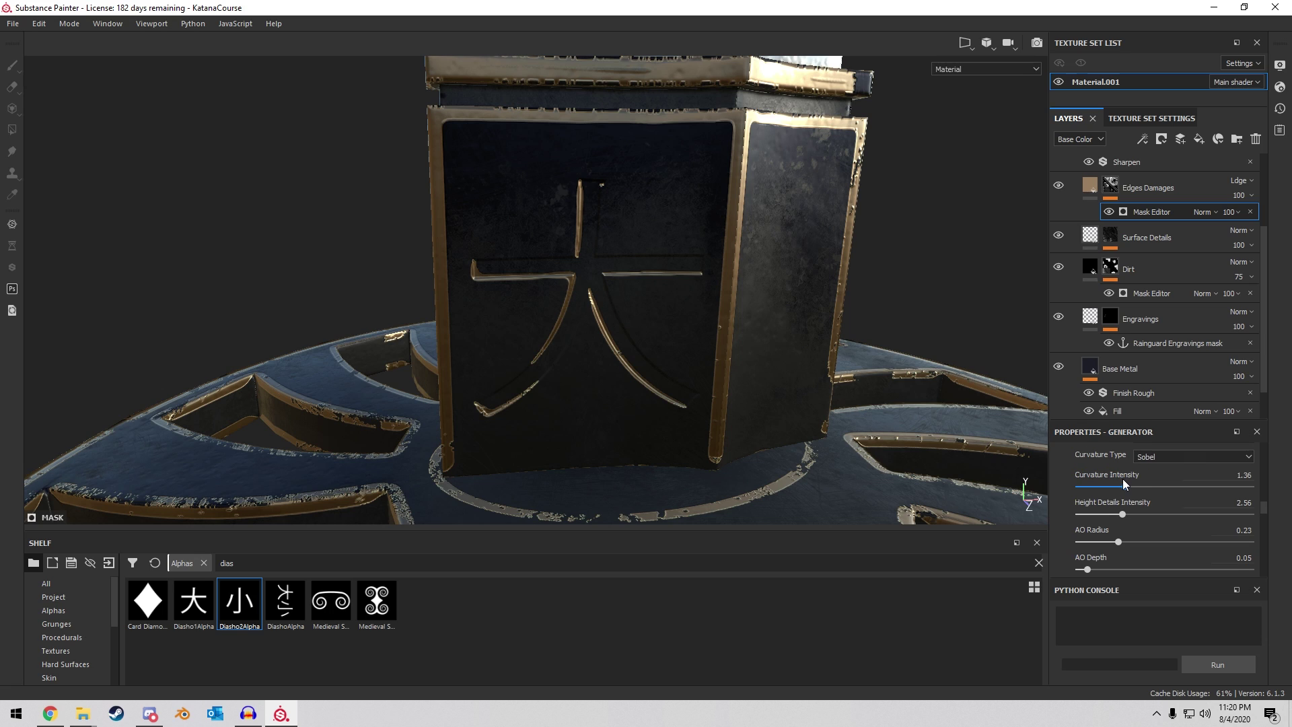
pyautogui.click(1159, 457)
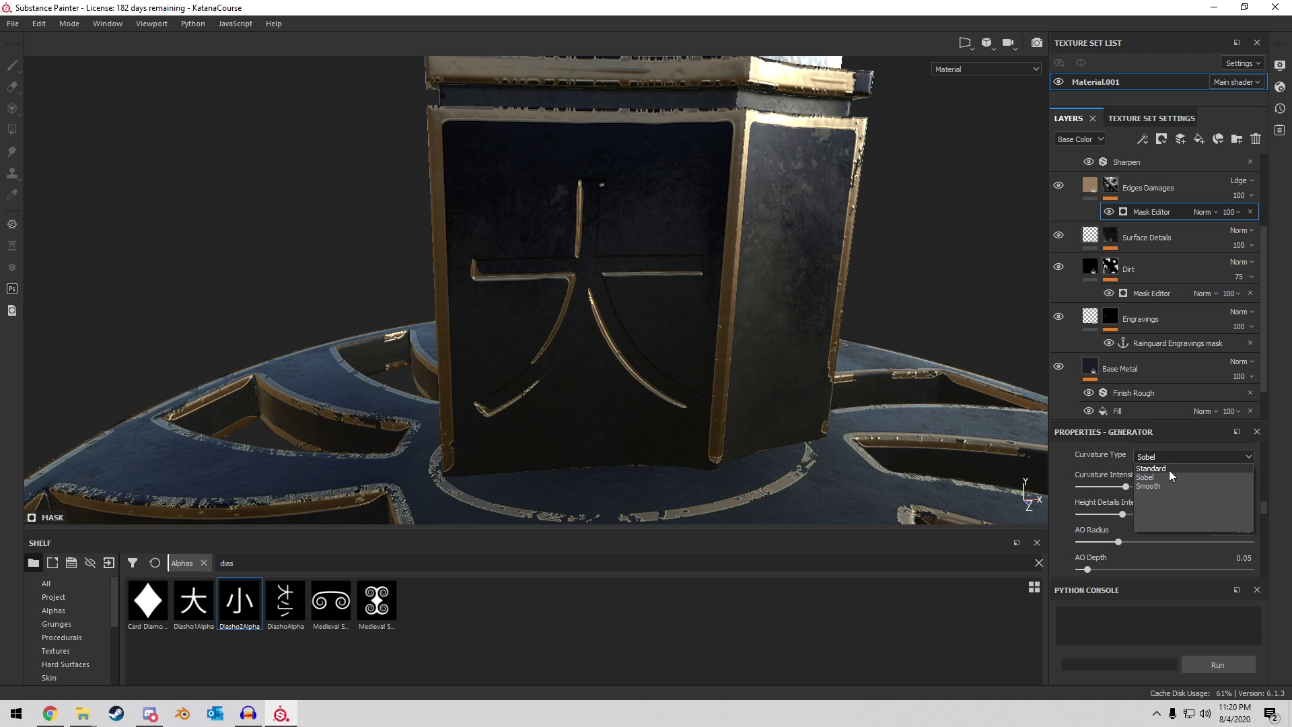
pyautogui.click(1168, 471)
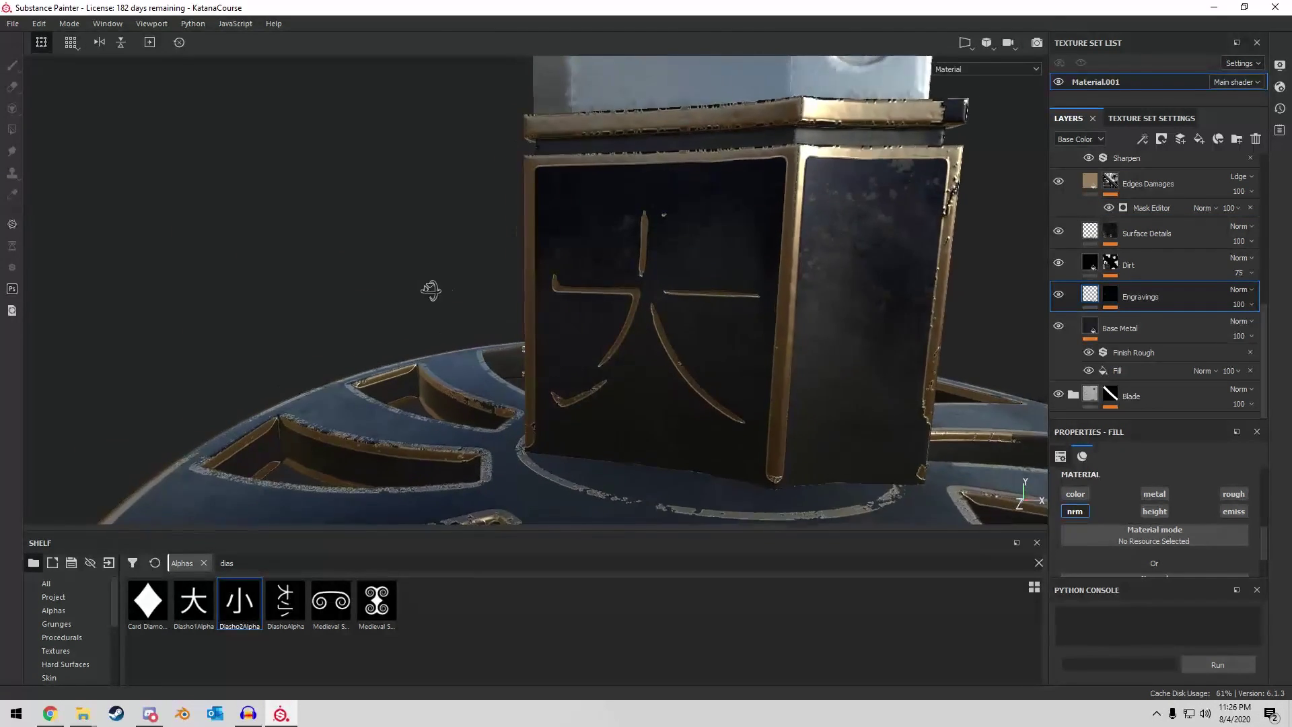
# Examine the edge wear on the engraved character of the blade collar from several angles and under different lighting.
pyautogui.keyDown('alt'); pyautogui.moveTo(431, 289); pyautogui.dragTo(745, 299); pyautogui.keyUp('alt')
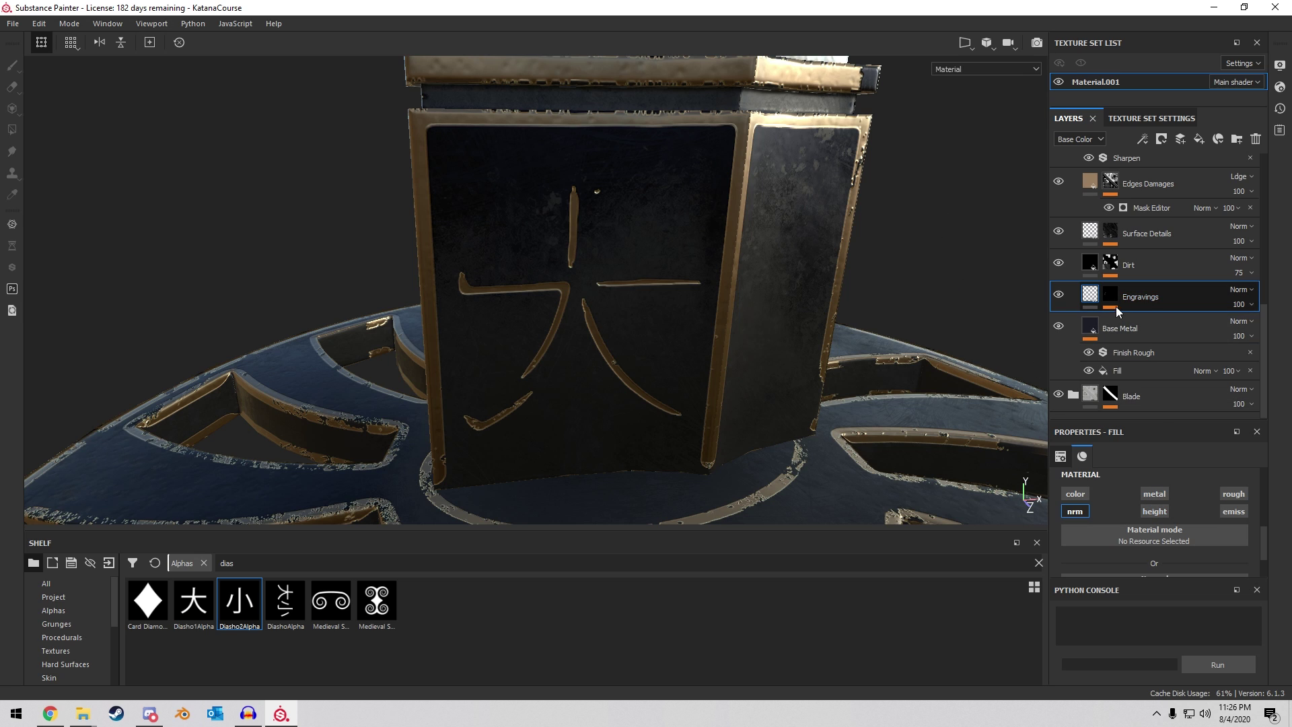
pyautogui.scroll(2, 1138, 279)
pyautogui.scroll(-2, 1139, 278)
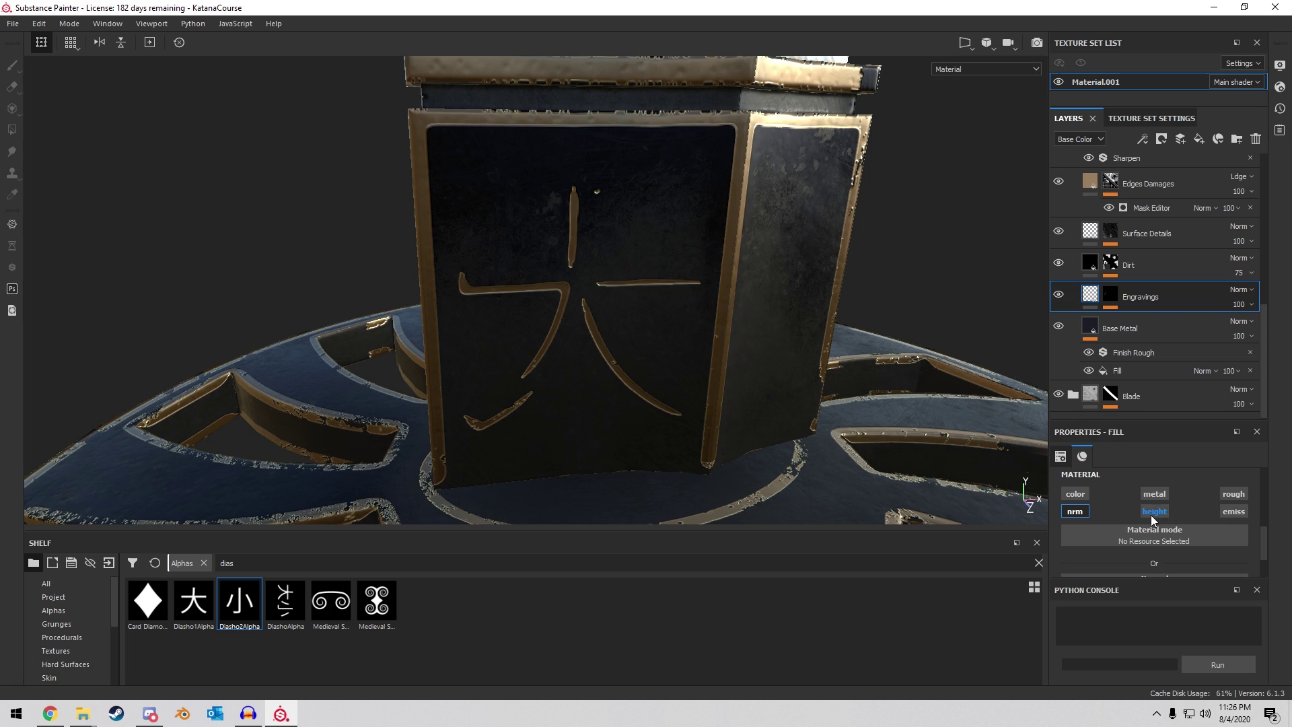
pyautogui.keyDown('alt'); pyautogui.moveTo(874, 366); pyautogui.dragTo(795, 243); pyautogui.keyUp('alt')
pyautogui.scroll(3, 612, 204)
pyautogui.keyDown('alt'); pyautogui.moveTo(612, 204); pyautogui.dragTo(703, 256); pyautogui.keyUp('alt')
pyautogui.keyDown('shift'); pyautogui.moveTo(703, 256); pyautogui.dragTo(773, 201, button='right'); pyautogui.keyUp('shift')
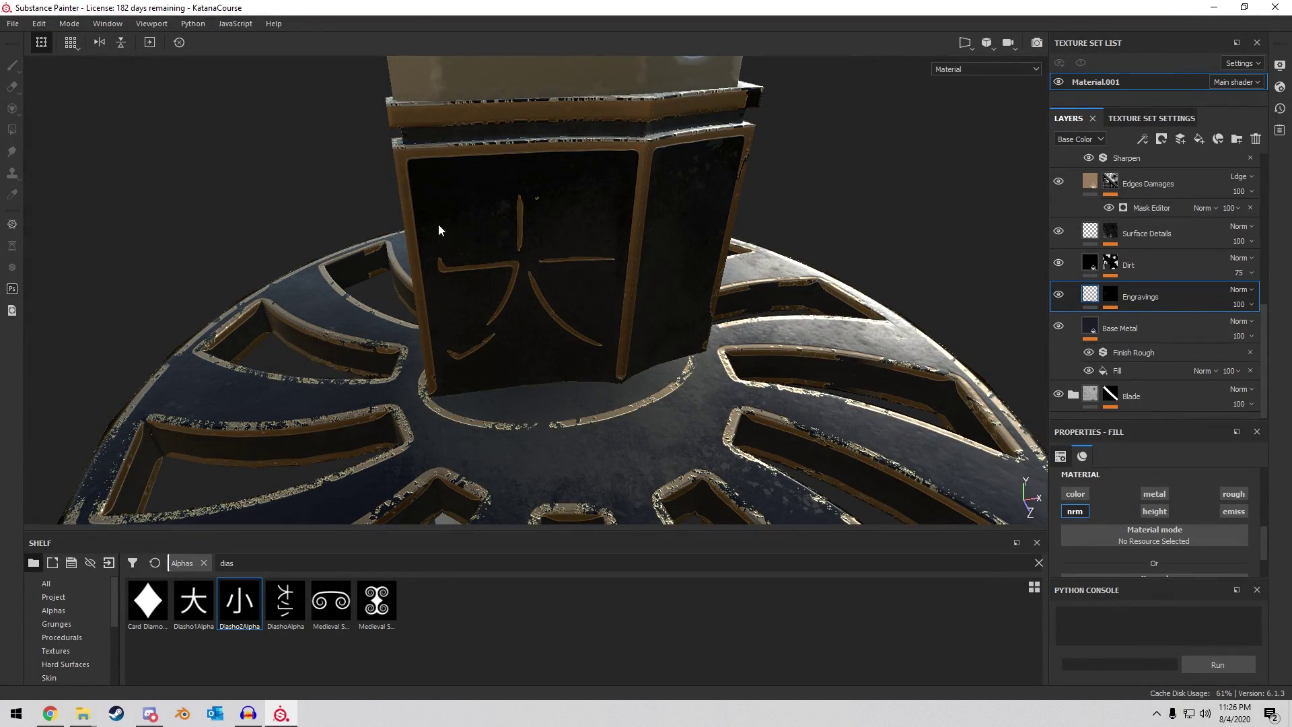
pyautogui.keyDown('alt'); pyautogui.moveTo(438, 225); pyautogui.dragTo(487, 184); pyautogui.keyUp('alt')
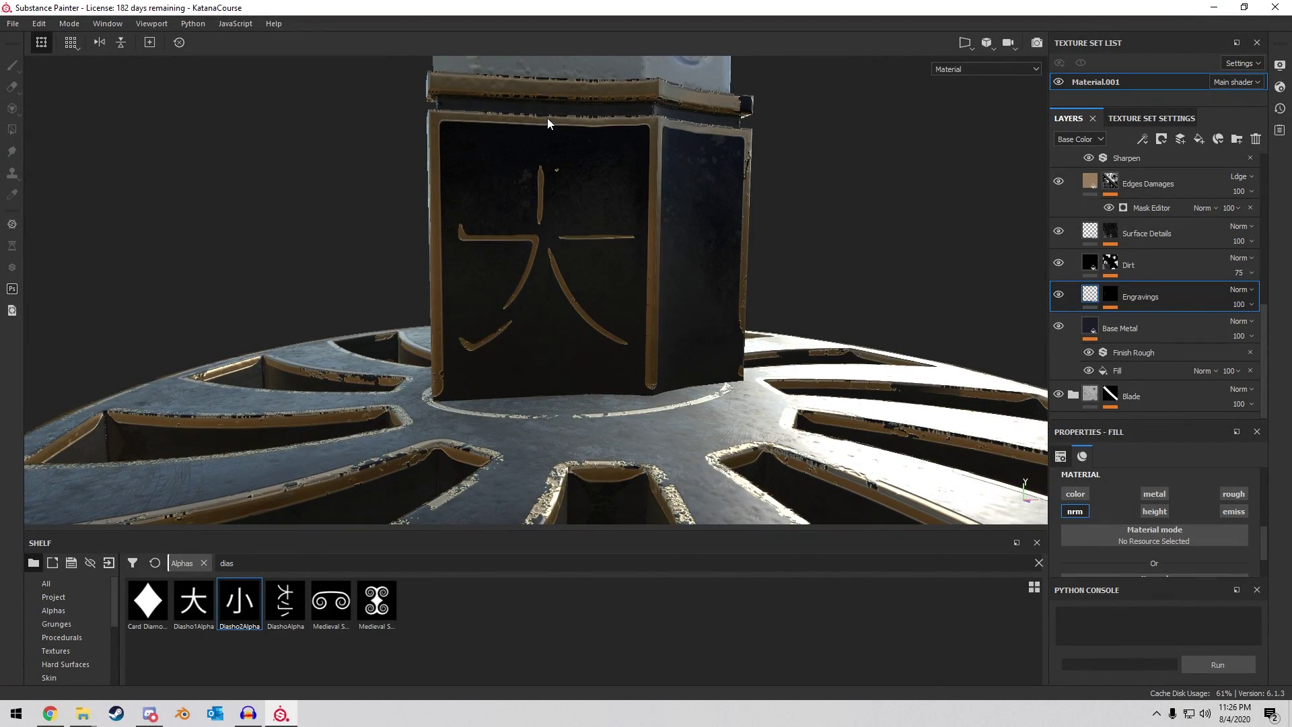
pyautogui.keyDown('alt'); pyautogui.moveTo(547, 118); pyautogui.dragTo(616, 228, button='middle'); pyautogui.keyUp('alt')
pyautogui.scroll(-6, 591, 217)
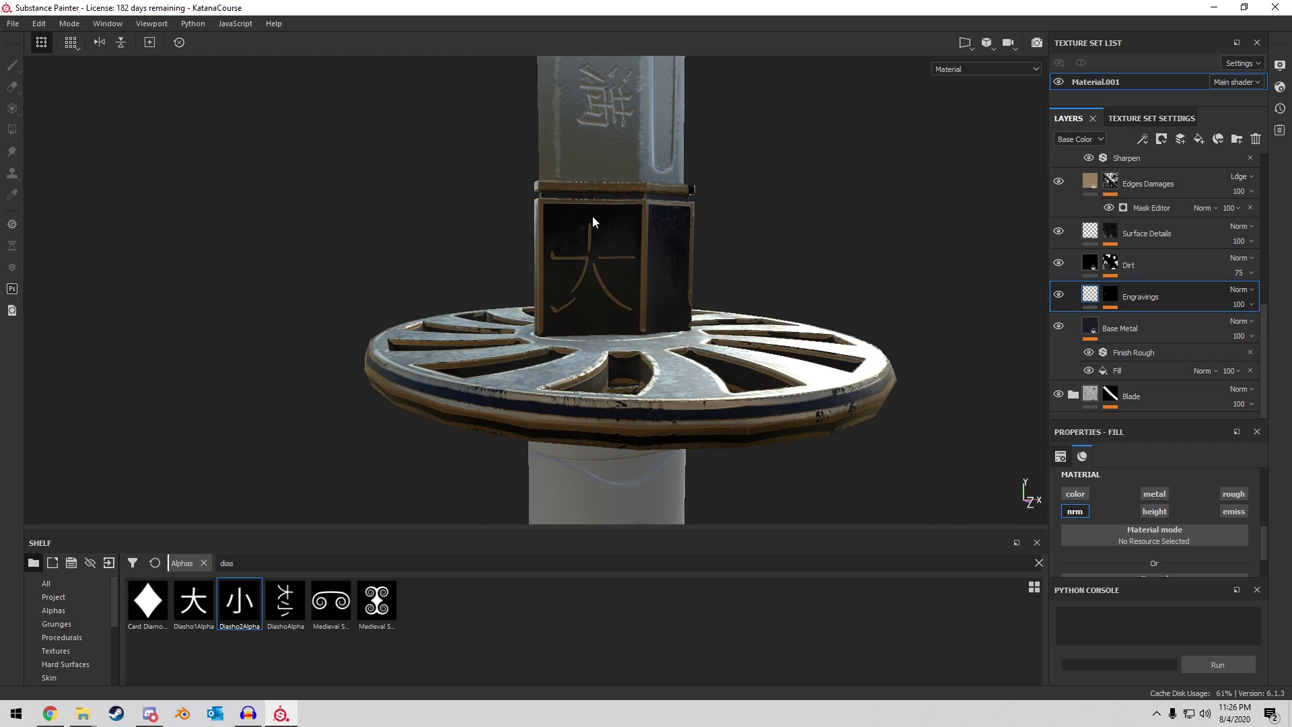
pyautogui.scroll(7, 592, 216)
pyautogui.keyDown('alt'); pyautogui.moveTo(601, 272); pyautogui.dragTo(582, 218, button='middle'); pyautogui.keyUp('alt')
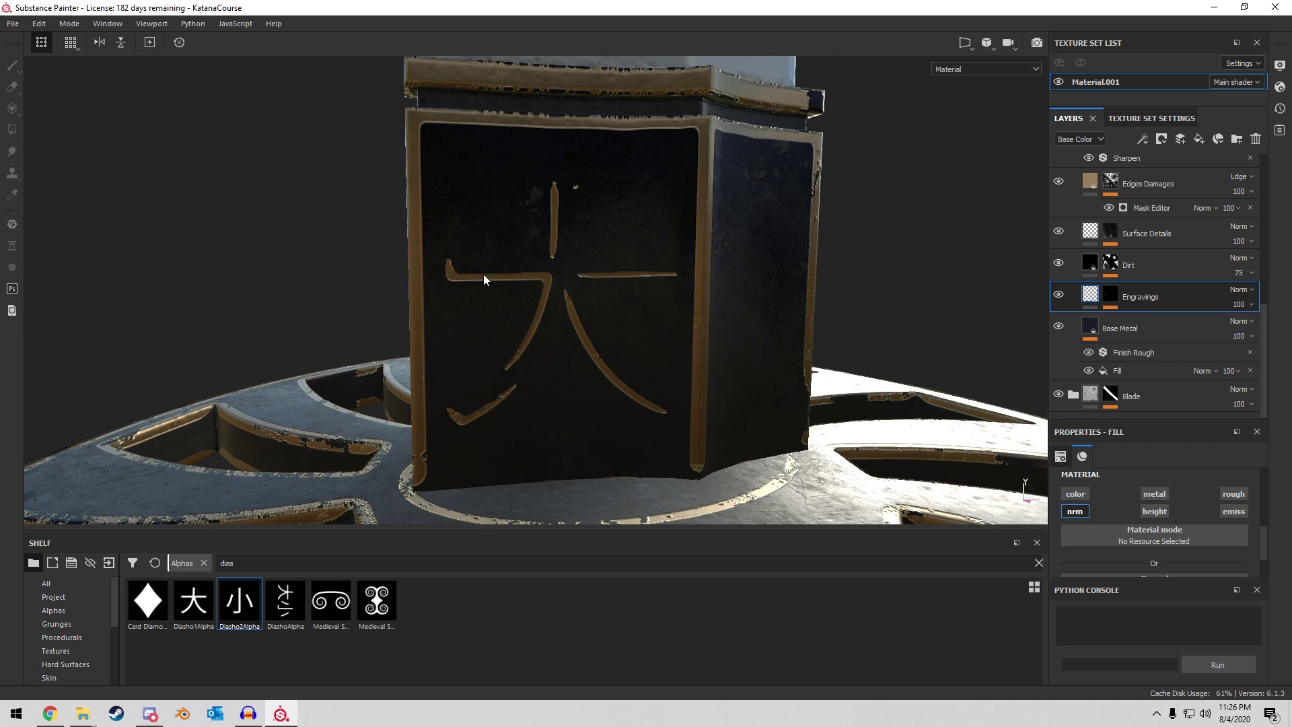
pyautogui.keyDown('alt'); pyautogui.moveTo(483, 274); pyautogui.dragTo(1010, 280); pyautogui.keyUp('alt')
pyautogui.keyDown('alt'); pyautogui.moveTo(331, 242); pyautogui.dragTo(855, 249); pyautogui.keyUp('alt')
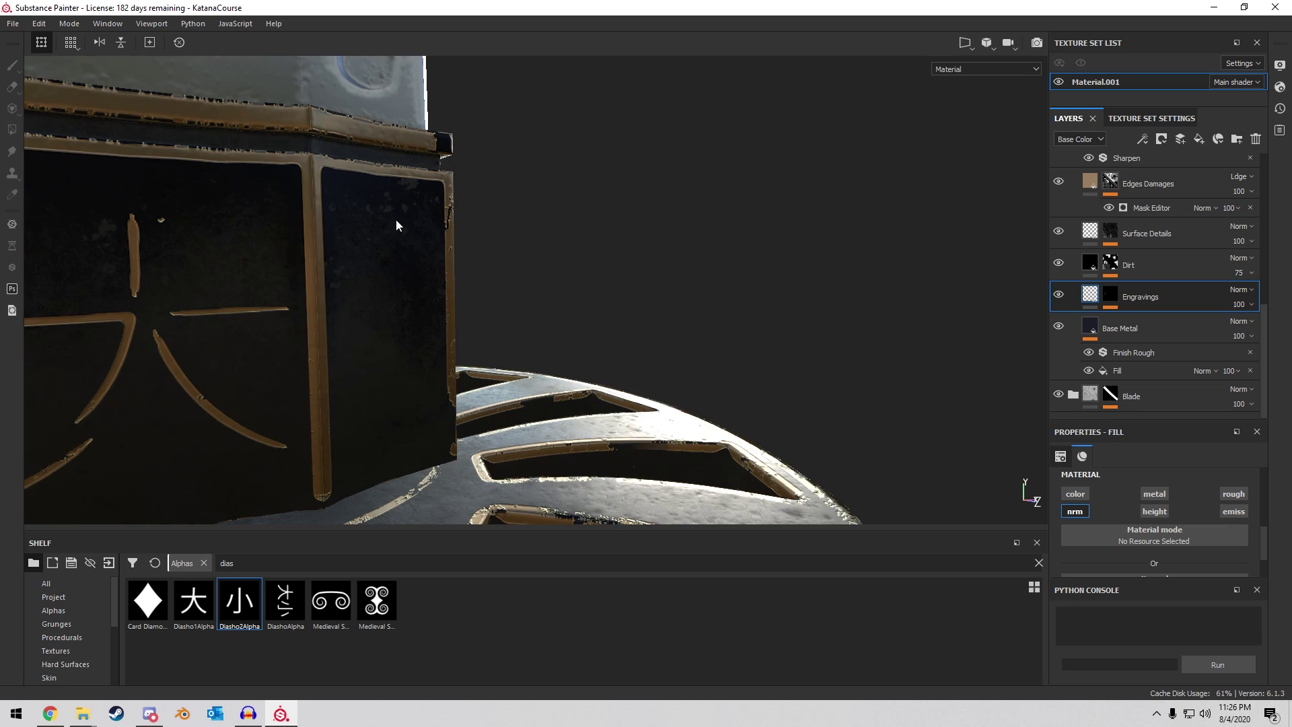
pyautogui.keyDown('alt'); pyautogui.moveTo(395, 225); pyautogui.dragTo(512, 192, button='middle'); pyautogui.keyUp('alt')
# Review the whole katana from the blade and guard down the handle to the engraved pommel.
pyautogui.scroll(-9, 512, 193)
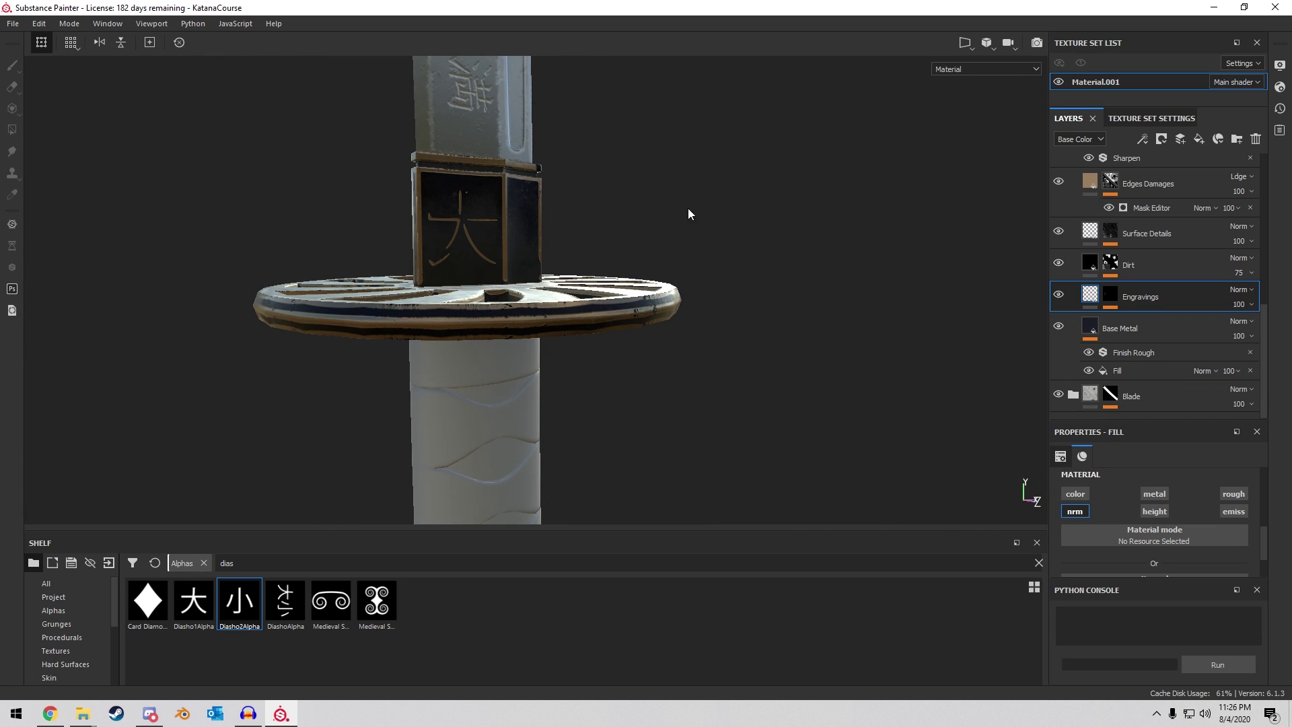
pyautogui.keyDown('alt'); pyautogui.moveTo(688, 214); pyautogui.dragTo(567, 314); pyautogui.keyUp('alt')
pyautogui.scroll(5, 502, 300)
pyautogui.scroll(-9, 495, 297)
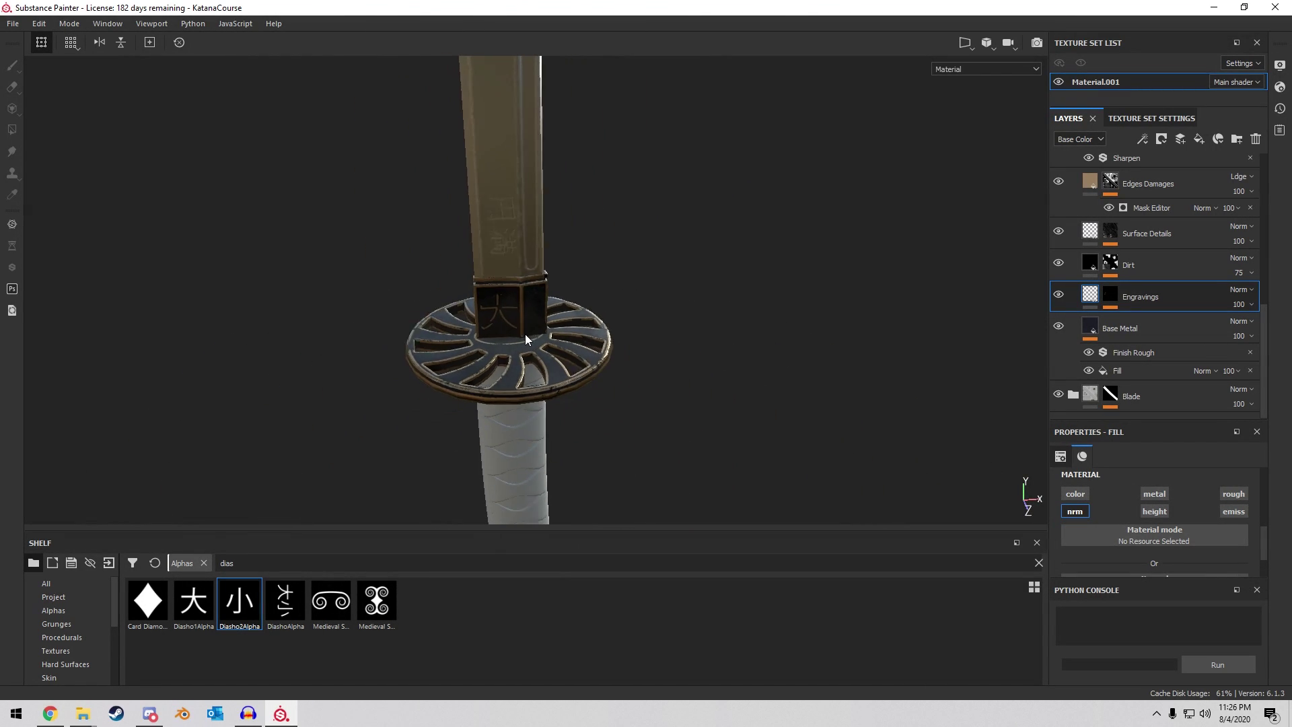
pyautogui.scroll(-3, 505, 281)
pyautogui.keyDown('alt'); pyautogui.moveTo(521, 290); pyautogui.dragTo(498, 125); pyautogui.keyUp('alt')
pyautogui.keyDown('alt'); pyautogui.moveTo(612, 181); pyautogui.dragTo(536, 450); pyautogui.keyUp('alt')
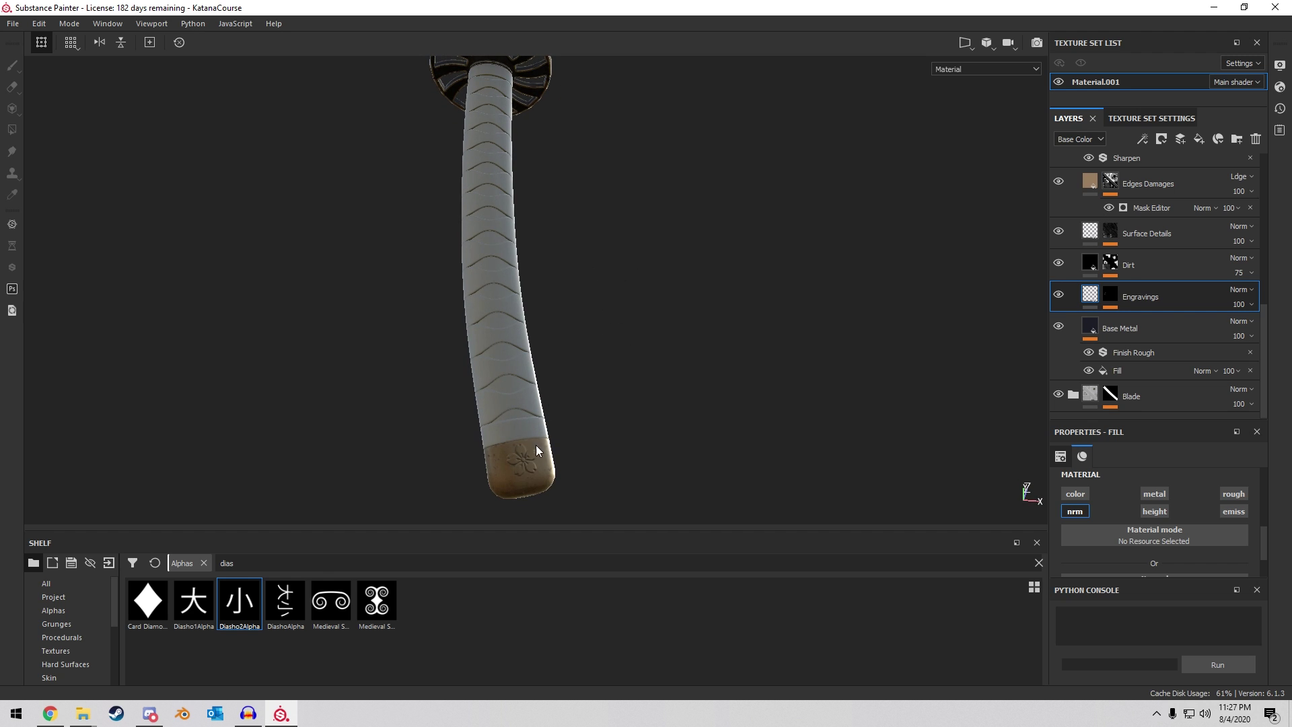
pyautogui.keyDown('alt'); pyautogui.moveTo(620, 36); pyautogui.dragTo(630, 311); pyautogui.keyUp('alt')
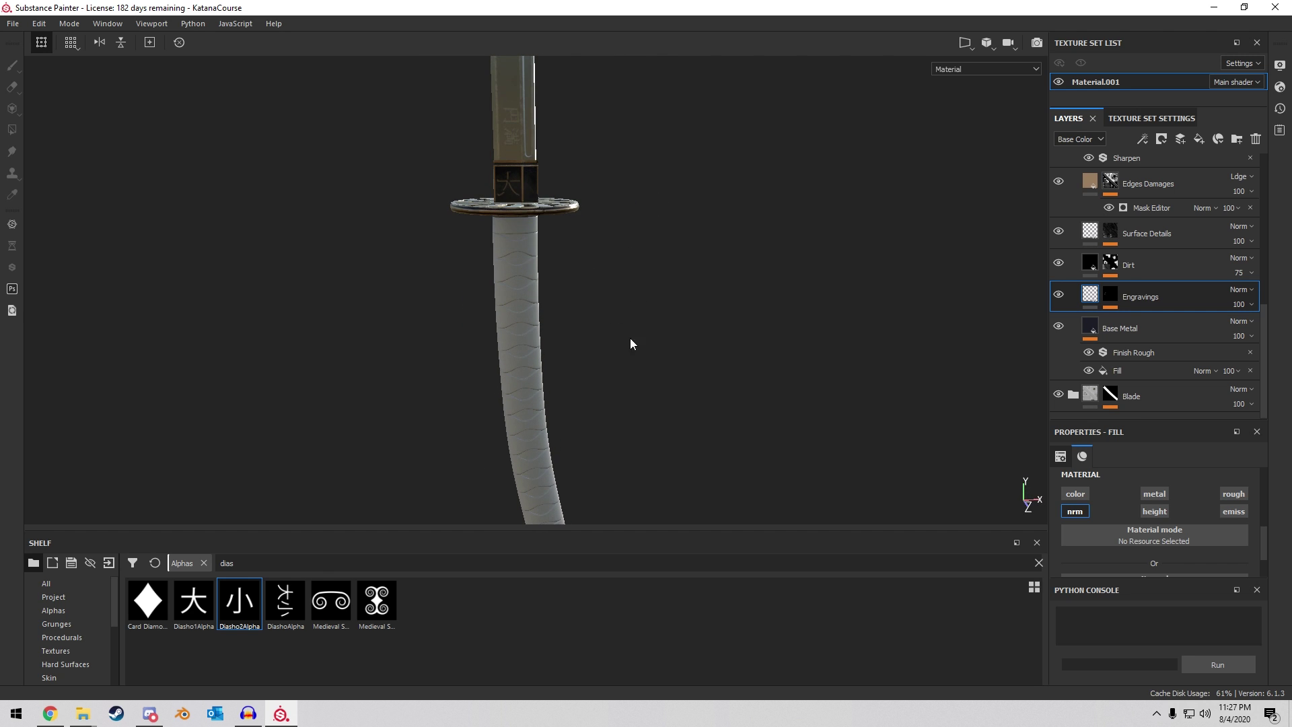
# Find the Wood Walnut smart material and apply it only to the handle's almond-shaped insets through their ID colour.
pyautogui.keyDown('alt'); pyautogui.moveTo(630, 343); pyautogui.dragTo(480, 141, button='middle'); pyautogui.keyUp('alt')
pyautogui.keyDown('alt'); pyautogui.moveTo(684, 247); pyautogui.dragTo(716, 316); pyautogui.keyUp('alt')
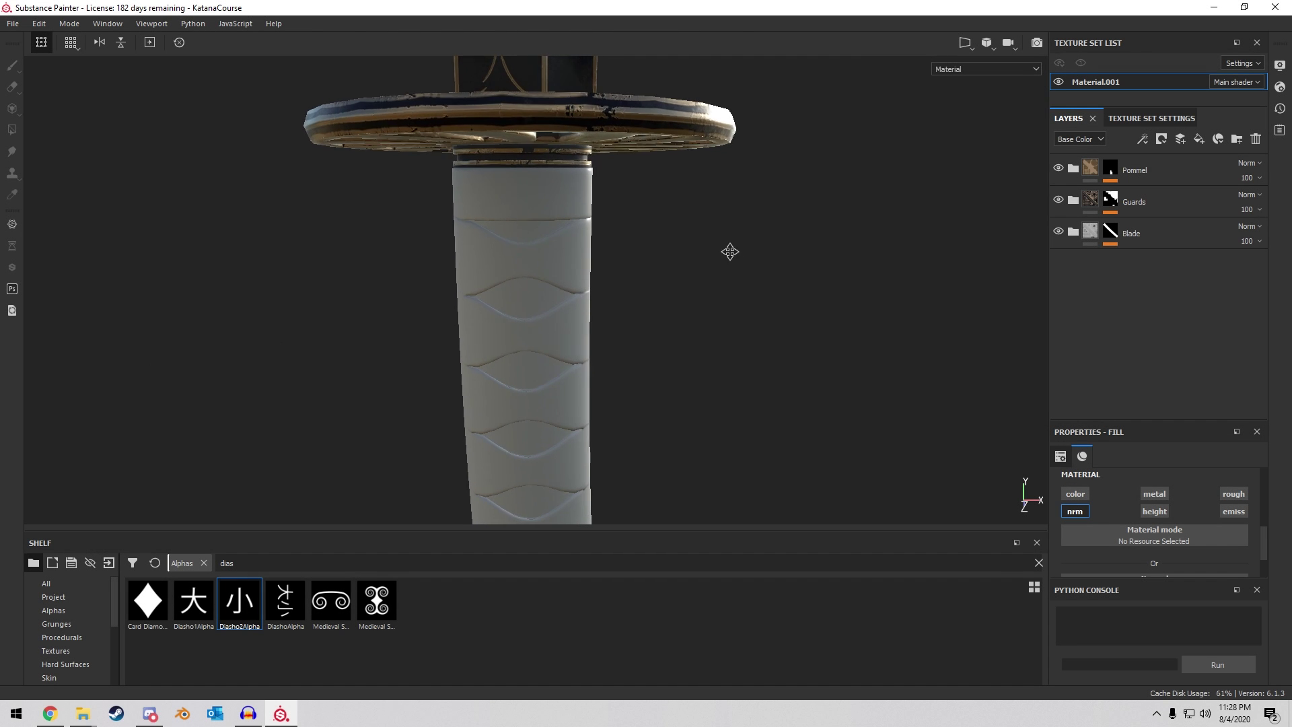
pyautogui.keyDown('alt'); pyautogui.moveTo(729, 251); pyautogui.dragTo(708, 218, button='middle'); pyautogui.keyUp('alt')
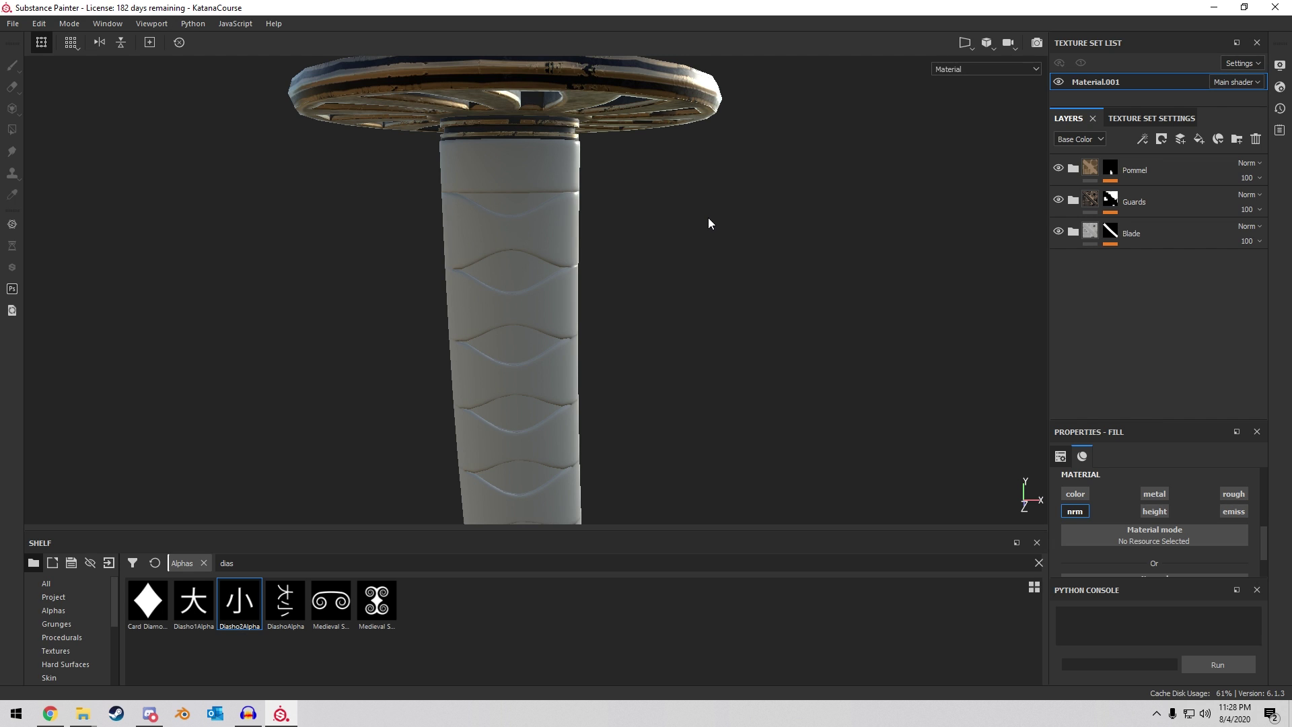
pyautogui.scroll(-3, 67, 639)
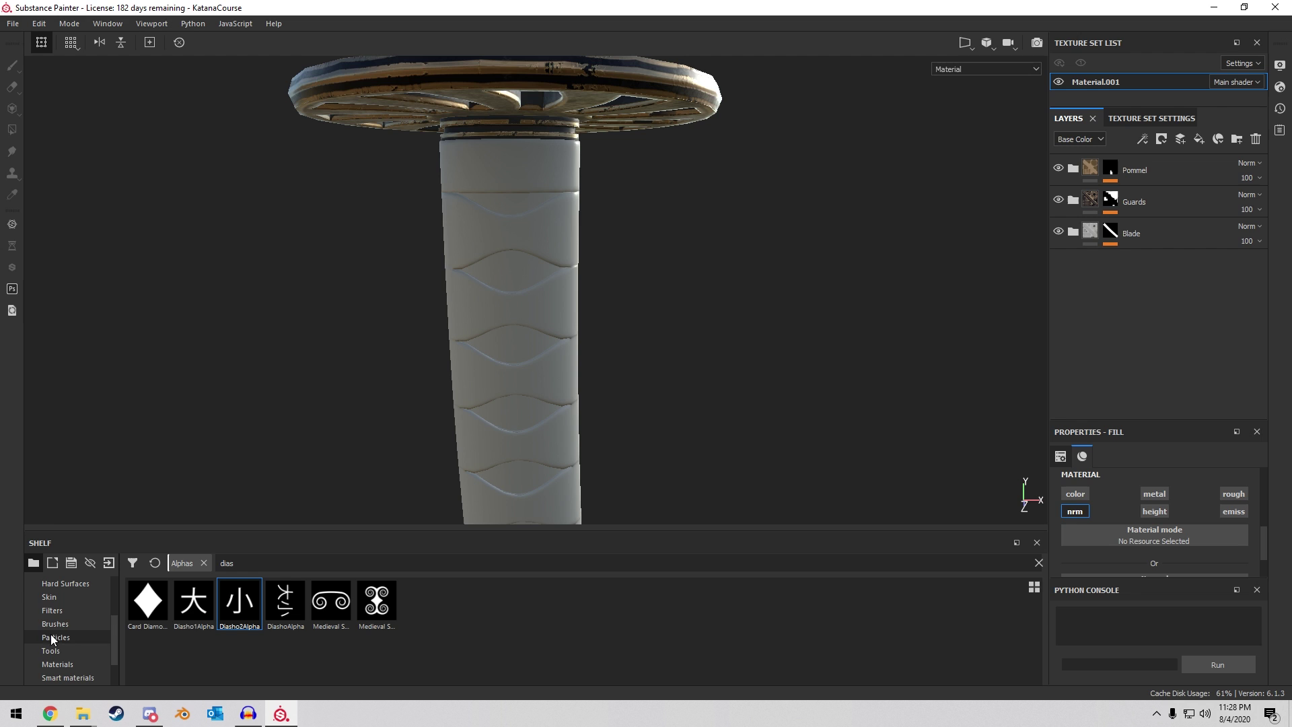
pyautogui.click(67, 677)
pyautogui.write('wood')
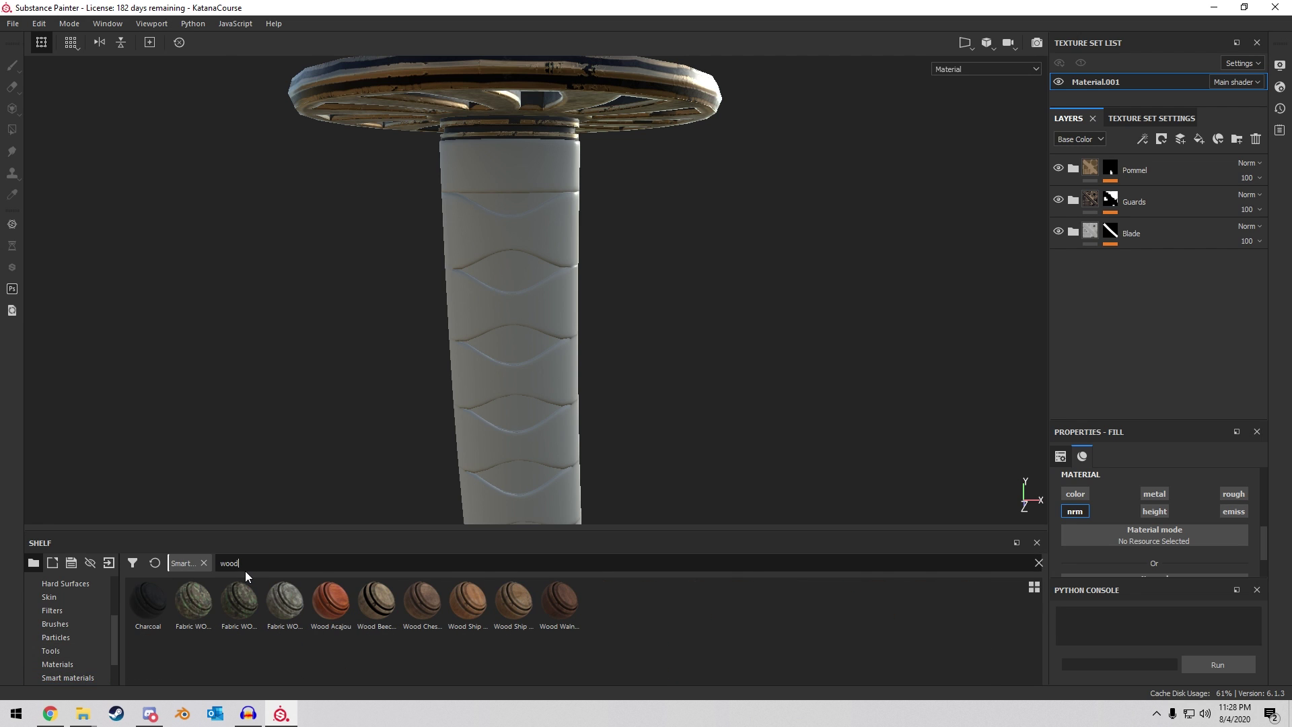
pyautogui.click(567, 612)
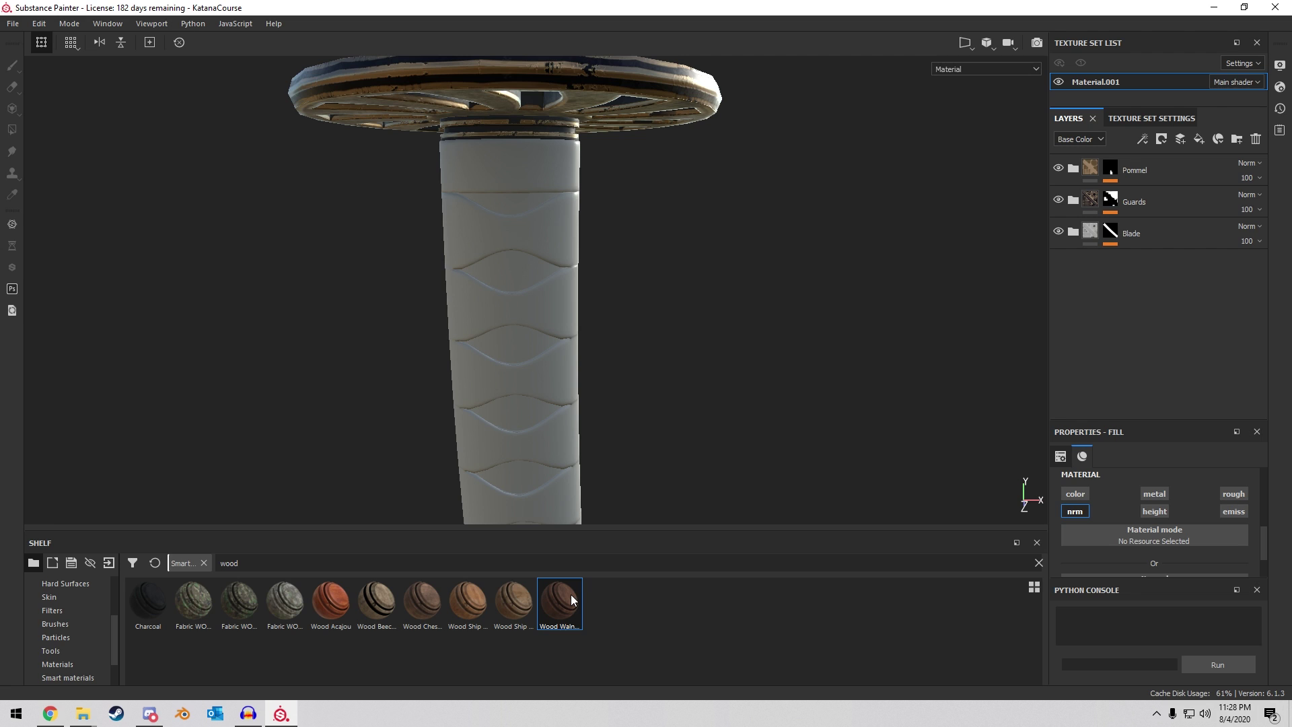
pyautogui.moveTo(570, 595); pyautogui.dragTo(525, 350)
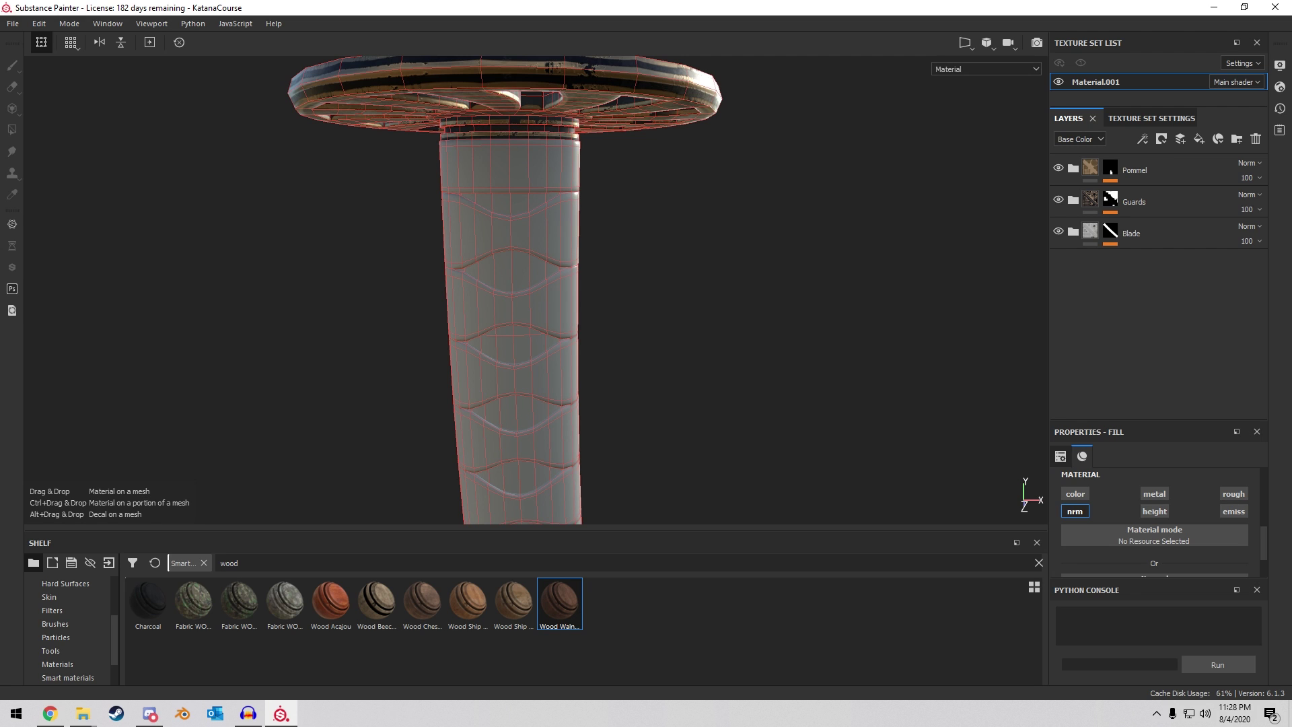
pyautogui.press('ctrl')
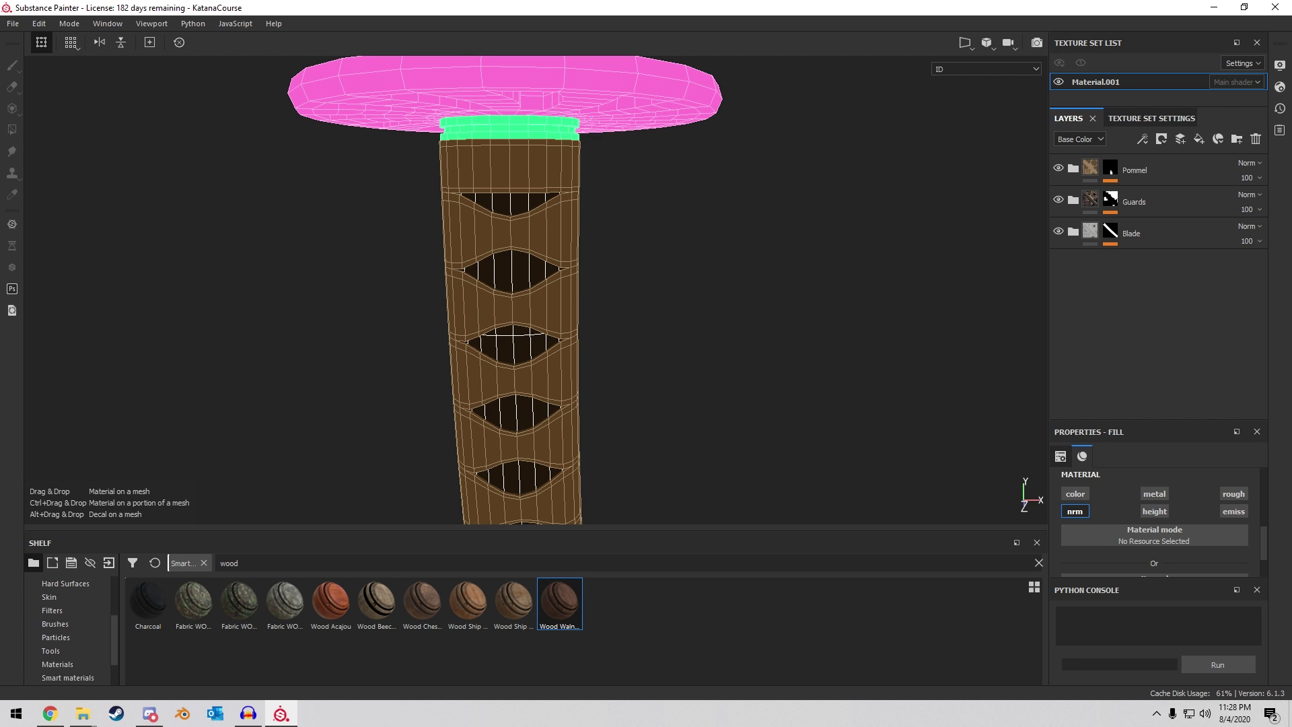
pyautogui.keyDown('ctrl'); pyautogui.moveTo(507, 272); pyautogui.dragTo(508, 272); pyautogui.keyUp('ctrl')
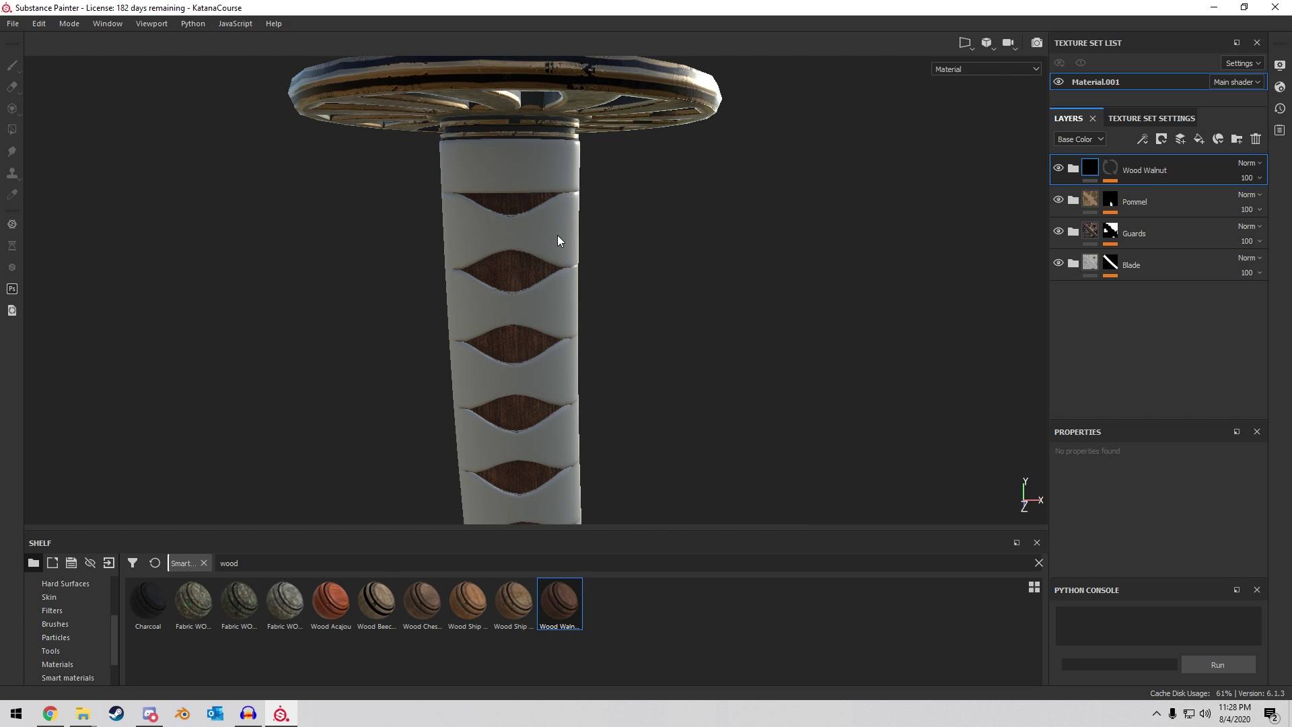
# Rename the Wood Walnut folder to Grip.
pyautogui.keyDown('alt'); pyautogui.moveTo(611, 317); pyautogui.dragTo(626, 281); pyautogui.keyUp('alt')
pyautogui.keyDown('alt'); pyautogui.moveTo(719, 202); pyautogui.dragTo(755, 355, button='middle'); pyautogui.keyUp('alt')
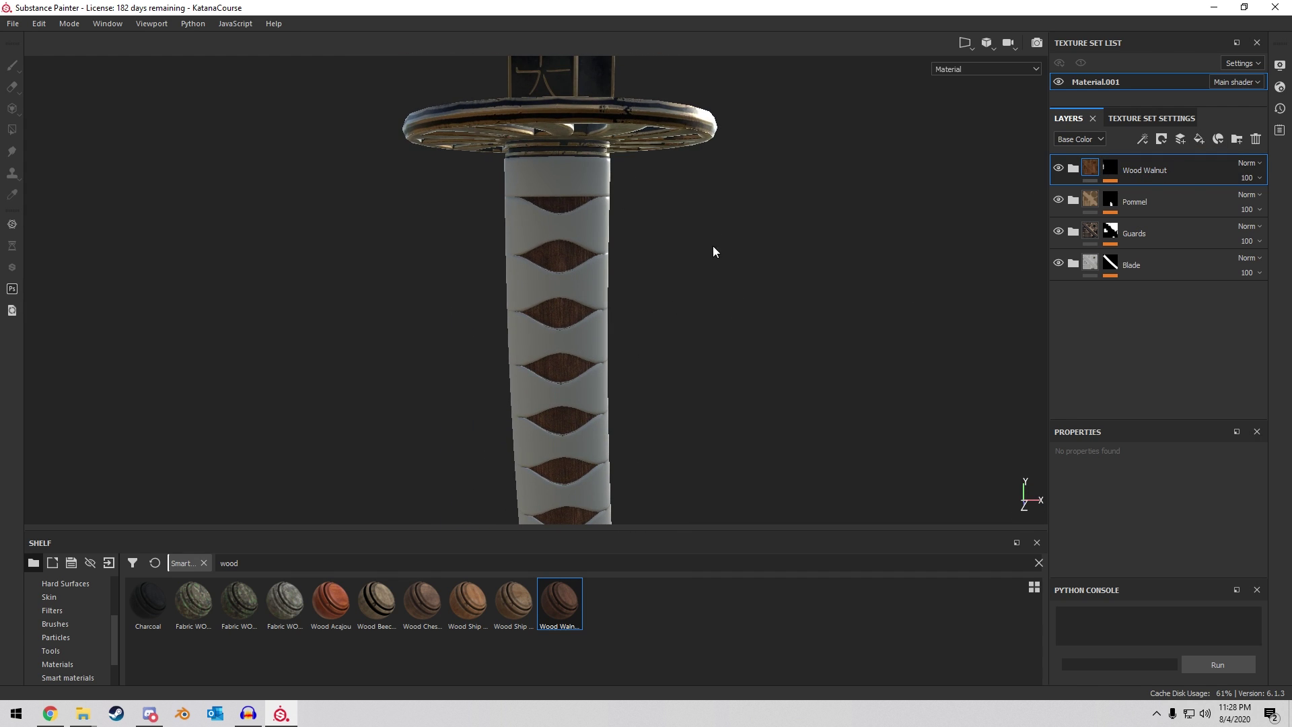
pyautogui.scroll(5, 673, 205)
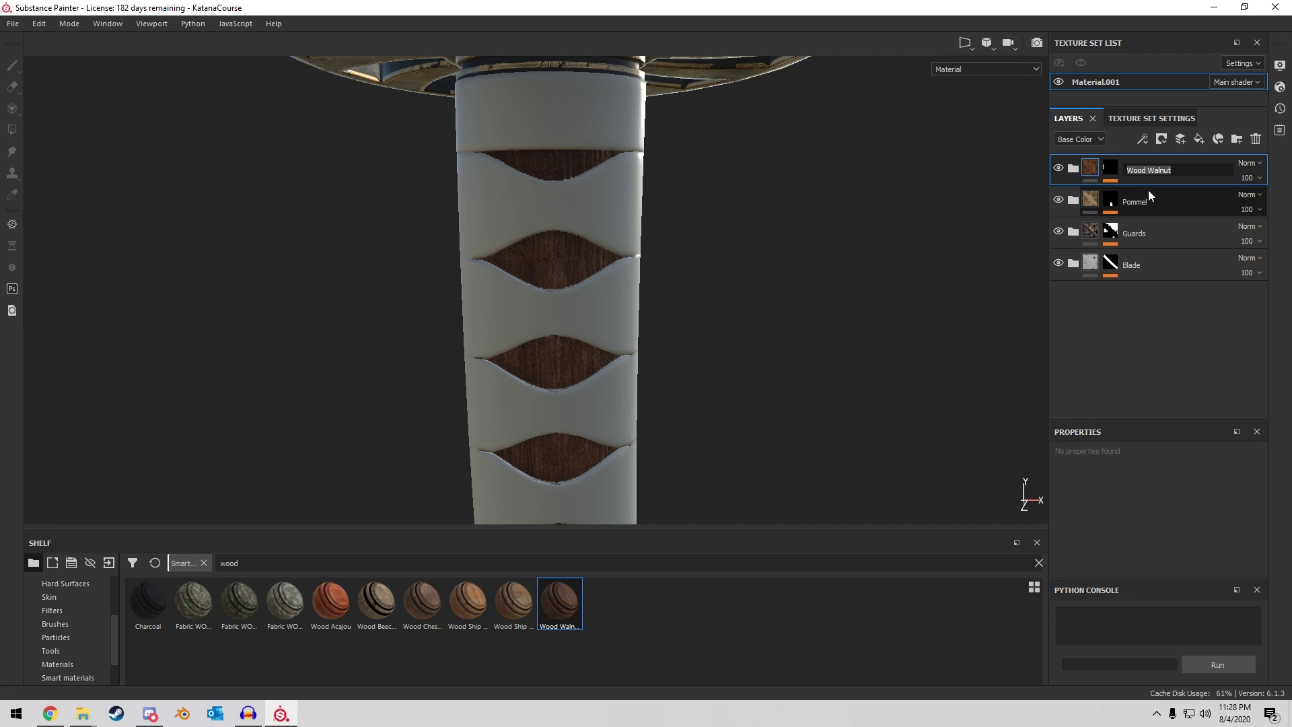
pyautogui.write('p')
pyautogui.press('Return')
pyautogui.click(1114, 171)
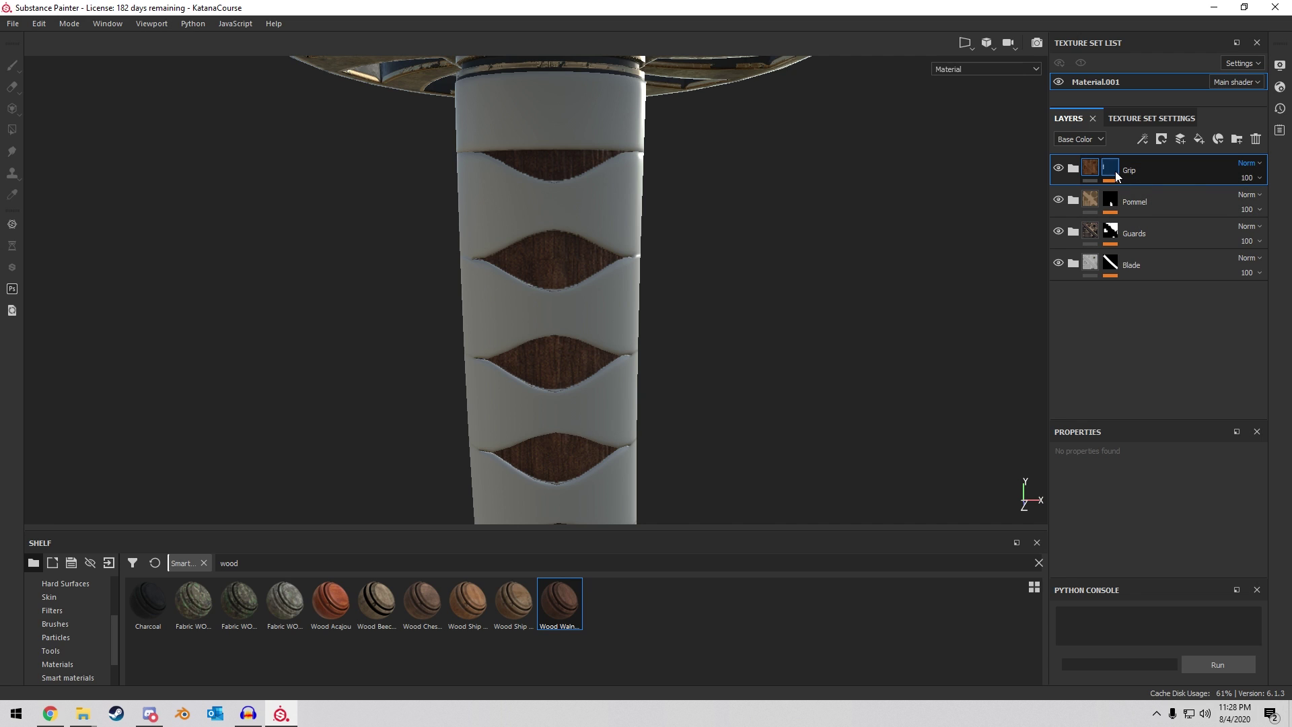
# Search the smart materials for "leather st" and apply Leather Stylized only to the handle wrap through its ID colour.
pyautogui.doubleClick(229, 563)
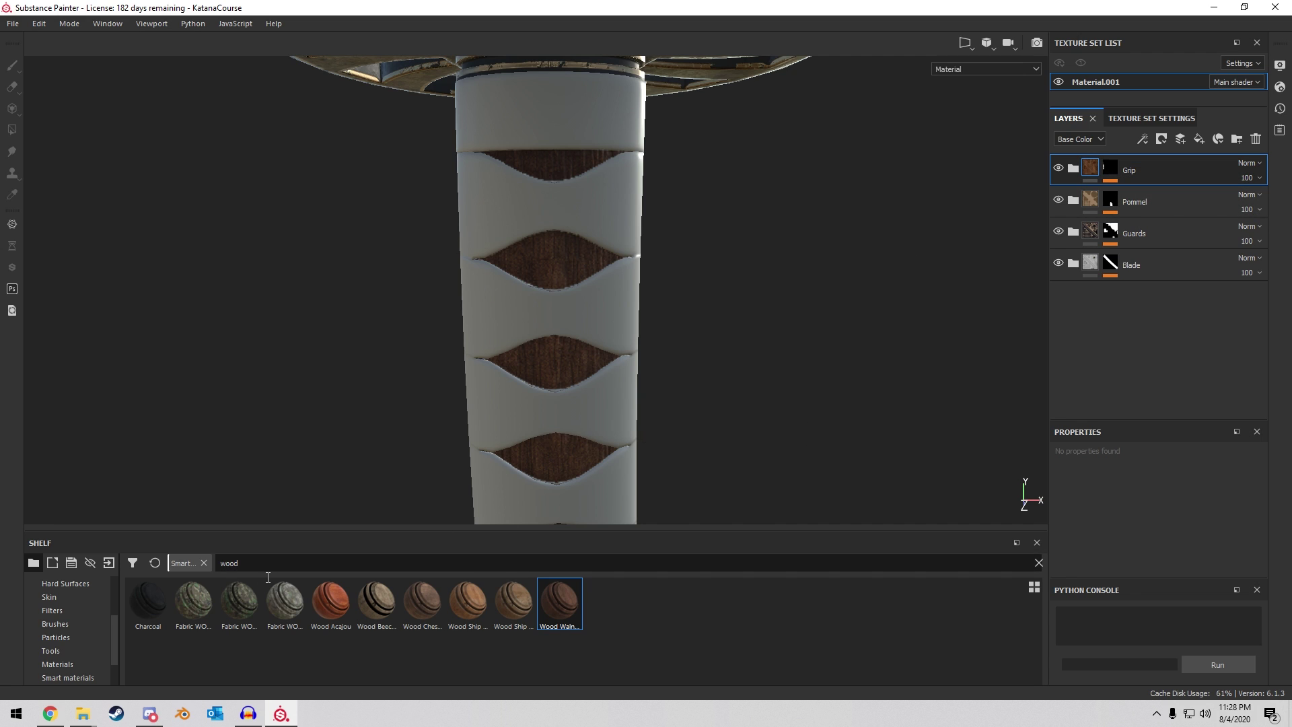
pyautogui.write('leather st')
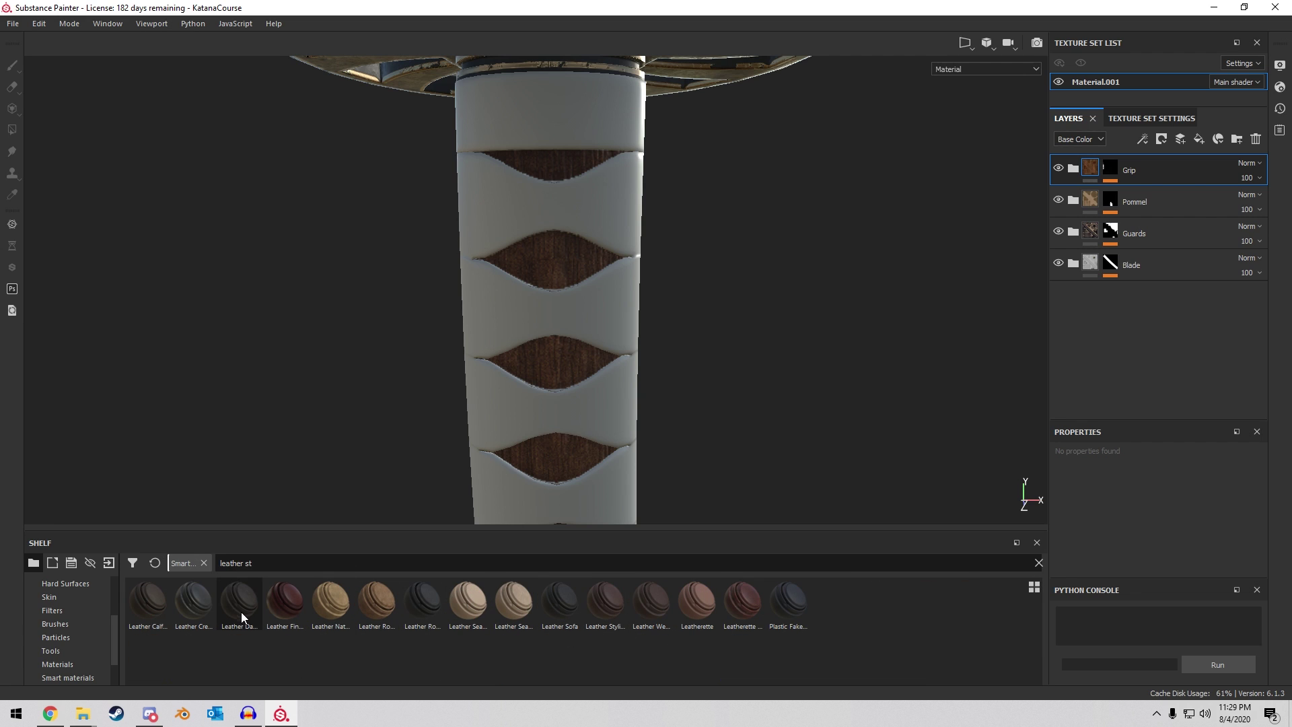
pyautogui.moveTo(605, 600); pyautogui.dragTo(618, 304)
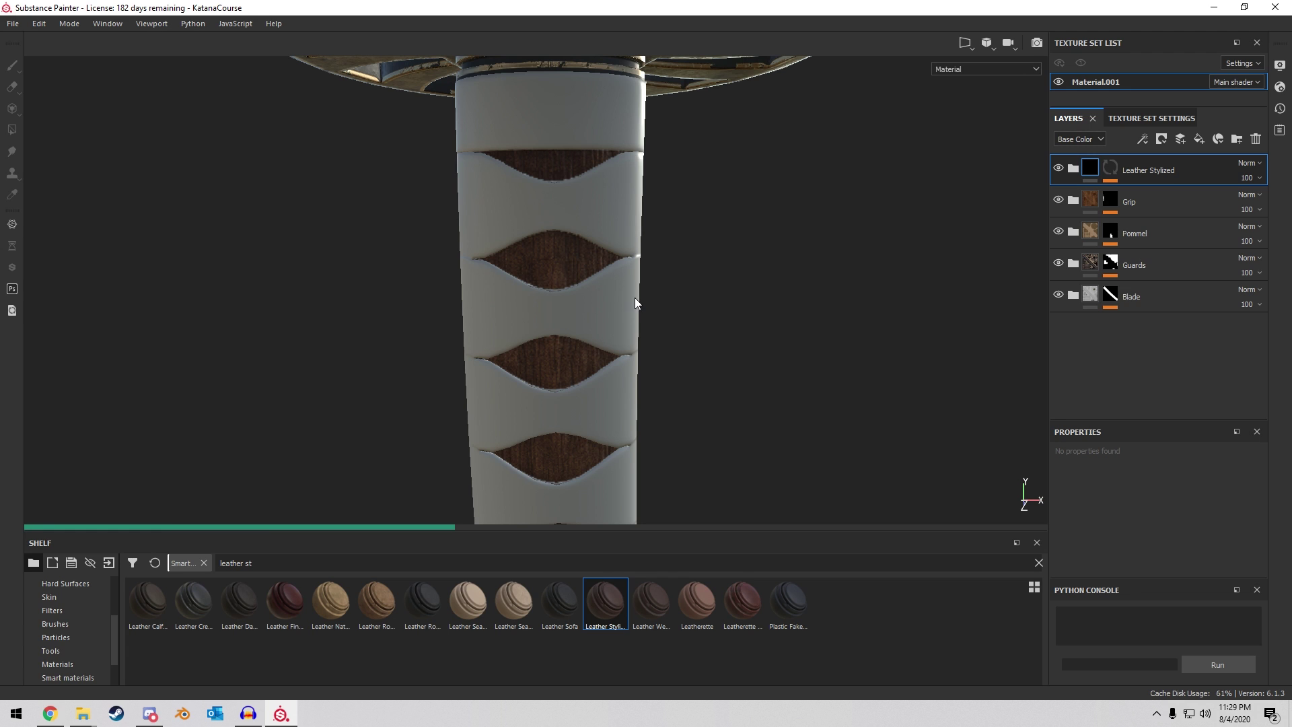
pyautogui.scroll(-5, 656, 285)
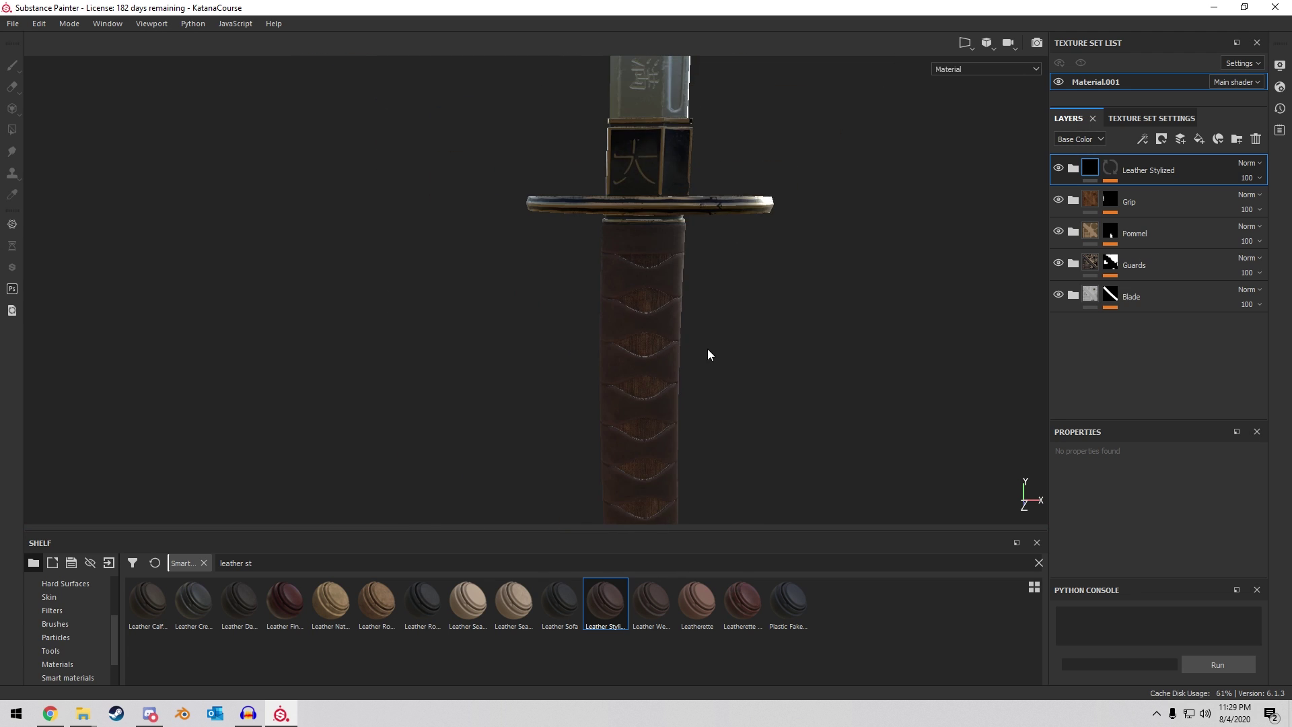
# Expand the Leather Stylized folder and rename it Wrap.
pyautogui.scroll(-4, 657, 275)
pyautogui.keyDown('alt'); pyautogui.moveTo(692, 260); pyautogui.dragTo(701, 291); pyautogui.keyUp('alt')
pyautogui.scroll(6, 524, 260)
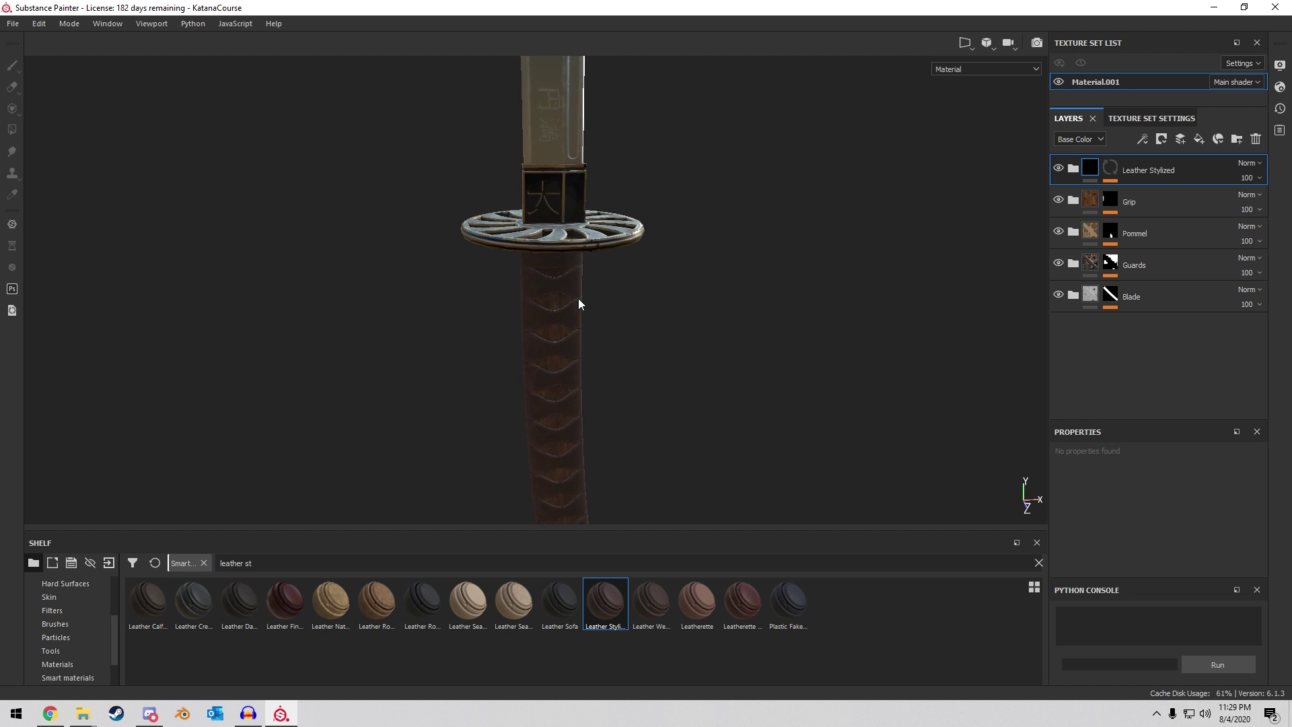
pyautogui.keyDown('alt'); pyautogui.moveTo(577, 286); pyautogui.dragTo(603, 285); pyautogui.keyUp('alt')
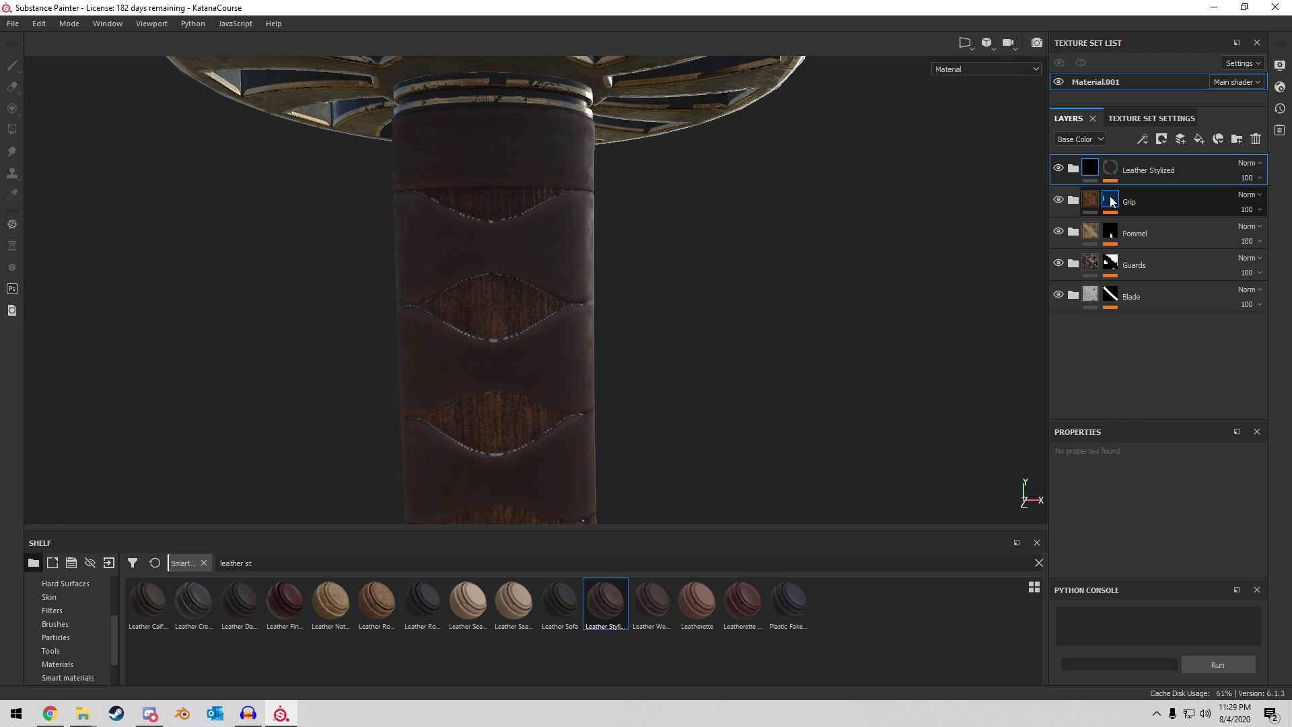
pyautogui.click(1073, 168)
pyautogui.doubleClick(1141, 170)
pyautogui.write('Wrap')
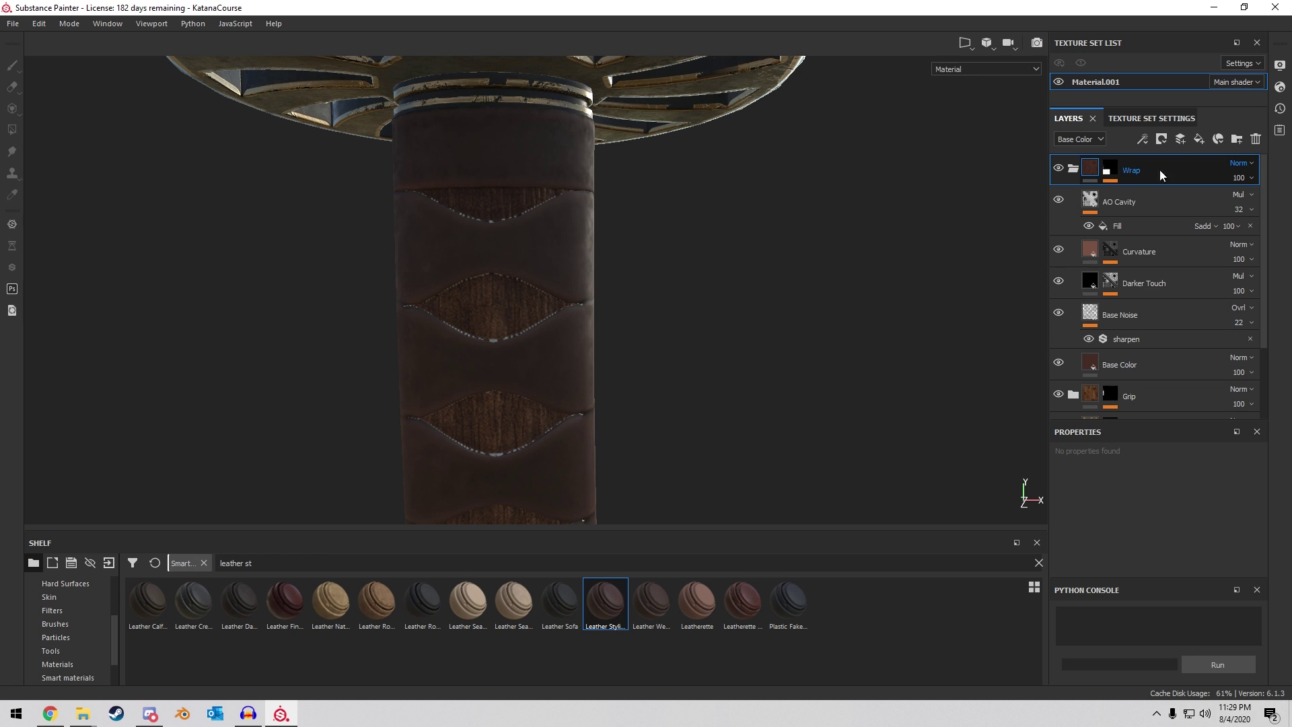
# Change the colour of the Wrap's Base Color layer to a saturated dark red, RGB 0.072, 0, 0.
pyautogui.scroll(-2, 1144, 215)
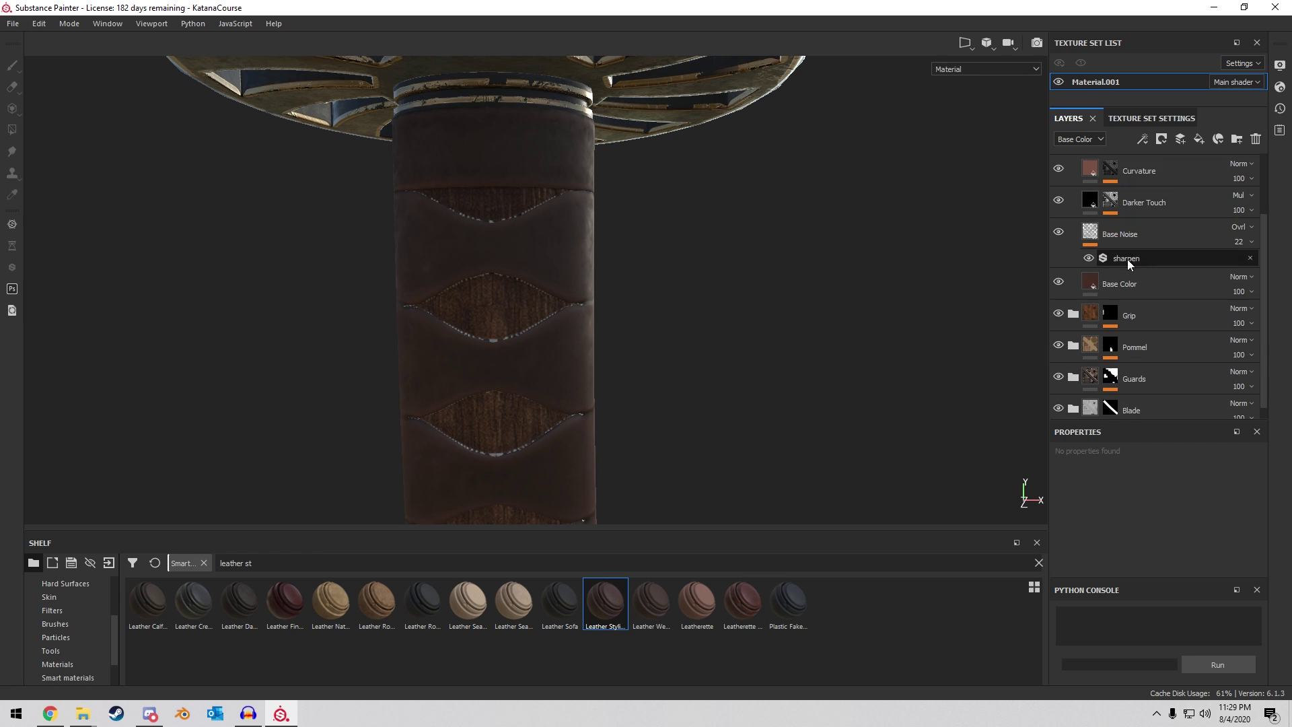
pyautogui.click(1127, 283)
pyautogui.scroll(-1, 1173, 558)
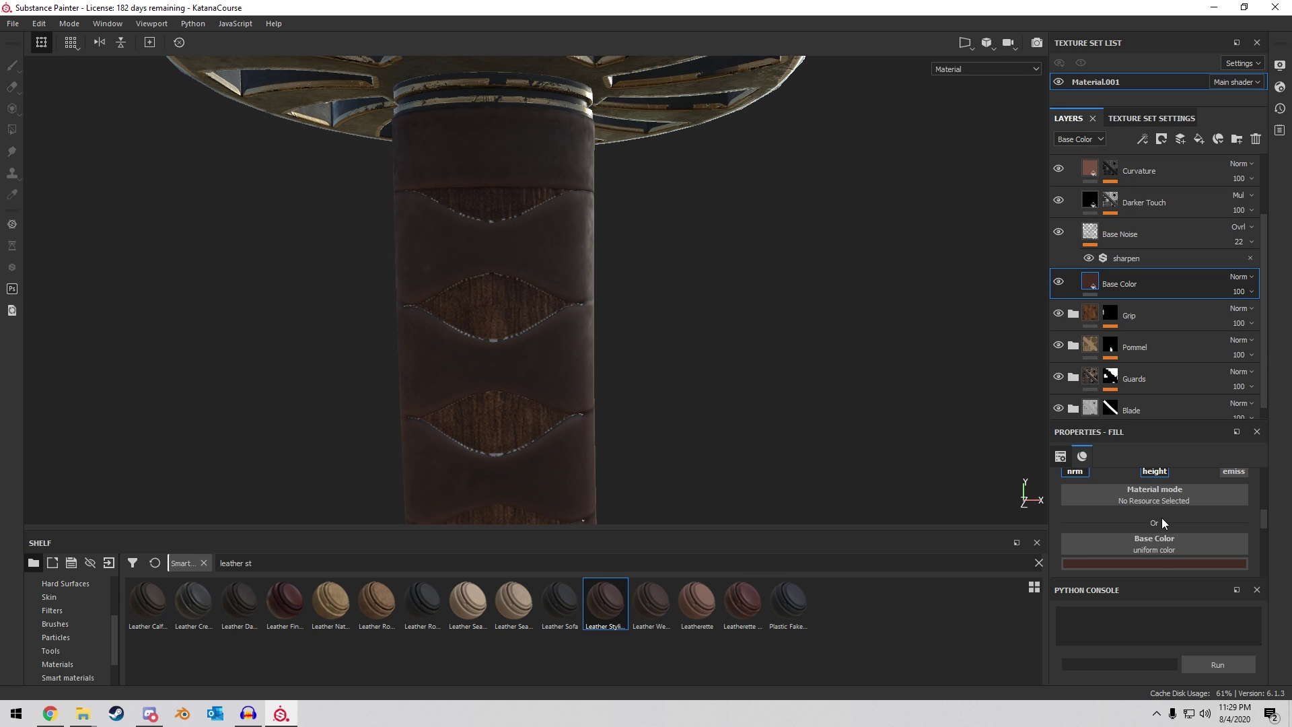
pyautogui.click(1156, 563)
pyautogui.moveTo(1132, 666); pyautogui.dragTo(1221, 585)
pyautogui.moveTo(1193, 681); pyautogui.dragTo(1211, 663)
# Sample the Base Color red for the Wrap's Curvature layer and darken it to RGB 0.054, 0, 0.
pyautogui.click(1093, 168)
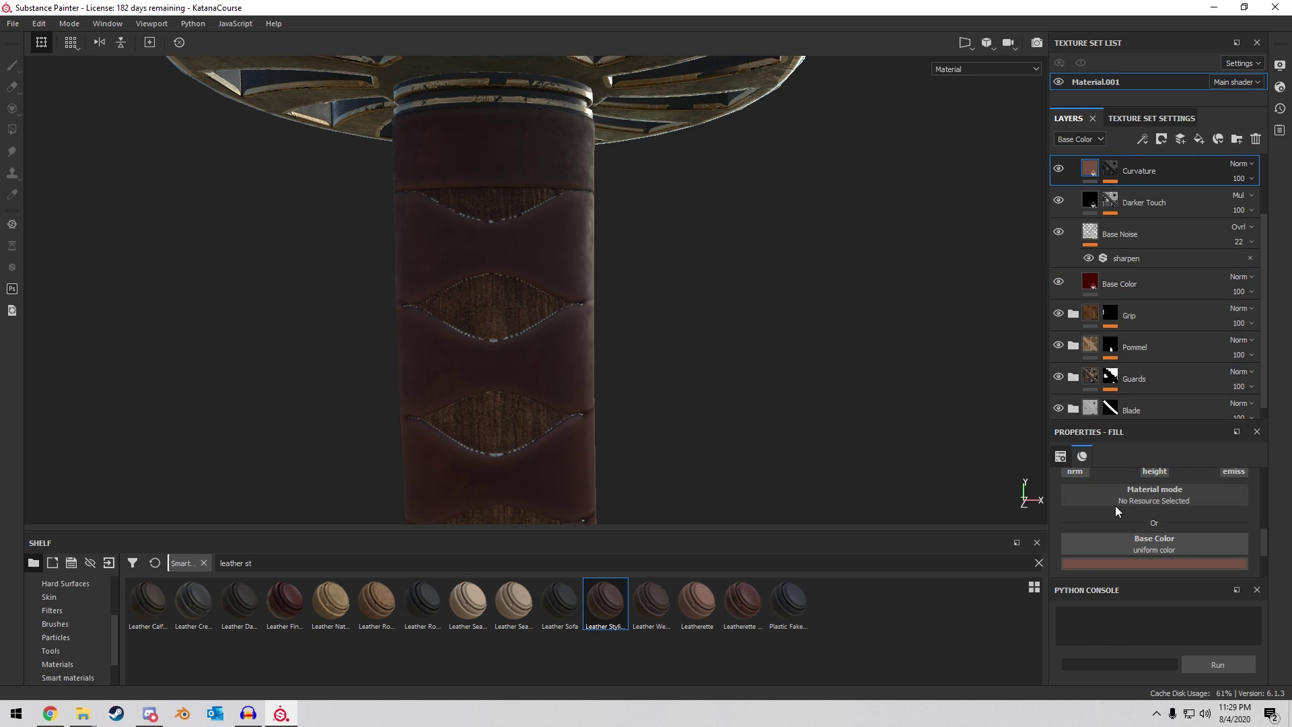
pyautogui.click(1160, 564)
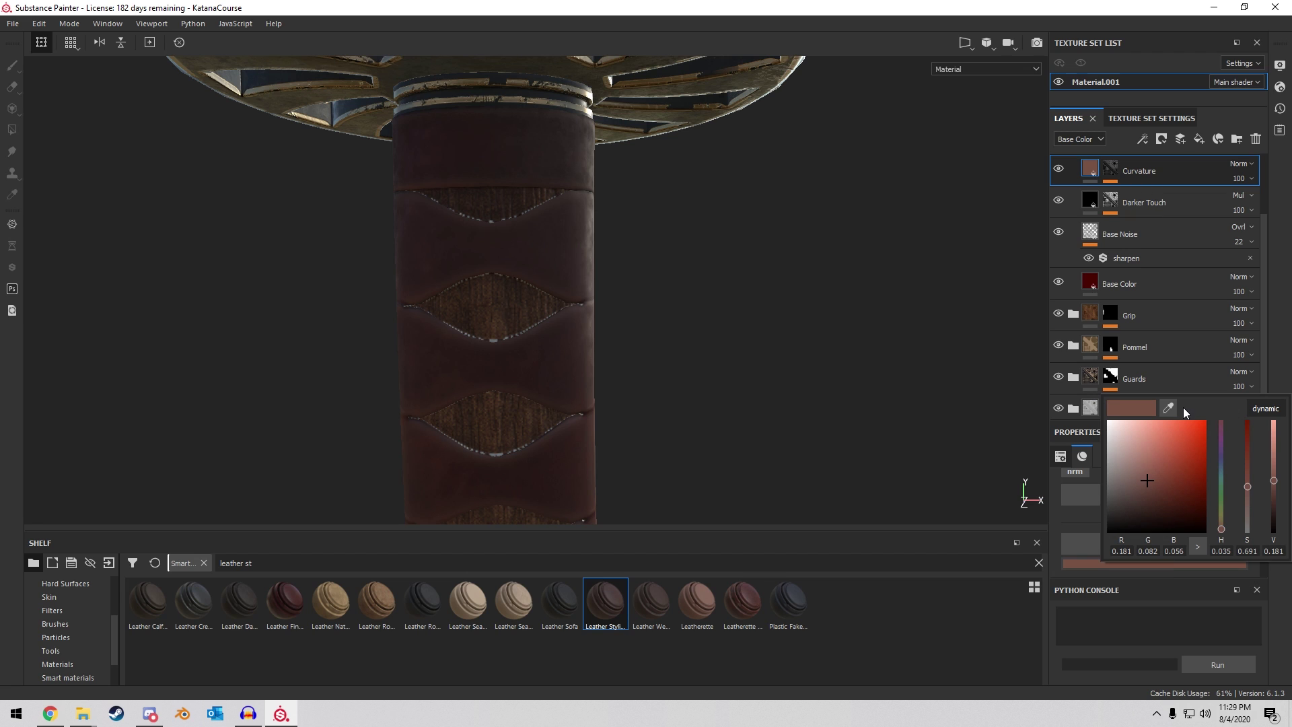
pyautogui.moveTo(1168, 408); pyautogui.dragTo(1090, 286)
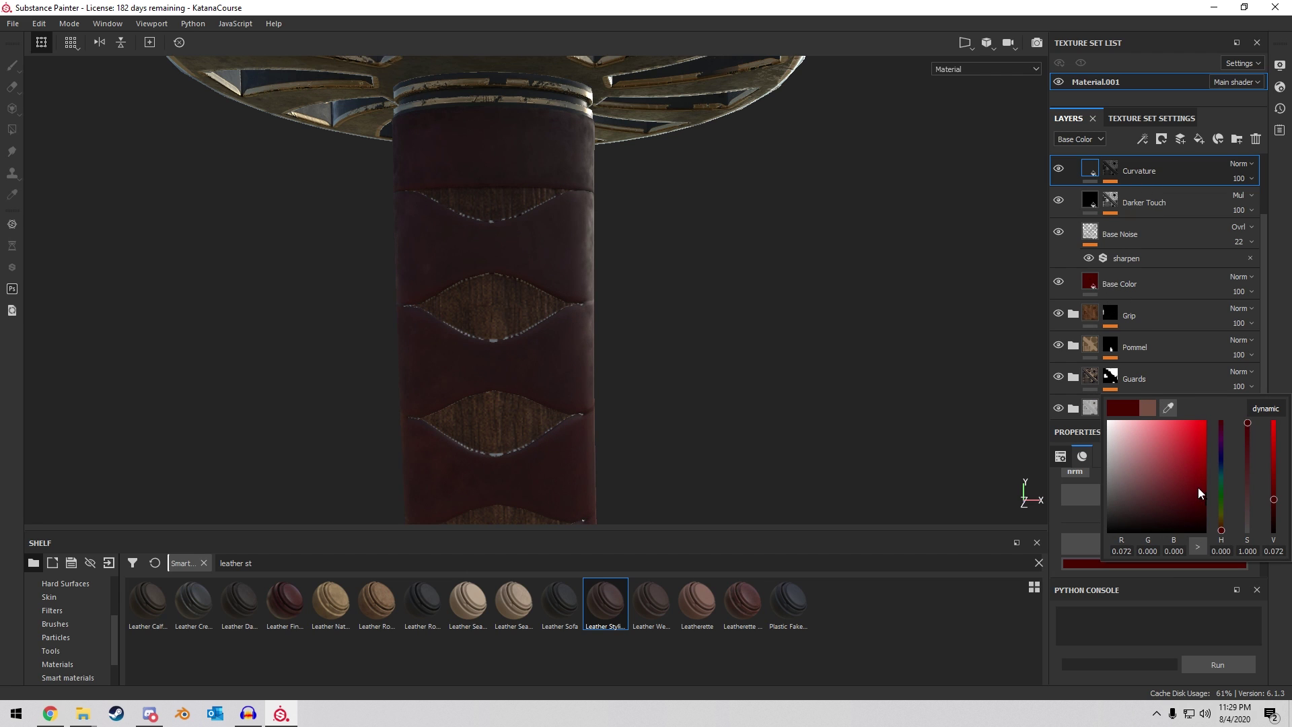
pyautogui.moveTo(1198, 487)
pyautogui.mouseDown()
pyautogui.moveTo(1215, 455)
pyautogui.moveTo(1221, 499)
pyautogui.moveTo(1222, 478)
pyautogui.moveTo(1221, 493)
pyautogui.moveTo(1188, 496)
pyautogui.moveTo(1210, 487)
pyautogui.moveTo(1210, 504)
pyautogui.mouseUp()
# Brighten the Wrap's Base Color layer to RGB 0.142, 0, 0 and check the red along the handle.
pyautogui.click(1082, 287)
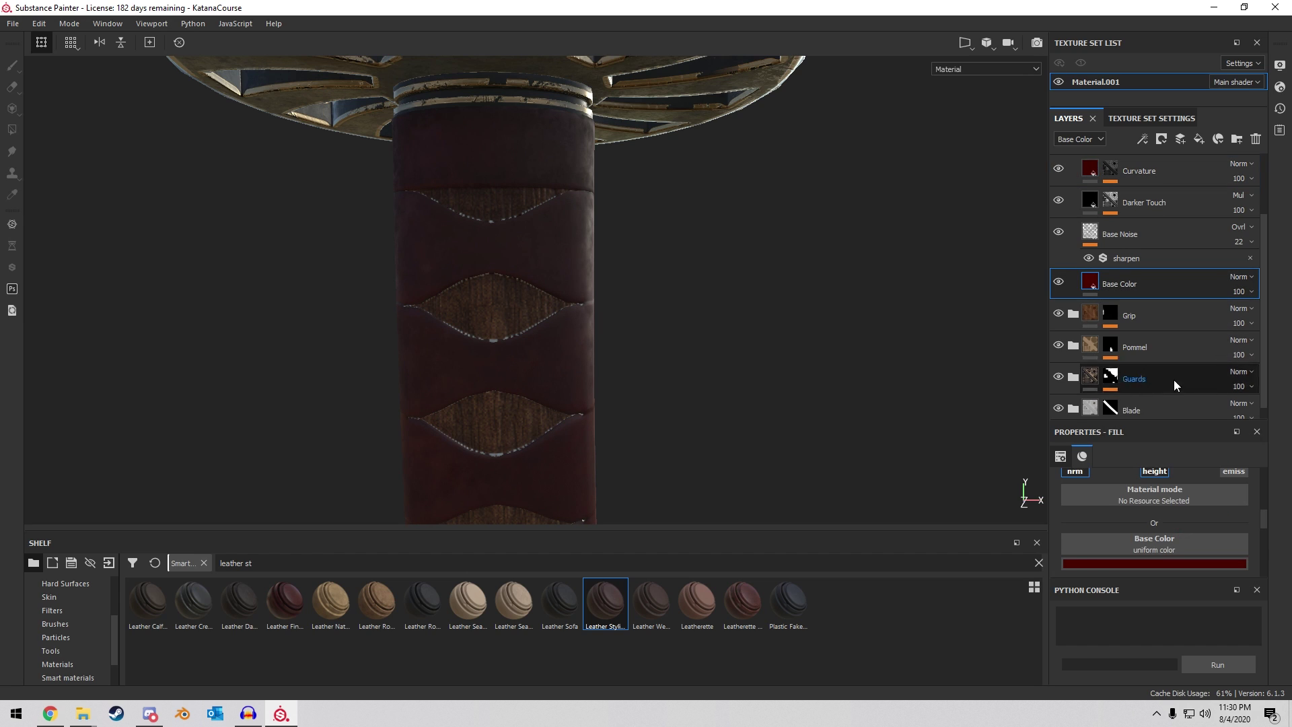
pyautogui.click(1173, 560)
pyautogui.moveTo(1203, 490)
pyautogui.mouseDown()
pyautogui.moveTo(1209, 427)
pyautogui.moveTo(1218, 483)
pyautogui.mouseUp()
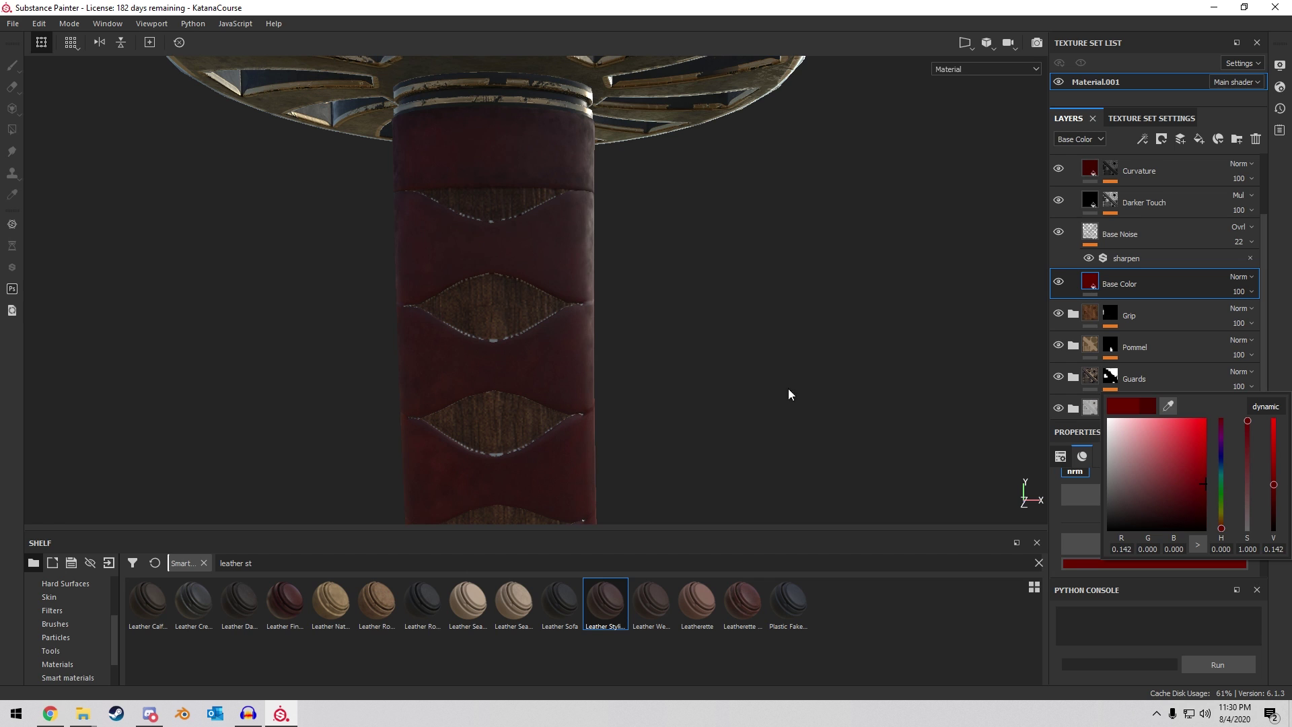
pyautogui.click(704, 400)
pyautogui.keyDown('alt'); pyautogui.moveTo(704, 399); pyautogui.dragTo(675, 293, button='right'); pyautogui.keyUp('alt')
pyautogui.keyDown('alt'); pyautogui.moveTo(676, 292); pyautogui.dragTo(29, 309); pyautogui.keyUp('alt')
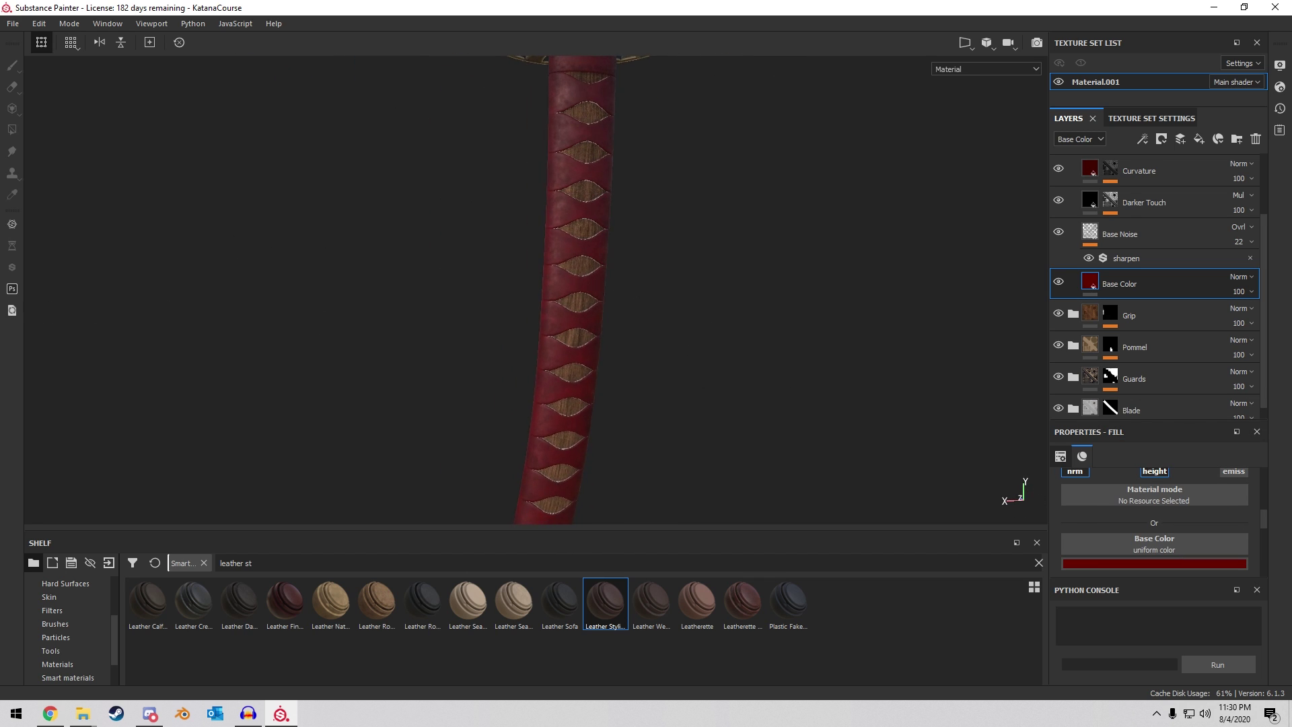
pyautogui.keyDown('alt'); pyautogui.moveTo(463, 272); pyautogui.dragTo(778, 237); pyautogui.keyUp('alt')
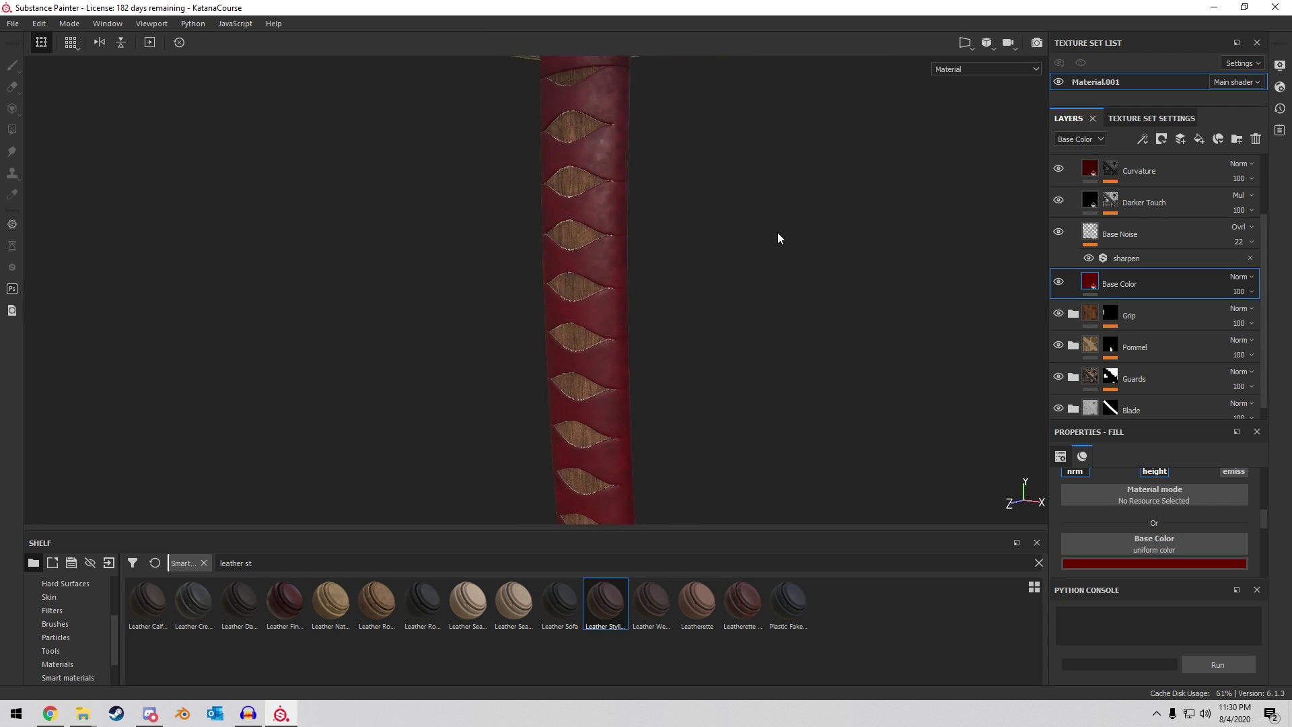
# Darken the Wrap's Base Color layer to RGB 0.062, 0, 0.
pyautogui.keyDown('alt'); pyautogui.moveTo(779, 236); pyautogui.dragTo(701, 280, button='right'); pyautogui.keyUp('alt')
pyautogui.keyDown('alt'); pyautogui.moveTo(700, 280); pyautogui.dragTo(733, 254, button='middle'); pyautogui.keyUp('alt')
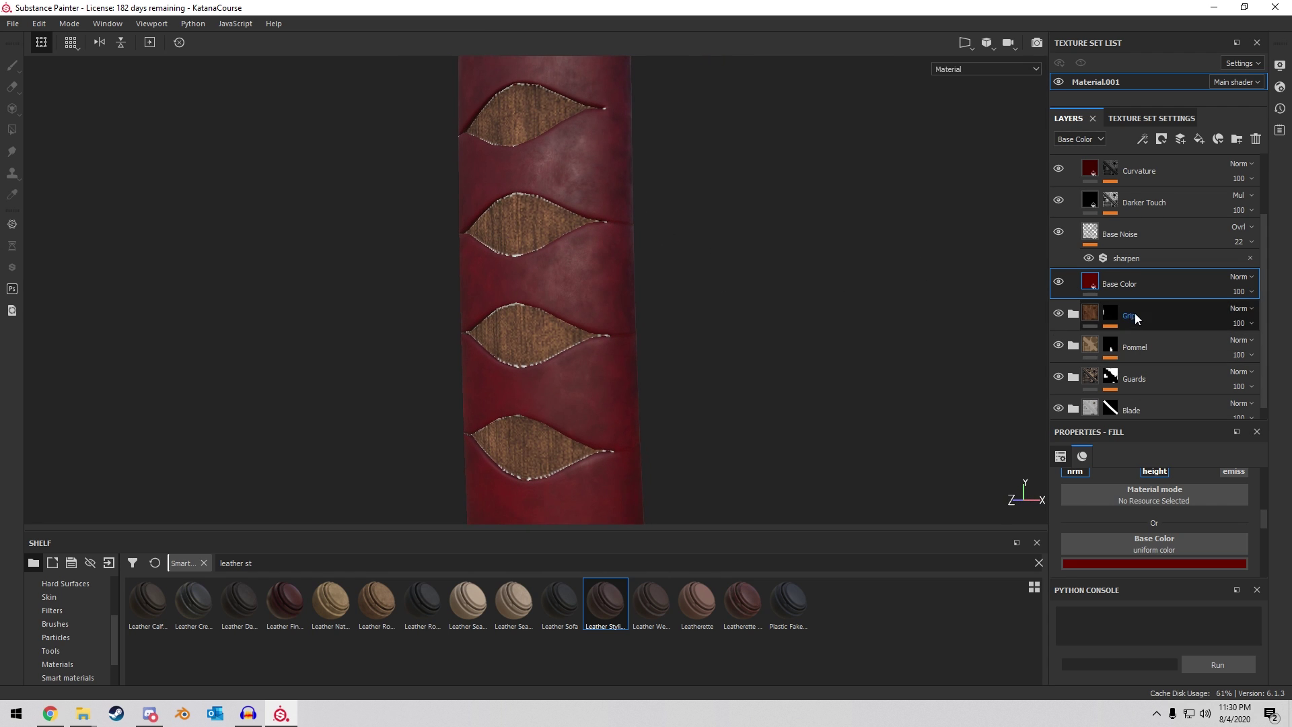
pyautogui.click(1184, 563)
pyautogui.moveTo(1203, 492); pyautogui.dragTo(1209, 506)
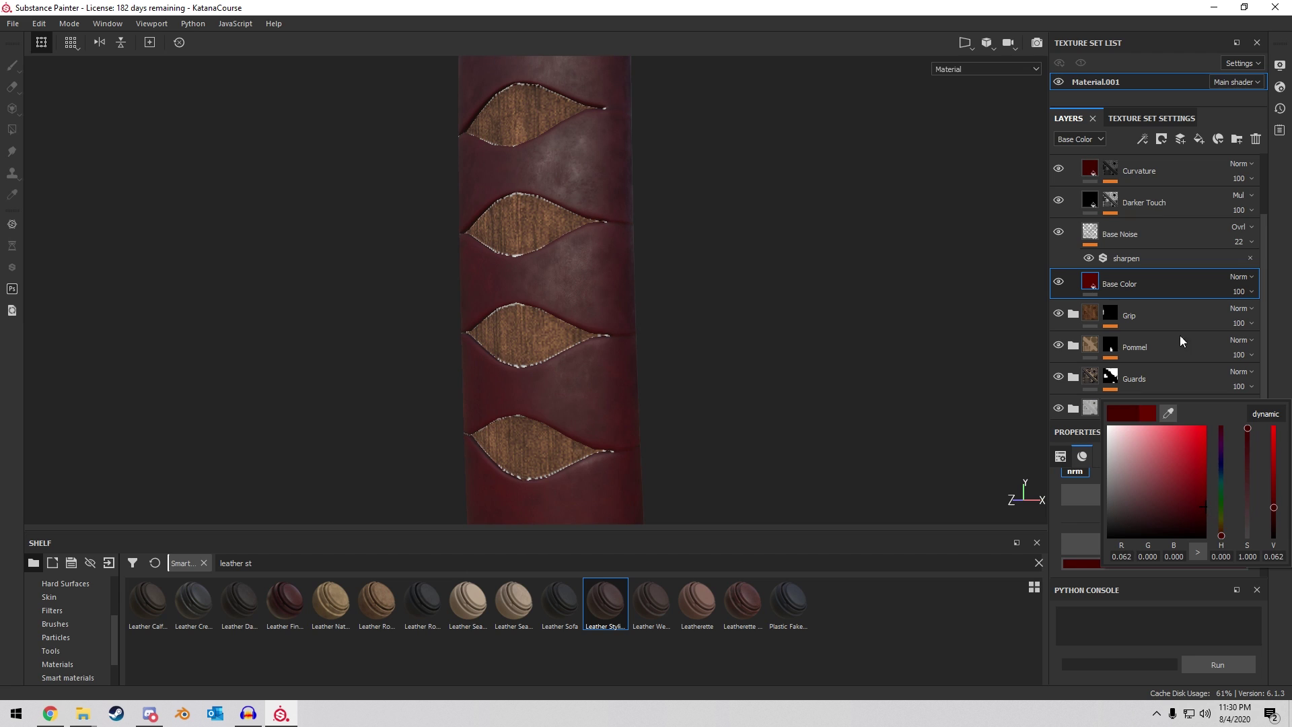
# Darken the base colour of the Wrap's Curvature layer to an even deeper red.
pyautogui.click(1095, 168)
pyautogui.click(1168, 561)
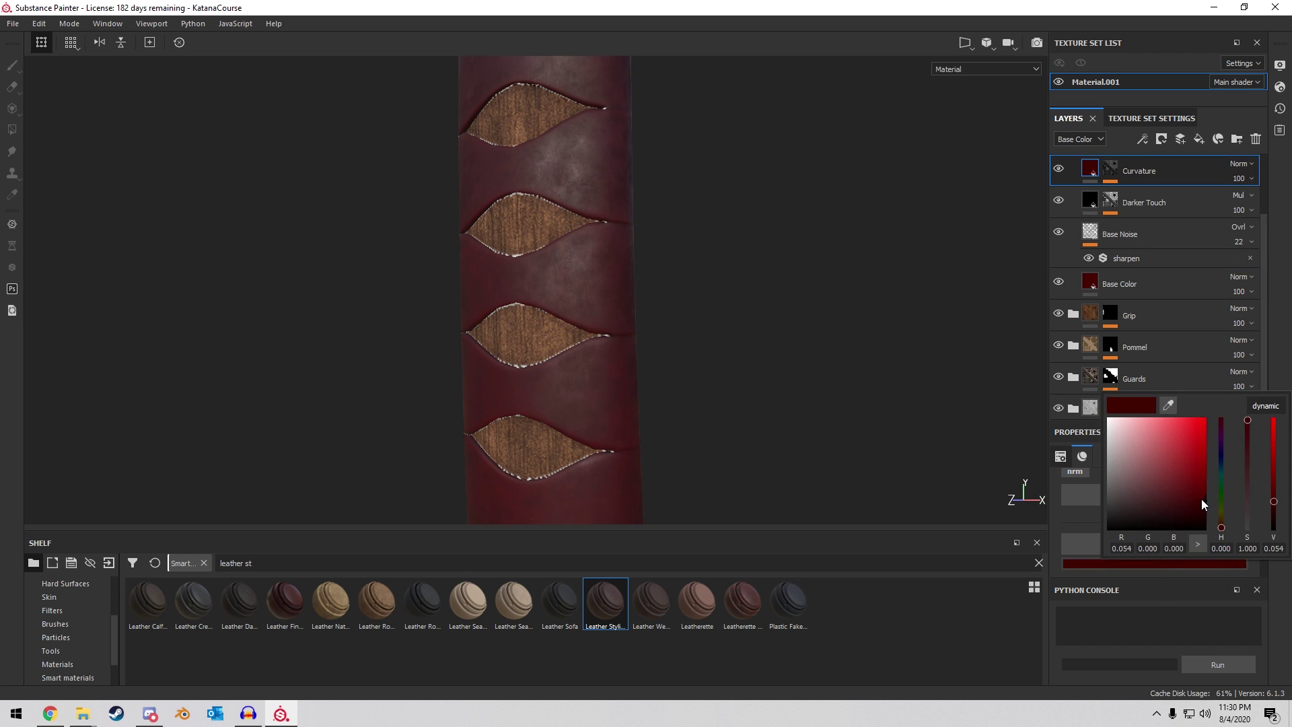
pyautogui.moveTo(1201, 502)
pyautogui.mouseDown()
pyautogui.moveTo(1208, 490)
pyautogui.moveTo(1217, 510)
pyautogui.mouseUp()
# Examine the leather wrap and wooden insets of the handle from several angles and under different lighting.
pyautogui.keyDown('alt'); pyautogui.moveTo(756, 307); pyautogui.dragTo(725, 251, button='middle'); pyautogui.keyUp('alt')
pyautogui.scroll(3, 725, 251)
pyautogui.scroll(-3, 551, 303)
pyautogui.keyDown('alt'); pyautogui.moveTo(623, 306); pyautogui.dragTo(685, 289, button='middle'); pyautogui.keyUp('alt')
pyautogui.keyDown('alt'); pyautogui.moveTo(689, 289); pyautogui.dragTo(925, 333); pyautogui.keyUp('alt')
pyautogui.keyDown('shift'); pyautogui.moveTo(901, 331); pyautogui.dragTo(815, 328, button='right'); pyautogui.keyUp('shift')
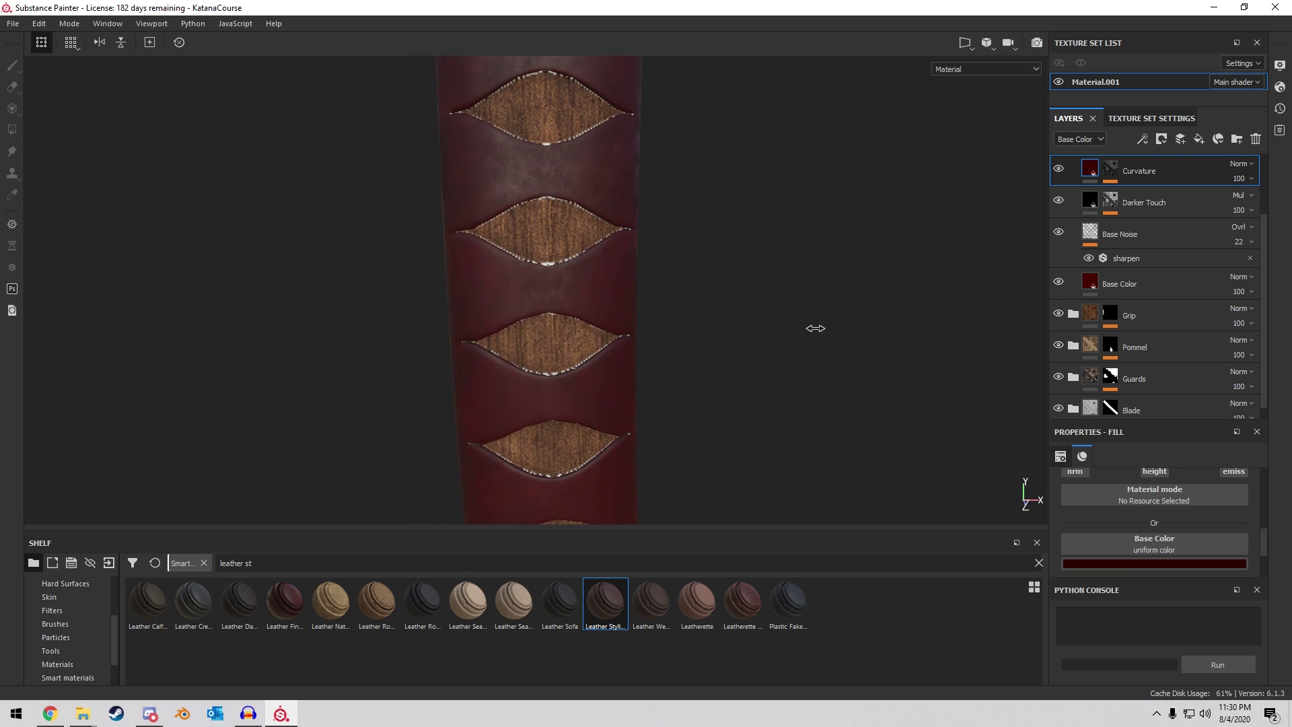
pyautogui.scroll(1, 1117, 202)
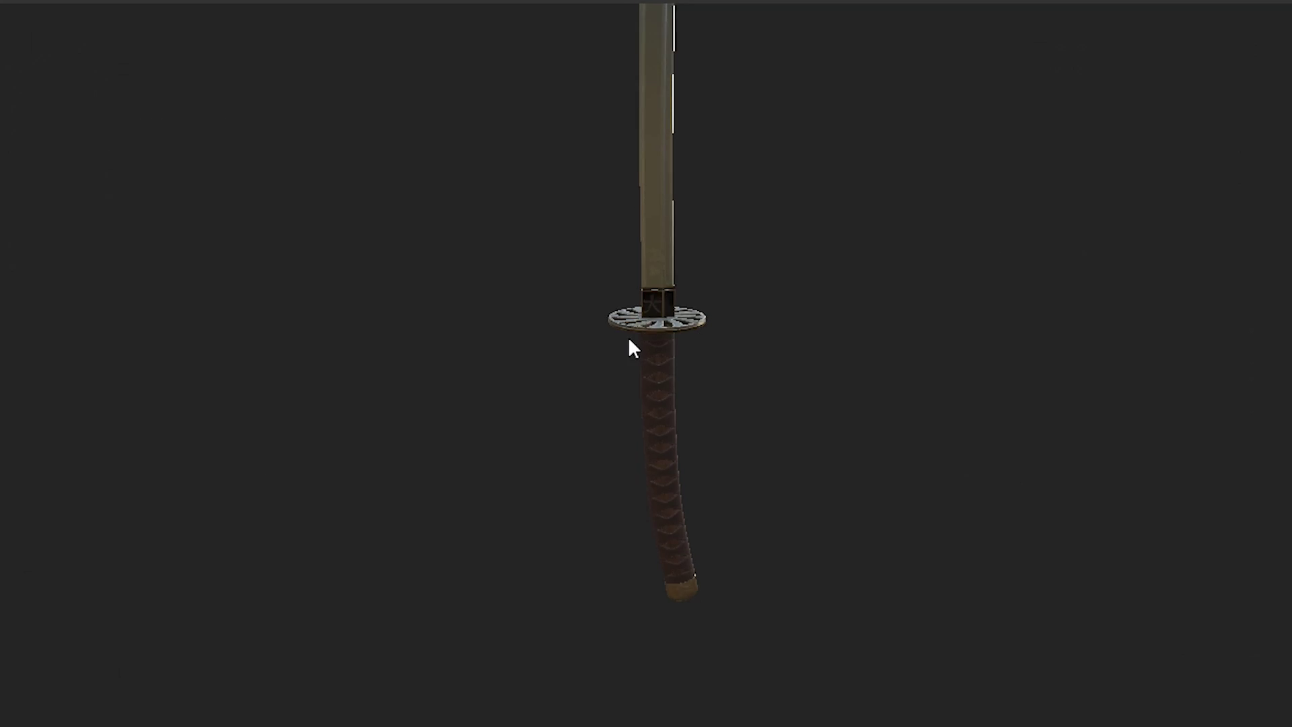
pyautogui.scroll(5, 717, 401)
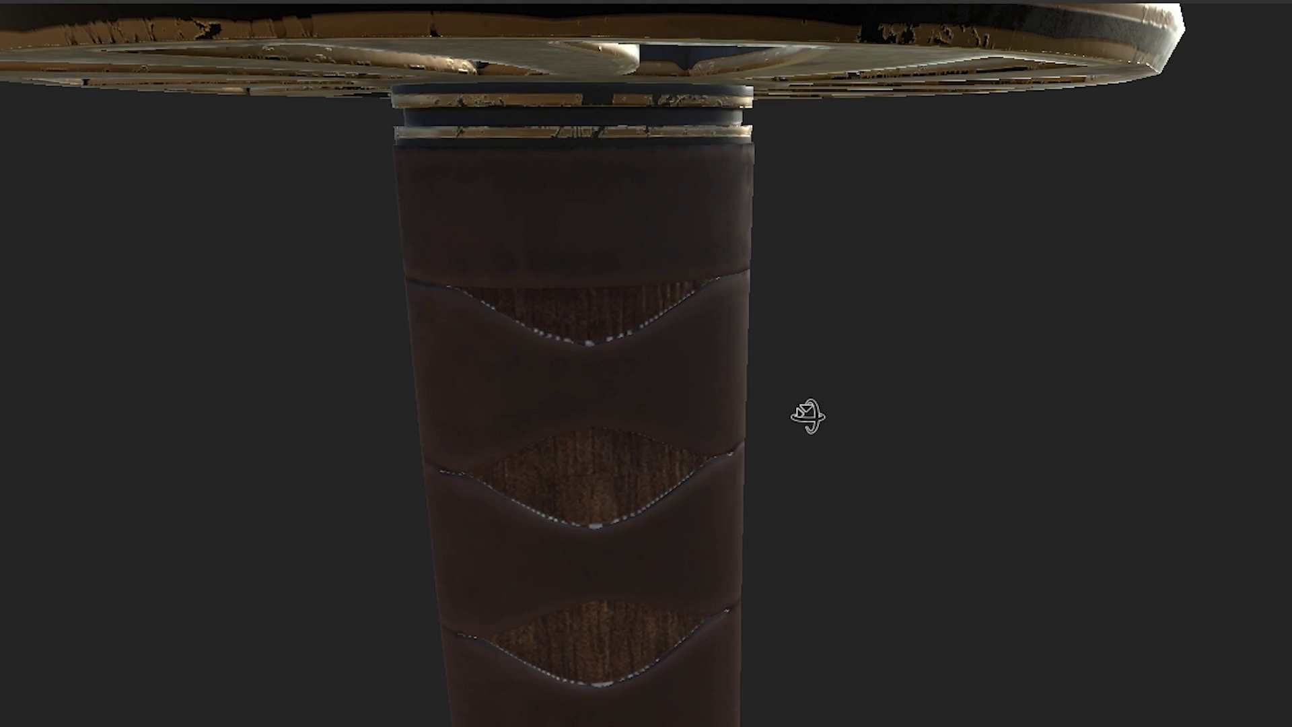
pyautogui.keyDown('alt'); pyautogui.moveTo(807, 416); pyautogui.dragTo(737, 377); pyautogui.keyUp('alt')
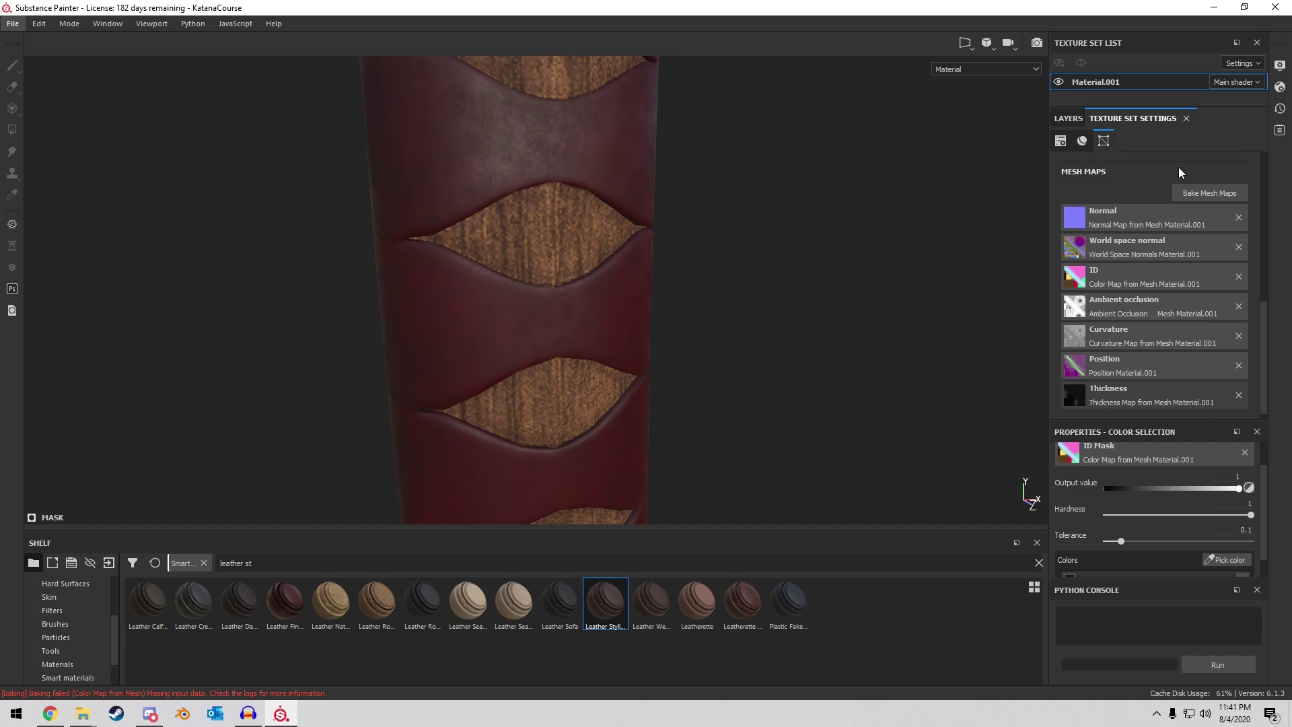
# Rebake every mesh map except Ambient occlusion at 4096 output size, matching the high-poly geometry By Mesh Name.
pyautogui.click(1203, 192)
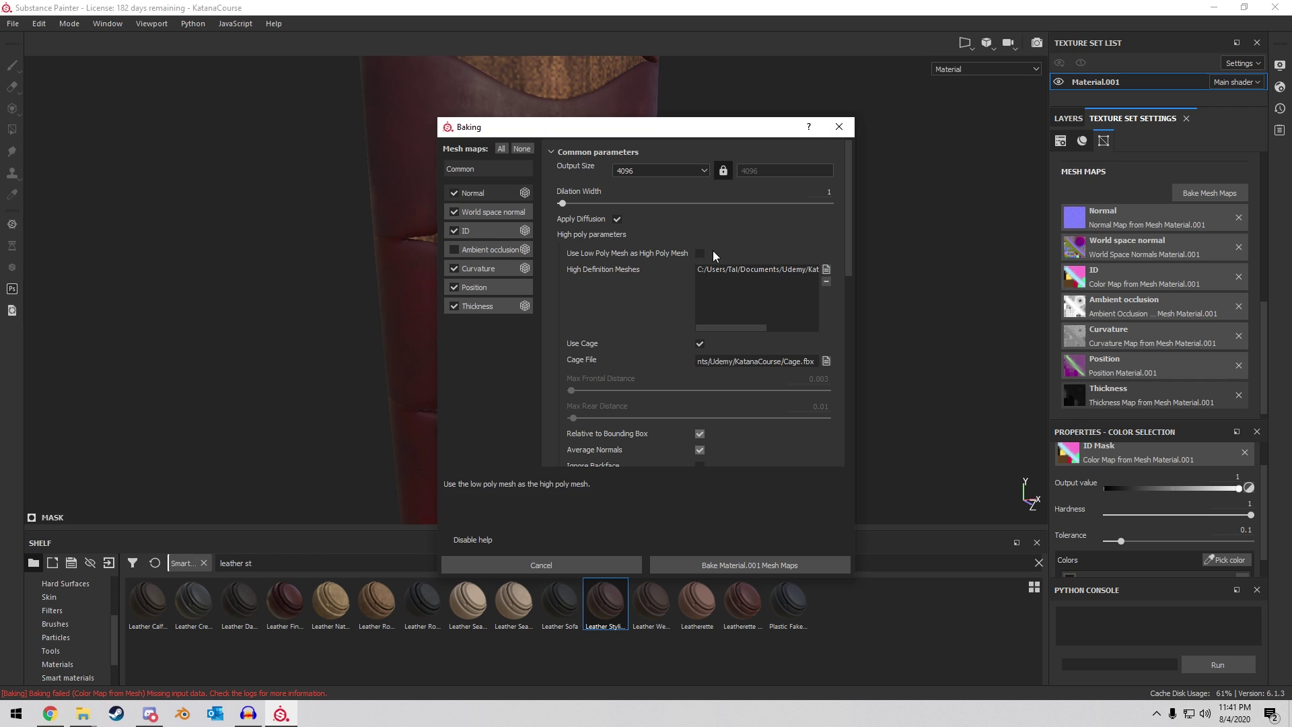
pyautogui.scroll(-5, 697, 248)
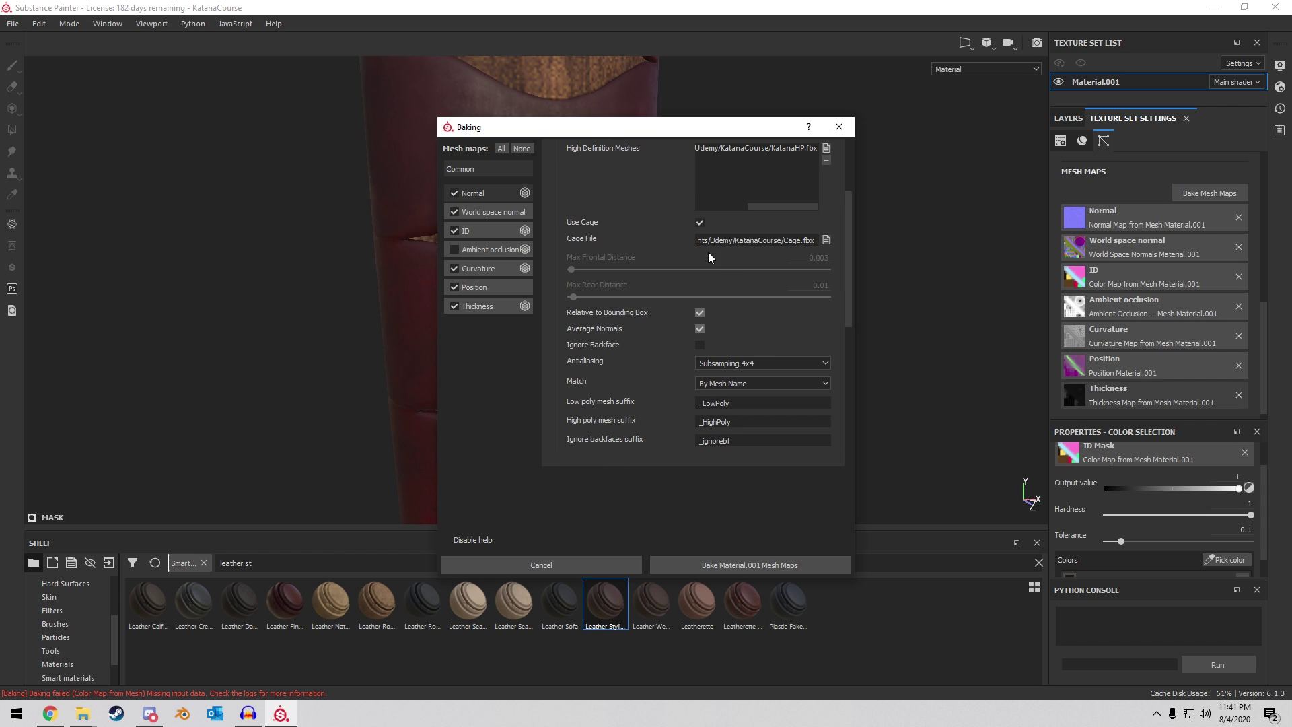
pyautogui.scroll(-2, 680, 356)
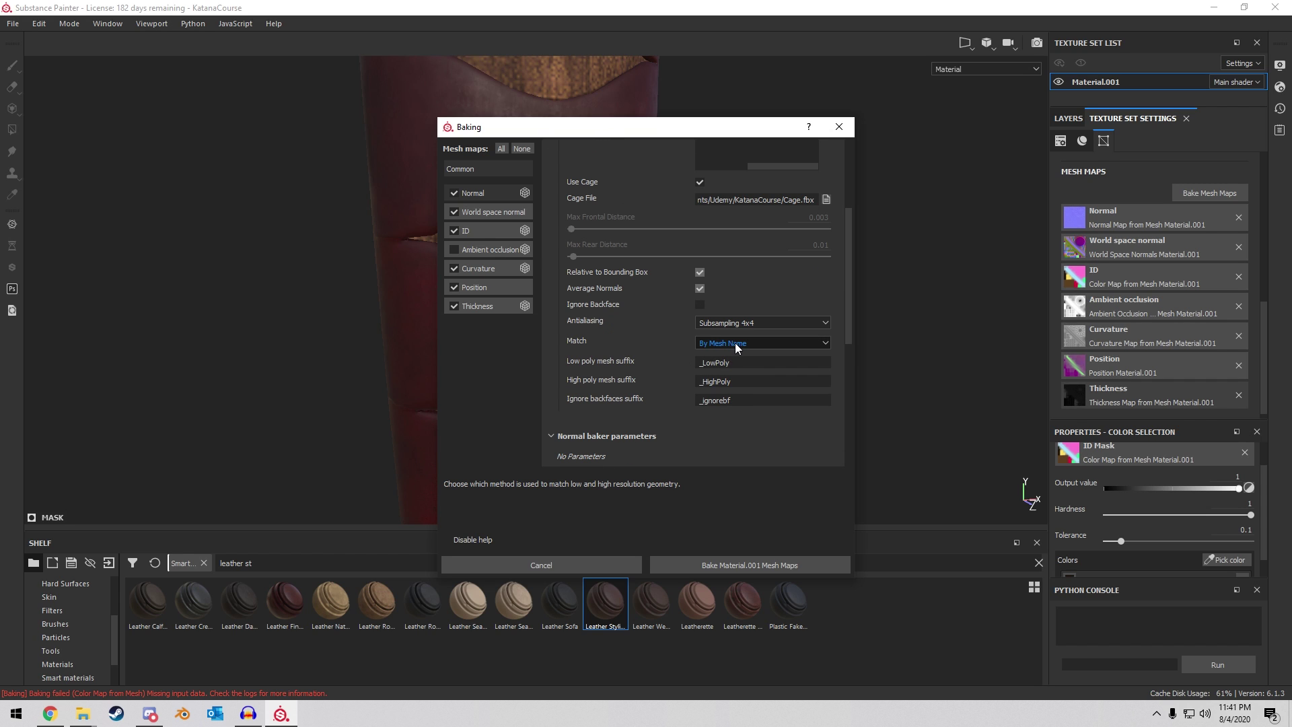
pyautogui.click(735, 342)
pyautogui.click(735, 343)
pyautogui.scroll(-1, 673, 344)
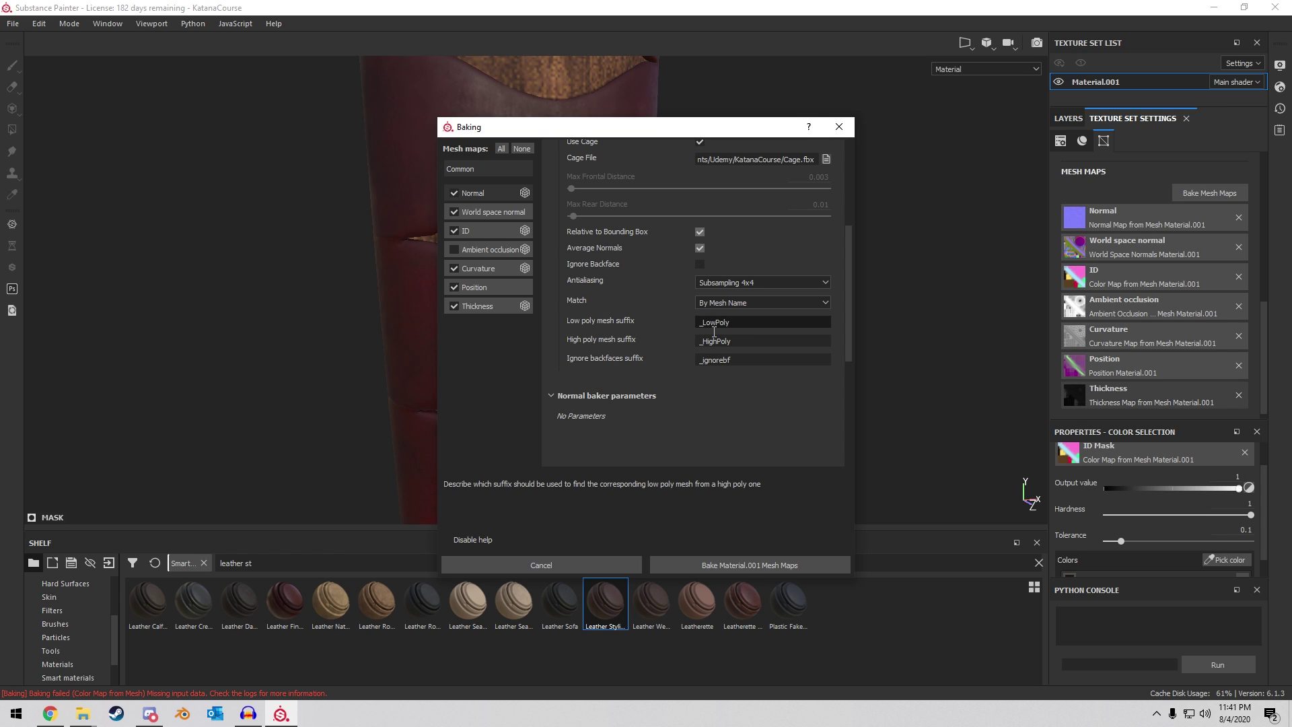
pyautogui.scroll(-1, 761, 358)
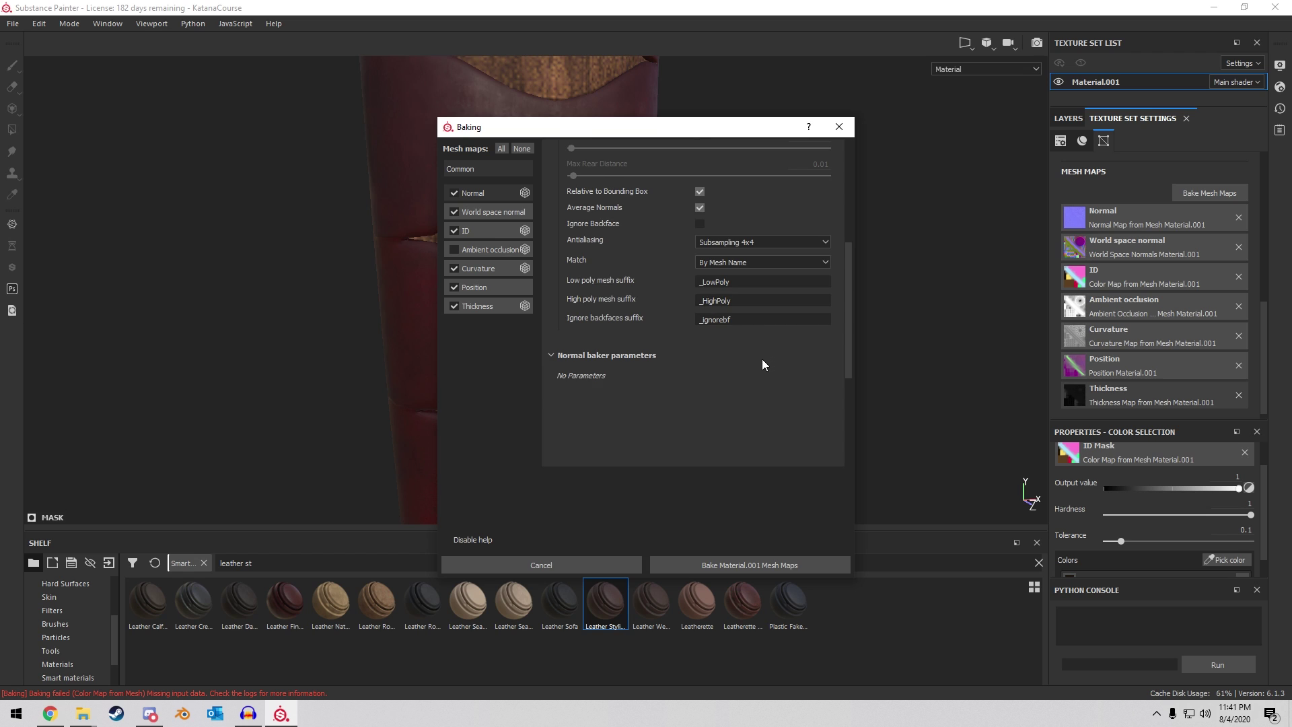
pyautogui.click(753, 564)
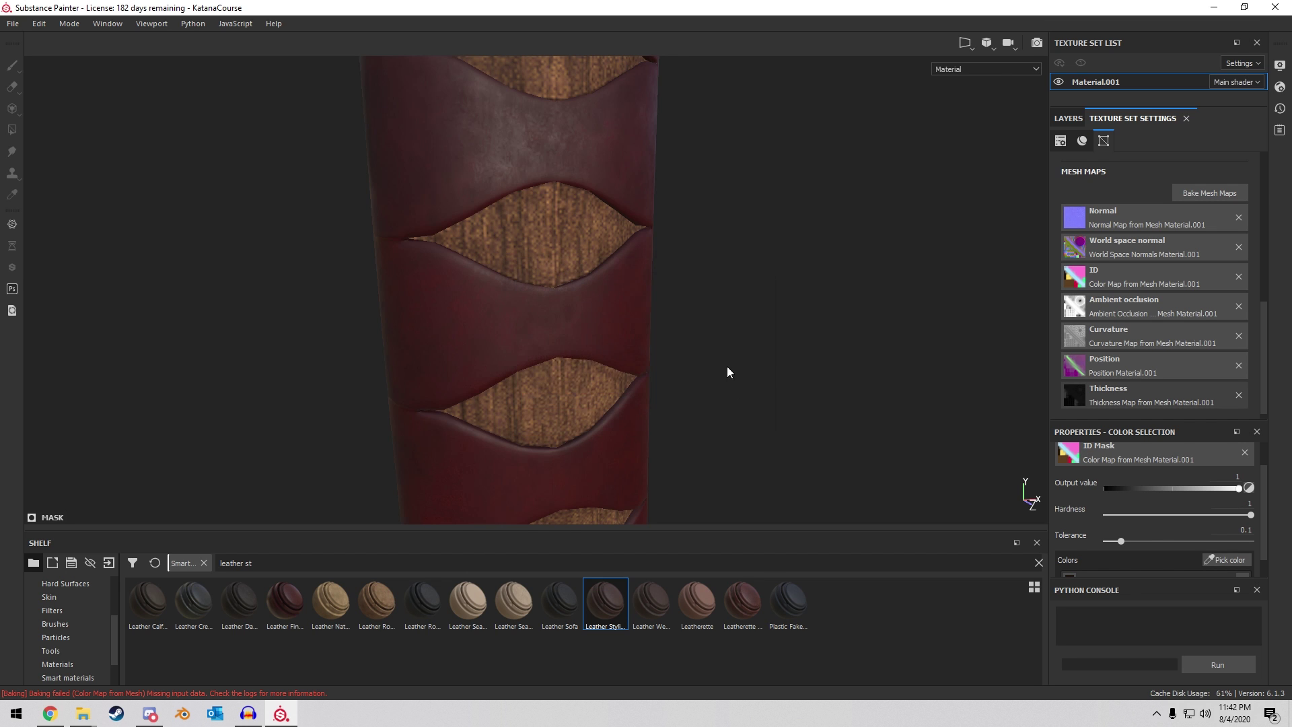
# Examine the leather wrap and wooden insets along the handle down to the pommel, and check the Grip folder's Base layer.
pyautogui.scroll(-5, 726, 366)
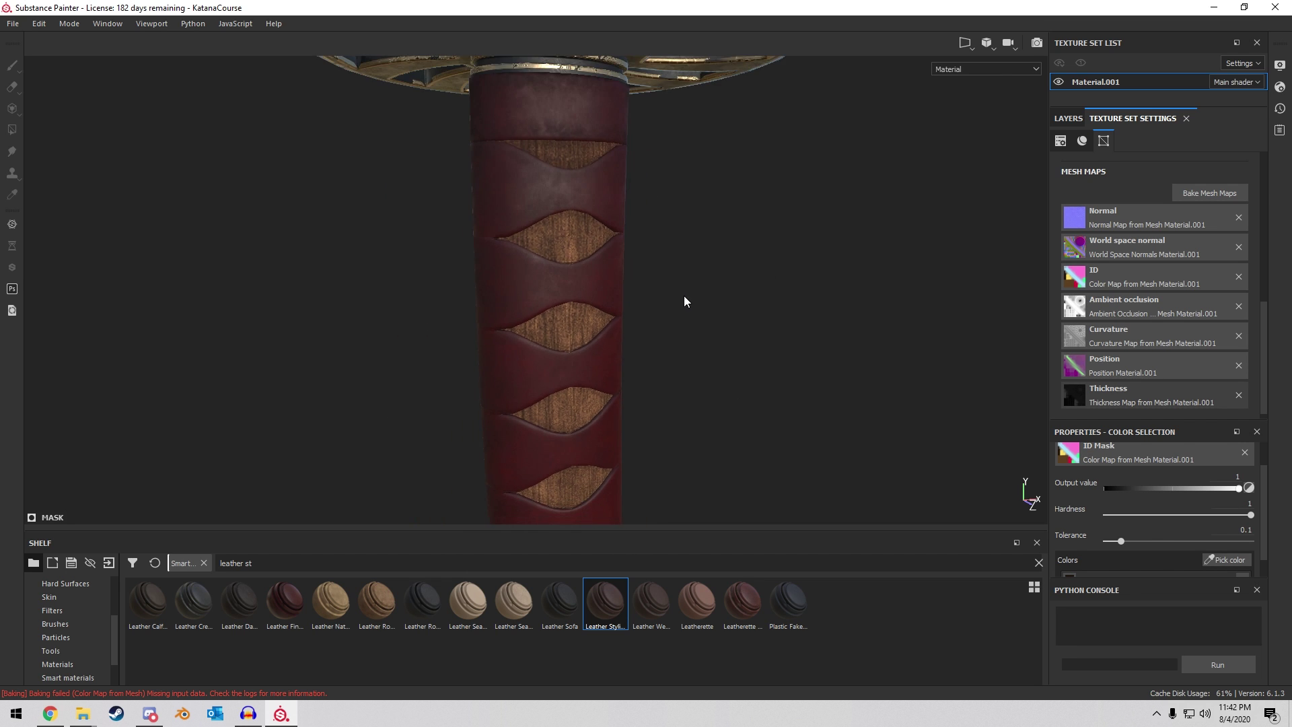
pyautogui.scroll(5, 671, 400)
pyautogui.keyDown('alt'); pyautogui.moveTo(672, 241); pyautogui.dragTo(505, 259); pyautogui.keyUp('alt')
pyautogui.keyDown('alt'); pyautogui.moveTo(584, 428); pyautogui.dragTo(584, 313, button='right'); pyautogui.keyUp('alt')
pyautogui.keyDown('alt'); pyautogui.moveTo(582, 329); pyautogui.dragTo(559, 196, button='middle'); pyautogui.keyUp('alt')
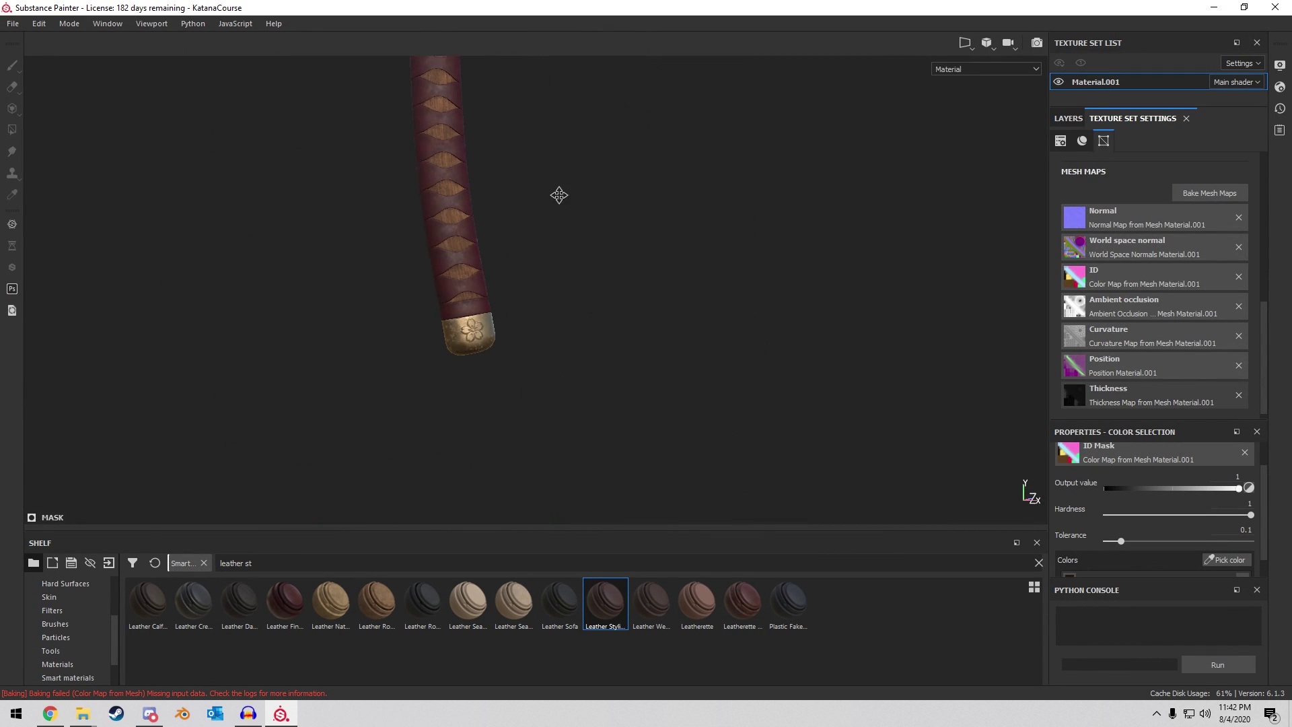
pyautogui.keyDown('alt'); pyautogui.moveTo(504, 259); pyautogui.dragTo(476, 404, button='right'); pyautogui.keyUp('alt')
pyautogui.scroll(2, 476, 406)
pyautogui.keyDown('alt'); pyautogui.moveTo(477, 404); pyautogui.dragTo(491, 370); pyautogui.keyUp('alt')
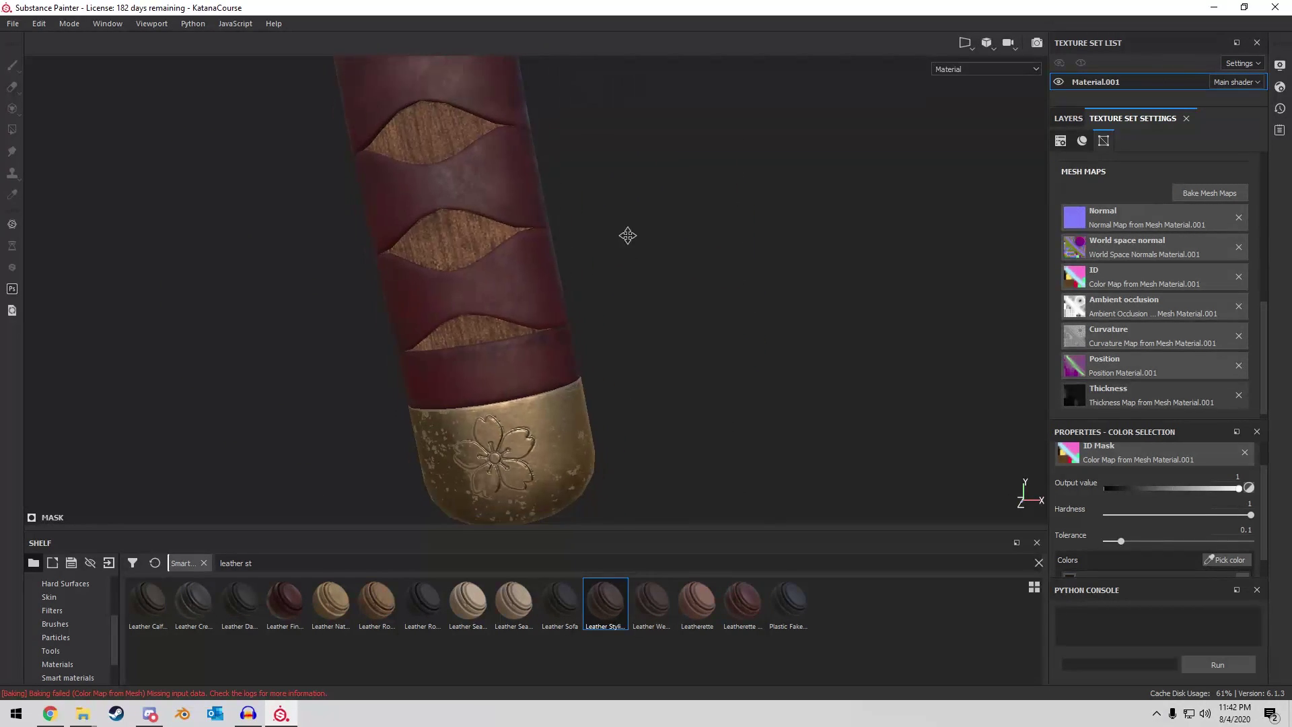
pyautogui.keyDown('alt'); pyautogui.moveTo(626, 236); pyautogui.dragTo(773, 495, button='middle'); pyautogui.keyUp('alt')
pyautogui.click(1072, 119)
pyautogui.keyDown('alt'); pyautogui.moveTo(868, 289); pyautogui.dragTo(857, 251, button='middle'); pyautogui.keyUp('alt')
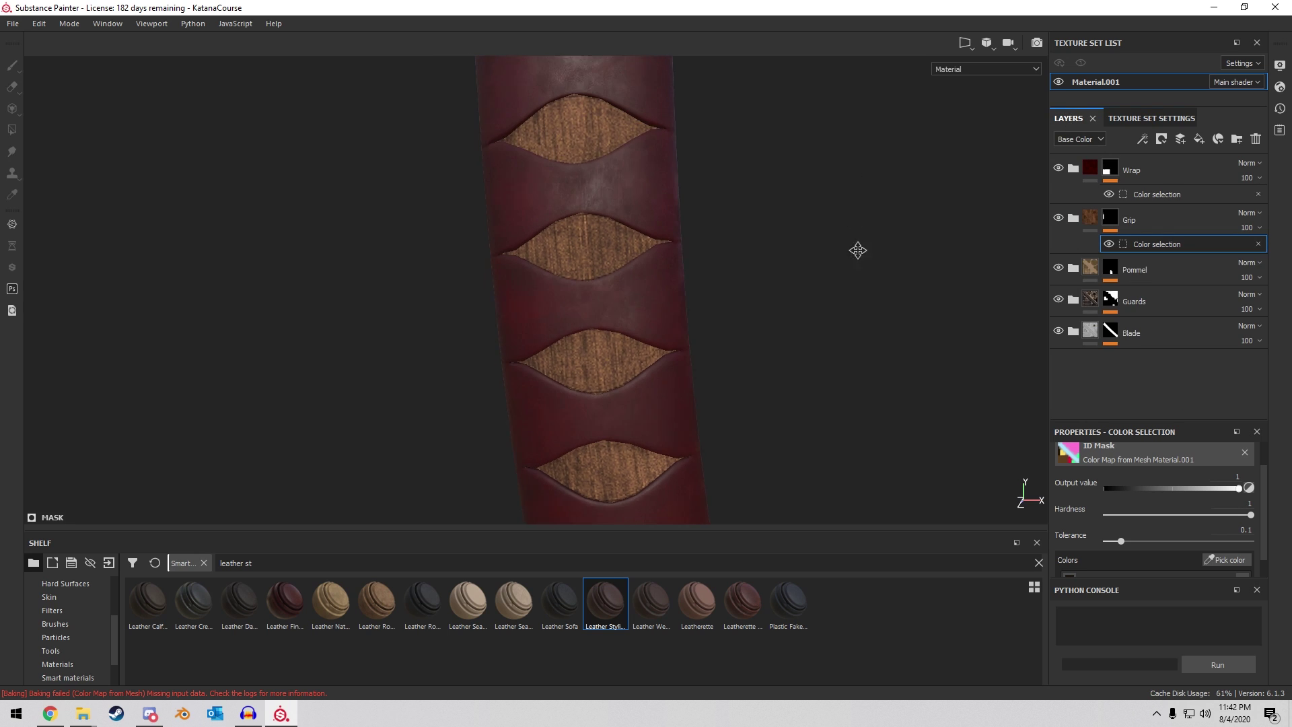
pyautogui.scroll(-2, 857, 251)
pyautogui.keyDown('alt'); pyautogui.moveTo(857, 251); pyautogui.dragTo(858, 230); pyautogui.keyUp('alt')
pyautogui.scroll(2, 857, 229)
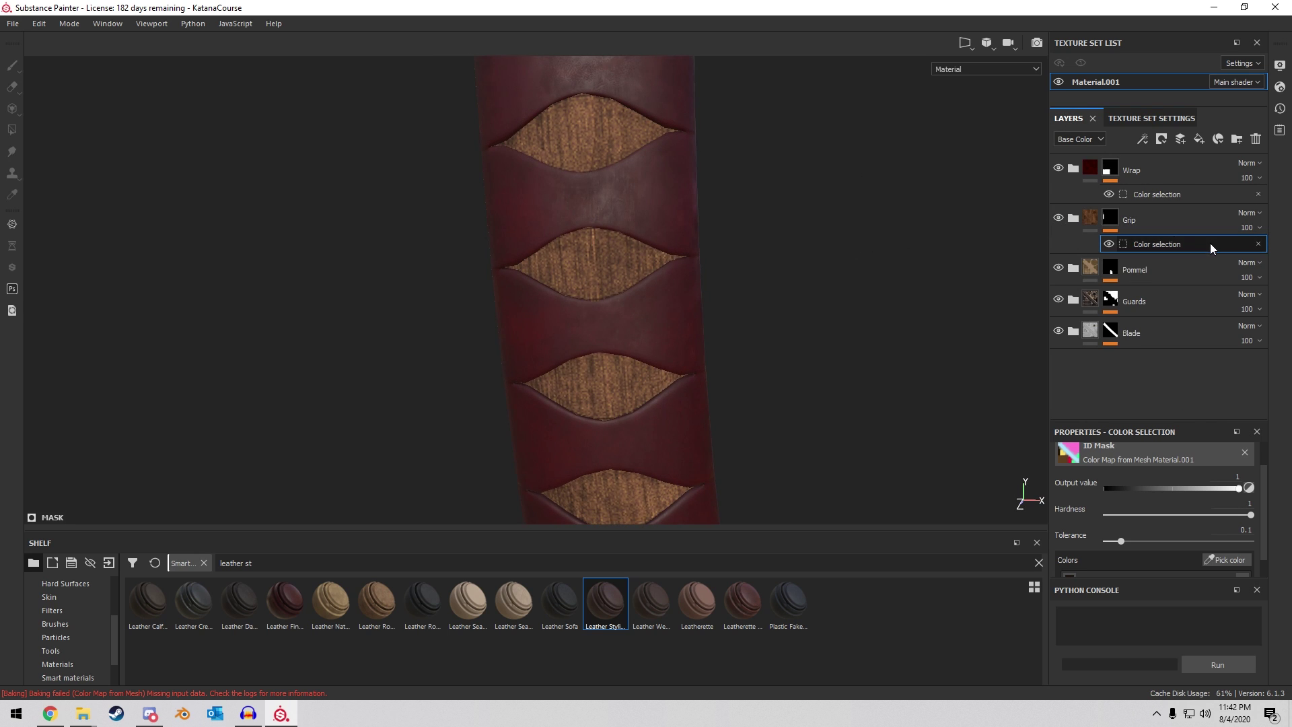
pyautogui.click(1074, 219)
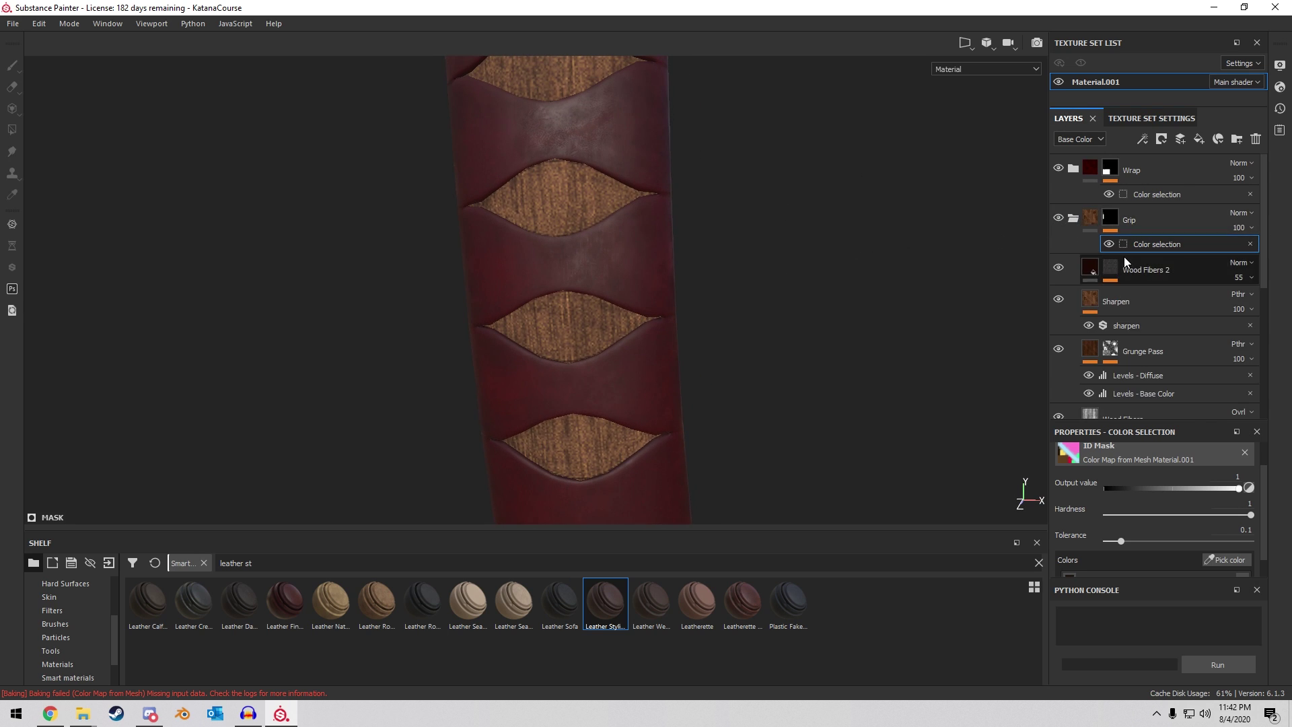
pyautogui.scroll(-3, 1130, 269)
pyautogui.click(1143, 312)
pyautogui.scroll(2, 761, 222)
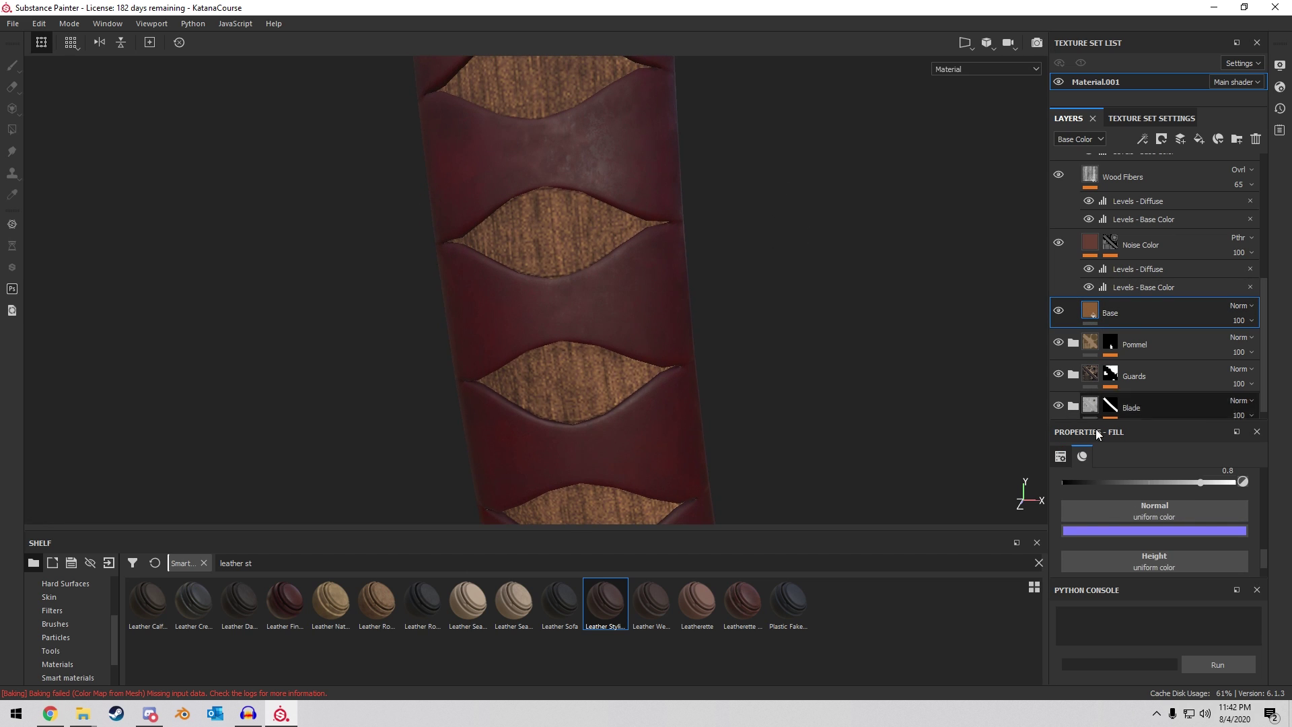
pyautogui.scroll(4, 1133, 245)
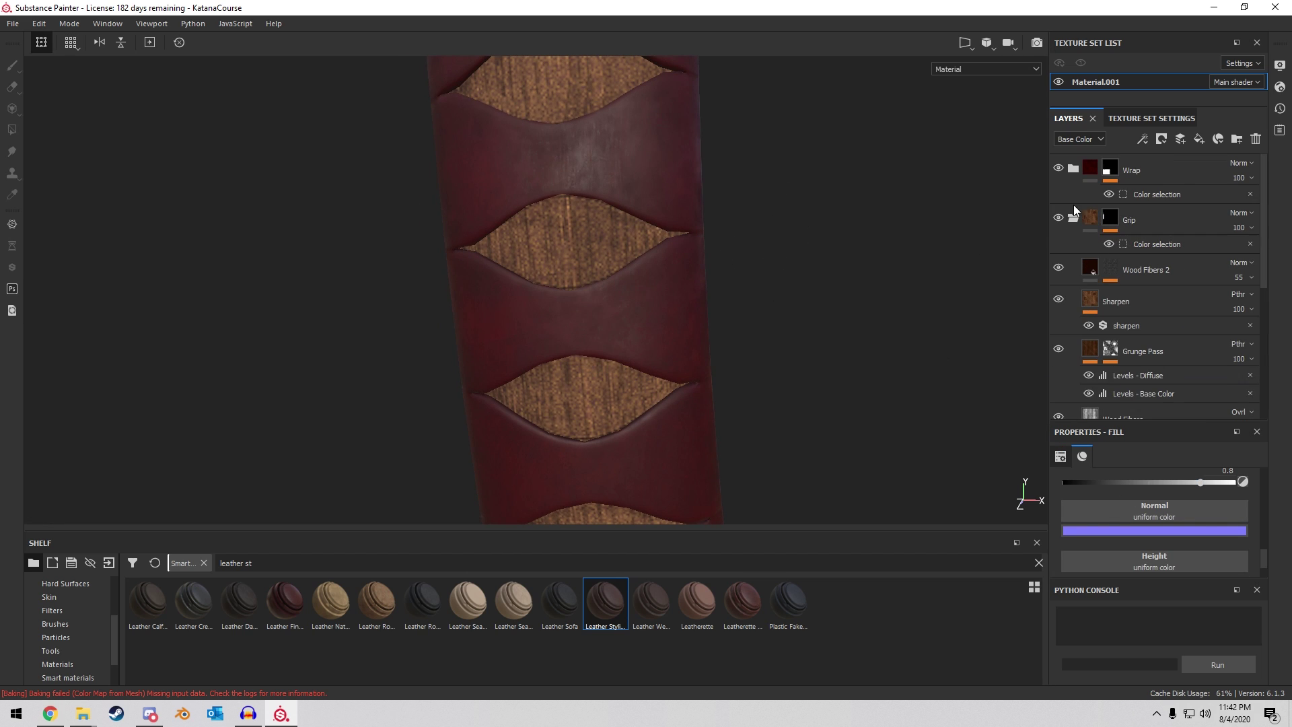
# Darken the Base Color layer in the Wrap folder to RGB 0.009, 0, 0.
pyautogui.scroll(1, 1073, 195)
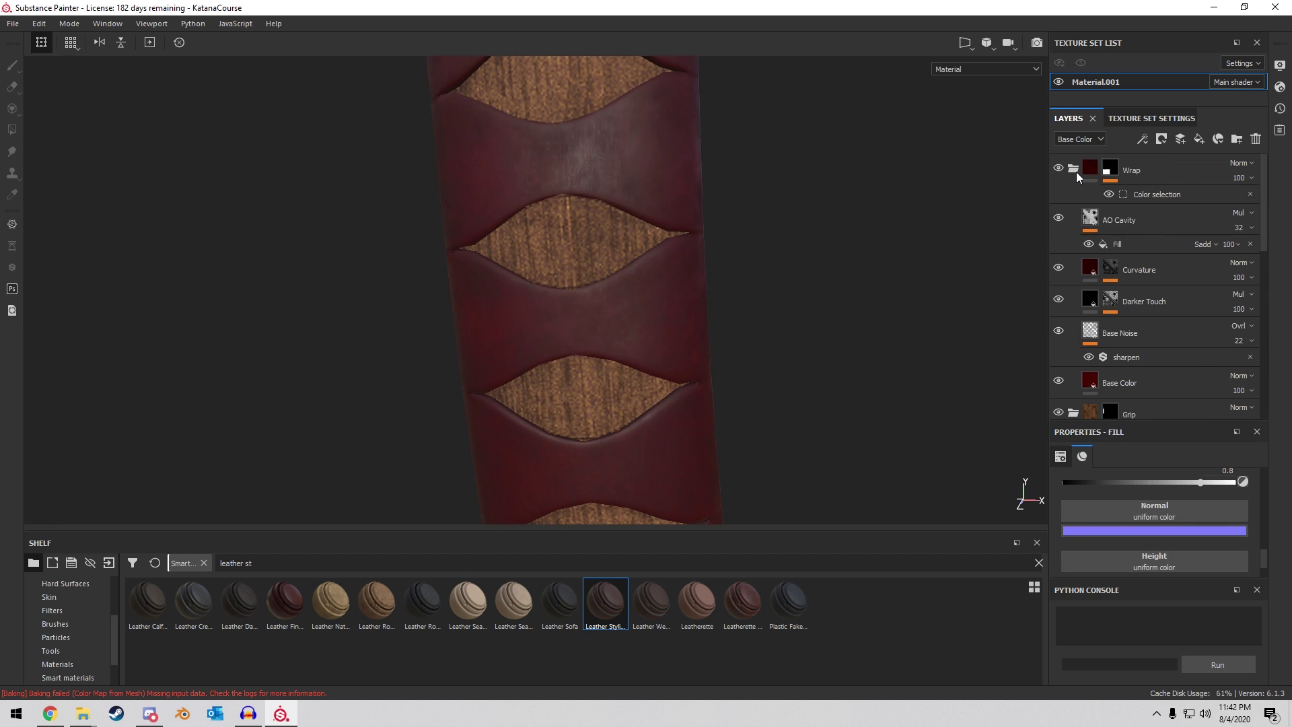
pyautogui.click(1098, 383)
pyautogui.scroll(-1, 1122, 374)
pyautogui.scroll(2, 1190, 495)
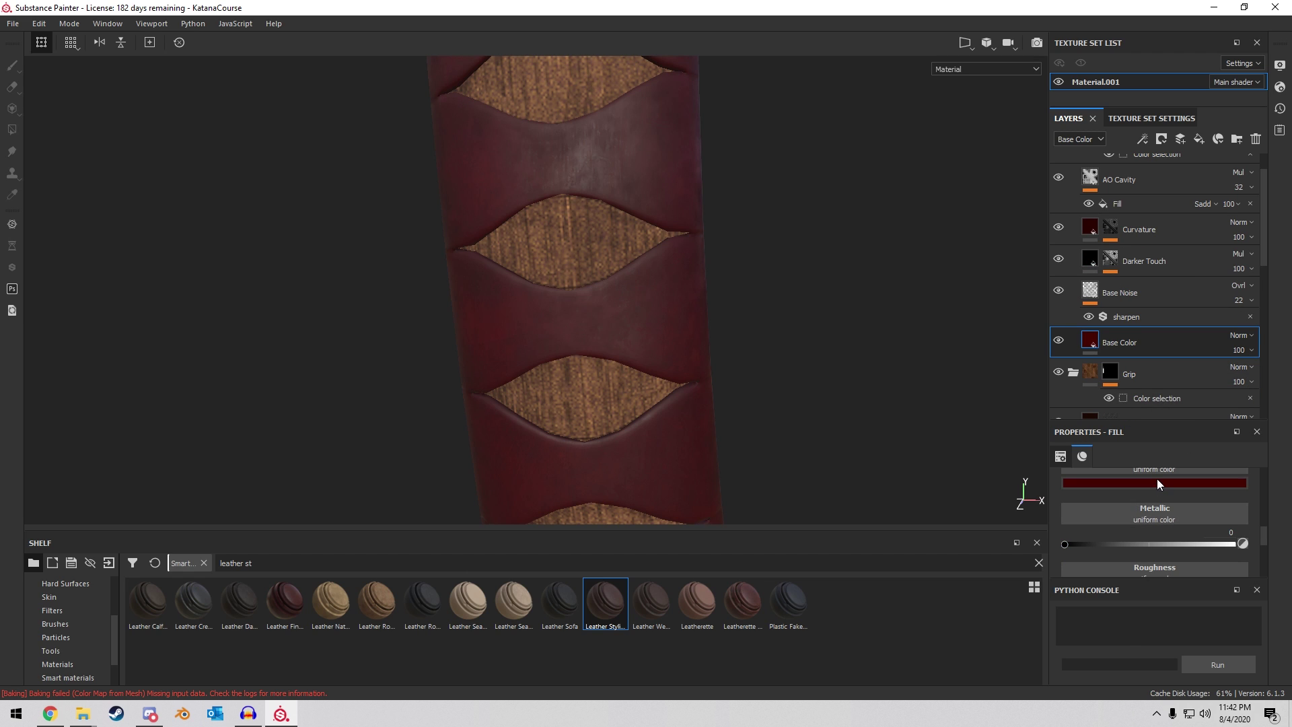
pyautogui.click(1157, 478)
pyautogui.moveTo(1199, 576); pyautogui.dragTo(1185, 607)
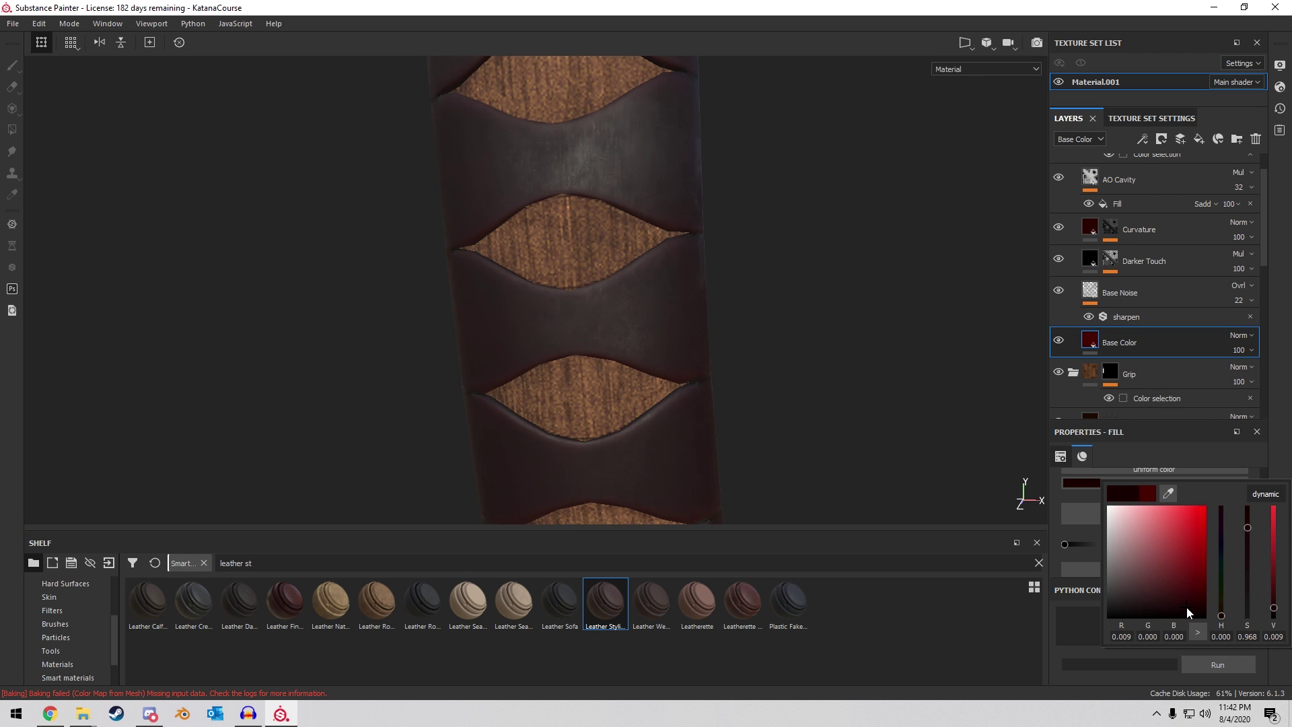
# Try a pure black base colour, RGB 0, 0, 0, on the Wrap folder's Curvature layer.
pyautogui.click(1093, 232)
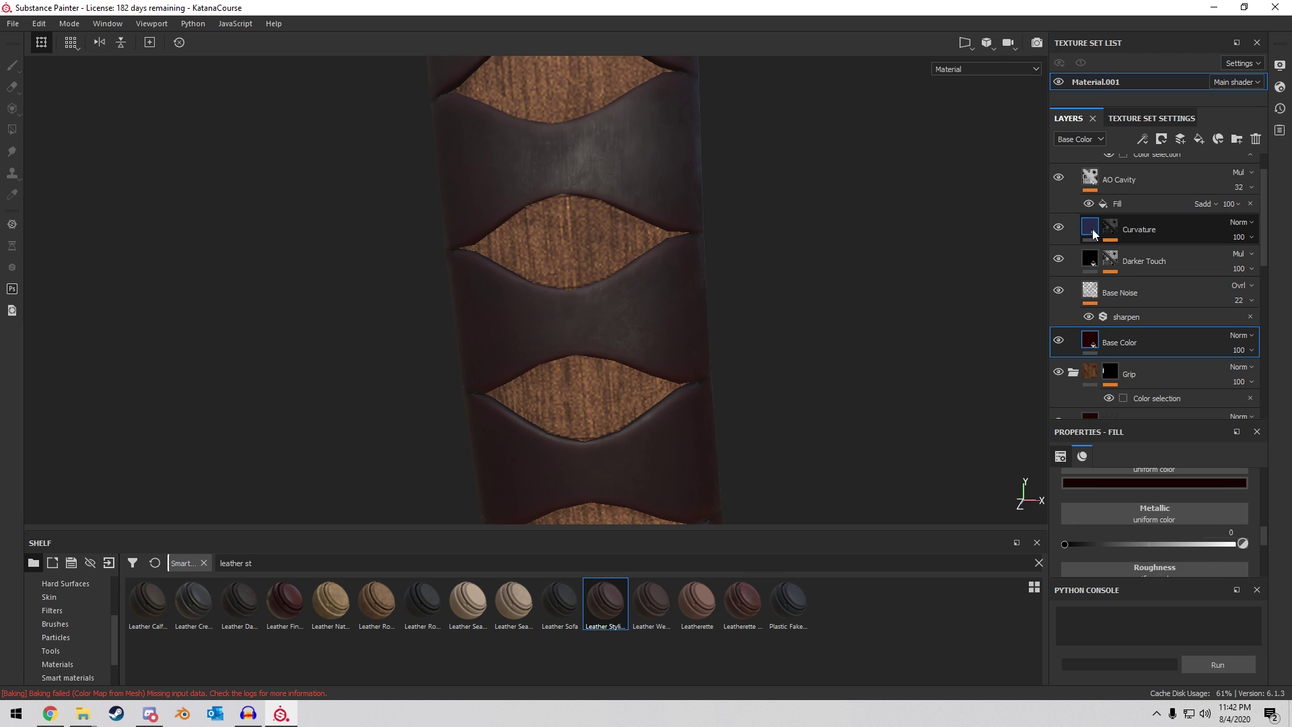
pyautogui.click(1160, 497)
pyautogui.moveTo(1195, 624); pyautogui.dragTo(1136, 642)
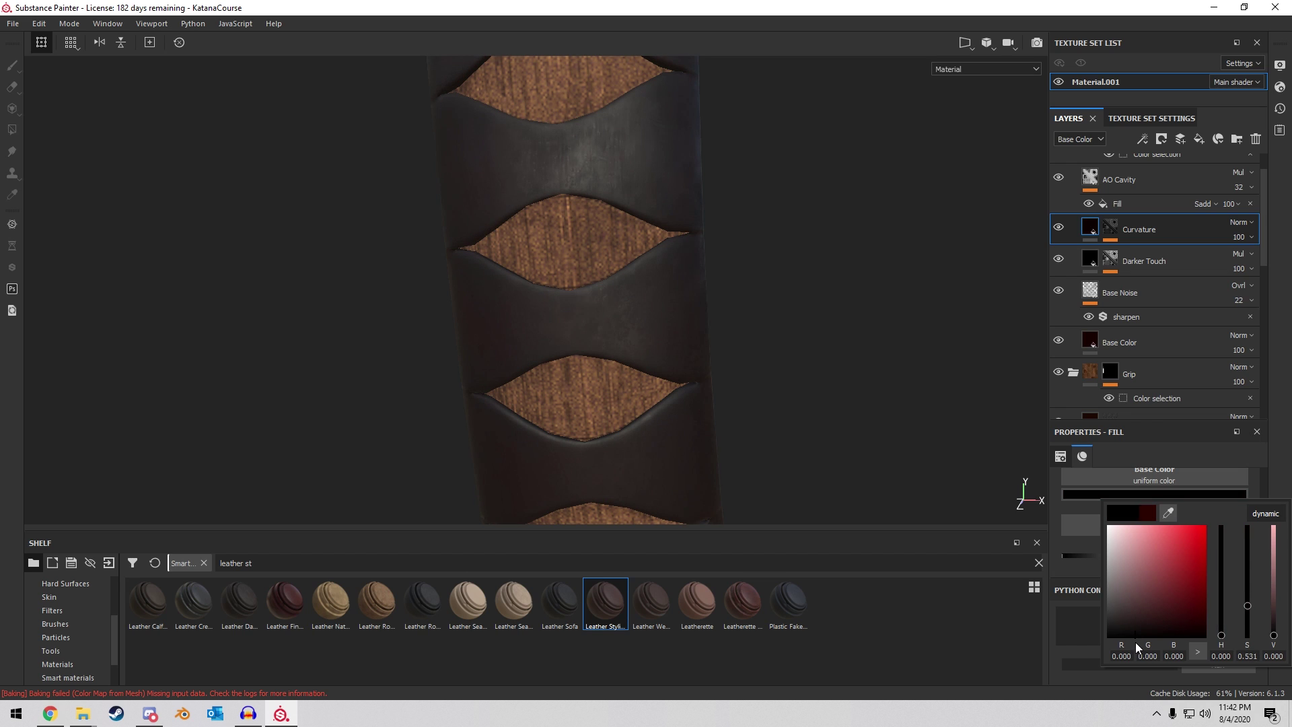
pyautogui.scroll(3, 703, 260)
pyautogui.scroll(-5, 677, 271)
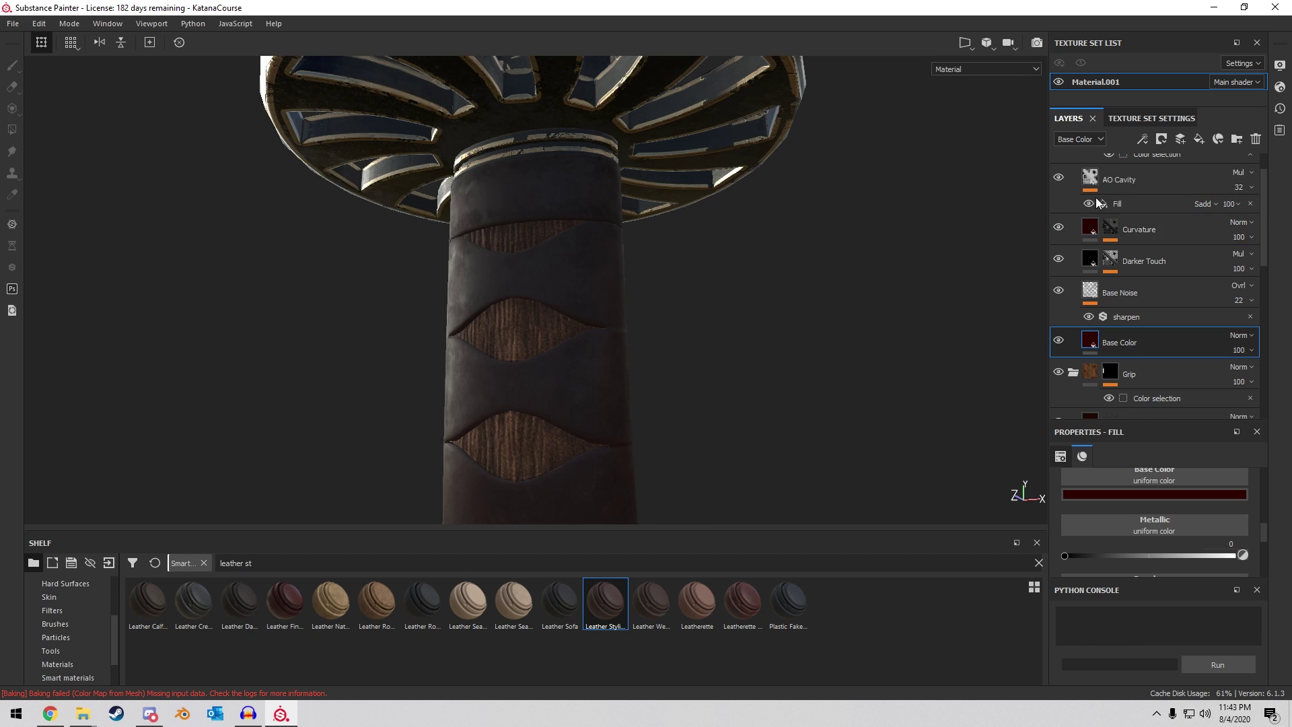
# Change the base colour of the Grip folder's Base layer to a saturated brown, RGB 0.317, 0.105, 0.003.
pyautogui.scroll(-5, 1096, 202)
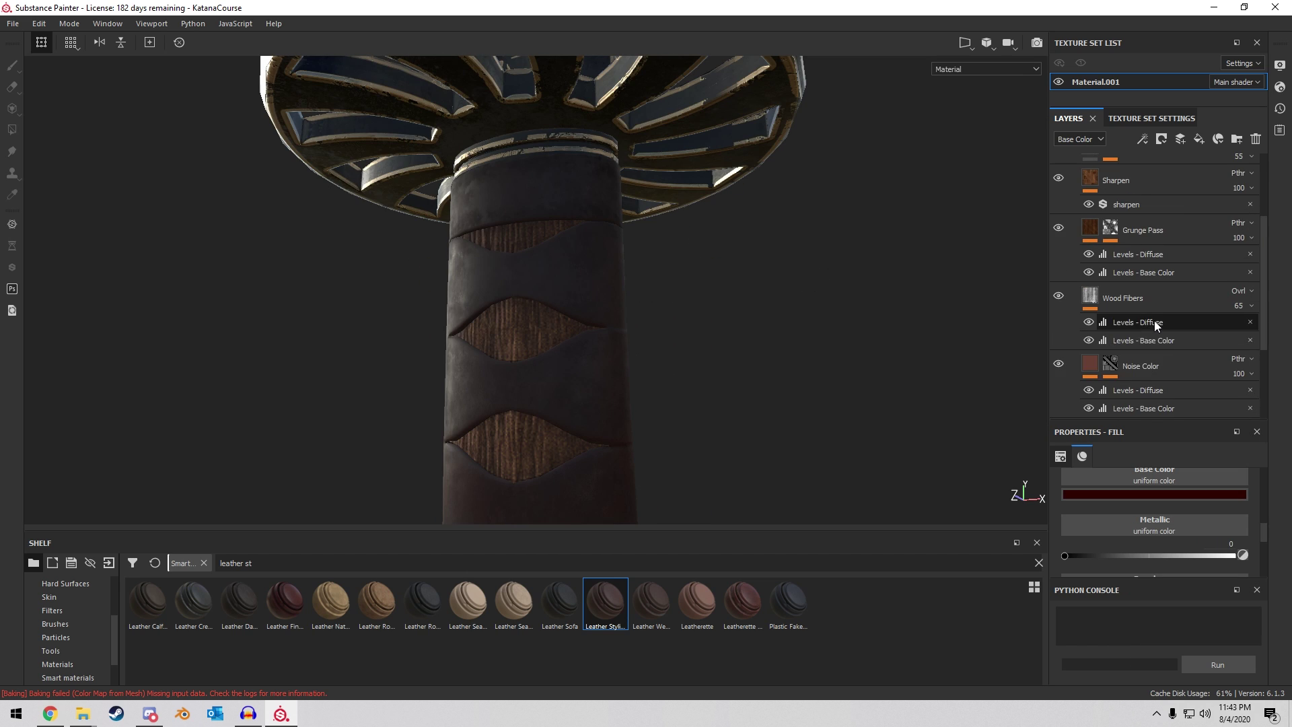
pyautogui.scroll(-2, 1144, 350)
pyautogui.click(1117, 352)
pyautogui.keyDown('alt'); pyautogui.moveTo(673, 370); pyautogui.dragTo(774, 296); pyautogui.keyUp('alt')
pyautogui.click(1135, 494)
pyautogui.moveTo(1225, 567); pyautogui.dragTo(1226, 627)
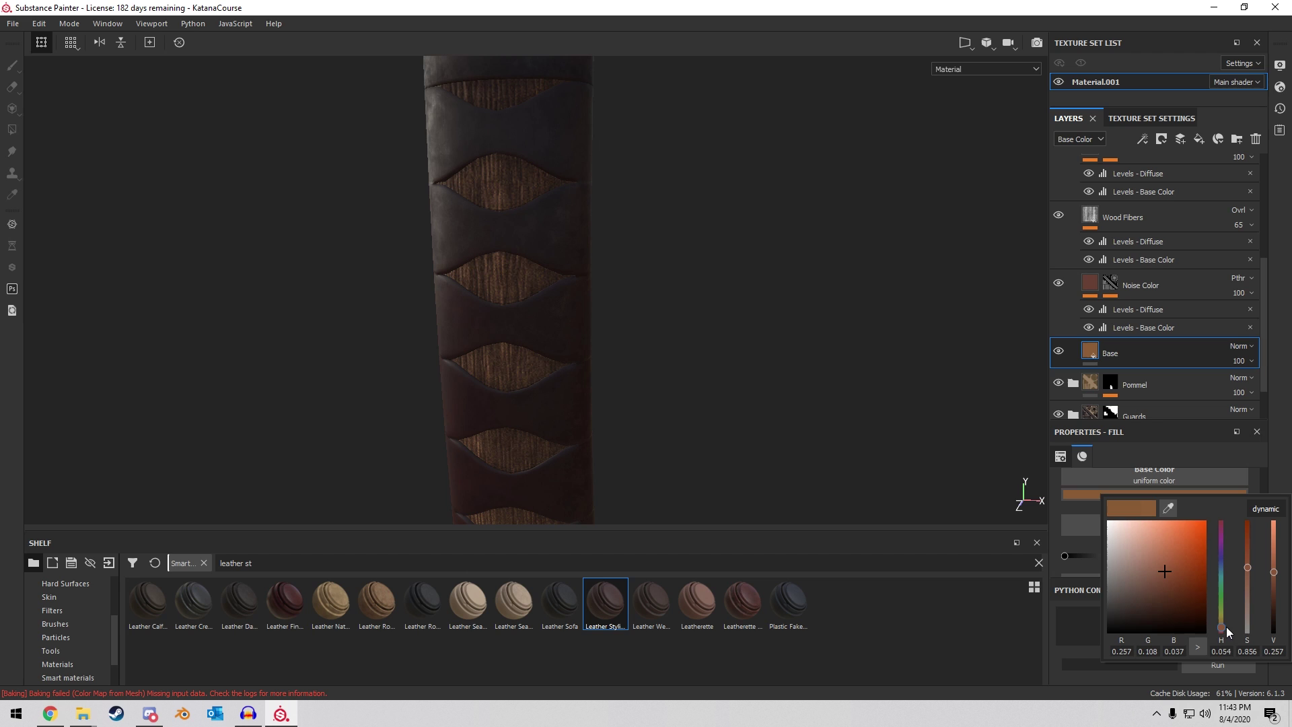
pyautogui.moveTo(1188, 556); pyautogui.dragTo(1196, 565)
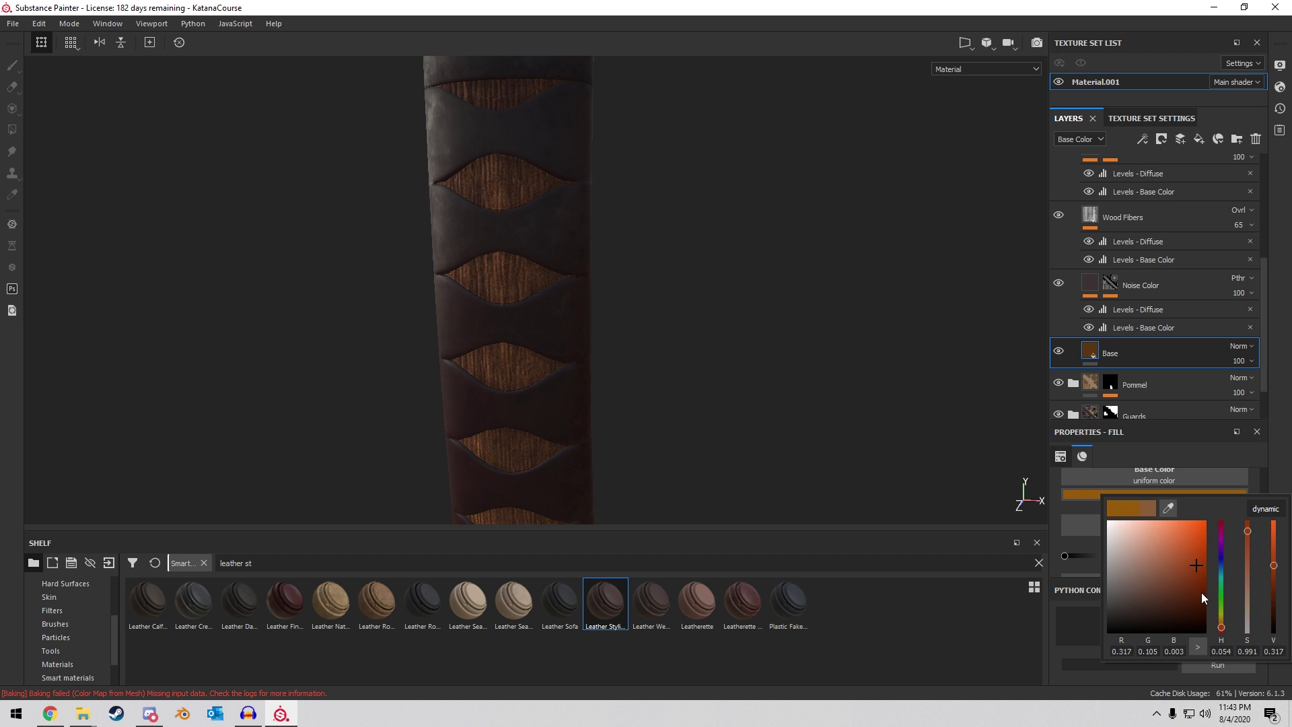
# Try other hues on the Grip's Base layer, ending on a bright orange of RGB 0.530, 0.152, 0.
pyautogui.moveTo(1221, 627); pyautogui.dragTo(1221, 519)
pyautogui.moveTo(1194, 570); pyautogui.dragTo(1166, 554)
pyautogui.keyDown('alt'); pyautogui.moveTo(796, 364); pyautogui.dragTo(788, 249); pyautogui.keyUp('alt')
pyautogui.click(1149, 492)
pyautogui.click(1177, 537)
pyautogui.moveTo(1176, 536); pyautogui.dragTo(1247, 520)
pyautogui.moveTo(1215, 601); pyautogui.dragTo(1225, 629)
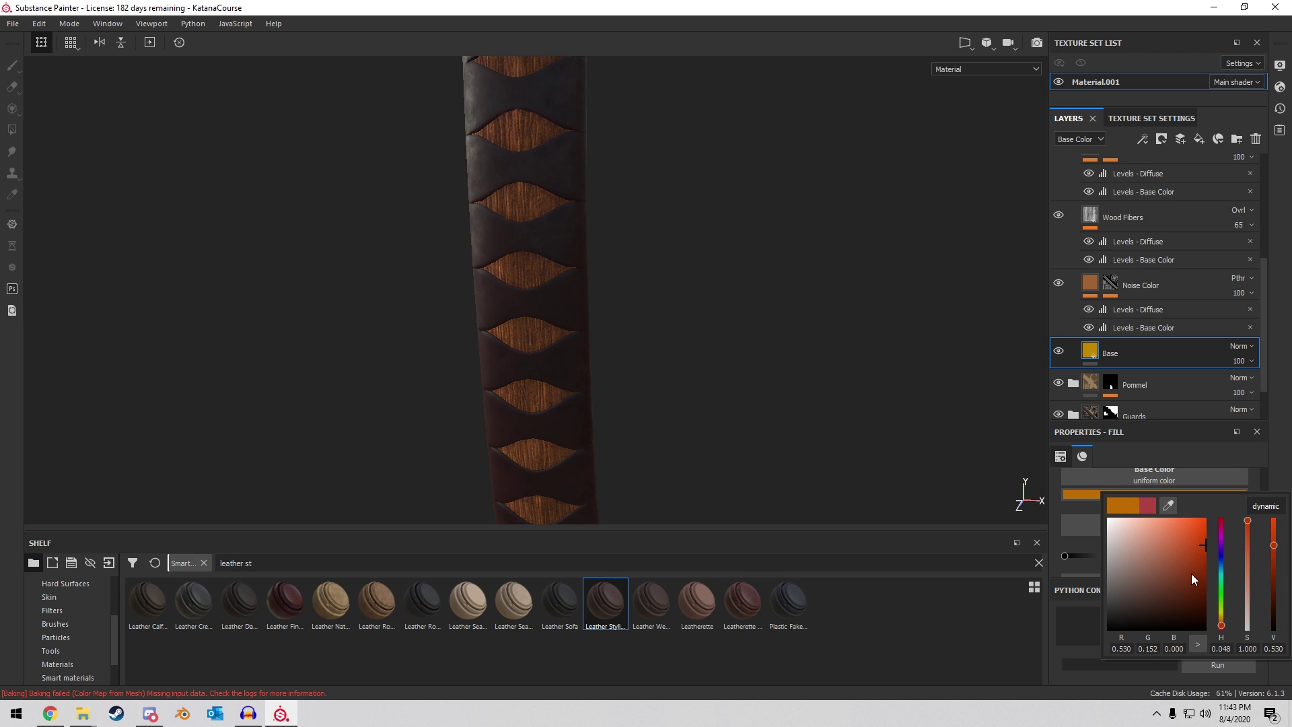
# Set the Grip's Base layer to a deep reddish brown, RGB 0.303, 0.055, 0.
pyautogui.moveTo(1193, 582); pyautogui.dragTo(1205, 564)
pyautogui.moveTo(1221, 622); pyautogui.dragTo(1222, 629)
pyautogui.keyDown('alt'); pyautogui.moveTo(859, 422); pyautogui.dragTo(853, 377); pyautogui.keyUp('alt')
pyautogui.click(1177, 500)
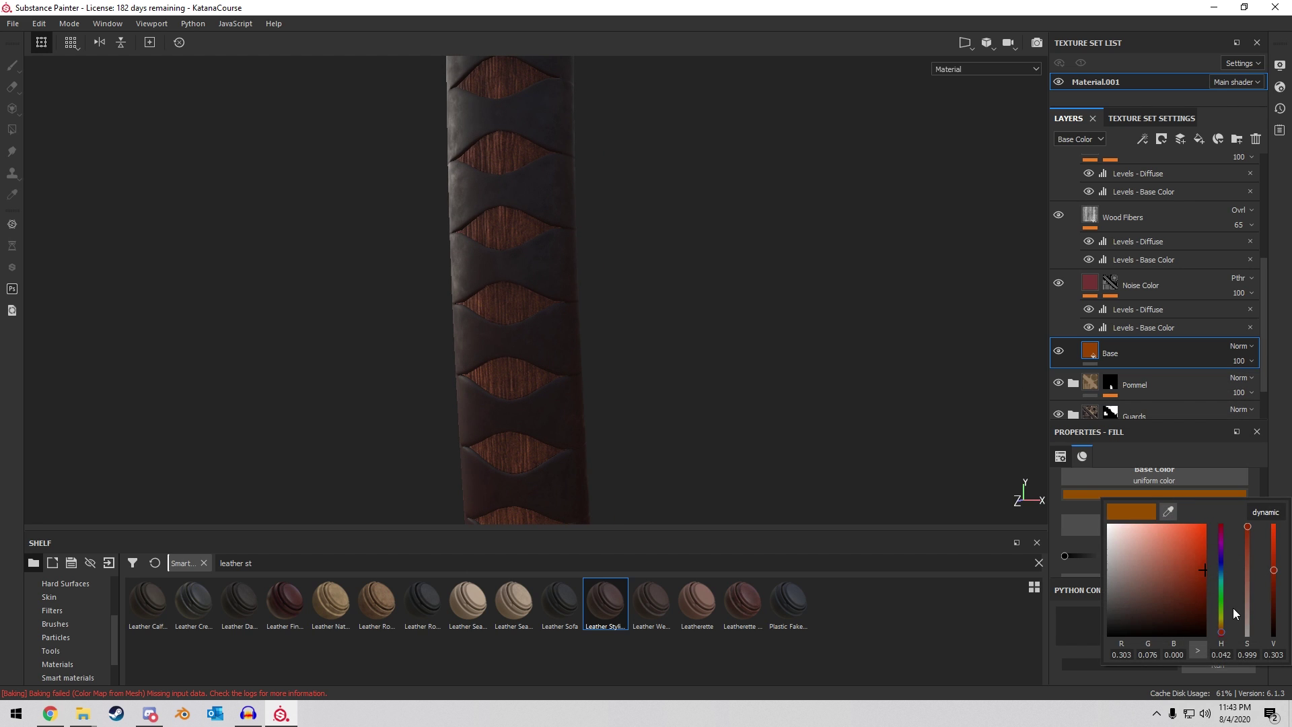
pyautogui.moveTo(1221, 633); pyautogui.dragTo(1224, 636)
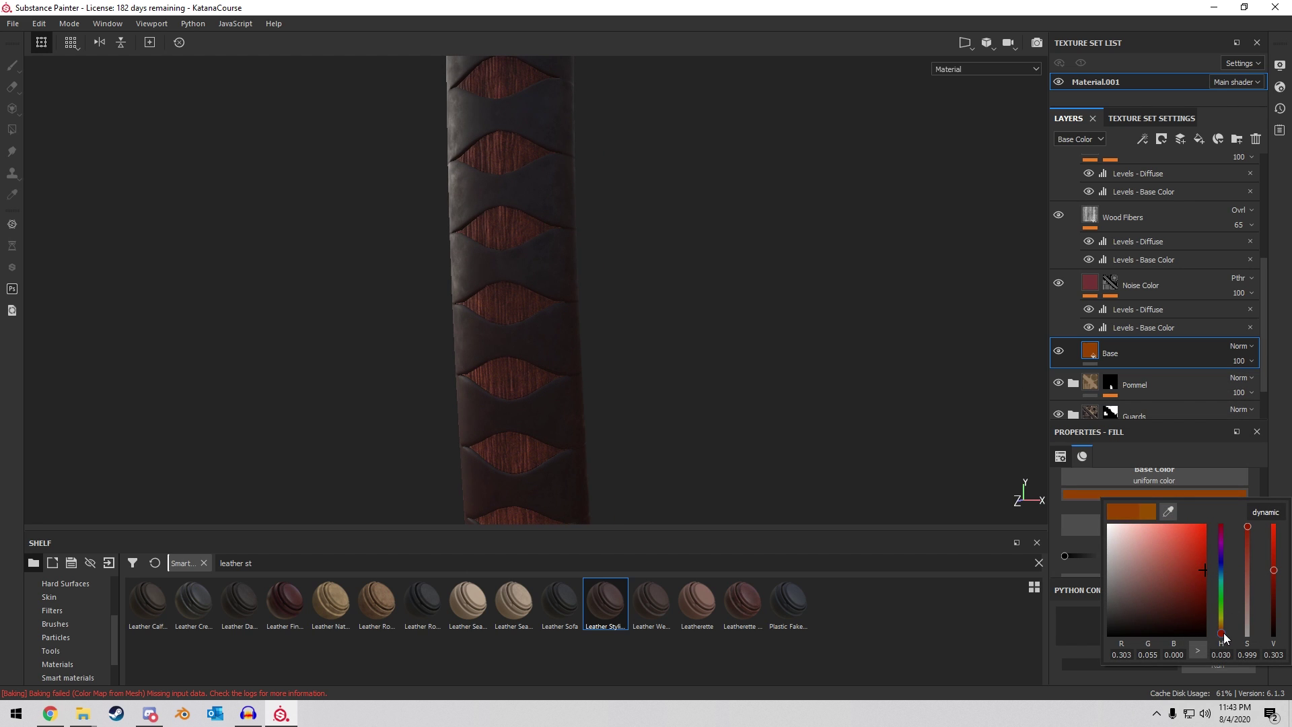
# Examine the reddish wood insets and dark leather near the pommel, and look through the Grip folder's layers.
pyautogui.keyDown('alt'); pyautogui.moveTo(774, 323); pyautogui.dragTo(664, 220, button='middle'); pyautogui.keyUp('alt')
pyautogui.scroll(-3, 663, 219)
pyautogui.keyDown('alt'); pyautogui.moveTo(663, 219); pyautogui.dragTo(652, 306); pyautogui.keyUp('alt')
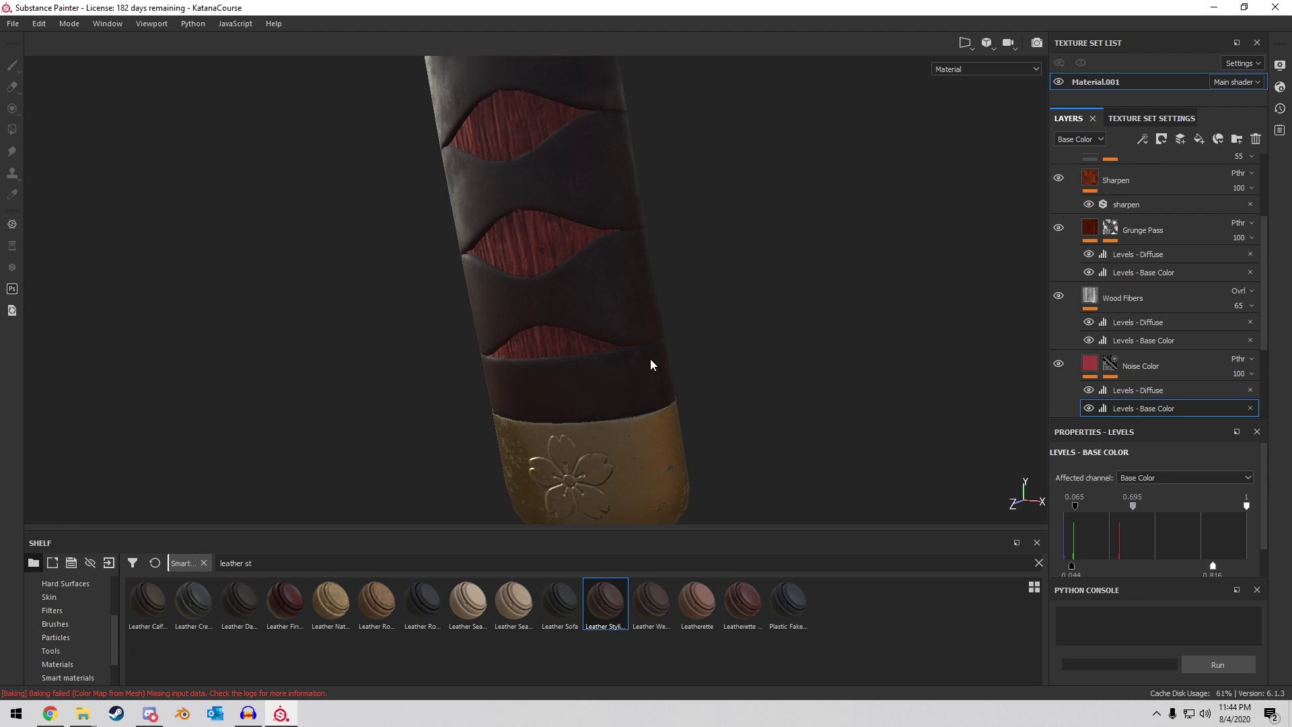
pyautogui.keyDown('alt'); pyautogui.moveTo(651, 364); pyautogui.dragTo(729, 352); pyautogui.keyUp('alt')
pyautogui.scroll(3, 1144, 290)
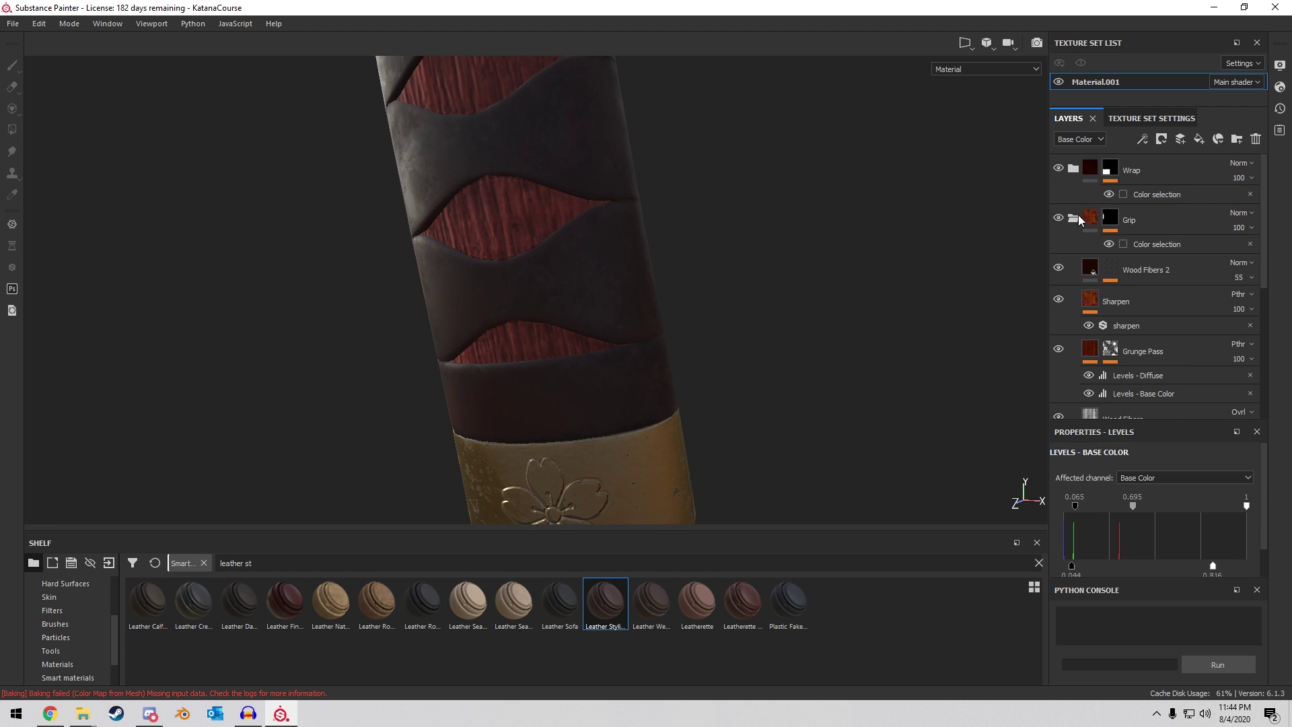
pyautogui.scroll(-5, 1172, 253)
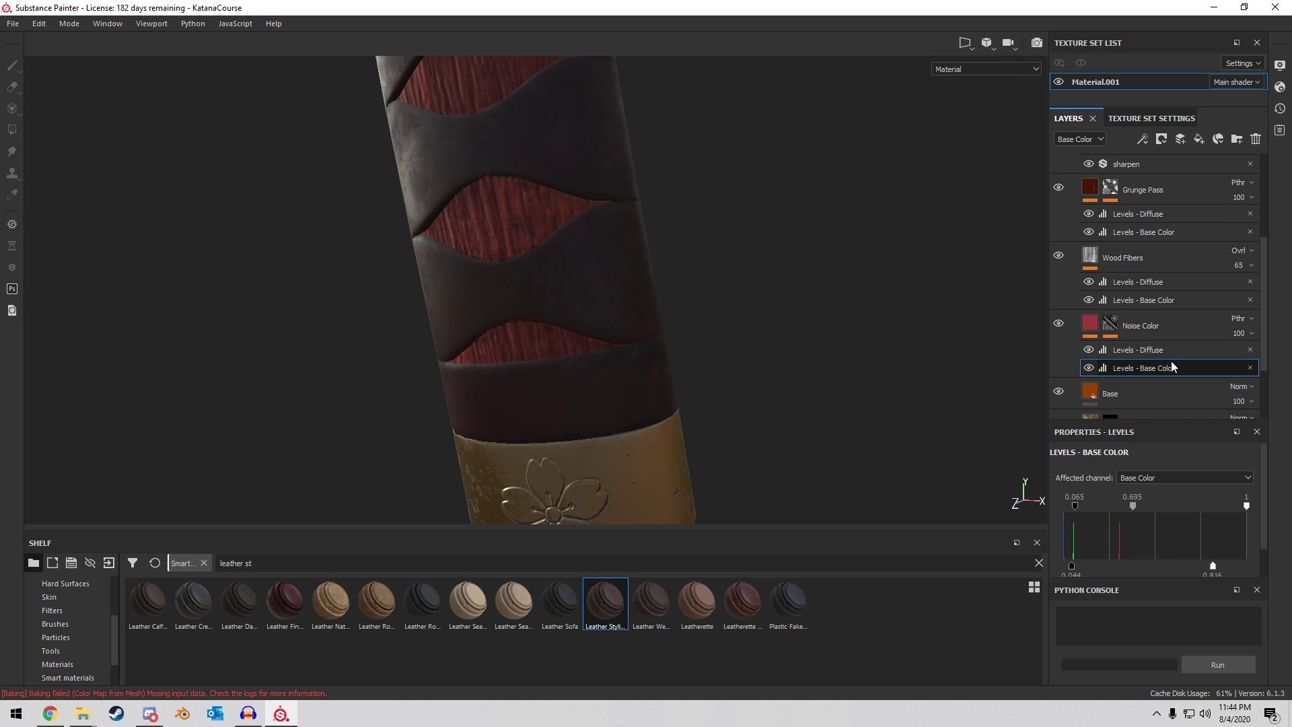
# Add a fill layer above the Grip's Base layer and move it up through the stack to above Wood Fibers 2.
pyautogui.click(1160, 350)
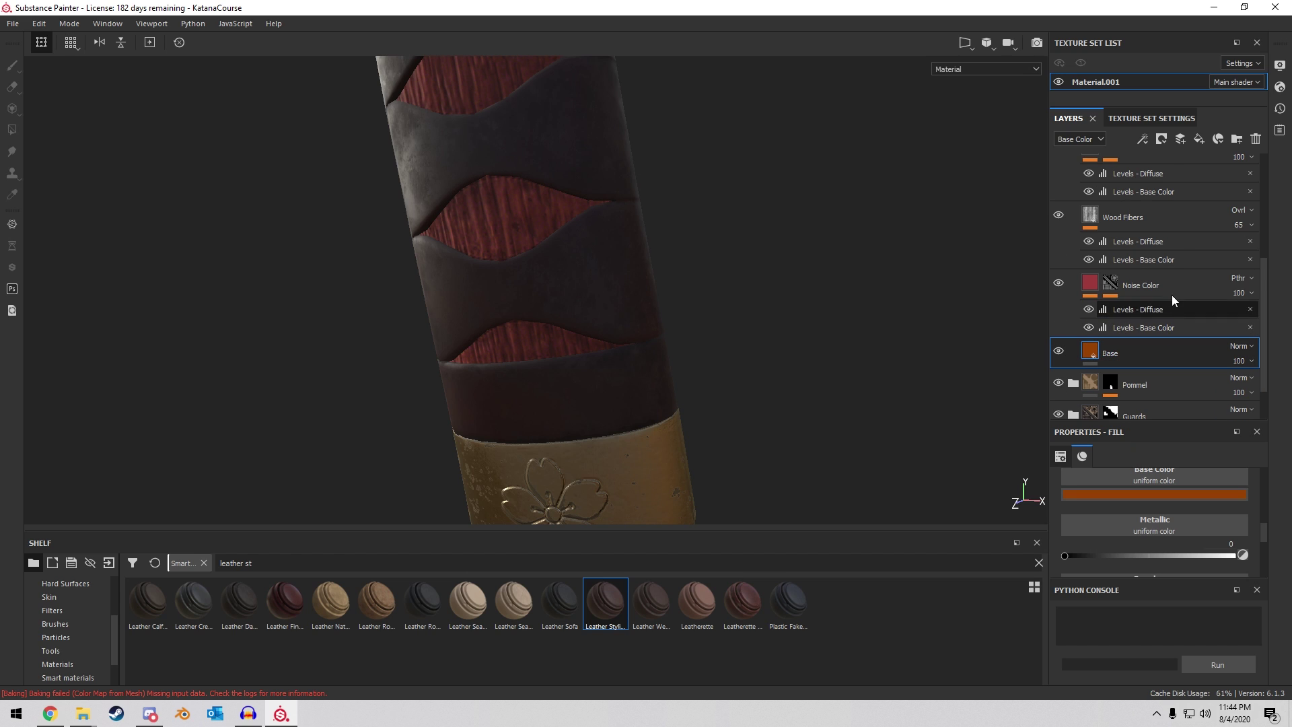
pyautogui.click(1205, 143)
pyautogui.moveTo(1165, 350); pyautogui.dragTo(1168, 229)
pyautogui.moveTo(1149, 293); pyautogui.dragTo(1161, 218)
pyautogui.scroll(2, 1163, 228)
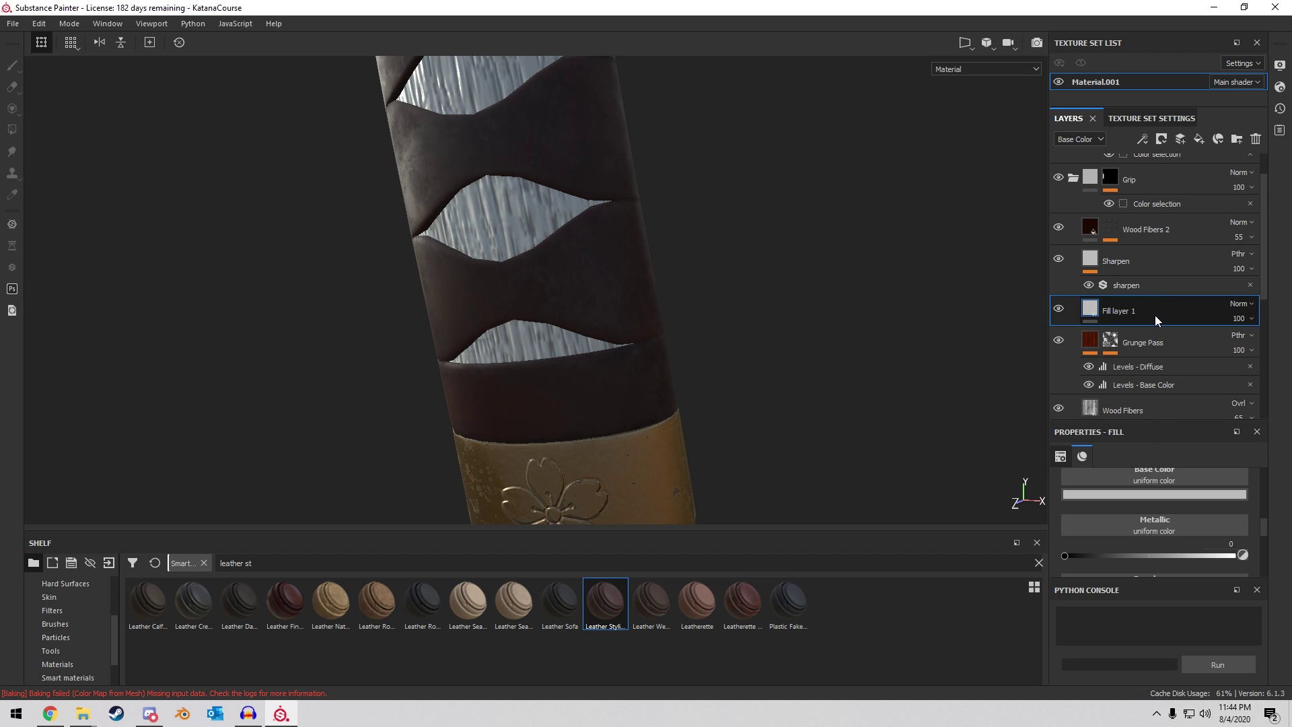
pyautogui.moveTo(1154, 314); pyautogui.dragTo(1167, 248)
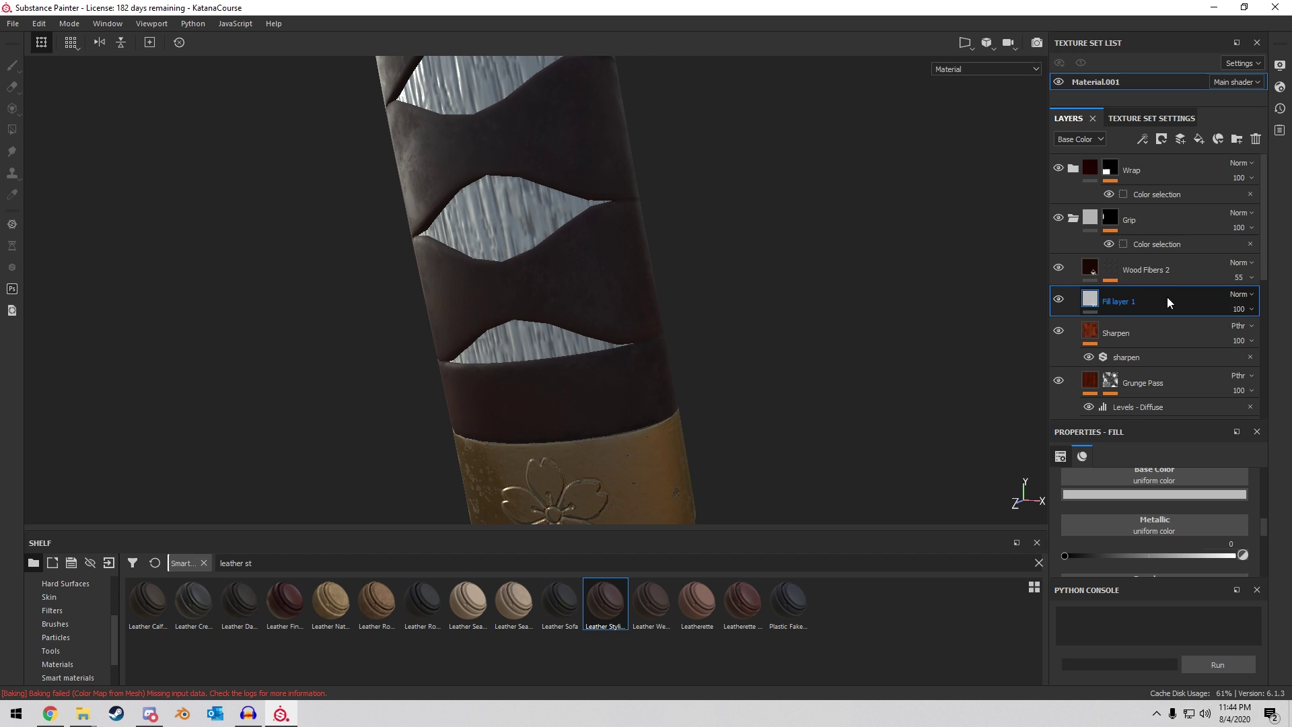
pyautogui.moveTo(1166, 297); pyautogui.dragTo(1168, 258)
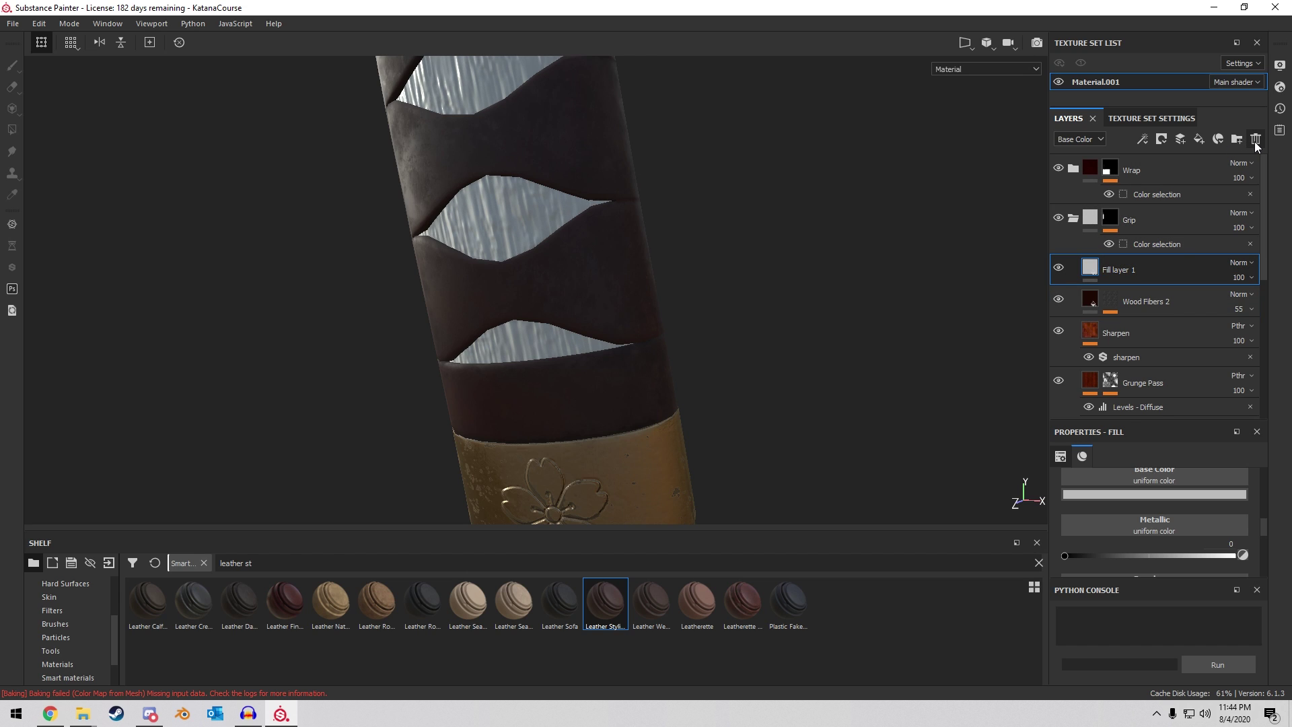
# Collapse the Grip folder and add a fill layer at the top of the Wrap folder, above AO Cavity.
pyautogui.click(1074, 218)
pyautogui.click(1073, 168)
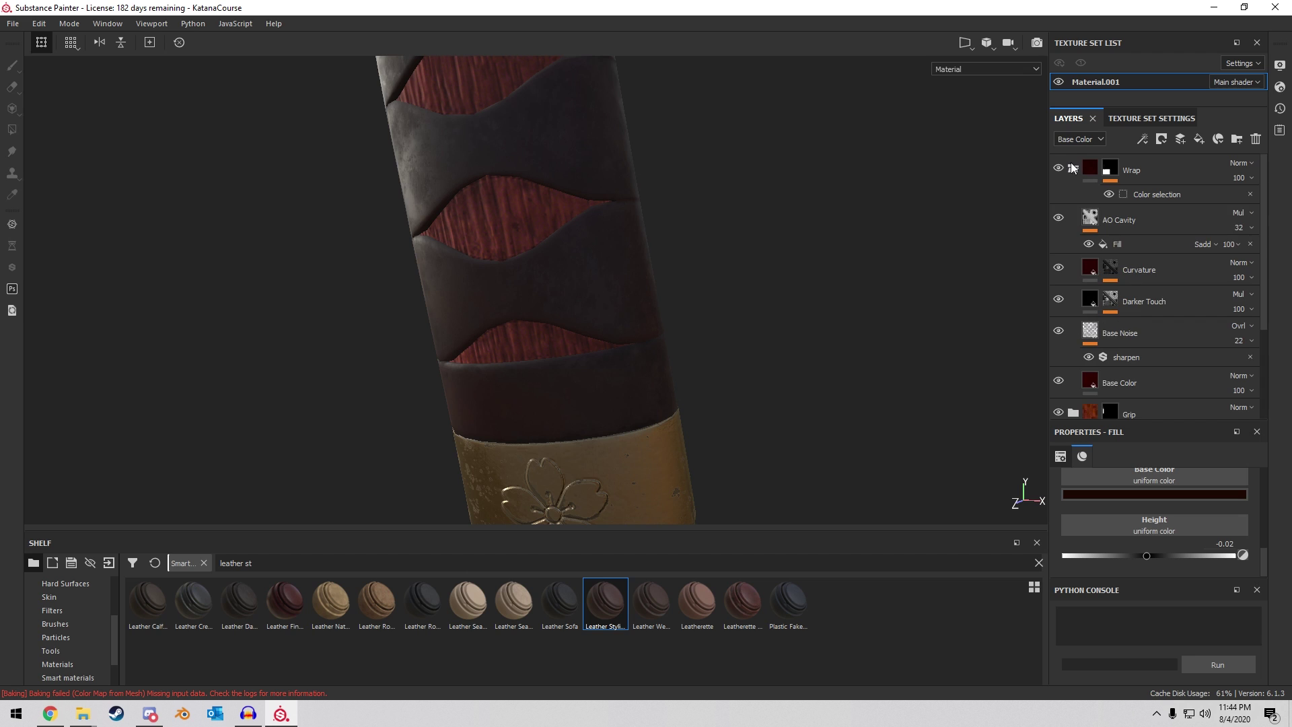
pyautogui.click(1166, 171)
pyautogui.hotkey('ctrl', 'z')
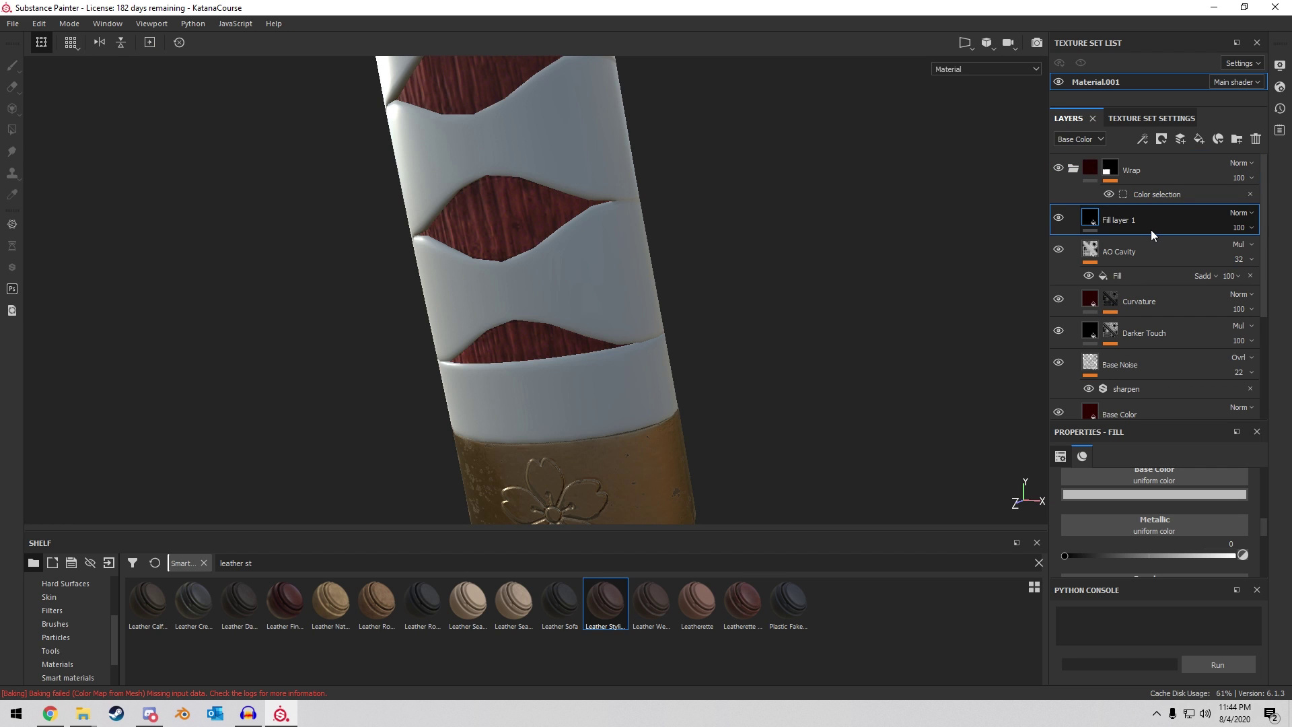
# Move the new fill layer directly below Curvature in the Wrap folder and set its base colour to near-black, RGB 0.011, 0.011, 0.011.
pyautogui.moveTo(1151, 230); pyautogui.dragTo(1158, 311)
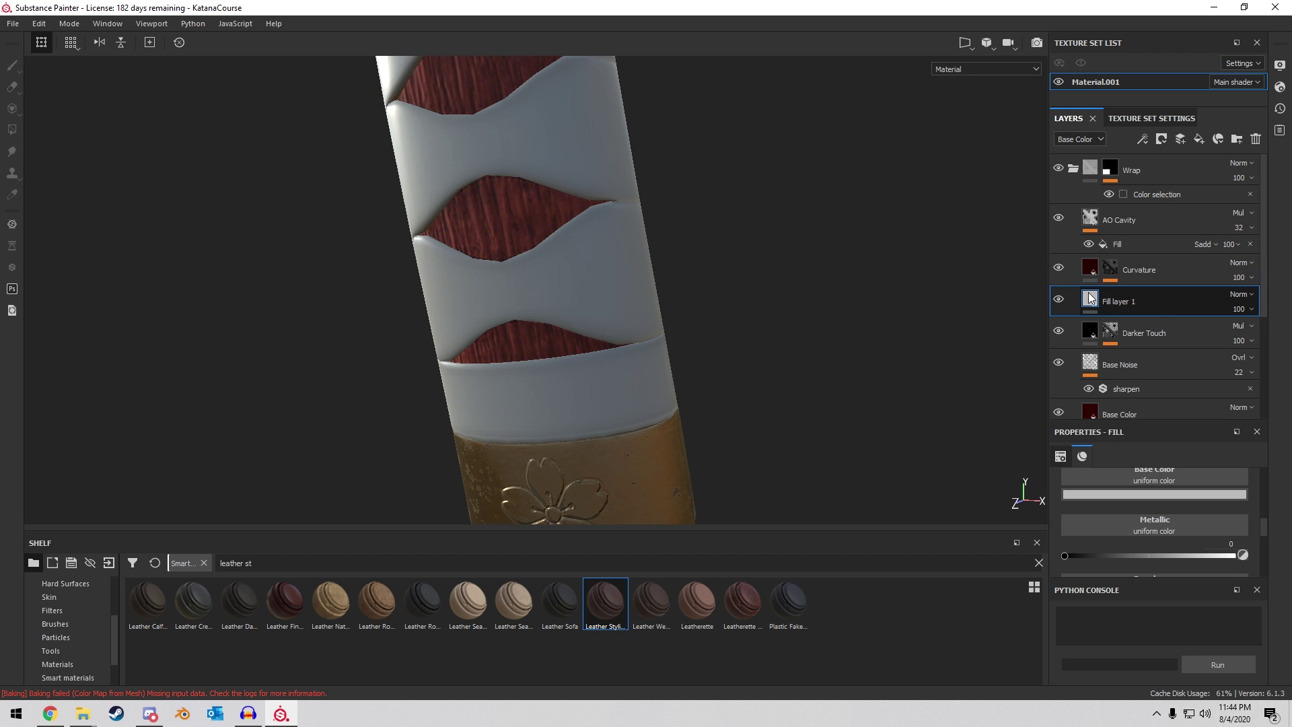
pyautogui.click(1129, 499)
pyautogui.moveTo(1122, 580); pyautogui.dragTo(1101, 622)
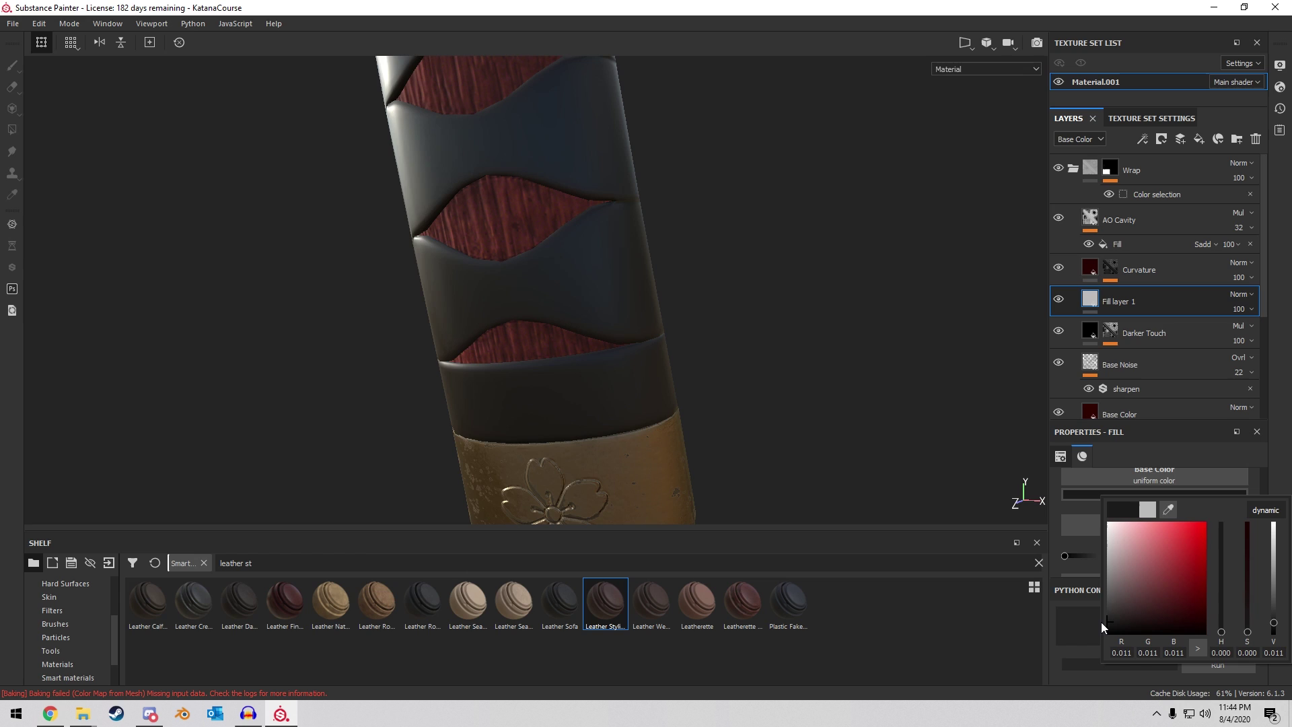
# Rename the fill layer Scratches, turn off its metal channel and set its height to about -0.035.
pyautogui.click(1129, 308)
pyautogui.doubleClick(1128, 303)
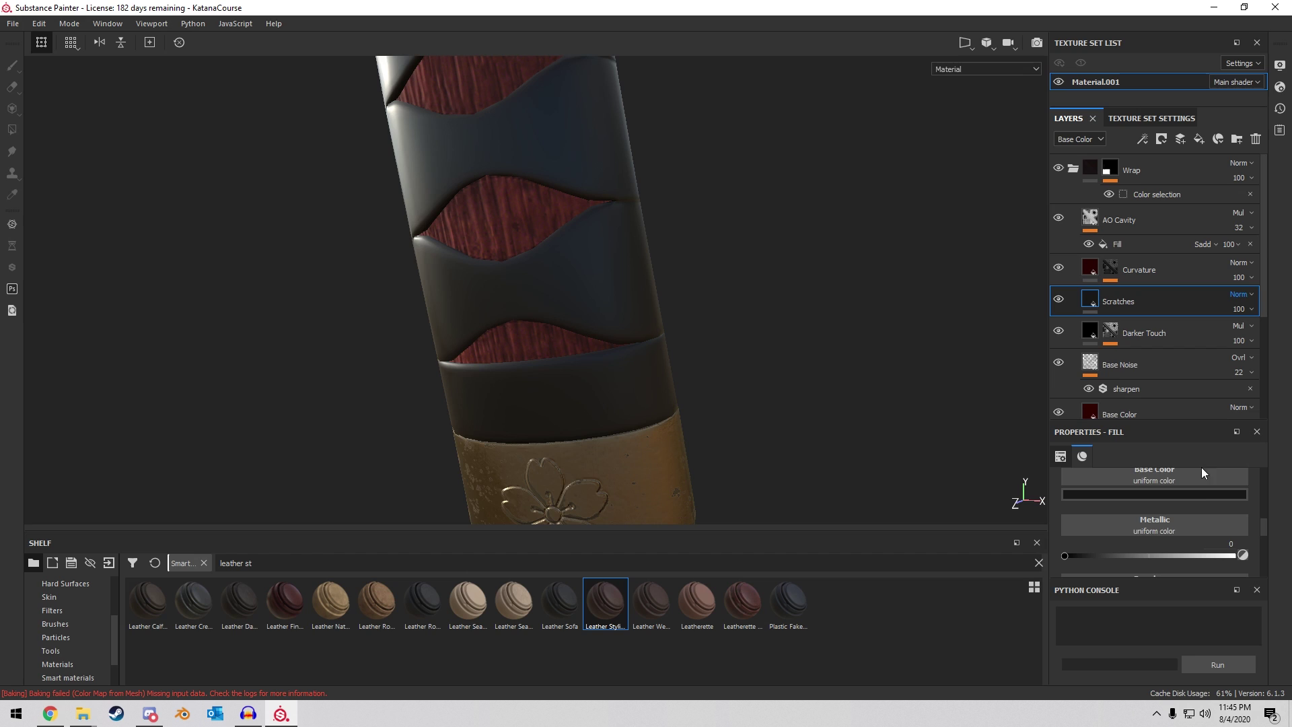
pyautogui.scroll(3, 1171, 522)
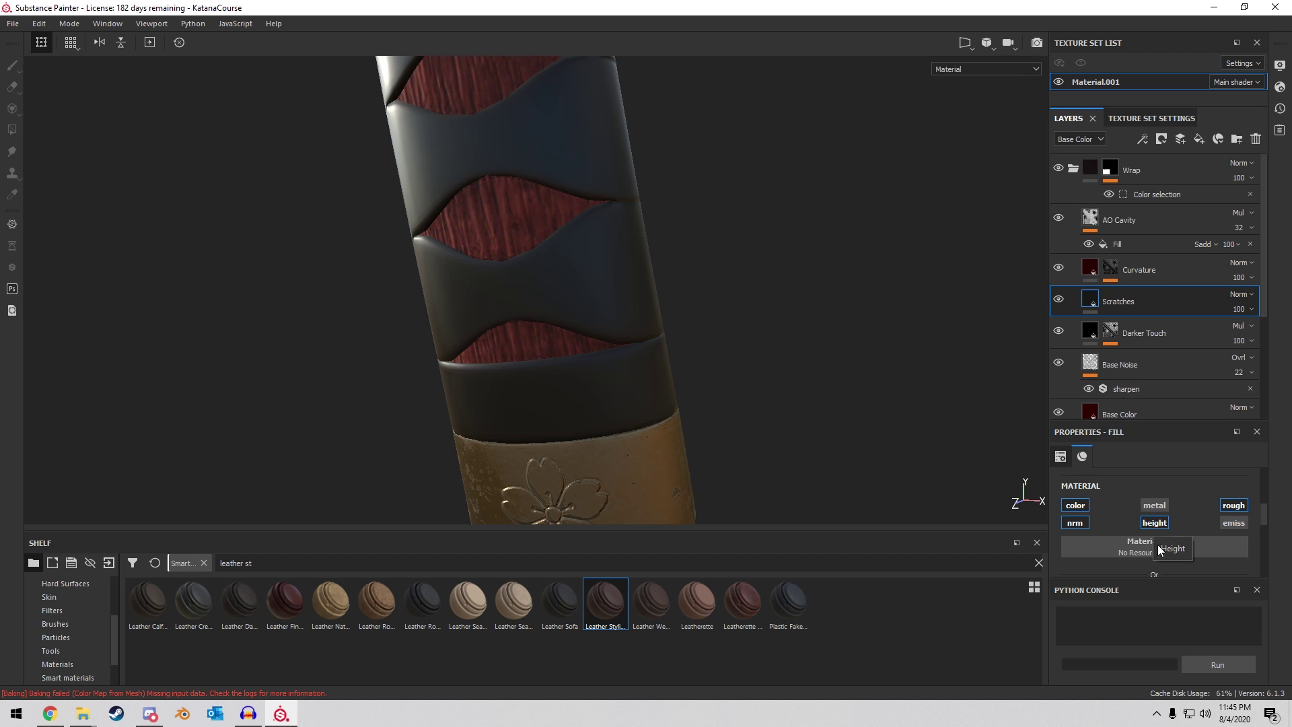
pyautogui.scroll(-5, 1157, 543)
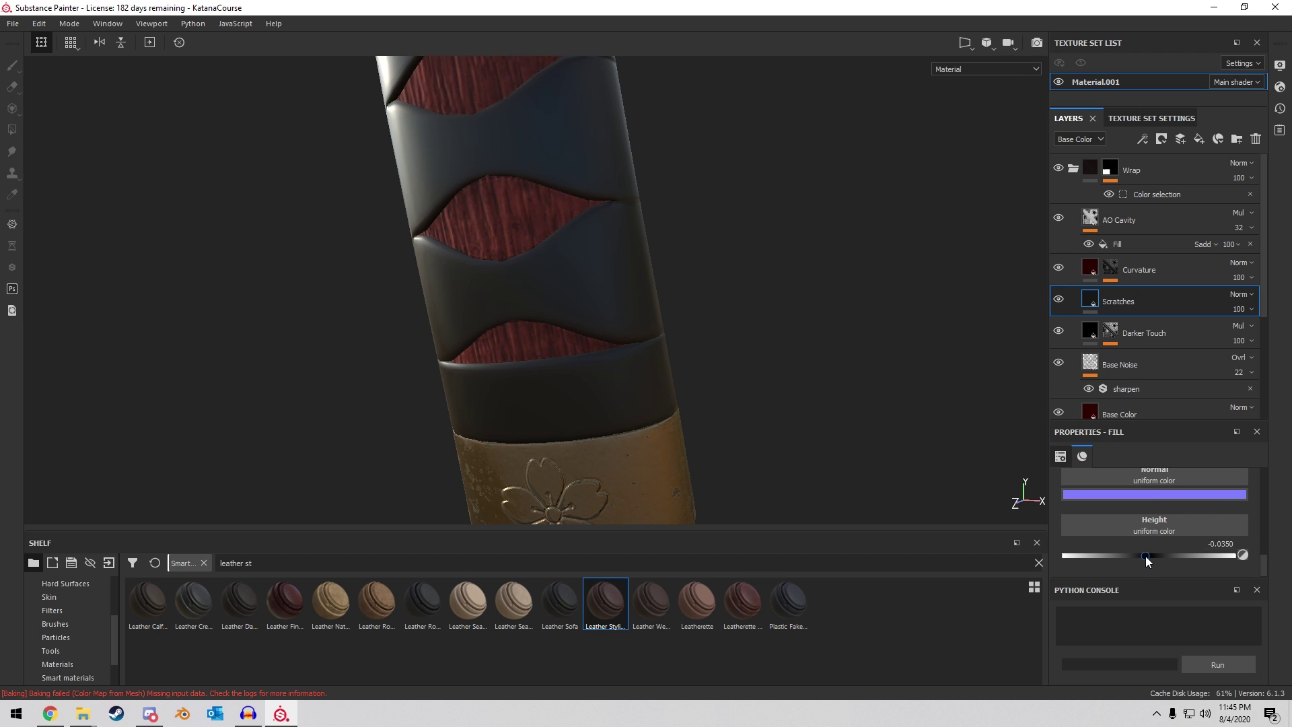
# Add a black mask to the Scratches layer and apply a Metal Edge Wear generator to it.
pyautogui.rightClick(1097, 301)
pyautogui.click(1149, 320)
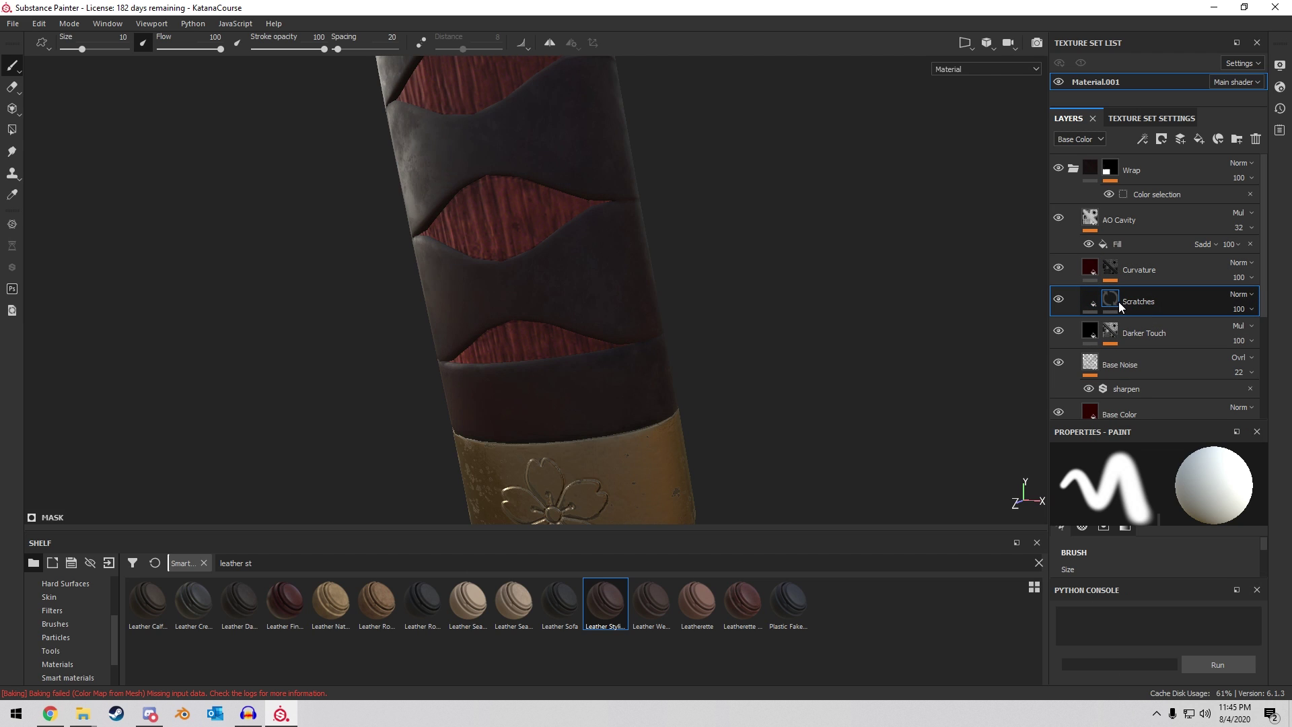
pyautogui.rightClick(1111, 298)
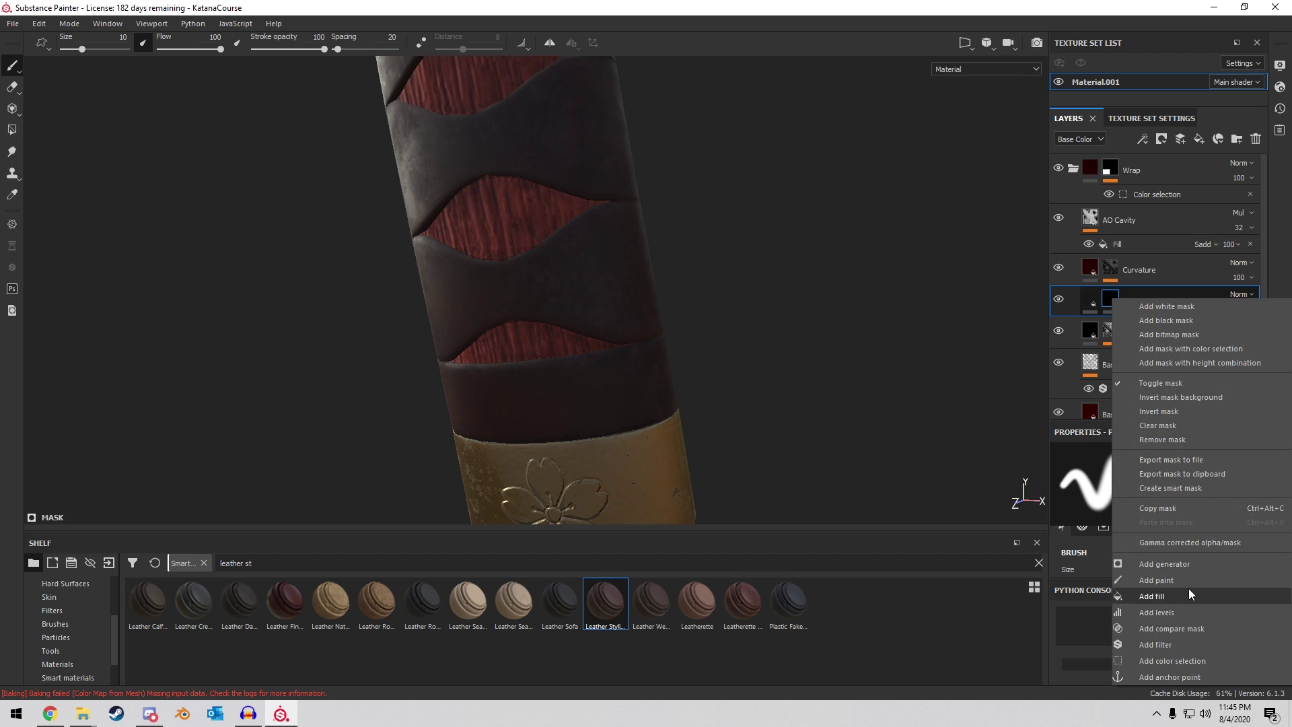
pyautogui.press('Escape')
pyautogui.click(1158, 475)
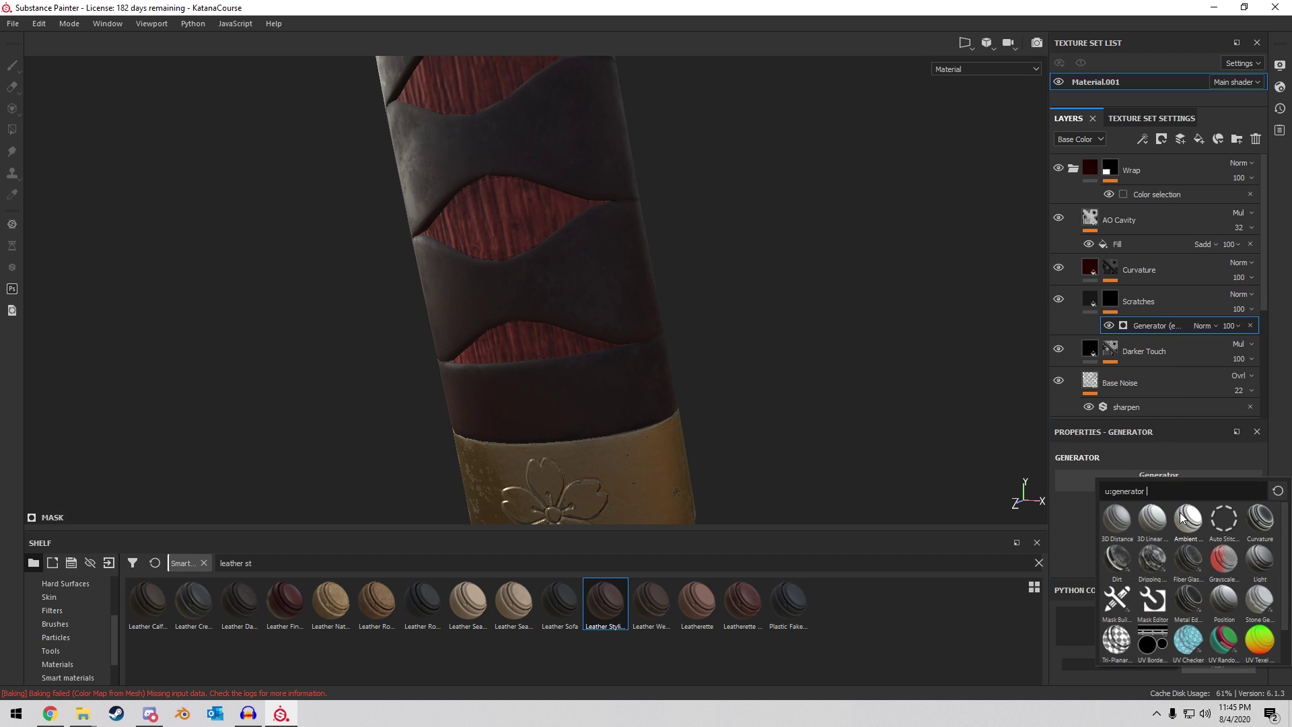
pyautogui.write('scraedge')
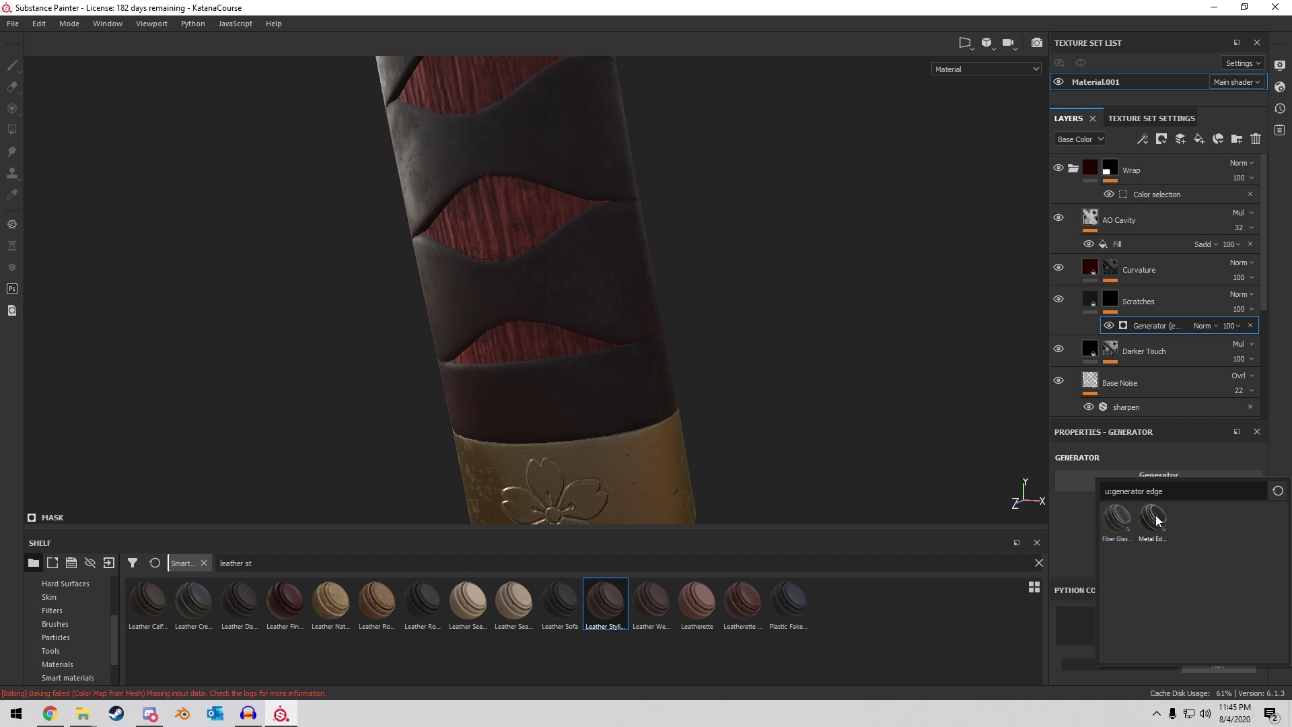
pyautogui.click(1156, 519)
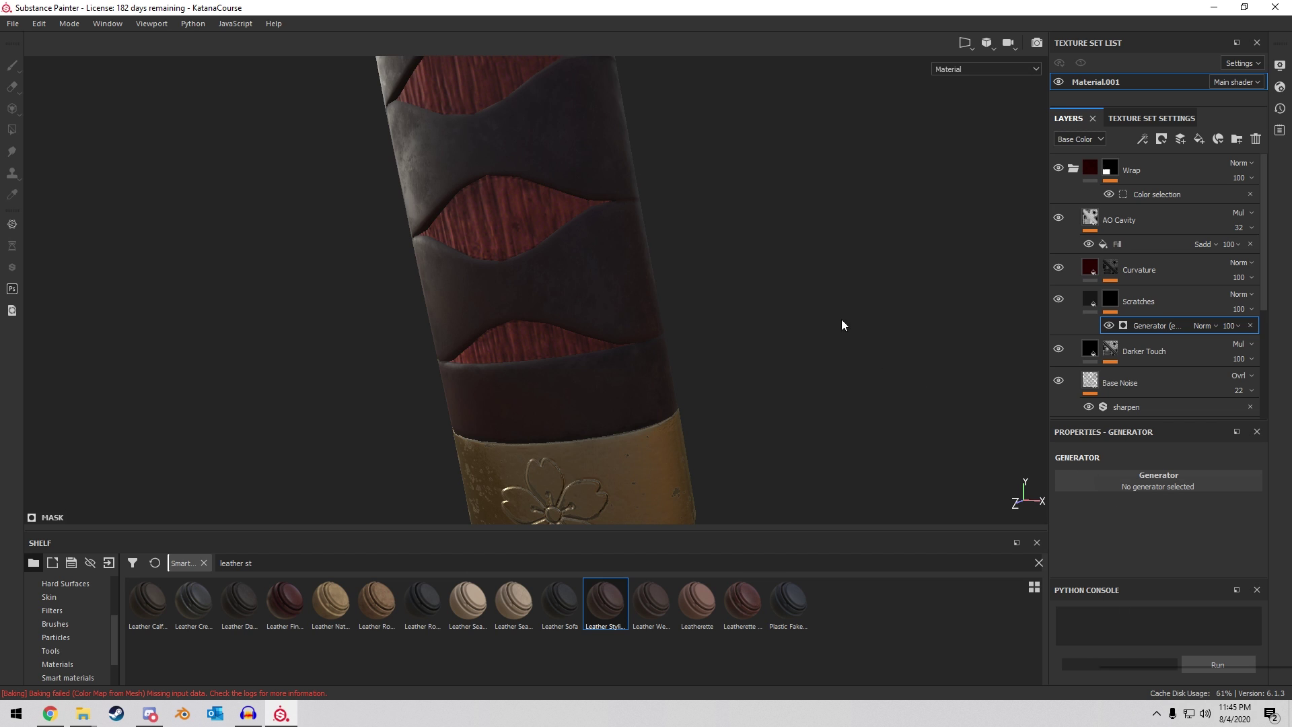
# Examine the scratch relief and edge wear on the leather wrap along the handle.
pyautogui.keyDown('alt'); pyautogui.moveTo(727, 271); pyautogui.dragTo(750, 261); pyautogui.keyUp('alt')
pyautogui.keyDown('alt'); pyautogui.moveTo(750, 261); pyautogui.dragTo(738, 346, button='right'); pyautogui.keyUp('alt')
pyautogui.keyDown('alt'); pyautogui.moveTo(739, 346); pyautogui.dragTo(670, 252); pyautogui.keyUp('alt')
pyautogui.keyDown('alt'); pyautogui.moveTo(672, 252); pyautogui.dragTo(729, 363, button='middle'); pyautogui.keyUp('alt')
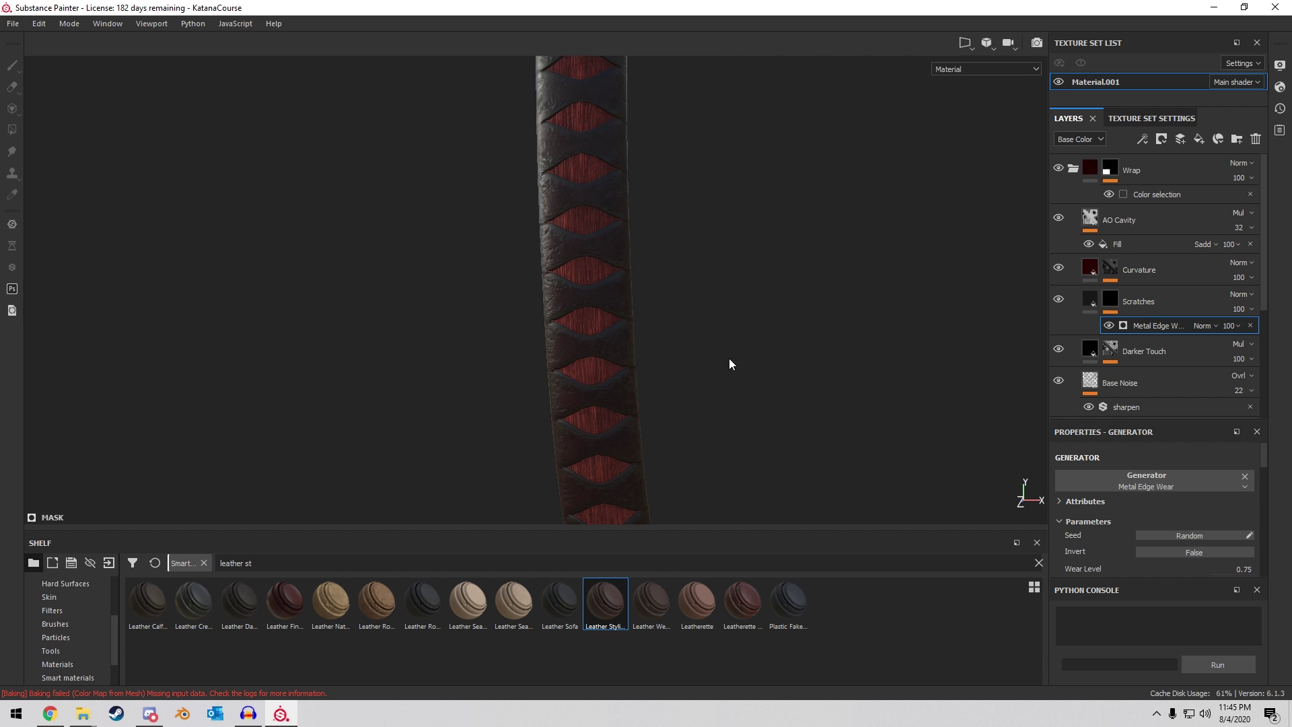
pyautogui.keyDown('alt'); pyautogui.moveTo(730, 364); pyautogui.dragTo(629, 171, button='right'); pyautogui.keyUp('alt')
pyautogui.keyDown('alt'); pyautogui.moveTo(628, 171); pyautogui.dragTo(634, 215); pyautogui.keyUp('alt')
pyautogui.keyDown('alt'); pyautogui.moveTo(634, 215); pyautogui.dragTo(628, 239, button='right'); pyautogui.keyUp('alt')
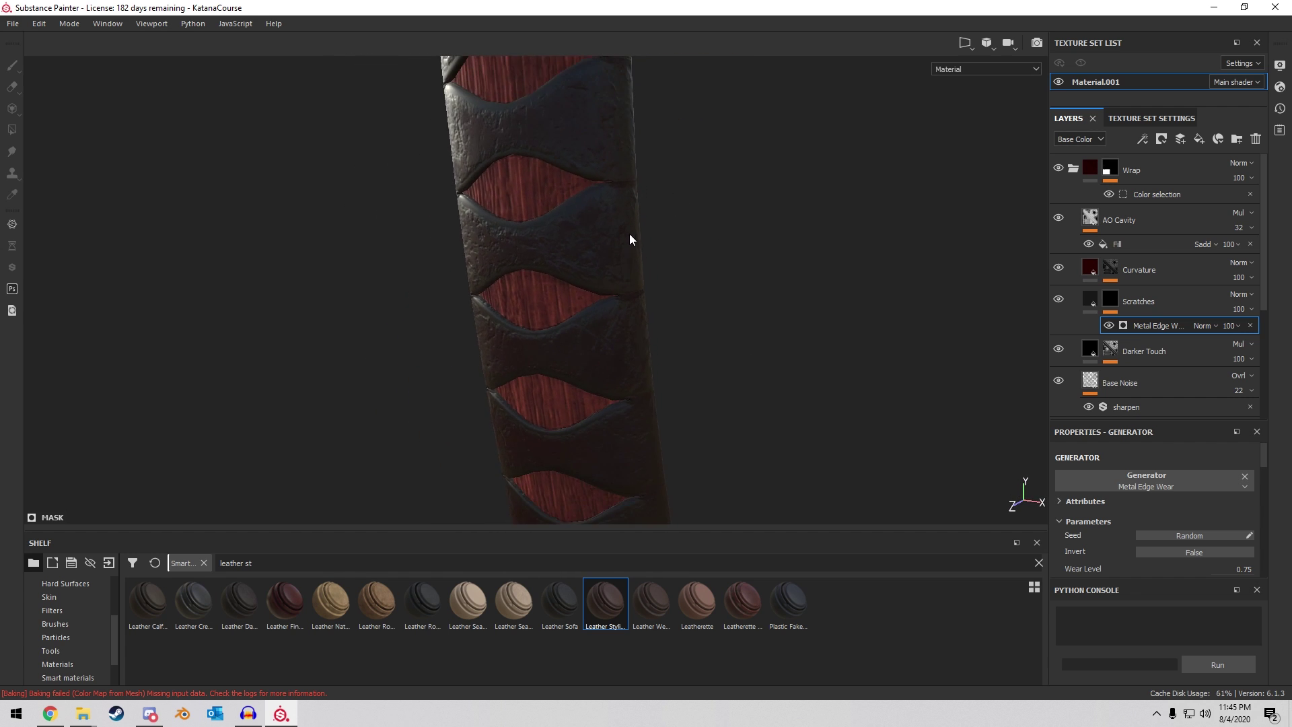
pyautogui.keyDown('alt'); pyautogui.moveTo(628, 240); pyautogui.dragTo(672, 223); pyautogui.keyUp('alt')
pyautogui.keyDown('alt'); pyautogui.moveTo(673, 222); pyautogui.dragTo(738, 358, button='middle'); pyautogui.keyUp('alt')
pyautogui.keyDown('alt'); pyautogui.moveTo(738, 357); pyautogui.dragTo(744, 206, button='right'); pyautogui.keyUp('alt')
pyautogui.keyDown('alt'); pyautogui.moveTo(744, 202); pyautogui.dragTo(721, 321, button='middle'); pyautogui.keyUp('alt')
pyautogui.keyDown('alt'); pyautogui.moveTo(722, 321); pyautogui.dragTo(715, 277, button='right'); pyautogui.keyUp('alt')
pyautogui.keyDown('alt'); pyautogui.moveTo(715, 277); pyautogui.dragTo(723, 251); pyautogui.keyUp('alt')
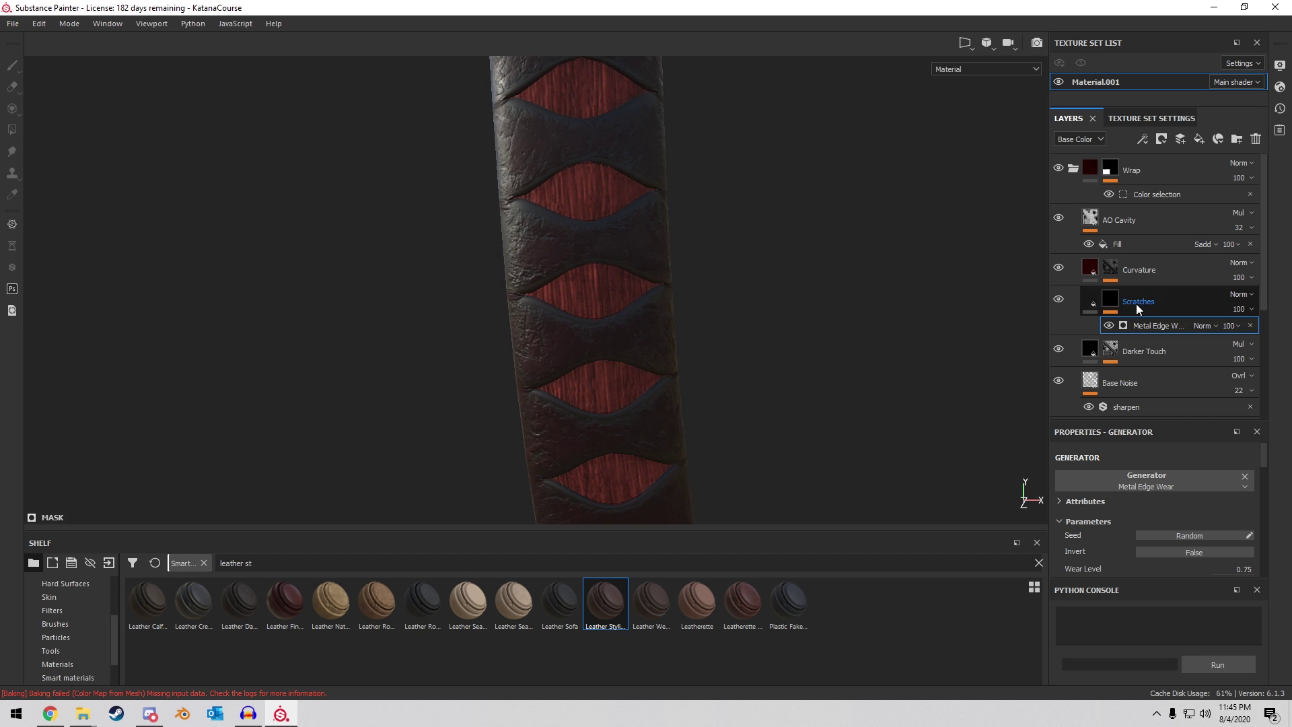
# Move the Scratches layer above AO Cavity, then set its Metal Edge Wear generator's Wear Level to 0.42 and Wear Contrast to 0.16.
pyautogui.moveTo(1173, 308); pyautogui.dragTo(1162, 214)
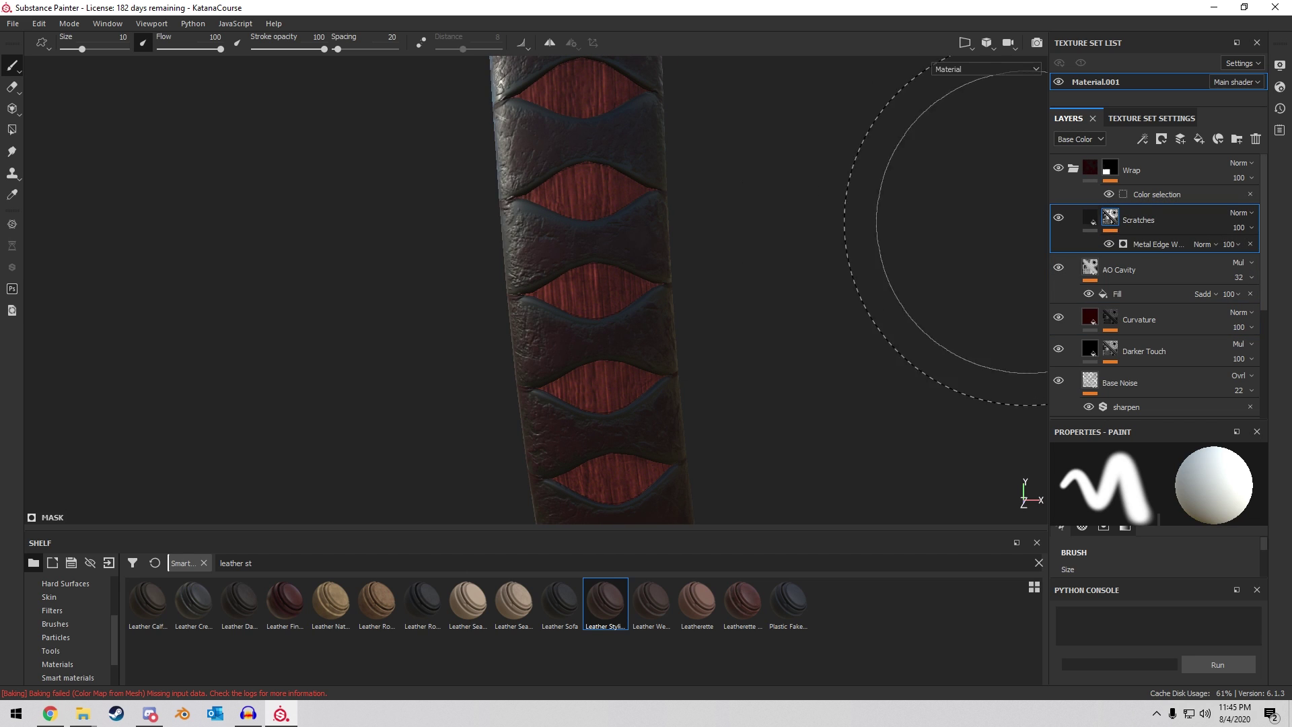
pyautogui.keyDown('alt'); pyautogui.moveTo(829, 277); pyautogui.dragTo(791, 277, button='middle'); pyautogui.keyUp('alt')
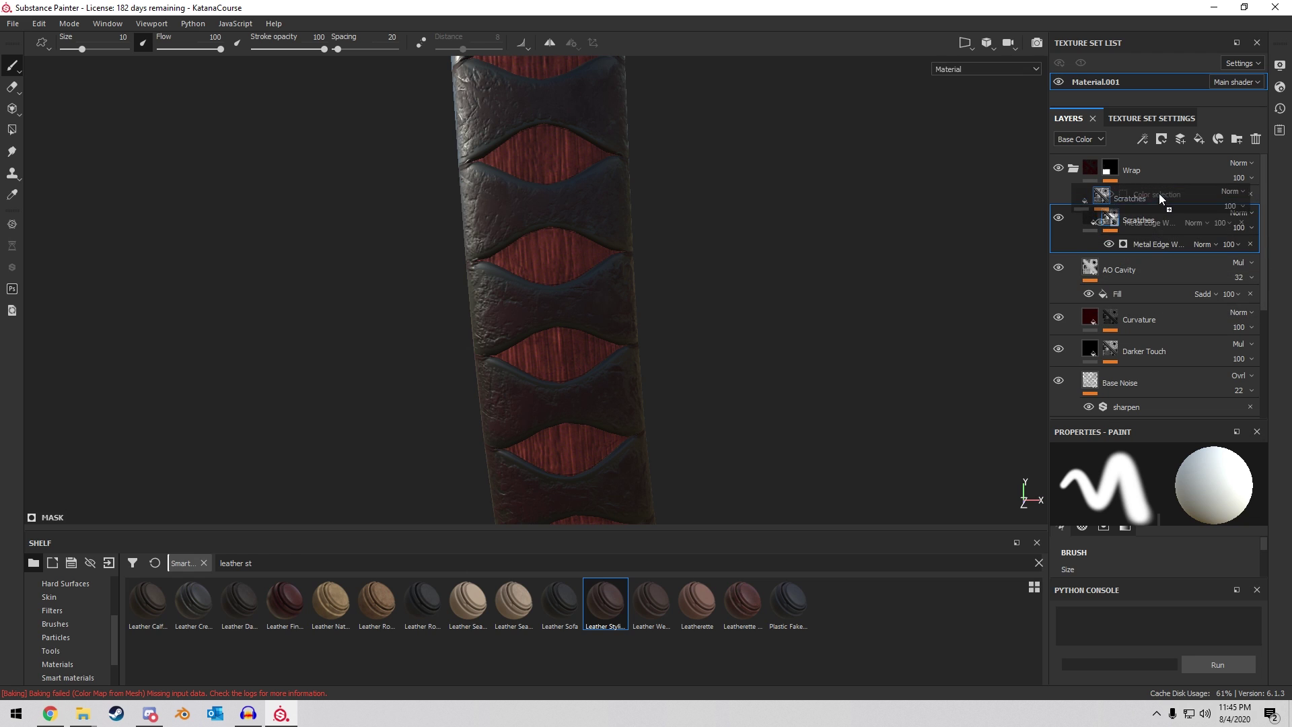
pyautogui.click(1131, 241)
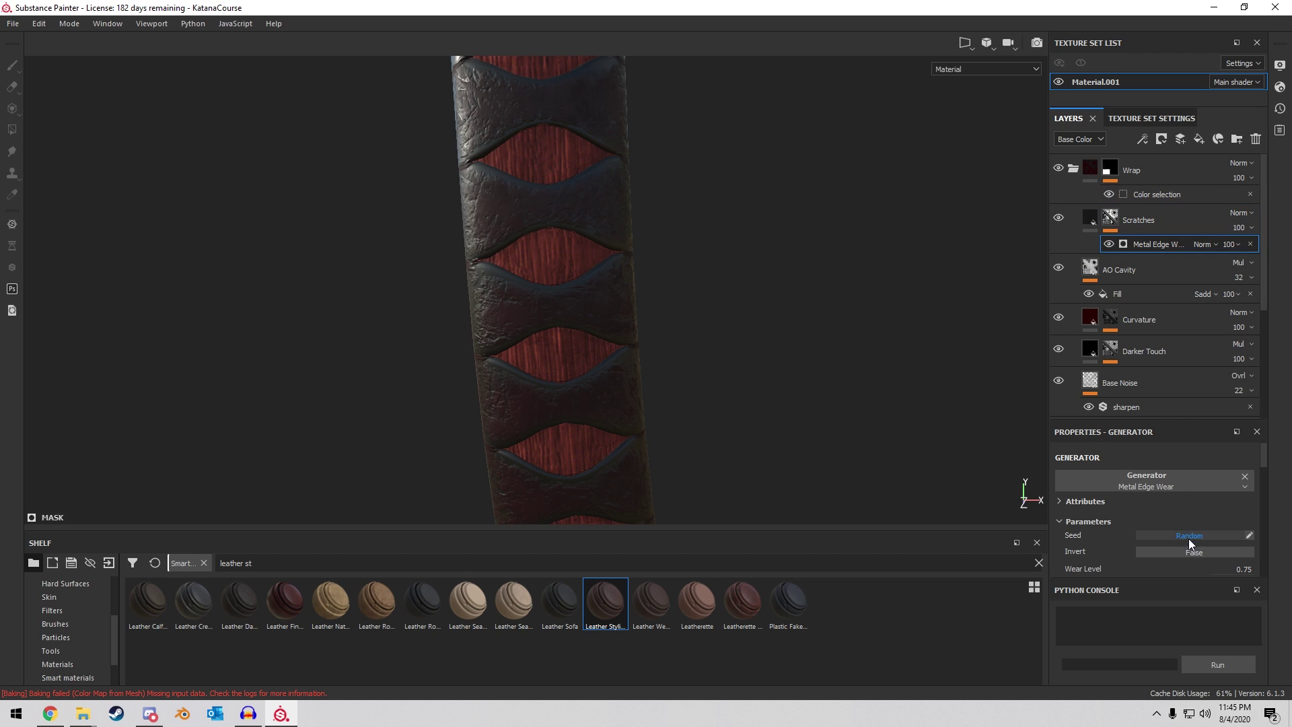
pyautogui.scroll(-3, 1158, 515)
pyautogui.moveTo(1176, 459); pyautogui.dragTo(1149, 460)
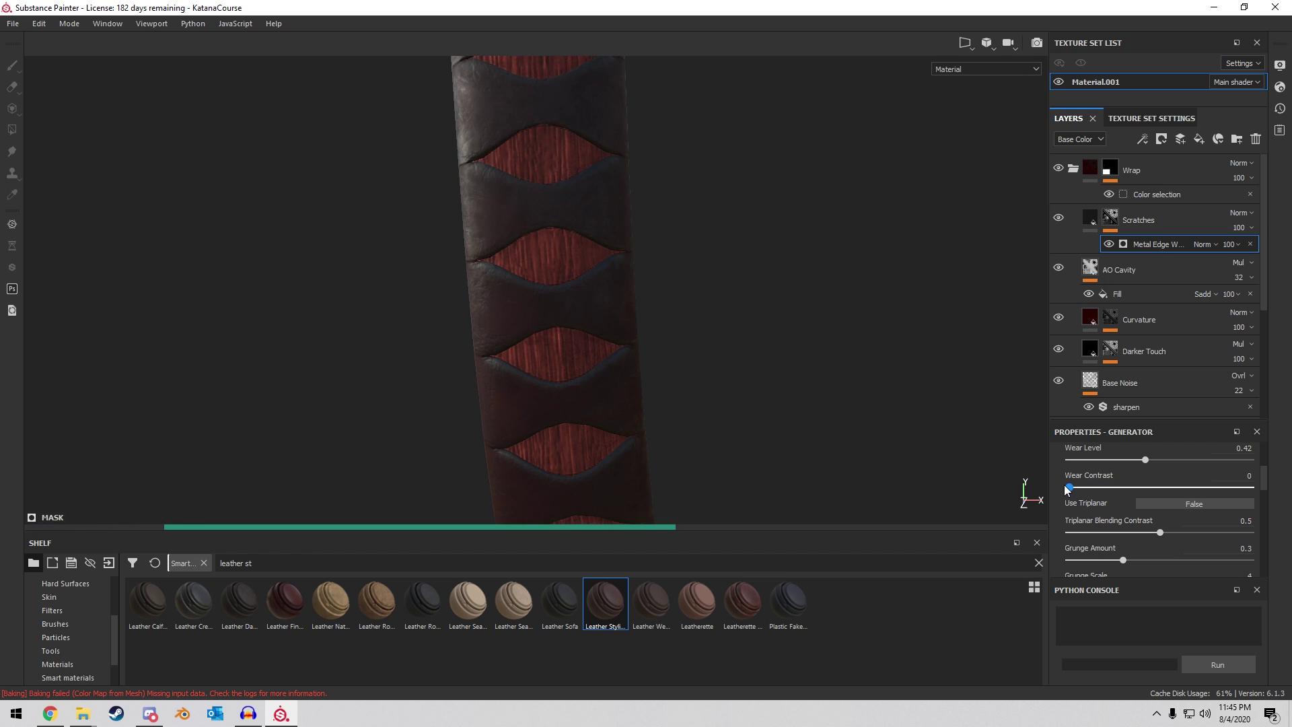
pyautogui.moveTo(1109, 488); pyautogui.dragTo(1247, 490)
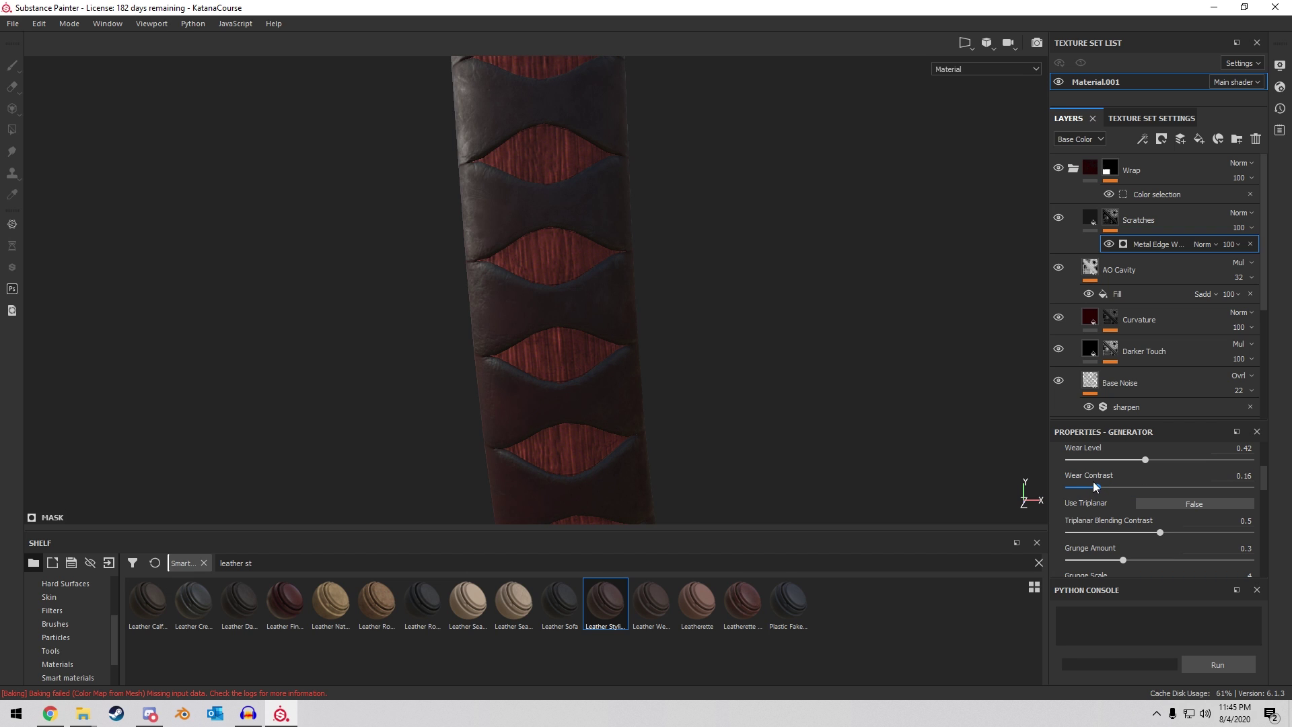
# Raise the Metal Edge Wear generator's Wear Level to about 0.57 and set its Grunge Scale to 15.
pyautogui.keyDown('alt'); pyautogui.moveTo(646, 269); pyautogui.dragTo(710, 216); pyautogui.keyUp('alt')
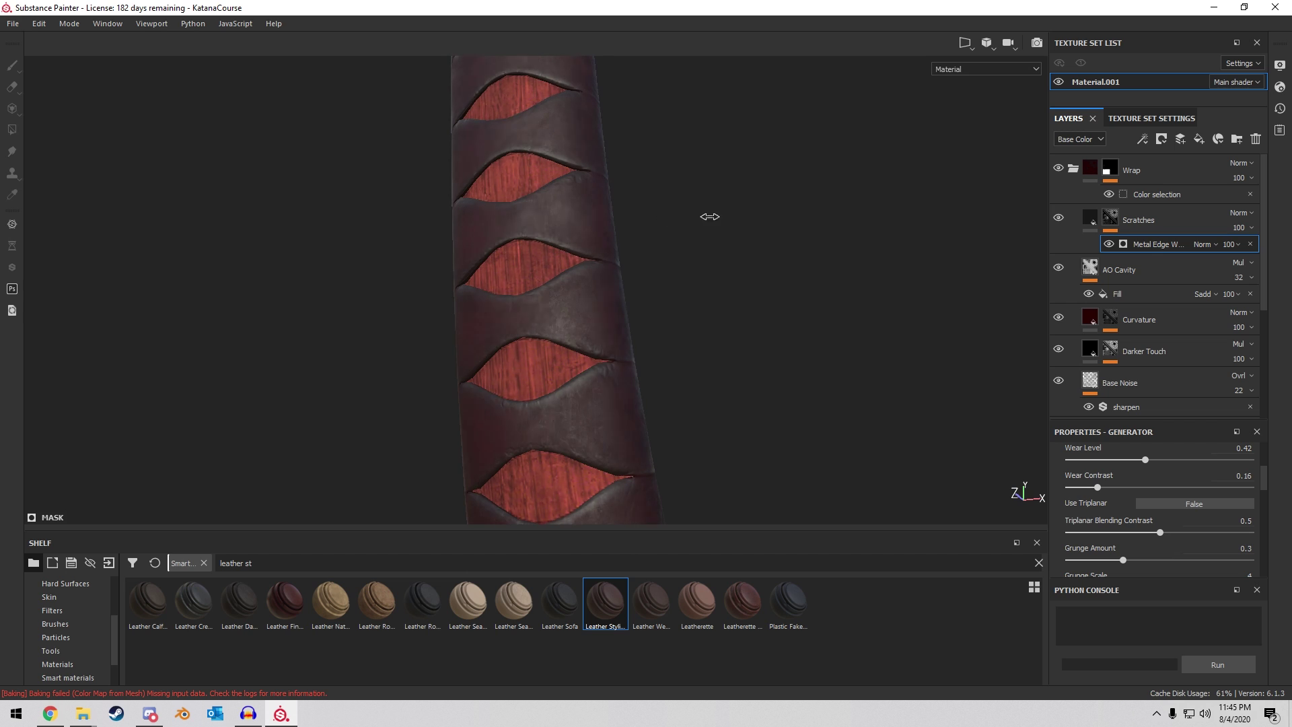
pyautogui.keyDown('shift'); pyautogui.moveTo(710, 217); pyautogui.dragTo(708, 214, button='right'); pyautogui.keyUp('shift')
pyautogui.keyDown('alt'); pyautogui.moveTo(675, 216); pyautogui.dragTo(726, 276); pyautogui.keyUp('alt')
pyautogui.scroll(1, 1146, 501)
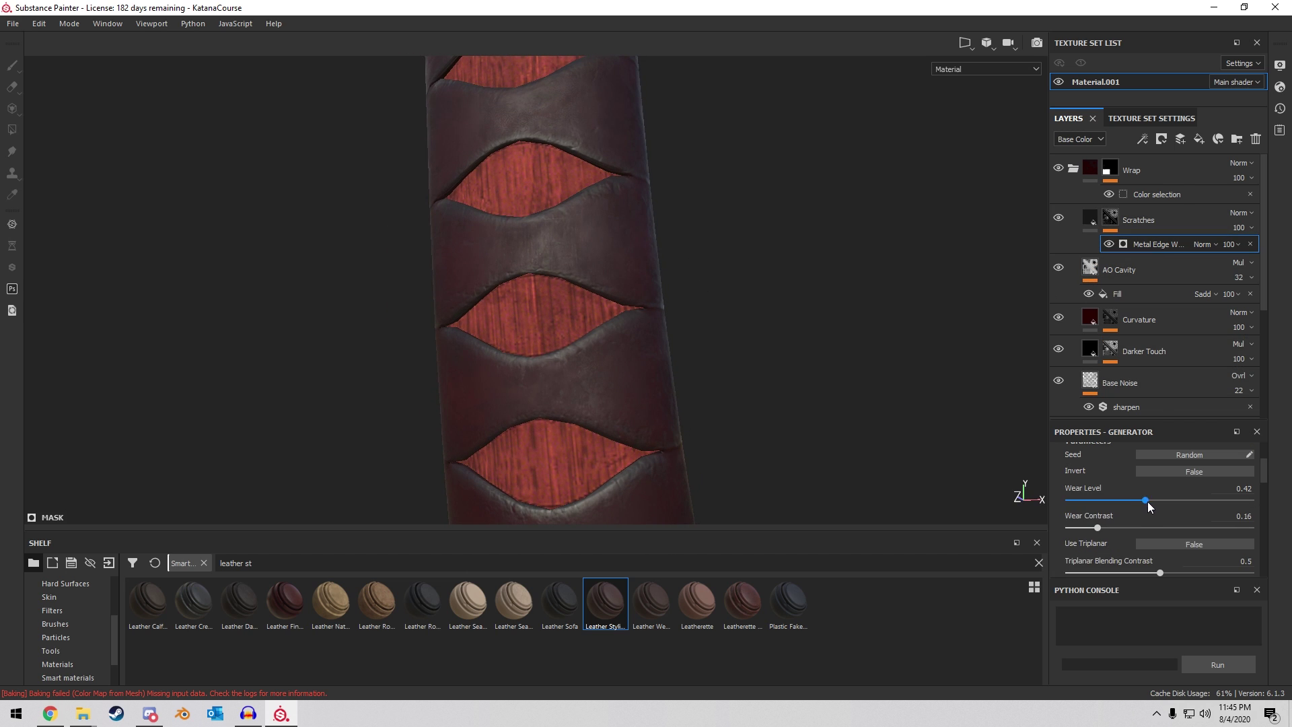
pyautogui.click(1192, 502)
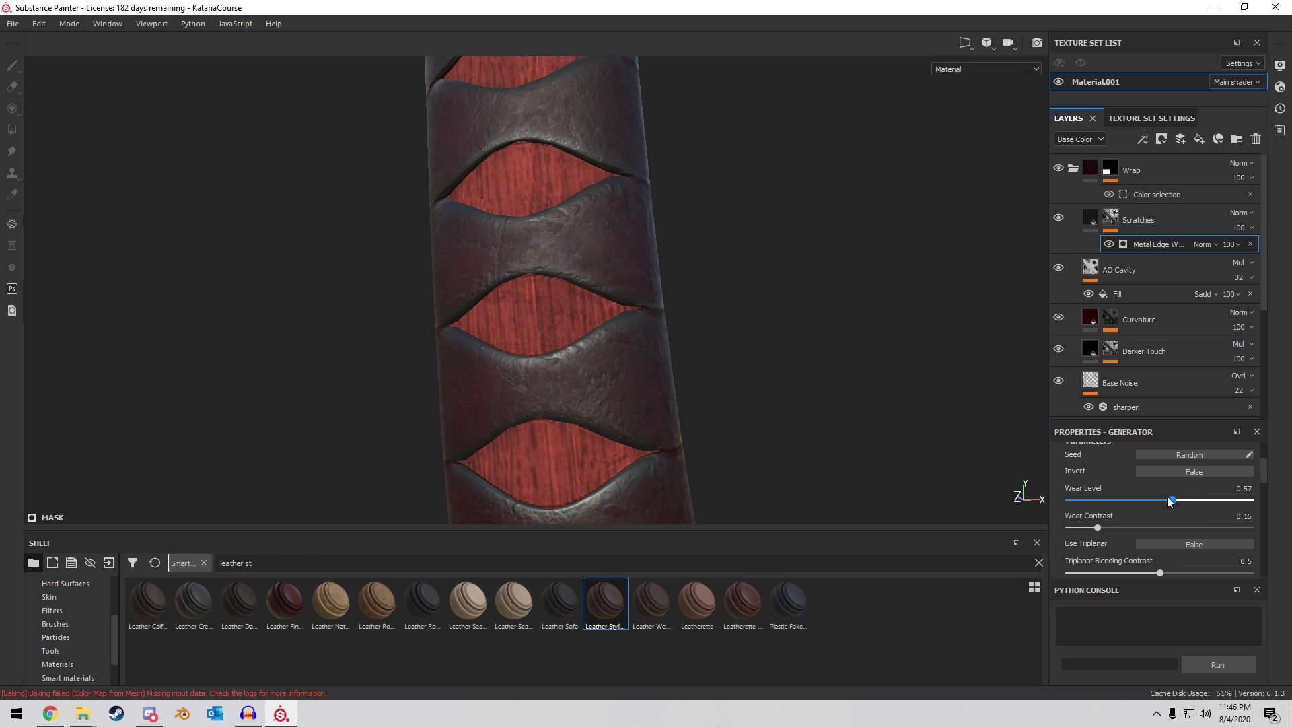
pyautogui.scroll(-2, 1151, 509)
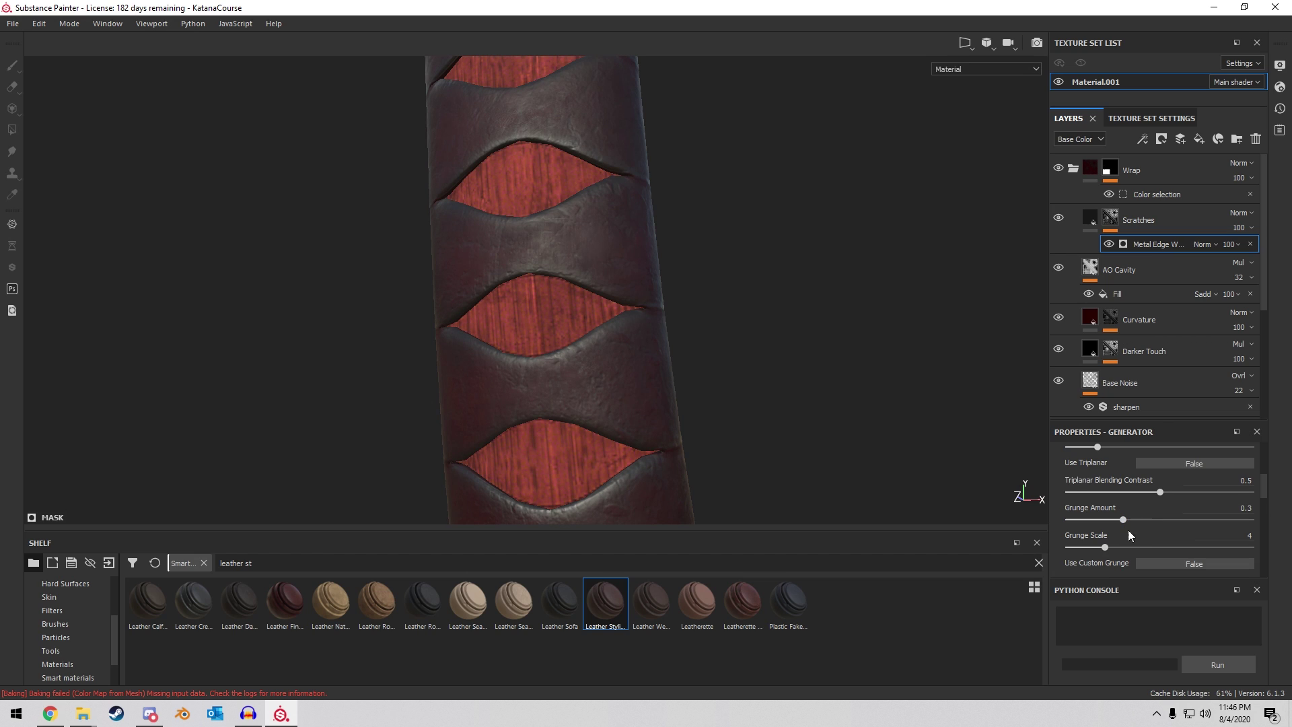
pyautogui.click(1201, 546)
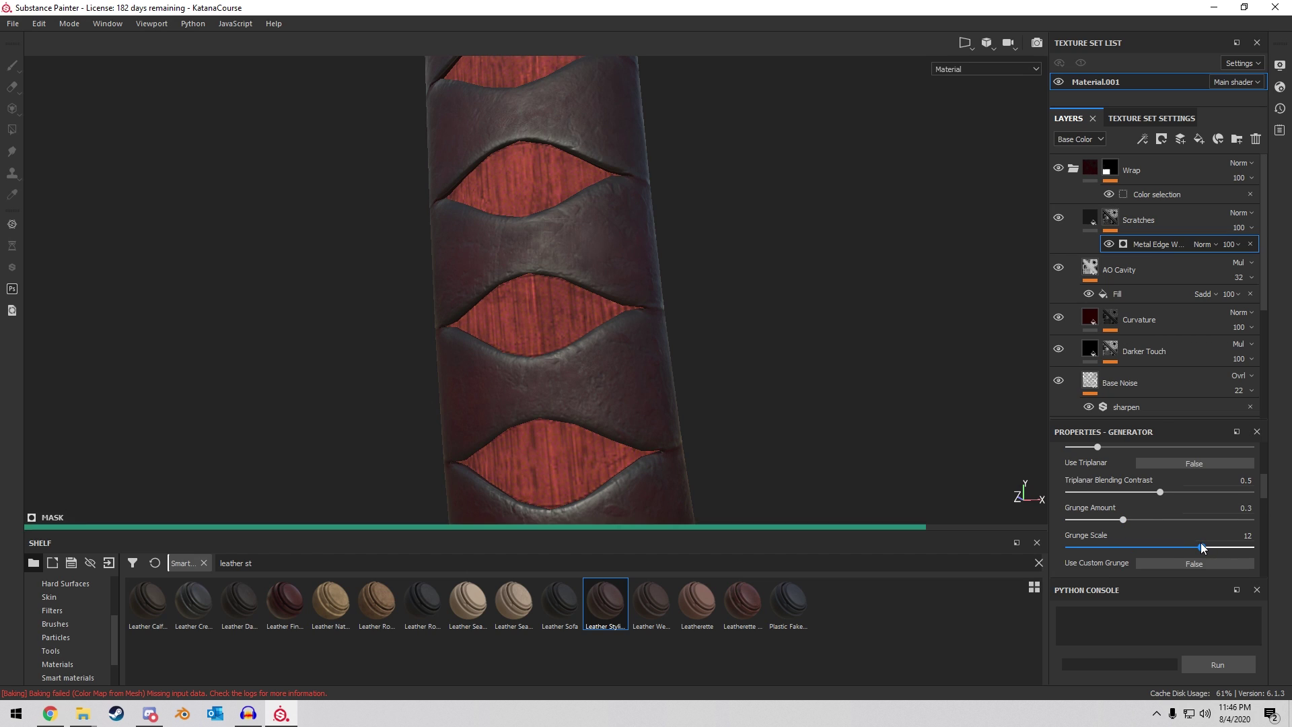
pyautogui.moveTo(1235, 551)
pyautogui.mouseDown()
pyautogui.moveTo(1072, 550)
pyautogui.moveTo(1242, 550)
pyautogui.mouseUp()
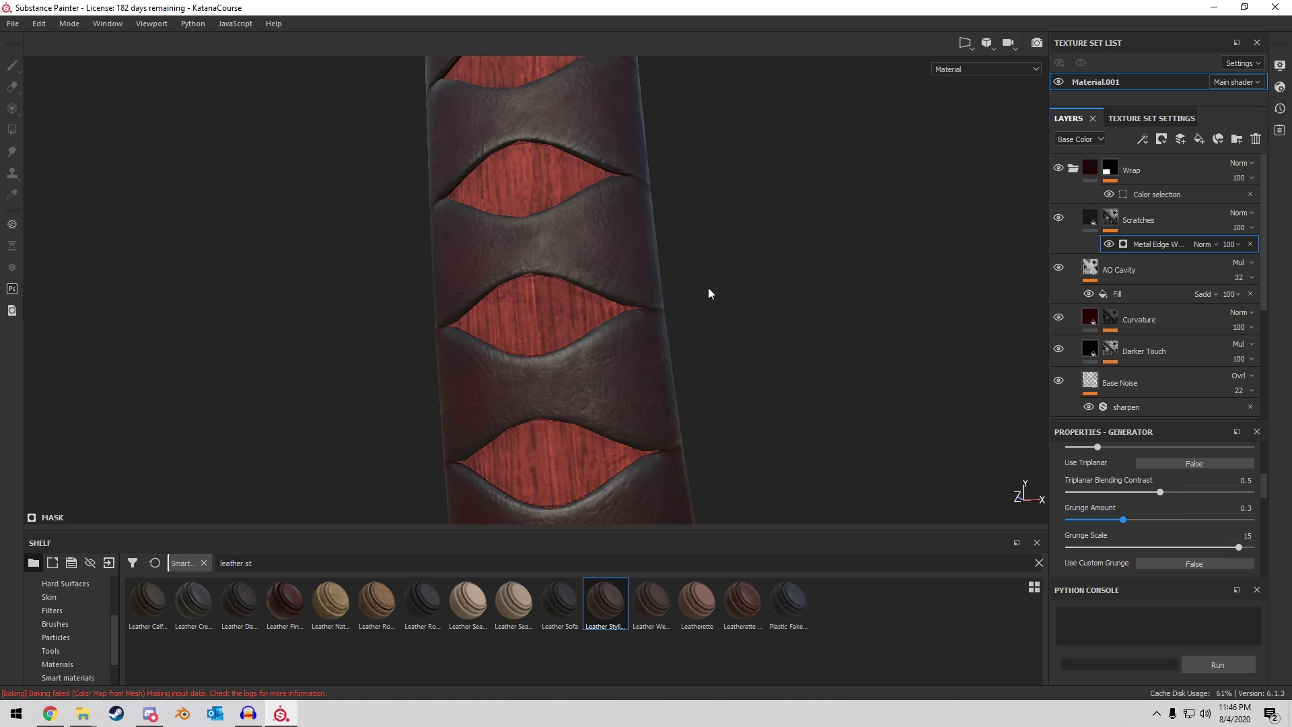
# Set the Scratches generator's Curvature Weight to 0.77.
pyautogui.keyDown('alt'); pyautogui.moveTo(708, 291); pyautogui.dragTo(585, 300); pyautogui.keyUp('alt')
pyautogui.scroll(-3, 1213, 567)
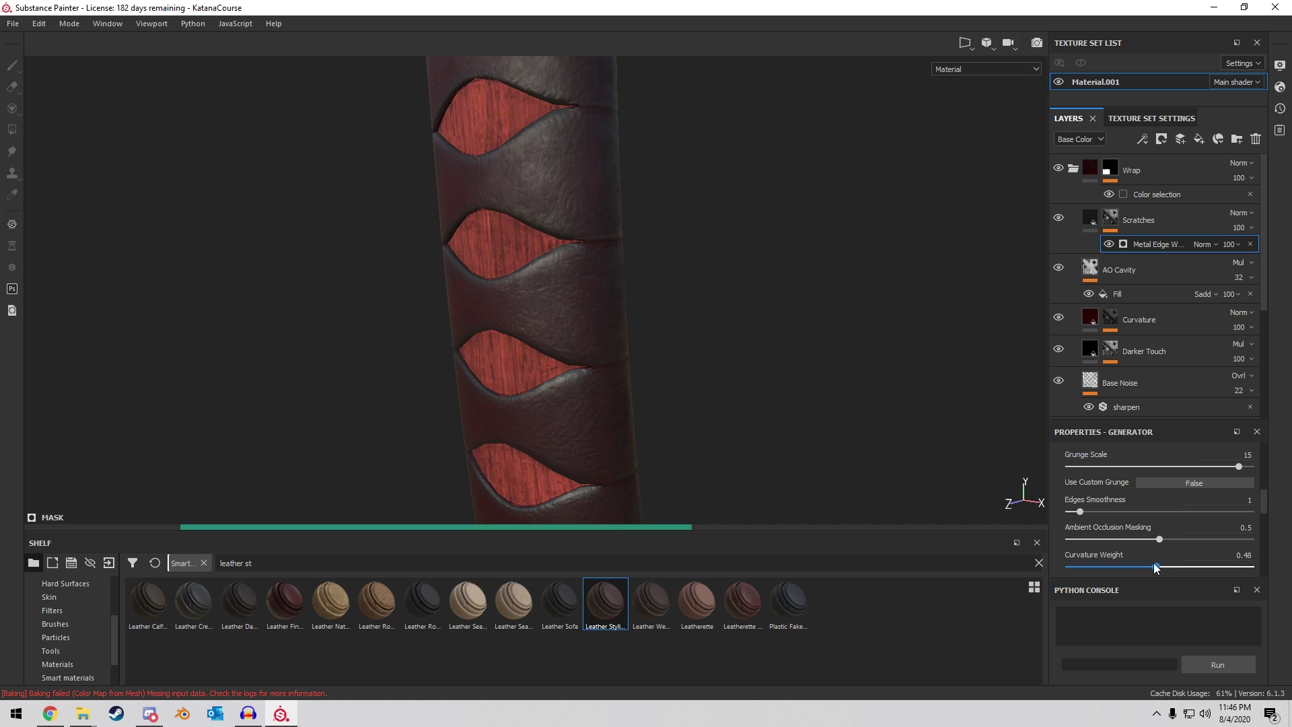
pyautogui.moveTo(1155, 567); pyautogui.dragTo(1205, 567)
pyautogui.keyDown('alt'); pyautogui.moveTo(626, 289); pyautogui.dragTo(541, 287); pyautogui.keyUp('alt')
pyautogui.keyDown('alt'); pyautogui.moveTo(548, 257); pyautogui.dragTo(592, 350, button='middle'); pyautogui.keyUp('alt')
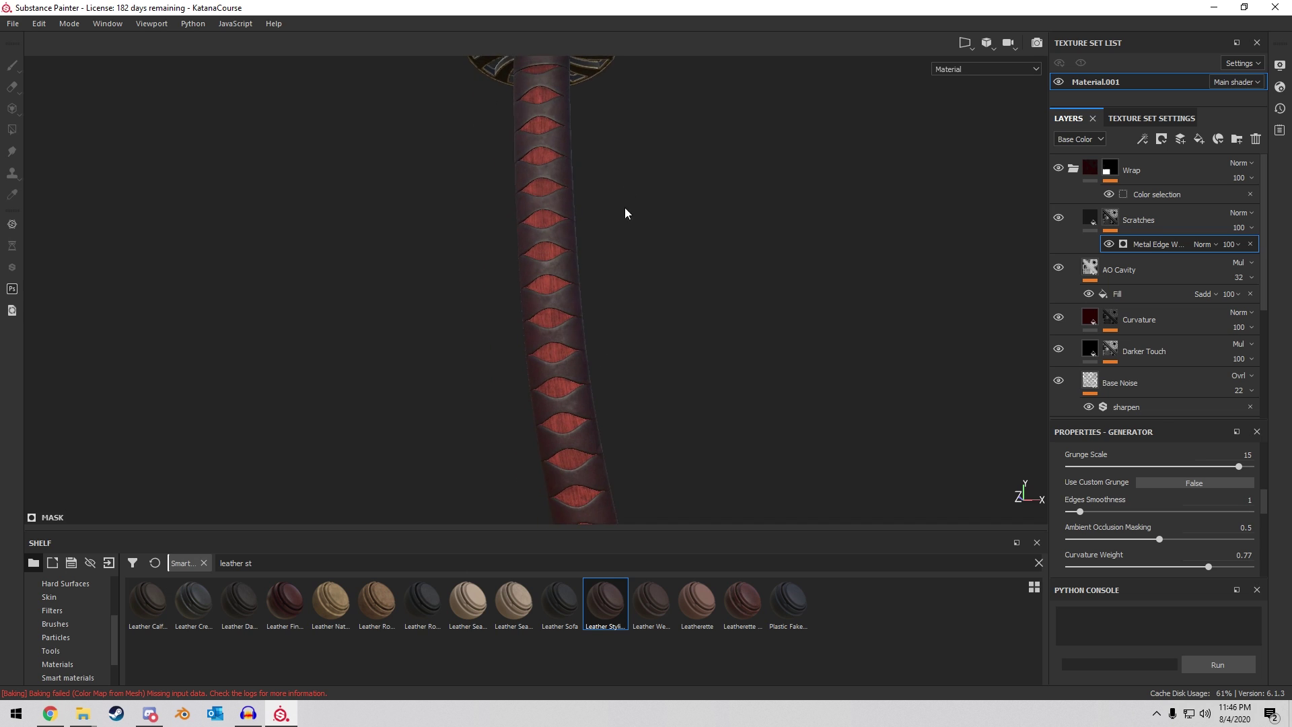
# Collapse the Wrap folder, expand Grip and set its Base layer's colour to a very dark brown, RGB 0.045, 0.024, 0.
pyautogui.keyDown('alt'); pyautogui.moveTo(626, 210); pyautogui.dragTo(679, 330, button='middle'); pyautogui.keyUp('alt')
pyautogui.keyDown('alt'); pyautogui.moveTo(620, 211); pyautogui.dragTo(666, 254); pyautogui.keyUp('alt')
pyautogui.scroll(4, 592, 281)
pyautogui.keyDown('alt'); pyautogui.moveTo(593, 281); pyautogui.dragTo(551, 271, button='middle'); pyautogui.keyUp('alt')
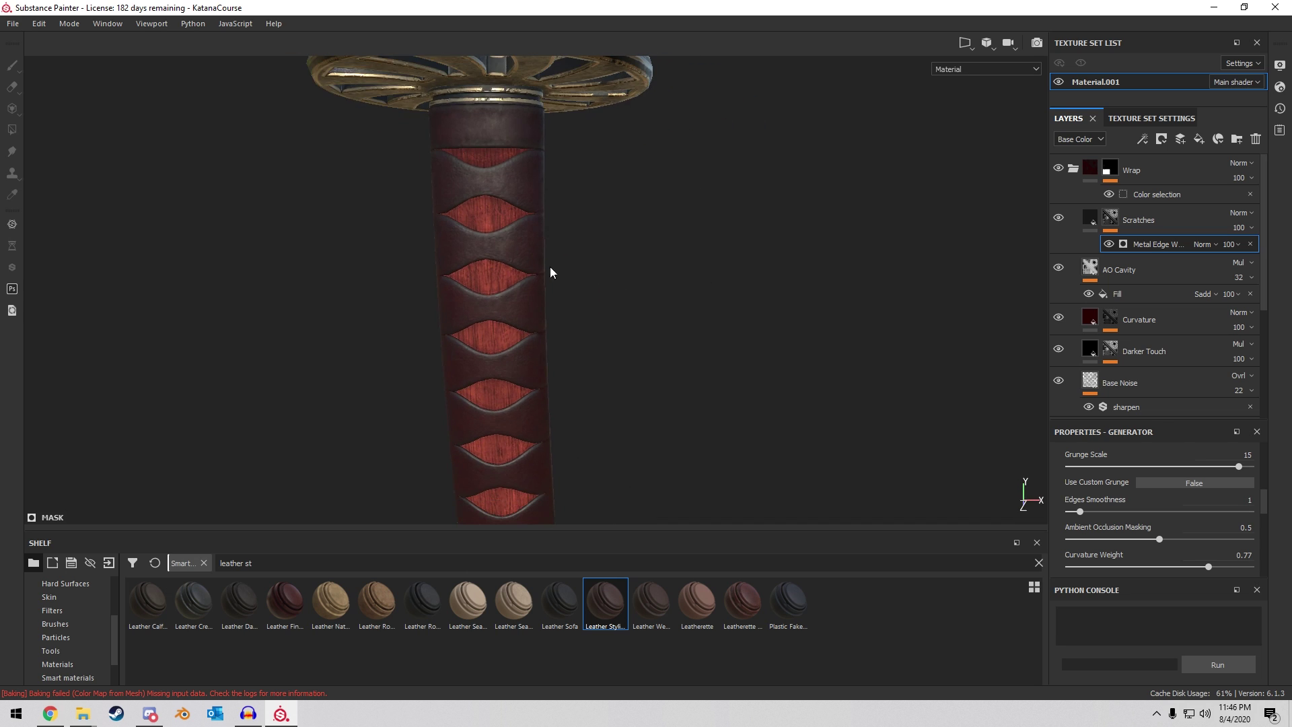
pyautogui.scroll(3, 551, 272)
pyautogui.click(1074, 169)
pyautogui.click(1074, 219)
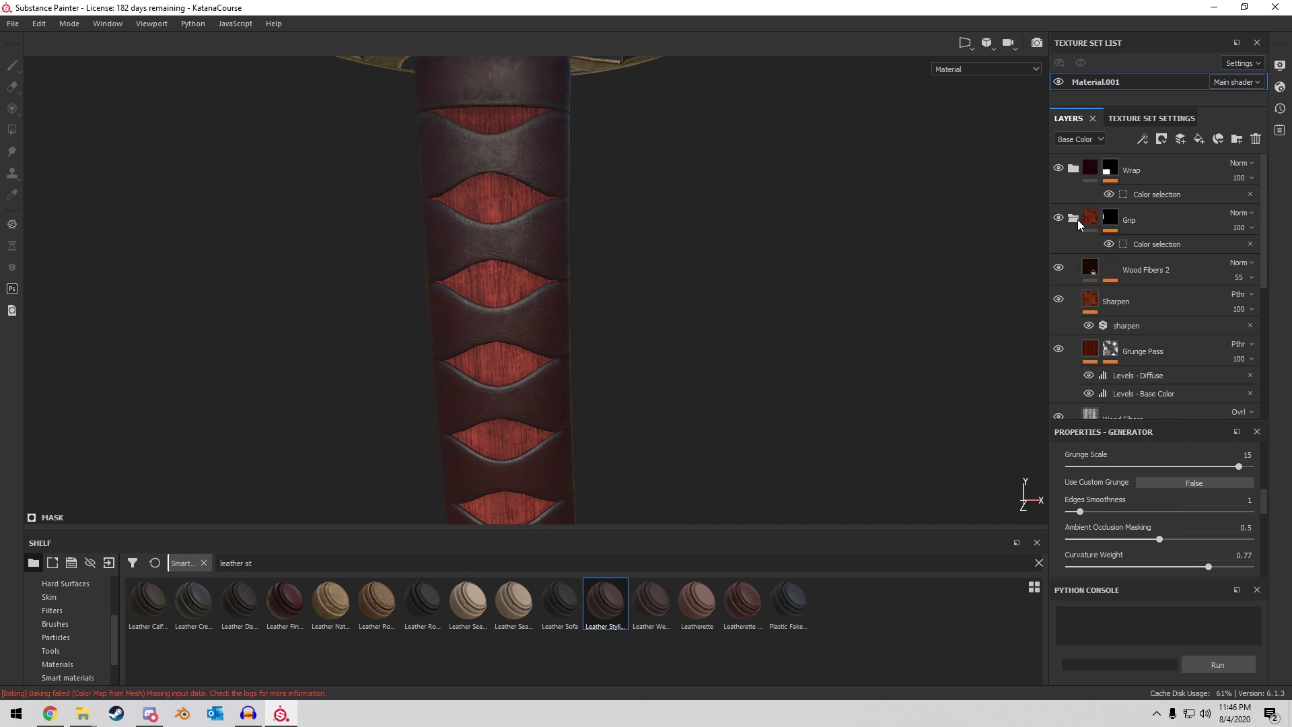
pyautogui.scroll(-5, 1117, 281)
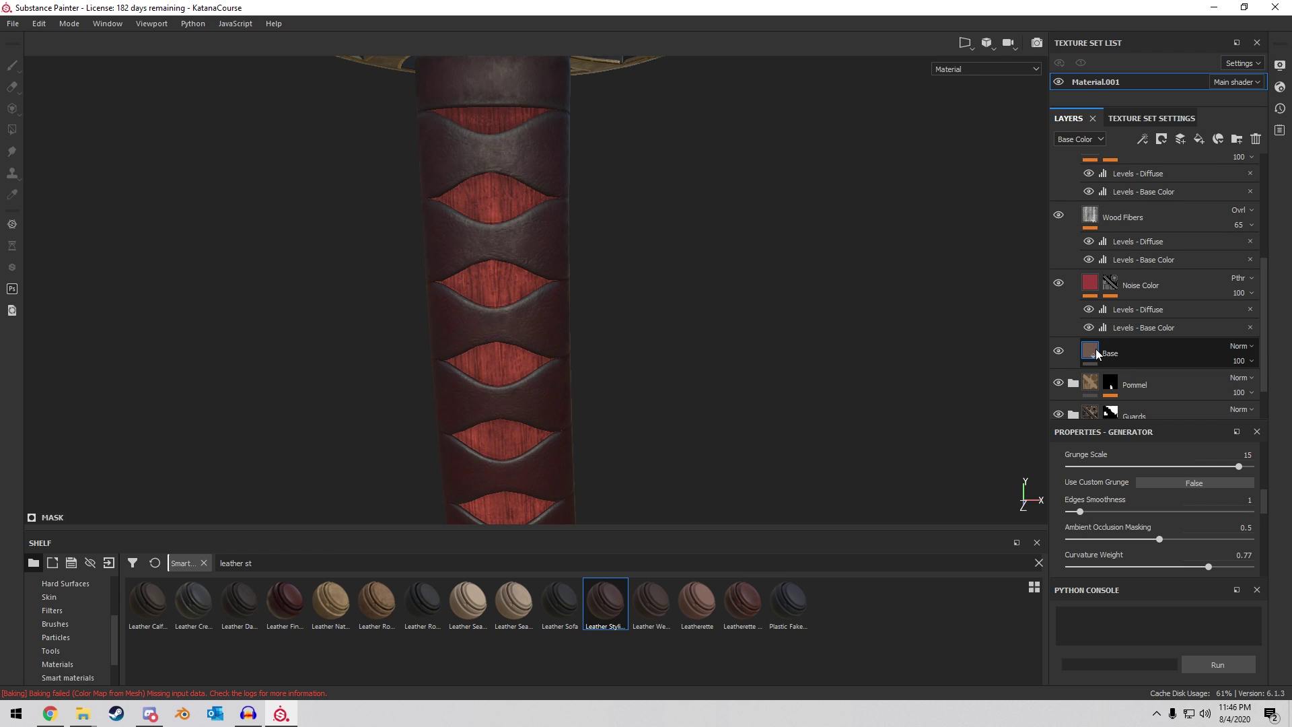
pyautogui.click(1097, 358)
pyautogui.click(1171, 482)
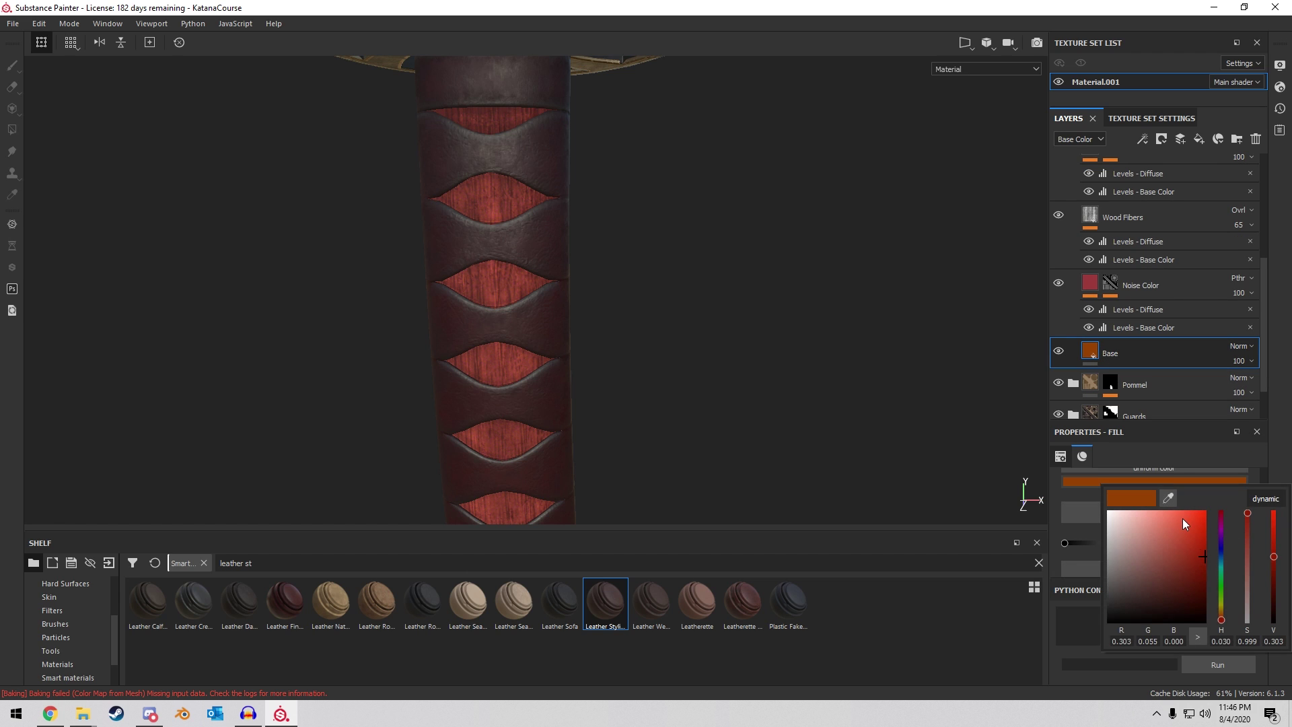
pyautogui.moveTo(1220, 589)
pyautogui.mouseDown()
pyautogui.moveTo(1221, 522)
pyautogui.moveTo(1229, 610)
pyautogui.moveTo(1206, 601)
pyautogui.mouseUp()
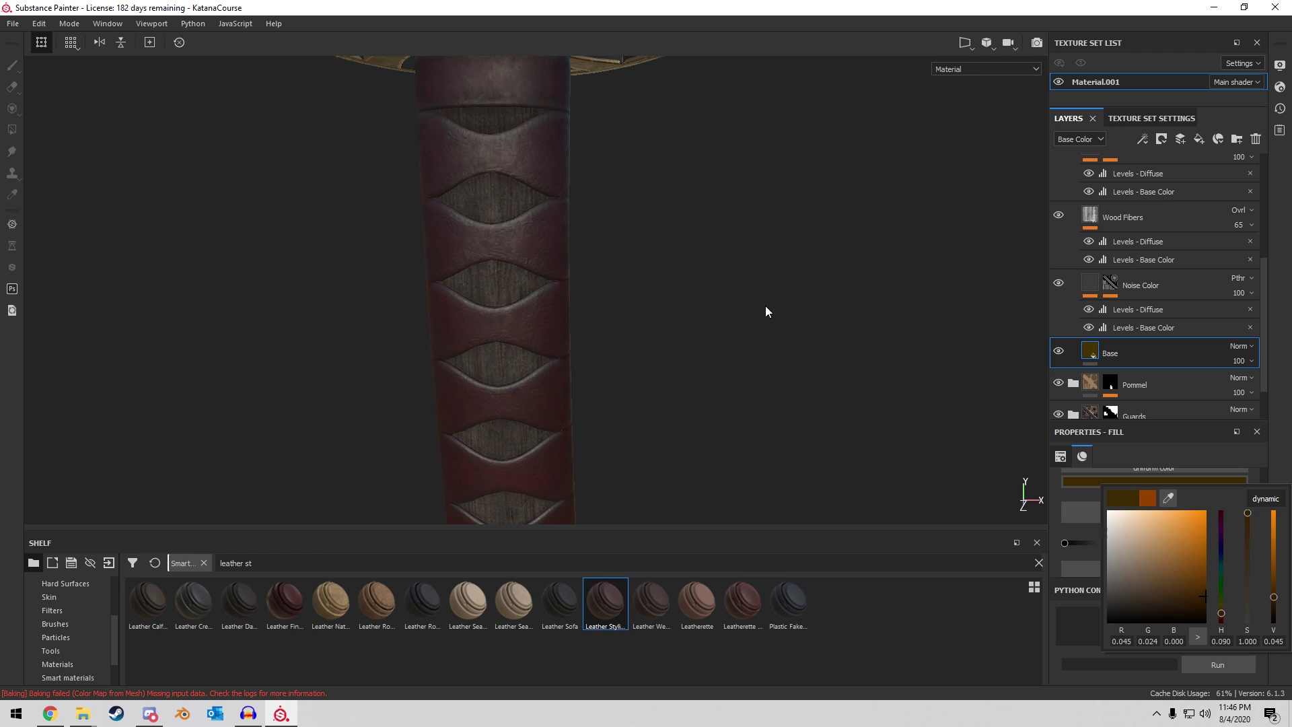
# Lighten the Grip's Base layer to a warmer brown, RGB 0.117, 0.063, 0, checking it on the whole handle.
pyautogui.keyDown('alt'); pyautogui.moveTo(765, 305); pyautogui.dragTo(475, 252); pyautogui.keyUp('alt')
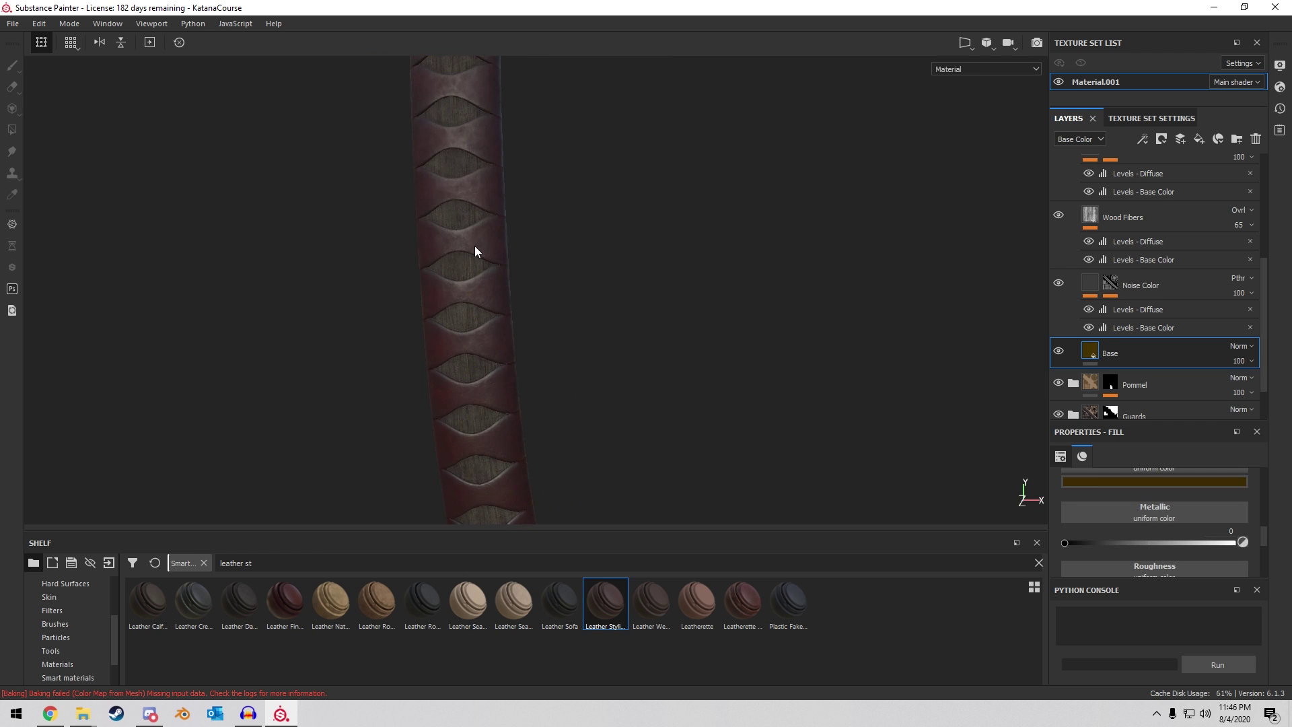
pyautogui.click(1152, 481)
pyautogui.moveTo(1190, 598); pyautogui.dragTo(1213, 578)
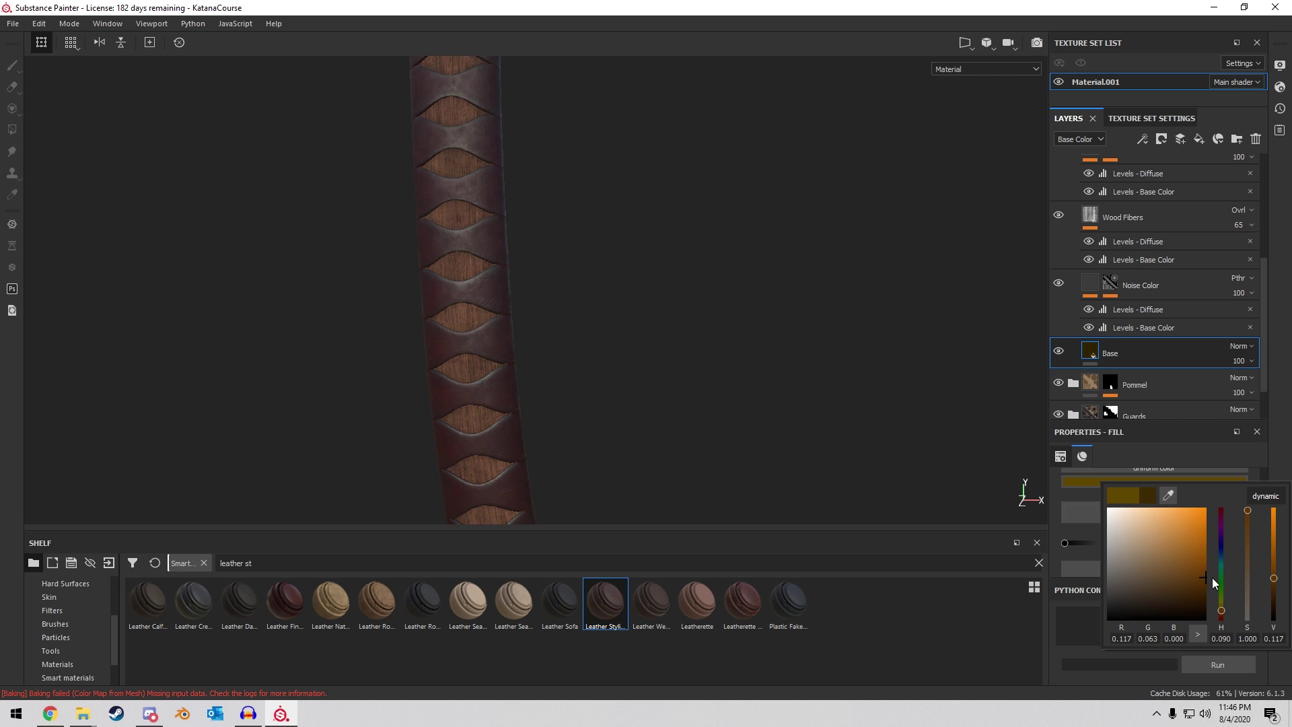
pyautogui.keyDown('alt'); pyautogui.moveTo(791, 252); pyautogui.dragTo(689, 216); pyautogui.keyUp('alt')
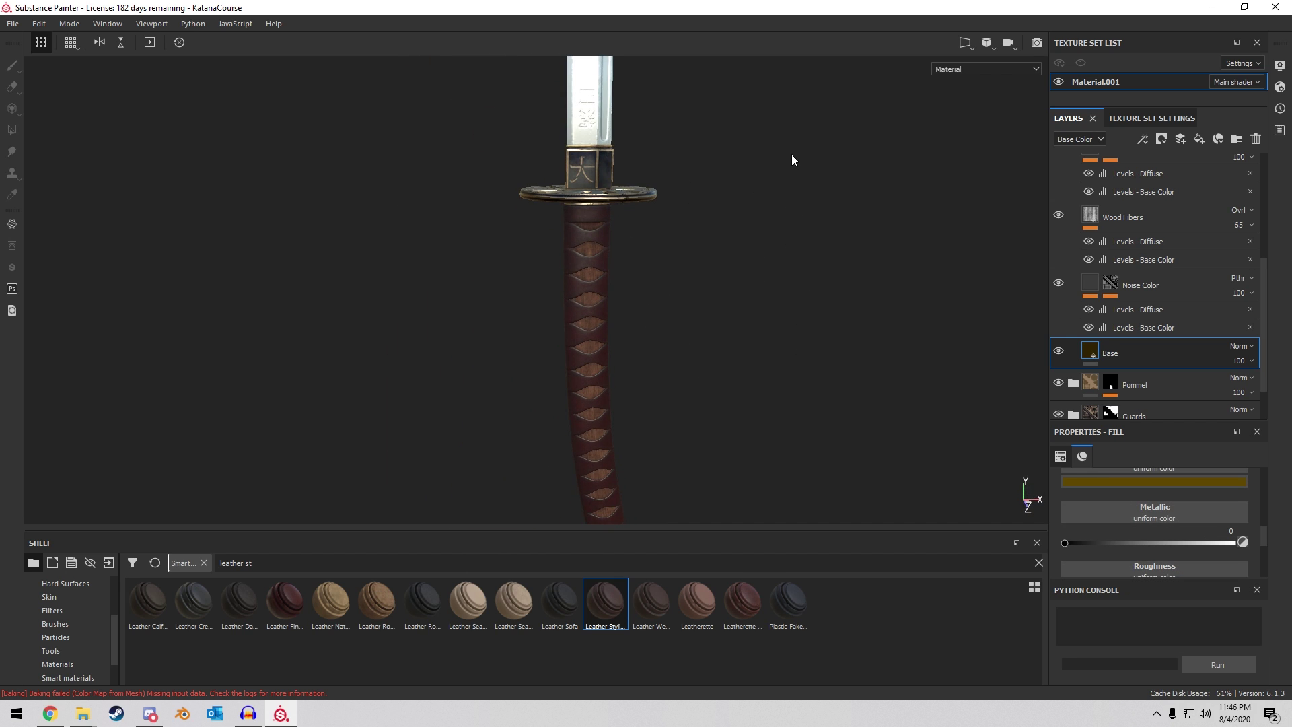
pyautogui.keyDown('alt'); pyautogui.moveTo(791, 159); pyautogui.dragTo(646, 305); pyautogui.keyUp('alt')
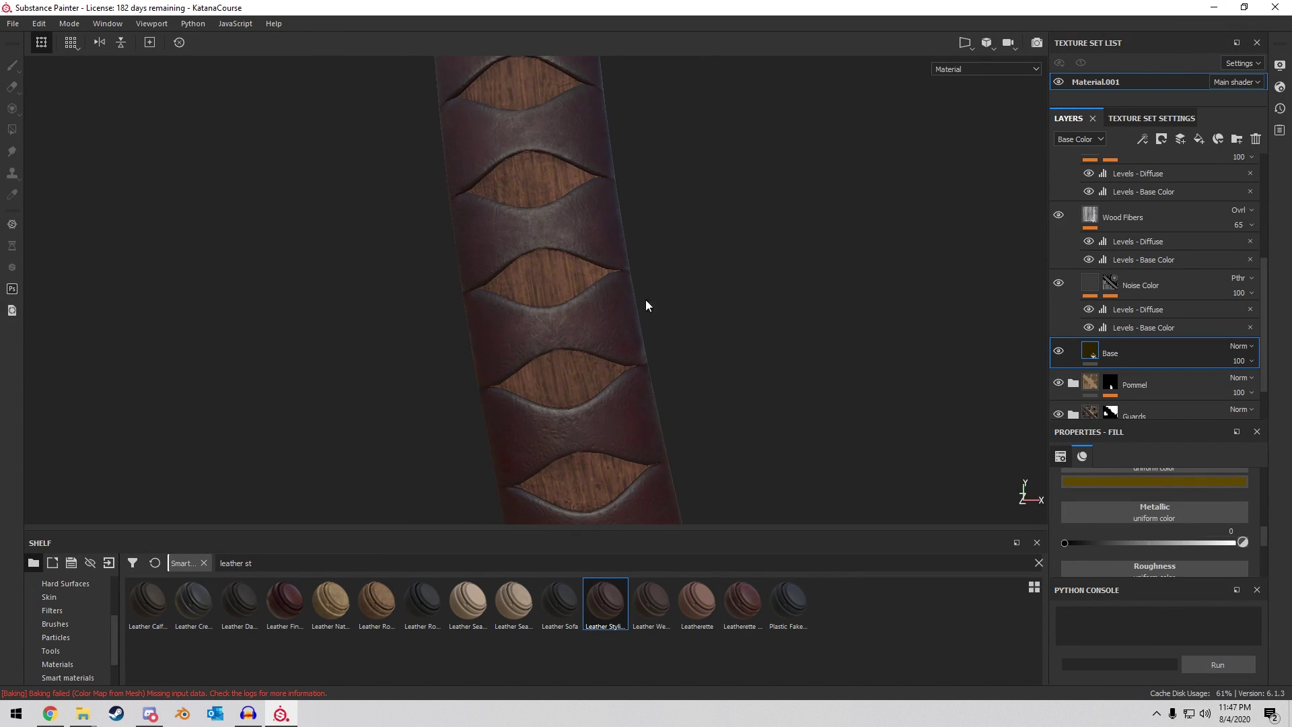
# Examine the guard and the engraved collar at the base of the blade.
pyautogui.keyDown('alt'); pyautogui.moveTo(646, 300); pyautogui.dragTo(693, 164, button='right'); pyautogui.keyUp('alt')
pyautogui.keyDown('alt'); pyautogui.moveTo(693, 164); pyautogui.dragTo(639, 180); pyautogui.keyUp('alt')
pyautogui.keyDown('alt'); pyautogui.moveTo(640, 180); pyautogui.dragTo(670, 225, button='middle'); pyautogui.keyUp('alt')
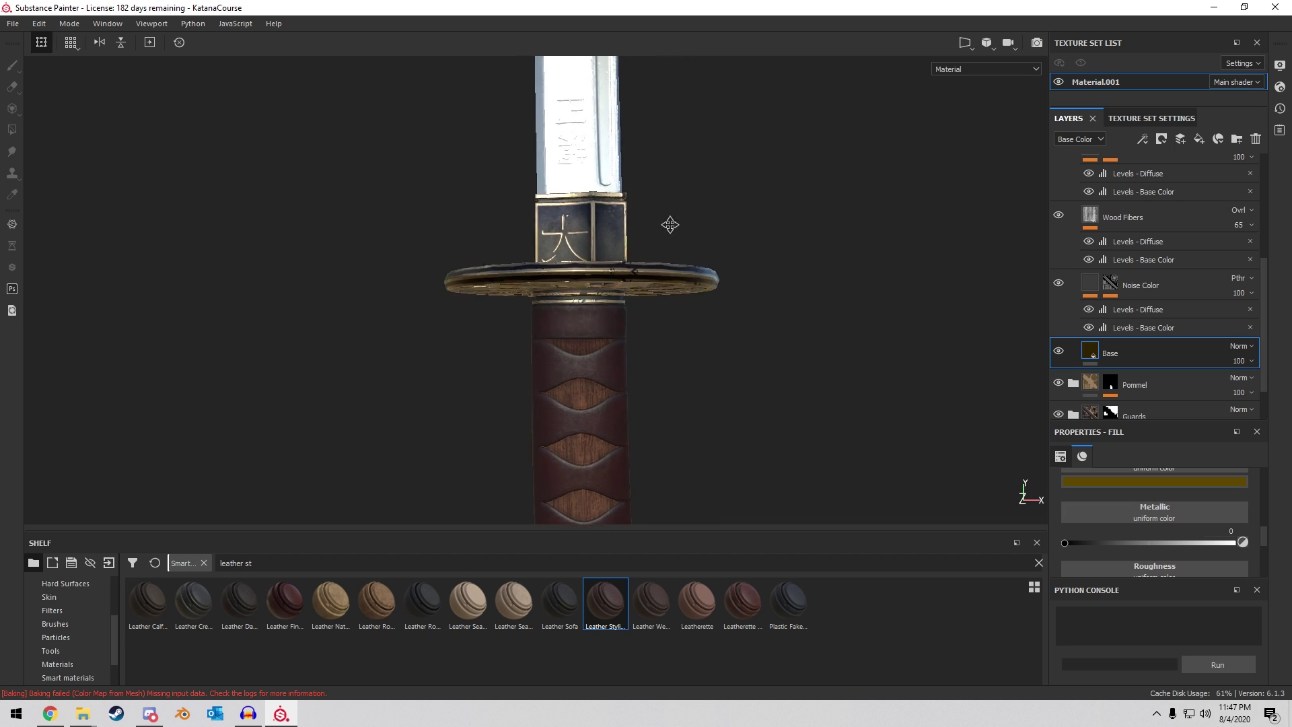
pyautogui.keyDown('alt'); pyautogui.moveTo(670, 224); pyautogui.dragTo(577, 327); pyautogui.keyUp('alt')
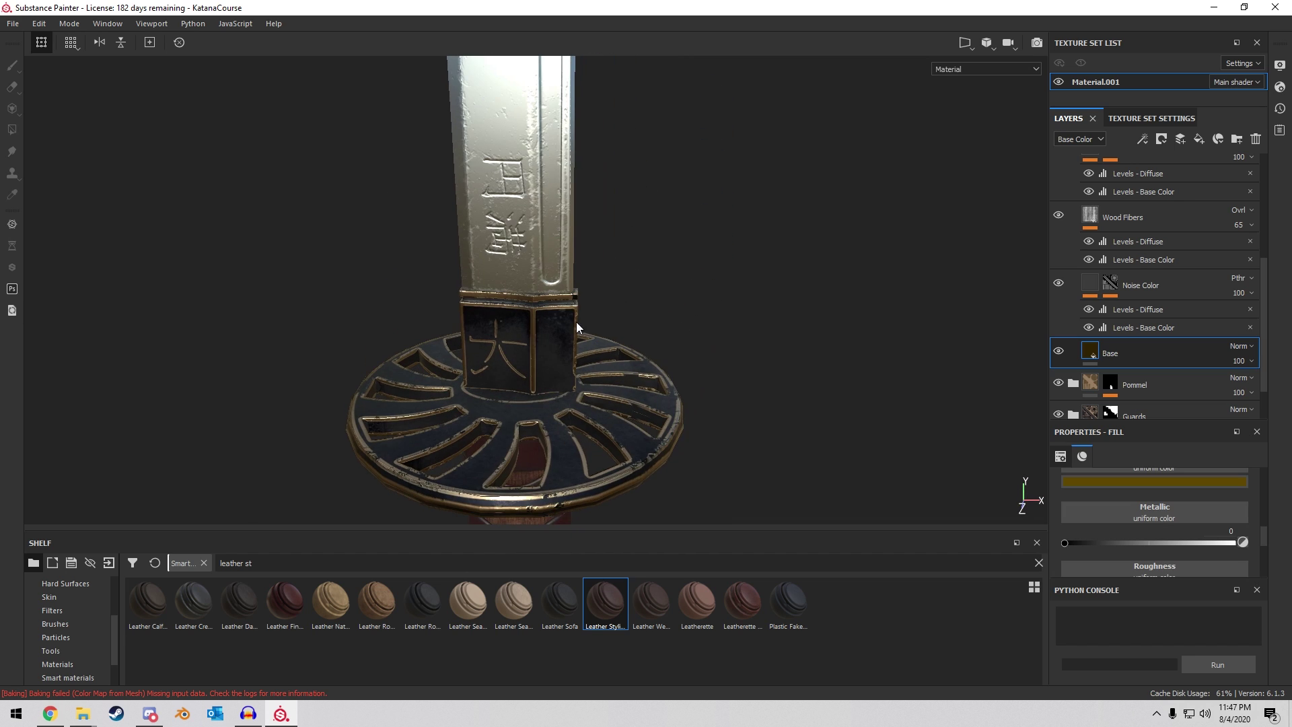
pyautogui.scroll(5, 567, 318)
pyautogui.keyDown('alt'); pyautogui.moveTo(560, 313); pyautogui.dragTo(570, 268, button='middle'); pyautogui.keyUp('alt')
pyautogui.keyDown('alt'); pyautogui.moveTo(569, 268); pyautogui.dragTo(558, 227); pyautogui.keyUp('alt')
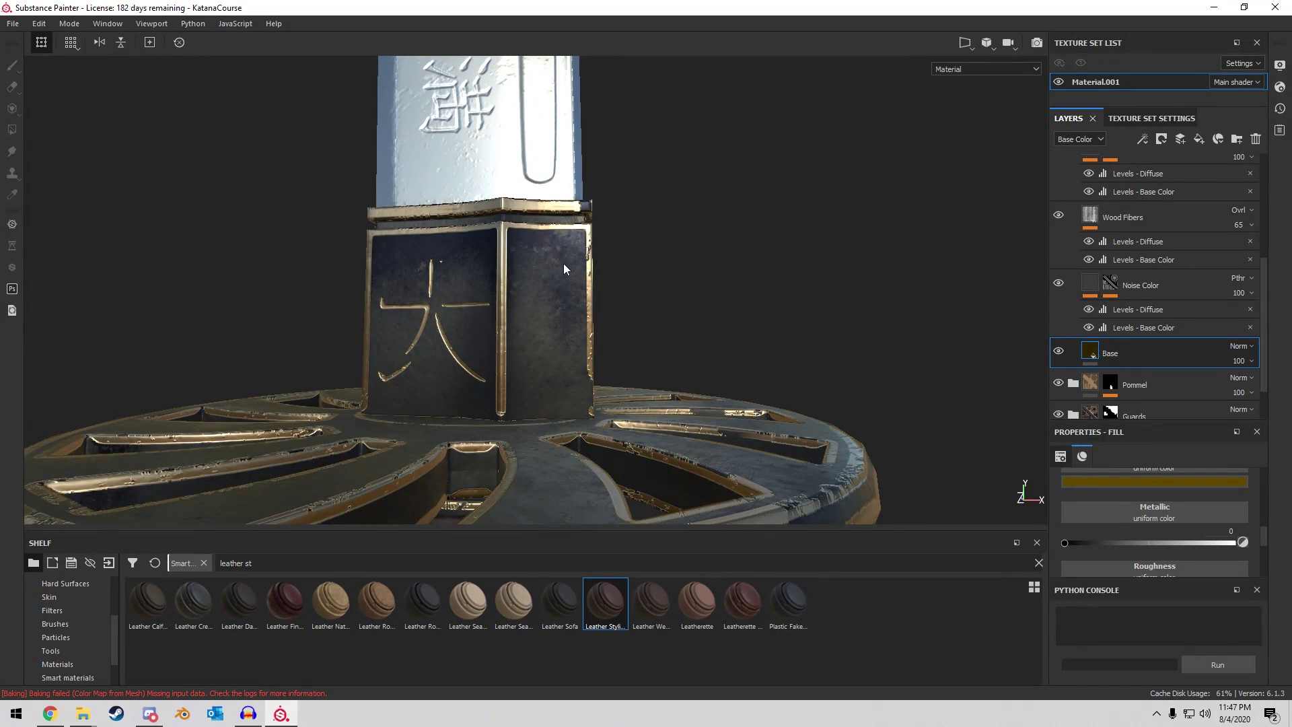
pyautogui.press('alt')
pyautogui.keyDown('alt'); pyautogui.moveTo(730, 268); pyautogui.dragTo(663, 247); pyautogui.keyUp('alt')
# Collapse the Grip folder, expand the Guards folder and select the mask of its Engravings layer for painting.
pyautogui.scroll(5, 1166, 252)
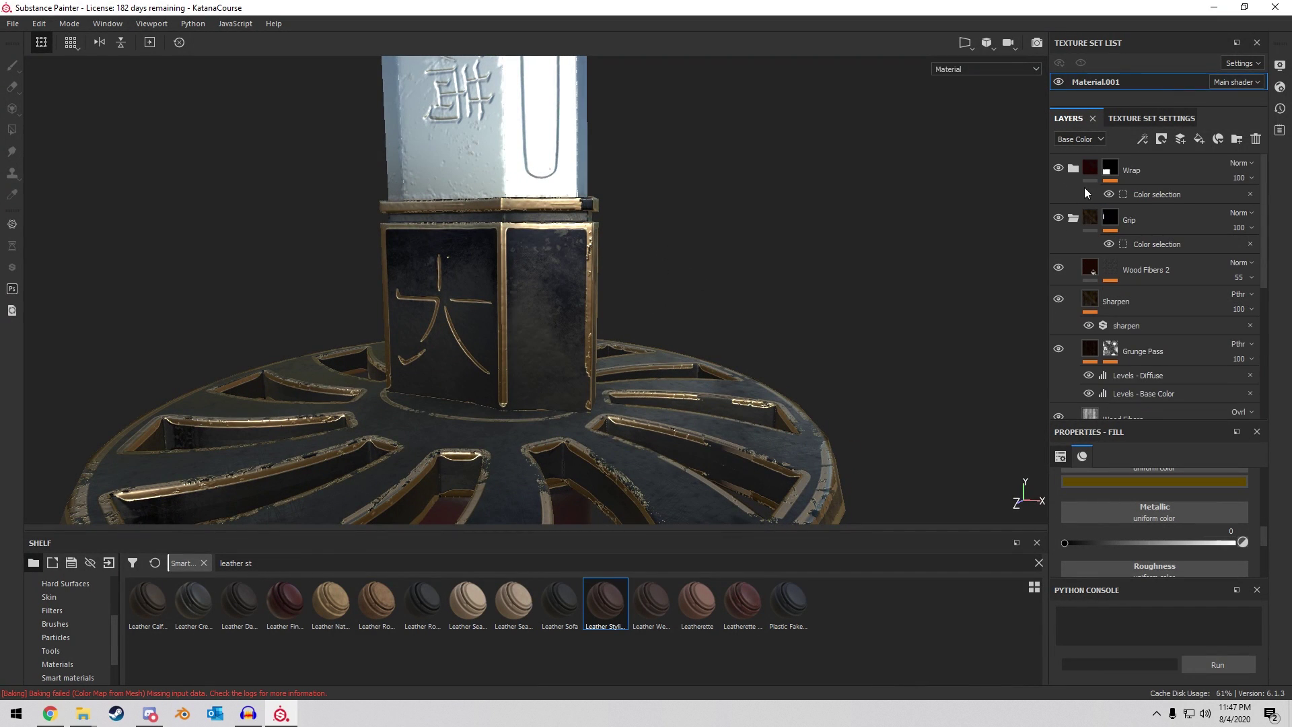
pyautogui.click(1072, 217)
pyautogui.click(1072, 298)
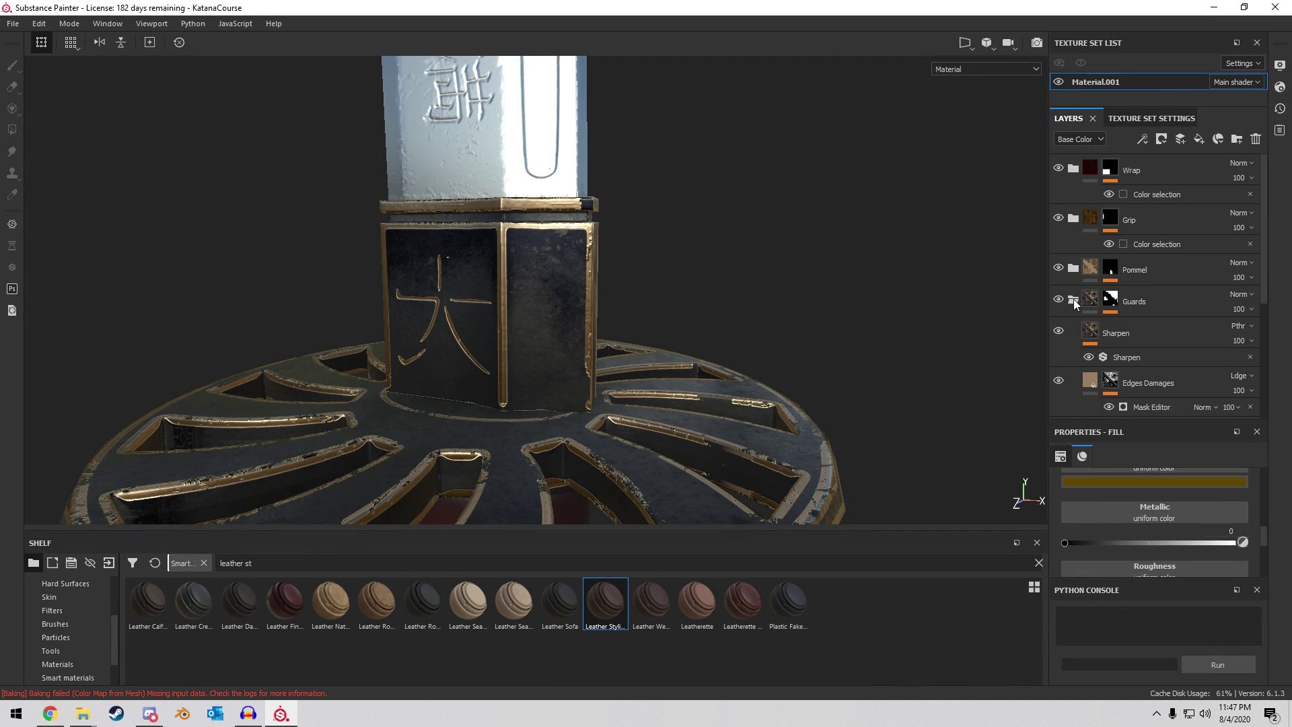
pyautogui.scroll(-4, 1071, 294)
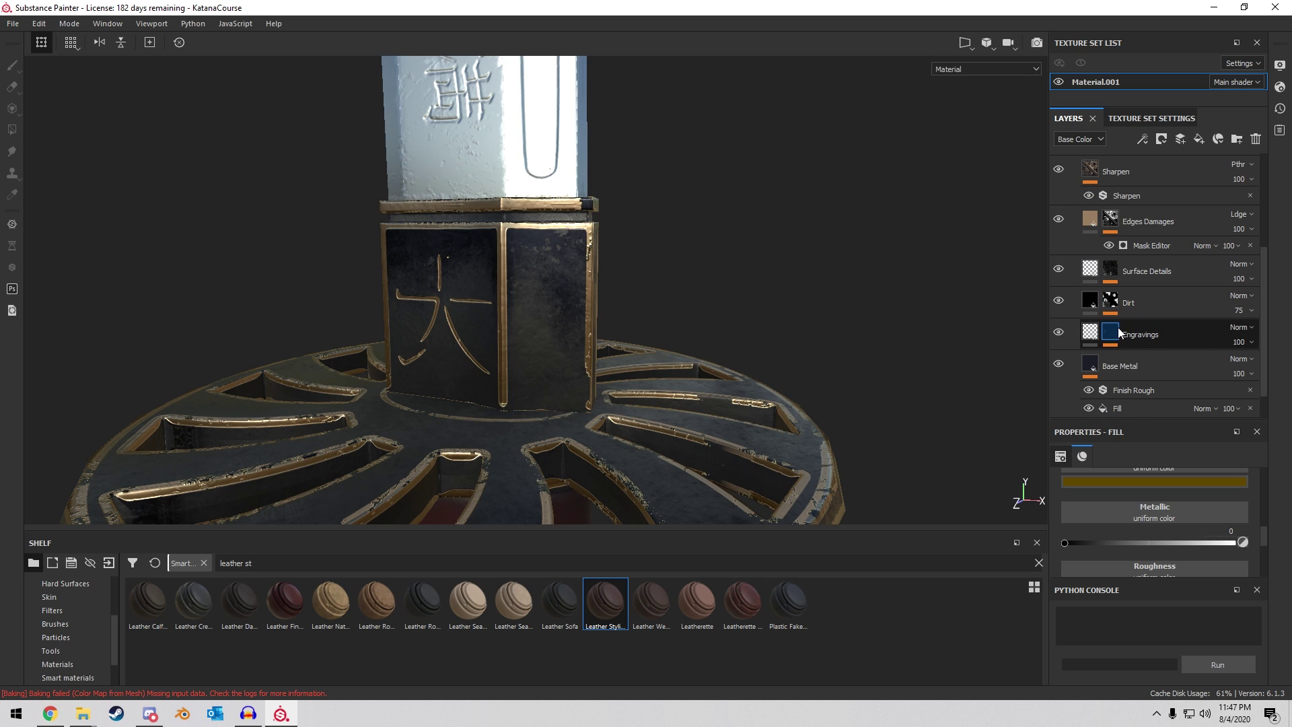
pyautogui.click(1117, 329)
# Find the Medieval Spiral alpha by filtering the alphas for "med", load it into the brush and check its resource details.
pyautogui.click(67, 610)
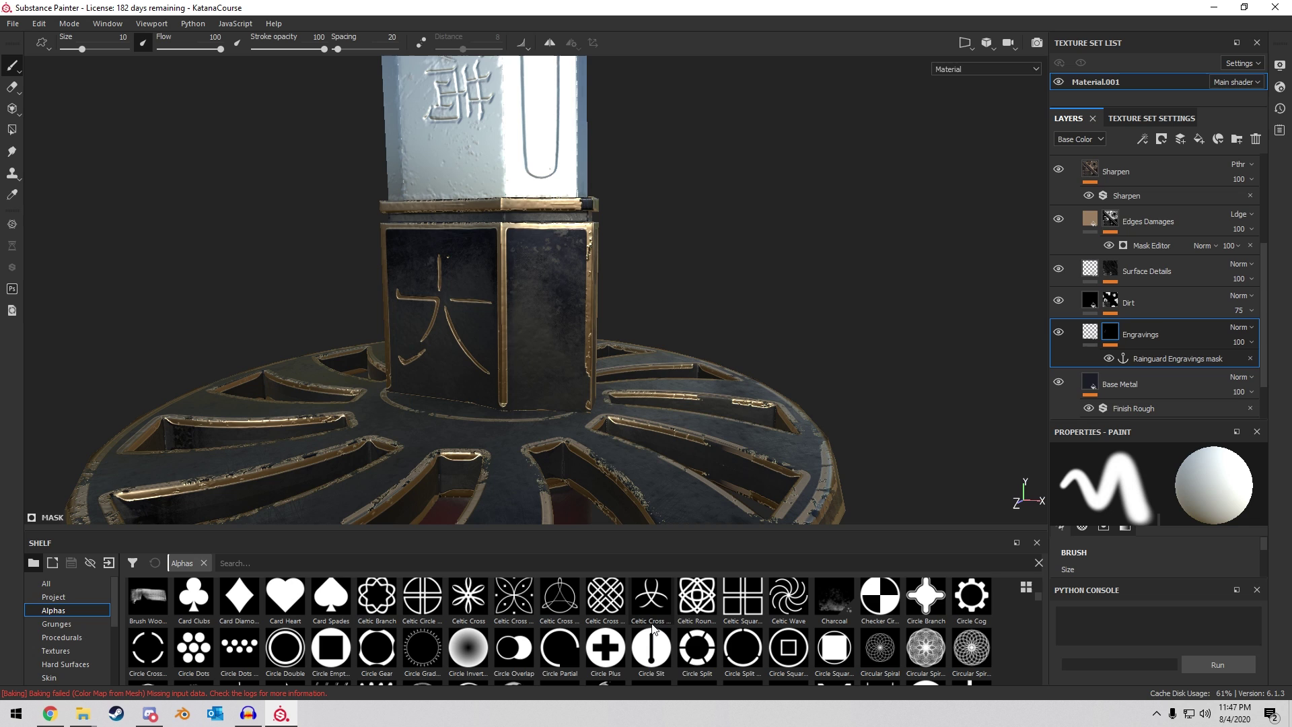
pyautogui.scroll(-2, 388, 643)
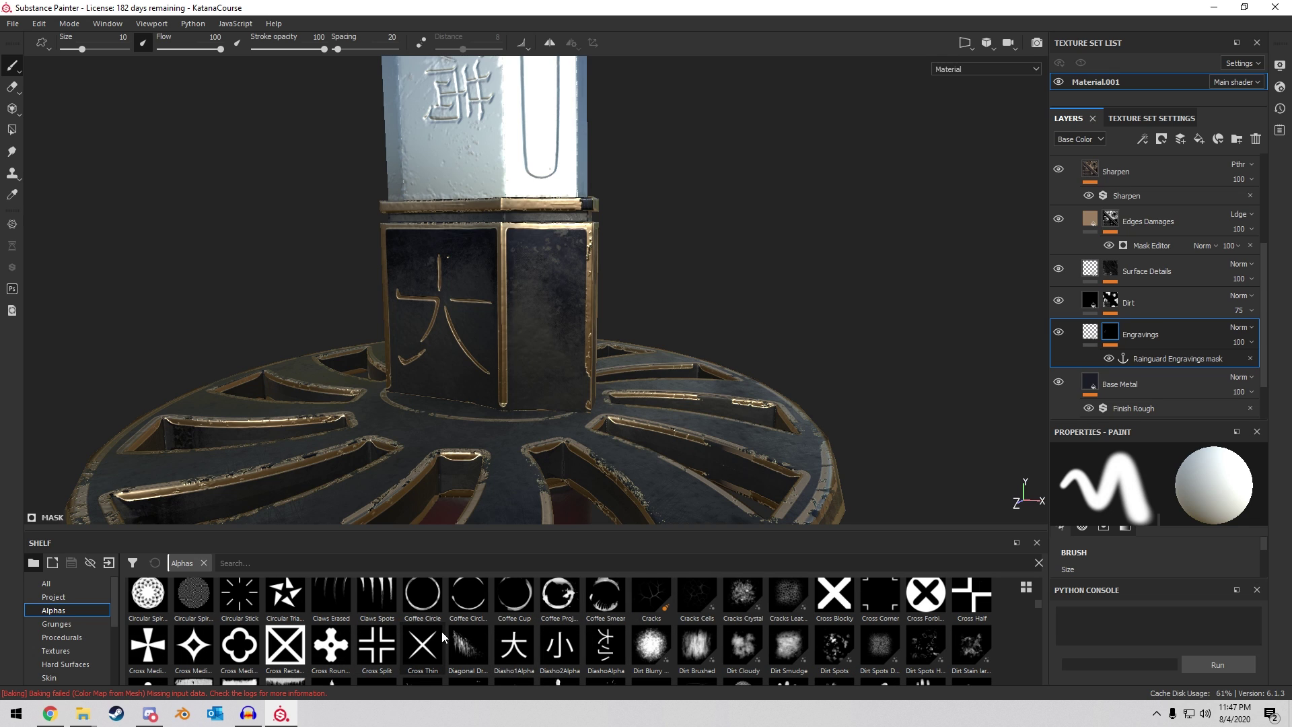
pyautogui.scroll(-2, 498, 631)
pyautogui.scroll(-2, 495, 628)
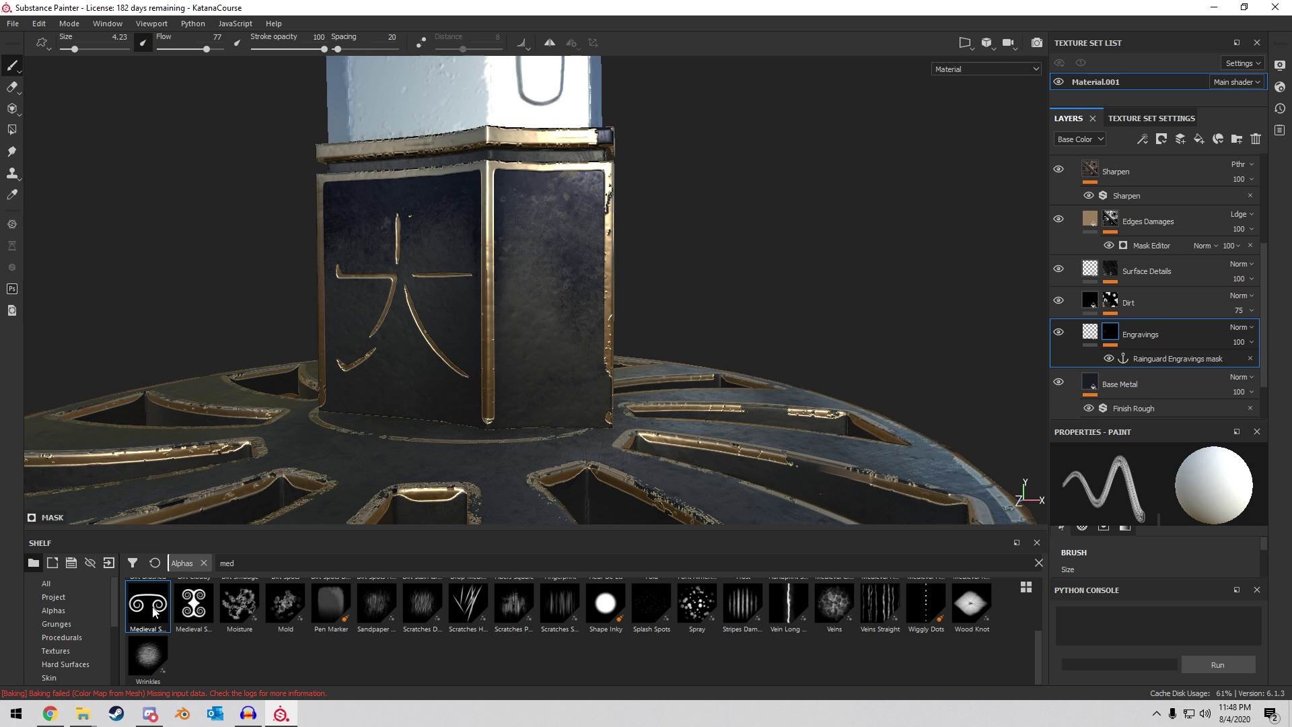
pyautogui.rightClick(160, 628)
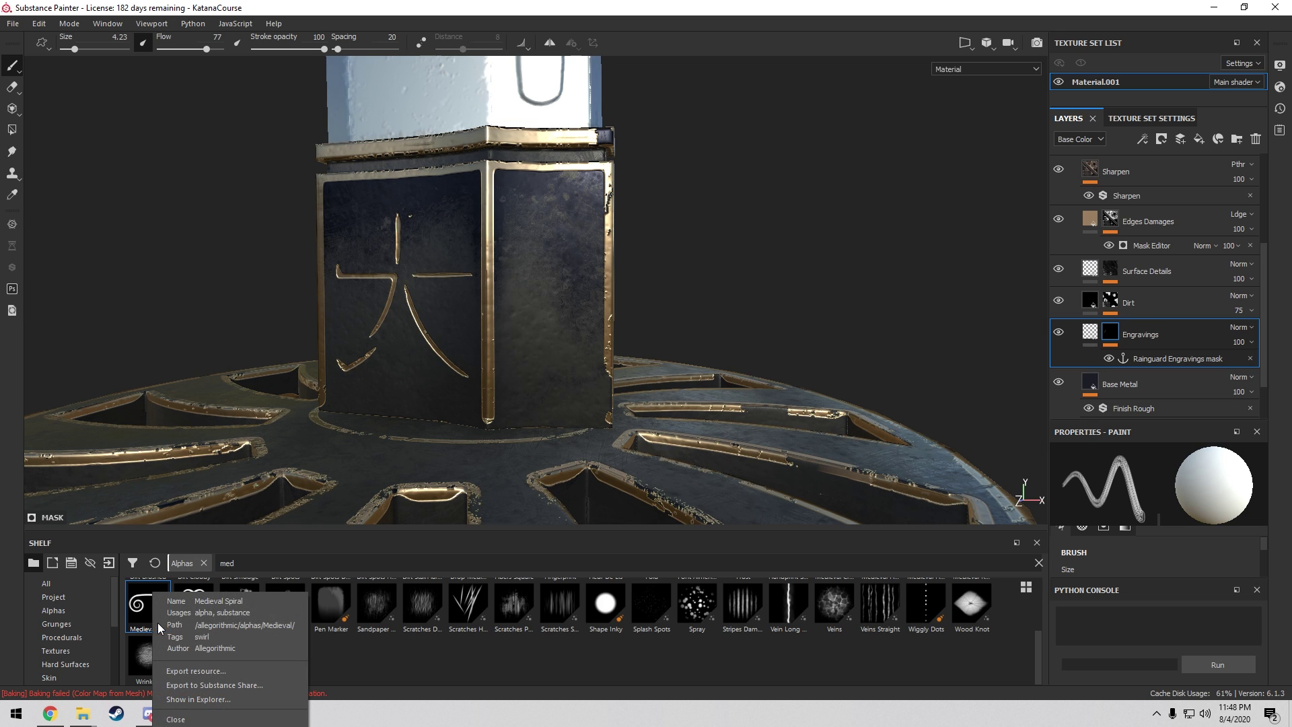
pyautogui.click(734, 188)
# Try stamping the Medieval Spiral lengthwise on the collar's narrow side panel with a brush size of 4.
pyautogui.keyDown('alt'); pyautogui.moveTo(711, 189); pyautogui.dragTo(720, 239, button='middle'); pyautogui.keyUp('alt')
pyautogui.moveTo(542, 361)
pyautogui.keyDown('ctrl'); pyautogui.mouseDown(button='right')
pyautogui.moveTo(530, 360)
pyautogui.moveTo(572, 359)
pyautogui.moveTo(532, 358)
pyautogui.moveTo(566, 350)
pyautogui.mouseUp(button='right'); pyautogui.keyUp('ctrl')
pyautogui.keyDown('ctrl'); pyautogui.moveTo(560, 350); pyautogui.dragTo(557, 350); pyautogui.keyUp('ctrl')
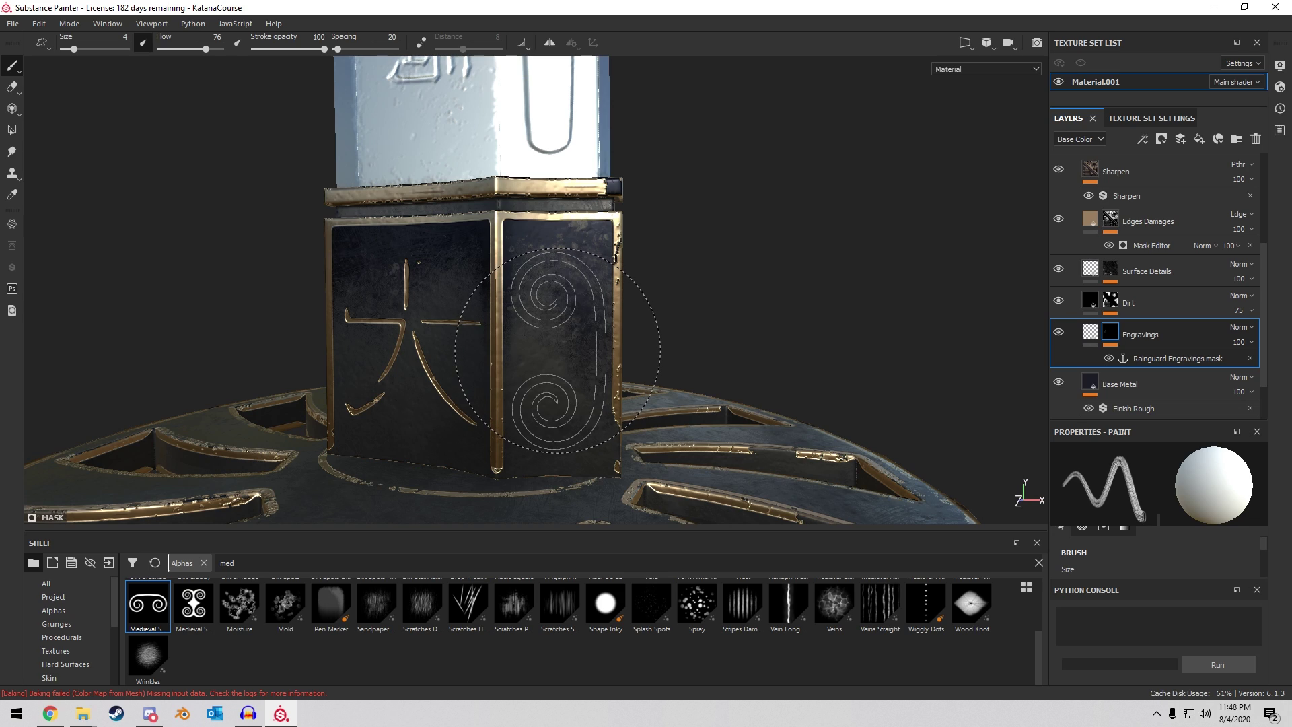
pyautogui.click(557, 349)
# Adjust the brush size to 4.15 and stamp the spiral centred on the collar's narrow side panel.
pyautogui.moveTo(741, 240)
pyautogui.keyDown('alt'); pyautogui.mouseDown()
pyautogui.moveTo(648, 196)
pyautogui.moveTo(579, 219)
pyautogui.moveTo(471, 222)
pyautogui.moveTo(827, 216)
pyautogui.moveTo(983, 196)
pyautogui.moveTo(387, 262)
pyautogui.moveTo(288, 179)
pyautogui.moveTo(606, 164)
pyautogui.mouseUp(); pyautogui.keyUp('alt')
pyautogui.keyDown('ctrl'); pyautogui.moveTo(619, 254); pyautogui.dragTo(616, 255, button='right'); pyautogui.keyUp('ctrl')
pyautogui.moveTo(389, 158)
pyautogui.keyDown('alt'); pyautogui.mouseDown()
pyautogui.moveTo(808, 274)
pyautogui.moveTo(888, 262)
pyautogui.moveTo(447, 231)
pyautogui.moveTo(648, 296)
pyautogui.mouseUp(); pyautogui.keyUp('alt')
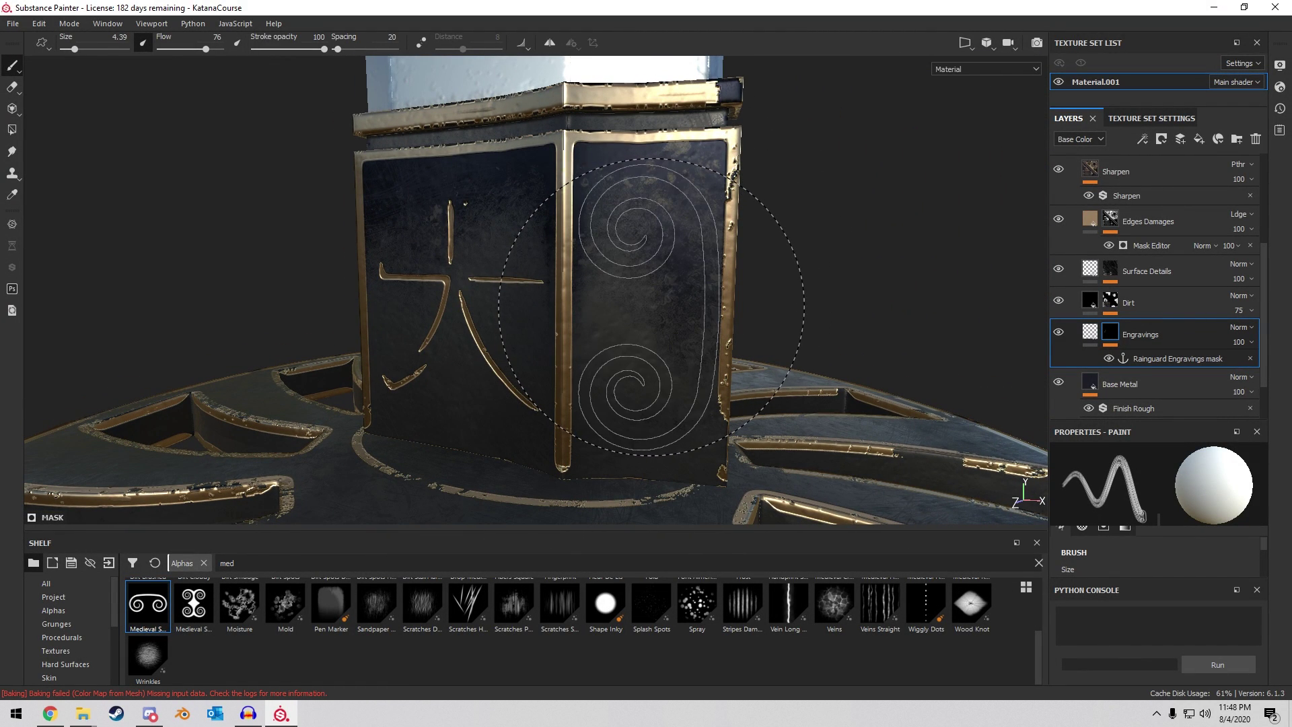
pyautogui.keyDown('alt'); pyautogui.moveTo(831, 208); pyautogui.dragTo(821, 187); pyautogui.keyUp('alt')
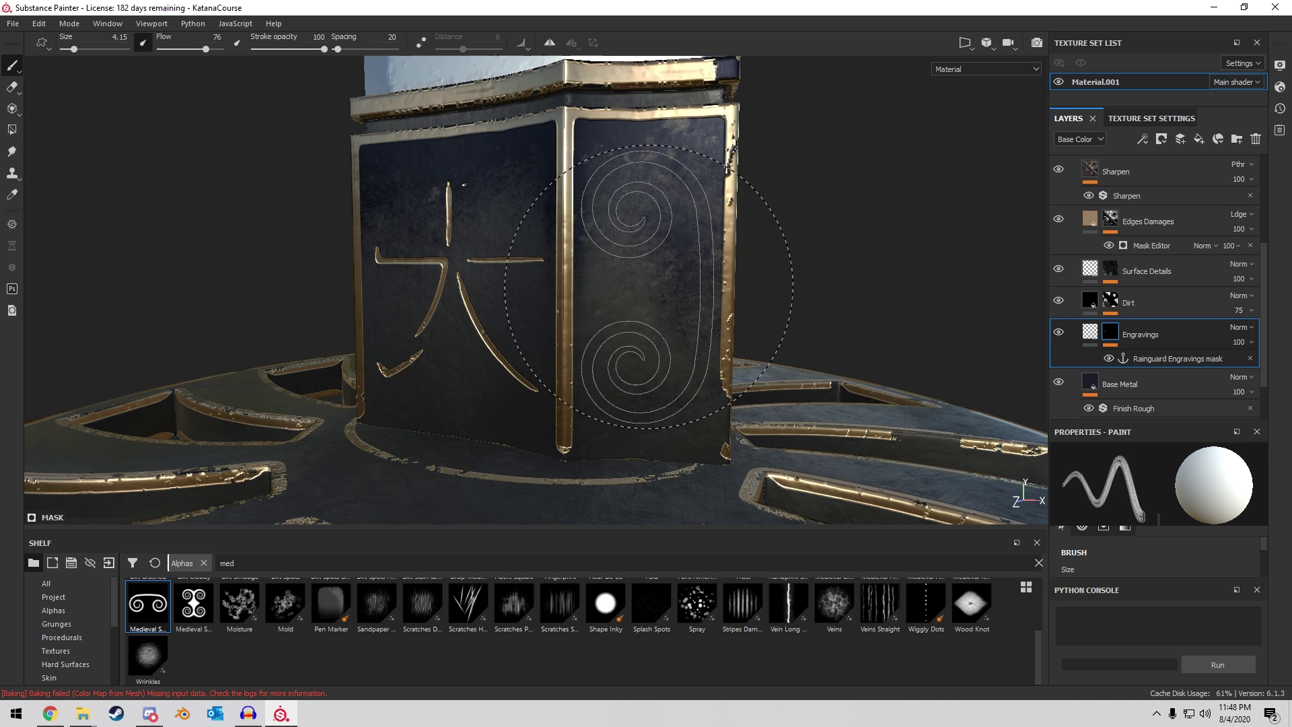
pyautogui.click(649, 286)
# Stamp the same spiral at size 4.15 and a 270 angle on the collar's opposite narrow panel, enlarging the brush properties area.
pyautogui.moveTo(849, 155)
pyautogui.keyDown('alt'); pyautogui.mouseDown()
pyautogui.moveTo(791, 227)
pyautogui.moveTo(548, 262)
pyautogui.mouseUp(); pyautogui.keyUp('alt')
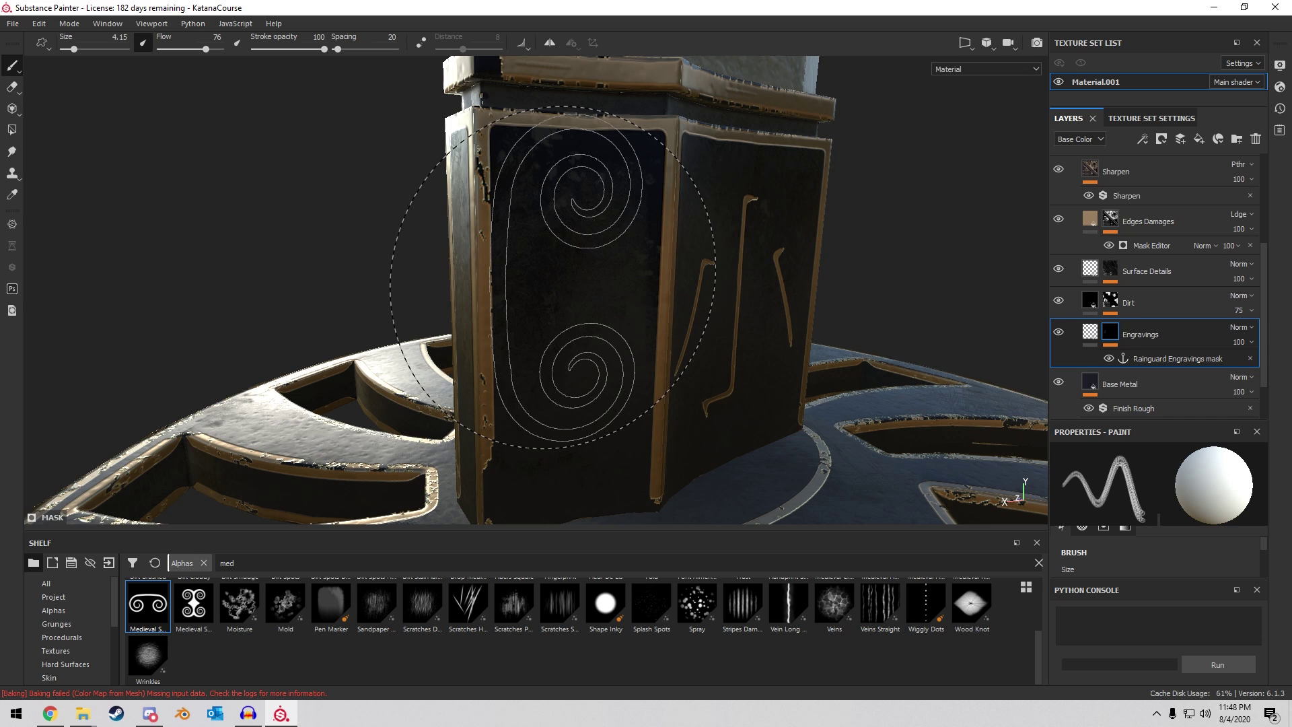
pyautogui.scroll(-1, 1149, 552)
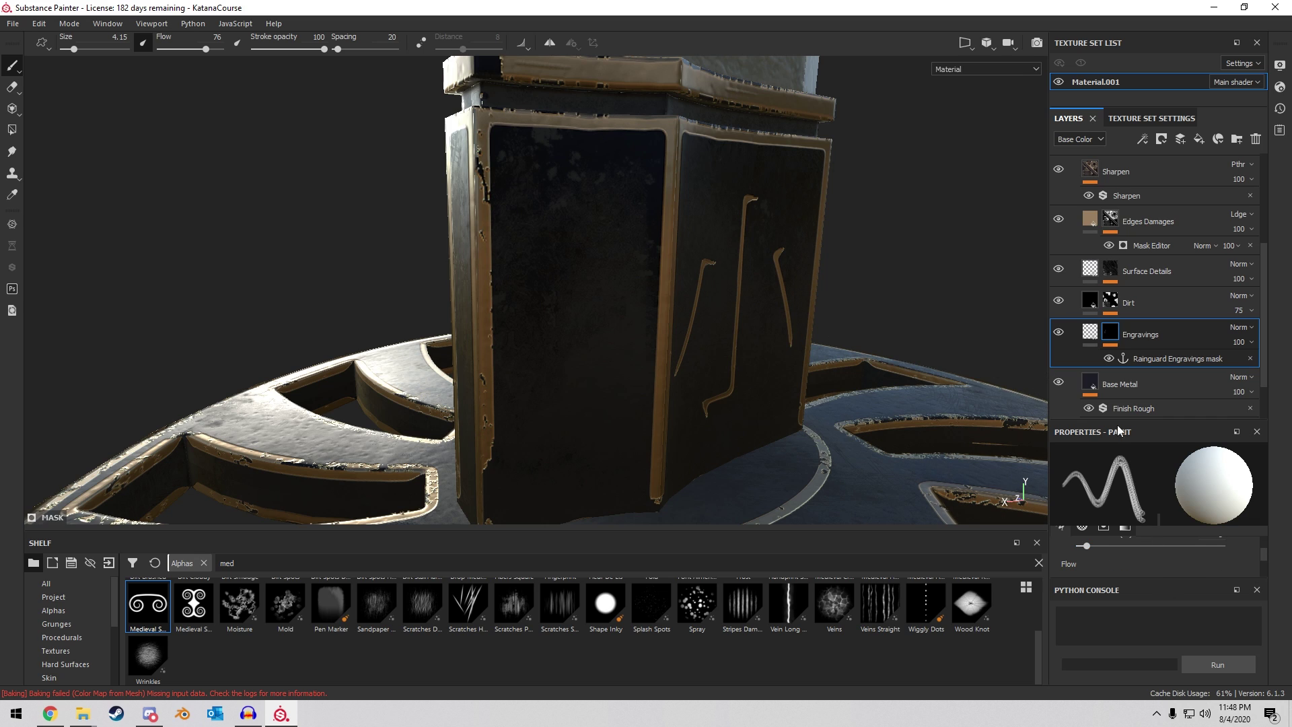
pyautogui.moveTo(1117, 426); pyautogui.dragTo(1122, 322)
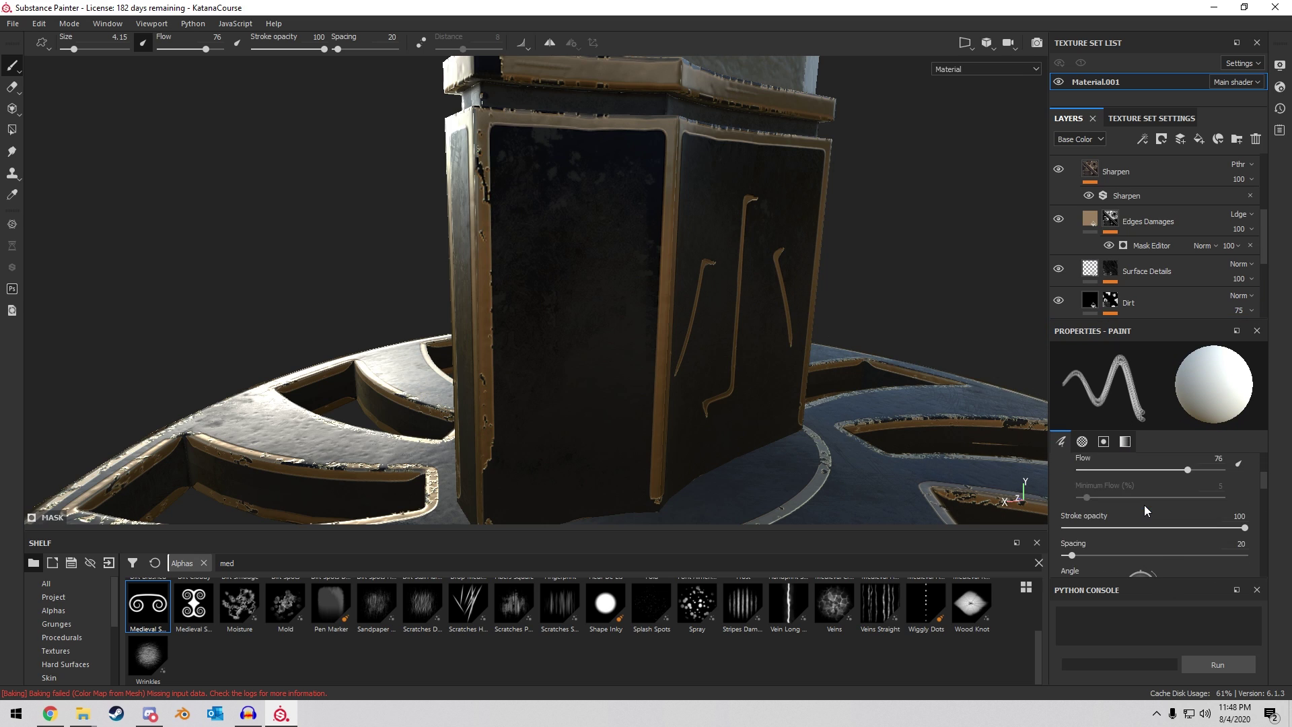
pyautogui.scroll(-2, 1144, 510)
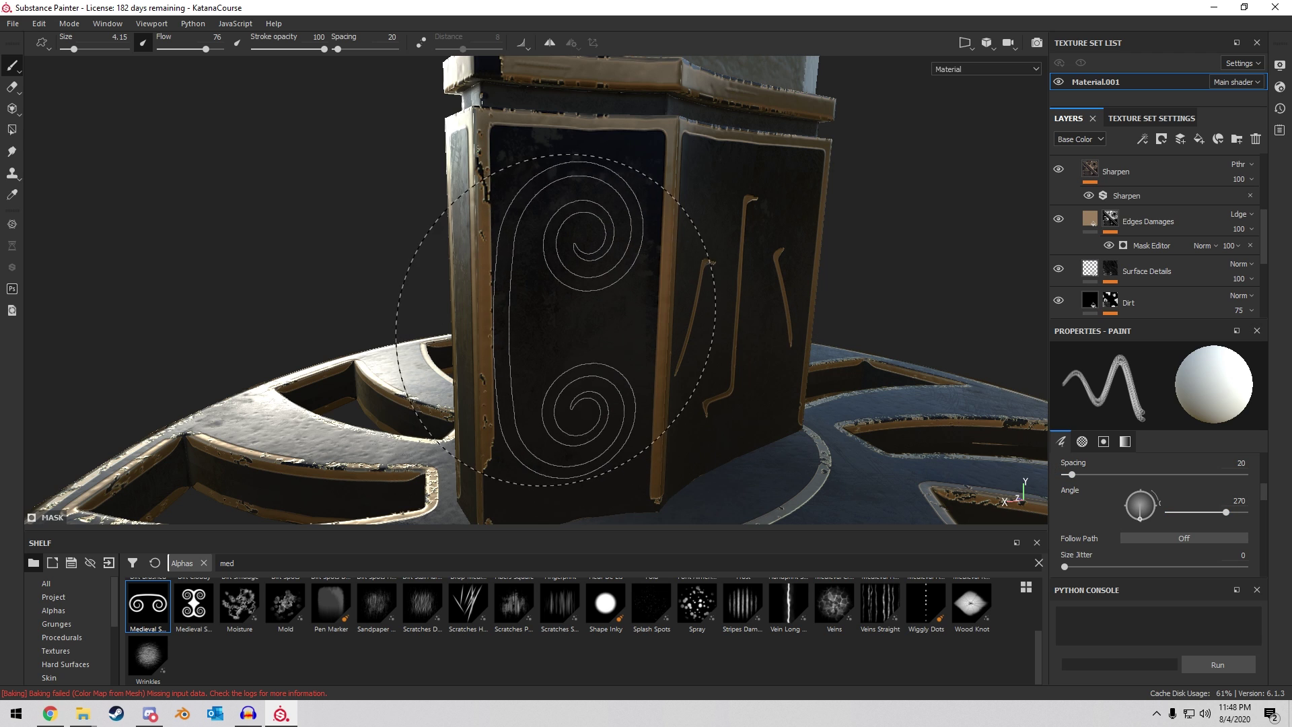
pyautogui.click(567, 316)
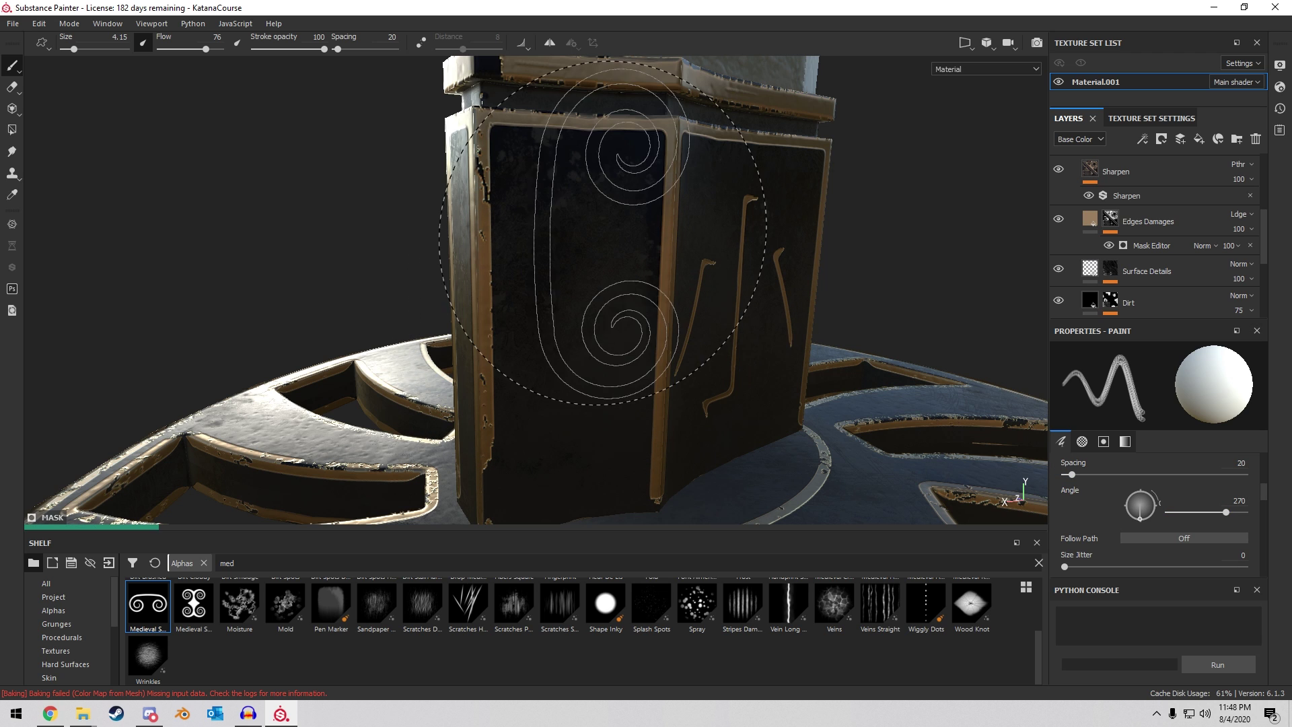
# Examine the large spiral engravings on both sides of the collar from near and far.
pyautogui.keyDown('alt'); pyautogui.moveTo(722, 237); pyautogui.dragTo(560, 196); pyautogui.keyUp('alt')
pyautogui.scroll(-6, 560, 197)
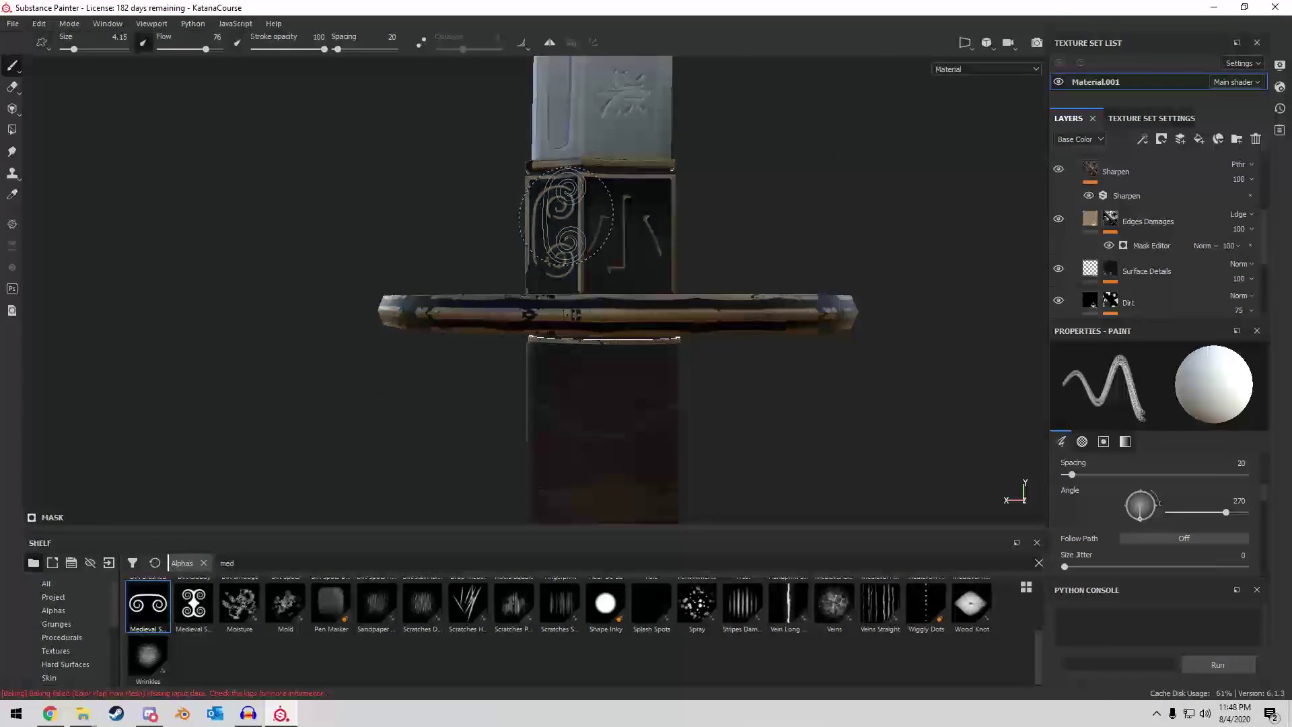
pyautogui.keyDown('alt'); pyautogui.moveTo(447, 208); pyautogui.dragTo(727, 279); pyautogui.keyUp('alt')
pyautogui.scroll(7, 644, 300)
pyautogui.scroll(-6, 625, 302)
pyautogui.keyDown('alt'); pyautogui.moveTo(619, 303); pyautogui.dragTo(202, 244); pyautogui.keyUp('alt')
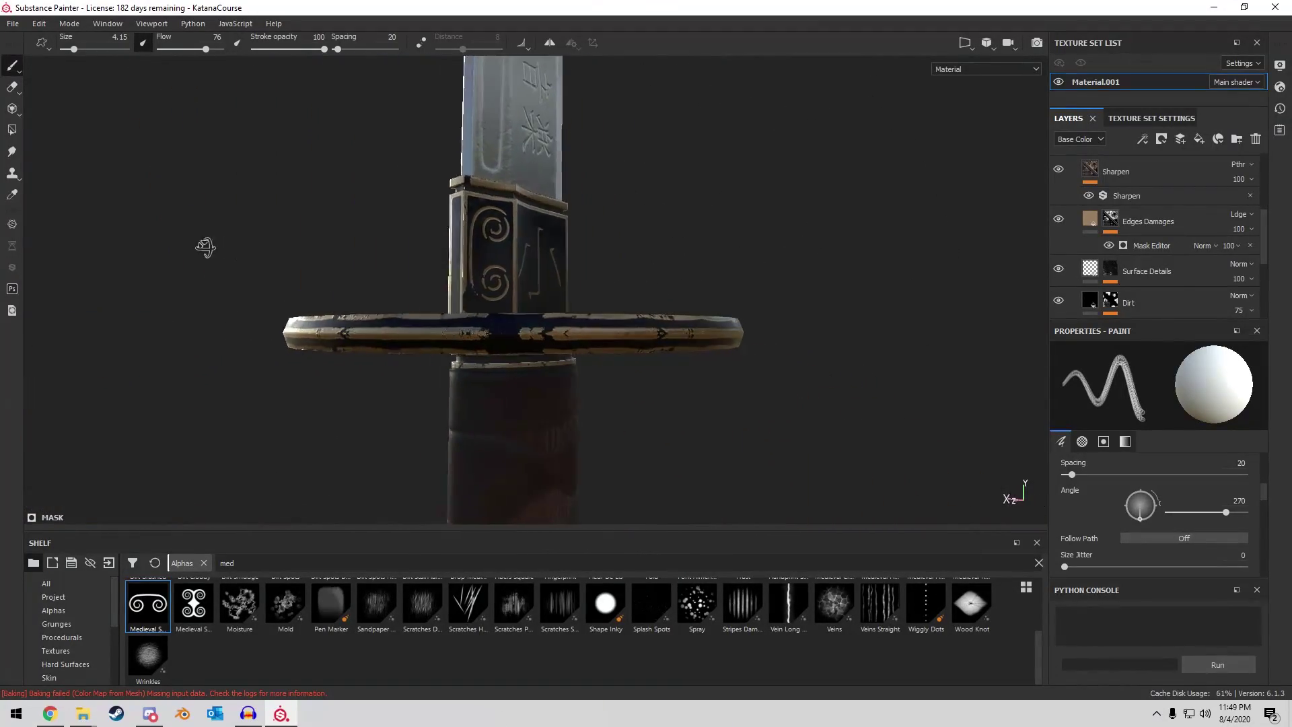
pyautogui.scroll(5, 741, 260)
pyautogui.moveTo(741, 260)
pyautogui.keyDown('alt'); pyautogui.mouseDown()
pyautogui.moveTo(693, 216)
pyautogui.moveTo(630, 255)
pyautogui.mouseUp(); pyautogui.keyUp('alt')
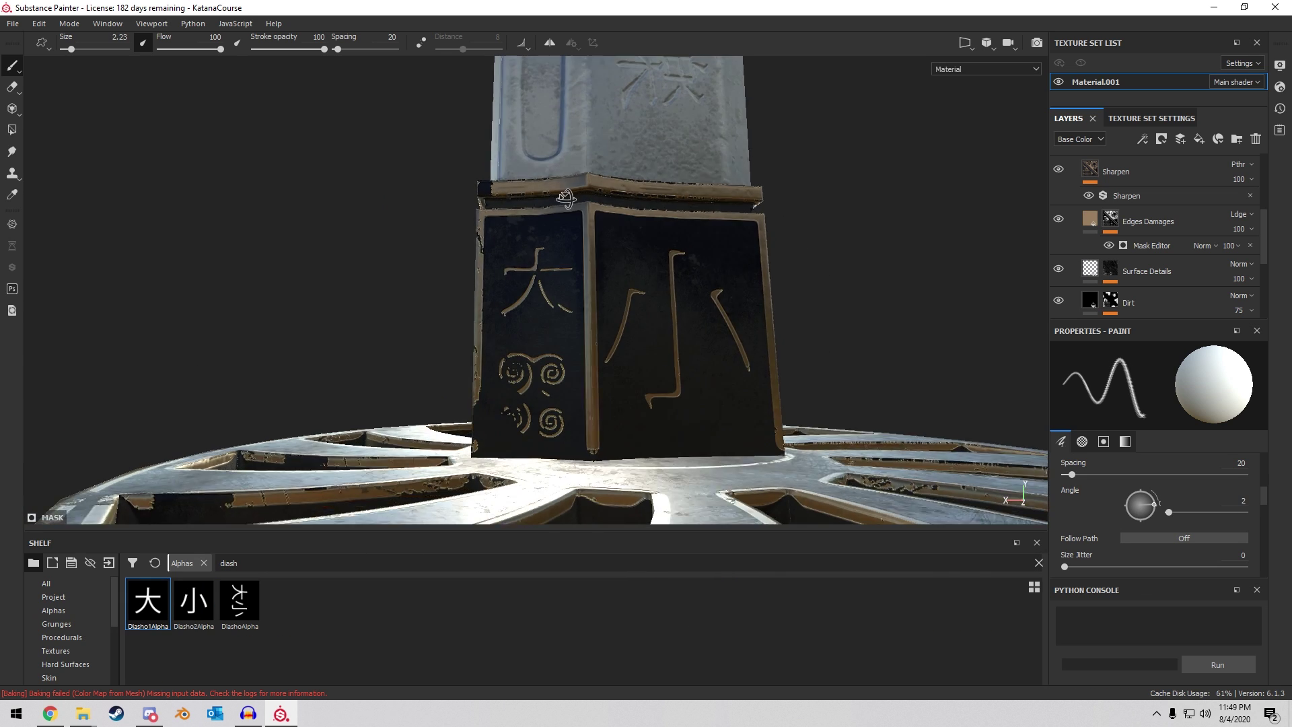
# Examine the small swirl and character engravings on both narrow collar panels, up close and with the whole guard.
pyautogui.moveTo(673, 222)
pyautogui.keyDown('alt'); pyautogui.mouseDown()
pyautogui.moveTo(793, 244)
pyautogui.moveTo(634, 268)
pyautogui.moveTo(314, 501)
pyautogui.mouseUp(); pyautogui.keyUp('alt')
pyautogui.keyDown('alt'); pyautogui.moveTo(631, 263); pyautogui.dragTo(462, 175); pyautogui.keyUp('alt')
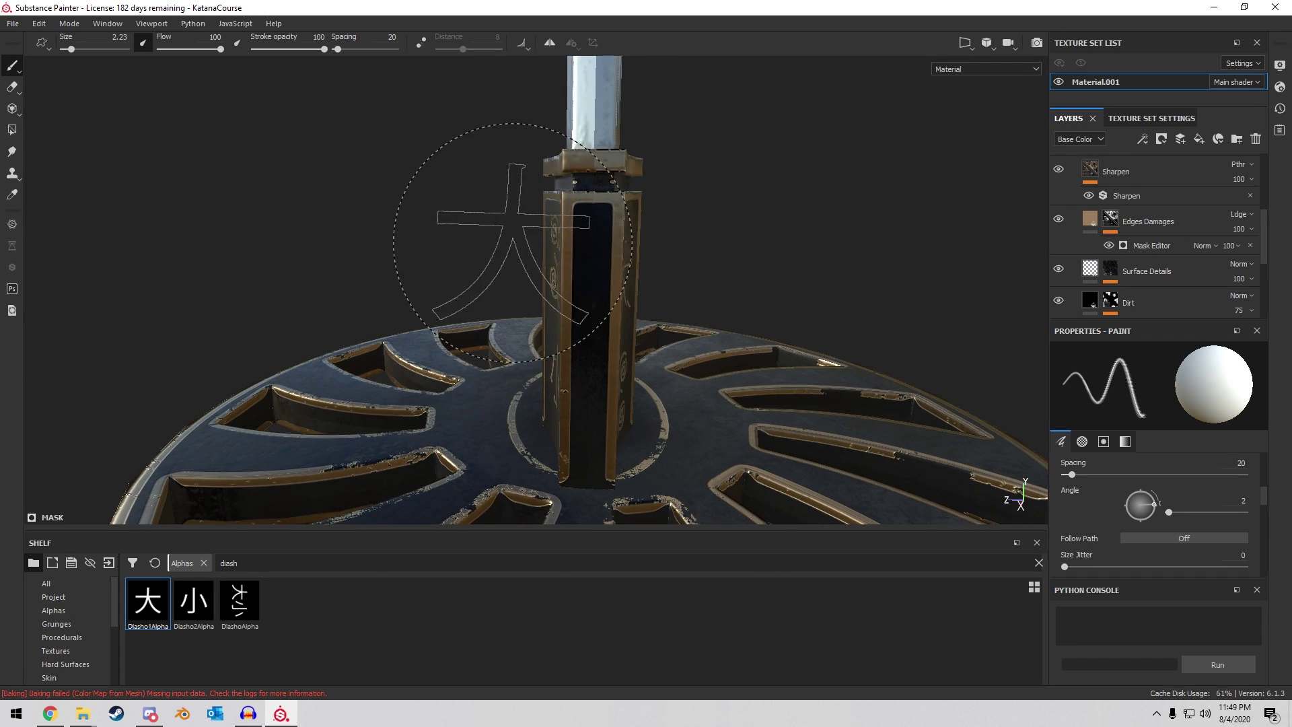
pyautogui.keyDown('alt'); pyautogui.moveTo(462, 175); pyautogui.dragTo(808, 231, button='right'); pyautogui.keyUp('alt')
pyautogui.keyDown('alt'); pyautogui.moveTo(808, 231); pyautogui.dragTo(618, 246); pyautogui.keyUp('alt')
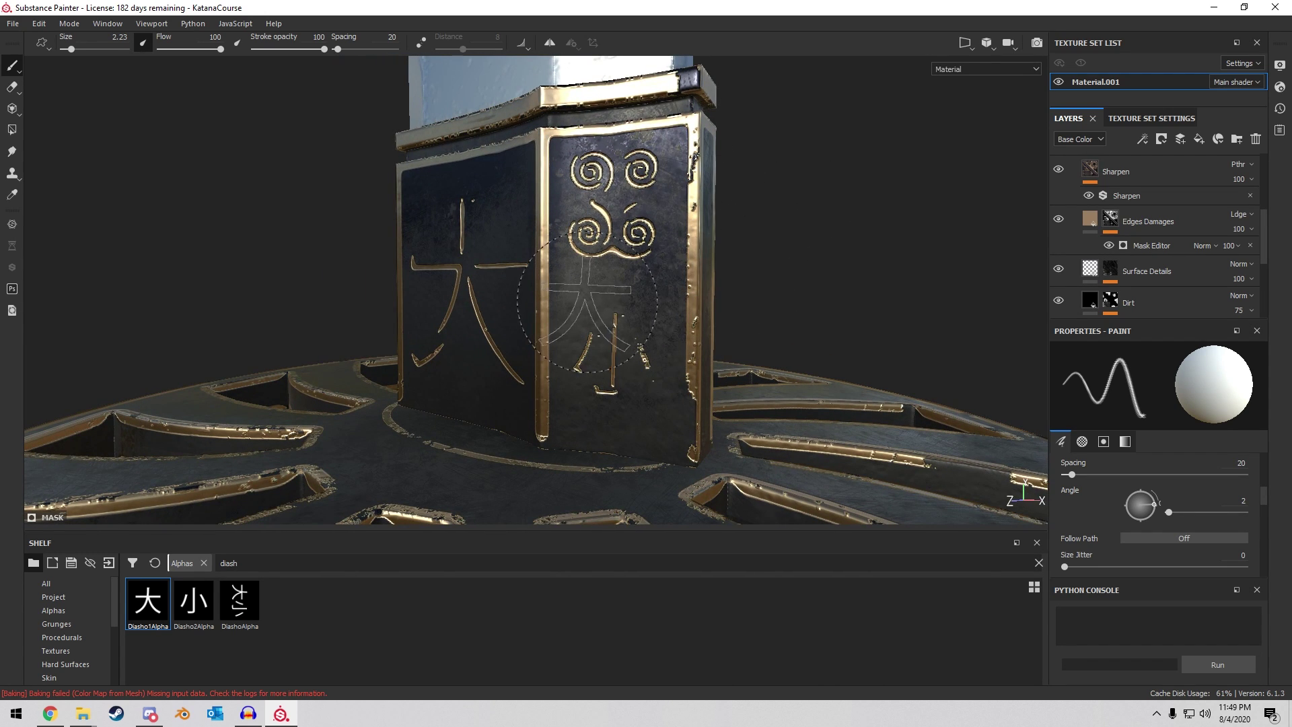
pyautogui.keyDown('alt'); pyautogui.moveTo(758, 248); pyautogui.dragTo(736, 248, button='right'); pyautogui.keyUp('alt')
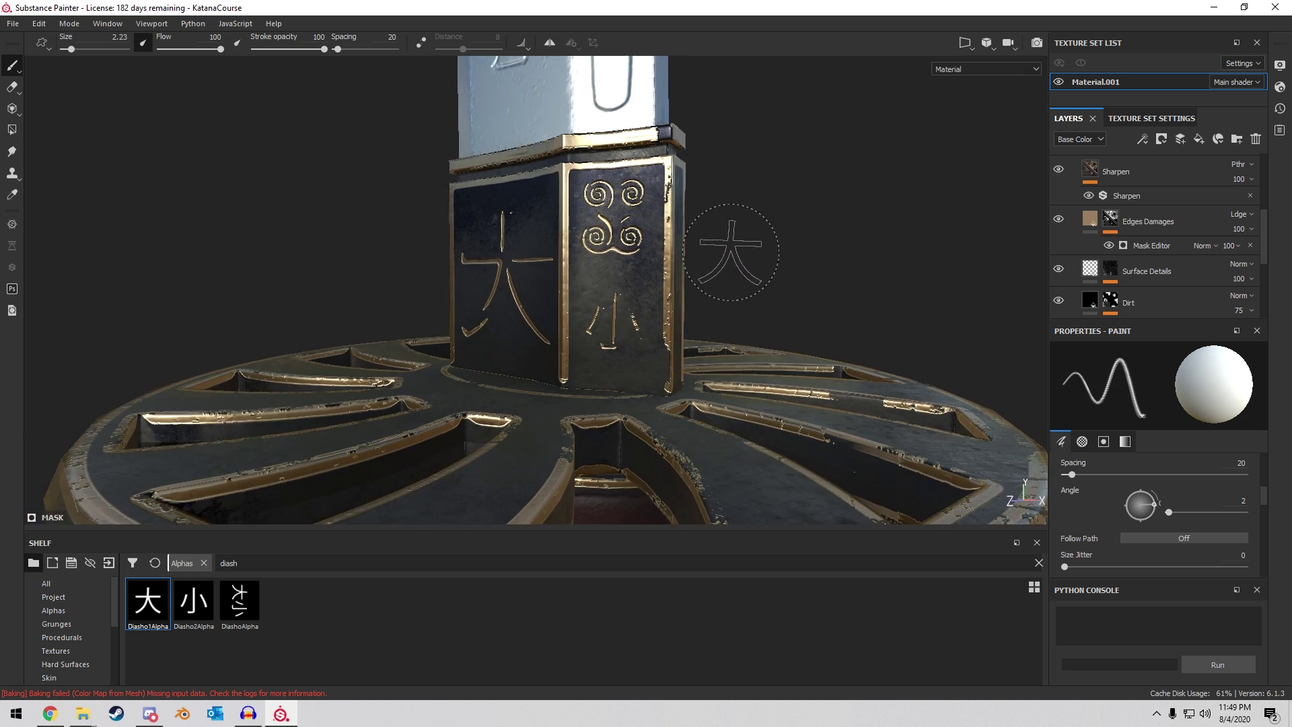
pyautogui.keyDown('alt'); pyautogui.moveTo(735, 249); pyautogui.dragTo(568, 302); pyautogui.keyUp('alt')
pyautogui.keyDown('alt'); pyautogui.moveTo(567, 302); pyautogui.dragTo(557, 272, button='right'); pyautogui.keyUp('alt')
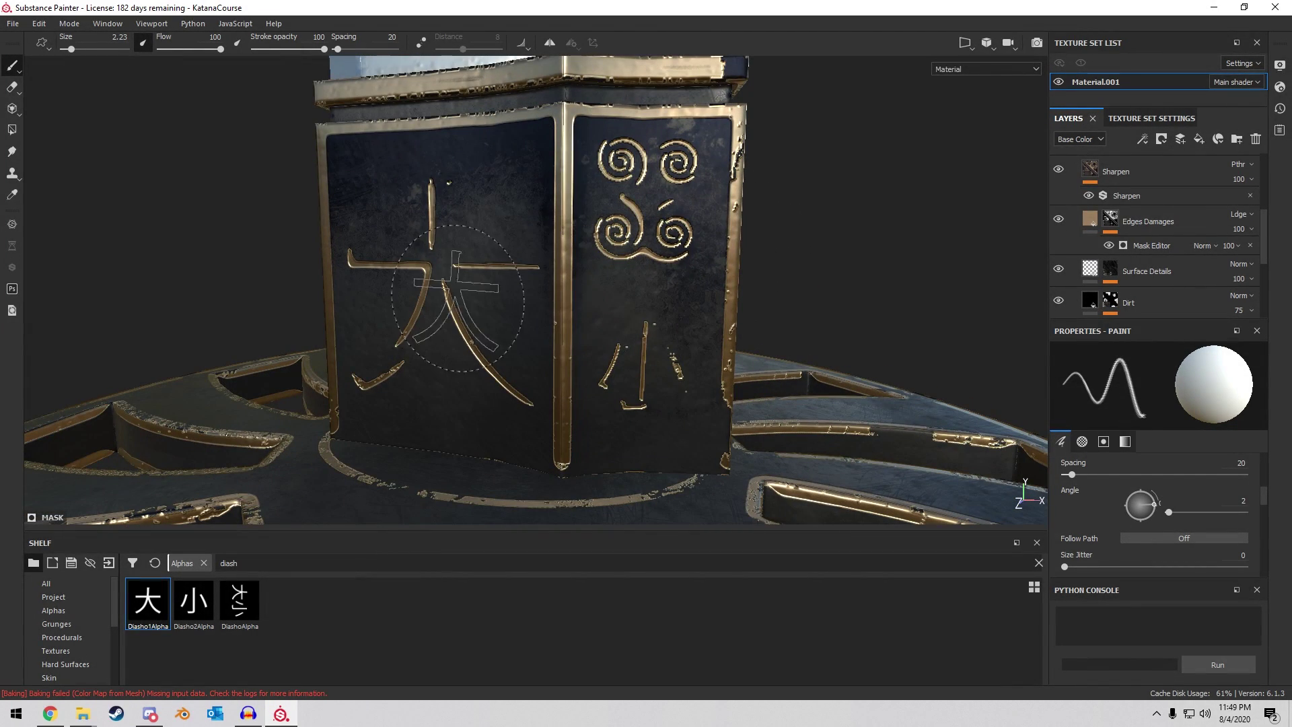
pyautogui.scroll(-5, 786, 195)
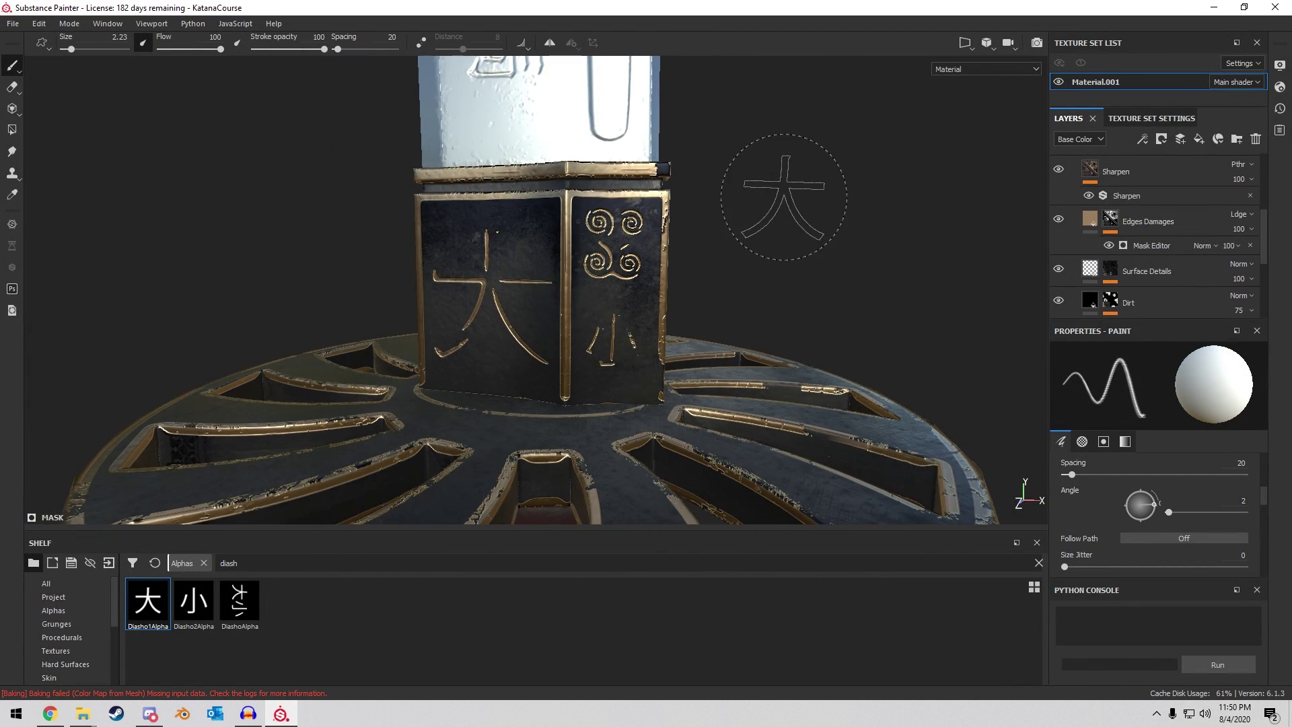
pyautogui.keyDown('alt'); pyautogui.moveTo(784, 202); pyautogui.dragTo(379, 274); pyautogui.keyUp('alt')
pyautogui.keyDown('alt'); pyautogui.moveTo(693, 290); pyautogui.dragTo(483, 243); pyautogui.keyUp('alt')
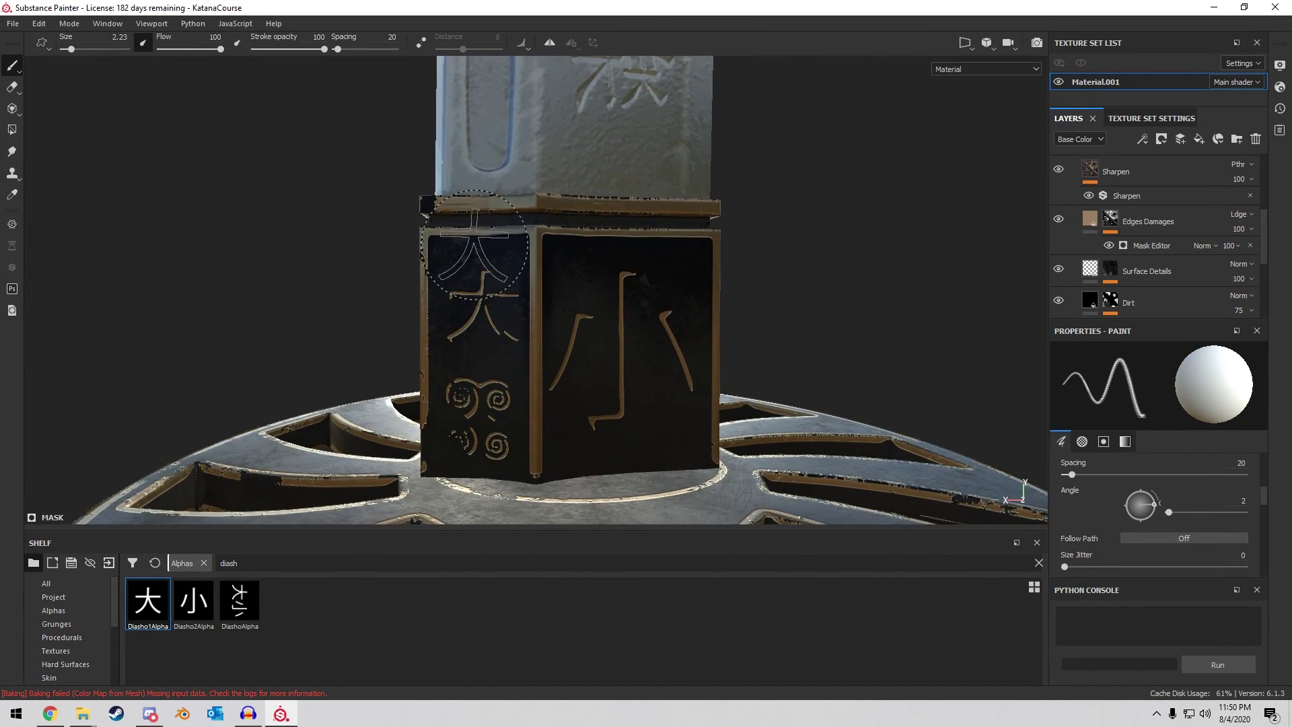
pyautogui.scroll(-5, 494, 239)
pyautogui.keyDown('alt'); pyautogui.moveTo(536, 221); pyautogui.dragTo(542, 260, button='middle'); pyautogui.keyUp('alt')
pyautogui.moveTo(542, 259)
pyautogui.keyDown('alt'); pyautogui.mouseDown()
pyautogui.moveTo(605, 288)
pyautogui.moveTo(555, 205)
pyautogui.mouseUp(); pyautogui.keyUp('alt')
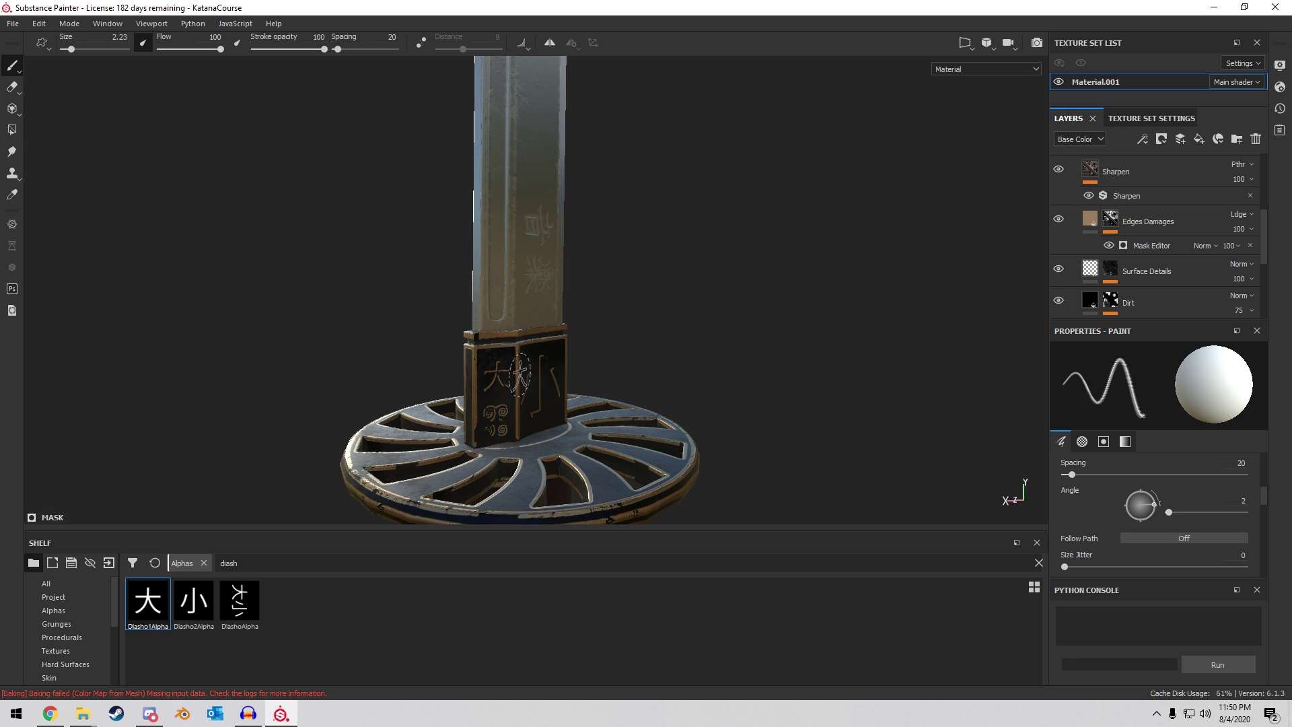
pyautogui.scroll(5, 522, 387)
pyautogui.scroll(-6, 515, 356)
pyautogui.keyDown('alt'); pyautogui.moveTo(527, 337); pyautogui.dragTo(518, 224, button='middle'); pyautogui.keyUp('alt')
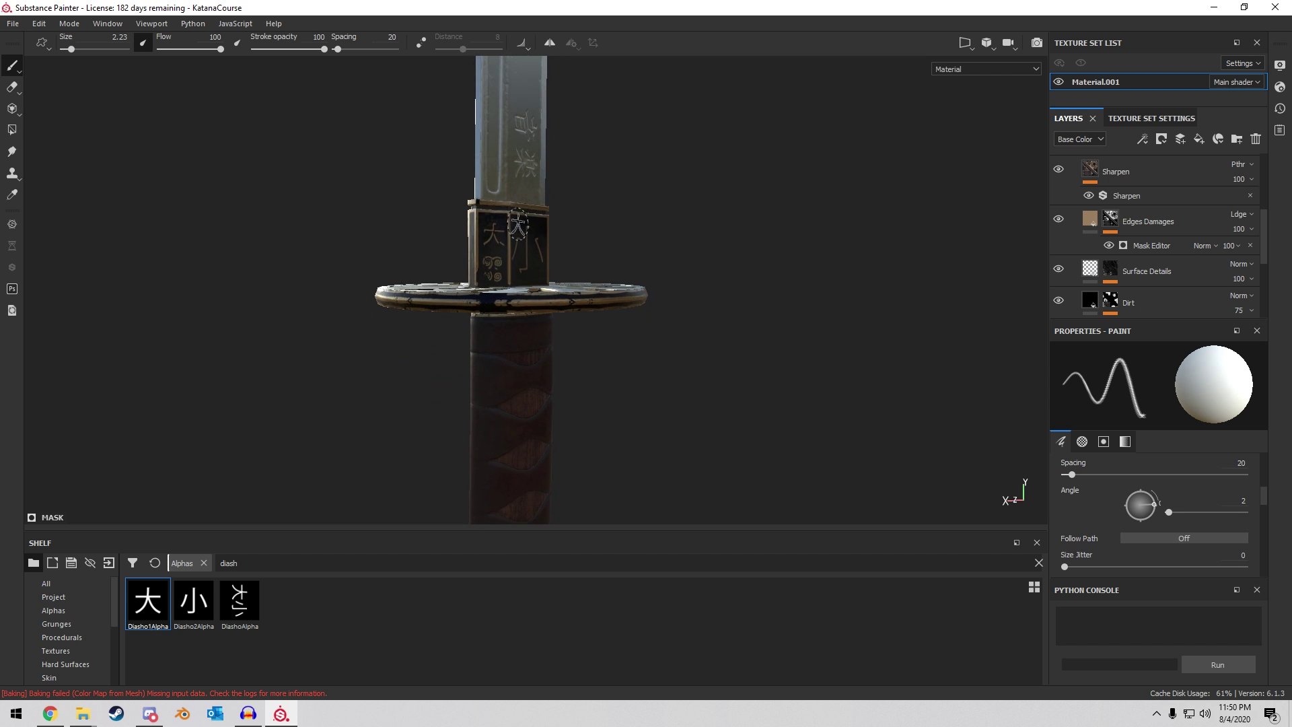
# Inspect the leather wrap and wood insets along the whole length of the handle.
pyautogui.keyDown('alt'); pyautogui.moveTo(456, 239); pyautogui.dragTo(689, 389); pyautogui.keyUp('alt')
pyautogui.scroll(1, 626, 400)
pyautogui.keyDown('alt'); pyautogui.moveTo(491, 411); pyautogui.dragTo(522, 100, button='middle'); pyautogui.keyUp('alt')
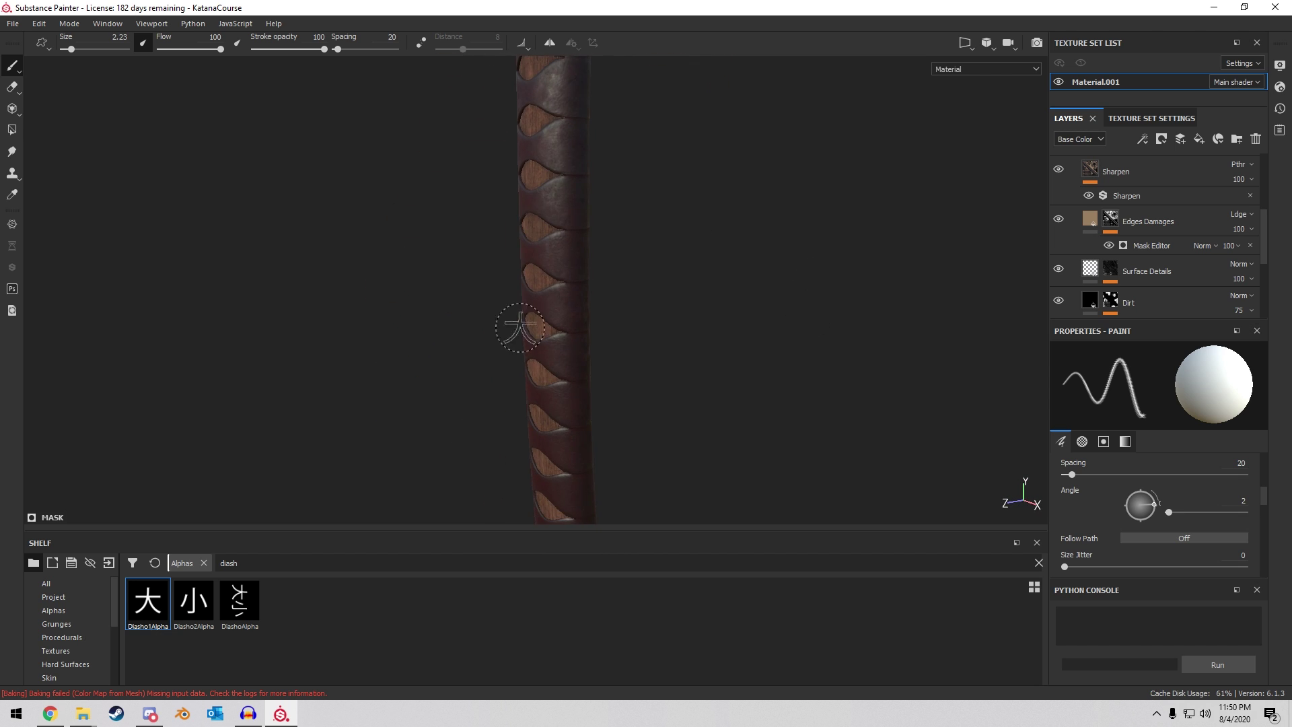
pyautogui.keyDown('alt'); pyautogui.moveTo(495, 281); pyautogui.dragTo(626, 216); pyautogui.keyUp('alt')
pyautogui.keyDown('alt'); pyautogui.moveTo(568, 144); pyautogui.dragTo(547, 440, button='middle'); pyautogui.keyUp('alt')
pyautogui.keyDown('alt'); pyautogui.moveTo(541, 229); pyautogui.dragTo(592, 521, button='middle'); pyautogui.keyUp('alt')
pyautogui.scroll(-4, 598, 330)
pyautogui.keyDown('alt'); pyautogui.moveTo(626, 324); pyautogui.dragTo(640, 248, button='middle'); pyautogui.keyUp('alt')
pyautogui.moveTo(640, 248)
pyautogui.keyDown('alt'); pyautogui.mouseDown()
pyautogui.moveTo(643, 280)
pyautogui.moveTo(669, 287)
pyautogui.moveTo(638, 251)
pyautogui.mouseUp(); pyautogui.keyUp('alt')
pyautogui.keyDown('alt'); pyautogui.moveTo(613, 354); pyautogui.dragTo(588, 206, button='middle'); pyautogui.keyUp('alt')
pyautogui.keyDown('alt'); pyautogui.moveTo(588, 353); pyautogui.dragTo(589, 331); pyautogui.keyUp('alt')
pyautogui.keyDown('alt'); pyautogui.moveTo(589, 331); pyautogui.dragTo(591, 251, button='middle'); pyautogui.keyUp('alt')
pyautogui.scroll(4, 586, 269)
pyautogui.keyDown('alt'); pyautogui.moveTo(572, 294); pyautogui.dragTo(567, 198, button='middle'); pyautogui.keyUp('alt')
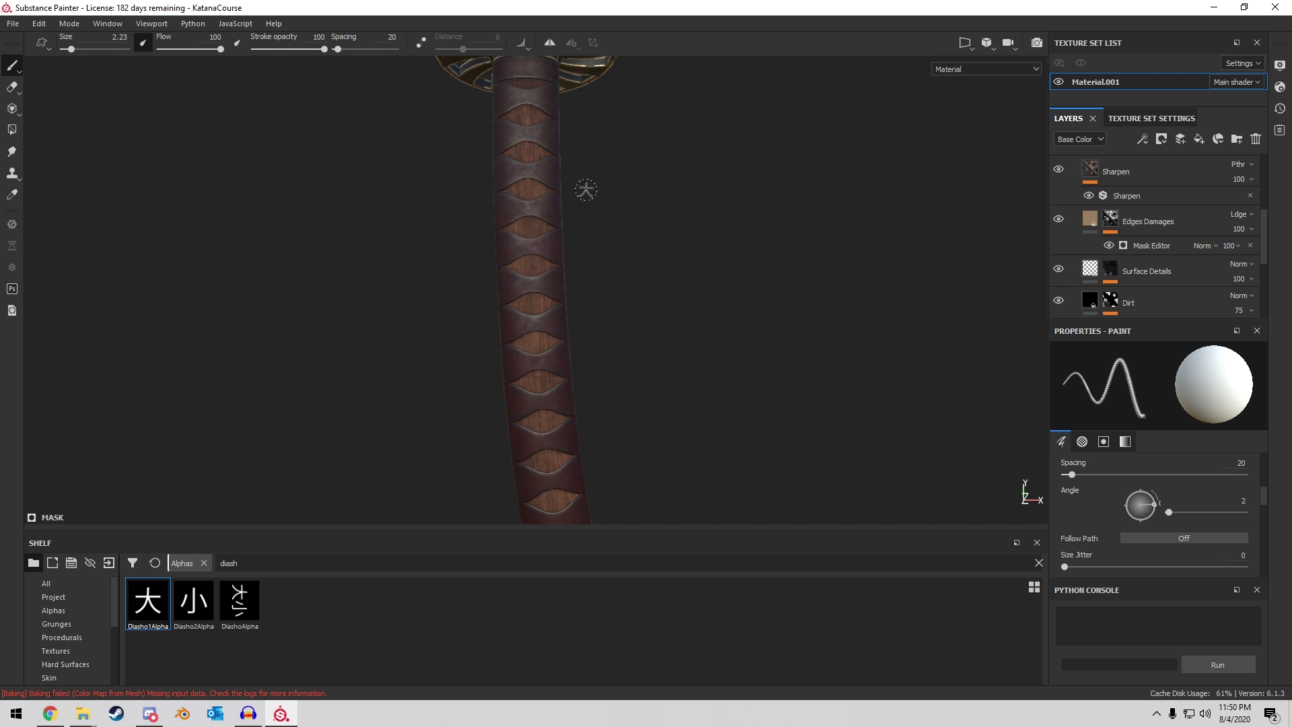
# Start the texture export and set its padding to No padding (passthrough).
pyautogui.press('ctrl')
pyautogui.click(18, 26)
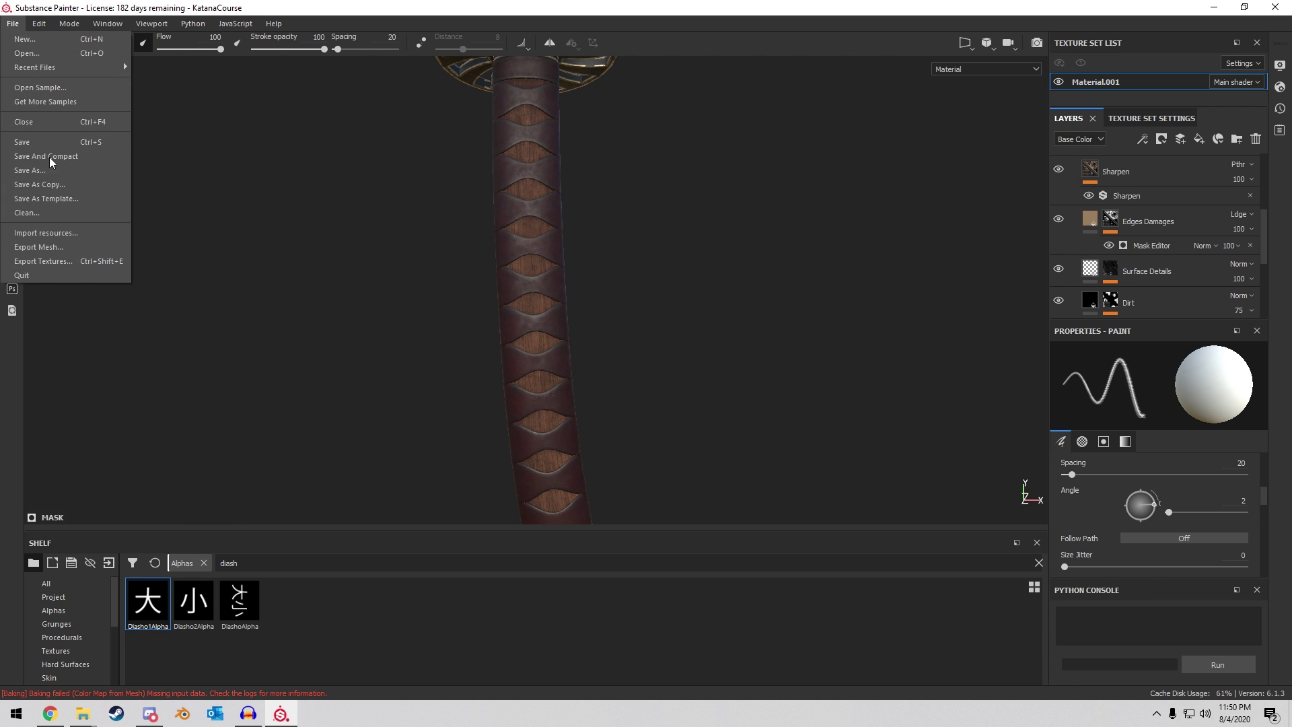
pyautogui.click(65, 261)
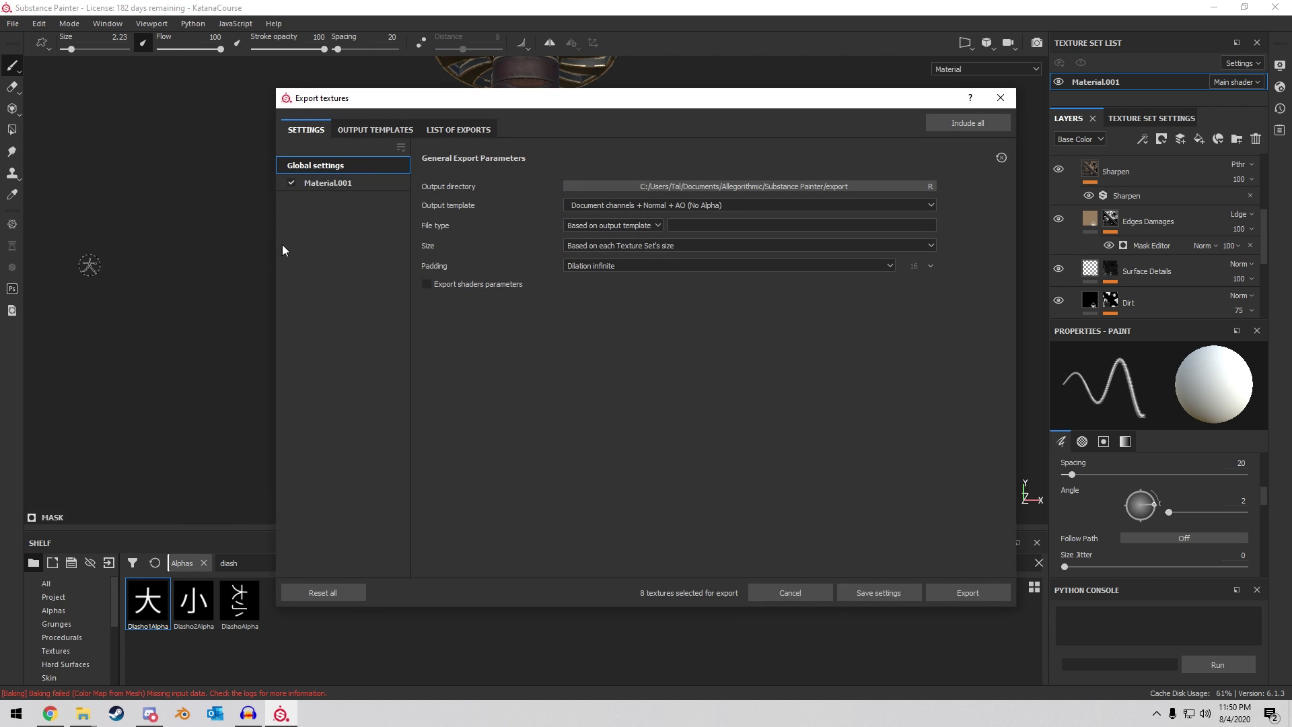
pyautogui.click(615, 264)
pyautogui.click(620, 276)
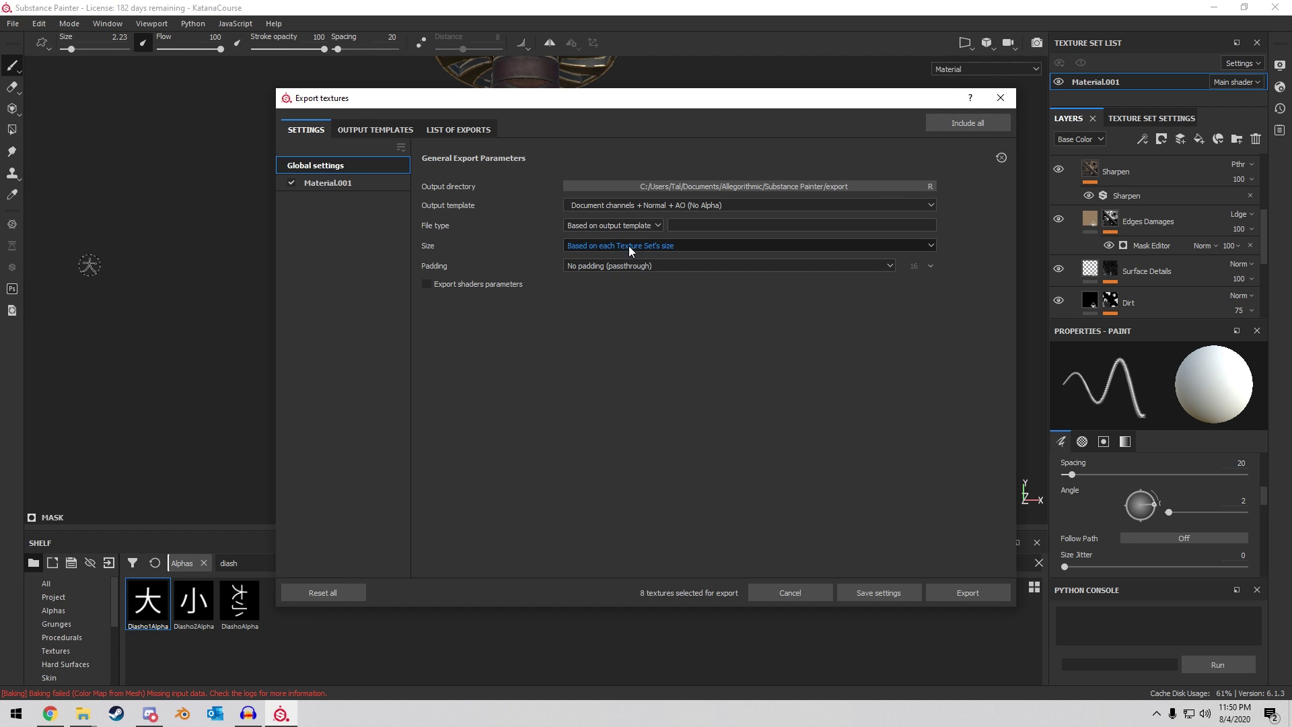
# Browse for the output directory in Documents > Udemy > KatanaCourse and create a new folder there named Textures.
pyautogui.click(651, 188)
pyautogui.click(337, 239)
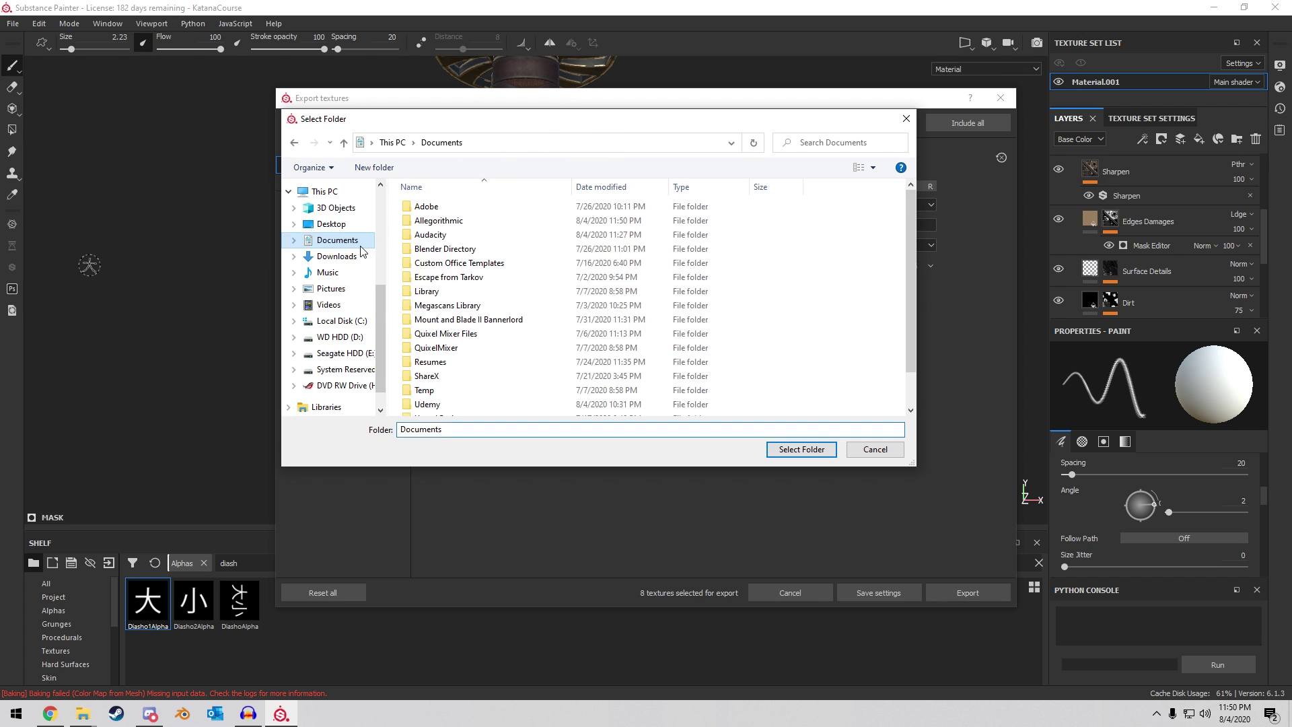
pyautogui.scroll(-1, 471, 303)
pyautogui.doubleClick(471, 365)
pyautogui.doubleClick(433, 222)
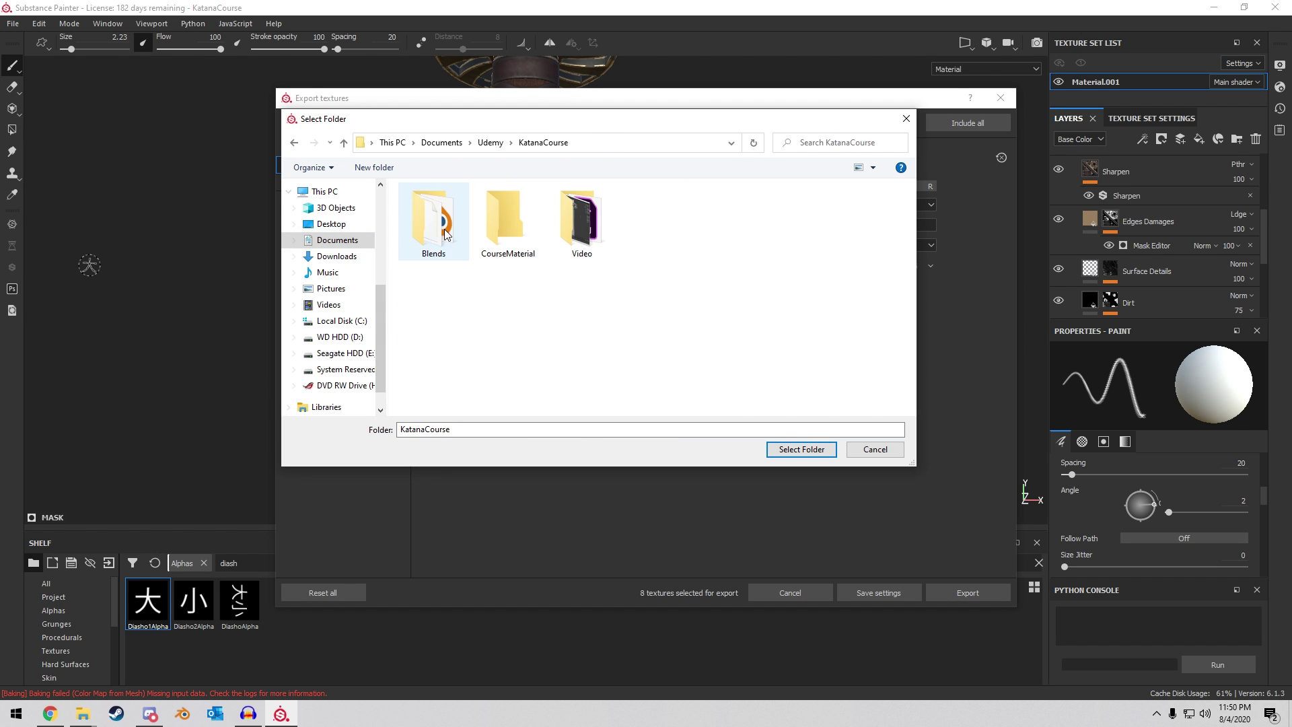
pyautogui.rightClick(538, 354)
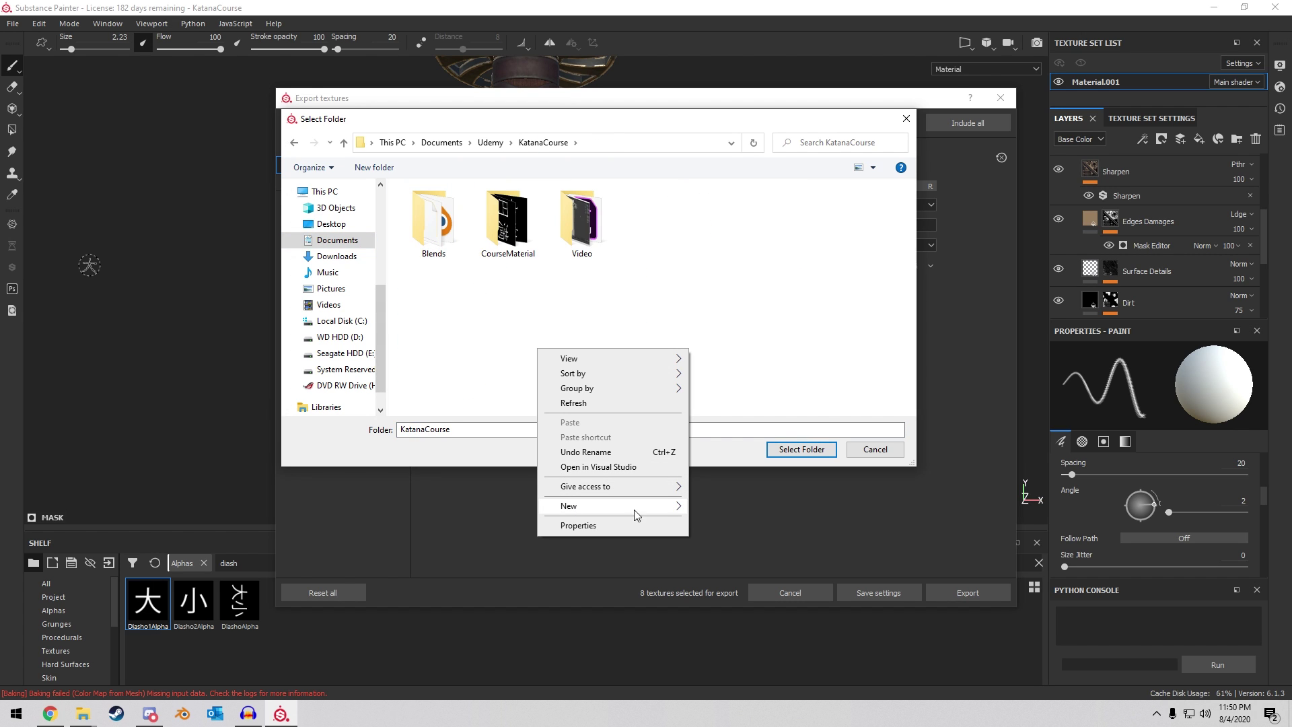
pyautogui.moveTo(635, 511)
pyautogui.click(756, 509)
pyautogui.write('Textures')
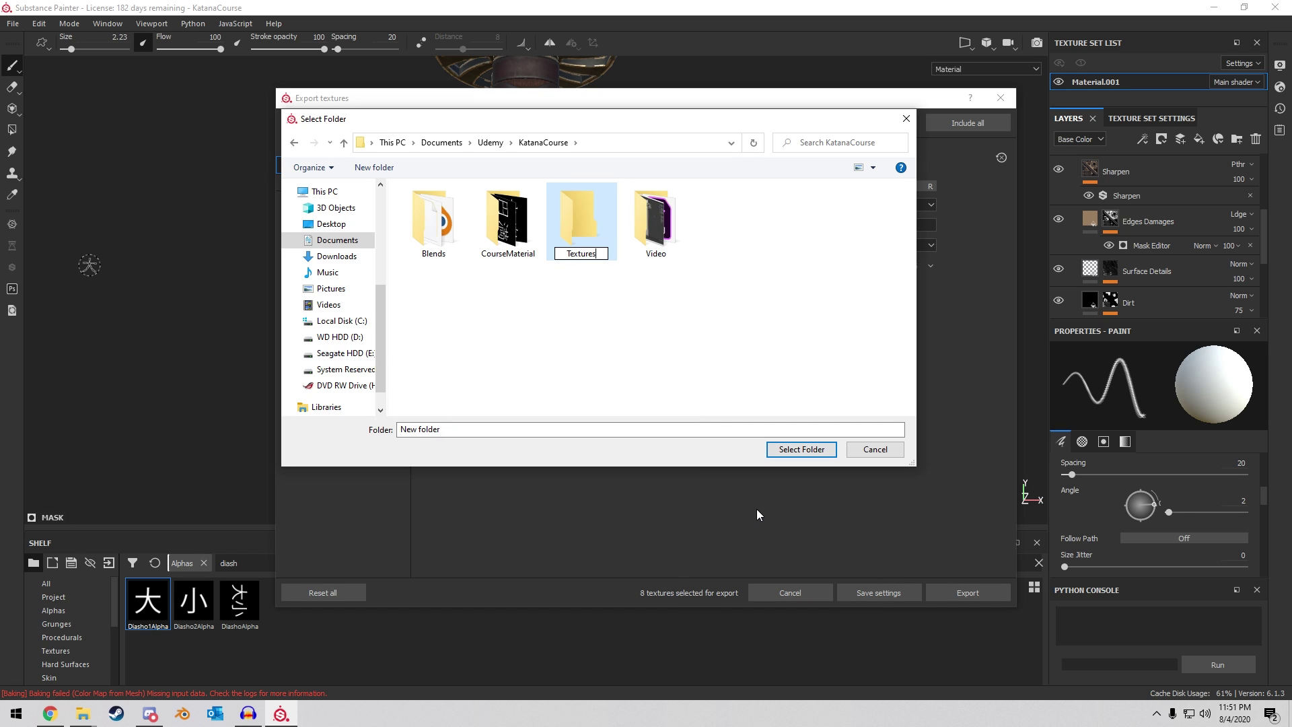
# Choose the new Textures folder as the output directory and export the textures.
pyautogui.doubleClick(577, 255)
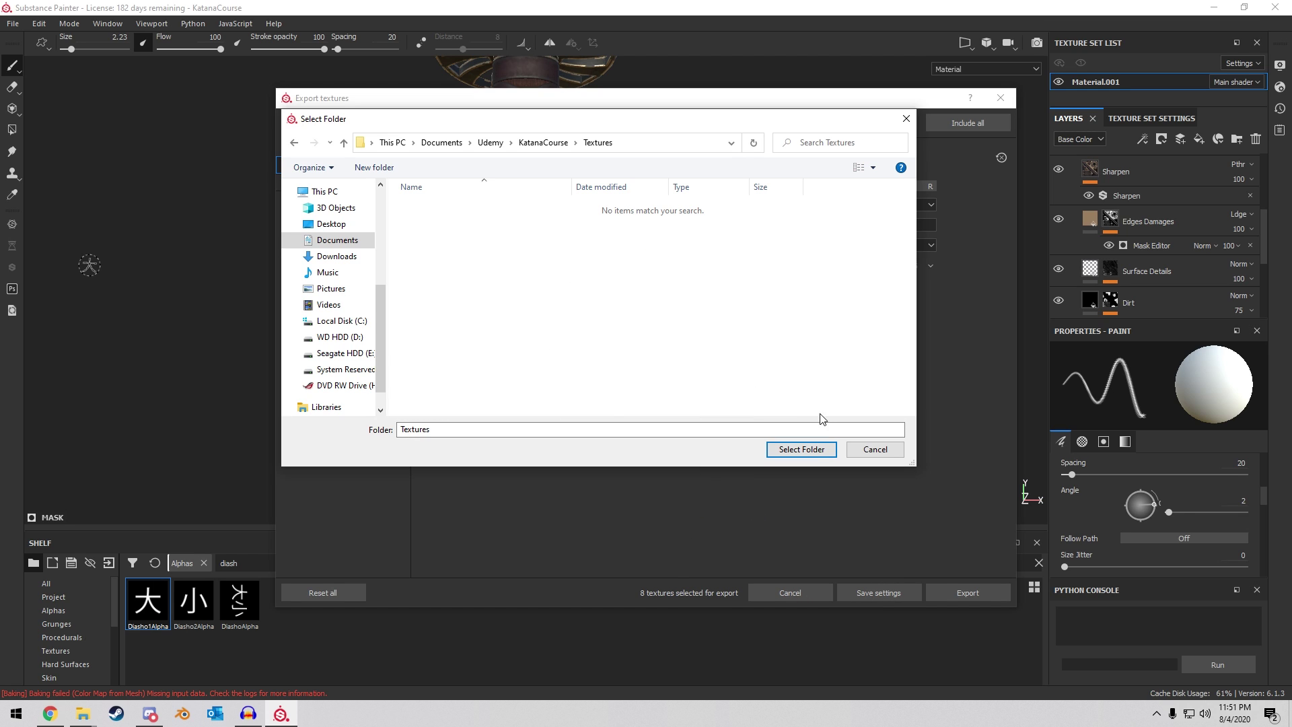
pyautogui.click(814, 450)
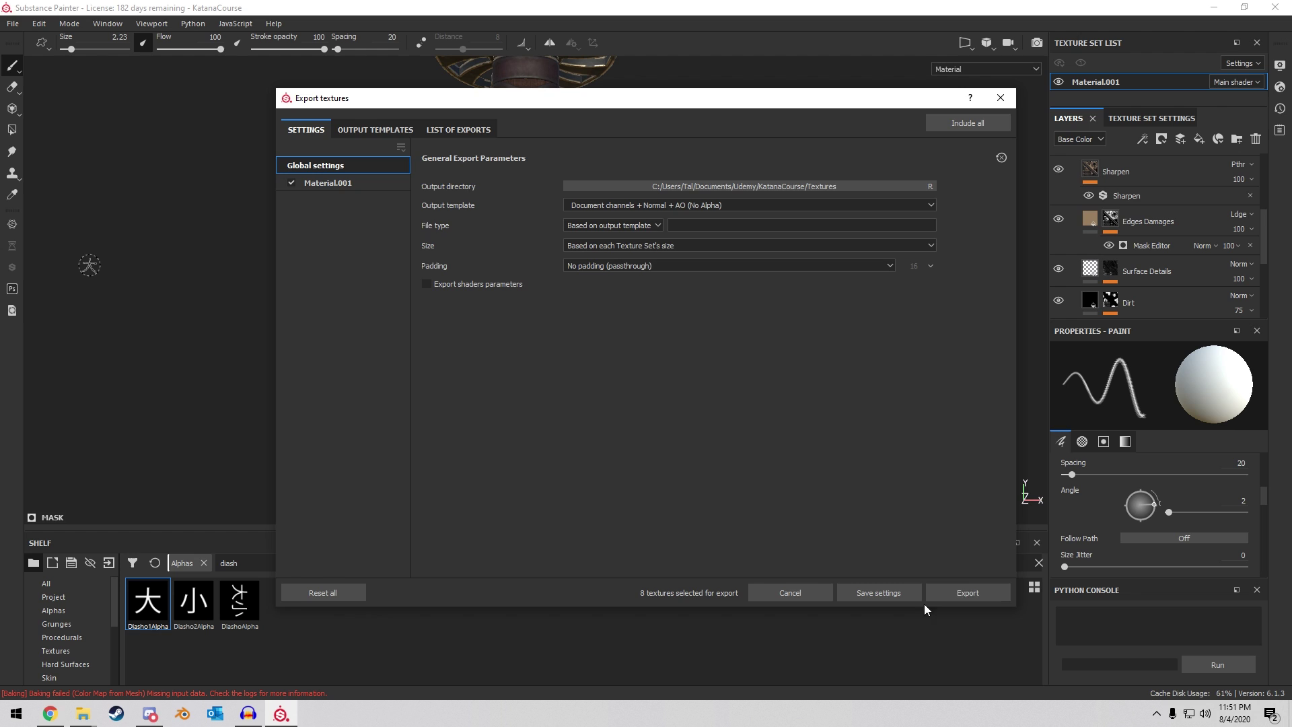
pyautogui.click(962, 592)
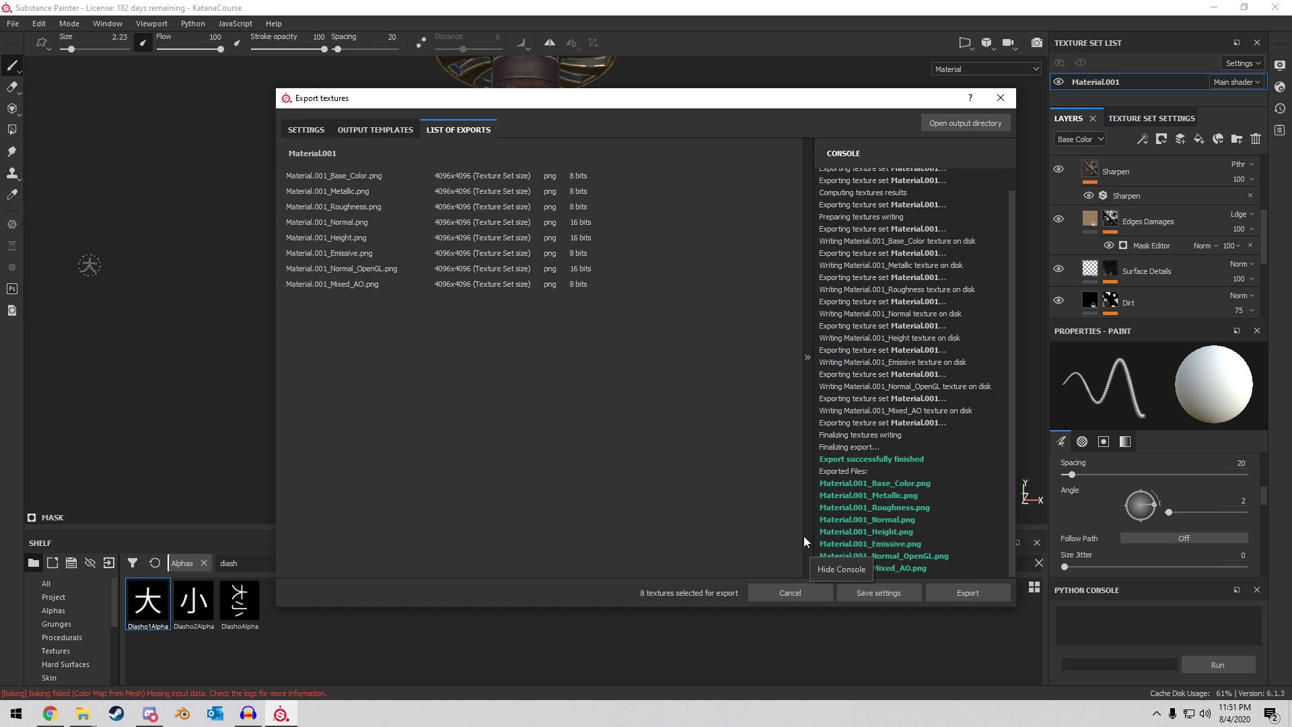
# Look through the output template presets and close the export window.
pyautogui.click(306, 129)
pyautogui.click(367, 128)
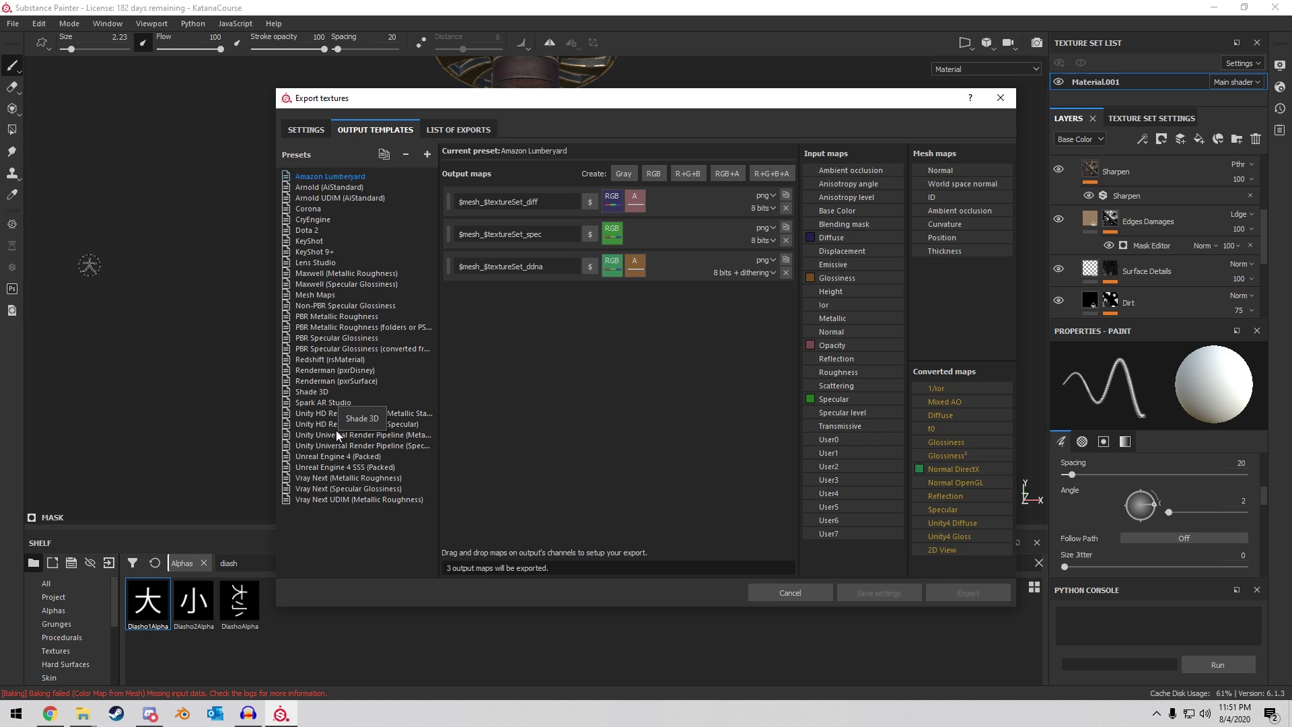
pyautogui.click(306, 130)
pyautogui.click(1000, 98)
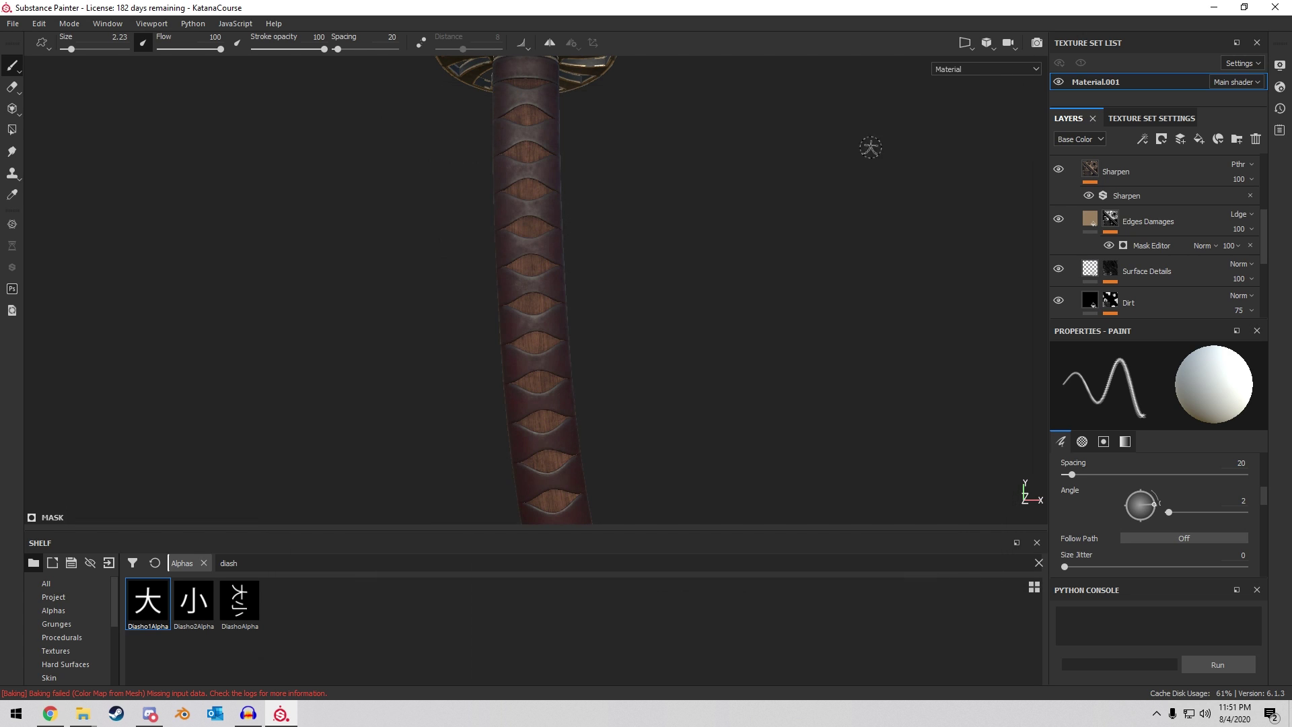
pyautogui.scroll(2, 582, 174)
pyautogui.keyDown('alt'); pyautogui.moveTo(579, 165); pyautogui.dragTo(574, 349); pyautogui.keyUp('alt')
pyautogui.scroll(3, 438, 242)
pyautogui.scroll(-3, 438, 243)
pyautogui.scroll(2, 573, 349)
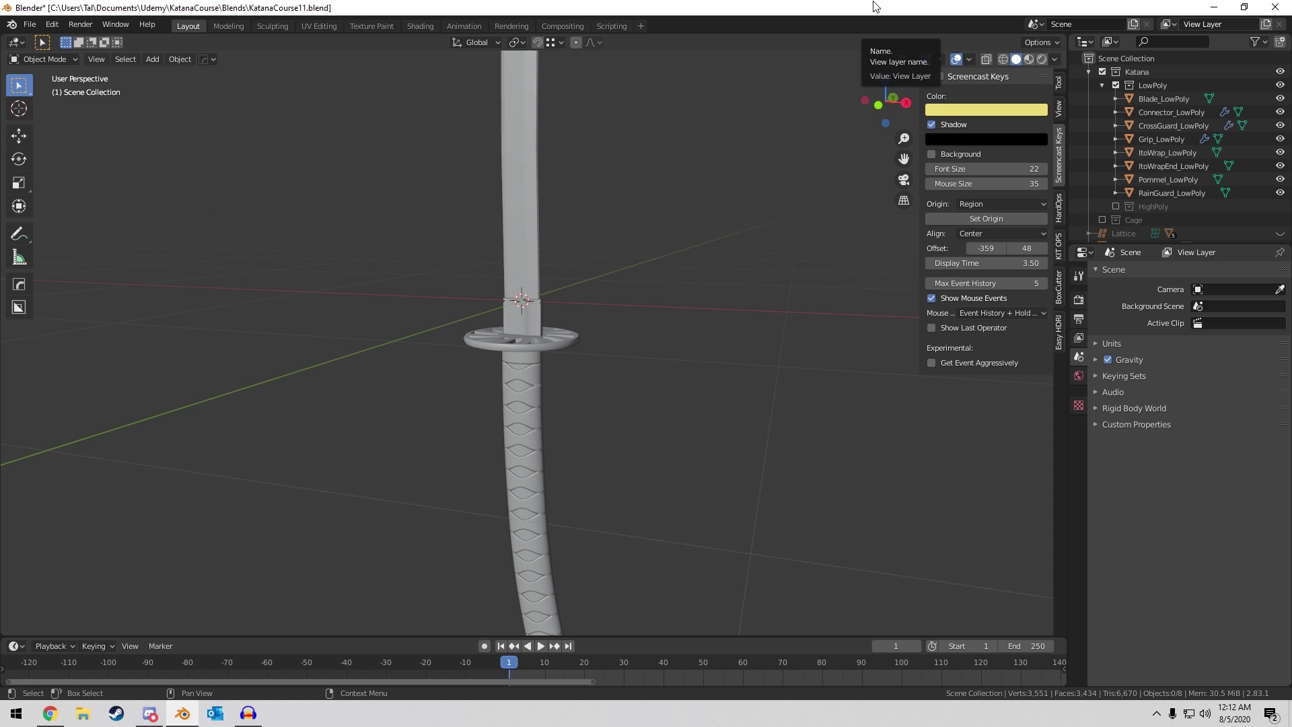
# In Blender, apply the Lattice modifiers of Connector_LowPoly, CrossGuard_LowPoly and Grip_LowPoly.
pyautogui.moveTo(487, 255); pyautogui.dragTo(761, 228, button='middle')
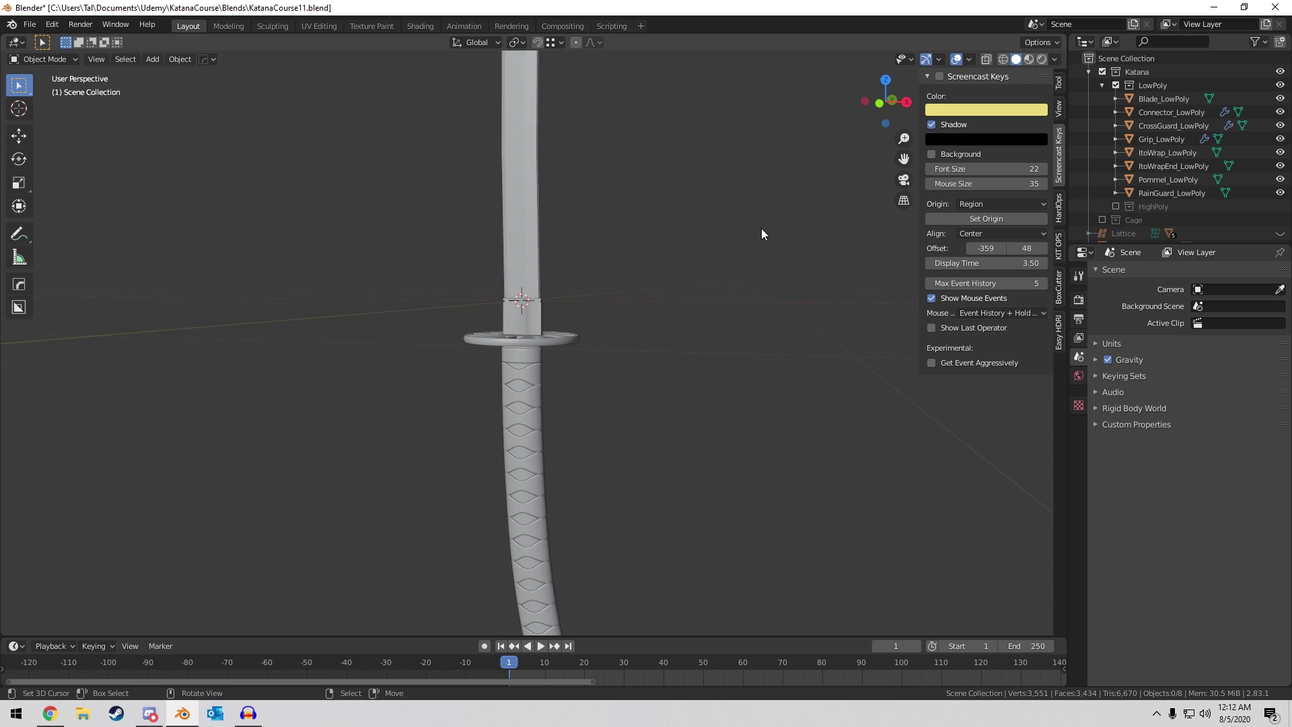
pyautogui.click(1187, 113)
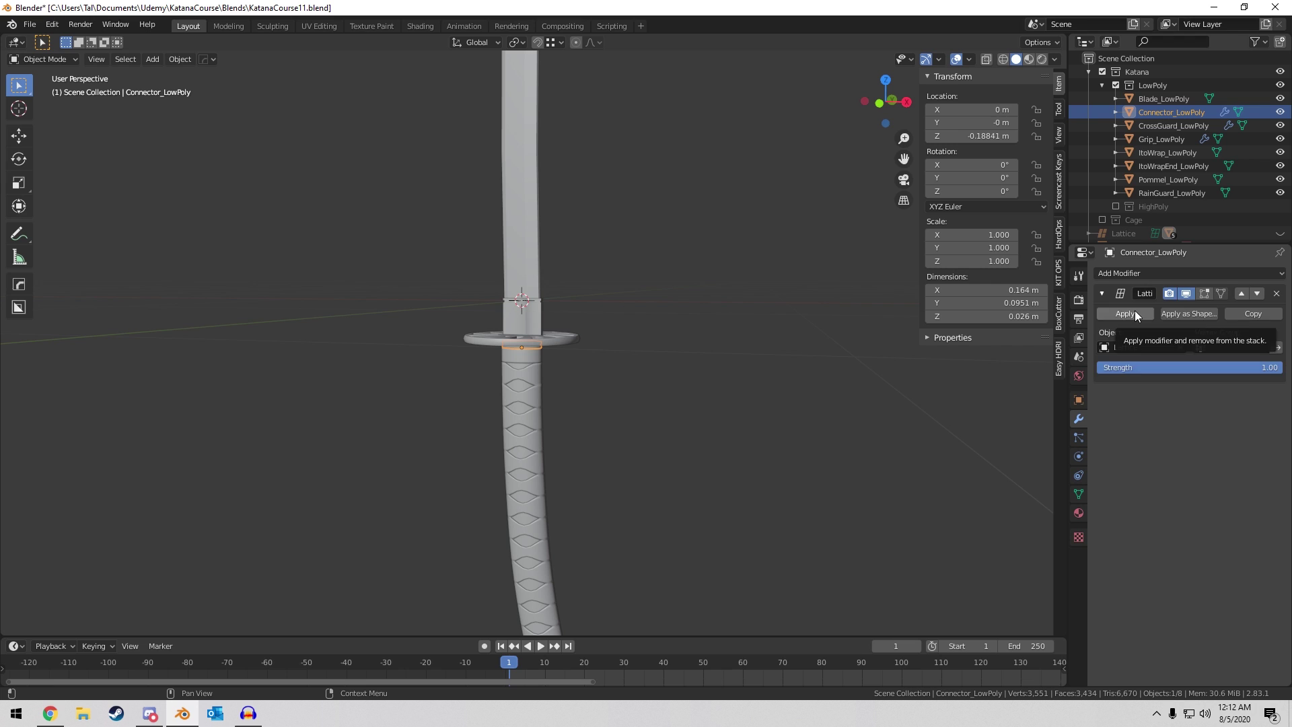
pyautogui.click(1134, 309)
pyautogui.click(1178, 127)
pyautogui.click(1160, 314)
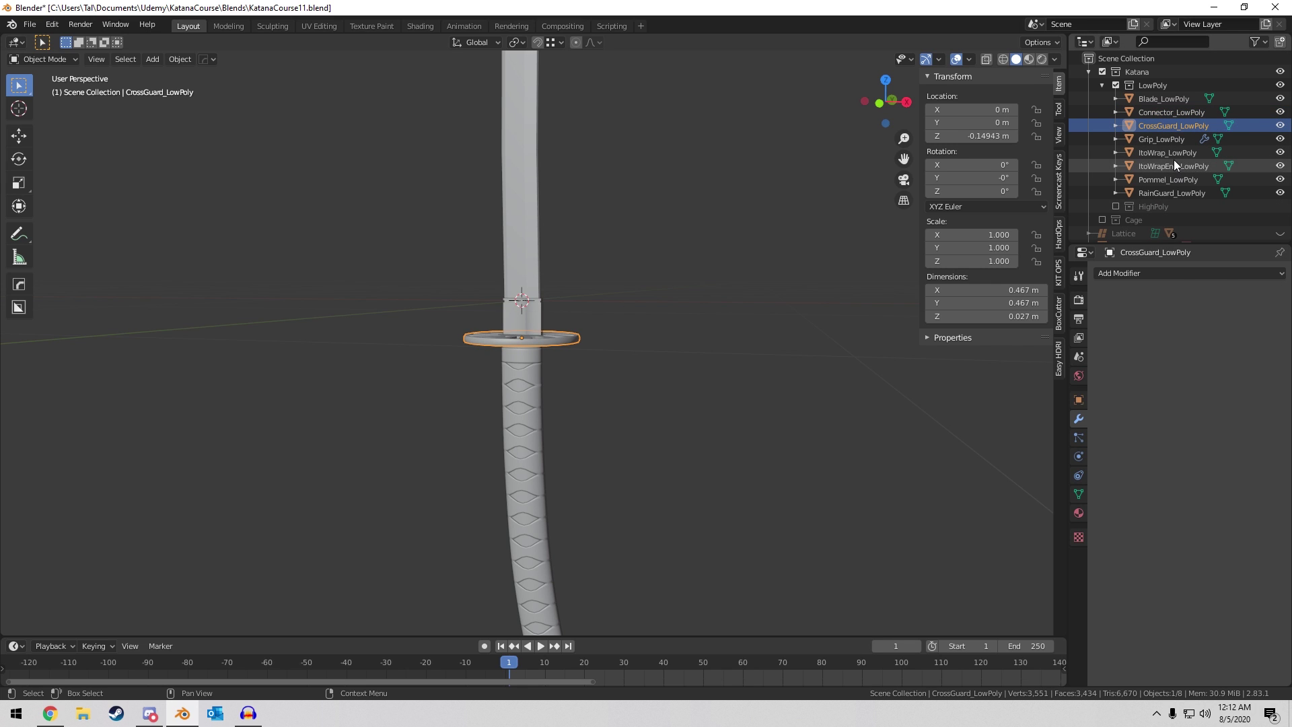
pyautogui.click(1170, 139)
pyautogui.click(1137, 314)
# Try to join all the low-poly katana parts into one object with Grip_LowPoly as the active part.
pyautogui.moveTo(774, 202); pyautogui.dragTo(658, 223, button='middle')
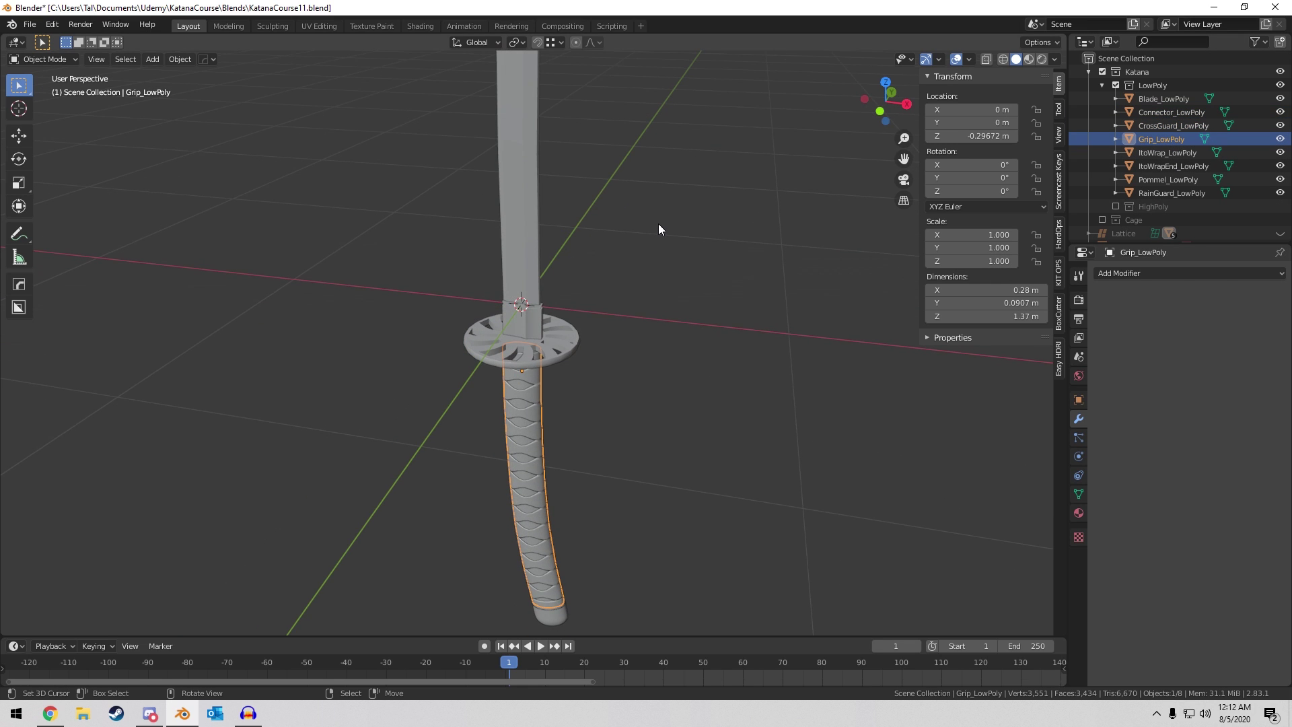
pyautogui.press('a')
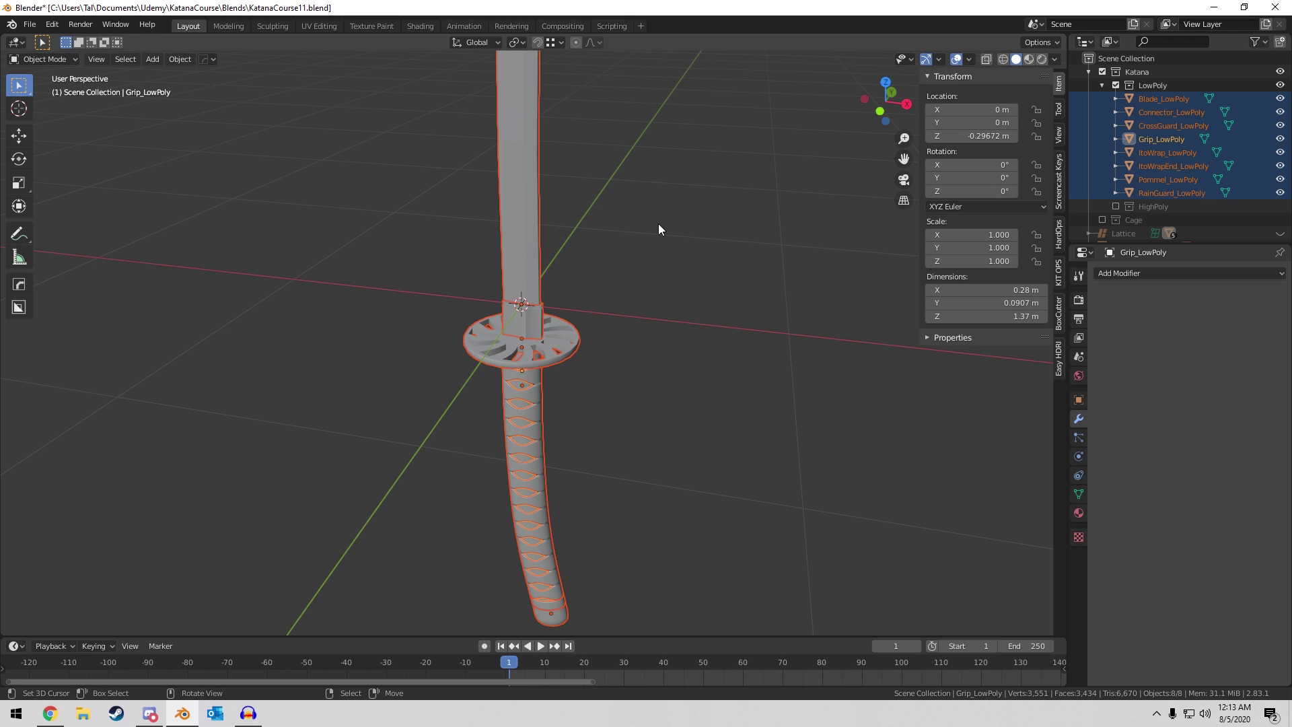
pyautogui.press('ctrl')
pyautogui.hotkey('ctrl', 'j')
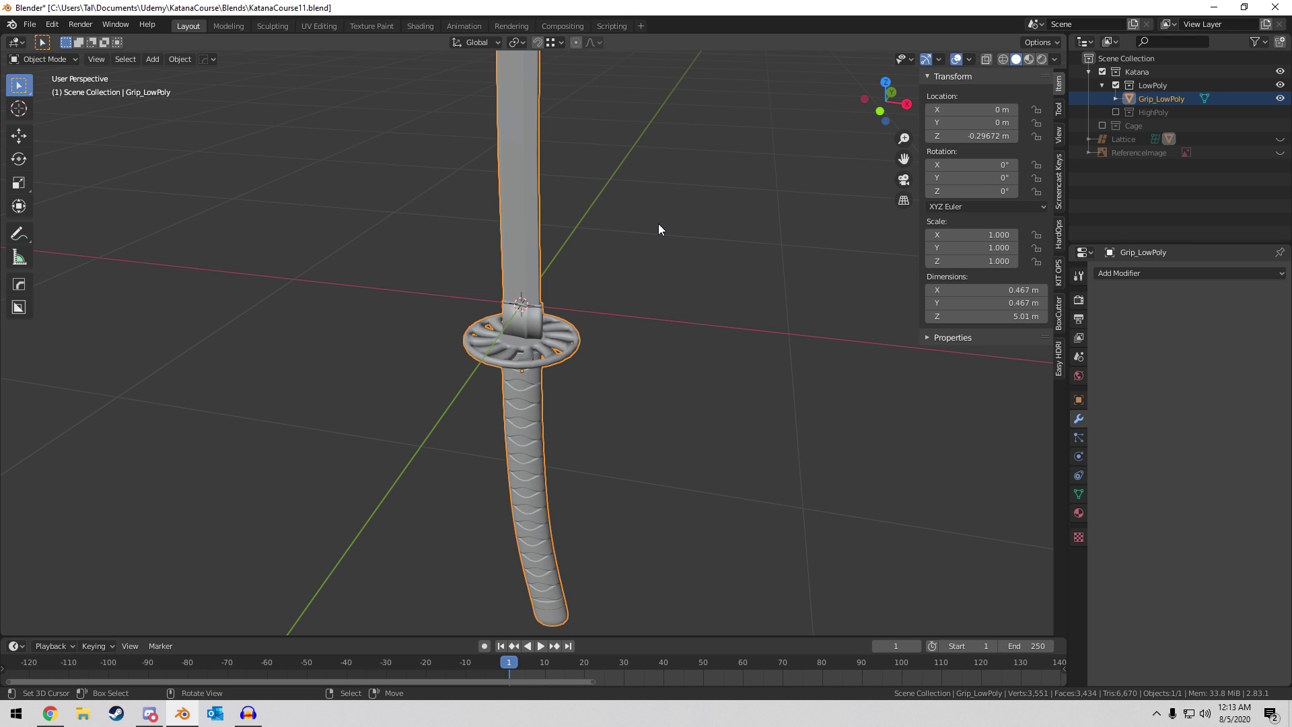
pyautogui.hotkey('ctrl', 'z')
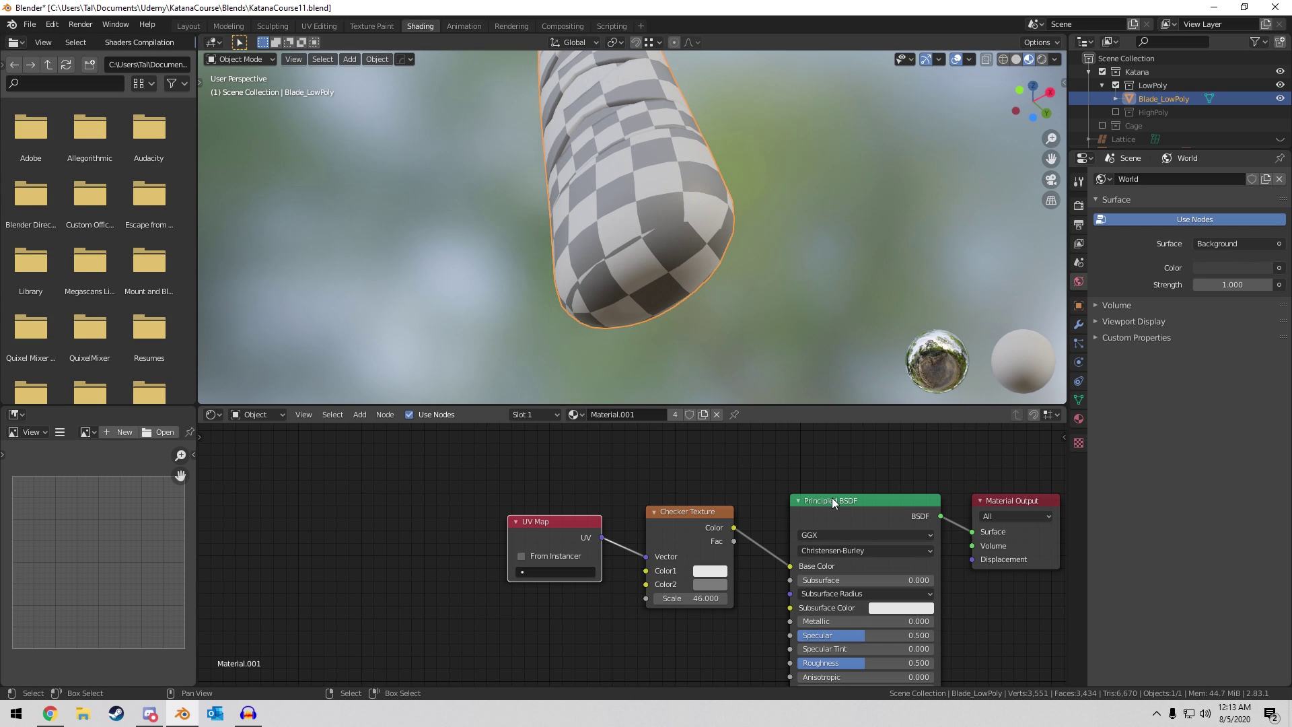
# Delete the UV Map and Checker Texture nodes from Material.001 in the shader editor.
pyautogui.moveTo(496, 464); pyautogui.dragTo(696, 613)
pyautogui.press('x')
pyautogui.scroll(-3, 837, 507)
pyautogui.moveTo(745, 481); pyautogui.dragTo(629, 487, button='middle')
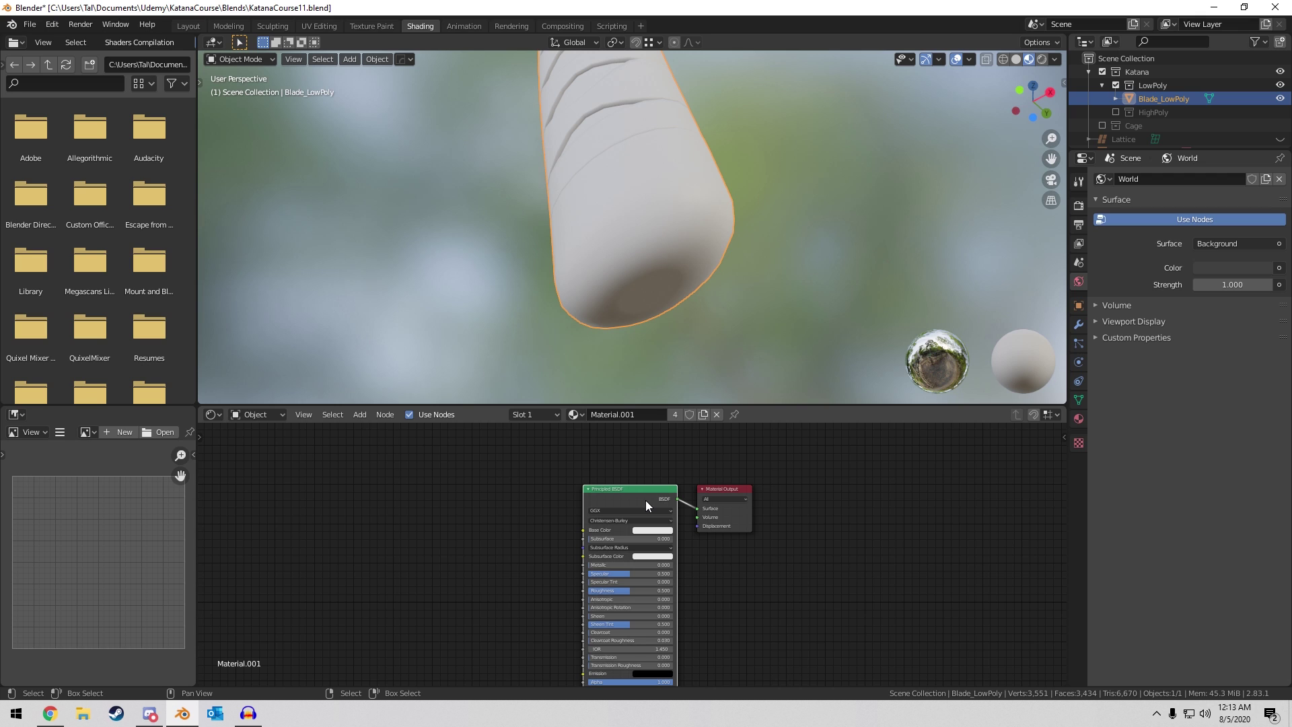
# Run Principled Texture Setup on the Principled BSDF node with every exported map from KatanaCourse\Textures except Emissive.
pyautogui.hotkey('ctrl', 'shift', 't')
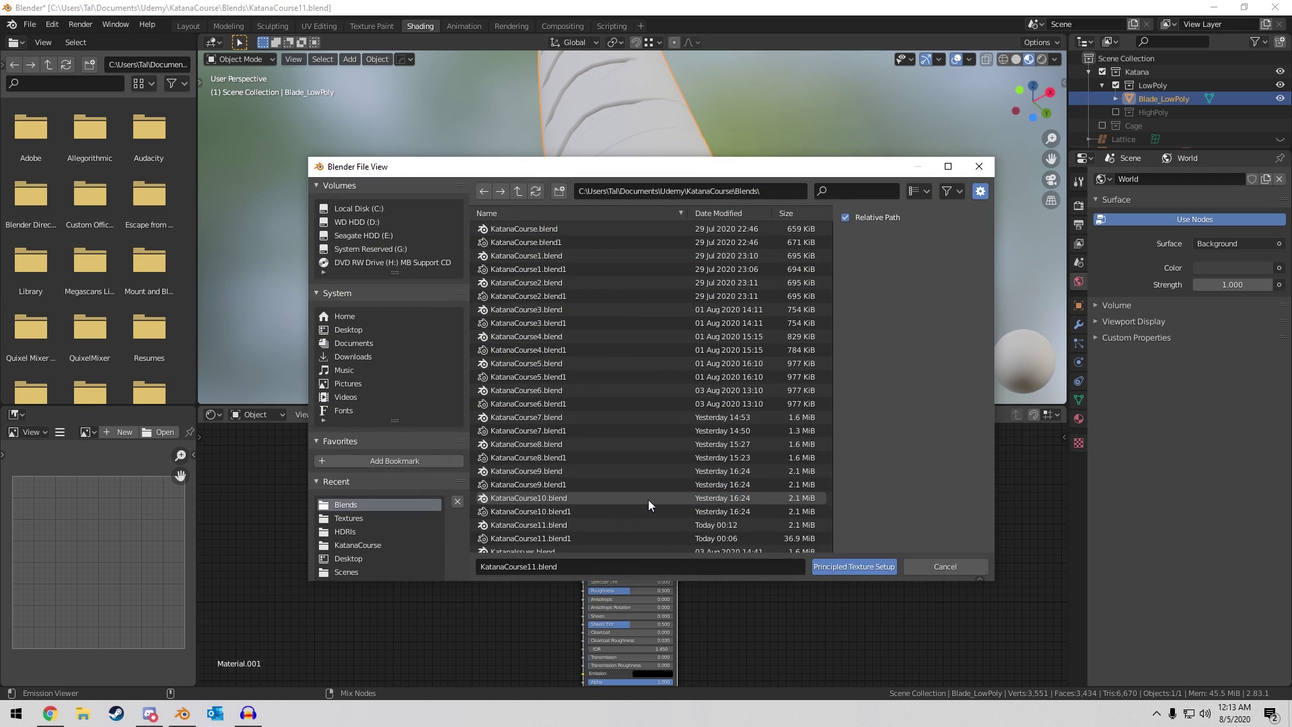
pyautogui.click(377, 342)
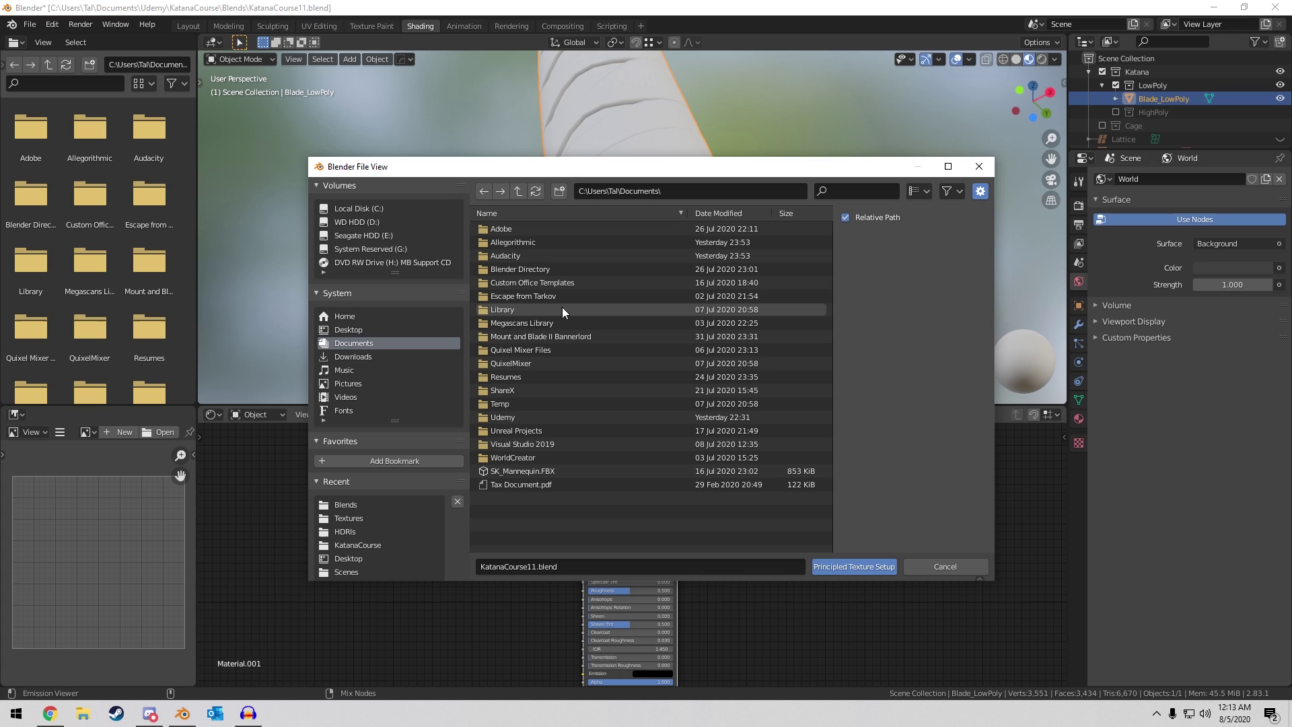
pyautogui.click(524, 414)
pyautogui.doubleClick(522, 416)
pyautogui.doubleClick(533, 243)
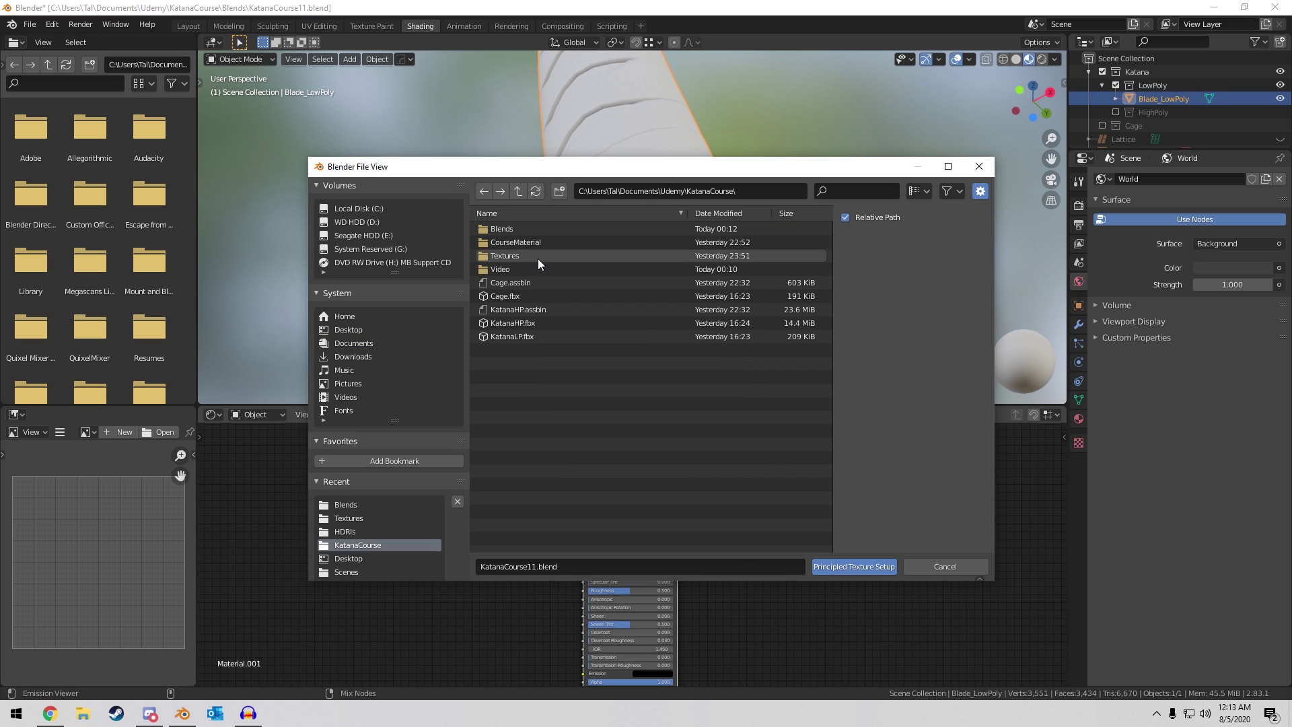
pyautogui.doubleClick(538, 256)
pyautogui.click(538, 229)
pyautogui.keyDown('shift'); pyautogui.click(563, 324); pyautogui.keyUp('shift')
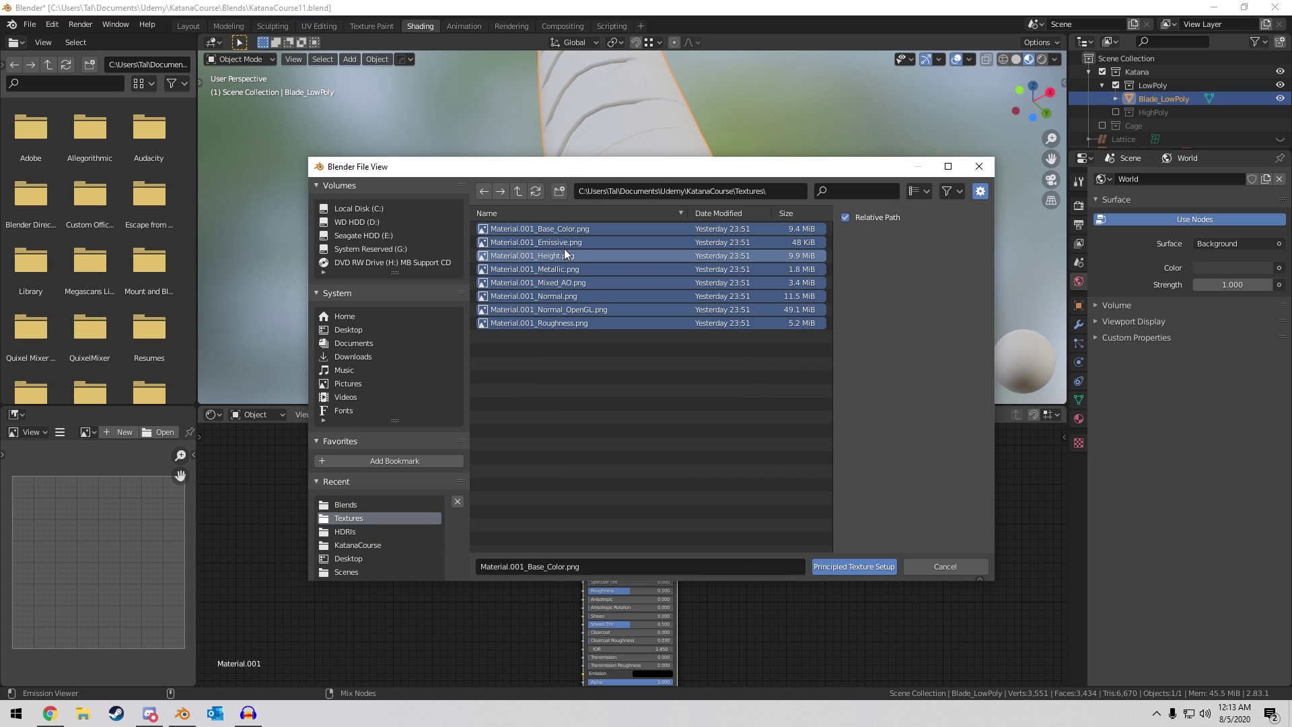
pyautogui.keyDown('ctrl'); pyautogui.click(563, 243); pyautogui.keyUp('ctrl')
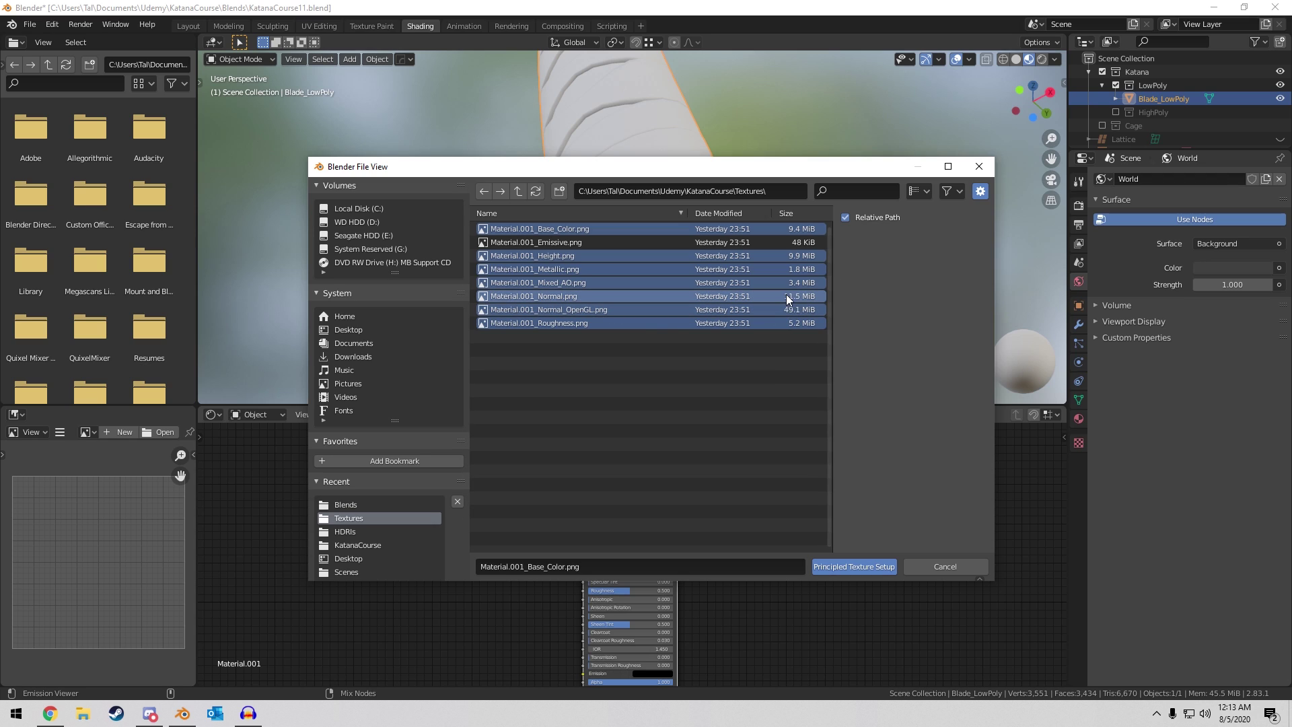
pyautogui.click(866, 564)
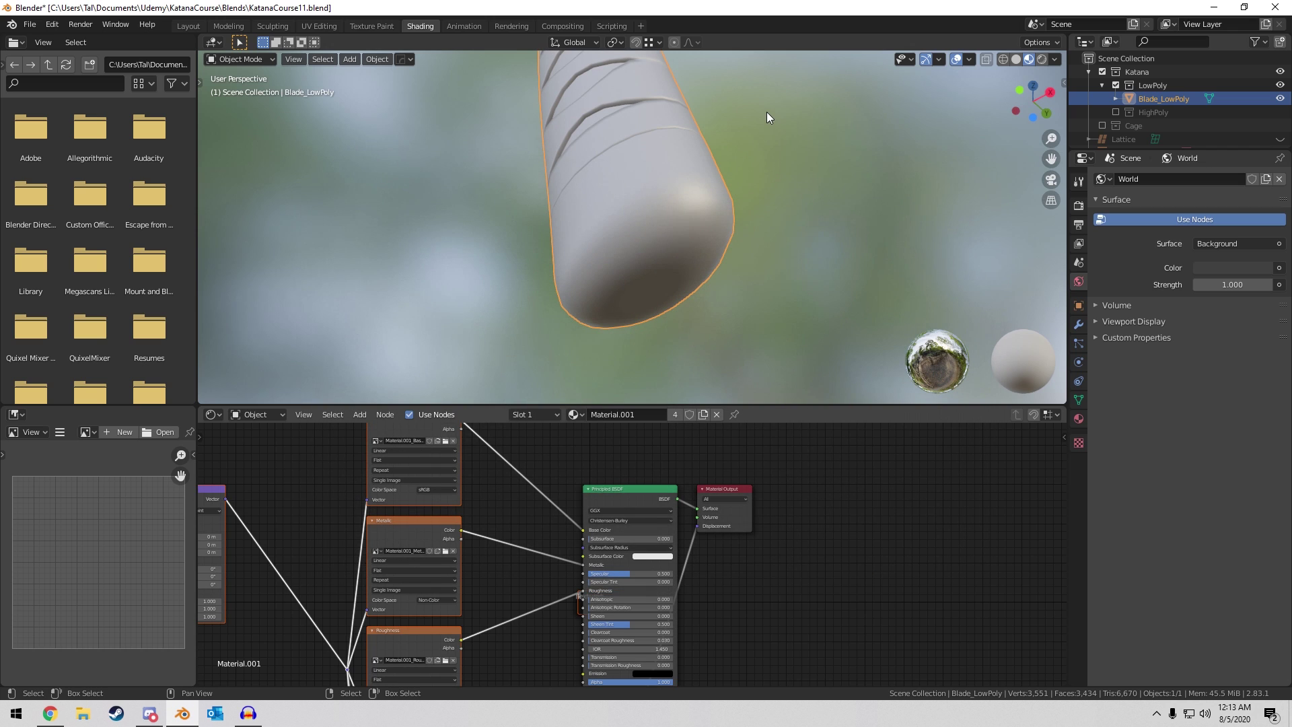
# Return to the Layout workspace and display the katana in Material Preview shading.
pyautogui.click(188, 26)
pyautogui.moveTo(536, 285); pyautogui.dragTo(534, 291, button='middle')
pyautogui.press('z')
pyautogui.moveTo(534, 342)
pyautogui.mouseDown(button='middle')
pyautogui.moveTo(537, 385)
pyautogui.moveTo(563, 321)
pyautogui.moveTo(566, 385)
pyautogui.moveTo(522, 377)
pyautogui.moveTo(494, 338)
pyautogui.moveTo(609, 376)
pyautogui.moveTo(648, 361)
pyautogui.mouseUp(button='middle')
# Inspect the textured katana from a distance and its collar and guard up close for shading problems.
pyautogui.press('a')
pyautogui.press('a')
pyautogui.press('a')
pyautogui.scroll(-3, 494, 338)
pyautogui.scroll(-2, 494, 338)
pyautogui.scroll(6, 609, 377)
pyautogui.scroll(1, 603, 374)
pyautogui.rightClick(603, 374)
pyautogui.press('Tab')
pyautogui.scroll(2, 603, 374)
pyautogui.press('Tab')
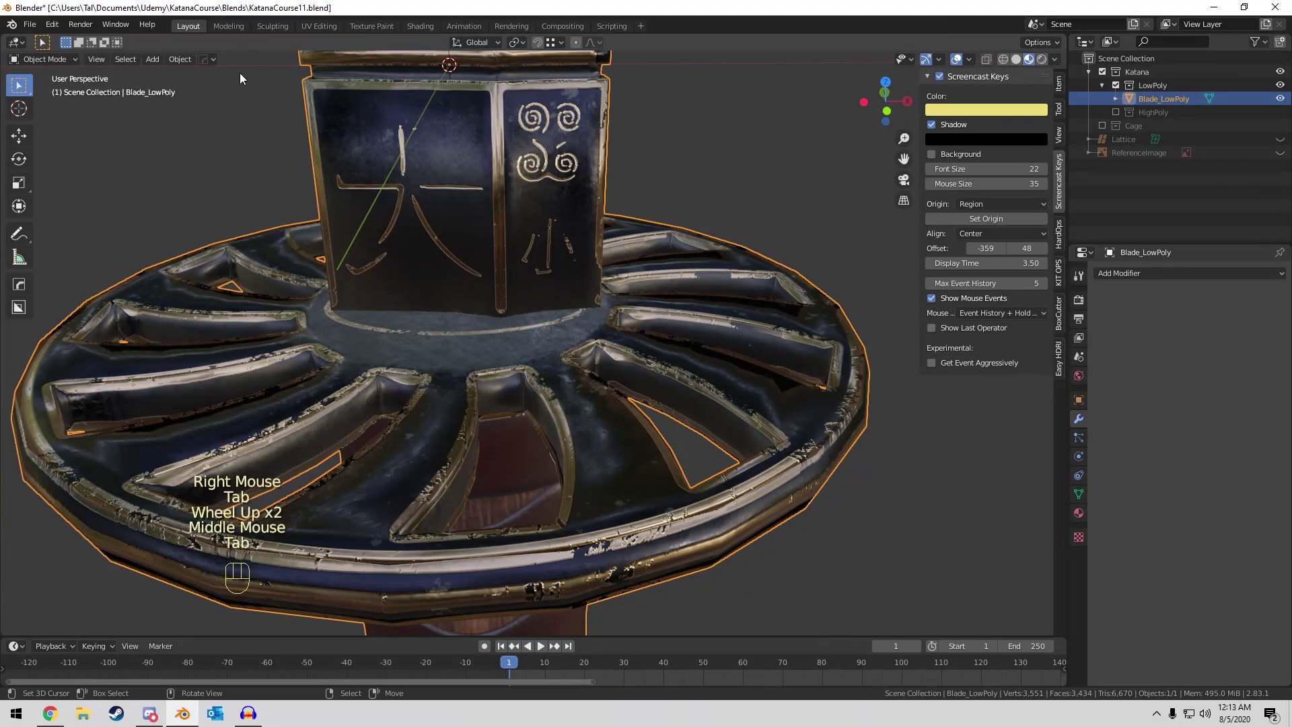
# Try flat shading on the katana and return it to smooth shading.
pyautogui.click(179, 58)
pyautogui.click(240, 329)
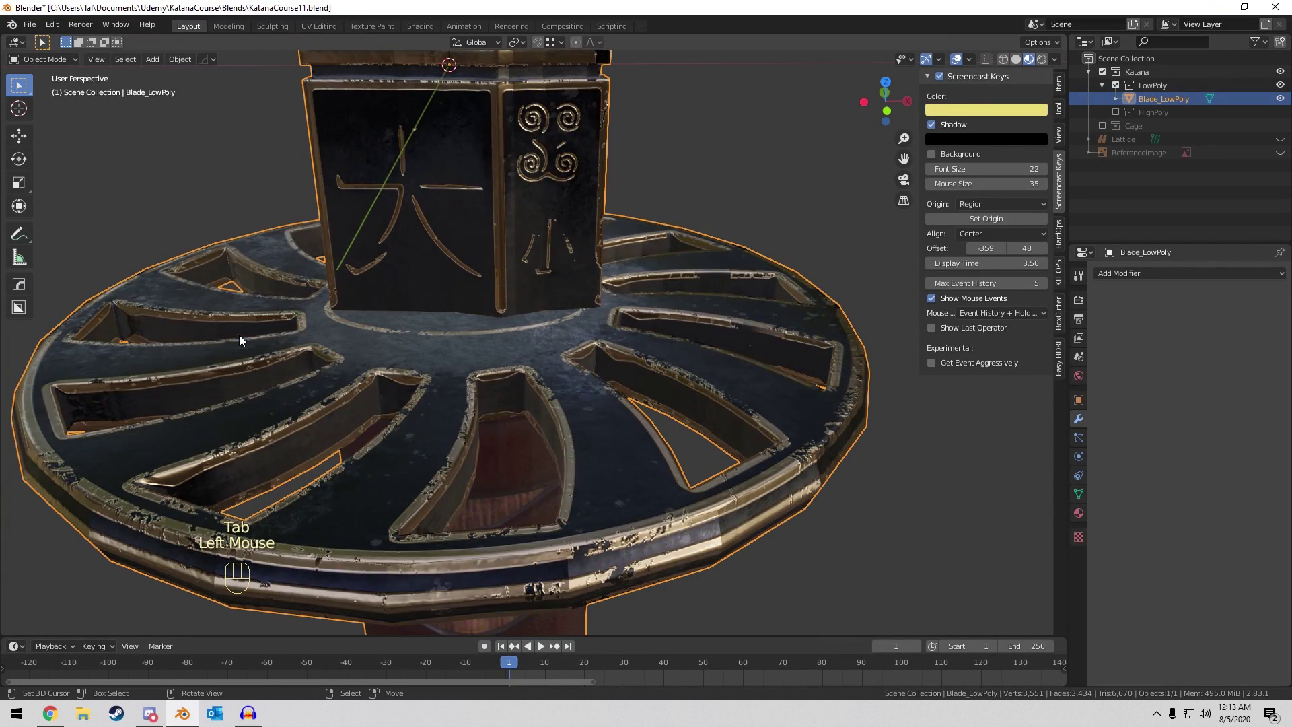
pyautogui.moveTo(435, 323); pyautogui.dragTo(397, 288, button='middle')
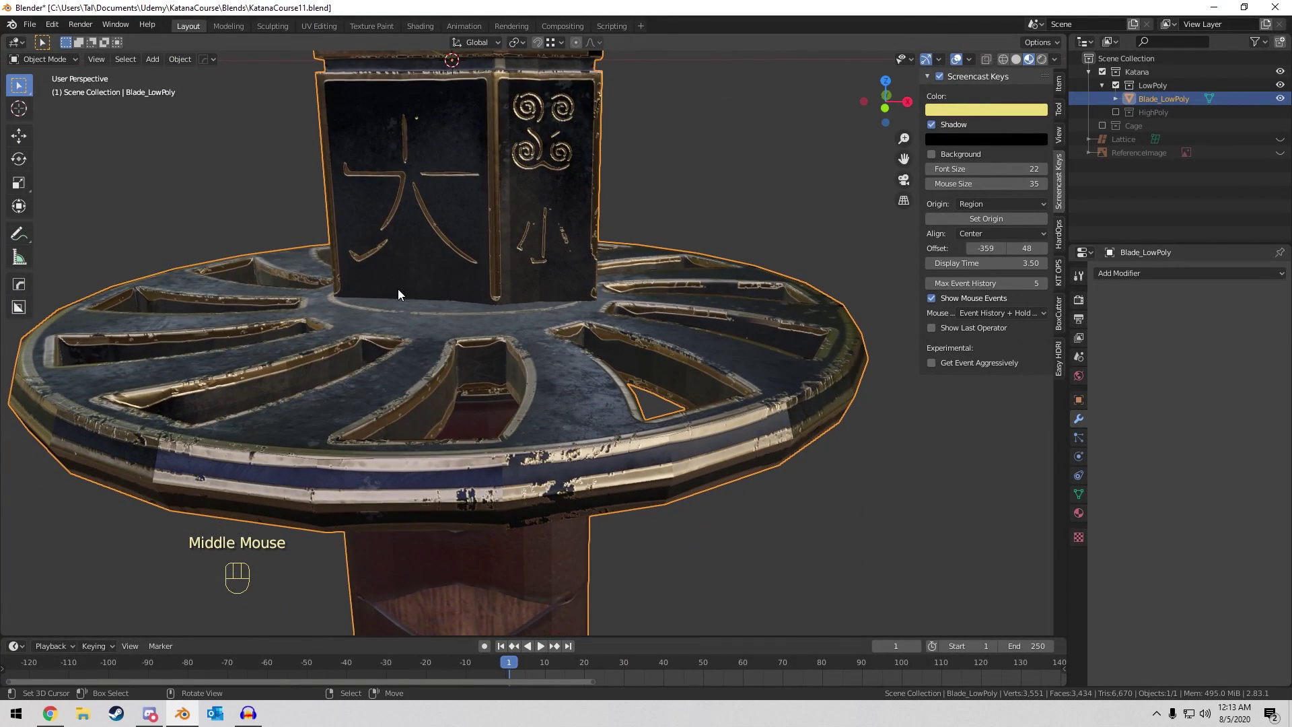
pyautogui.click(180, 59)
pyautogui.click(241, 341)
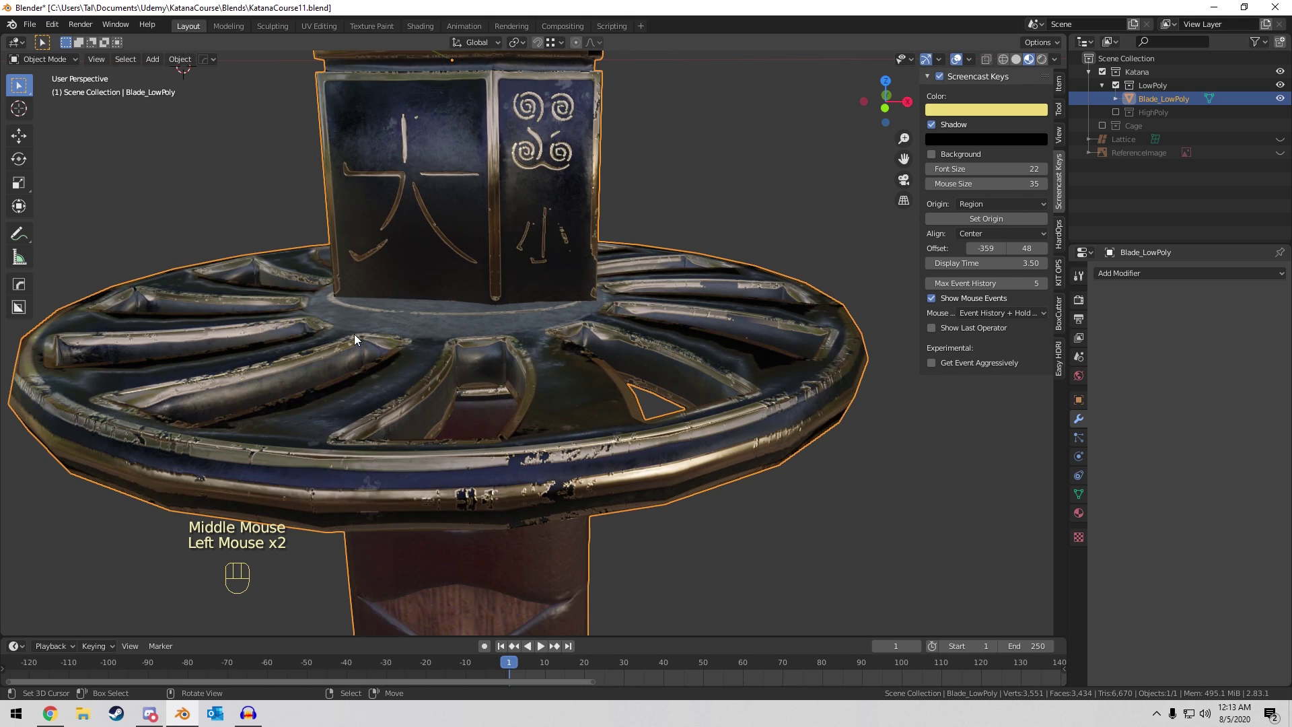
# Enable Auto Smooth in the katana mesh's normals settings and deselect the object.
pyautogui.click(1078, 493)
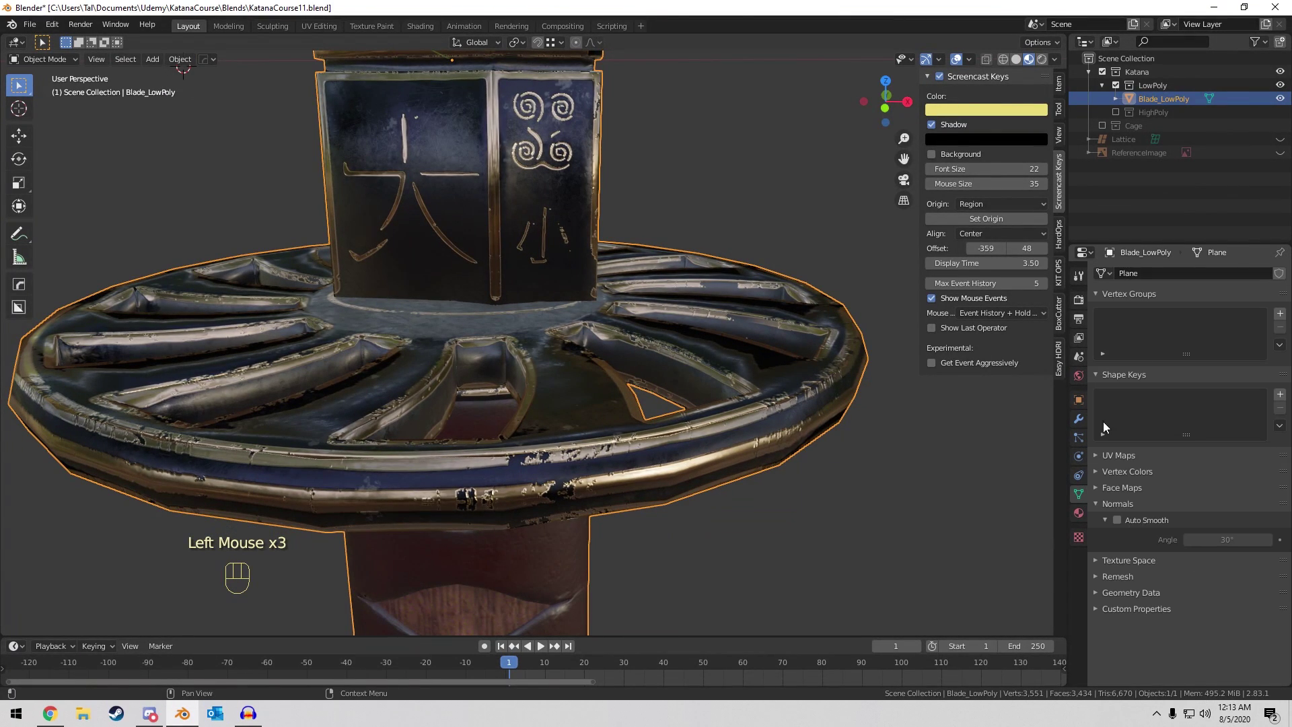
pyautogui.click(1117, 519)
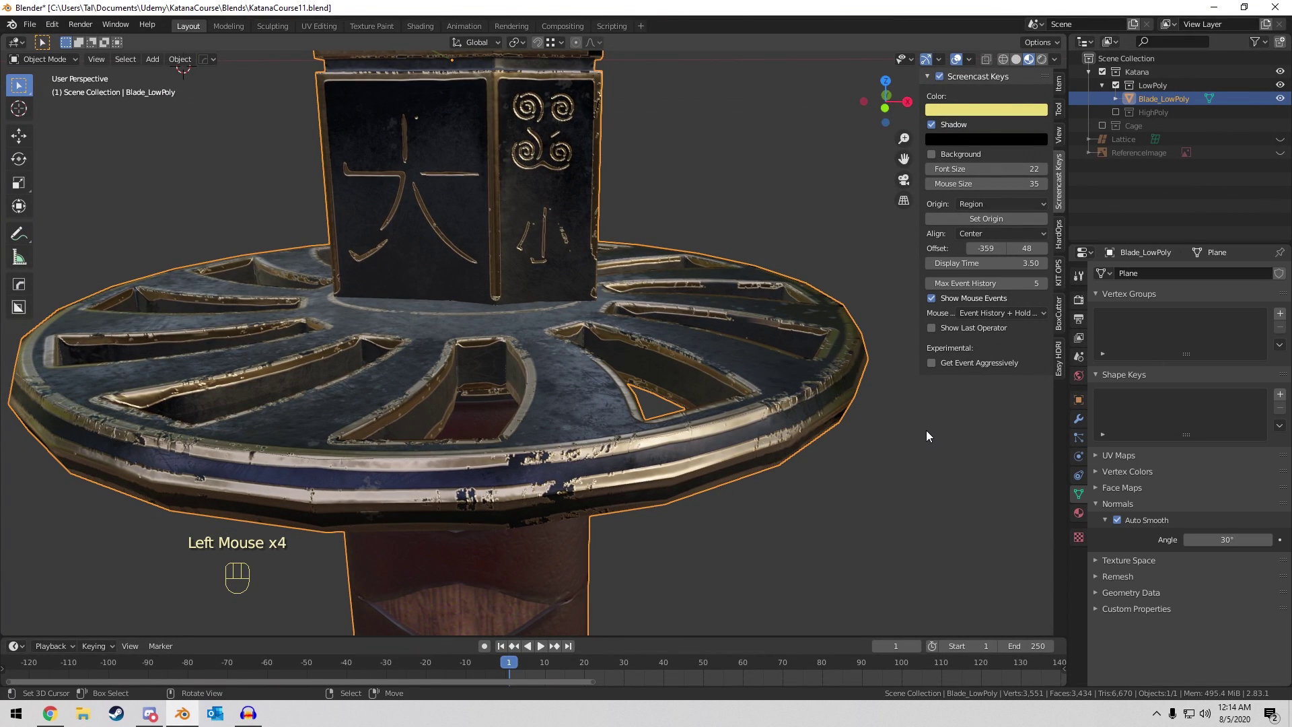
pyautogui.press('a')
pyautogui.press('a')
pyautogui.press('a')
# Look over the textured blade and guard from several angles and reset the 3D cursor to the world origin.
pyautogui.scroll(-8, 738, 337)
pyautogui.moveTo(738, 372); pyautogui.dragTo(637, 206, button='middle')
pyautogui.scroll(-7, 736, 385)
pyautogui.scroll(11, 655, 338)
pyautogui.moveTo(655, 337); pyautogui.dragTo(655, 396, button='middle')
pyautogui.scroll(-7, 593, 262)
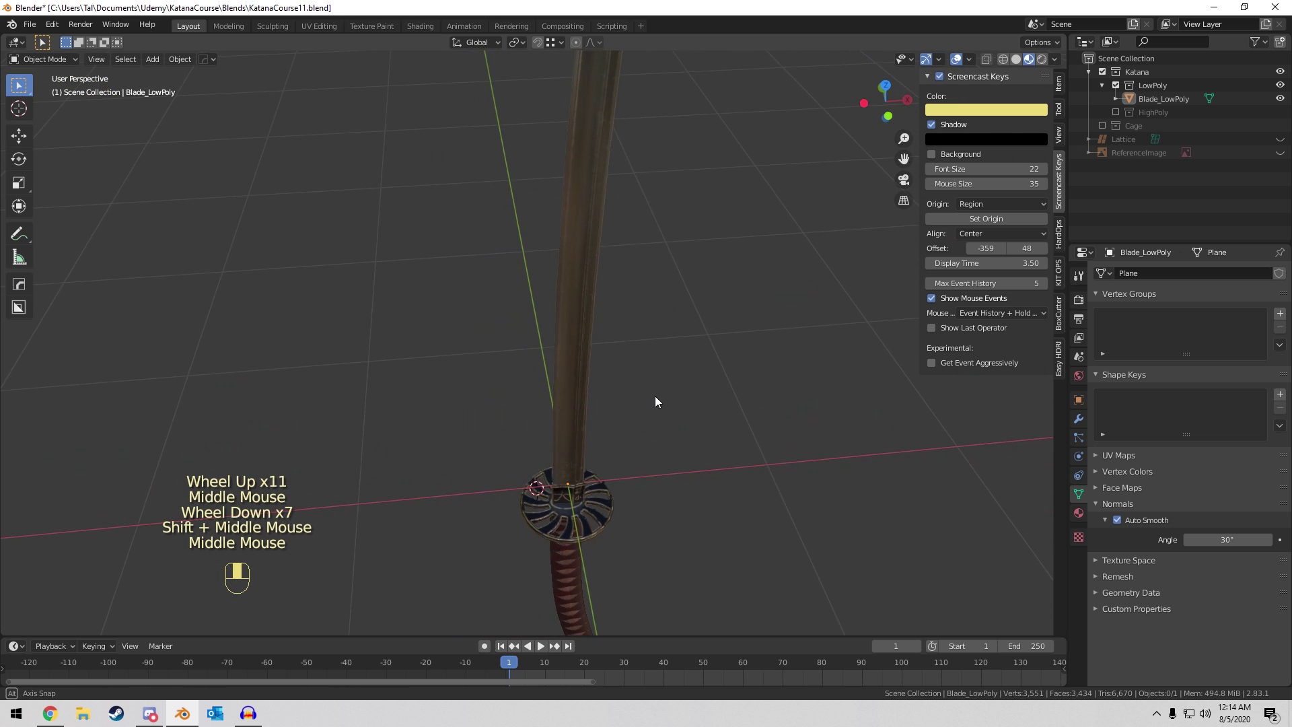
pyautogui.hotkey('shift', 'c')
pyautogui.scroll(7, 644, 437)
pyautogui.moveTo(641, 470); pyautogui.dragTo(643, 361, button='middle')
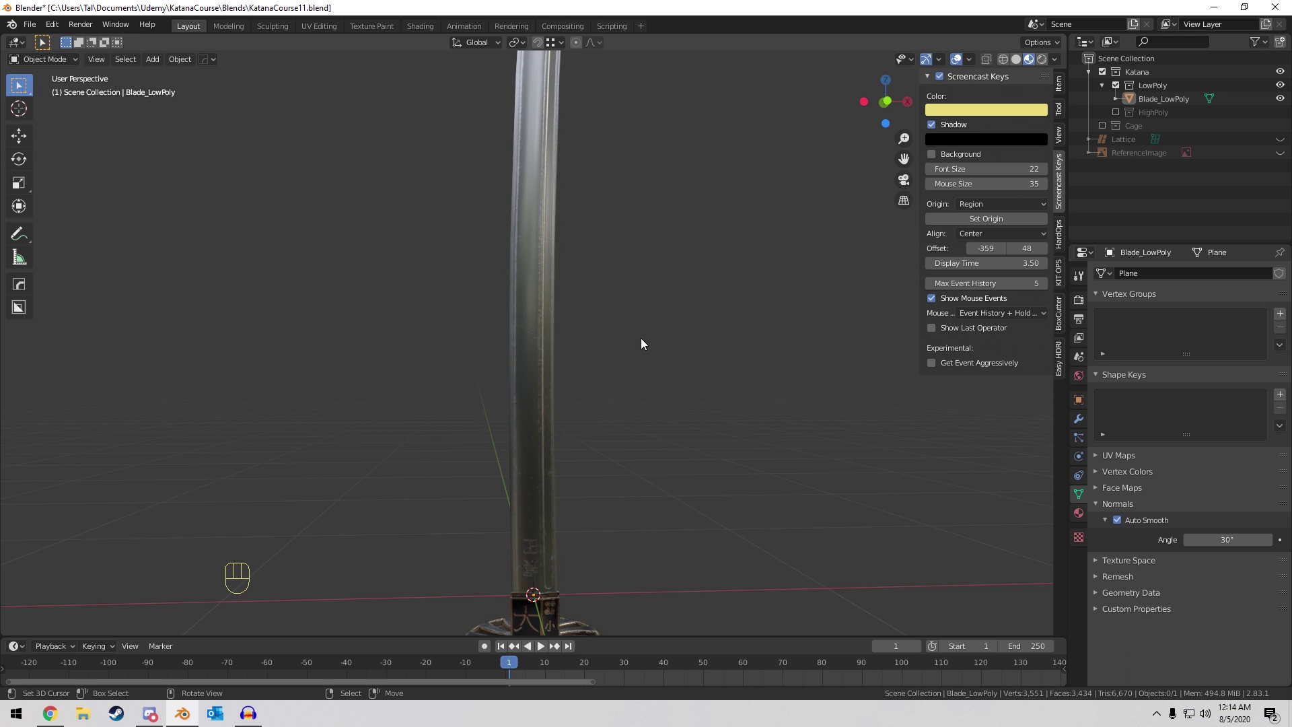
pyautogui.scroll(-9, 641, 338)
pyautogui.keyDown('shift'); pyautogui.moveTo(640, 284); pyautogui.dragTo(644, 424, button='middle'); pyautogui.keyUp('shift')
pyautogui.scroll(4, 632, 373)
# Examine the wrapped handle and engraved pommel up close and the guard area from further away.
pyautogui.press('a')
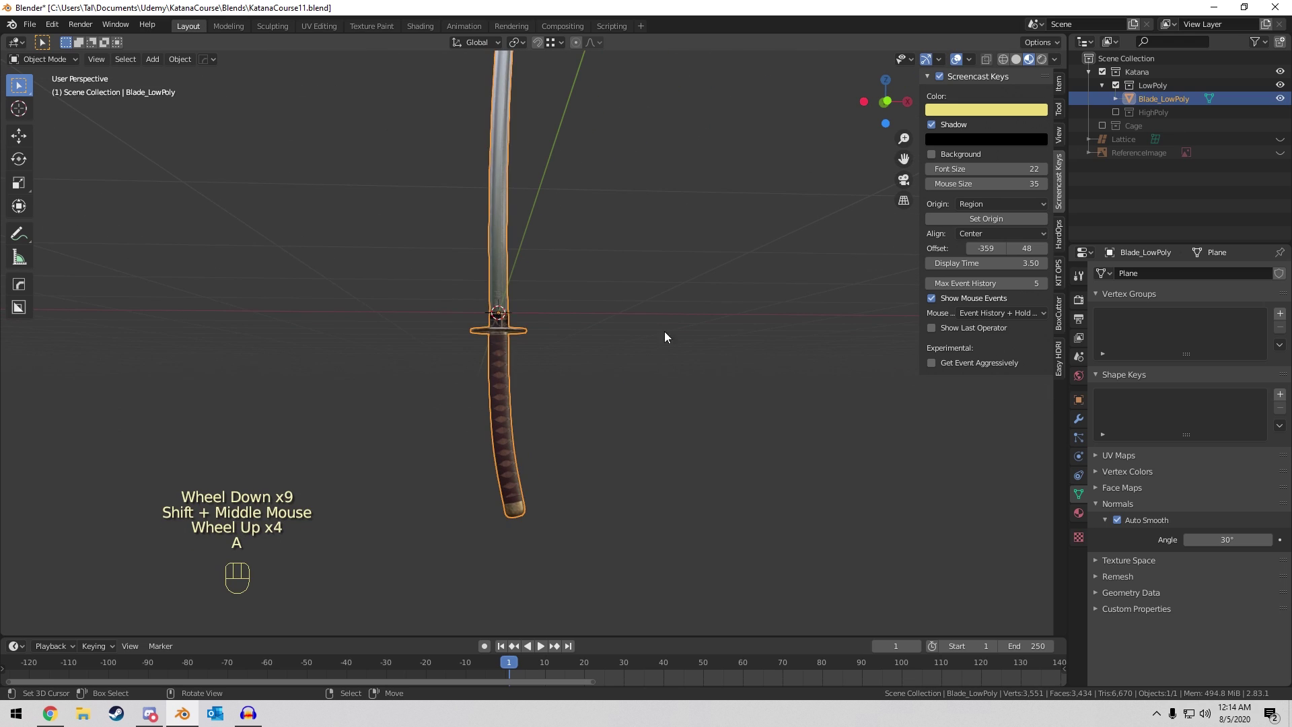
pyautogui.moveTo(664, 336); pyautogui.dragTo(655, 361, button='middle')
pyautogui.scroll(3, 777, 425)
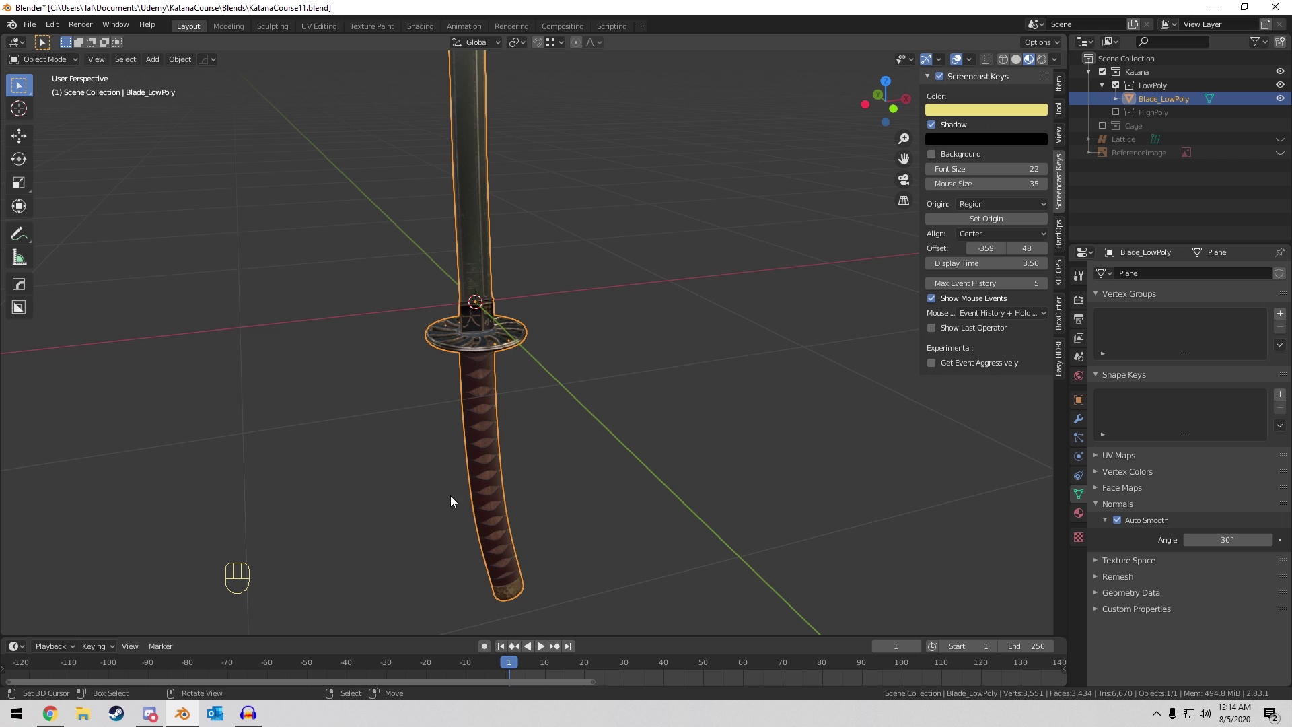
pyautogui.moveTo(450, 495); pyautogui.dragTo(565, 436, button='middle')
pyautogui.press('a')
pyautogui.press('a')
pyautogui.press('a')
pyautogui.keyDown('shift'); pyautogui.moveTo(545, 526); pyautogui.dragTo(552, 365, button='middle'); pyautogui.keyUp('shift')
pyautogui.scroll(6, 553, 369)
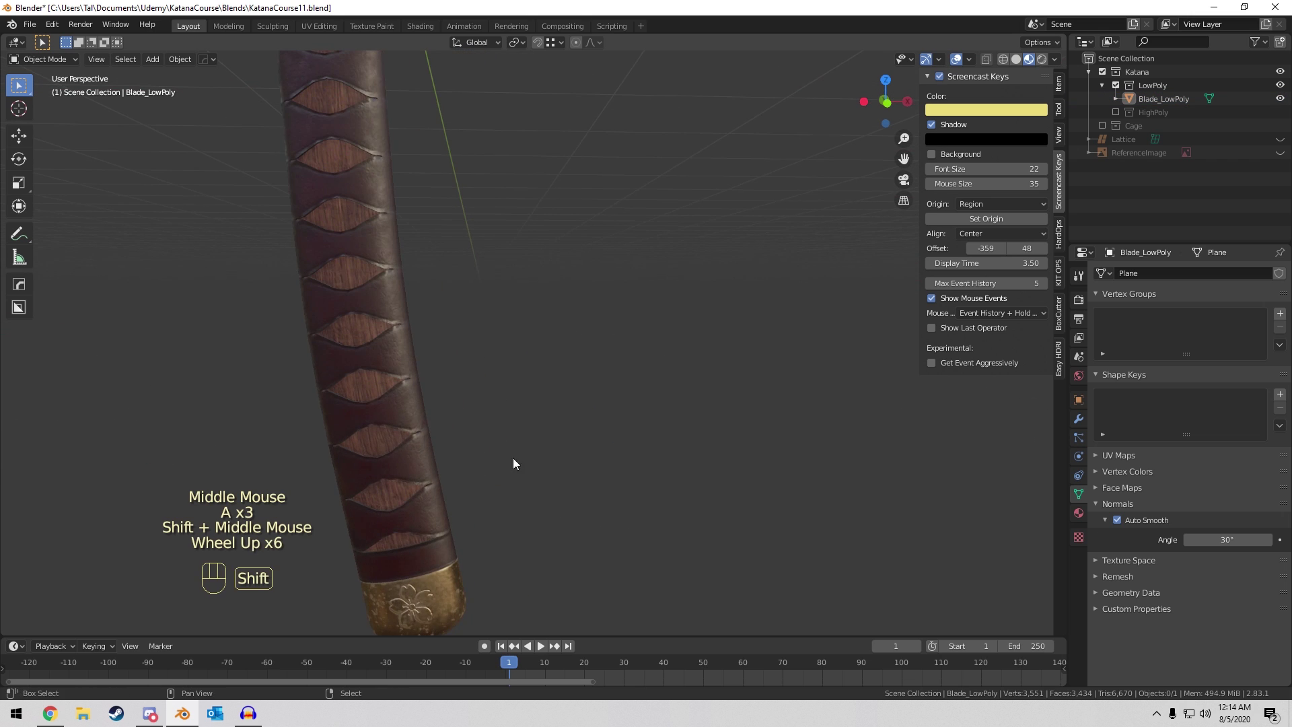
pyautogui.keyDown('shift'); pyautogui.moveTo(513, 462); pyautogui.dragTo(615, 351, button='middle'); pyautogui.keyUp('shift')
pyautogui.scroll(2, 605, 317)
pyautogui.scroll(-8, 594, 282)
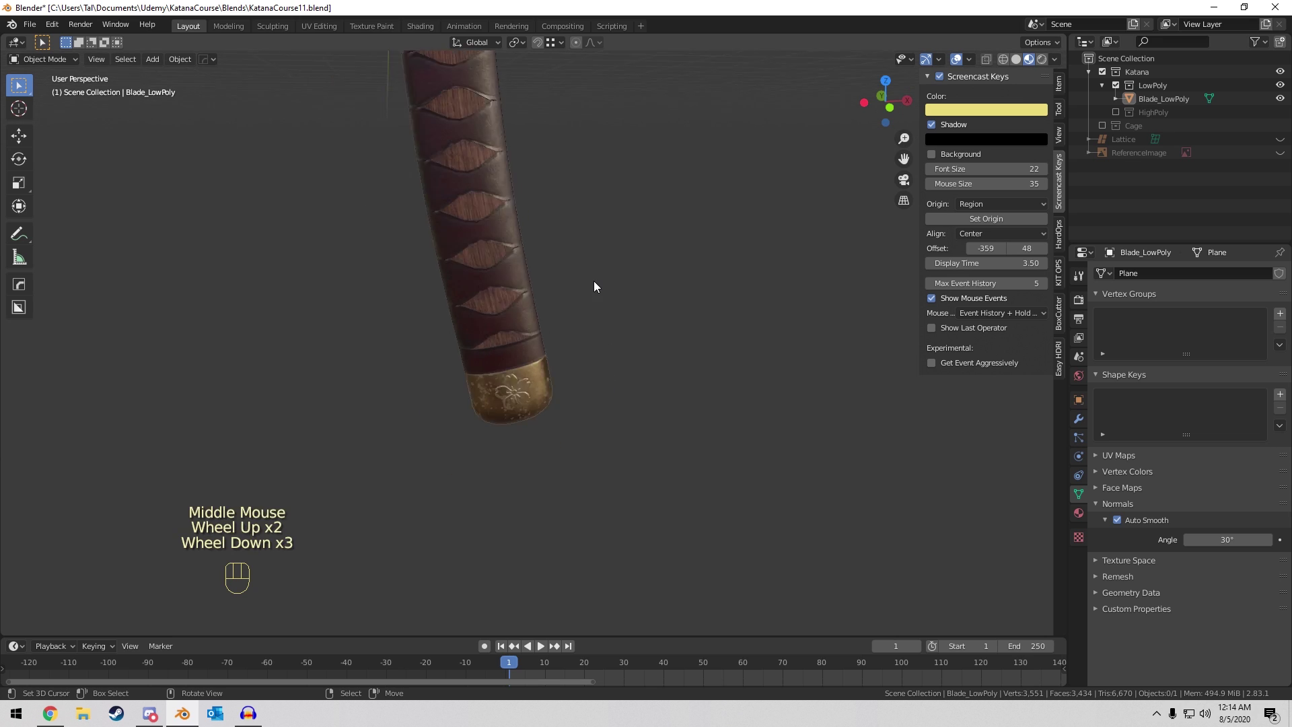
pyautogui.keyDown('shift'); pyautogui.scroll(-2, 599, 245); pyautogui.keyUp('shift')
pyautogui.keyDown('shift'); pyautogui.moveTo(599, 245); pyautogui.dragTo(595, 434, button='middle'); pyautogui.keyUp('shift')
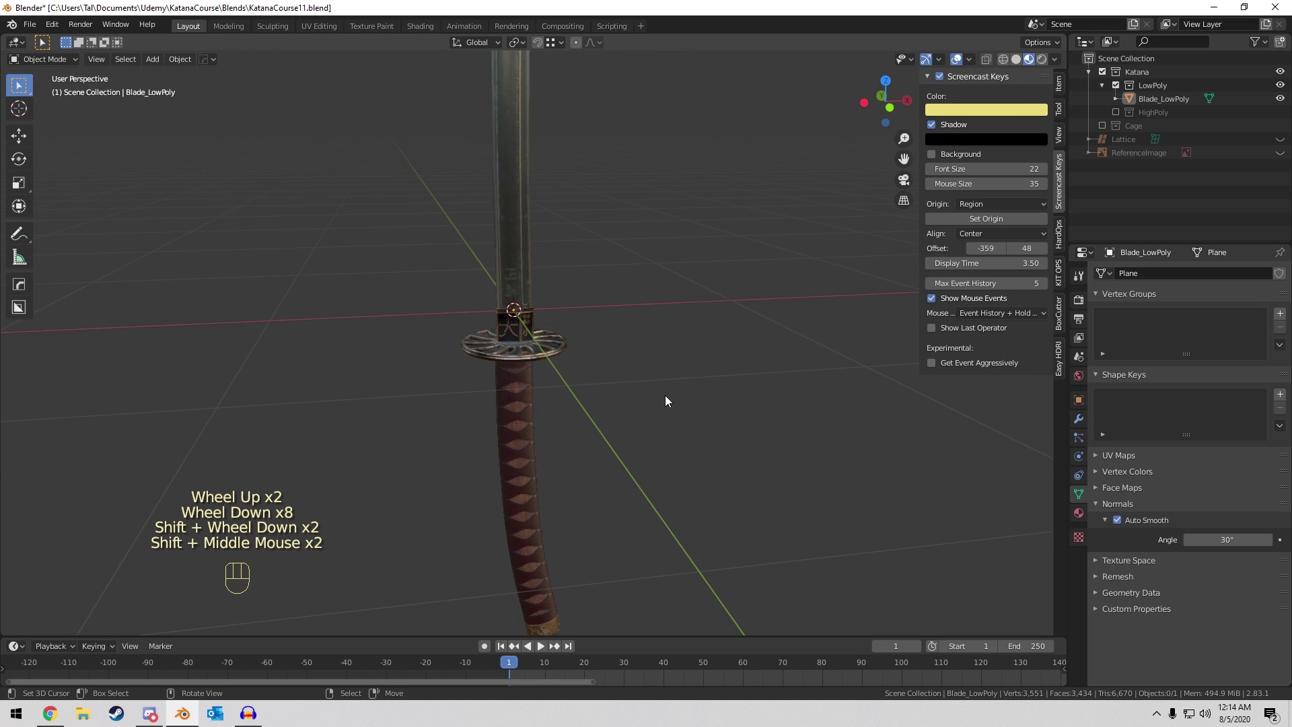
pyautogui.moveTo(665, 394); pyautogui.dragTo(655, 348, button='middle')
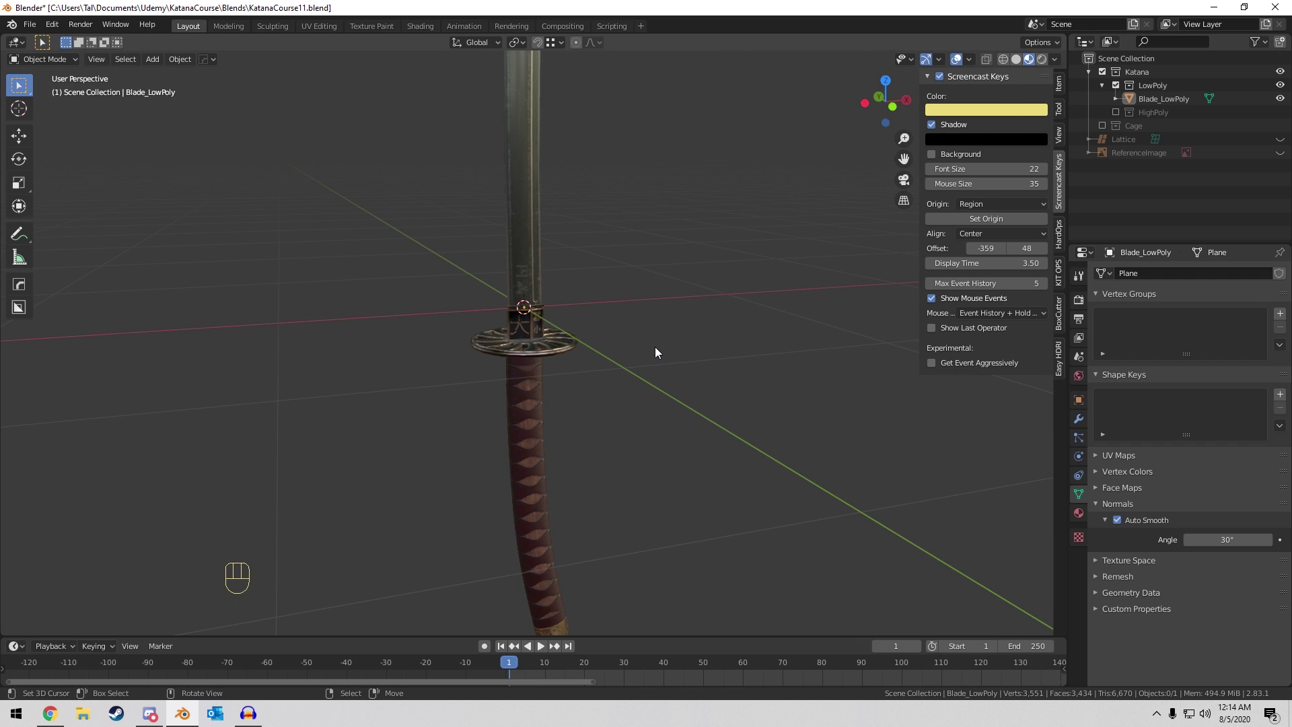